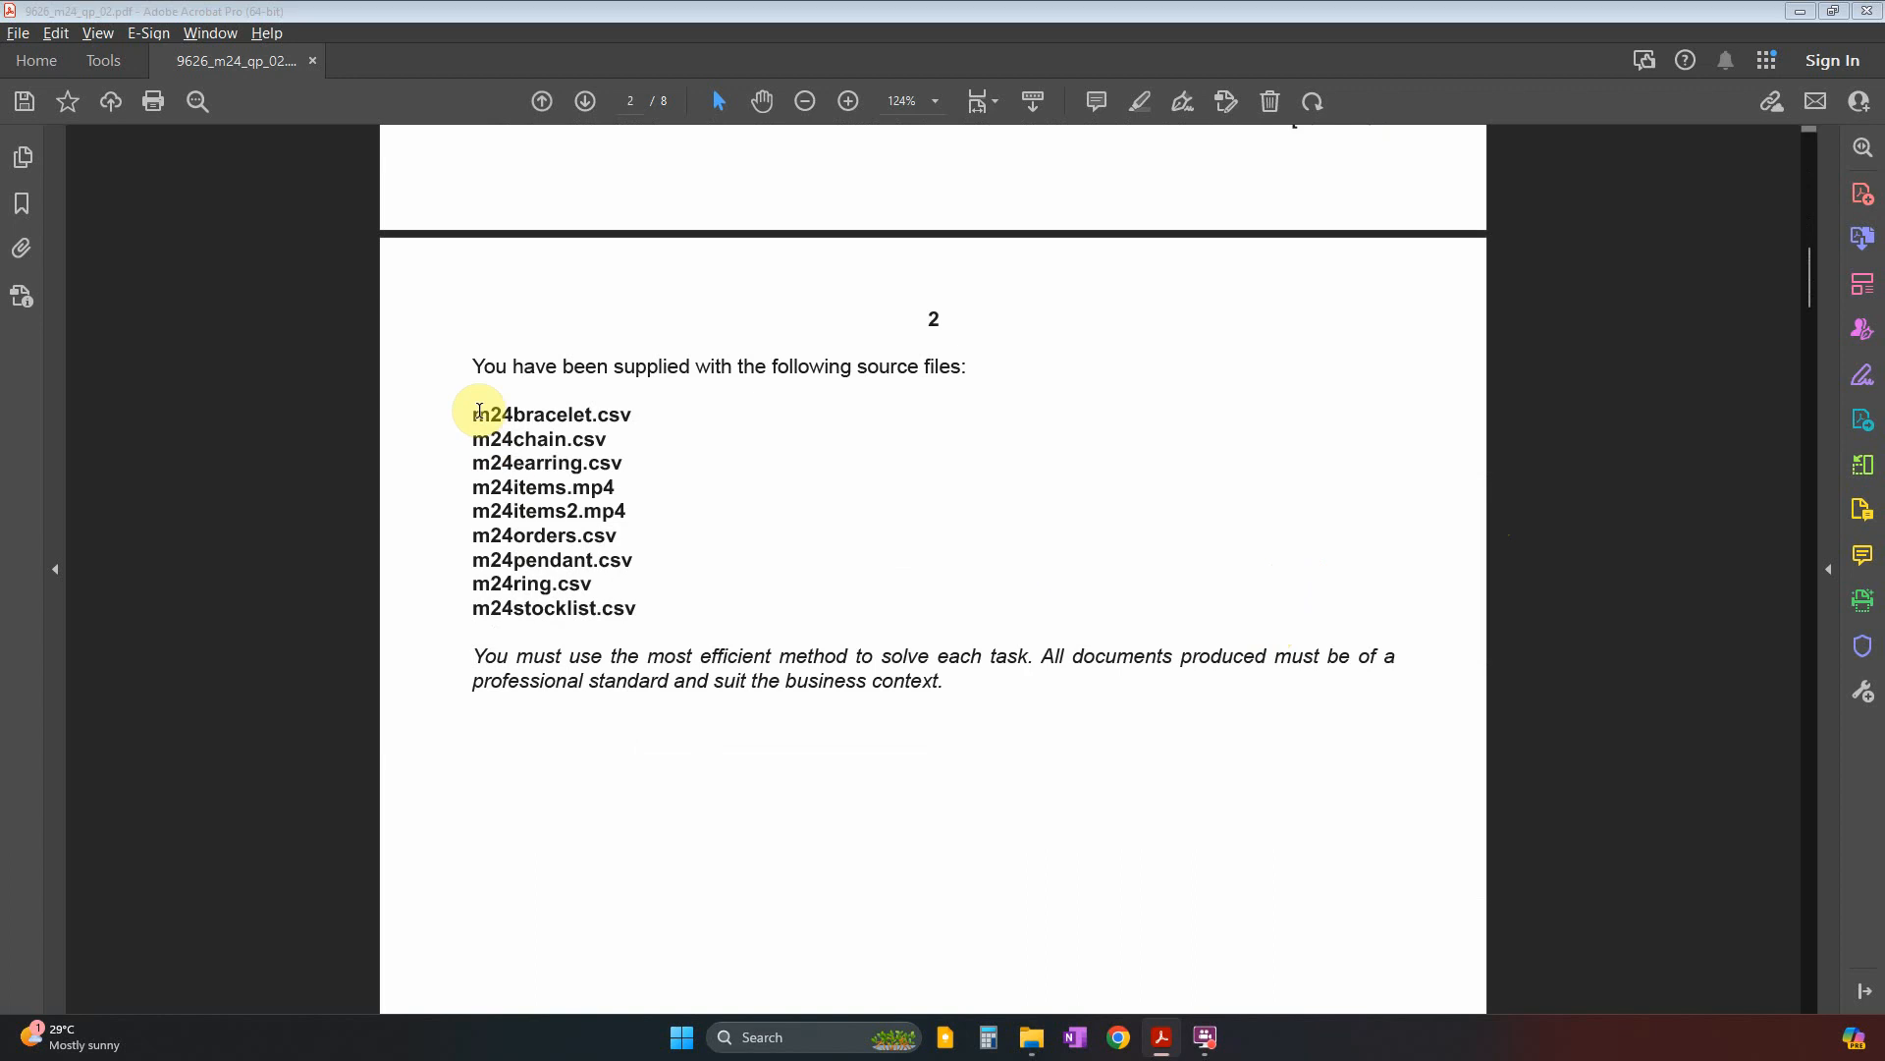
Review the list of supplied source files and the general instructions on page 2 of the exam paper.
drag(472, 408, 650, 597)
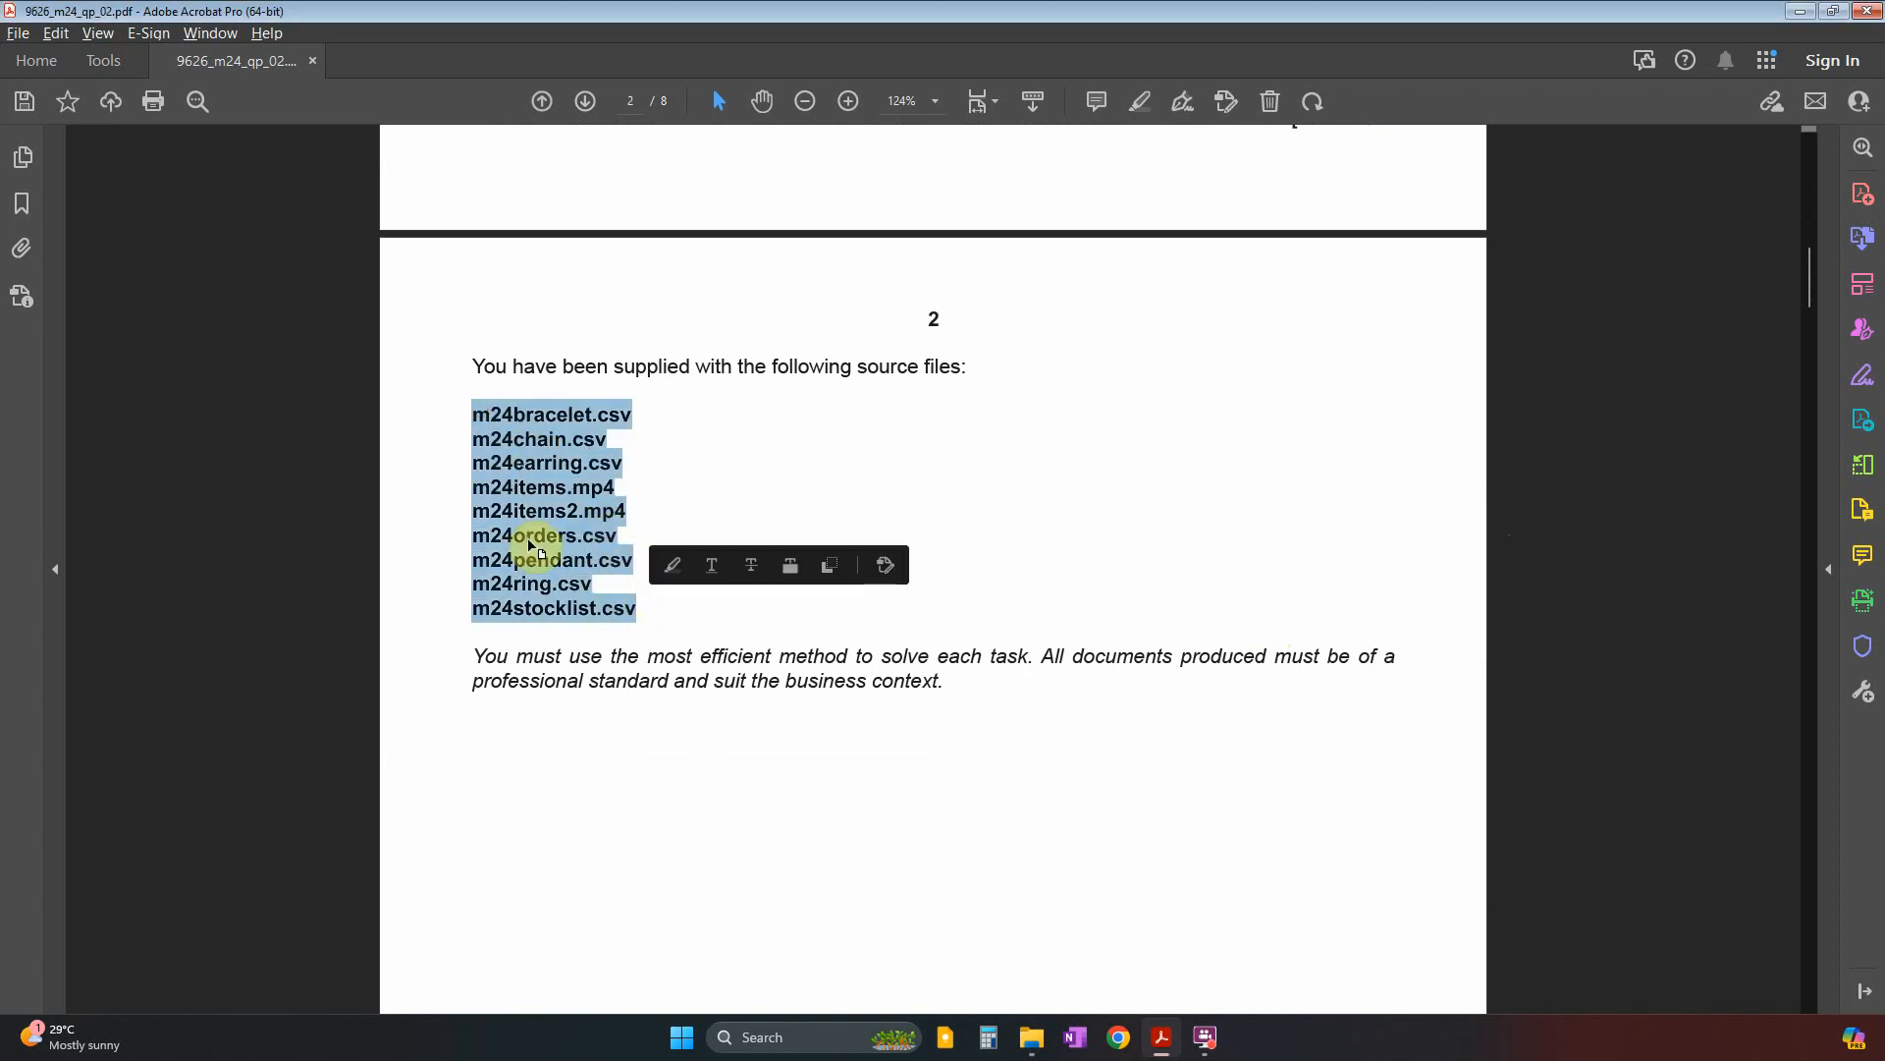
drag(574, 487, 613, 510)
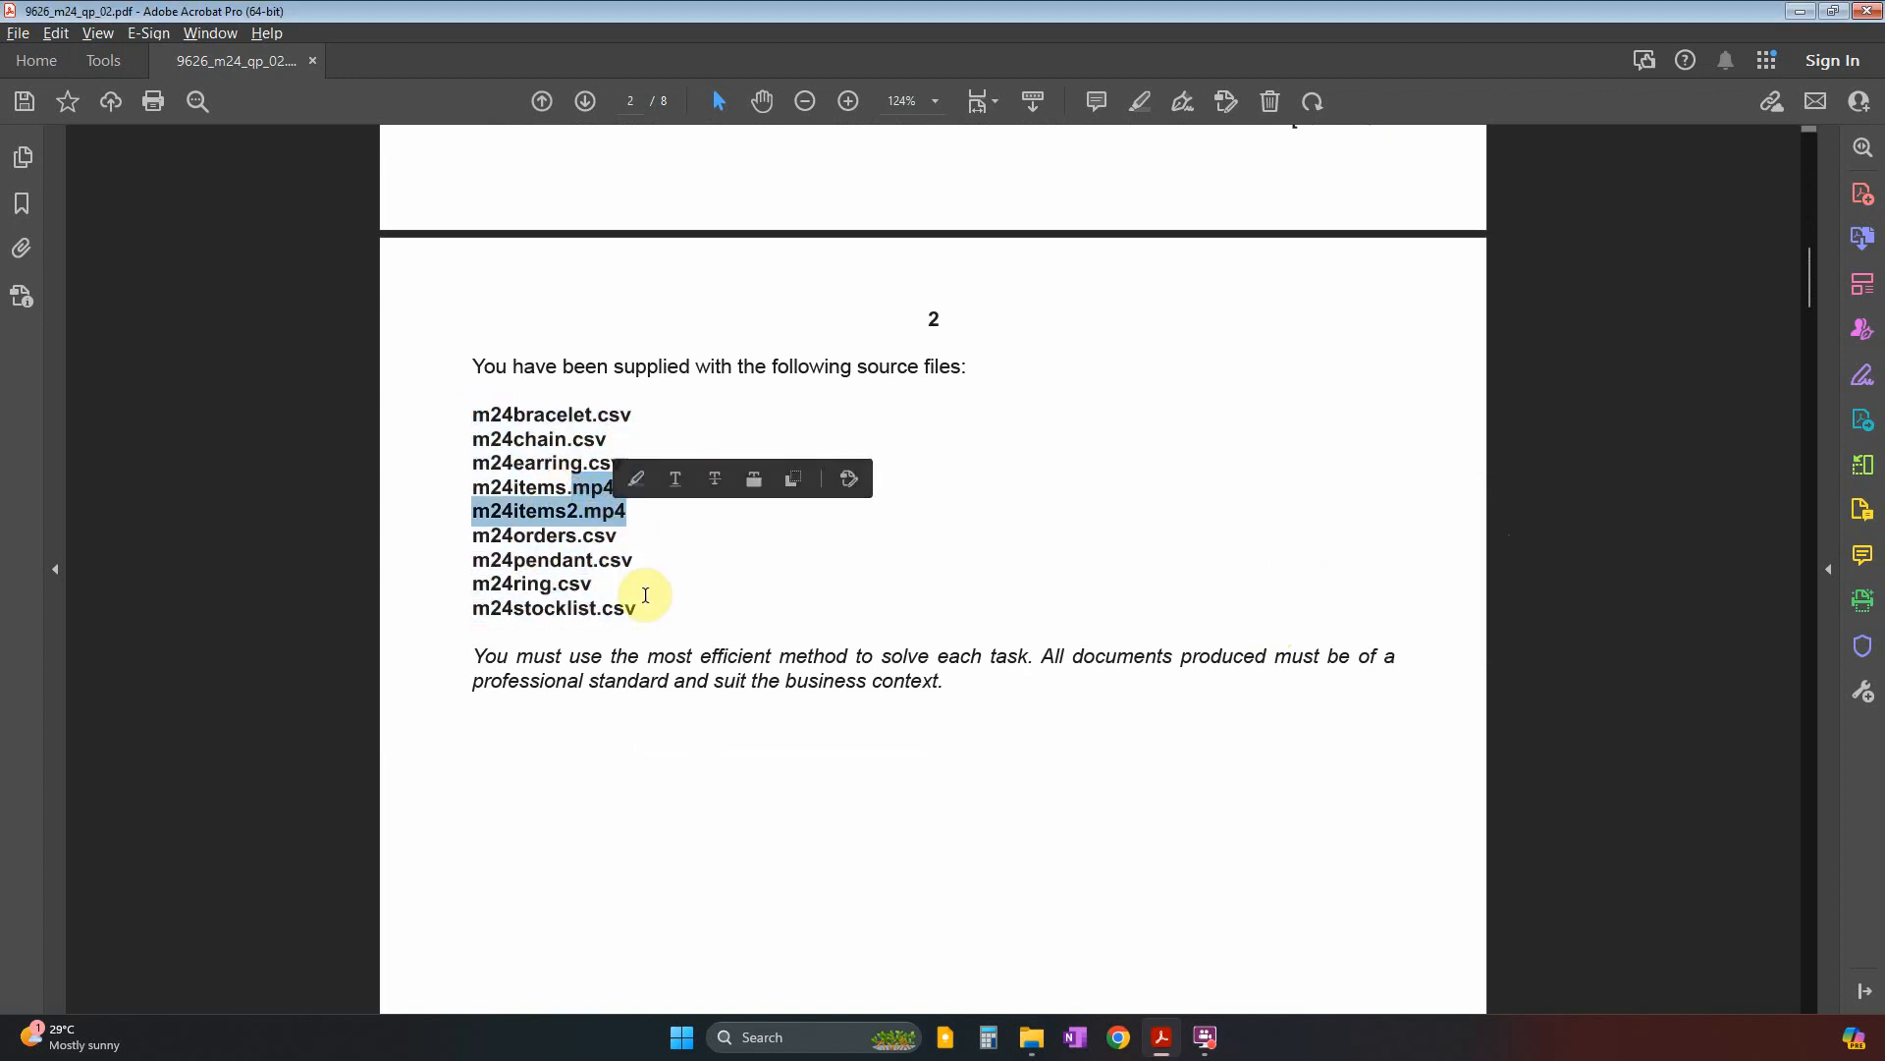
scroll(638, 619, down, 1)
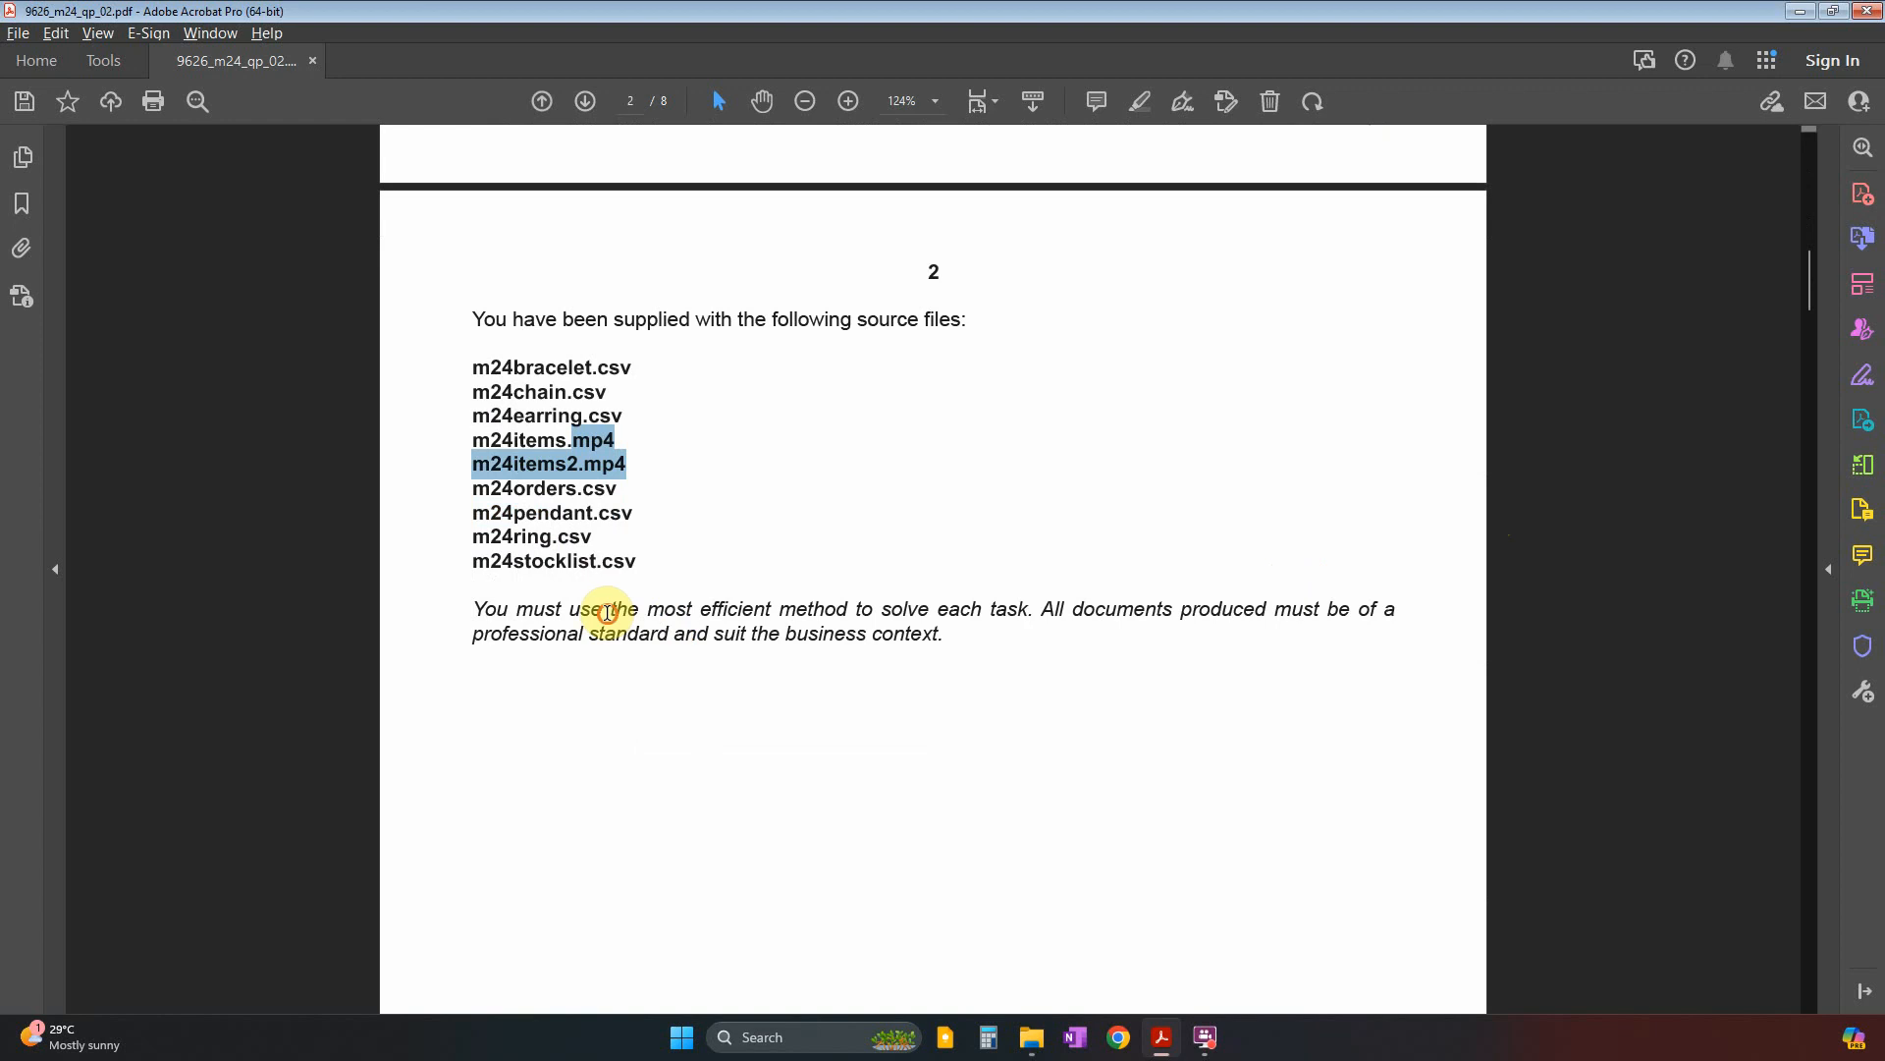
drag(609, 610, 929, 611)
scroll(939, 795, down, 15)
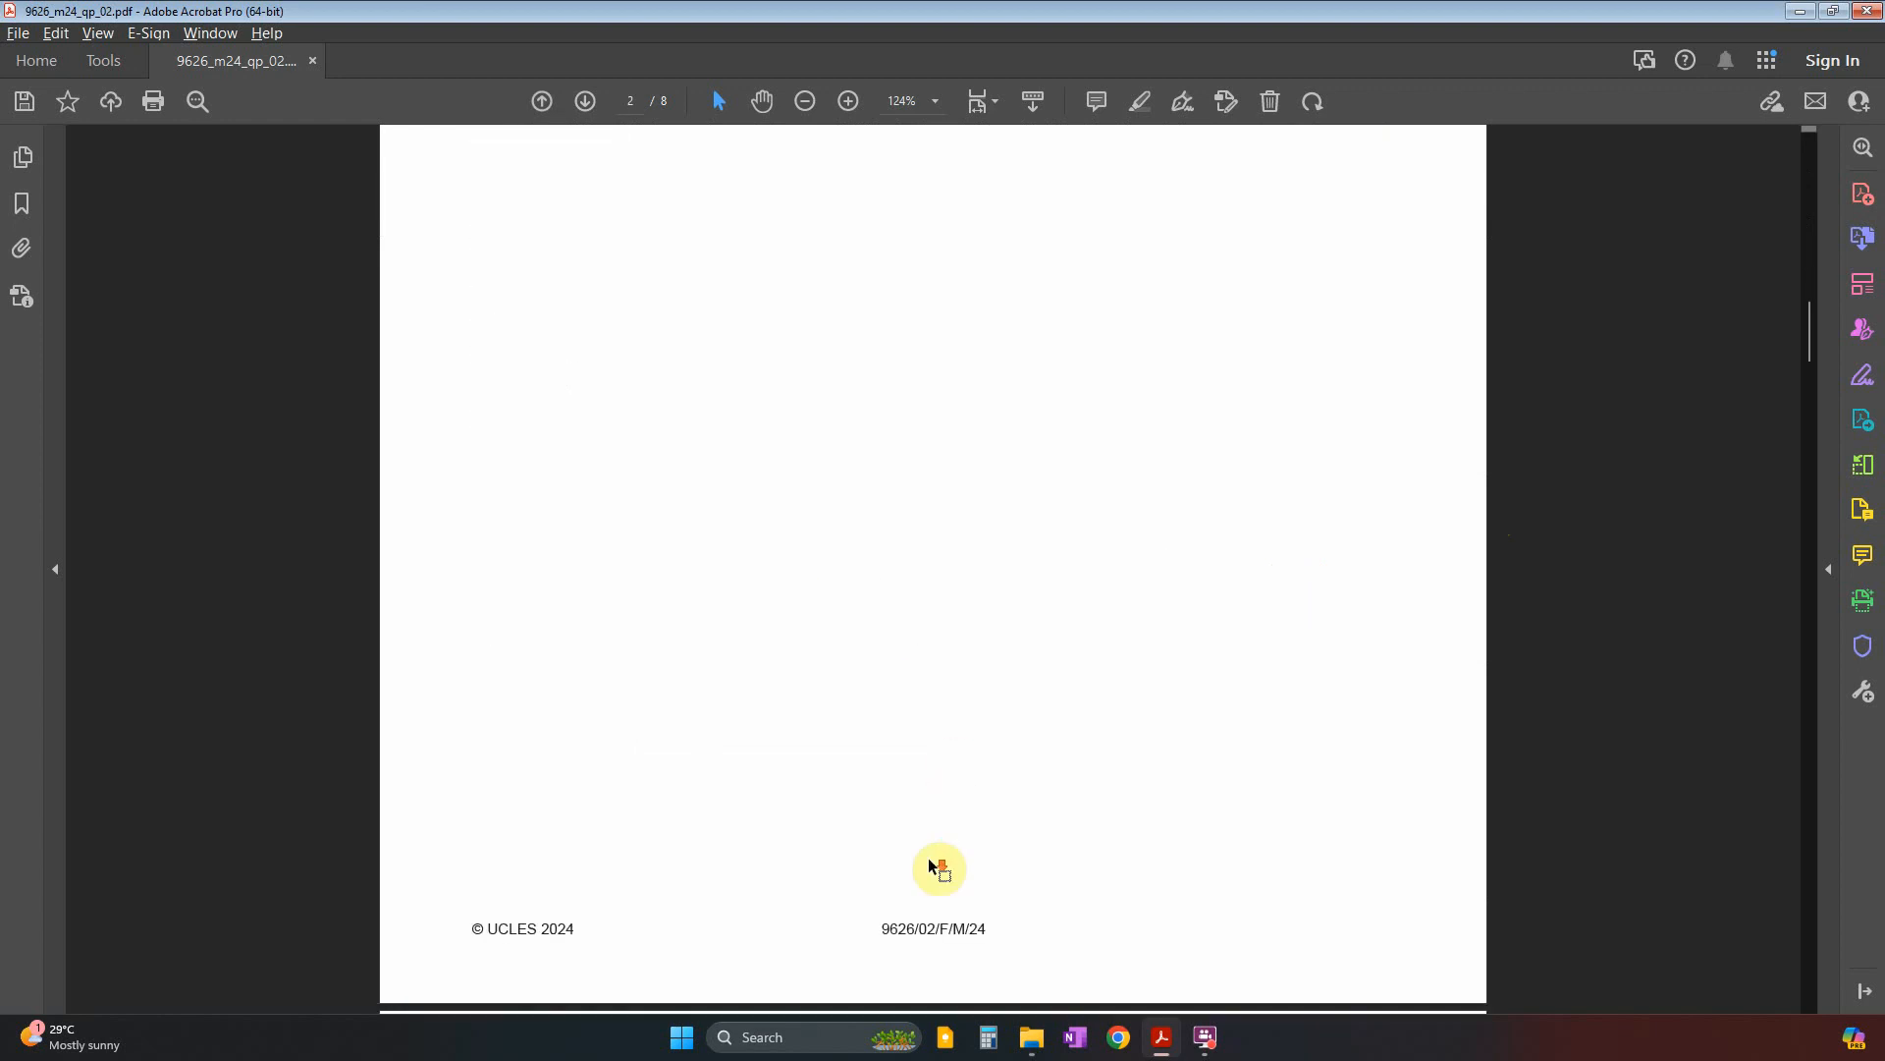
ctrl+scroll(853, 862, up, 1)
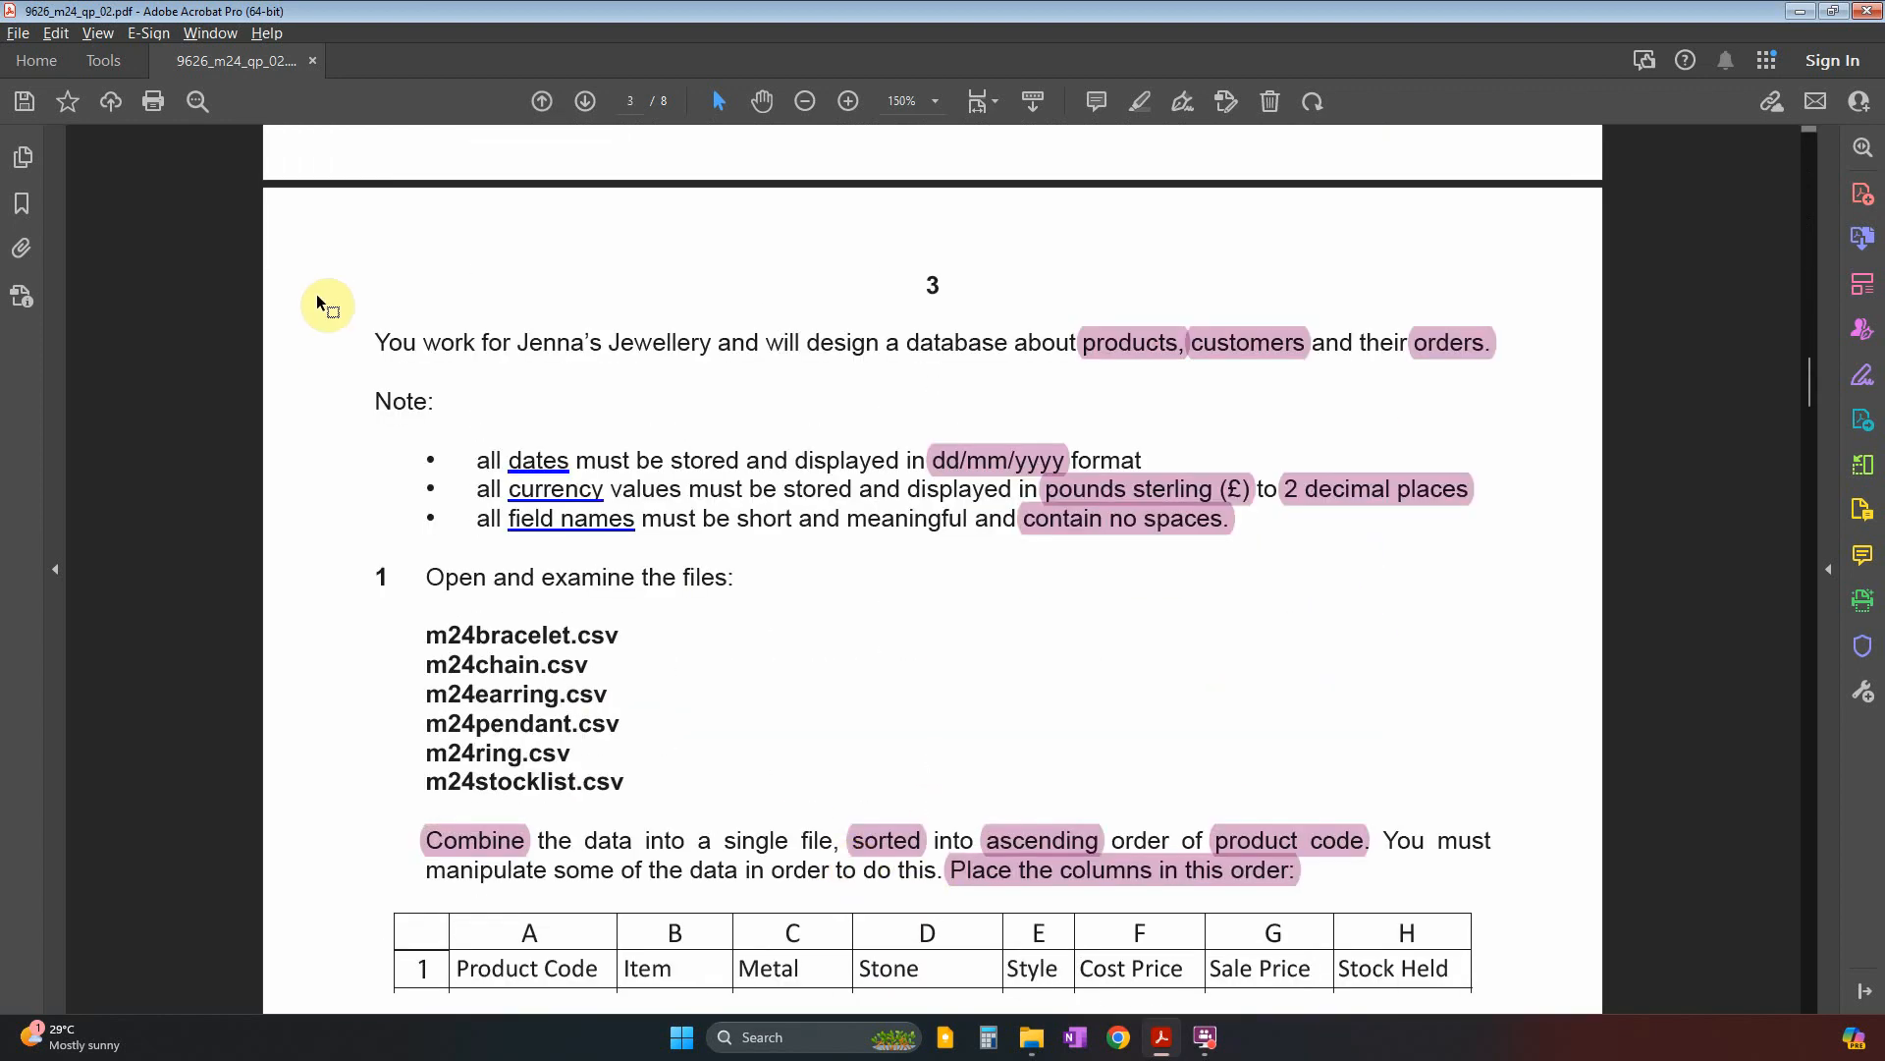
Read the database scenario on page 3 and the notes on date format, currency format and field naming.
drag(551, 343, 745, 343)
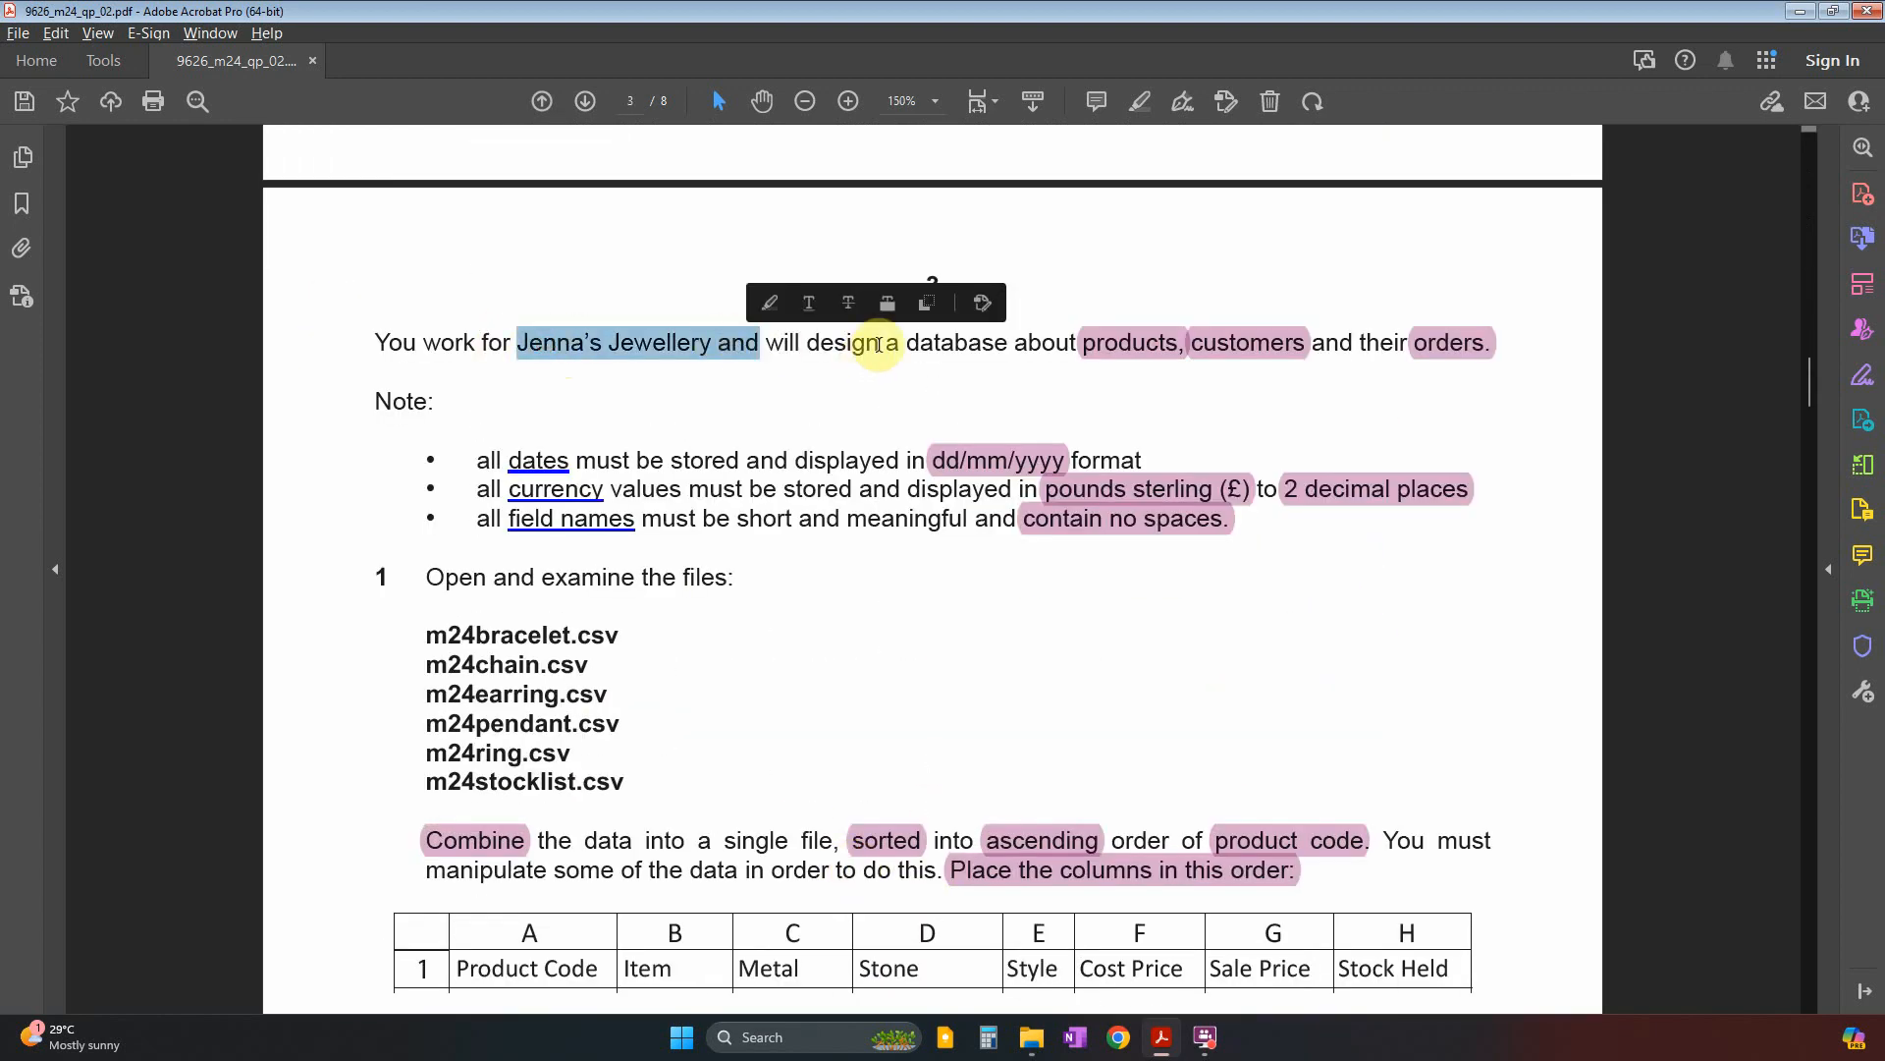
drag(908, 345, 1011, 344)
click(1142, 349)
click(1267, 351)
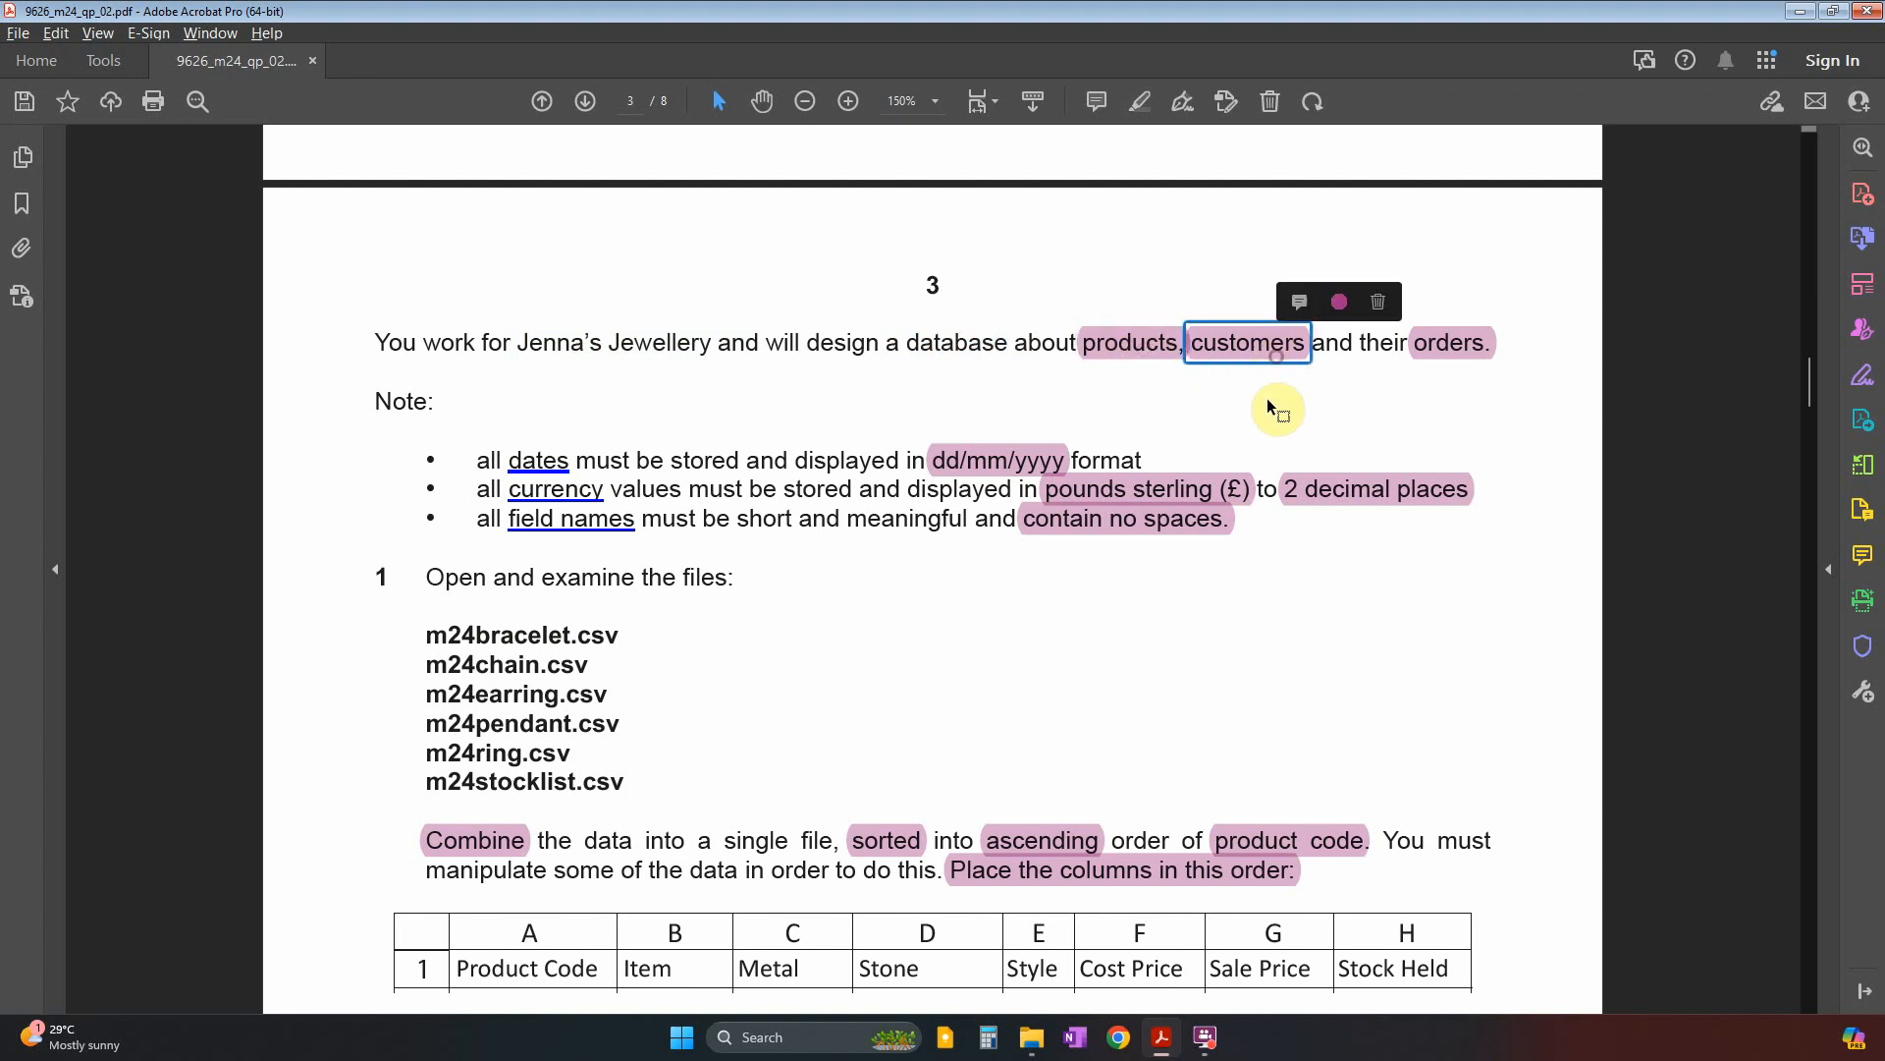
click(1463, 345)
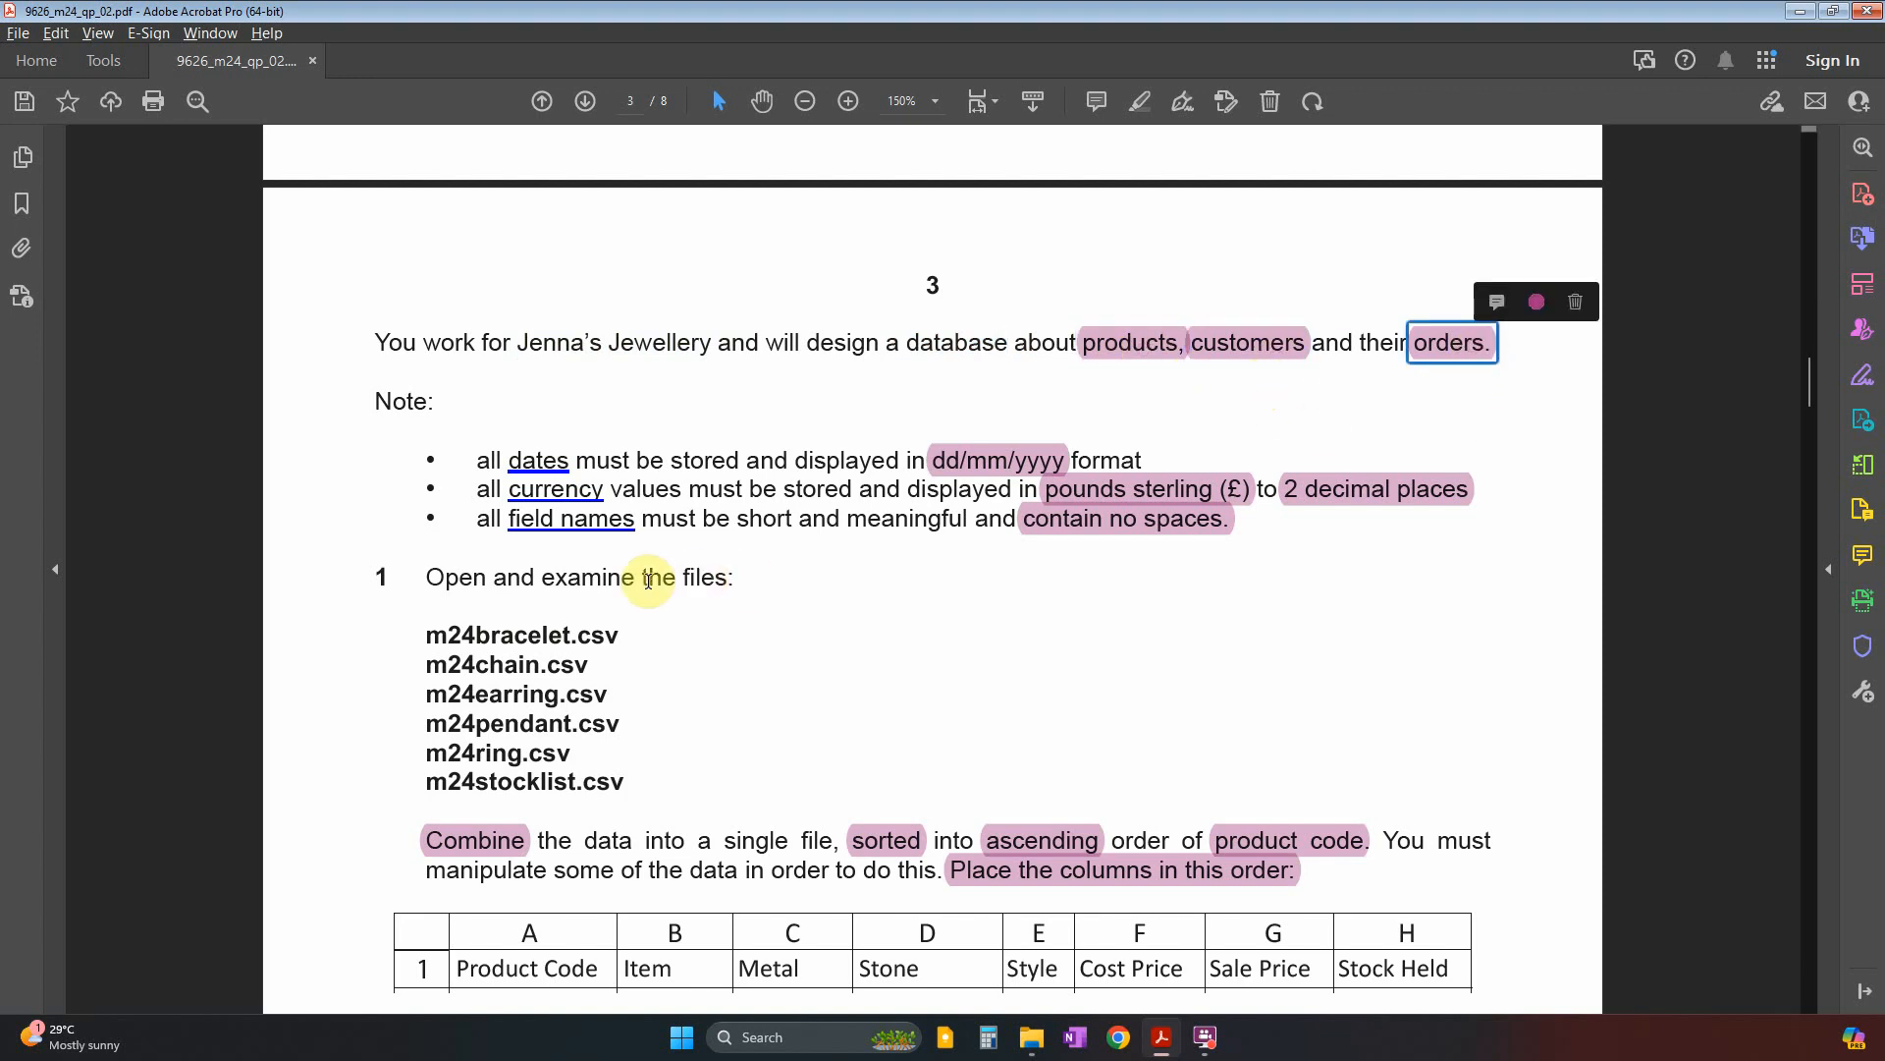
click(538, 466)
click(992, 456)
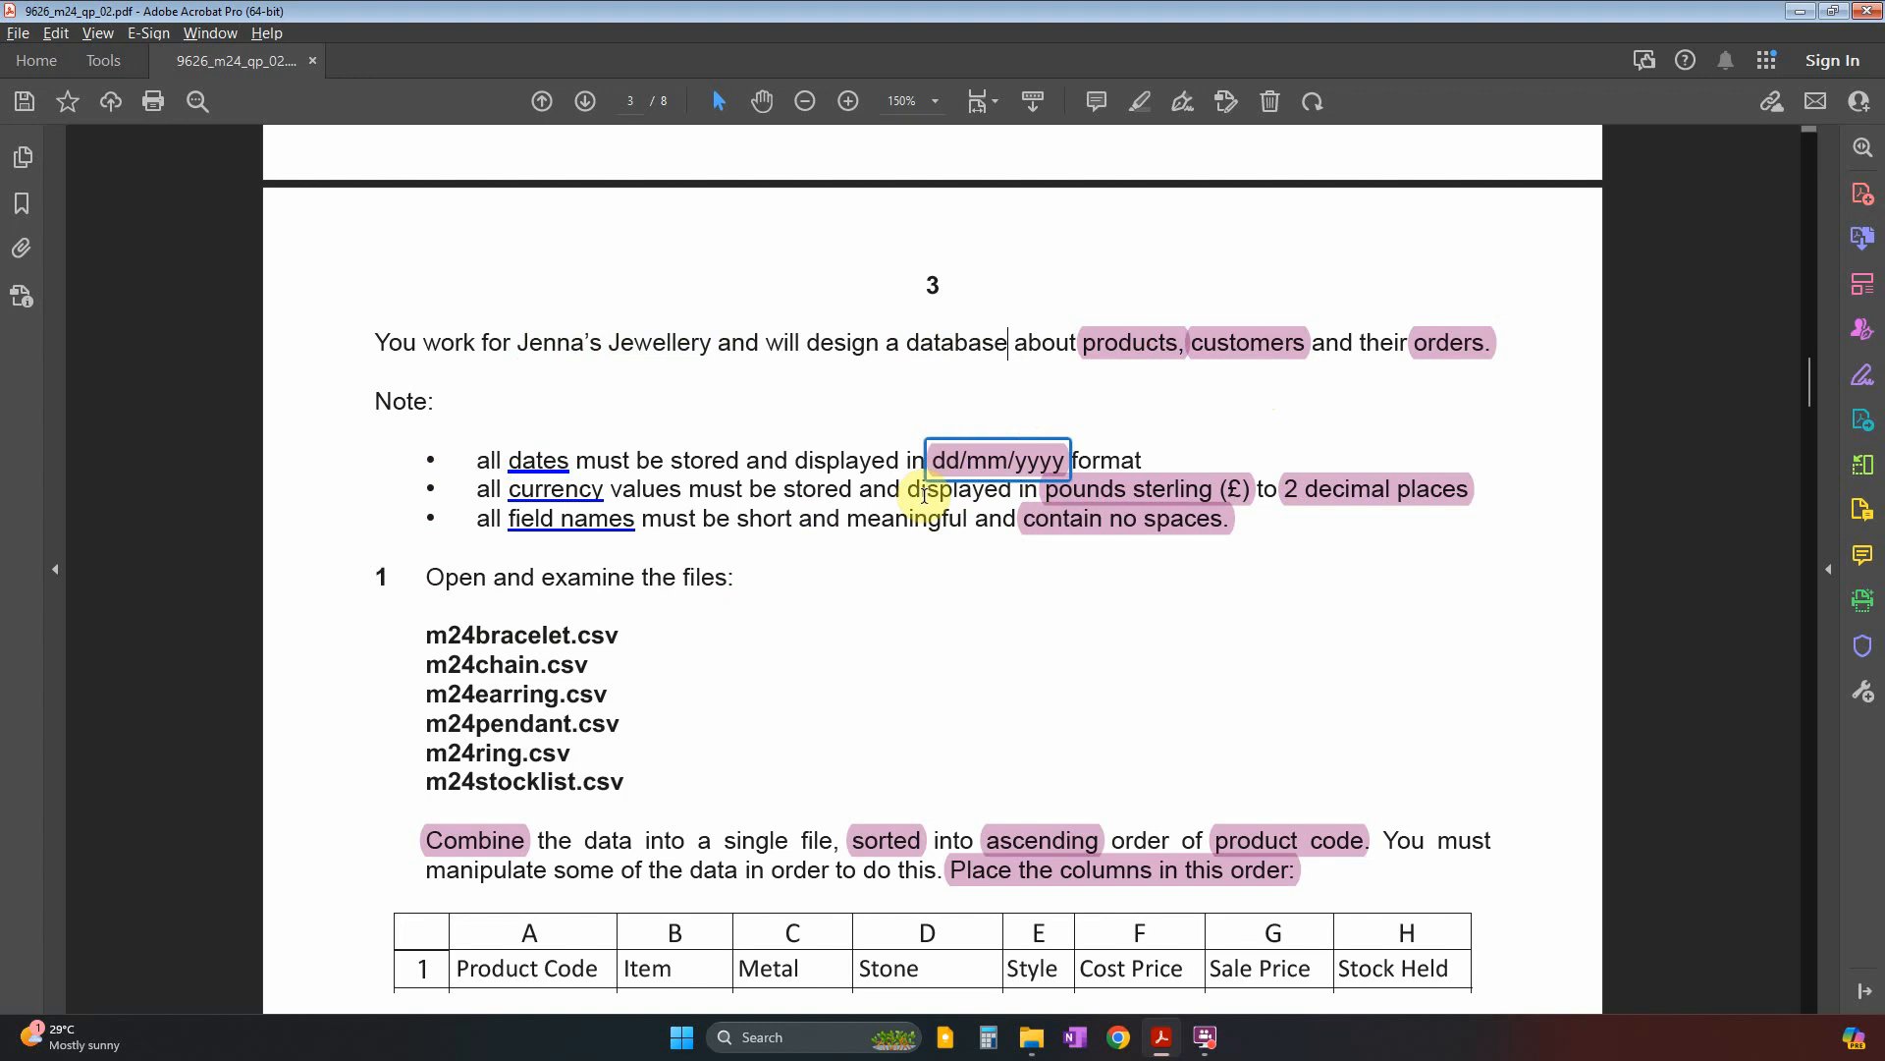
click(525, 488)
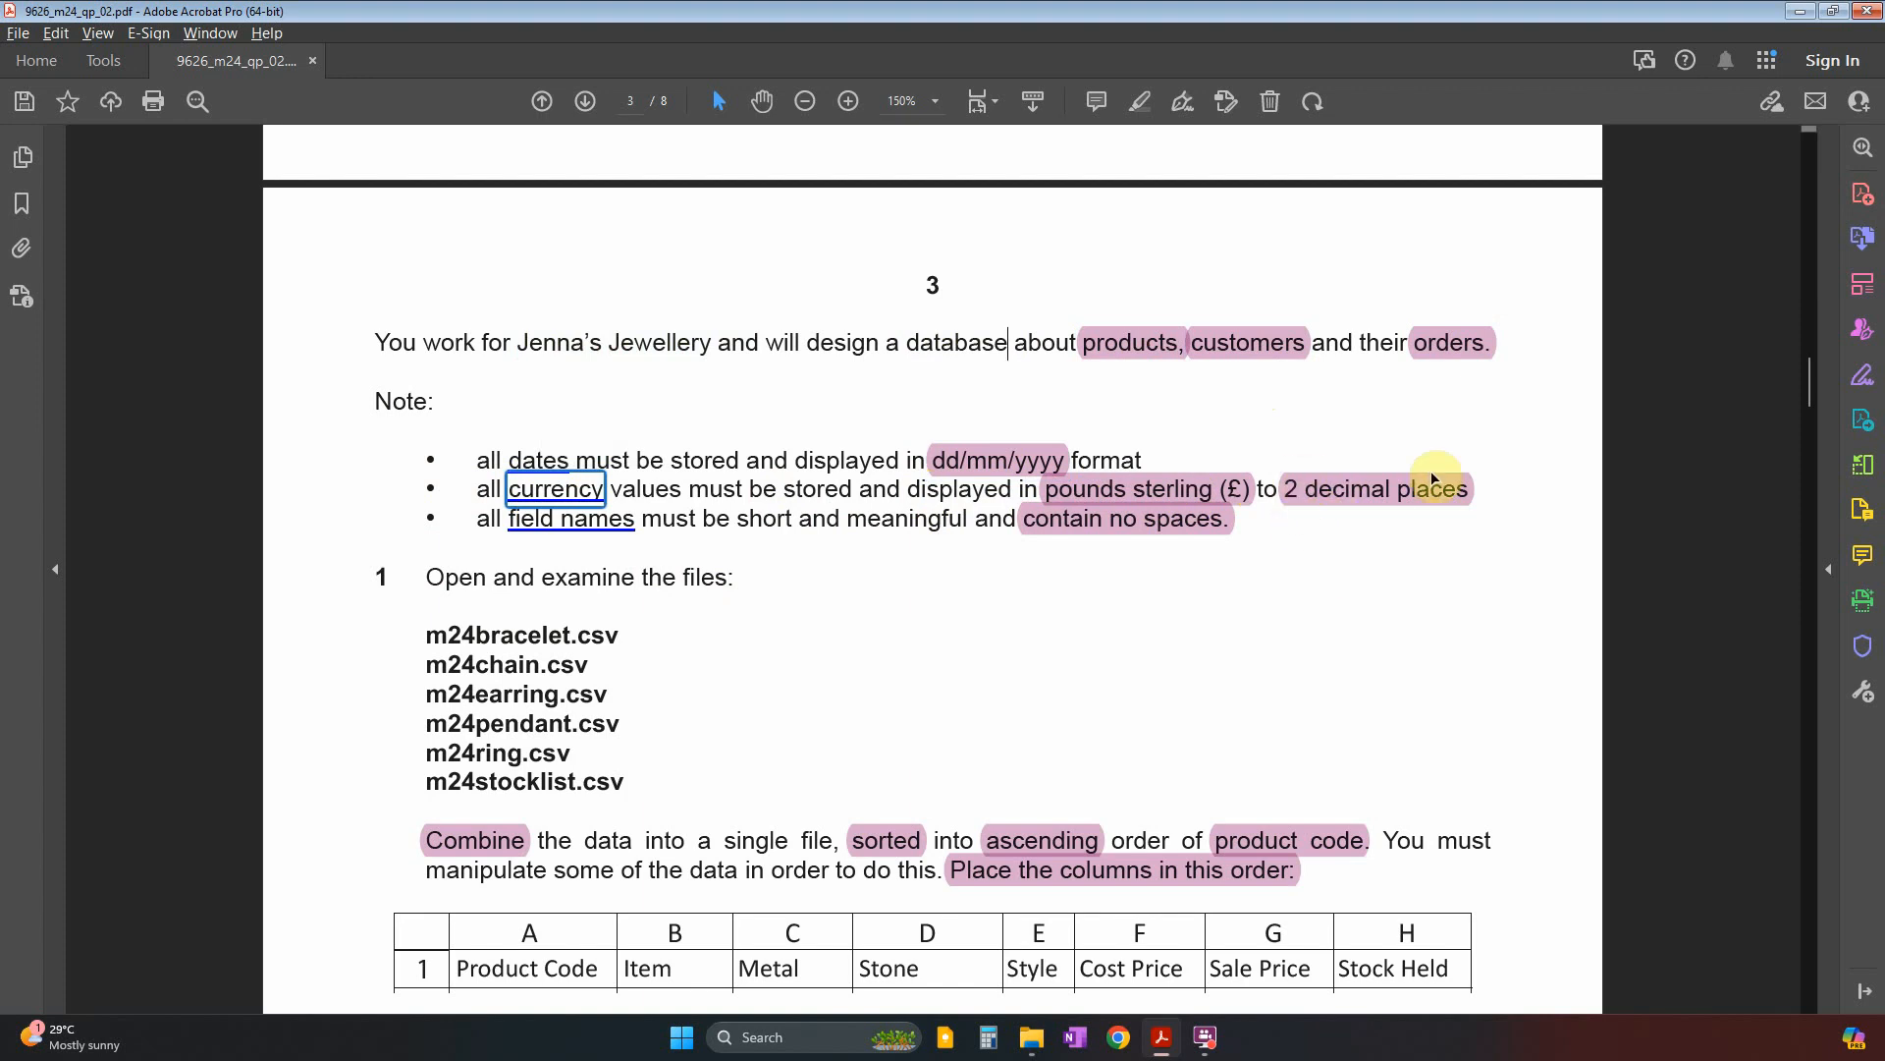
click(535, 518)
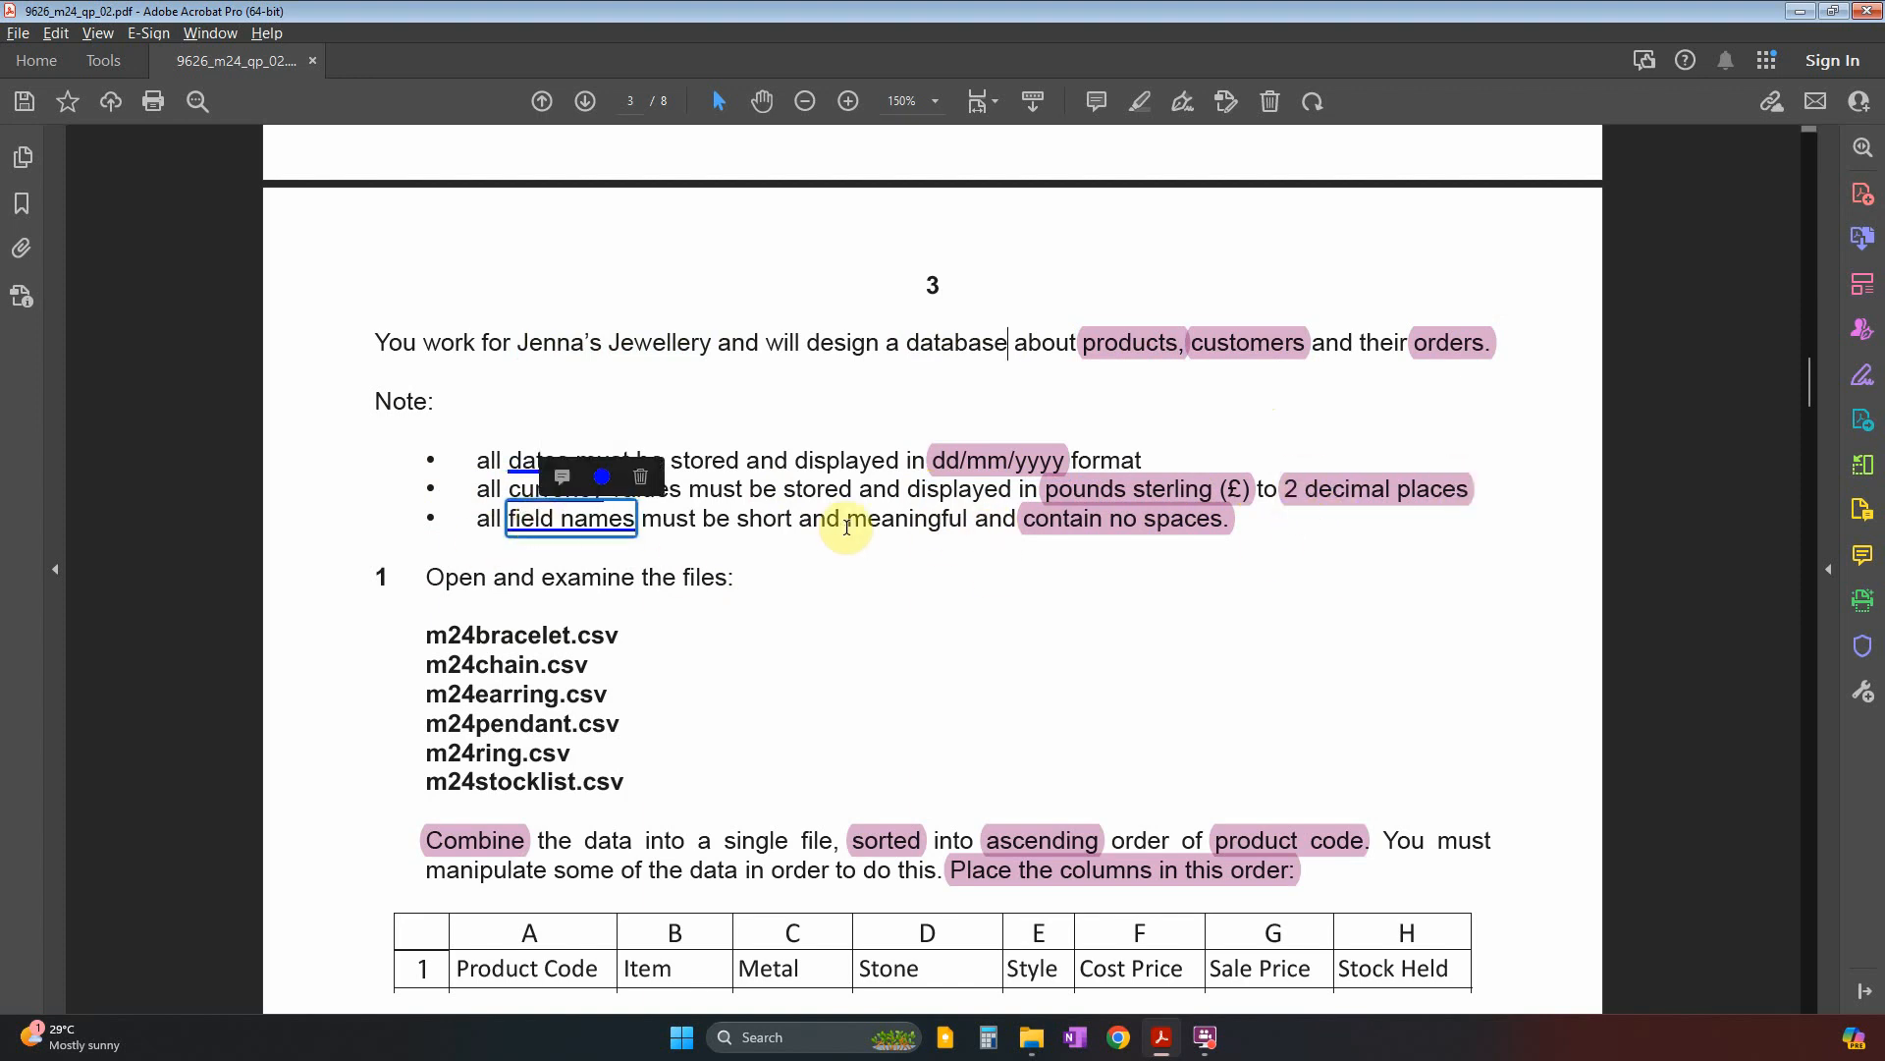
click(754, 515)
drag(739, 516, 969, 521)
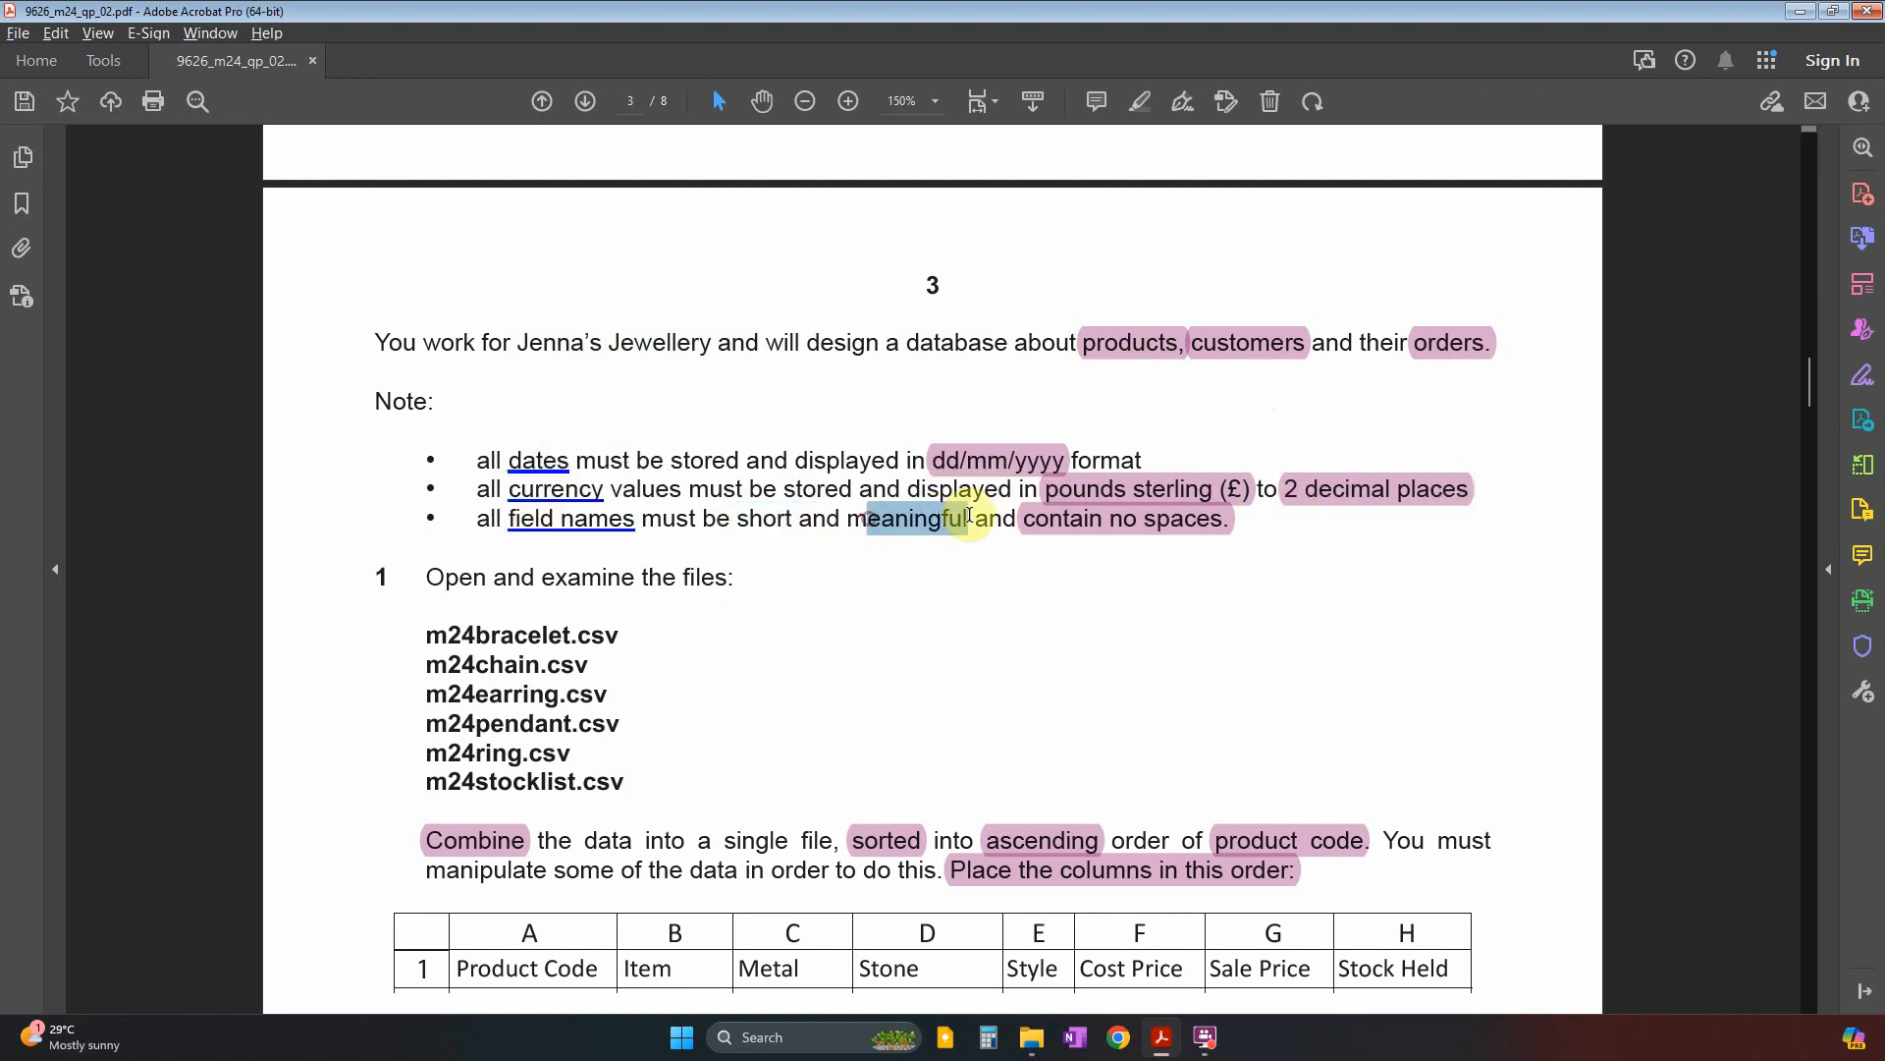
click(1068, 522)
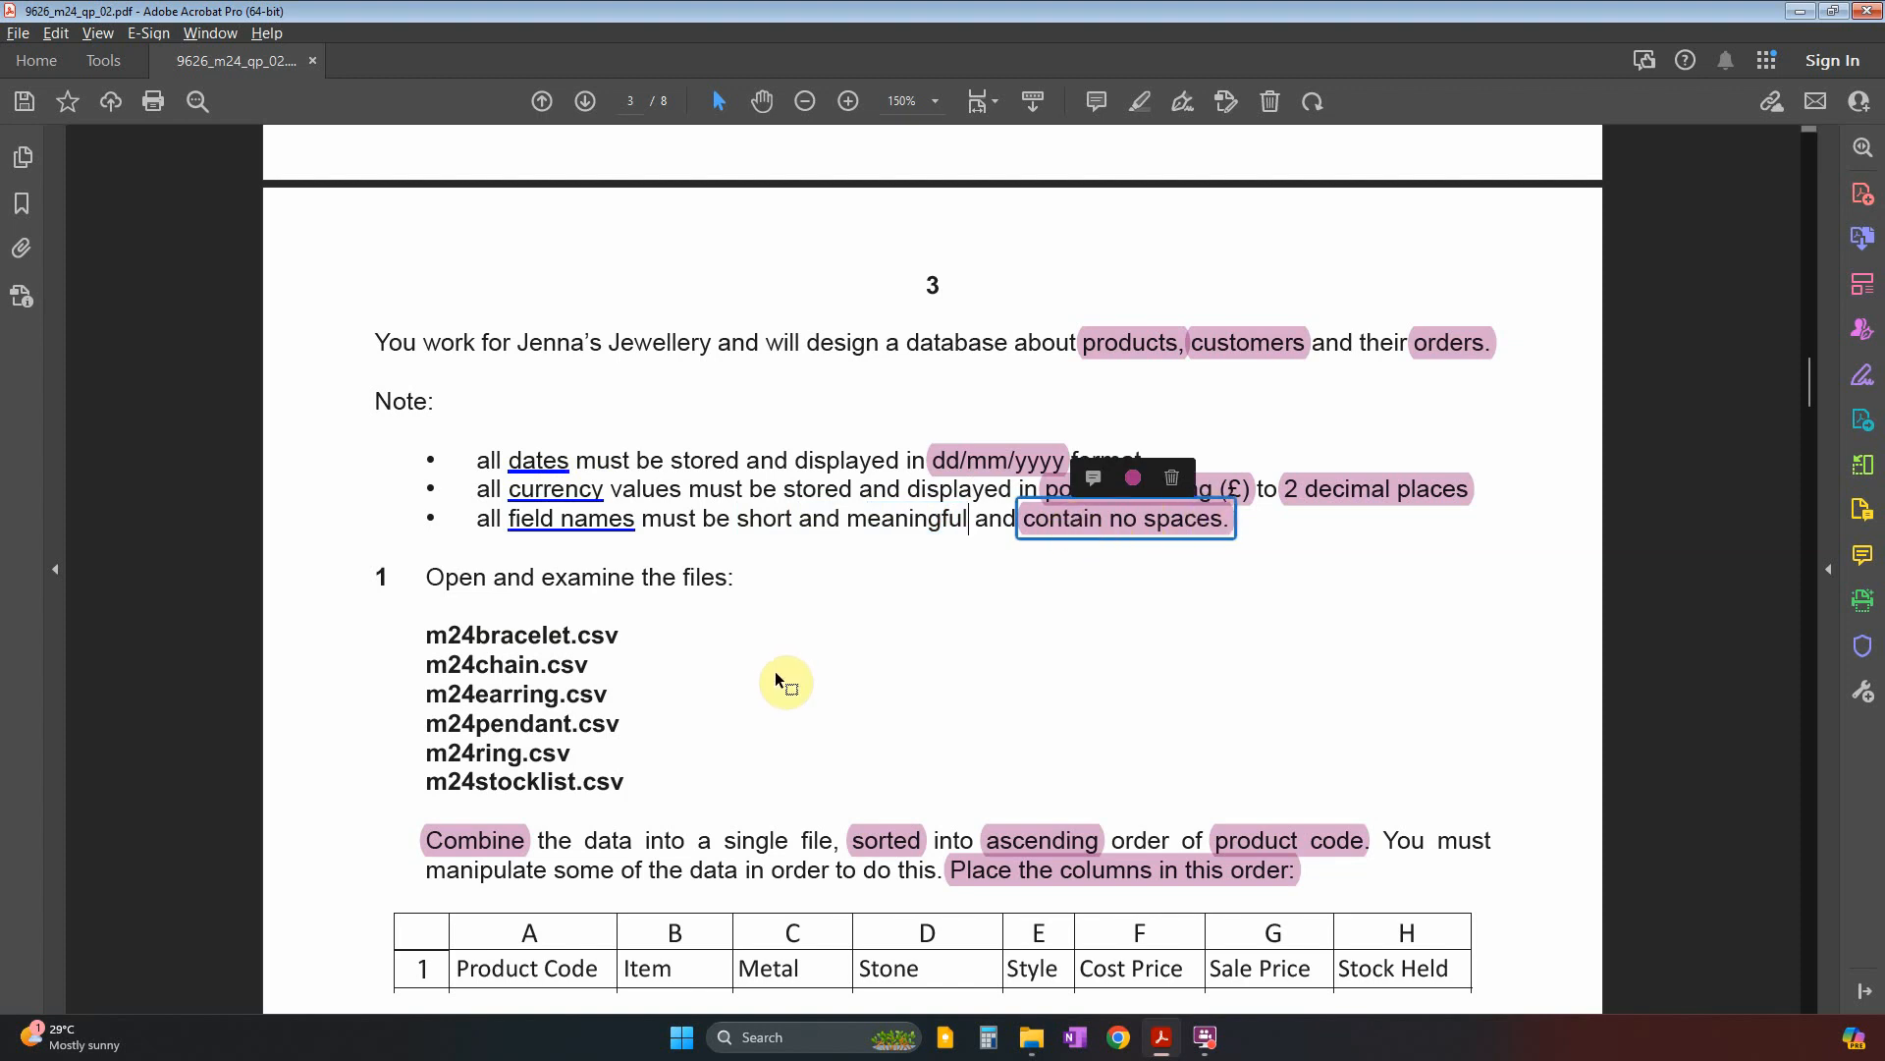
Examine task 1's list of CSV files and its instructions for combining and sorting the data.
scroll(772, 676, down, 3)
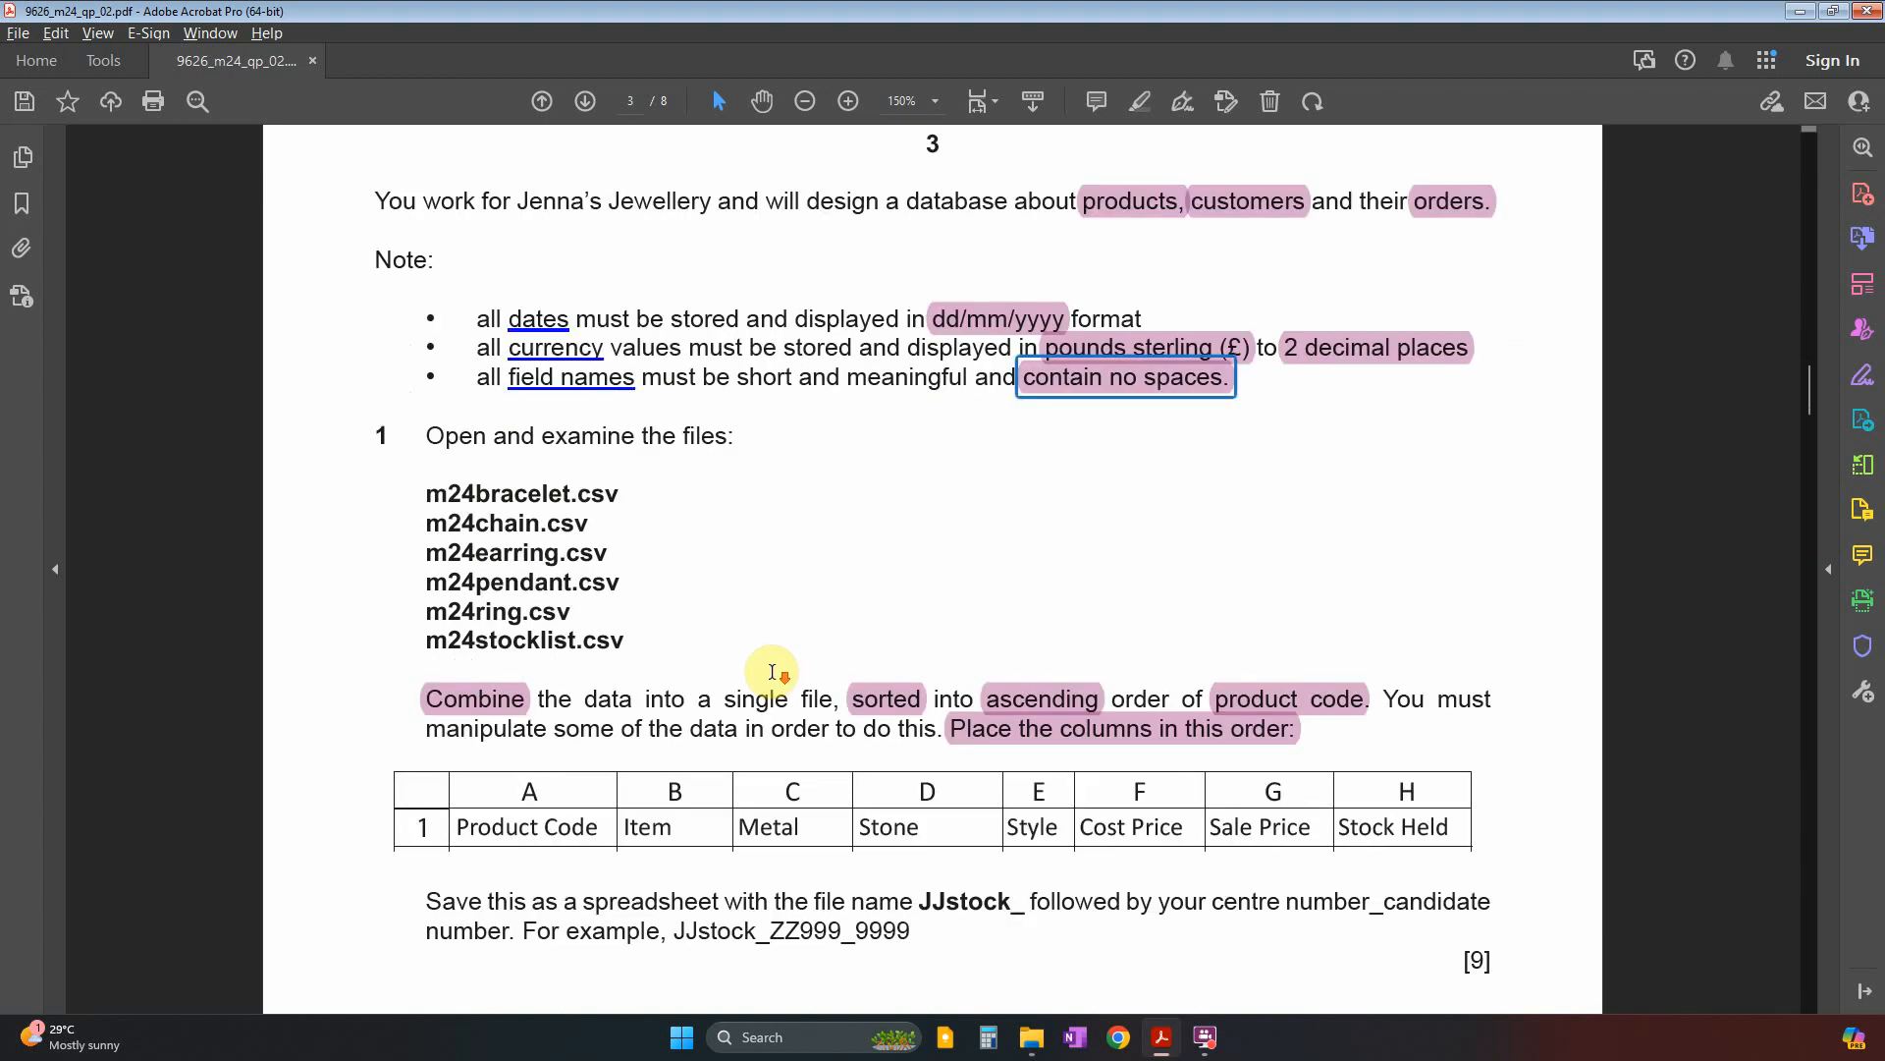
drag(484, 491, 618, 643)
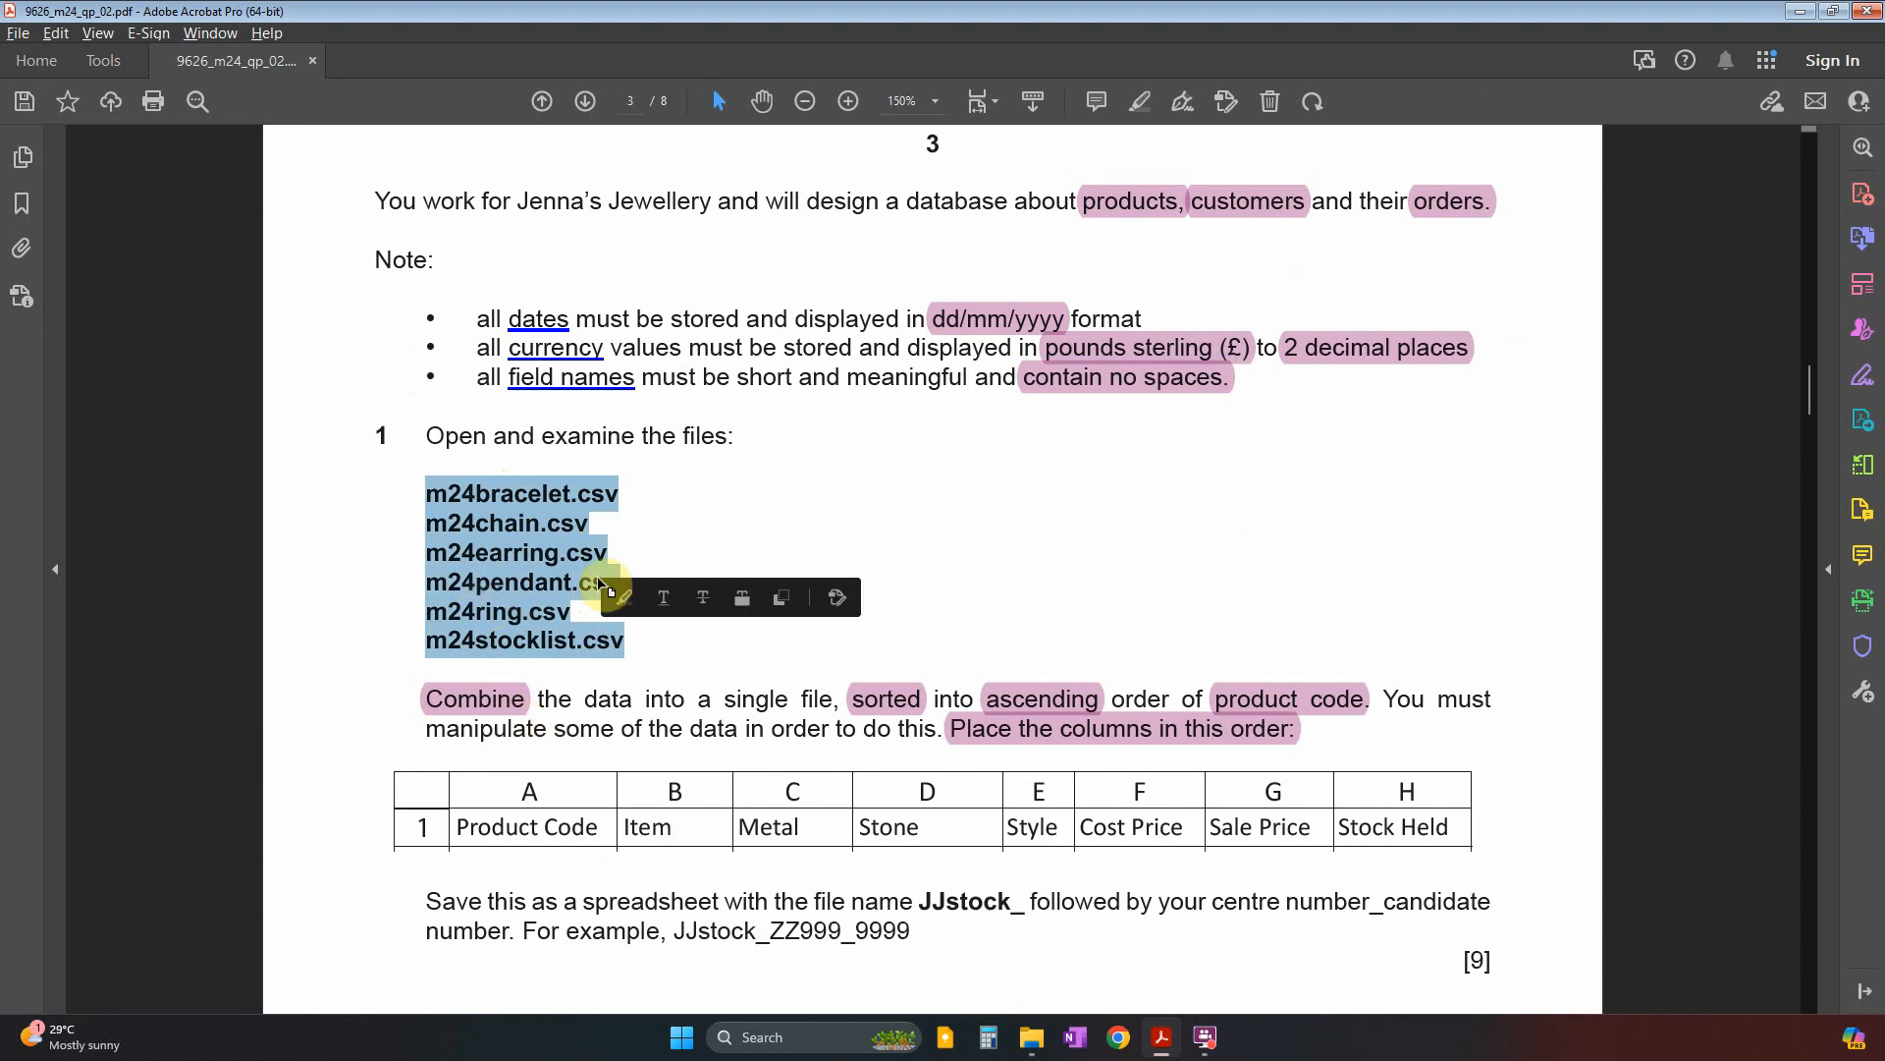
drag(736, 698, 788, 699)
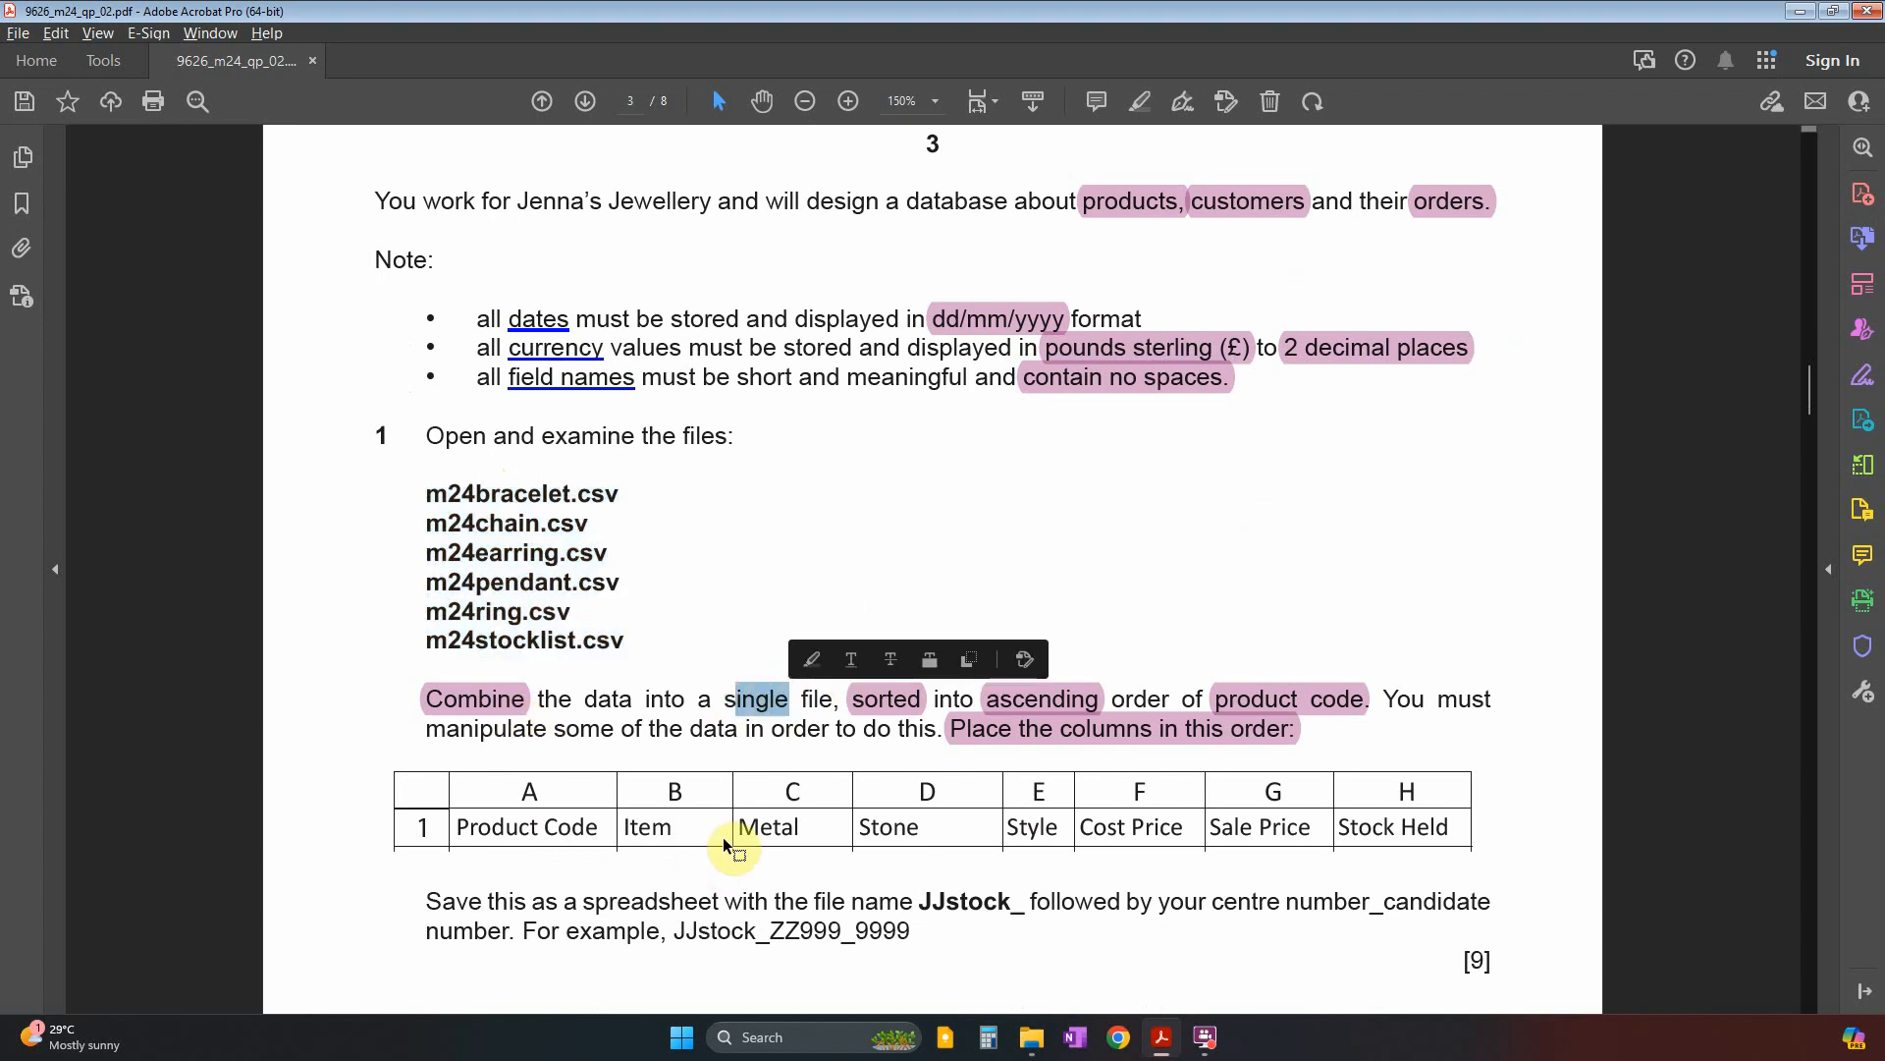
click(869, 697)
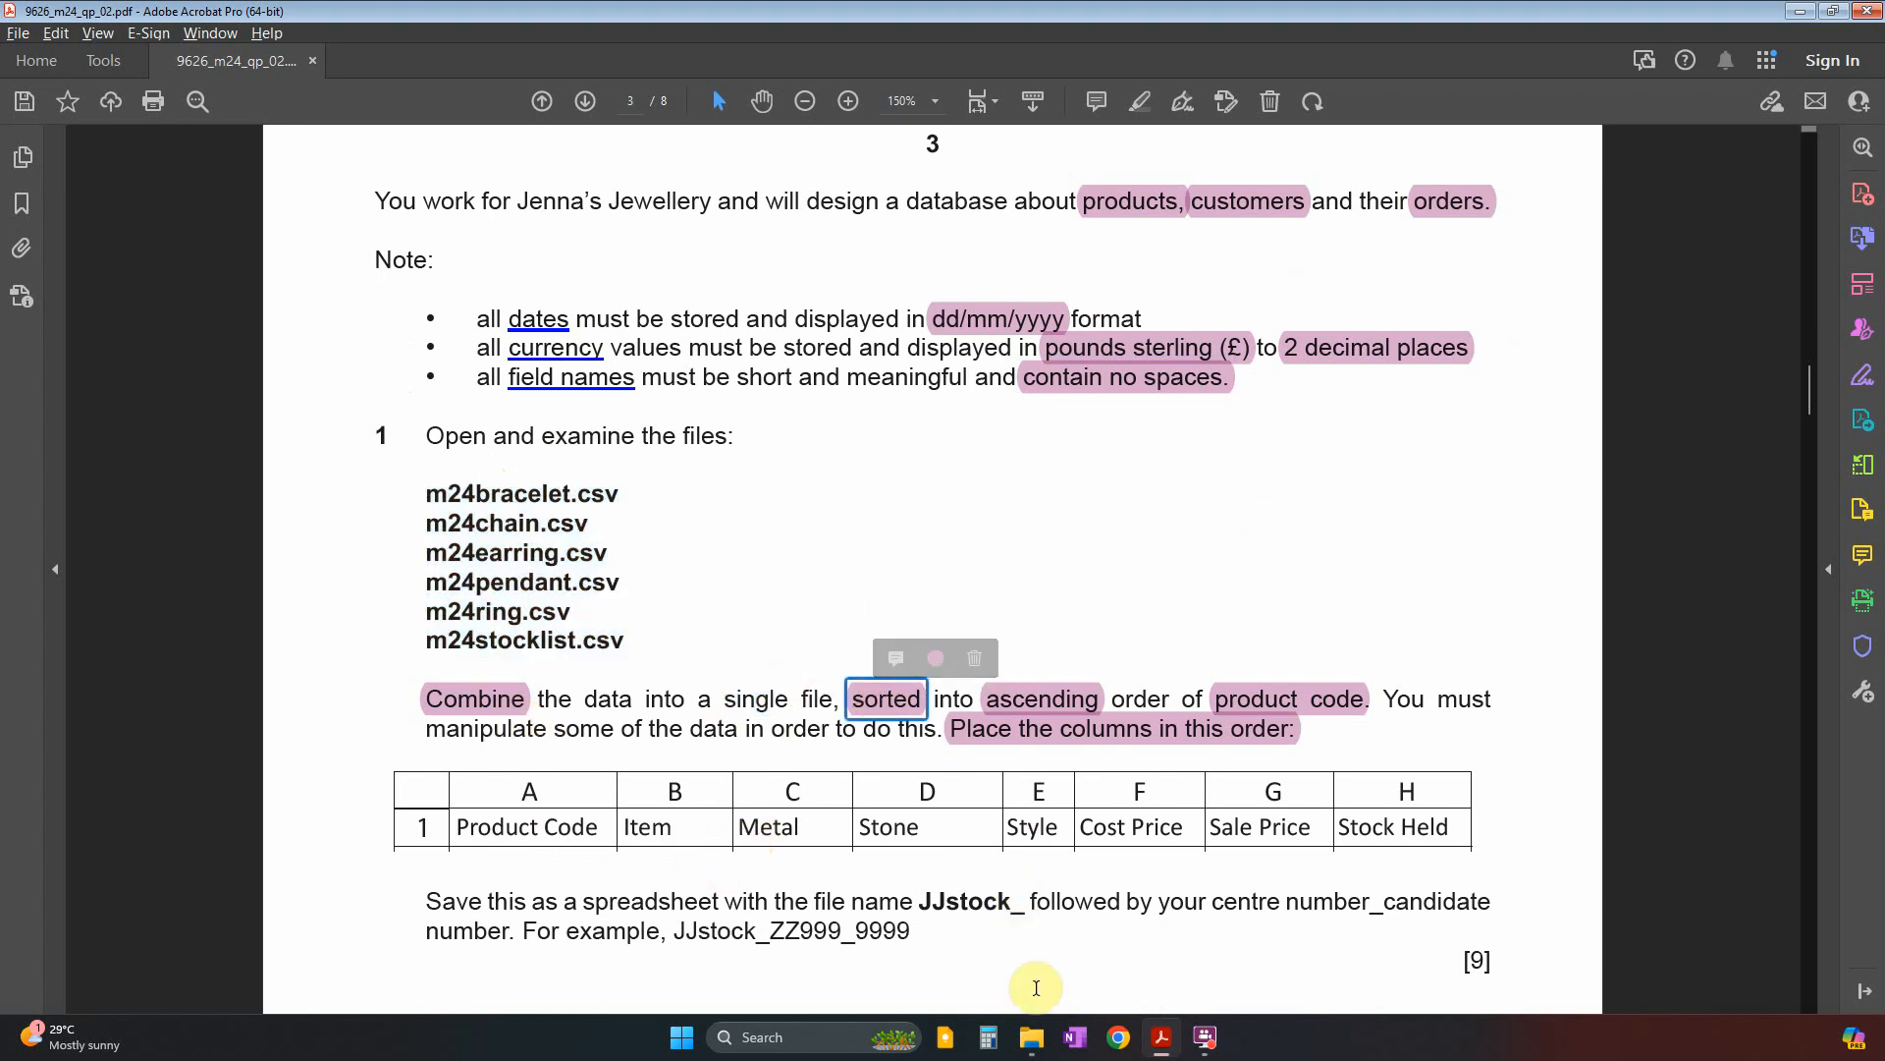
Switch to File Explorer and extract 9626_m24_sf_02.zip into its own folder inside the A-level folder.
click(1032, 1037)
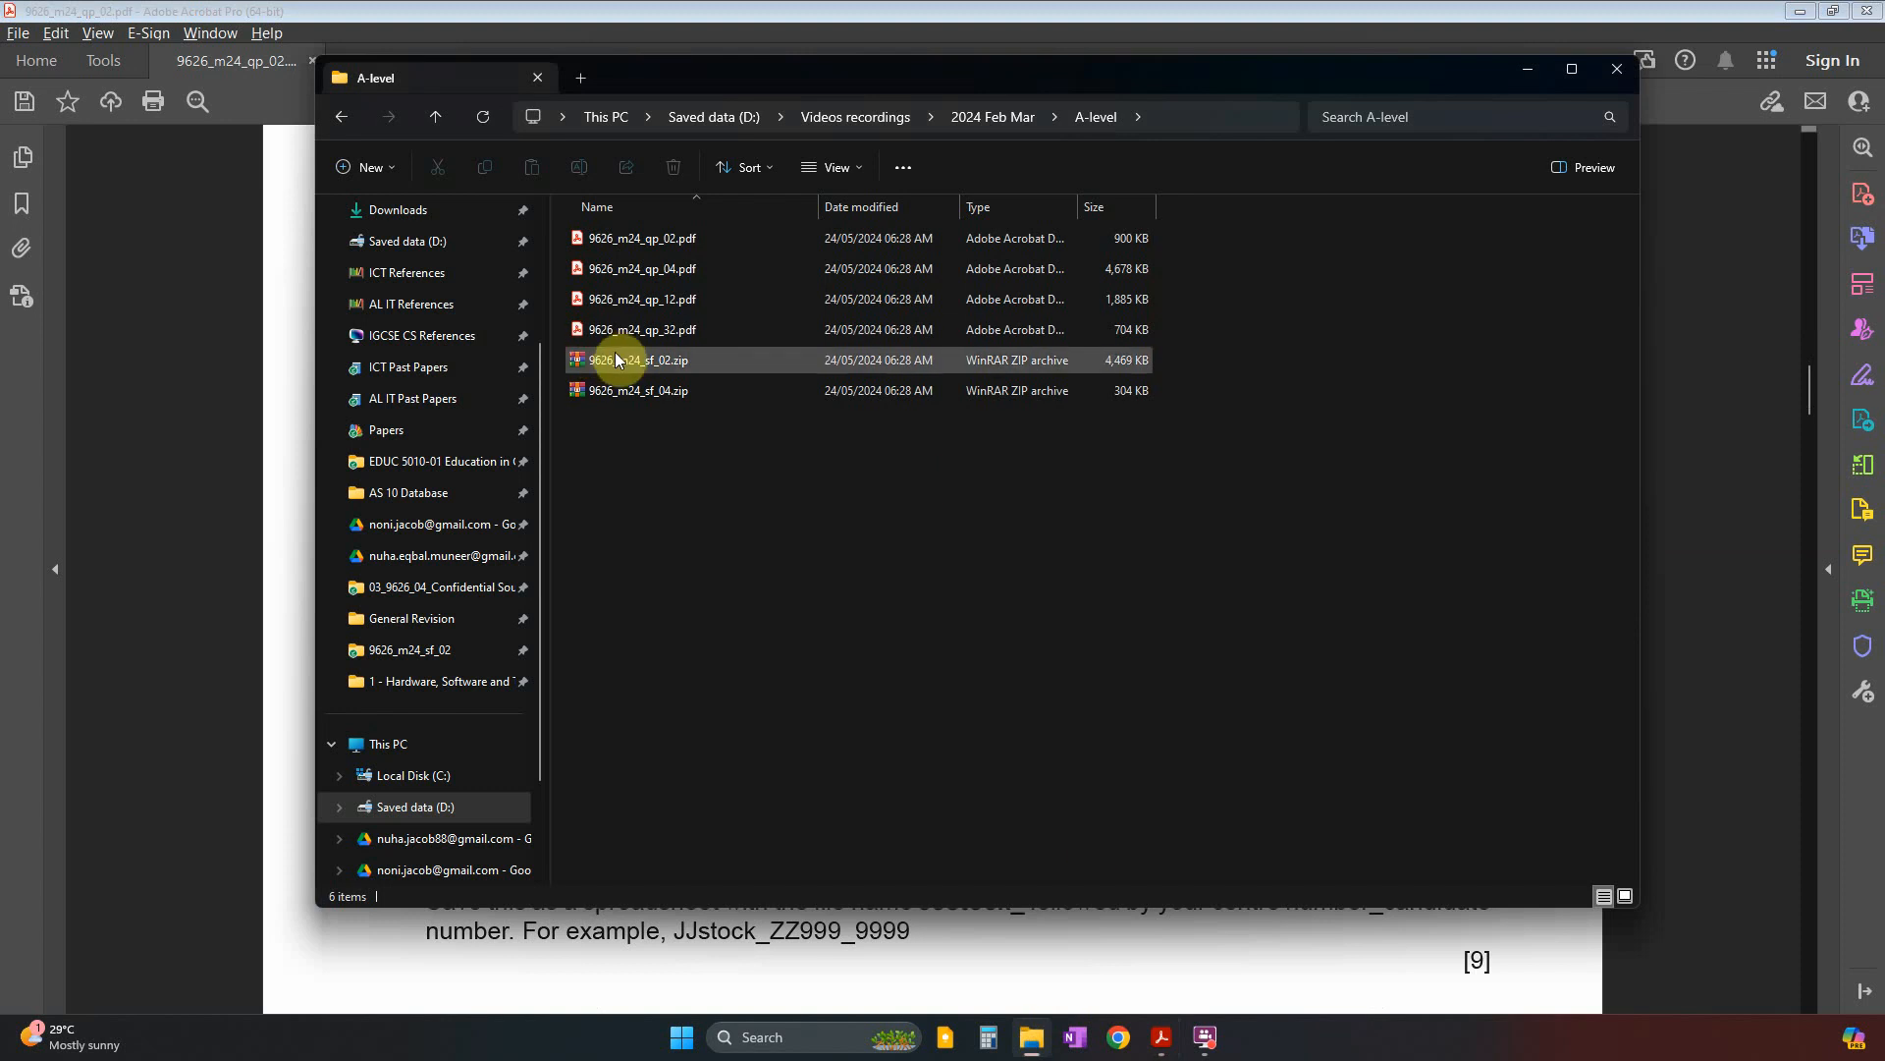
click(615, 356)
right_click(621, 366)
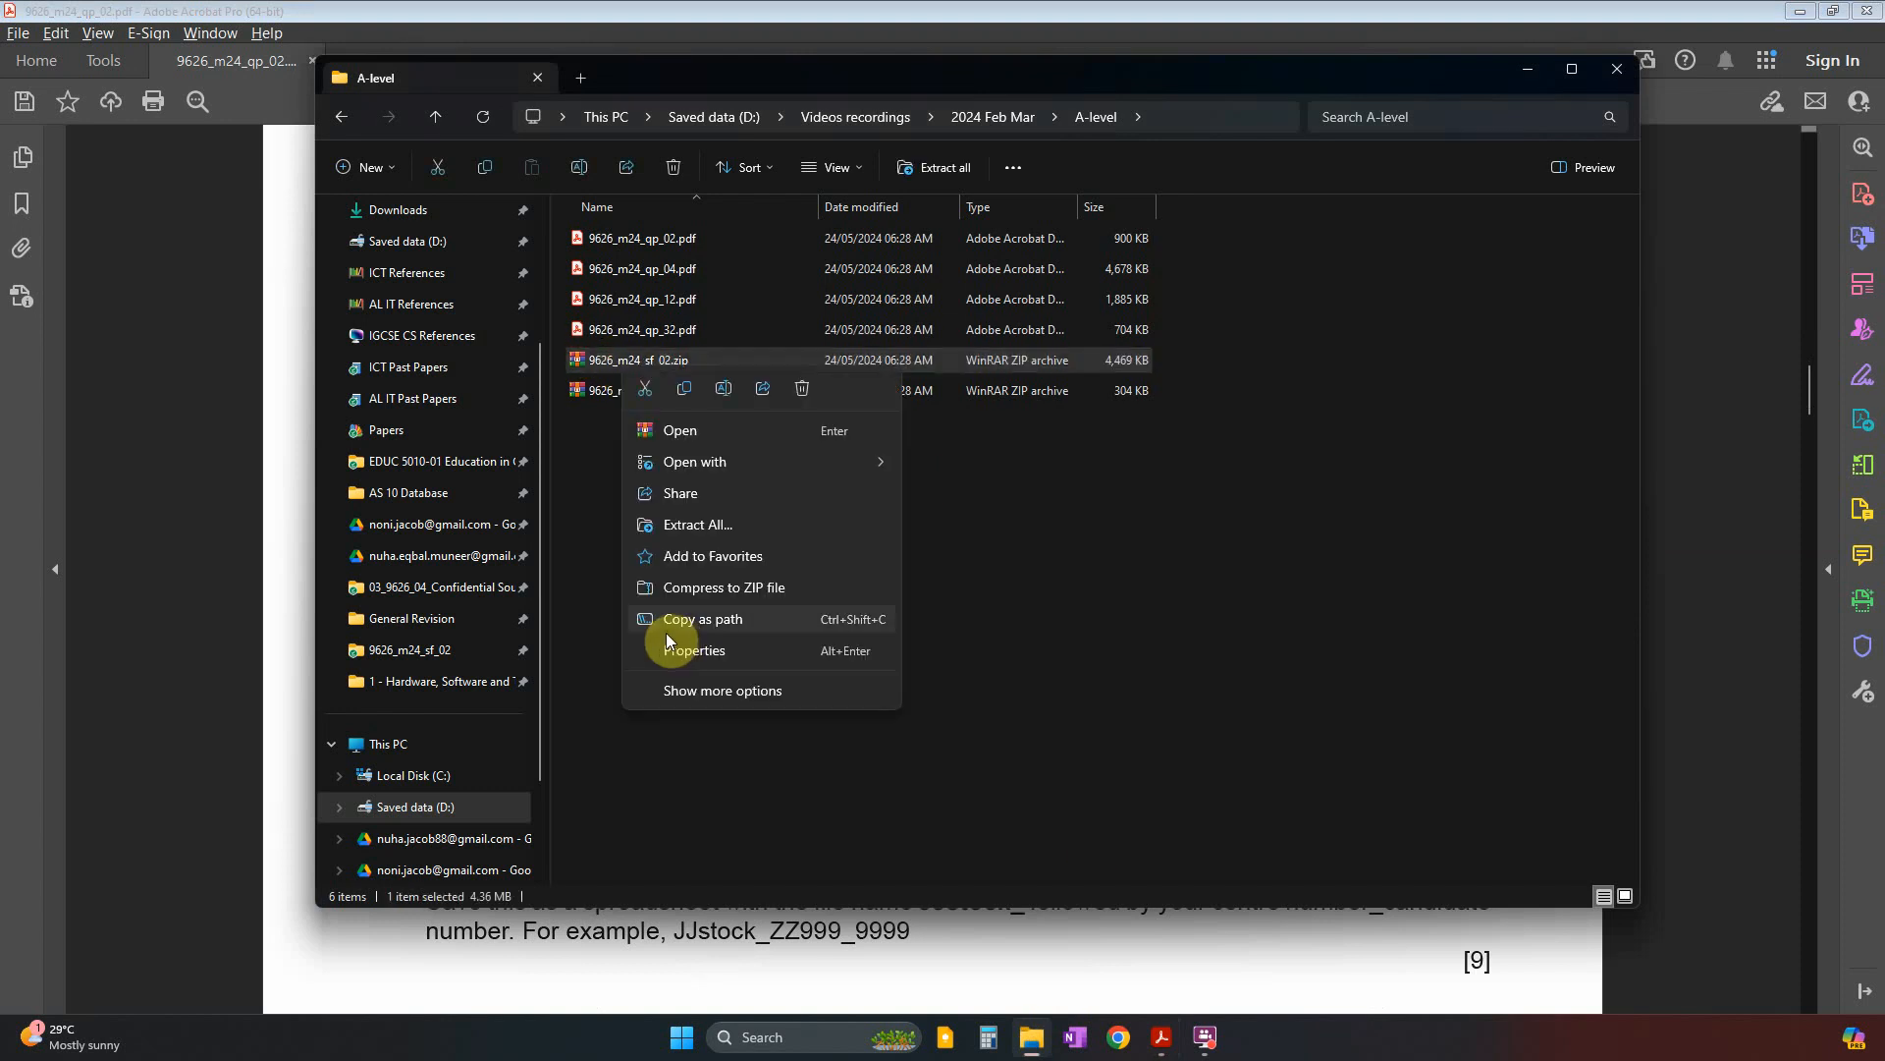
click(688, 695)
click(727, 488)
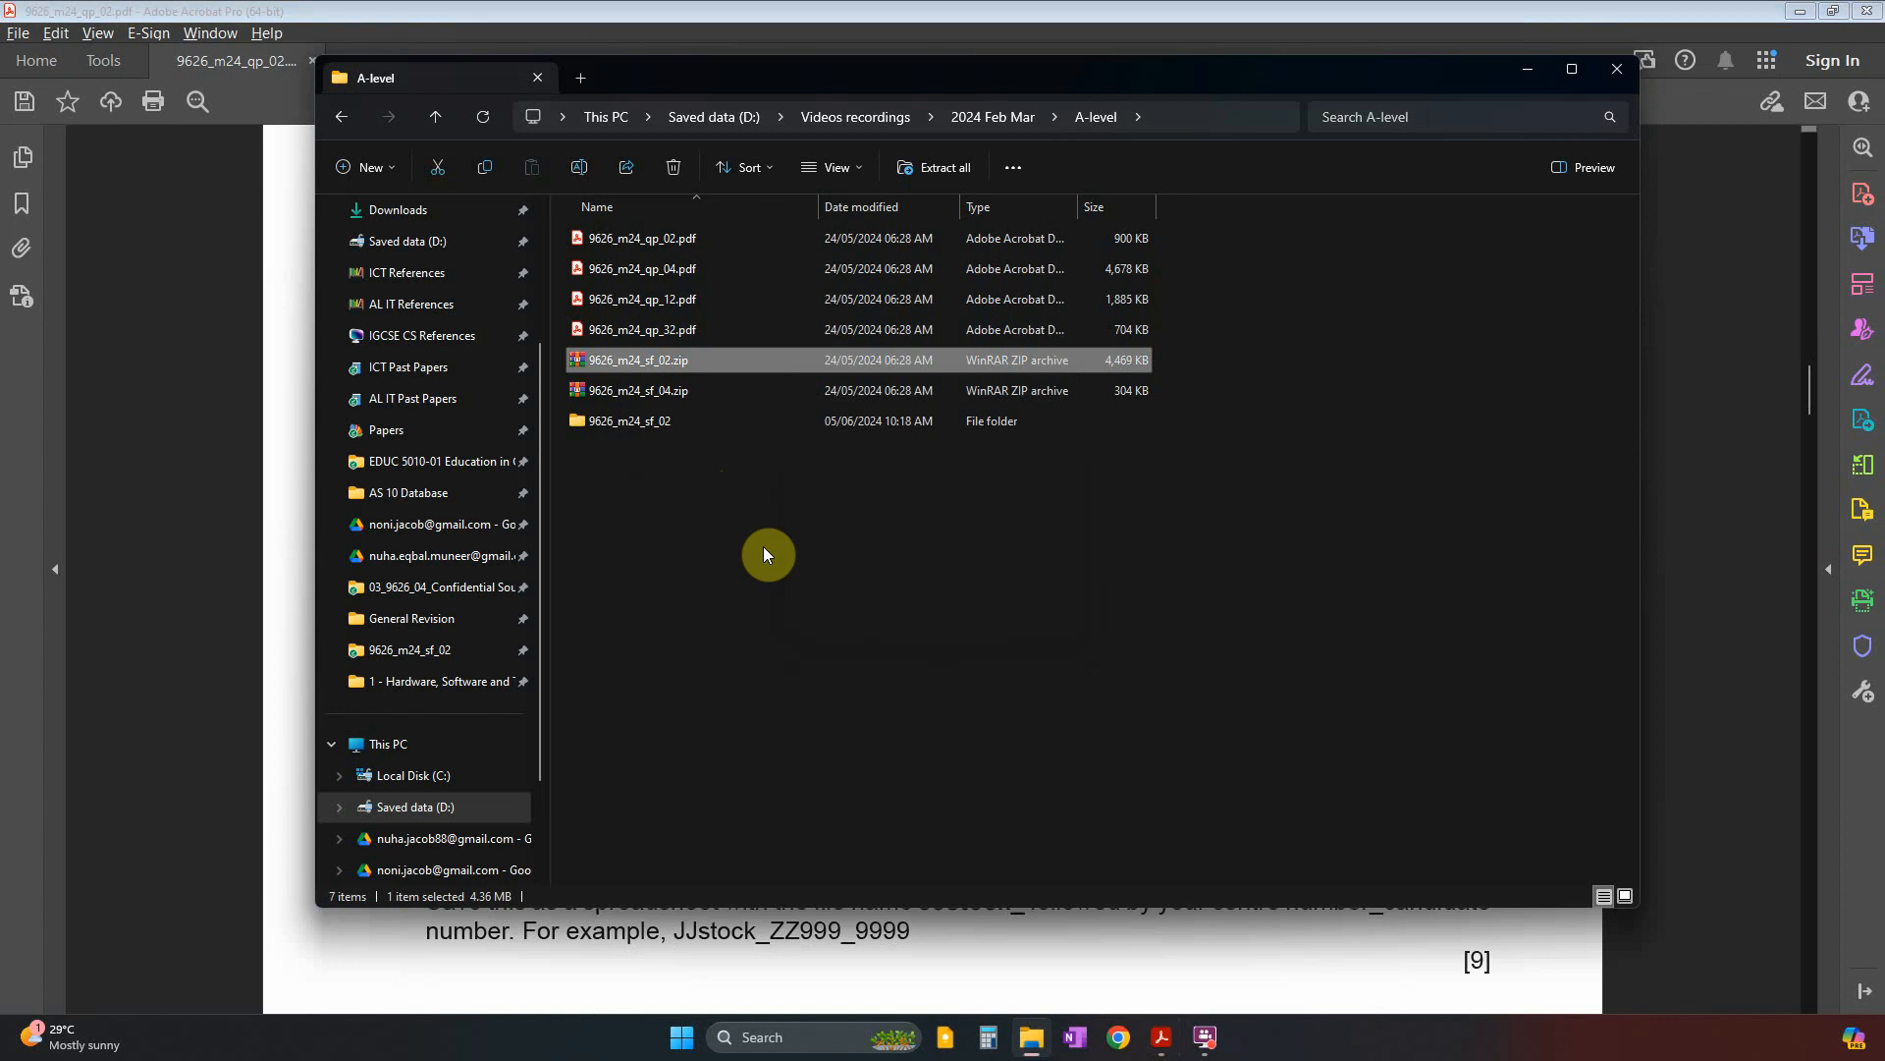
In the 9626_m24_sf_02 folder, extract the Confidential Source Files March 2024 archive into its own folder.
double_click(648, 420)
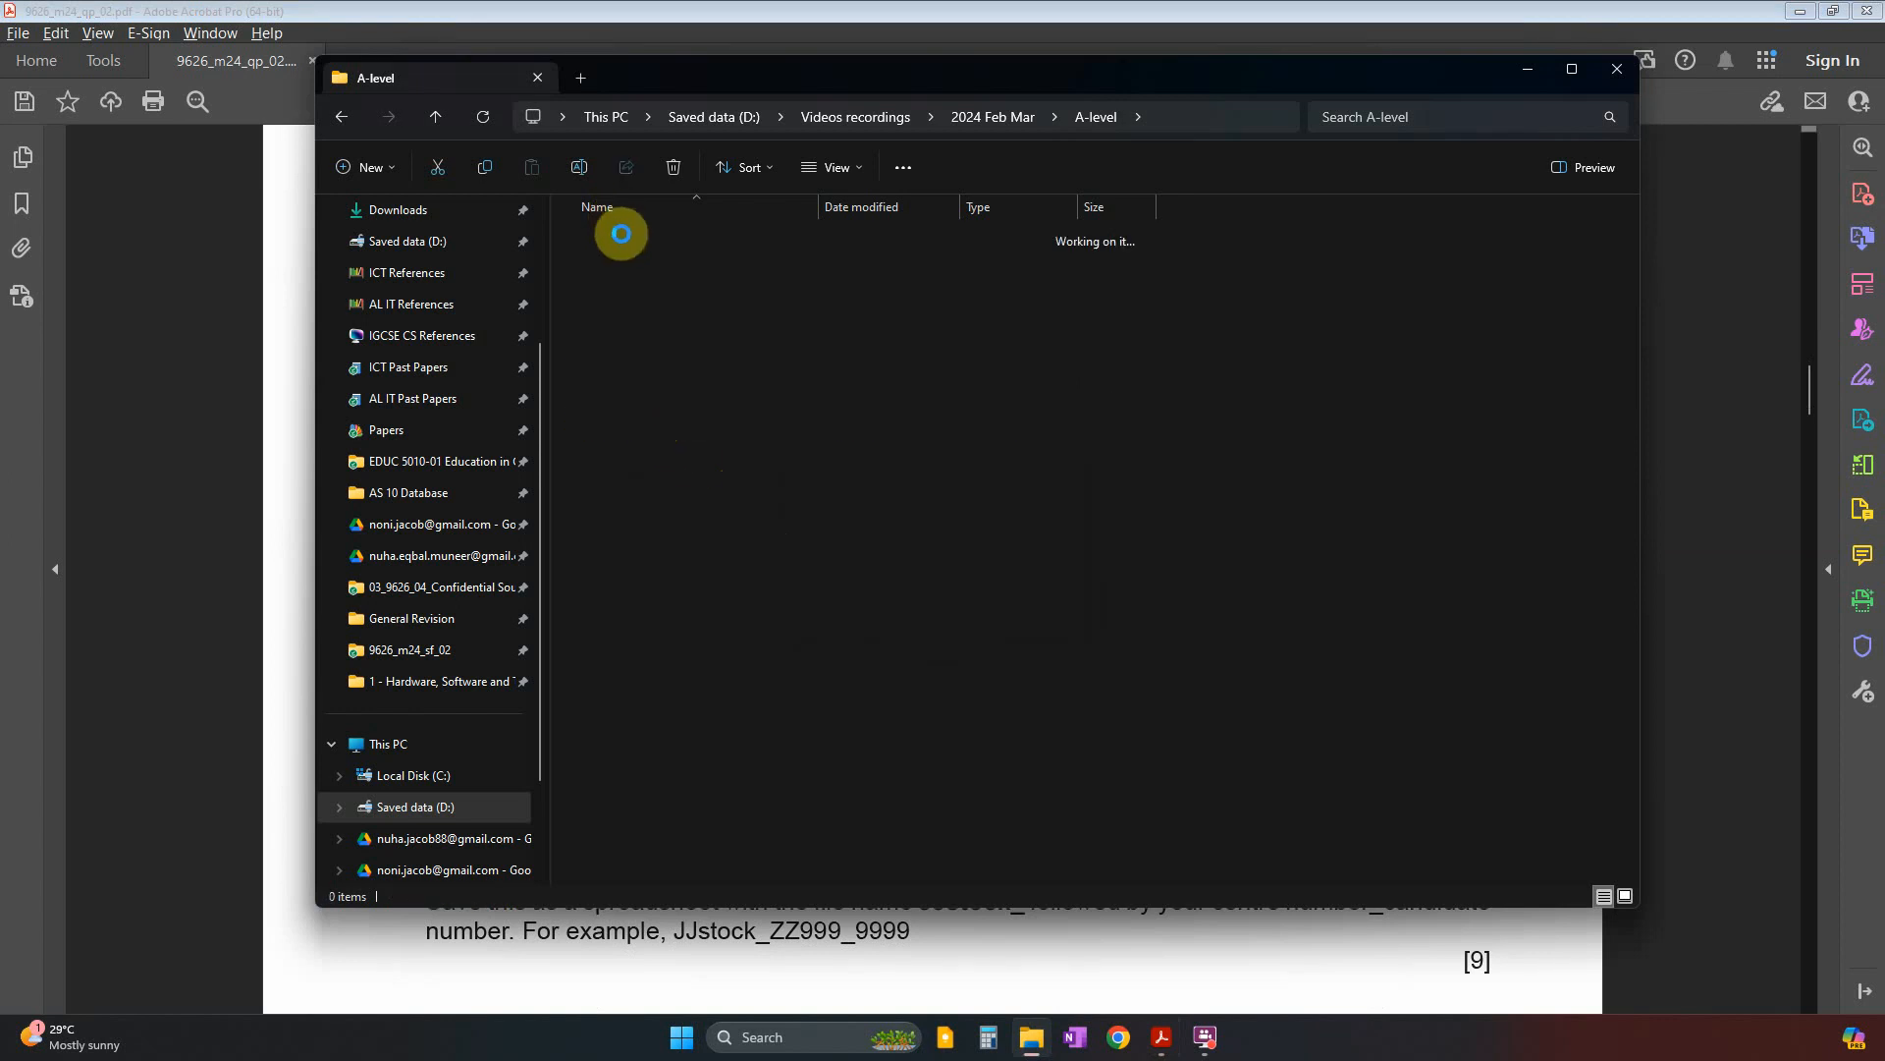
click(627, 249)
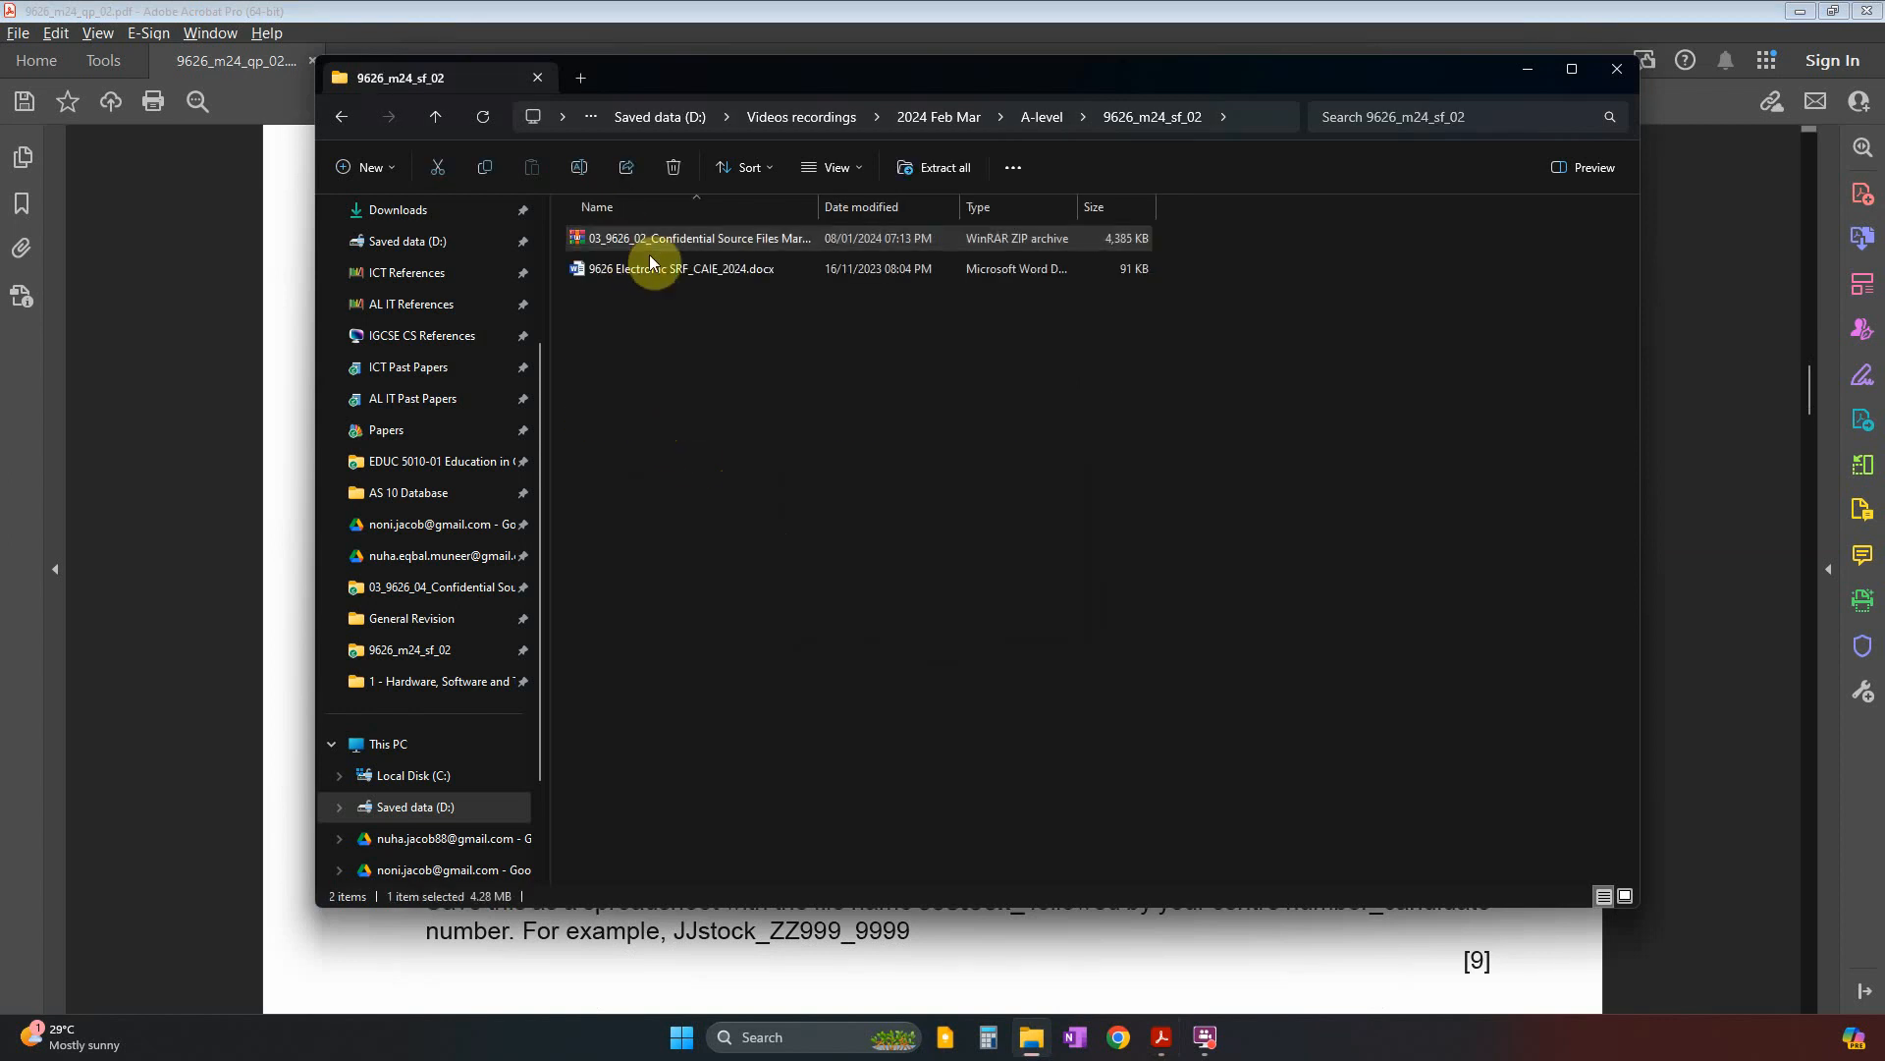
right_click(622, 247)
click(699, 565)
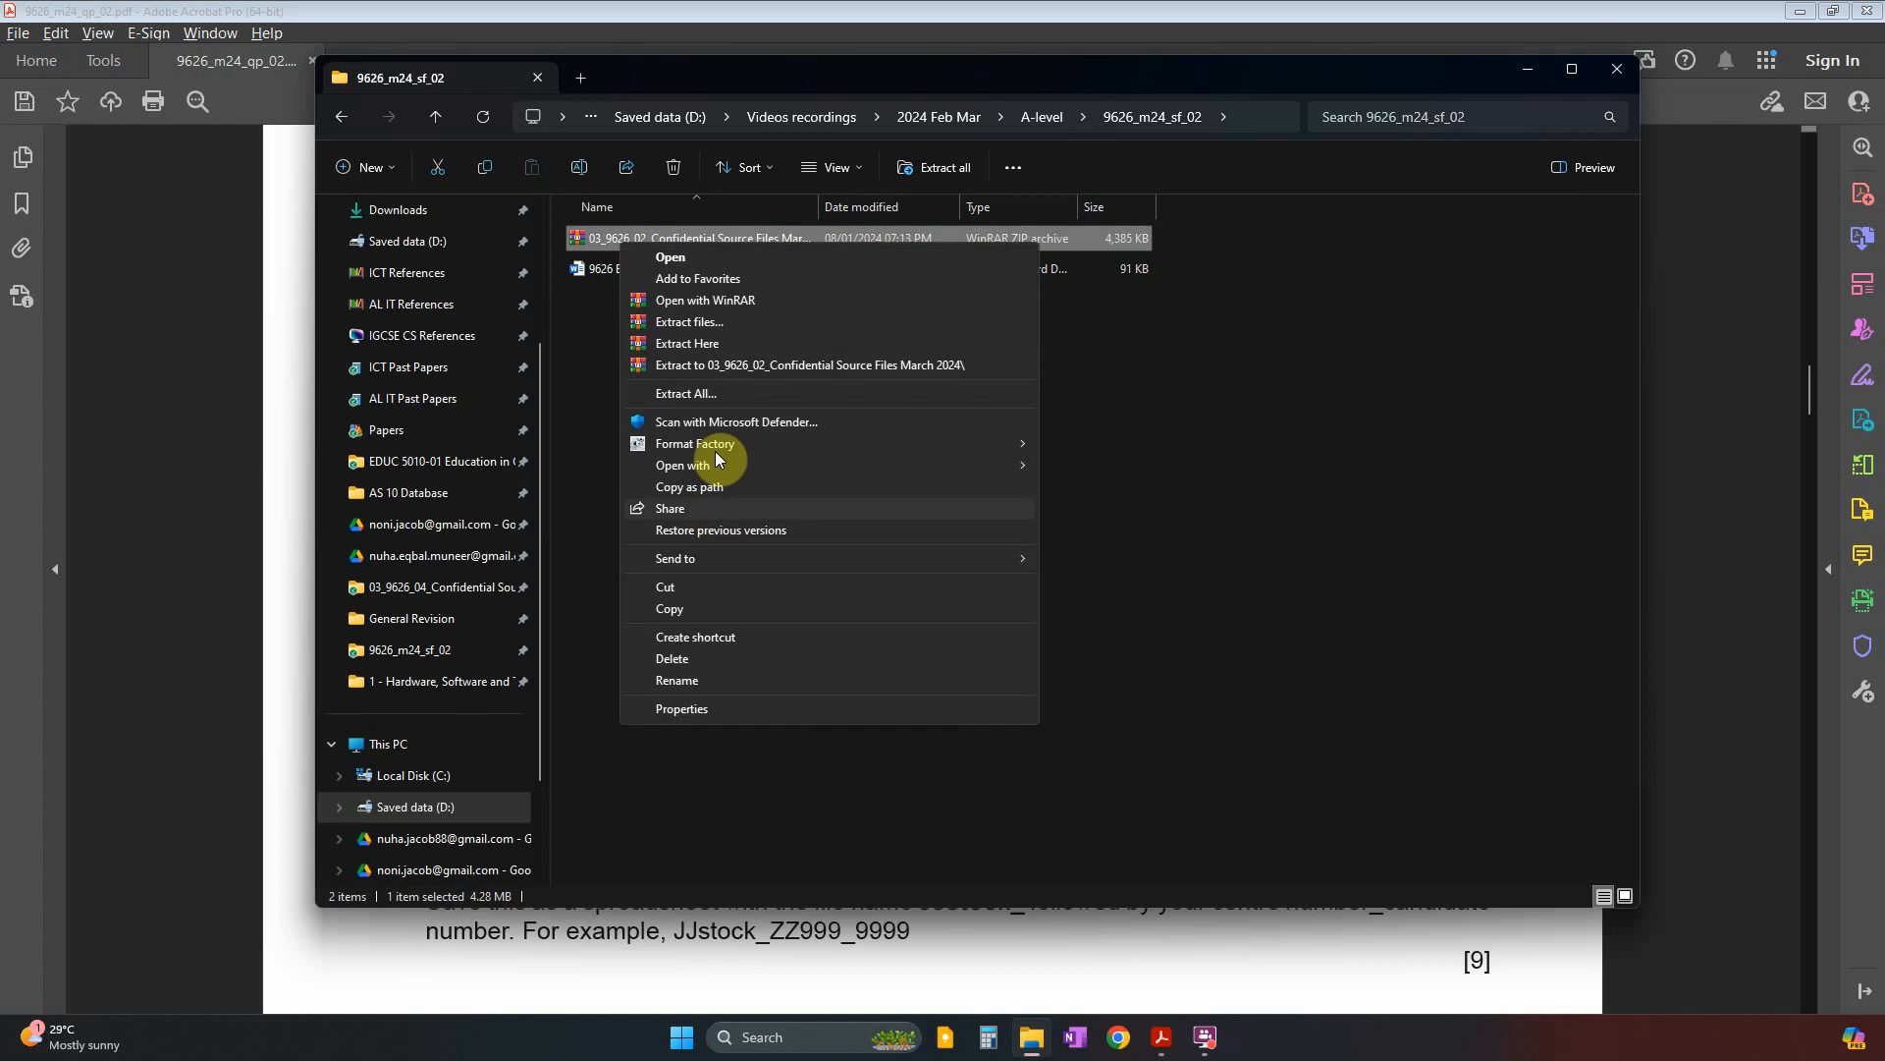
click(716, 367)
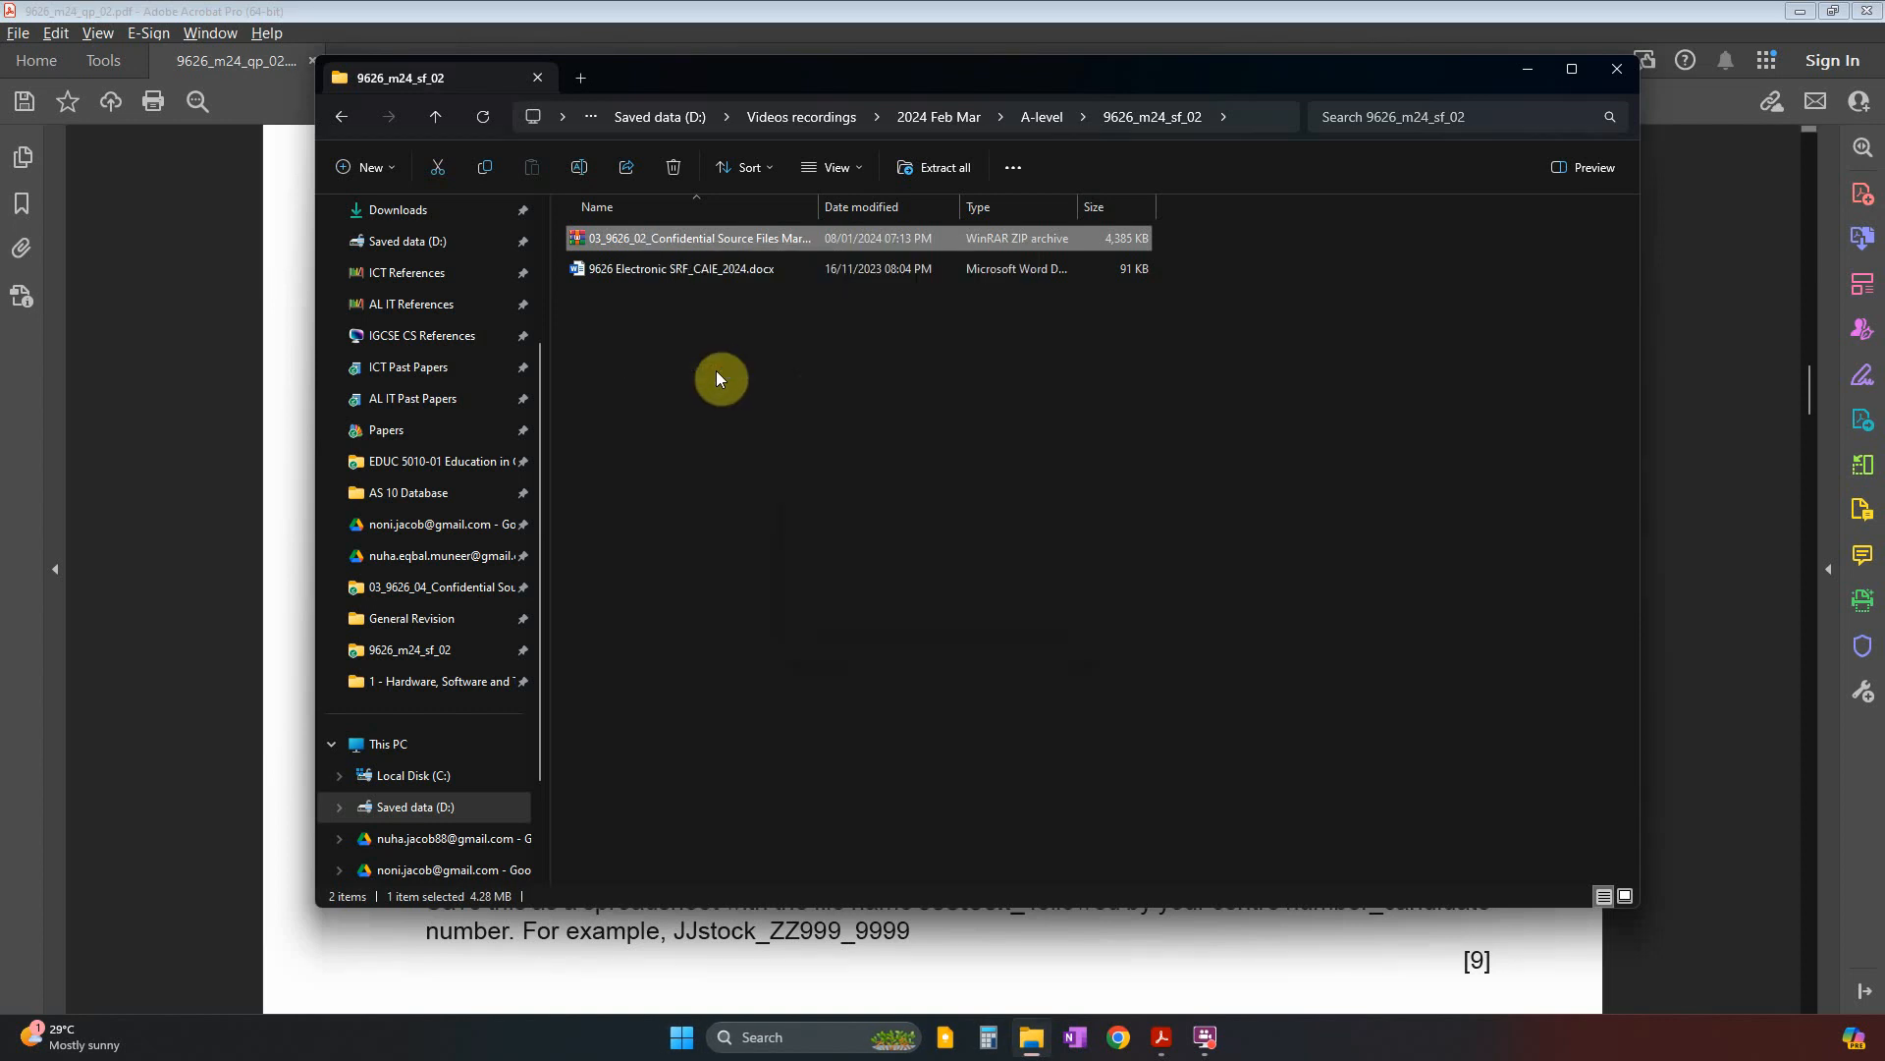
Open the extracted source files folder, group its files by type, and place the window beside the task's file list.
double_click(636, 312)
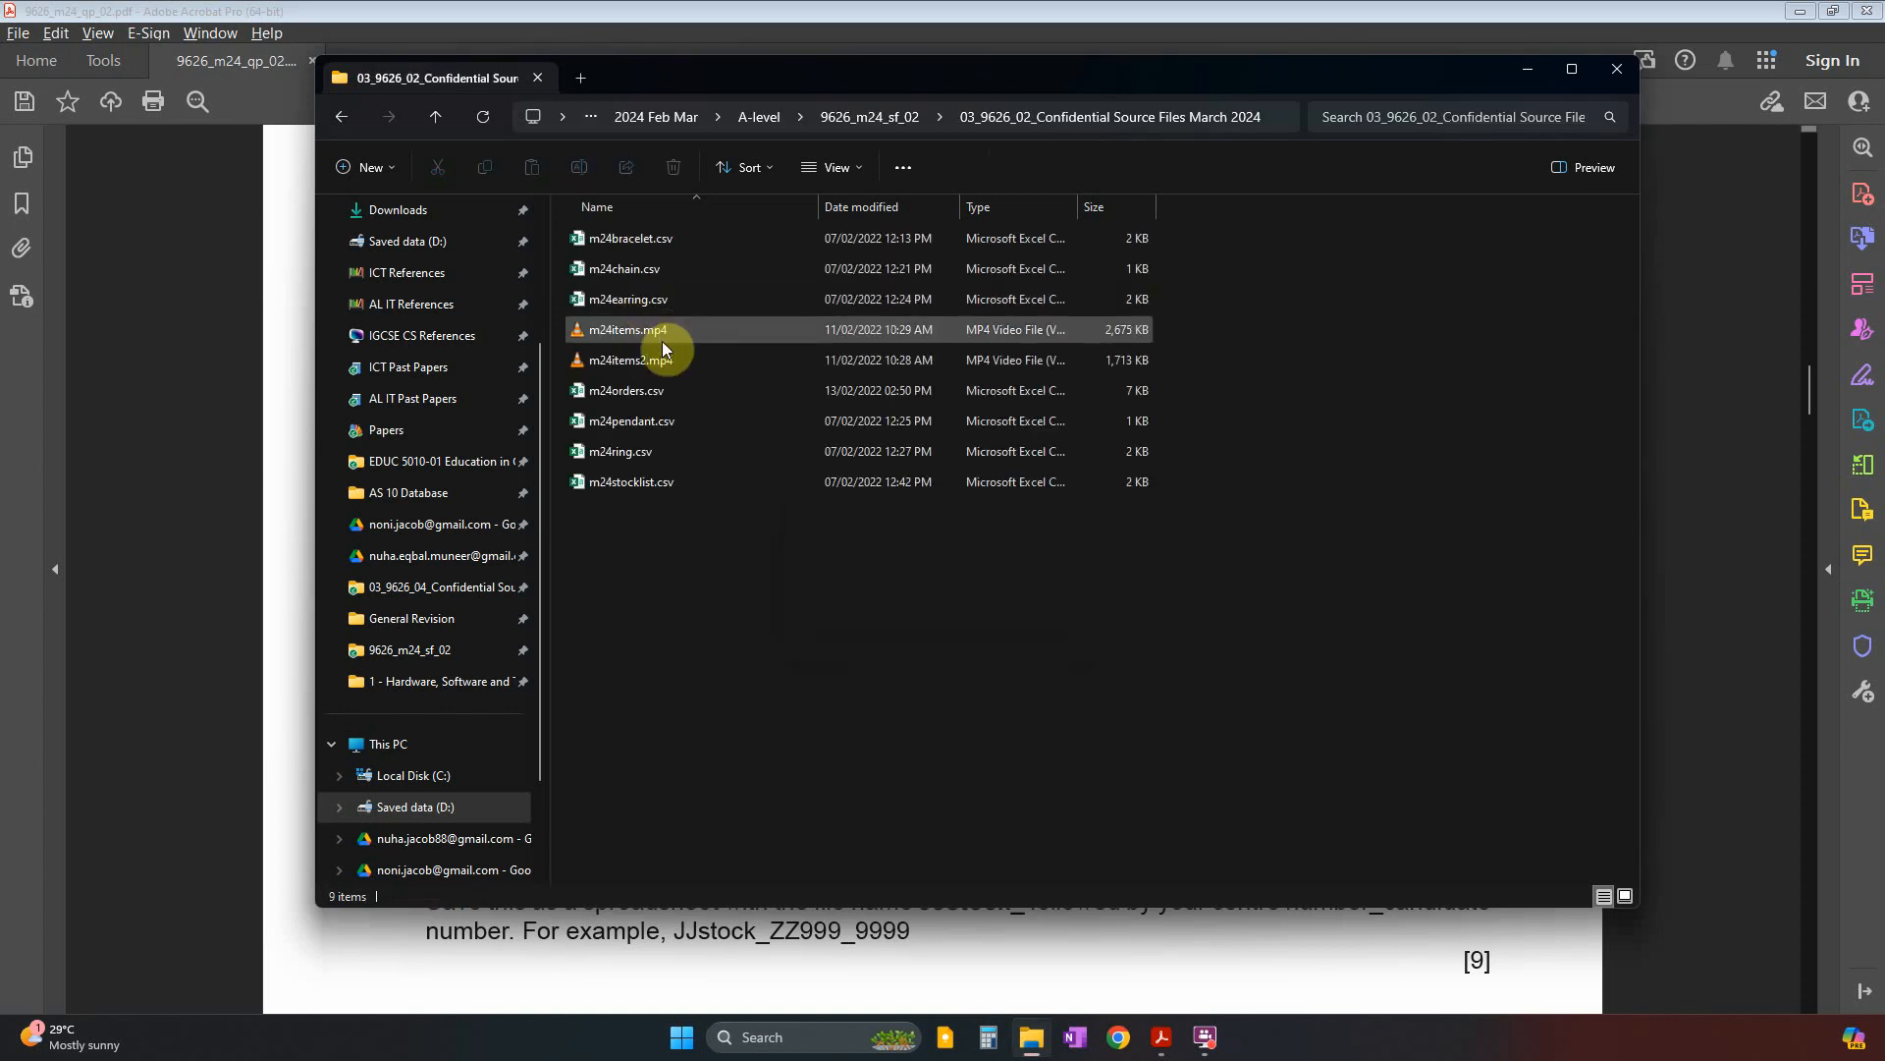
drag(746, 85, 706, 199)
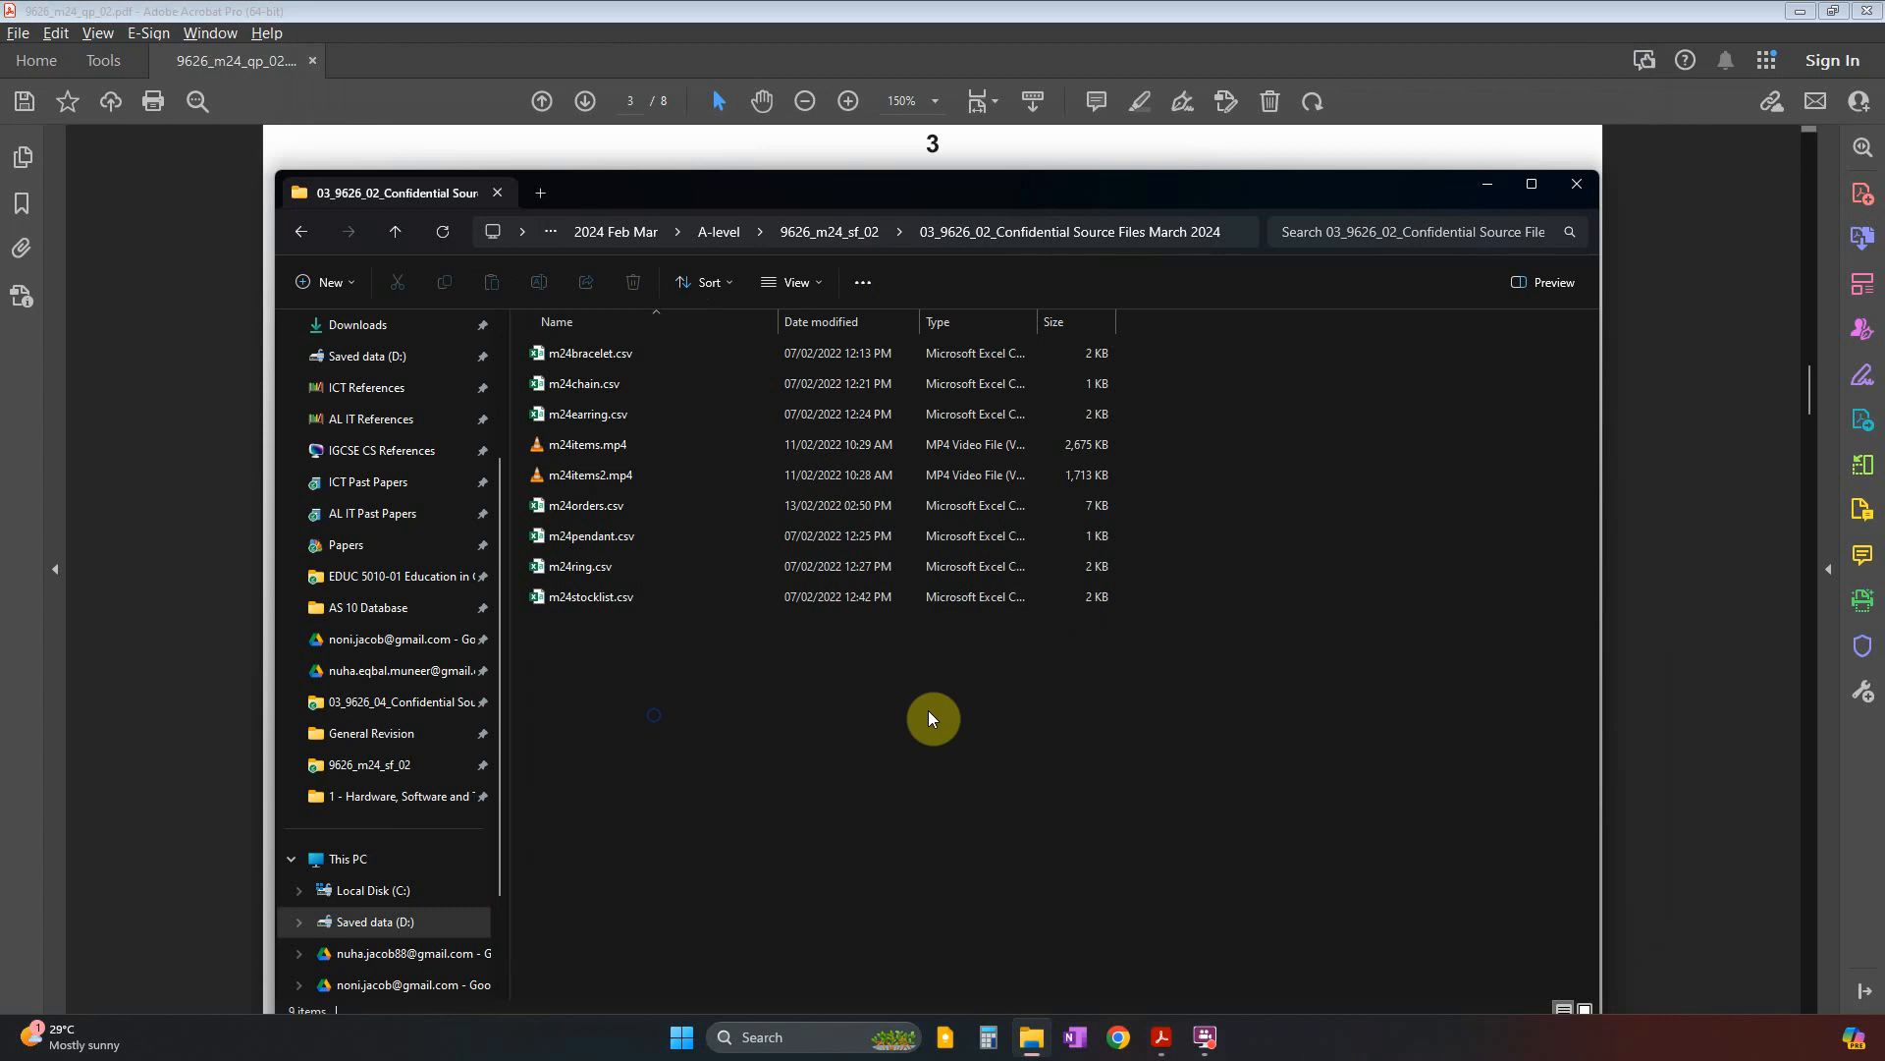
right_click(923, 712)
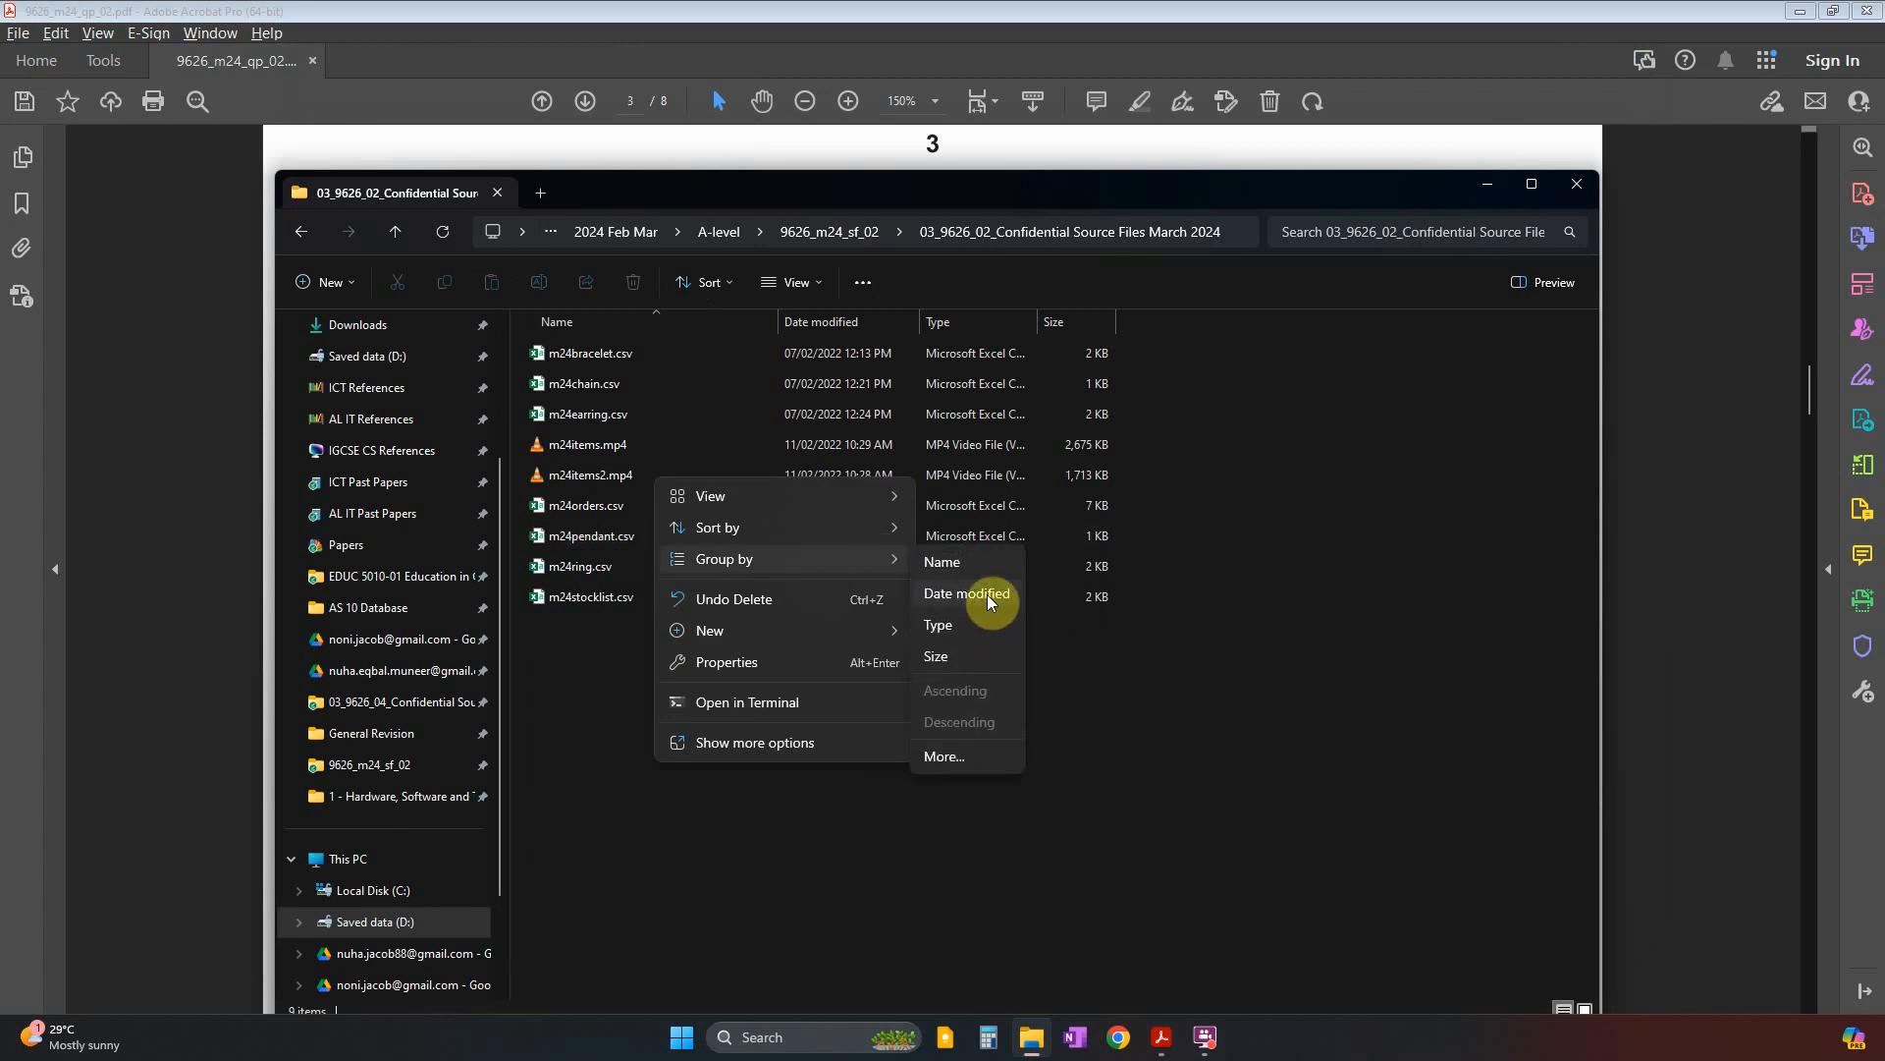
click(967, 630)
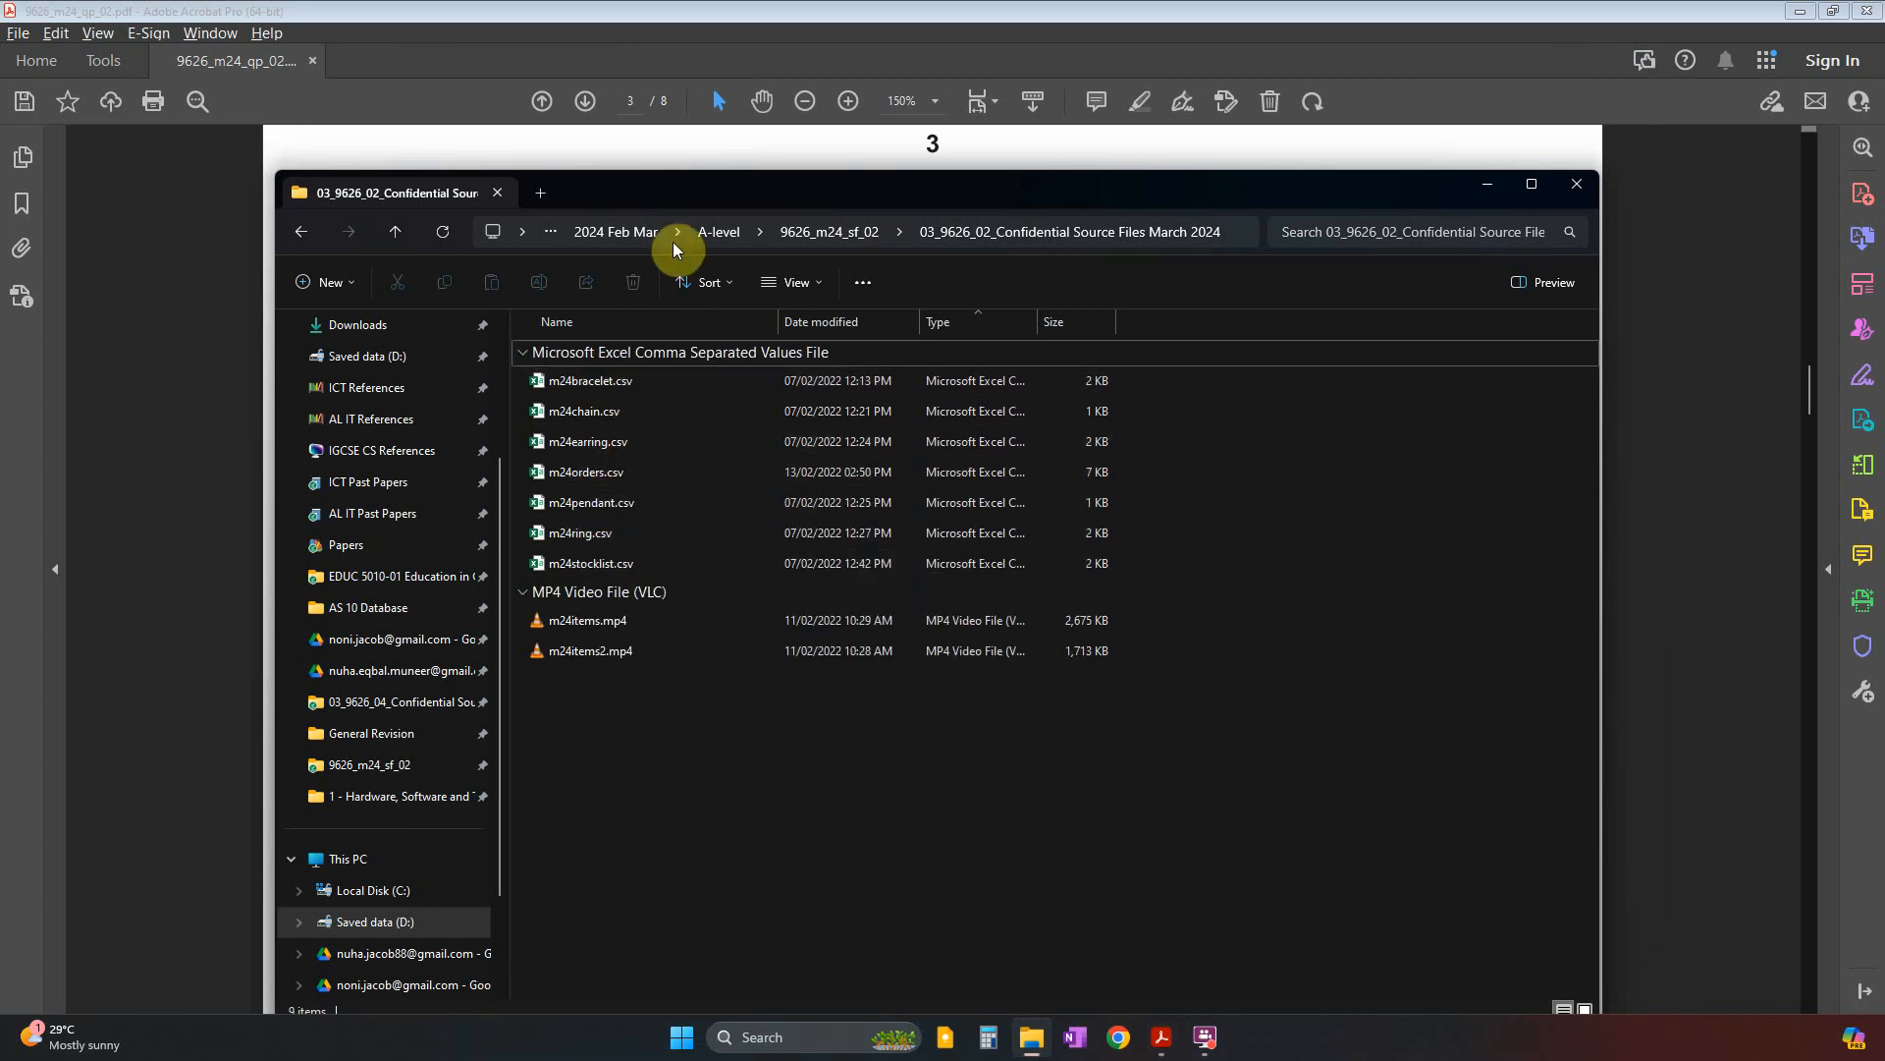
drag(671, 198, 963, 172)
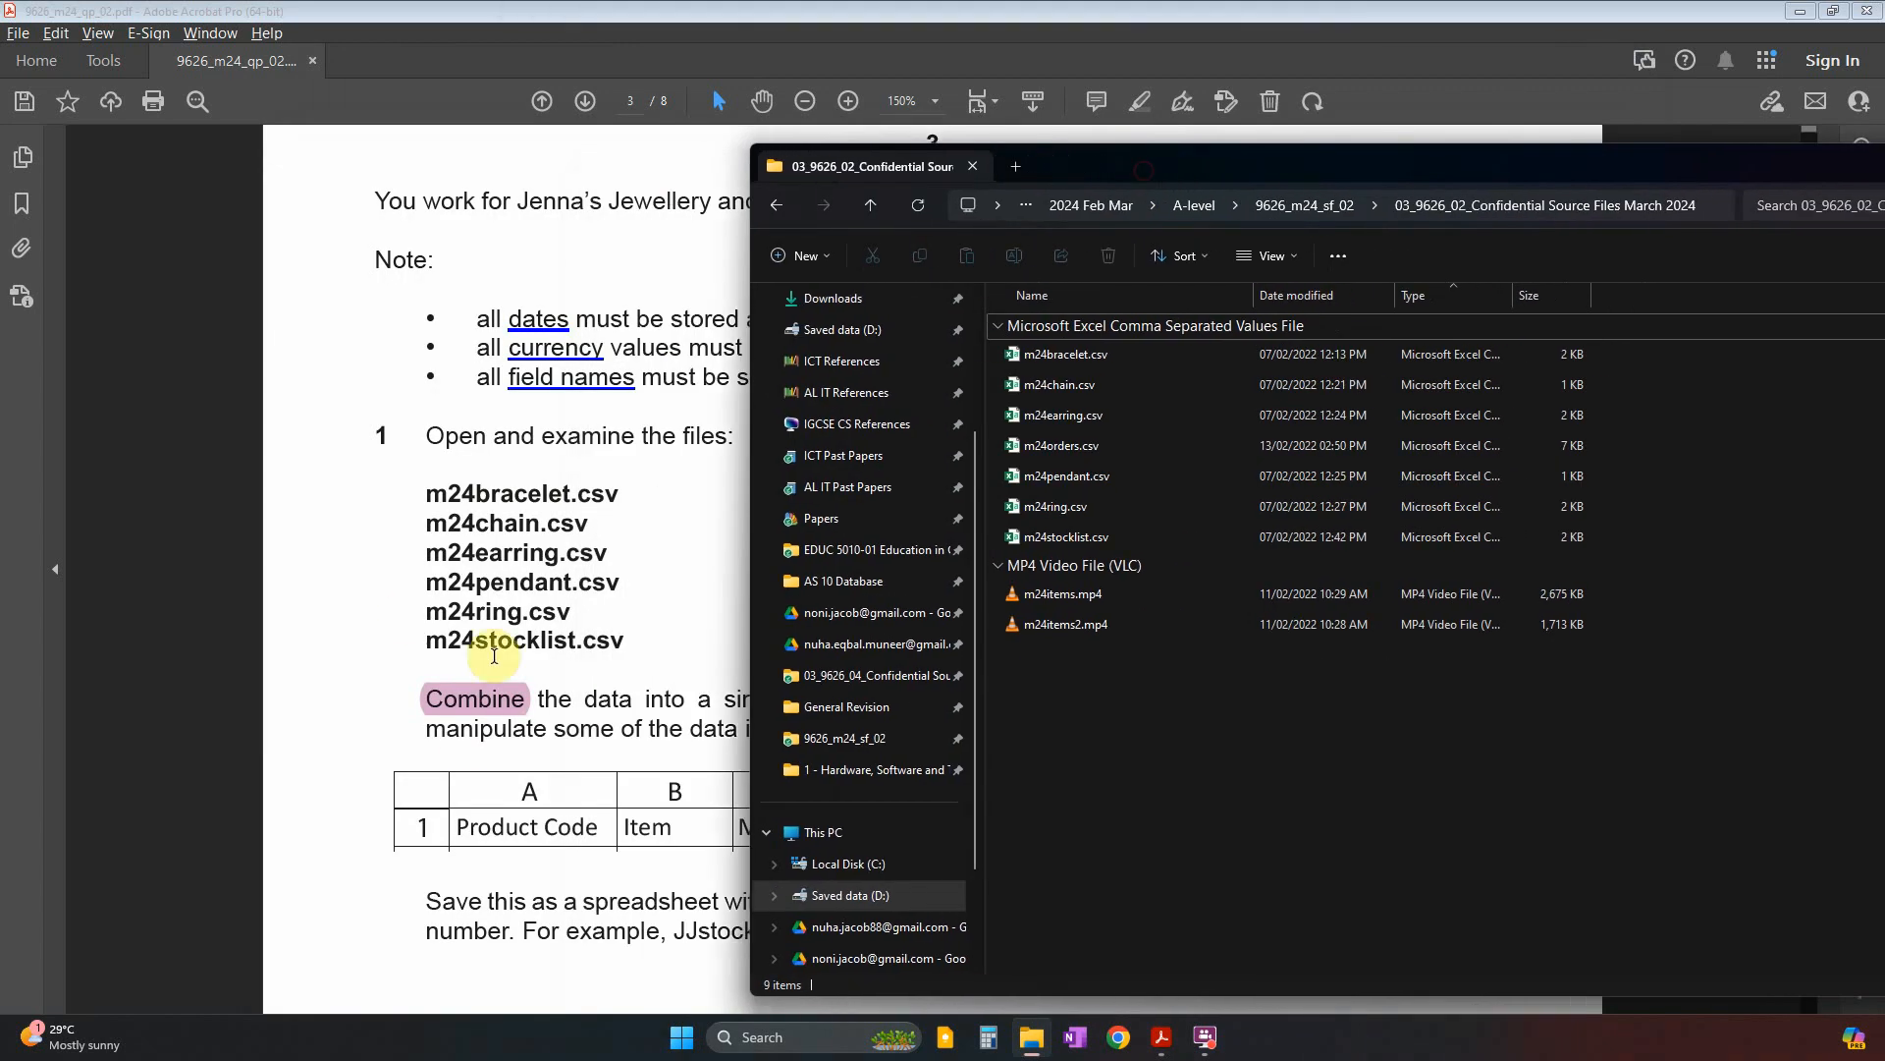
Open m24bracelet.csv, m24chain.csv, m24earring.csv, m24pendant.csv, m24ring.csv and m24stocklist.csv together in Excel.
click(1068, 355)
ctrl+click(1081, 386)
ctrl+click(1071, 414)
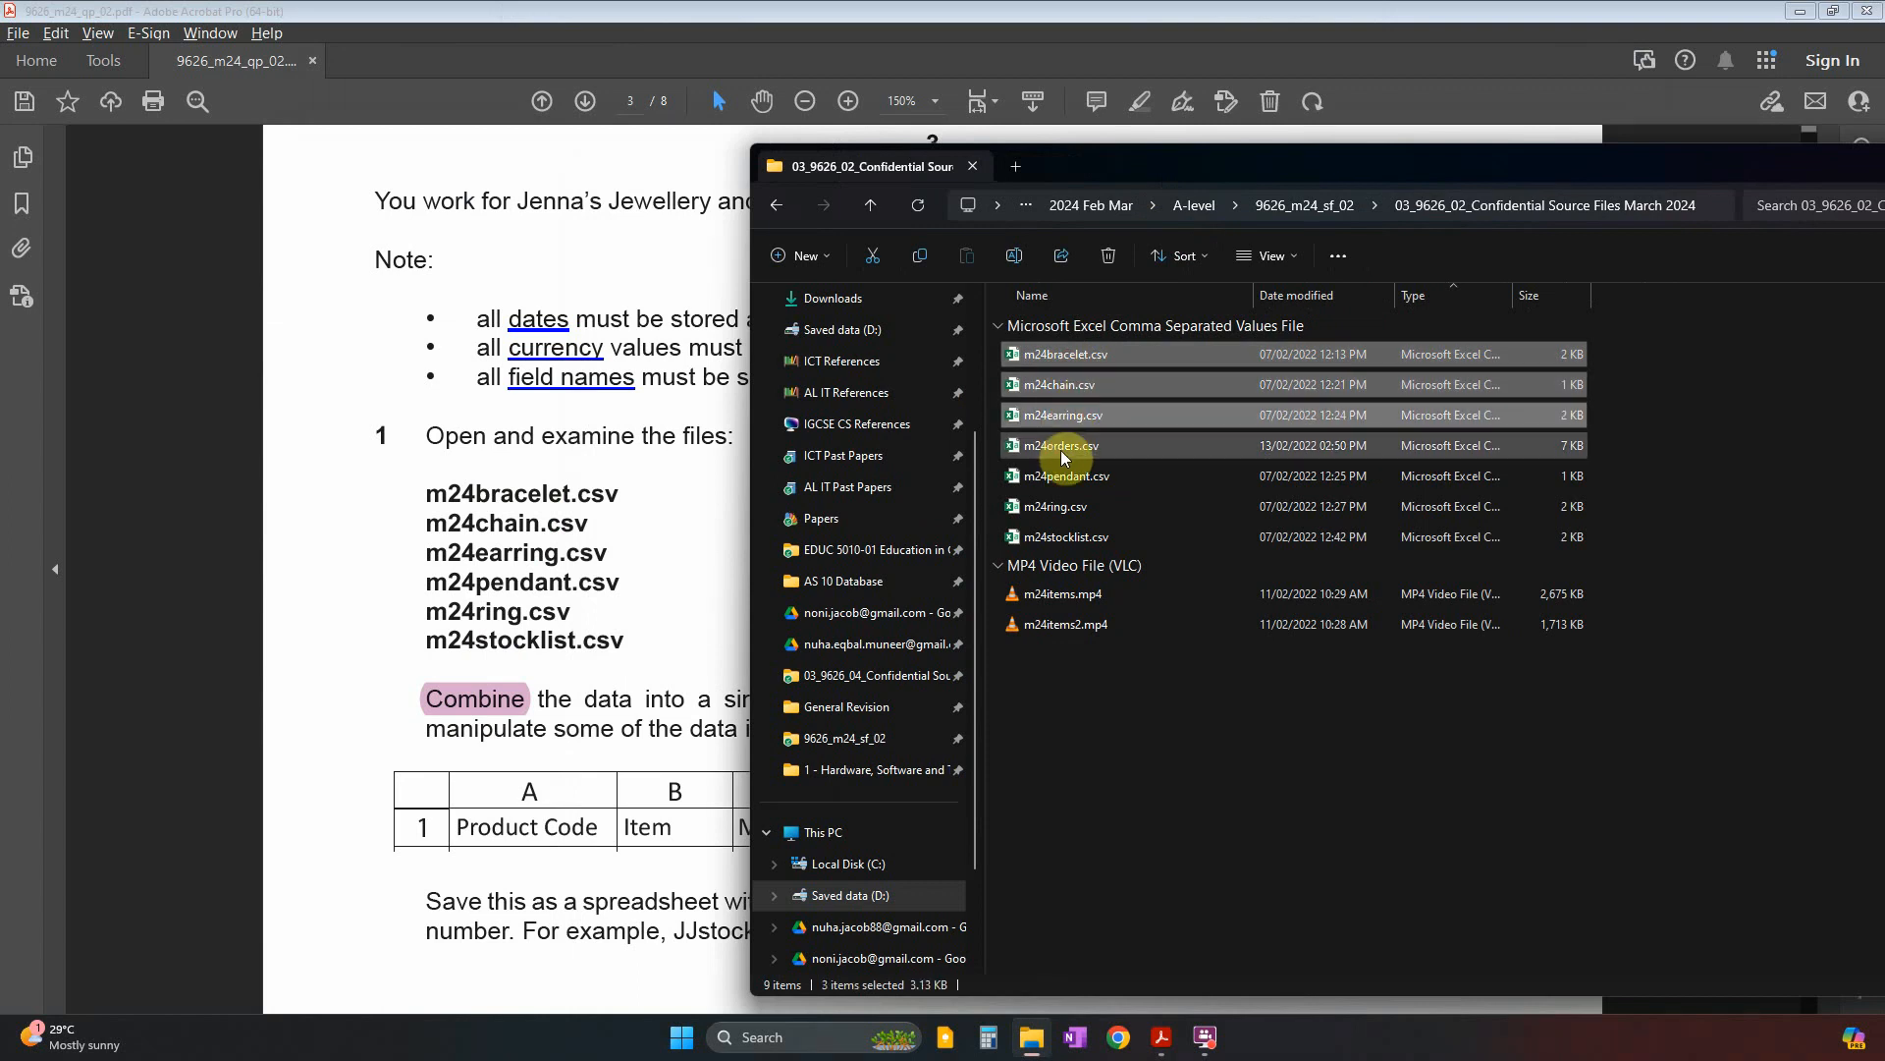
ctrl+click(1059, 477)
ctrl+click(1053, 506)
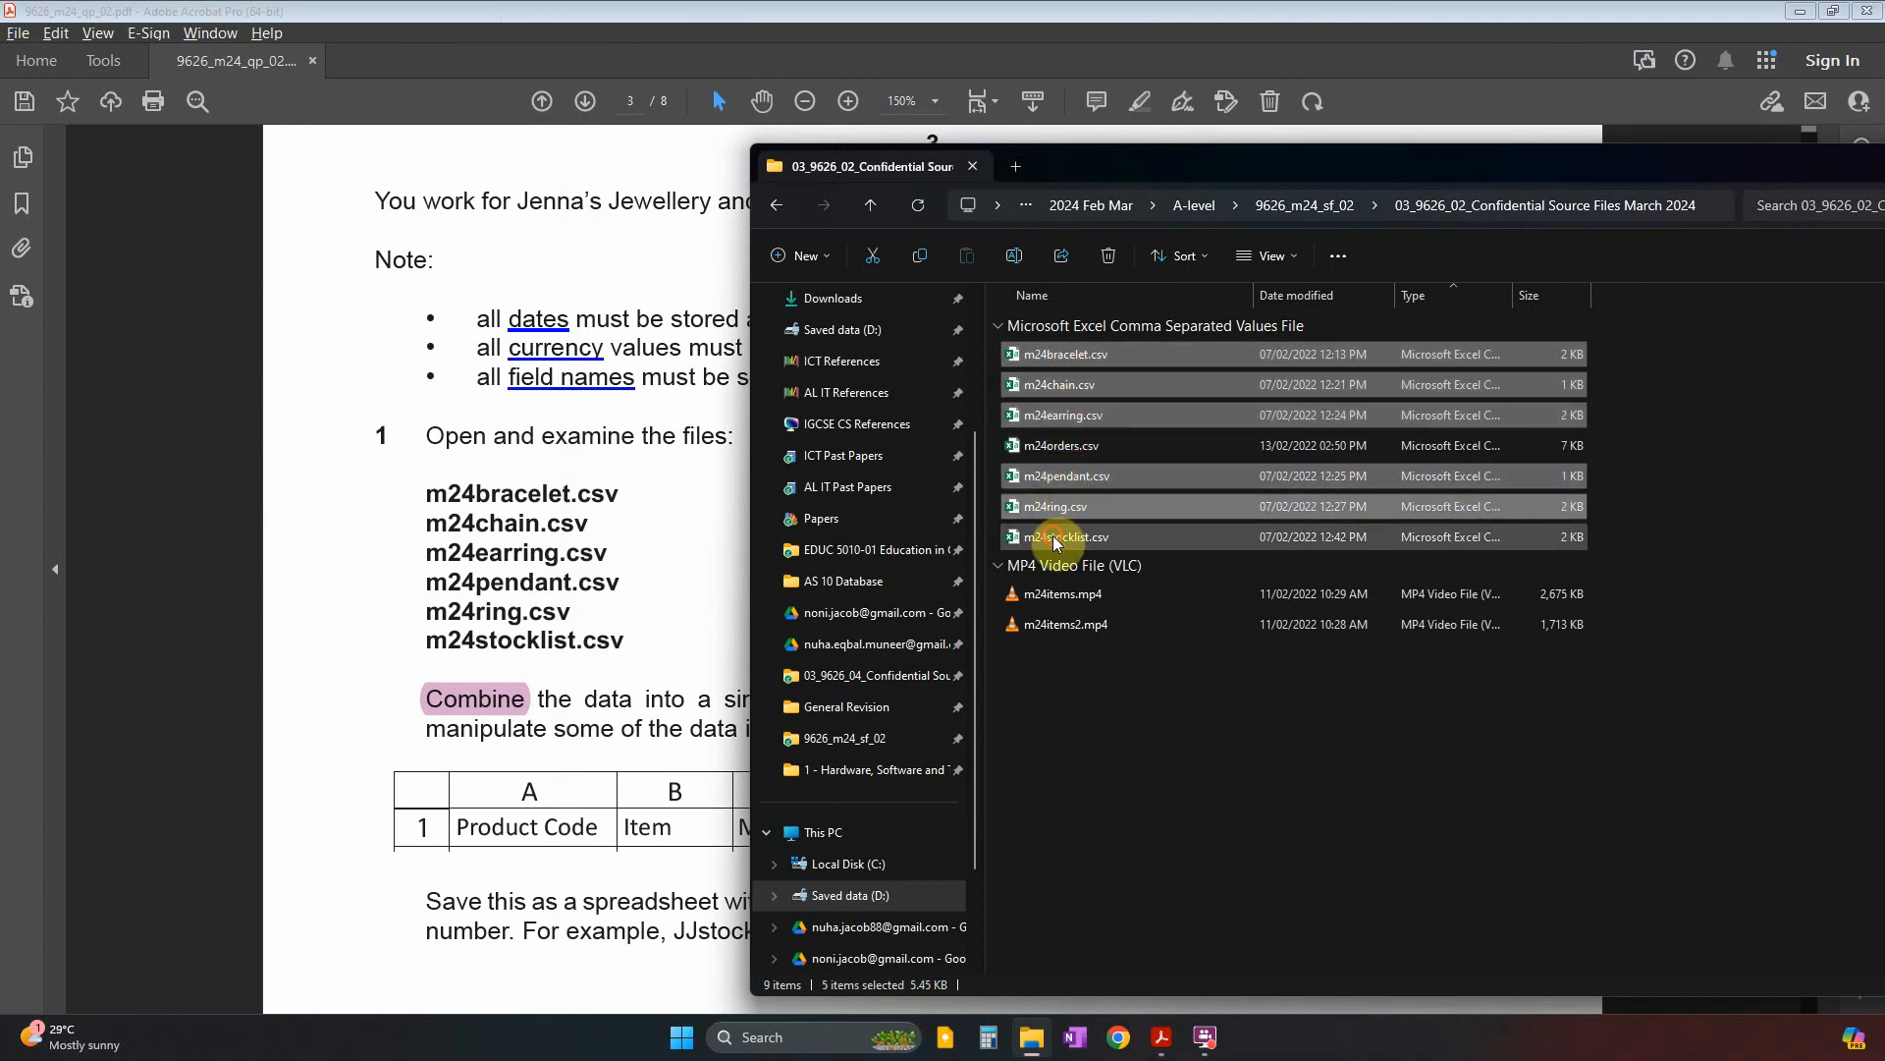
ctrl+click(1055, 540)
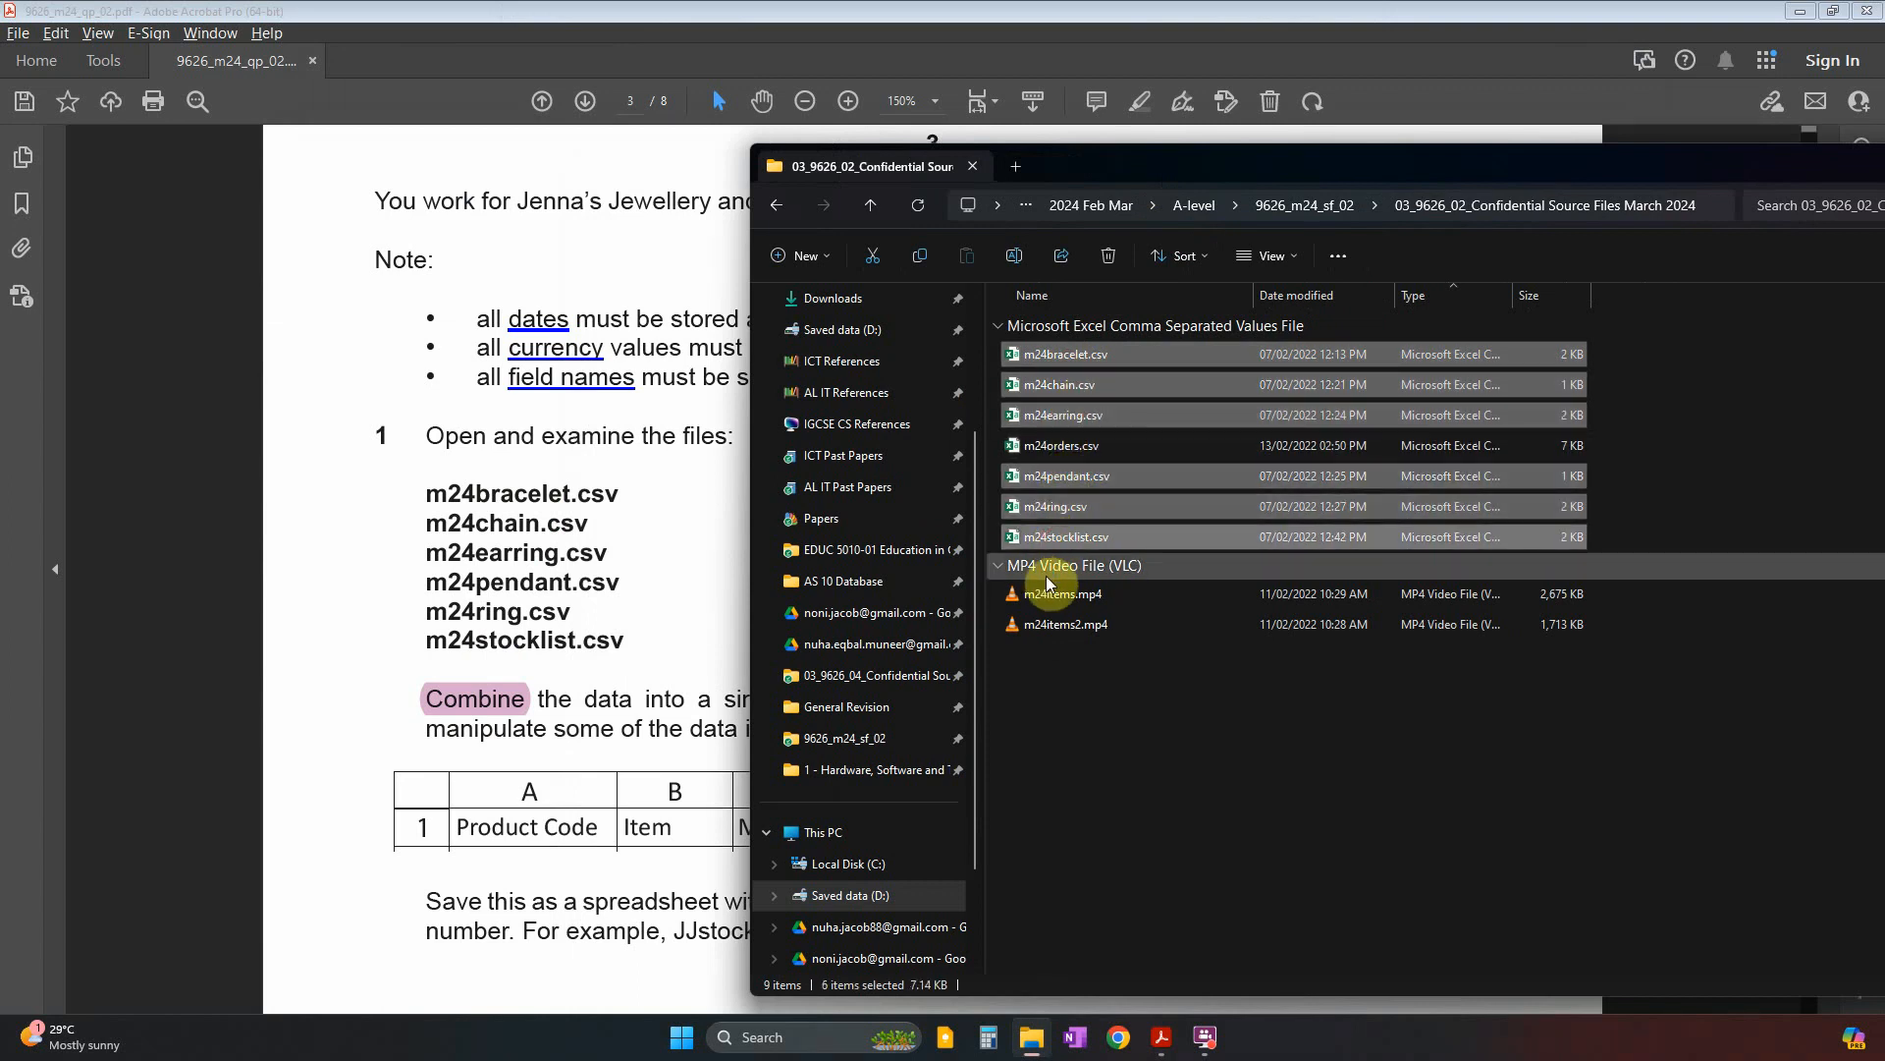
key(Return)
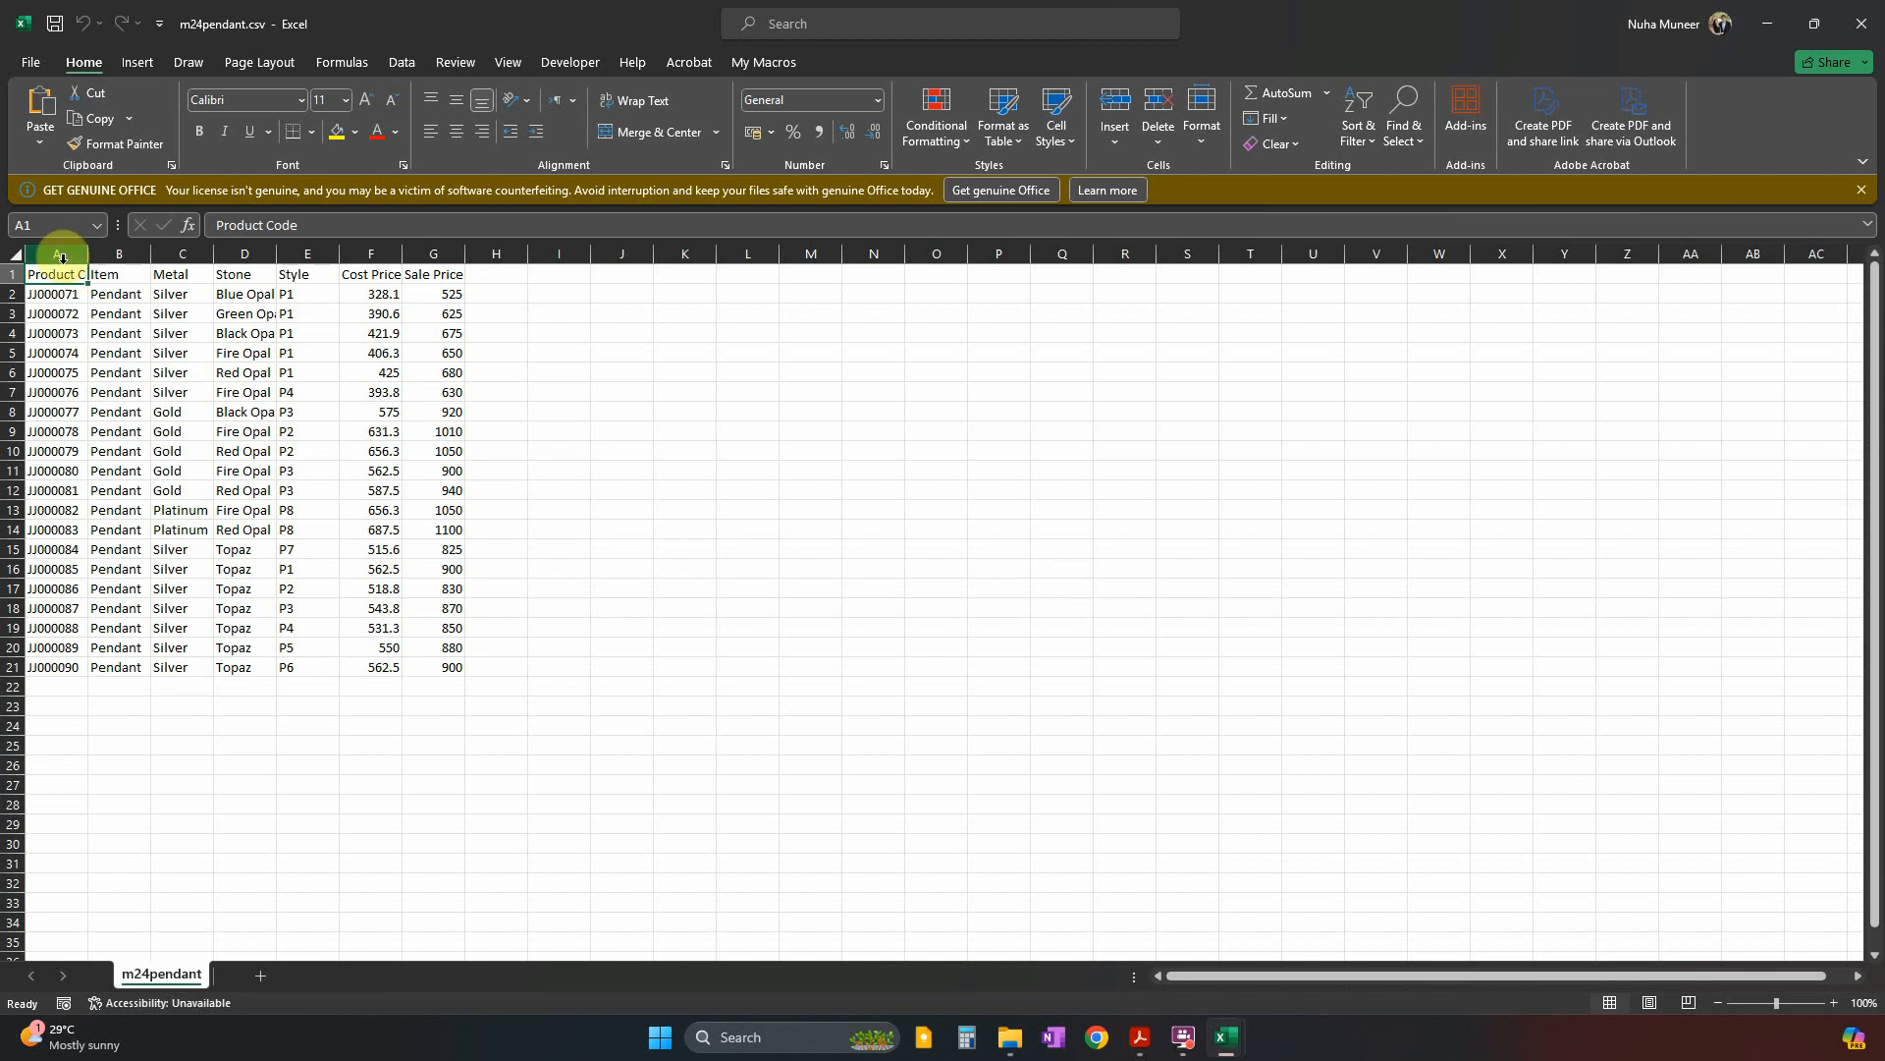
Auto-fit all column widths in the m24pendant sheet and select the Item column for examination.
click(17, 255)
double_click(93, 255)
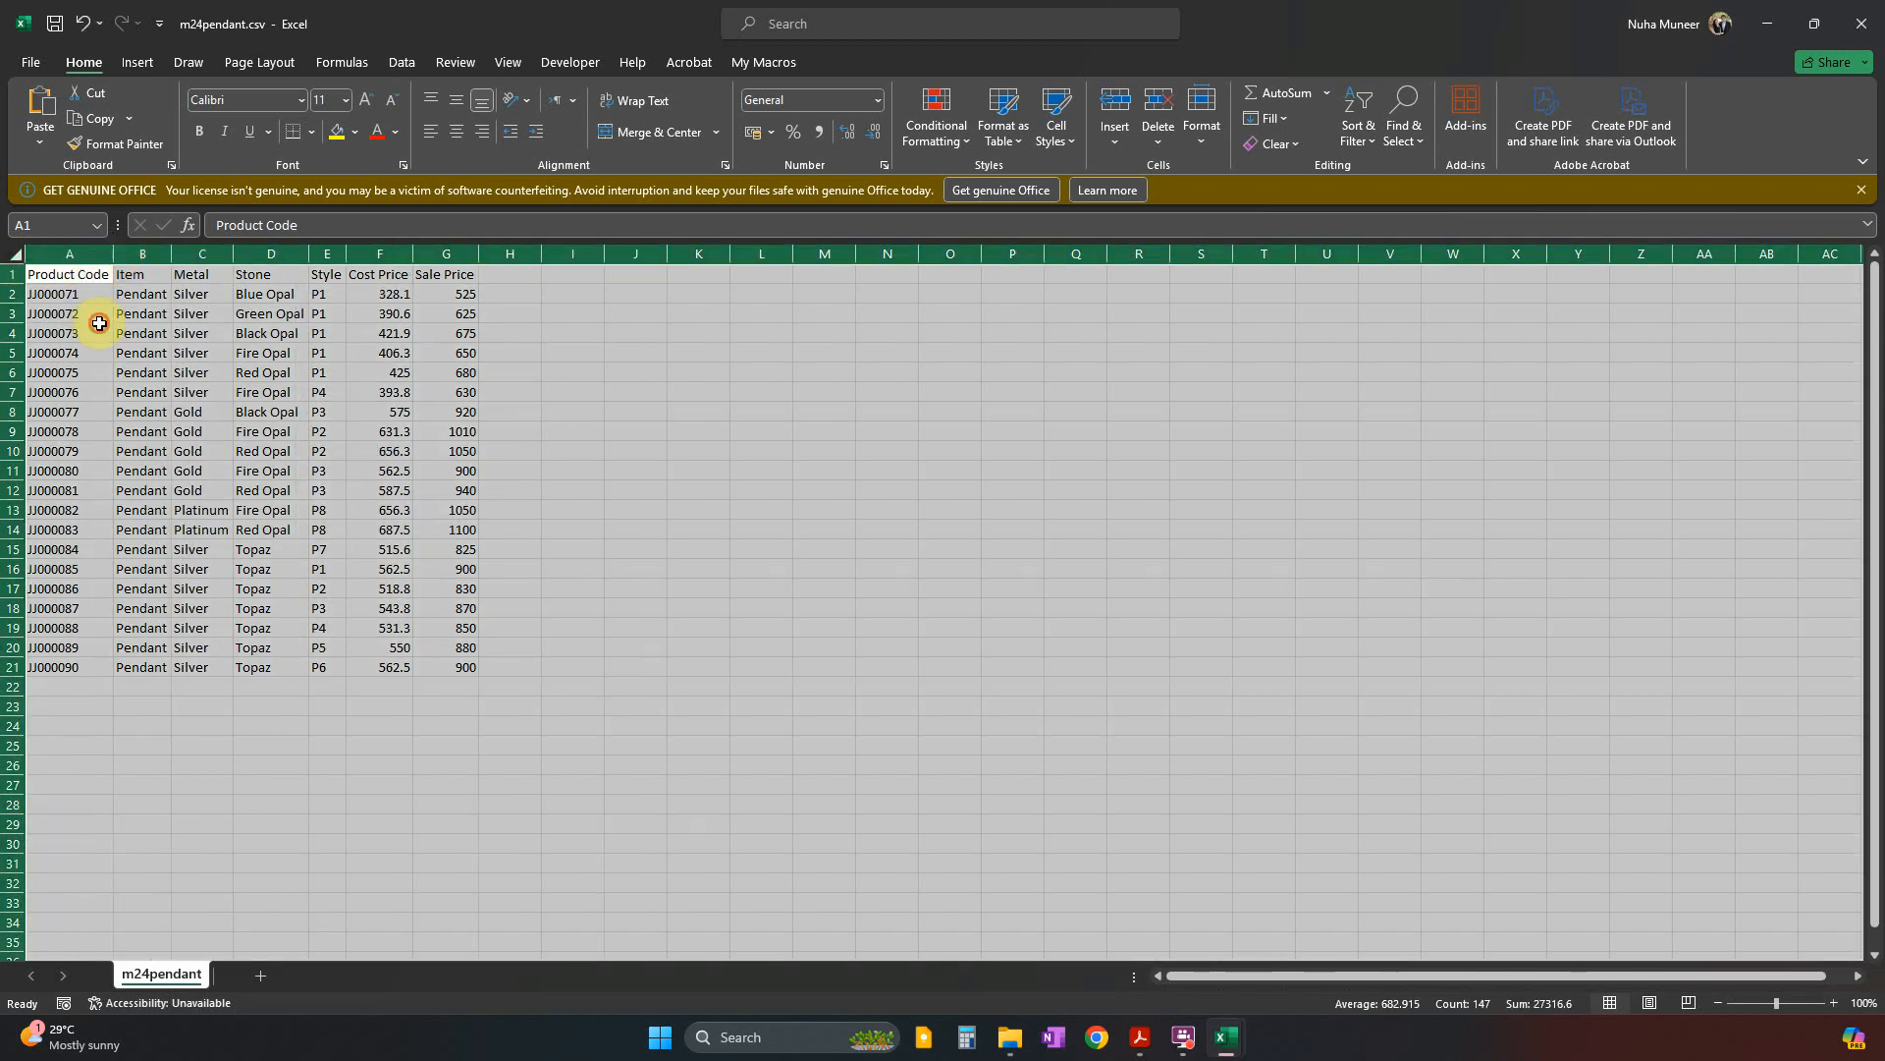
click(99, 332)
scroll(103, 329, up, 4)
click(250, 256)
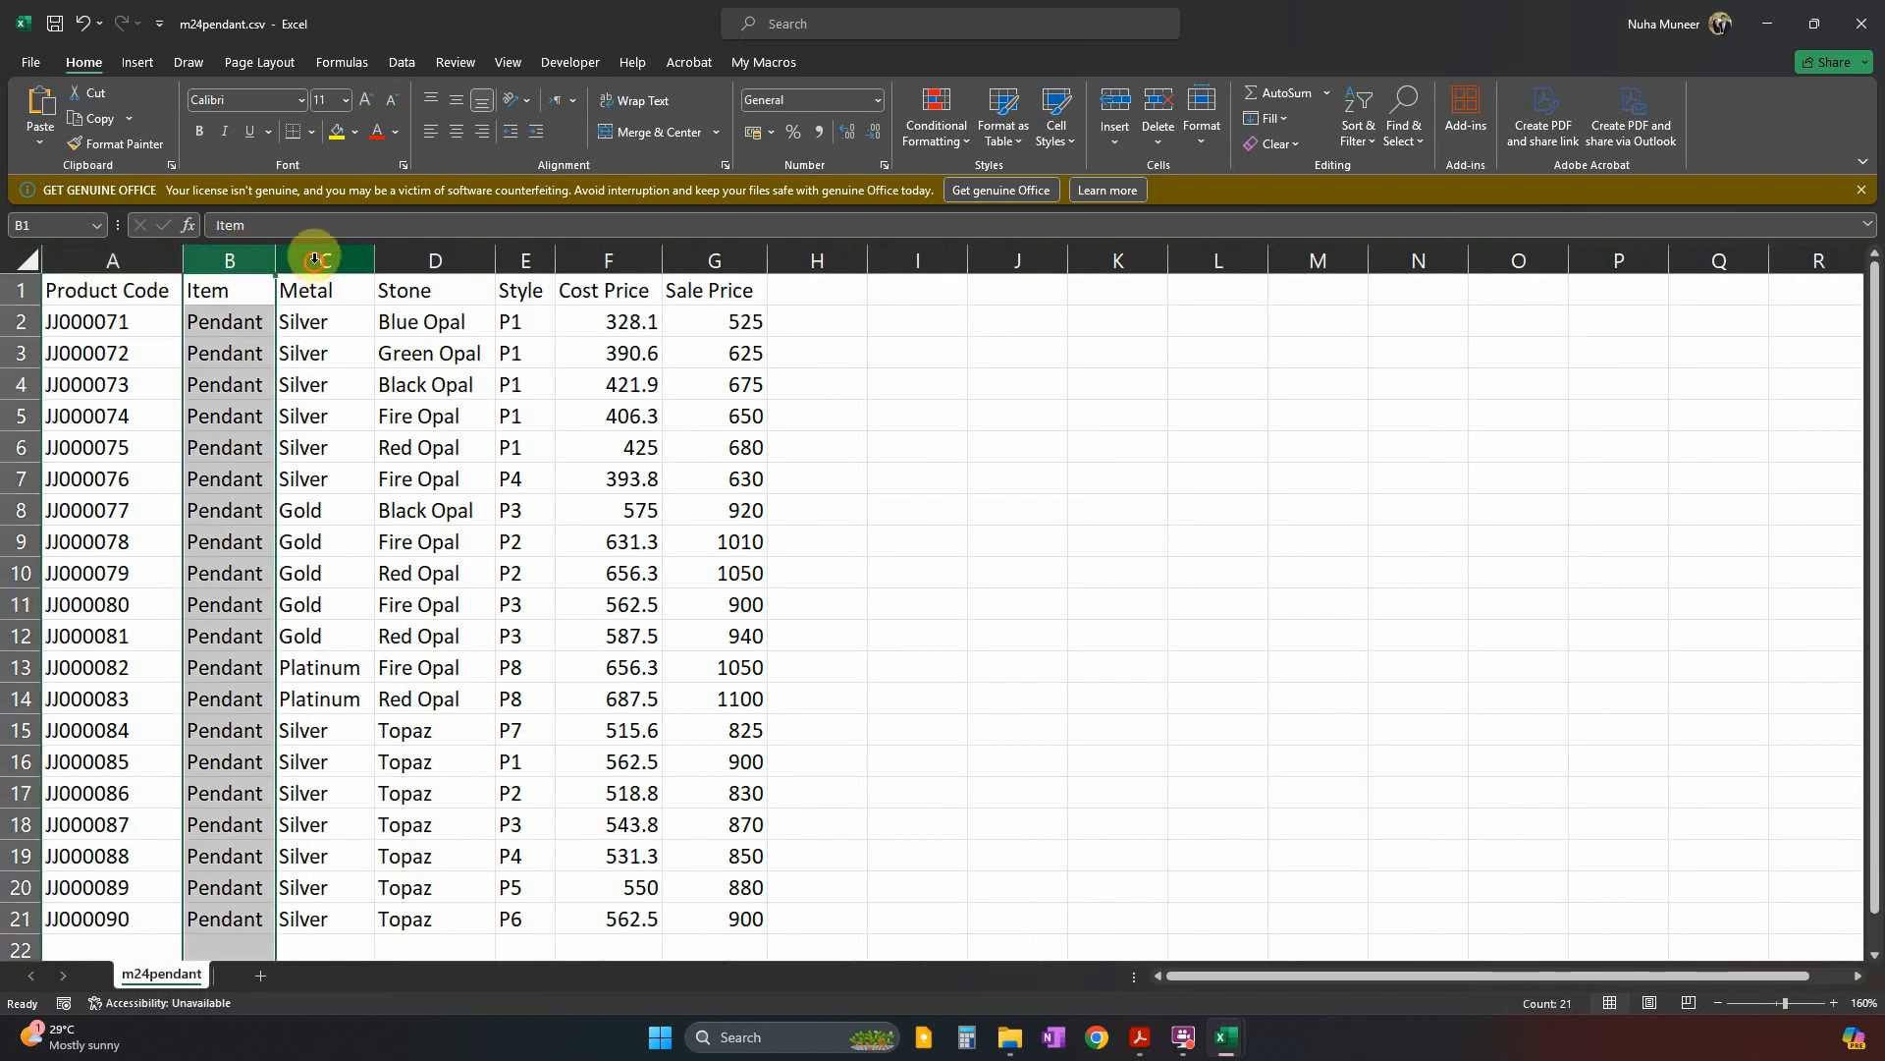
Examine the Metal, Stone, Style, Cost Price and Sale Price columns of m24pendant one by one, and minimise its window.
click(314, 258)
click(412, 259)
click(525, 258)
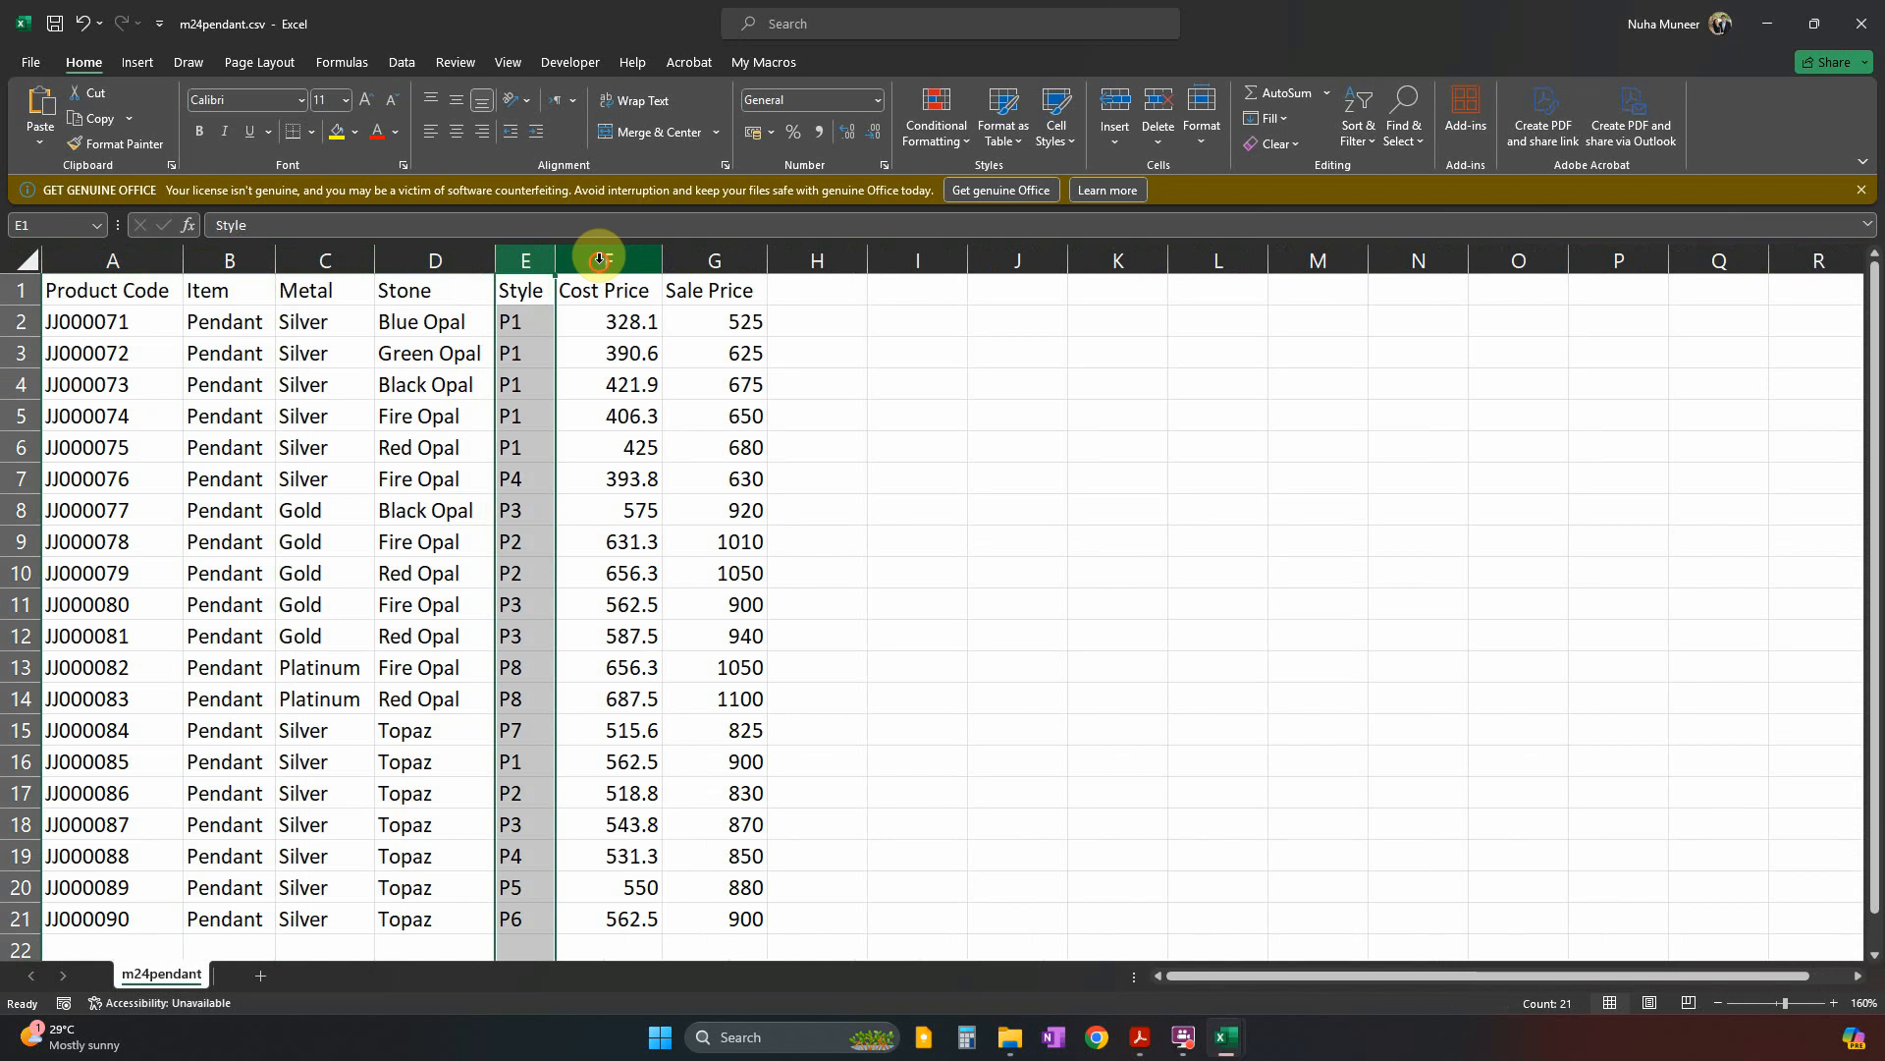
click(601, 260)
click(714, 259)
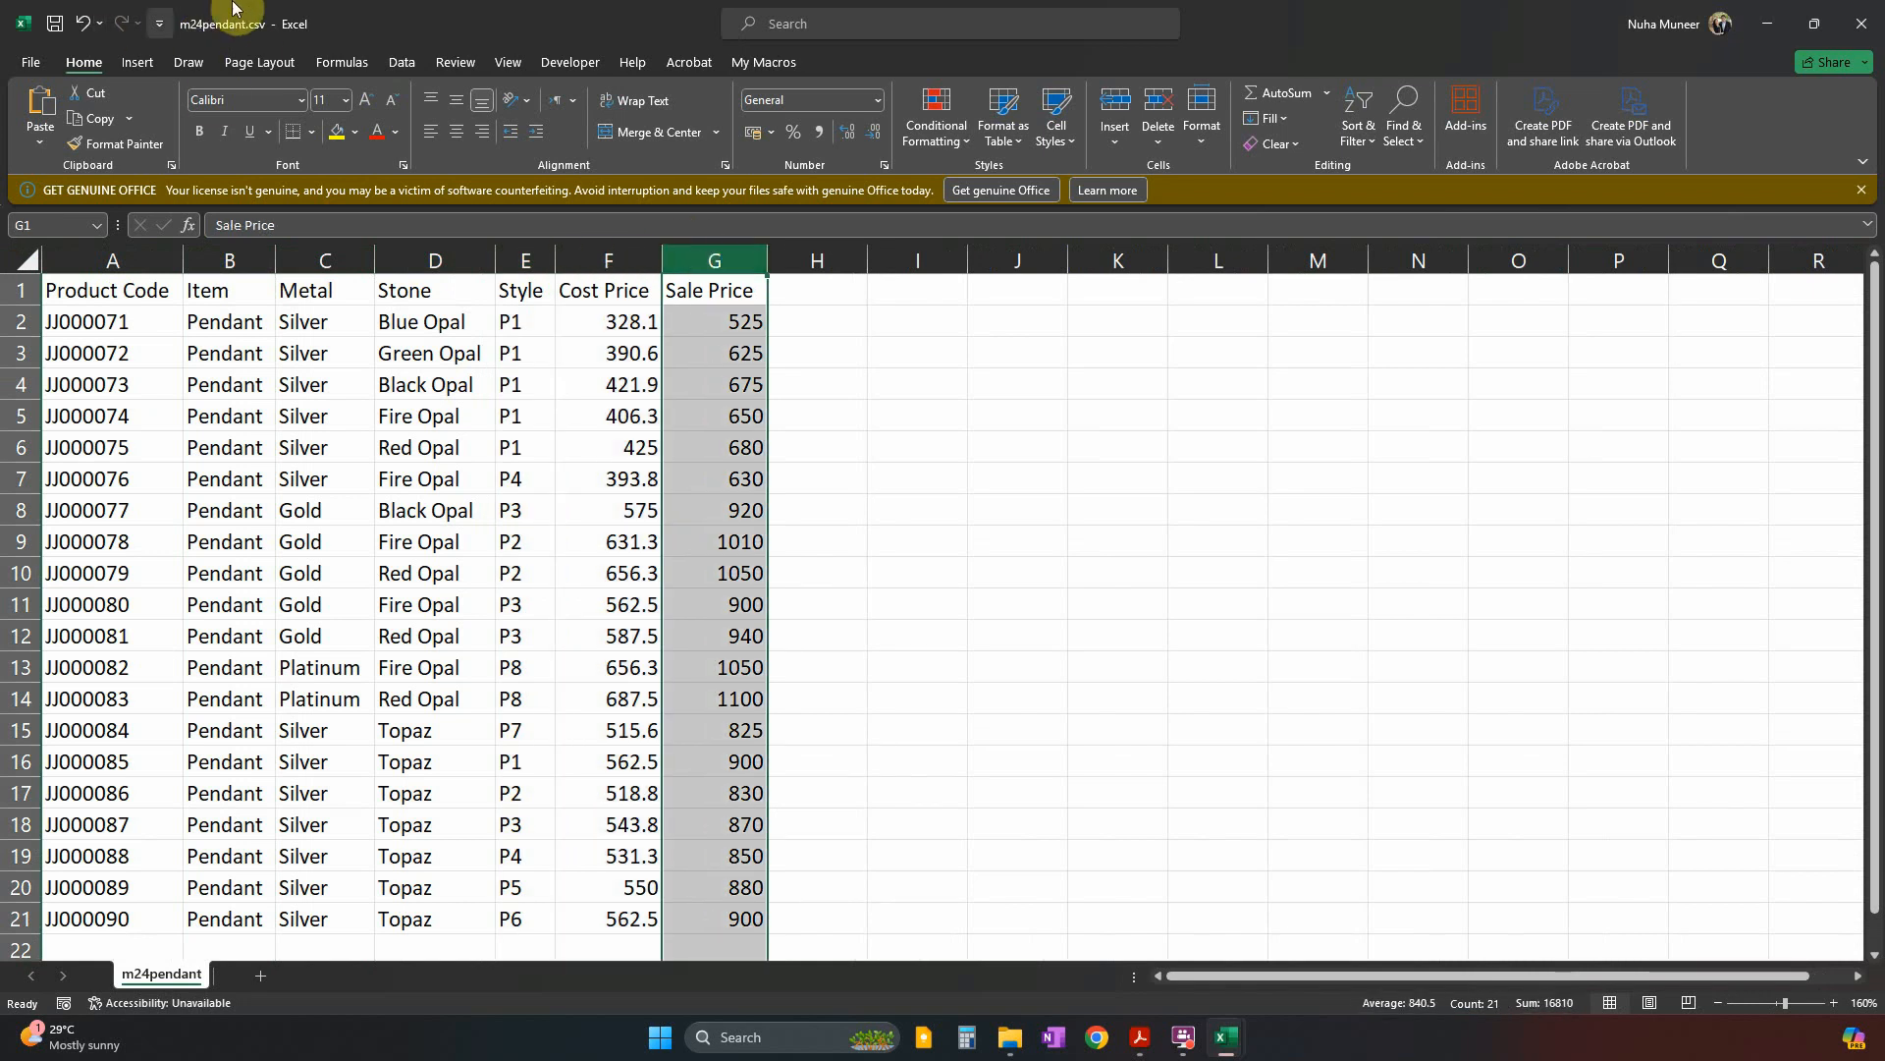
click(1766, 22)
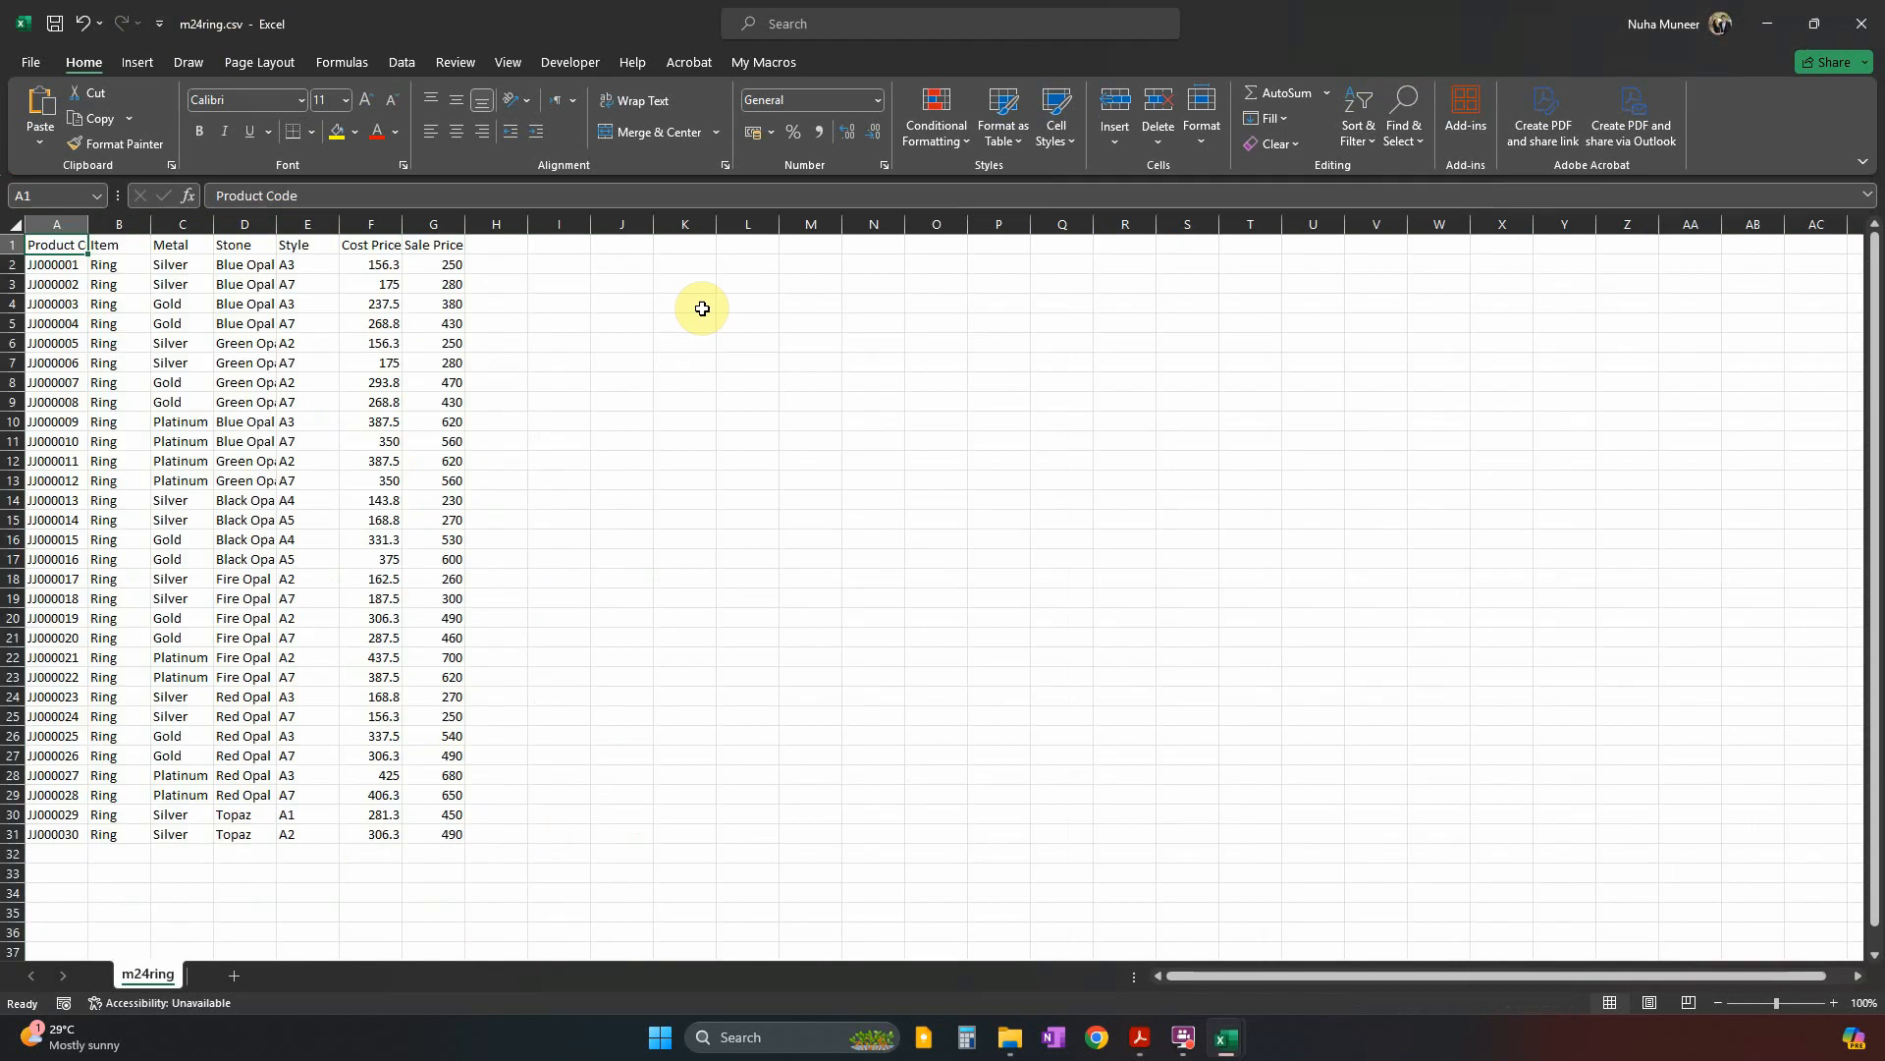
Auto-fit all column widths in the m24ring sheet and go through its headings from Product Code to Sale Price.
click(17, 220)
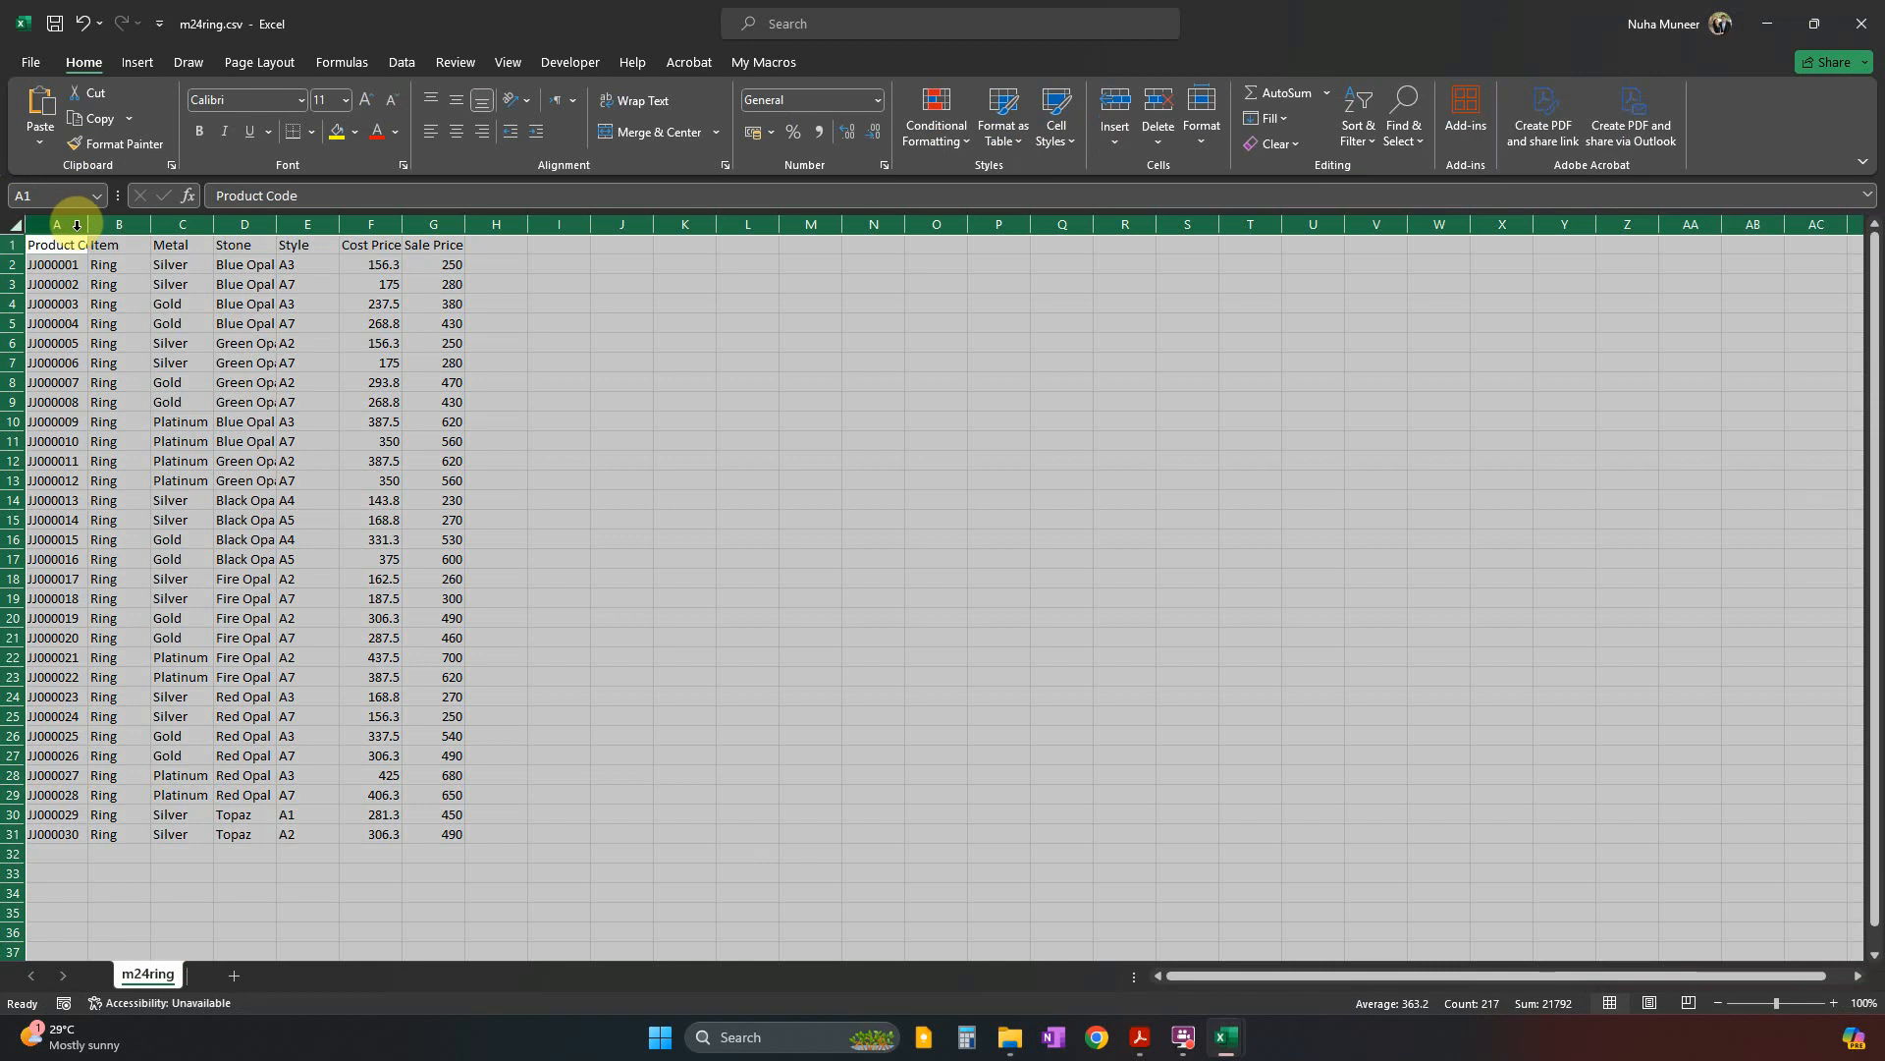
scroll(200, 344, up, 5)
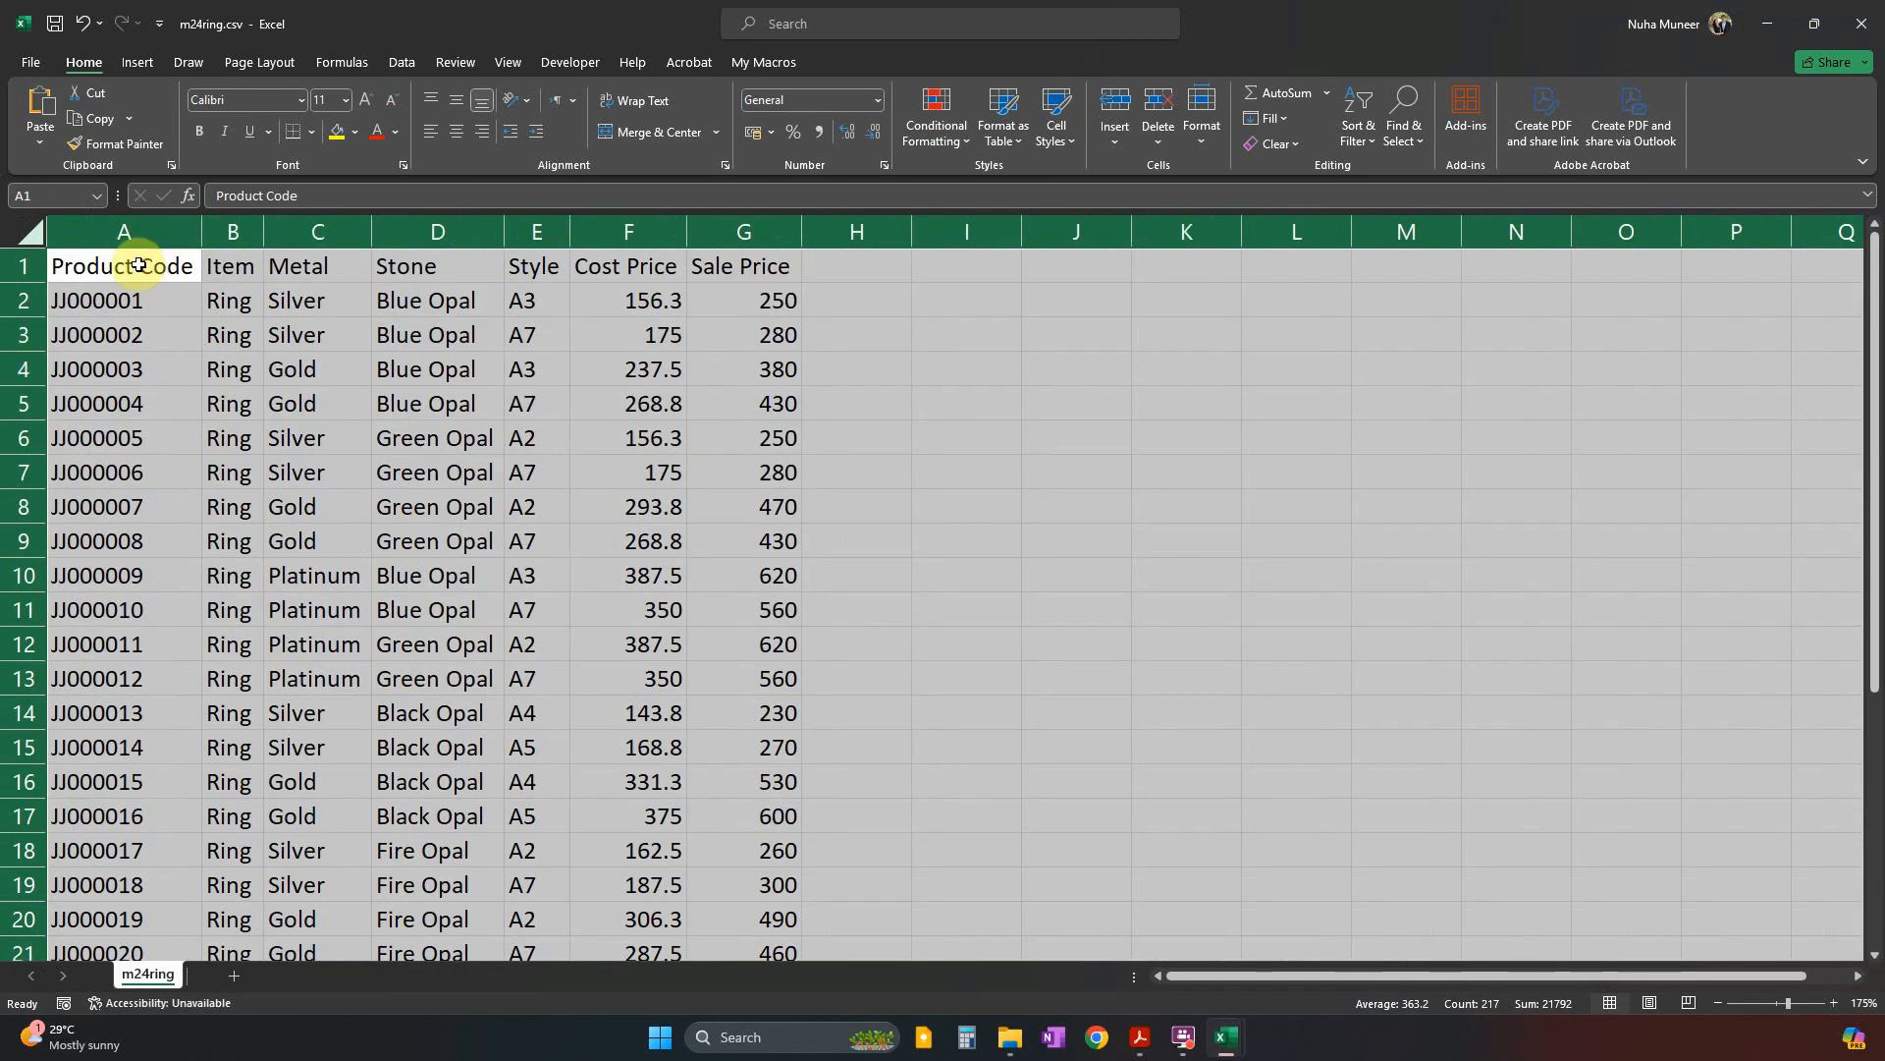
click(138, 263)
click(243, 263)
click(295, 264)
click(472, 263)
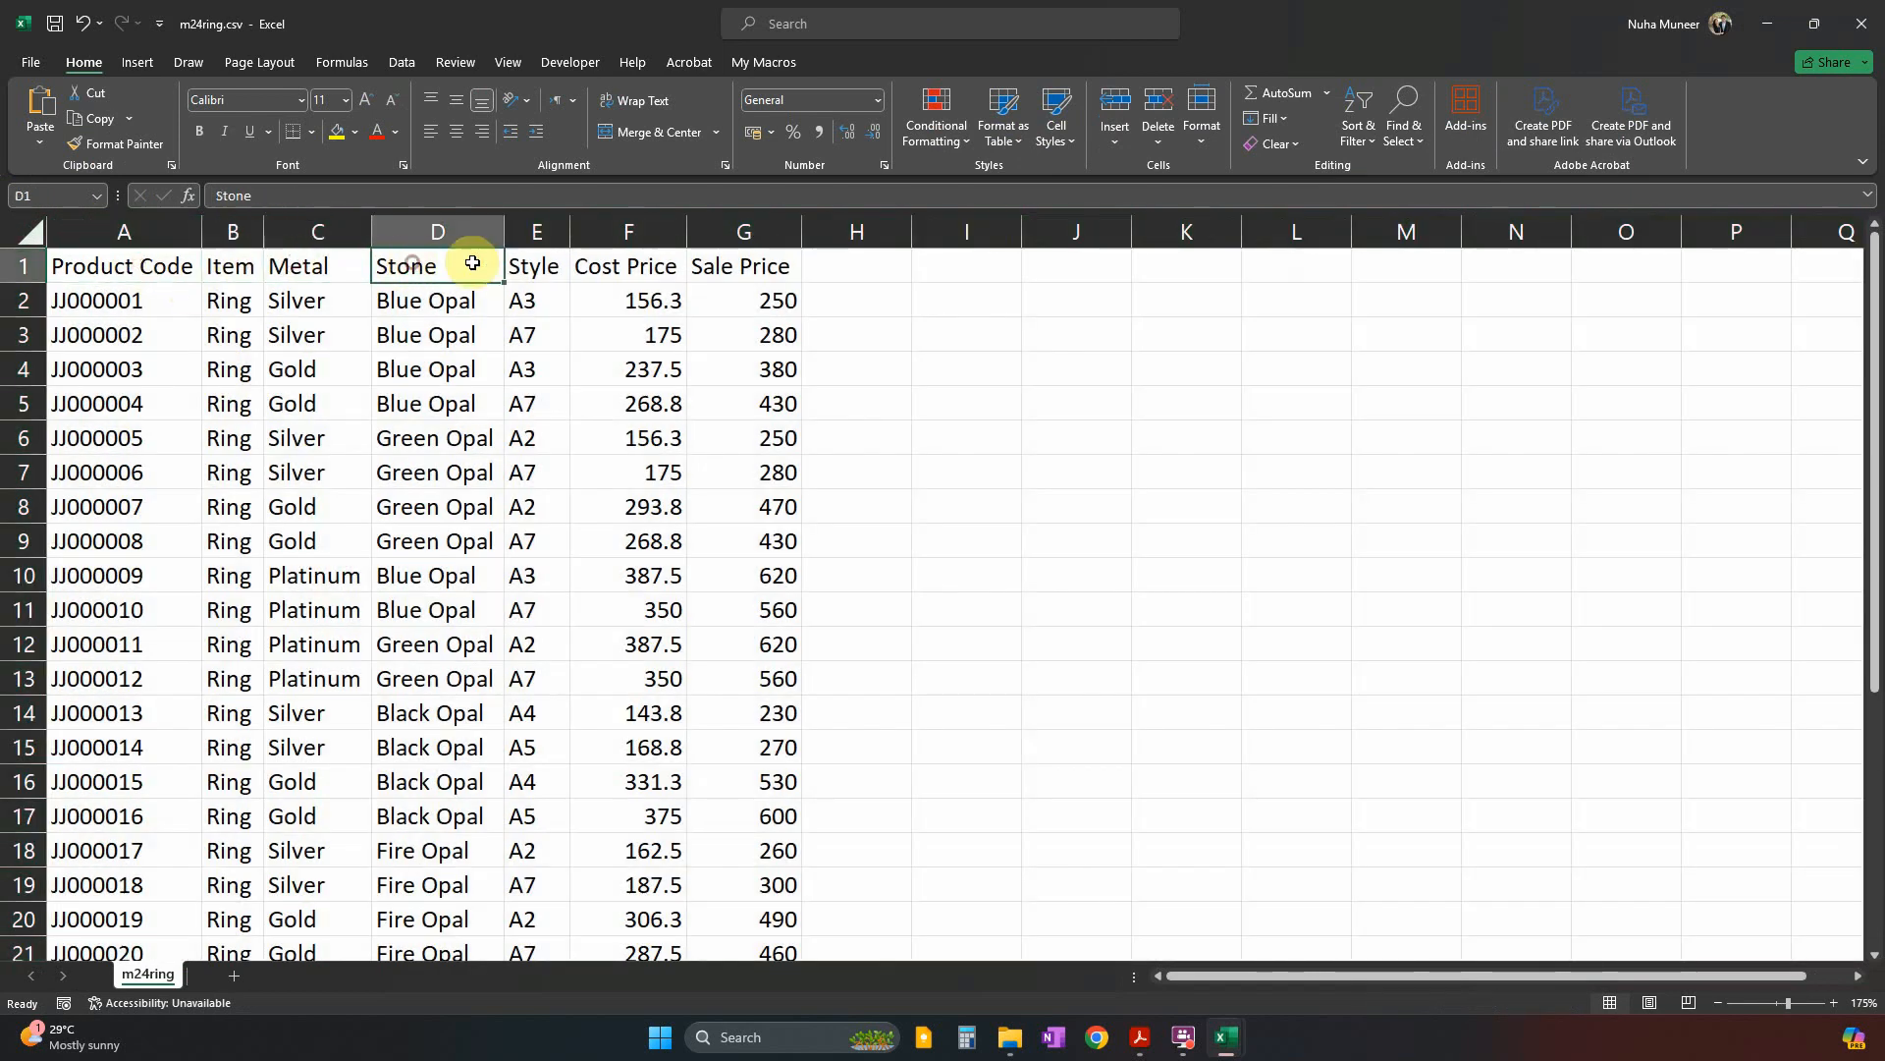
click(531, 263)
click(650, 263)
click(743, 263)
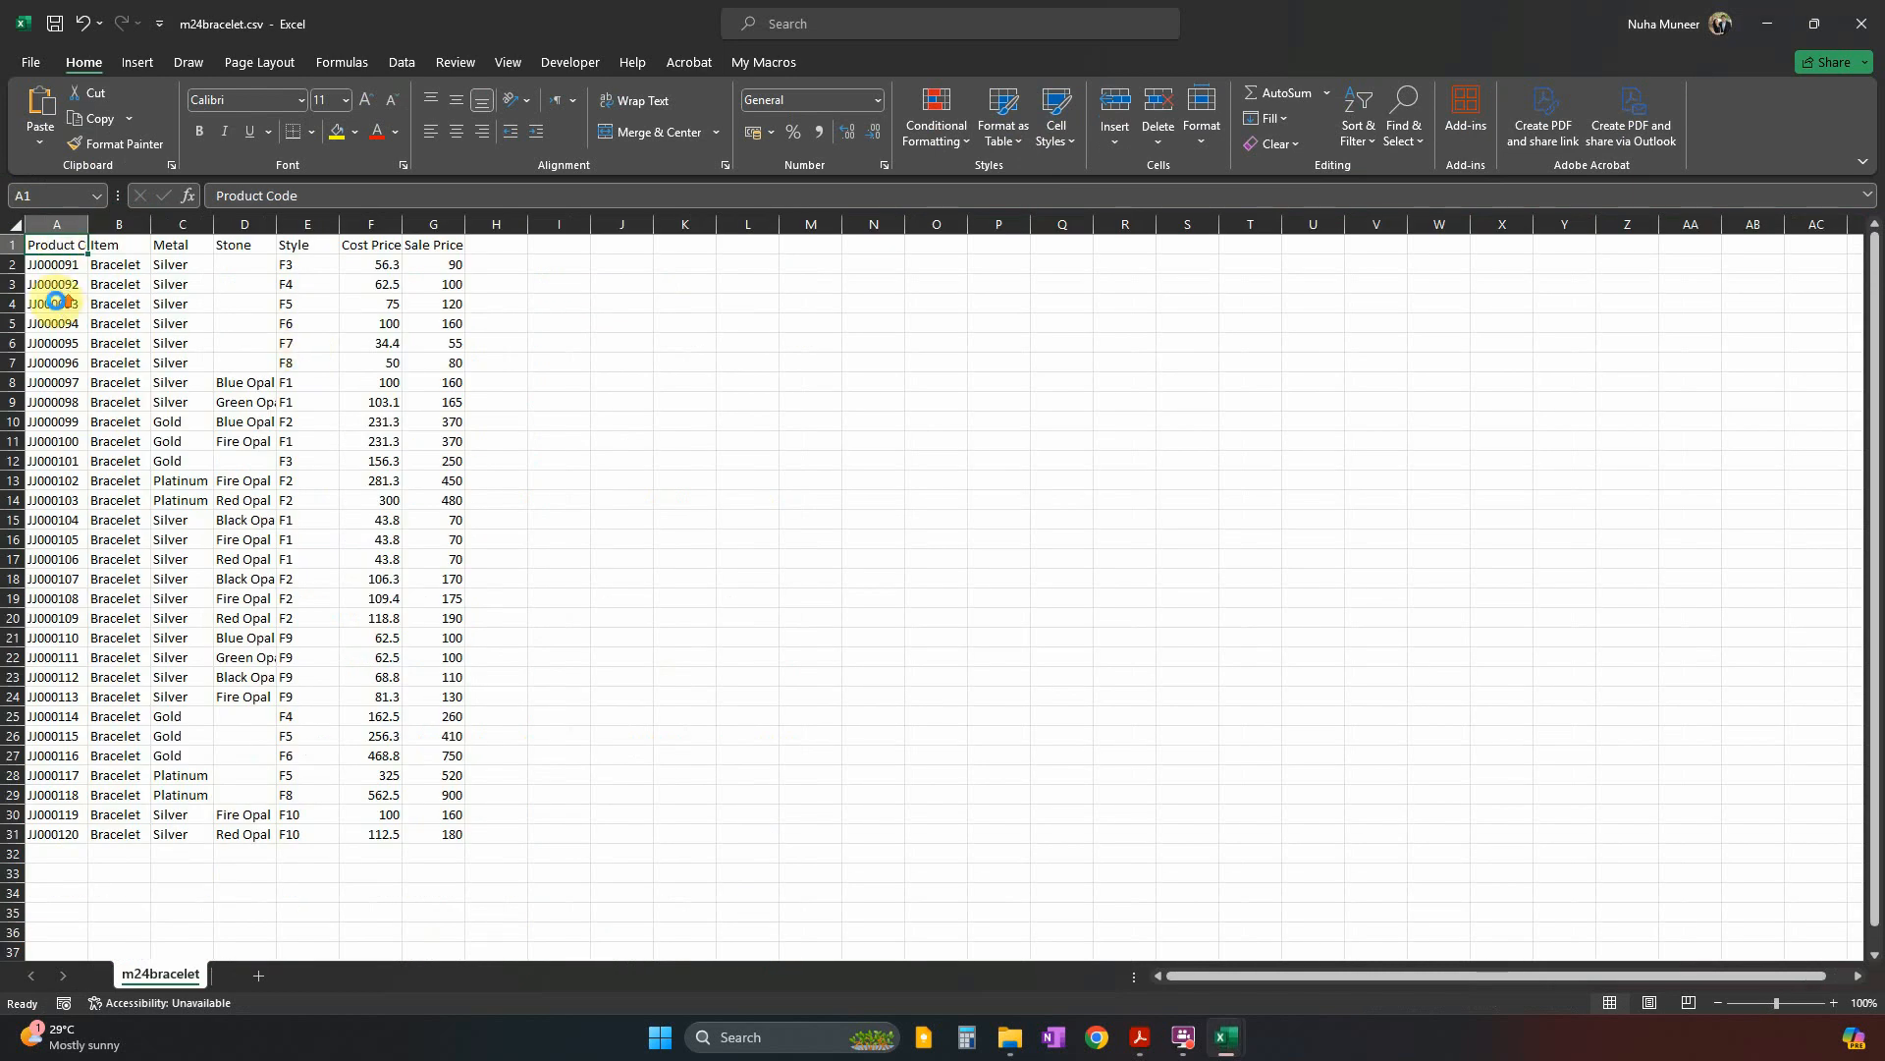
Auto-fit all column widths in the m24bracelet sheet and go through its headings from Product Code to Stone.
scroll(56, 300, up, 5)
click(28, 229)
double_click(154, 227)
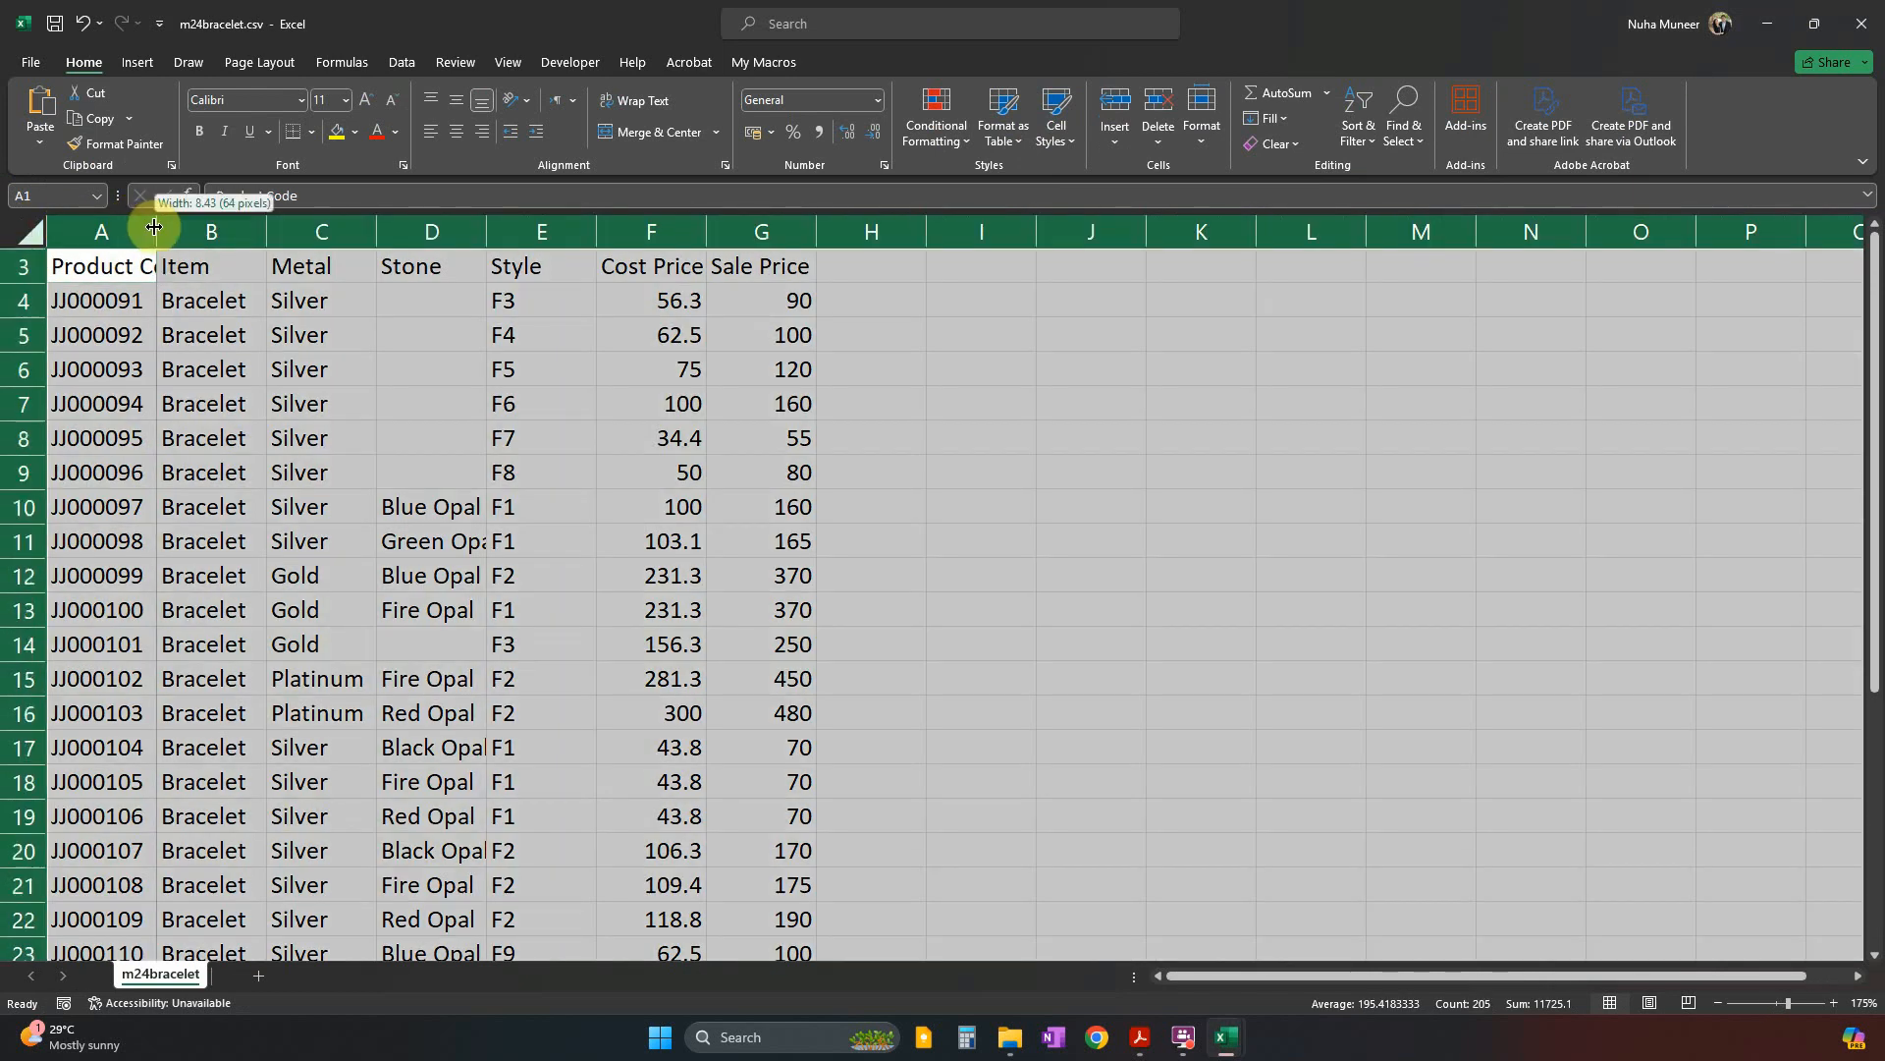
click(162, 264)
click(271, 272)
click(328, 263)
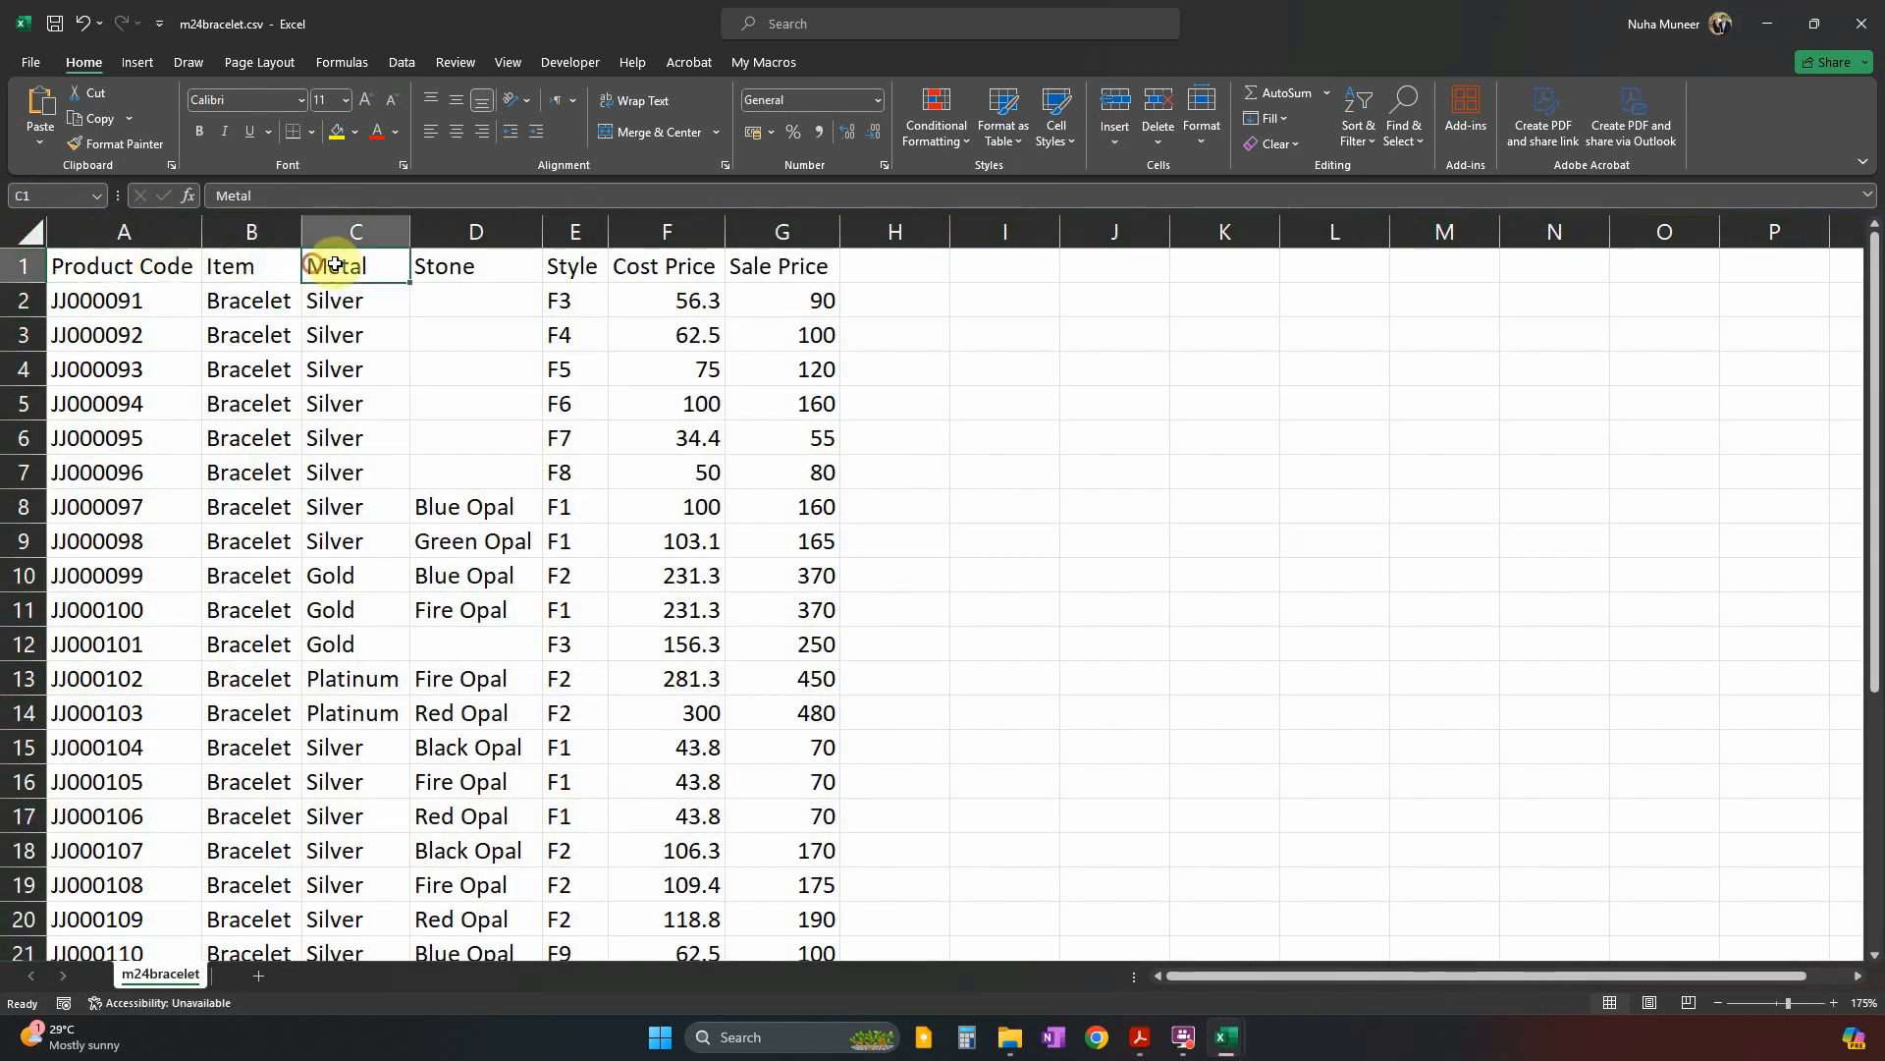
click(471, 265)
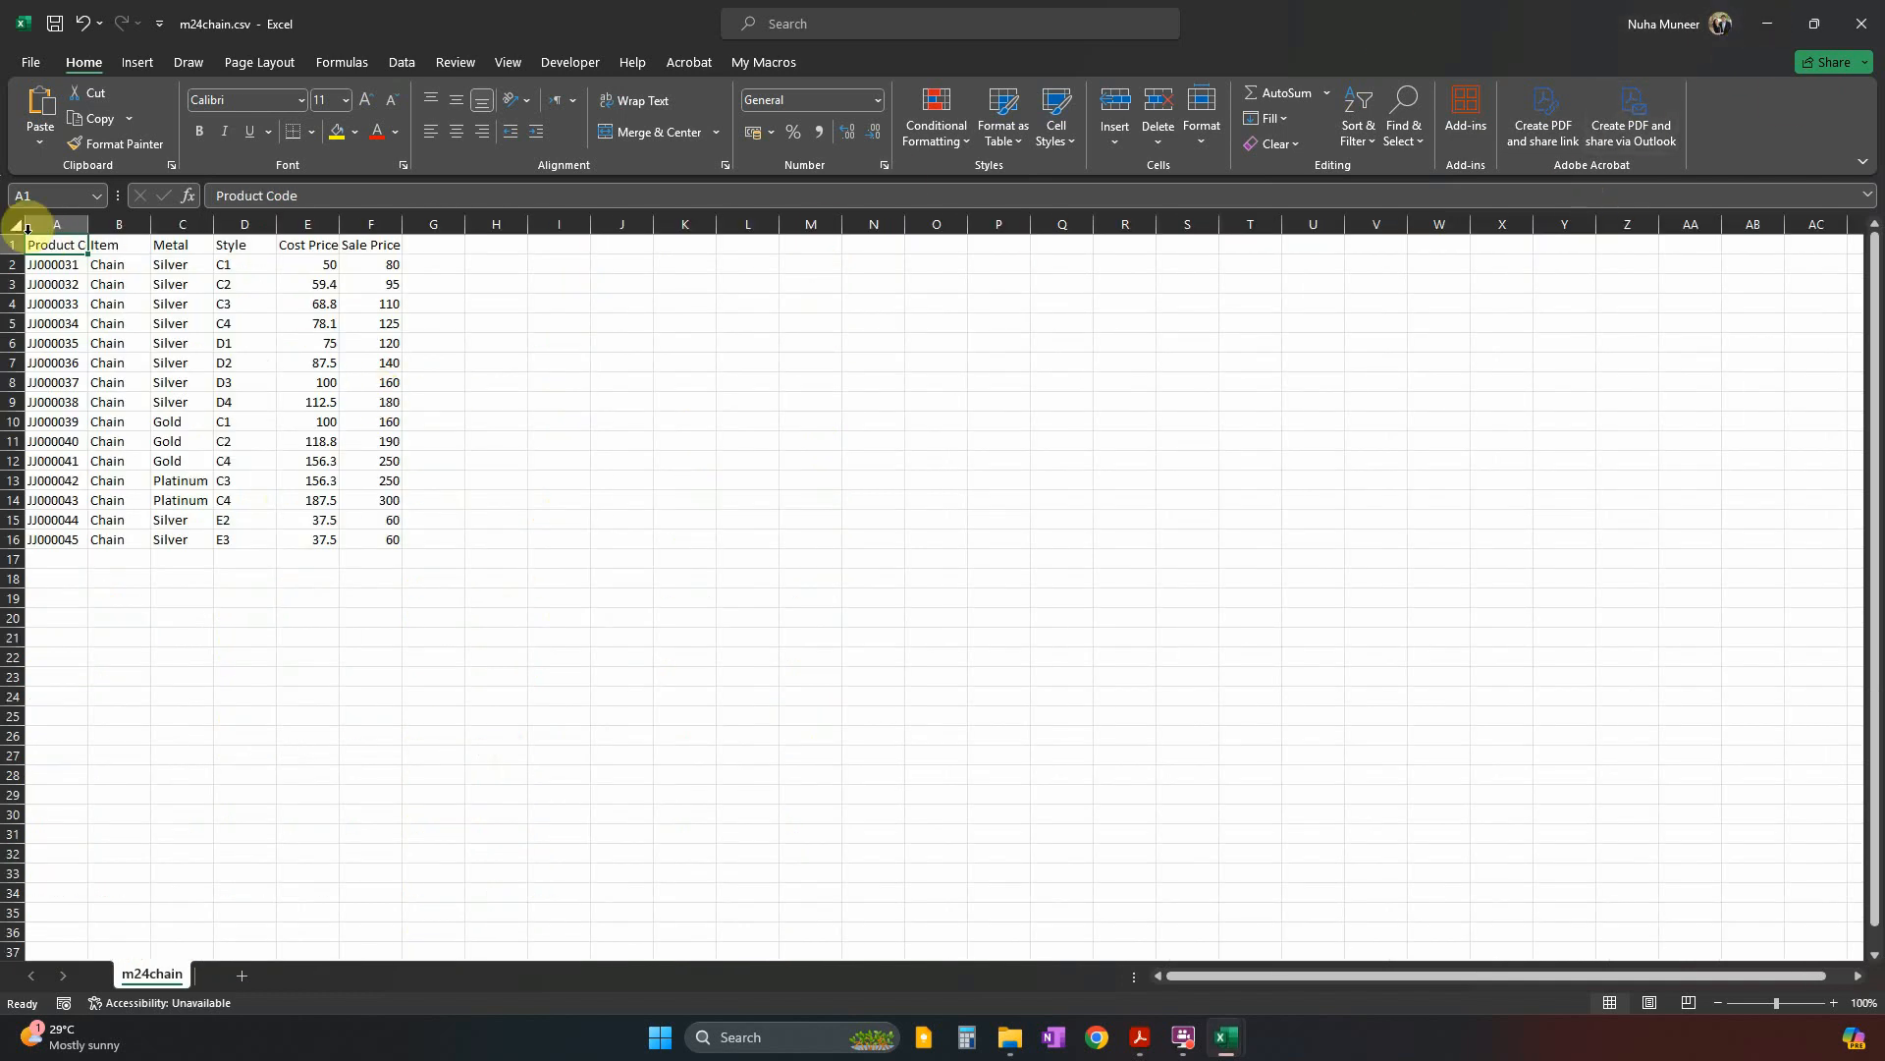
Auto-fit all column widths in the m24chain sheet.
click(21, 227)
double_click(87, 224)
scroll(170, 415, up, 4)
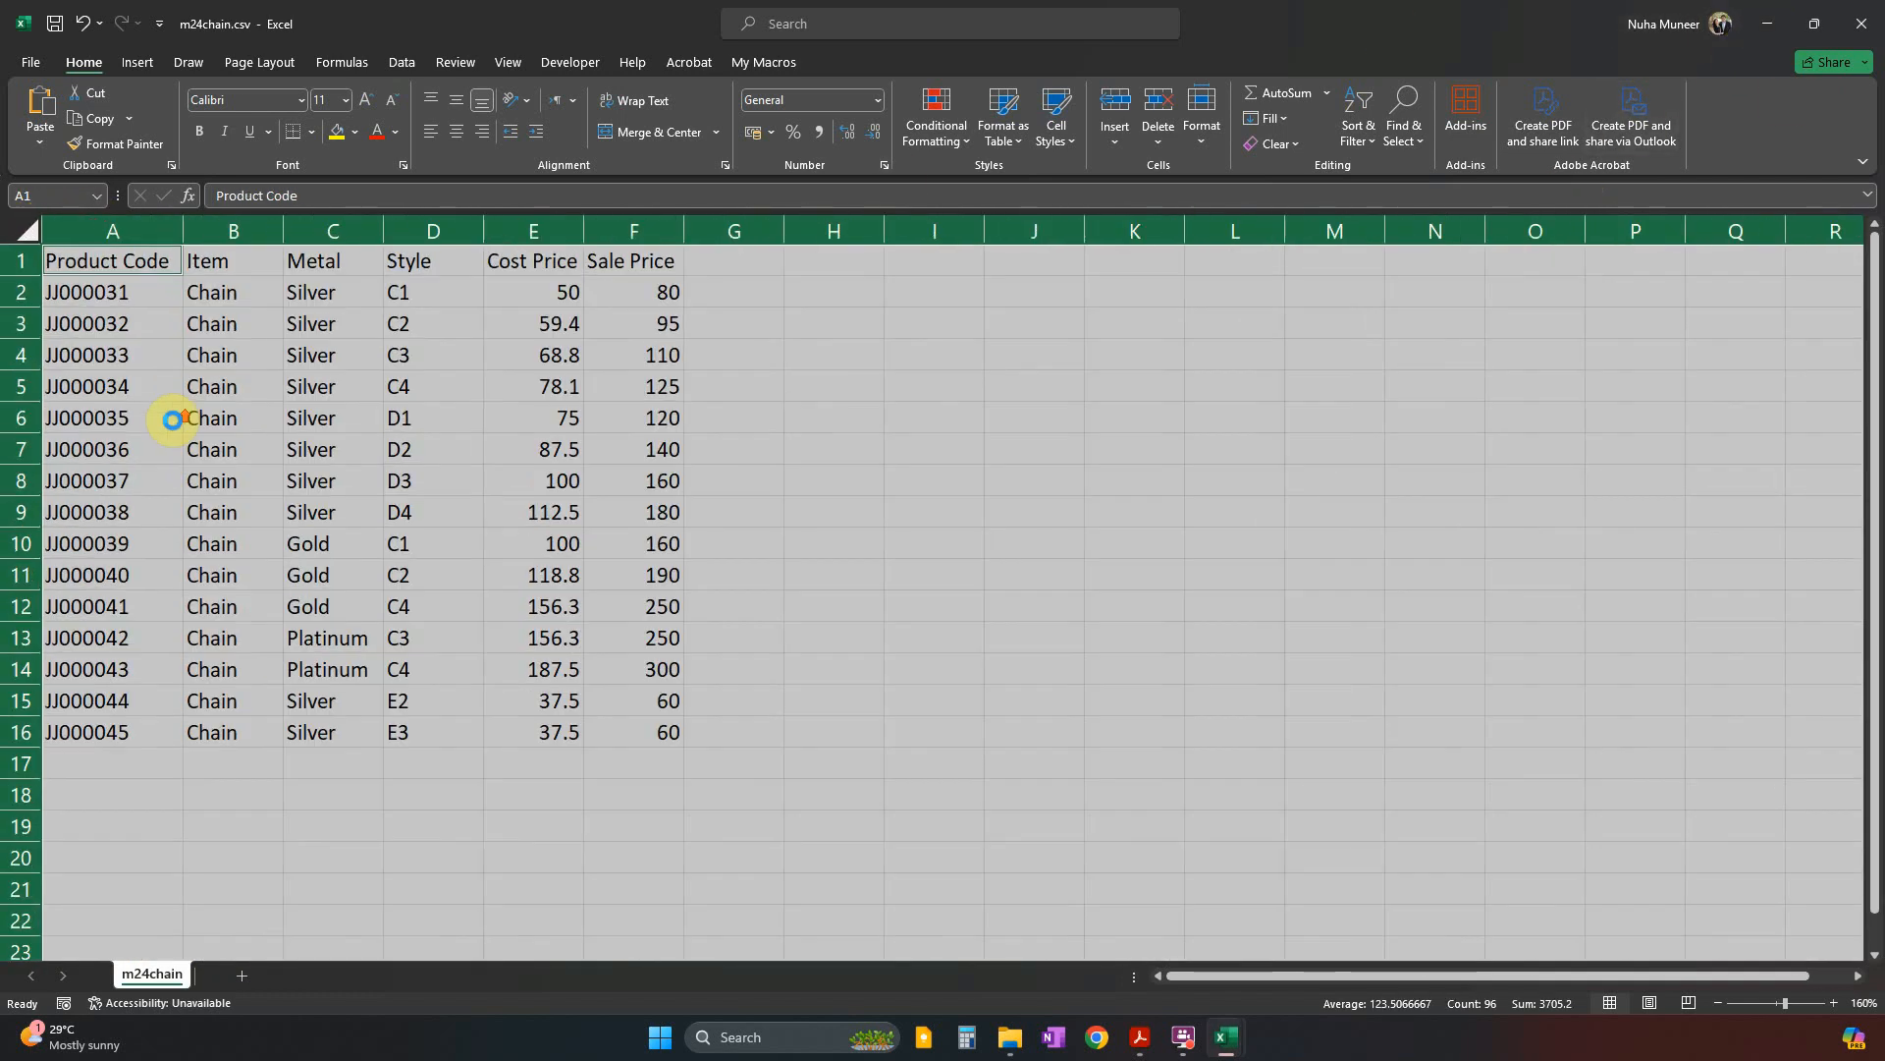
click(221, 388)
scroll(148, 293, up, 2)
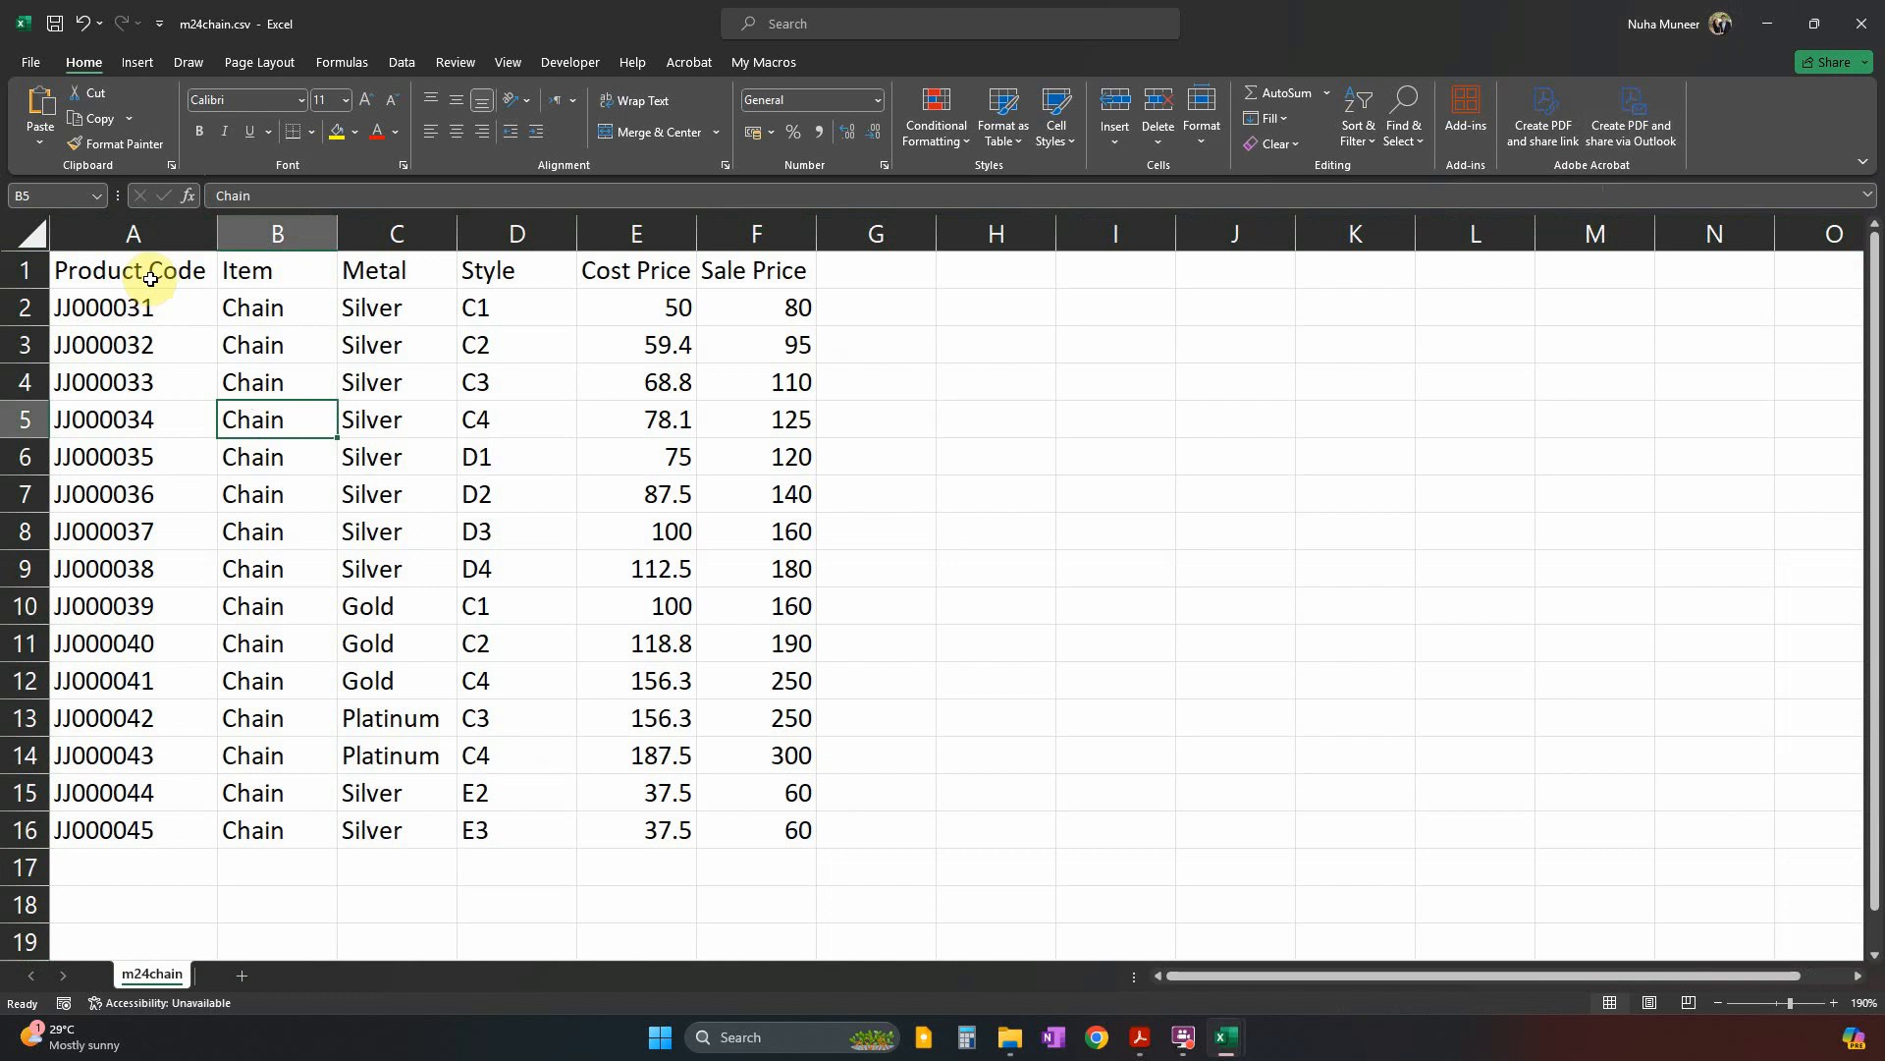
Examine the m24chain headings in order from Product Code to Sale Price, and minimise its window.
click(150, 279)
click(255, 282)
click(388, 271)
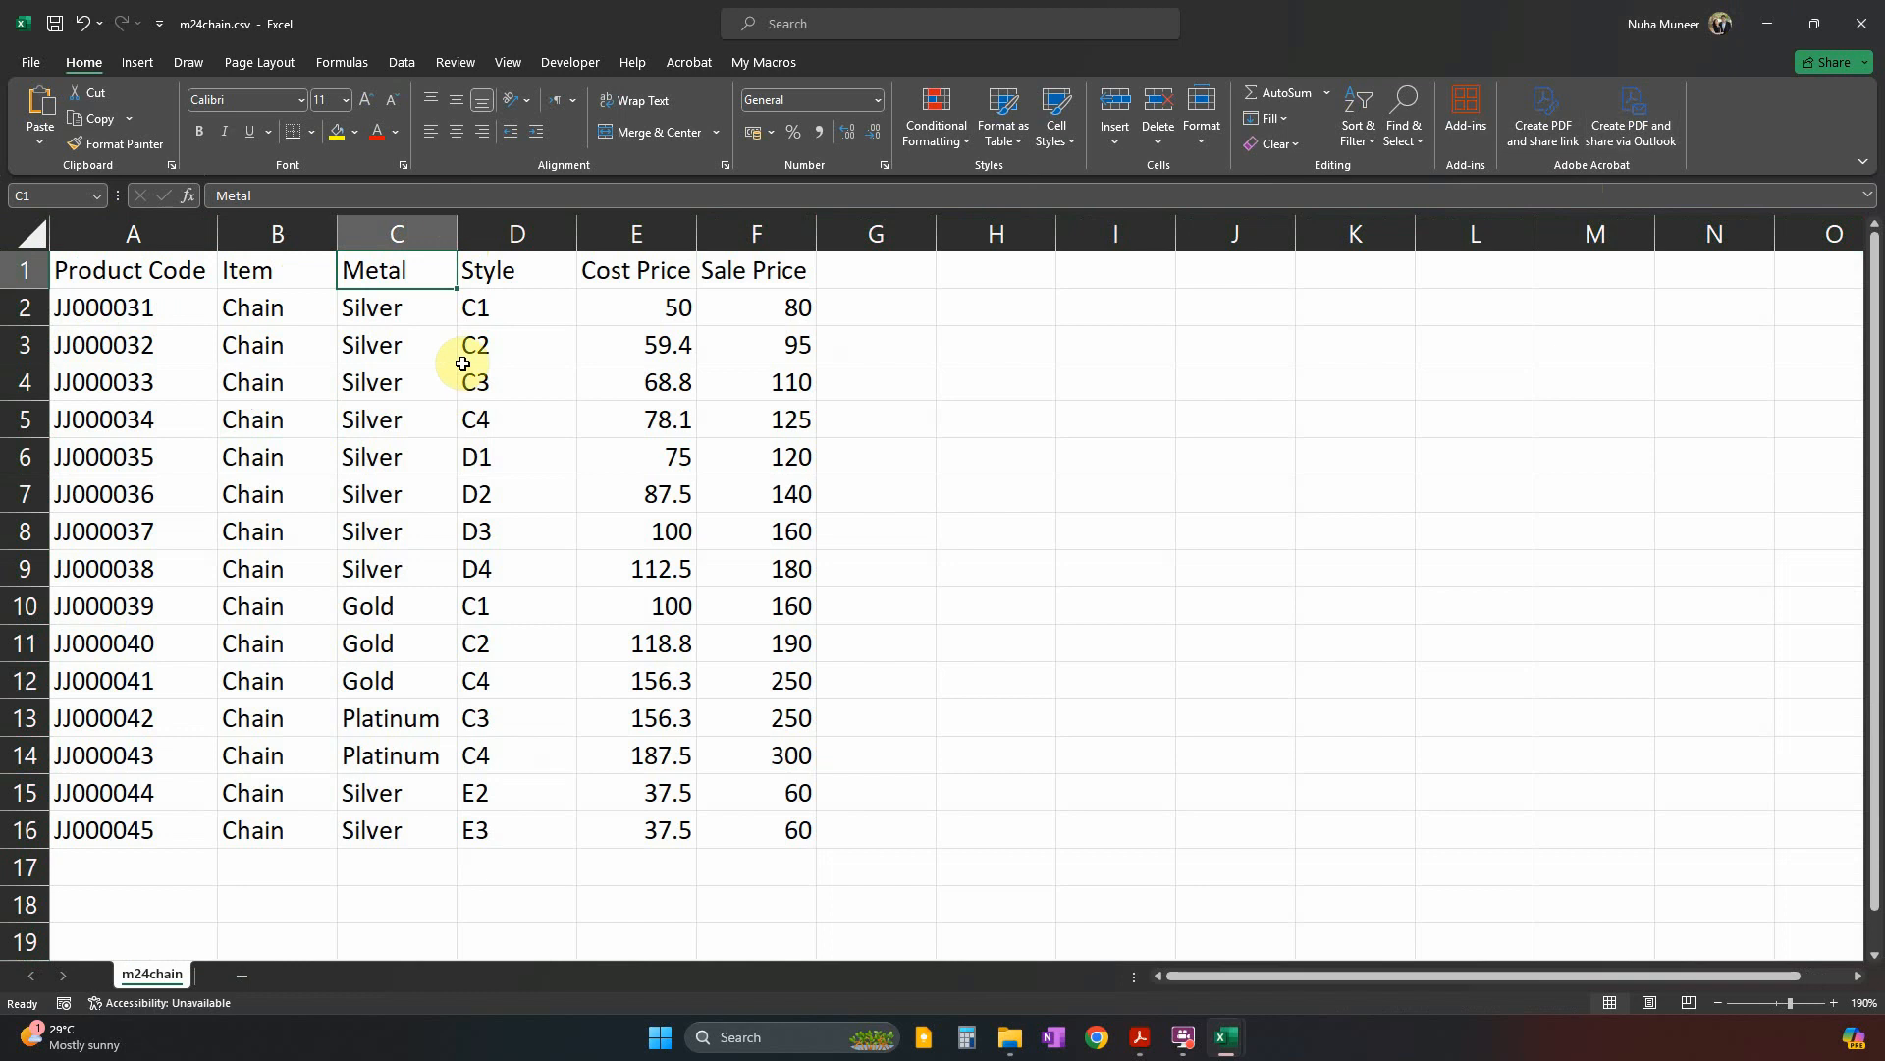
click(512, 272)
click(631, 267)
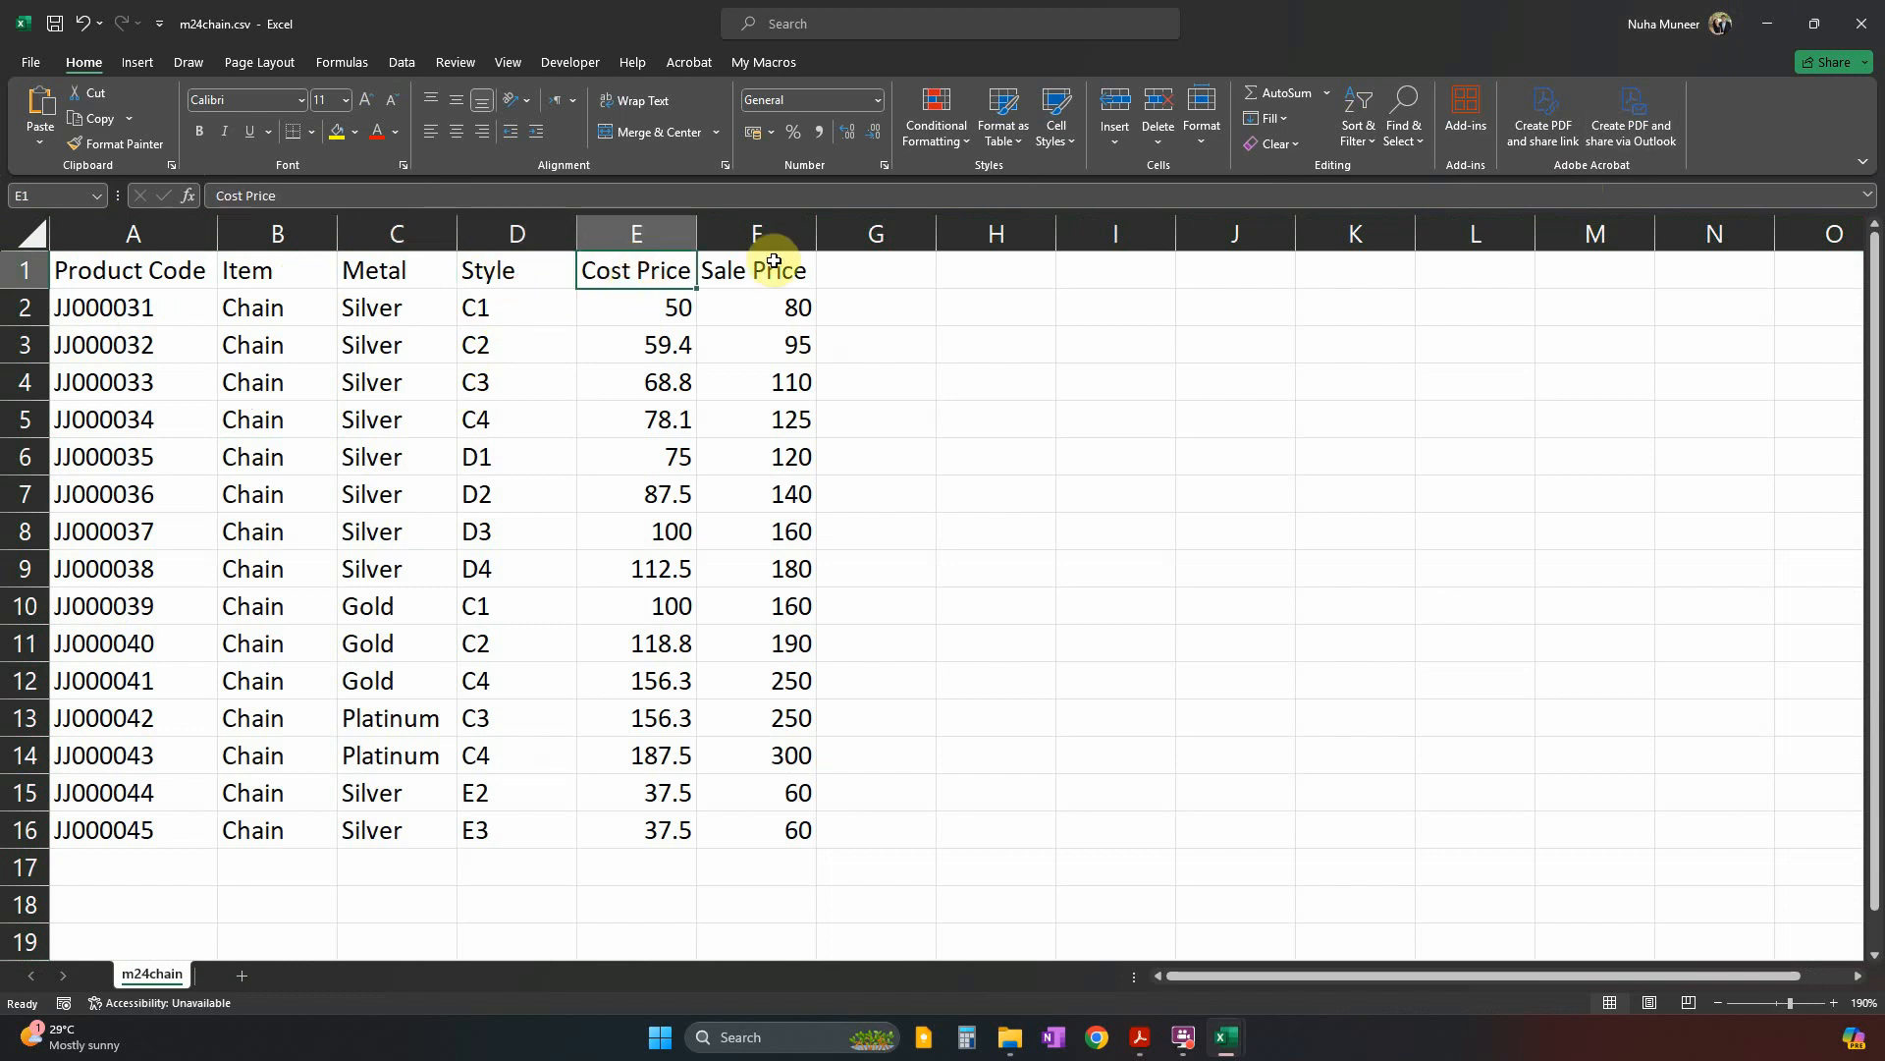
click(753, 291)
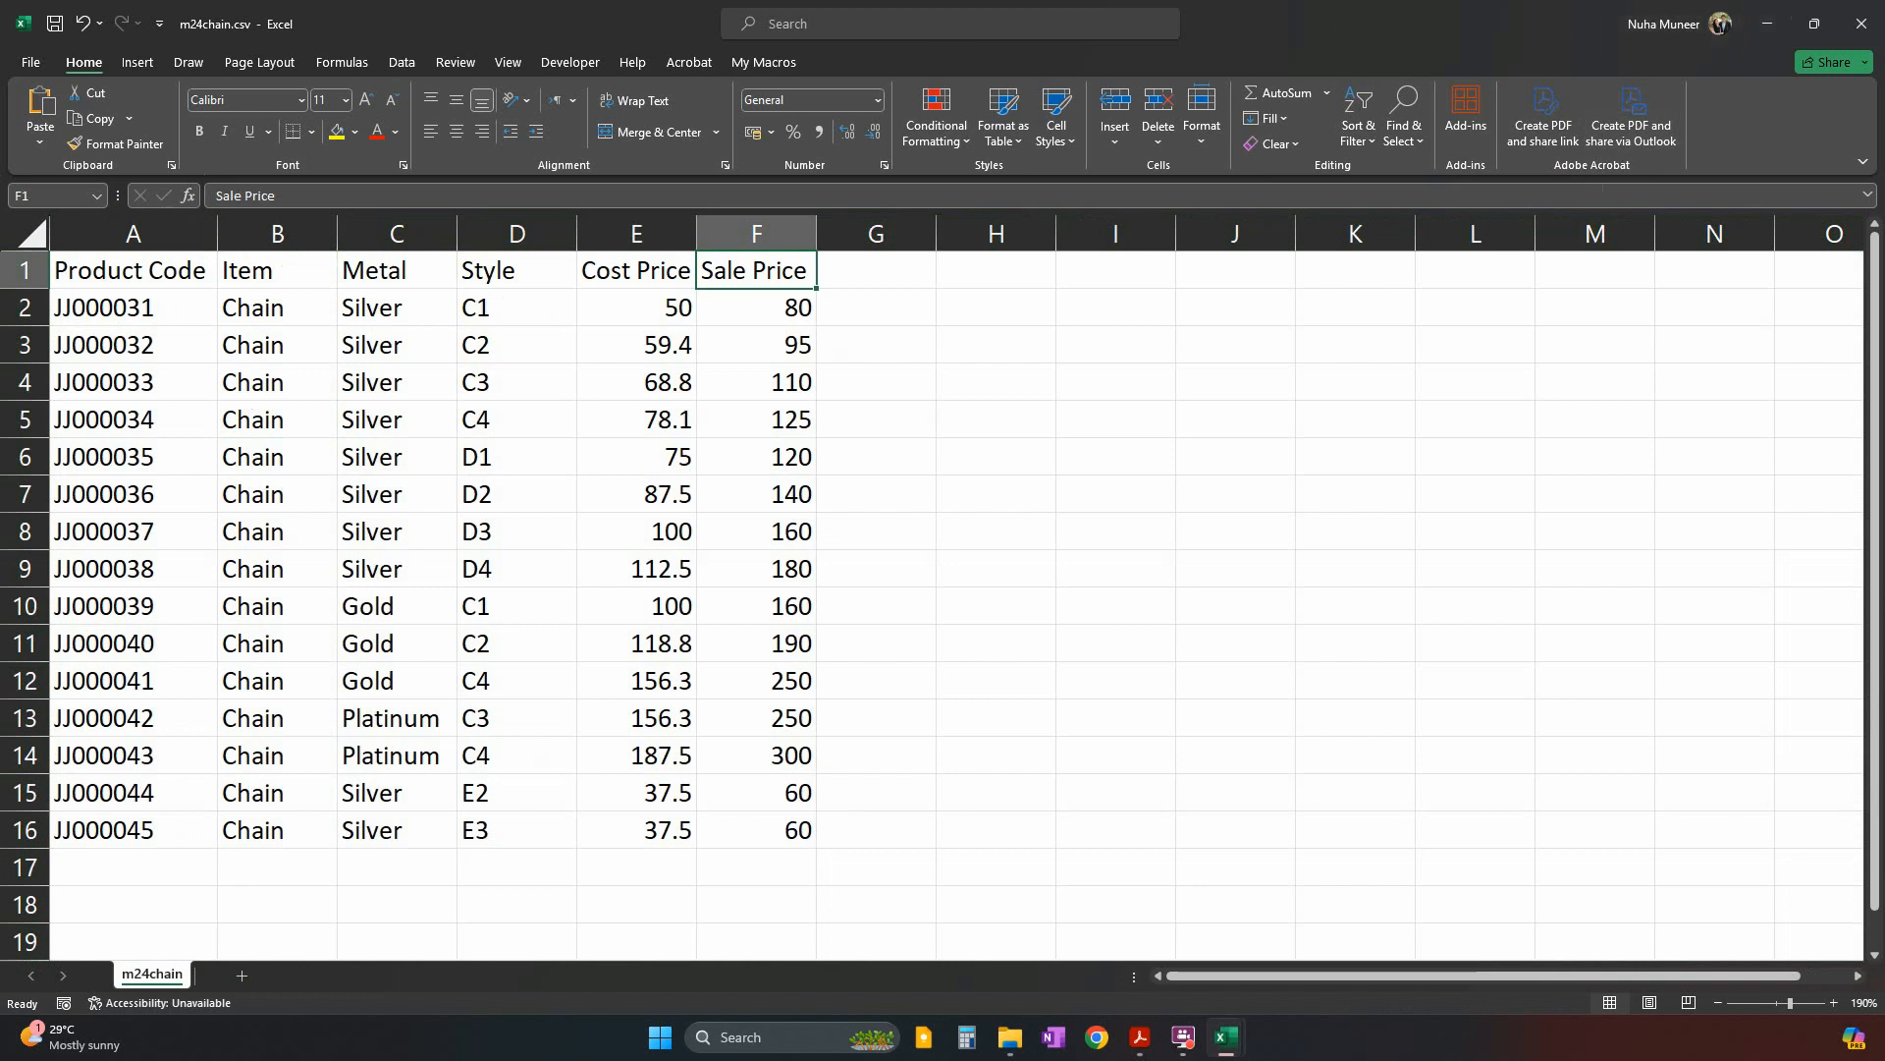
click(1748, 31)
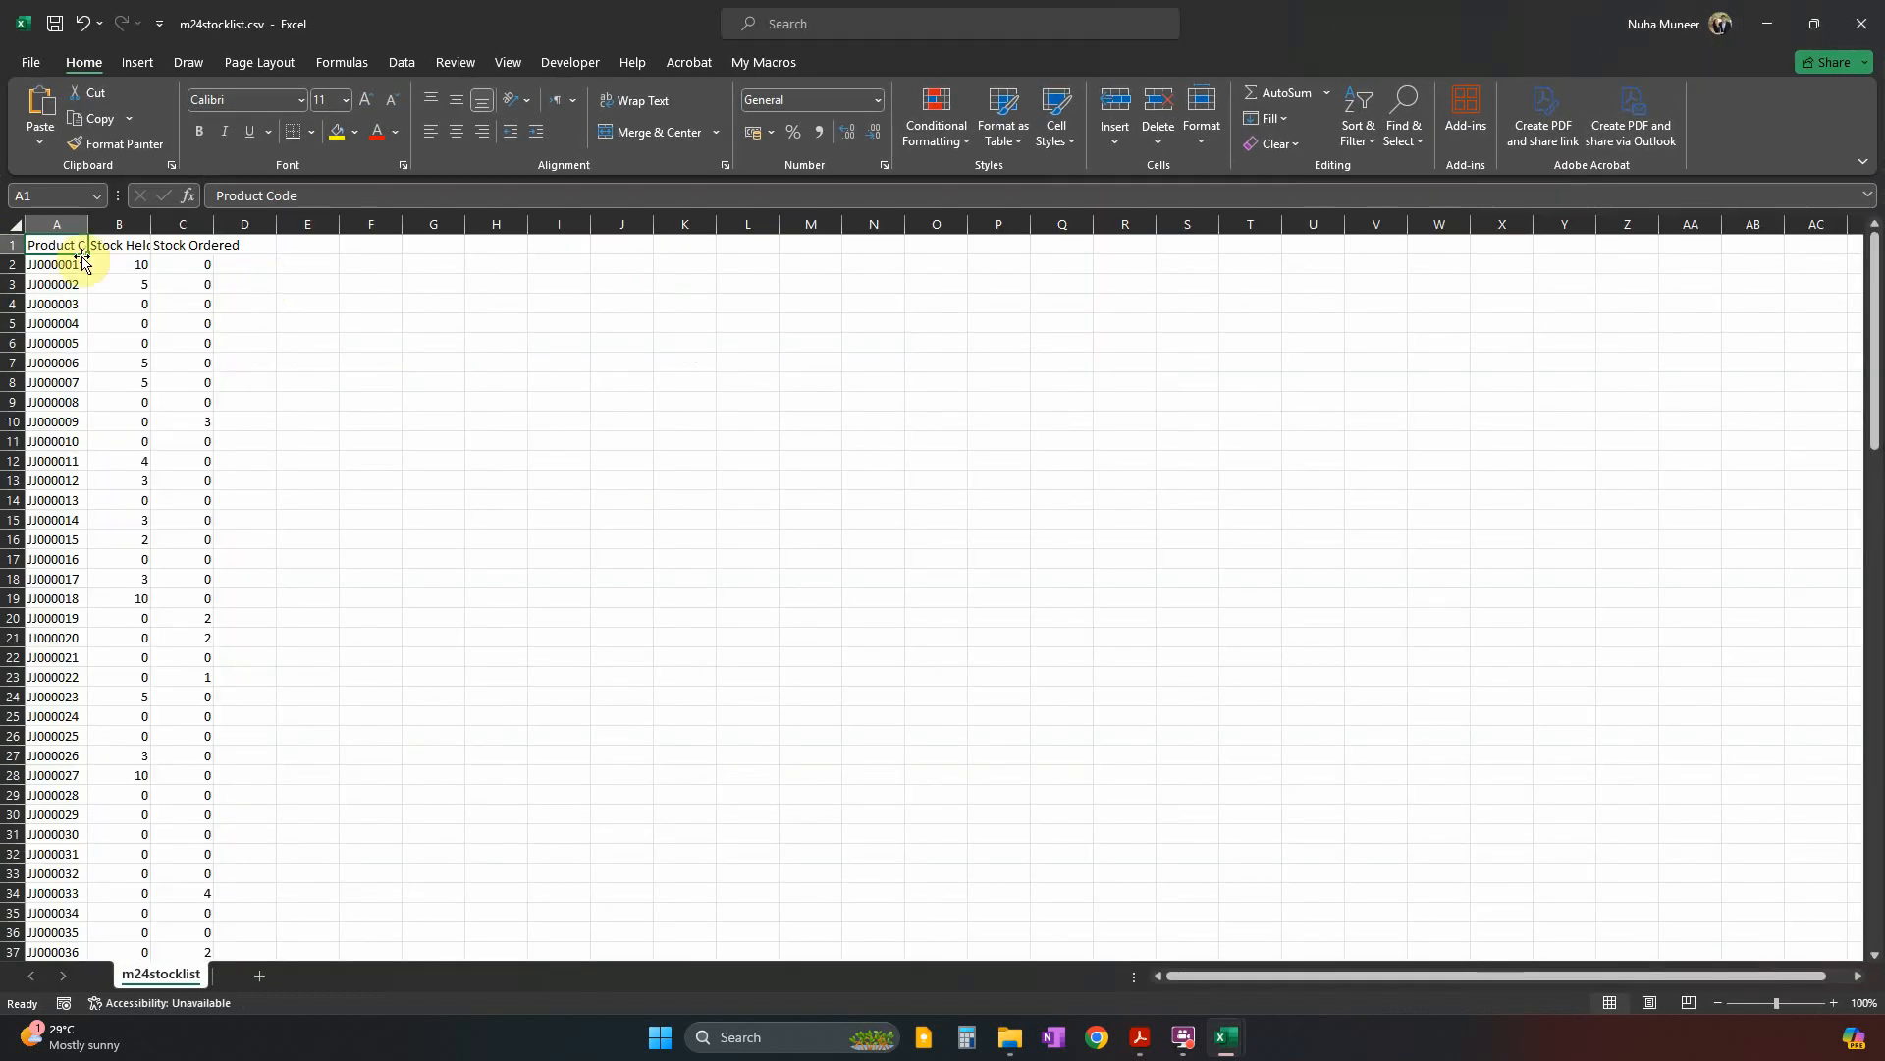
Move the m24stocklist window aside, bring m24earring to the front and auto-fit all its column widths.
drag(1463, 8, 1352, 383)
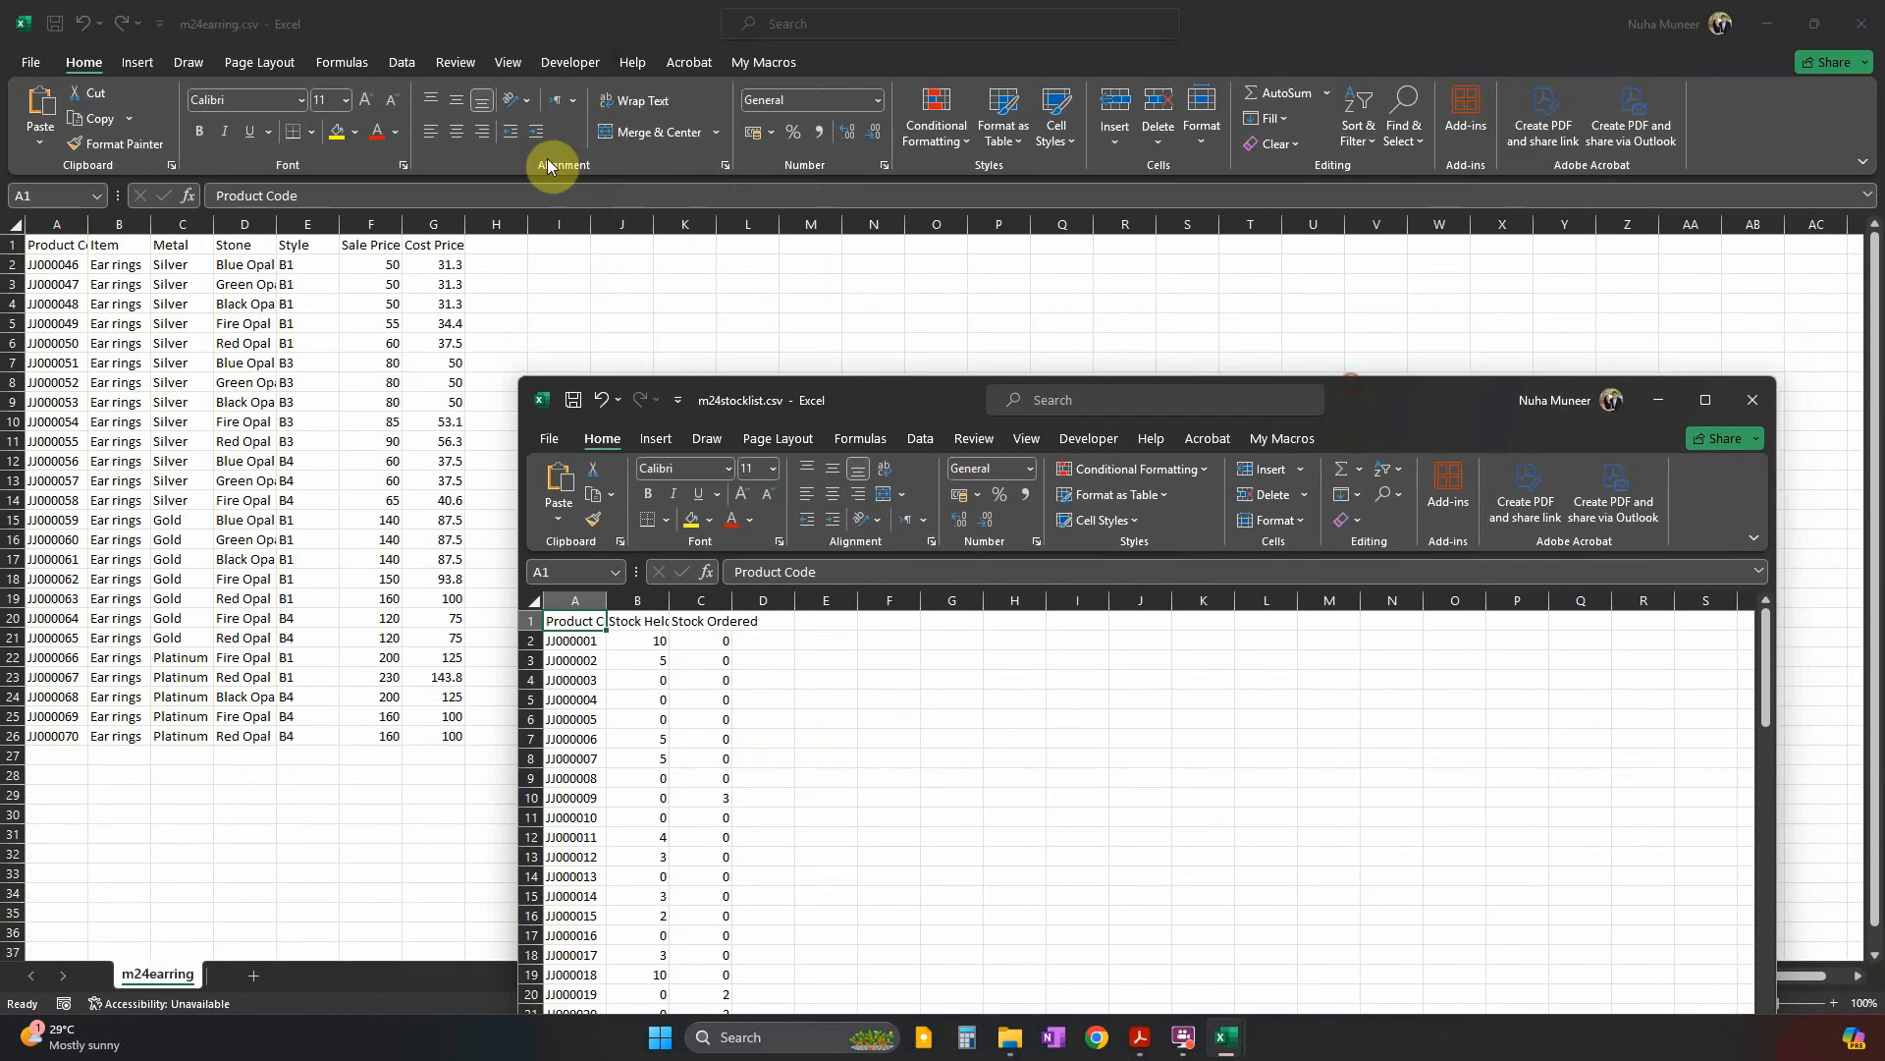
click(694, 9)
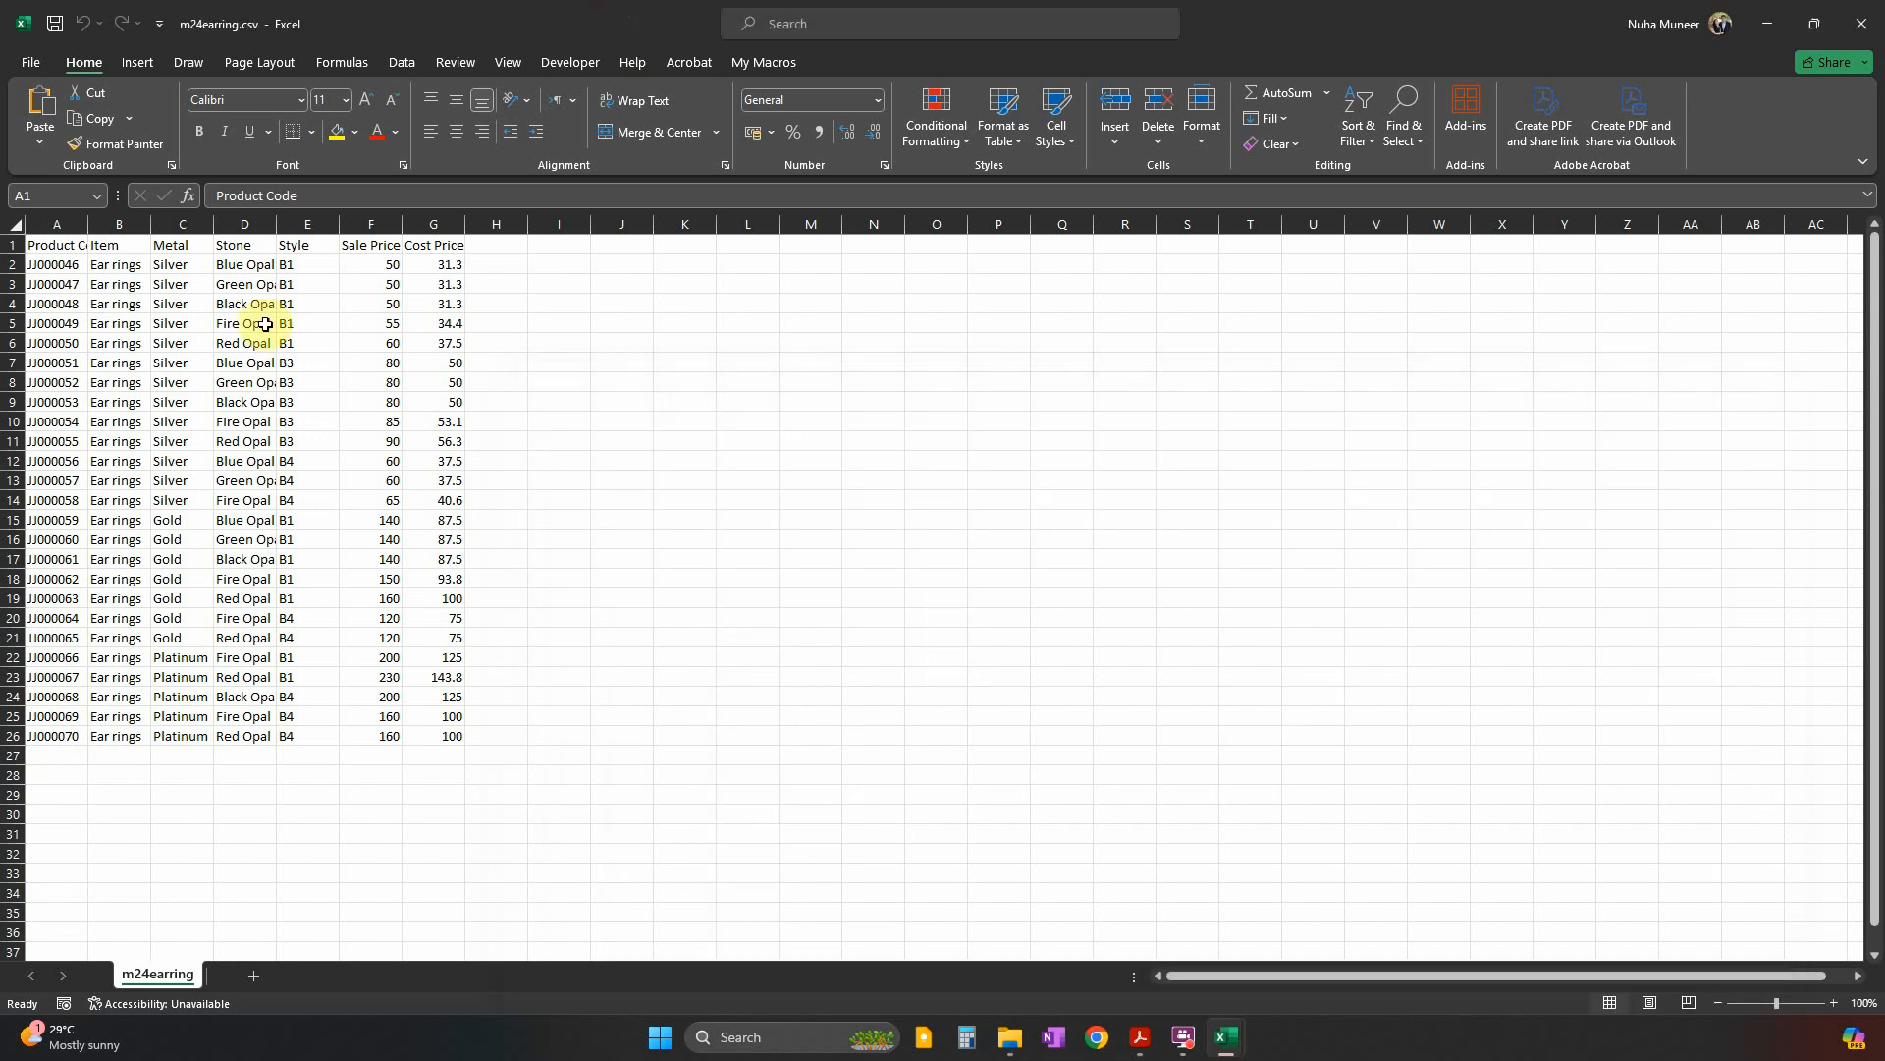
click(222, 361)
scroll(222, 361, up, 5)
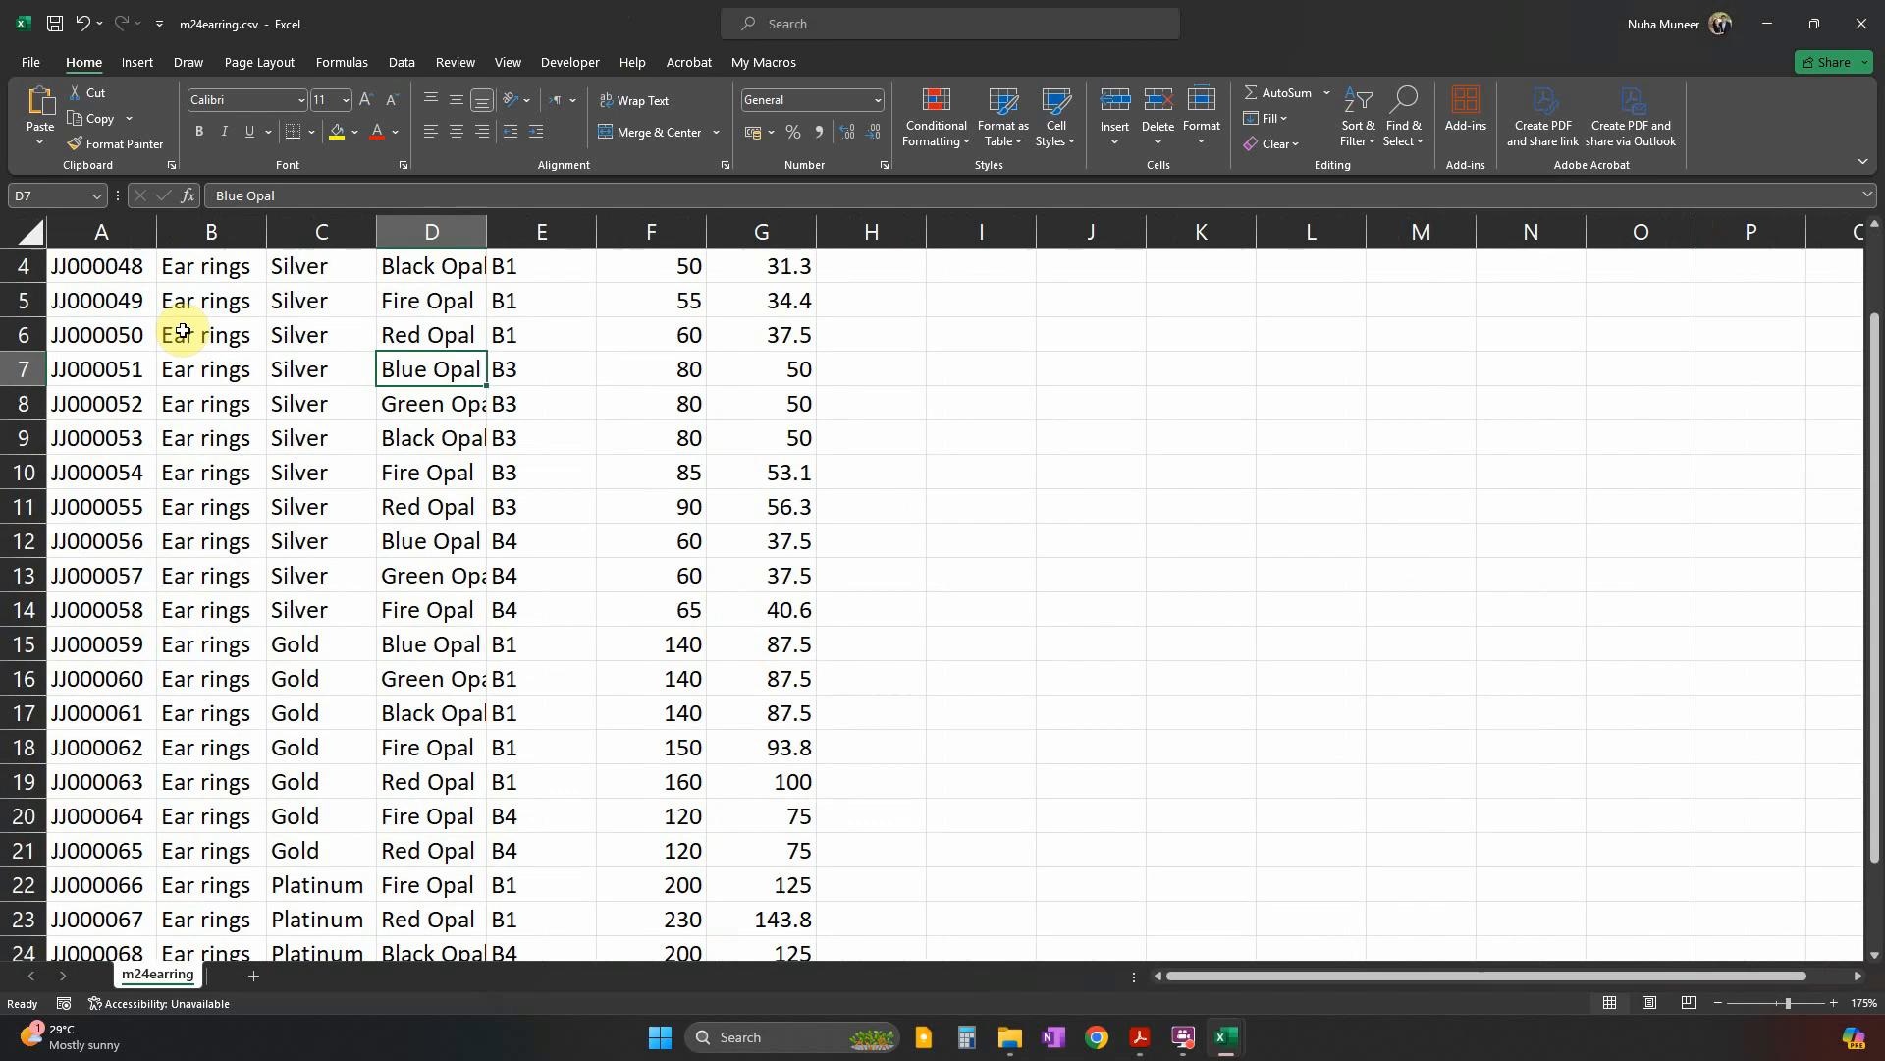
click(33, 227)
scroll(379, 471, up, 1)
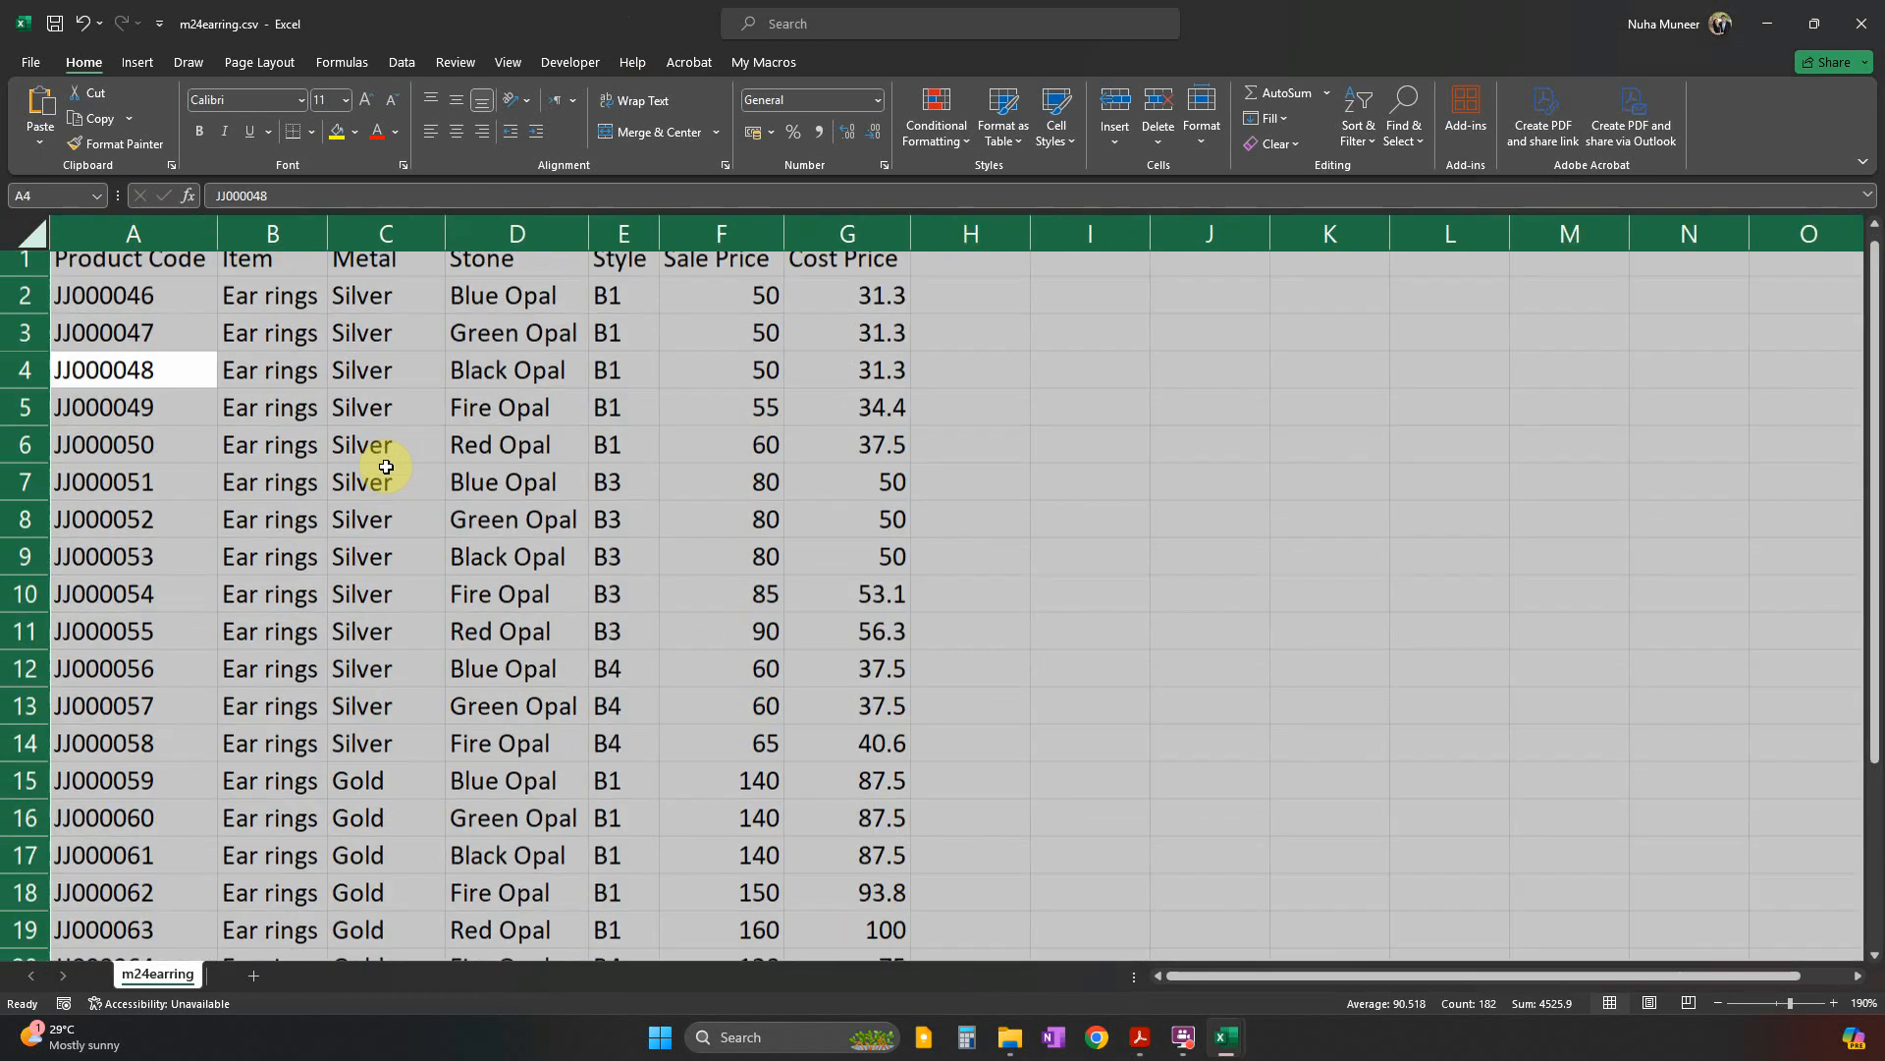
scroll(386, 466, up, 1)
Examine the m24earring headings in order, including the order of Sale Price and Cost Price, and minimise its window.
click(173, 262)
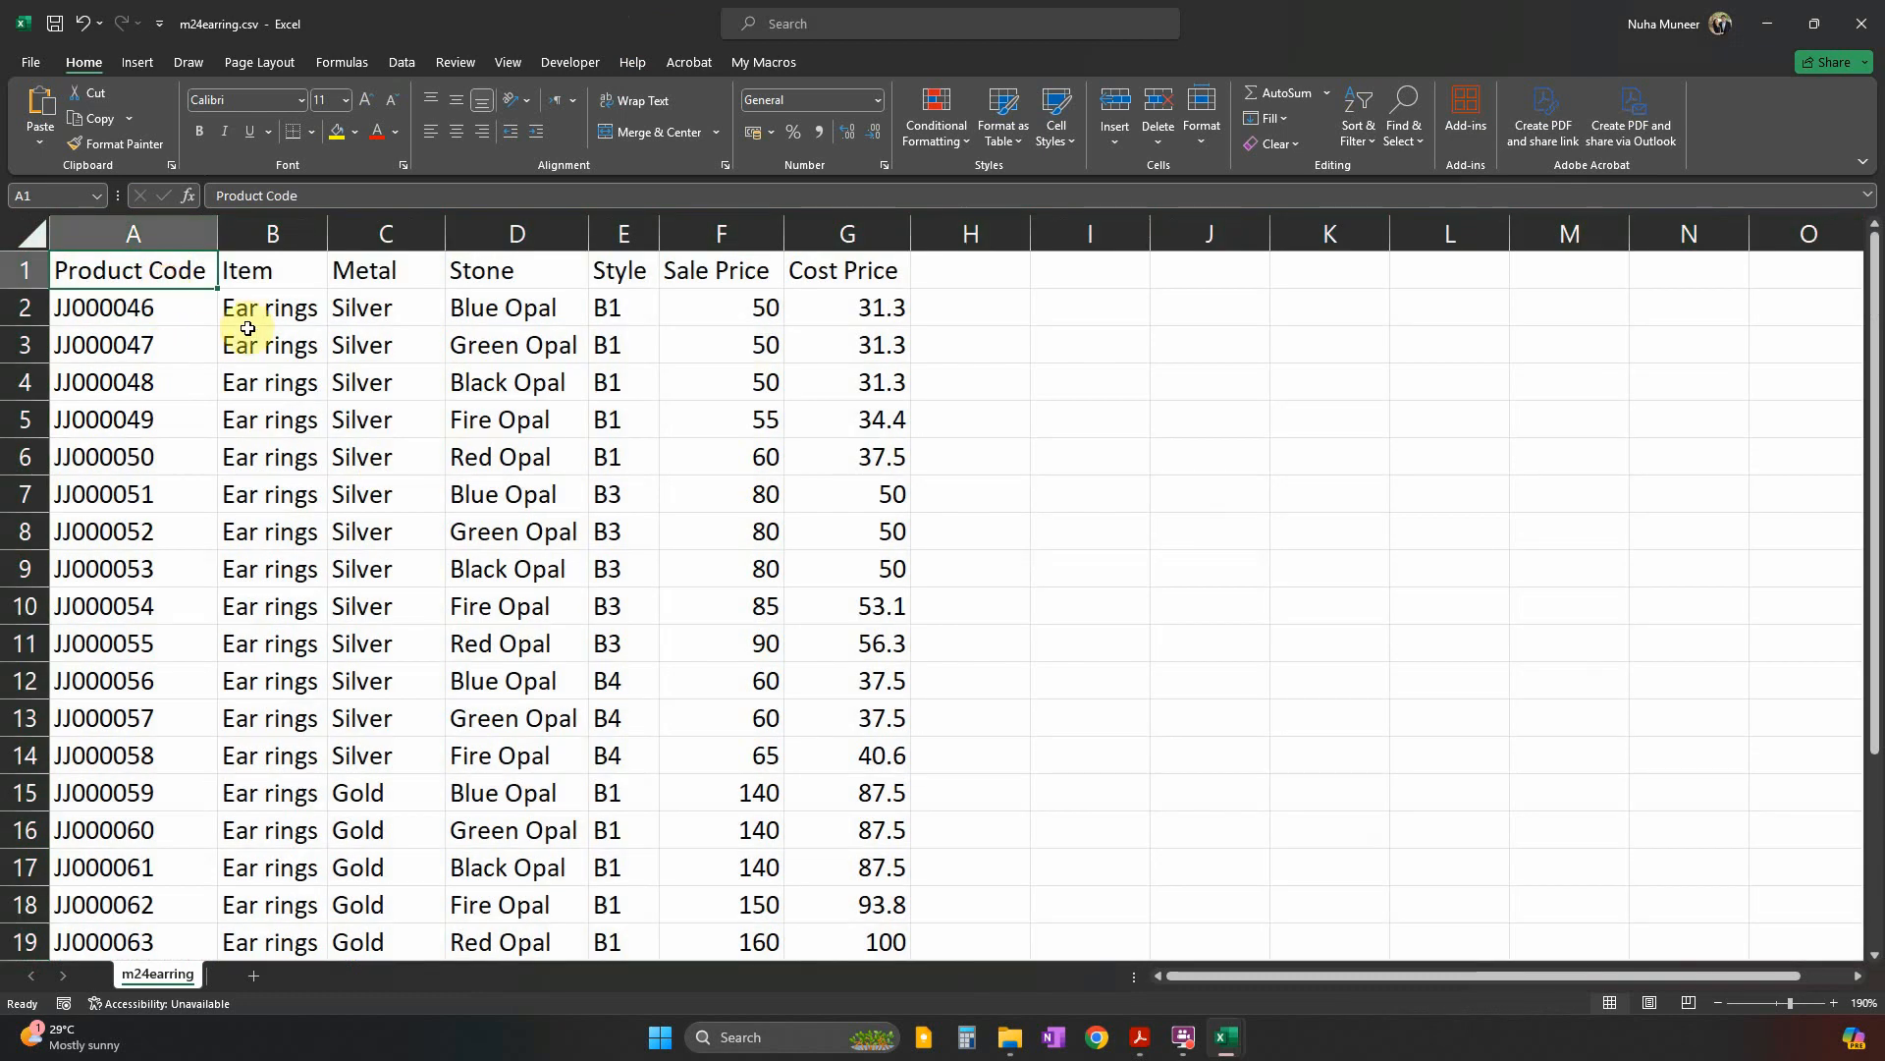
click(286, 273)
click(367, 278)
click(521, 263)
click(619, 264)
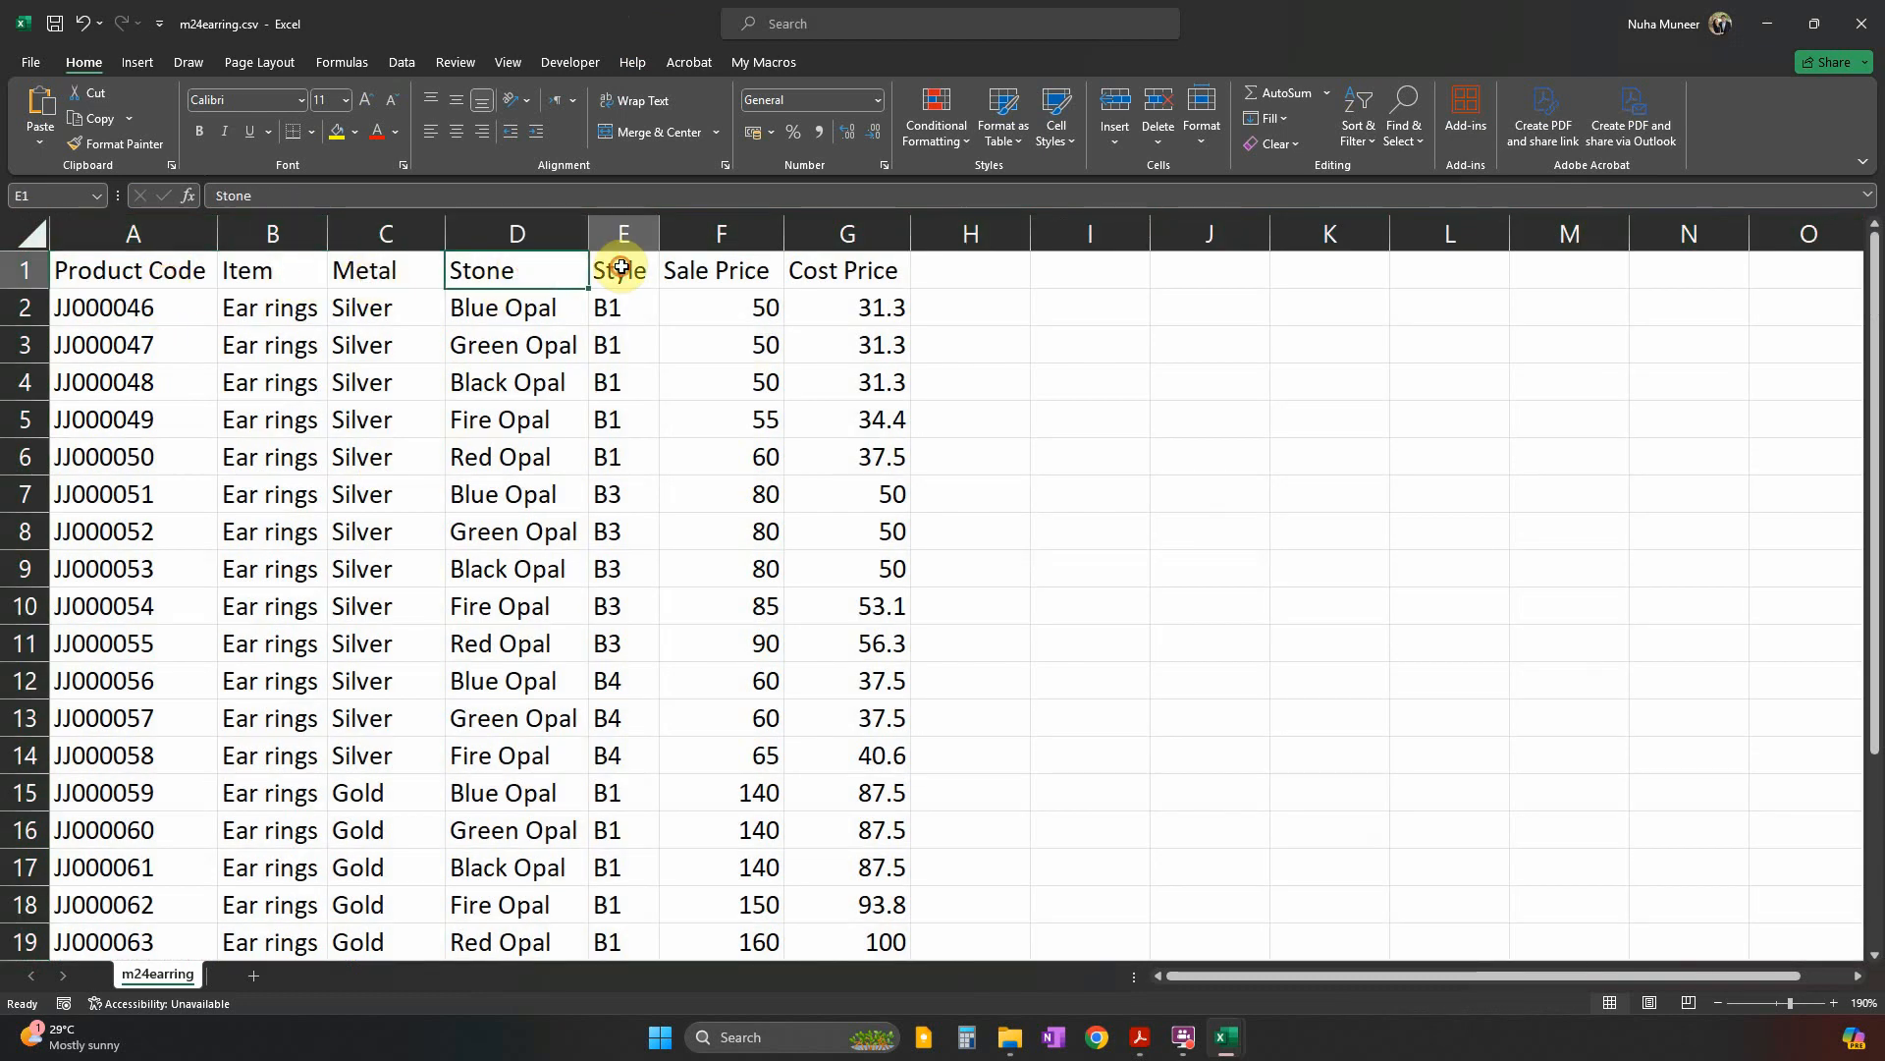
click(778, 275)
click(846, 272)
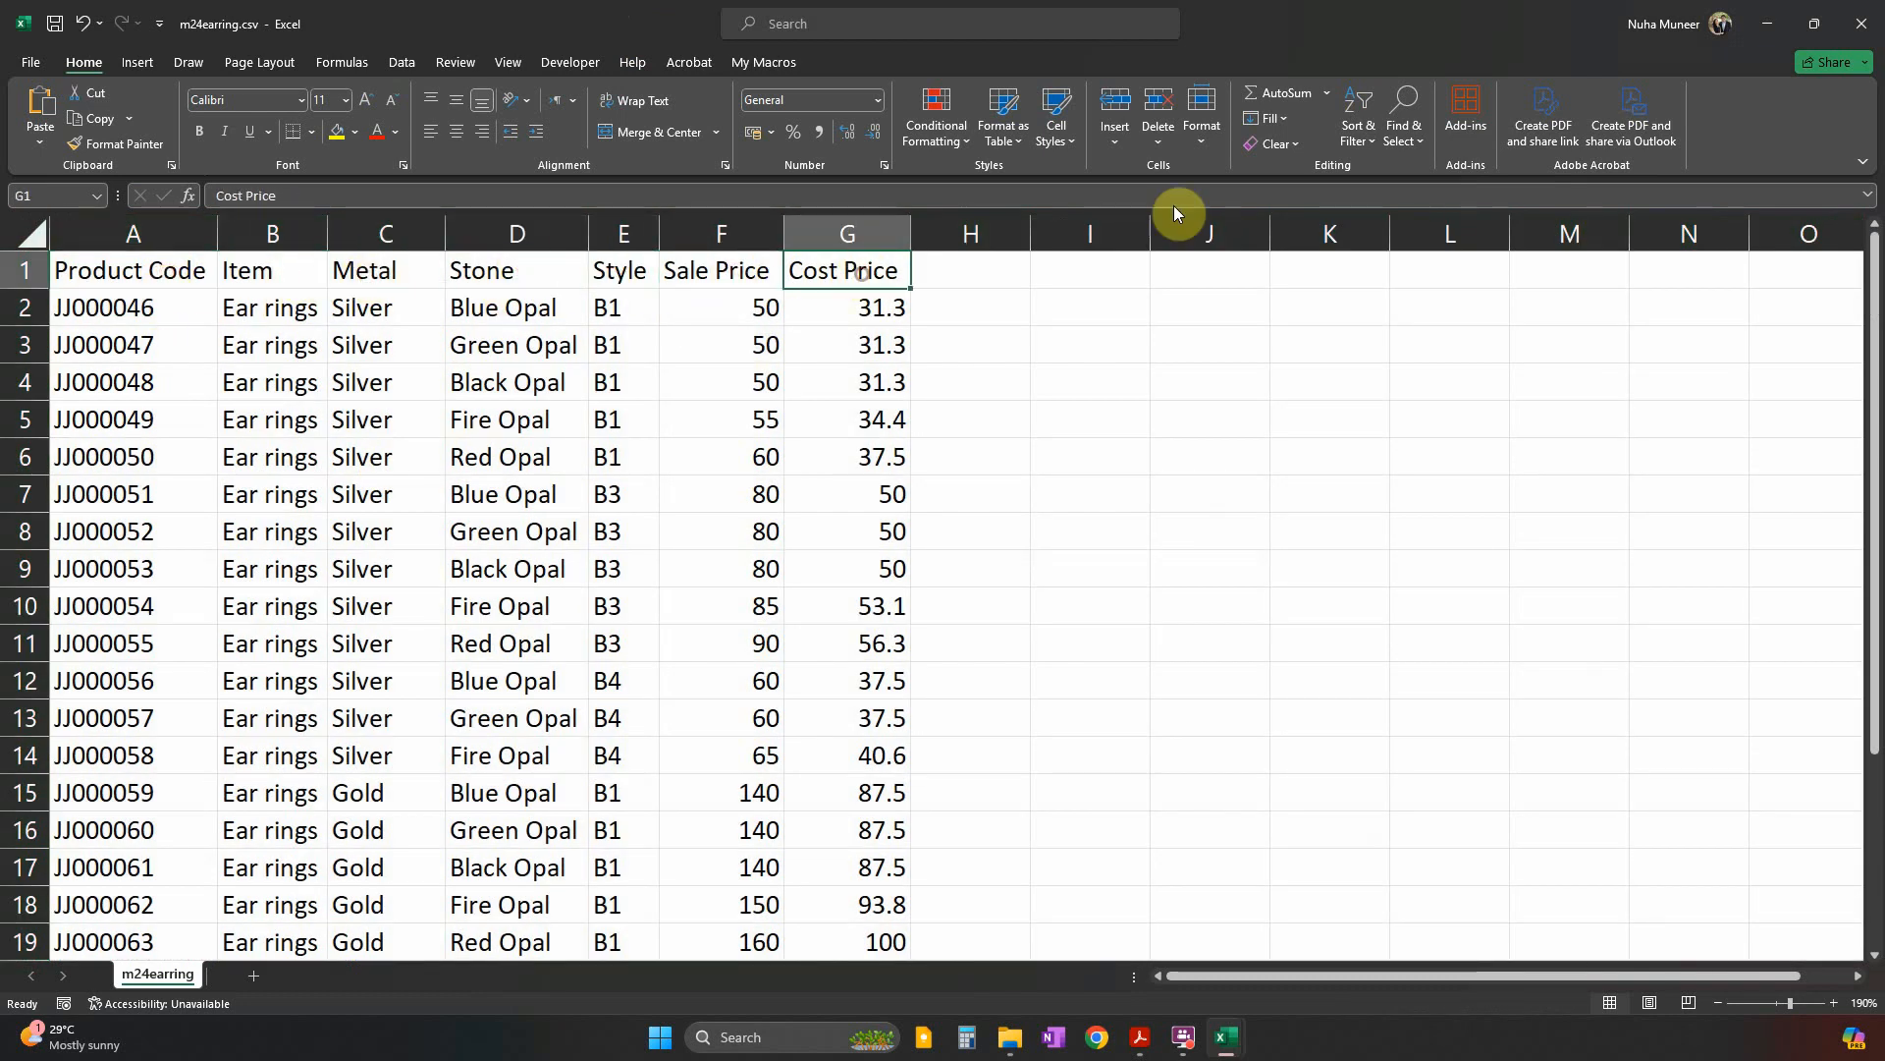
click(1767, 23)
Maximise m24stocklist, auto-fit all its column widths and examine the Stock Held and Stock Ordered columns.
double_click(1405, 397)
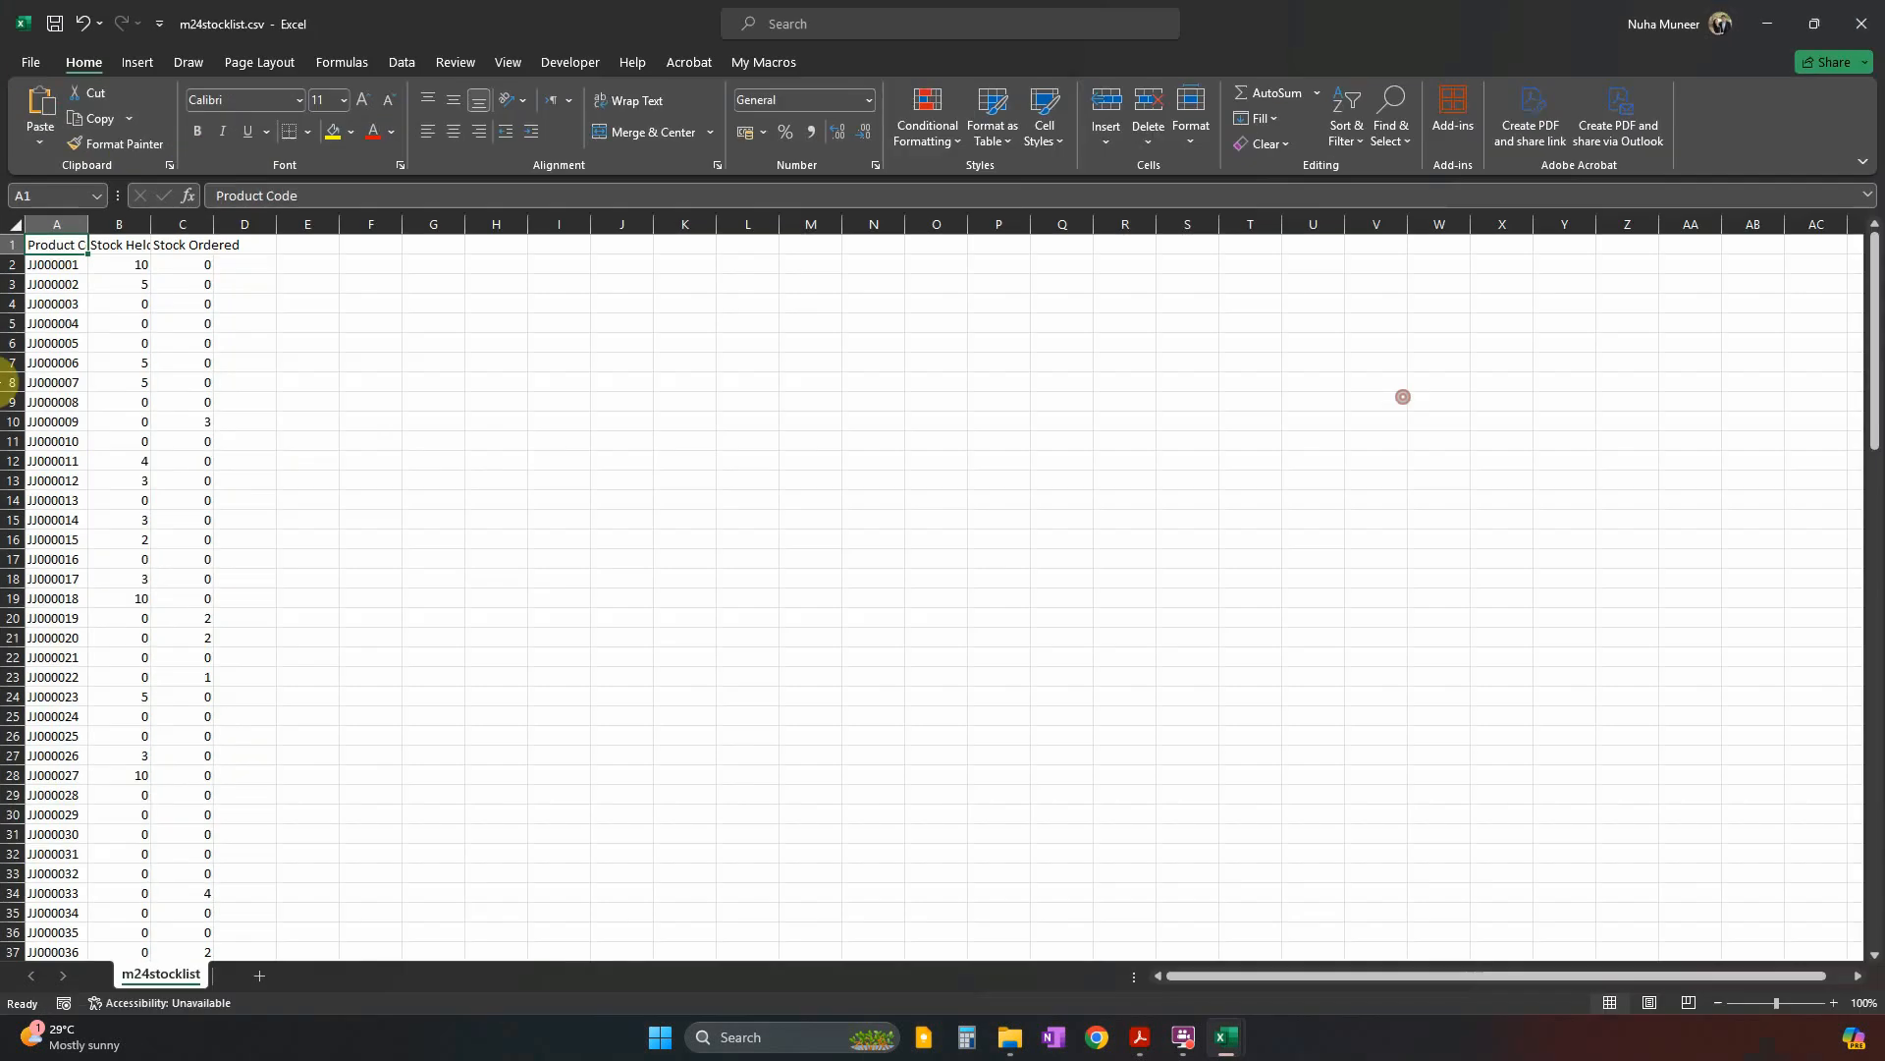
scroll(155, 375, up, 4)
key(ctrl+a)
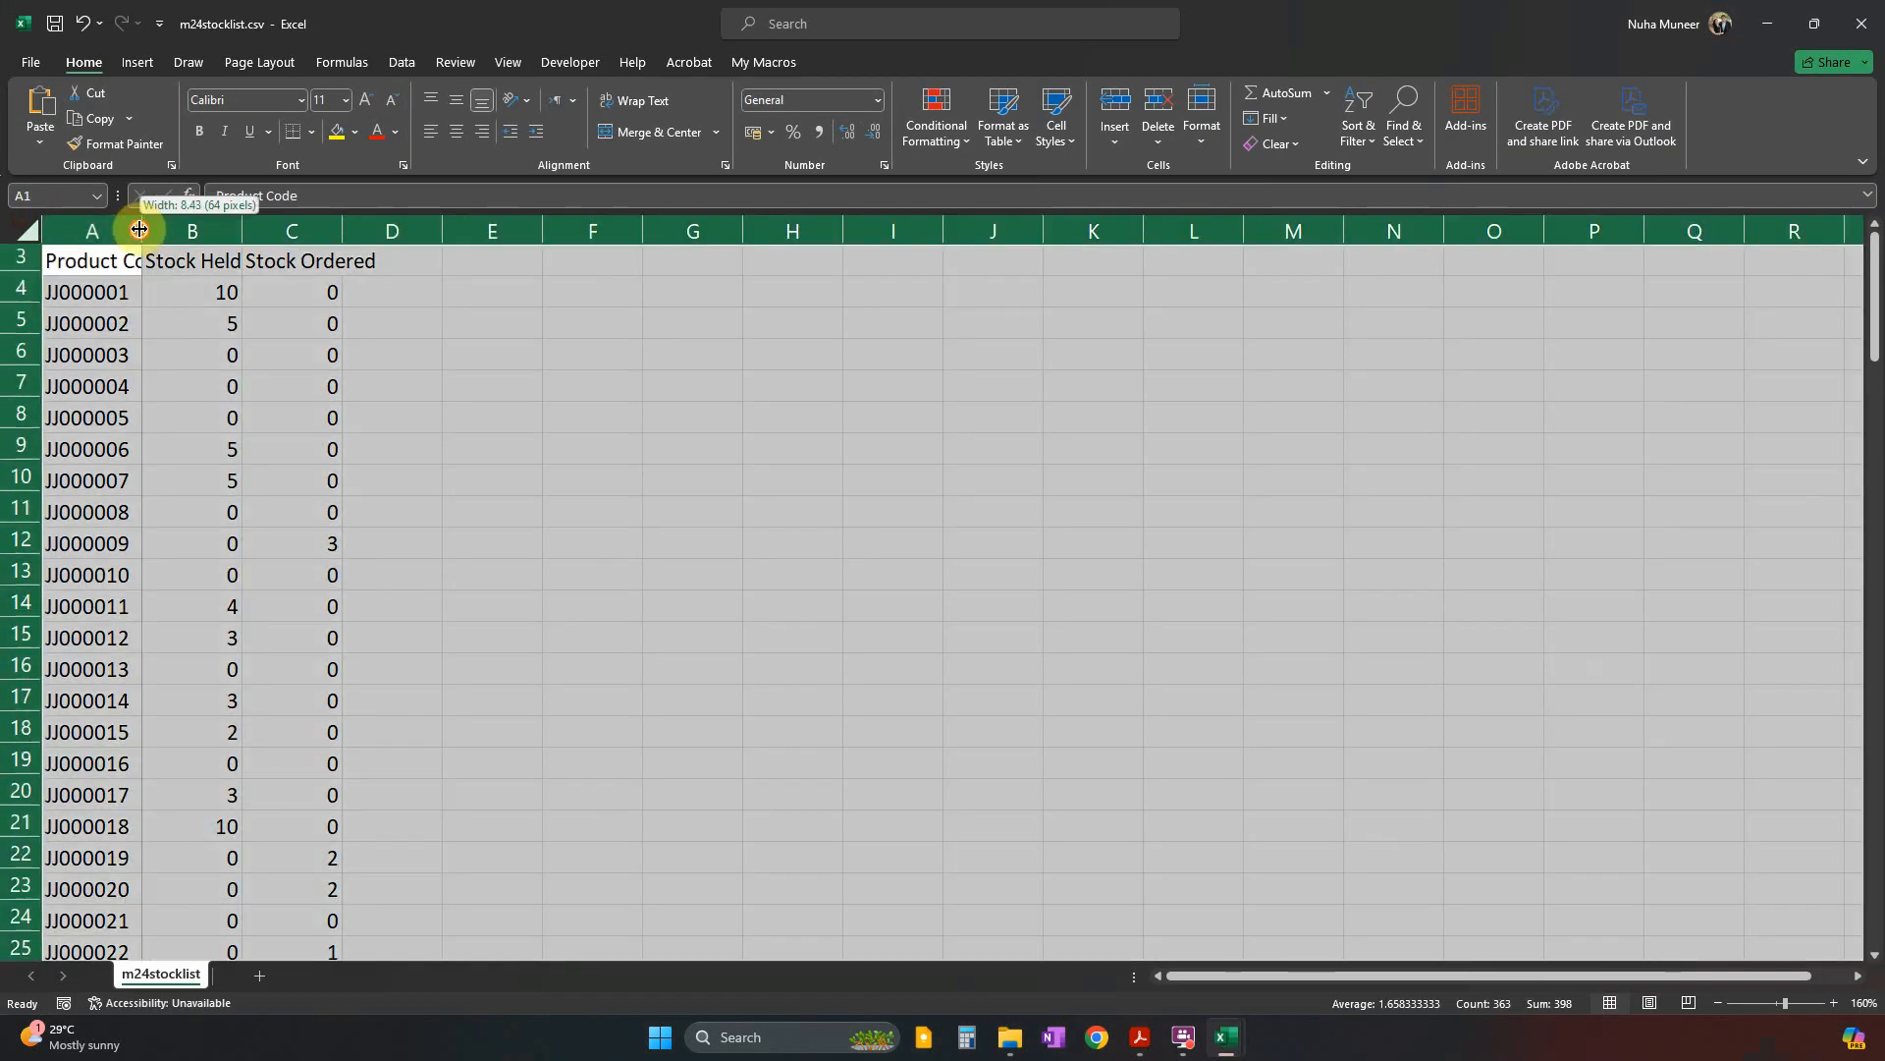
double_click(143, 231)
scroll(278, 455, up, 1)
click(239, 402)
drag(283, 267, 284, 402)
drag(384, 267, 420, 820)
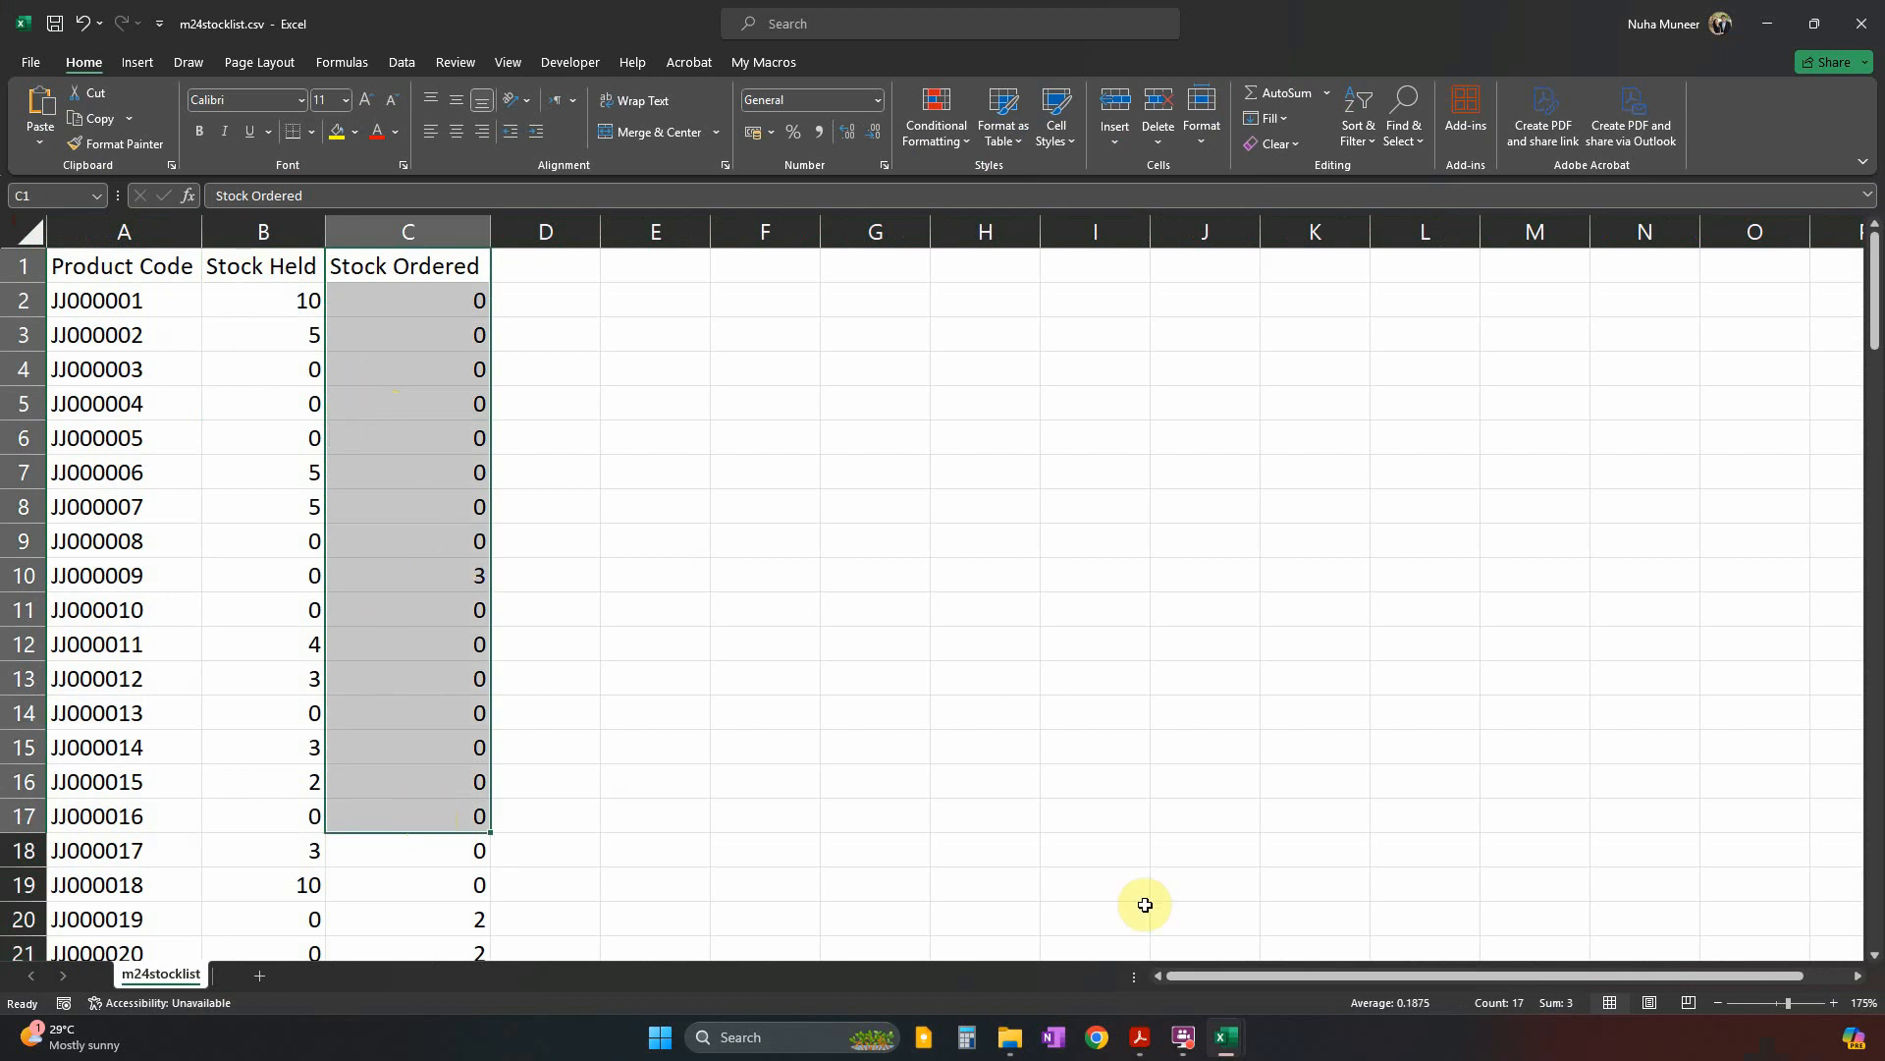
Switch to the question paper in Acrobat and review task 1's sorting, data manipulation, column order and file name requirements.
click(1139, 1034)
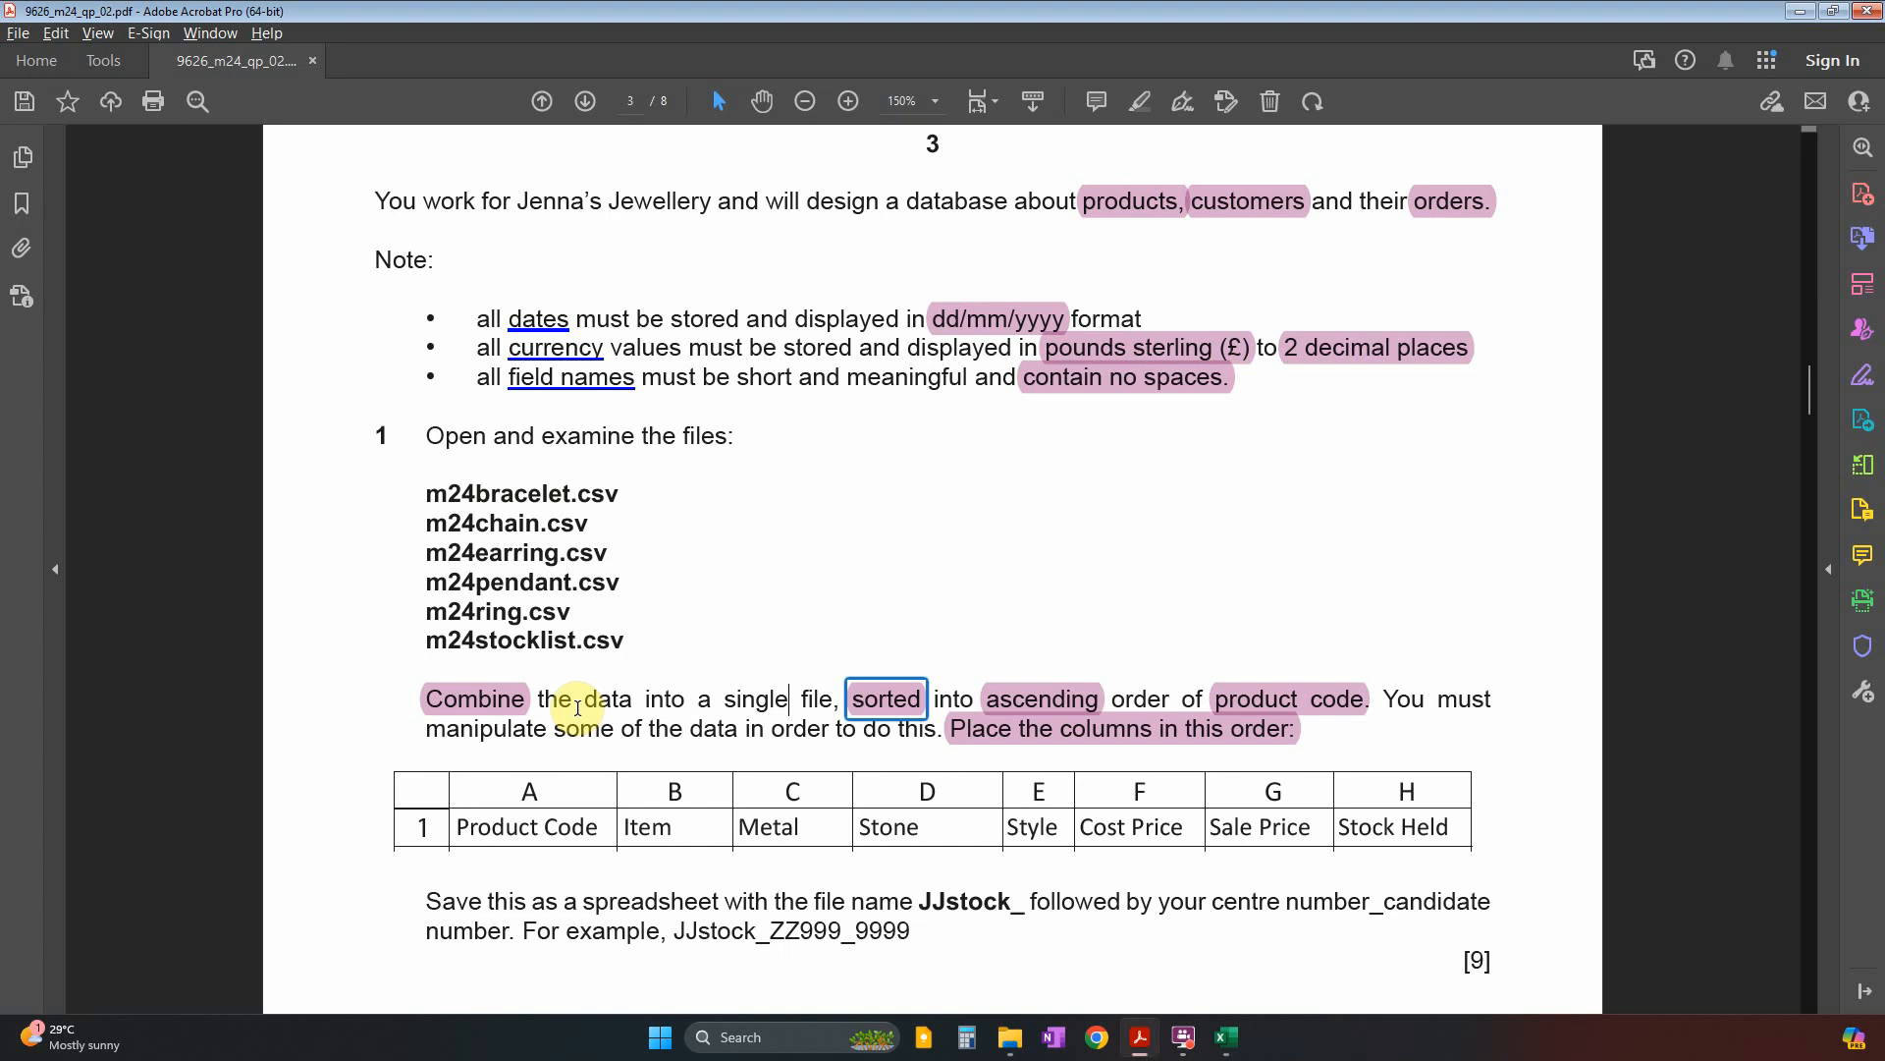
click(889, 698)
click(1055, 698)
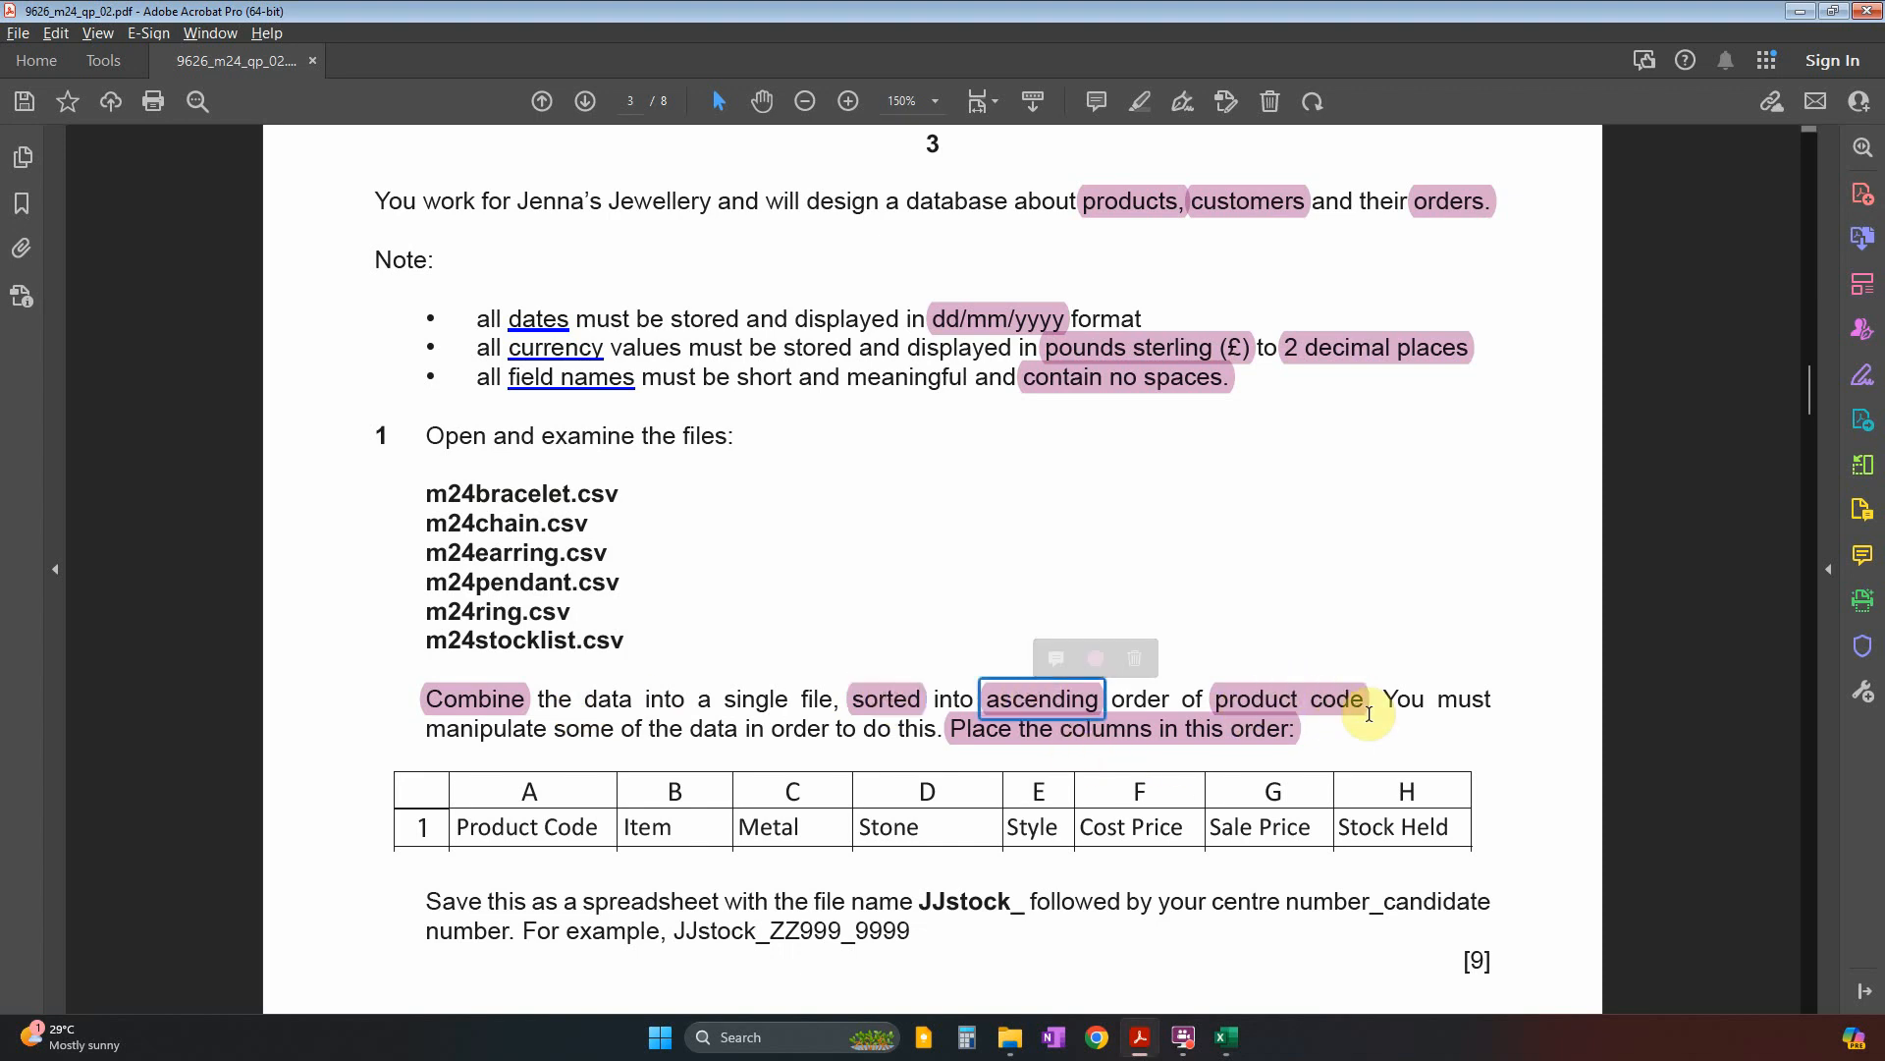
drag(483, 728, 736, 731)
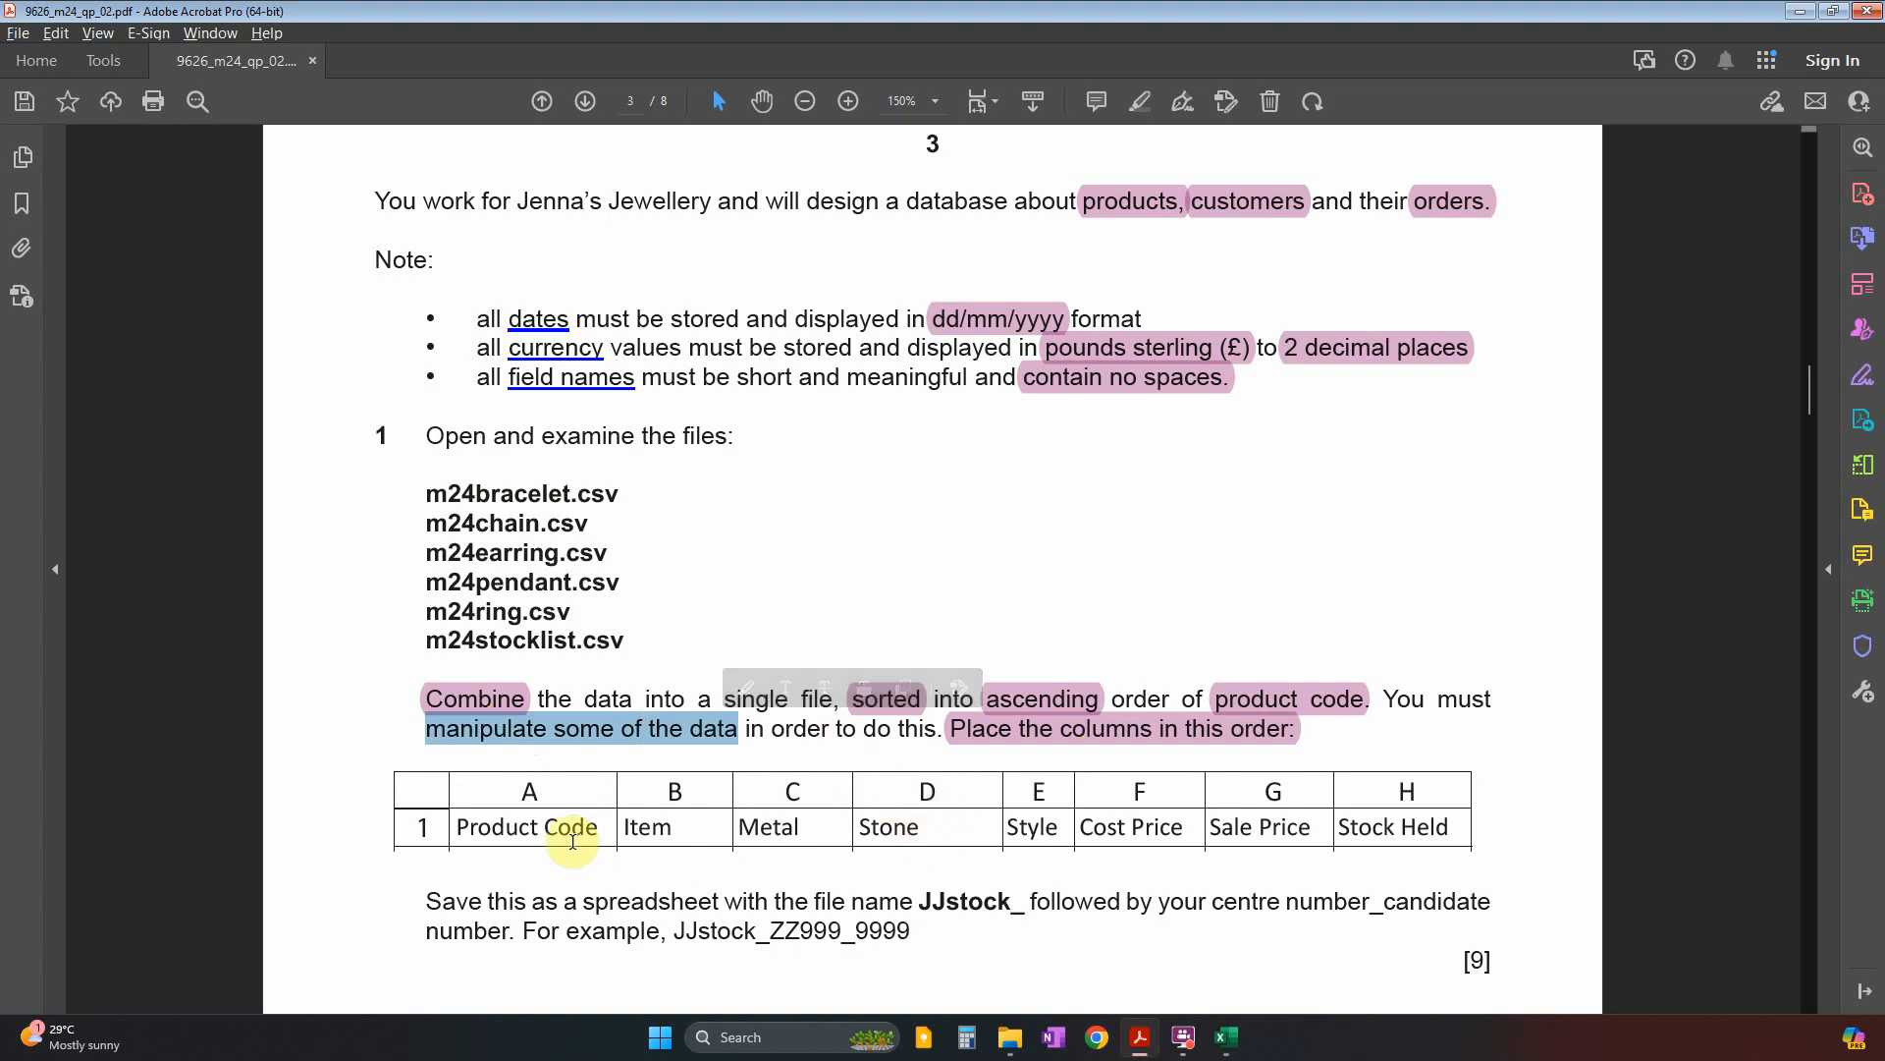
drag(454, 827, 1396, 827)
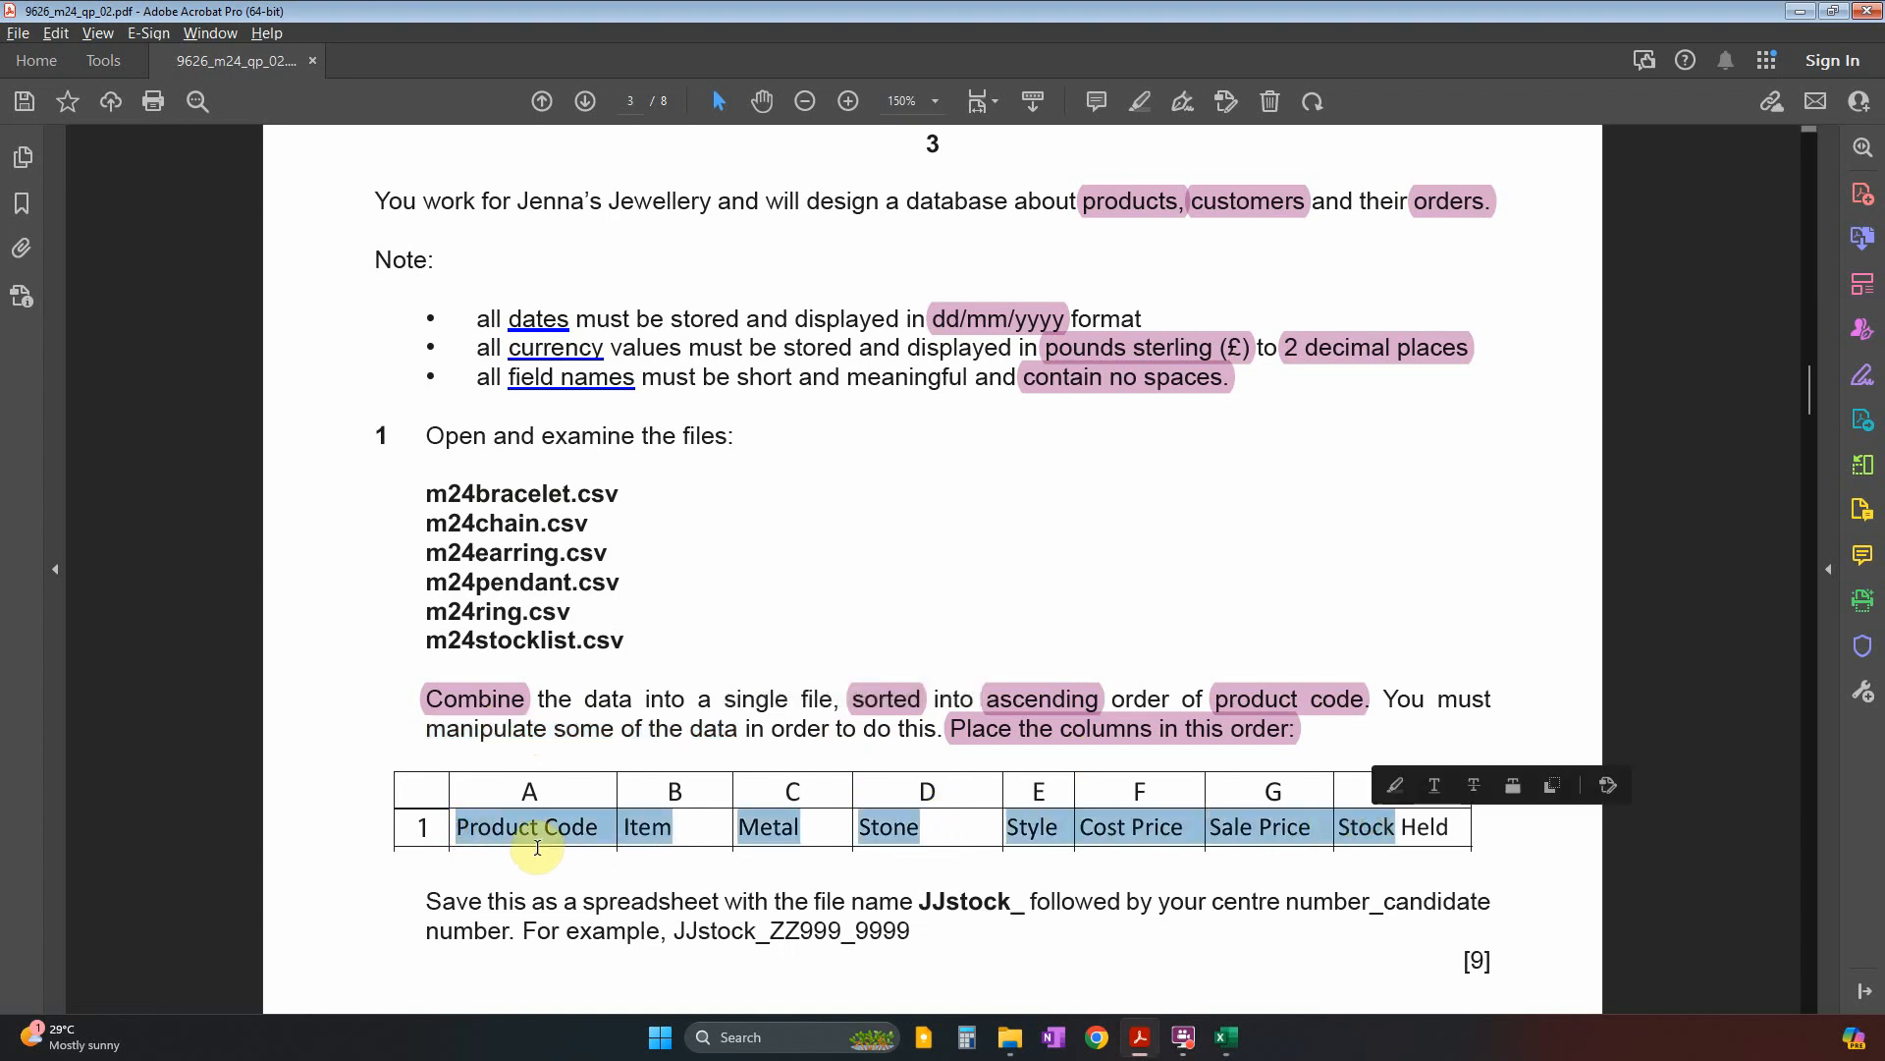
scroll(863, 1001, down, 1)
drag(897, 871, 730, 883)
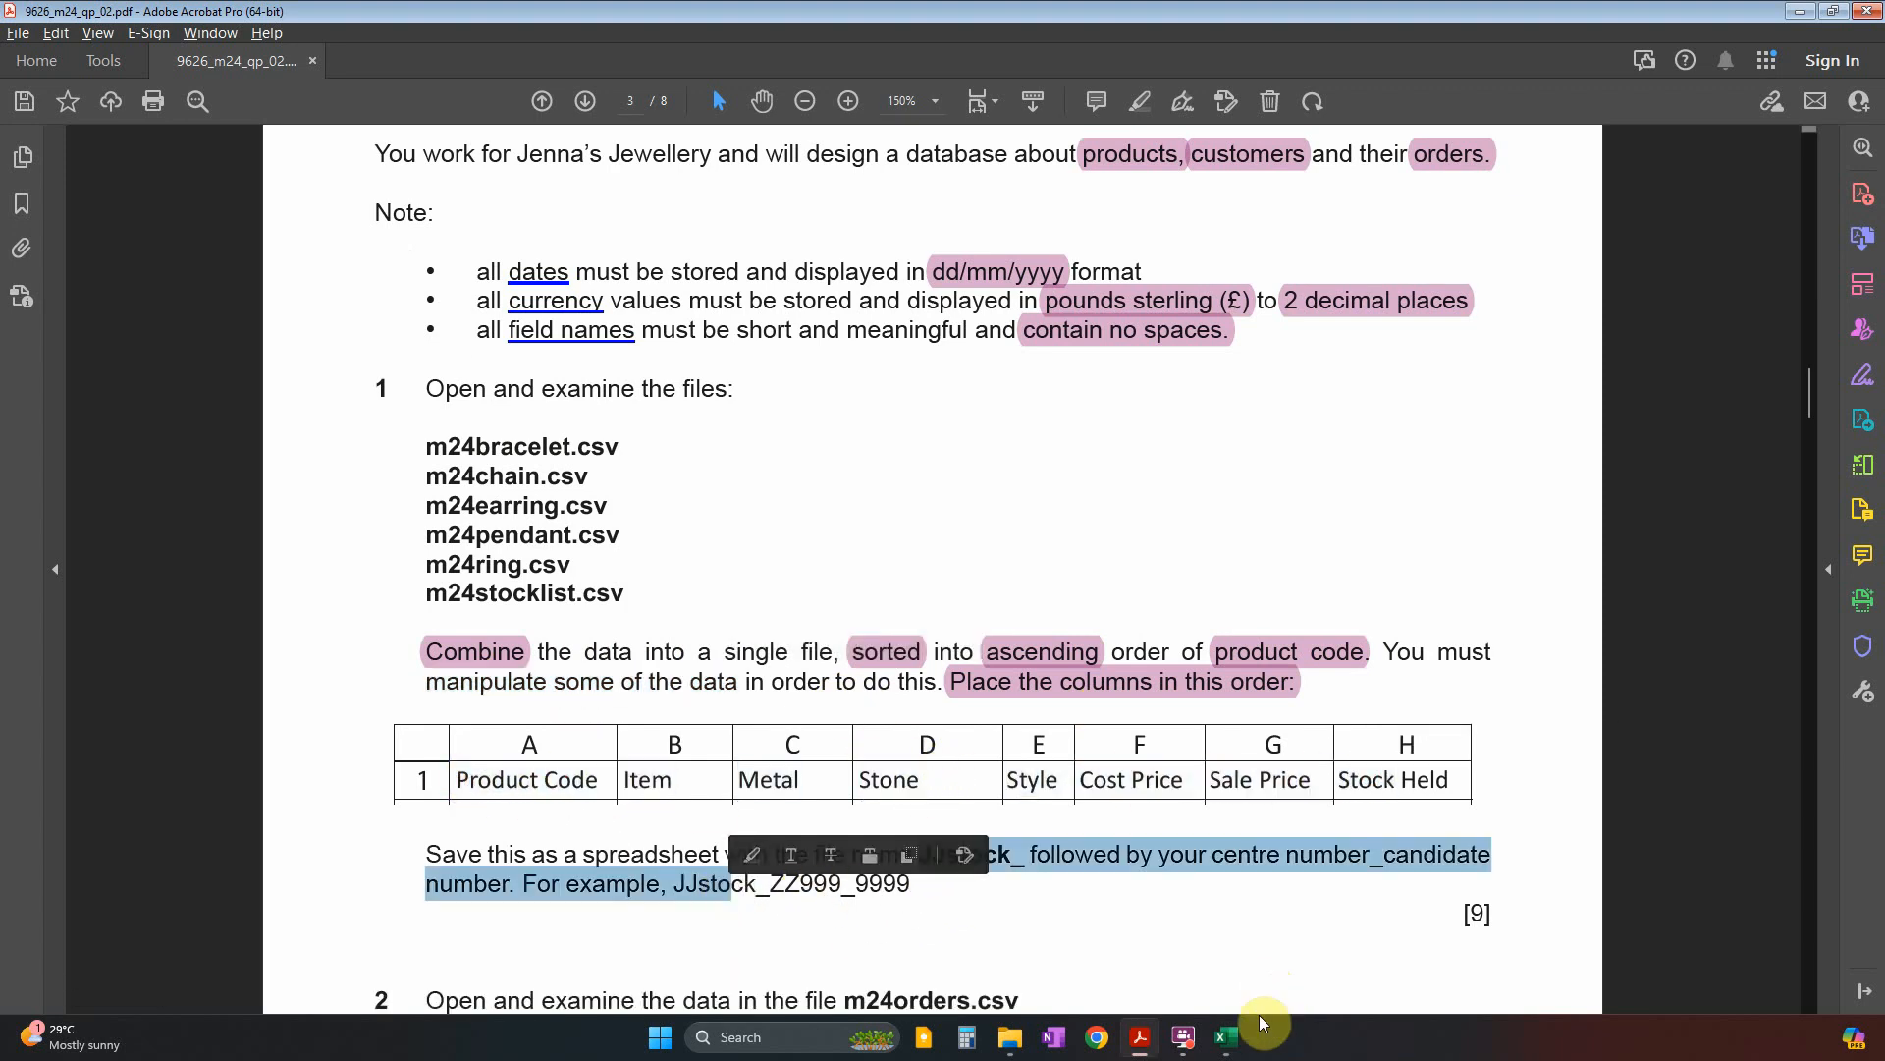
Return to Excel and create a new blank workbook for the combined stock data.
mouse_move(1228, 1031)
click(735, 962)
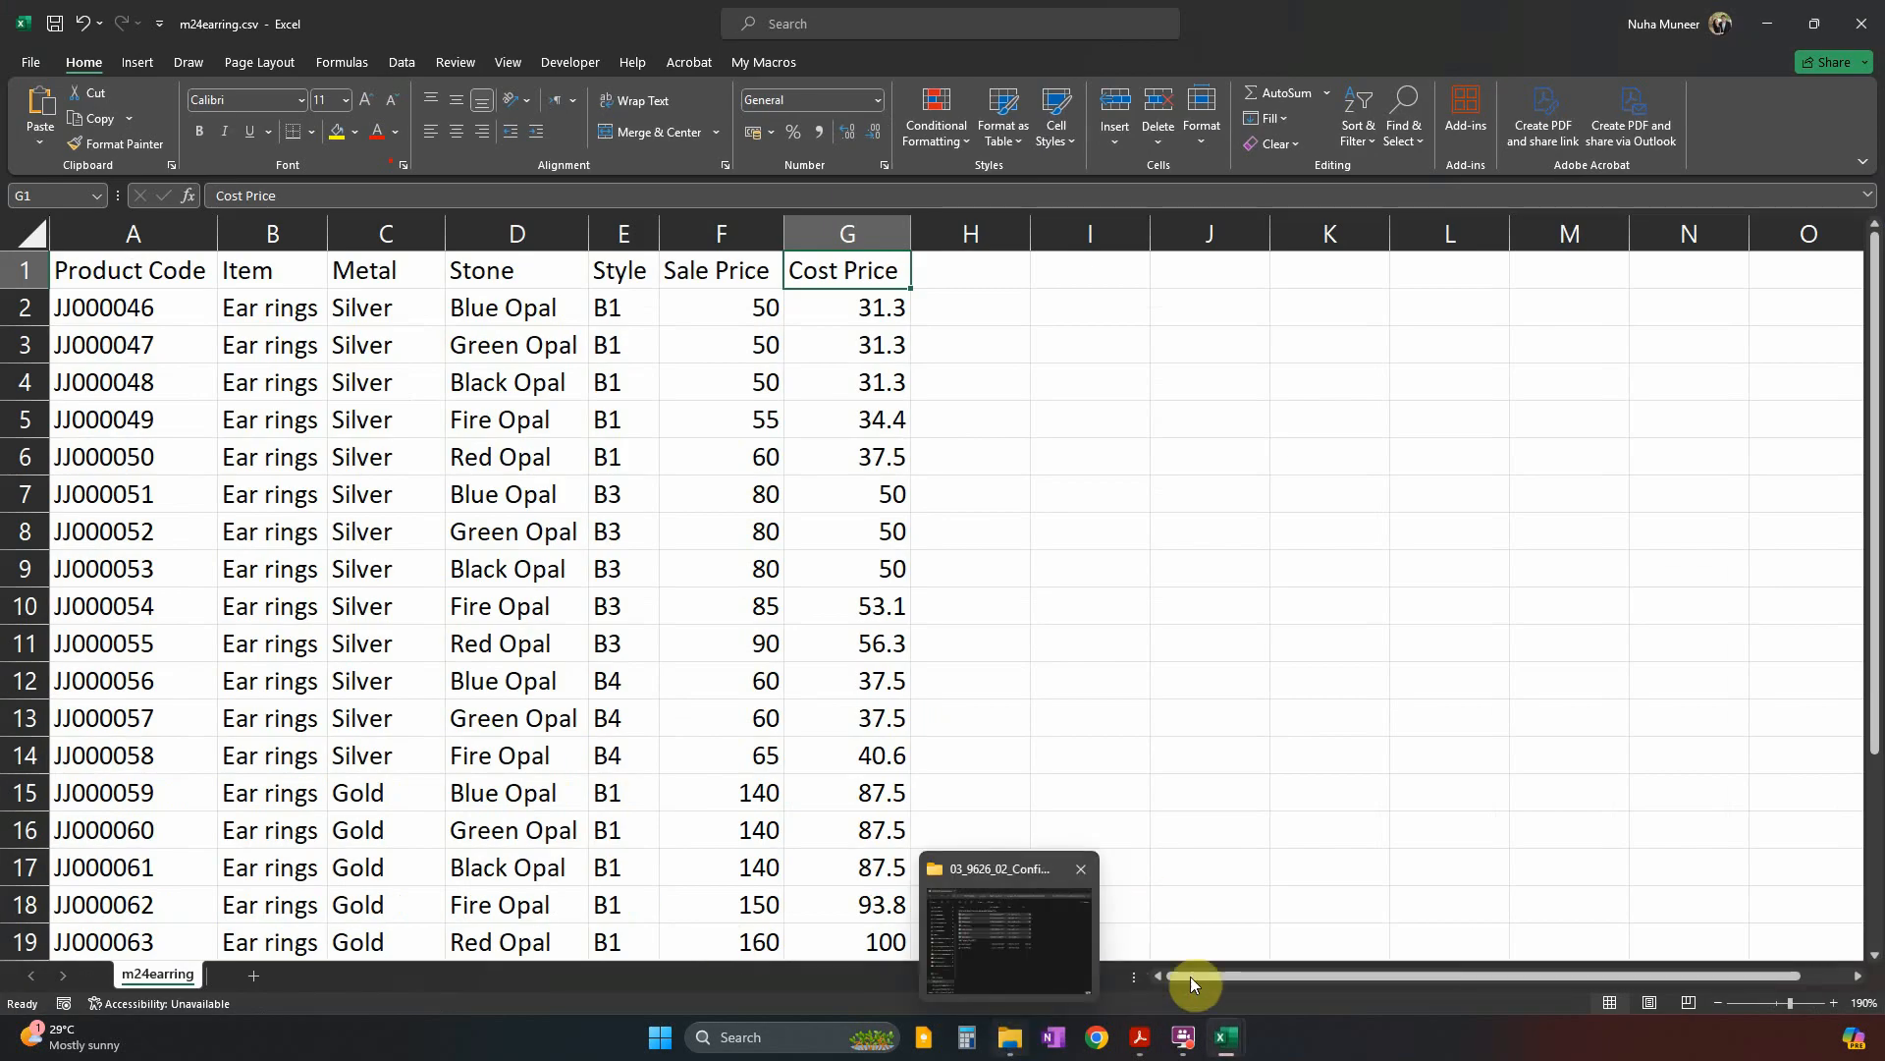
click(660, 1036)
text(exce)
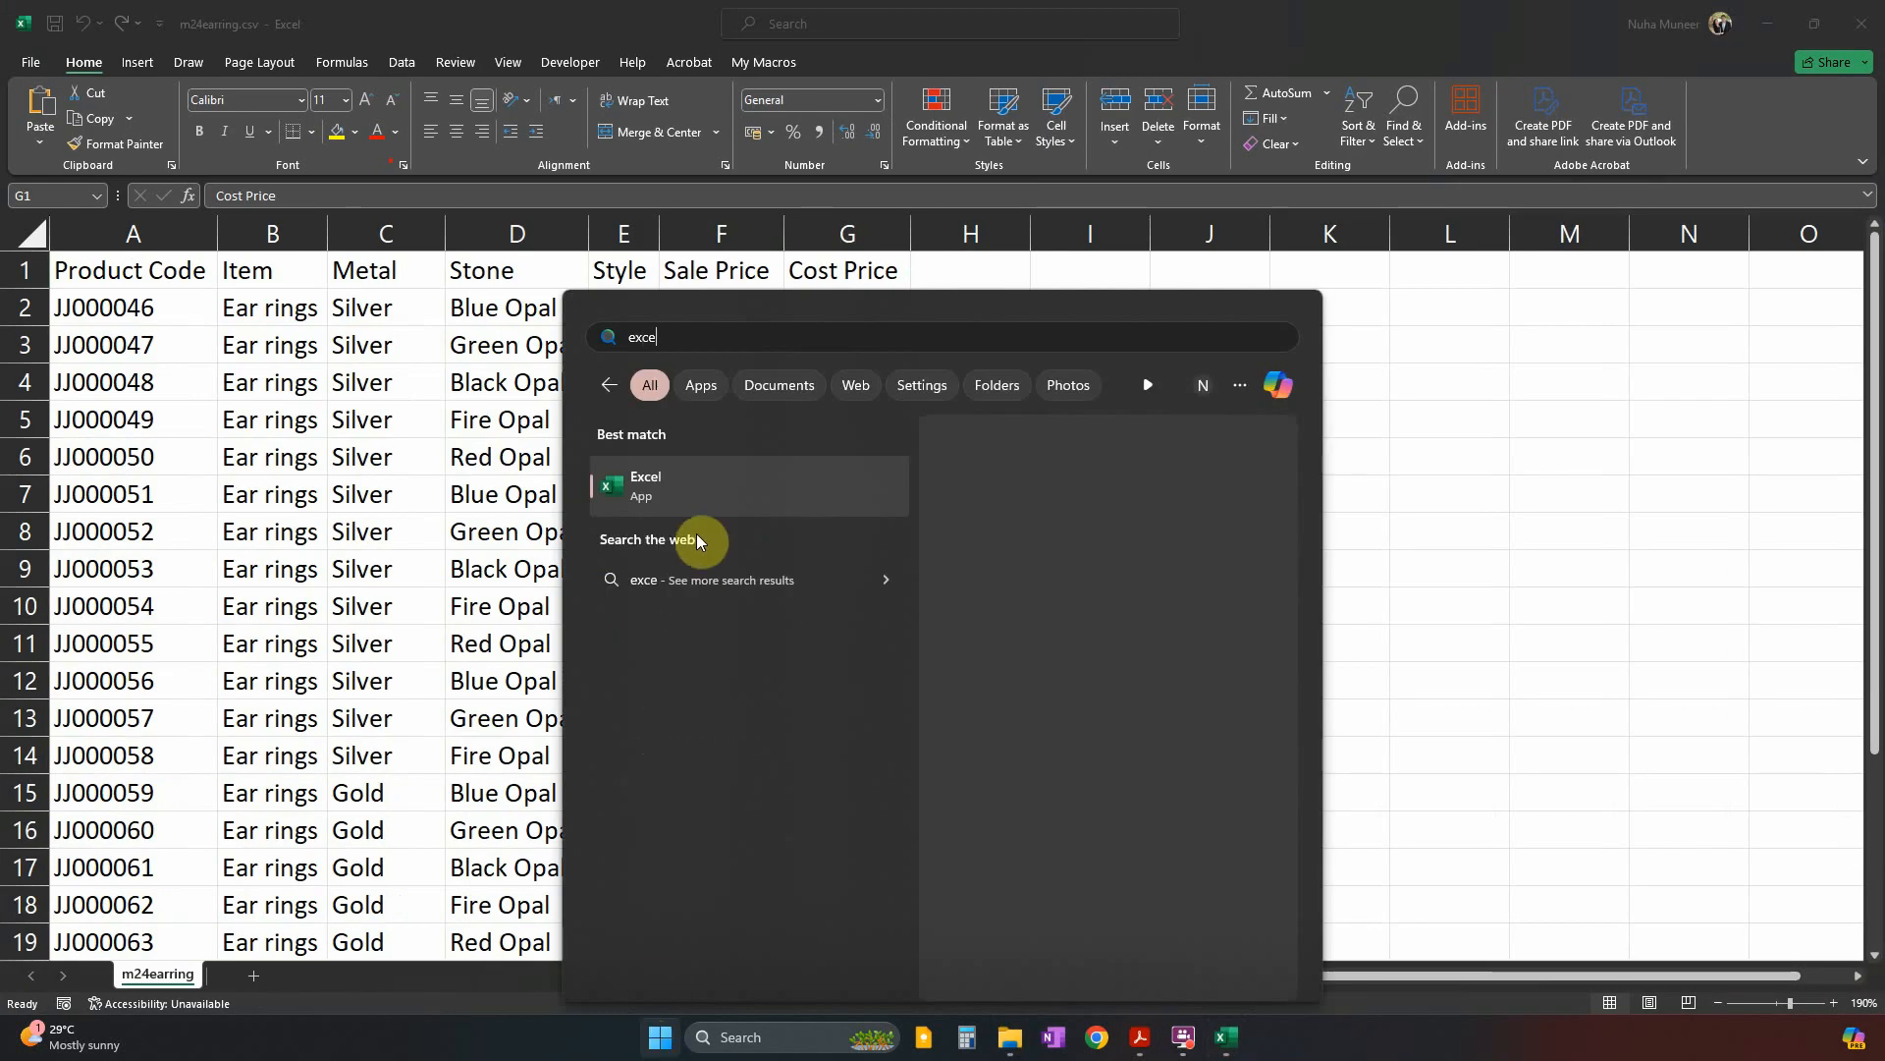
click(673, 488)
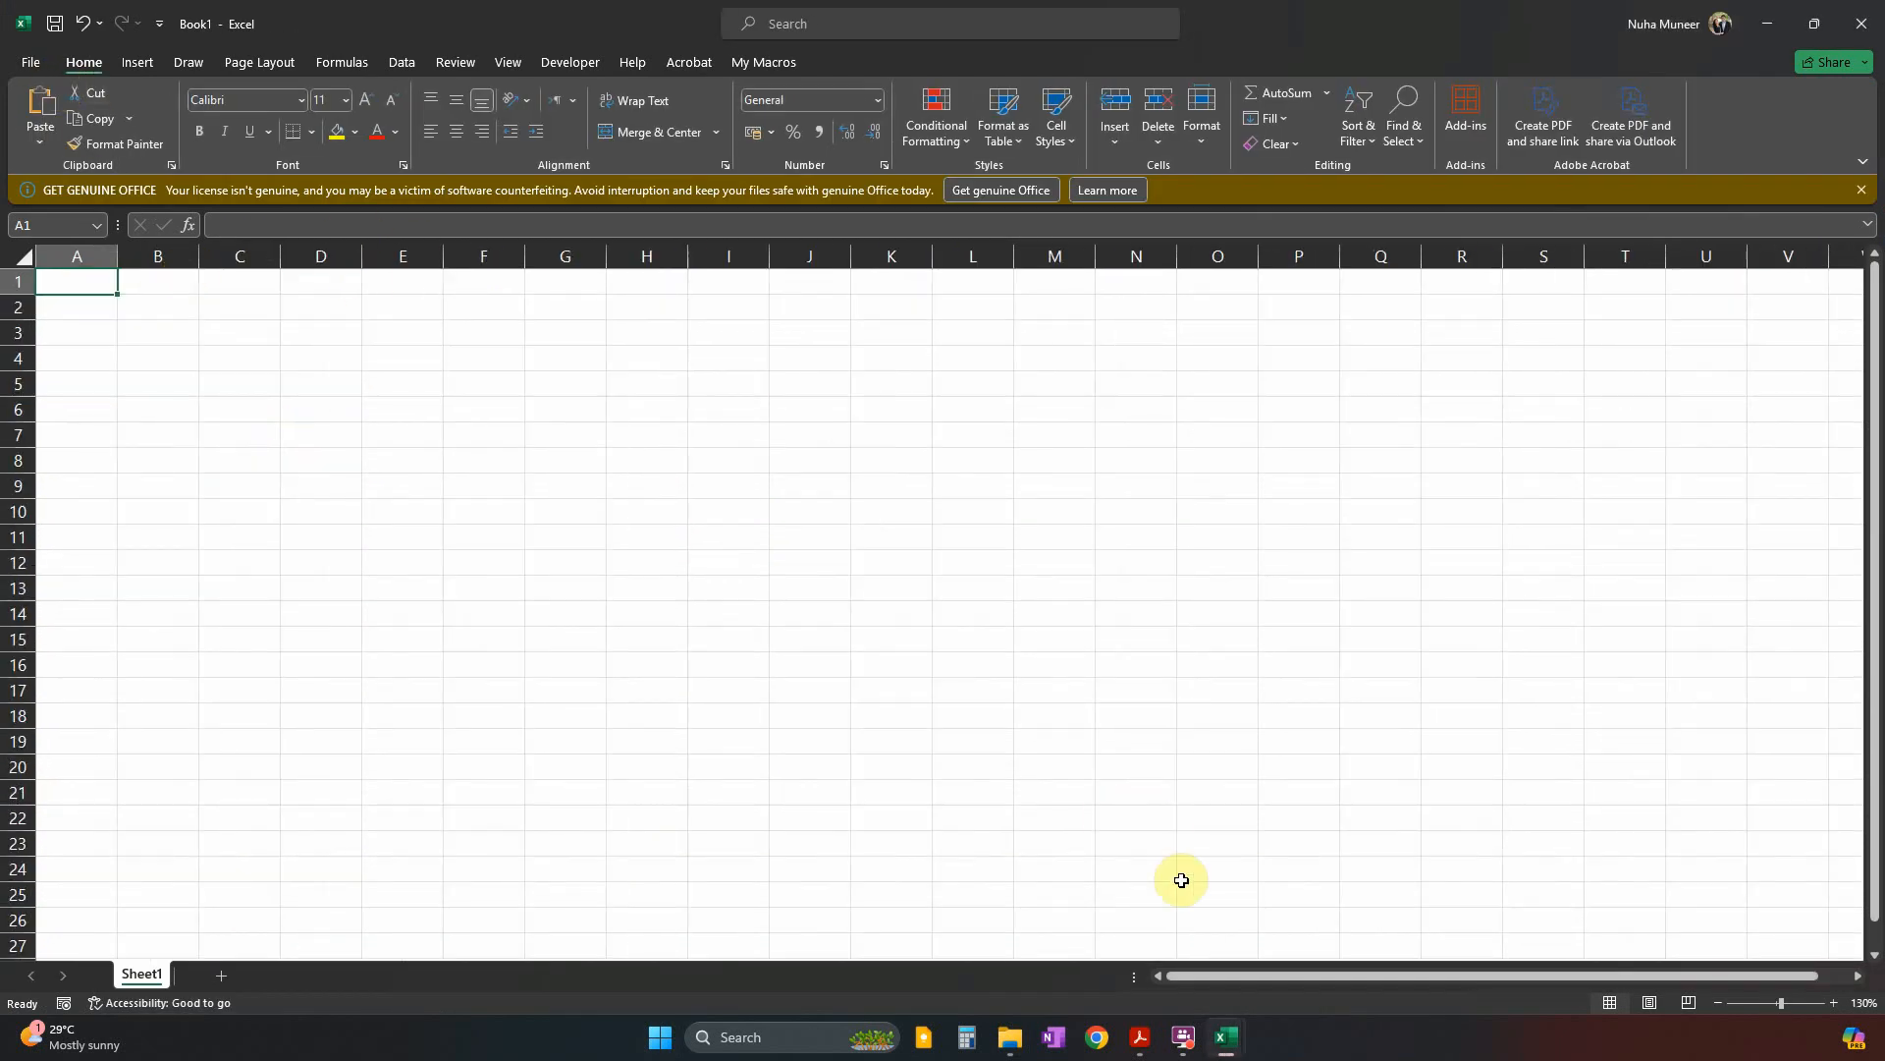
mouse_move(1226, 1047)
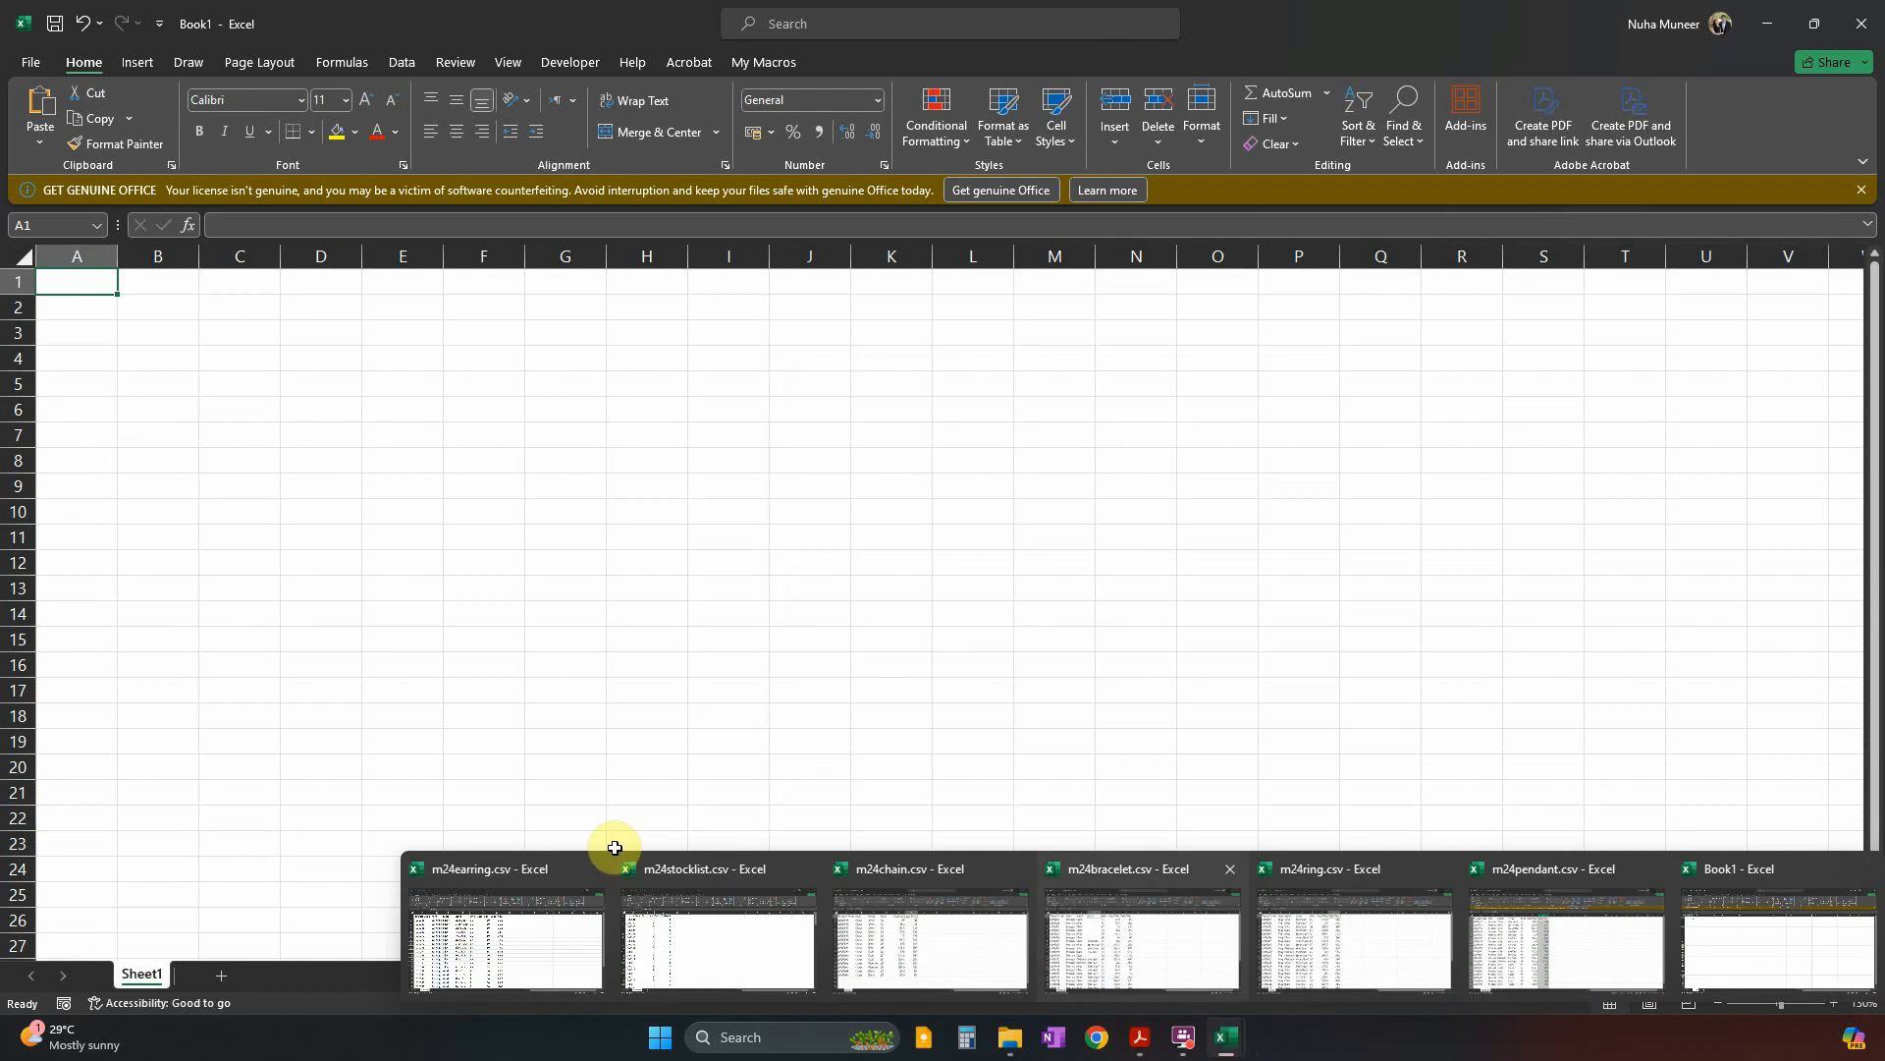
Copy the whole m24earring table including its headings and paste it into the new blank workbook starting at A1.
click(560, 939)
ctrl+scroll(342, 571, down, 2)
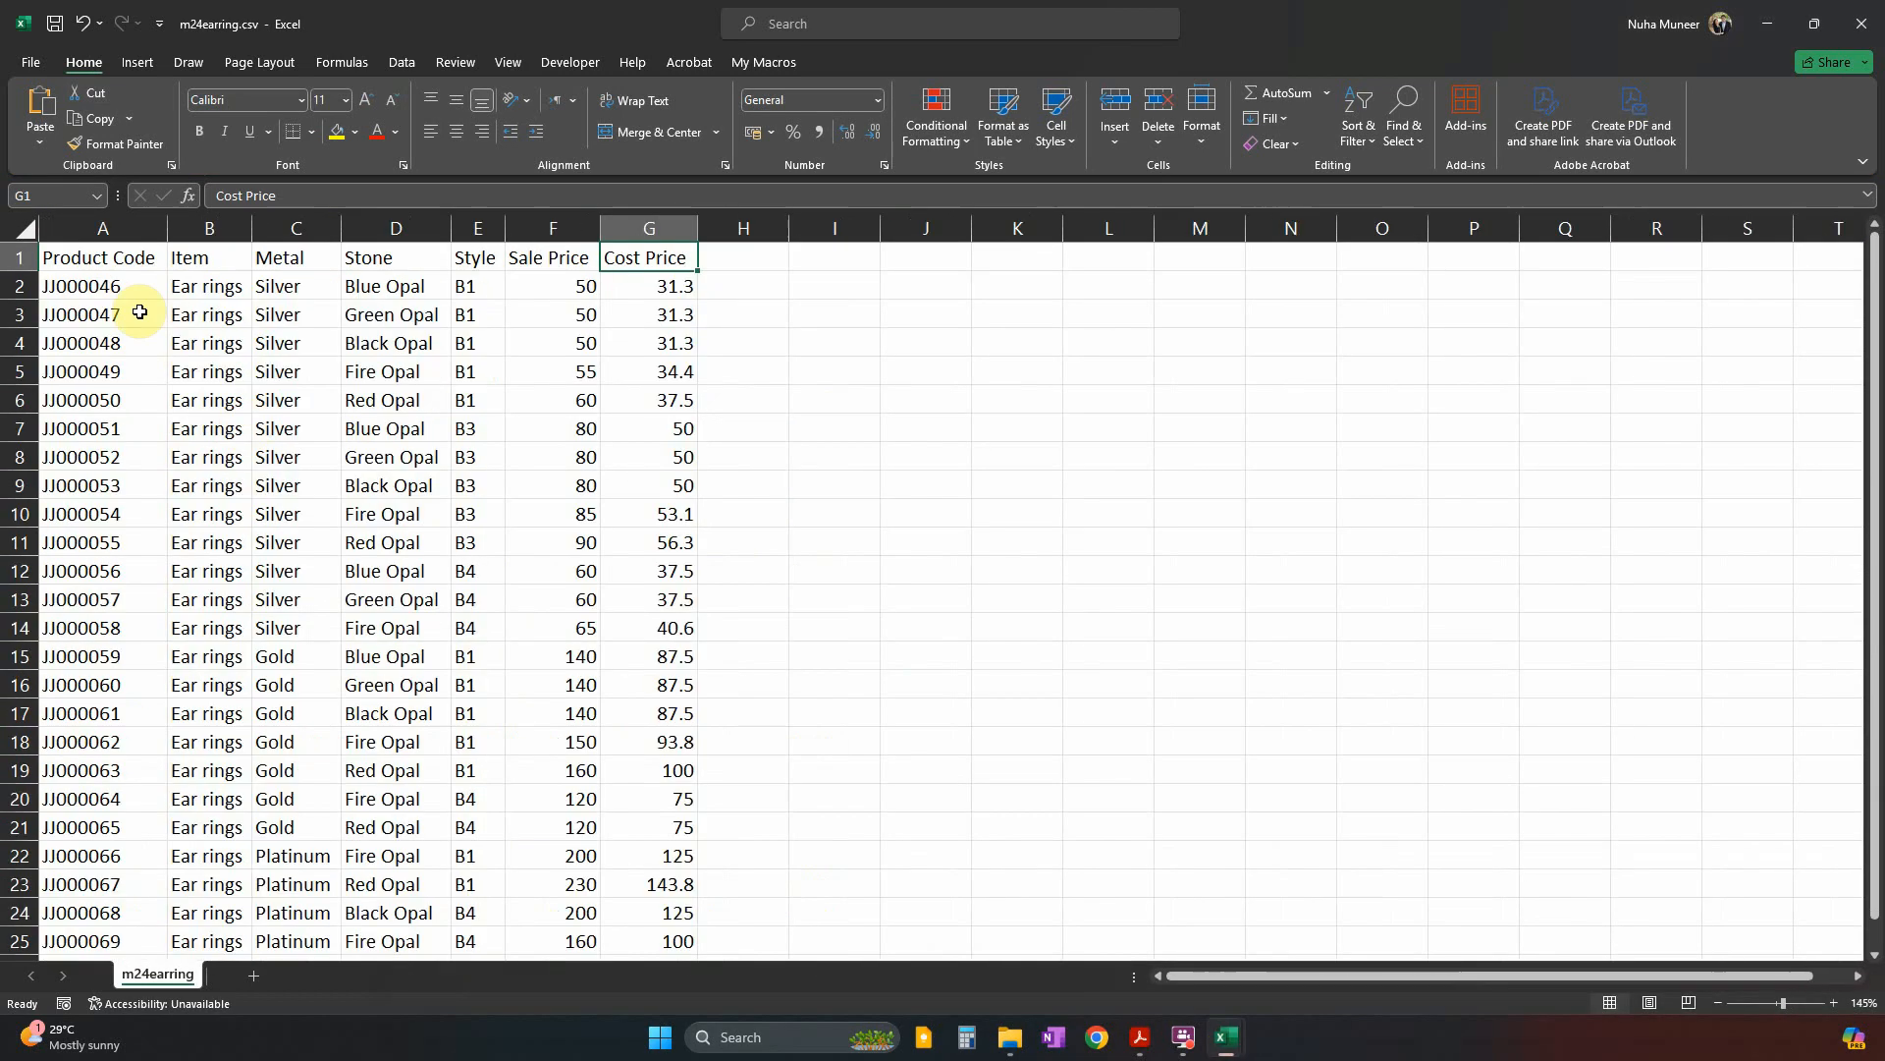
click(119, 262)
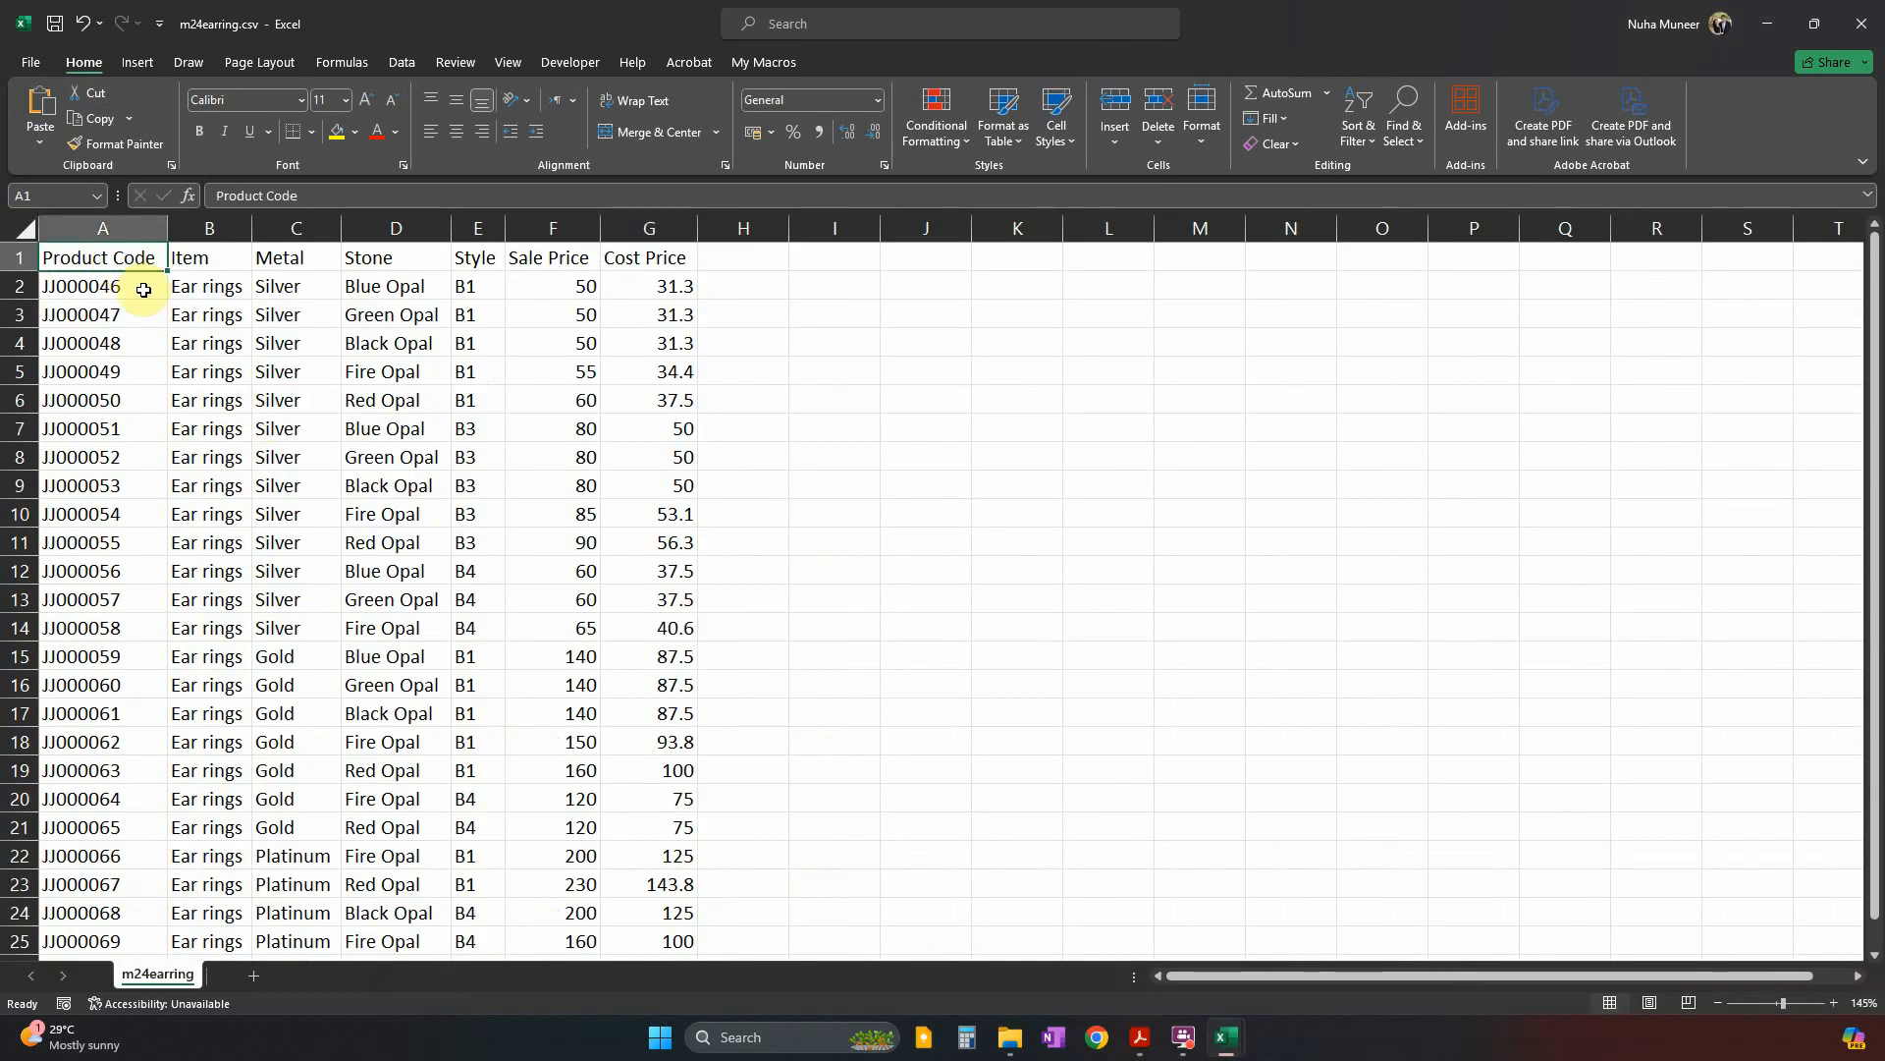
key(ctrl+shift+Right)
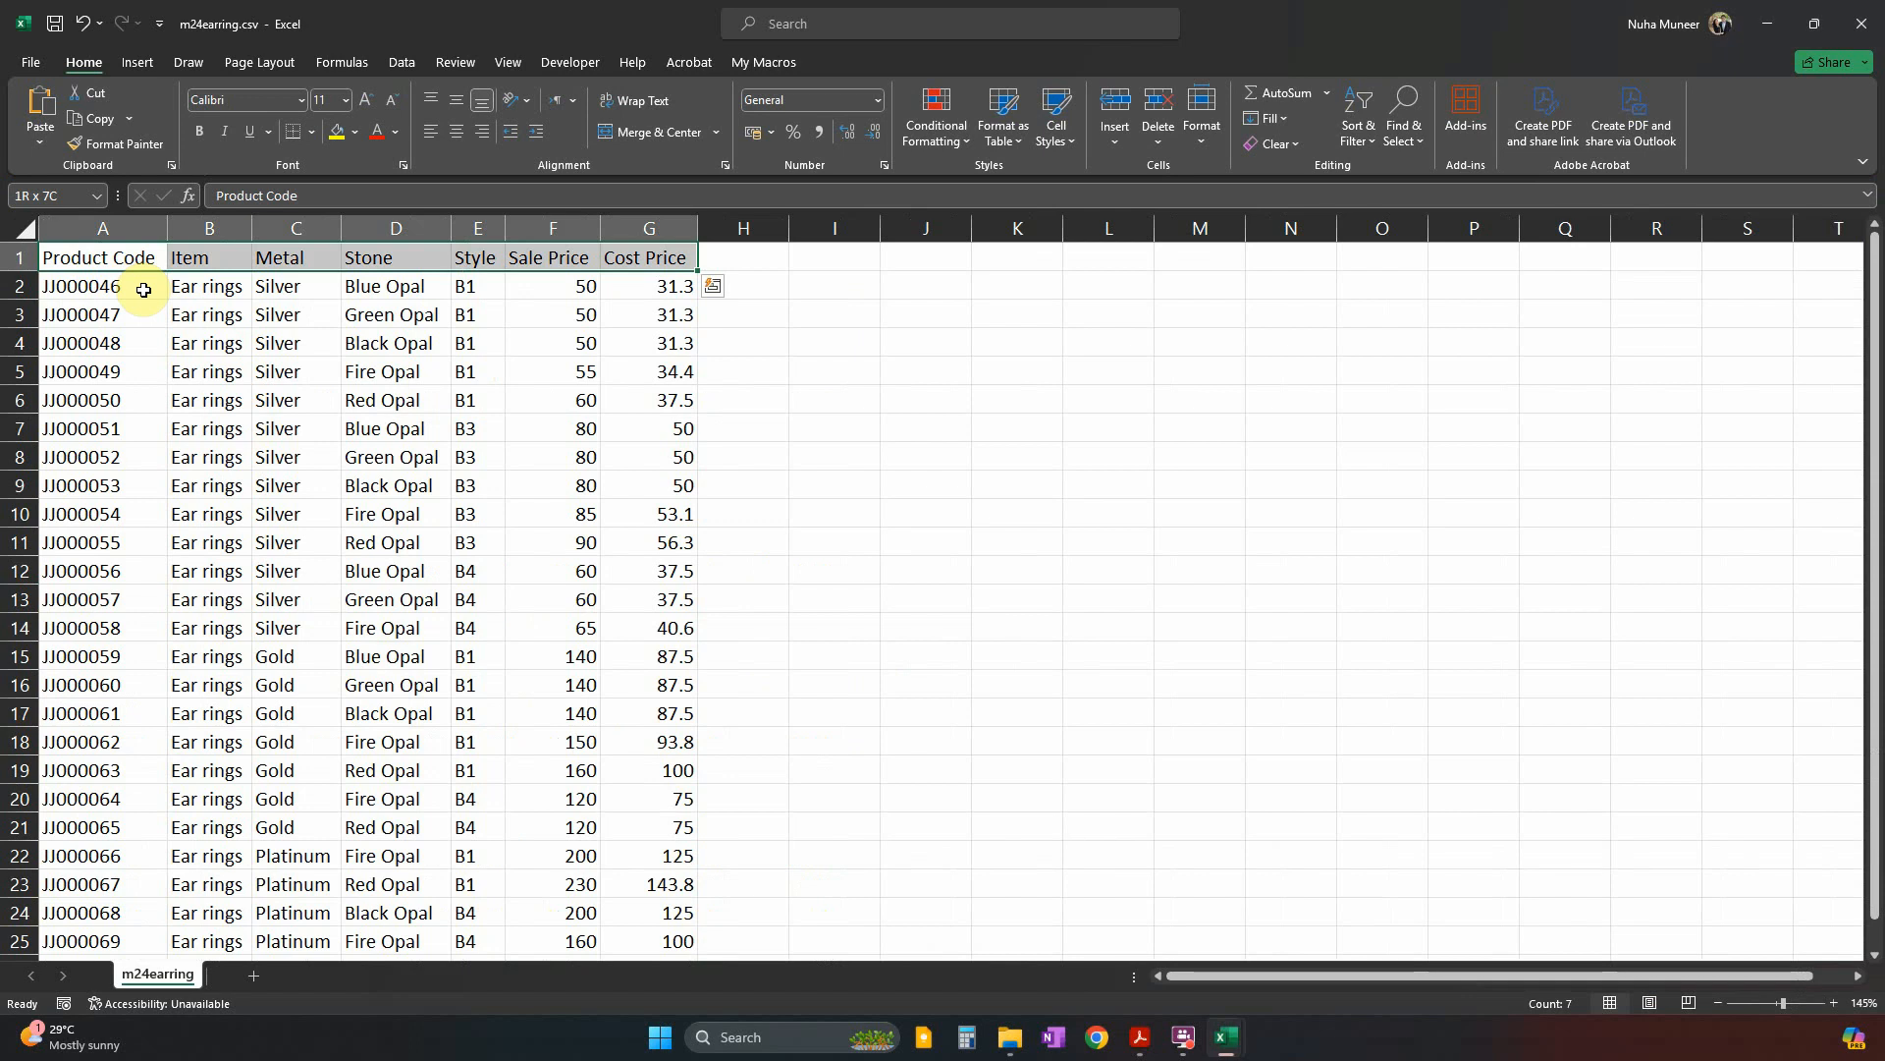
key(ctrl+shift+Down)
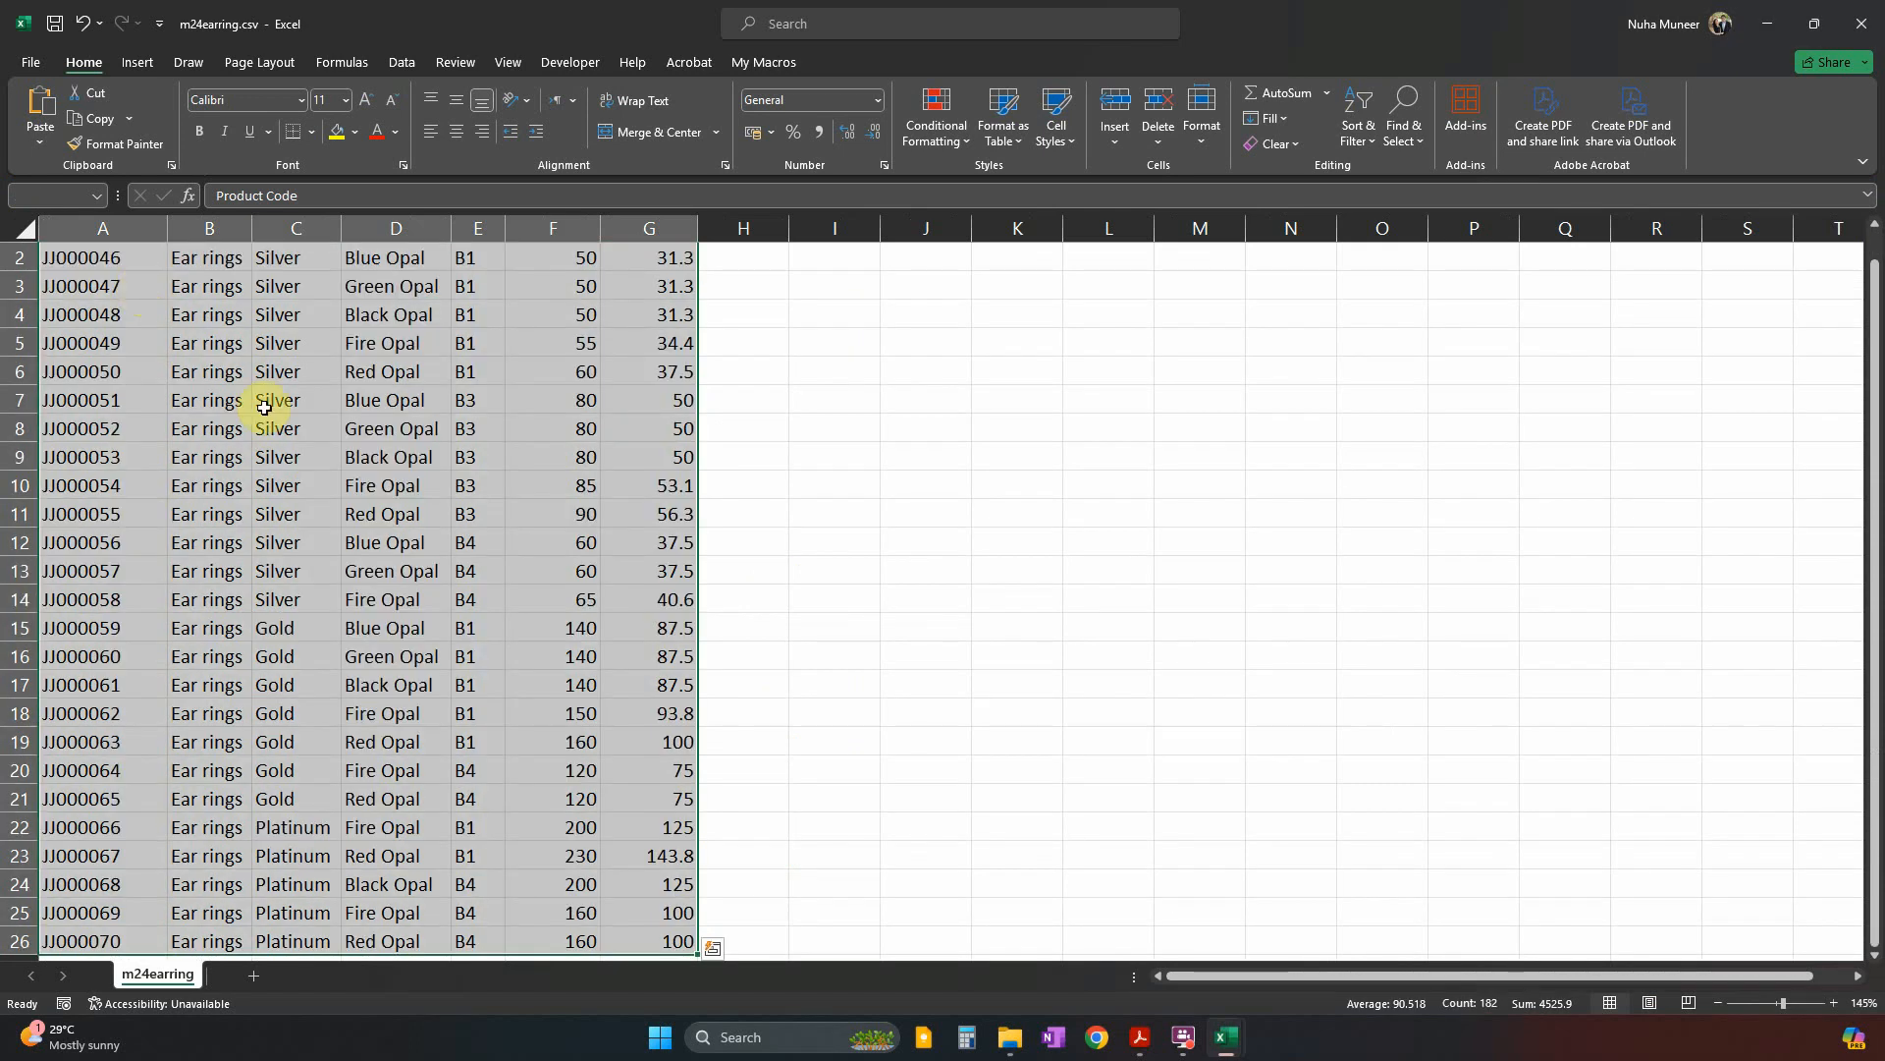
scroll(637, 602, down, 1)
key(ctrl+c)
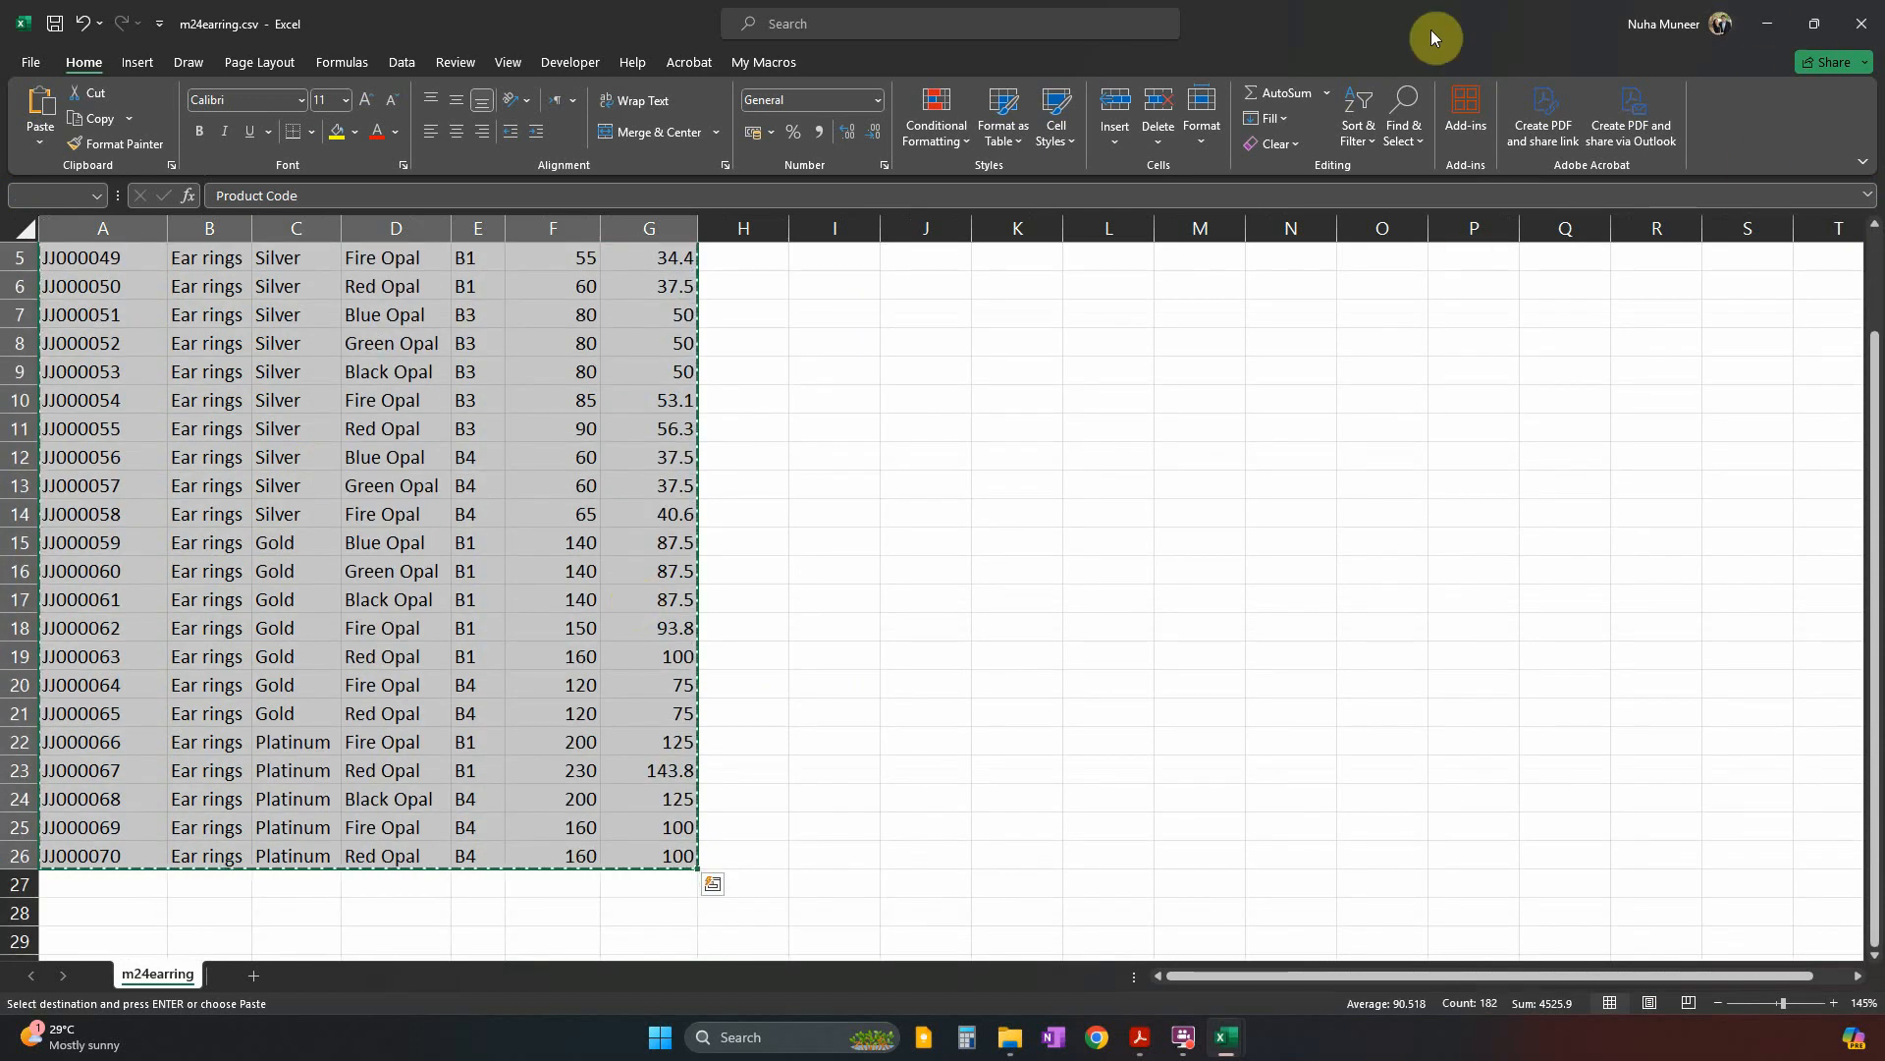
key(ctrl+n)
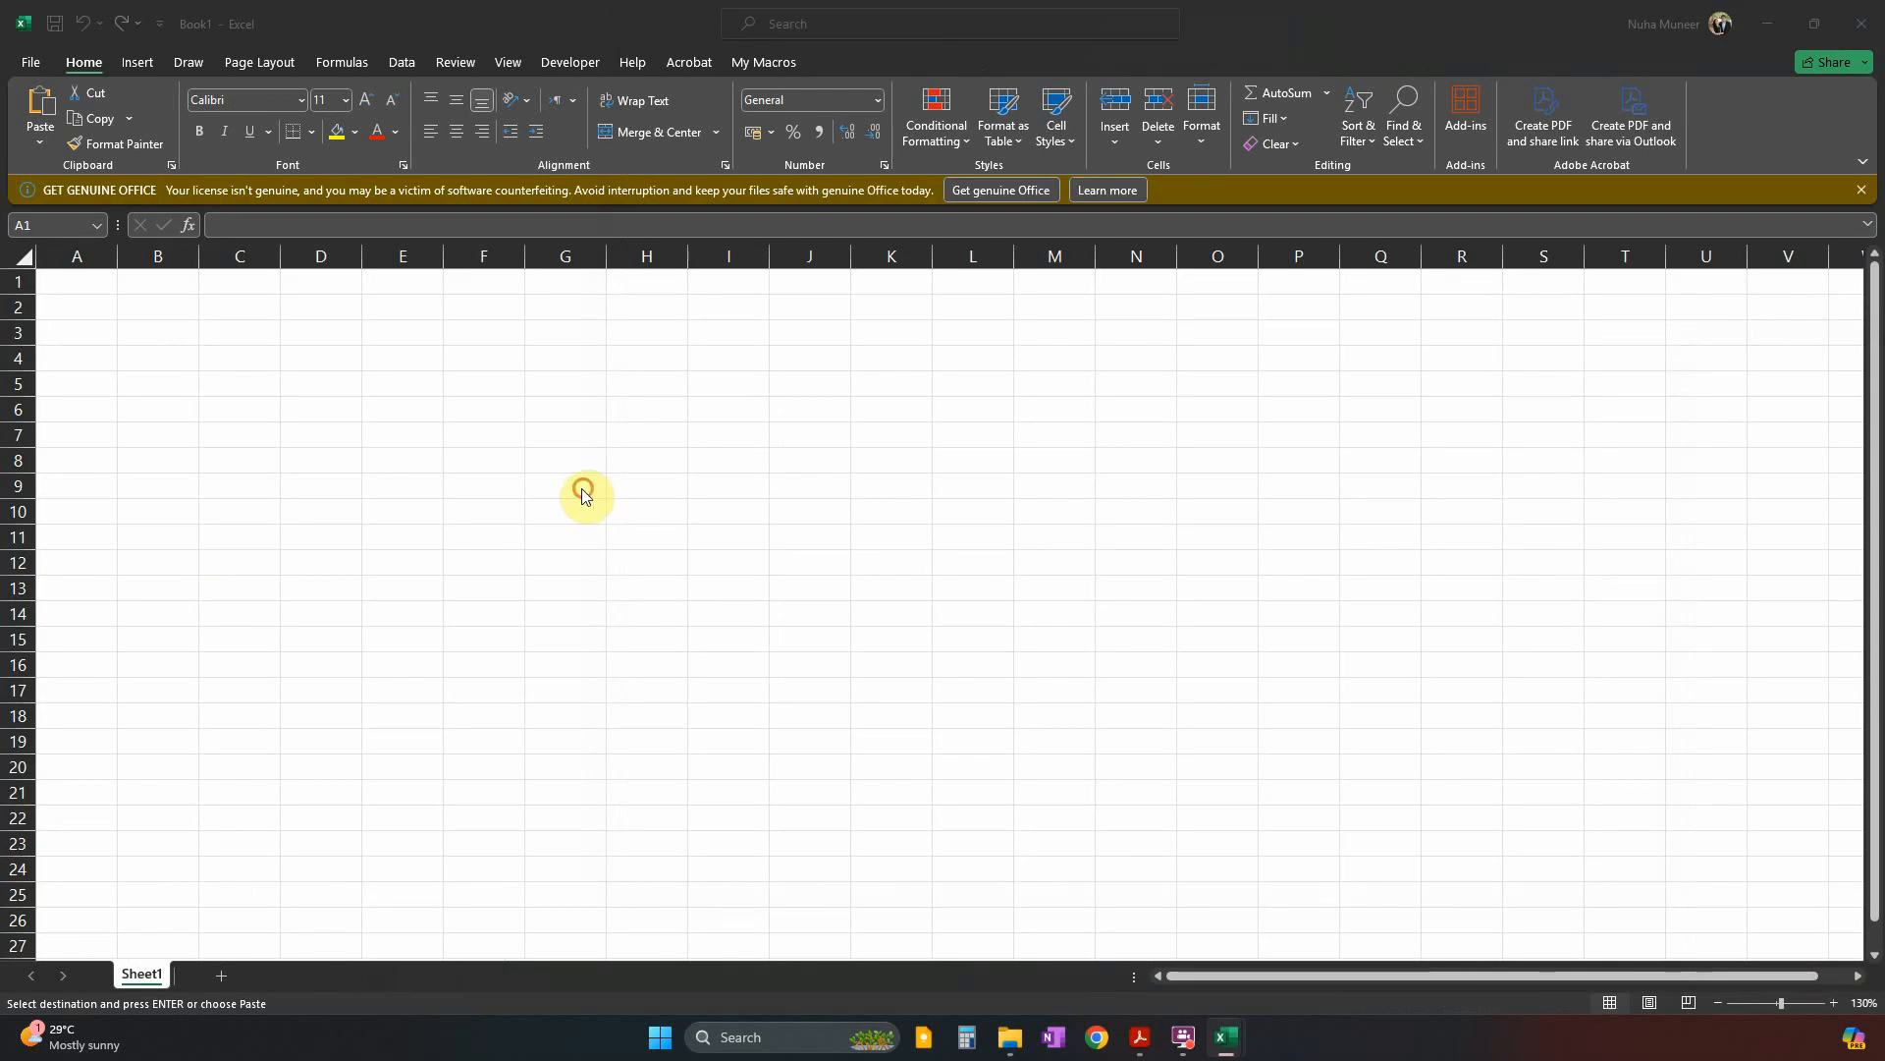
key(ctrl+v)
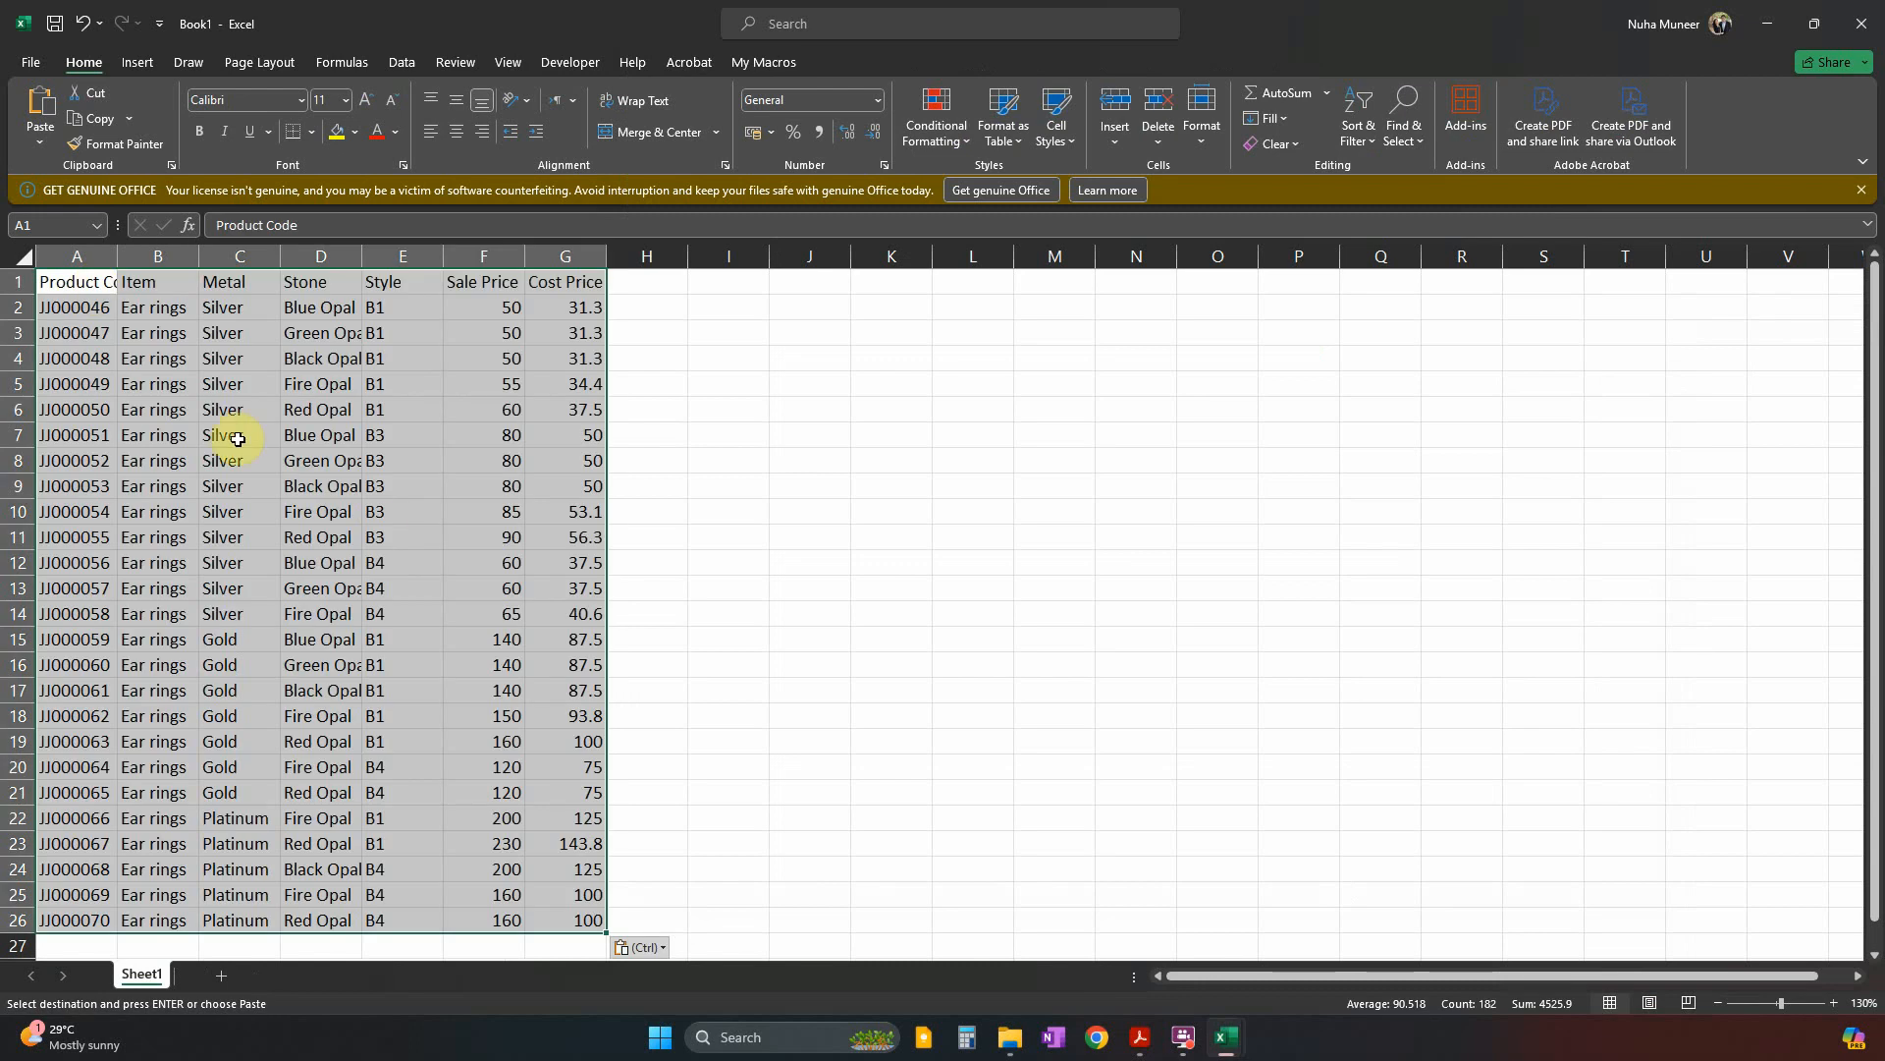
Fill the ear rings heading row, row 1 of the combined sheet, with yellow.
click(10, 282)
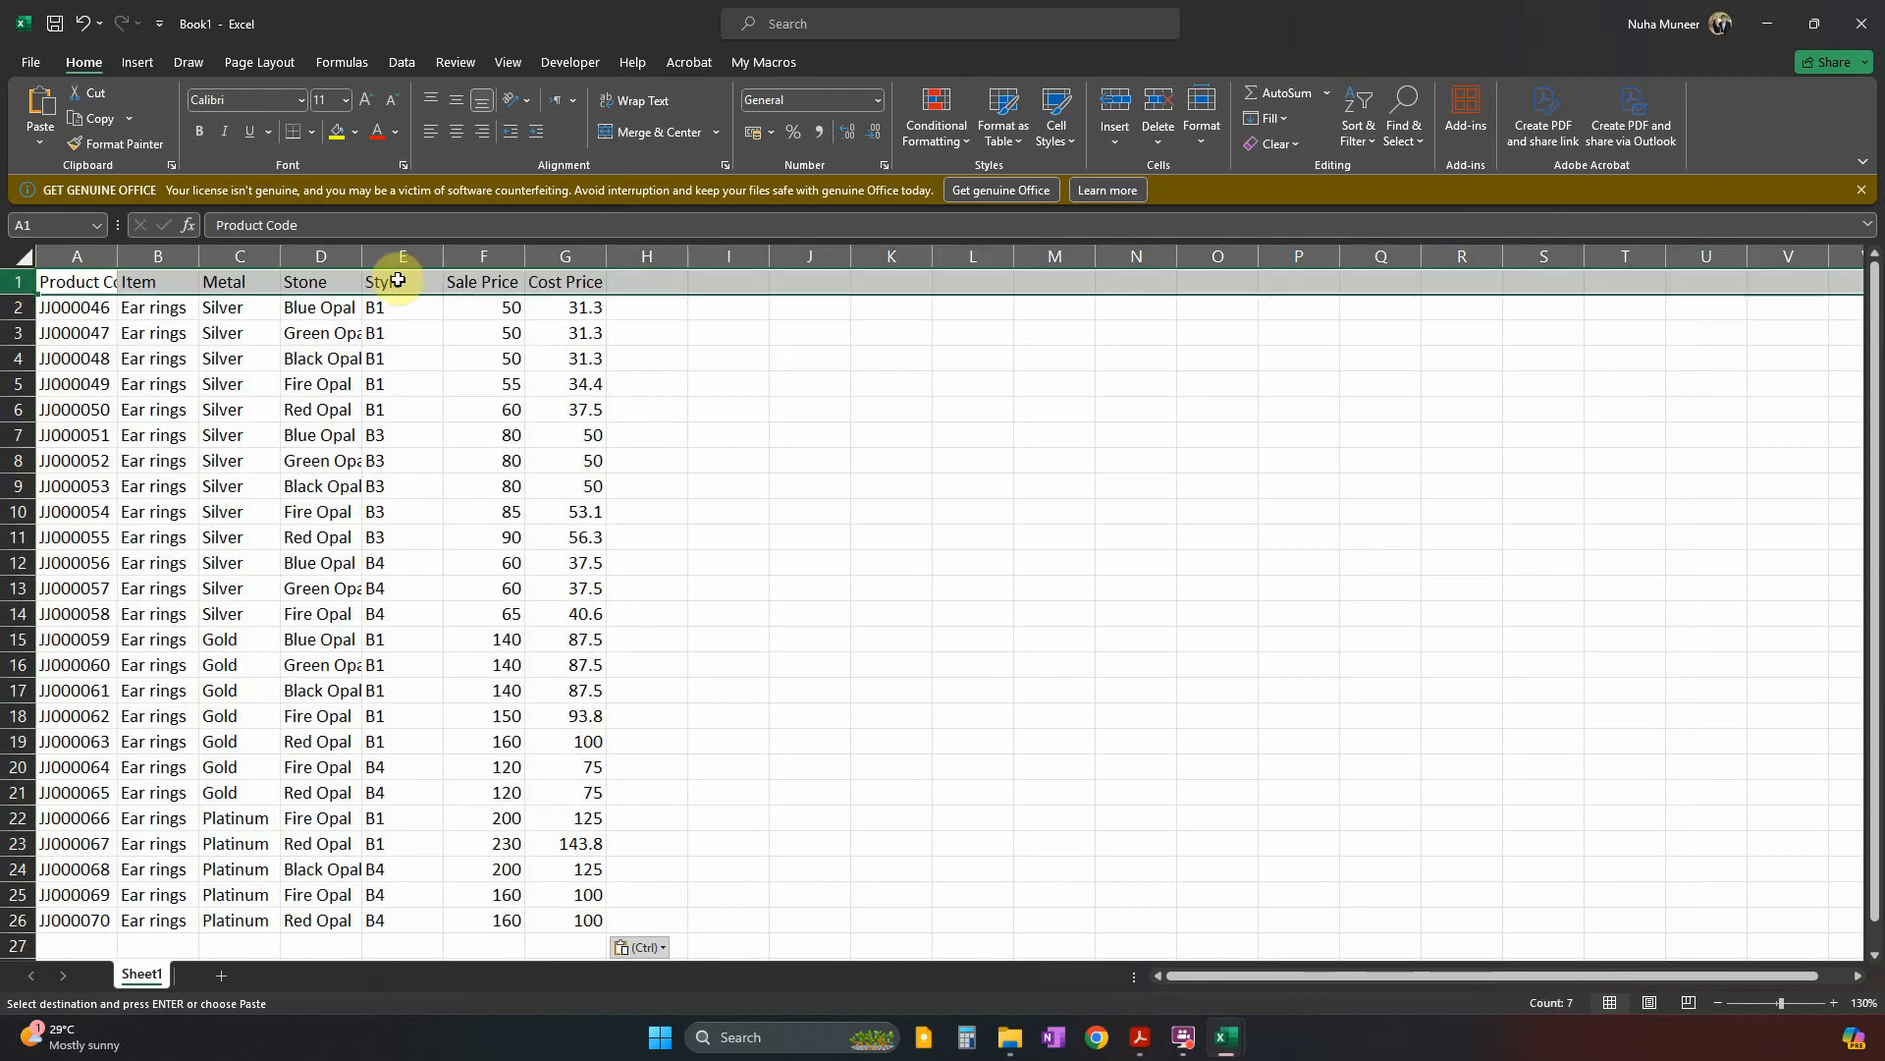
click(331, 131)
click(265, 357)
Widen all columns of the combined sheet to fit their contents and zoom out to 85%.
click(23, 259)
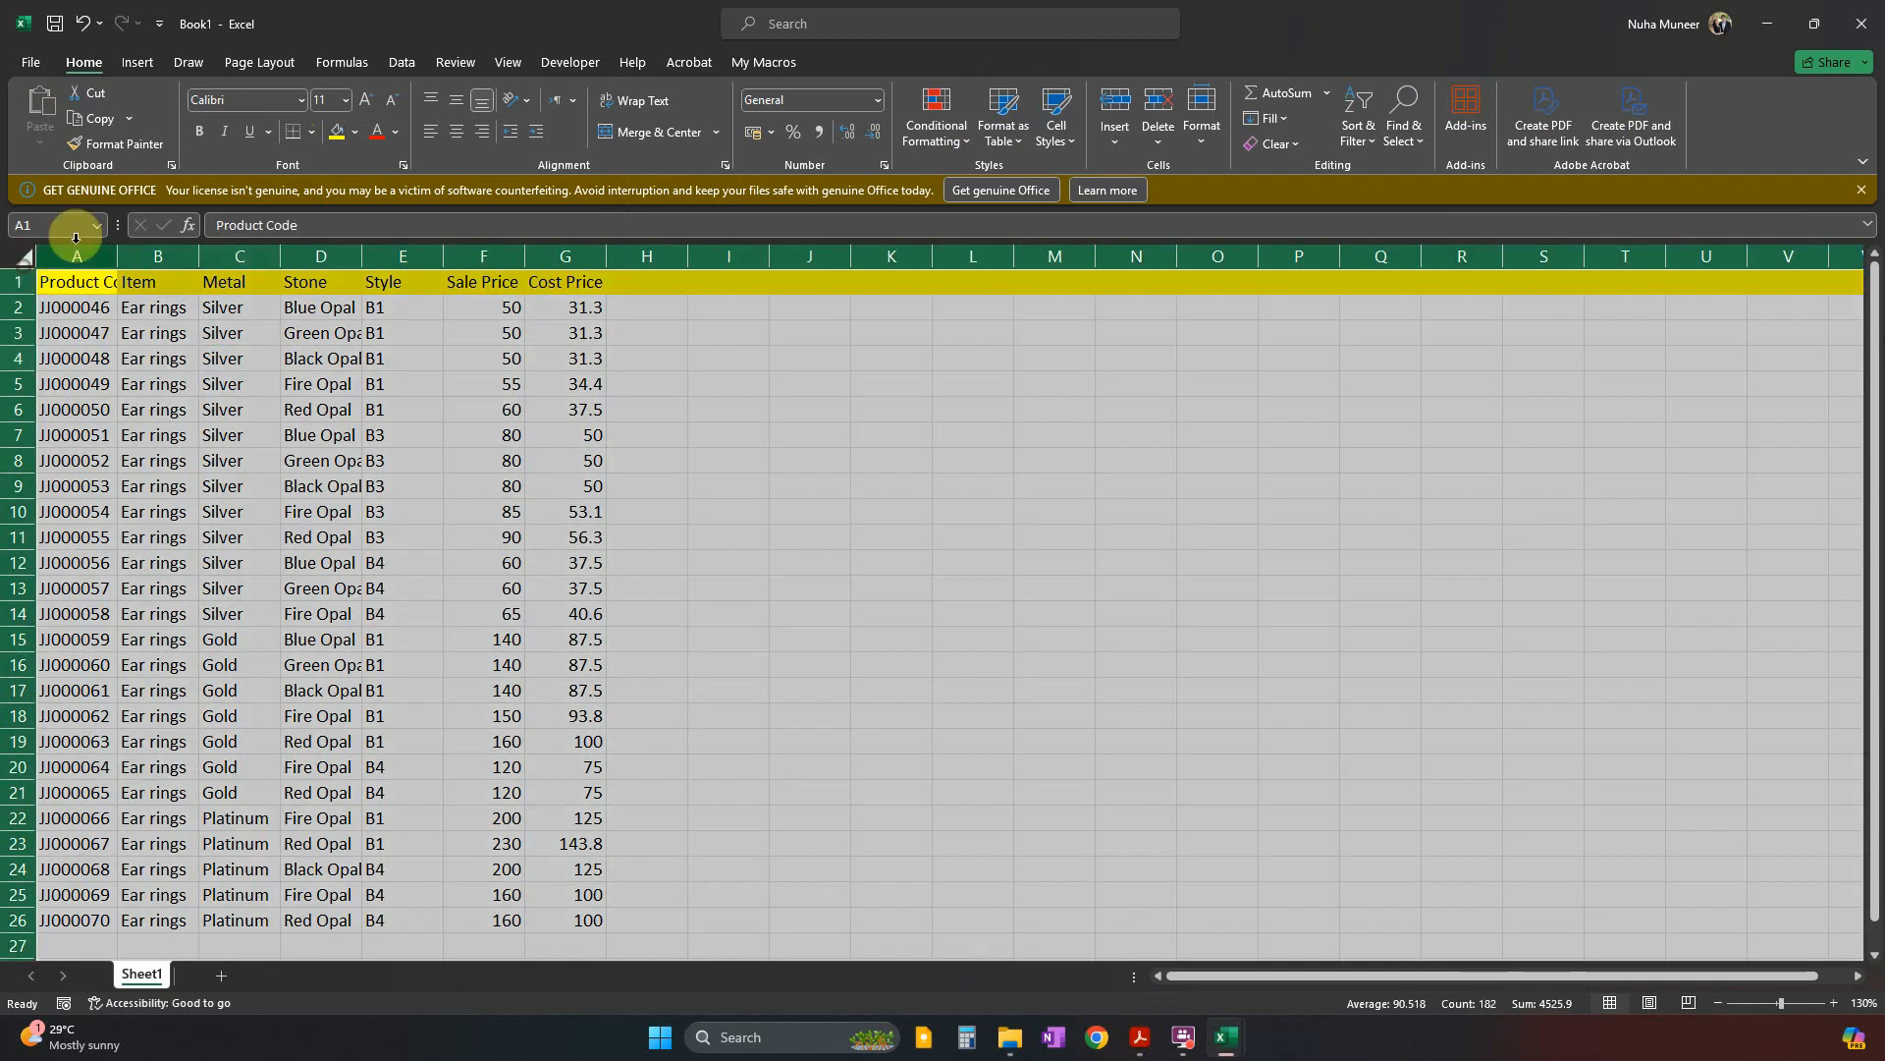
double_click(116, 254)
drag(153, 254, 177, 254)
click(315, 409)
scroll(378, 475, down, 3)
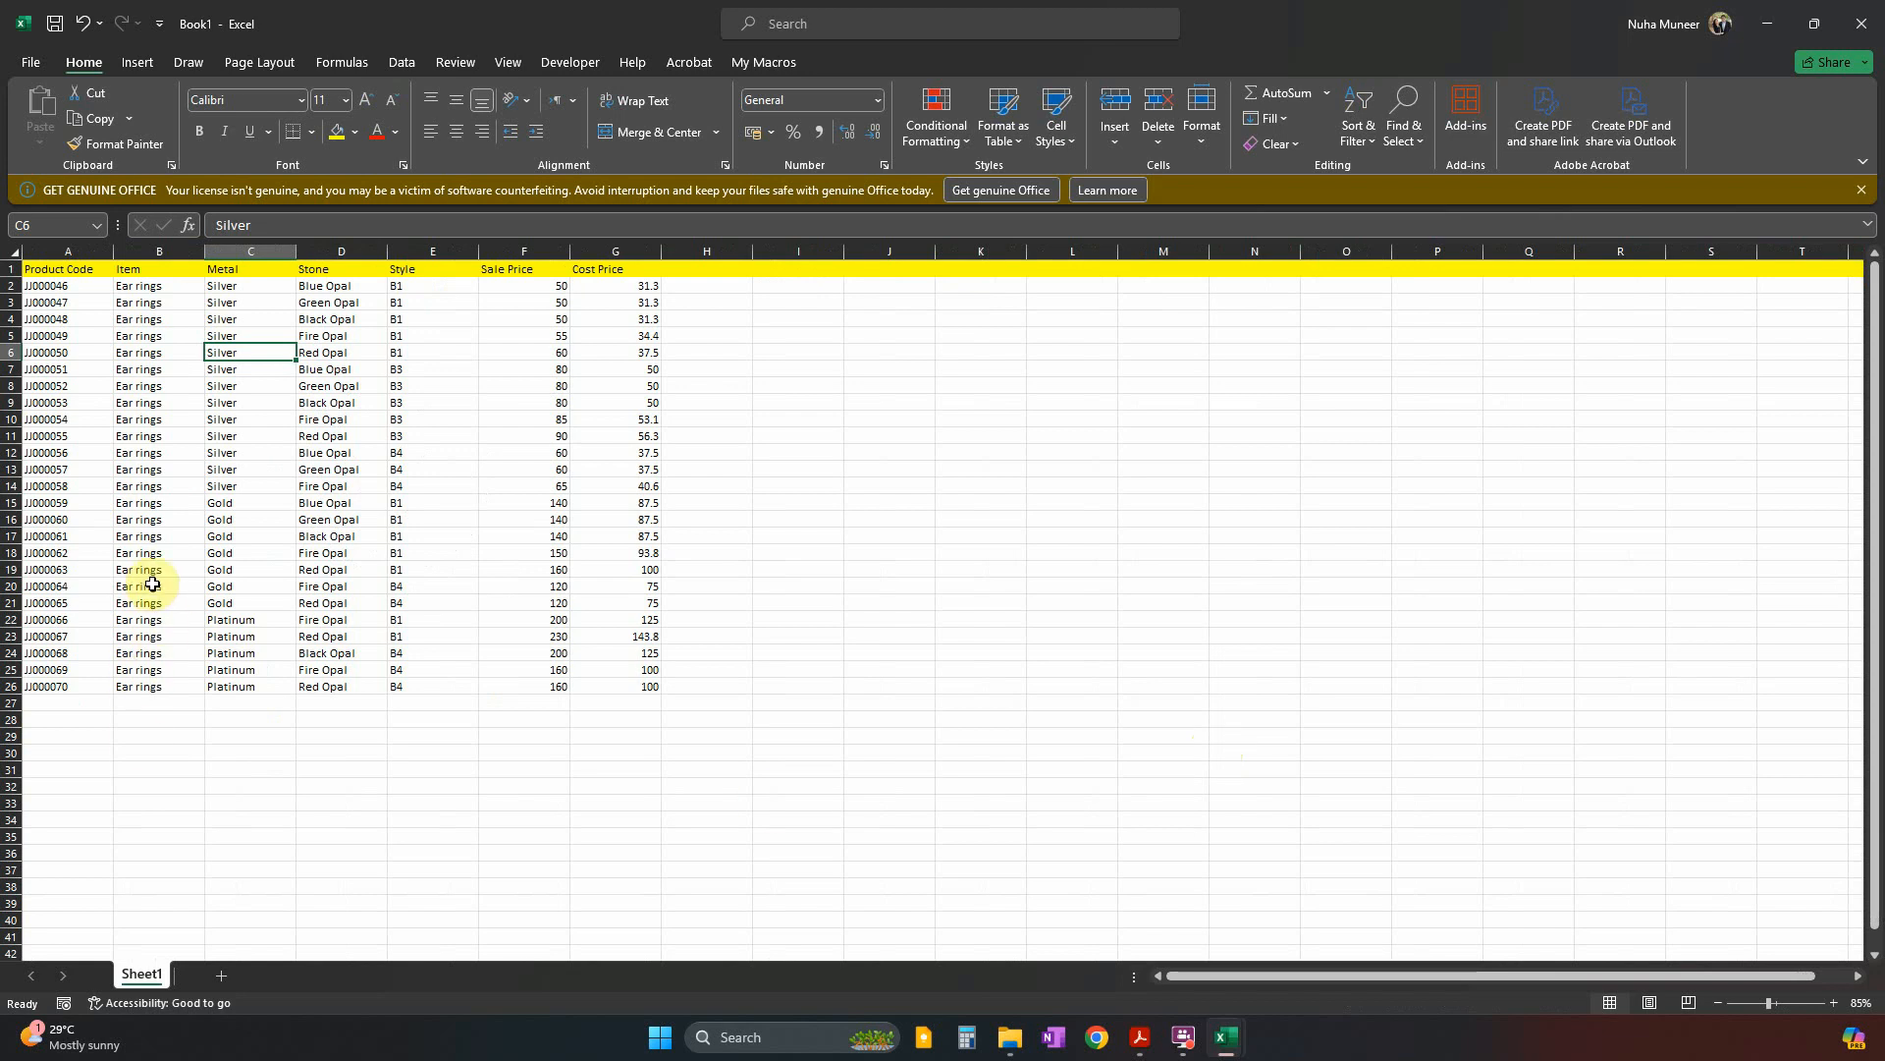
drag(152, 584, 152, 487)
Copy the m24chain table with its headings and paste it directly below the ear rings rows at A27.
key(ctrl+n)
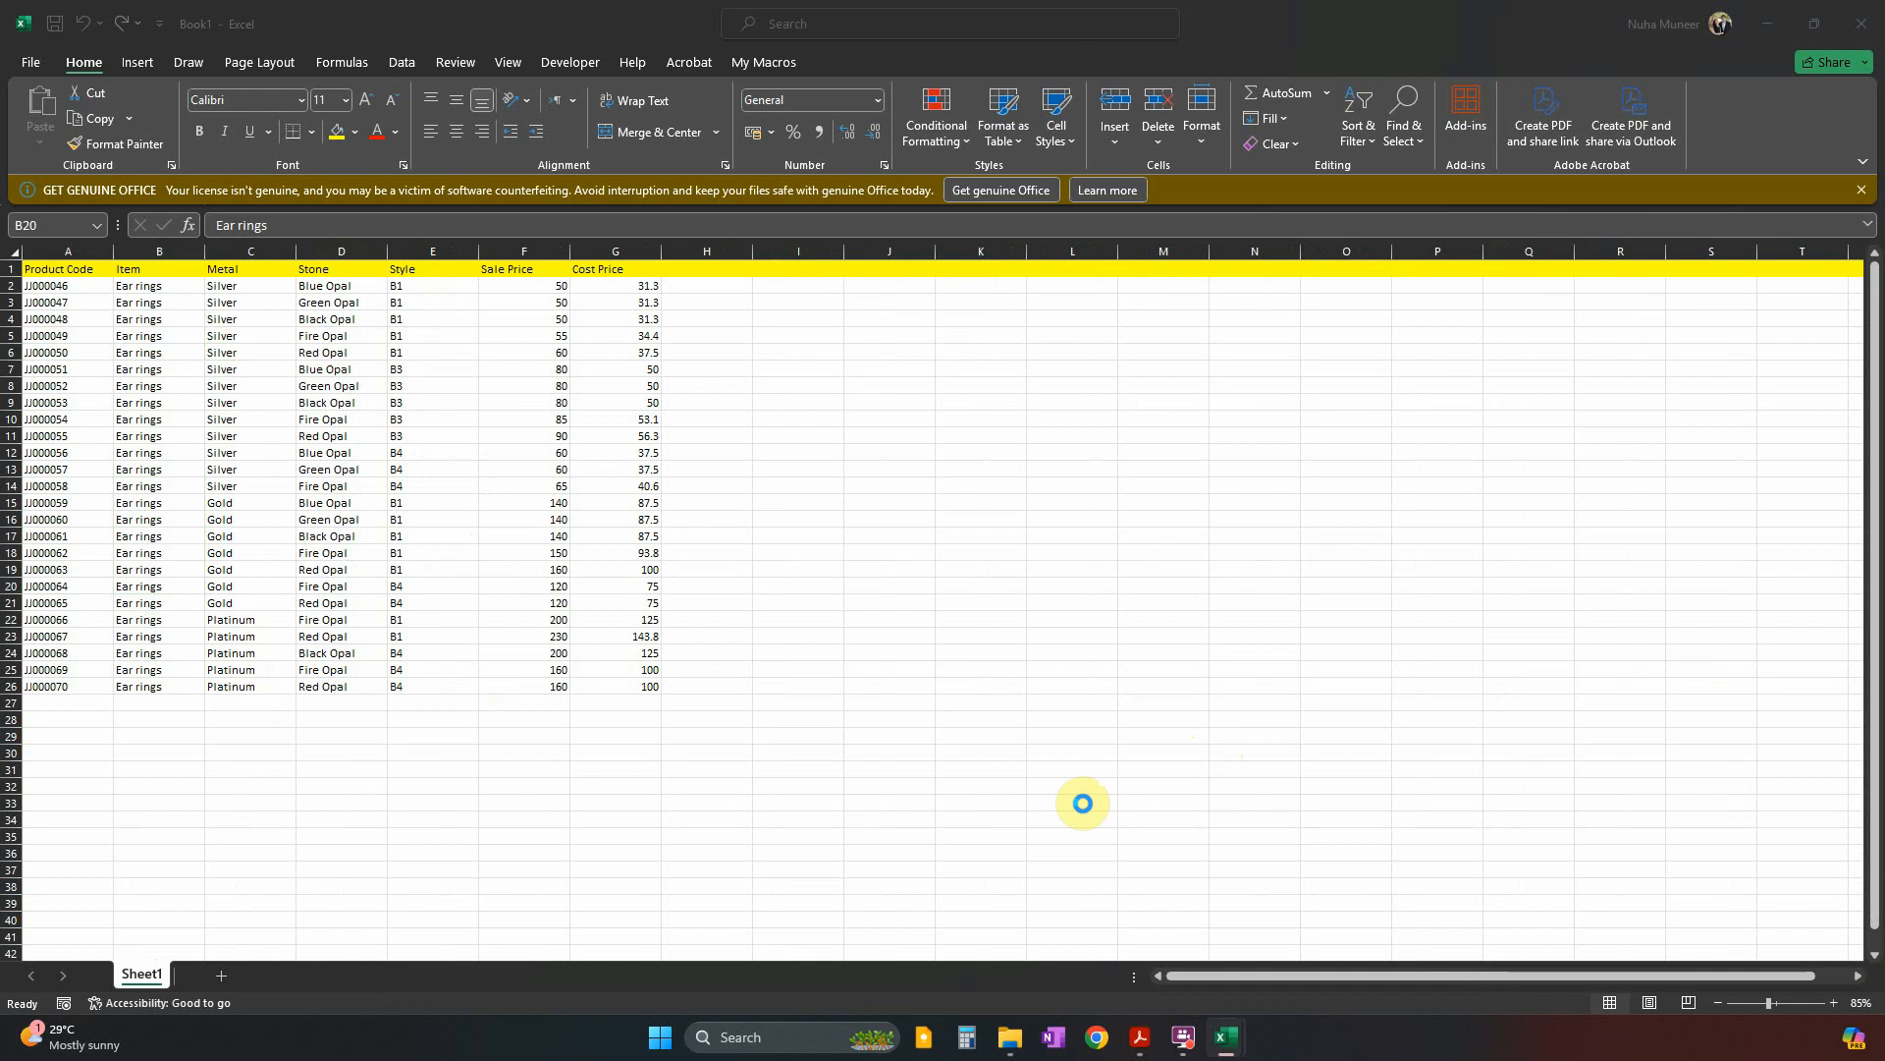
mouse_move(1228, 1031)
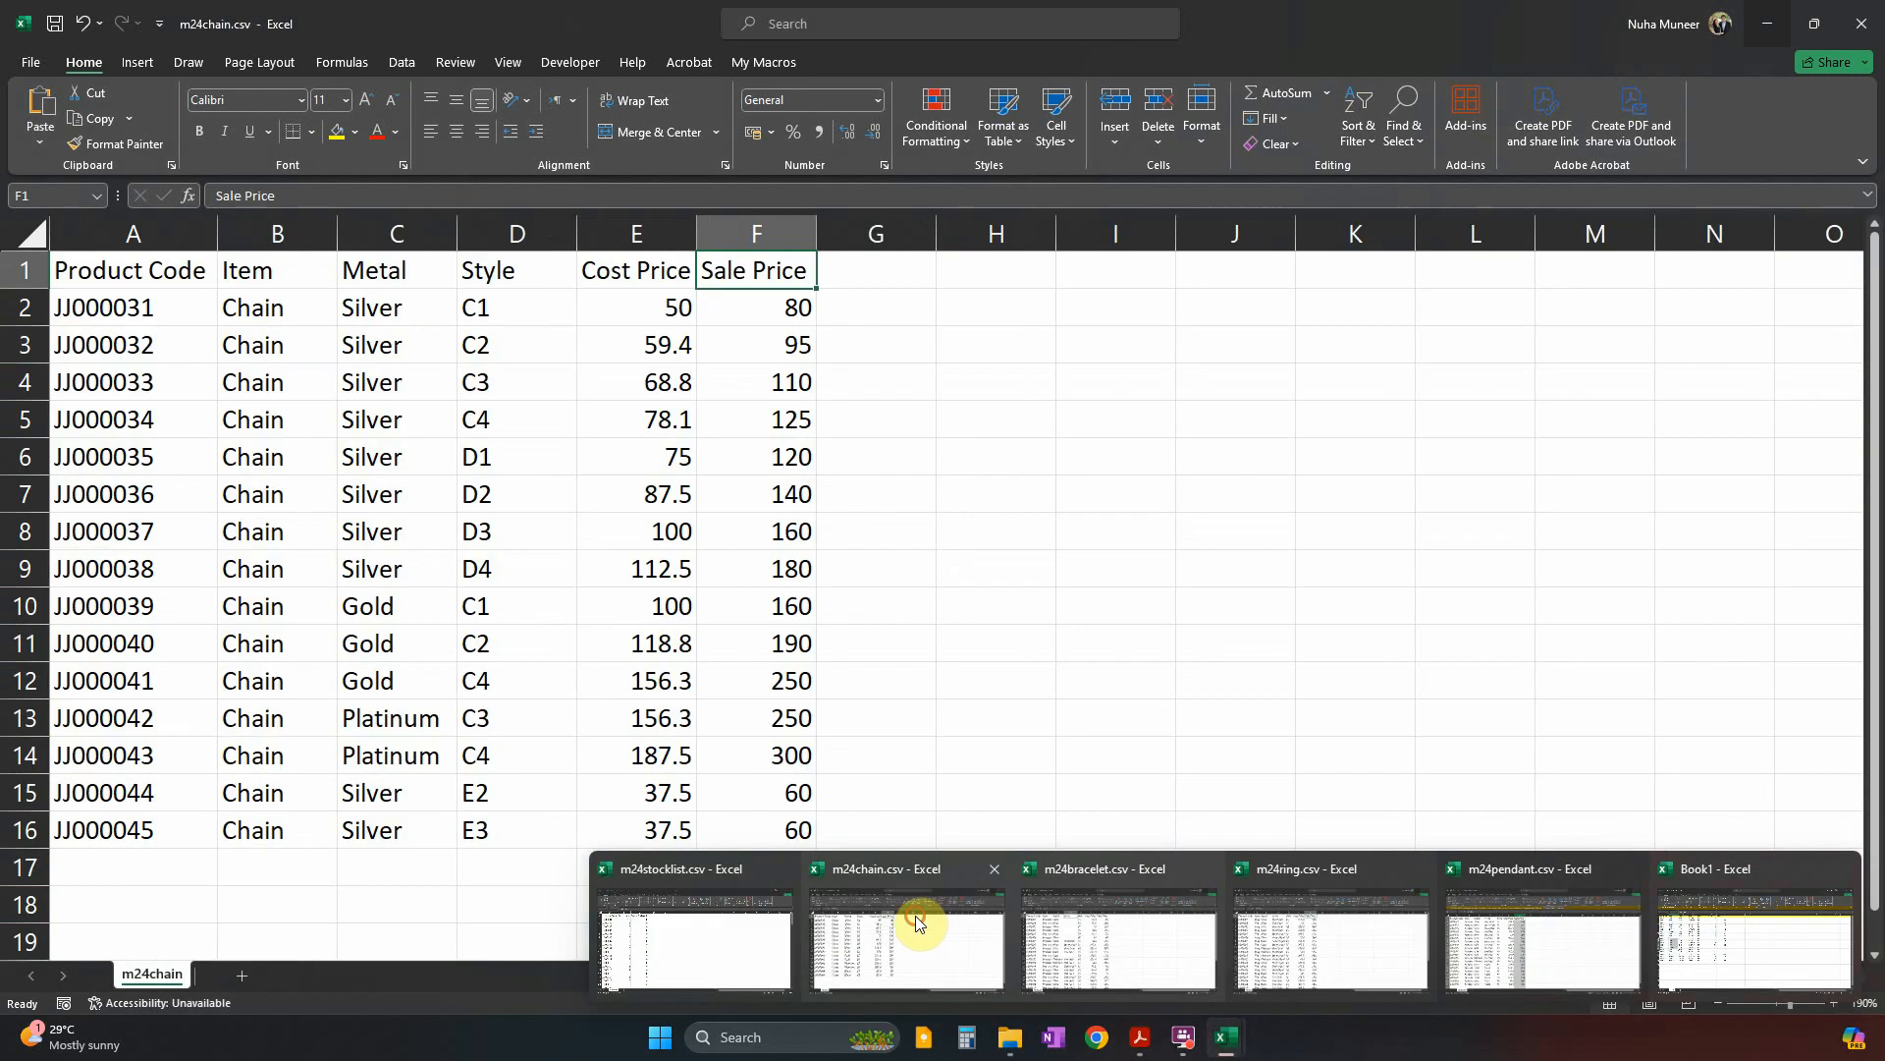
click(917, 957)
drag(81, 263, 784, 840)
key(ctrl+c)
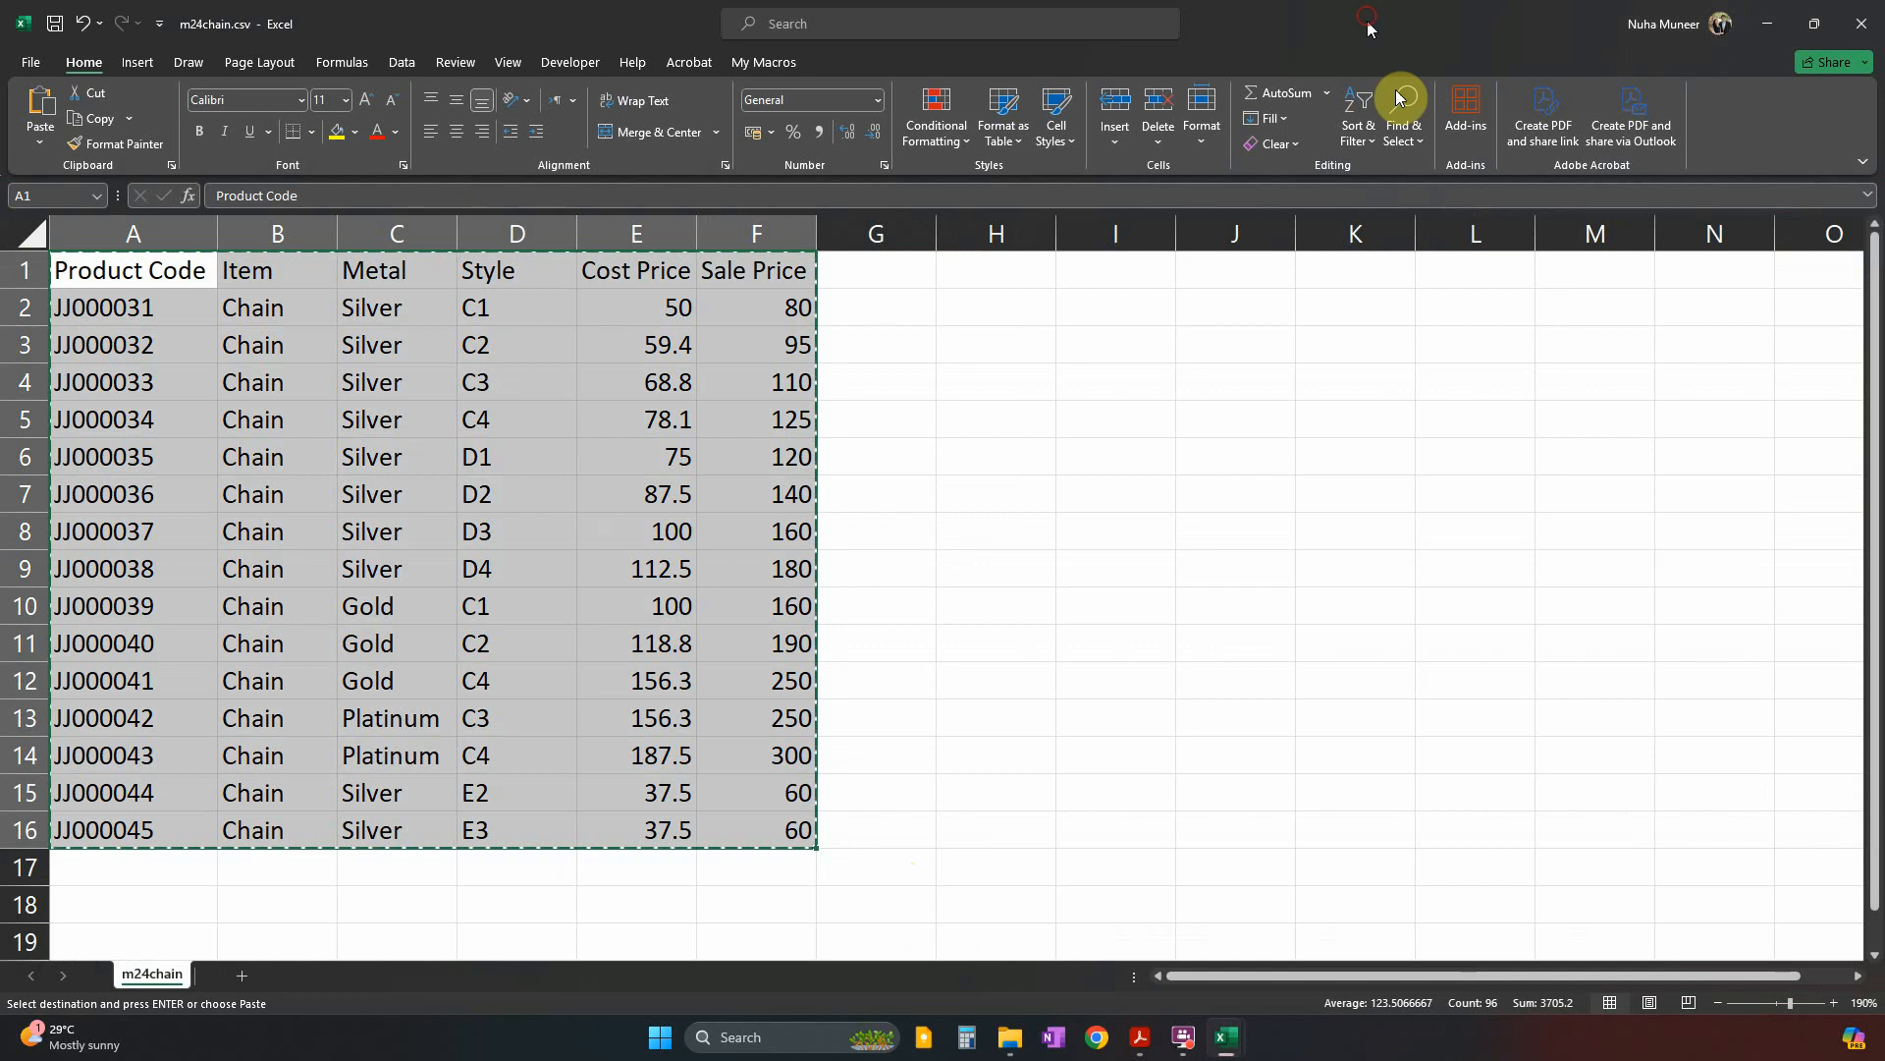
key(alt+Tab)
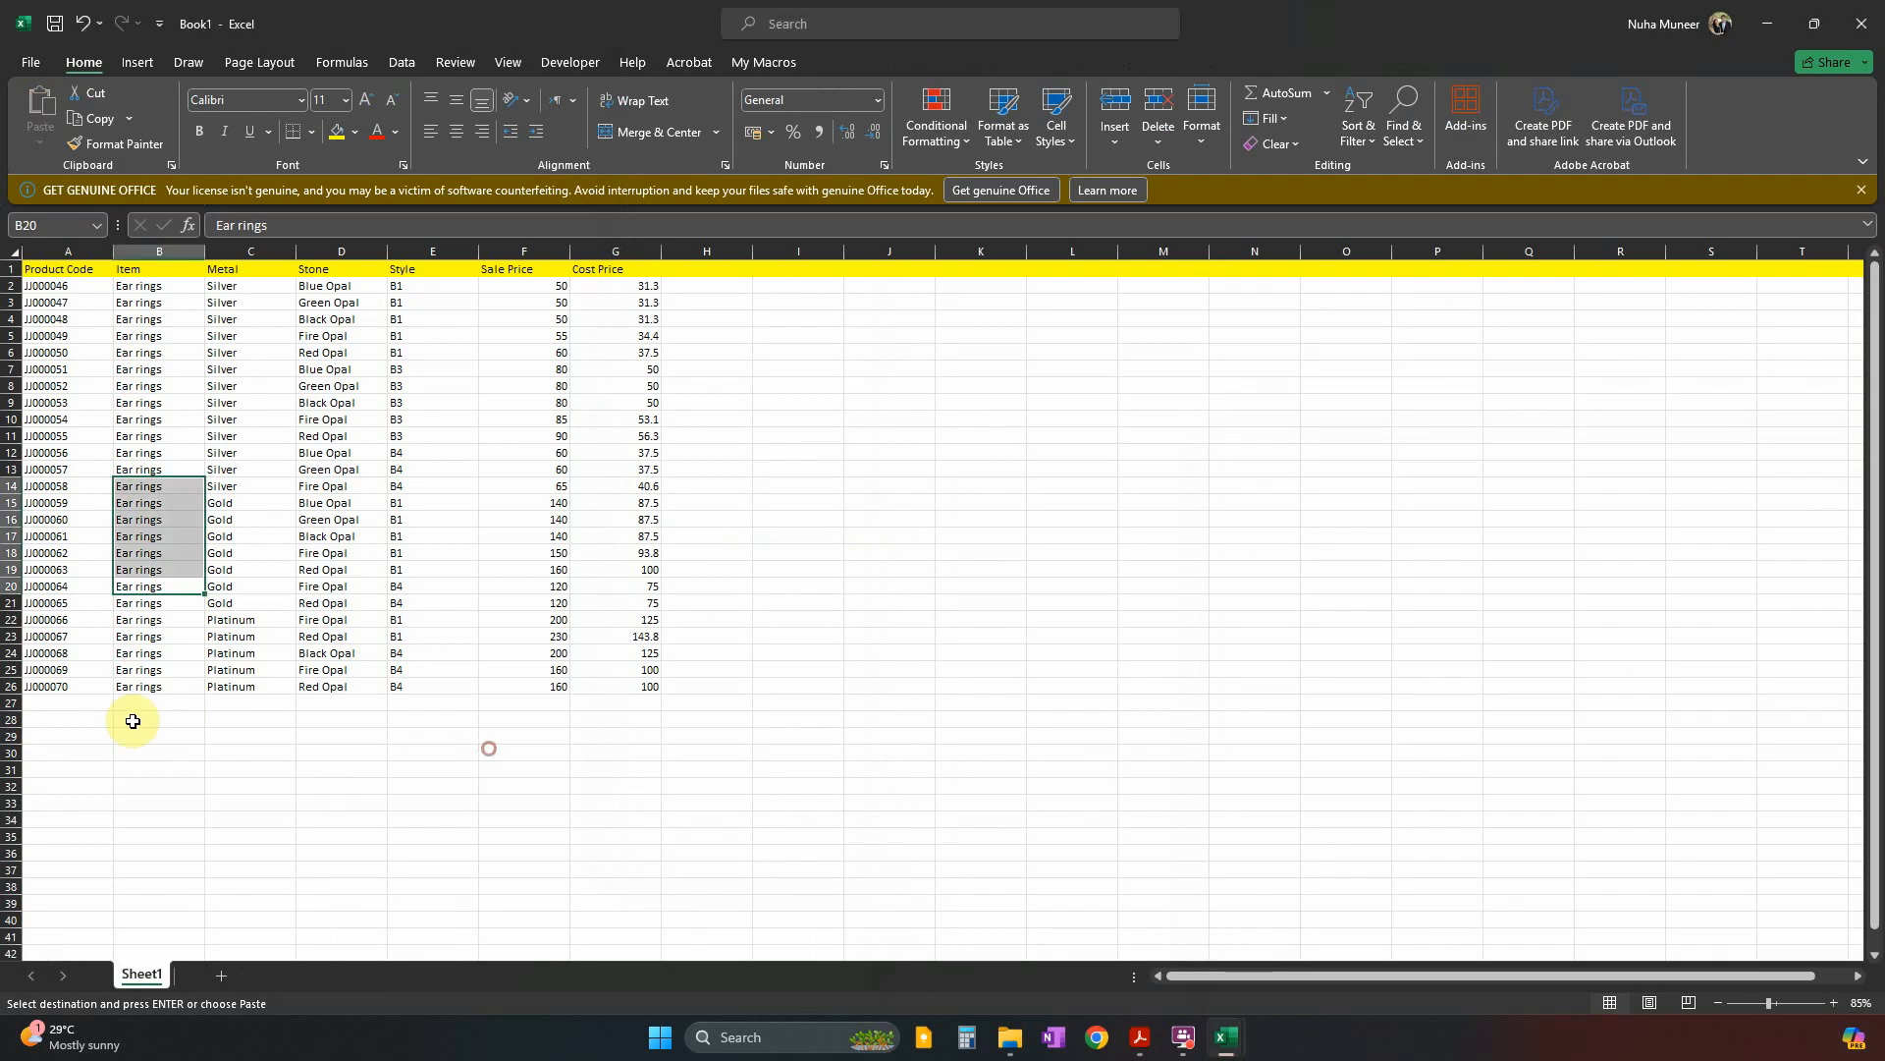
click(92, 718)
click(89, 704)
key(ctrl+v)
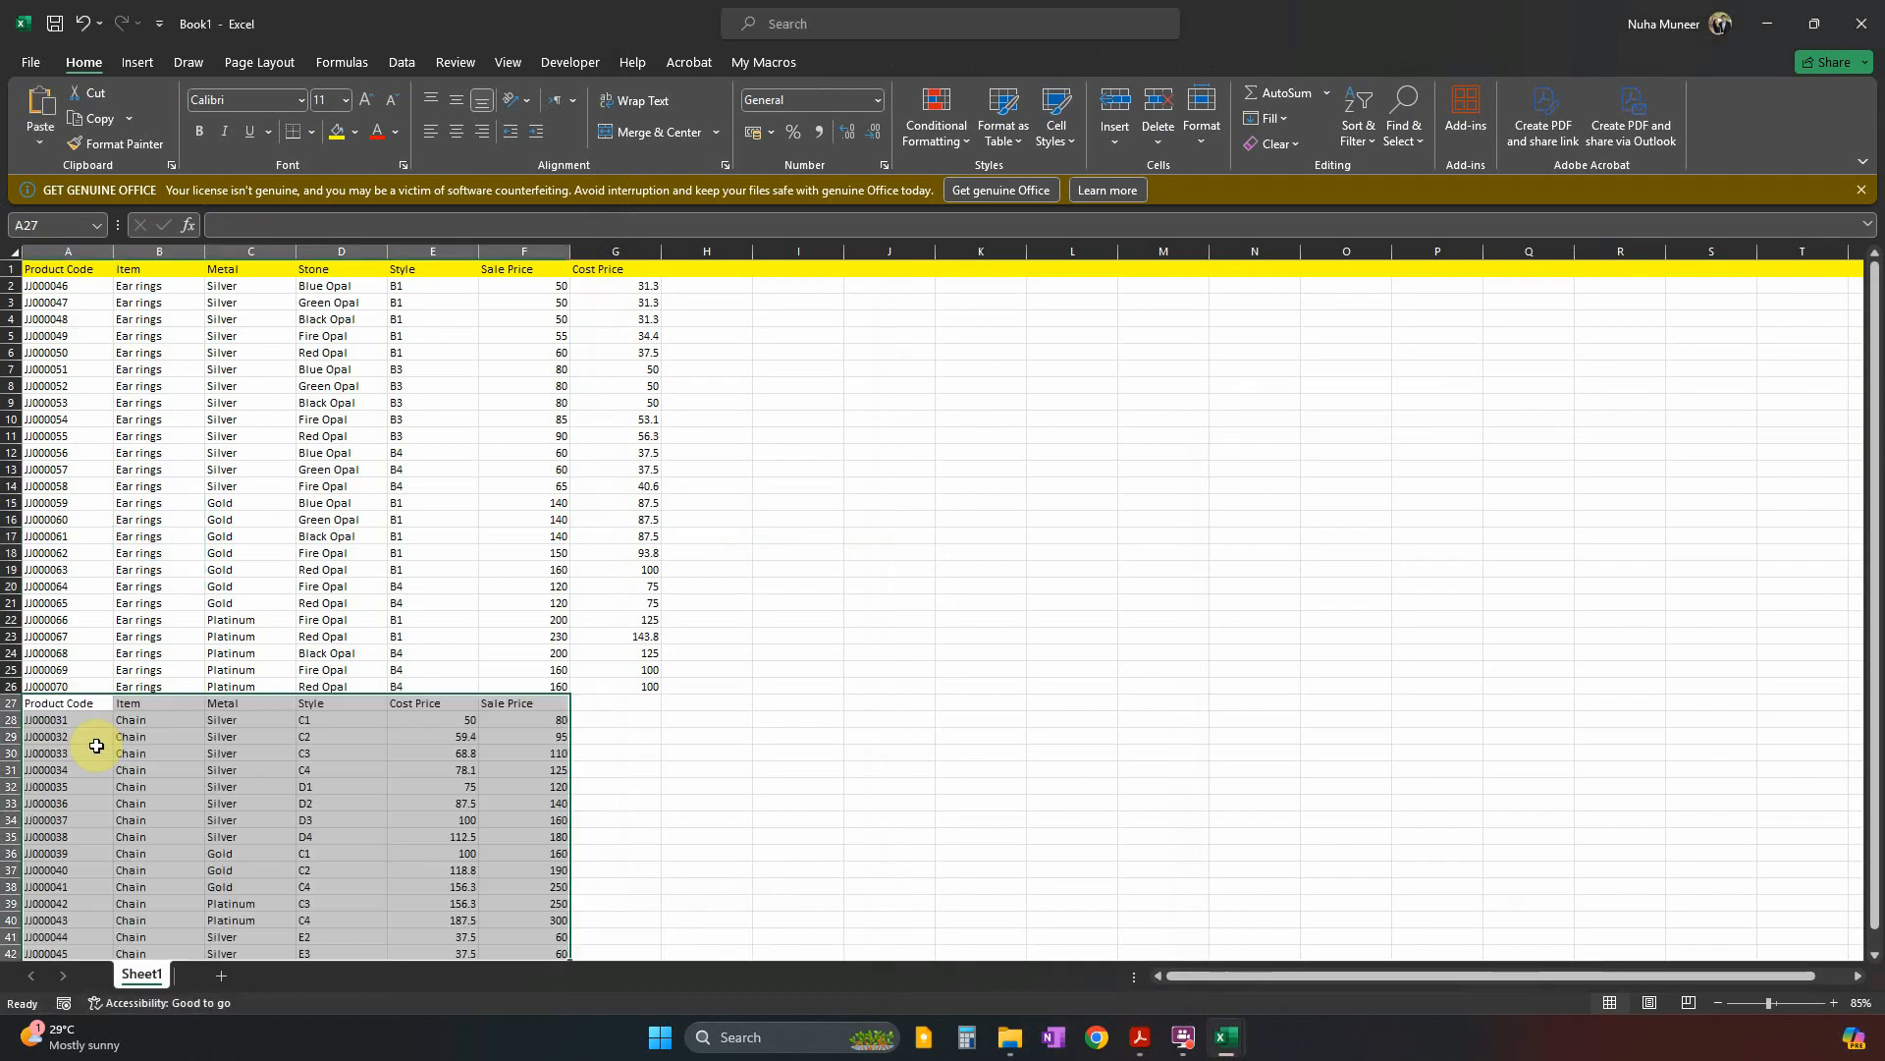
Fill the chain heading row, row 27, with yellow.
click(8, 703)
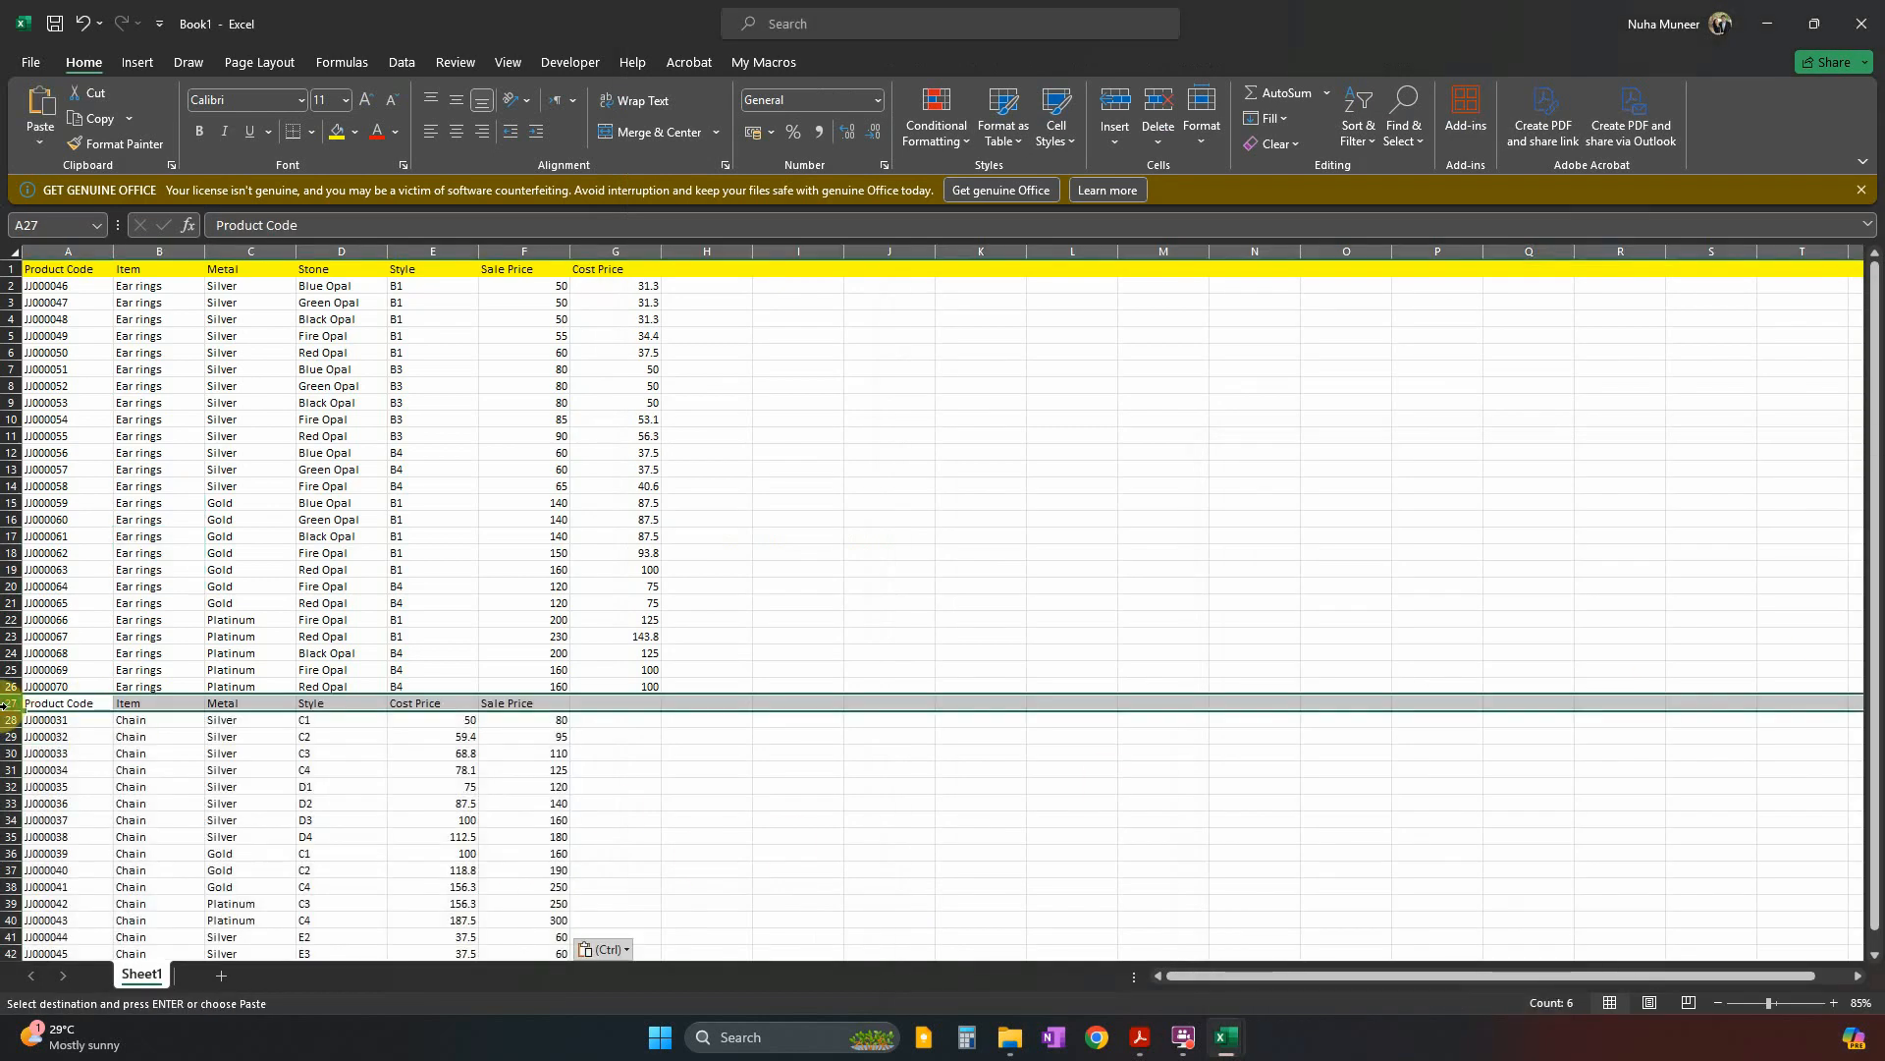
click(337, 132)
click(497, 835)
scroll(497, 834, down, 5)
scroll(497, 834, down, 1)
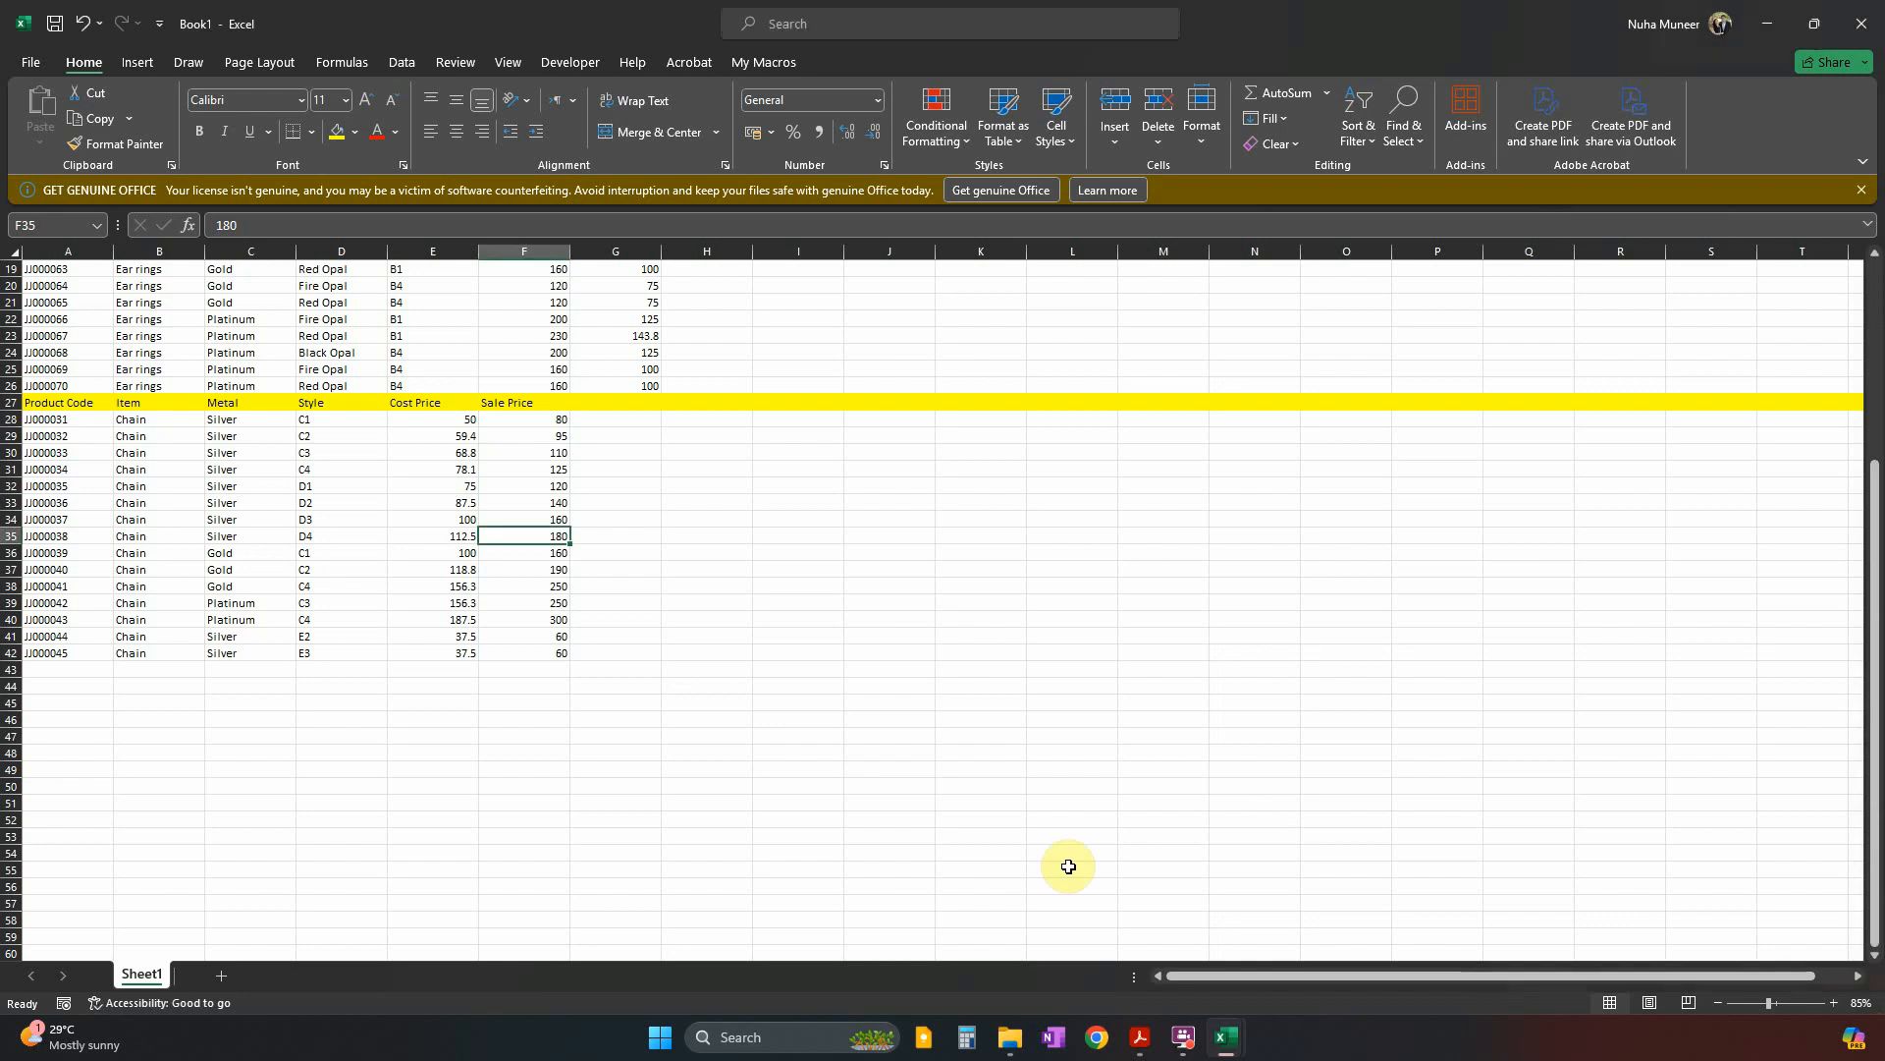
Copy the m24bracelet table with its headings and paste it directly below the chain rows at A43.
mouse_move(1227, 1043)
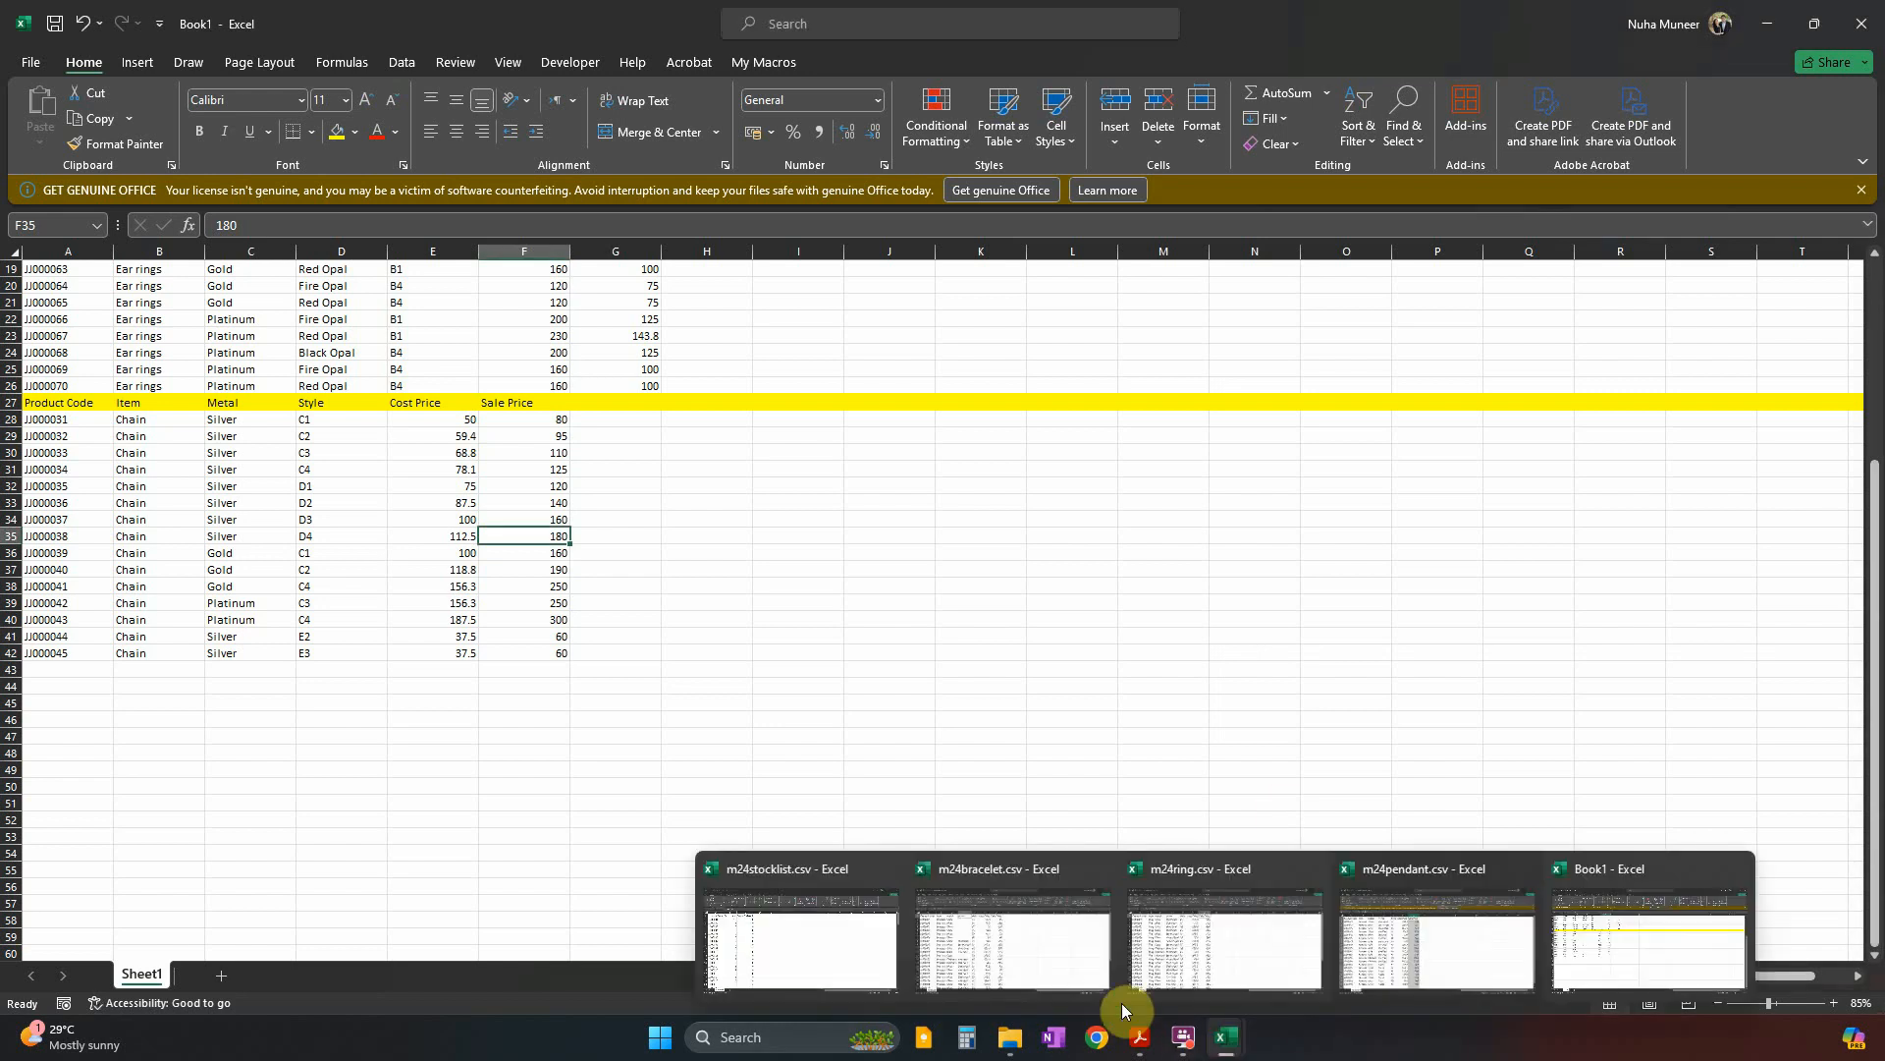
click(934, 917)
scroll(1011, 839, down, 5)
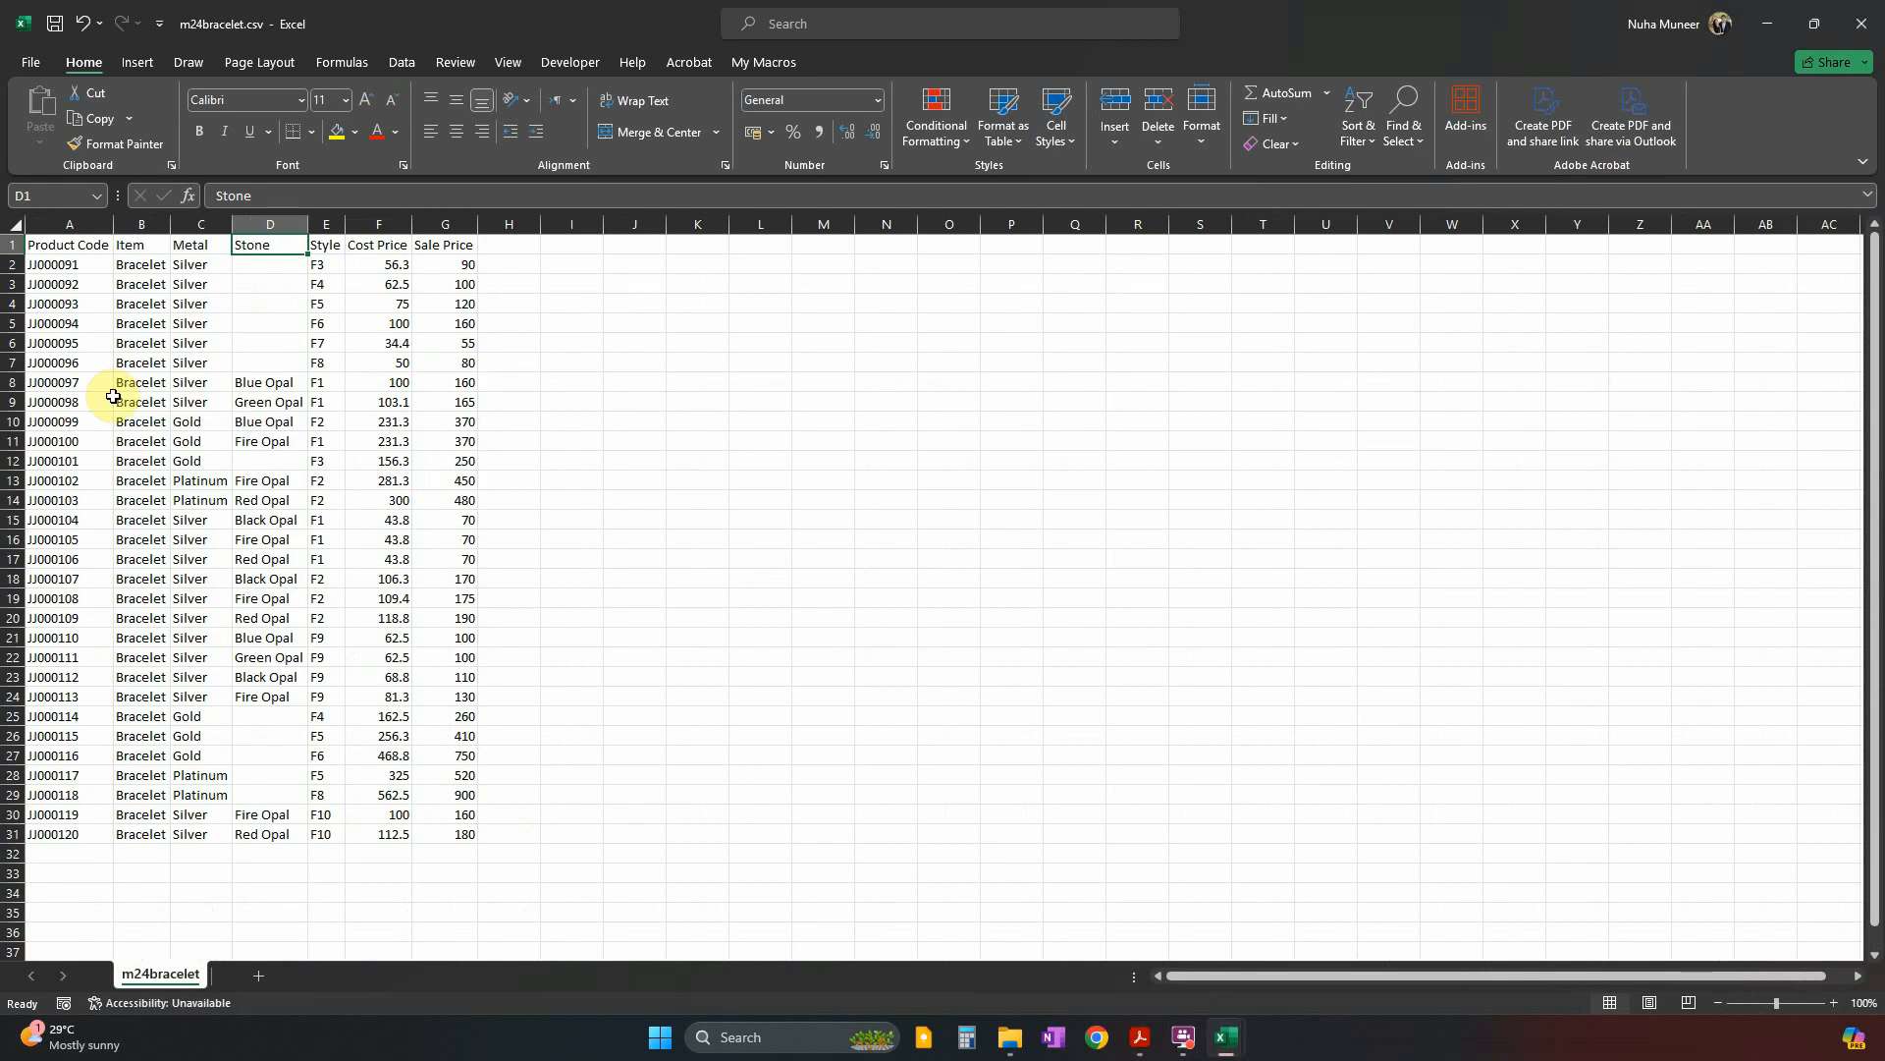
drag(71, 241, 463, 838)
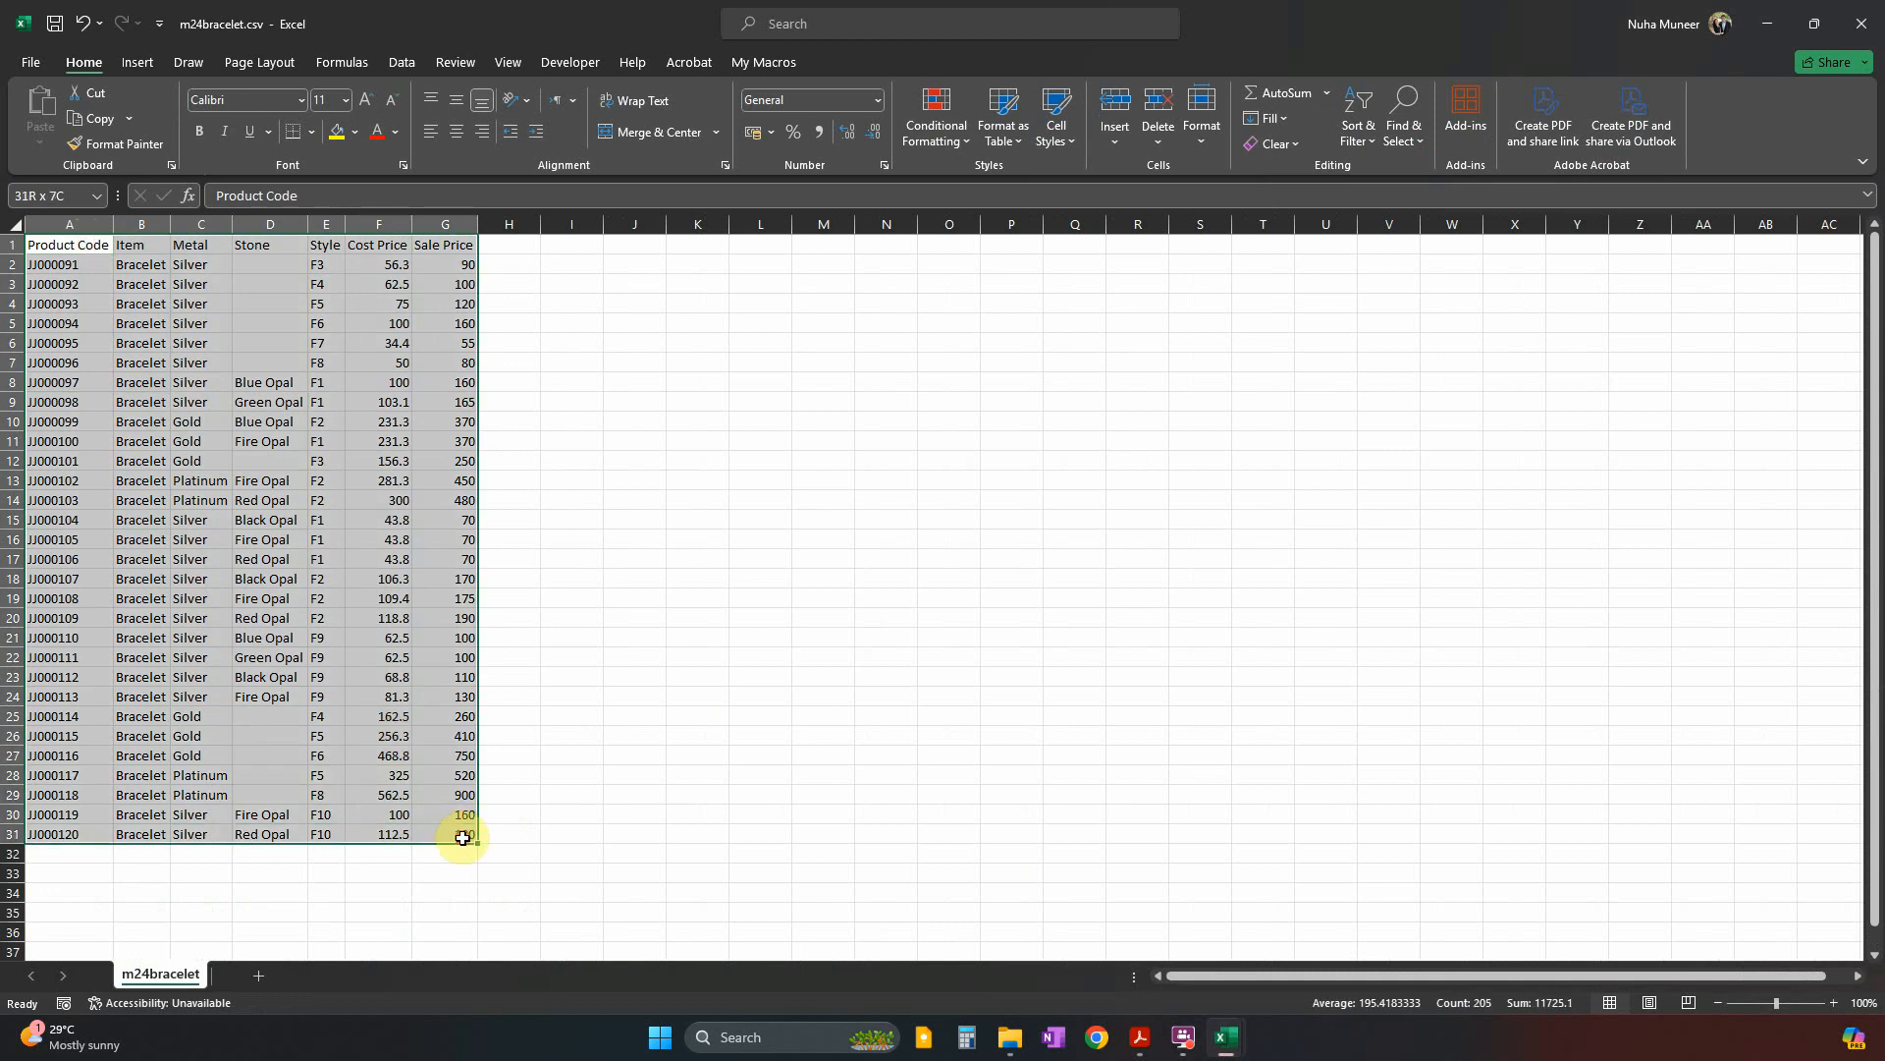
key(ctrl+c)
drag(1372, 17, 1884, 461)
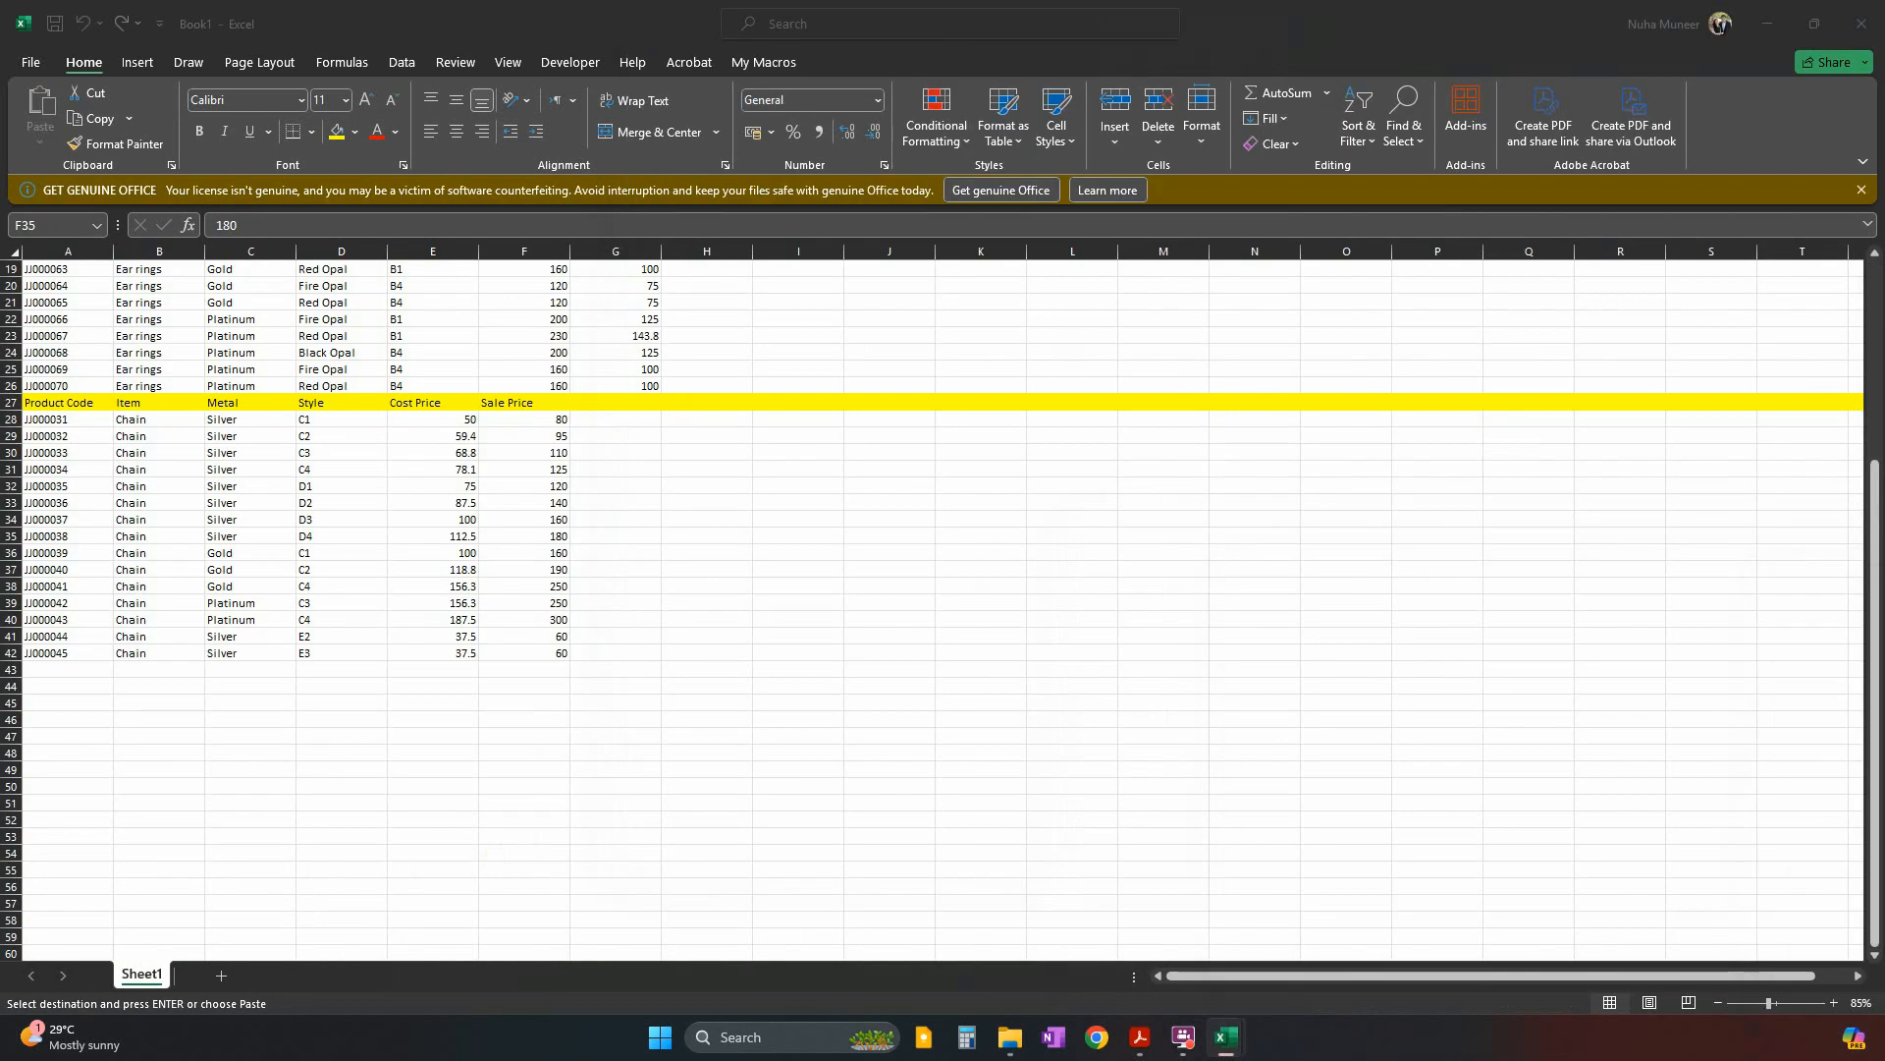
click(75, 673)
key(ctrl+v)
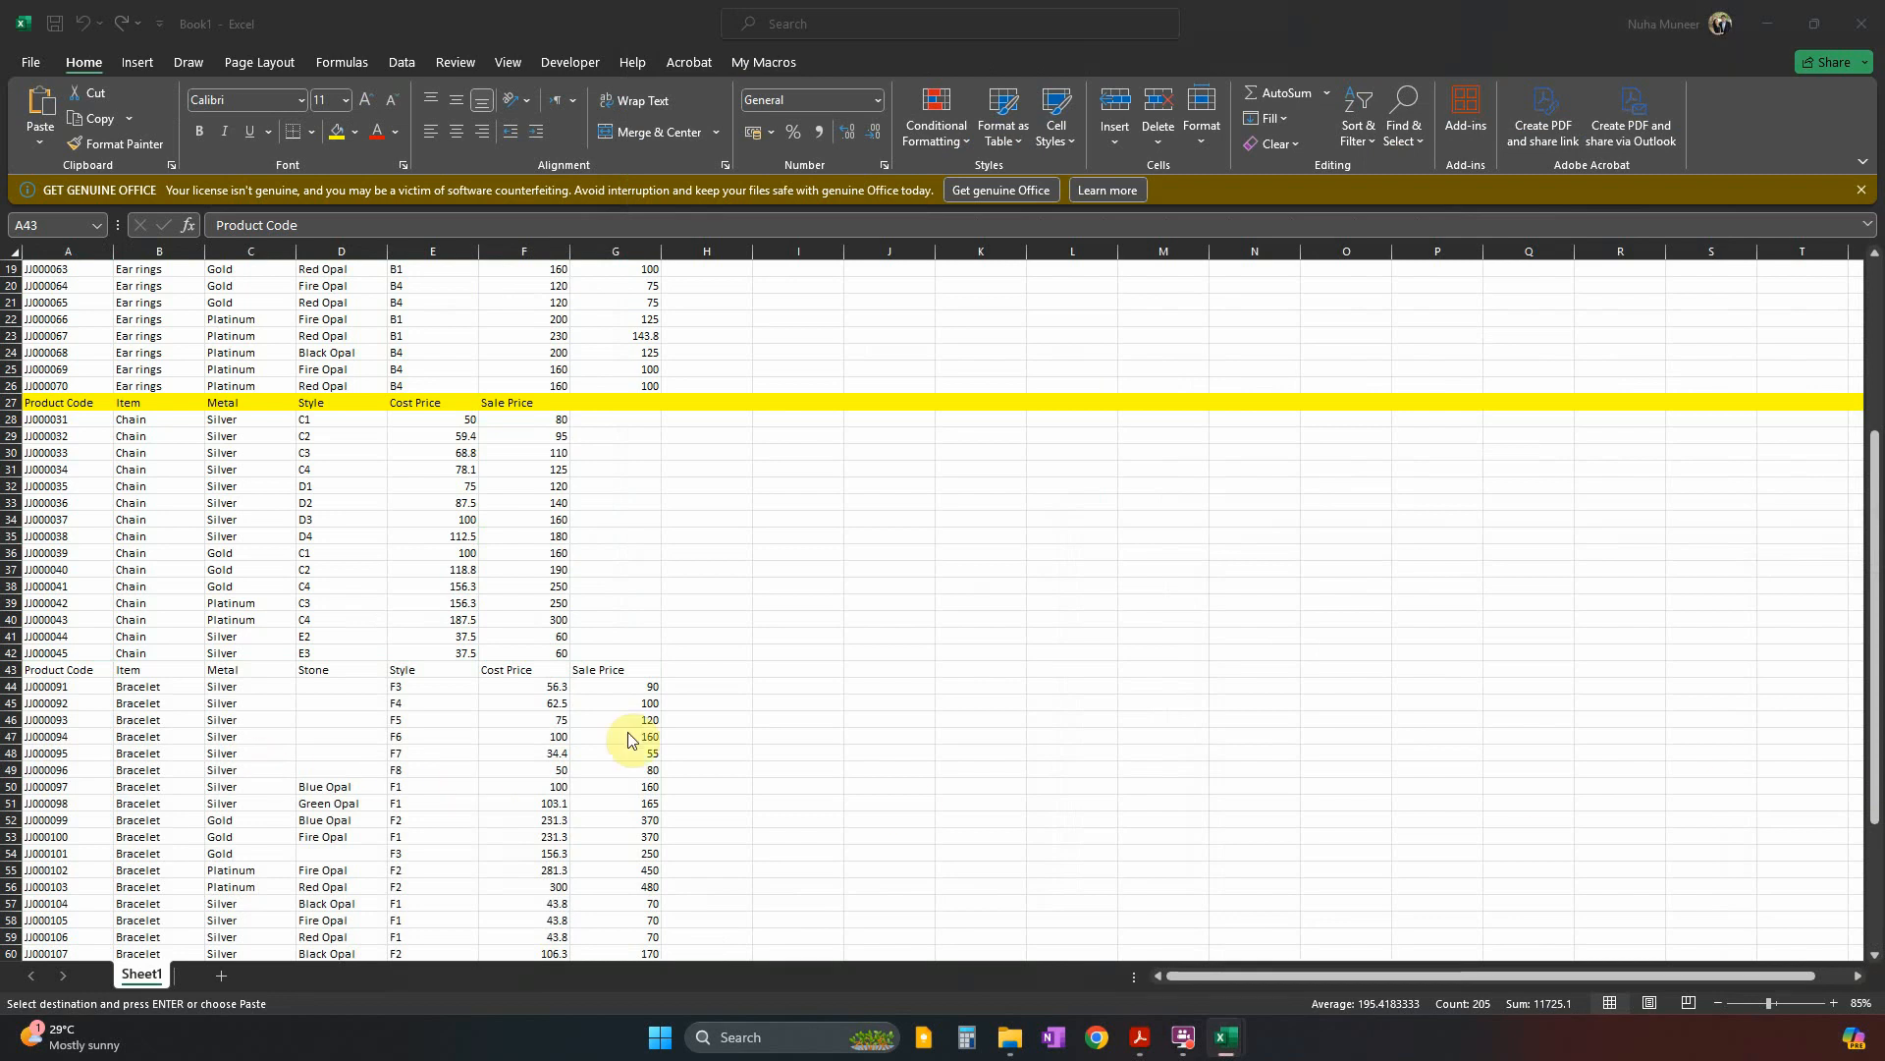
Fill the bracelet heading row, row 43, with yellow.
click(127, 738)
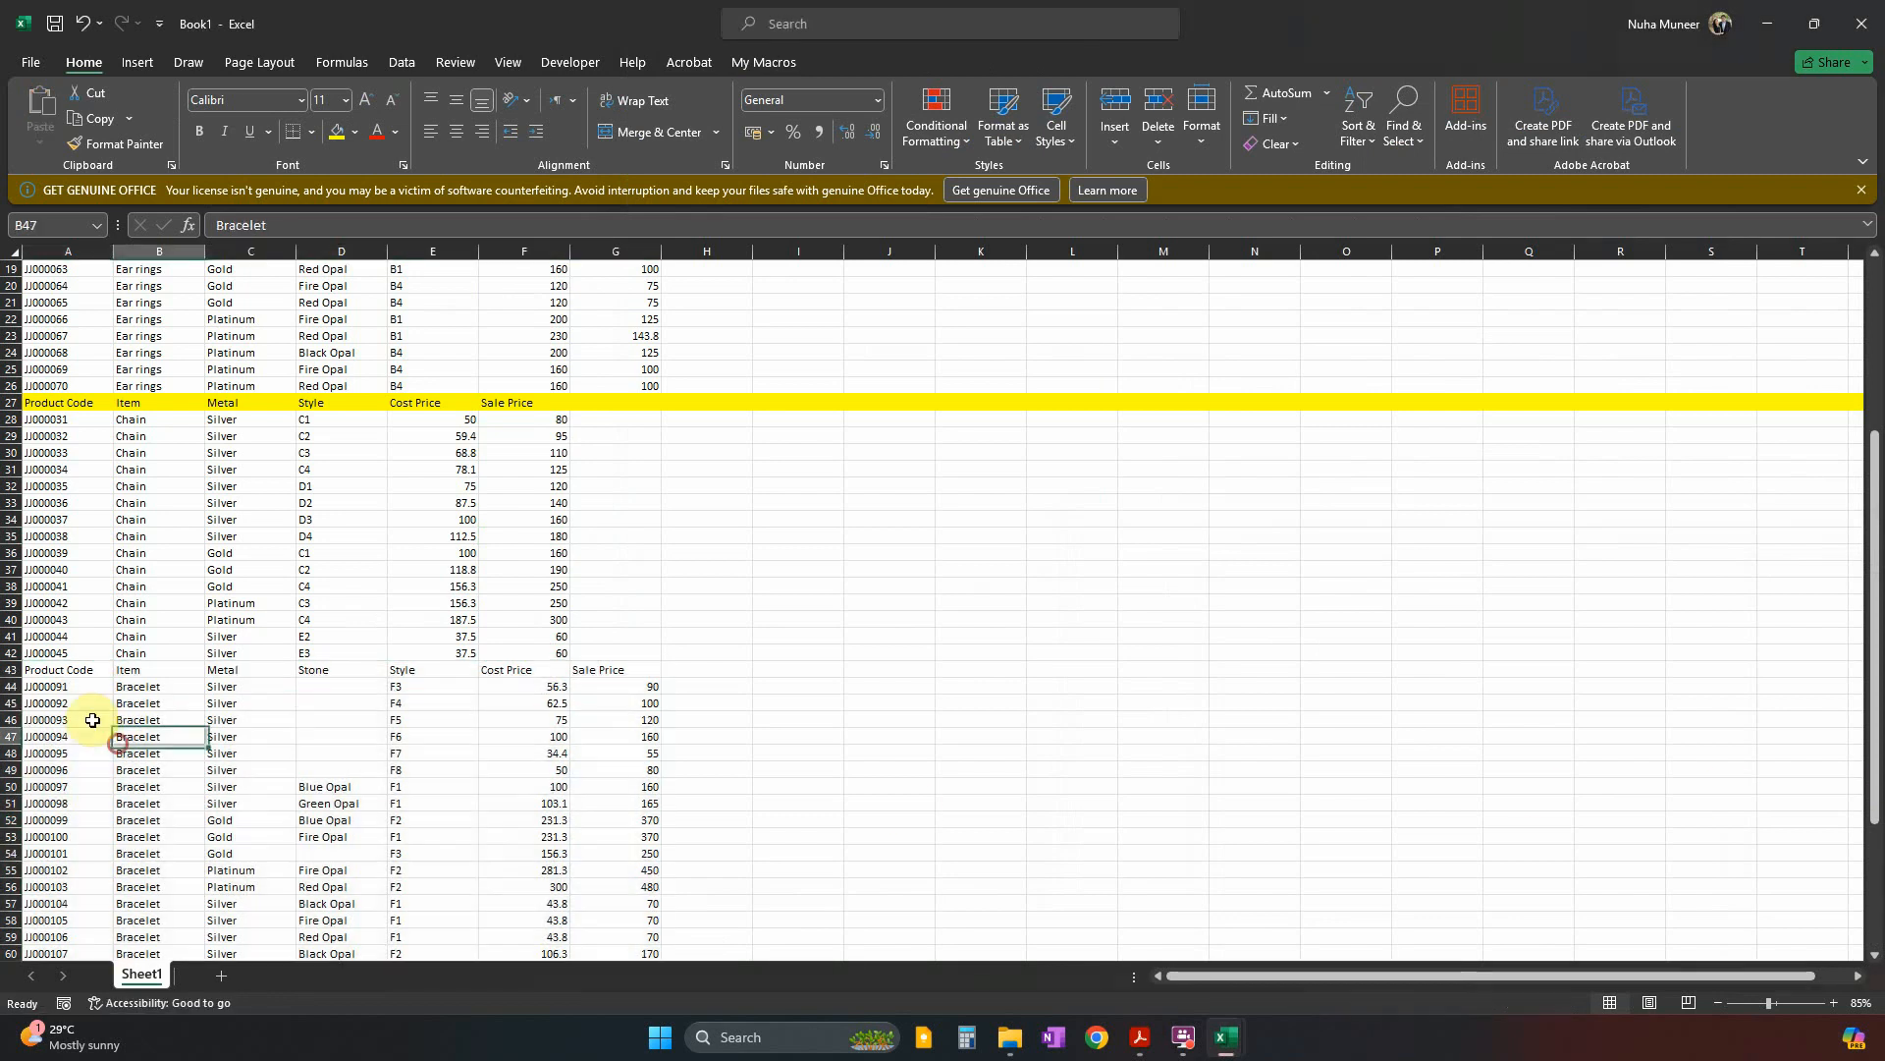
click(11, 670)
click(336, 131)
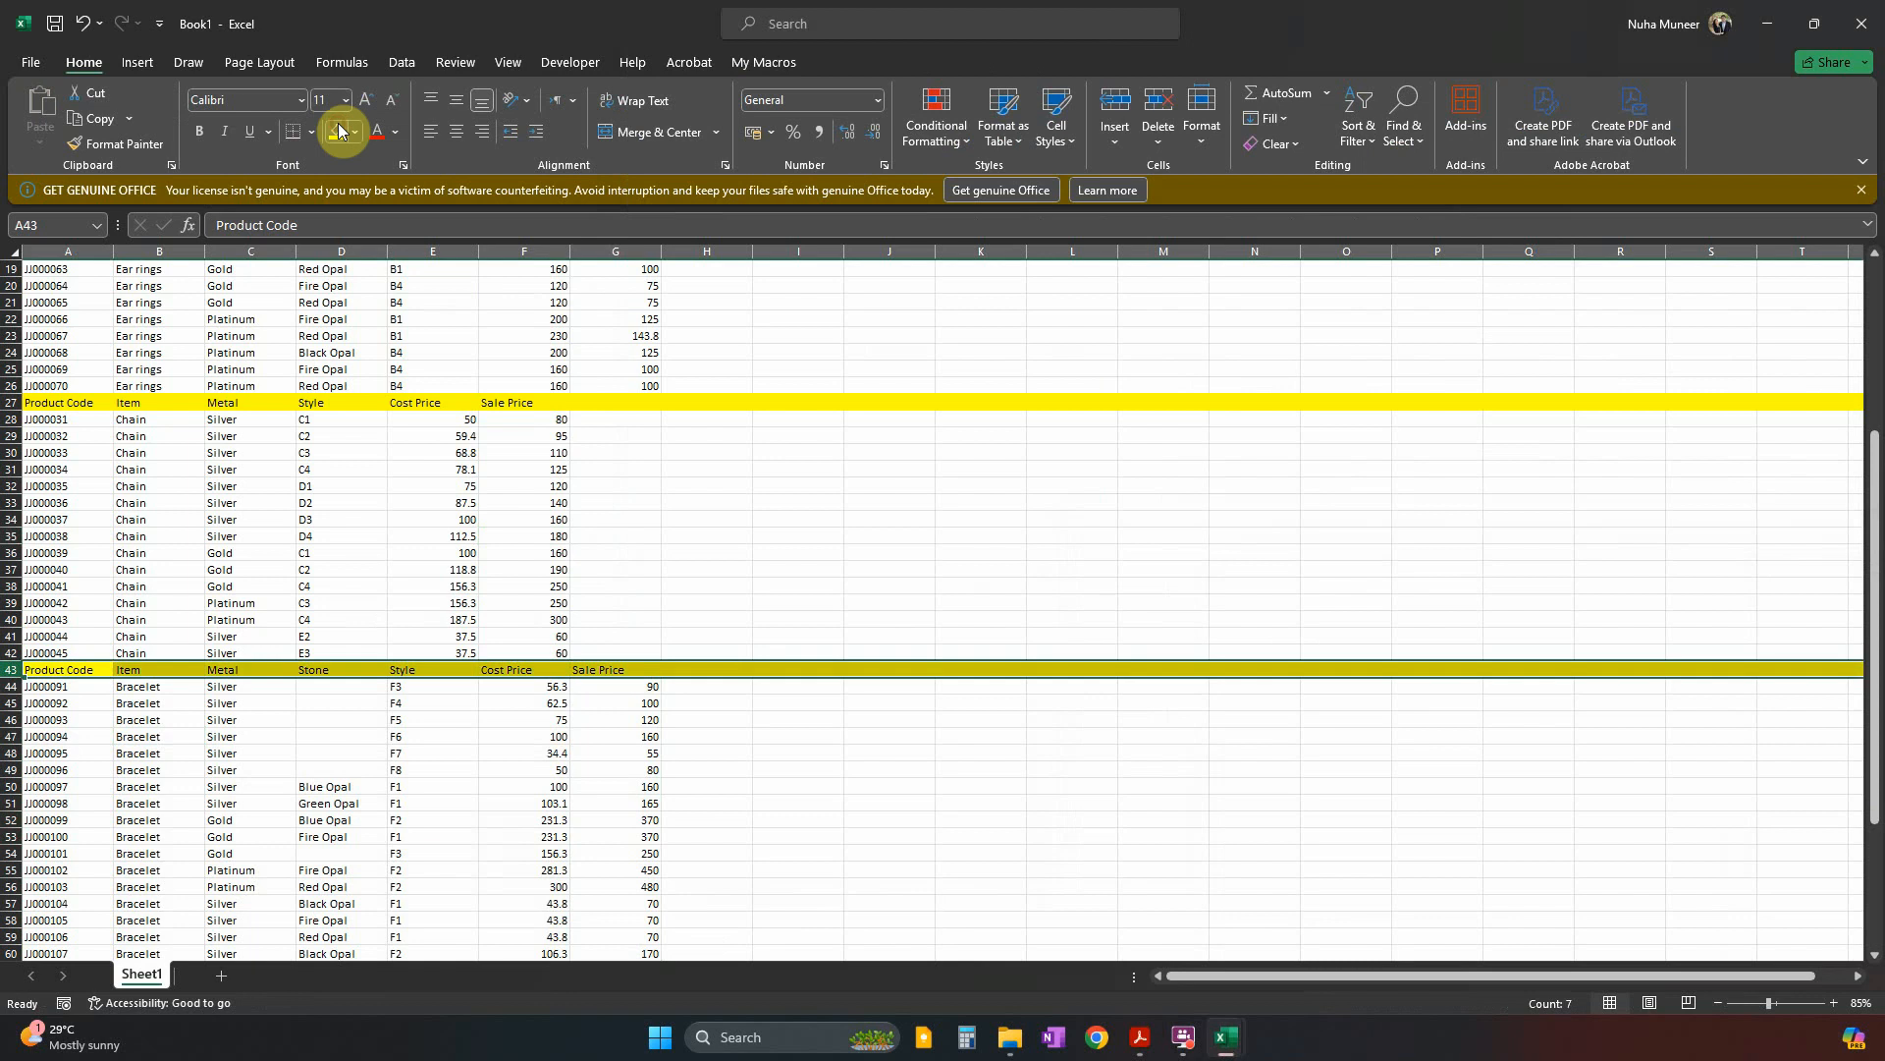
scroll(610, 639, down, 8)
Copy the m24ring table with its headings and paste it directly below the bracelet rows at A74 in the combined workbook.
mouse_move(1228, 1033)
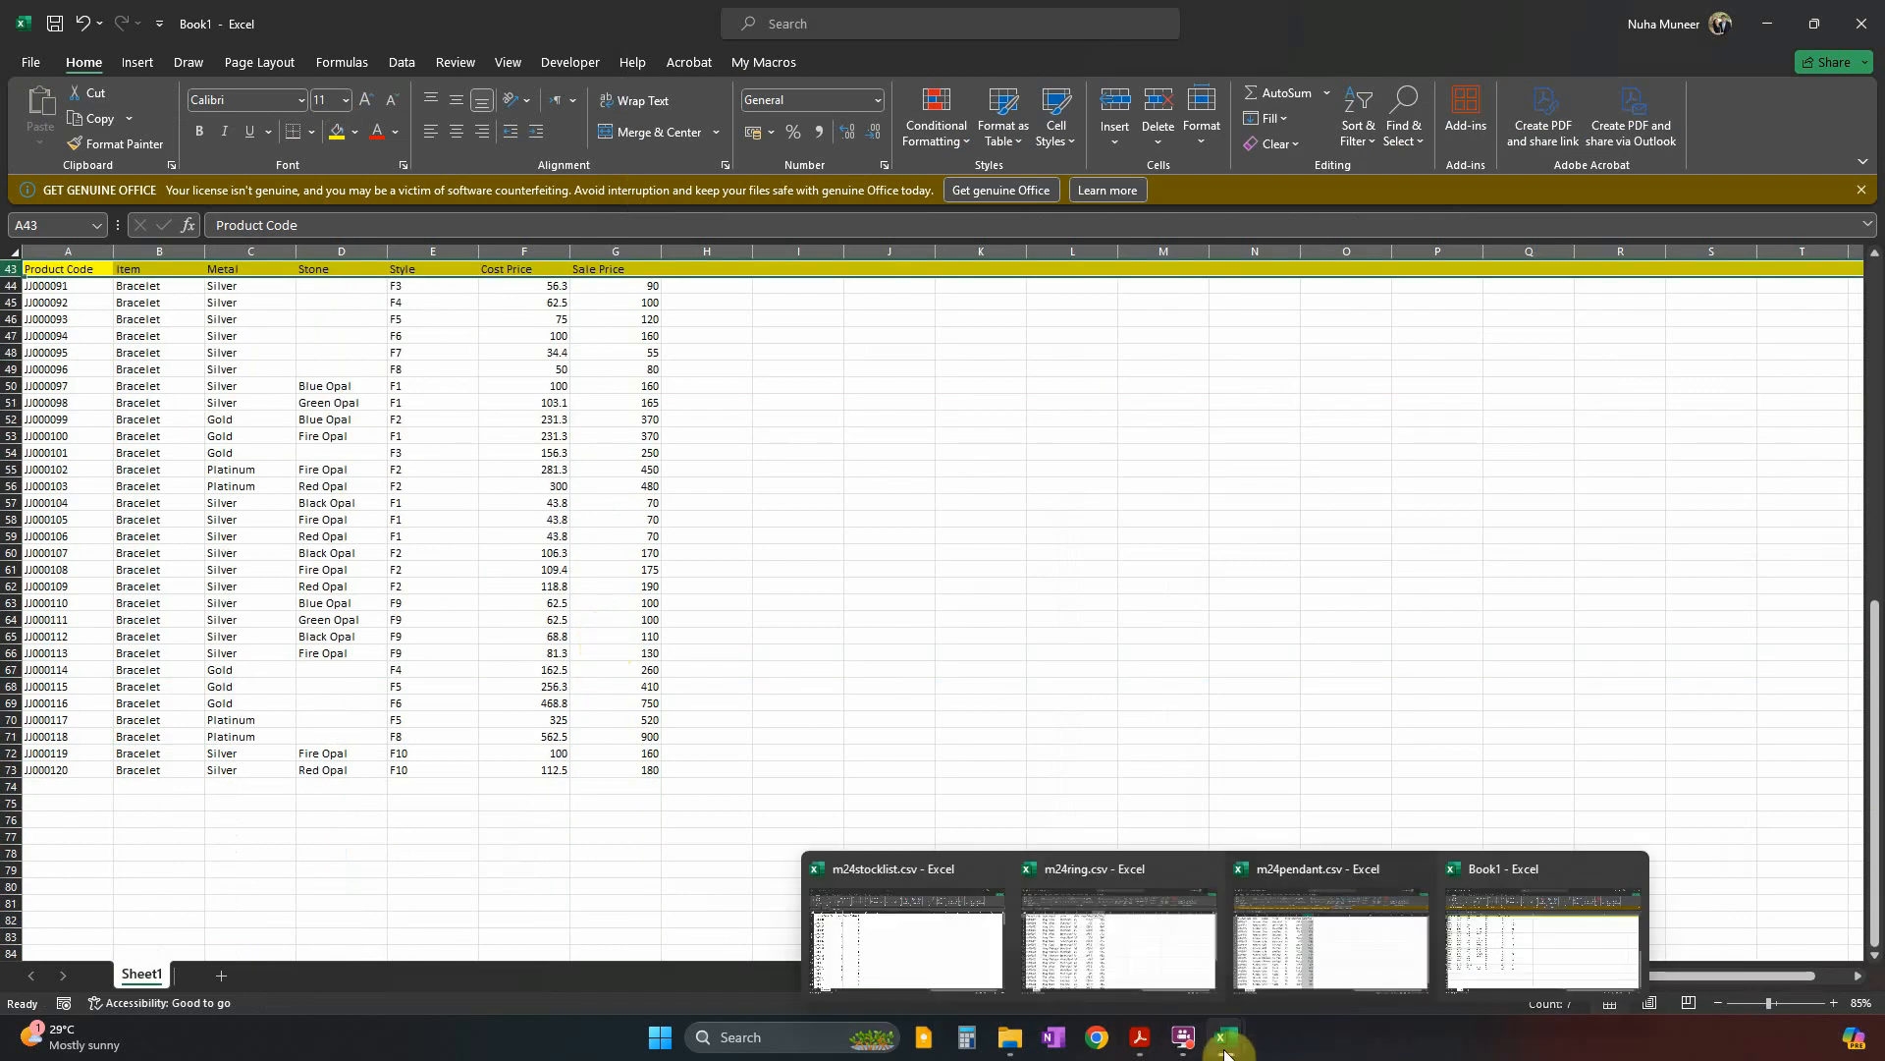
click(1140, 958)
ctrl+scroll(832, 586, down, 3)
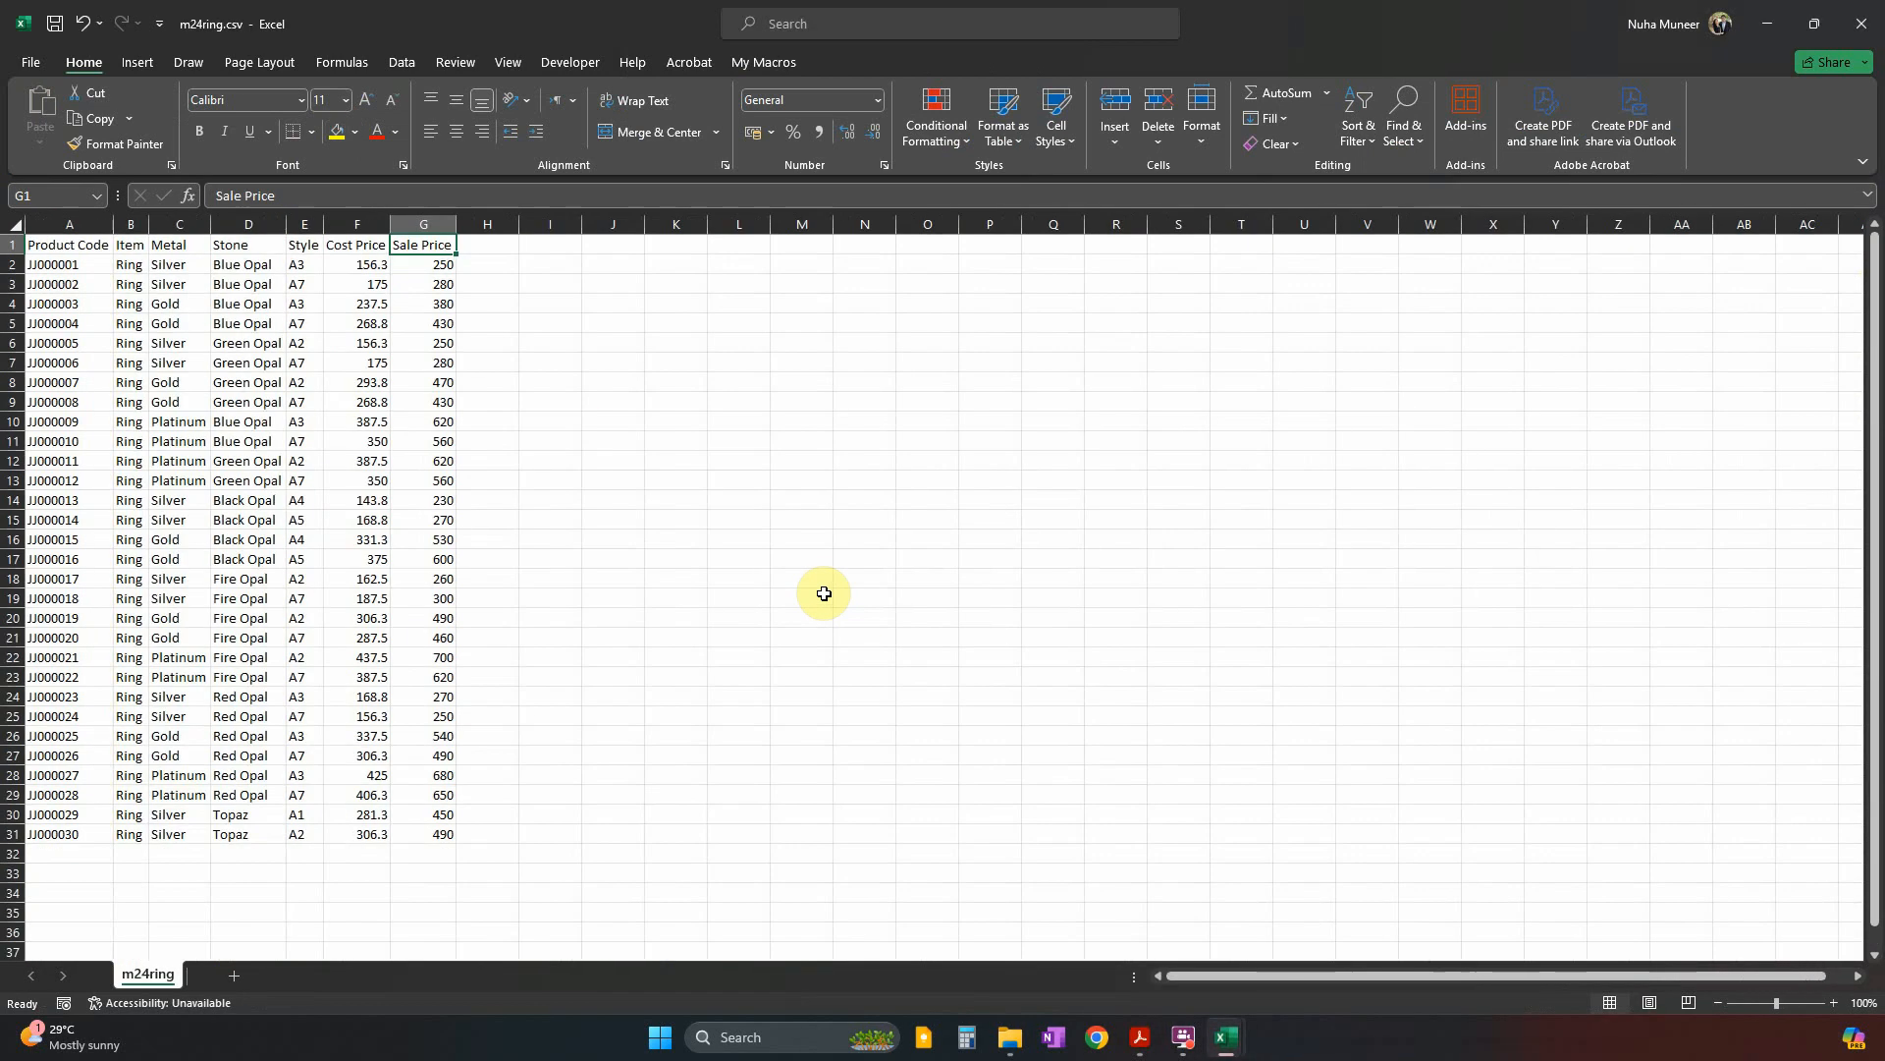
drag(62, 245, 460, 834)
key(ctrl+c)
mouse_move(1227, 1036)
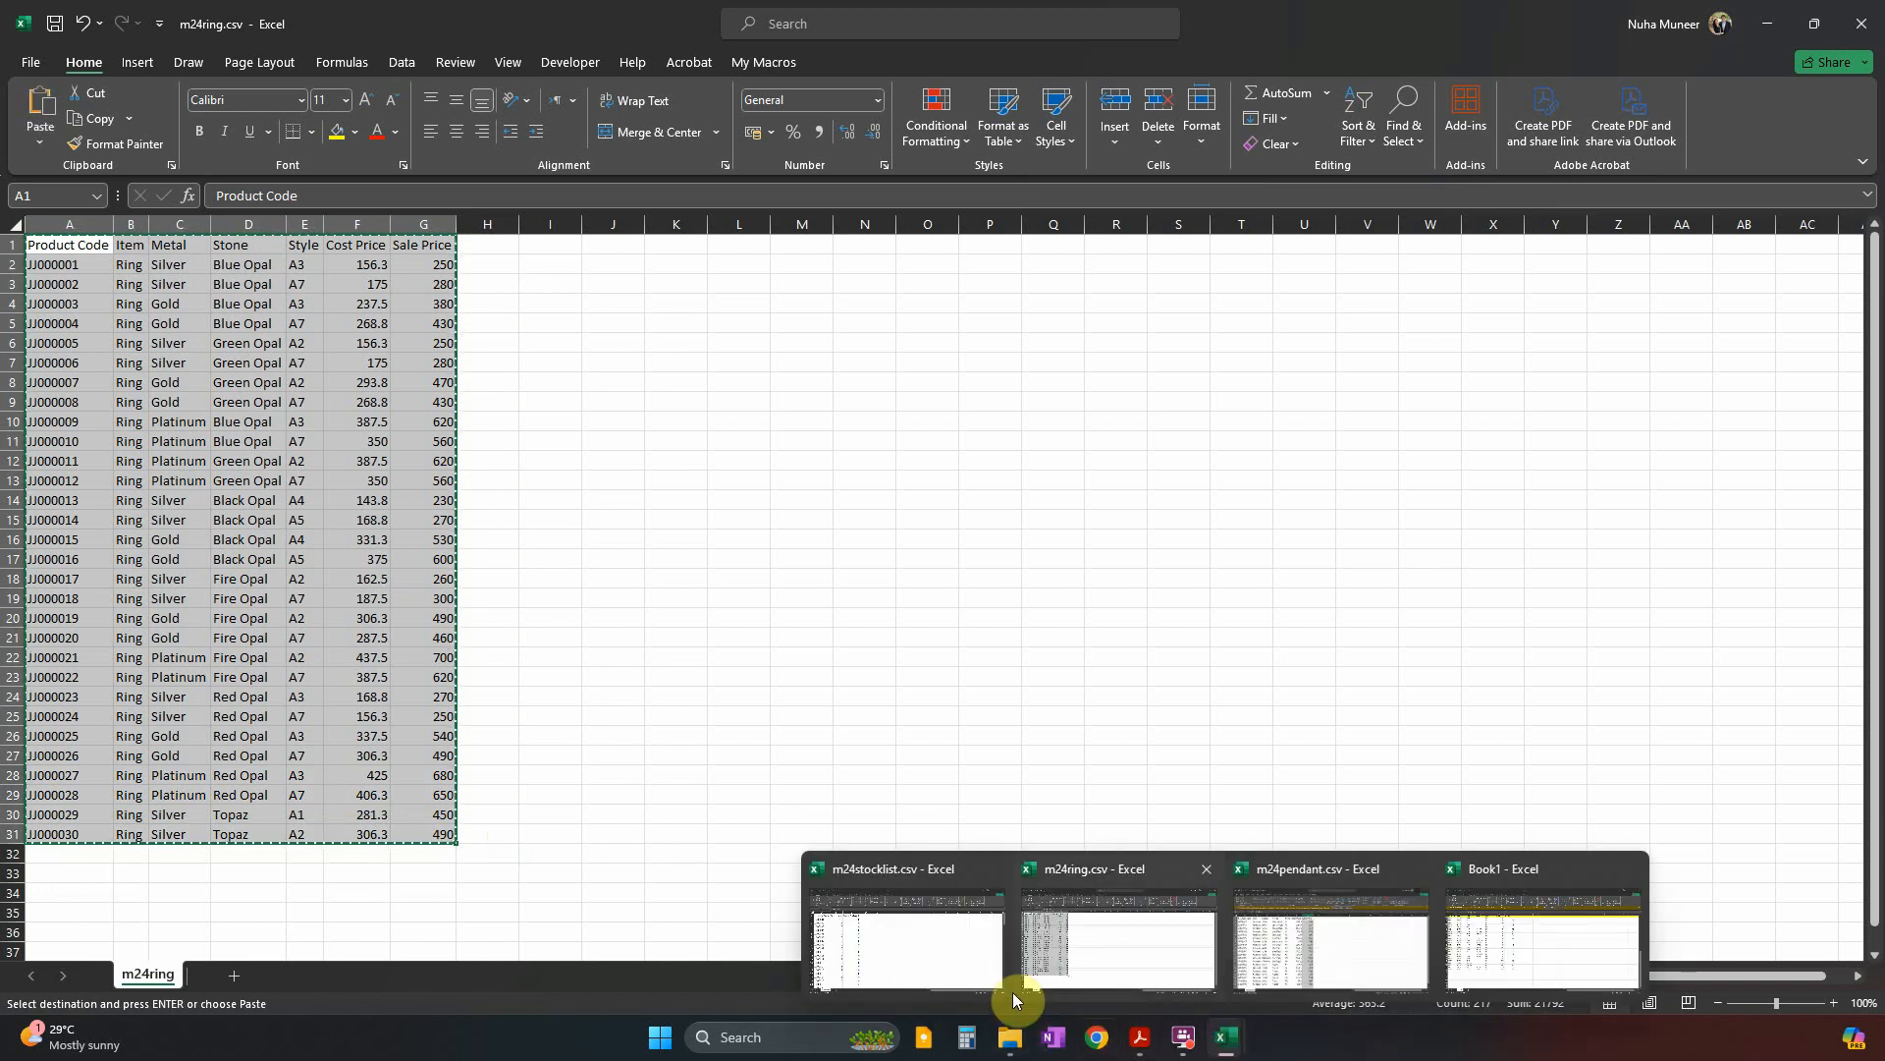
click(942, 947)
mouse_move(1232, 1035)
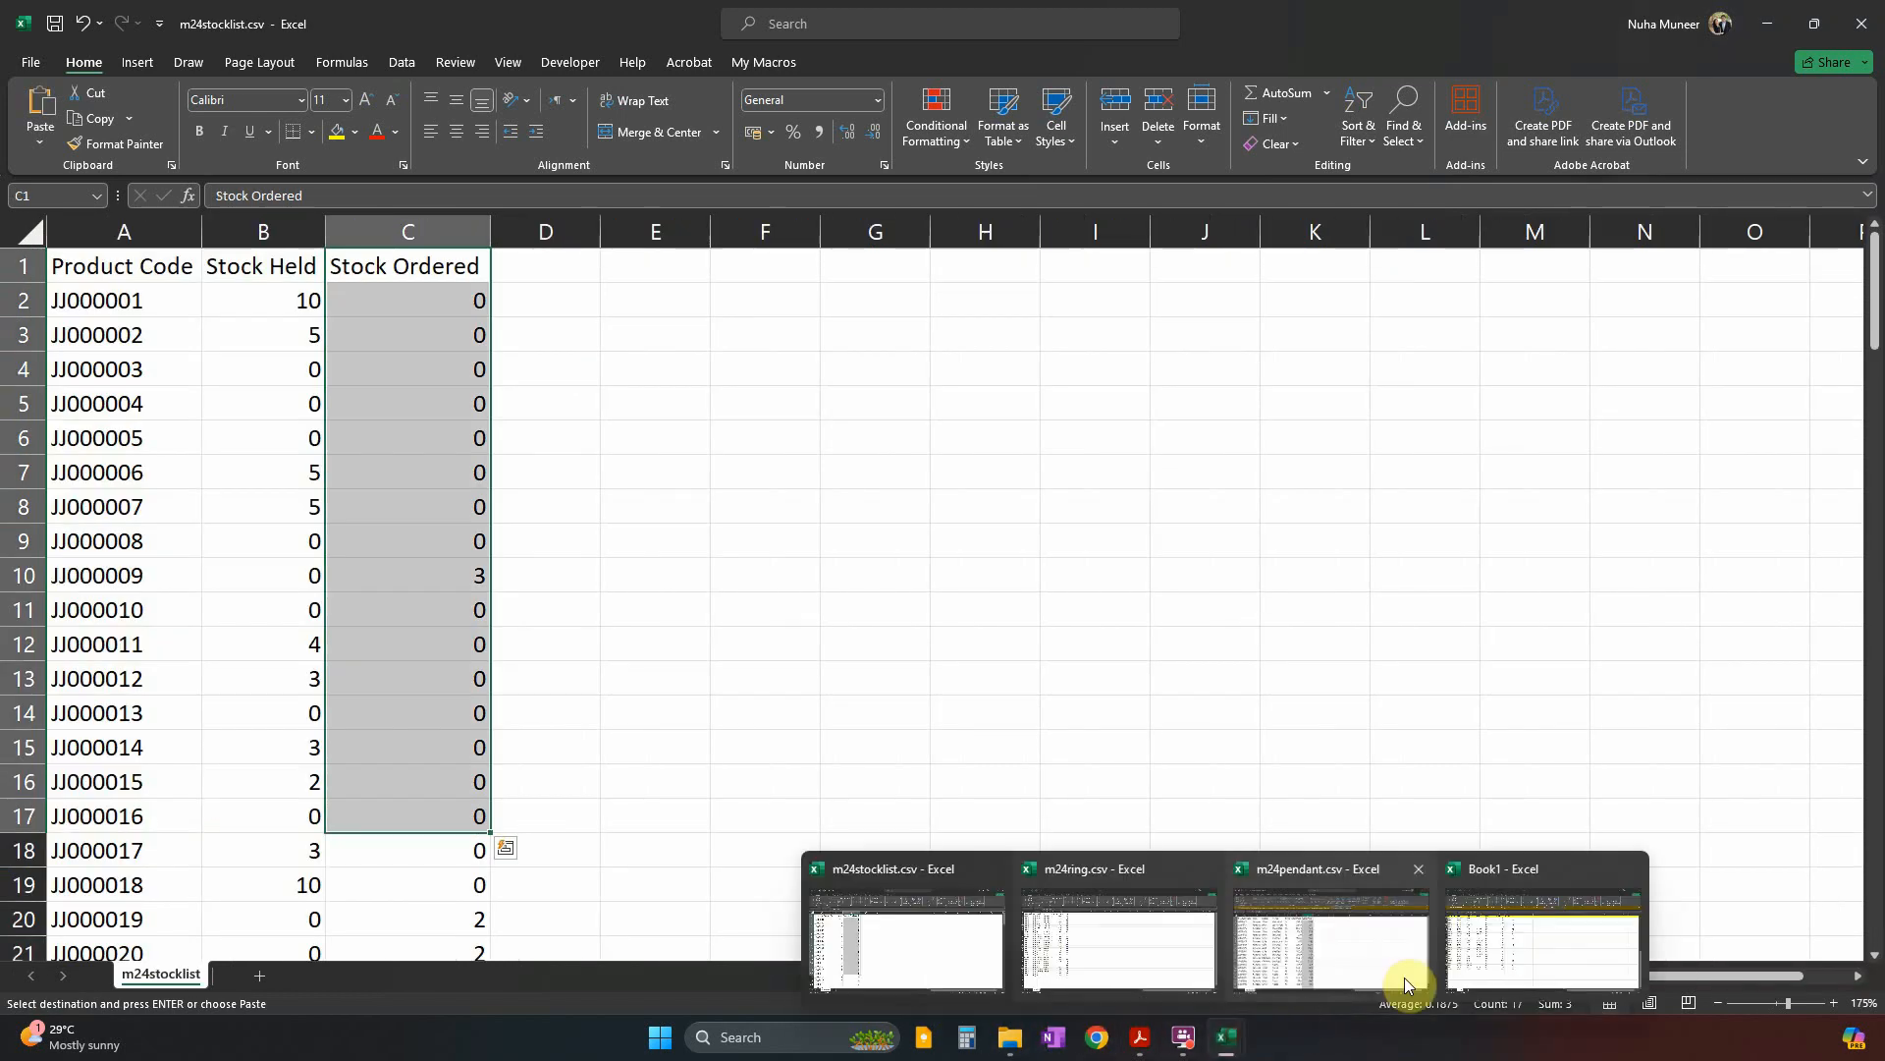
click(1496, 960)
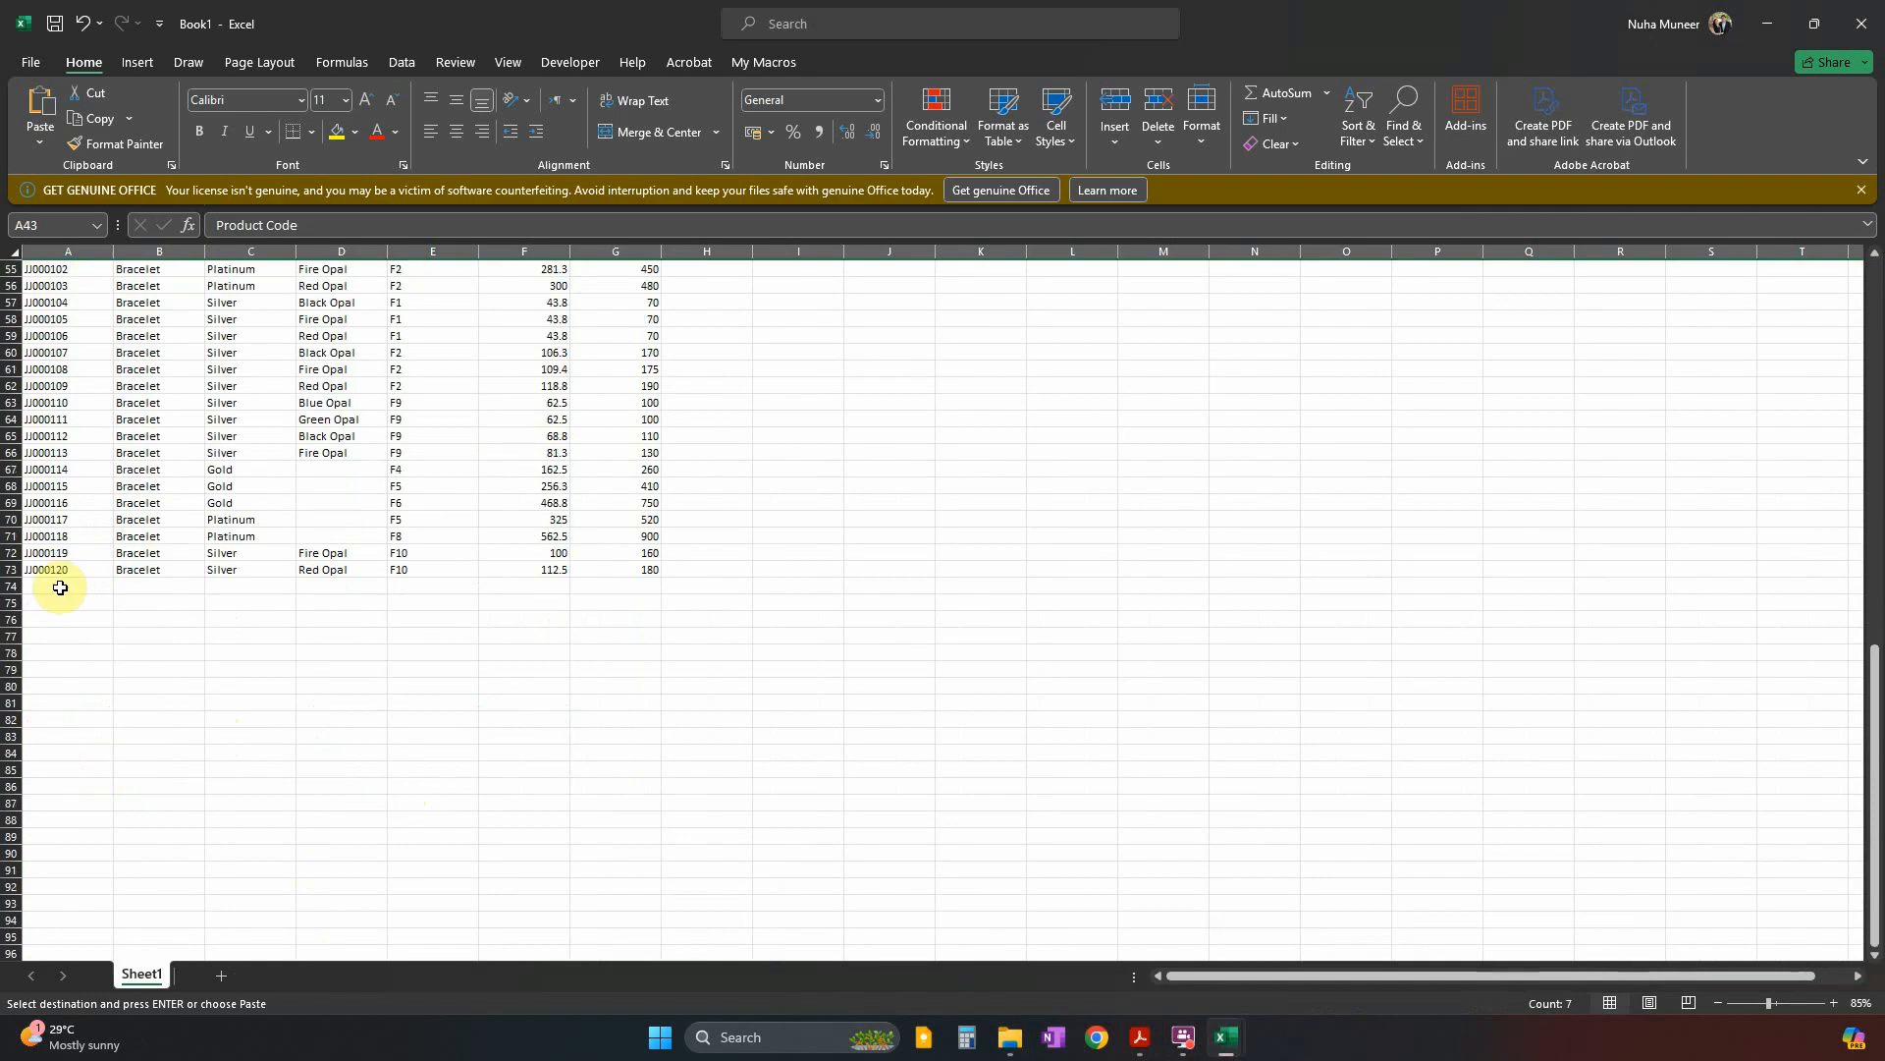
click(60, 587)
key(ctrl+v)
Fill the ring heading row, row 74, with yellow.
click(11, 587)
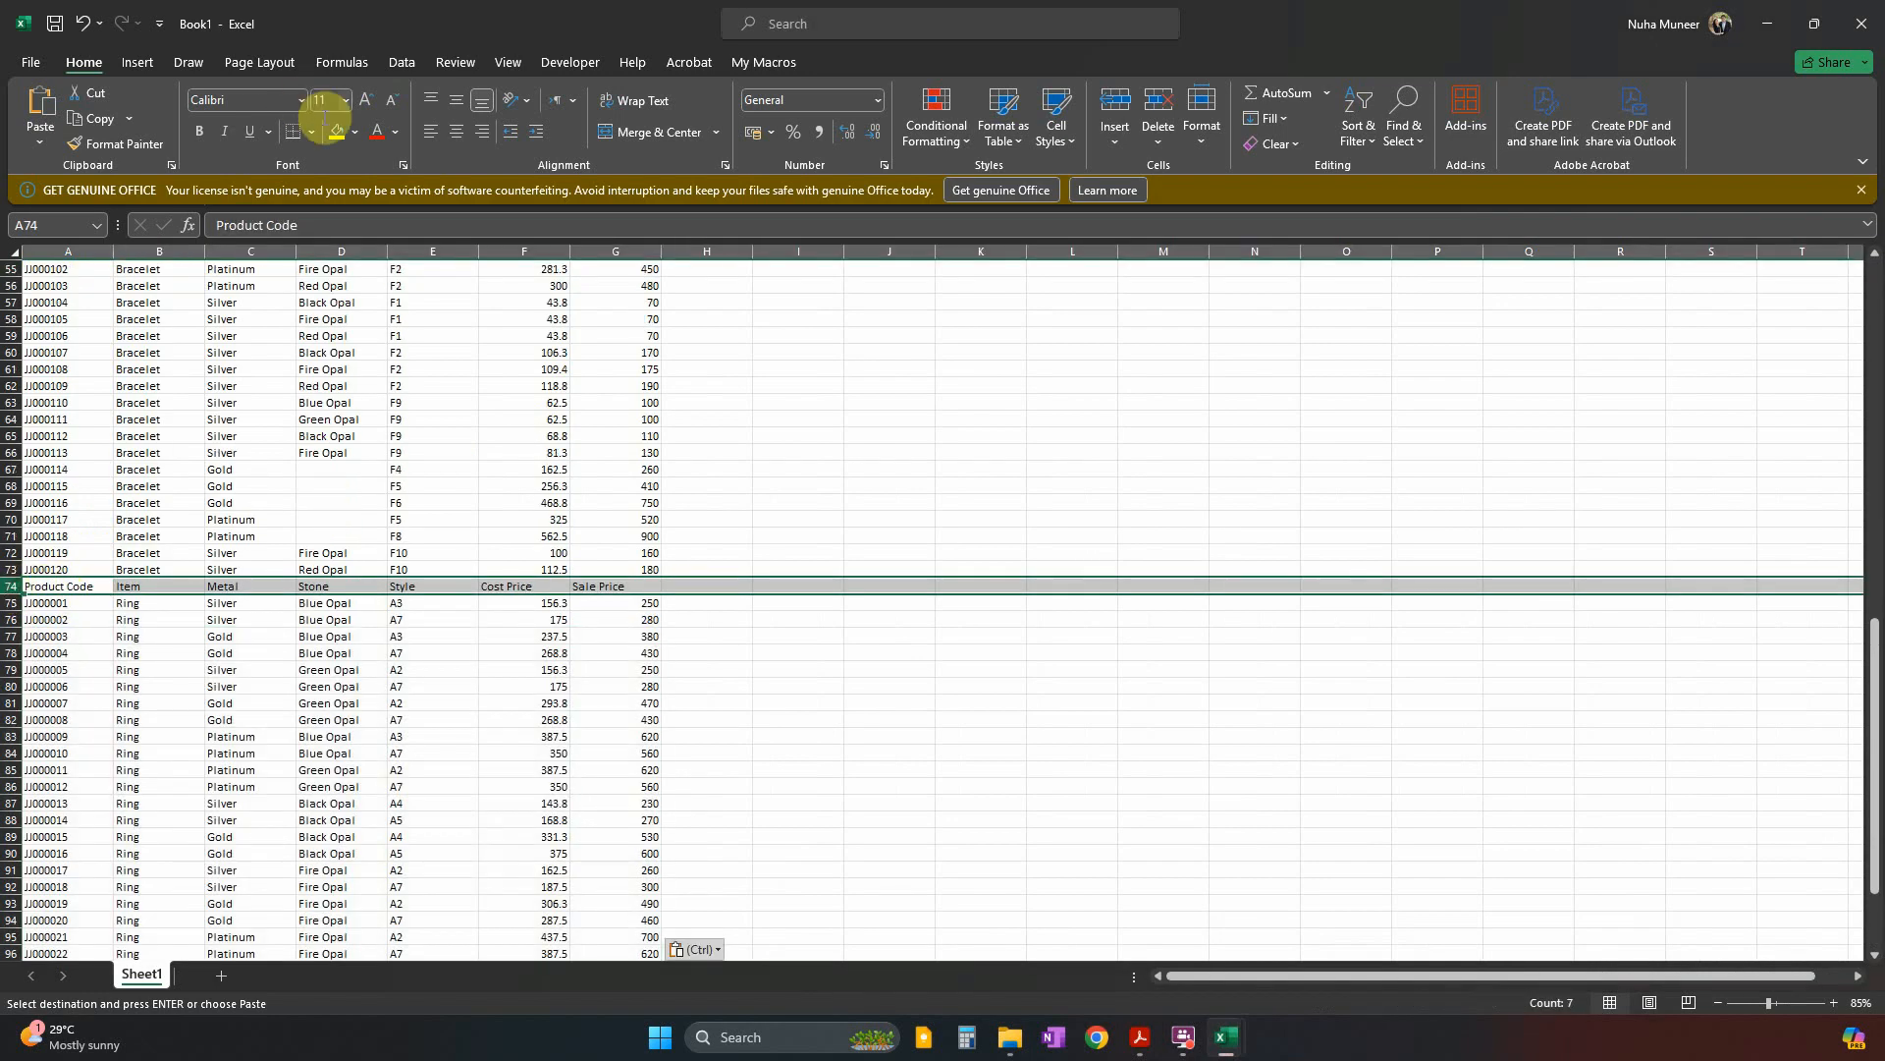
click(334, 134)
scroll(1077, 848, down, 4)
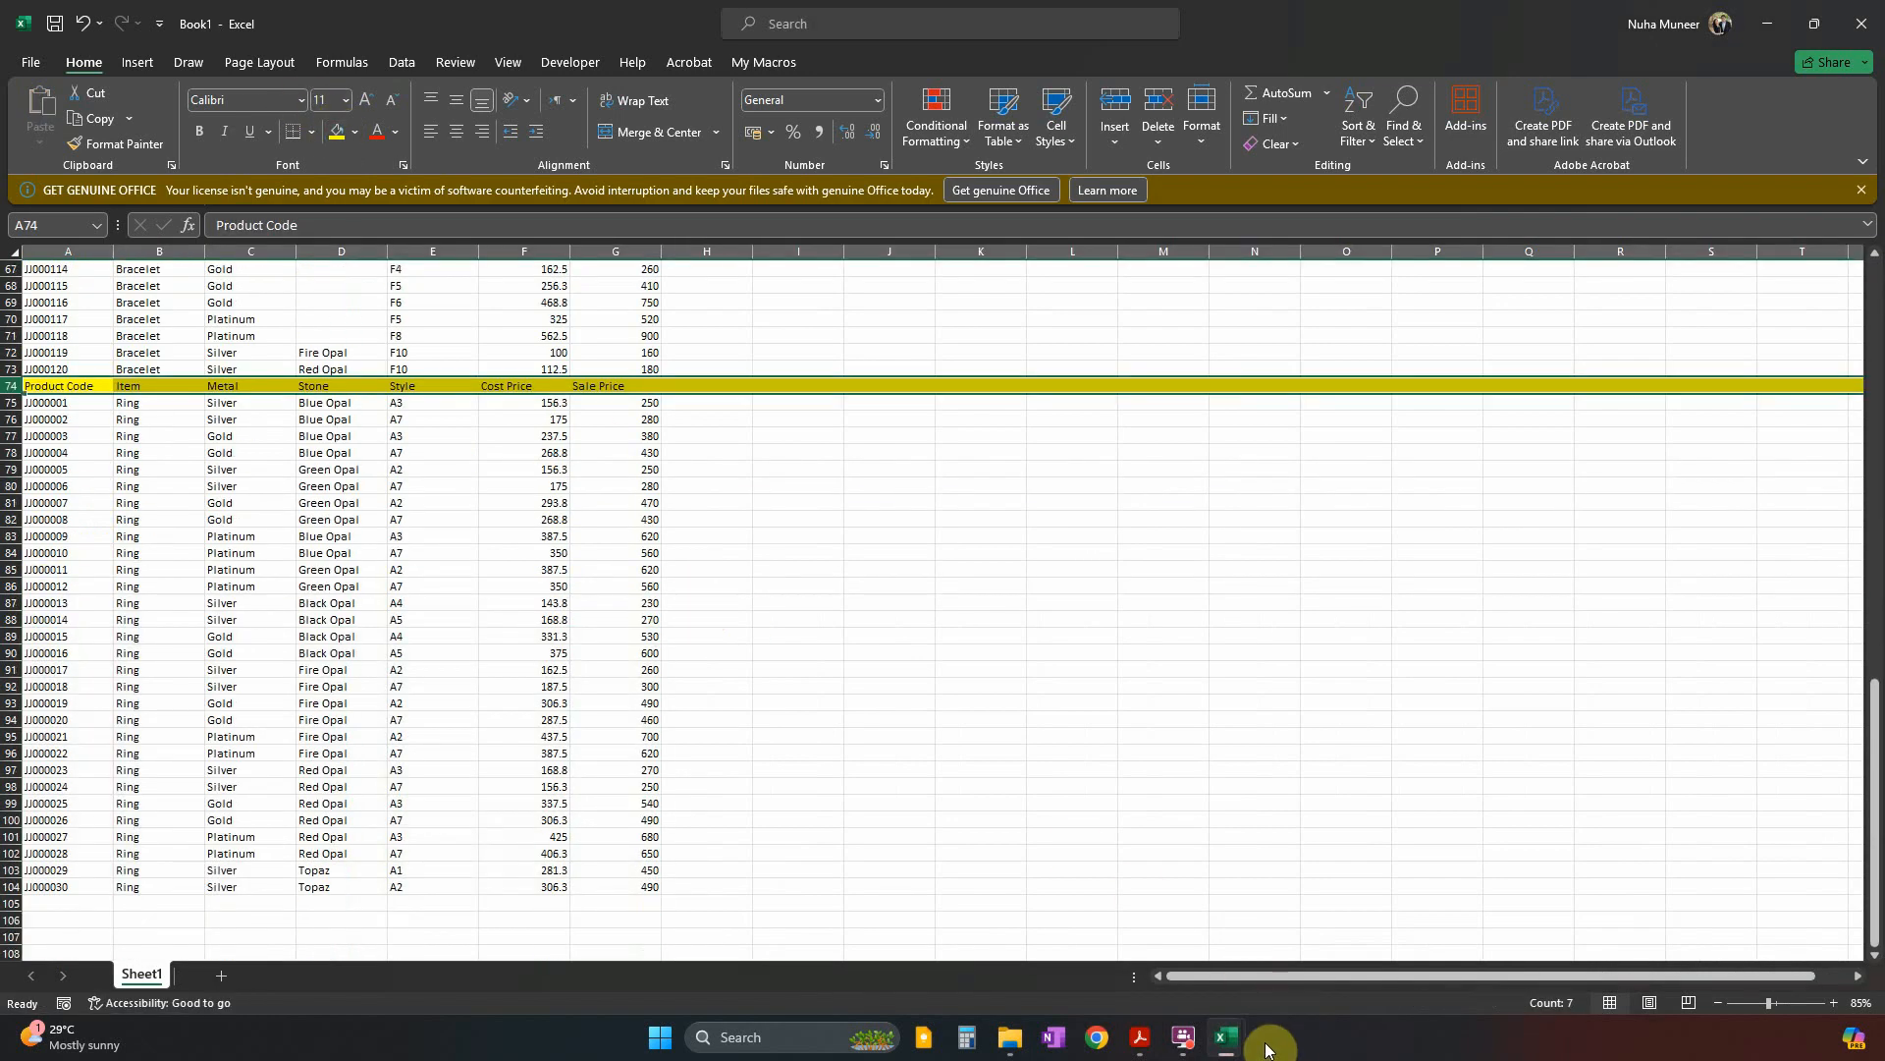
Close the m24ring file and return to the combined workbook.
mouse_move(1228, 1039)
click(1136, 947)
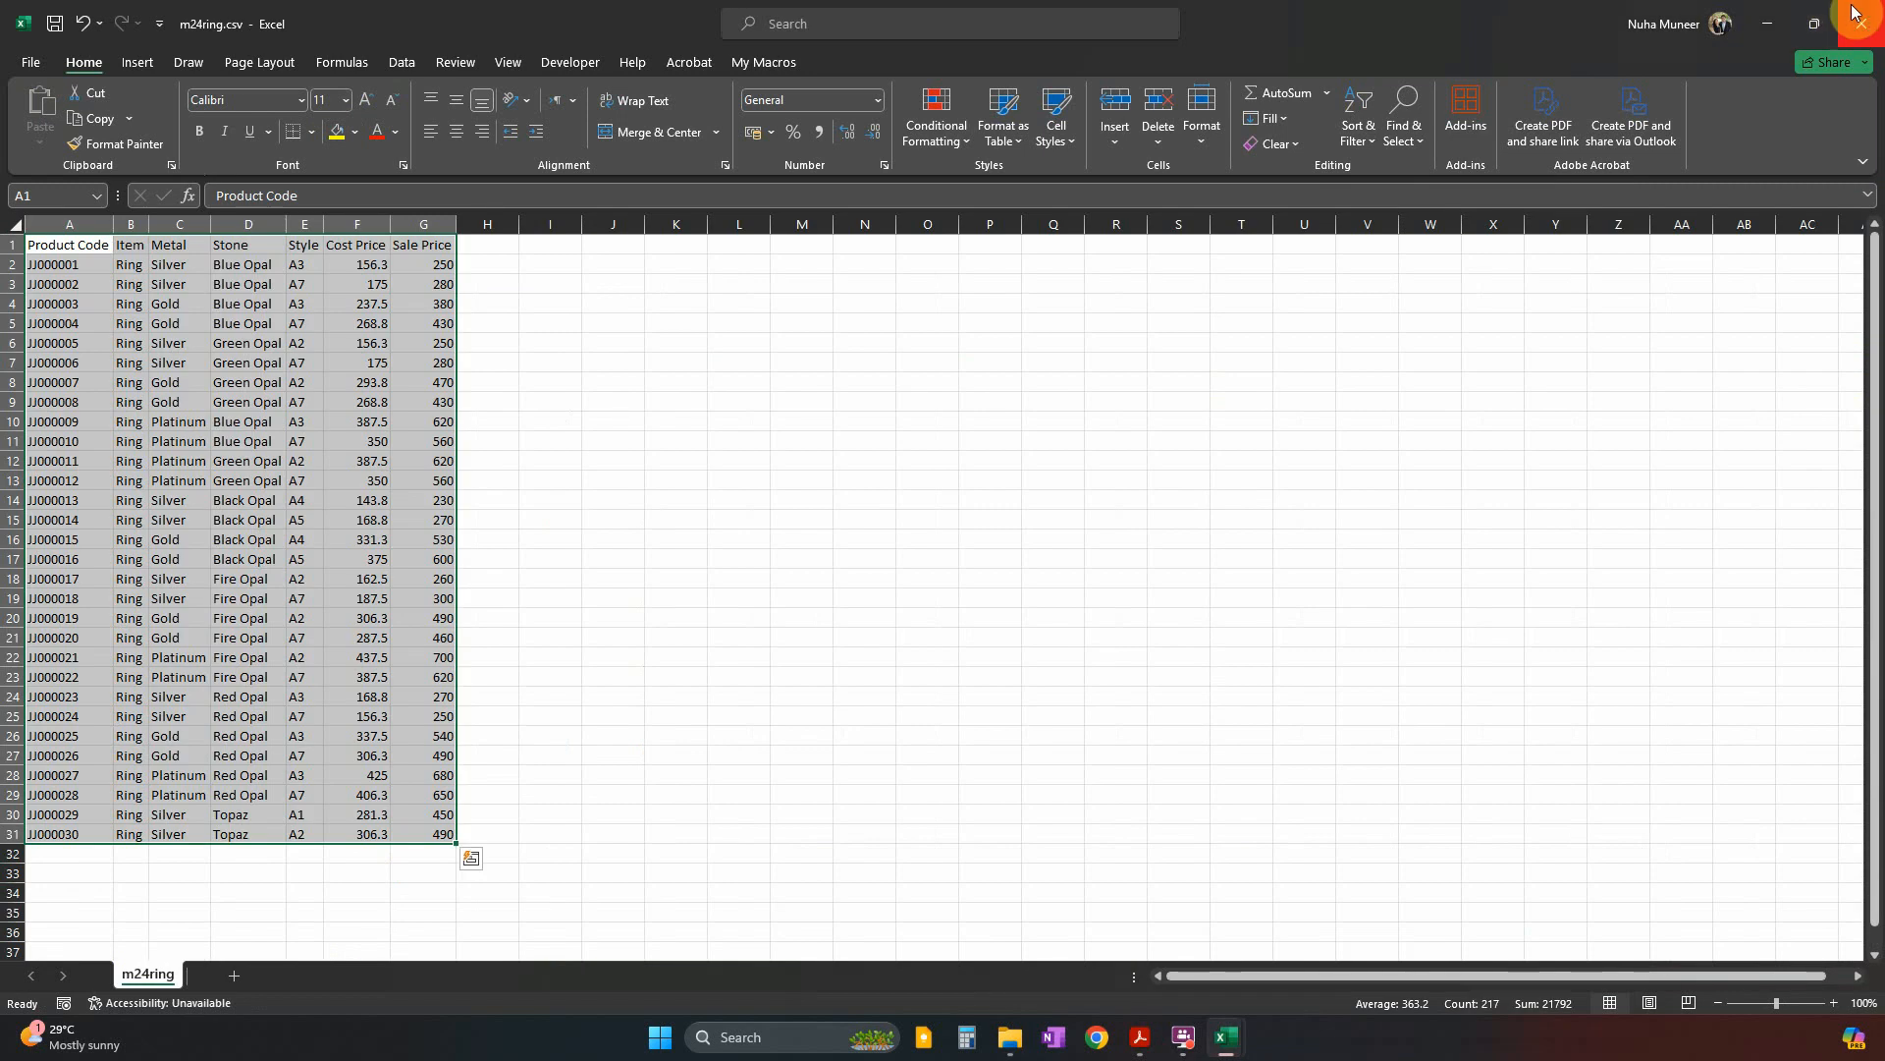
click(1856, 12)
click(965, 550)
Copy the whole m24pendant table, including its heading row.
mouse_move(1246, 1053)
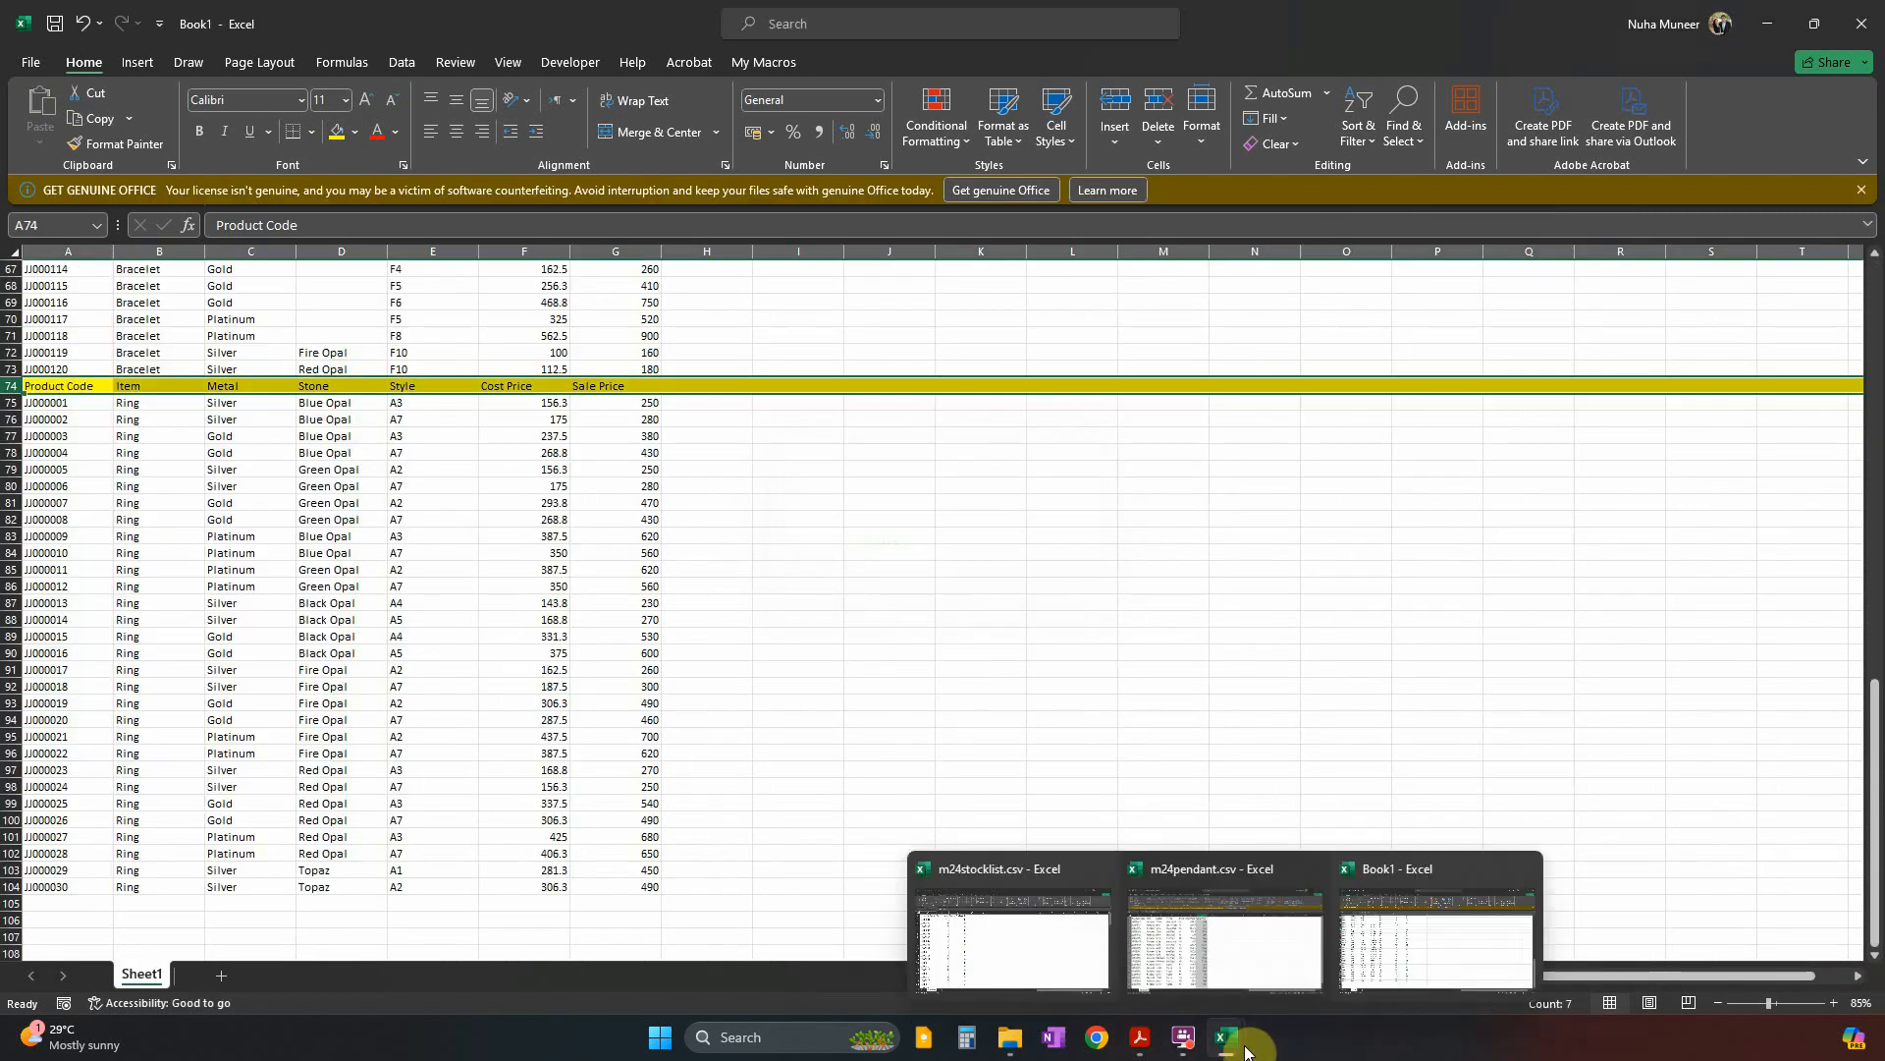
click(1246, 976)
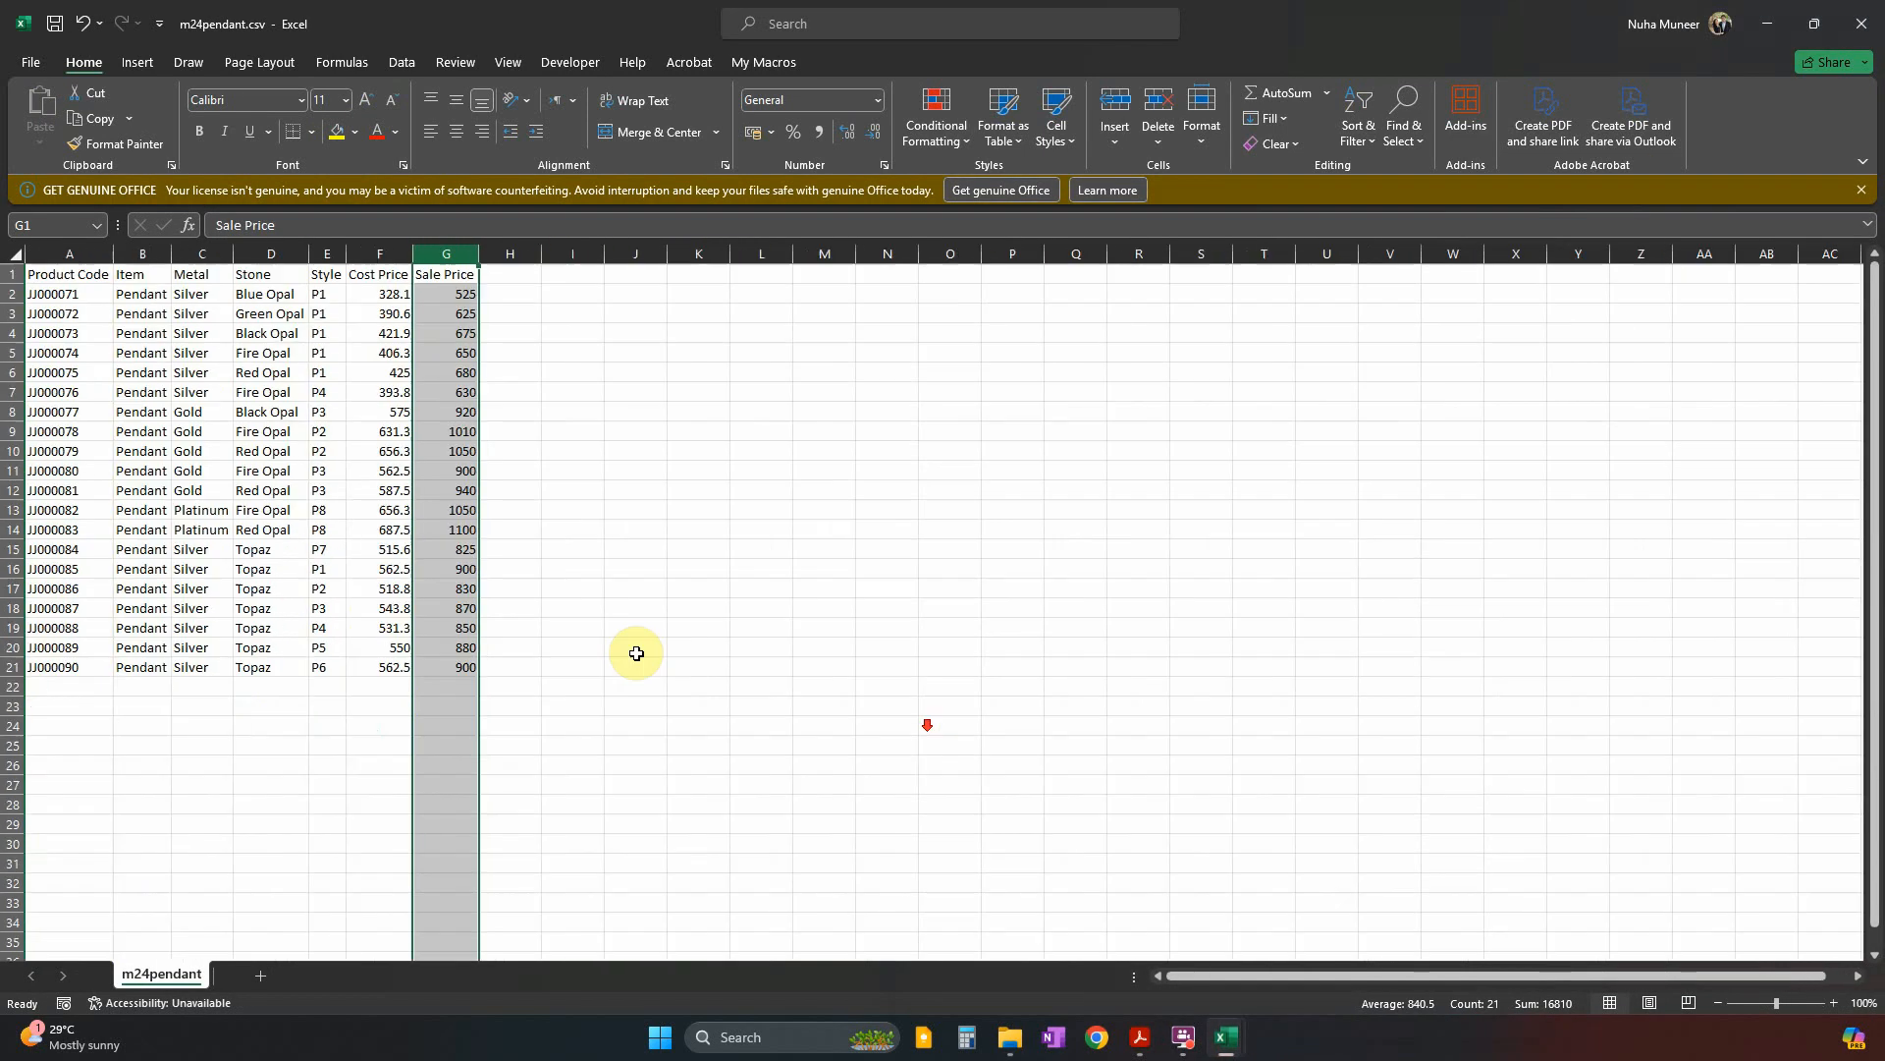
click(449, 666)
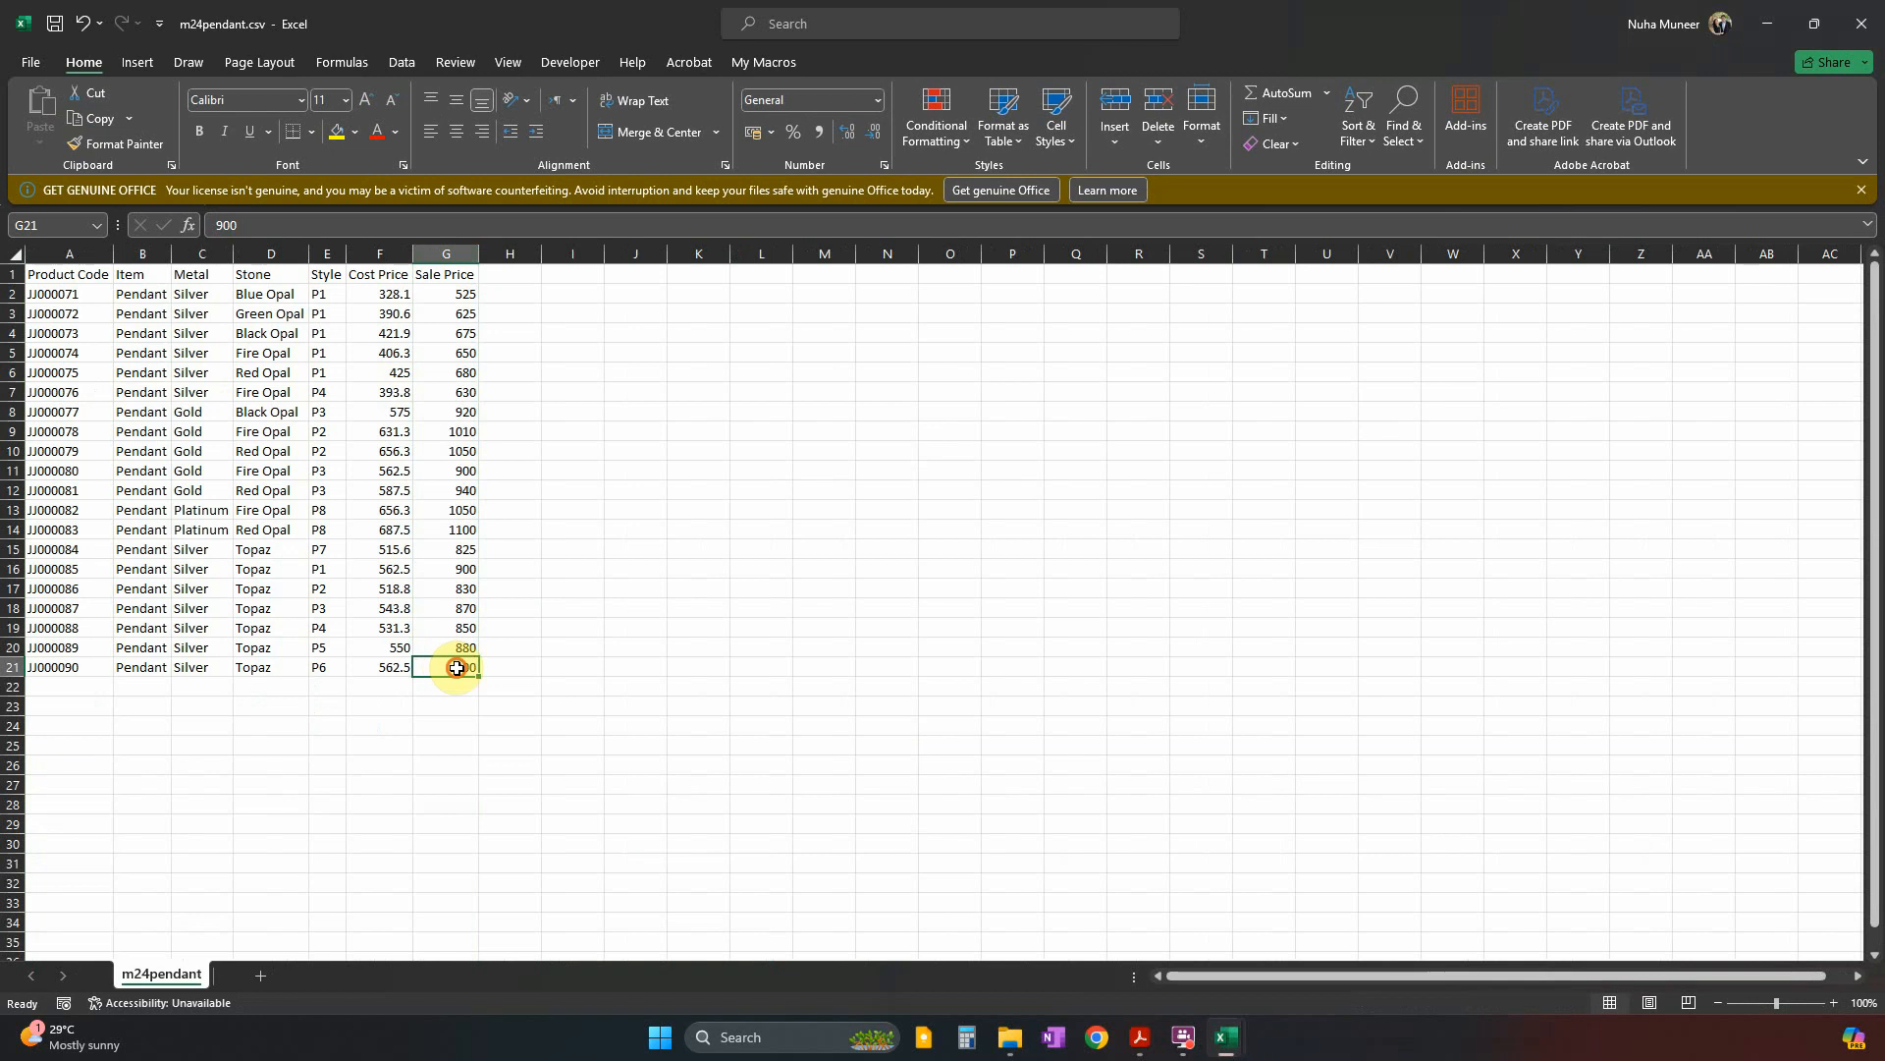
drag(457, 668, 3, 223)
key(ctrl+c)
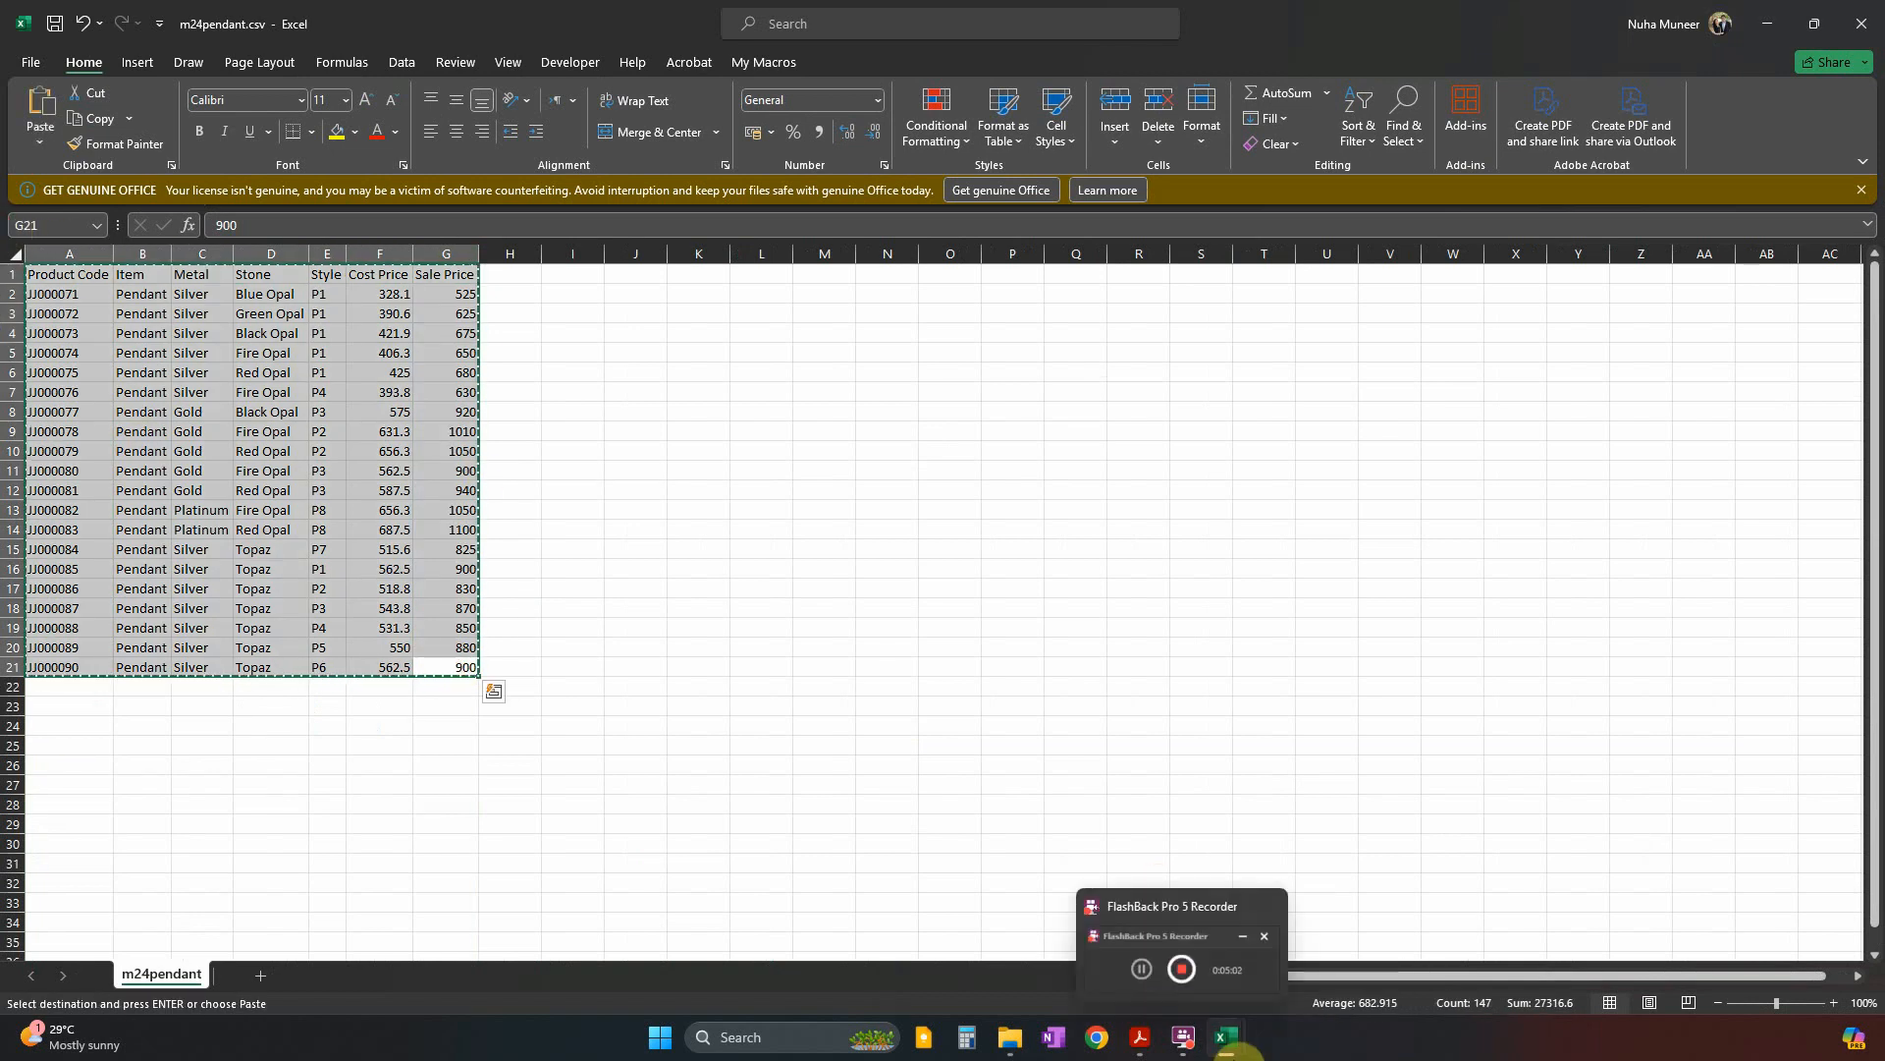
Paste the pendant table directly below the ring rows at A105 in the combined workbook and fill its heading row with yellow.
mouse_move(1225, 1037)
click(1022, 945)
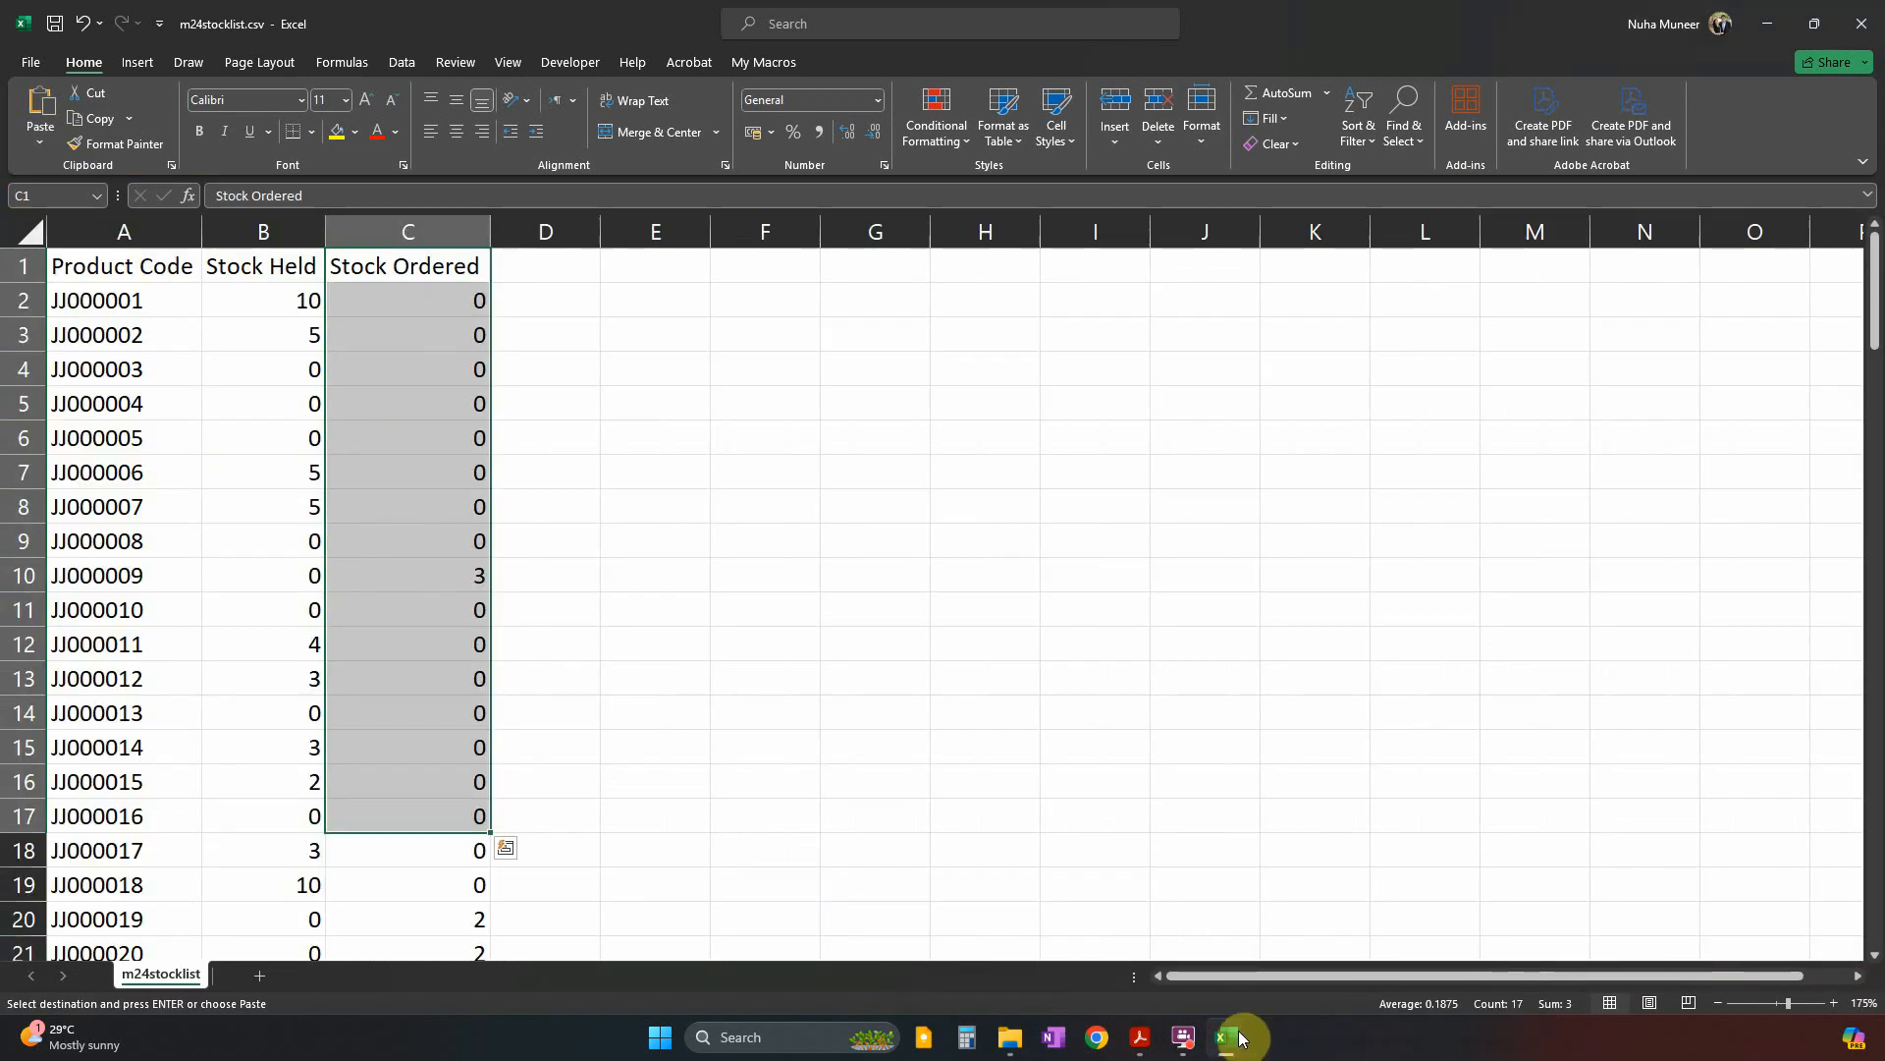
click(1395, 967)
scroll(460, 871, down, 3)
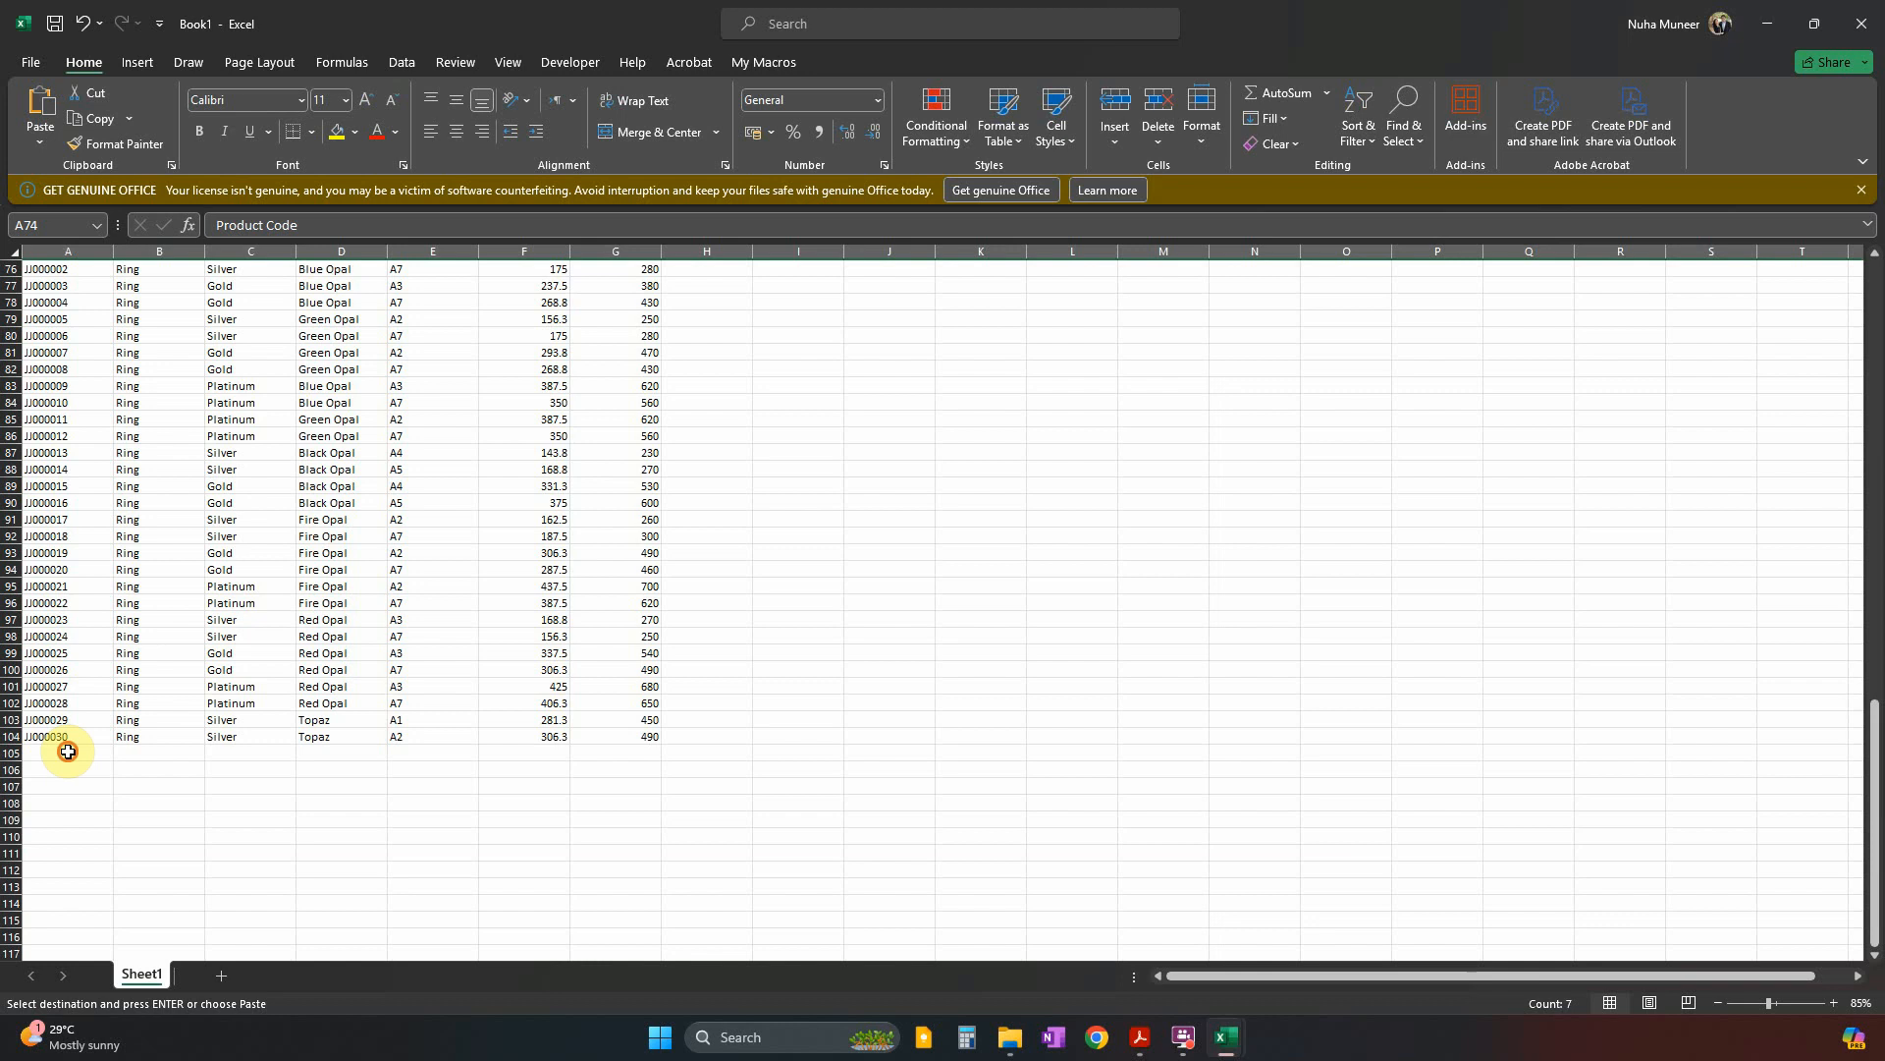
click(67, 751)
key(ctrl+v)
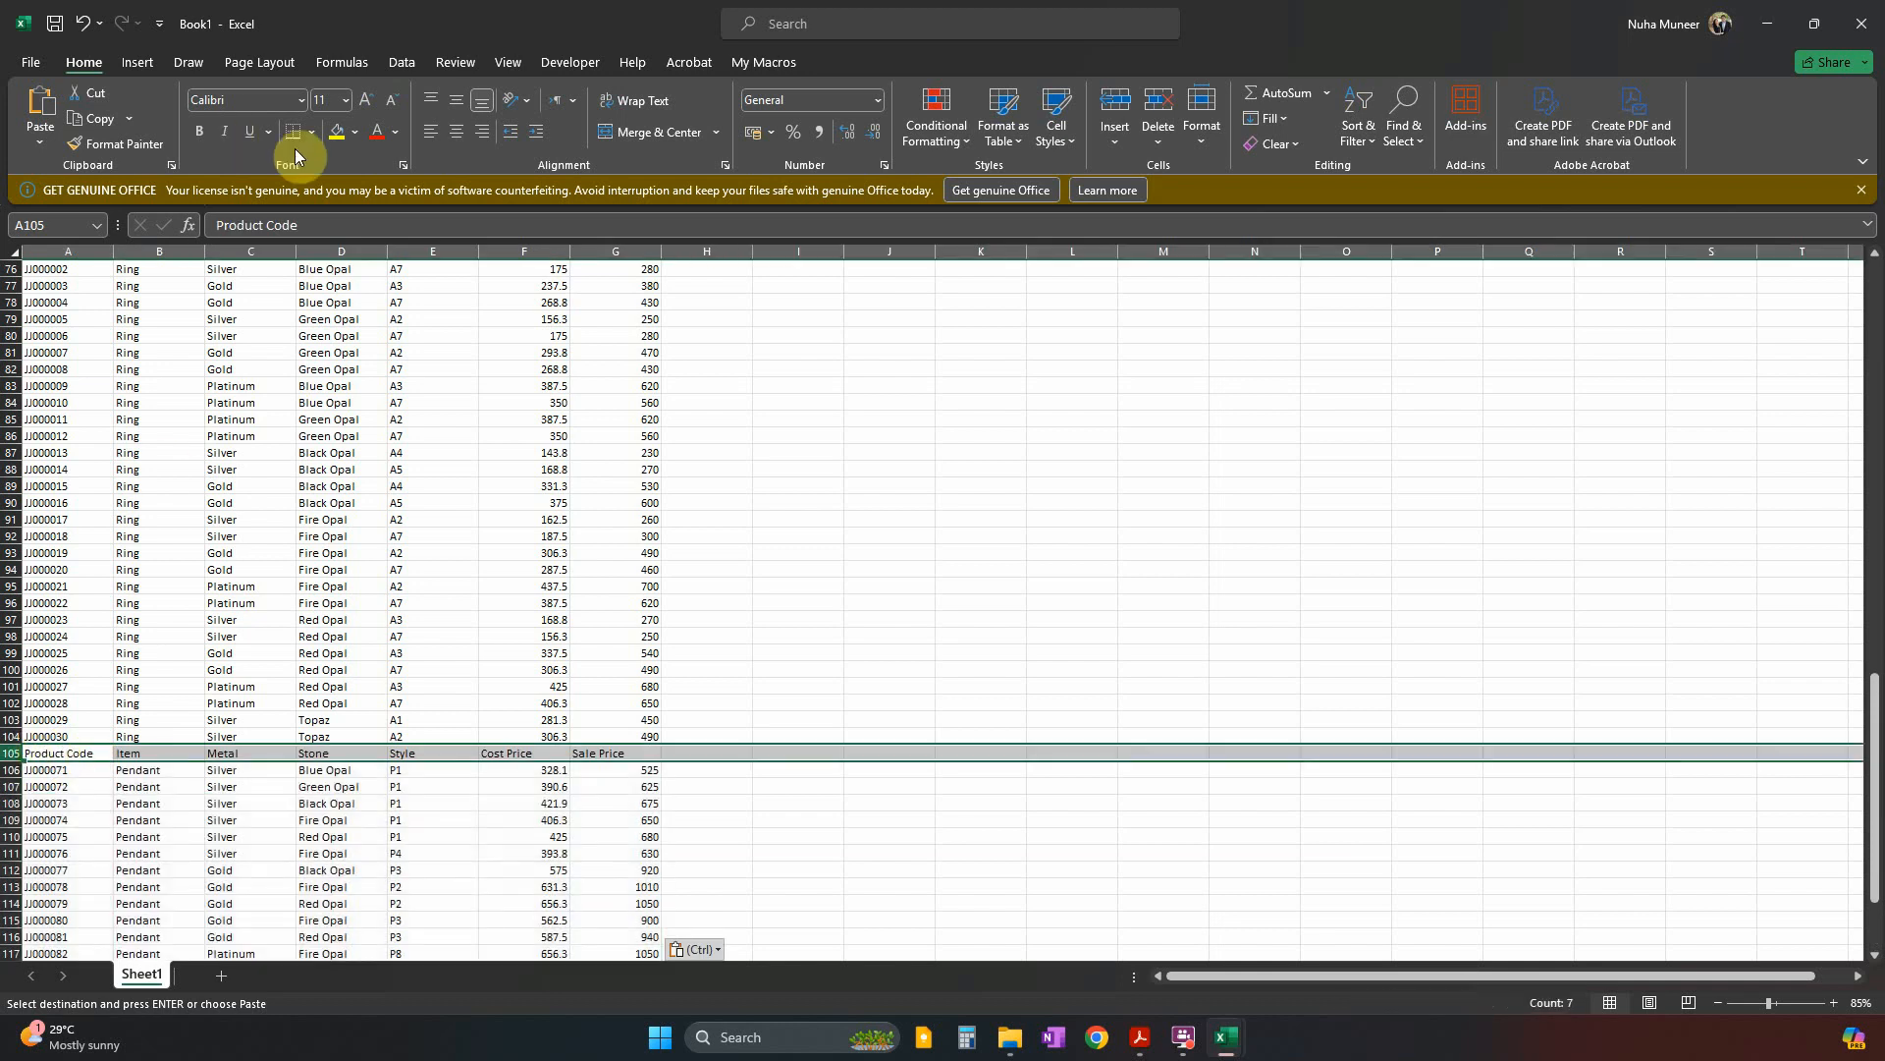
click(337, 132)
Close the m24pendant file without saving its changes and return to the combined workbook.
mouse_move(1237, 1041)
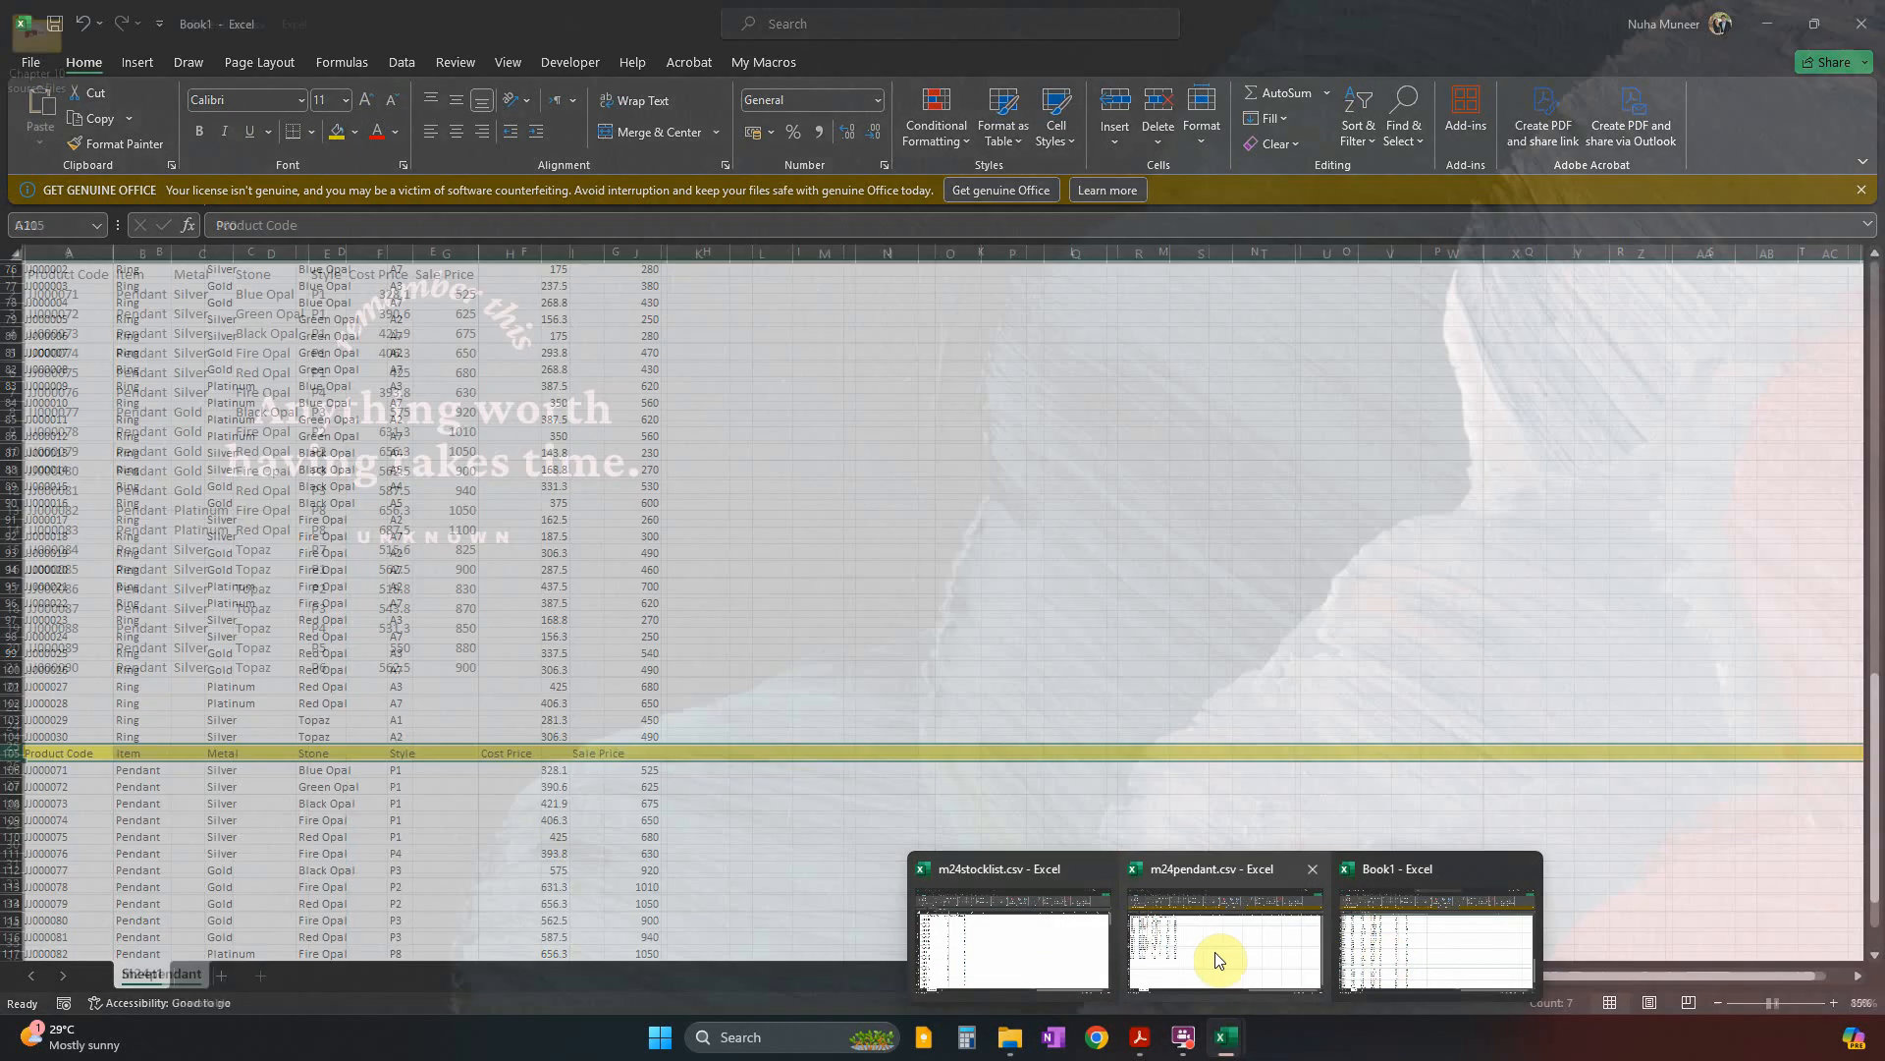
click(1218, 948)
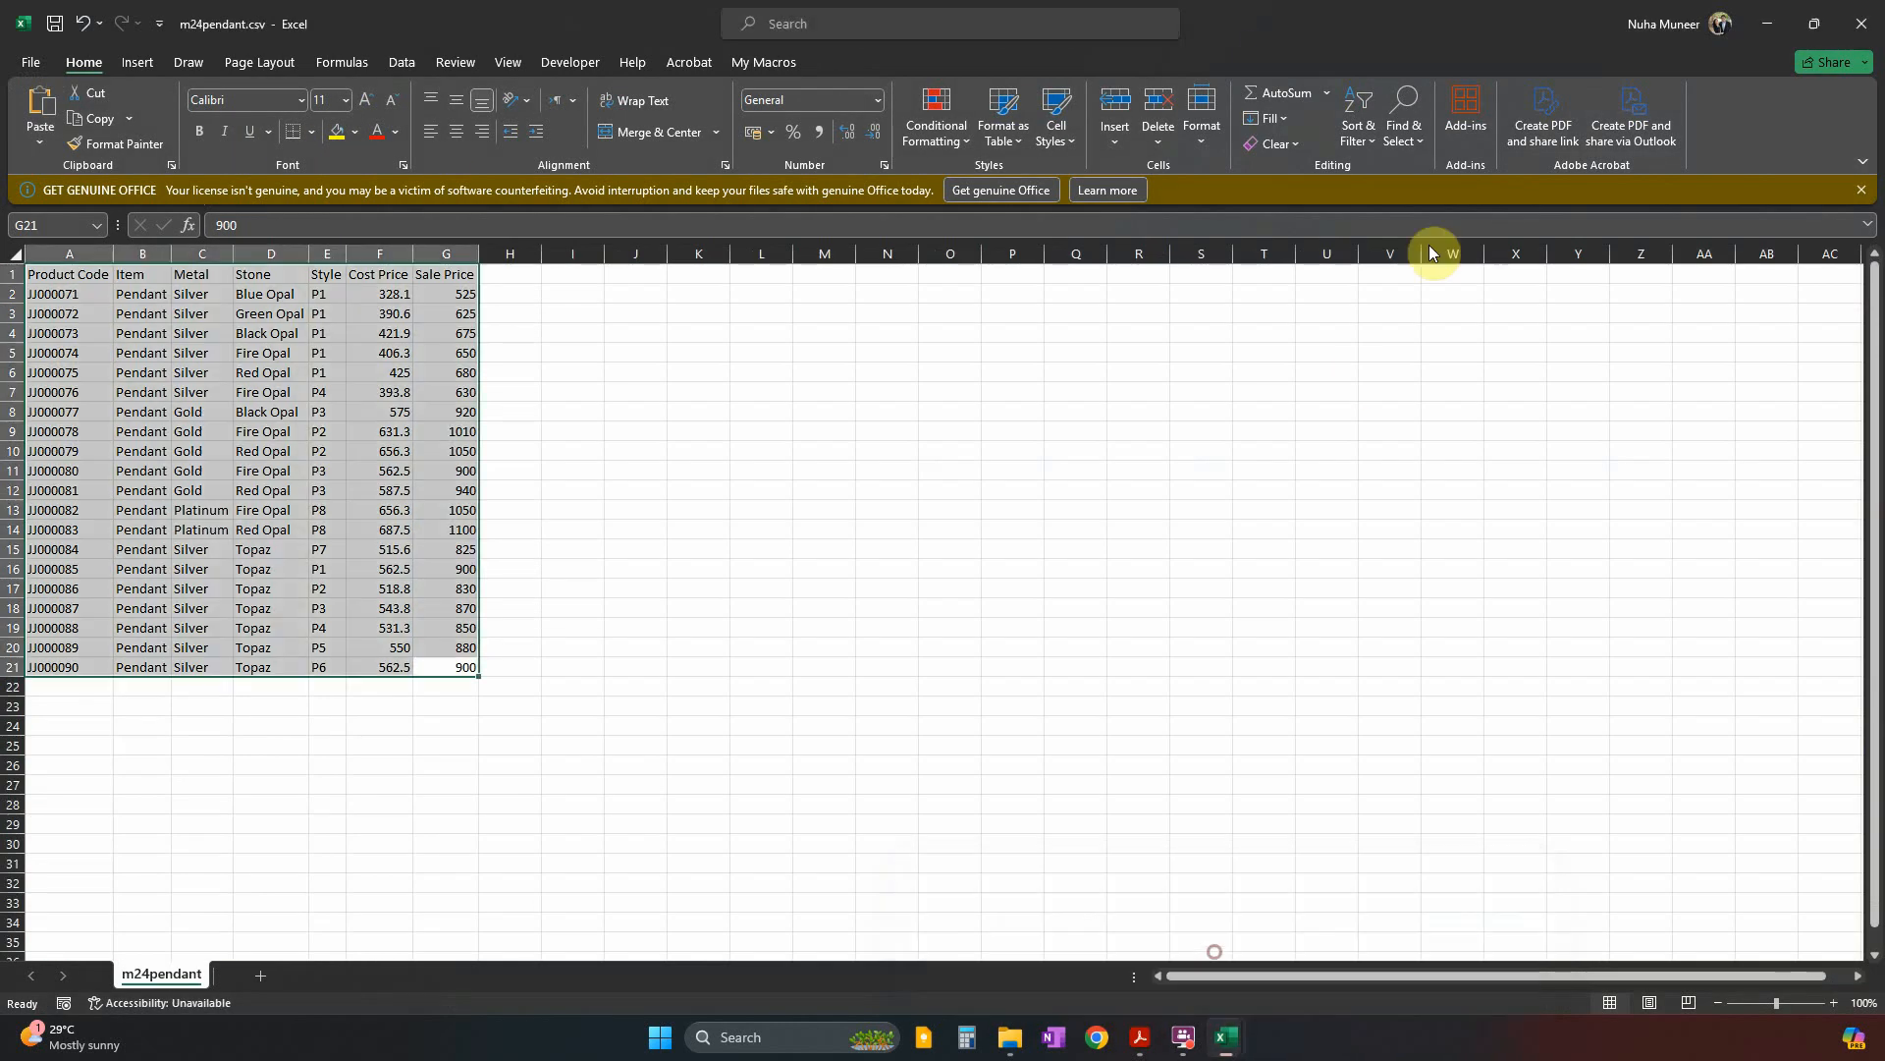
click(1866, 29)
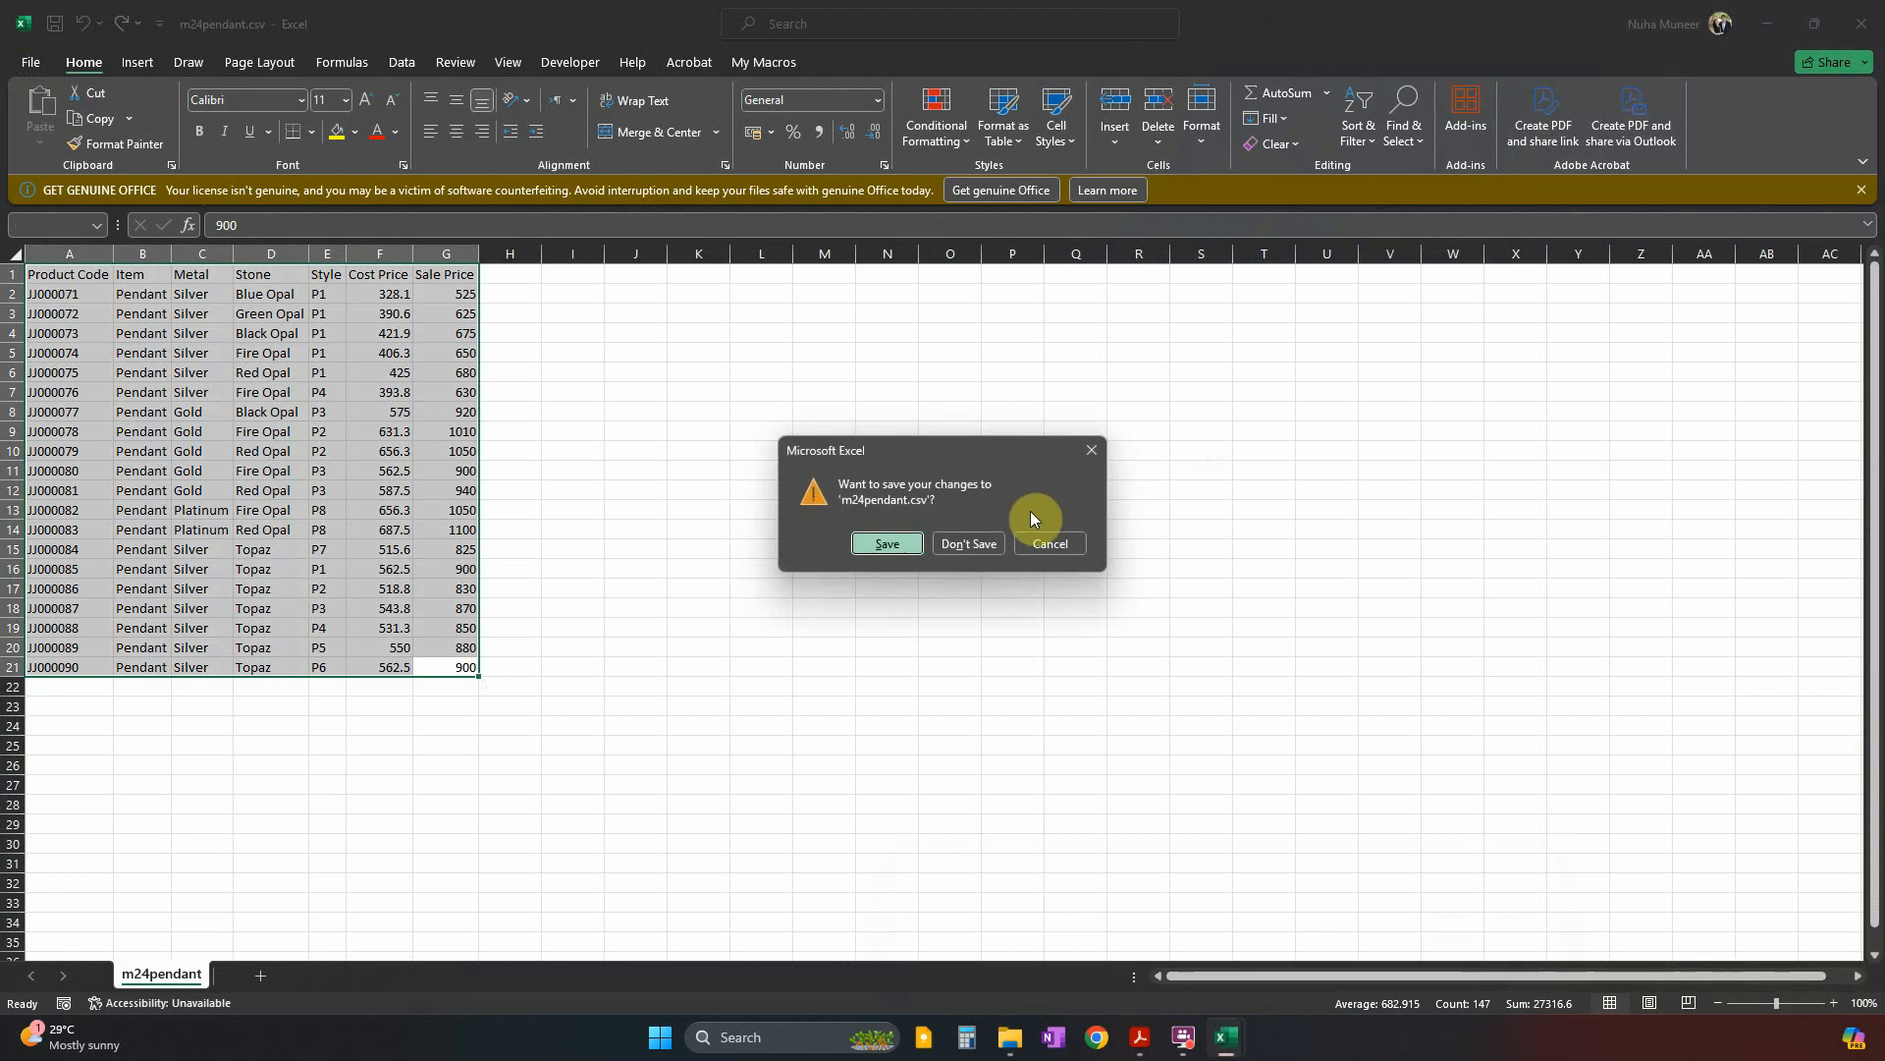
click(962, 543)
Check that the Product Code, Item and Metal columns hold matching headings and data in every jewellery block.
scroll(730, 651, up, 20)
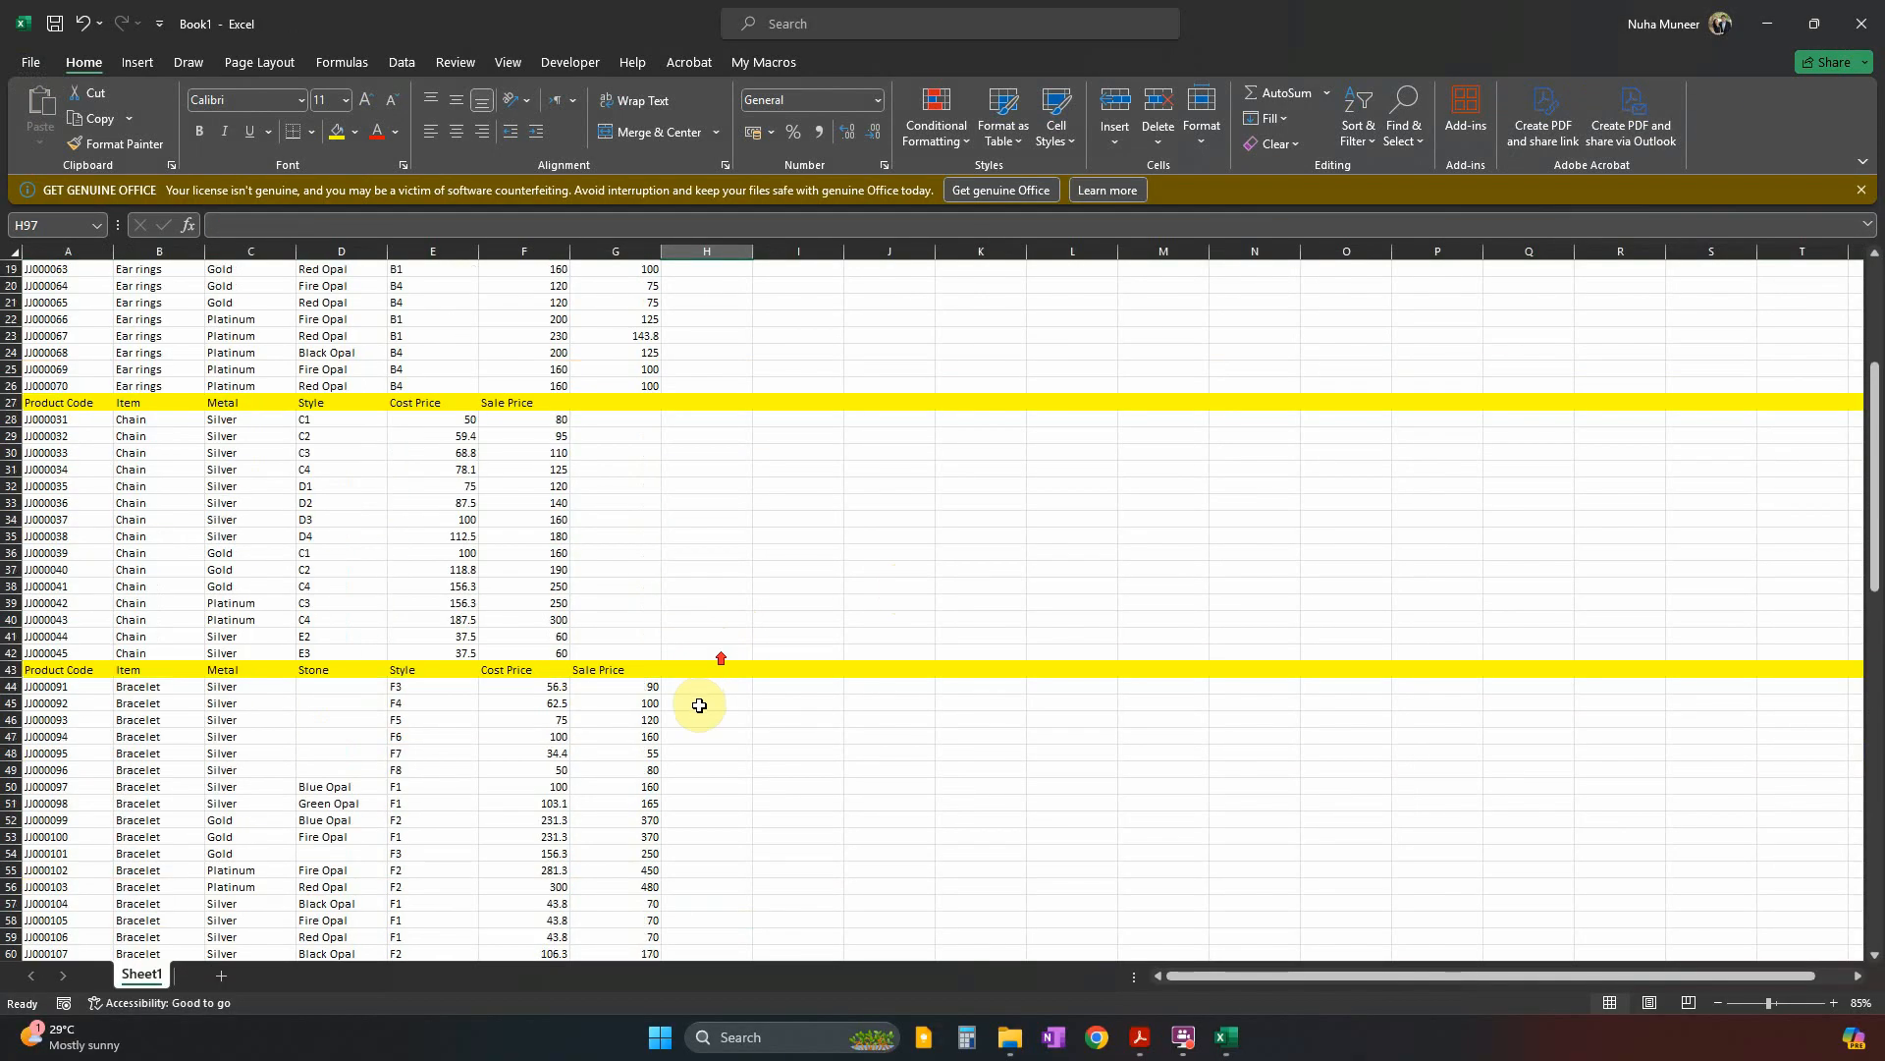
scroll(408, 481, down, 1)
scroll(407, 482, up, 3)
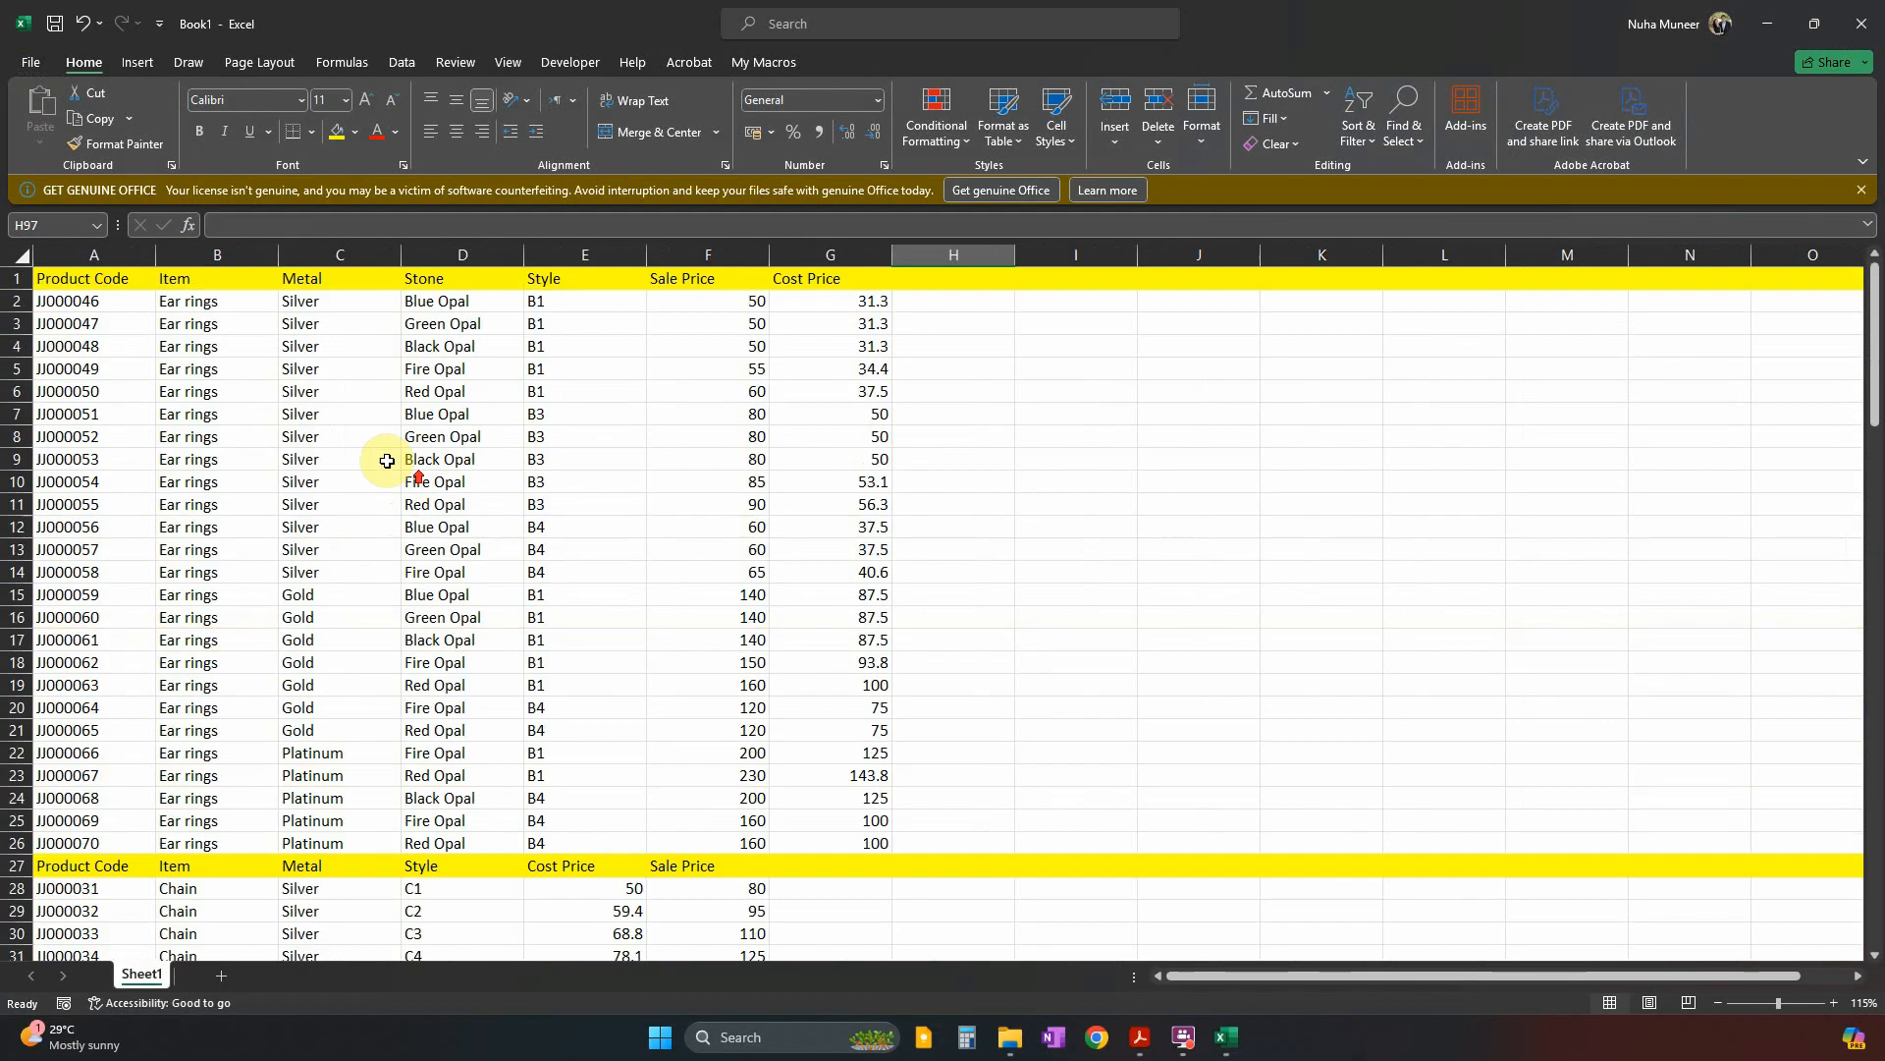
click(106, 255)
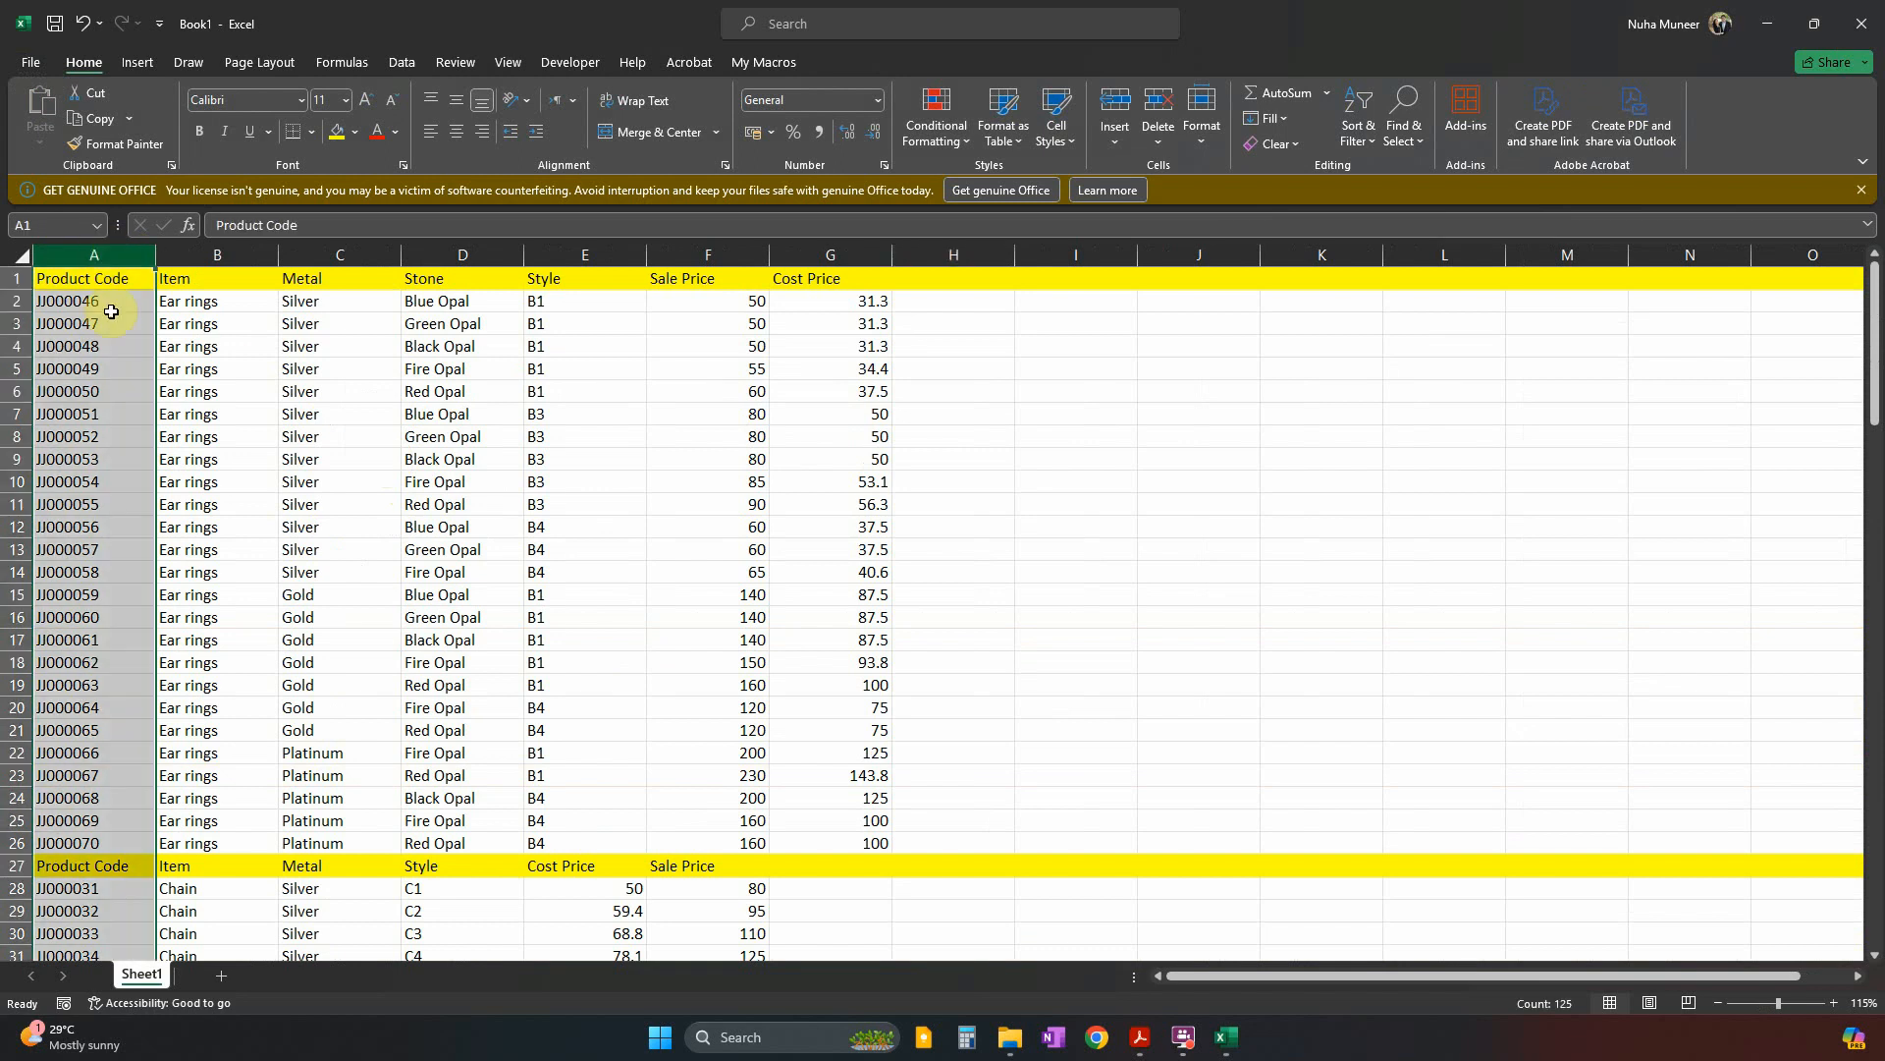
scroll(142, 471, down, 18)
scroll(149, 573, down, 15)
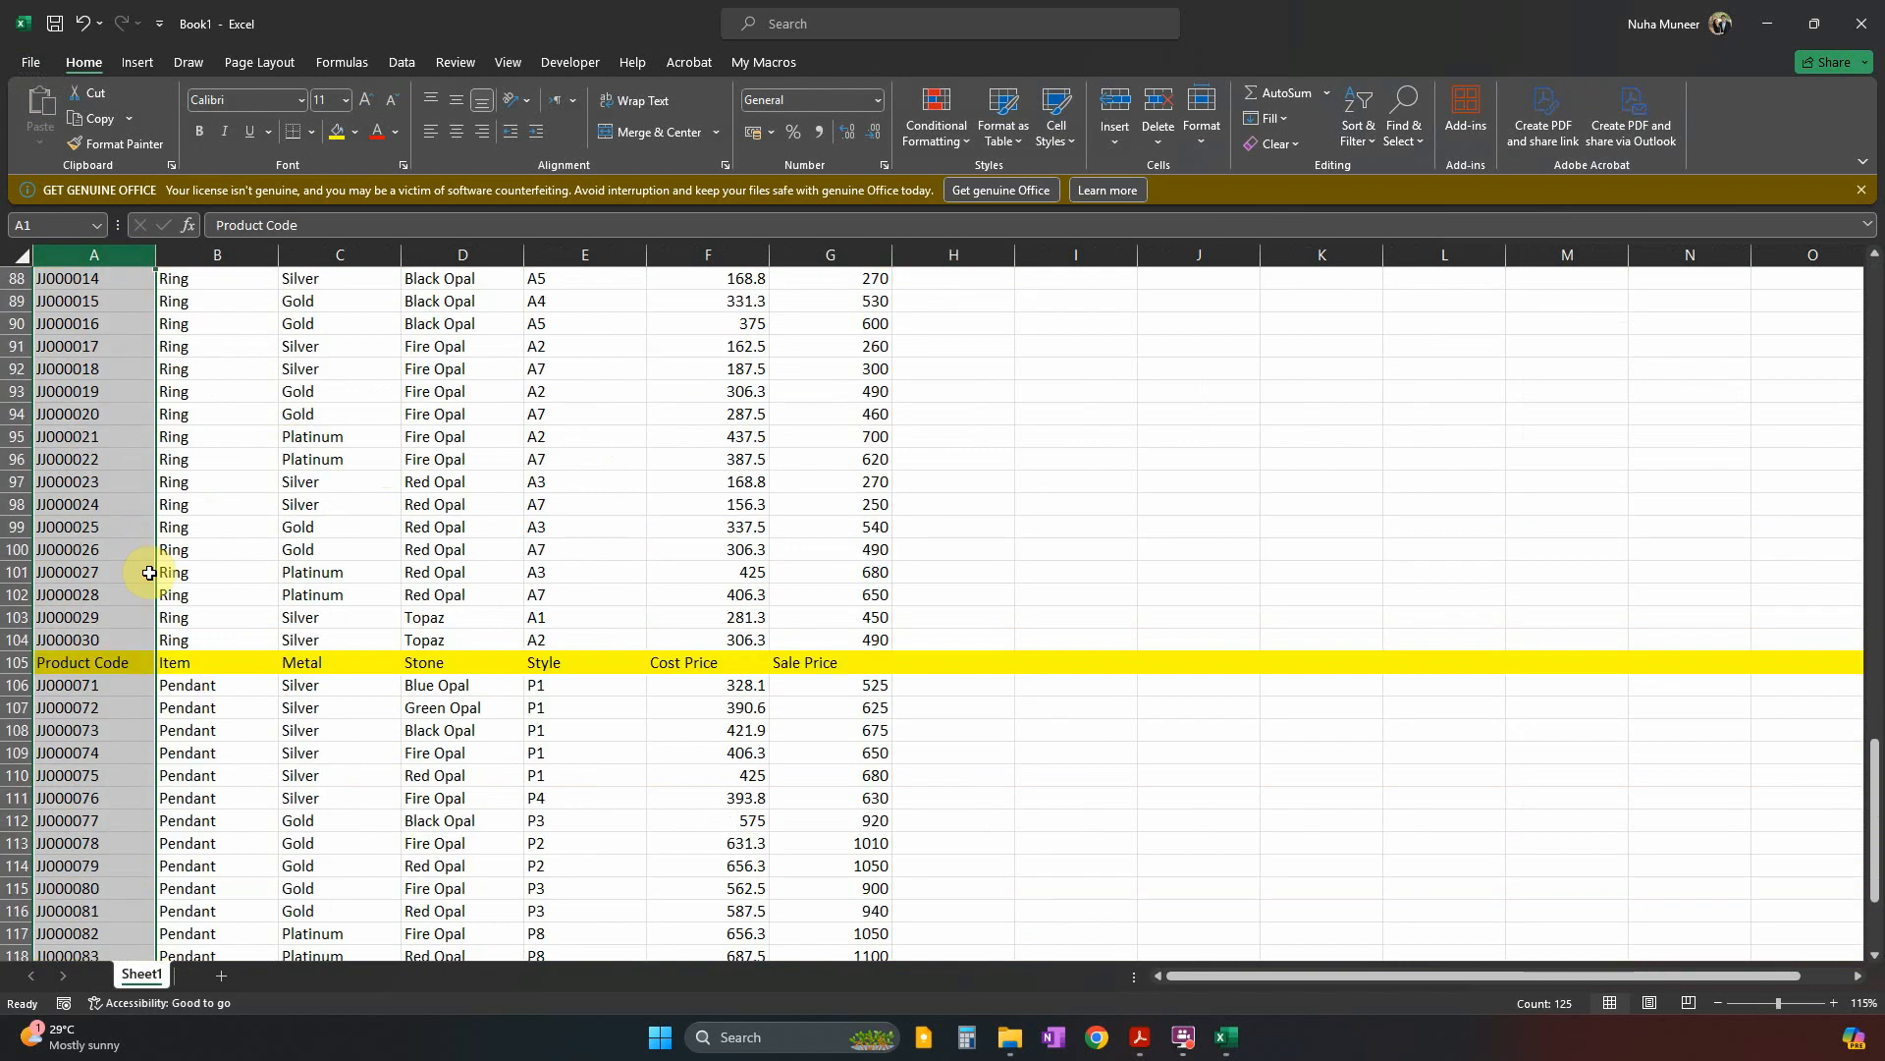
scroll(149, 572, up, 20)
scroll(150, 573, up, 12)
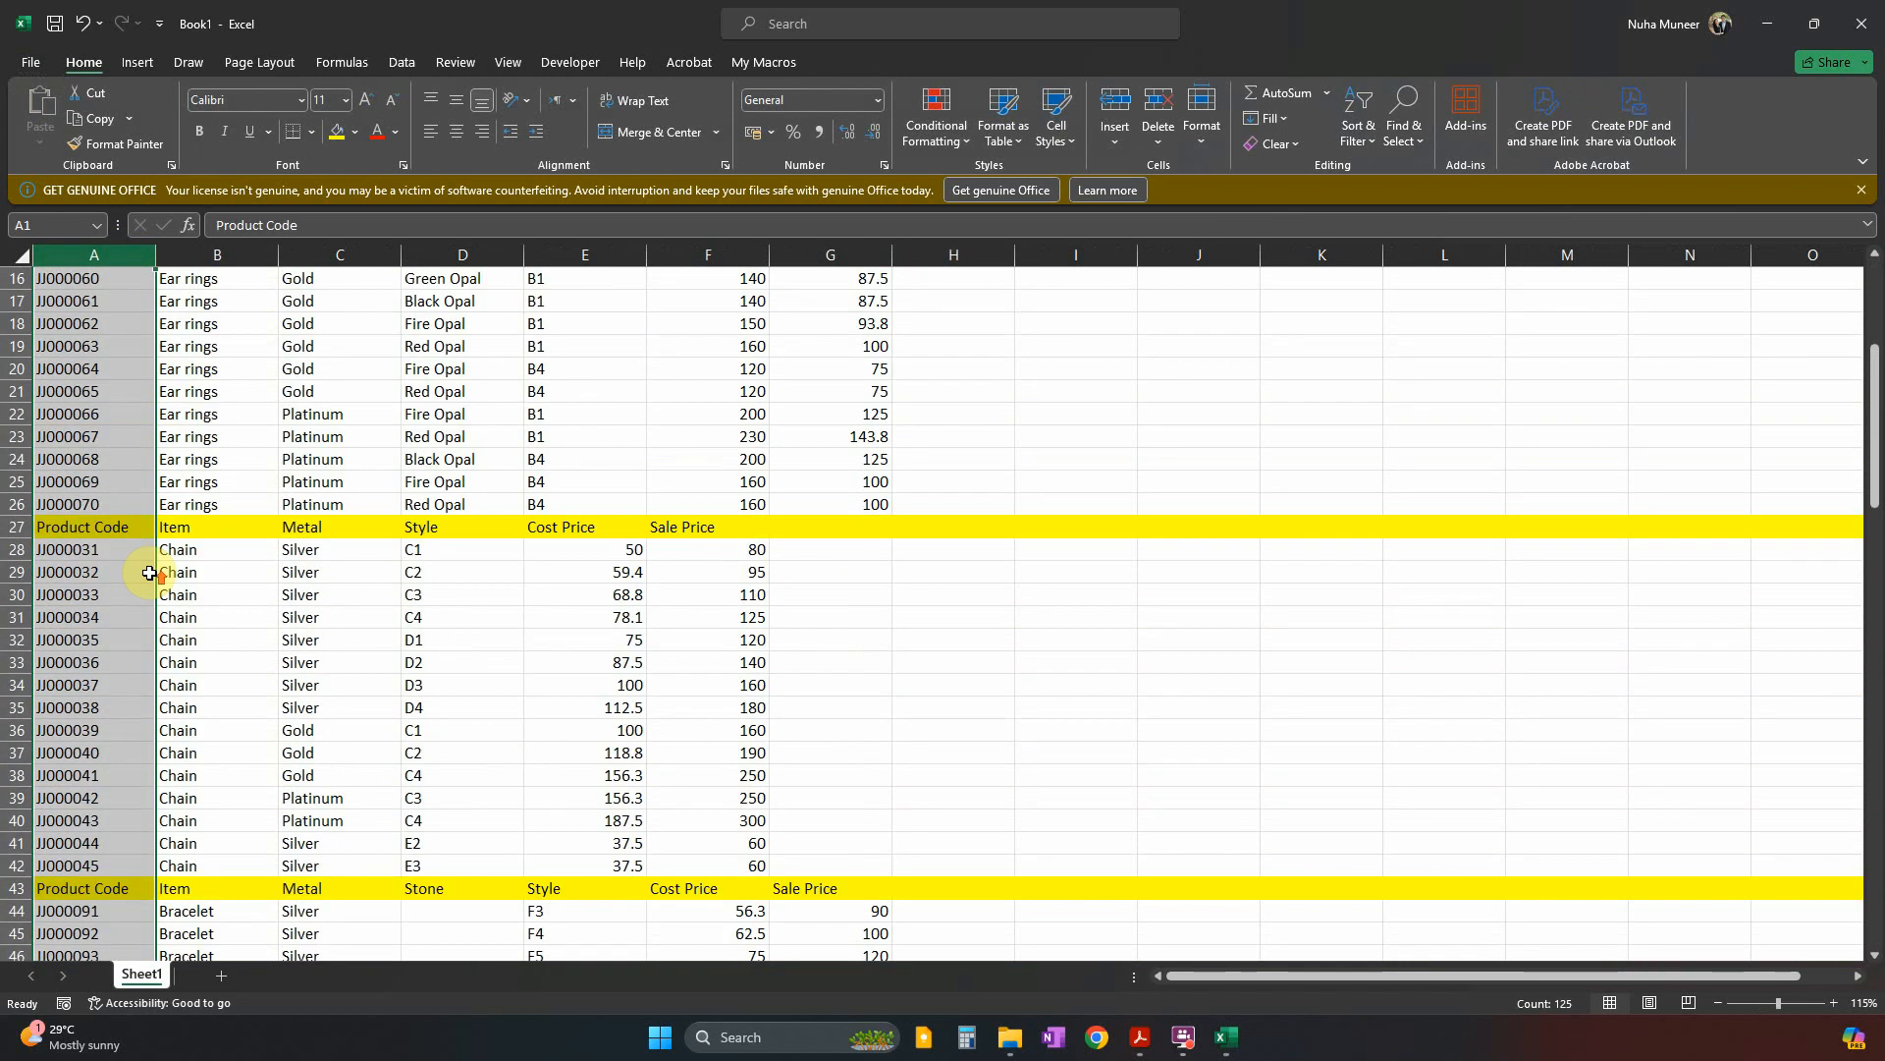
click(217, 255)
scroll(240, 549, down, 5)
scroll(240, 549, down, 20)
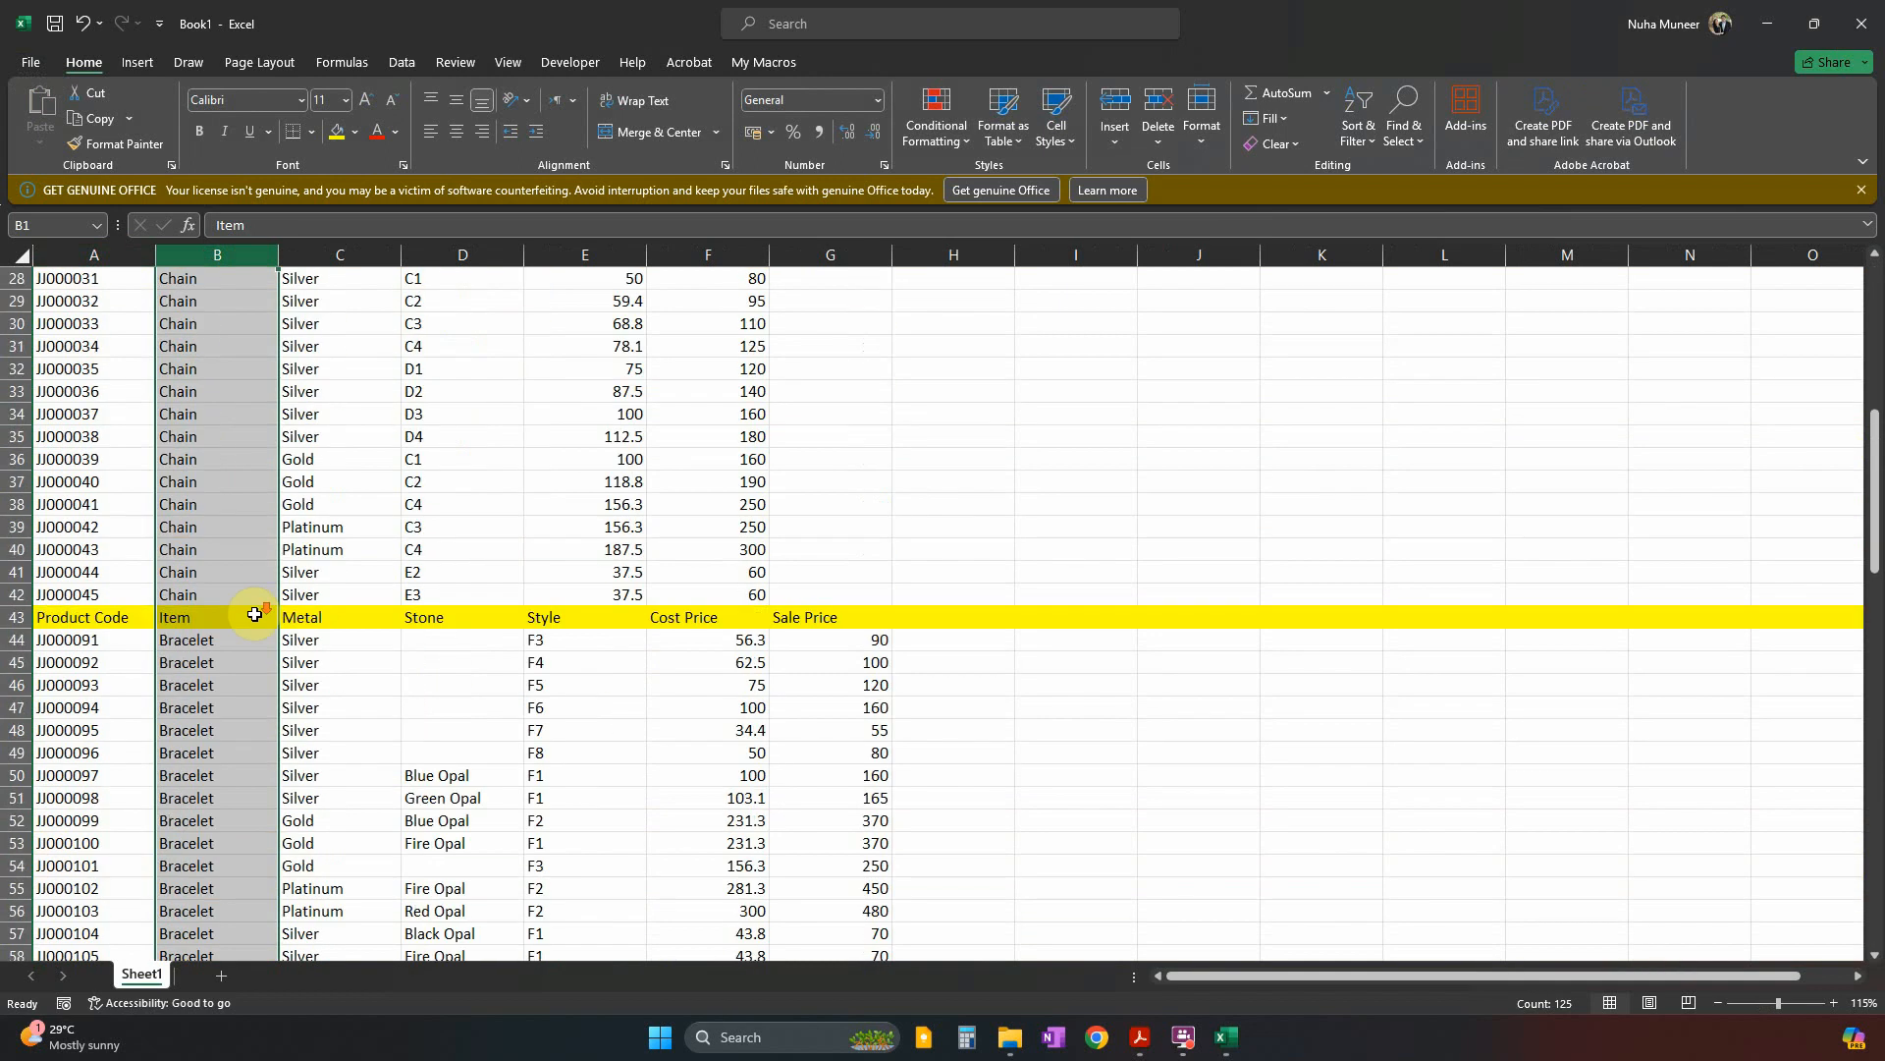
scroll(253, 614, up, 20)
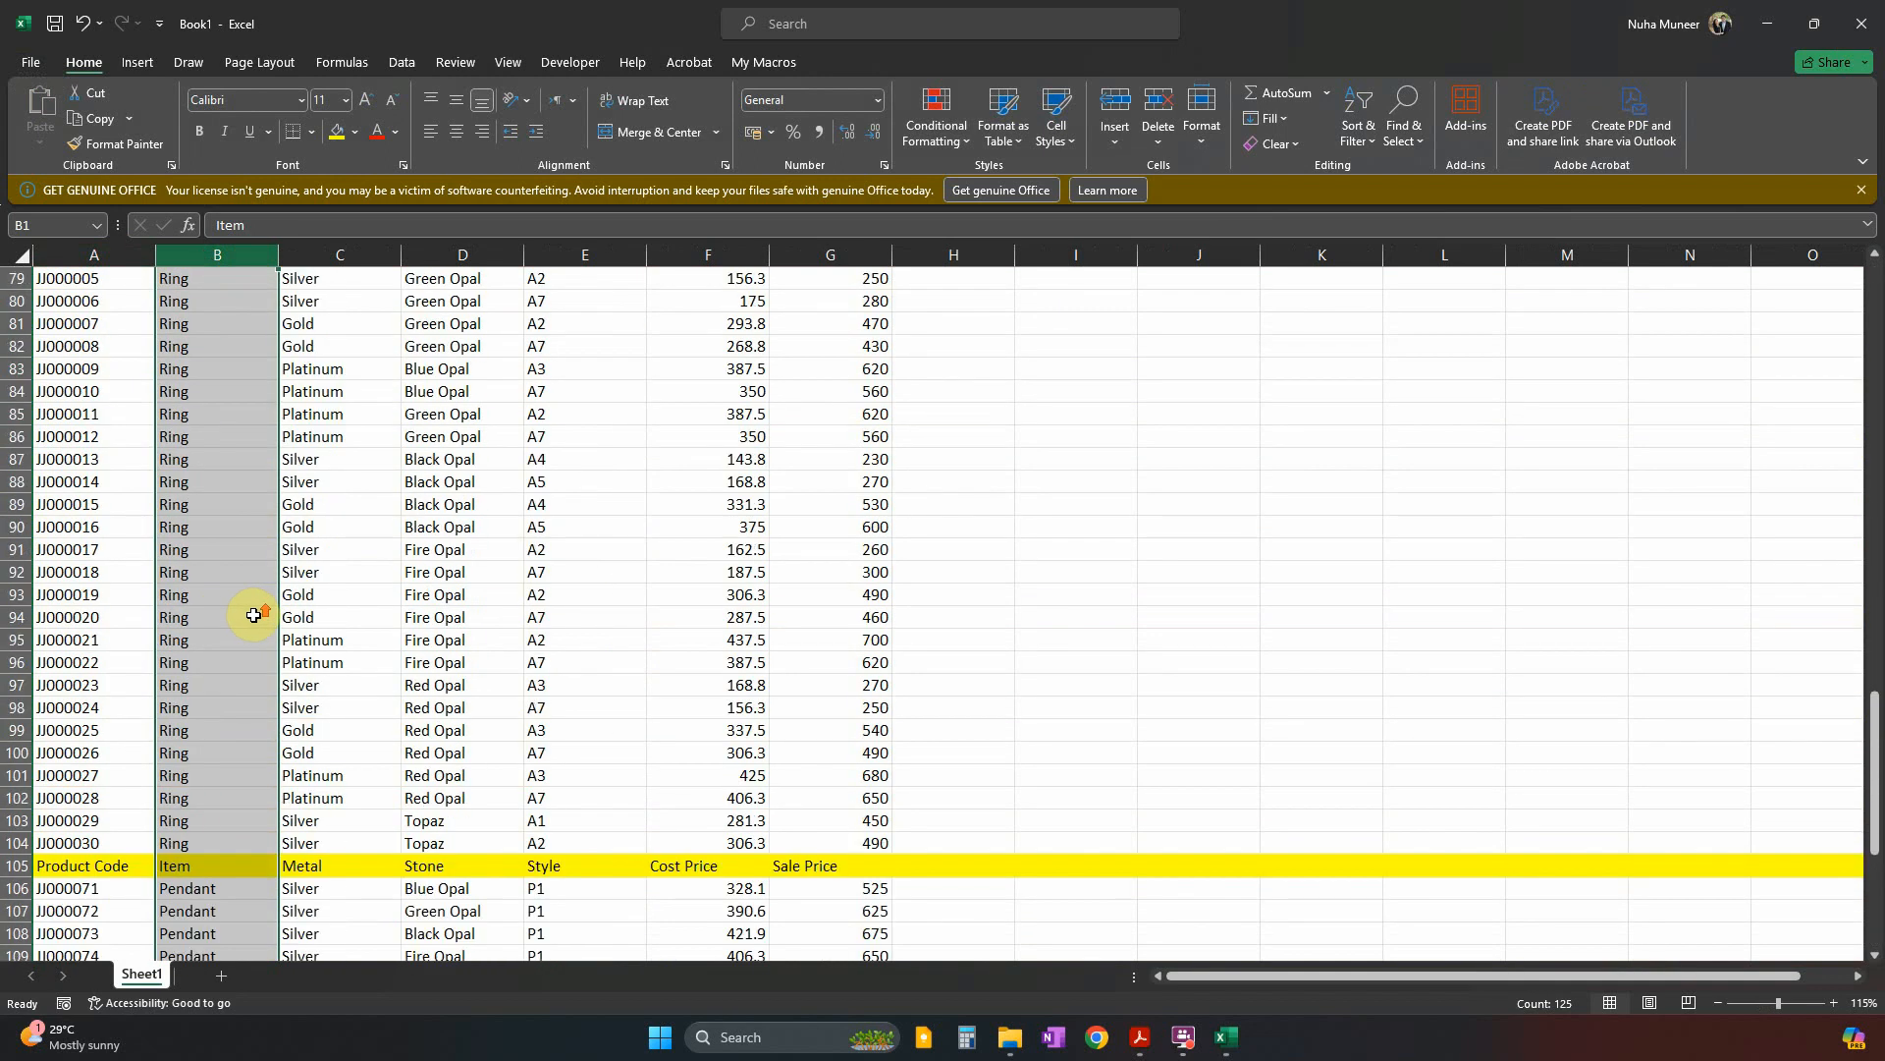
click(346, 254)
scroll(380, 570, down, 17)
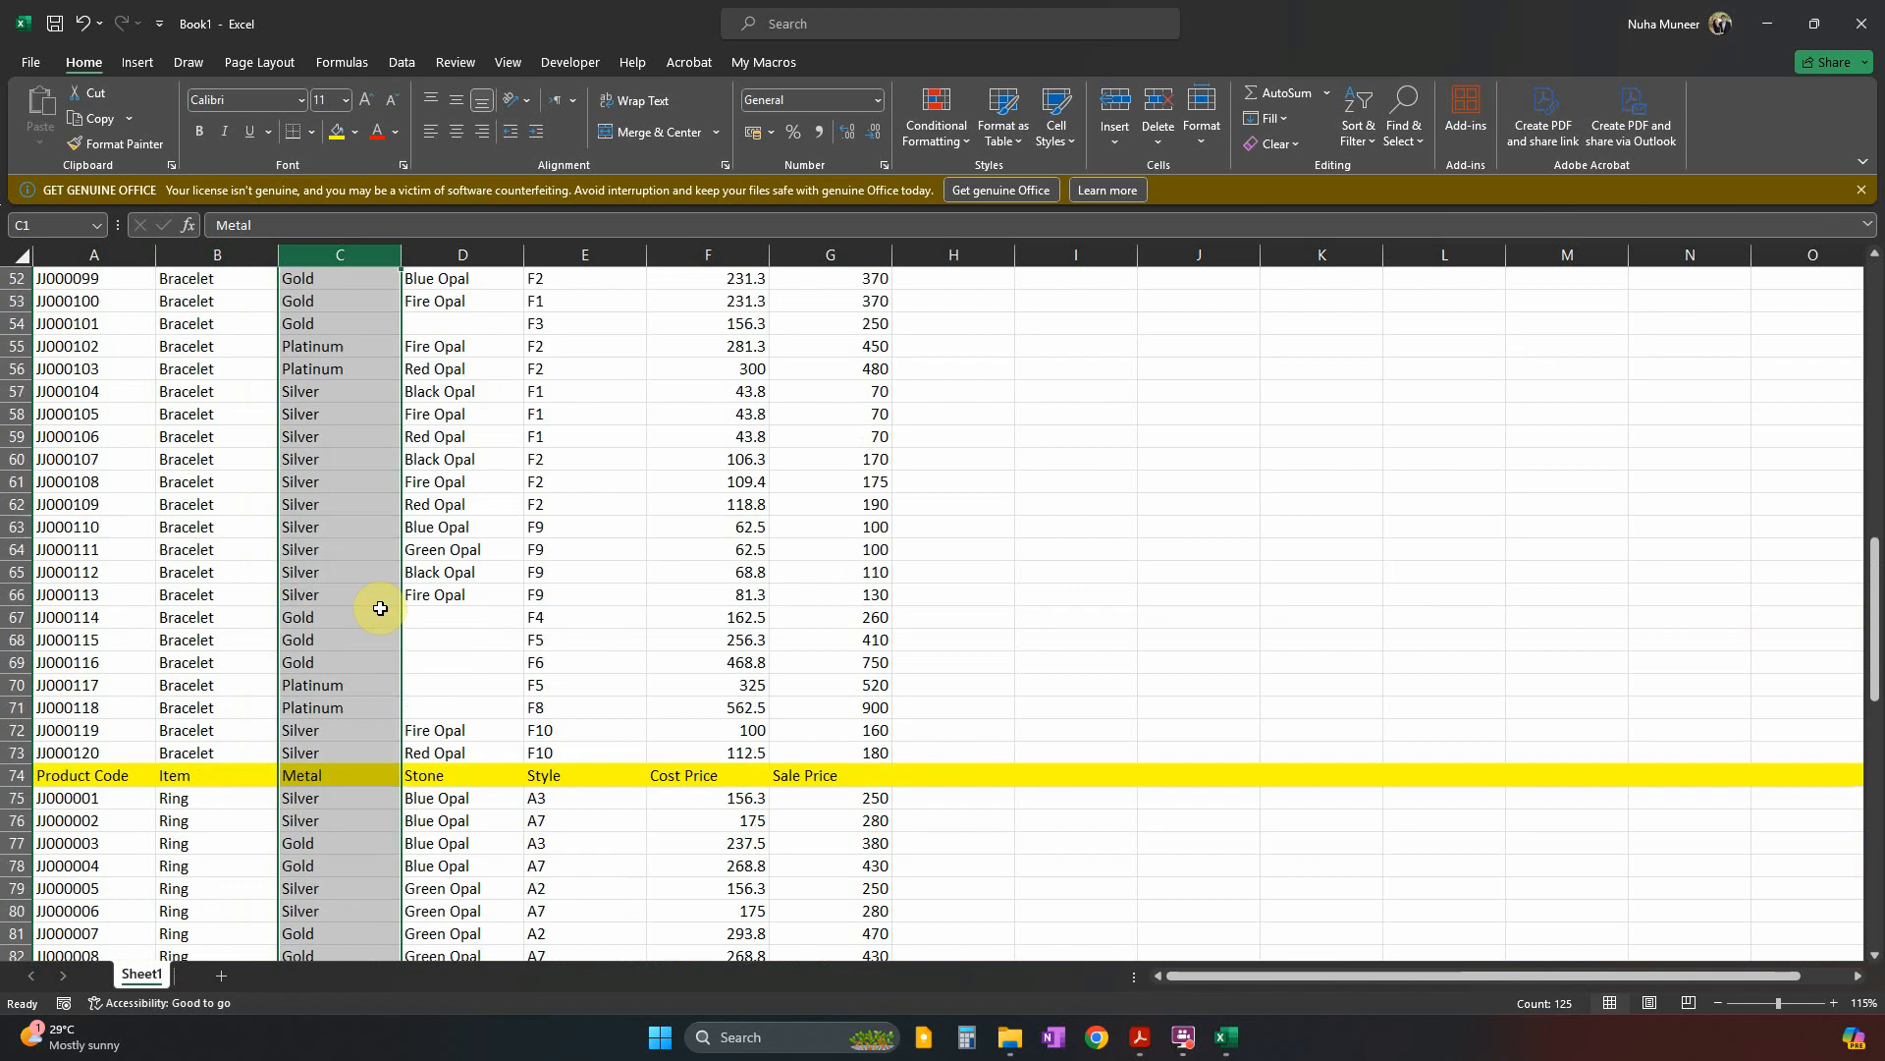
scroll(380, 607, down, 16)
scroll(380, 607, up, 7)
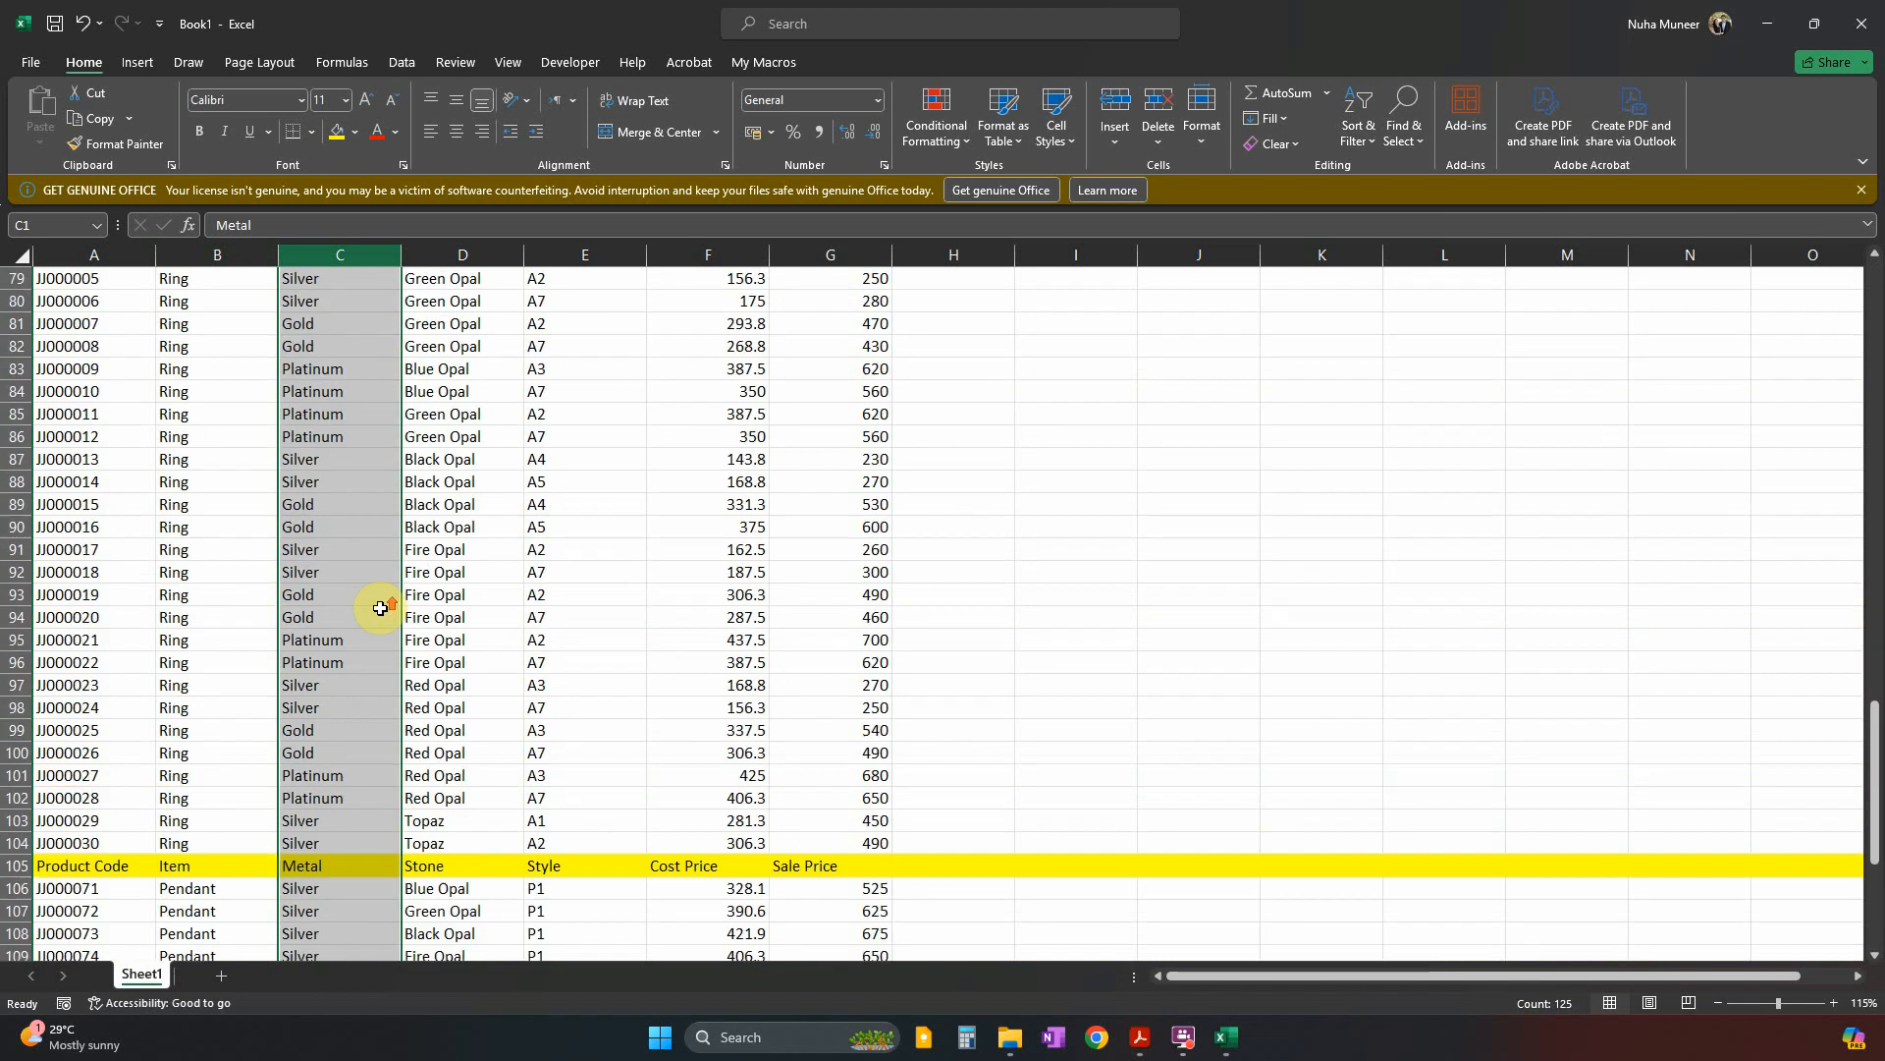
scroll(380, 608, up, 20)
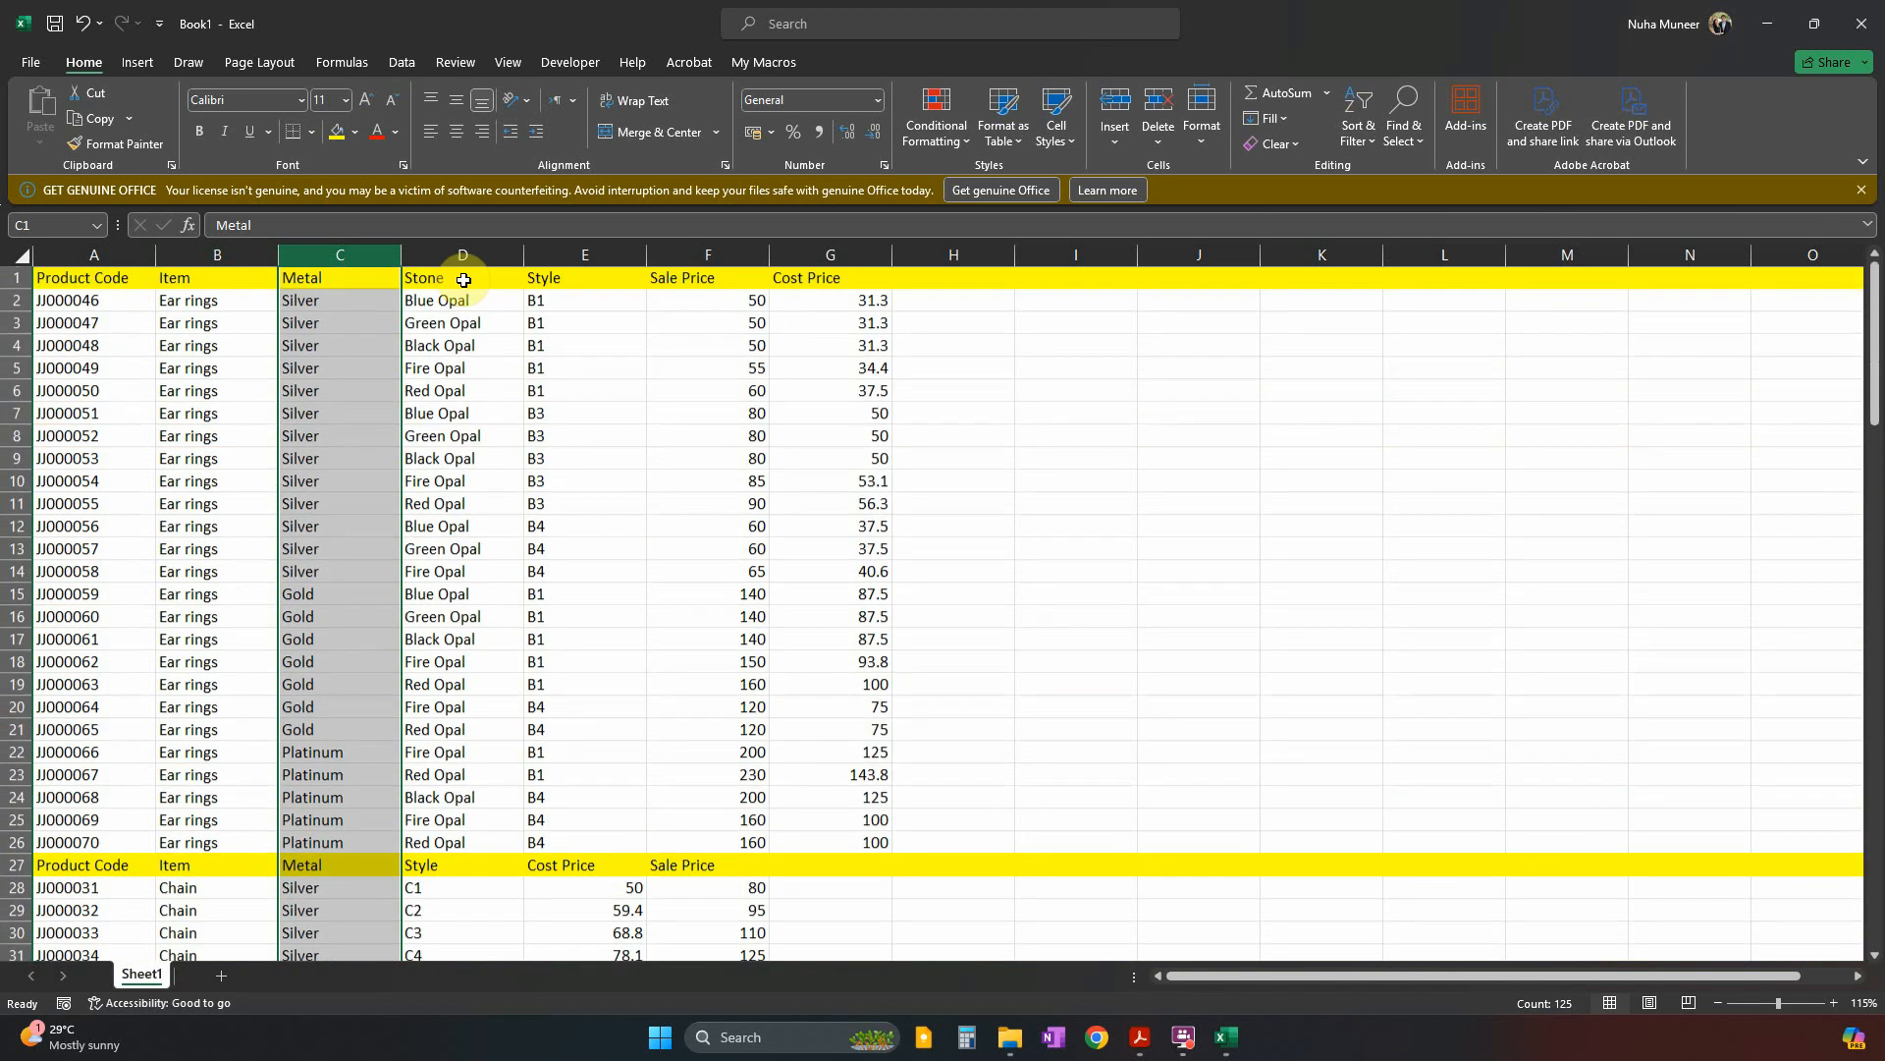
Check column D through all the jewellery blocks for headings and data that do not belong under Stone.
click(464, 255)
scroll(652, 569, down, 1)
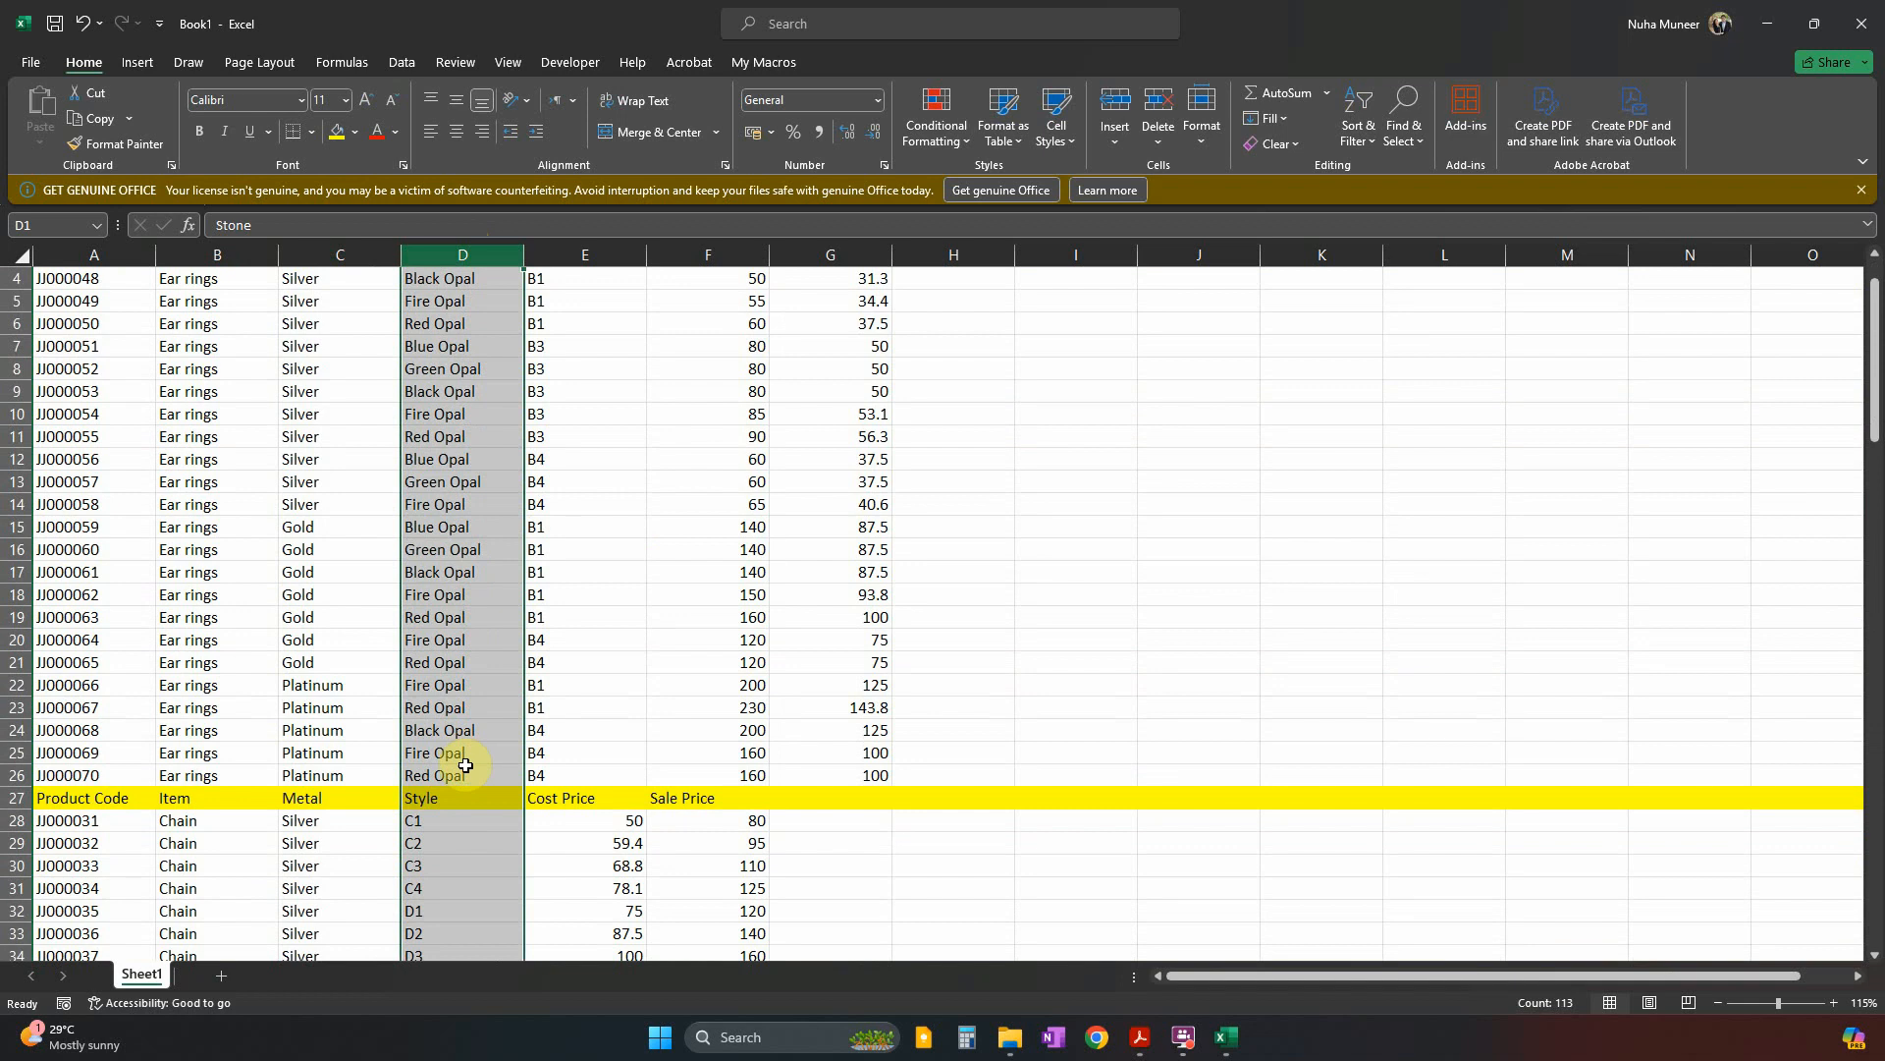
scroll(457, 800, down, 2)
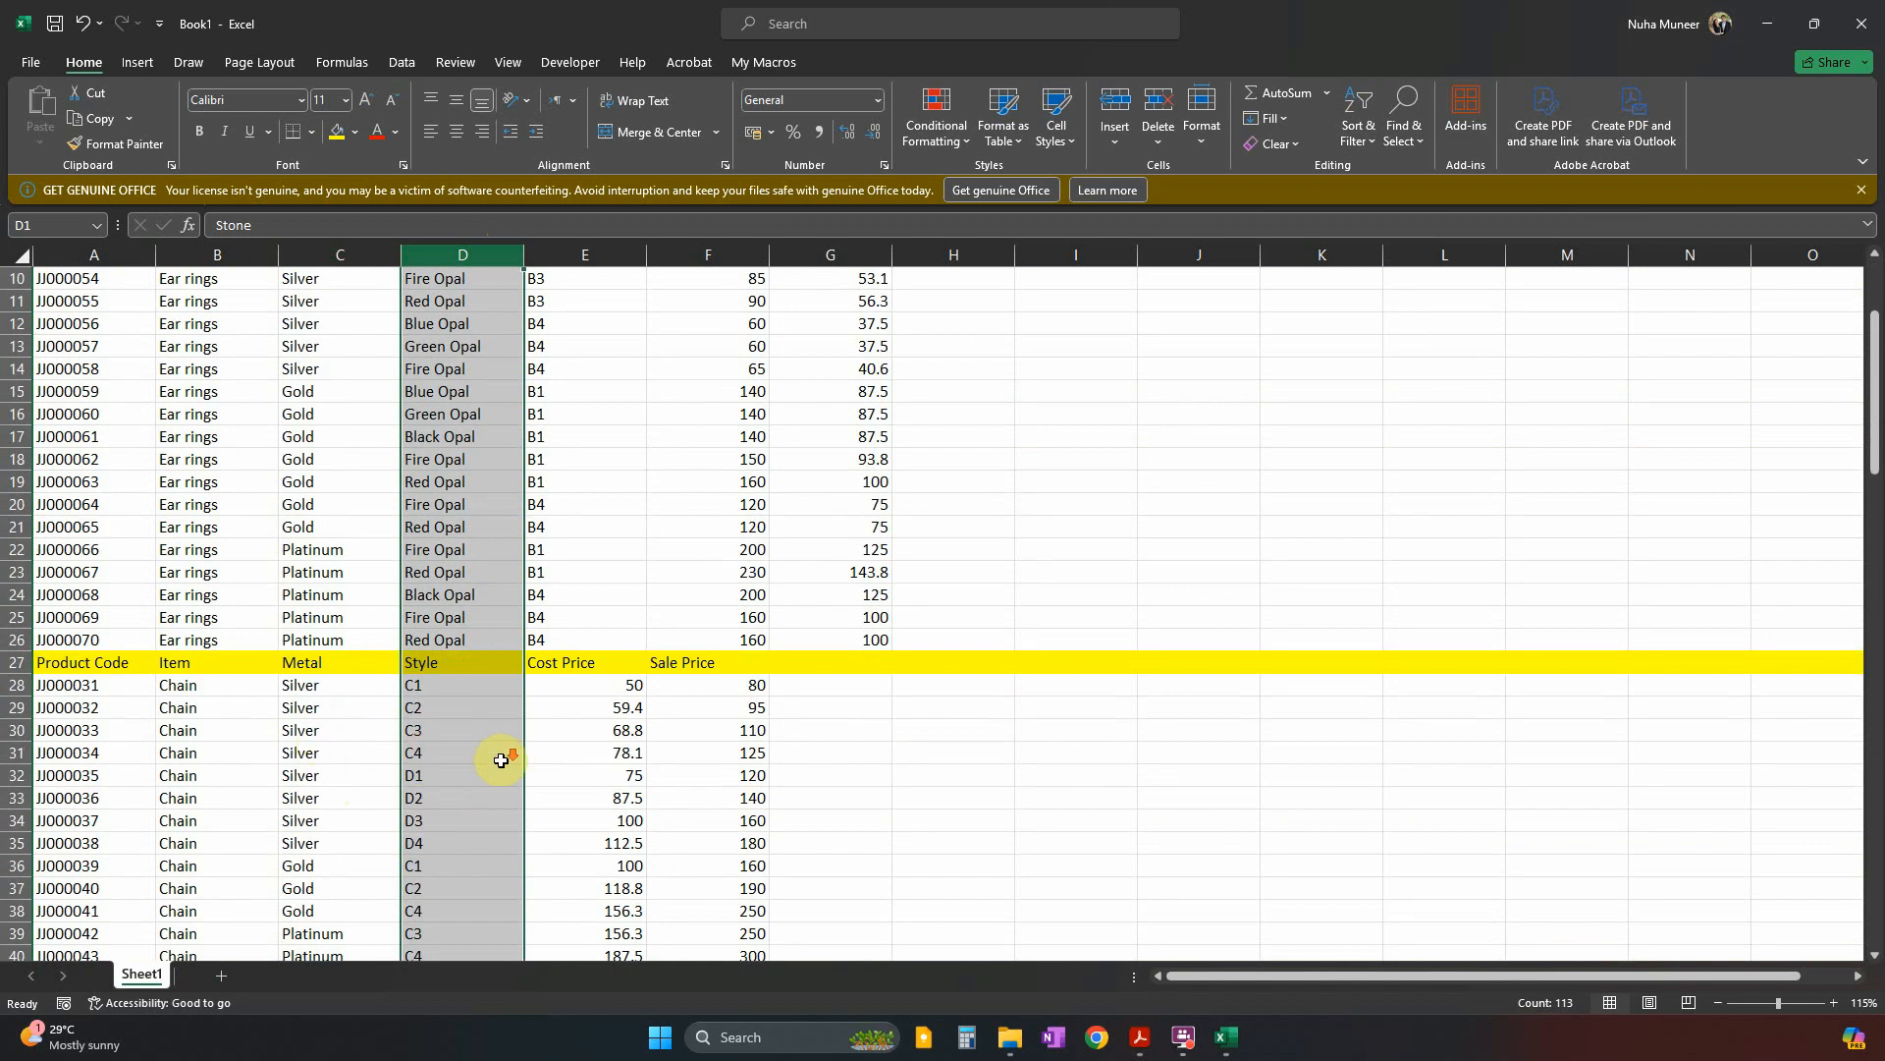
scroll(451, 687, down, 2)
scroll(560, 723, down, 16)
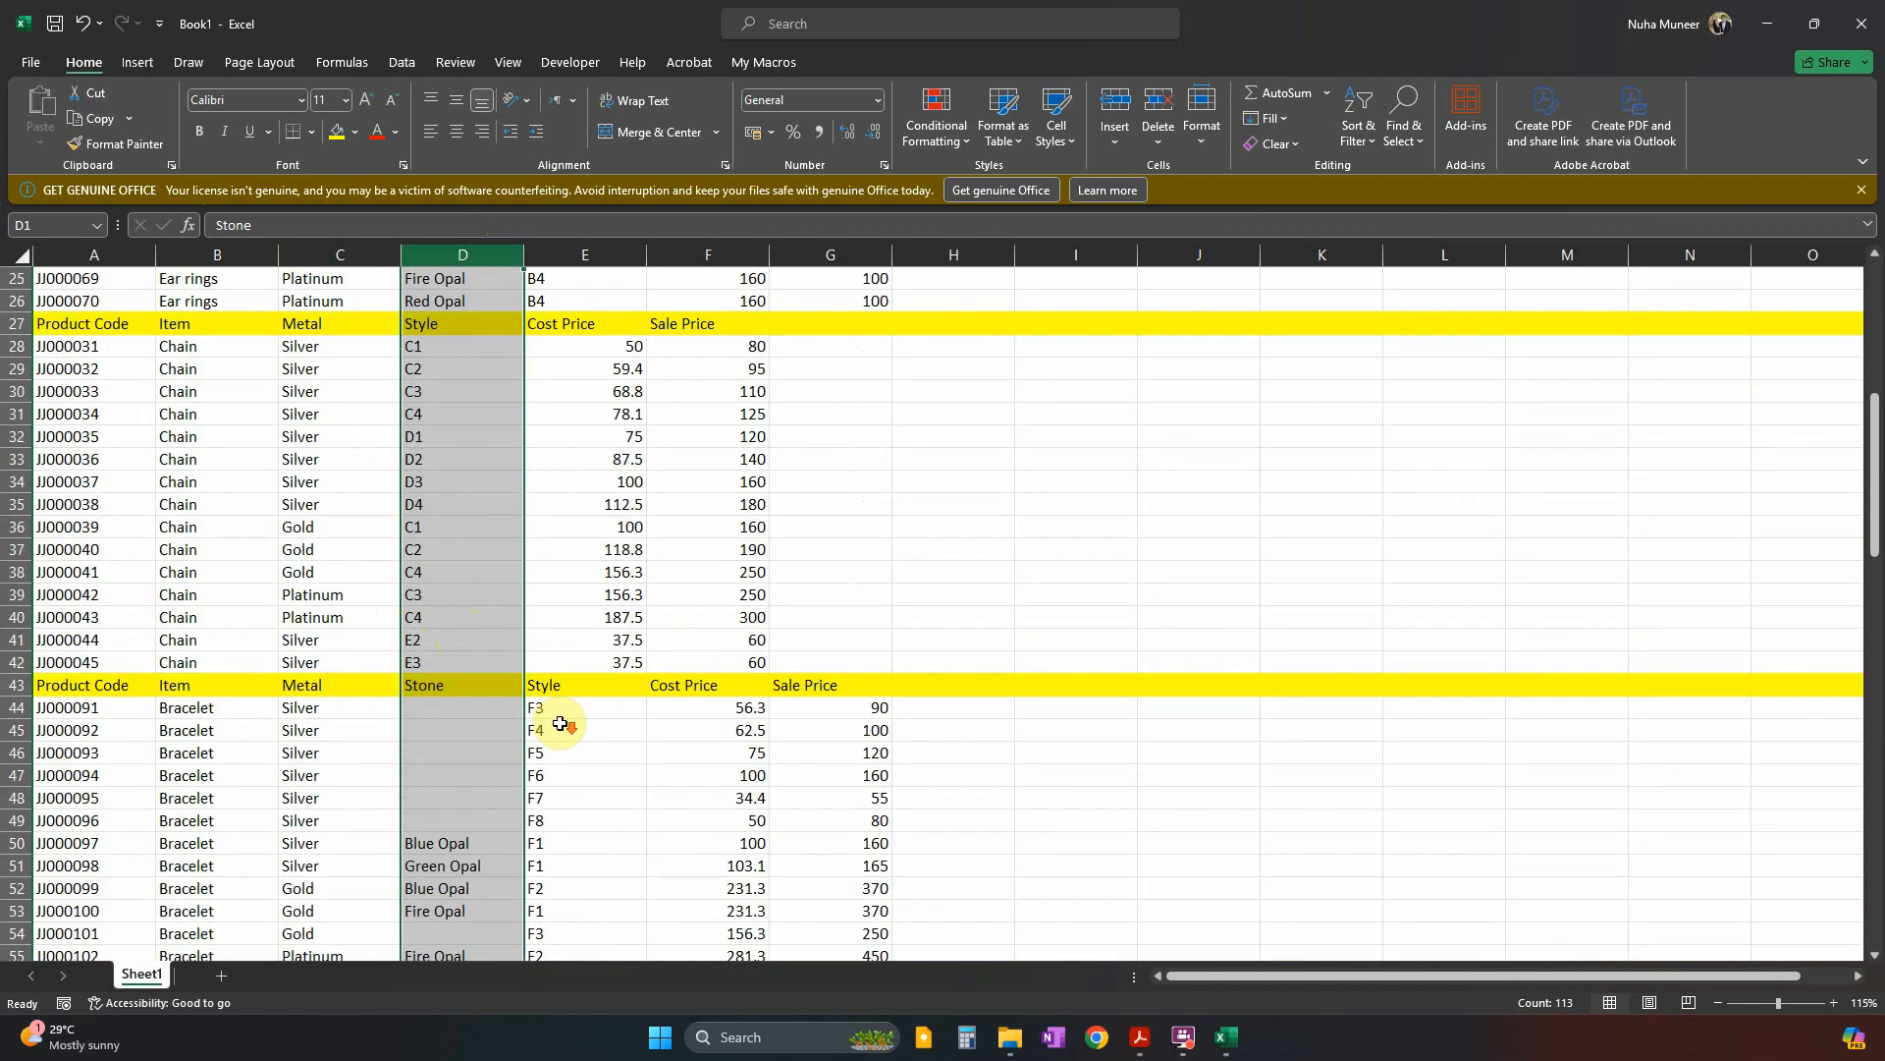
scroll(560, 722, down, 16)
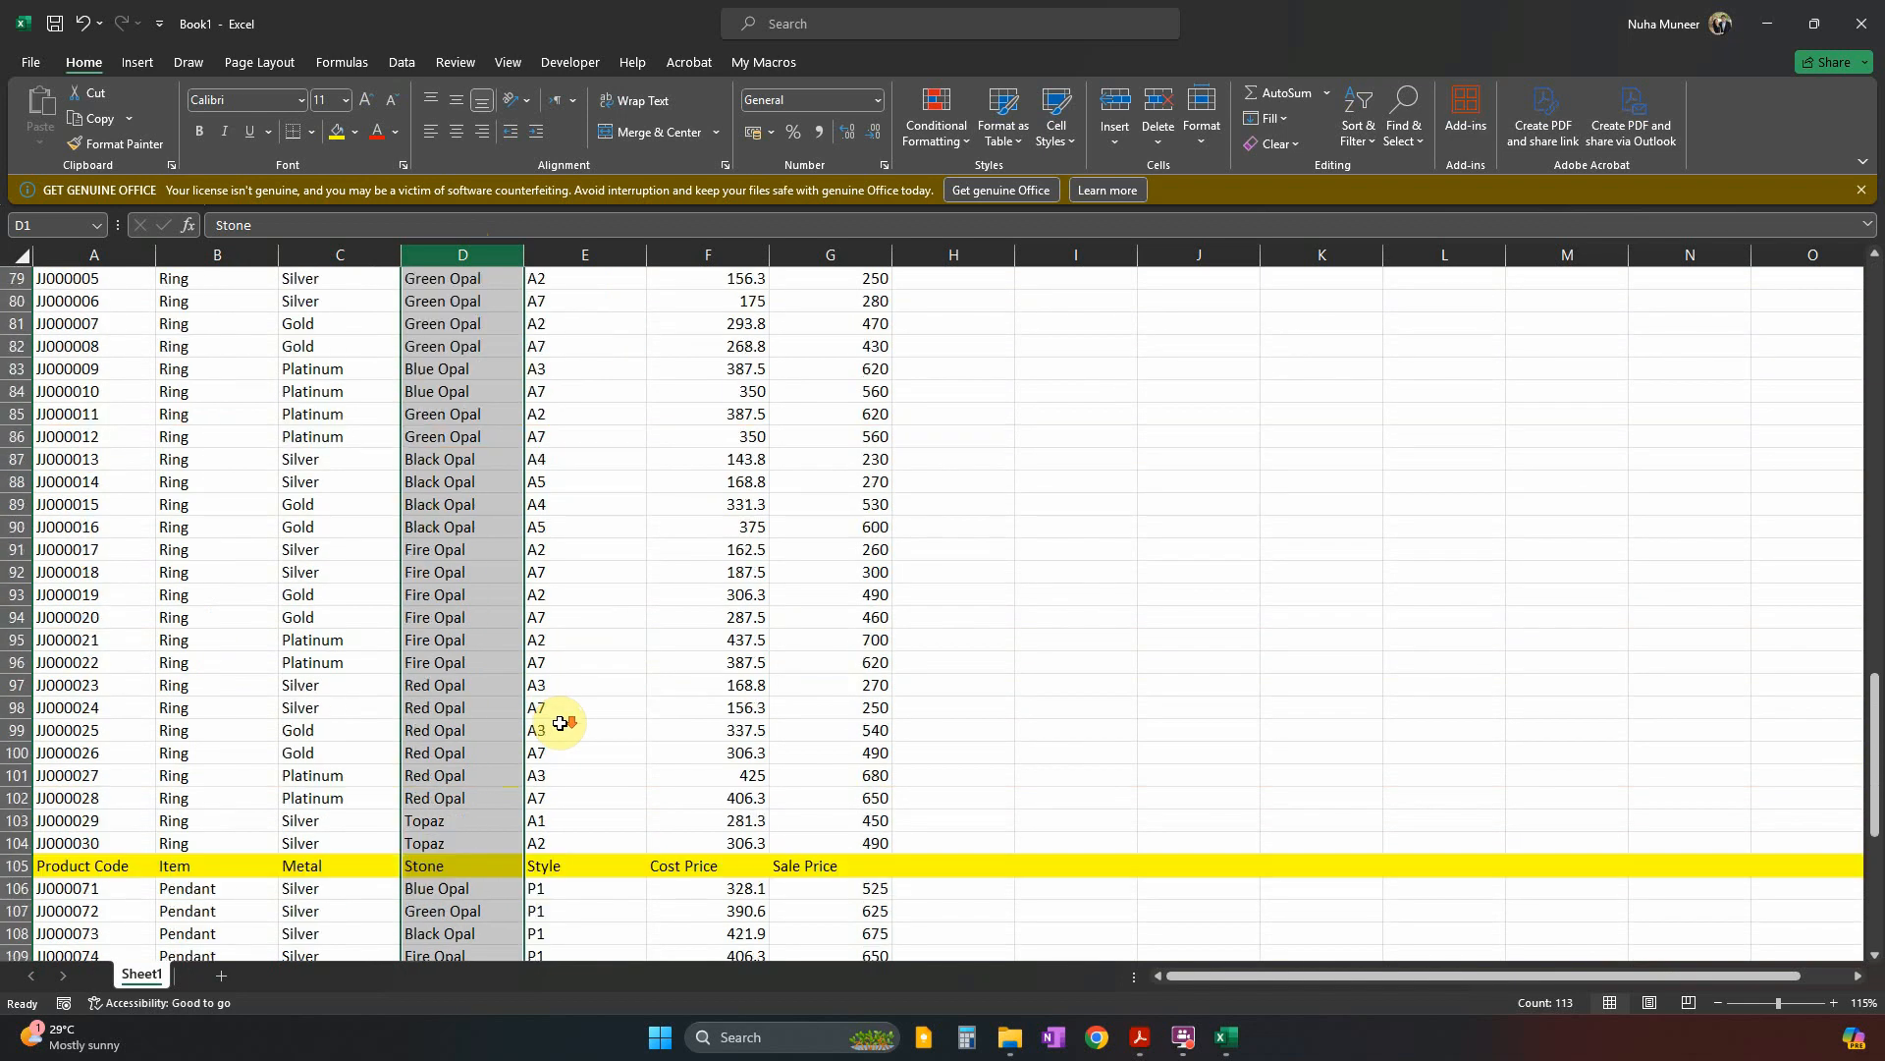
scroll(559, 723, up, 18)
scroll(560, 723, up, 7)
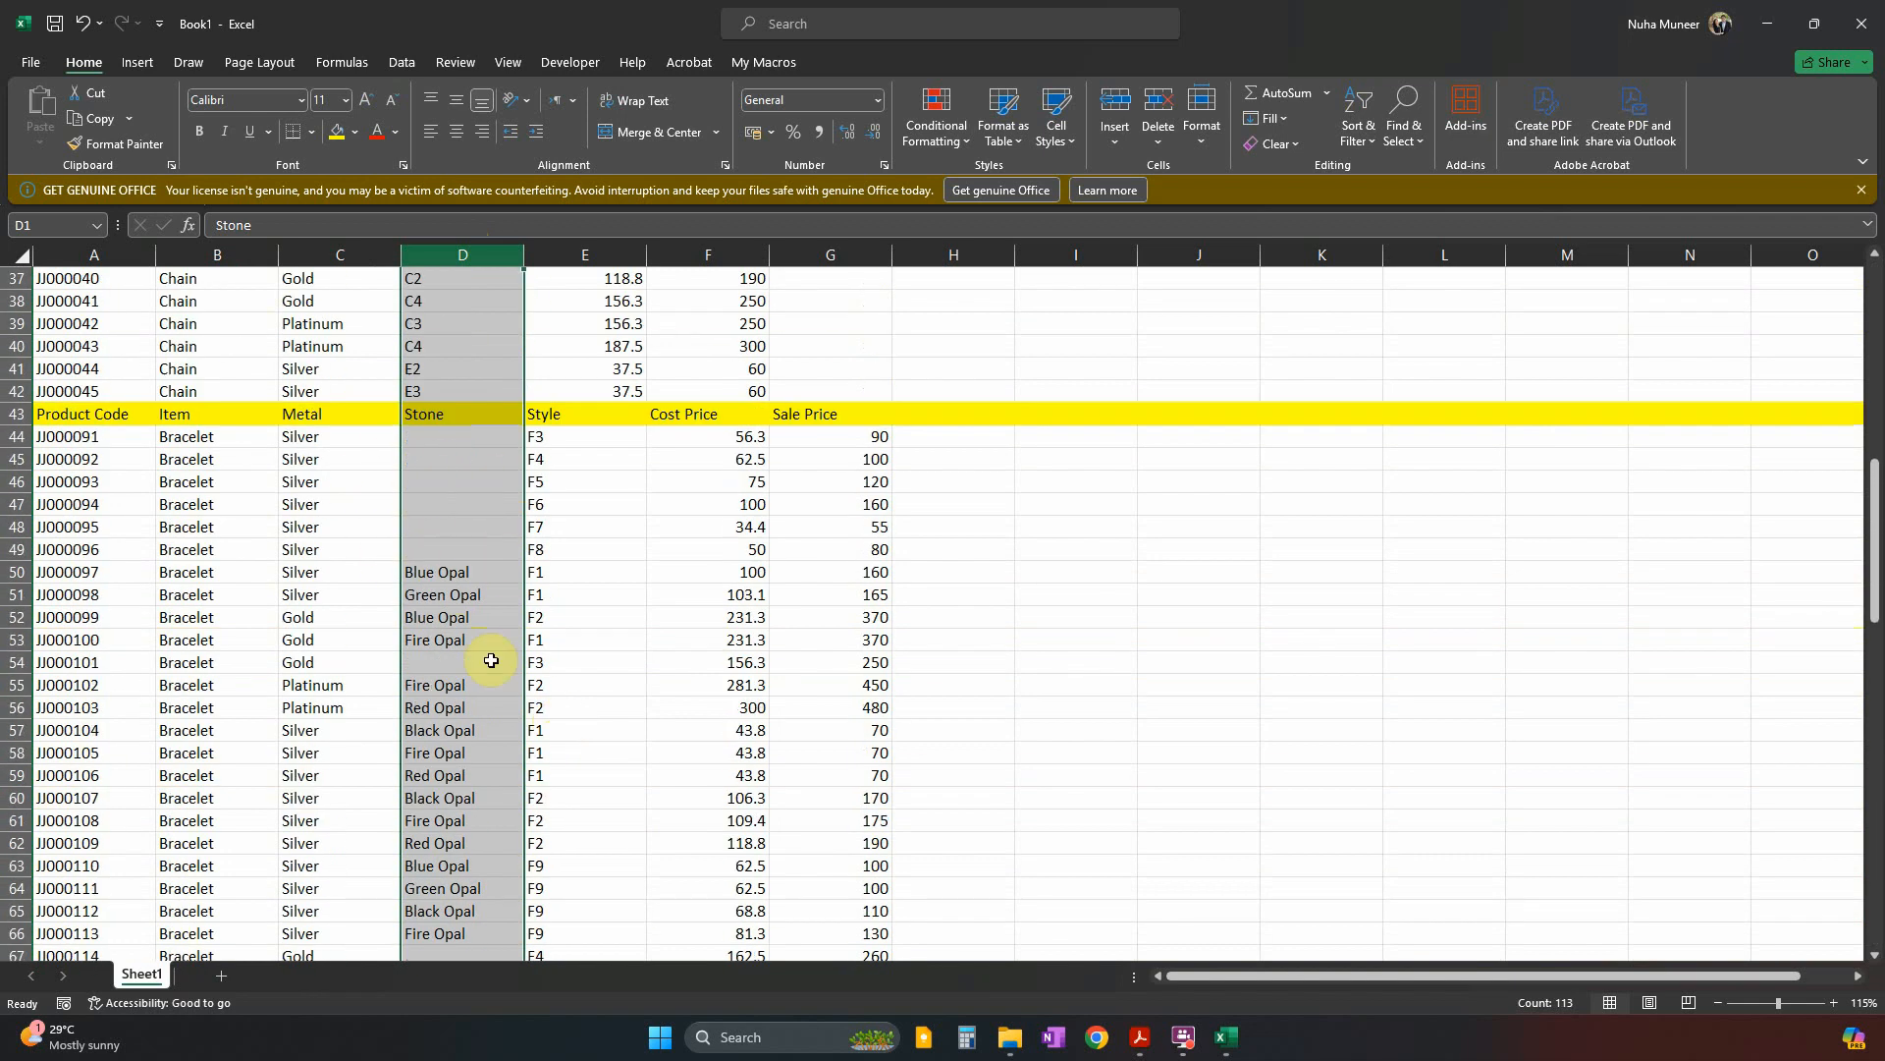
Move the chain block's Style, Cost Price and Sale Price cells, D27:F42, one column over so they start at E27.
scroll(491, 660, up, 5)
click(677, 551)
drag(445, 393, 755, 730)
key(ctrl+x)
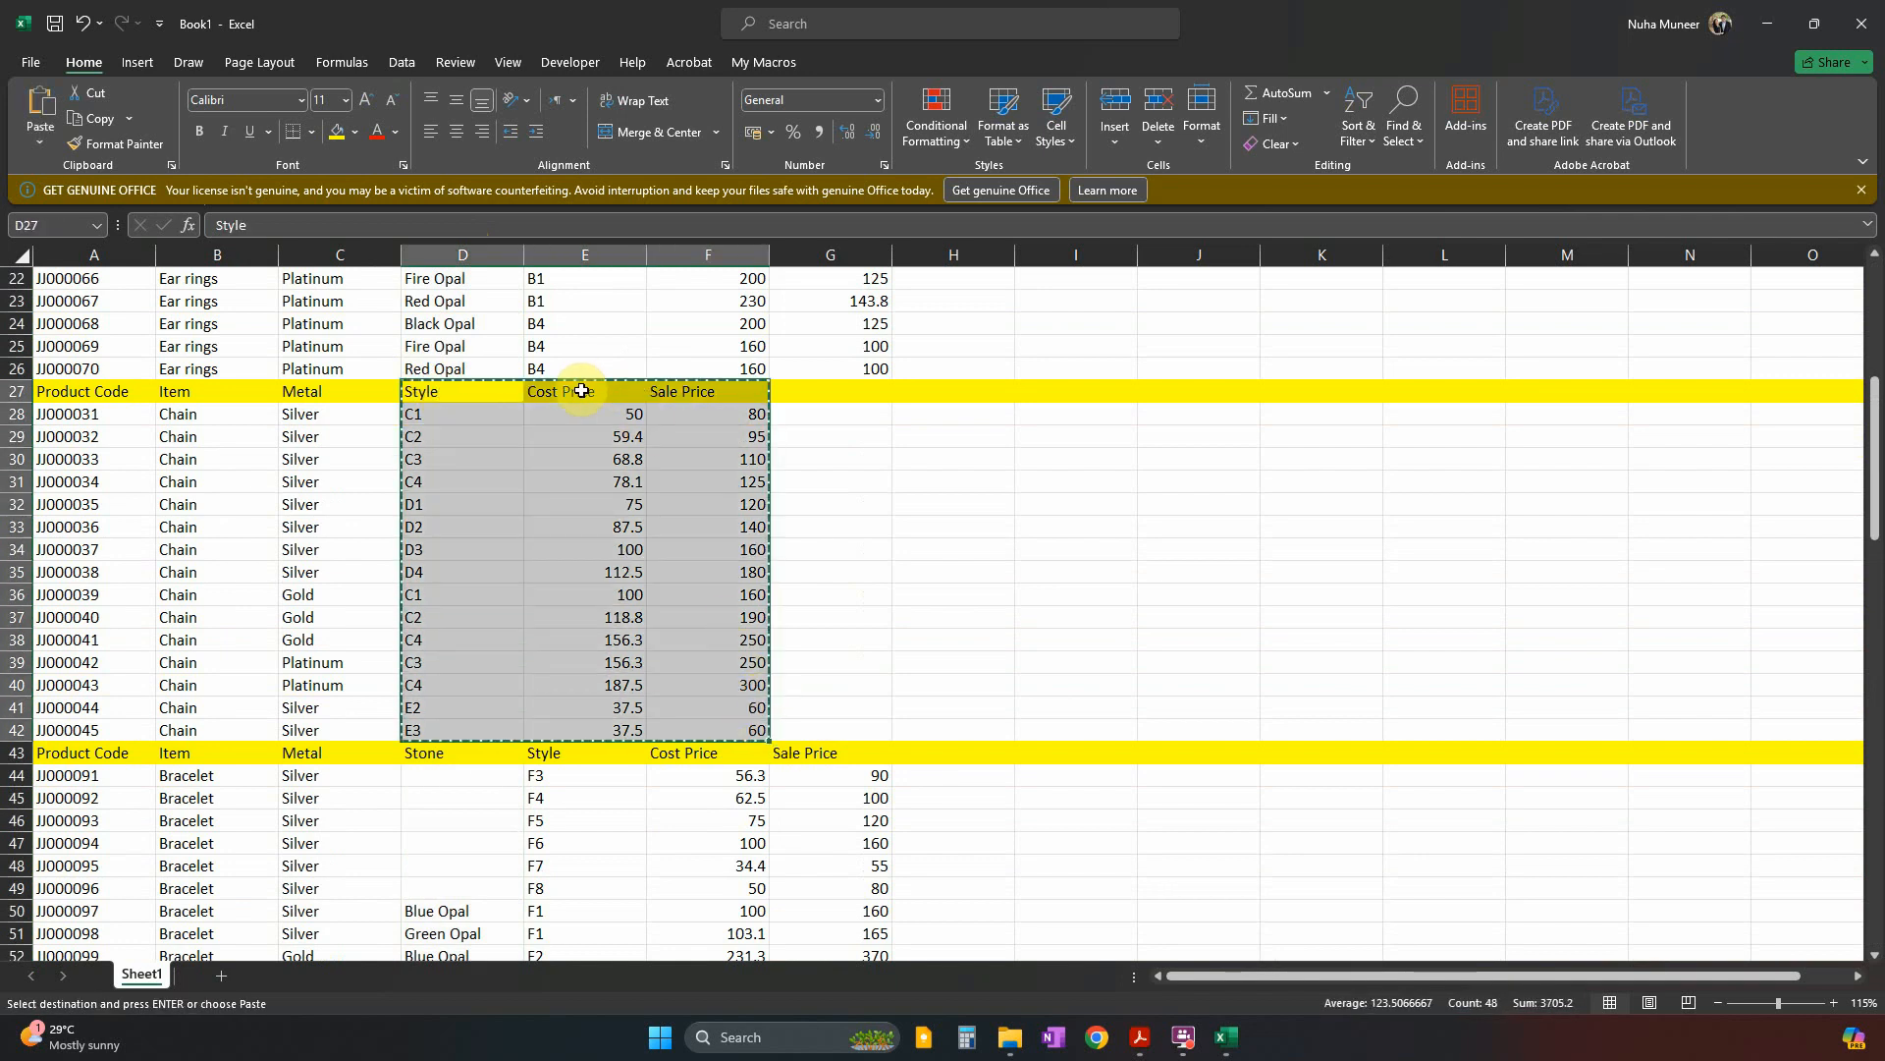
click(580, 391)
key(ctrl+v)
click(746, 827)
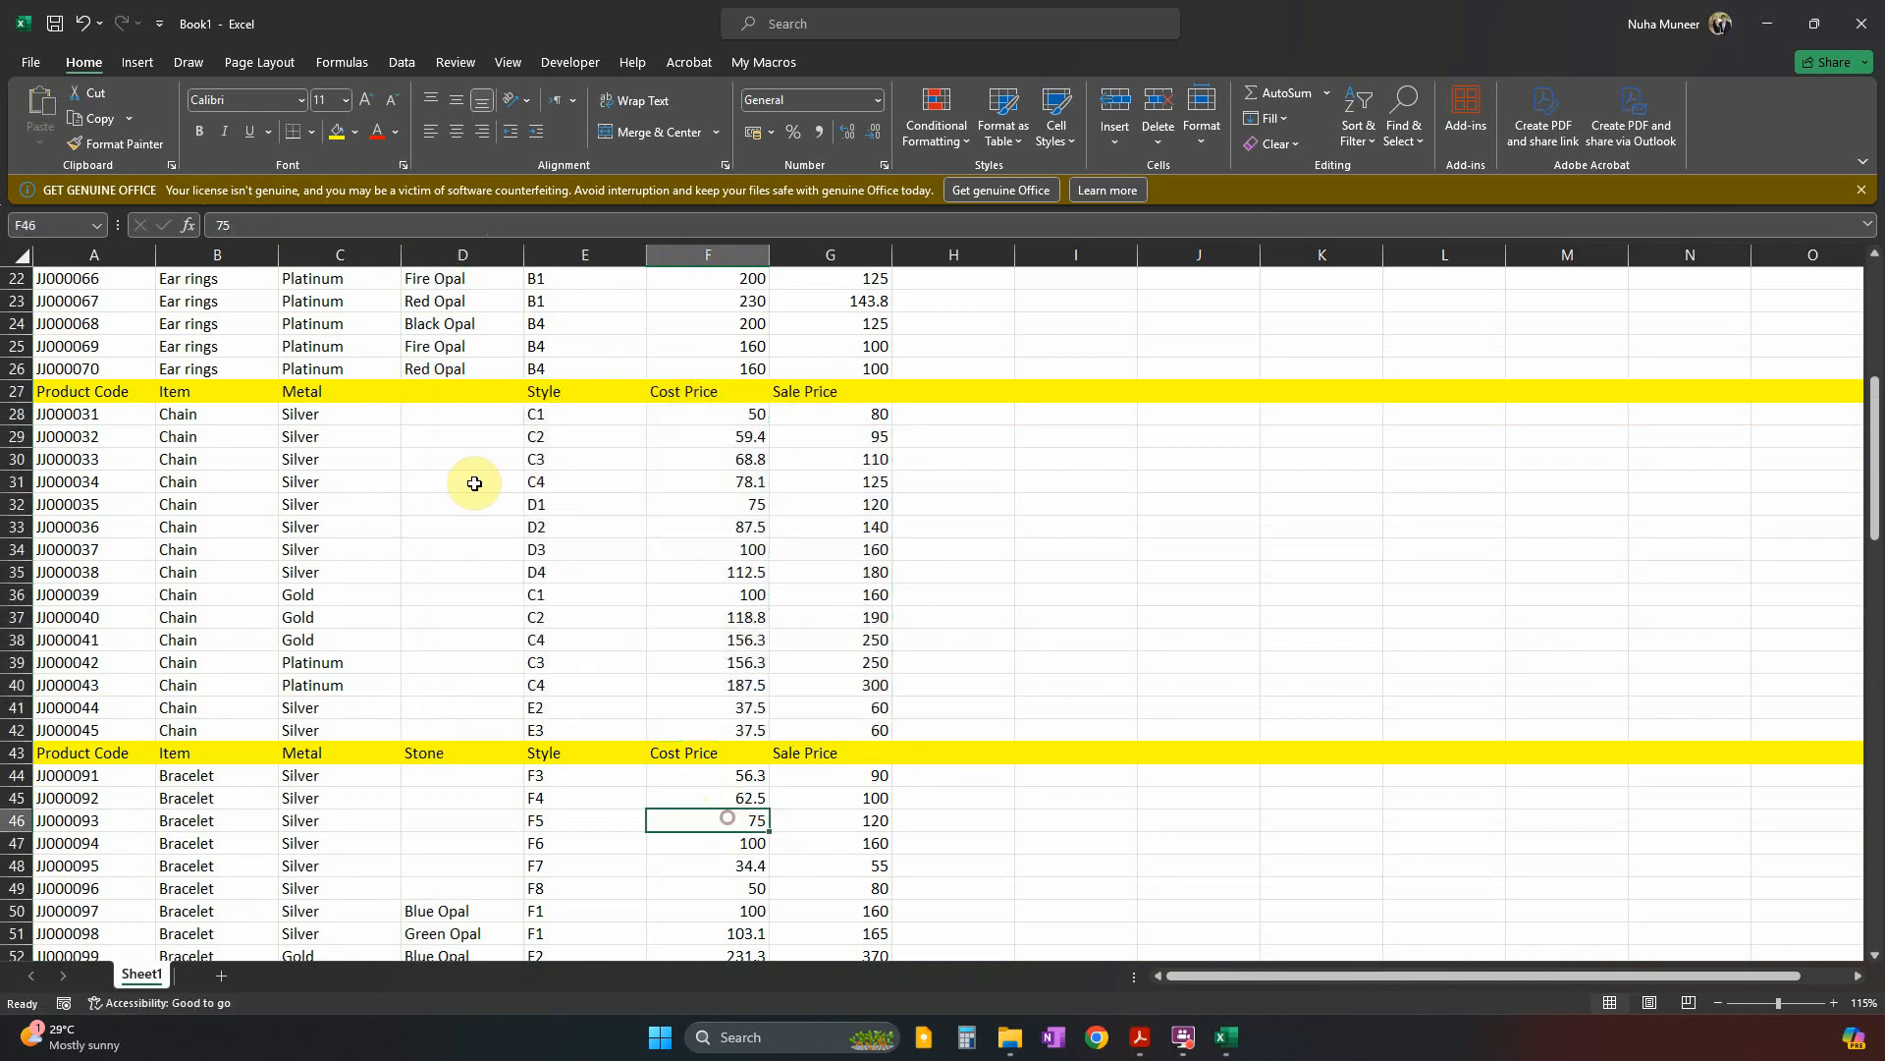
Enter the heading Stone in cell D27 of the chain block.
click(457, 395)
text(Stone)
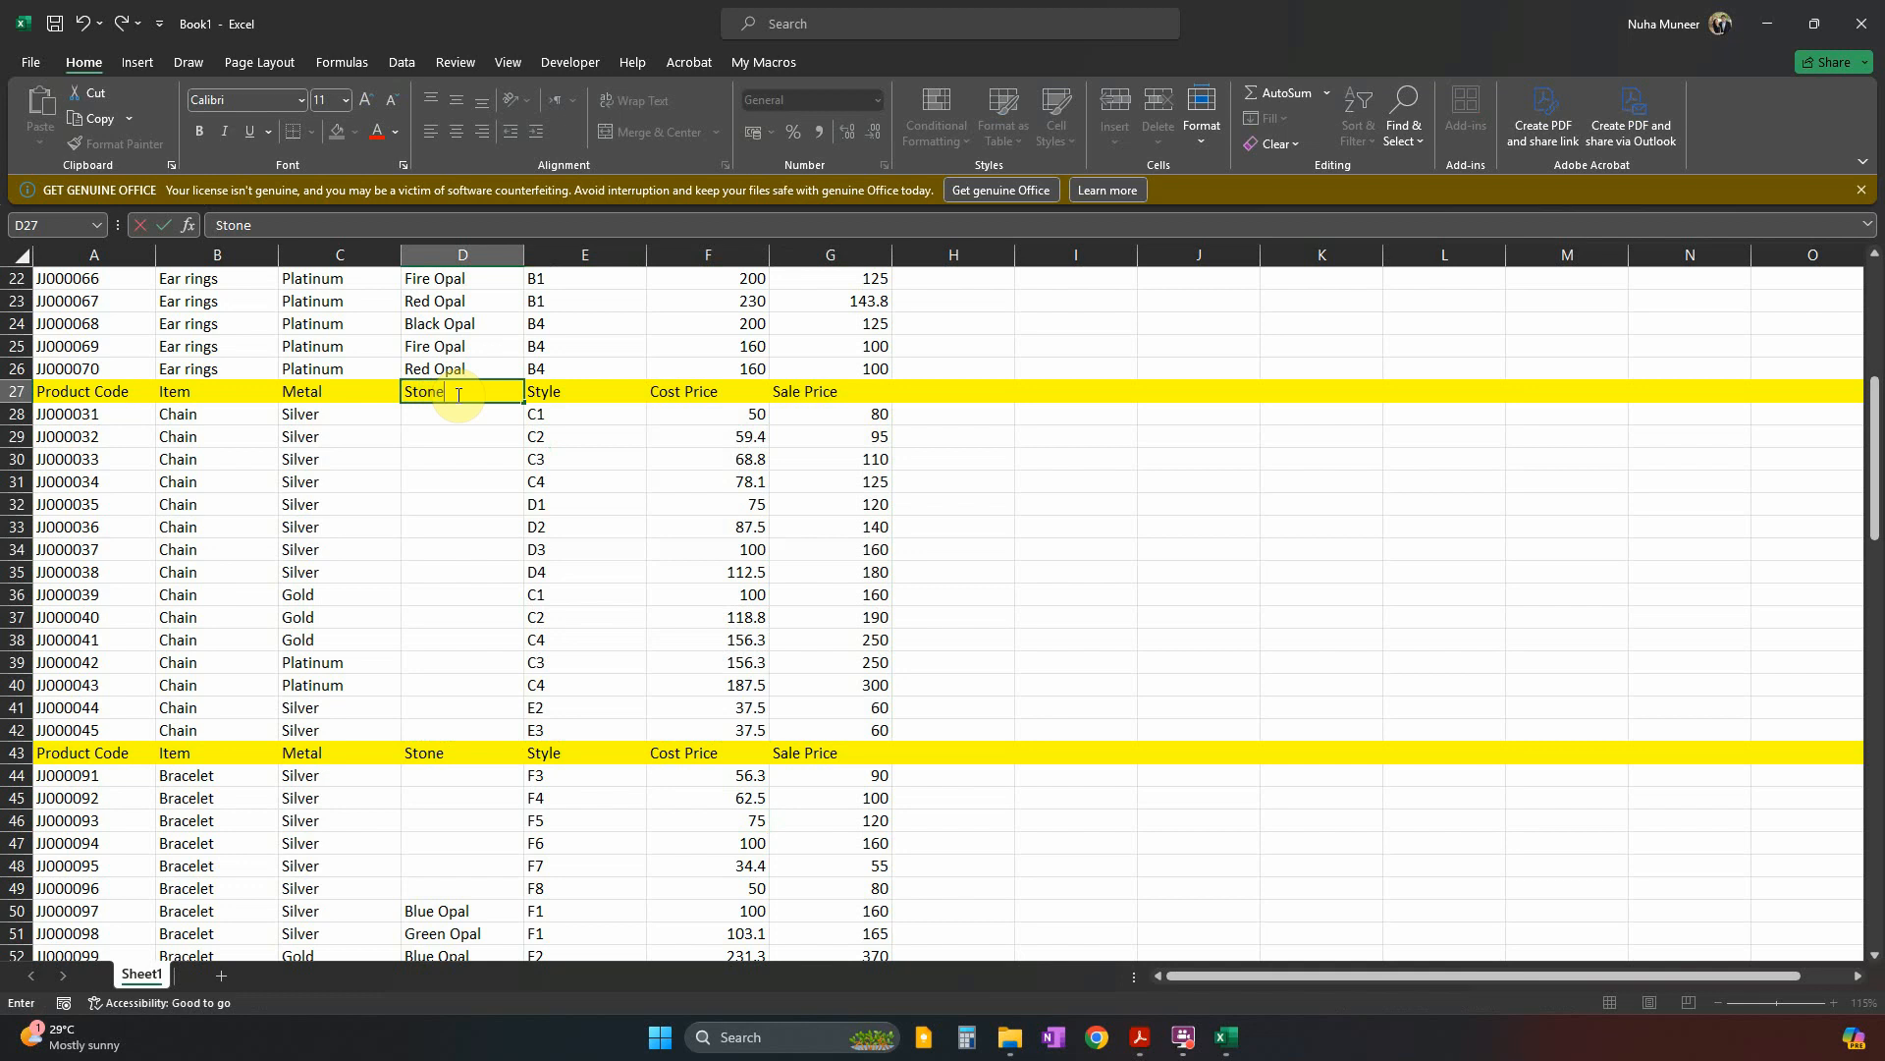
click(463, 482)
drag(460, 422, 432, 731)
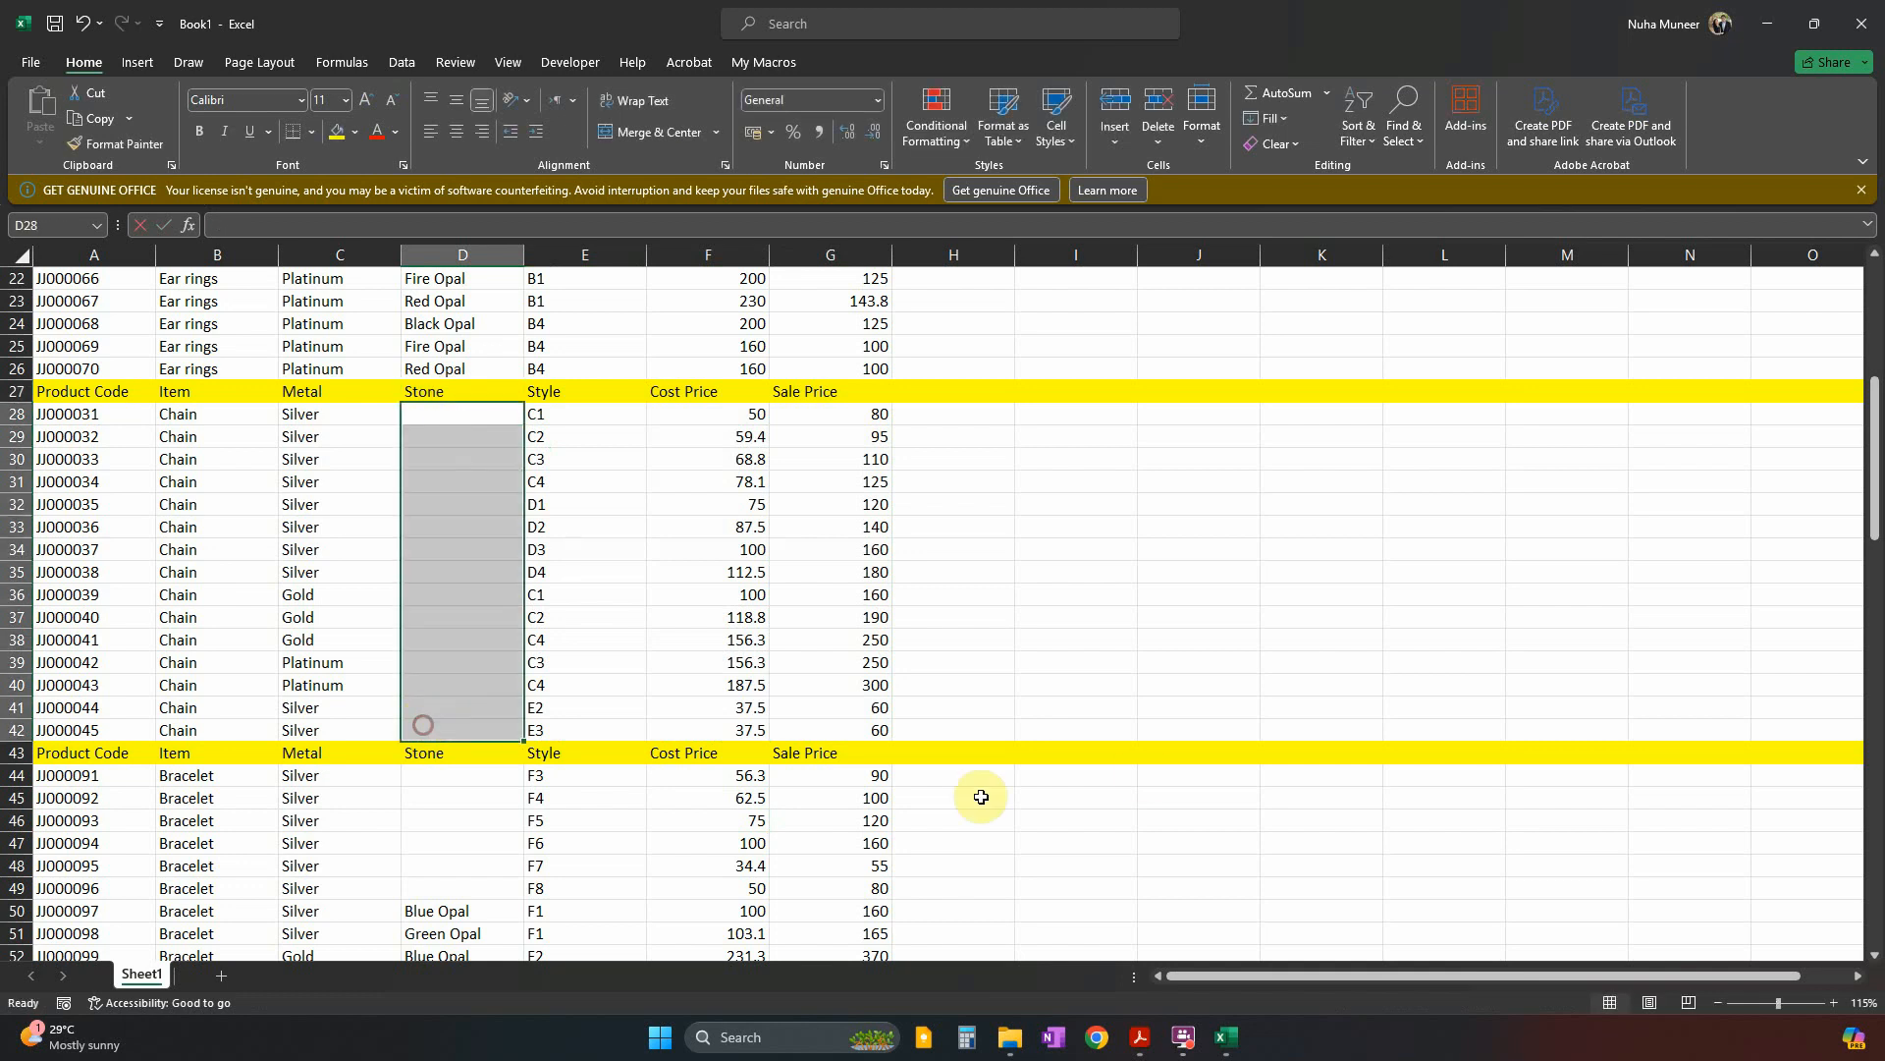
Check that column E holds the Style heading and style codes through all the jewellery blocks.
scroll(716, 682, up, 7)
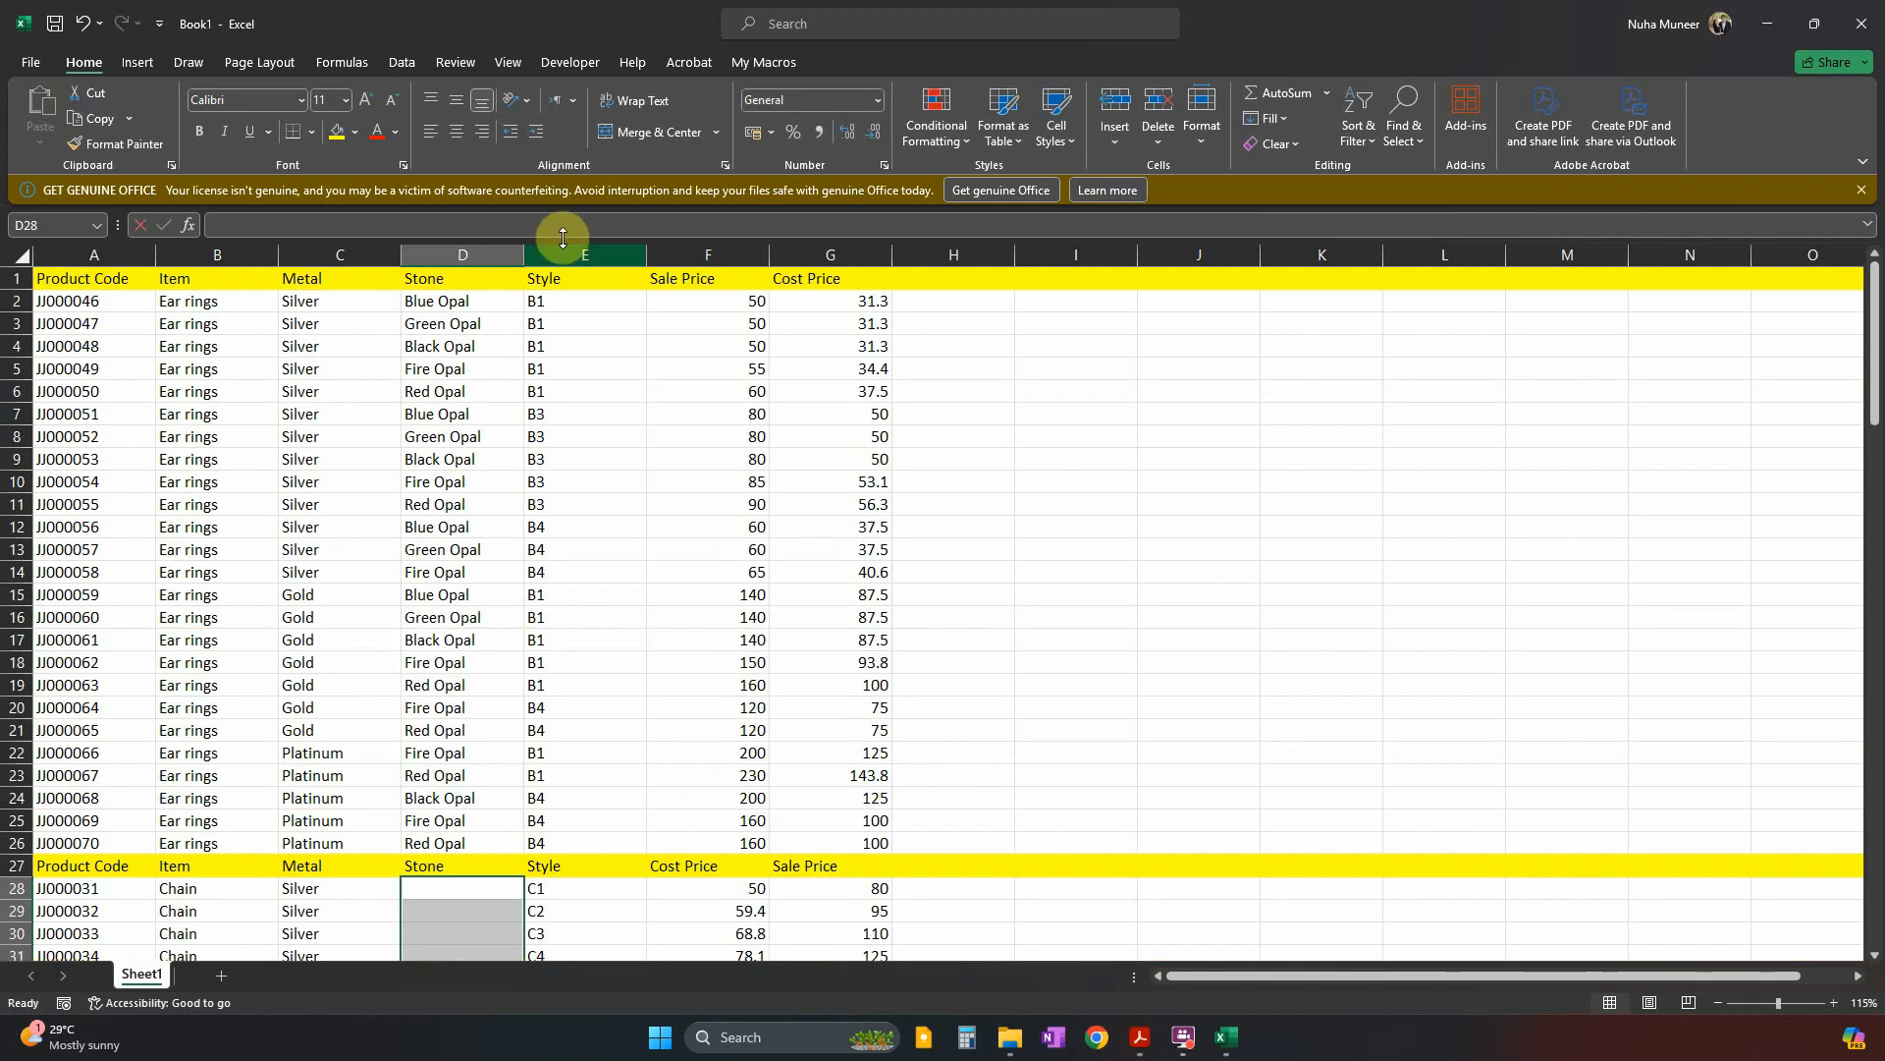
click(573, 246)
scroll(579, 314, down, 6)
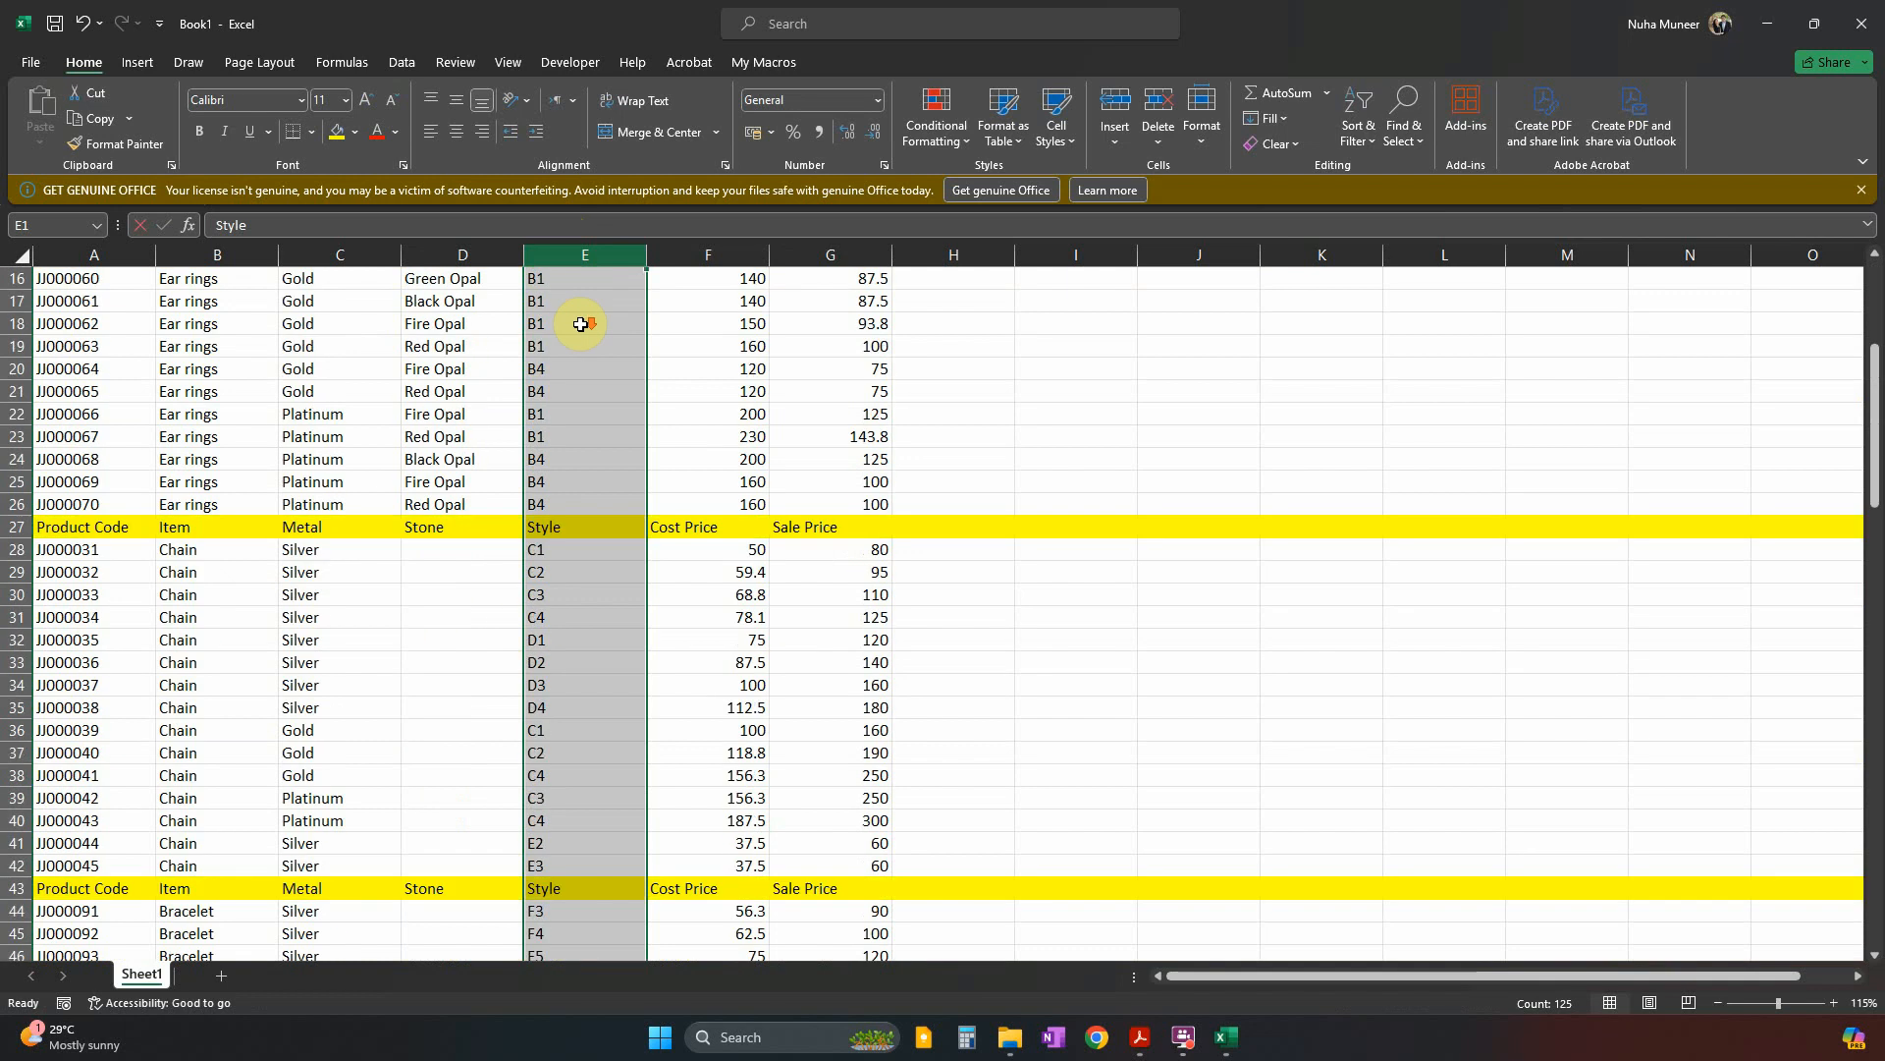
scroll(610, 417, down, 13)
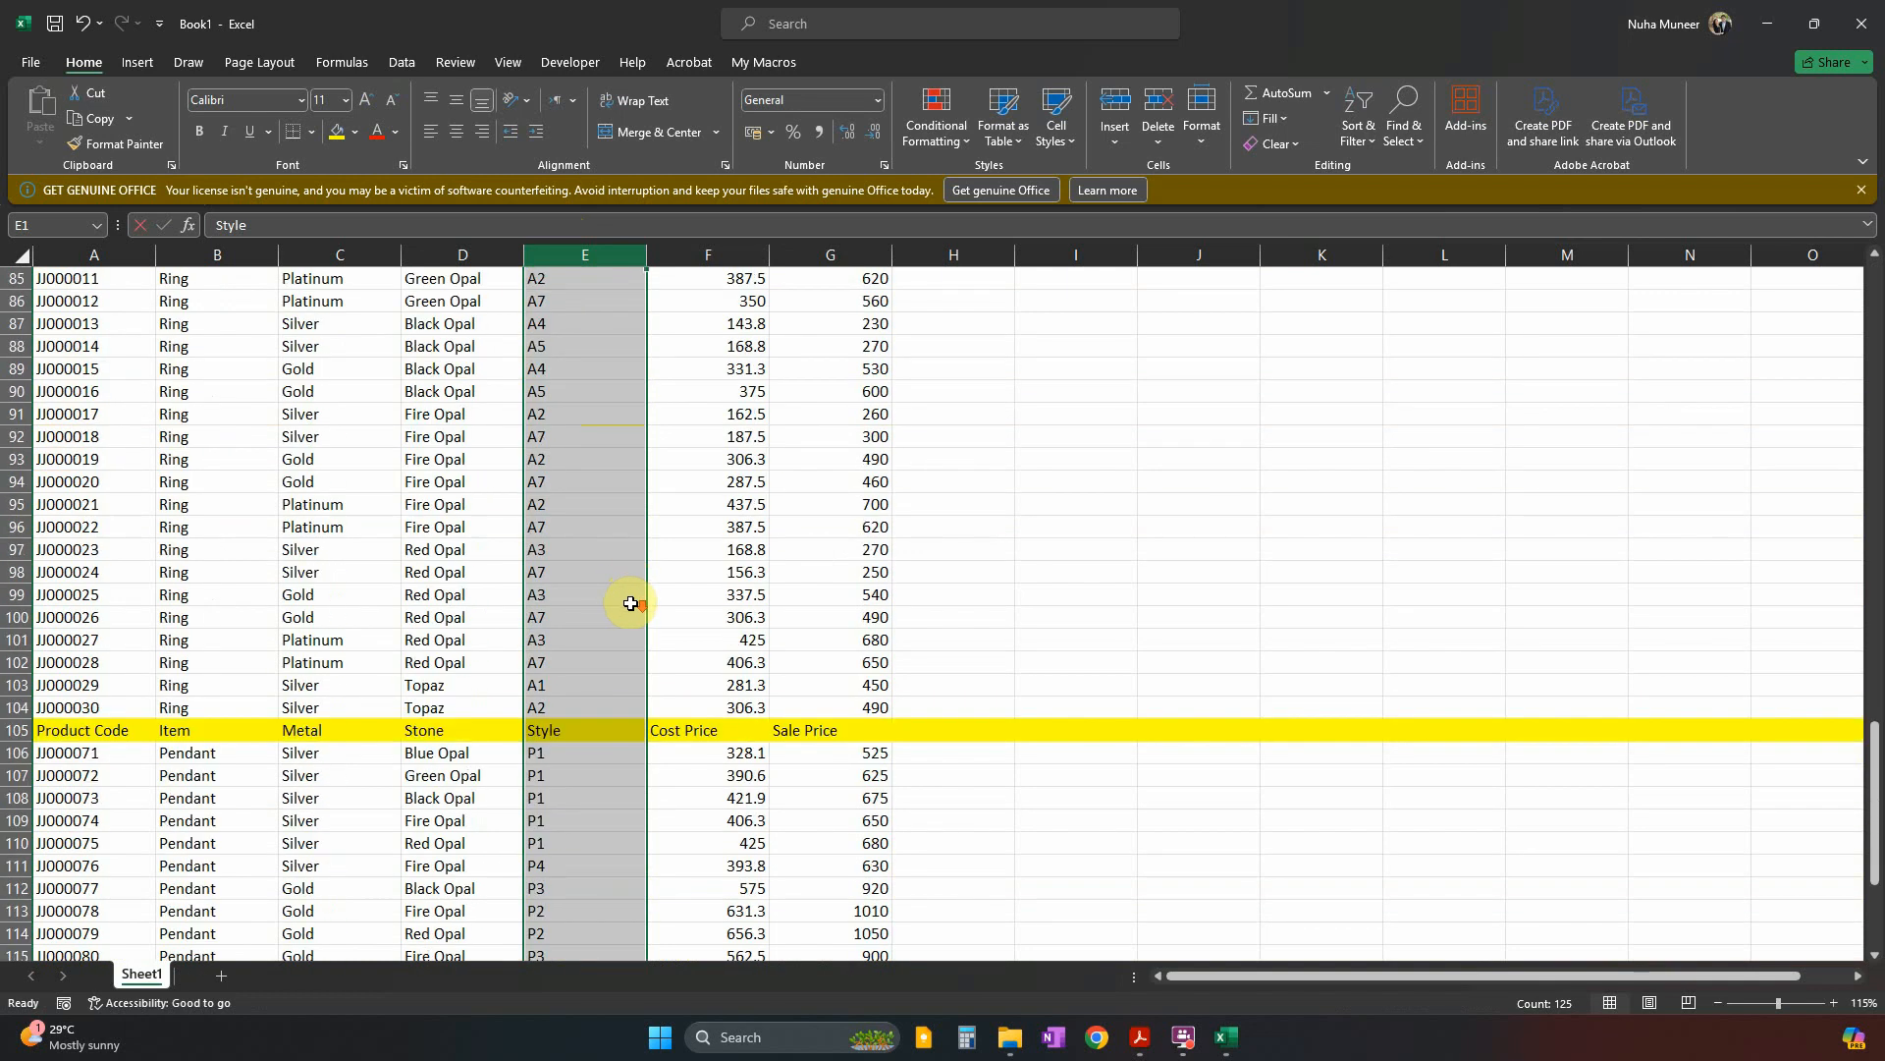
scroll(631, 603, up, 19)
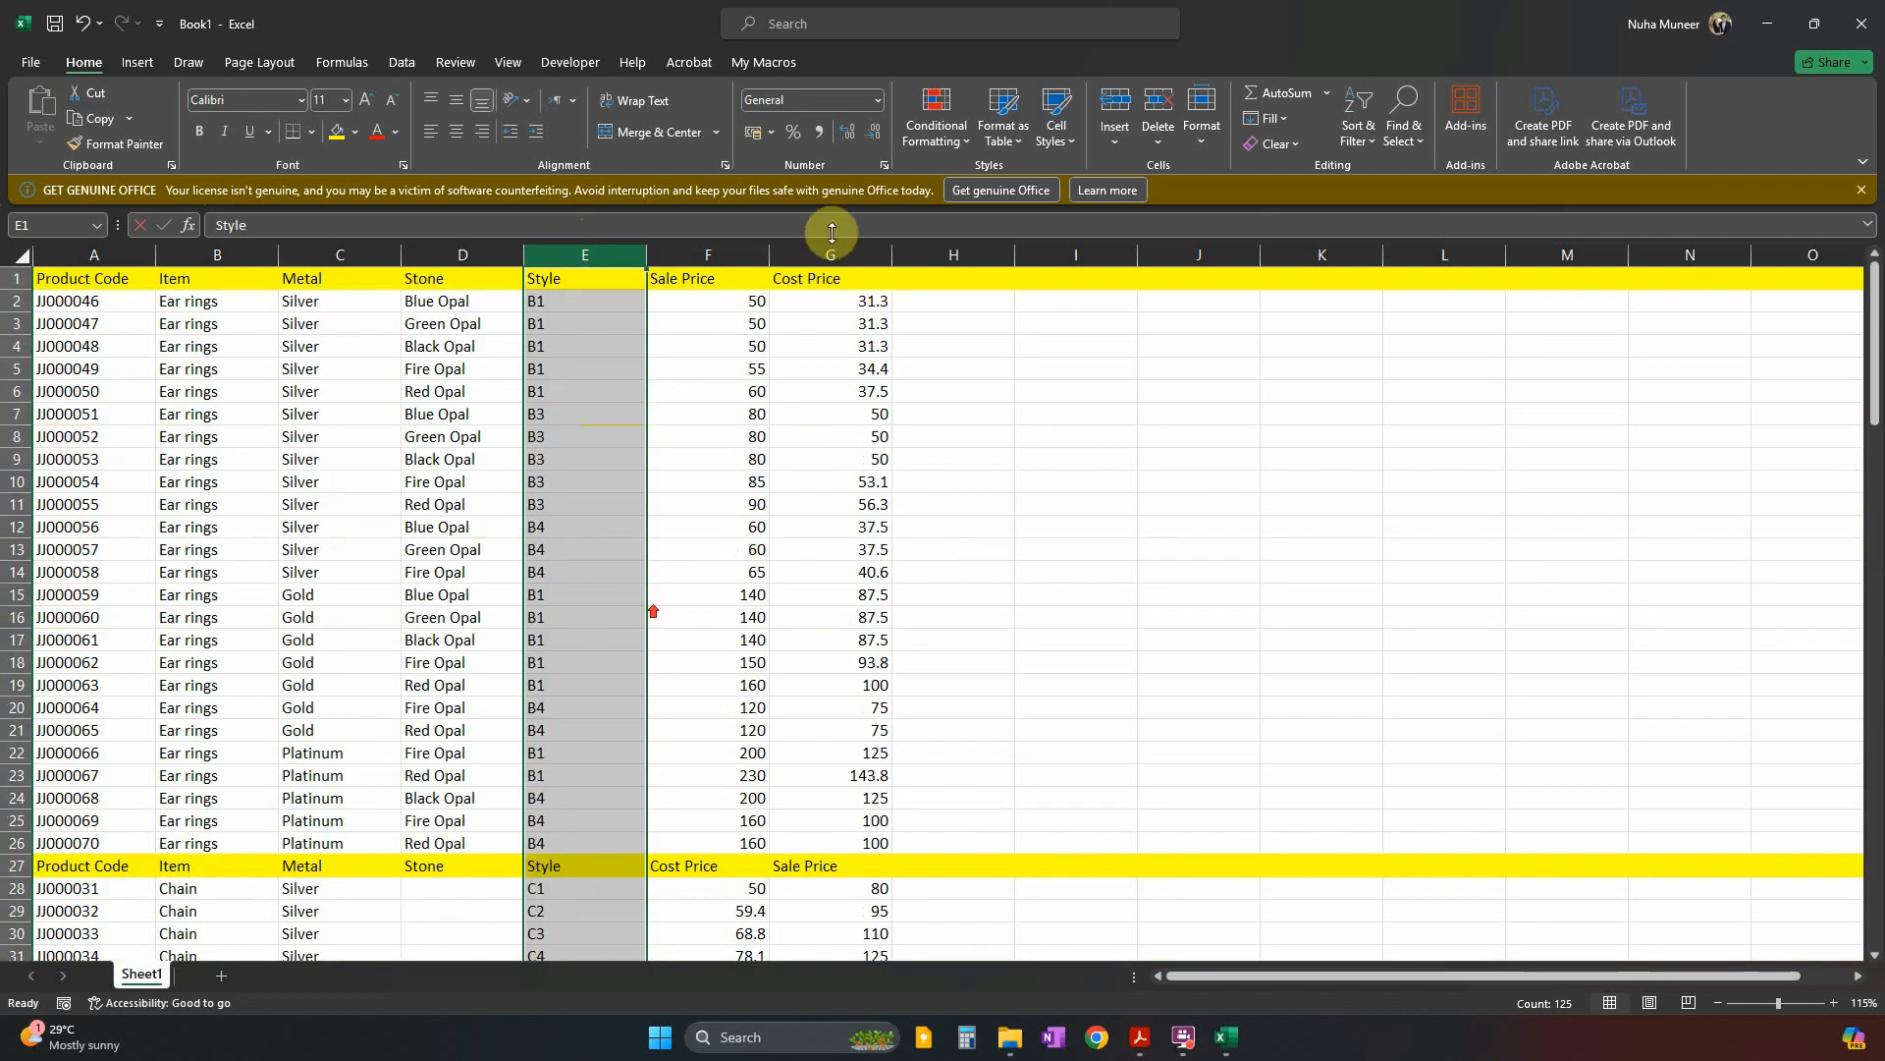
Compare the price headings in column F across all the jewellery blocks.
click(699, 256)
scroll(702, 510, down, 5)
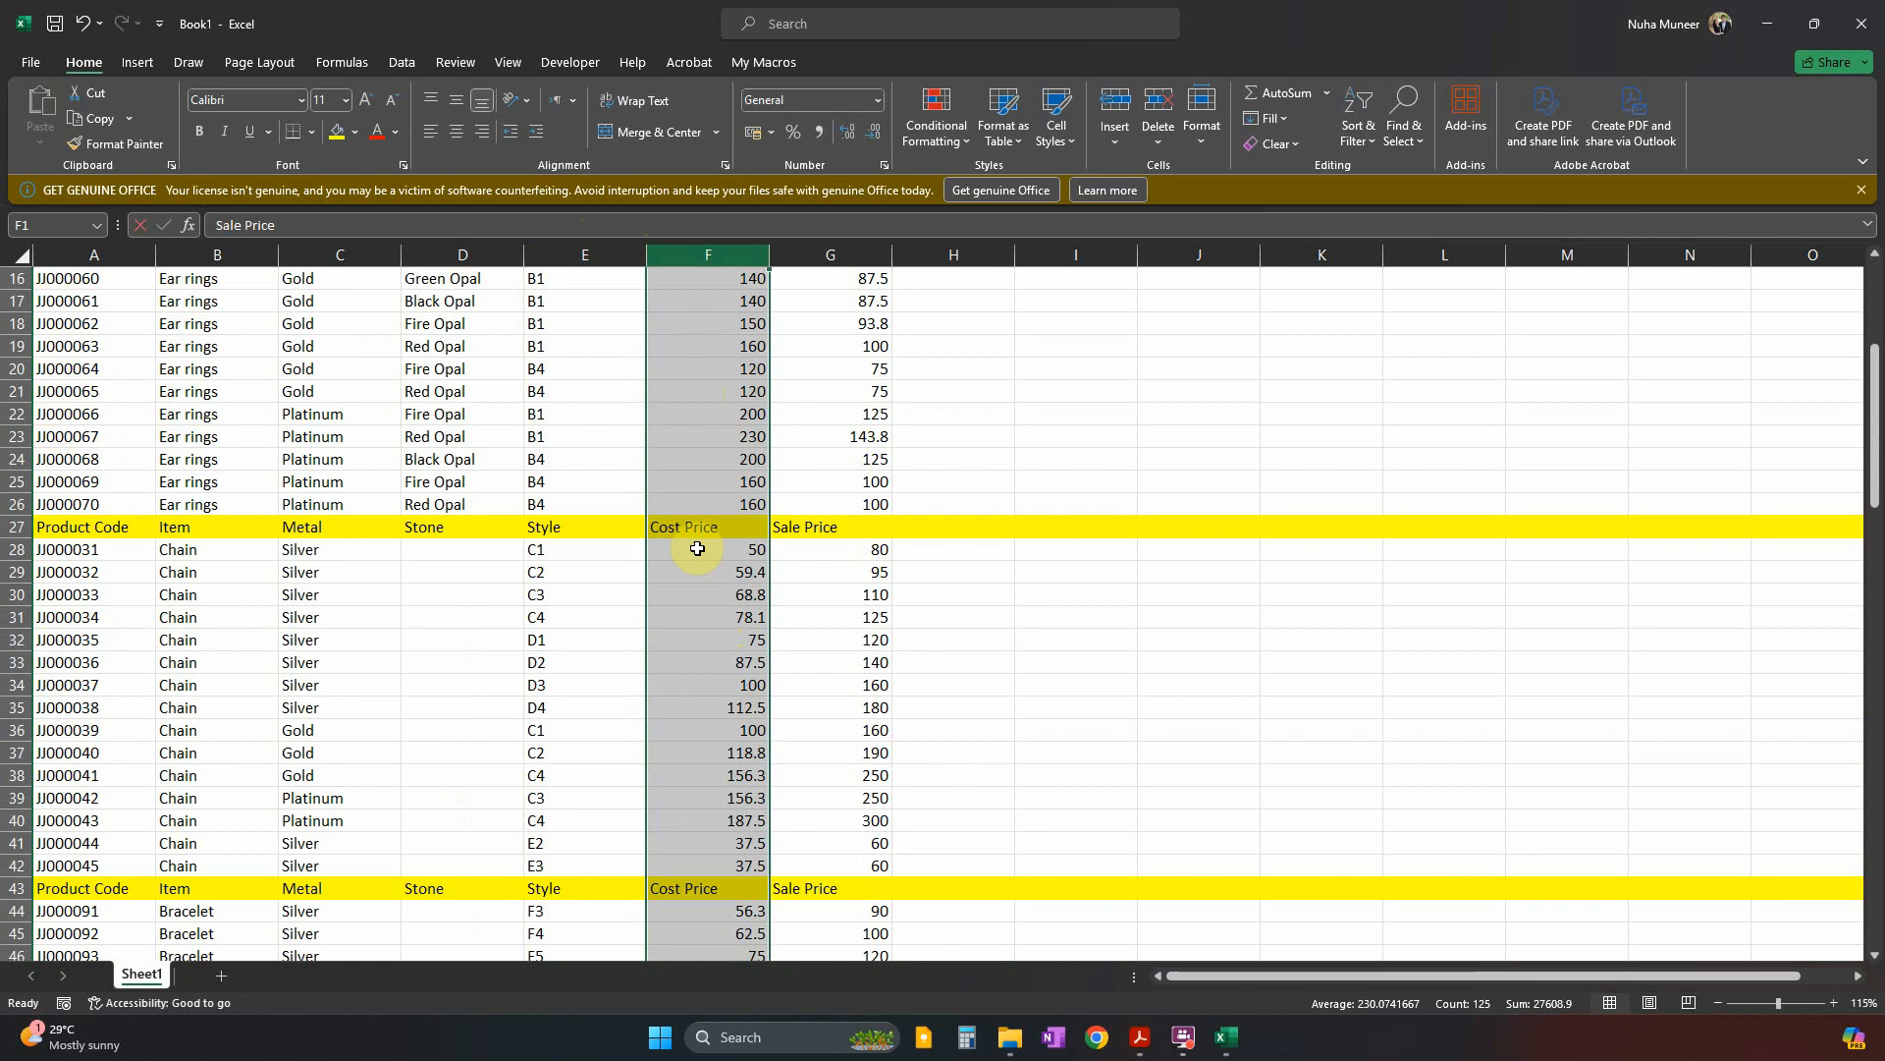
scroll(691, 682, down, 6)
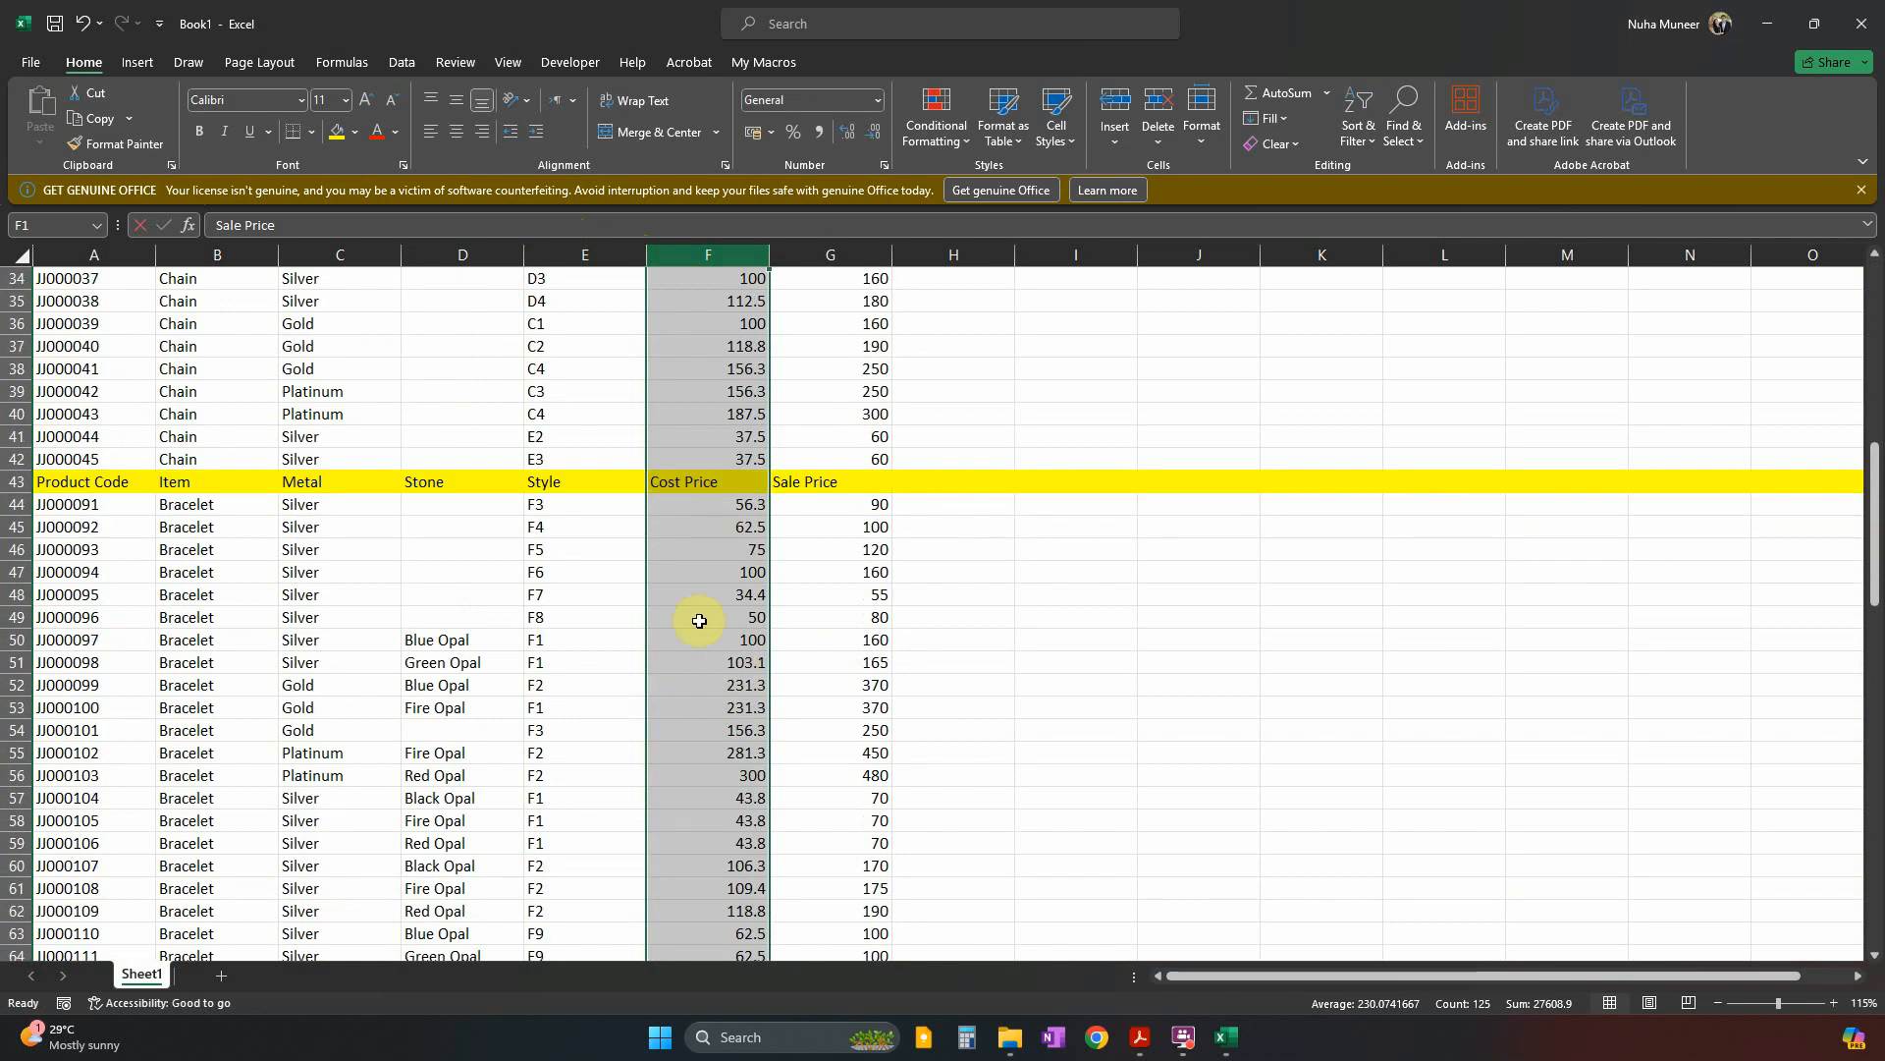
scroll(707, 663, down, 6)
scroll(718, 793, down, 16)
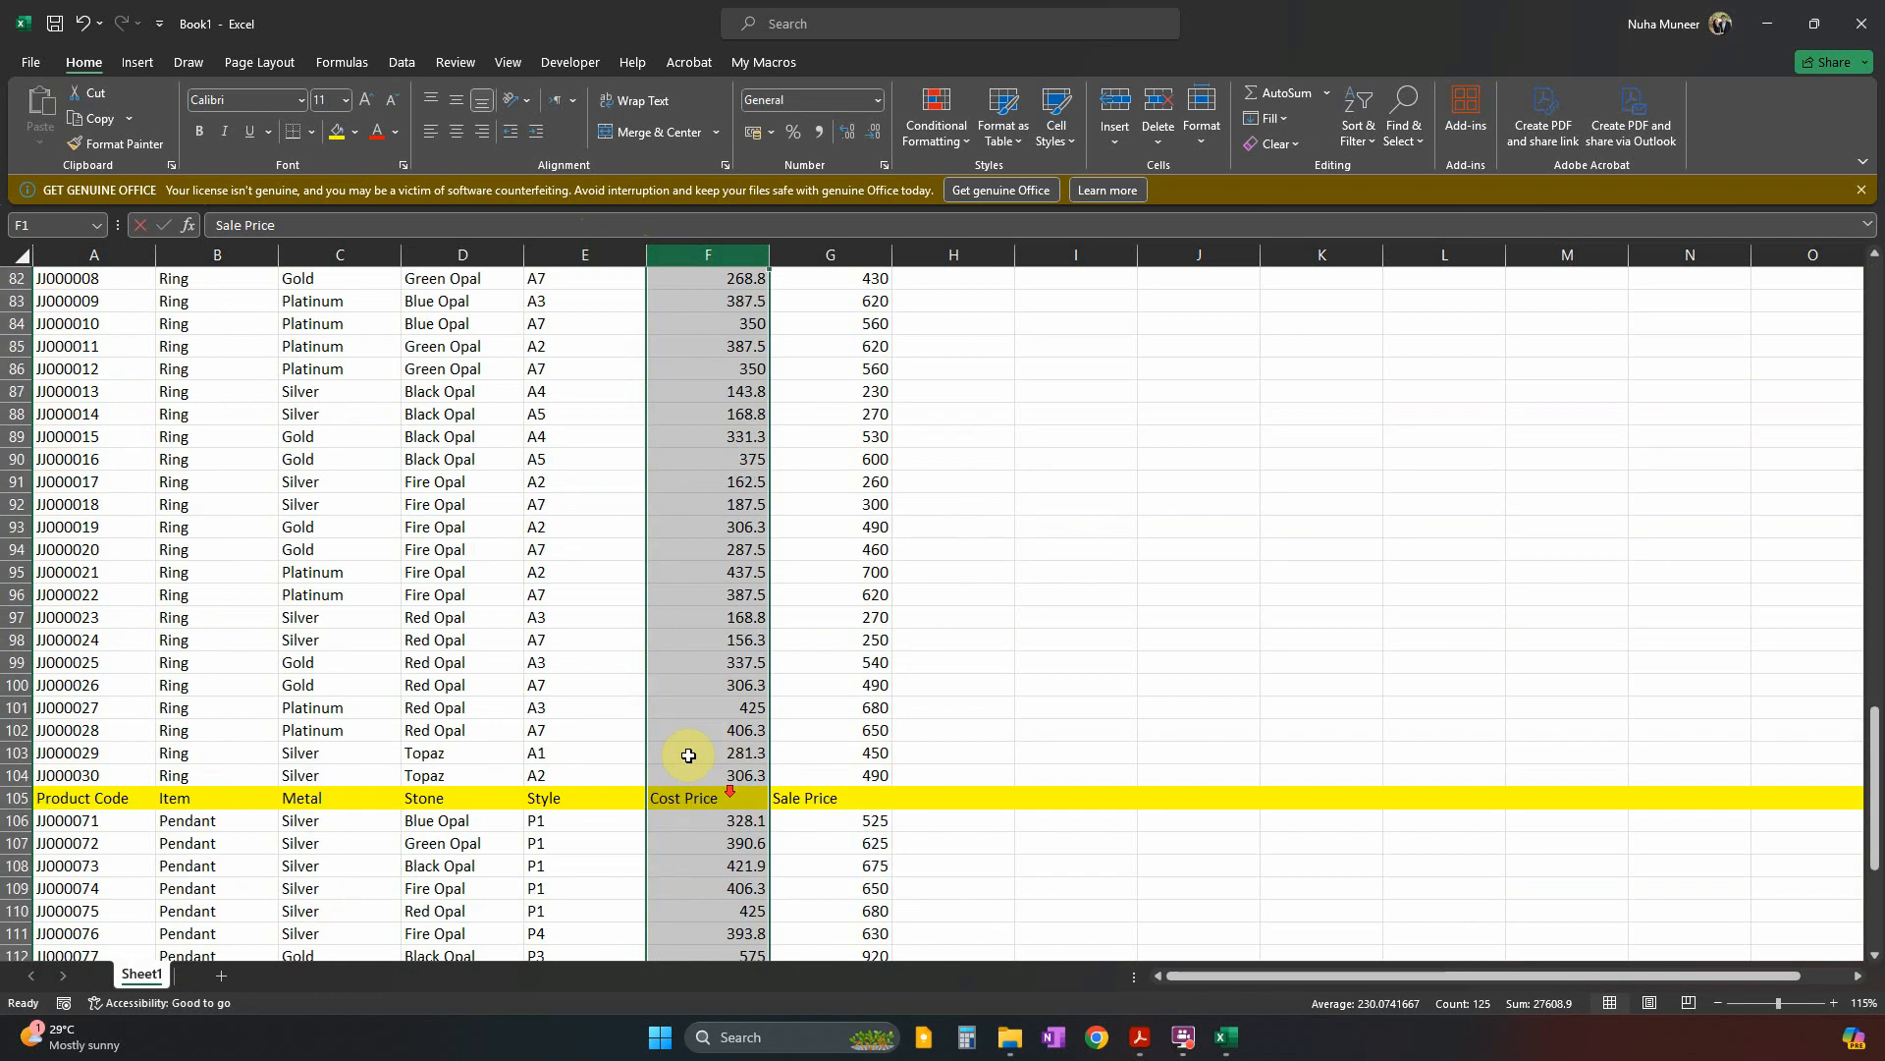
scroll(771, 638, up, 6)
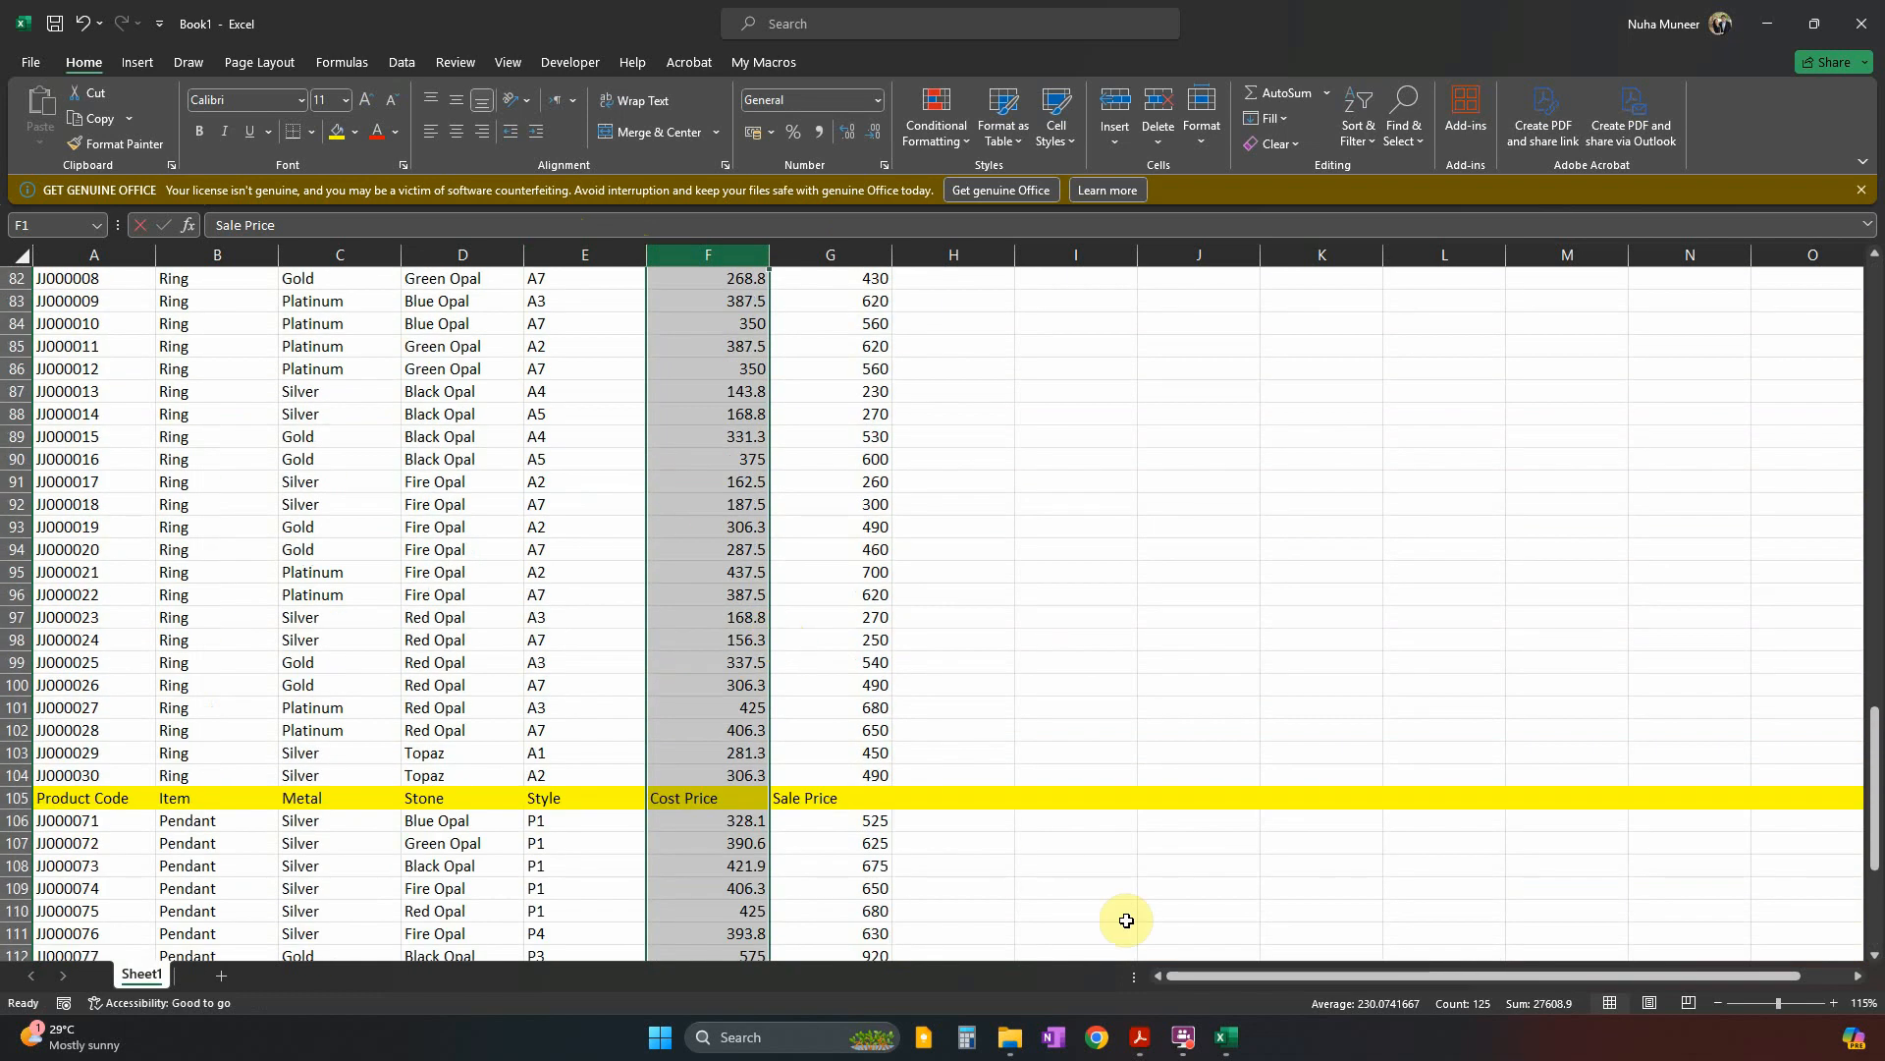
Check the question paper for the required positions of the Cost Price and Sale Price columns.
click(1139, 1037)
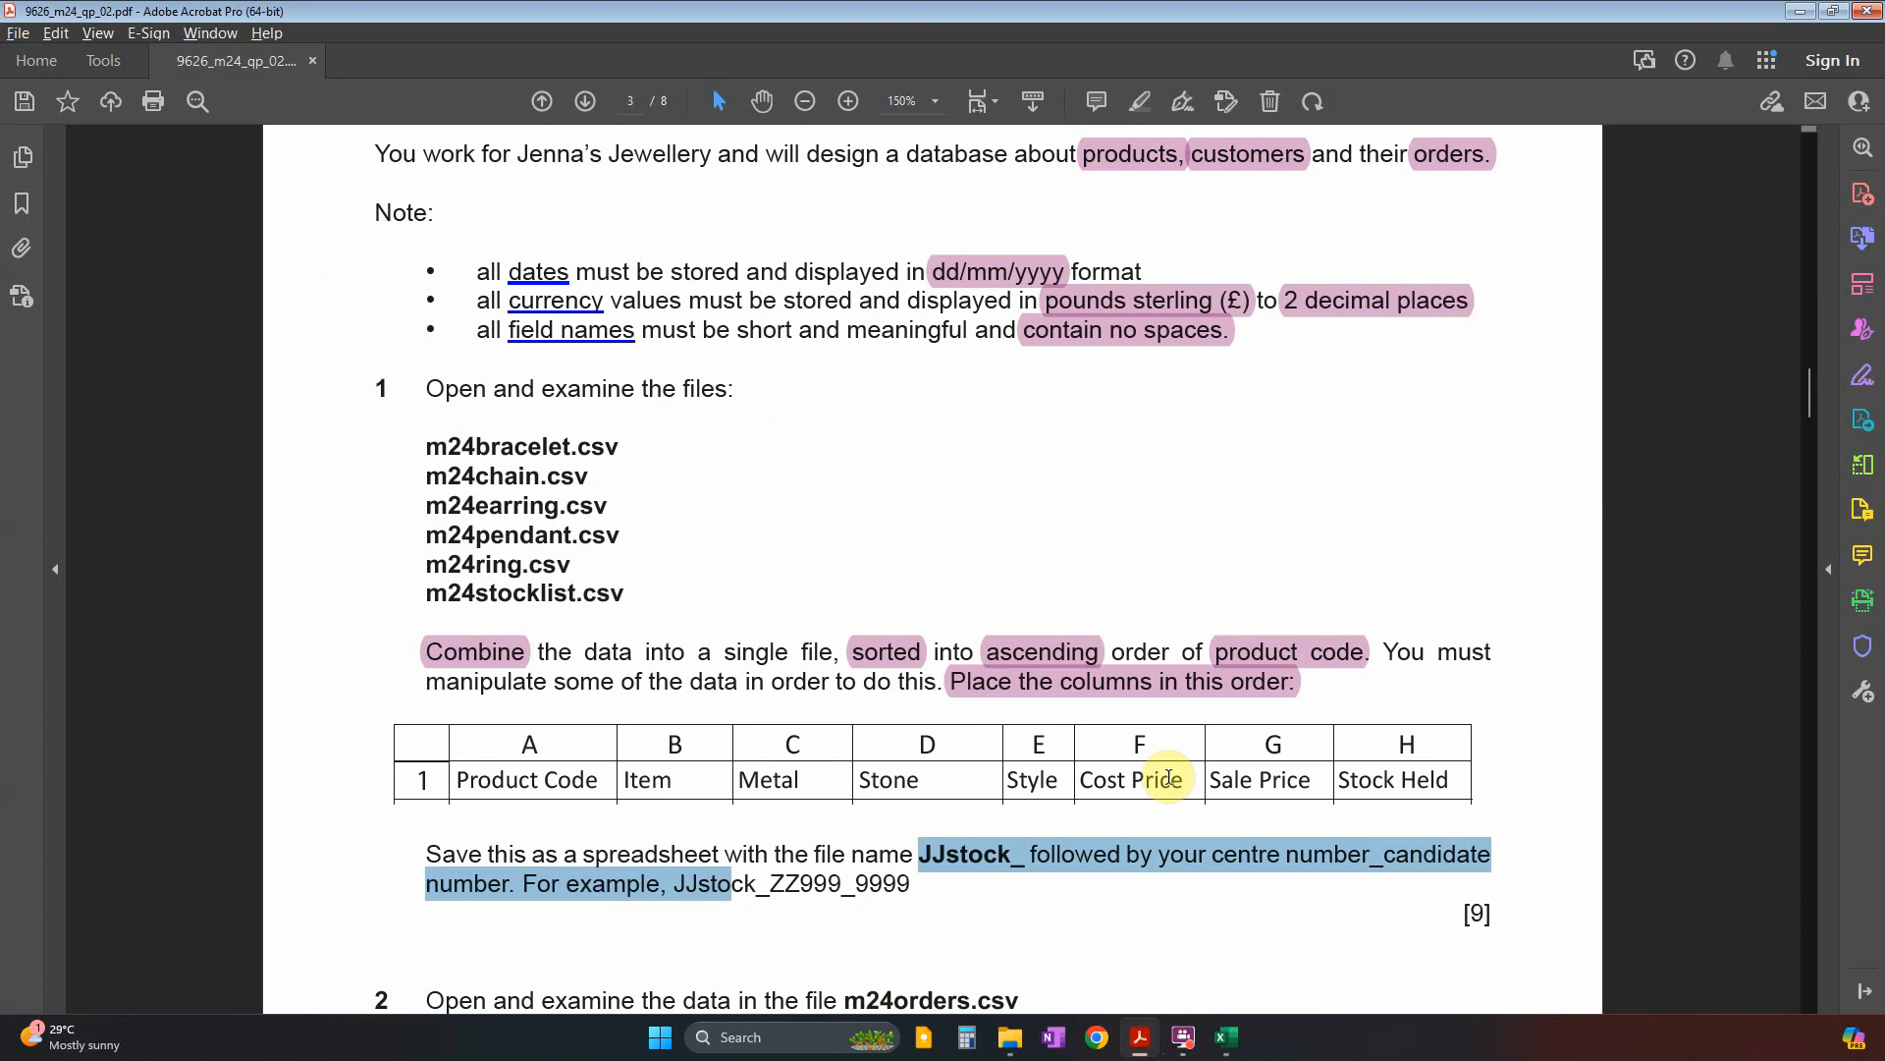
click(558, 784)
click(767, 781)
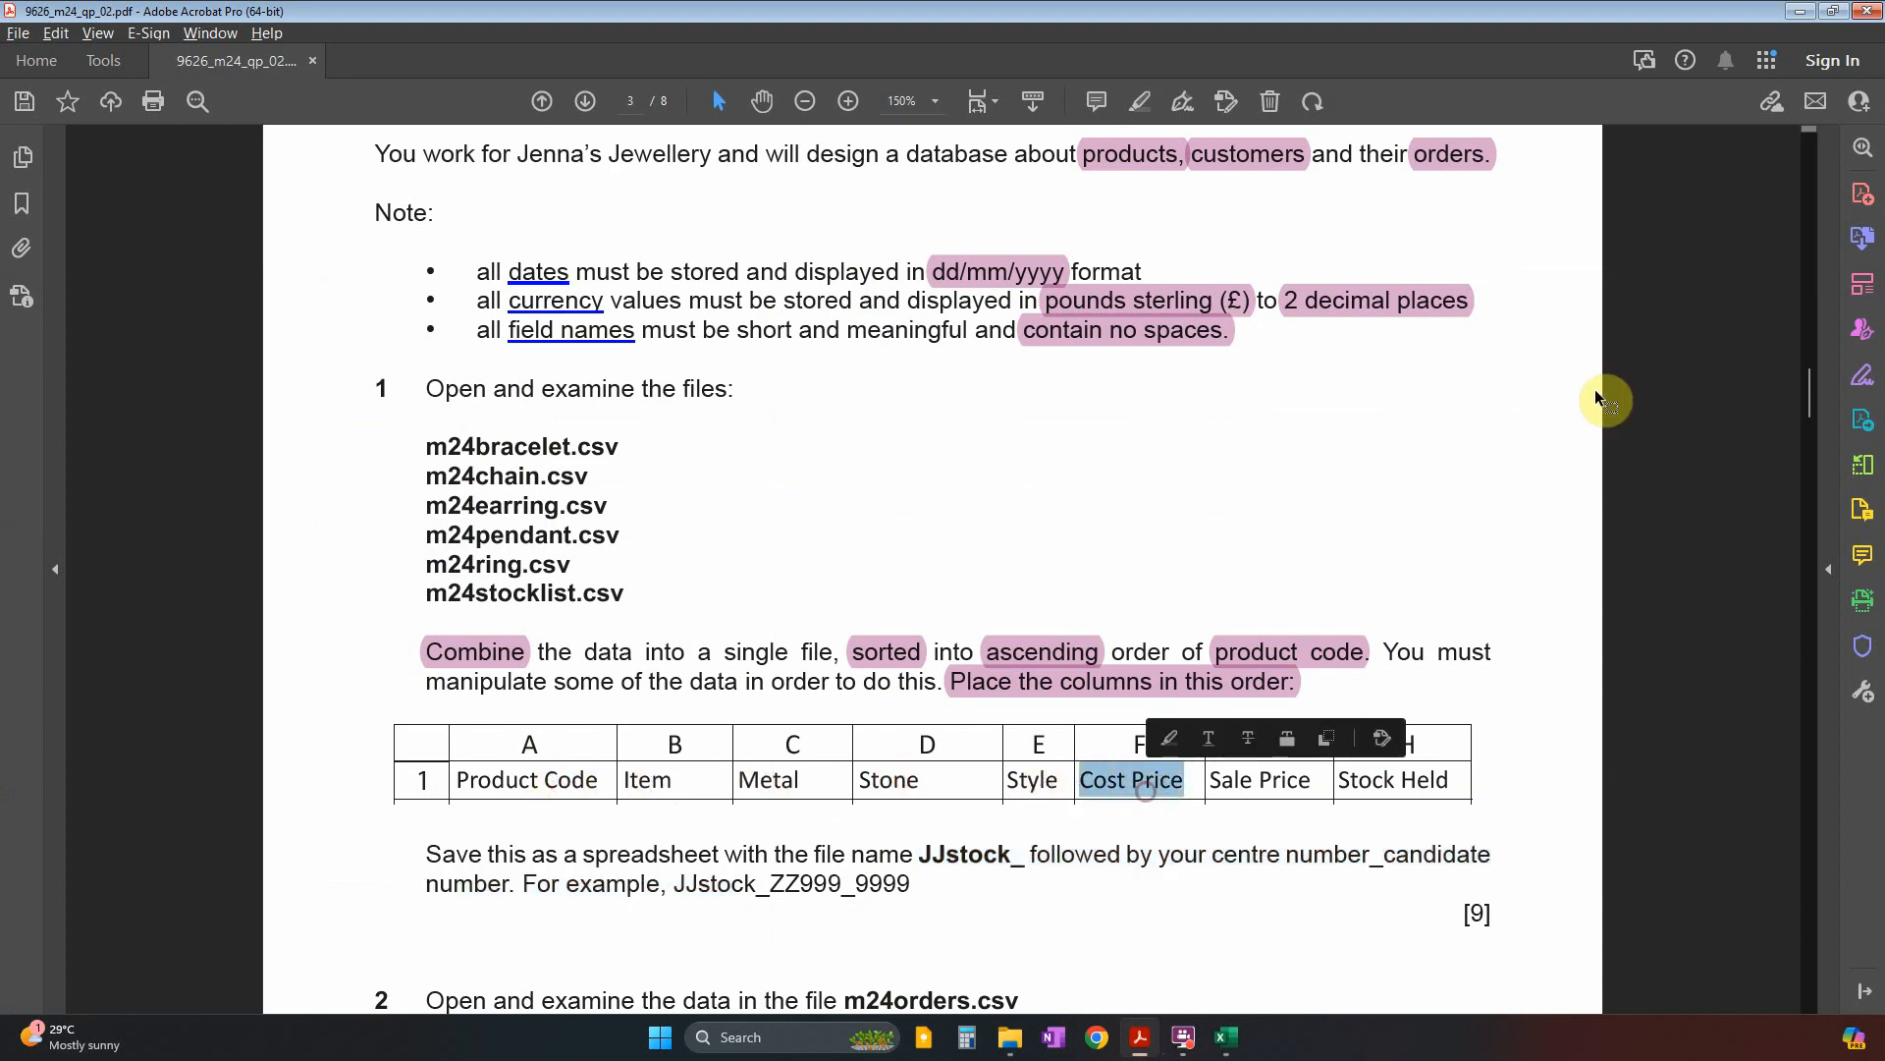
click(1800, 10)
Move the ear rings block's Sale Price cells, F1:F26, aside to column H and its Cost Price cells, G1:G26, to column F.
scroll(1161, 563, up, 20)
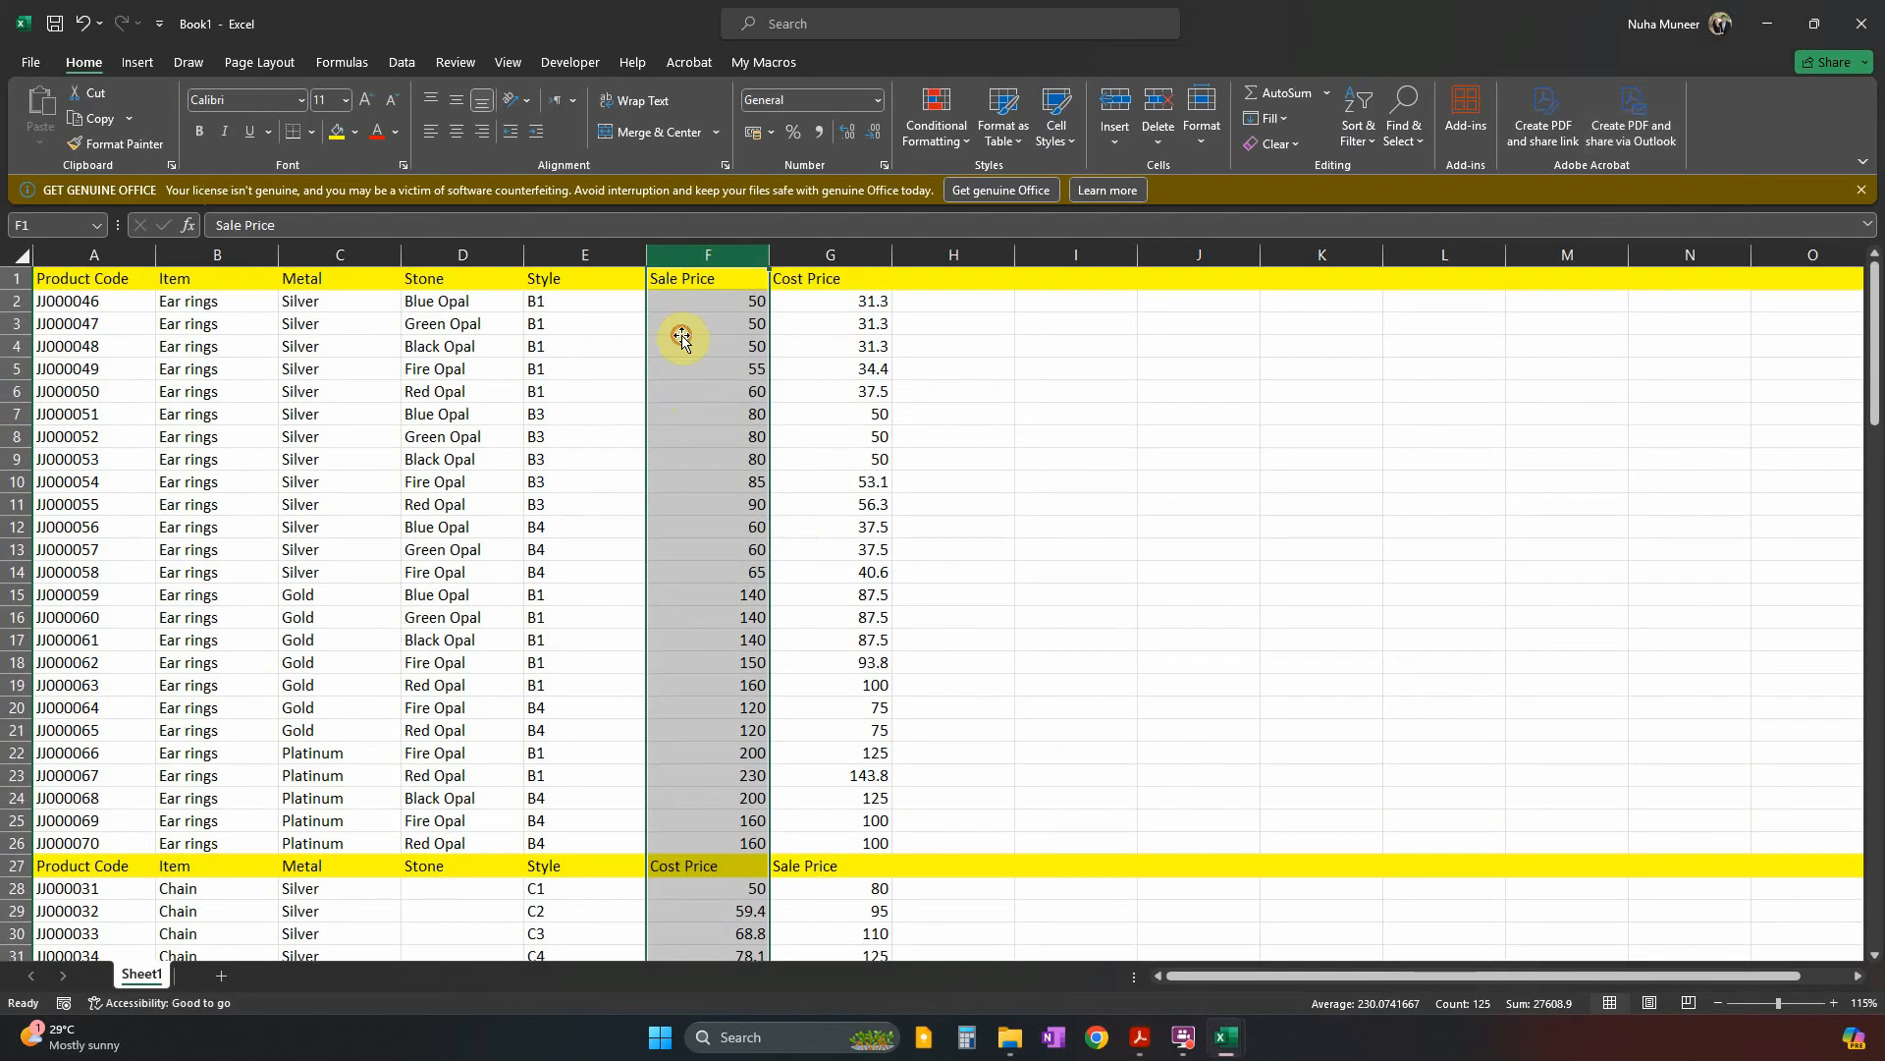
drag(686, 278, 757, 844)
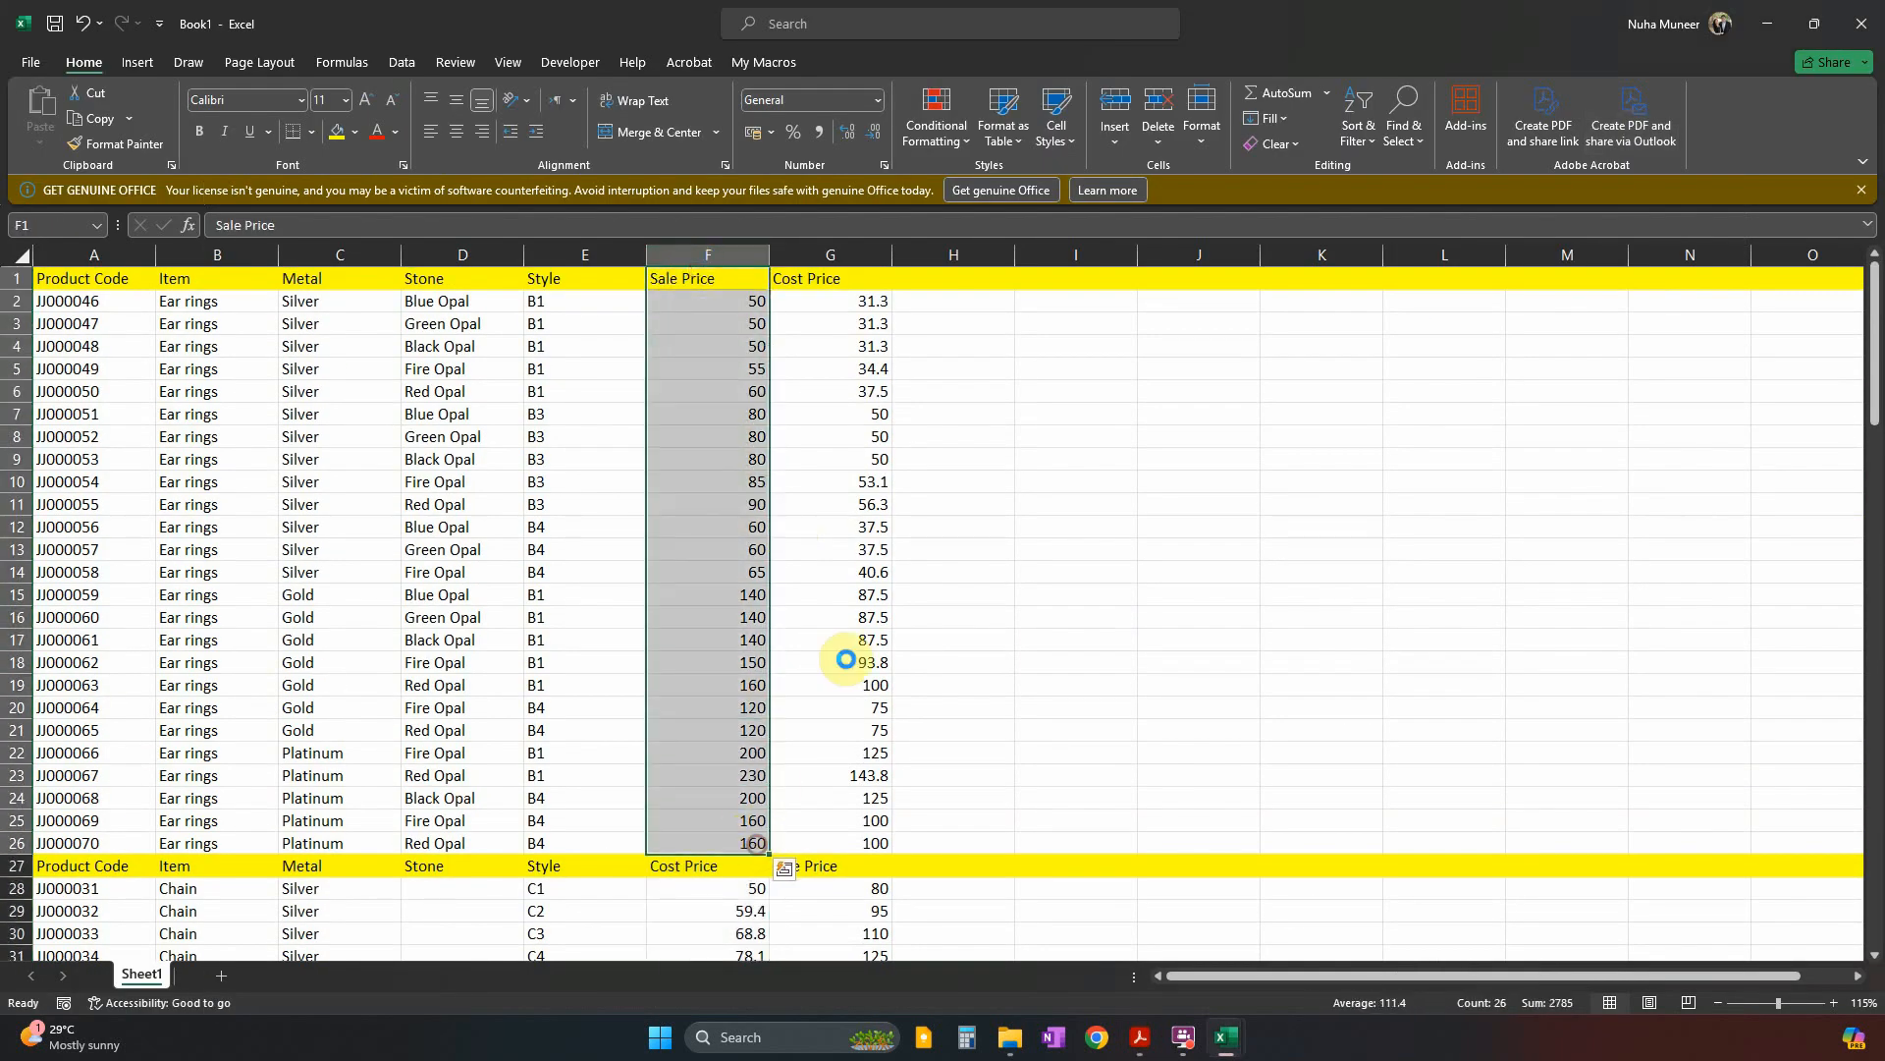
drag(769, 290, 1014, 290)
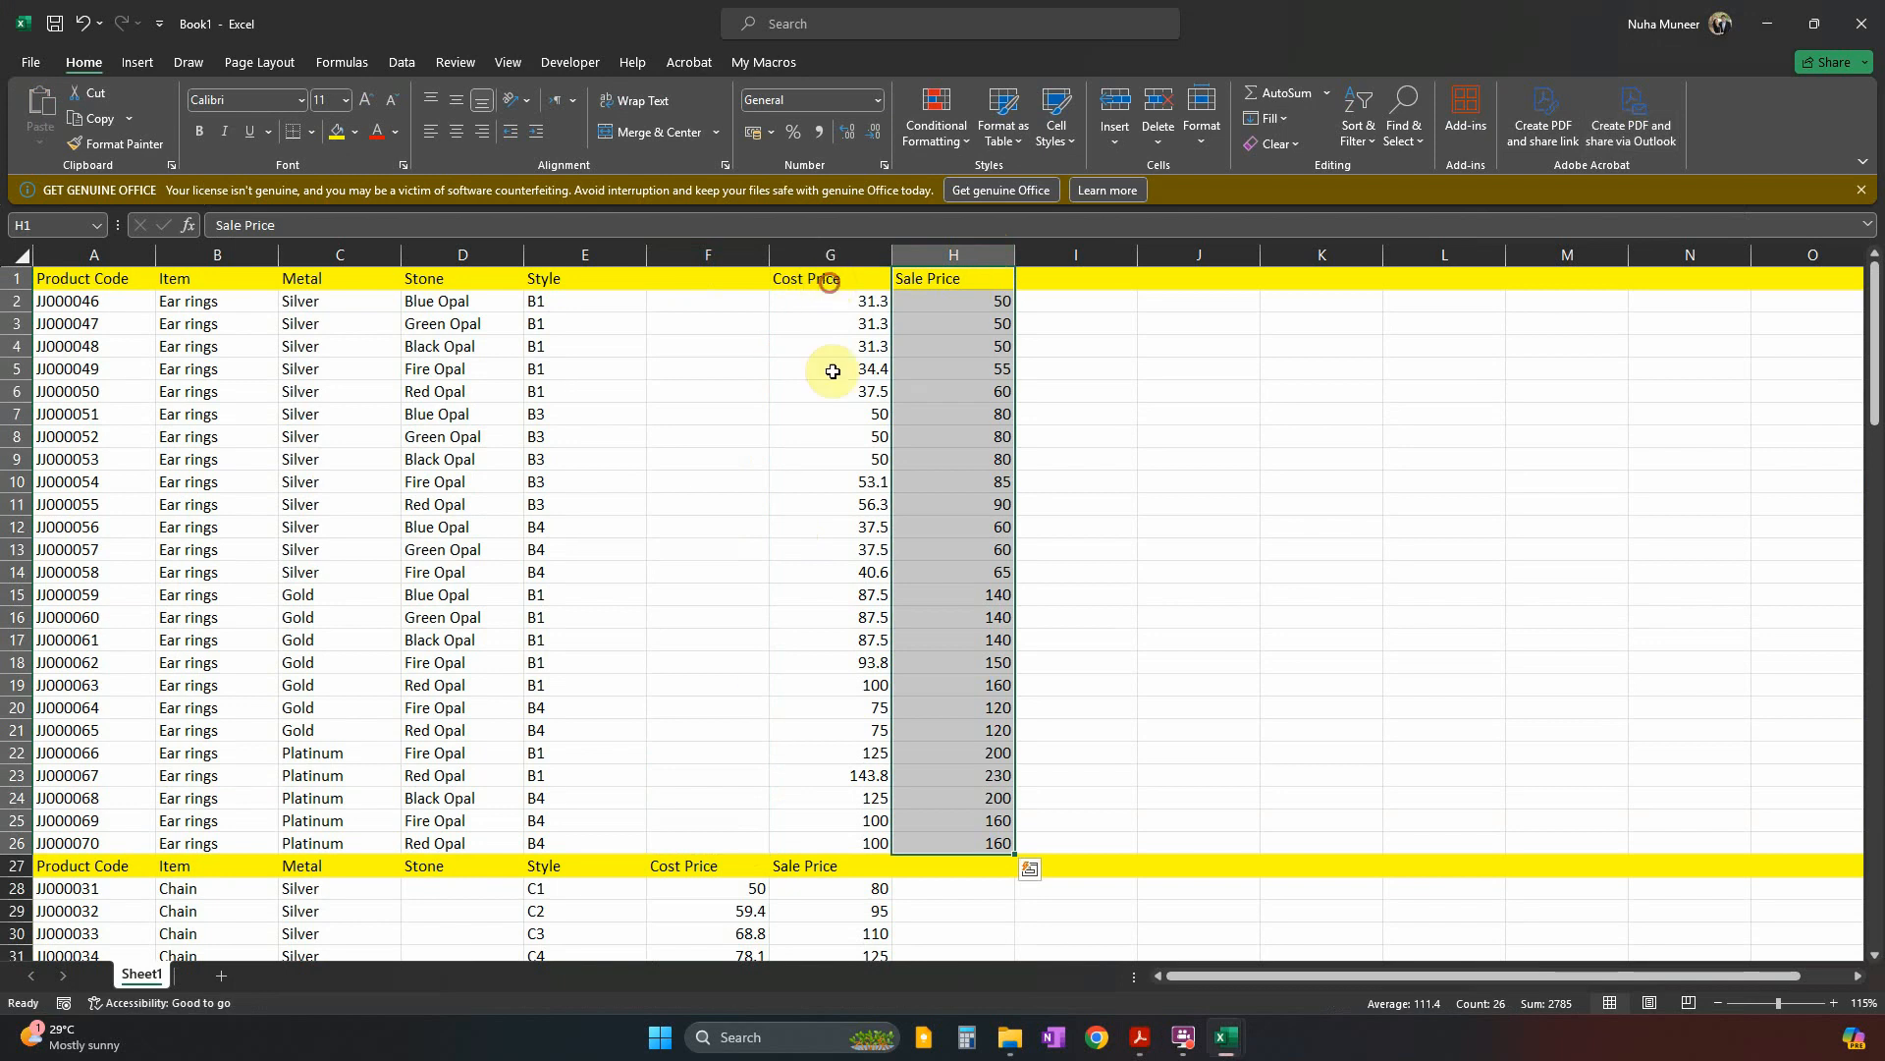
drag(830, 282, 857, 841)
key(ctrl+x)
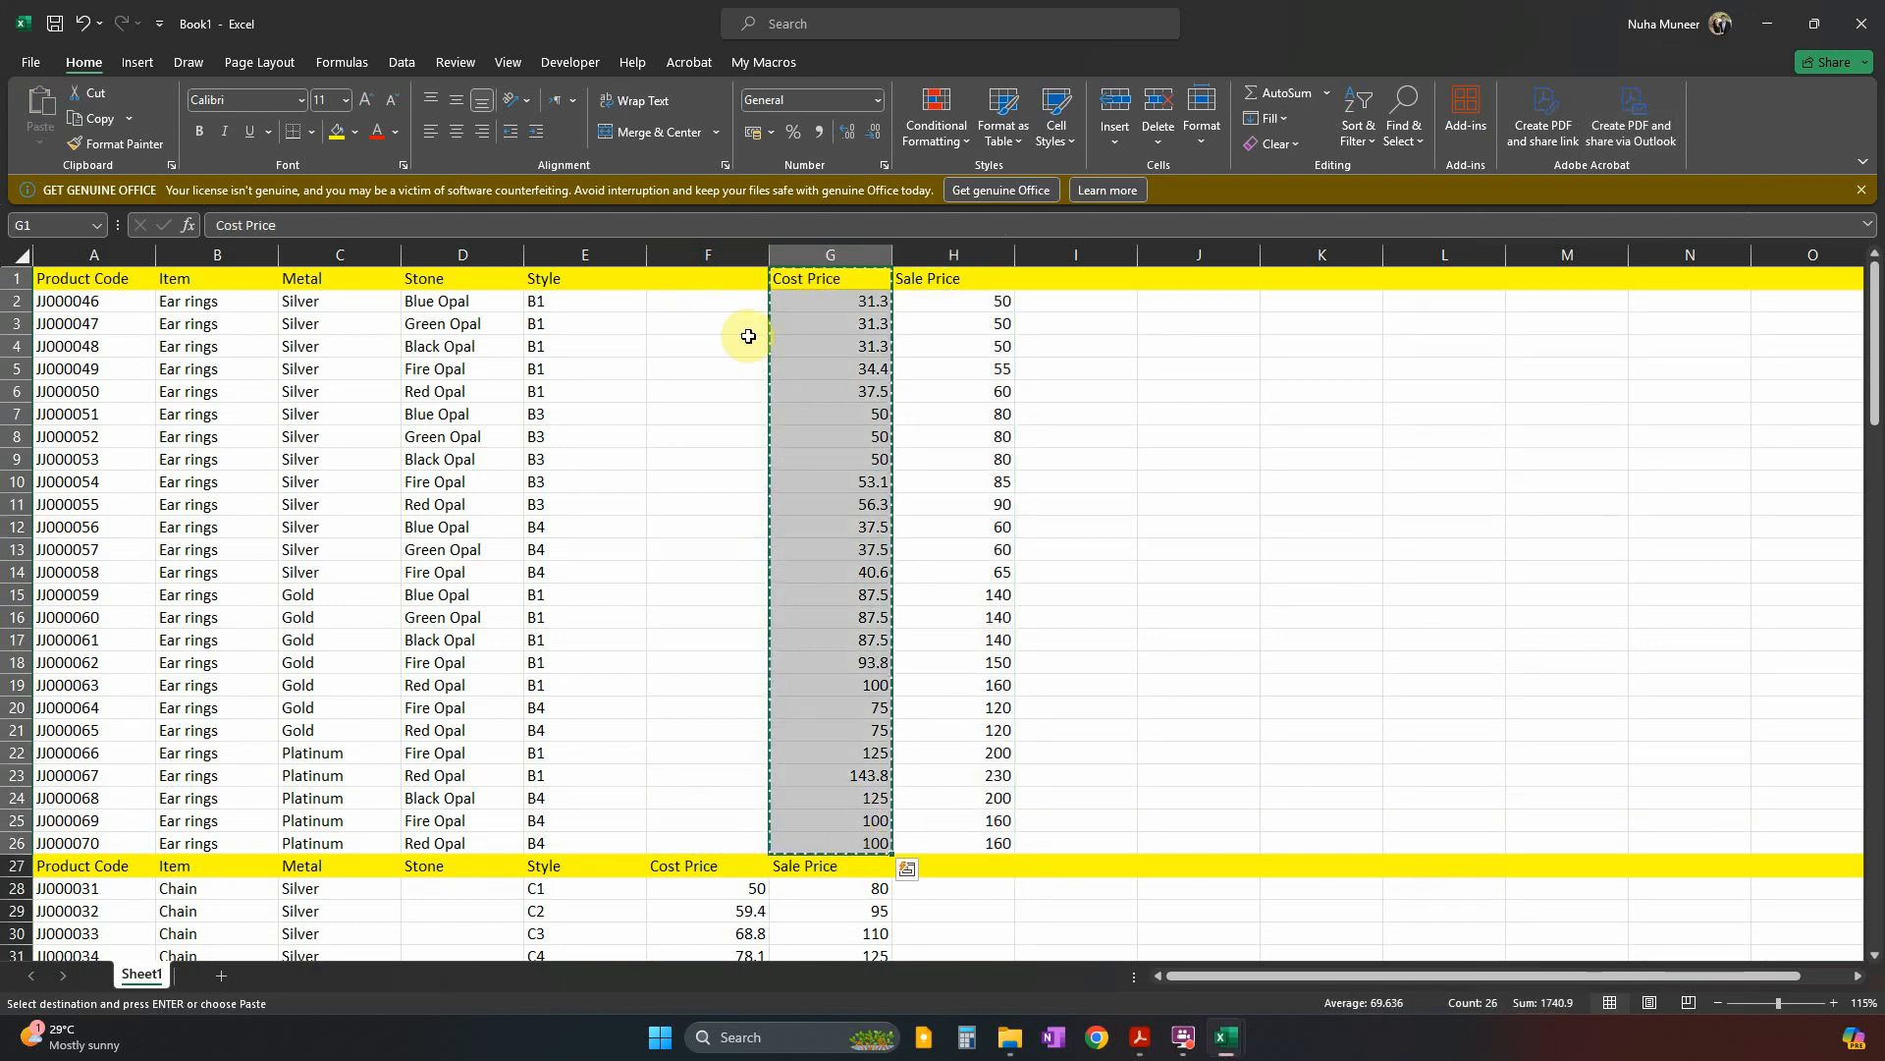
click(730, 277)
key(Return)
Move the ear rings block's Sale Price cells from H1:H26 into column G, starting at G1.
drag(923, 285, 987, 840)
key(ctrl+x)
click(845, 284)
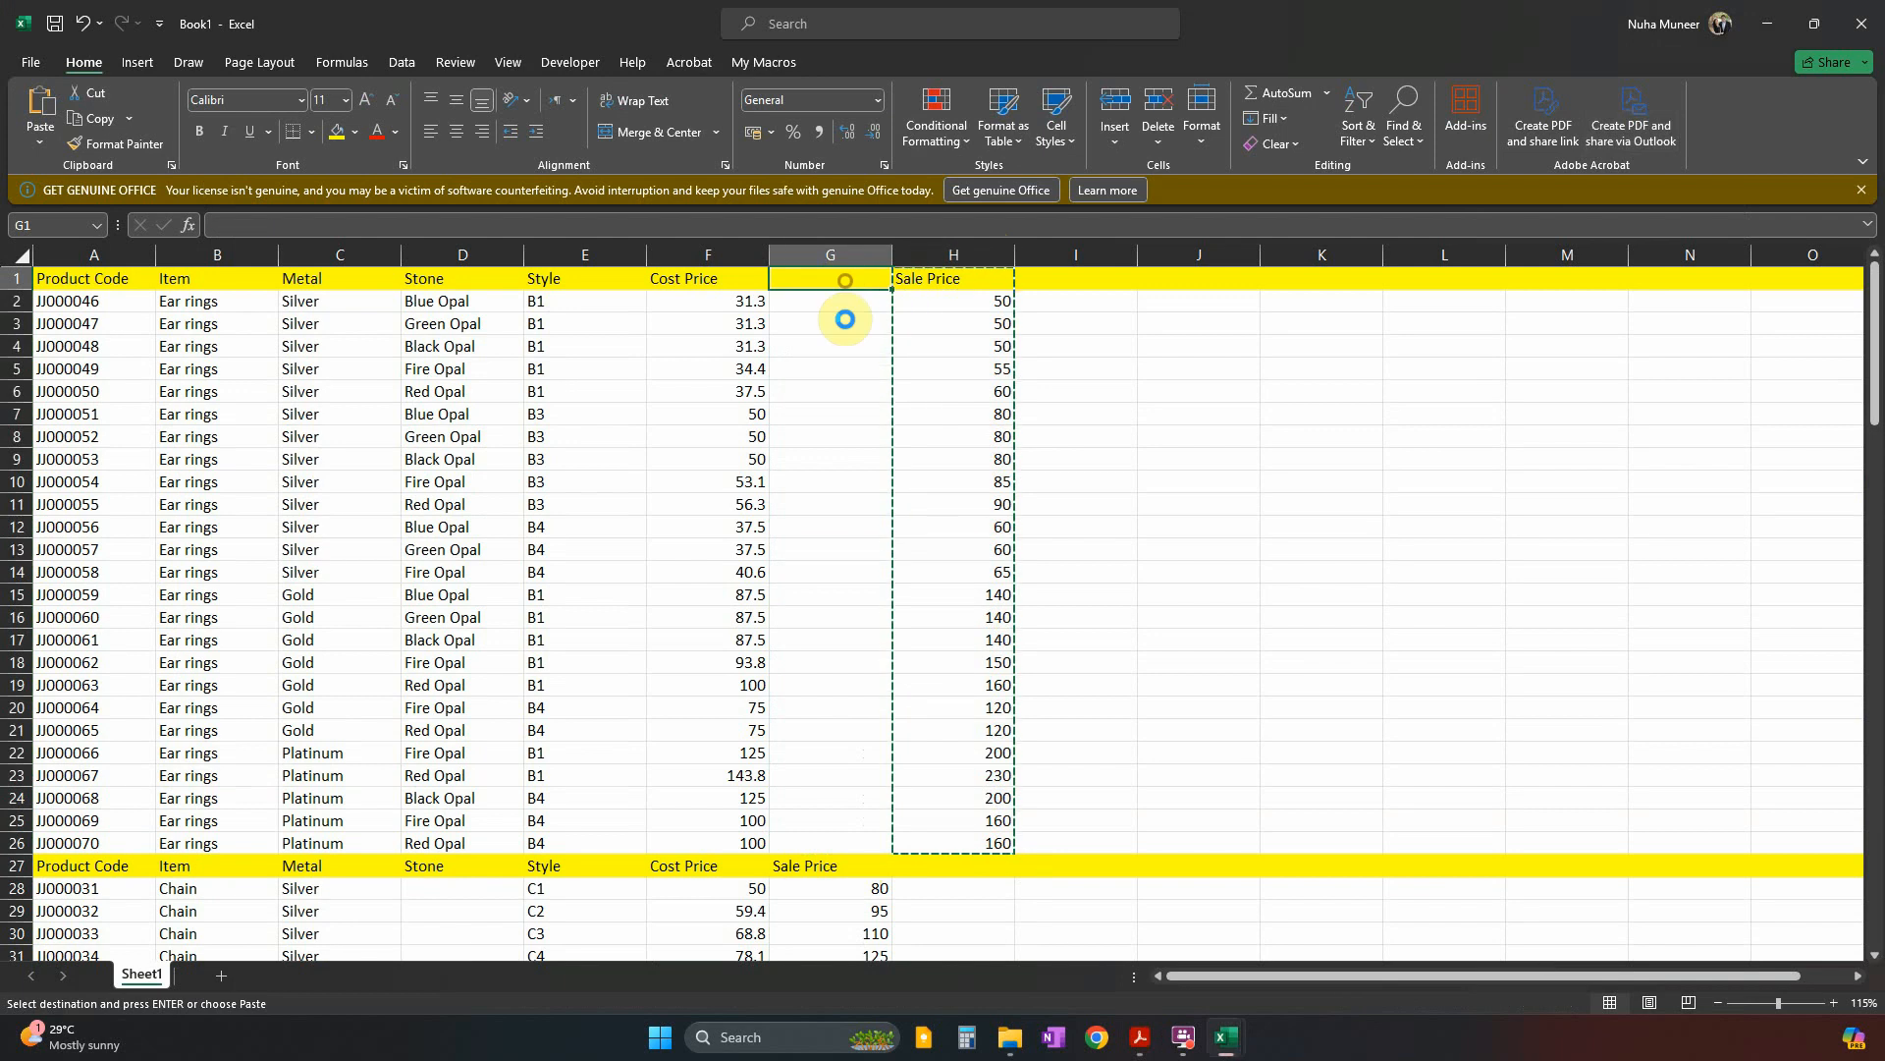
key(Return)
Check the Cost Price and Sale Price columns through all the jewellery blocks for matching headings.
click(677, 255)
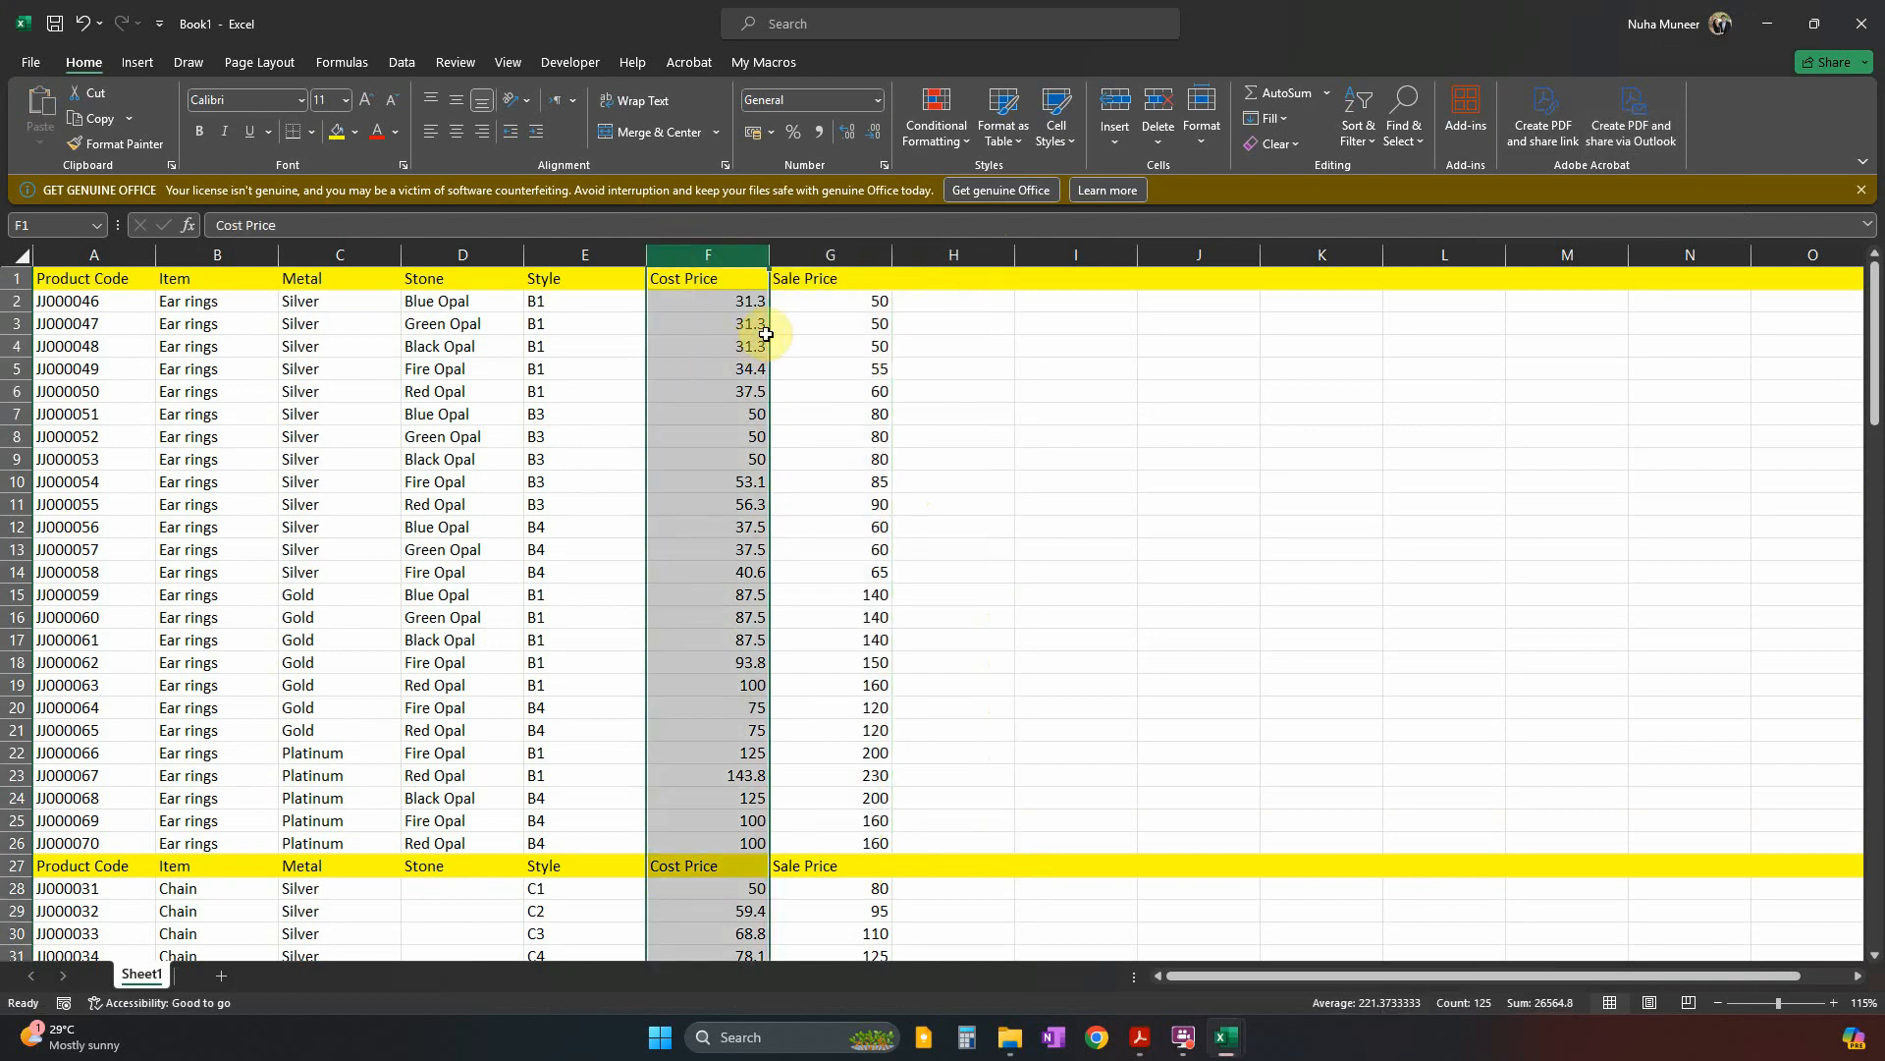
click(833, 254)
scroll(896, 638, down, 20)
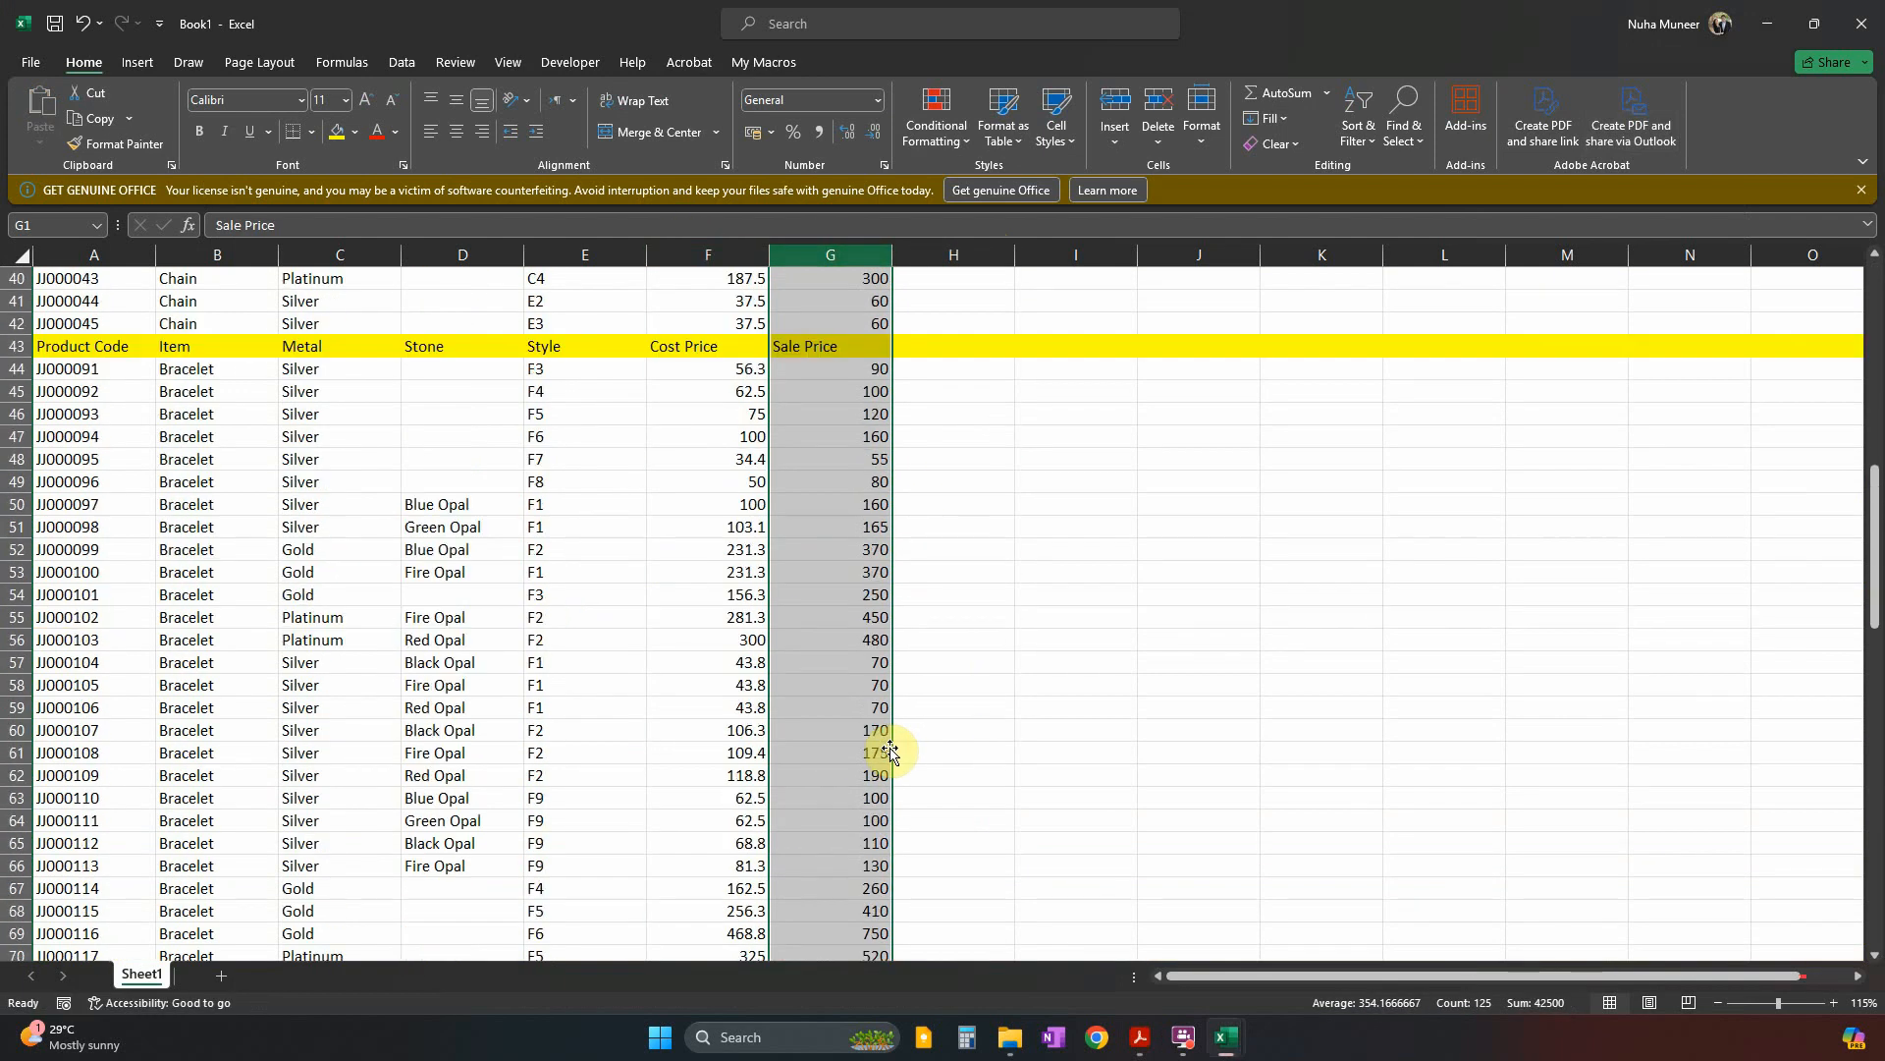
scroll(891, 761, down, 13)
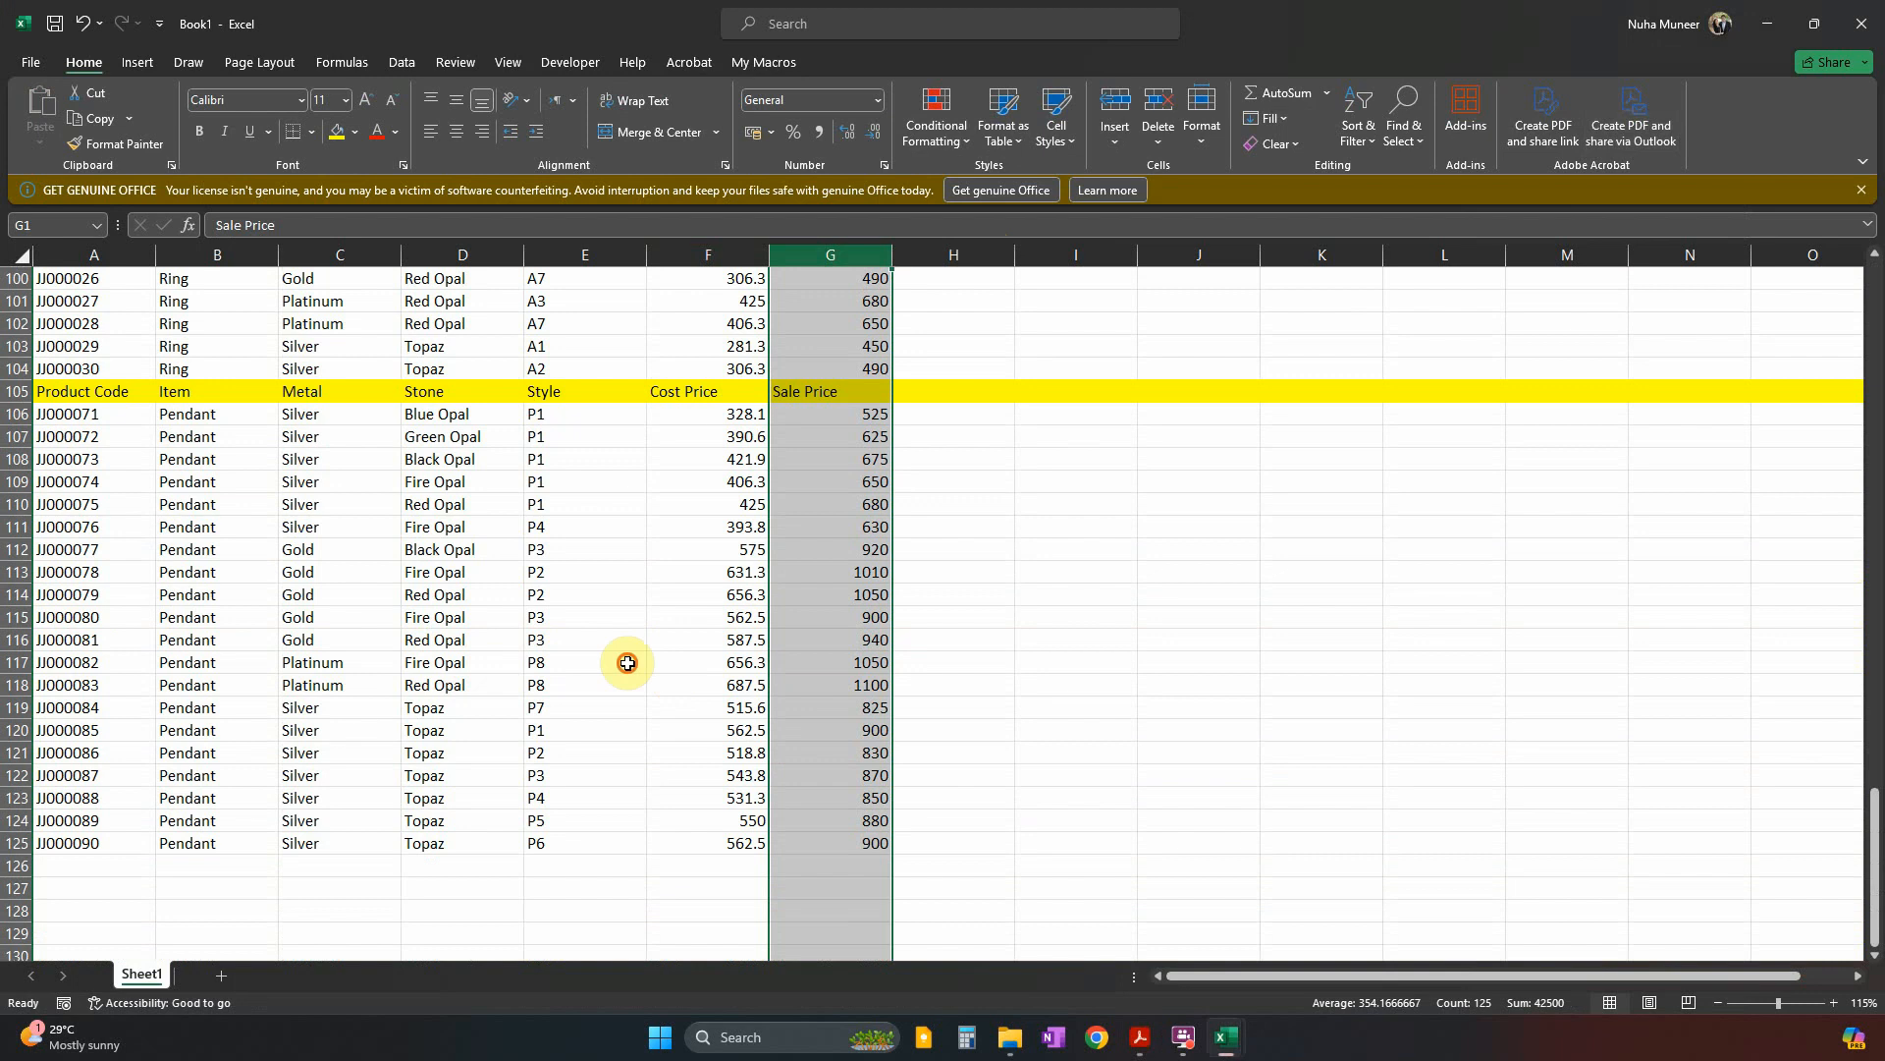
click(627, 663)
scroll(593, 674, up, 1)
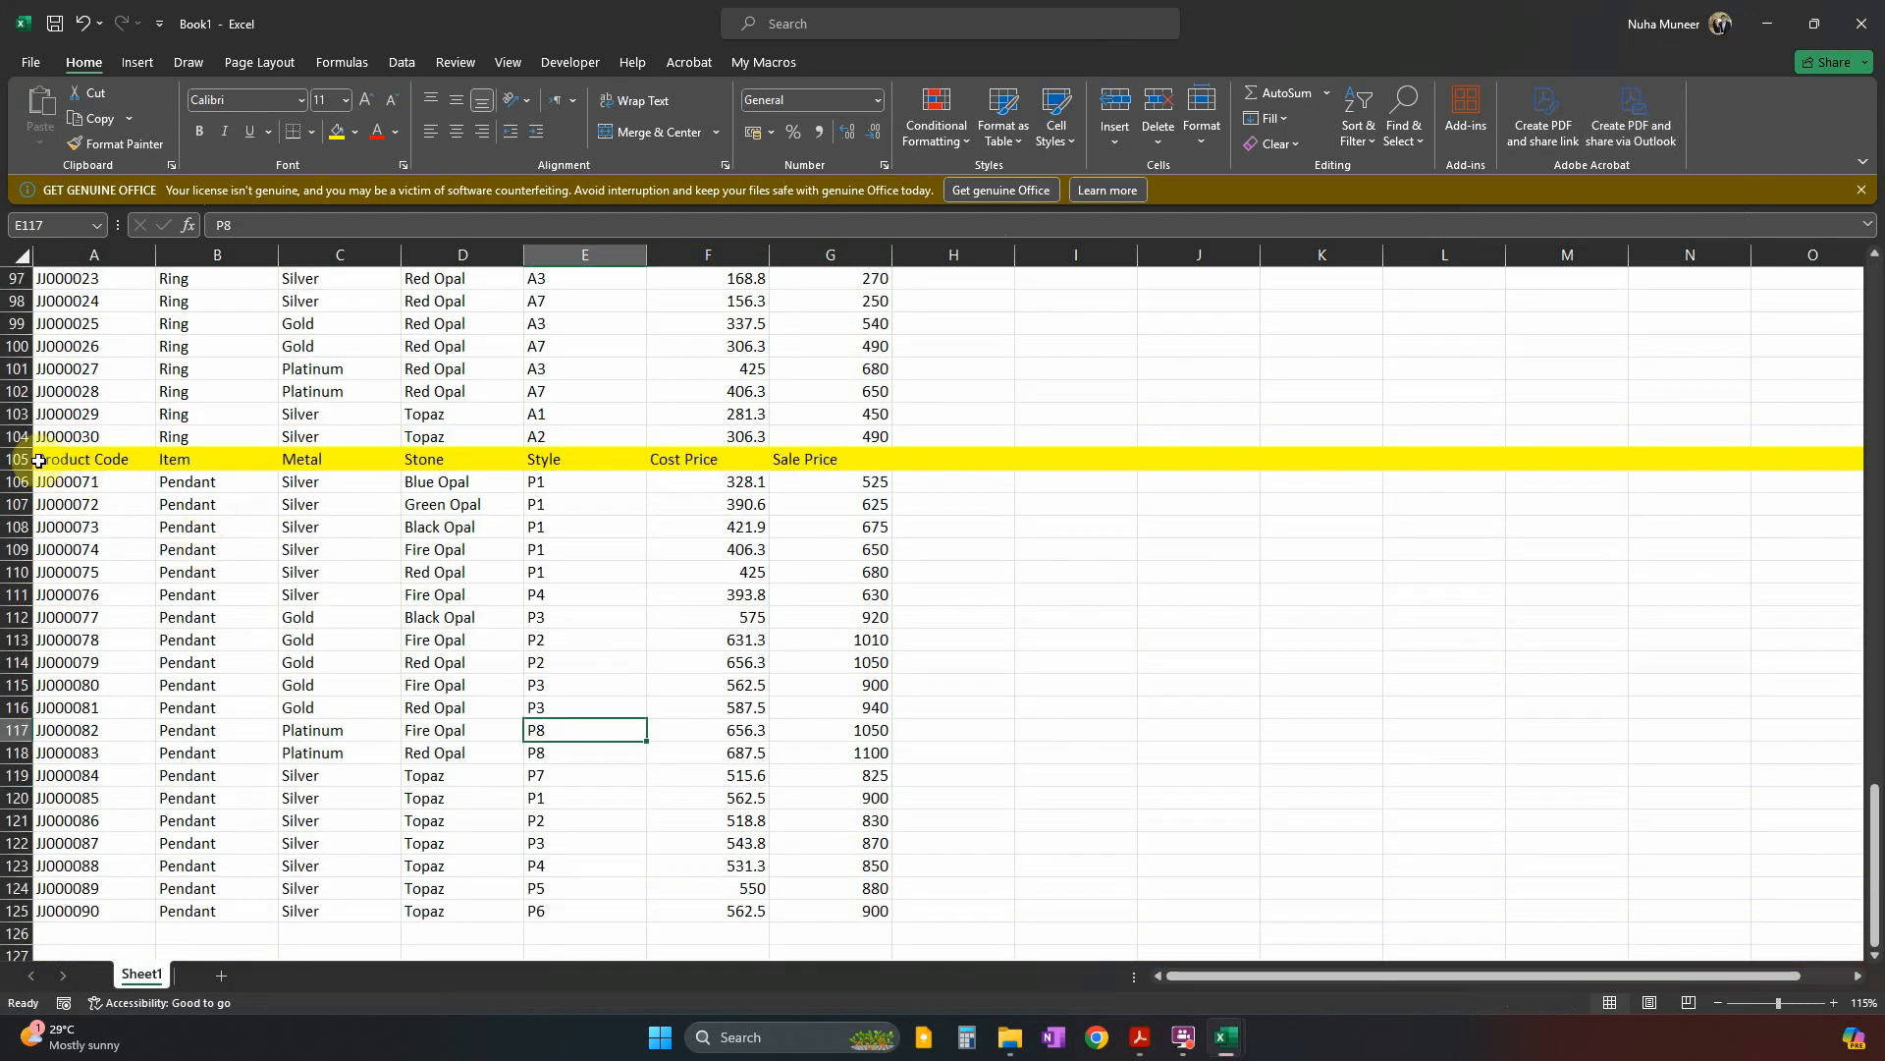
right_click(16, 459)
click(821, 529)
Check the required column headings up to Stock Held in the question paper and arrange m24stocklist.csv and Book1 side by side.
click(1149, 1035)
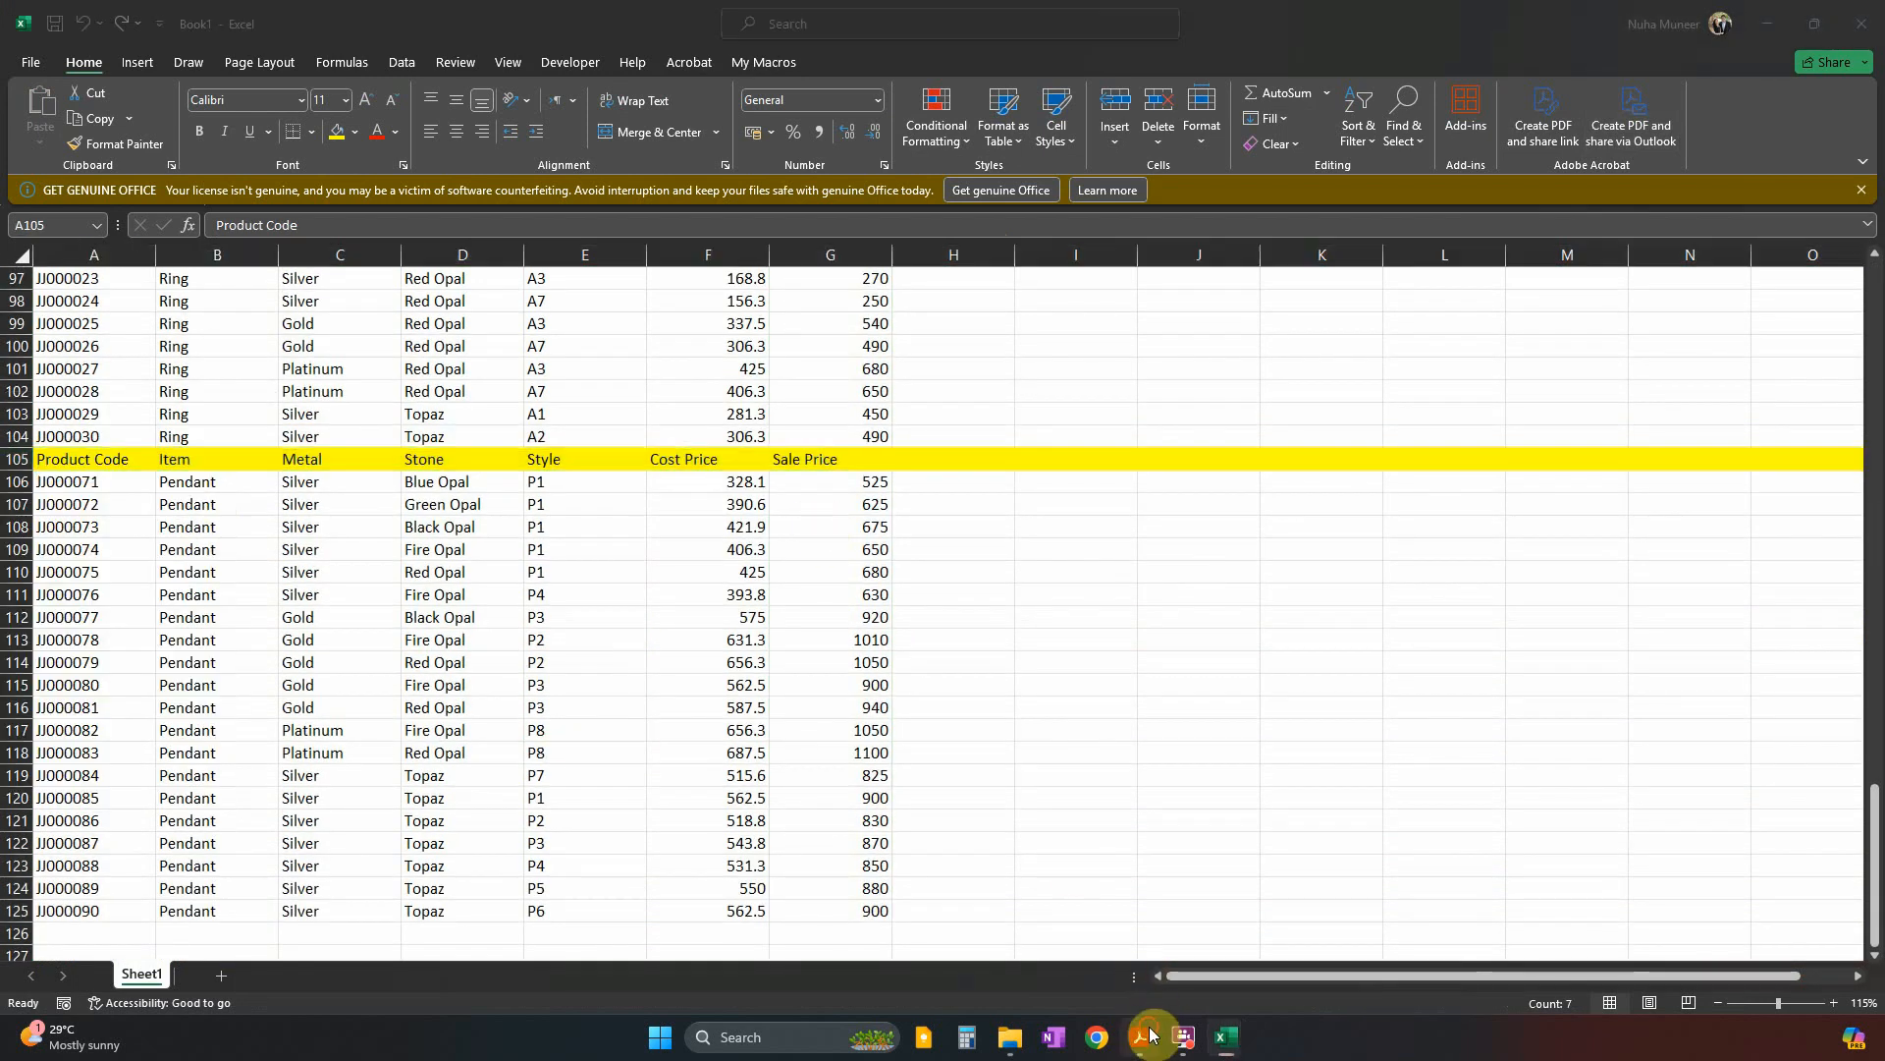
drag(439, 779, 1451, 781)
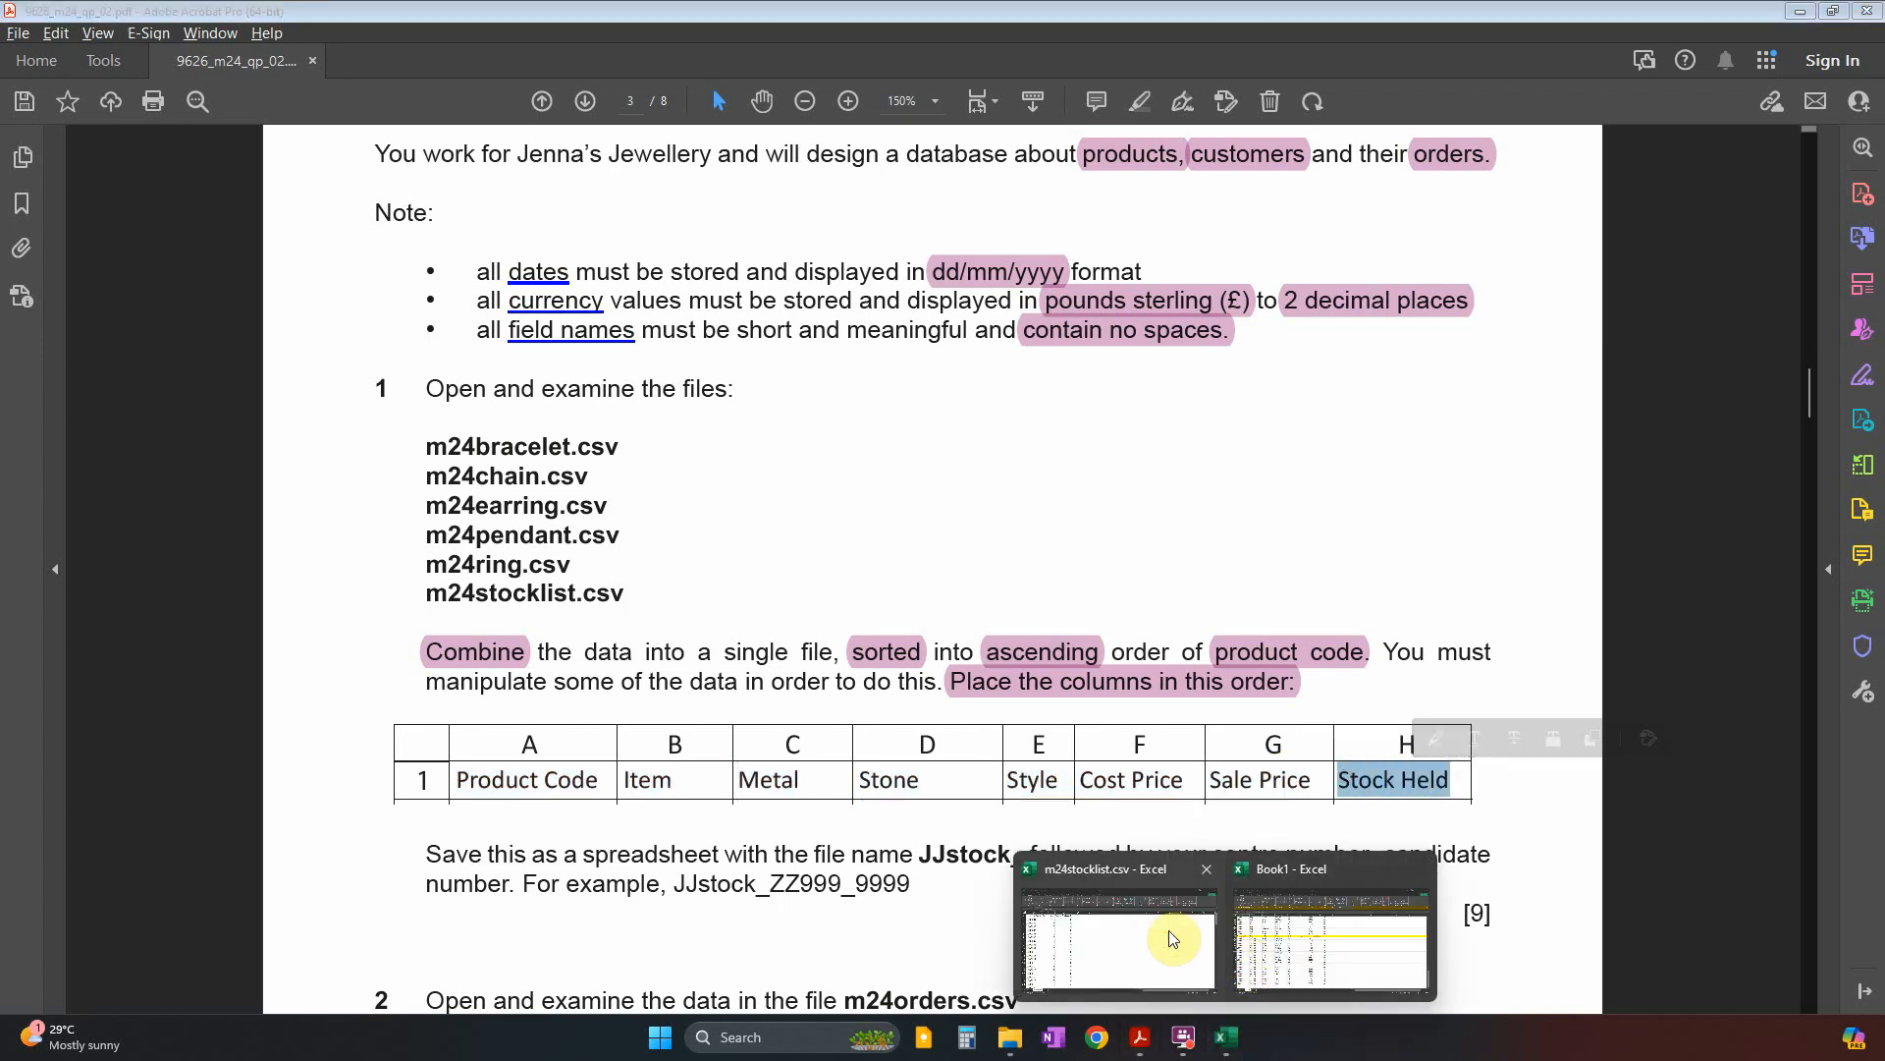
click(1167, 930)
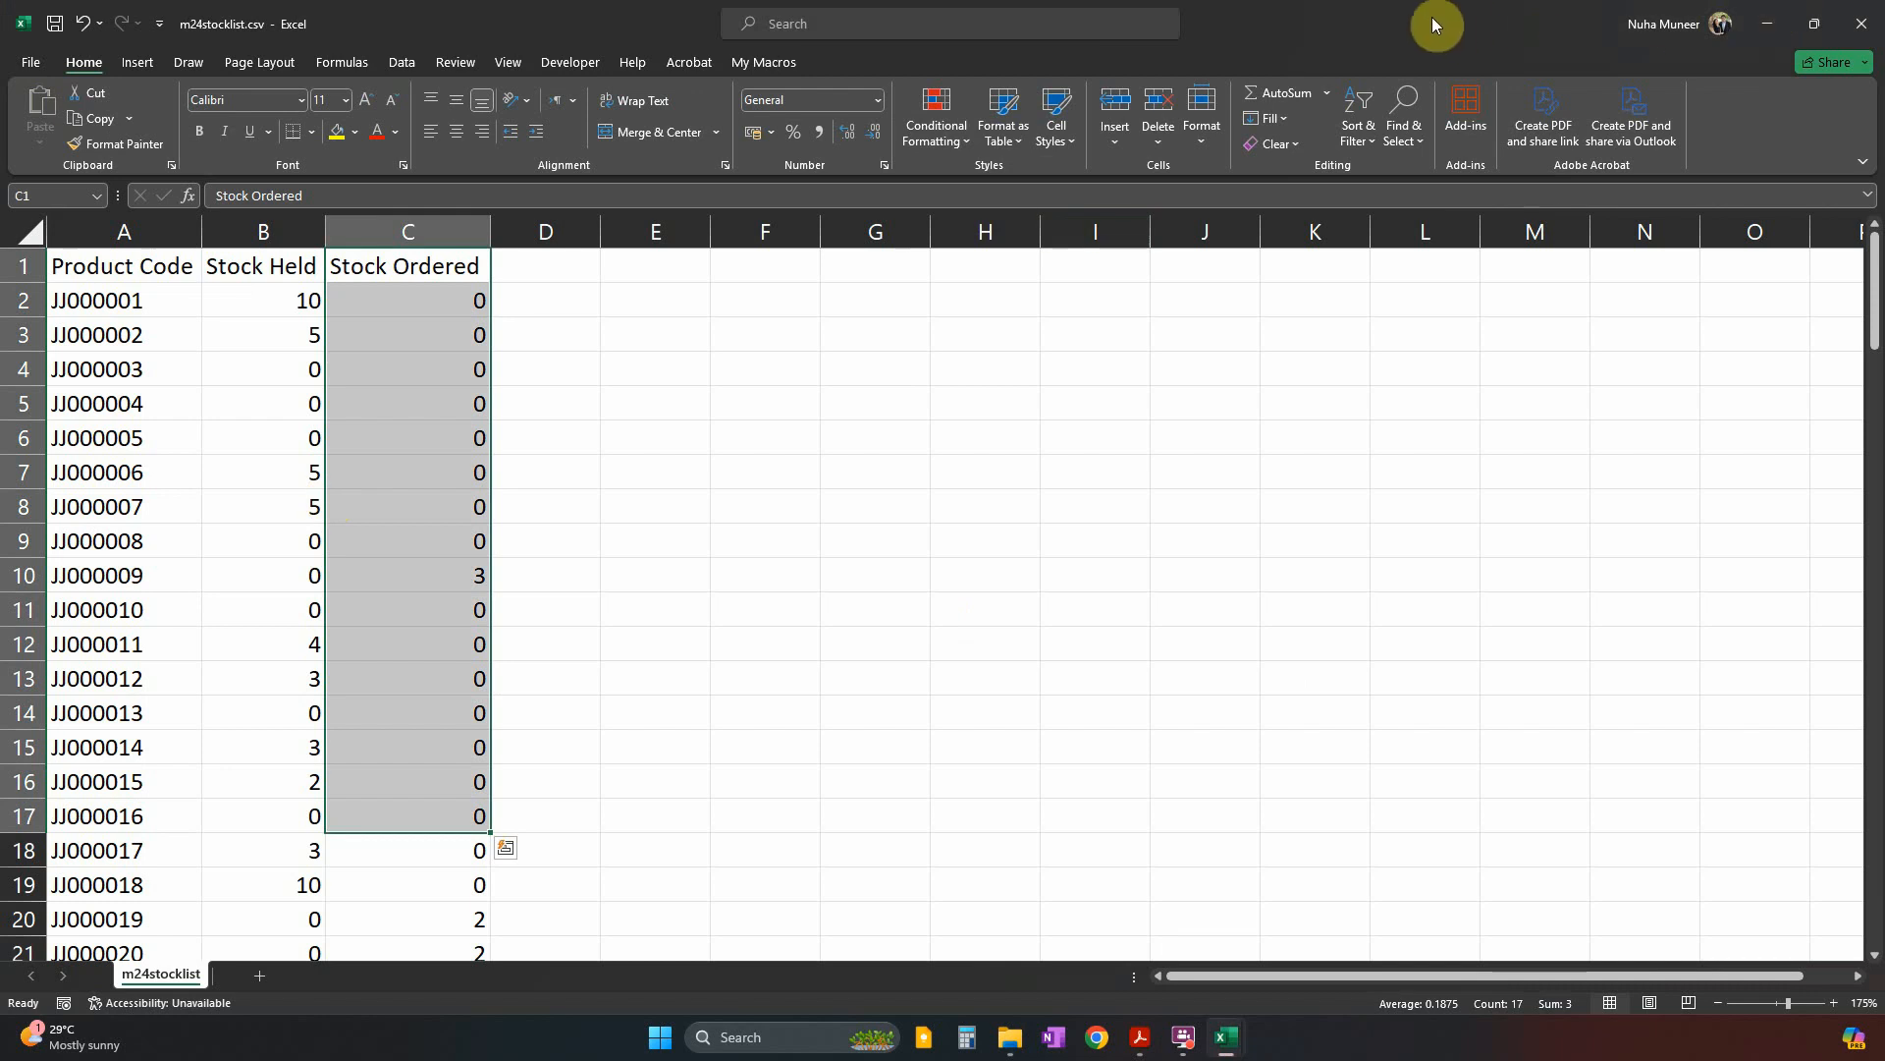
drag(1435, 20, 1856, 521)
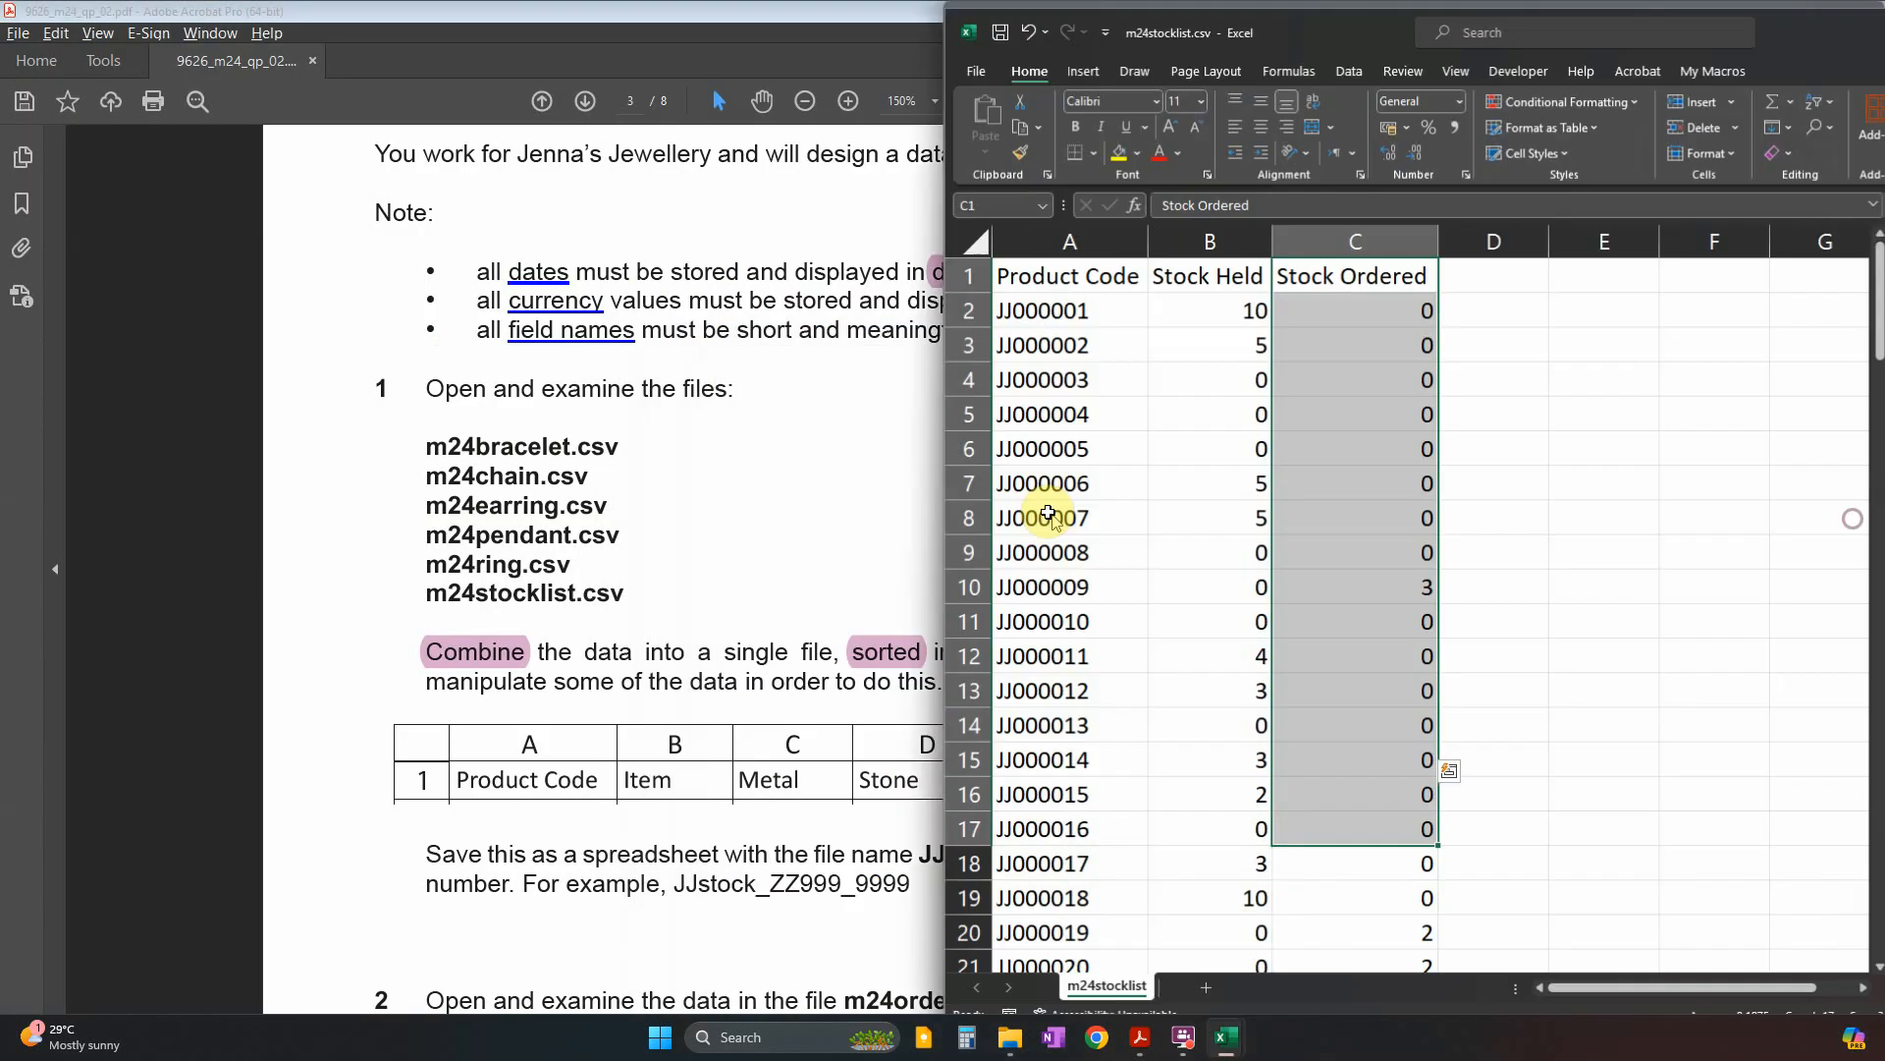
click(407, 615)
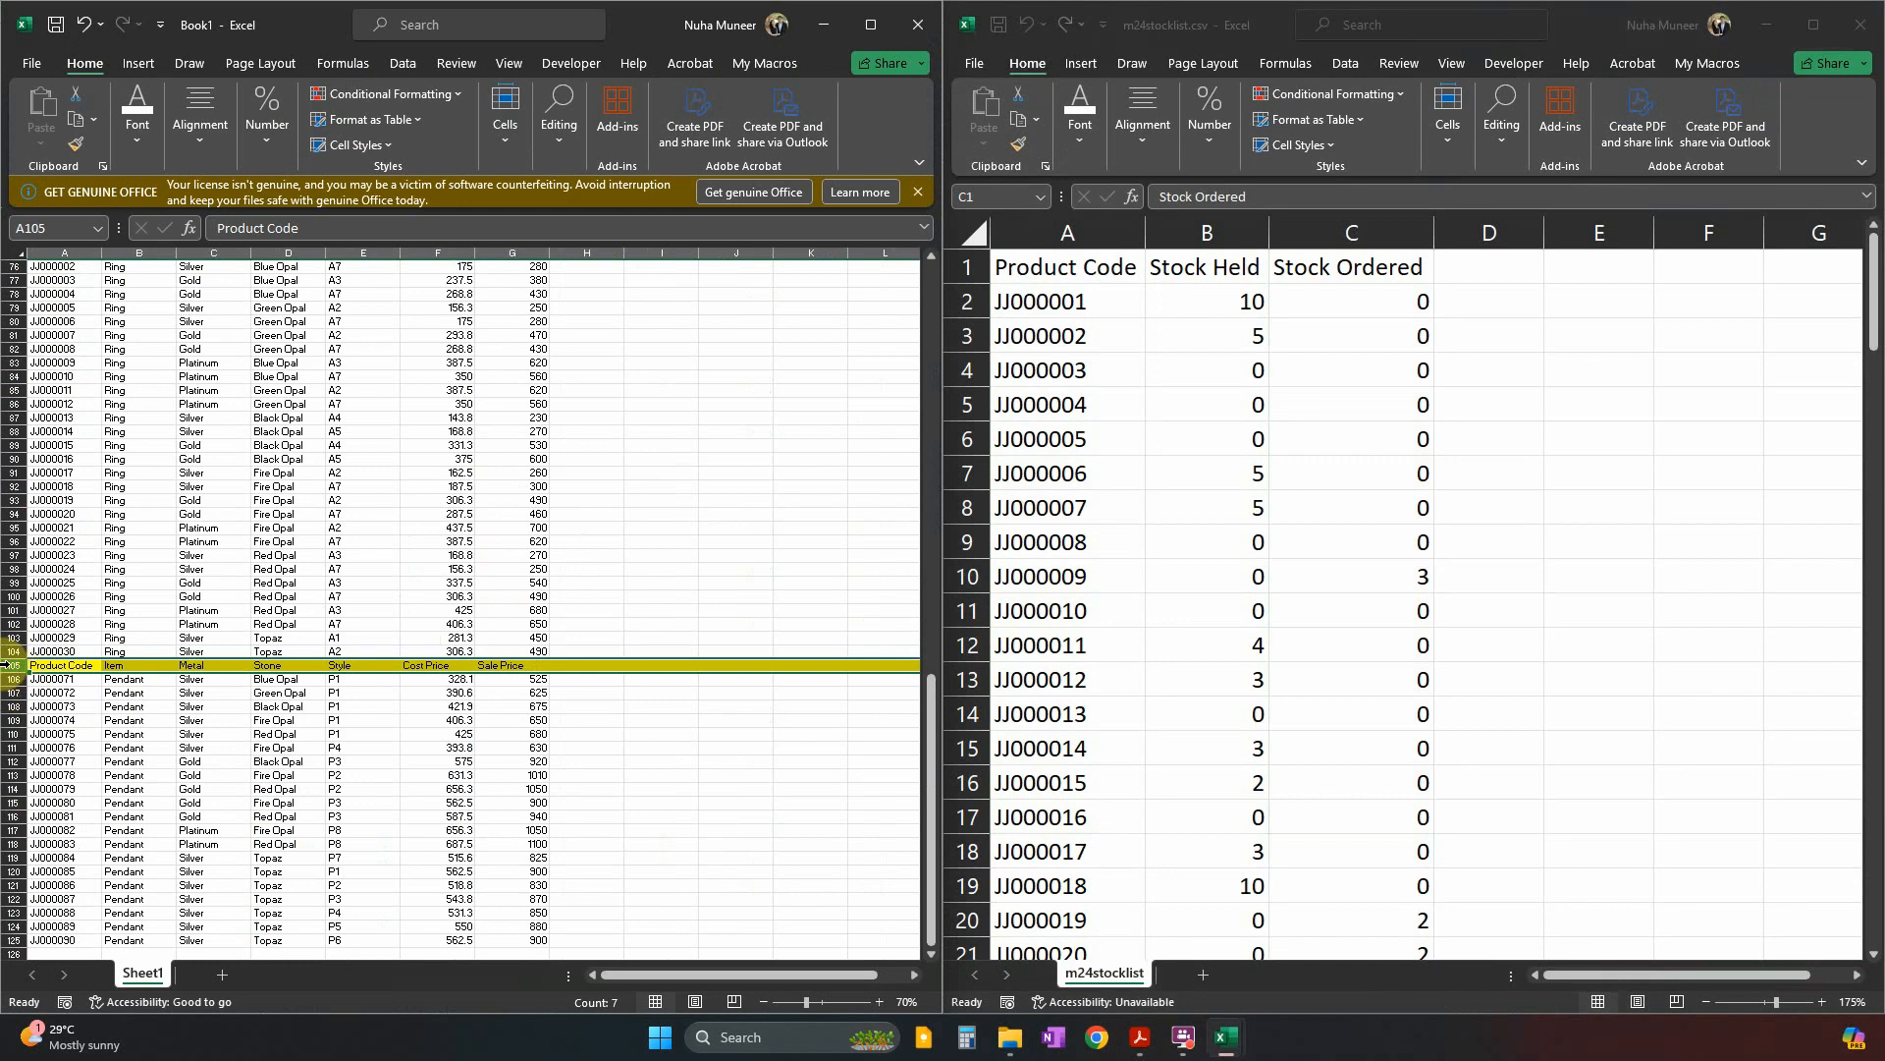
Delete the repeated heading rows 105 and 74 above the pendant and ring blocks in Book1.
right_click(13, 670)
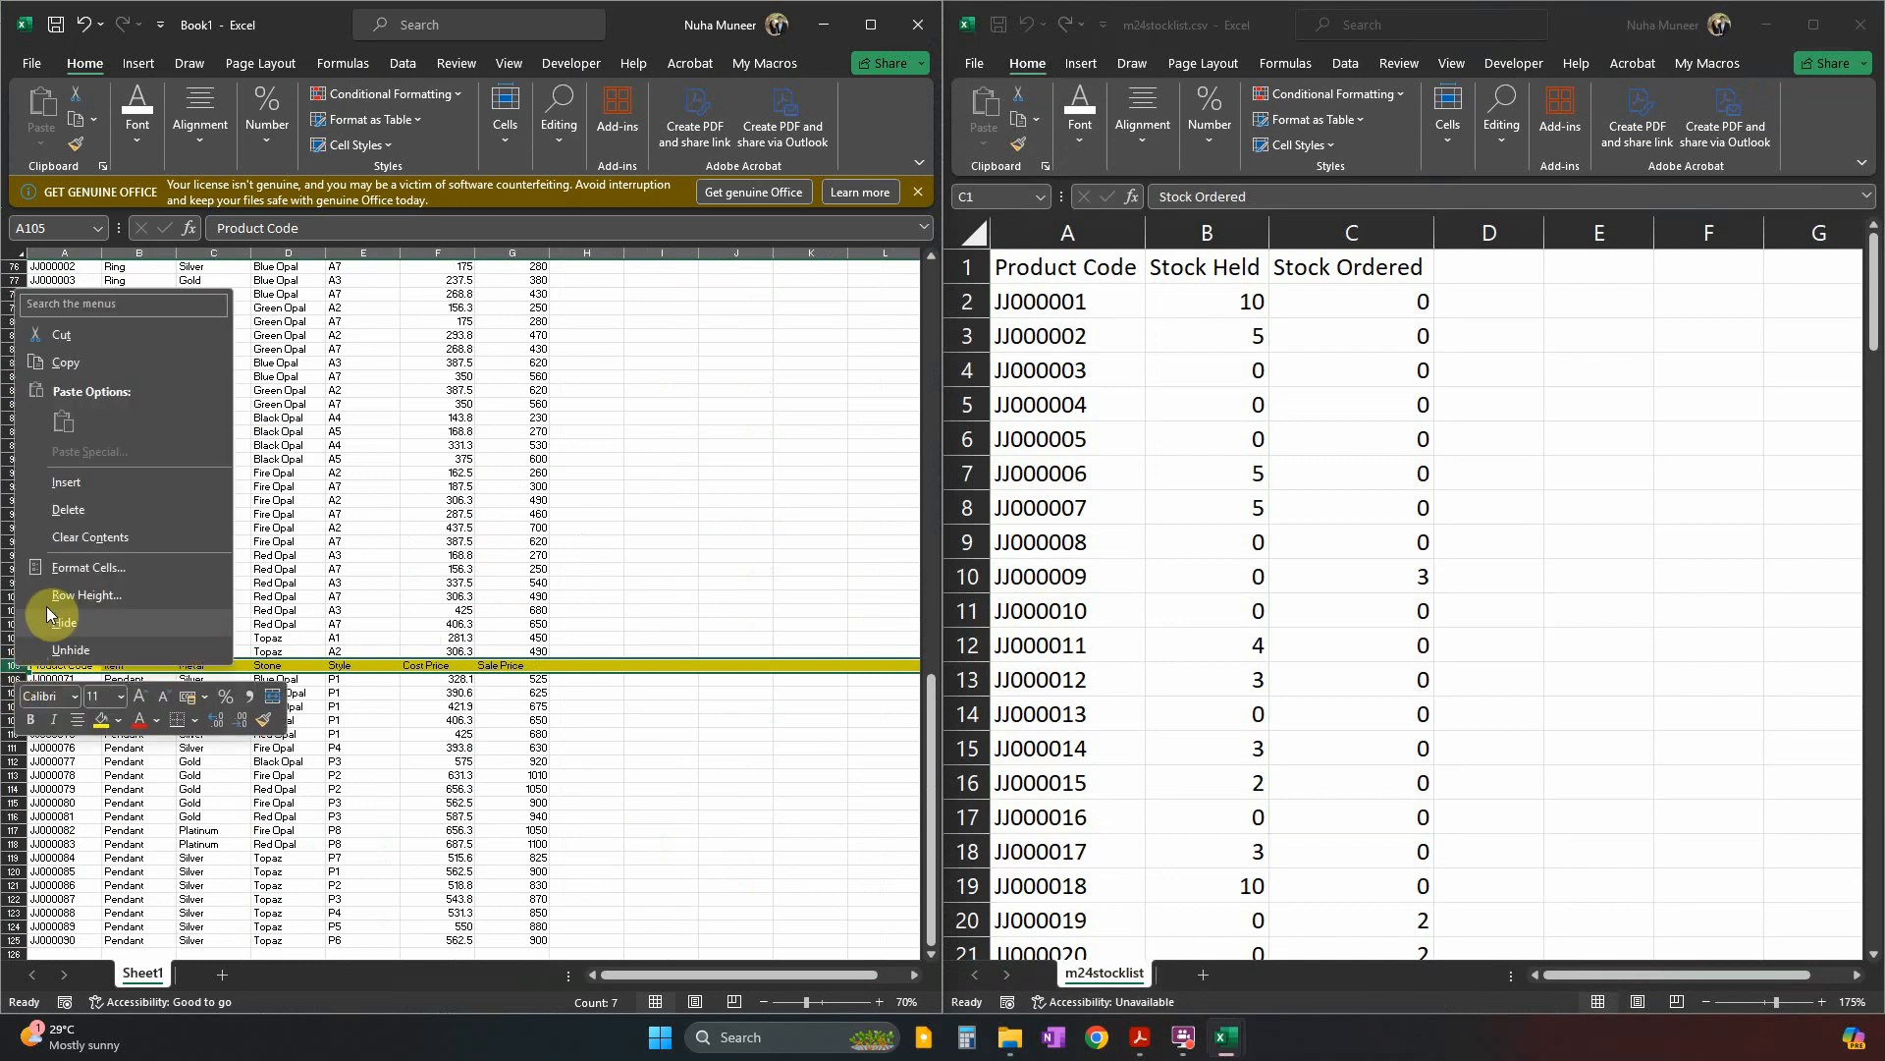
click(69, 528)
scroll(205, 773, up, 2)
scroll(205, 773, up, 2)
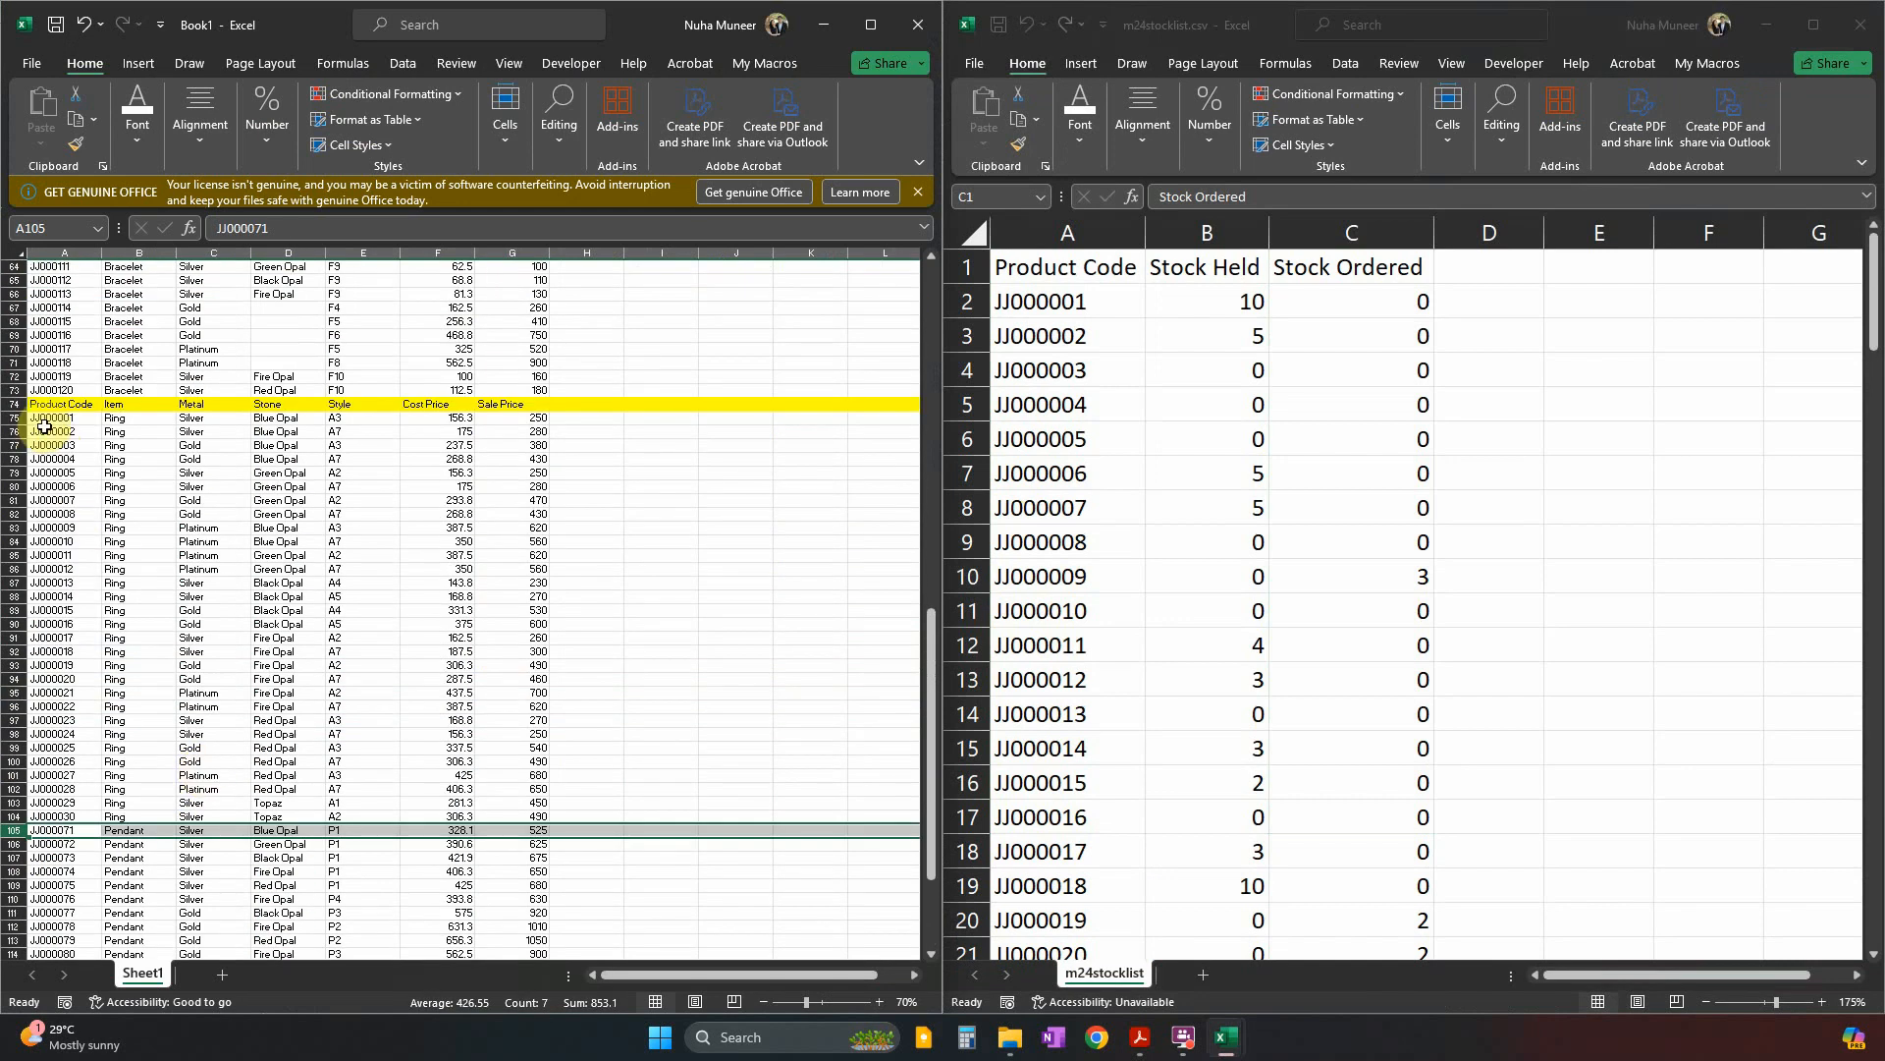
right_click(10, 404)
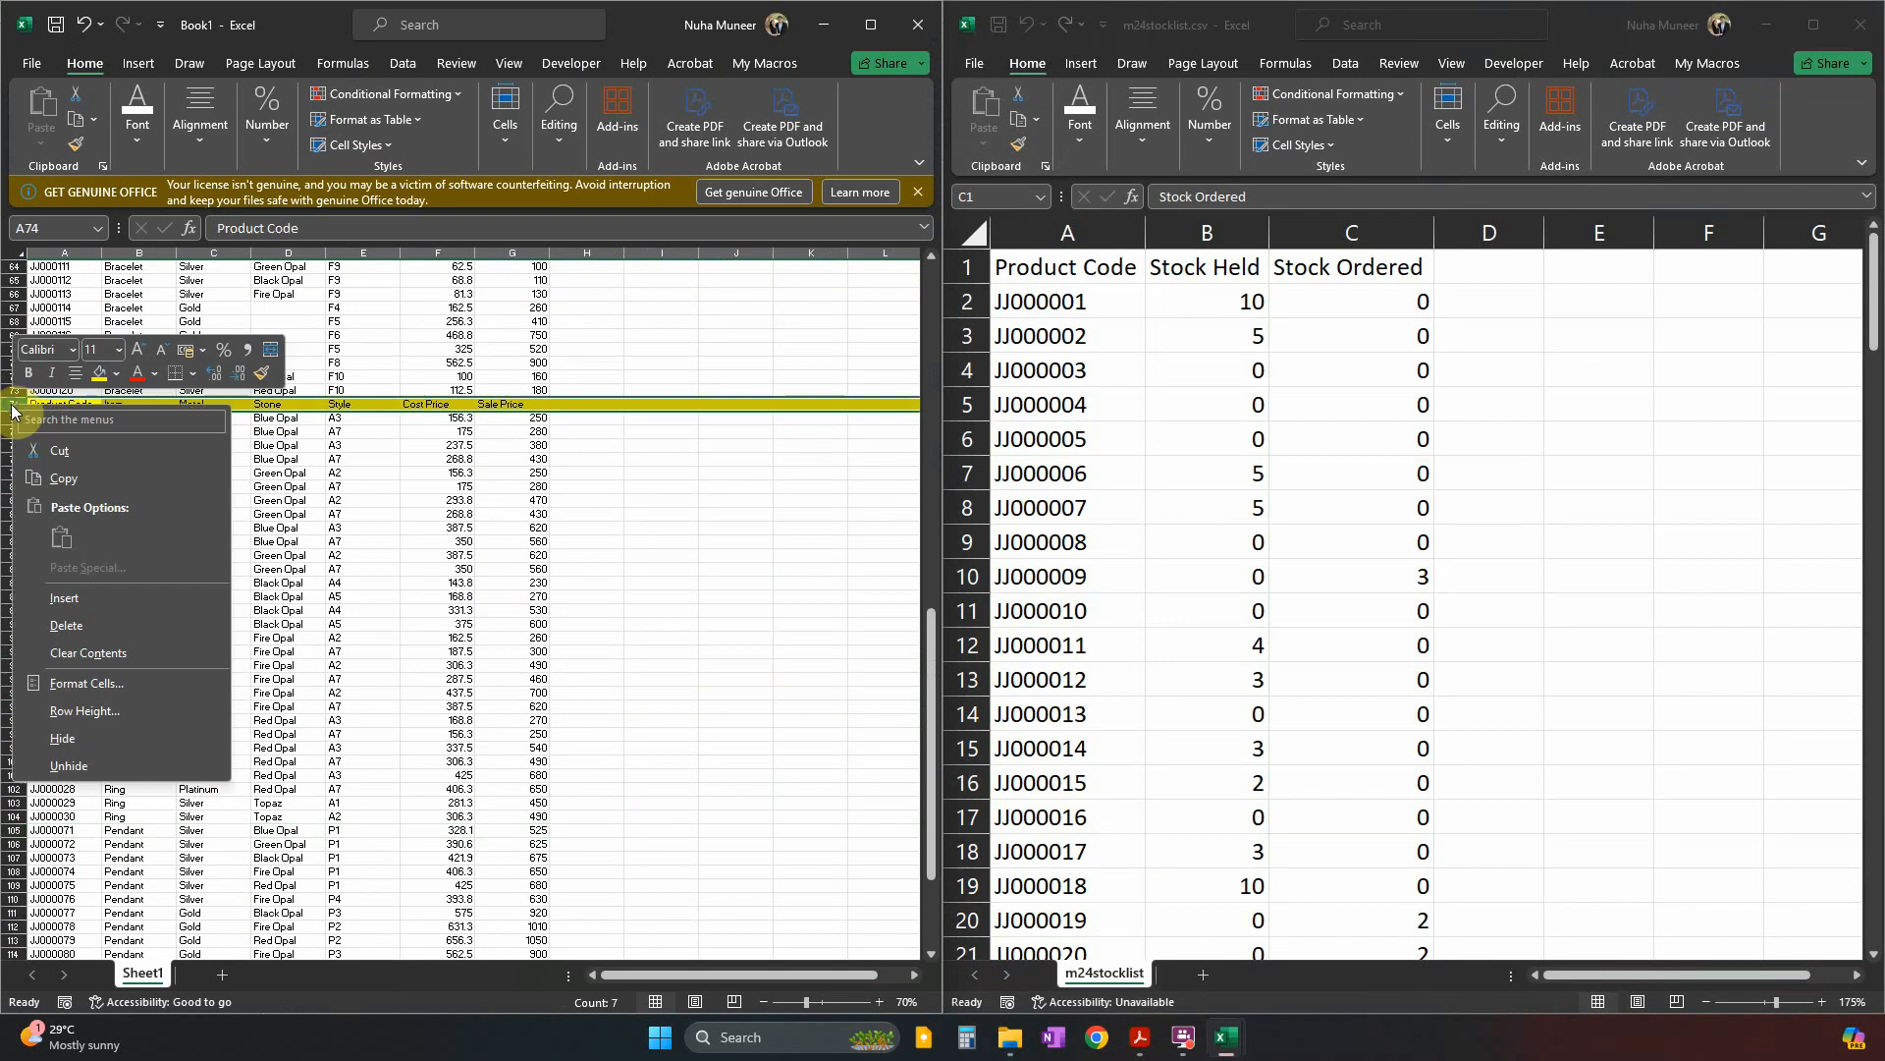
click(117, 652)
Delete the repeated heading rows 43 and 27 above the bracelet and chain blocks in Book1.
scroll(111, 650, up, 6)
scroll(111, 651, up, 5)
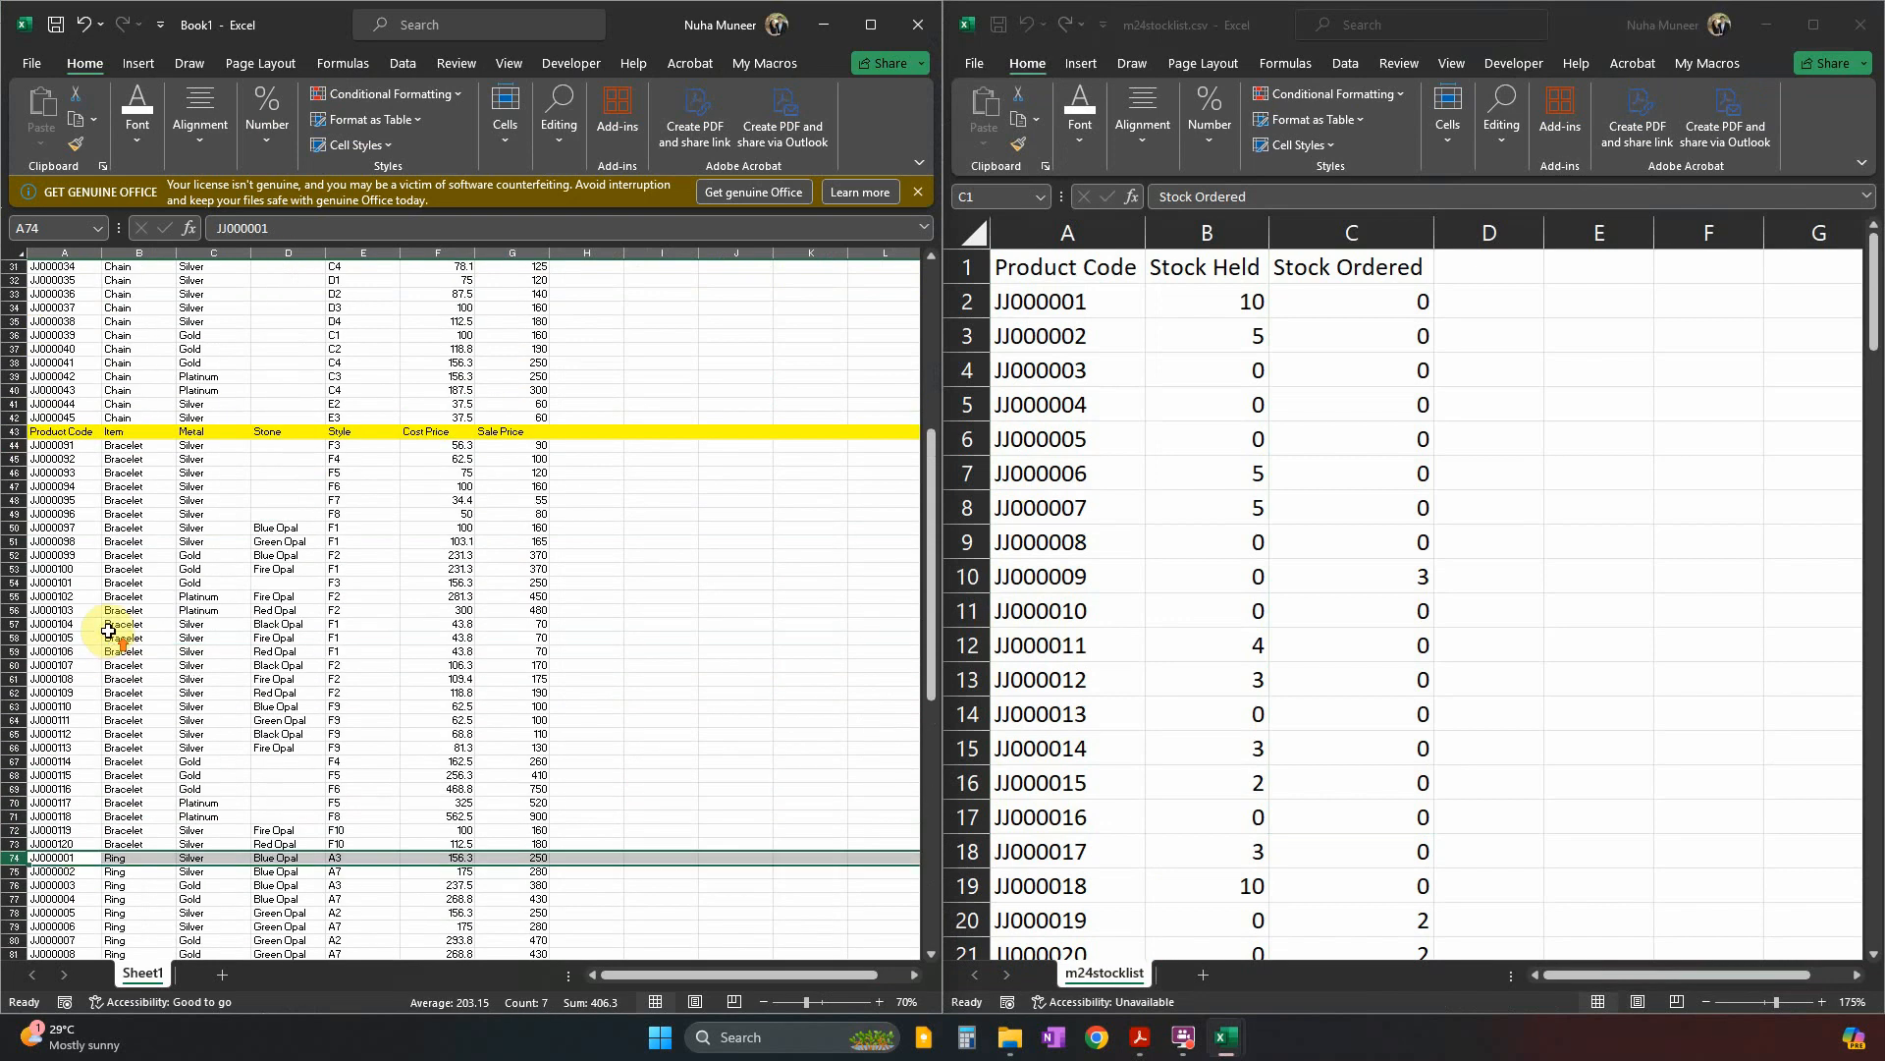
right_click(10, 431)
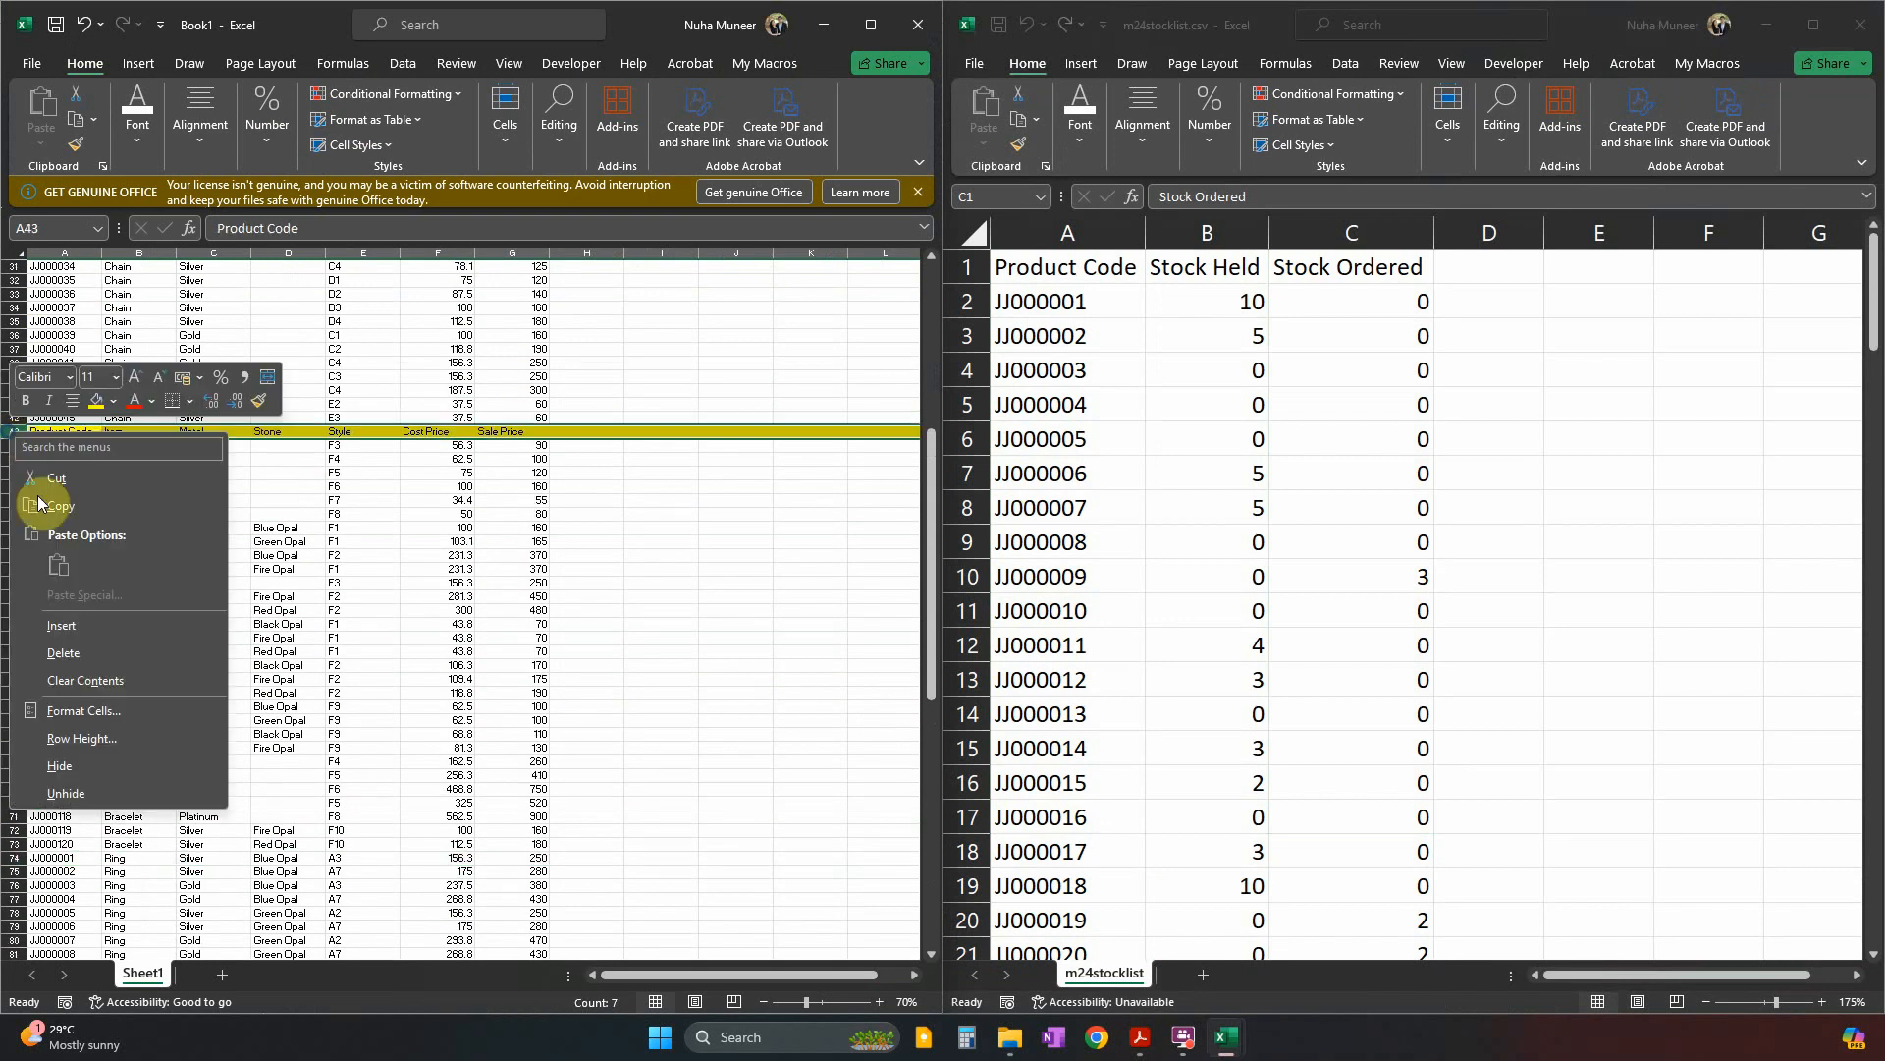
click(73, 648)
scroll(74, 651, up, 6)
scroll(74, 651, up, 4)
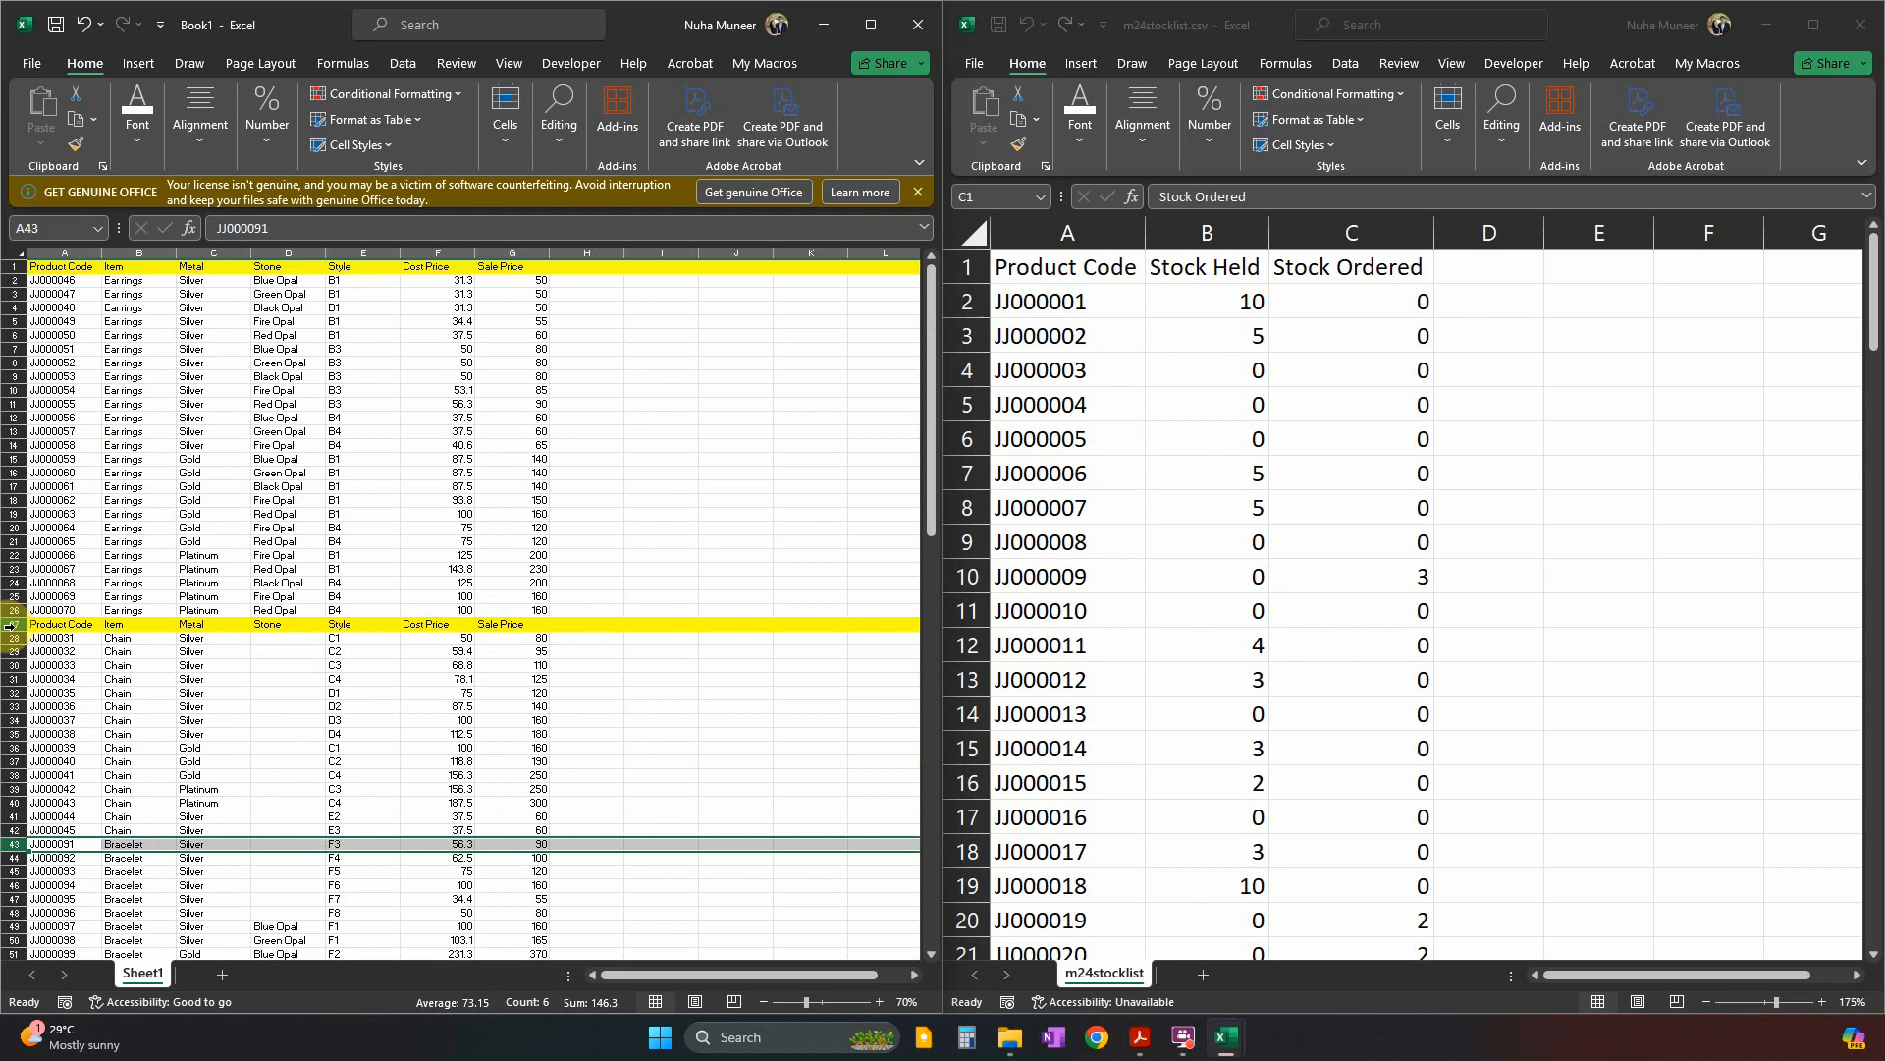
right_click(10, 624)
click(98, 850)
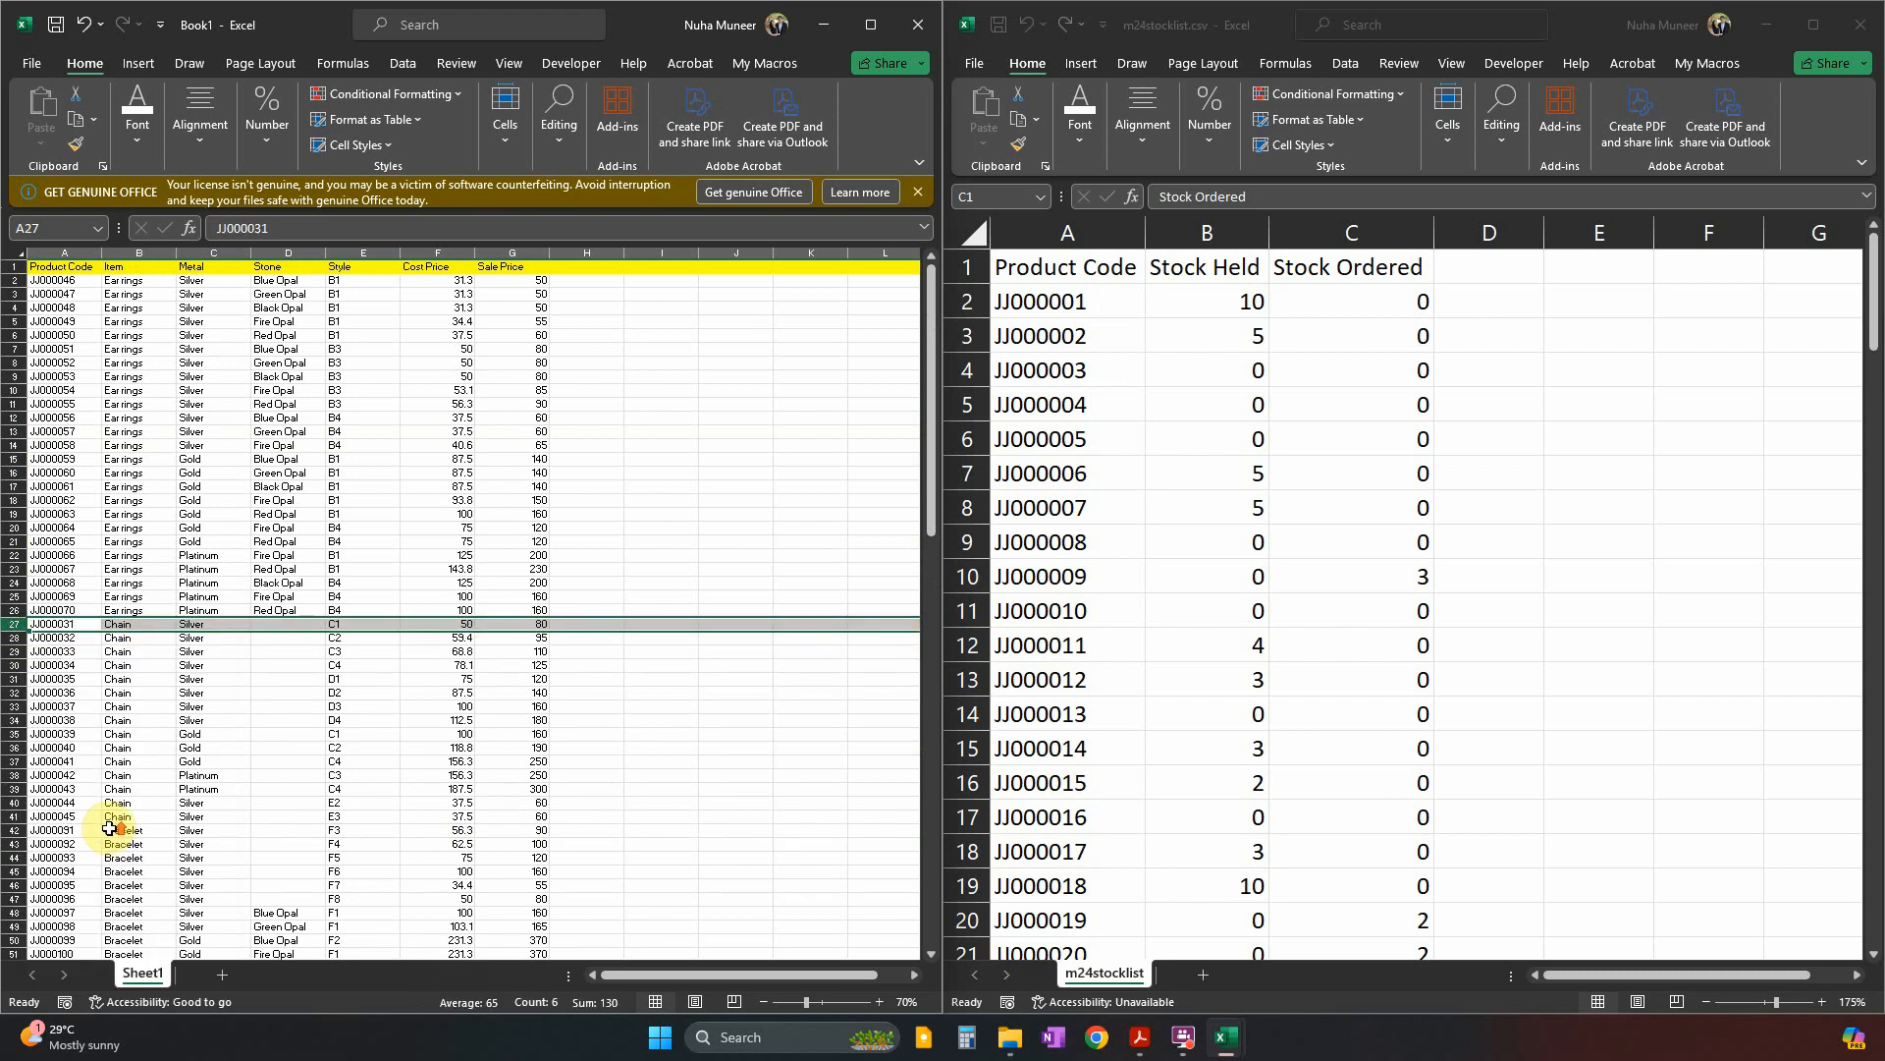
Remove the yellow fill from heading row 1 in Book1.
click(64, 266)
click(12, 266)
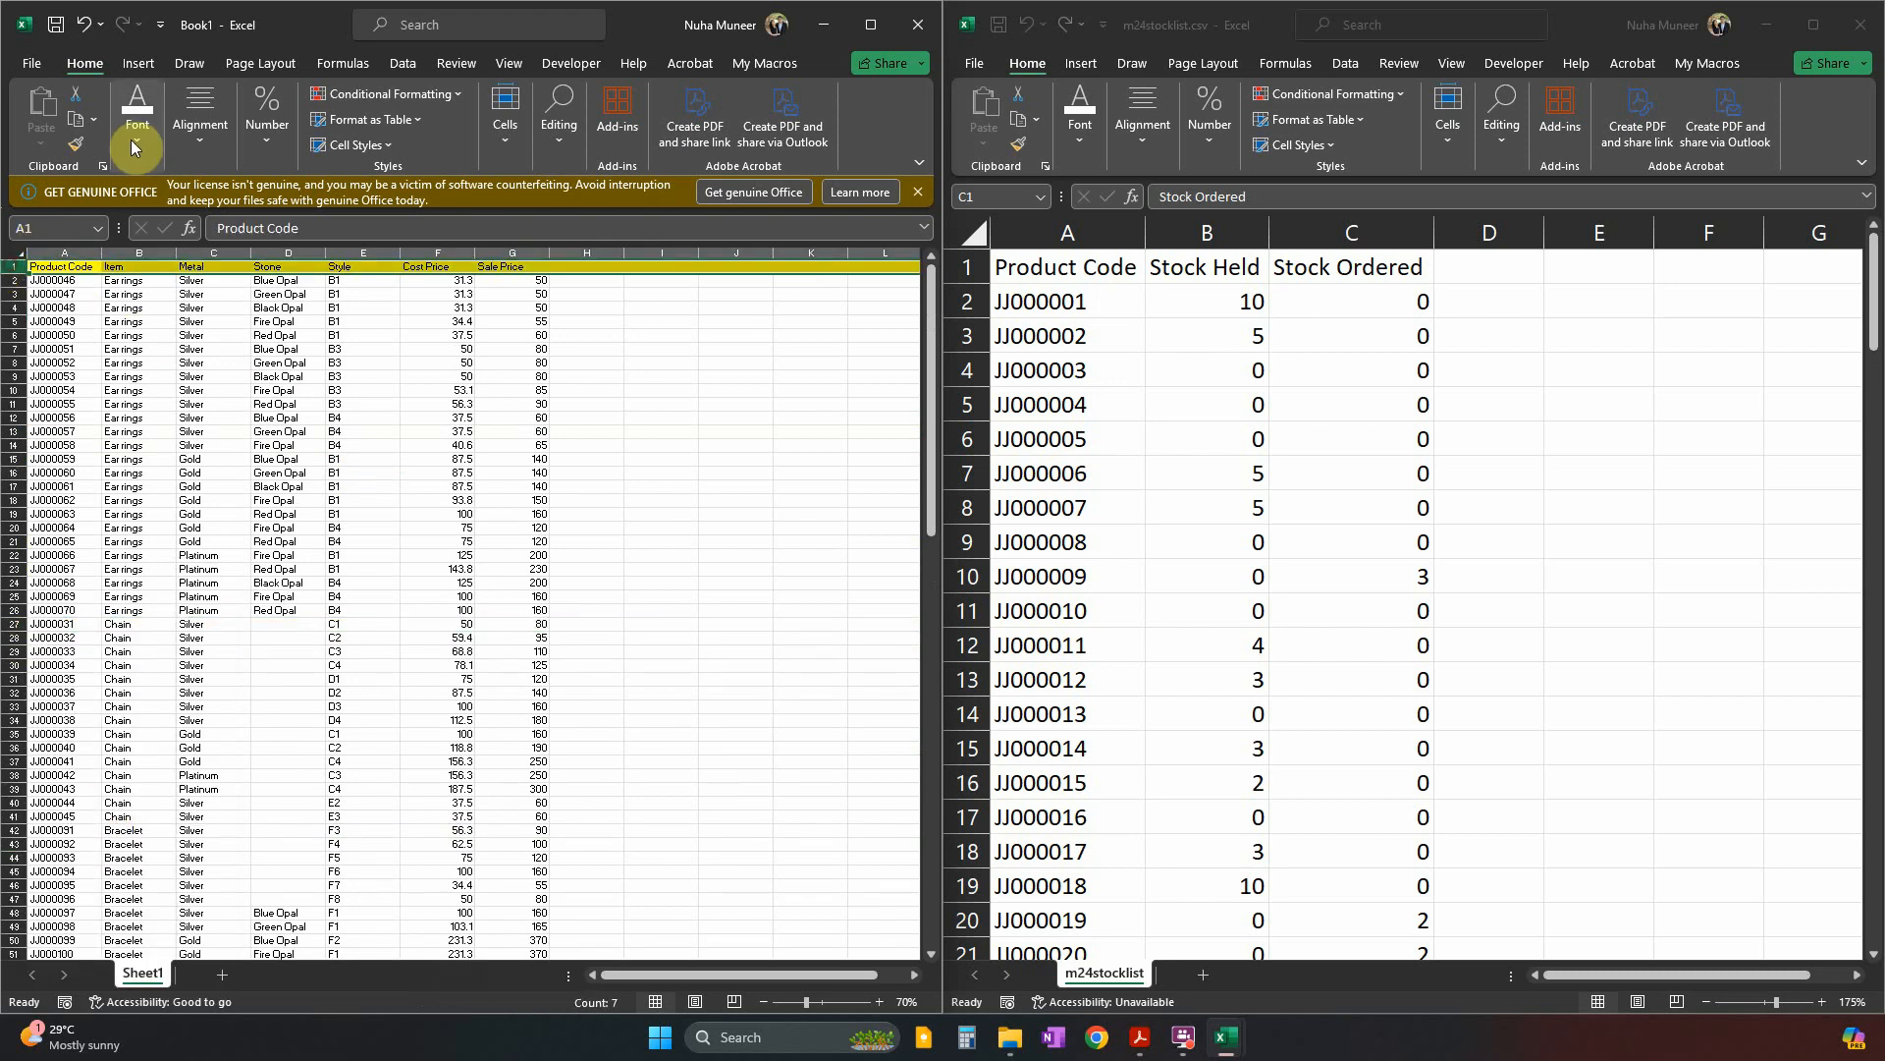
click(135, 145)
click(285, 237)
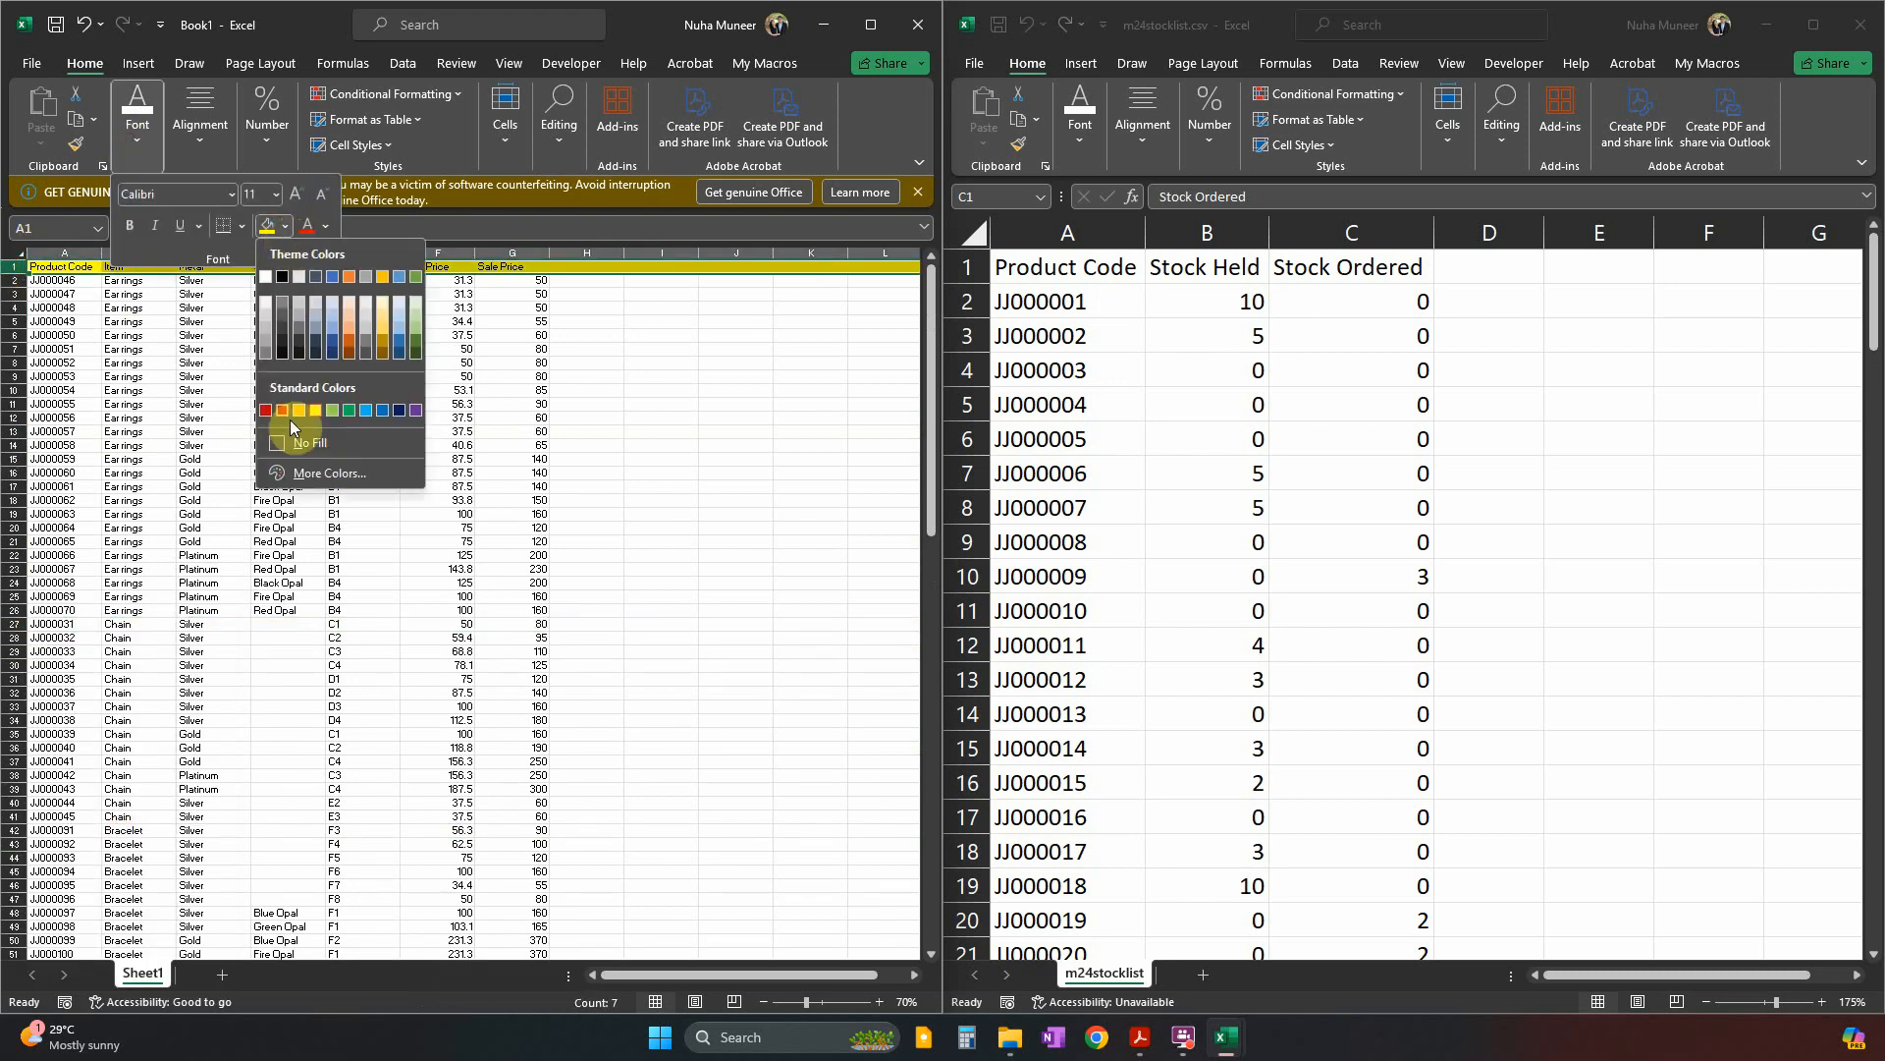
click(304, 443)
Check the question paper's required column H heading against the stock columns in m24stocklist.csv and the empty column H in Book1.
scroll(344, 604, up, 3)
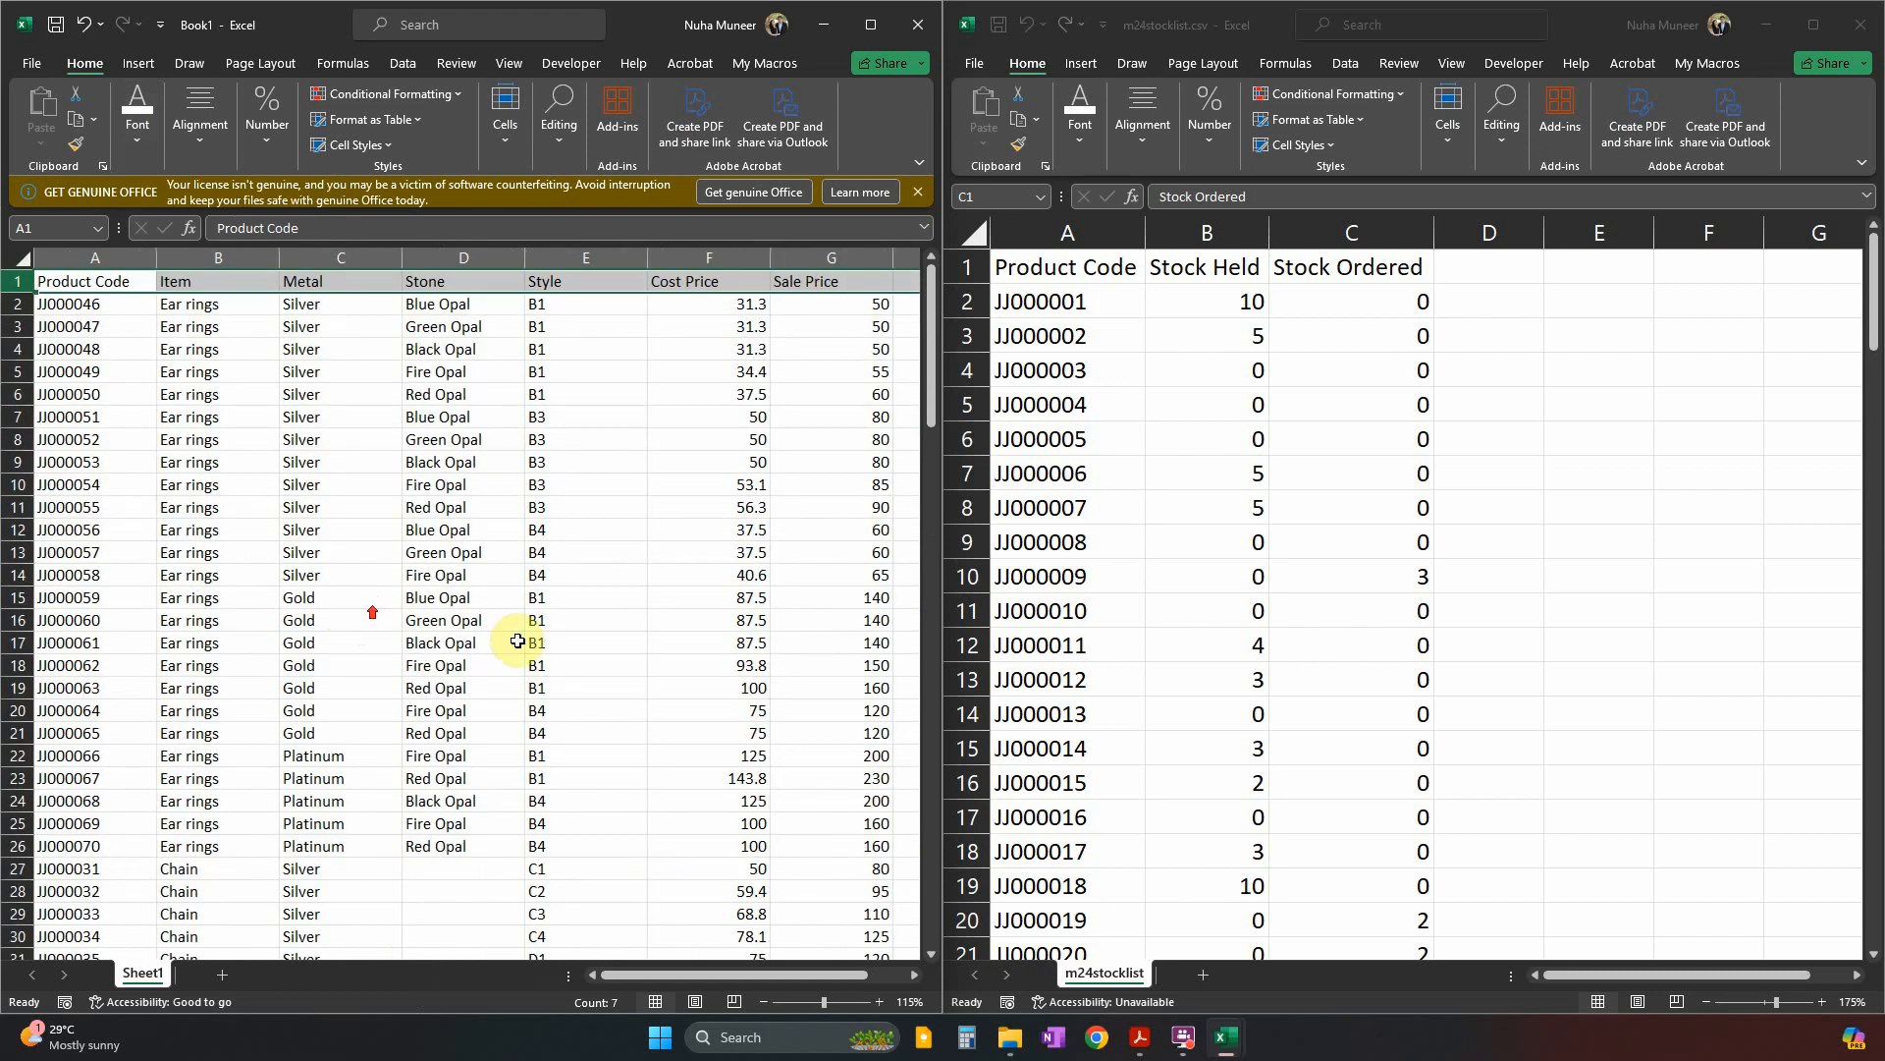
scroll(530, 624, down, 2)
click(702, 354)
click(709, 271)
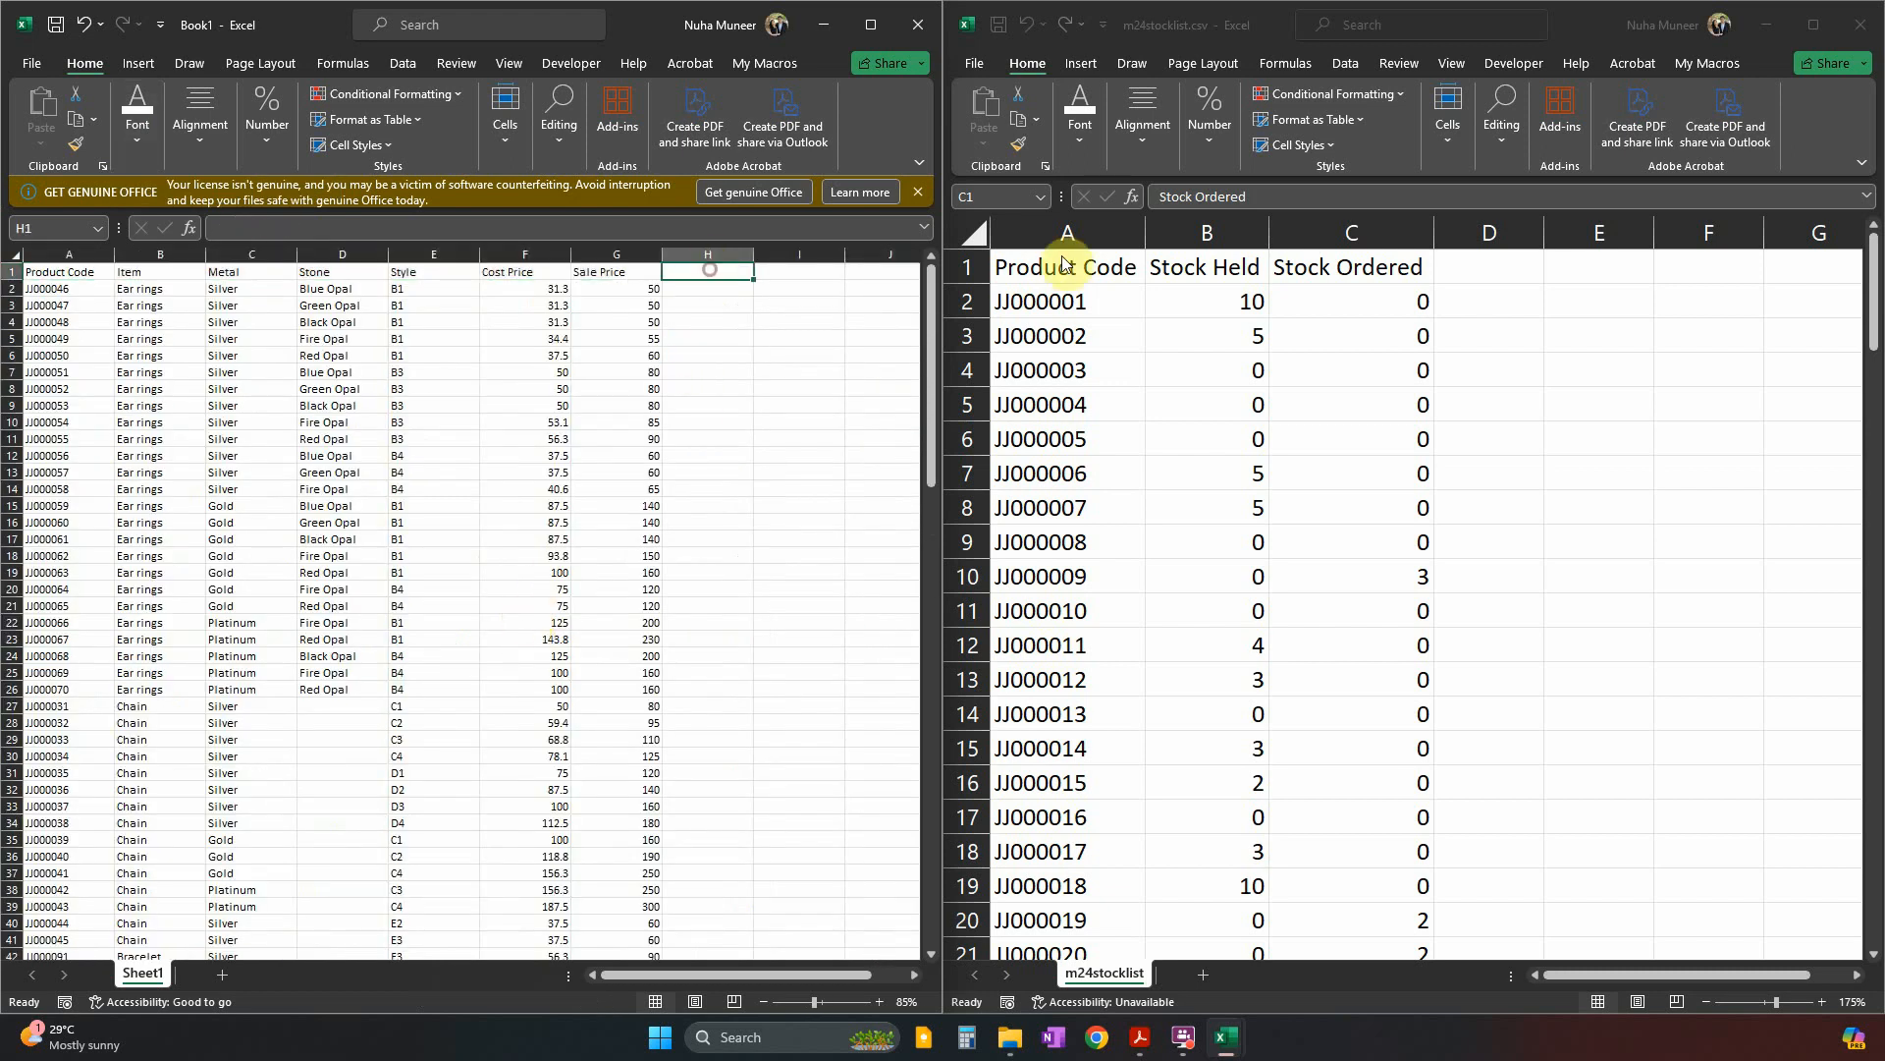
click(1207, 233)
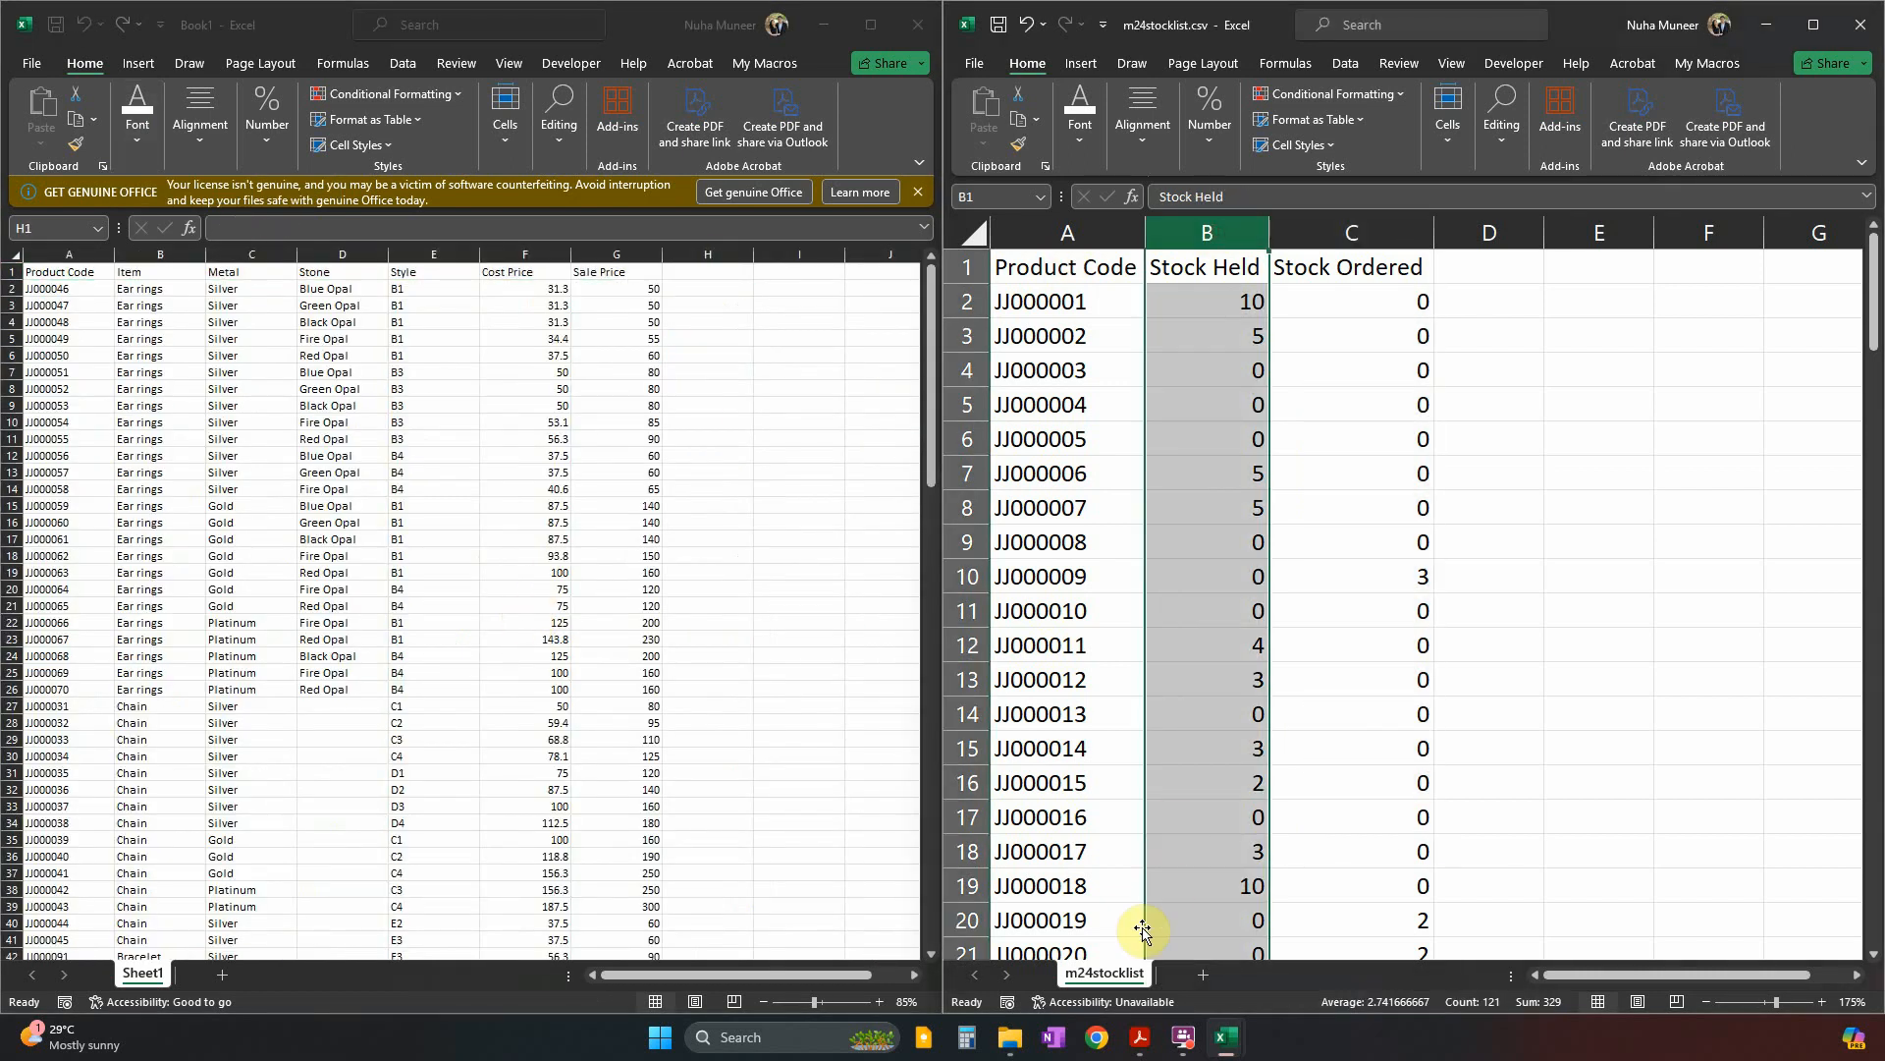
click(1140, 1036)
click(1365, 785)
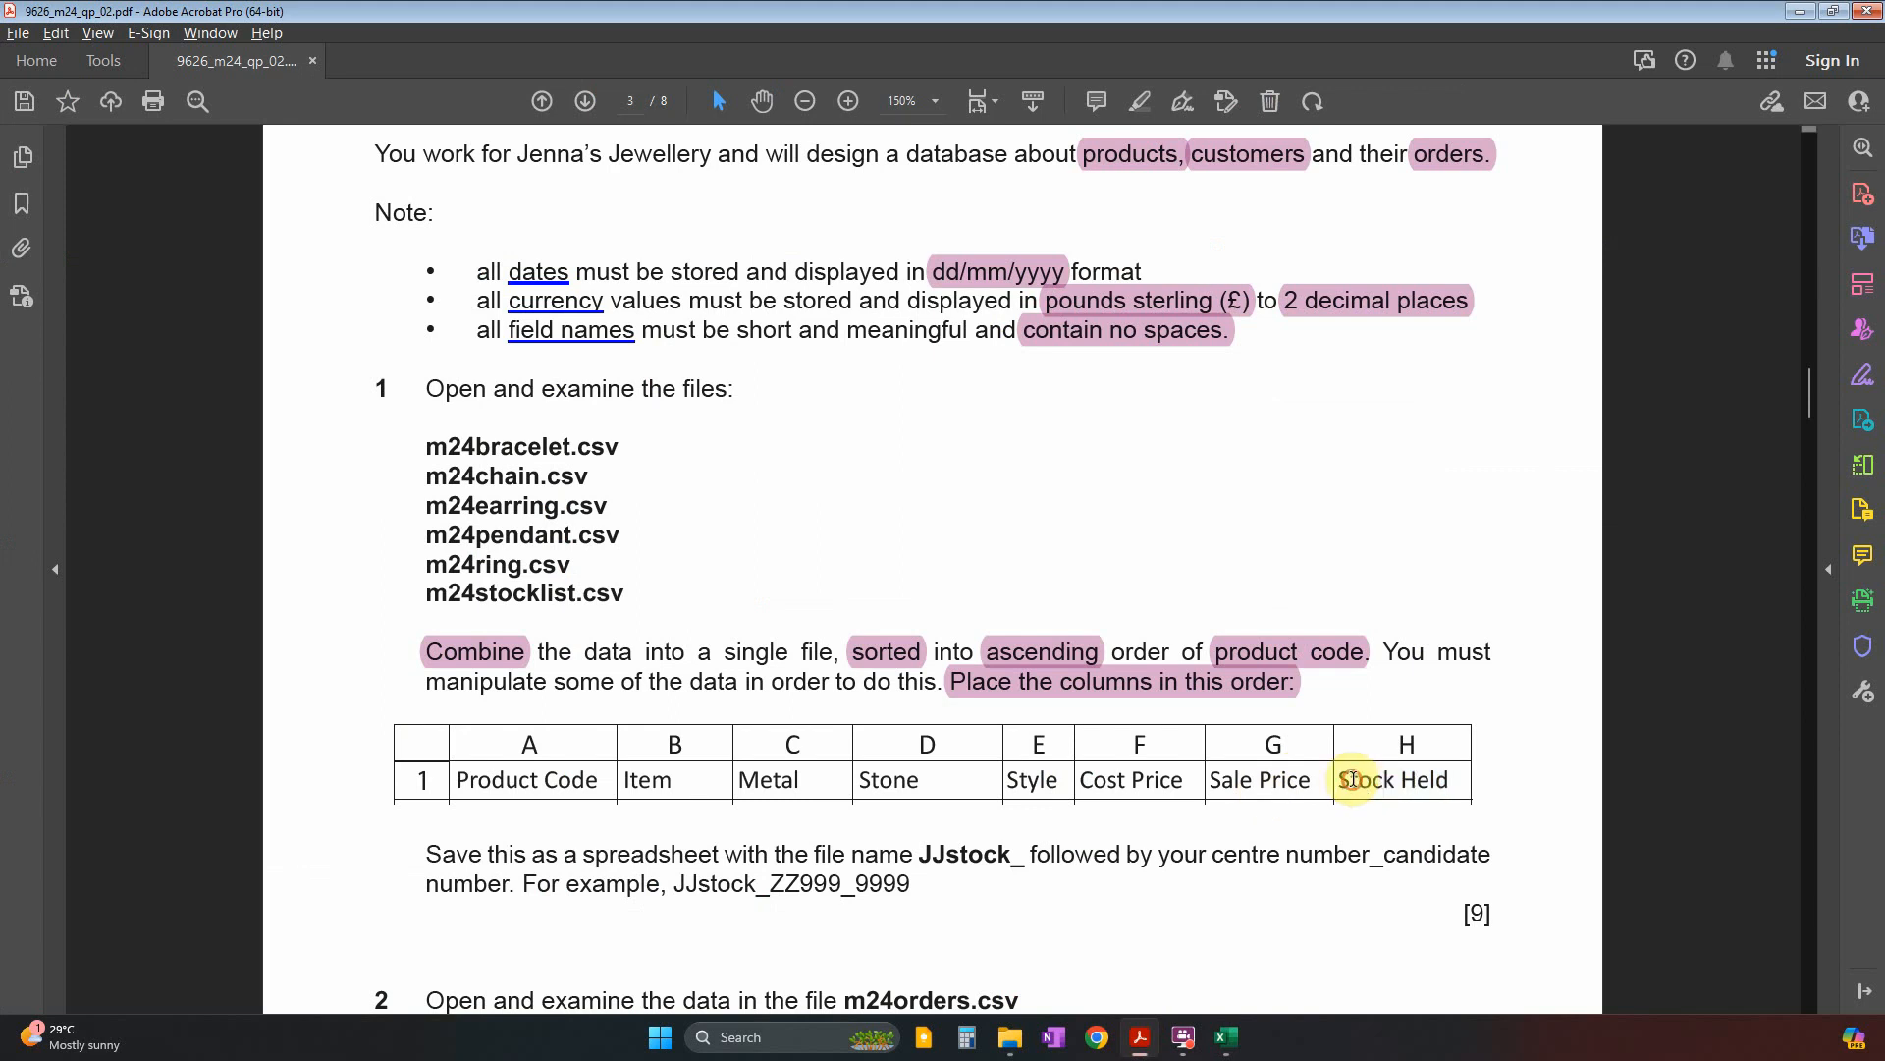
drag(1353, 779, 1451, 783)
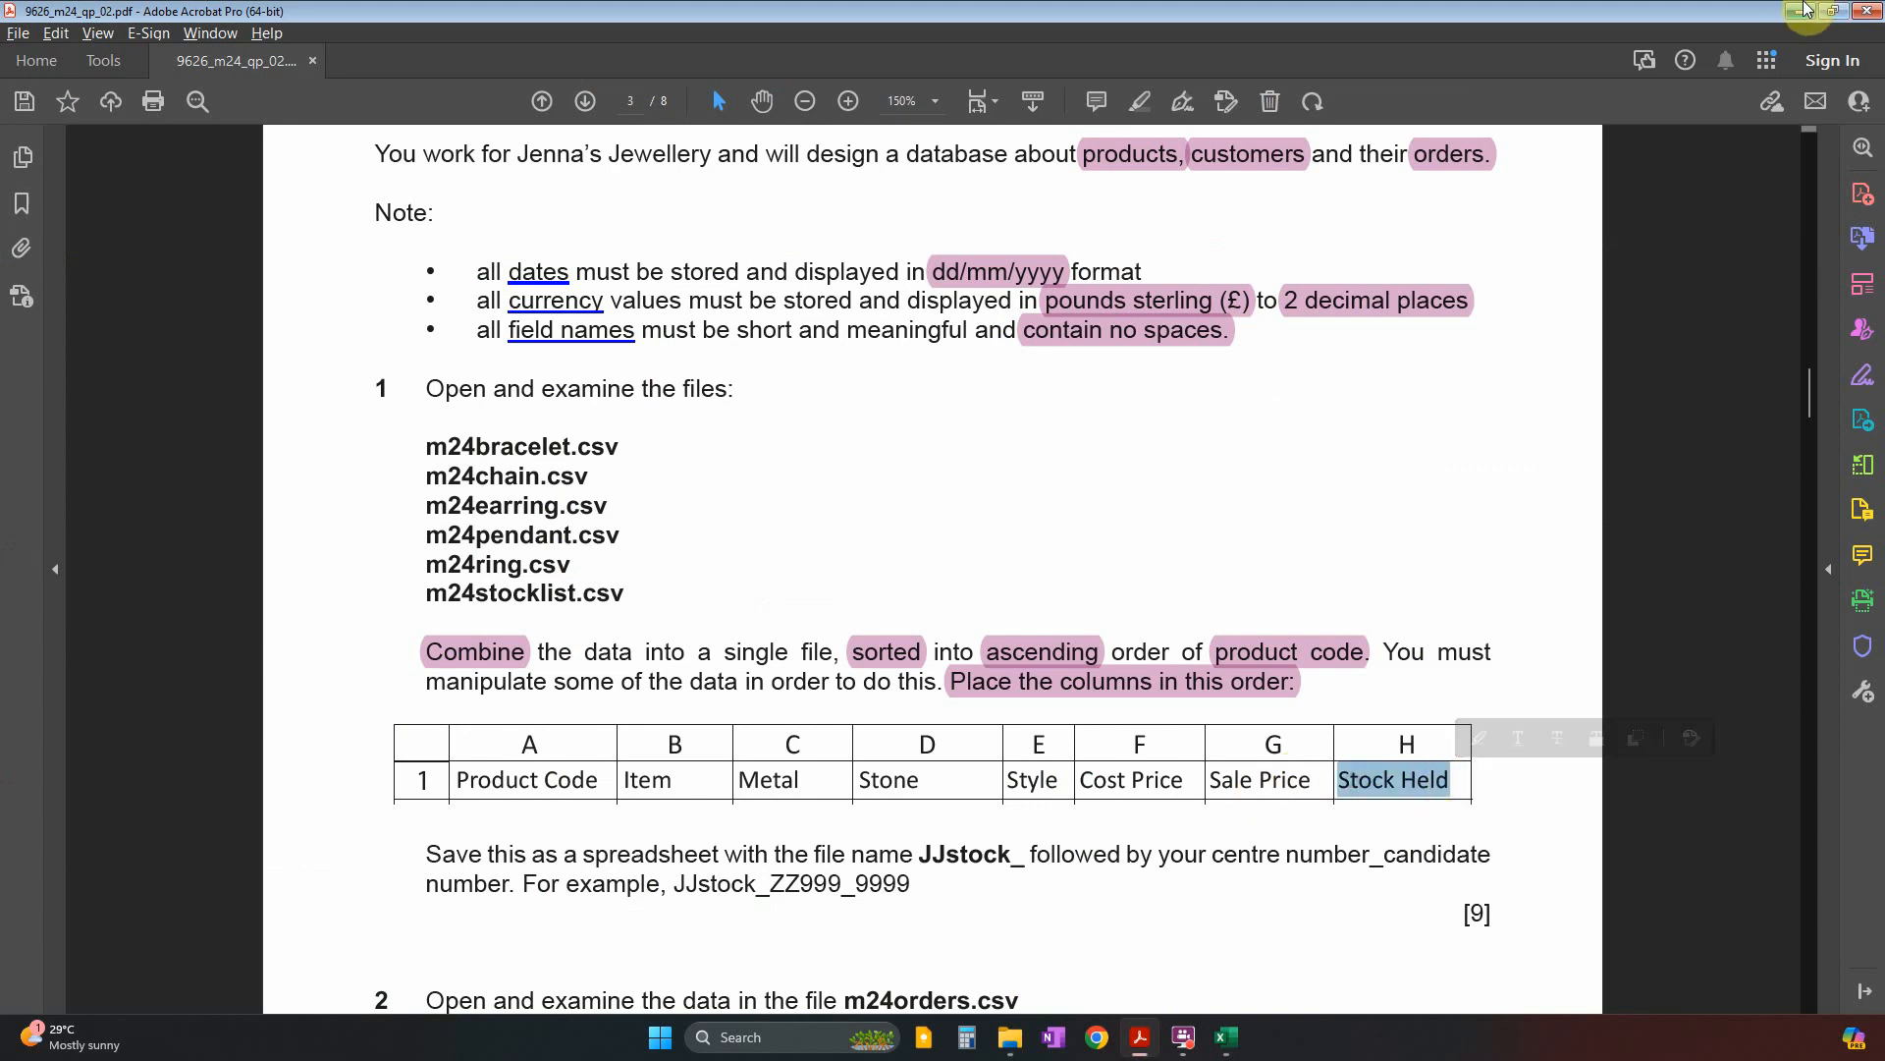
click(1805, 8)
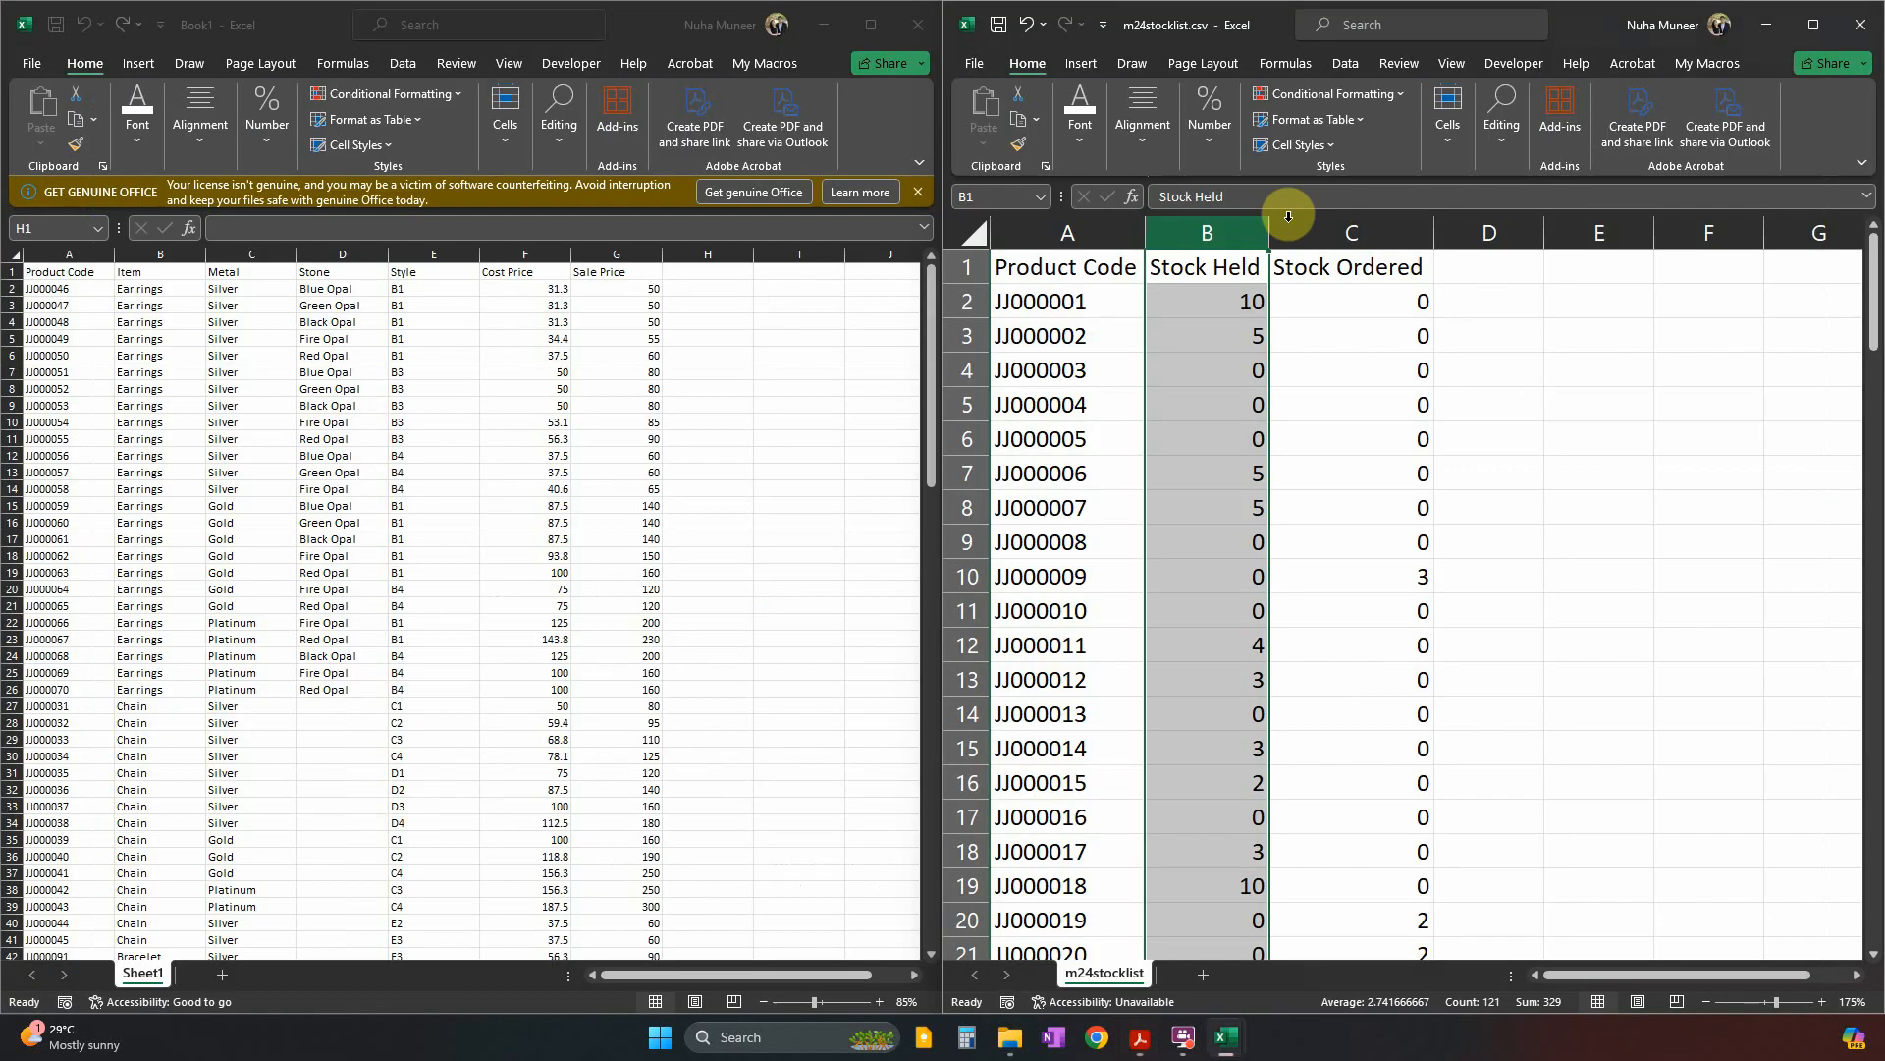
Compare the order of the product codes in m24stocklist.csv with those in Book1 before transferring the stock columns.
drag(1296, 233, 1227, 245)
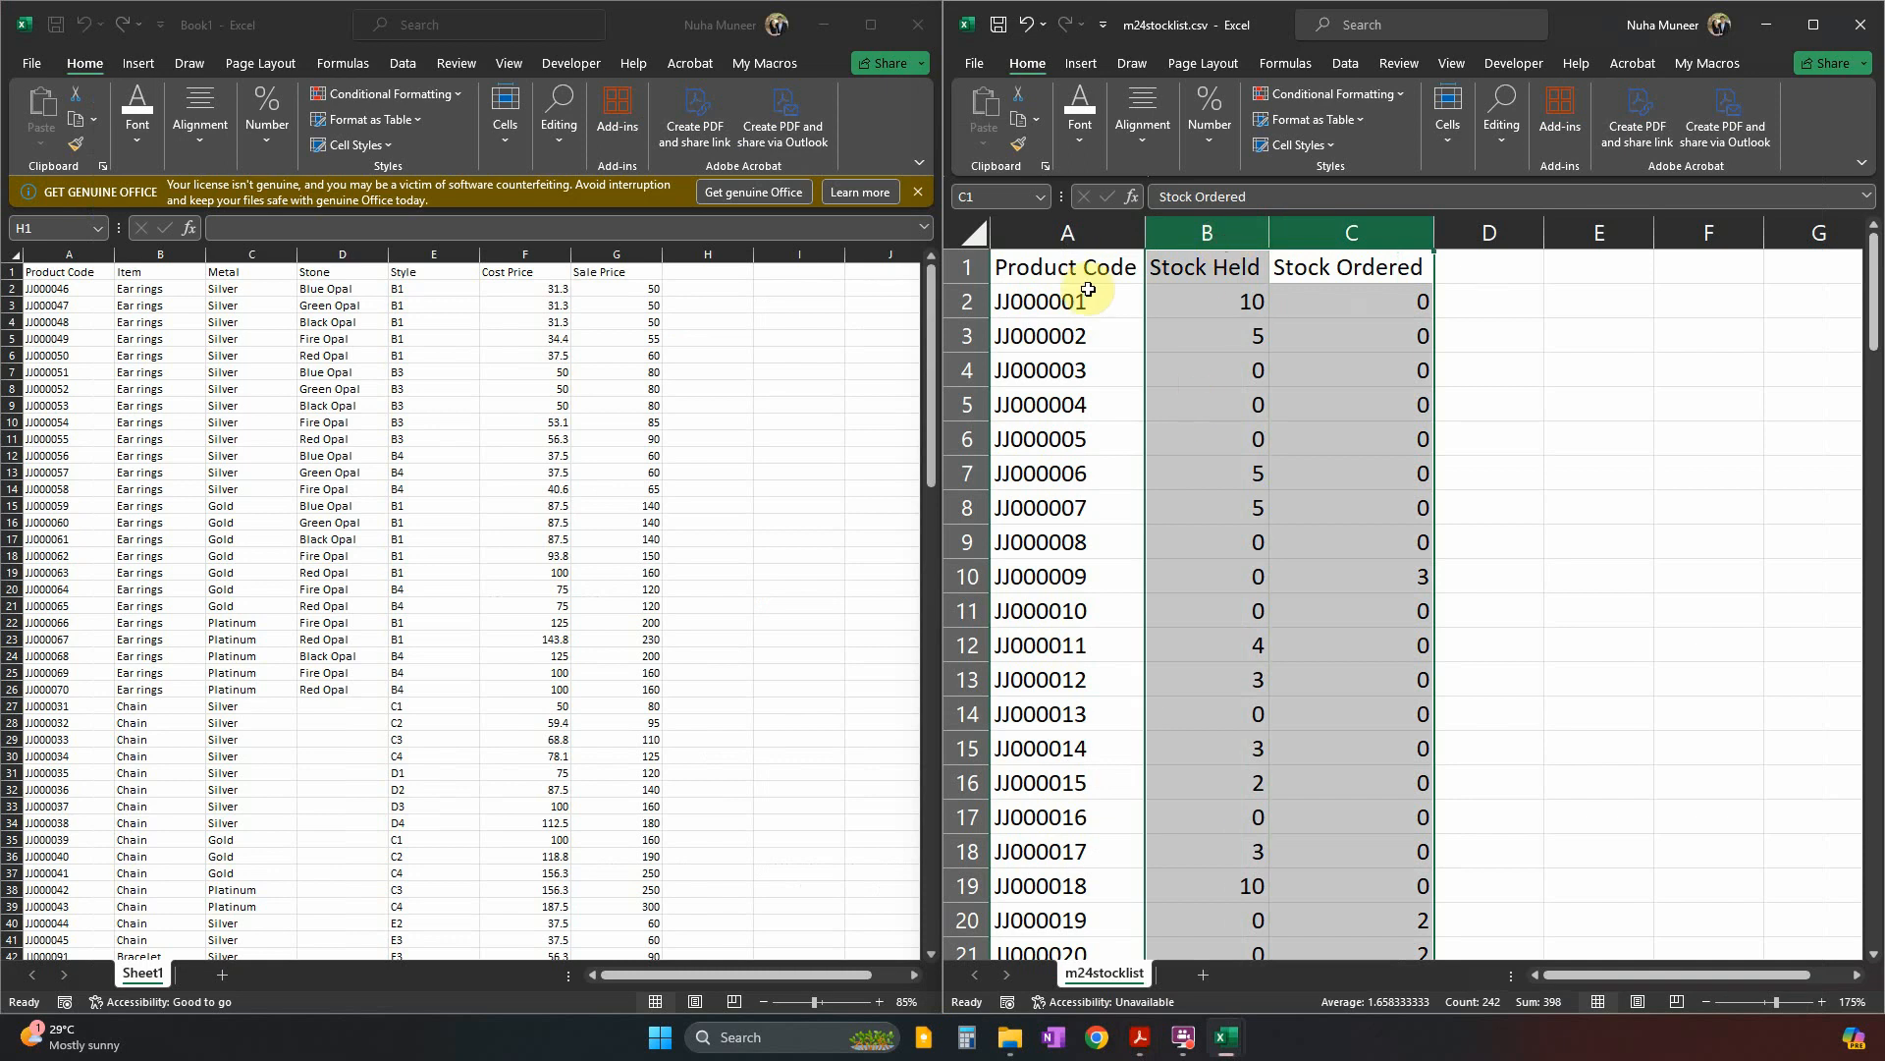
drag(1074, 265, 1077, 510)
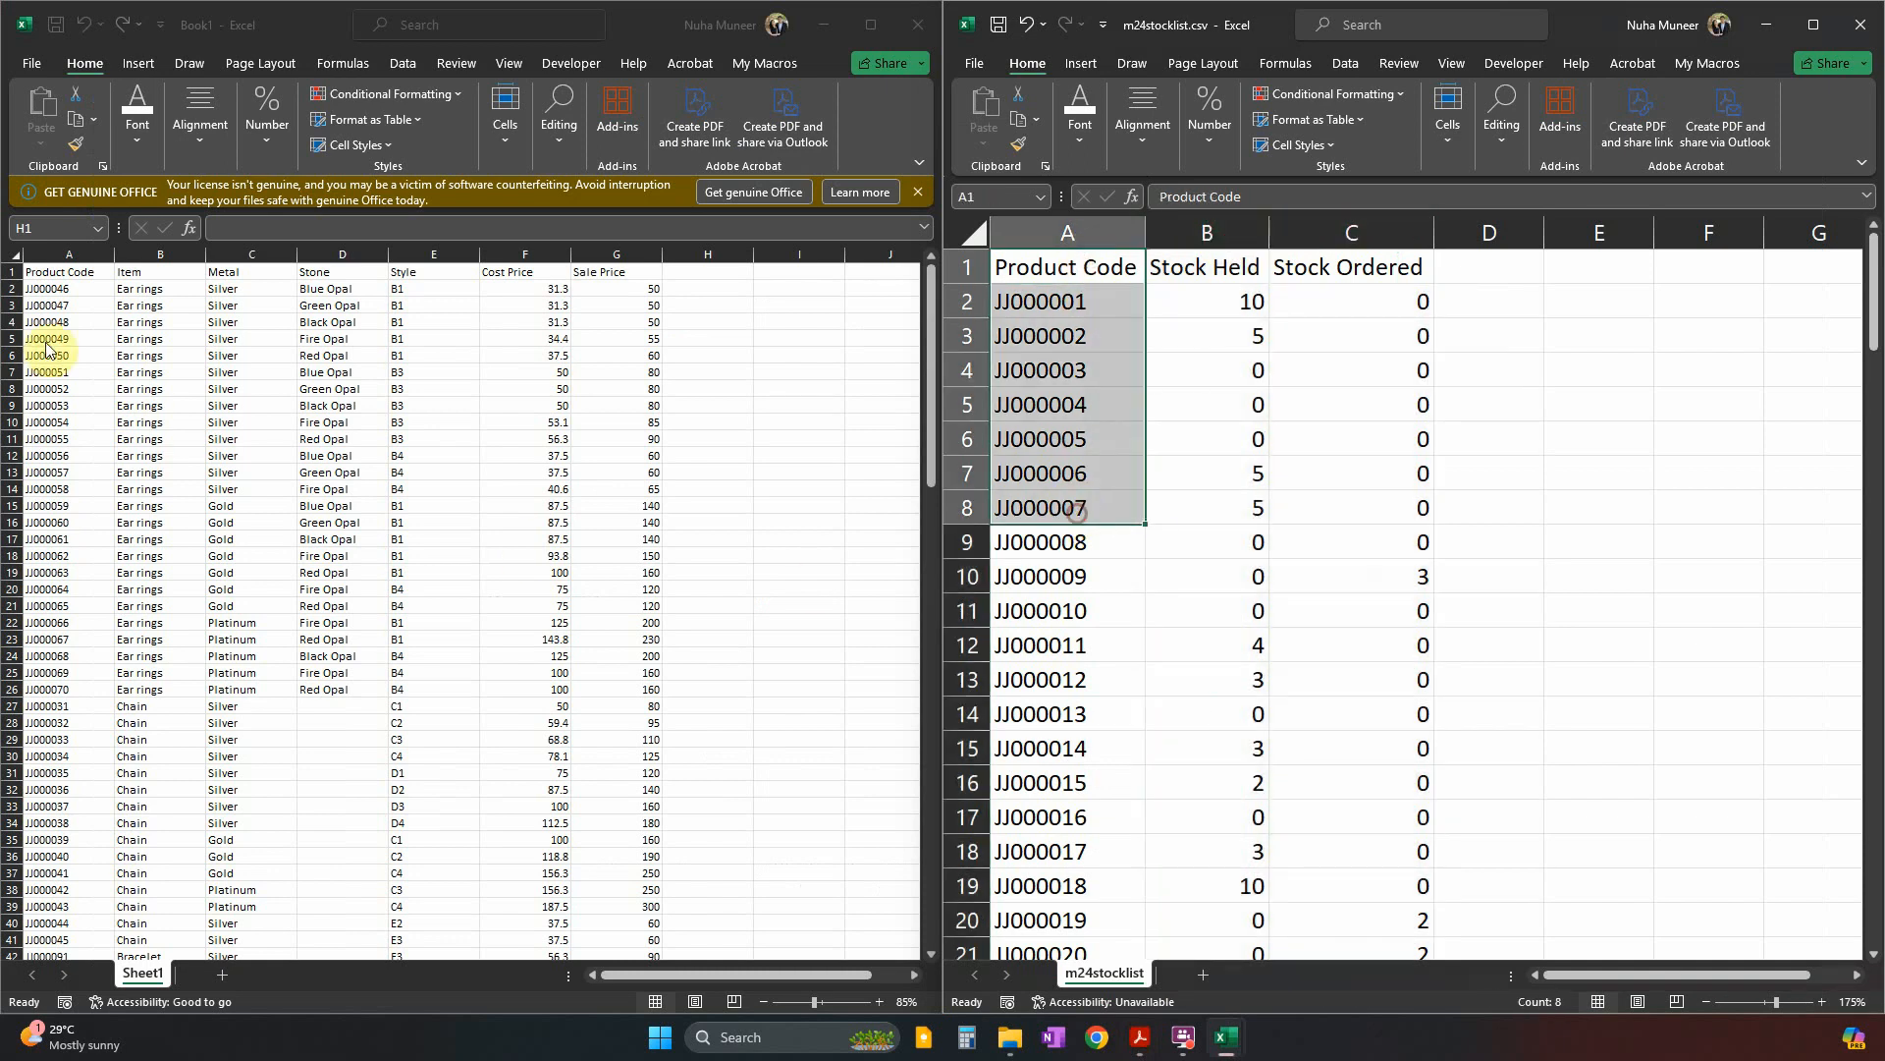
click(63, 267)
drag(64, 267, 59, 453)
click(1049, 263)
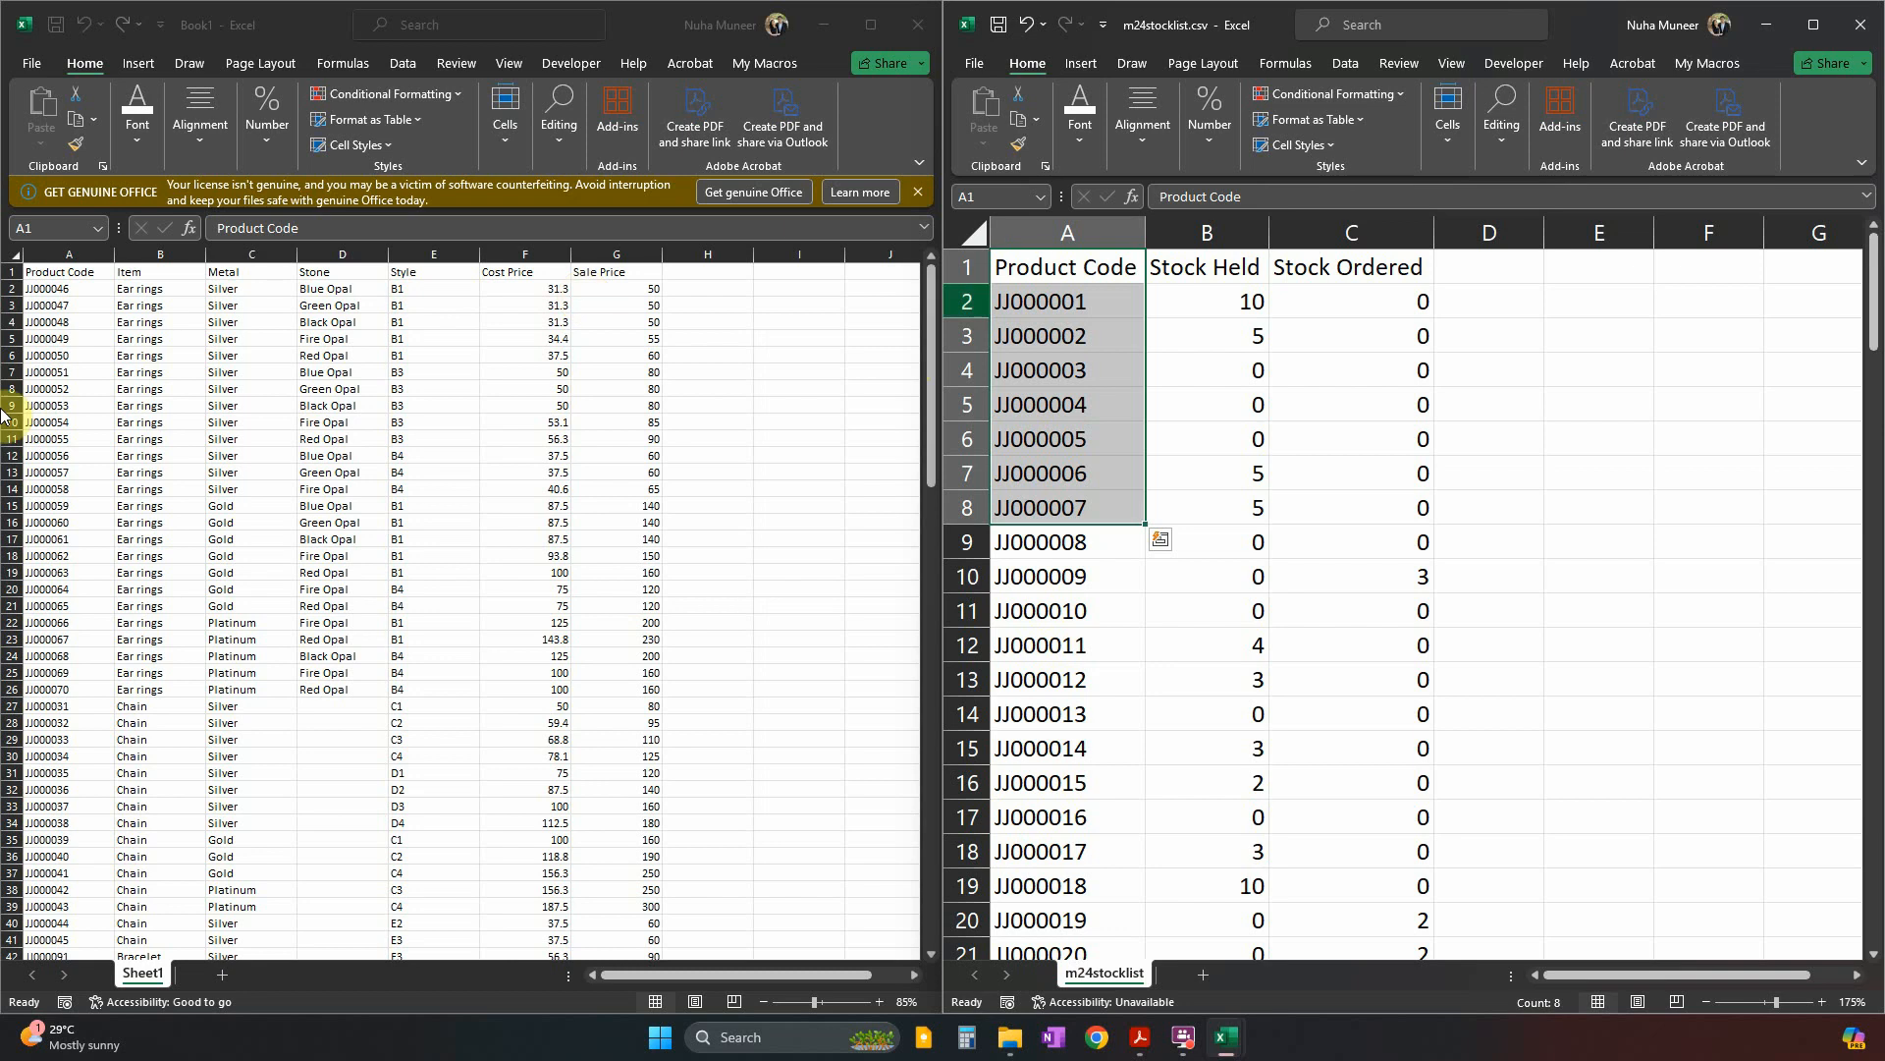
click(707, 285)
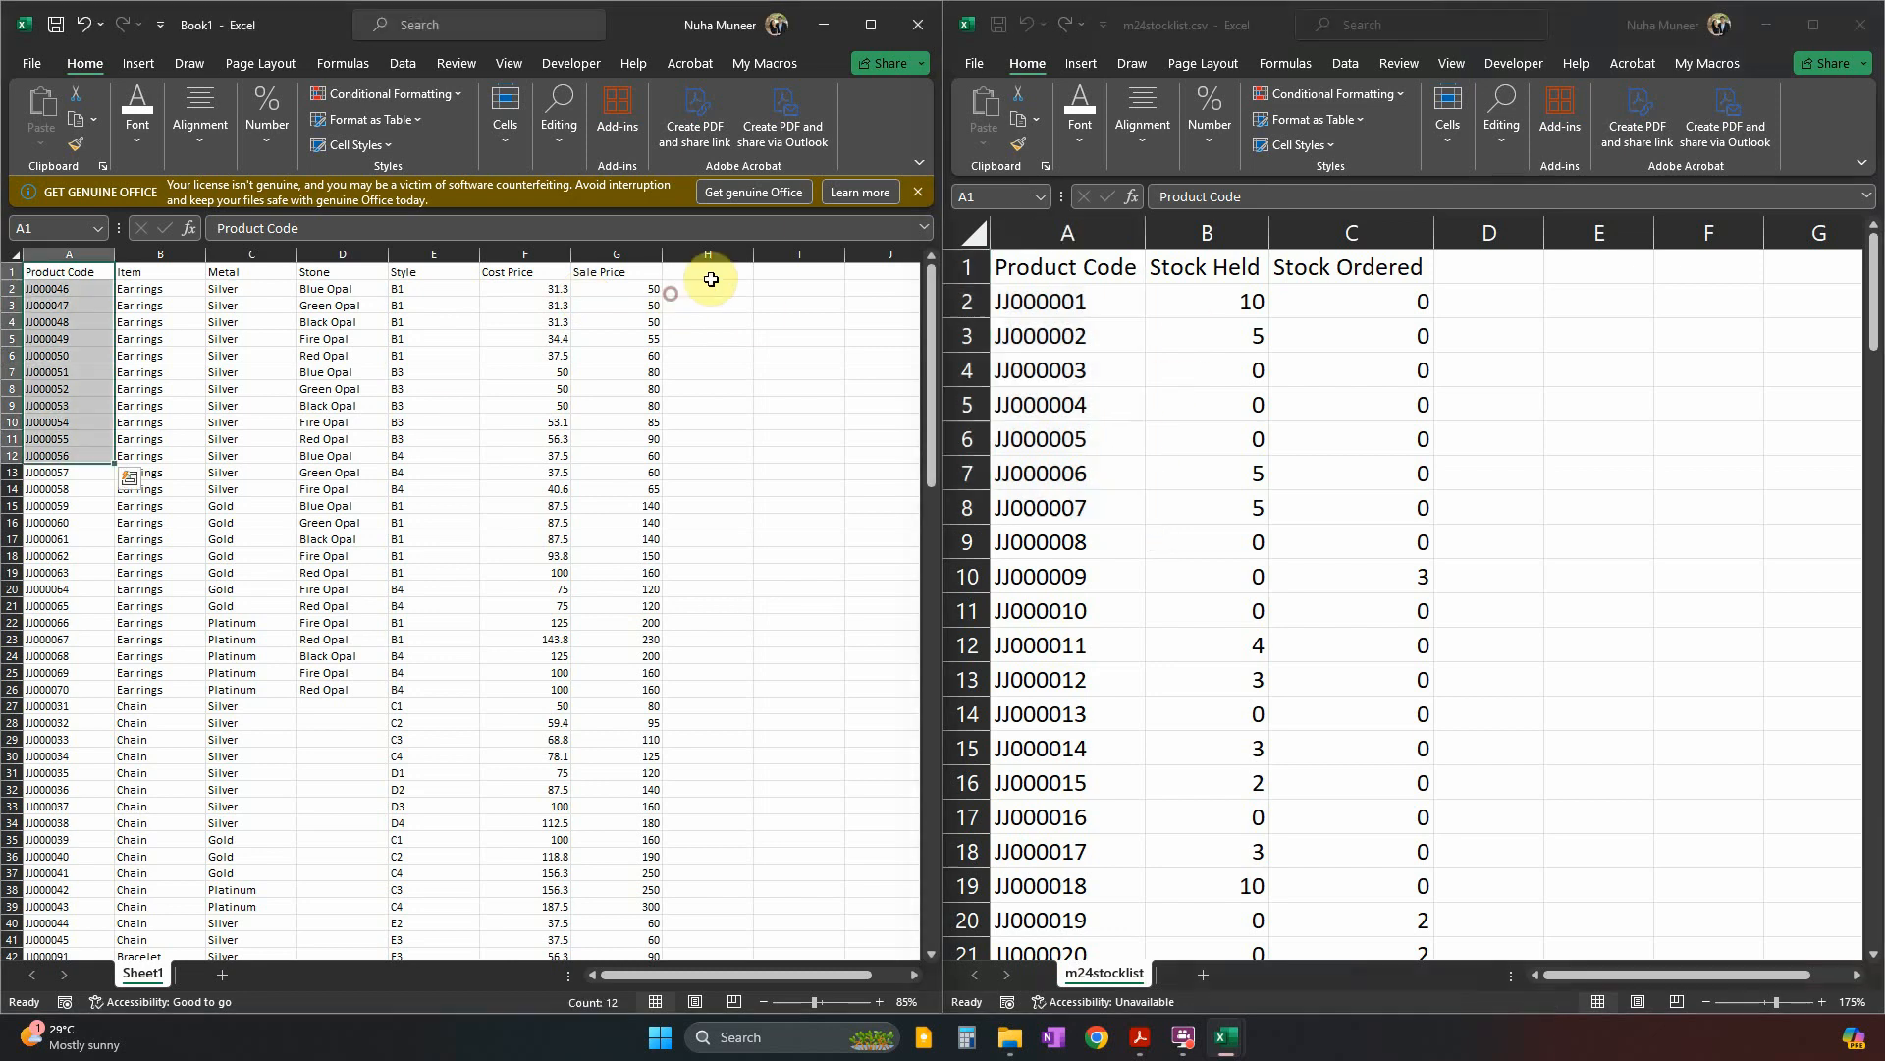
click(1067, 281)
click(113, 372)
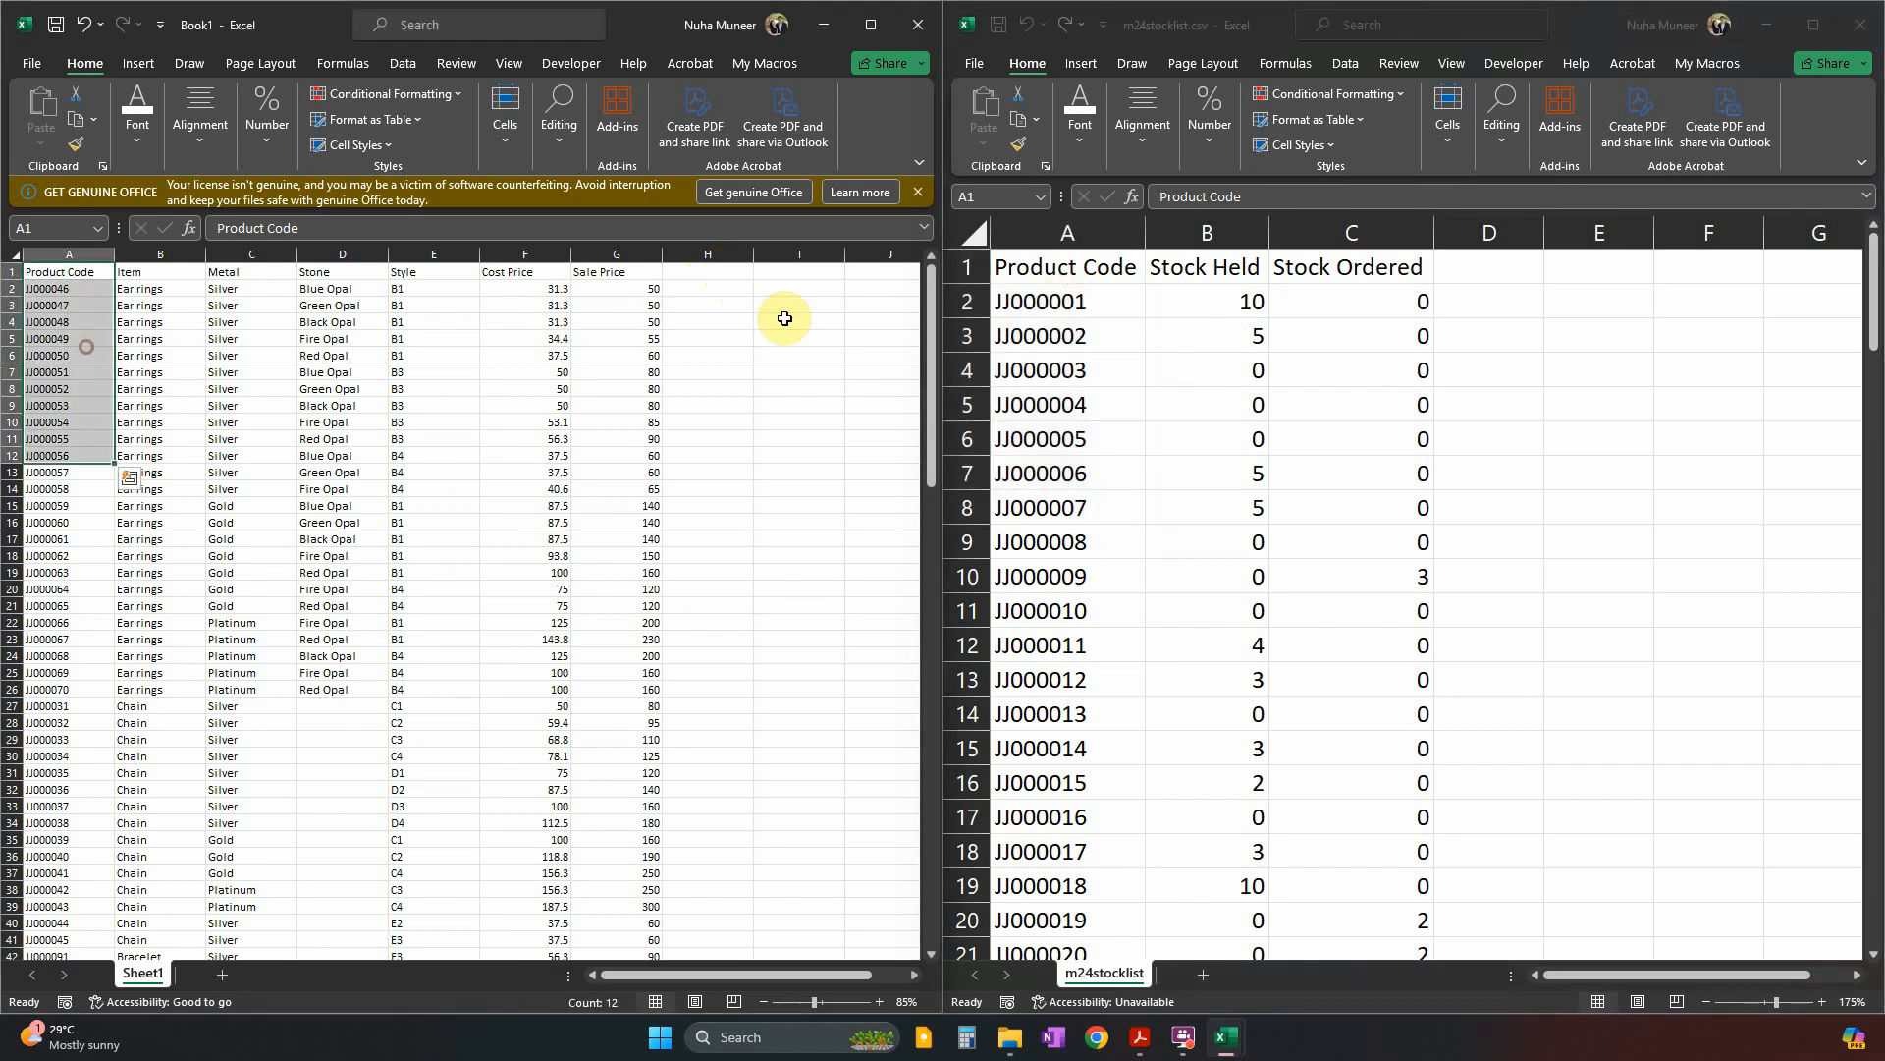
click(707, 284)
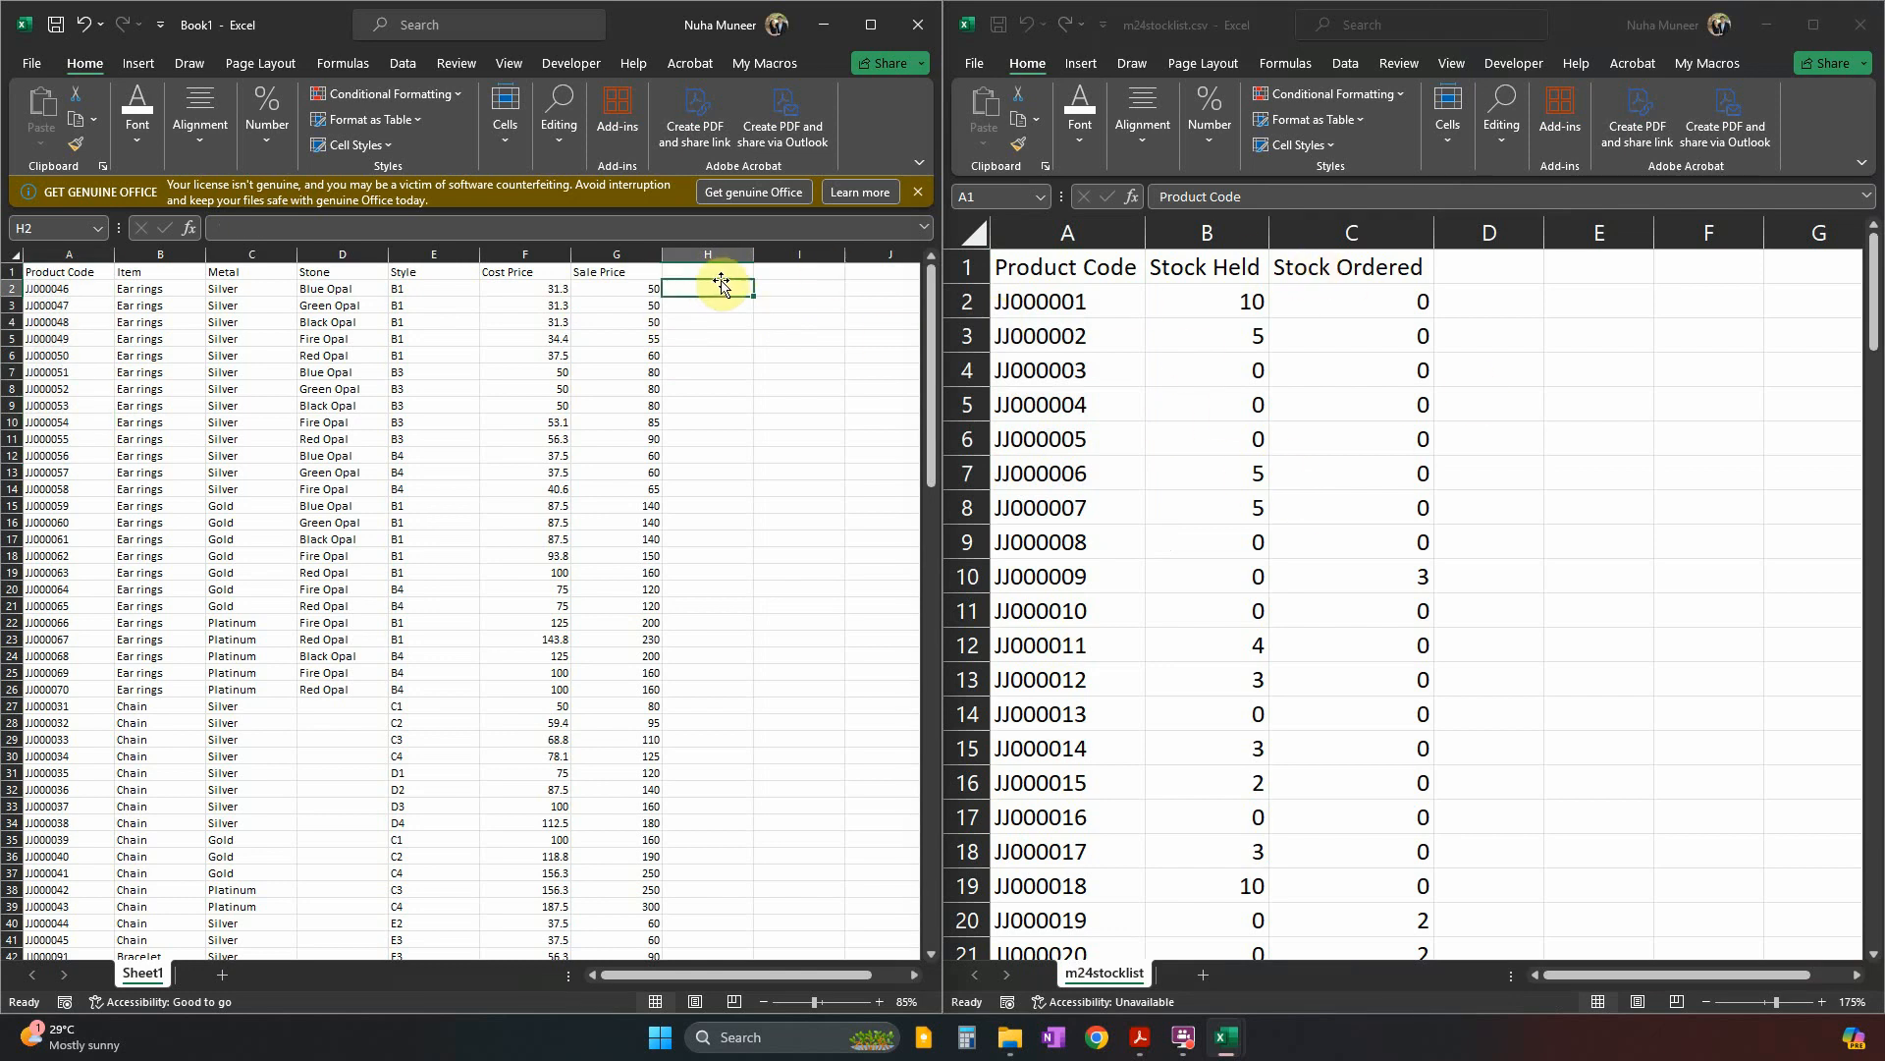
Add the column headings StockHeld in H1 and StockOrdered in I1 of Book1.
click(711, 273)
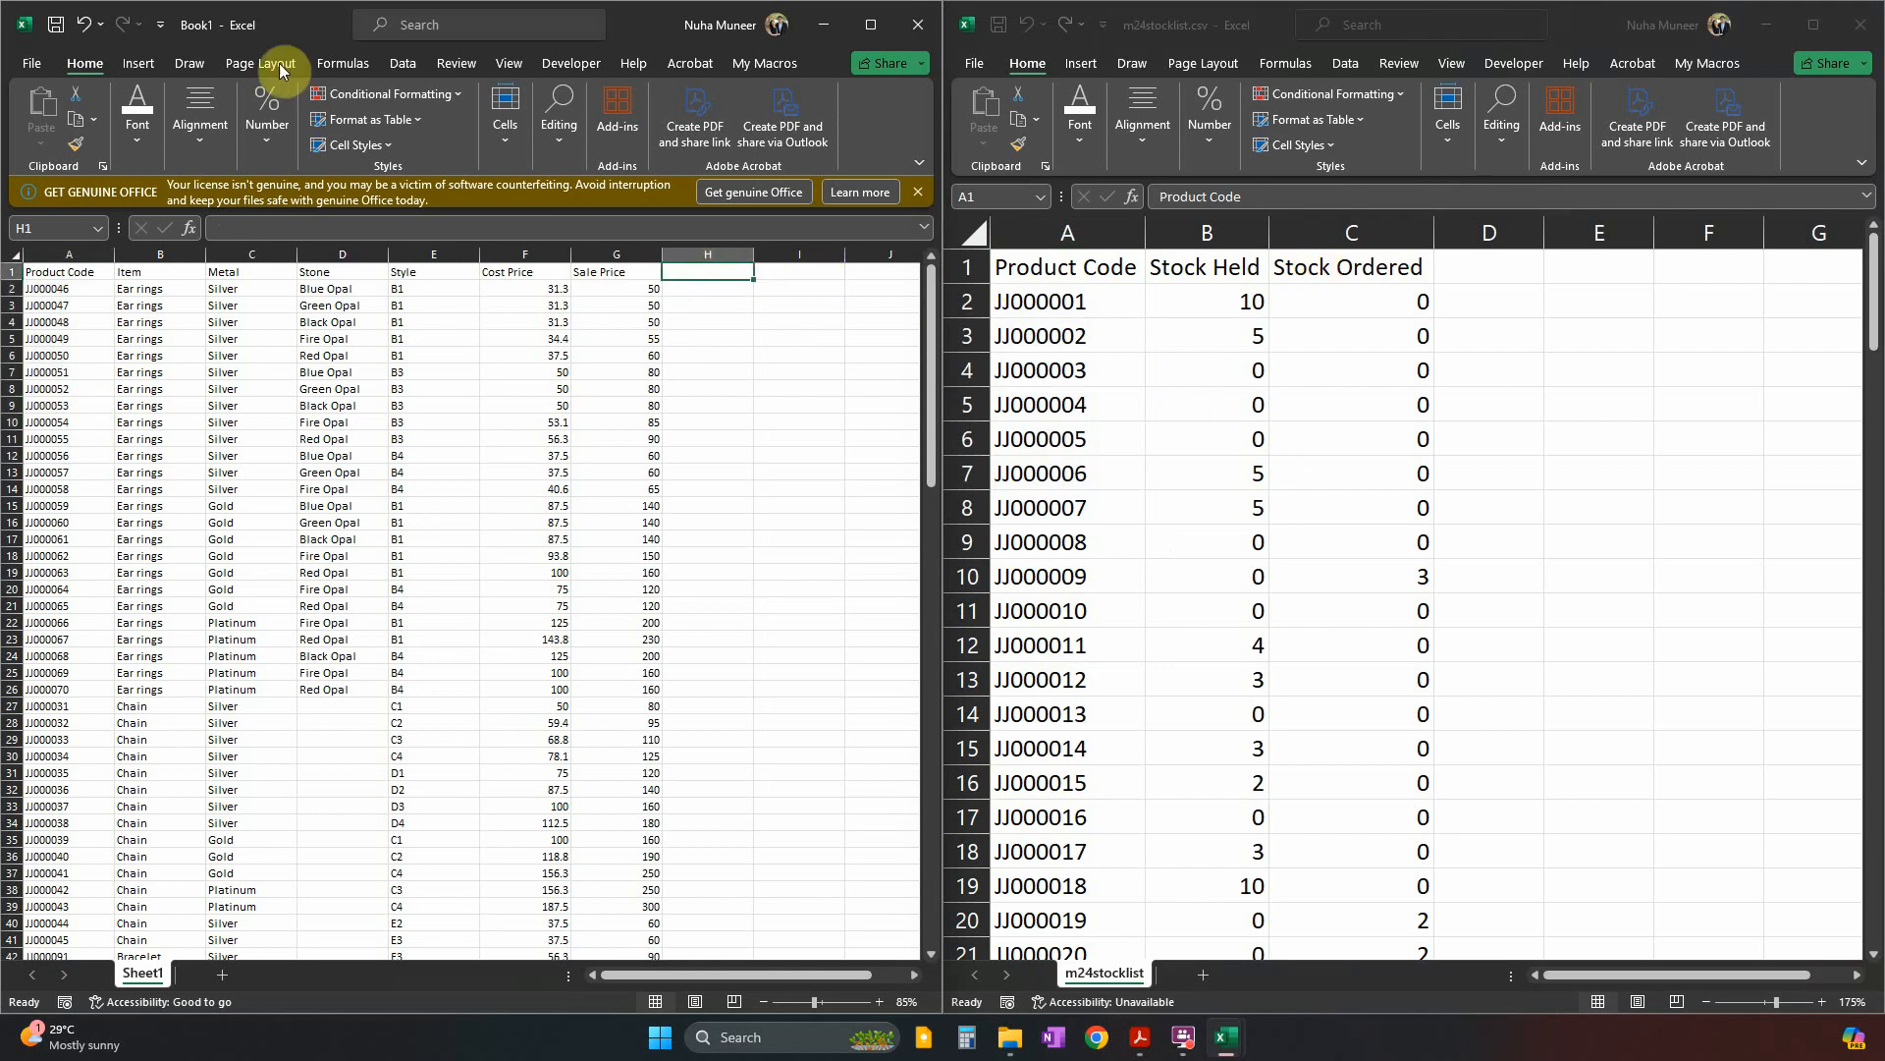
scroll(622, 459, up, 3)
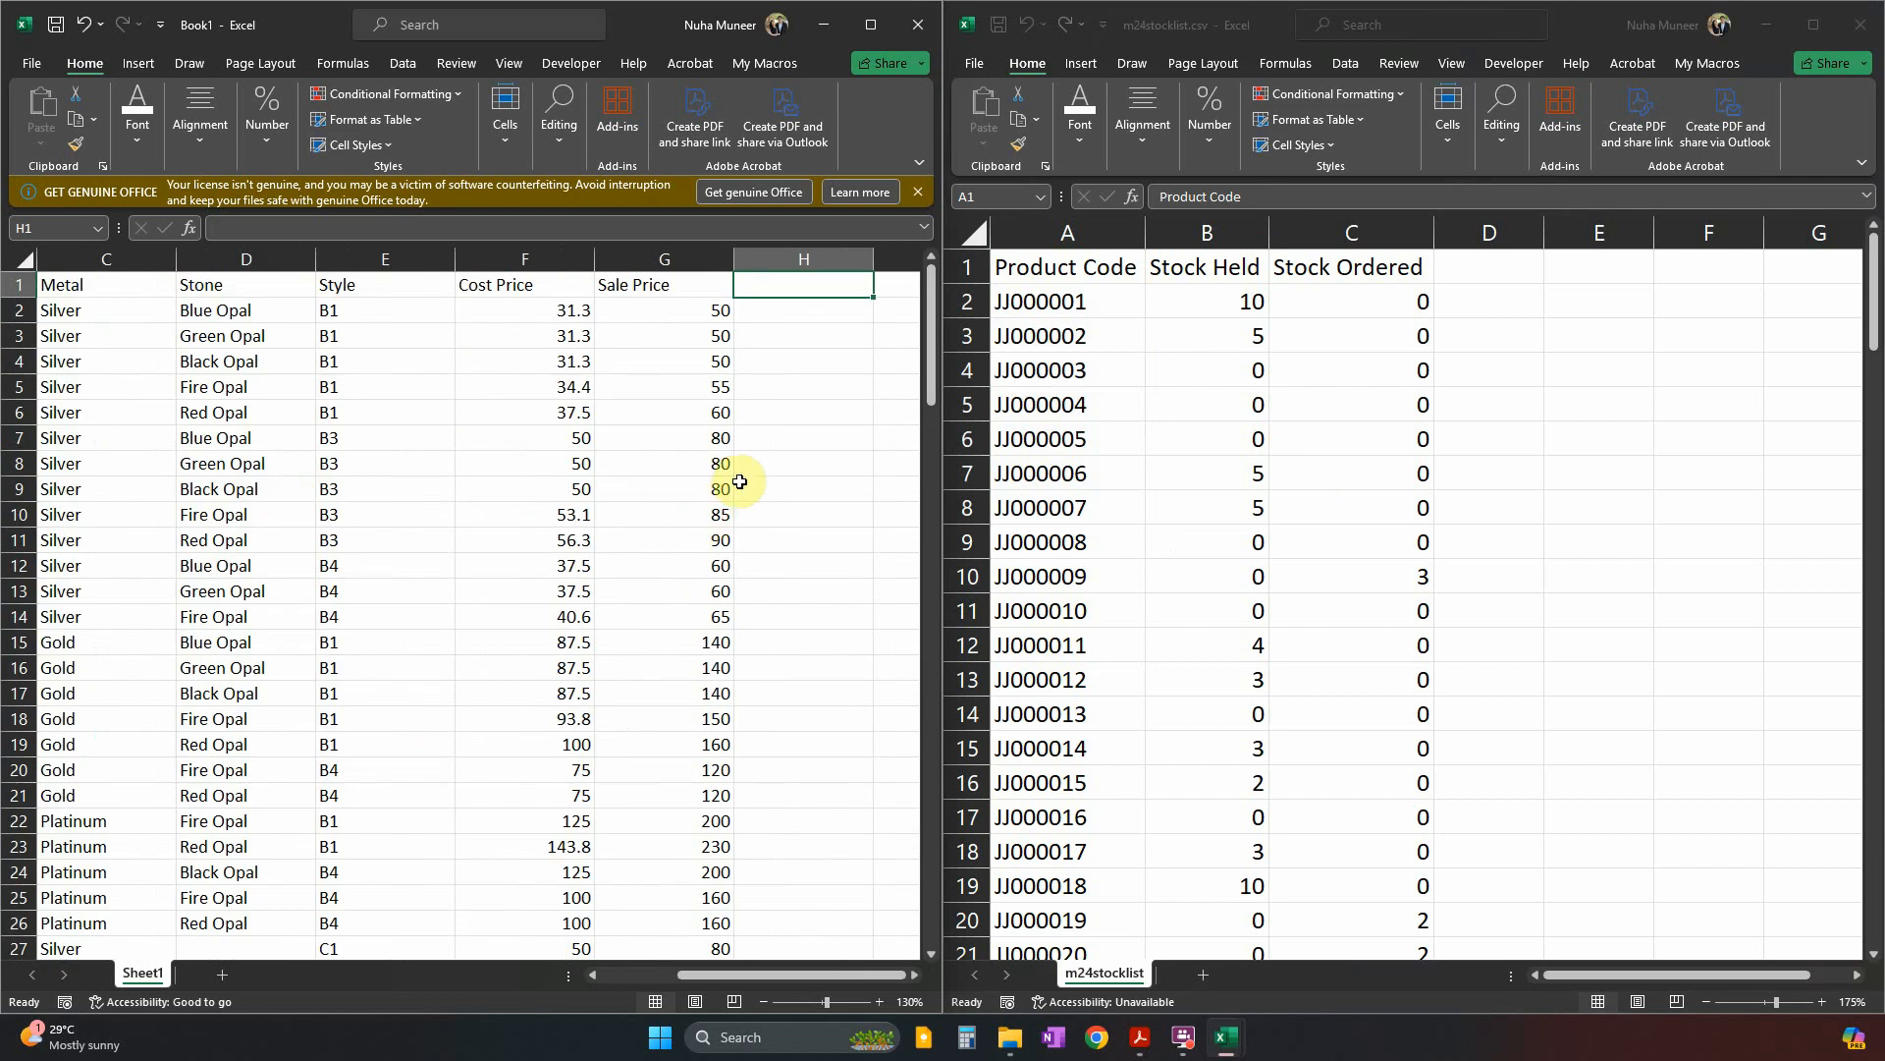
text(StockHeld)
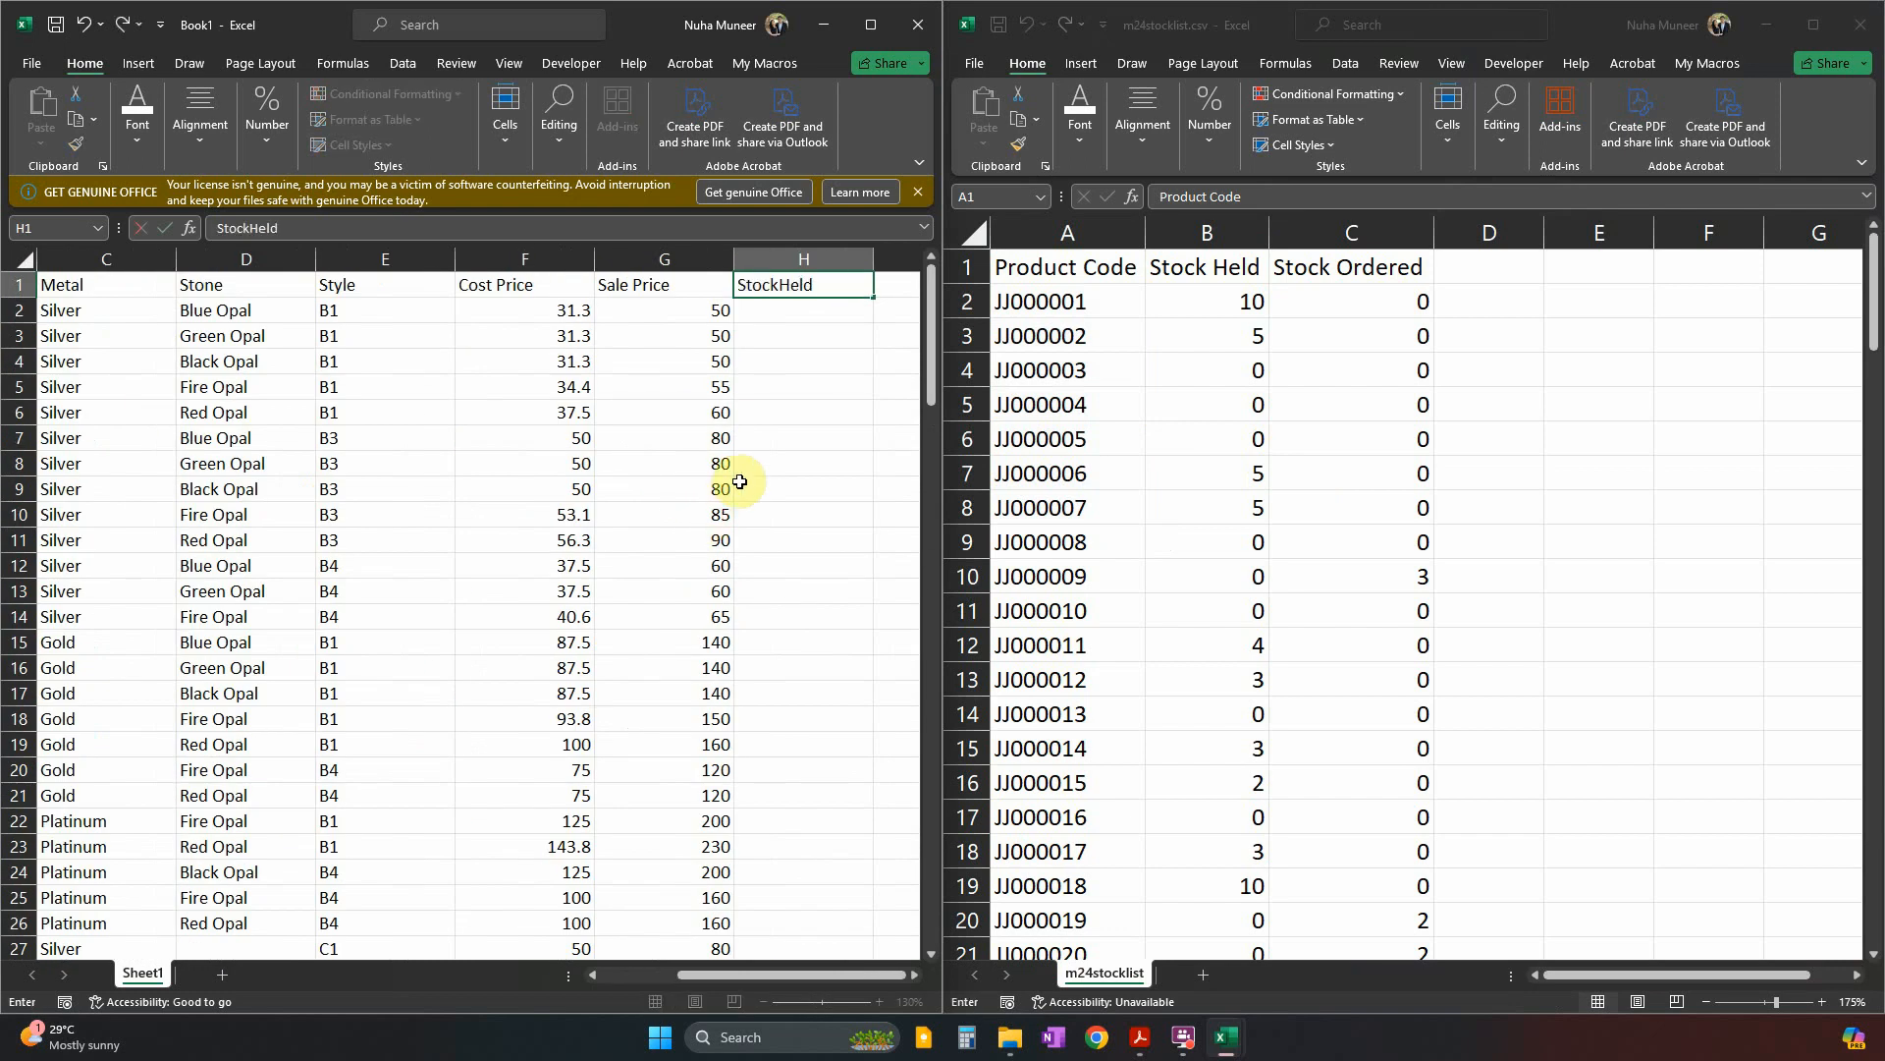
key(Tab)
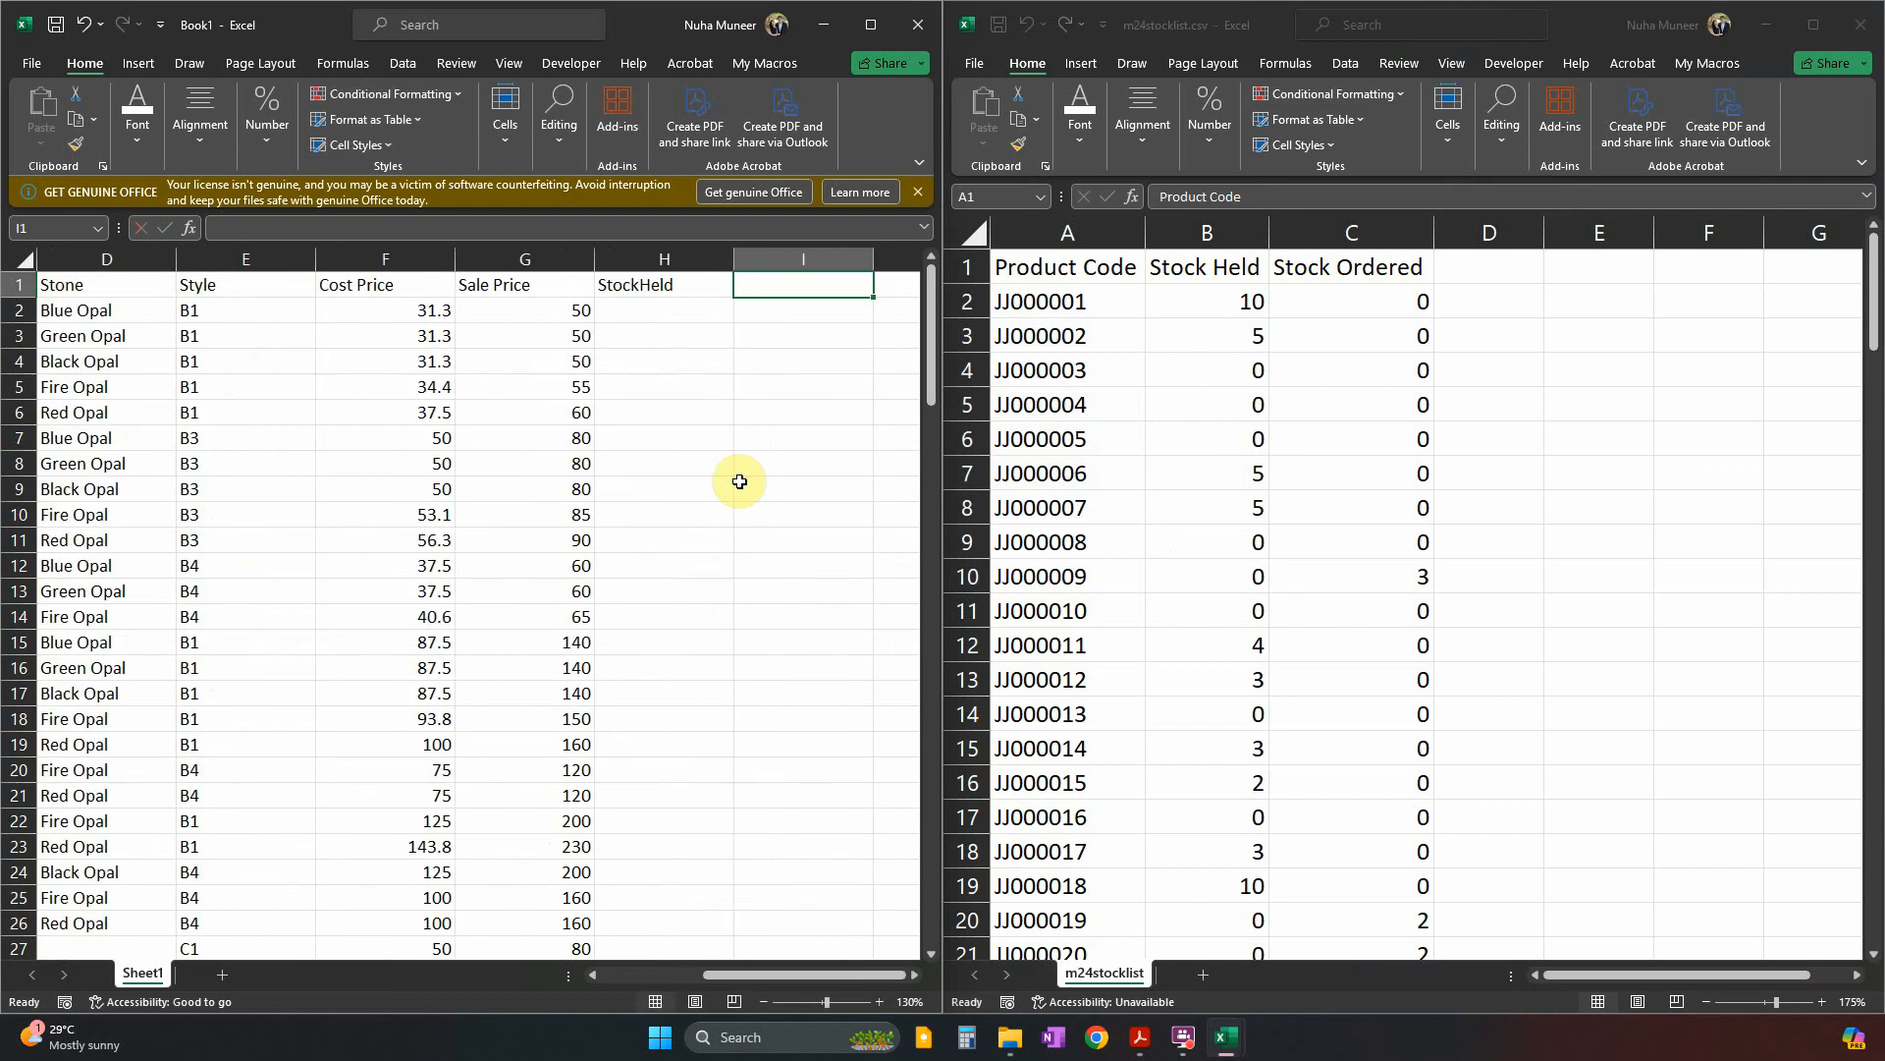
text(StockOrdered)
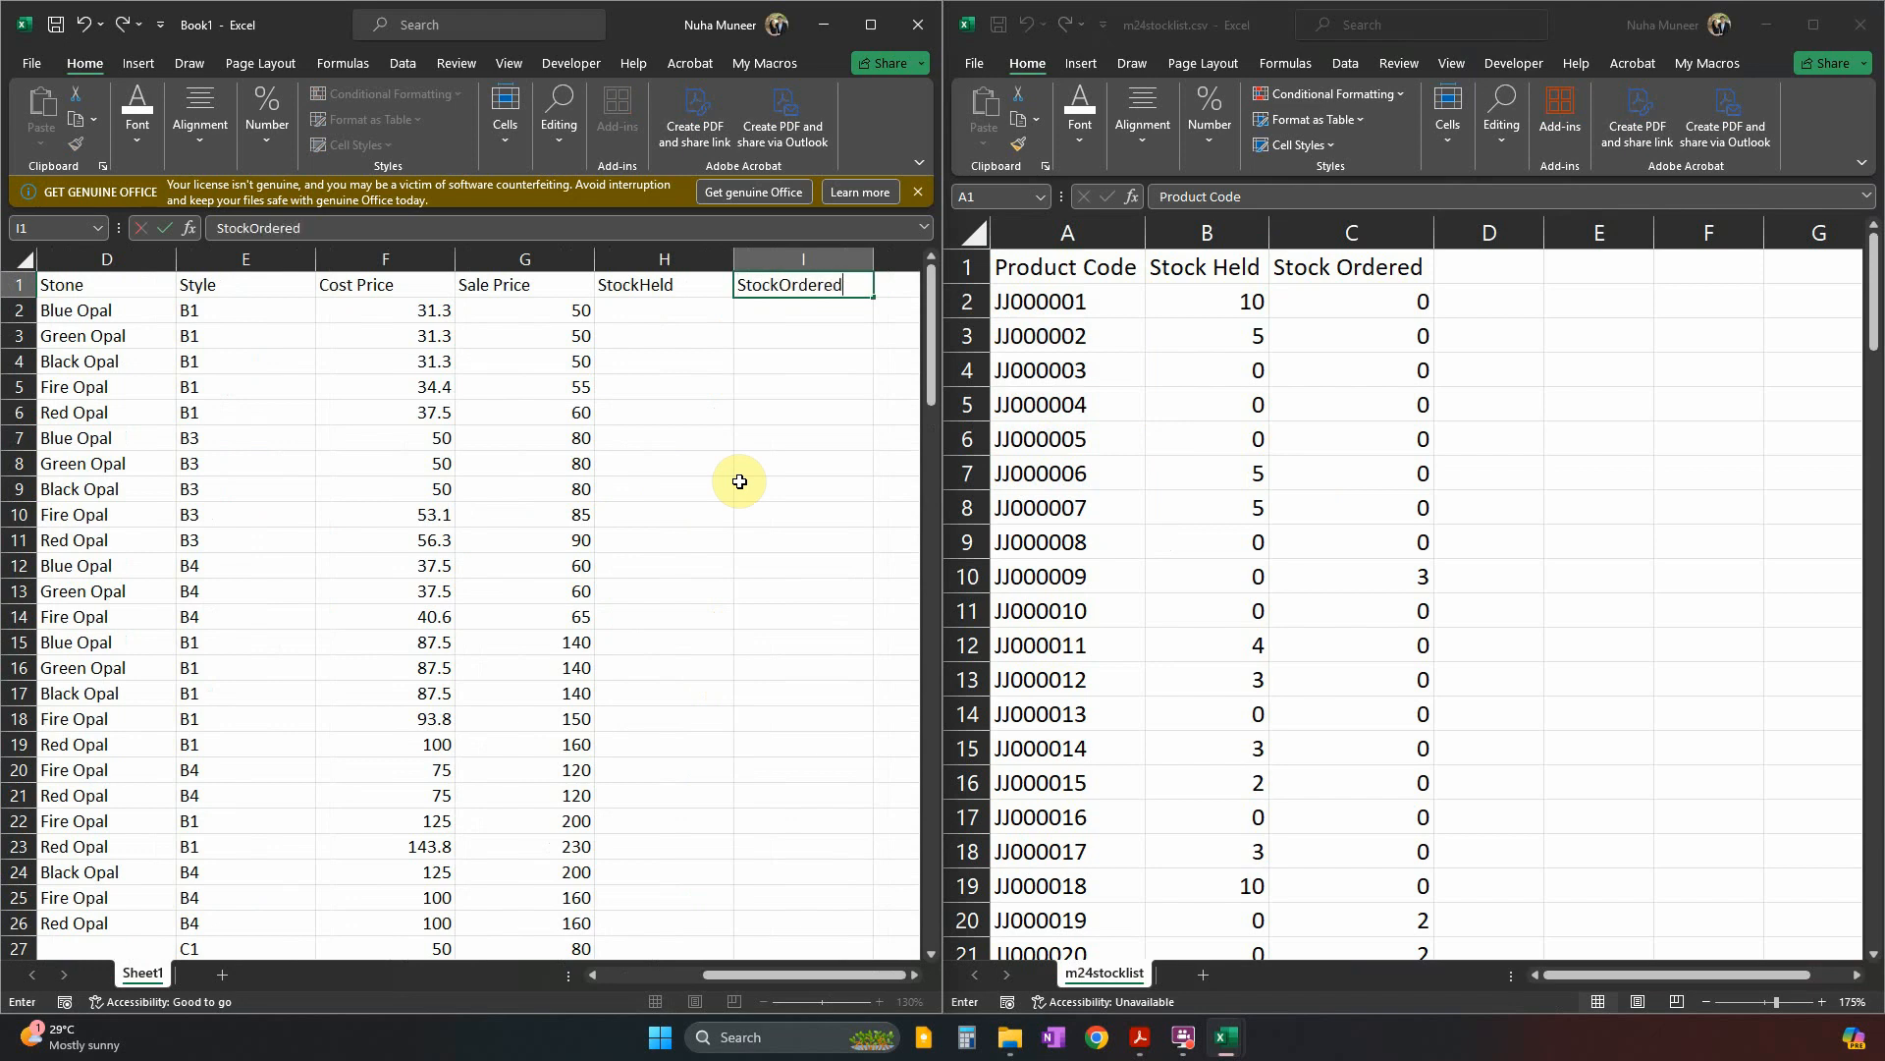
click(739, 481)
Begin a VLOOKUP formula in H2 of Book1 using the product code in A2 as the lookup value.
click(664, 308)
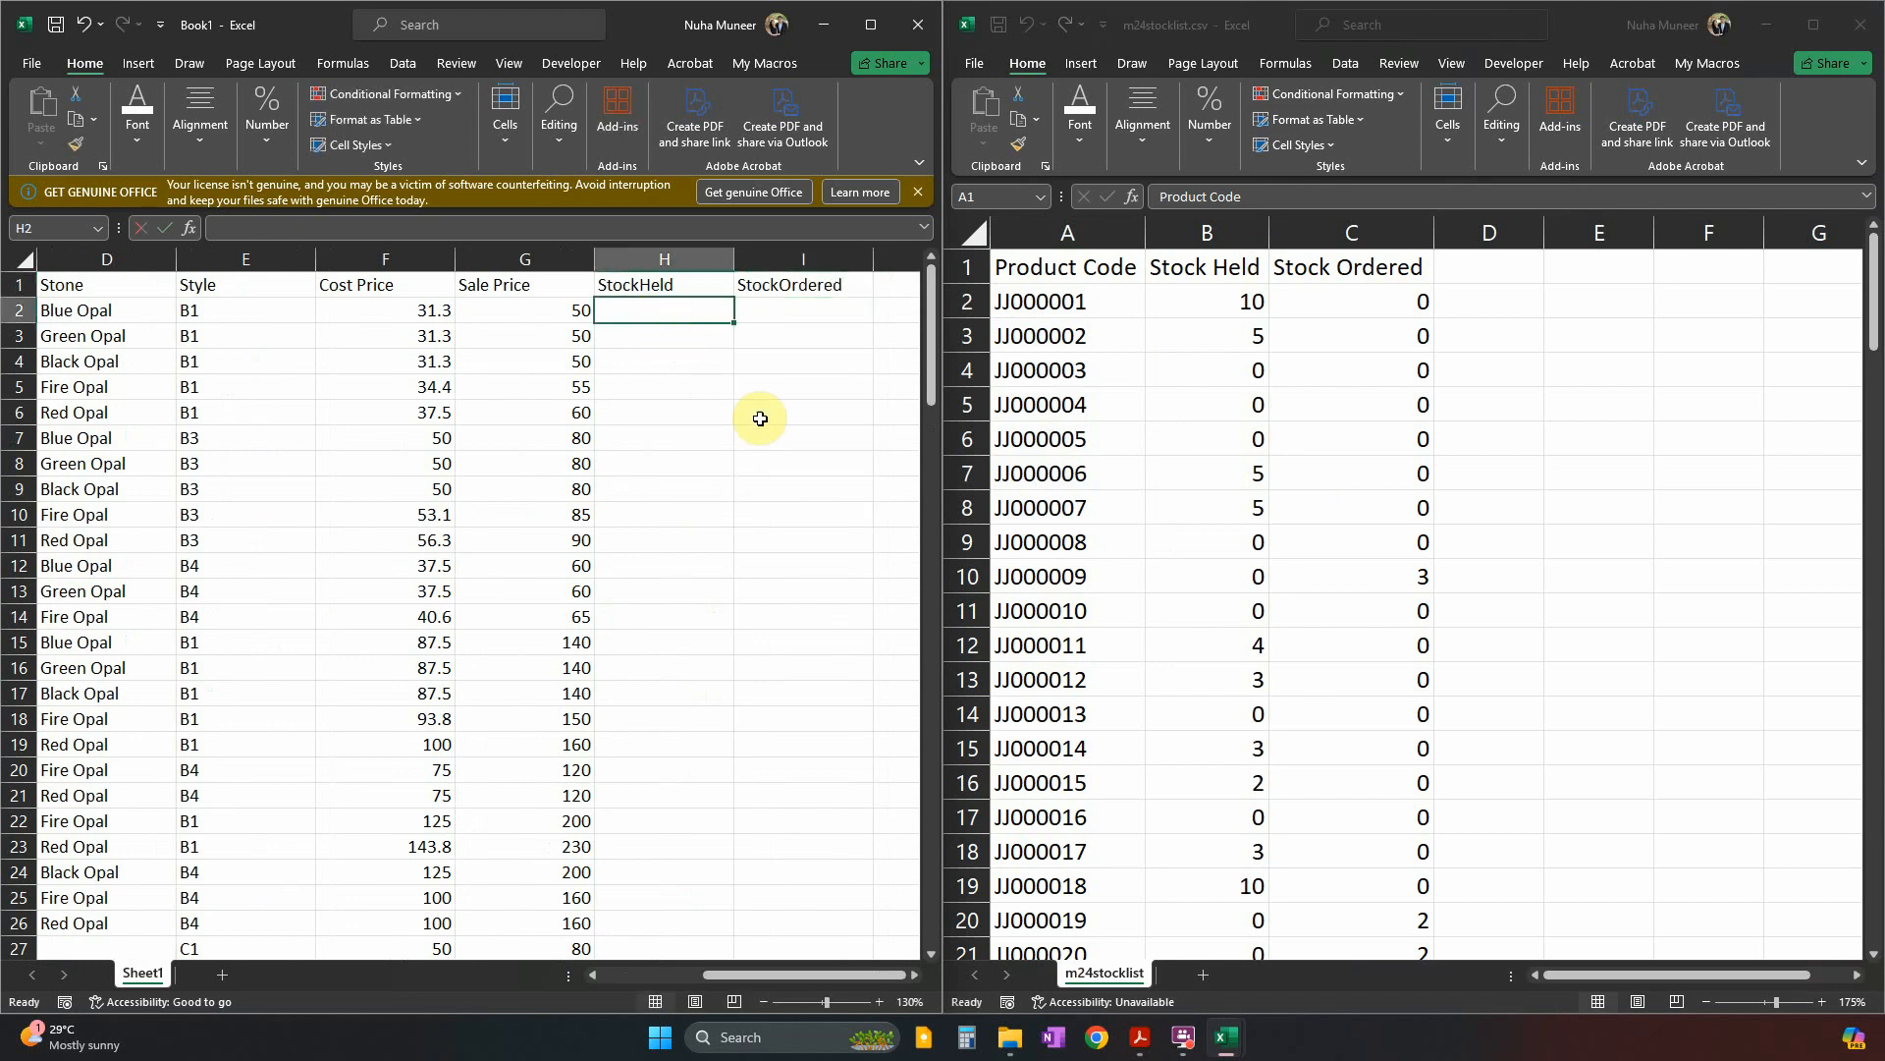
text(=vlo)
key(Tab)
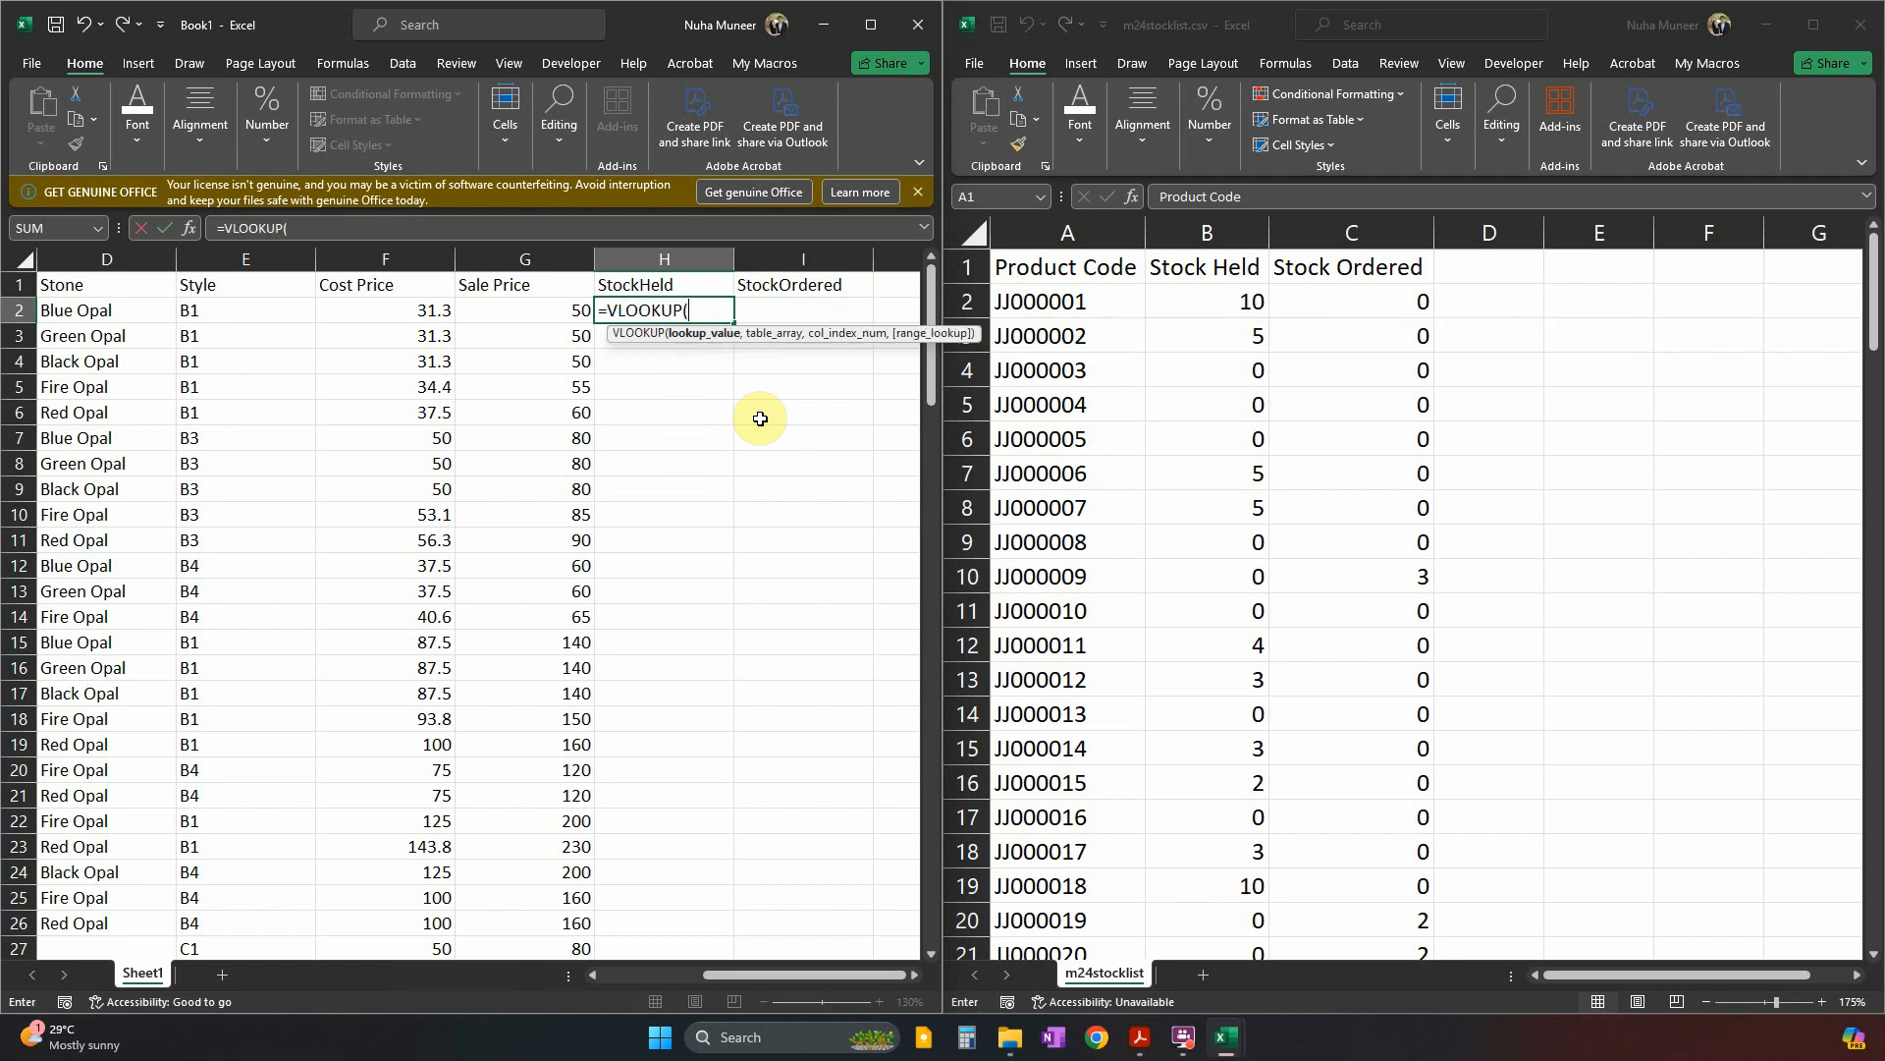
click(594, 974)
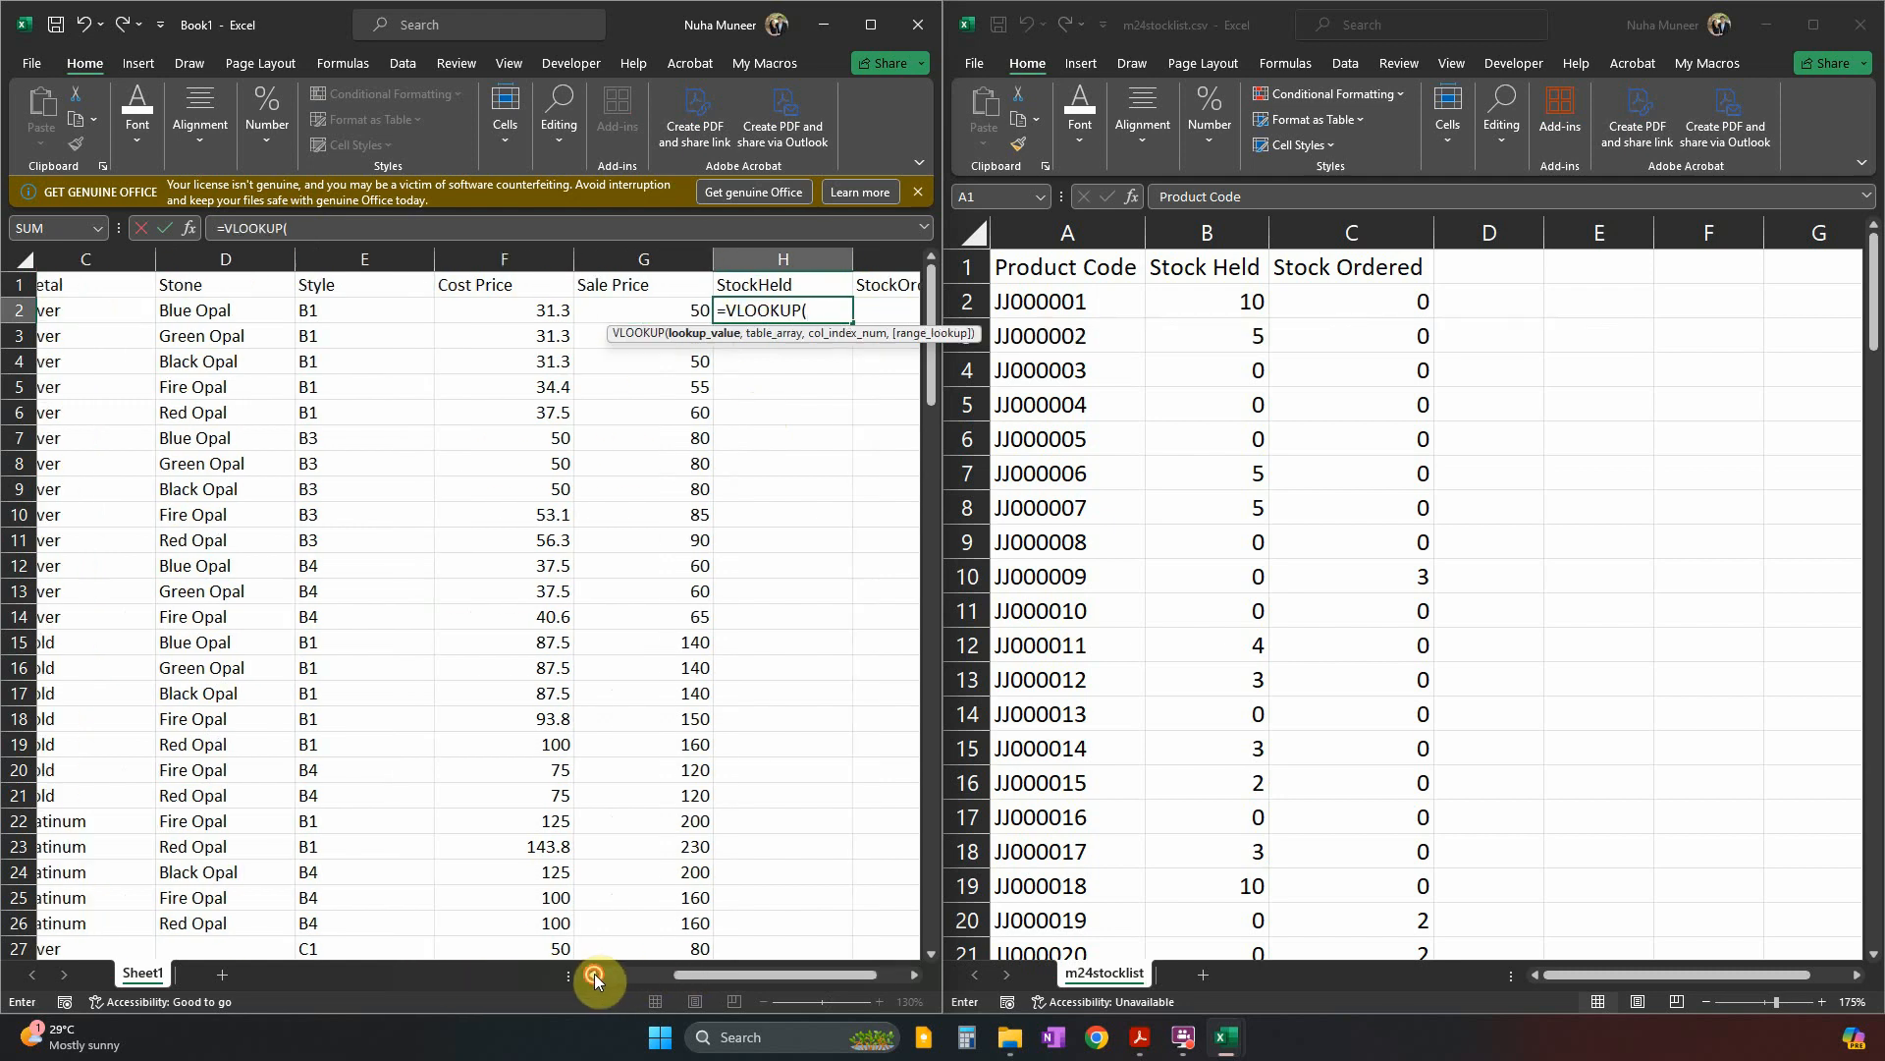
click(593, 974)
click(104, 317)
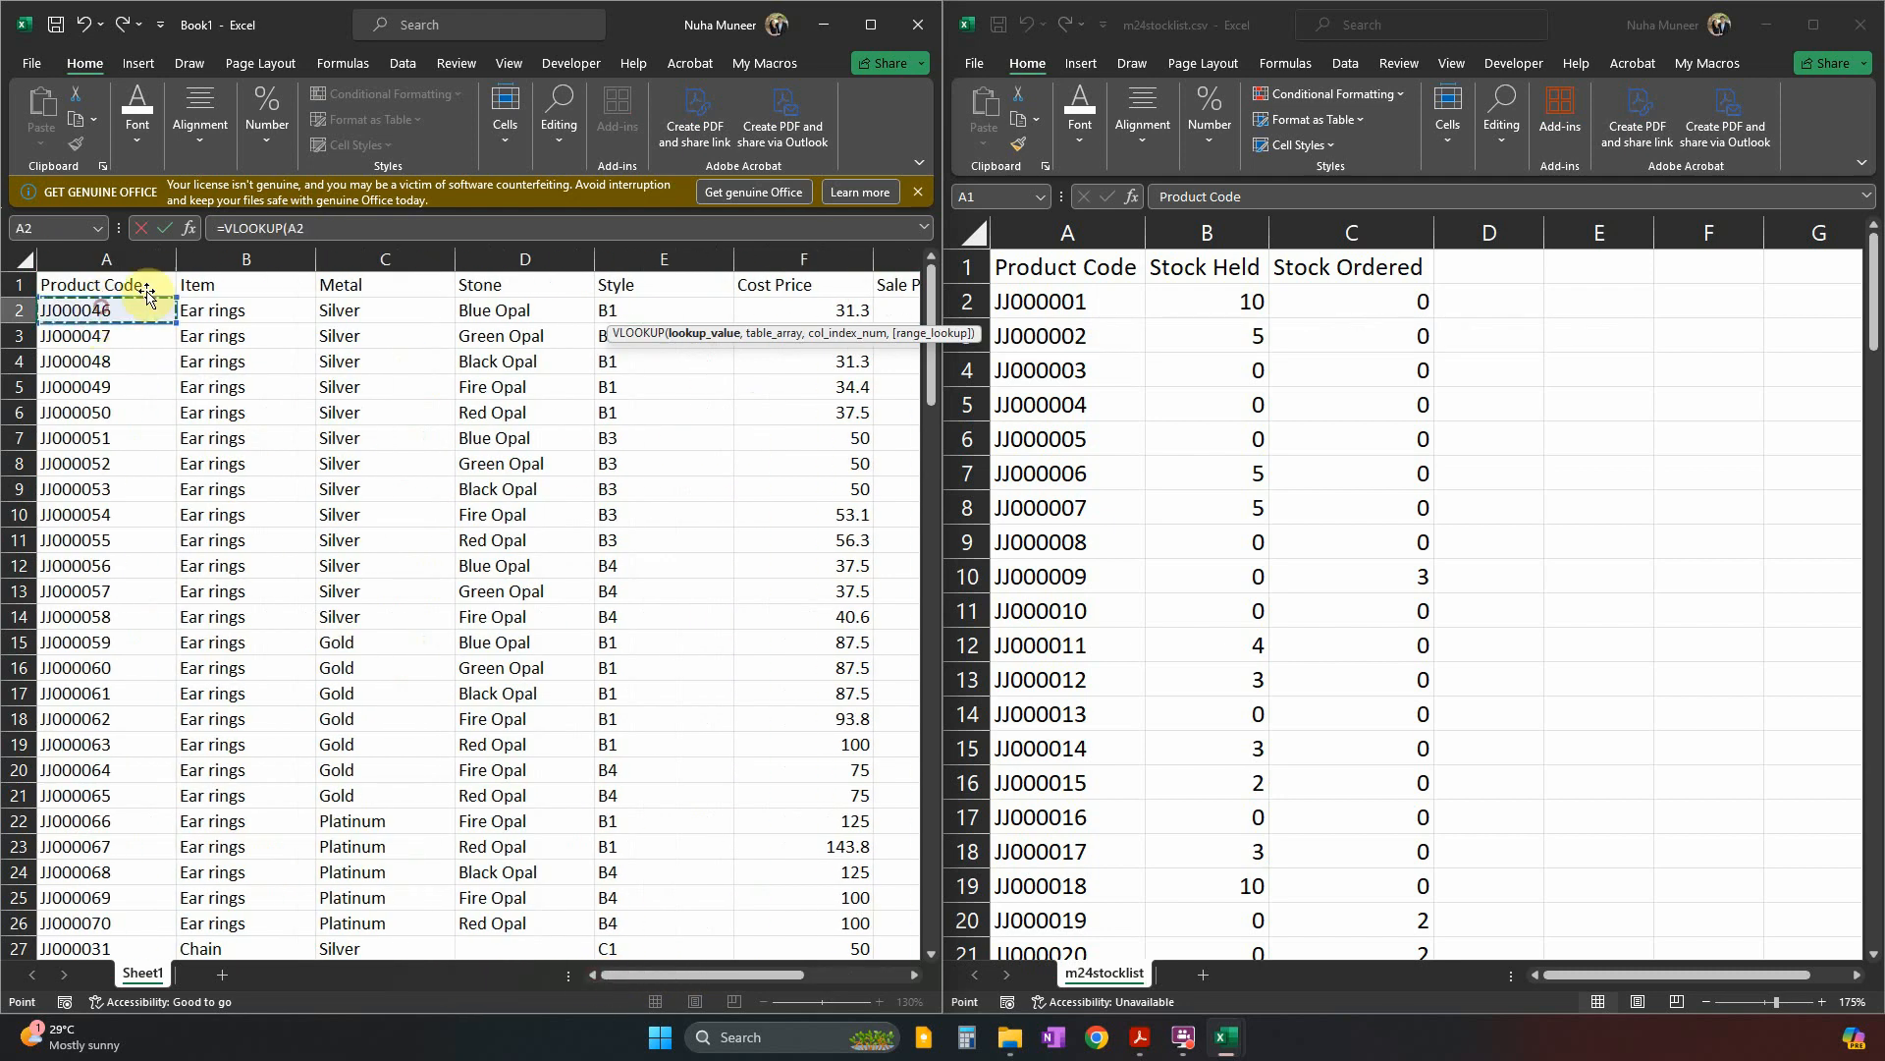
click(317, 227)
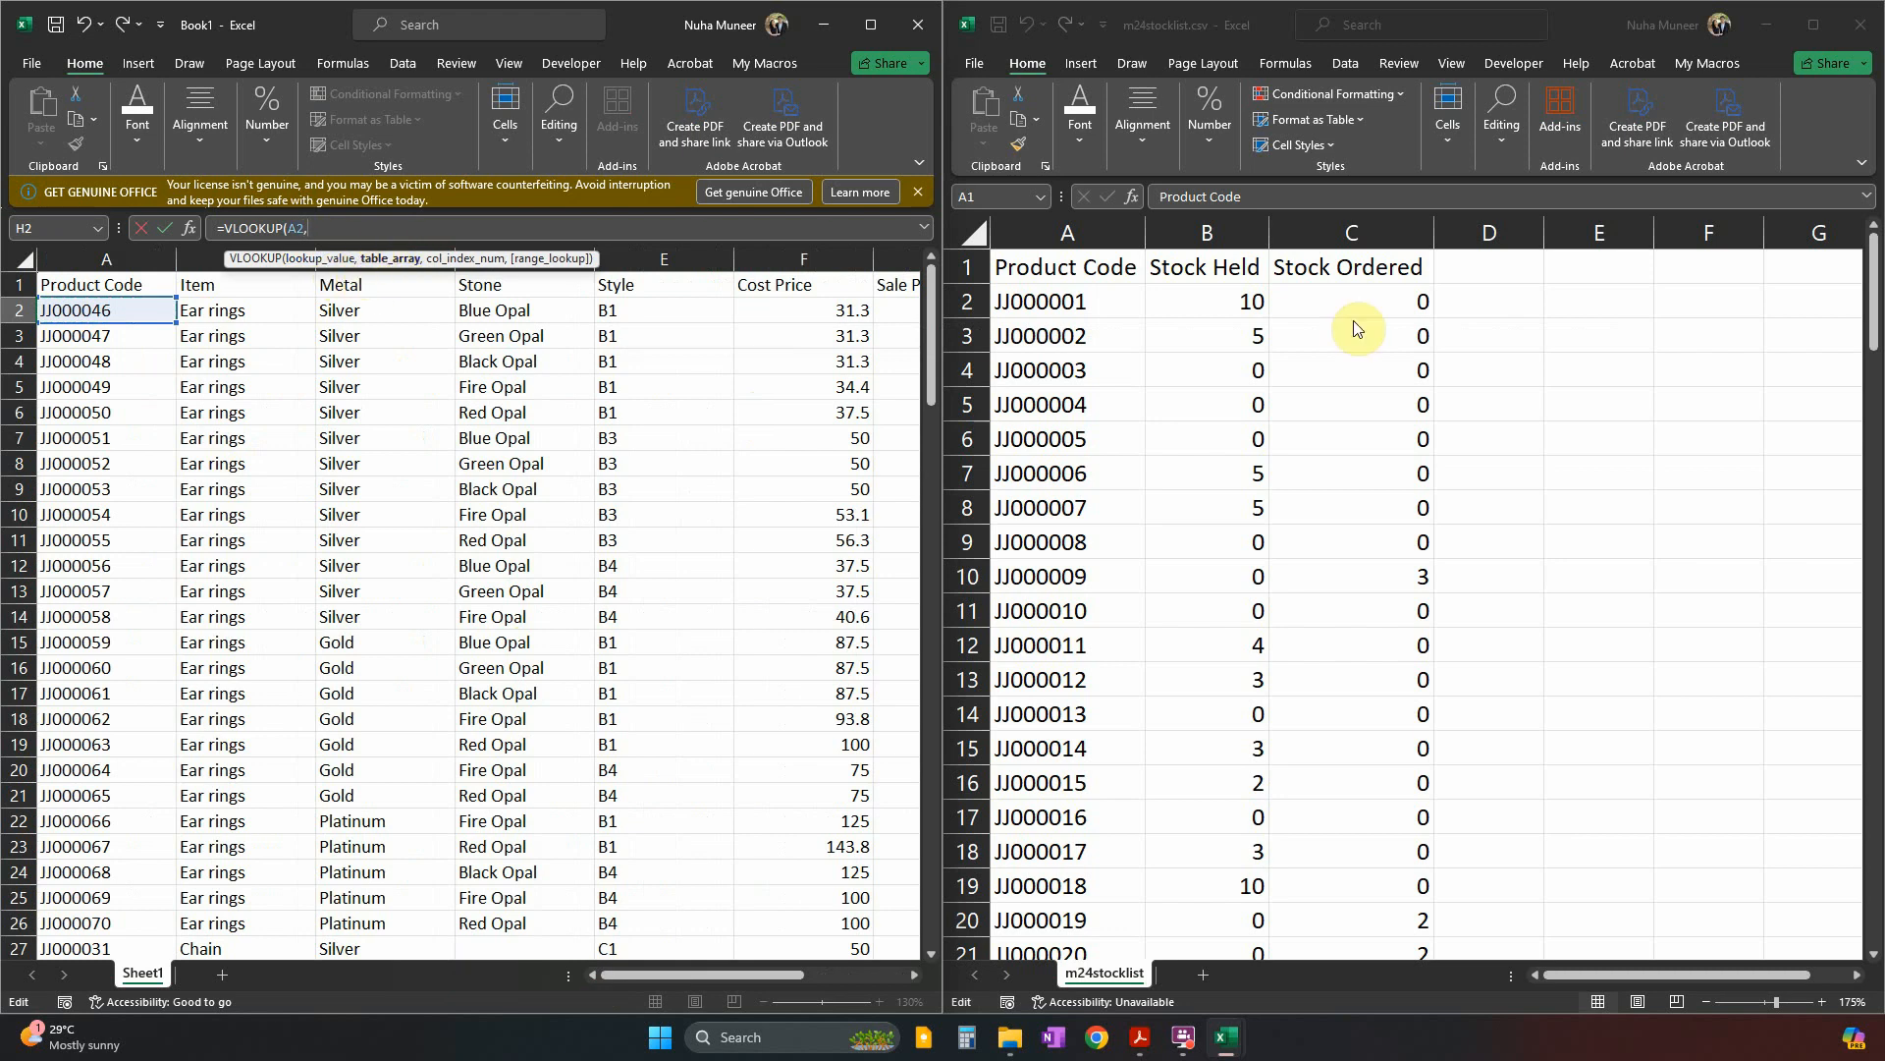
Set the VLOOKUP table array to the absolute range $A$2:$C$121 in m24stocklist.csv.
click(1085, 302)
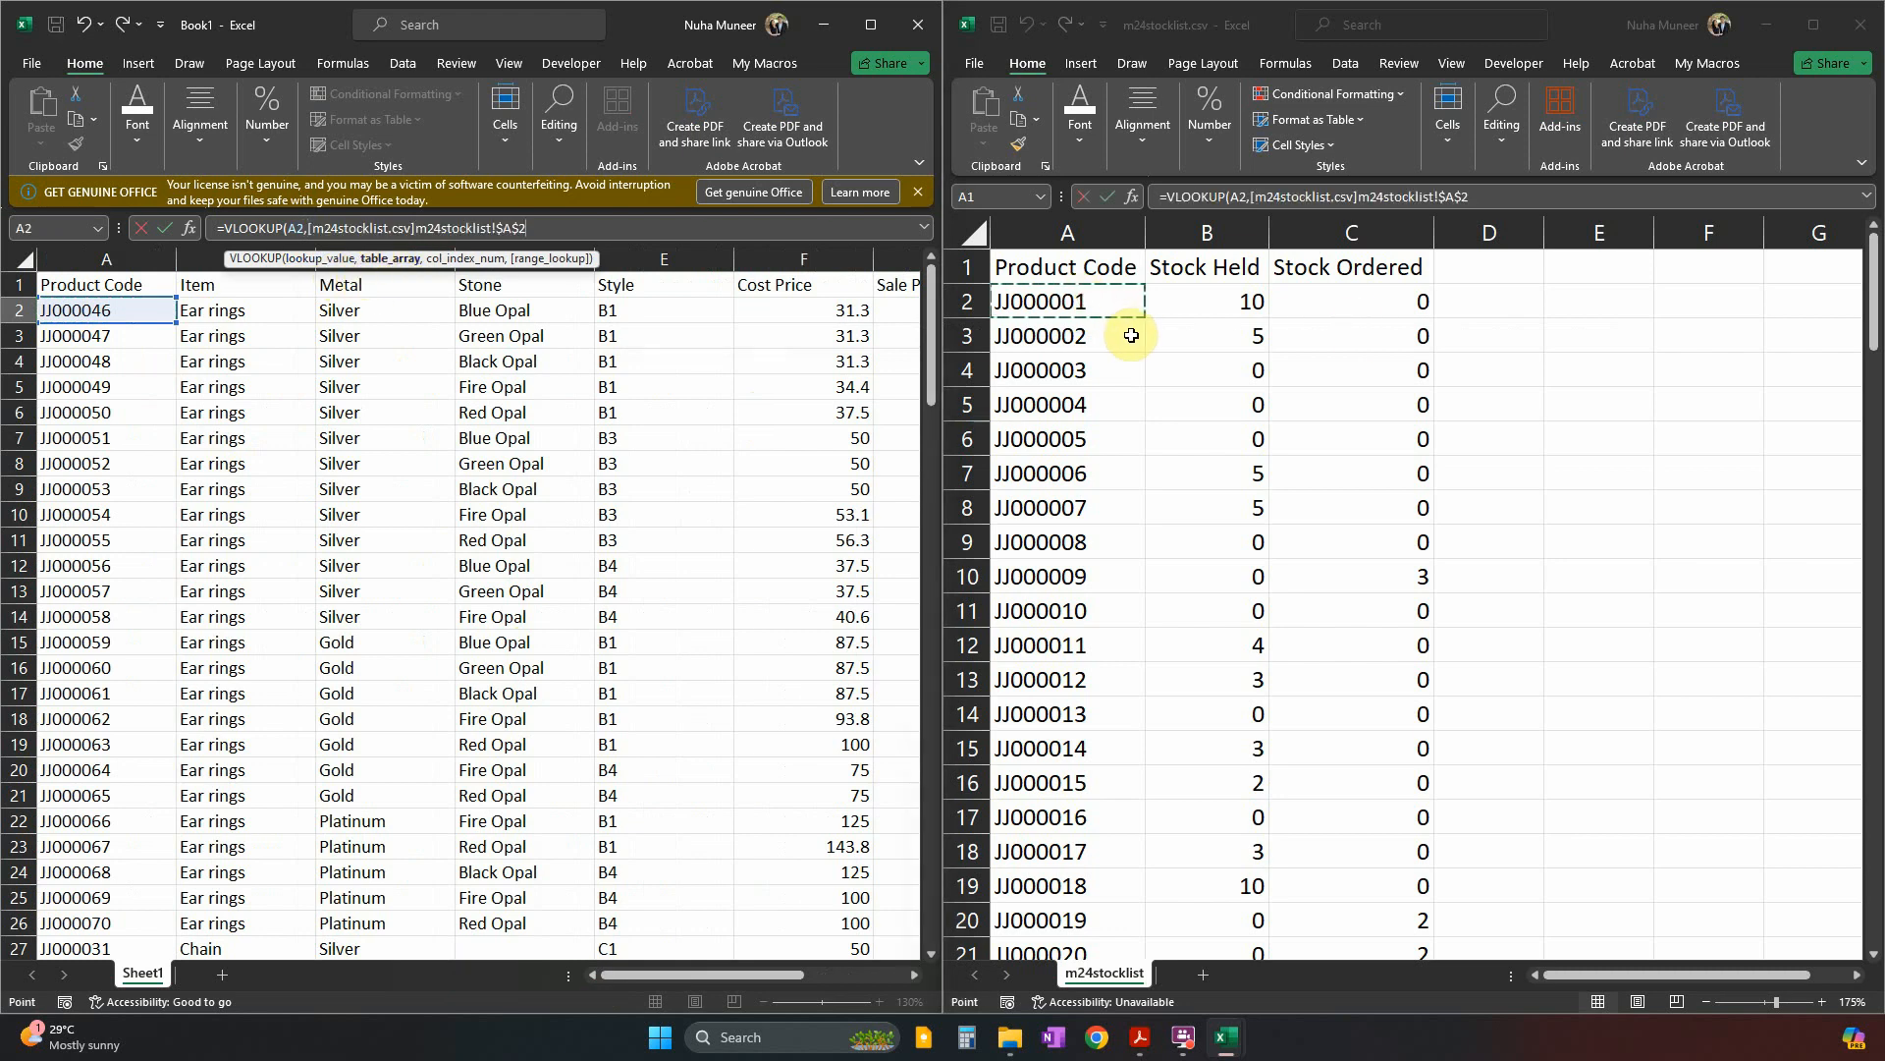
key(ctrl+shift+Right)
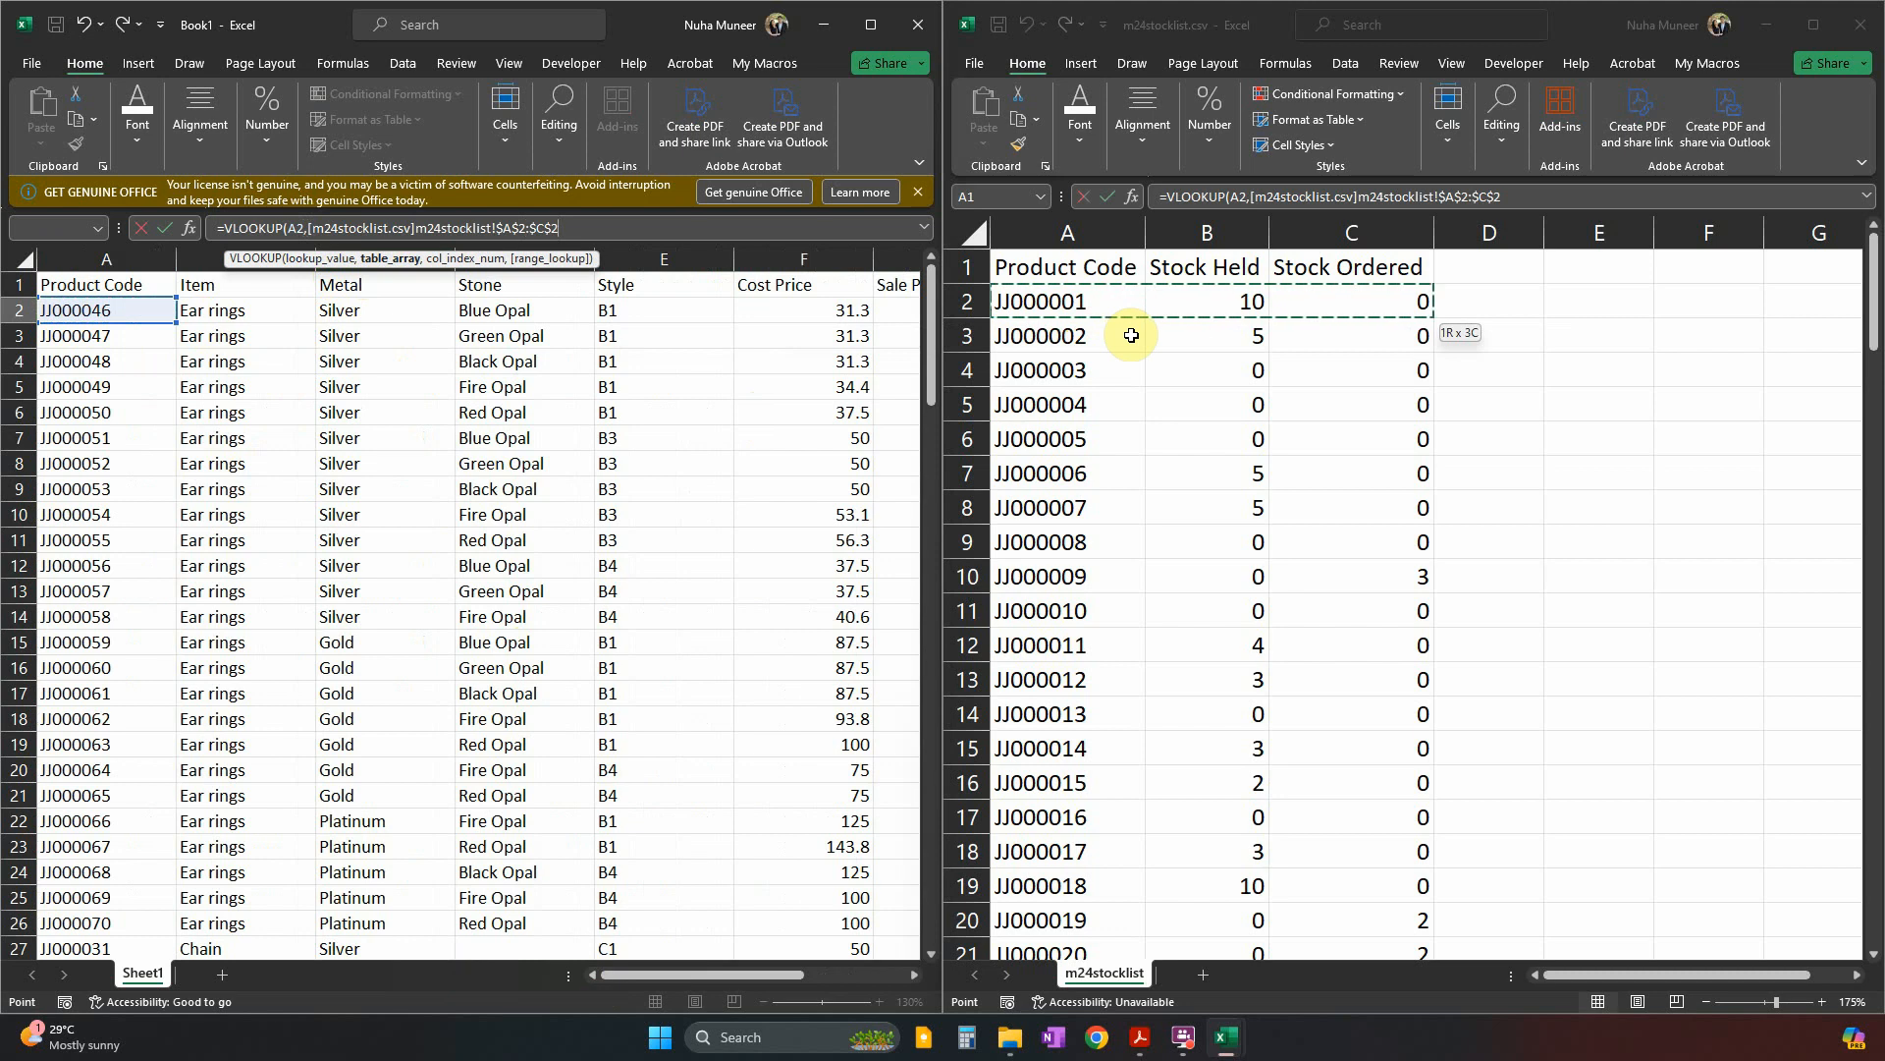
key(ctrl+shift+Down)
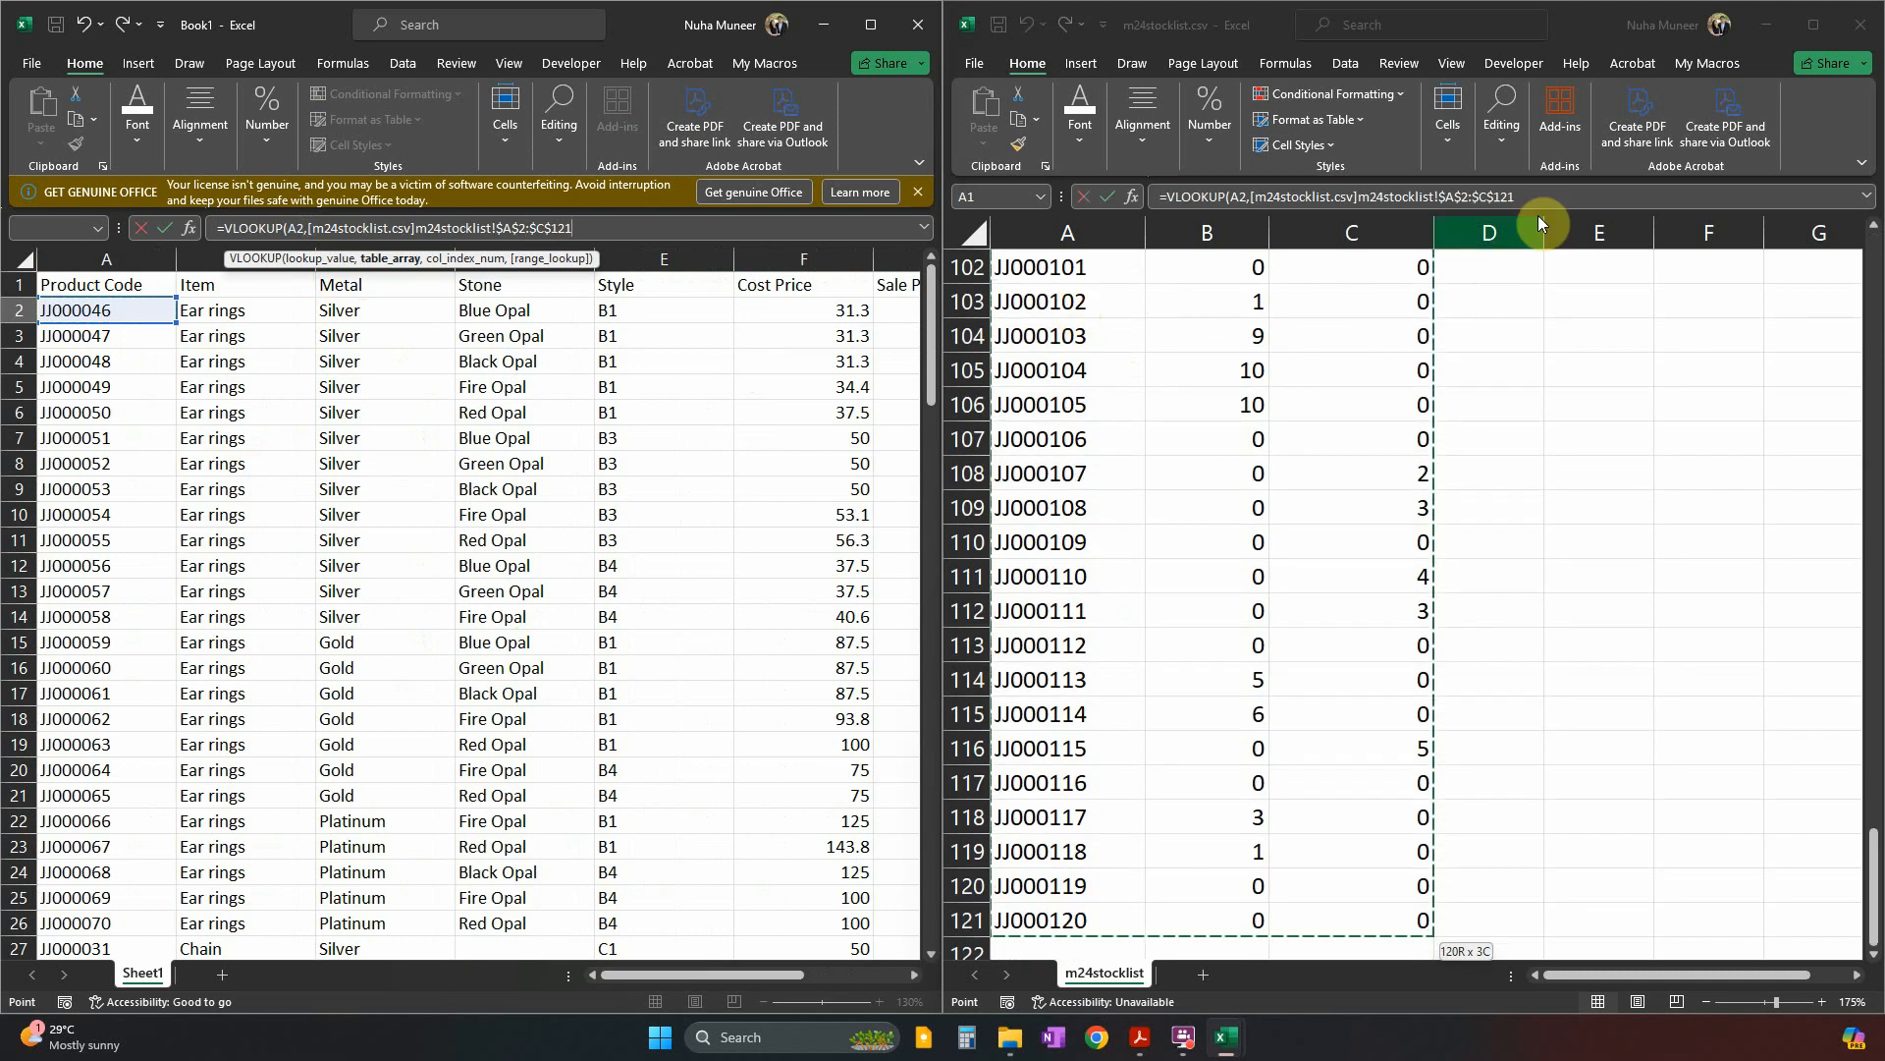
click(1558, 202)
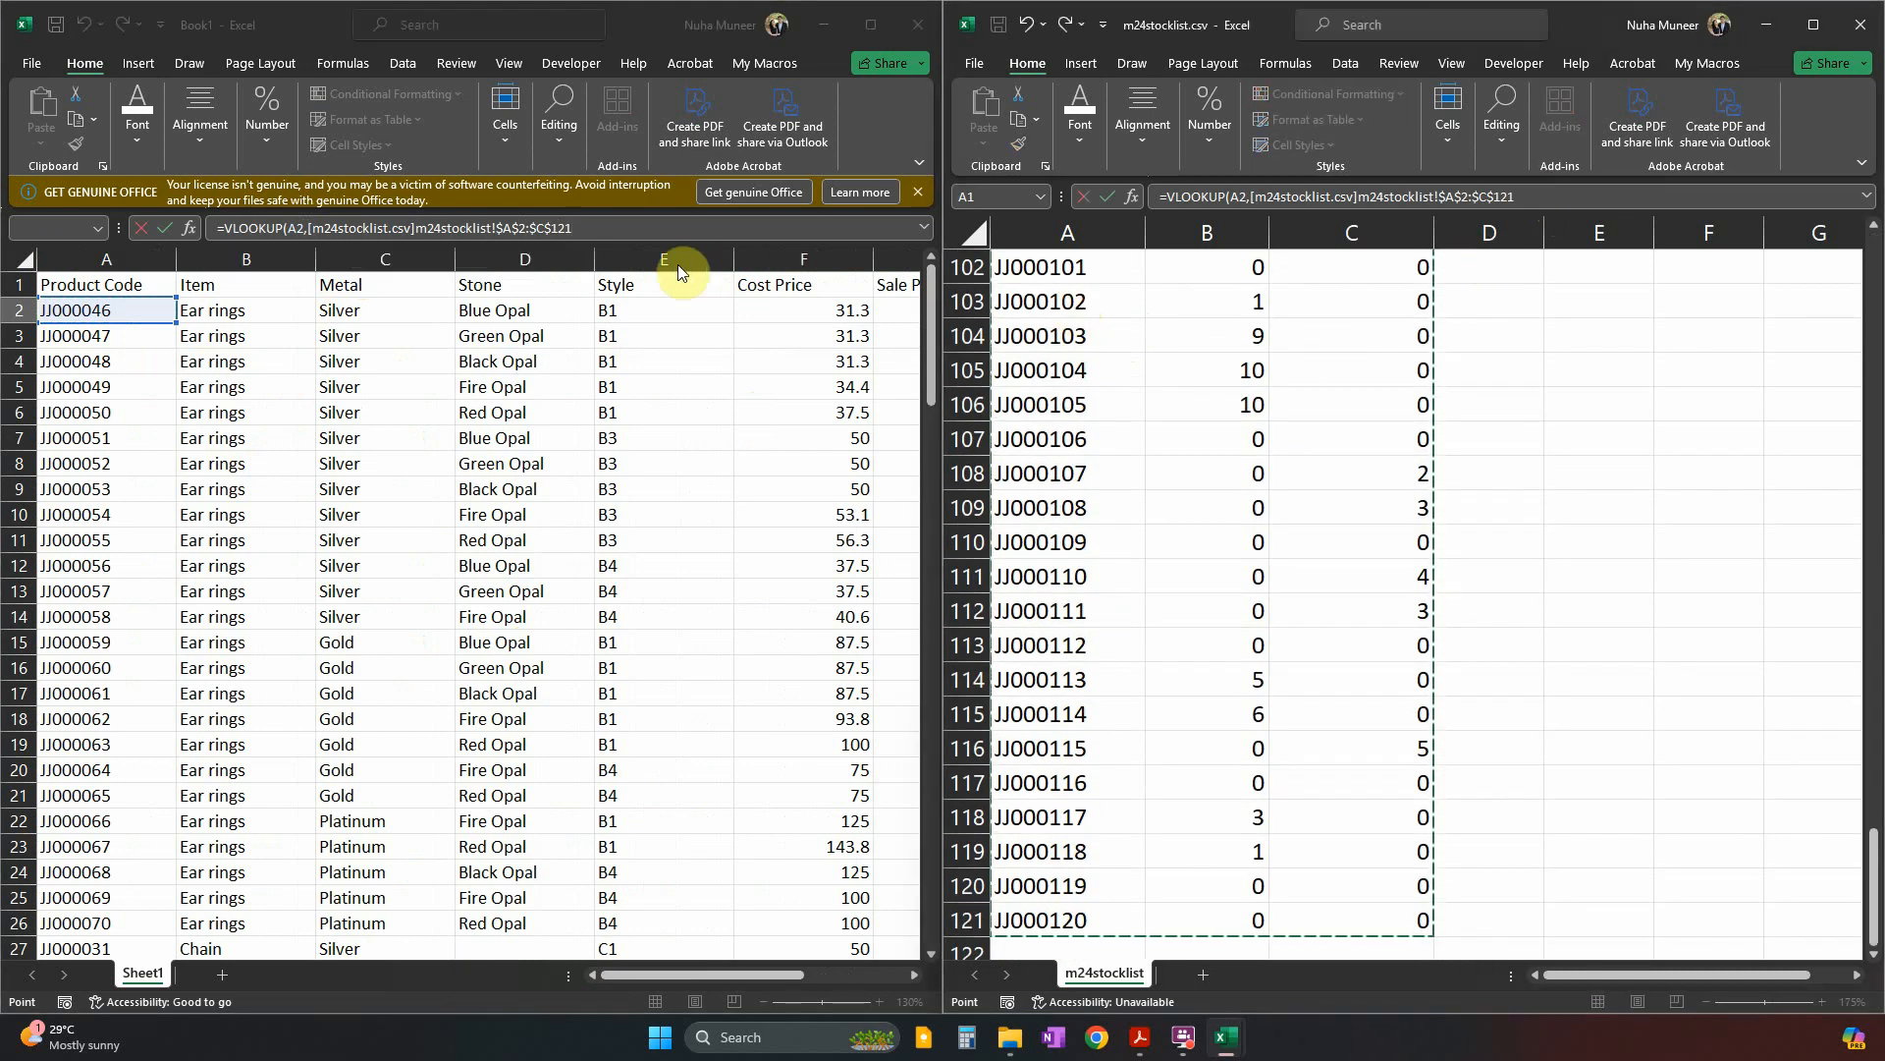
click(621, 224)
text(,)
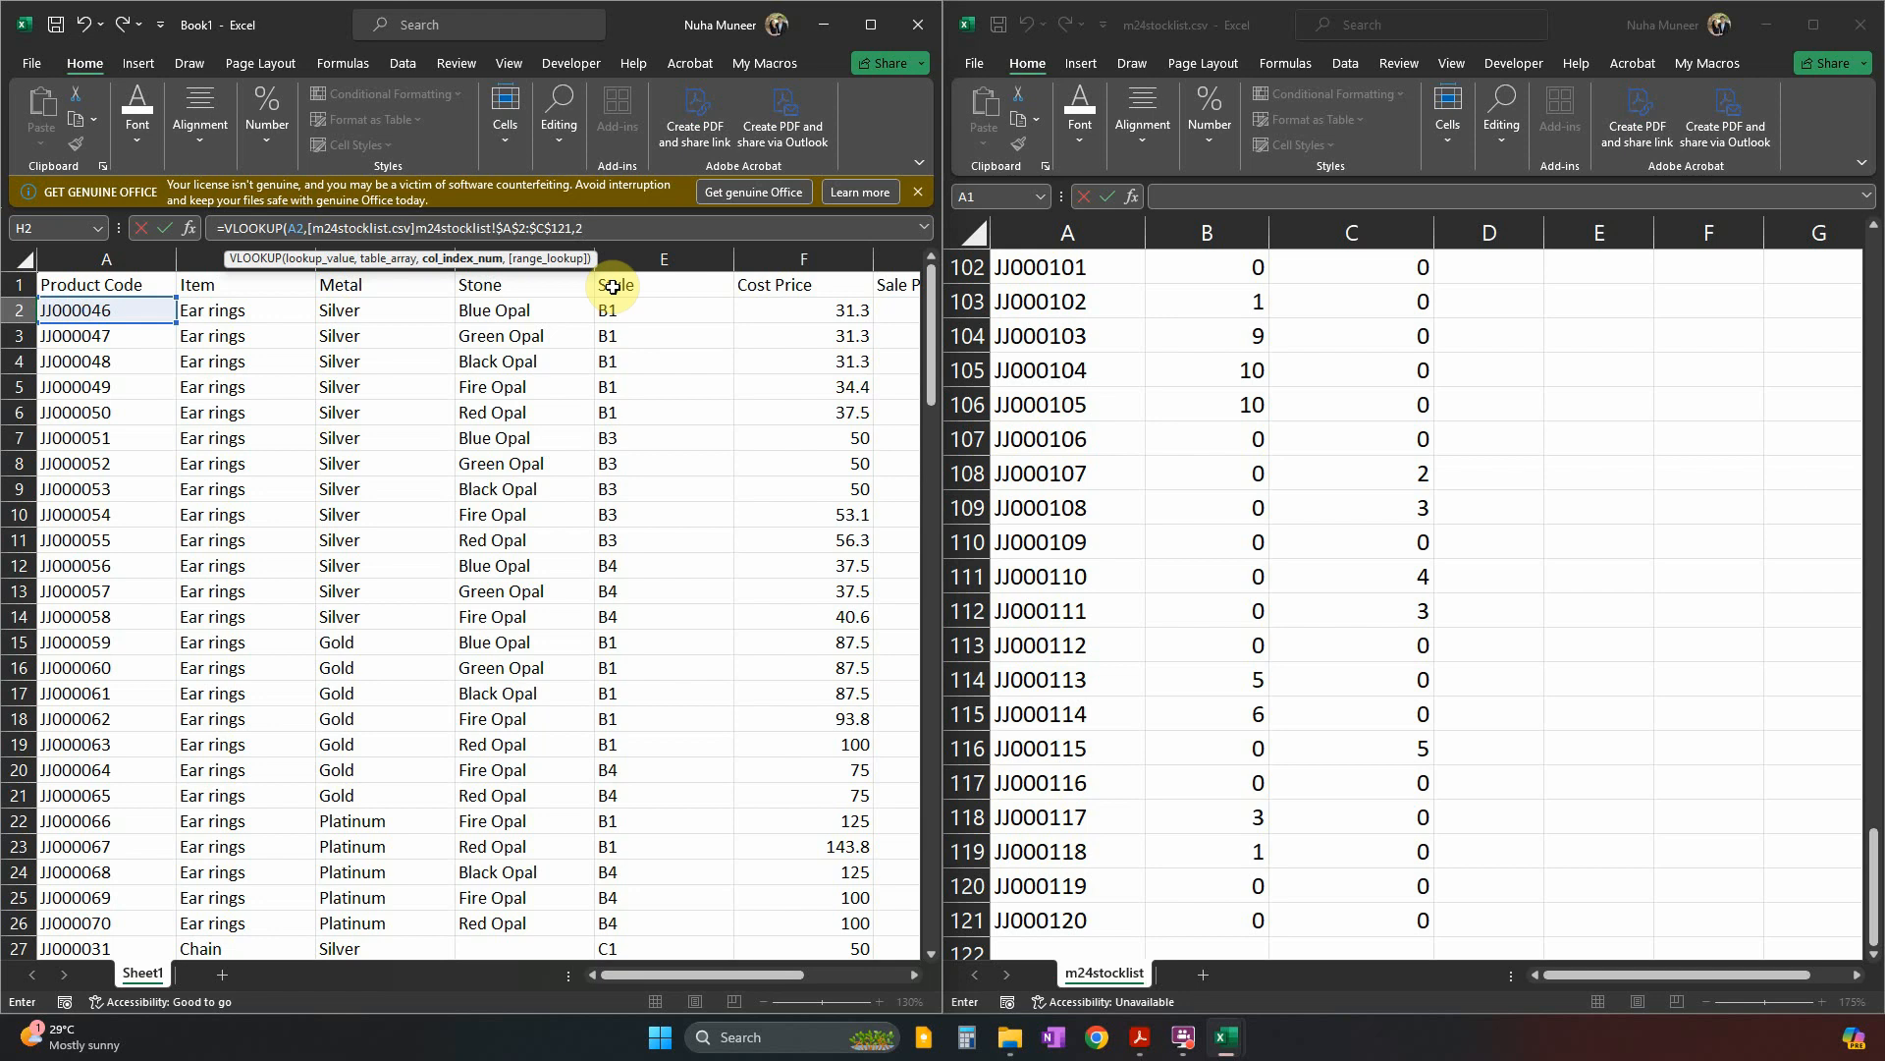
Complete the VLOOKUP with column index 2 and range lookup 0, and fill it down the StockHeld column.
text(2,0)
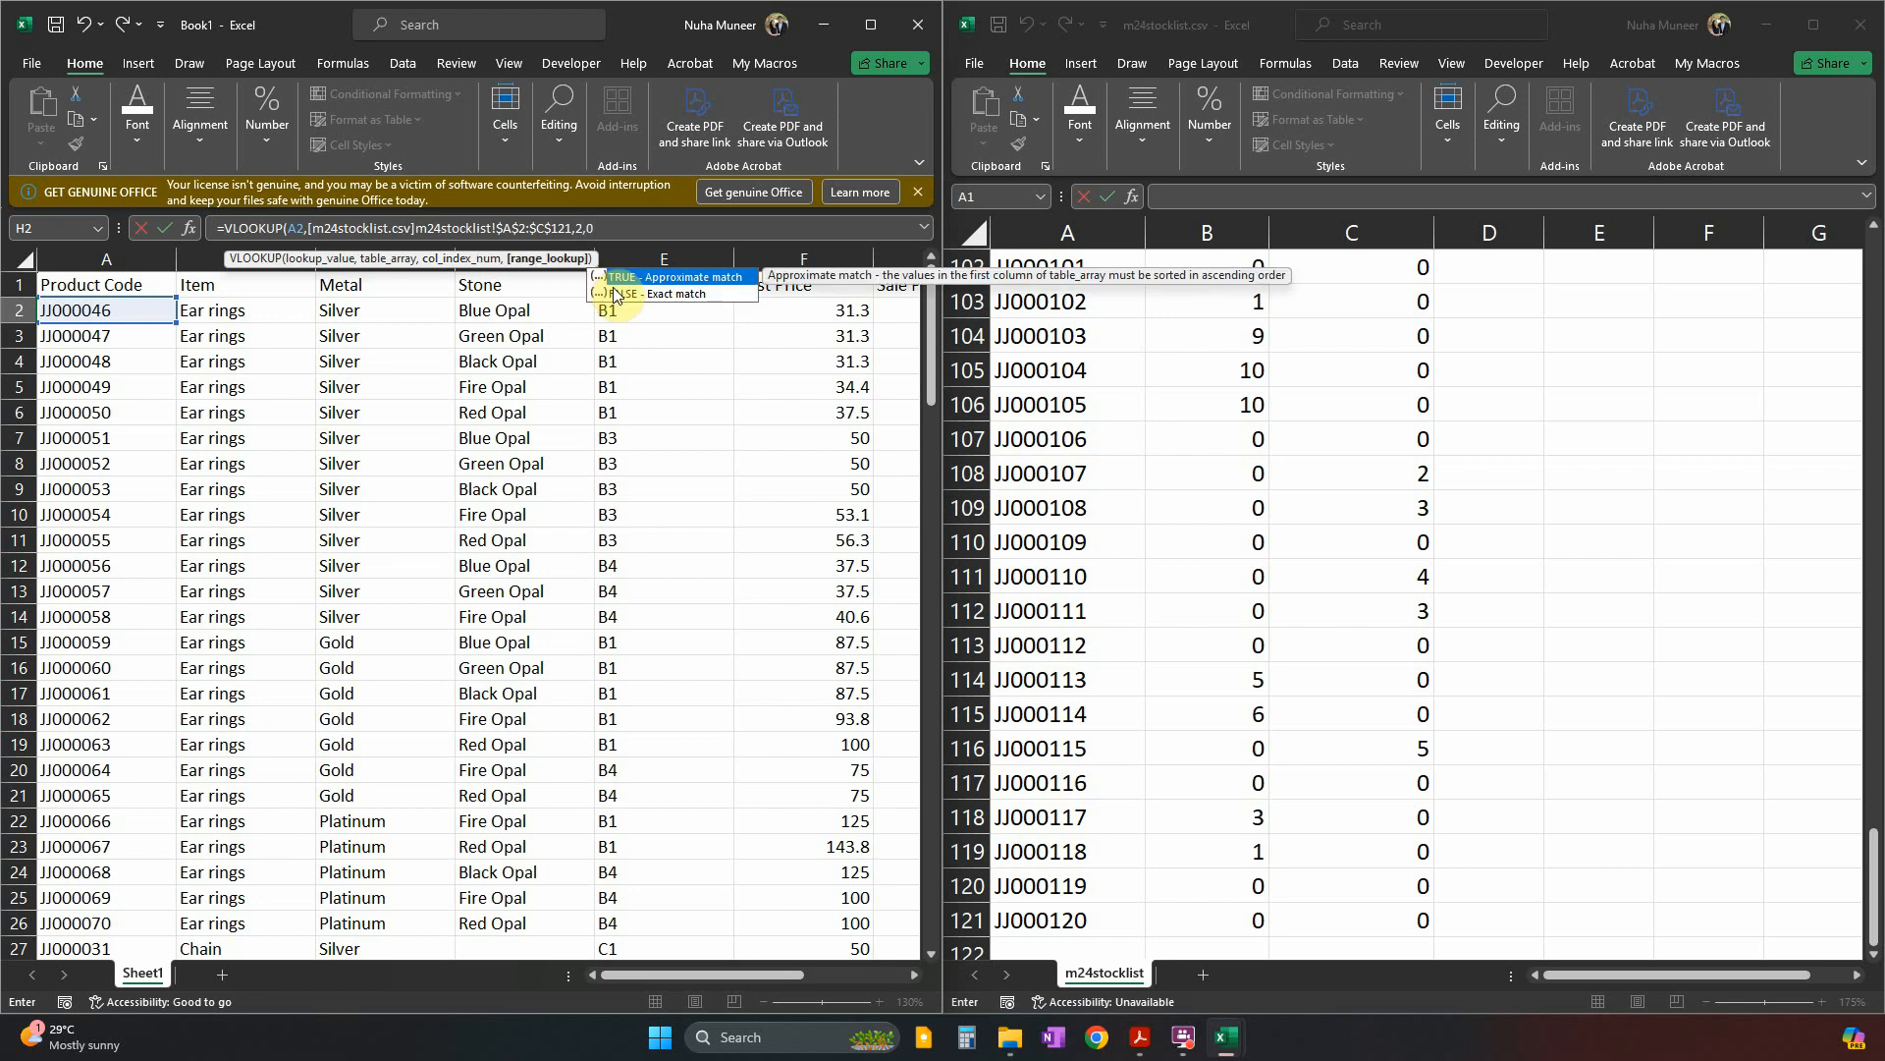
text())
key(Return)
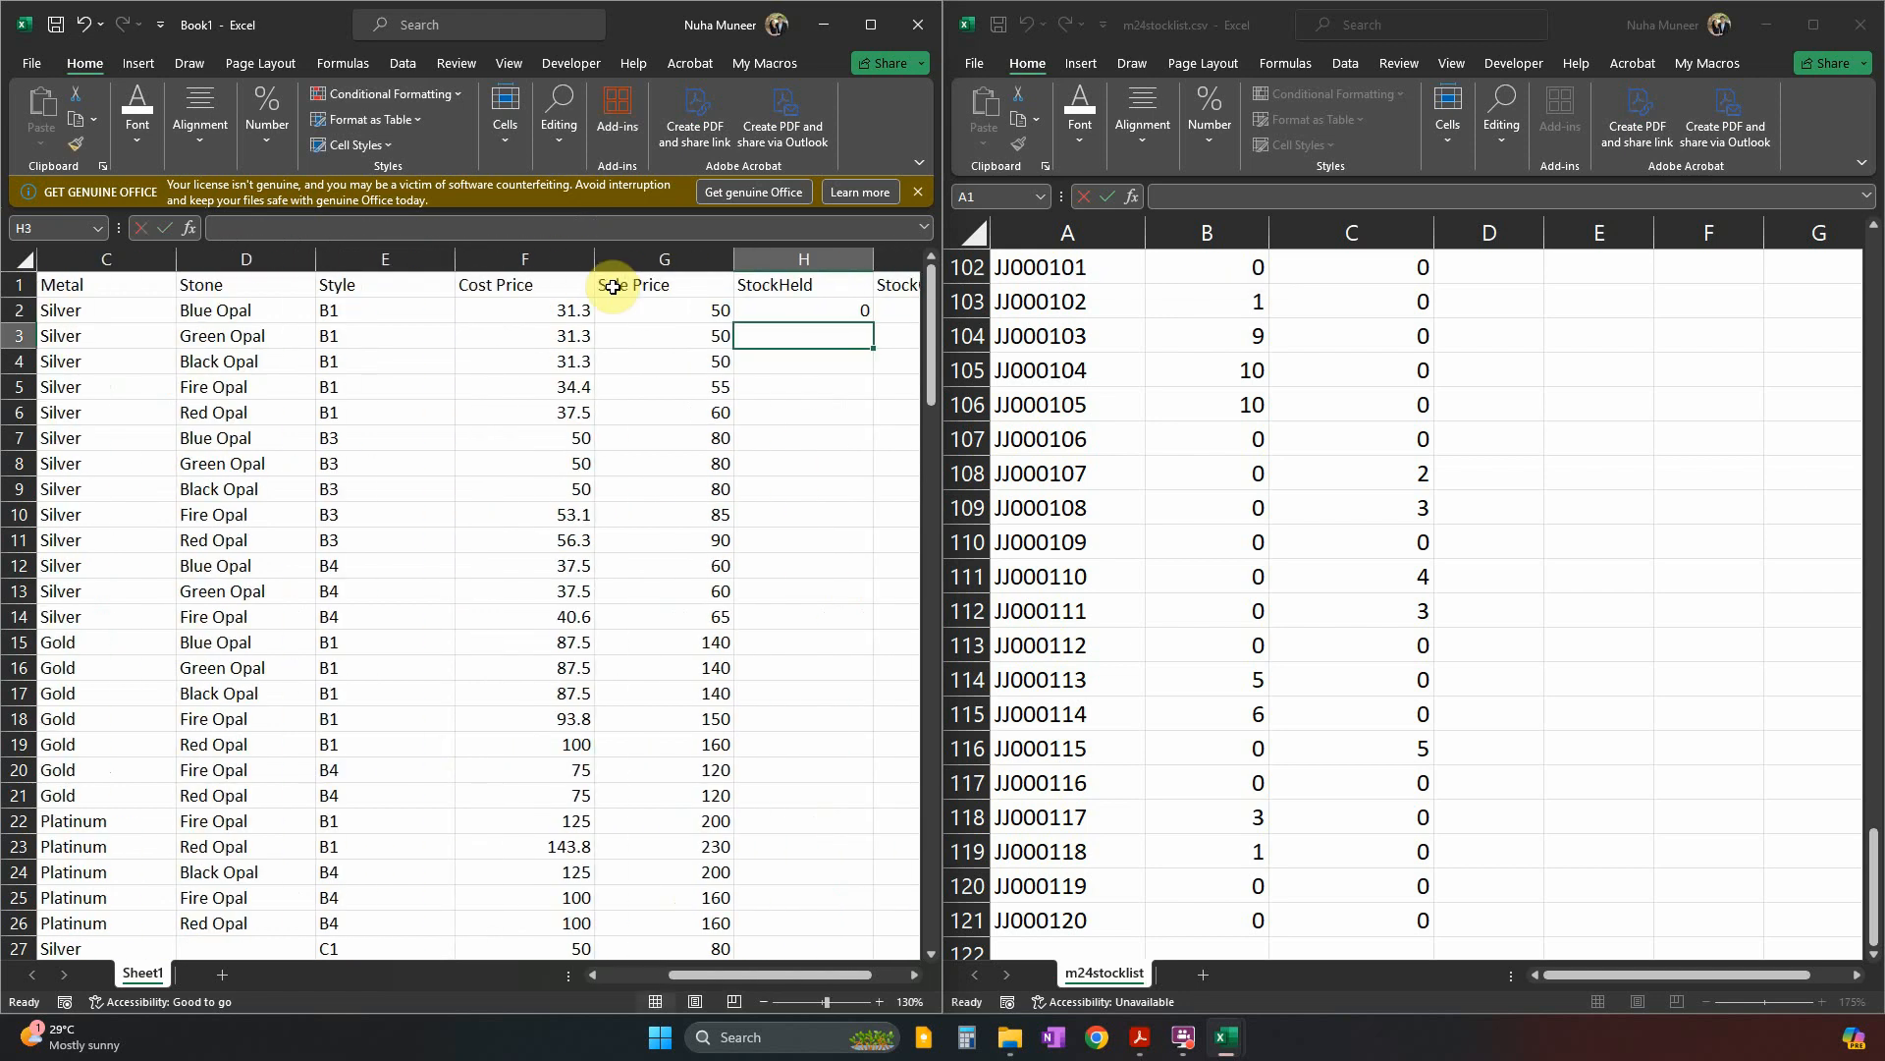
click(860, 312)
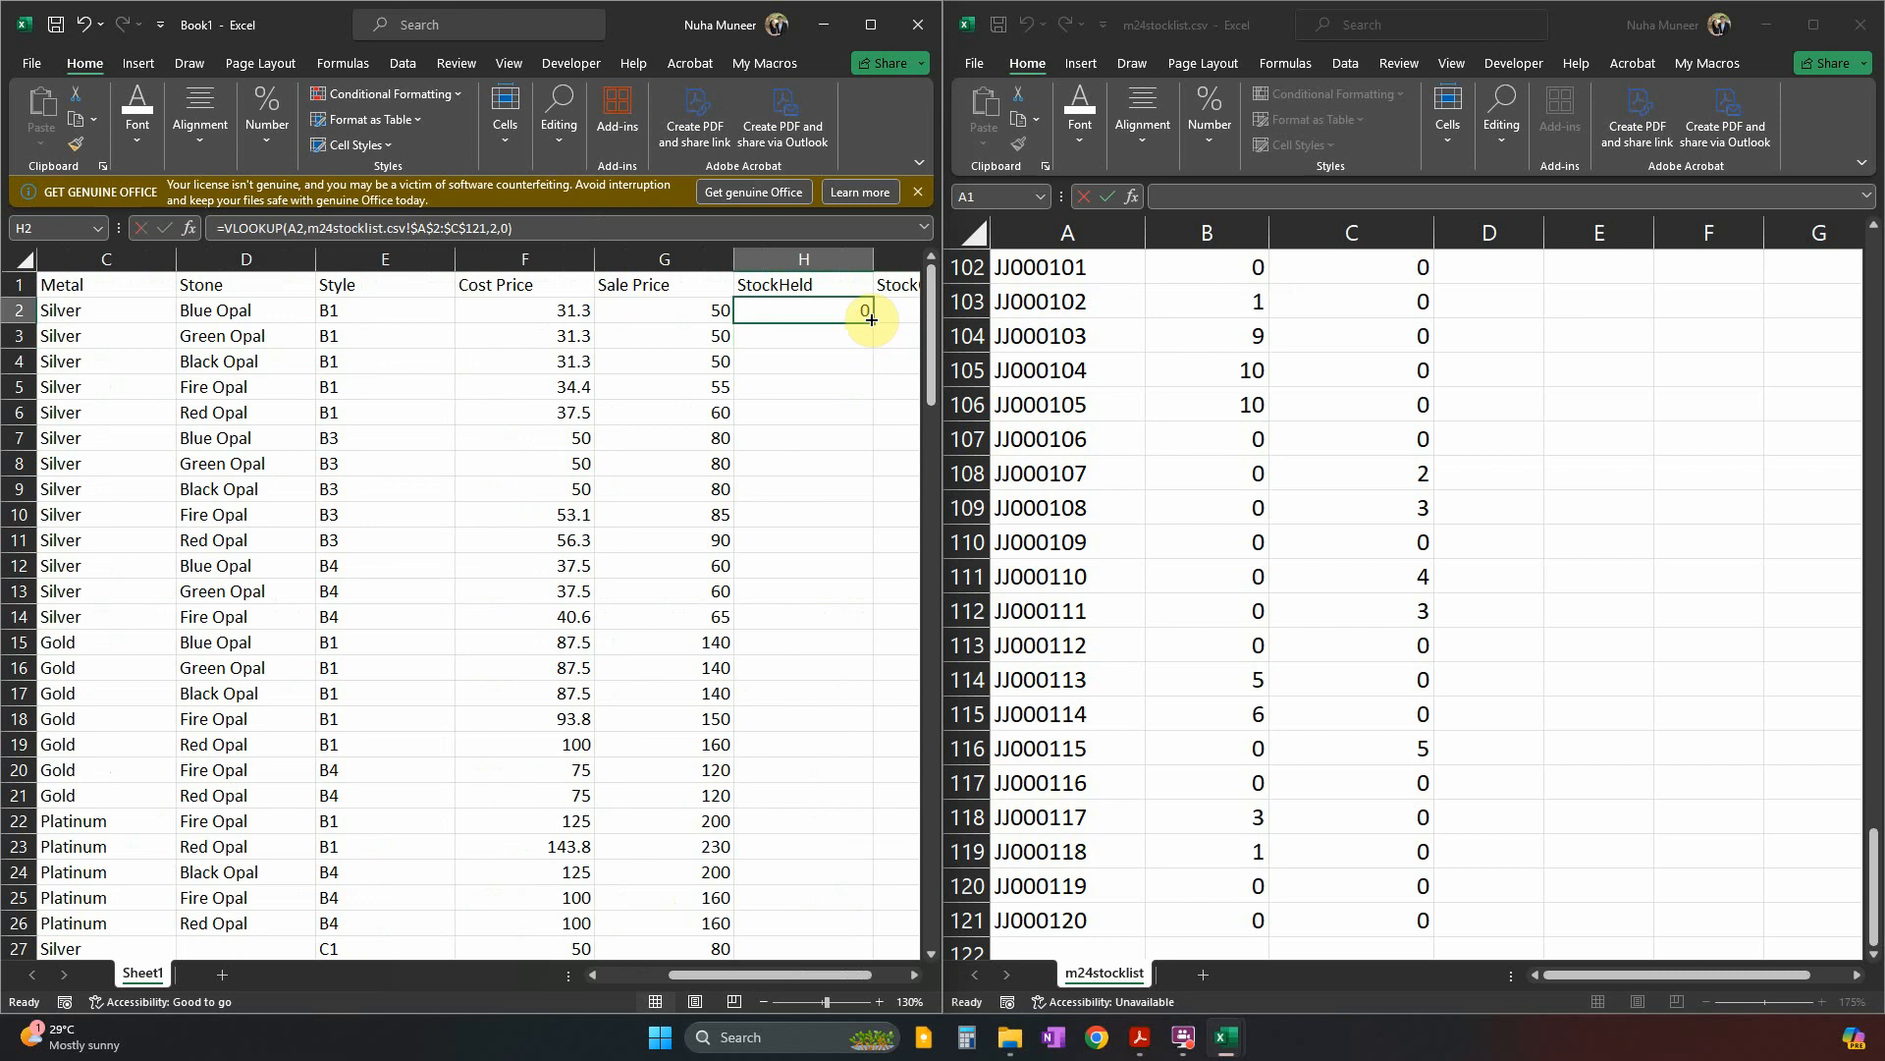
double_click(872, 320)
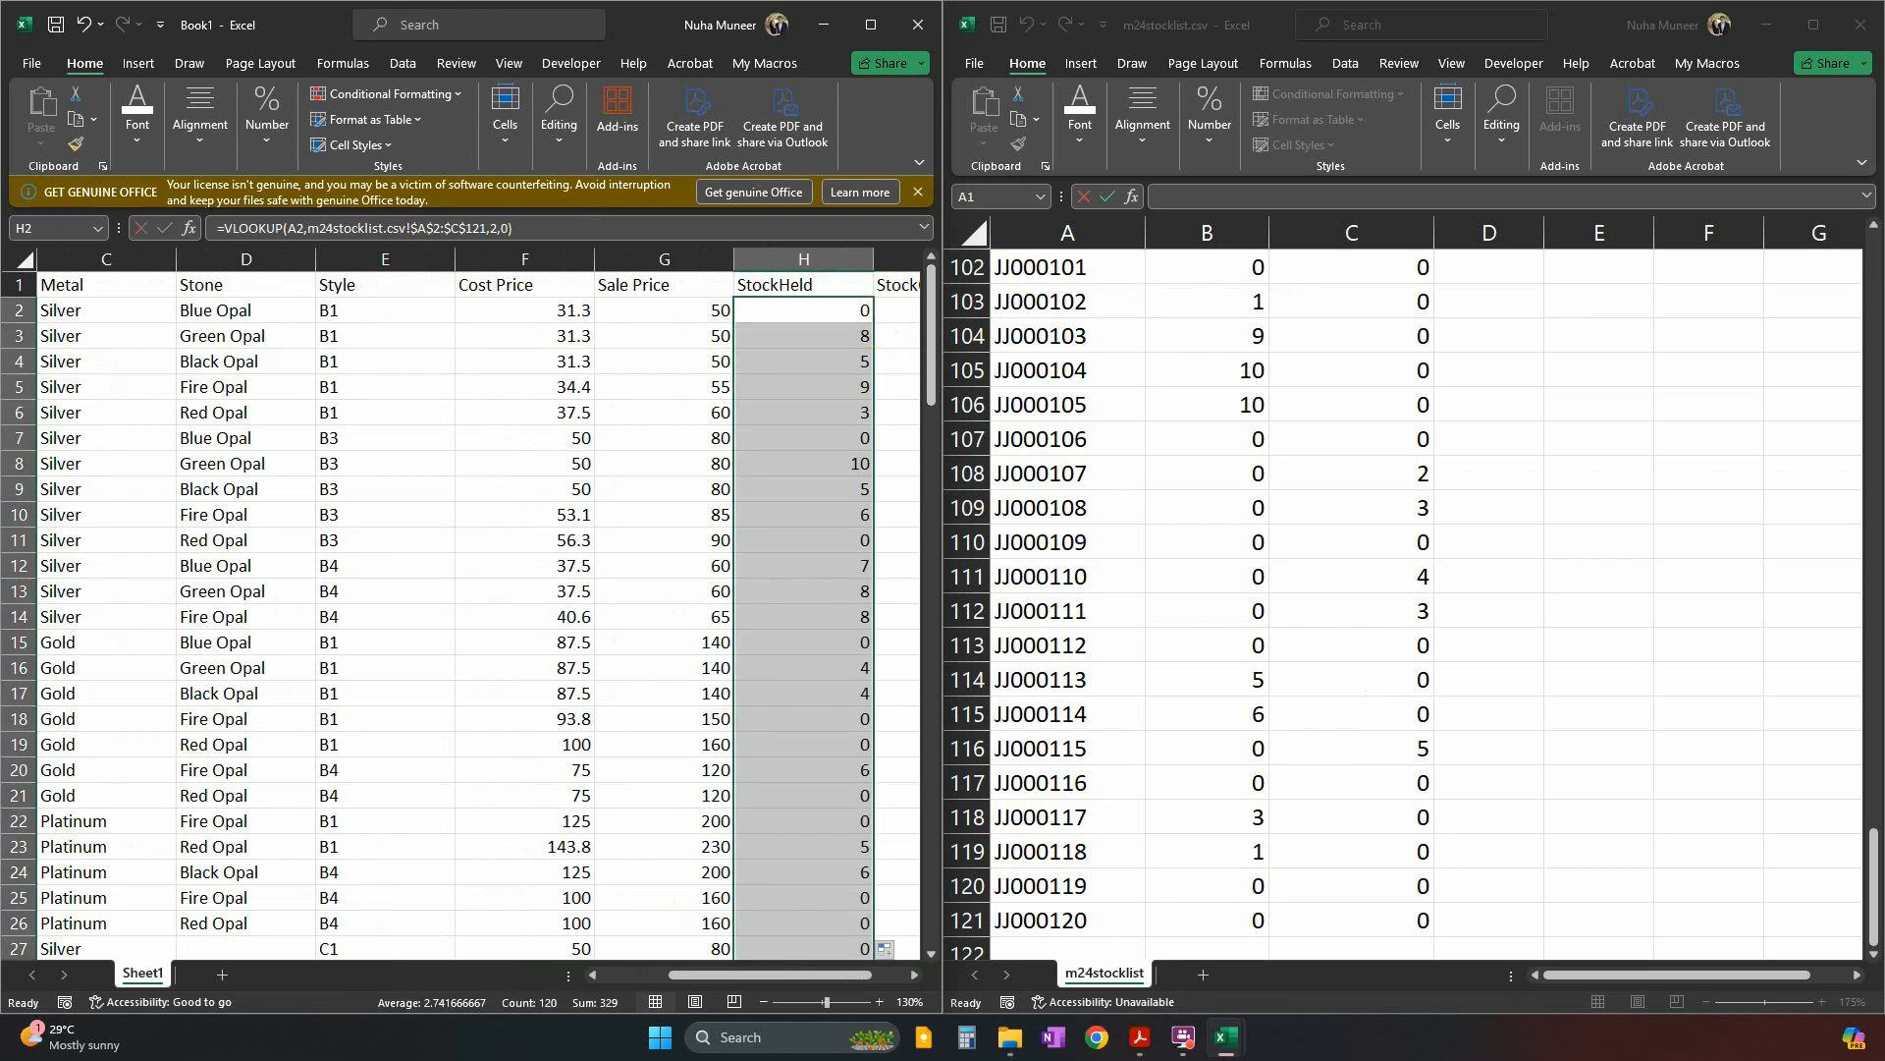
Review the arguments of the VLOOKUP formula in H2 against the columns of m24stocklist.csv, leaving the formula as it is.
drag(1874, 869, 1873, 224)
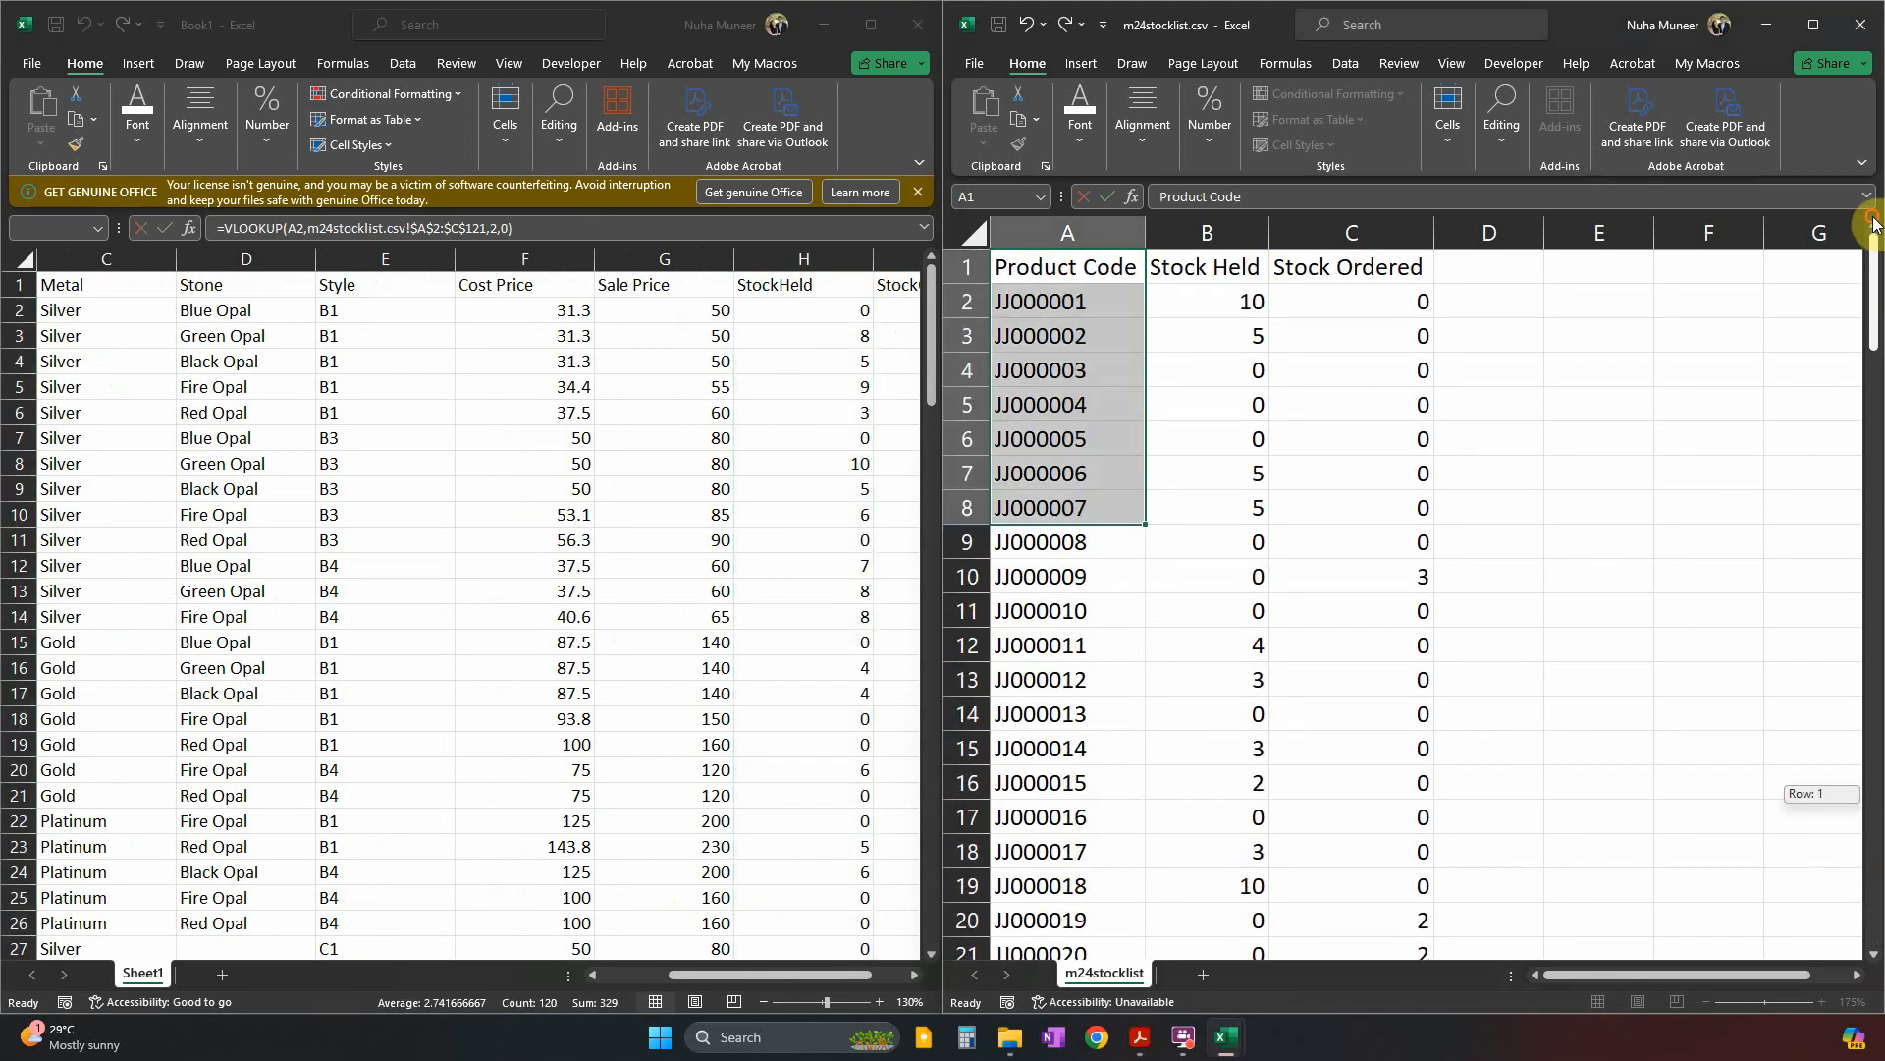
click(792, 320)
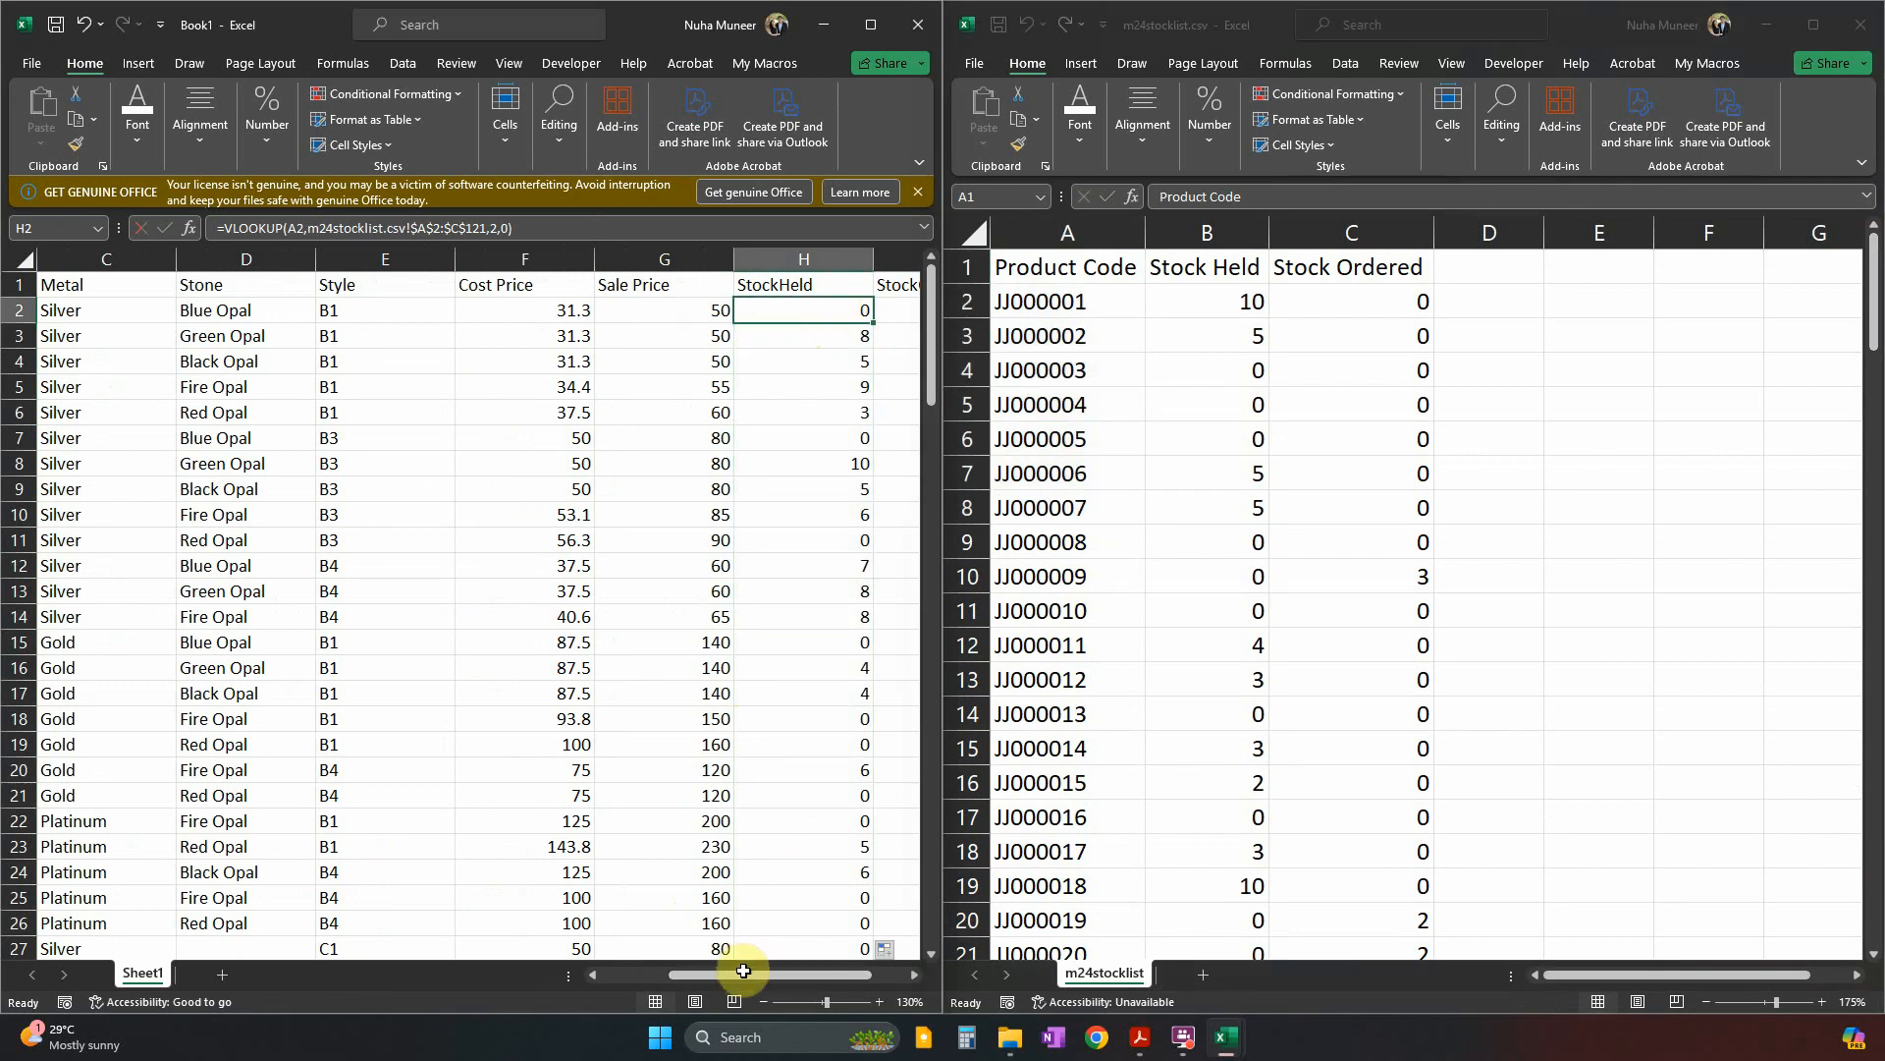
double_click(784, 306)
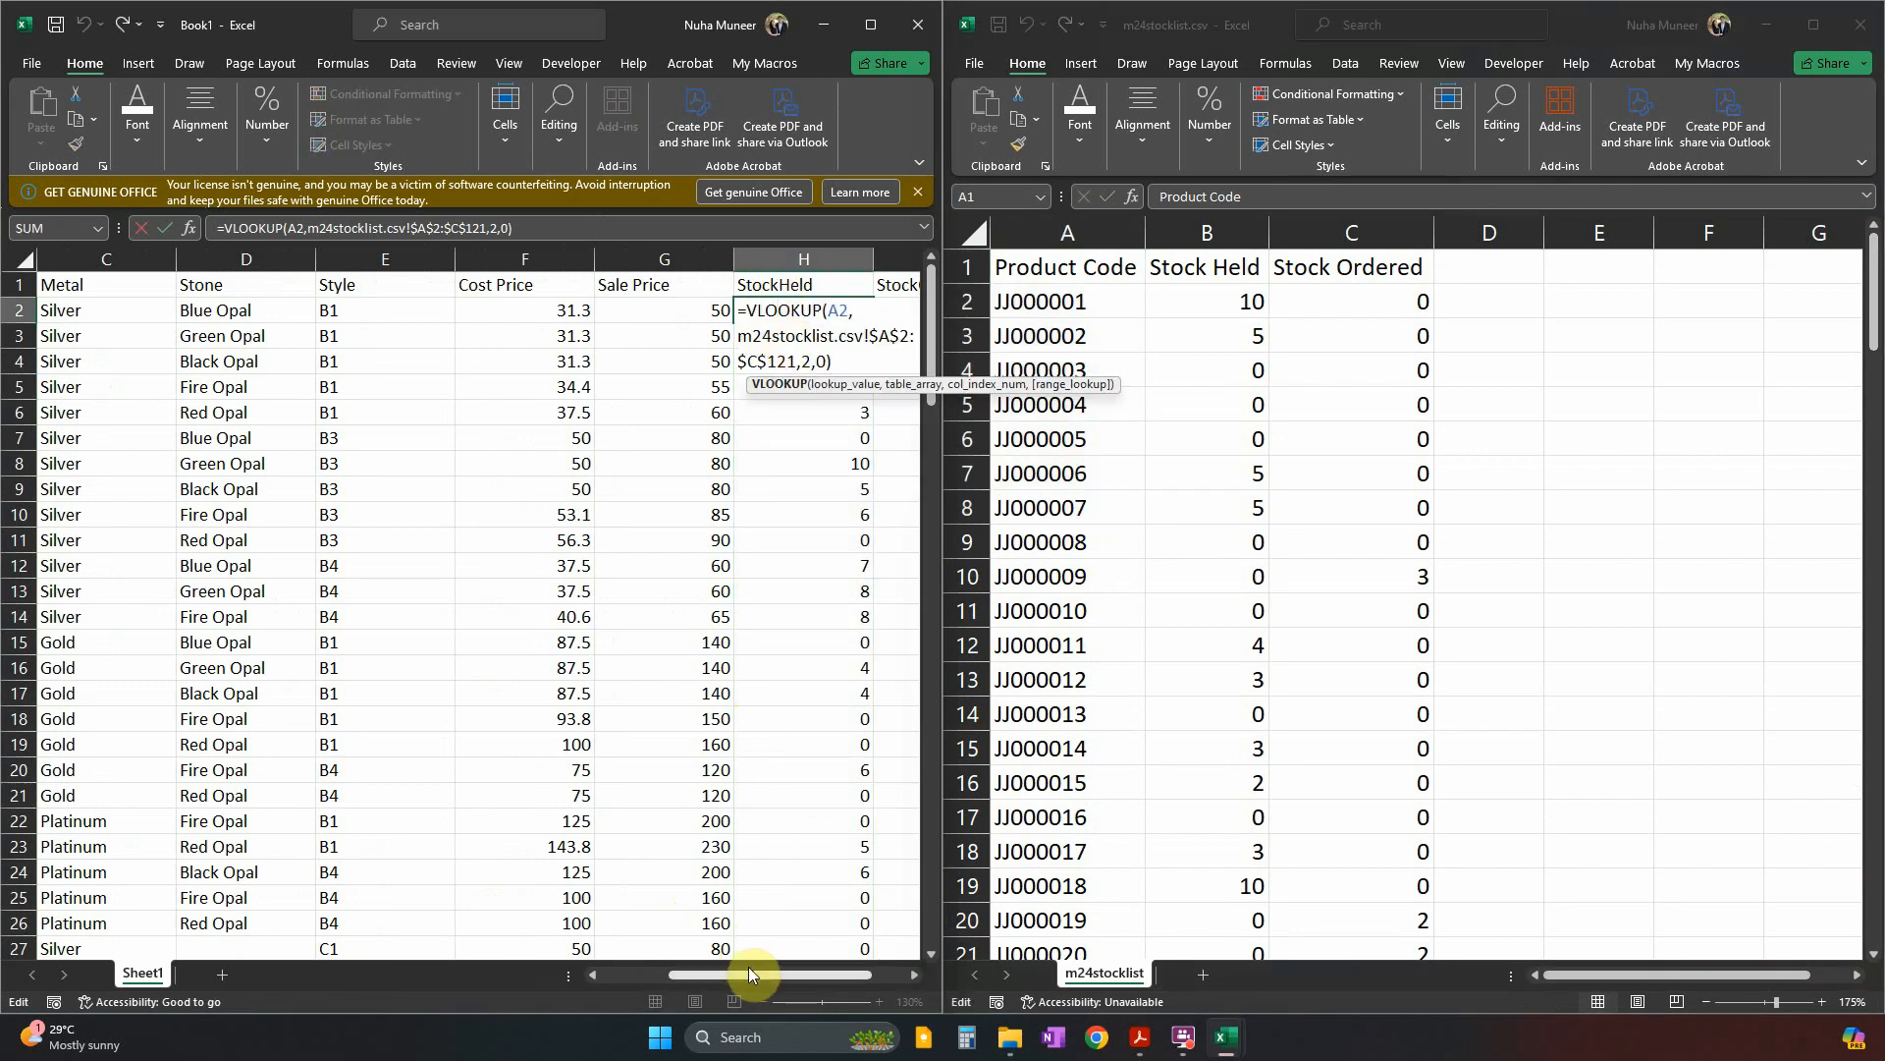
click(586, 978)
click(586, 978)
key(Escape)
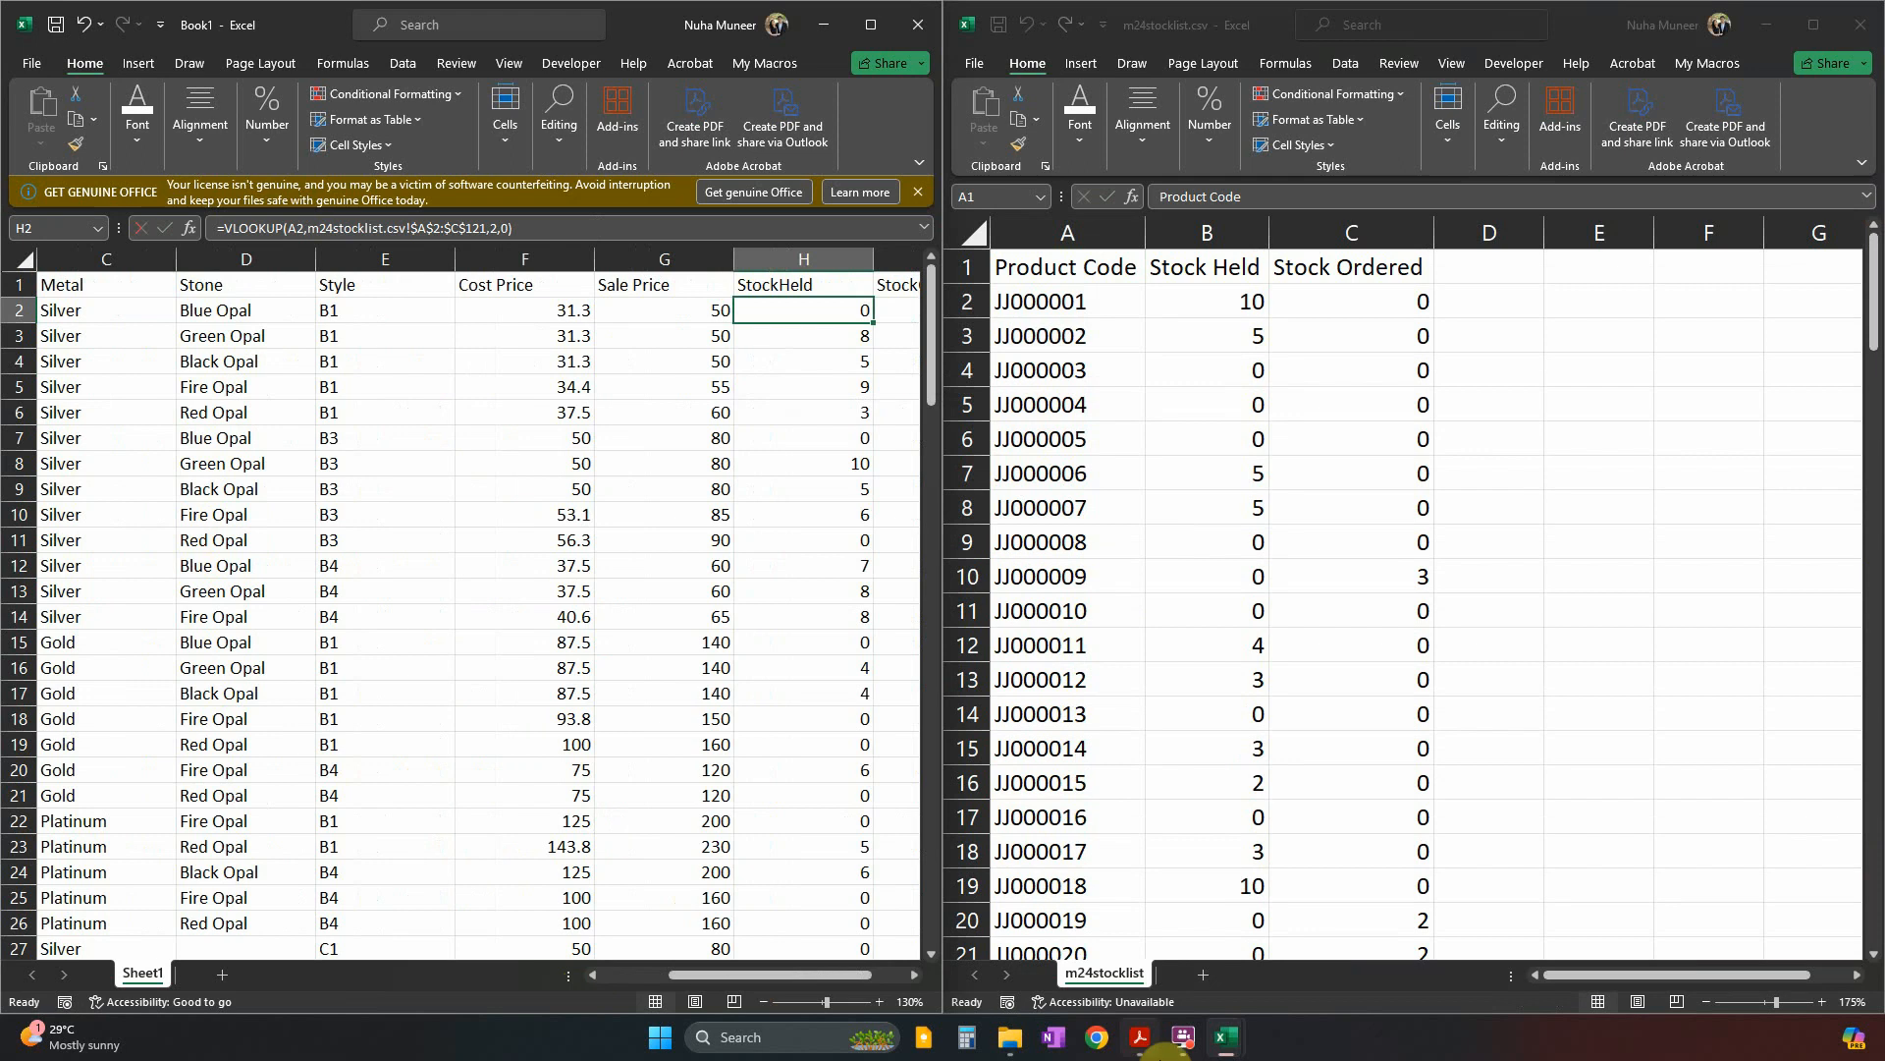
Switch to the exam paper in Acrobat and check task 1's instruction on the sort order of the combined data.
click(1142, 1039)
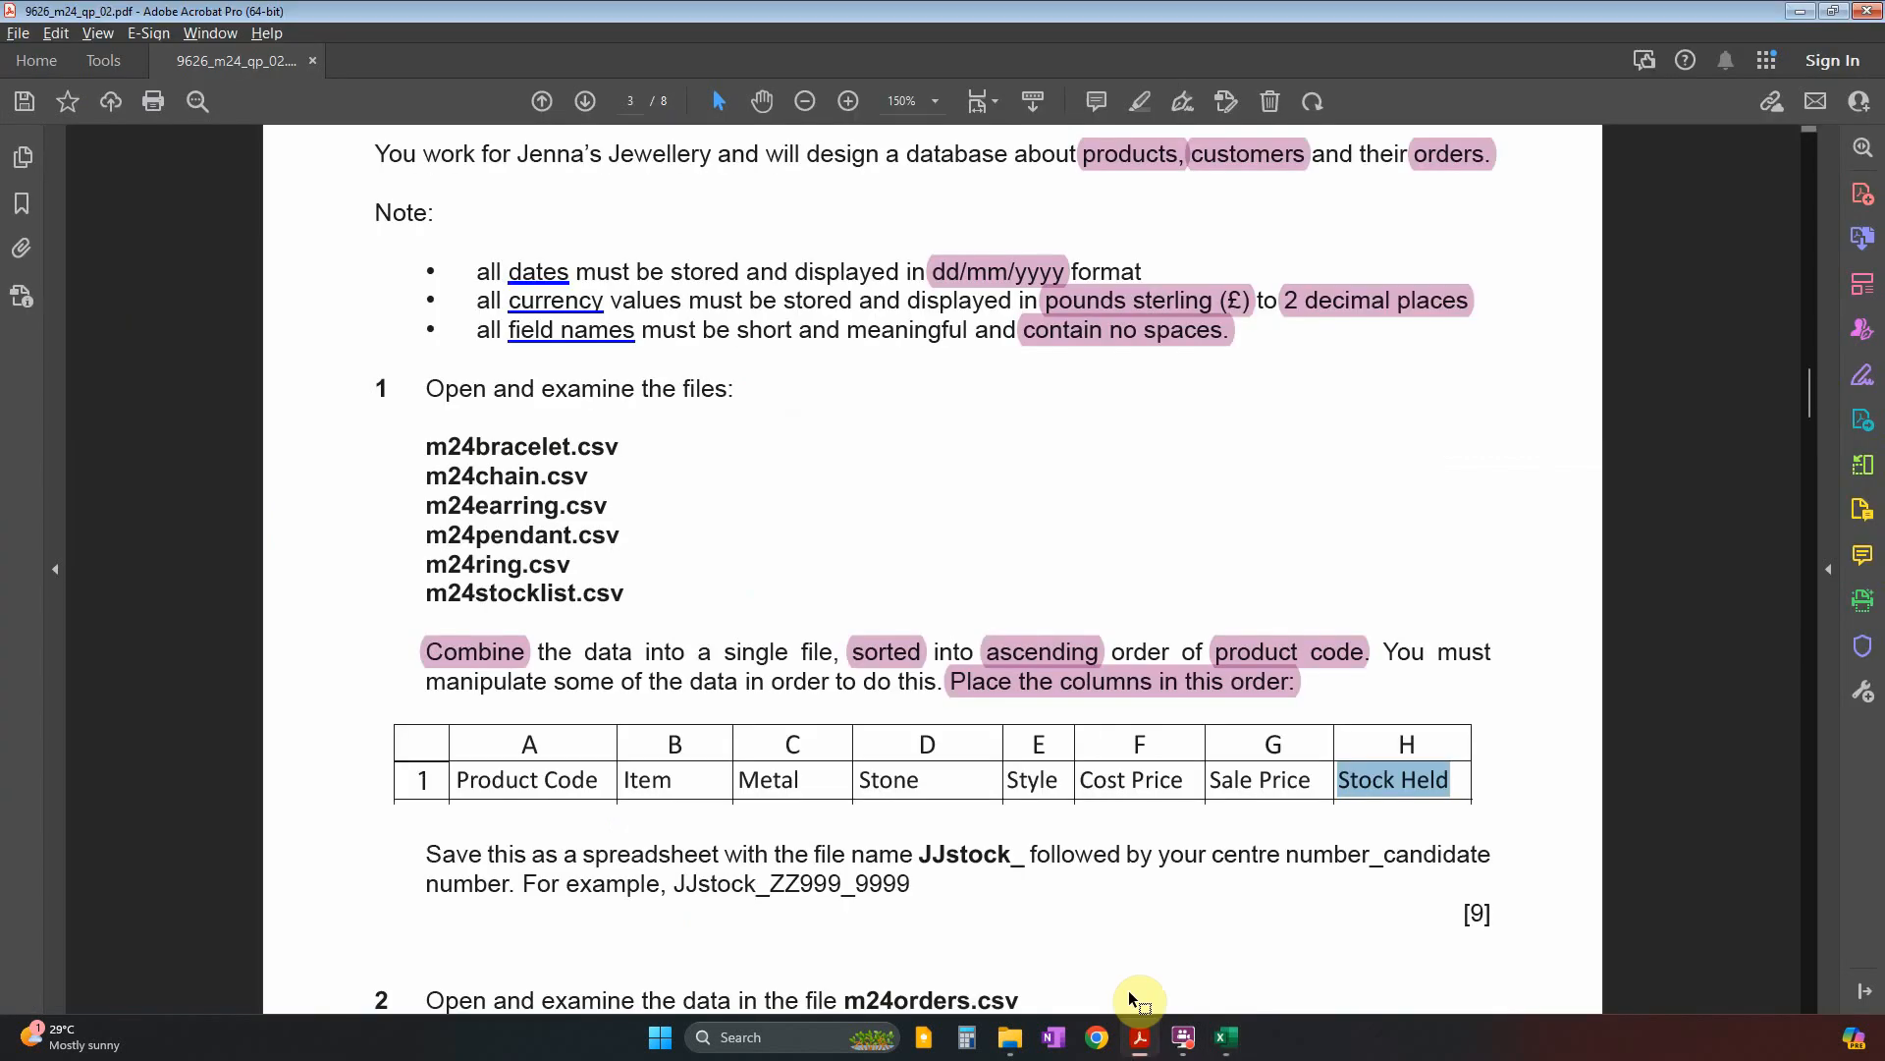
click(894, 664)
click(1026, 658)
click(1346, 644)
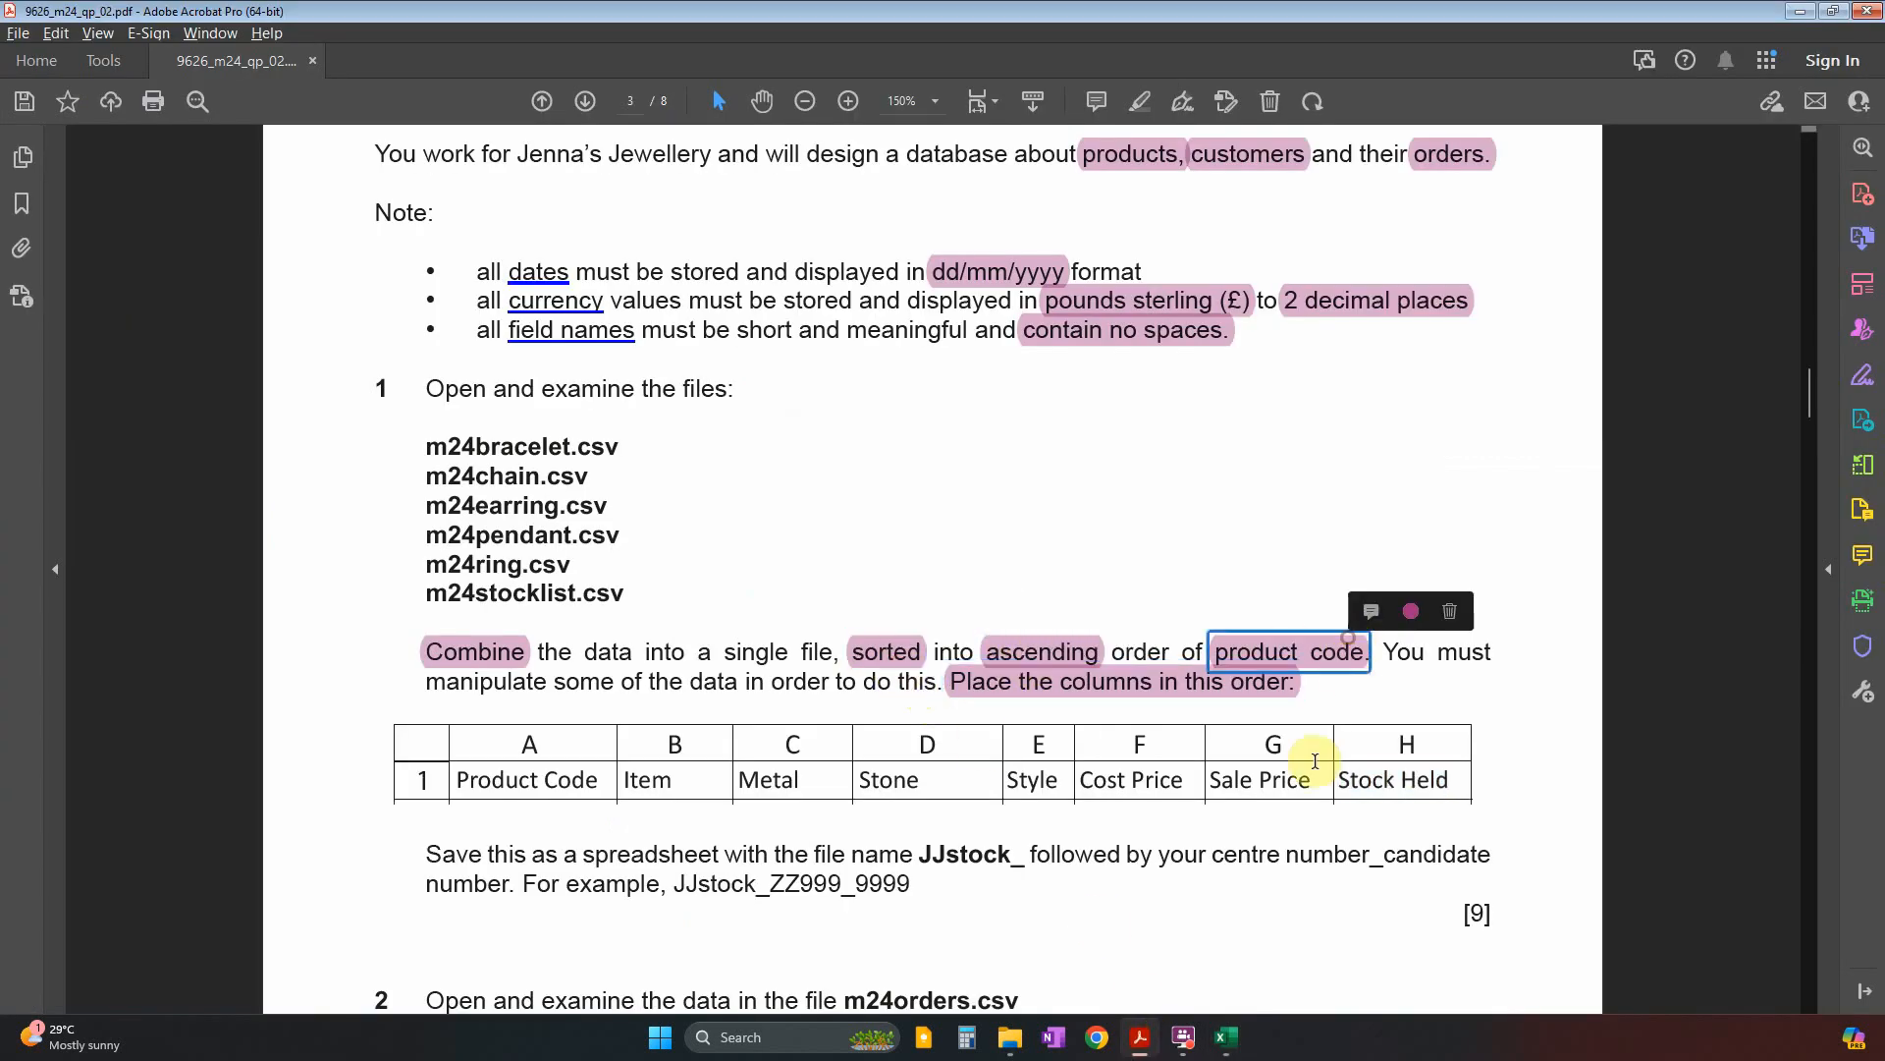
click(1139, 1039)
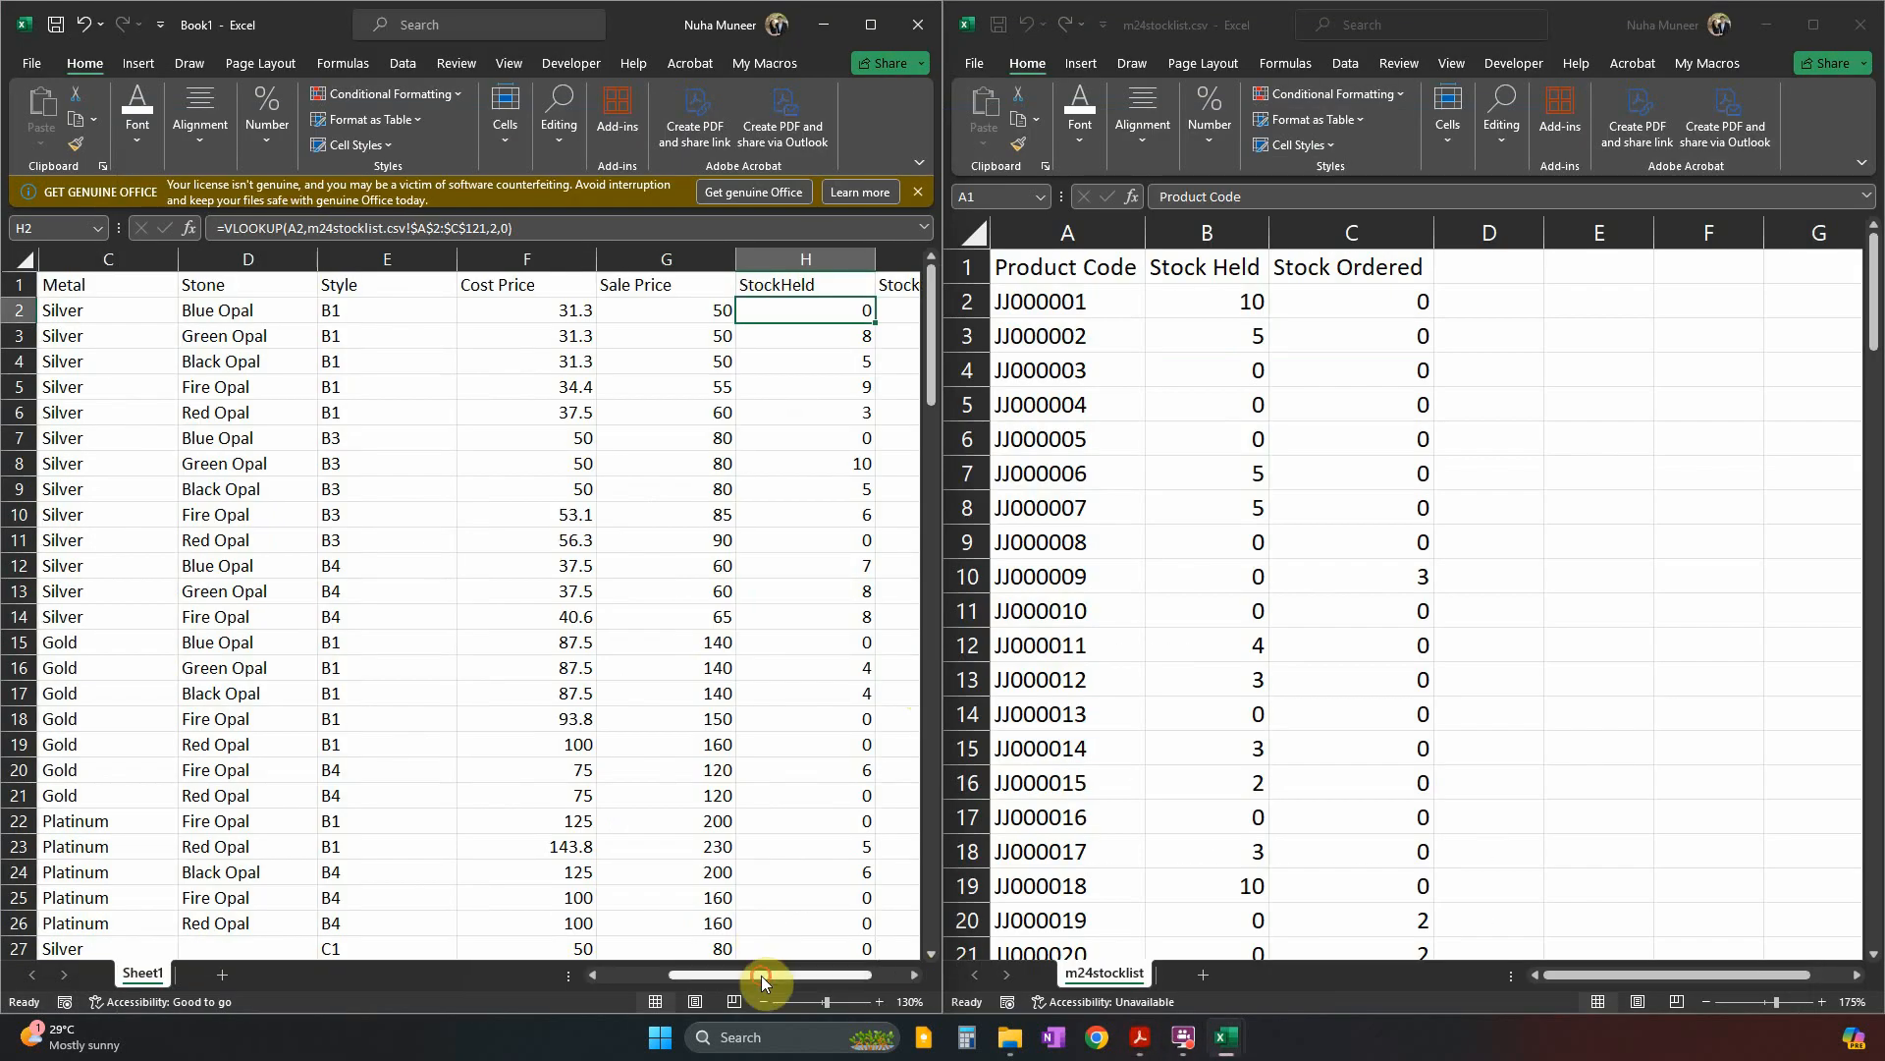
Sort the Book1 data in A2:H121 by Product Code from A to Z, then place the workbook beside m24stocklist.csv again.
drag(762, 975, 696, 975)
click(136, 312)
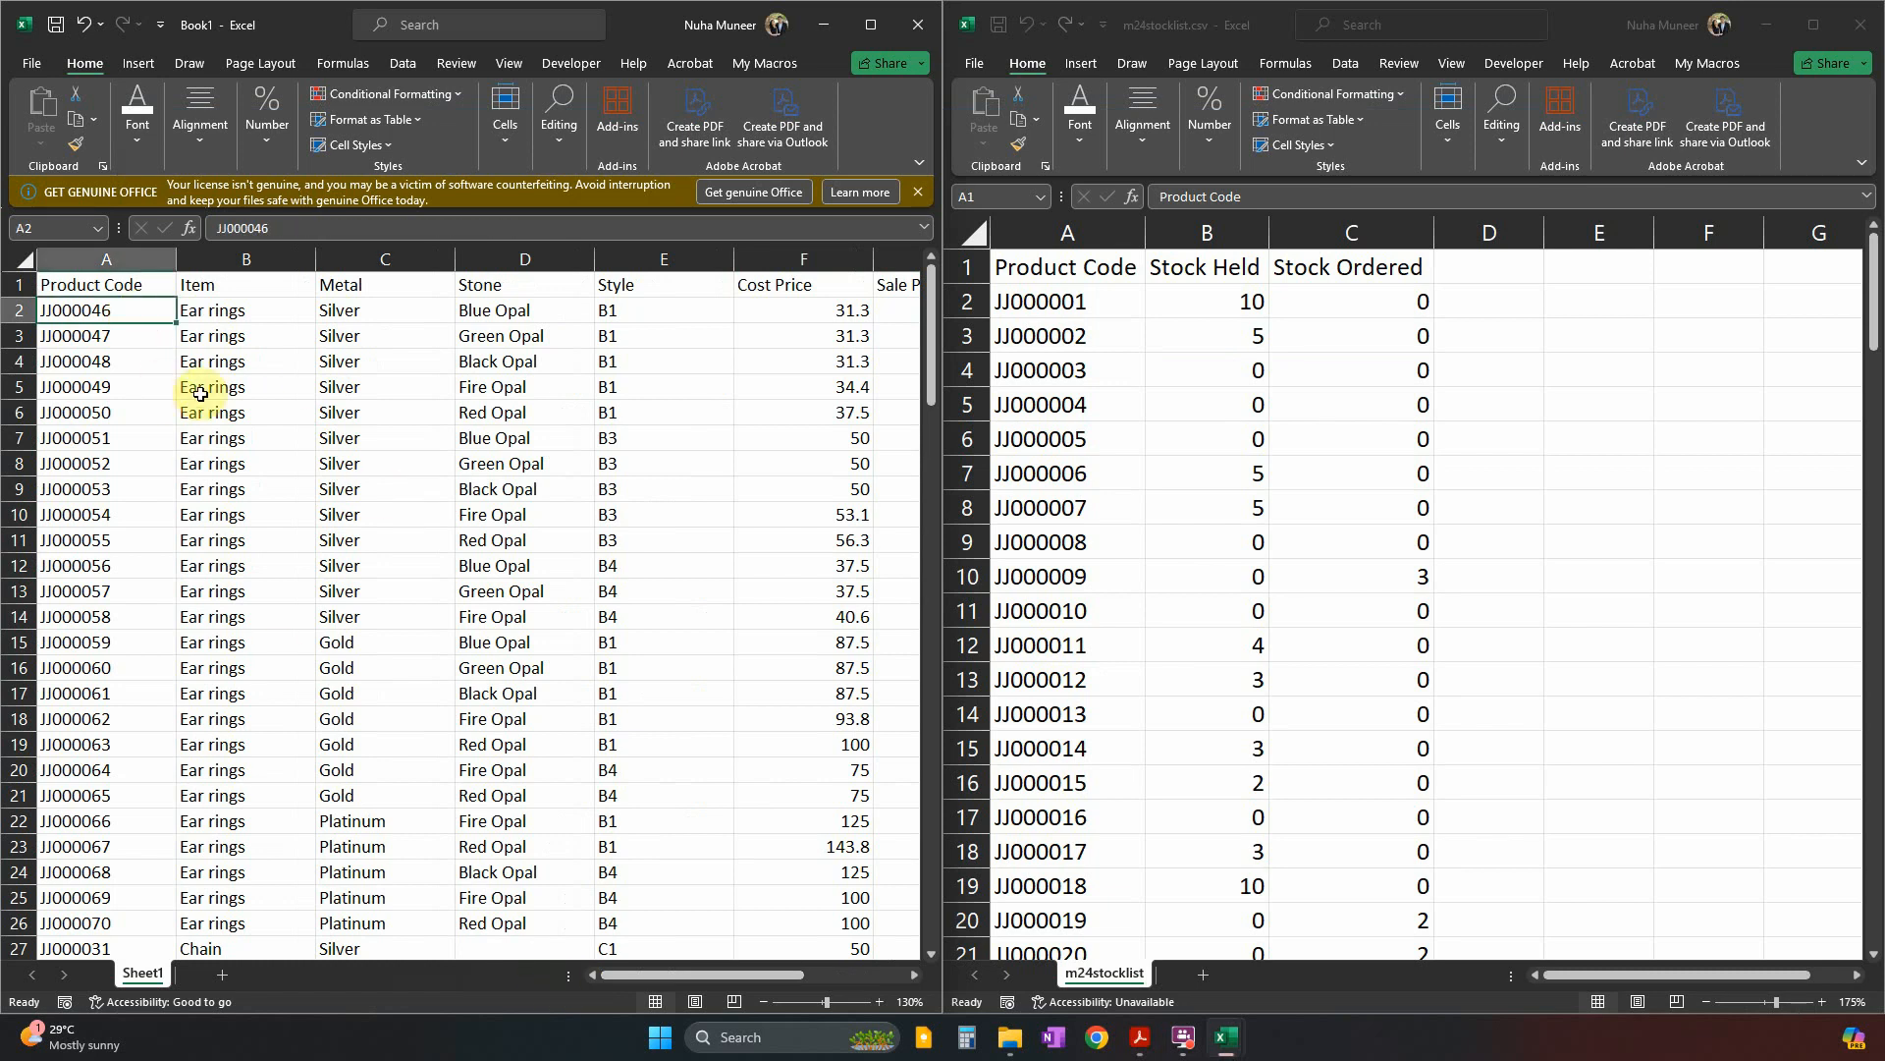
key(ctrl+shift+Right)
key(ctrl+shift+Down)
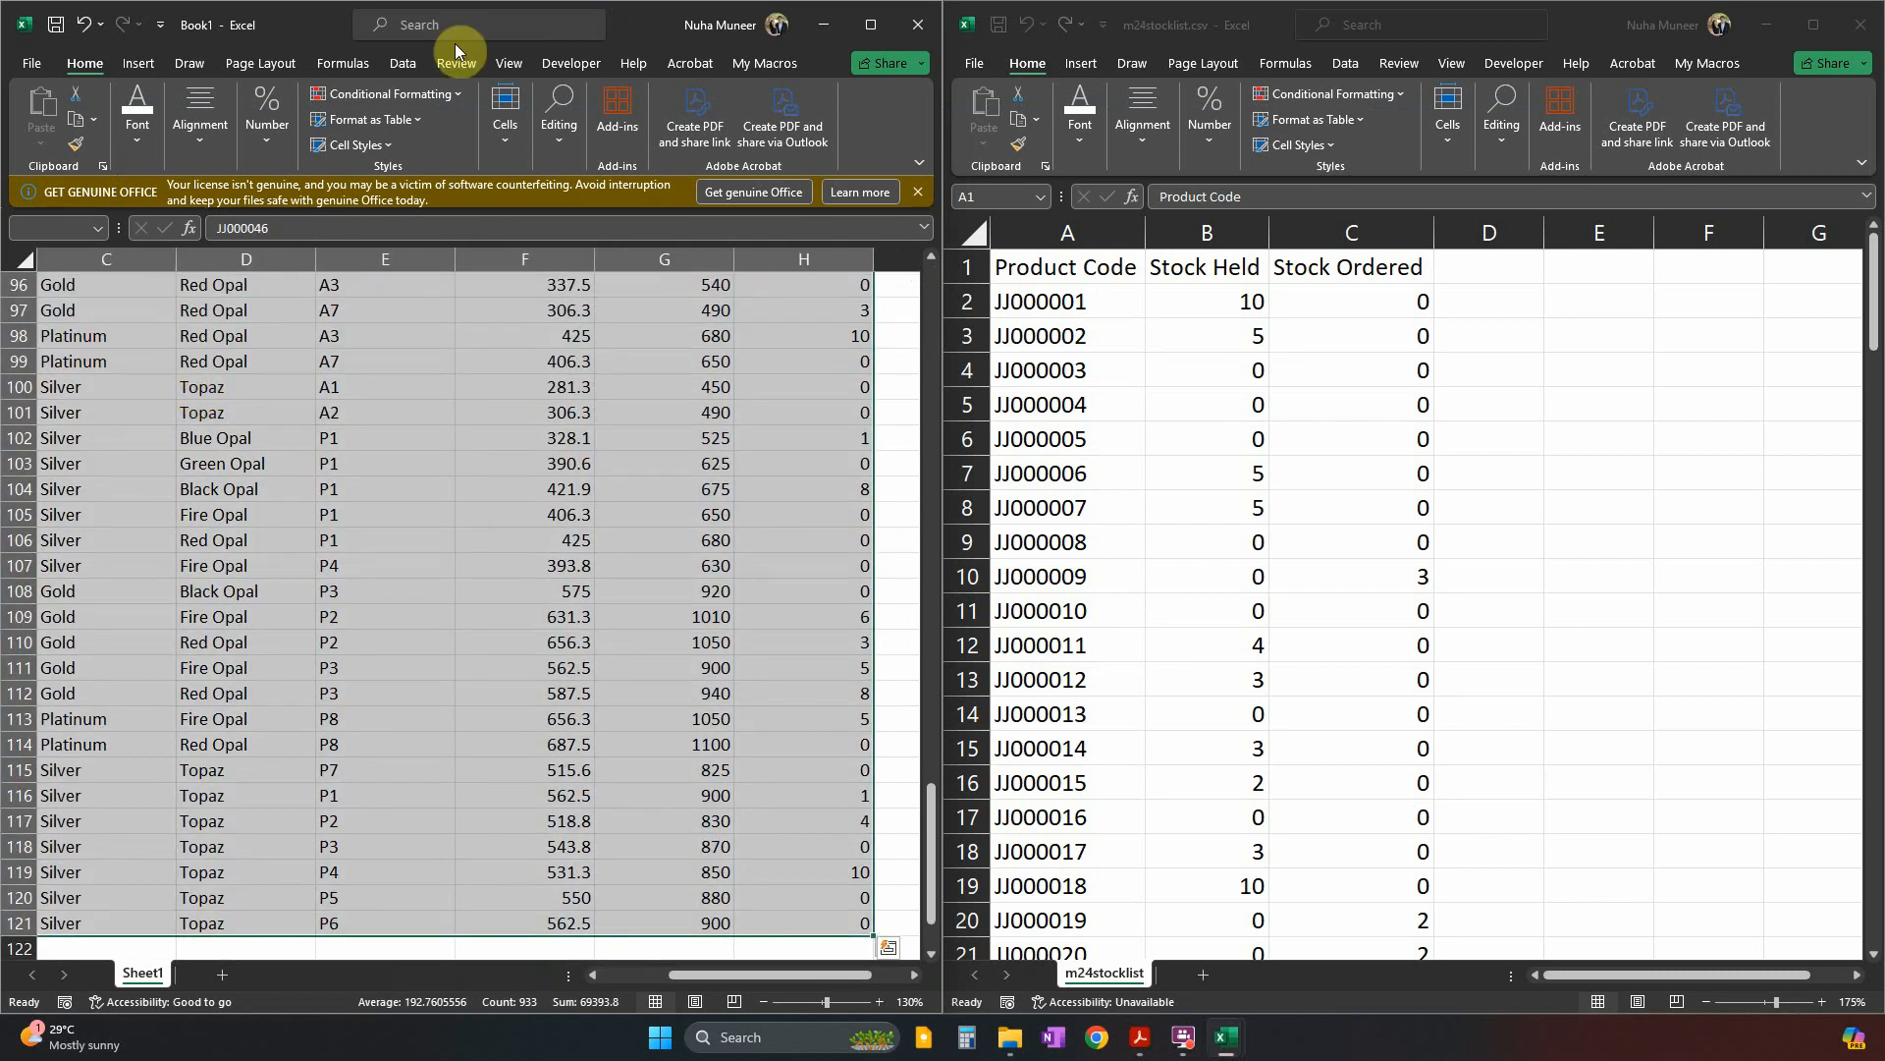
scroll(668, 402, up, 17)
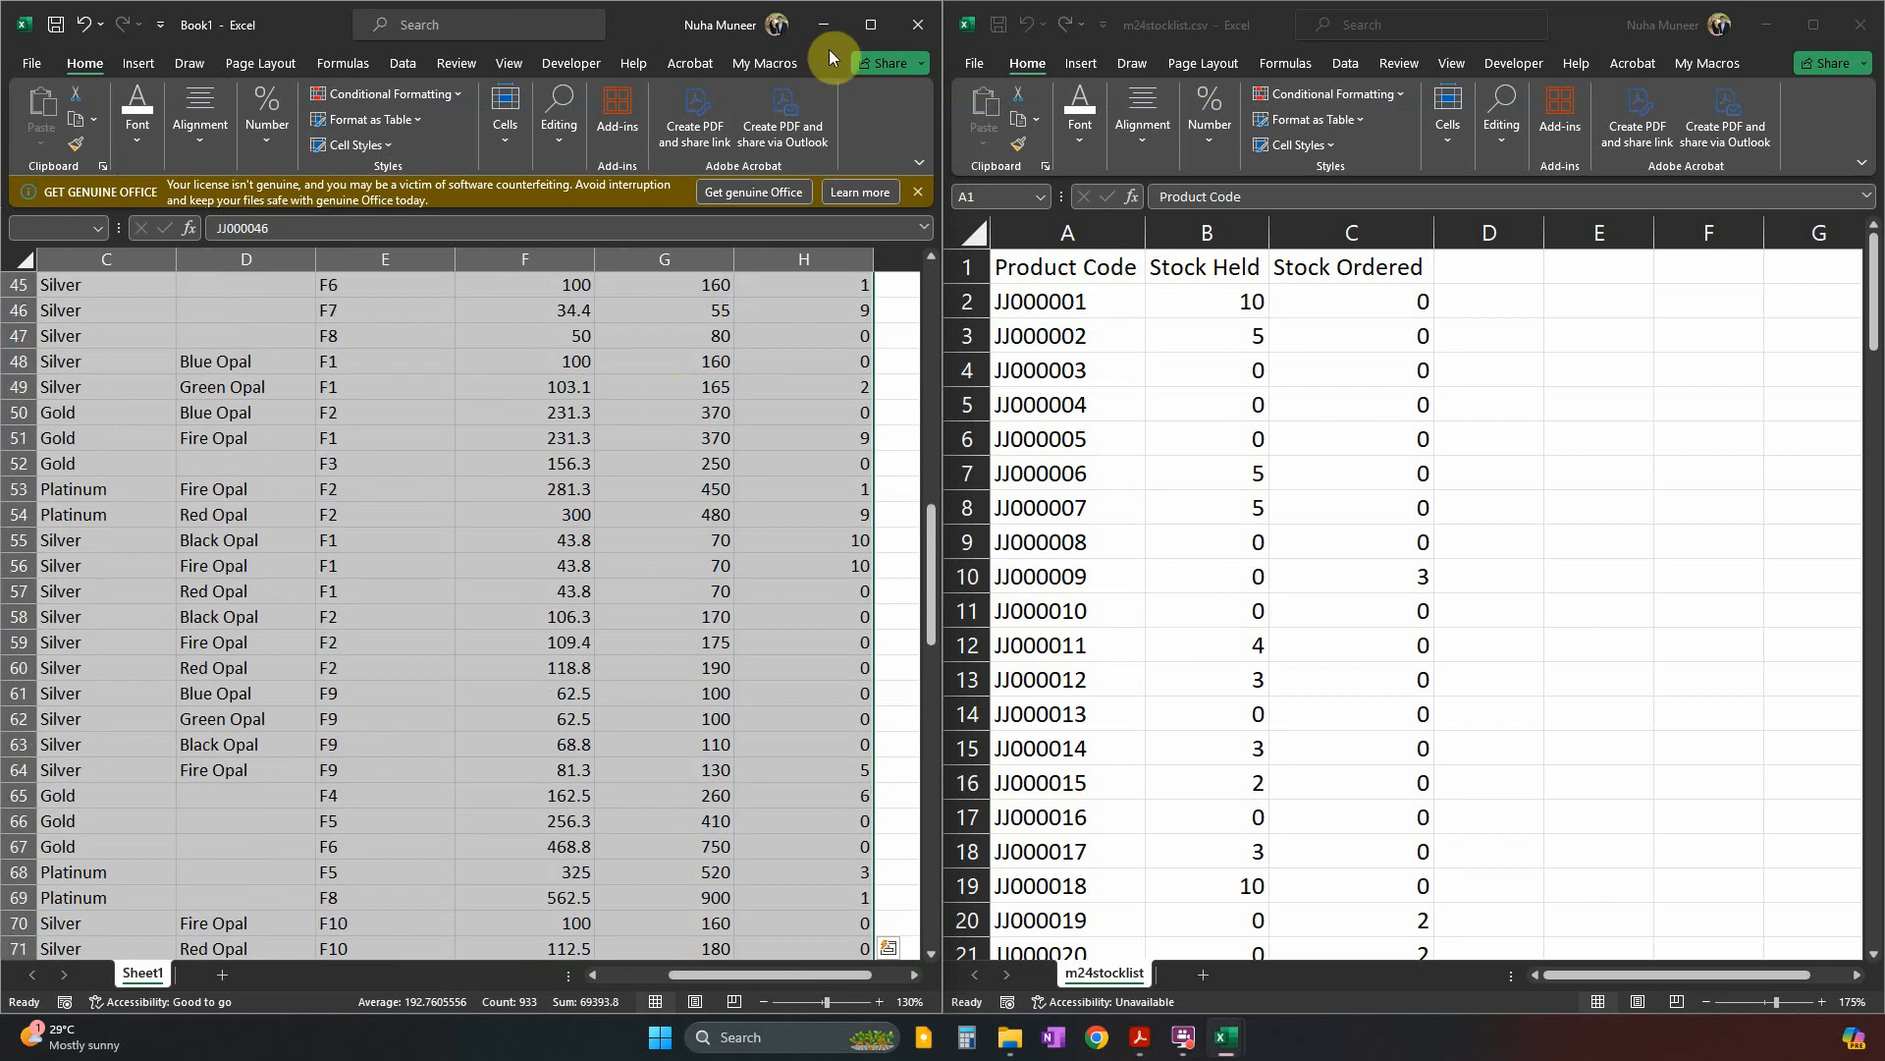
key(super+Up)
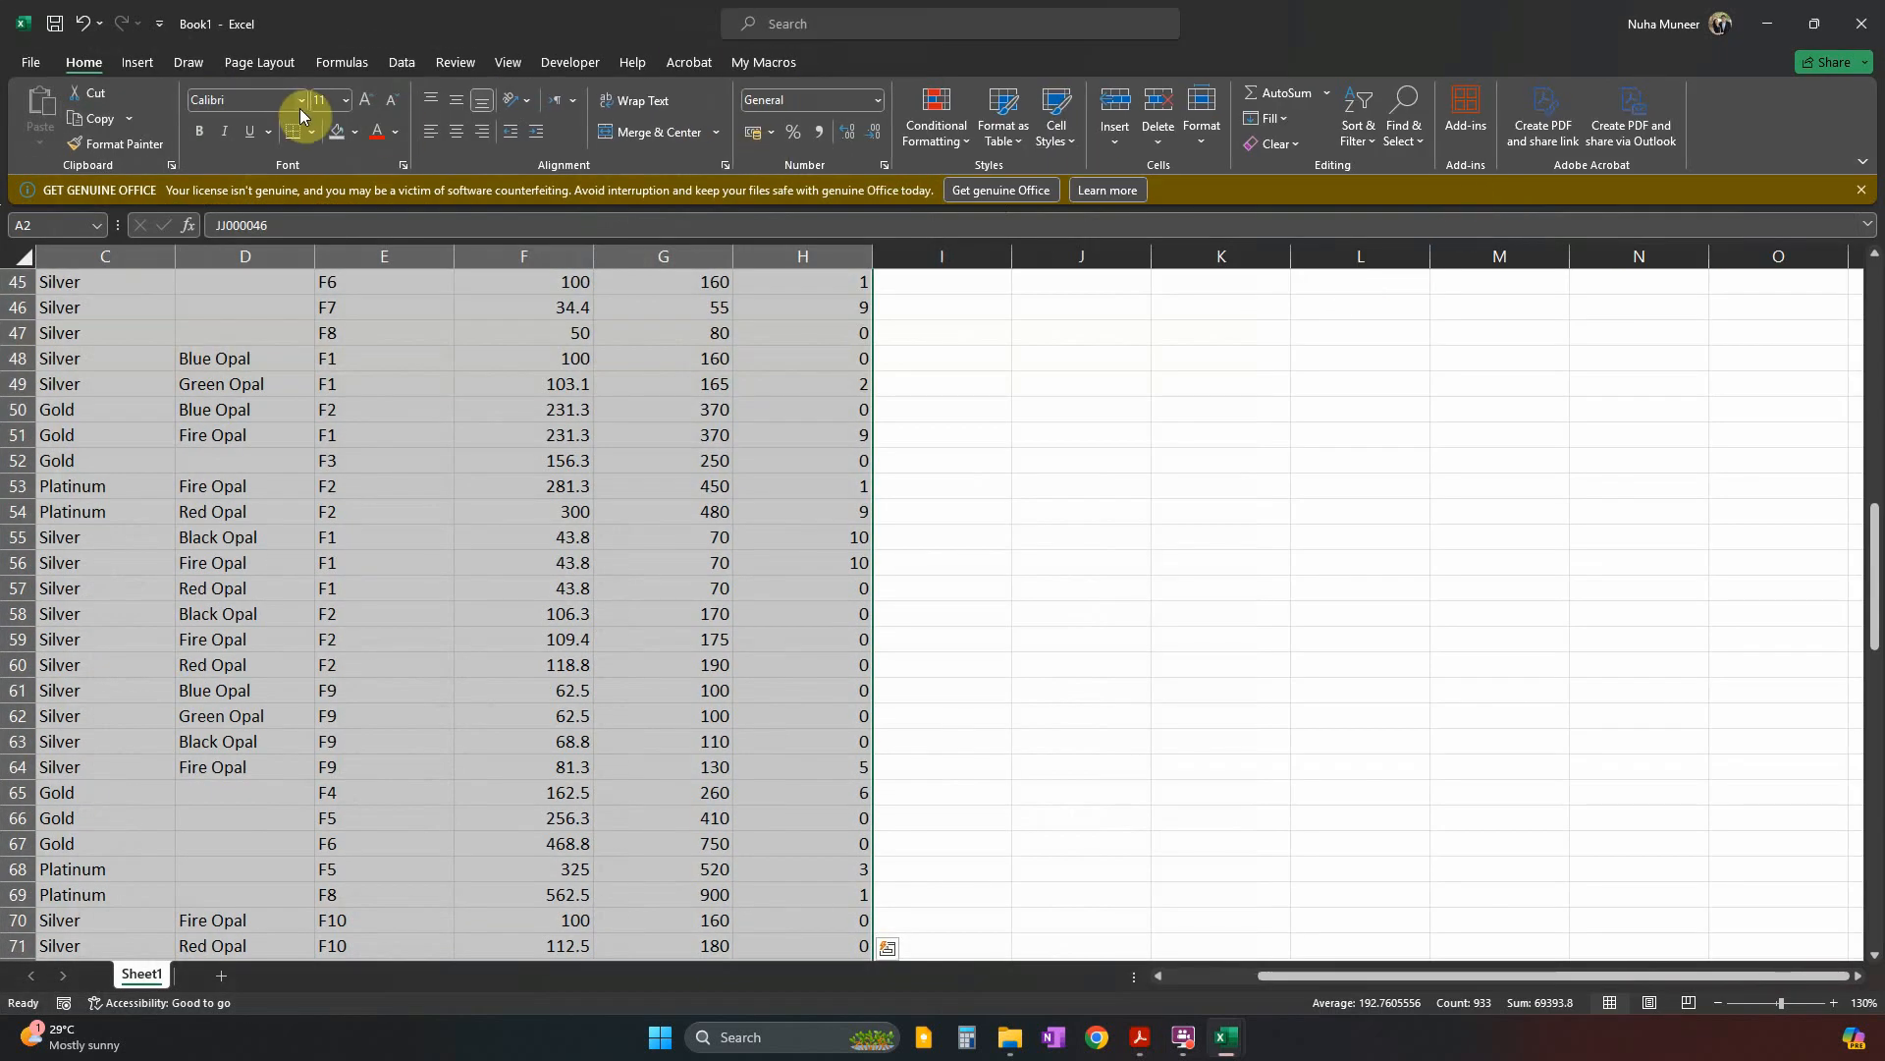
click(1358, 123)
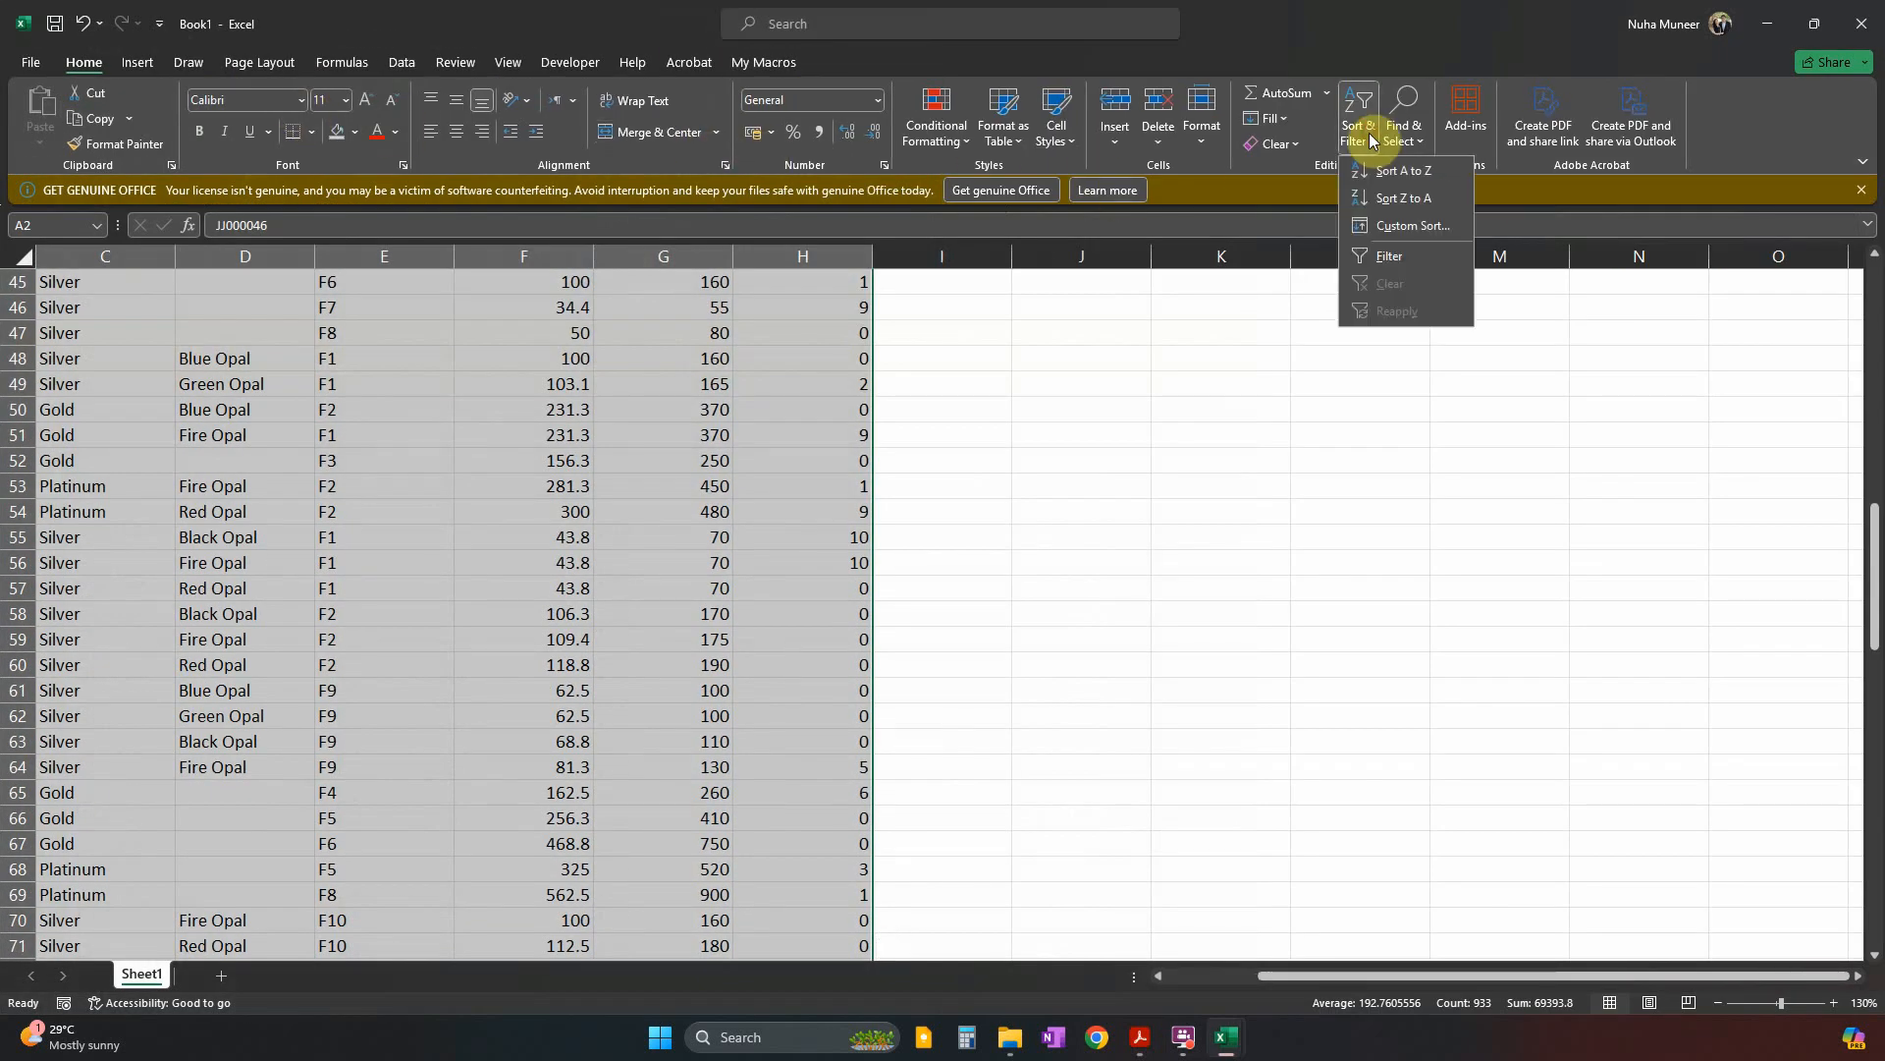
click(1396, 227)
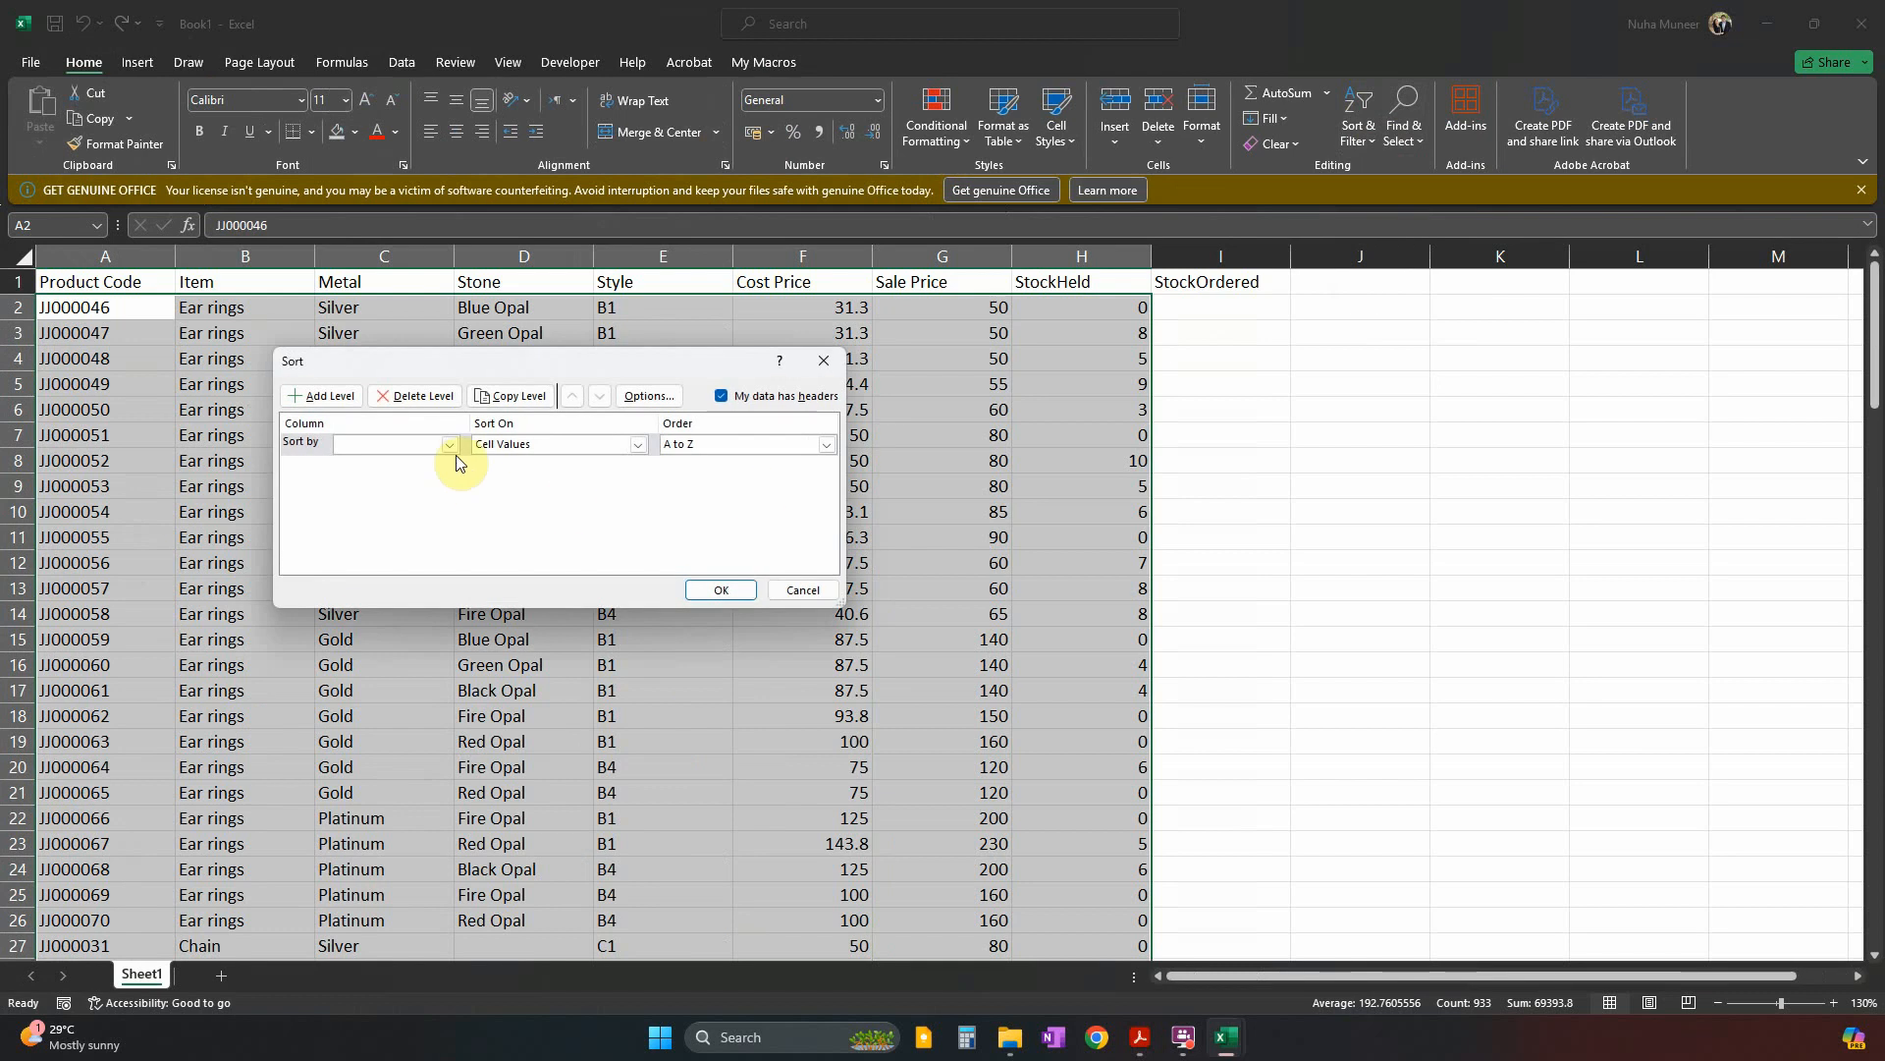
click(450, 447)
click(403, 463)
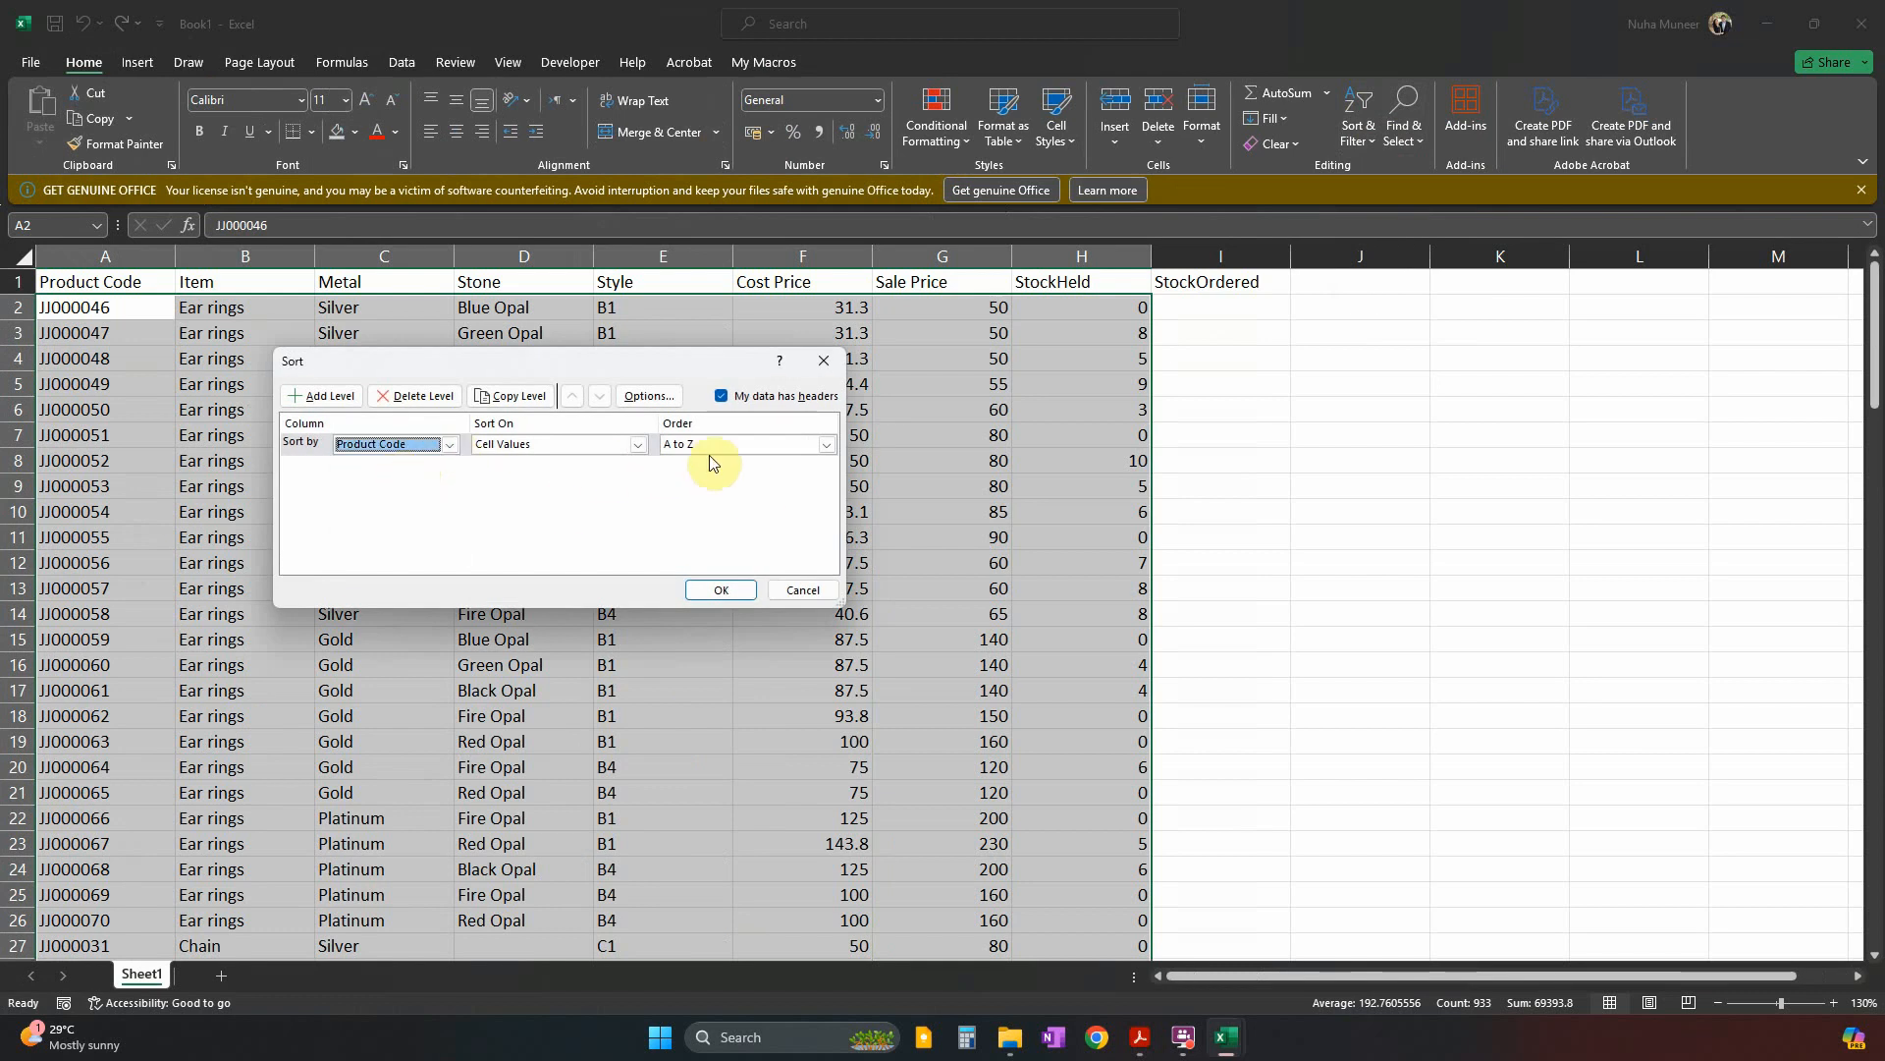
click(720, 589)
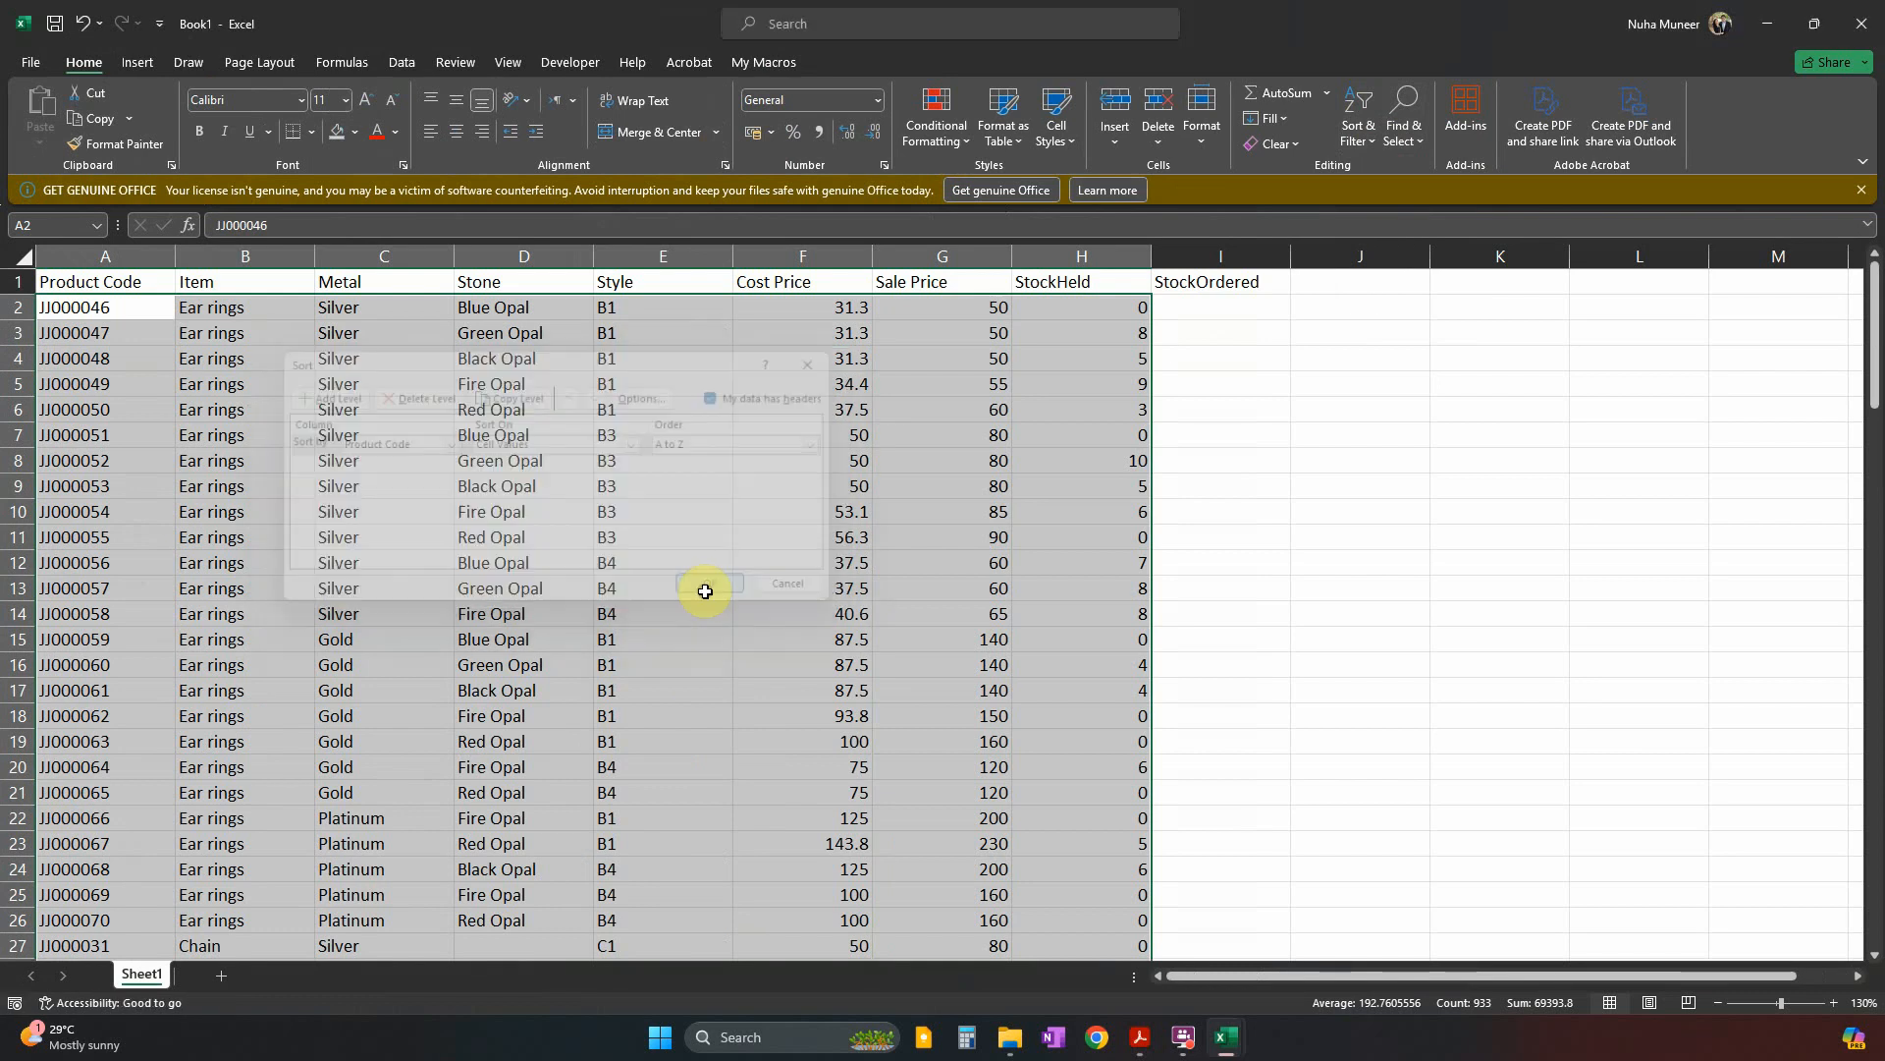
click(160, 354)
drag(1365, 13, 22, 395)
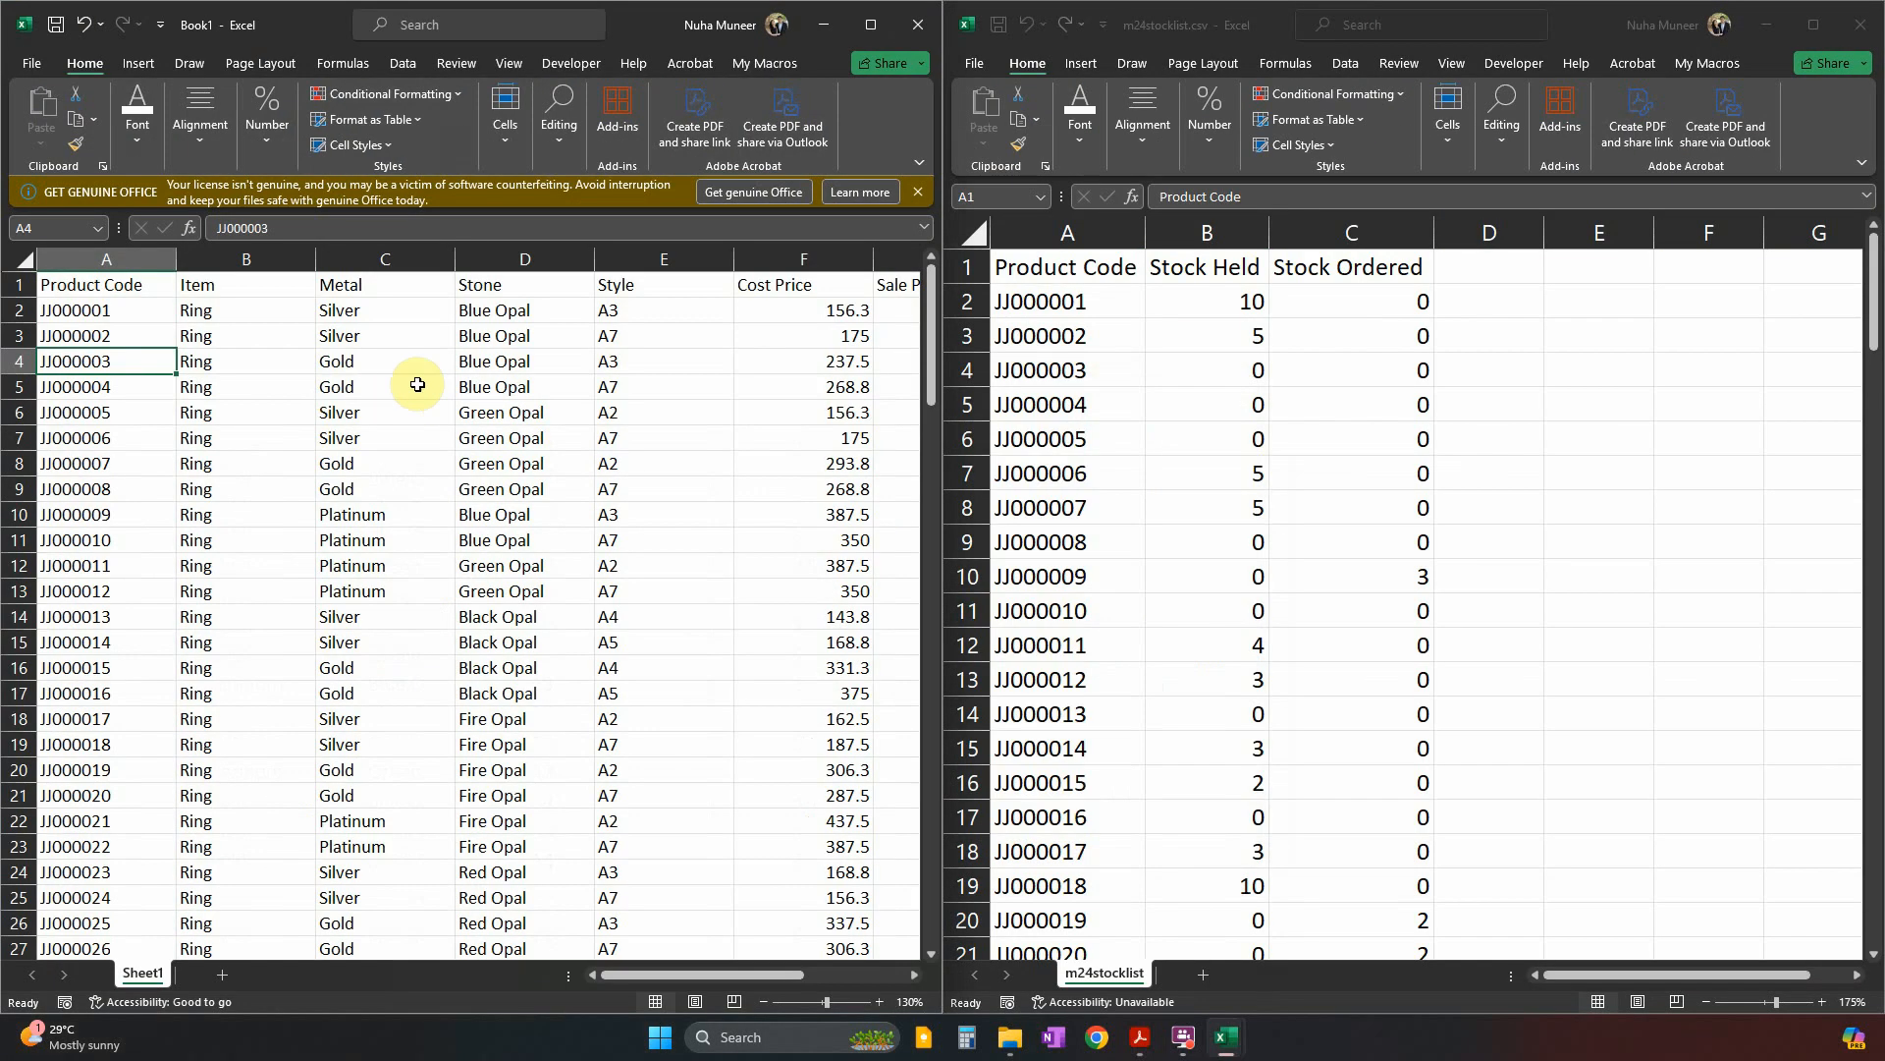
Compare the StockHeld value for product JJ000001 in Book1 with its Stock Held value in m24stocklist.csv.
click(391, 386)
drag(716, 978, 880, 957)
click(732, 308)
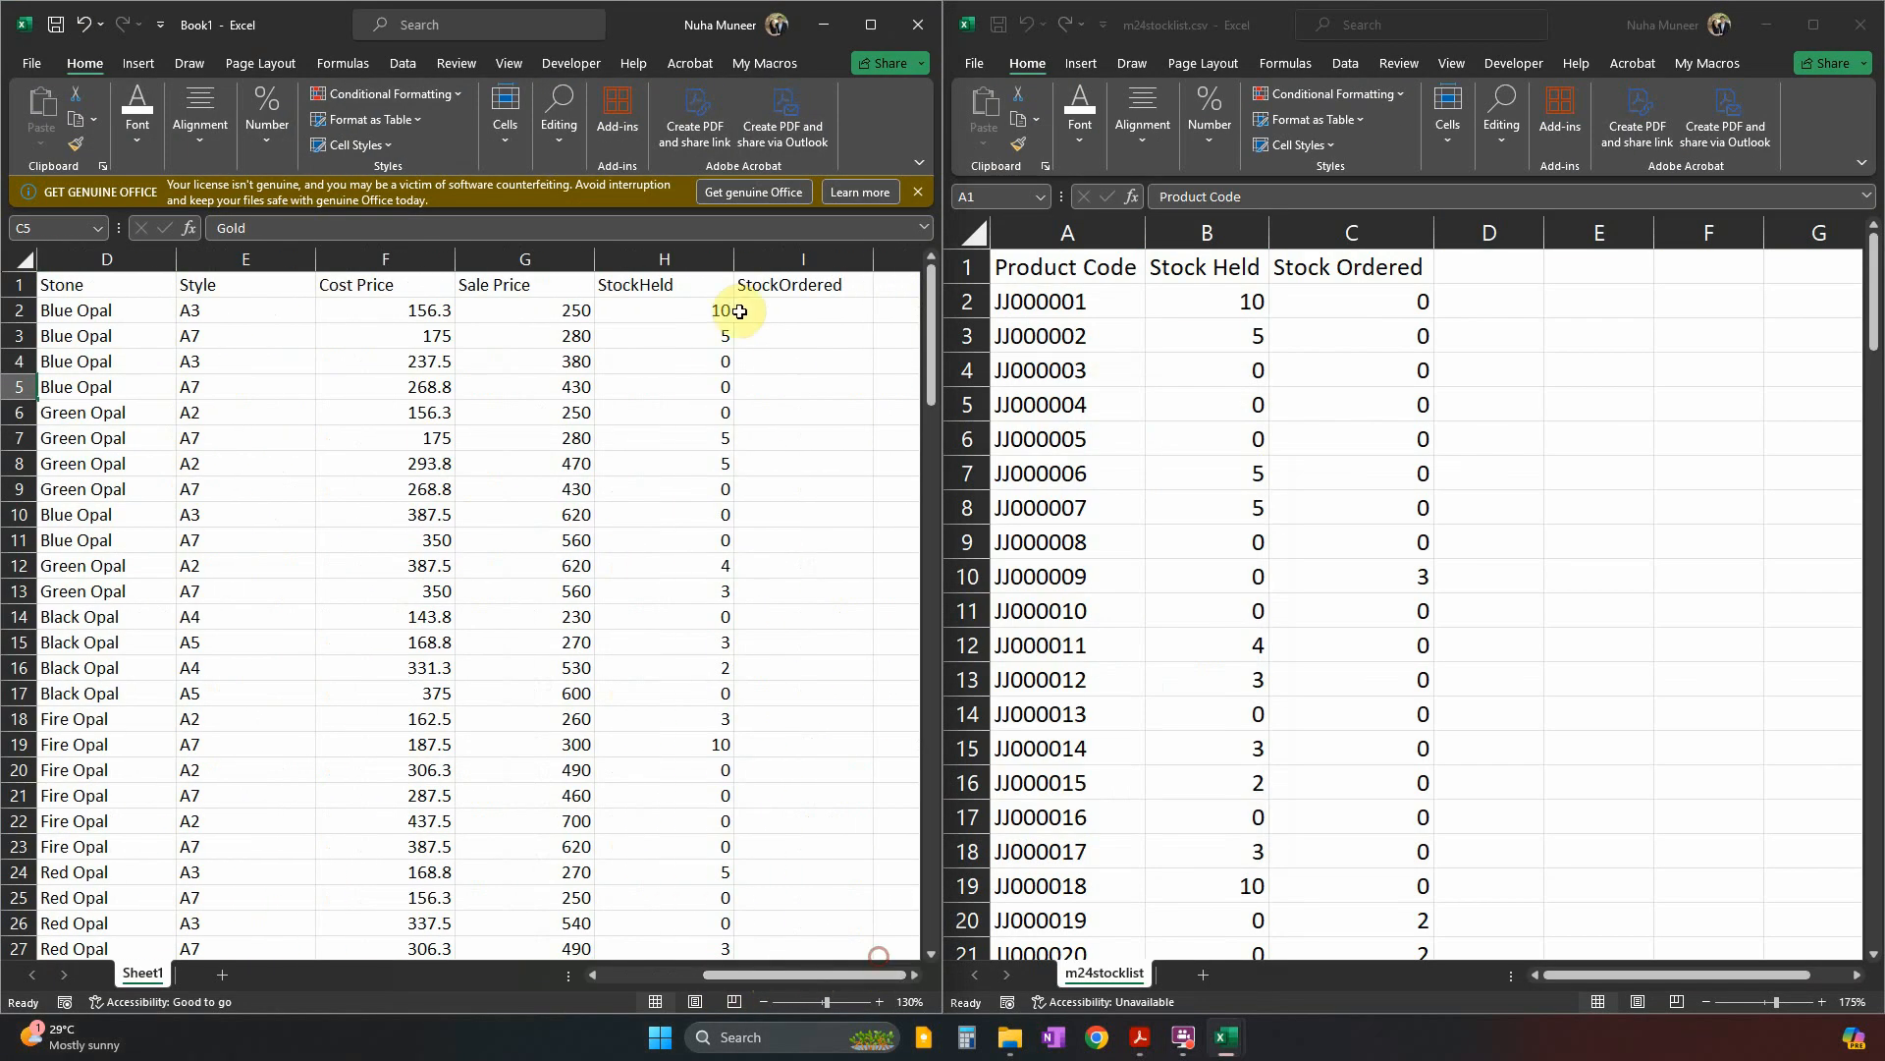
click(1209, 302)
click(684, 311)
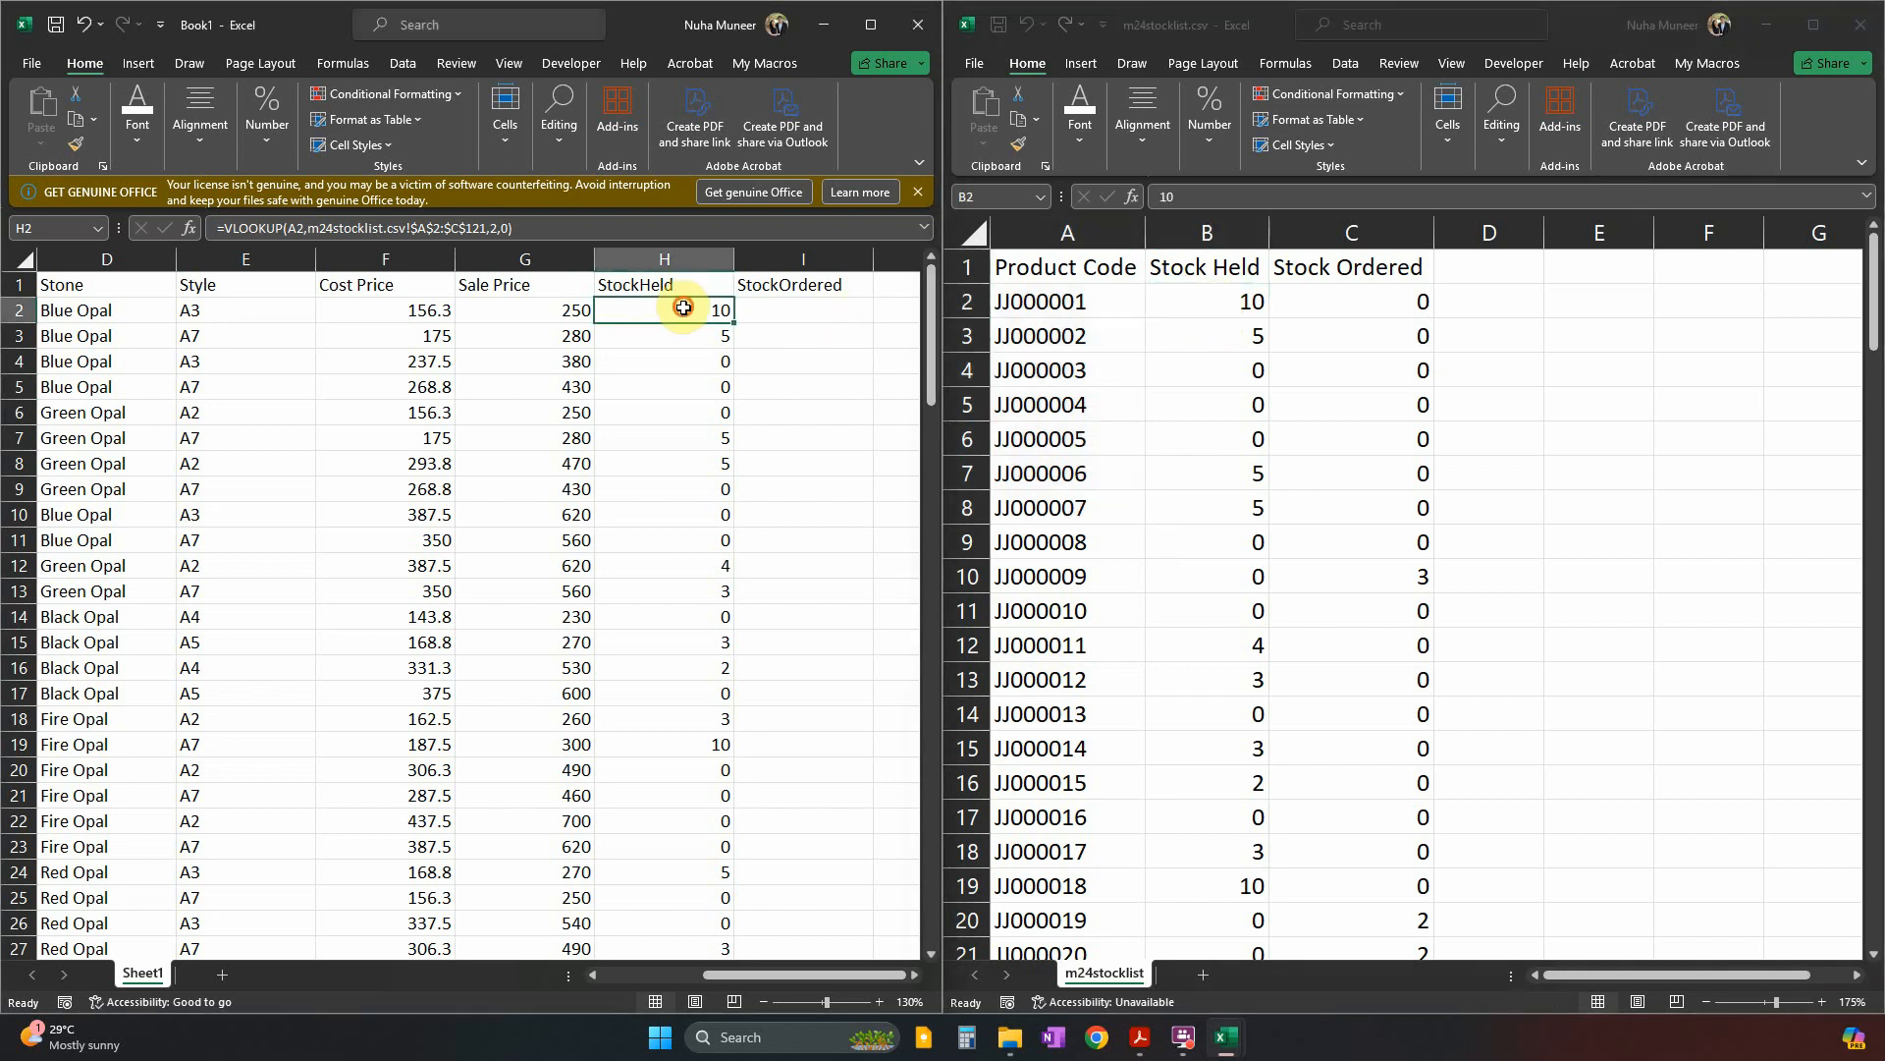
drag(752, 974, 566, 982)
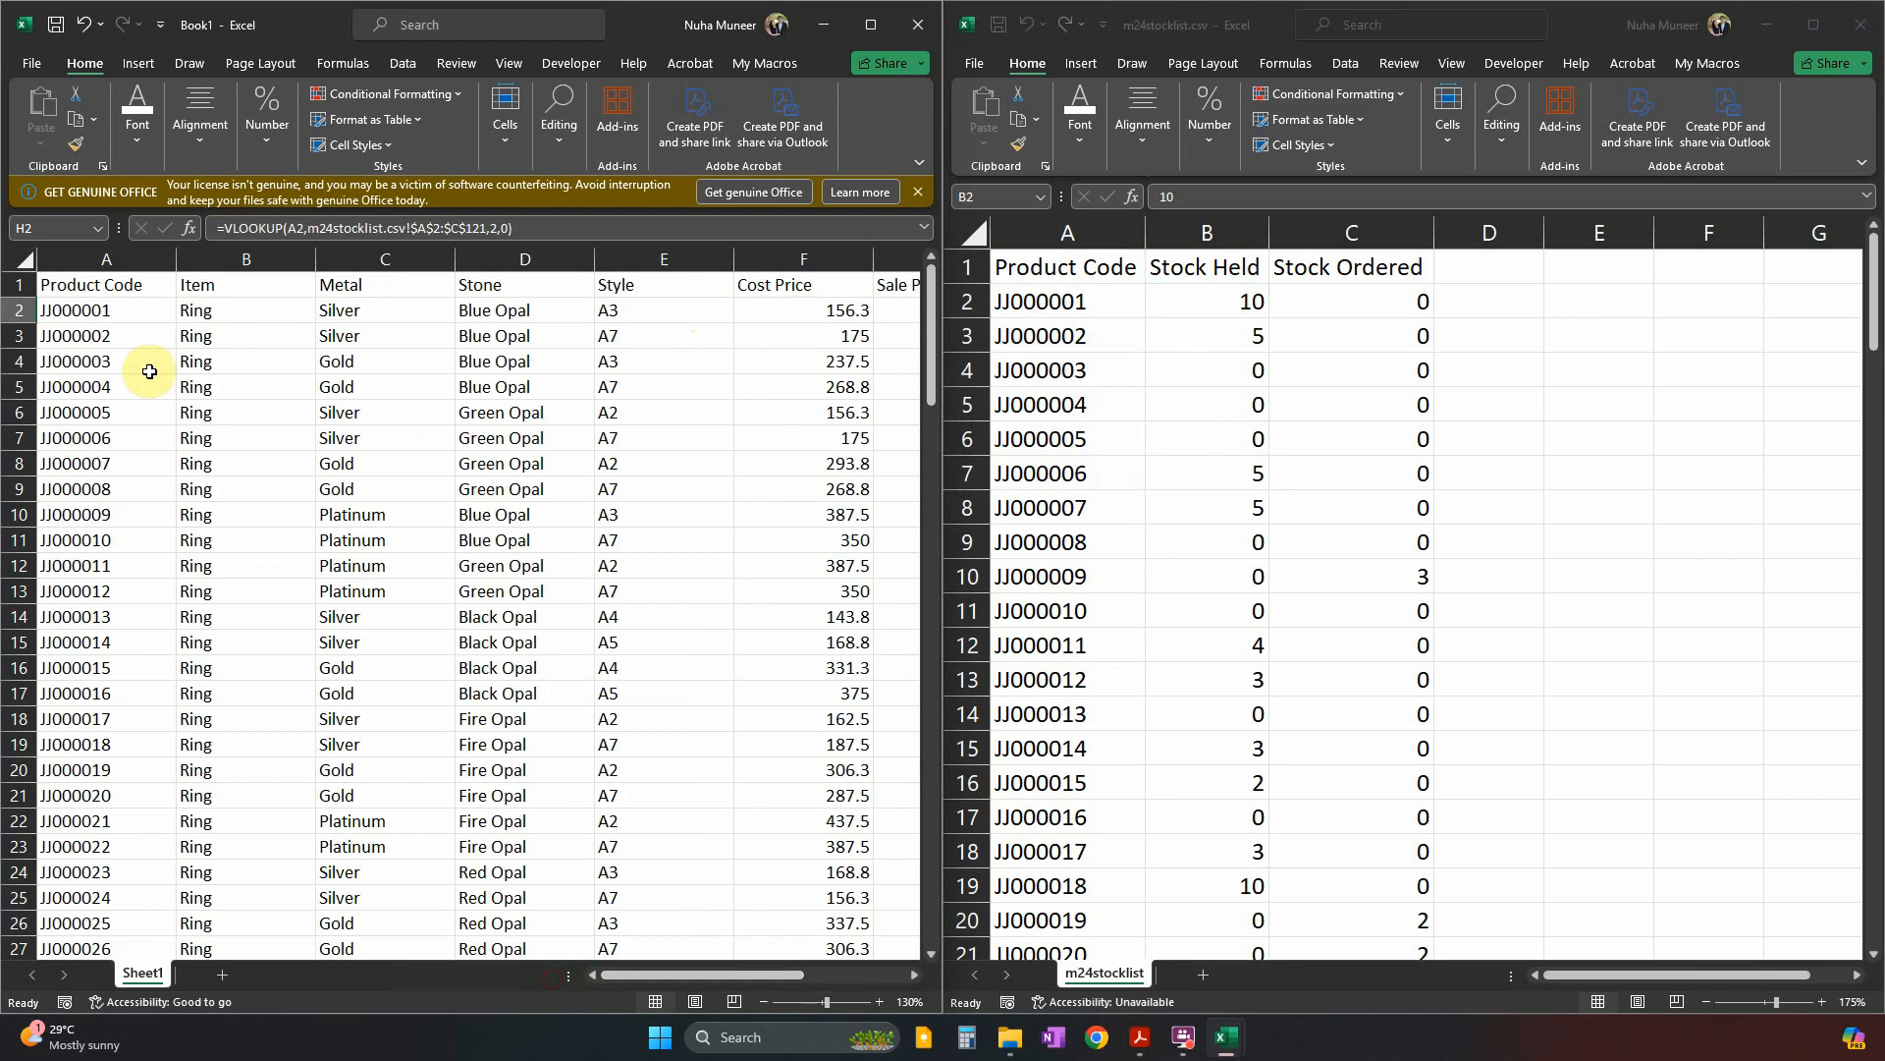
drag(681, 970, 804, 974)
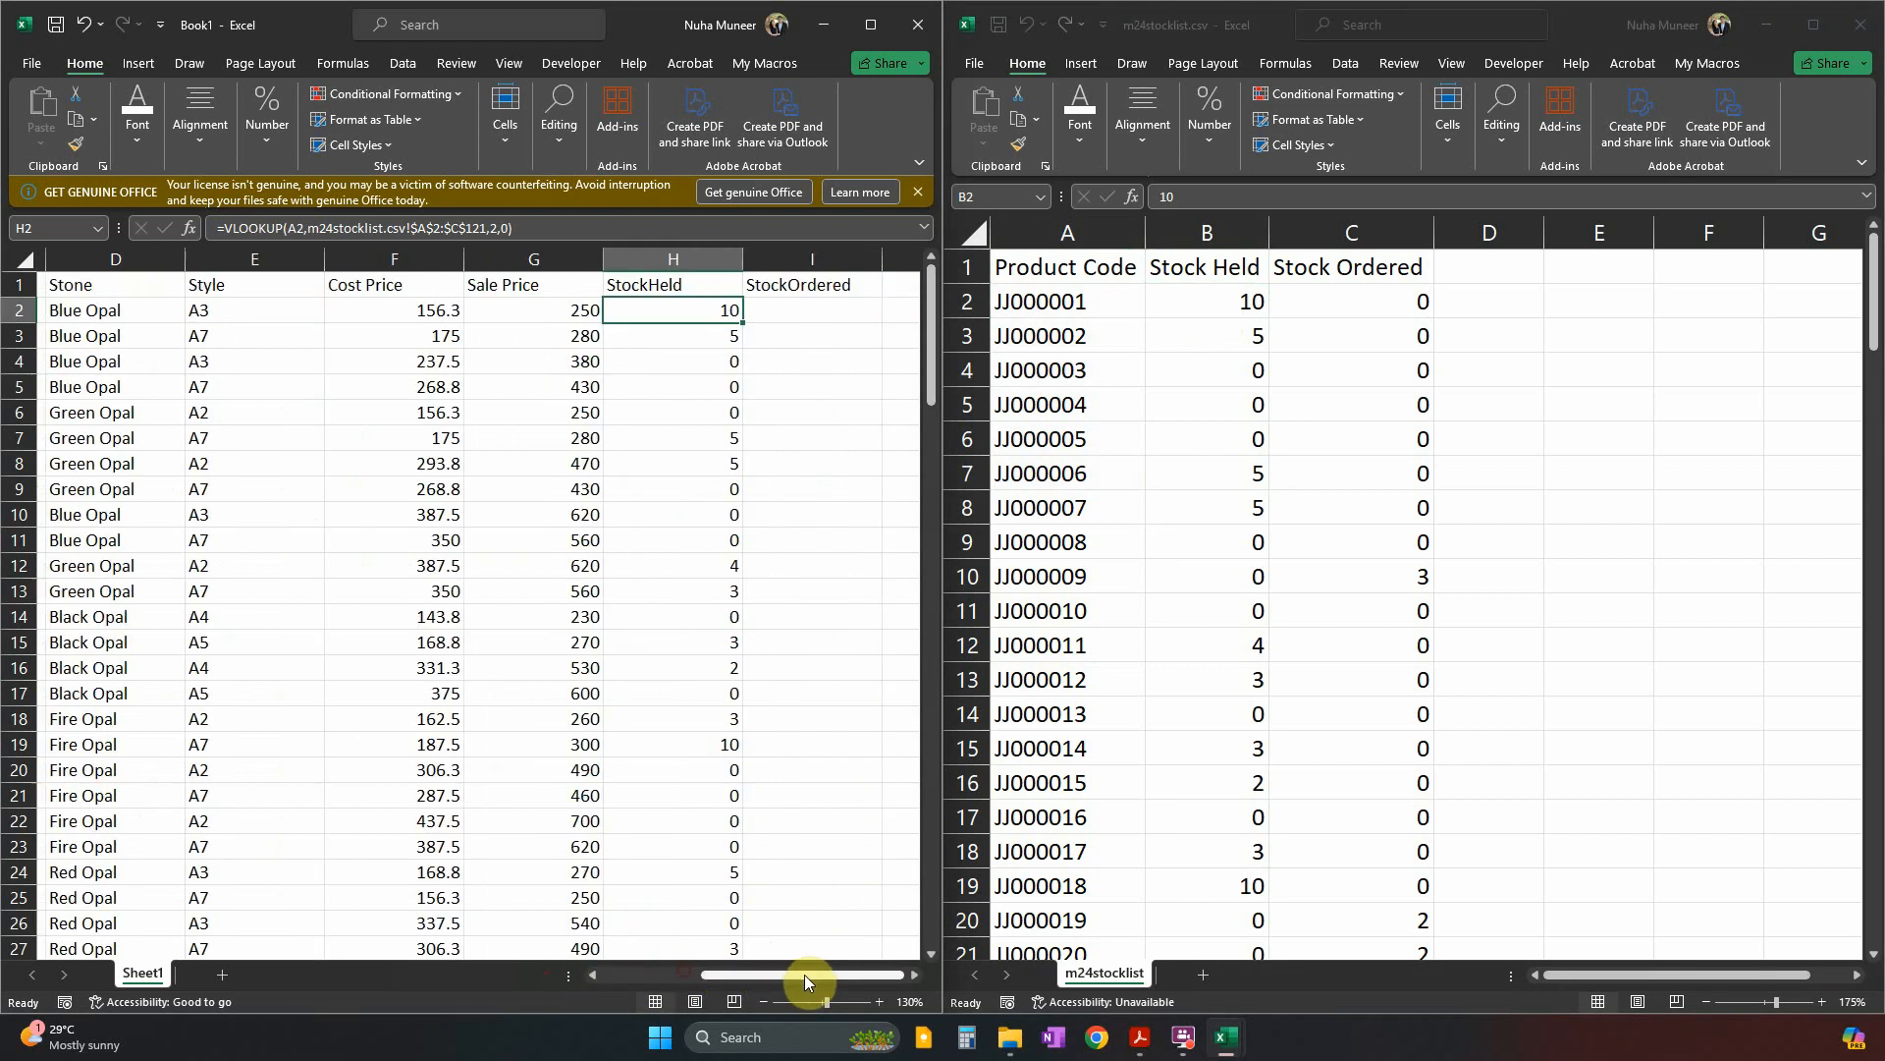
Begin a VLOOKUP formula in I2 under StockOrdered, using the product code in A2 as the lookup value.
click(842, 321)
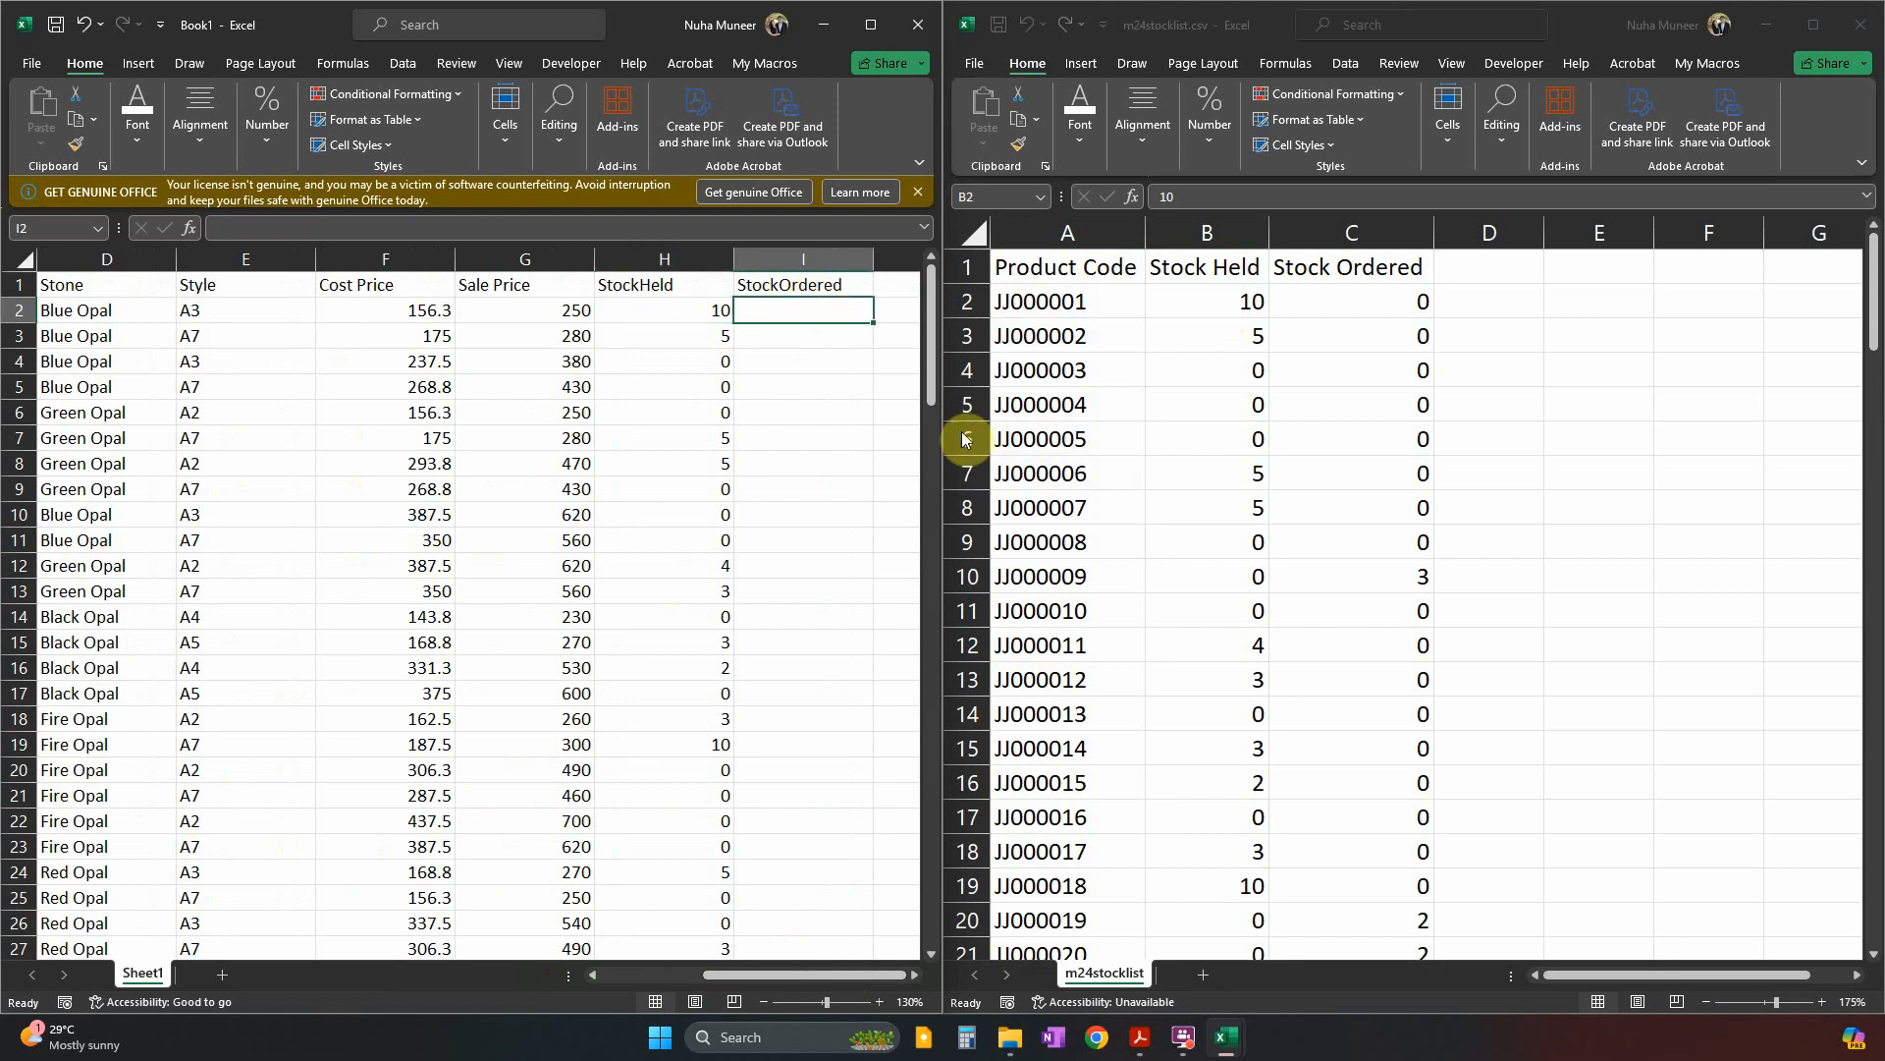
text(=VLOOKUP()
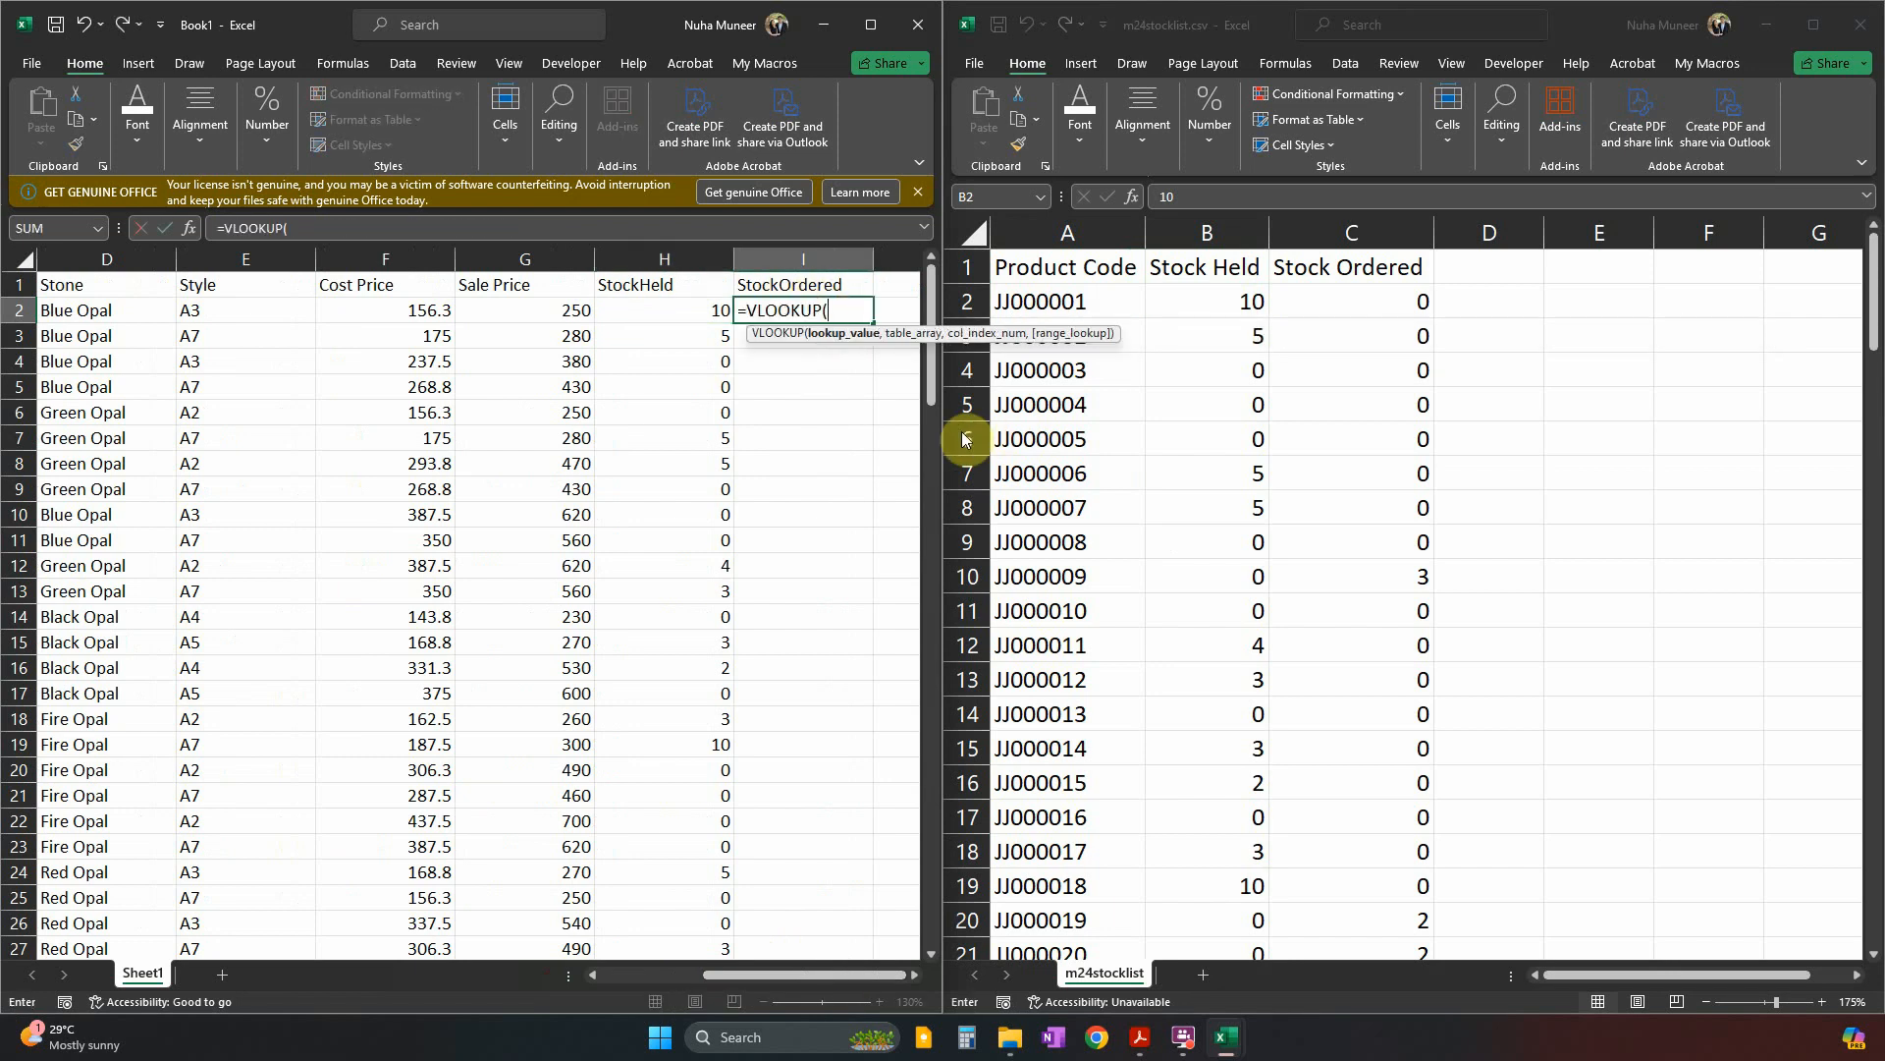
click(674, 976)
click(98, 313)
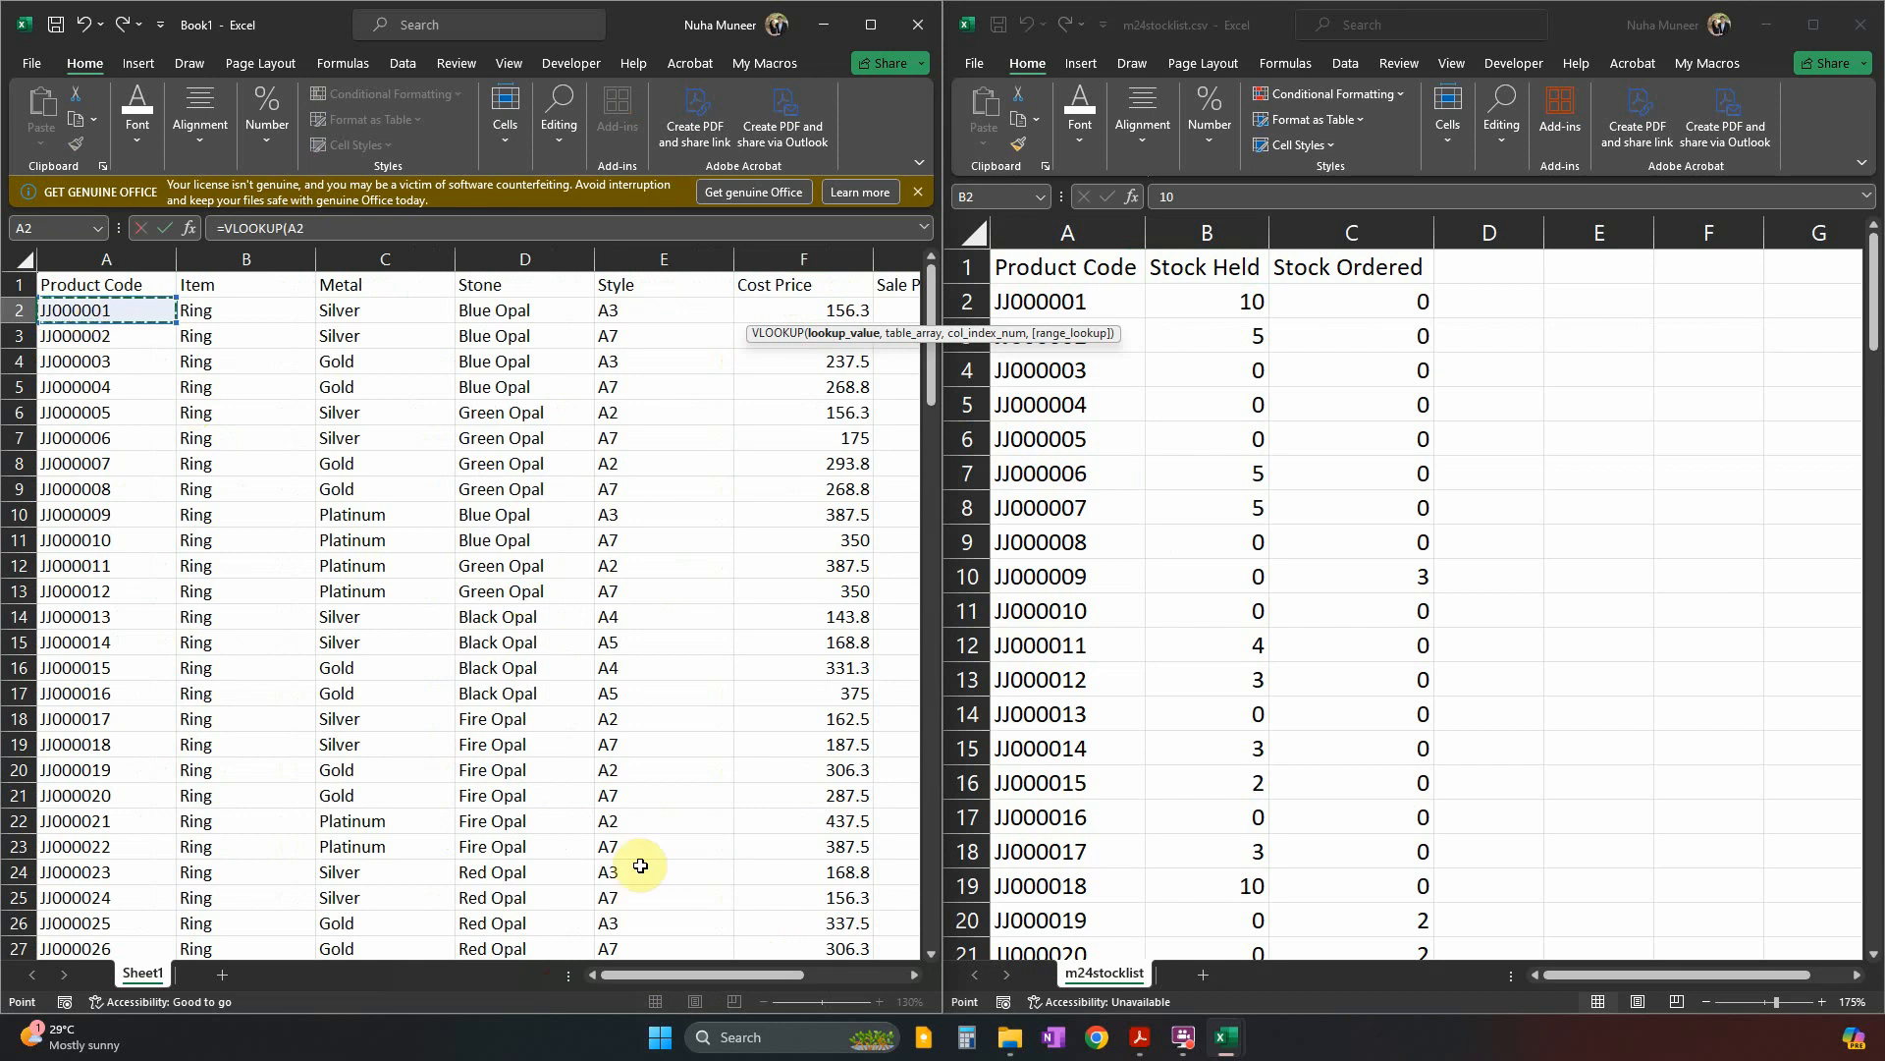
drag(697, 976, 798, 976)
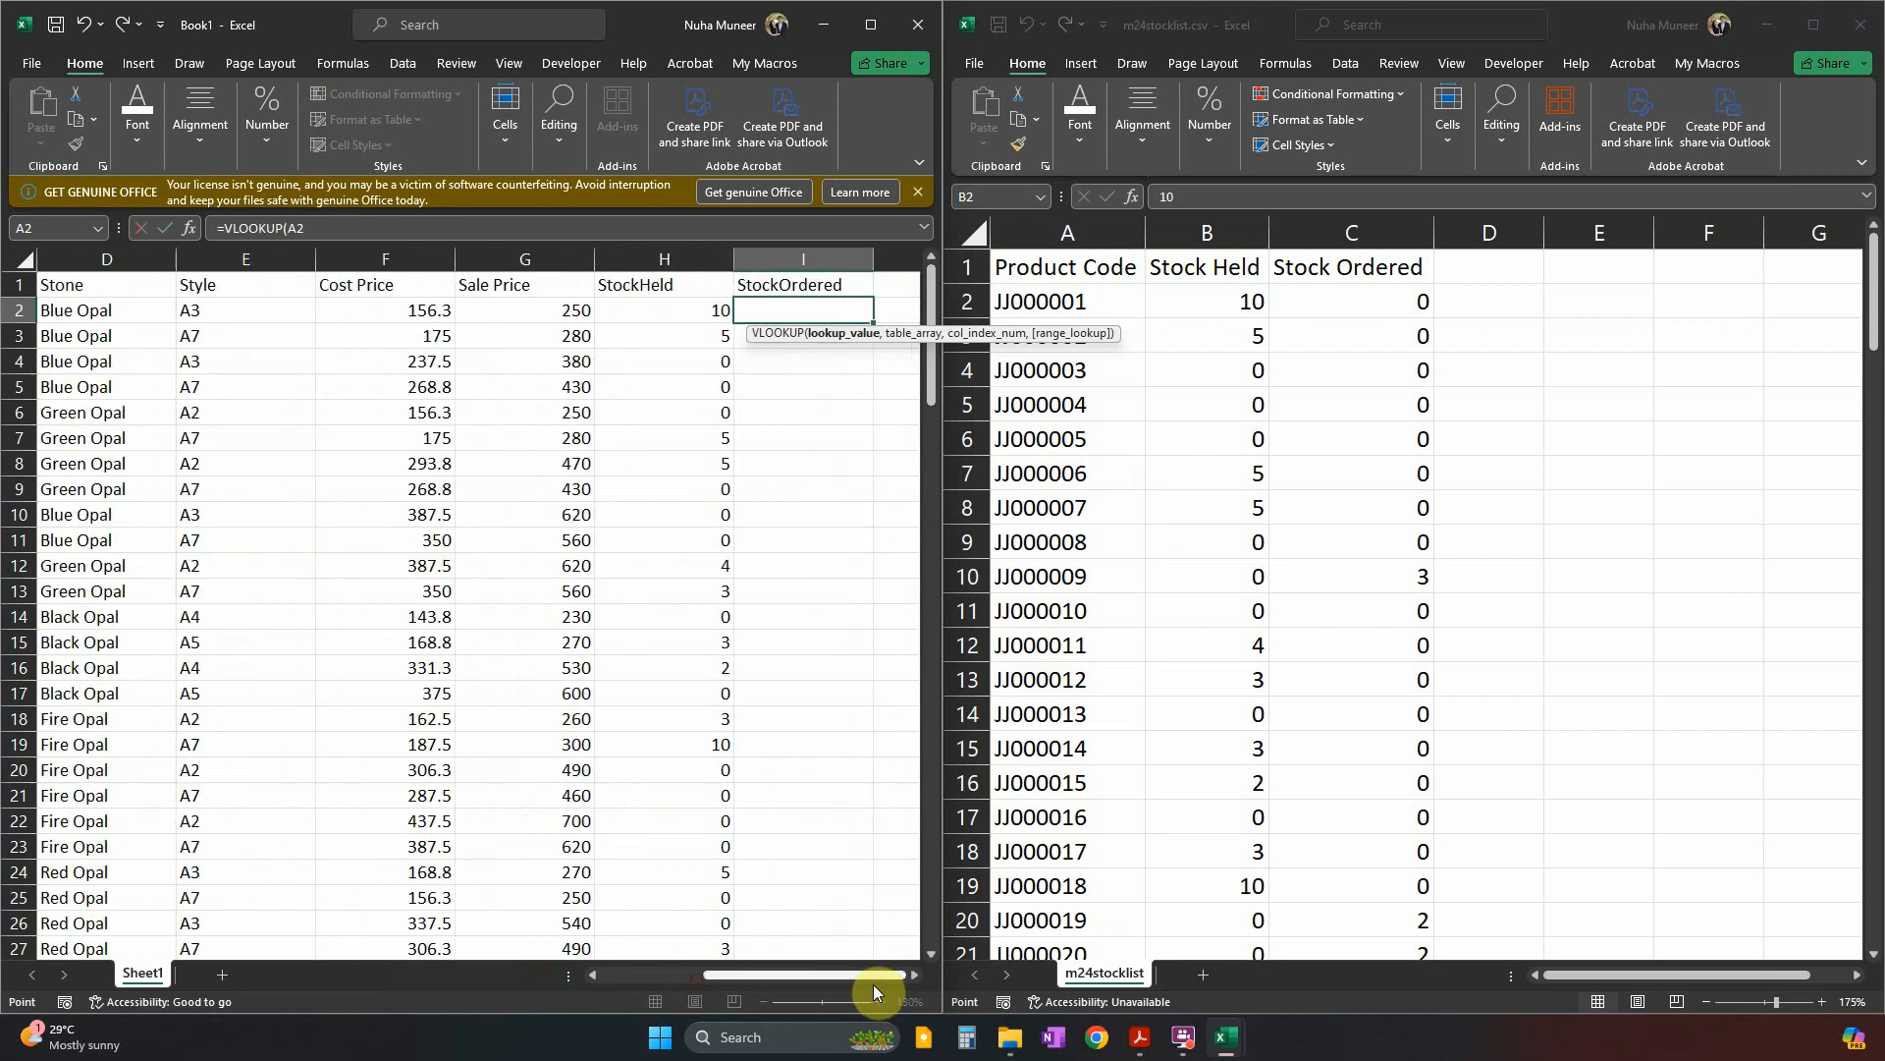
click(433, 233)
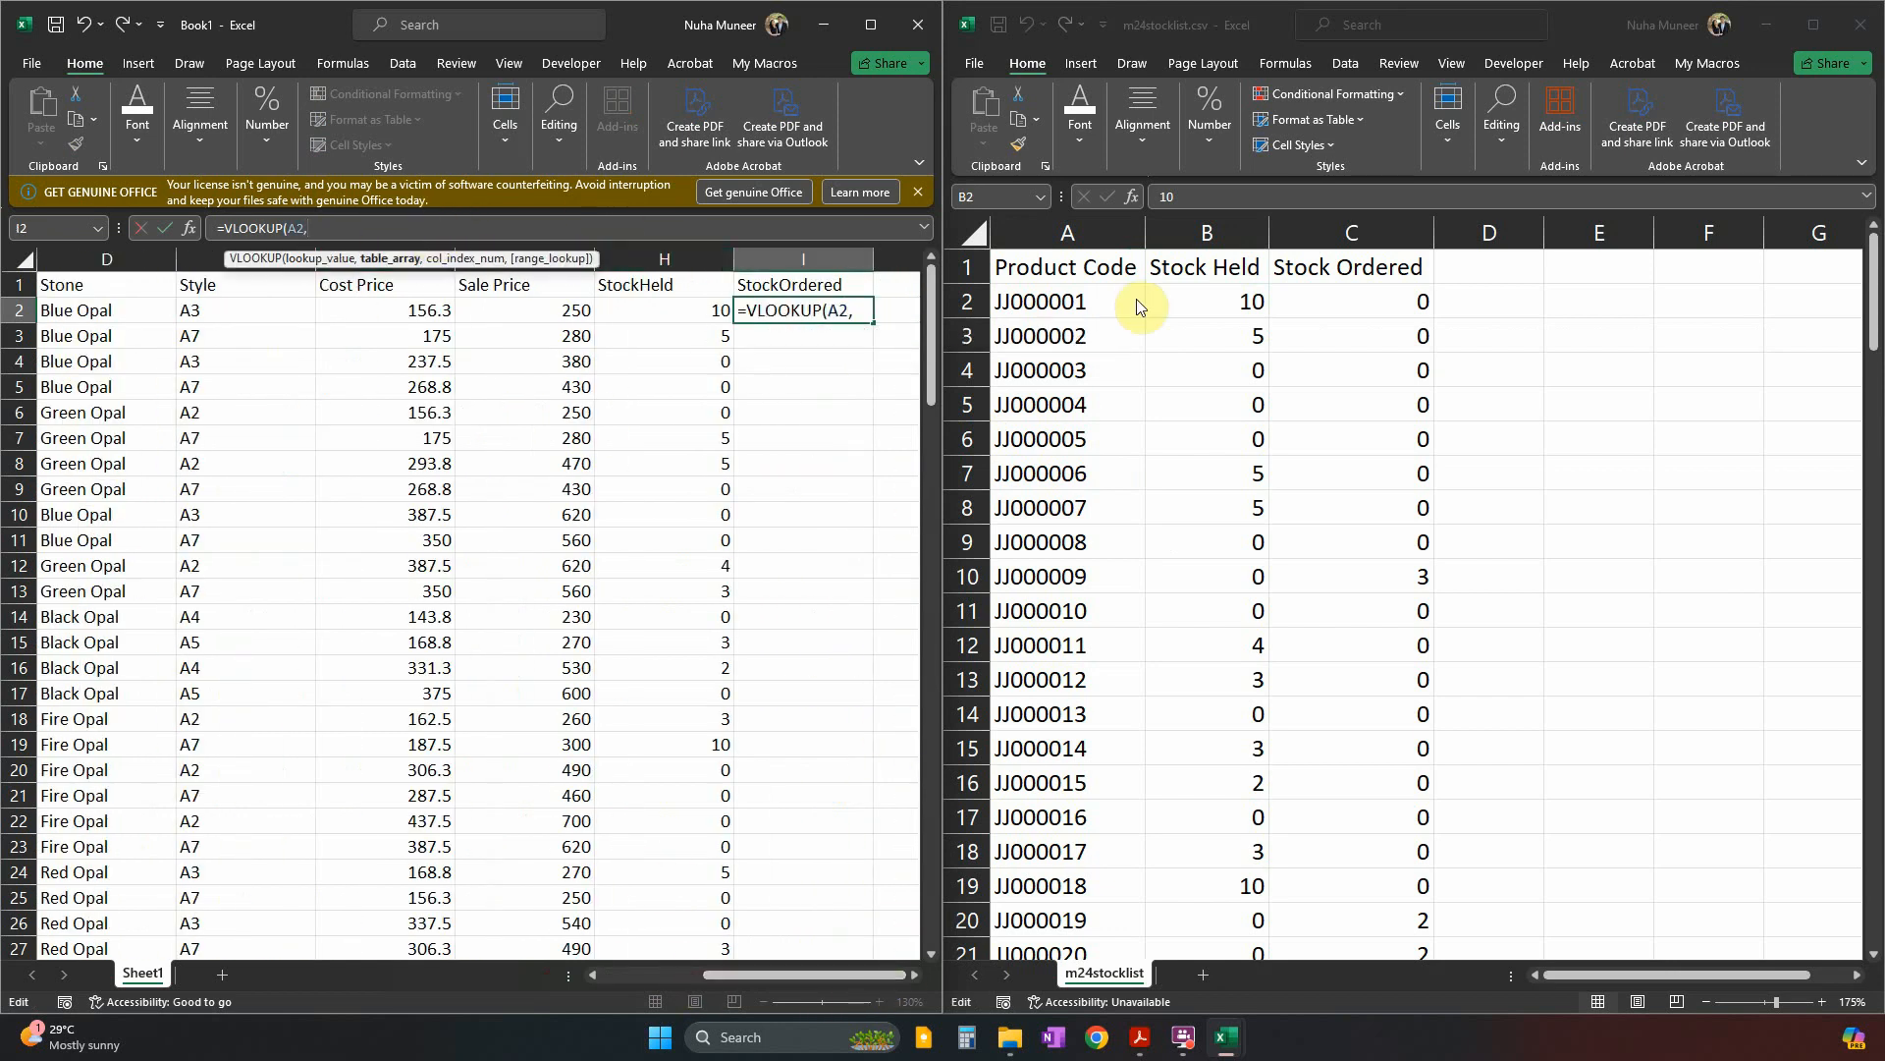
Set the table array of the StockOrdered VLOOKUP to the absolute range $A$2:$C$121 in m24stocklist.csv.
click(1100, 307)
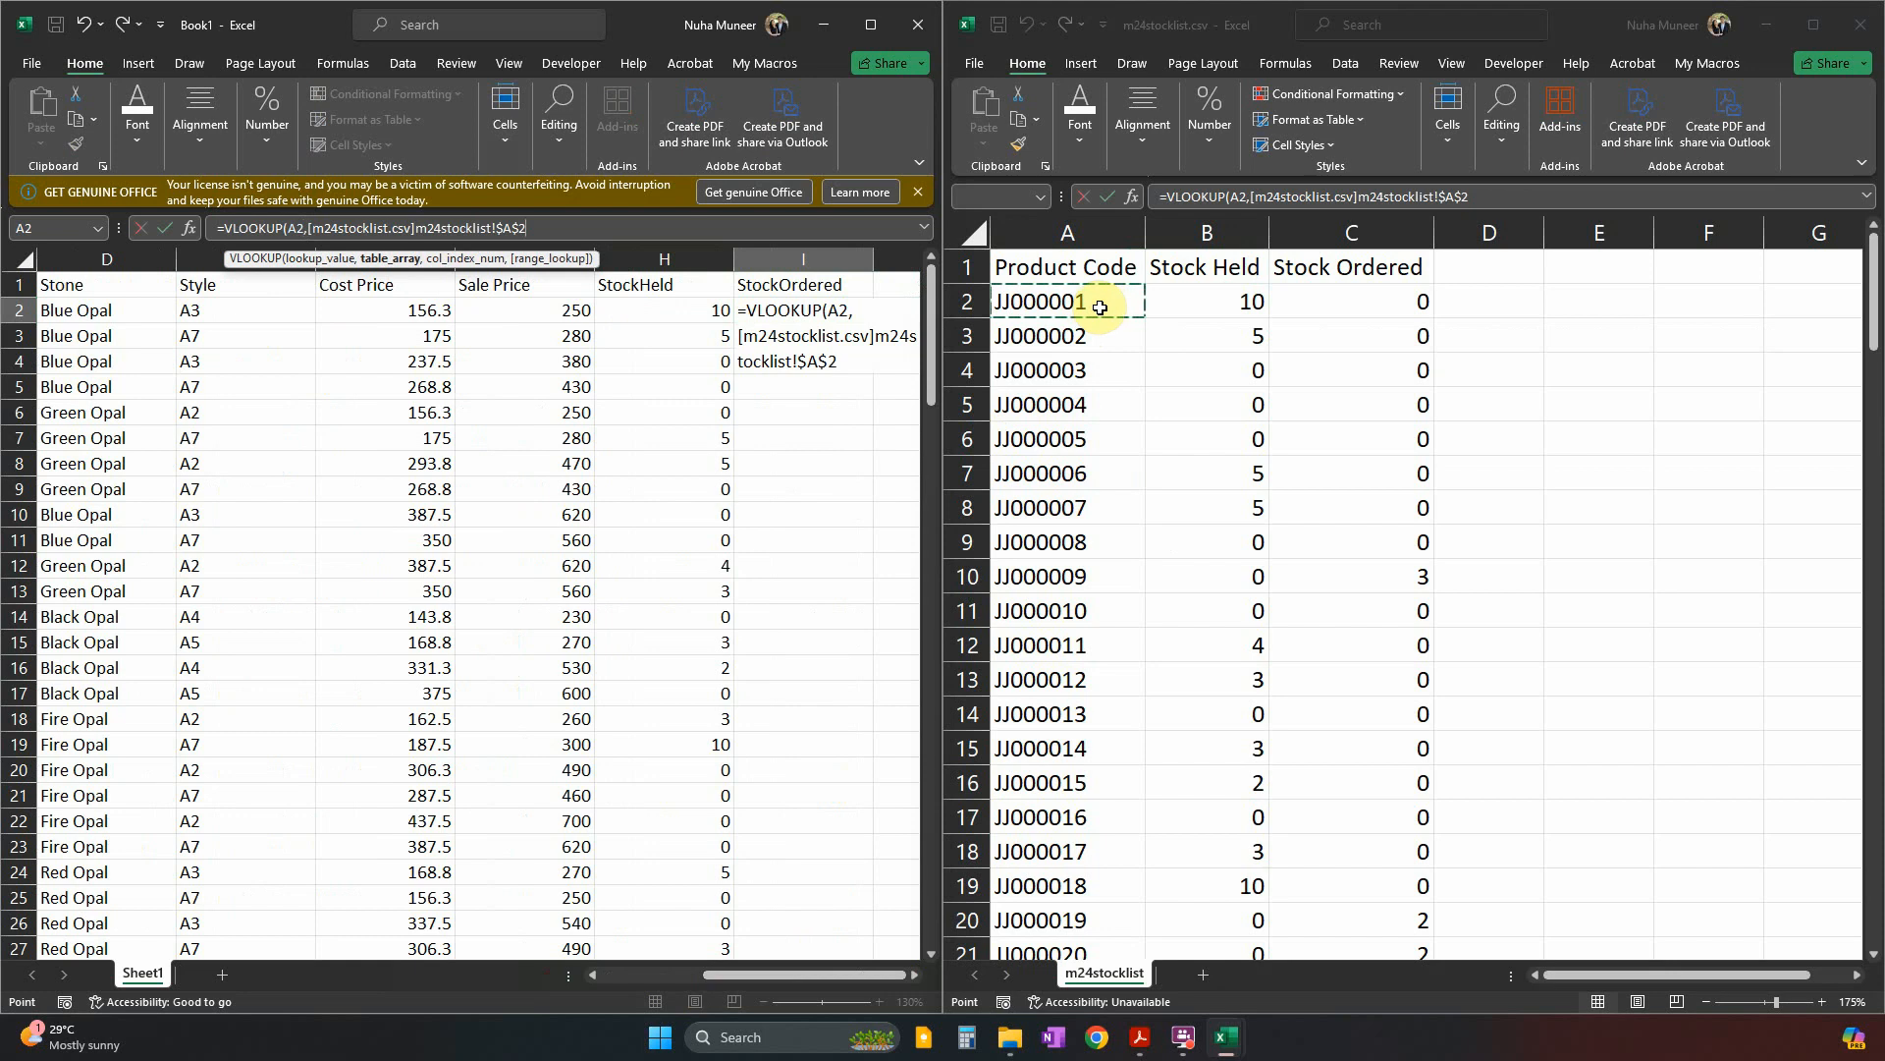
key(shift+Right)
key(shift+Right)
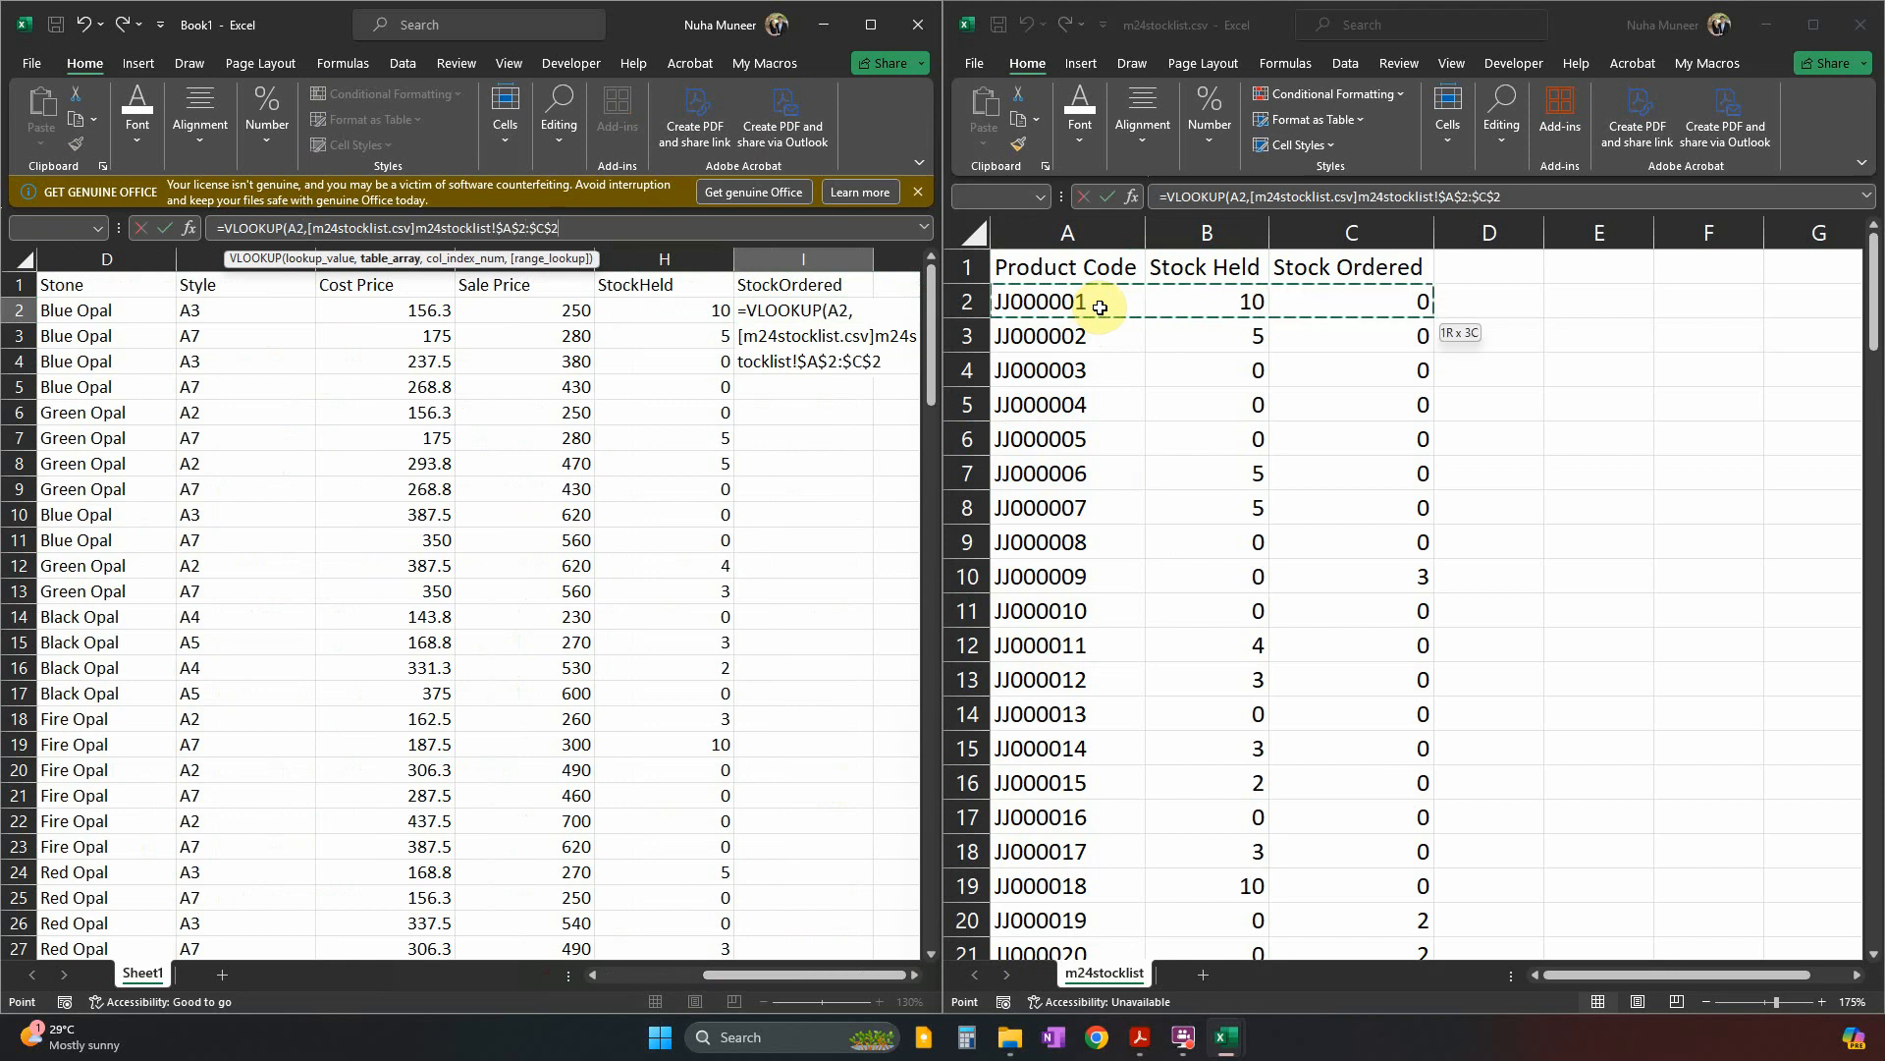
key(ctrl+shift+Down)
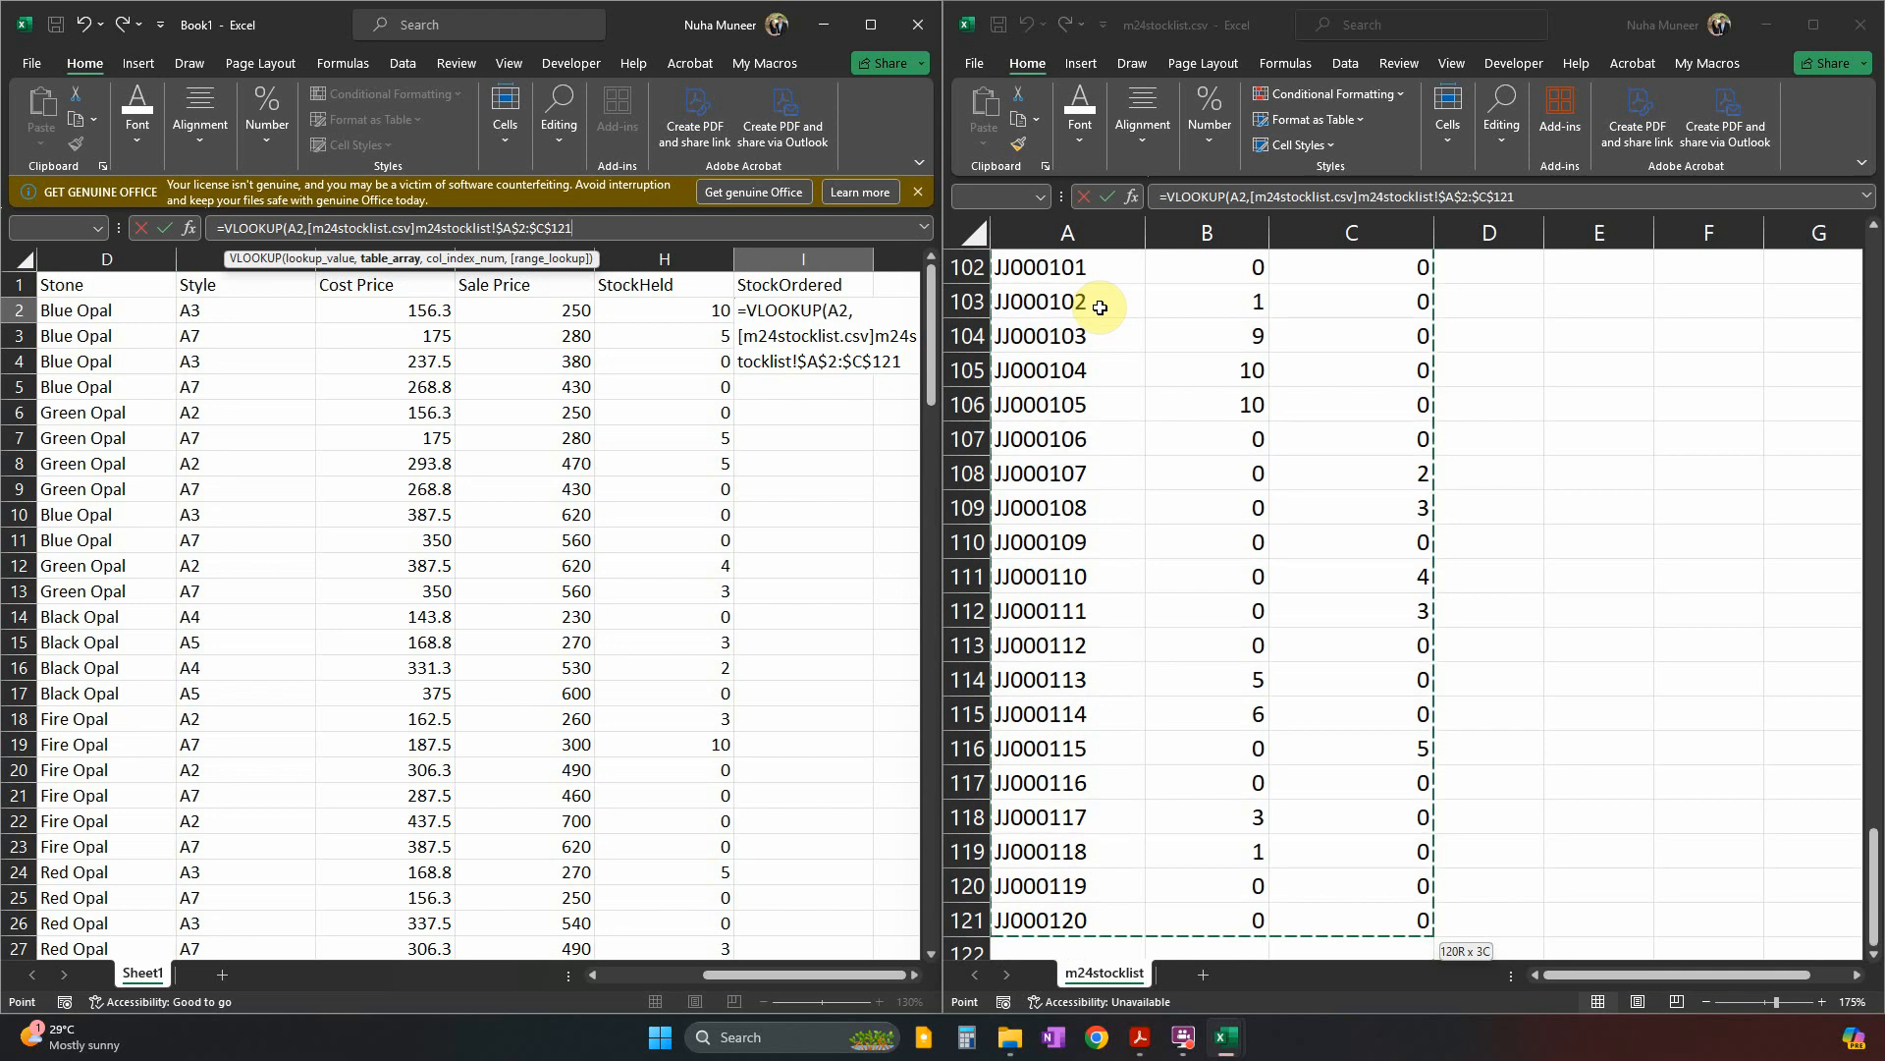
text(,)
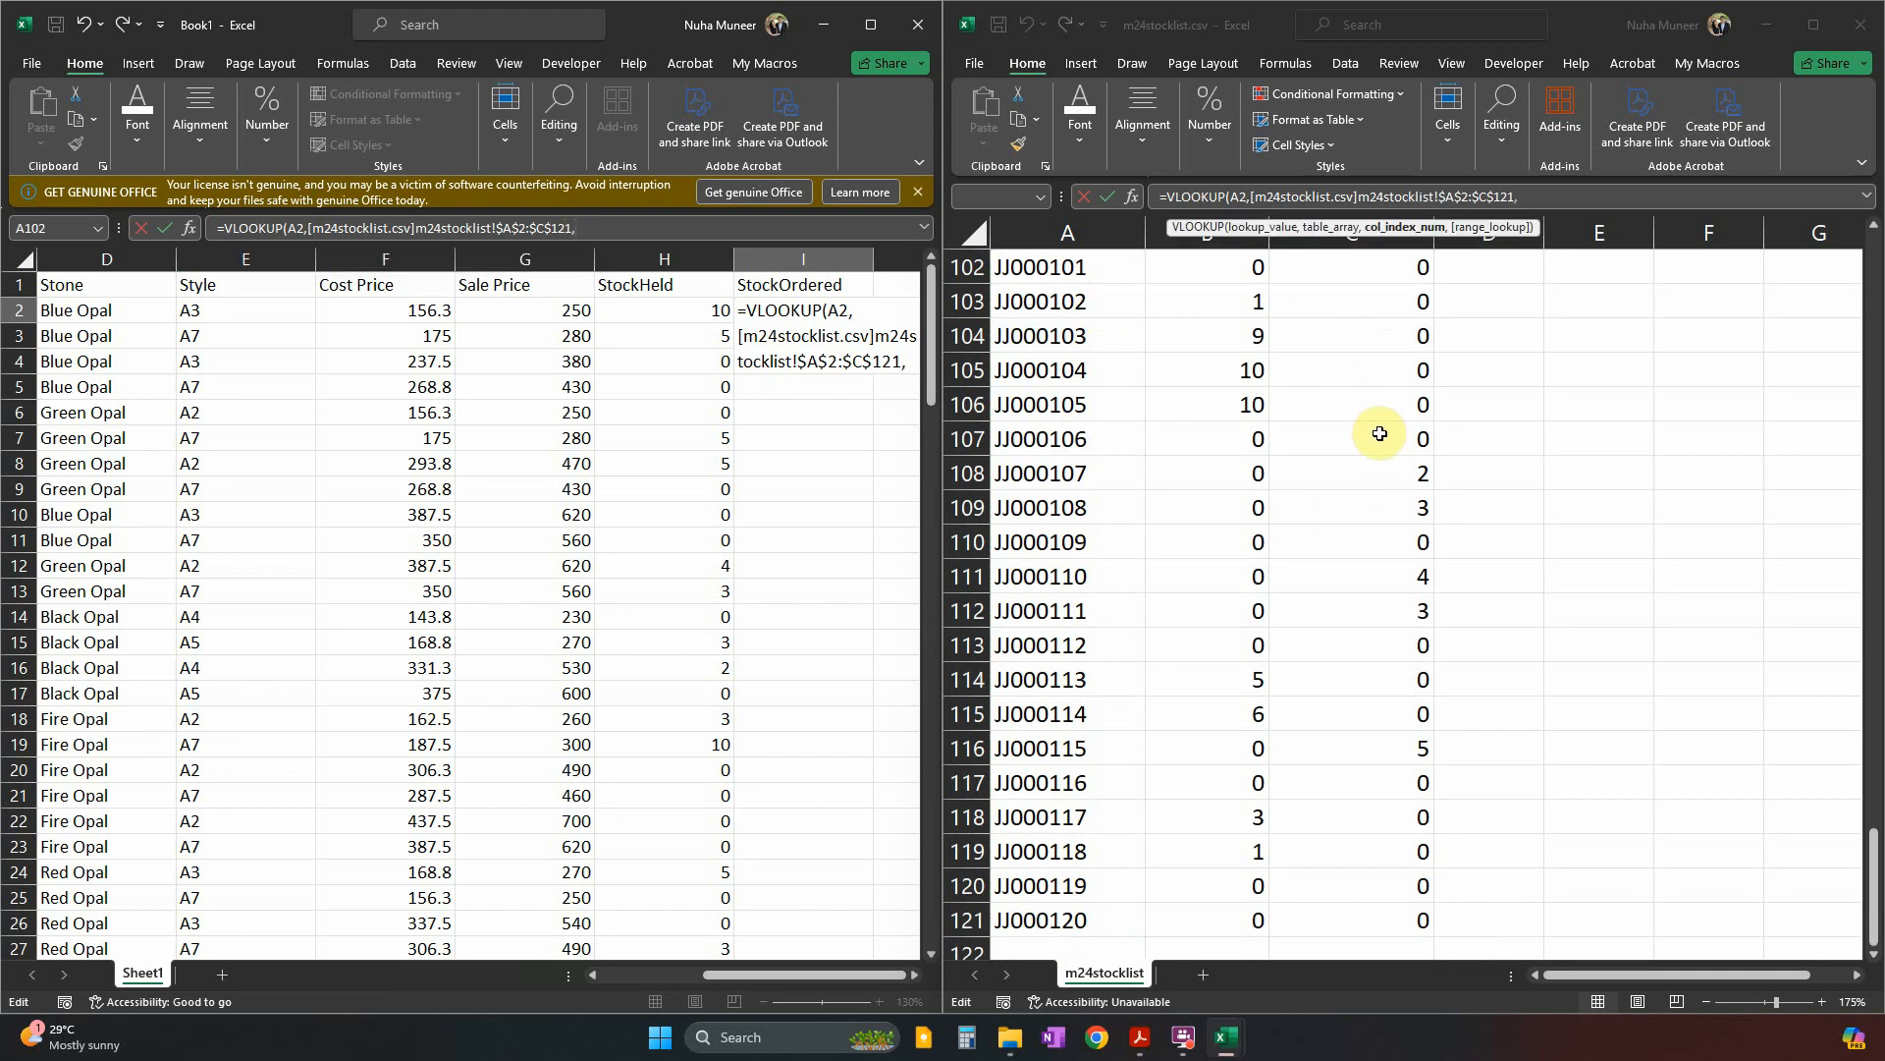
Complete the StockOrdered VLOOKUP with column index 3 and range lookup 0, and fill it down the column.
text(3,0)
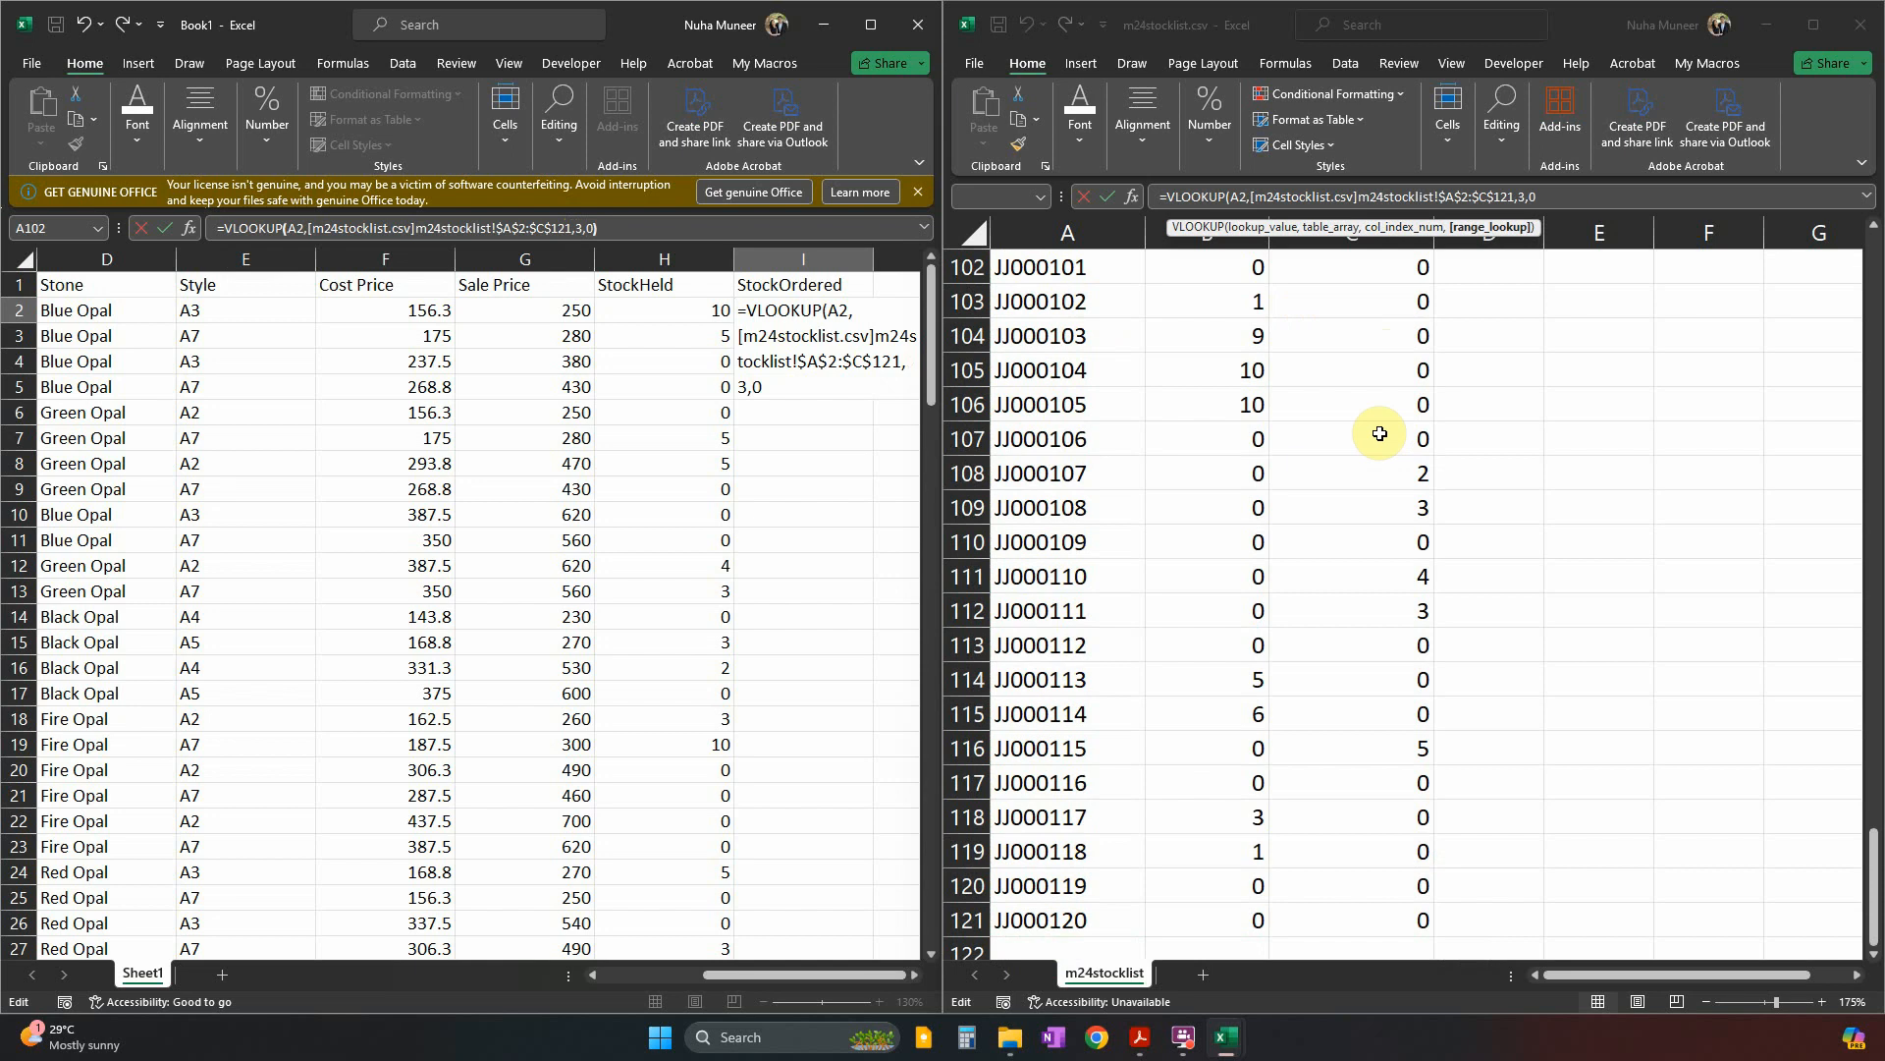
text())
key(Return)
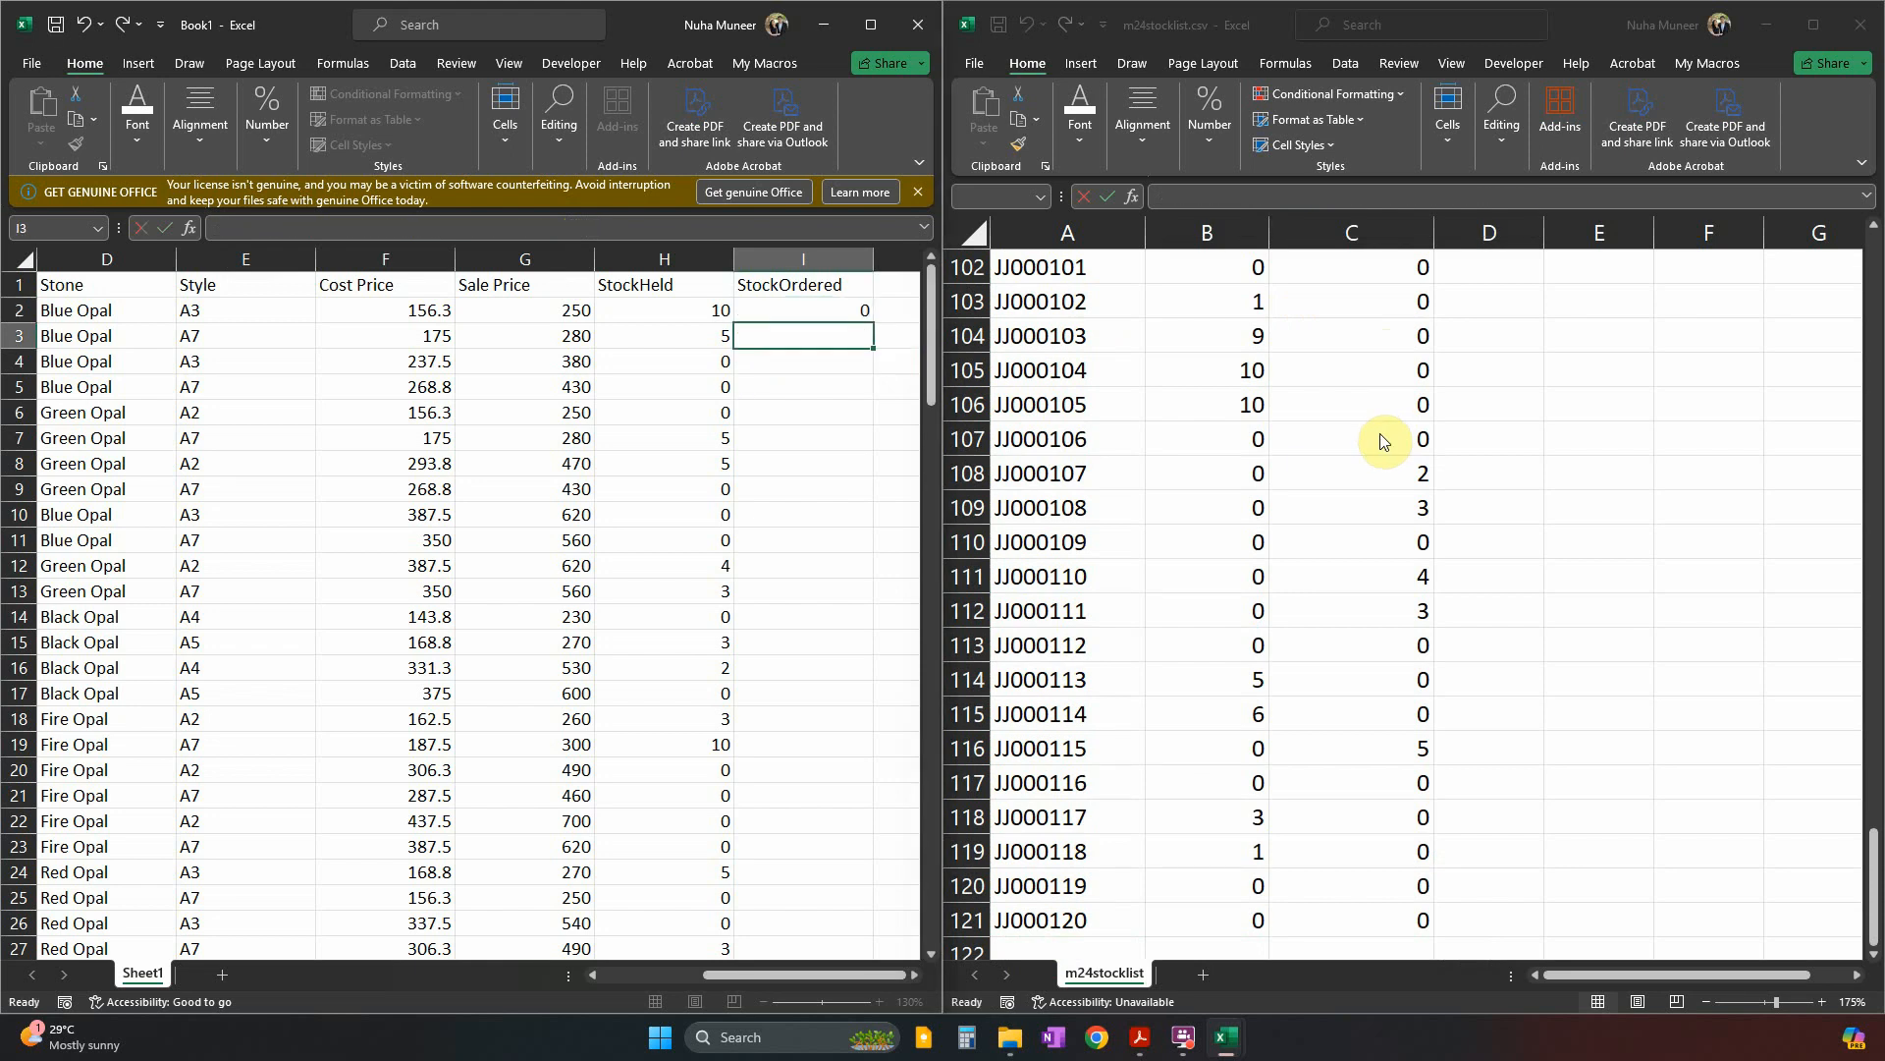
click(843, 313)
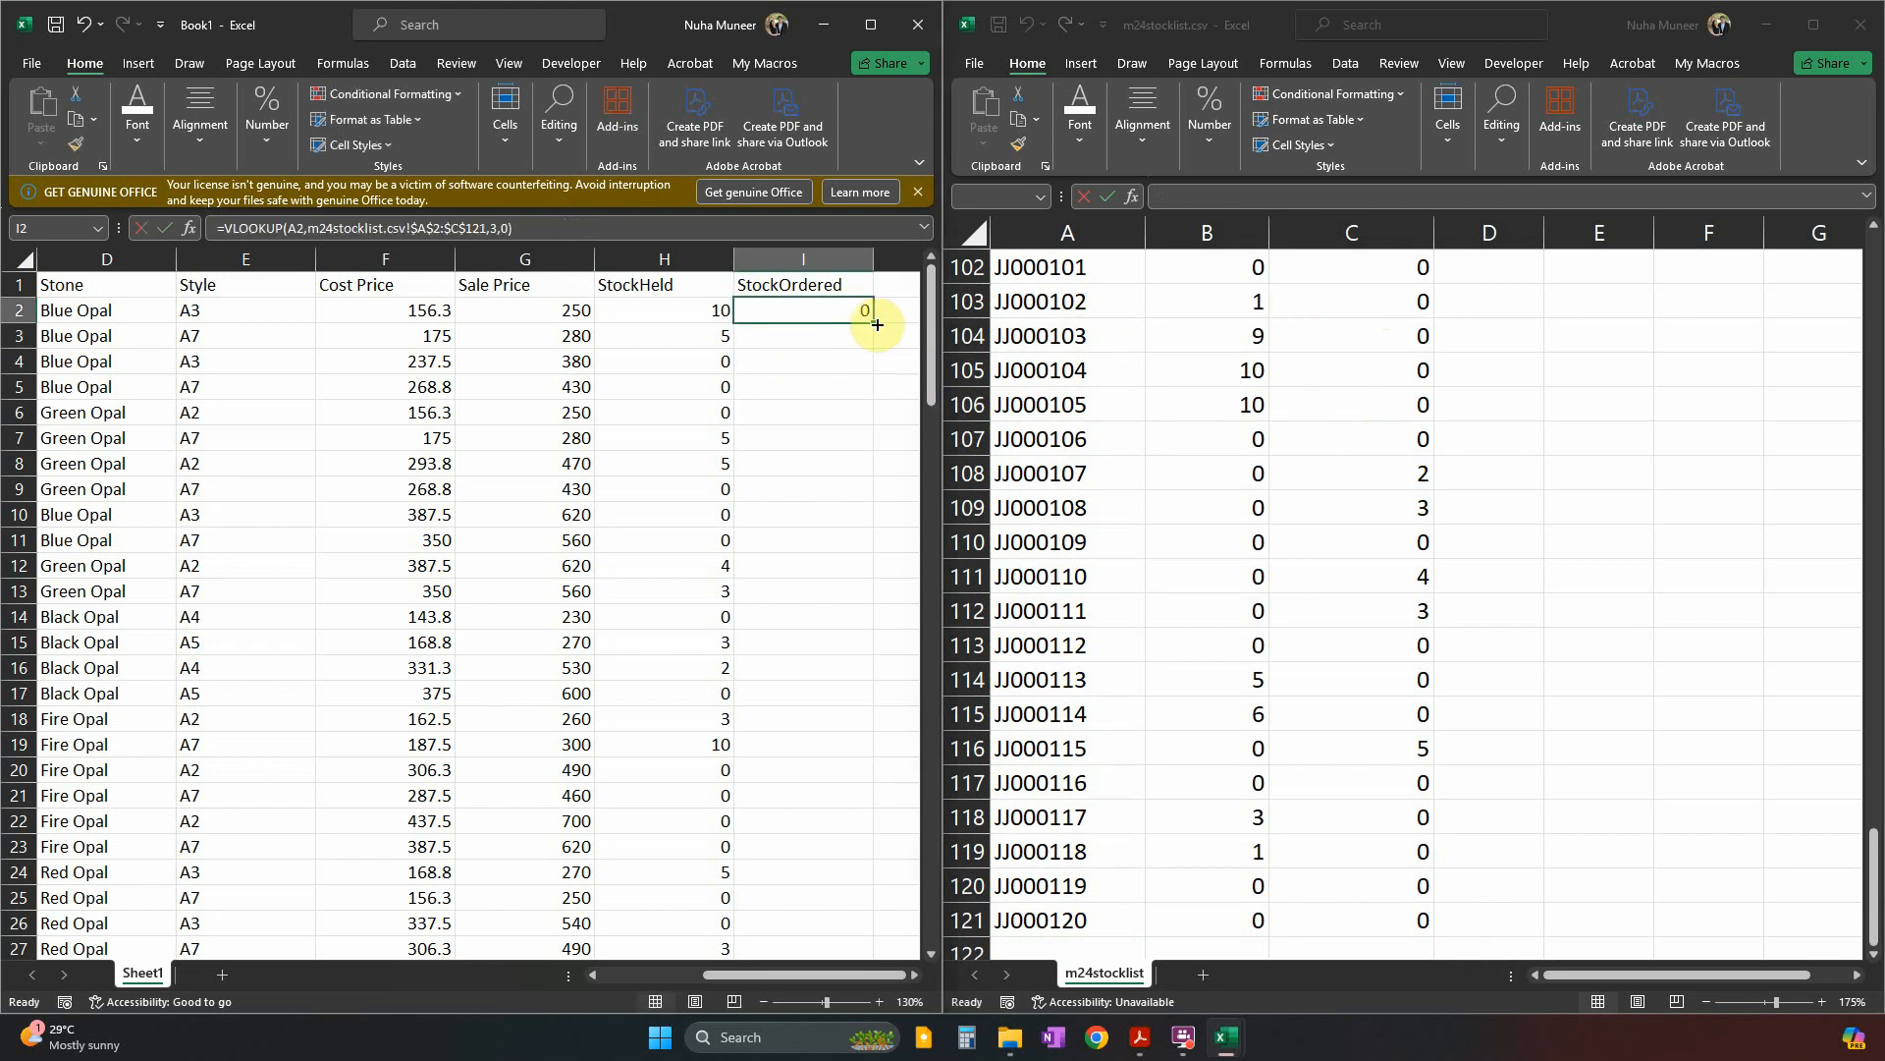
double_click(873, 322)
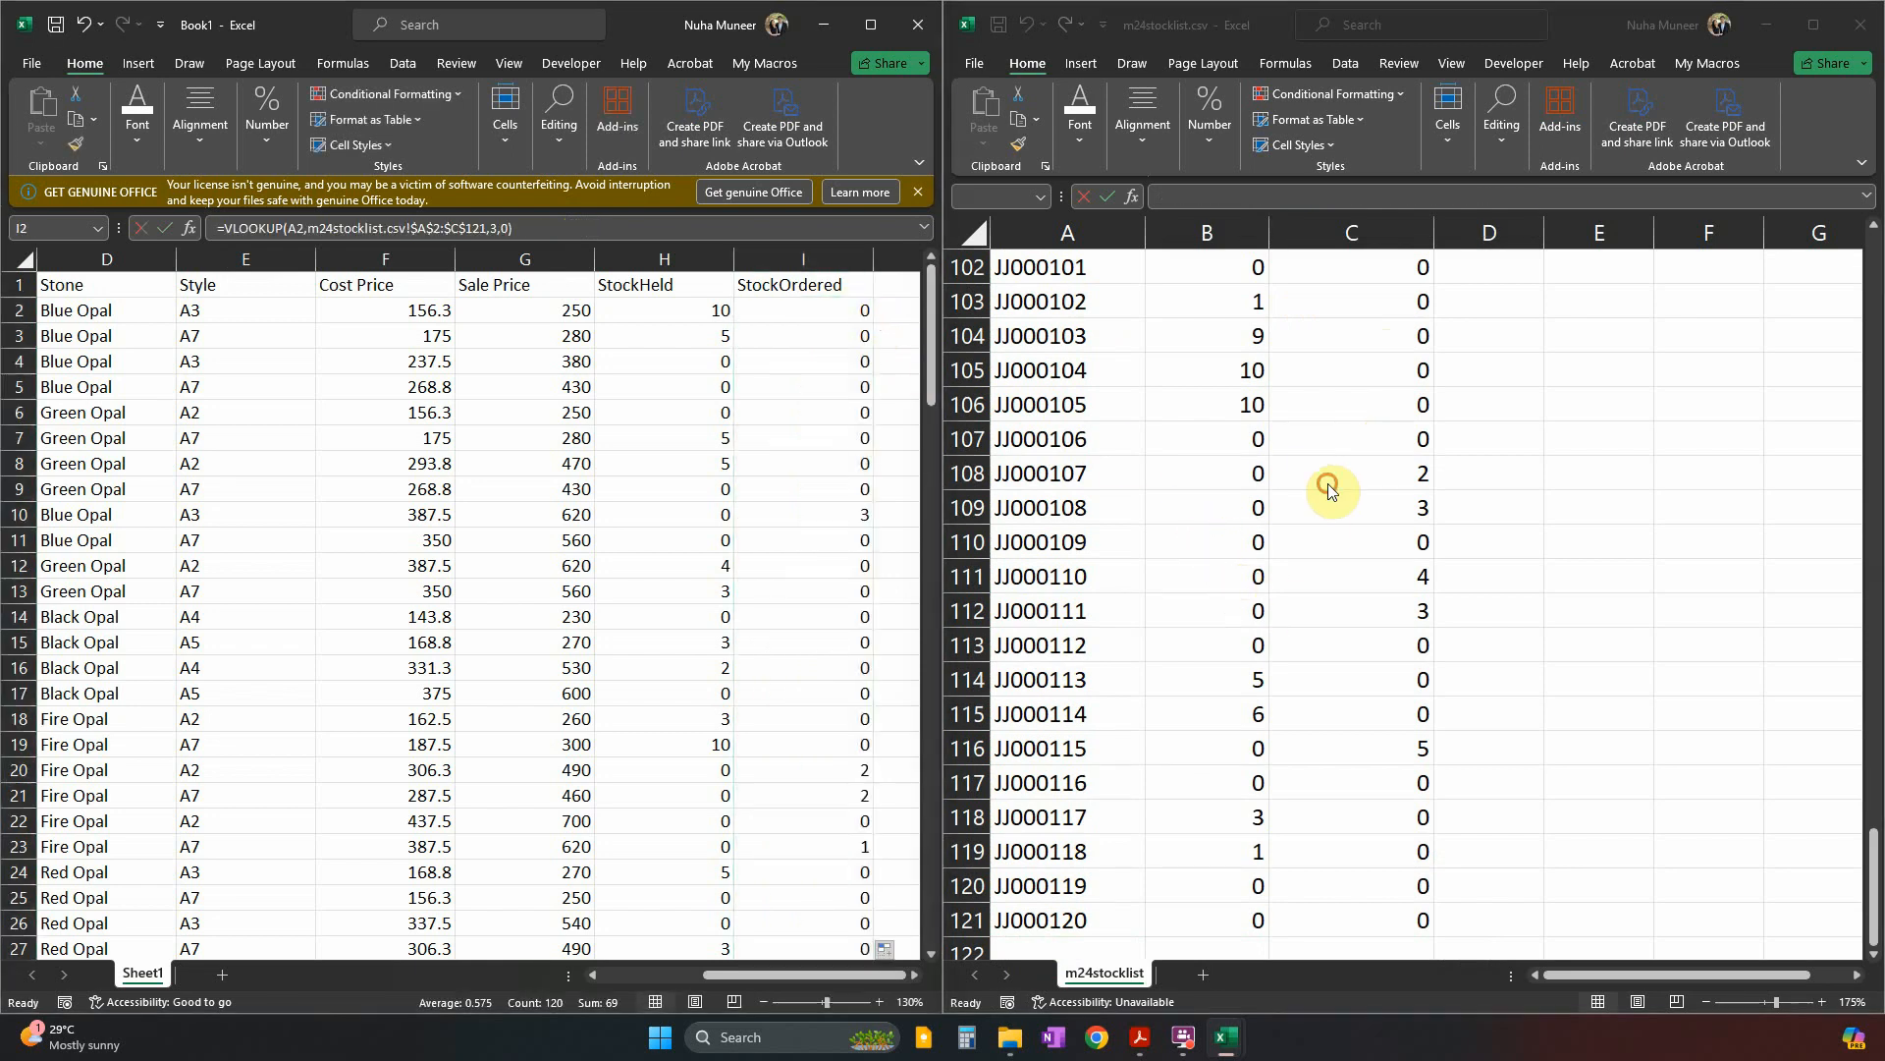
Compare the StockOrdered value for product JJ000009 in Book1 with its Stock Ordered value in m24stocklist.csv.
drag(1419, 508, 1110, 513)
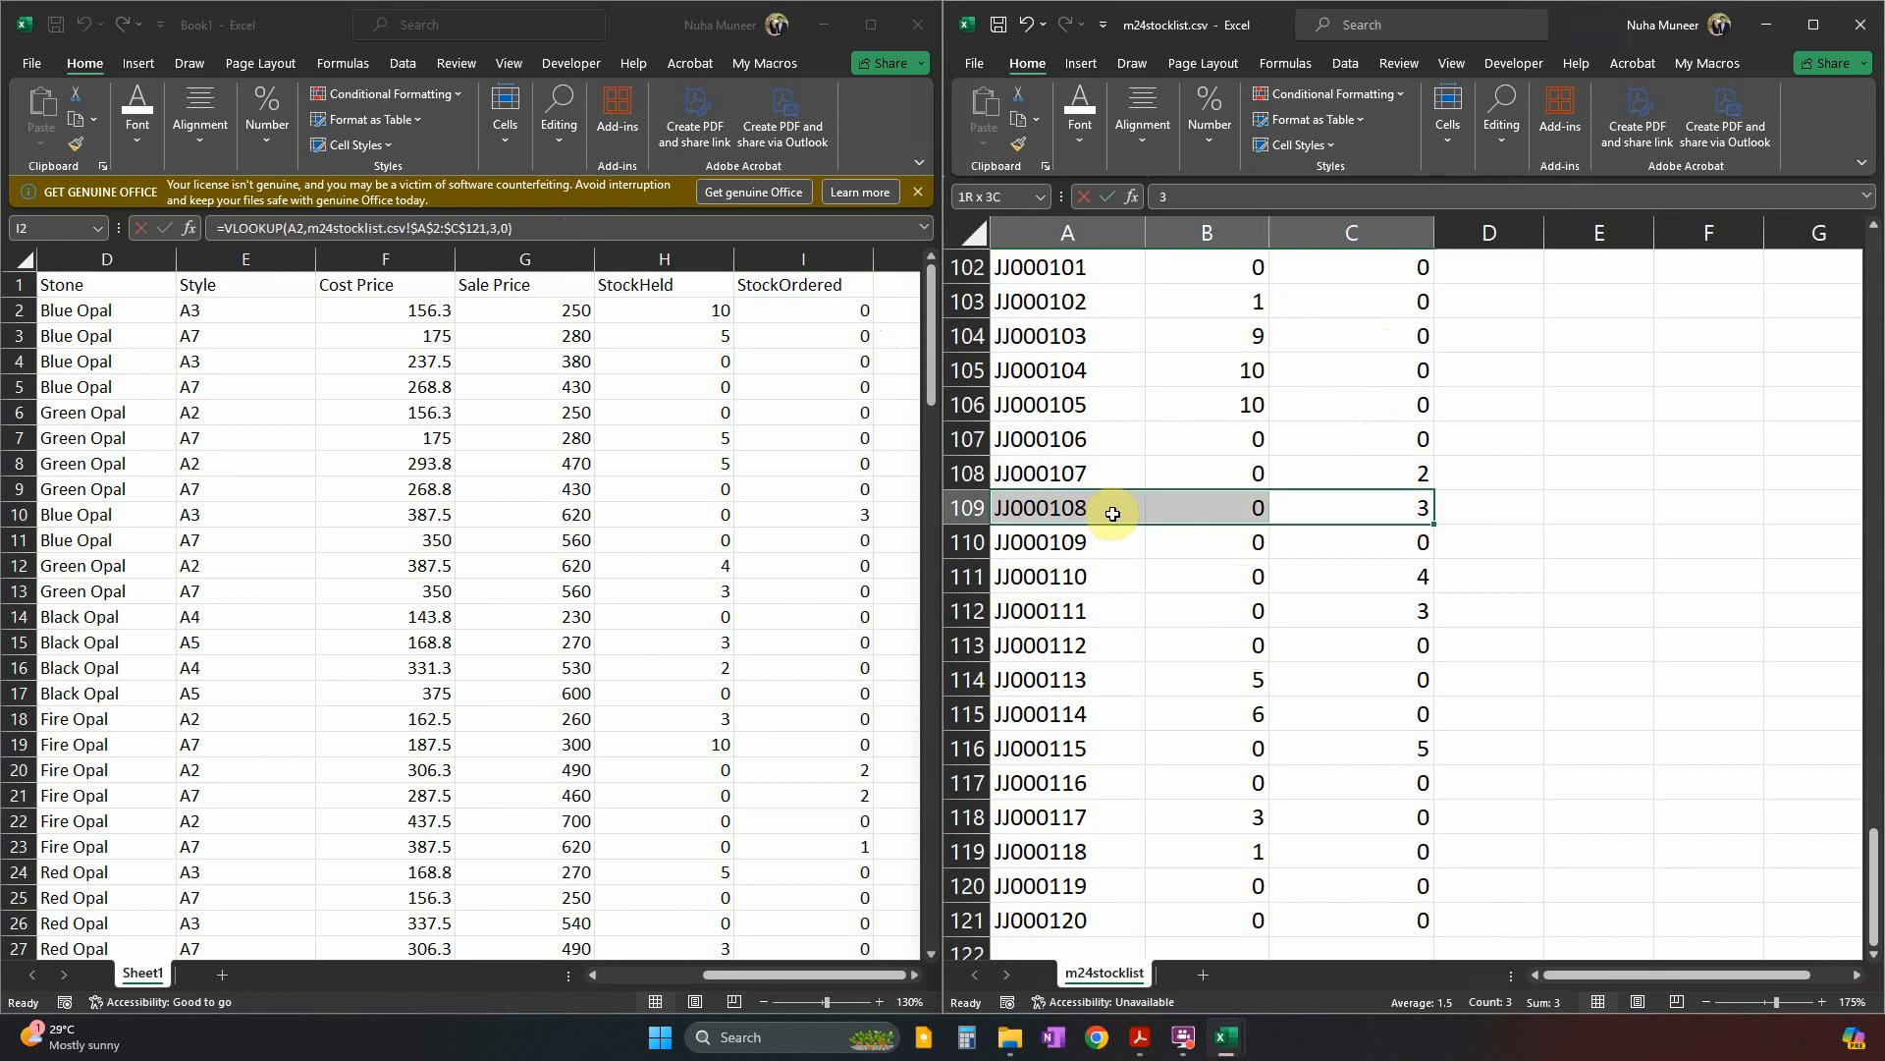
click(842, 527)
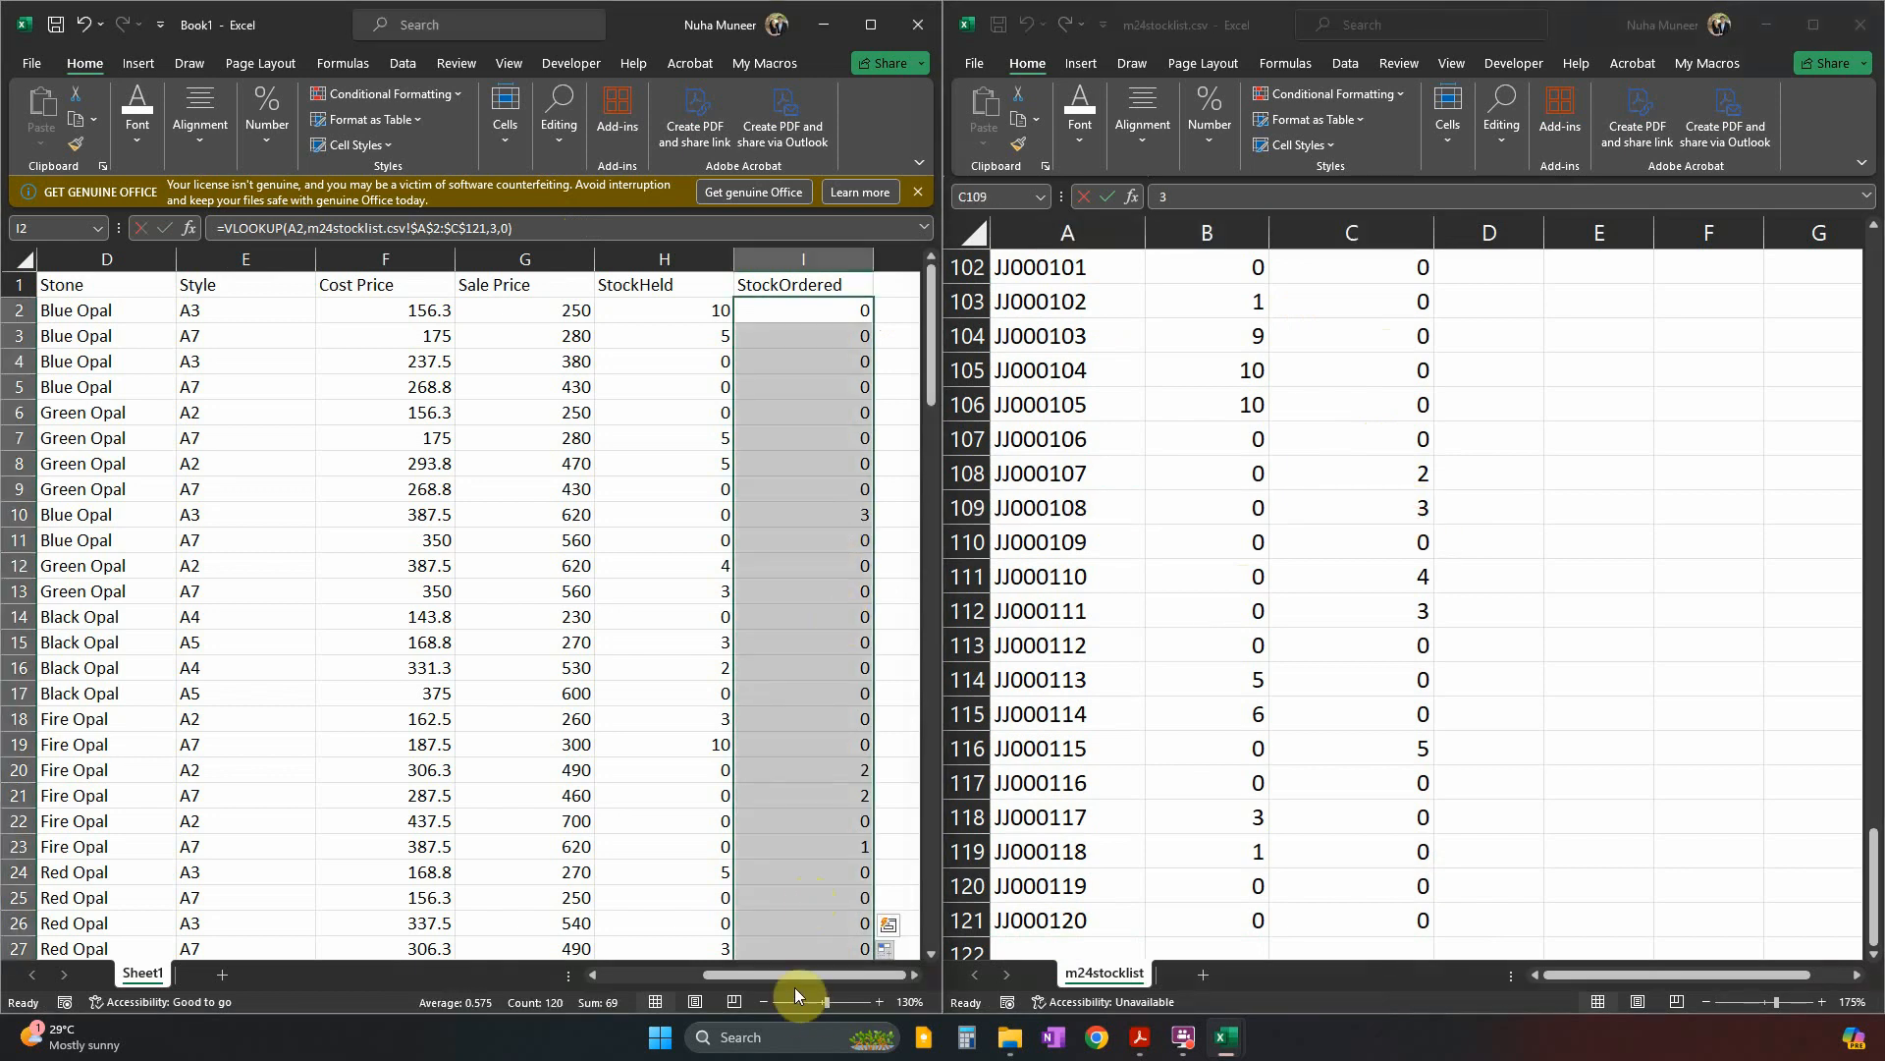
mouse_move(792, 975)
mouse_down()
mouse_move(637, 980)
mouse_move(768, 974)
mouse_move(687, 980)
mouse_up()
click(811, 516)
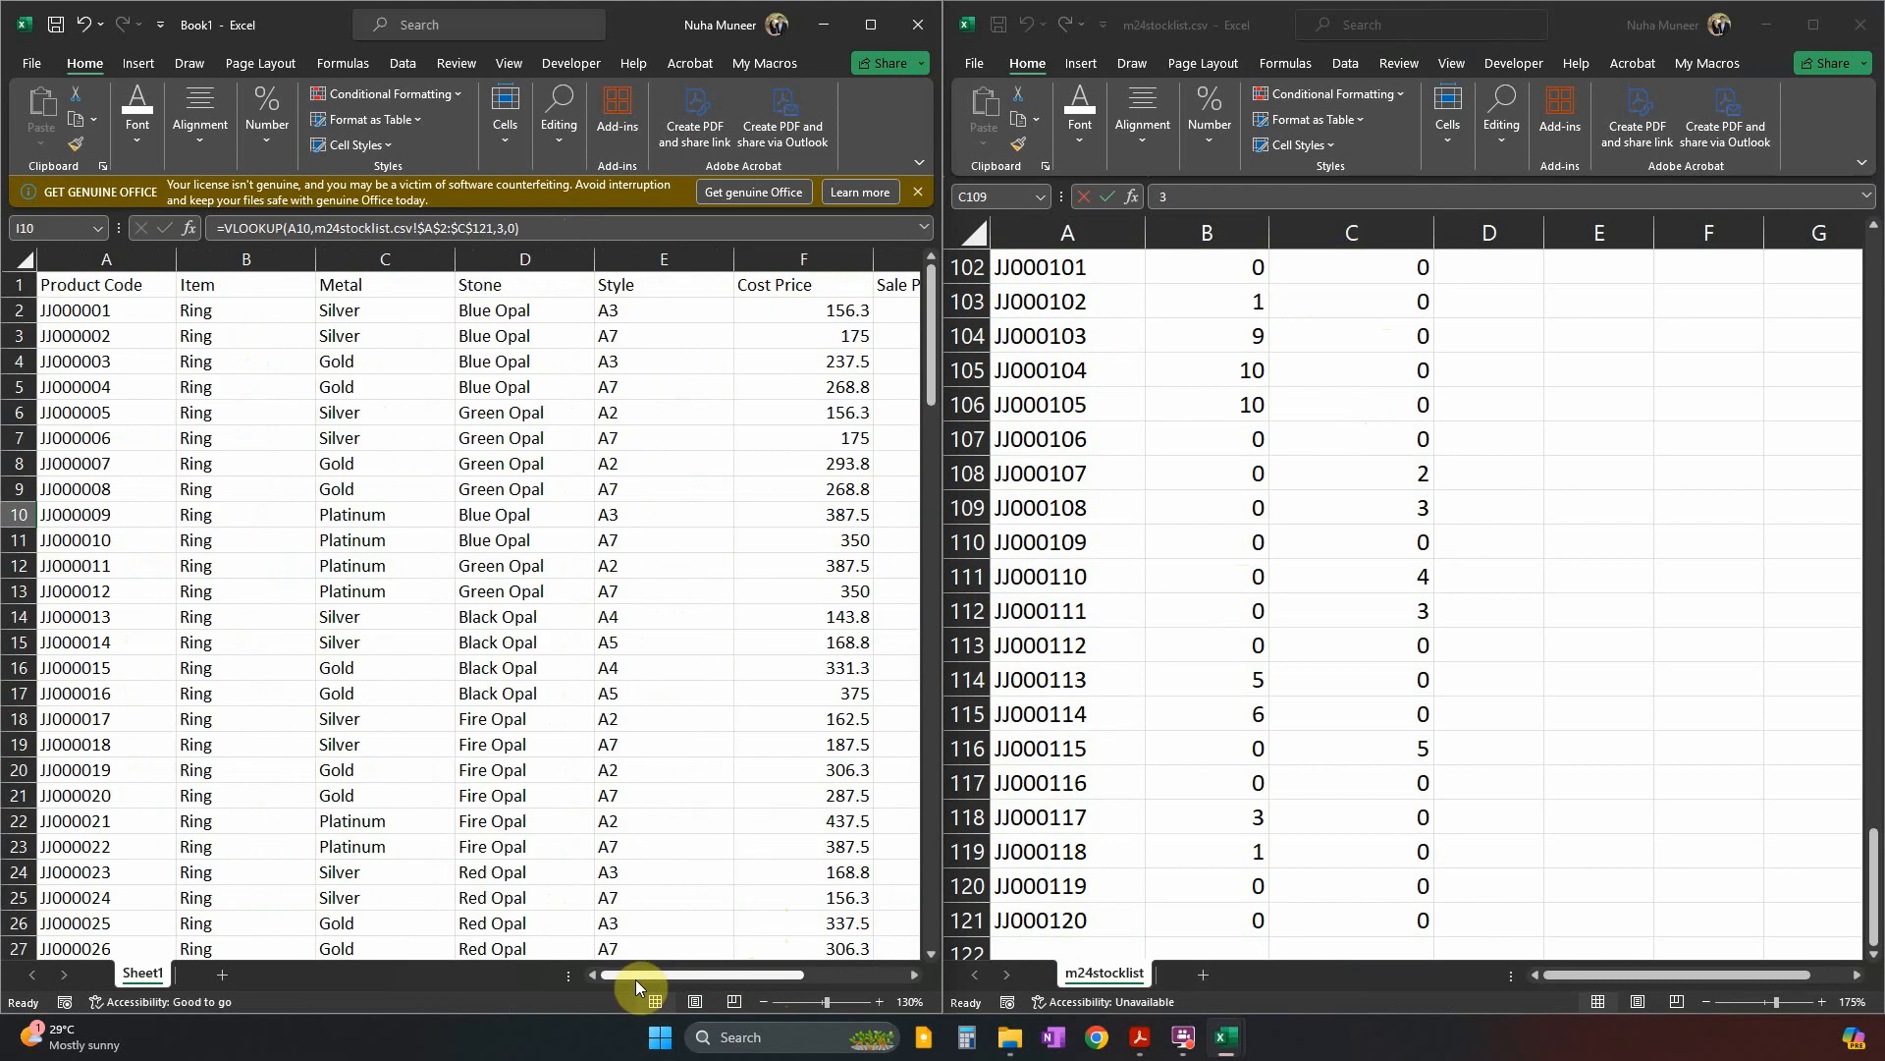
scroll(1100, 481, up, 5)
scroll(1128, 546, up, 20)
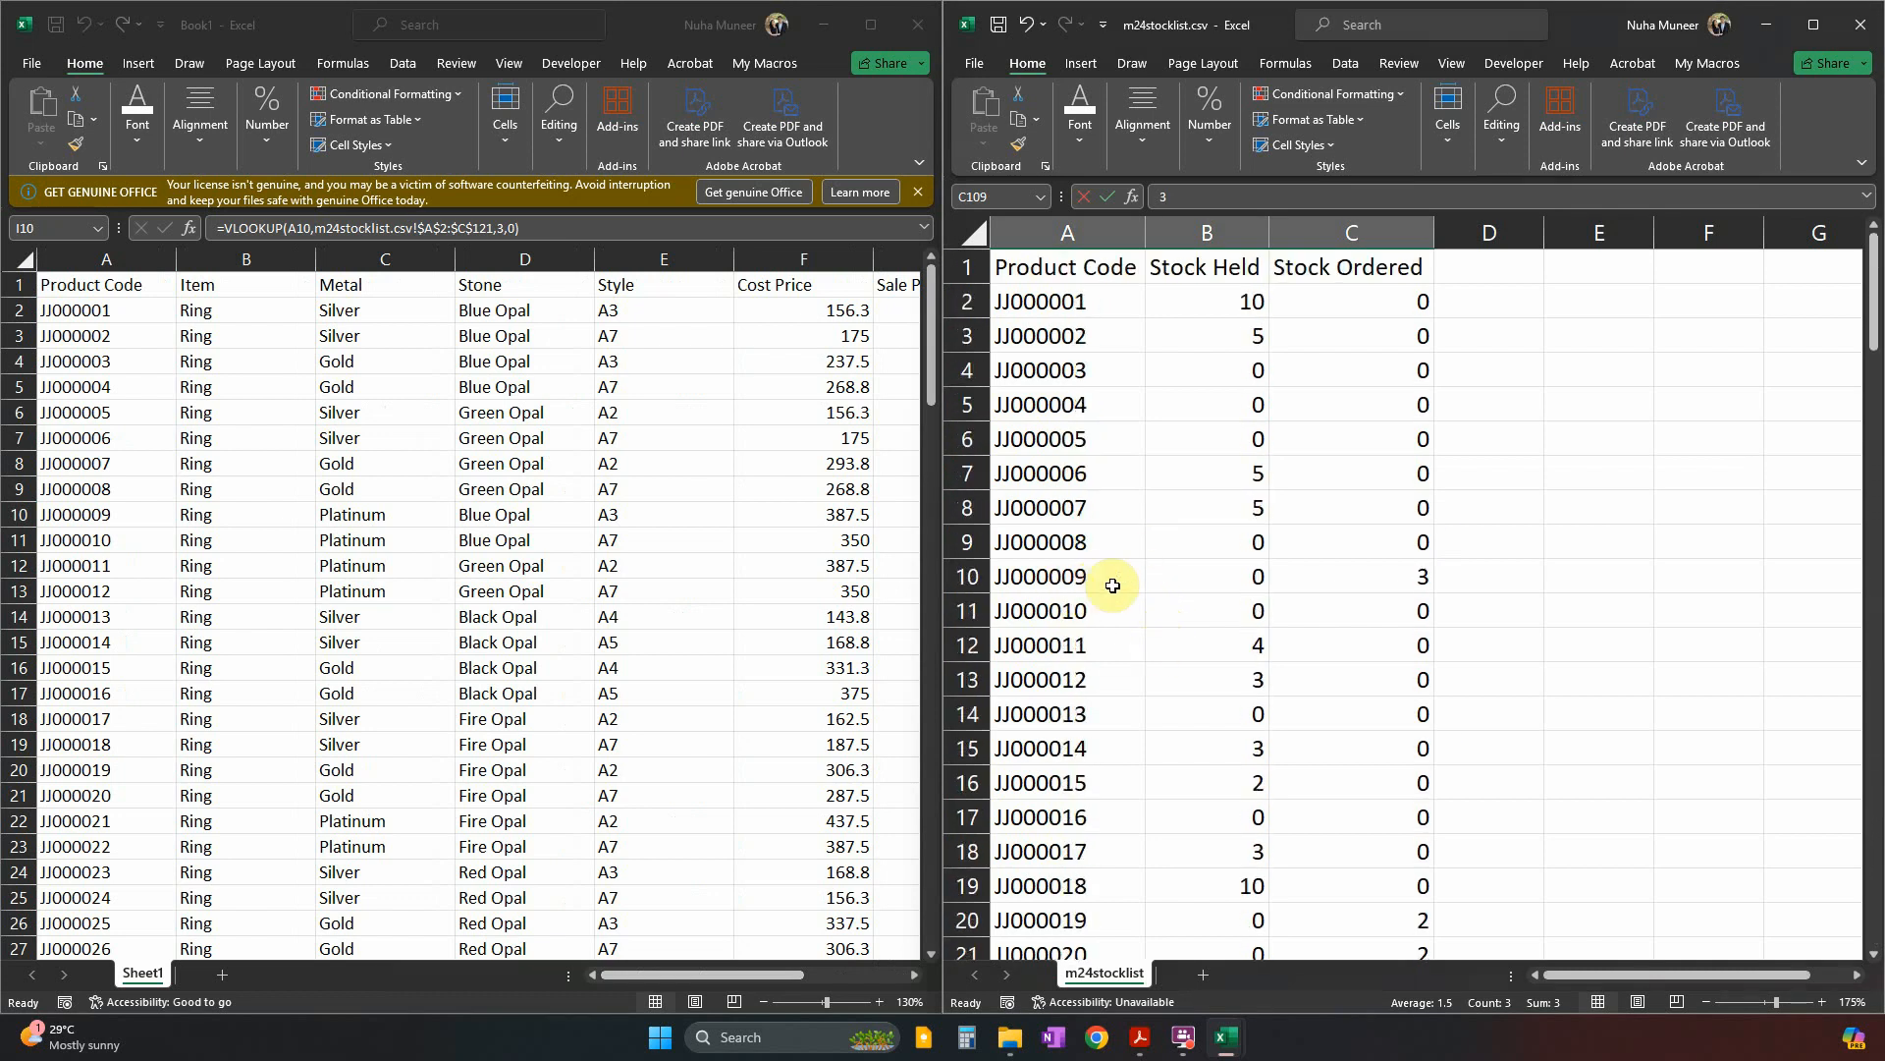
click(1324, 585)
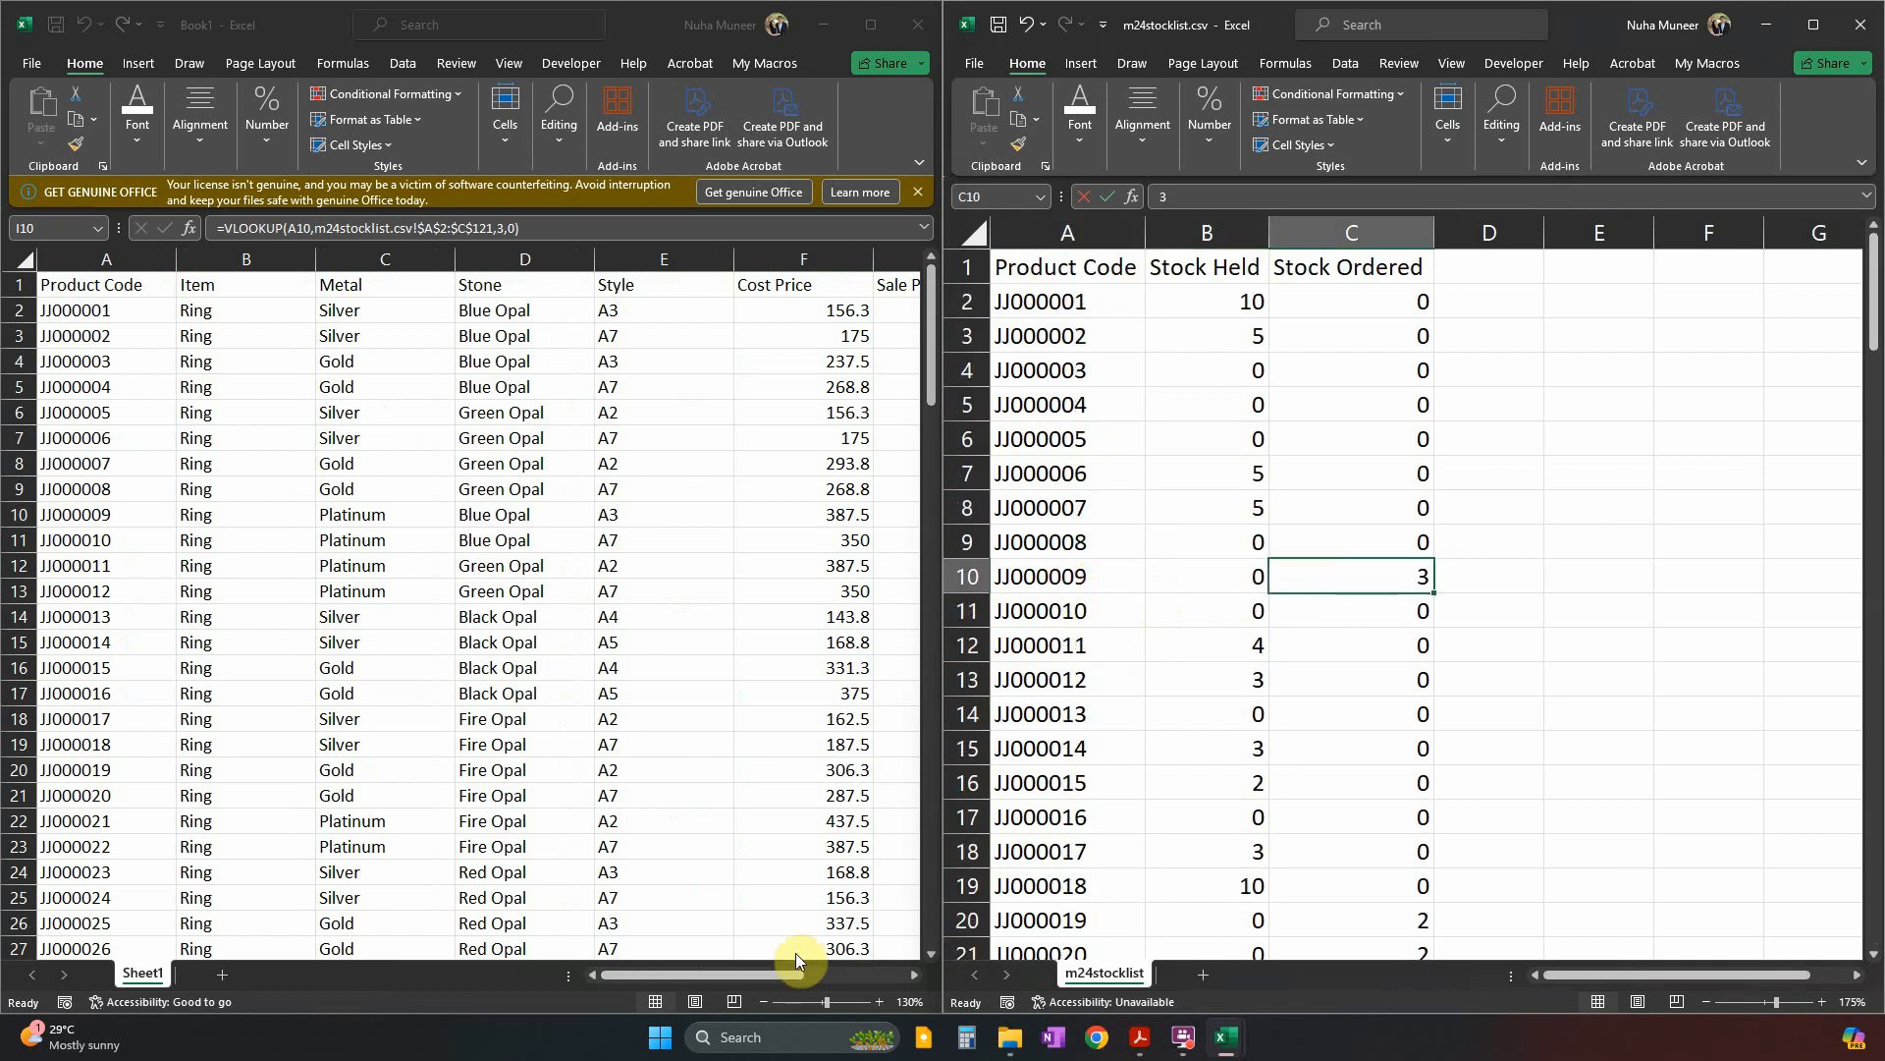
drag(768, 974, 866, 971)
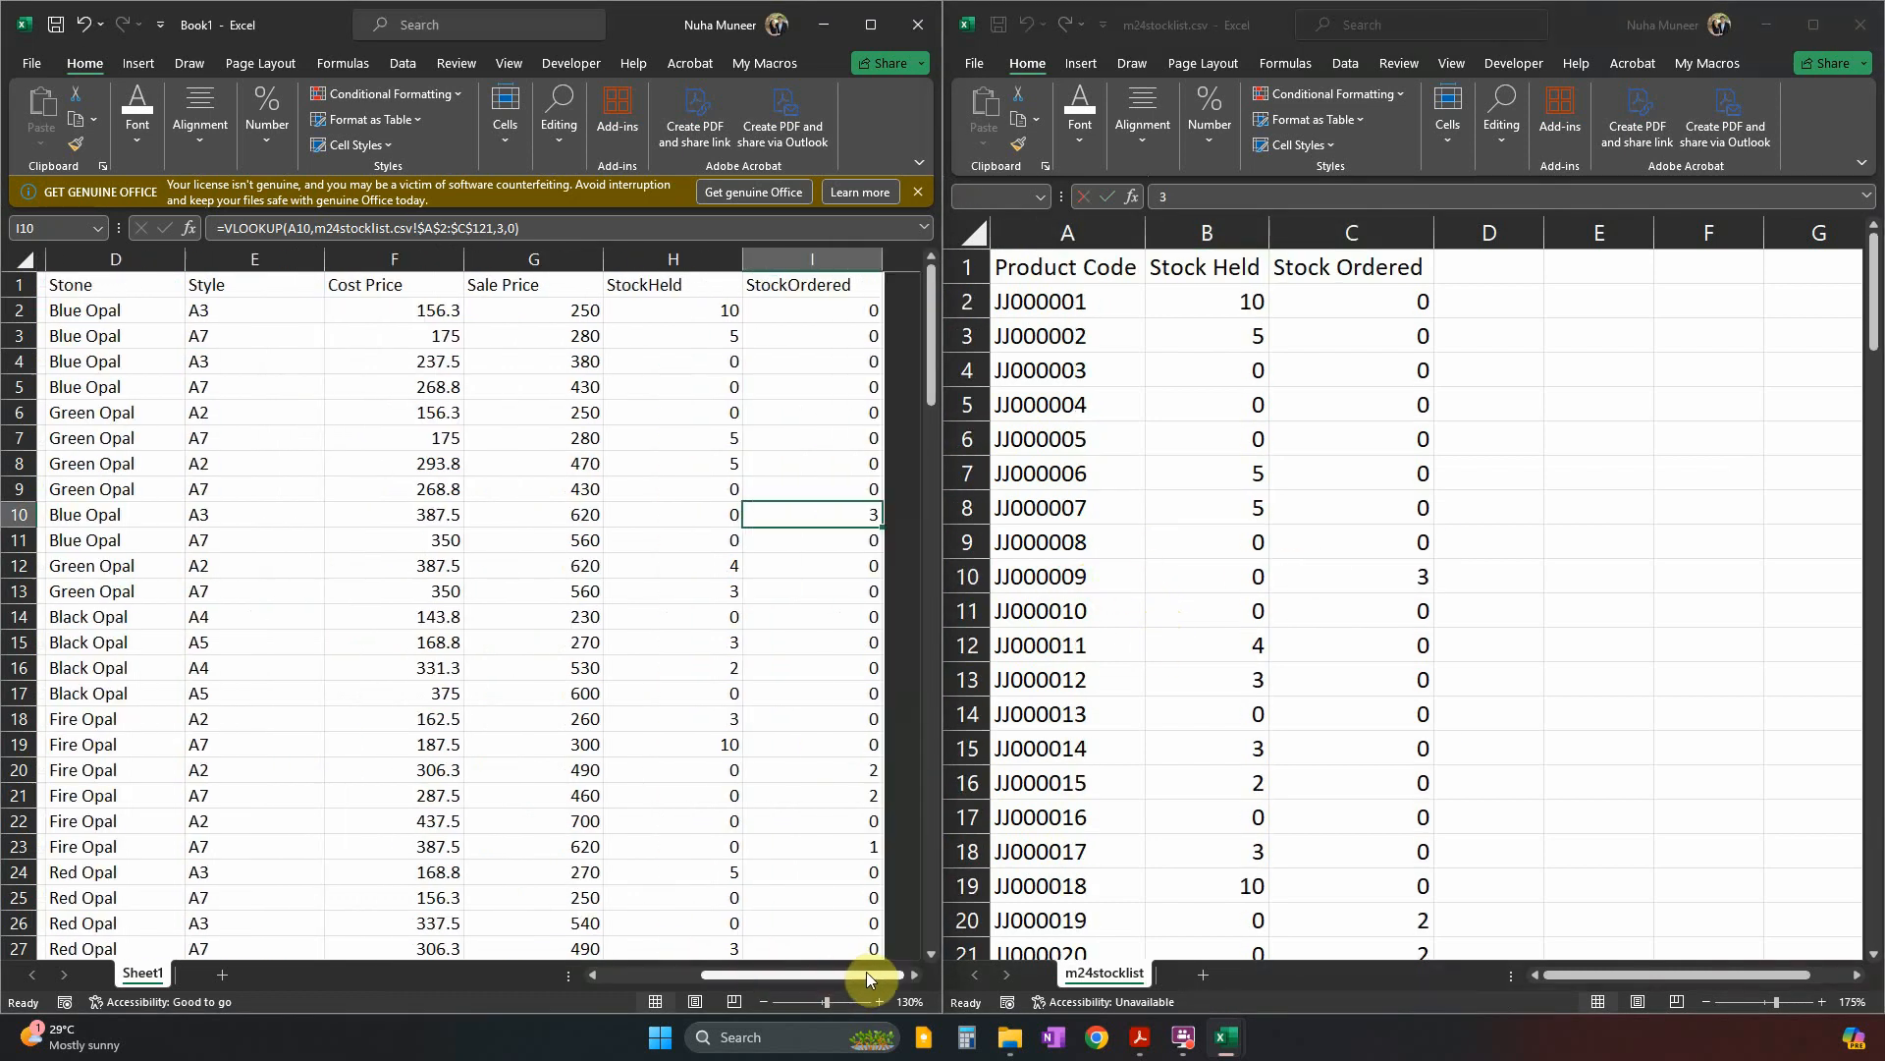
Maximise the Book1 workbook window and show all columns from Product Code to StockOrdered.
click(703, 519)
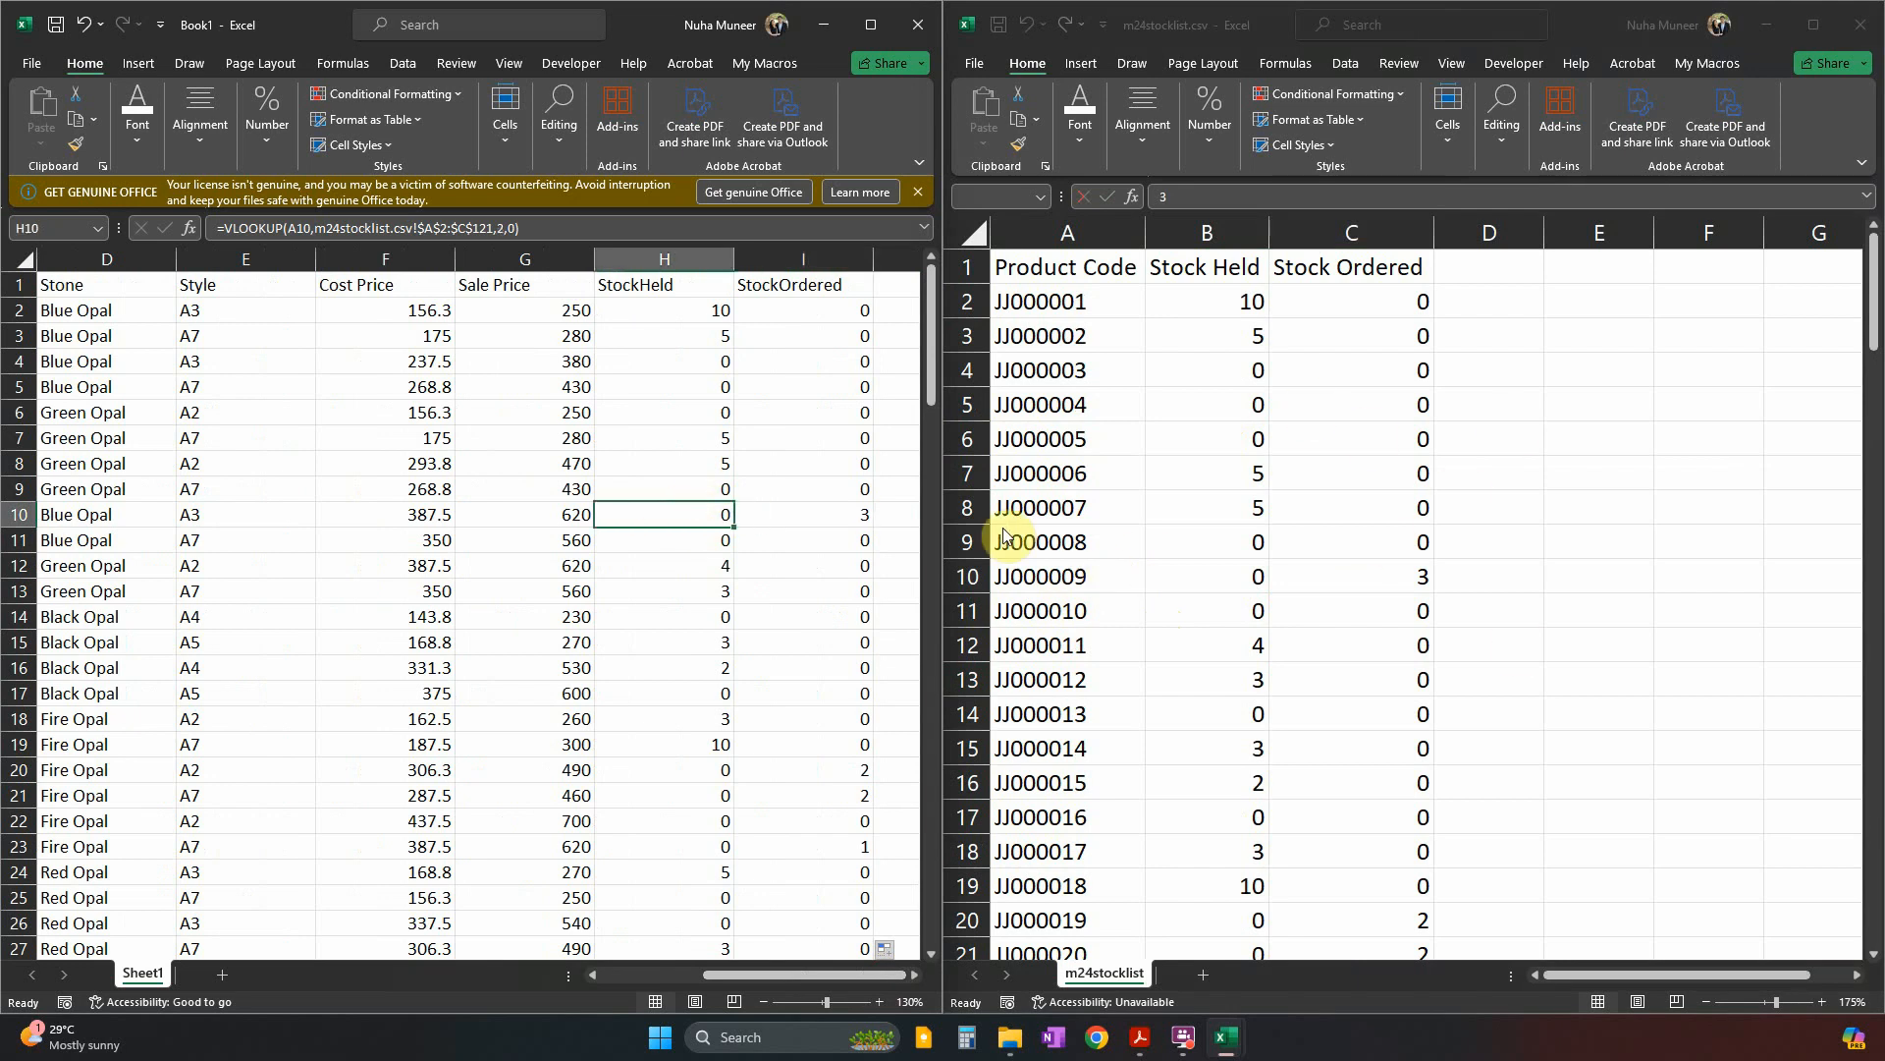
double_click(257, 28)
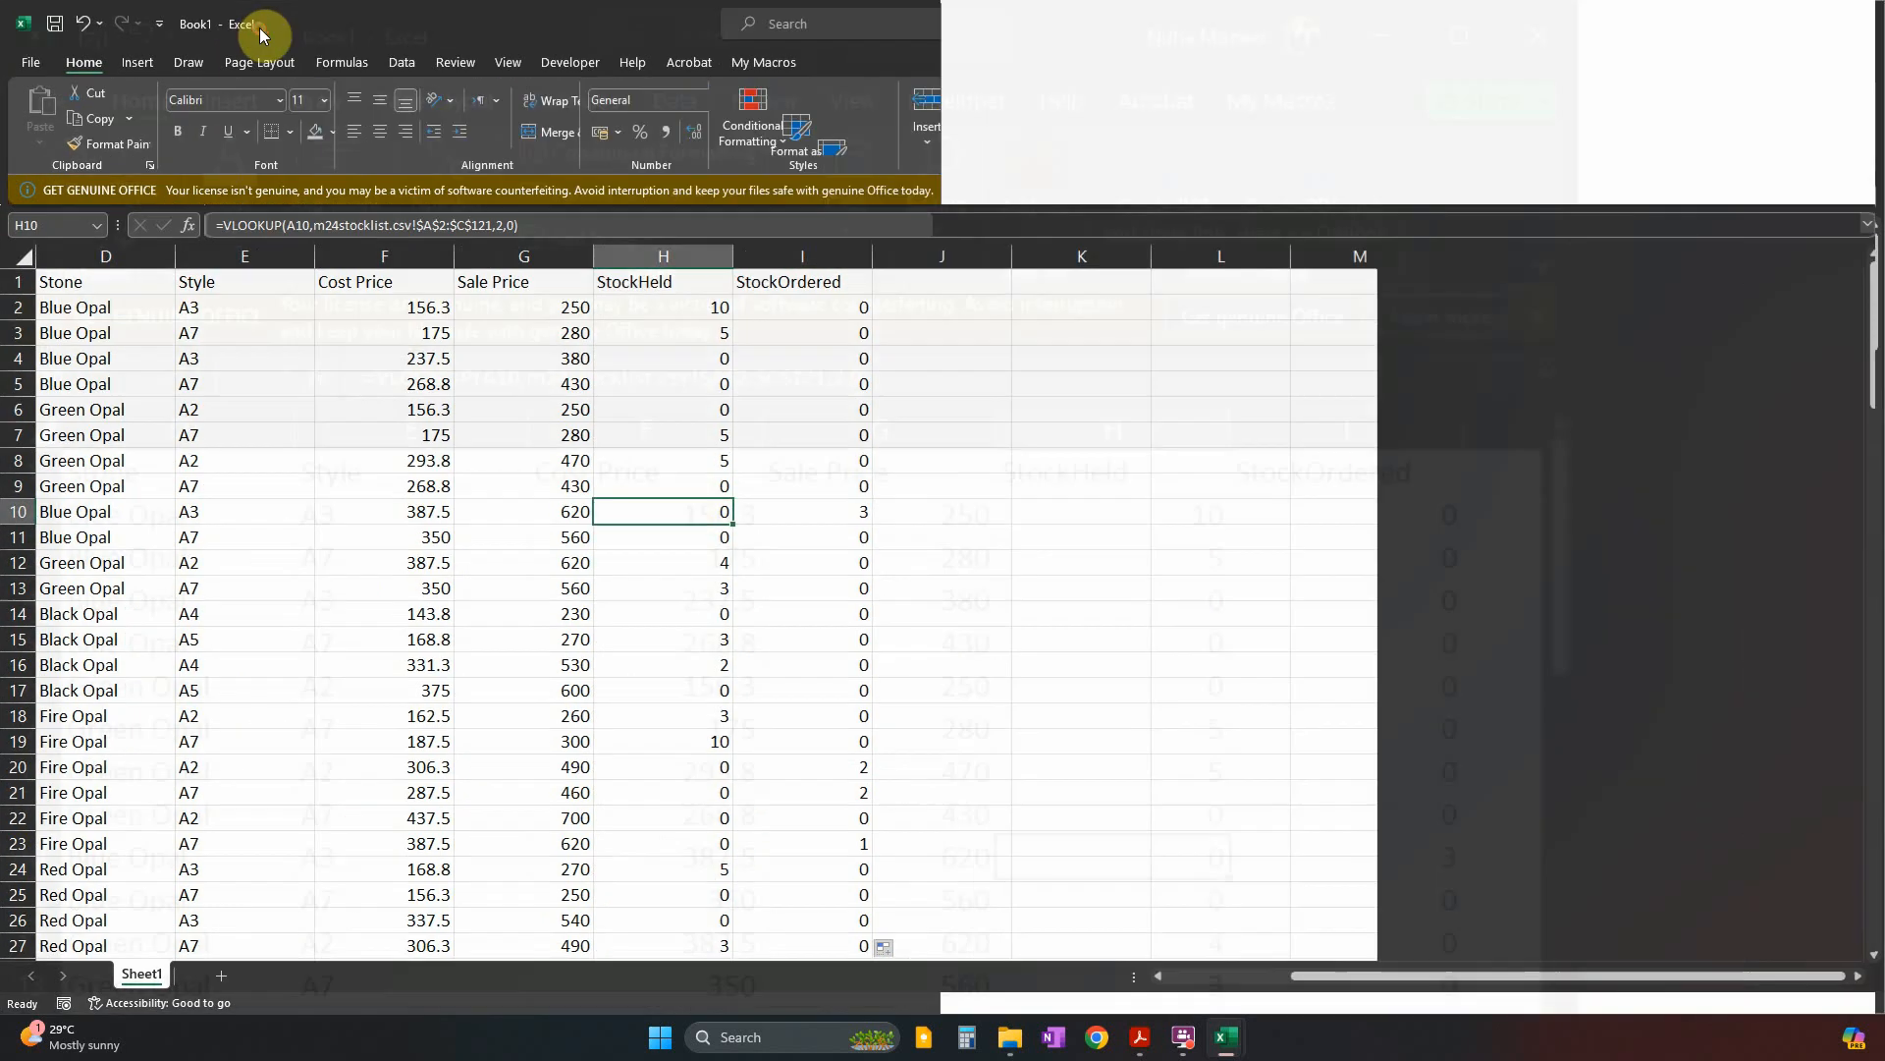
drag(1380, 980, 1128, 978)
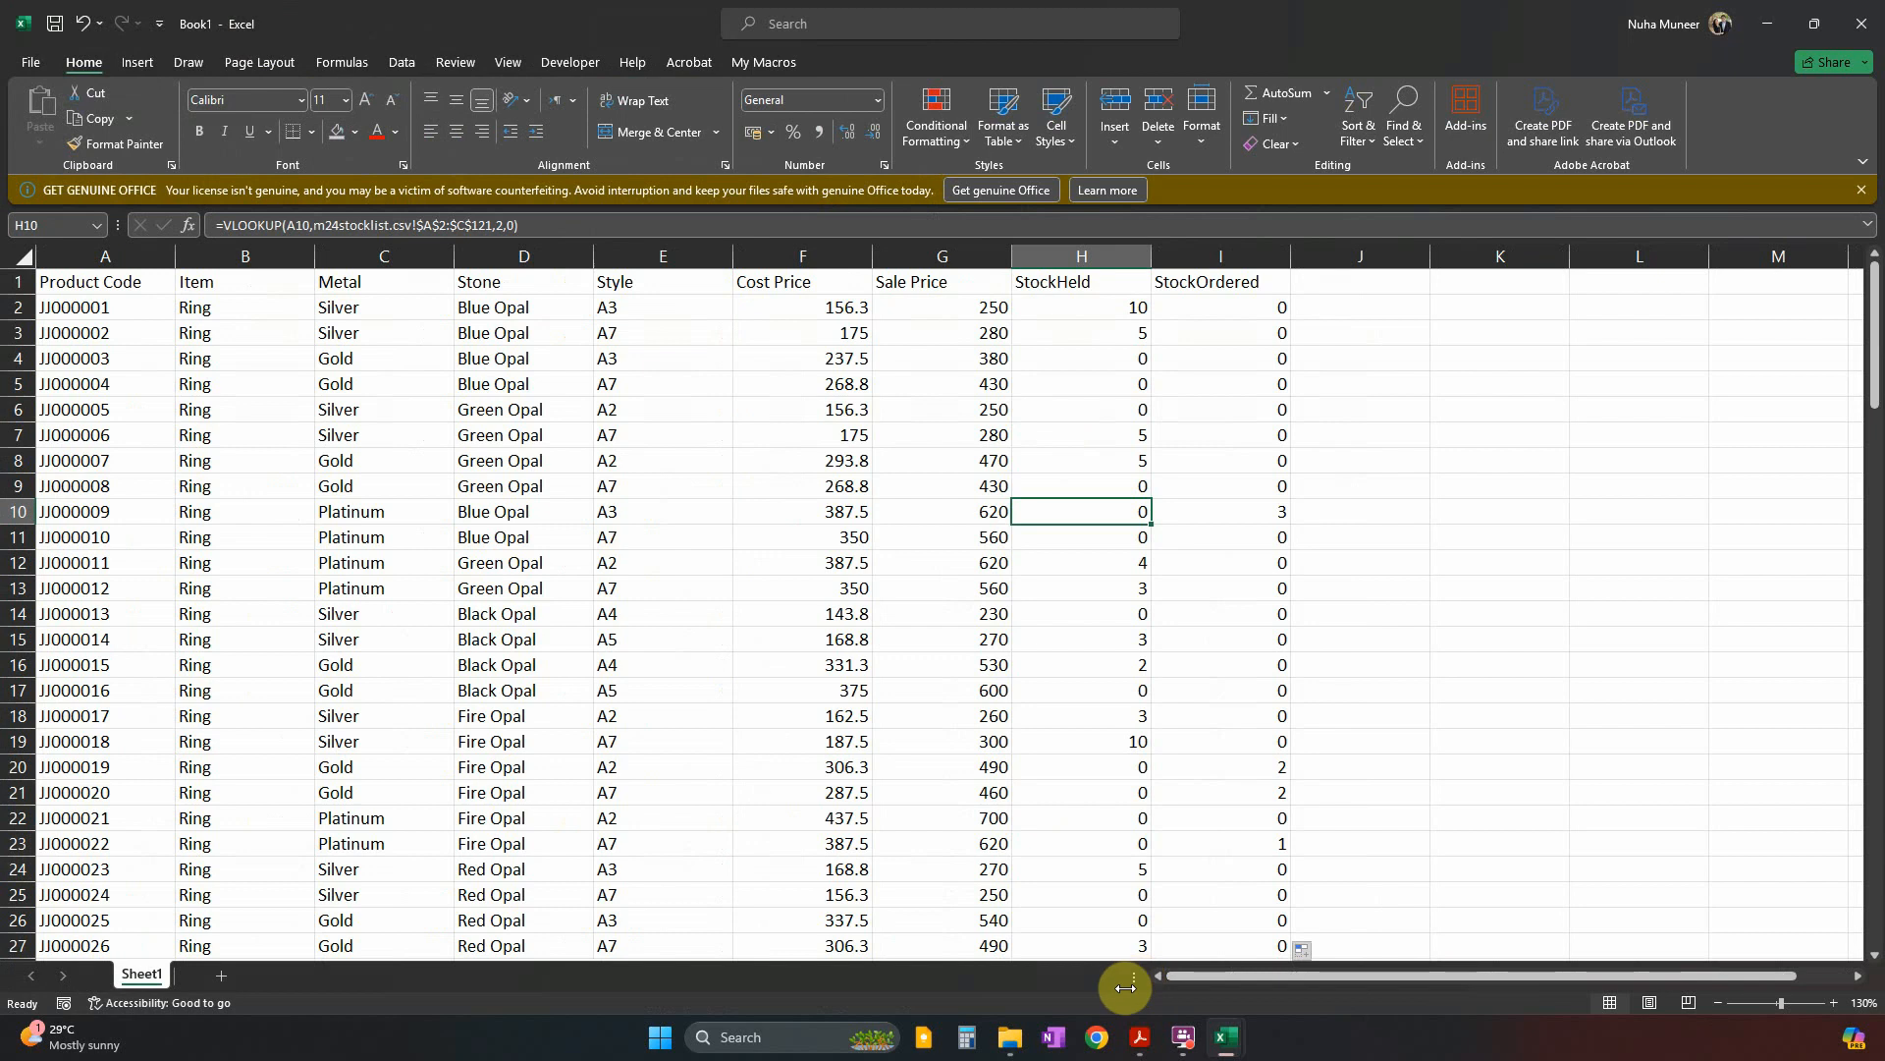
Check the required spreadsheet file name at the end of task 1 in the 9626_m24_qp_02 question paper.
click(1140, 1036)
scroll(1011, 835, down, 5)
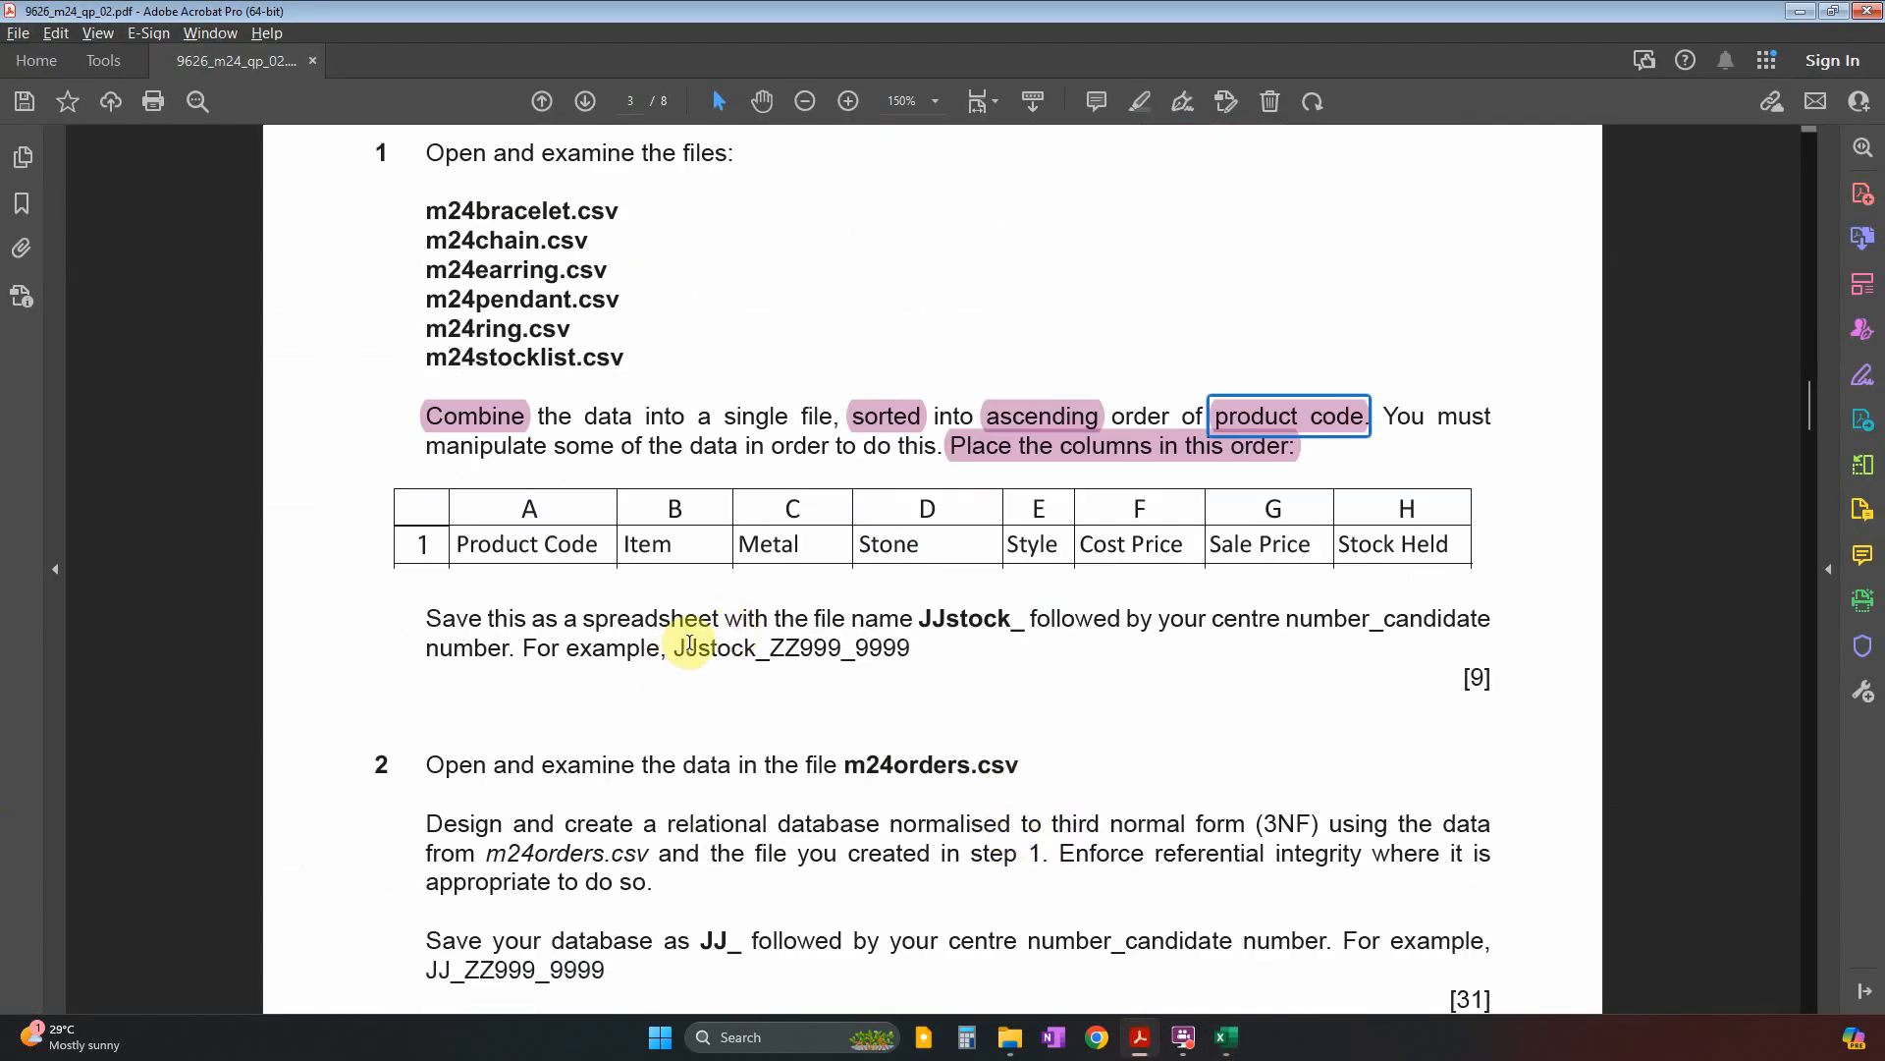
mouse_move(680, 649)
mouse_down()
mouse_move(911, 648)
mouse_move(673, 648)
mouse_up()
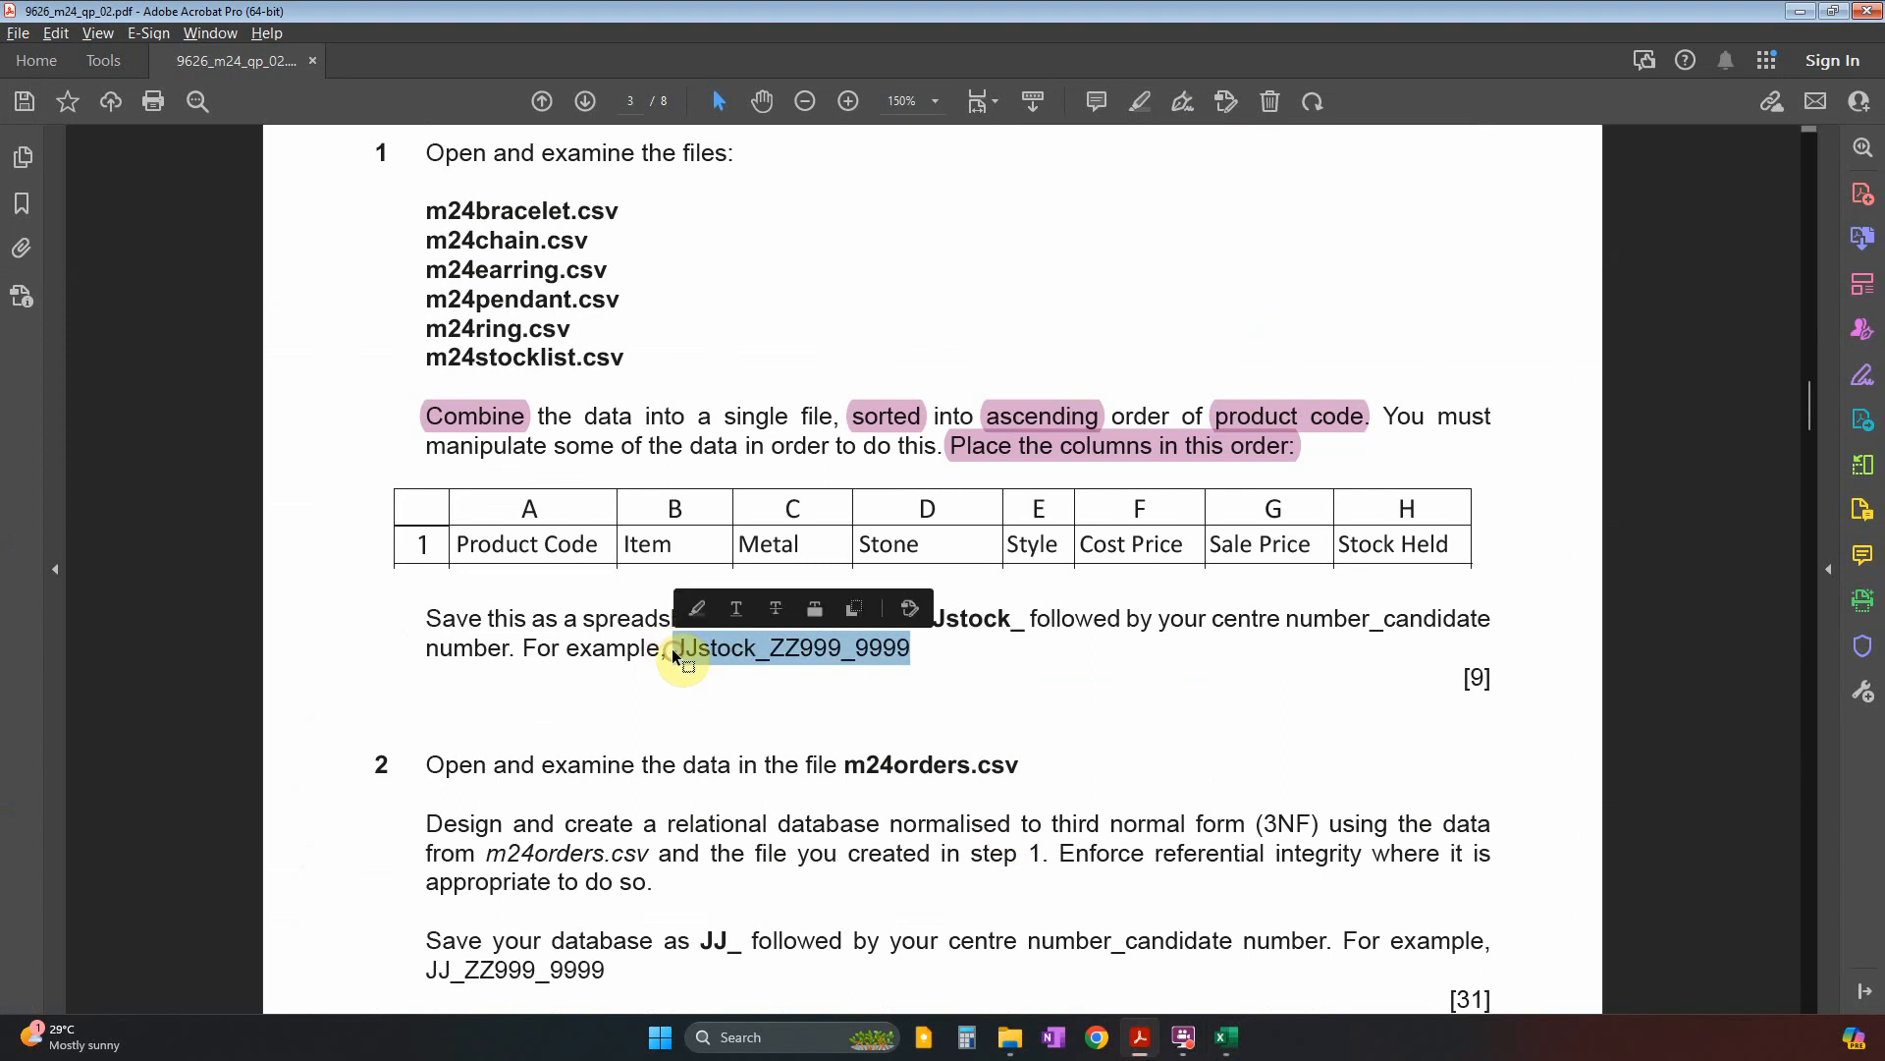
Switch back to Book1 in Excel and start saving it as a new file named JJstock_ZZ999_9999.
click(1226, 1042)
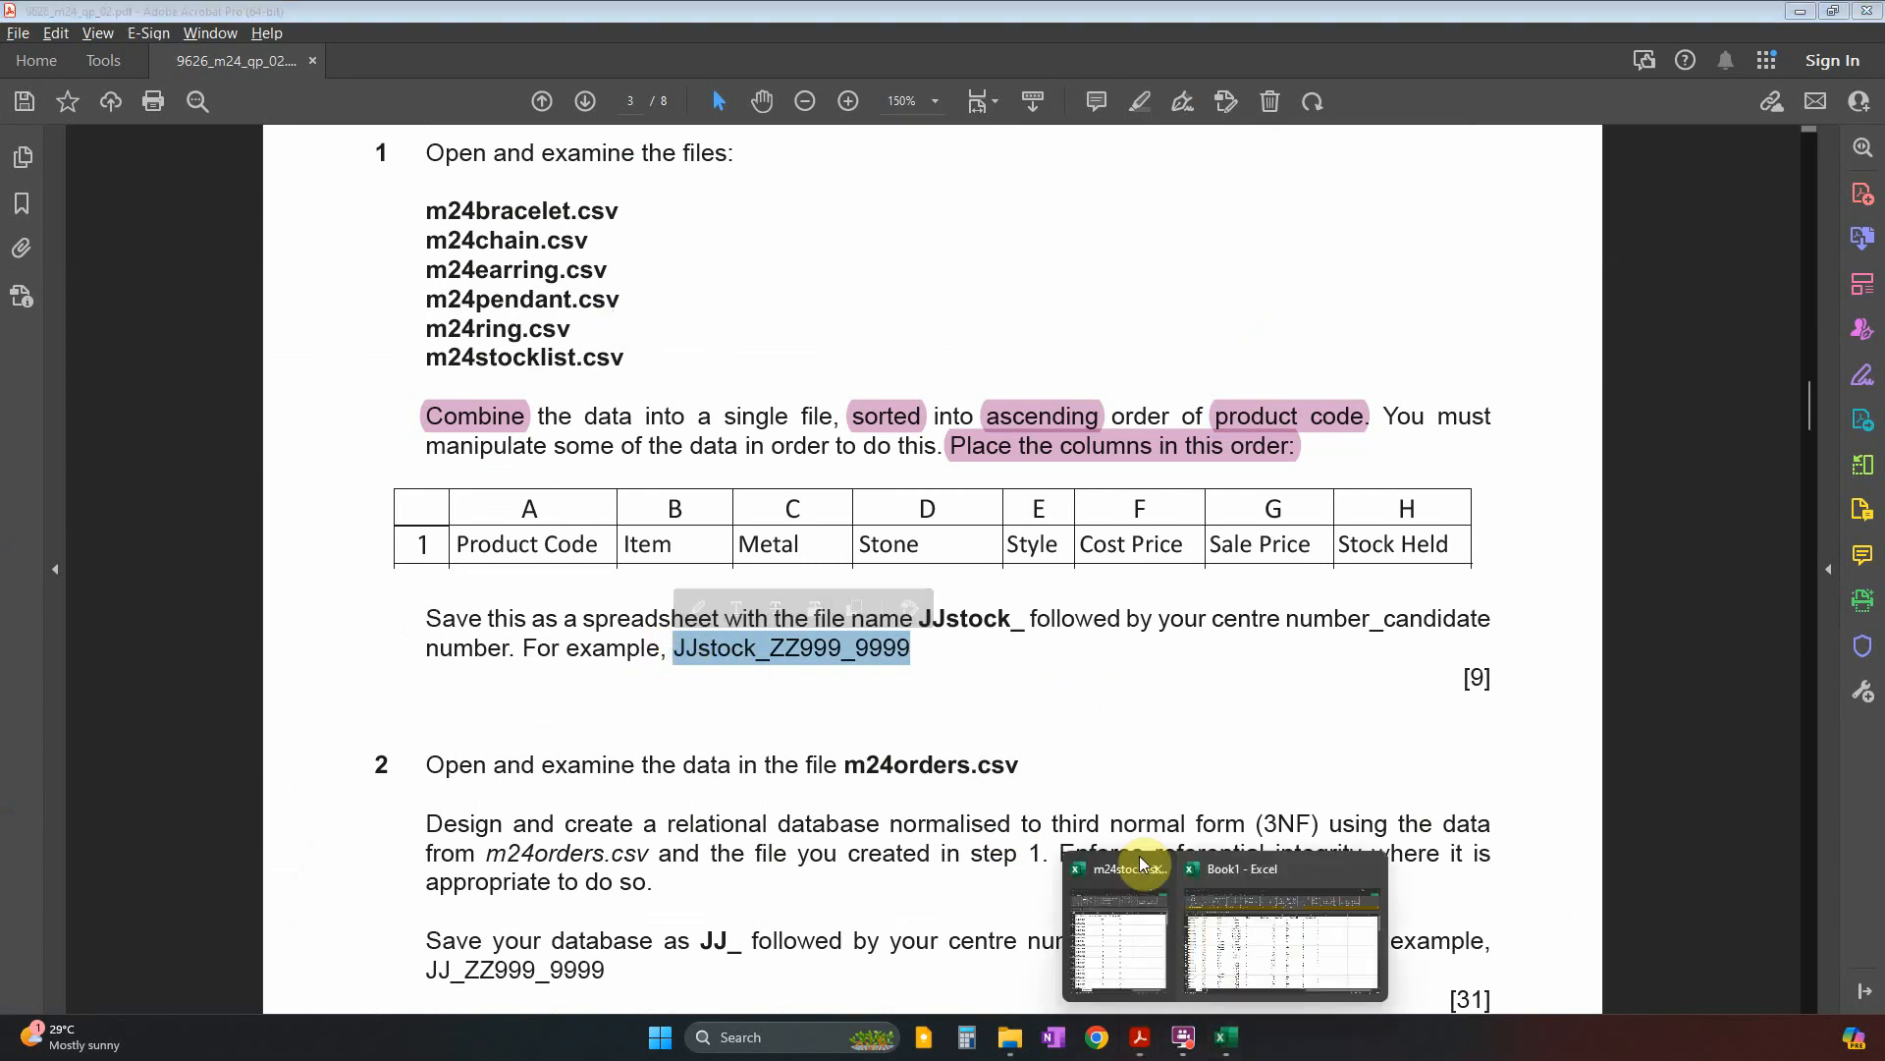
click(1277, 938)
click(37, 64)
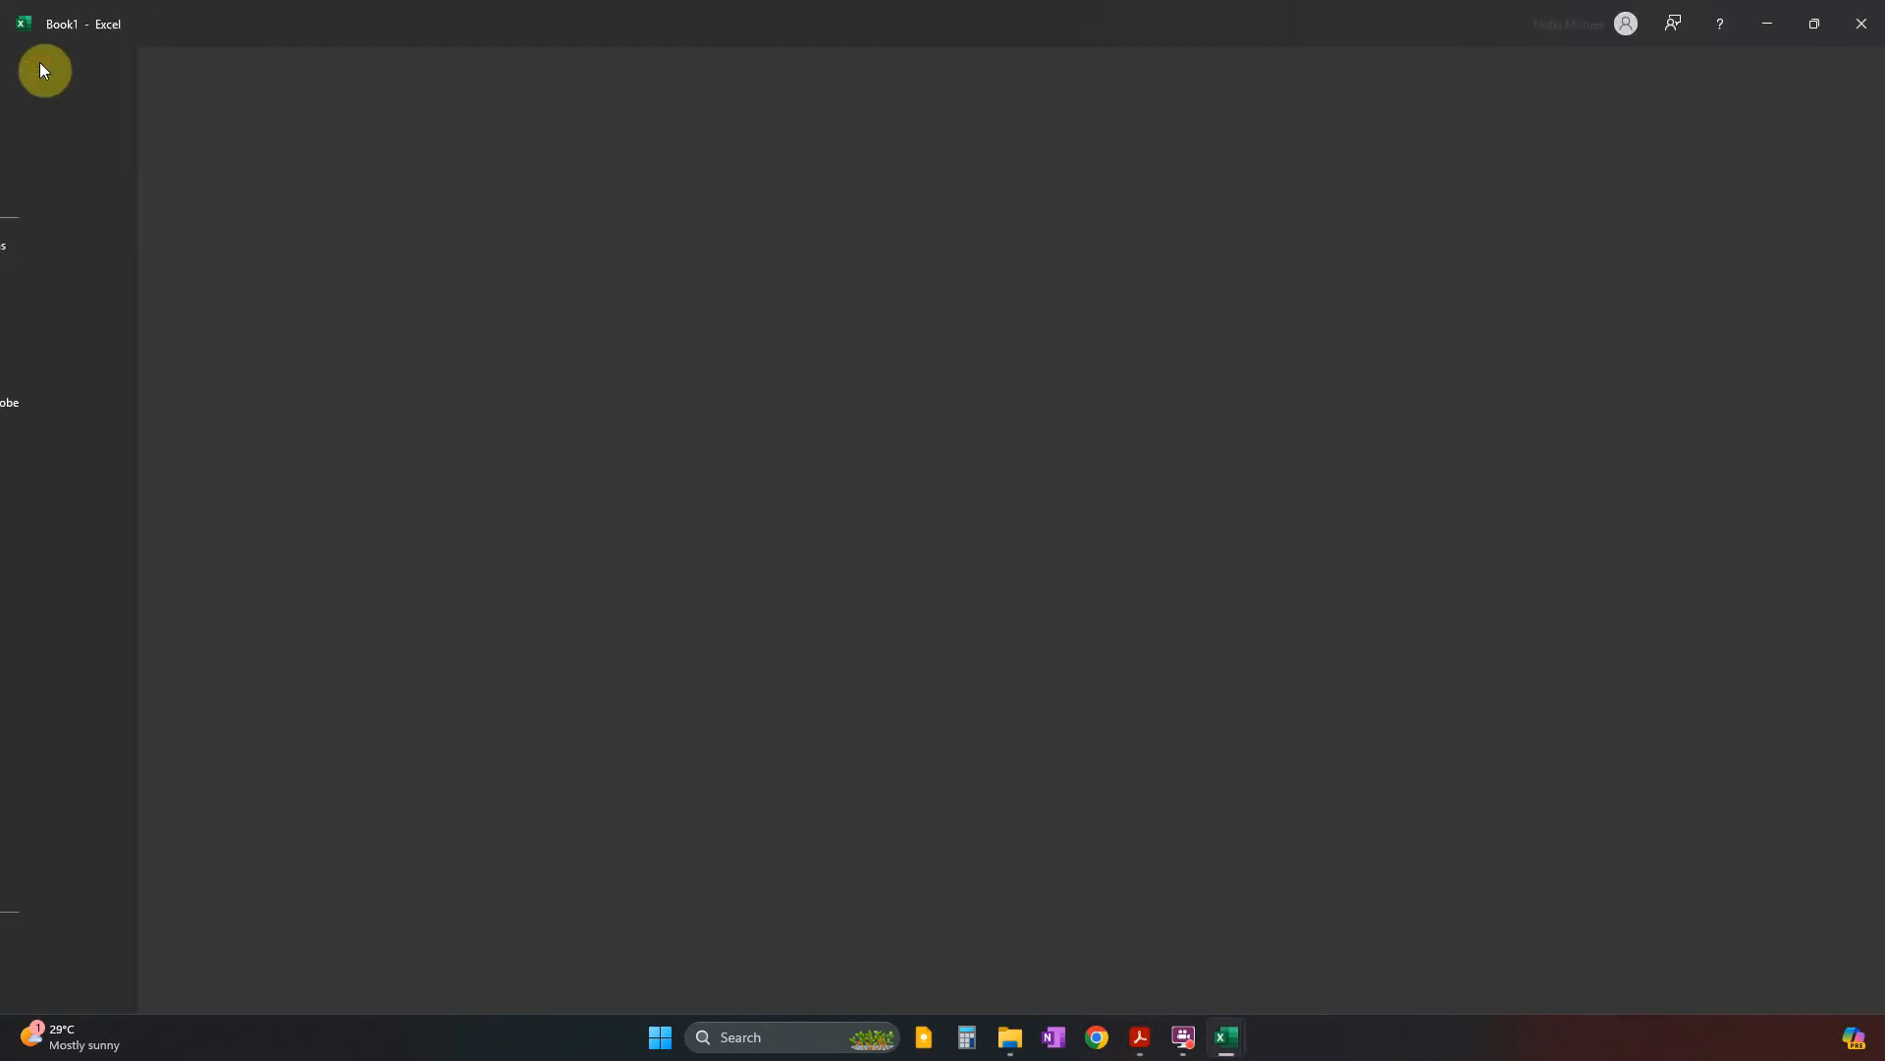
click(69, 363)
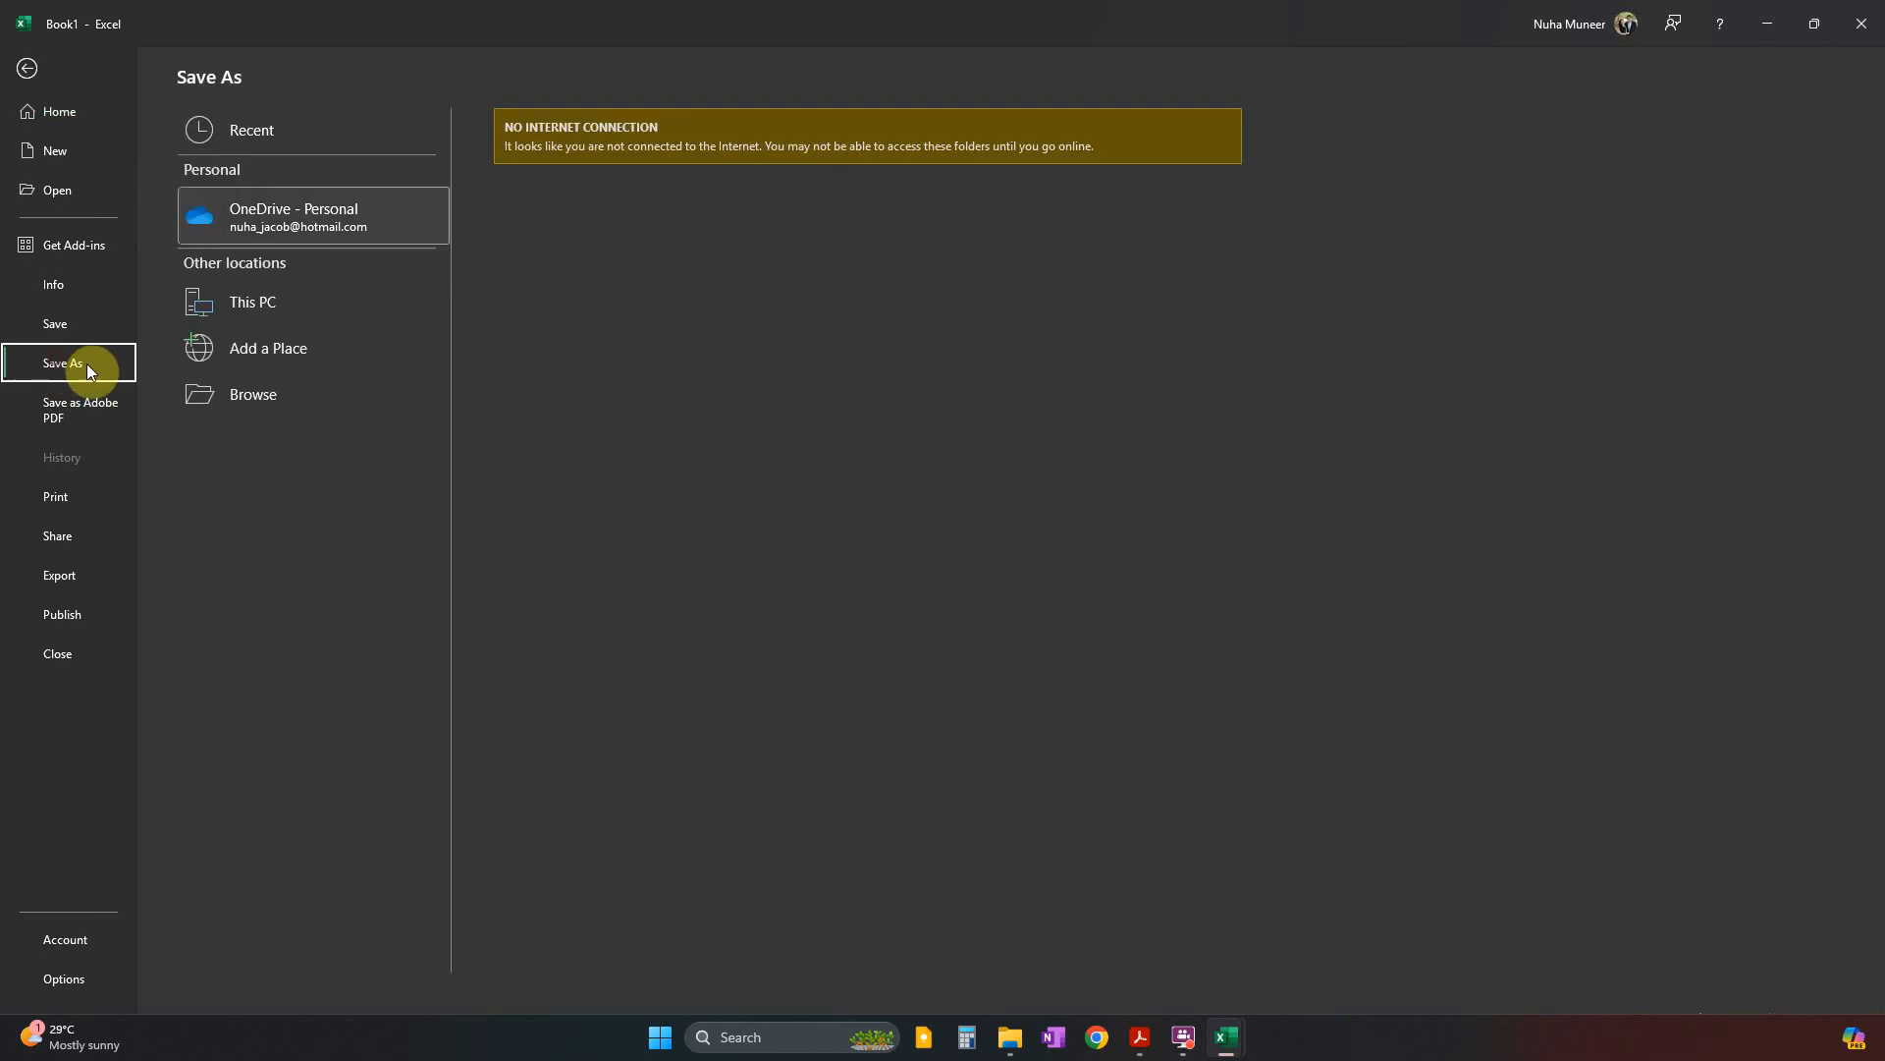
click(263, 401)
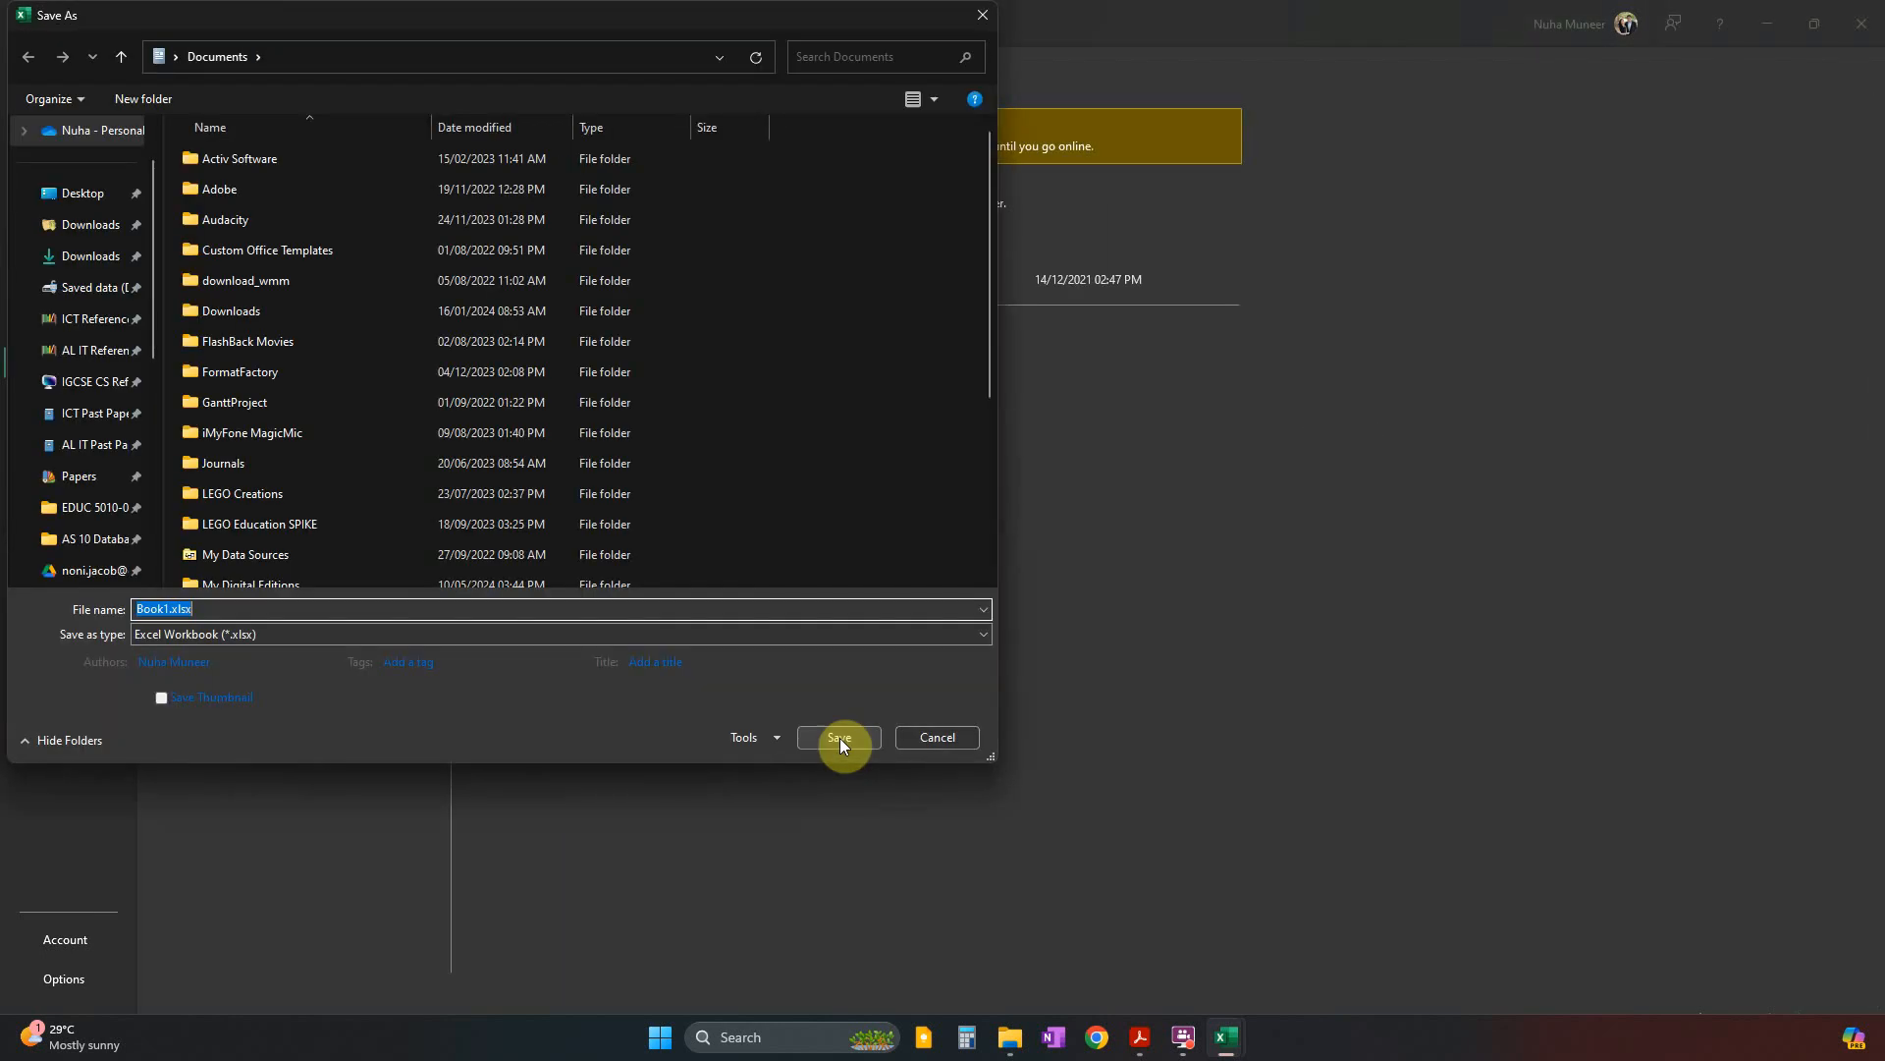
text(JJstock_ZZ999_9999)
Set the save location to the 03_9626_02_Confidential Source Files March 2024 folder, using its path copied from File Explorer.
click(1010, 1037)
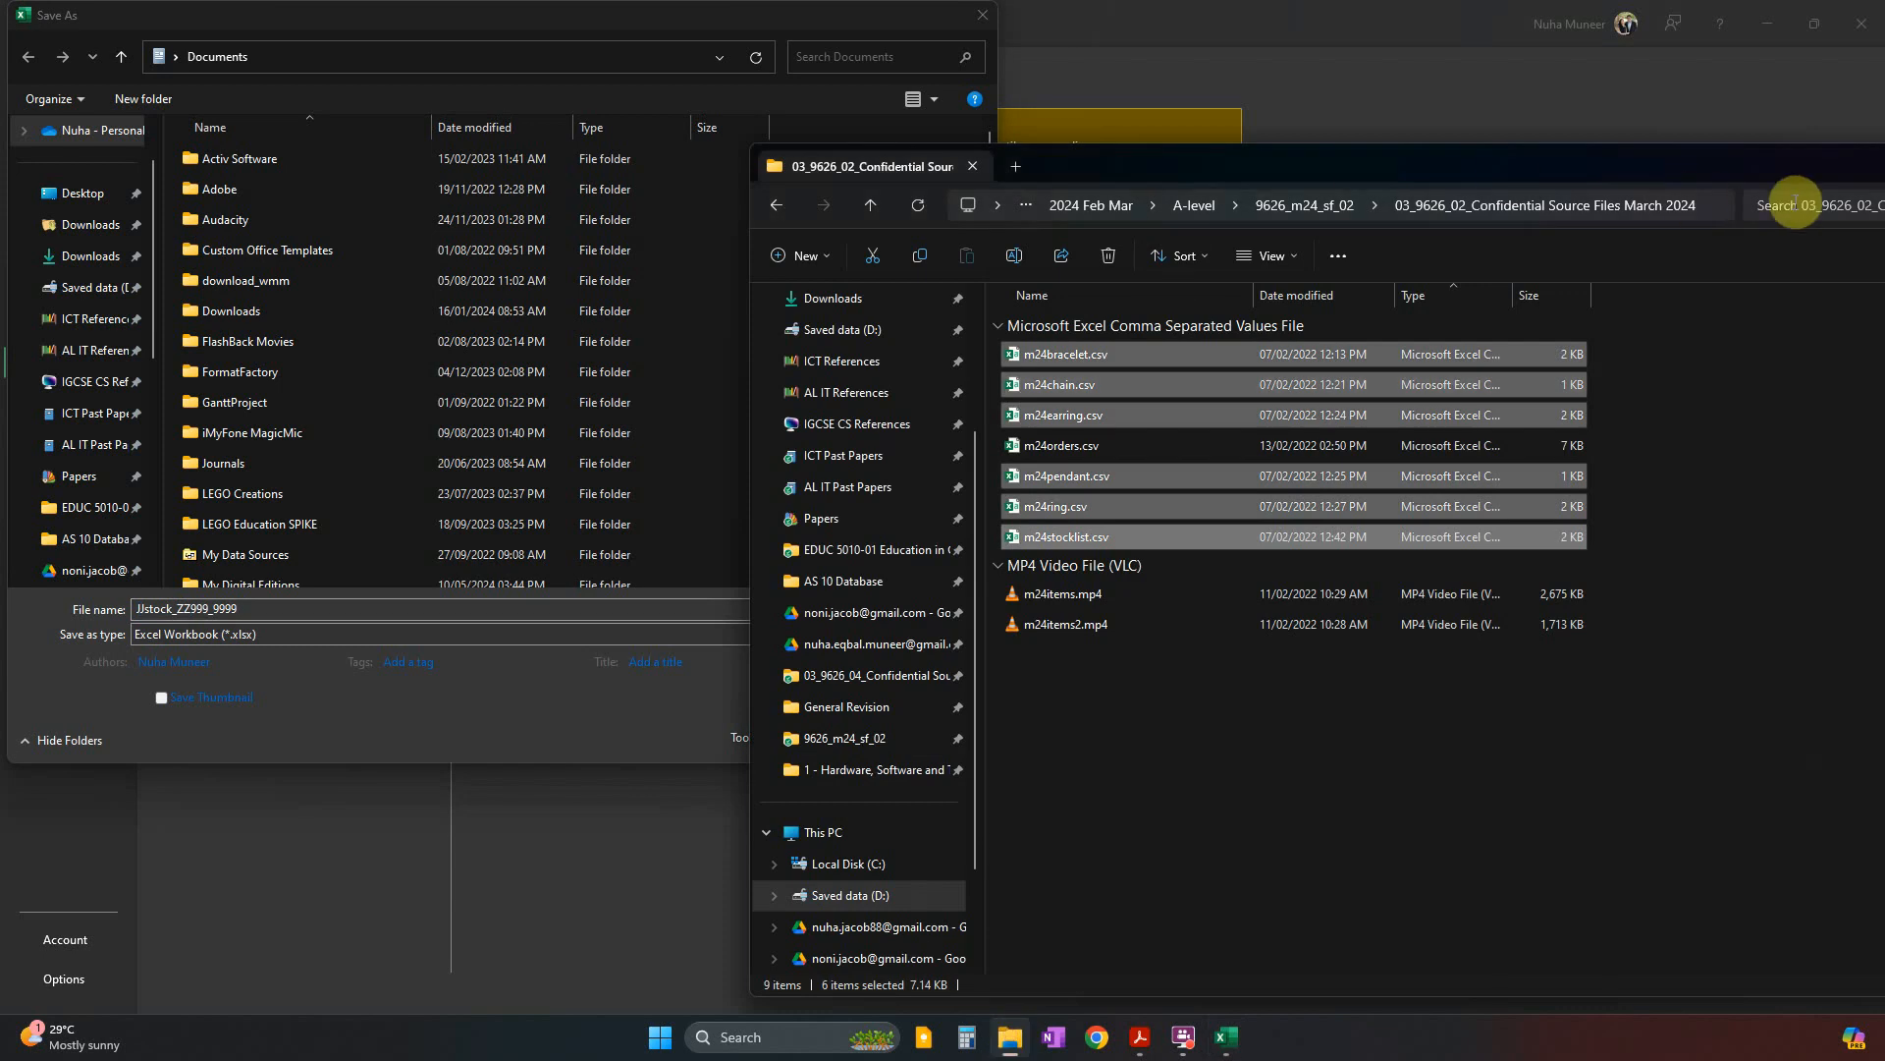
click(1703, 202)
click(1718, 189)
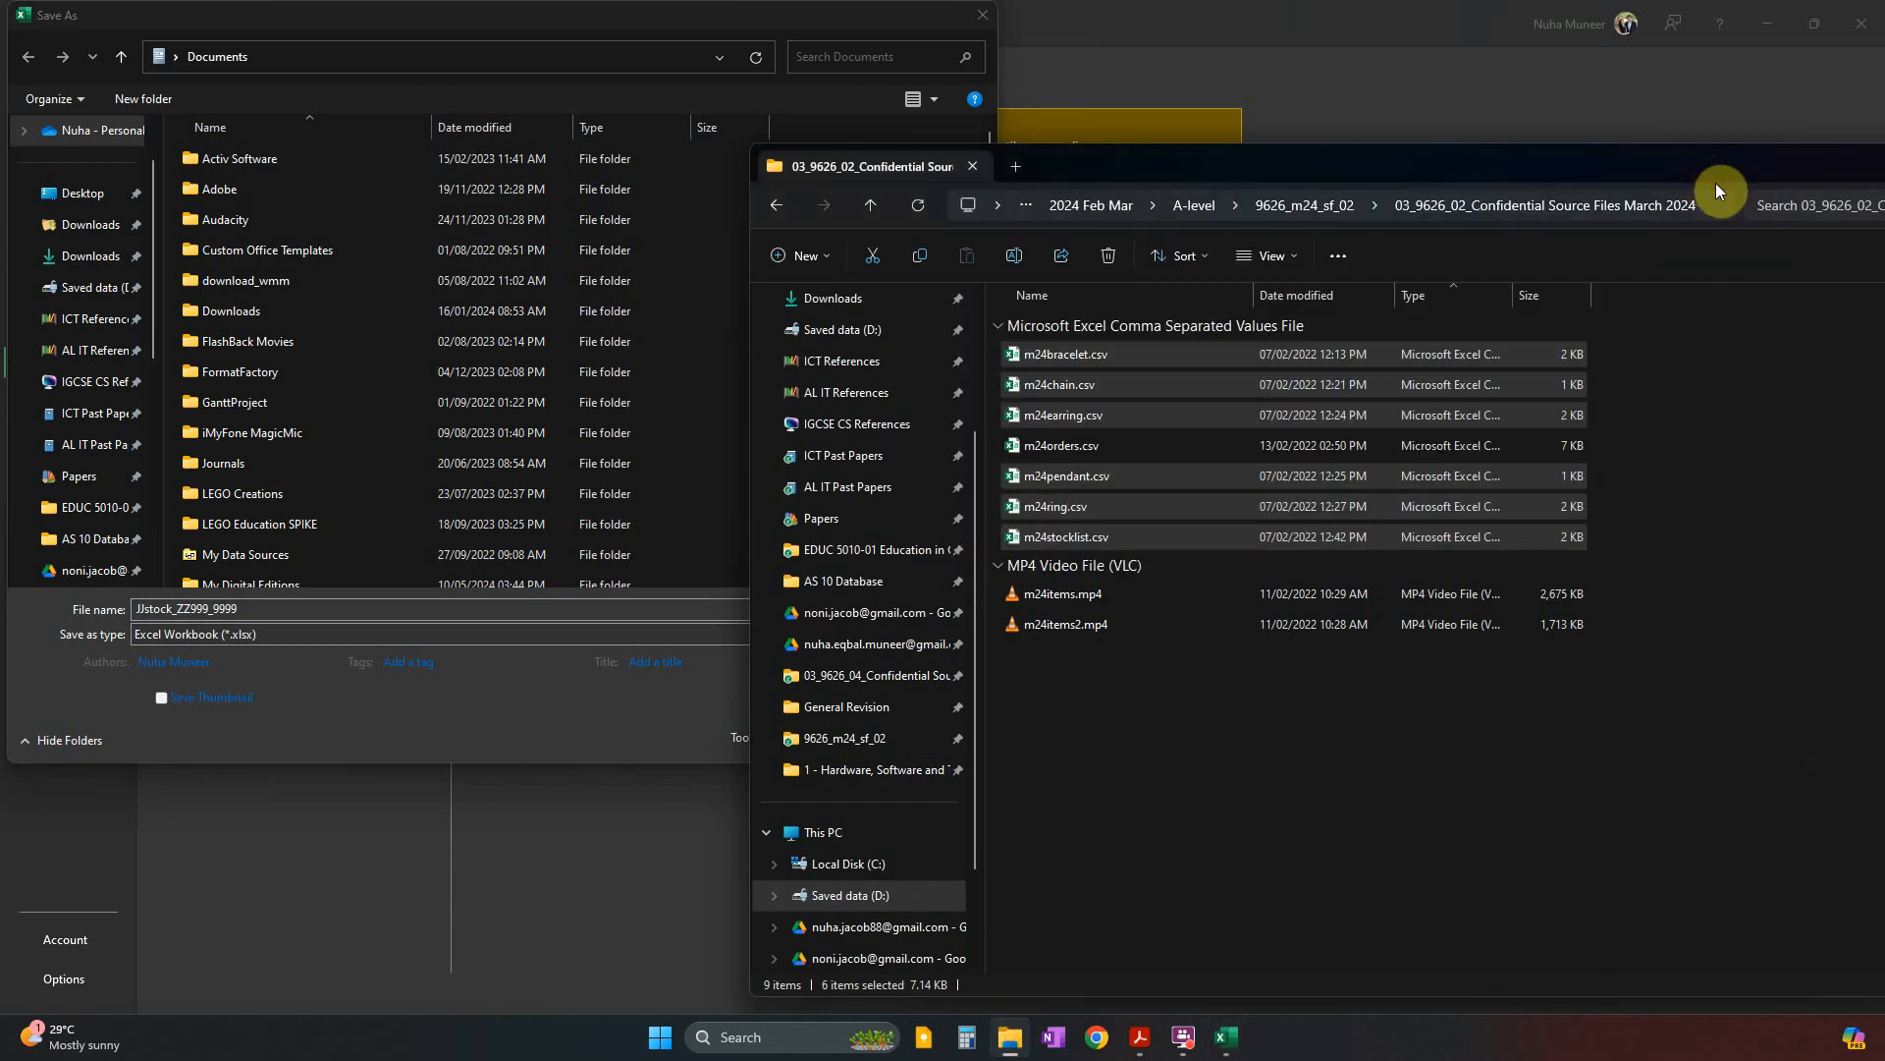
click(1714, 201)
key(ctrl+c)
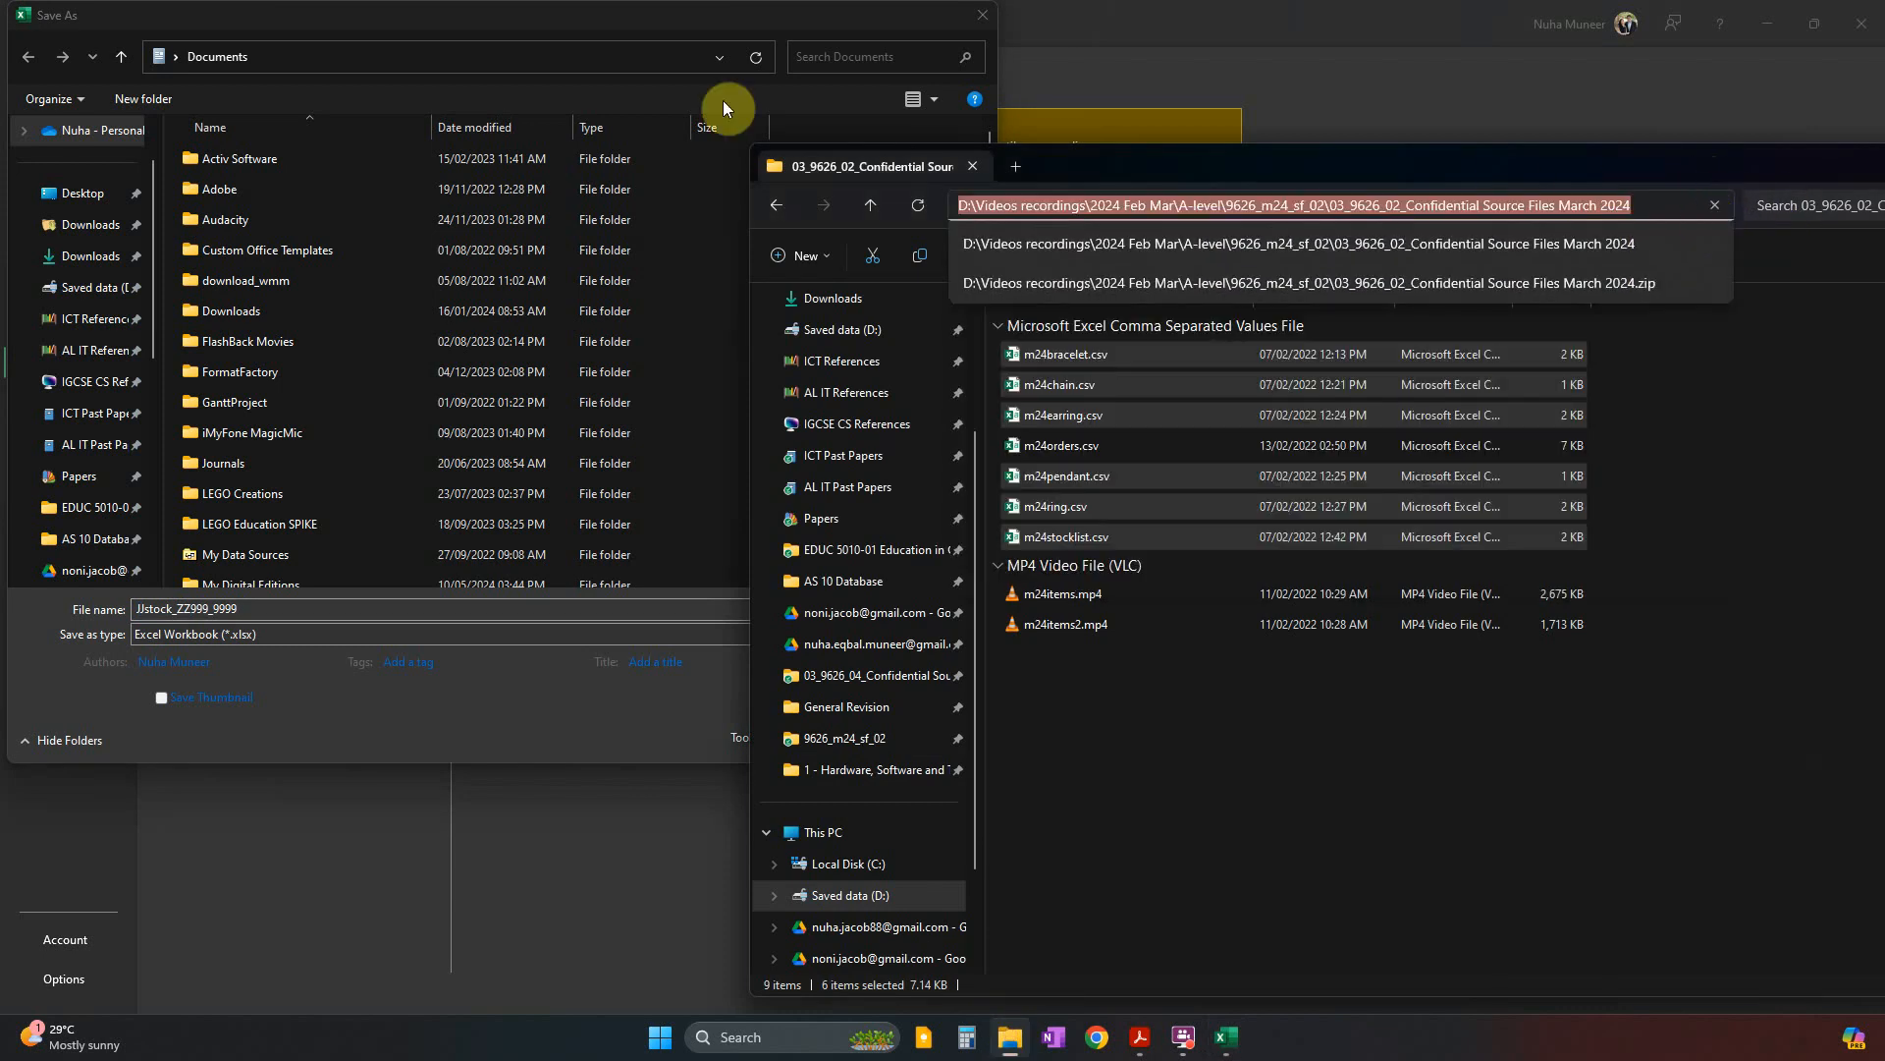
click(407, 58)
key(ctrl+v)
key(Return)
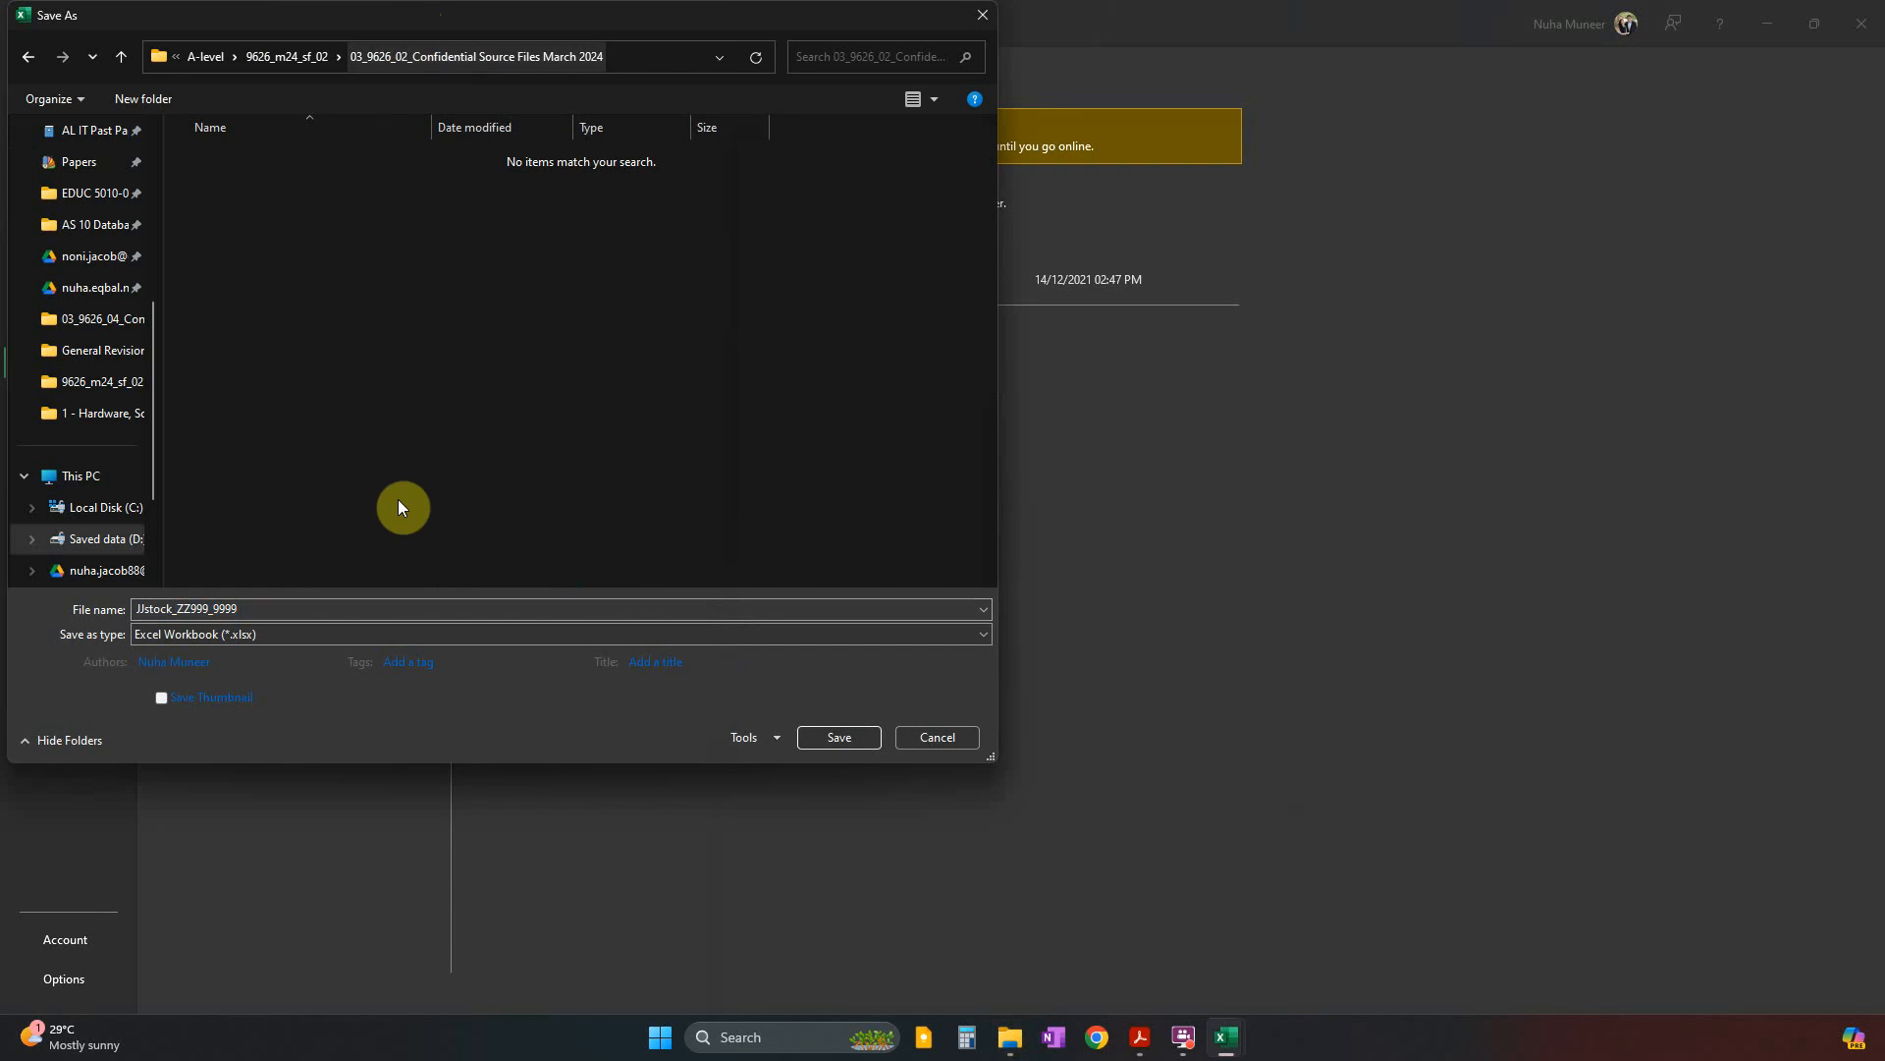
Save JJstock_ZZ999_9999 in the chosen folder in Excel Workbook (*.xlsx) format.
click(341, 667)
click(214, 633)
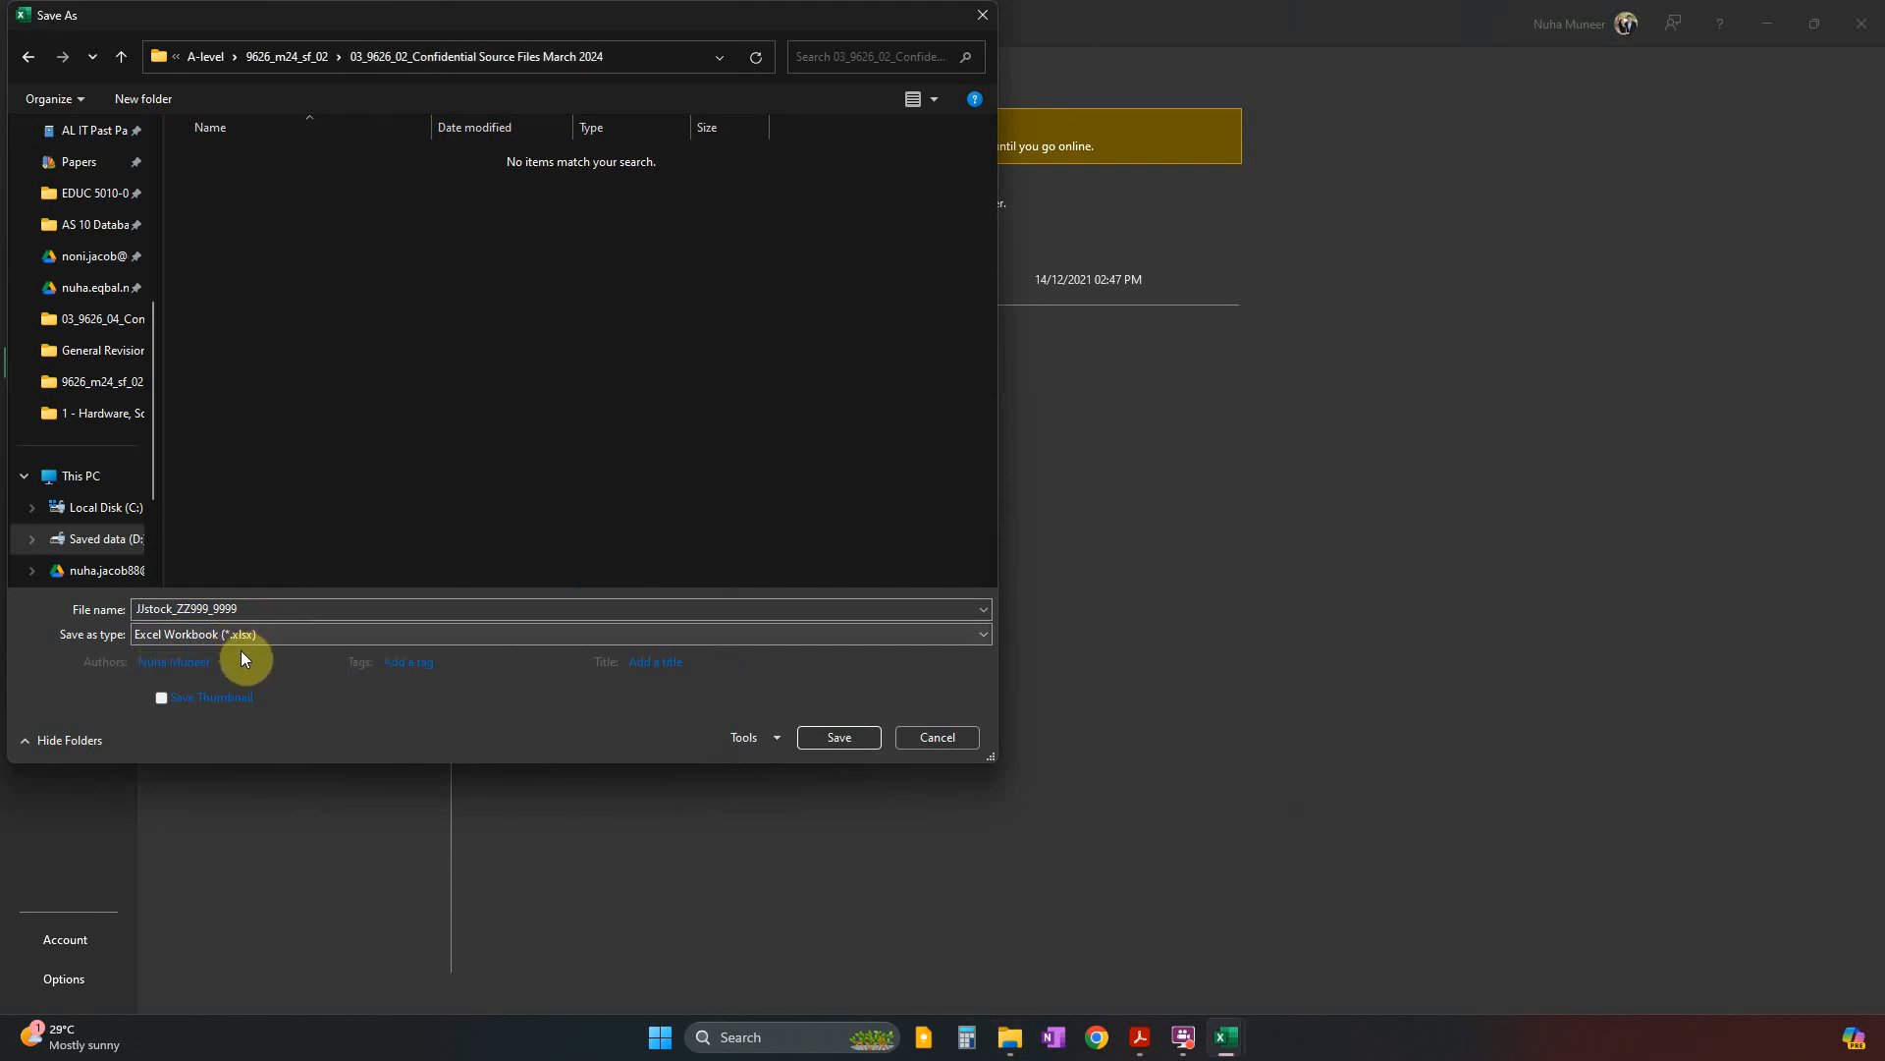
click(840, 738)
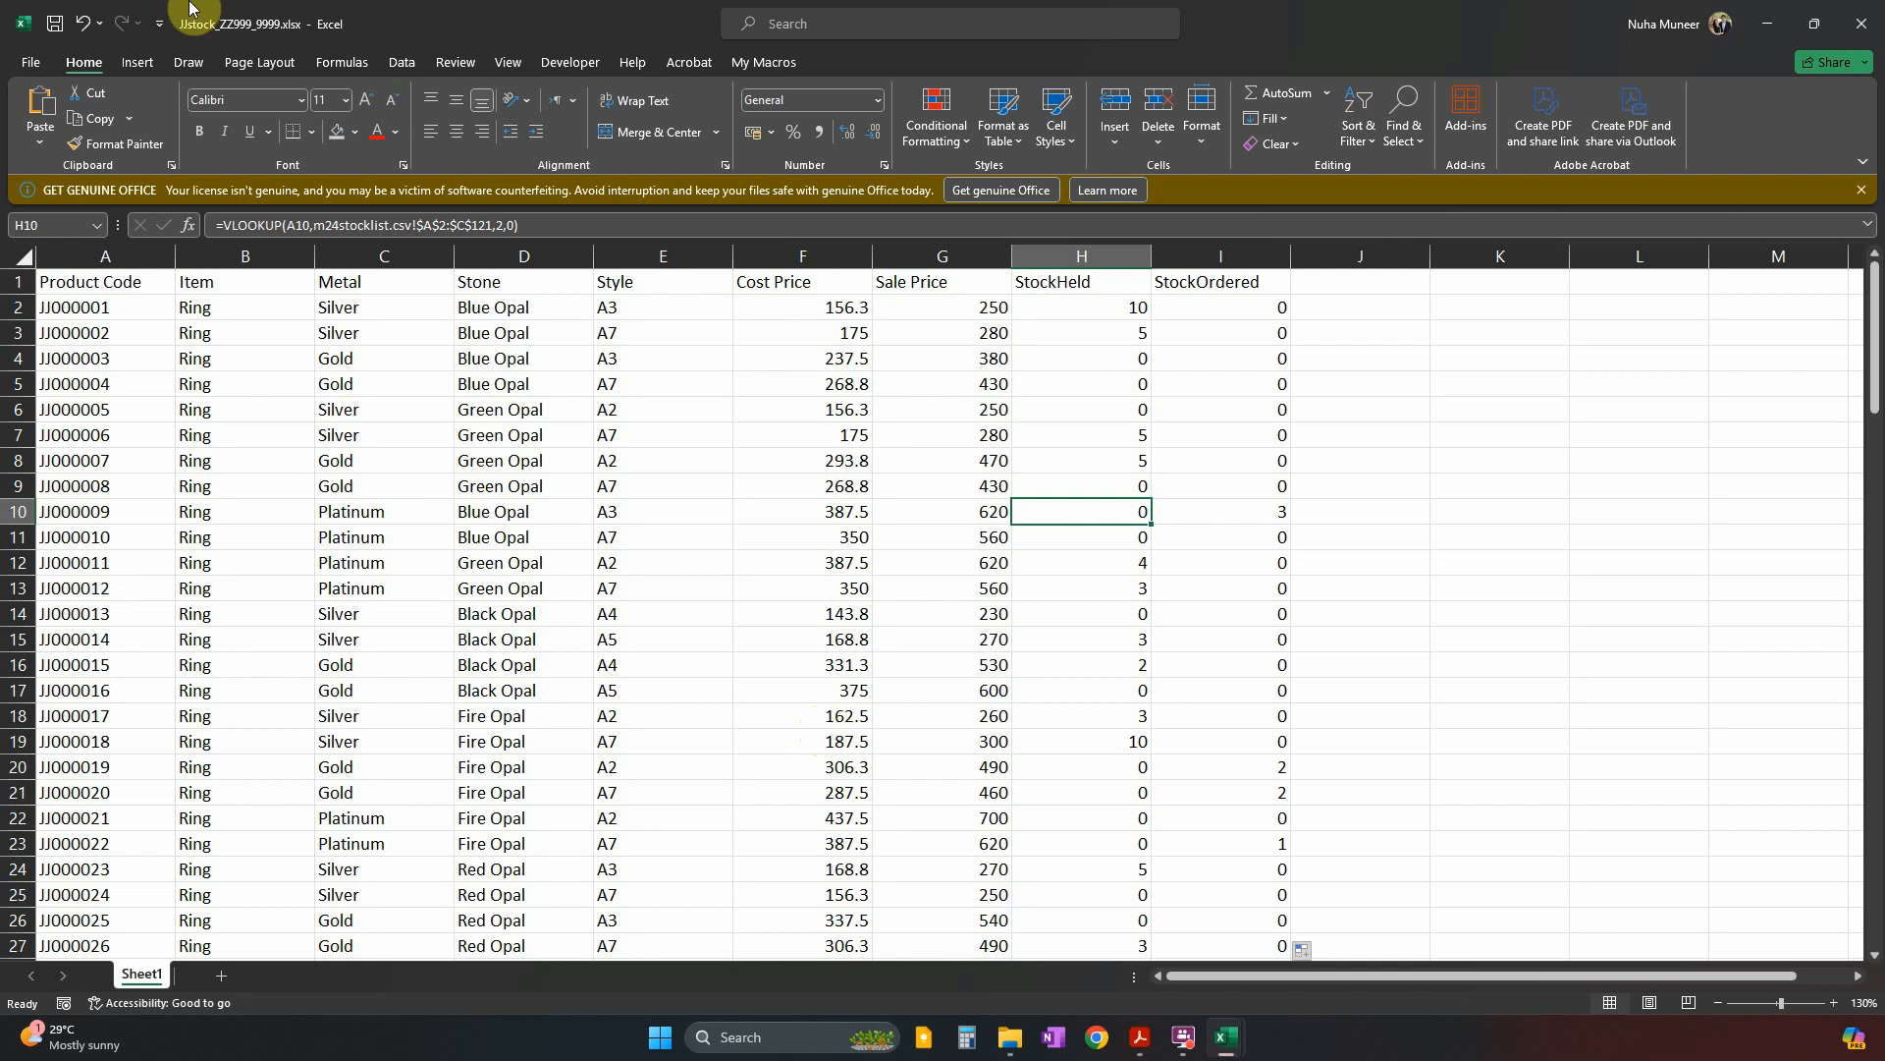
Open the Save As dialog for JJstock_ZZ999_9999.xlsx to make another copy in the source files folder.
click(23, 57)
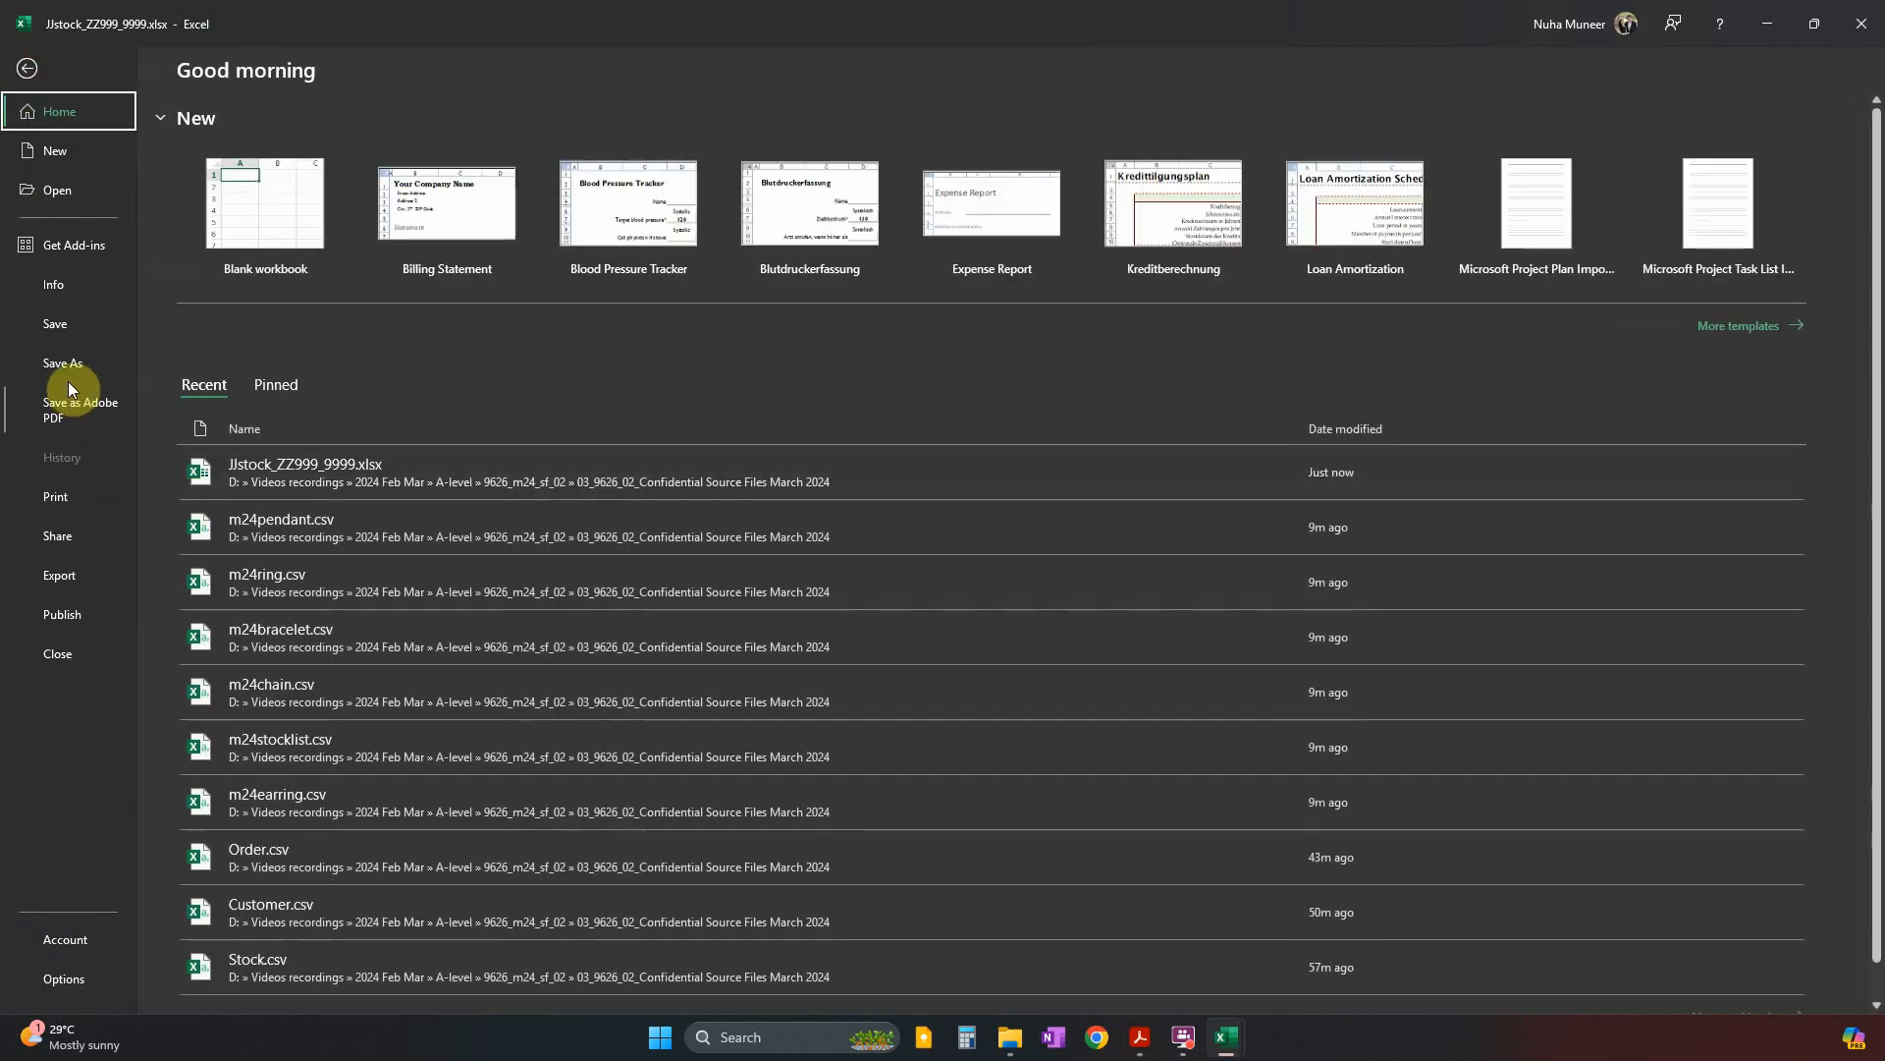
click(75, 362)
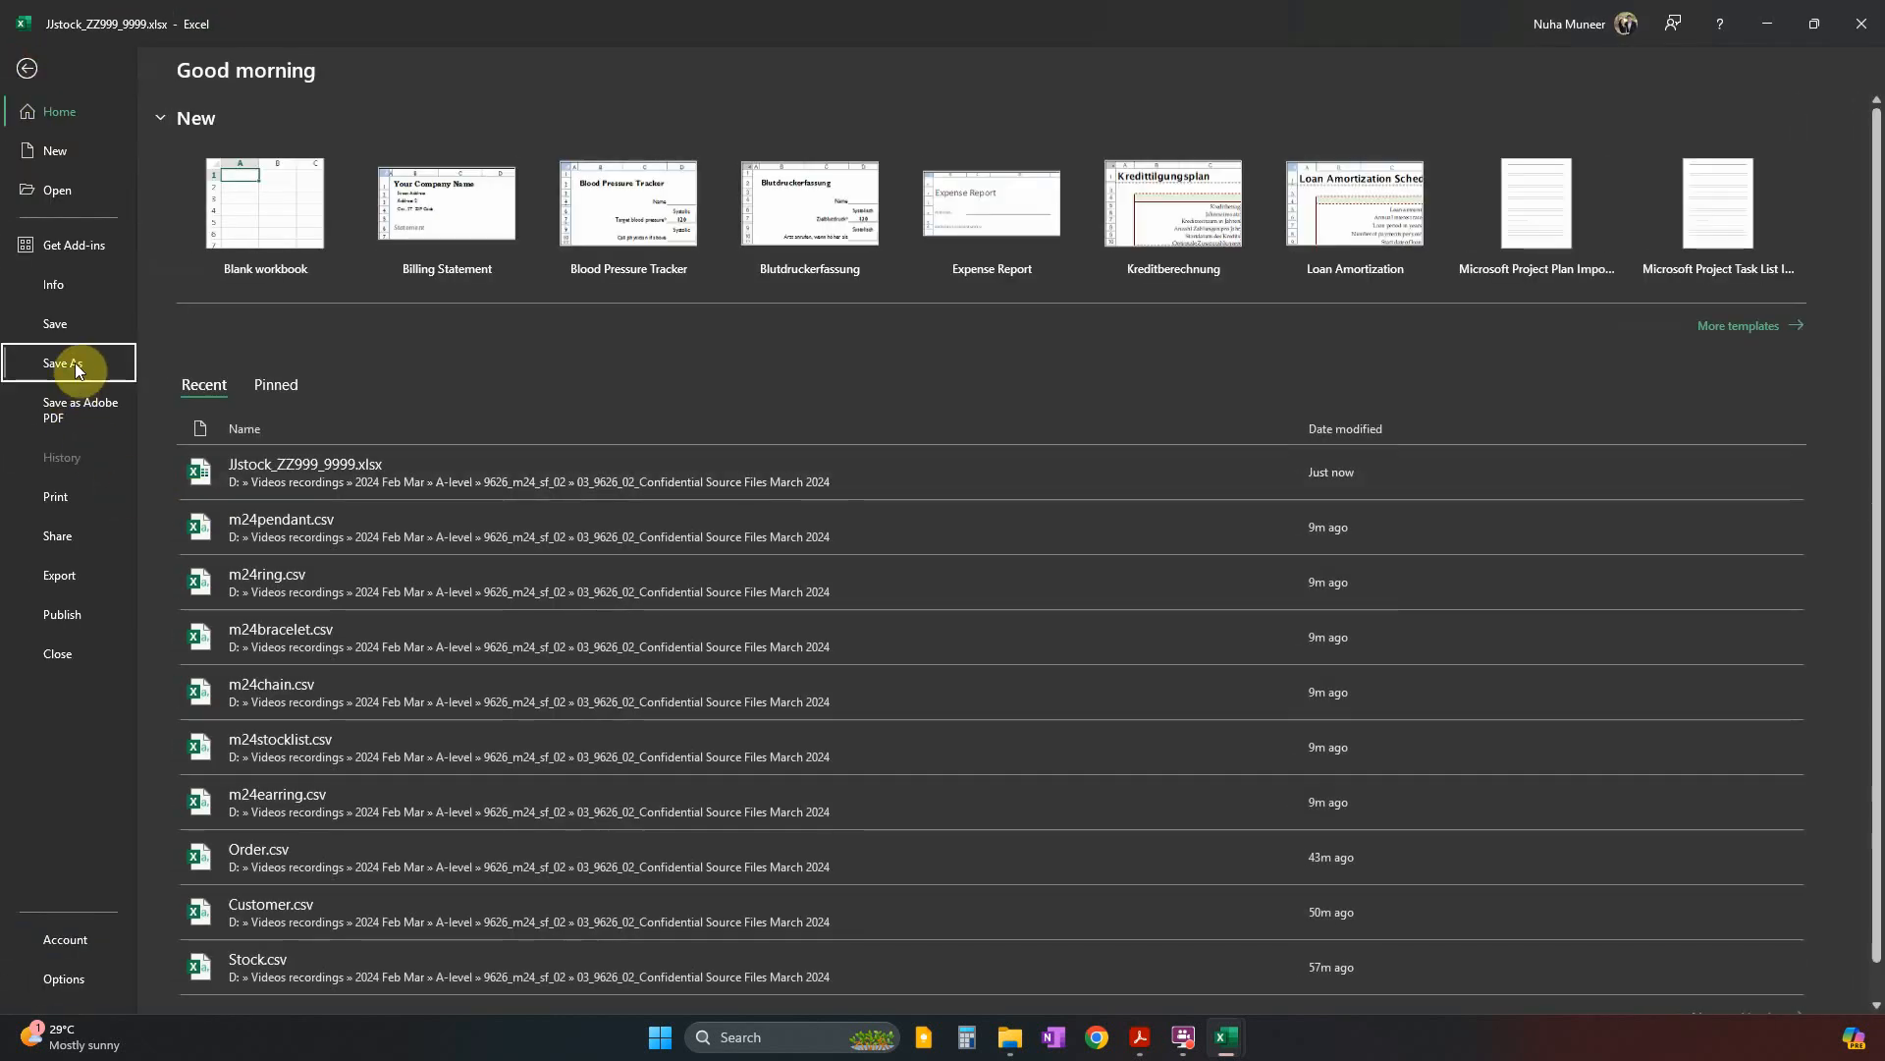
click(221, 393)
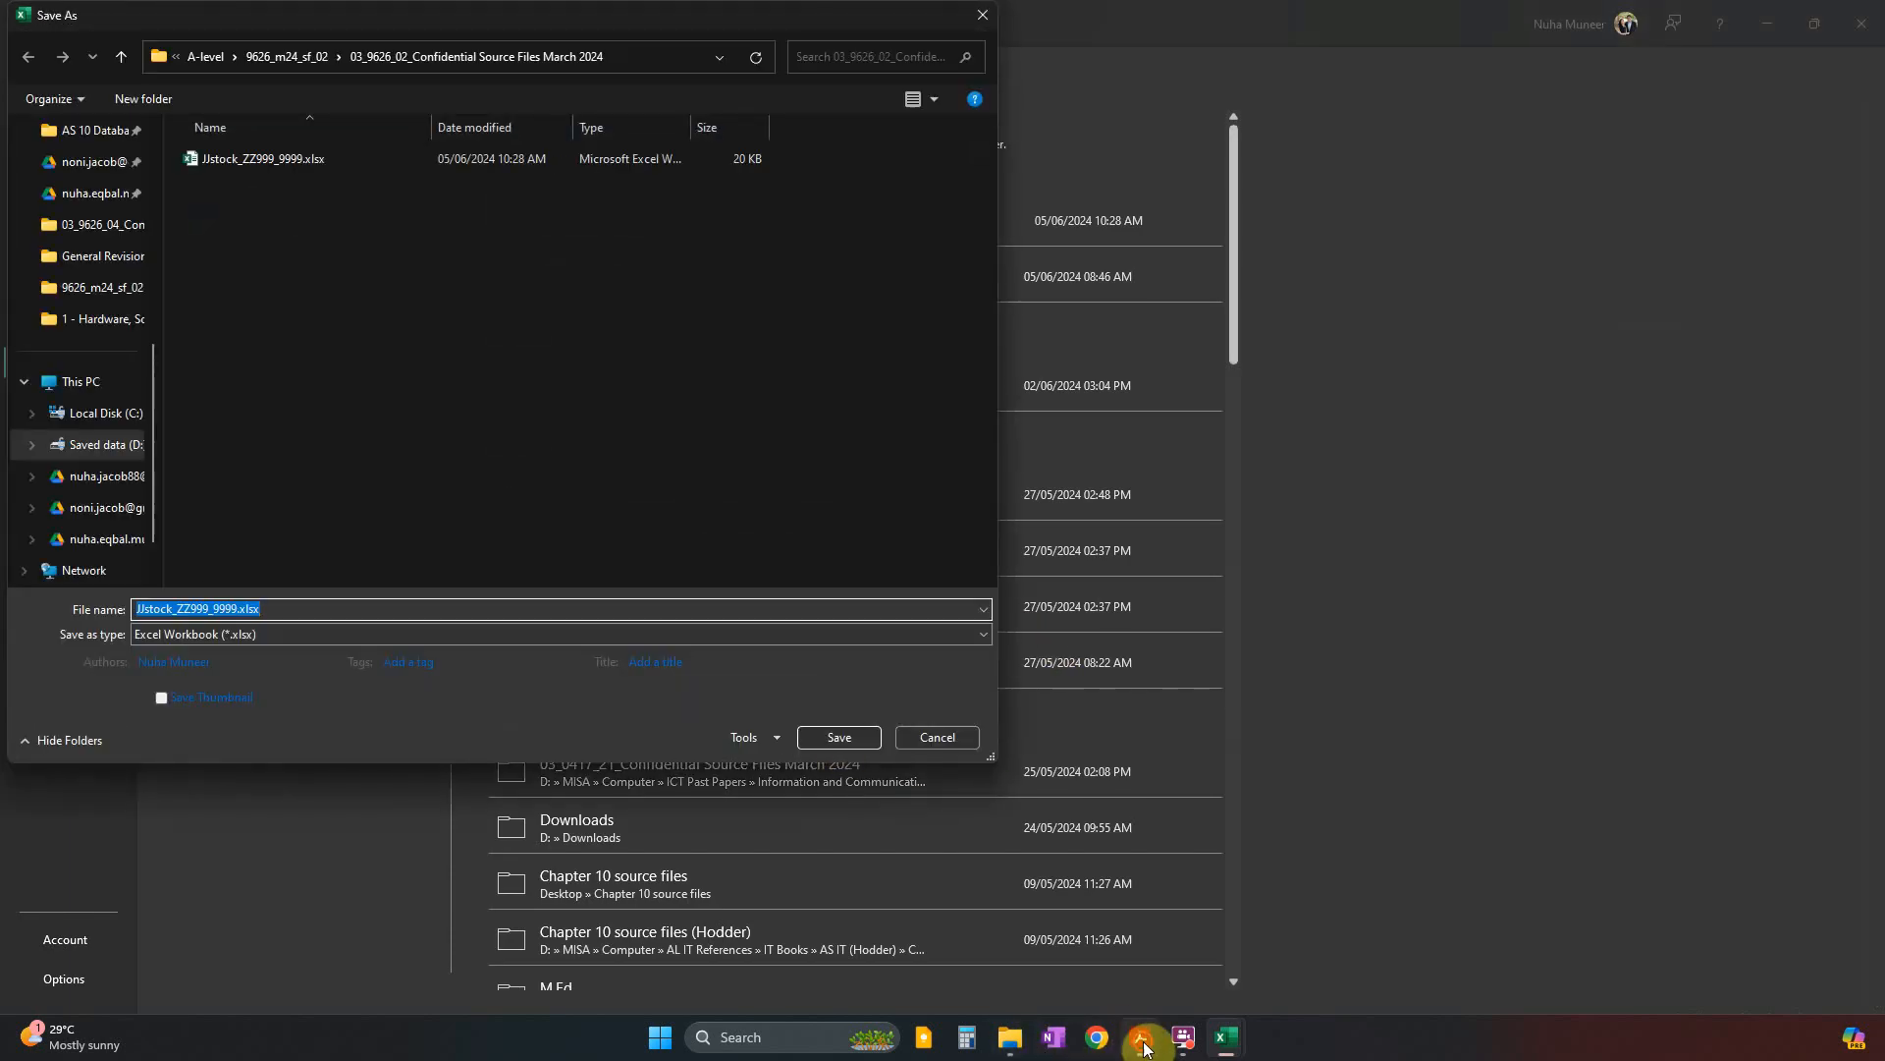
Read the task 2 instructions in the question paper on building and naming the relational database.
click(1141, 1035)
scroll(972, 884, down, 3)
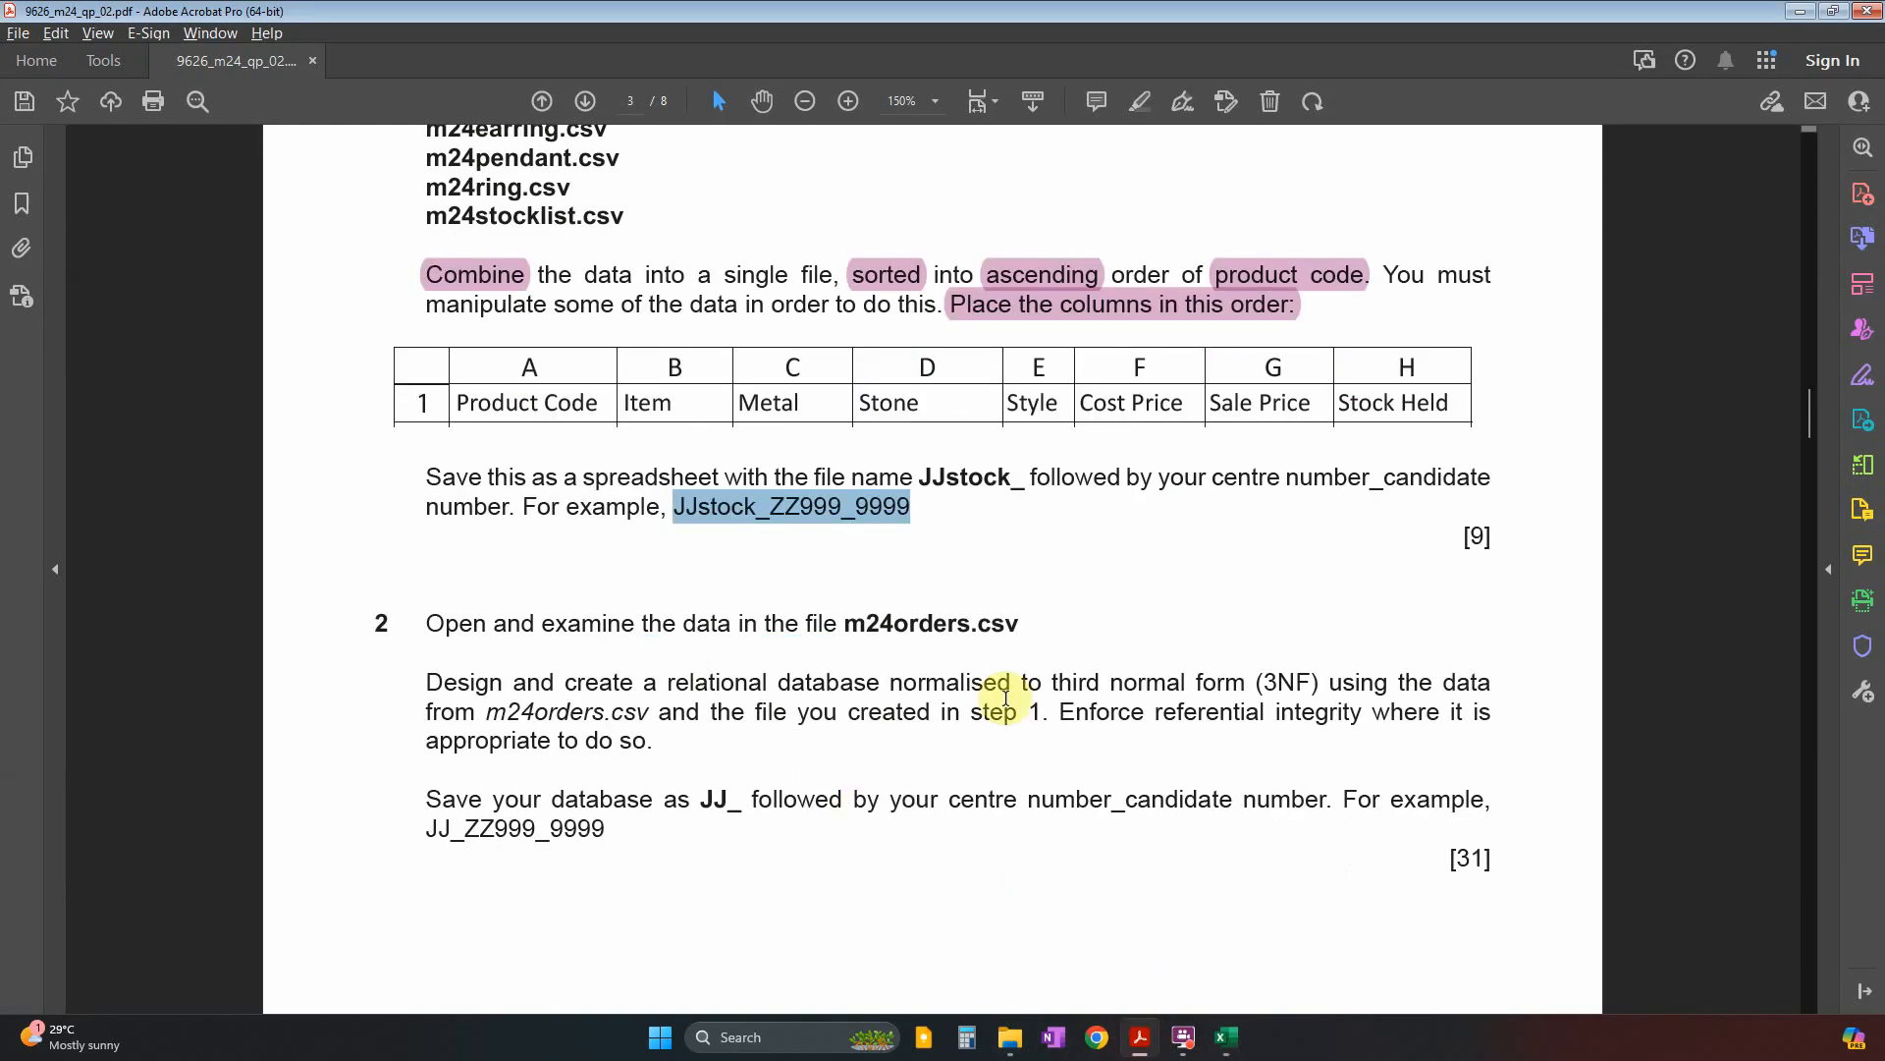
drag(756, 798, 1113, 804)
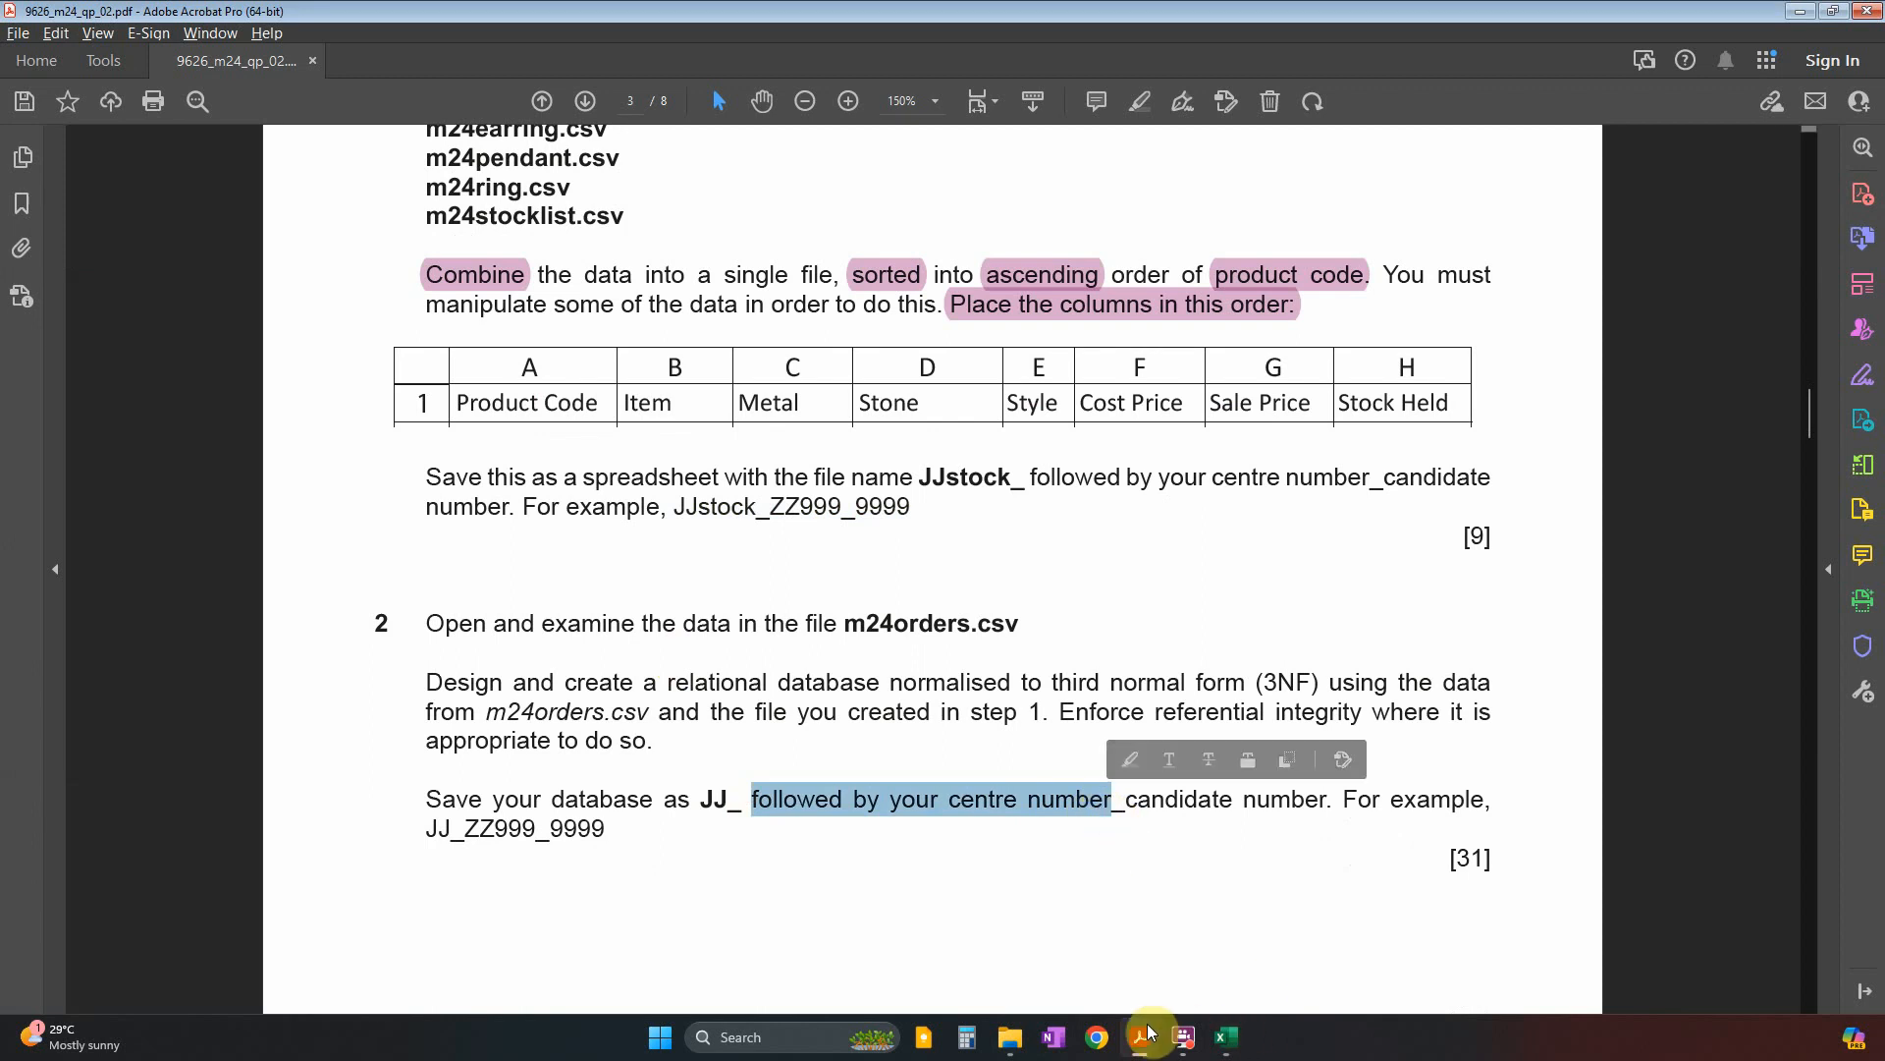
Return to Excel and save the copy as Stock in CSV (Comma delimited) (*.csv) format.
mouse_move(1226, 1049)
click(1228, 972)
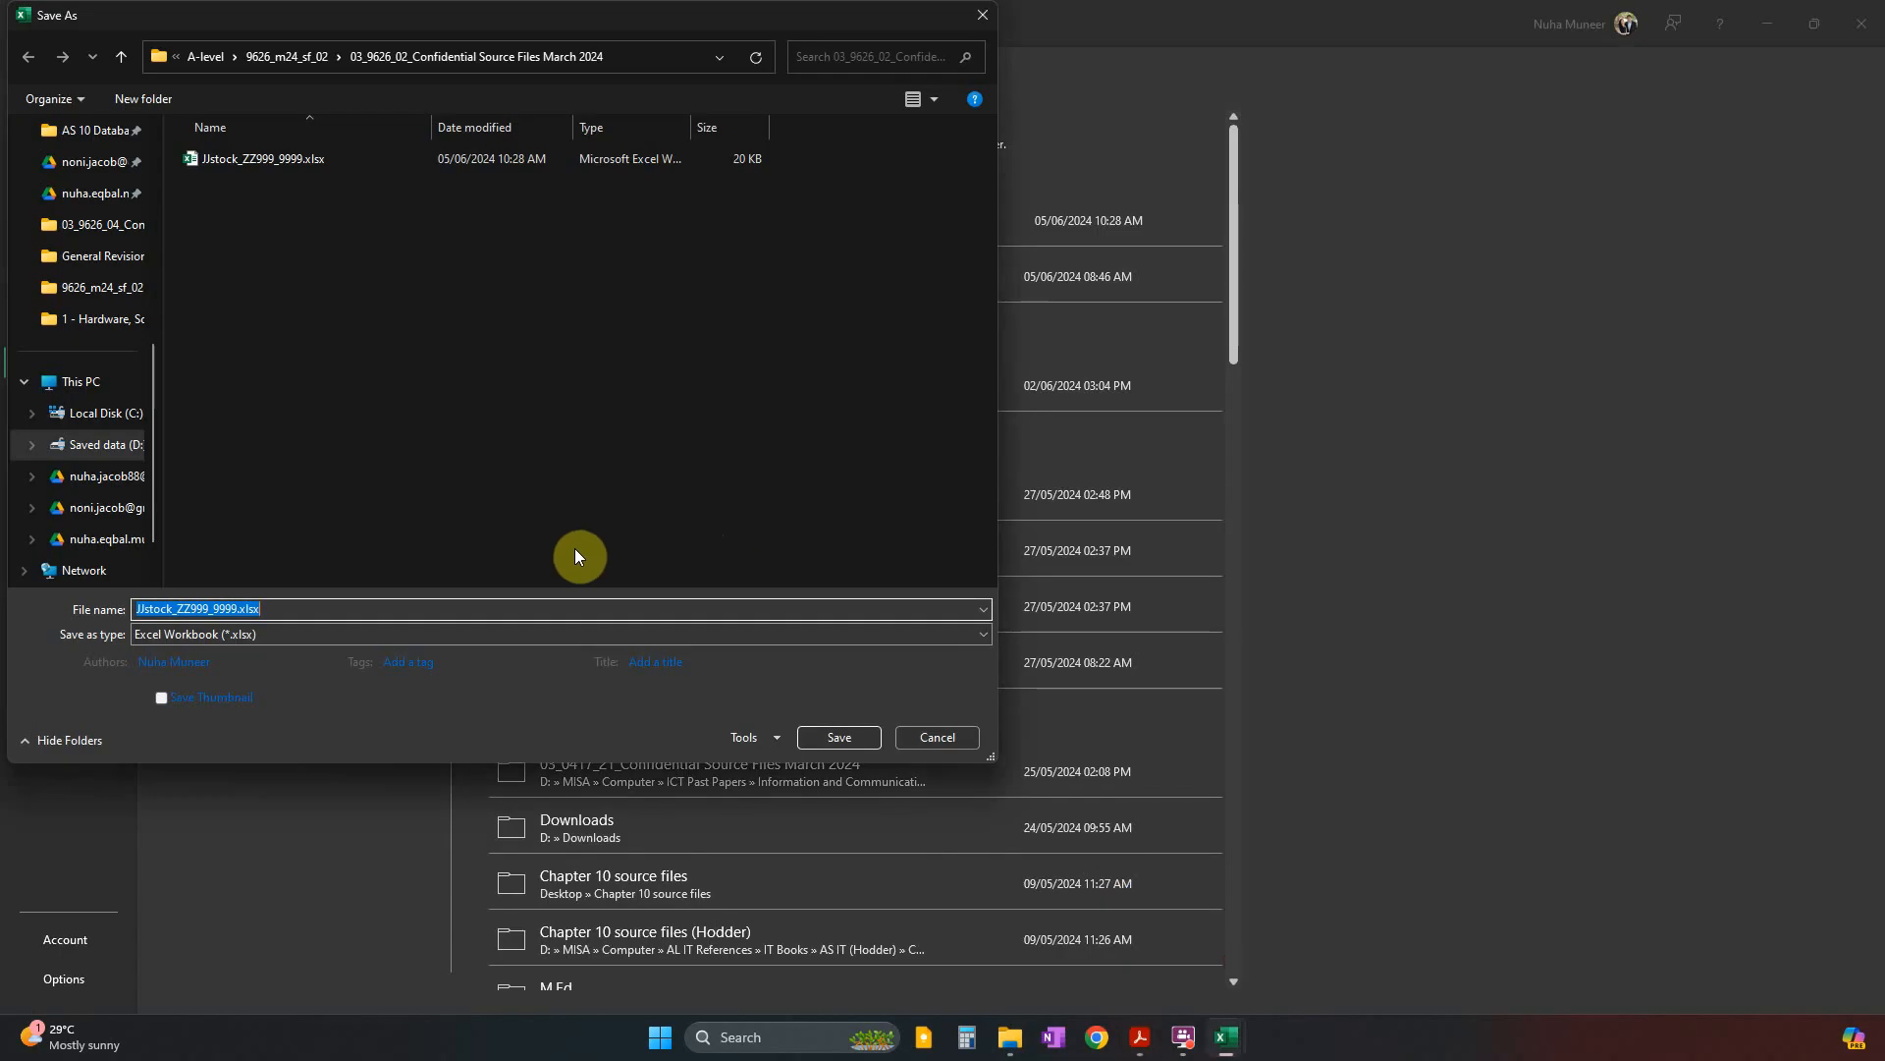
click(210, 635)
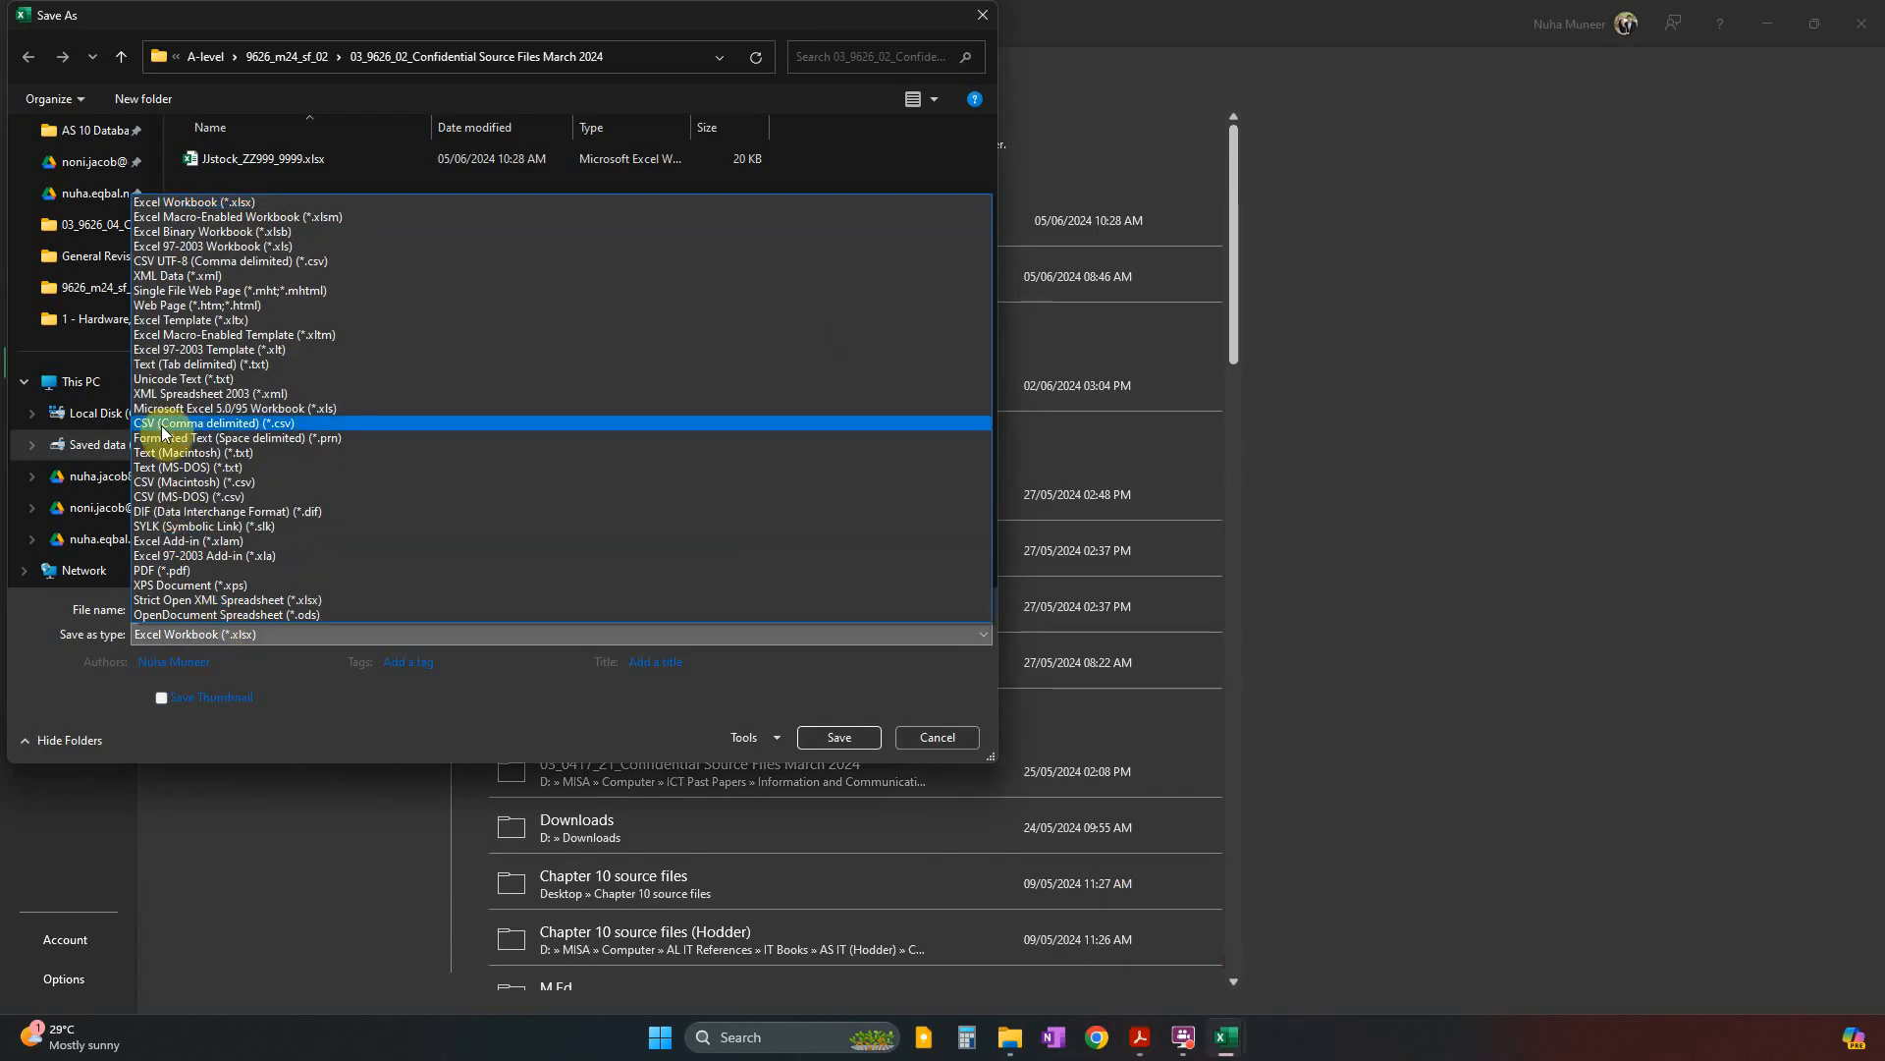
click(164, 425)
double_click(189, 609)
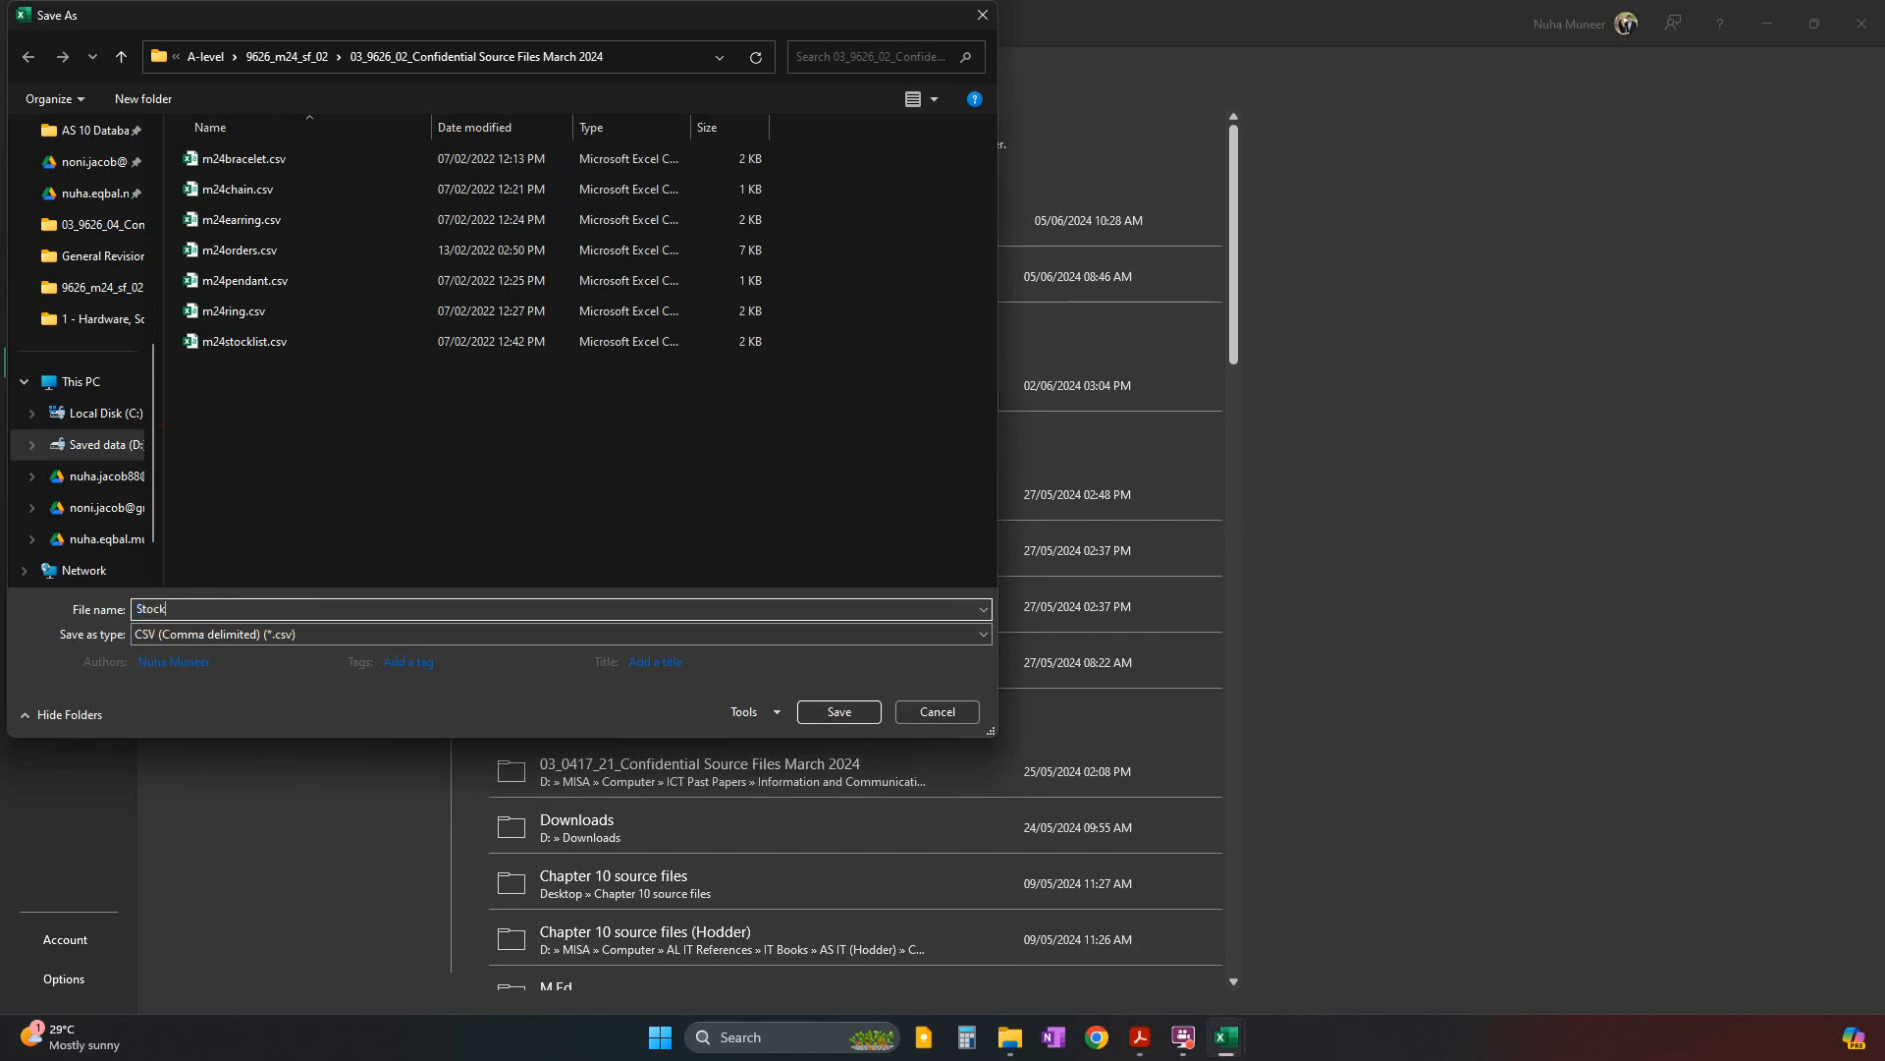
key(Return)
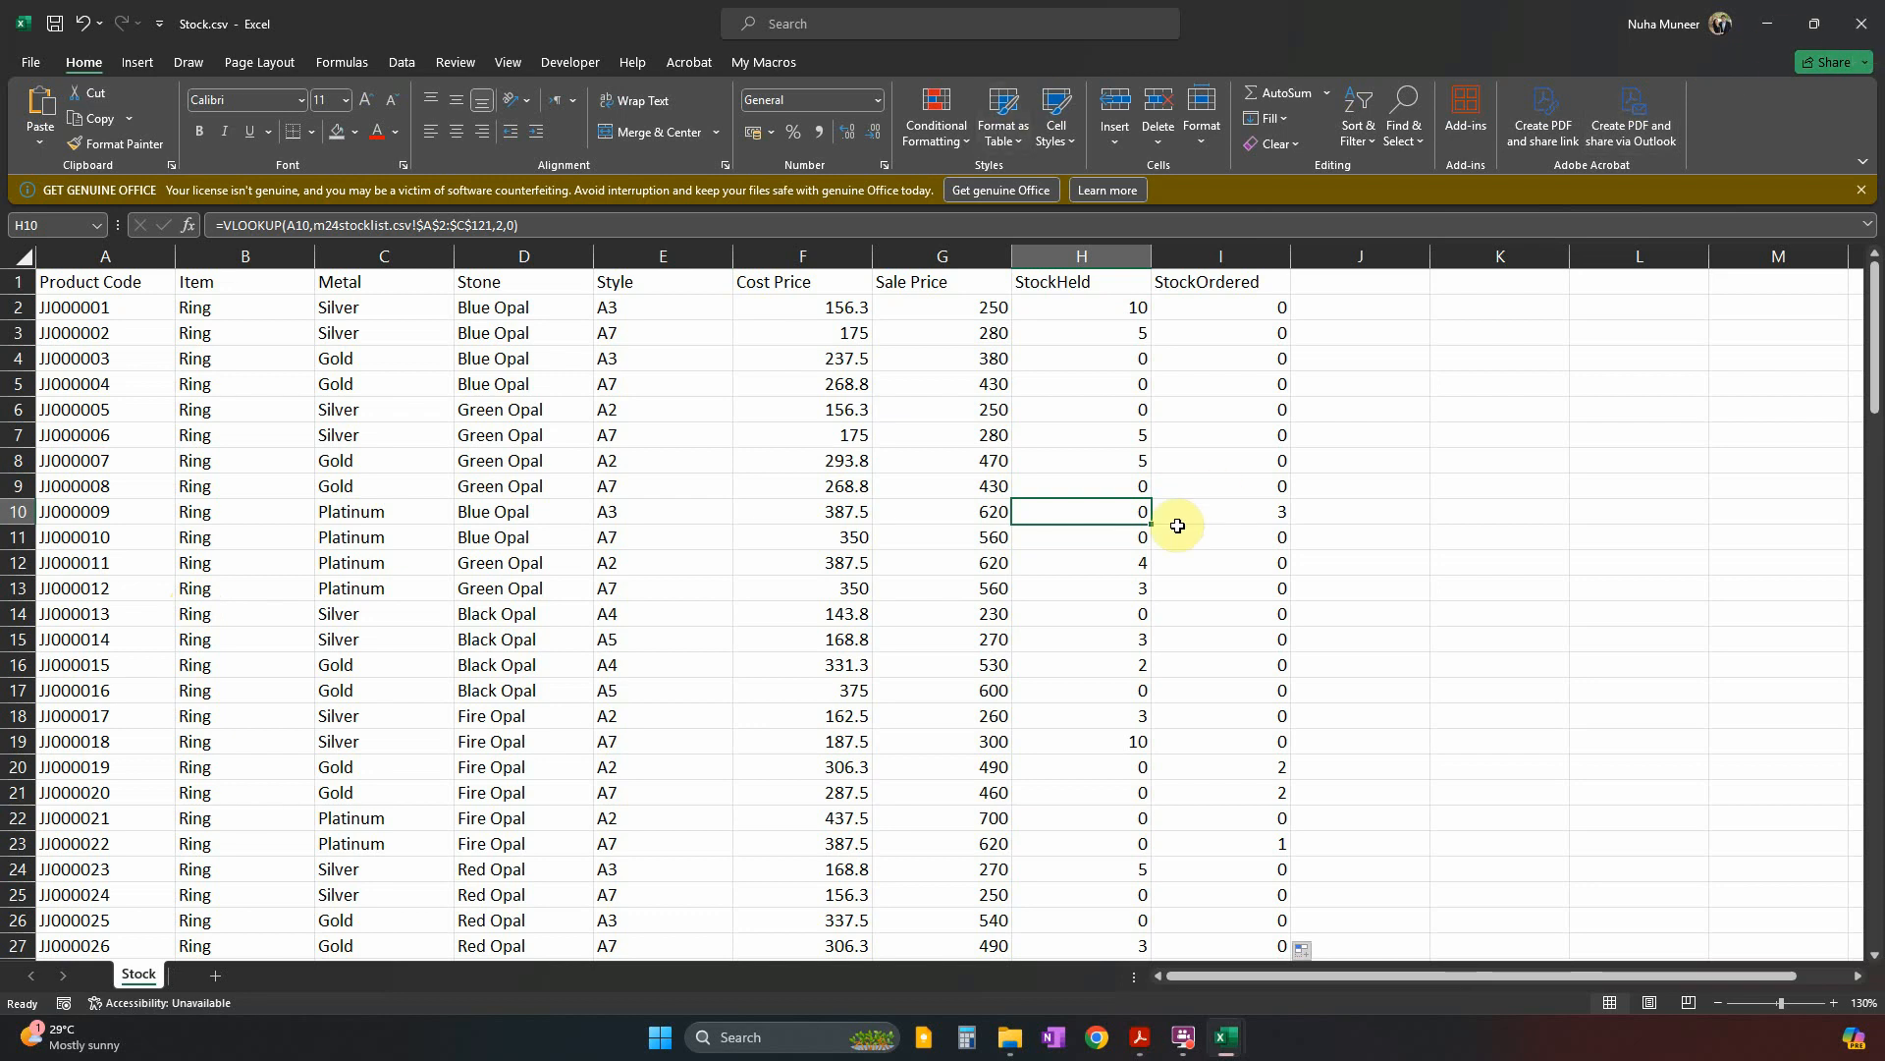
Rename the header in G1 of Stock.csv to SalePrice, without a space.
click(901, 362)
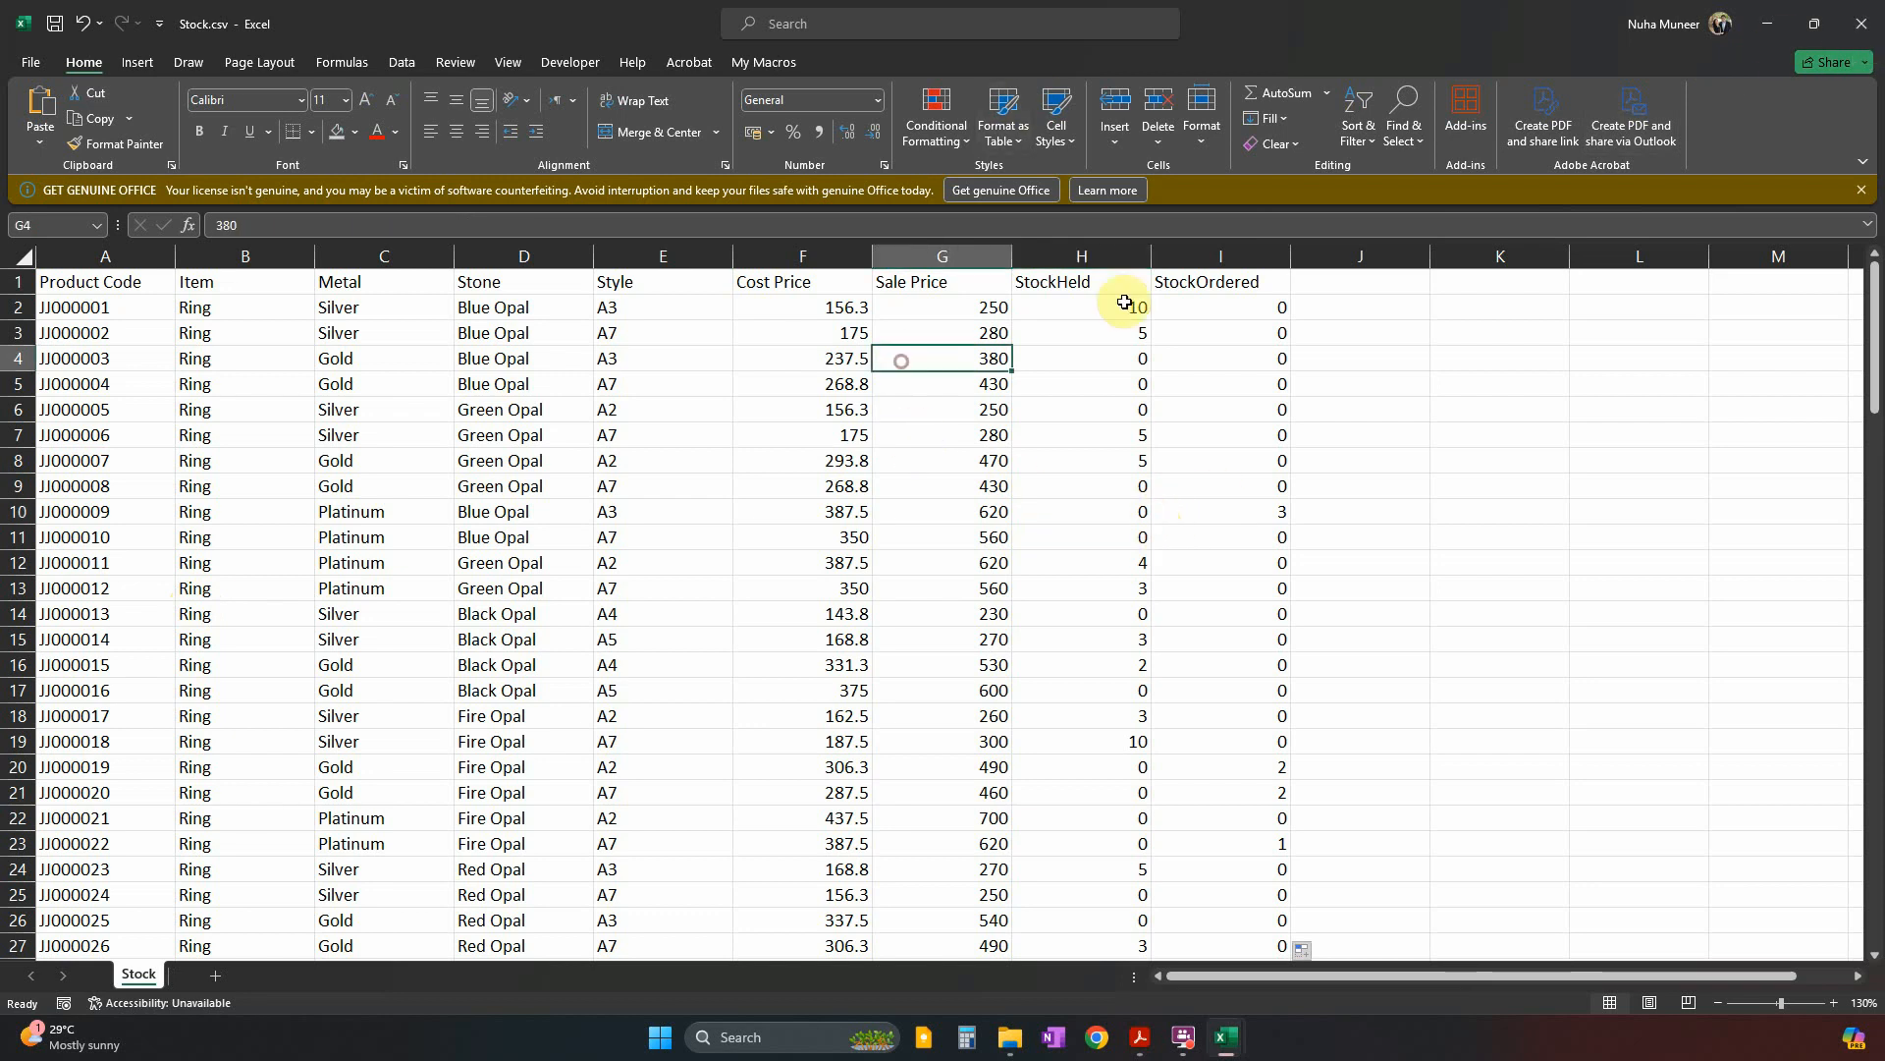
click(1123, 284)
click(1180, 282)
click(1080, 282)
click(917, 282)
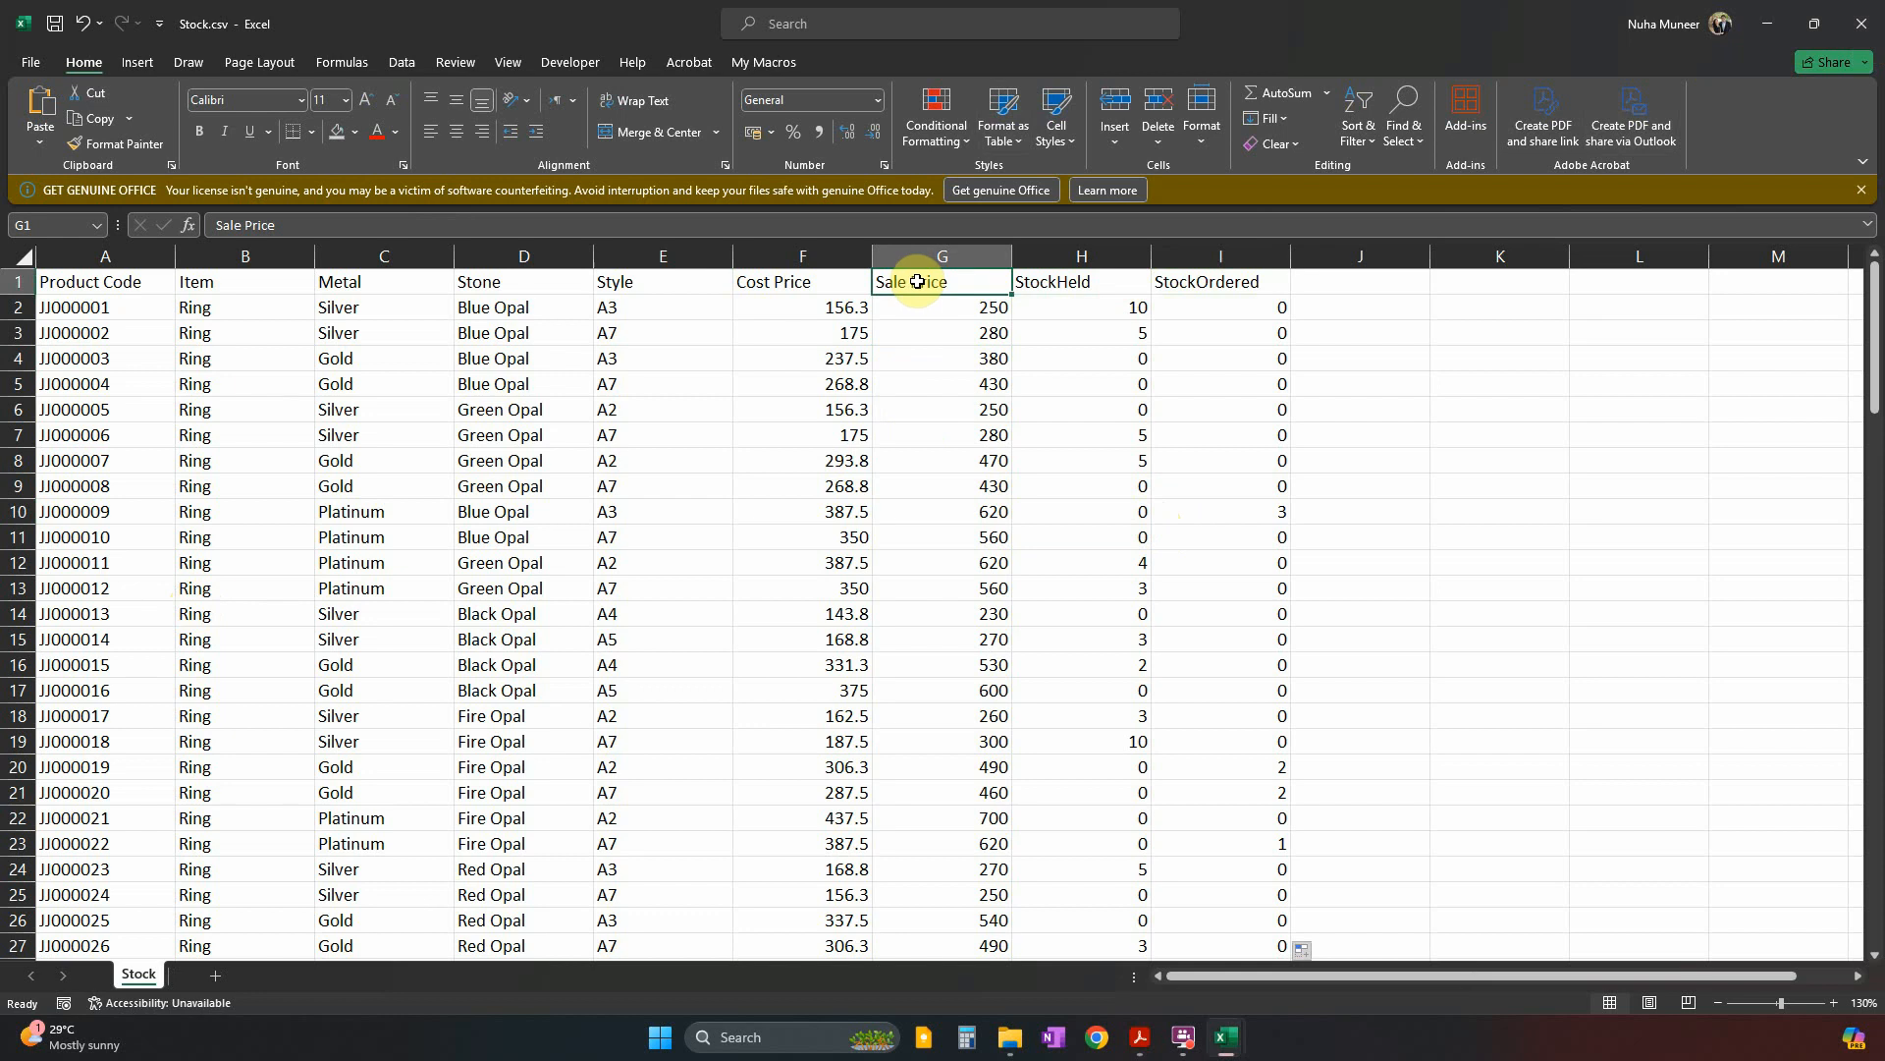
click(914, 282)
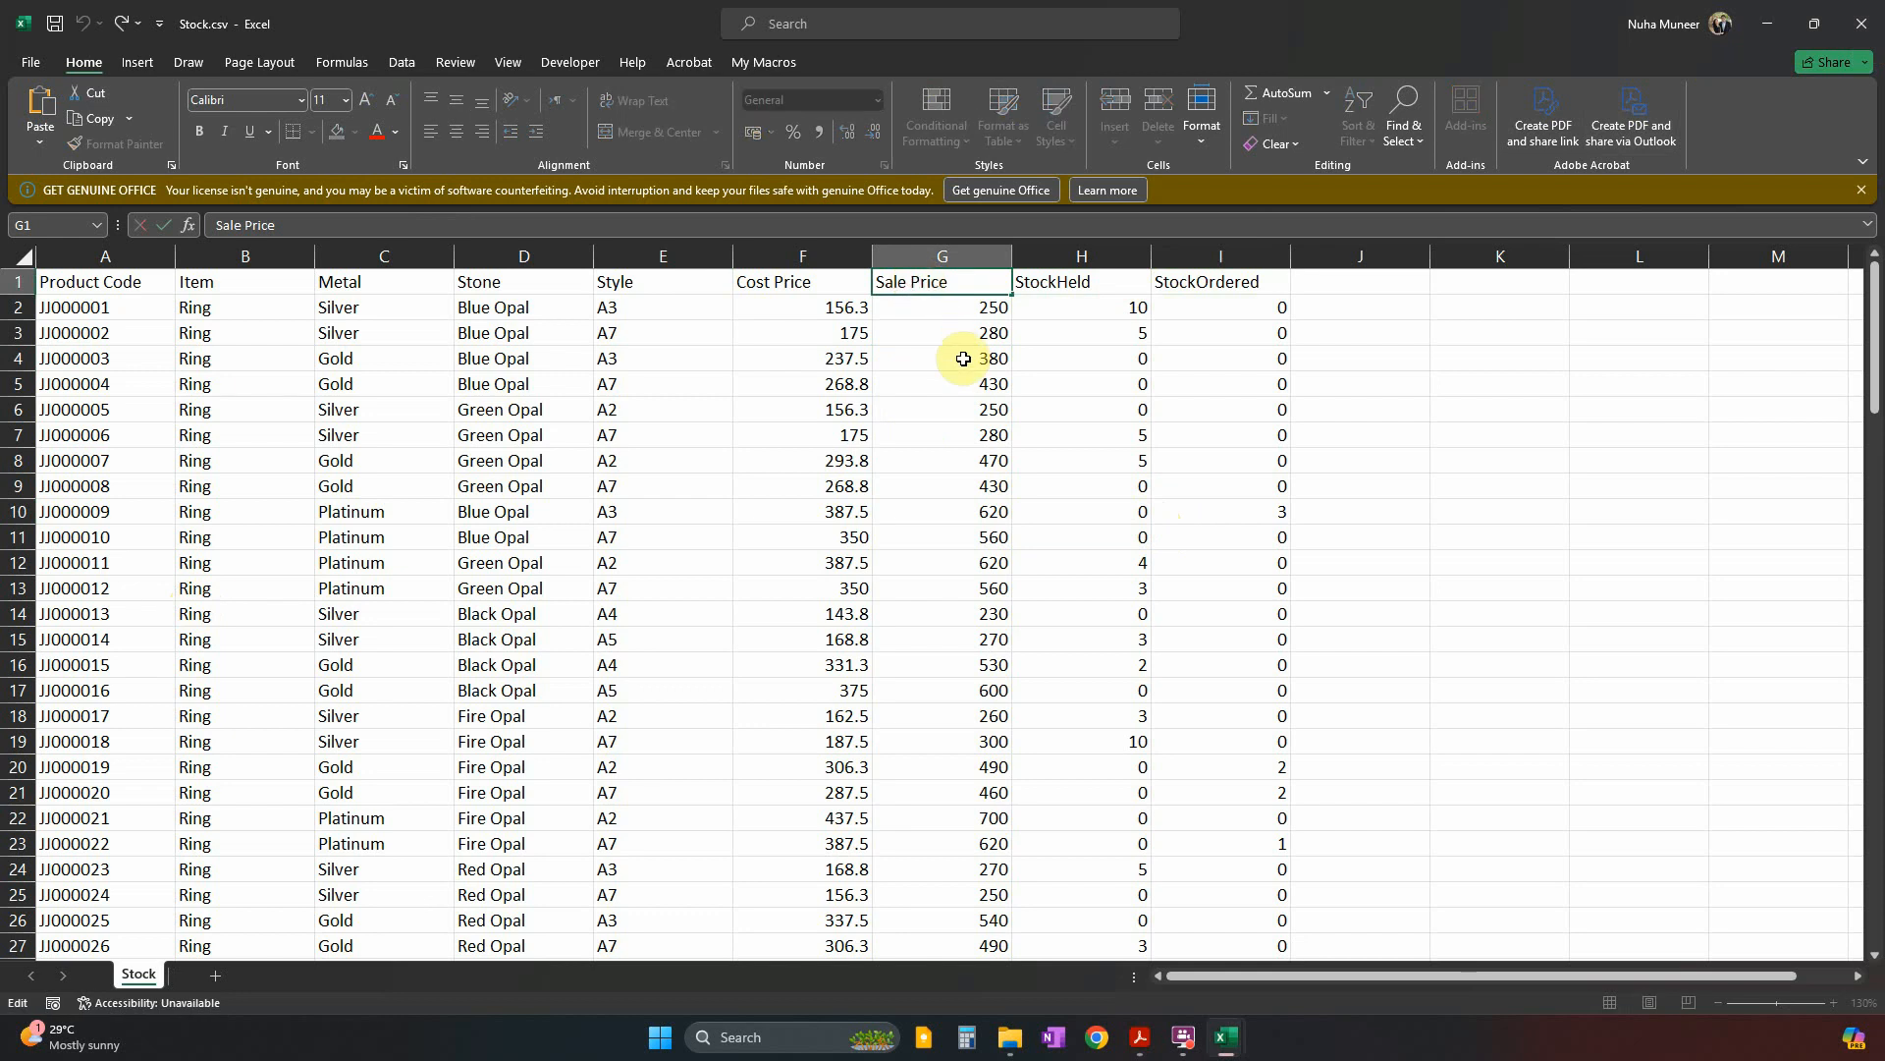
key(Return)
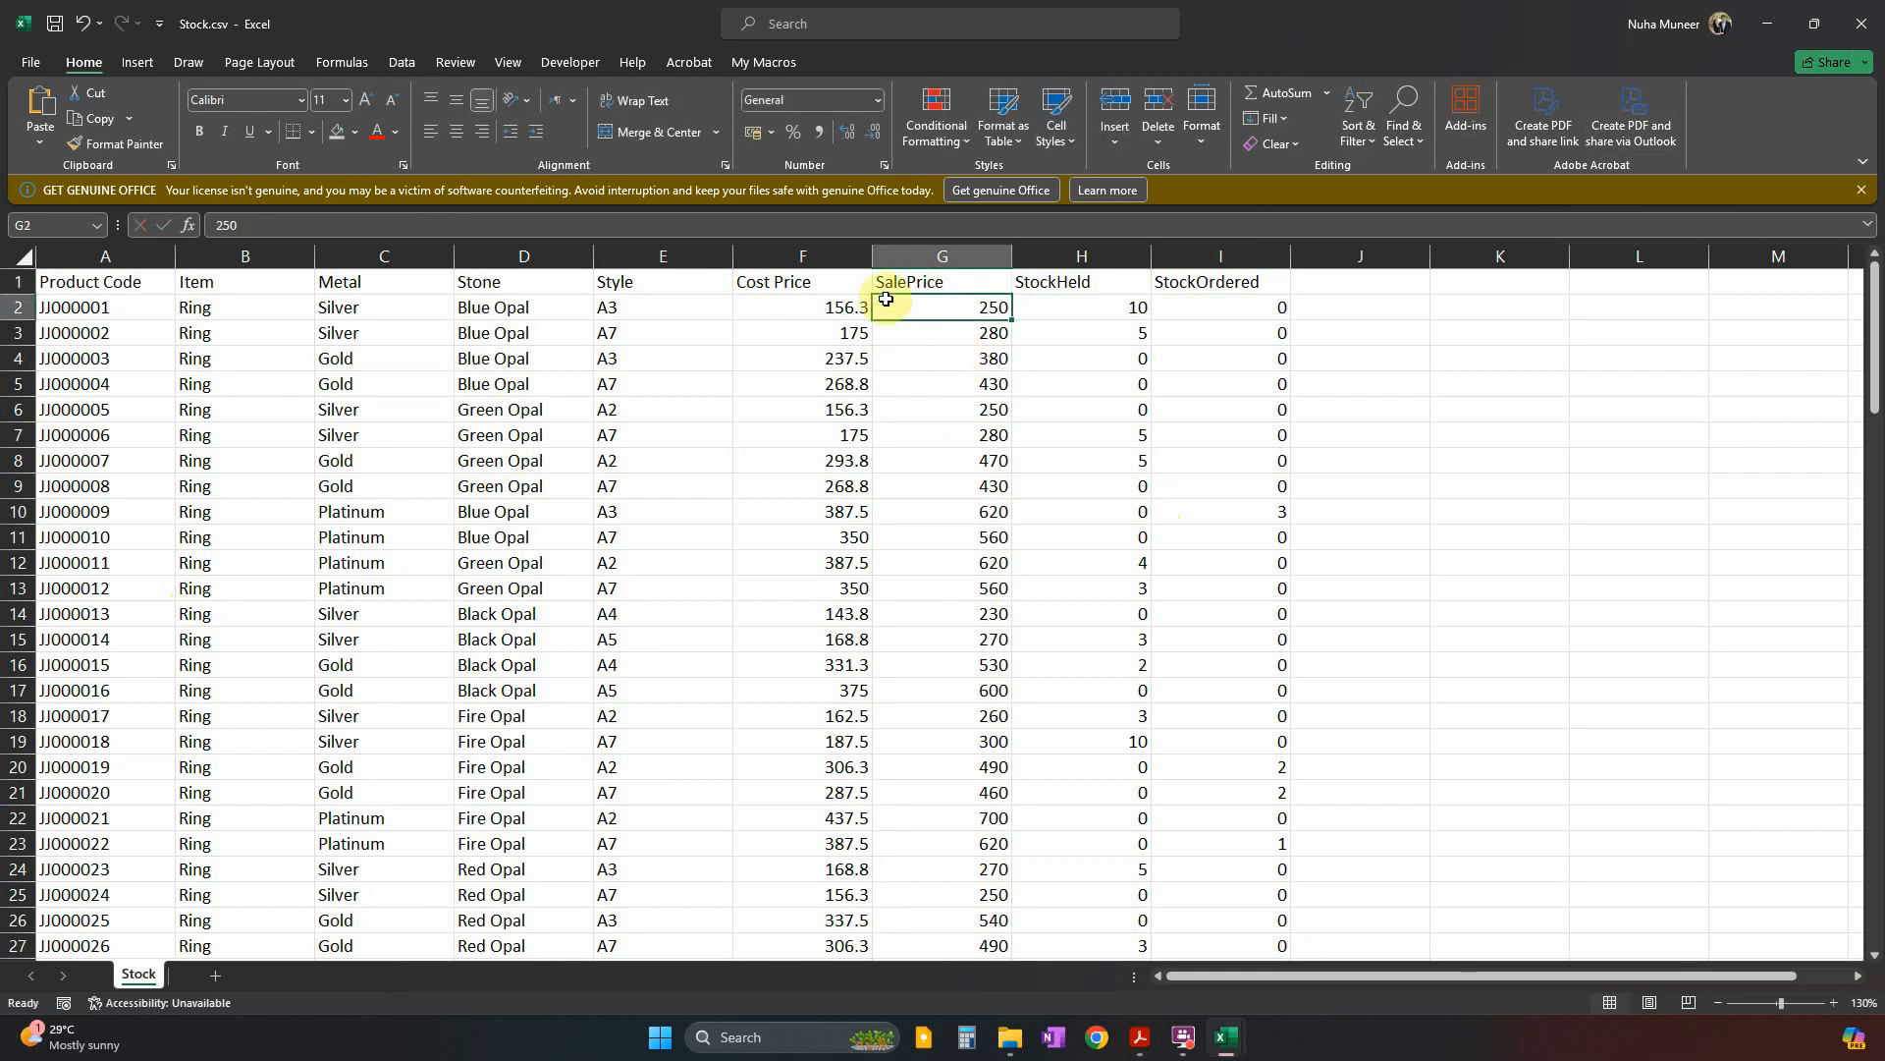
Rename the header in F1 to CostPrice, and open the Product Code header in A1 for editing.
click(762, 282)
click(773, 282)
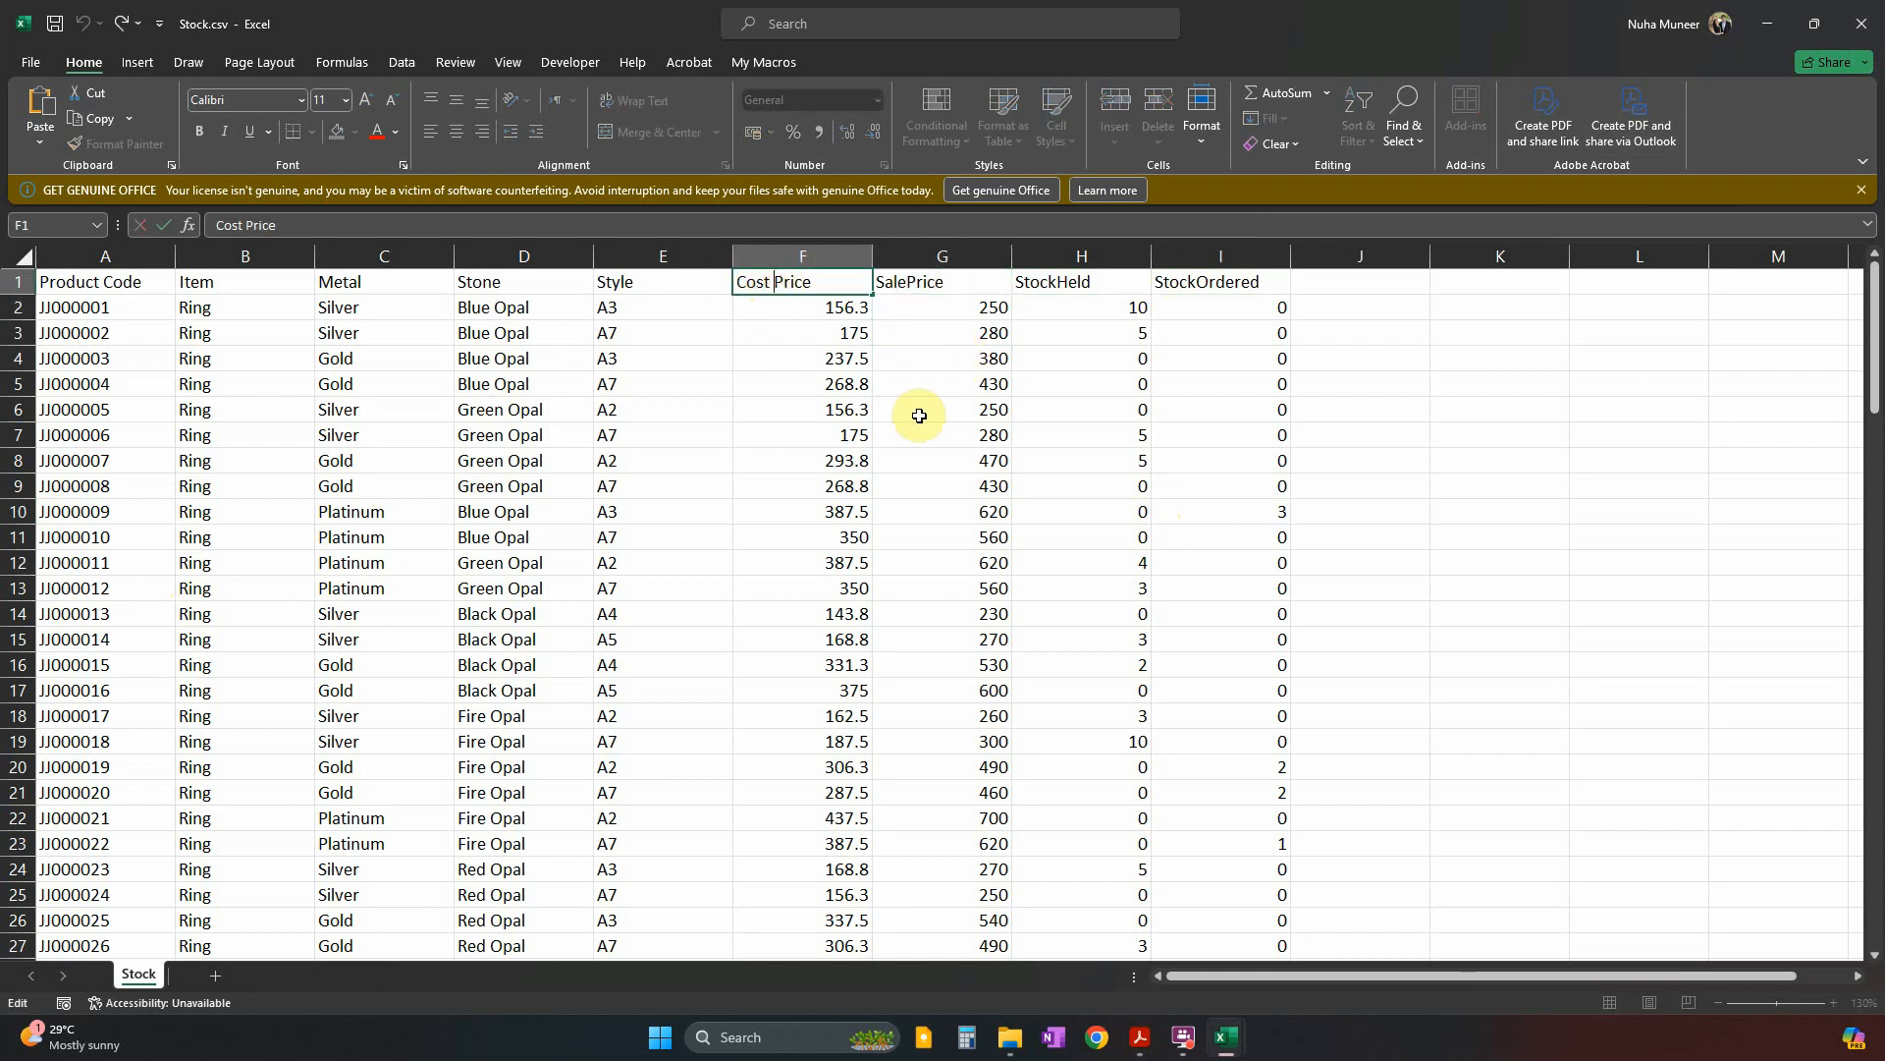
key(Return)
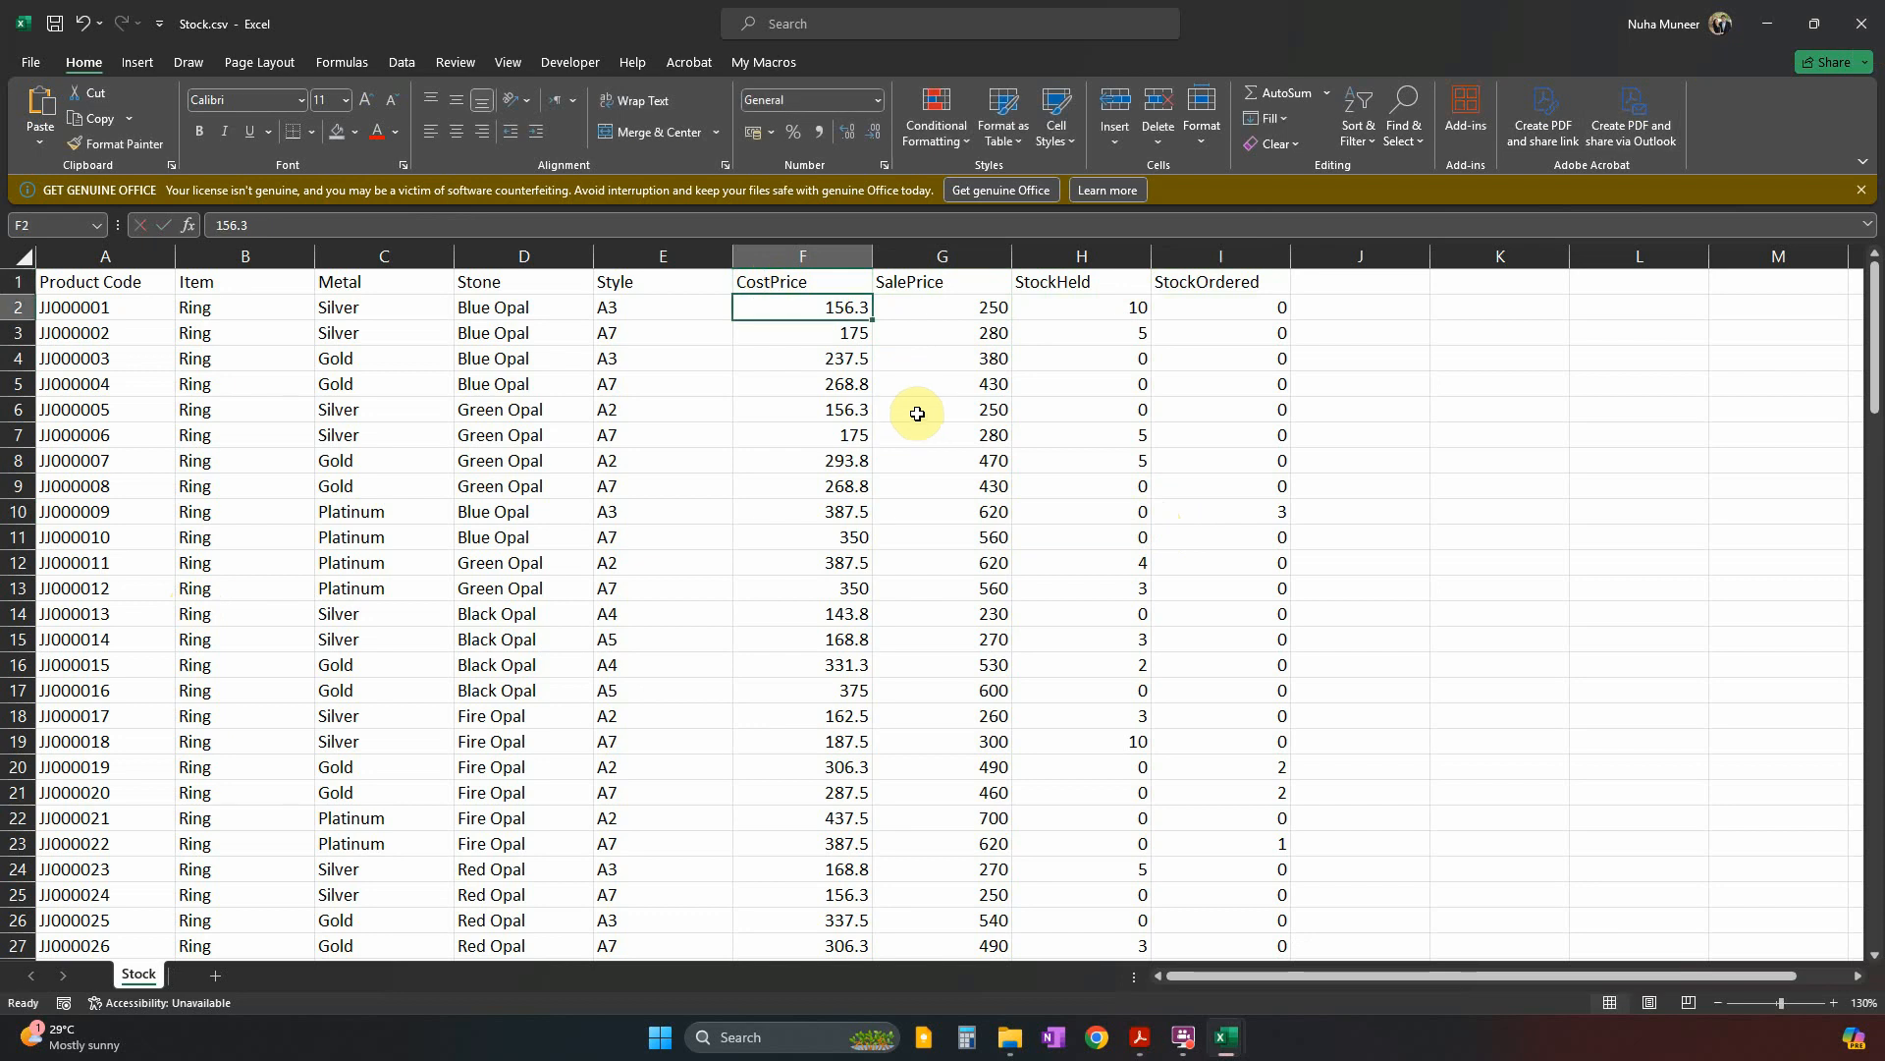
click(96, 287)
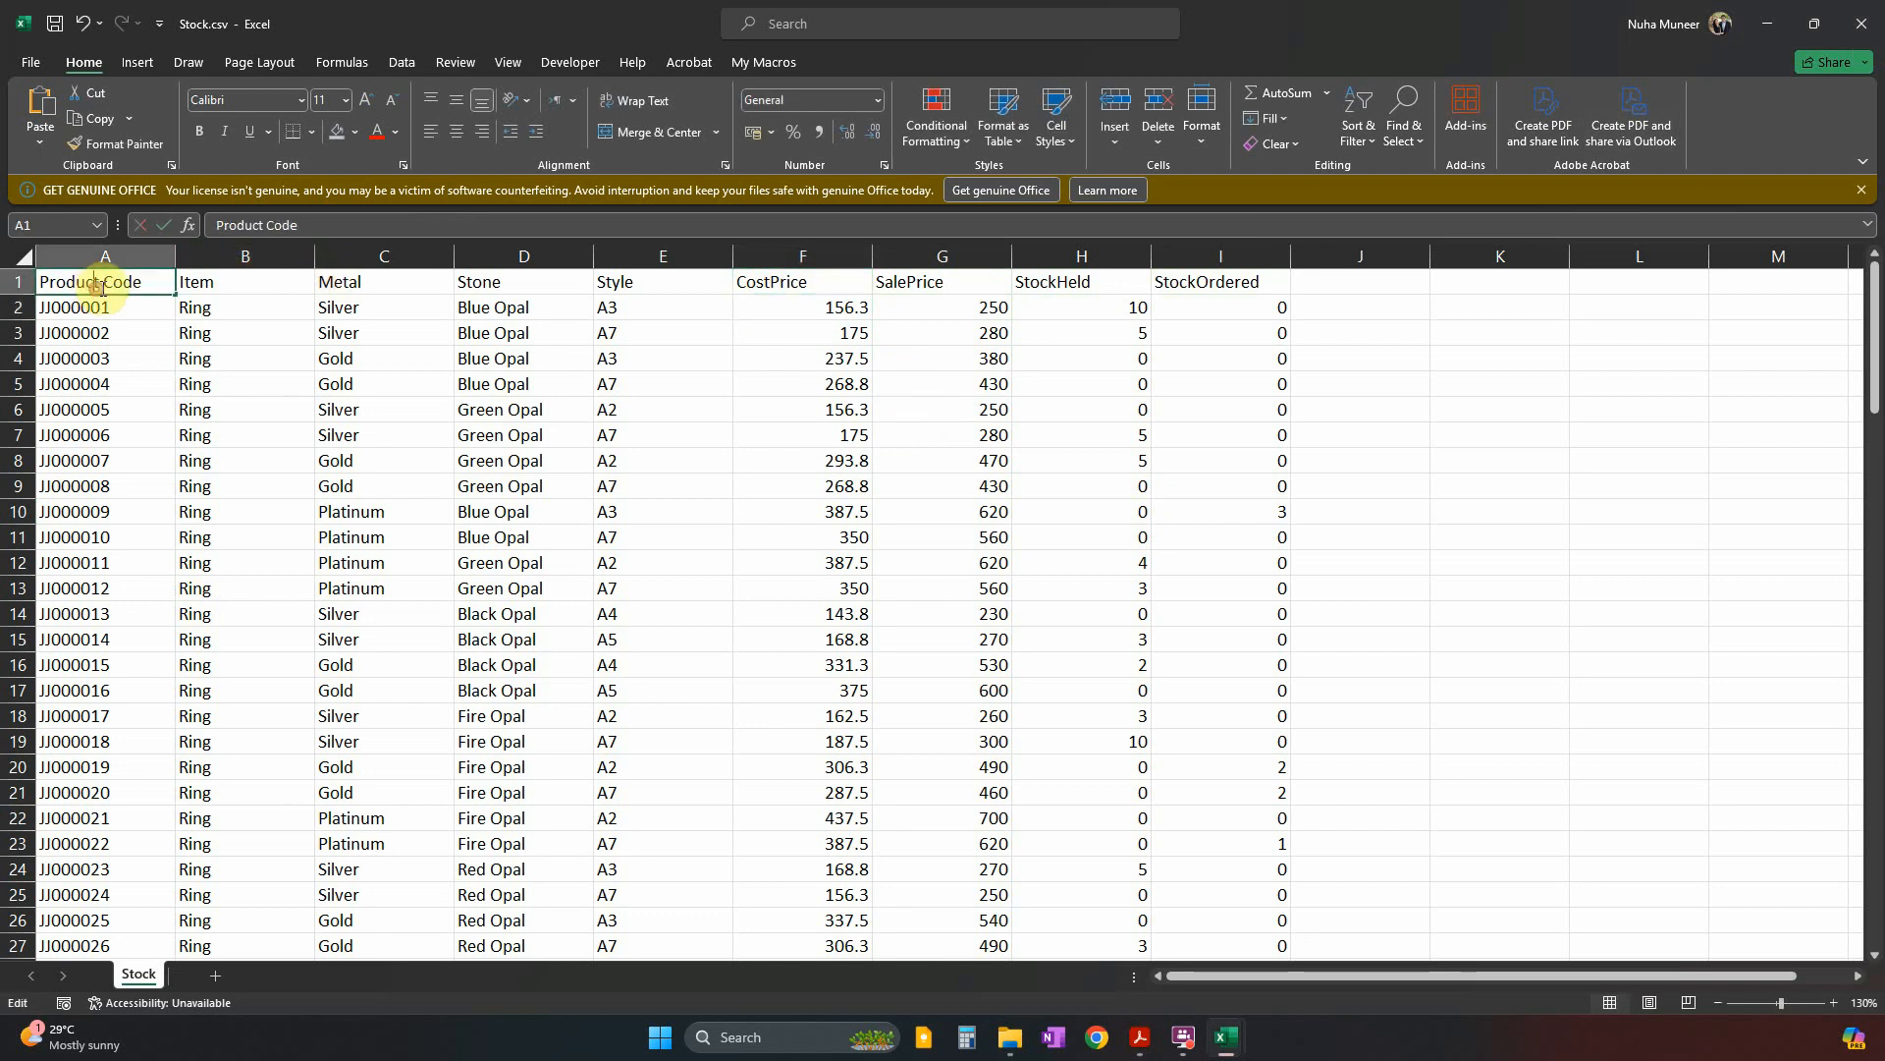
double_click(106, 284)
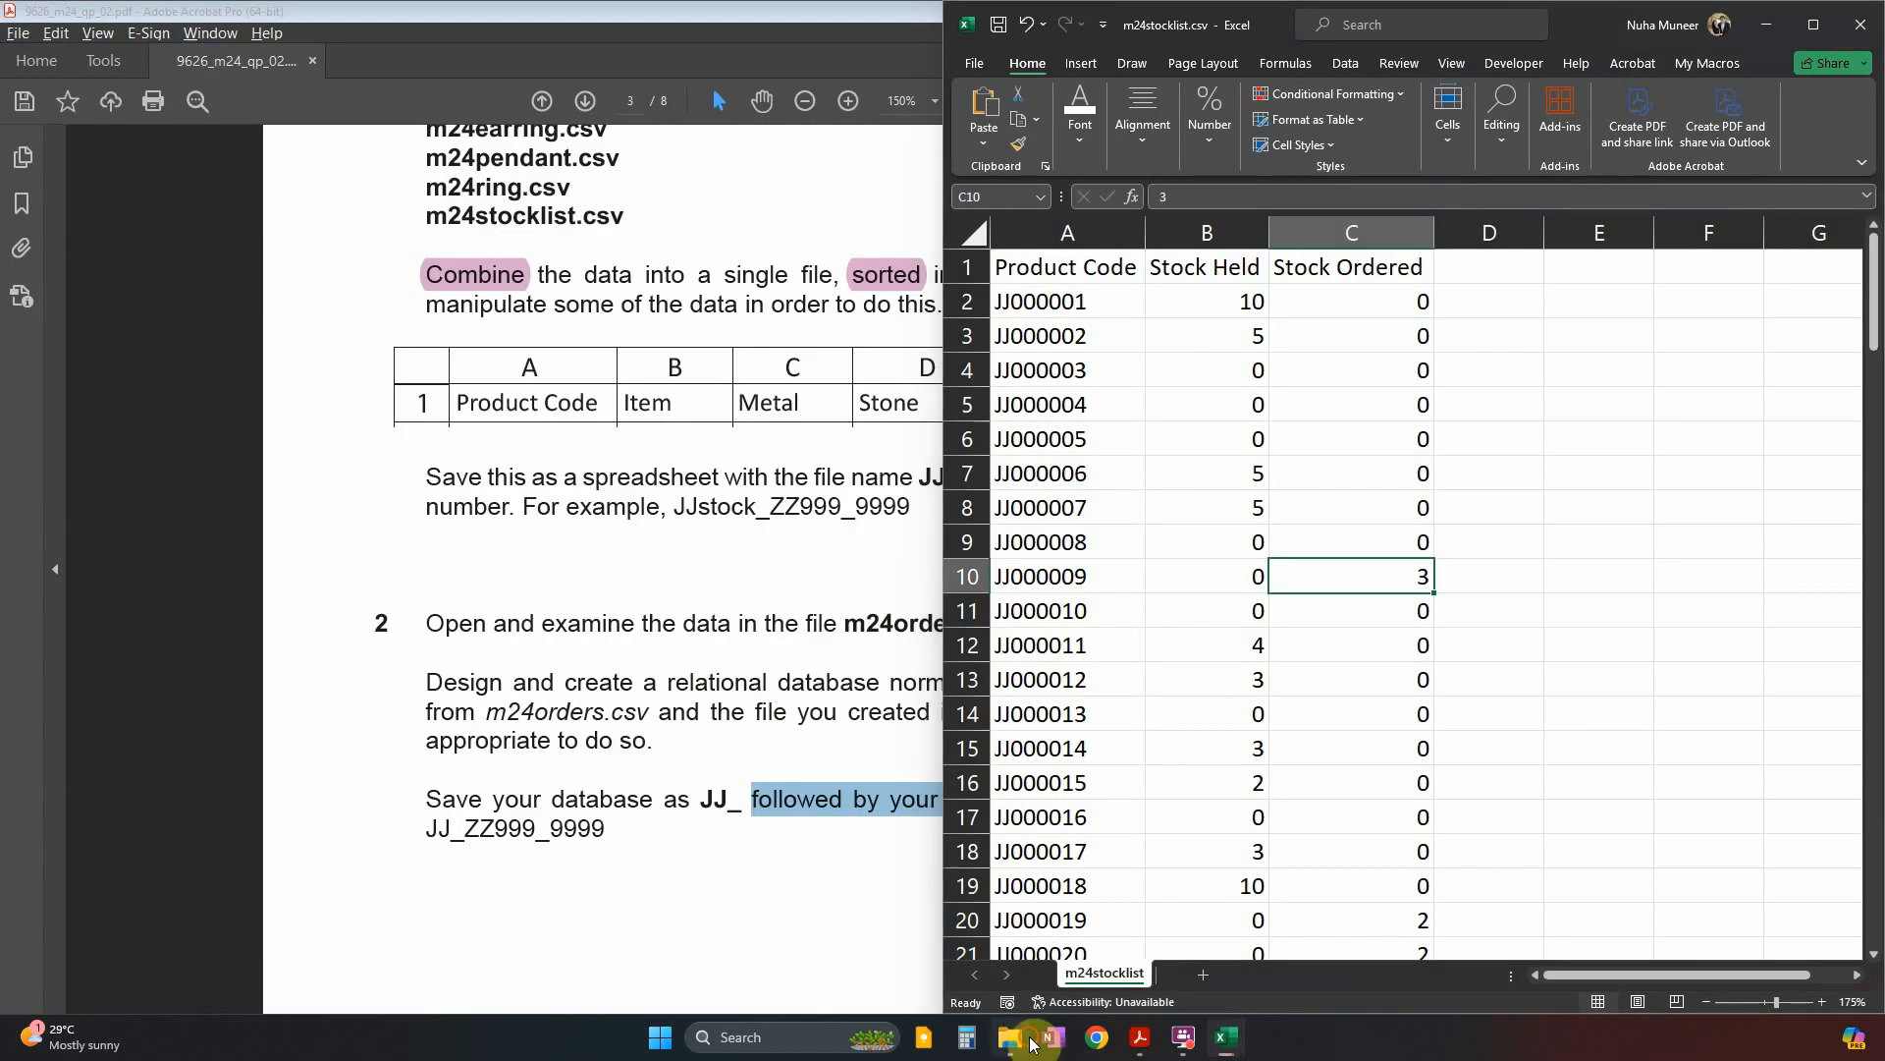
Open JJstock_ZZ999_9999.xlsx from the source files folder and rename the header in A1 to ProductCode, without a space.
click(1010, 1037)
click(1061, 634)
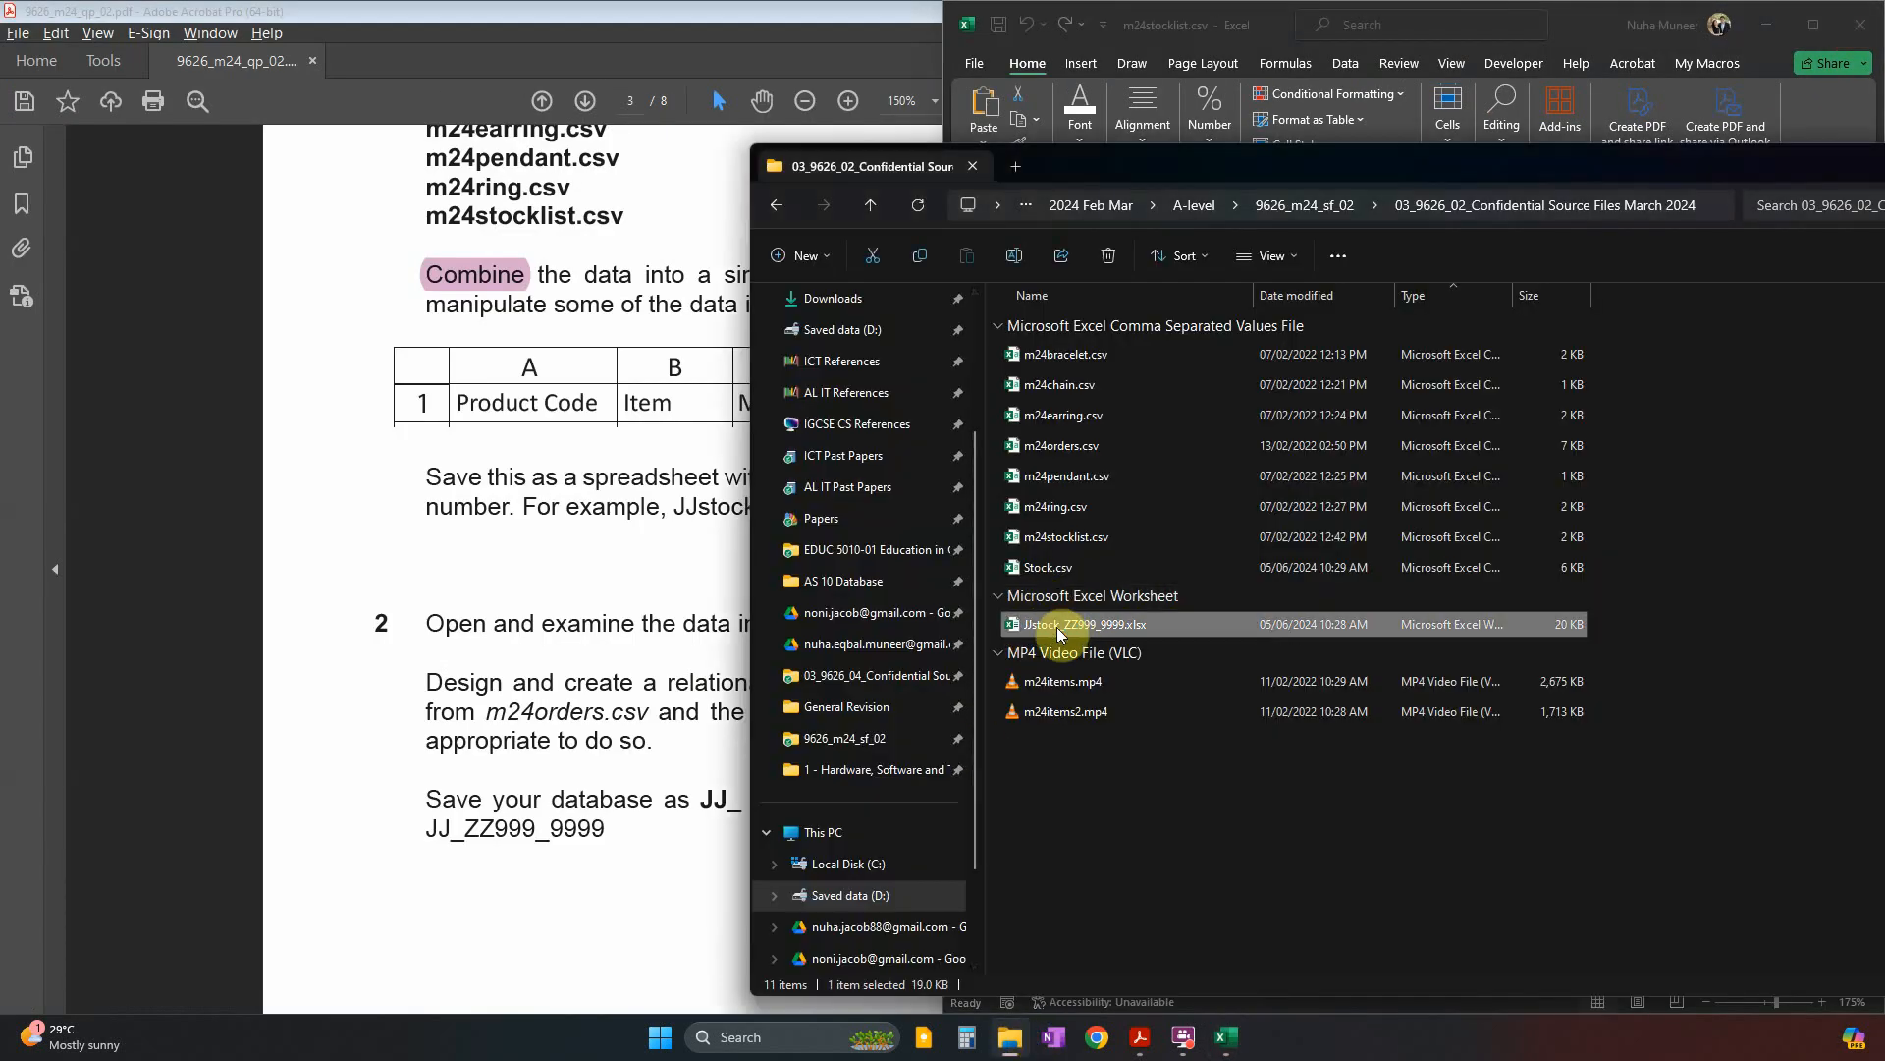
double_click(1060, 633)
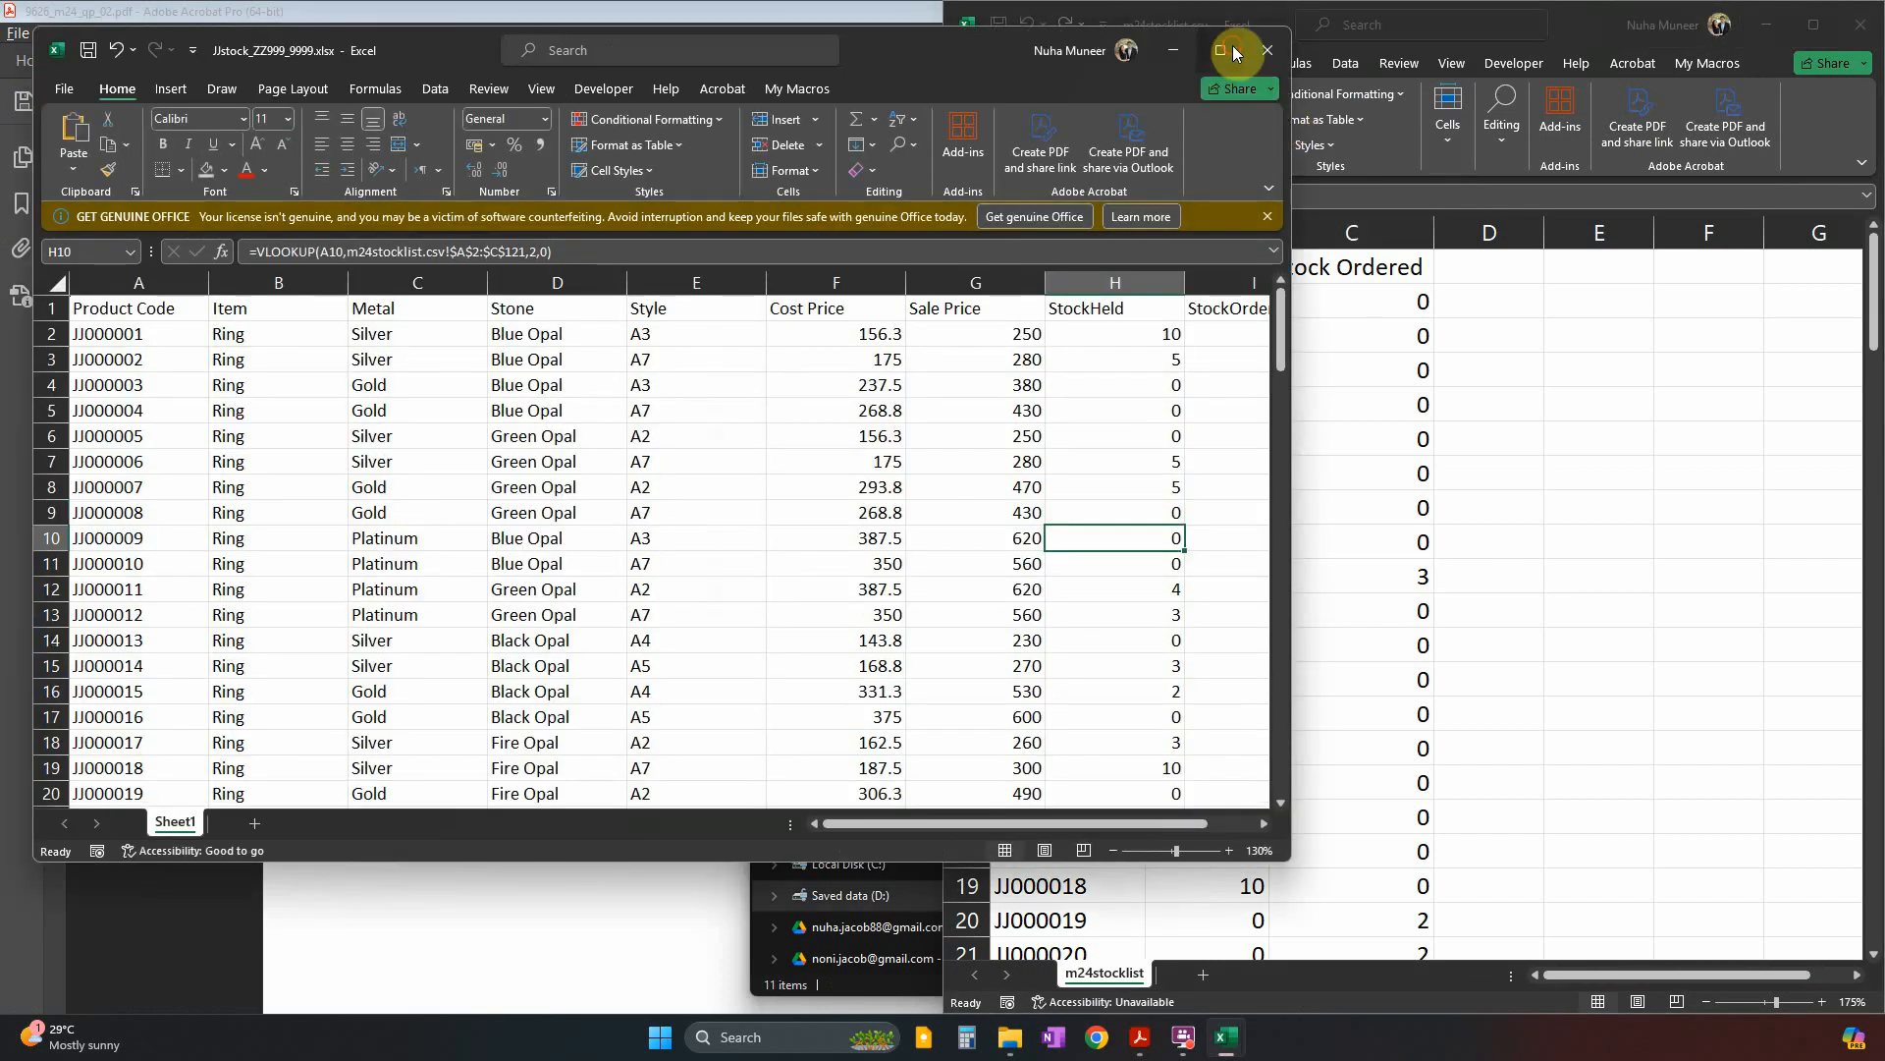
click(1222, 49)
double_click(109, 278)
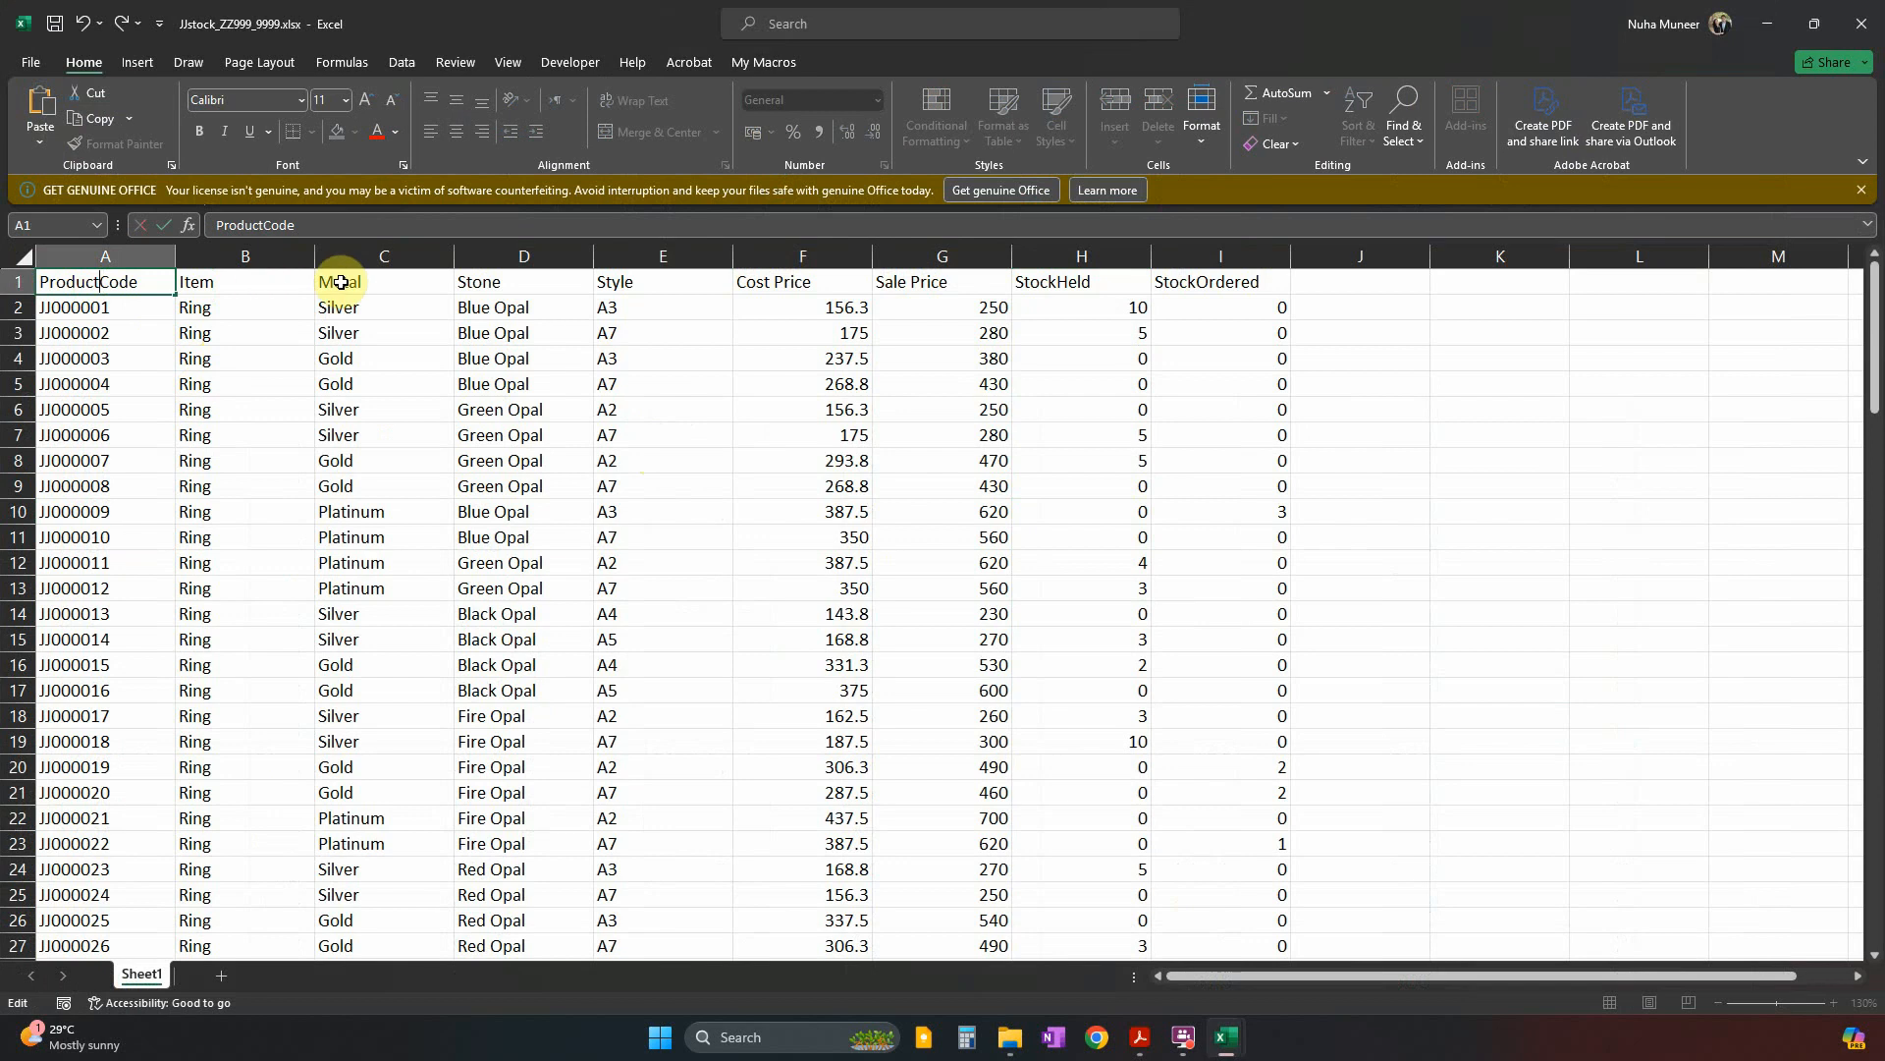
Rename the headers in F1 and G1 to CostPrice and SalePrice, and close the JJstock workbook.
double_click(777, 279)
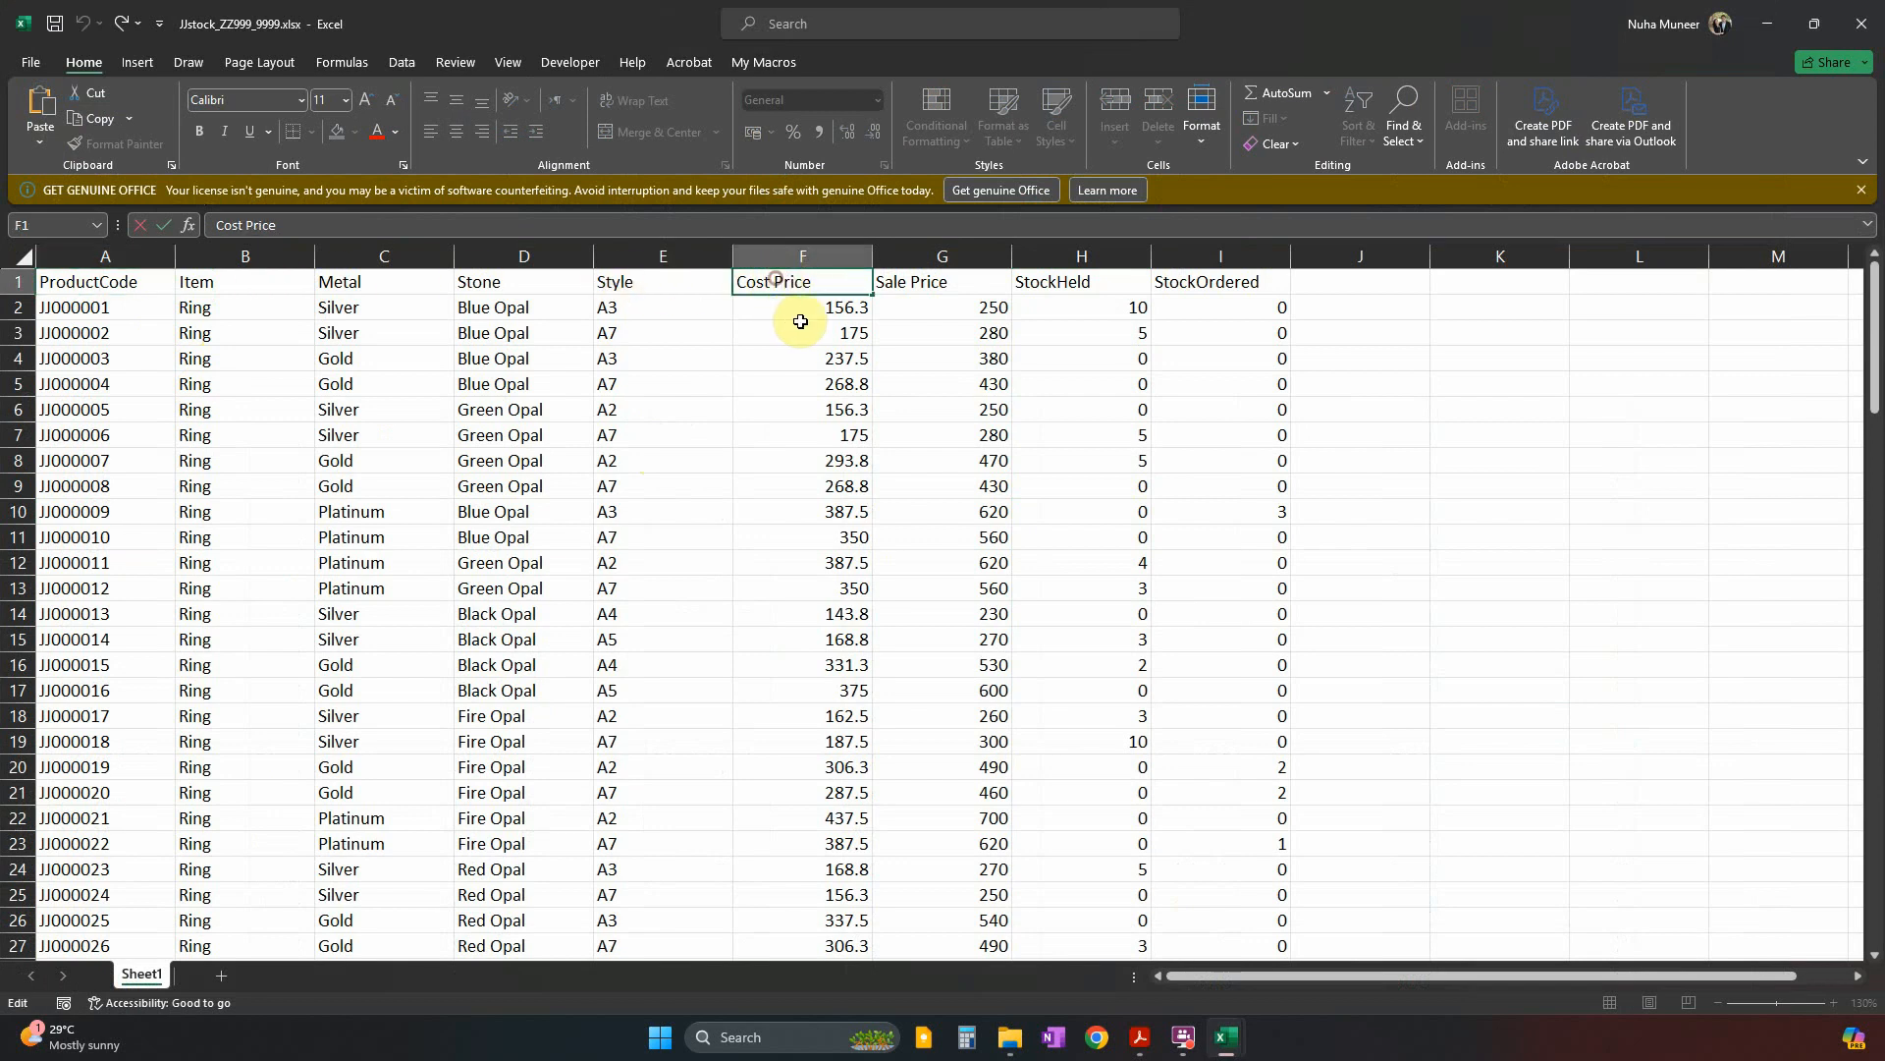
key(BackSpace)
click(889, 279)
double_click(914, 278)
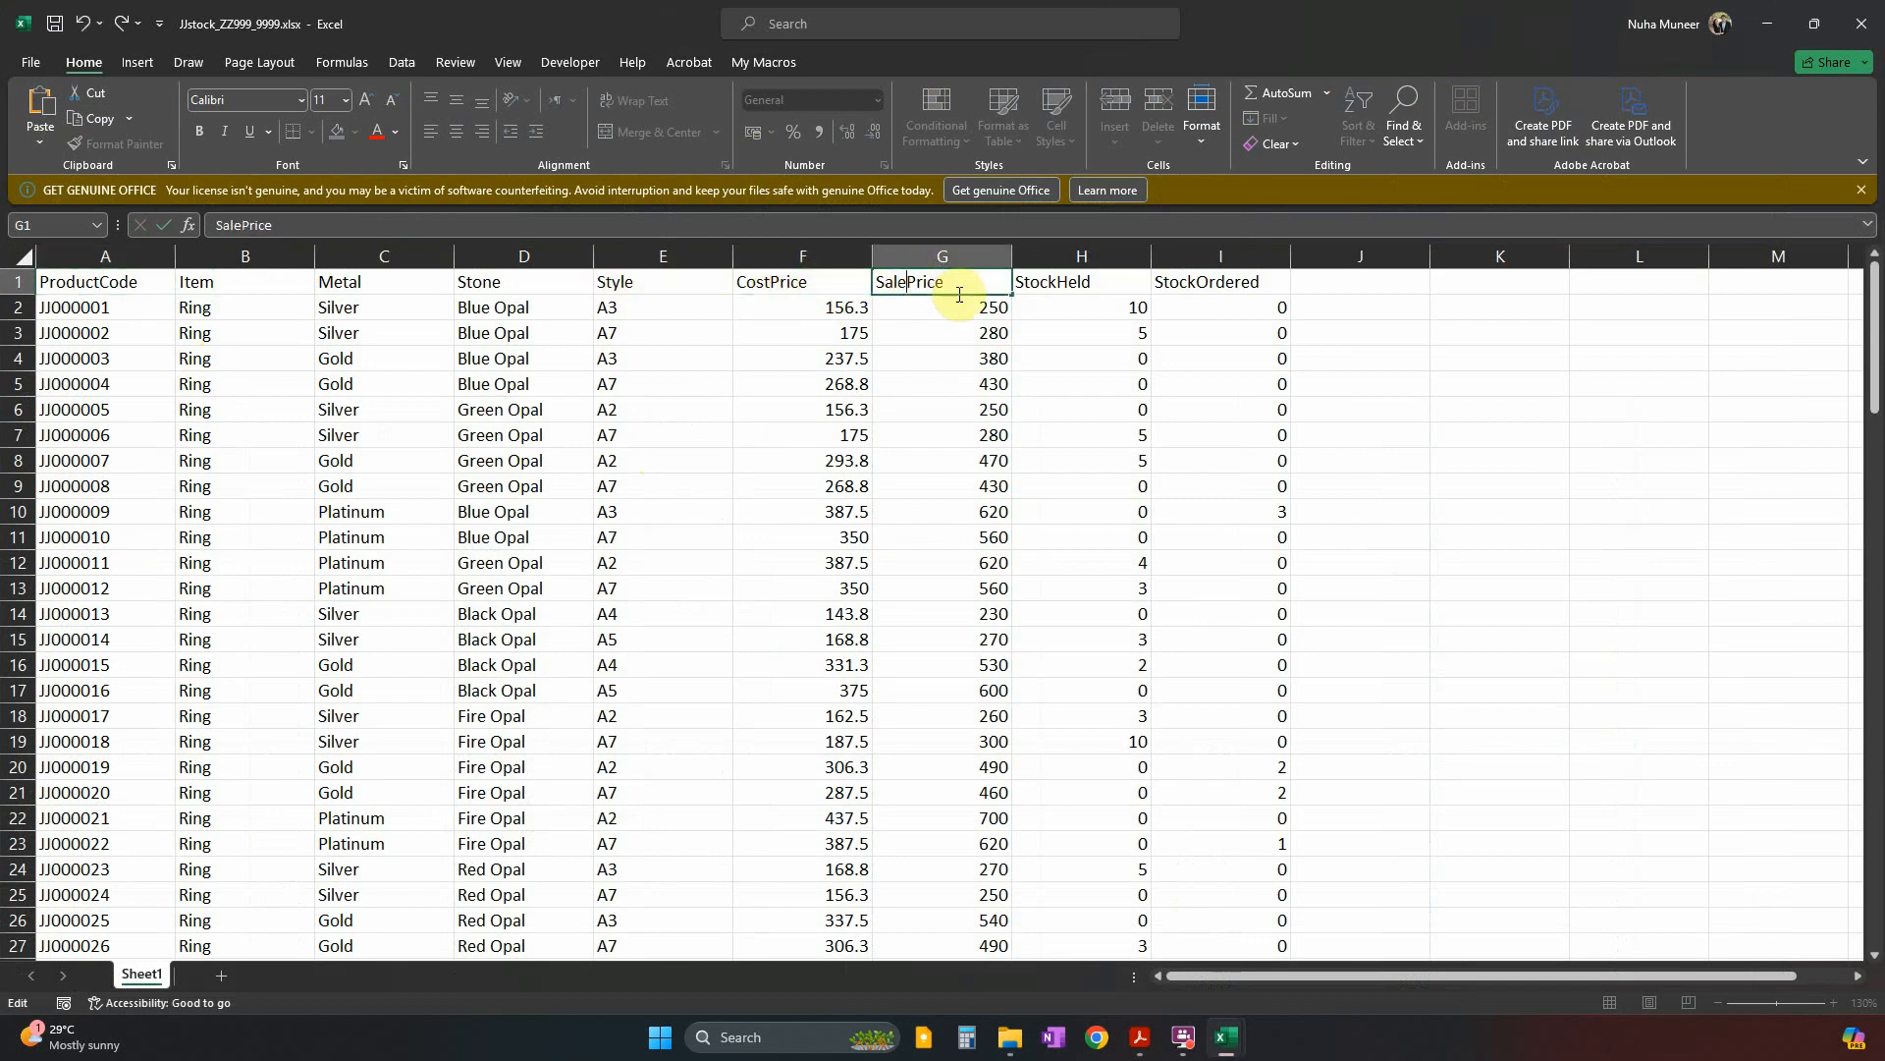
click(1212, 422)
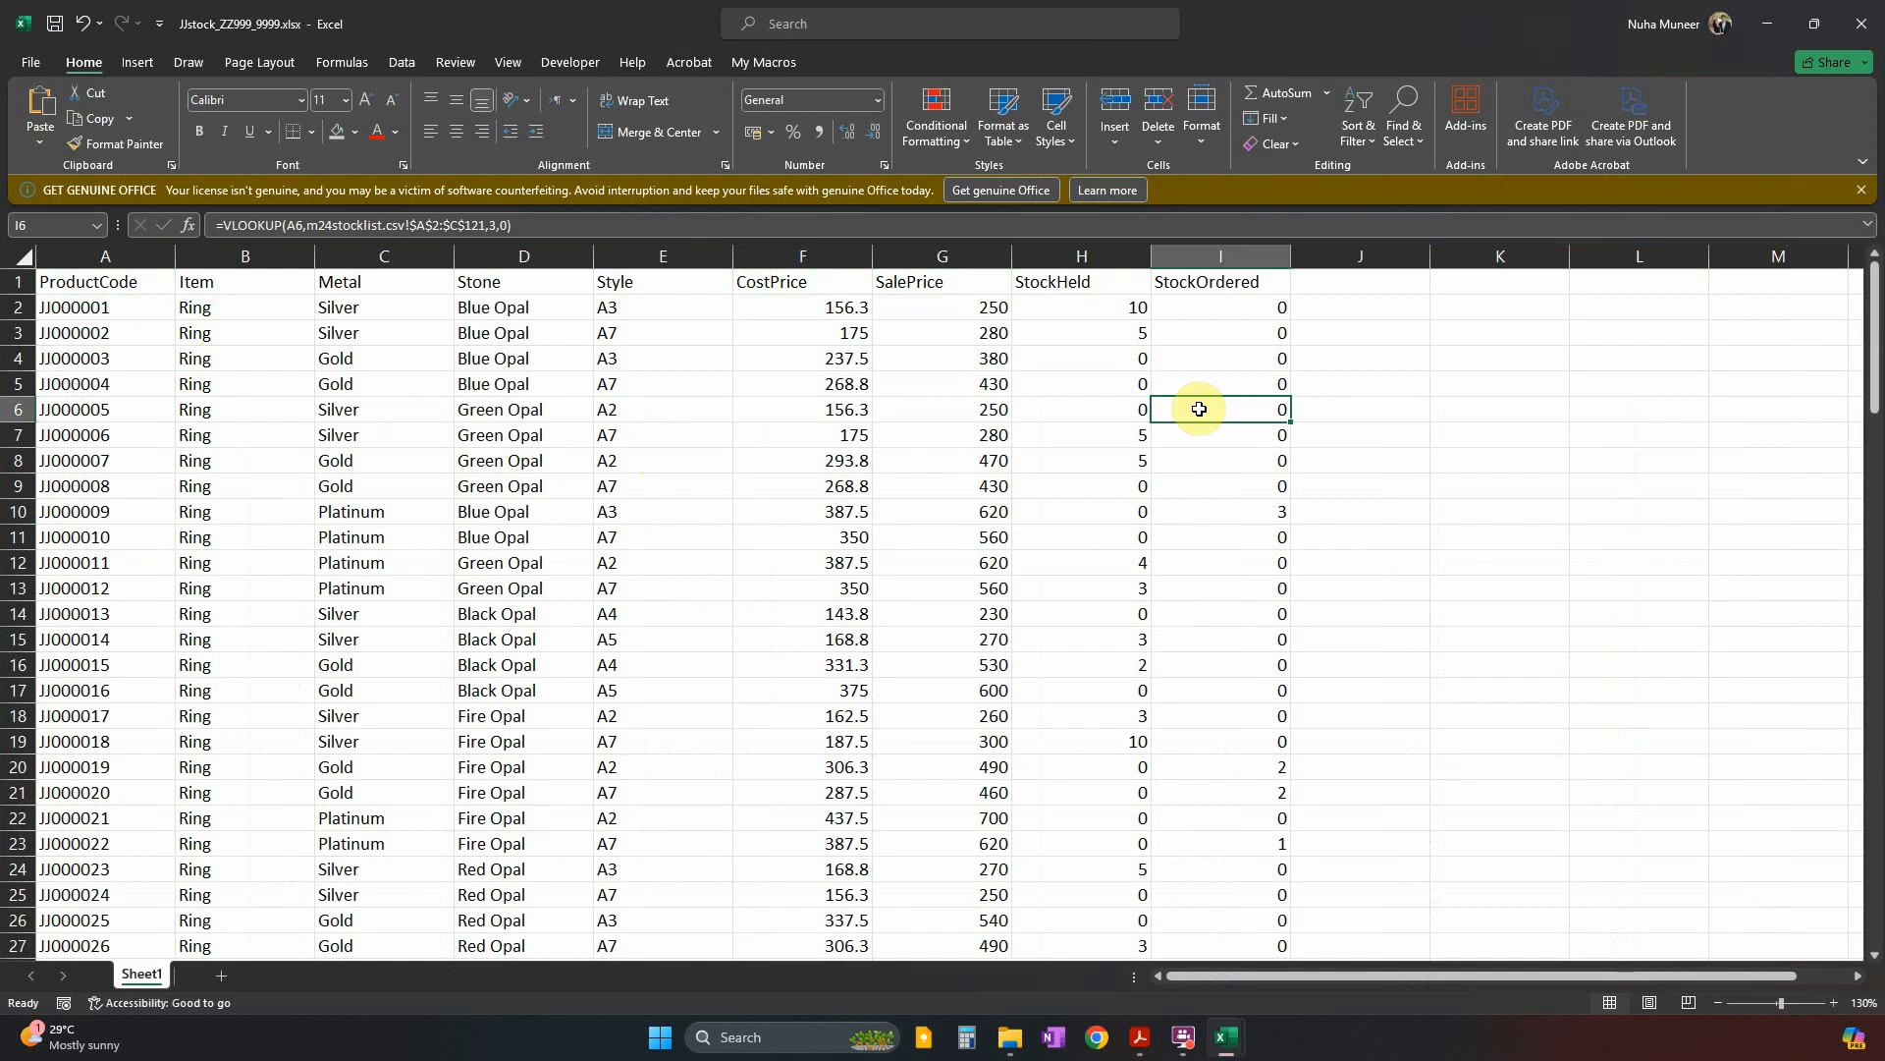
click(1861, 23)
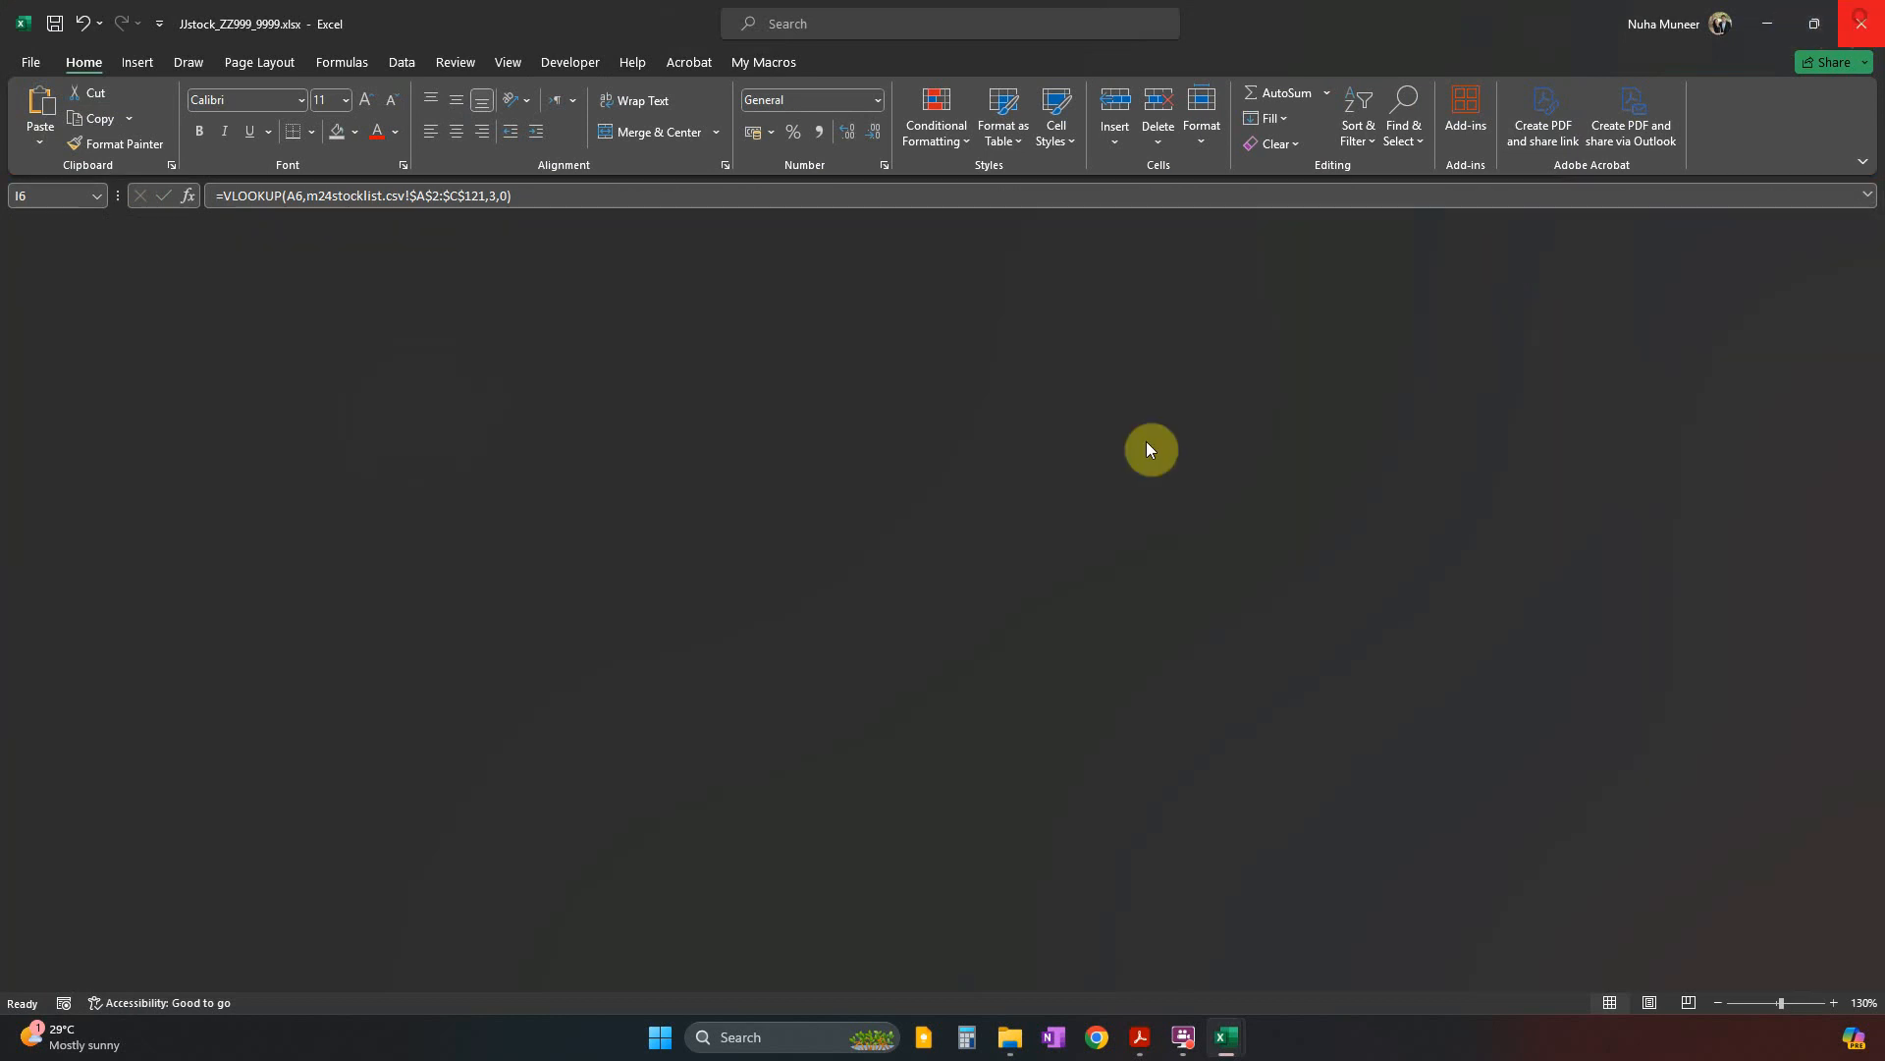
Read the task 2 instructions in the question paper on the 3NF relational database and its source files.
click(520, 798)
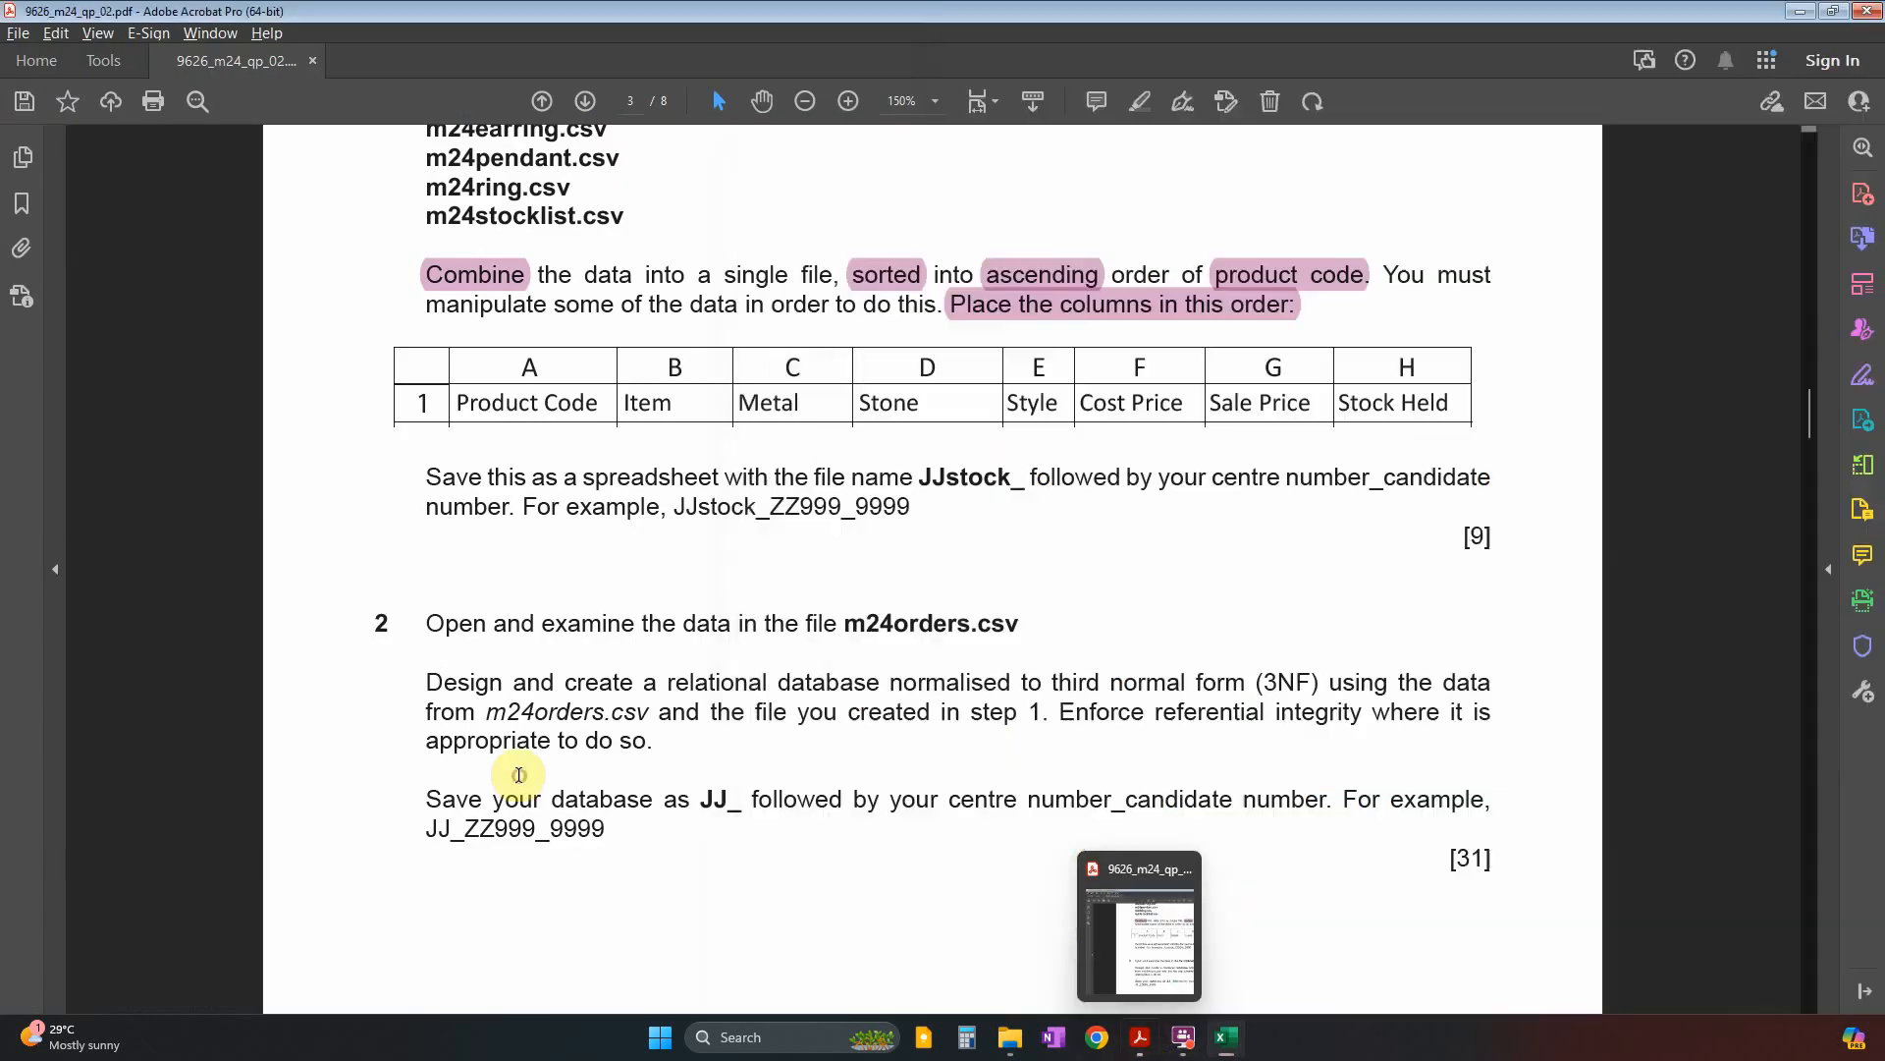
scroll(558, 746, down, 2)
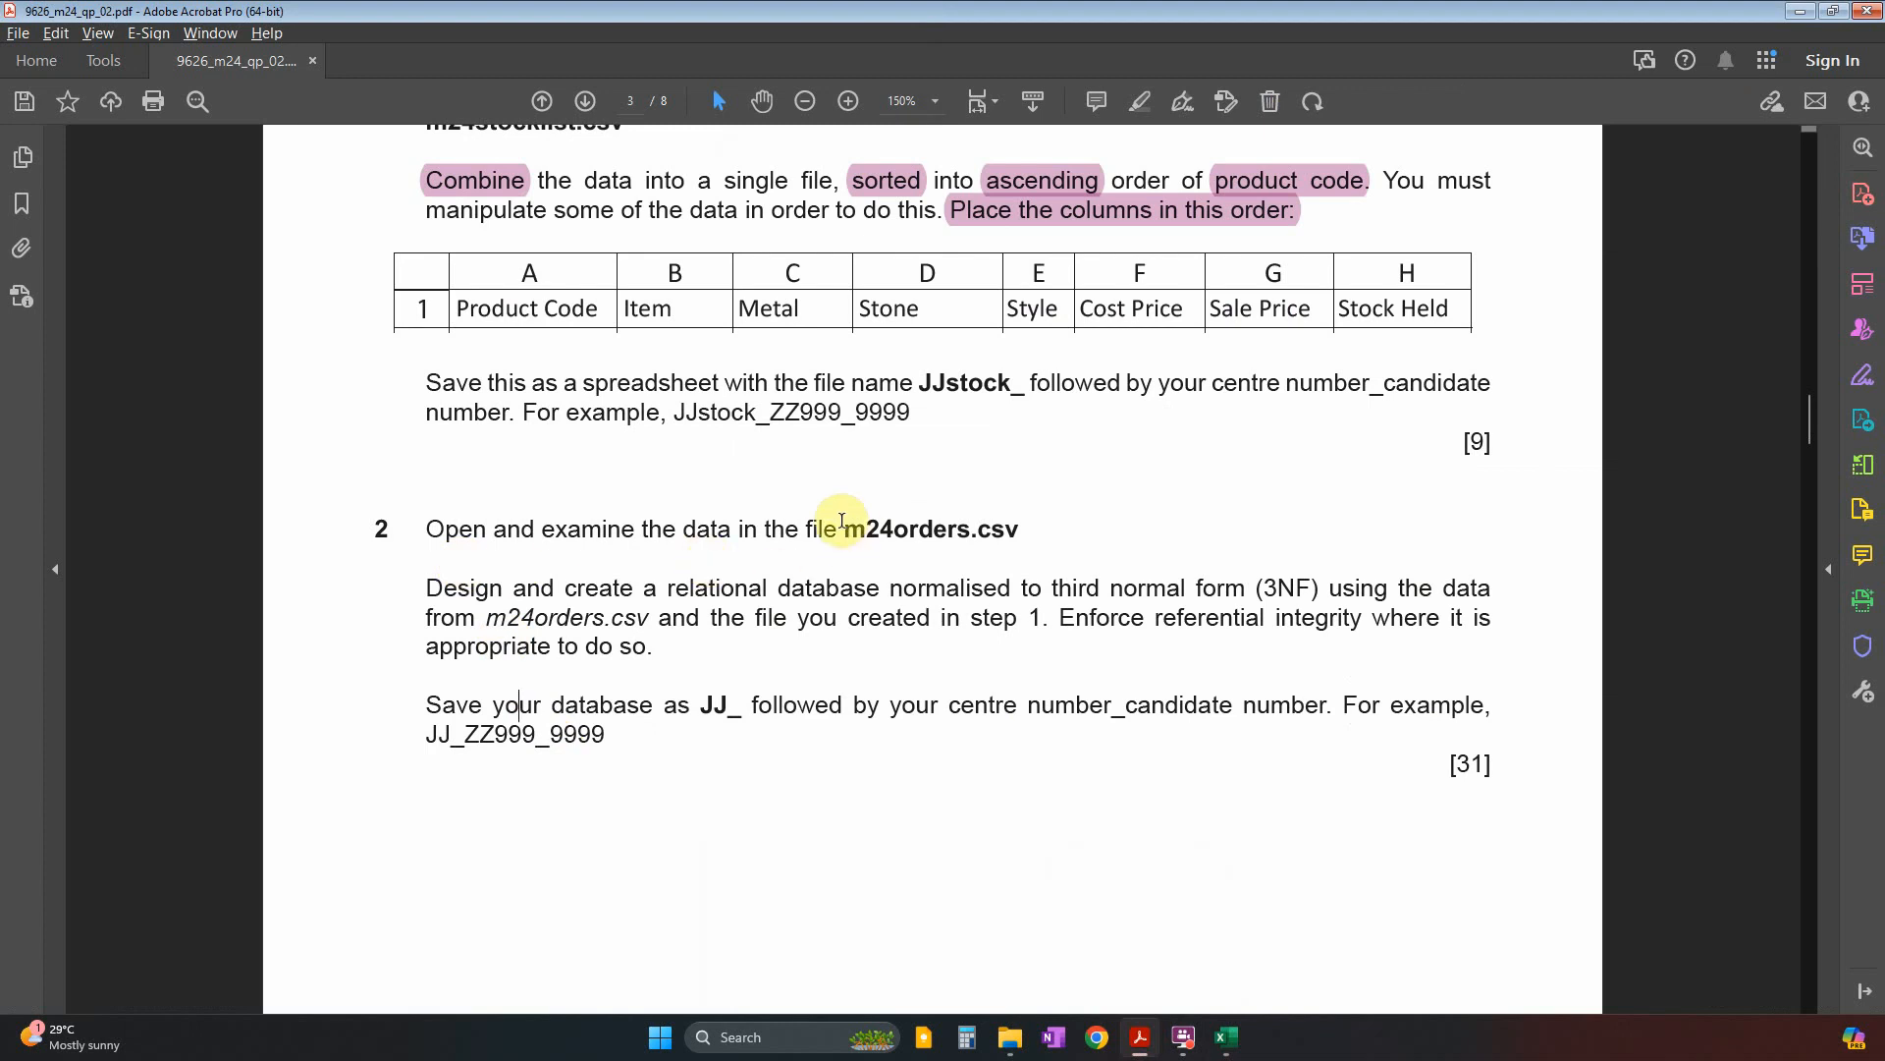
drag(847, 528, 1044, 530)
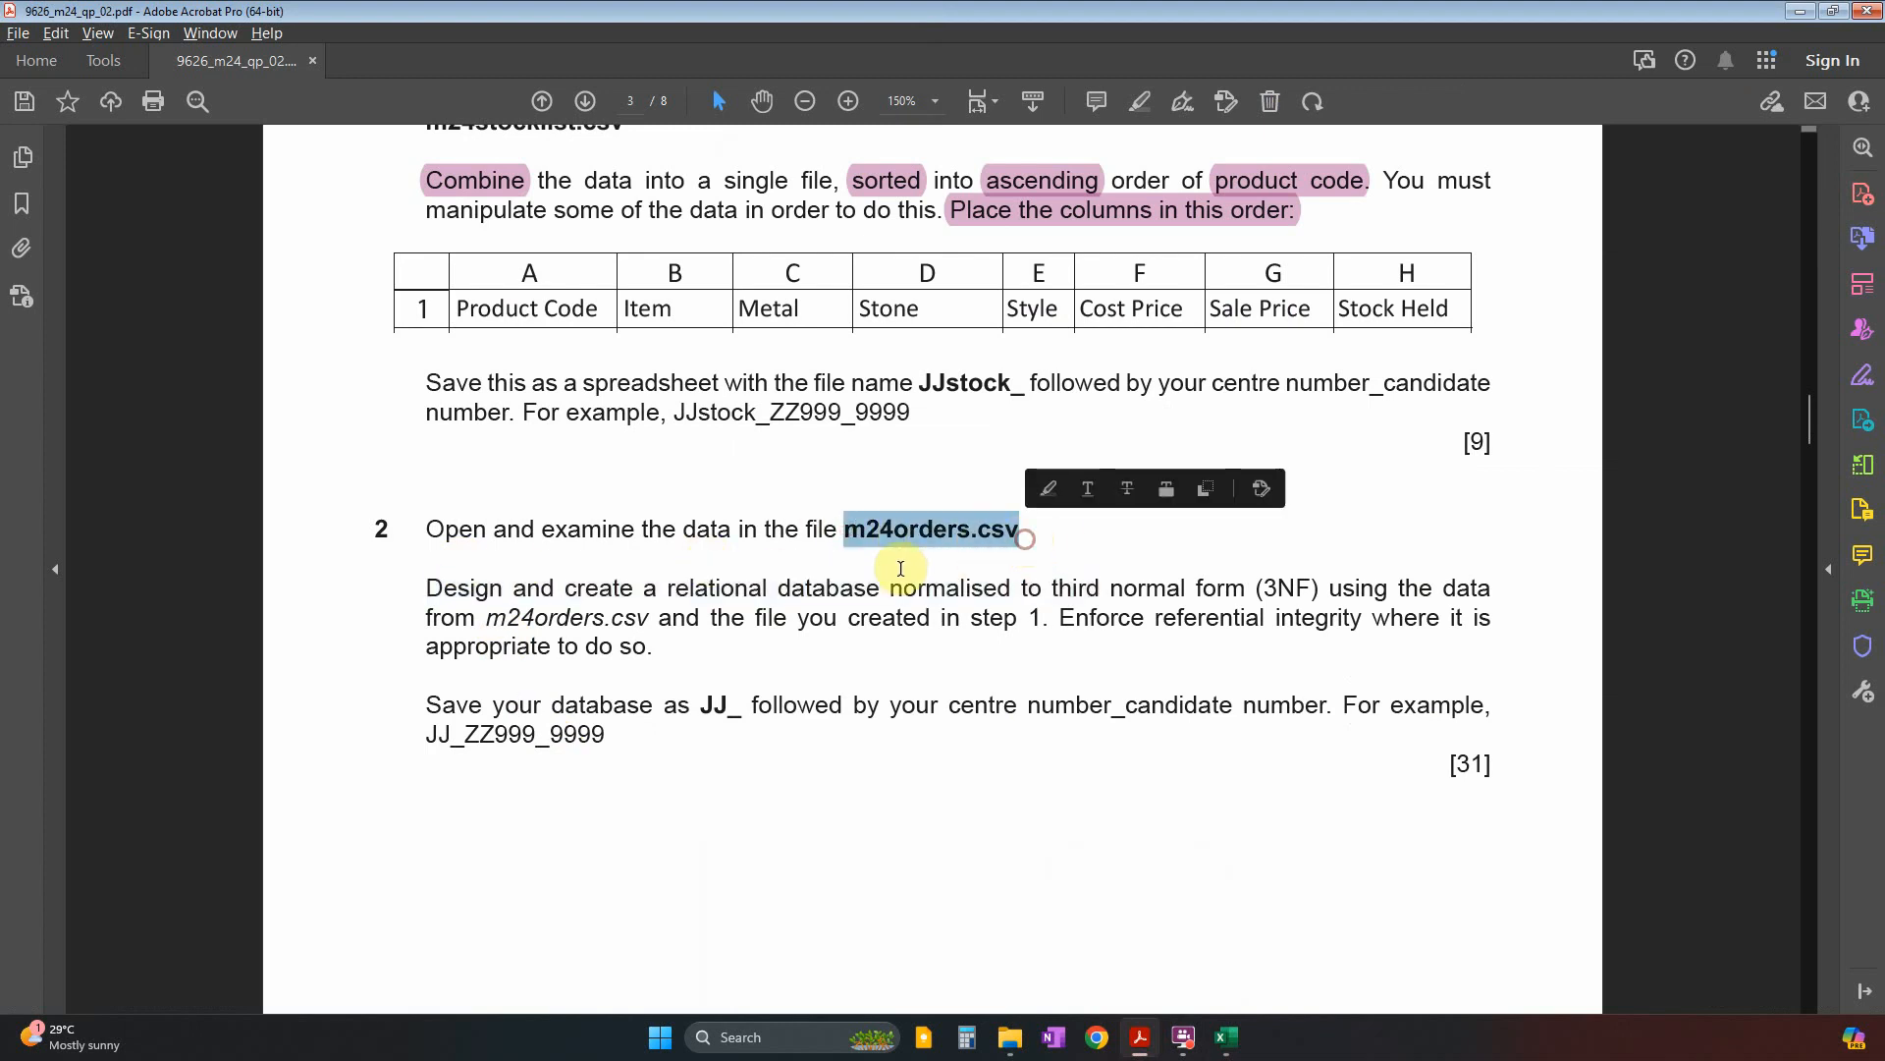
drag(556, 585, 1317, 587)
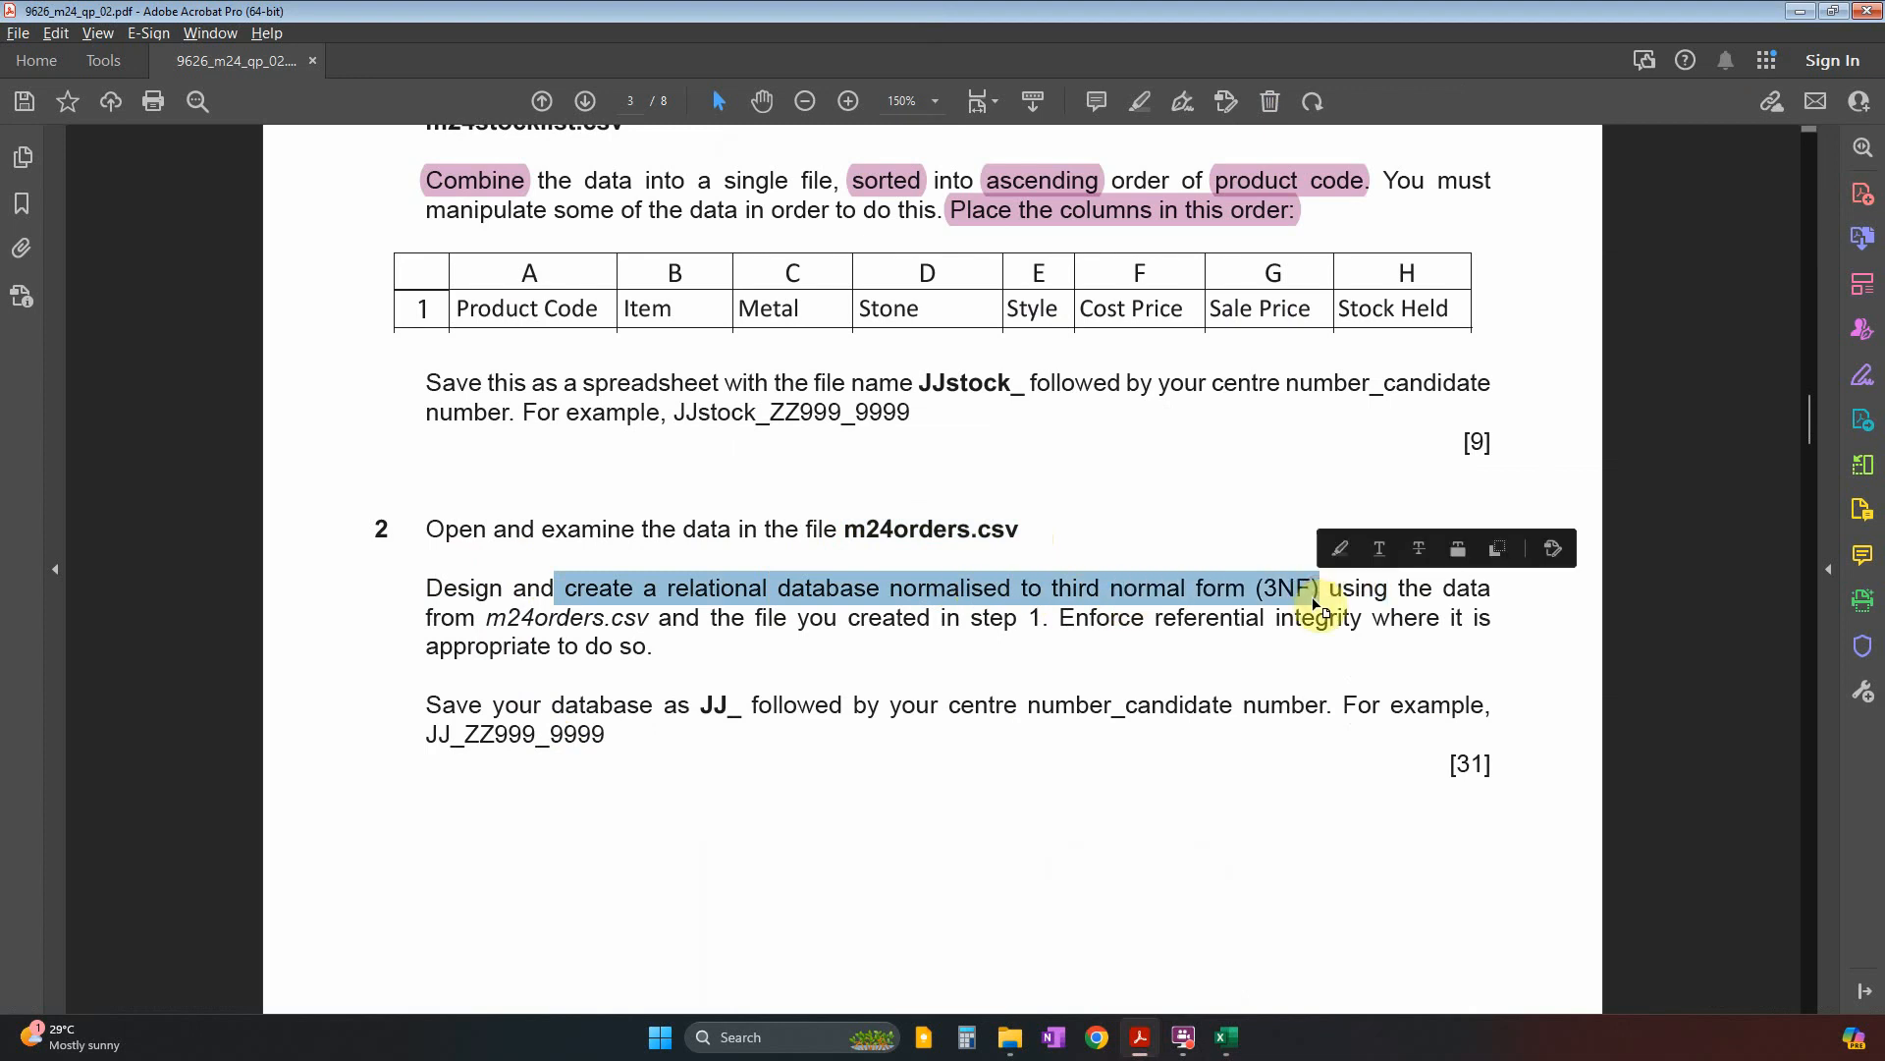
click(1071, 599)
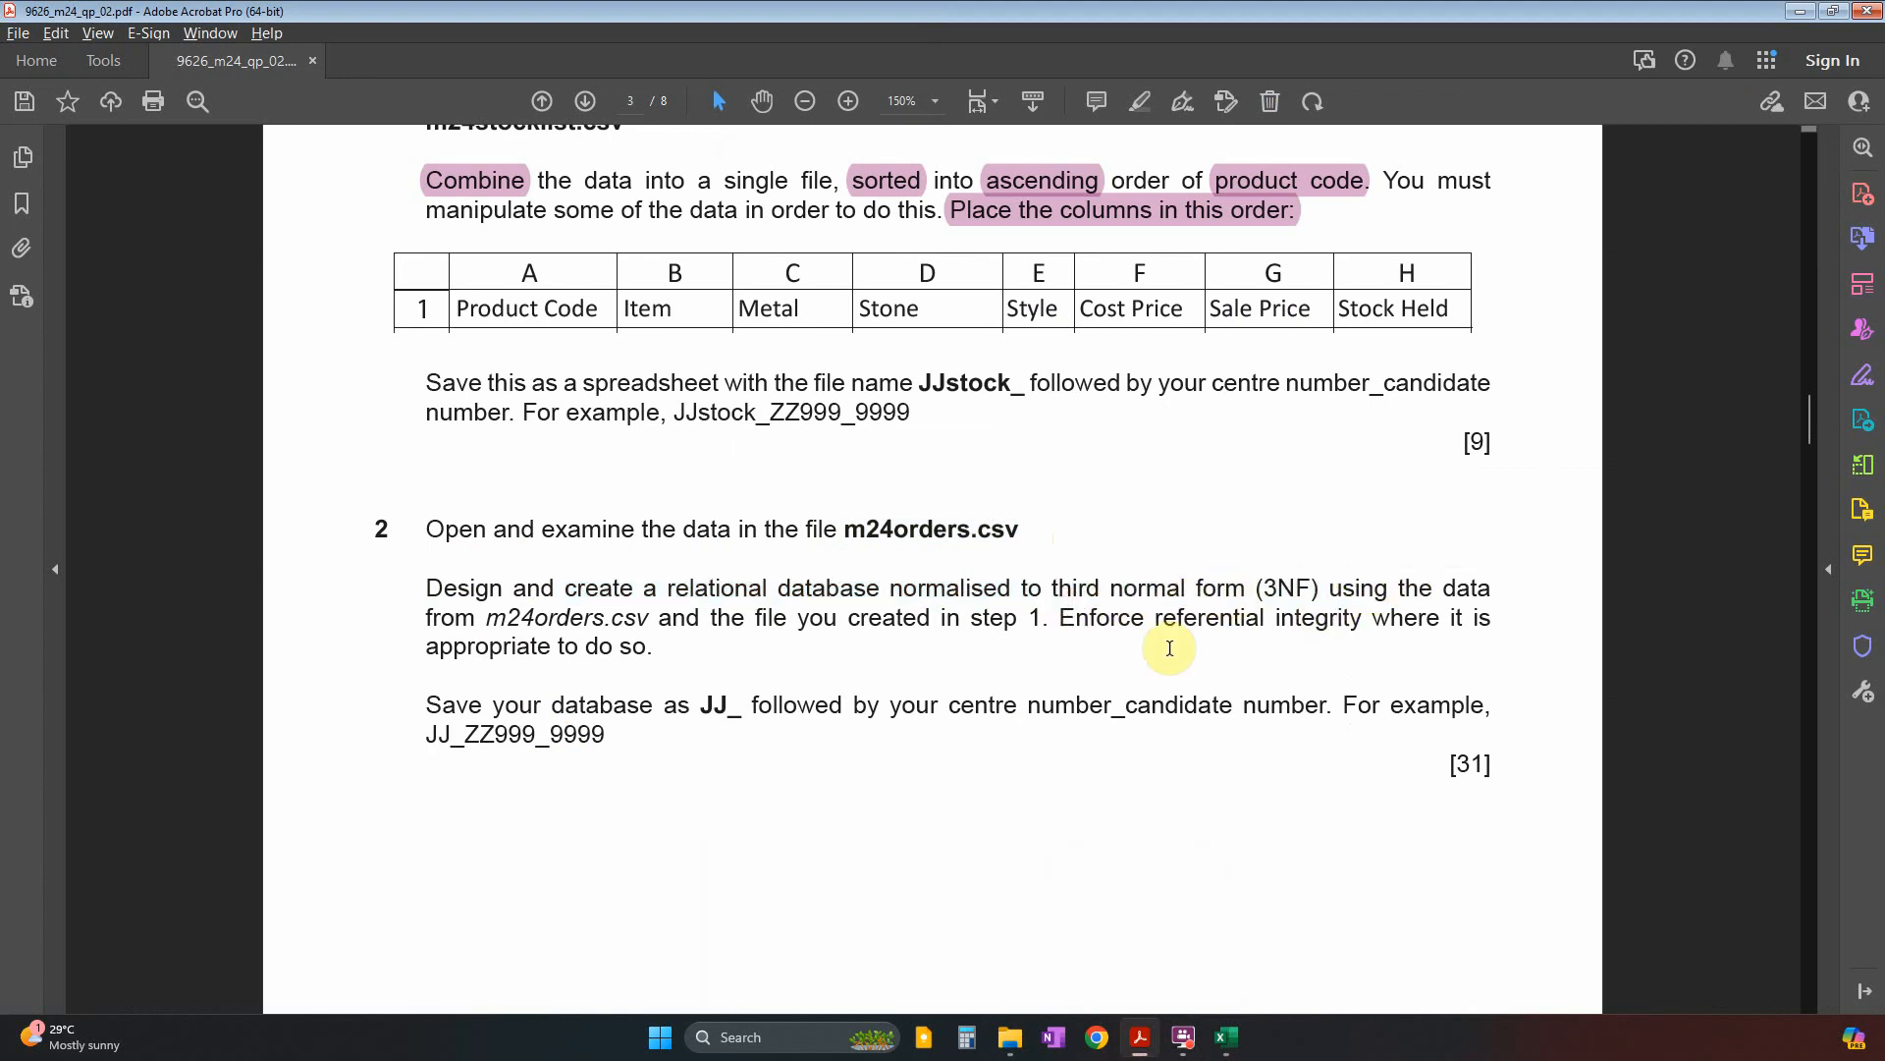
double_click(512, 616)
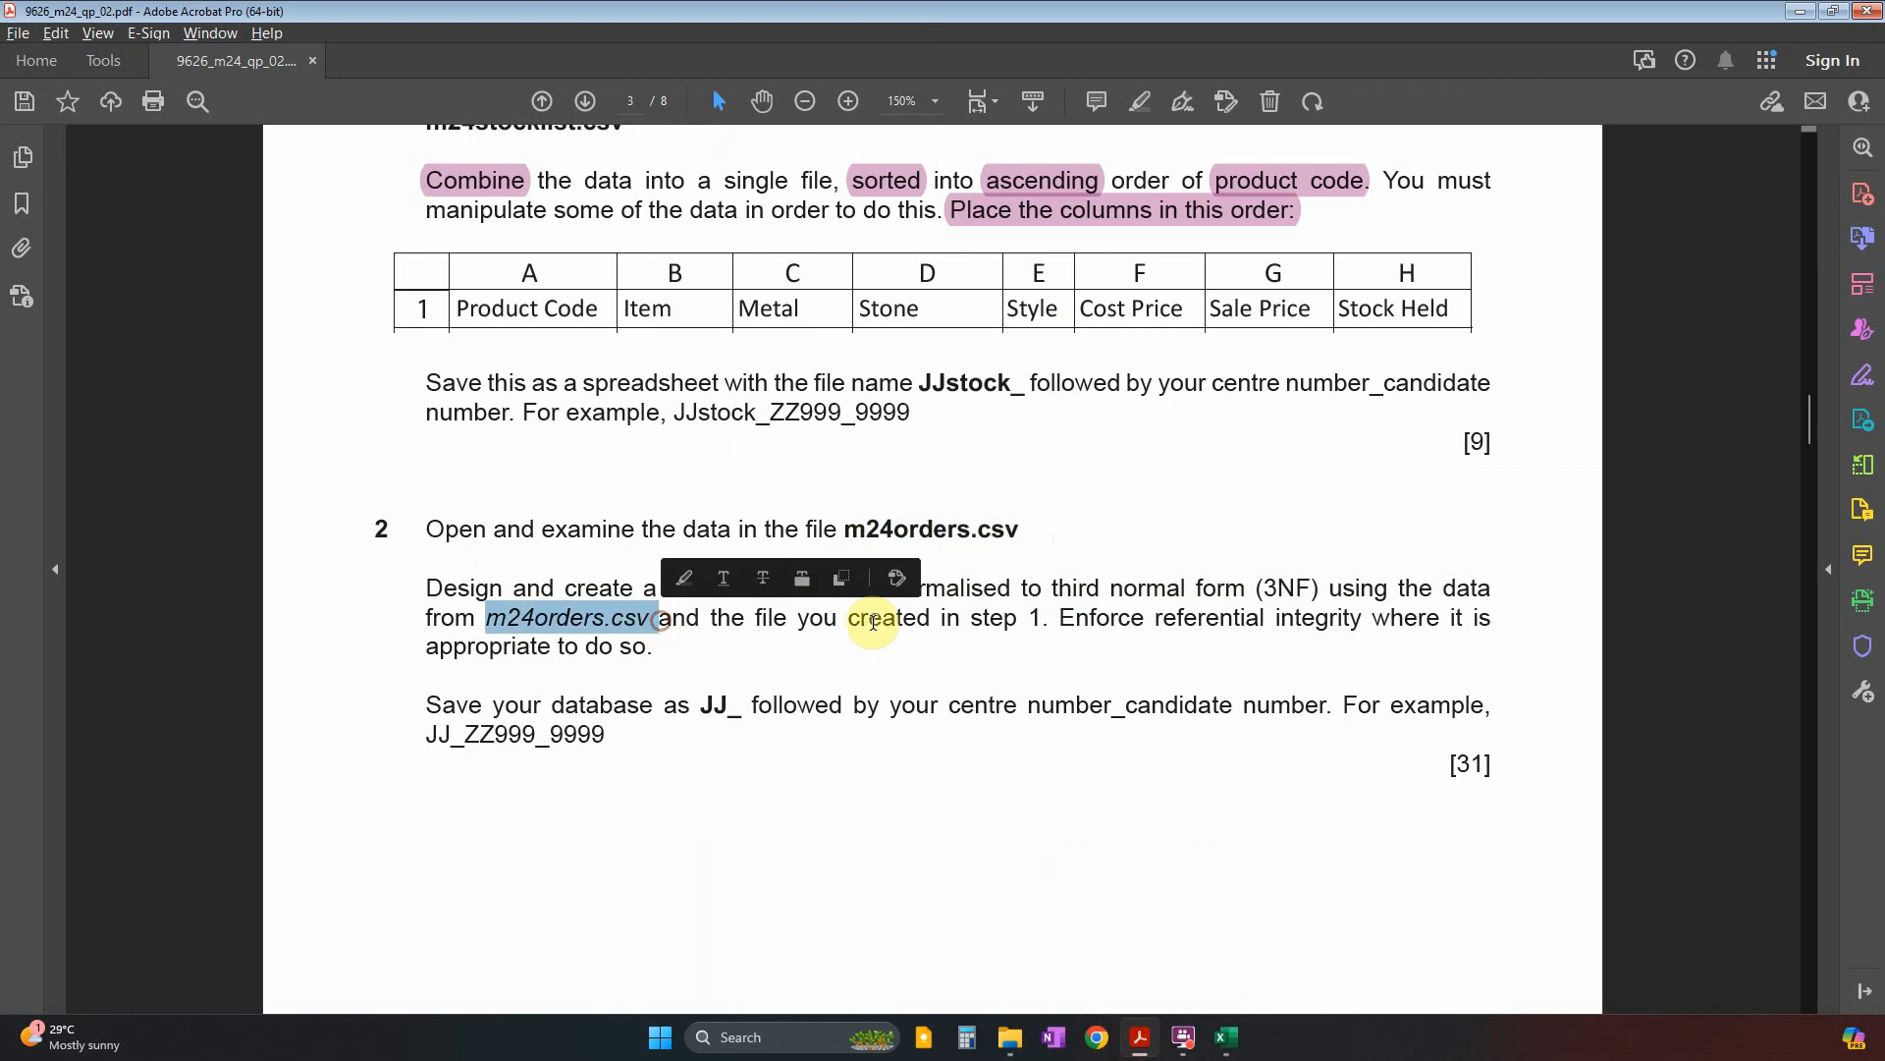
double_click(992, 617)
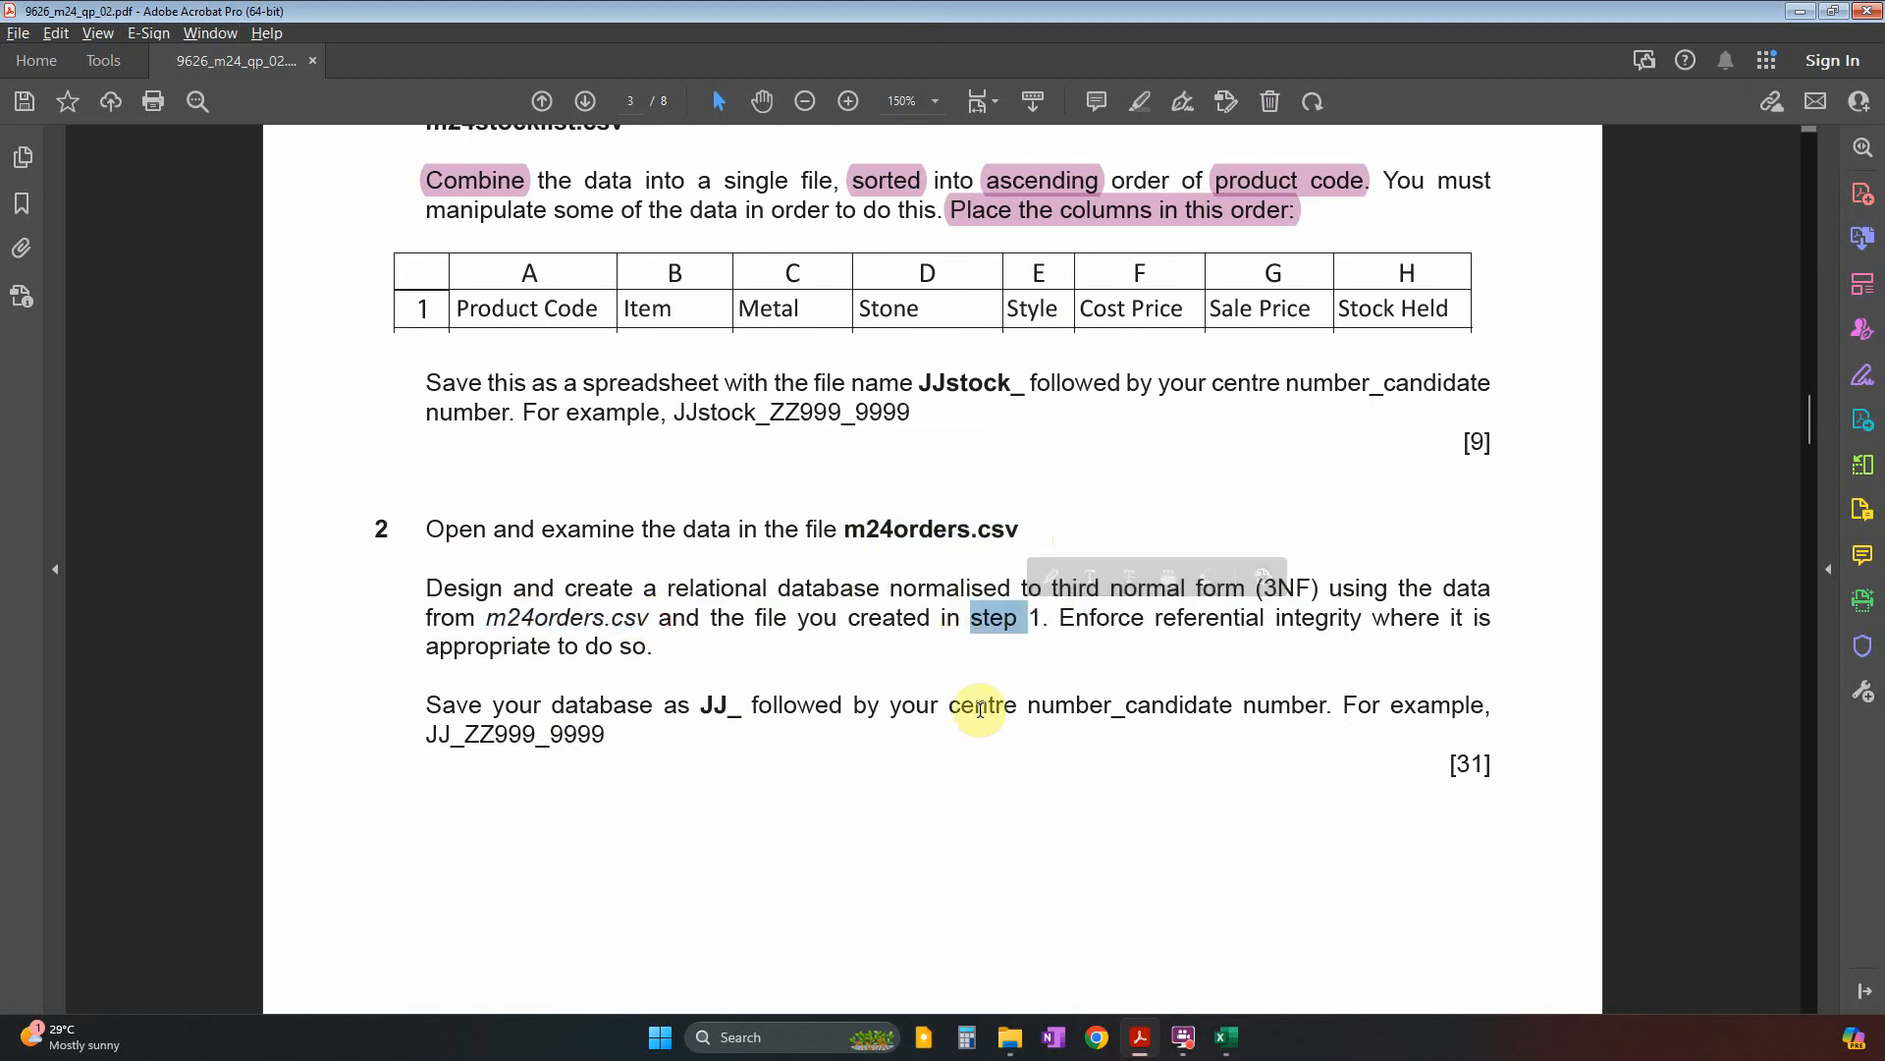
Highlight the instruction "Enforce referential integrity where it is appropriate to do so" in task 2 of the question paper.
drag(1077, 619, 652, 640)
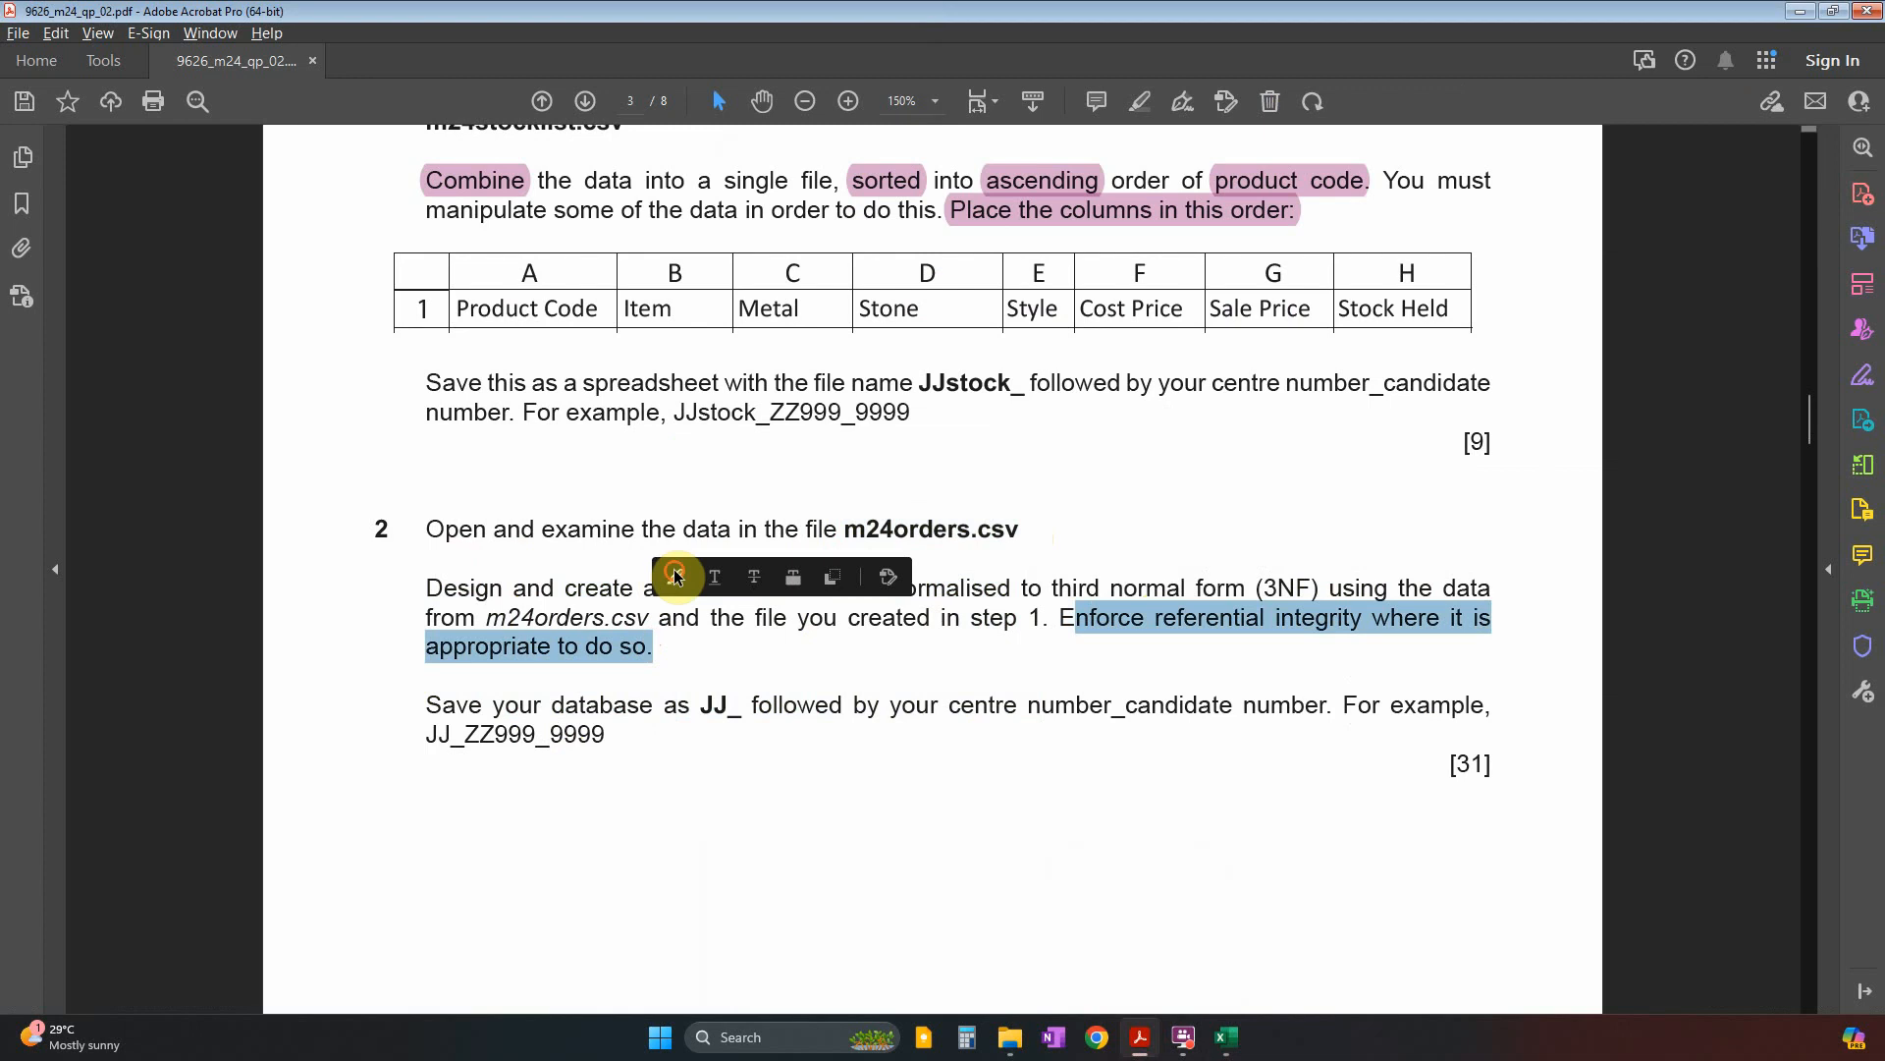
click(676, 573)
drag(603, 736, 423, 738)
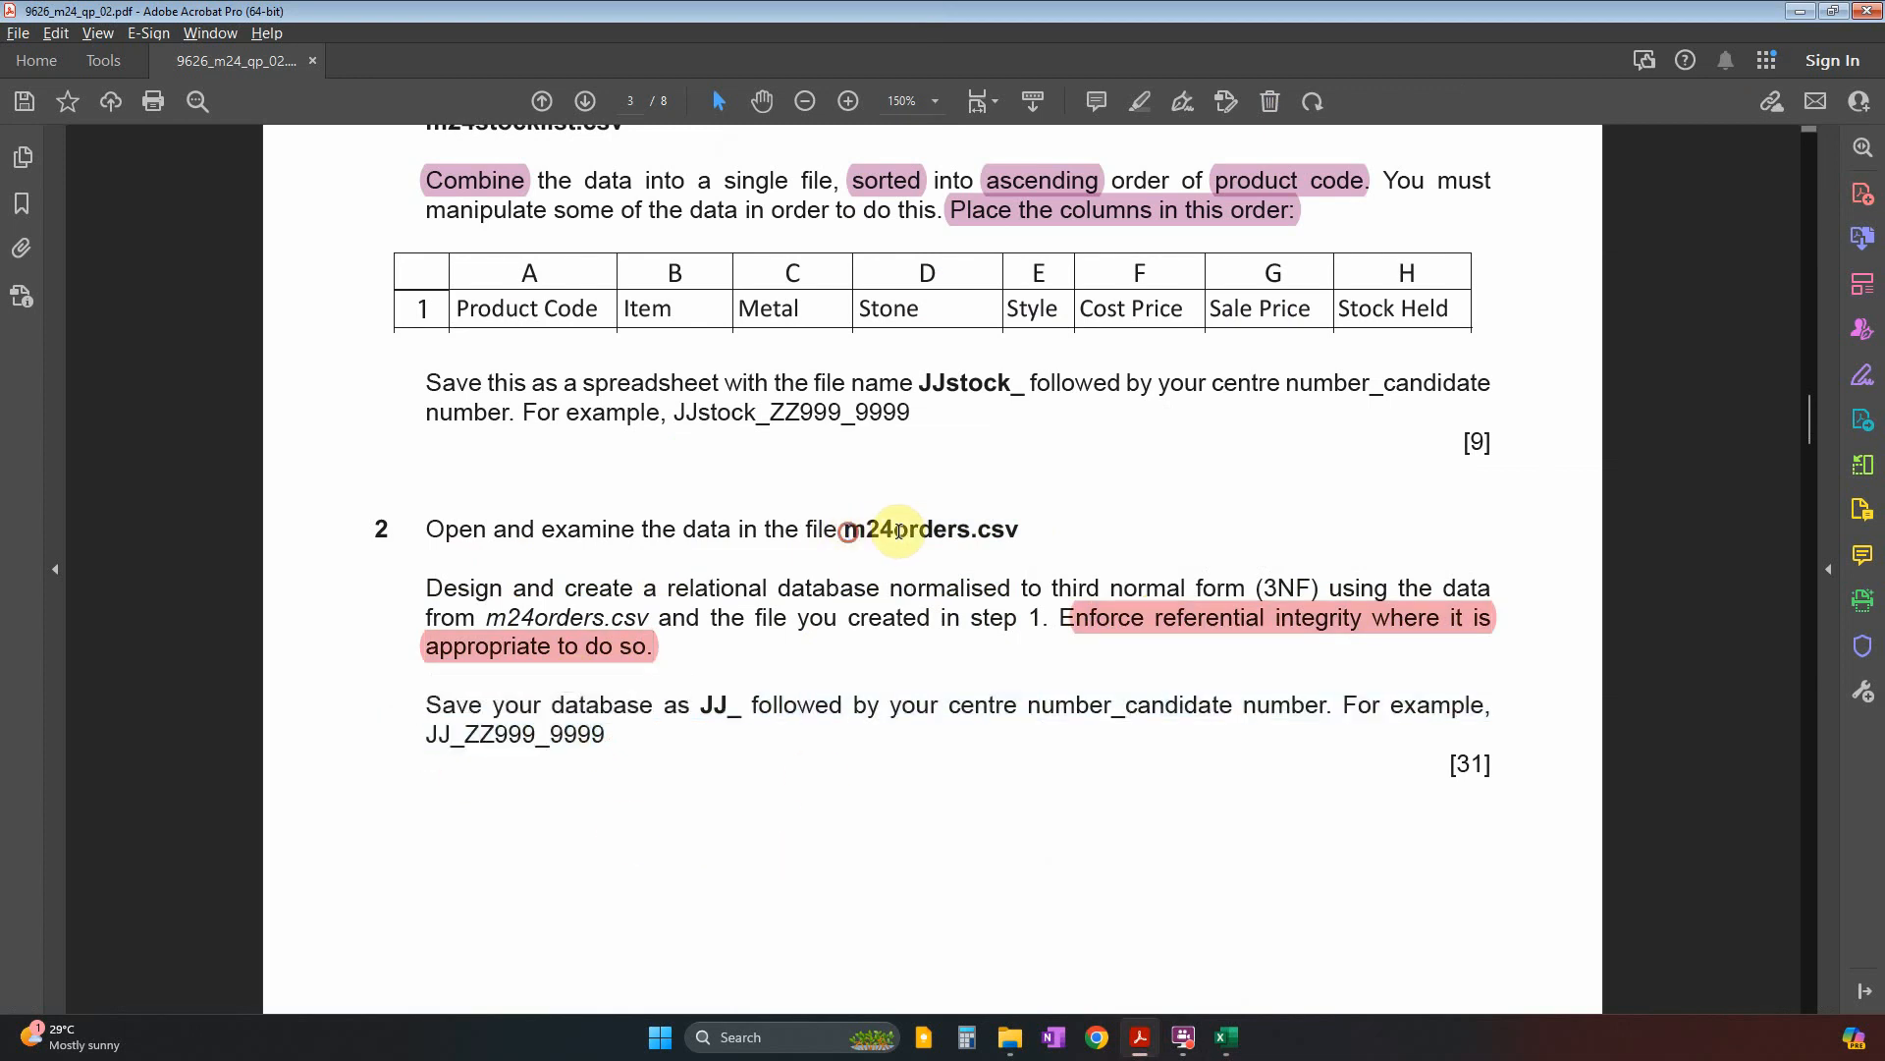
Open m24orders.csv in Excel from the source files folder and close m24stocklist.csv without saving its changes.
drag(844, 531, 1022, 532)
click(1009, 1037)
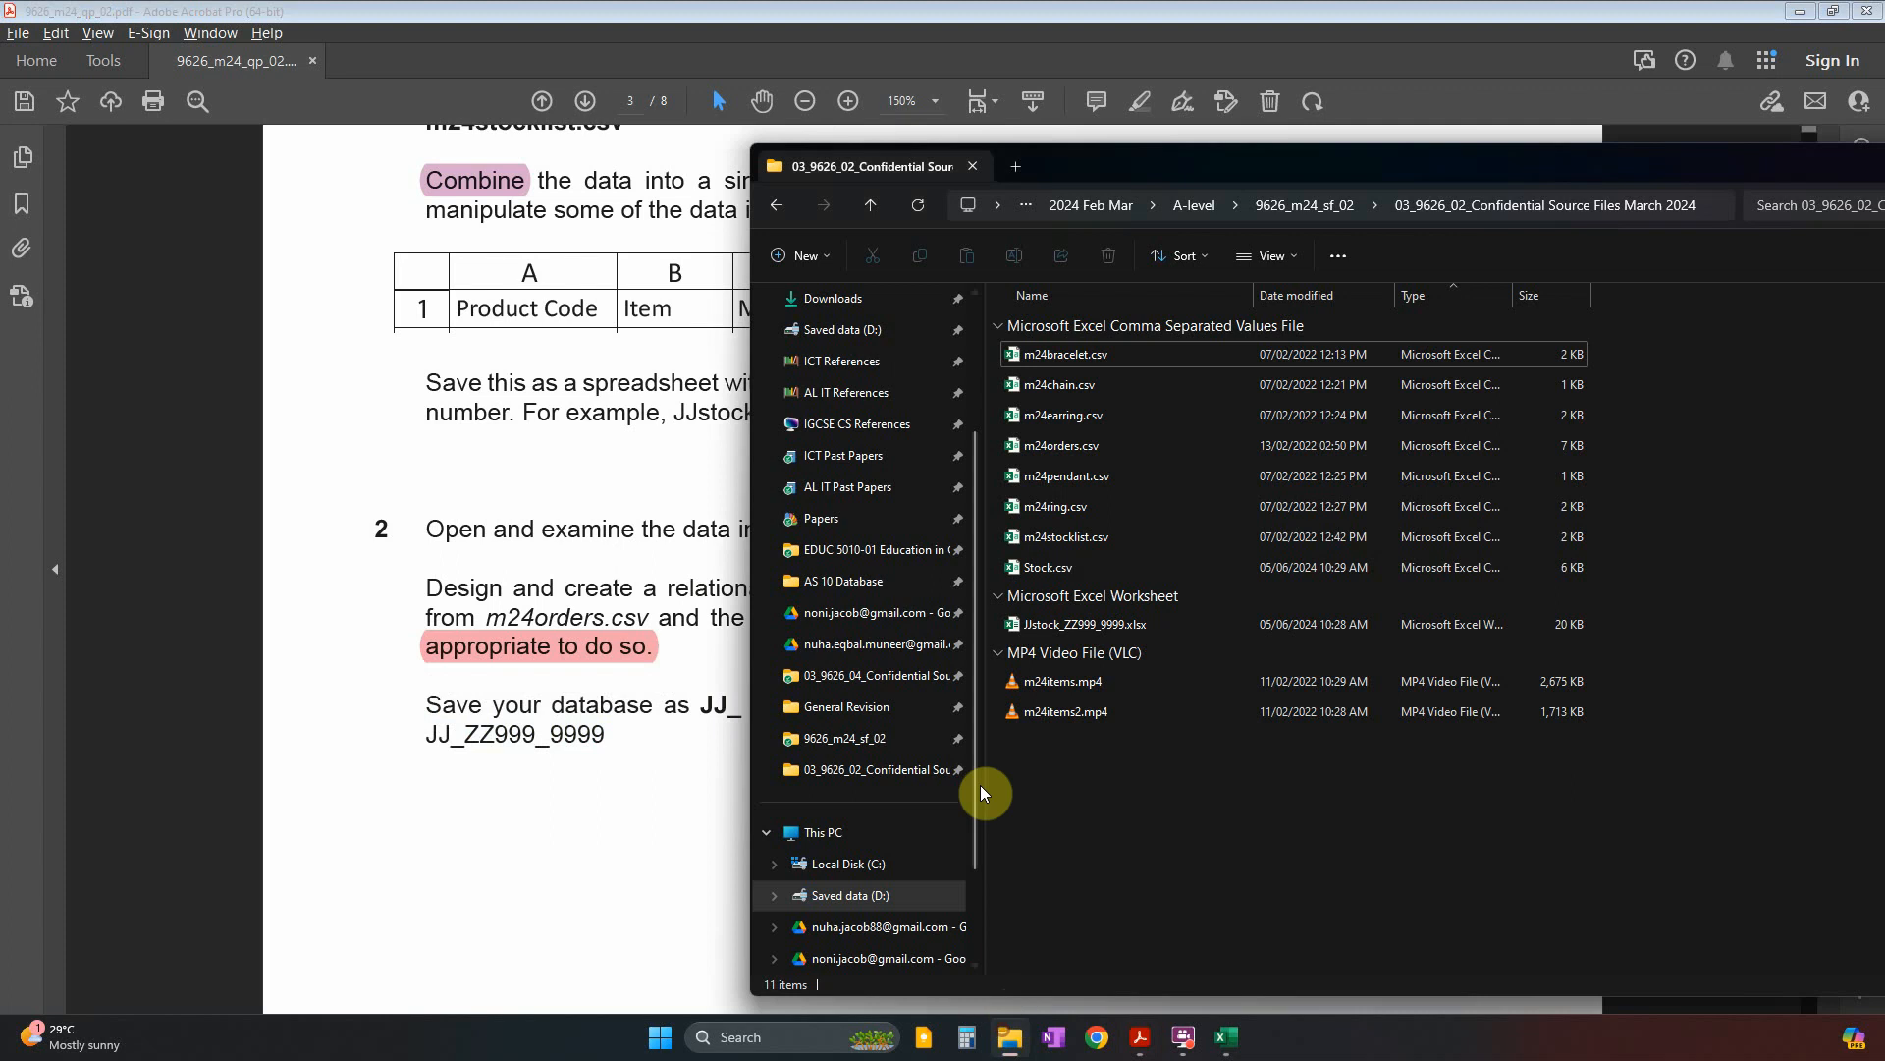
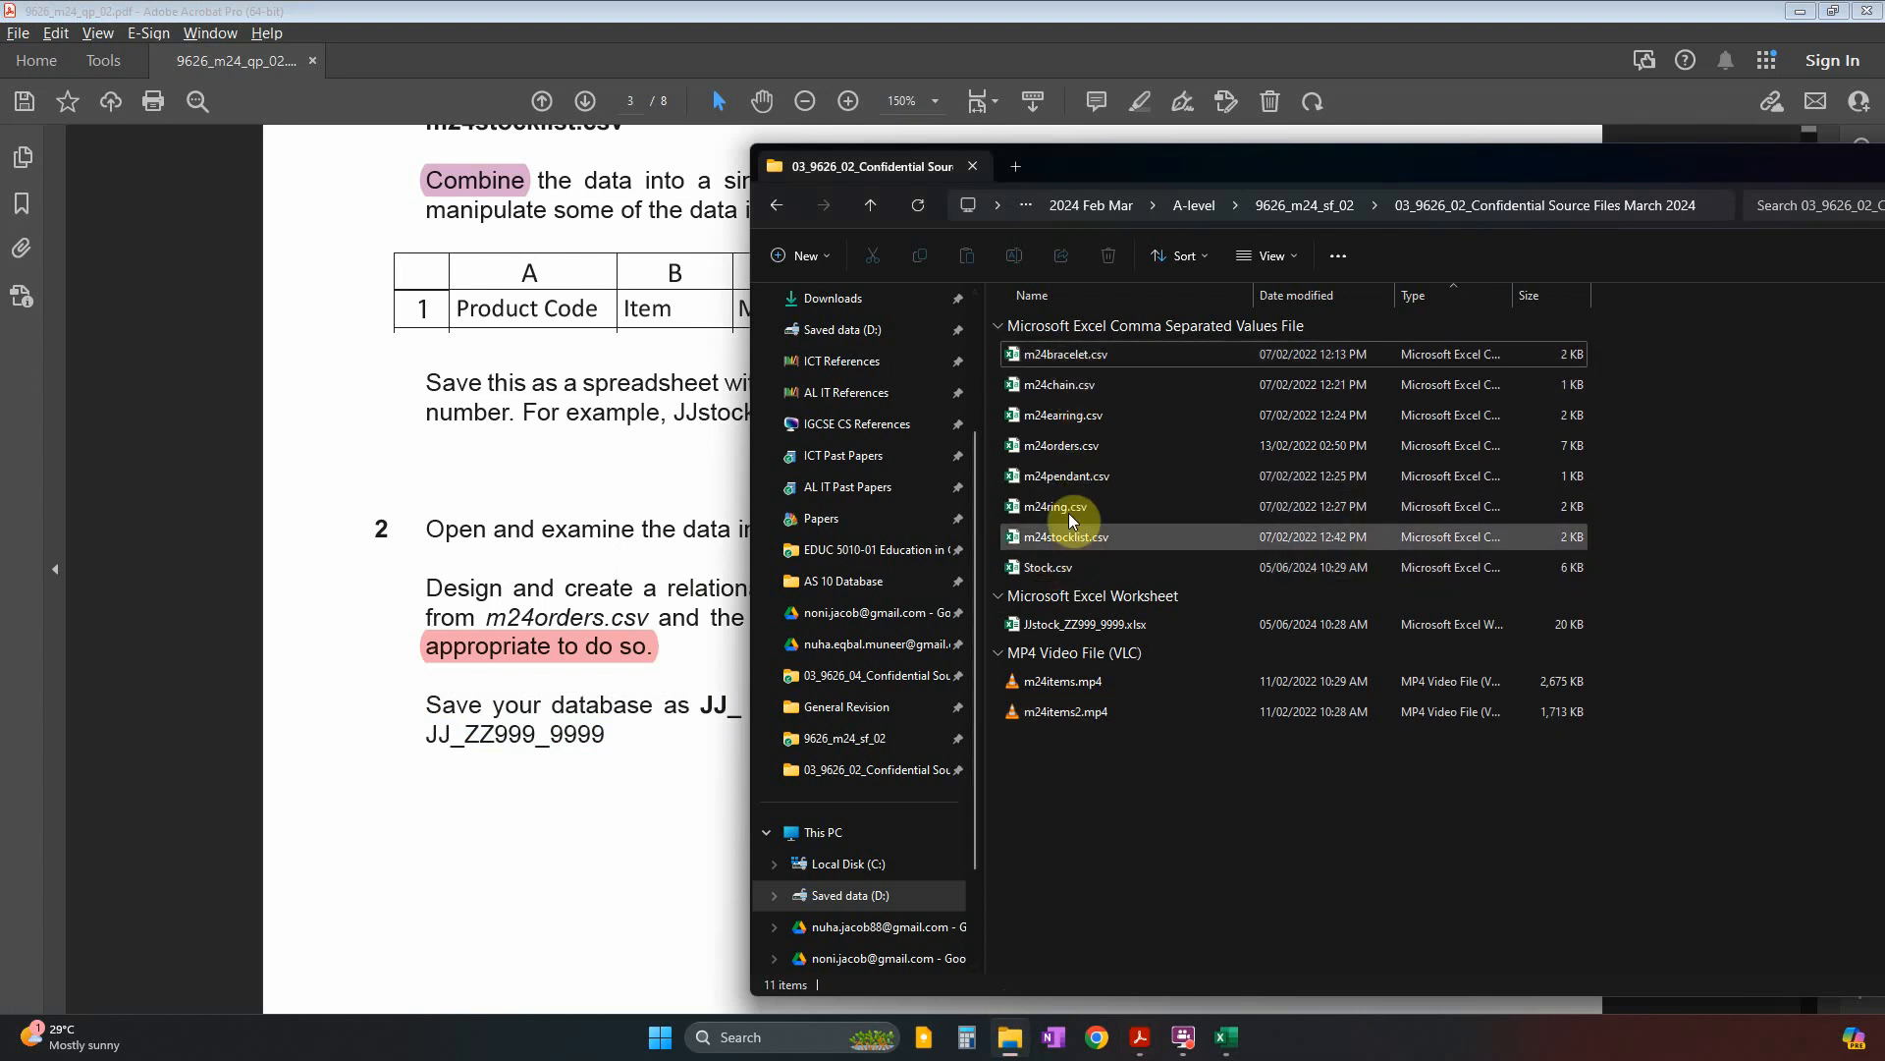
click(1070, 452)
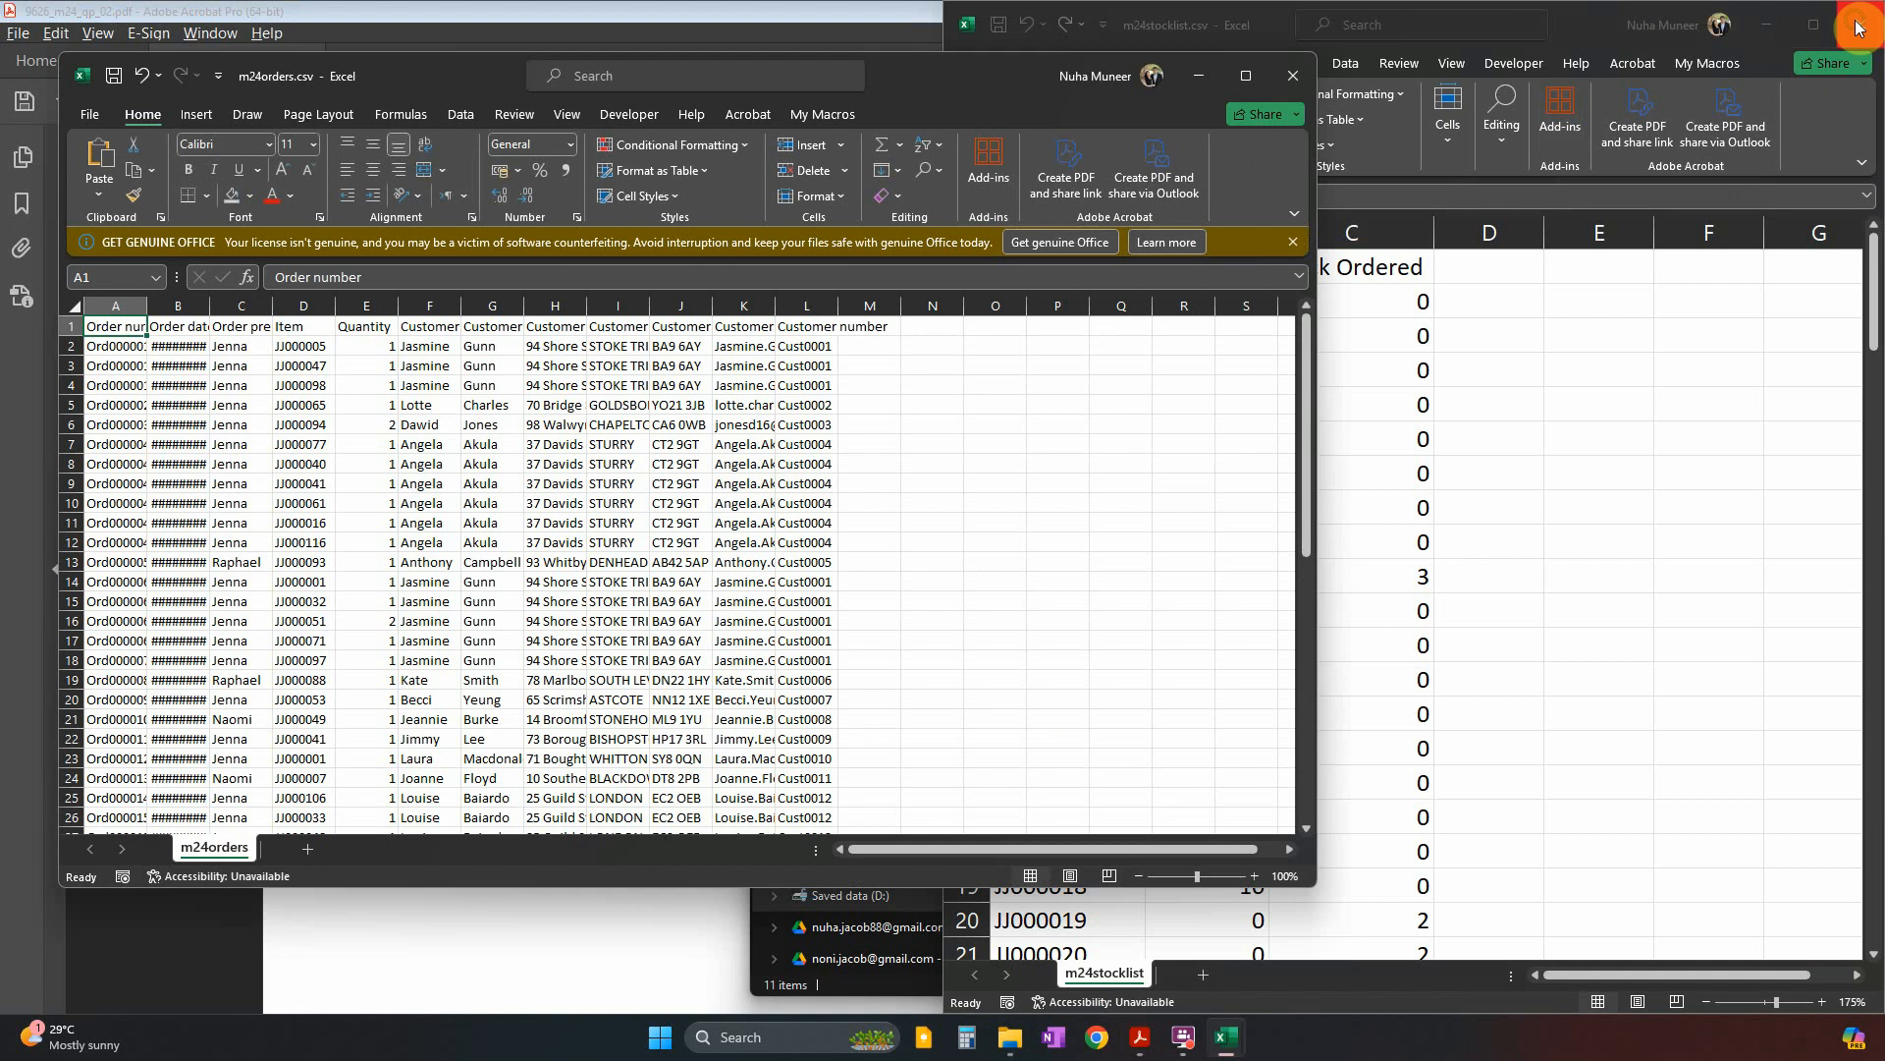
click(1861, 25)
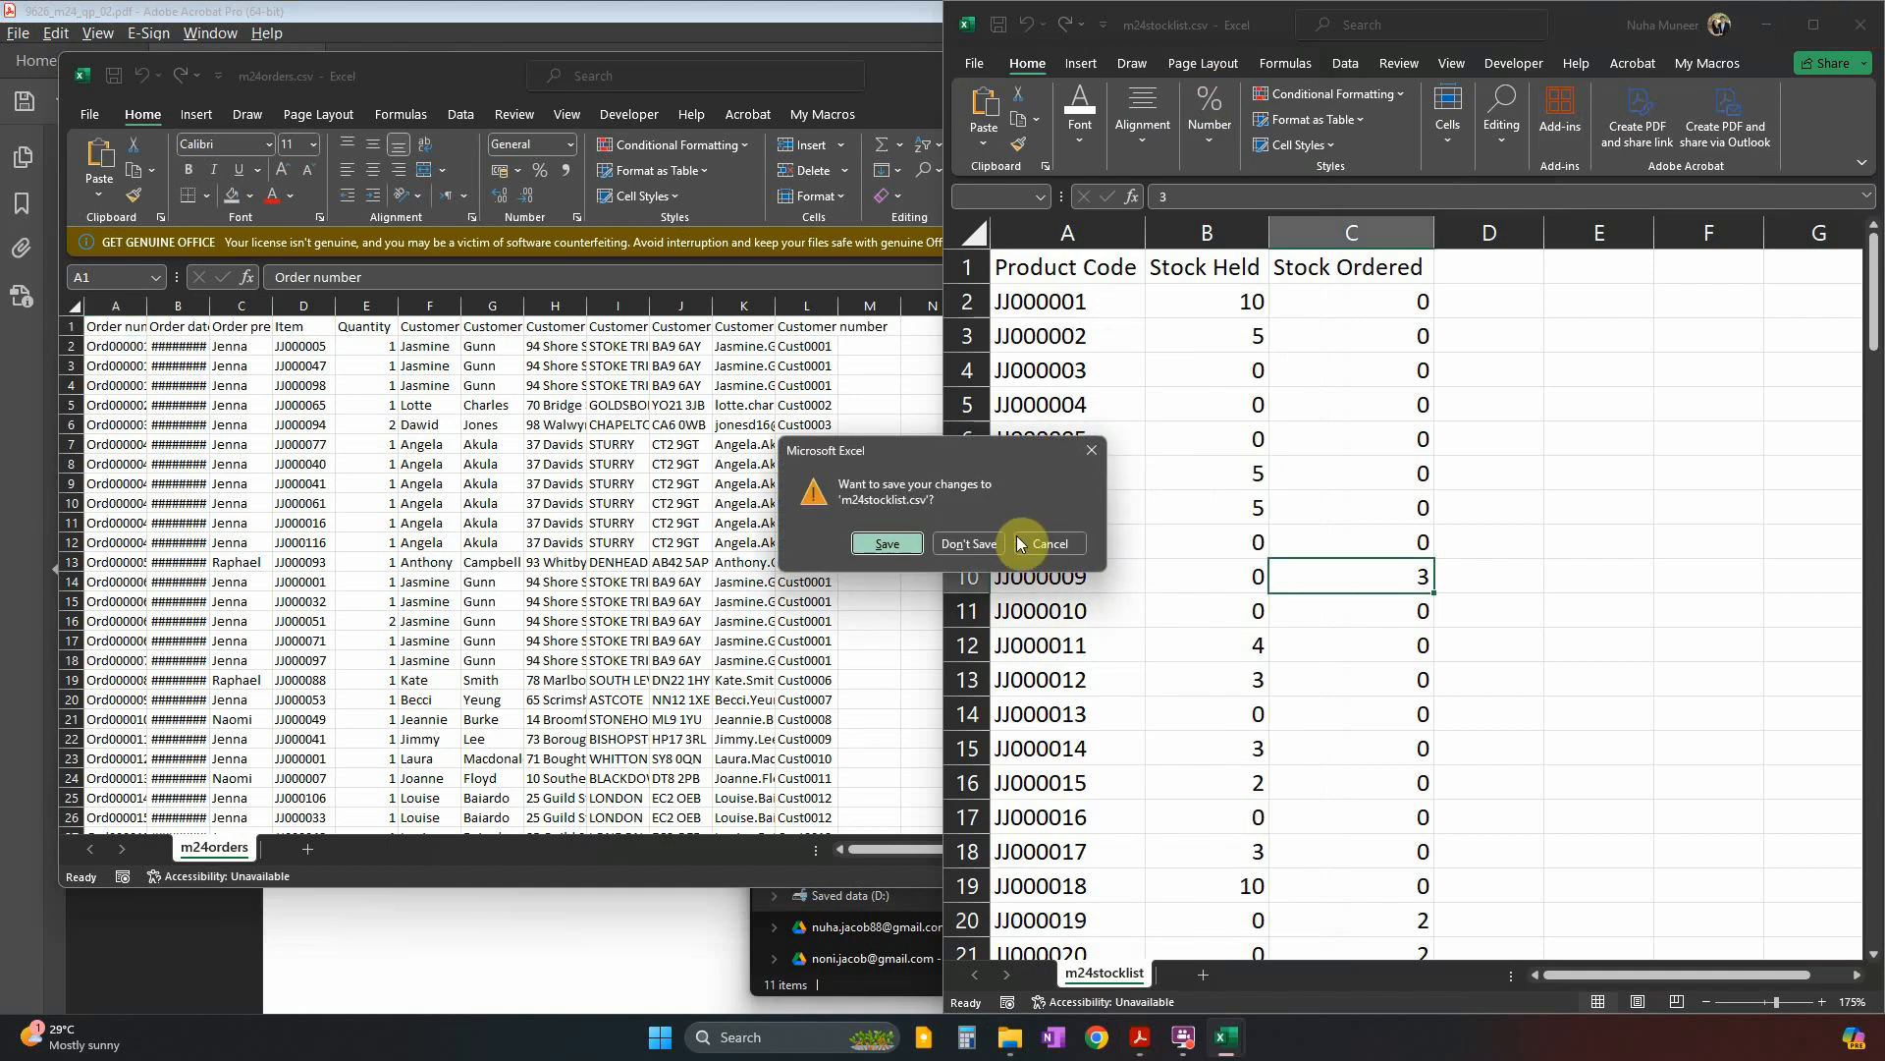
click(960, 543)
click(1236, 78)
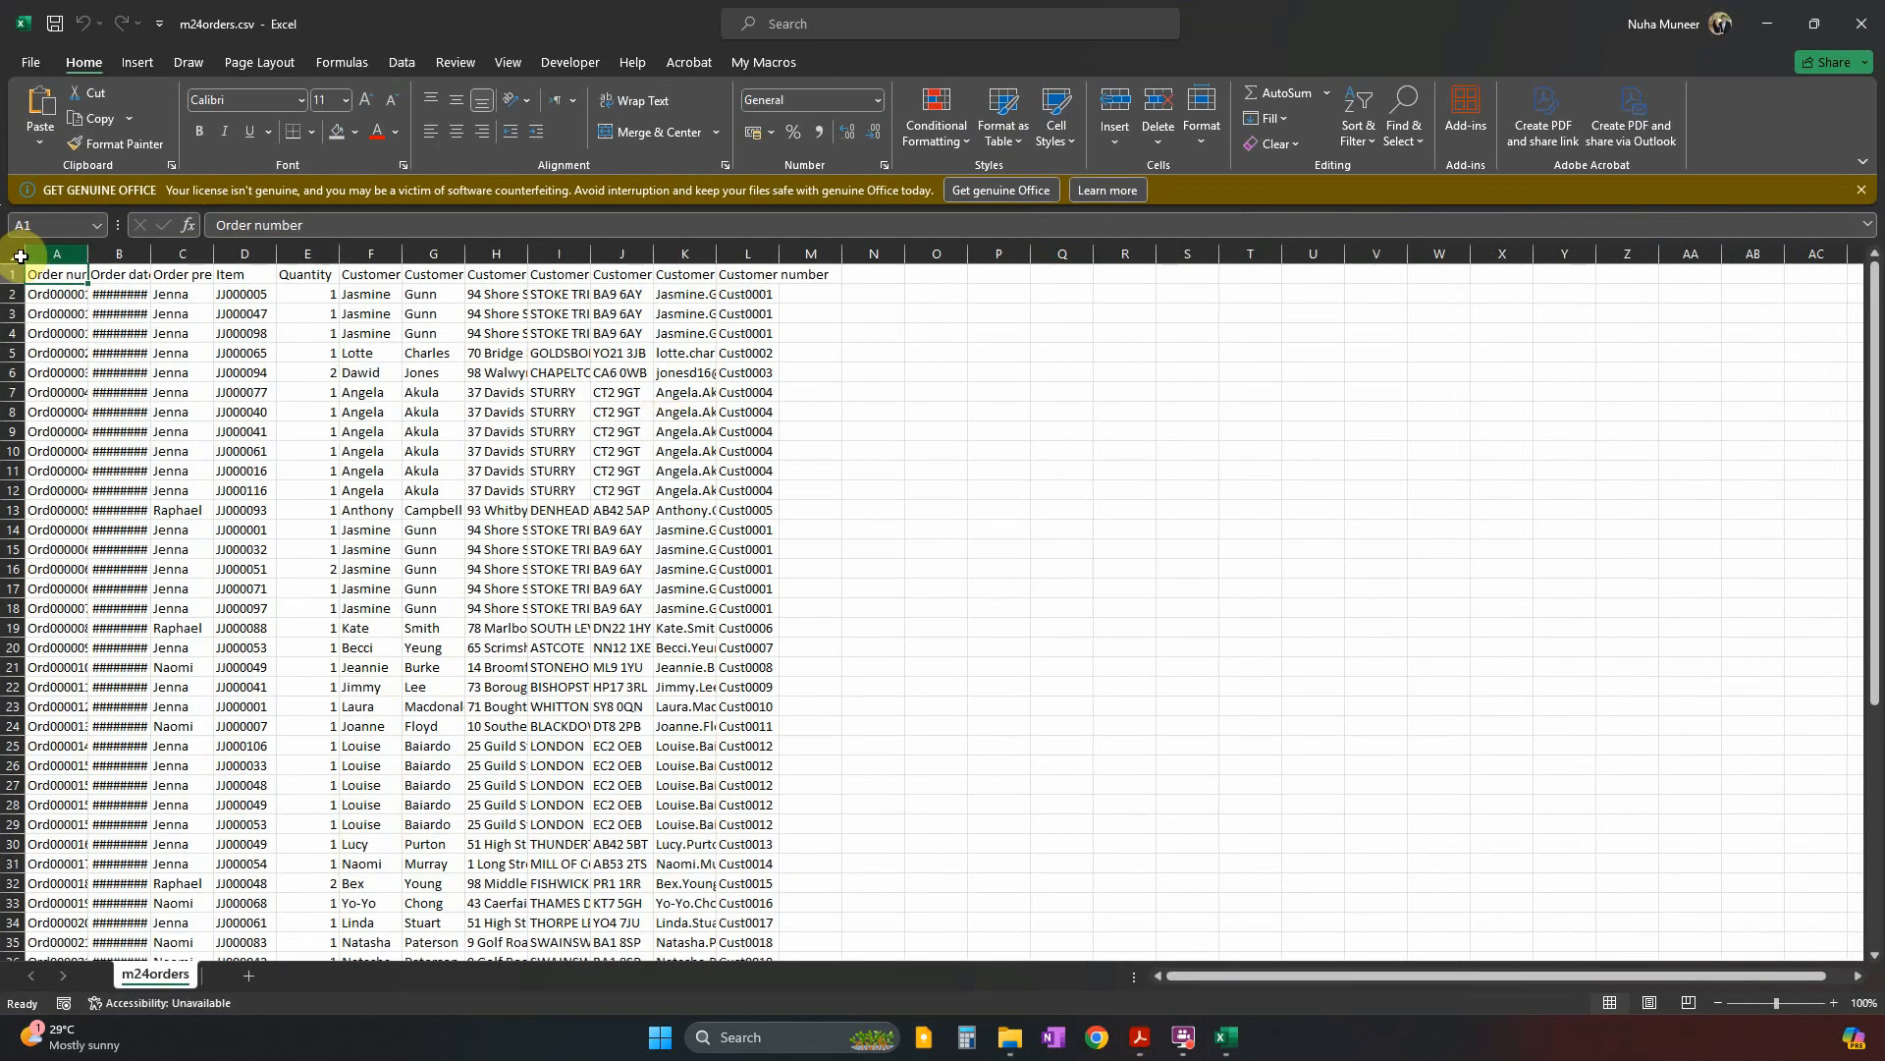
Autofit all columns of m24orders.csv to their contents, including the Order date column.
click(20, 256)
double_click(91, 256)
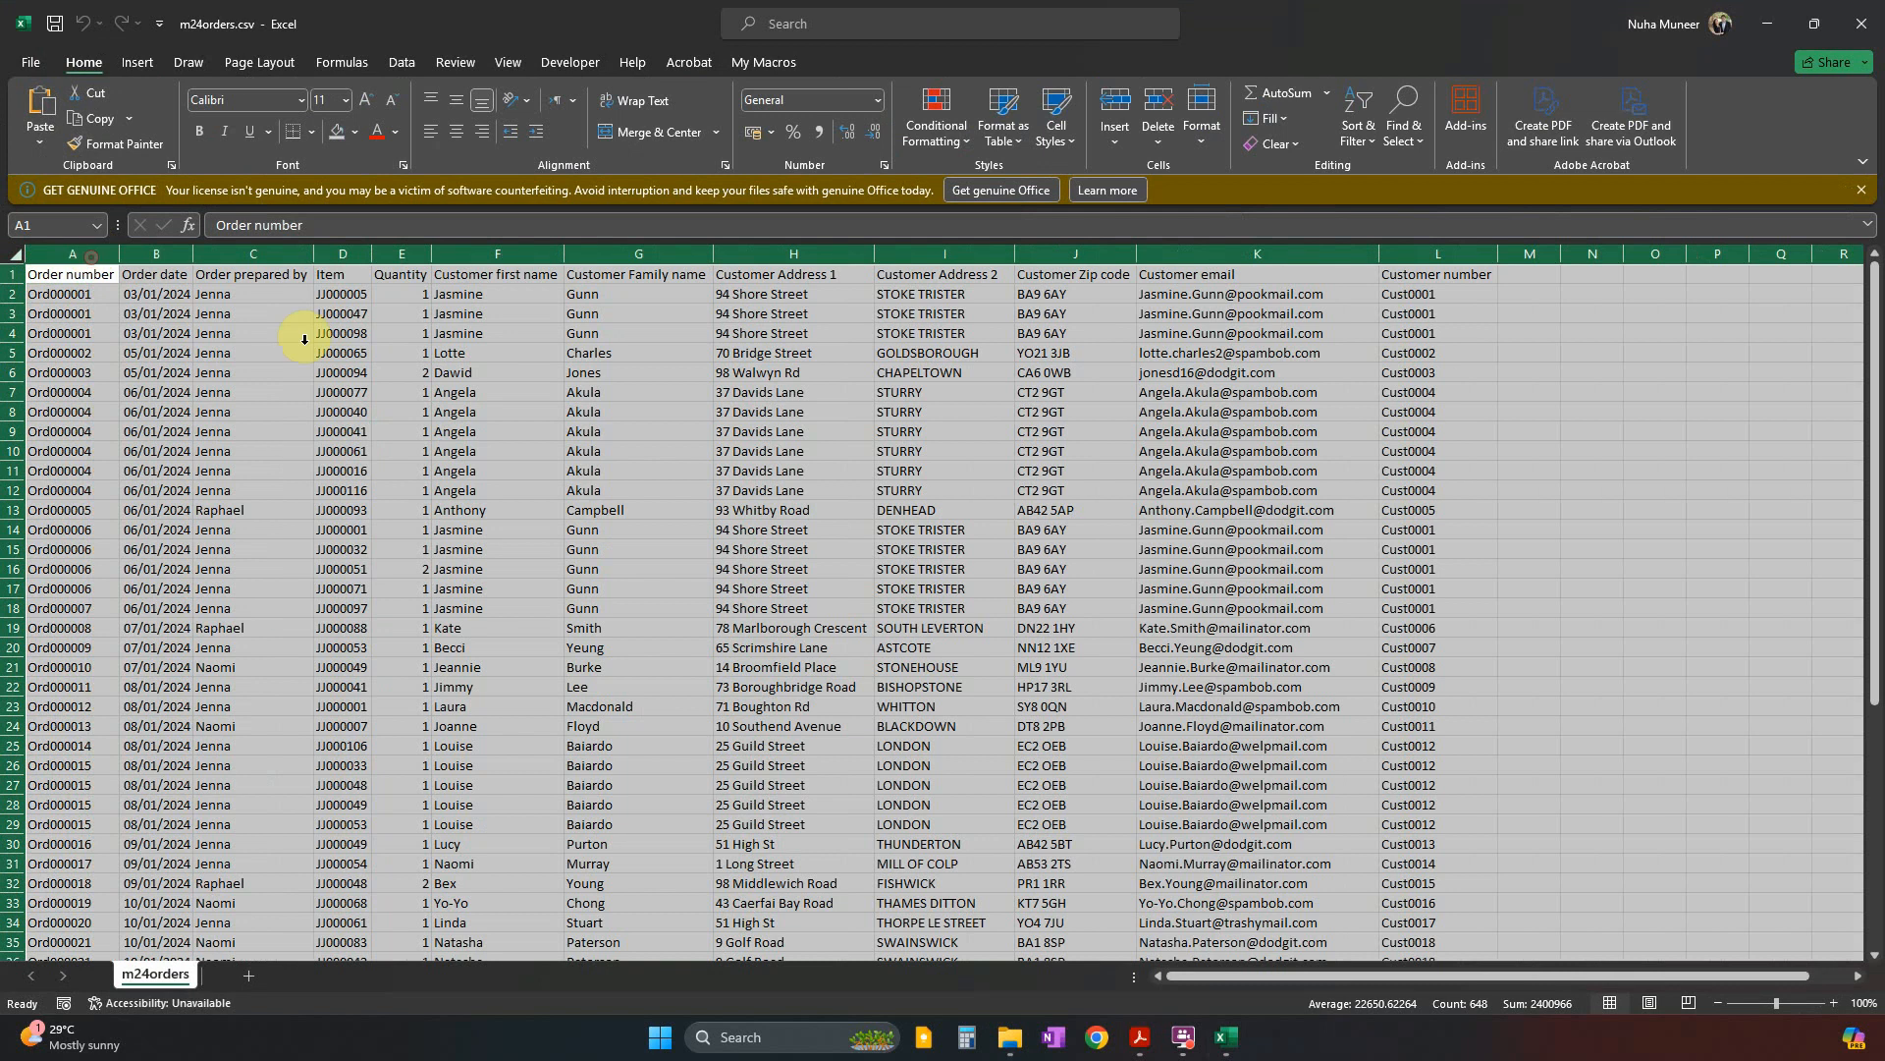
click(864, 573)
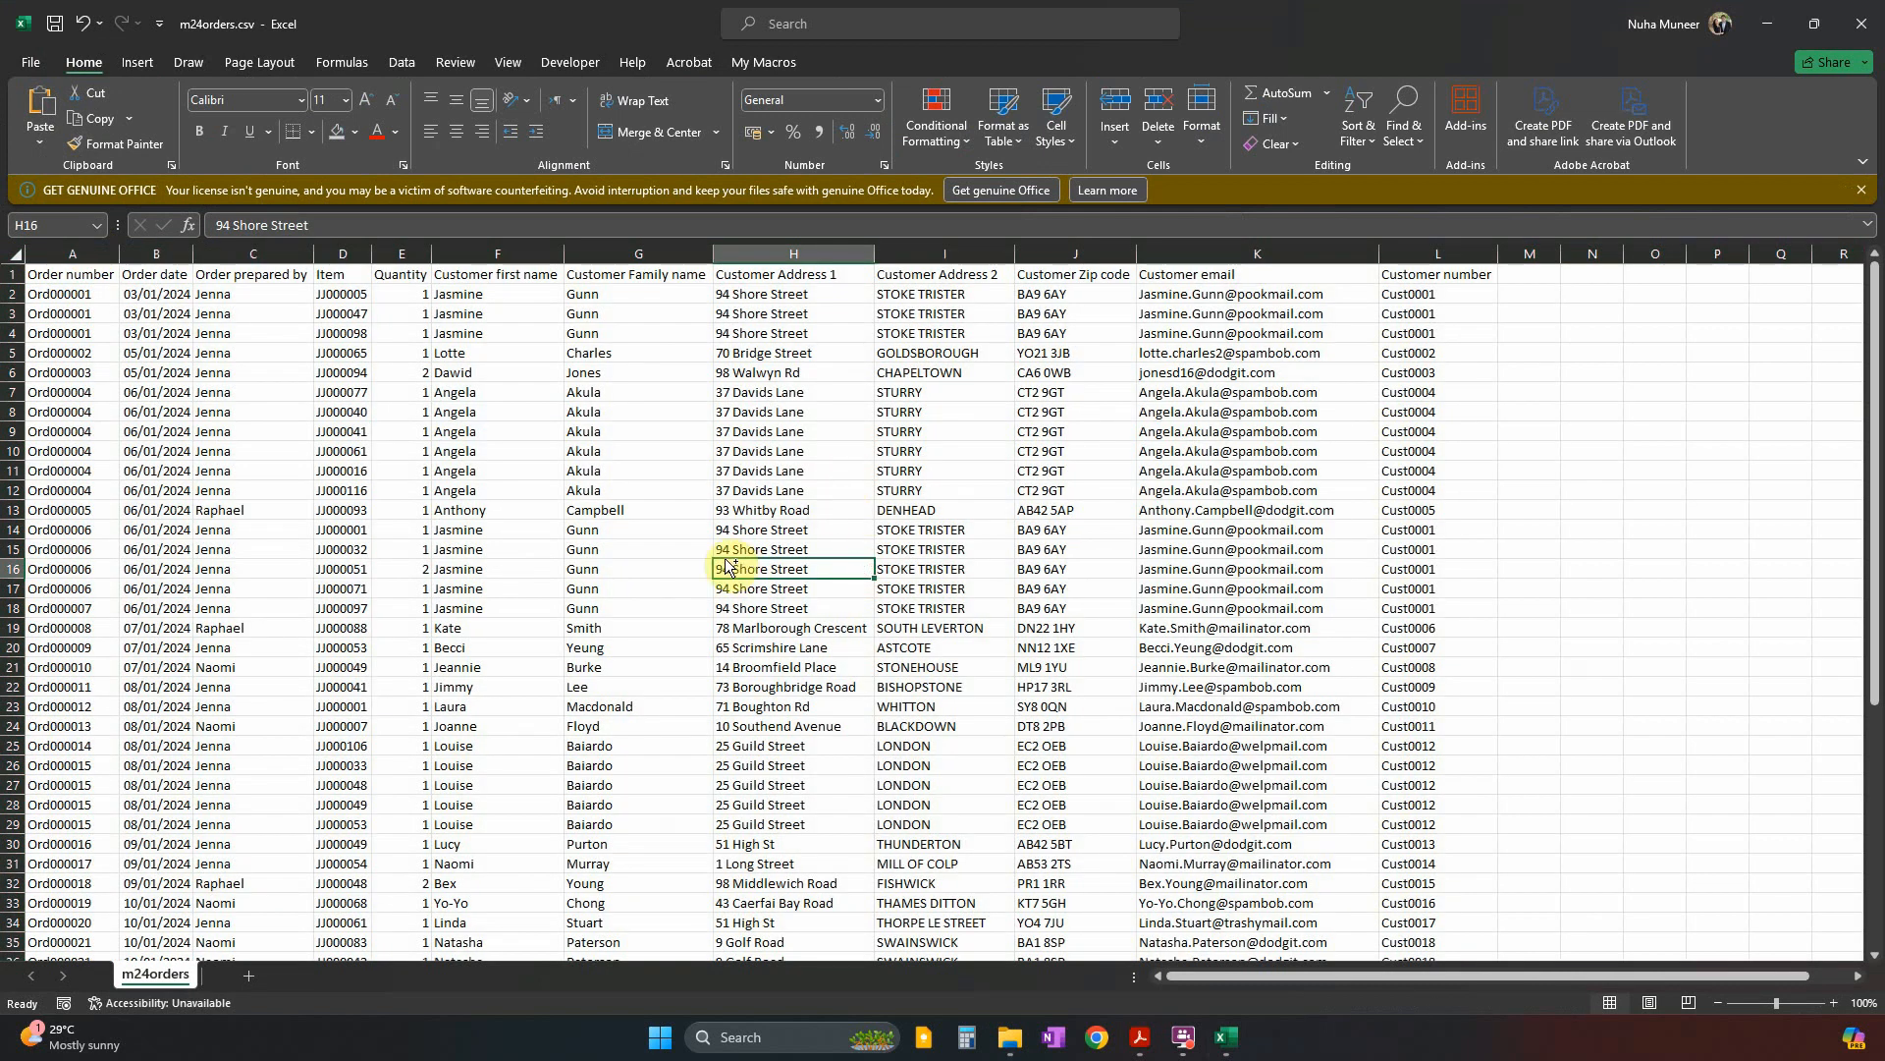
key(ctrl)
scroll(732, 560, up, 3)
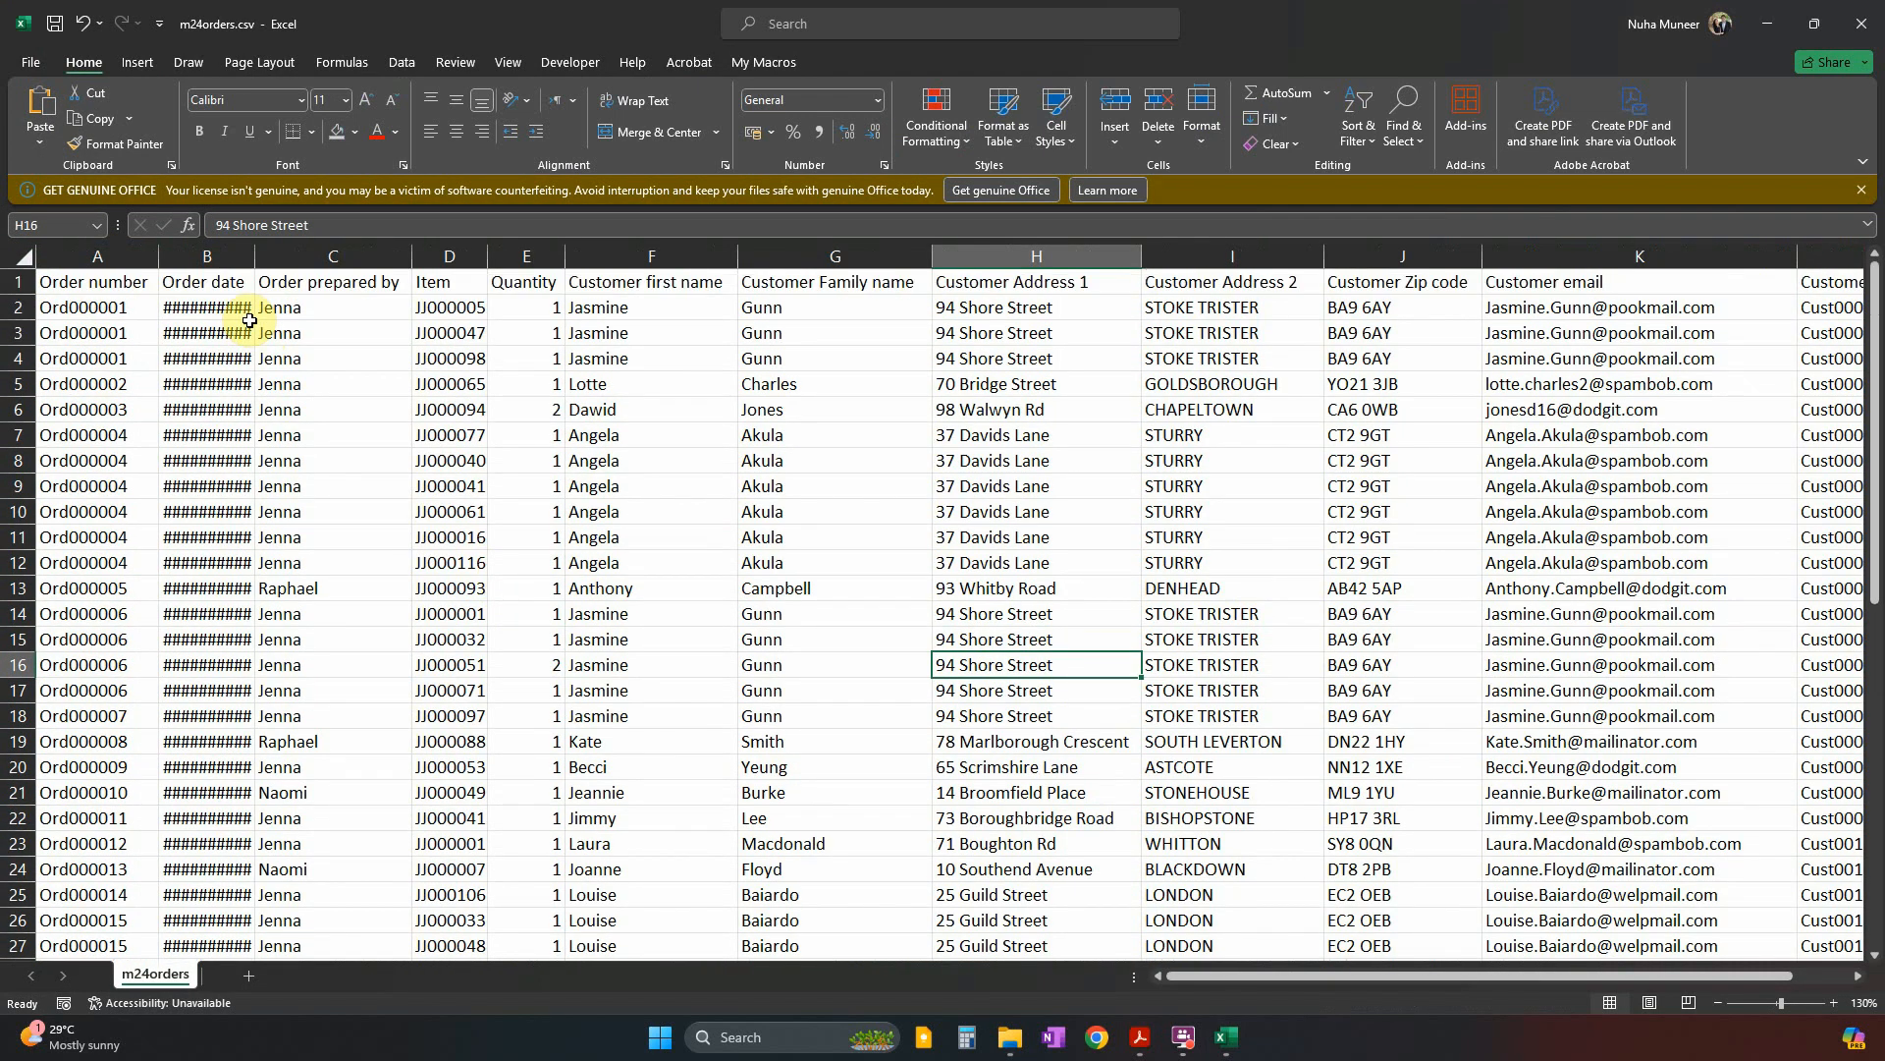
double_click(254, 256)
Rename the Item header in D1 of m24orders.csv to ProductCode and widen column D to fit it.
drag(108, 258, 559, 258)
click(449, 292)
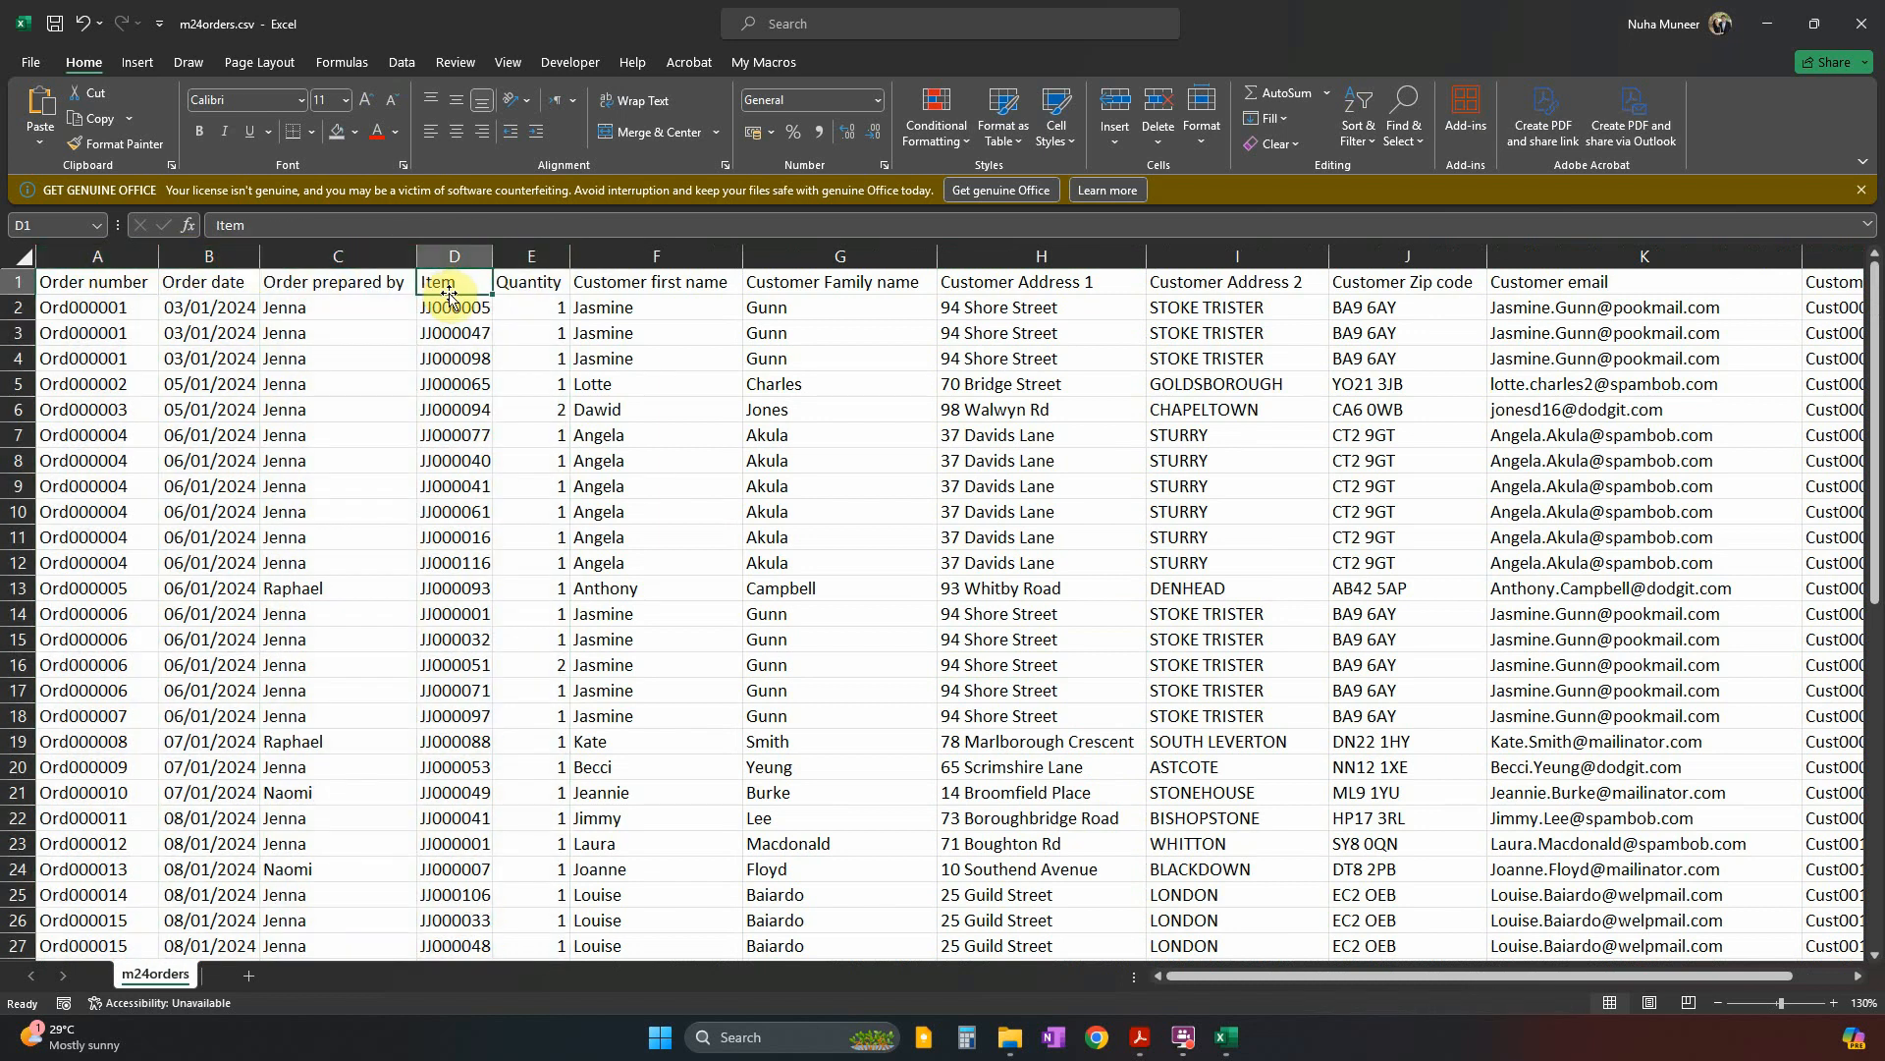
drag(451, 281, 479, 403)
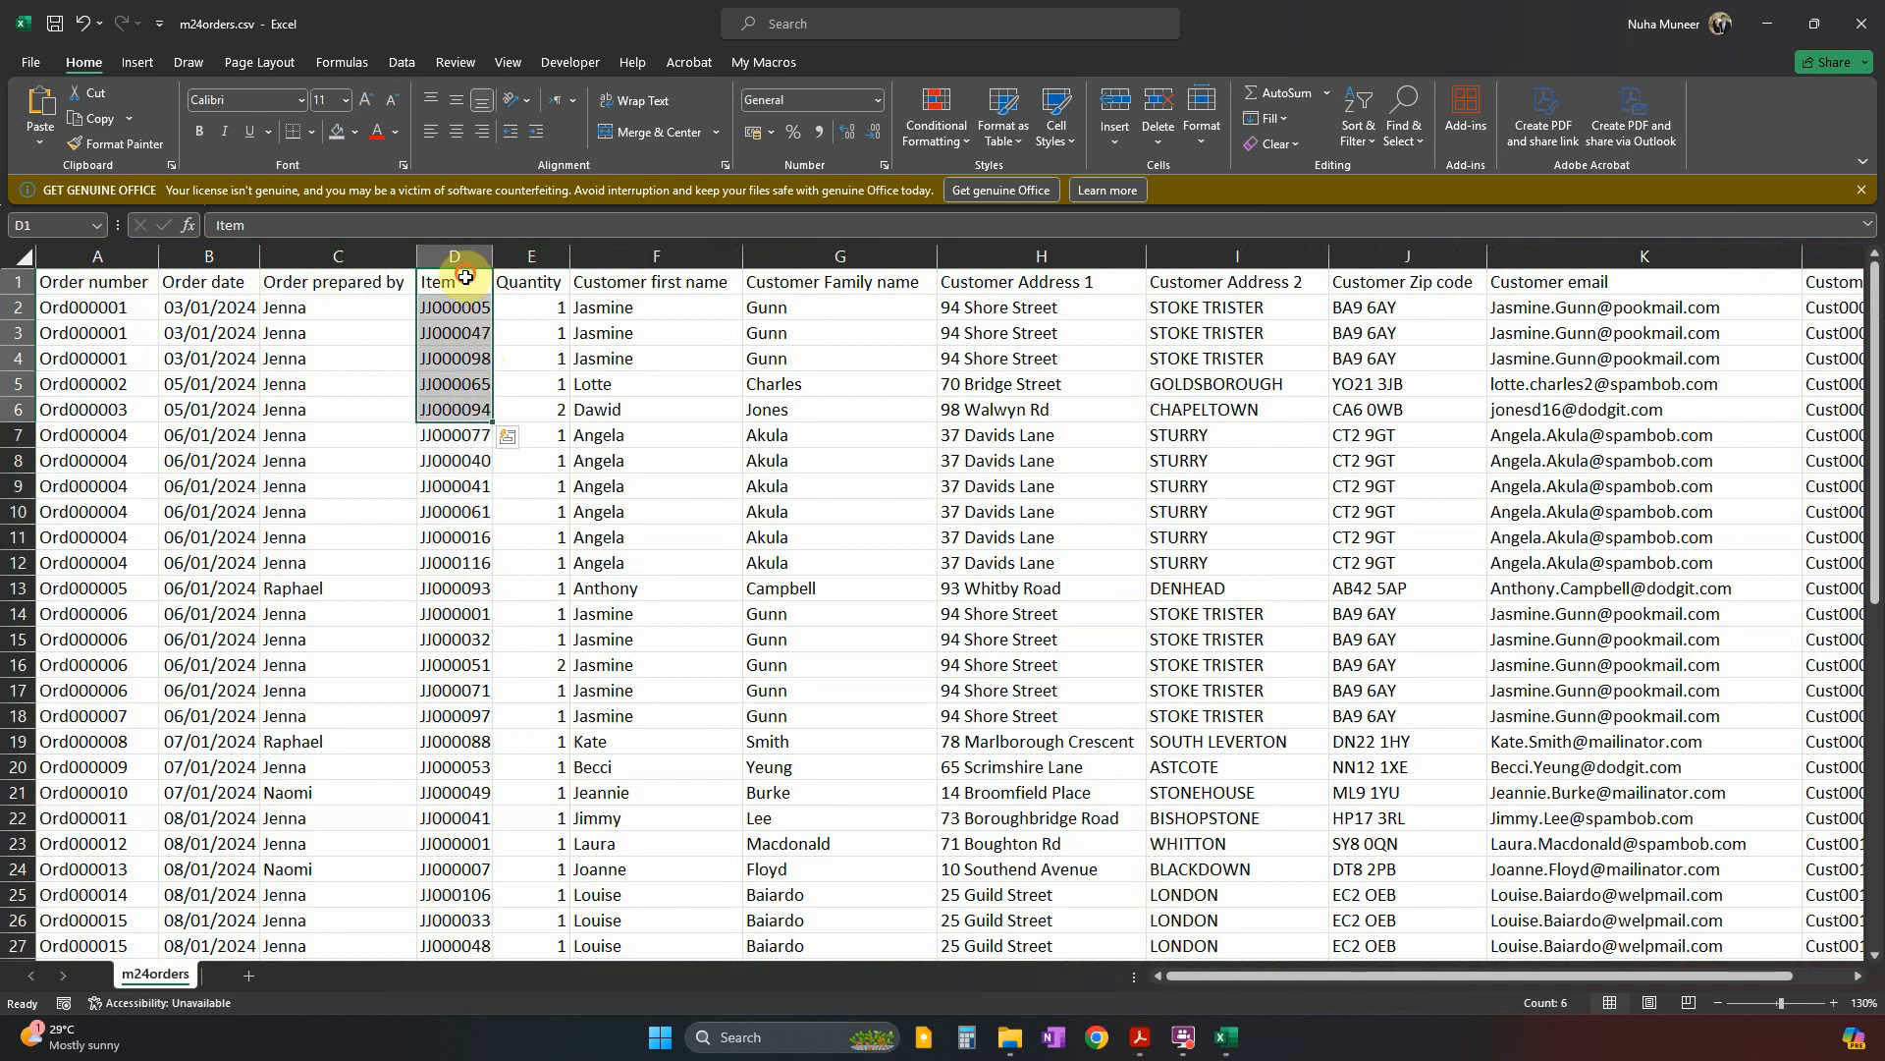
click(466, 279)
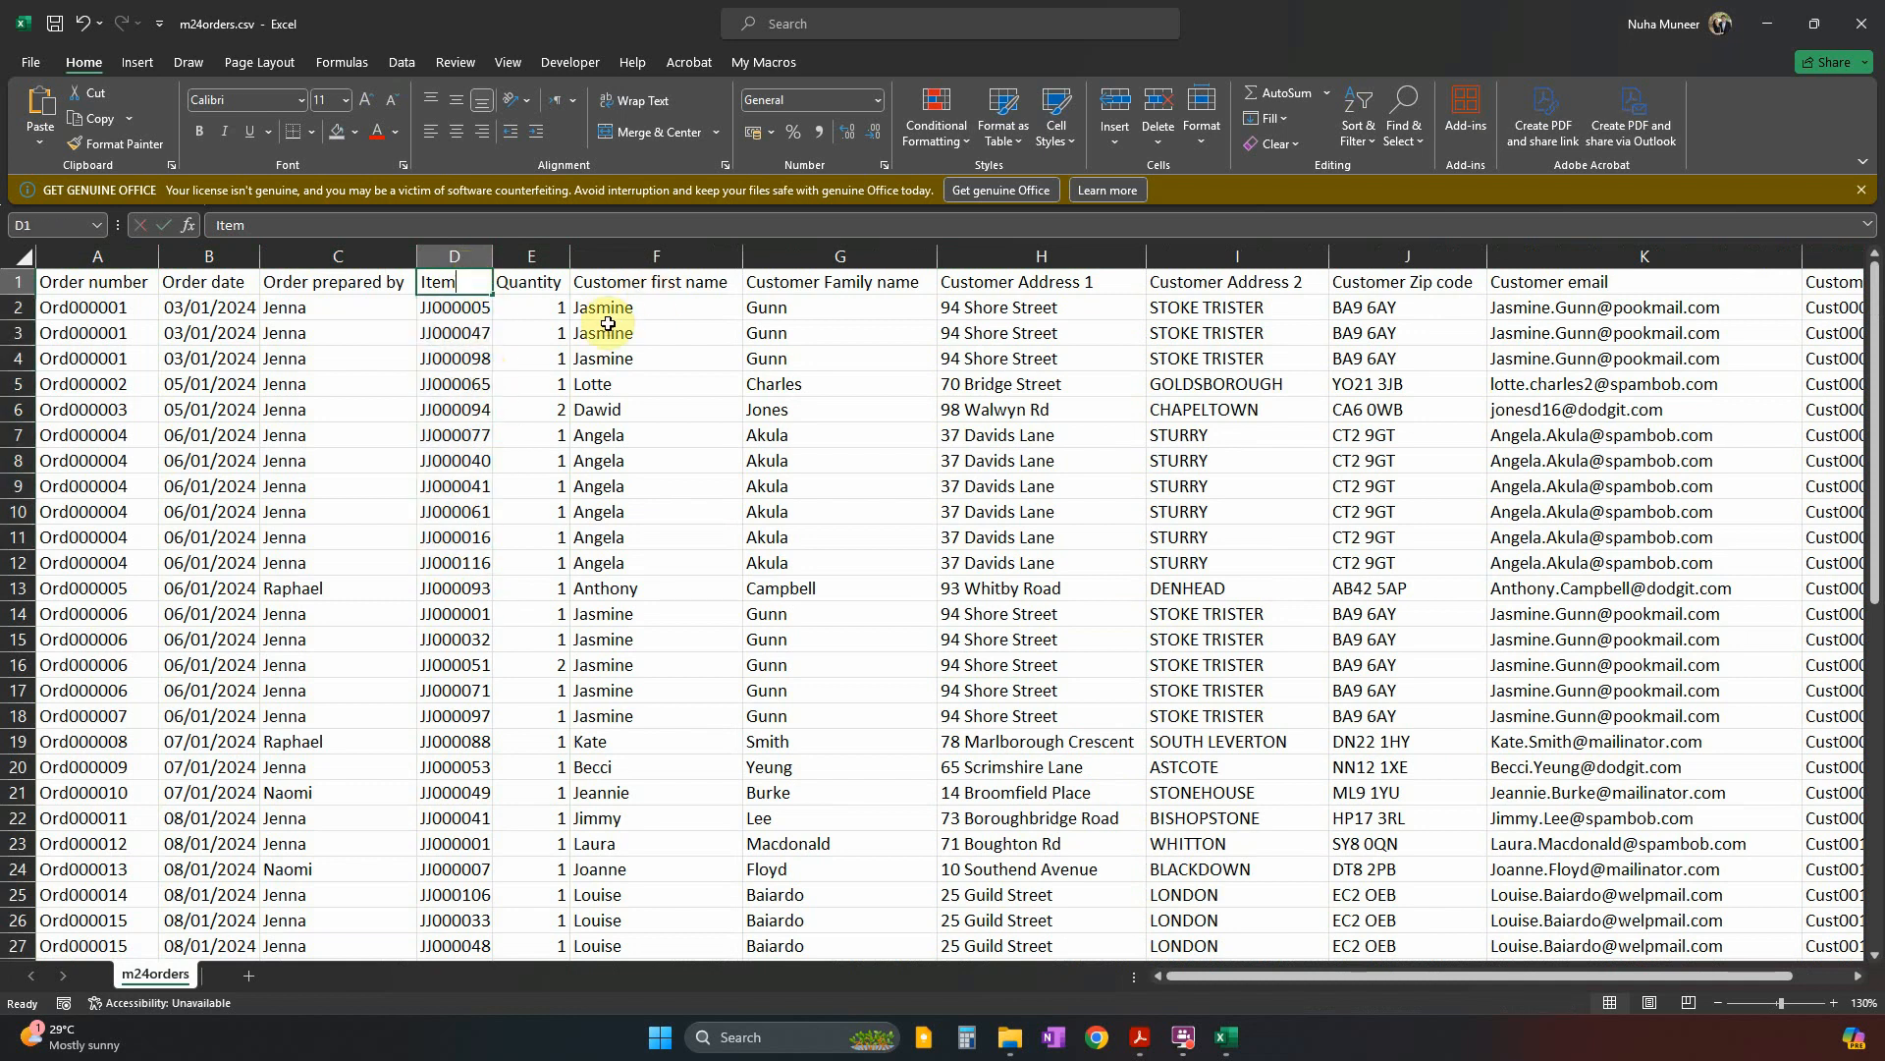
text(ProductCod)
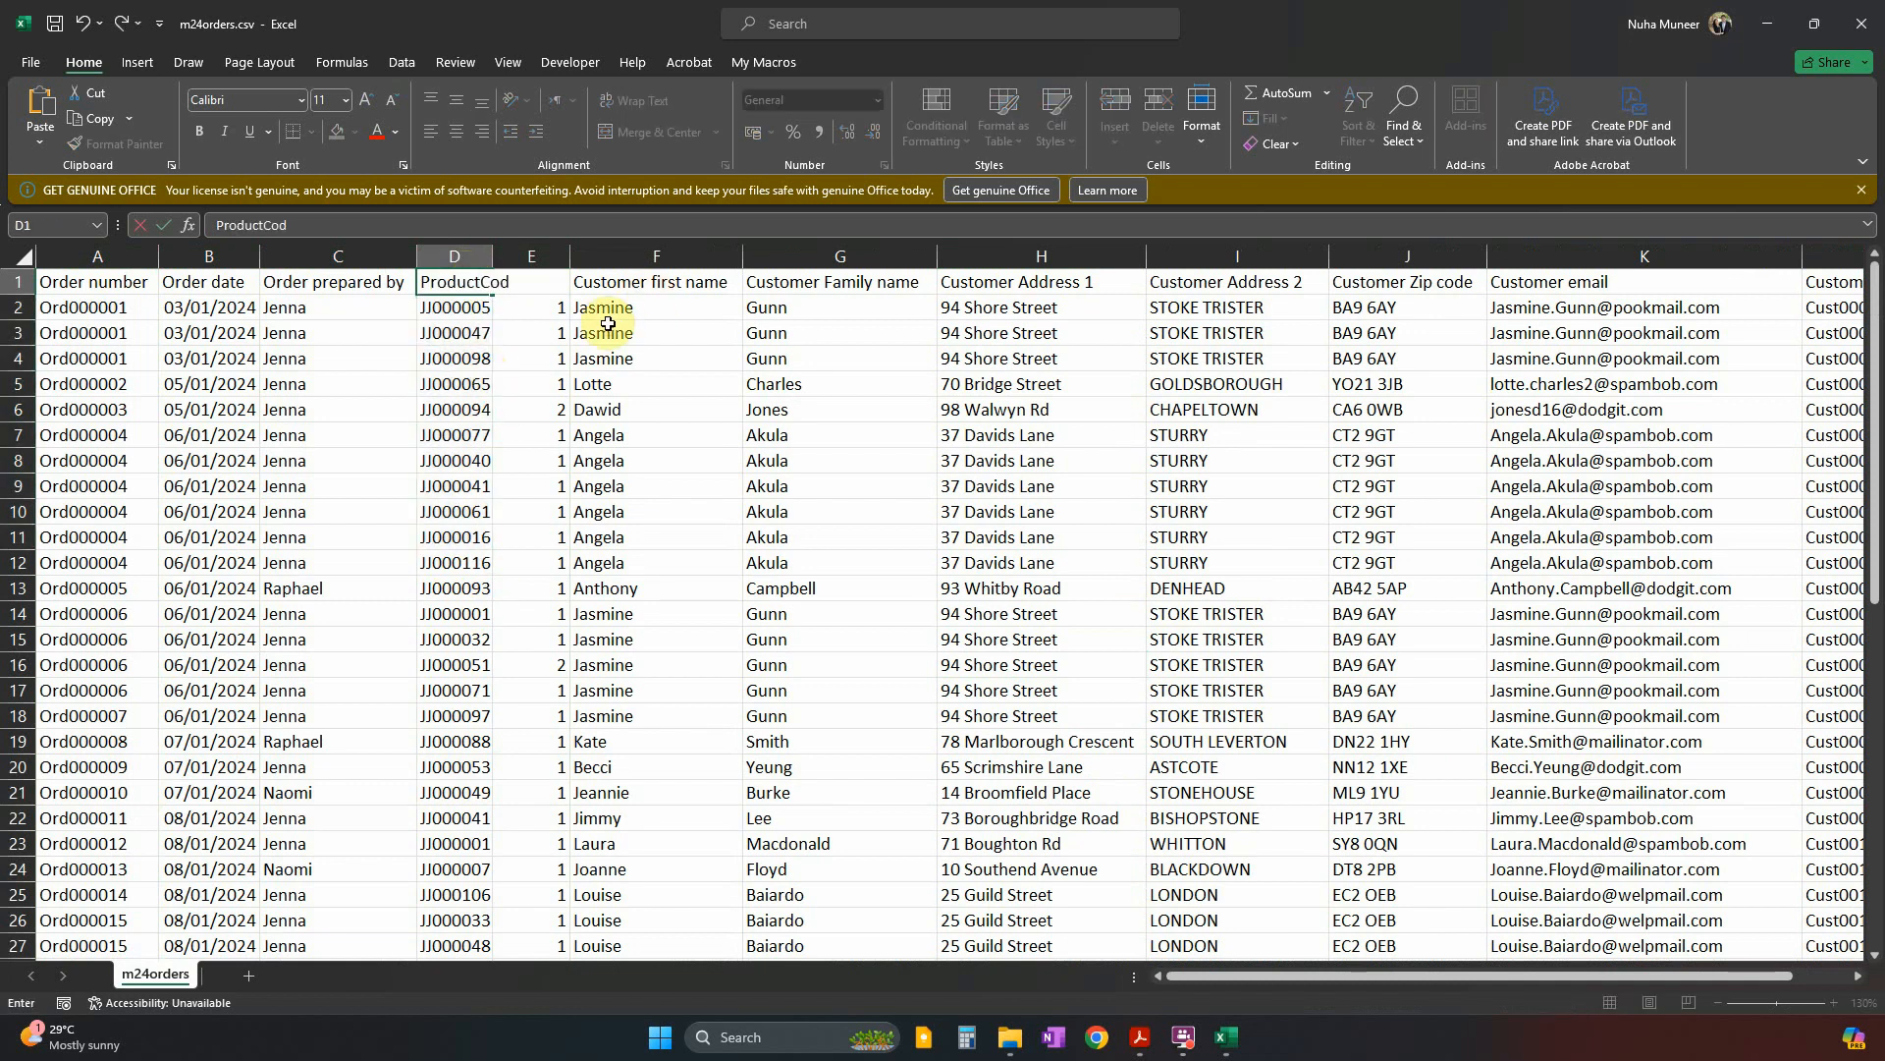
text(e)
key(Return)
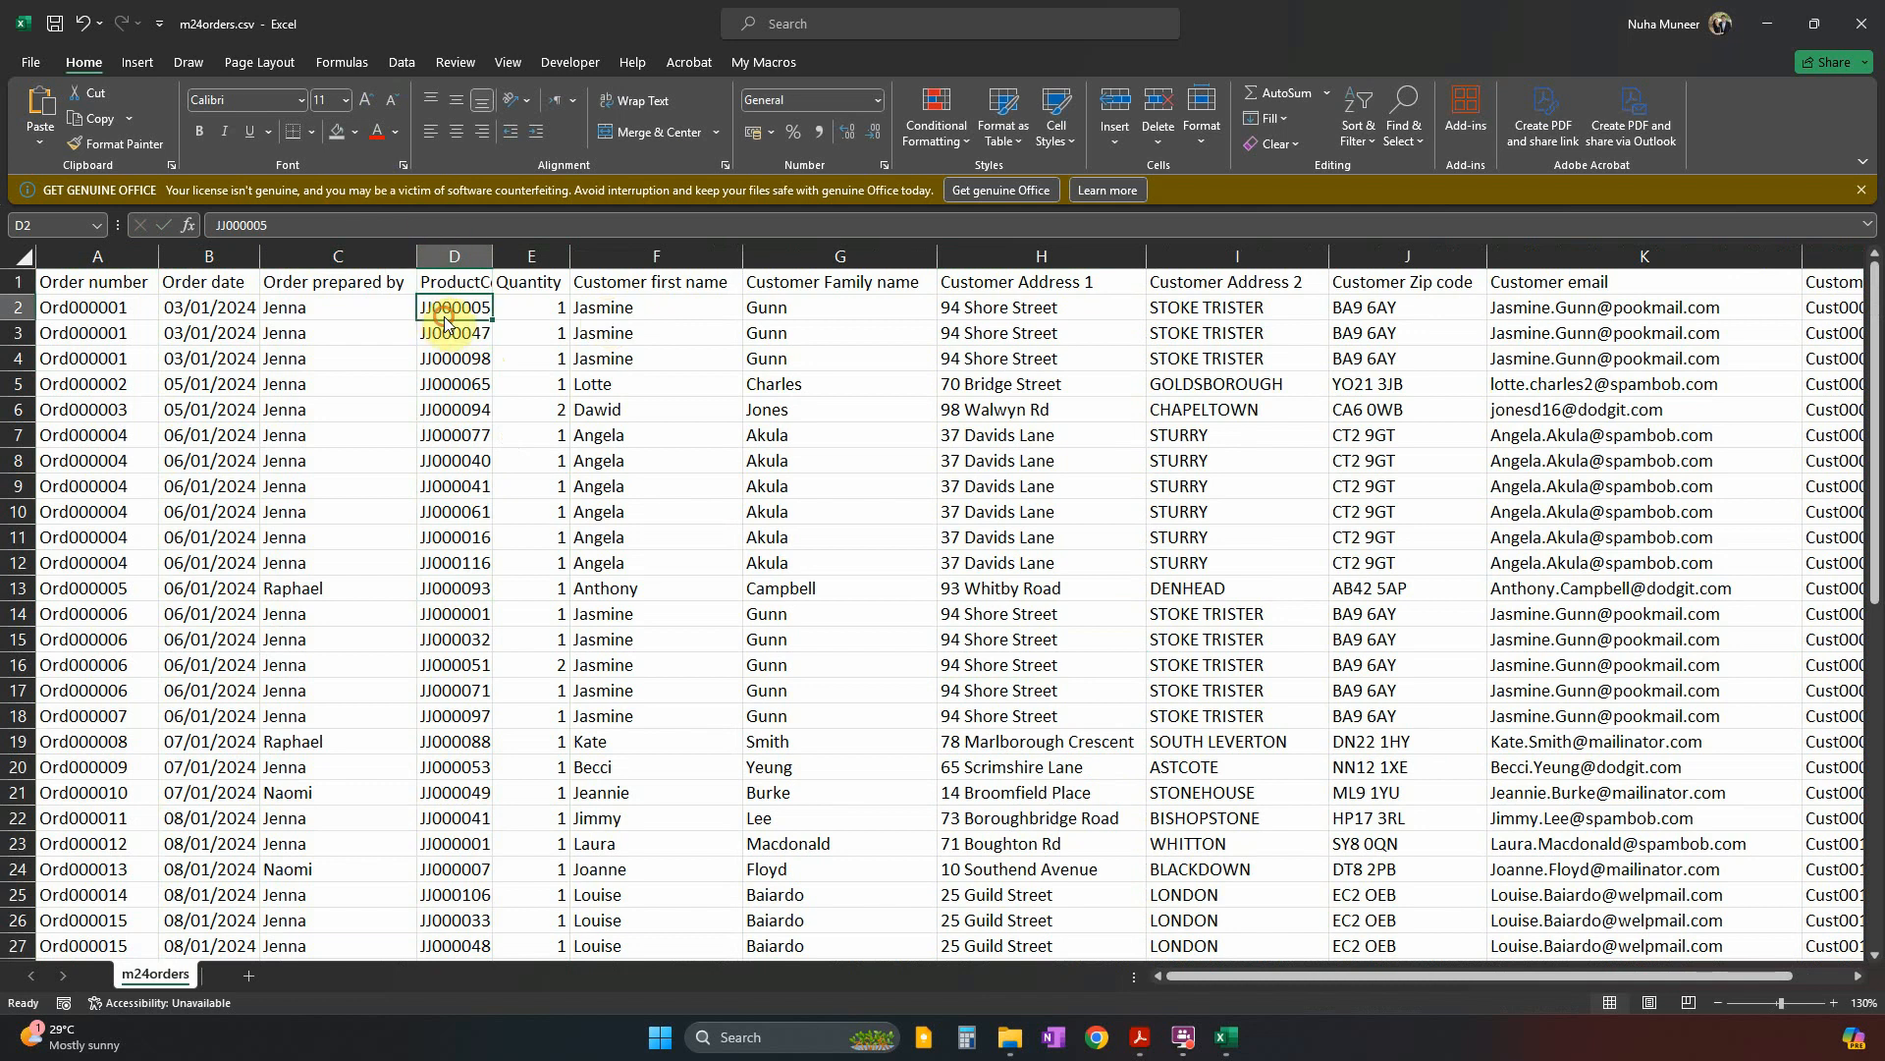
drag(444, 314, 583, 265)
Examine which columns of m24orders.csv hold order details and which hold customer details.
click(629, 284)
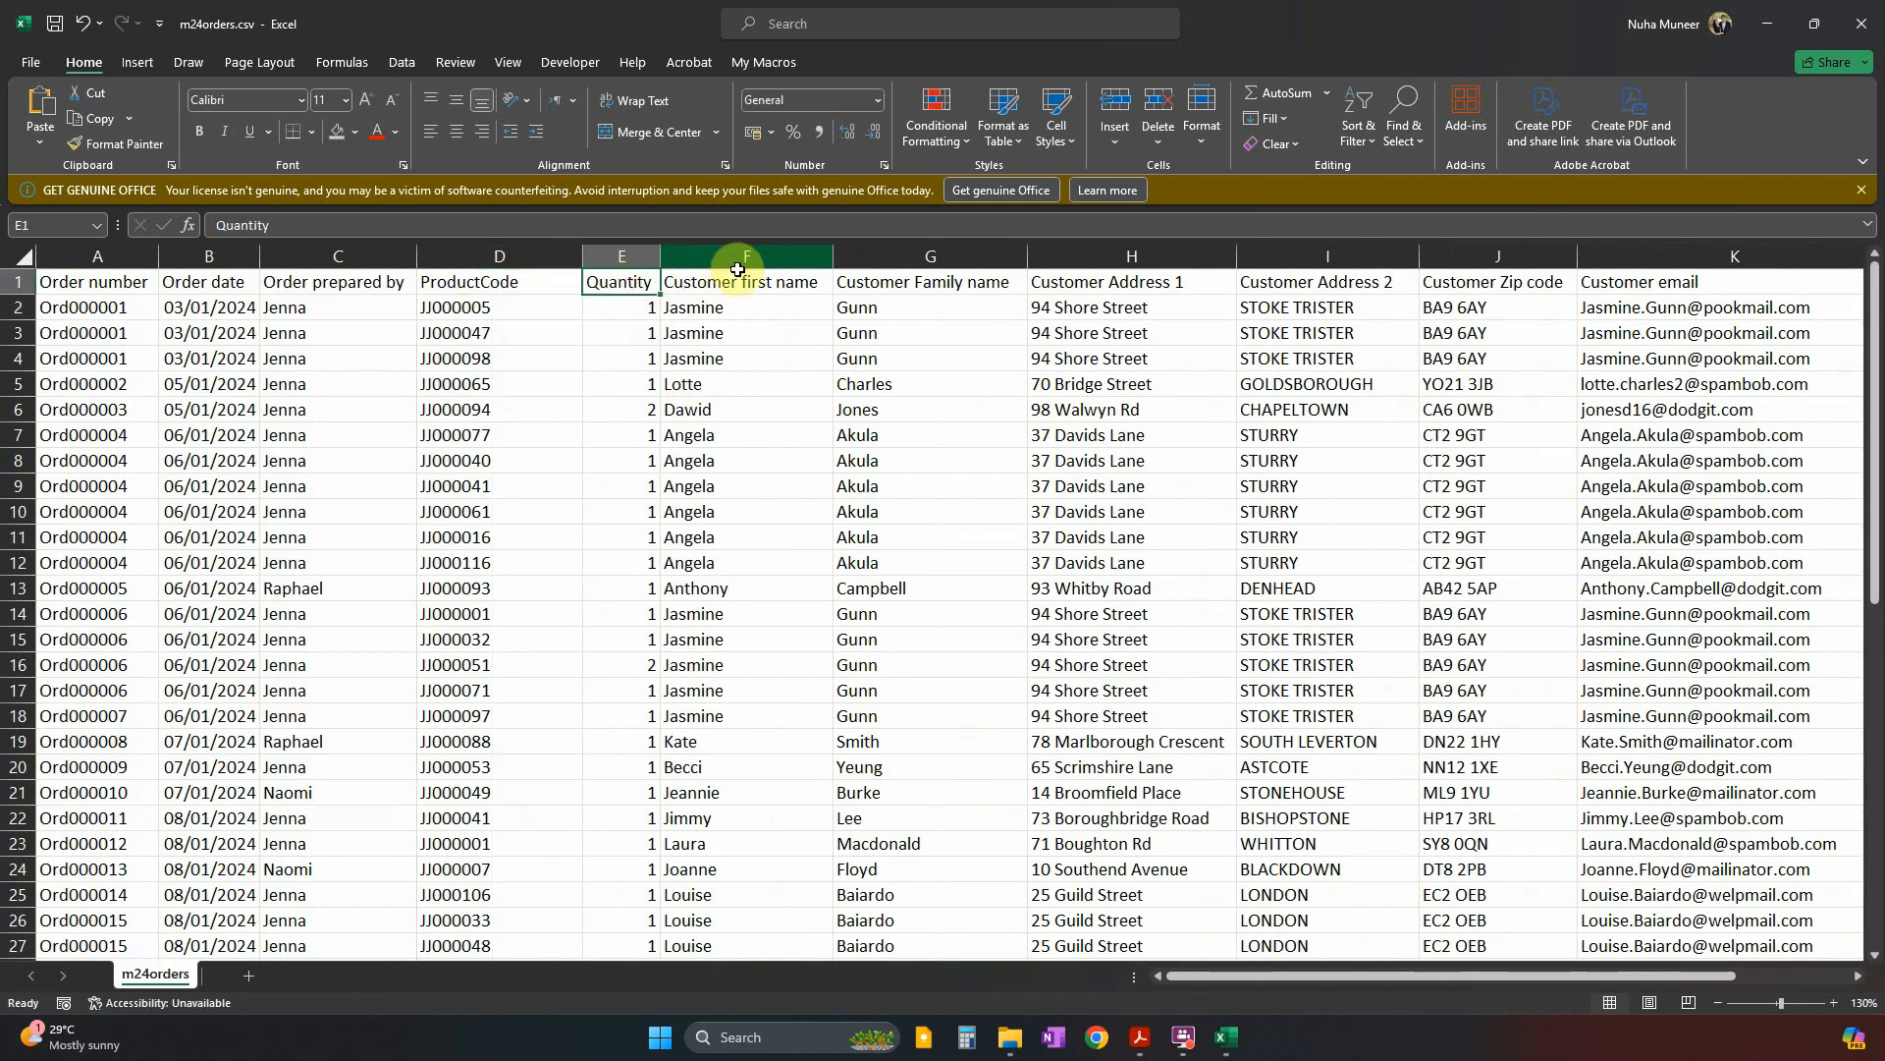
click(744, 282)
click(923, 285)
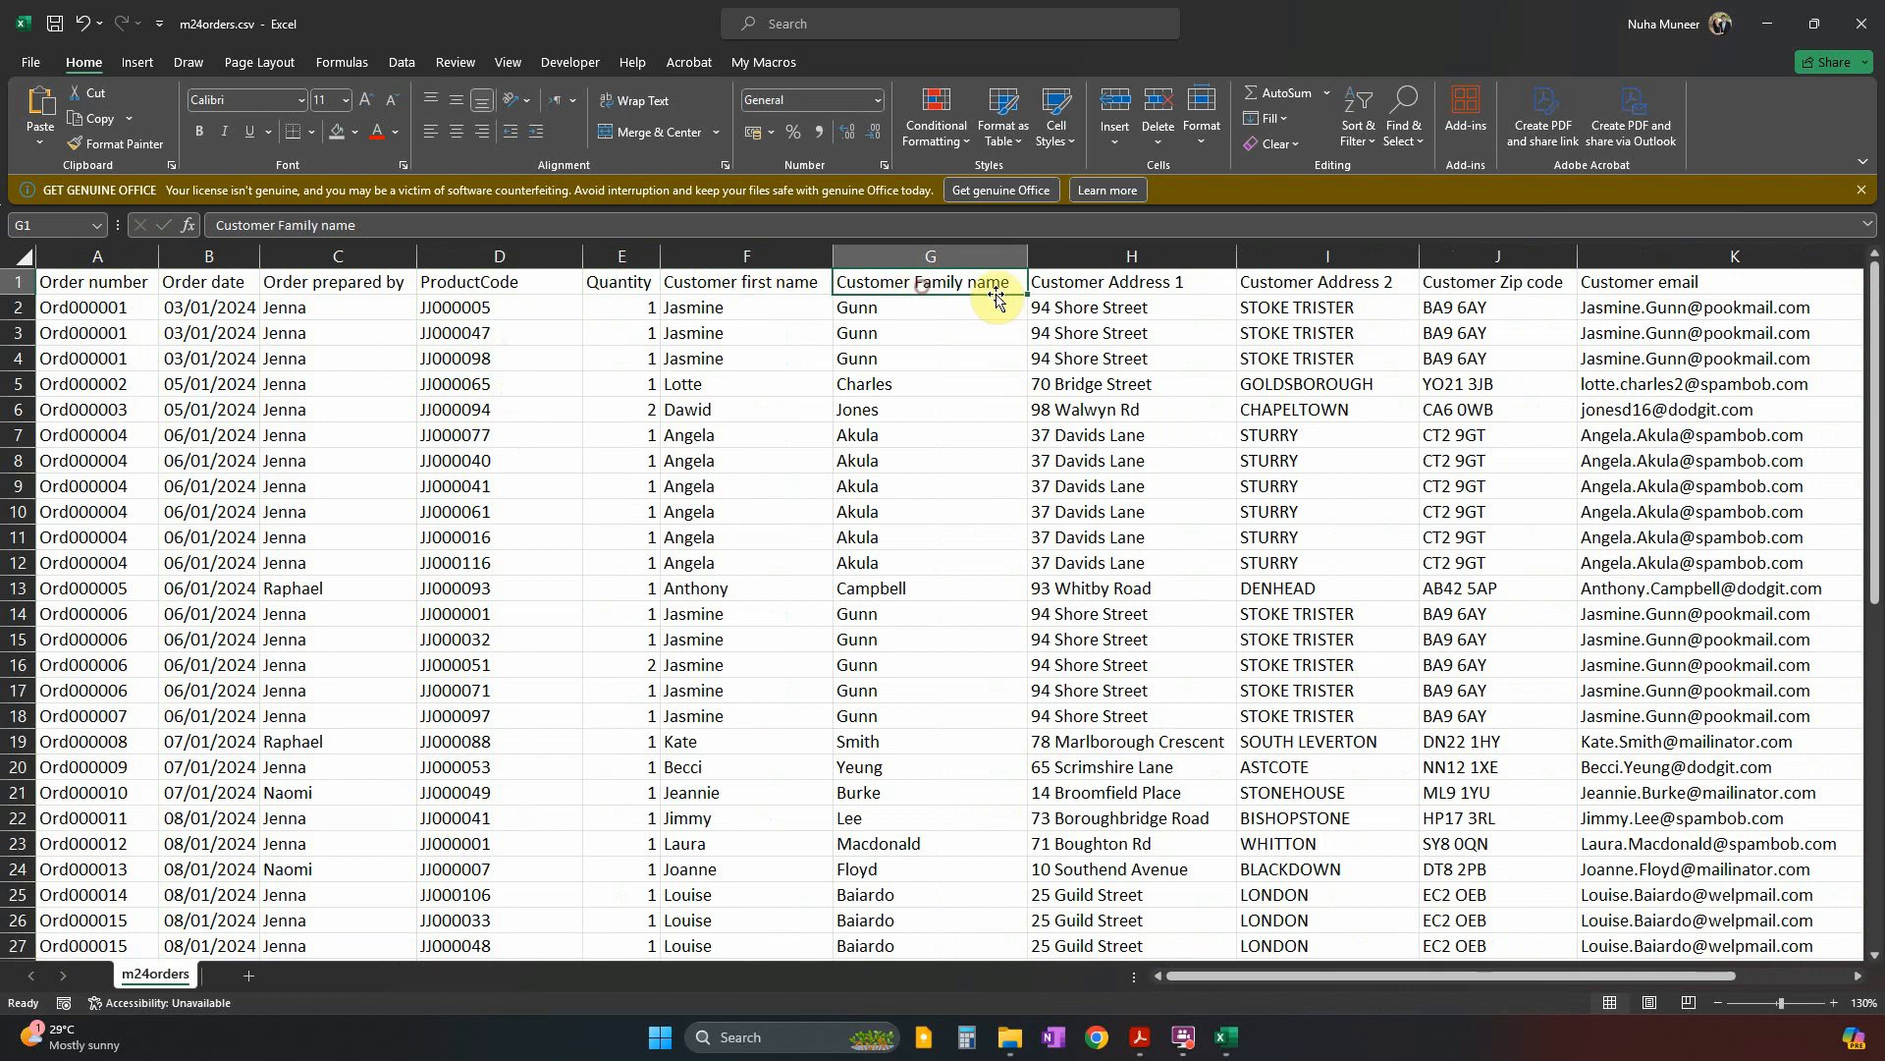
click(1111, 290)
click(1502, 285)
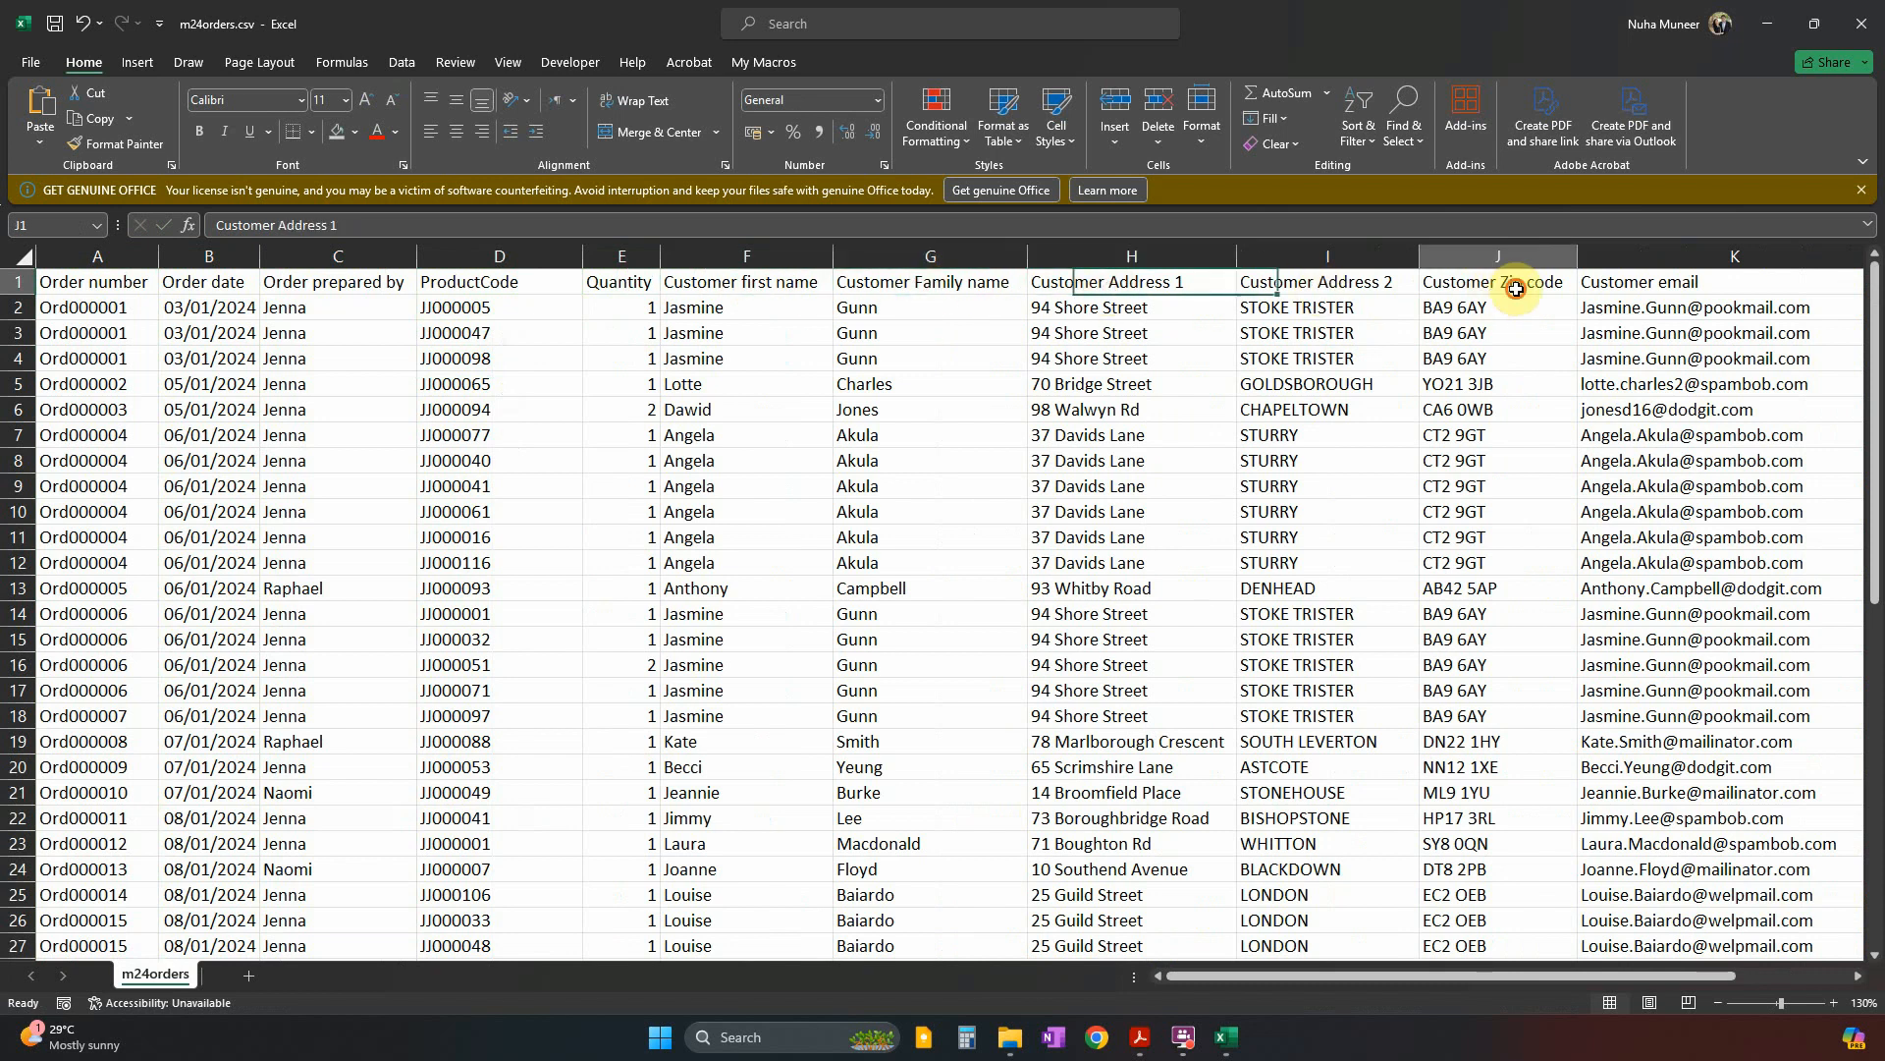
click(1632, 282)
drag(1583, 977, 1550, 1002)
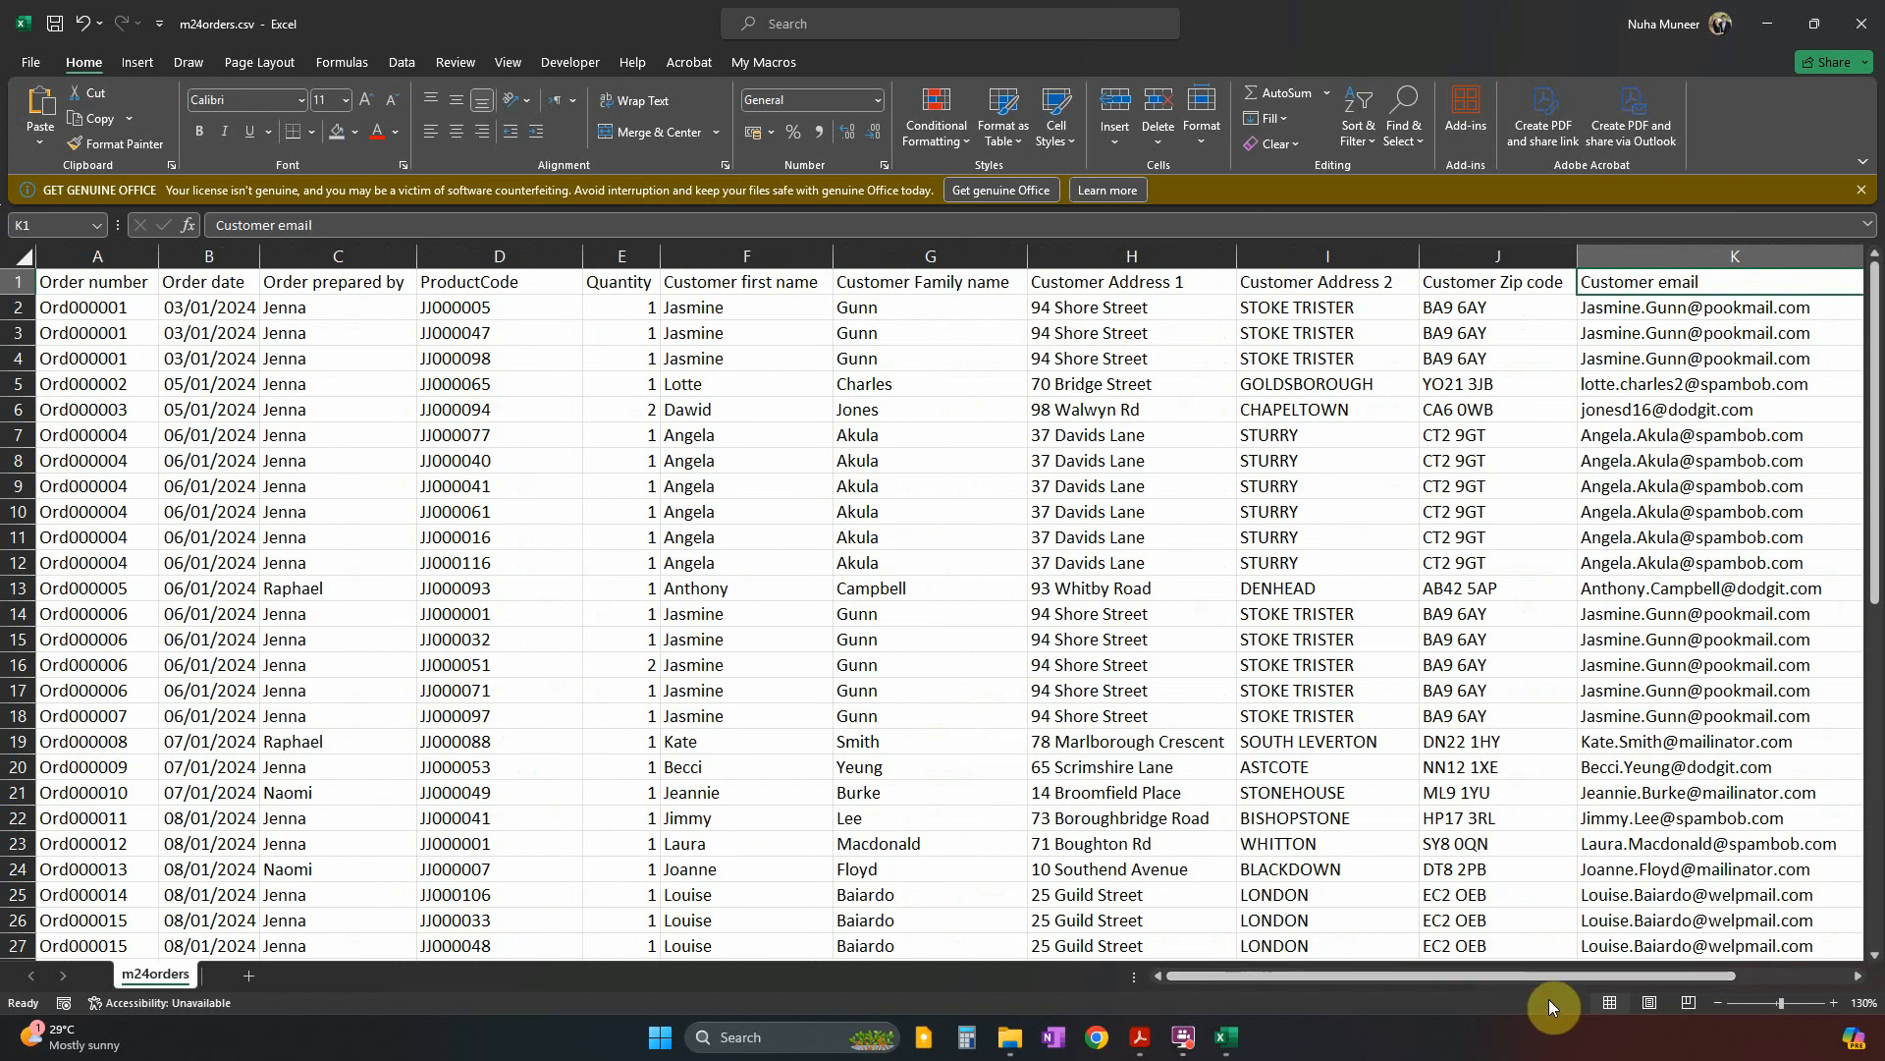
ctrl+scroll(807, 582, down, 1)
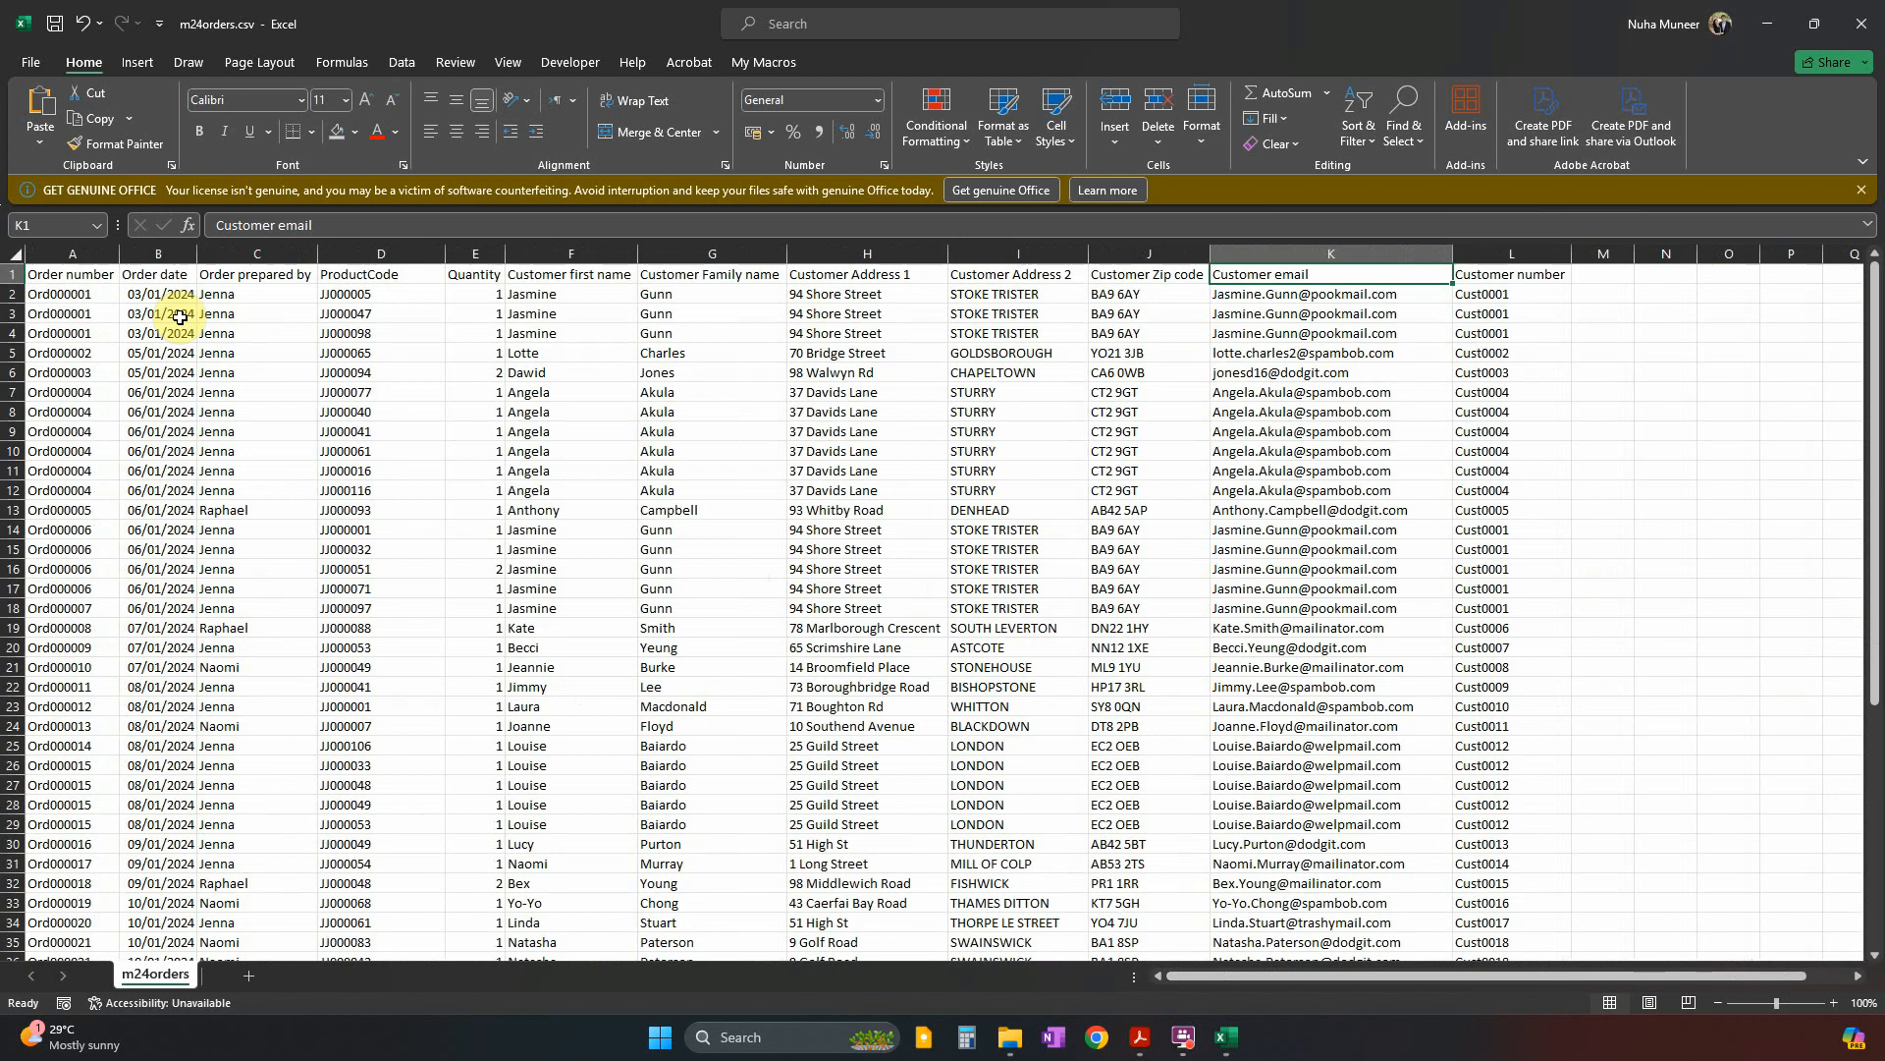
drag(68, 274, 479, 617)
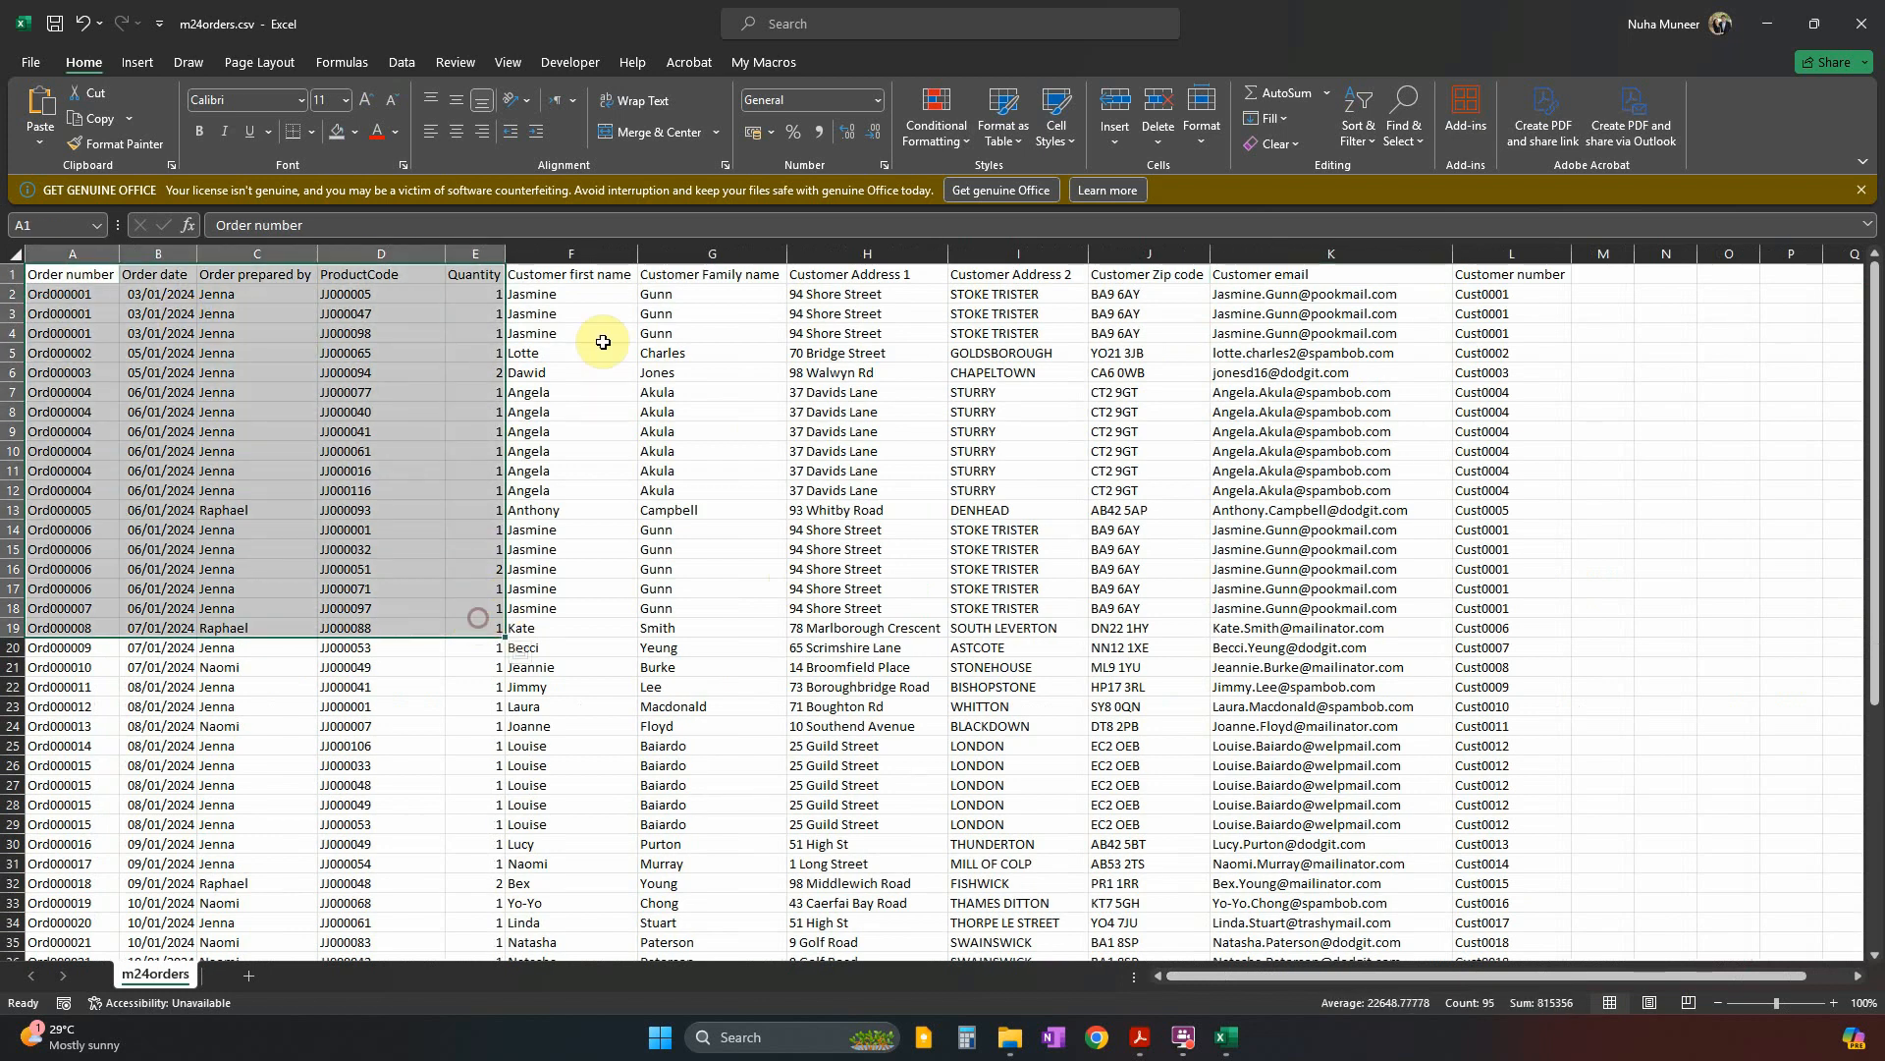
Duplicate Stock.csv in the source files folder in File Explorer and rename the copy as Customer.csv.
drag(608, 272, 1456, 541)
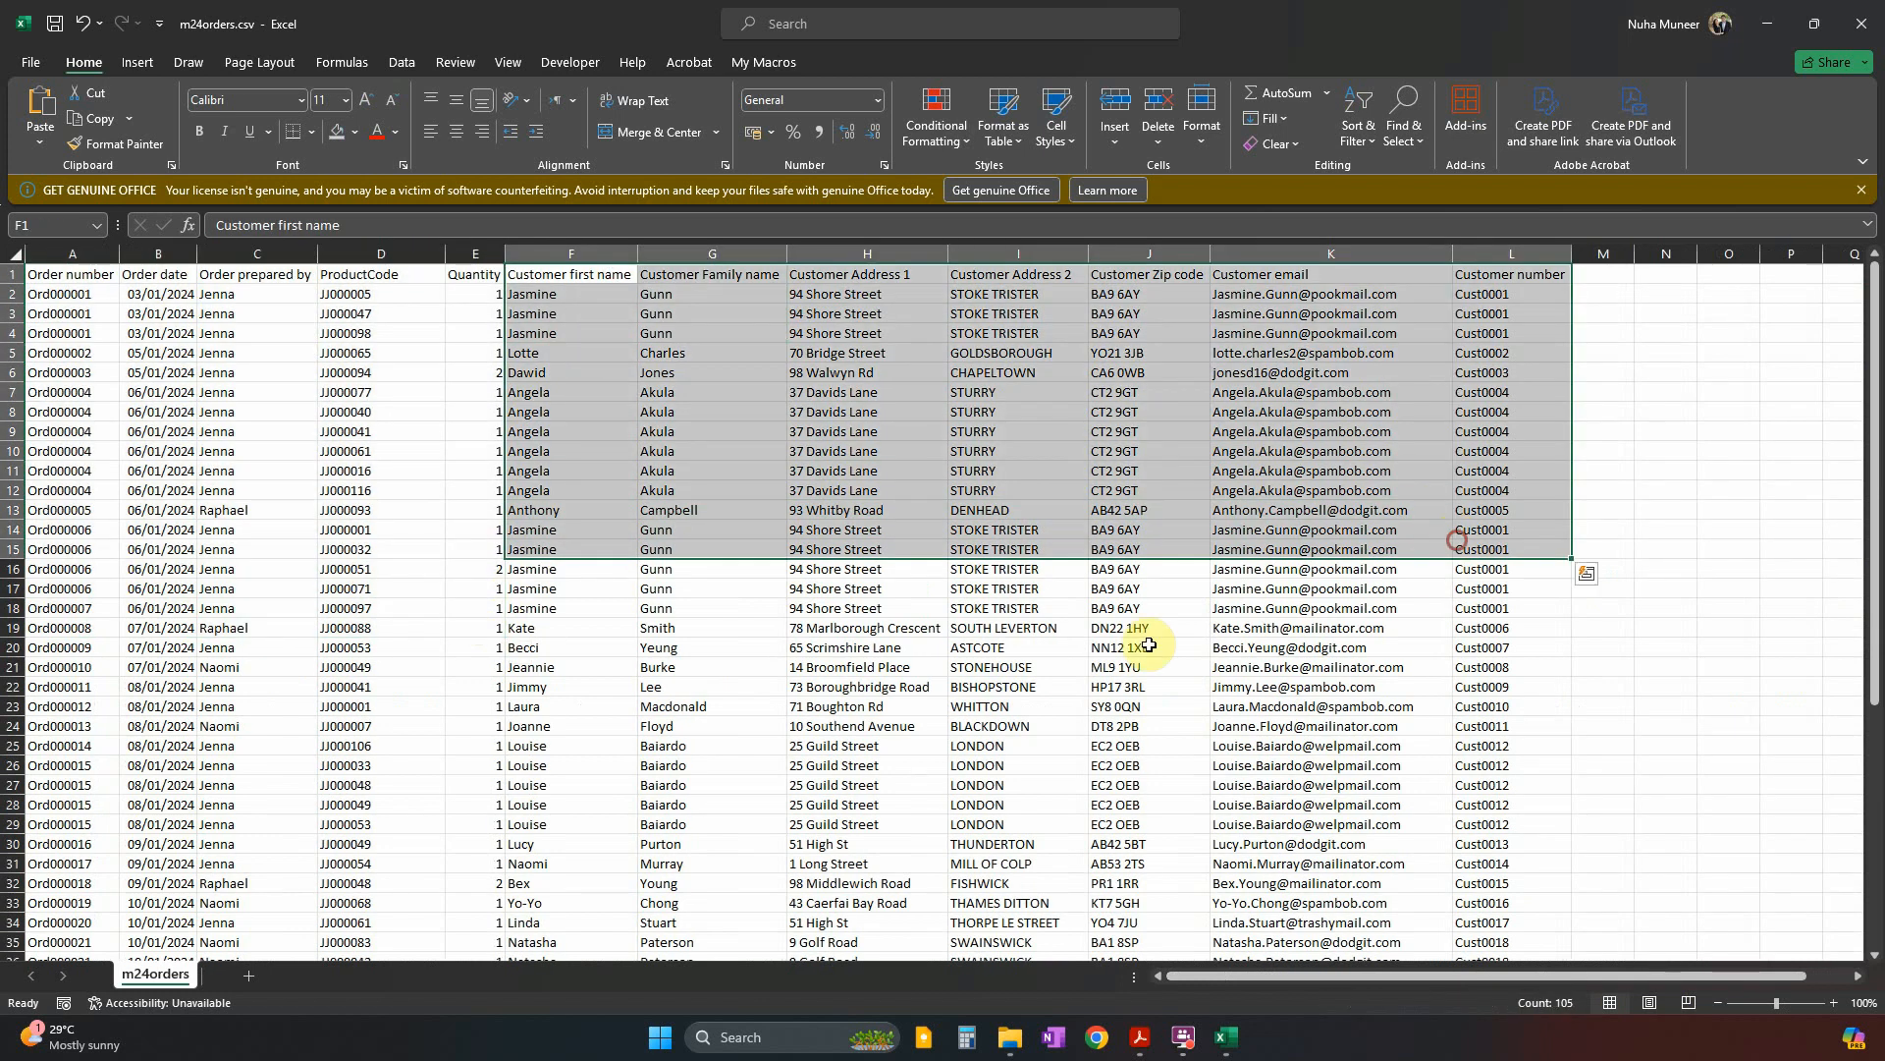
click(32, 65)
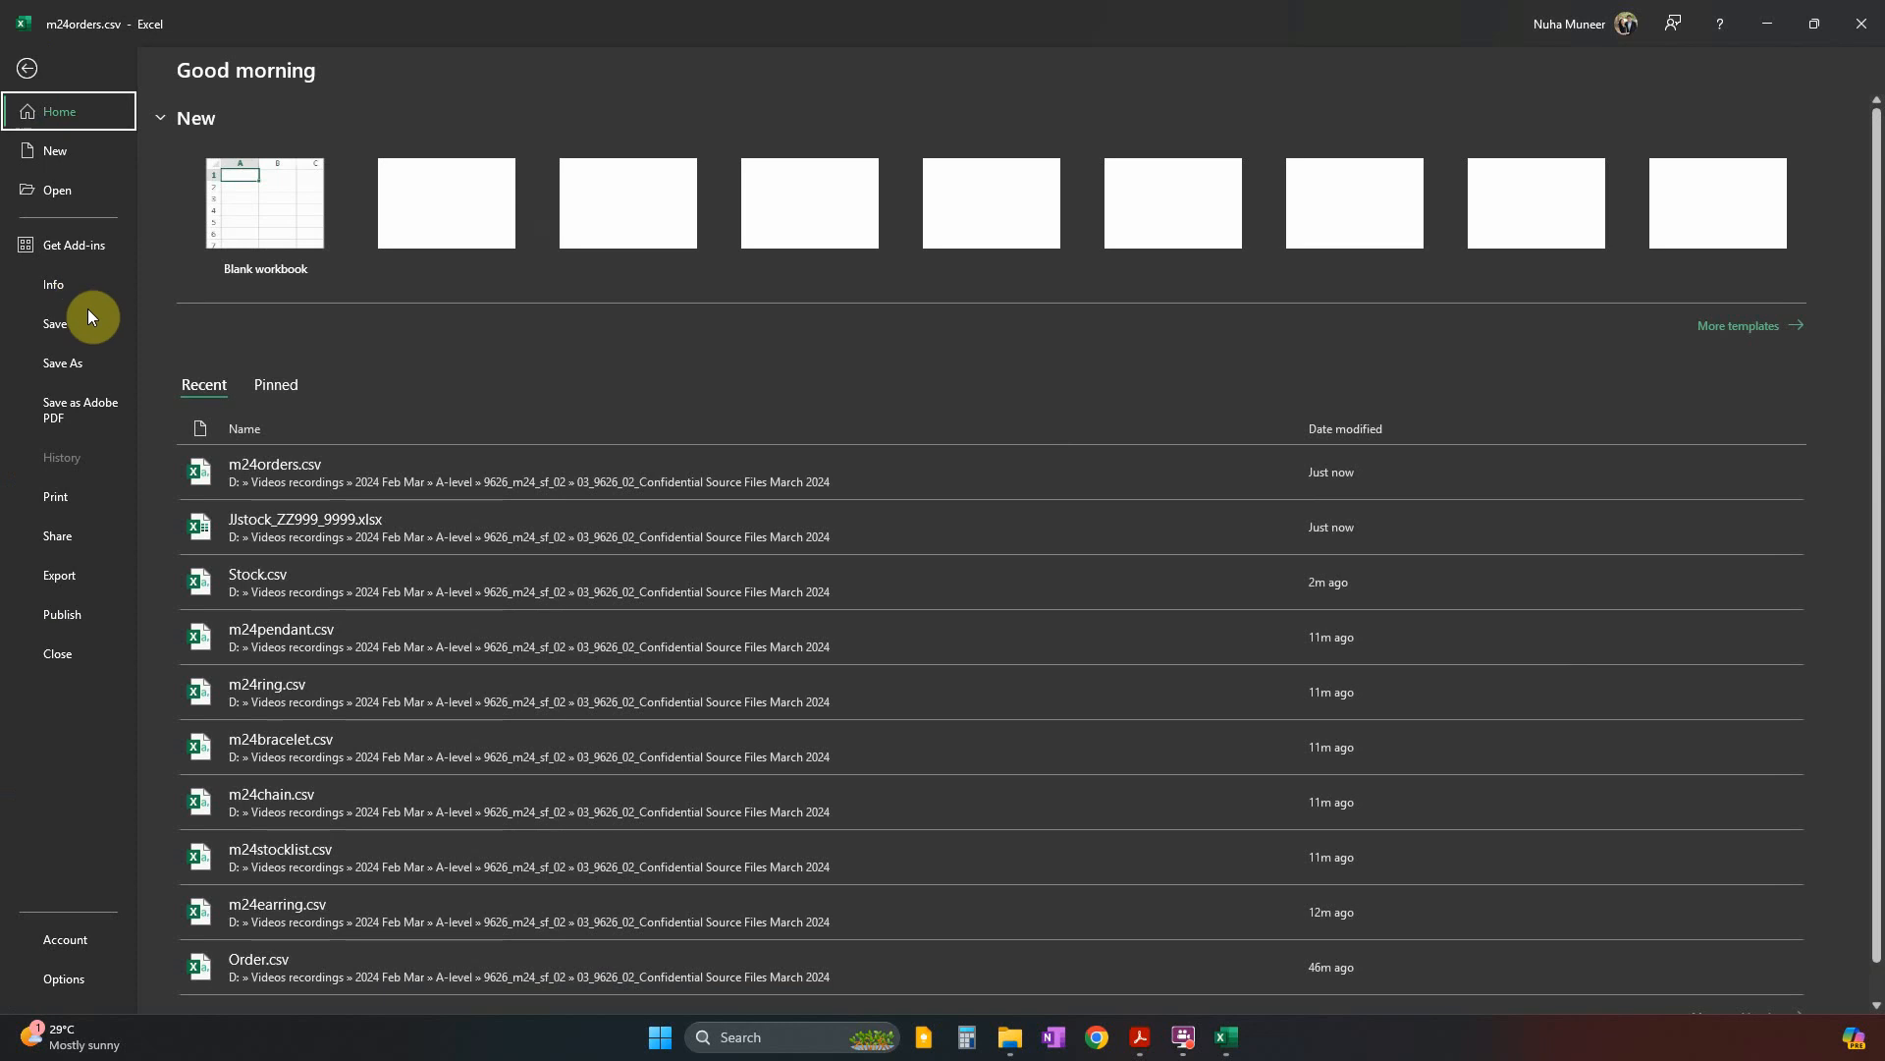
click(1009, 1037)
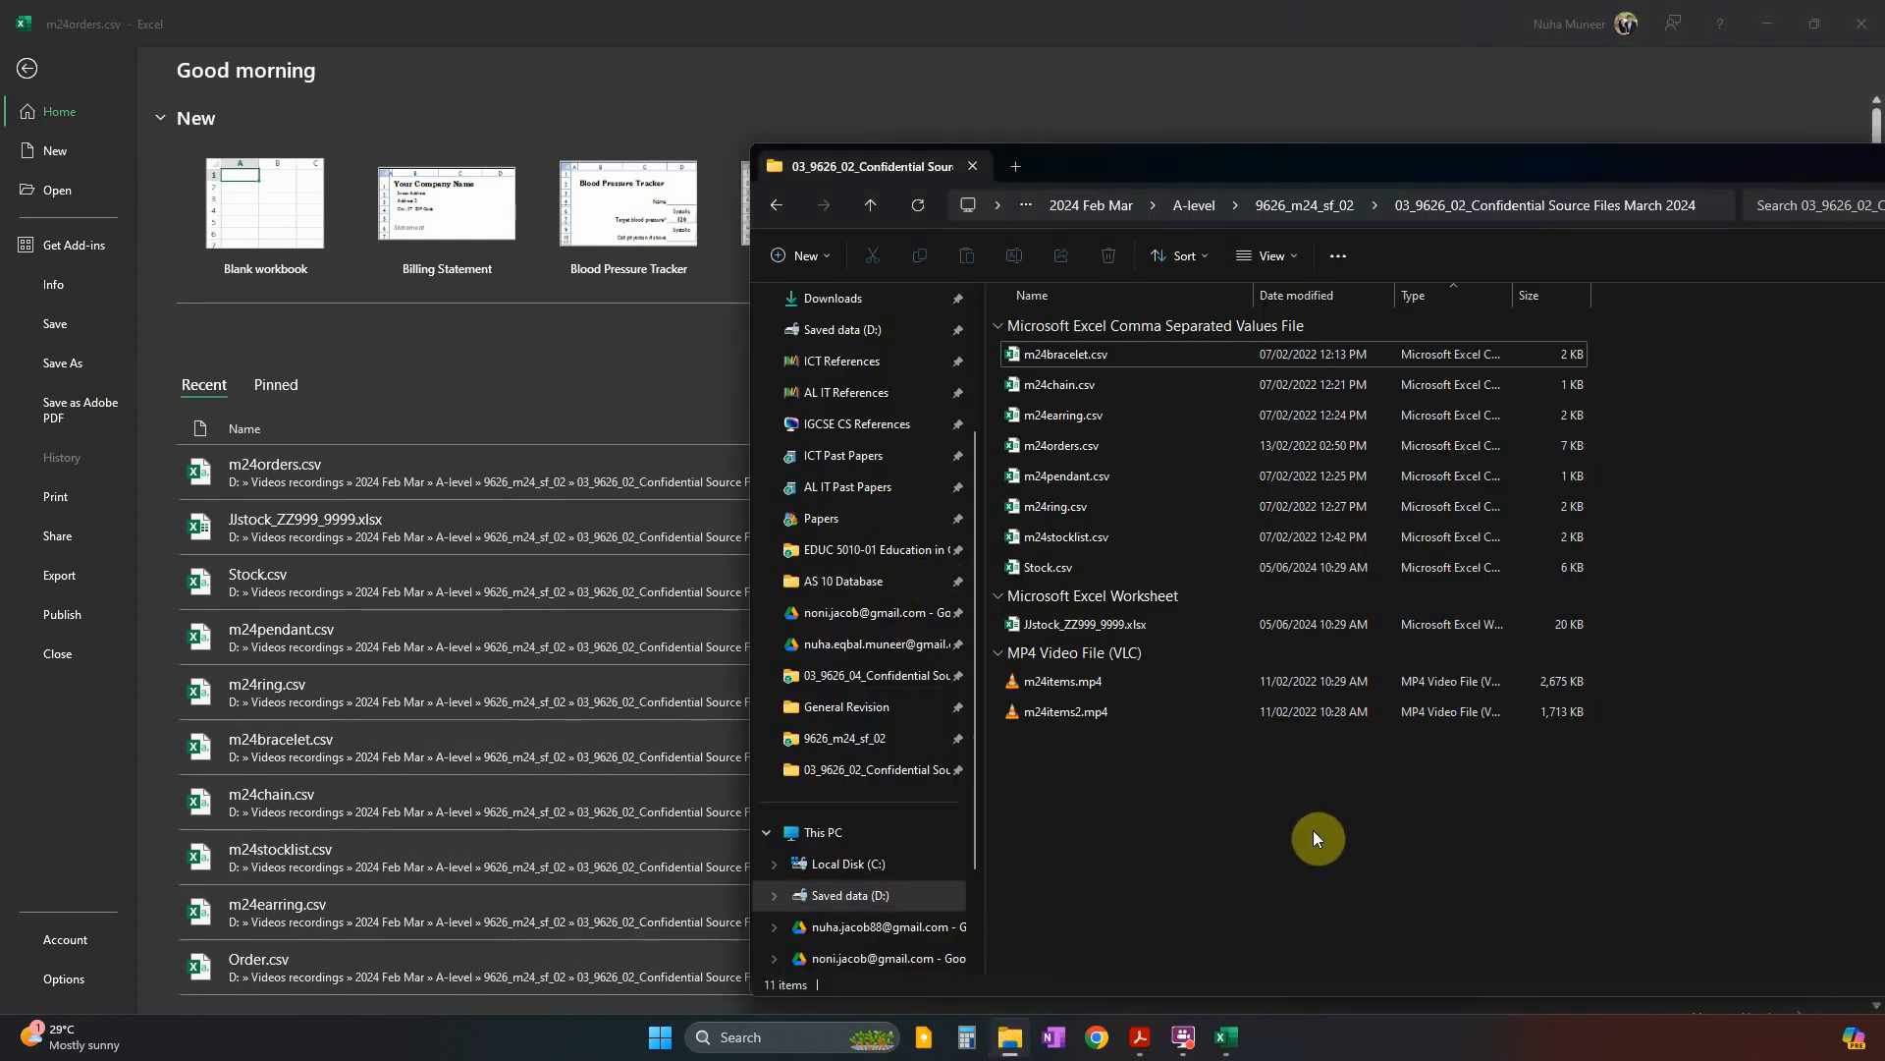
click(1059, 569)
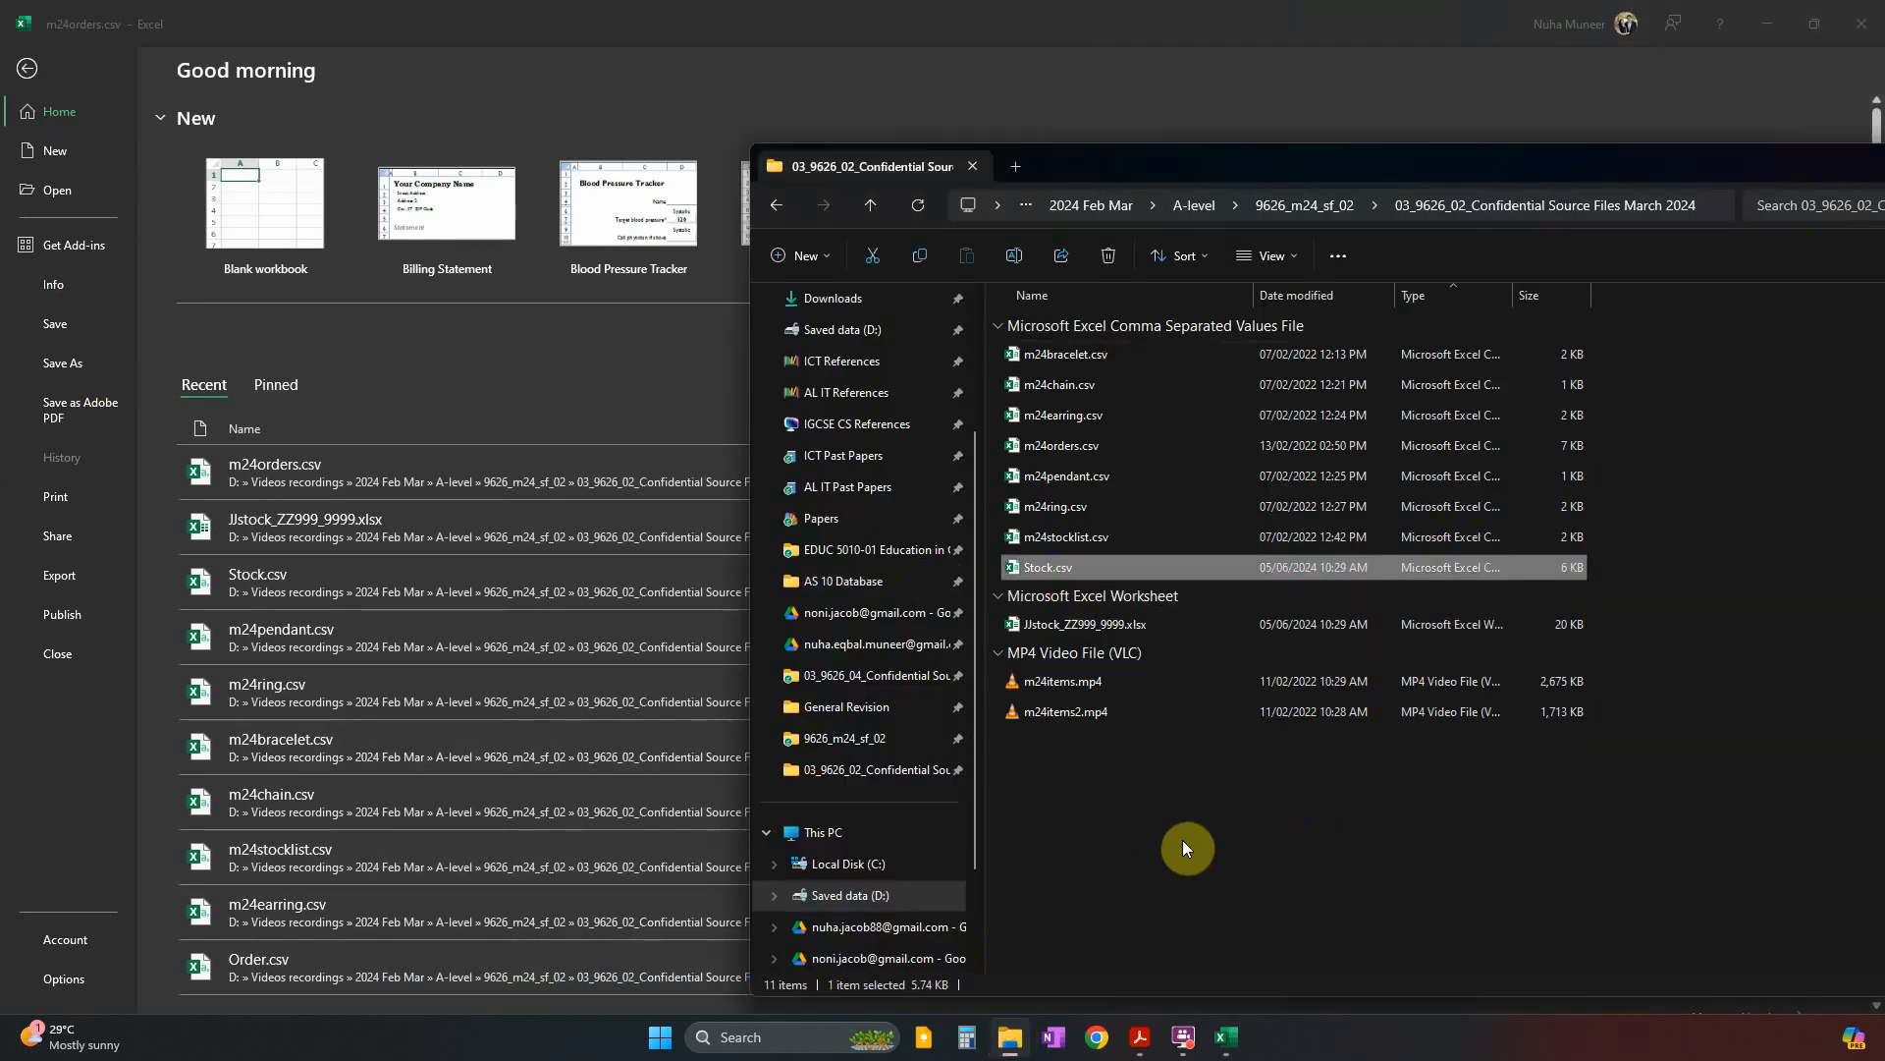
key(ctrl+v)
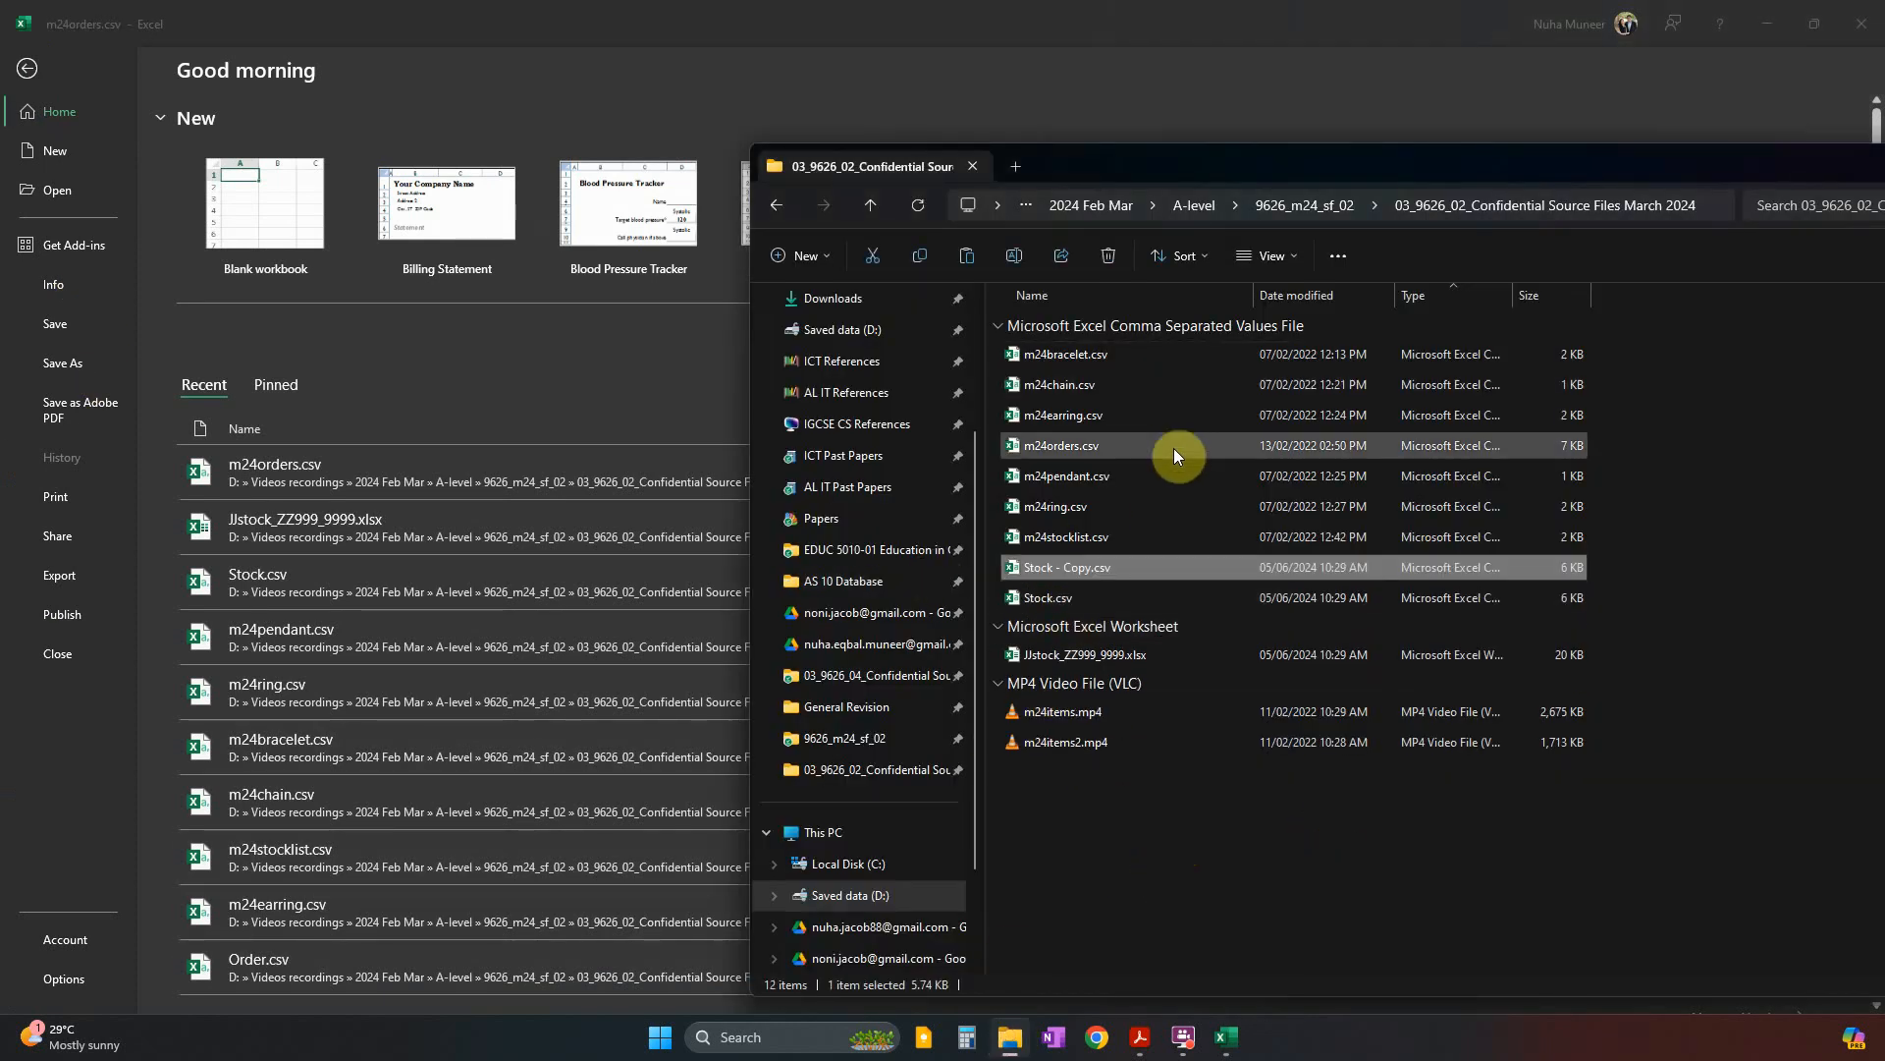
click(1070, 567)
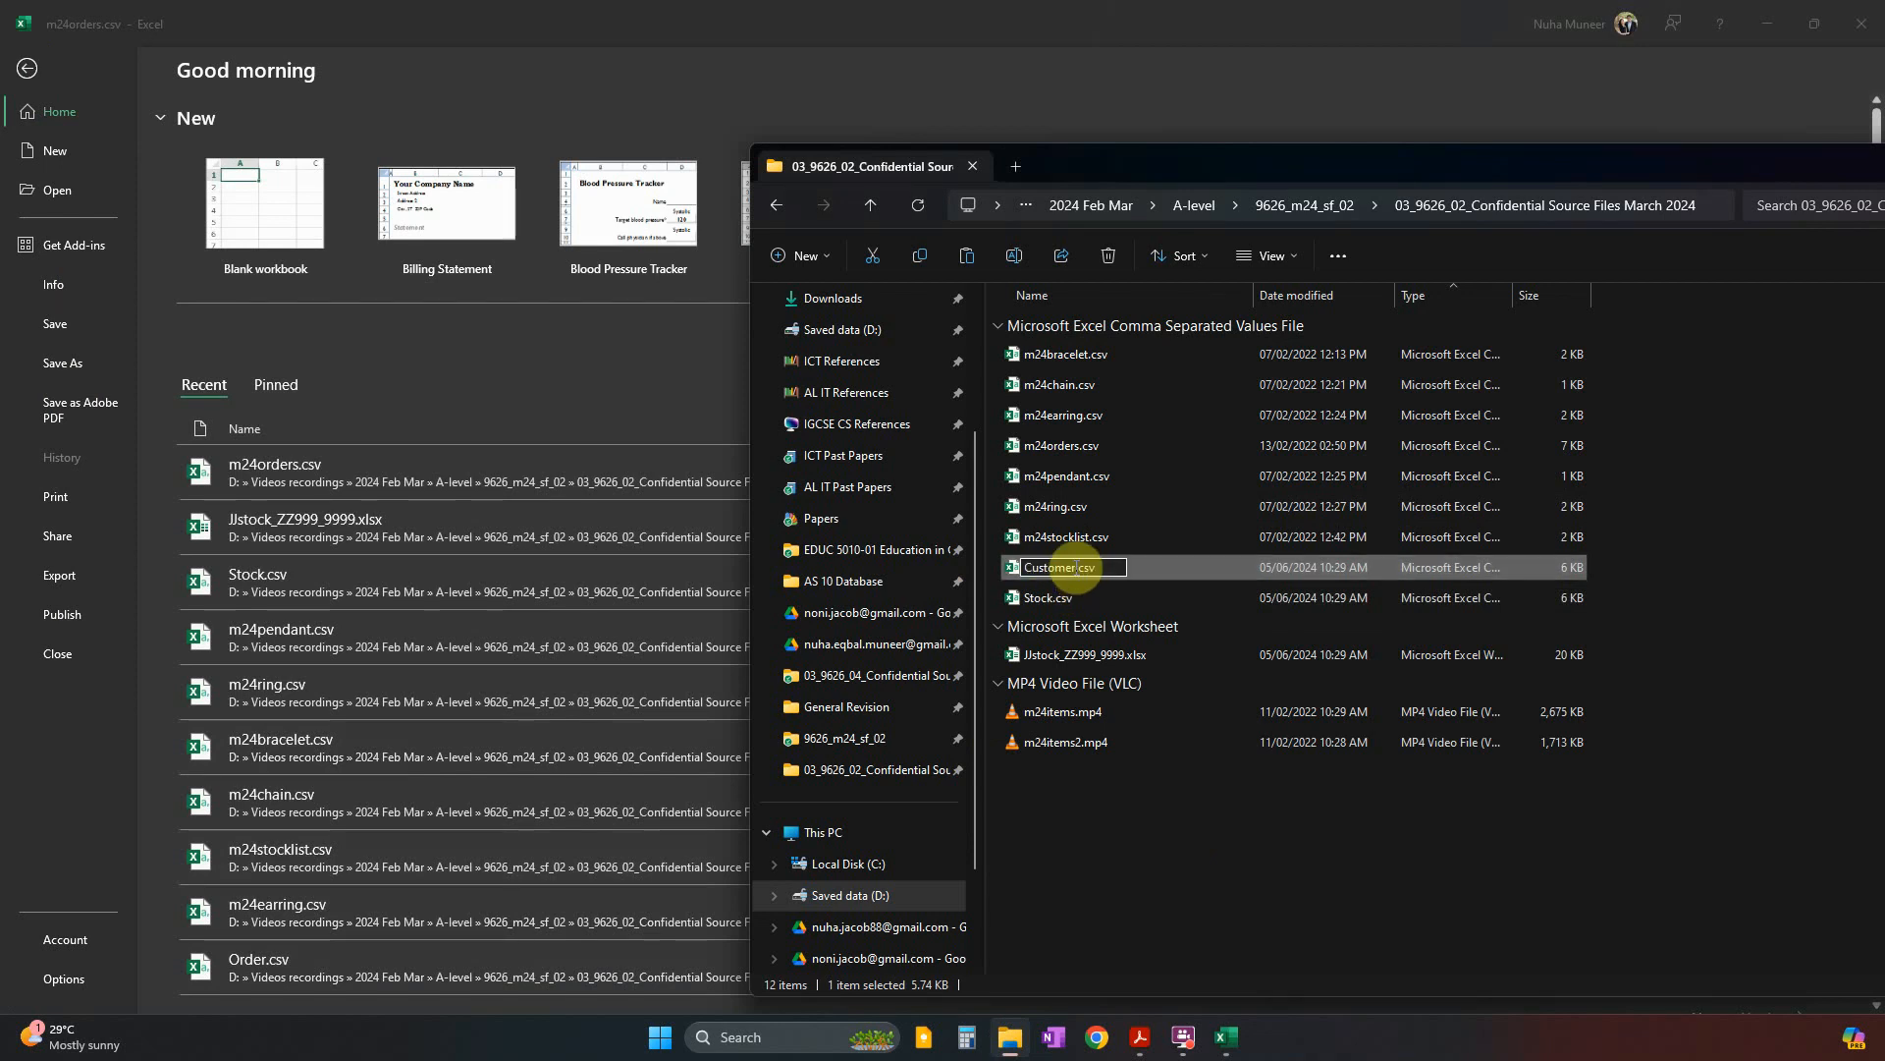
text(Customer)
key(Return)
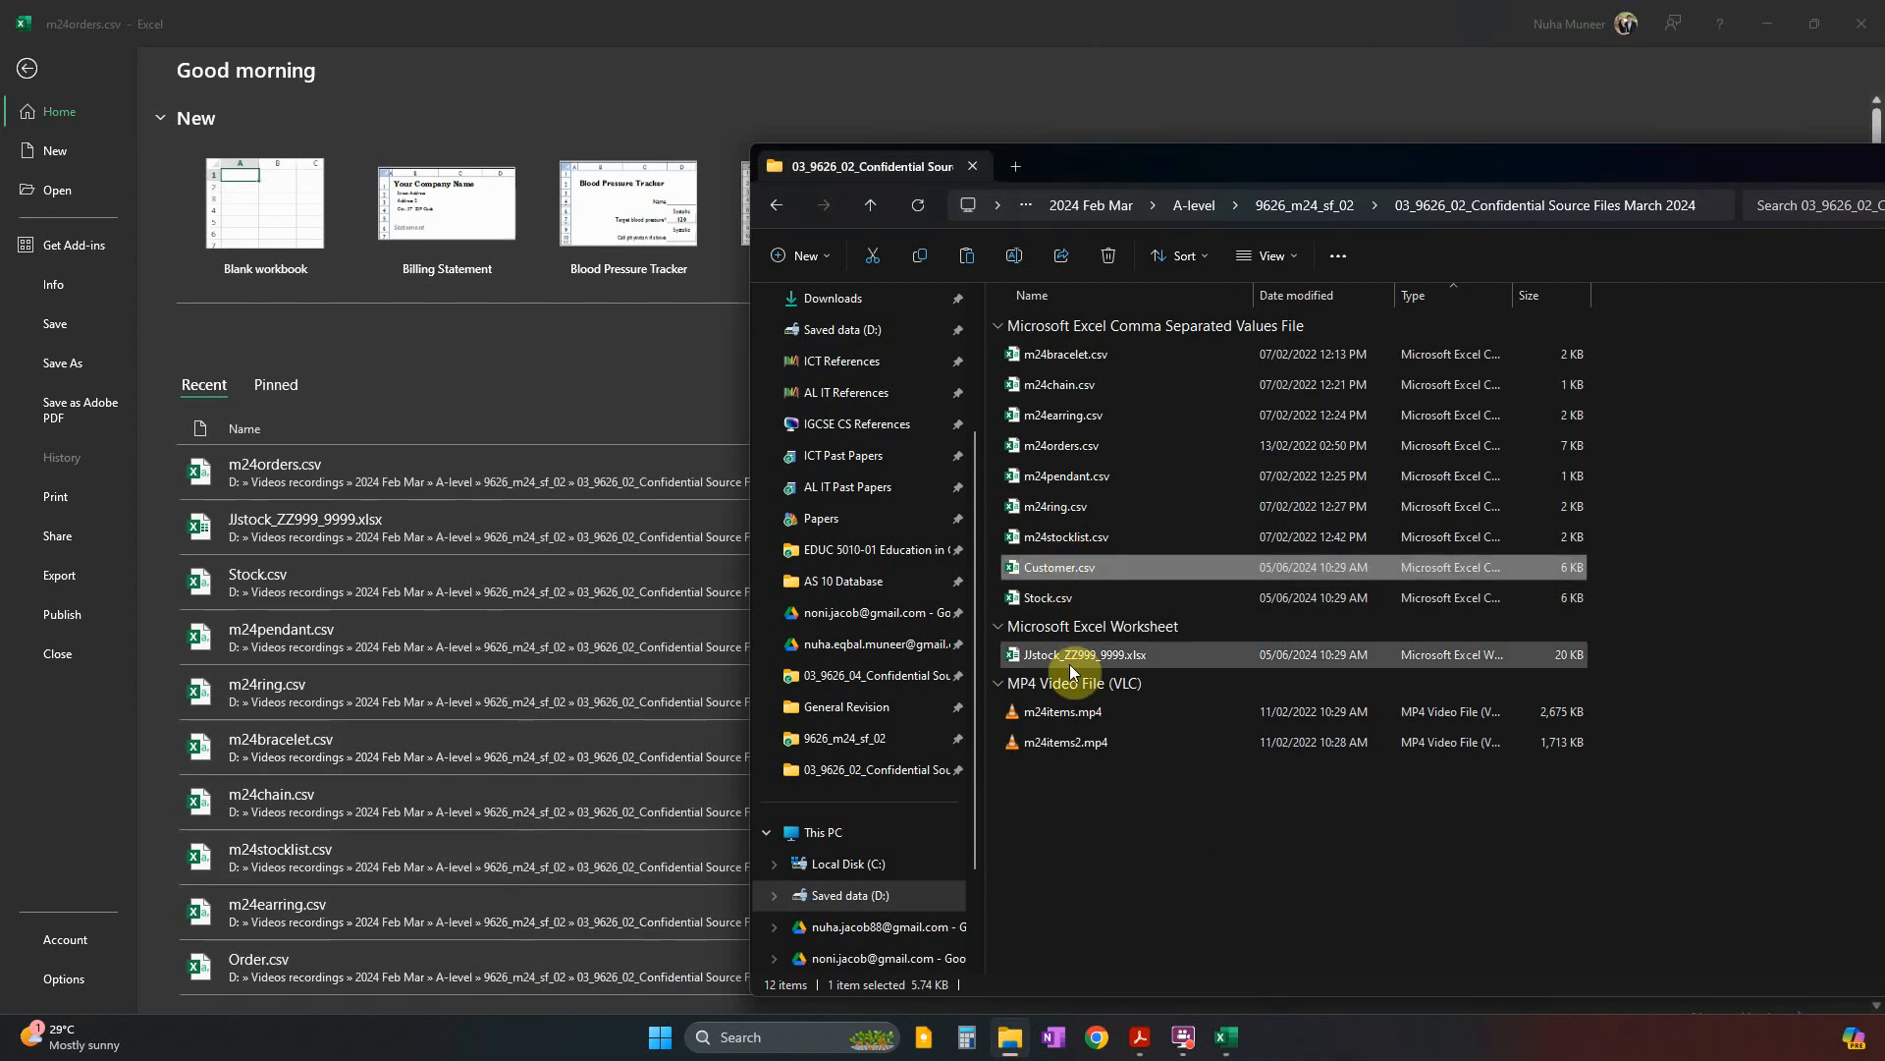
Duplicate Customer.csv in the same folder and rename the copy as Order.csv.
key(ctrl+c)
key(ctrl+v)
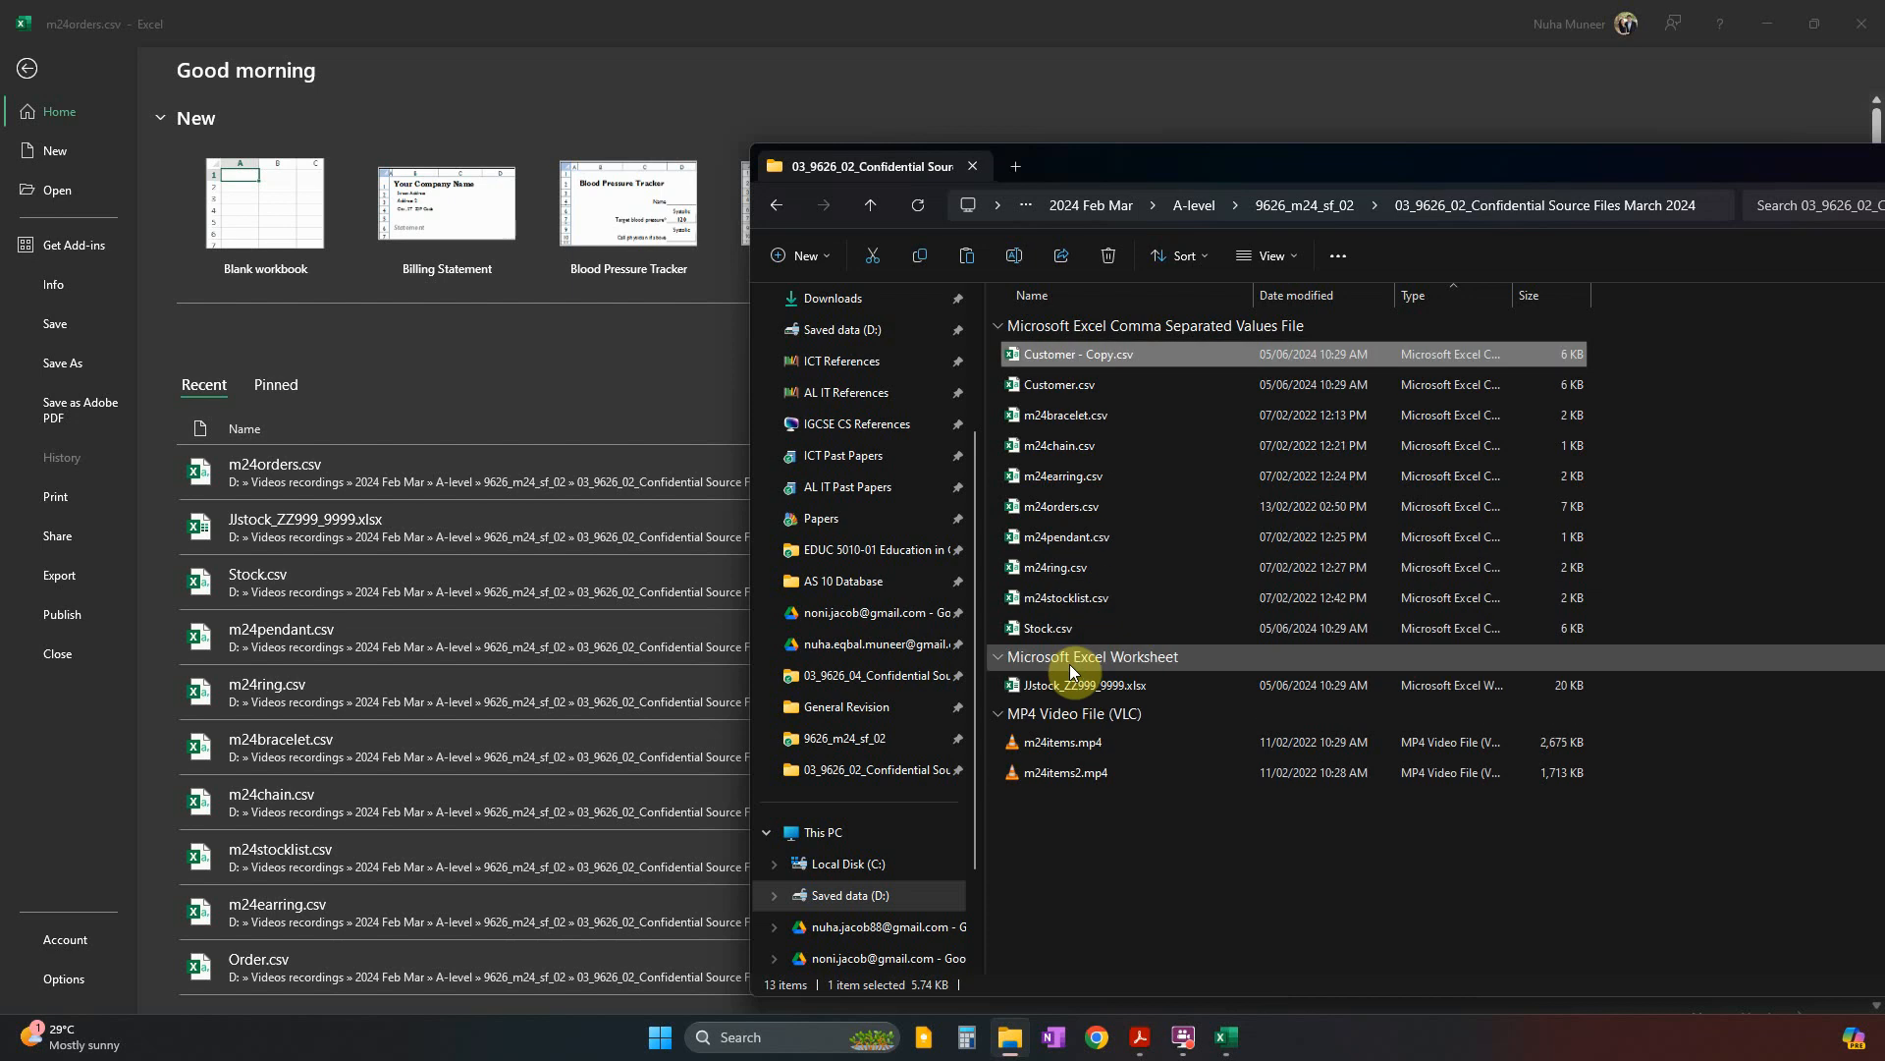
click(1081, 351)
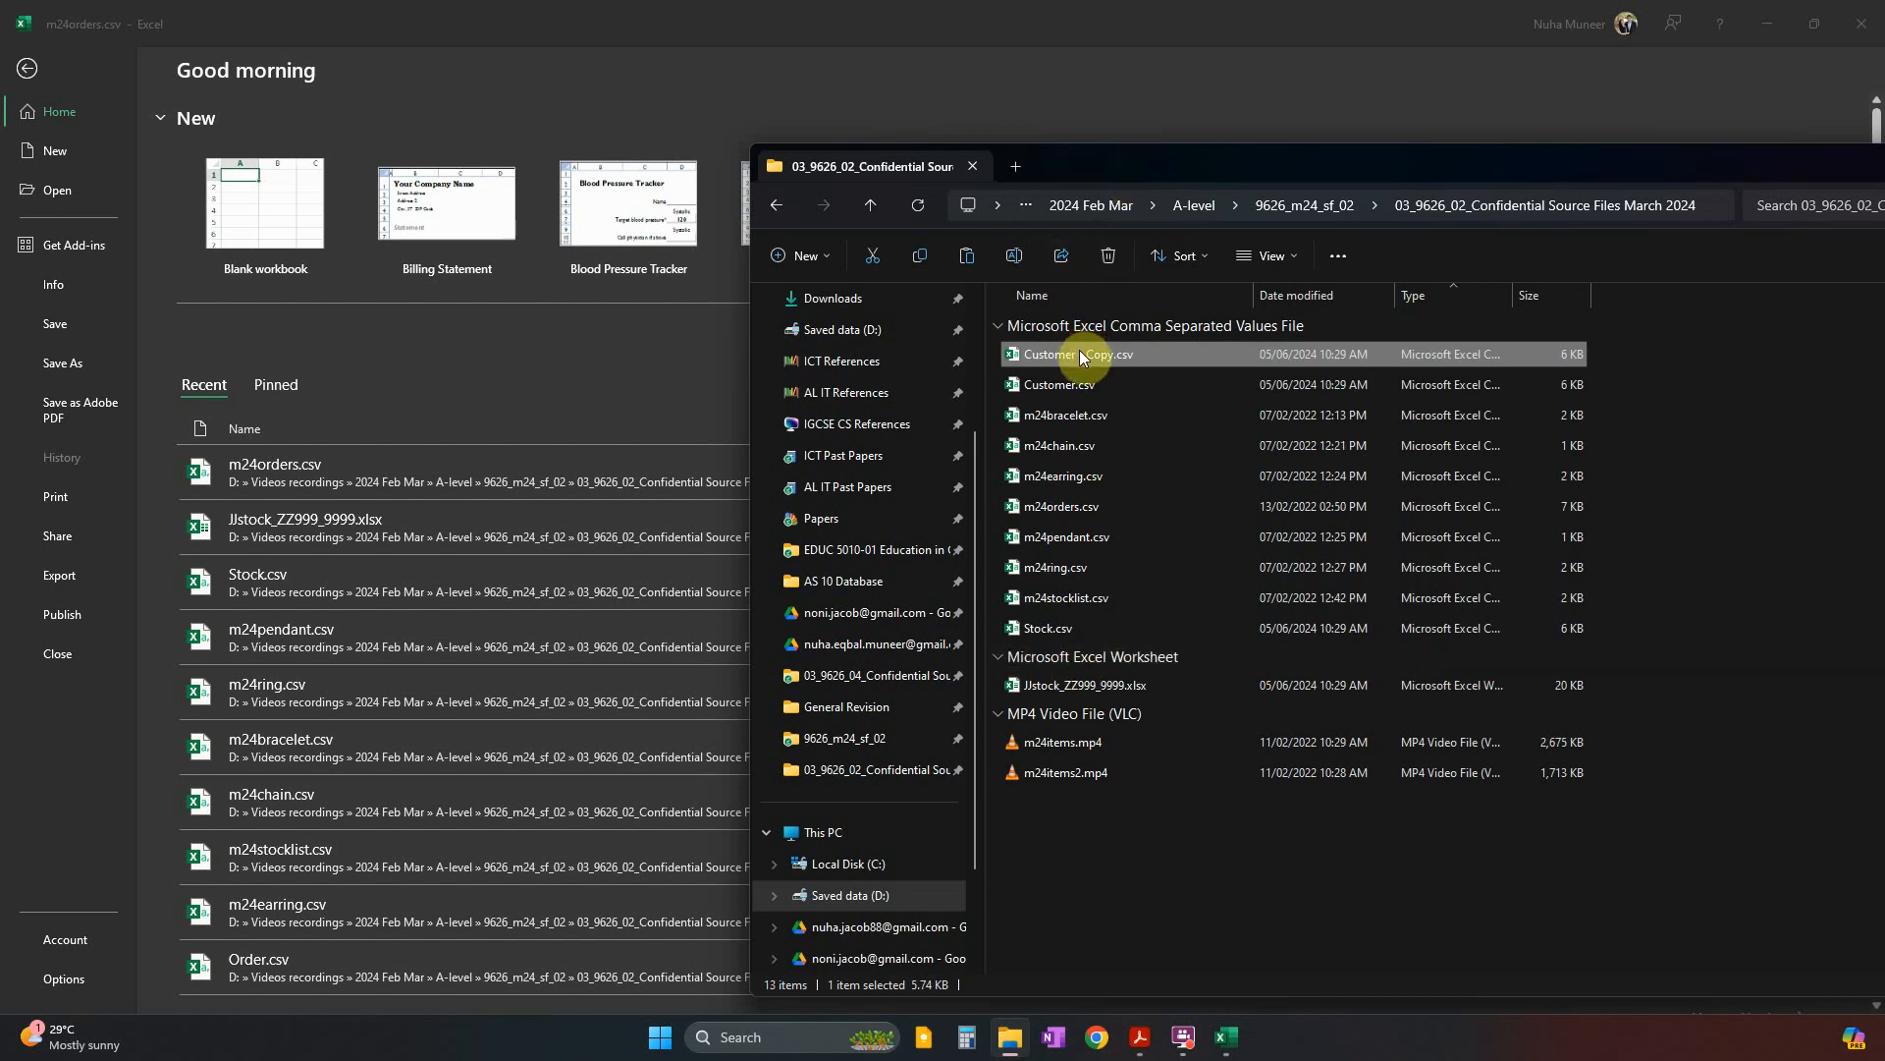
text(Order)
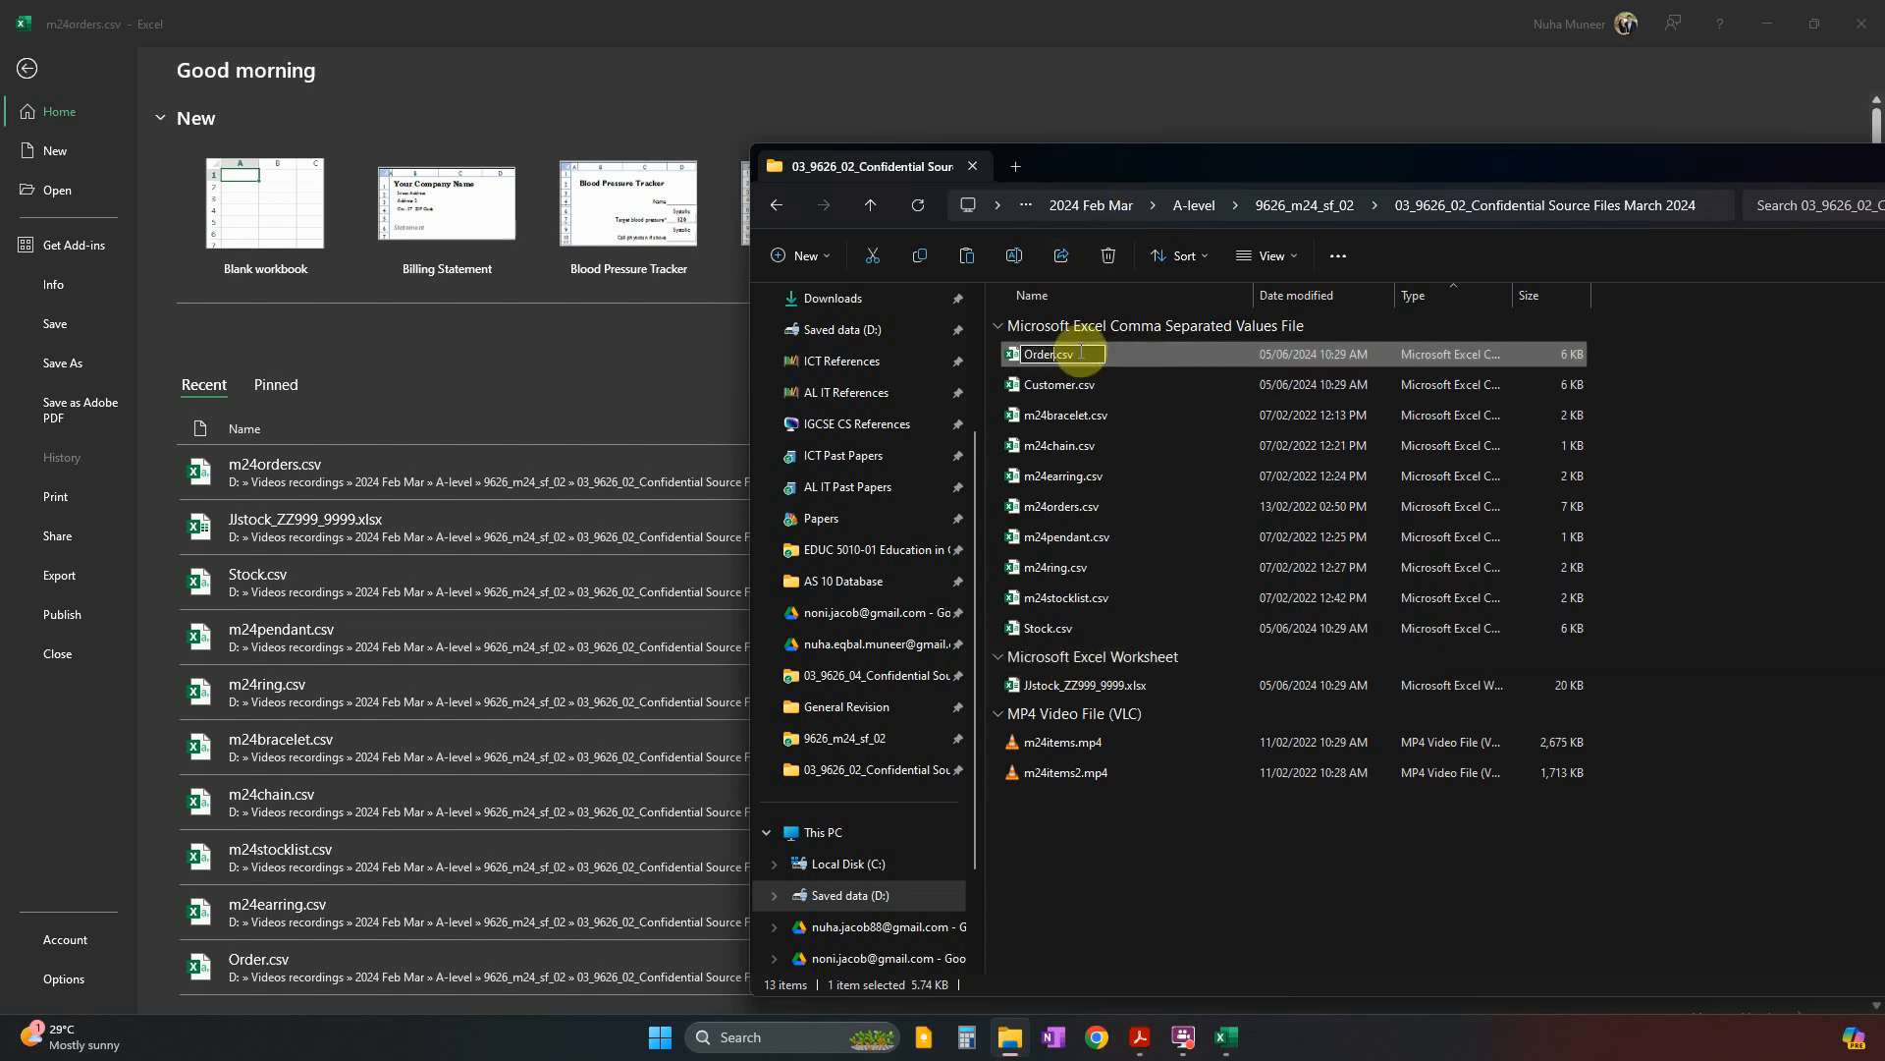
key(Return)
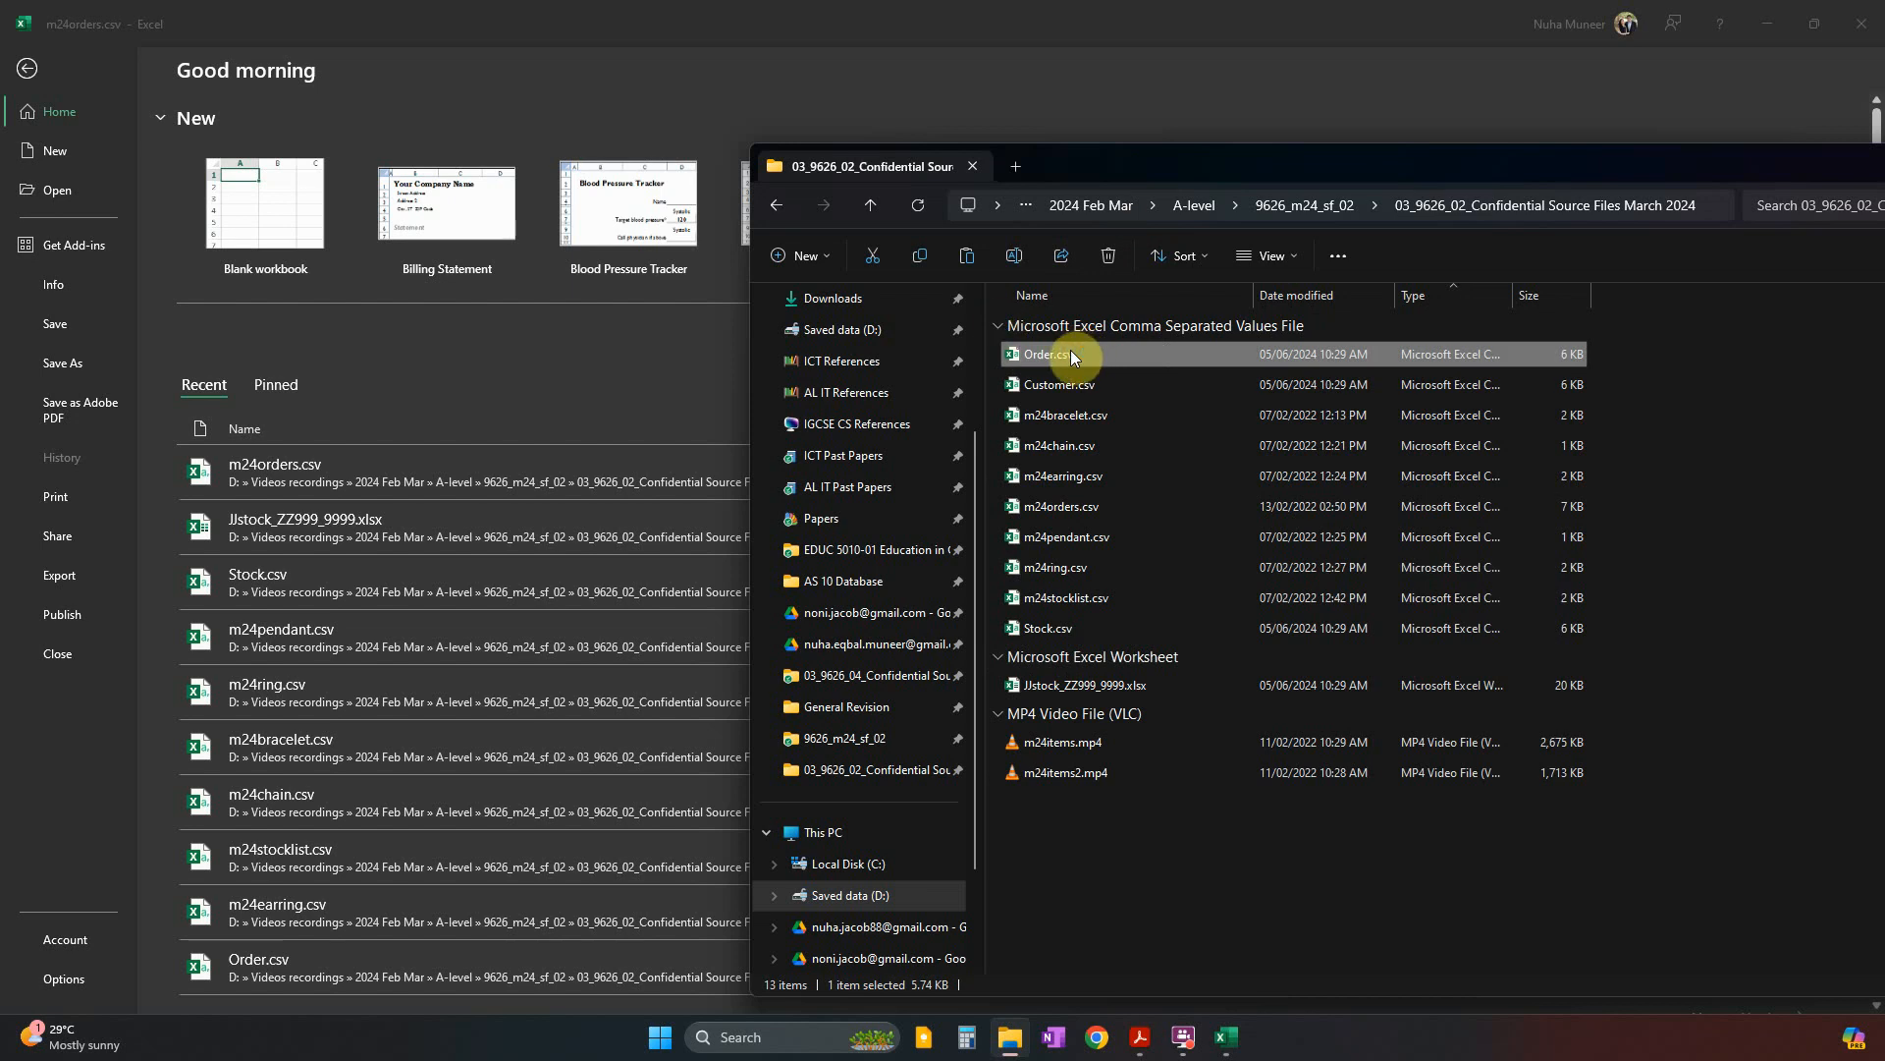
Open Order.csv in Excel and return to the m24orders.csv worksheet.
key(alt+Tab)
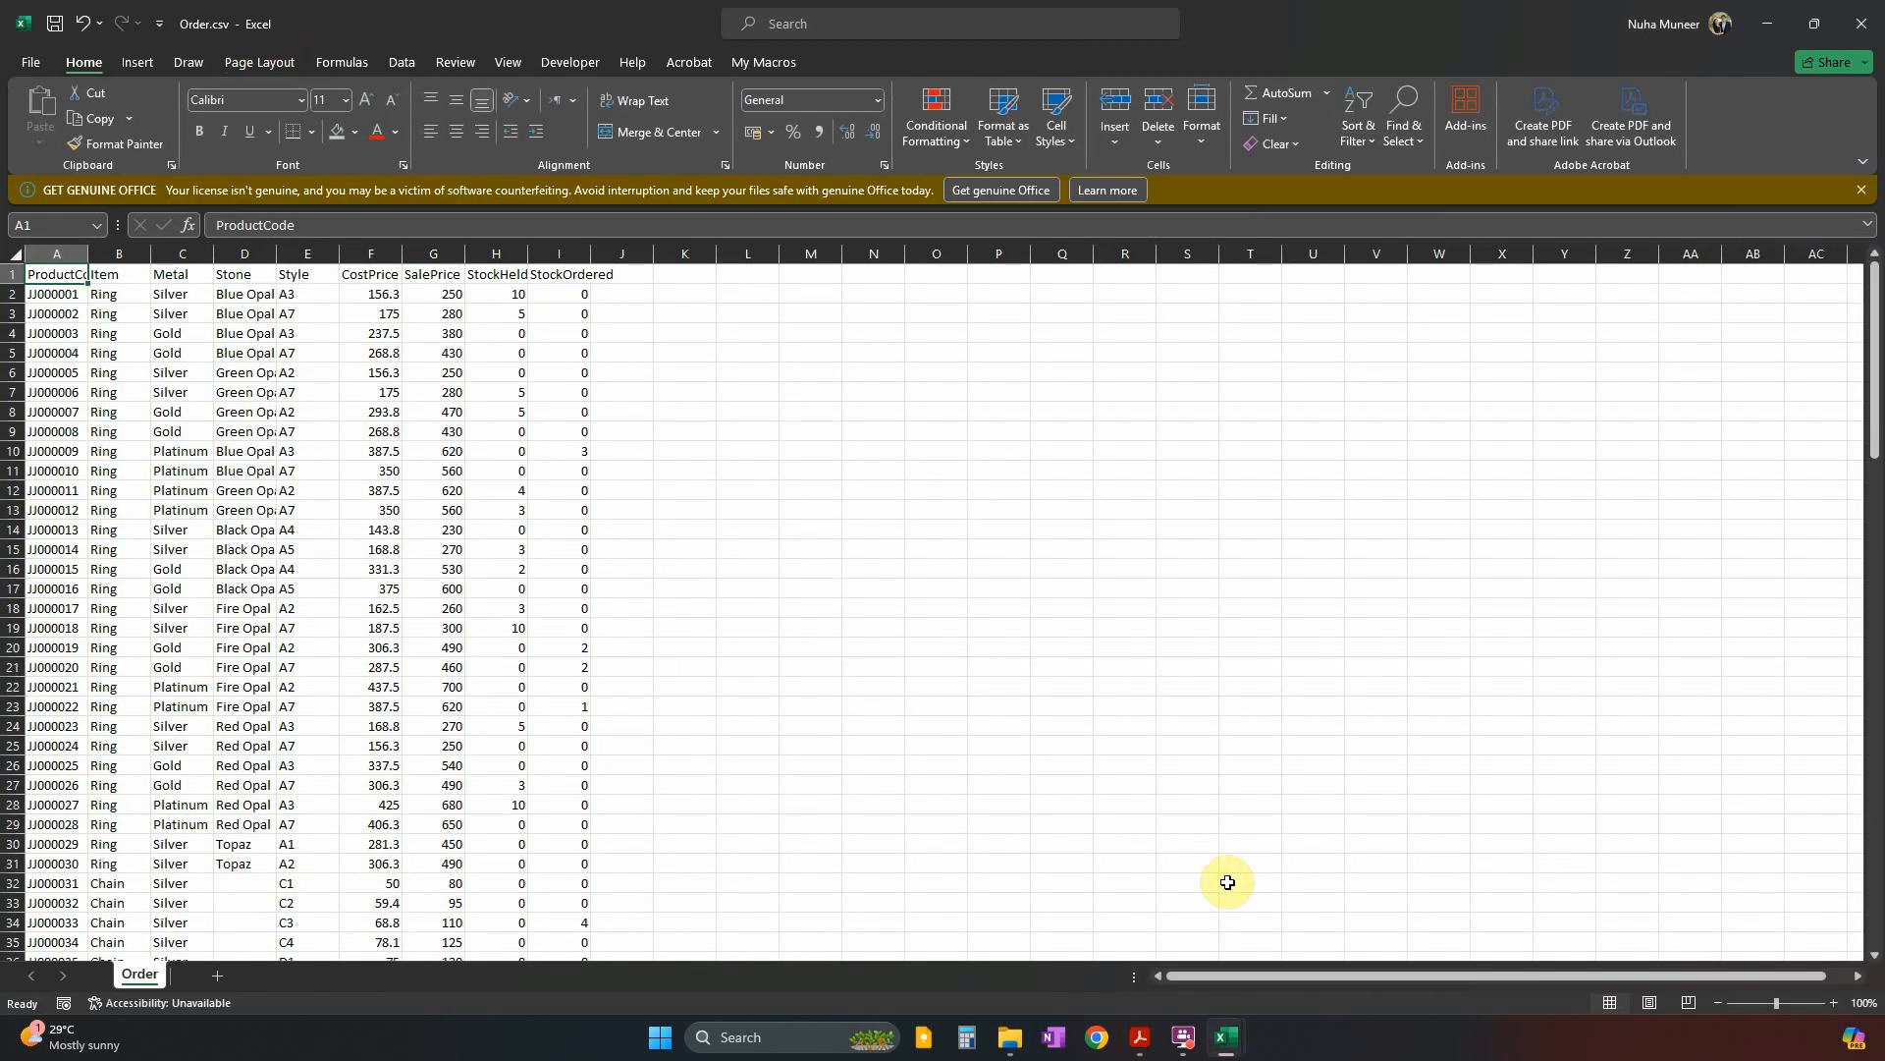
click(1235, 1037)
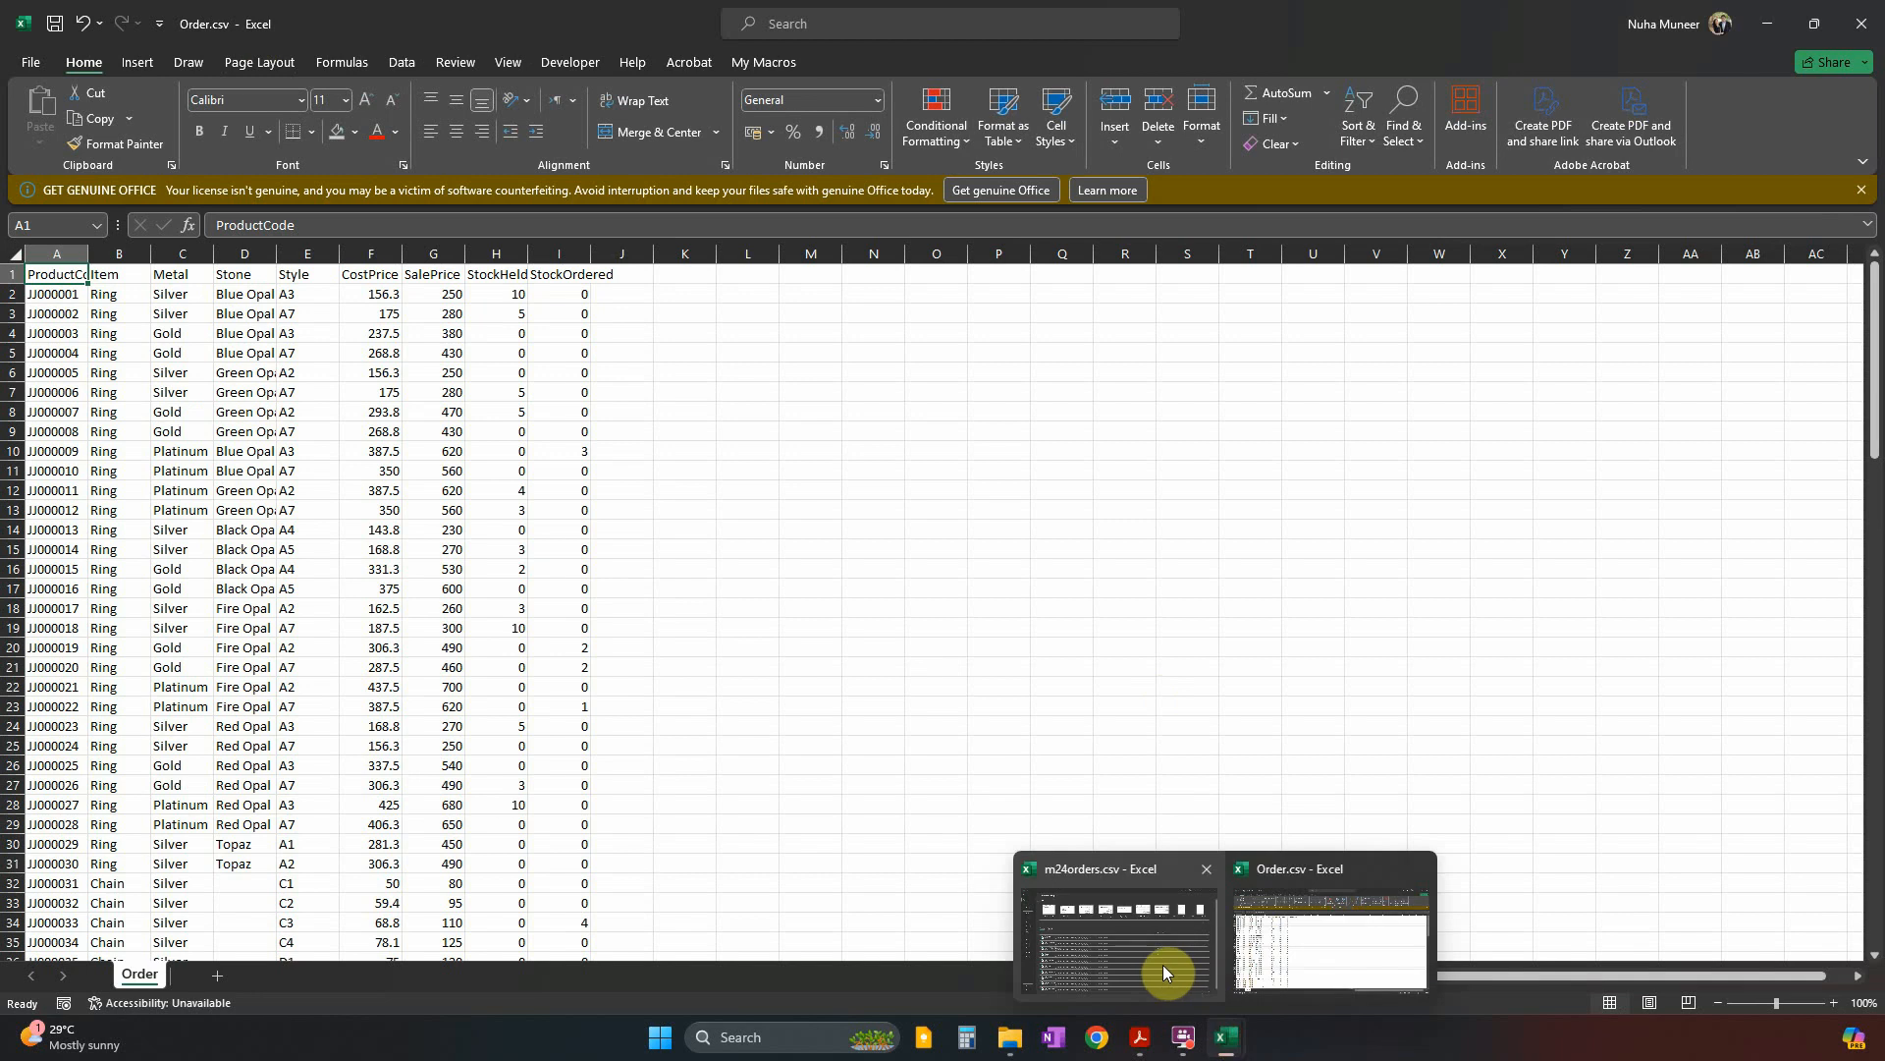
click(1204, 958)
click(28, 69)
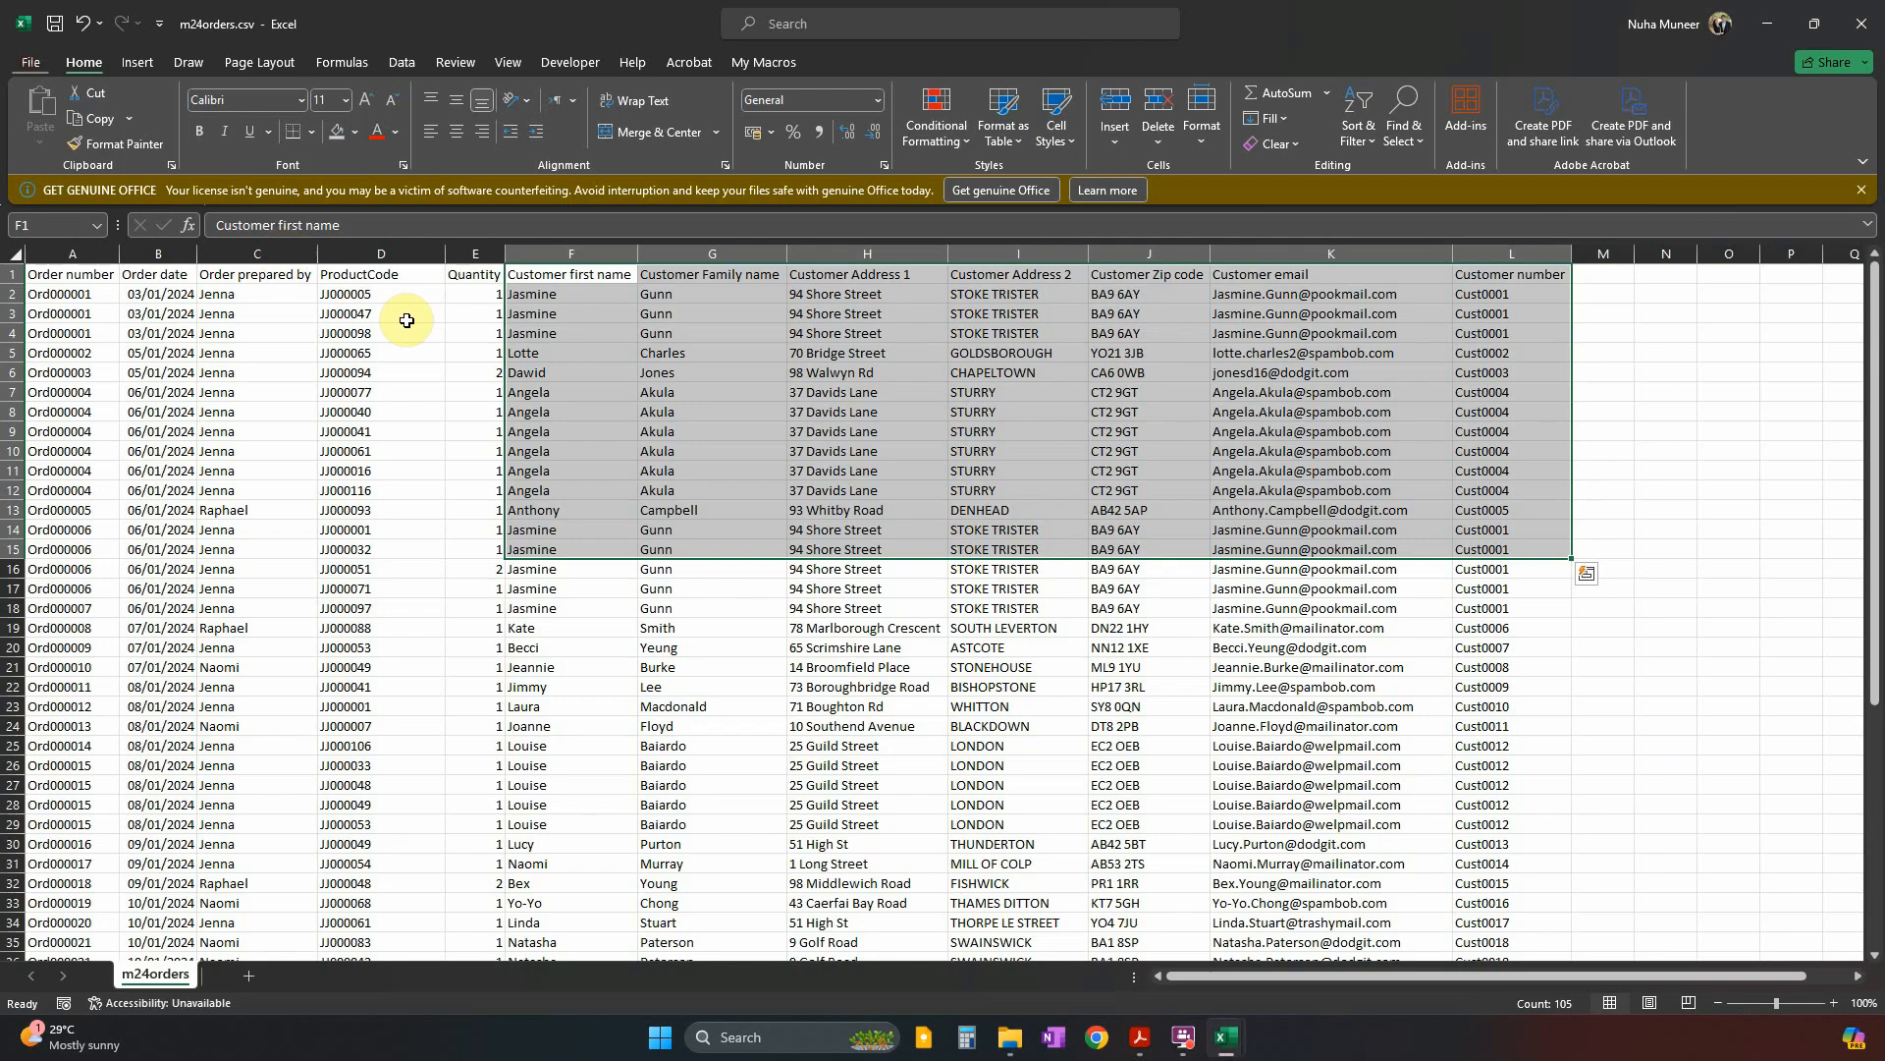
Switch to the Order.csv workbook and delete all the product data in A1:I121.
click(660, 607)
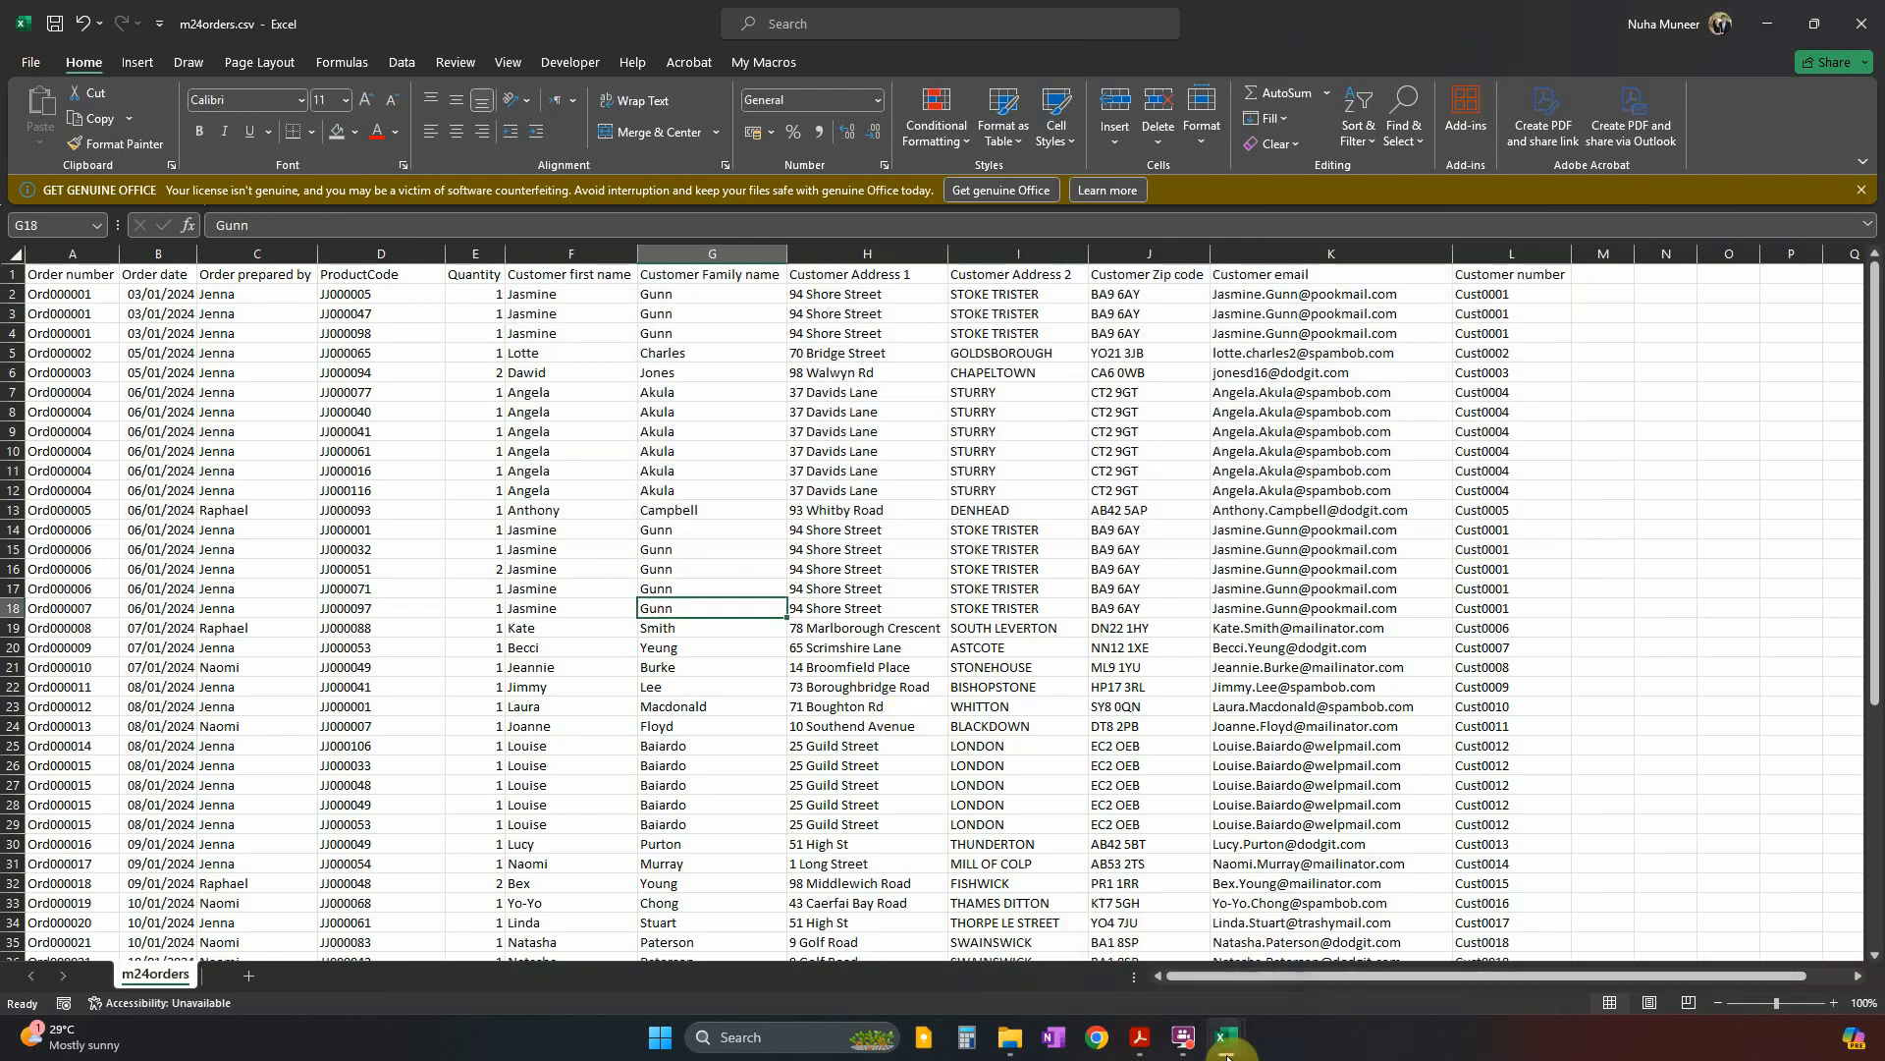
click(1283, 960)
click(51, 280)
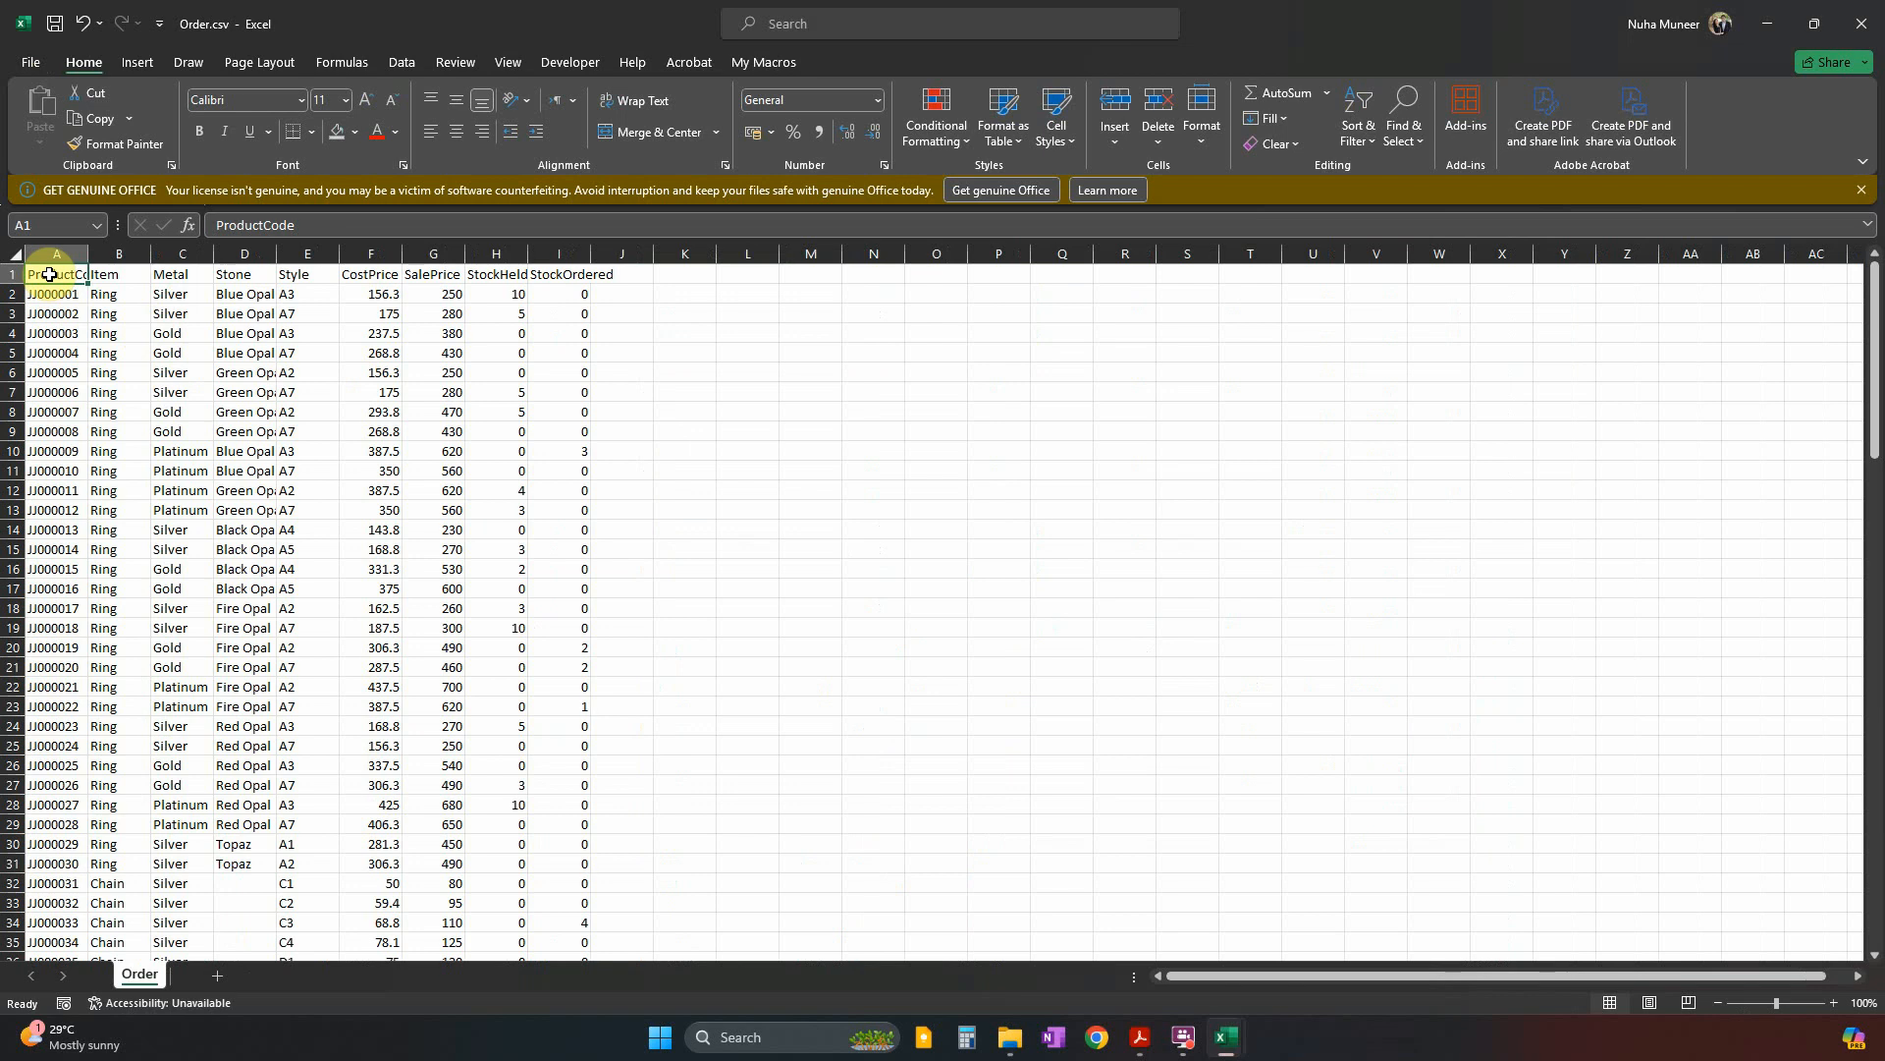
key(ctrl+shift+Right)
key(ctrl+shift+Down)
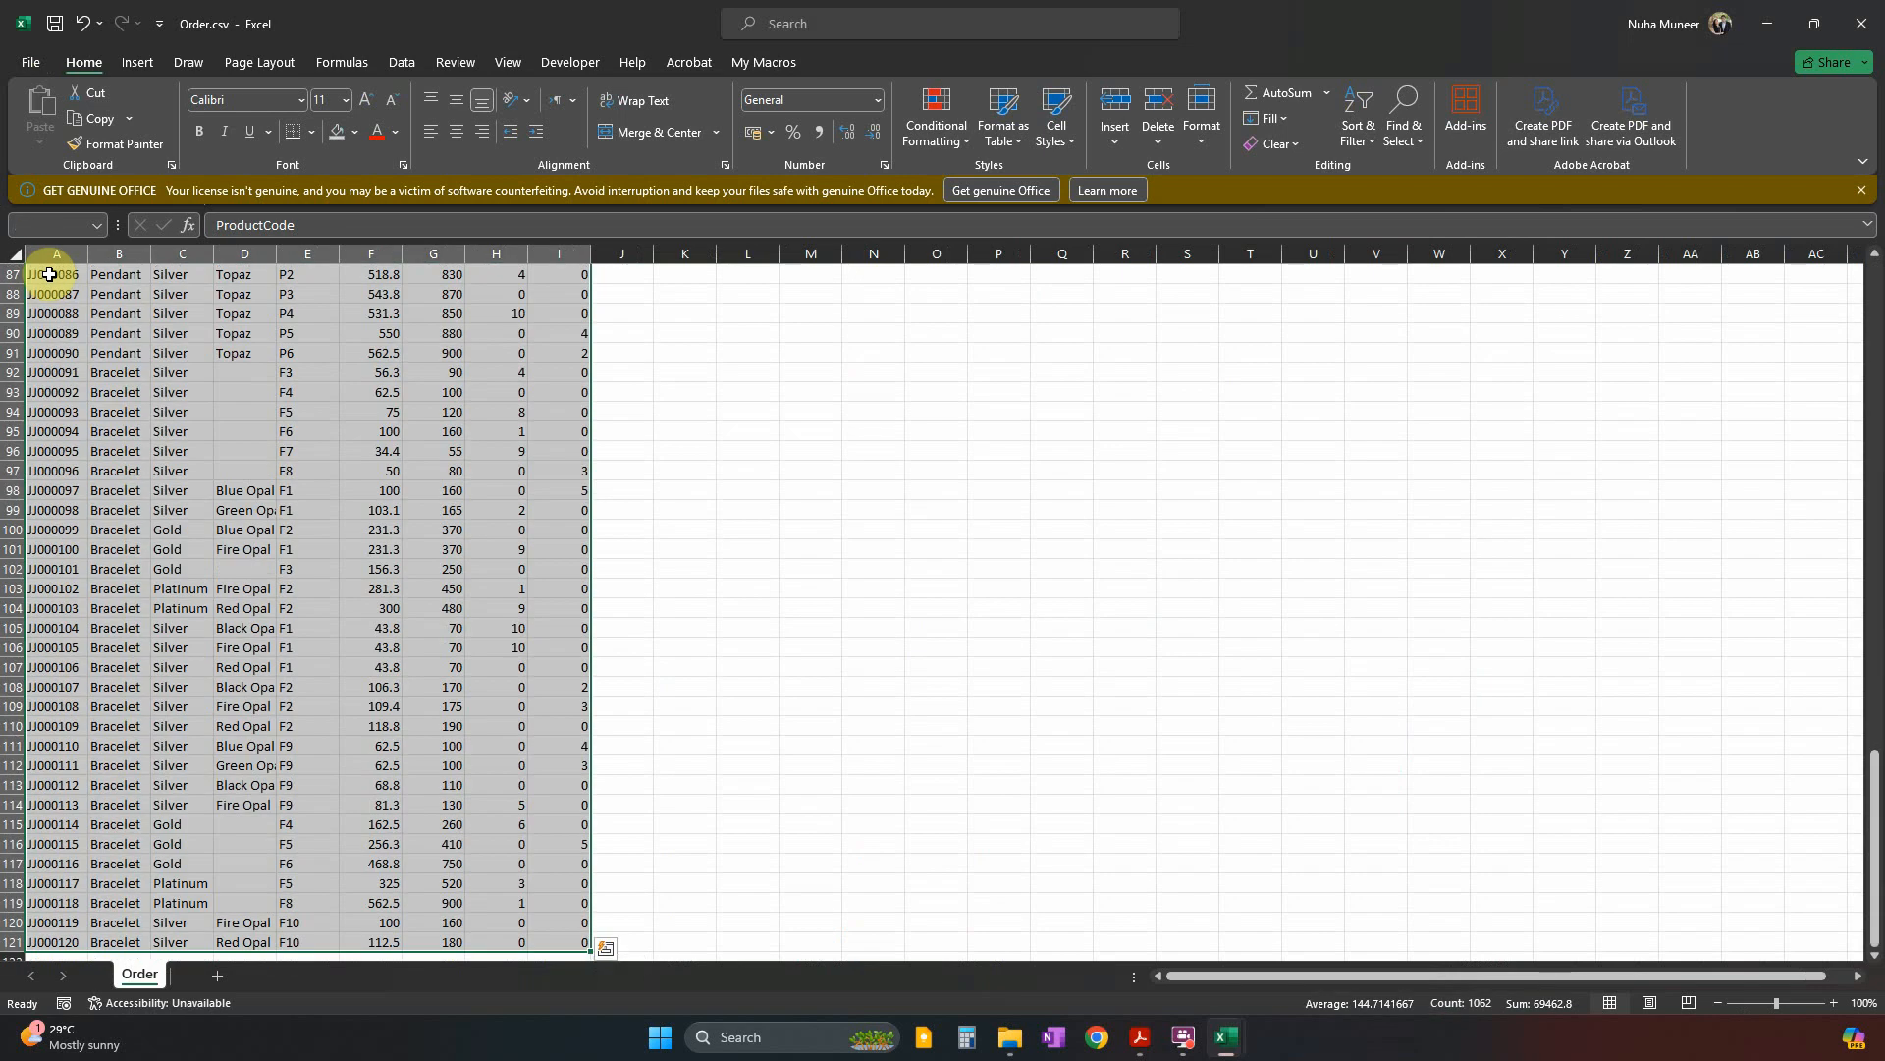
scroll(157, 324, up, 1)
click(273, 366)
ctrl+scroll(202, 517, up, 9)
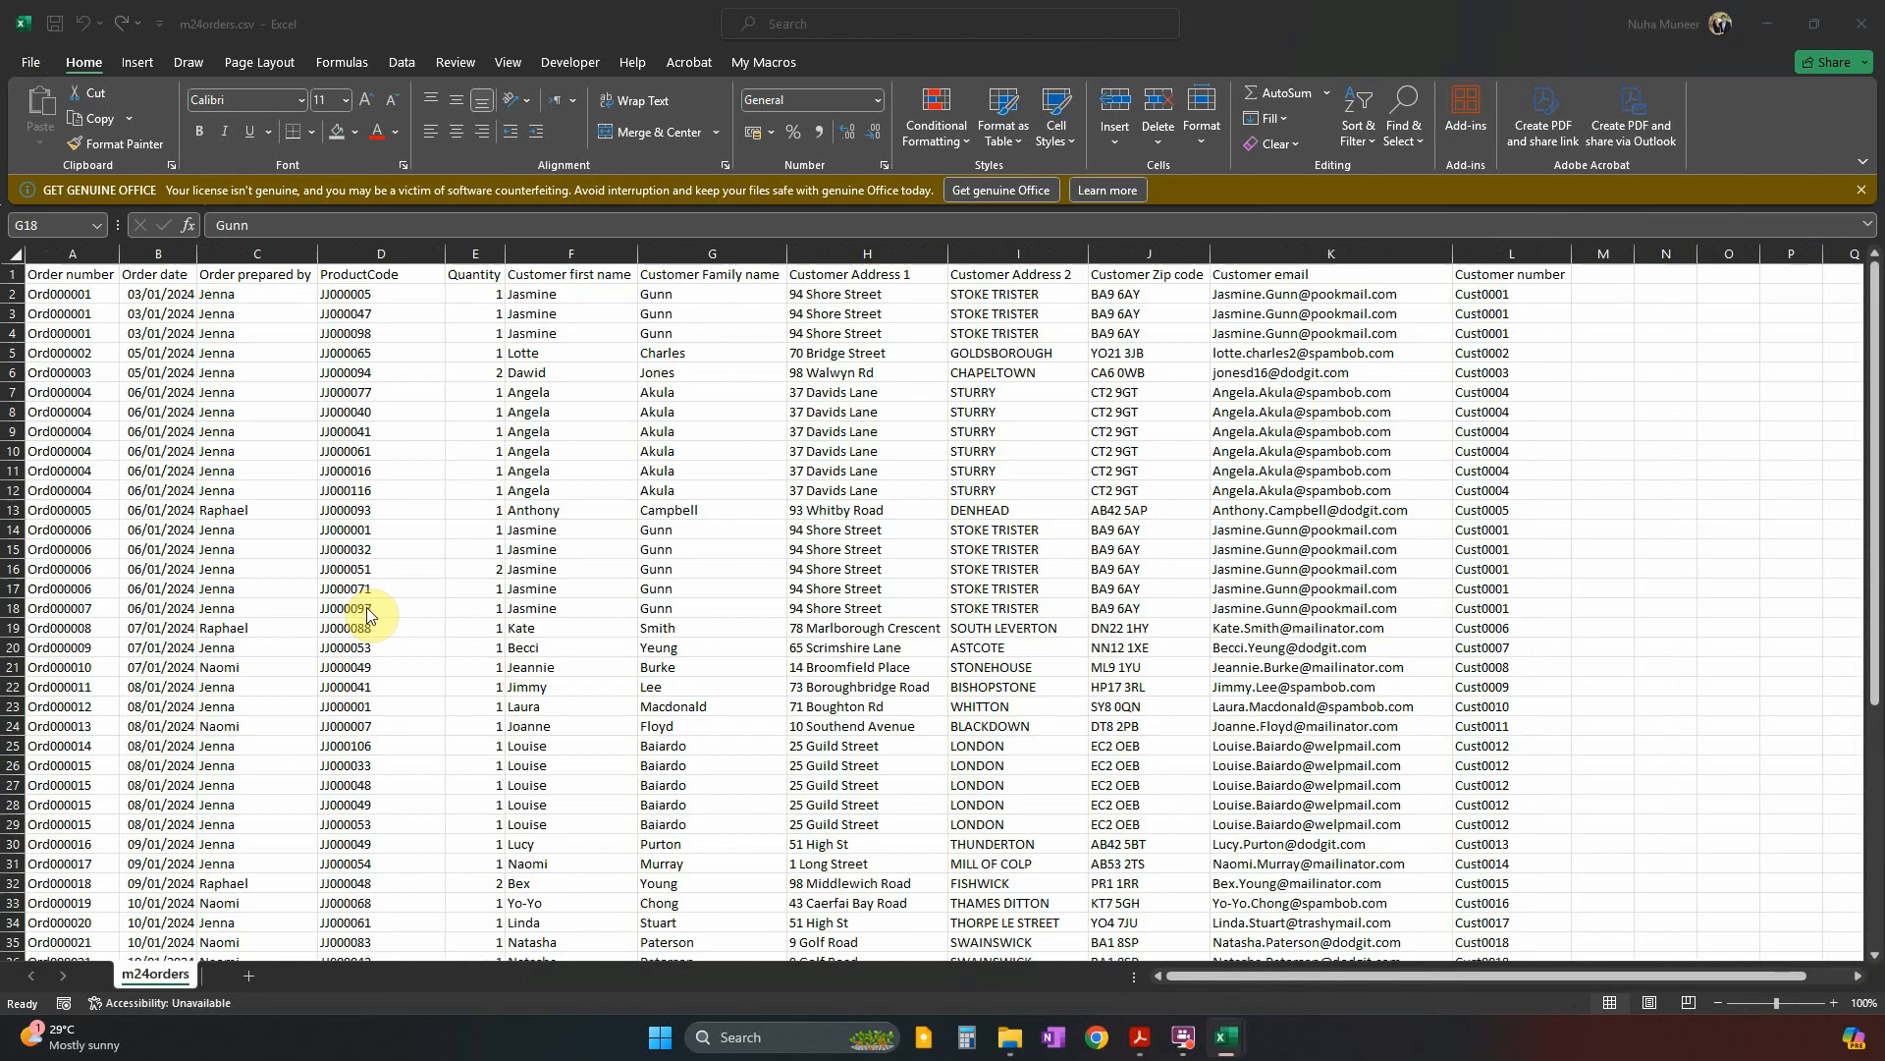
Copy the Order number through Quantity columns (A1:E54) from m24orders.csv and paste them into Order.csv at cell A1.
click(420, 545)
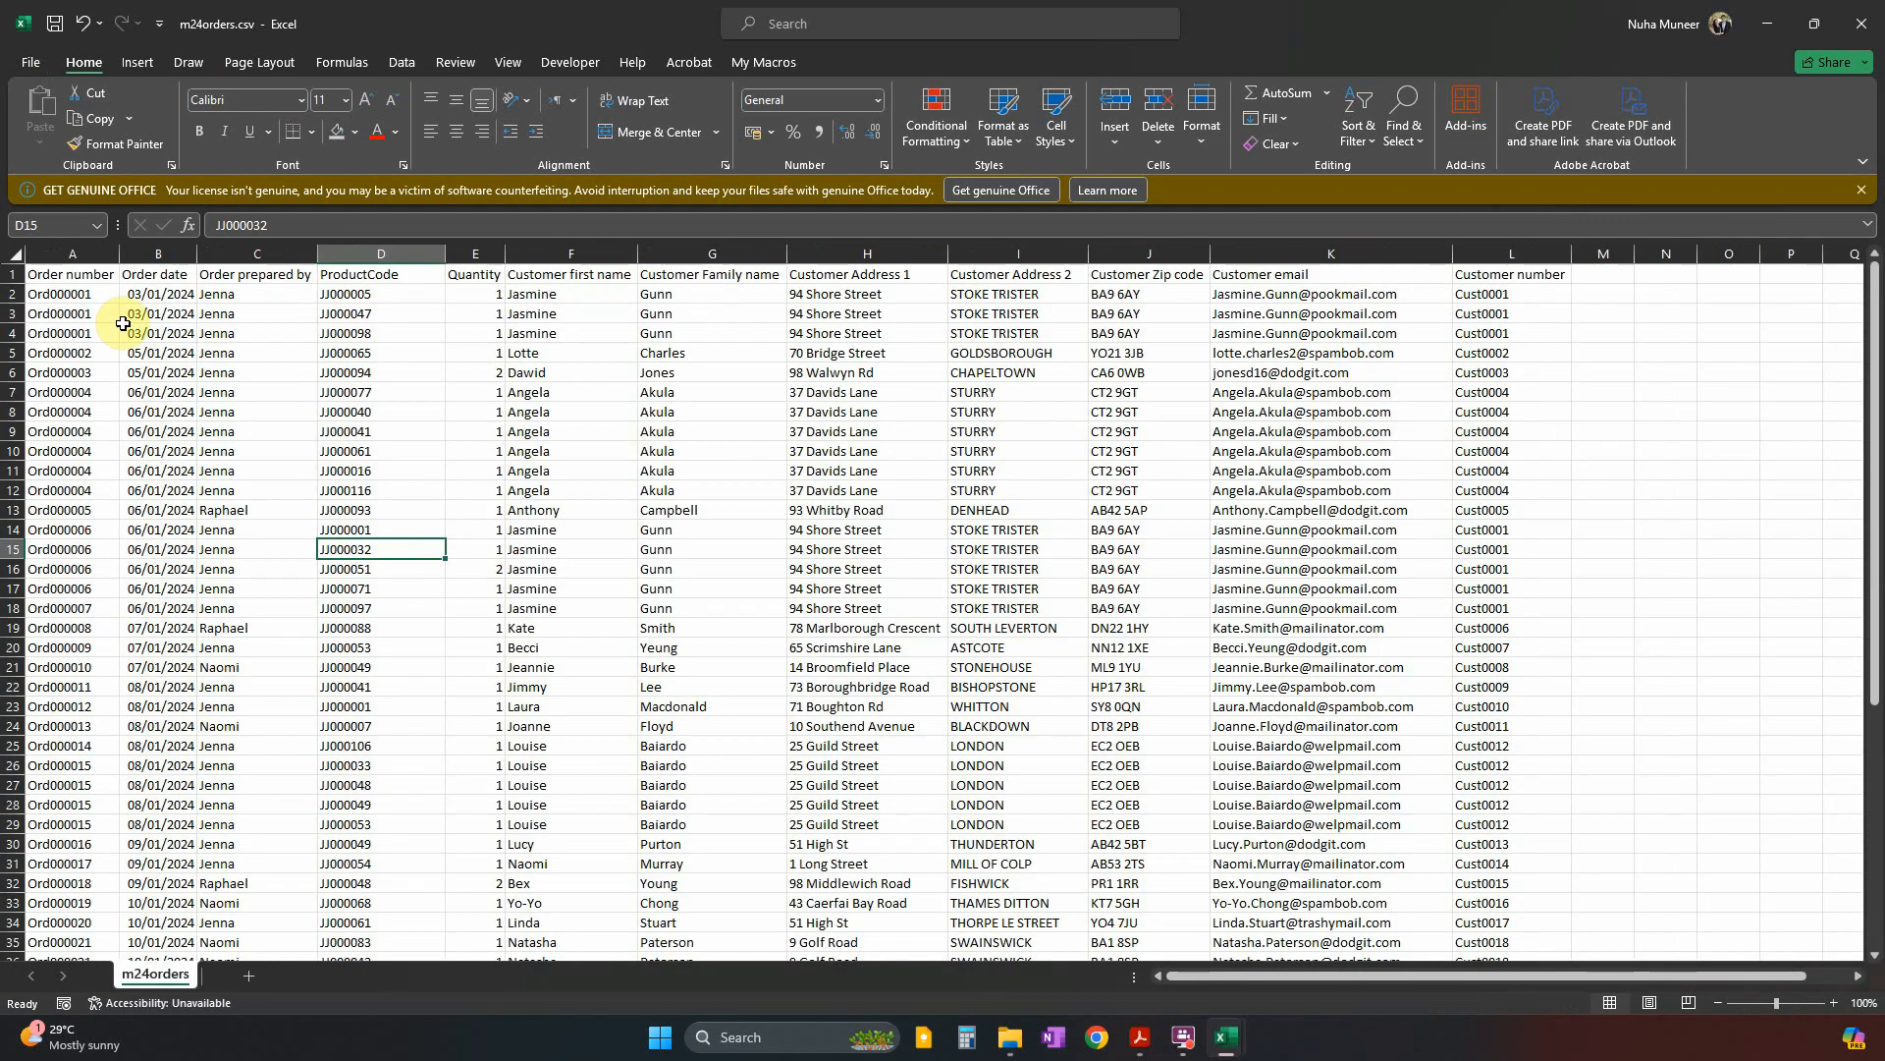
drag(78, 276, 487, 897)
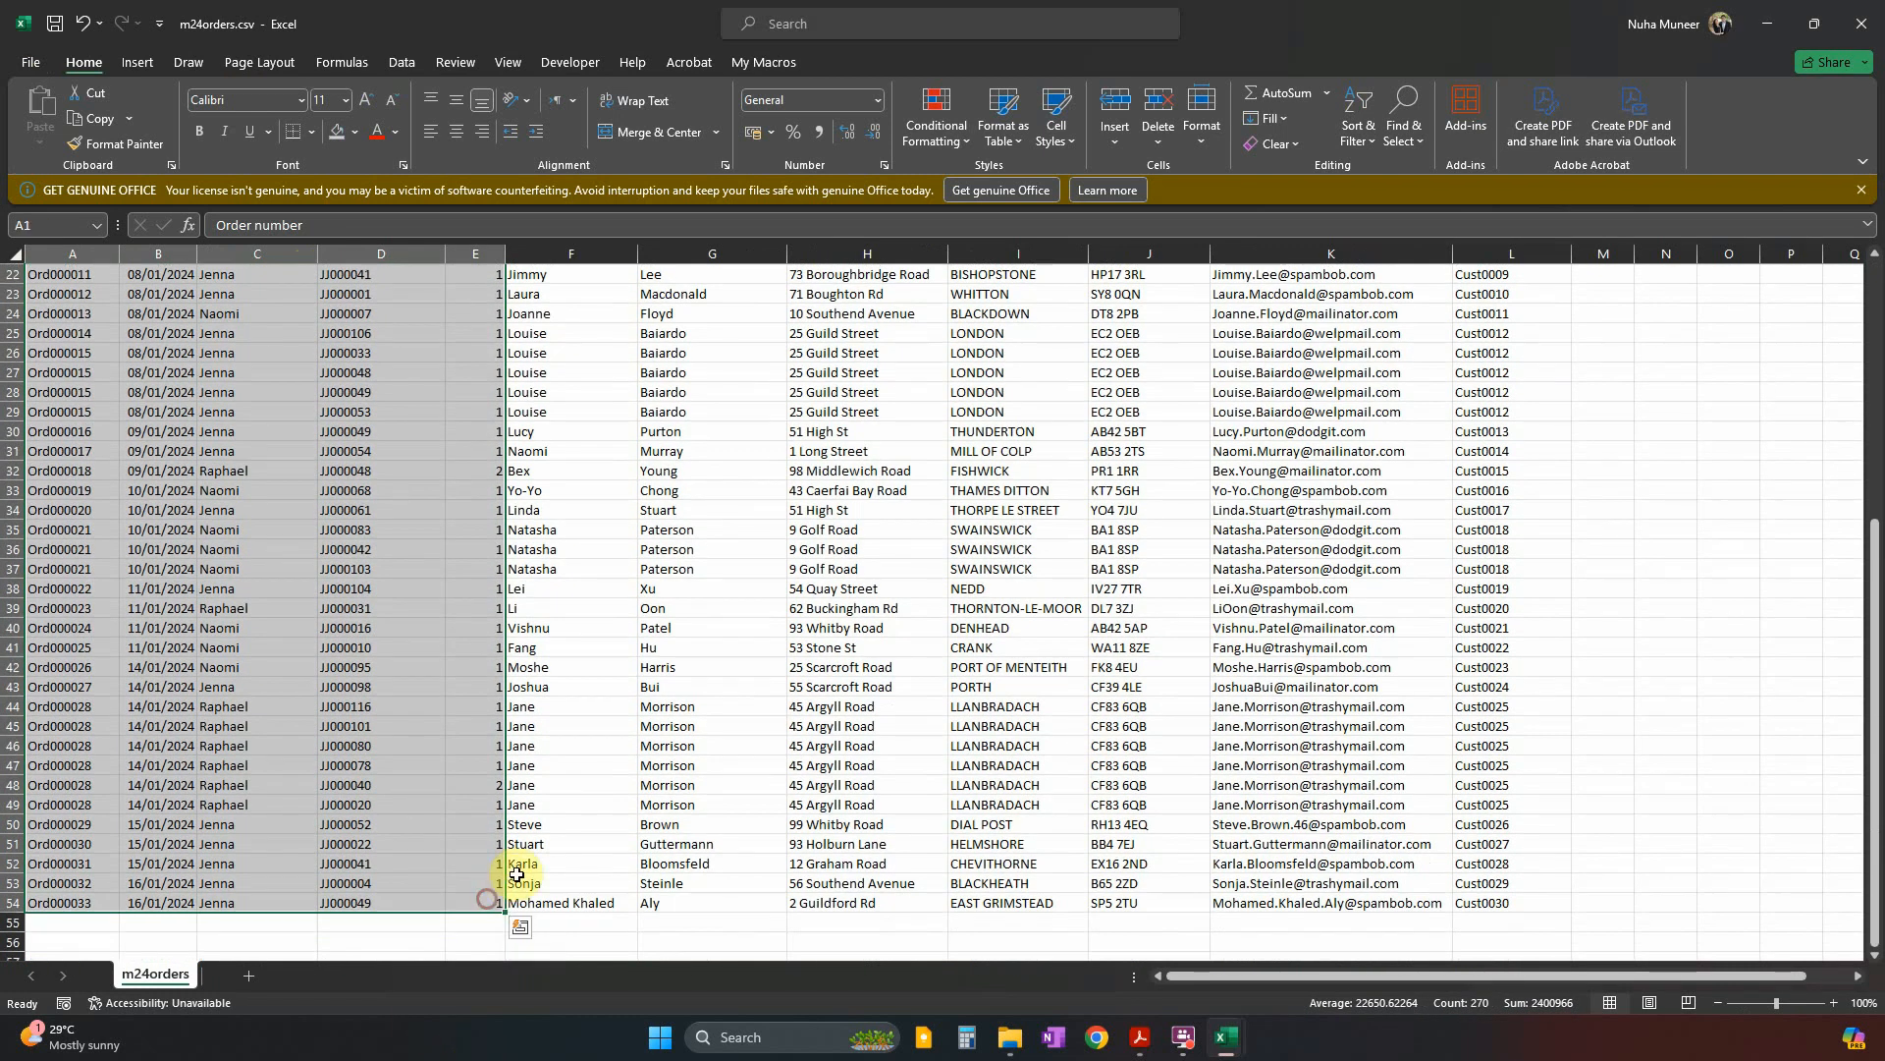
key(ctrl+c)
key(alt+Tab)
click(123, 310)
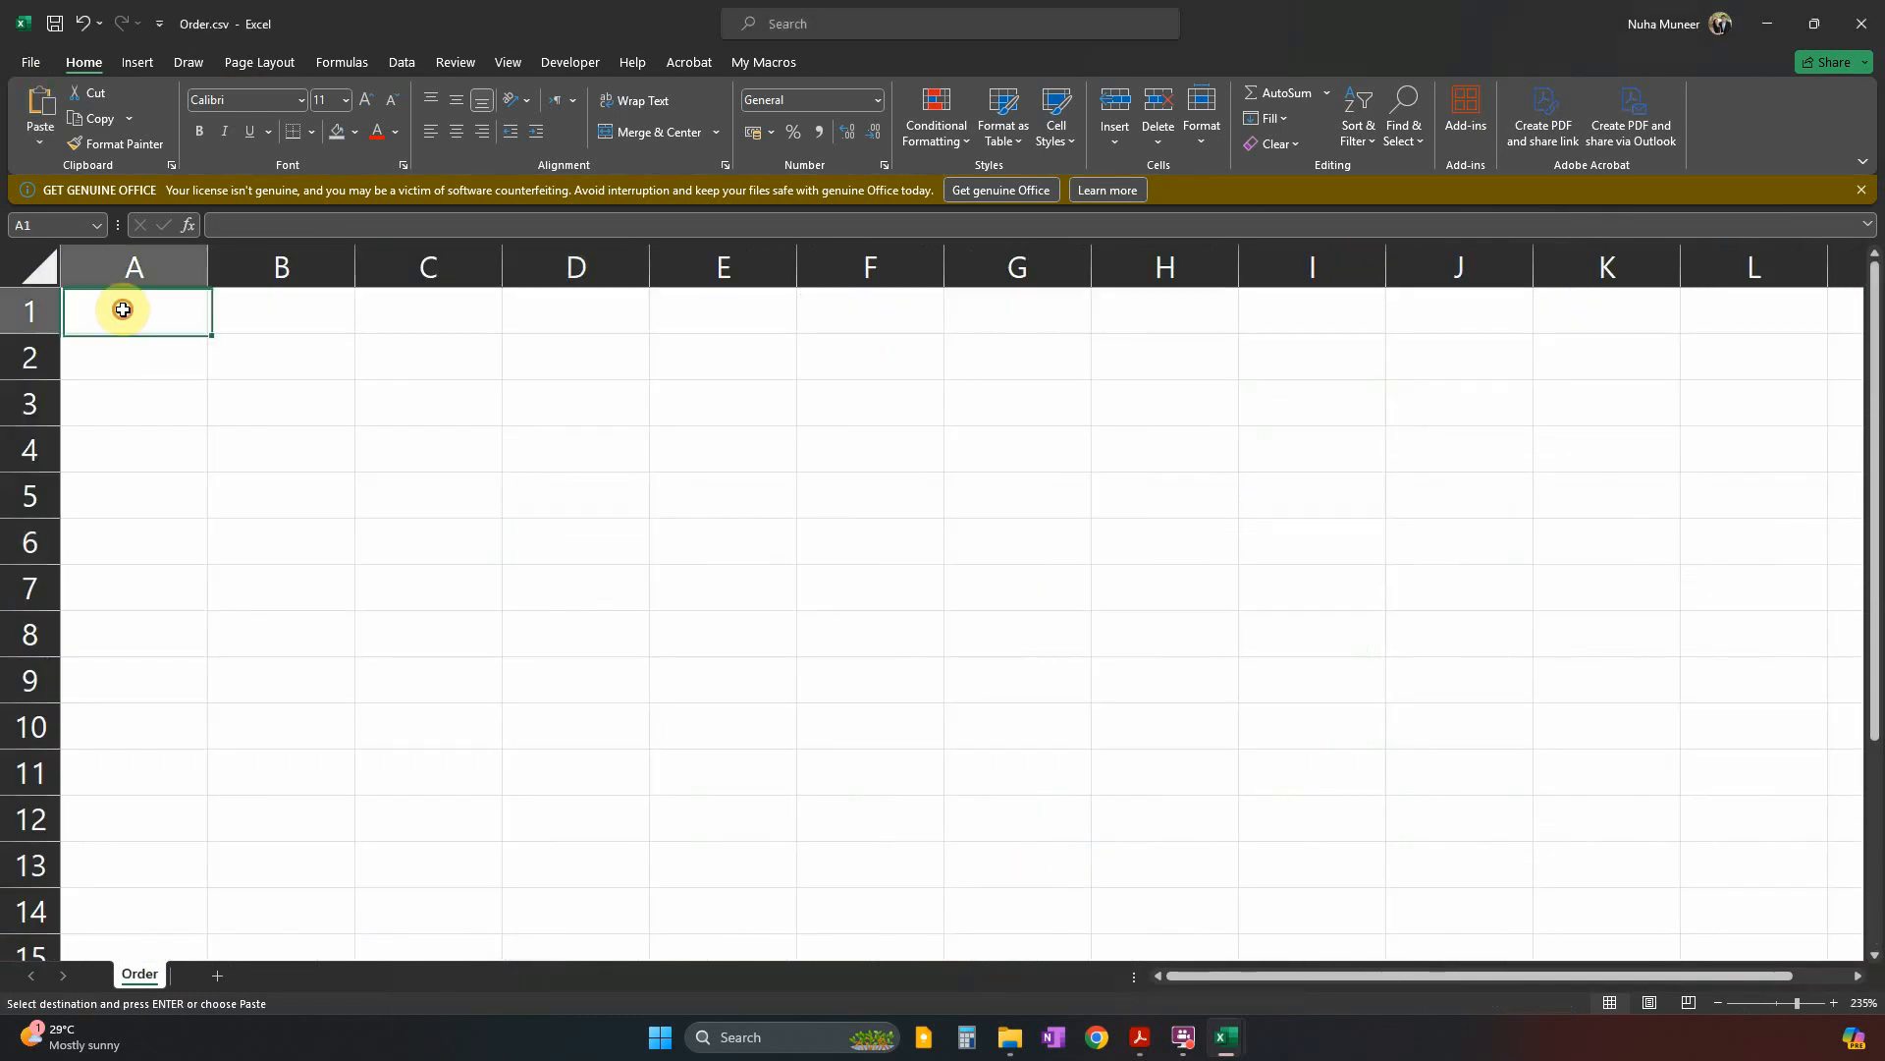
key(ctrl+v)
key(ctrl)
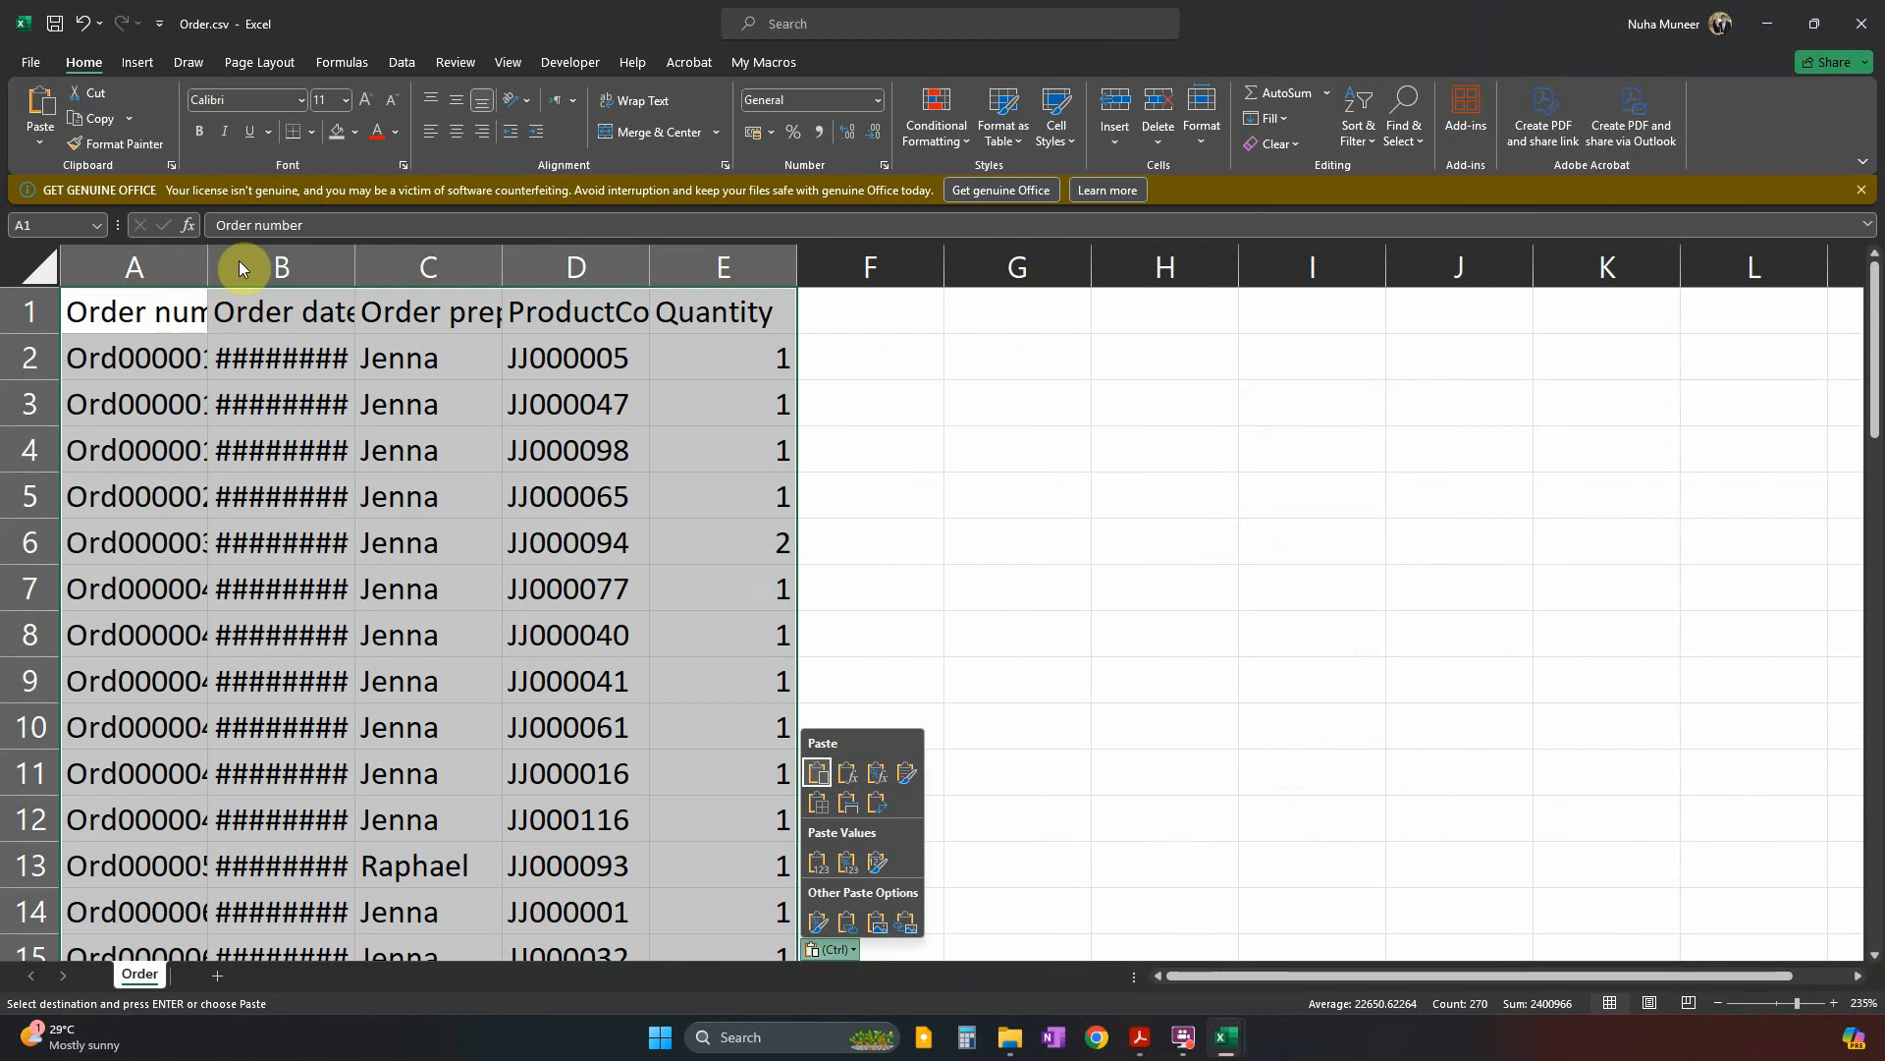
Widen the Order date, Order number, Order prepared by and ProductCode columns in Order.csv to fit their contents.
click(350, 253)
double_click(353, 253)
click(366, 496)
scroll(369, 531, down, 1)
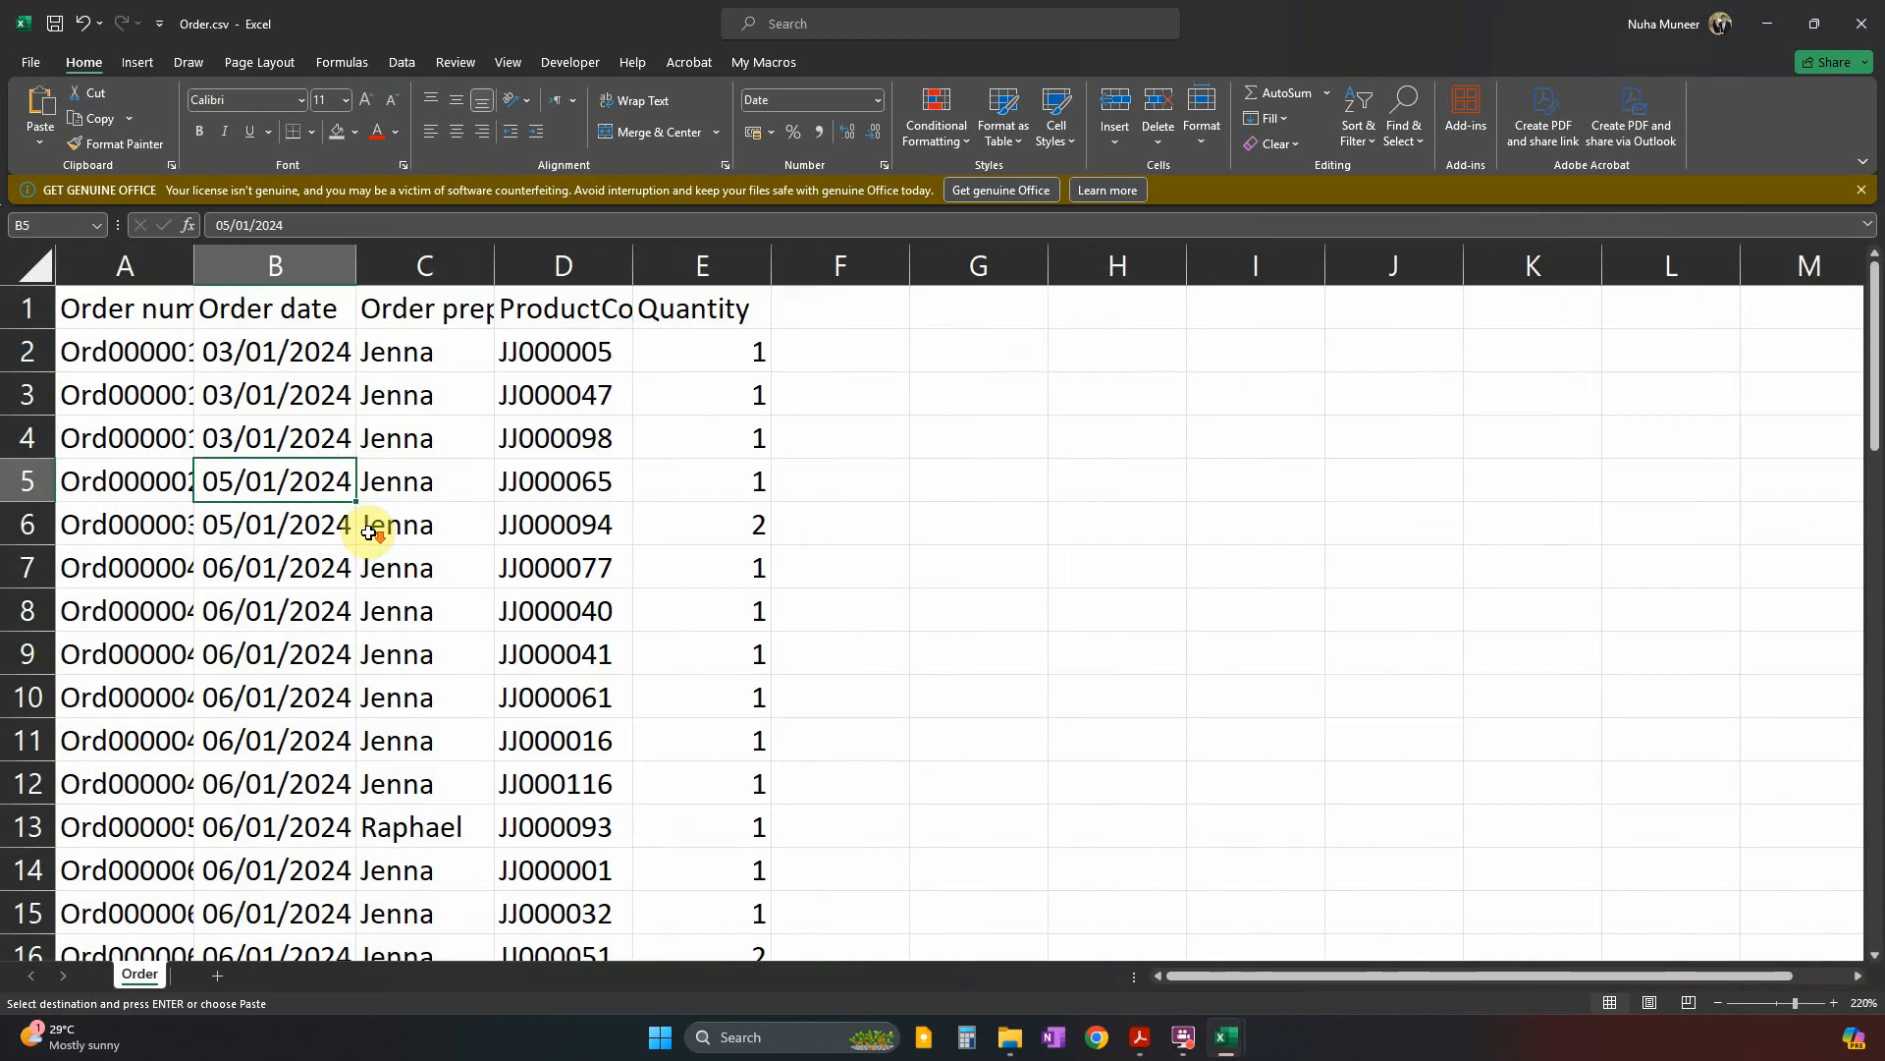
scroll(369, 531, down, 1)
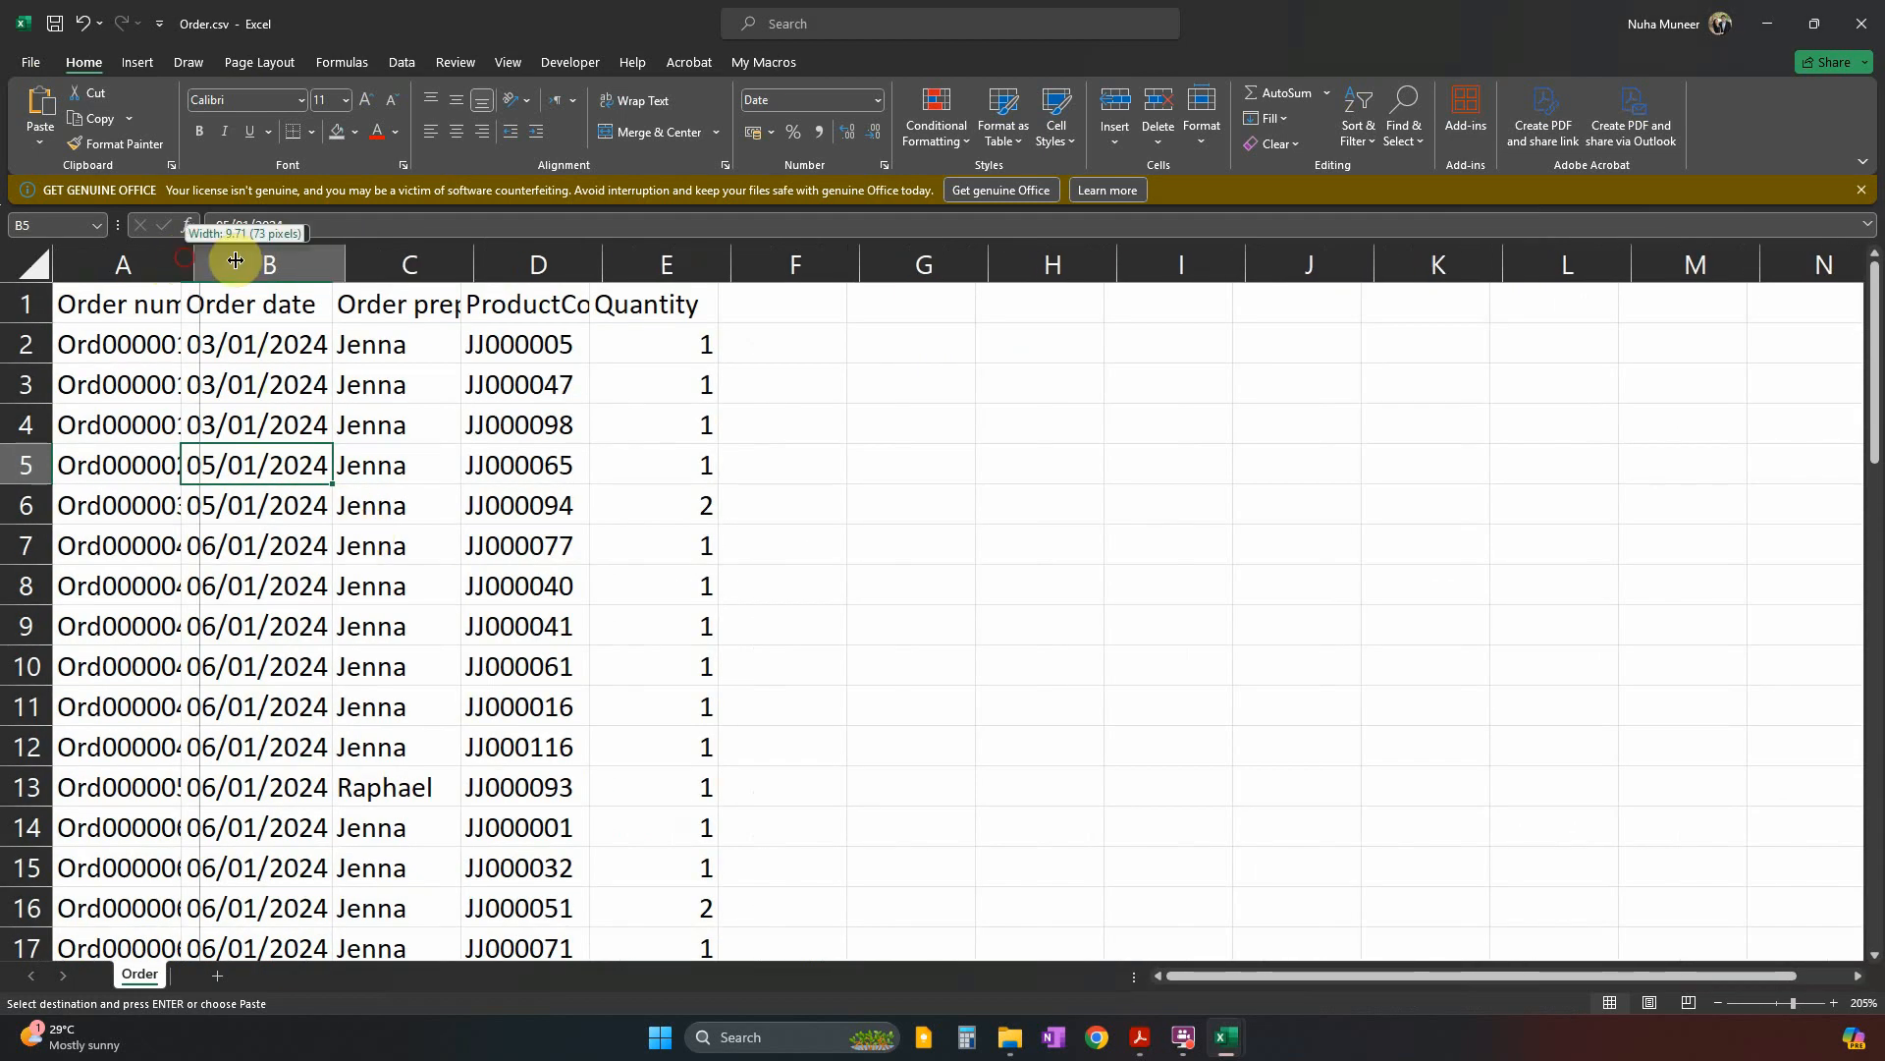
double_click(181, 266)
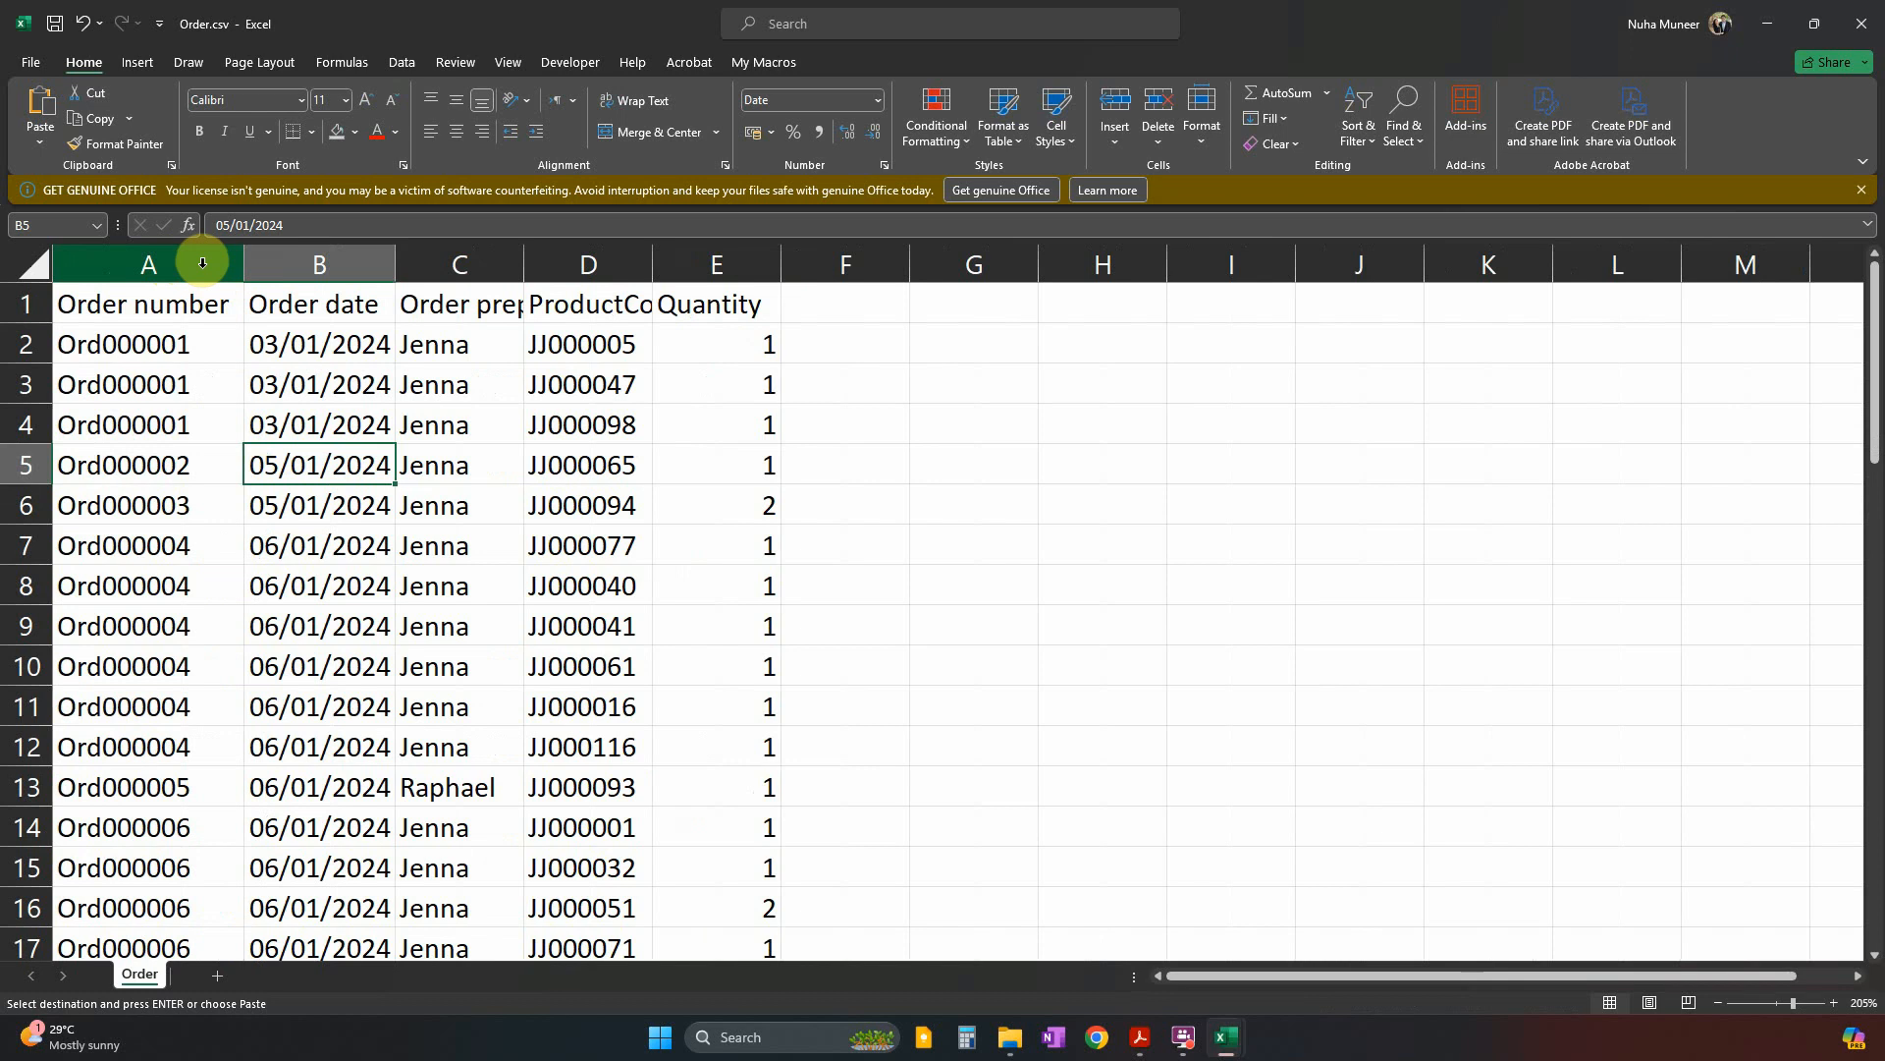
drag(148, 303, 148, 459)
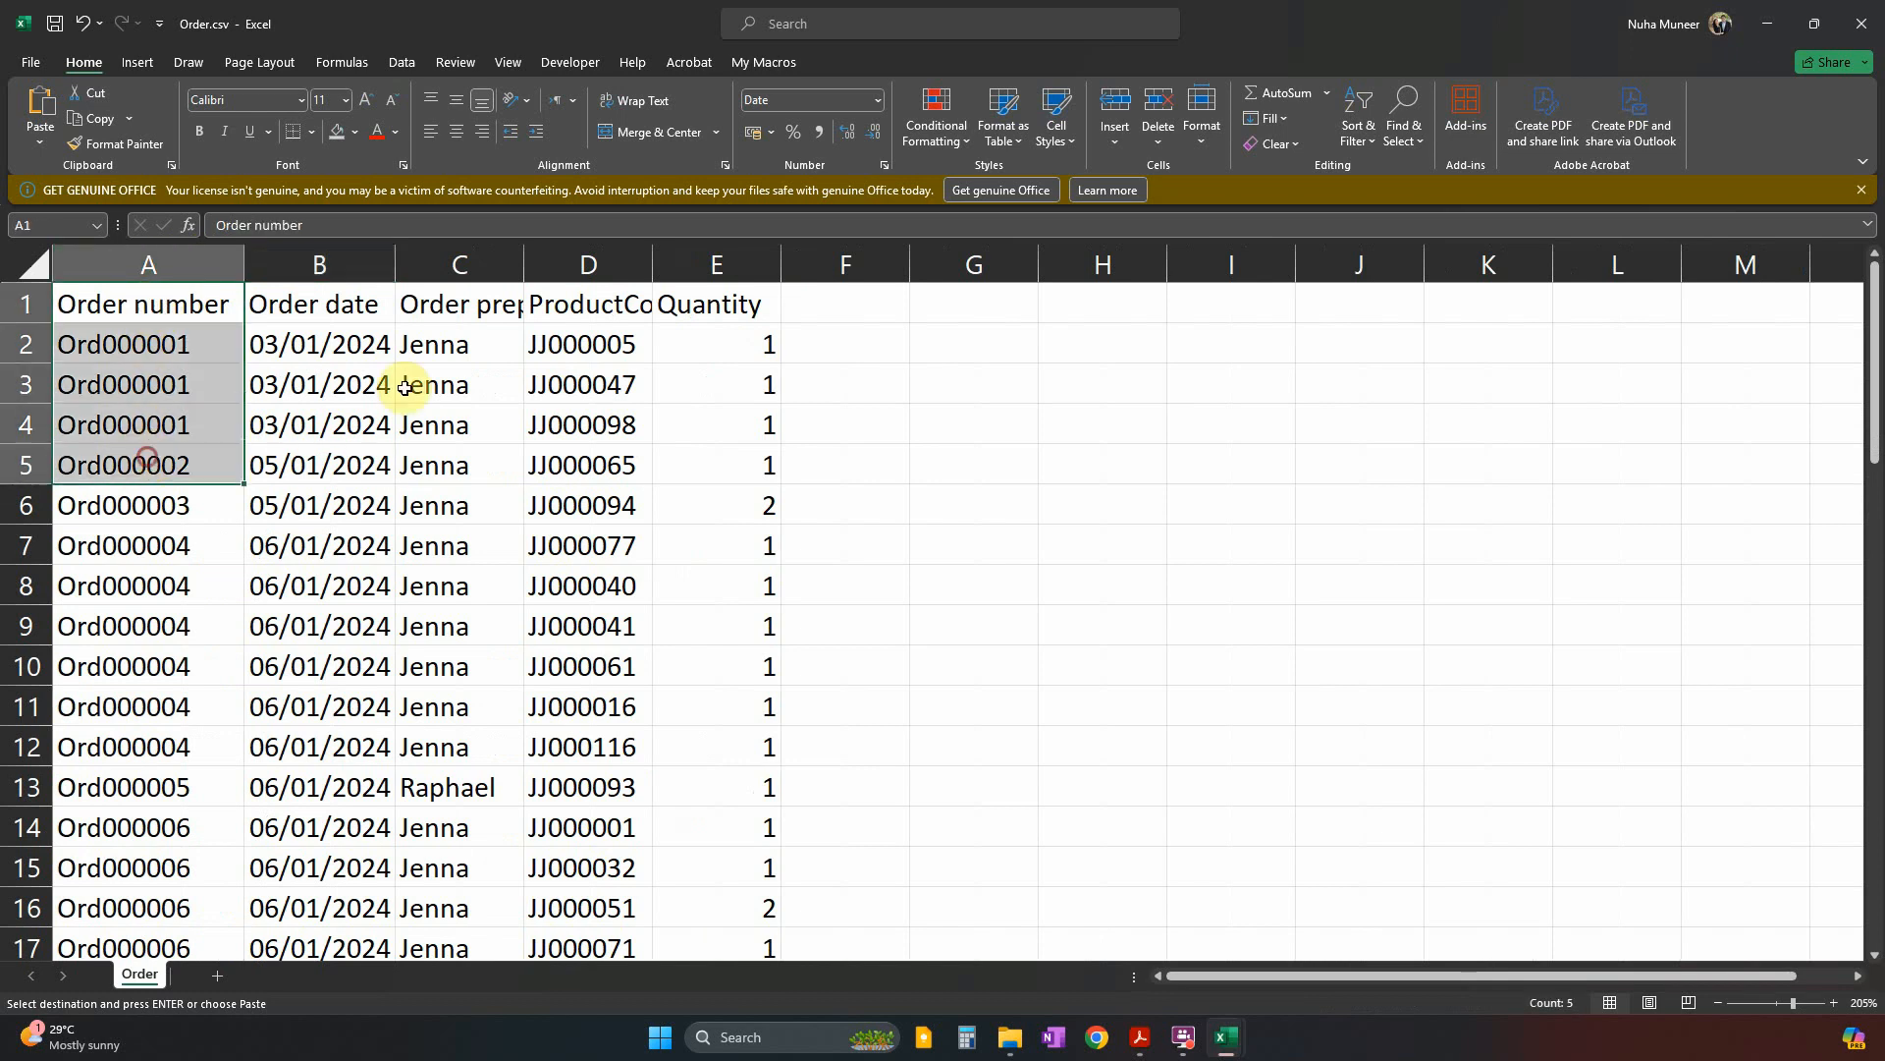
drag(524, 252, 594, 252)
drag(726, 253, 801, 252)
drag(722, 309, 681, 602)
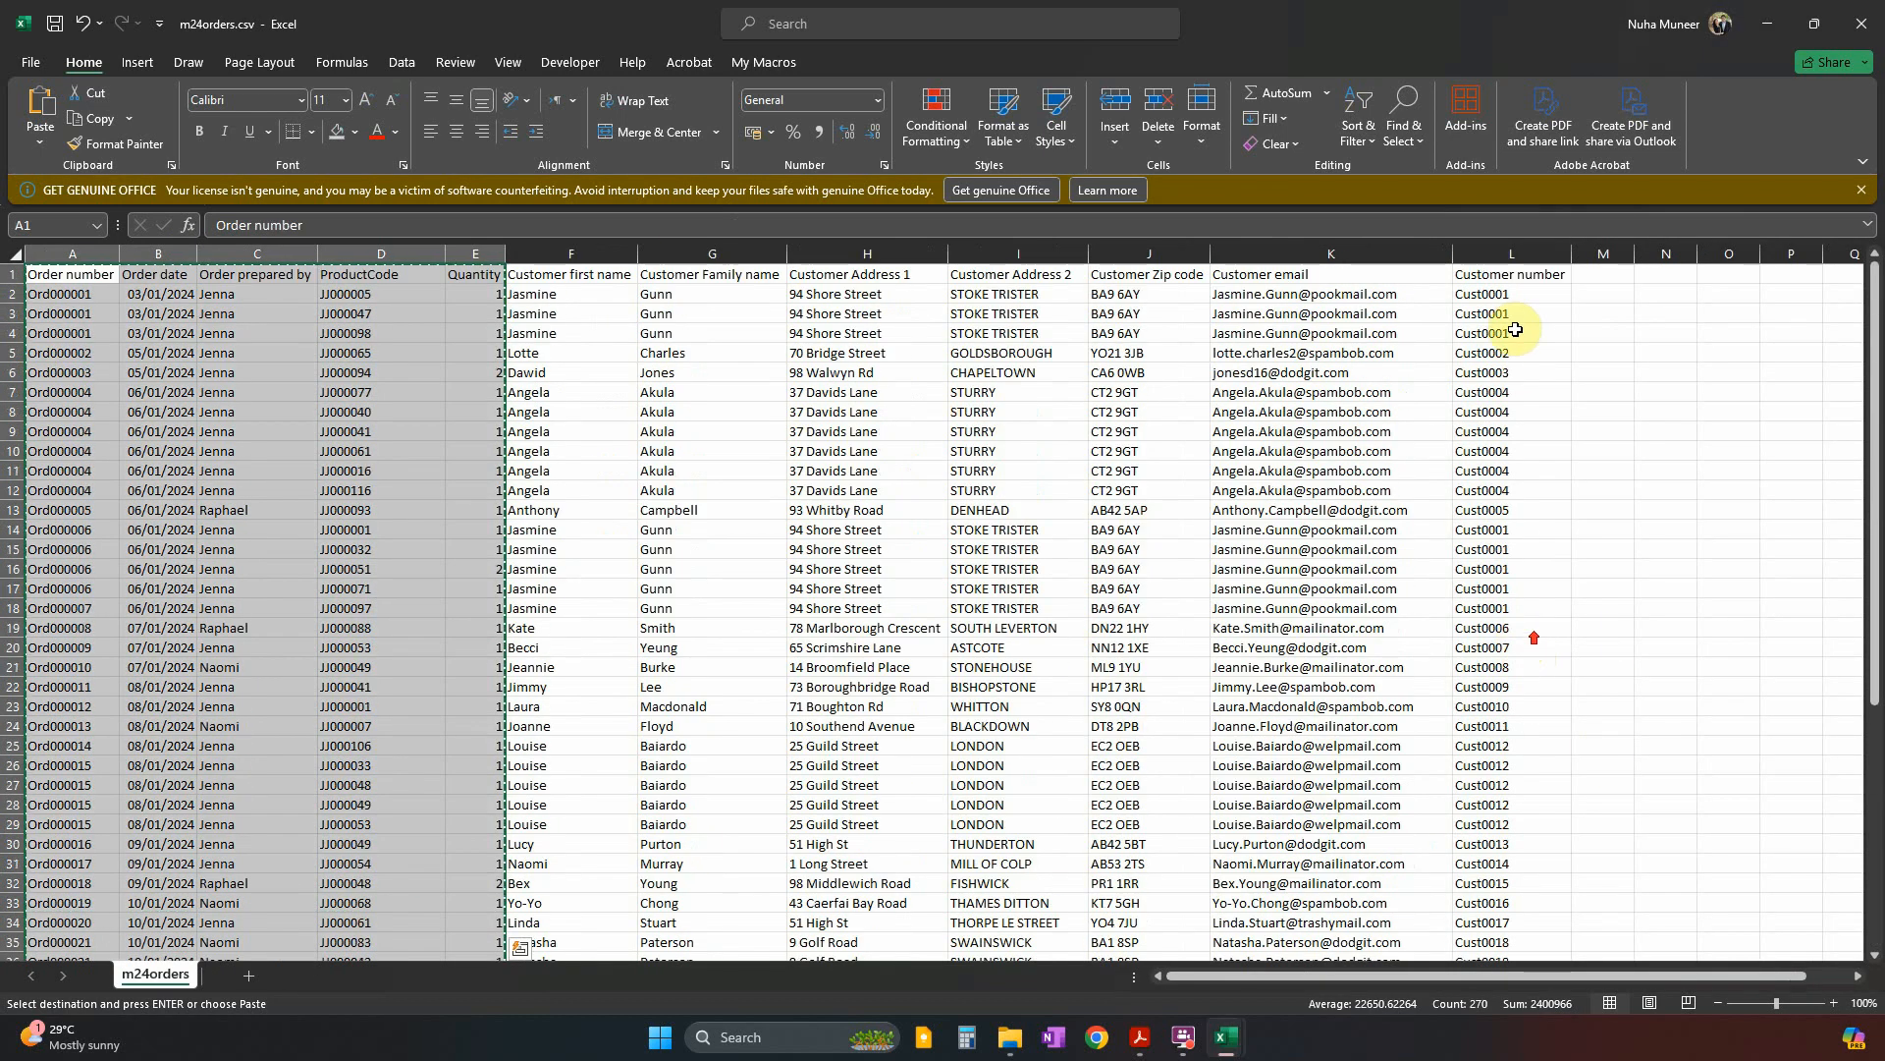
click(1508, 258)
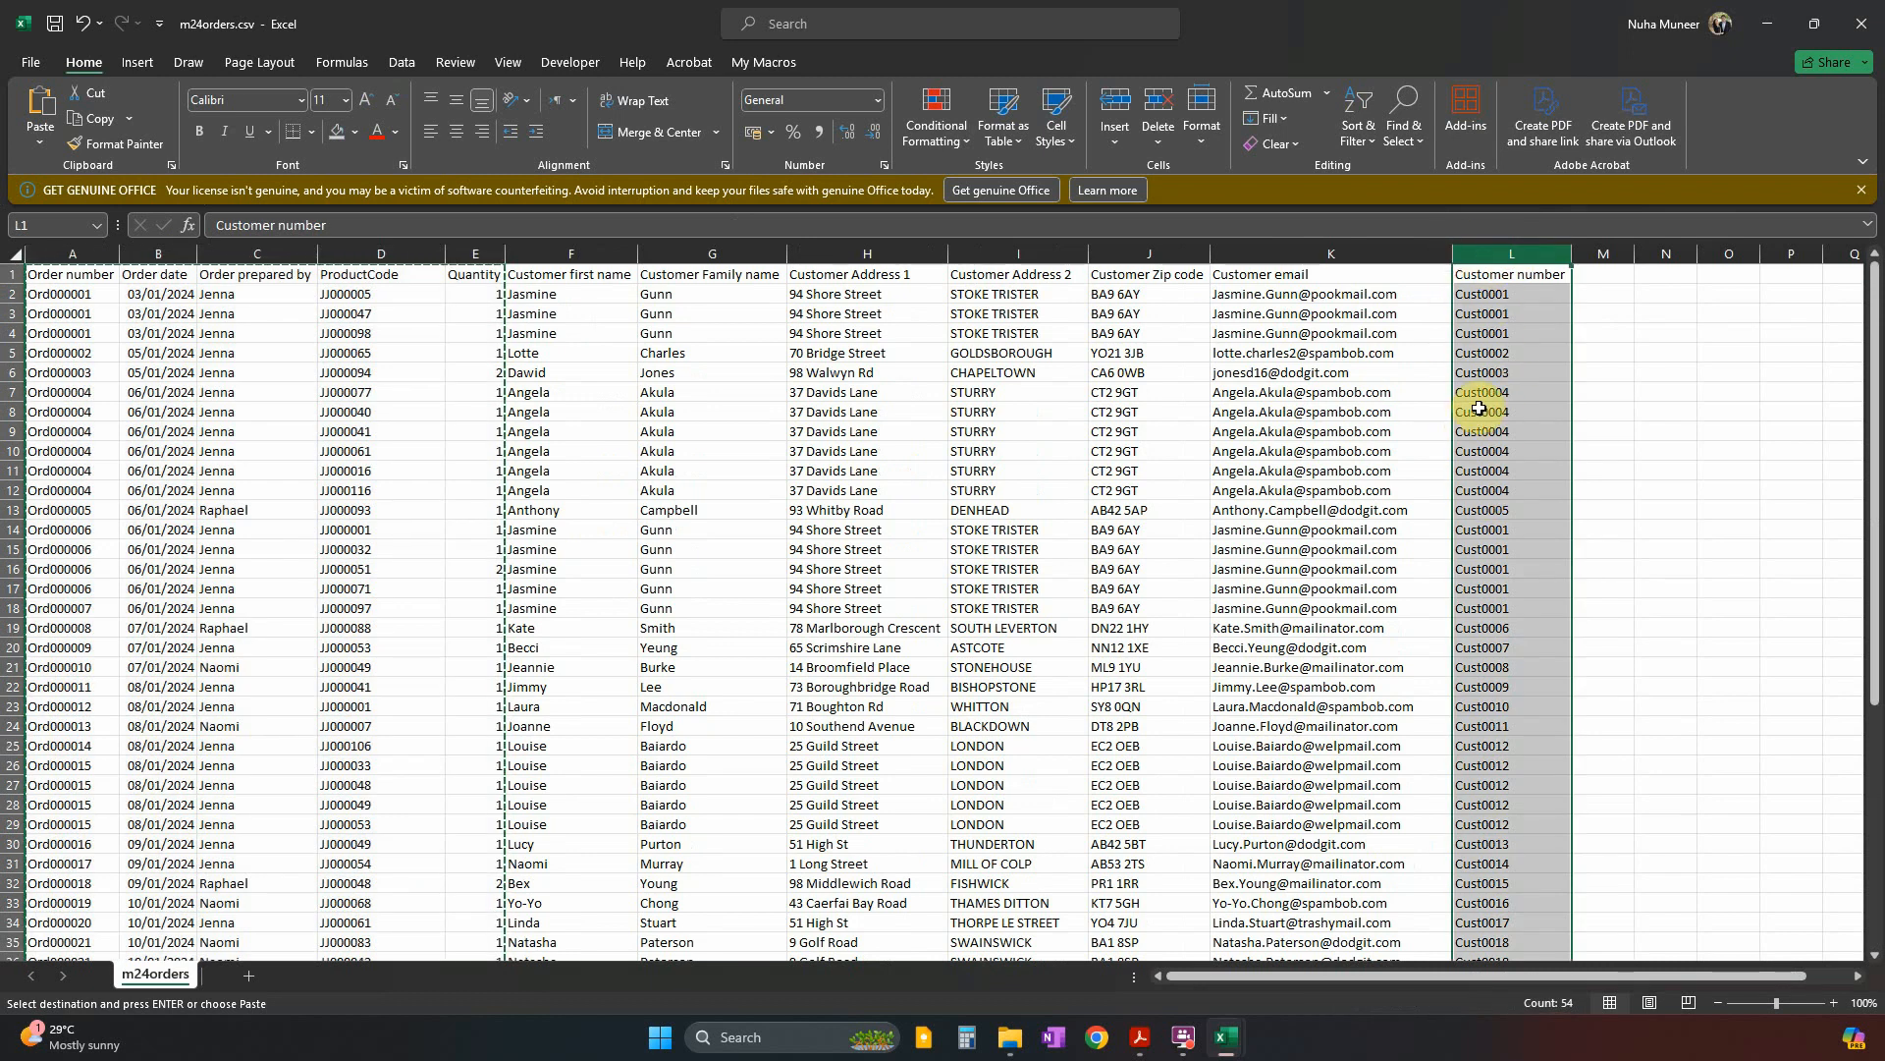
scroll(1487, 691, down, 9)
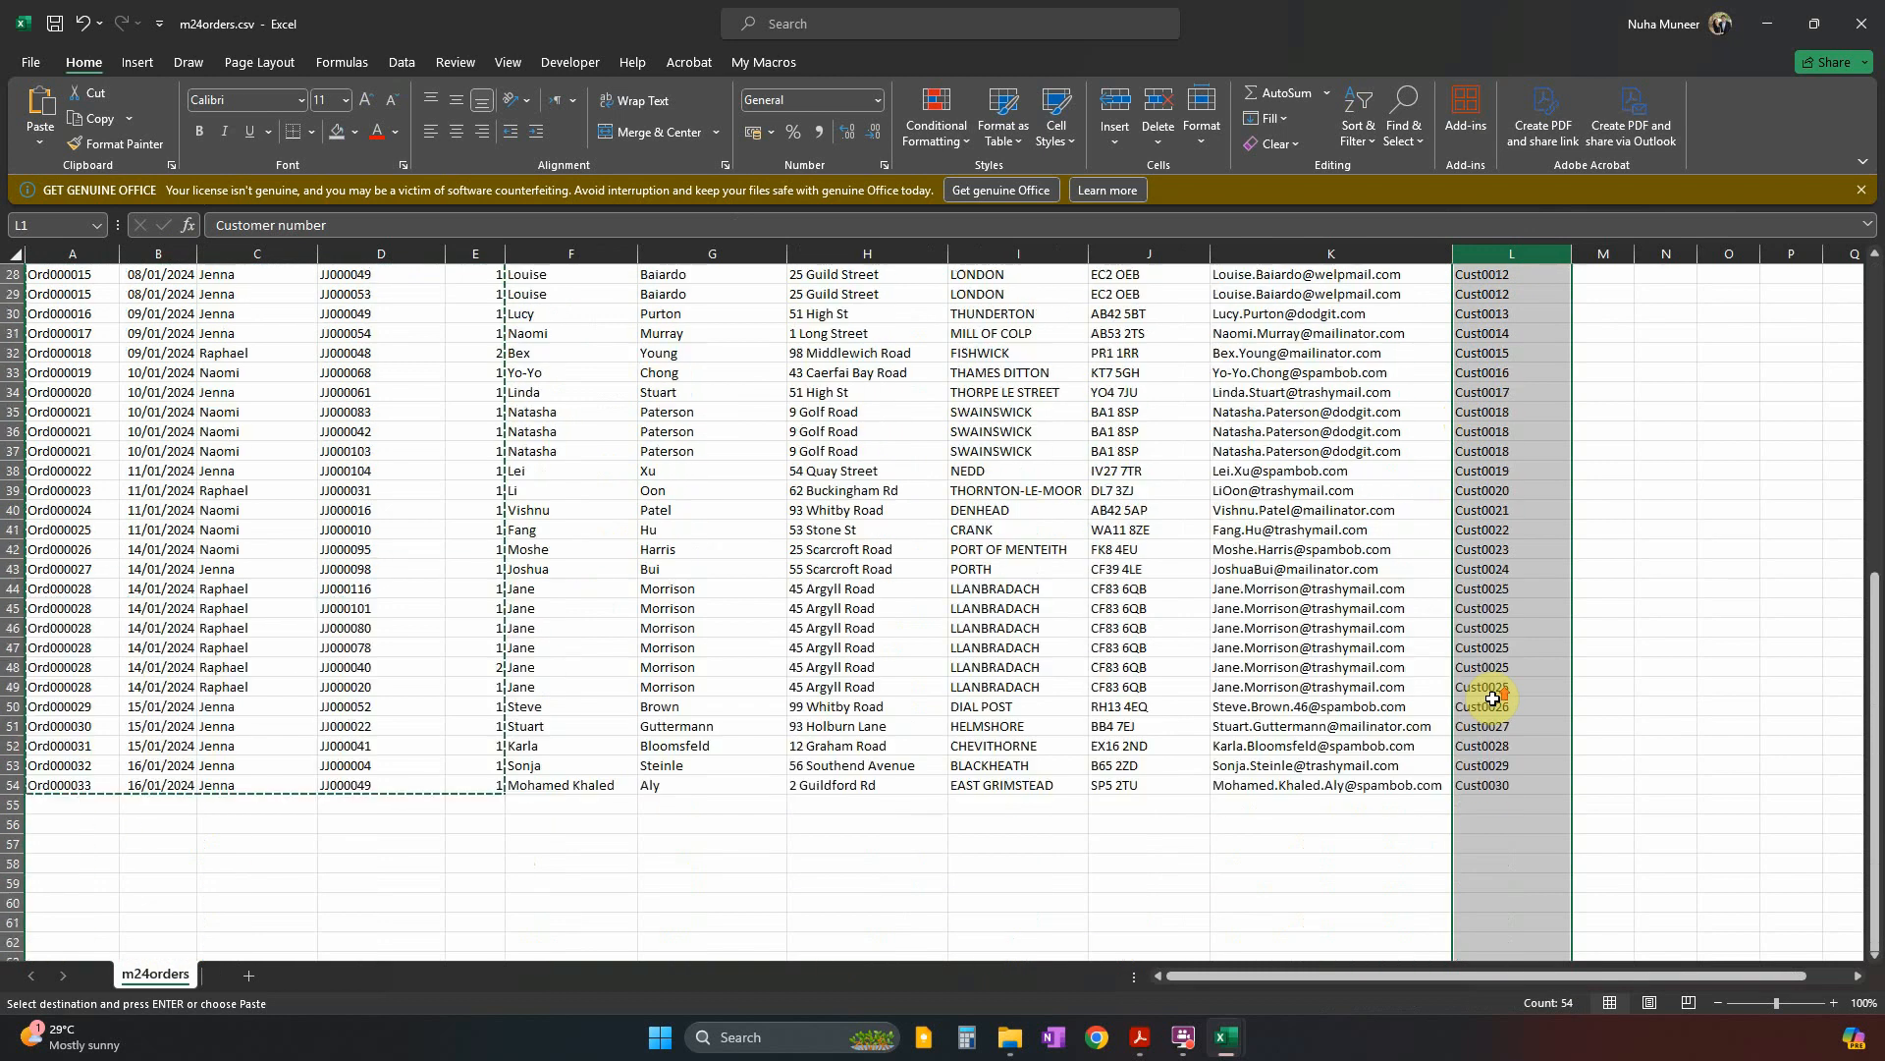
scroll(1492, 698, up, 9)
ctrl+scroll(1493, 698, up, 5)
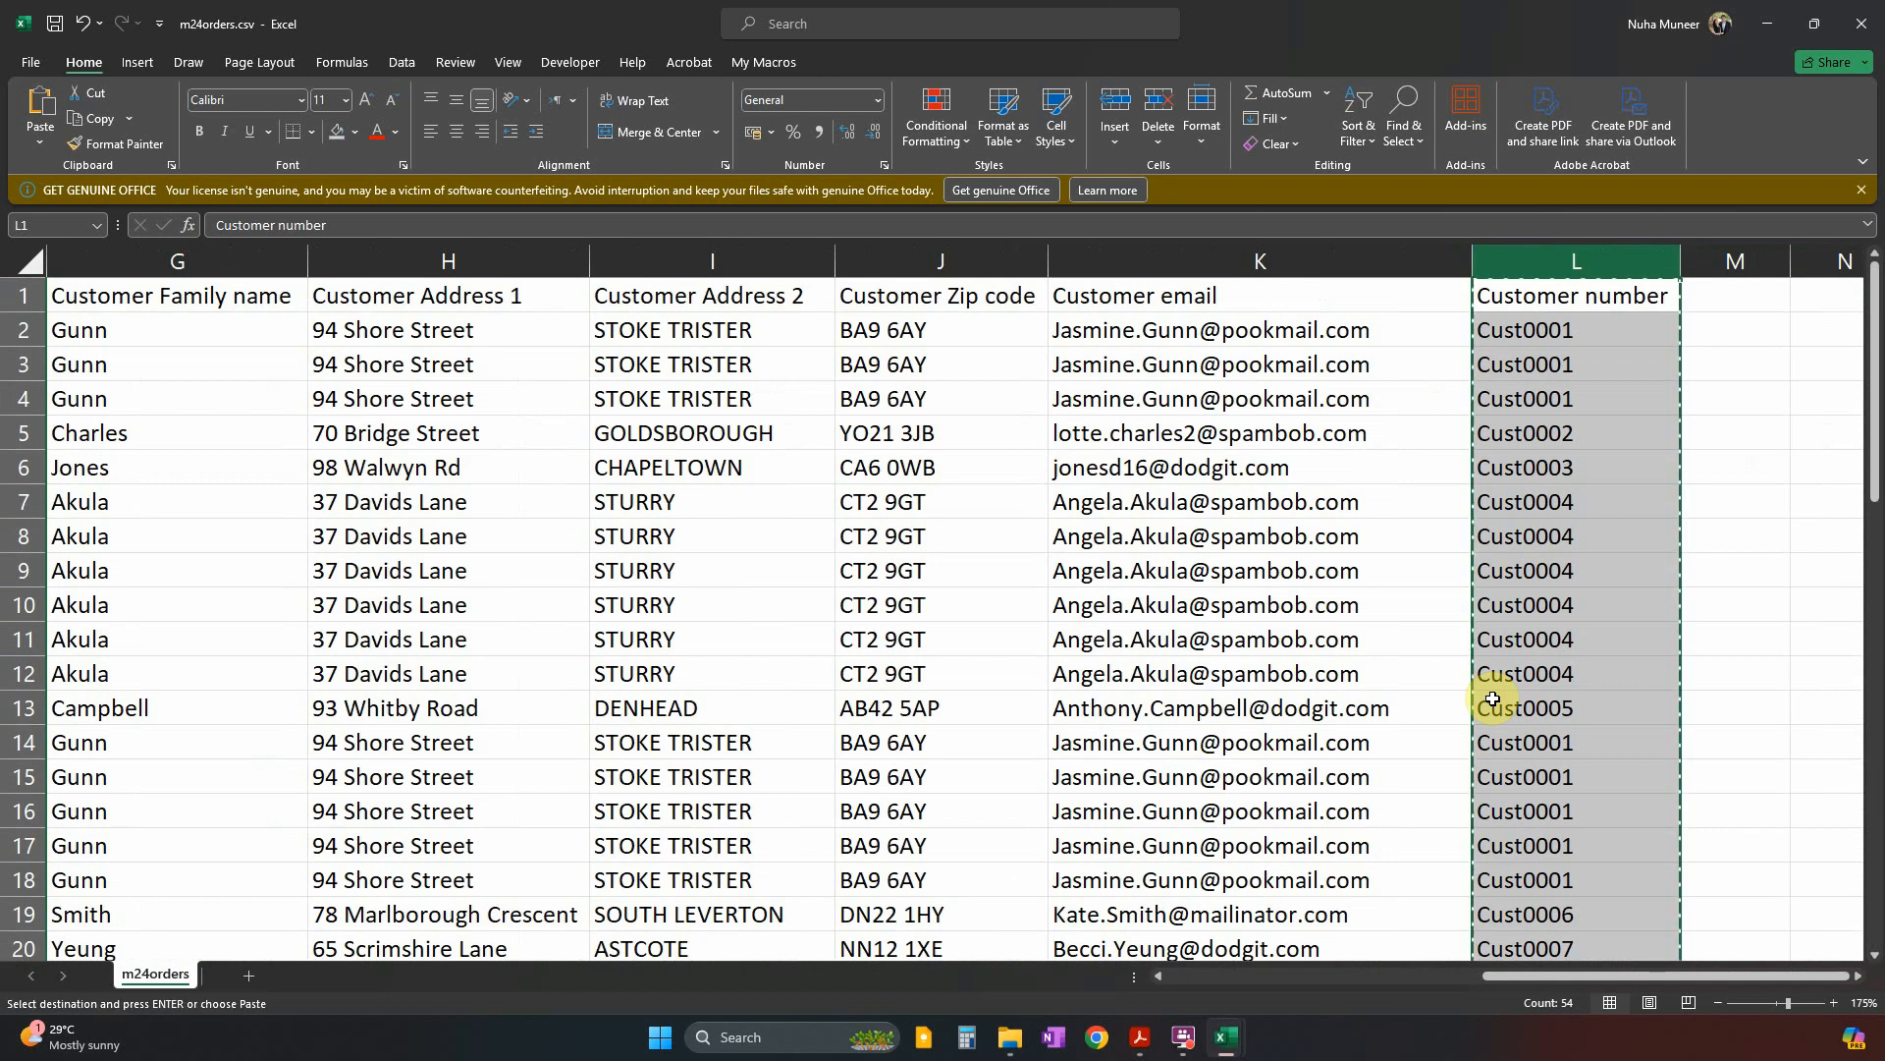
key(alt+Tab)
click(989, 266)
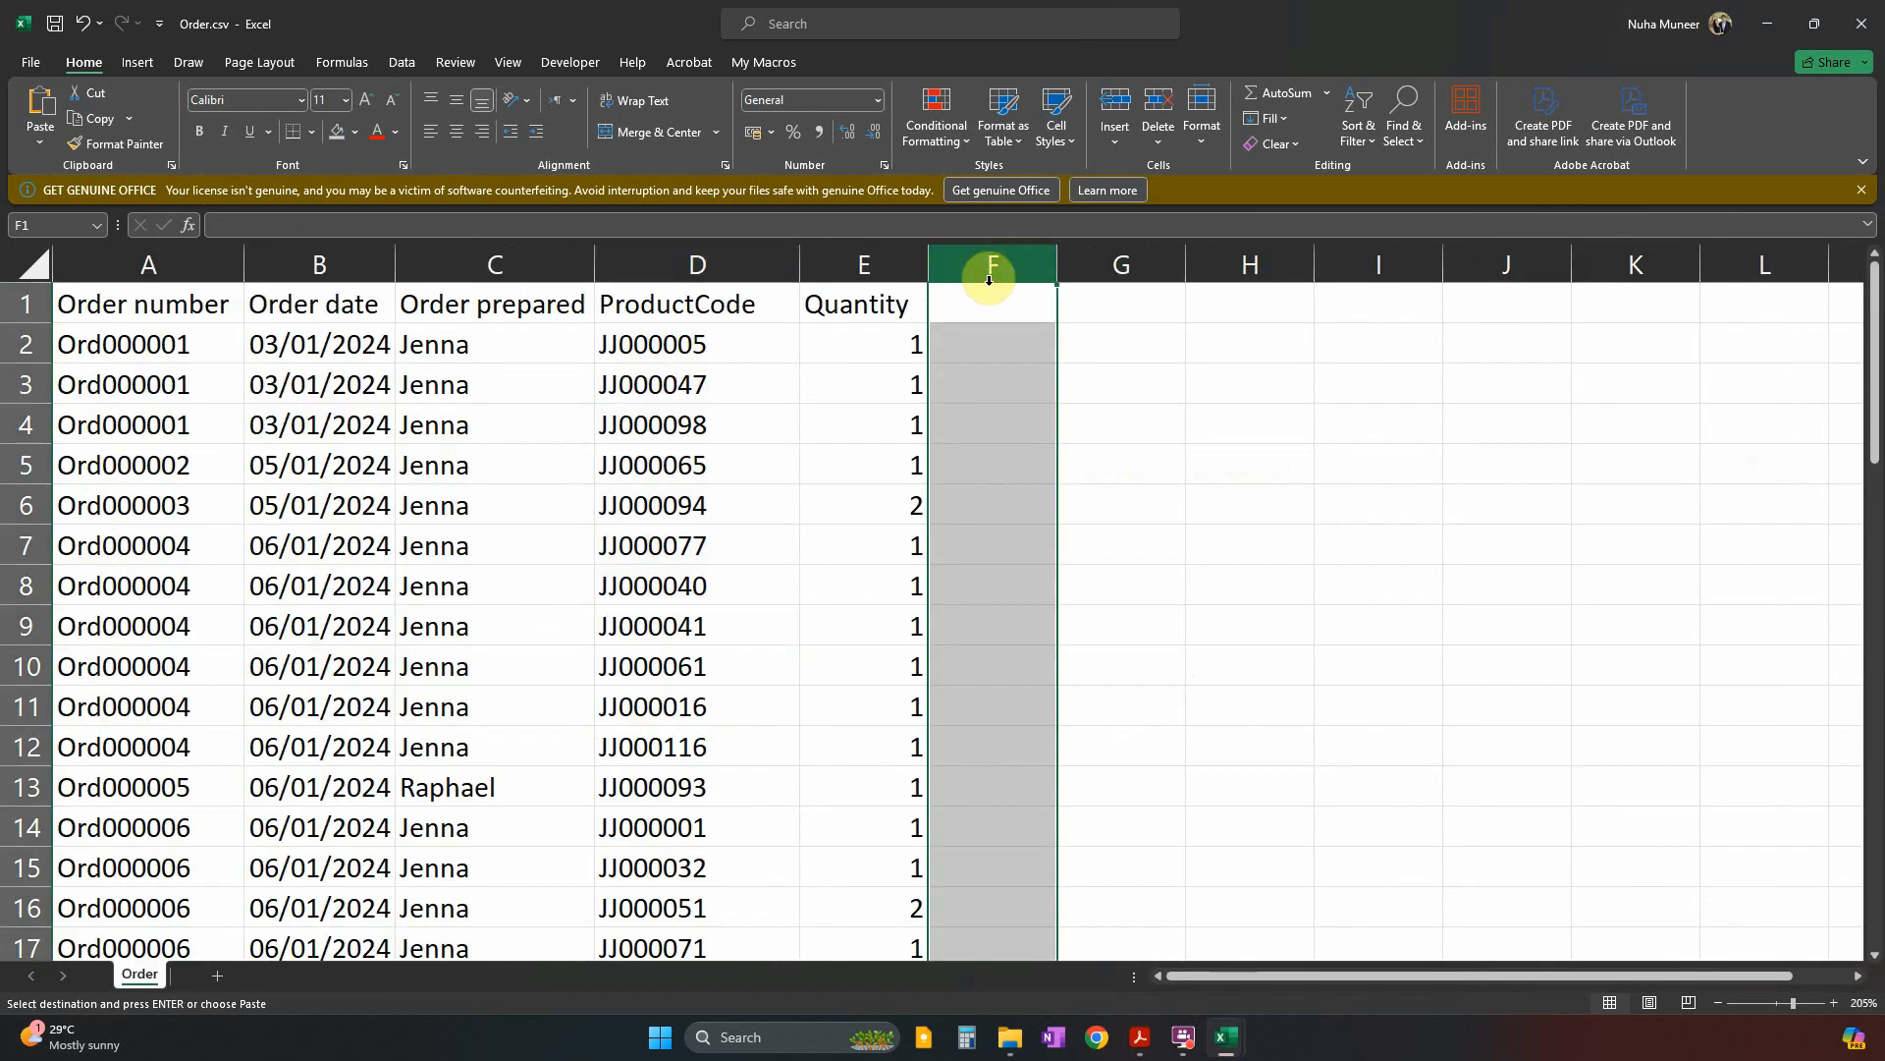
click(1001, 305)
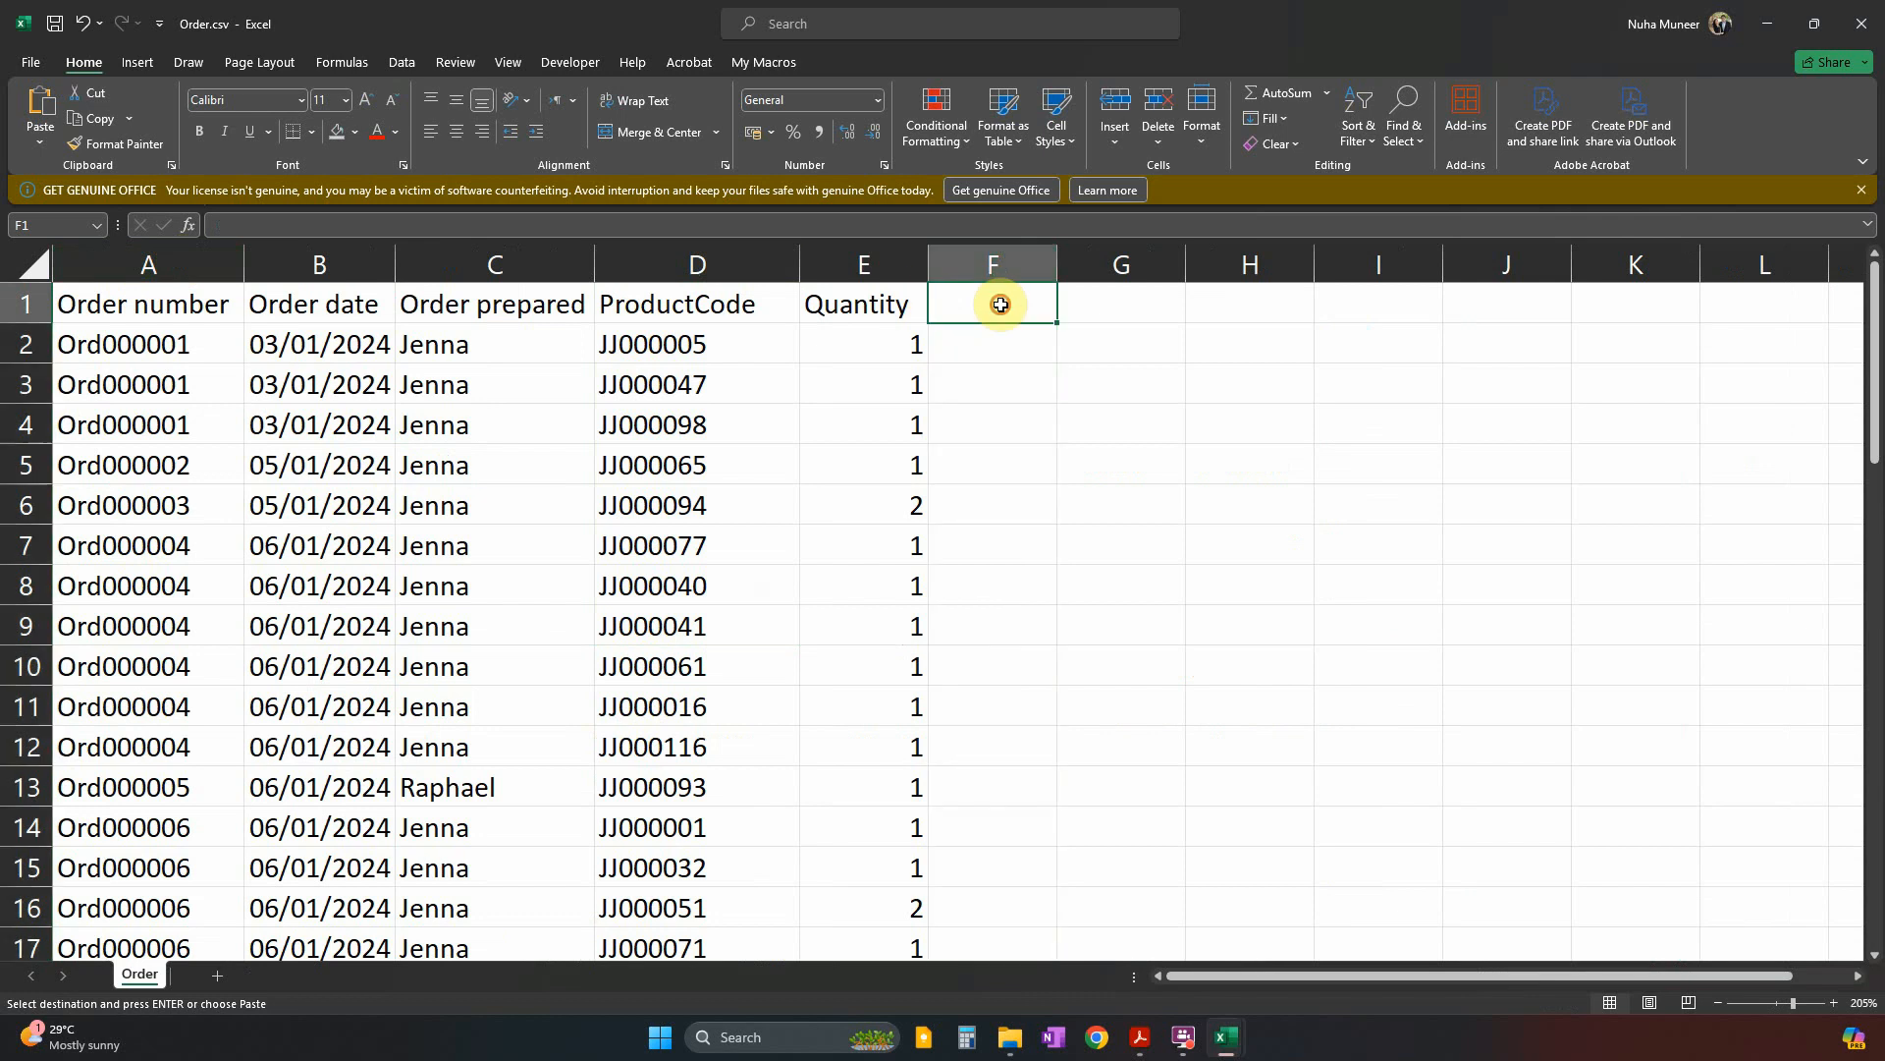
alt+click(1001, 305)
key(ctrl+alt+v)
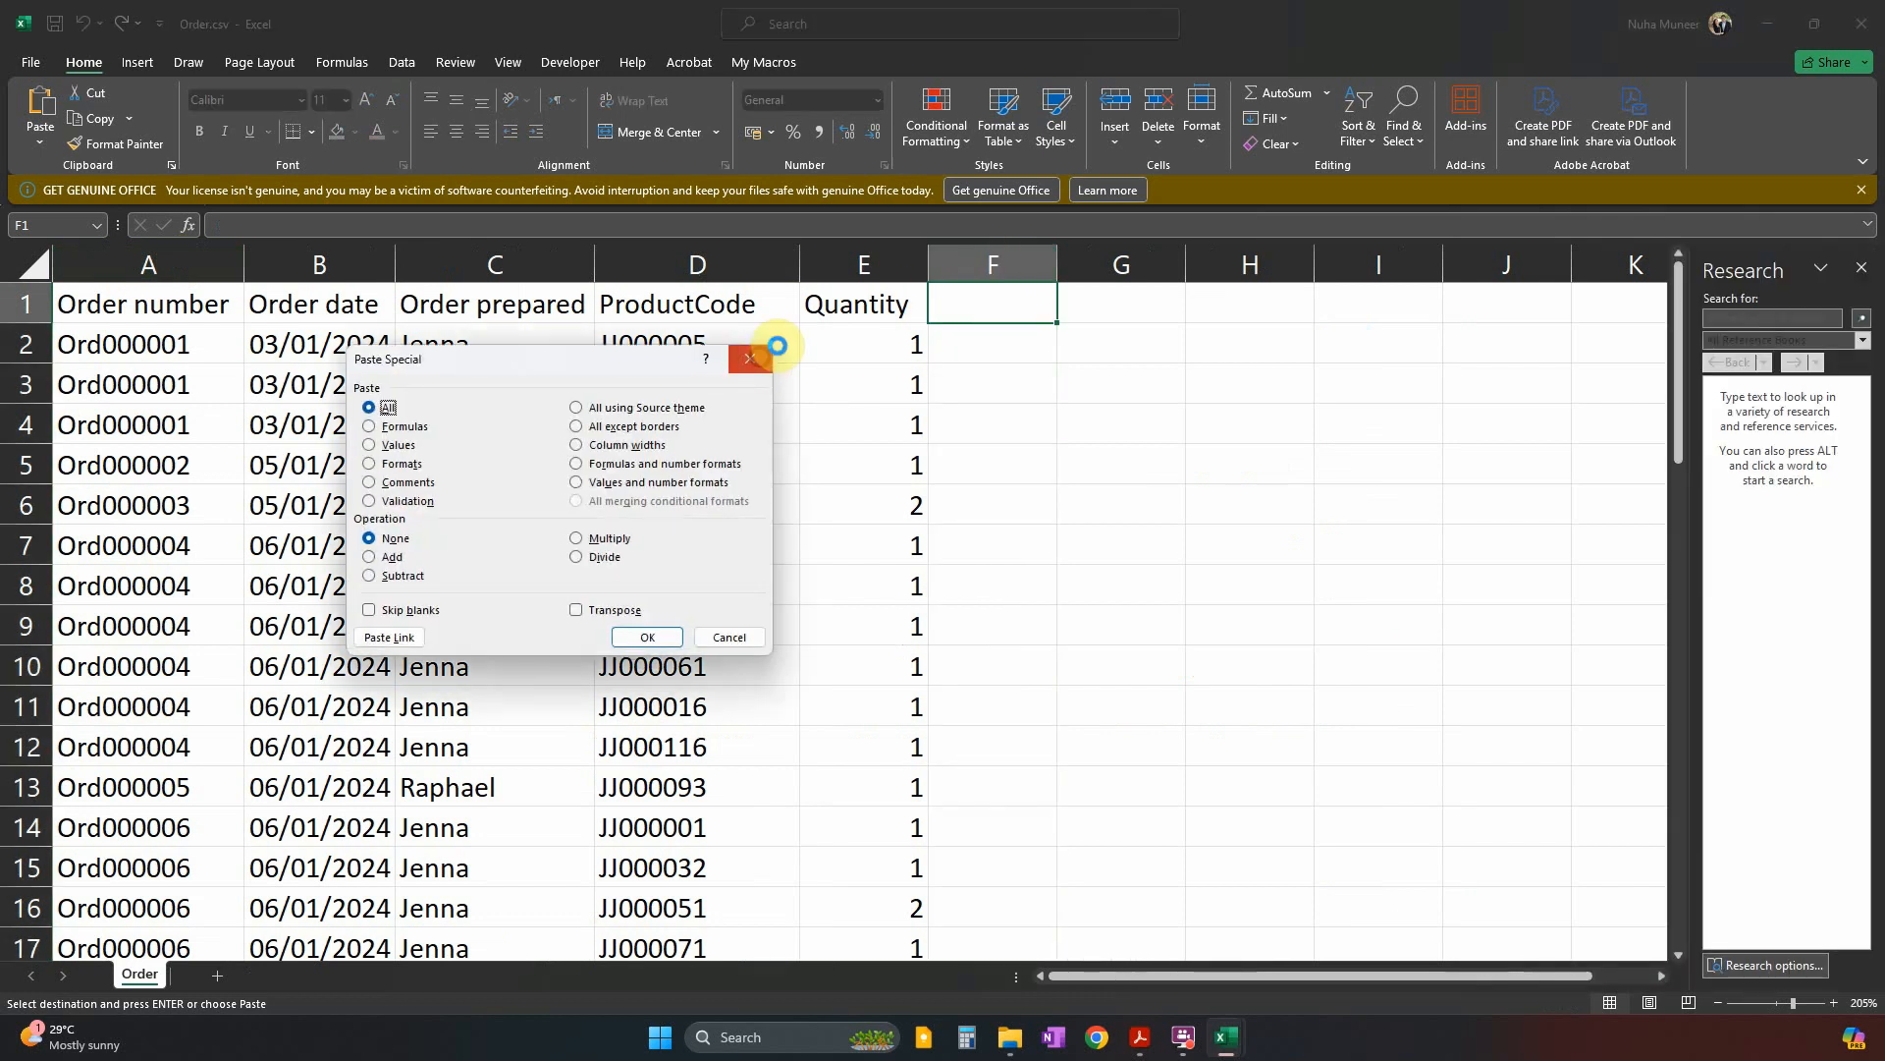
click(755, 358)
click(1011, 257)
key(ctrl+alt+v)
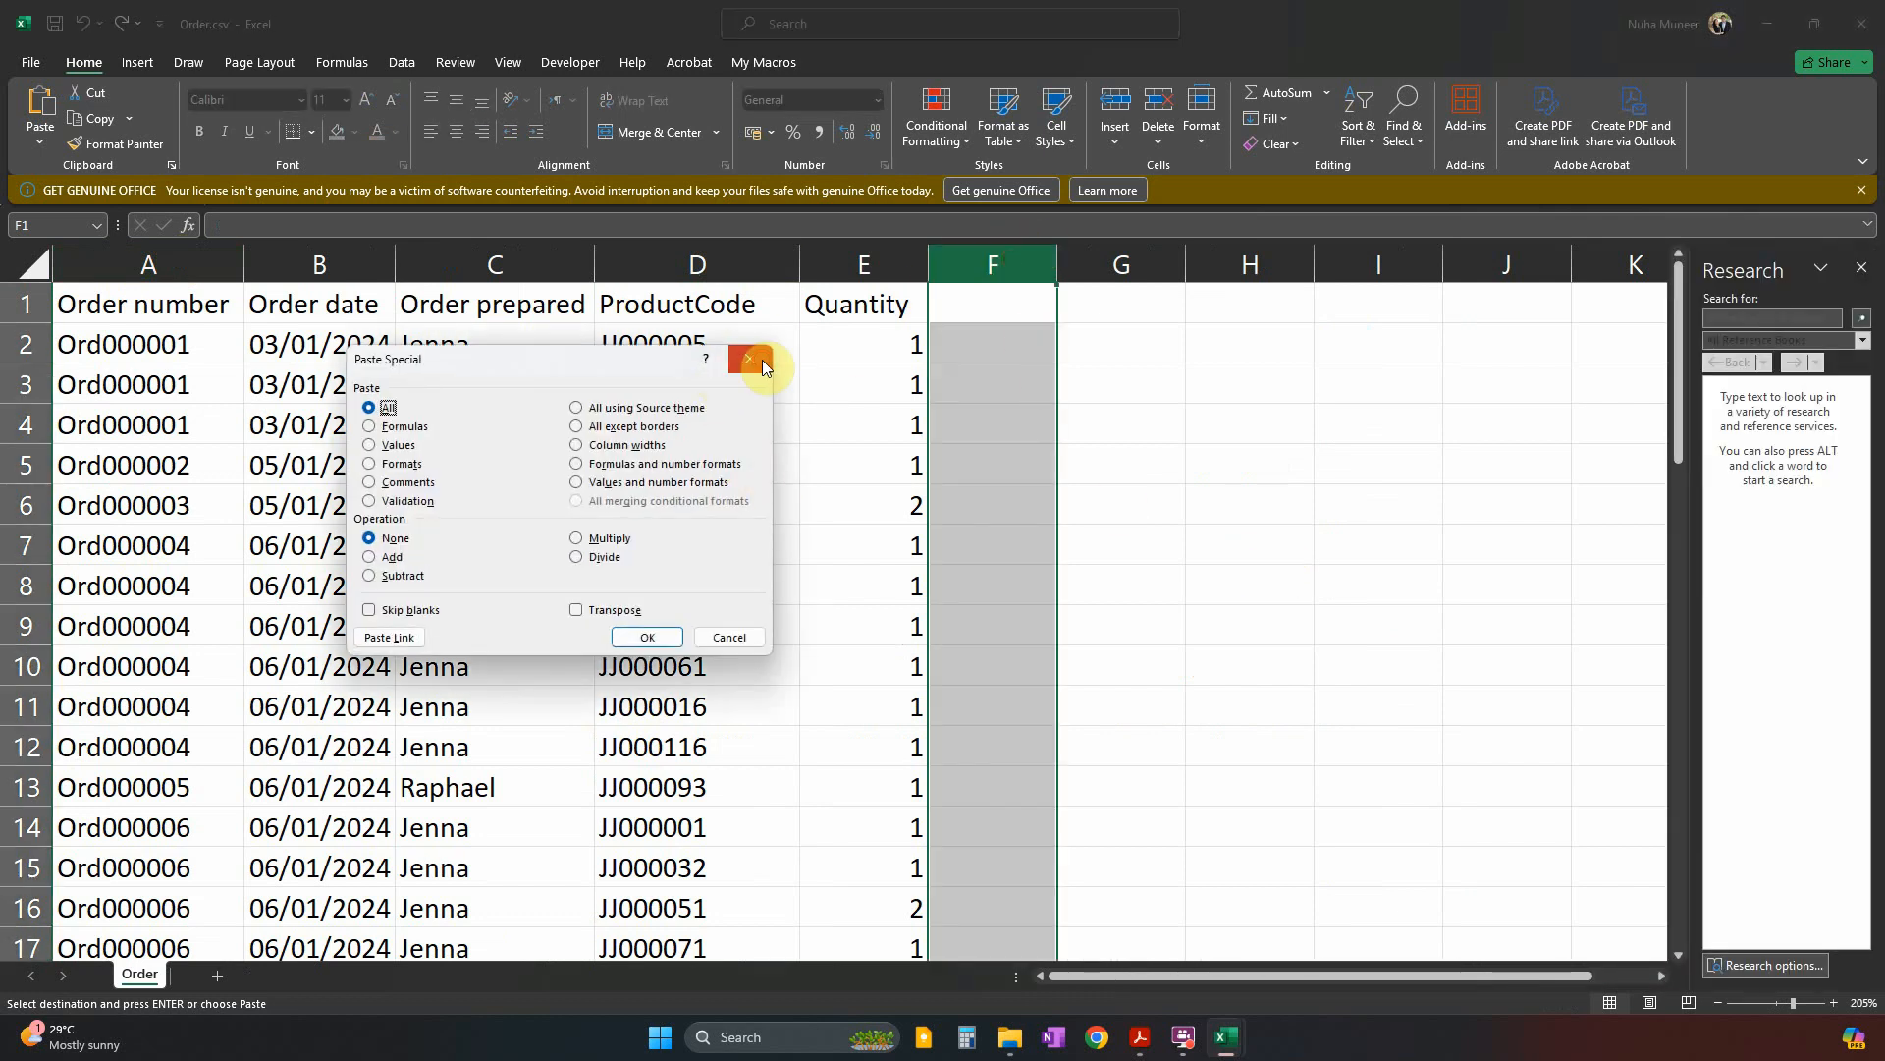
click(763, 365)
Copy the Customer number data (L1:L54) from m24orders.csv into Order.csv starting at F1, and close the Research pane.
key(alt+Tab)
click(1581, 294)
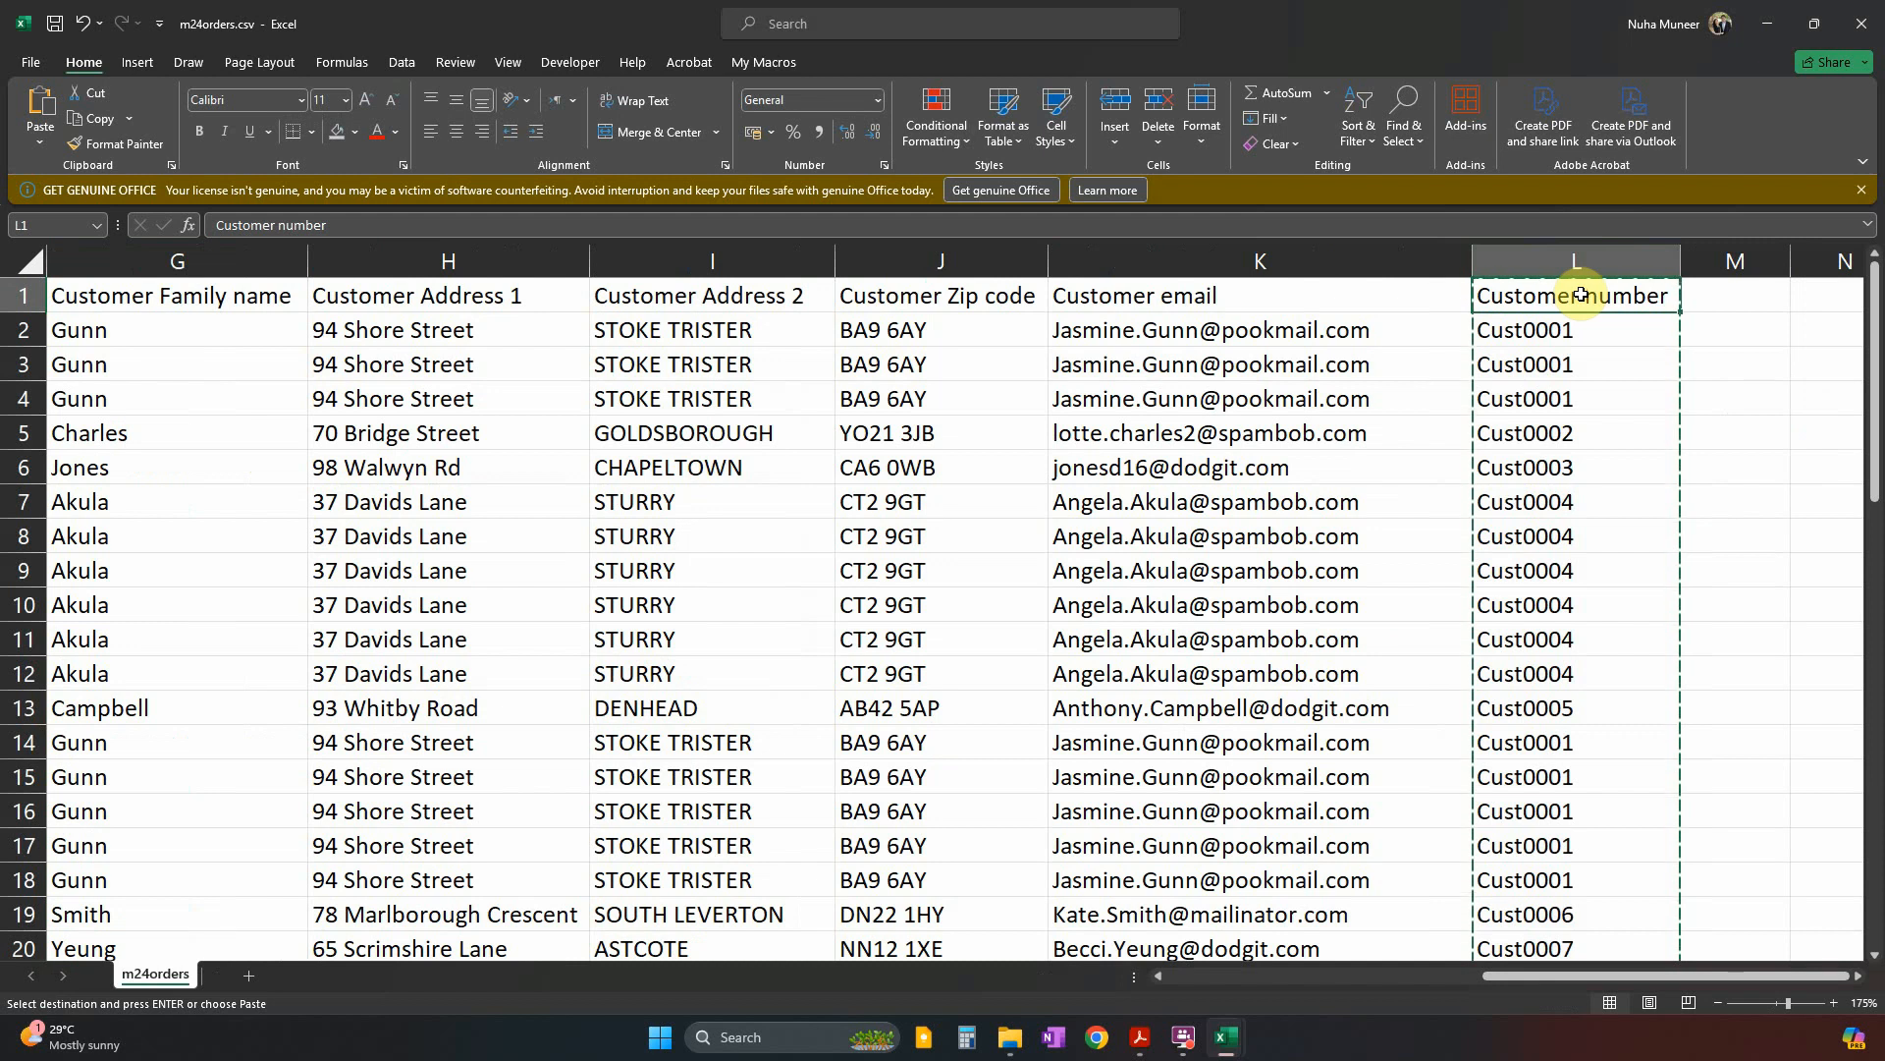
key(ctrl+shift+Down)
key(ctrl+c)
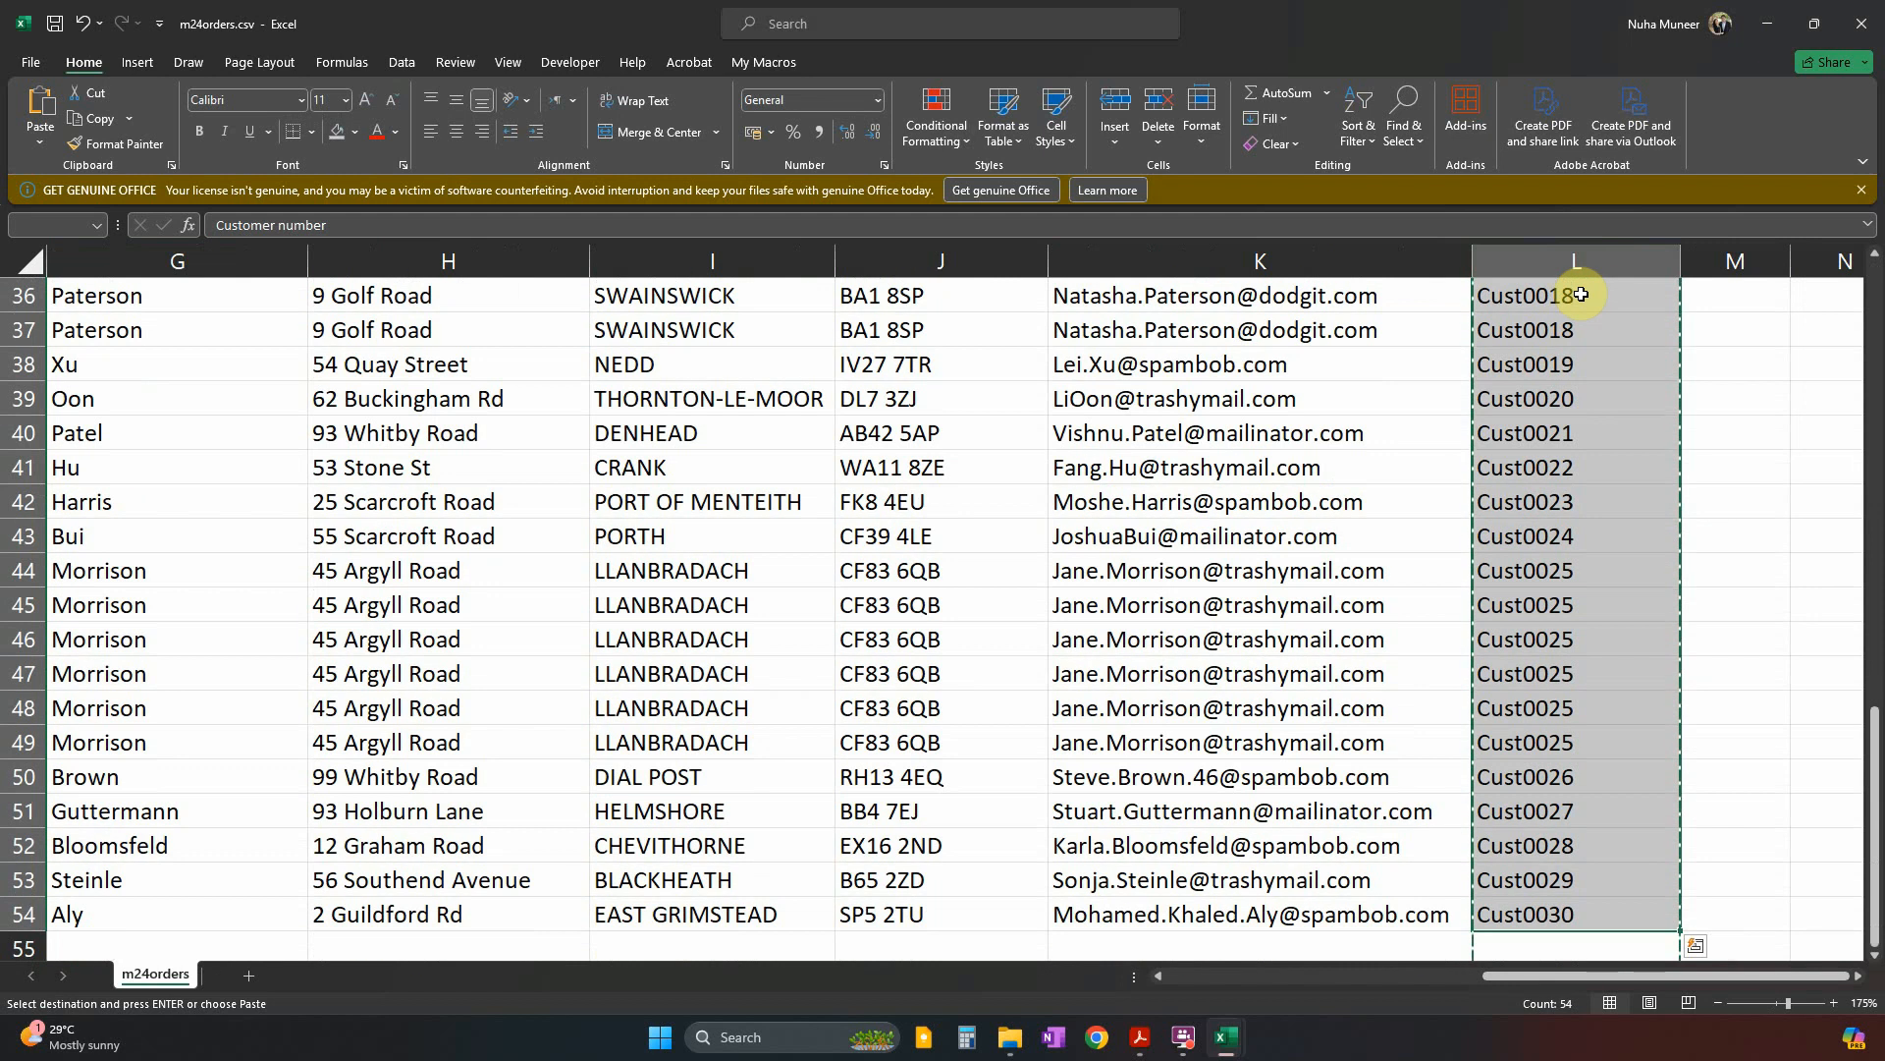
key(alt+Tab)
key(ctrl+v)
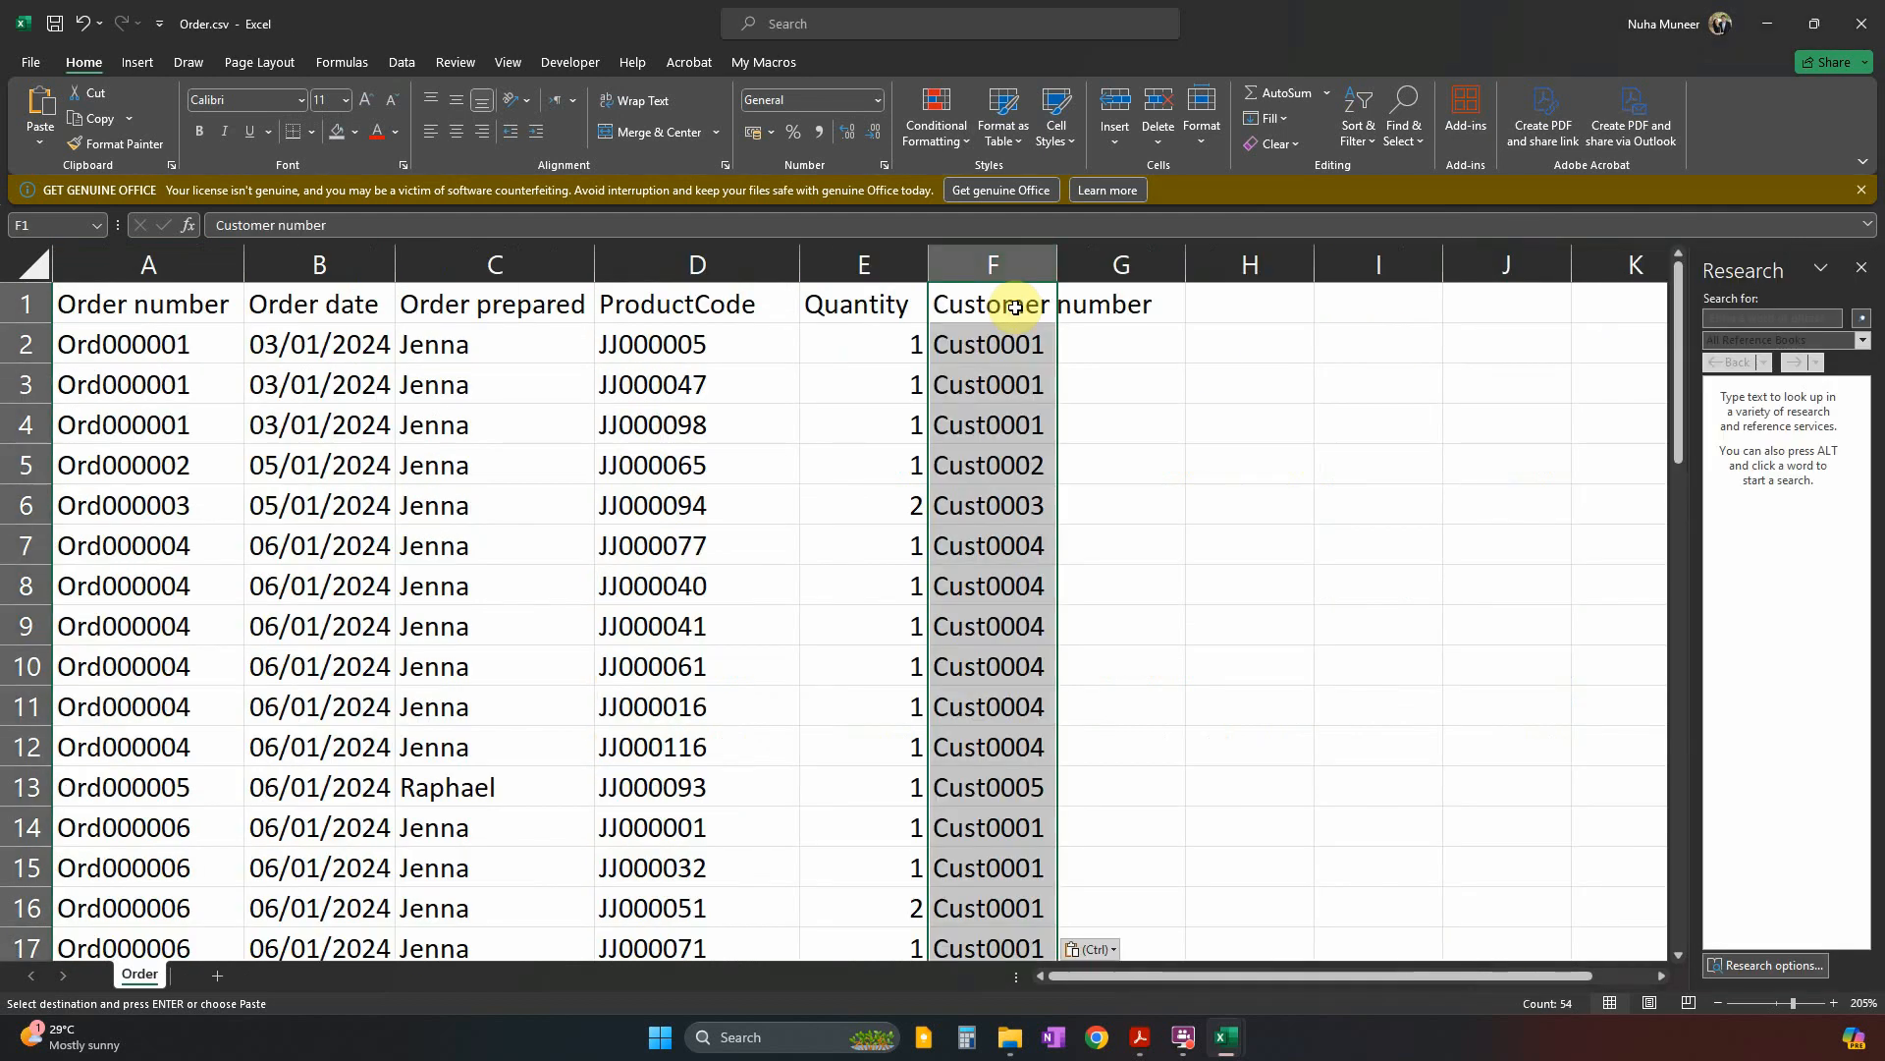
click(1861, 267)
click(1338, 433)
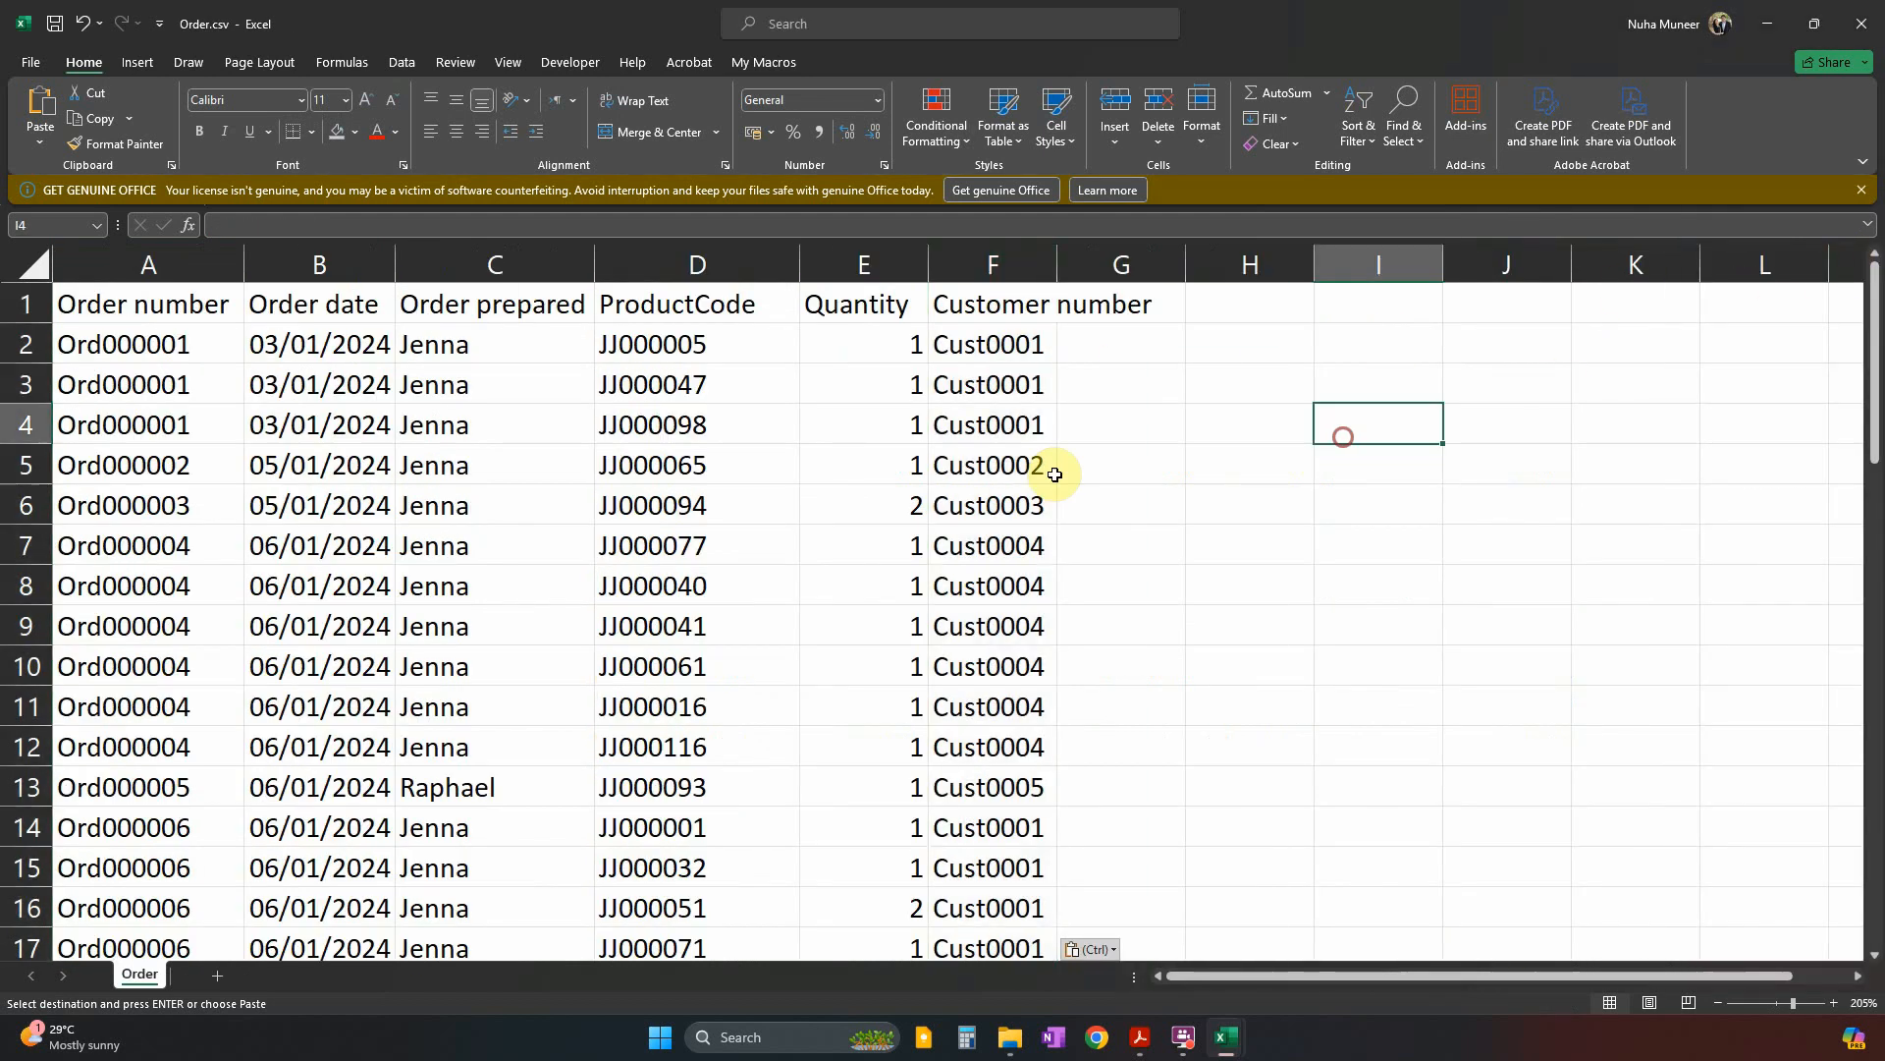
Autofit the Customer number column and widen the Order date column so the full dates fit.
double_click(1056, 263)
scroll(972, 505, down, 2)
click(425, 496)
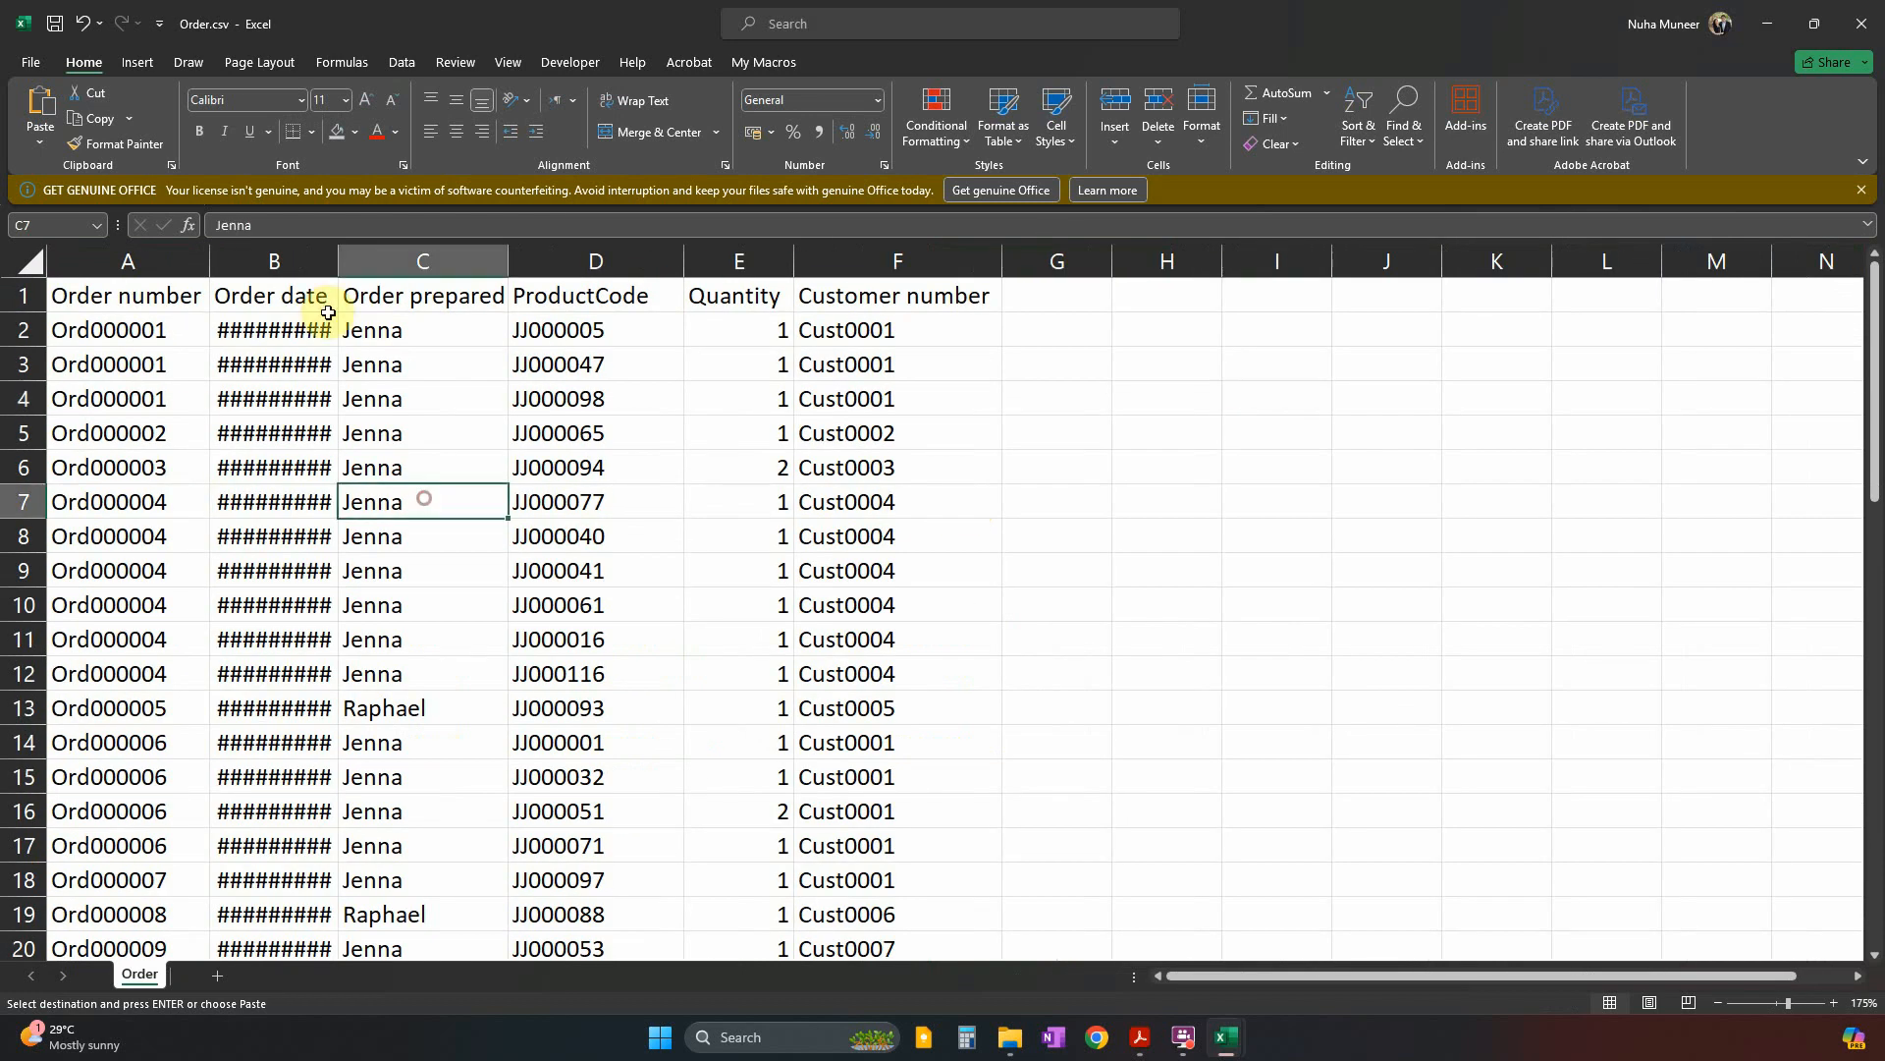
double_click(341, 258)
drag(344, 261, 410, 261)
click(525, 574)
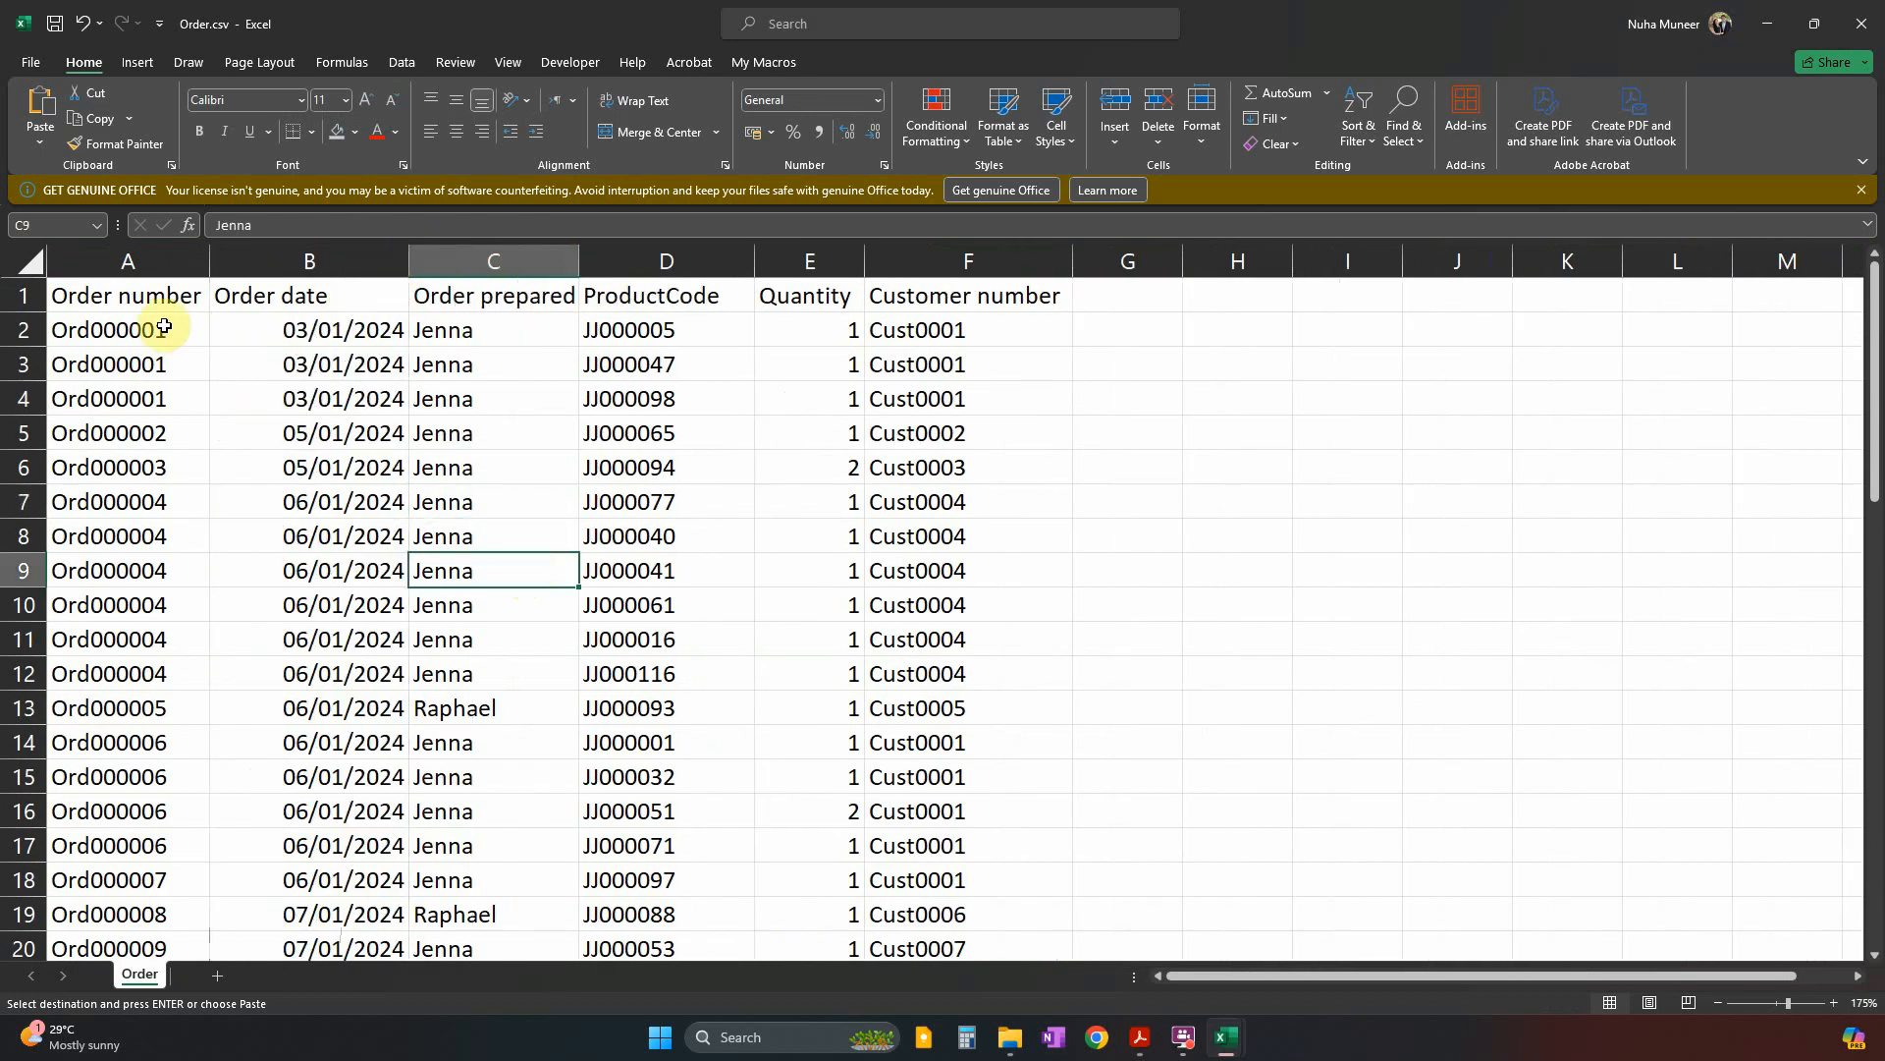
Highlight duplicate values in the Order number column with Light Red Fill with Dark Red Text, and review the marked rows.
click(128, 260)
click(936, 123)
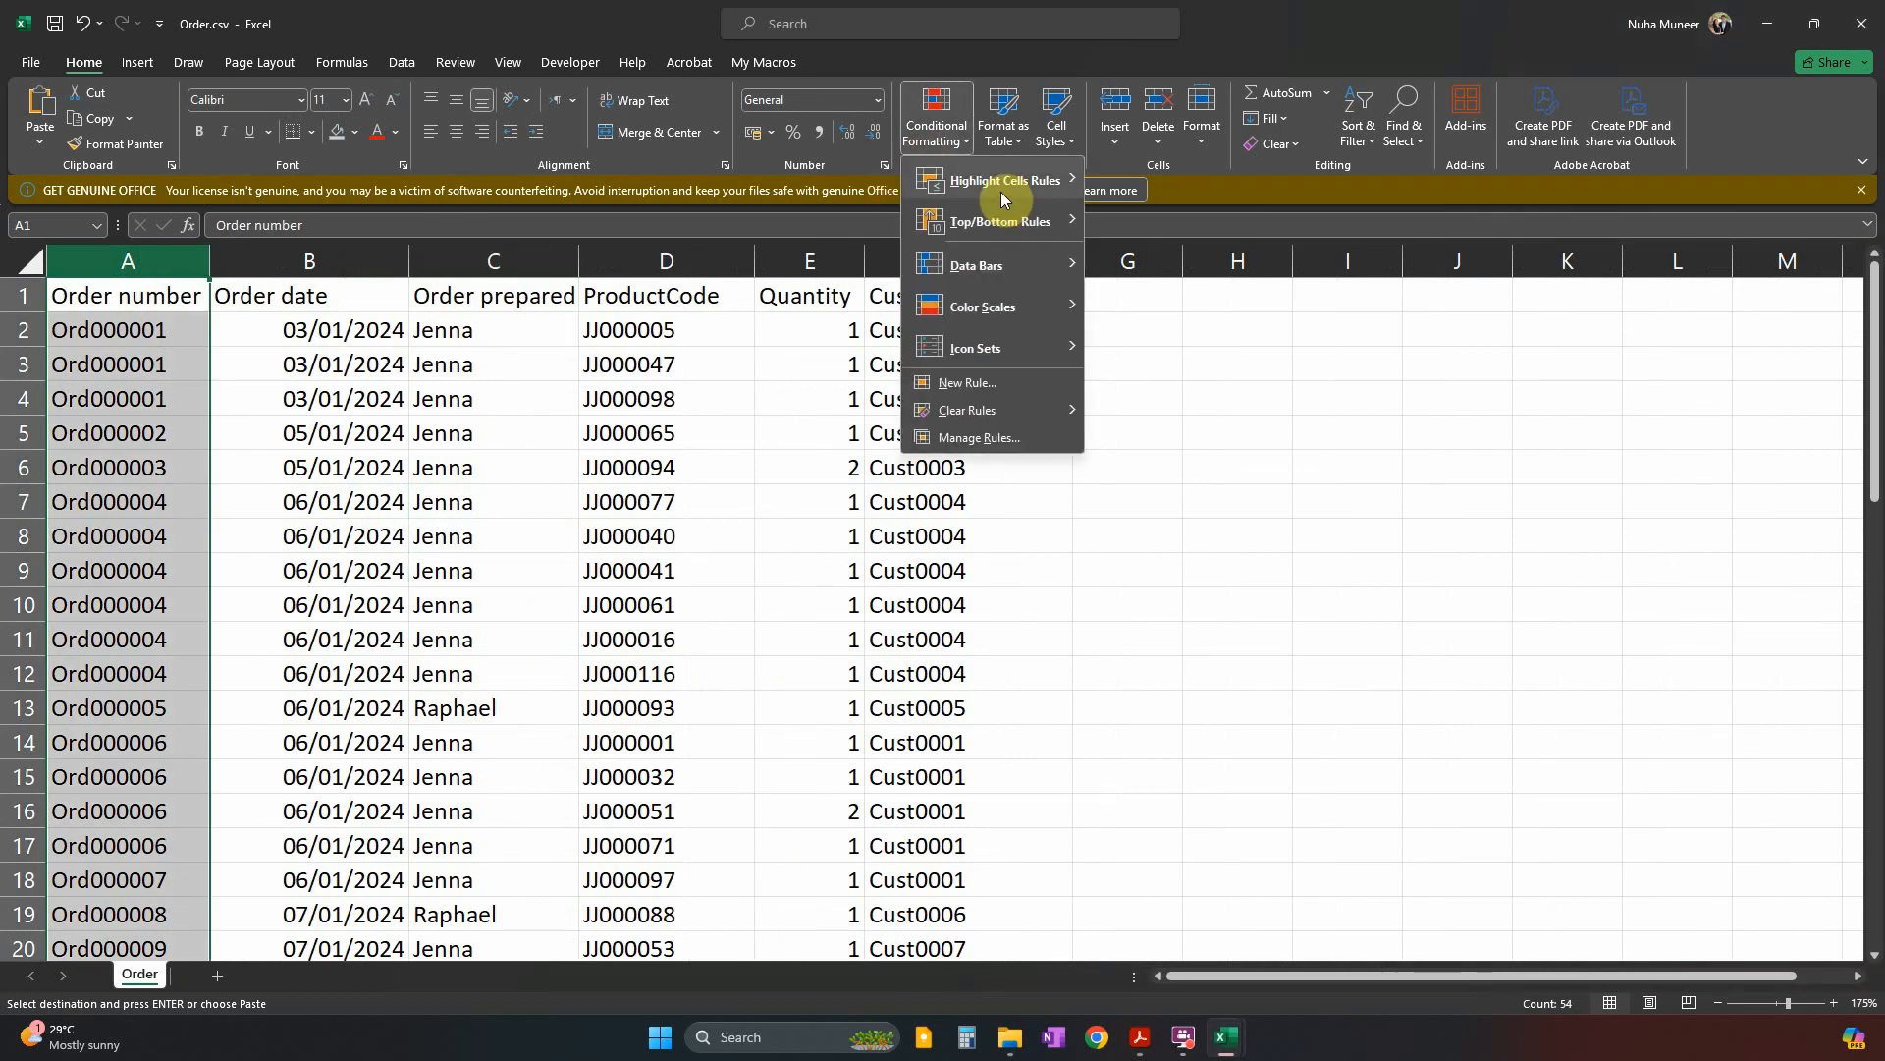
mouse_move(999, 181)
click(1147, 434)
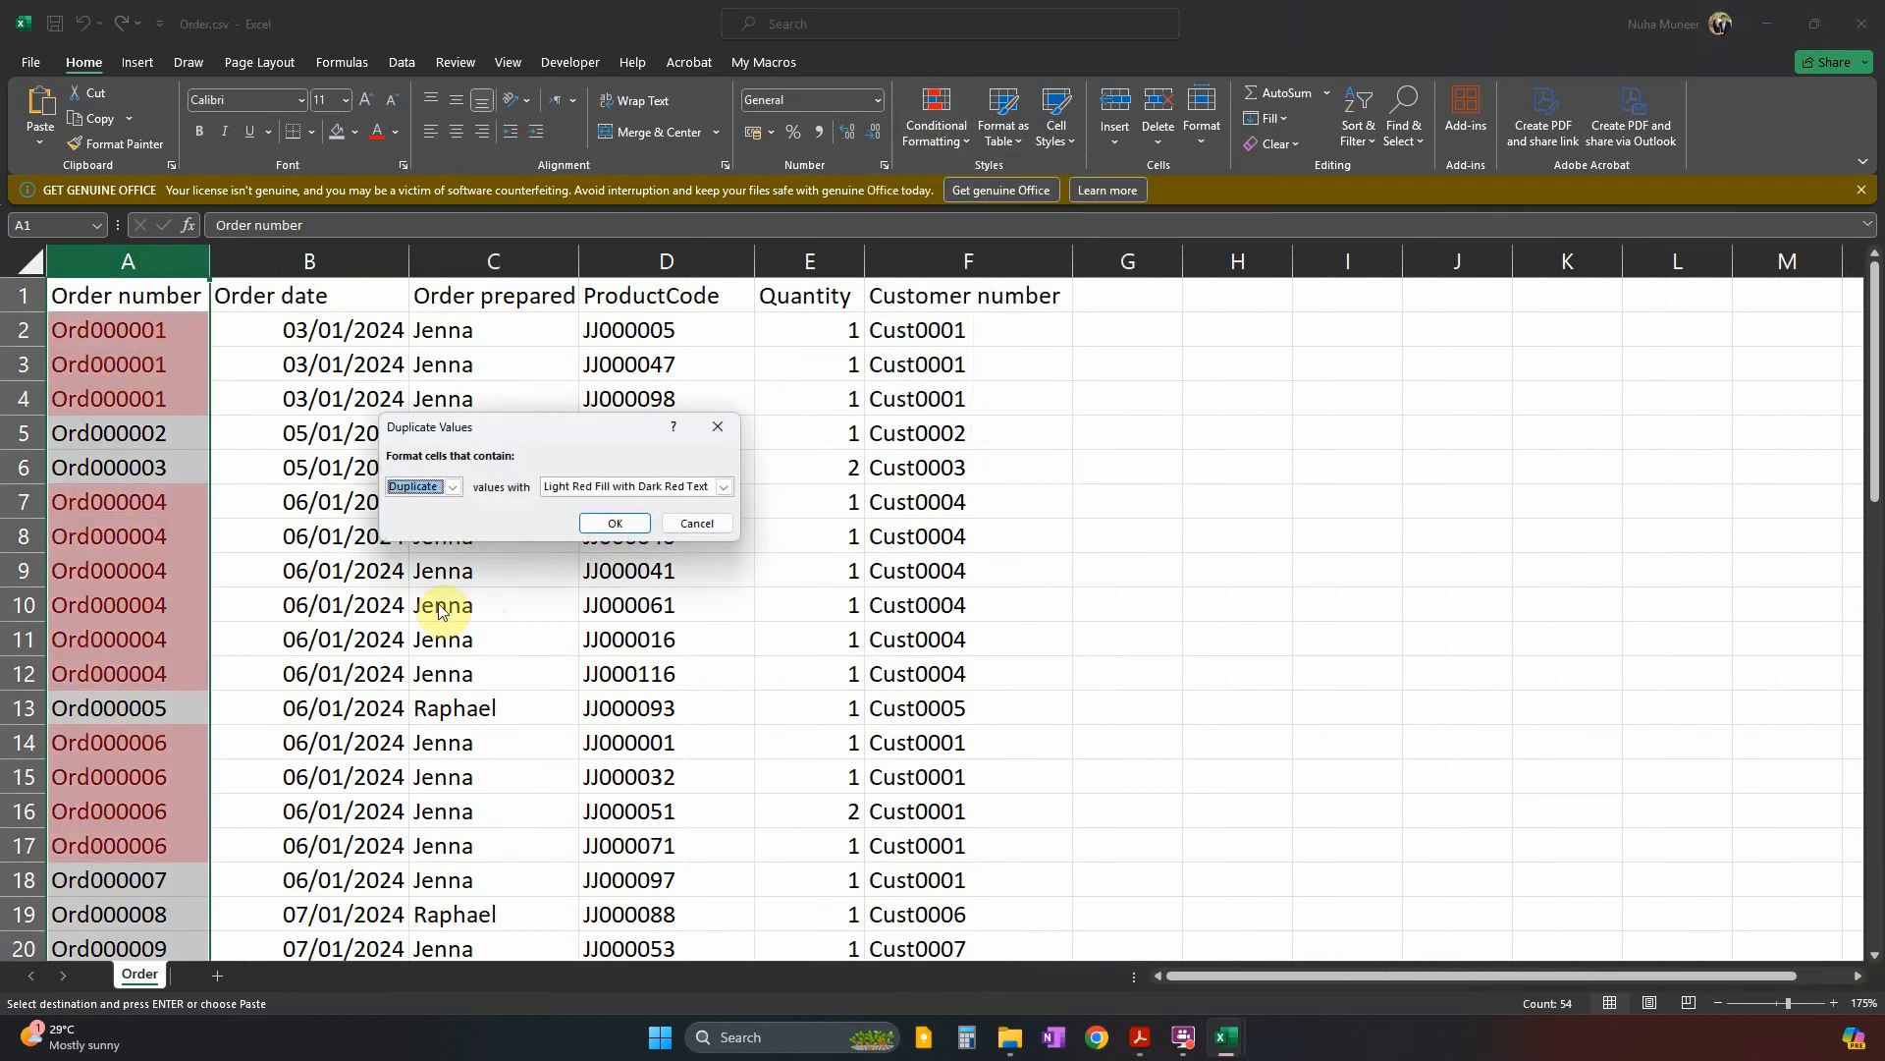
click(628, 524)
scroll(168, 649, down, 8)
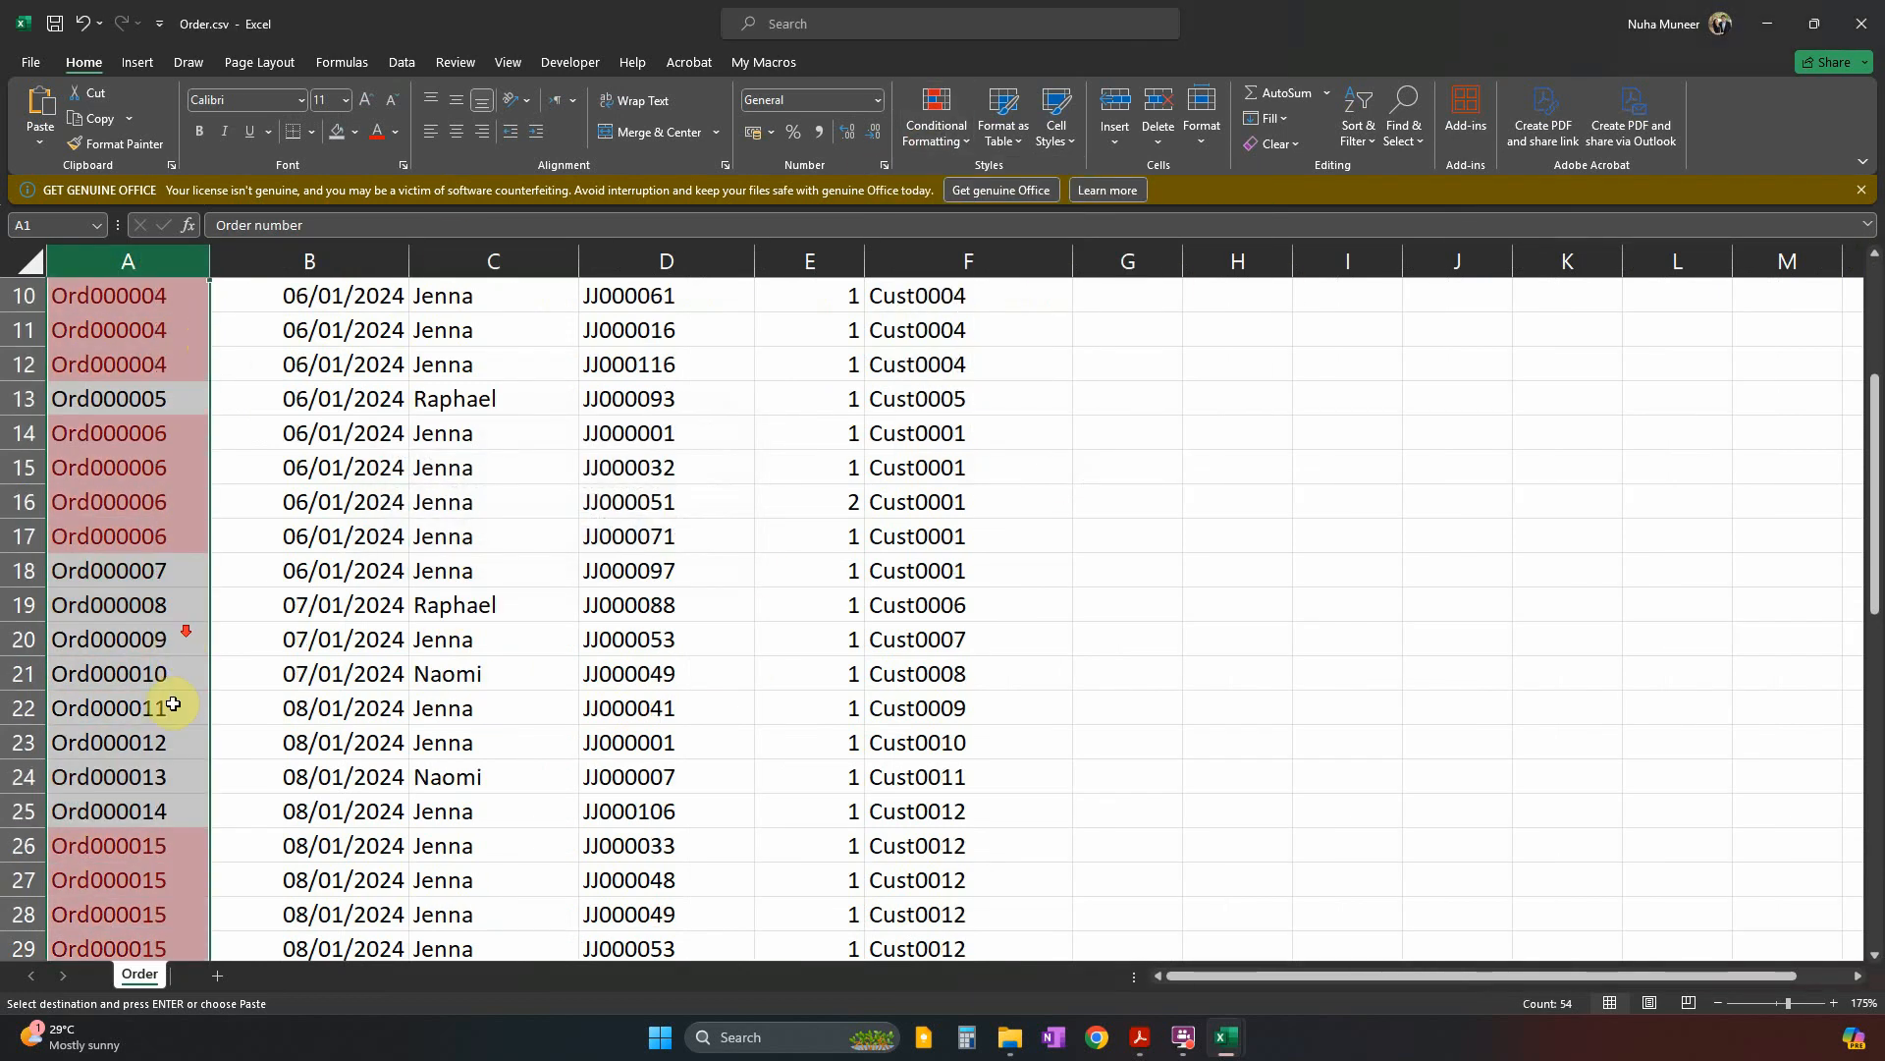
scroll(167, 746, down, 6)
scroll(165, 765, up, 11)
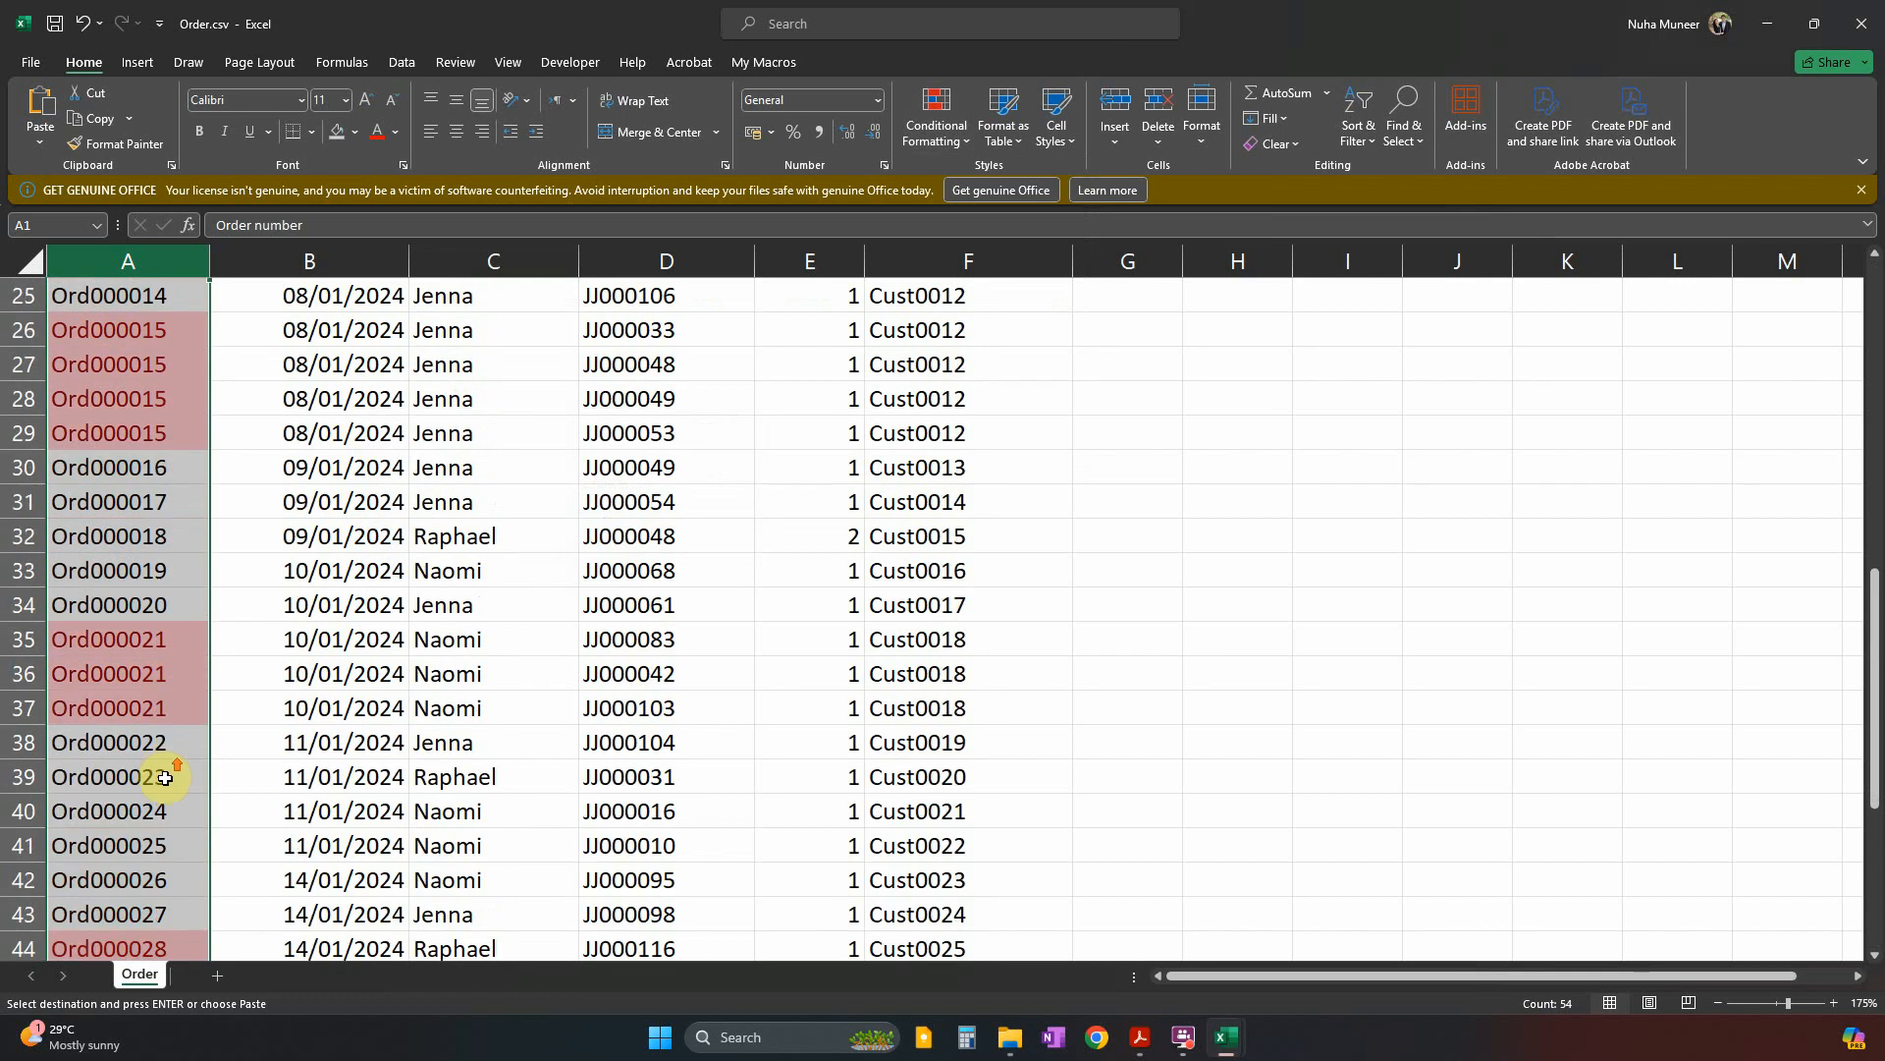
scroll(165, 777, up, 3)
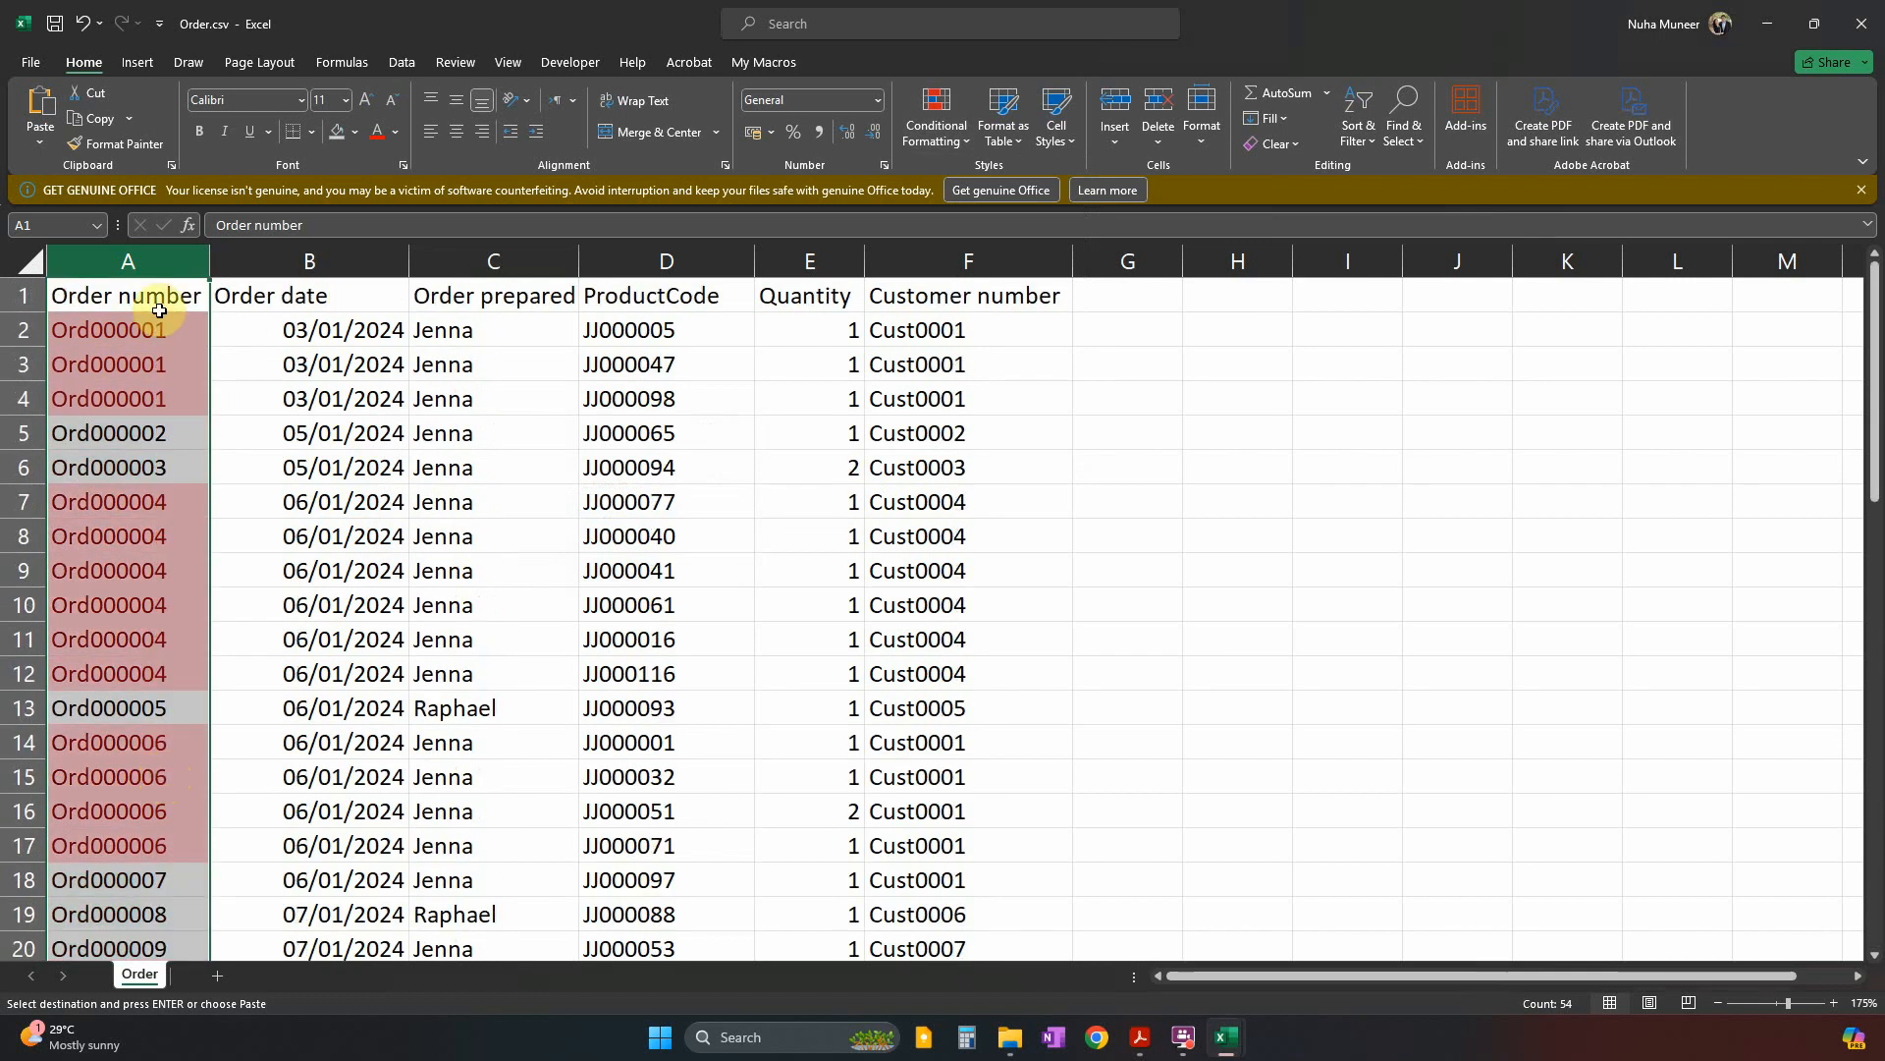
Apply the duplicate values highlight, Light Red Fill with Dark Red Text, to columns A through F and review the marked cells.
drag(95, 257, 935, 245)
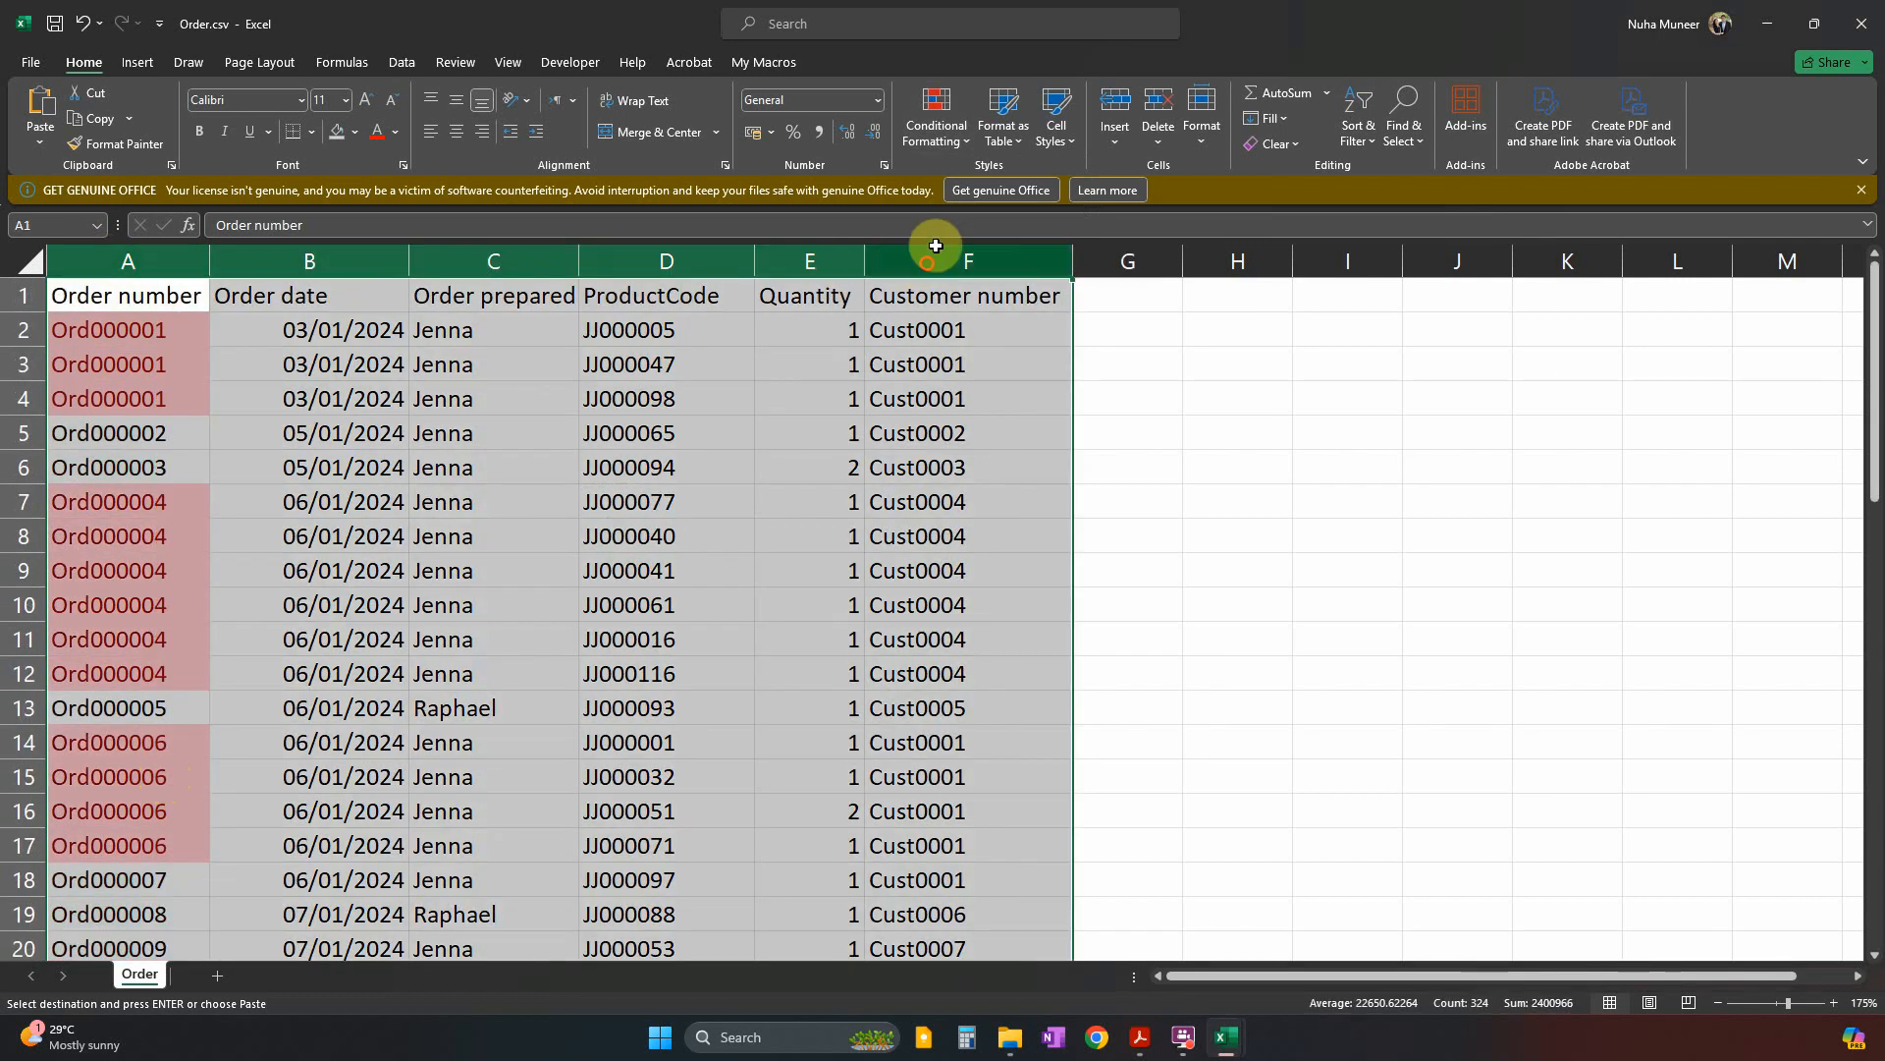
click(933, 125)
mouse_move(992, 176)
click(1153, 432)
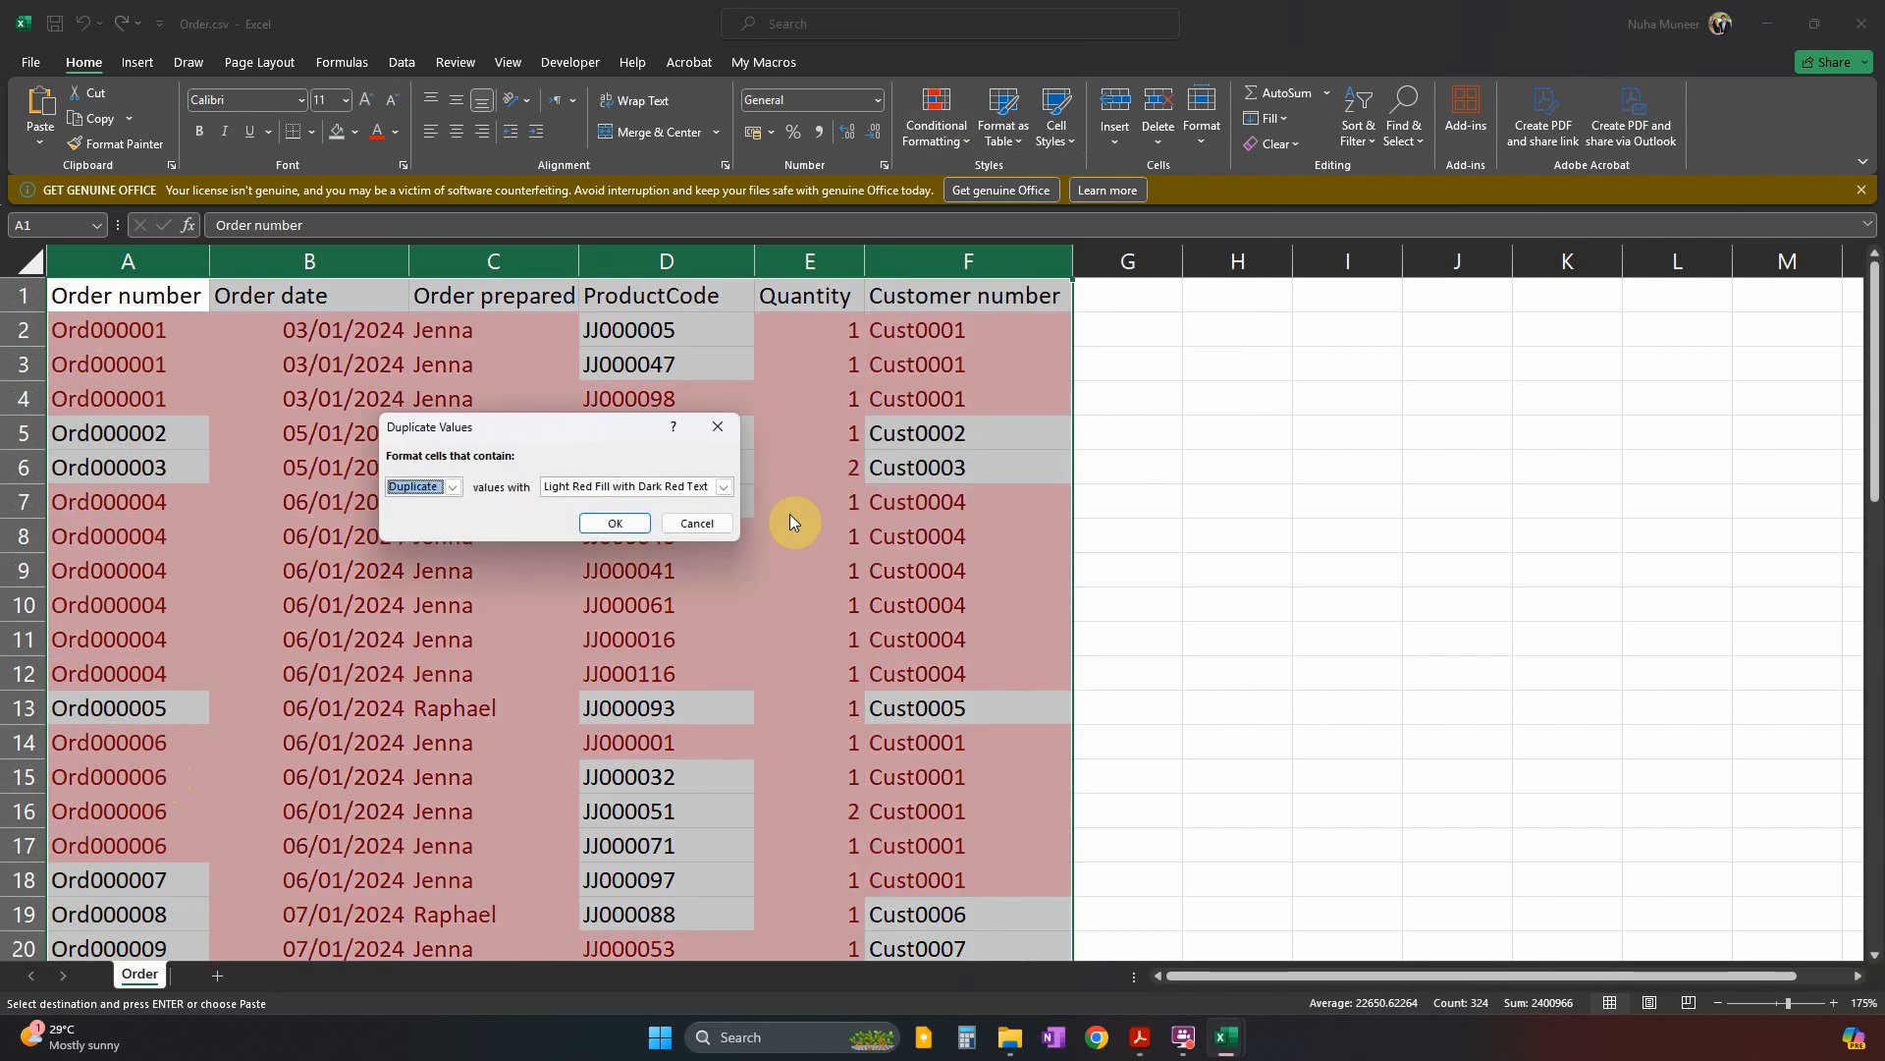
click(634, 521)
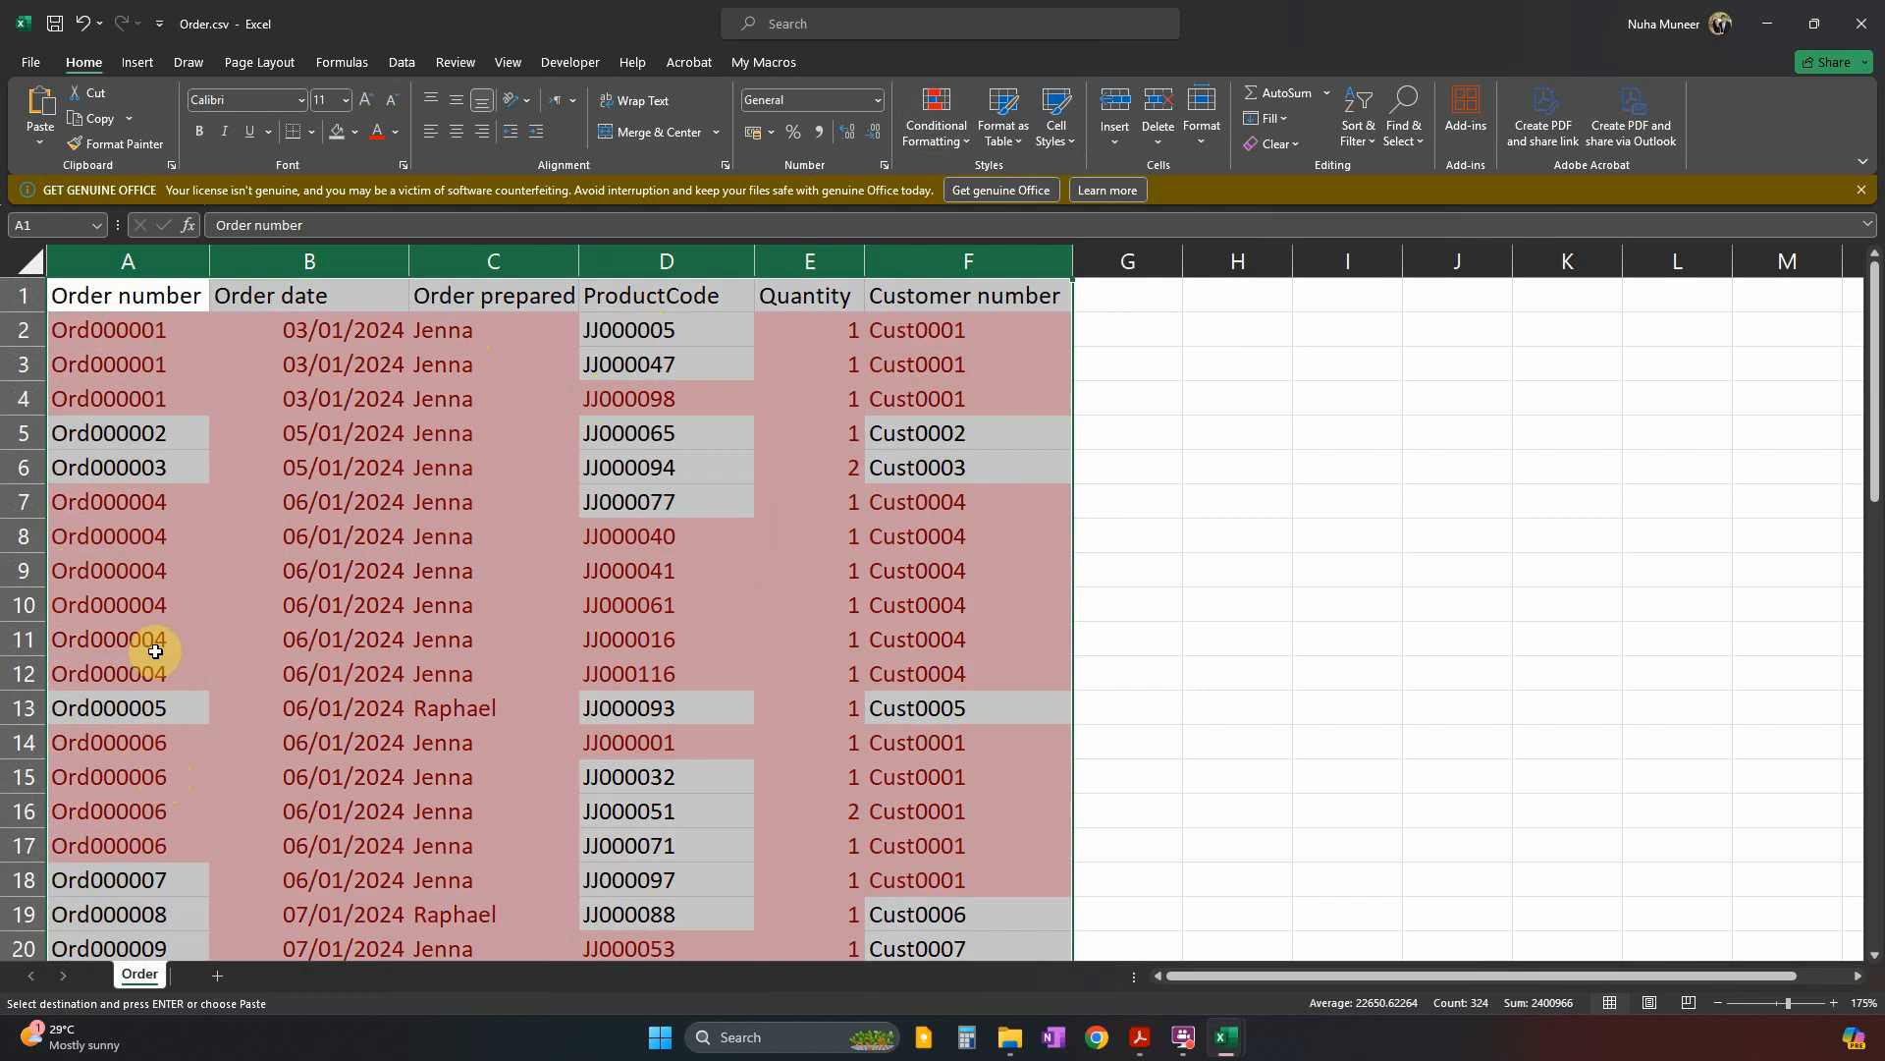
scroll(152, 648, down, 3)
scroll(421, 610, up, 3)
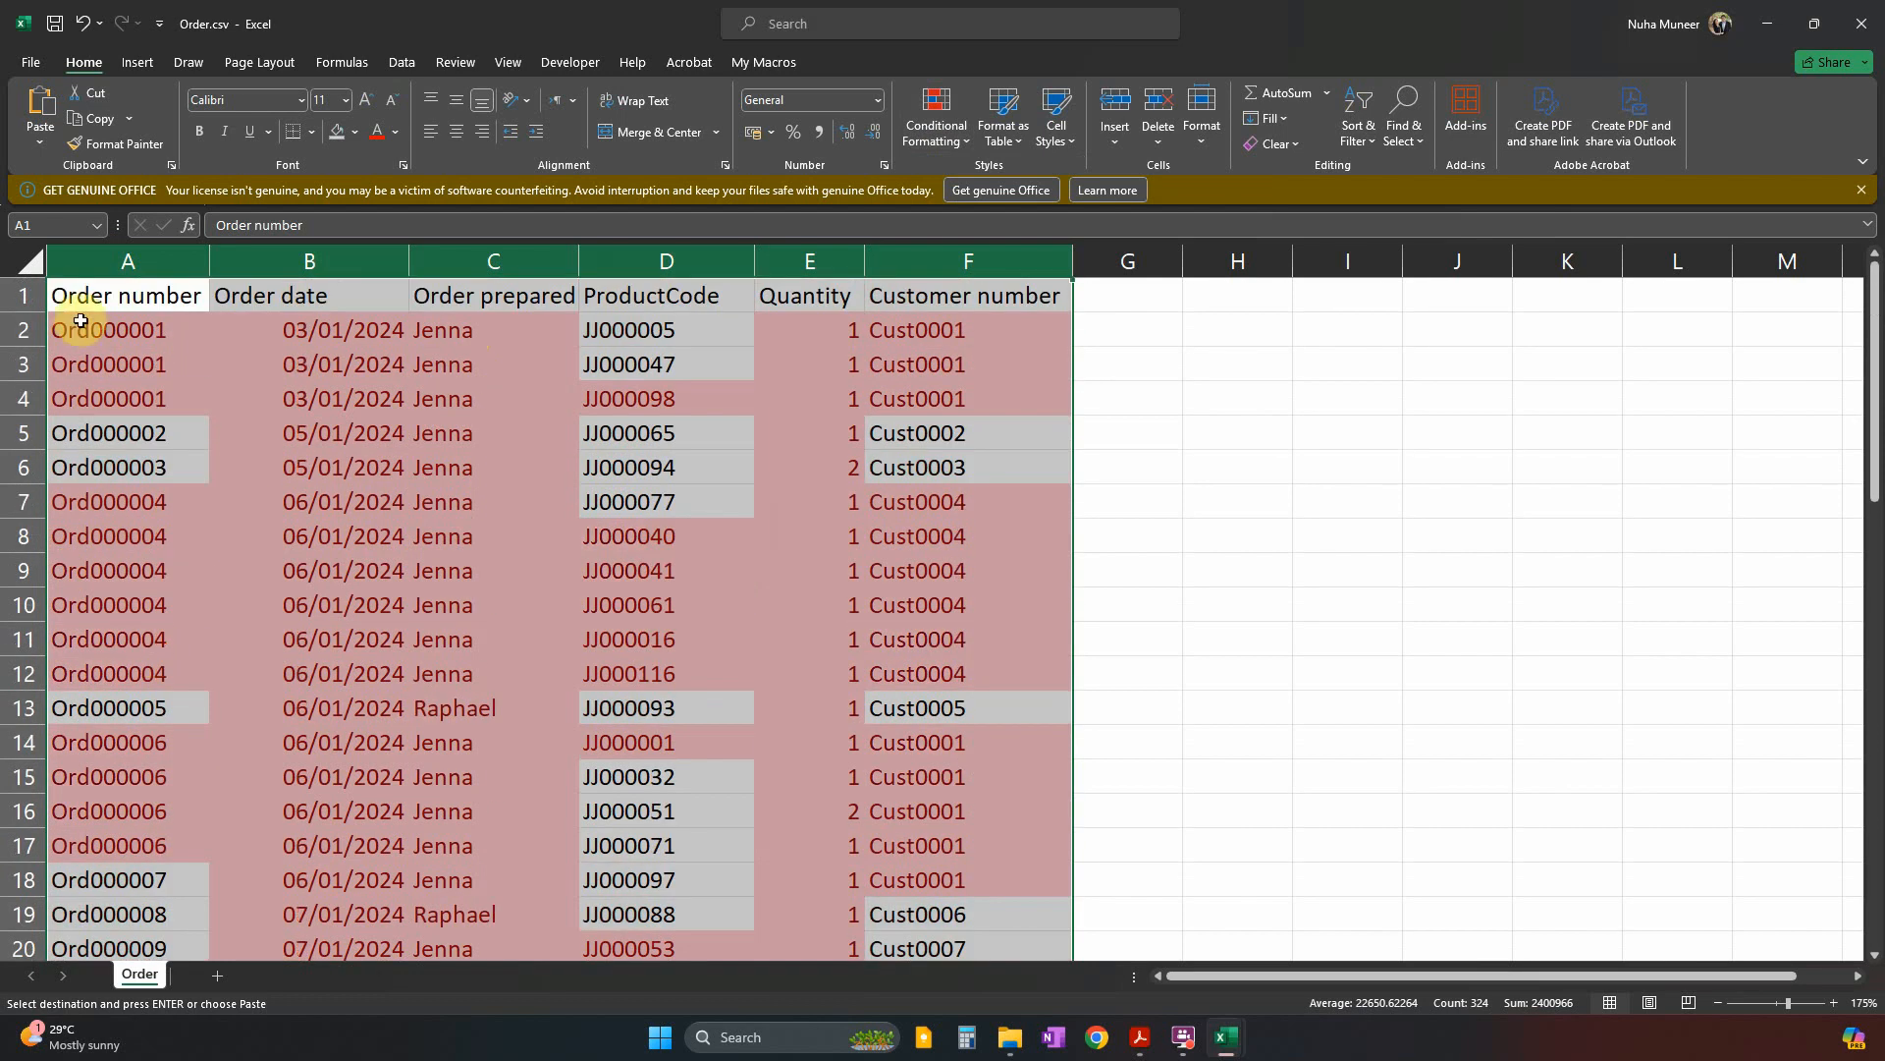
Insert a blank column before the Order number column and enter the heading ID in A1.
click(117, 263)
right_click(112, 263)
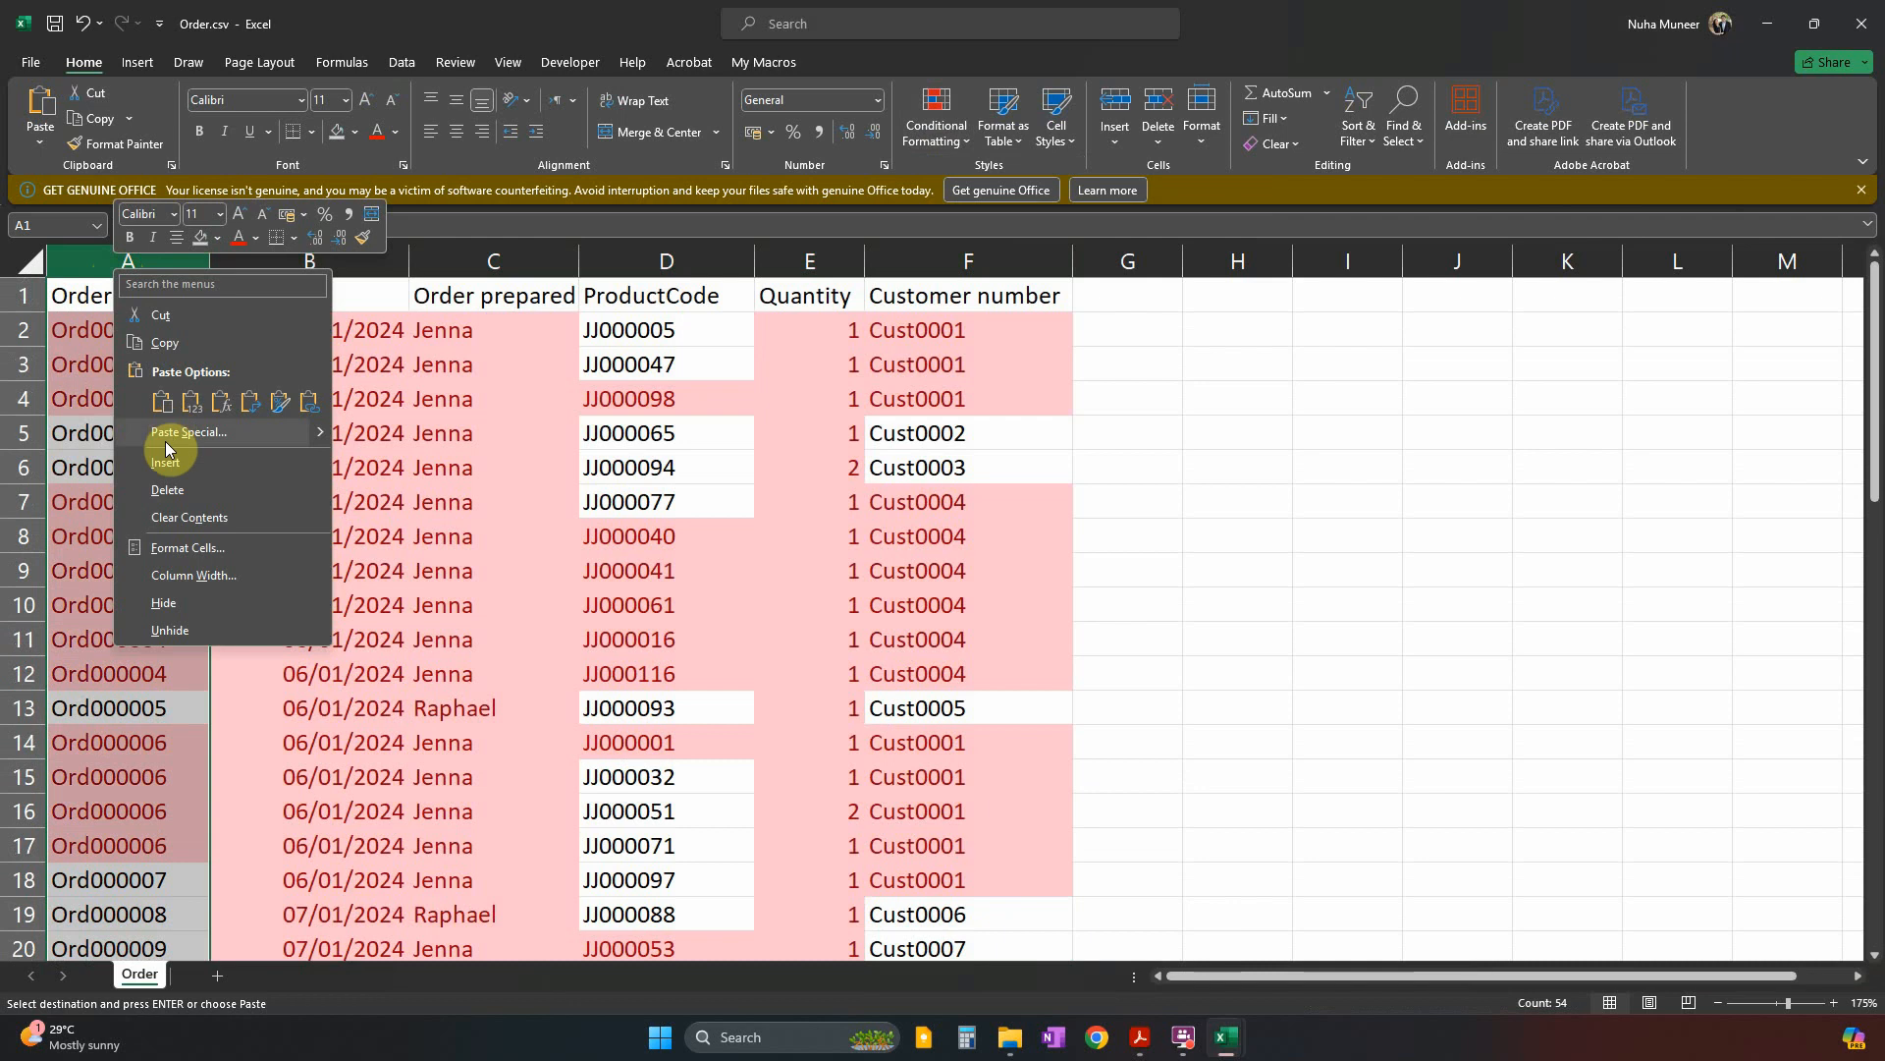
click(162, 447)
click(130, 293)
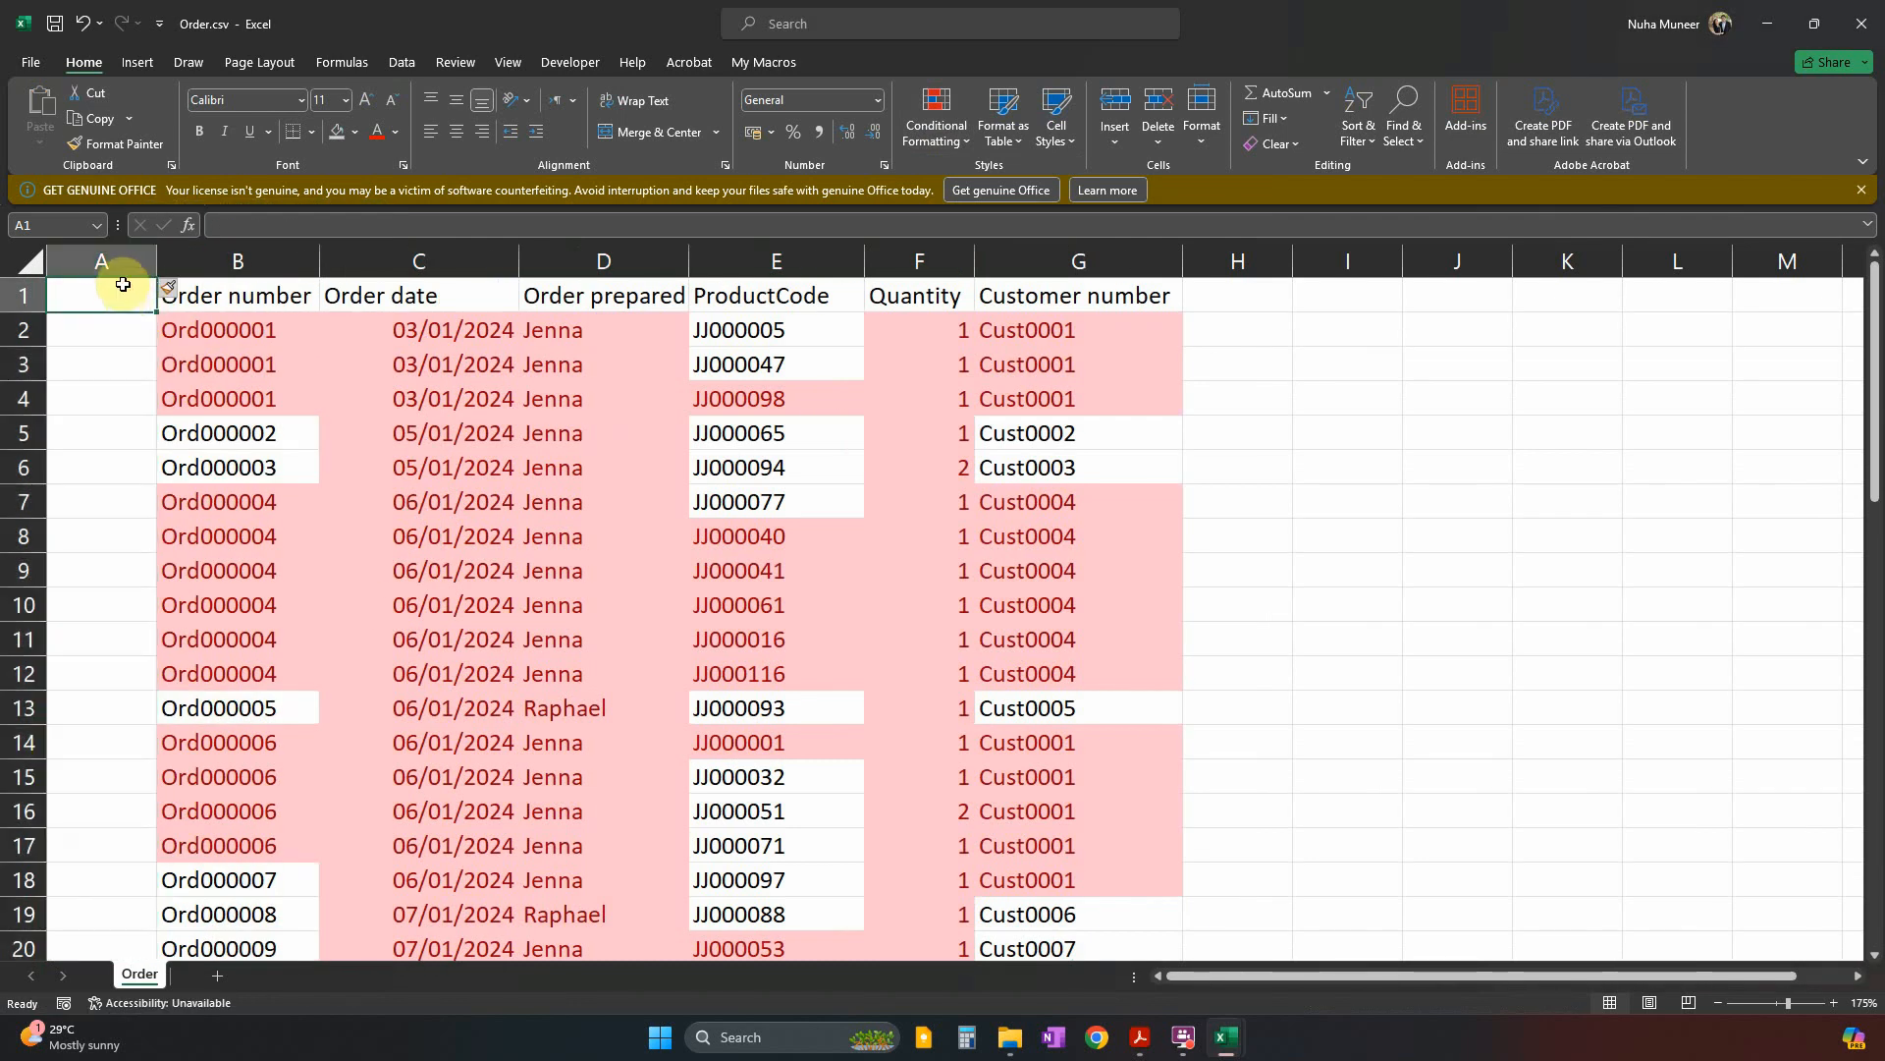
text(ID)
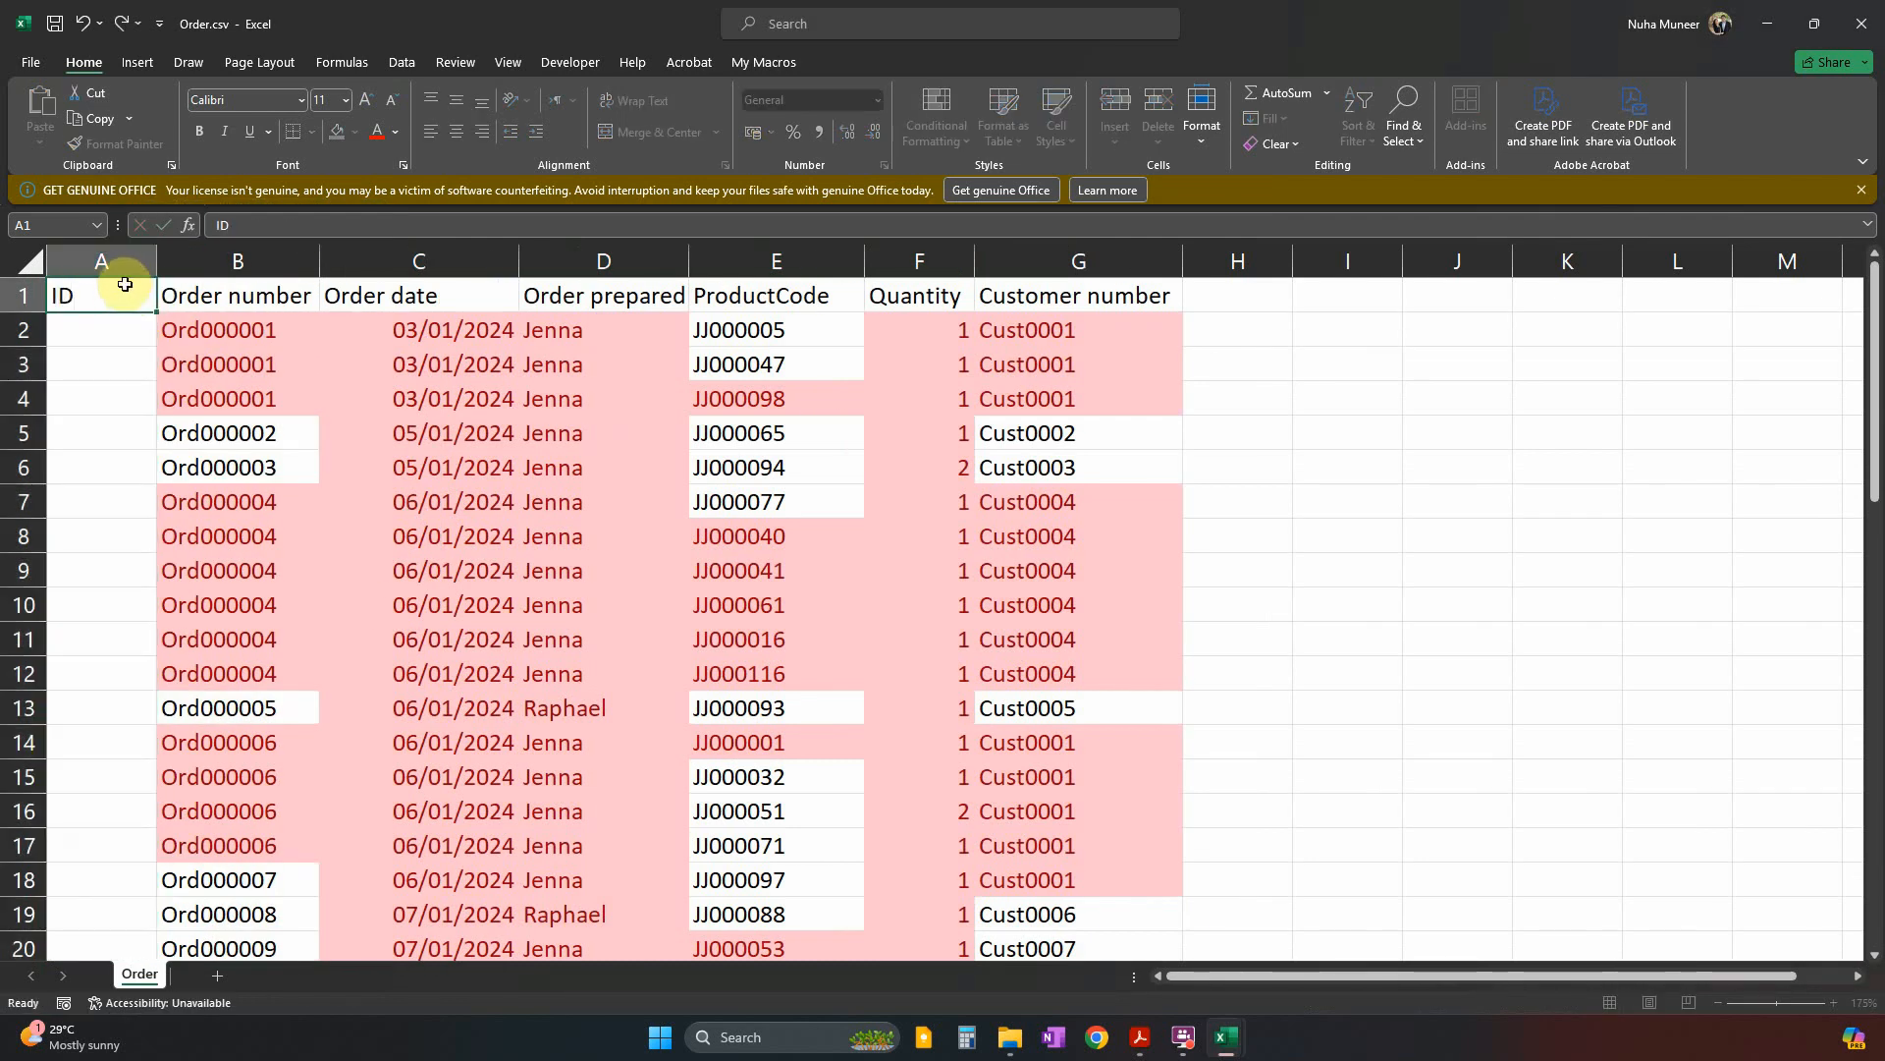
key(Return)
Enter 1, 2 and 3 under the ID heading and fill the series down to the last order row.
text(1)
key(Return)
text(2)
key(Return)
text(3)
key(Return)
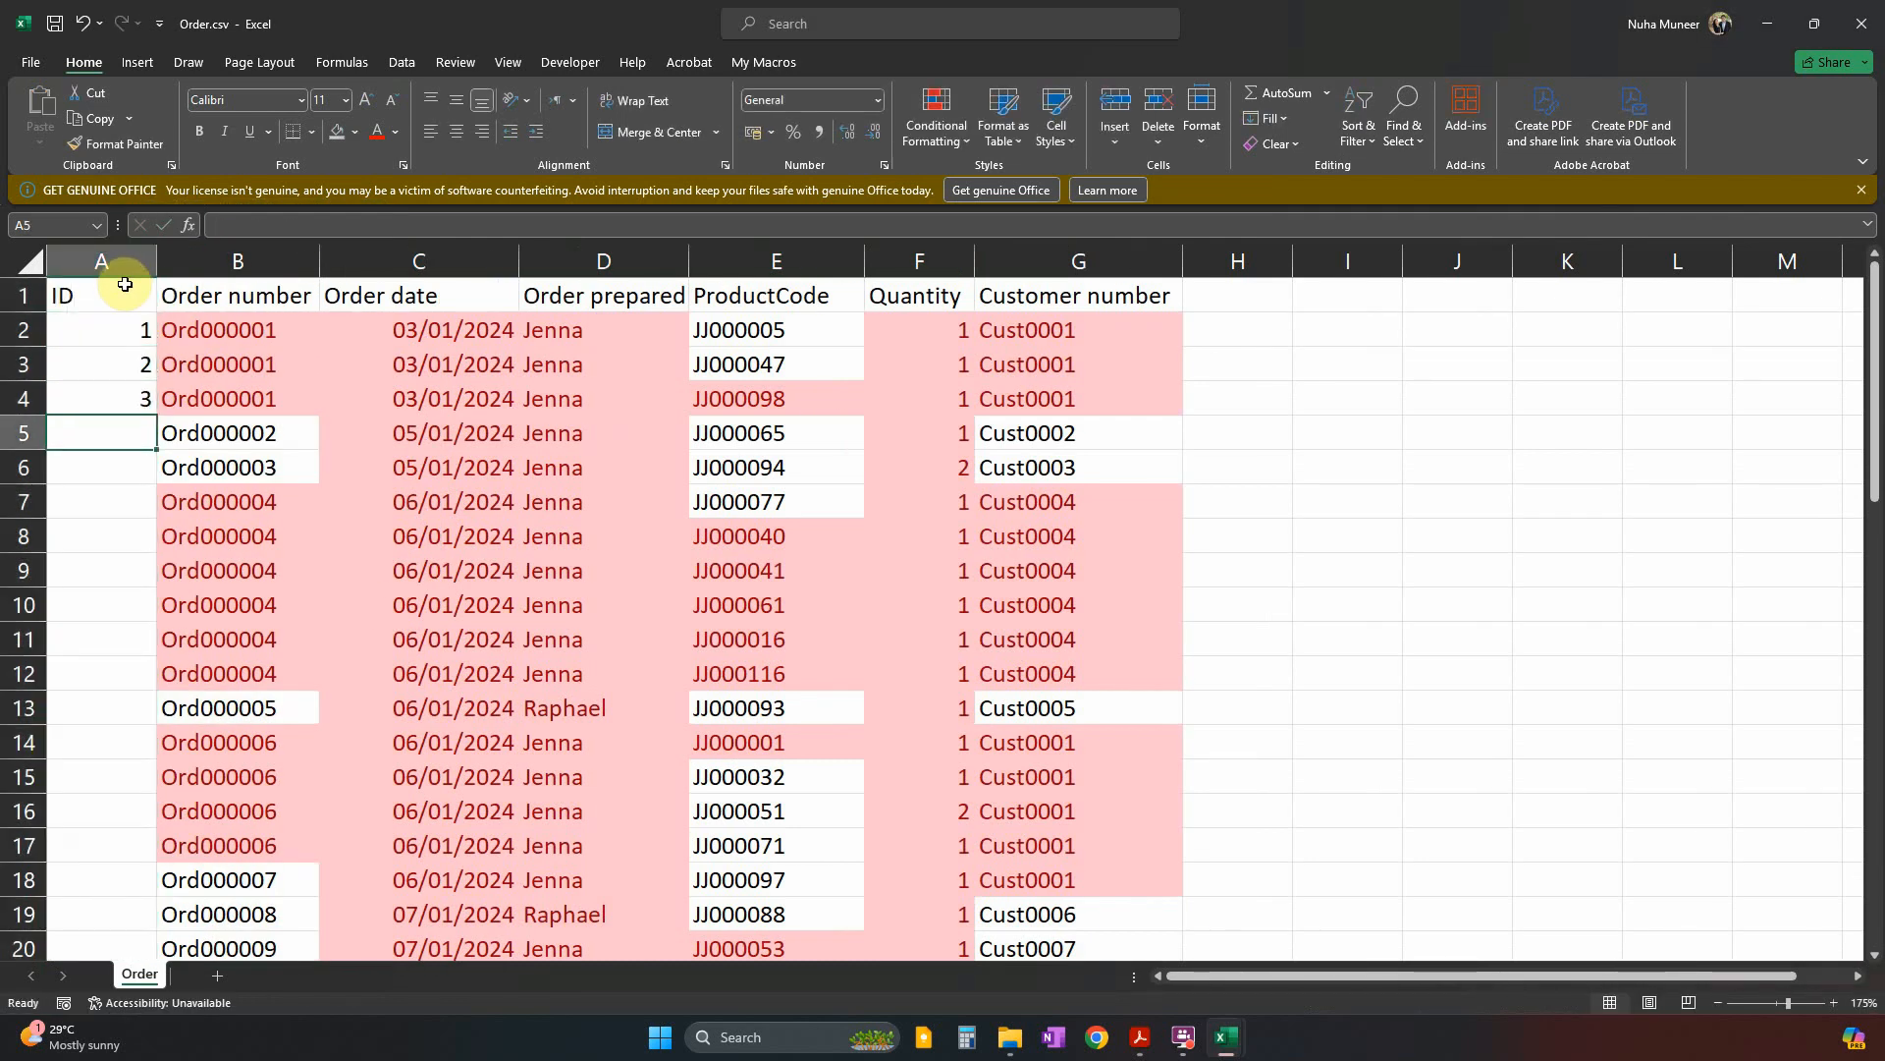
drag(143, 330, 147, 398)
double_click(155, 415)
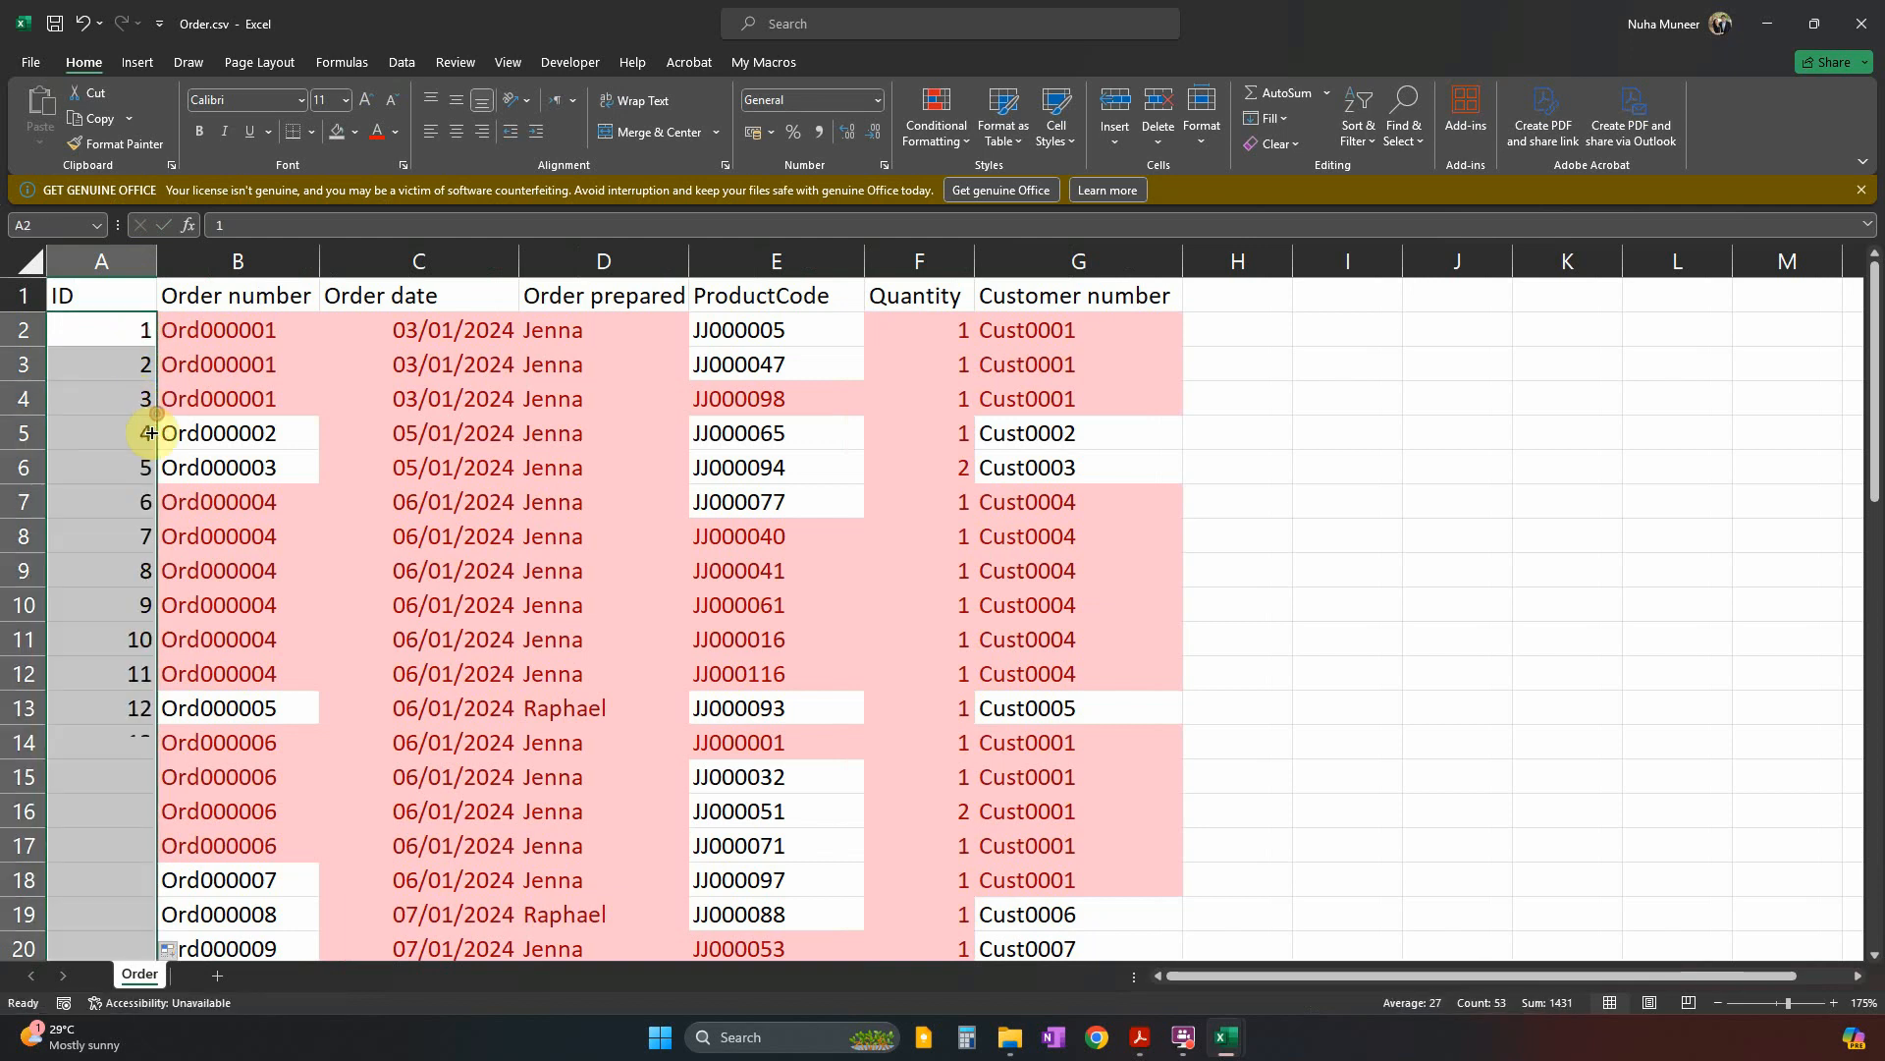
click(124, 491)
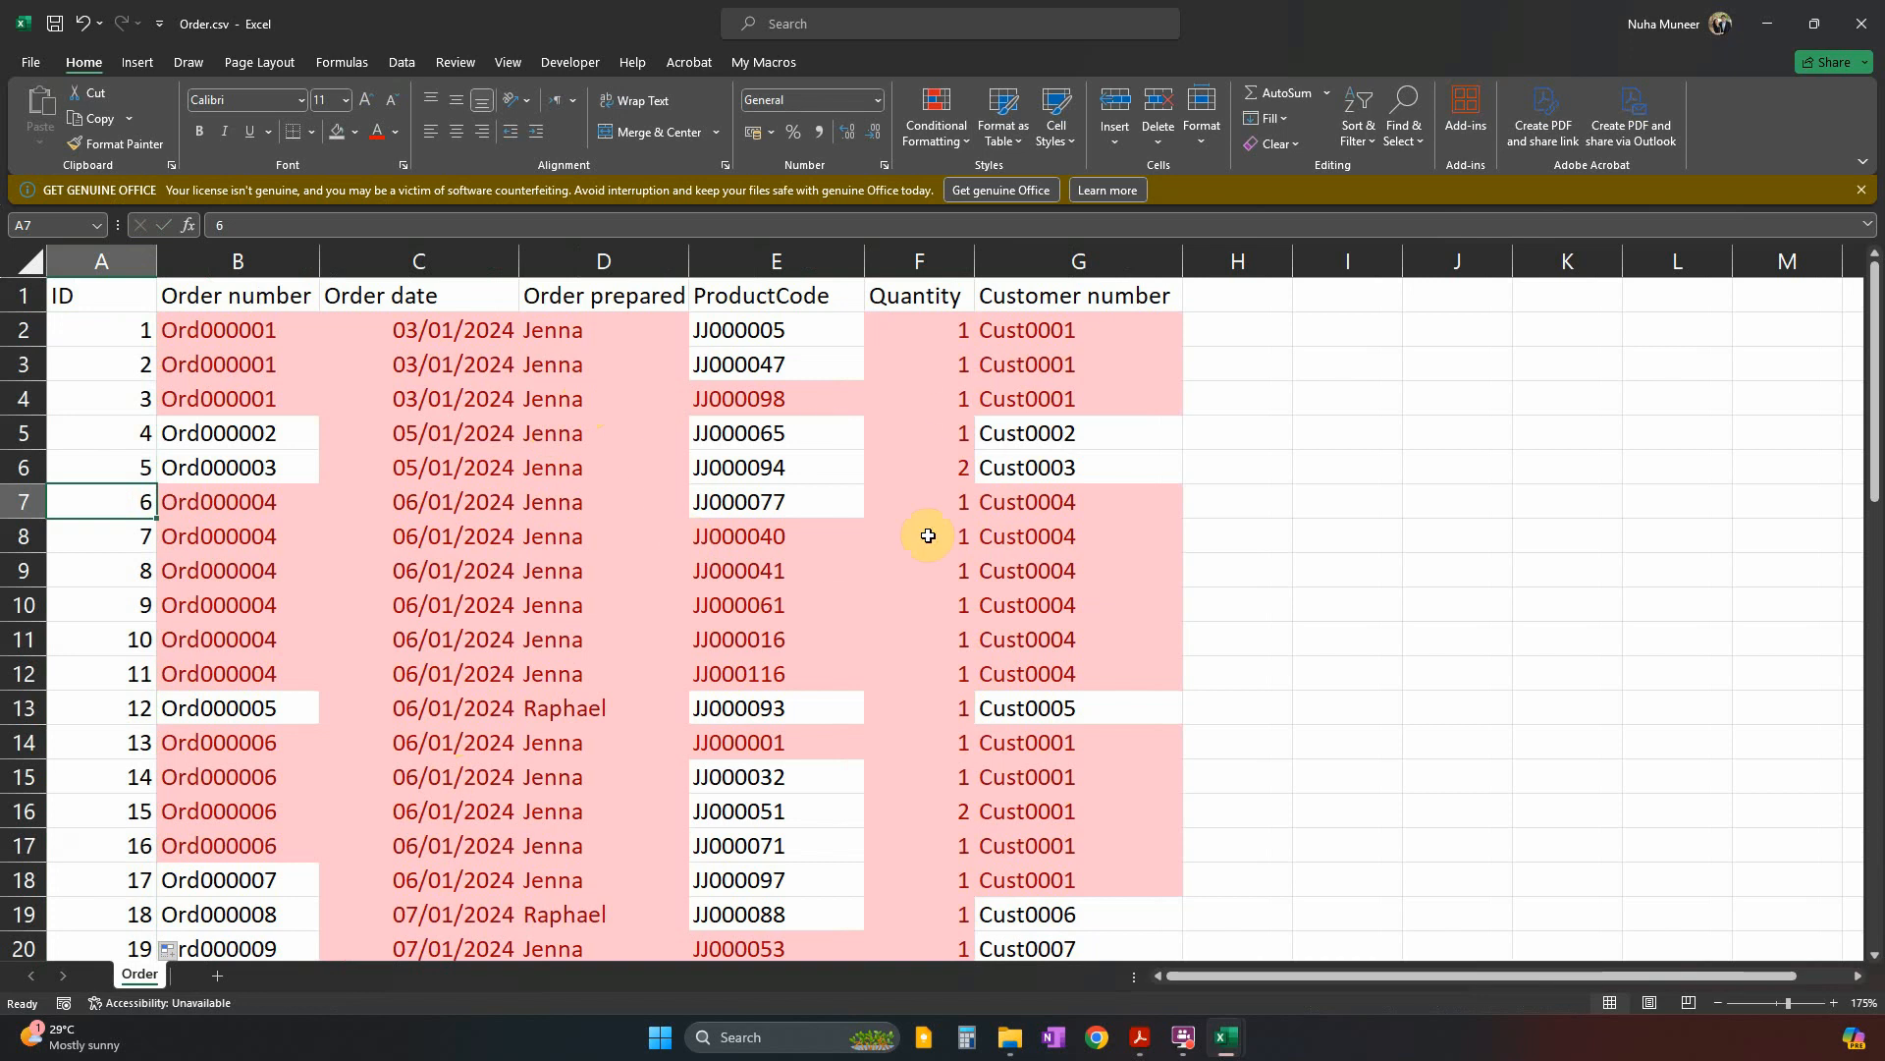
Autofit the Order prepared by column so its full heading shows.
scroll(942, 542, down, 1)
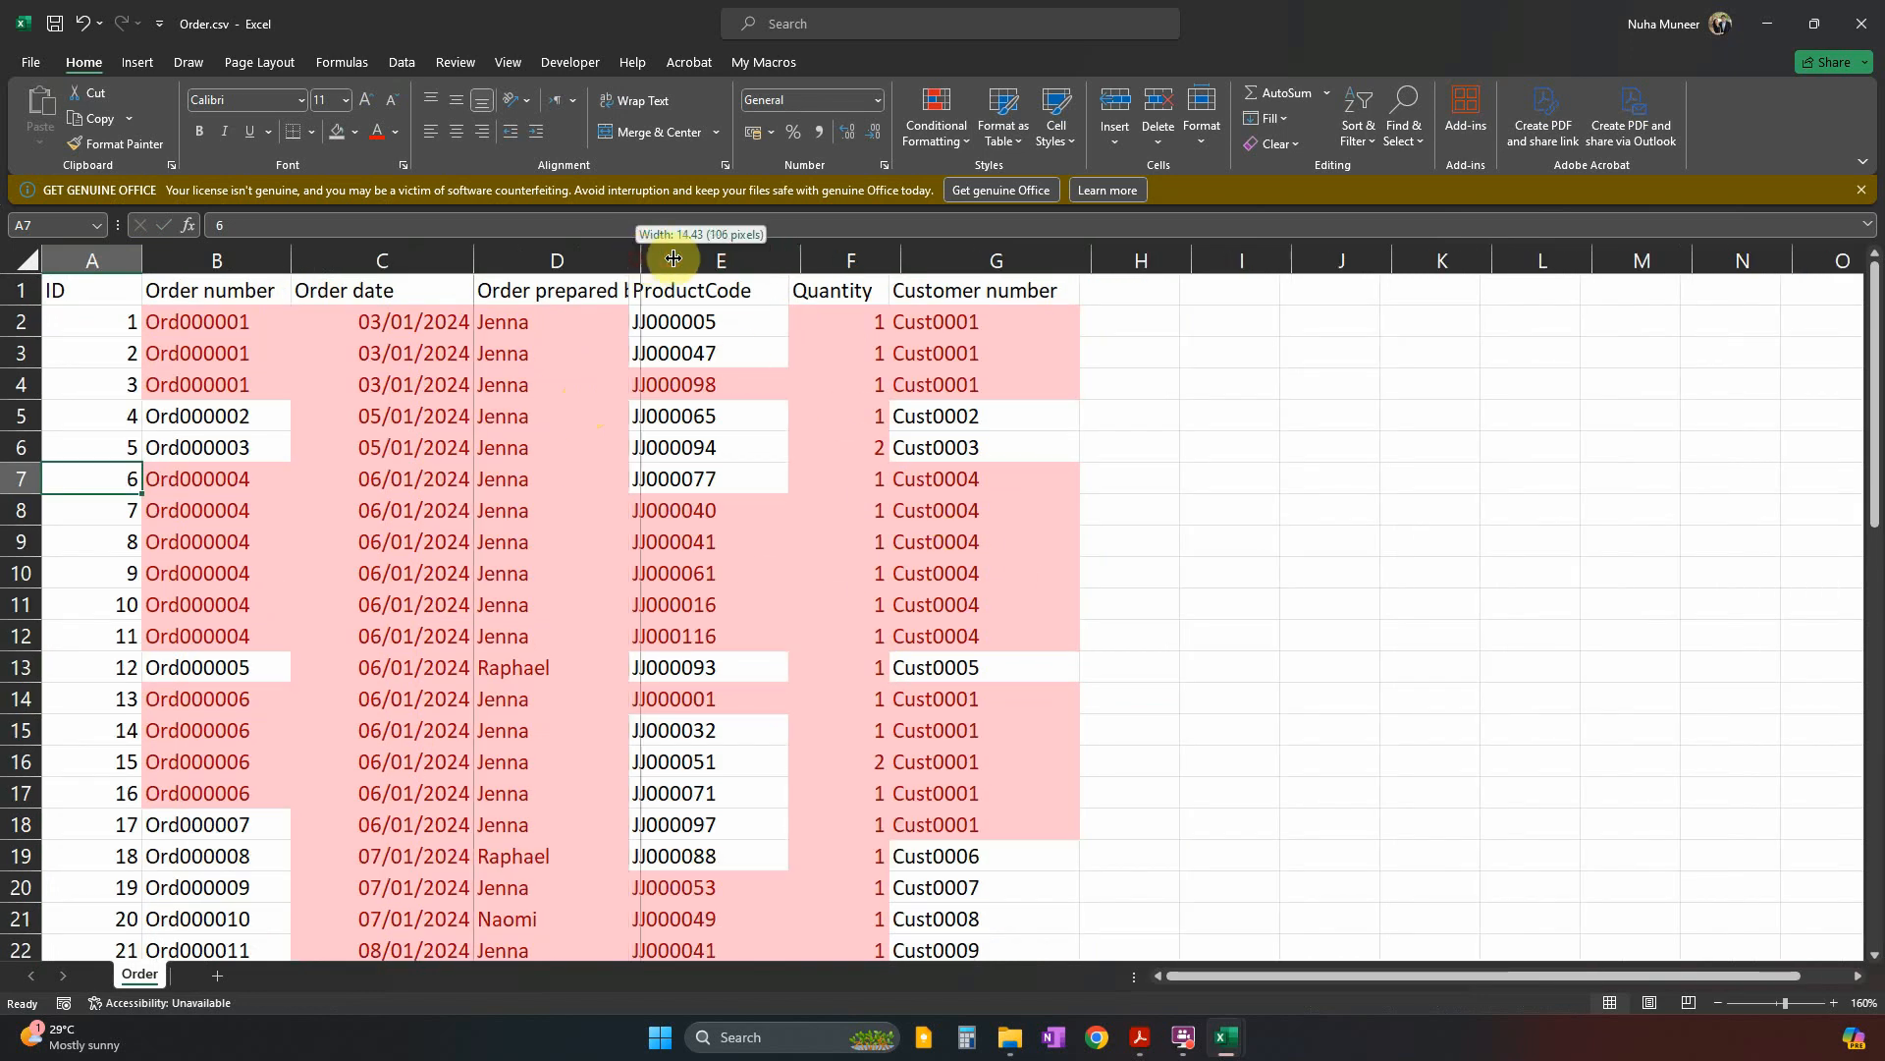
double_click(630, 260)
double_click(1033, 292)
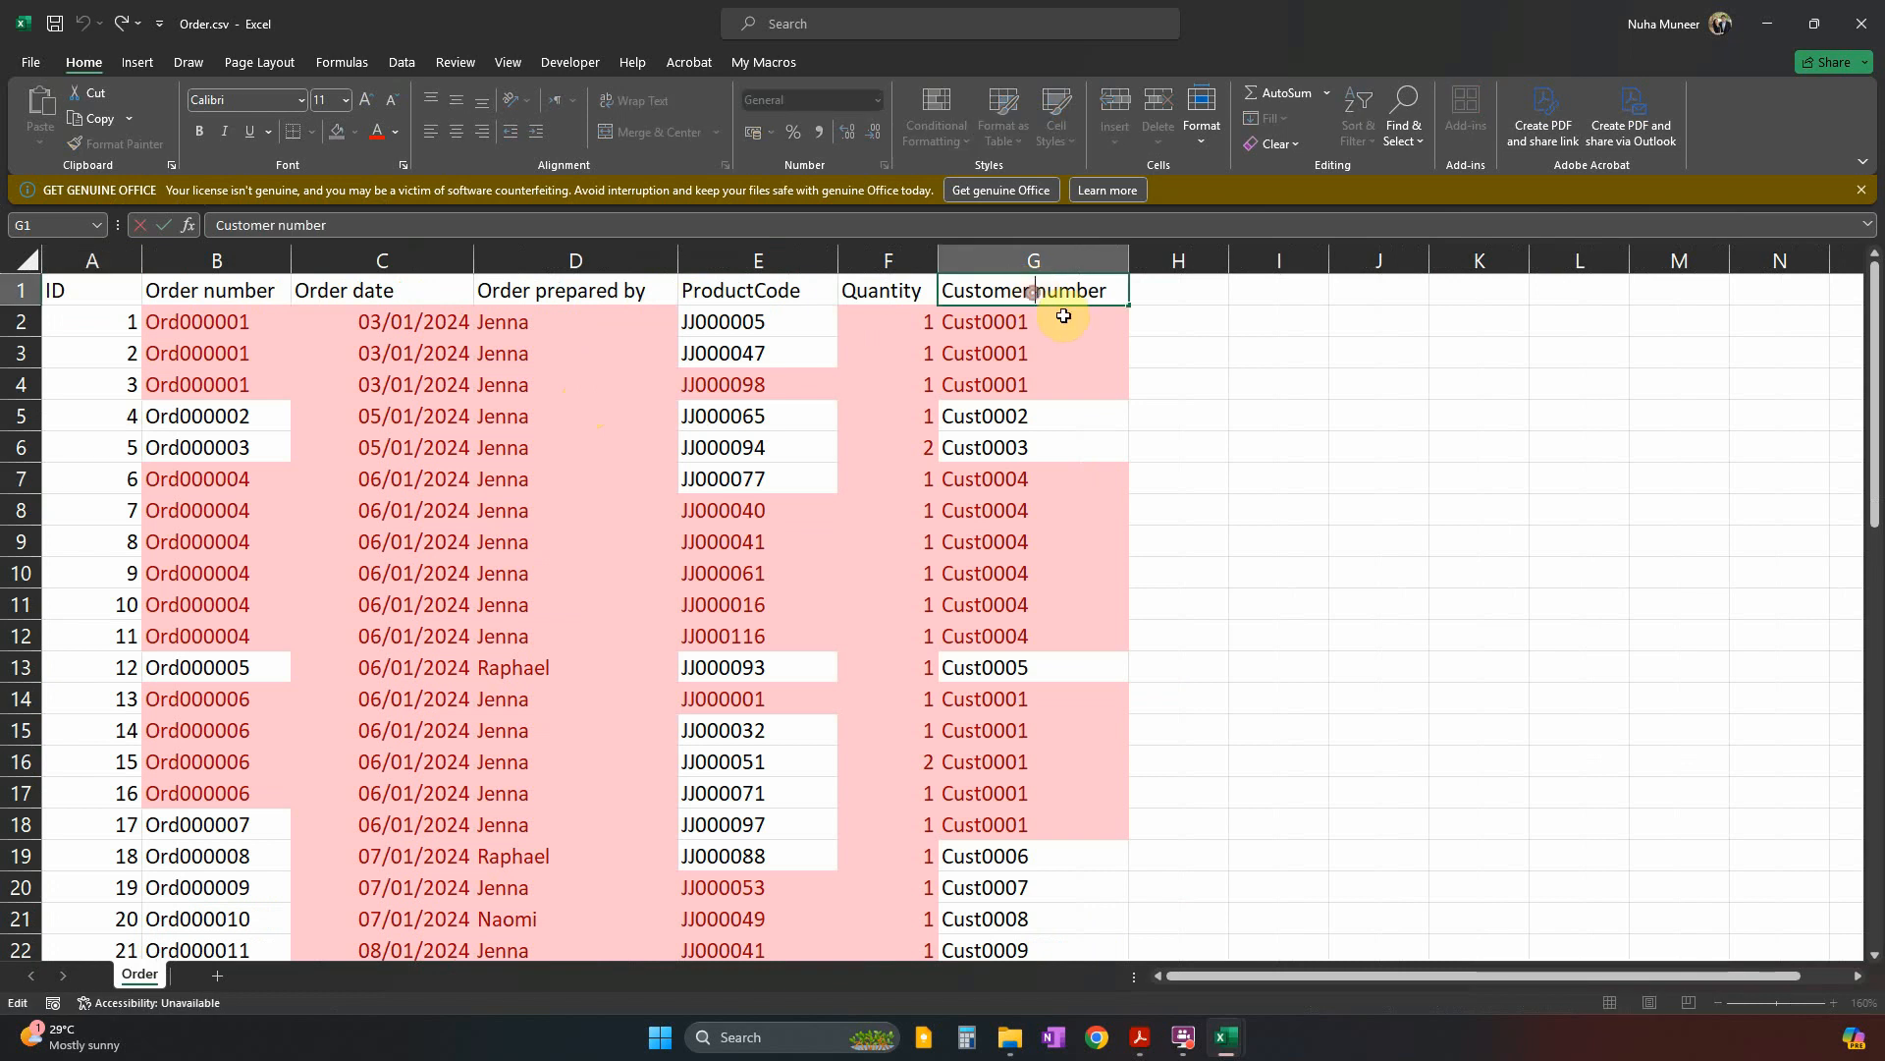
click(99, 295)
click(178, 292)
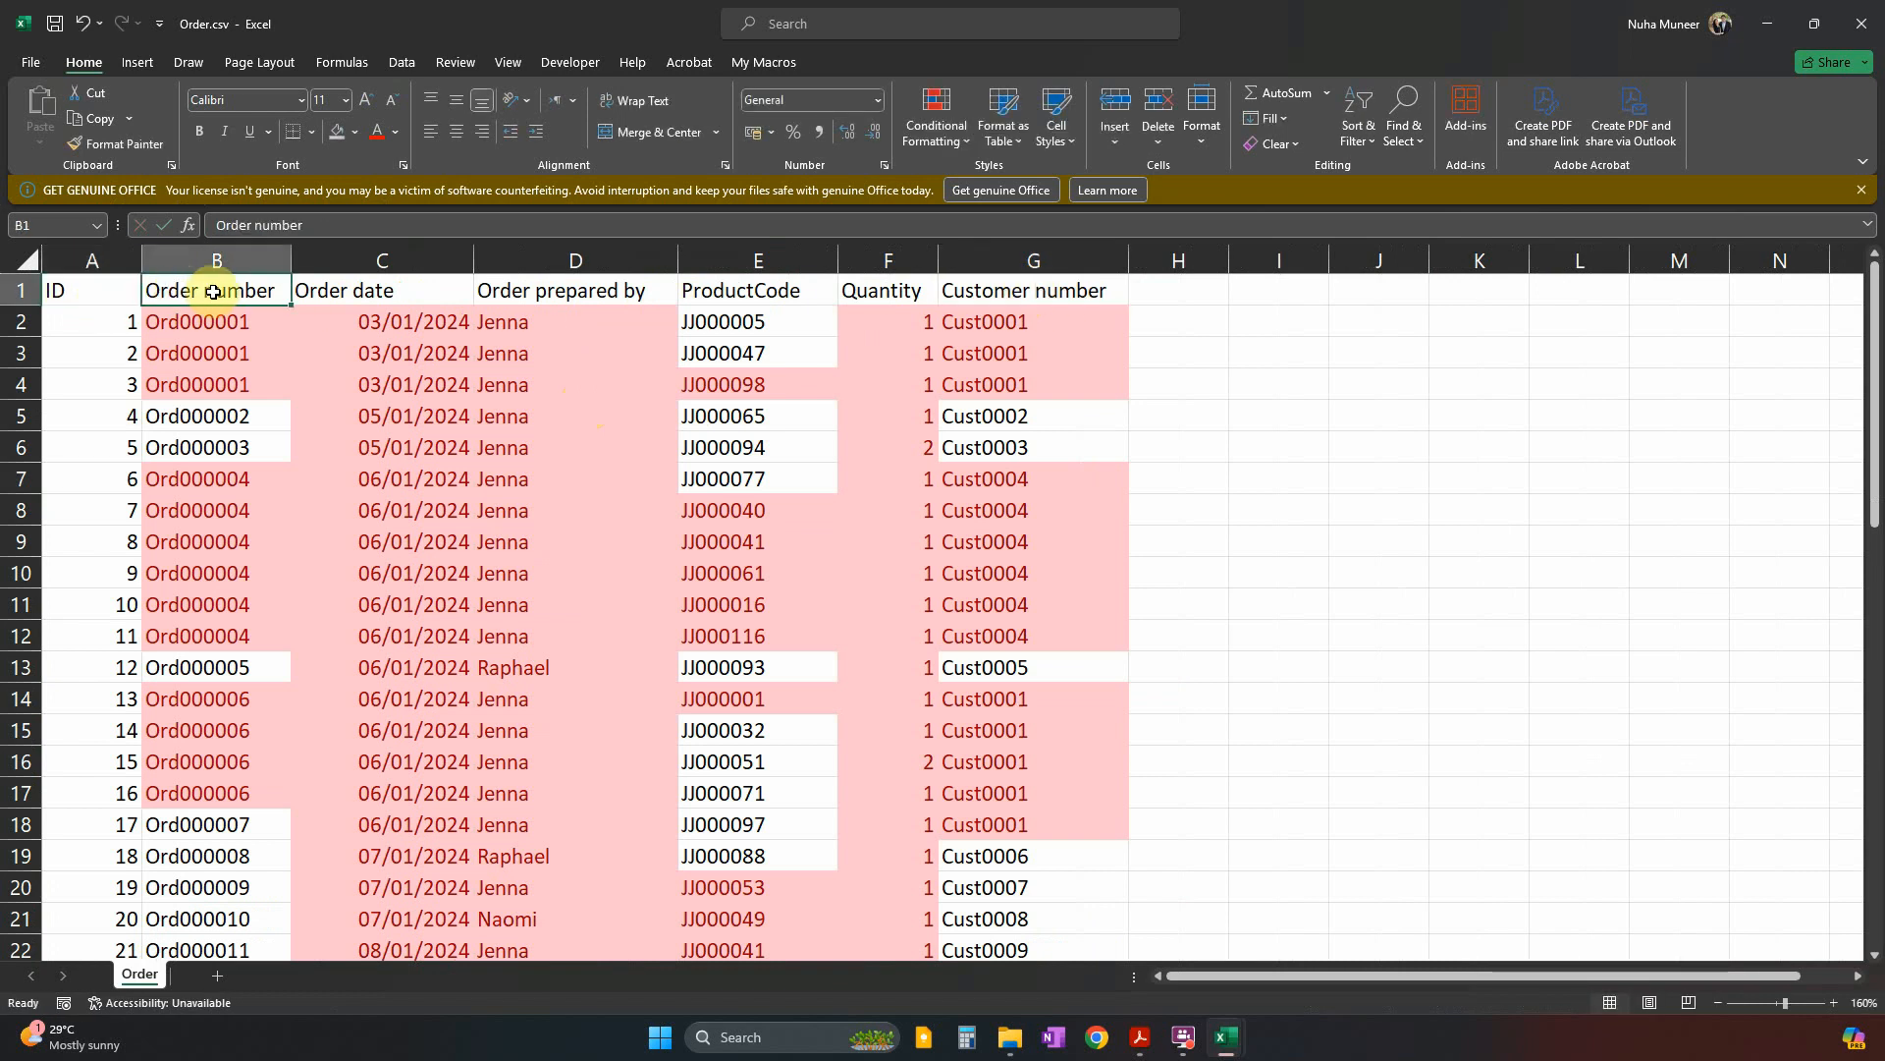
Rename the Order number heading to OrderNo and the Order date heading to OrderDate.
double_click(192, 286)
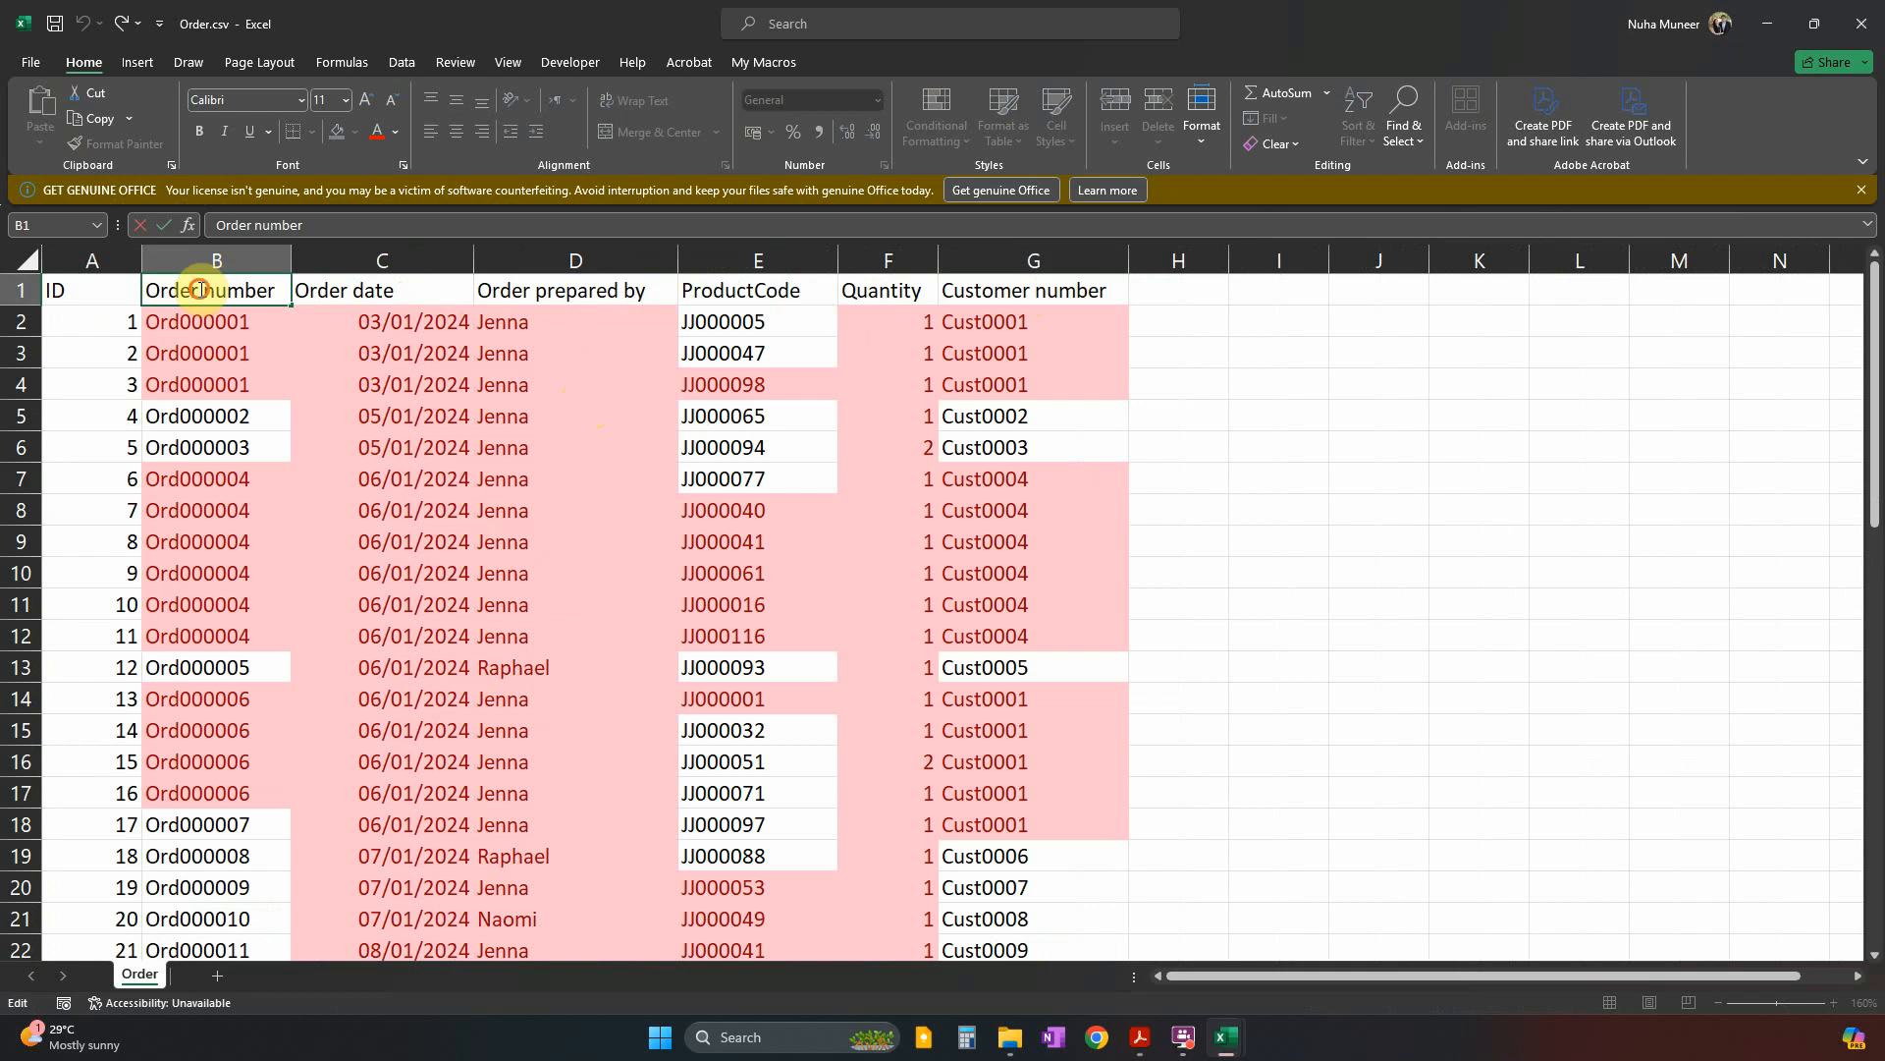
drag(200, 288, 311, 286)
text(No)
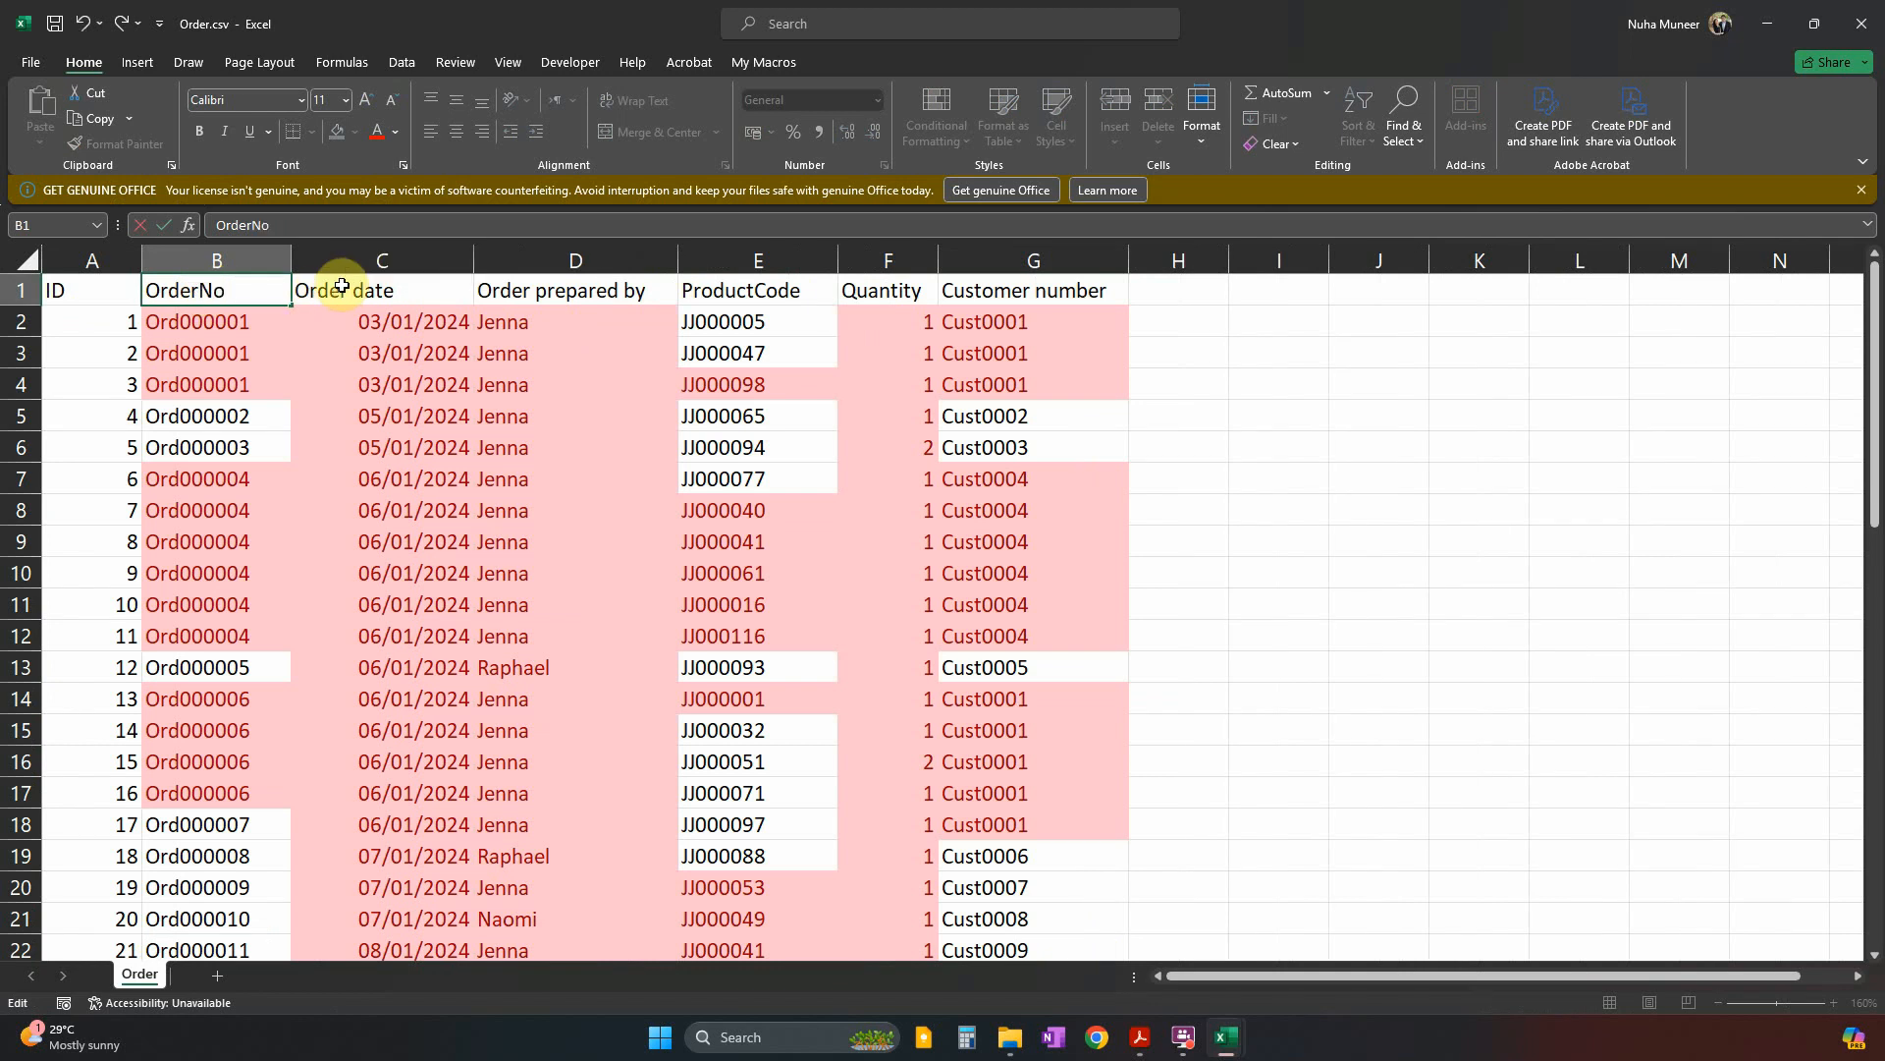
key(Return)
double_click(334, 286)
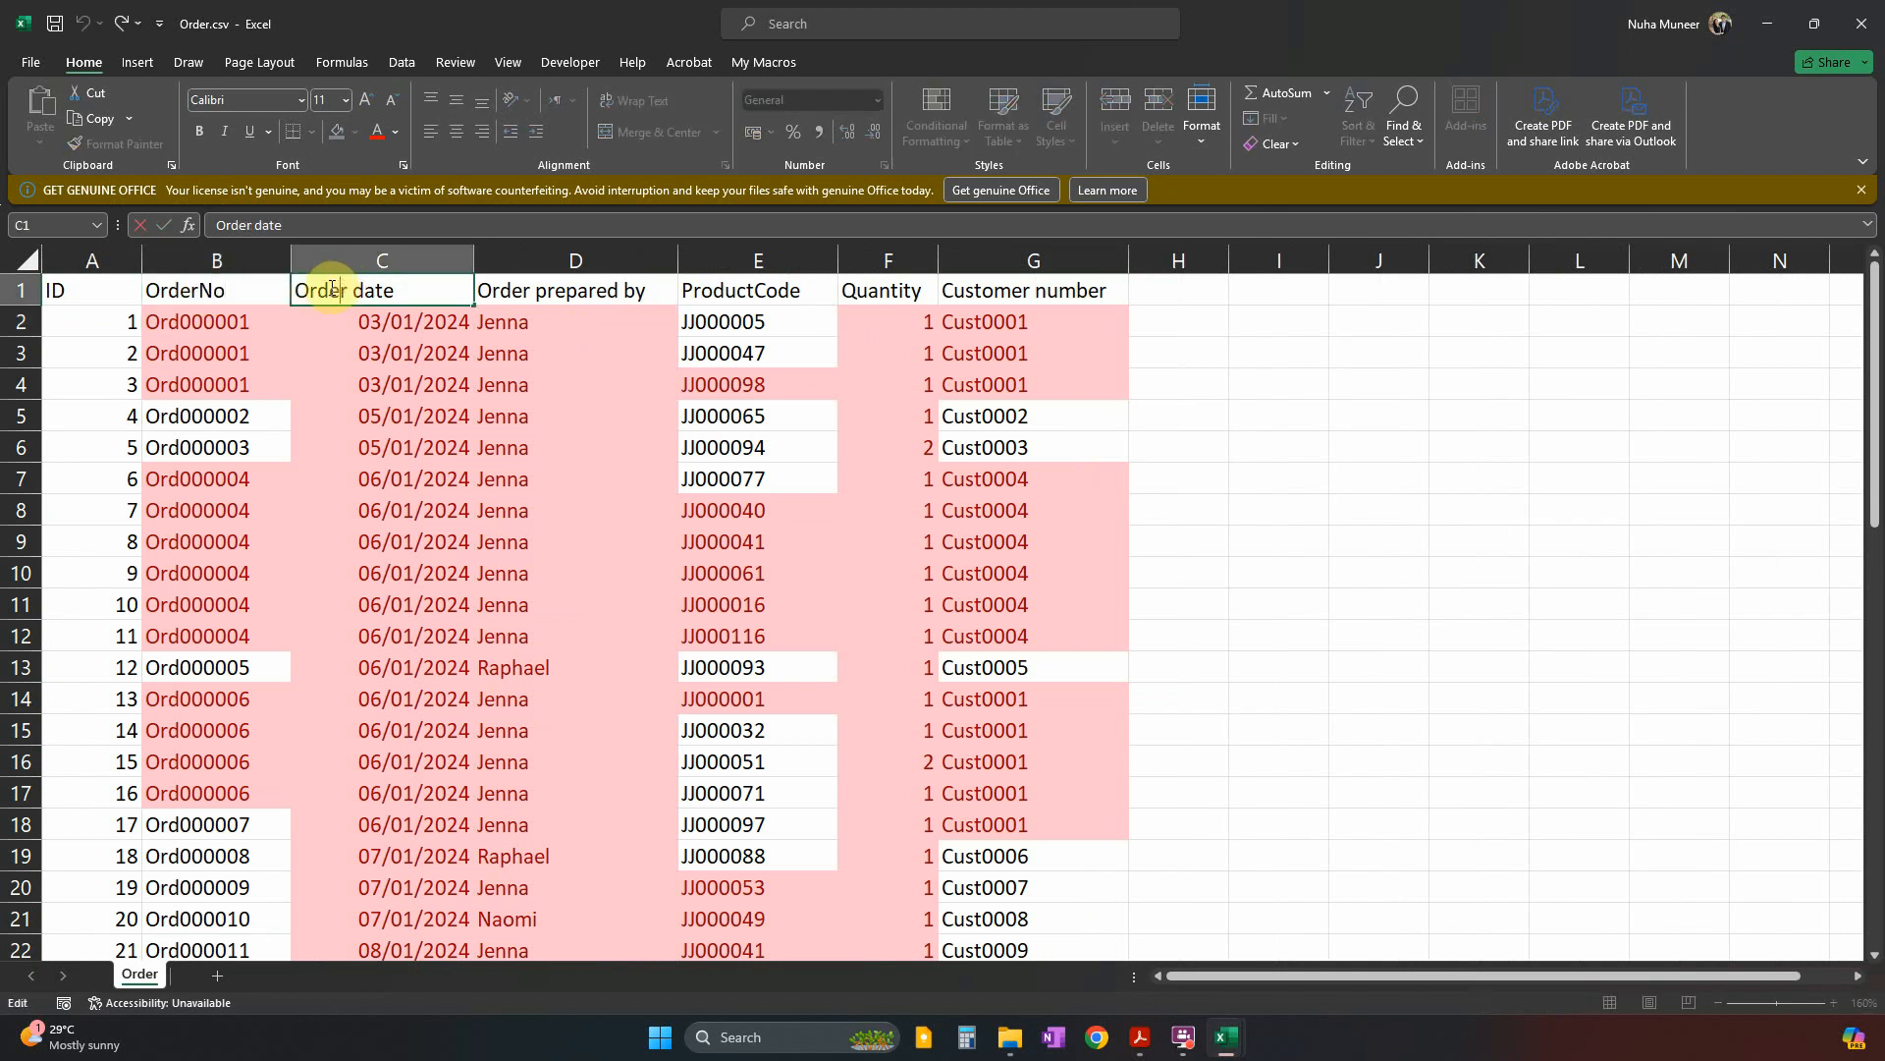
key(BackSpace)
key(BackSpace)
text(D)
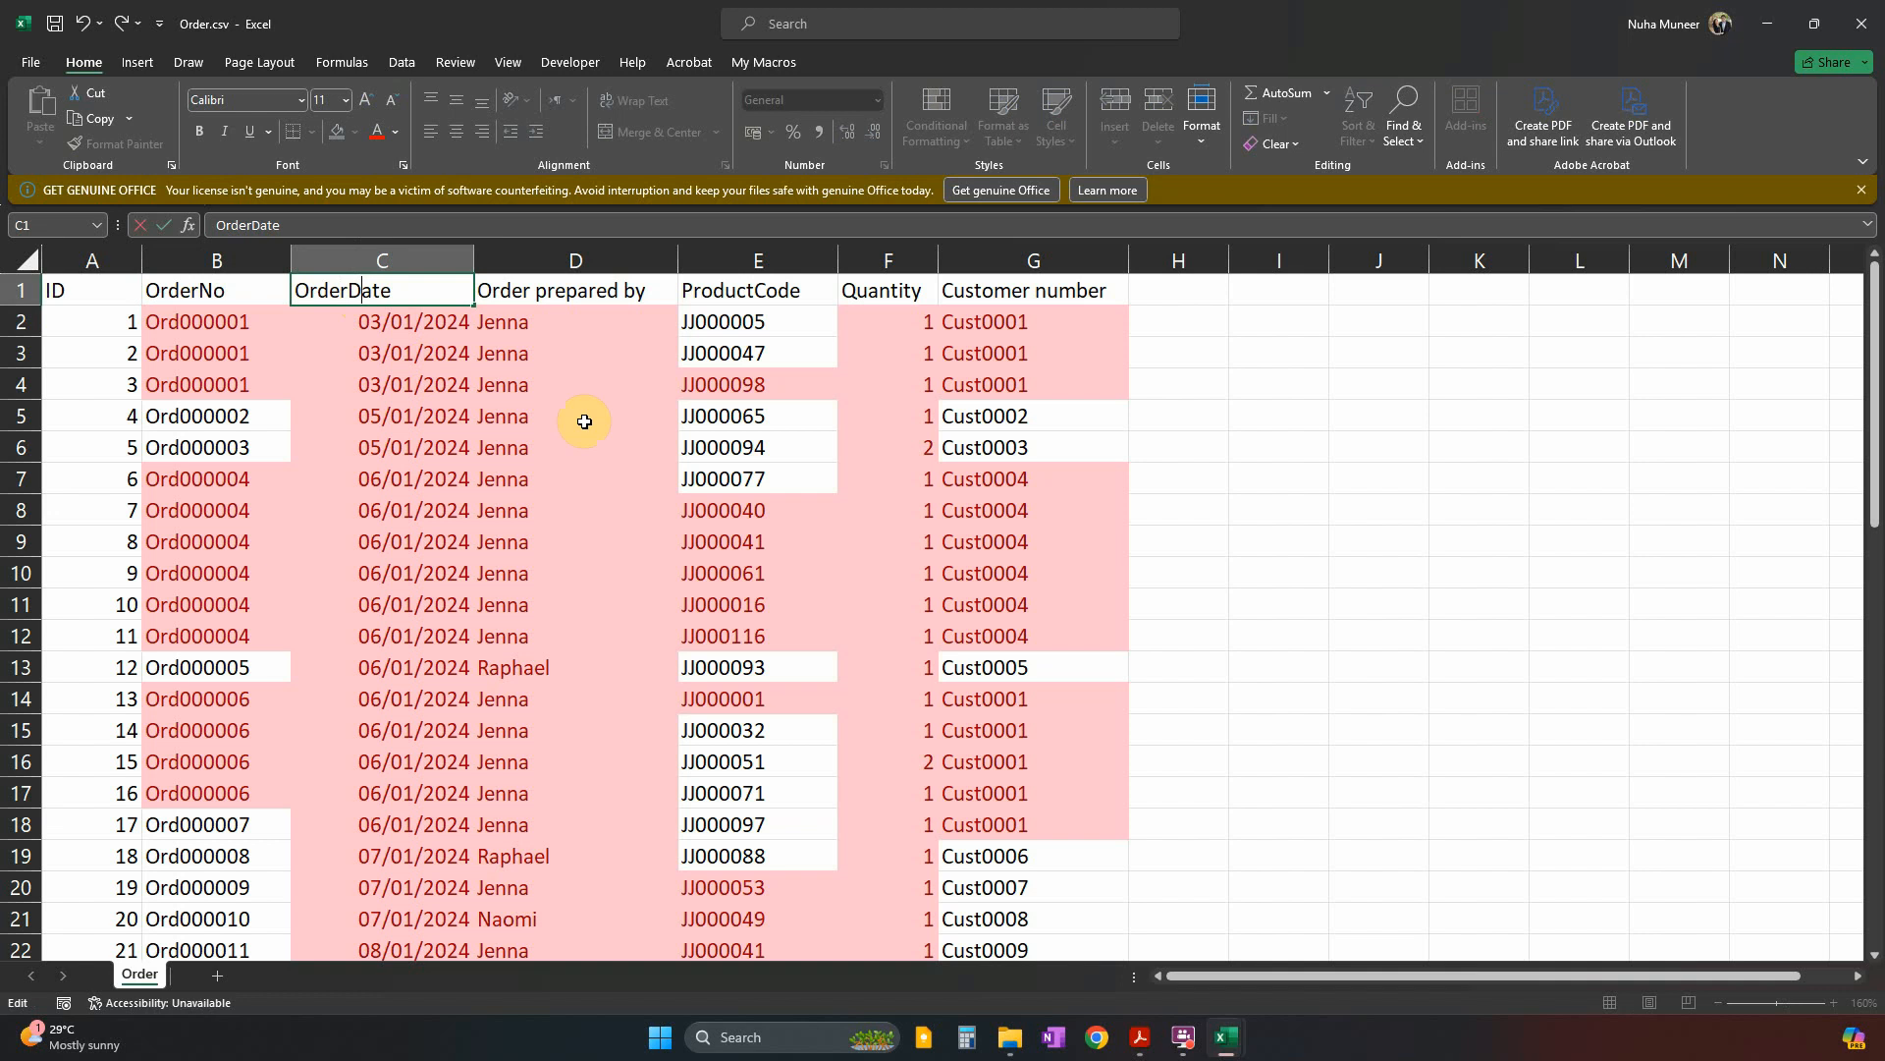
Rename the Order prepared by heading in D1 to PreparedBy.
click(582, 288)
double_click(547, 296)
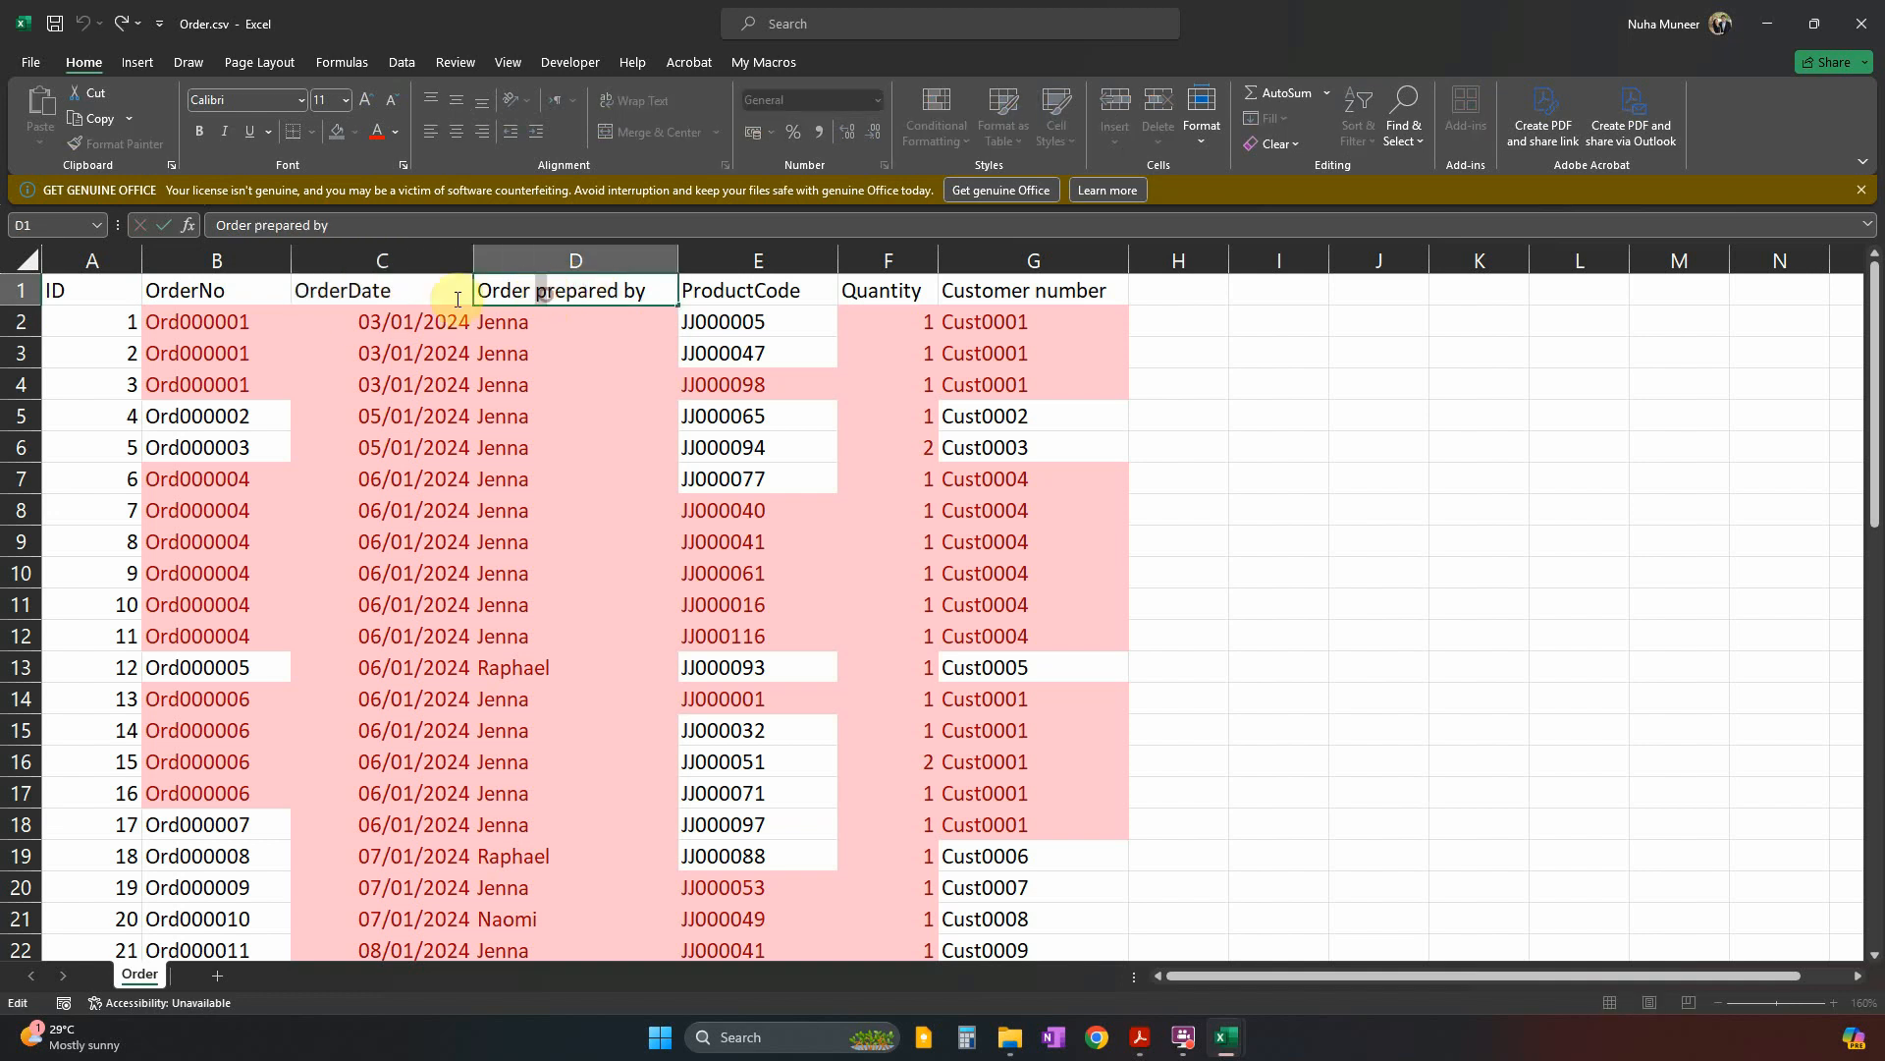
drag(457, 299, 428, 288)
text(PreparedBy)
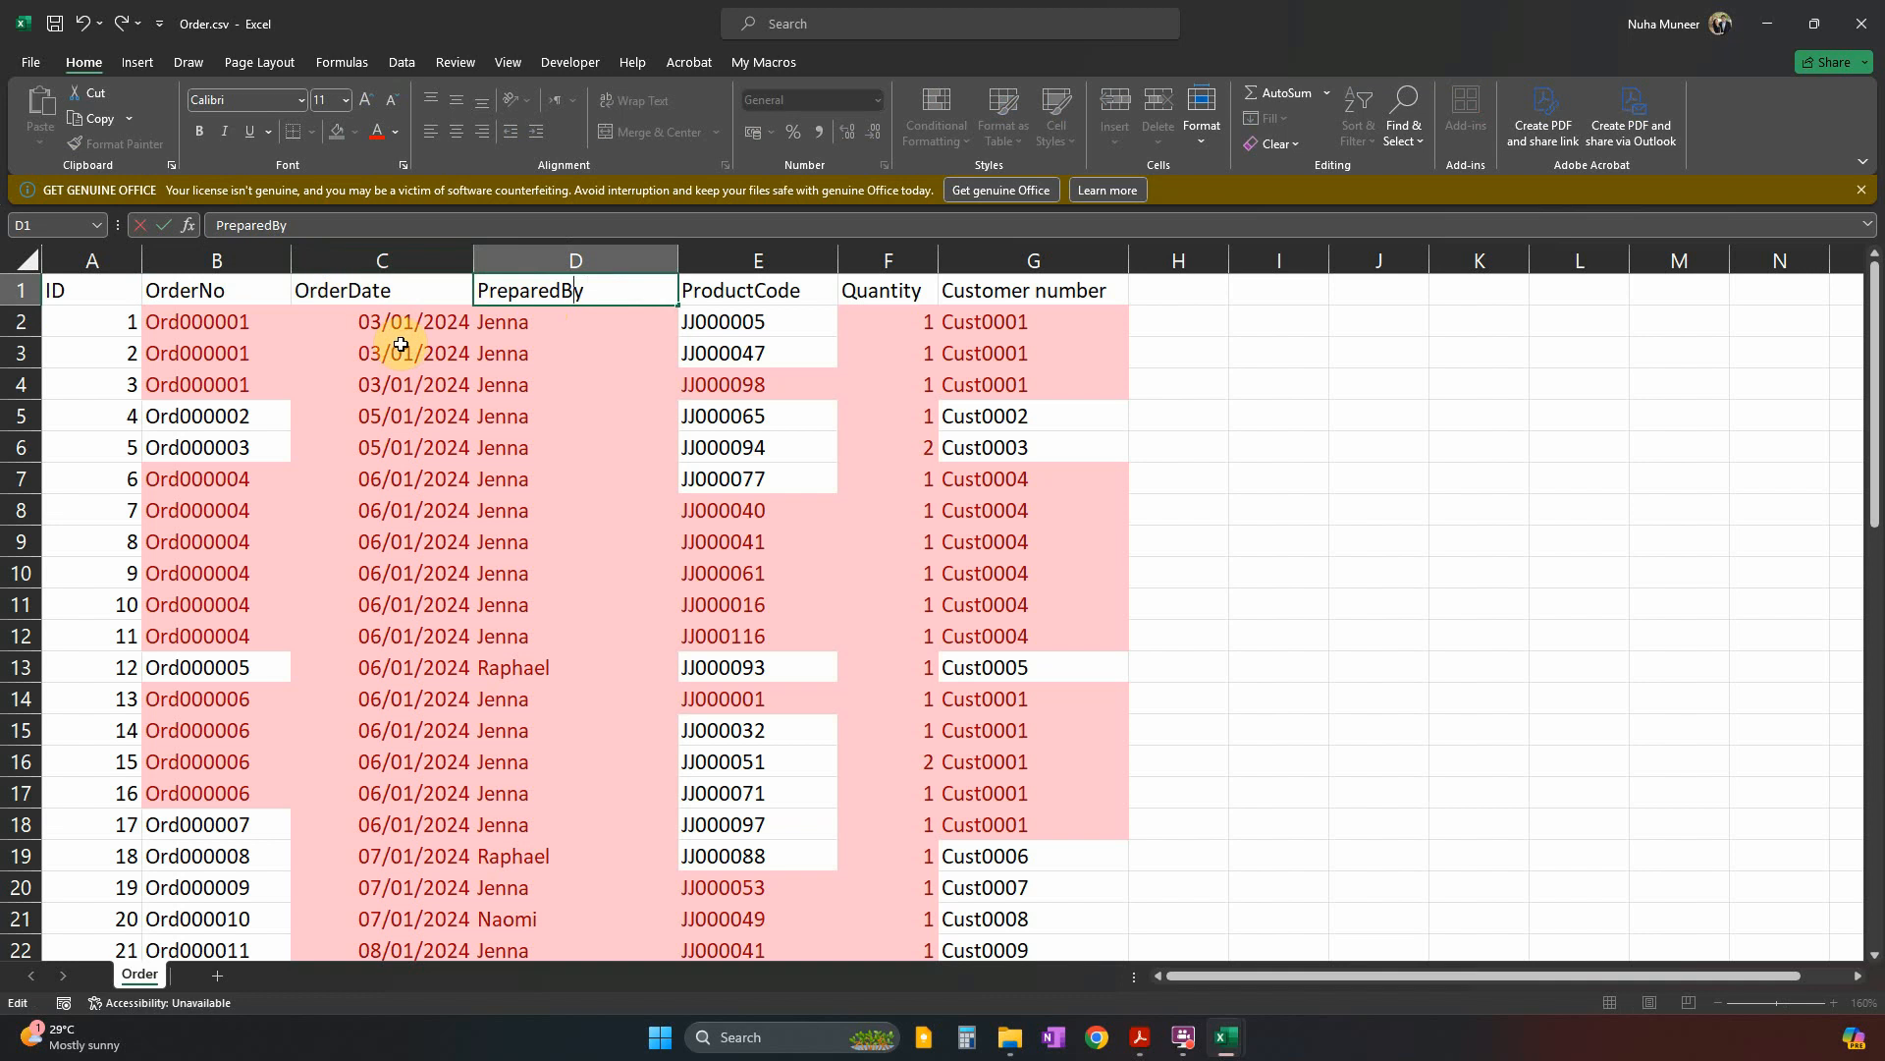
key(Return)
Rename the Customer number heading in G1 to CustomerNo.
double_click(702, 290)
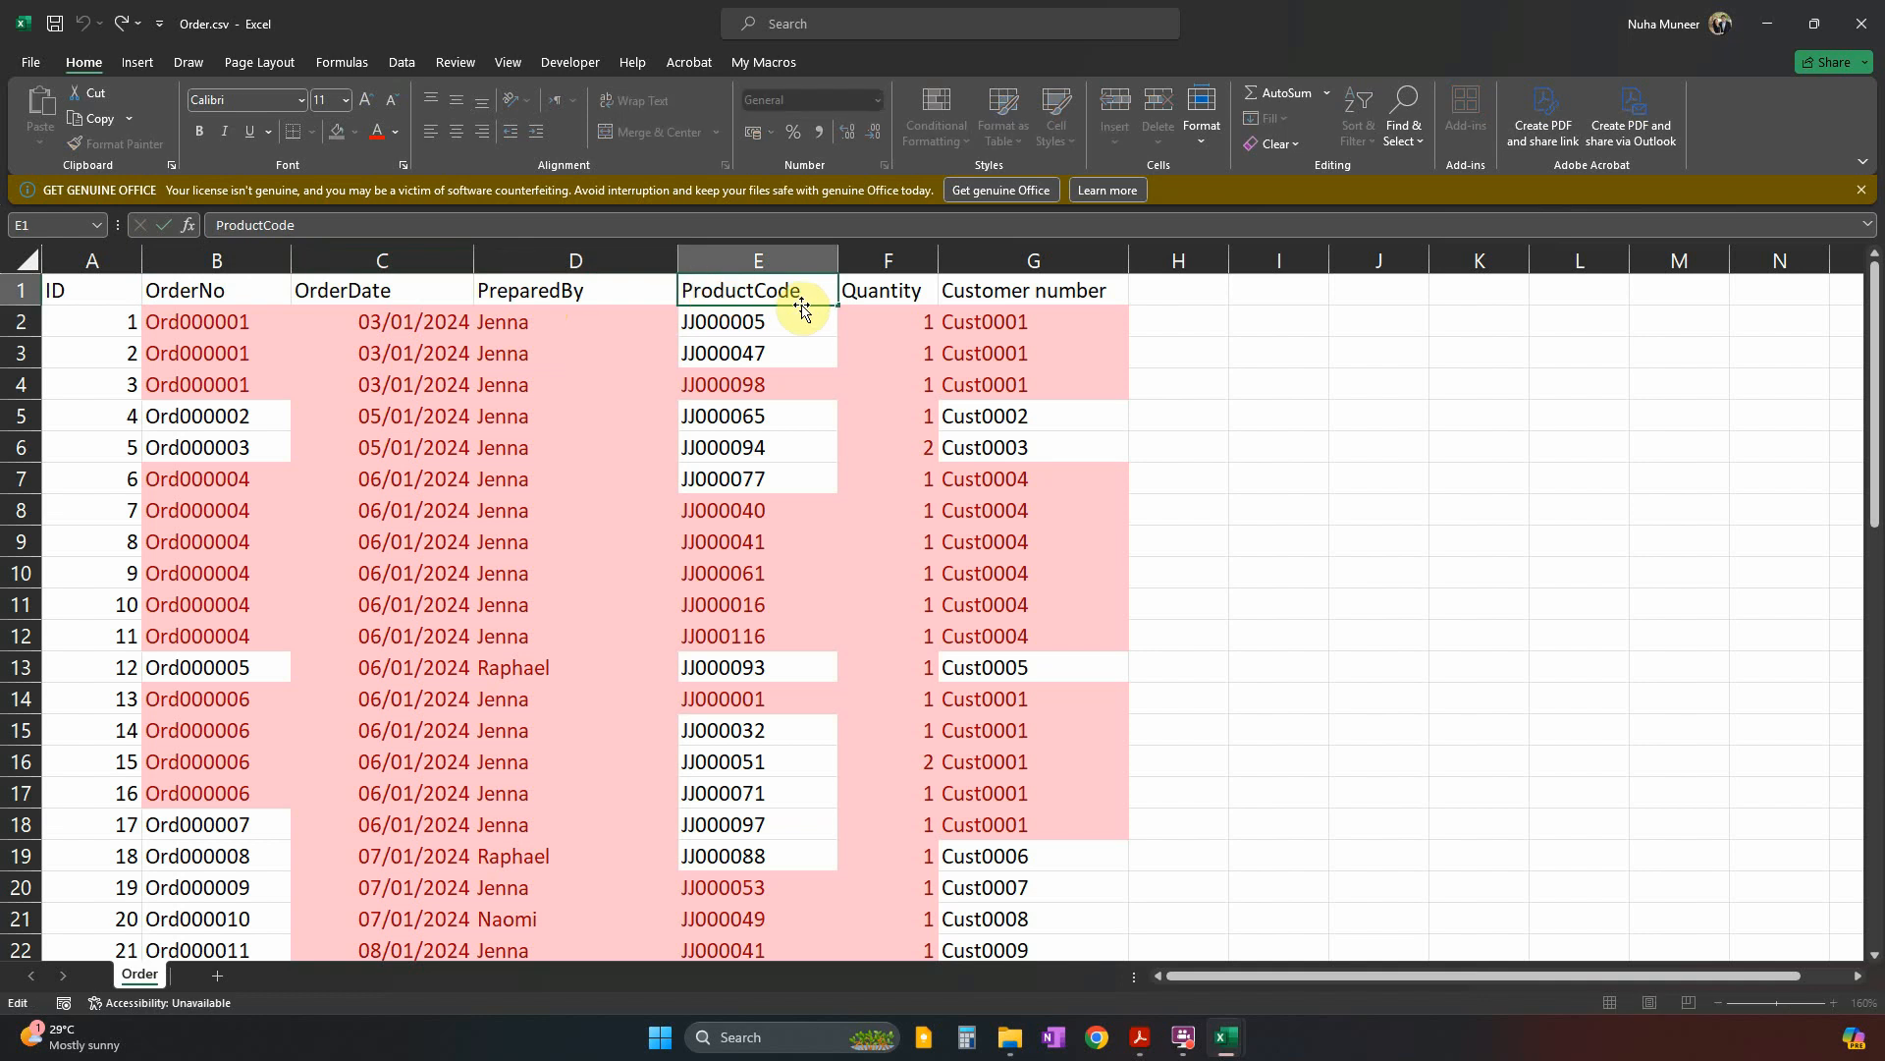
click(896, 291)
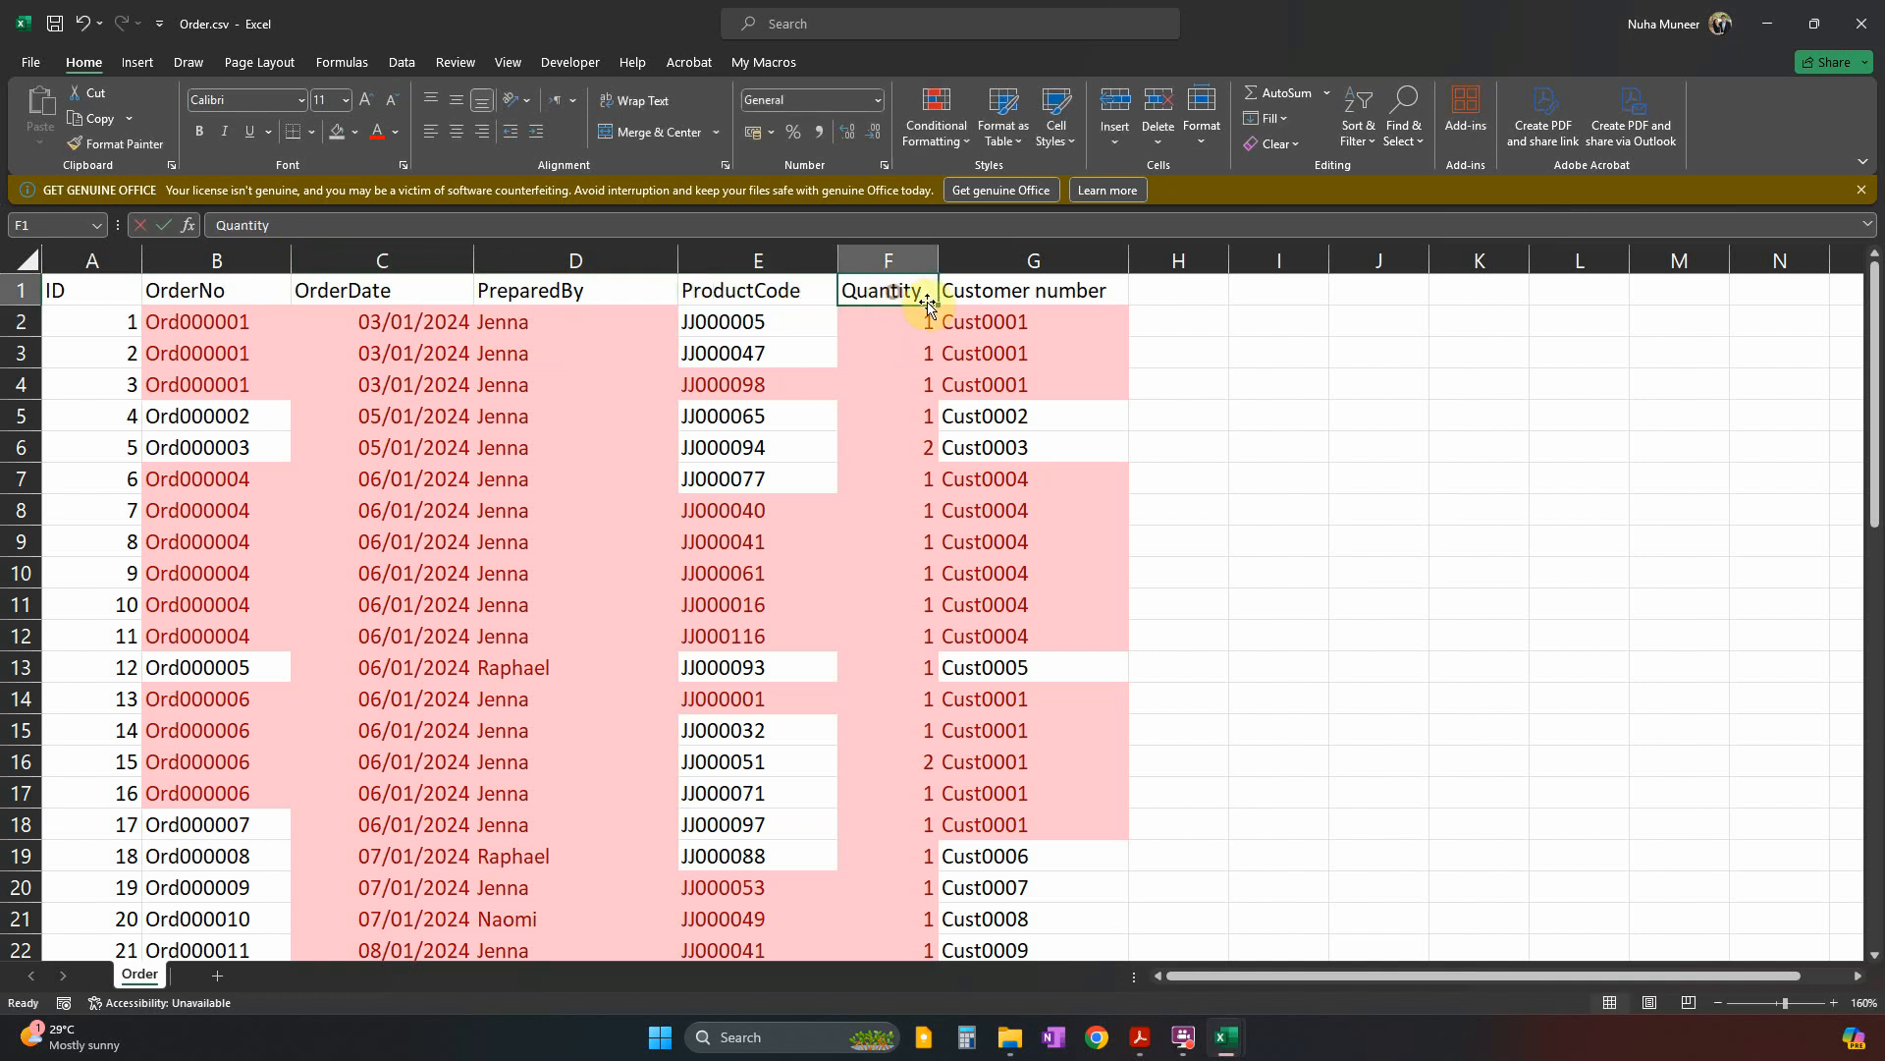
click(1025, 294)
double_click(1033, 292)
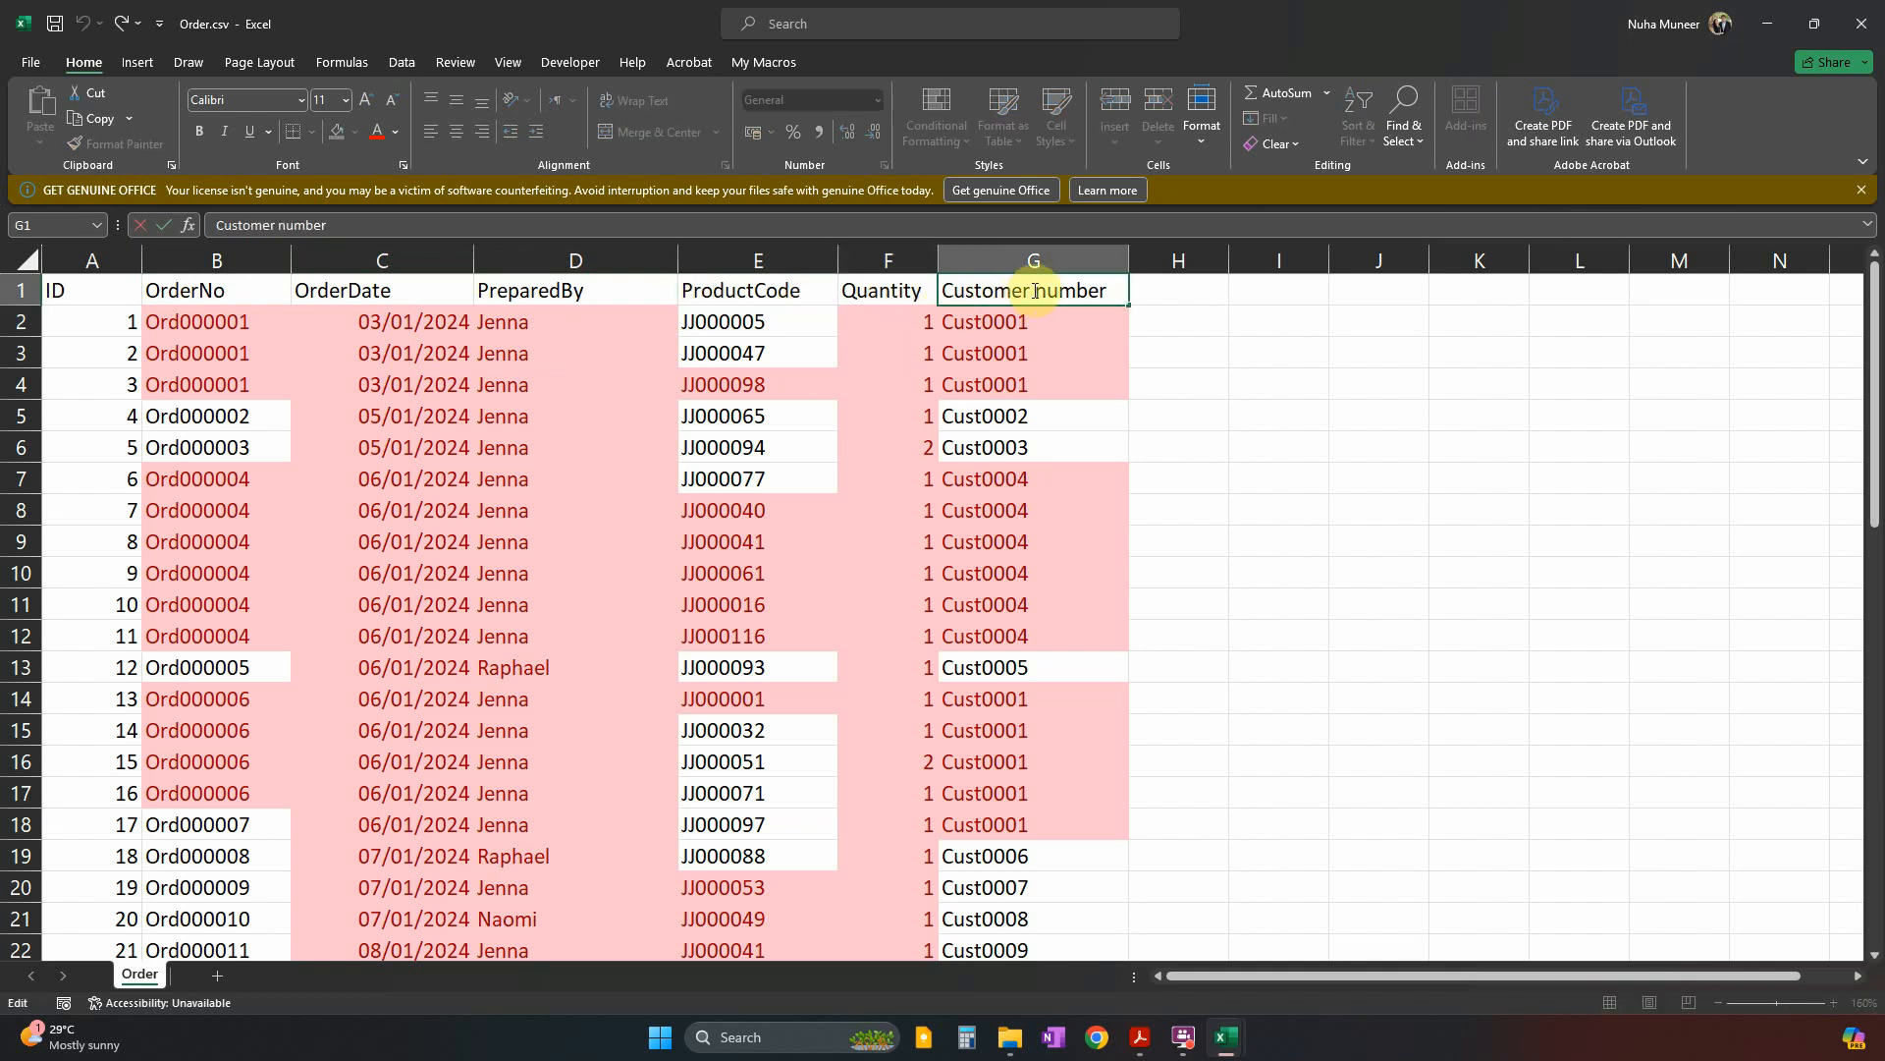
drag(1025, 290, 1187, 295)
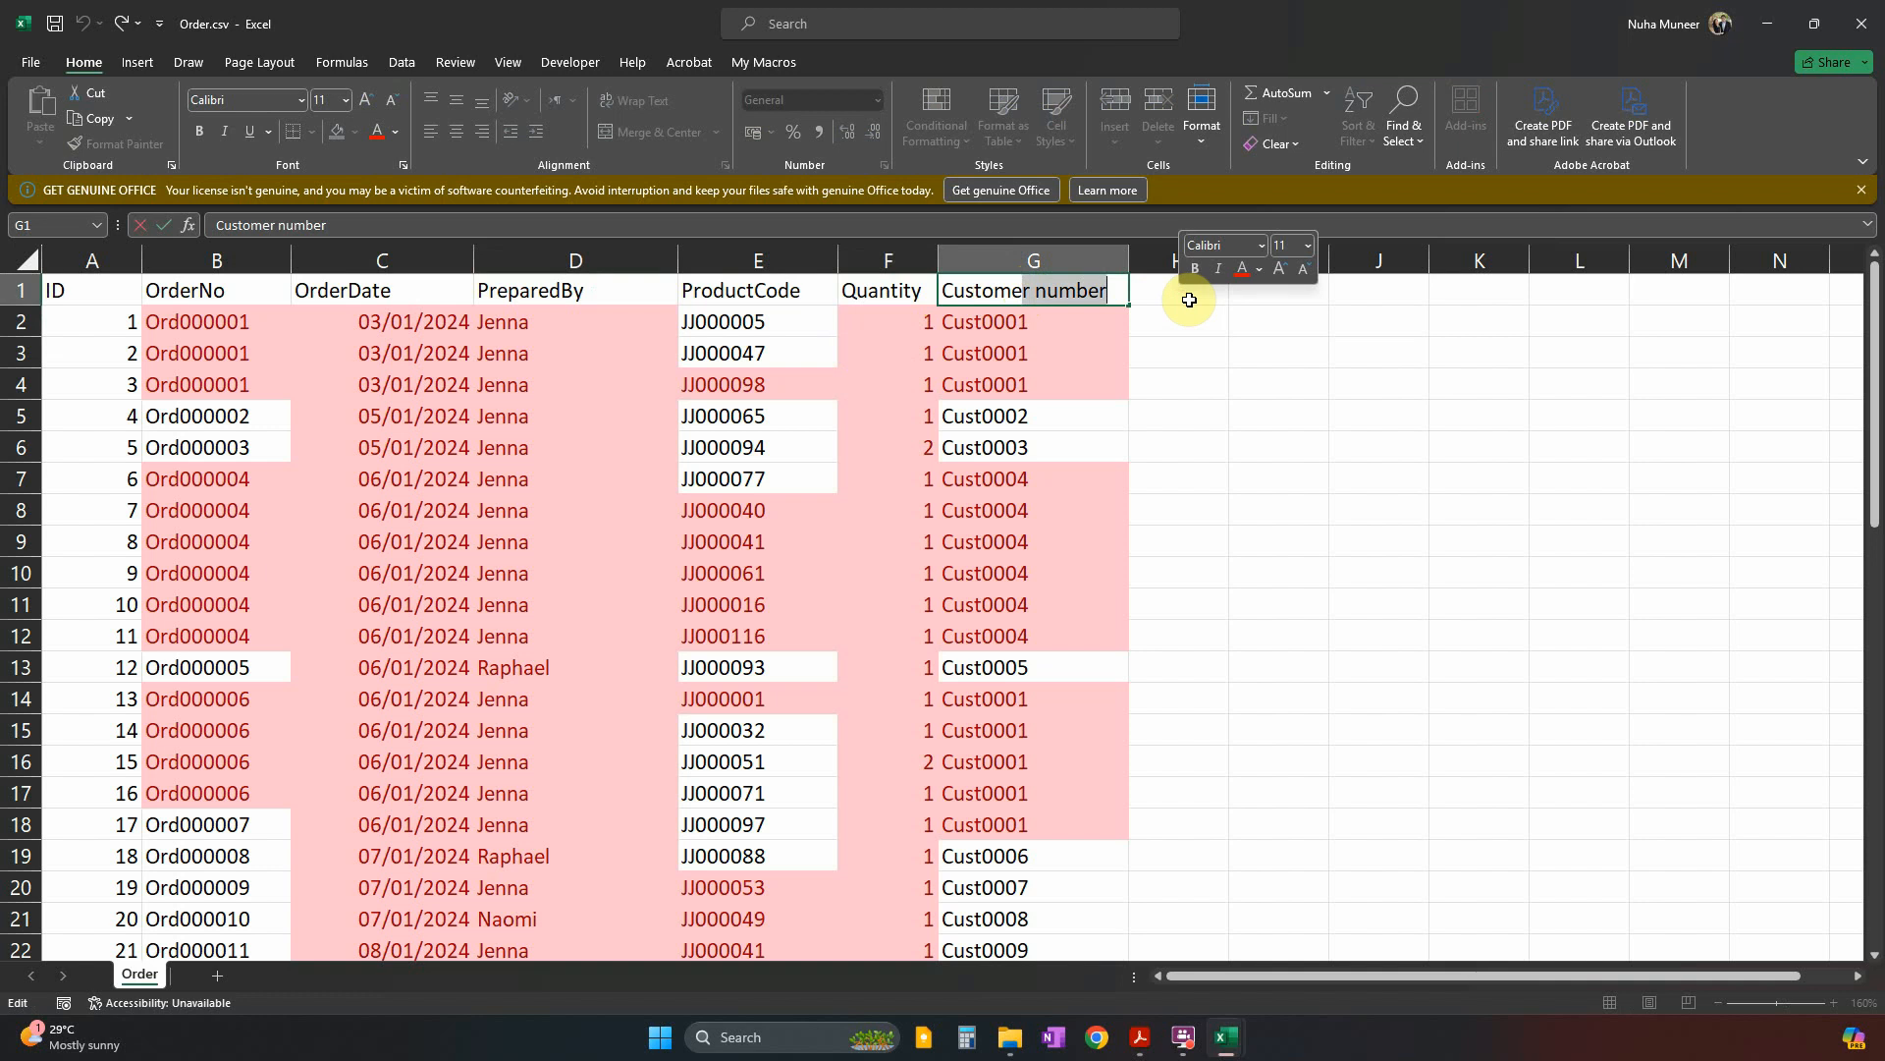
key(BackSpace)
key(Return)
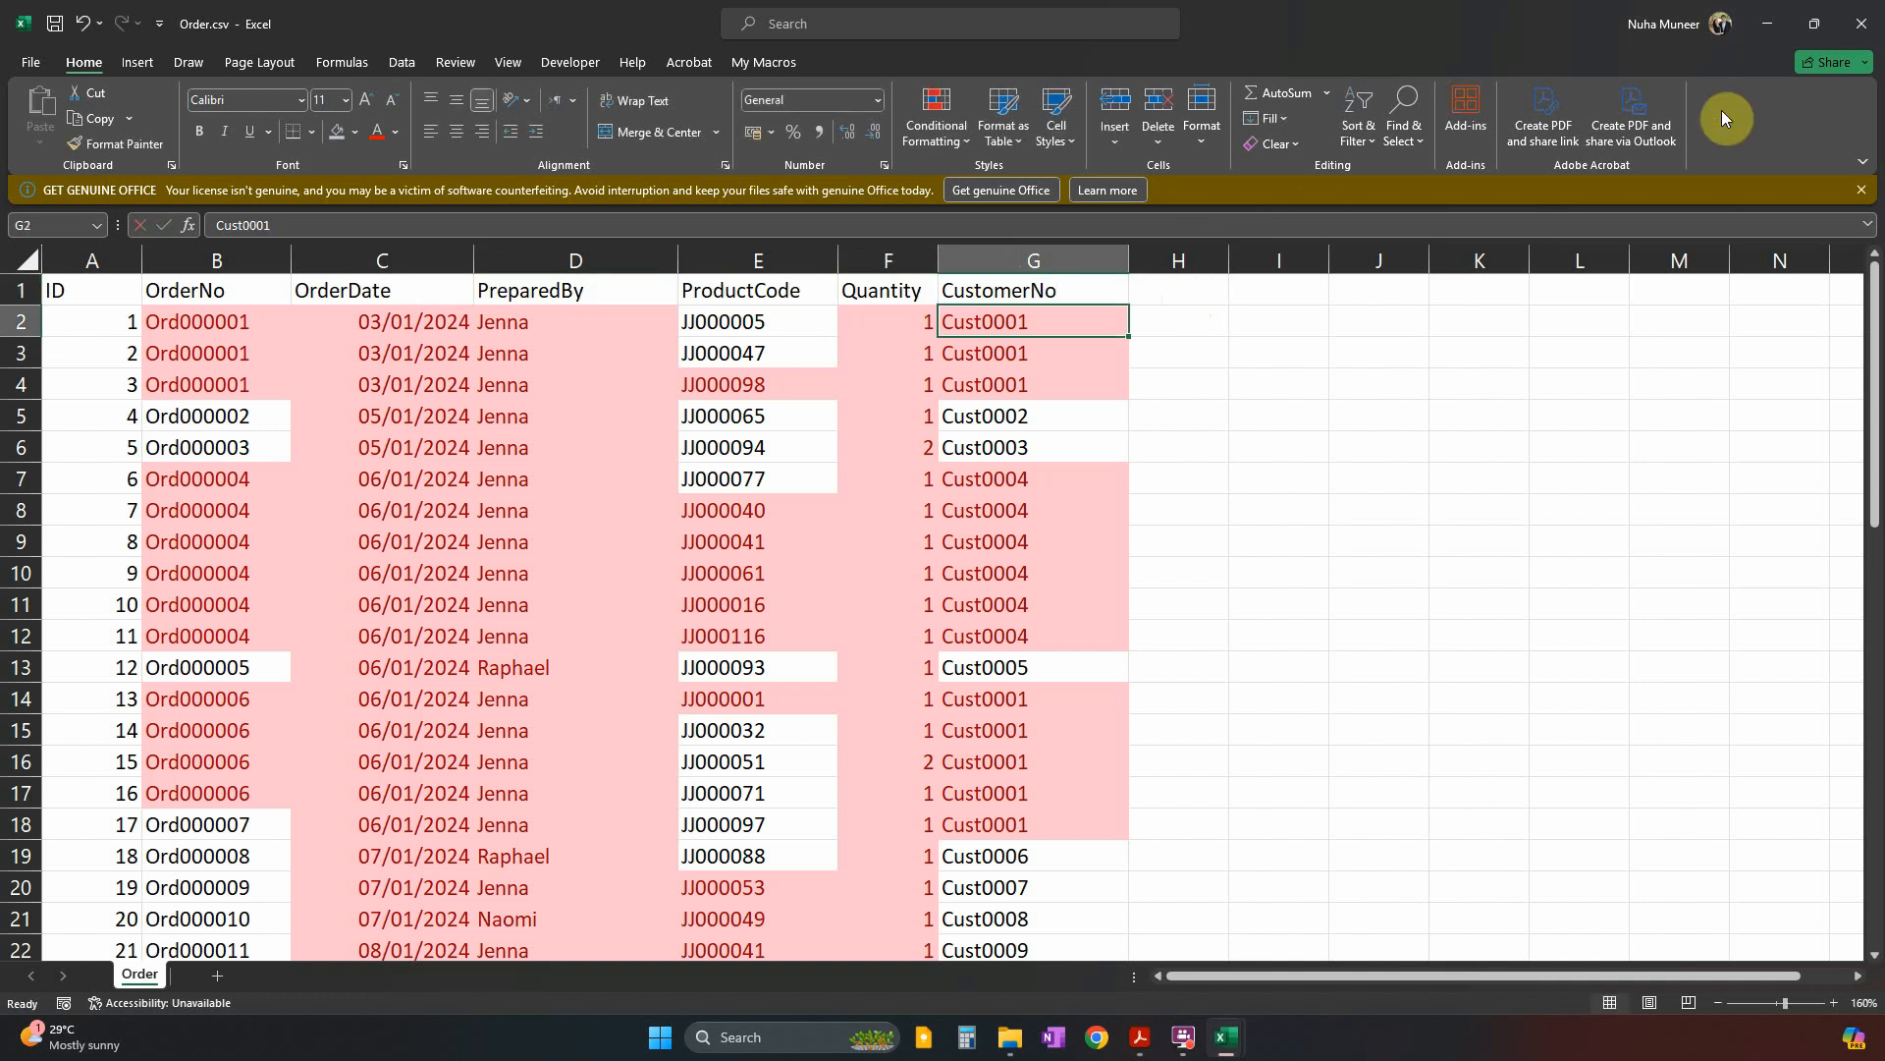
Close Order.csv and open Customer.csv from the Confidential Source Files March 2024 folder.
click(1851, 24)
scroll(1079, 552, up, 12)
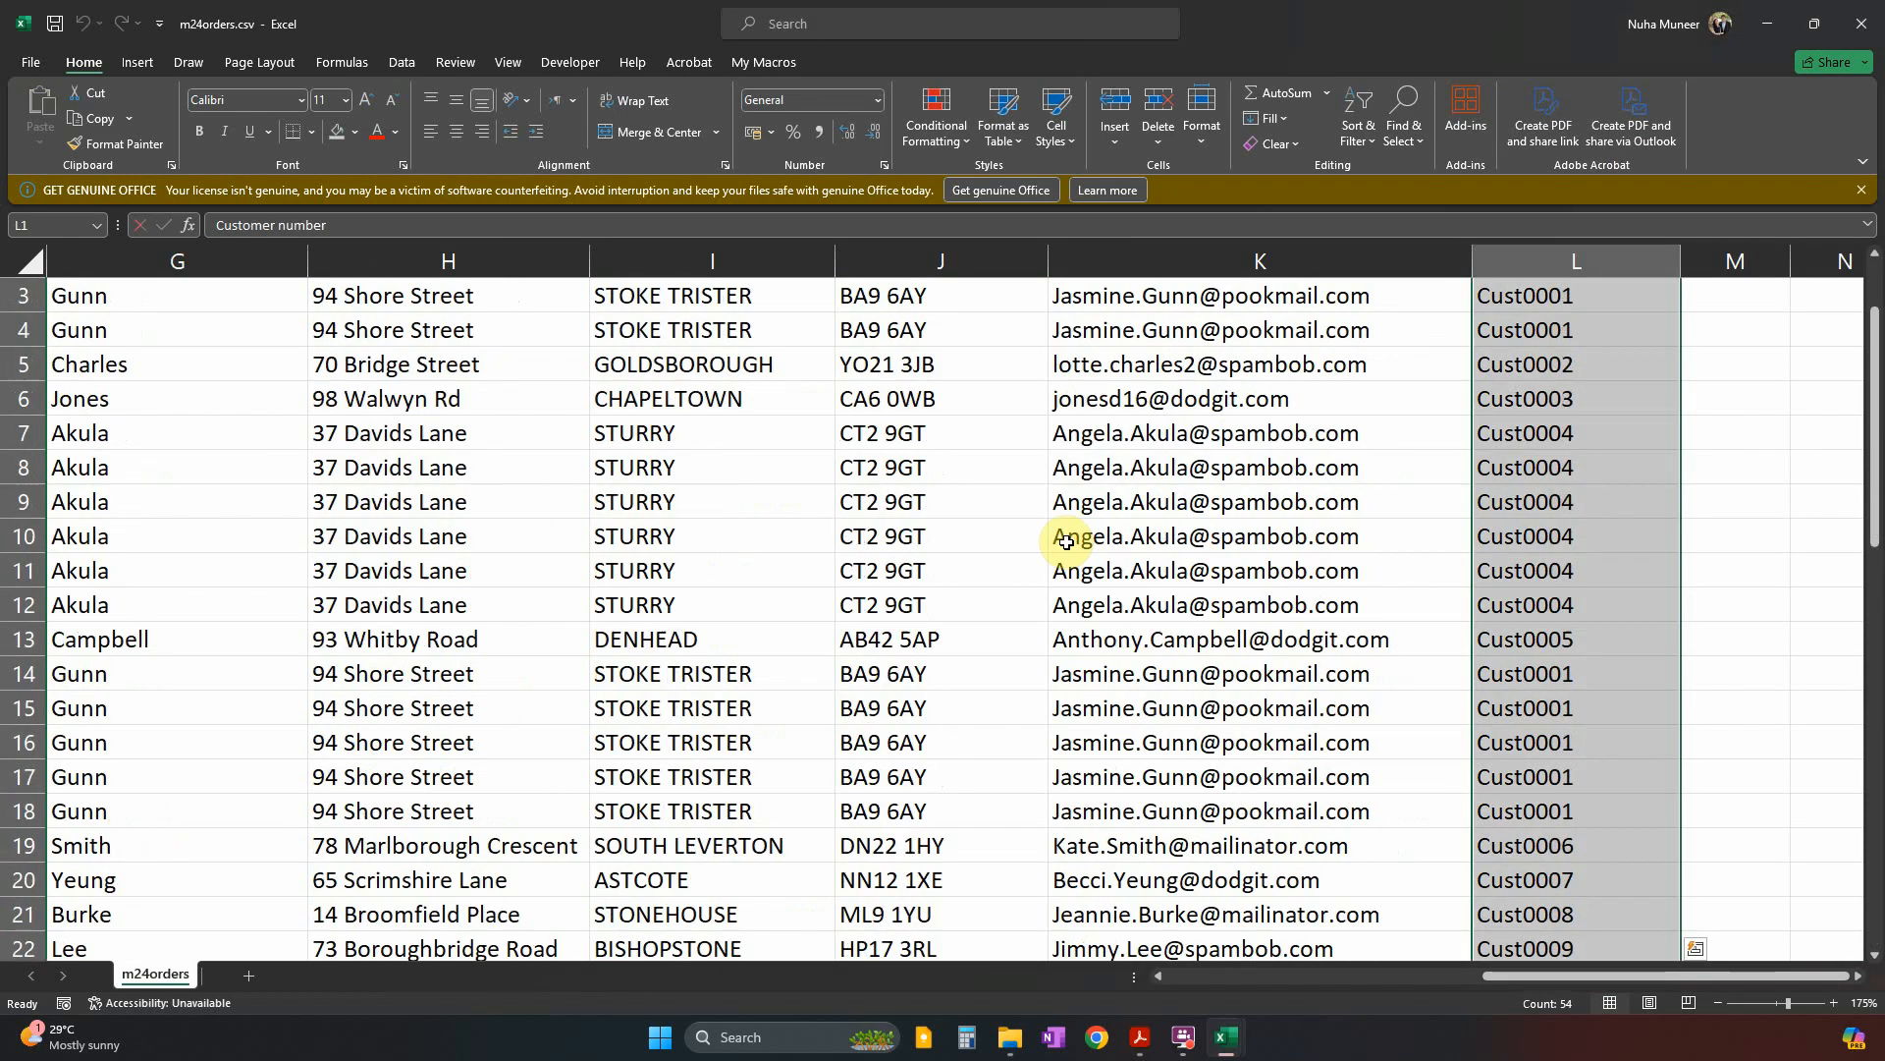
scroll(982, 550, down, 4)
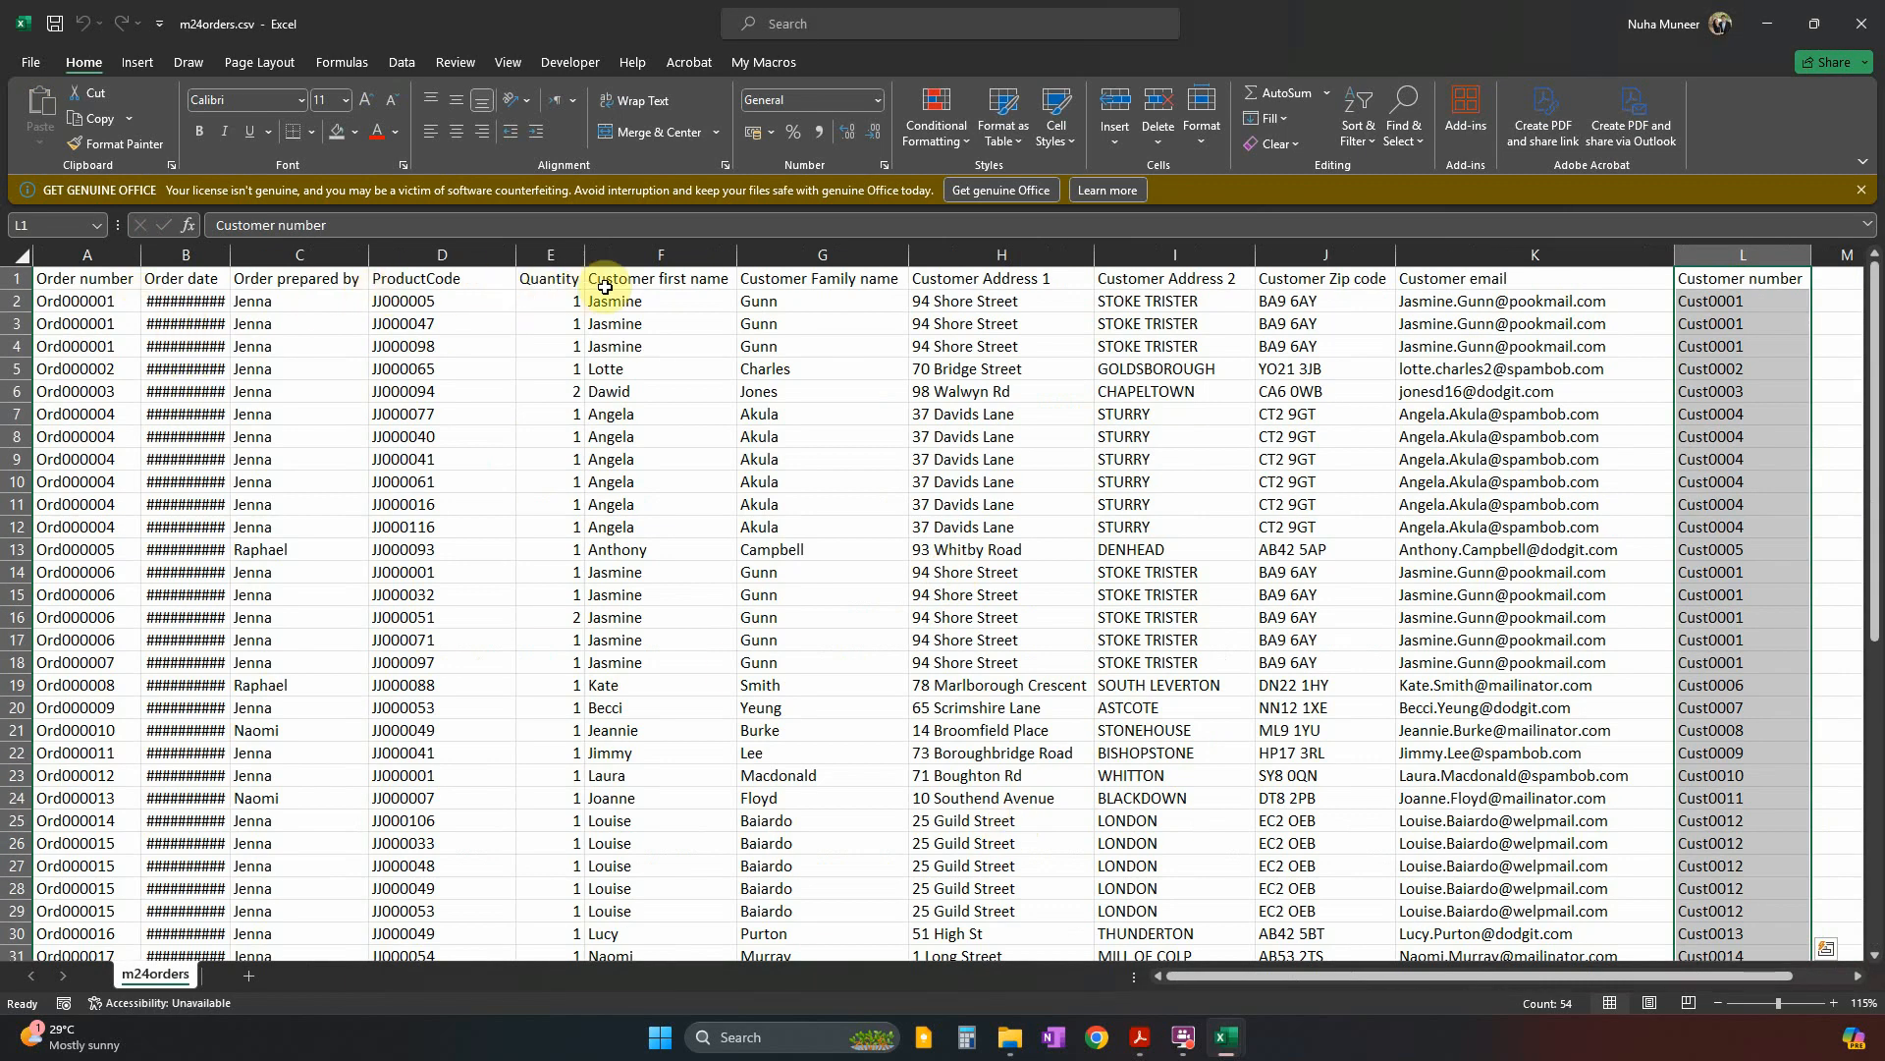
click(1007, 1039)
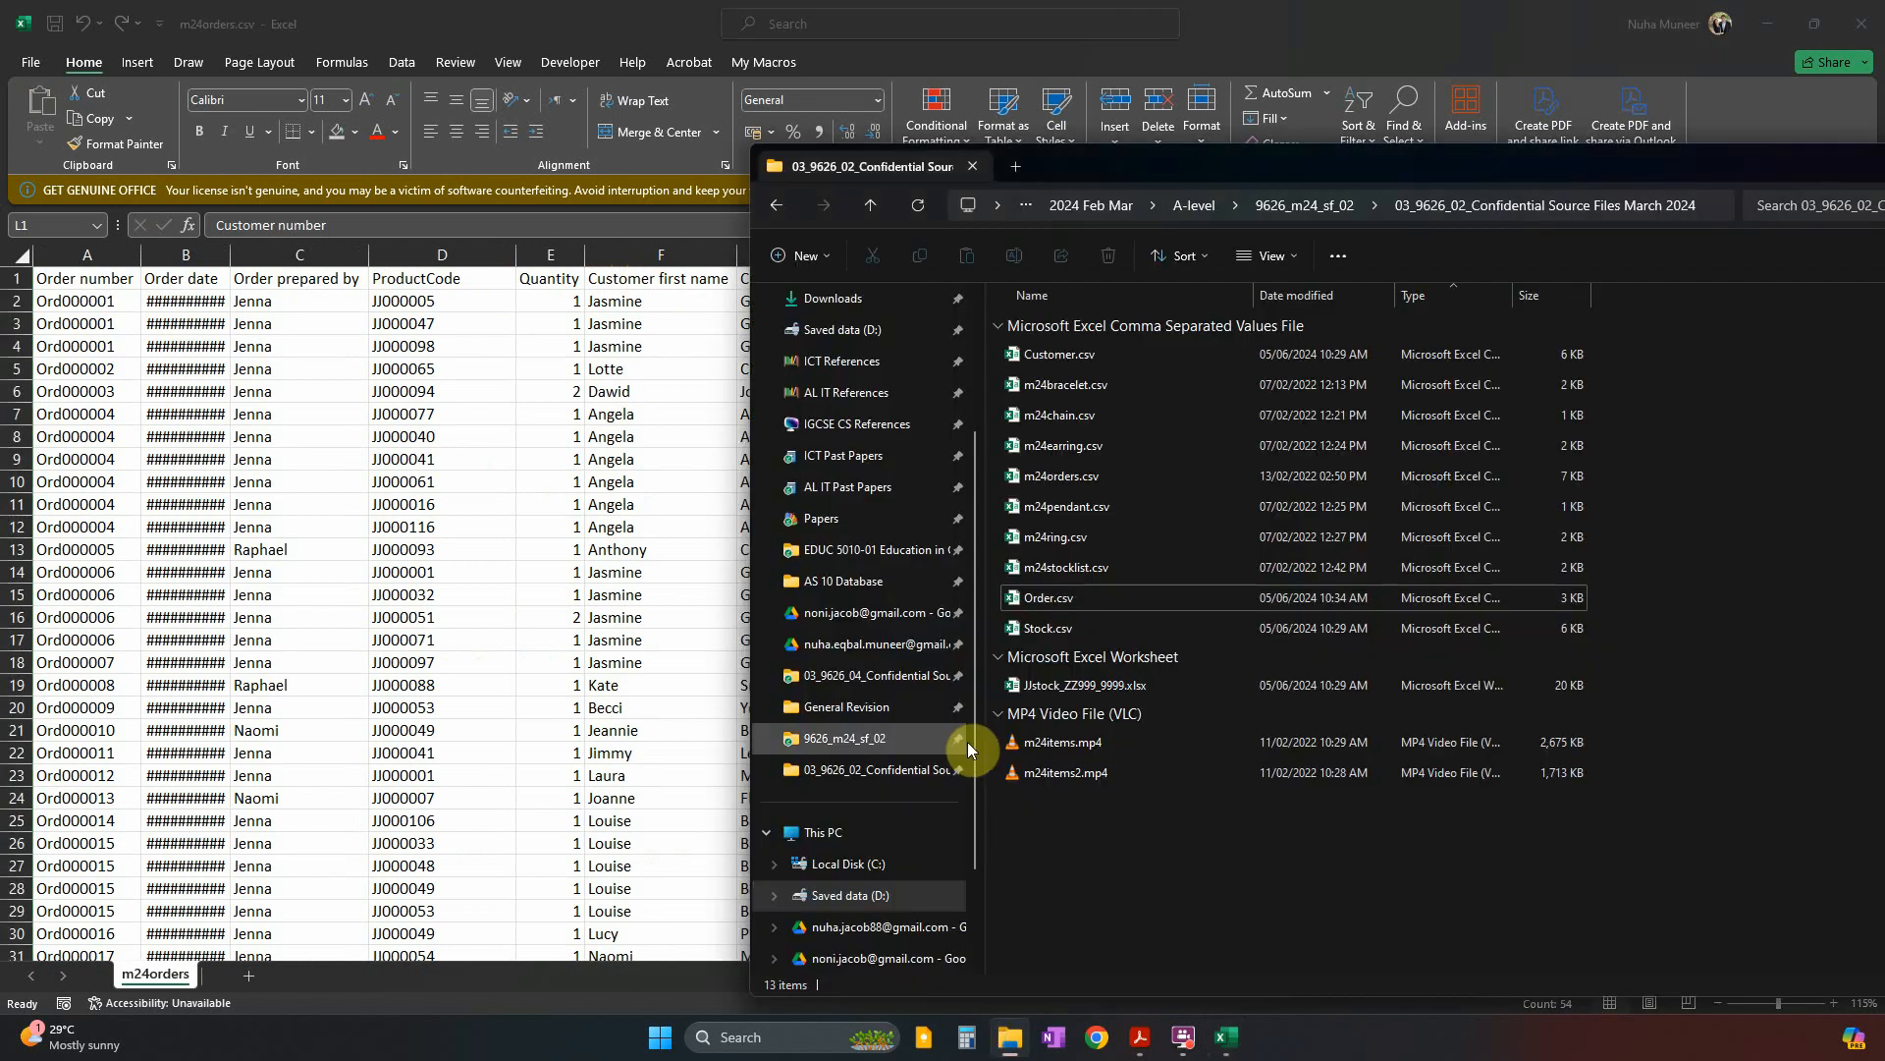
double_click(1066, 354)
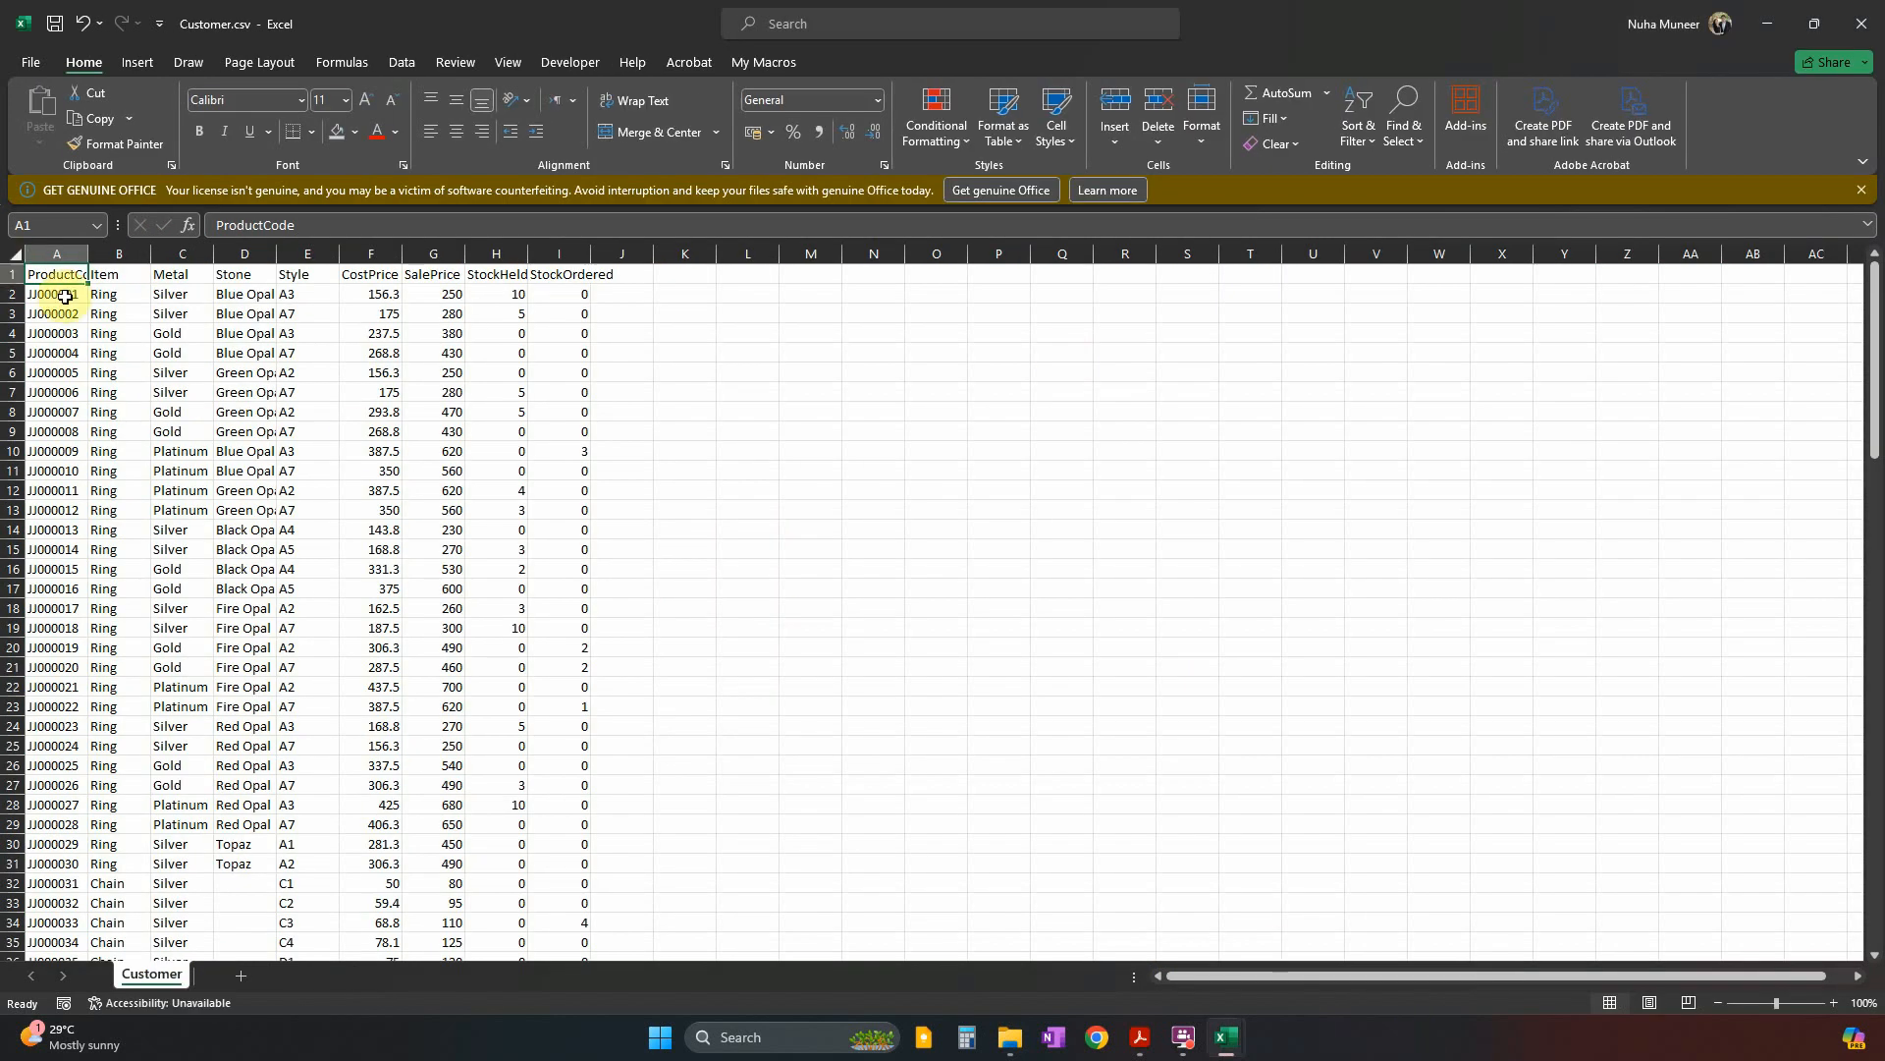
Clear all the existing product data from the Customer.csv sheet.
key(ctrl+shift+Right)
key(ctrl+shift+Down)
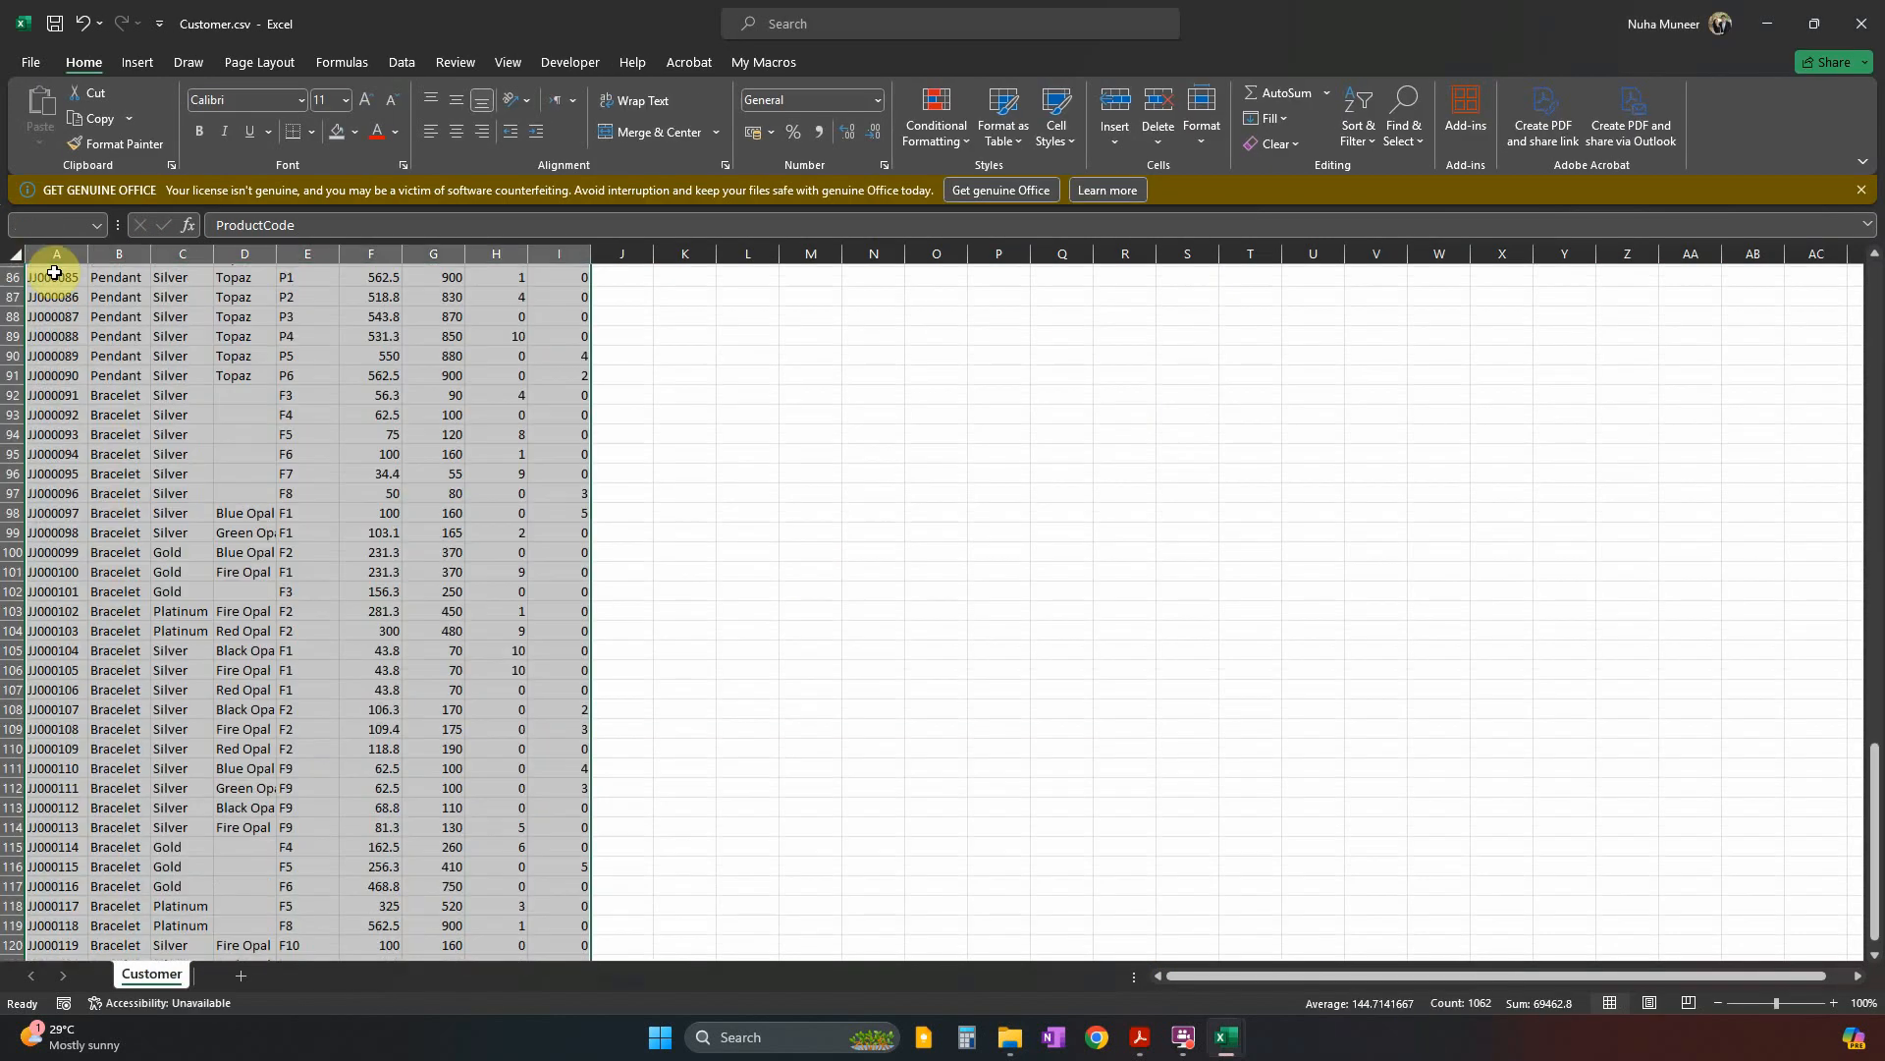
key(Delete)
scroll(54, 273, up, 20)
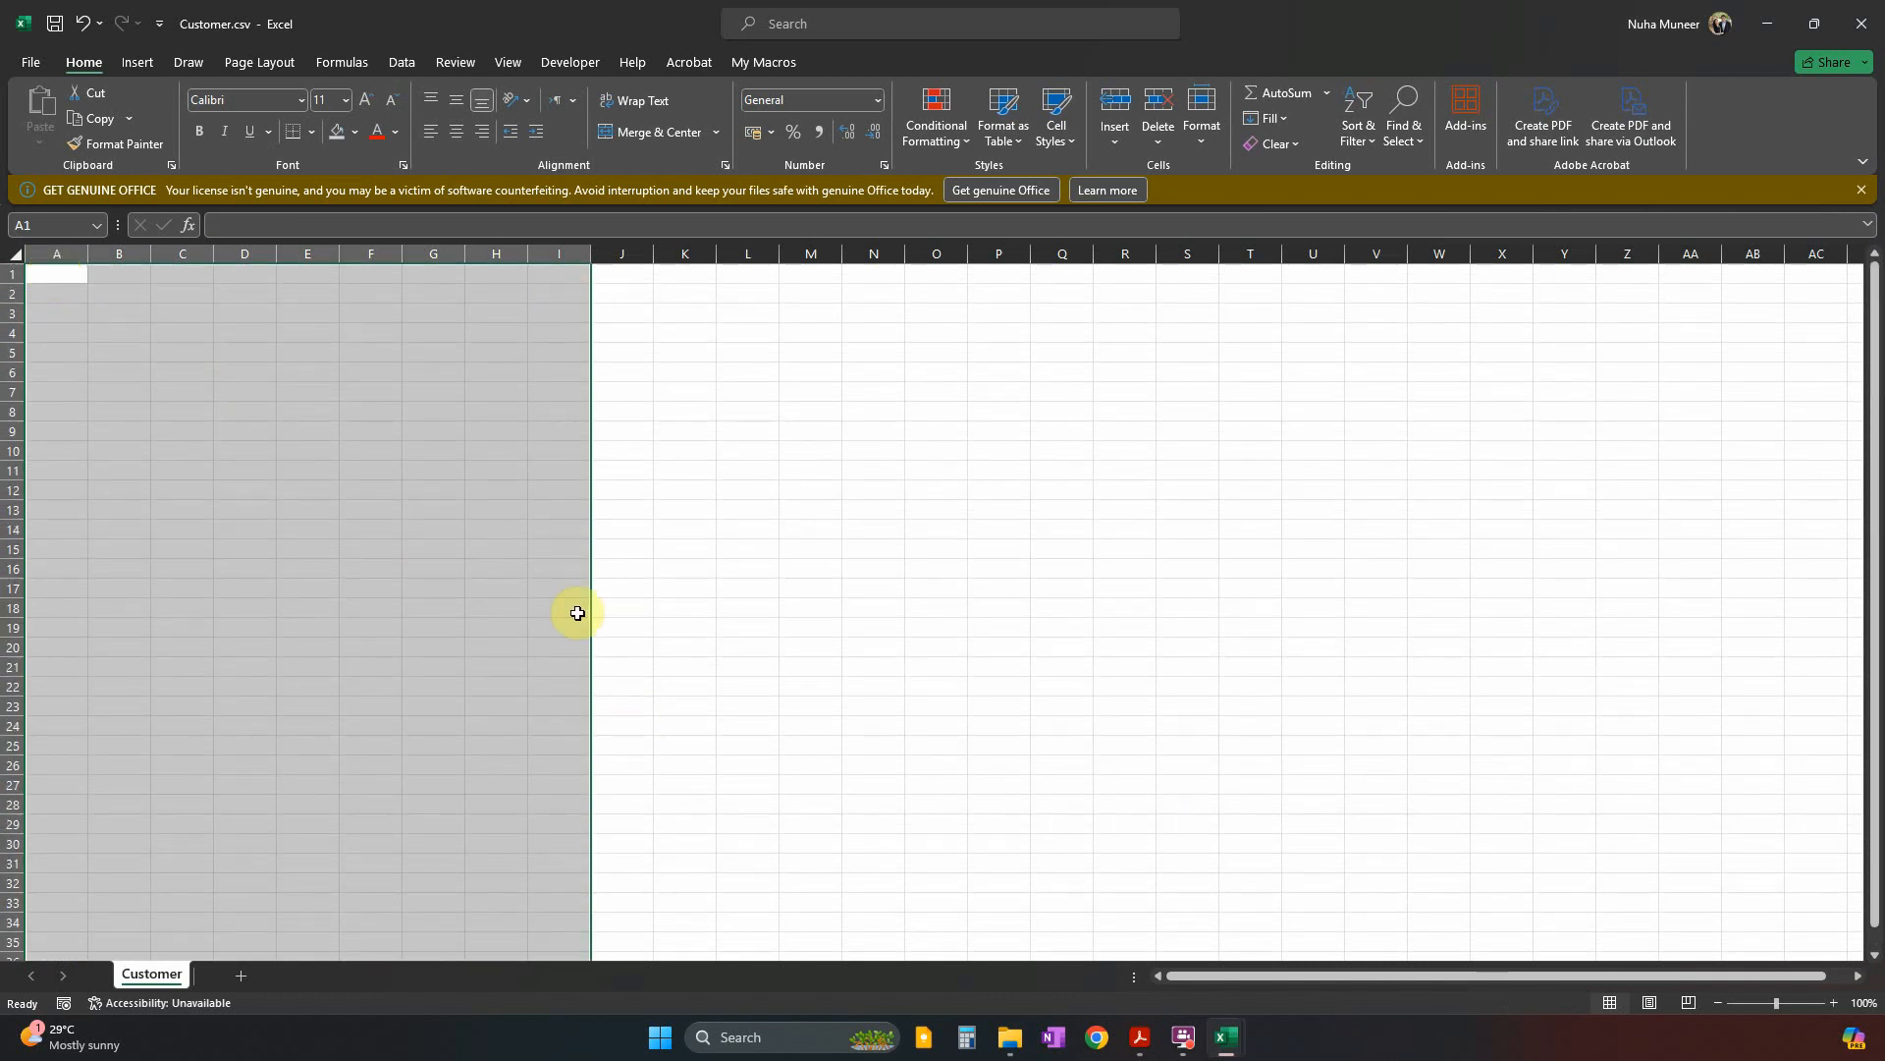
scroll(577, 613, up, 5)
Copy the customer columns F through L from m24orders.csv into Customer.csv starting at A1.
key(alt+Tab)
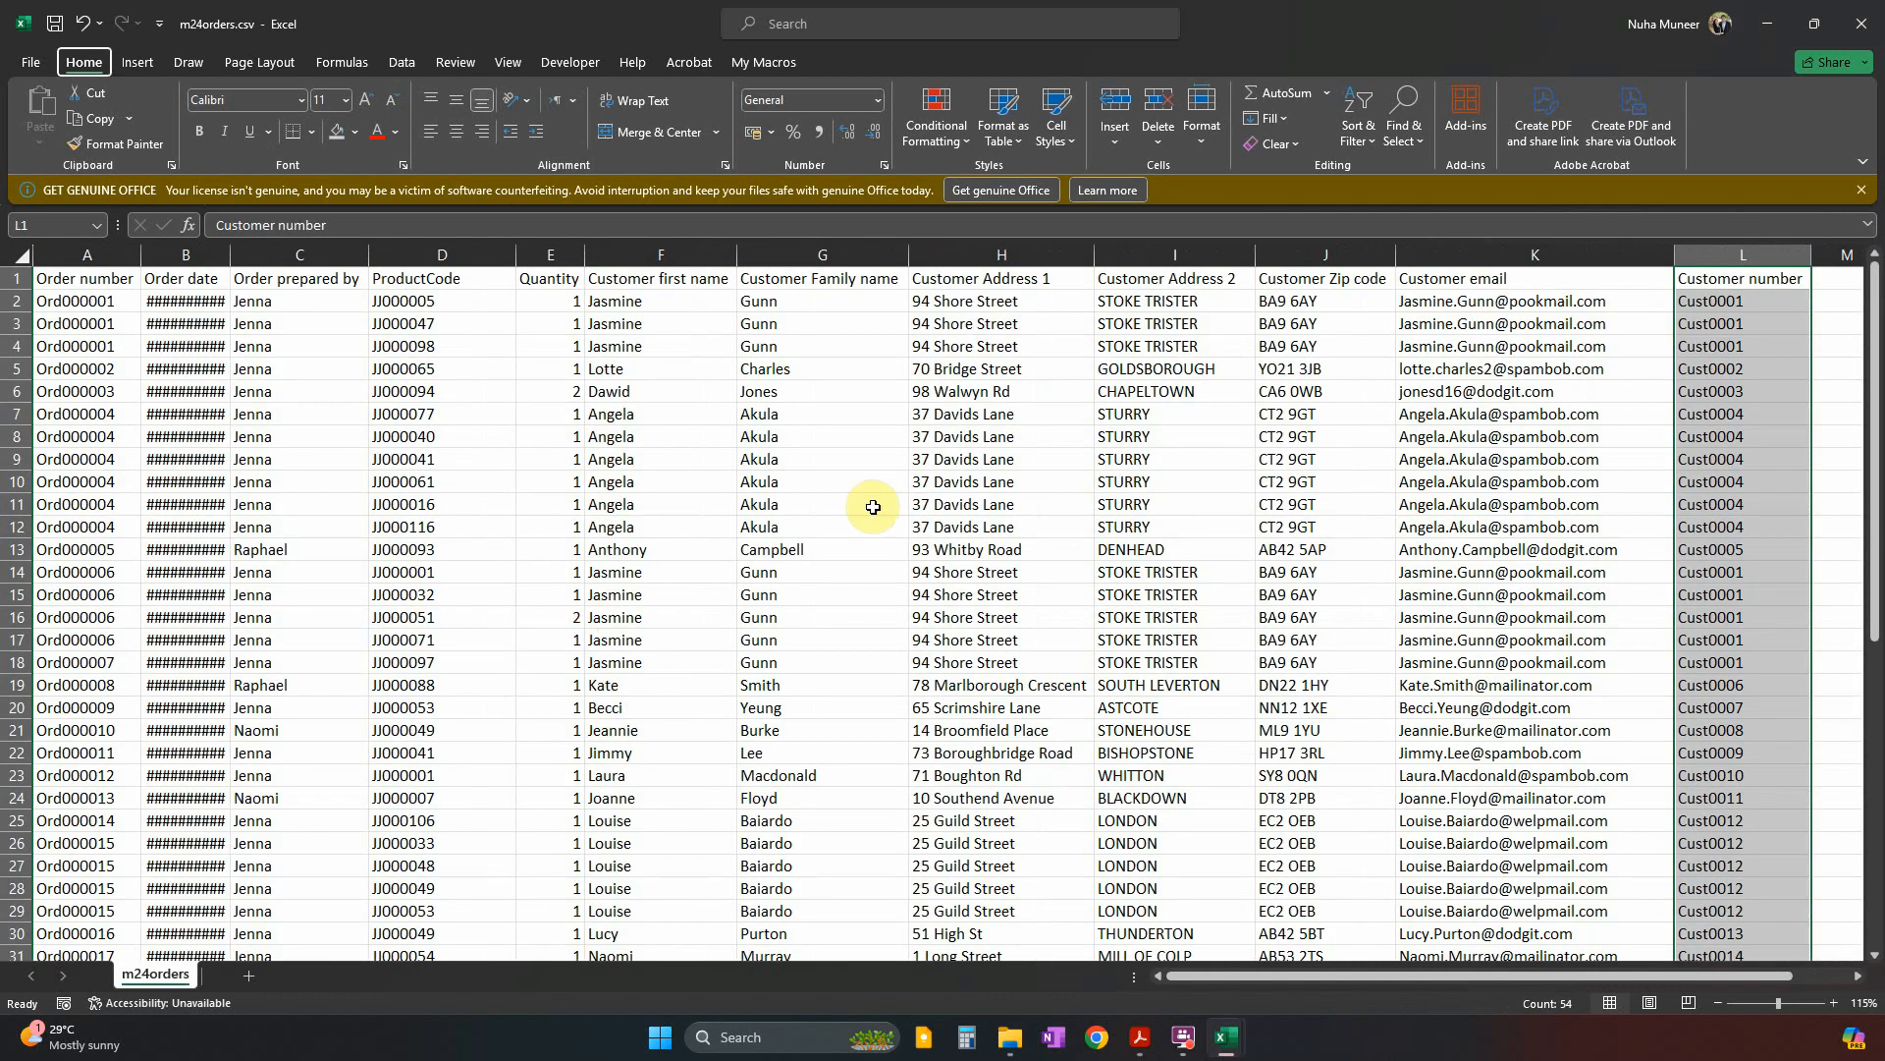
click(1721, 253)
drag(1720, 254, 595, 259)
key(ctrl+c)
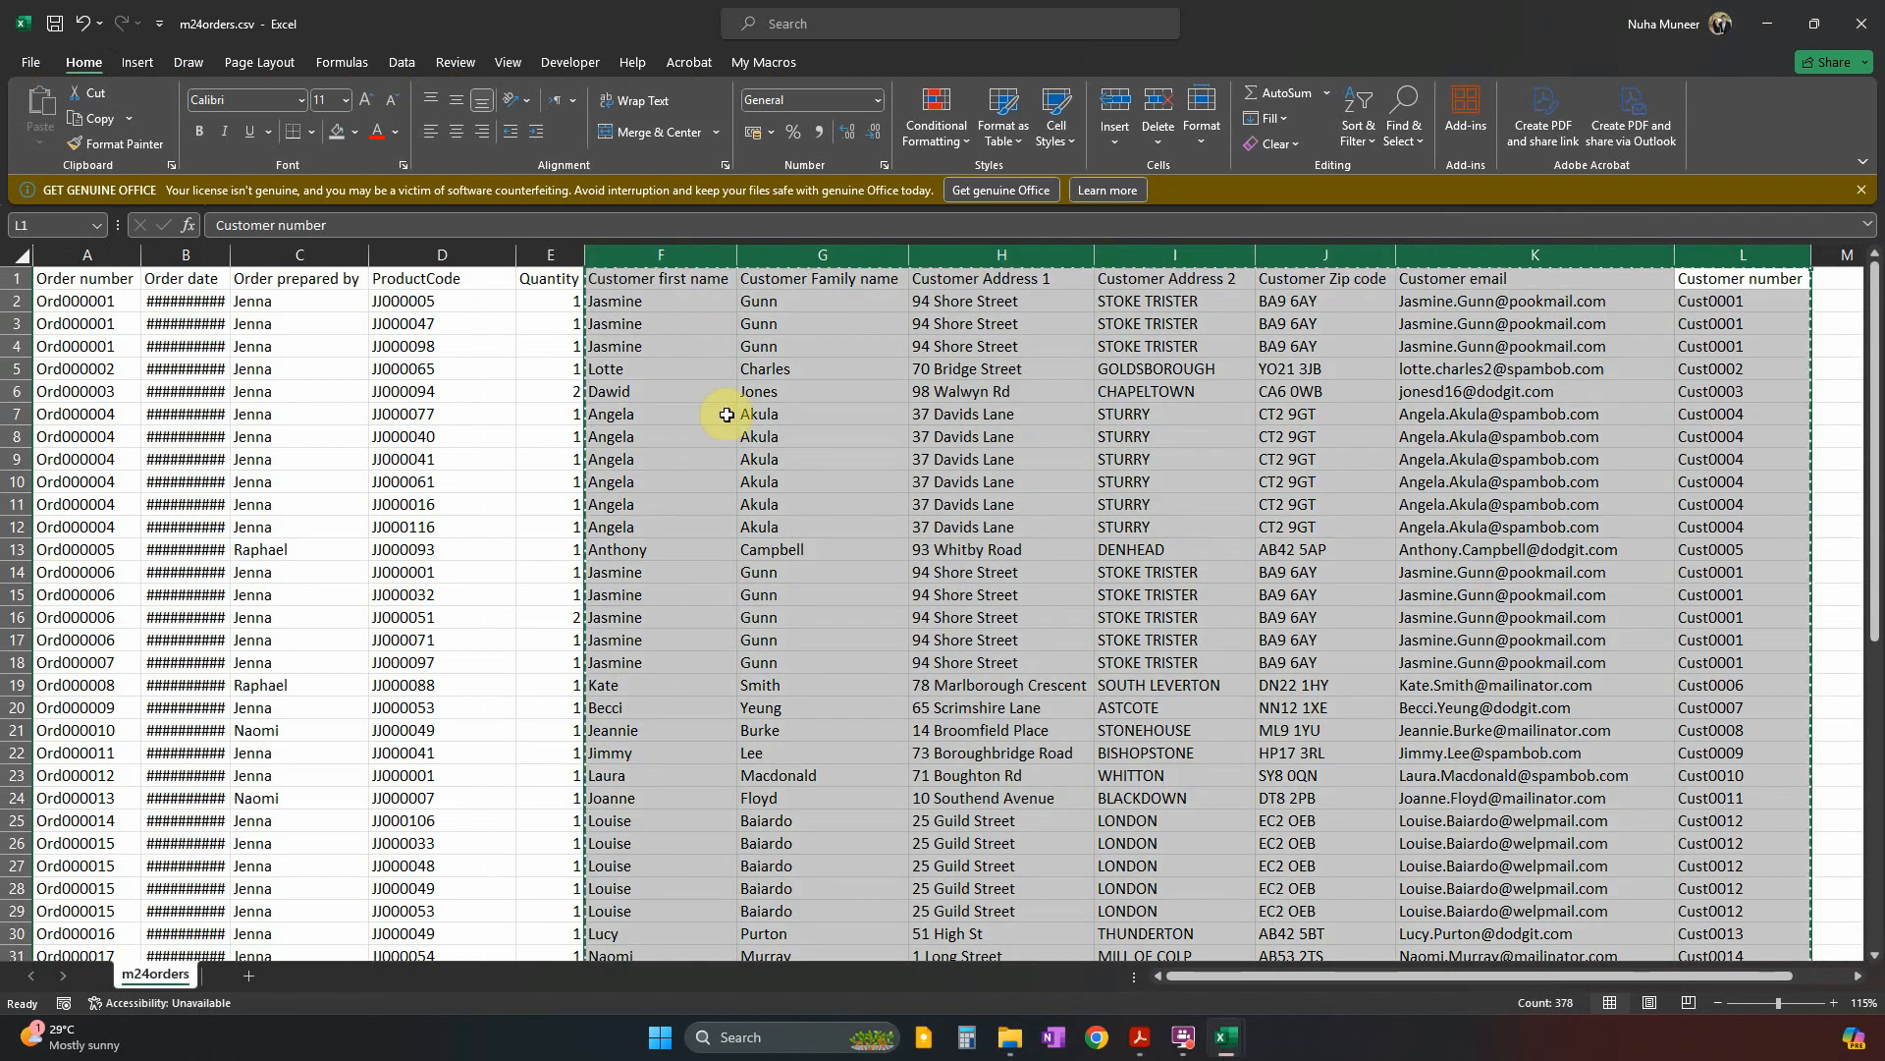
key(alt+Tab)
click(125, 302)
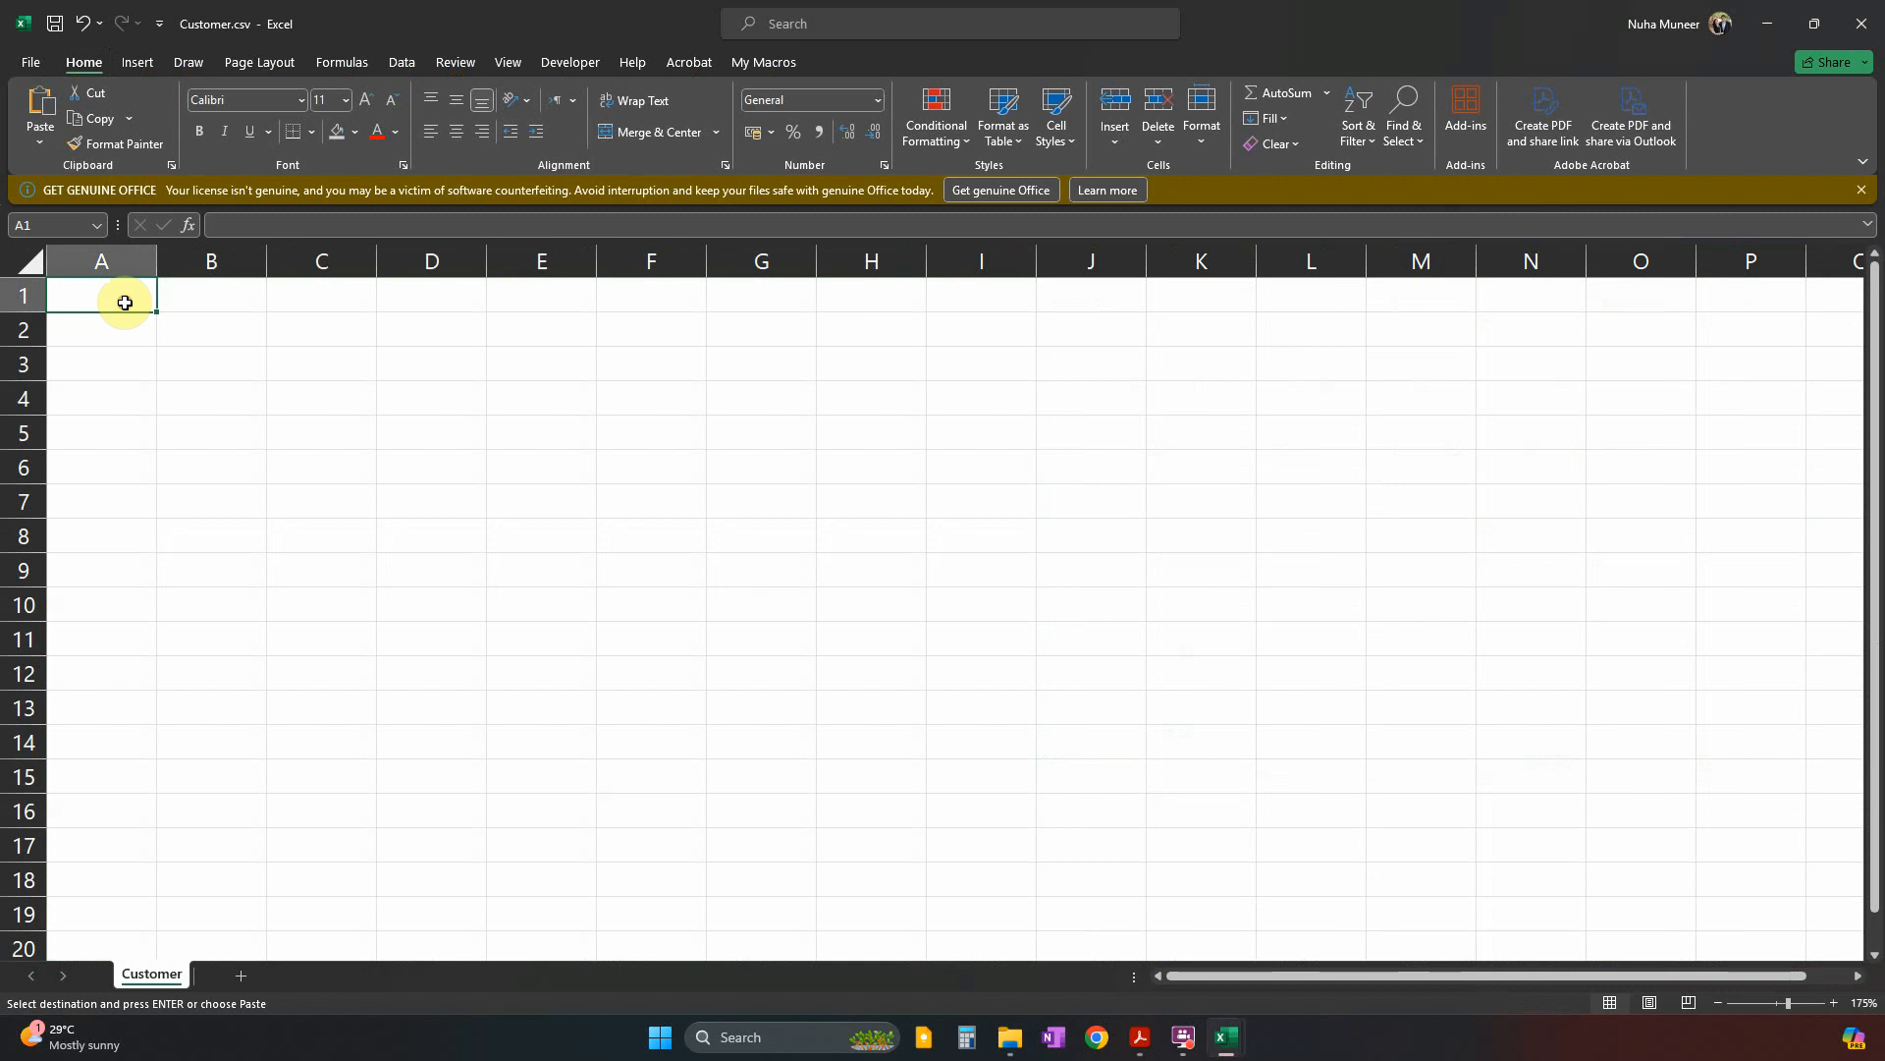
key(ctrl+v)
scroll(366, 496, down, 2)
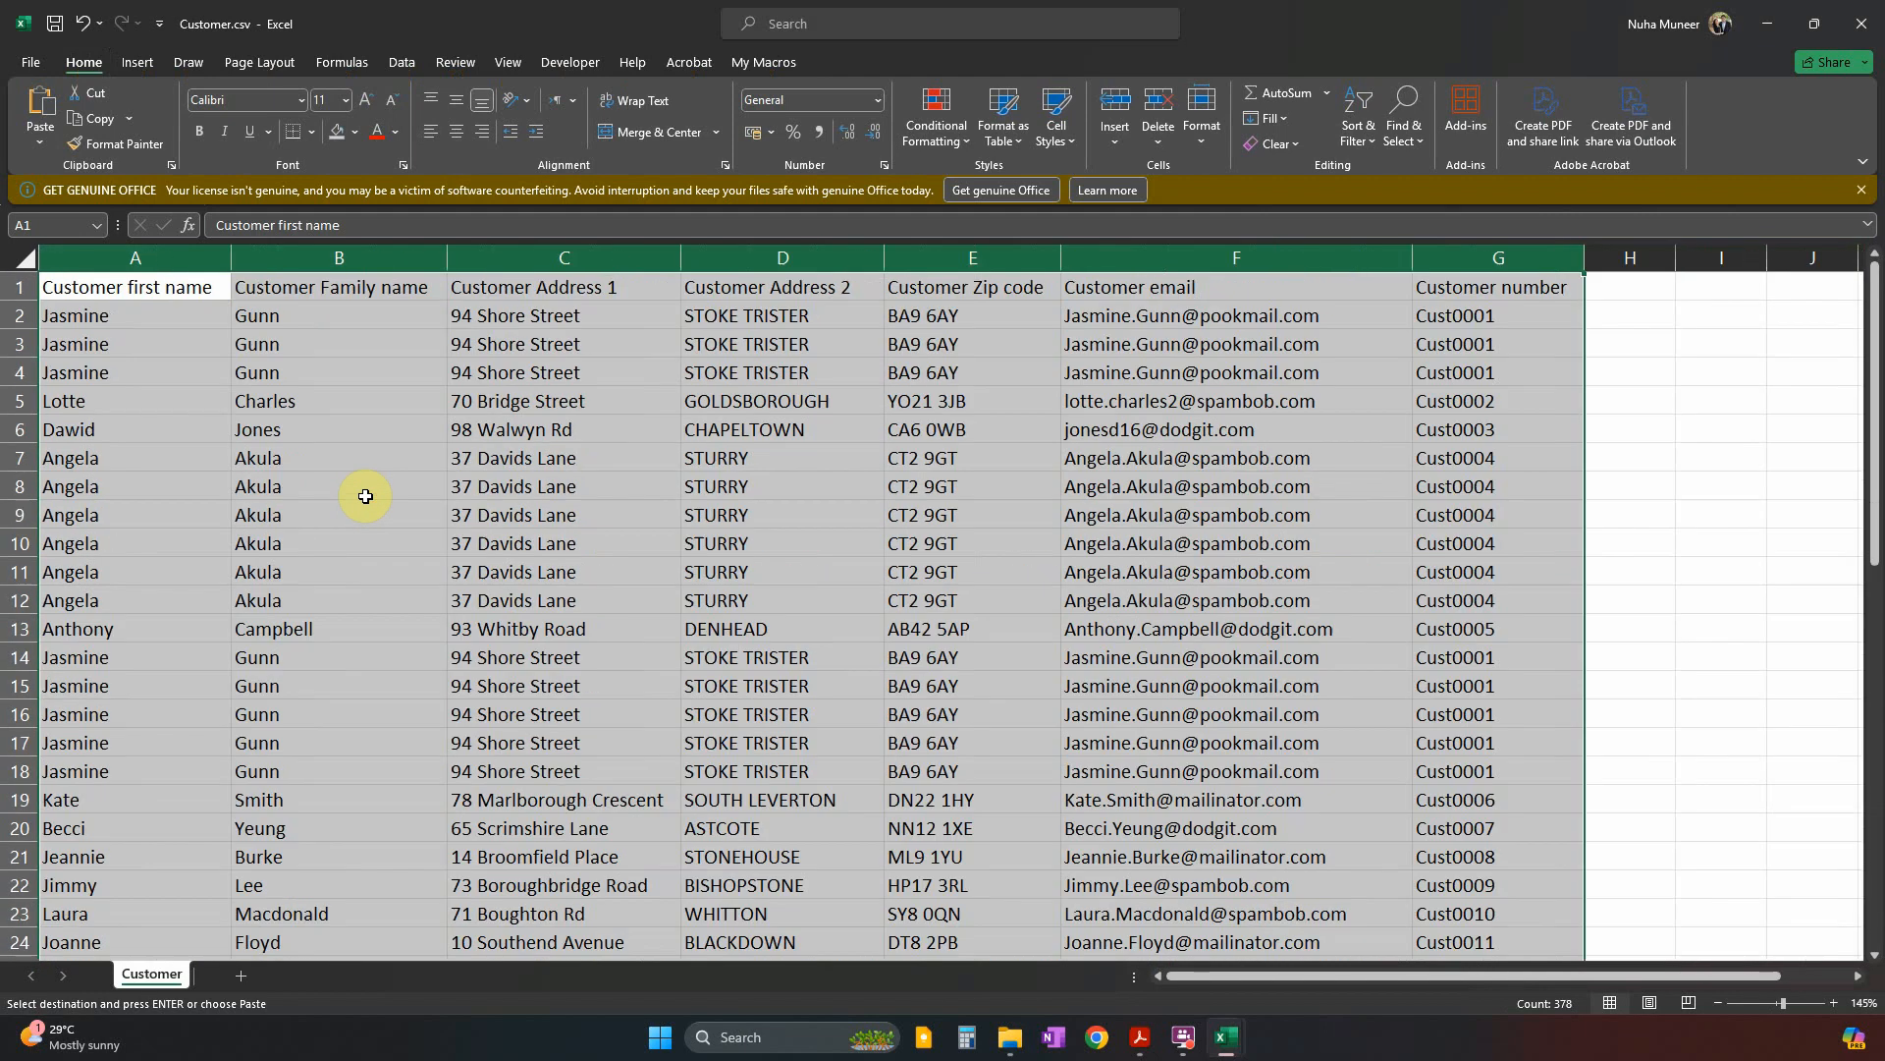
scroll(366, 496, down, 1)
click(358, 461)
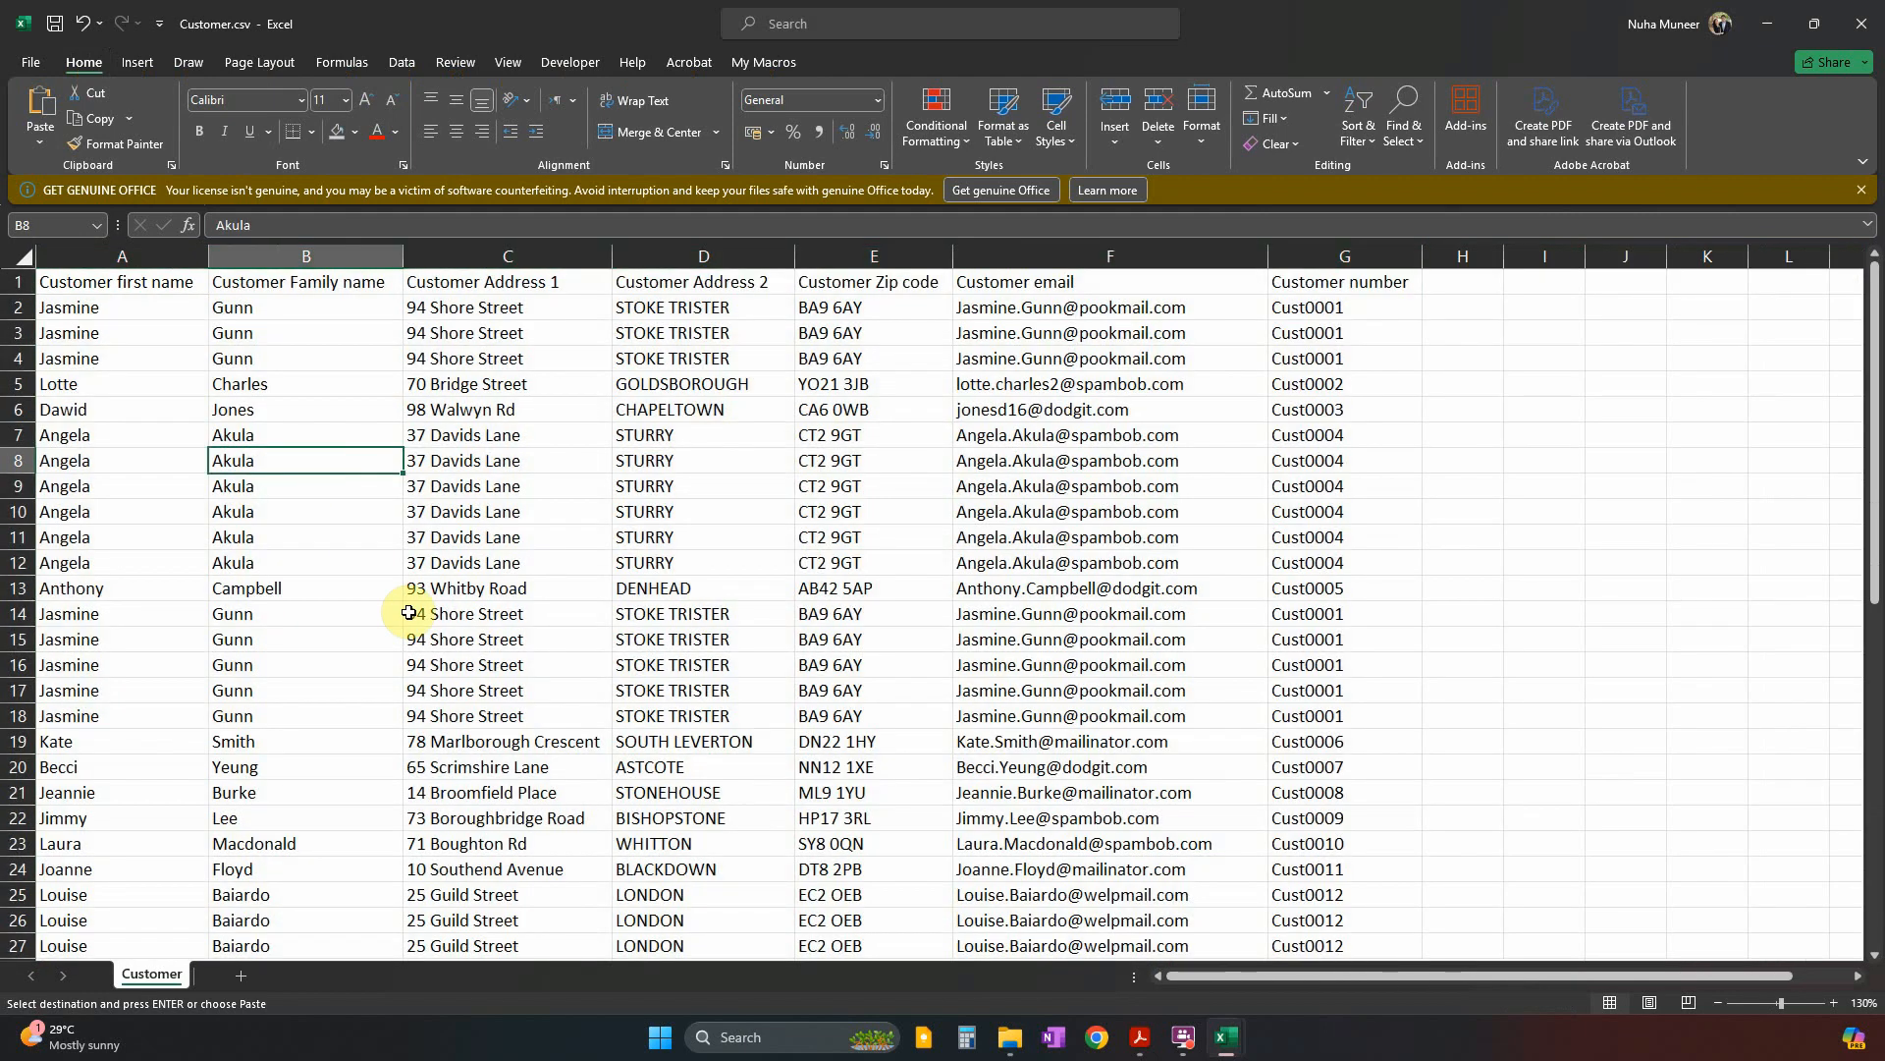
Compare Customer.csv with m24orders.csv, selecting the ProductCode and Order number columns in m24orders.csv.
key(alt+Tab)
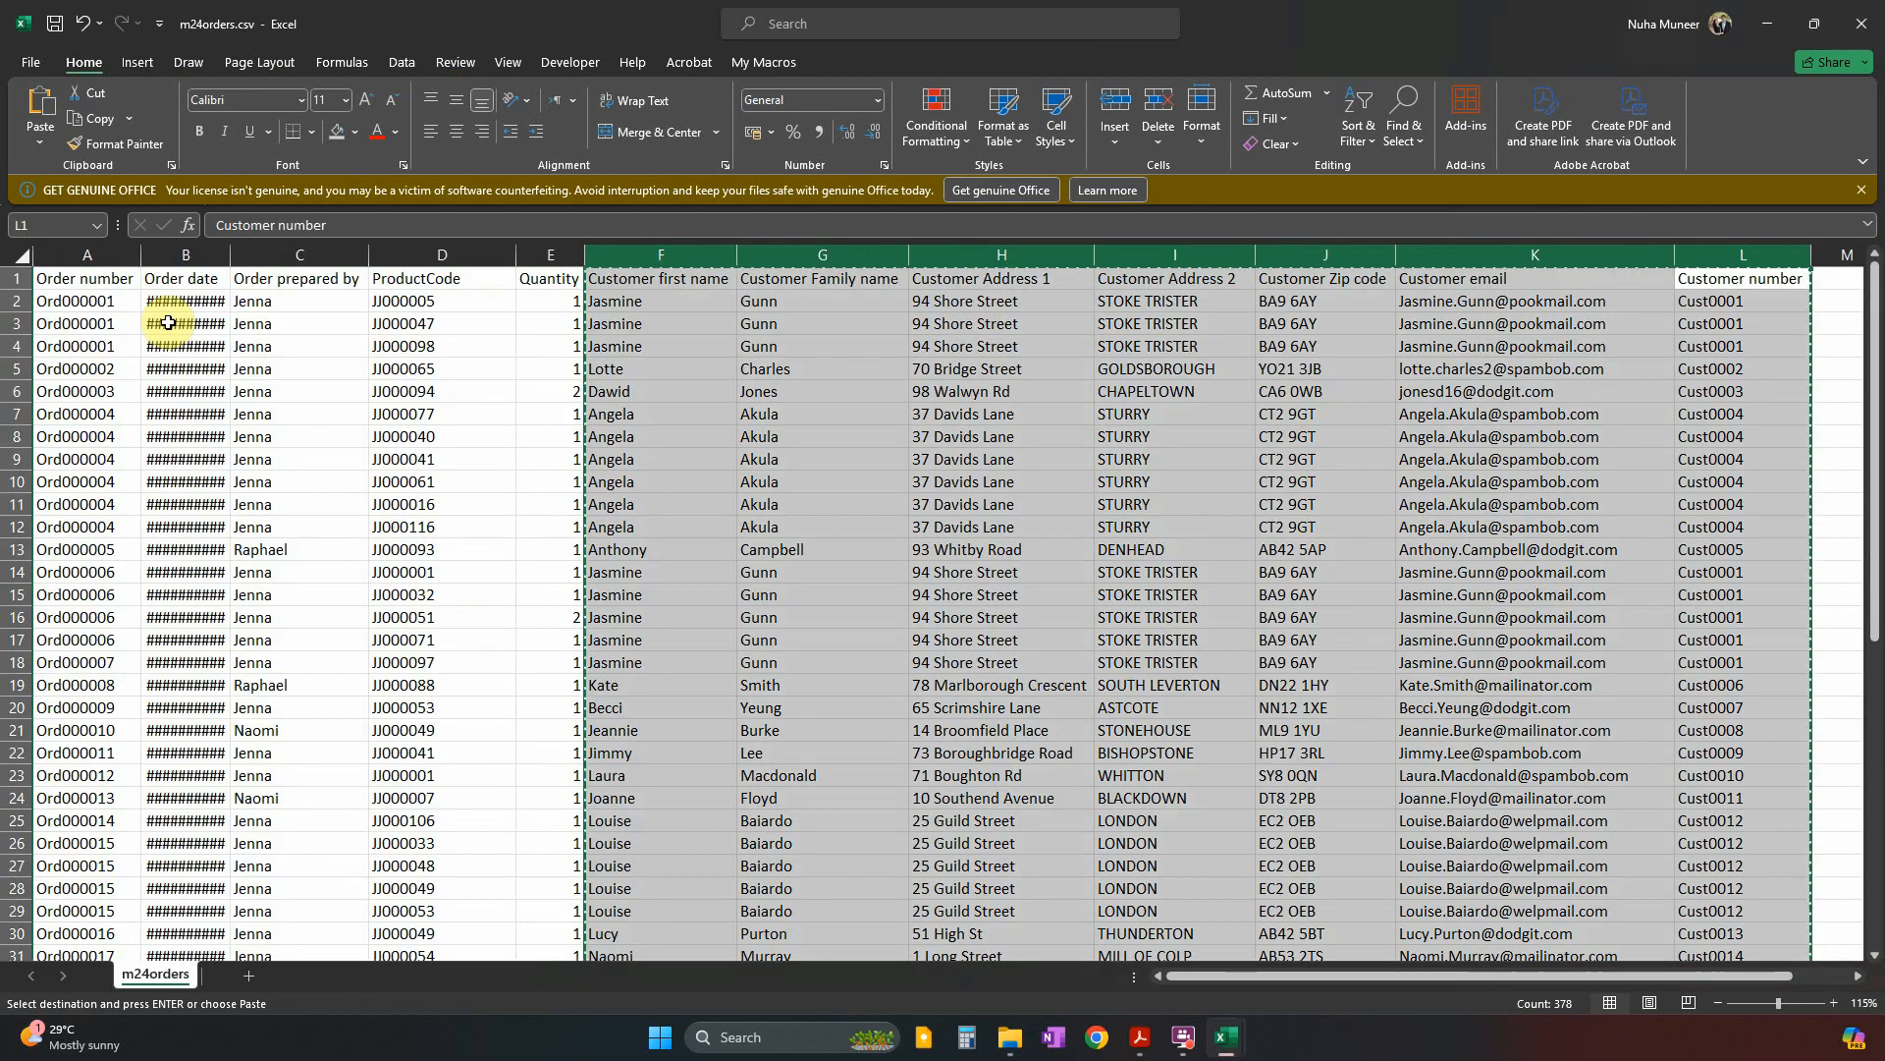
key(alt+Tab)
key(alt+Tab)
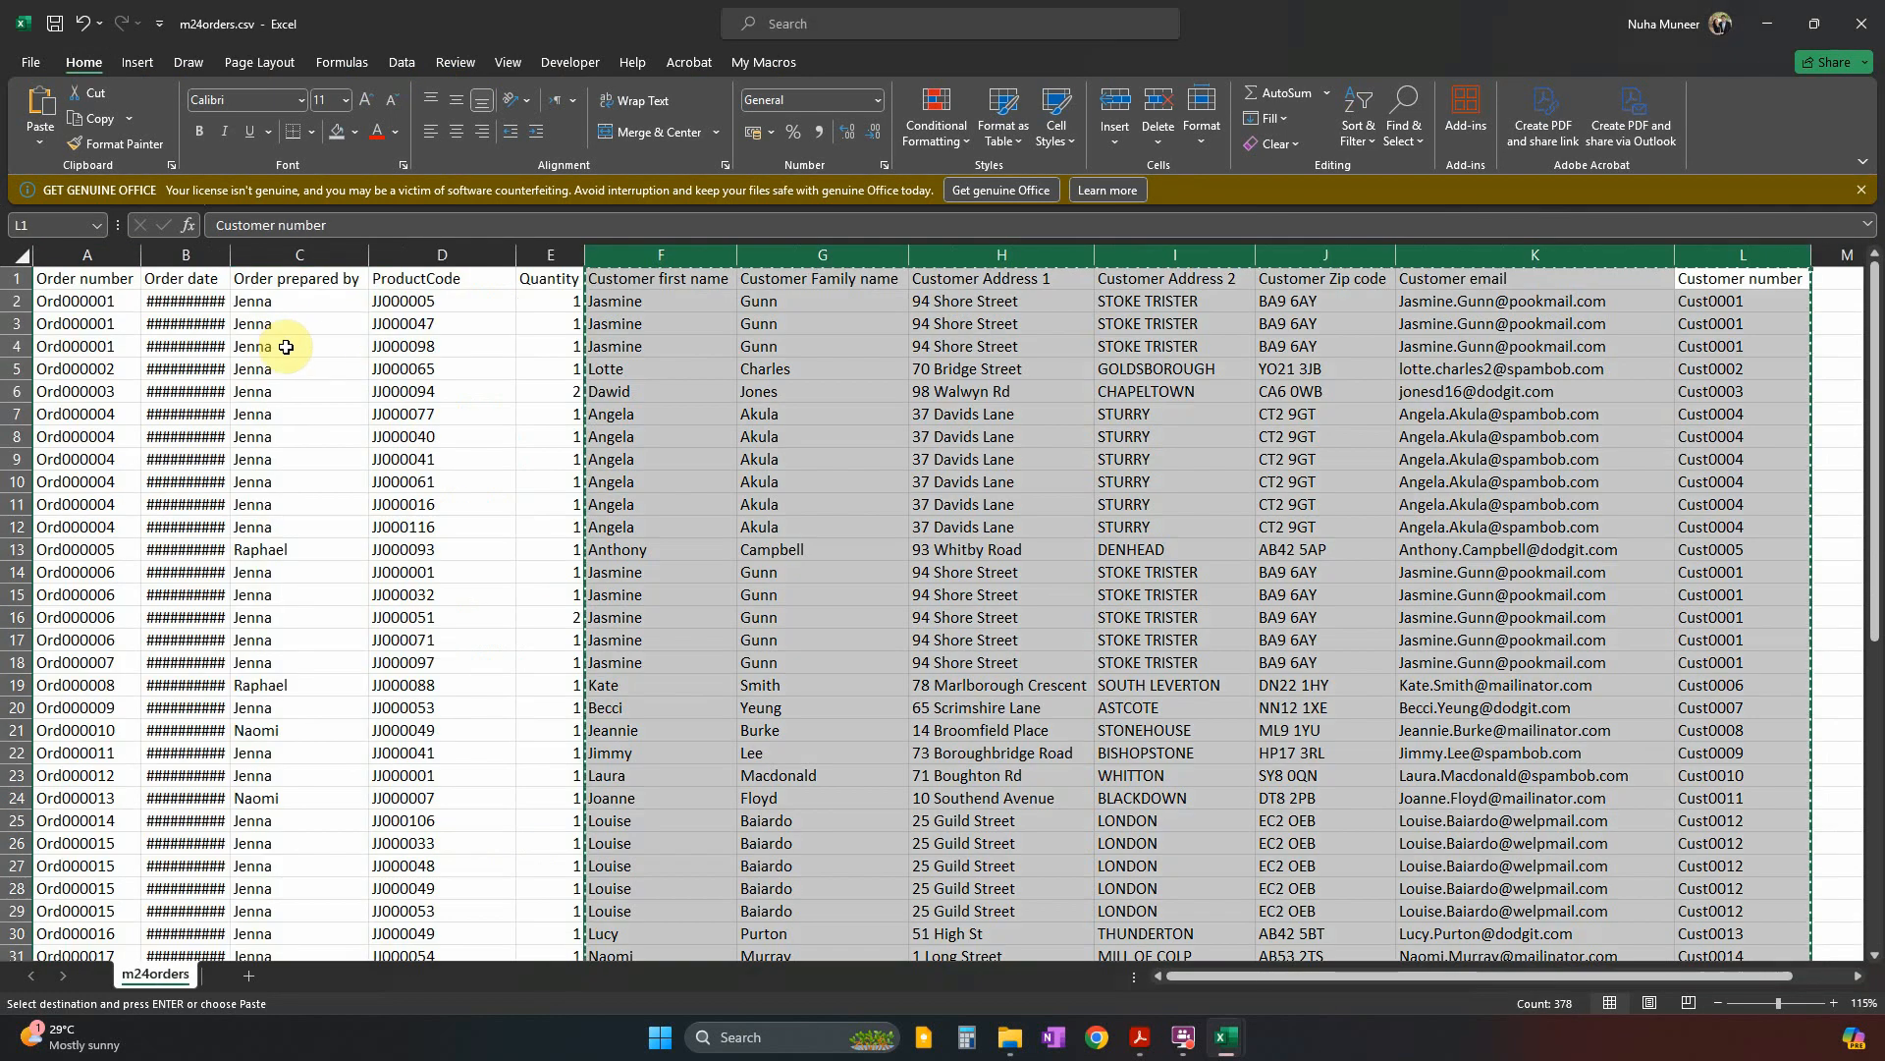
click(427, 257)
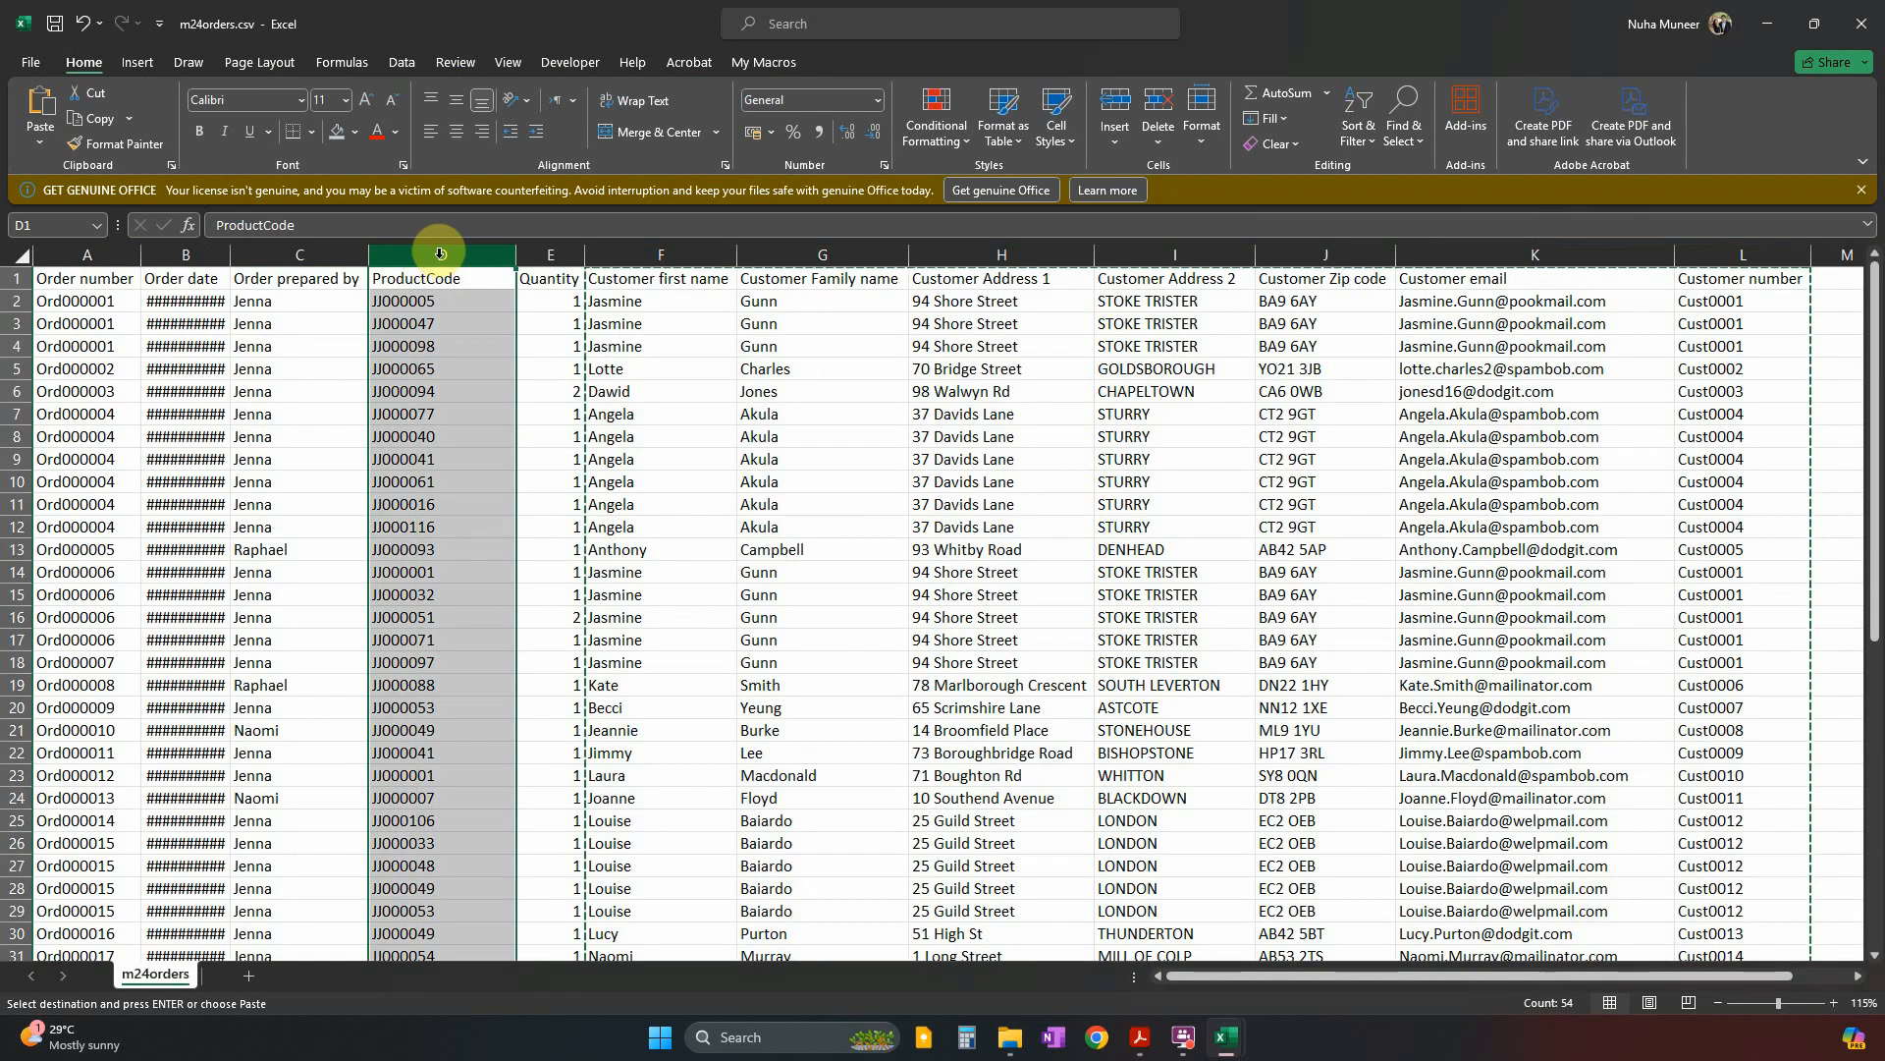
click(93, 255)
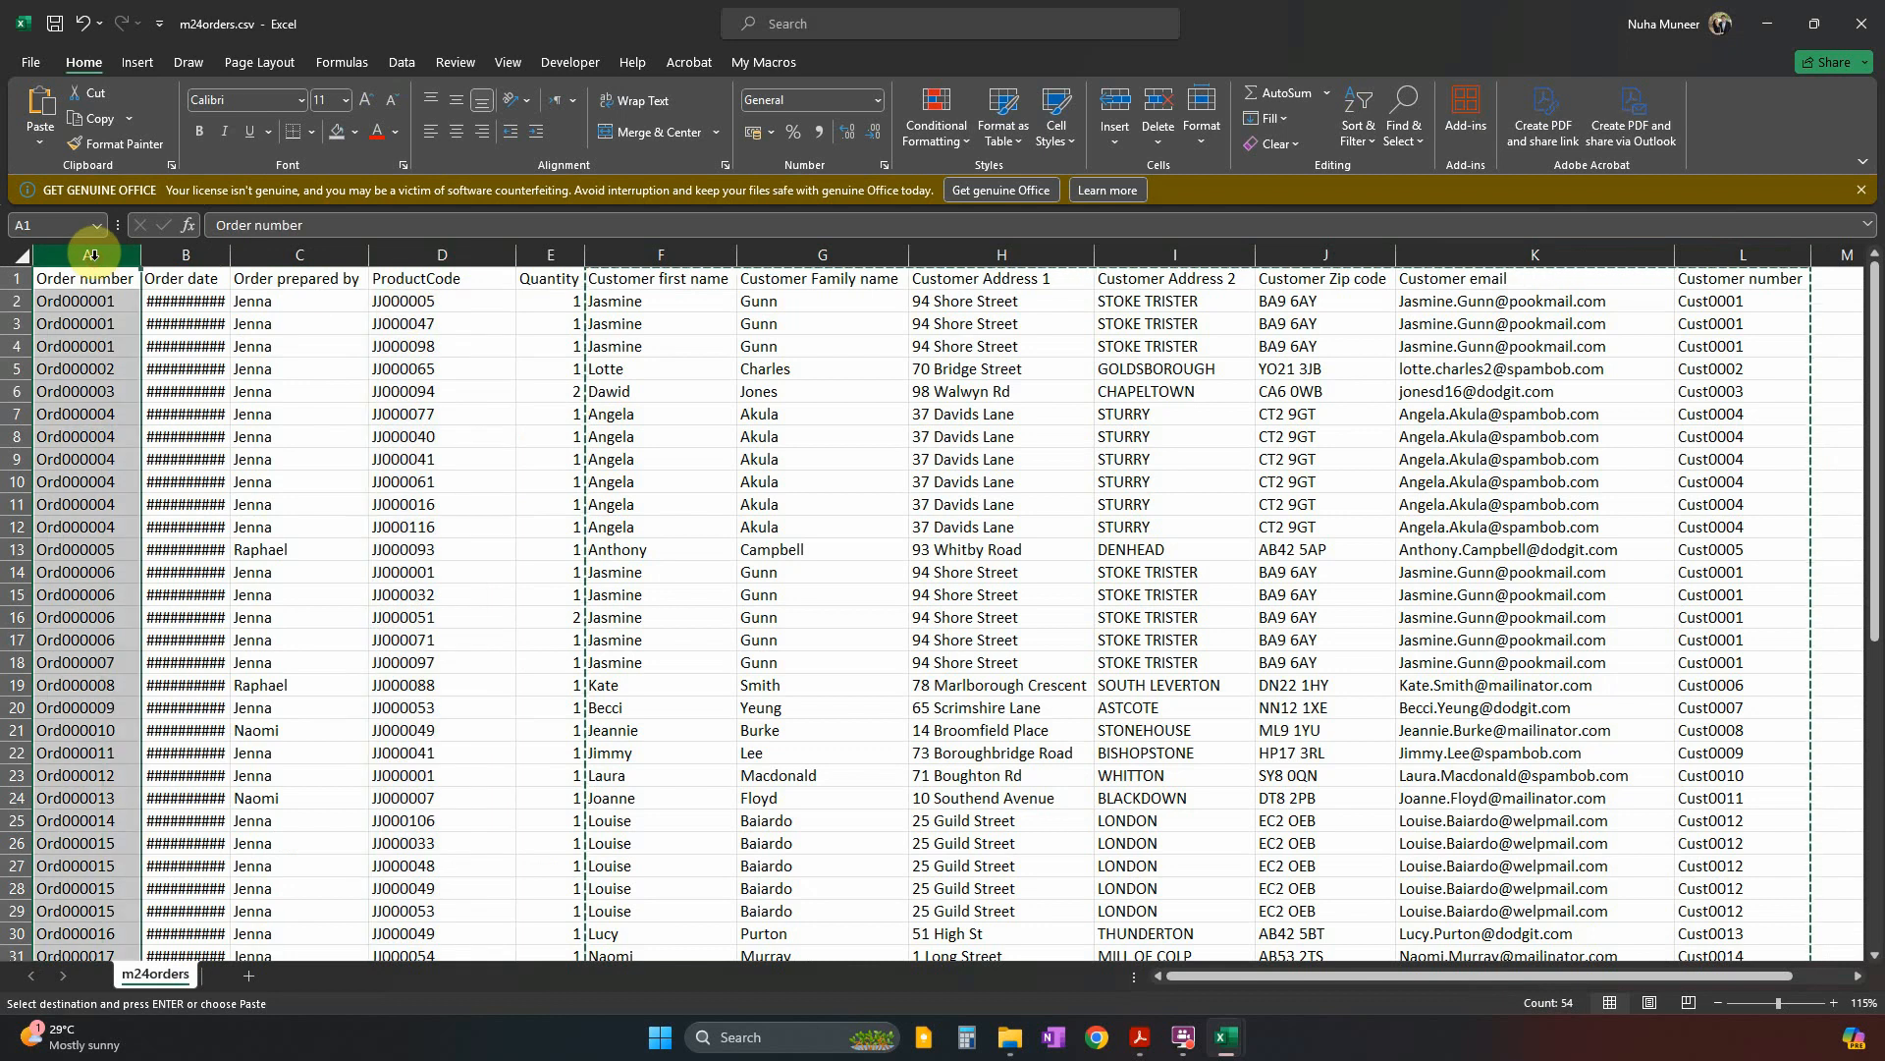
Check the Customer number column and customer columns F through L in m24orders.csv, and return to Customer.csv.
click(1753, 254)
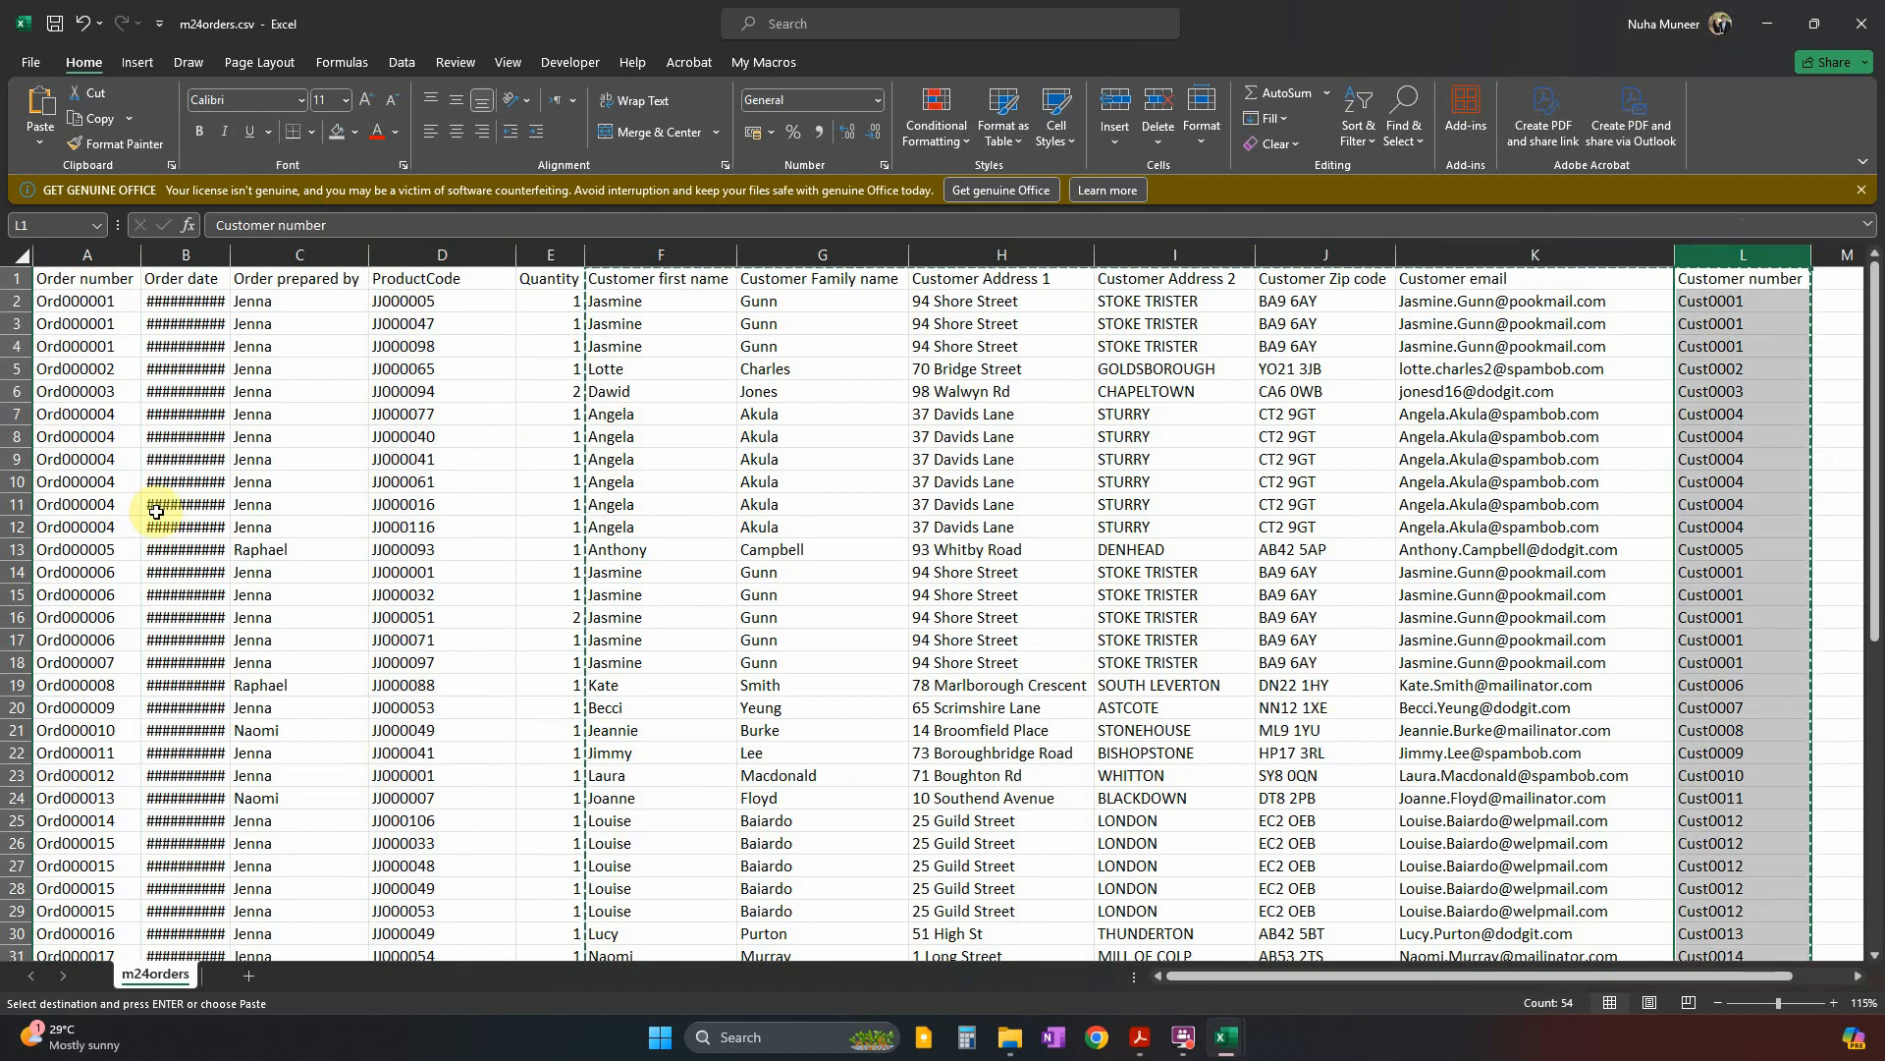
click(665, 256)
drag(665, 256, 1728, 287)
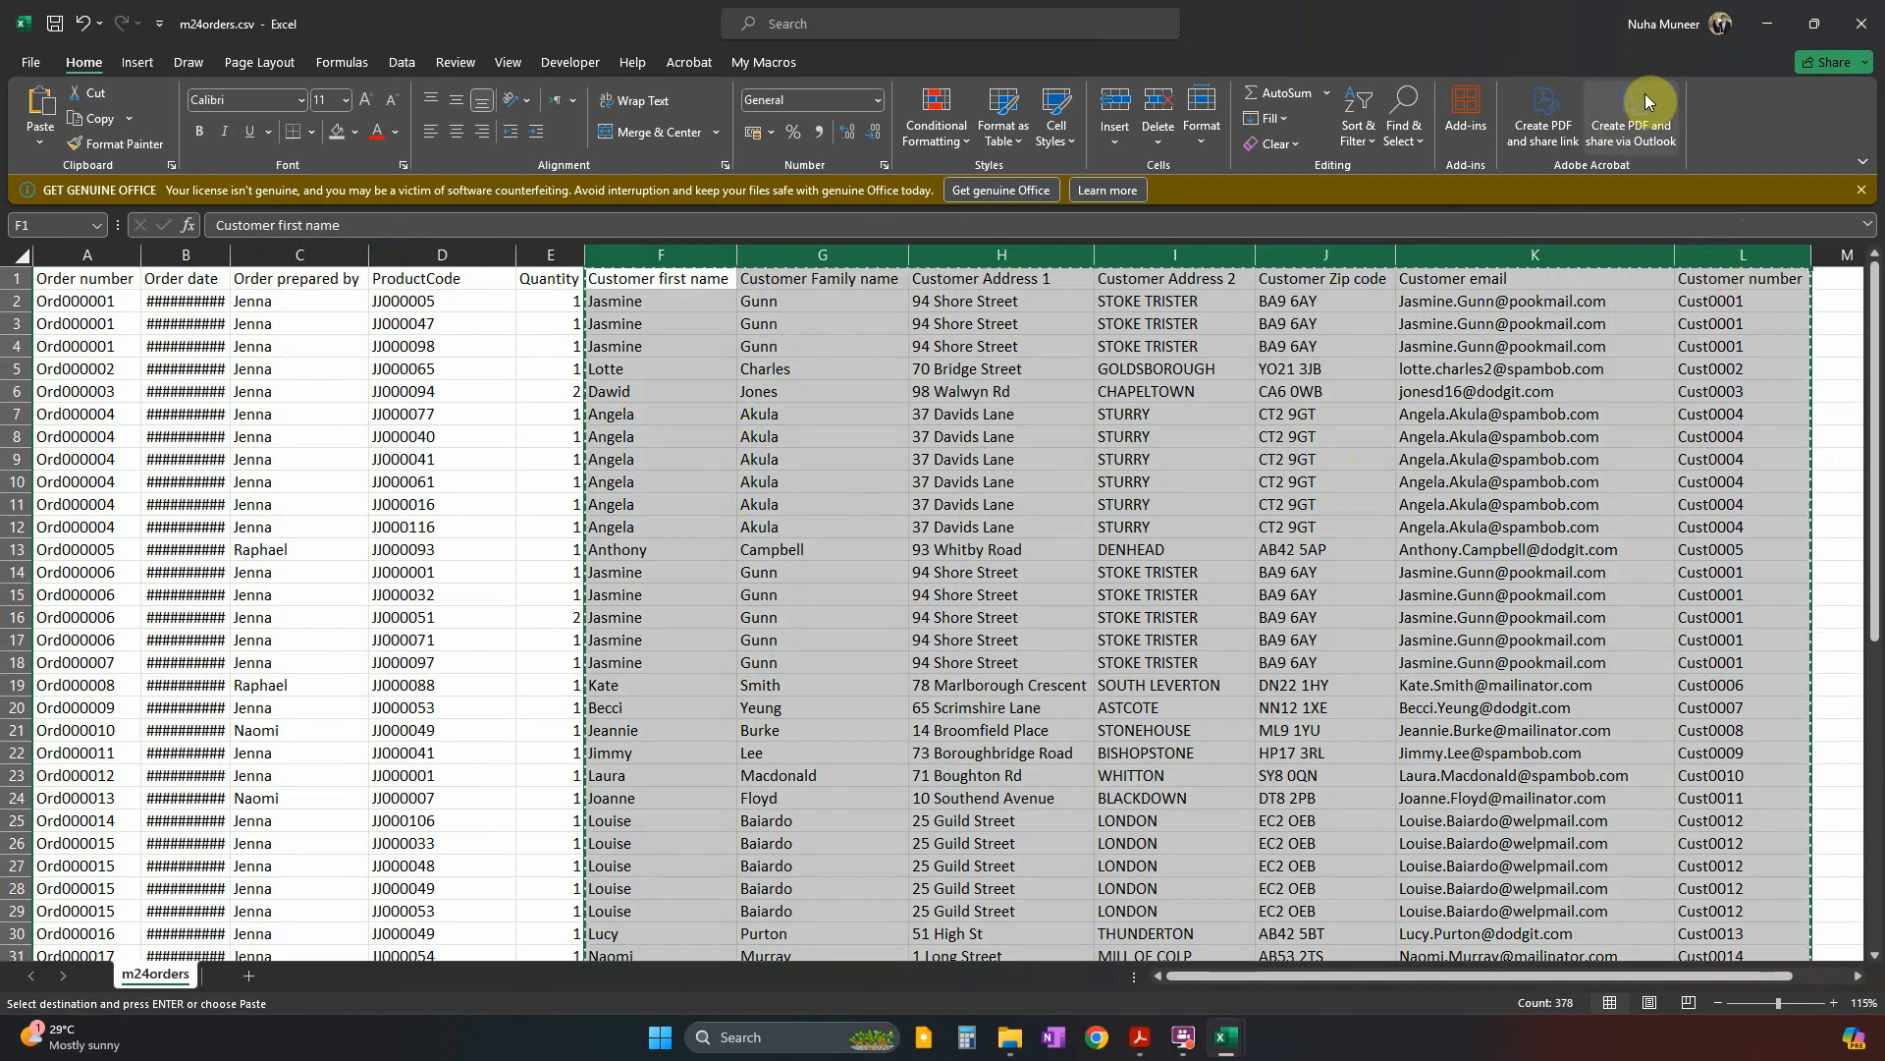
click(1758, 16)
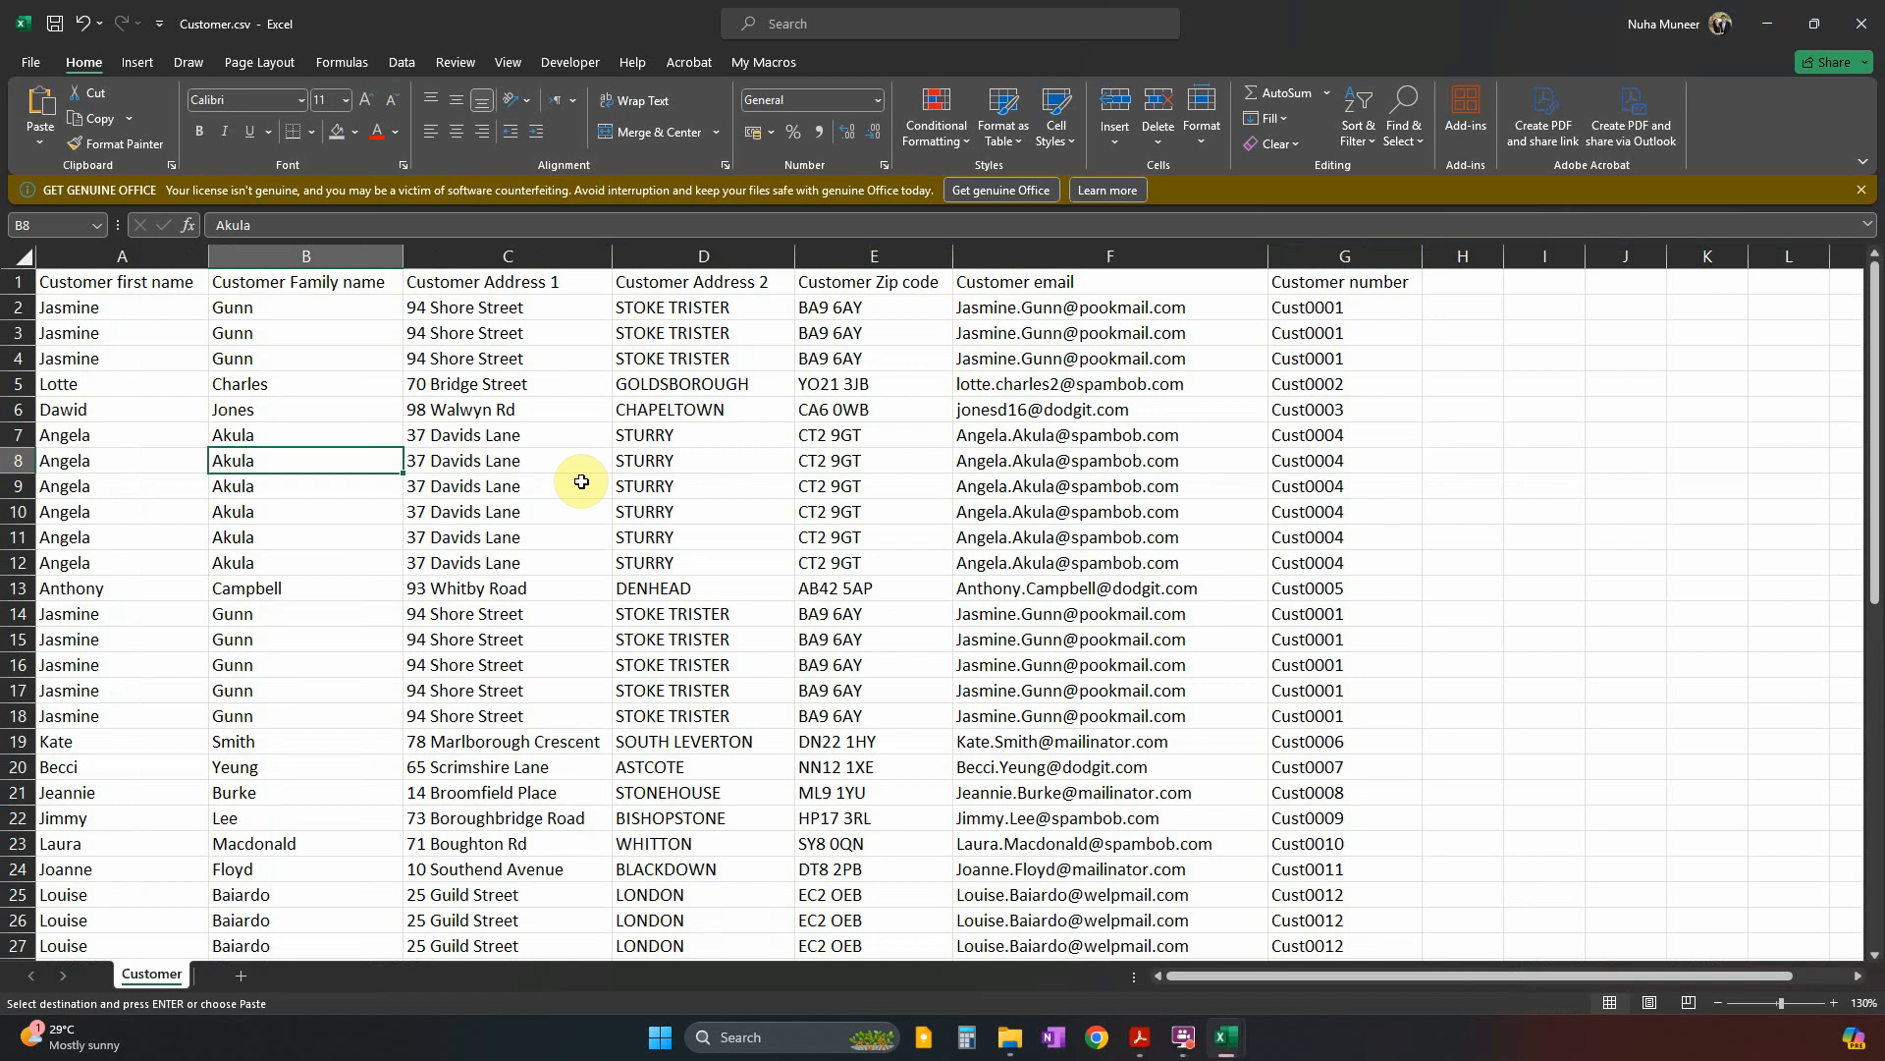
Move the Customer number column from G to the front of the Customer.csv table as column A.
click(673, 527)
click(1304, 245)
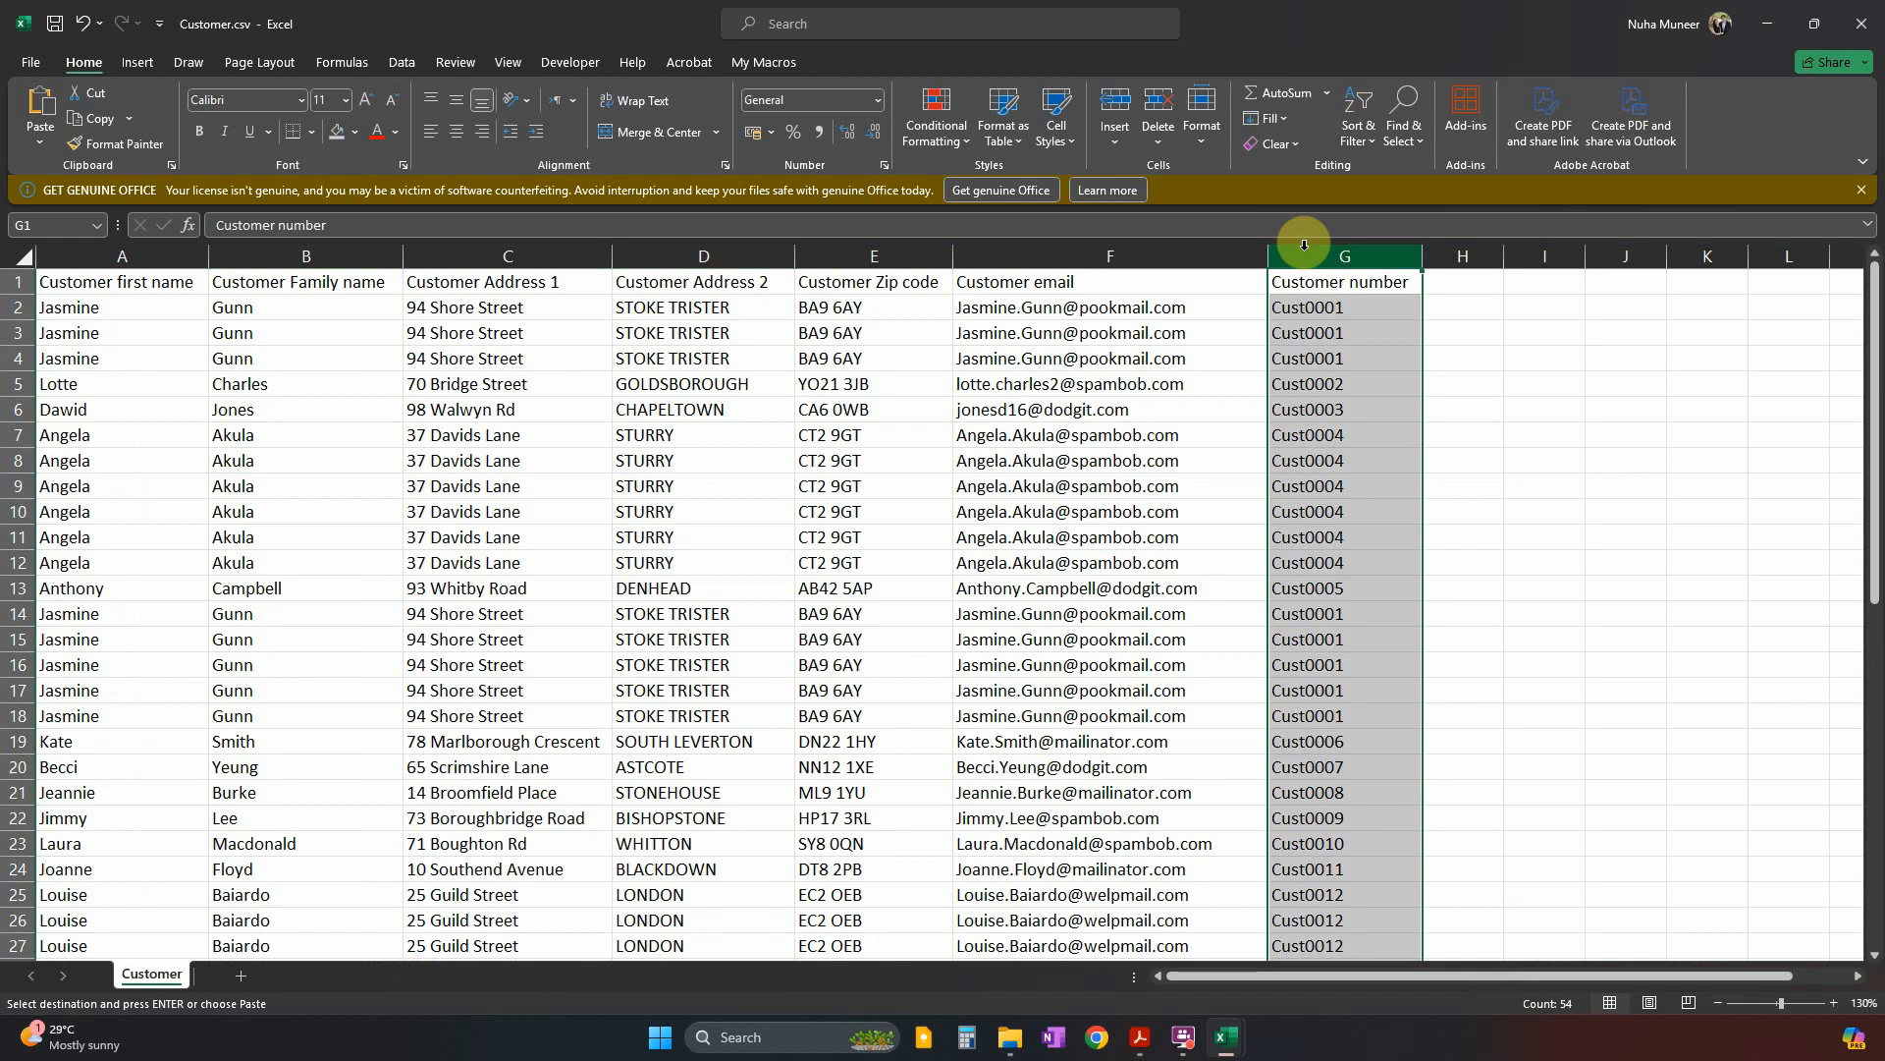
click(80, 256)
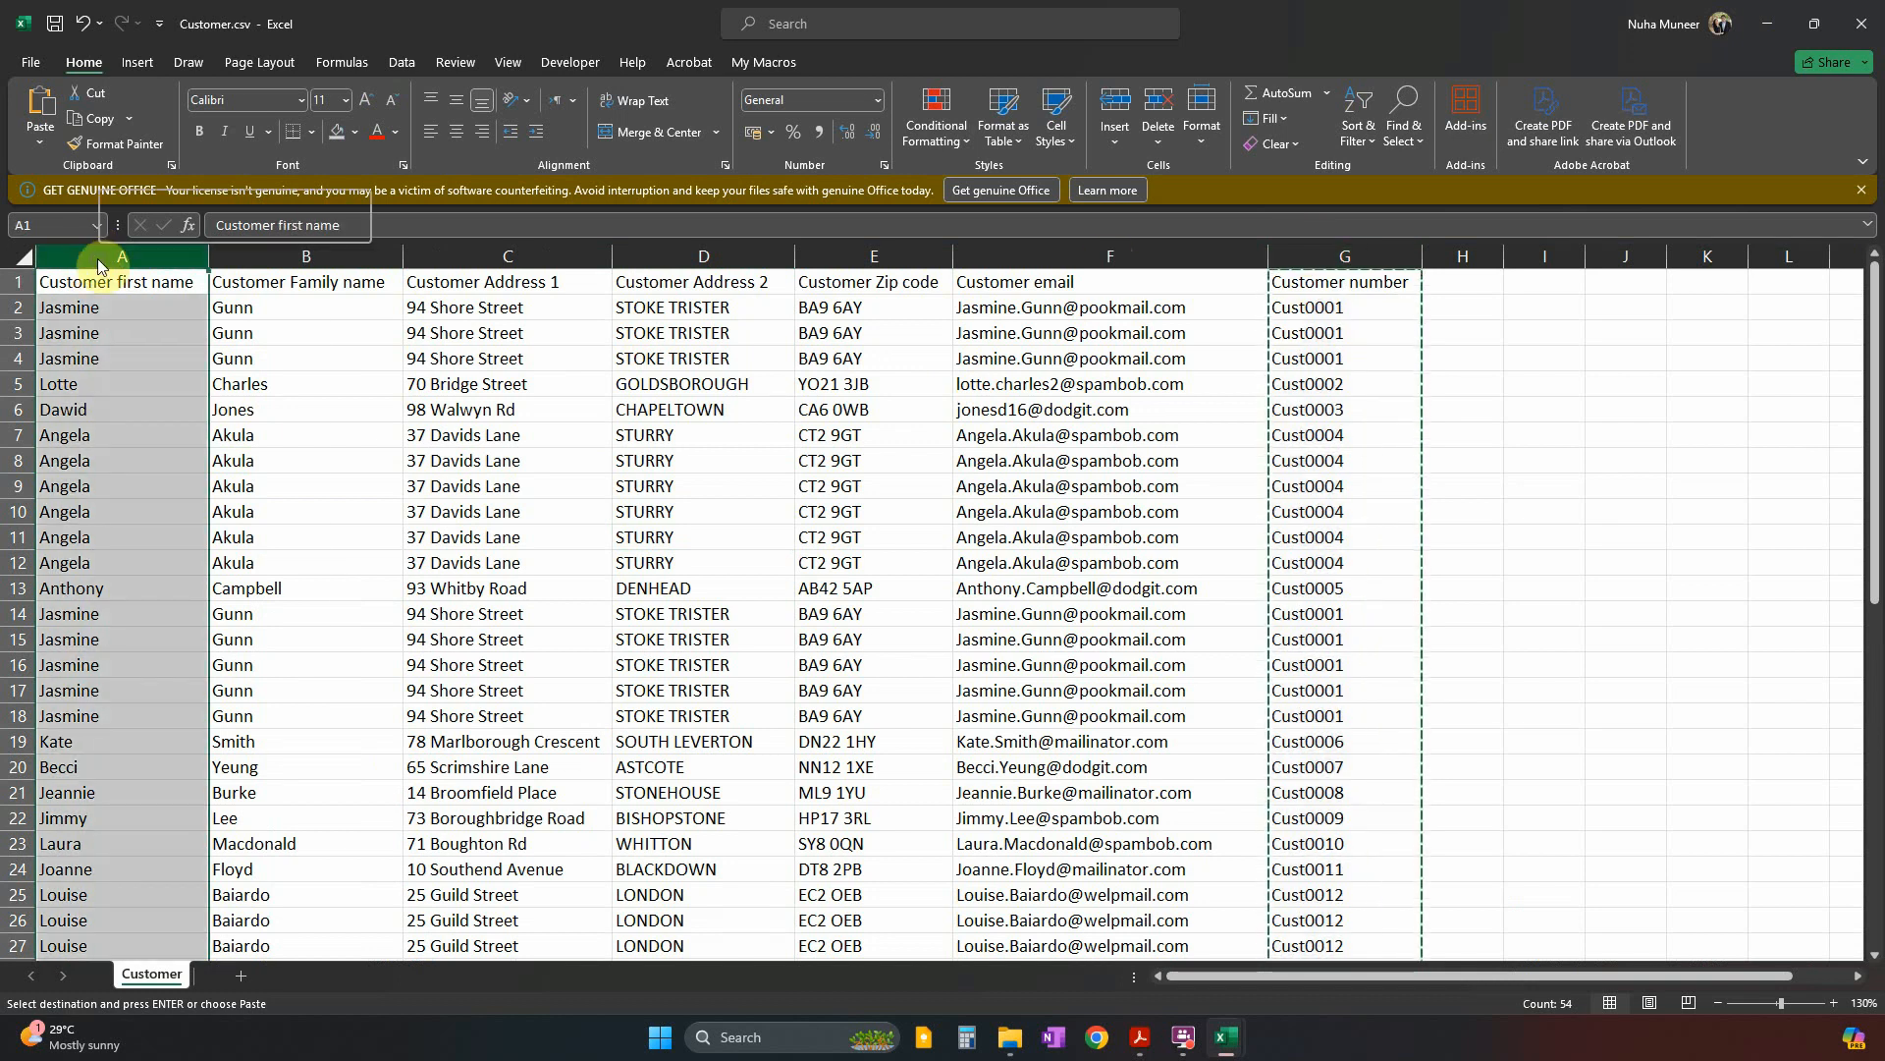
right_click(93, 256)
click(177, 452)
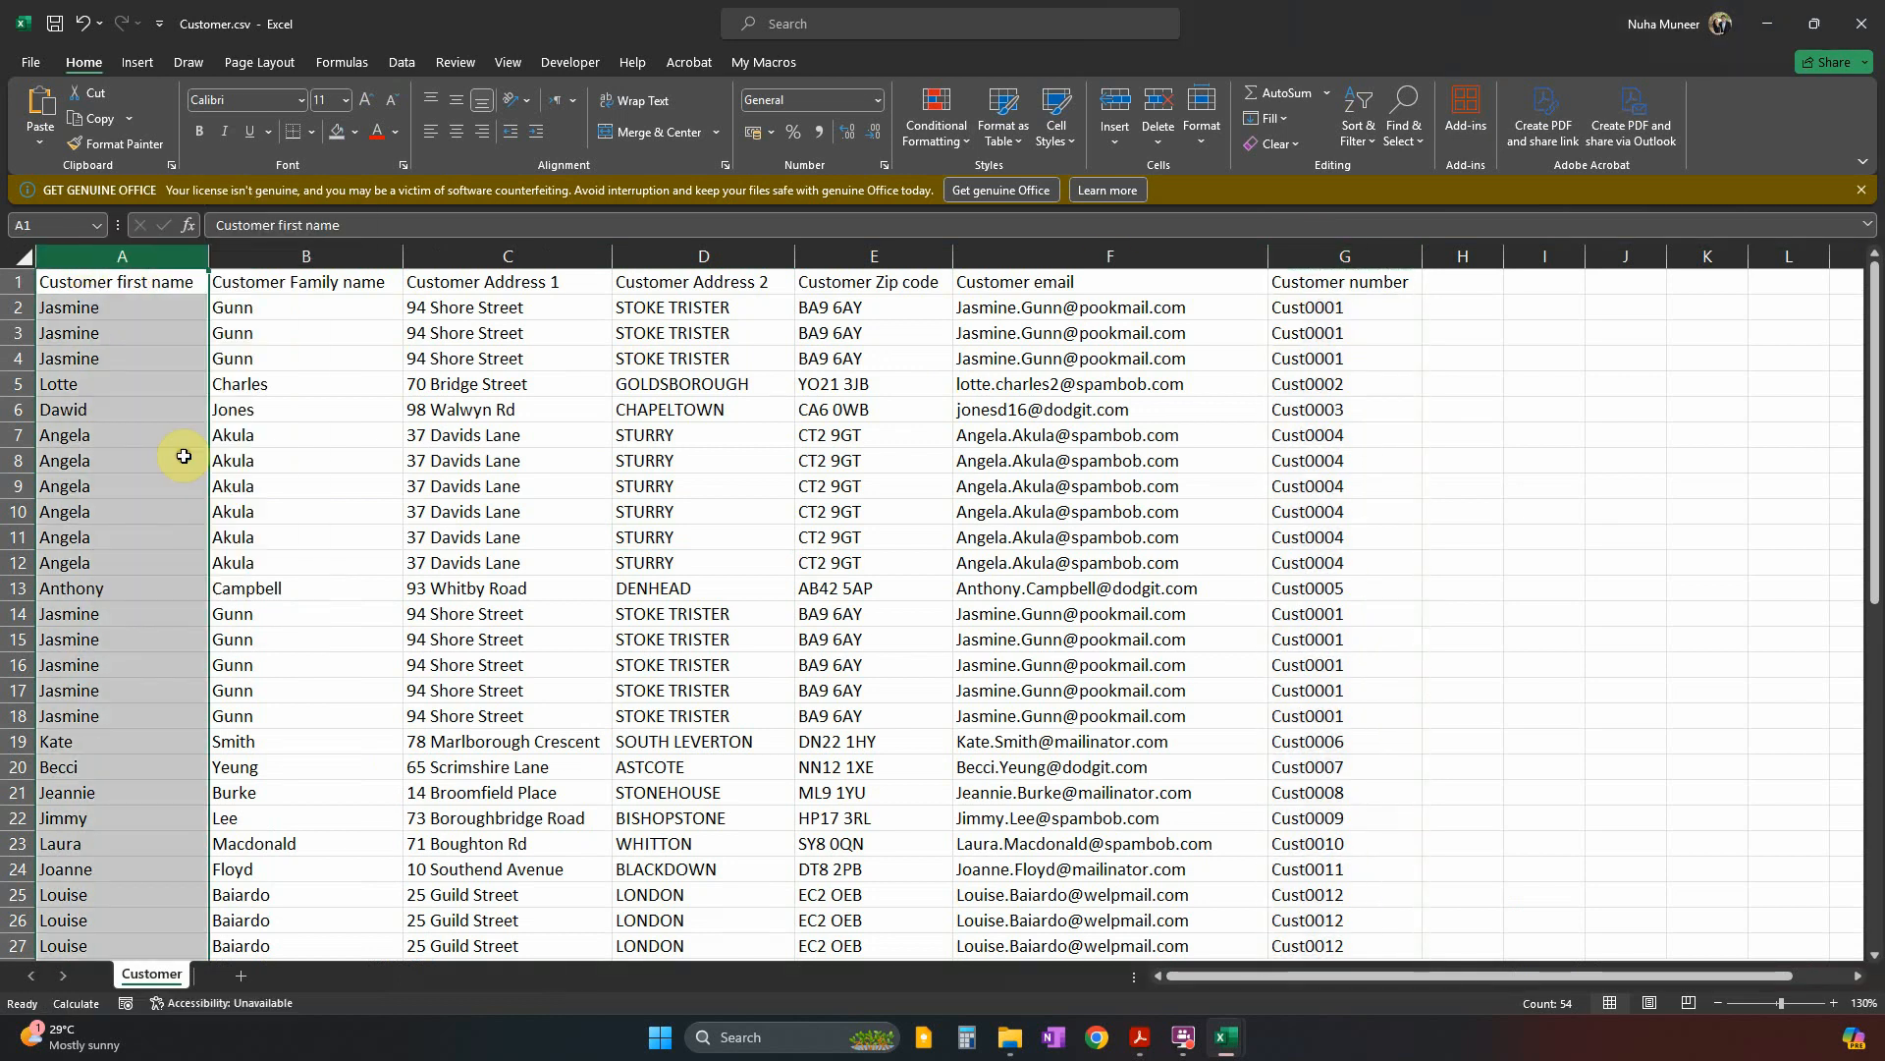
click(283, 401)
click(151, 255)
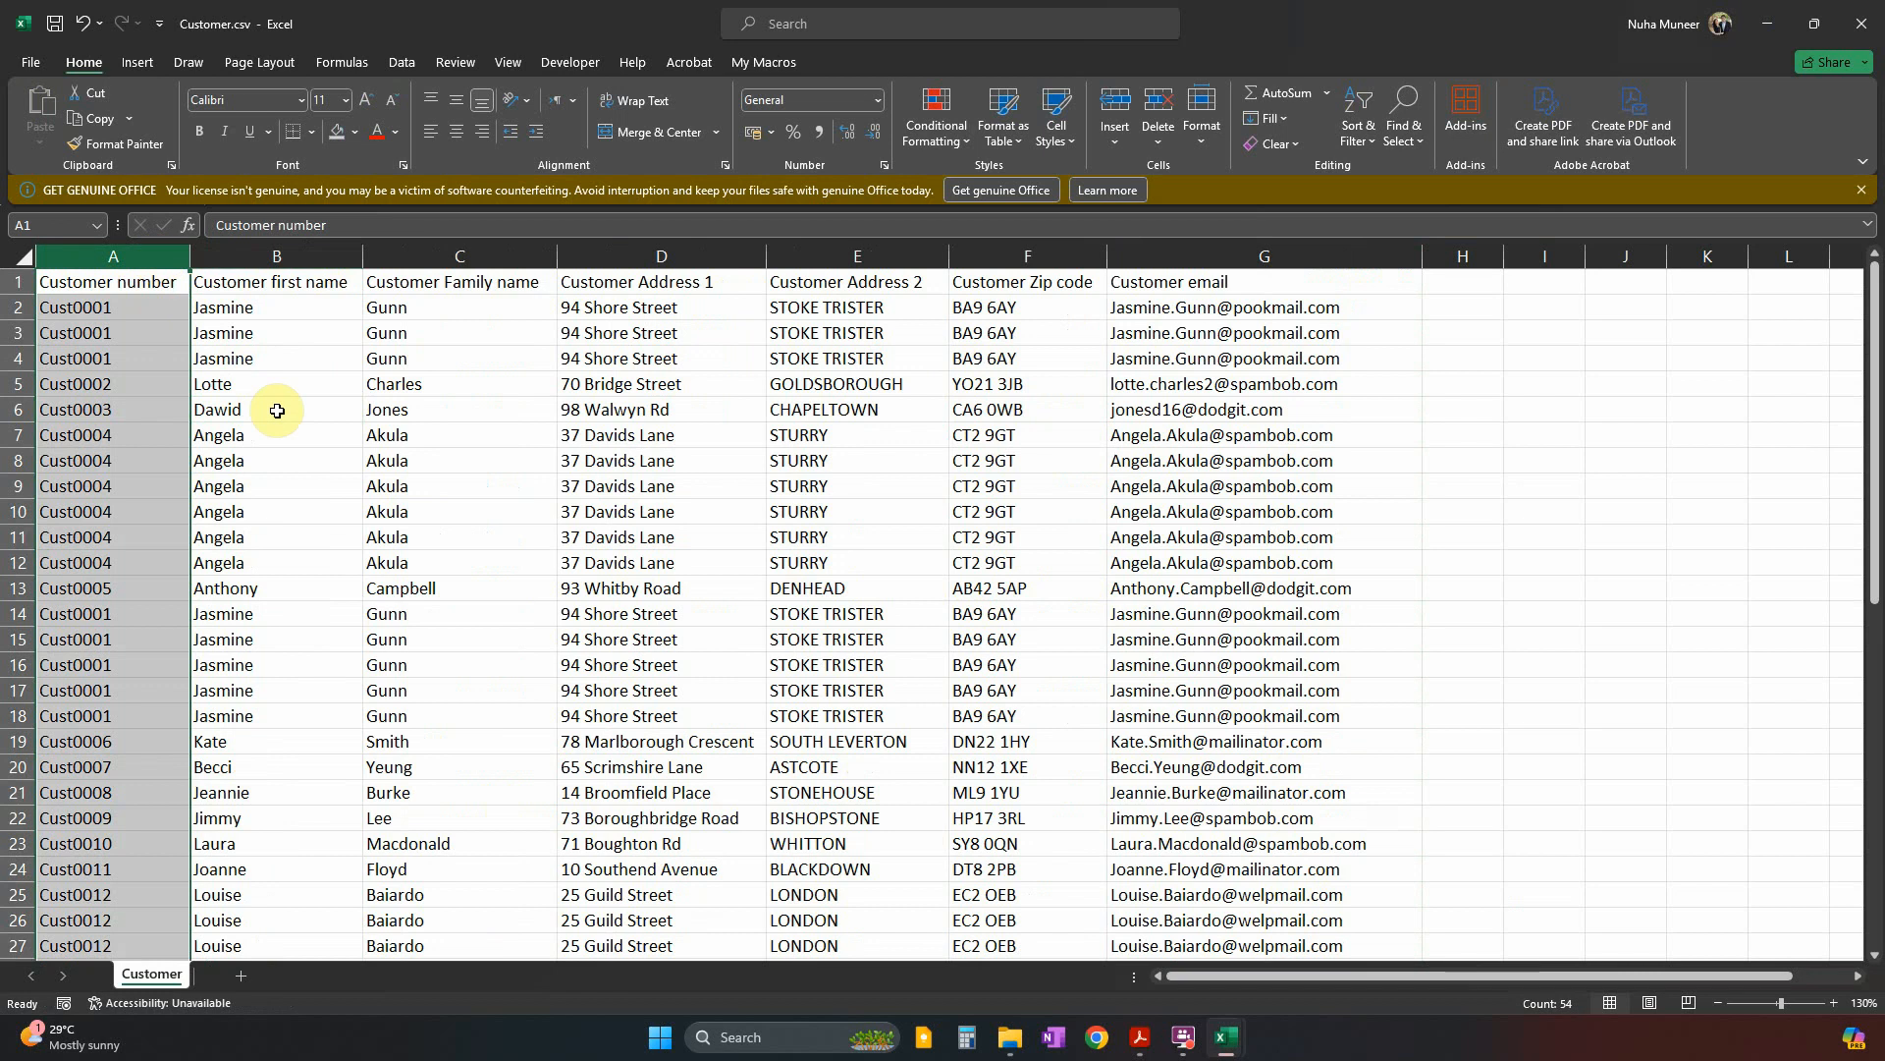
click(226, 452)
Highlight duplicate values in the Customer number column with Light Red Fill with Dark Red Text.
click(113, 256)
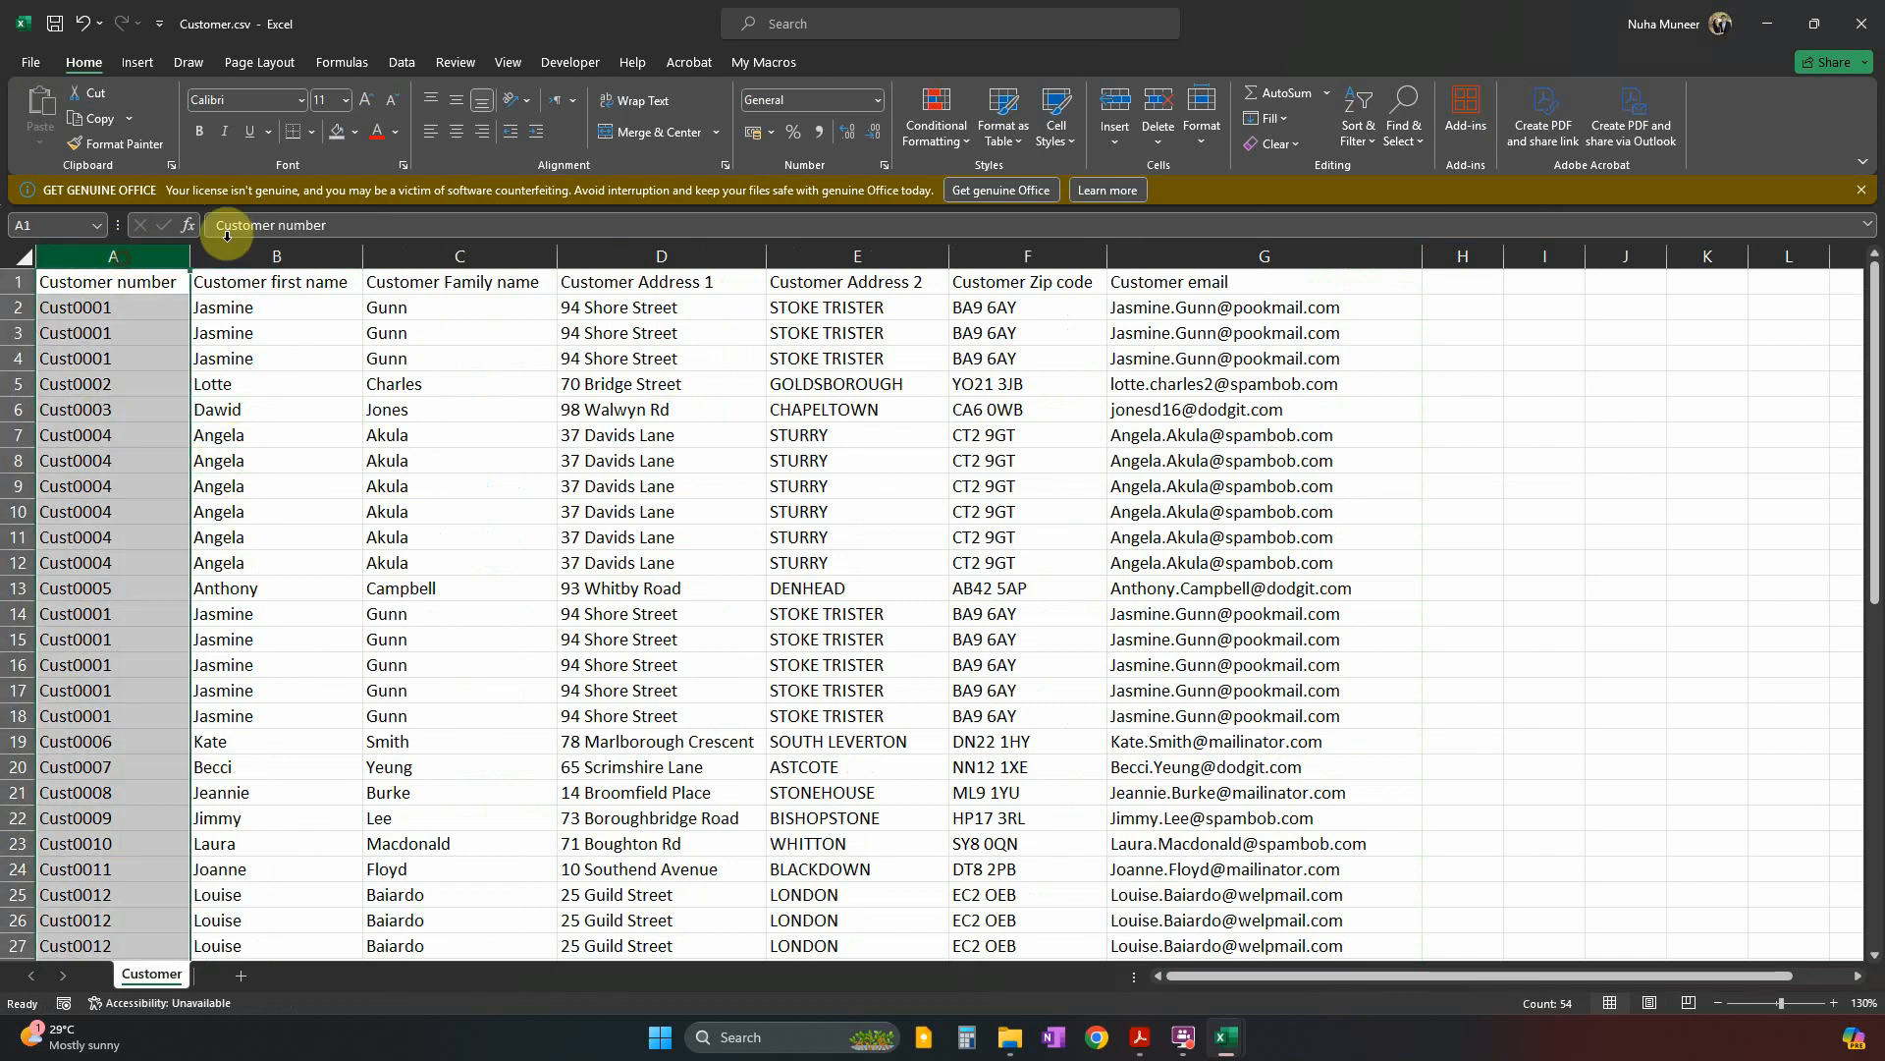
click(936, 126)
mouse_move(1012, 181)
click(1169, 429)
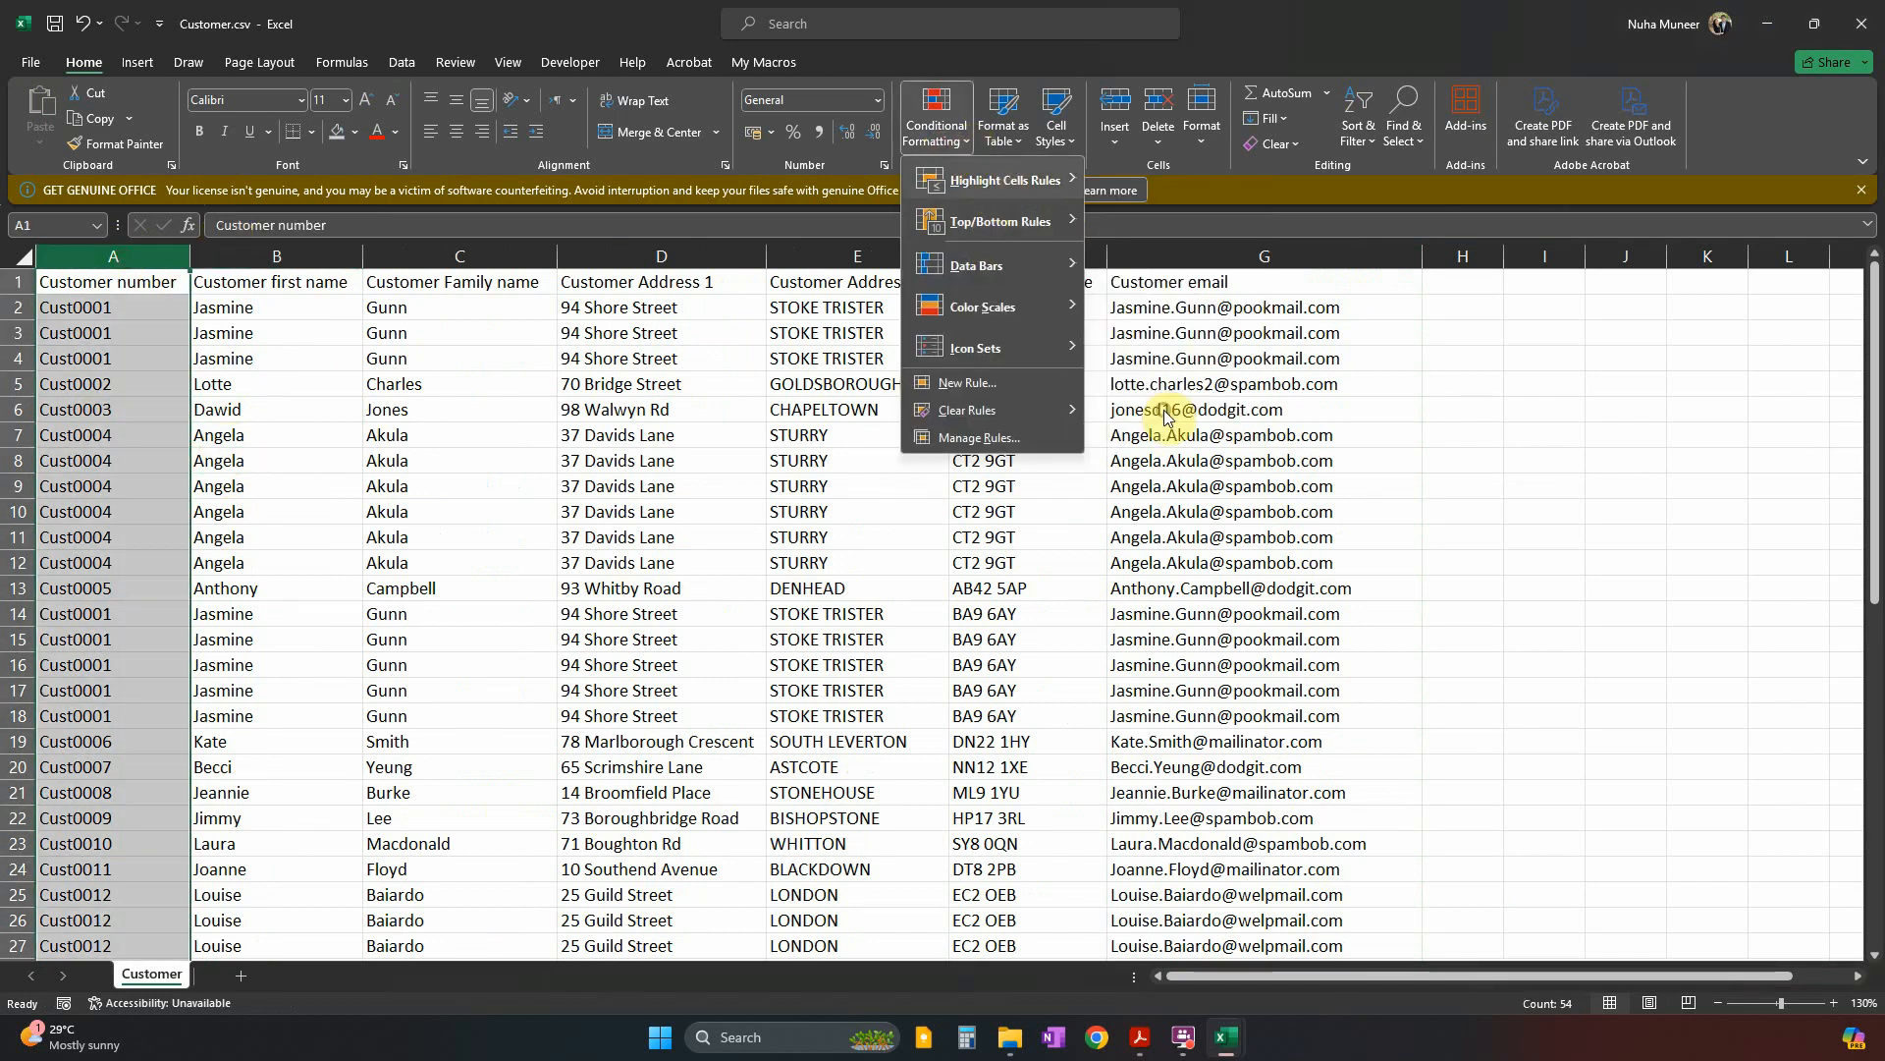
click(615, 524)
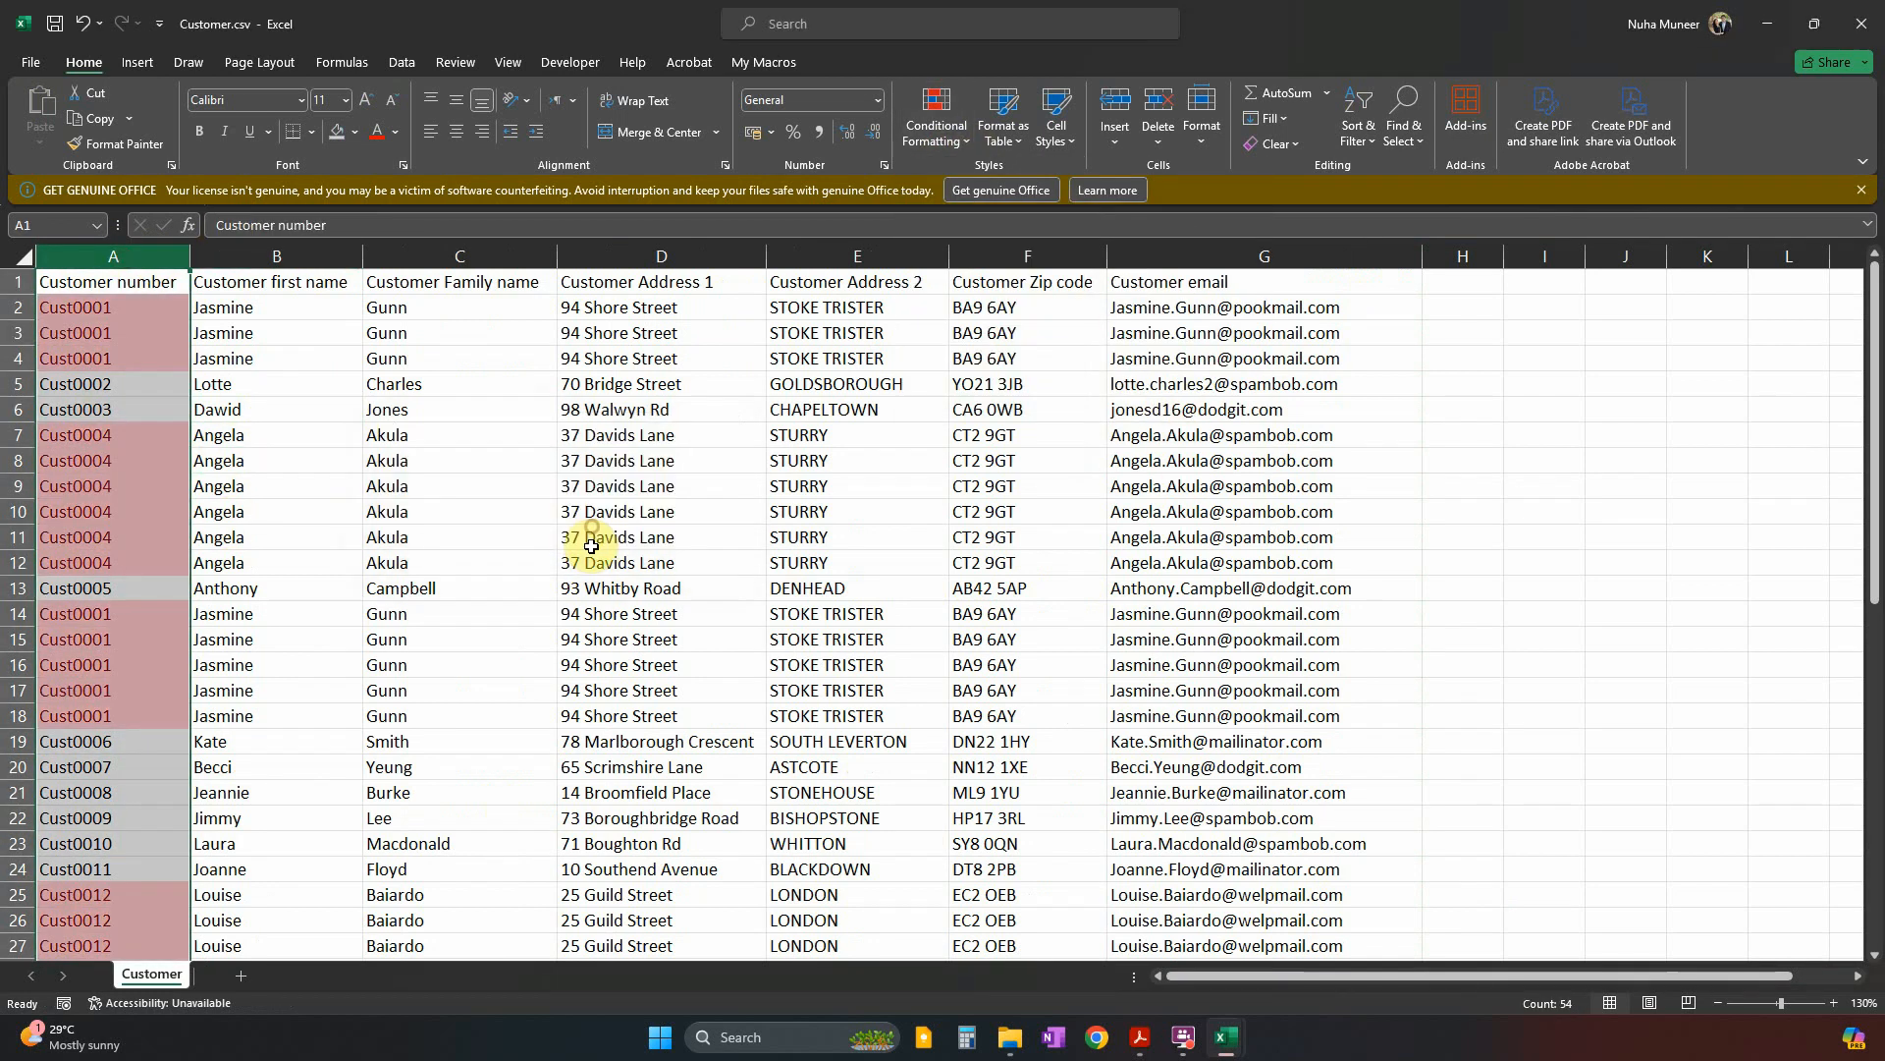
click(321, 713)
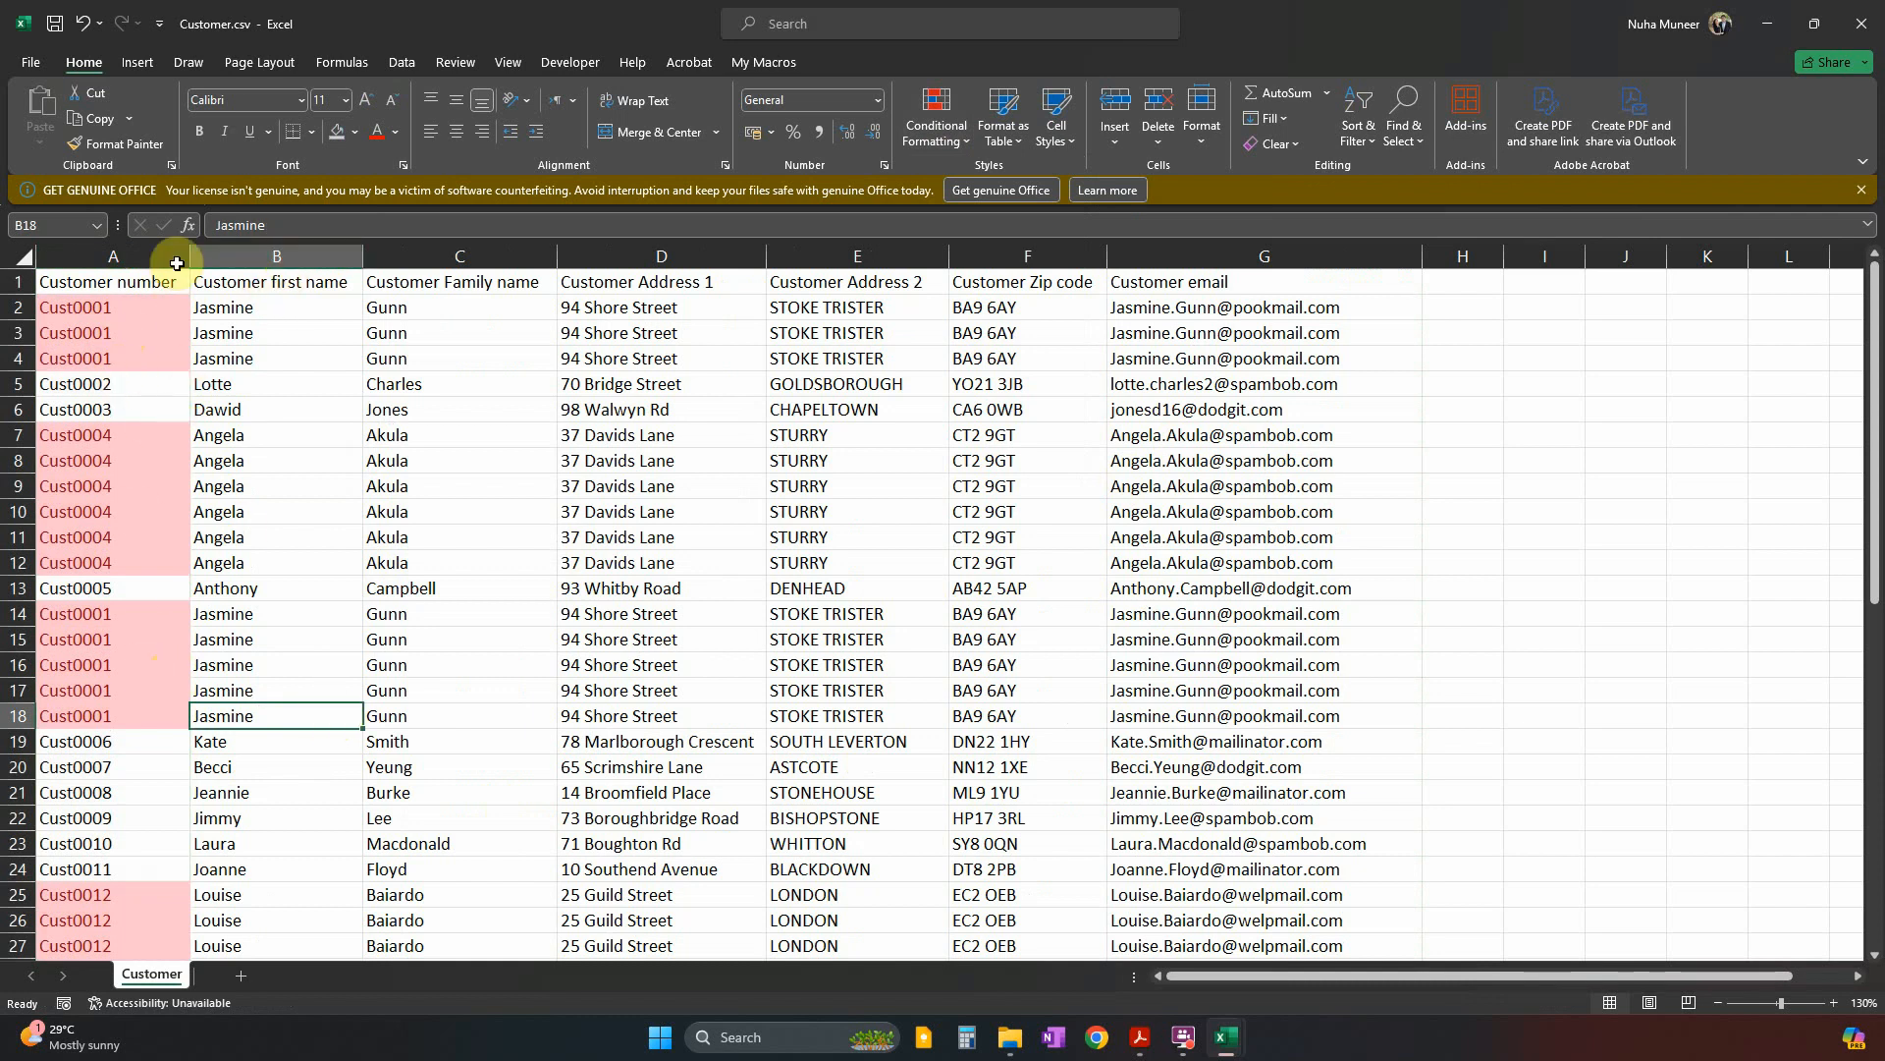
Highlight duplicate values across columns A through G with Light Red Fill with Dark Red Text.
drag(104, 259, 1267, 257)
click(936, 123)
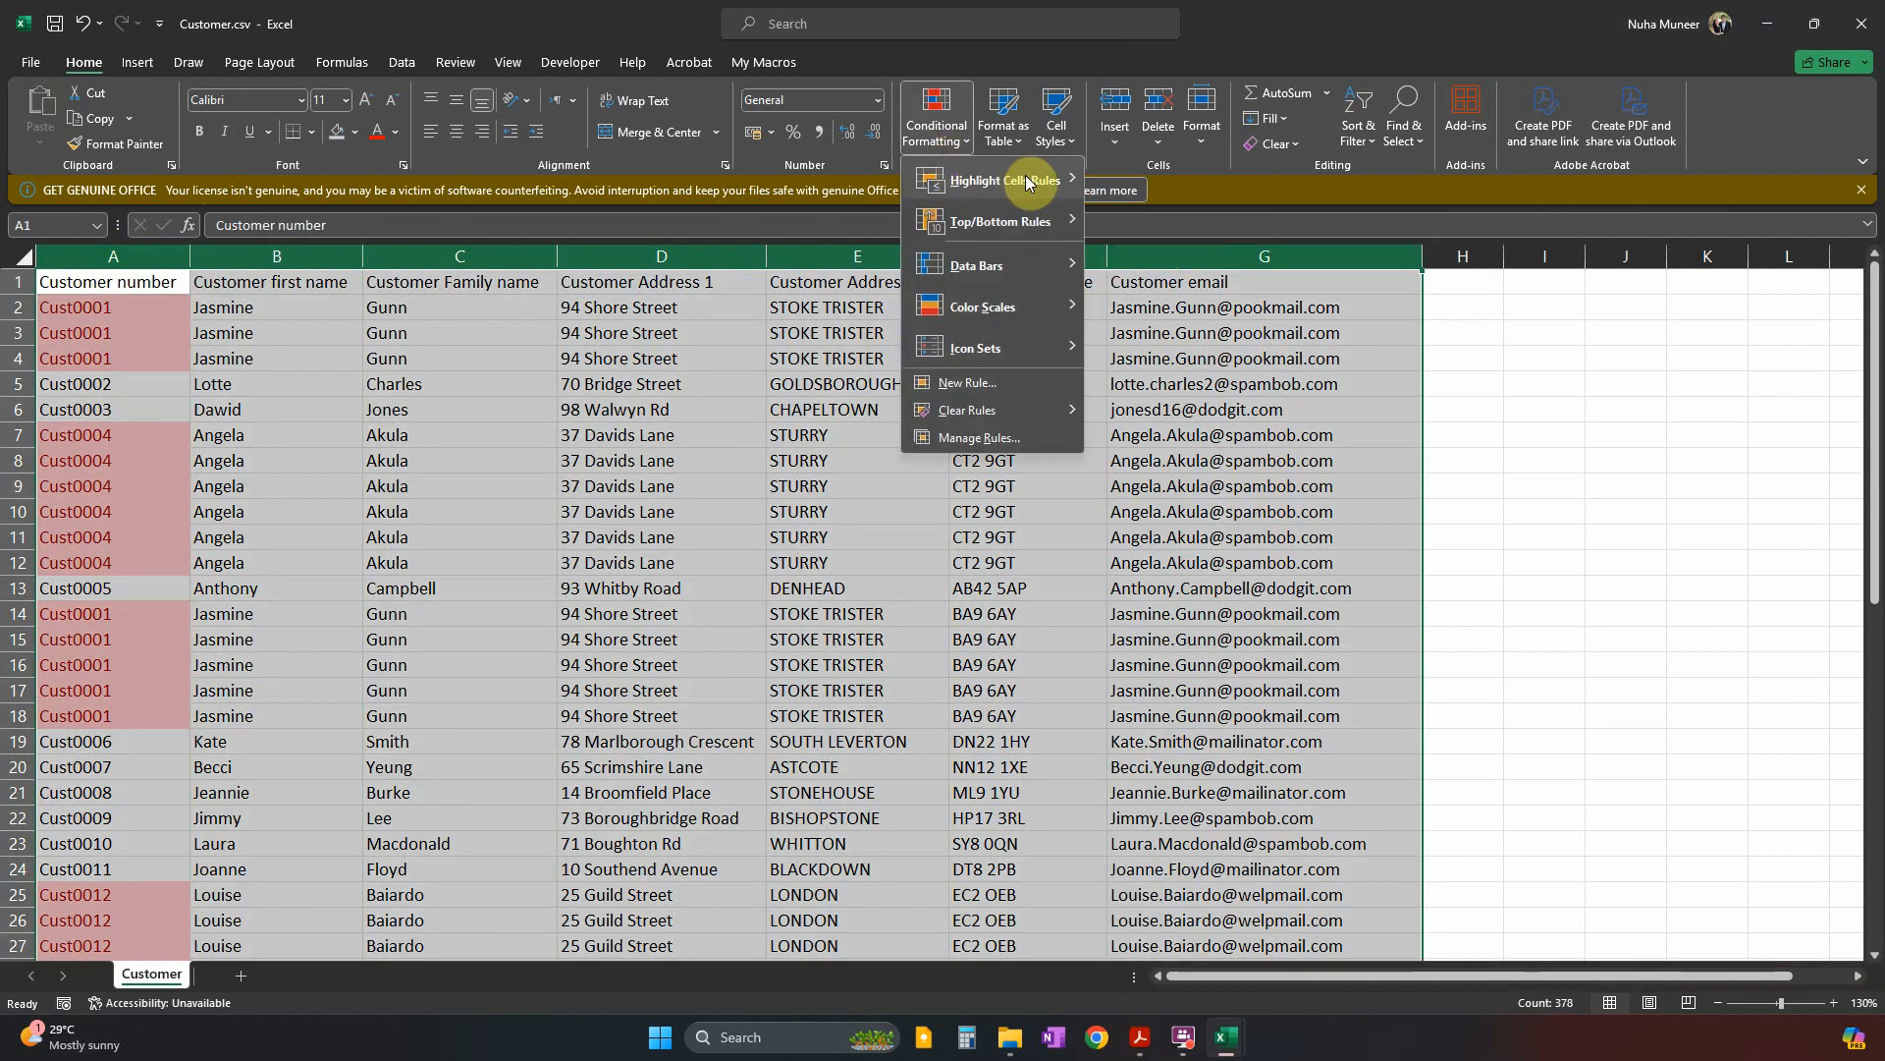
mouse_move(1028, 183)
click(1193, 425)
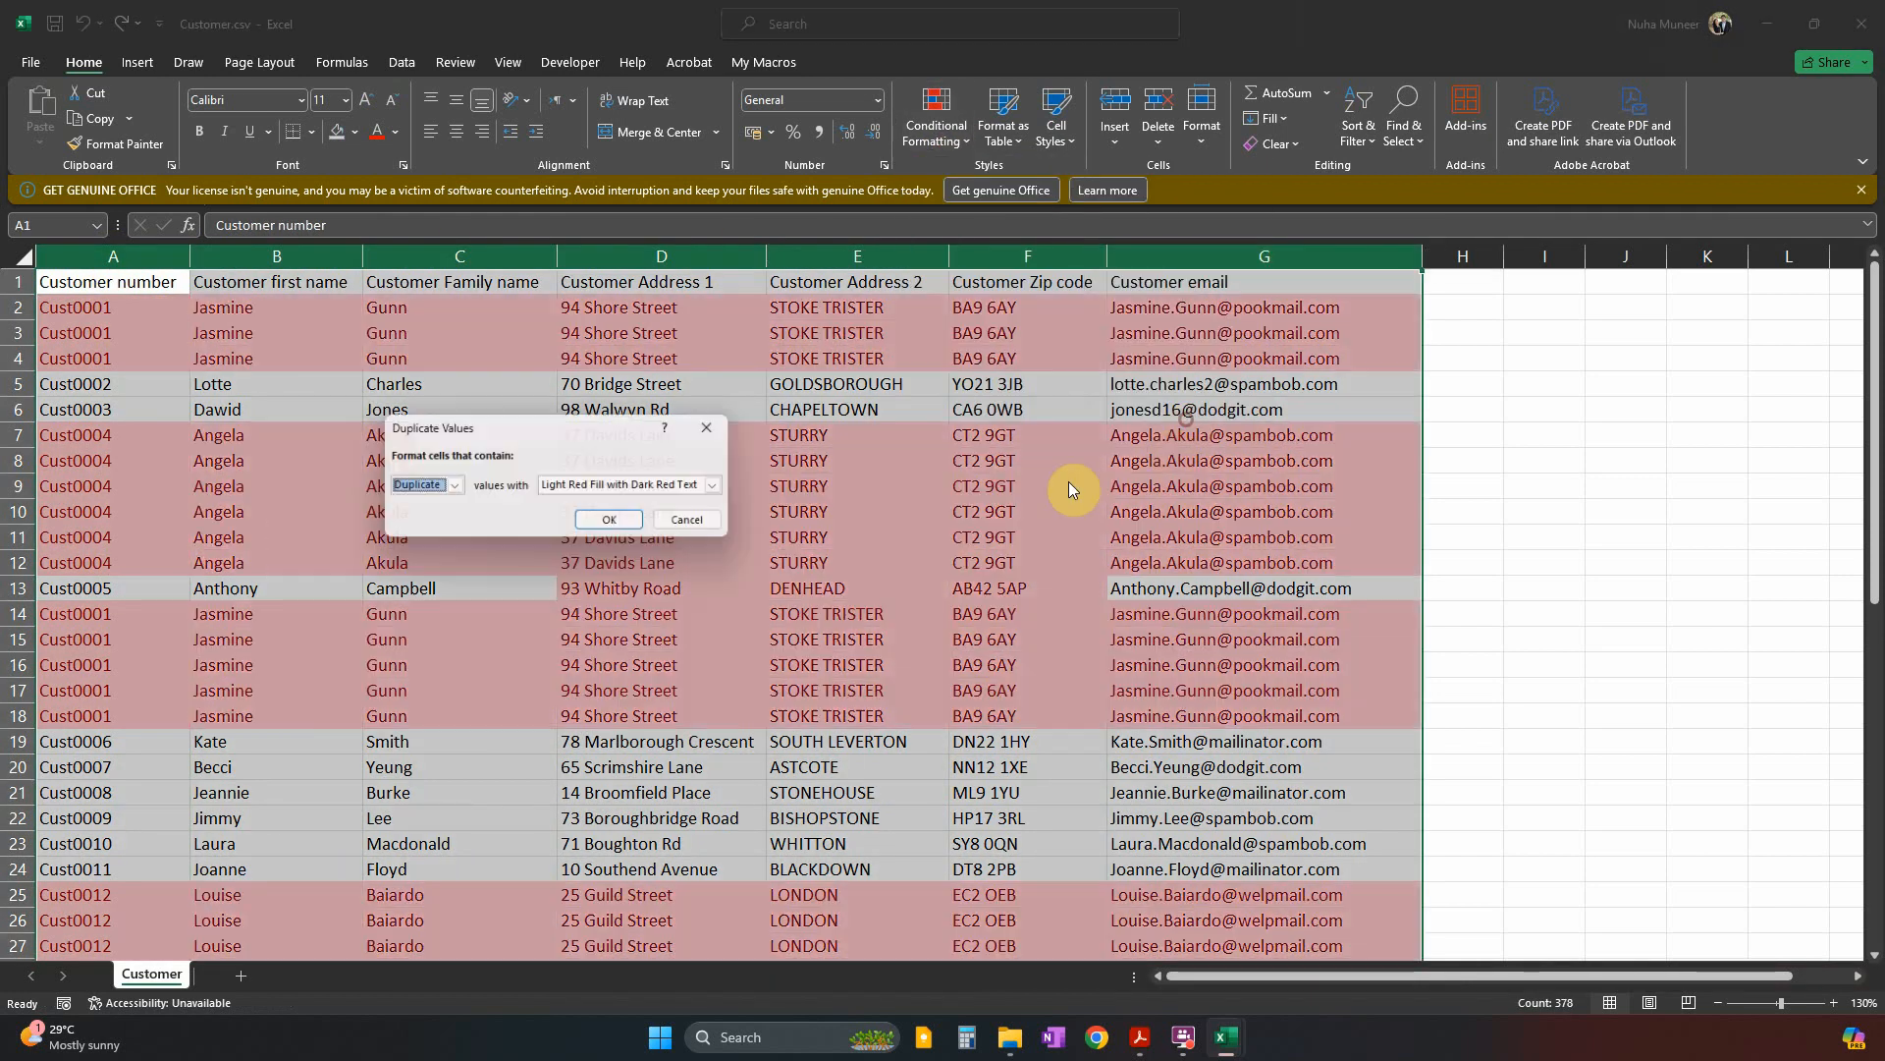
click(615, 524)
click(653, 556)
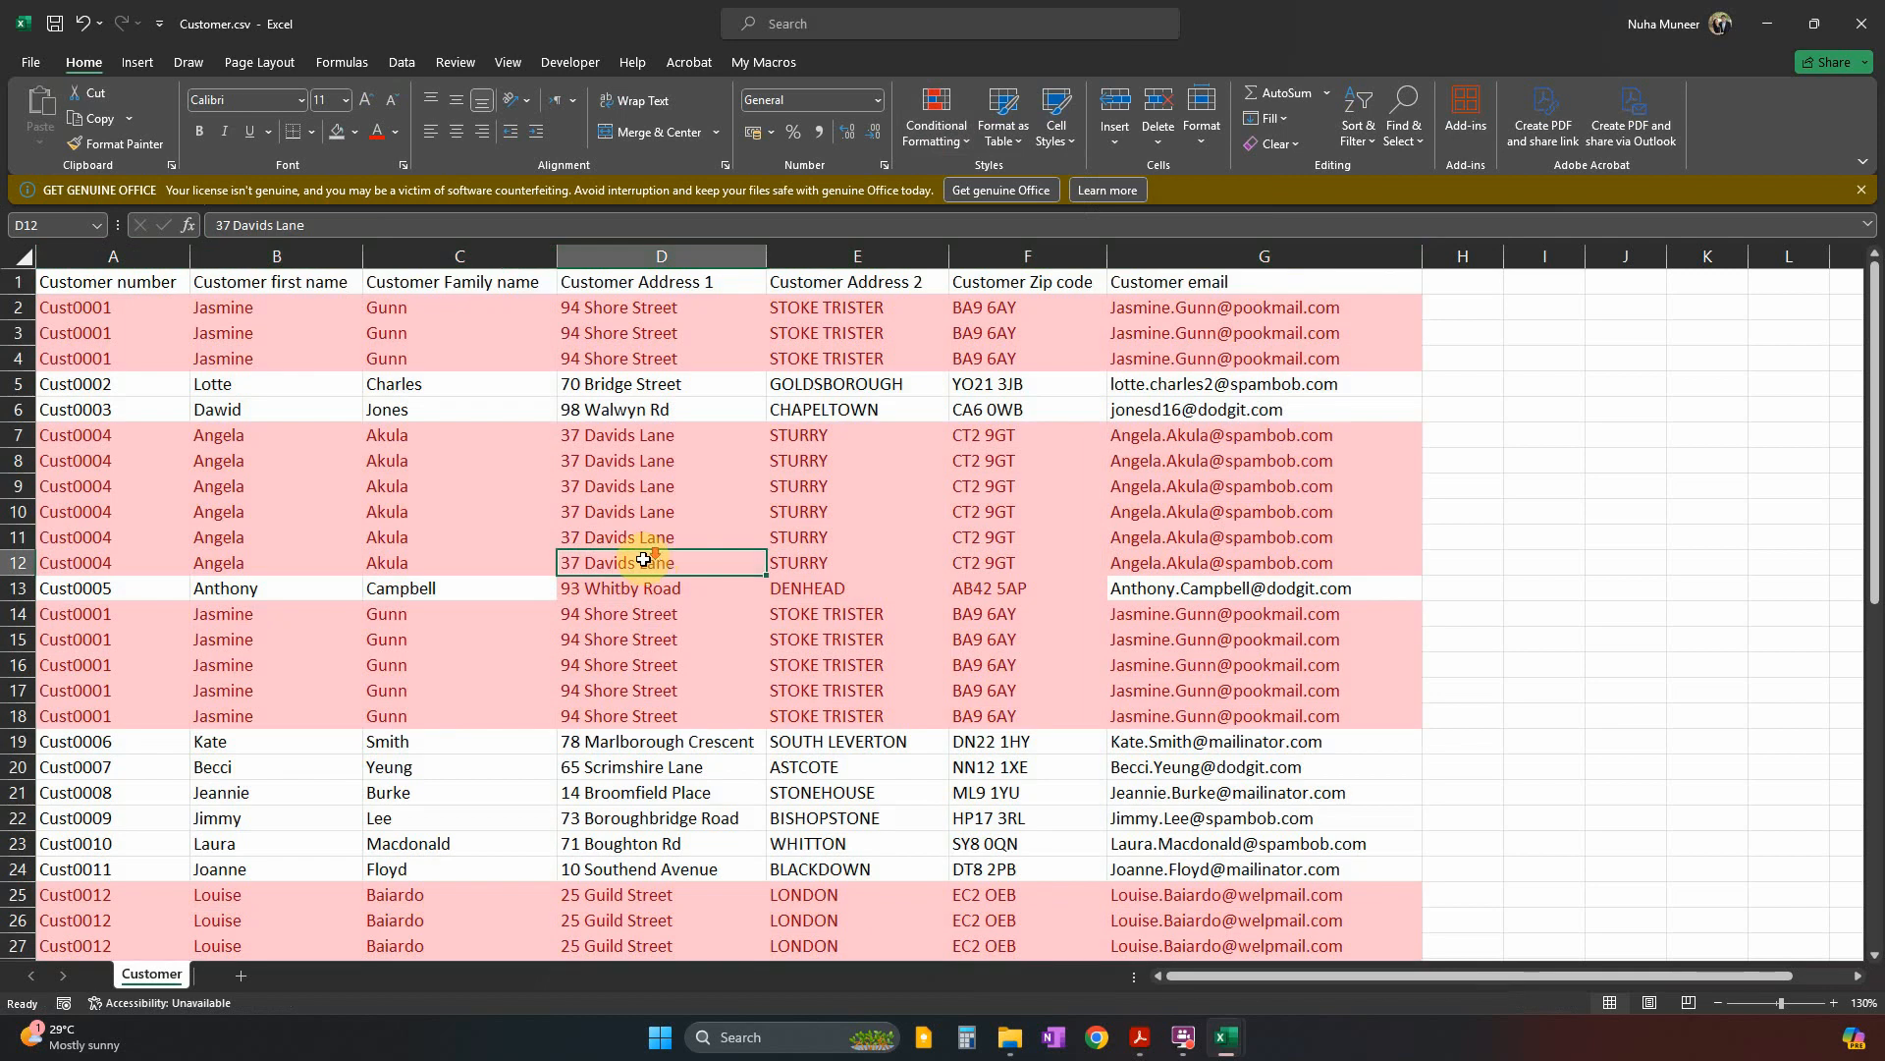
Delete rows 3 and 4, the repeated Cust0001 entries directly below the first one.
scroll(643, 559, down, 1)
click(71, 371)
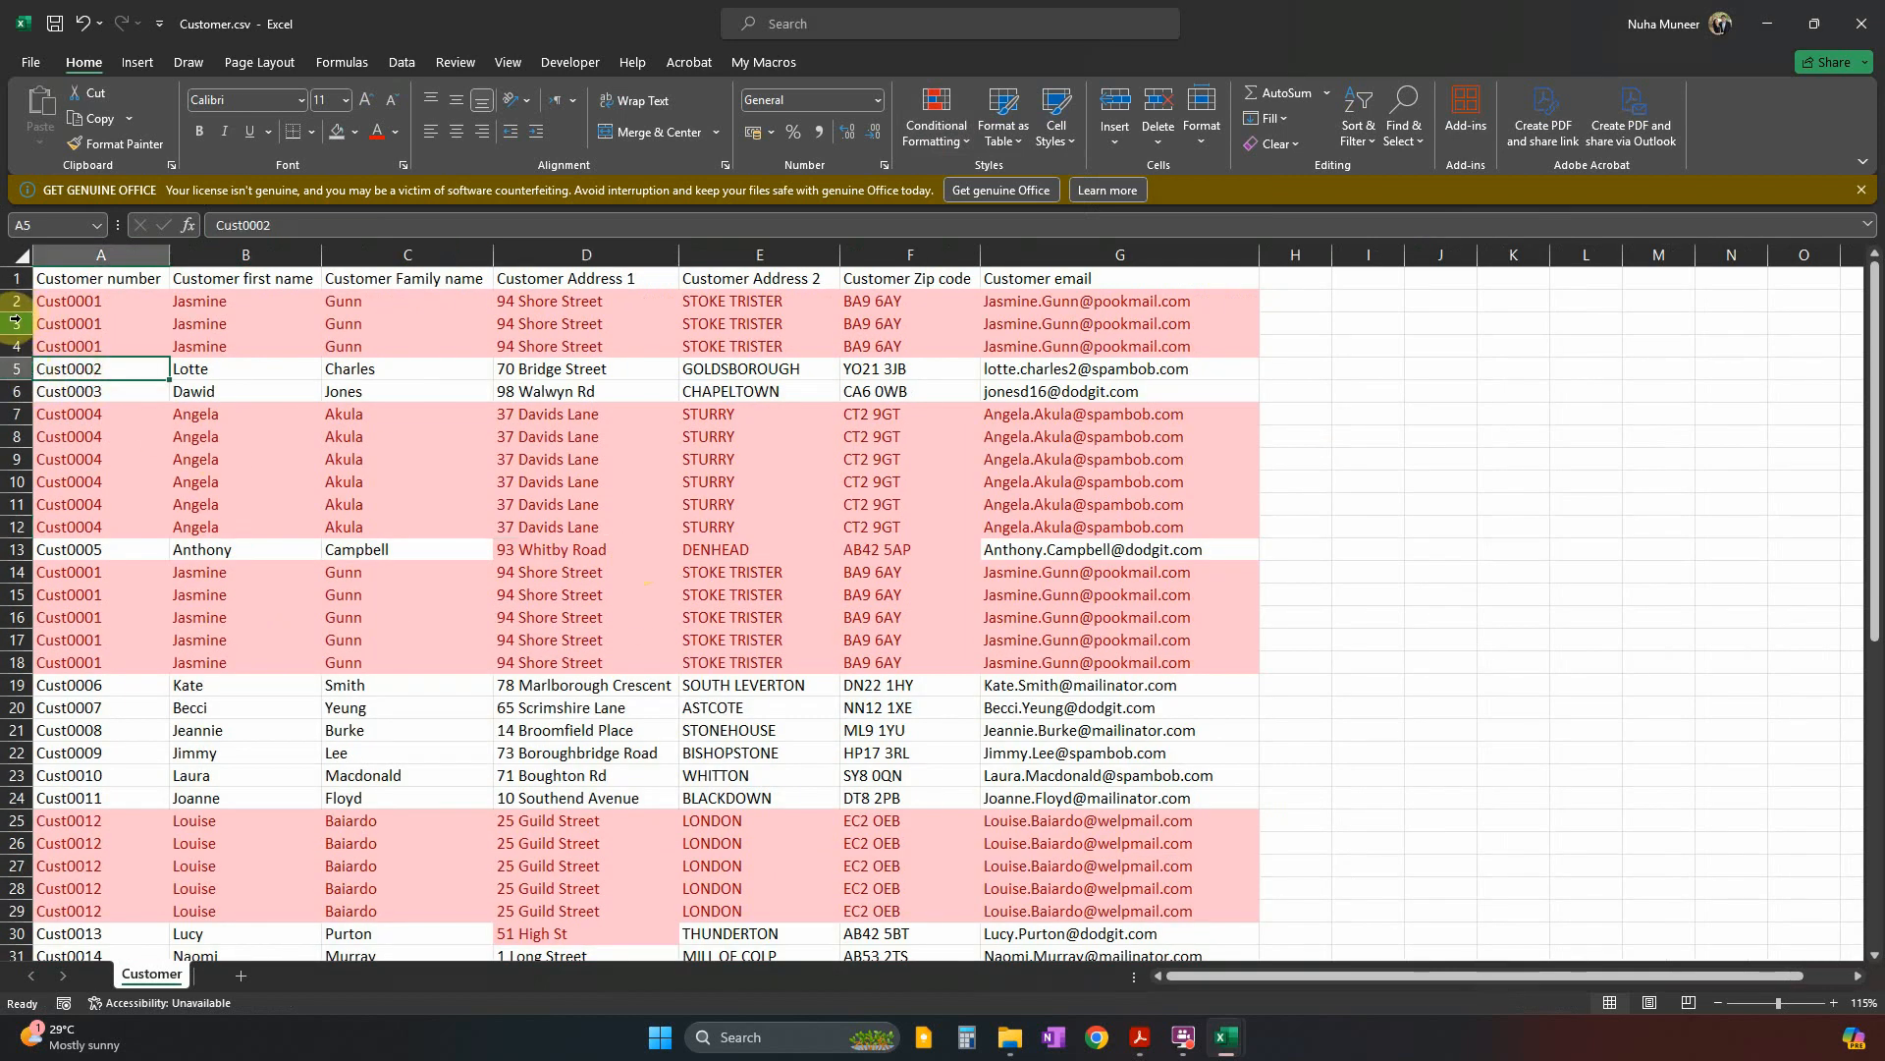
drag(14, 320, 20, 343)
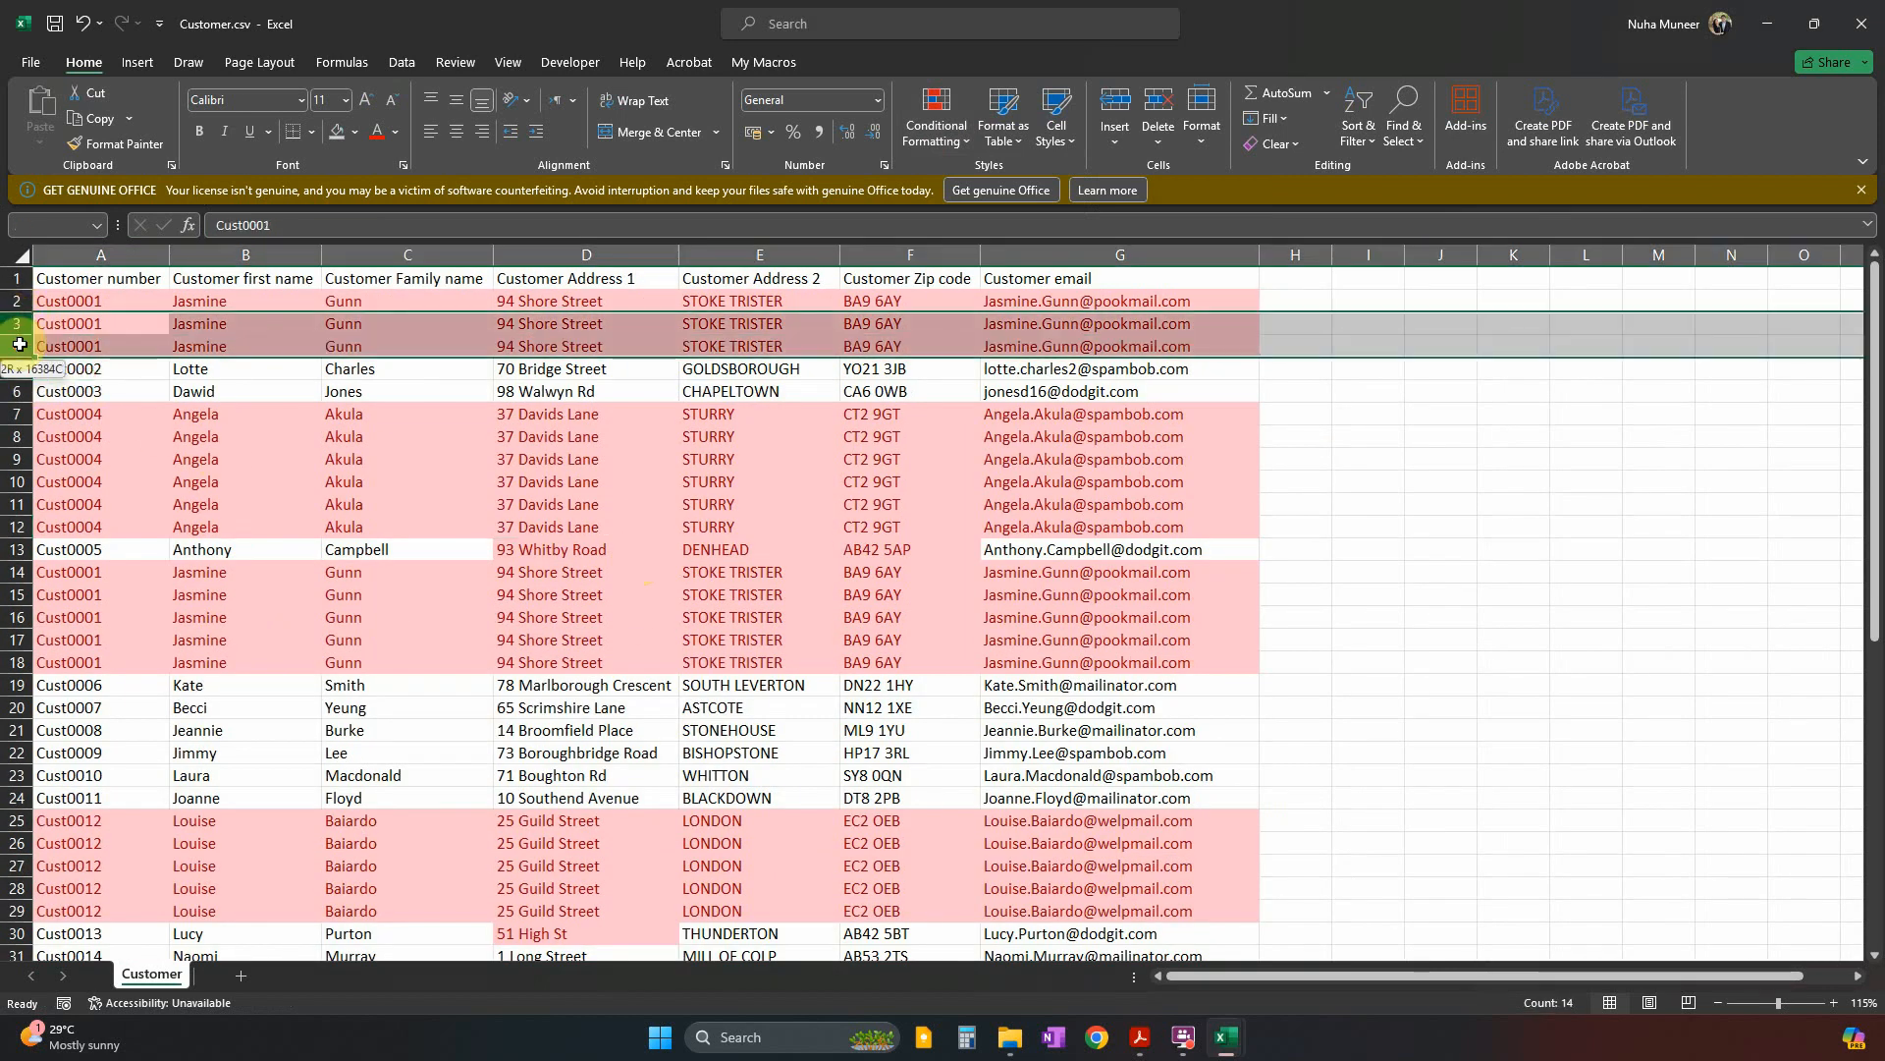
click(452, 326)
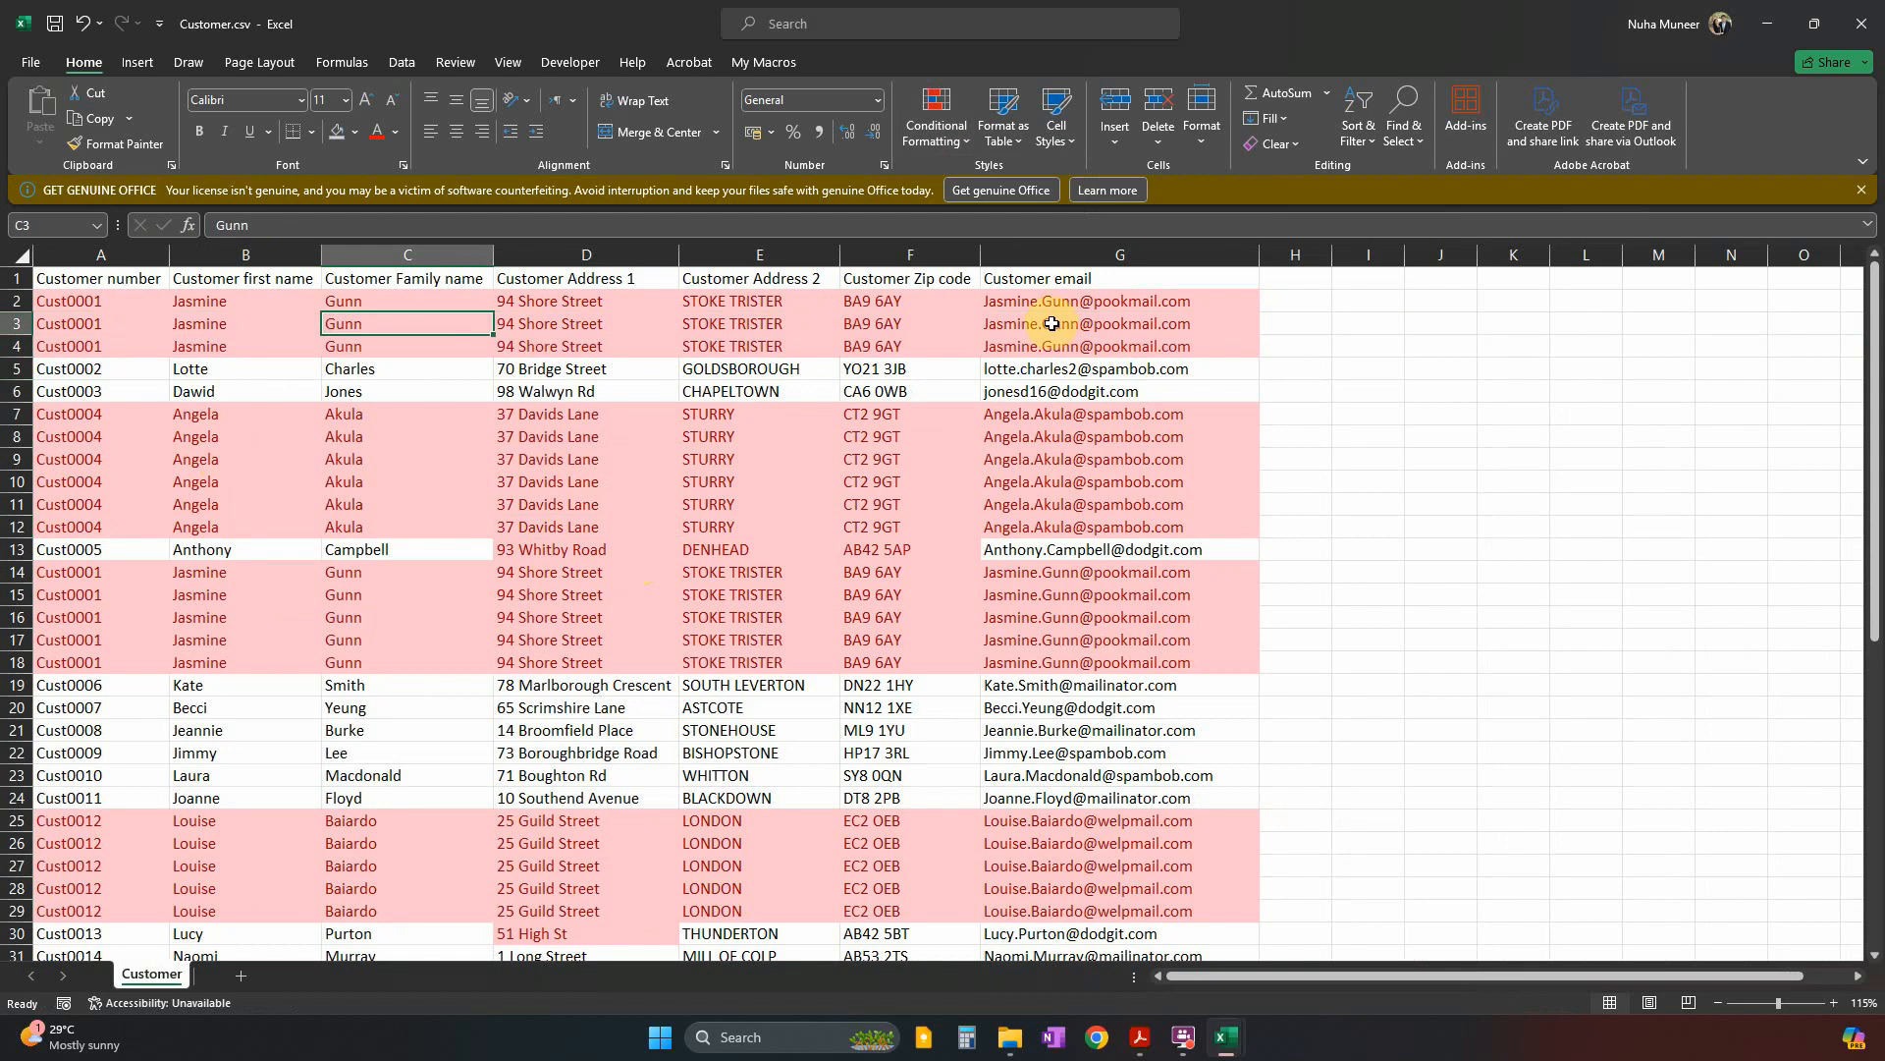
drag(1052, 323, 177, 346)
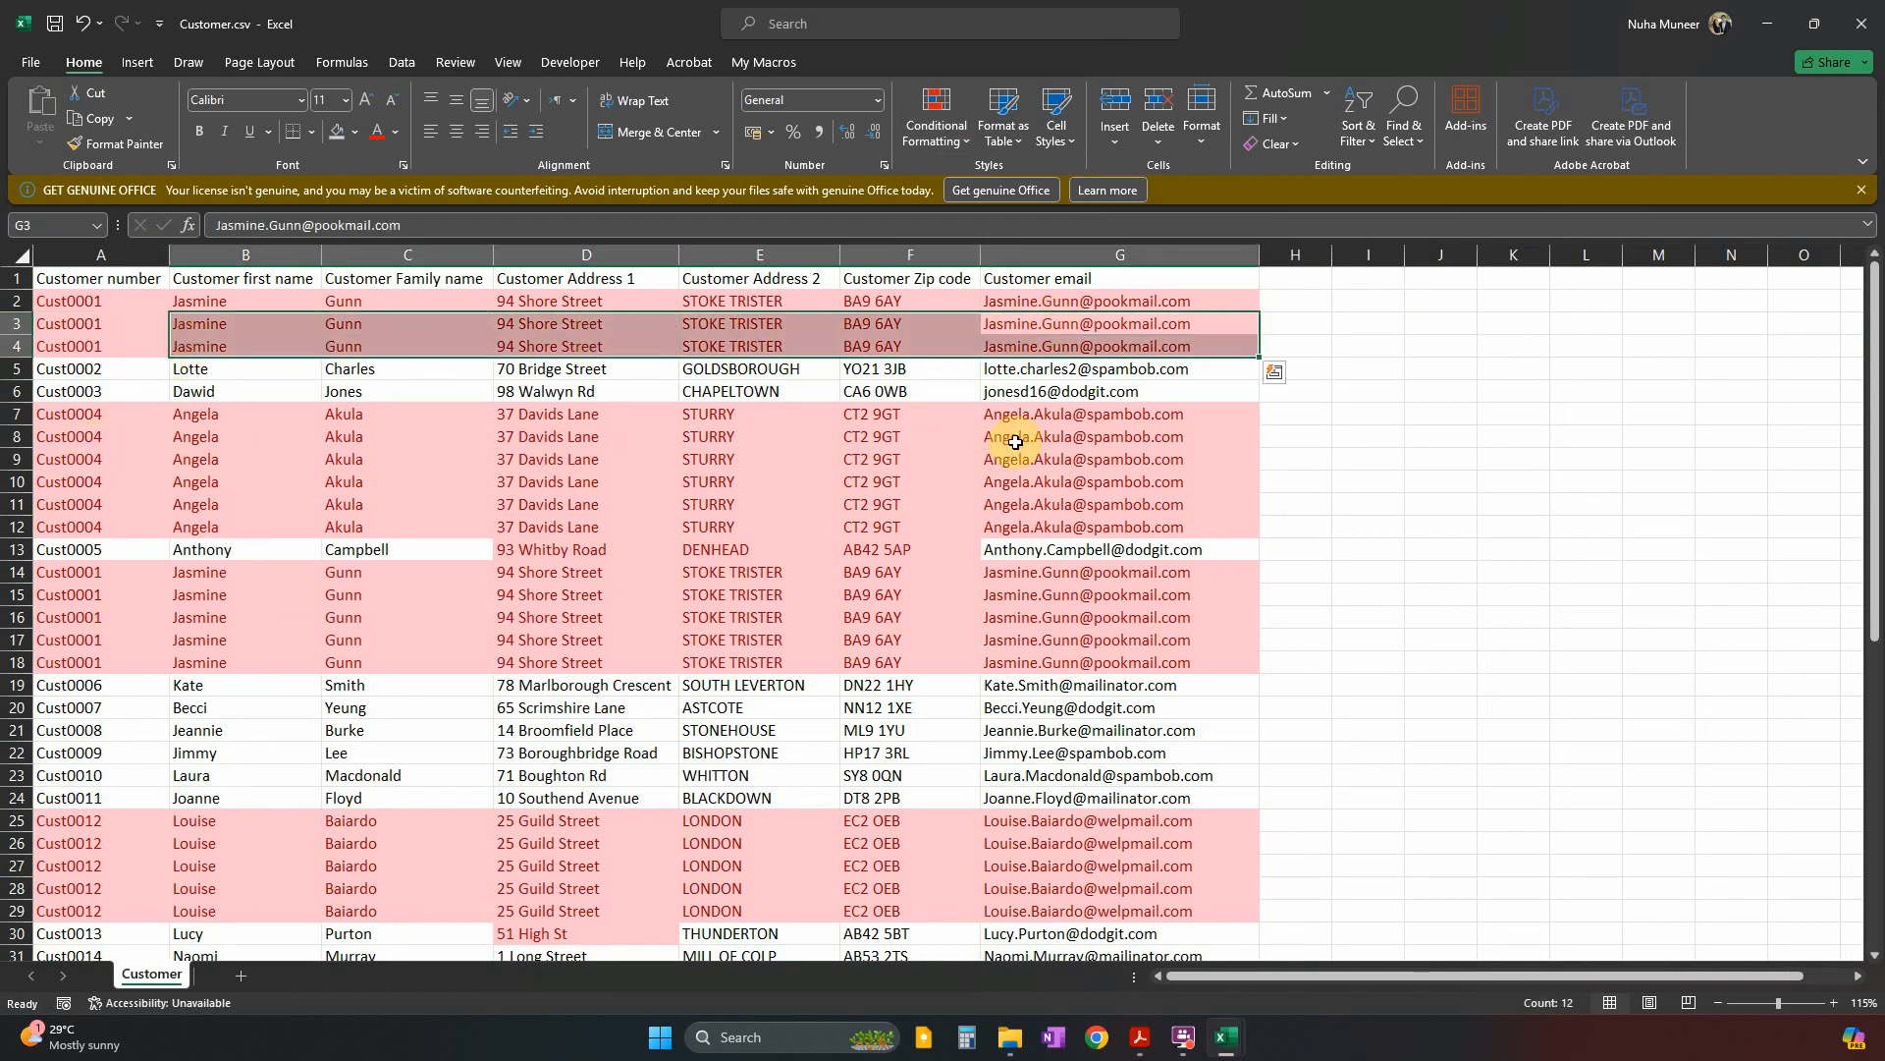
click(362, 414)
drag(13, 324, 14, 349)
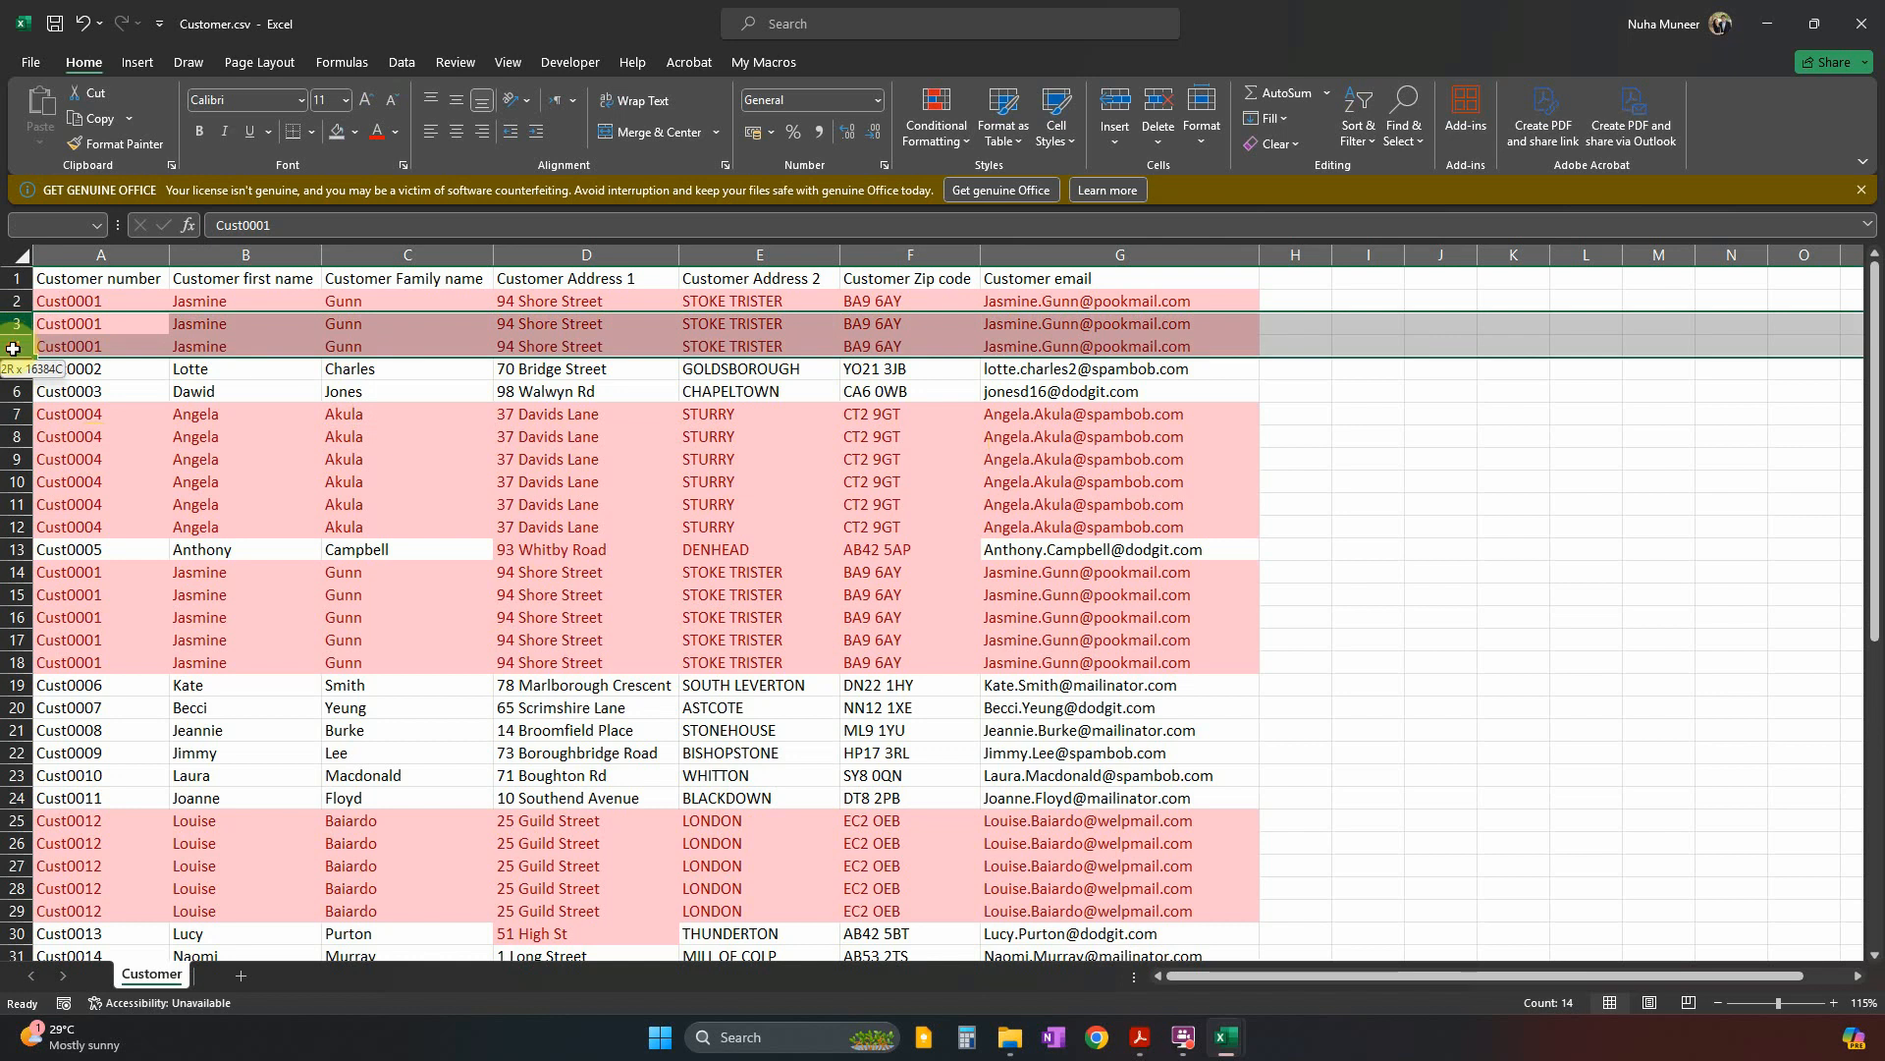
right_click(14, 349)
click(79, 576)
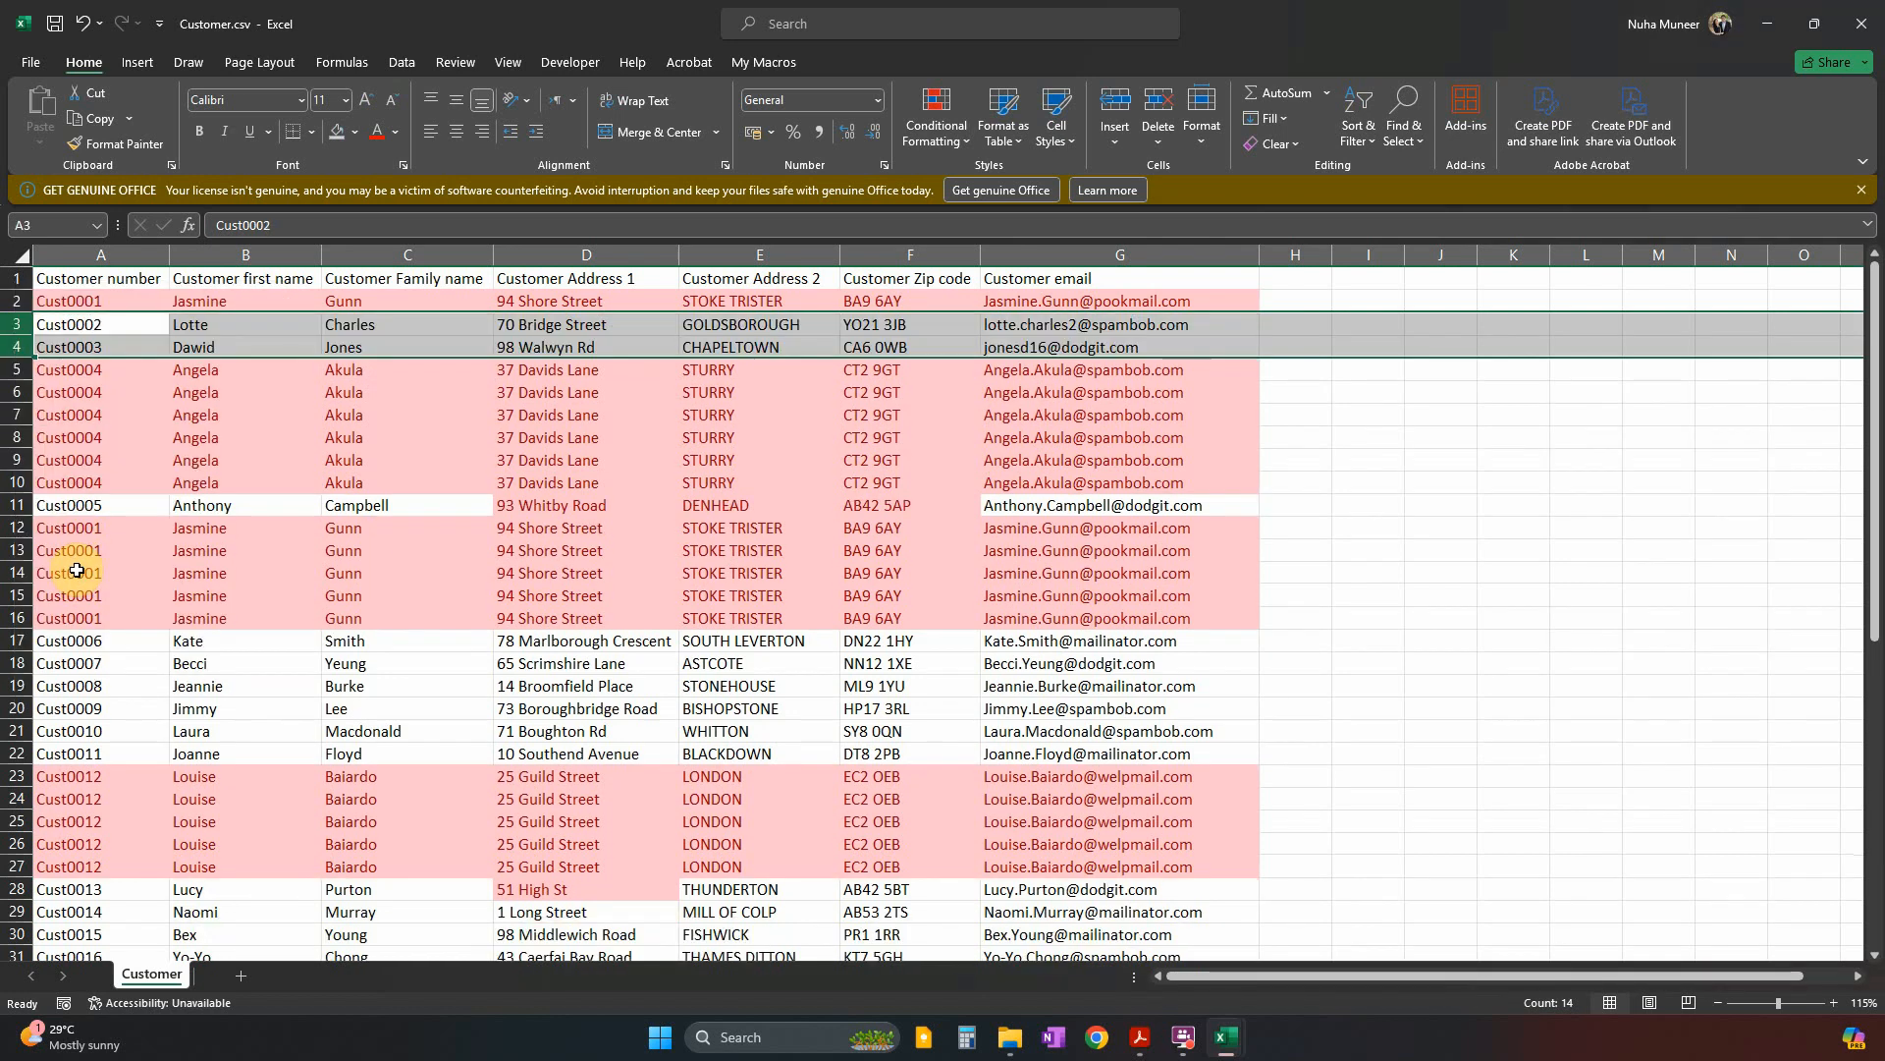
click(201, 549)
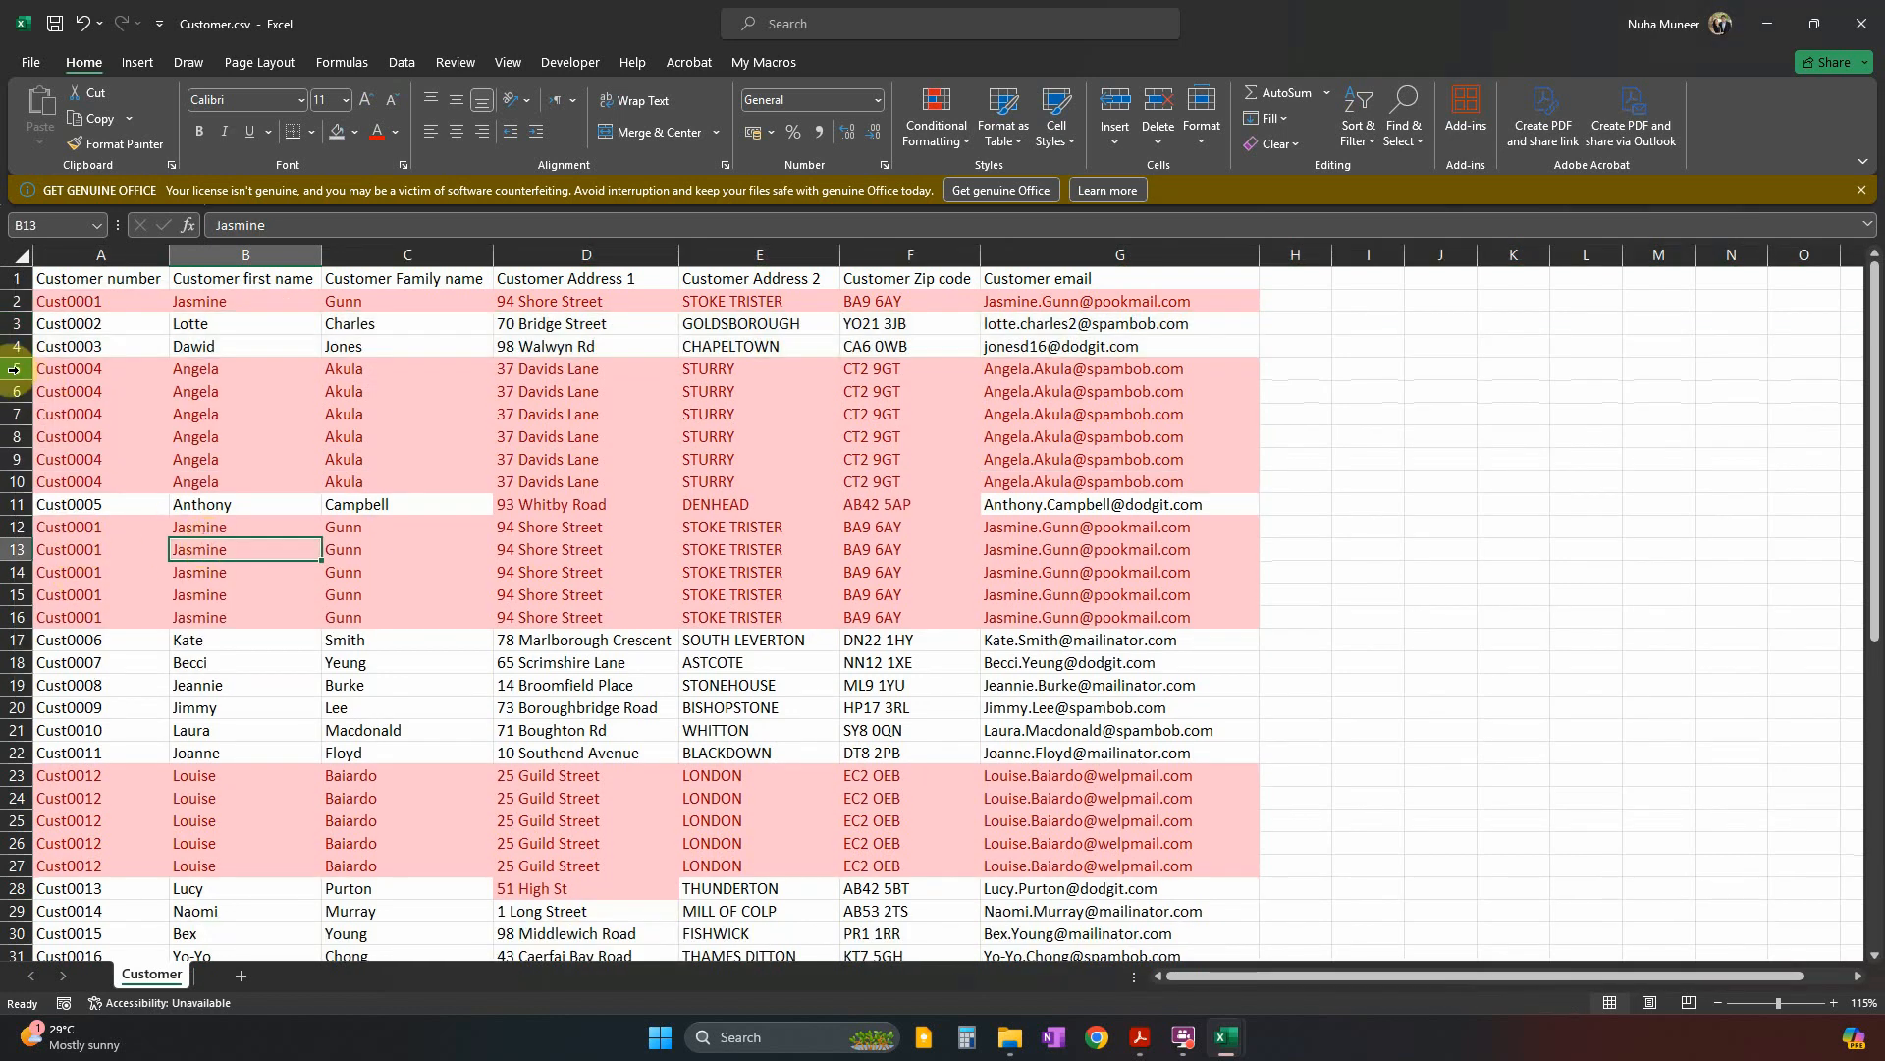
Delete rows 6 through 10, the repeated Cust0004 entries, keeping the first one in row 5.
click(86, 304)
click(15, 371)
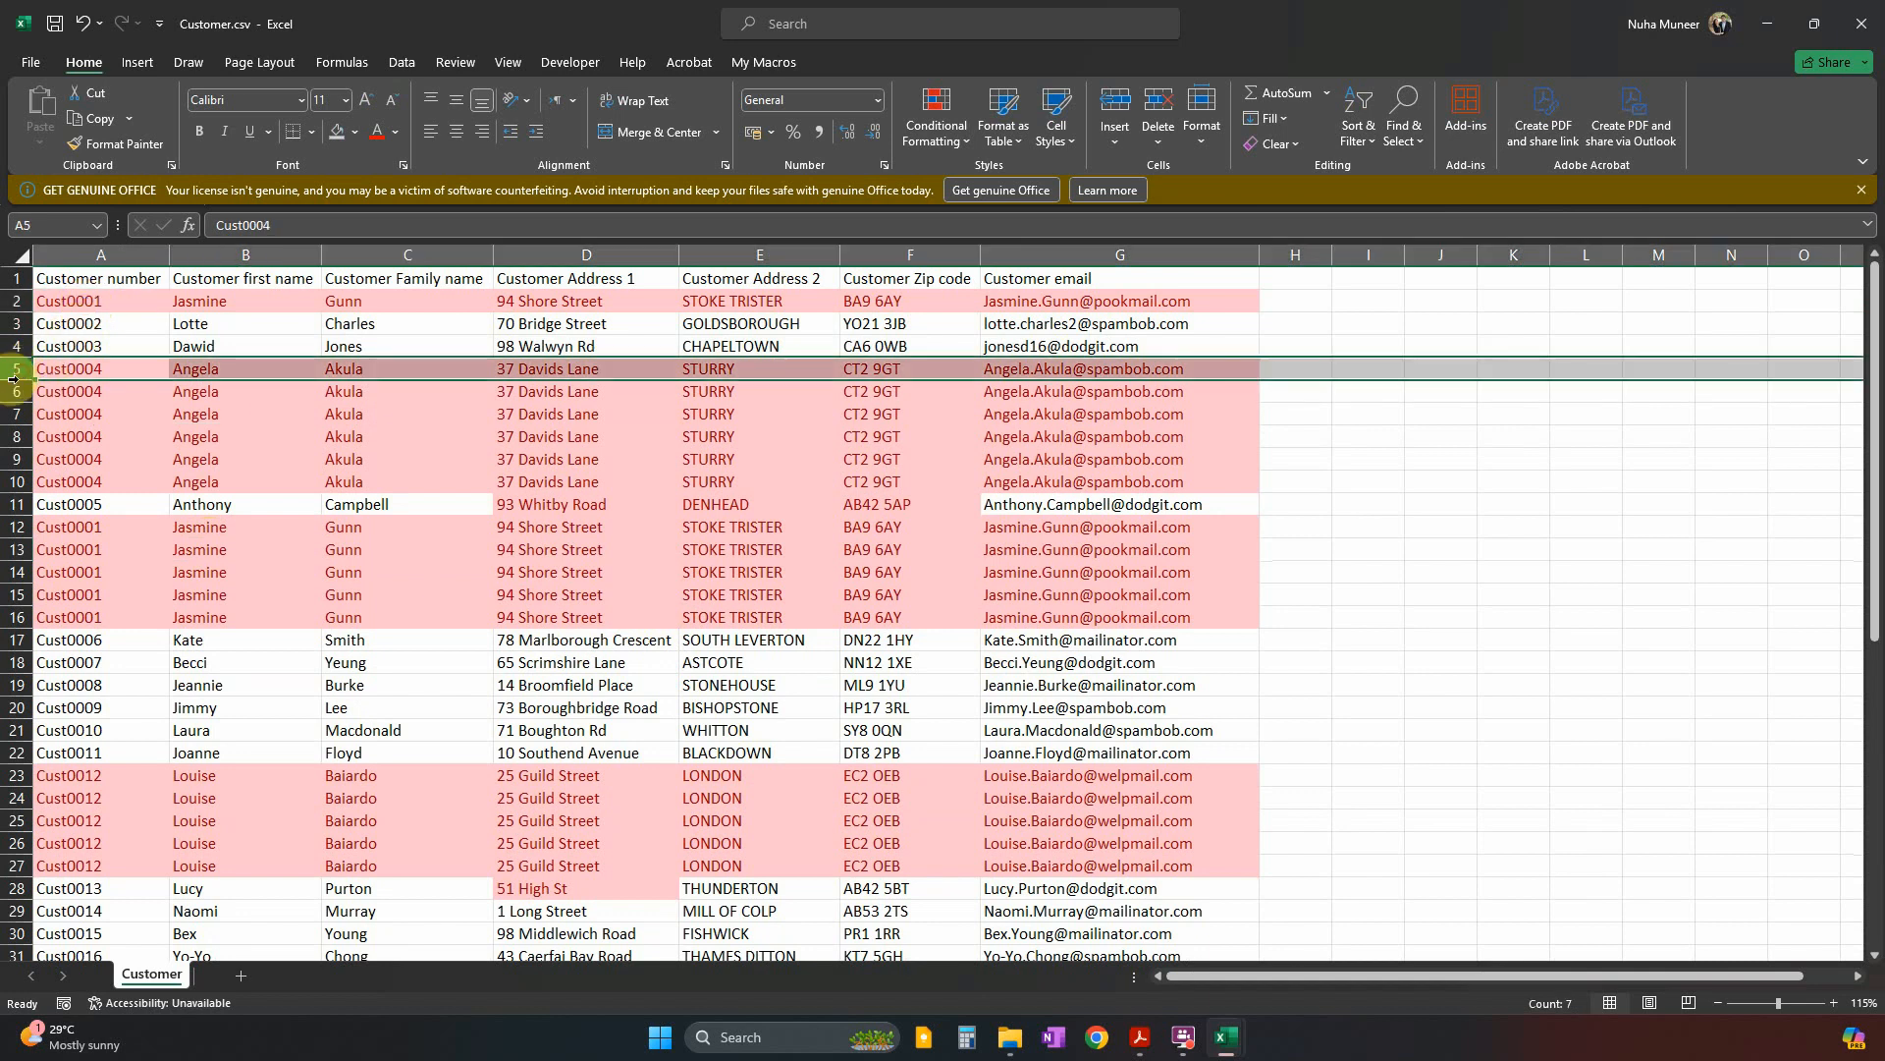
drag(6, 394, 5, 484)
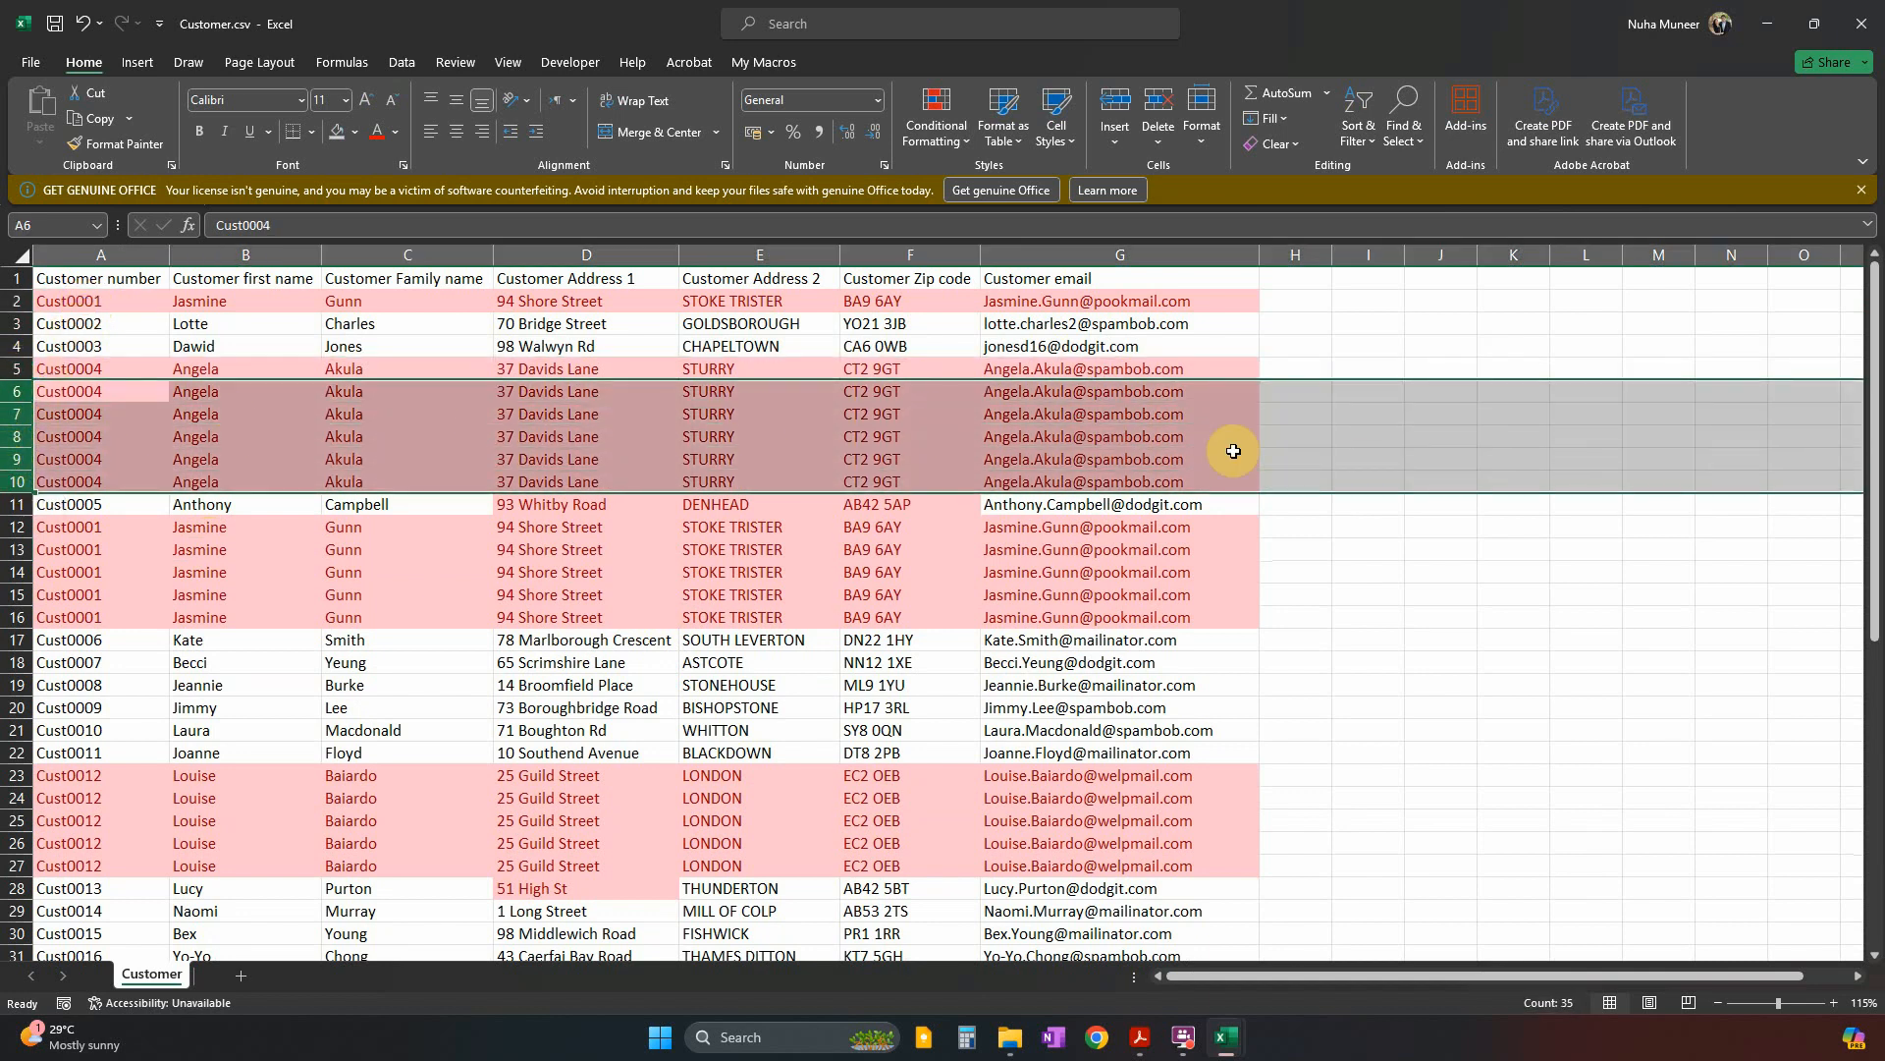
right_click(14, 438)
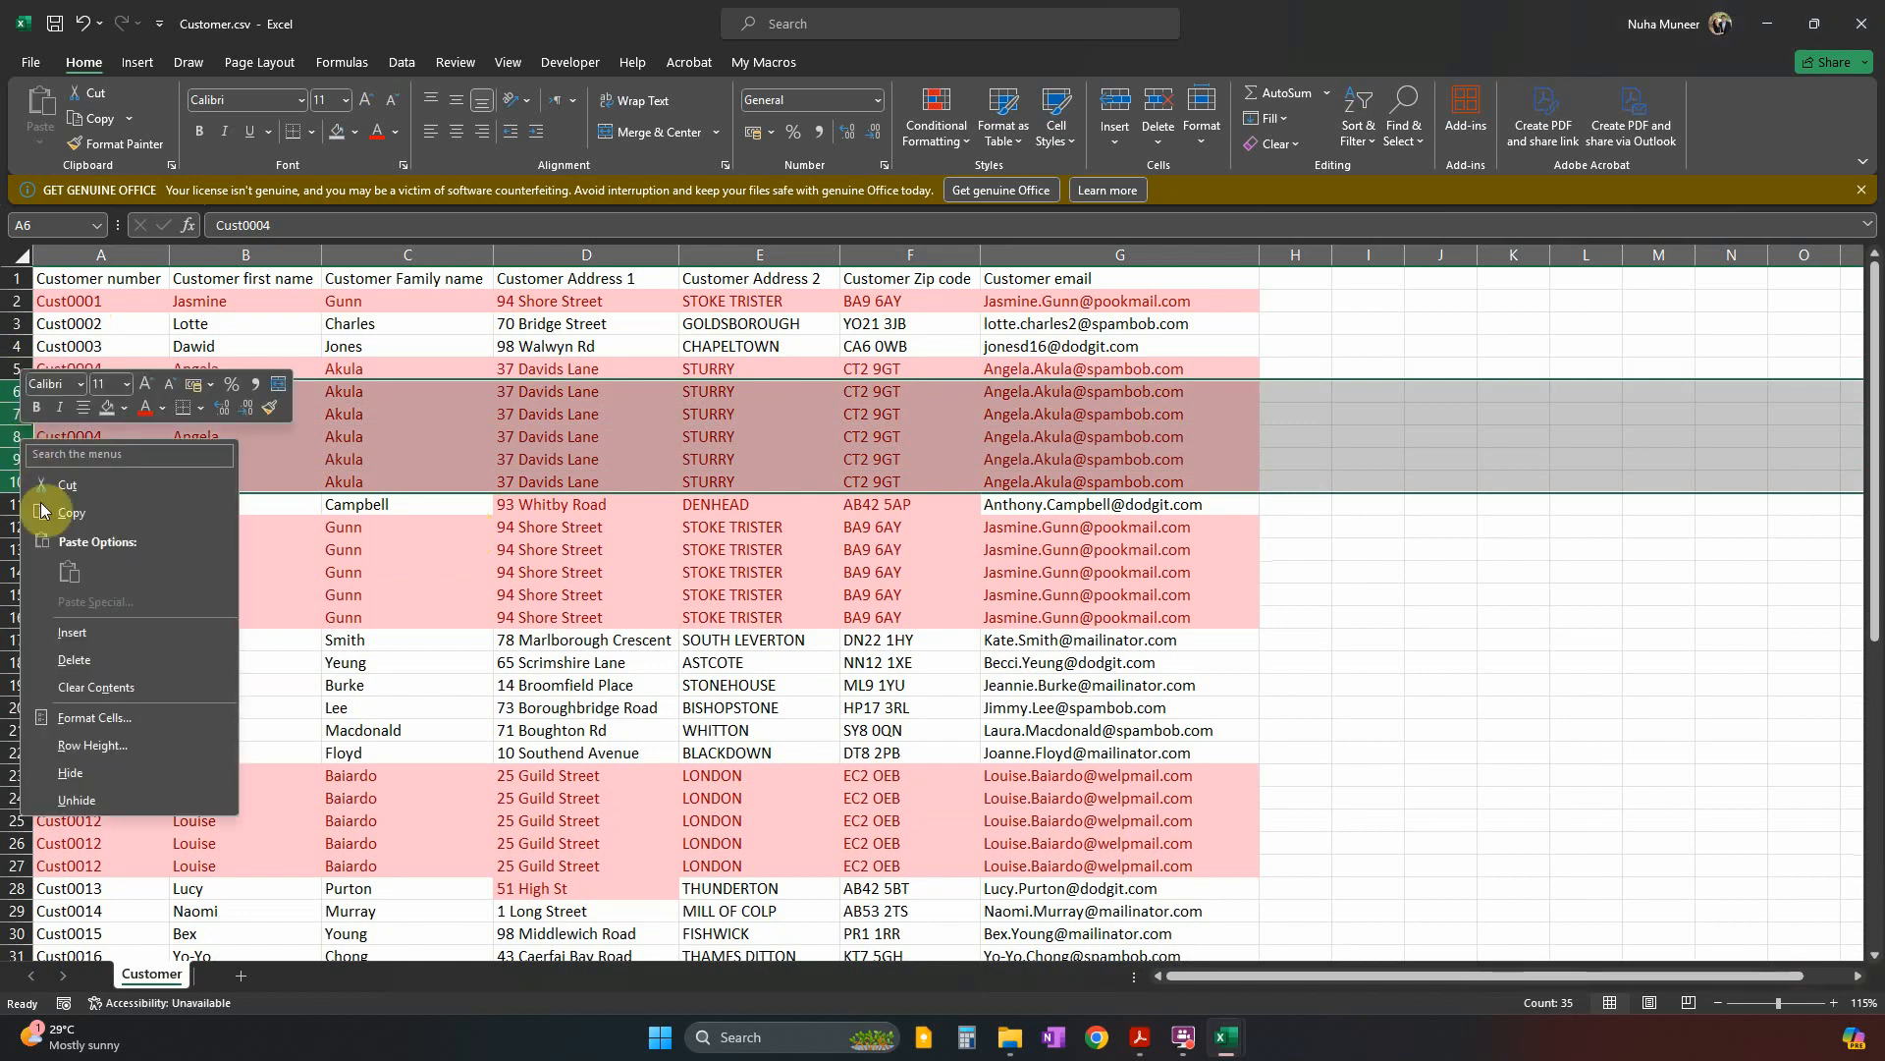
click(74, 644)
click(61, 438)
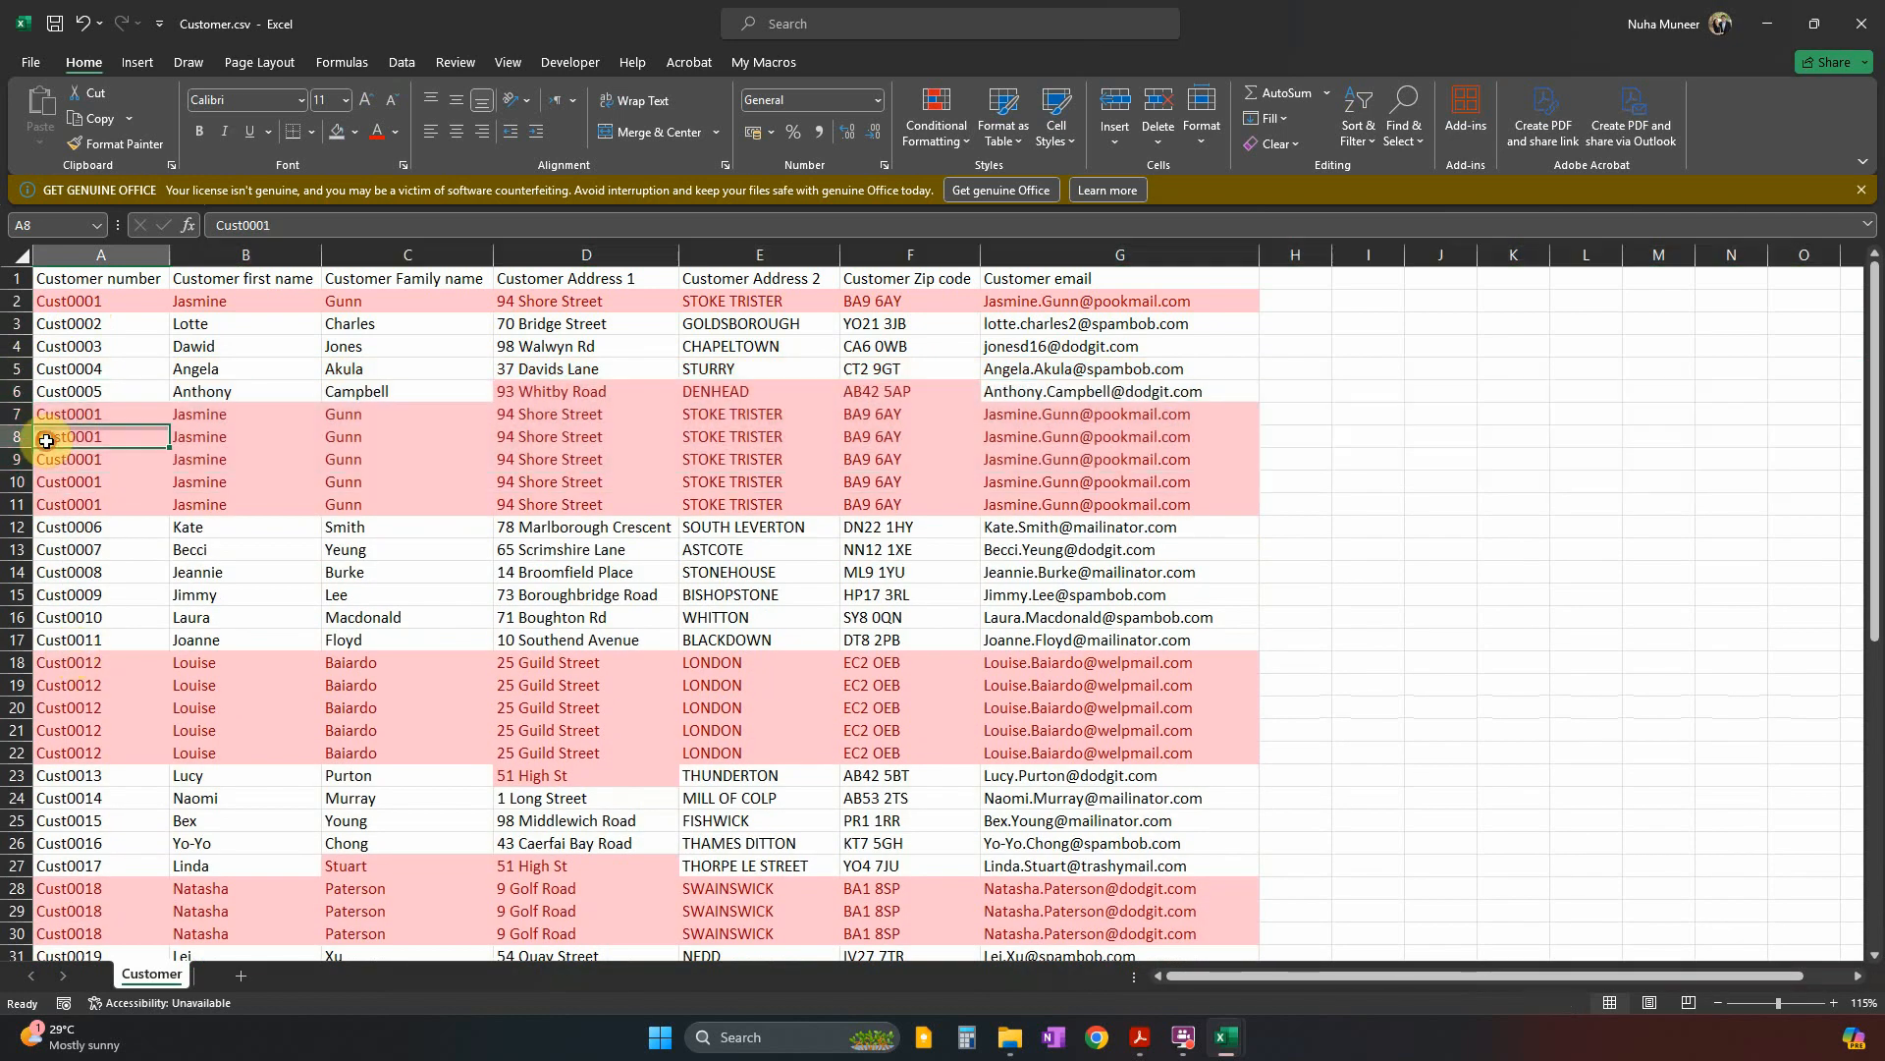
click(109, 295)
key(ctrl+shift+Right)
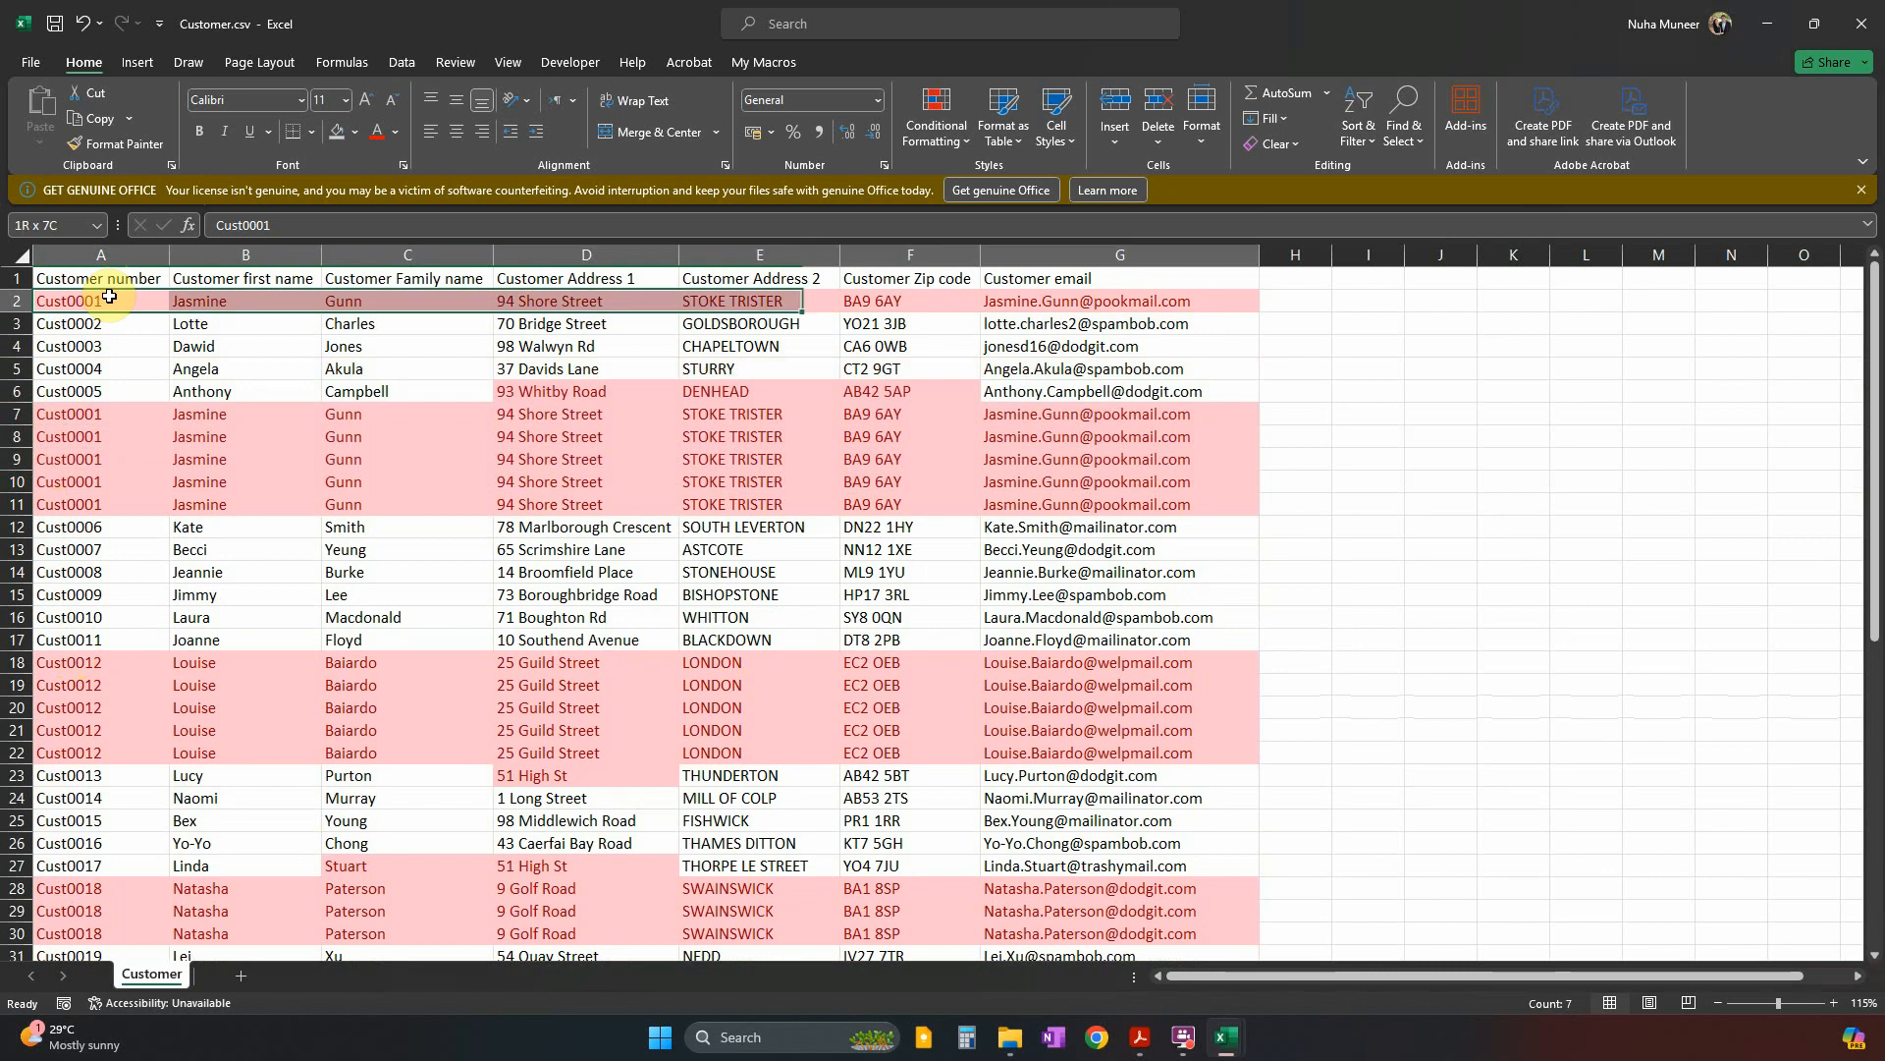
key(ctrl+shift+Down)
click(1356, 135)
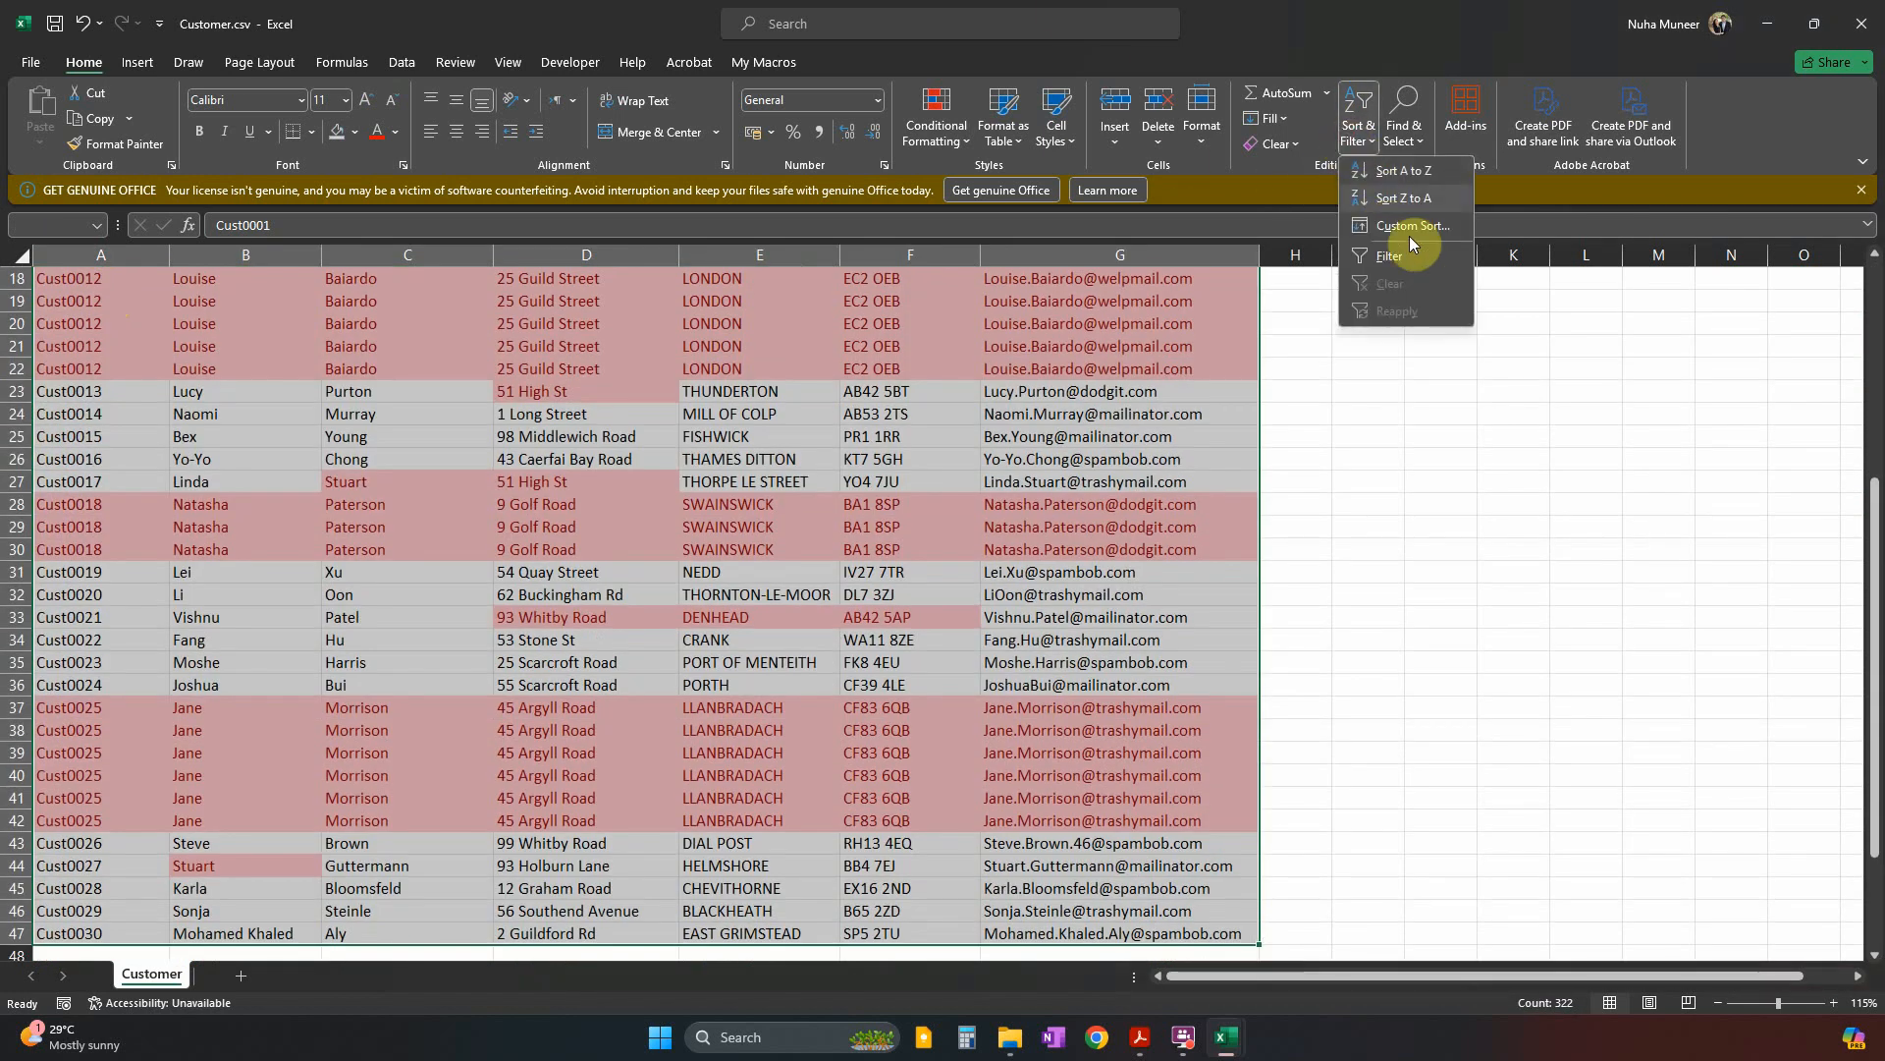
click(1403, 257)
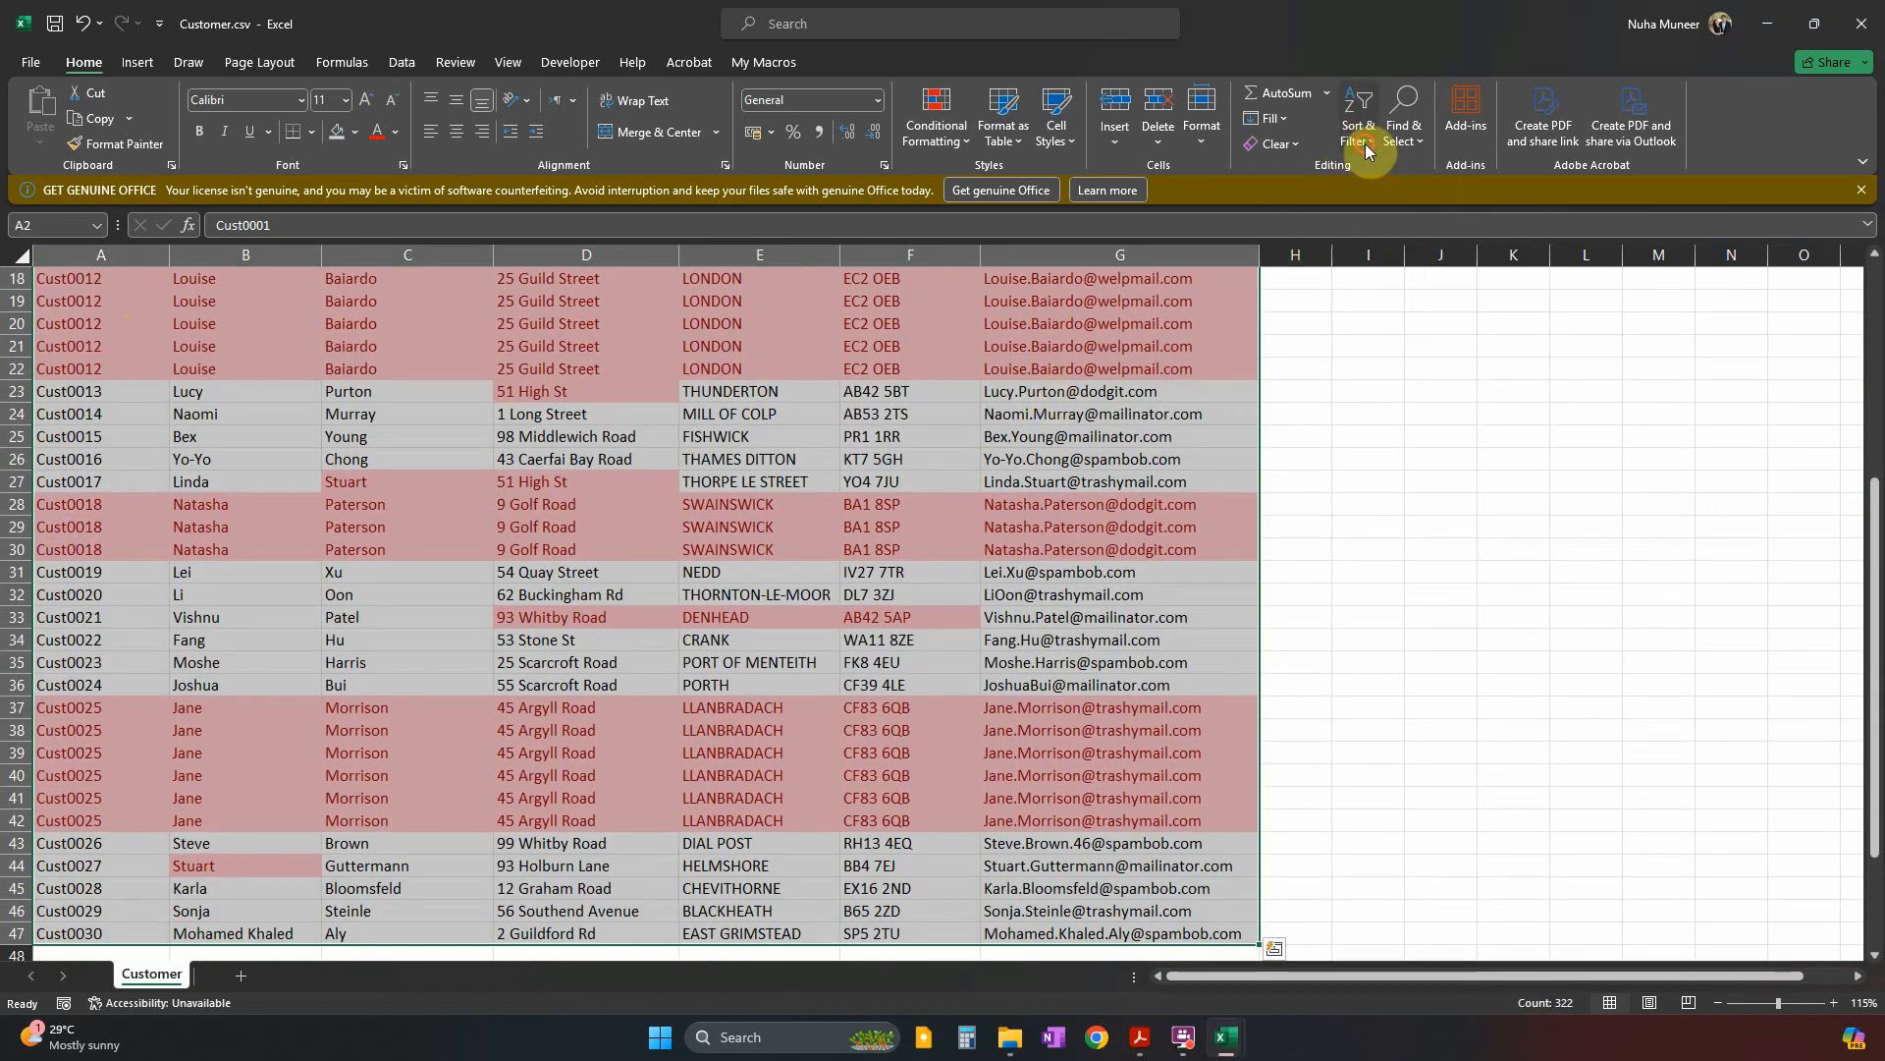
click(1359, 133)
click(1406, 226)
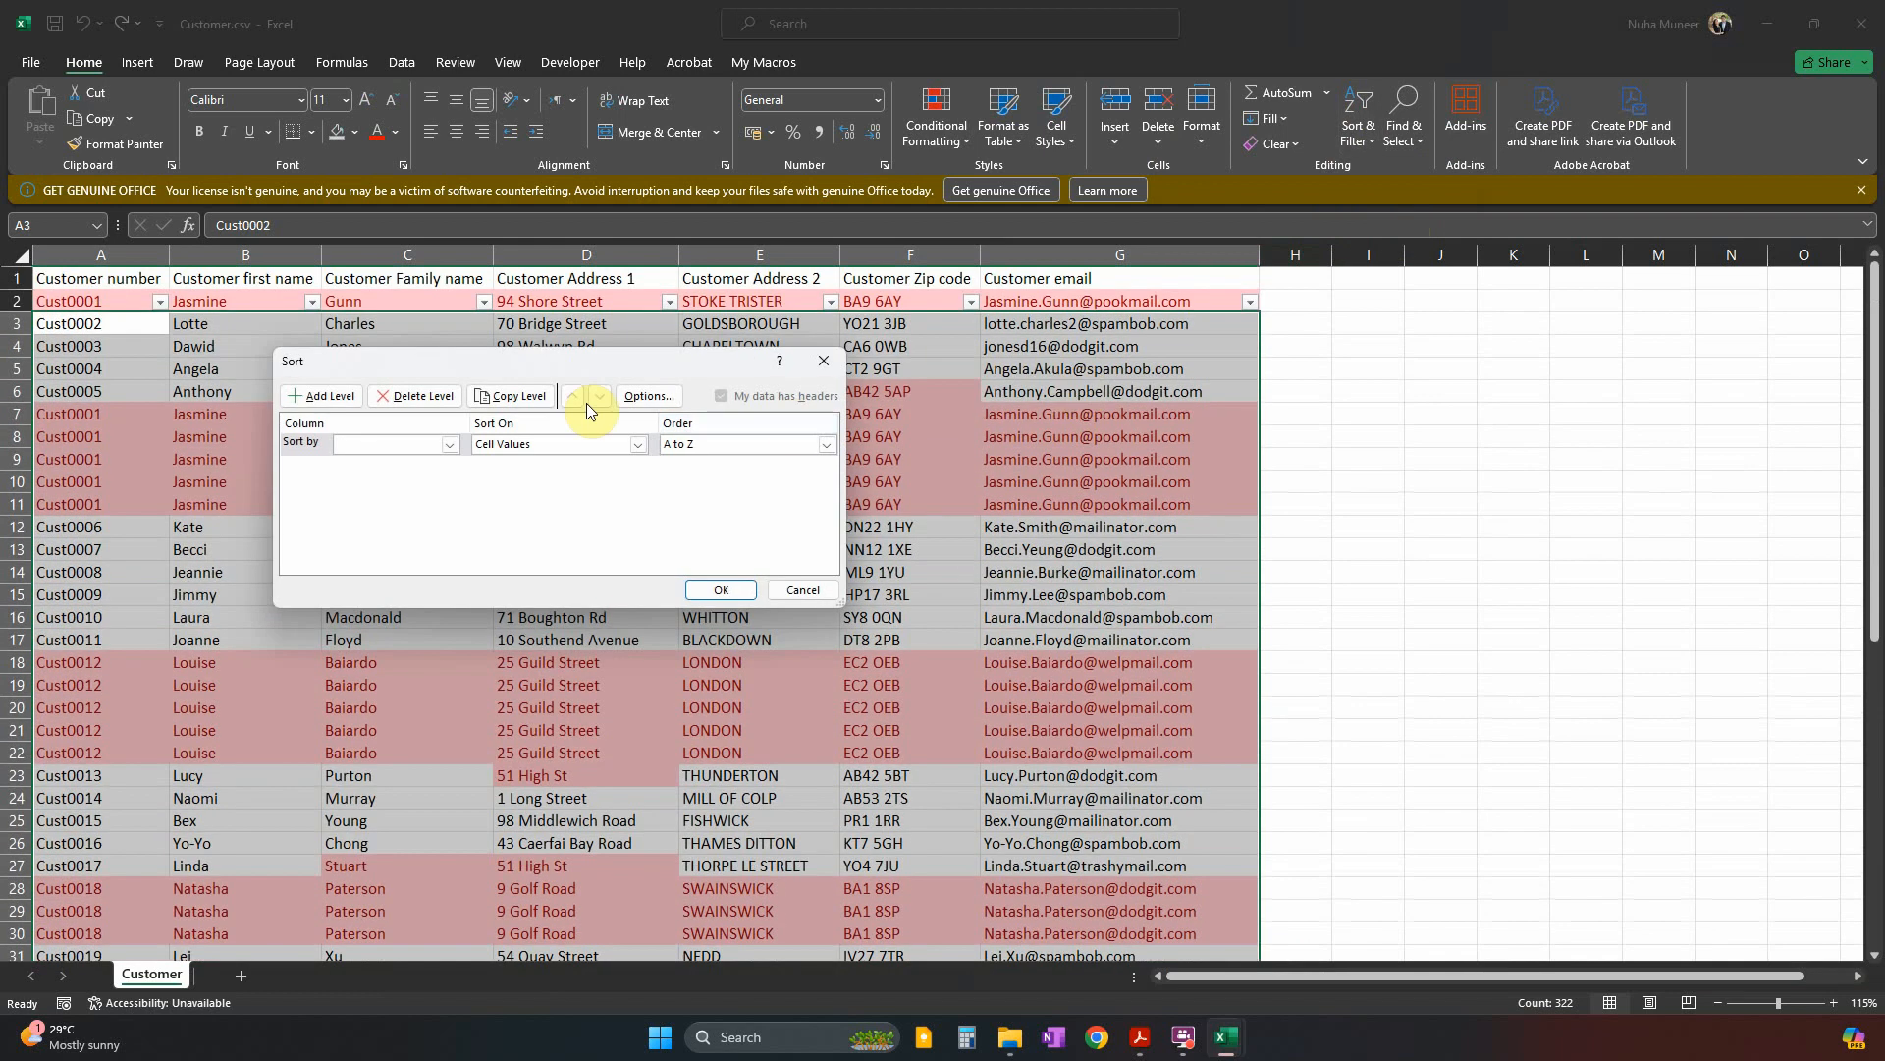
click(754, 590)
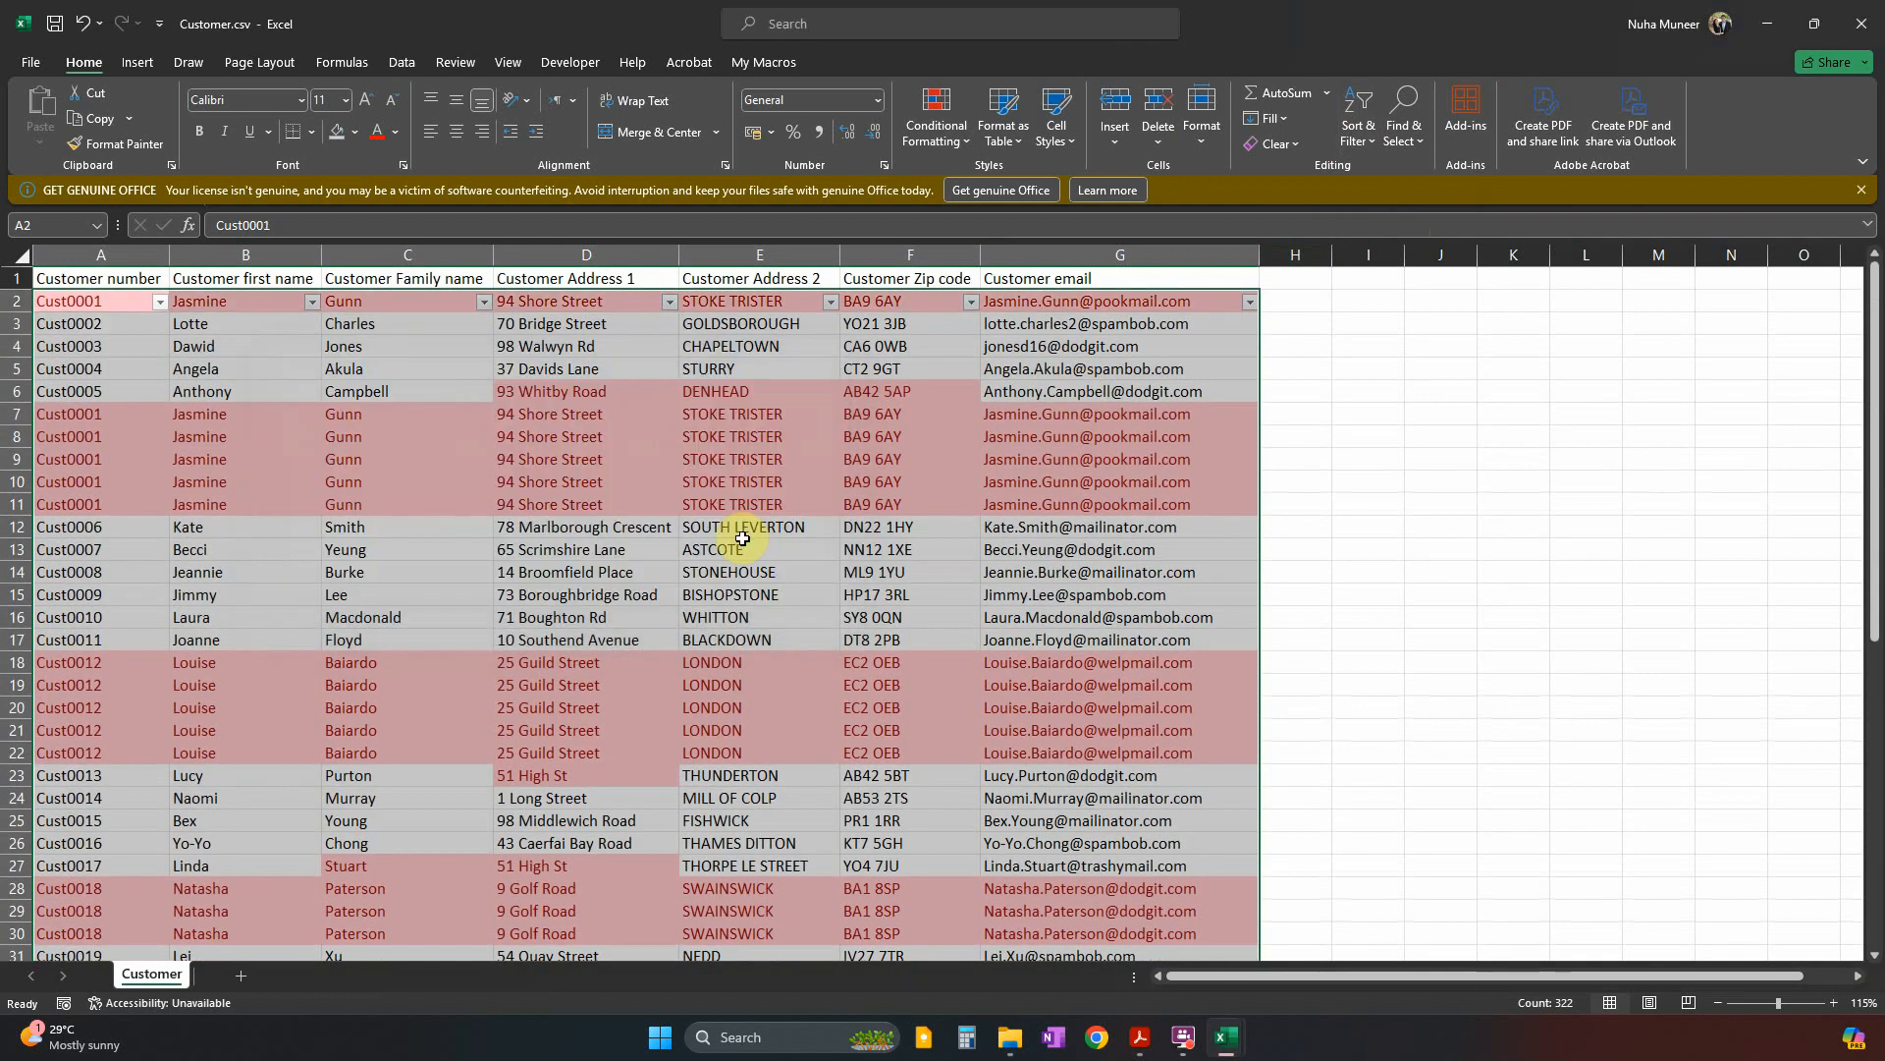
click(1359, 122)
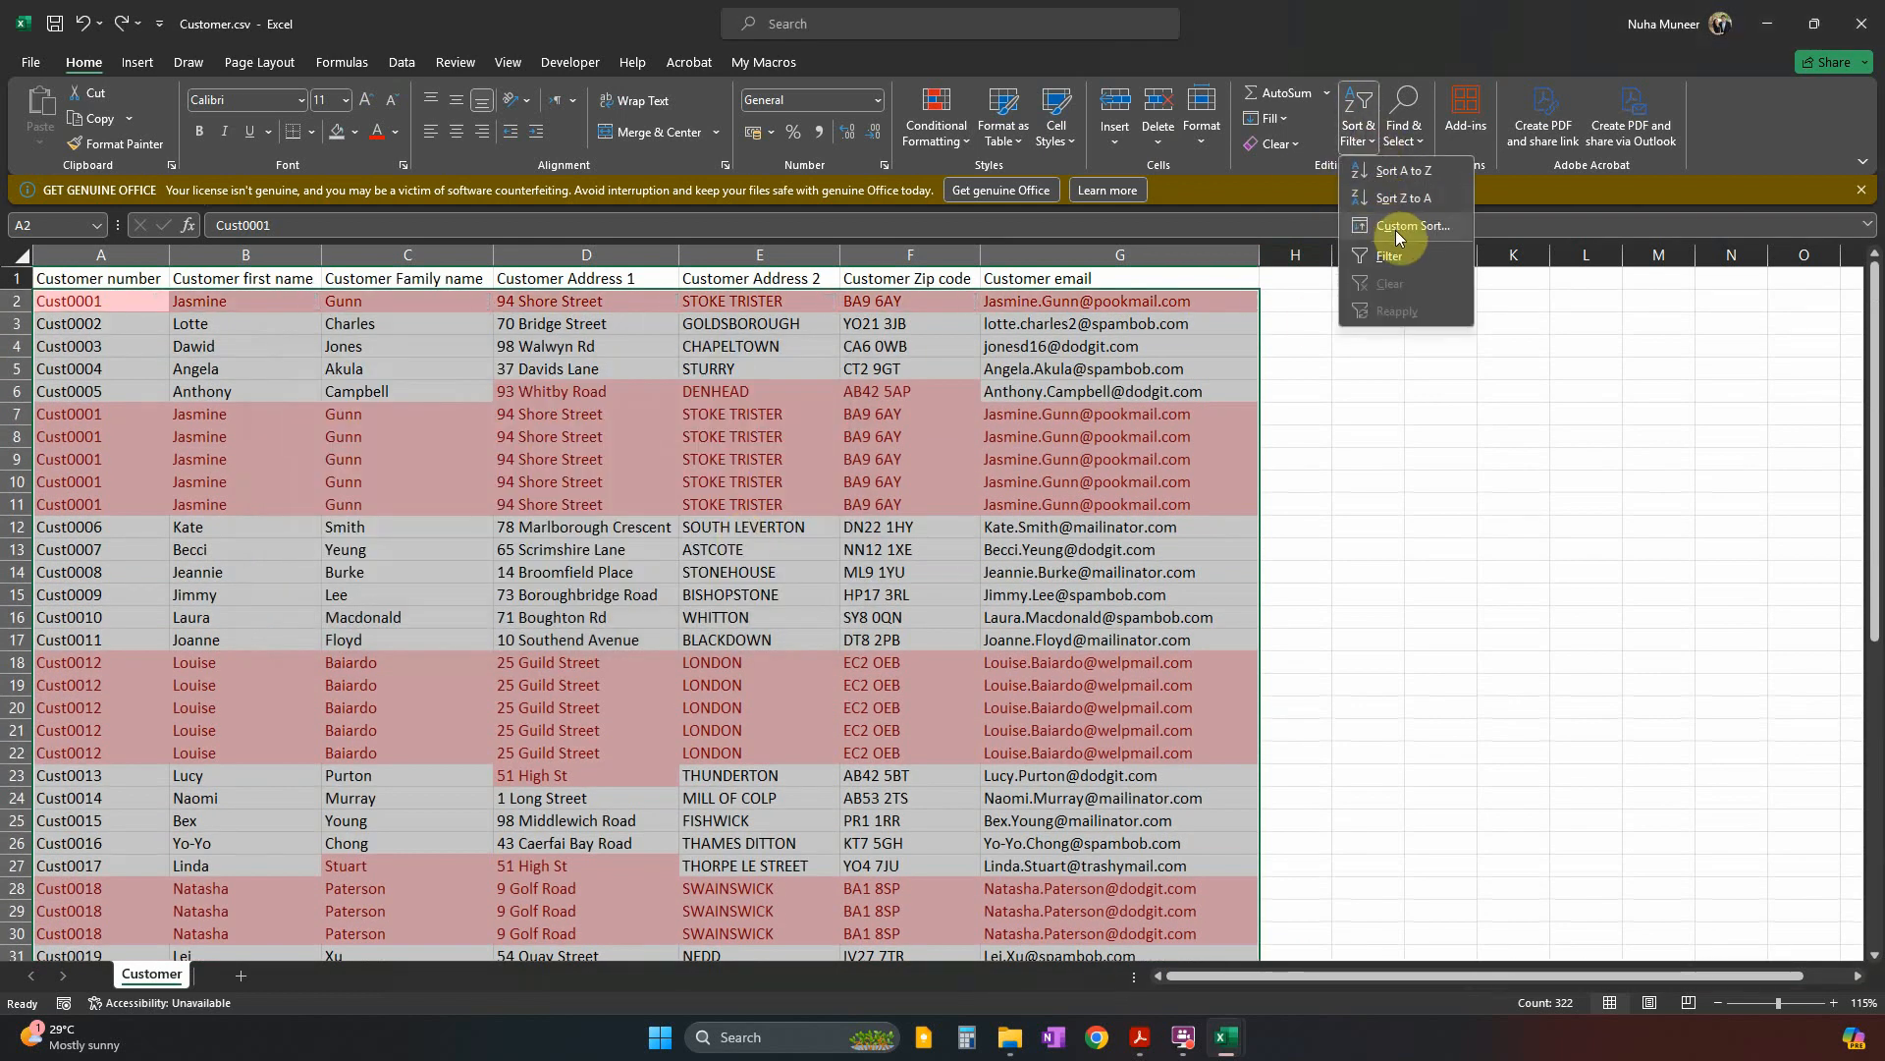
click(1404, 226)
click(432, 445)
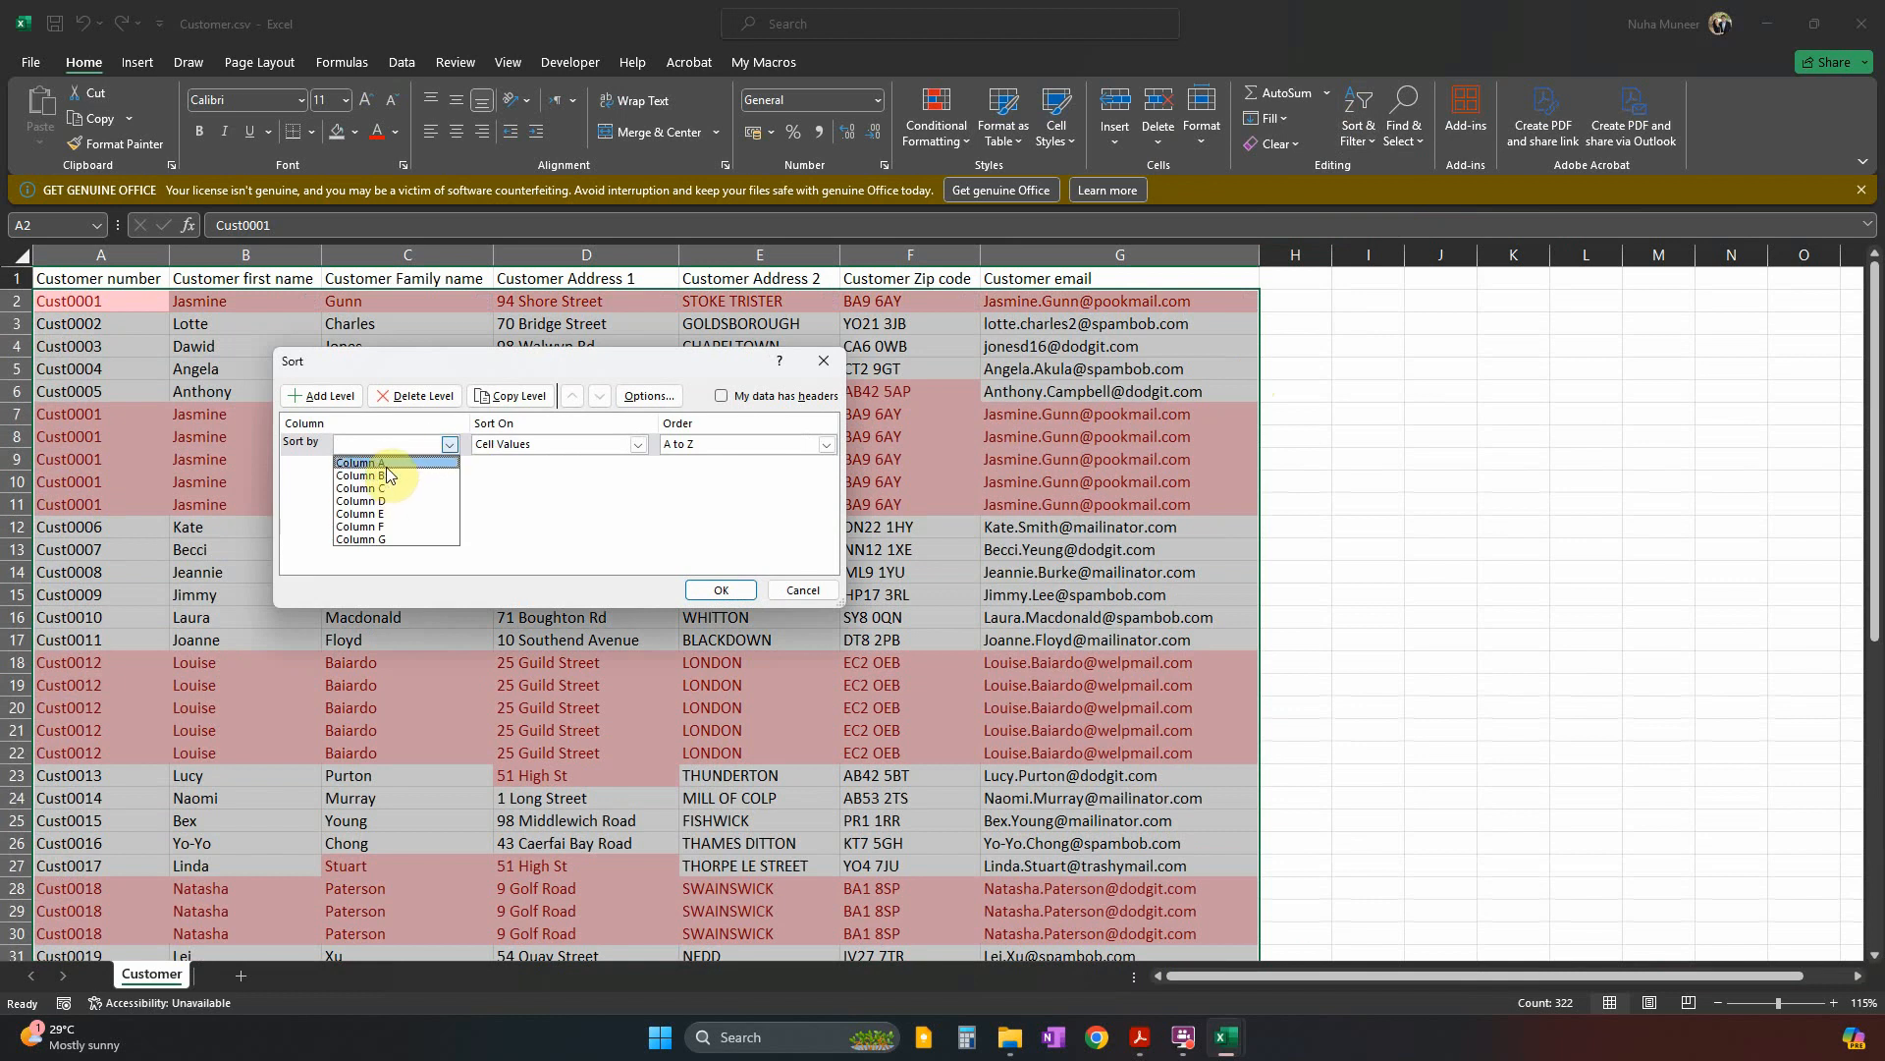
click(810, 589)
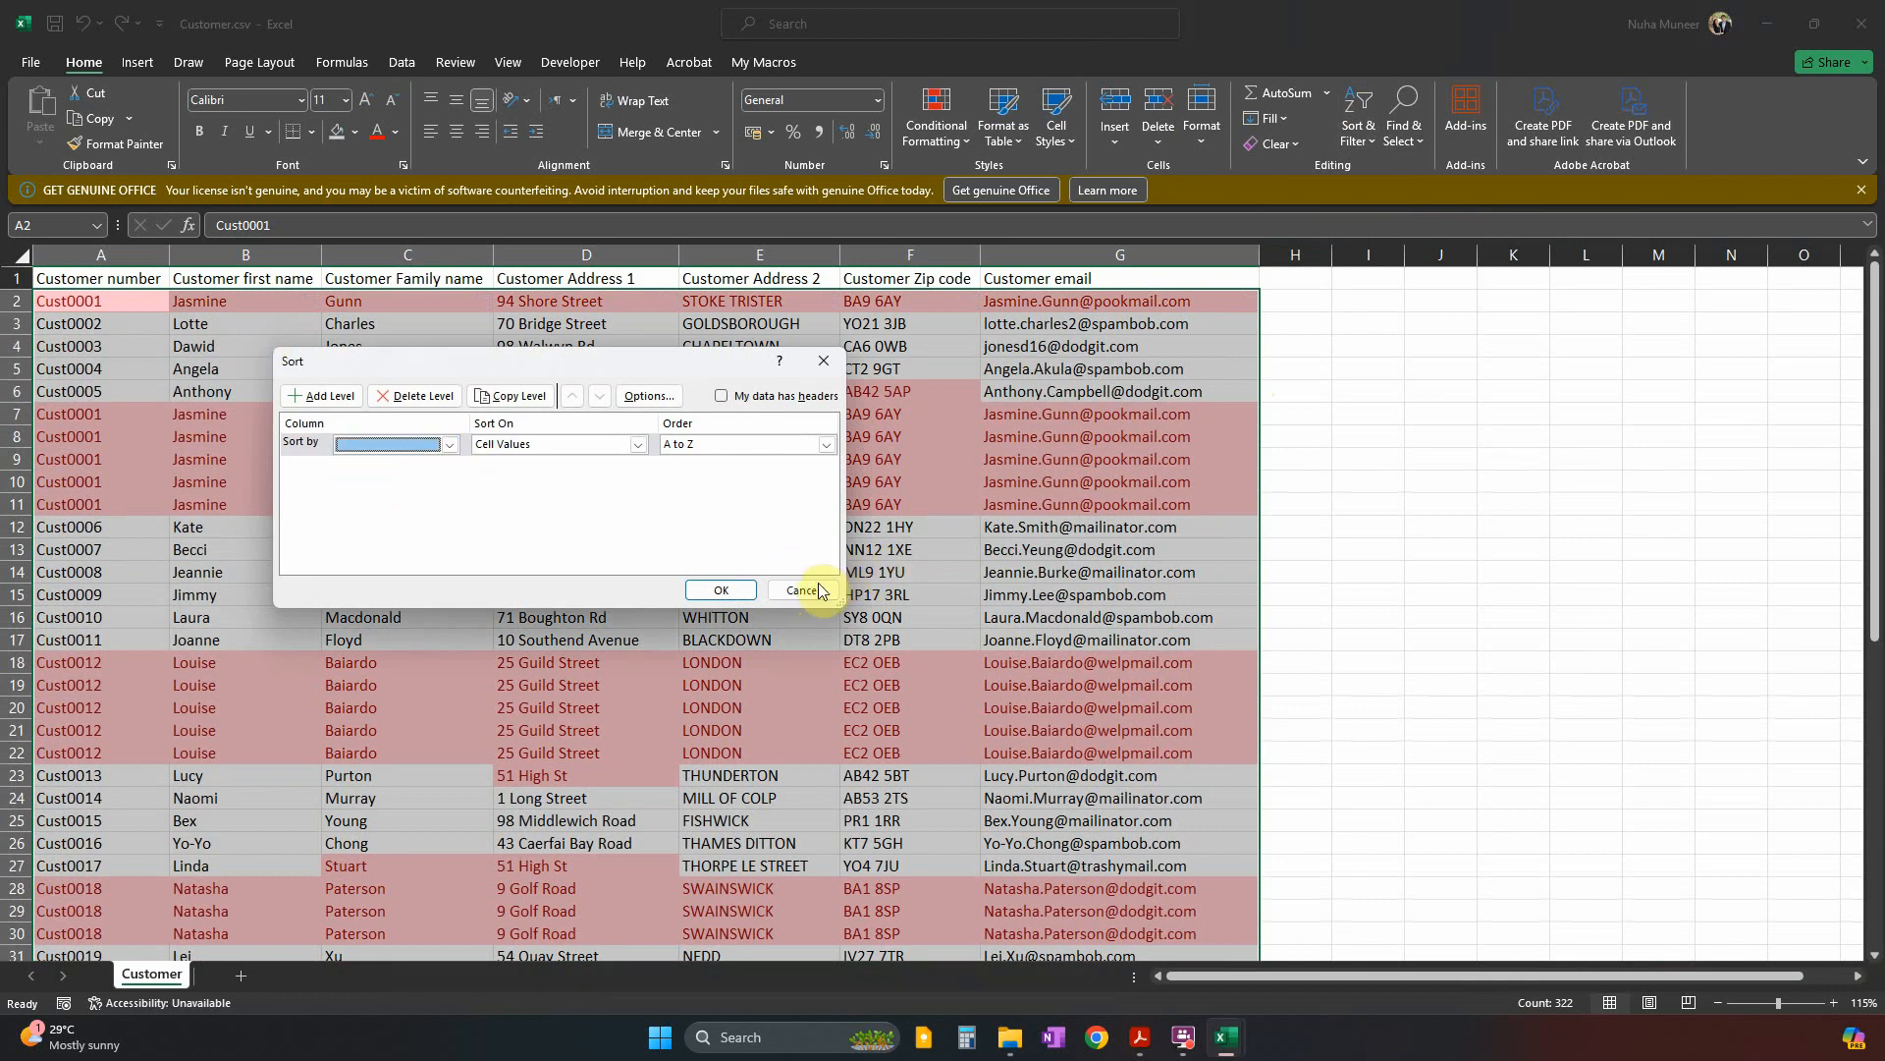
click(806, 589)
Select the whole customer table from its header row down to the last entry, columns A through G.
click(120, 279)
key(ctrl+shift+Right)
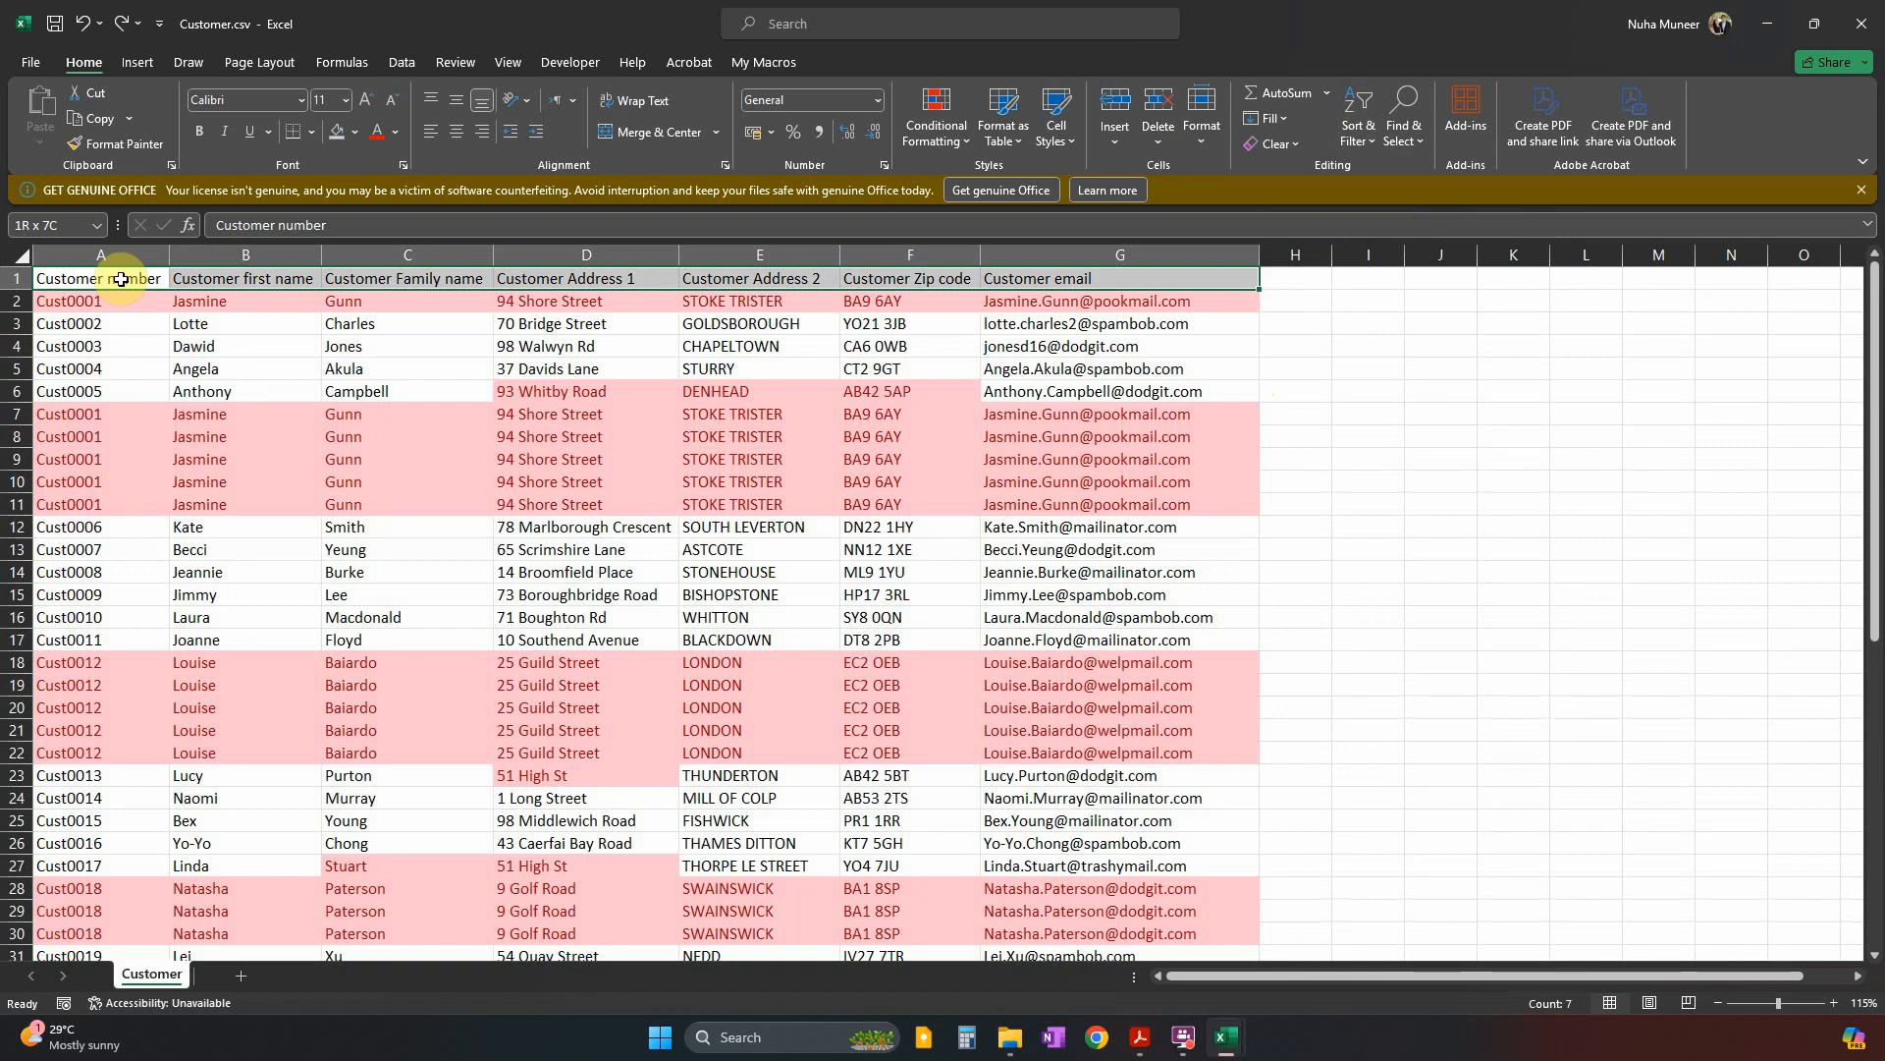
key(ctrl+shift+Down)
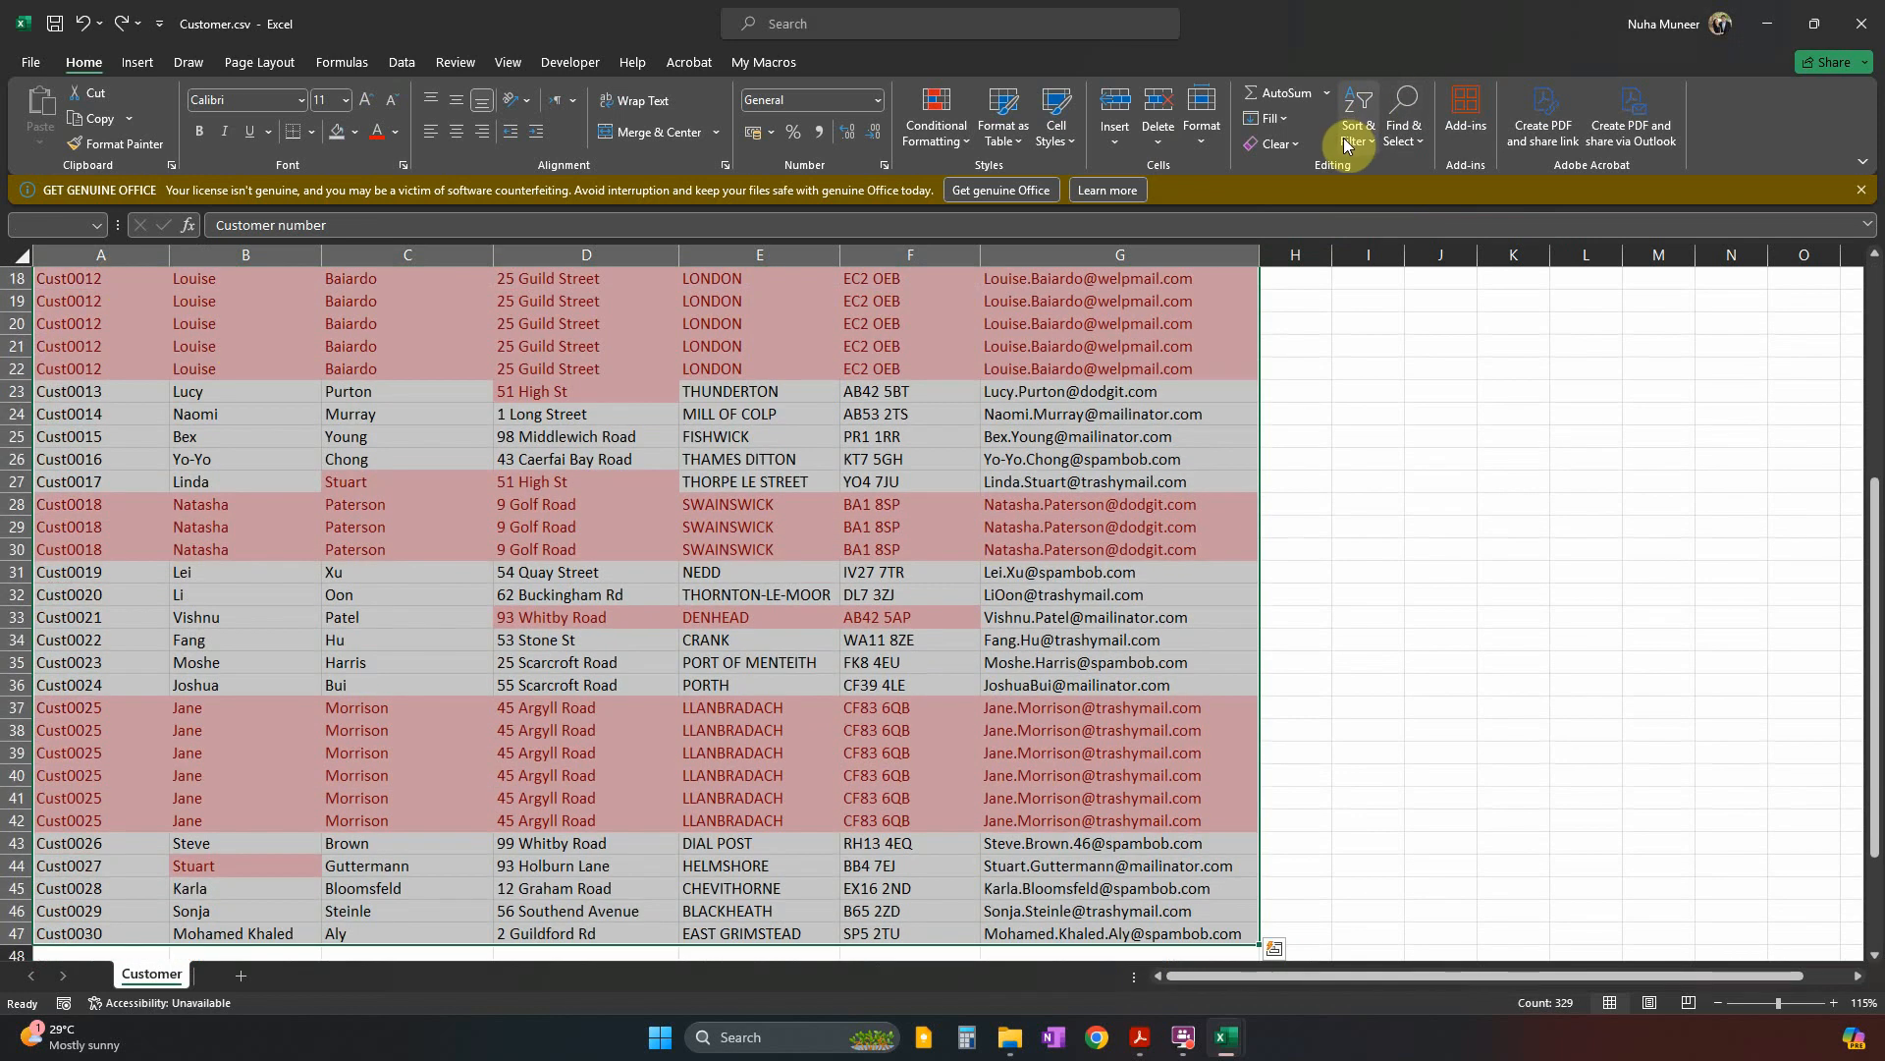
click(1358, 128)
click(1386, 259)
key(ctrl+z)
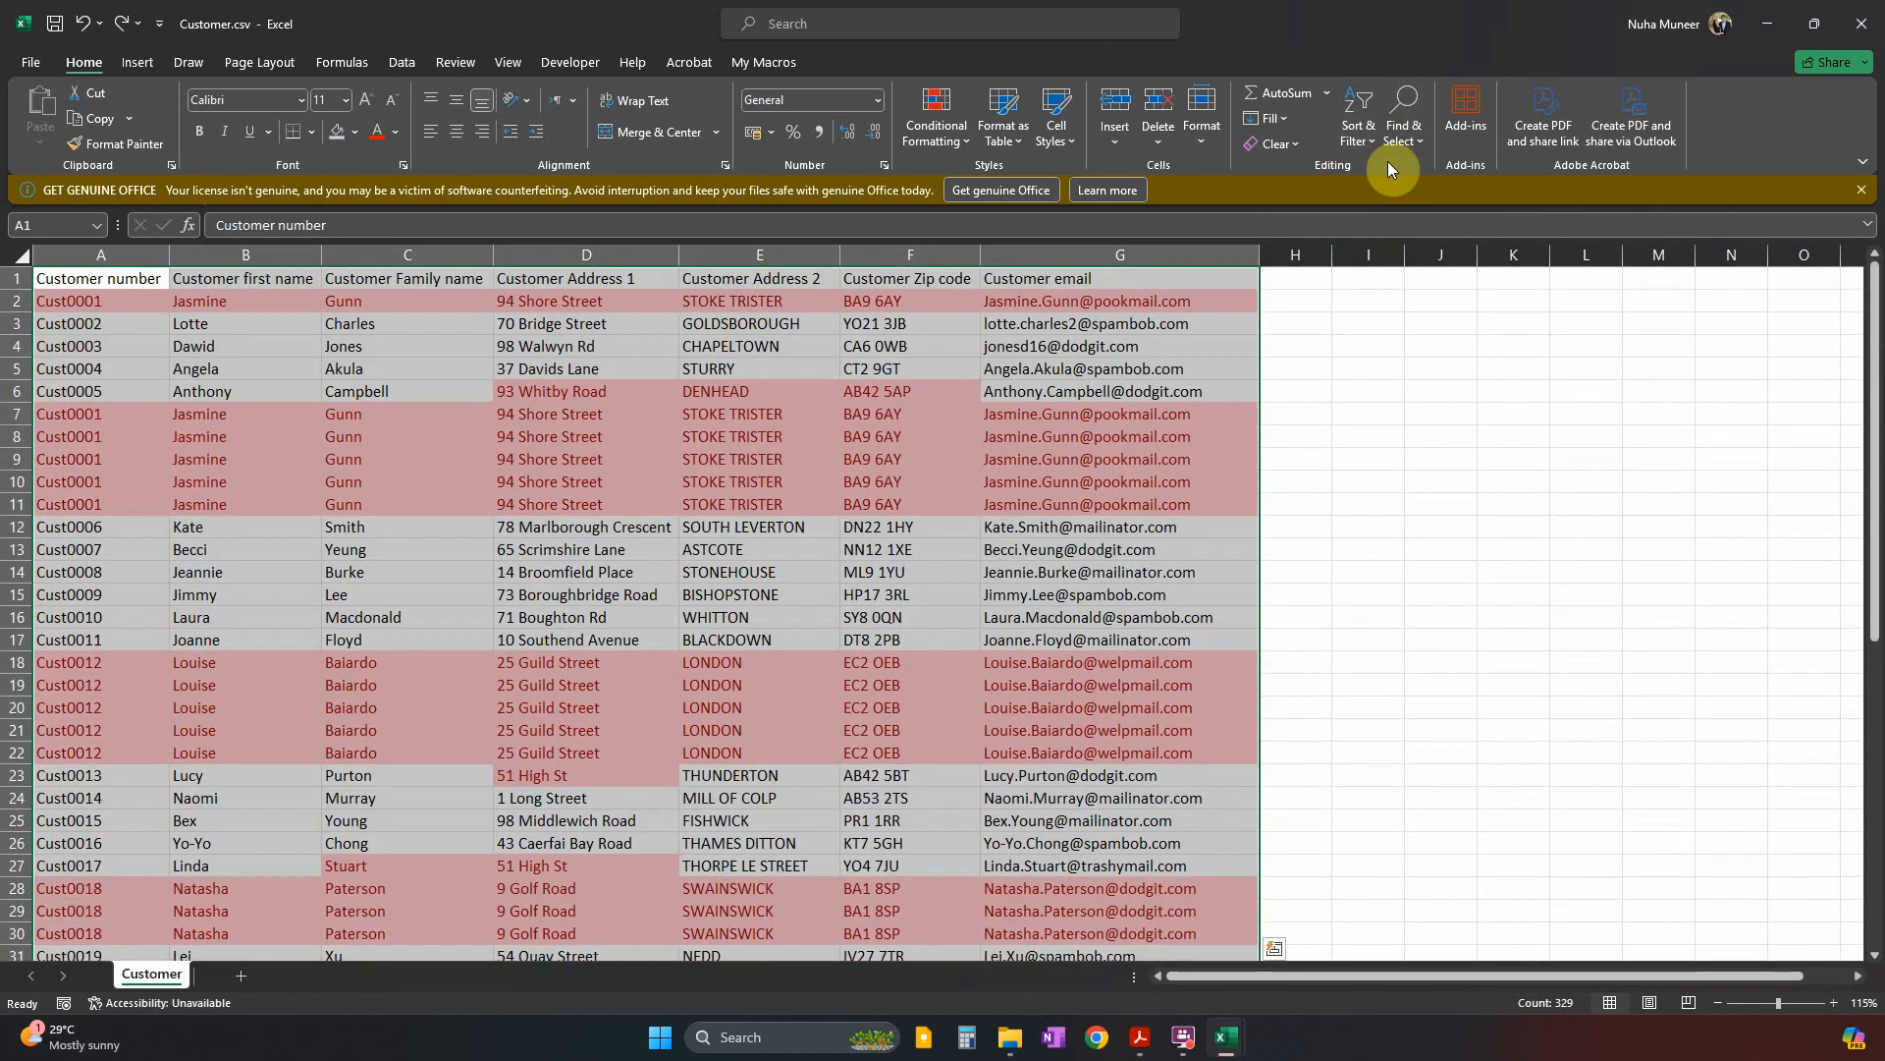
click(1365, 145)
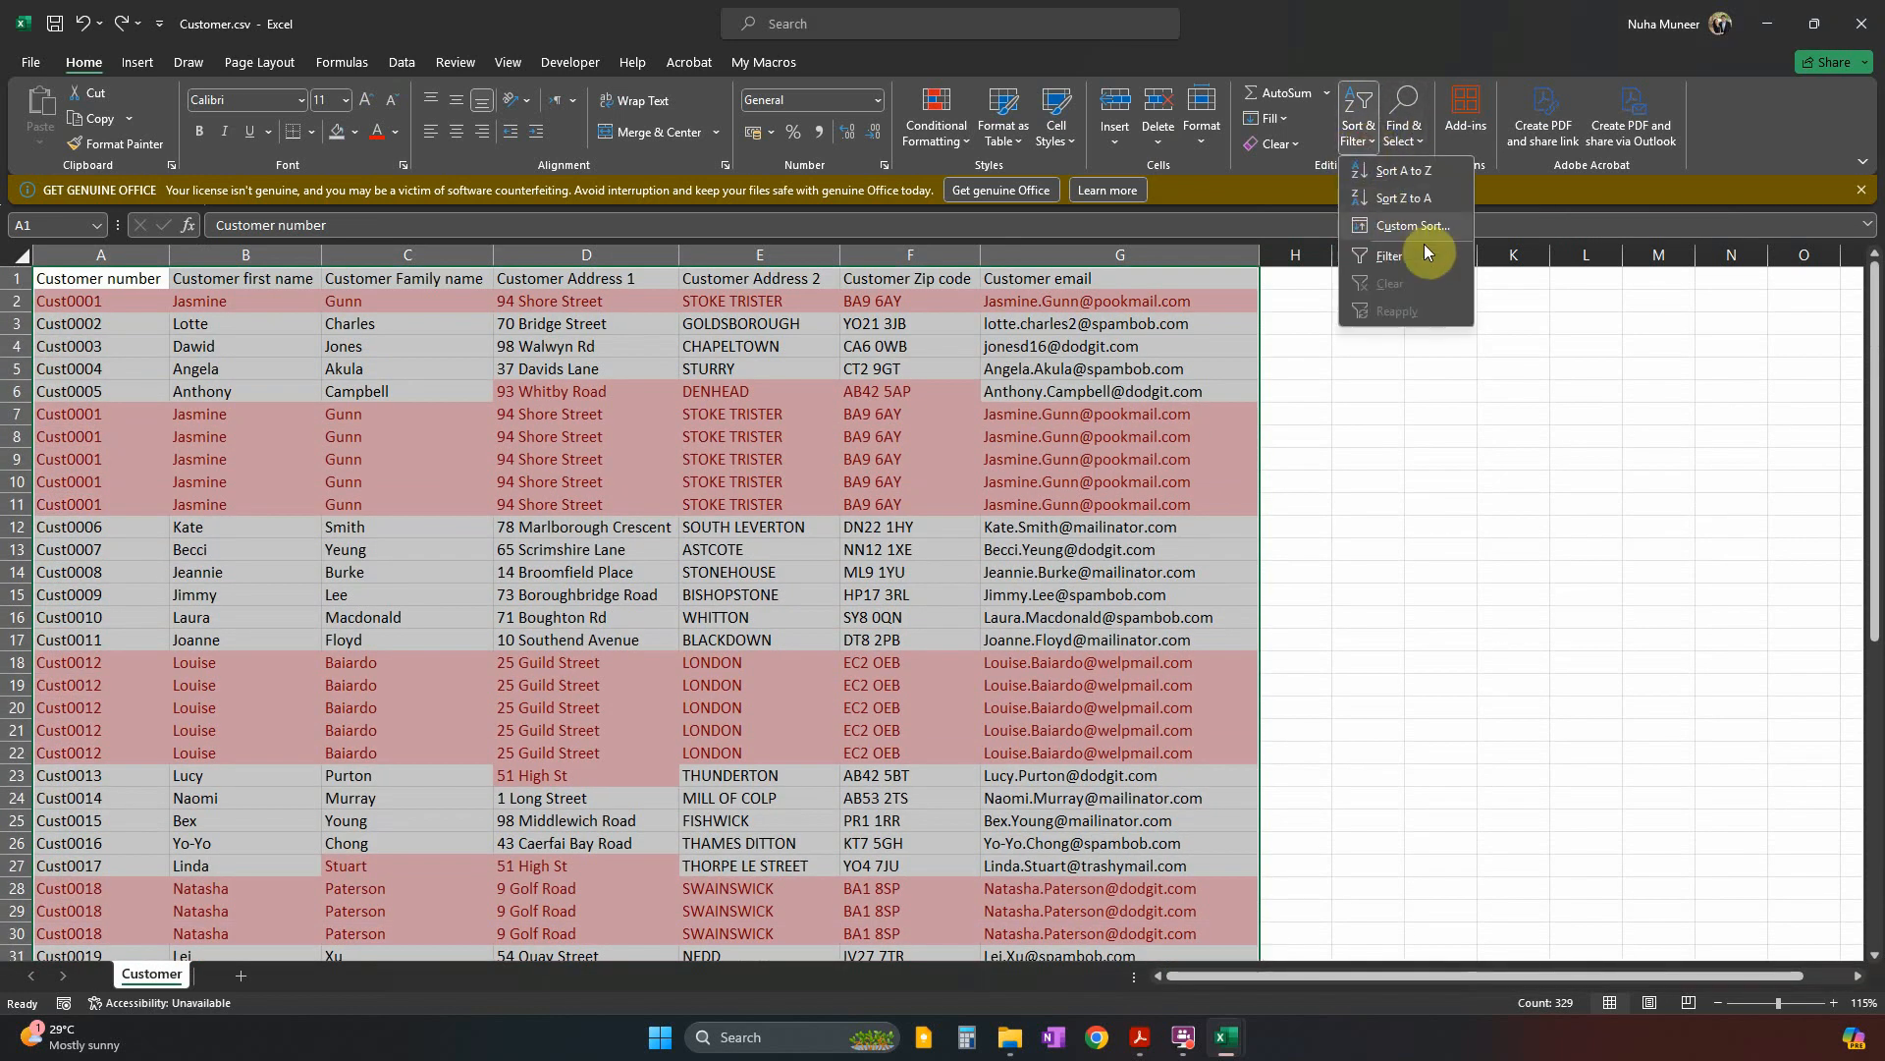
click(1424, 228)
click(425, 447)
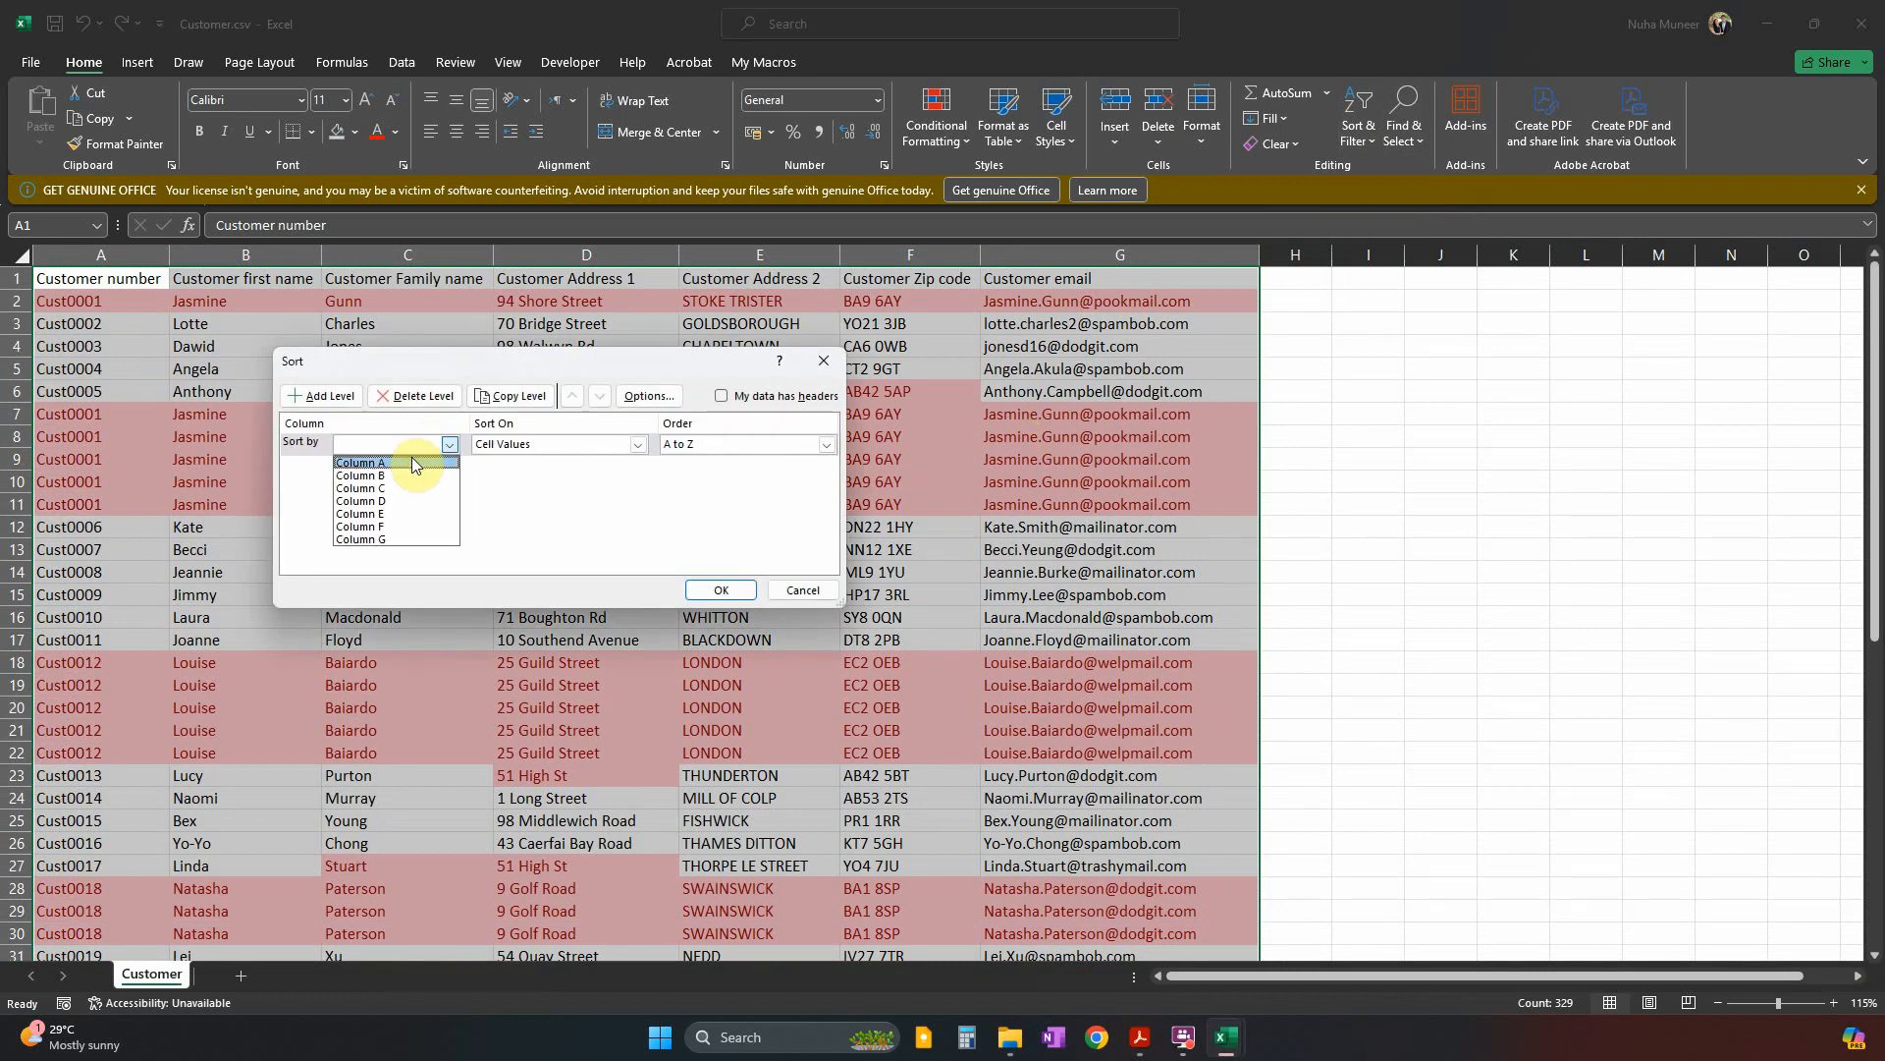
click(800, 591)
click(123, 280)
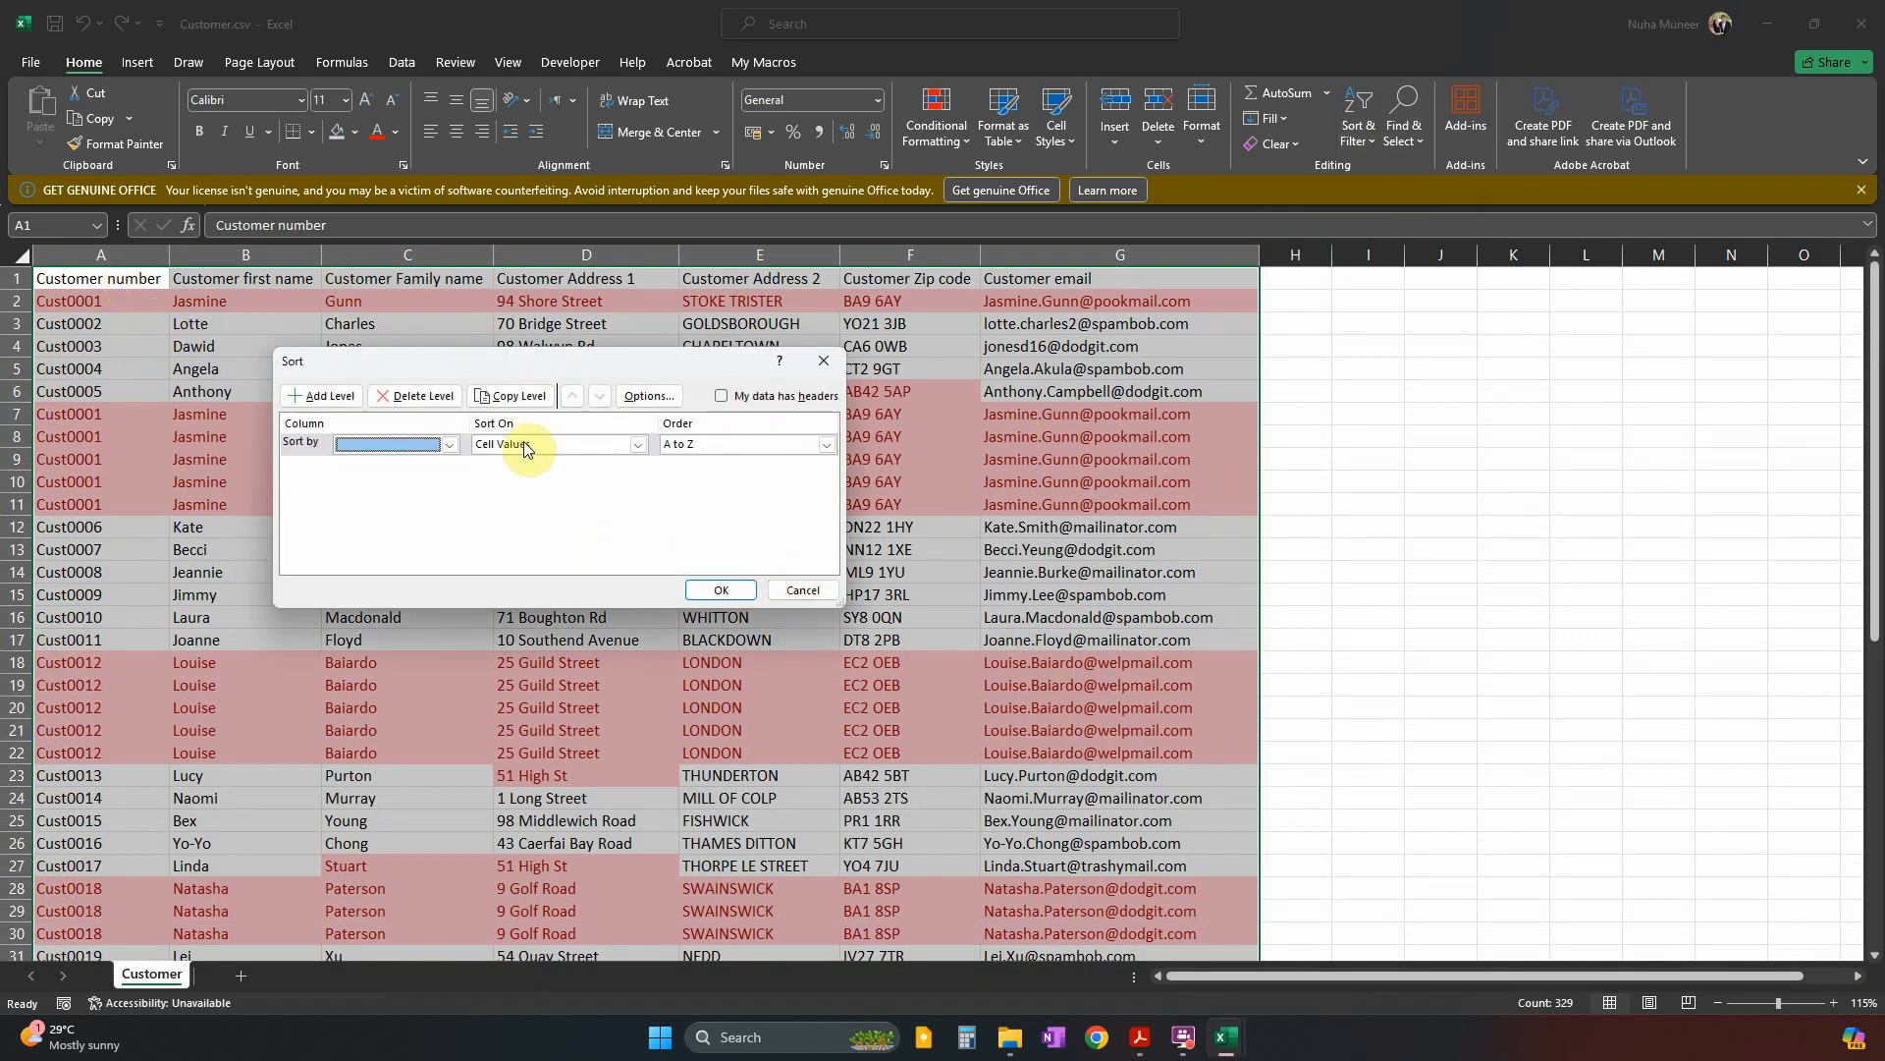
click(802, 590)
Add filters to the customer table's header row and sort the rows by Customer number from A to Z.
click(1345, 142)
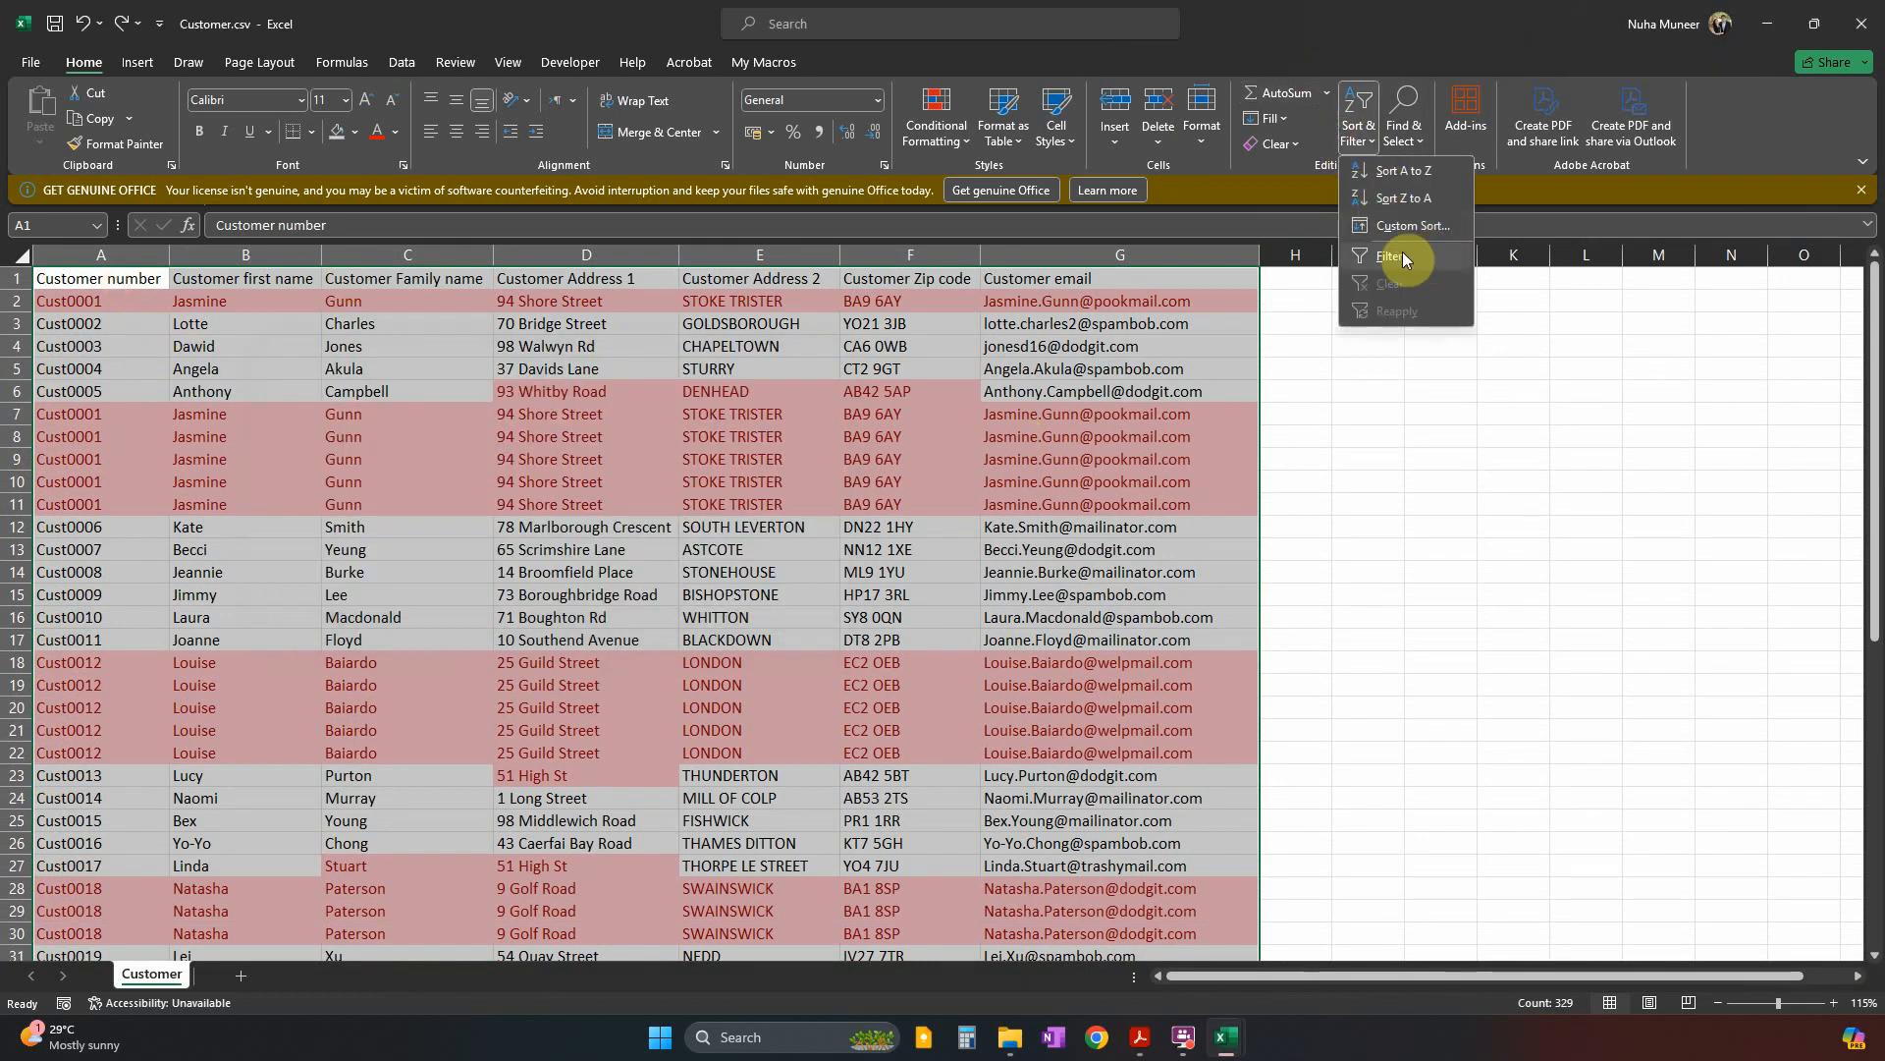
click(1388, 239)
click(442, 348)
click(159, 280)
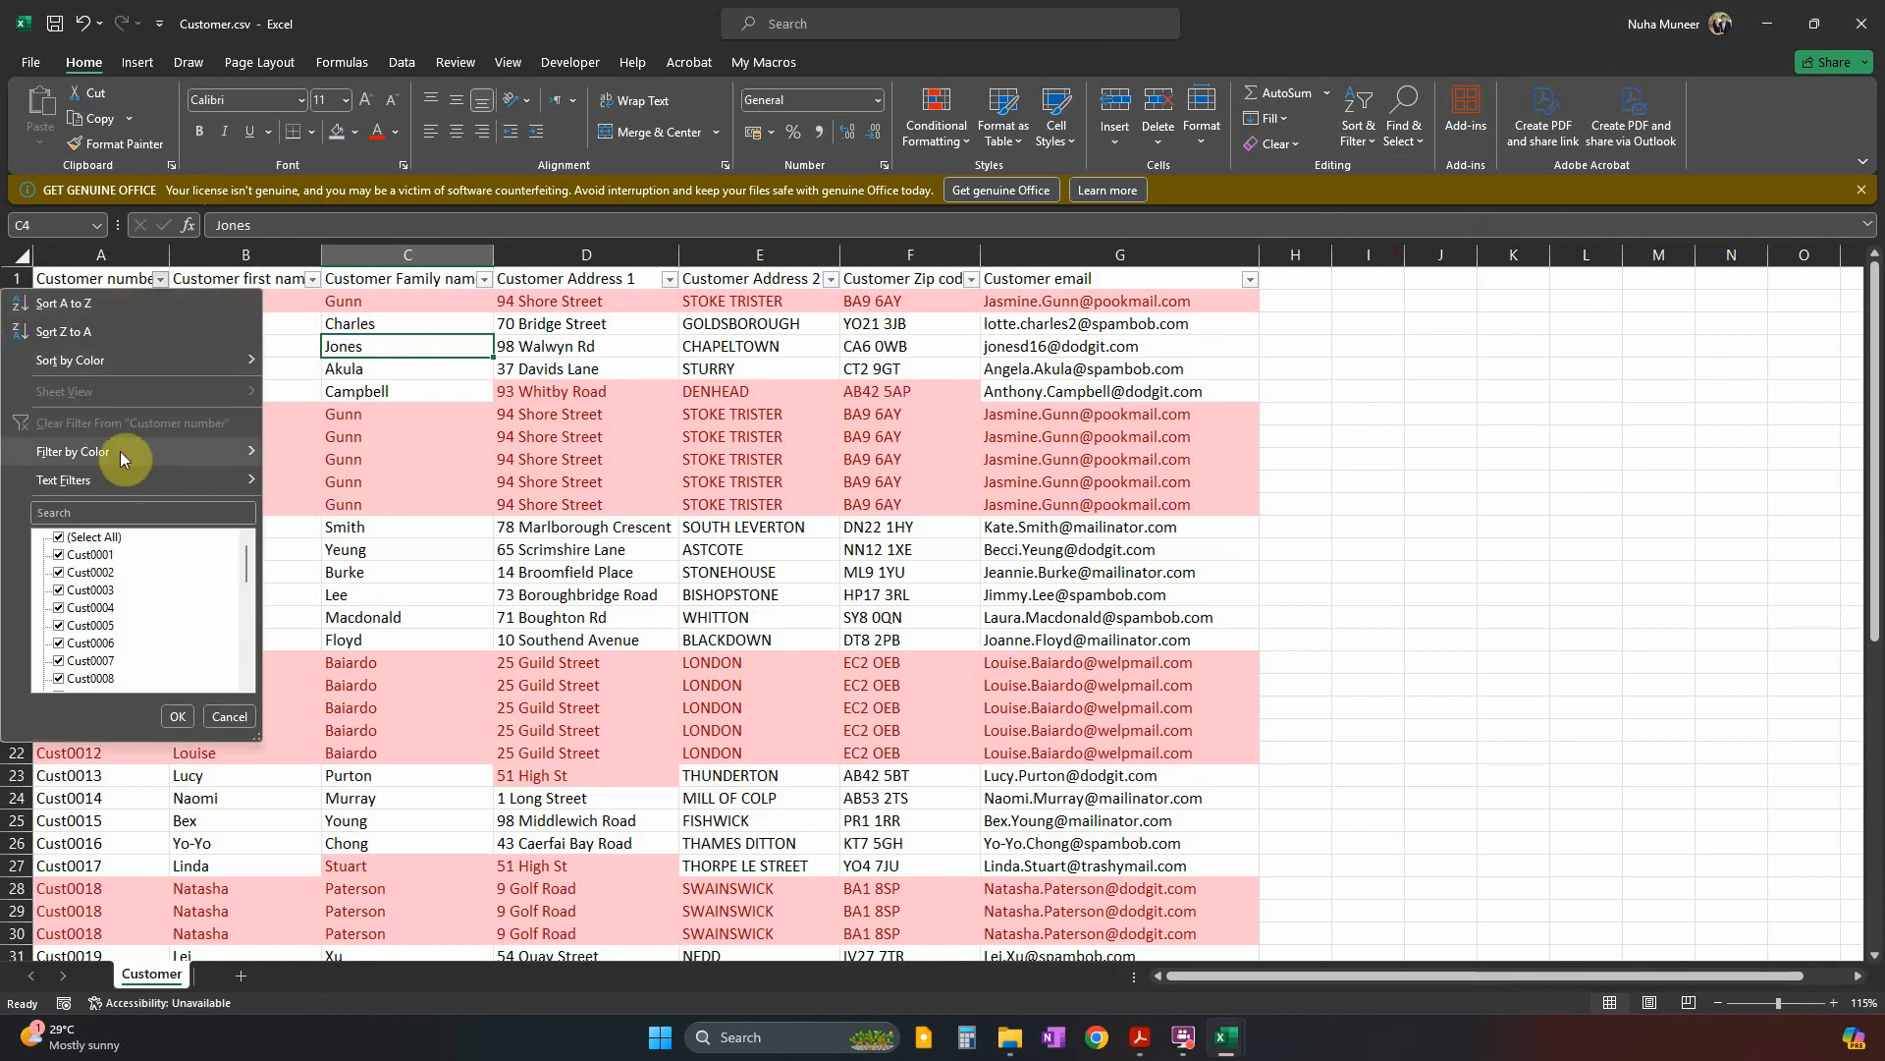
click(98, 311)
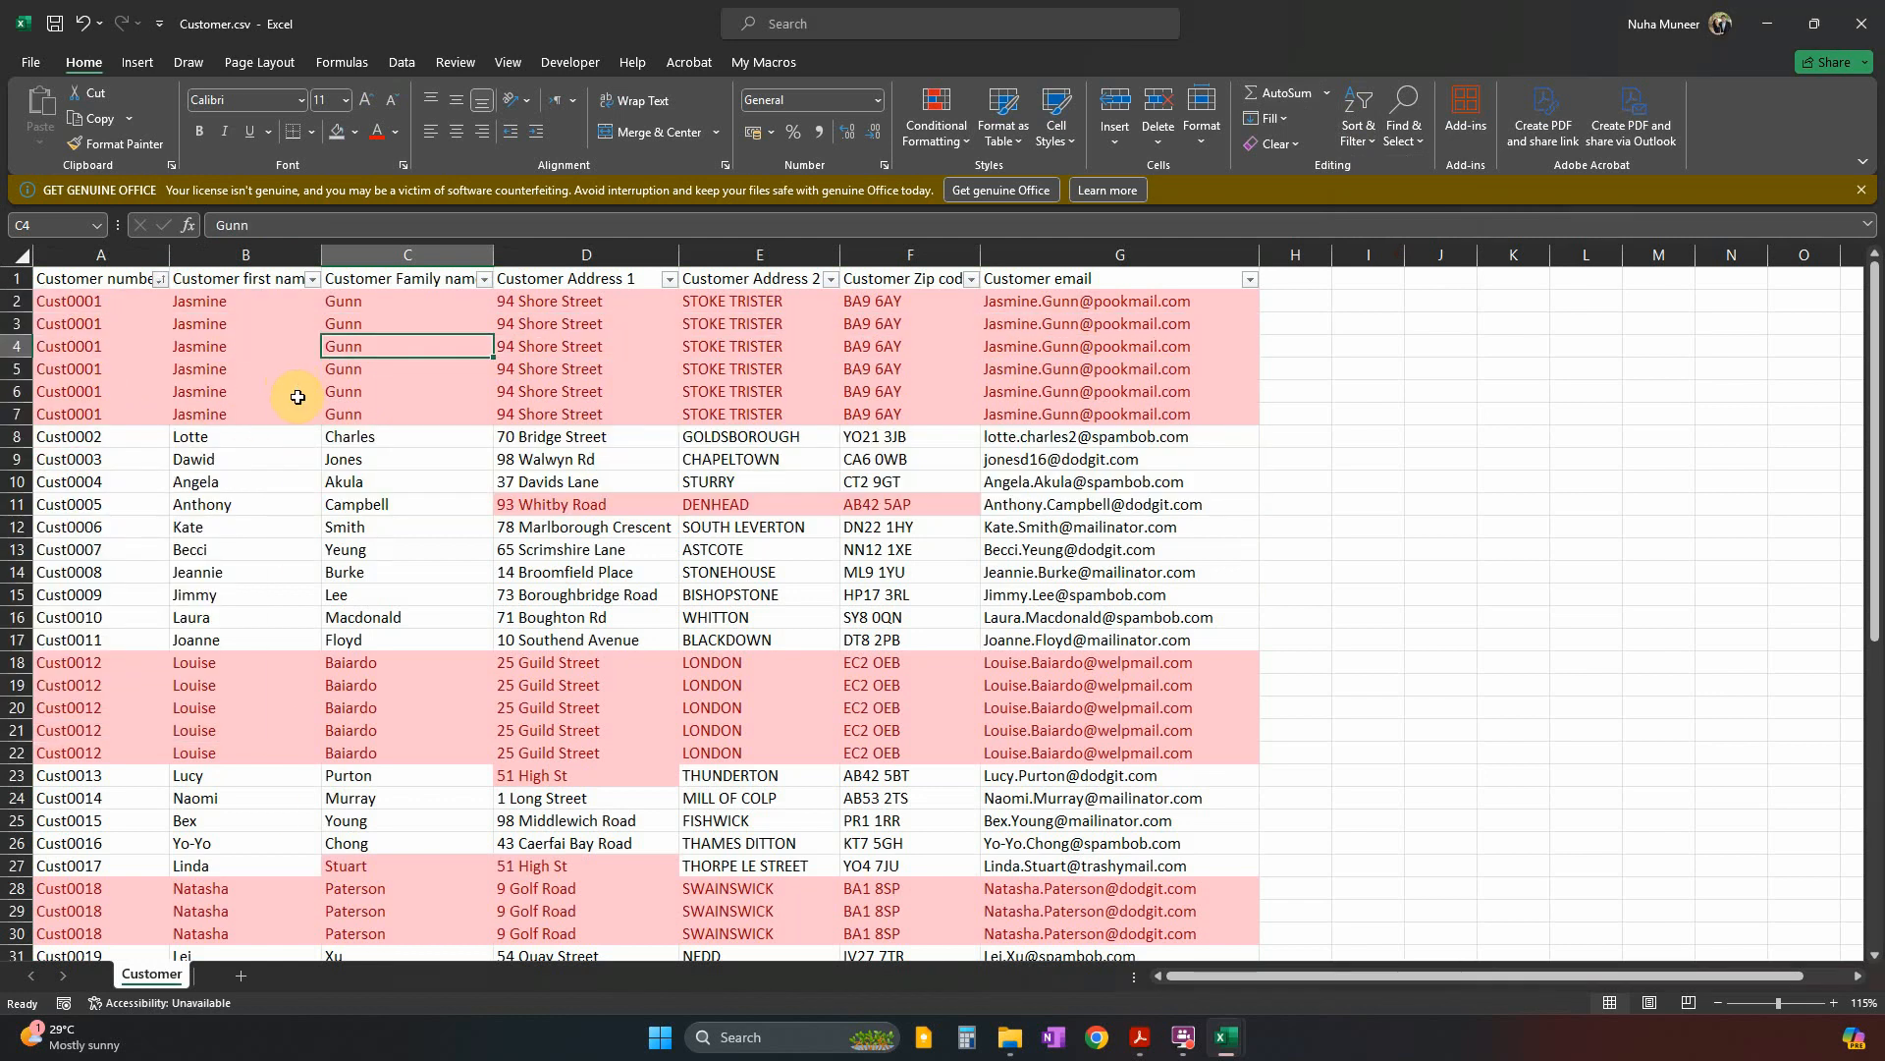
click(310, 433)
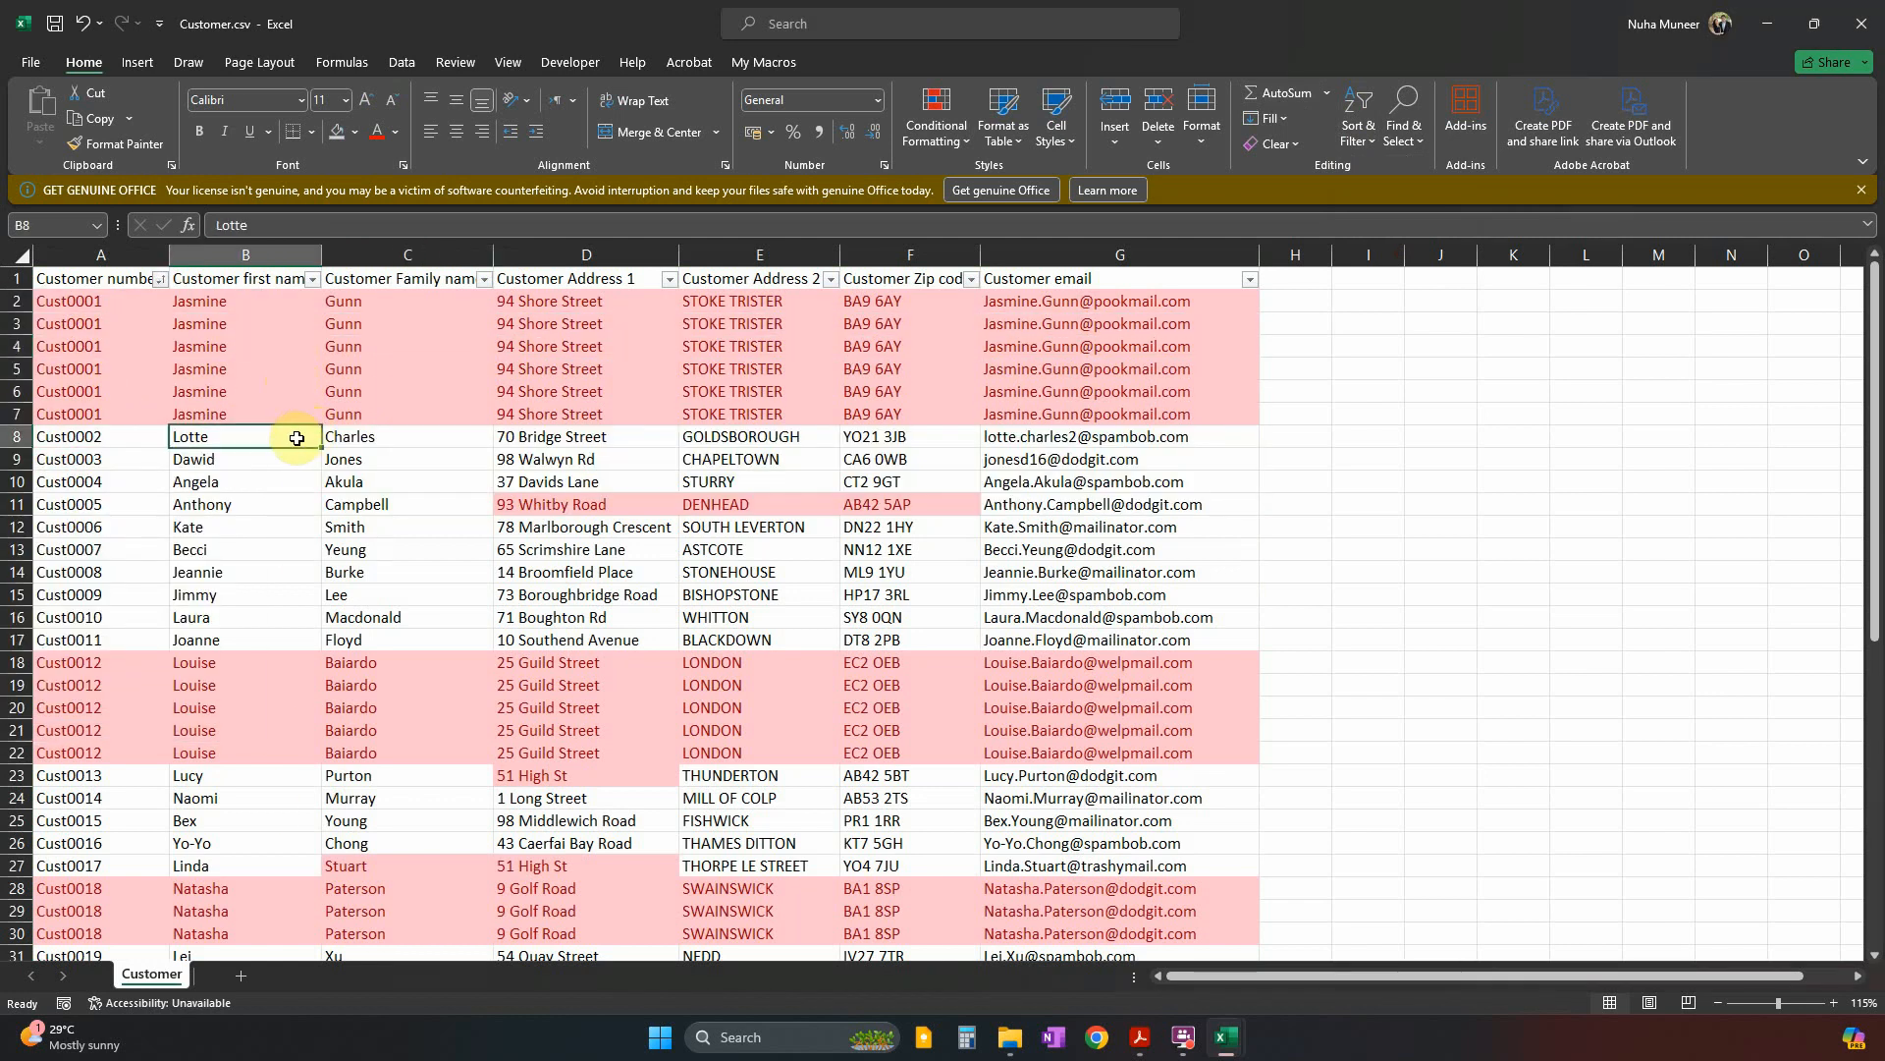
click(126, 482)
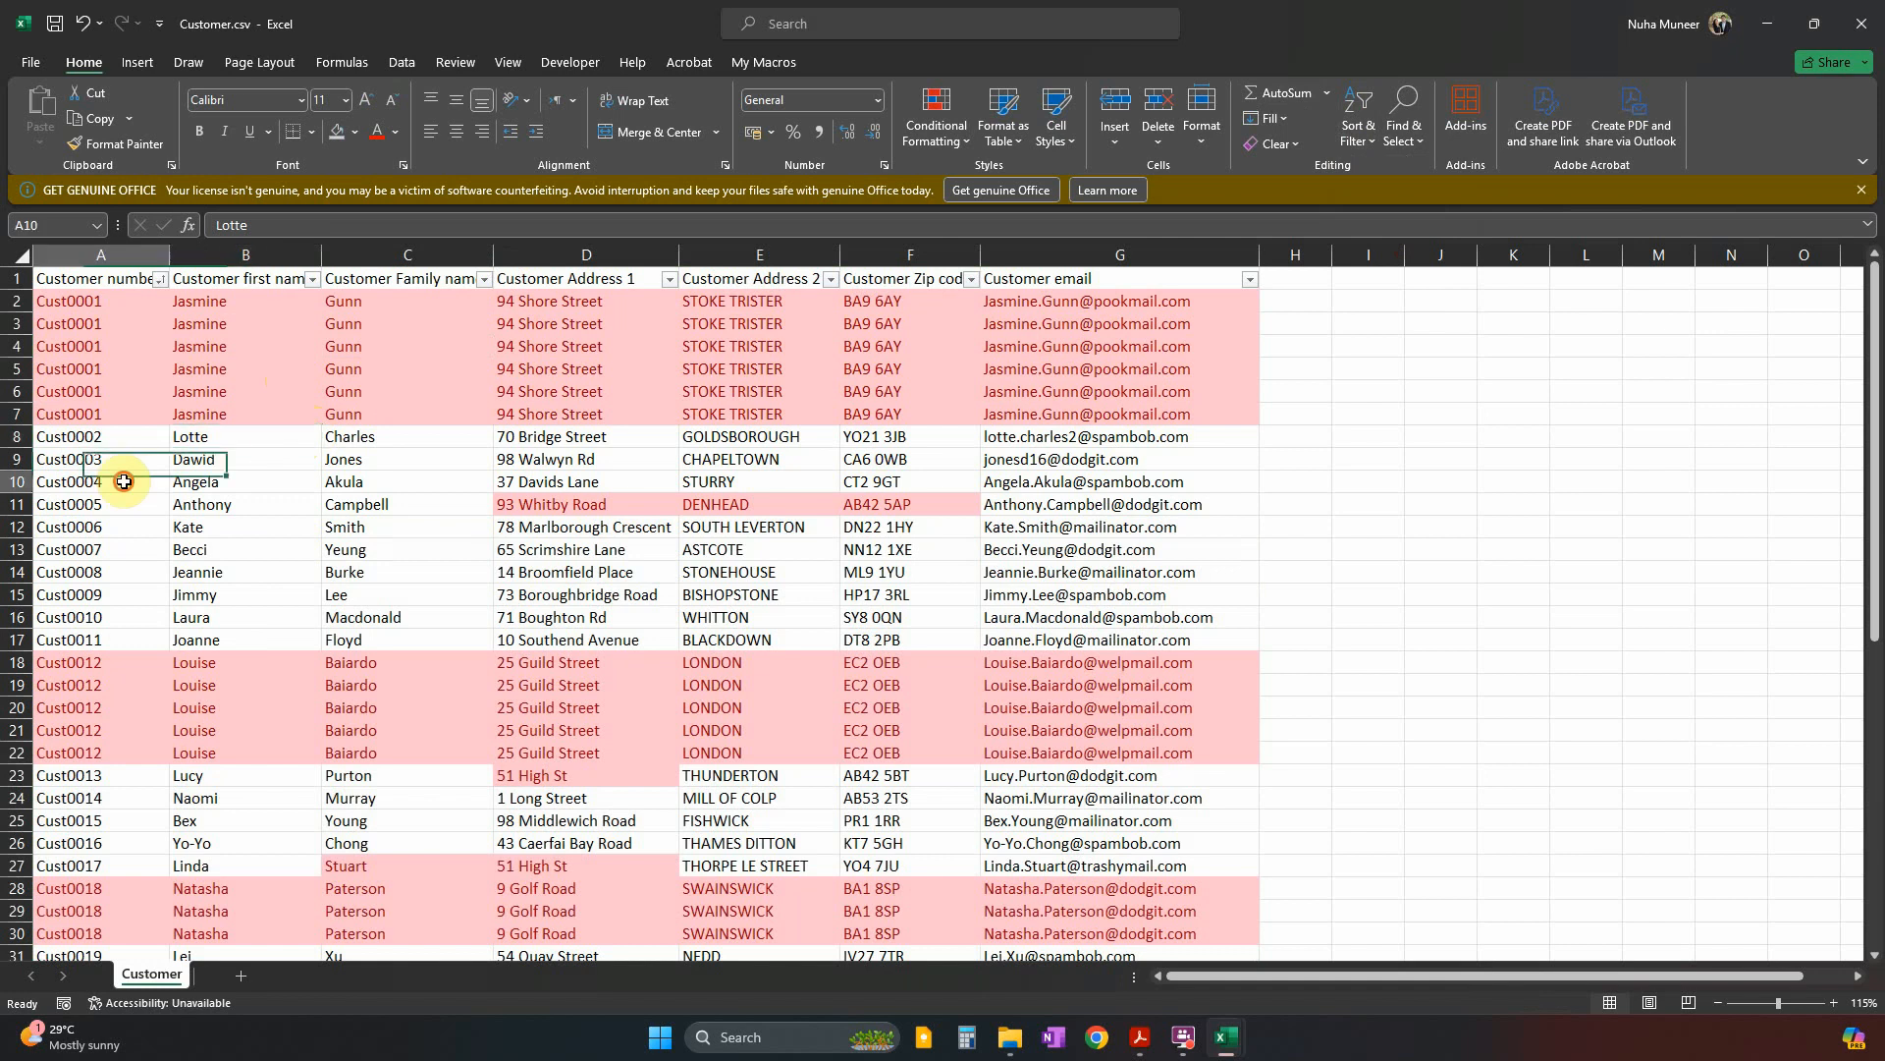
Delete rows 3 through 7, the repeated entries of the first customer, keeping the one in row 2.
drag(10, 329, 8, 415)
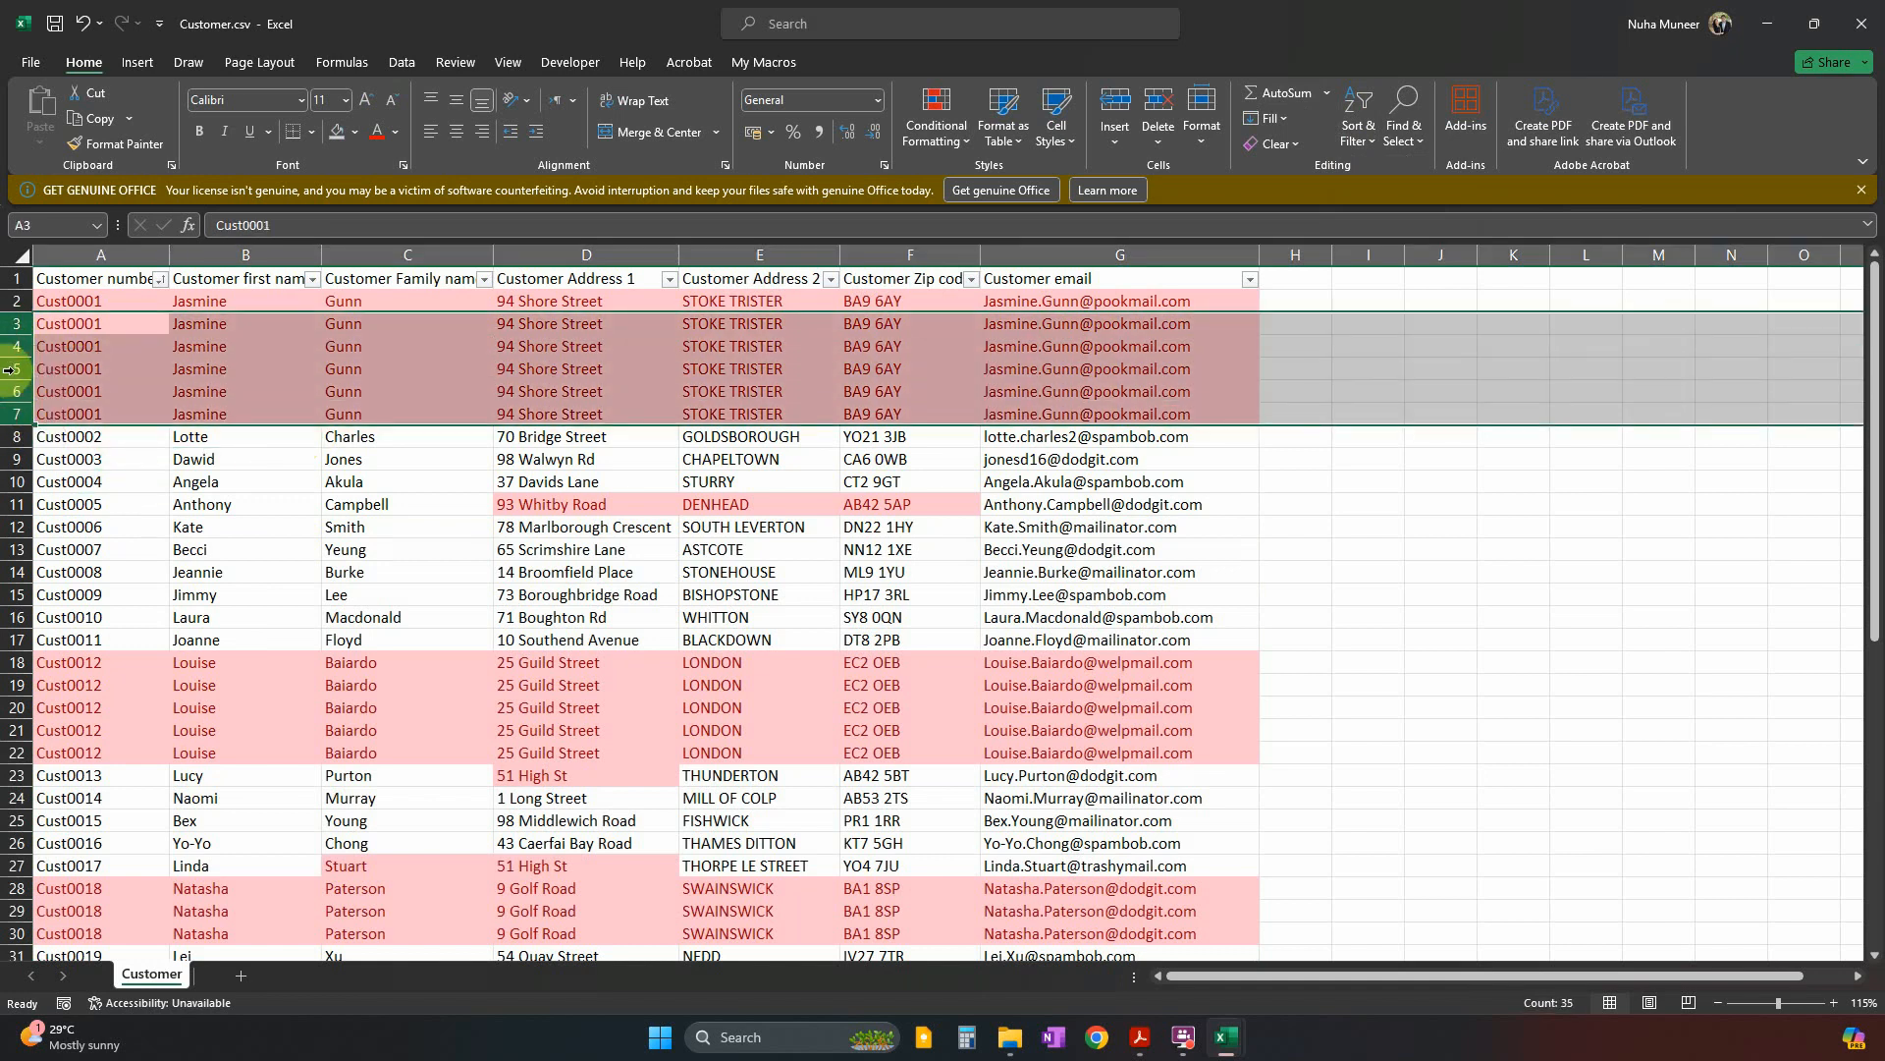
right_click(15, 376)
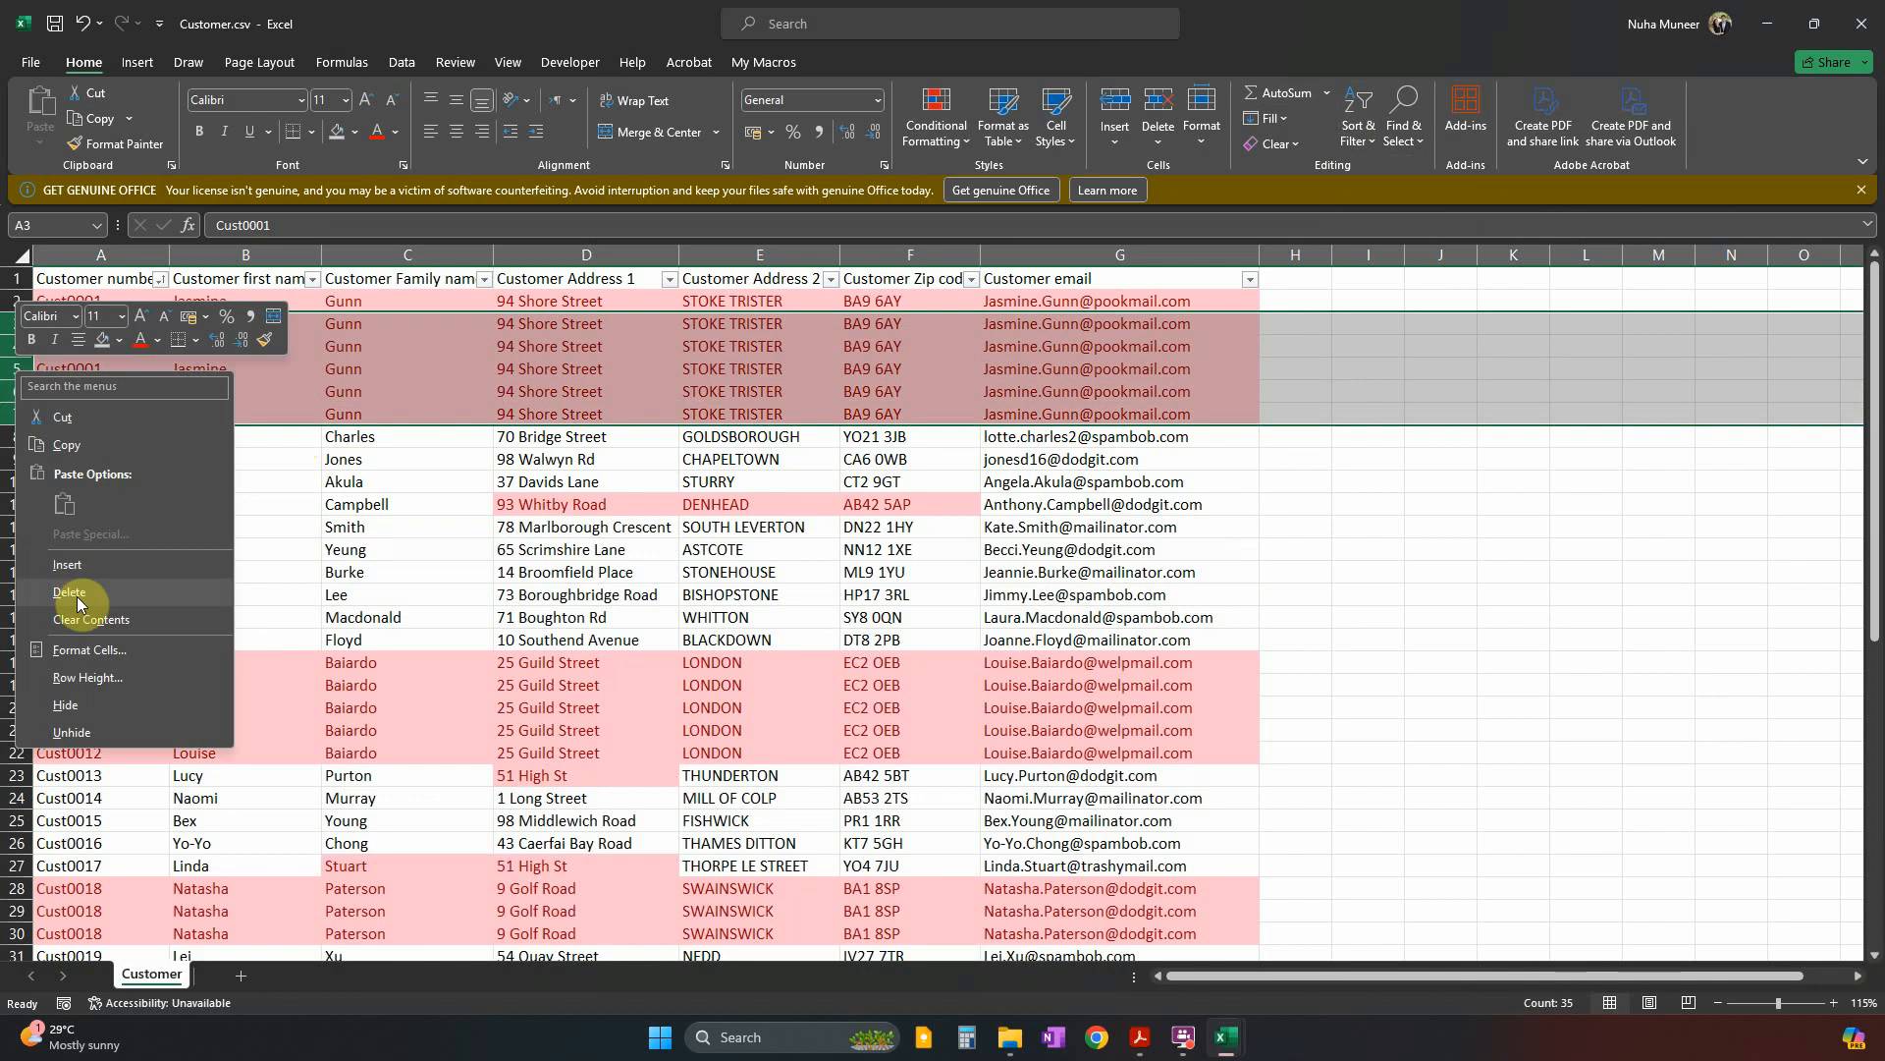
click(70, 587)
click(313, 534)
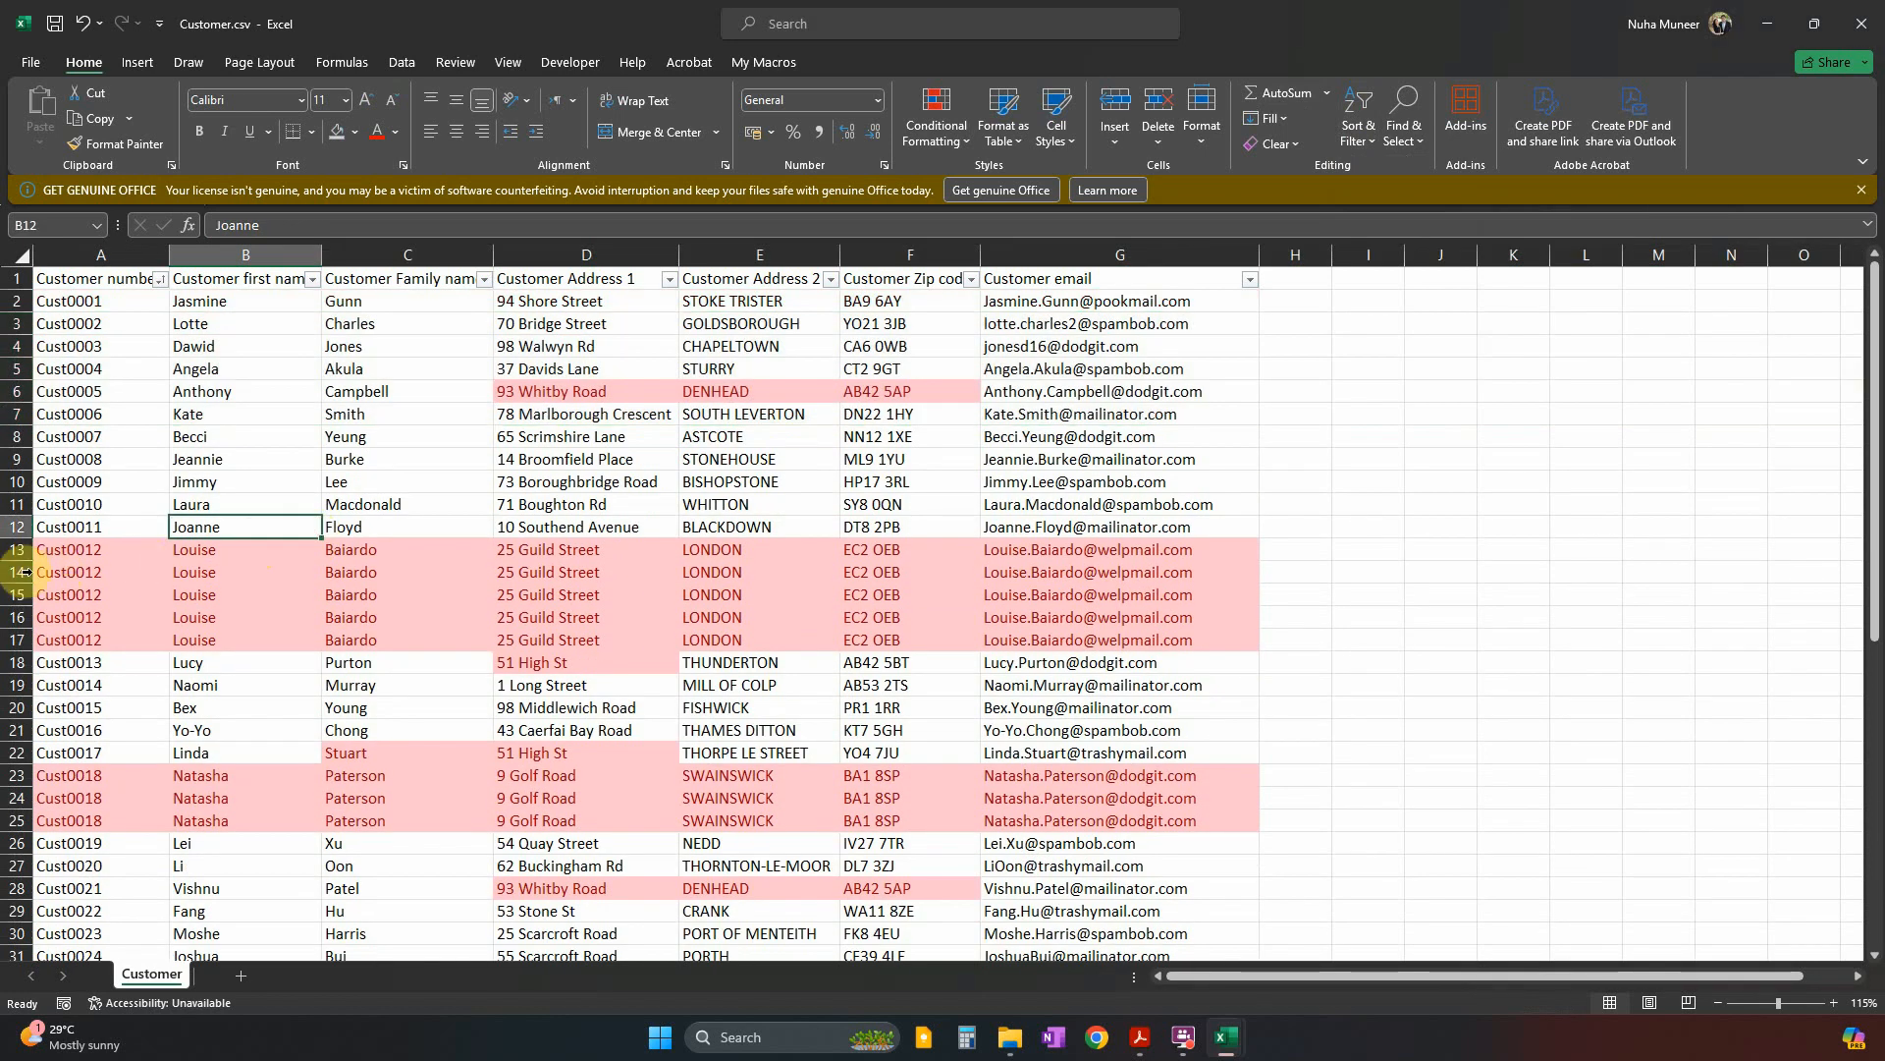
Delete rows 14 through 17, the repeated highlighted entries of the same customer, keeping the one in row 13.
drag(10, 573, 9, 636)
right_click(10, 636)
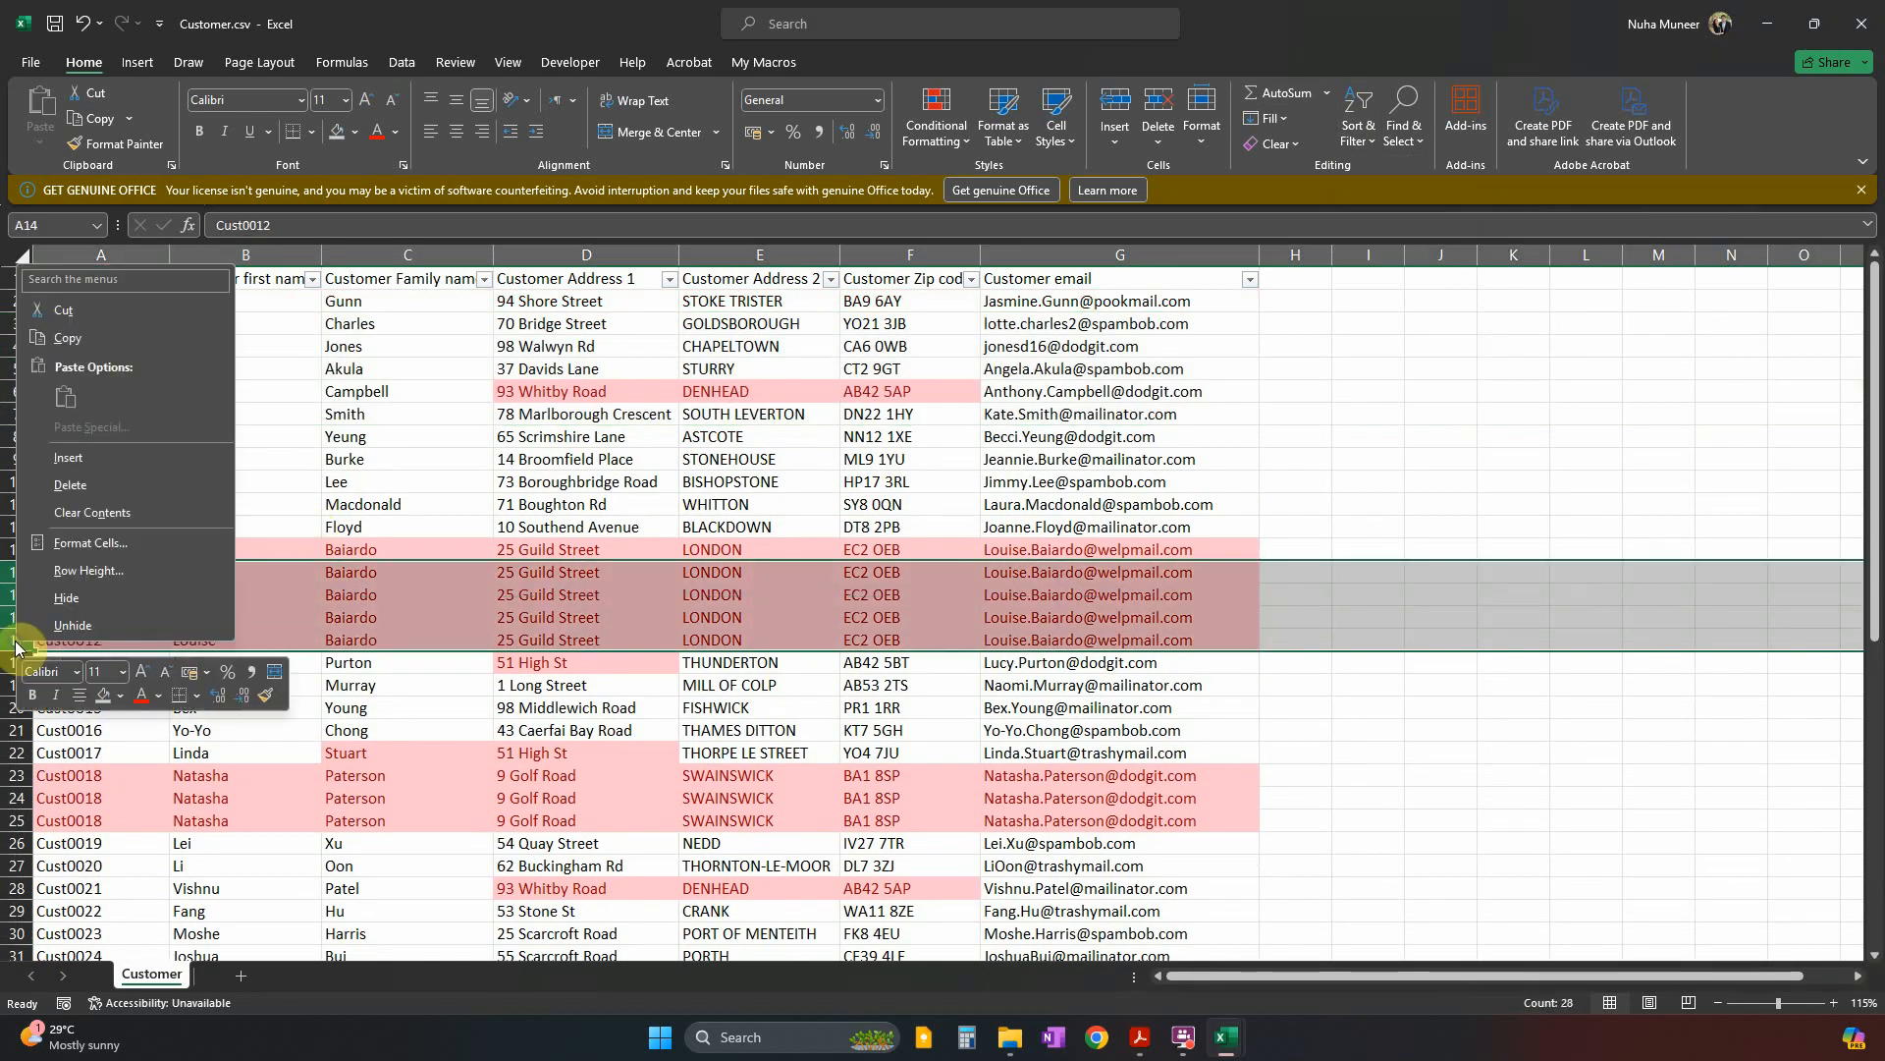
click(74, 487)
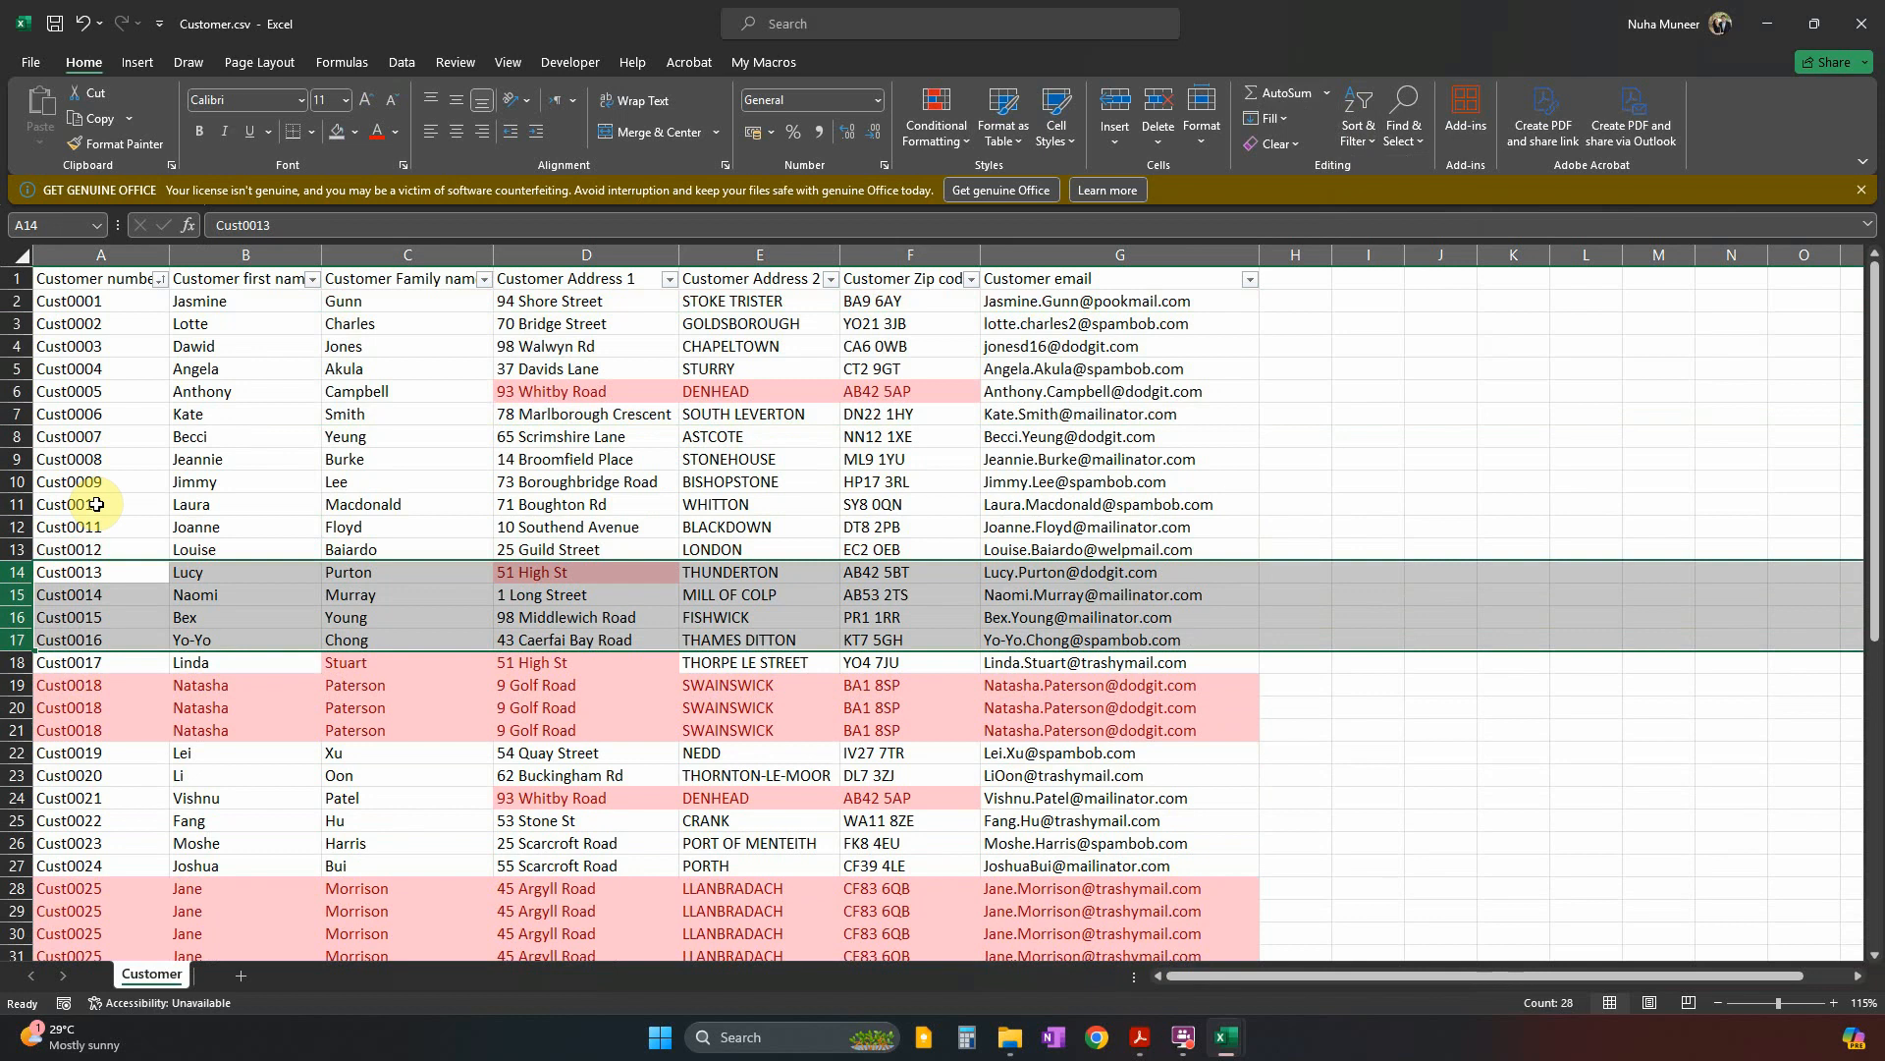
key(ctrl+z)
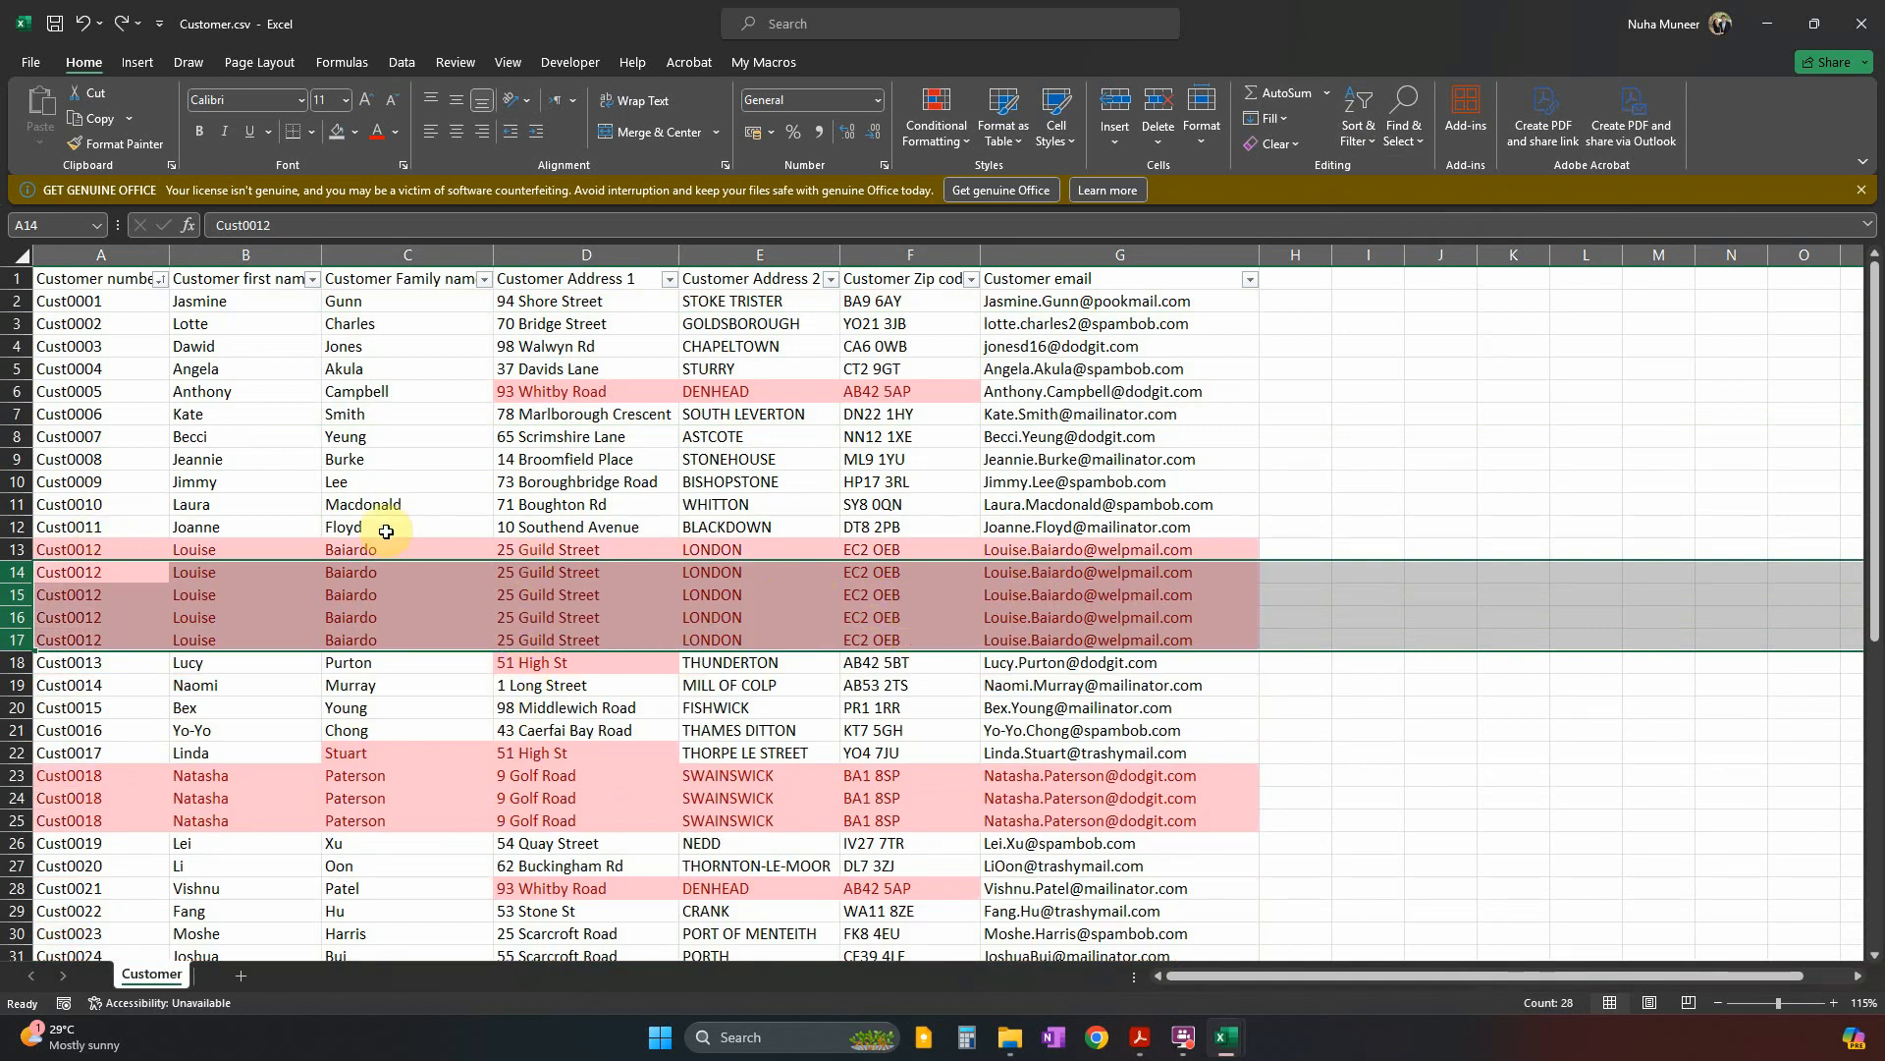
right_click(17, 603)
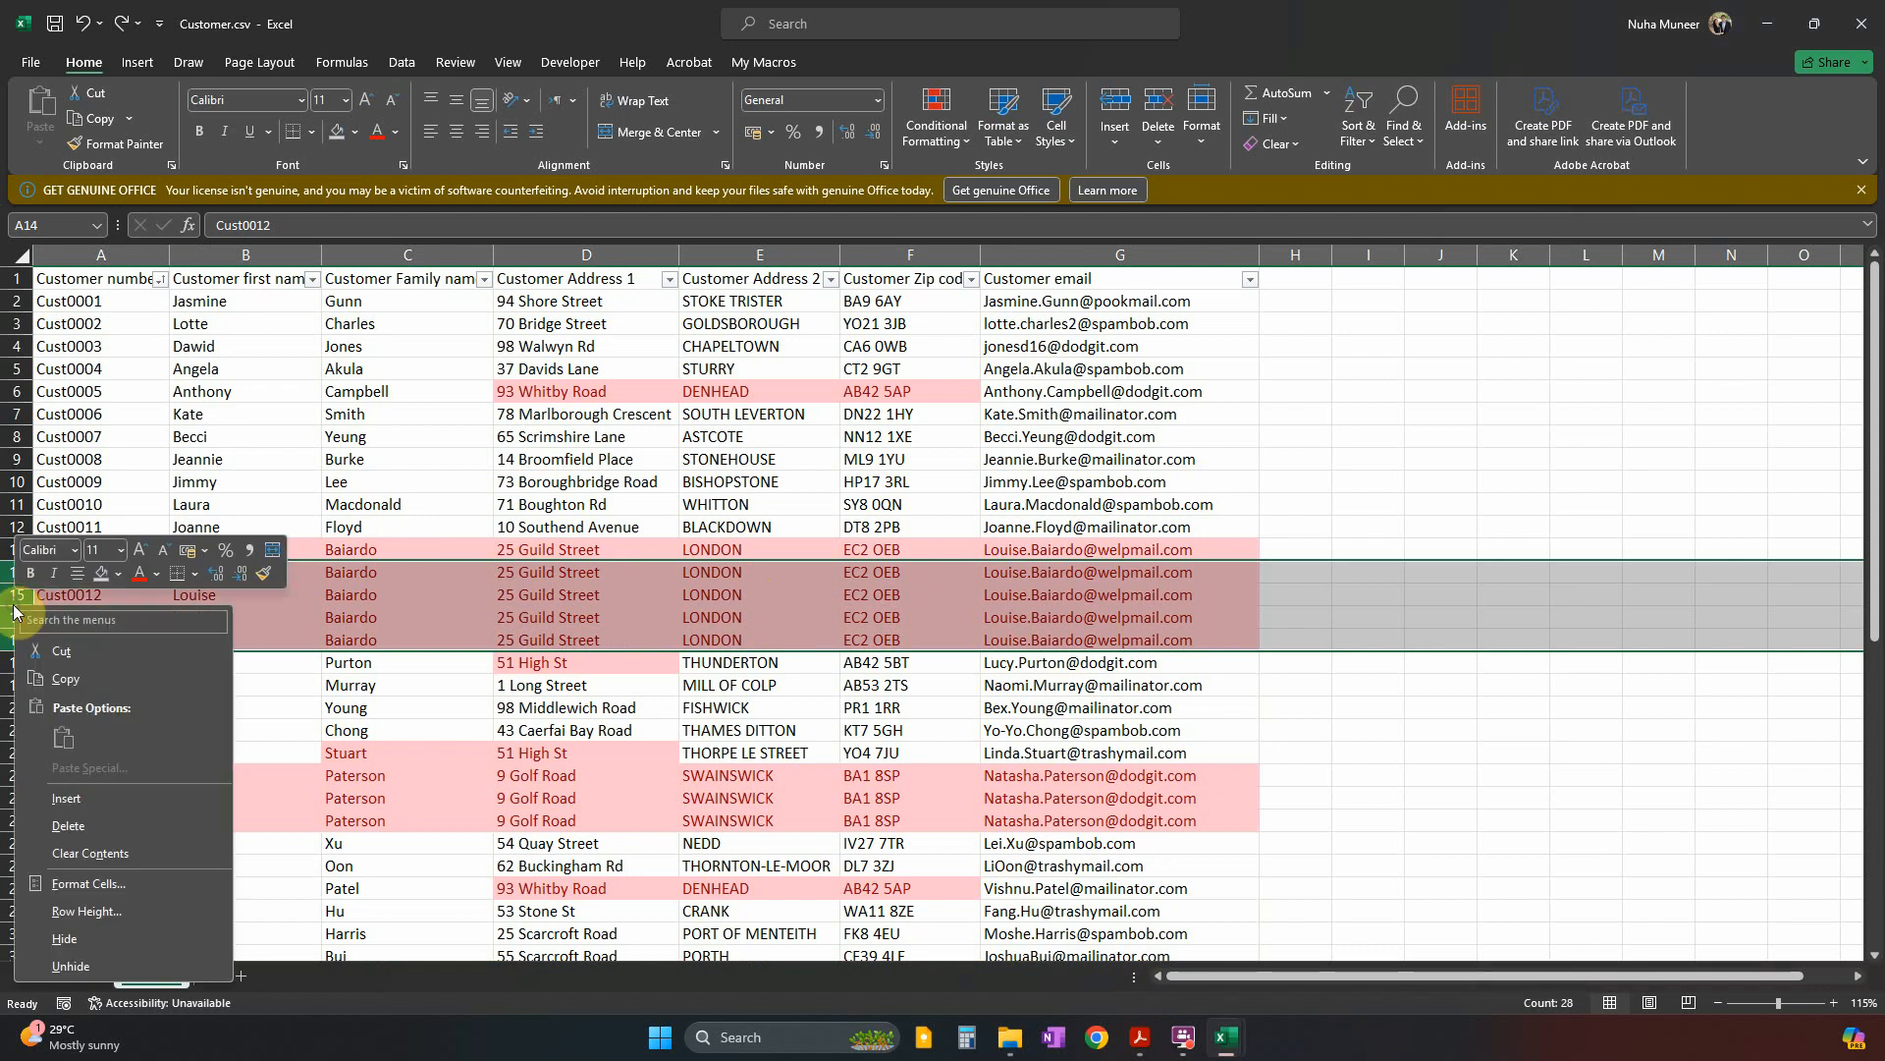
click(68, 825)
Delete rows 20 and 21, the repeated highlighted entries of the same customer, keeping the one in row 19.
scroll(73, 605, down, 2)
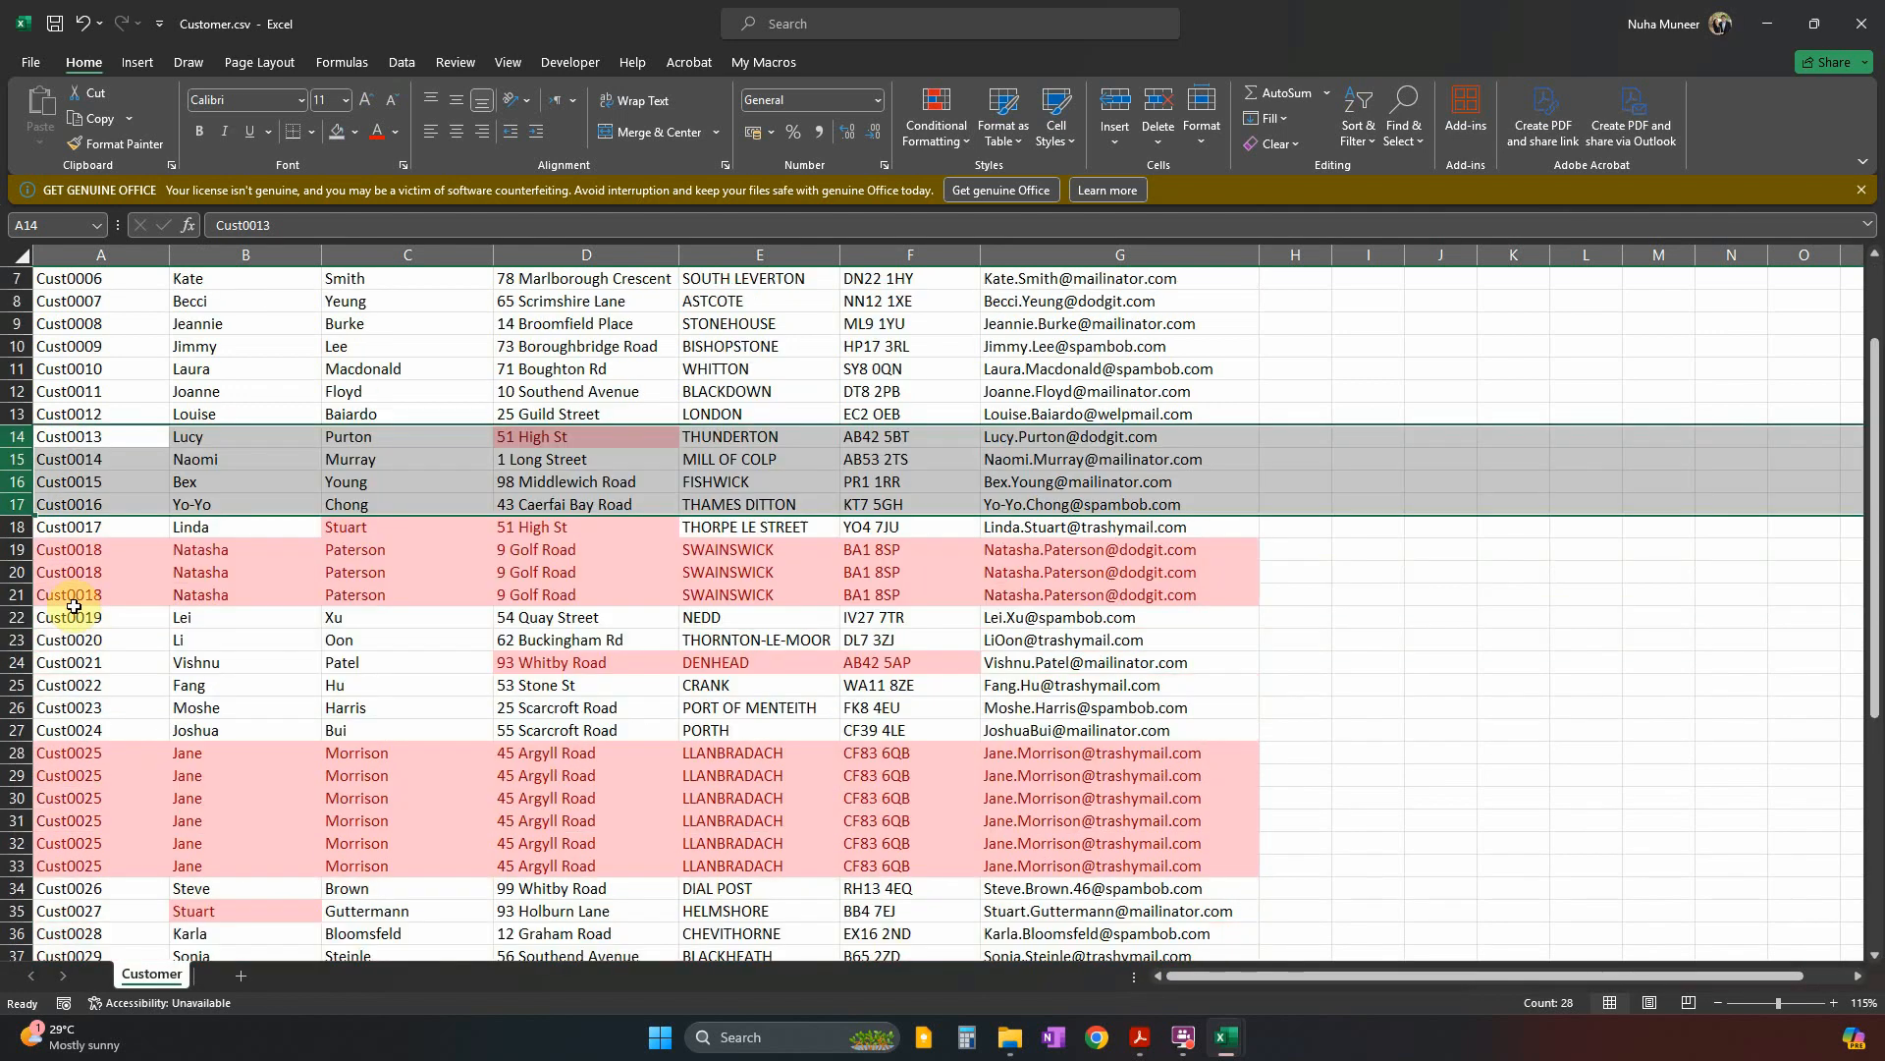
click(59, 569)
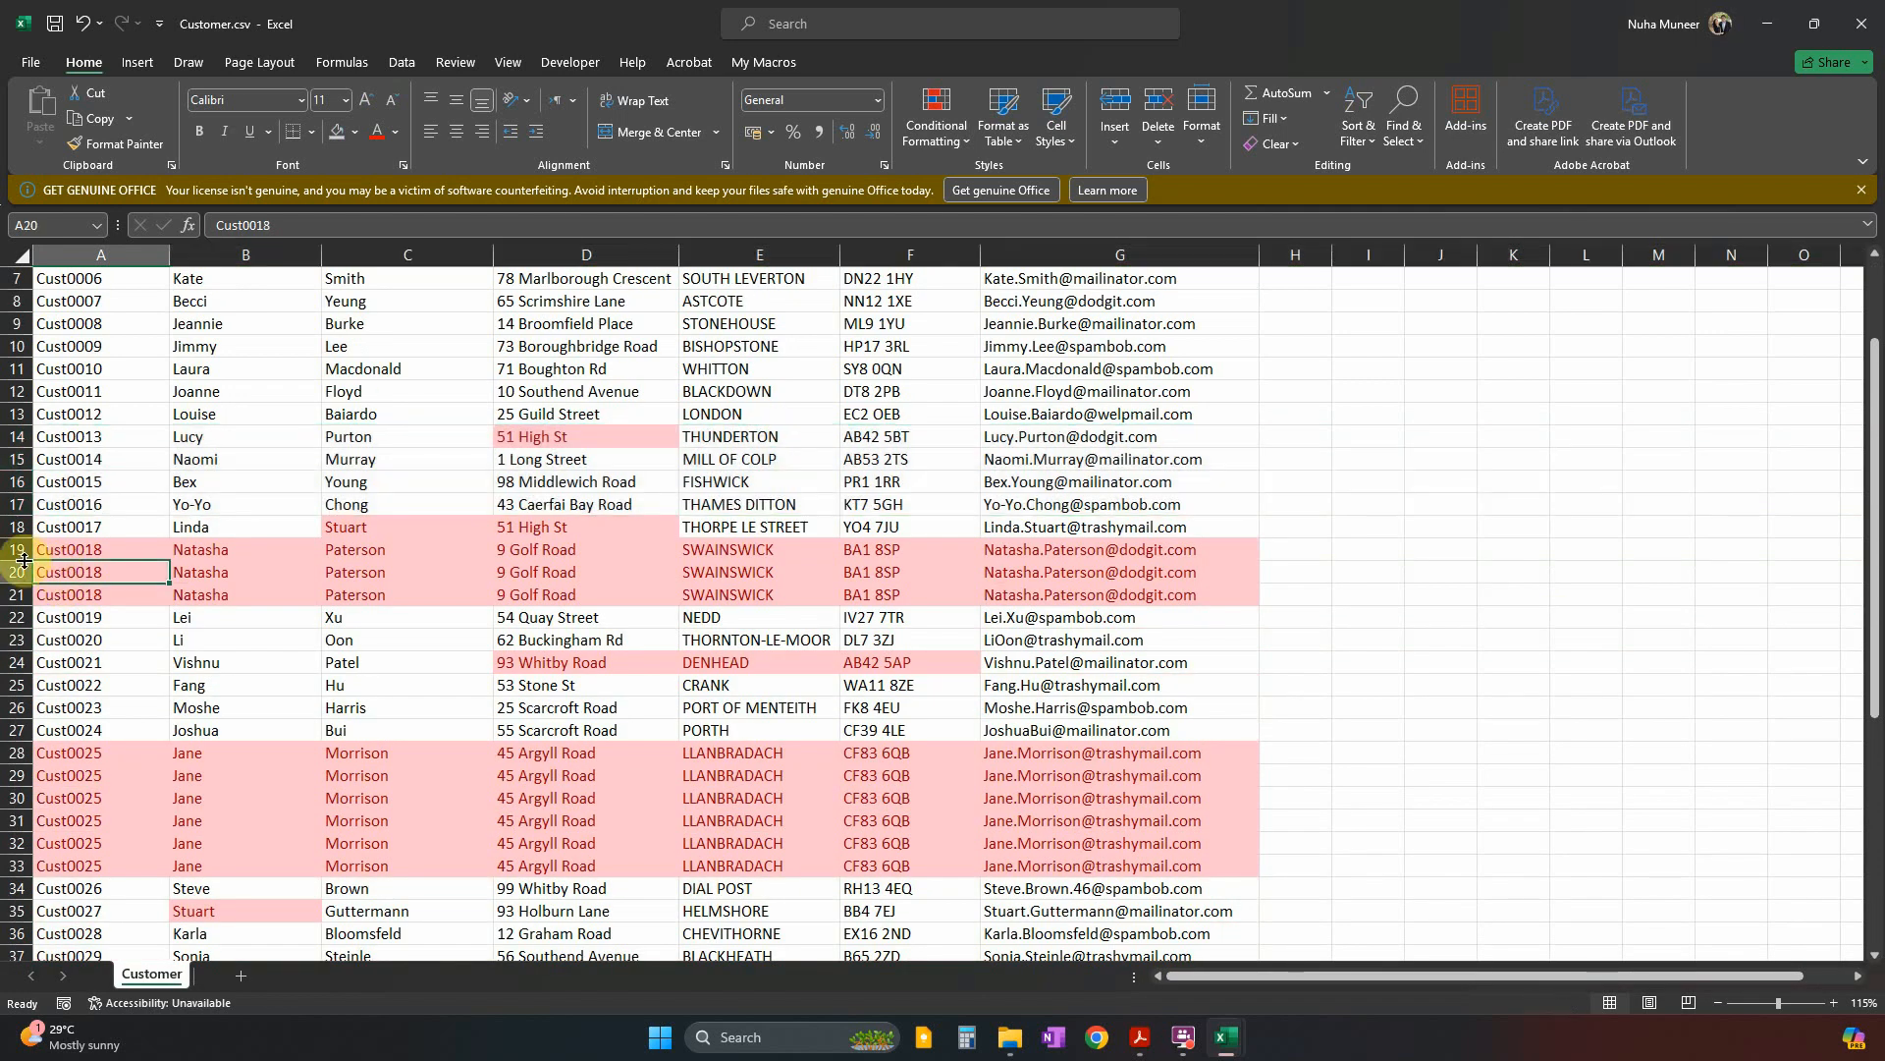
drag(10, 571, 10, 595)
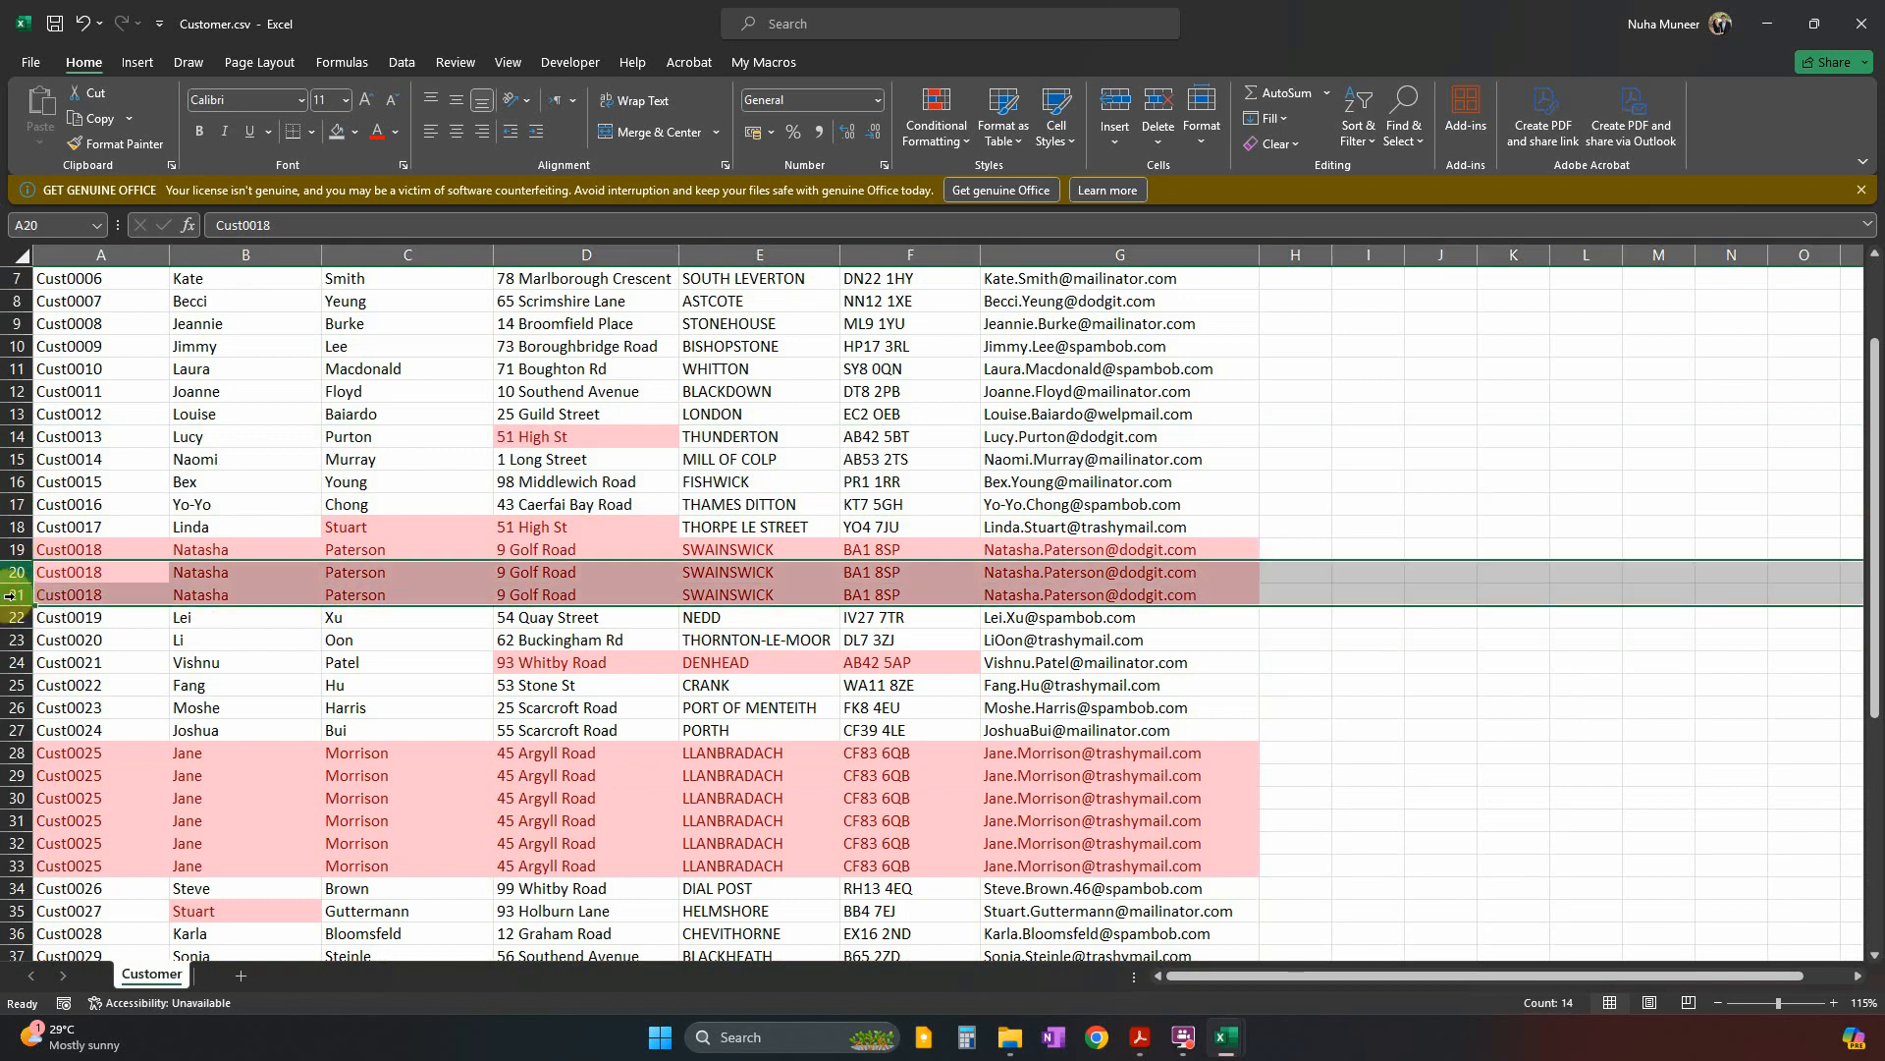
right_click(10, 595)
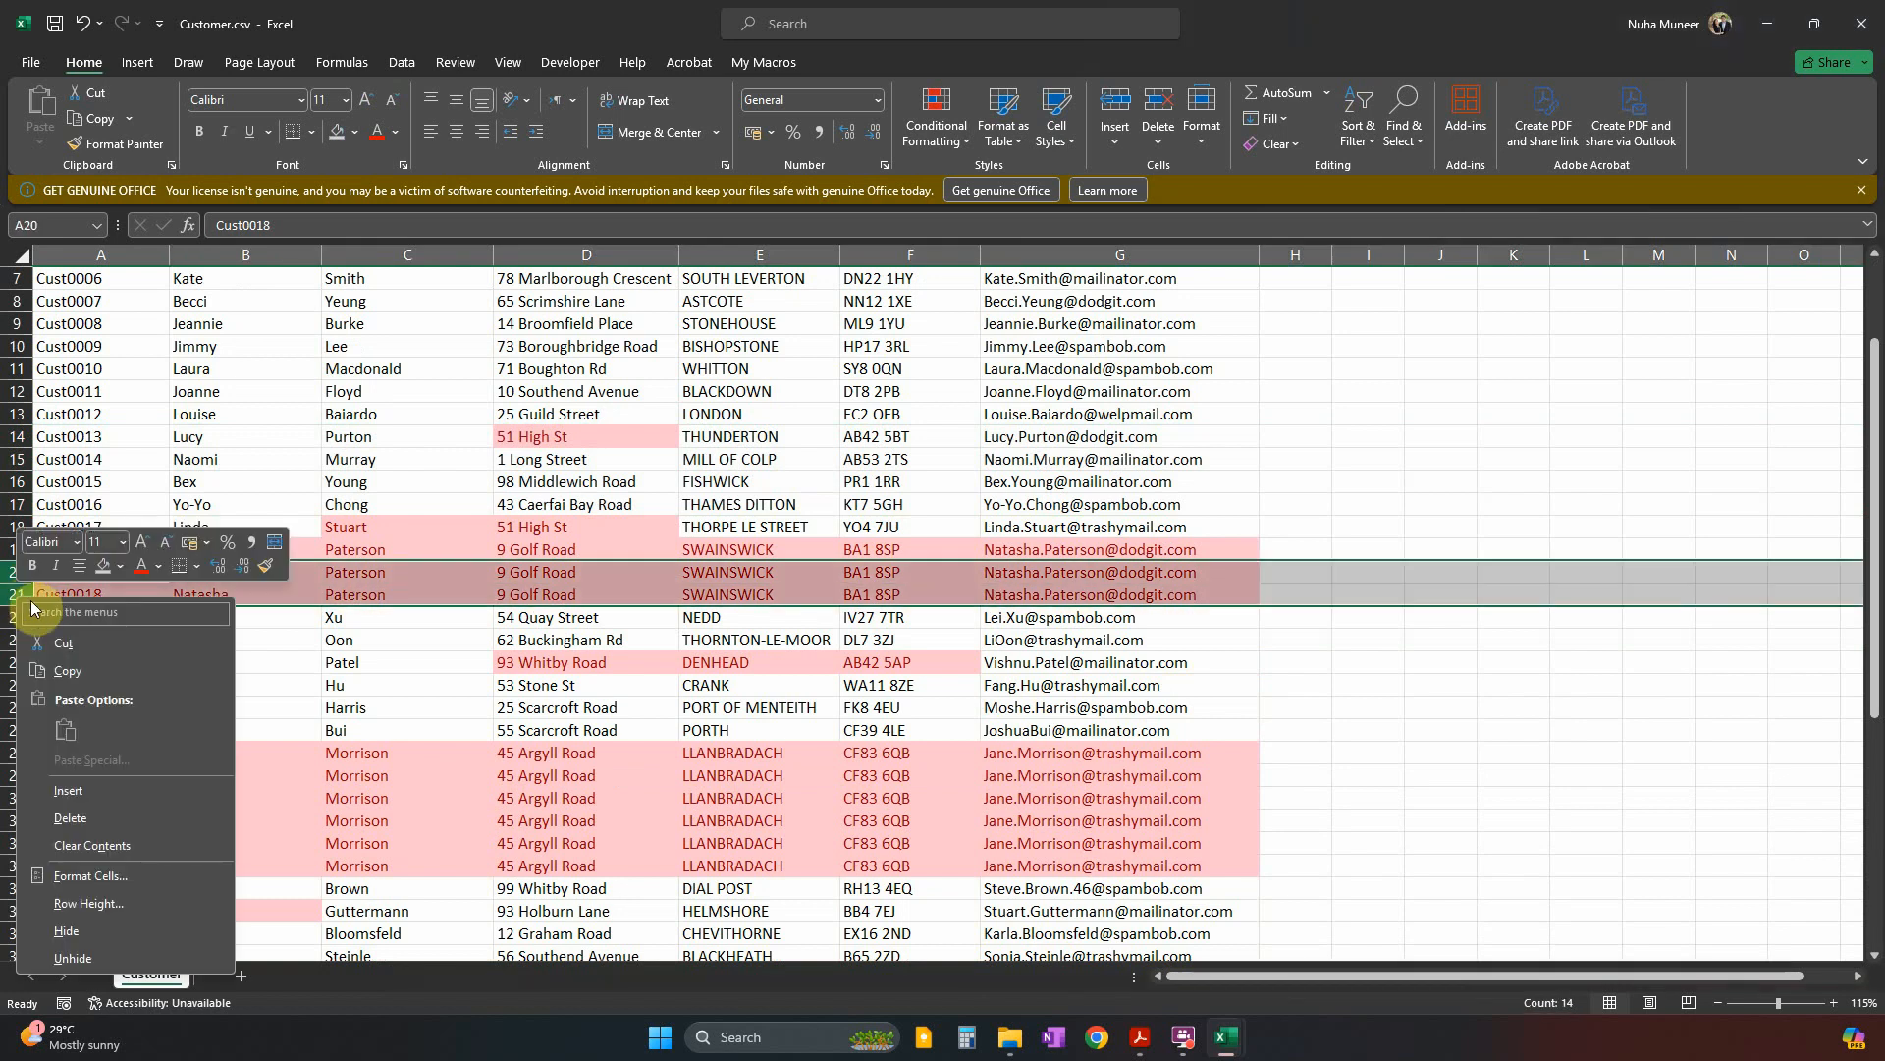
click(86, 830)
Delete rows 27 through 31, the repeated highlighted entries of the same customer, keeping the one in row 26.
scroll(211, 757, down, 2)
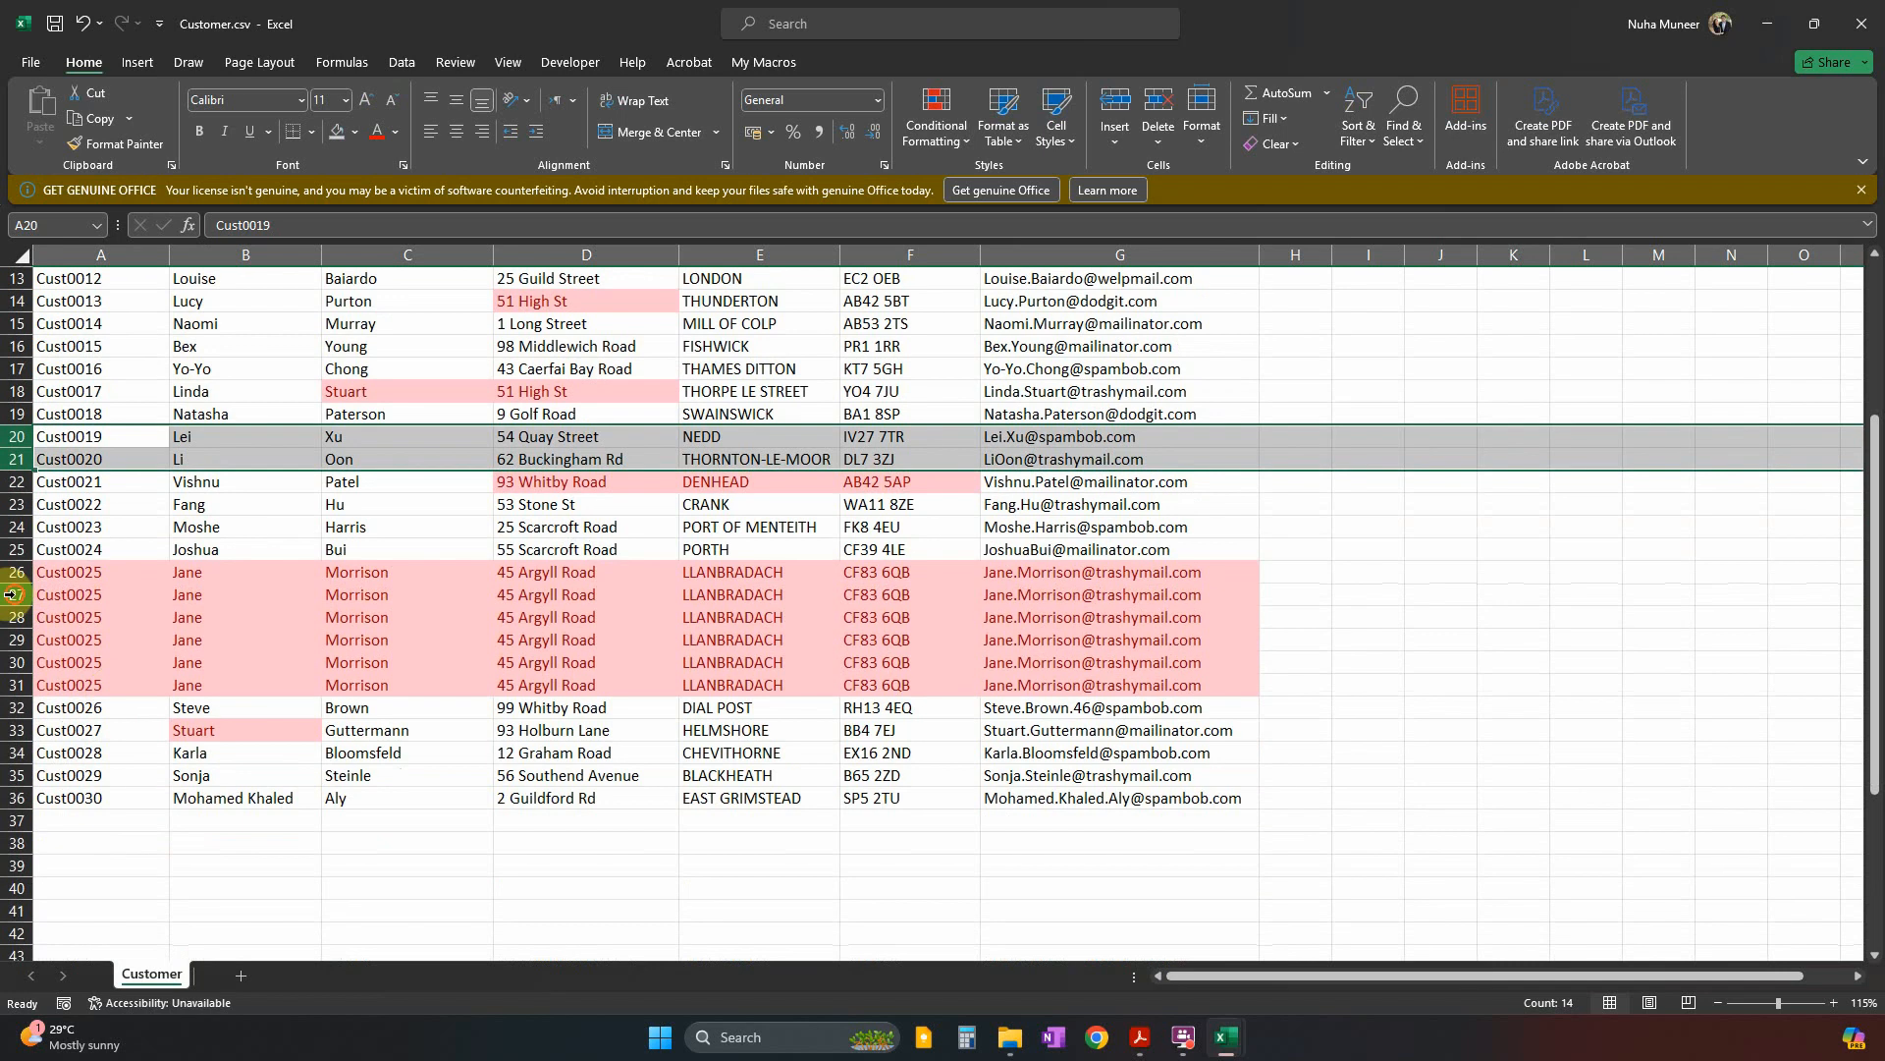
drag(10, 594, 18, 685)
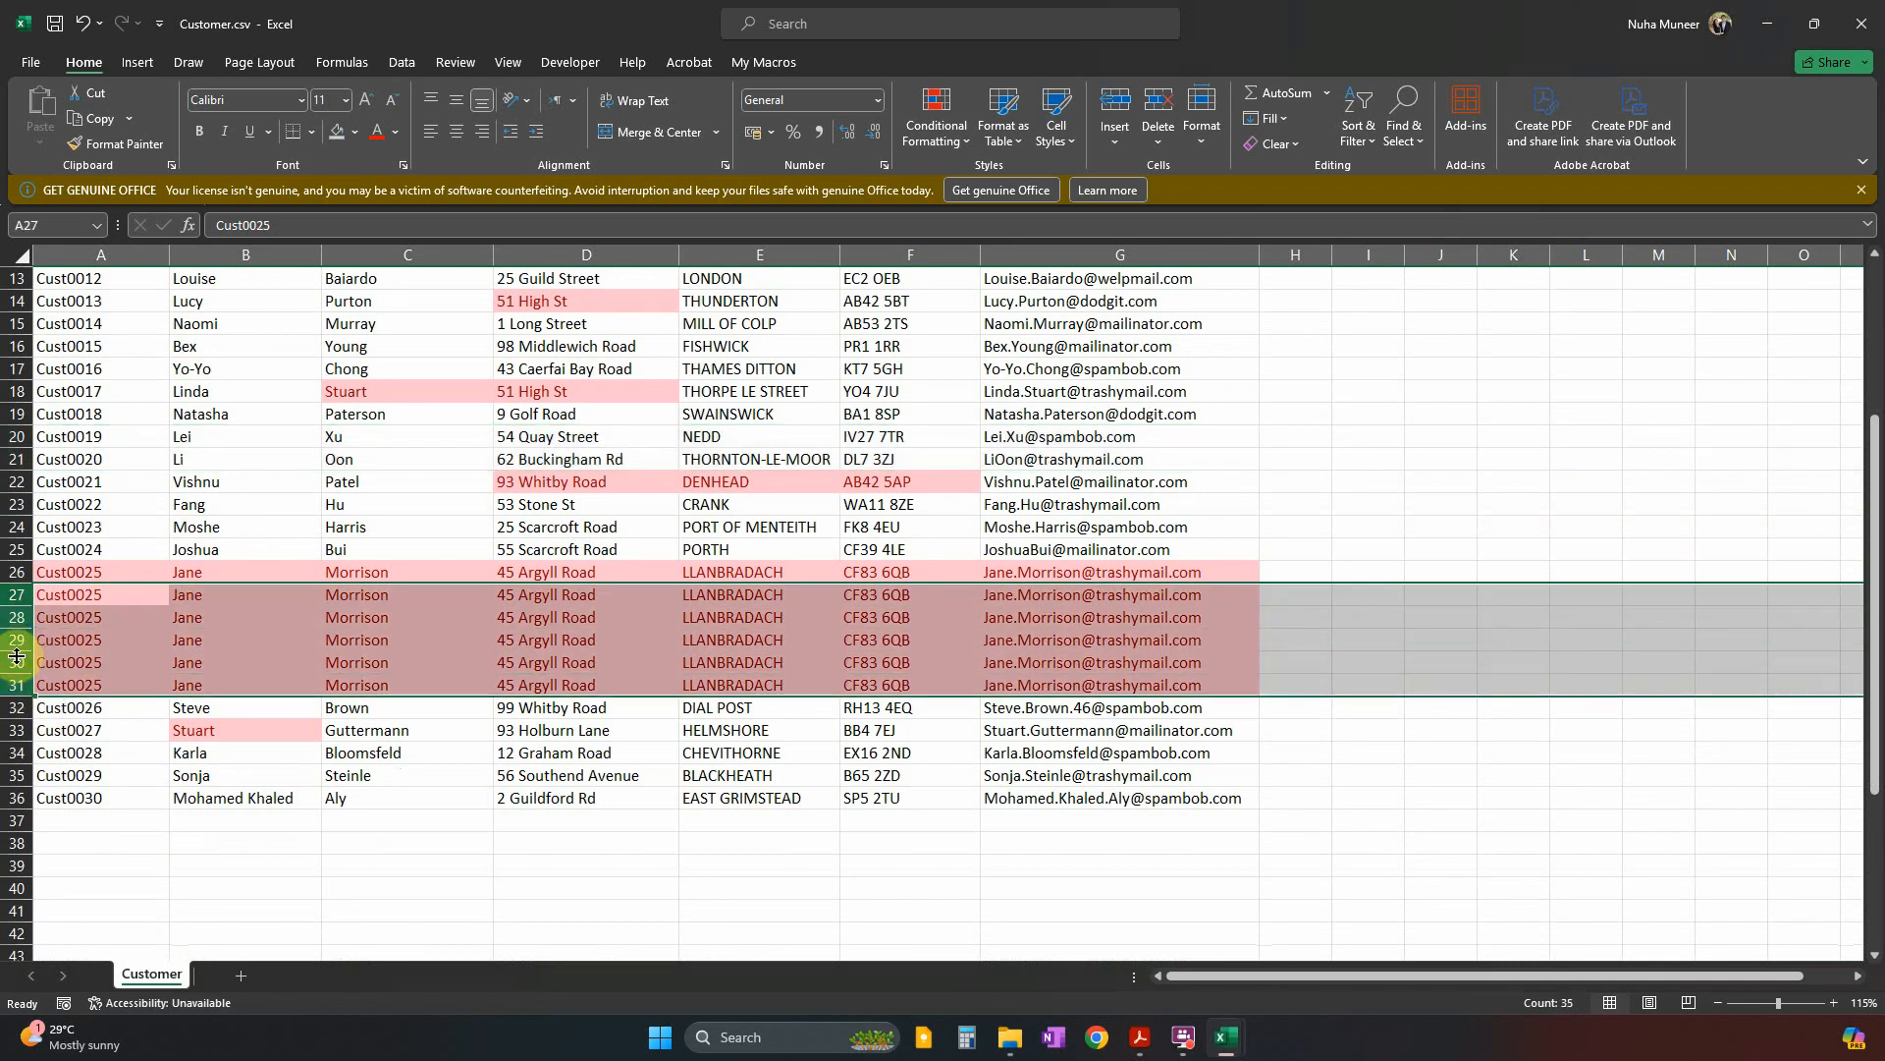
right_click(16, 662)
click(78, 525)
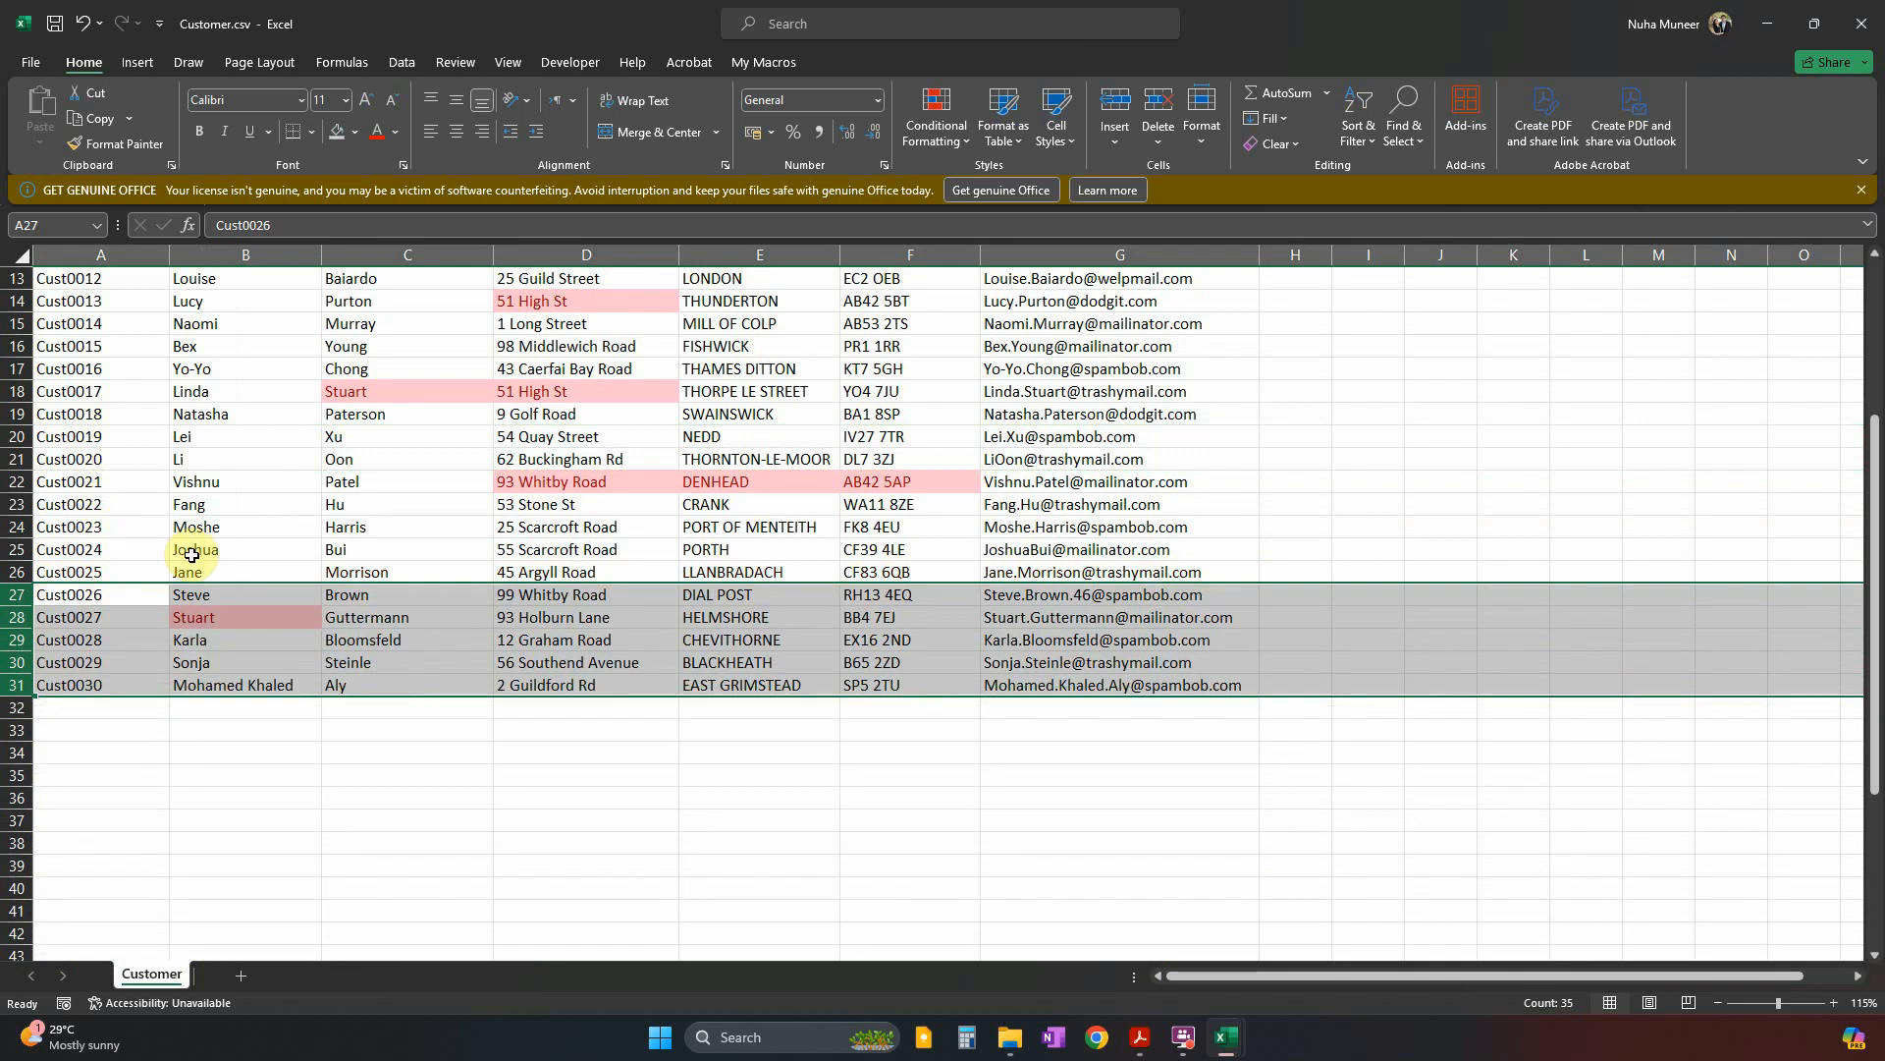
click(389, 727)
Review the whole customer table for any remaining repeated customer entries.
scroll(391, 763, up, 4)
scroll(389, 761, down, 1)
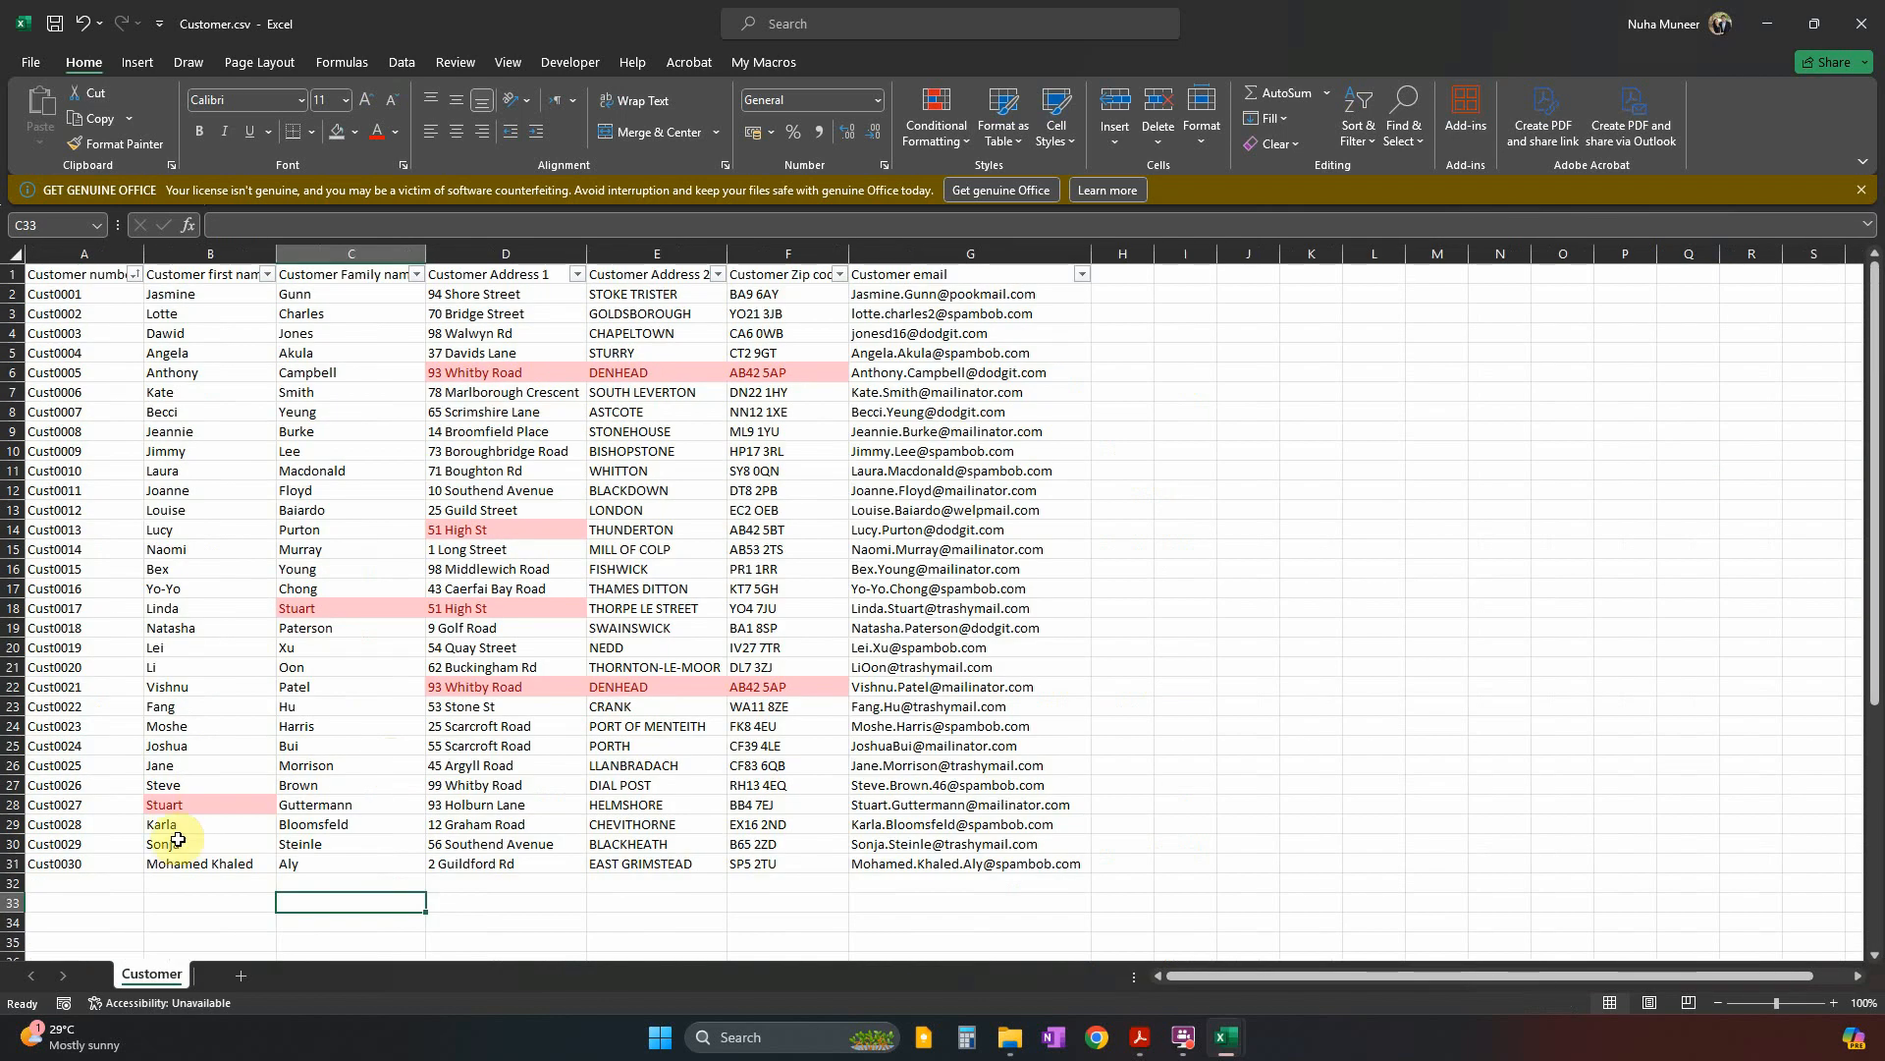
drag(71, 861, 993, 277)
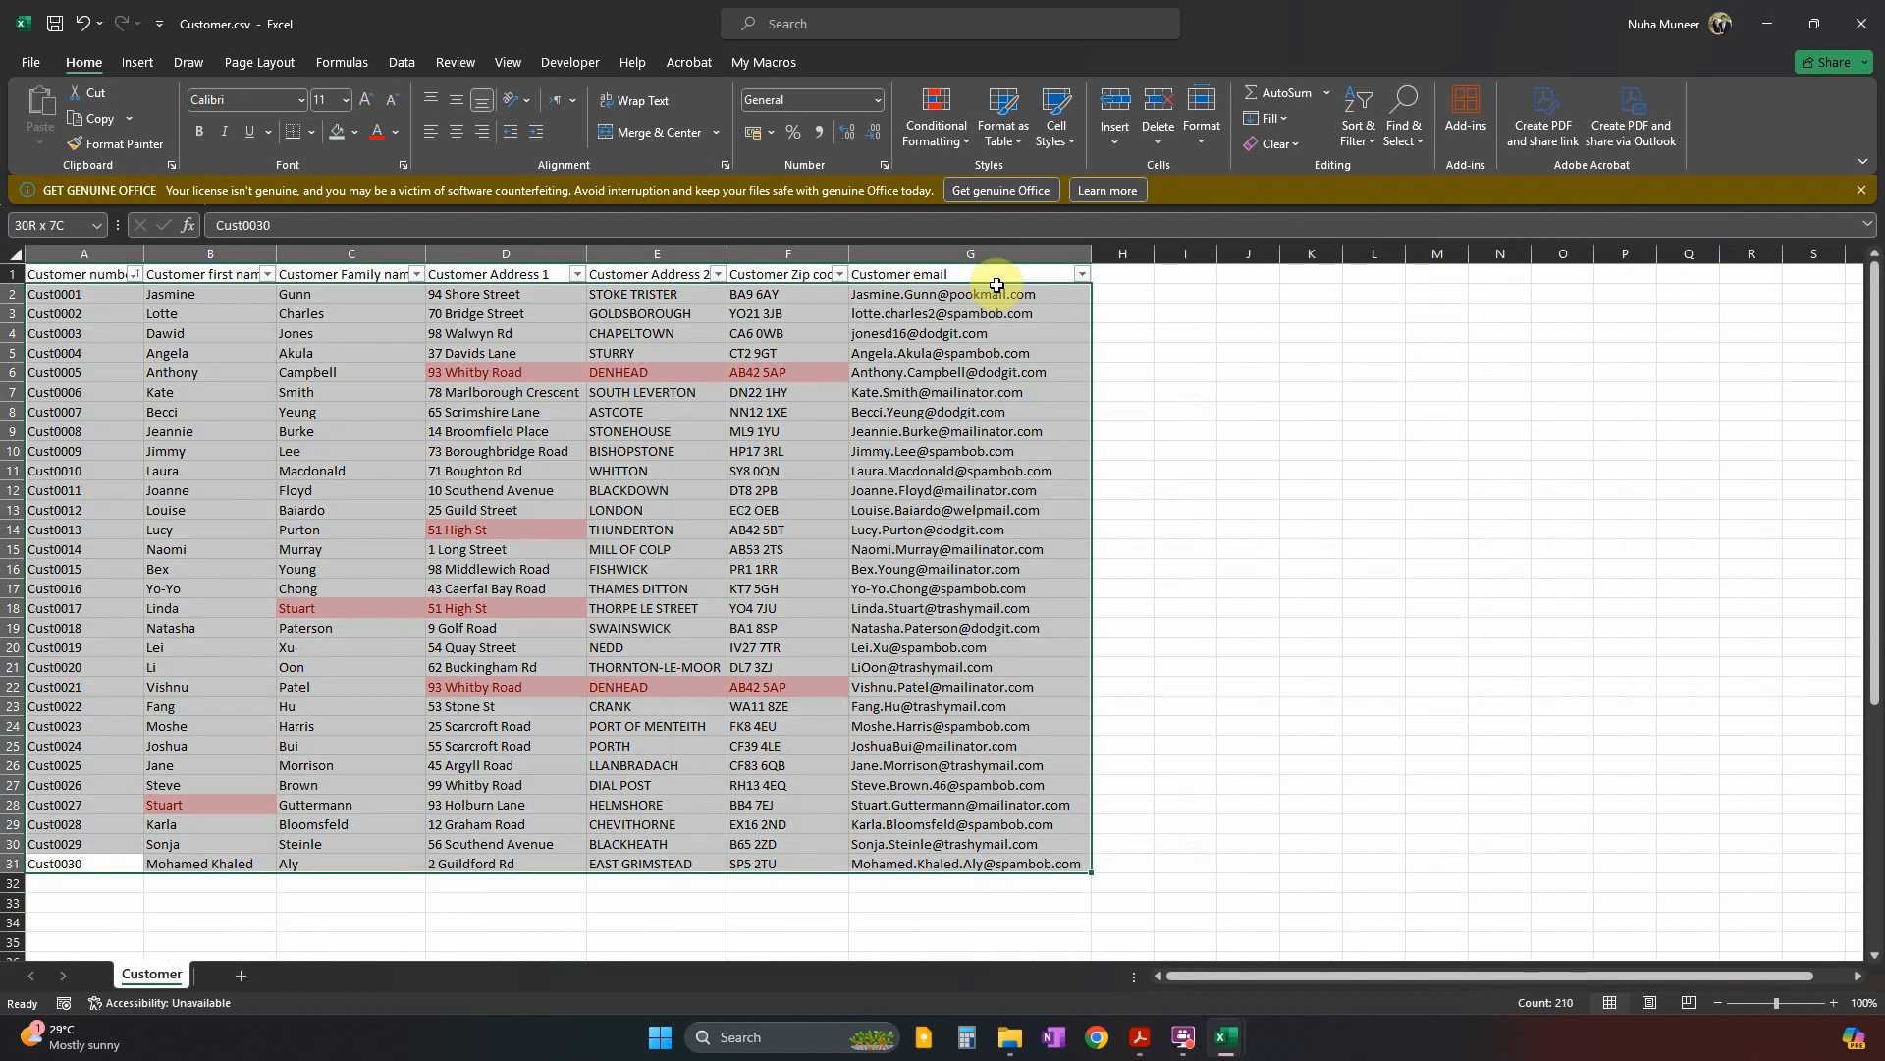
click(505, 462)
scroll(559, 452, up, 1)
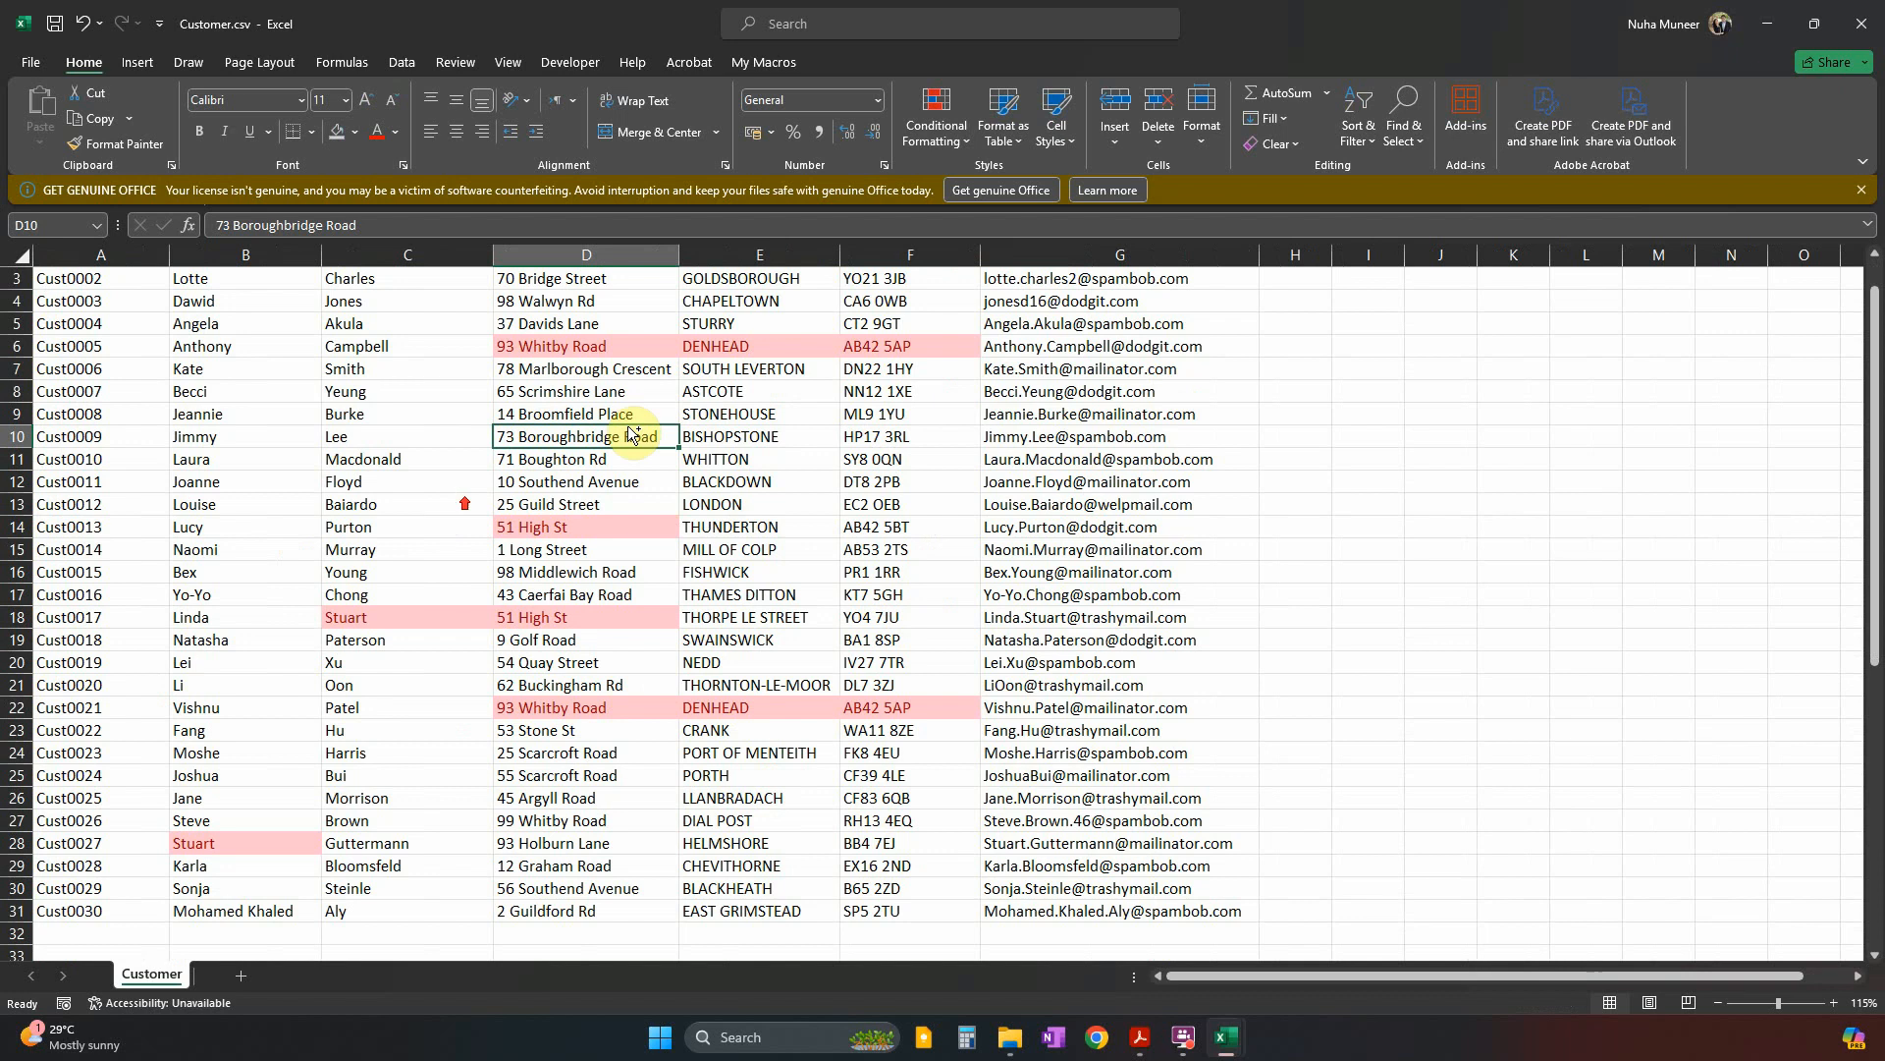
scroll(1139, 314, up, 1)
Clear the sort state and remove the filters from the customer table's header row.
click(1105, 279)
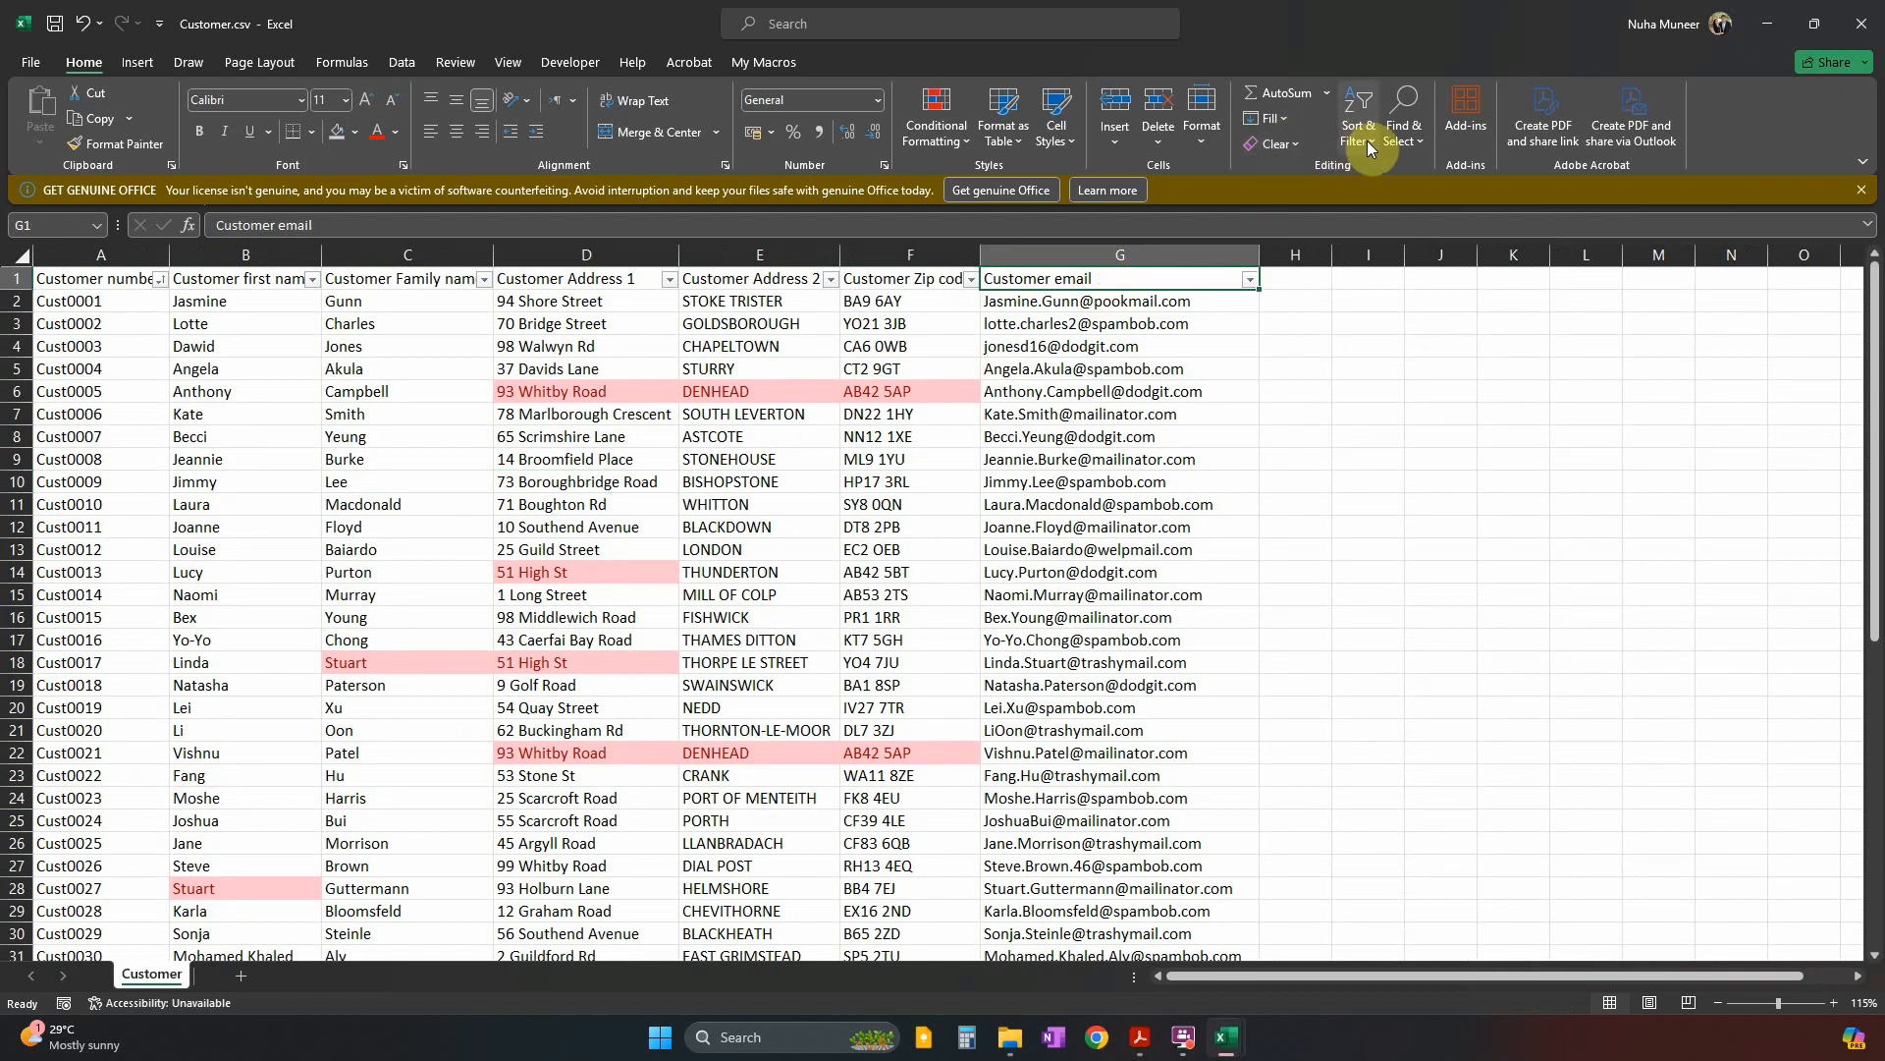
click(1358, 128)
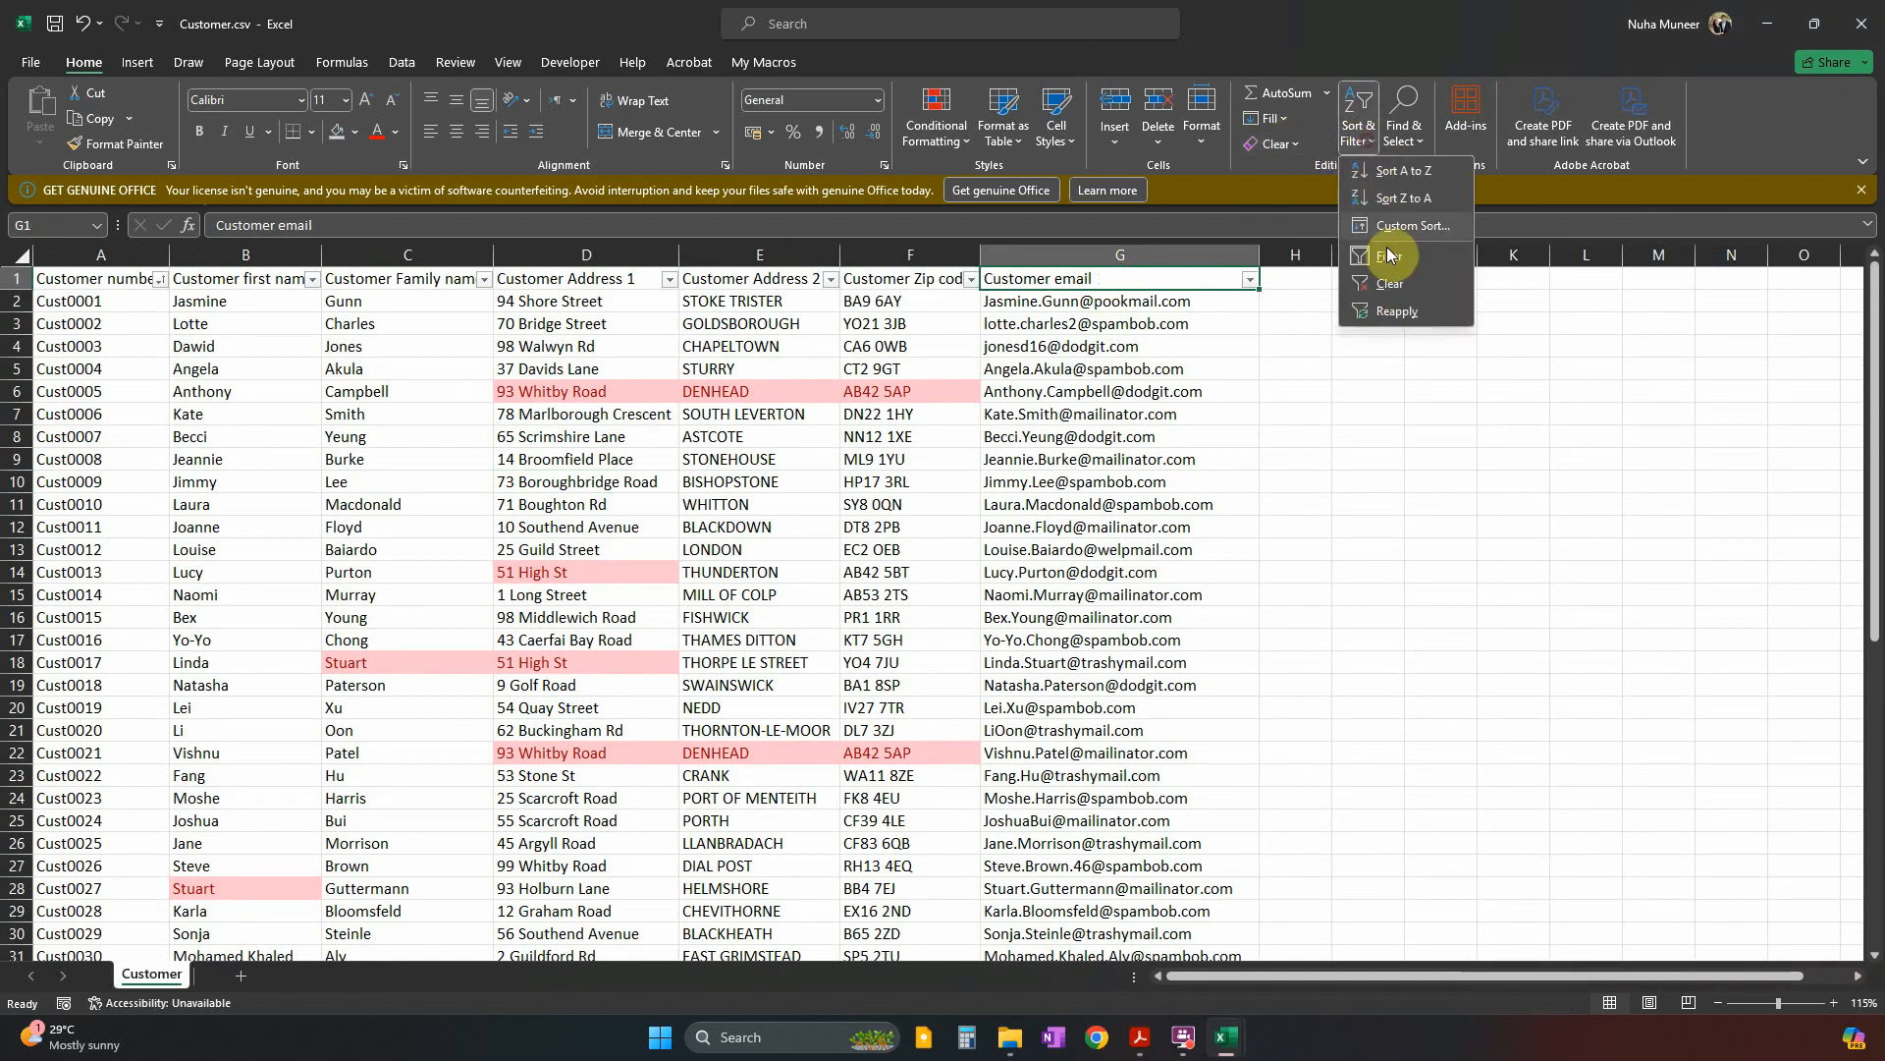
click(756, 433)
drag(112, 279, 1198, 279)
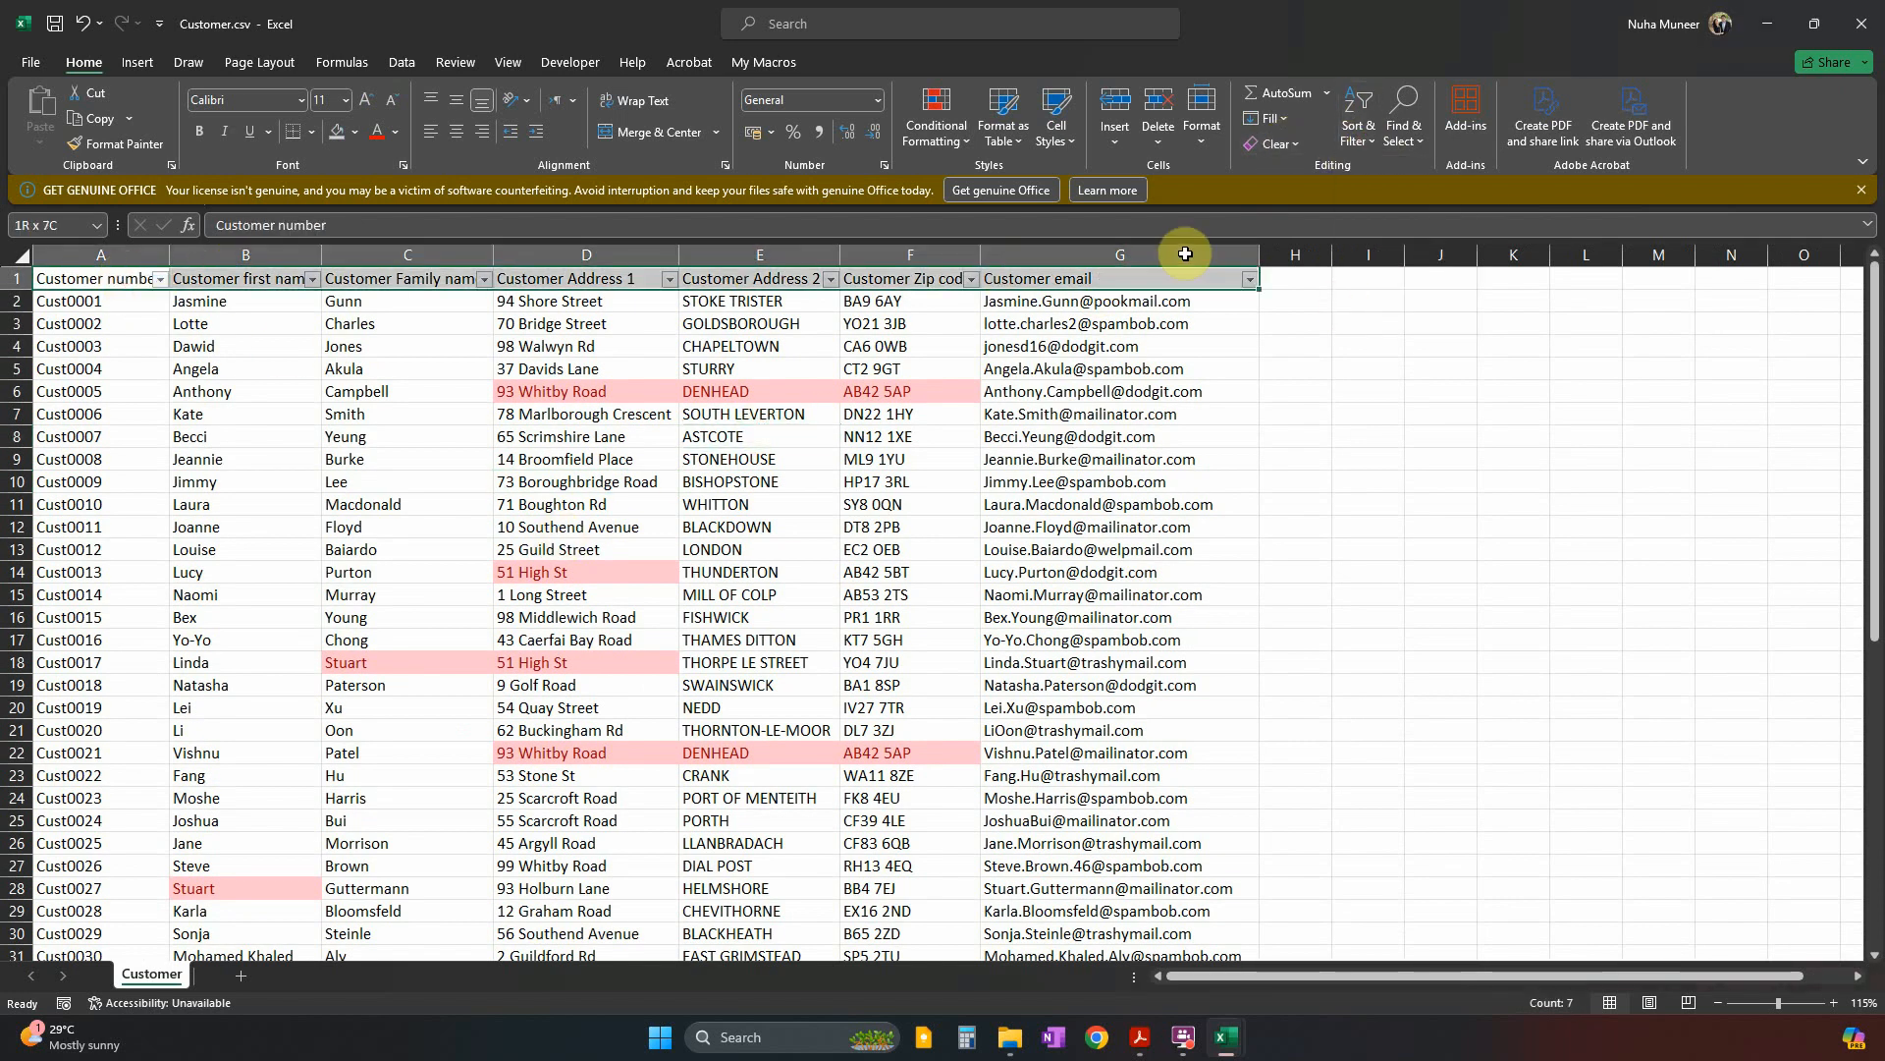
click(1358, 128)
click(1388, 246)
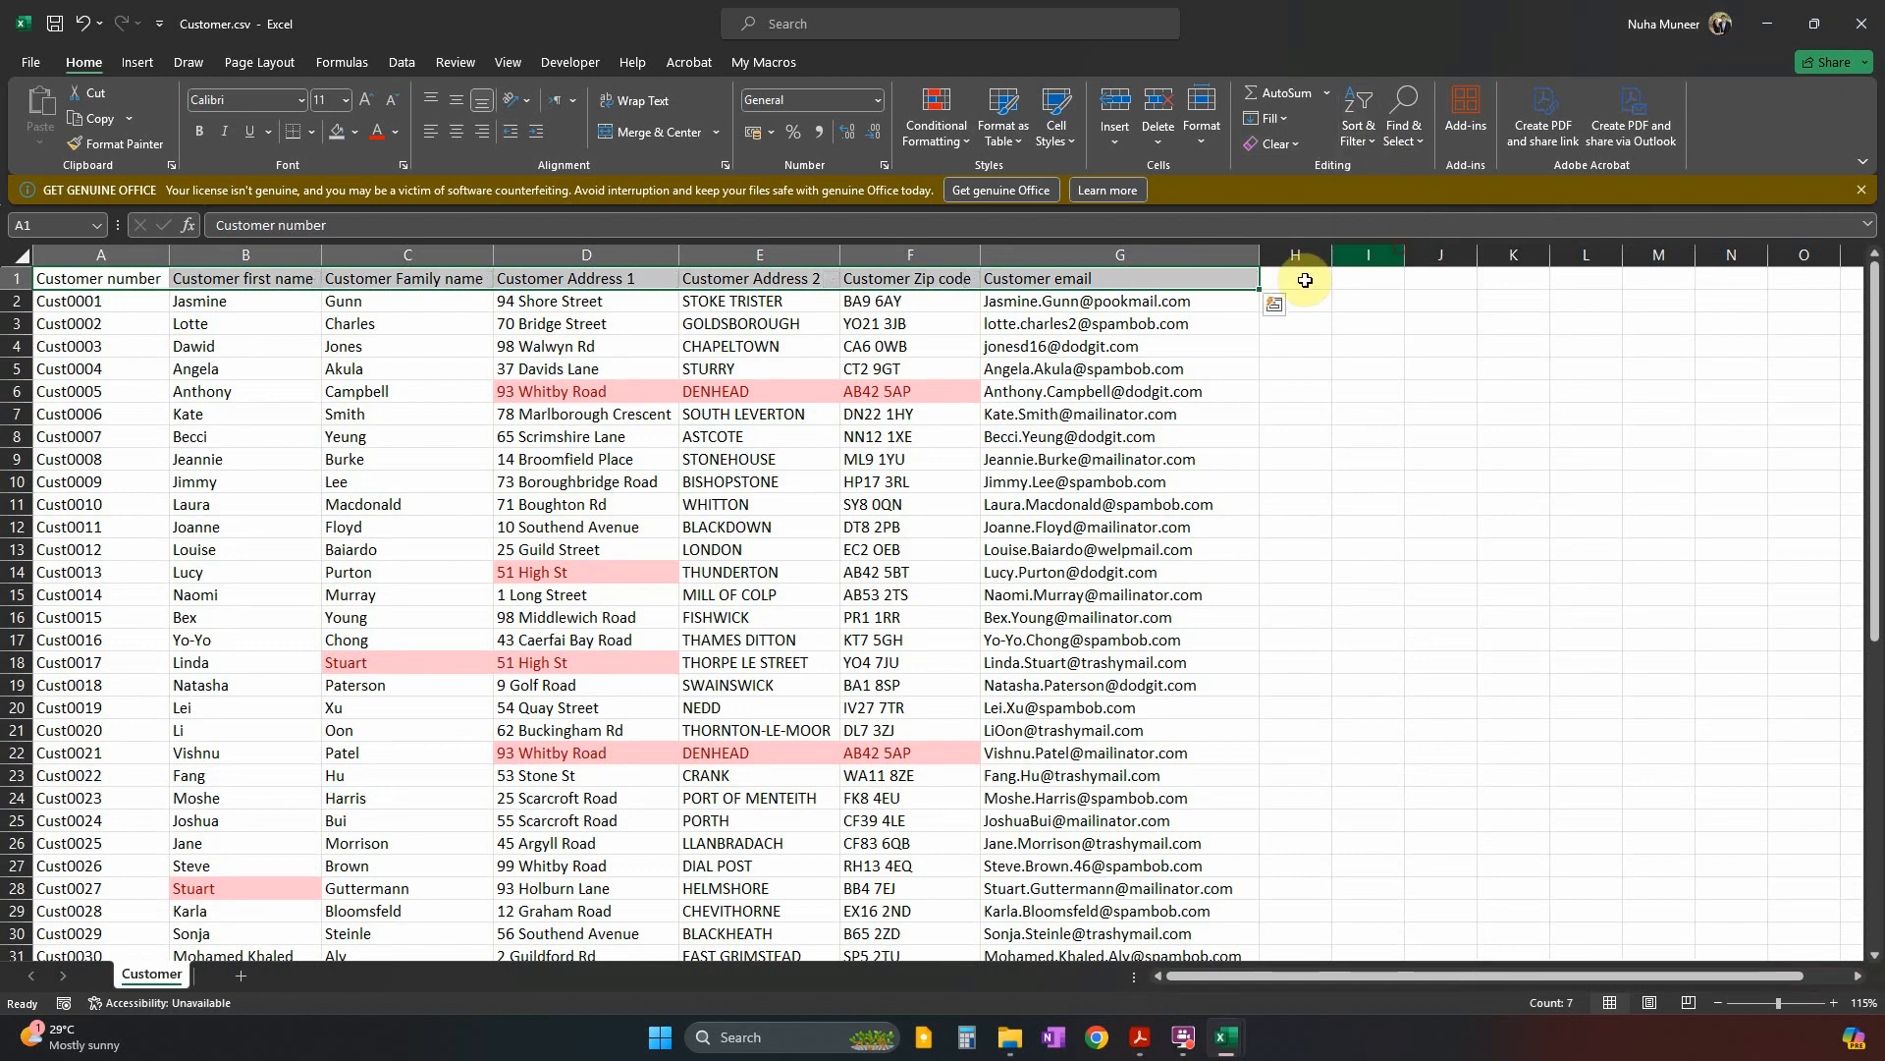
Rename the Customer number header in cell A1 to CustomerNo.
click(99, 278)
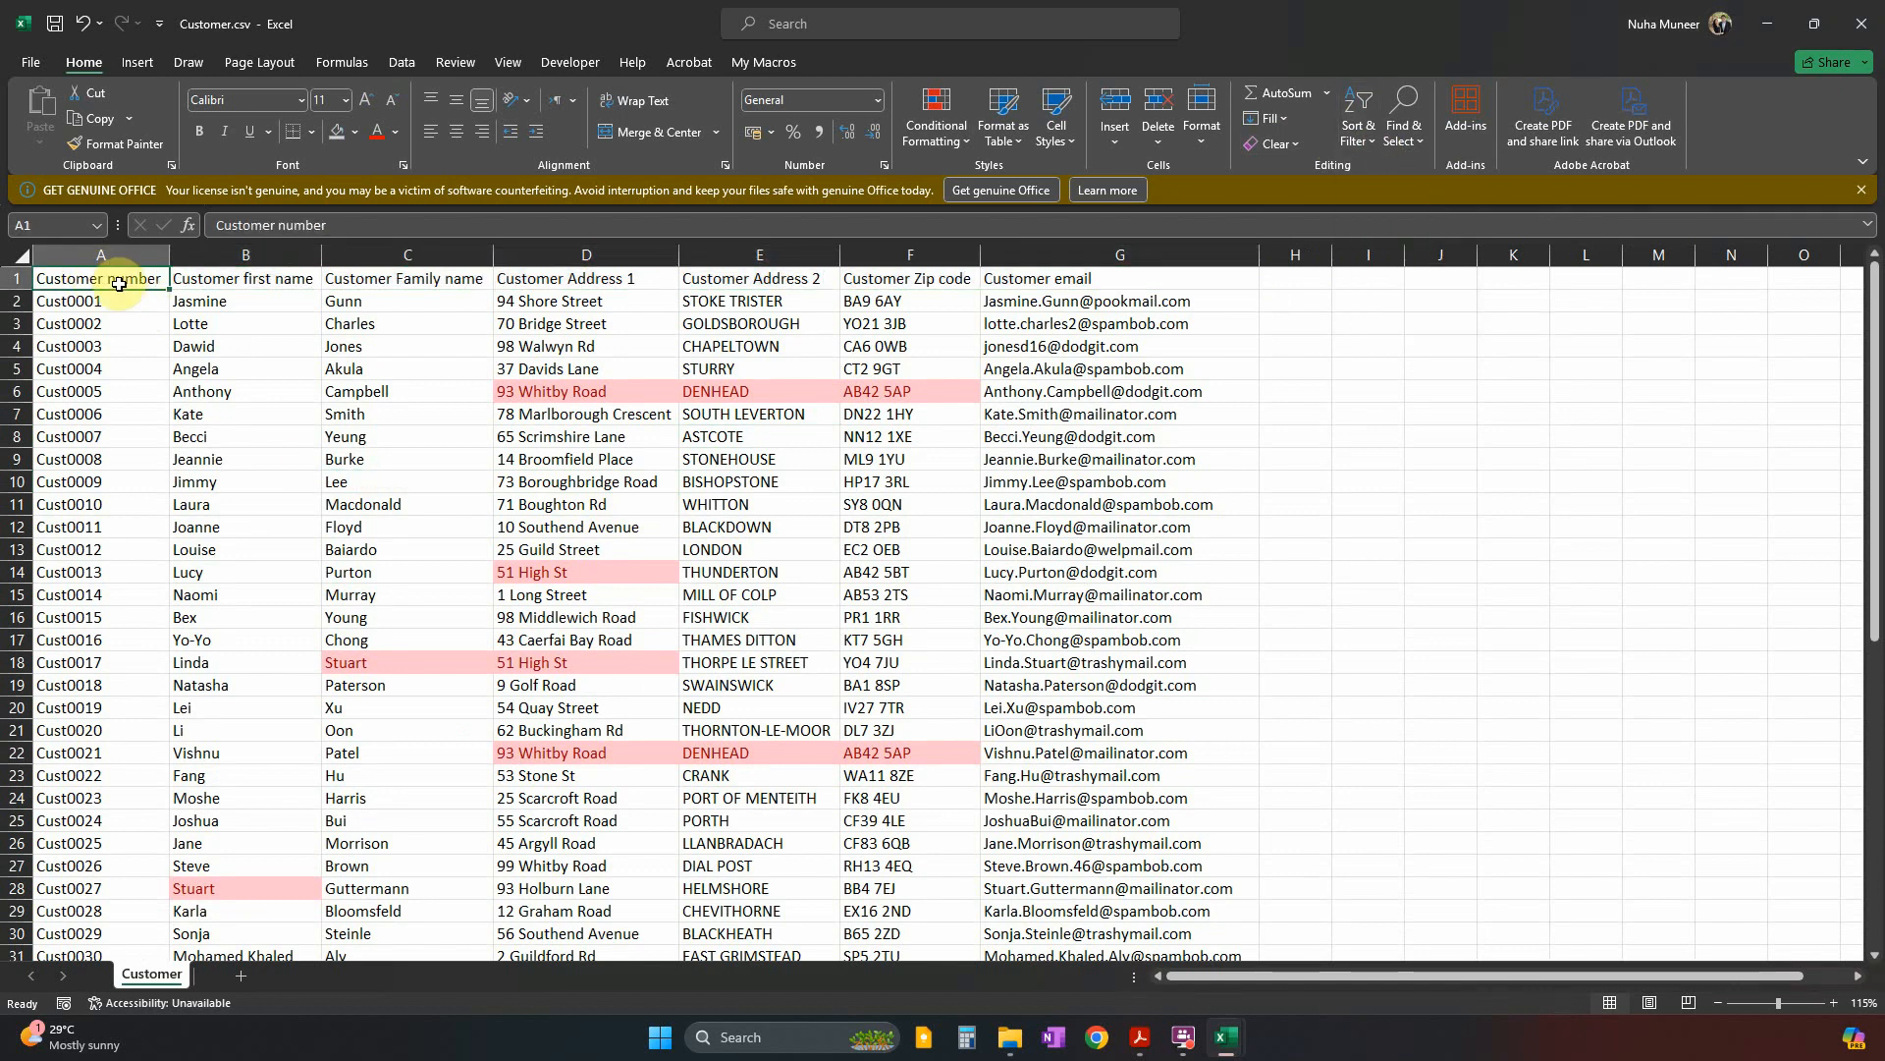
double_click(113, 281)
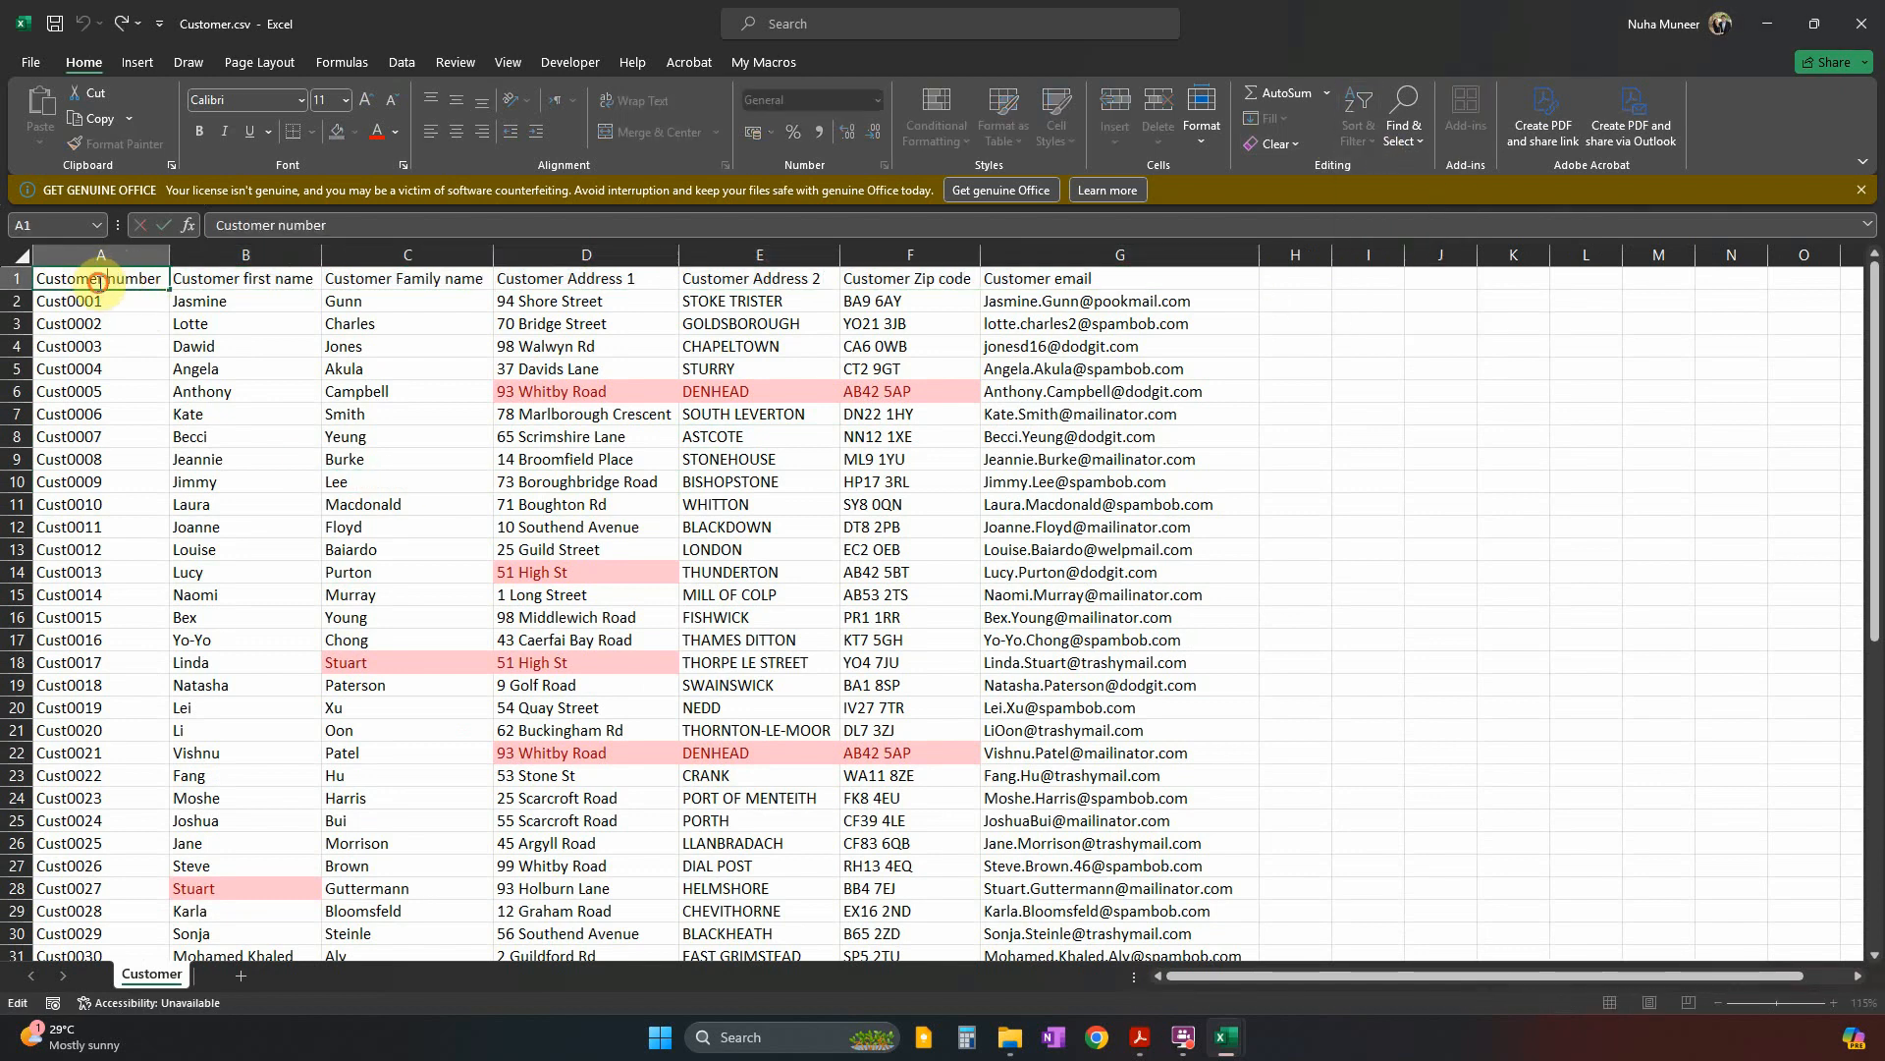
drag(99, 281, 182, 280)
text(N)
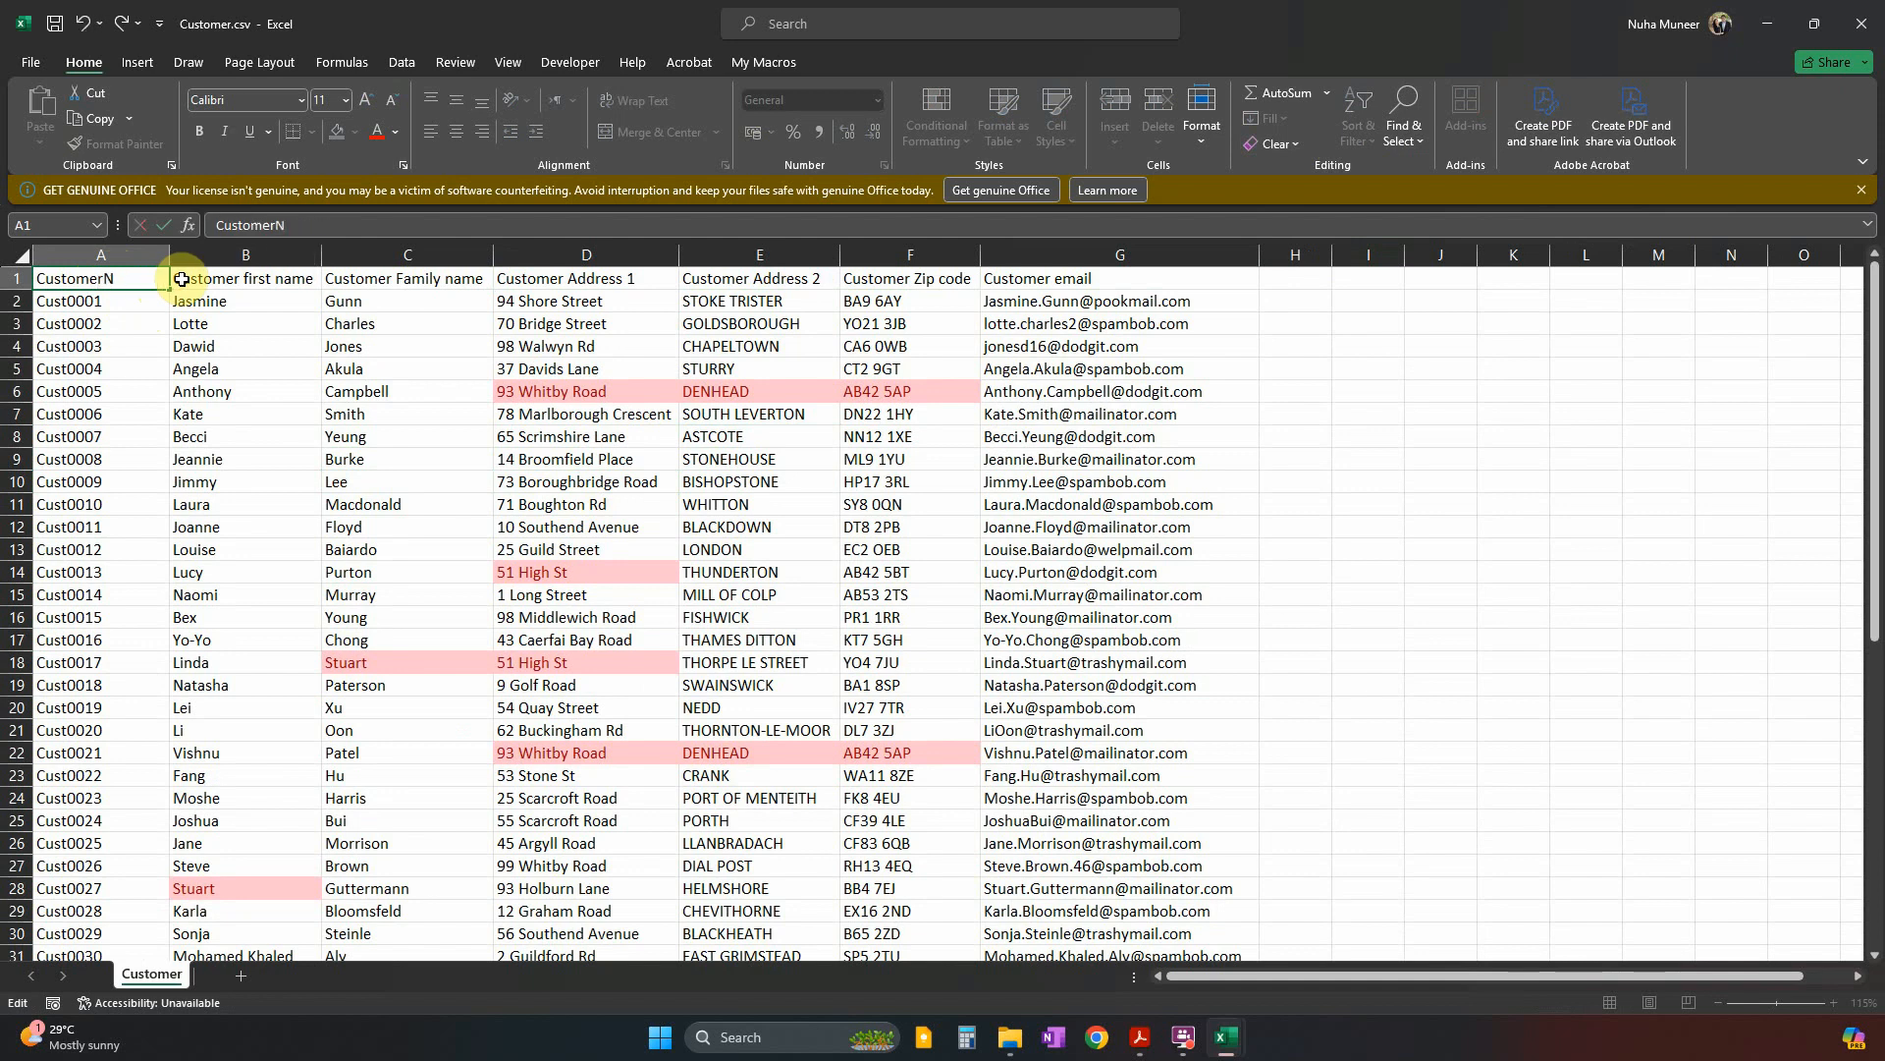
text(o)
key(Return)
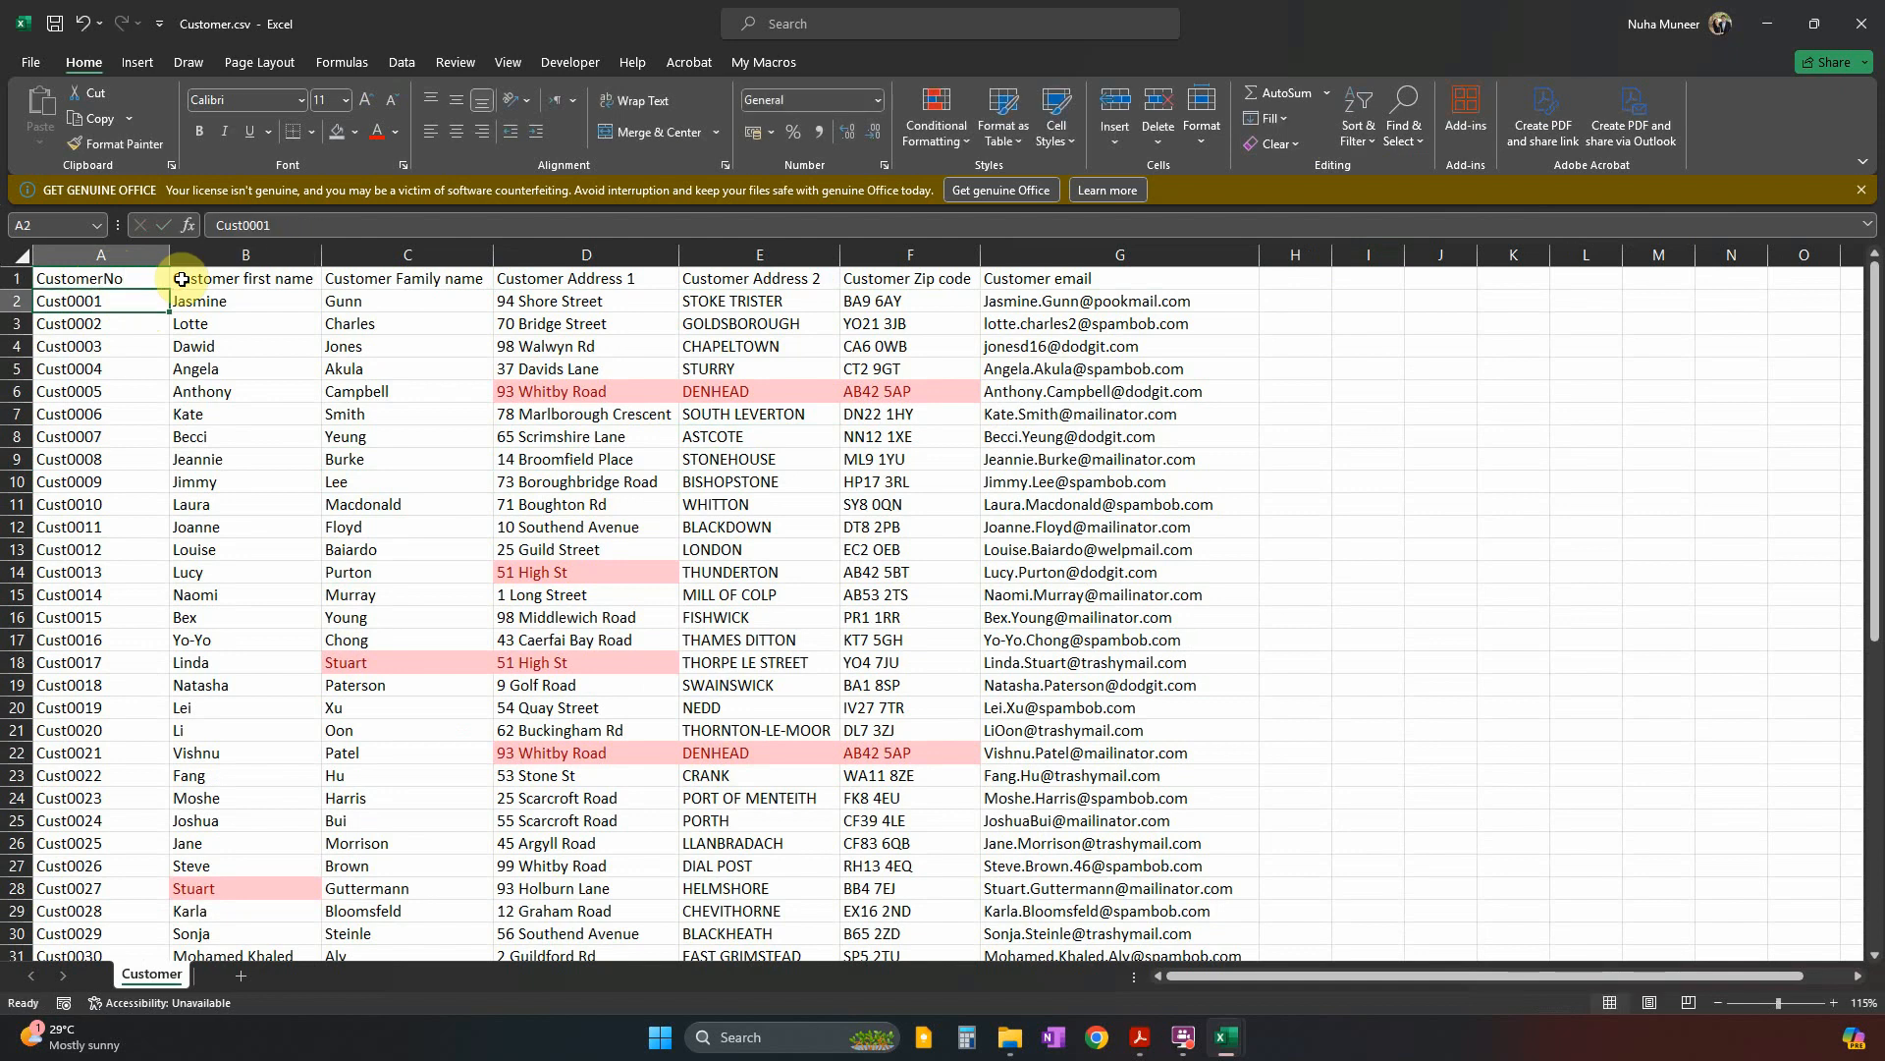
Rename the Customer first name header in cell B1 to FirstName.
click(222, 275)
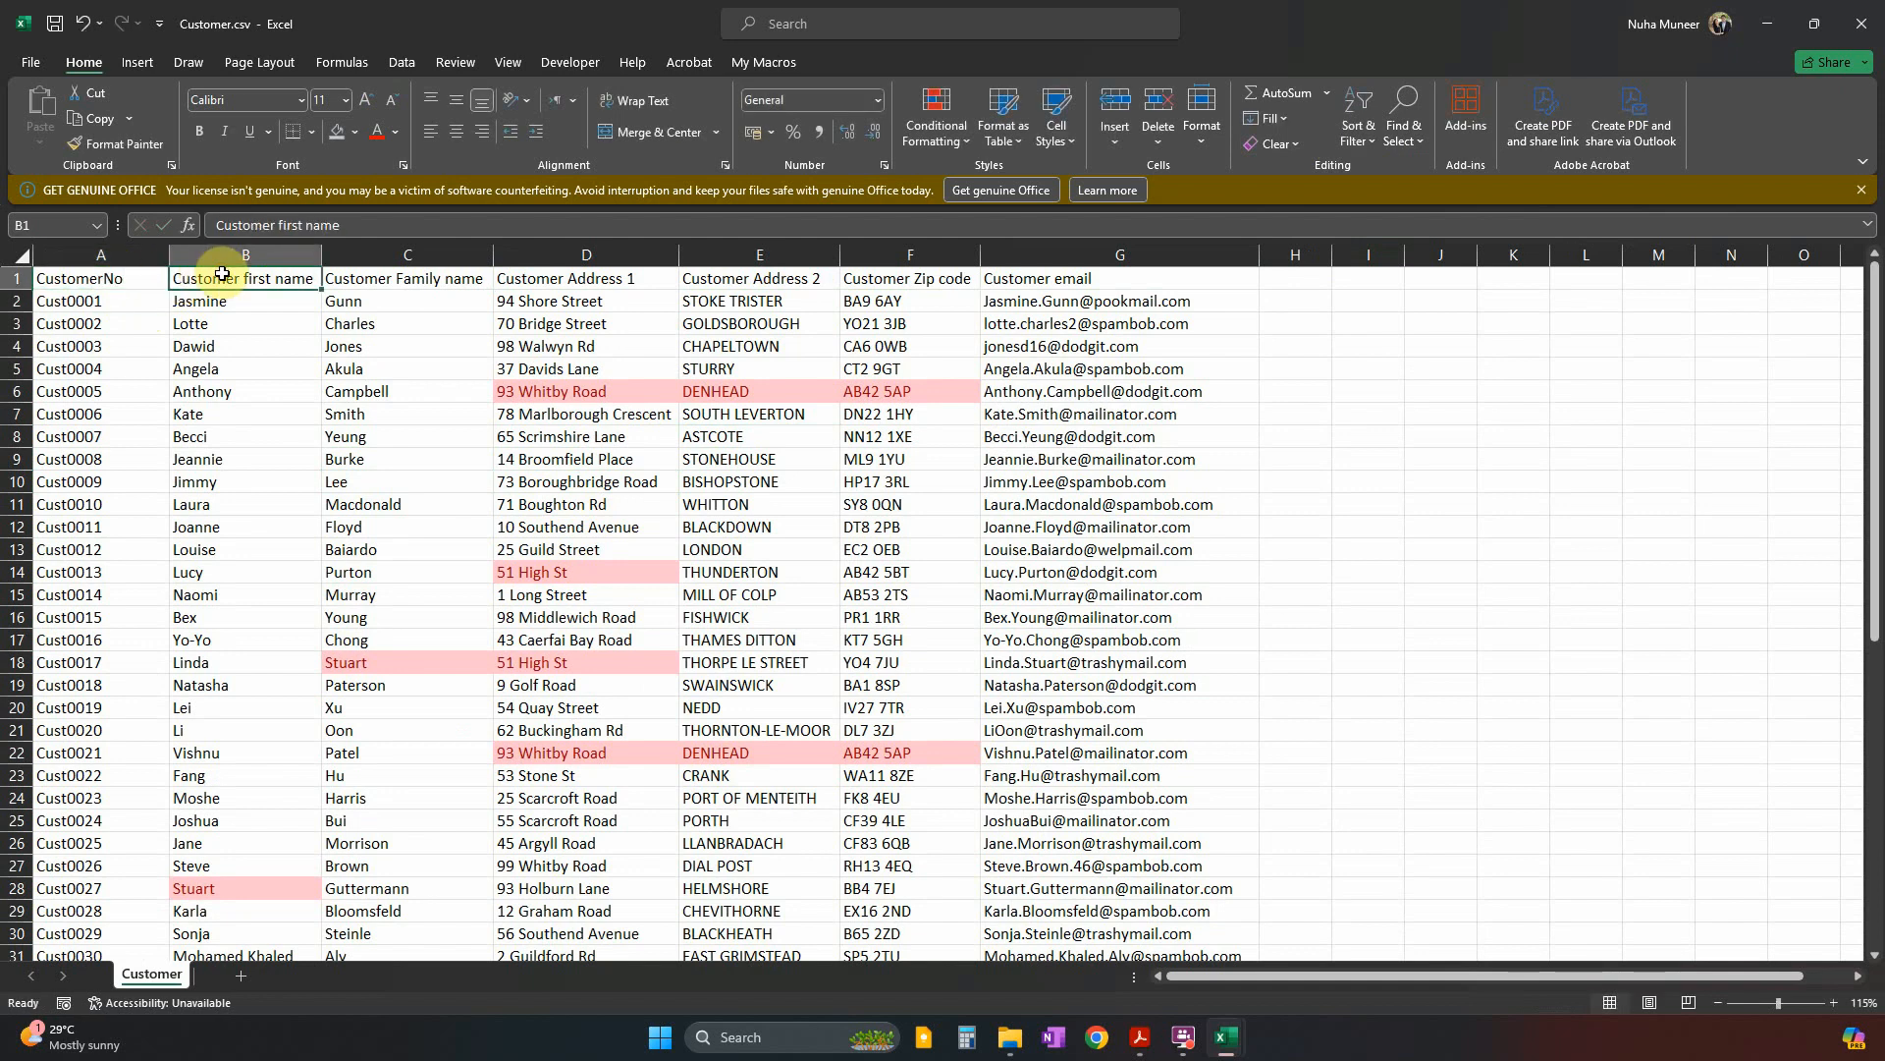
double_click(231, 276)
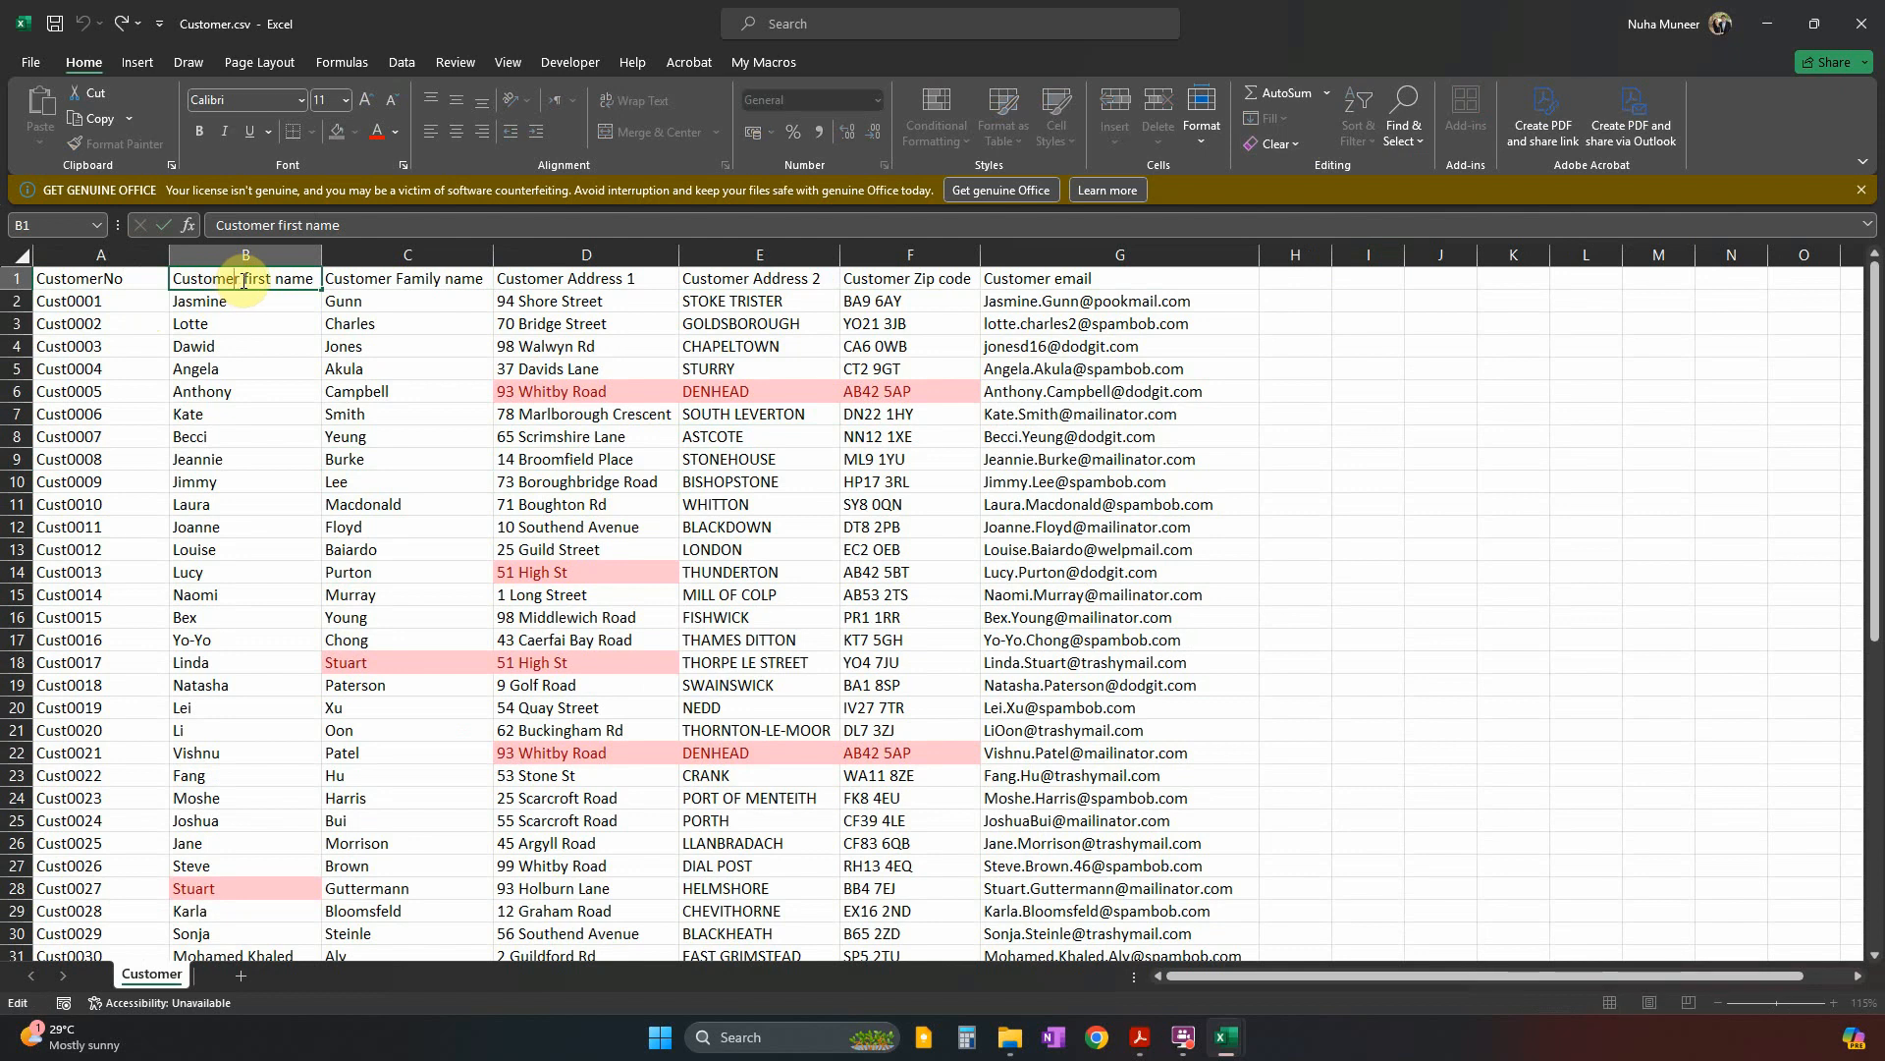
drag(247, 278, 8, 295)
key(BackSpace)
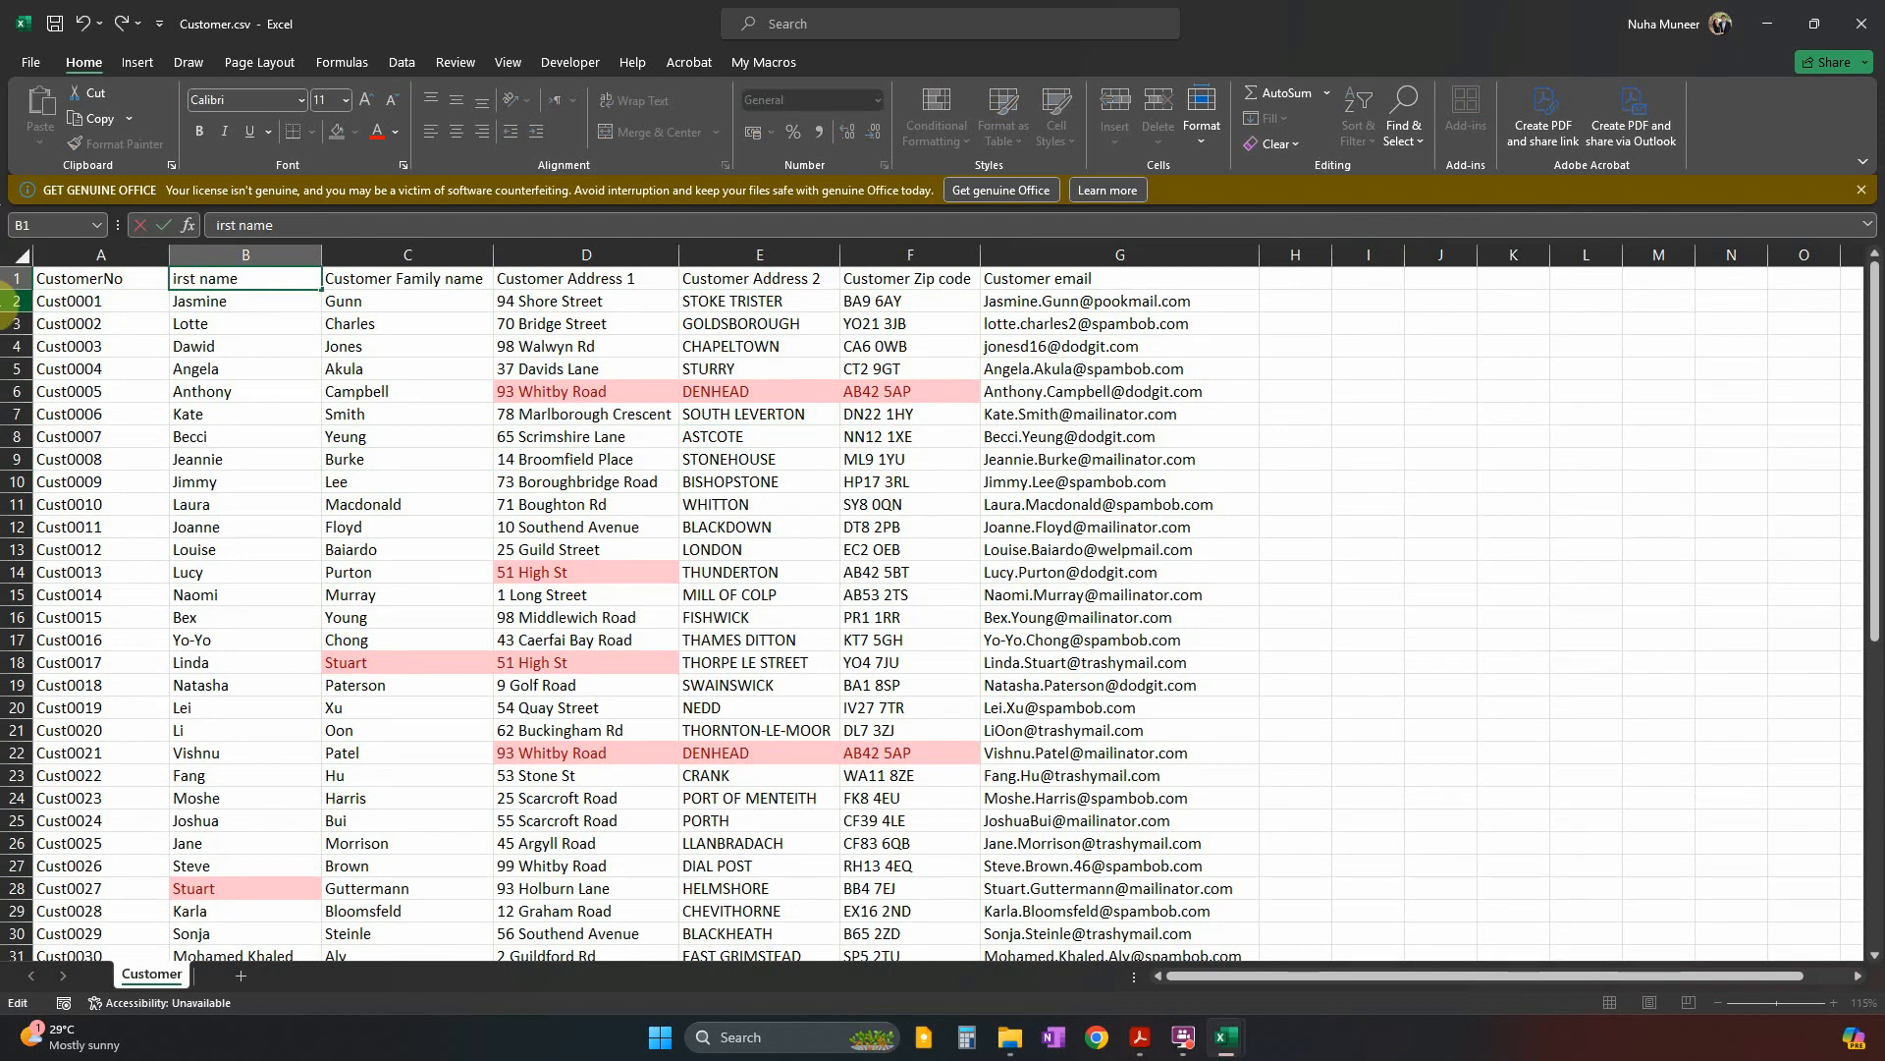
text(F)
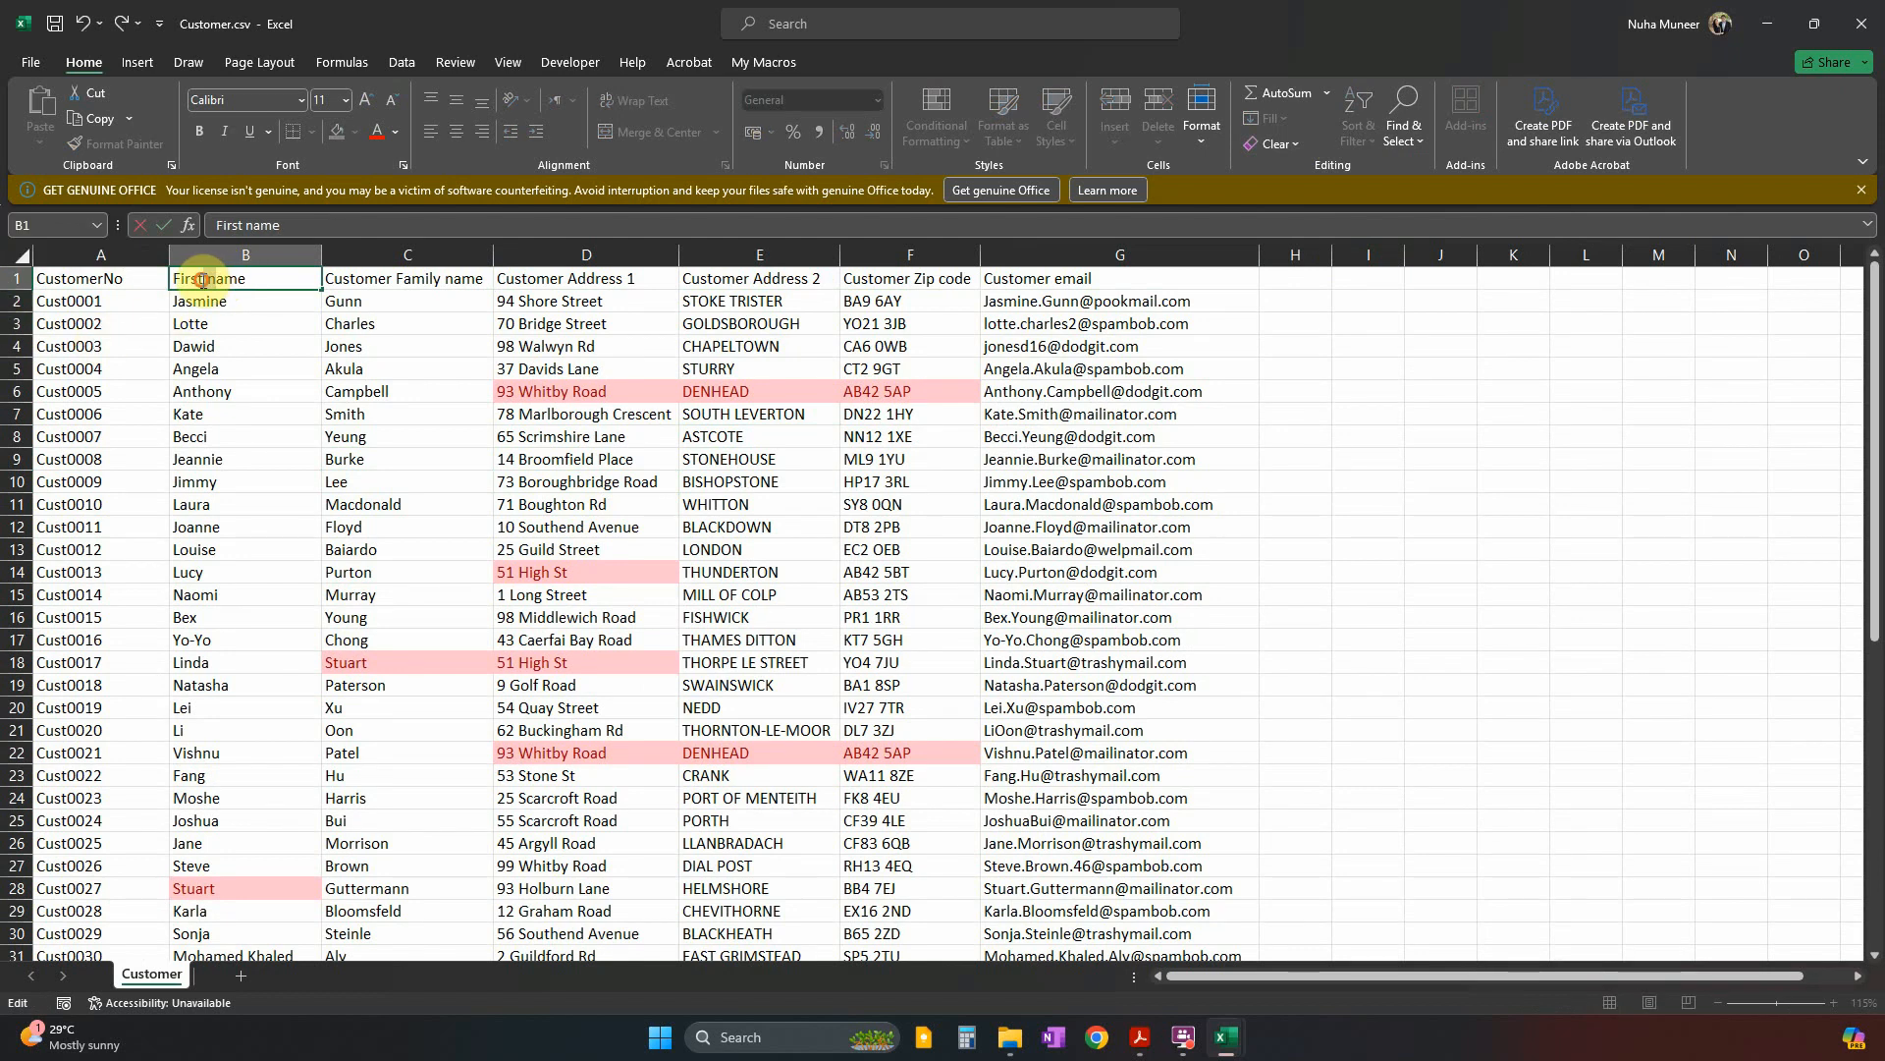
key(BackSpace)
text(N)
drag(389, 396, 383, 404)
Rename the Customer Family name header in cell C1 to FamilyName.
click(391, 277)
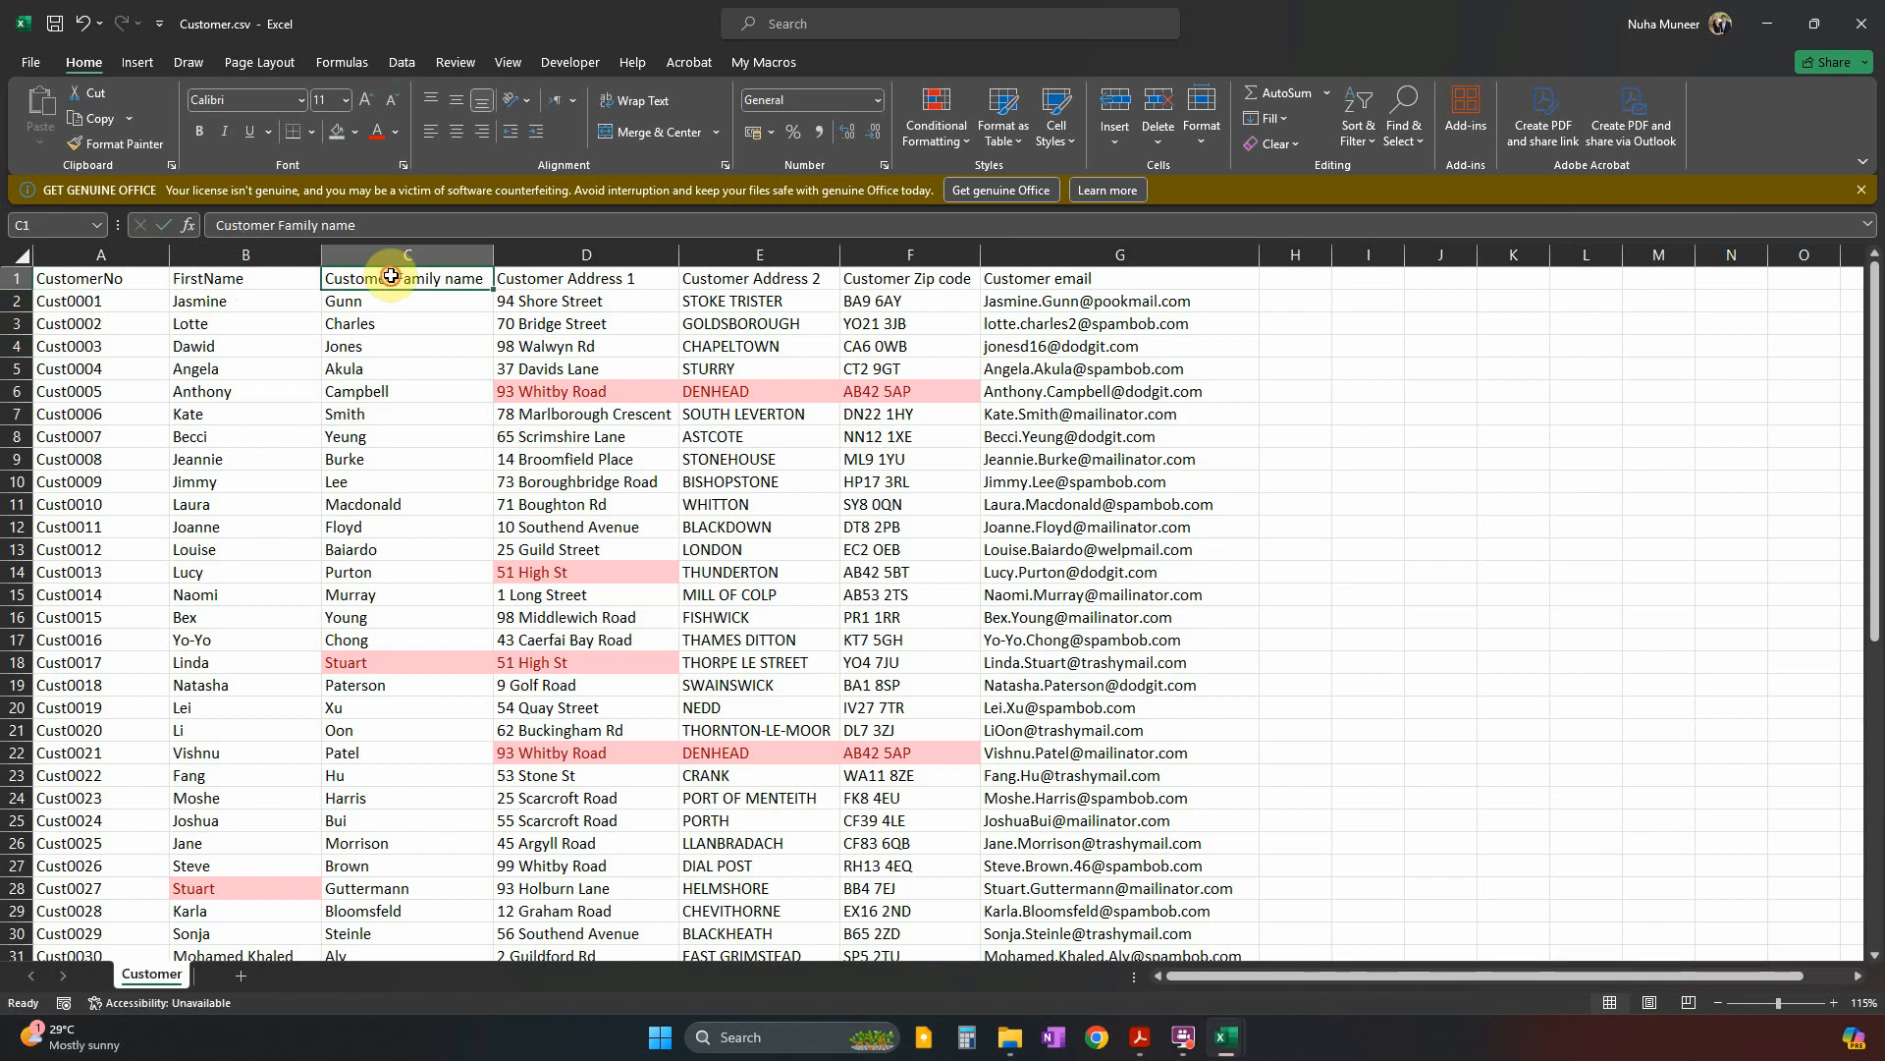
double_click(391, 276)
mouse_move(395, 277)
mouse_down()
mouse_move(295, 278)
mouse_move(369, 281)
mouse_up()
key(BackSpace)
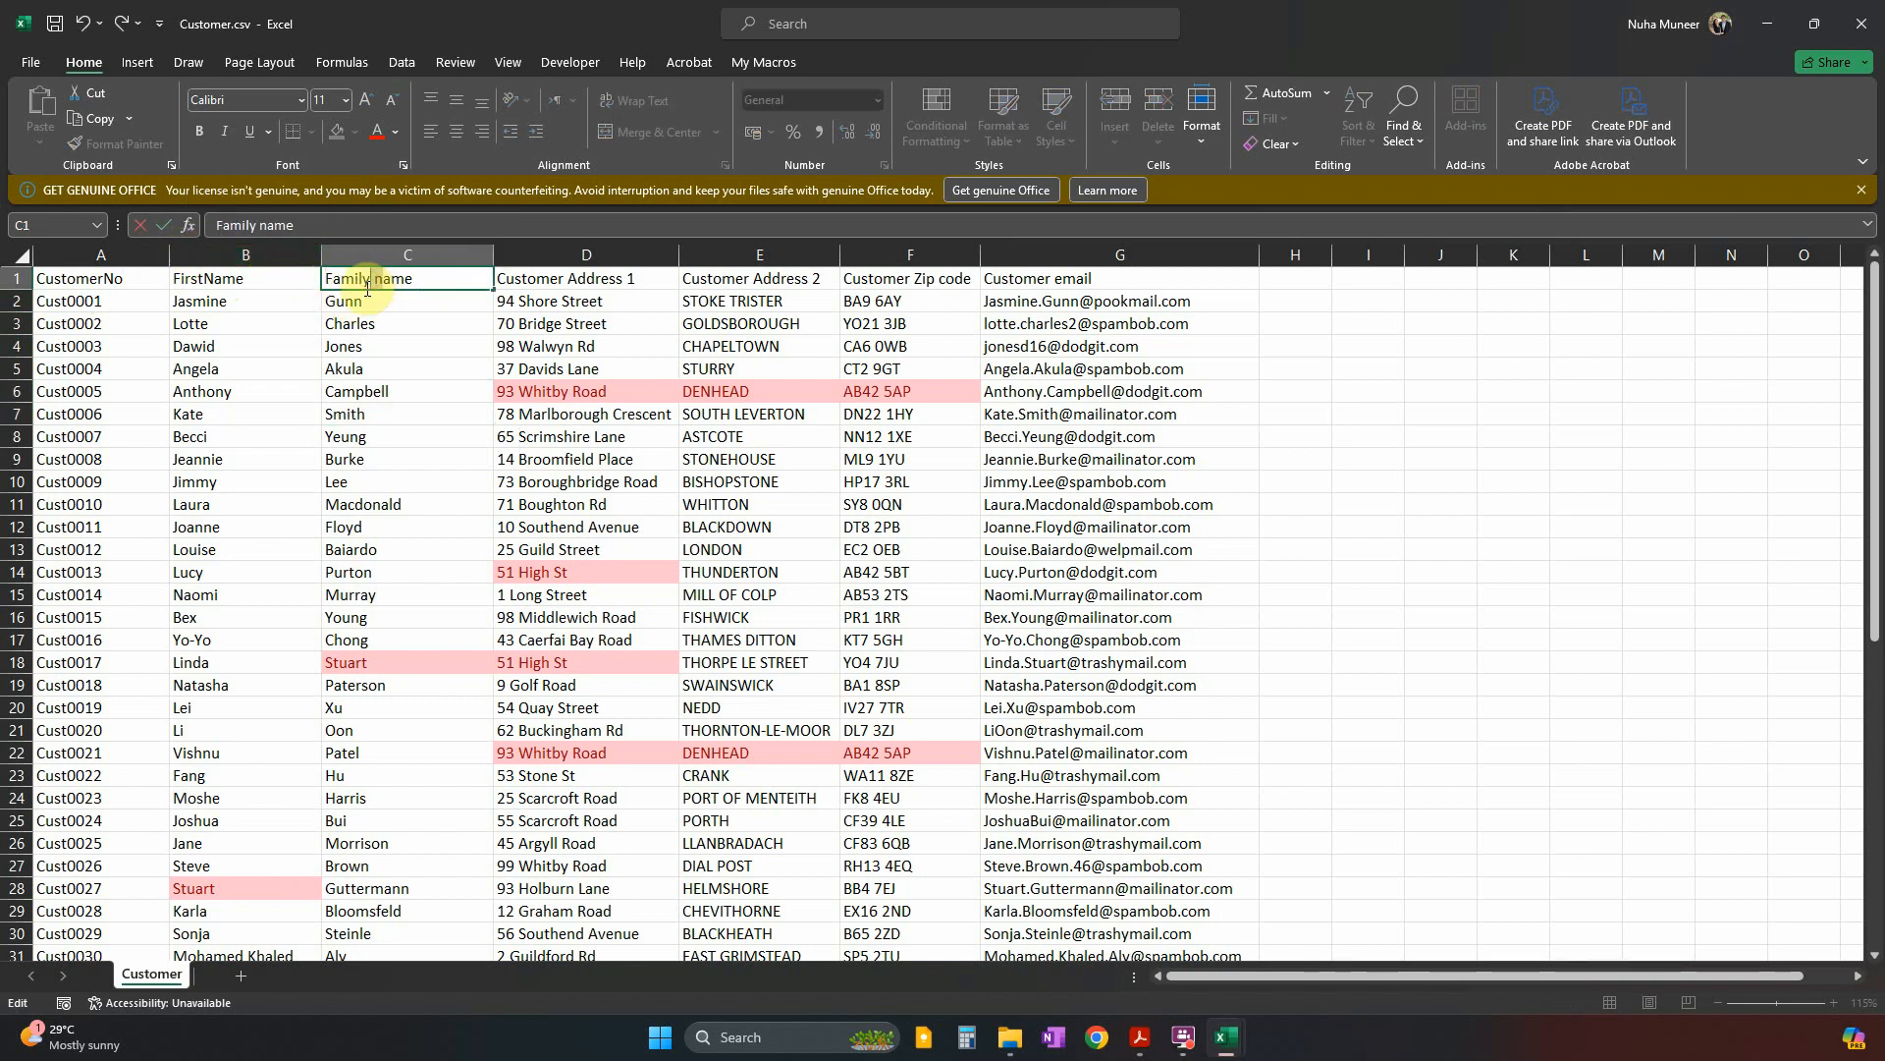
text(N)
Rename the Customer Address 1 header in cell D1 to Address1.
click(557, 283)
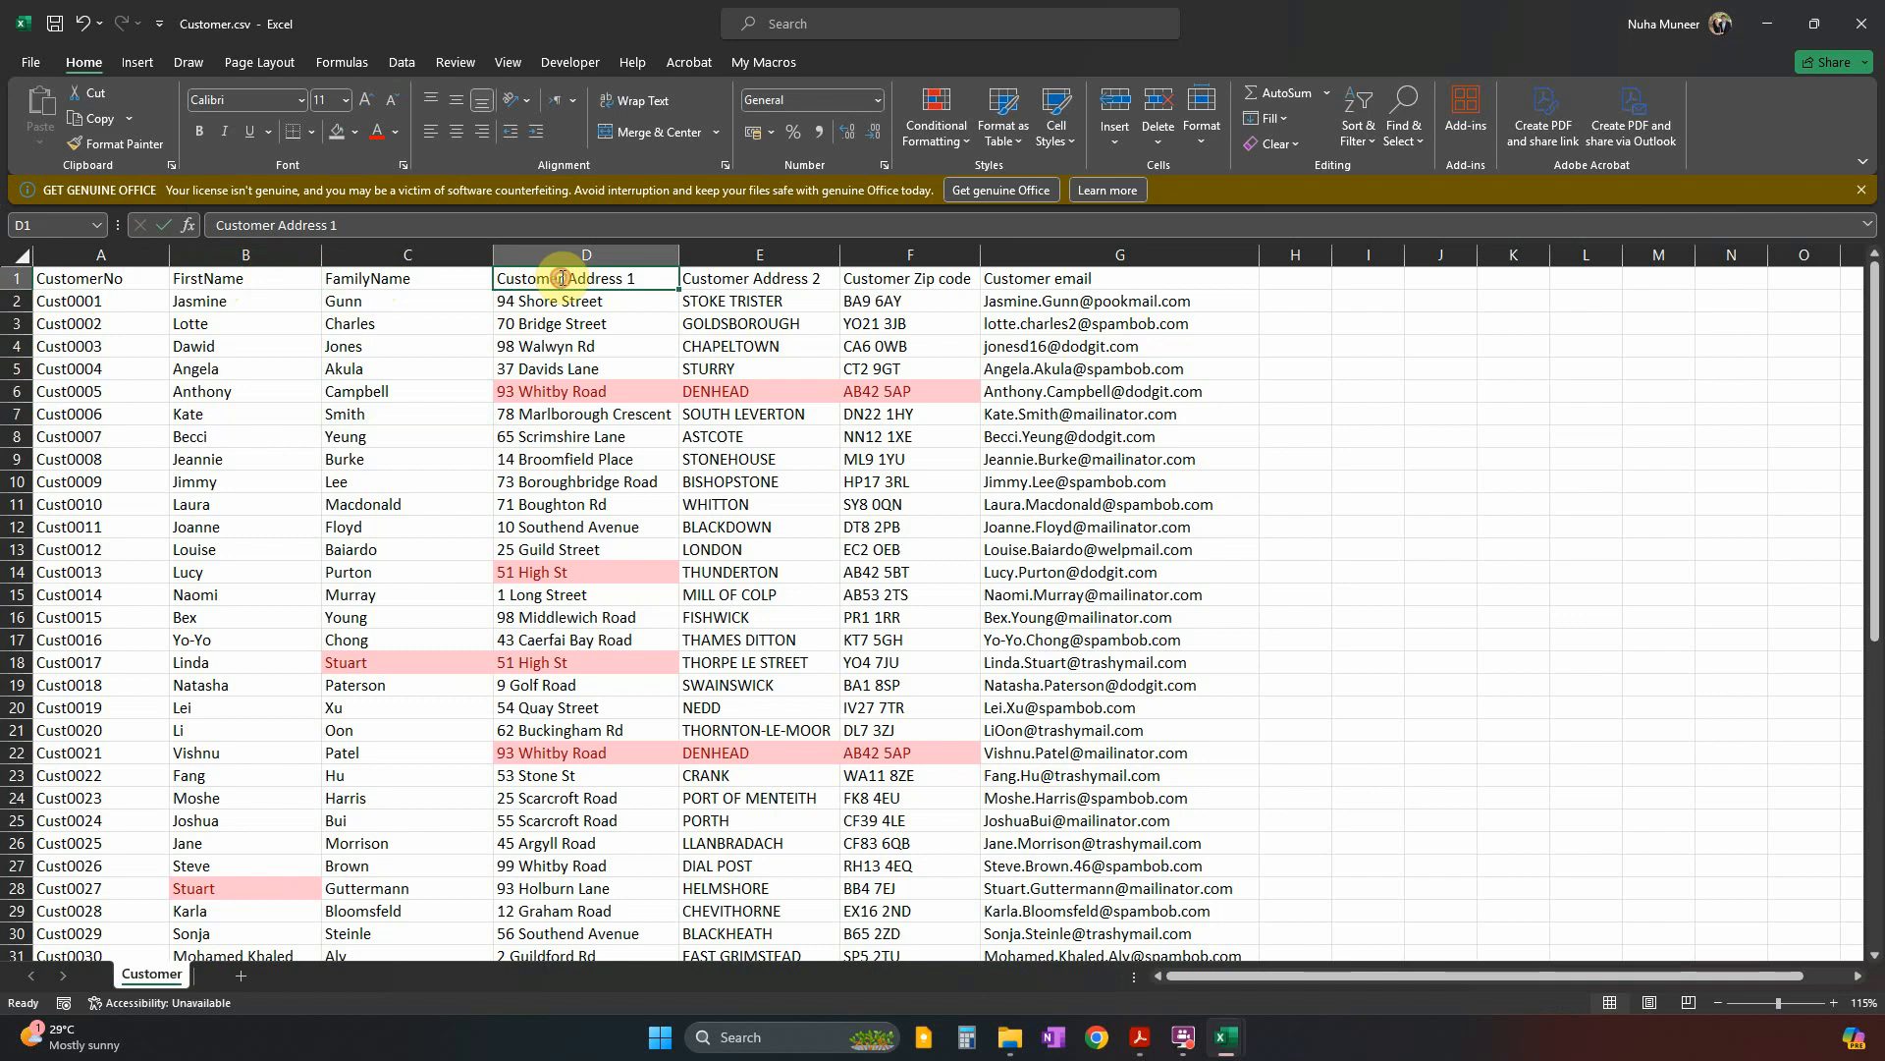
double_click(562, 277)
mouse_move(563, 278)
mouse_down()
mouse_move(495, 278)
mouse_move(563, 280)
mouse_up()
key(BackSpace)
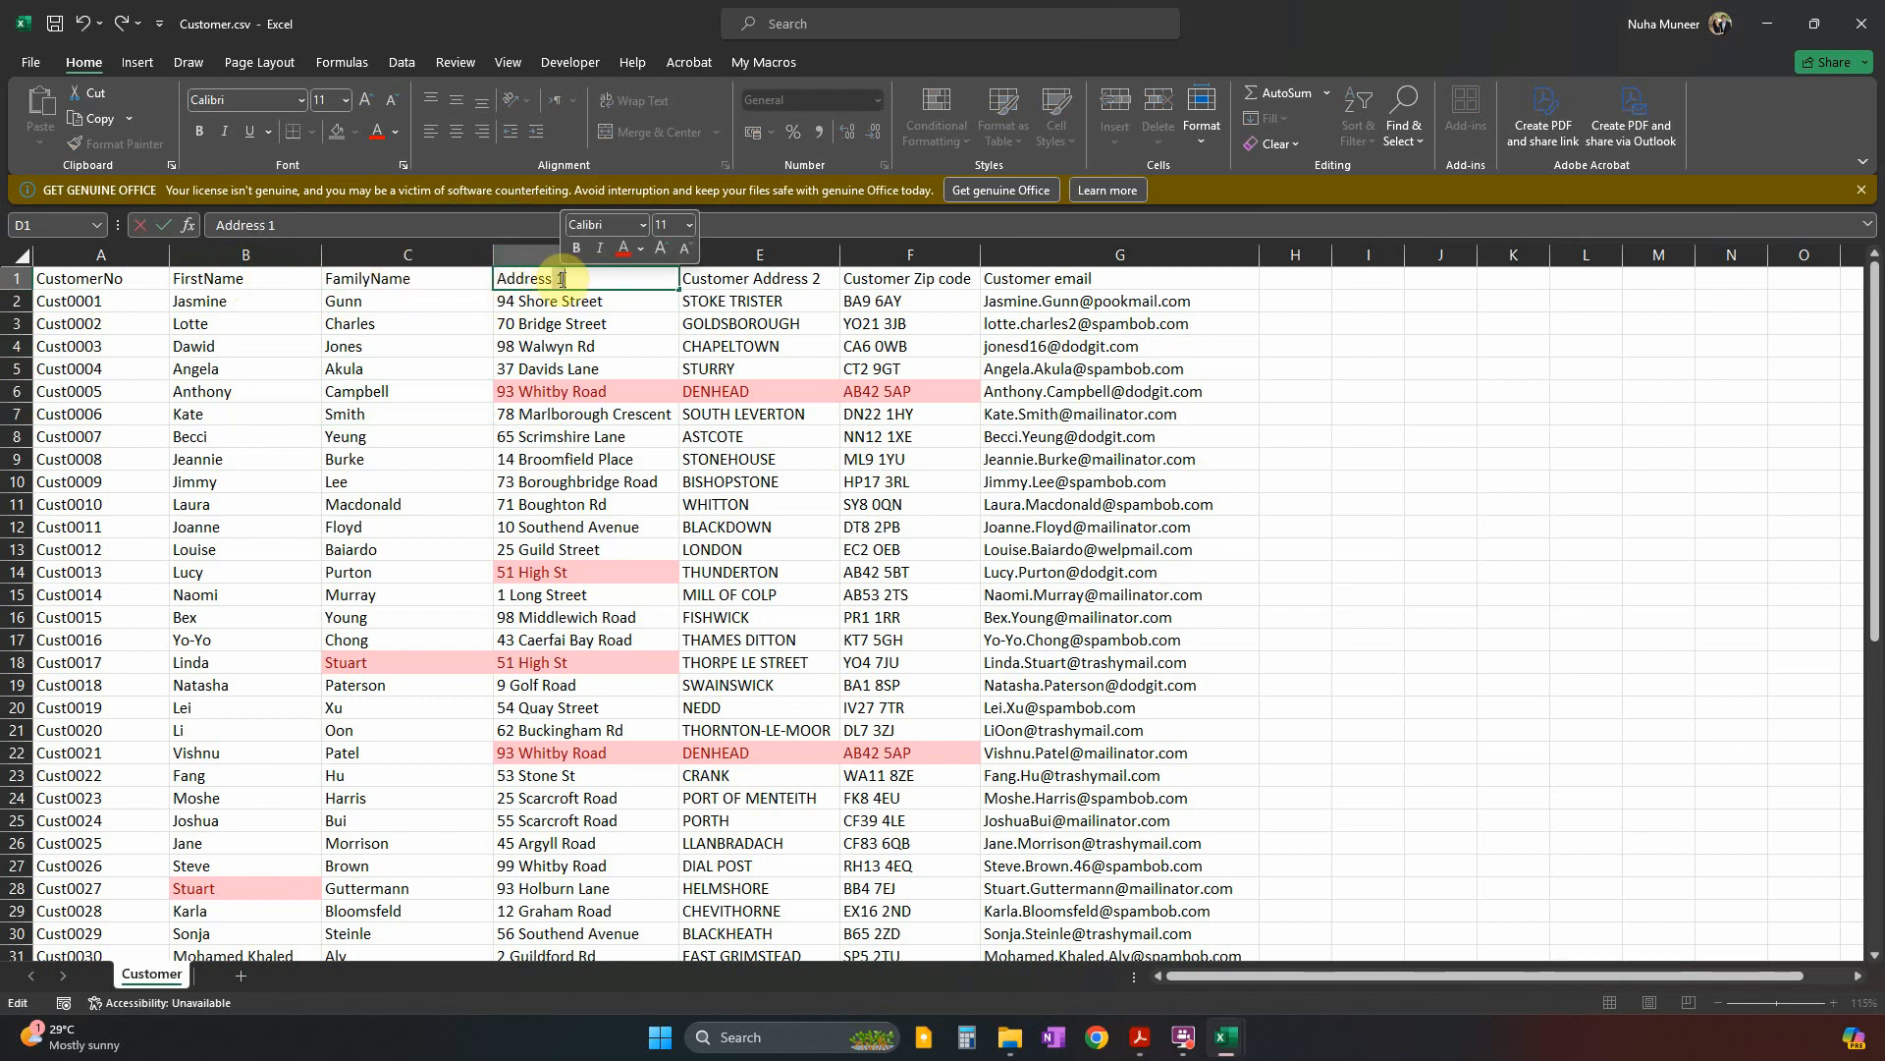
text(1)
Rename the Customer Address 2 header in cell E1 to Address2.
click(756, 284)
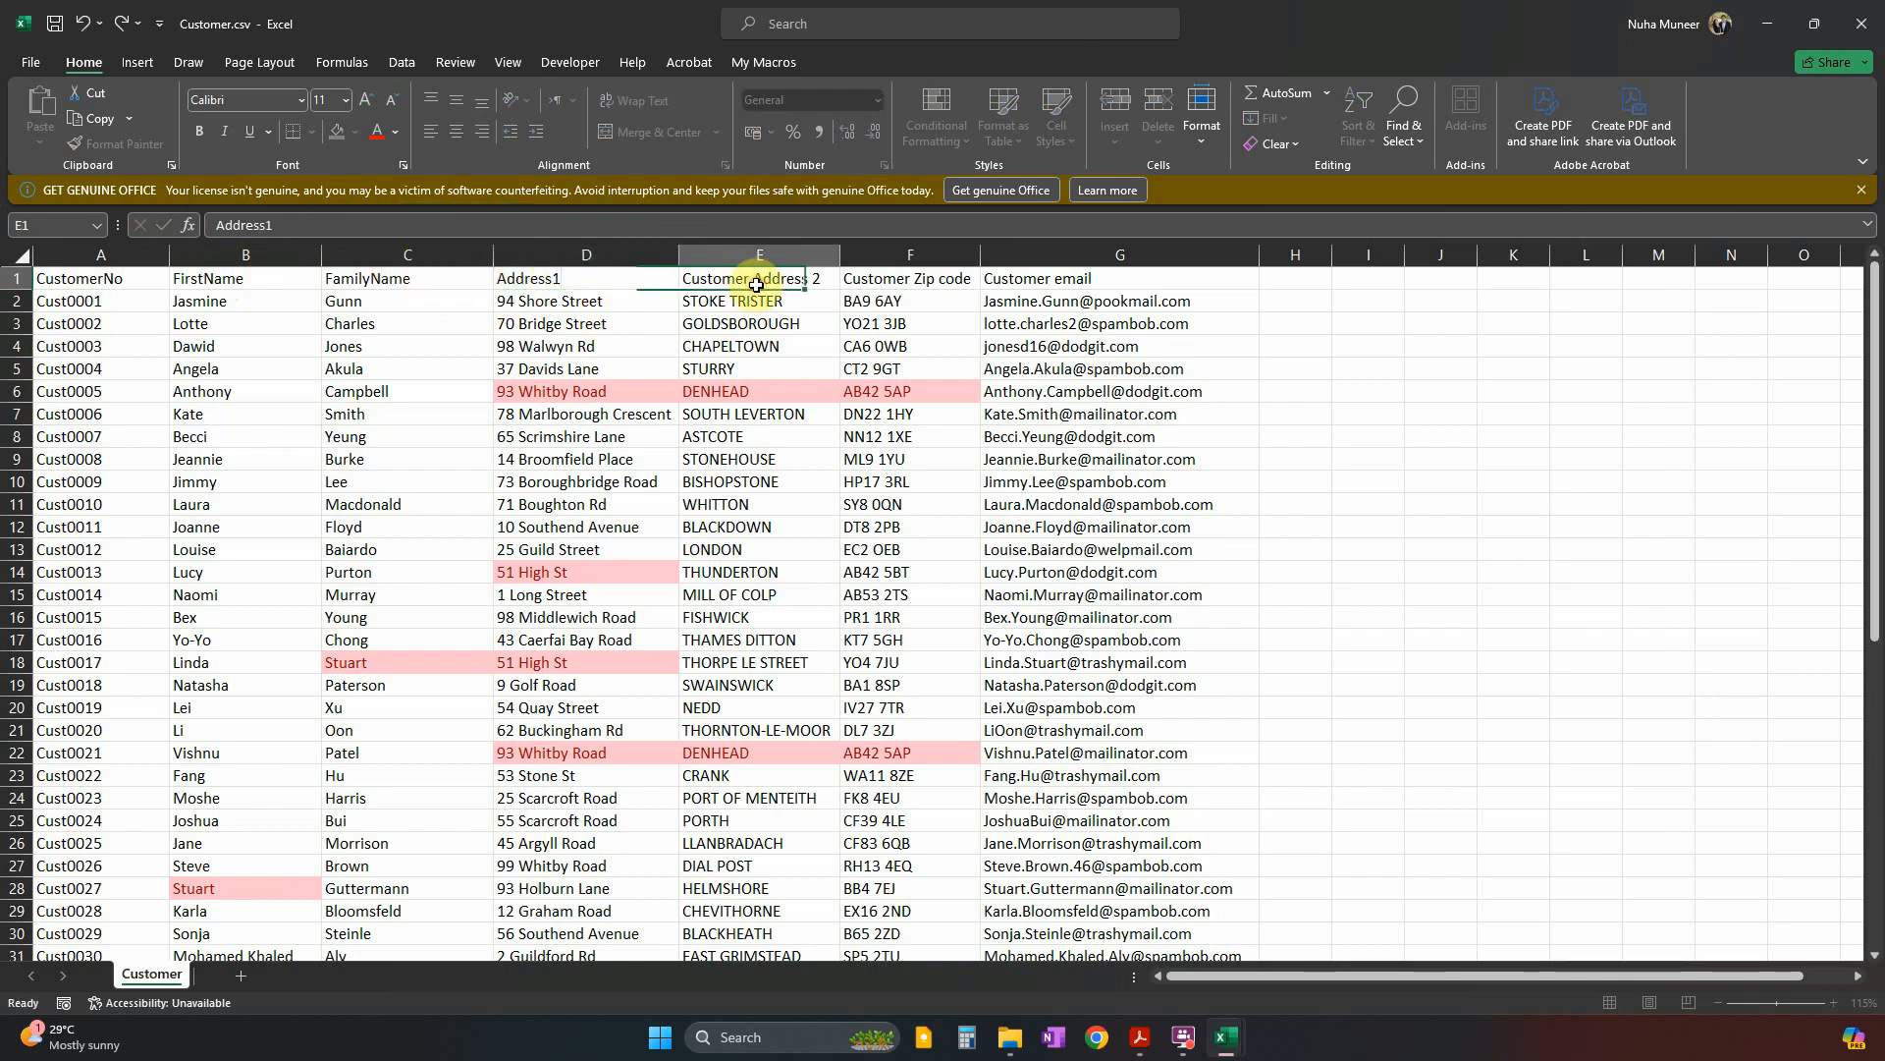
double_click(754, 281)
drag(749, 278, 589, 282)
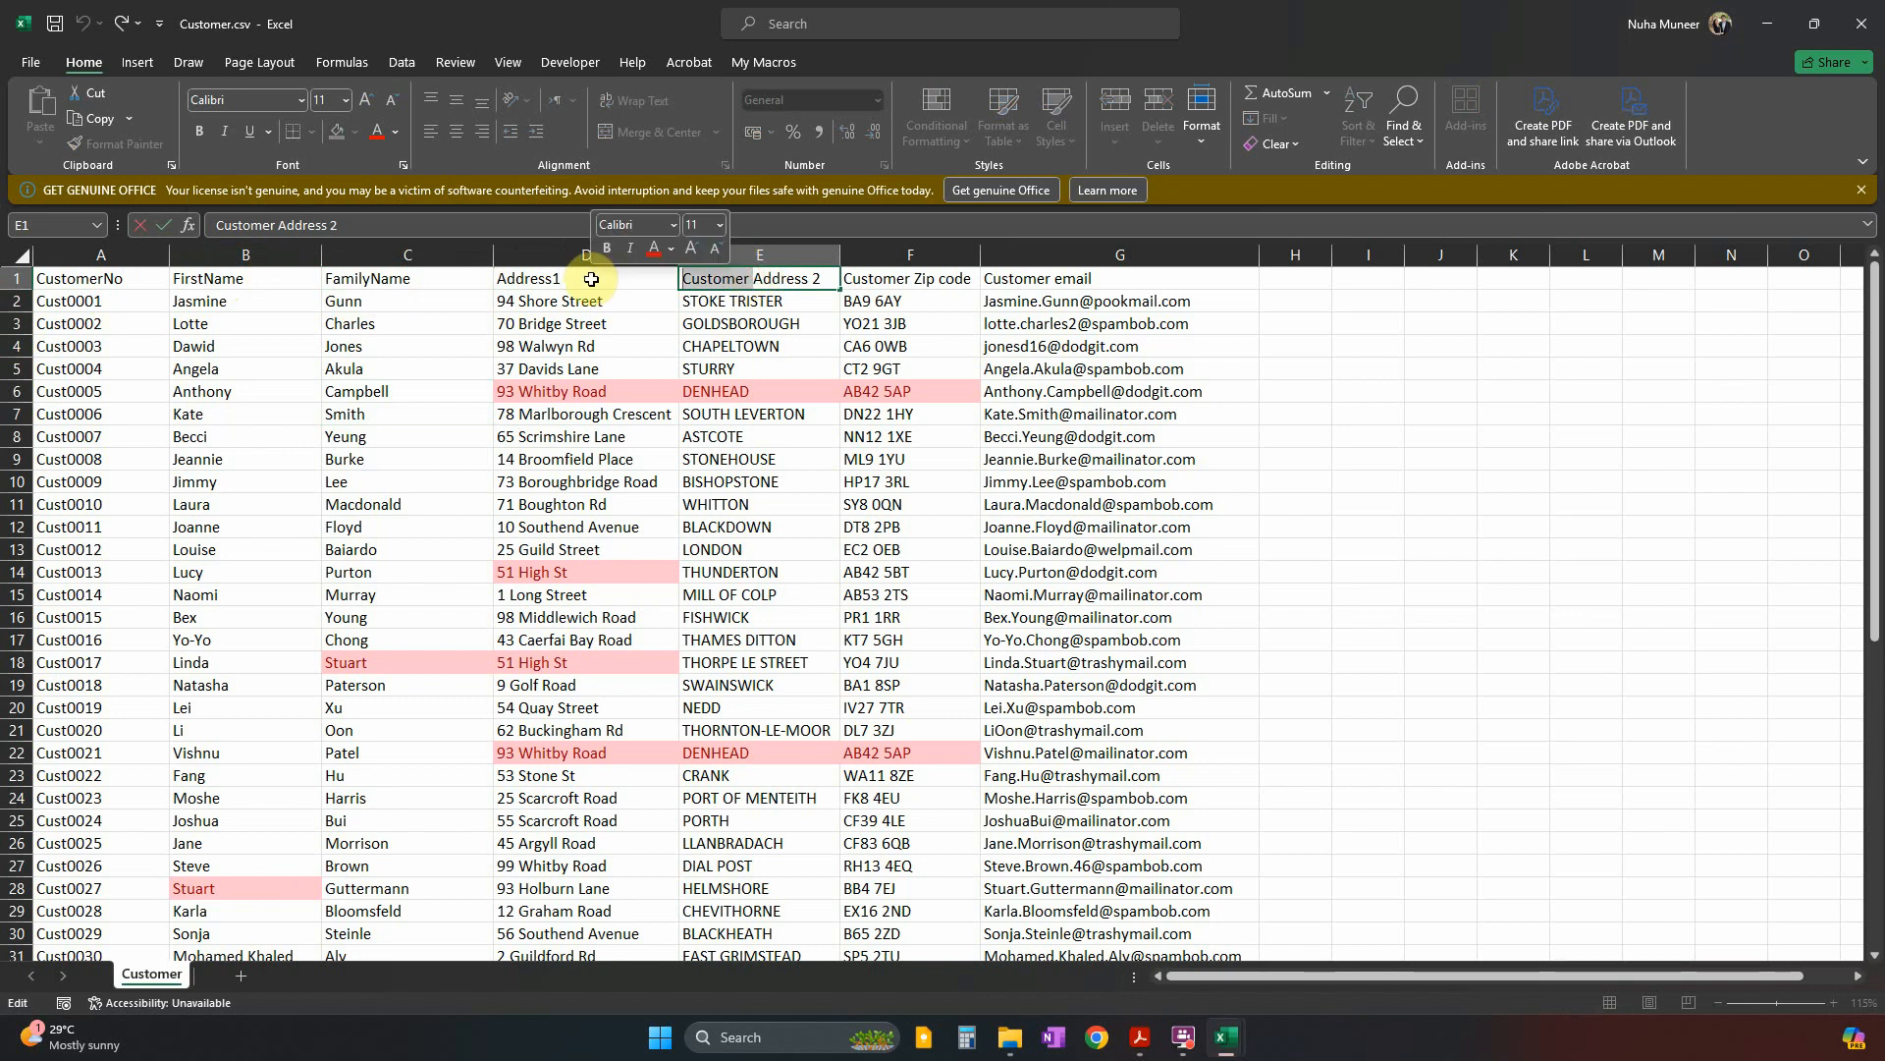
key(BackSpace)
key(BackSpace)
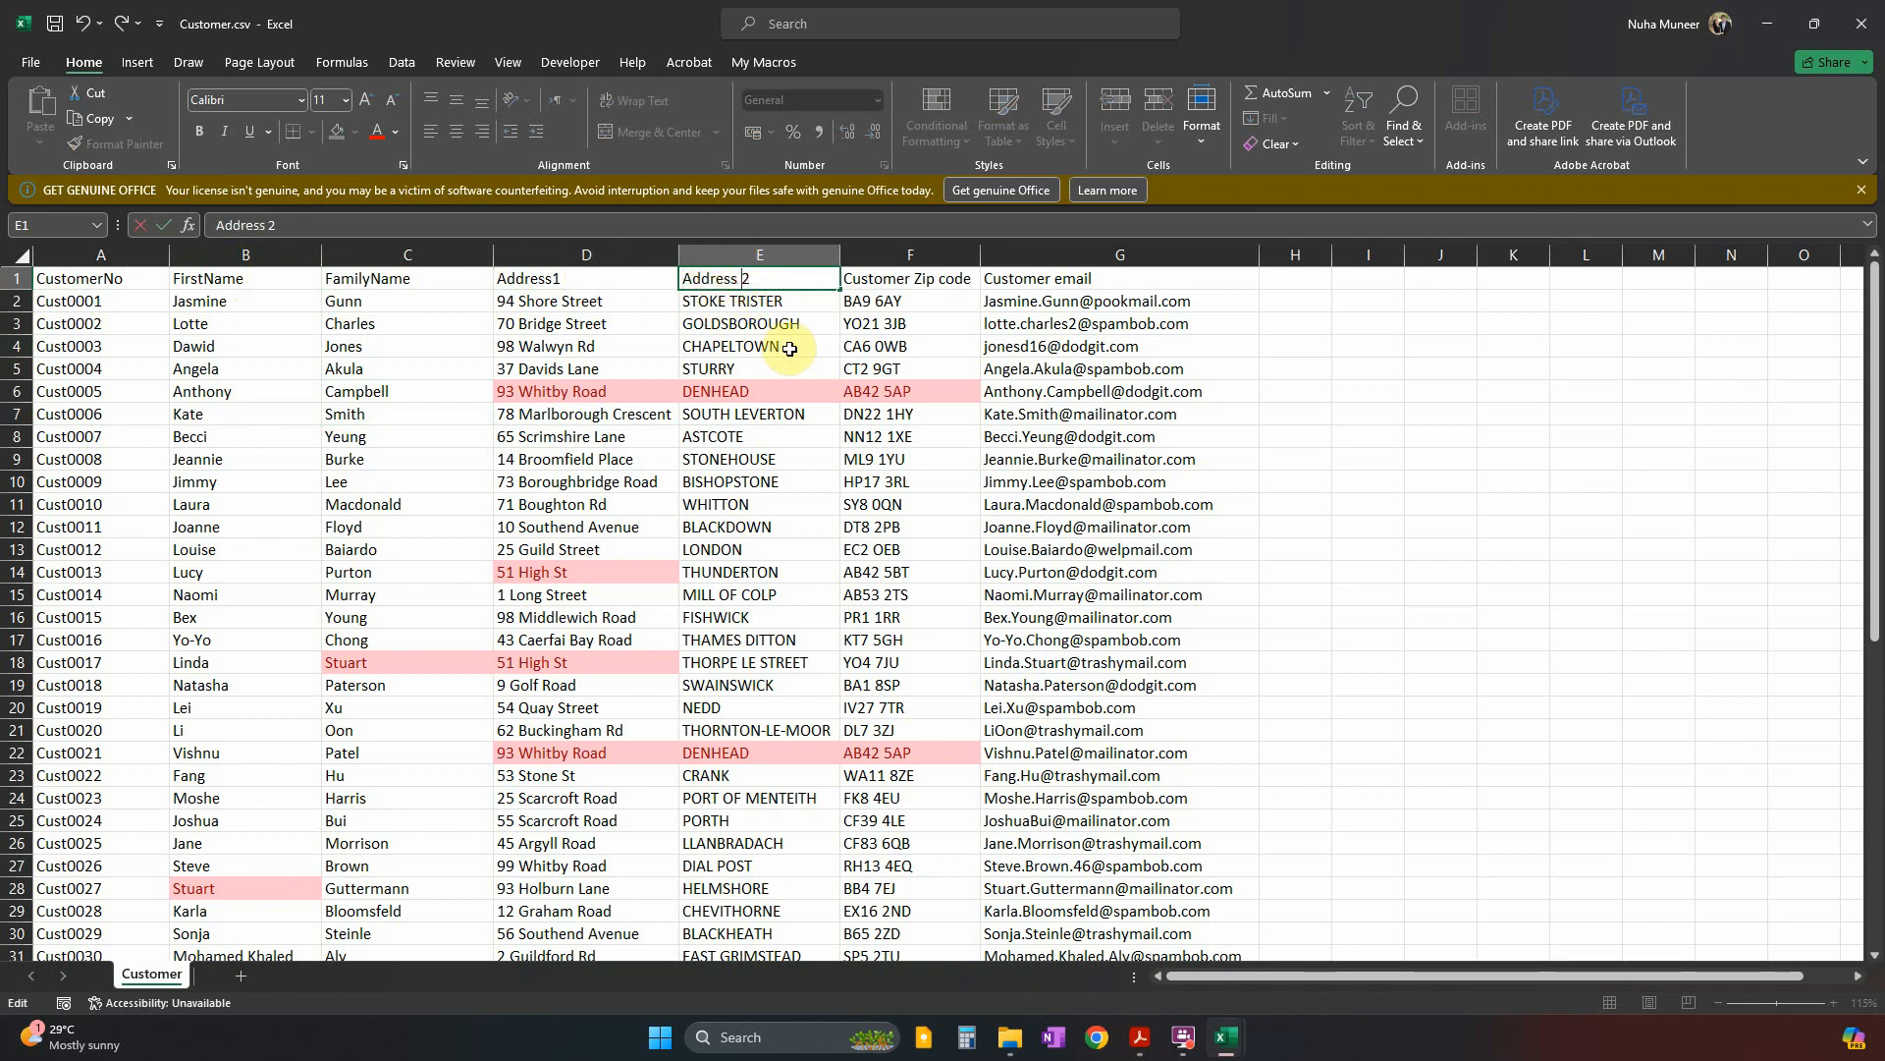
Rename the Customer Zip code header in cell F1 to ZipCode.
click(912, 278)
double_click(912, 277)
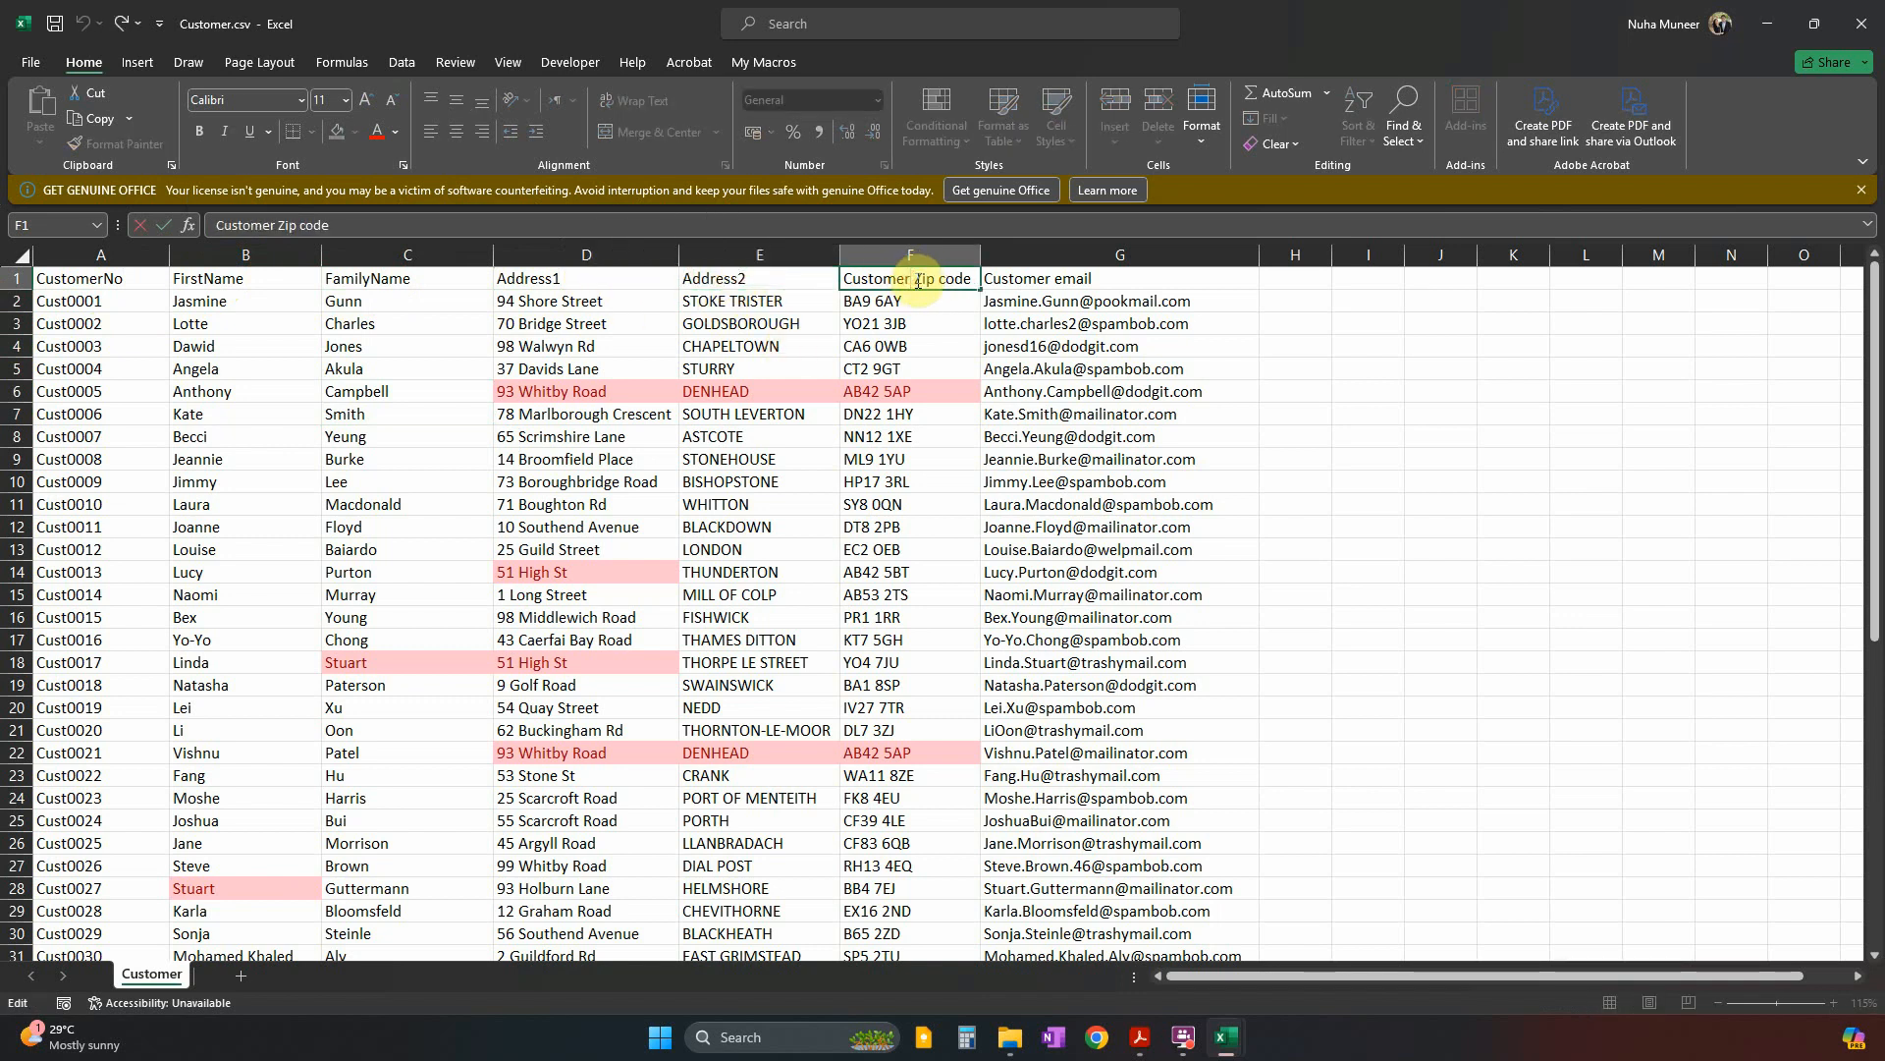
mouse_move(897, 278)
mouse_down()
mouse_move(770, 278)
mouse_move(865, 278)
mouse_up()
key(BackSpace)
text(C)
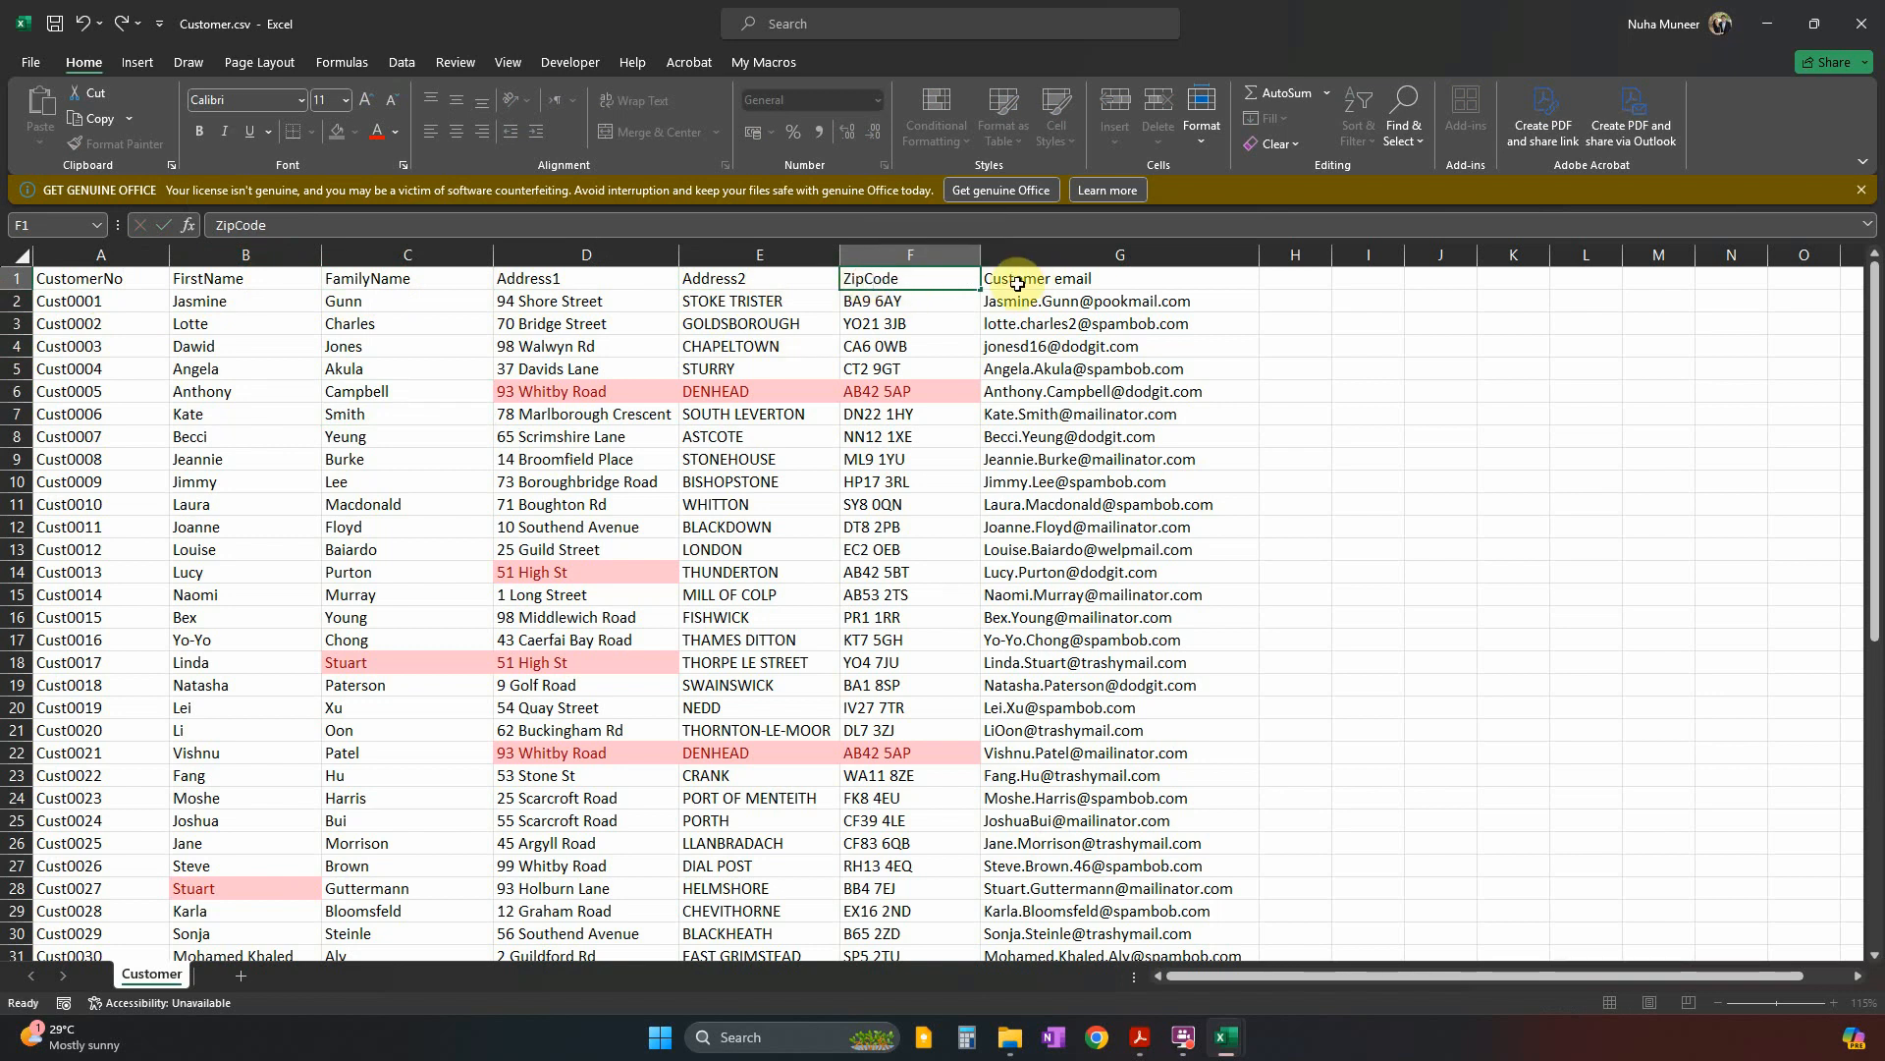
Rename the Customer email header in cell G1 to Email.
click(1040, 279)
double_click(1059, 279)
drag(1056, 279, 927, 288)
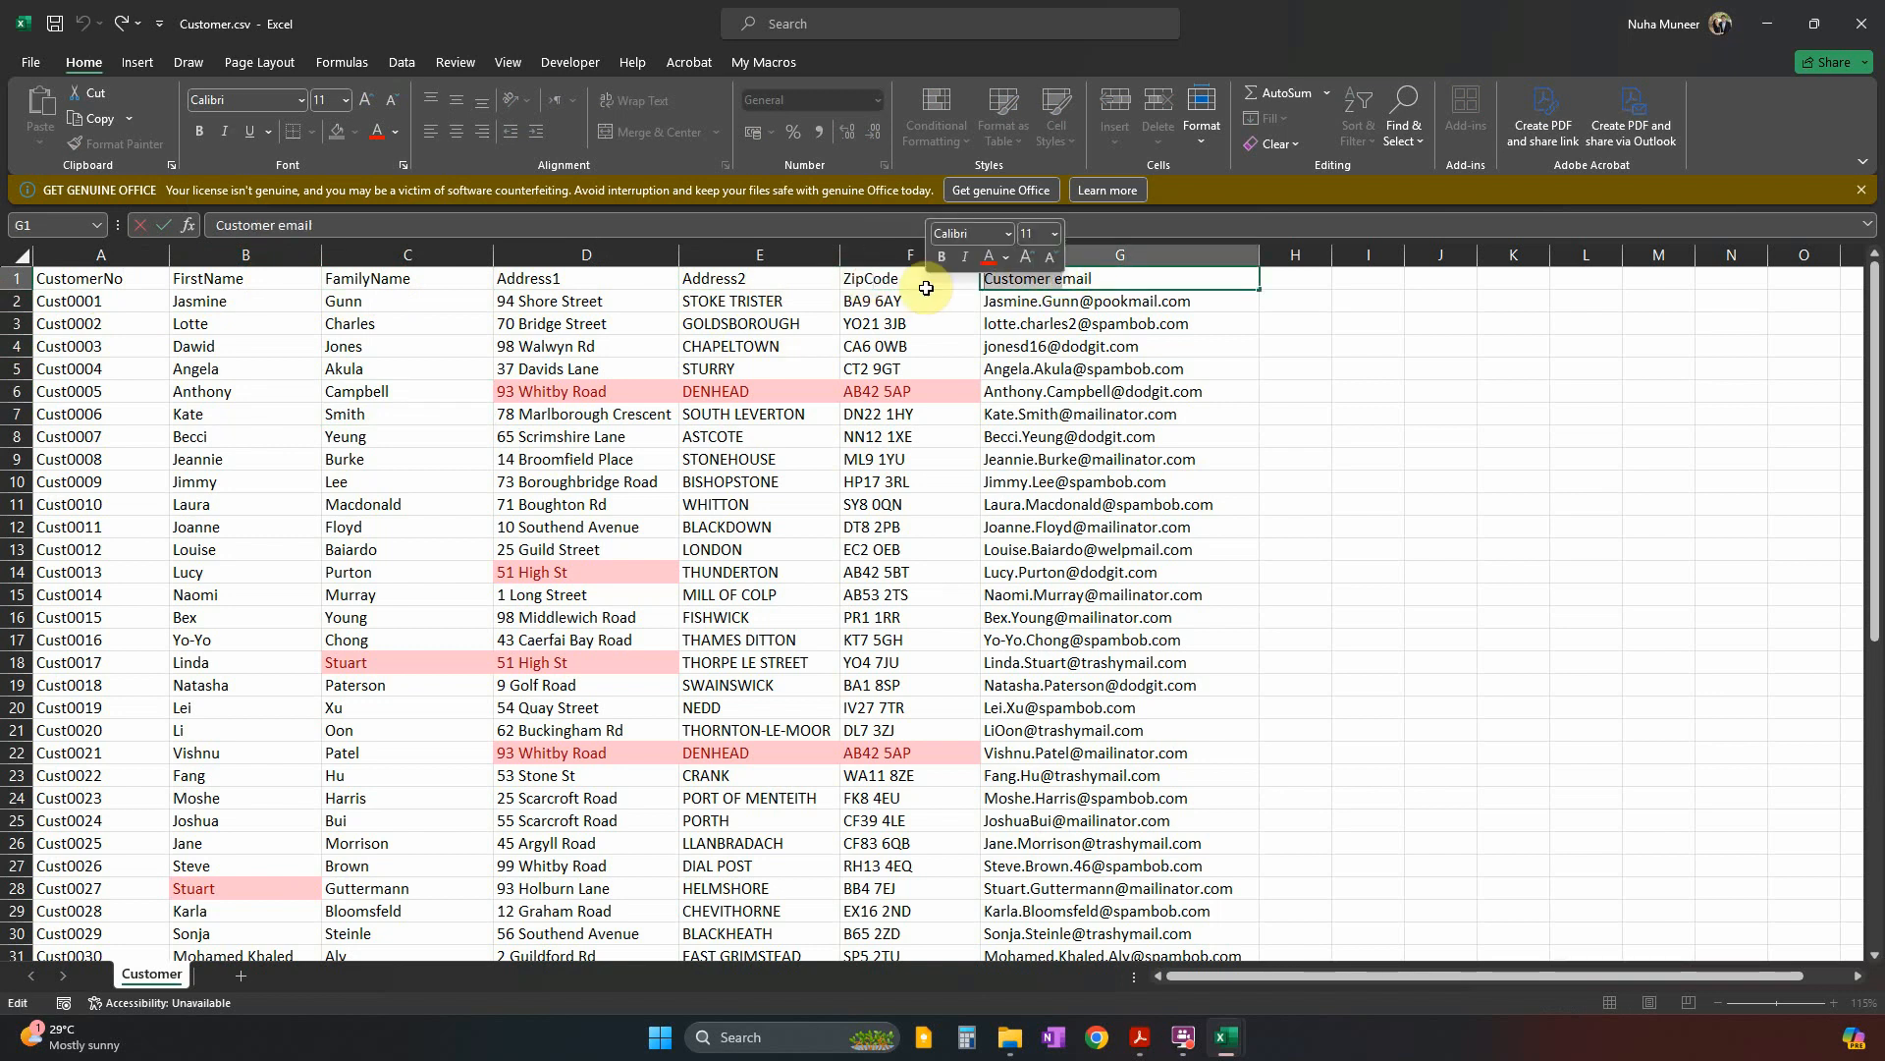
text(E)
click(1102, 395)
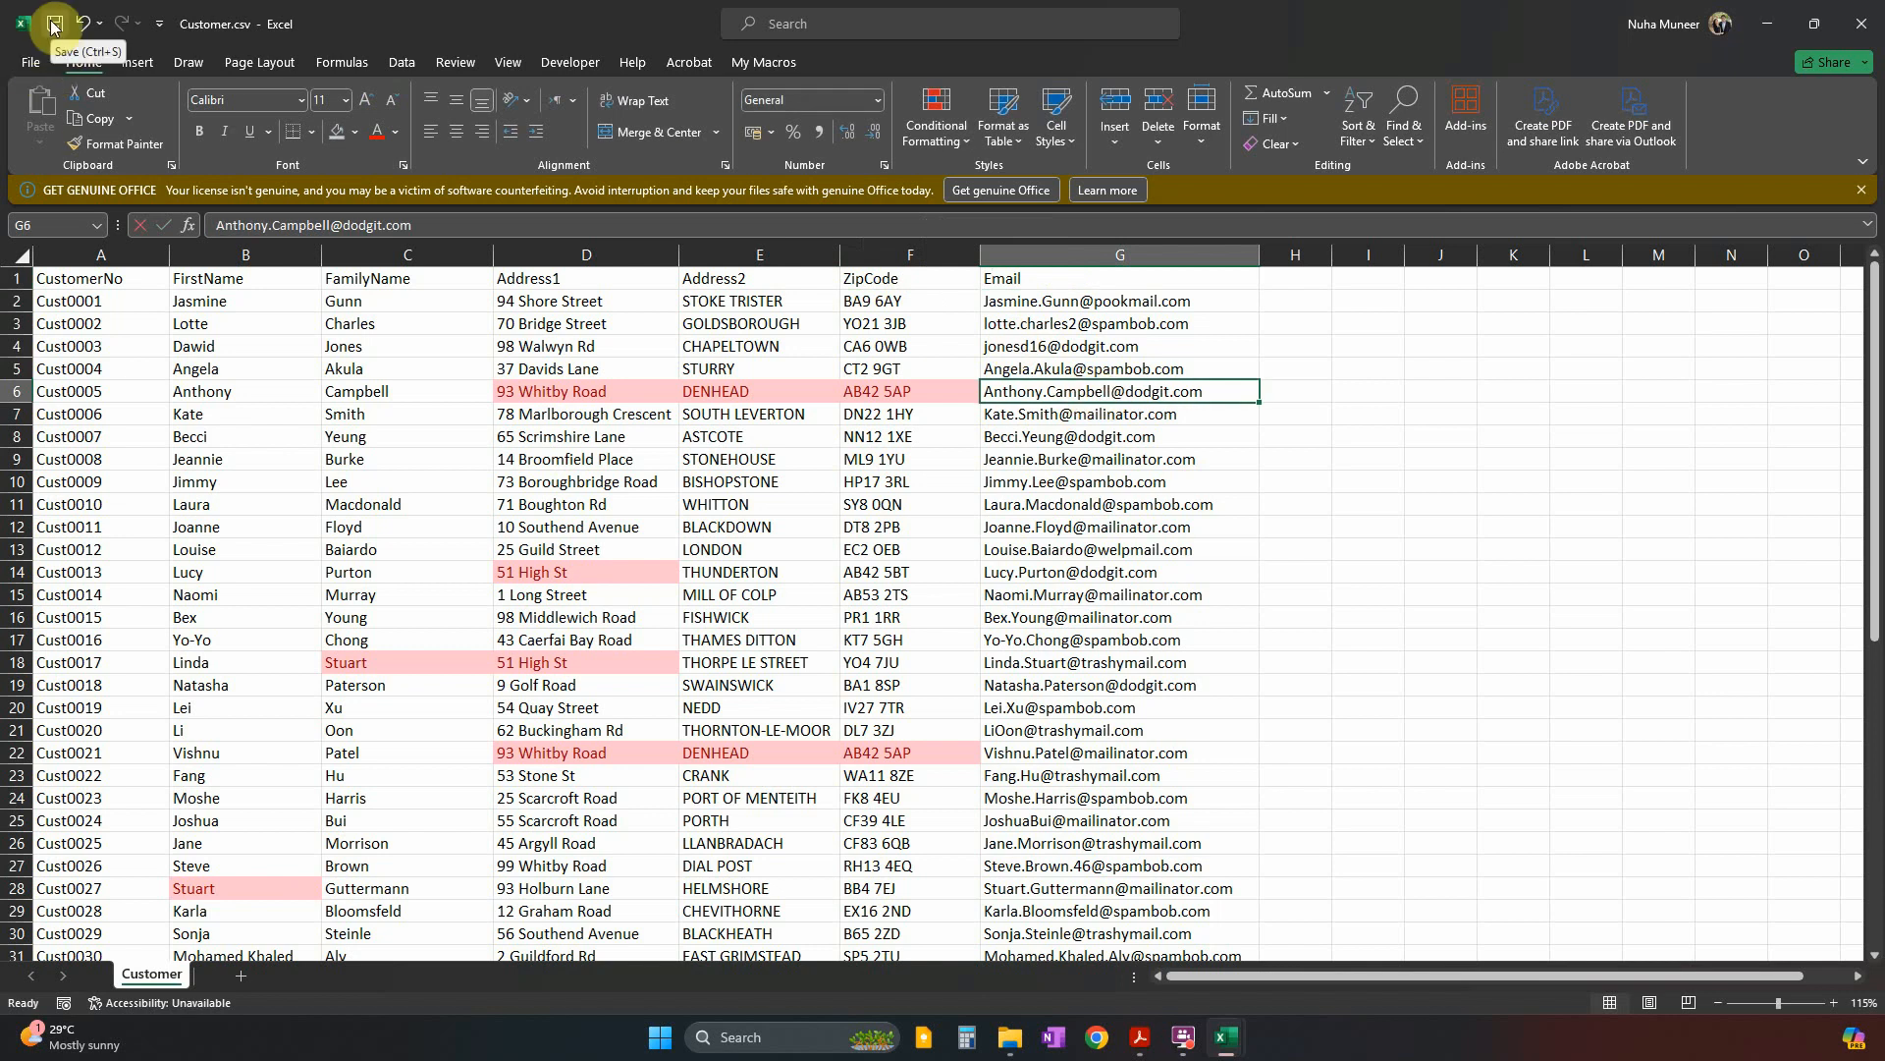
Check the customer table once more, then save and close Customer.csv.
scroll(101, 400, down, 6)
scroll(92, 505, up, 6)
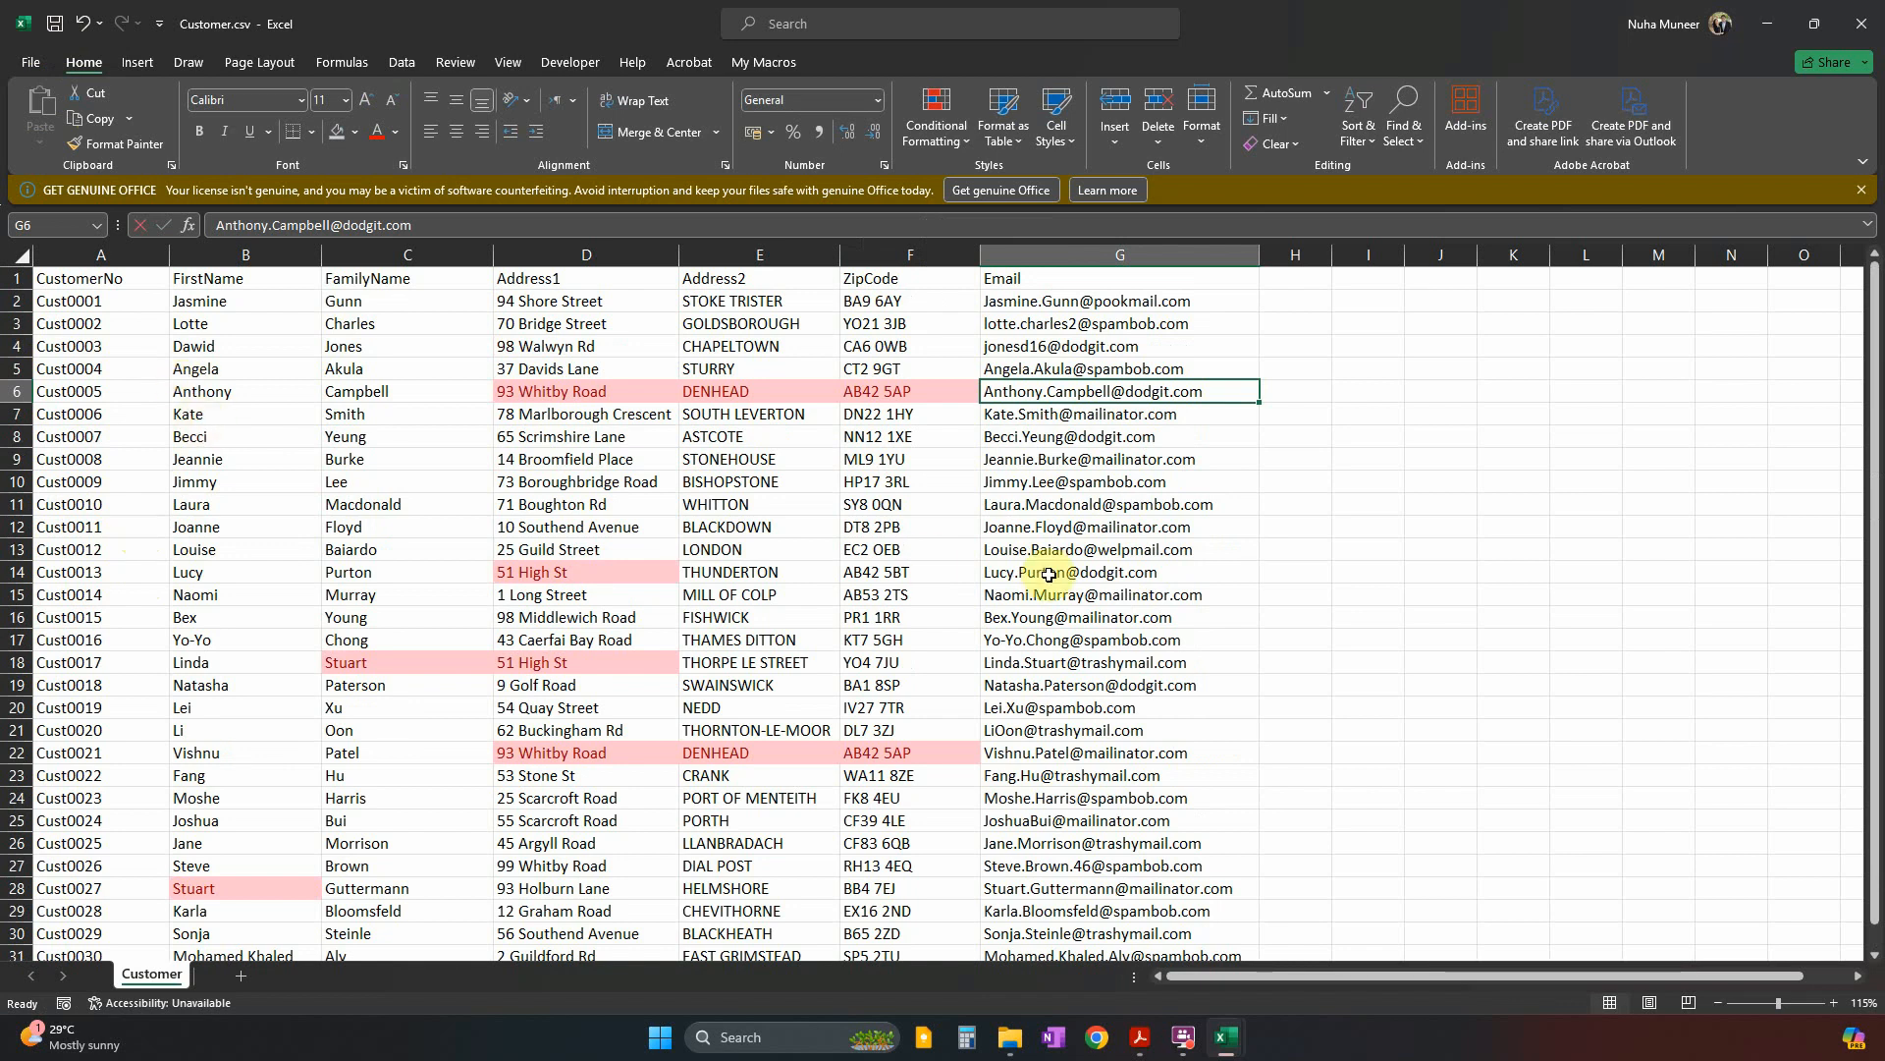
click(1844, 31)
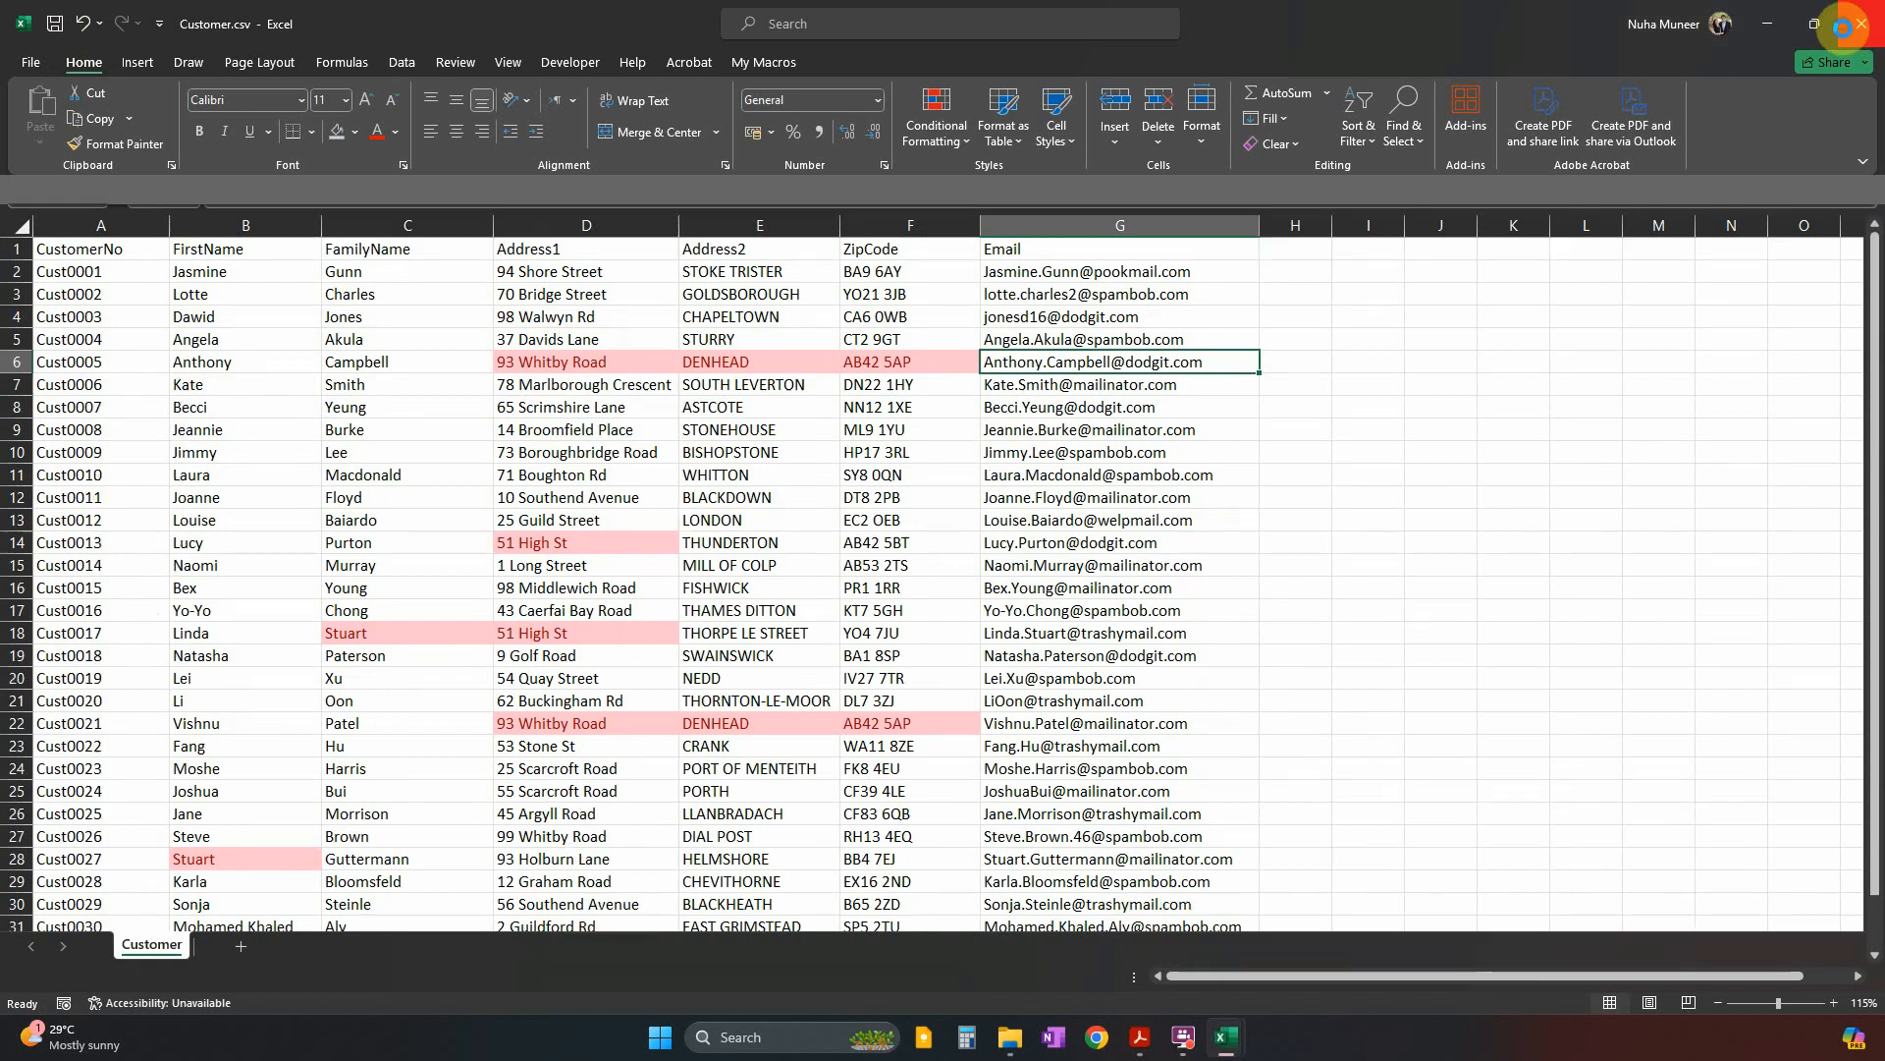
click(651, 622)
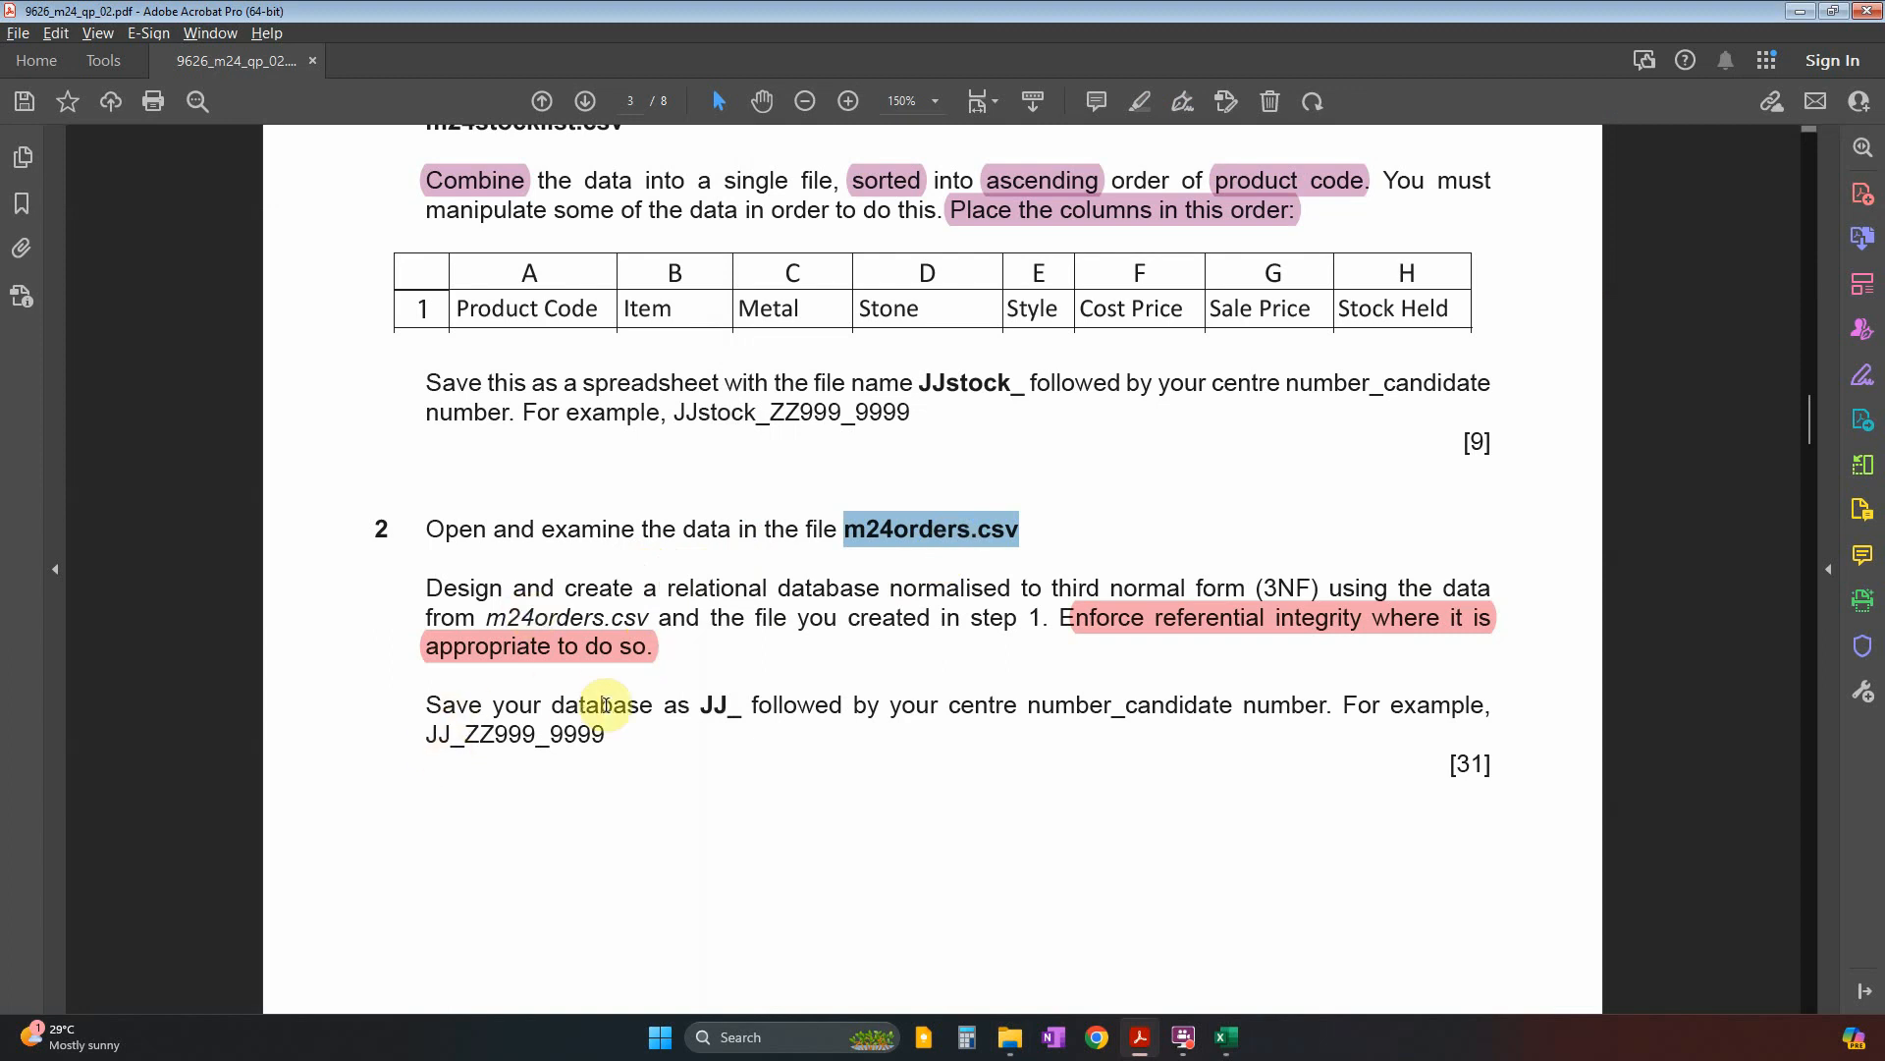
Copy the example database name from the question paper and create an Access database named JJ_ZZ999_9999 in the source files folder.
drag(611, 733, 420, 755)
key(ctrl+c)
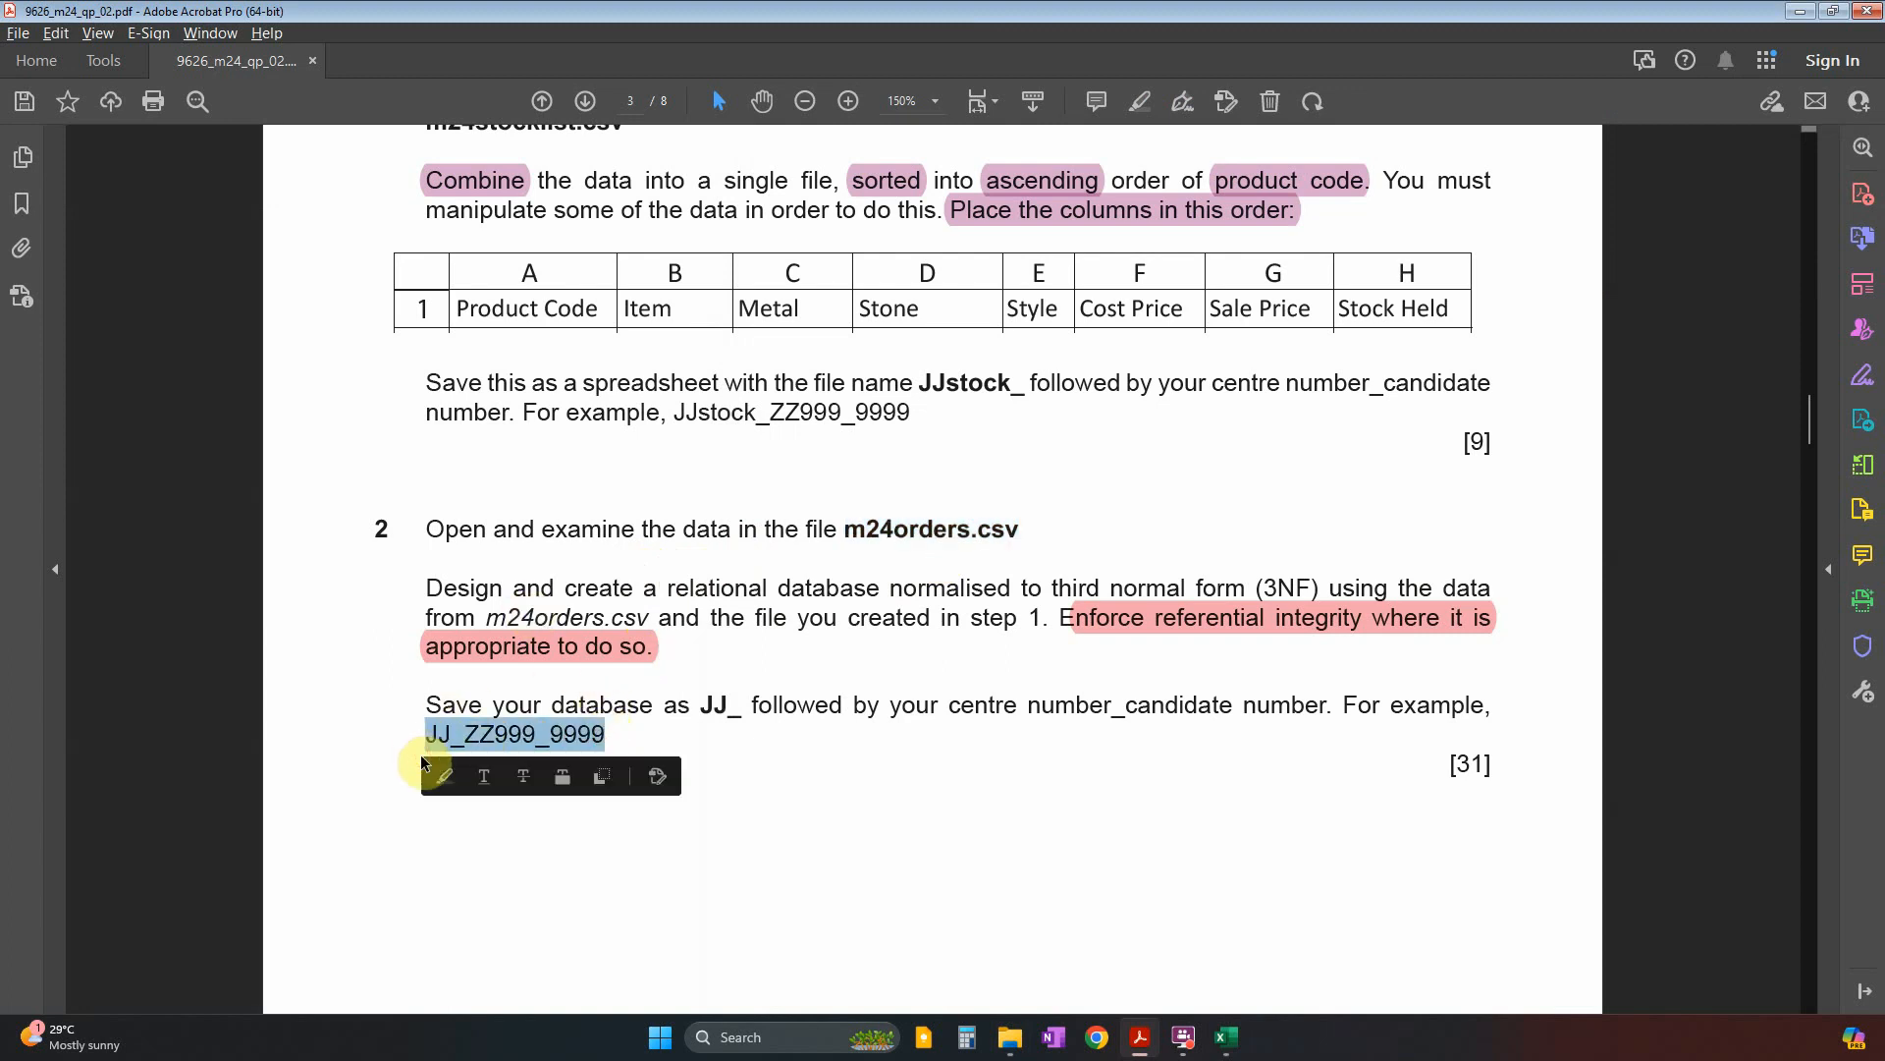
click(1009, 1037)
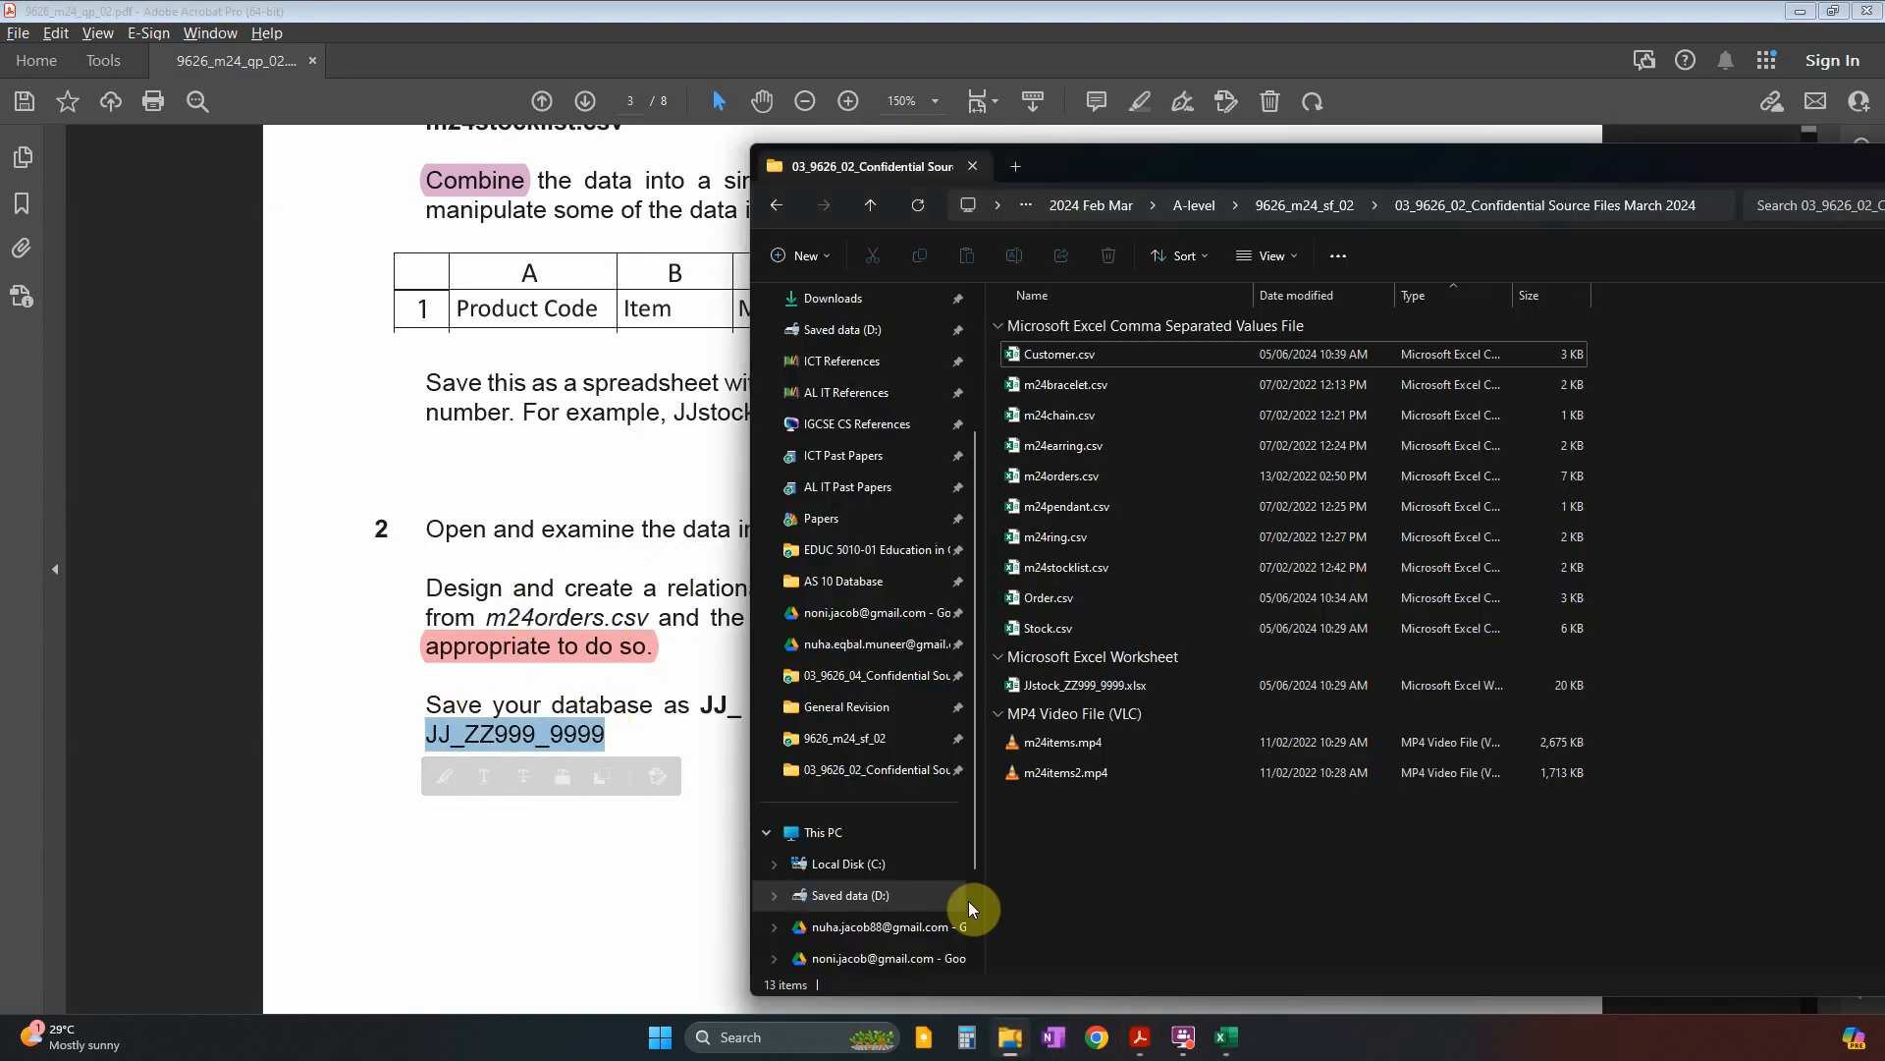
right_click(1108, 887)
mouse_move(1263, 799)
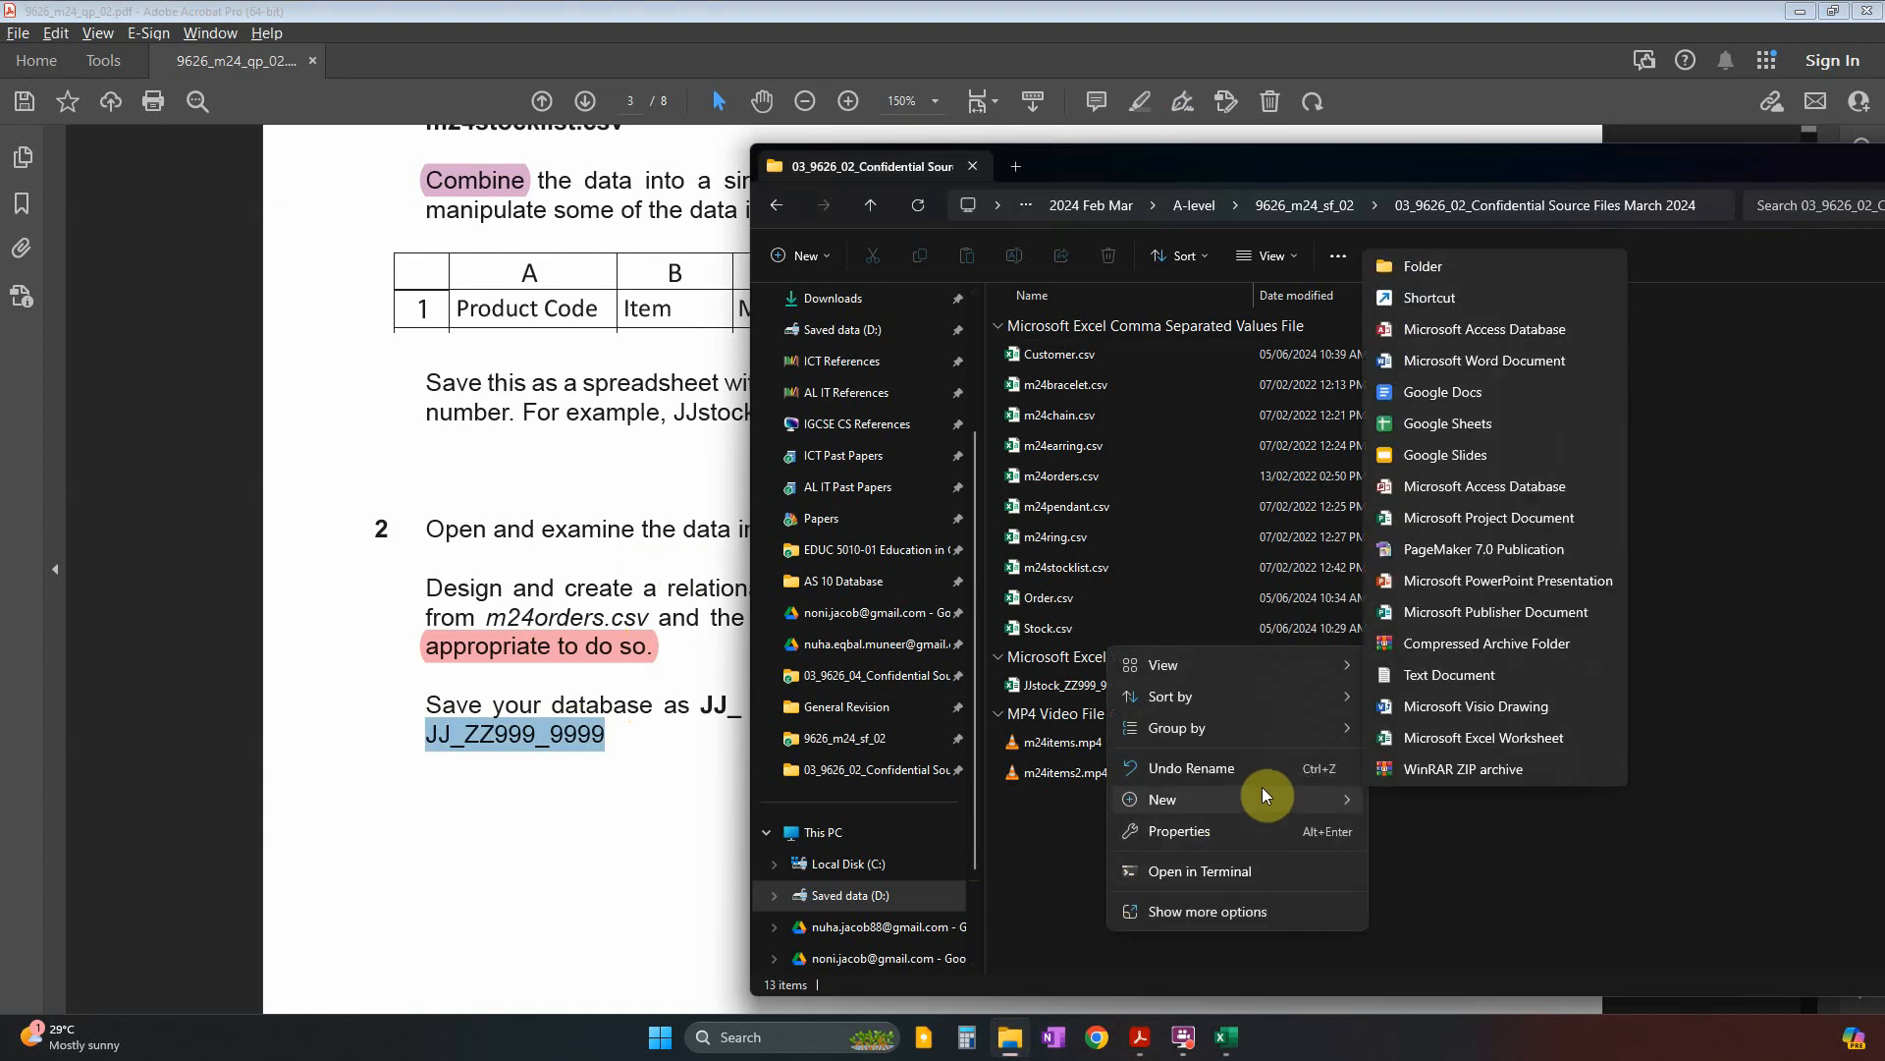
click(1475, 325)
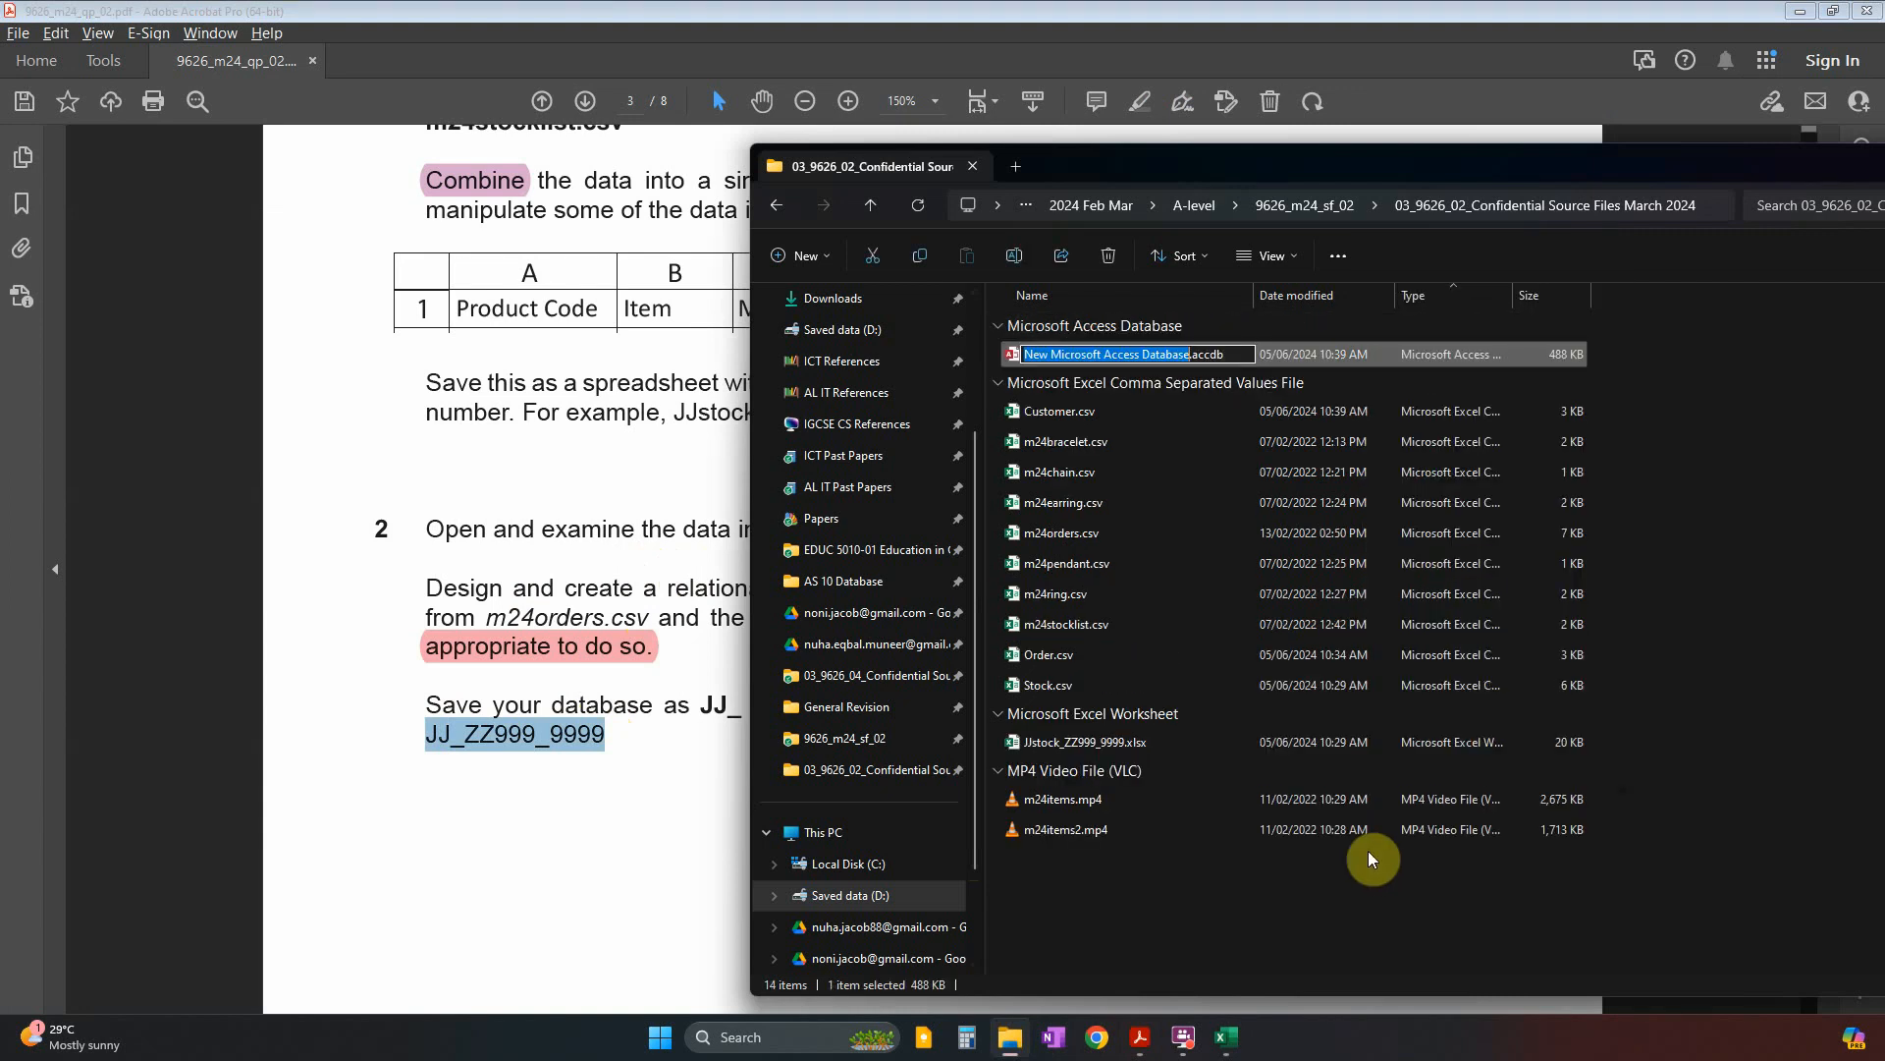
key(ctrl+v)
Open the JJ_ZZ999_9999 database in Access and enable its disabled content.
double_click(1218, 360)
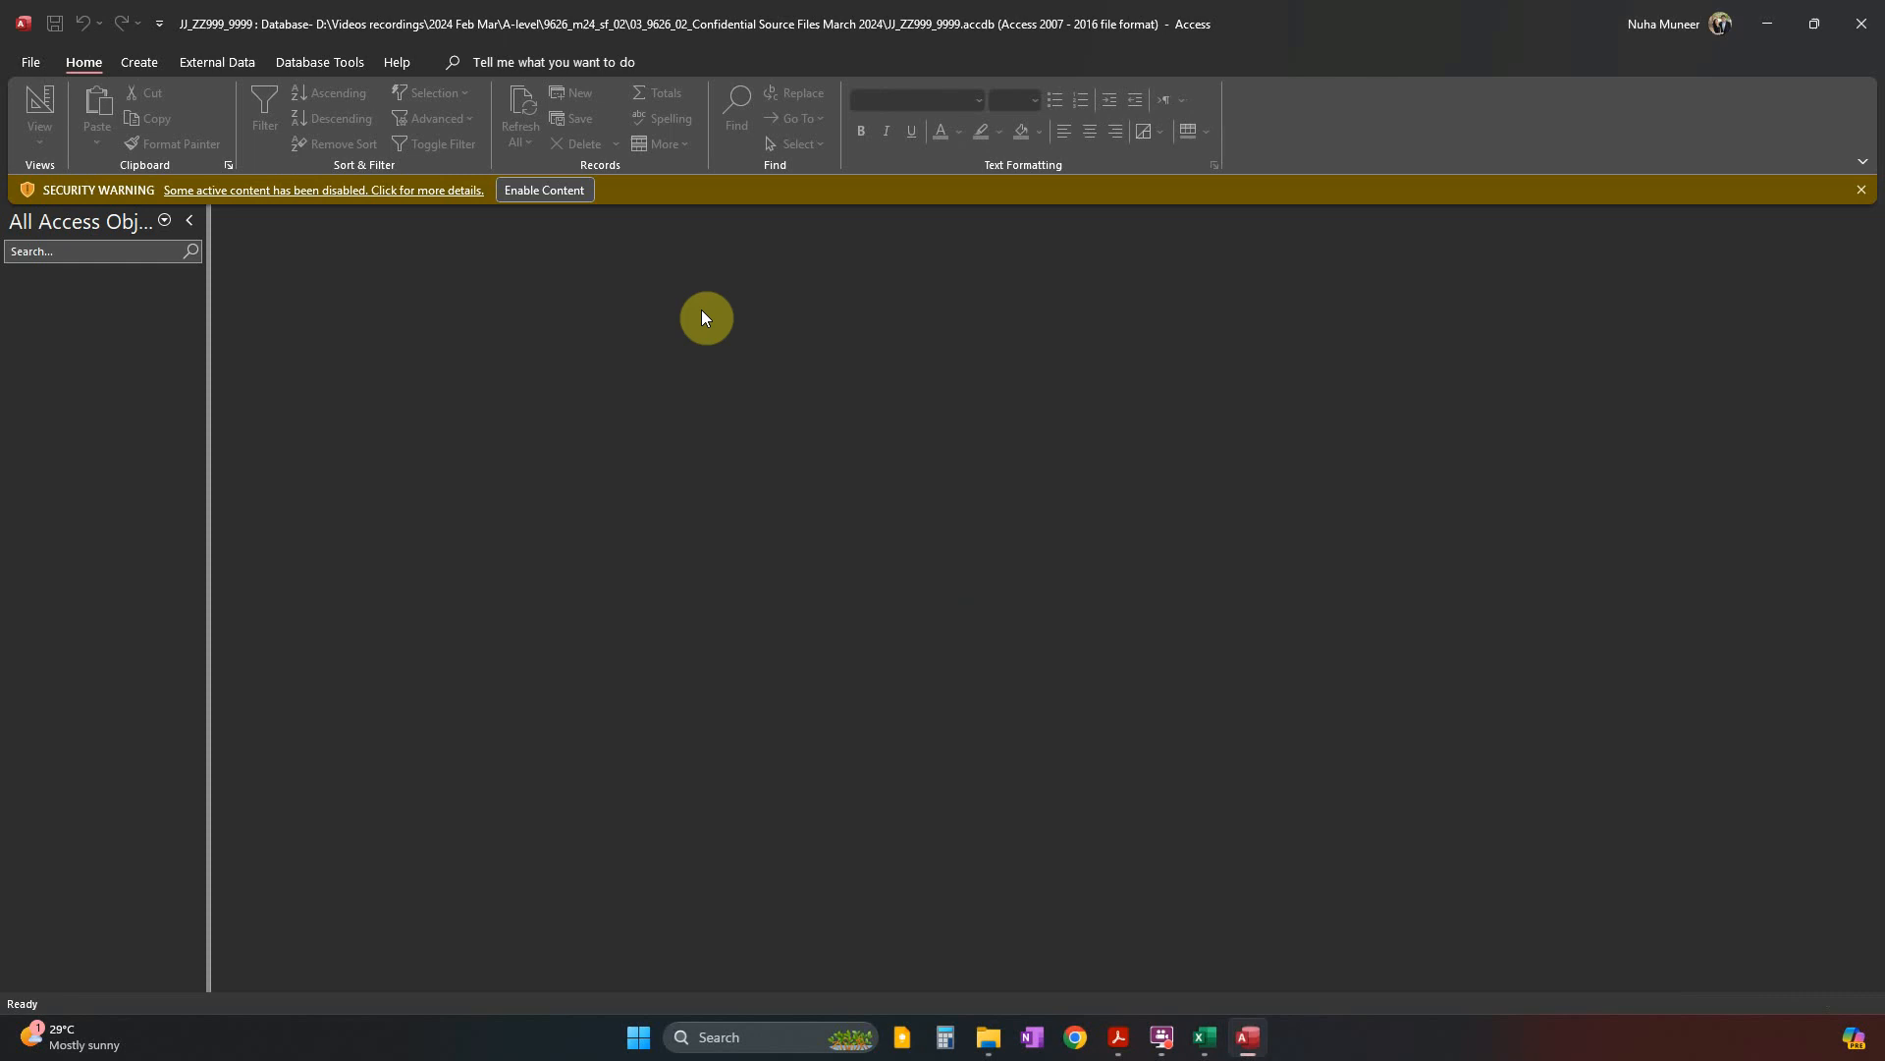
click(578, 188)
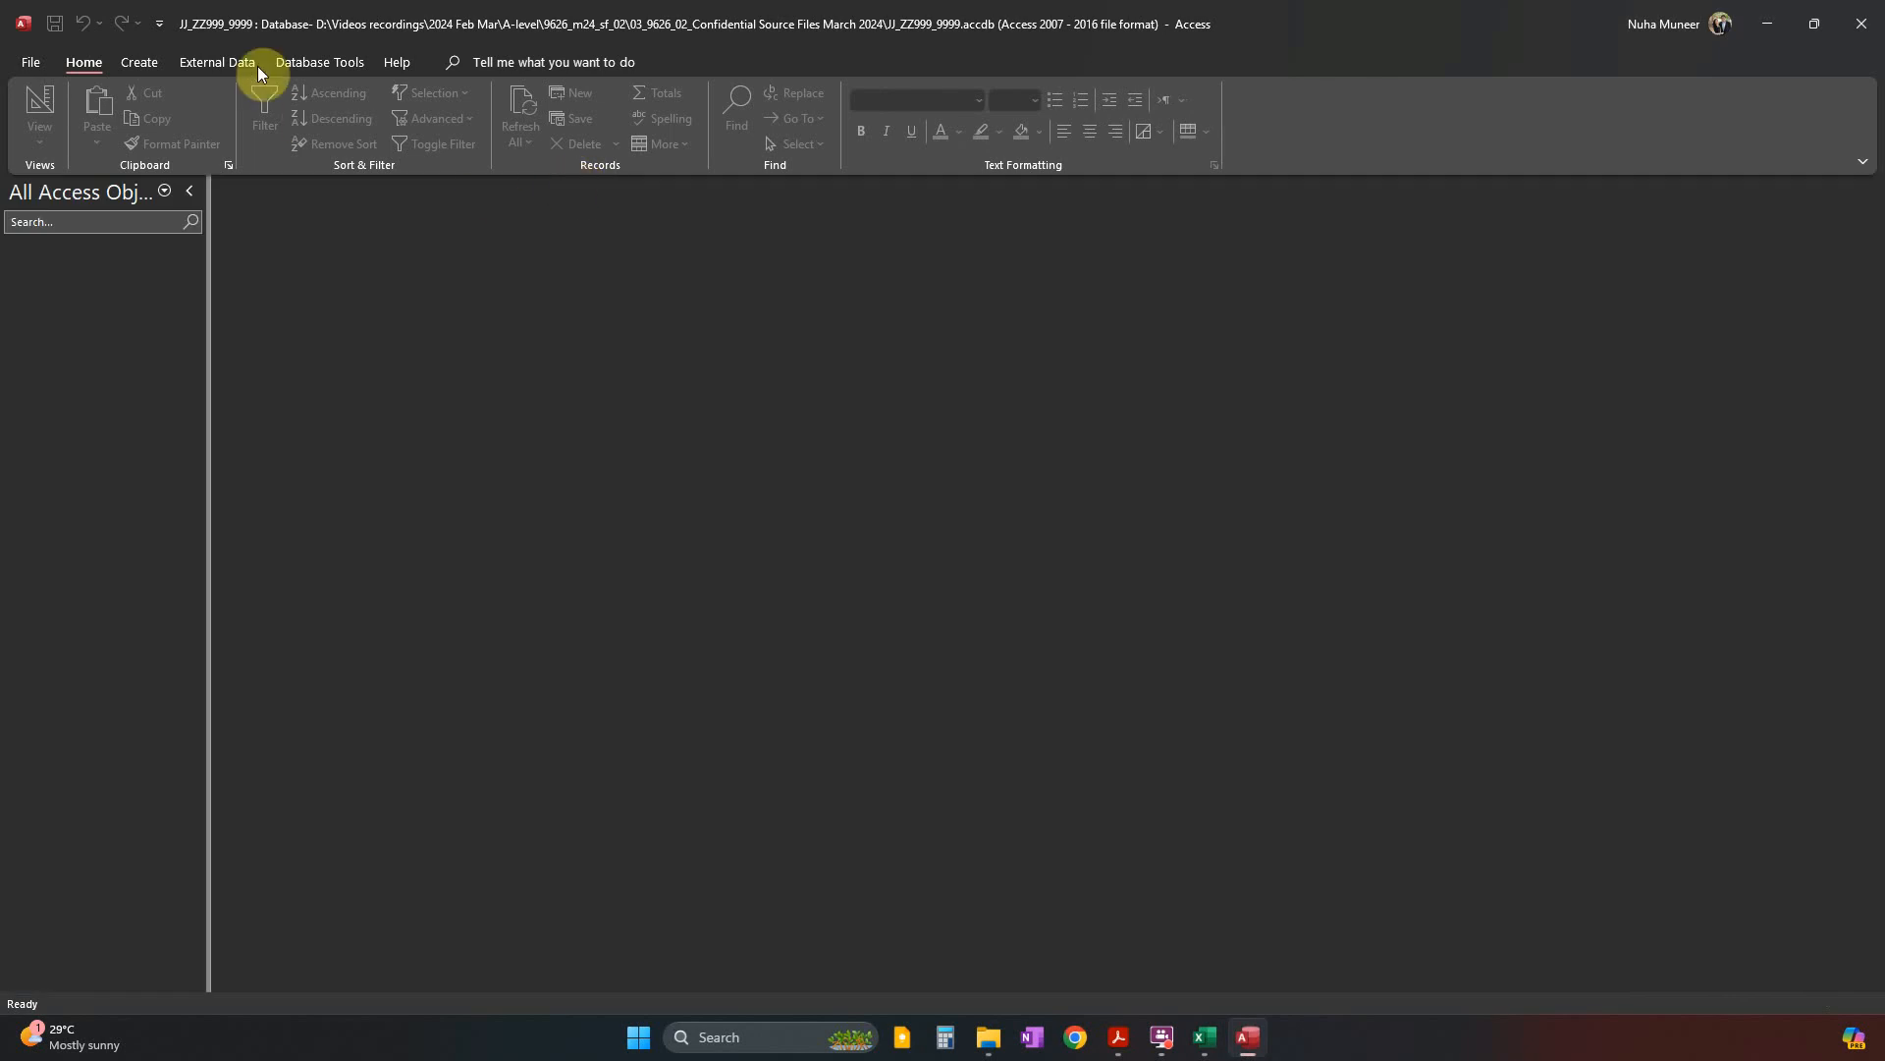
click(151, 66)
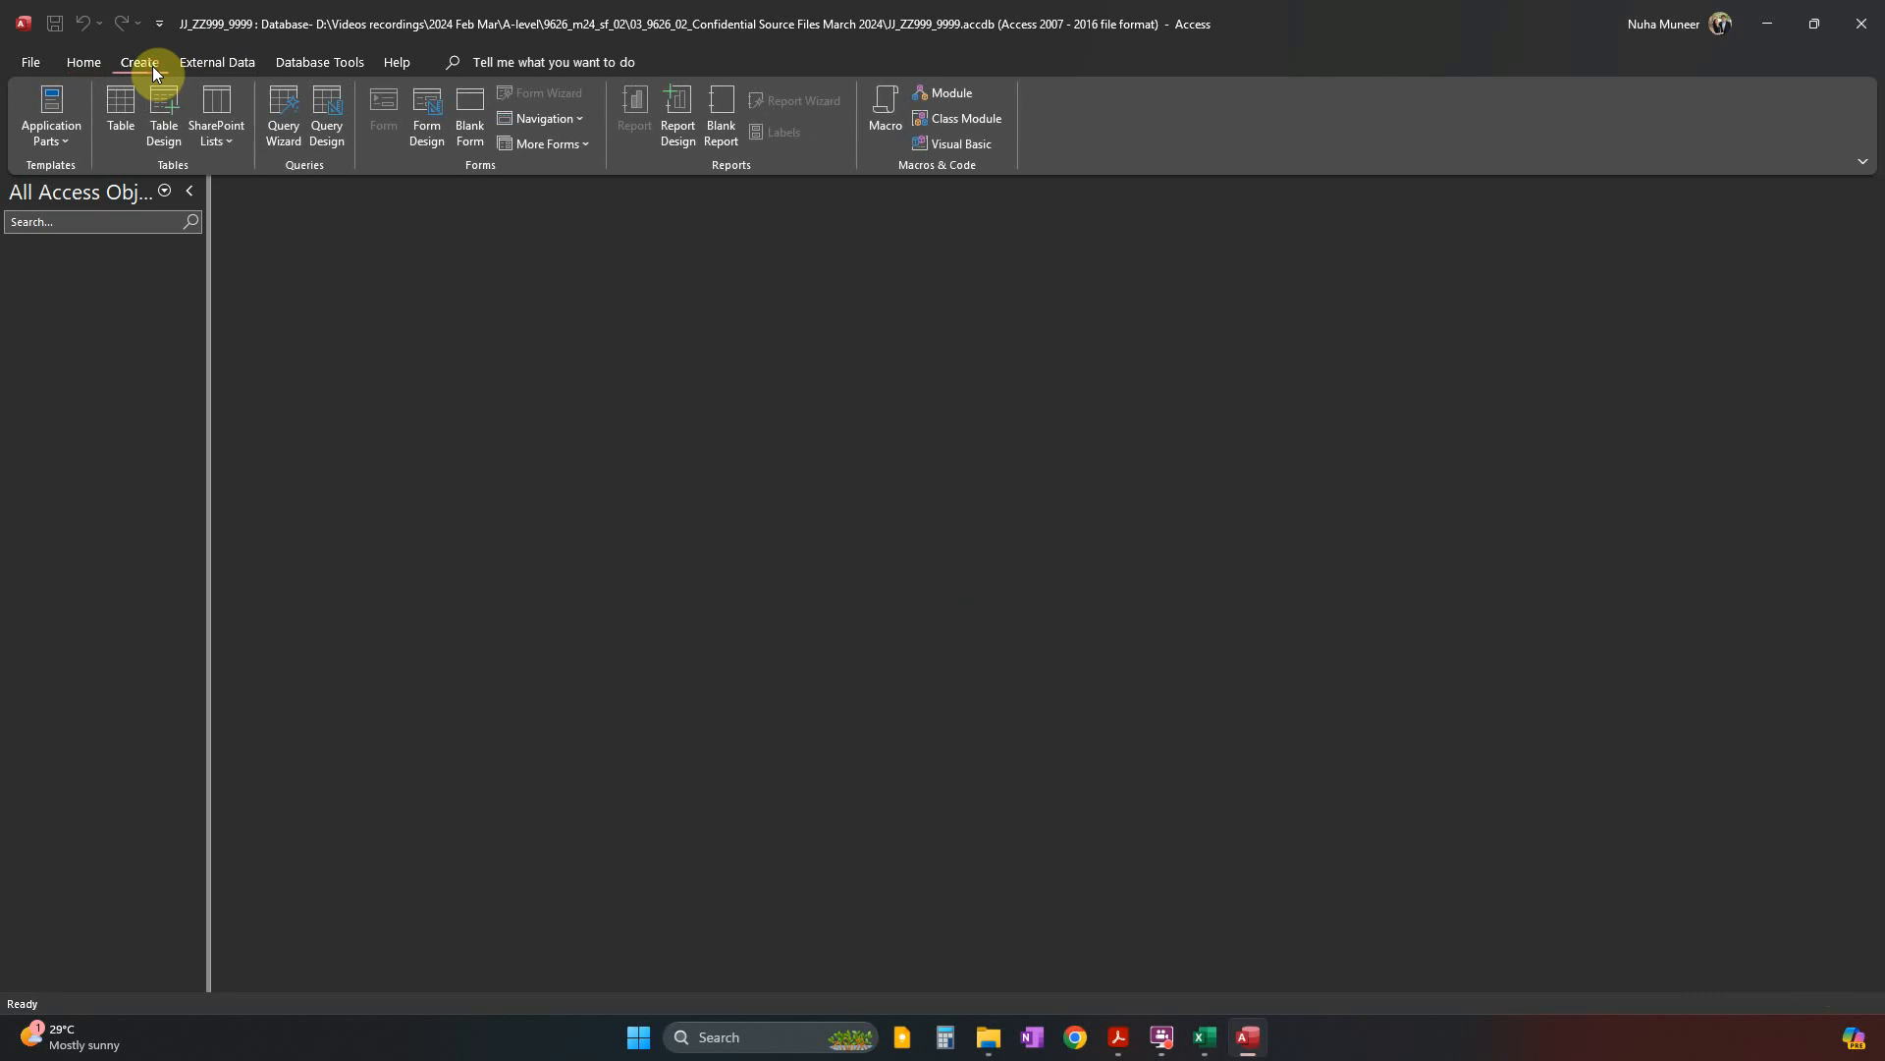
Start importing external data from a text file and open the file browser for choosing the source.
click(236, 62)
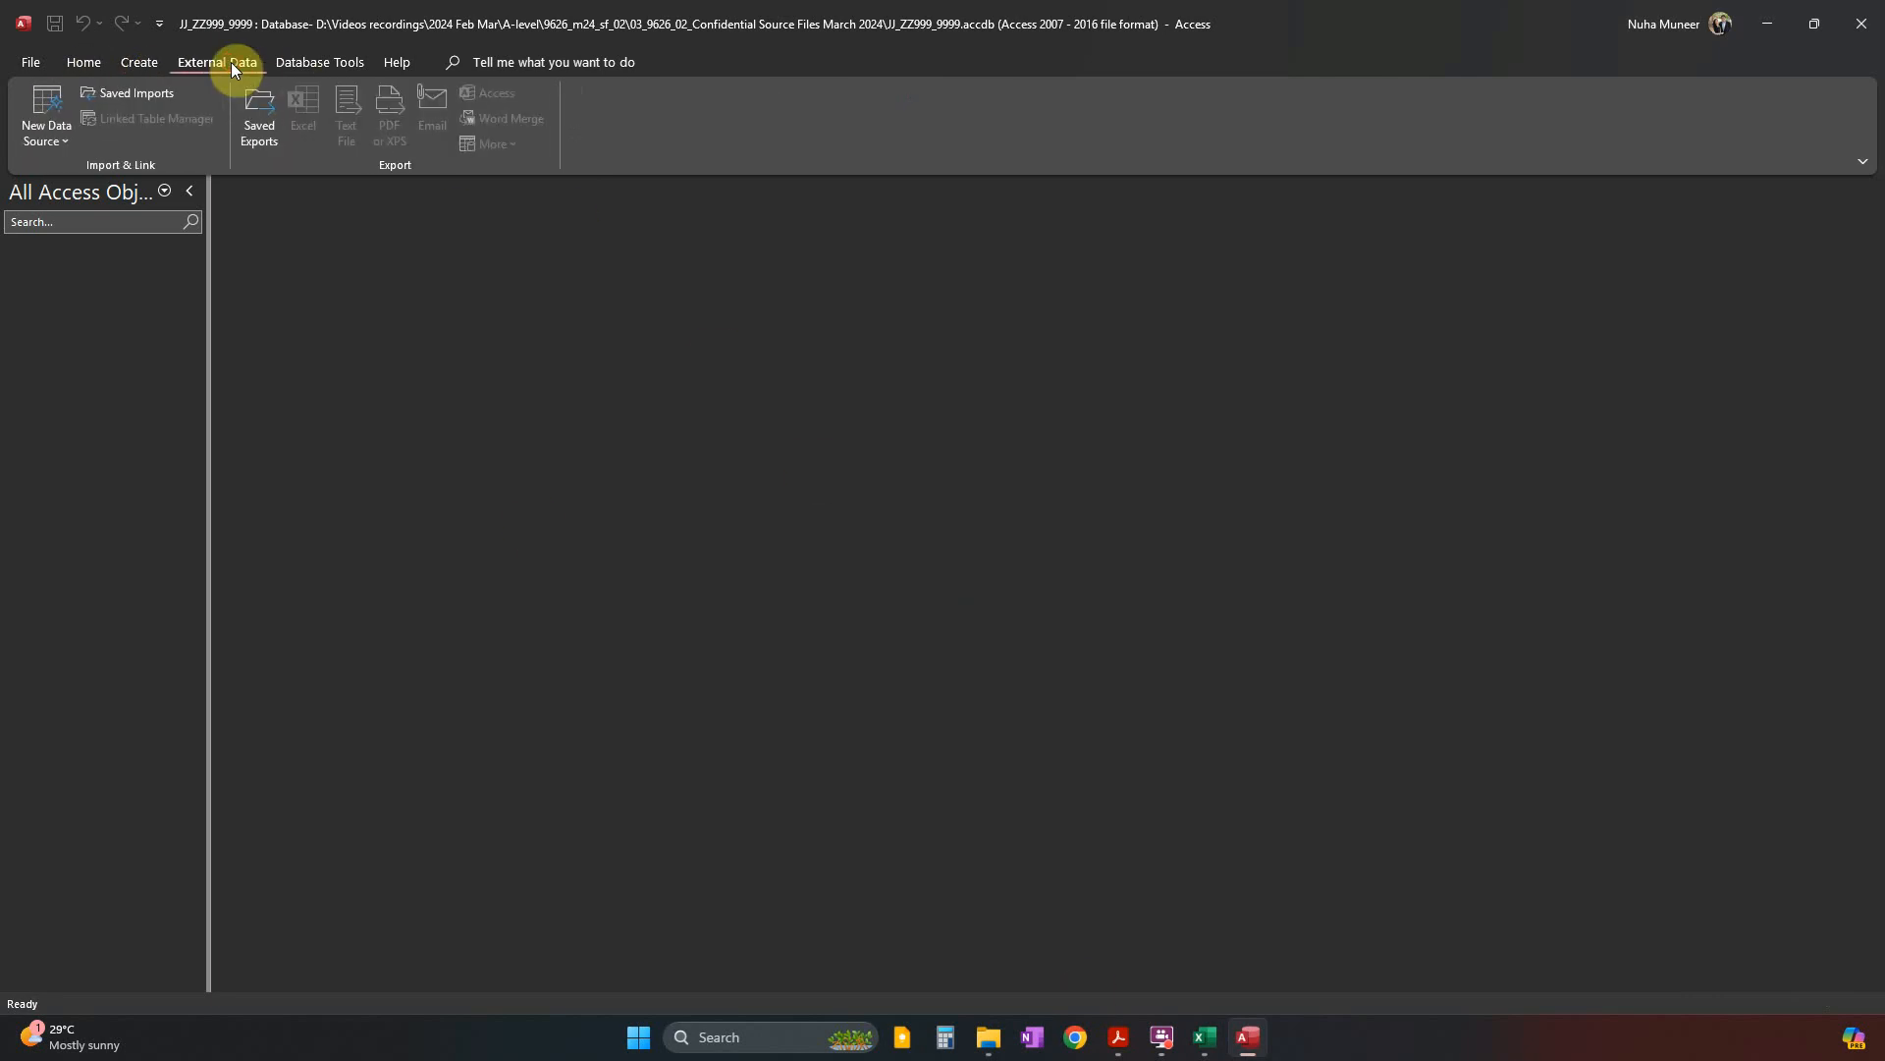
click(44, 138)
mouse_move(95, 181)
click(346, 308)
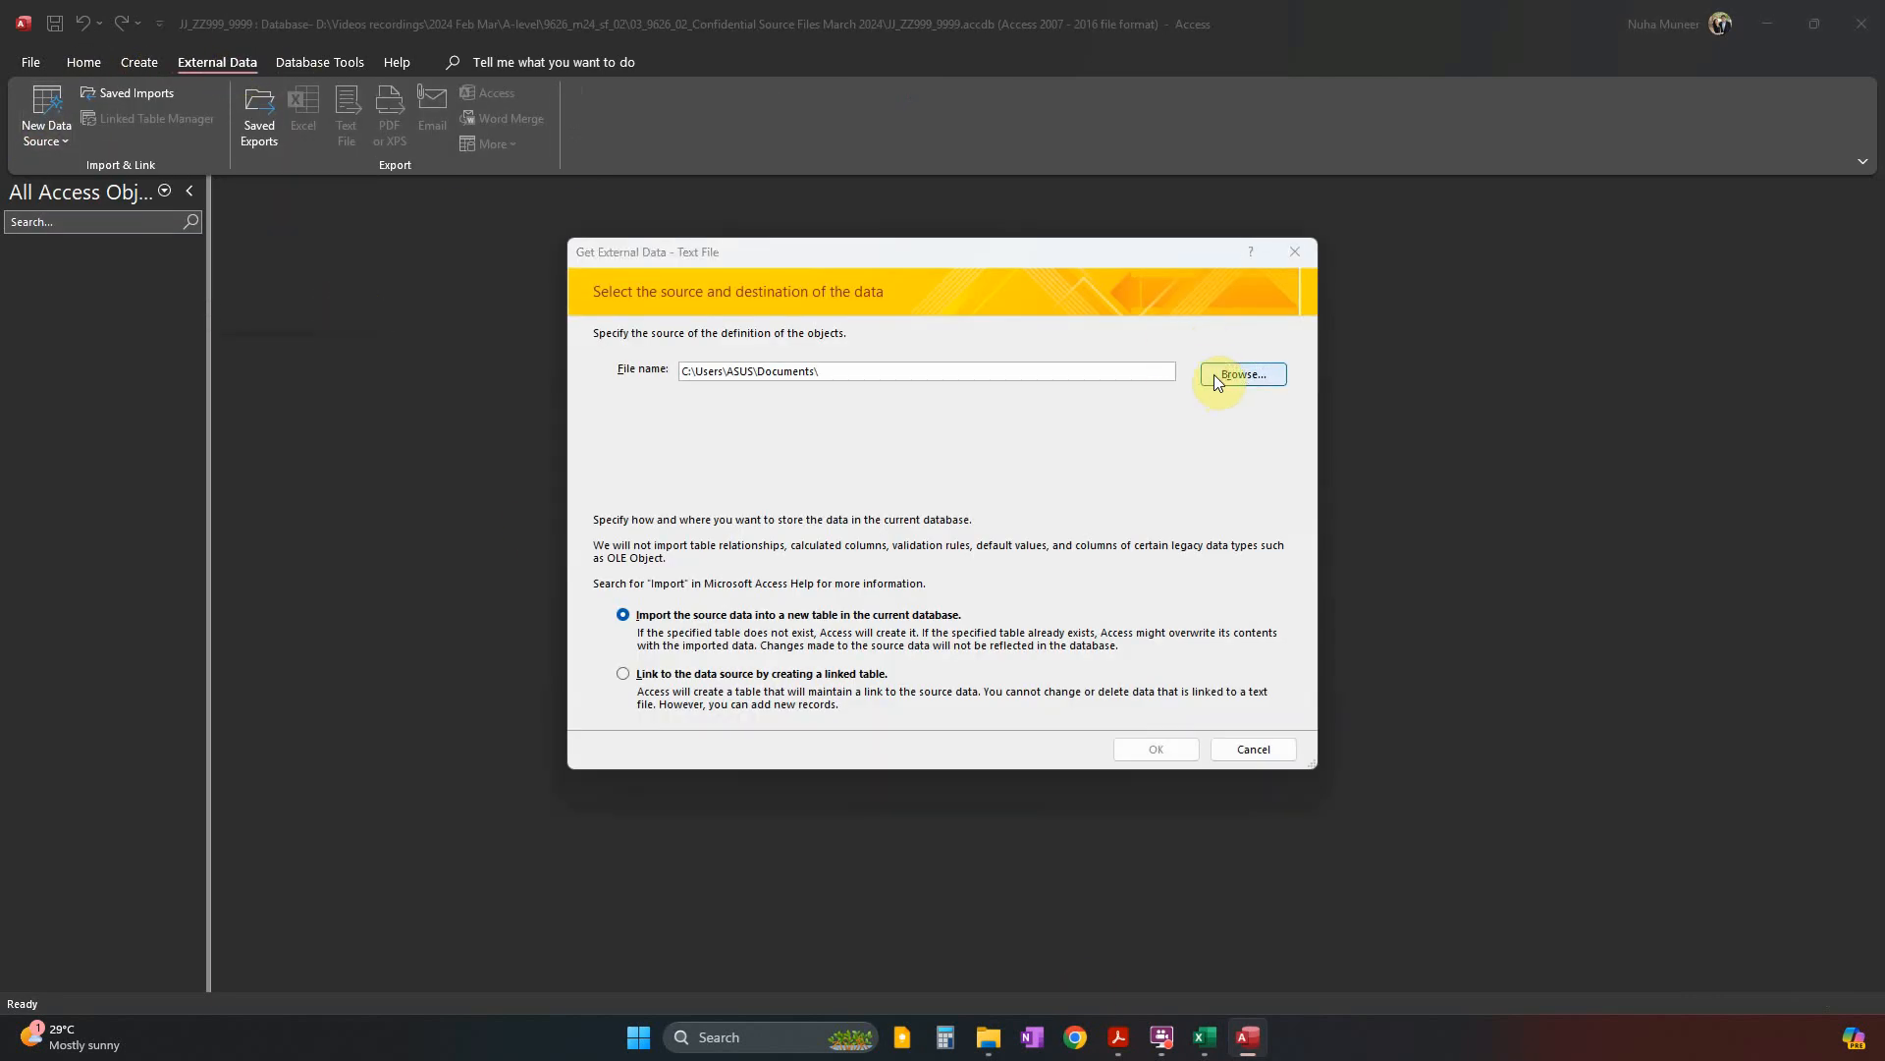
click(1214, 374)
Copy the path of the 03_9626_02_Confidential Source Files March 2024 folder from File Explorer and return to the Access file browser.
click(988, 1037)
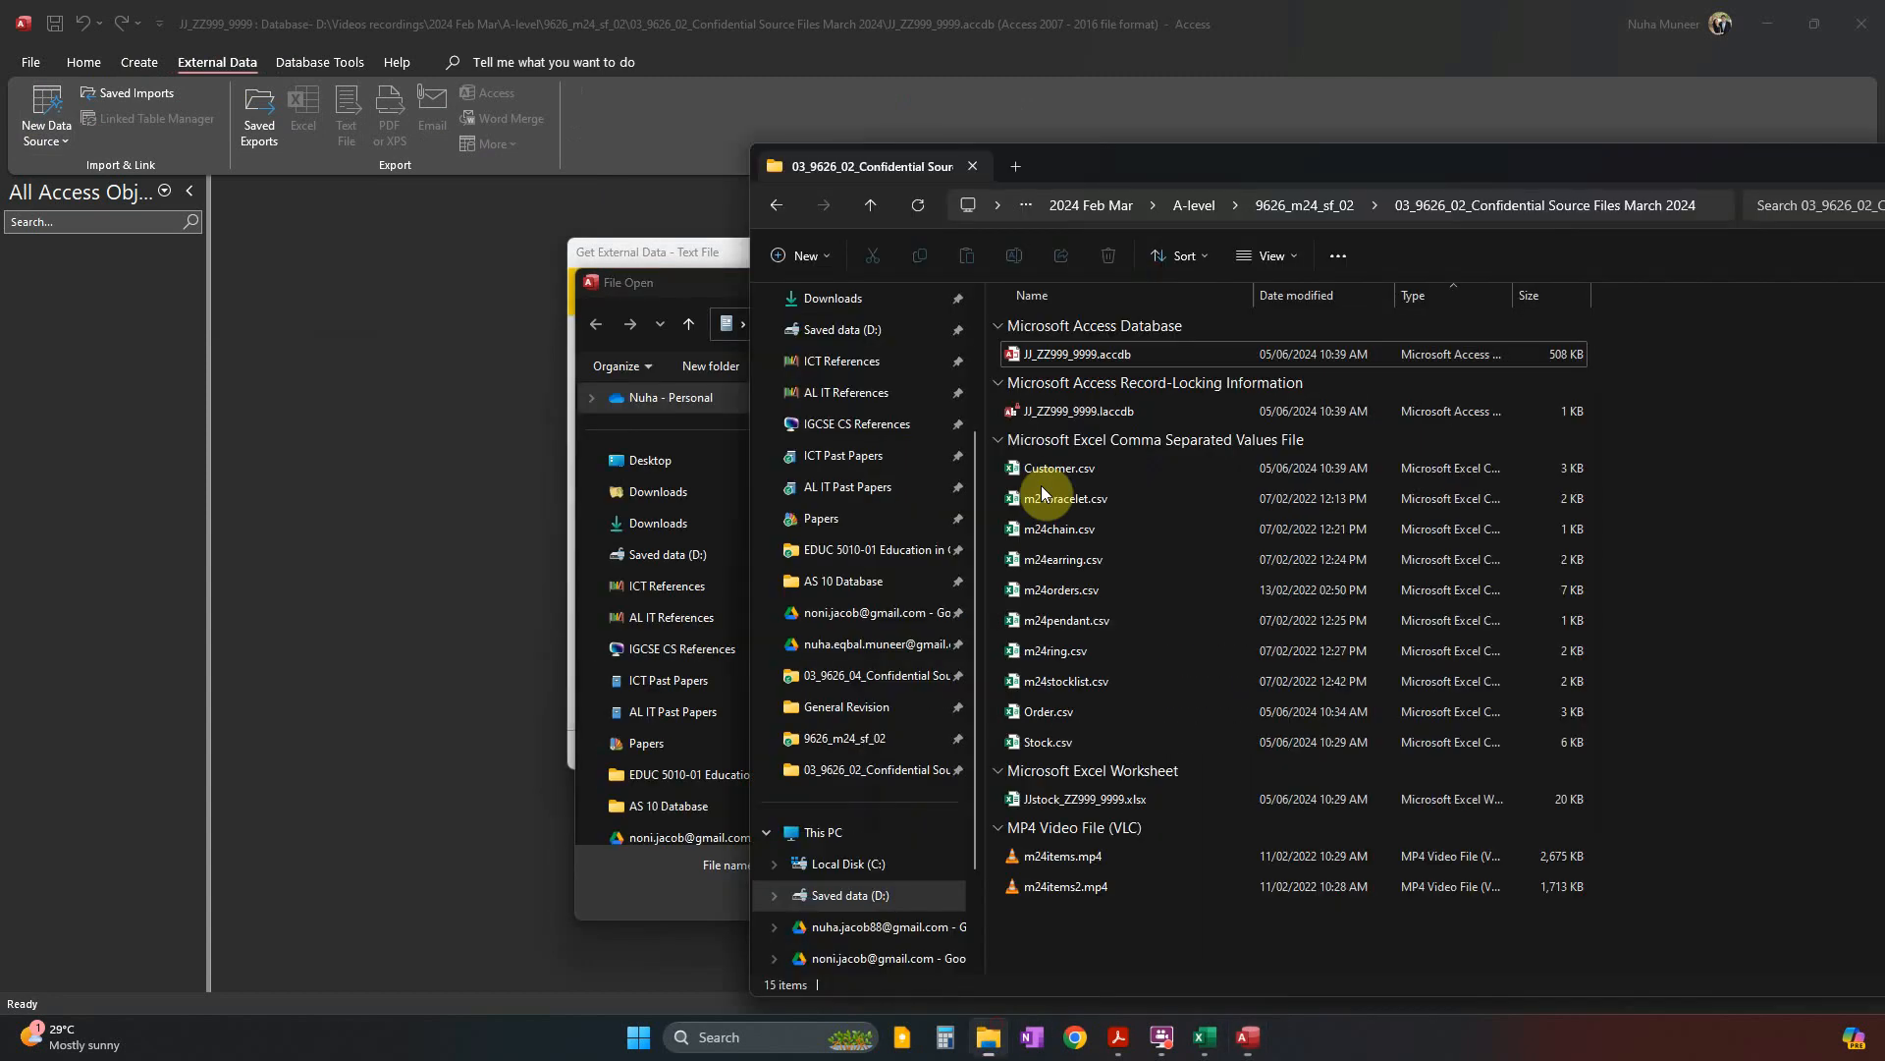
drag(1705, 163, 1449, 160)
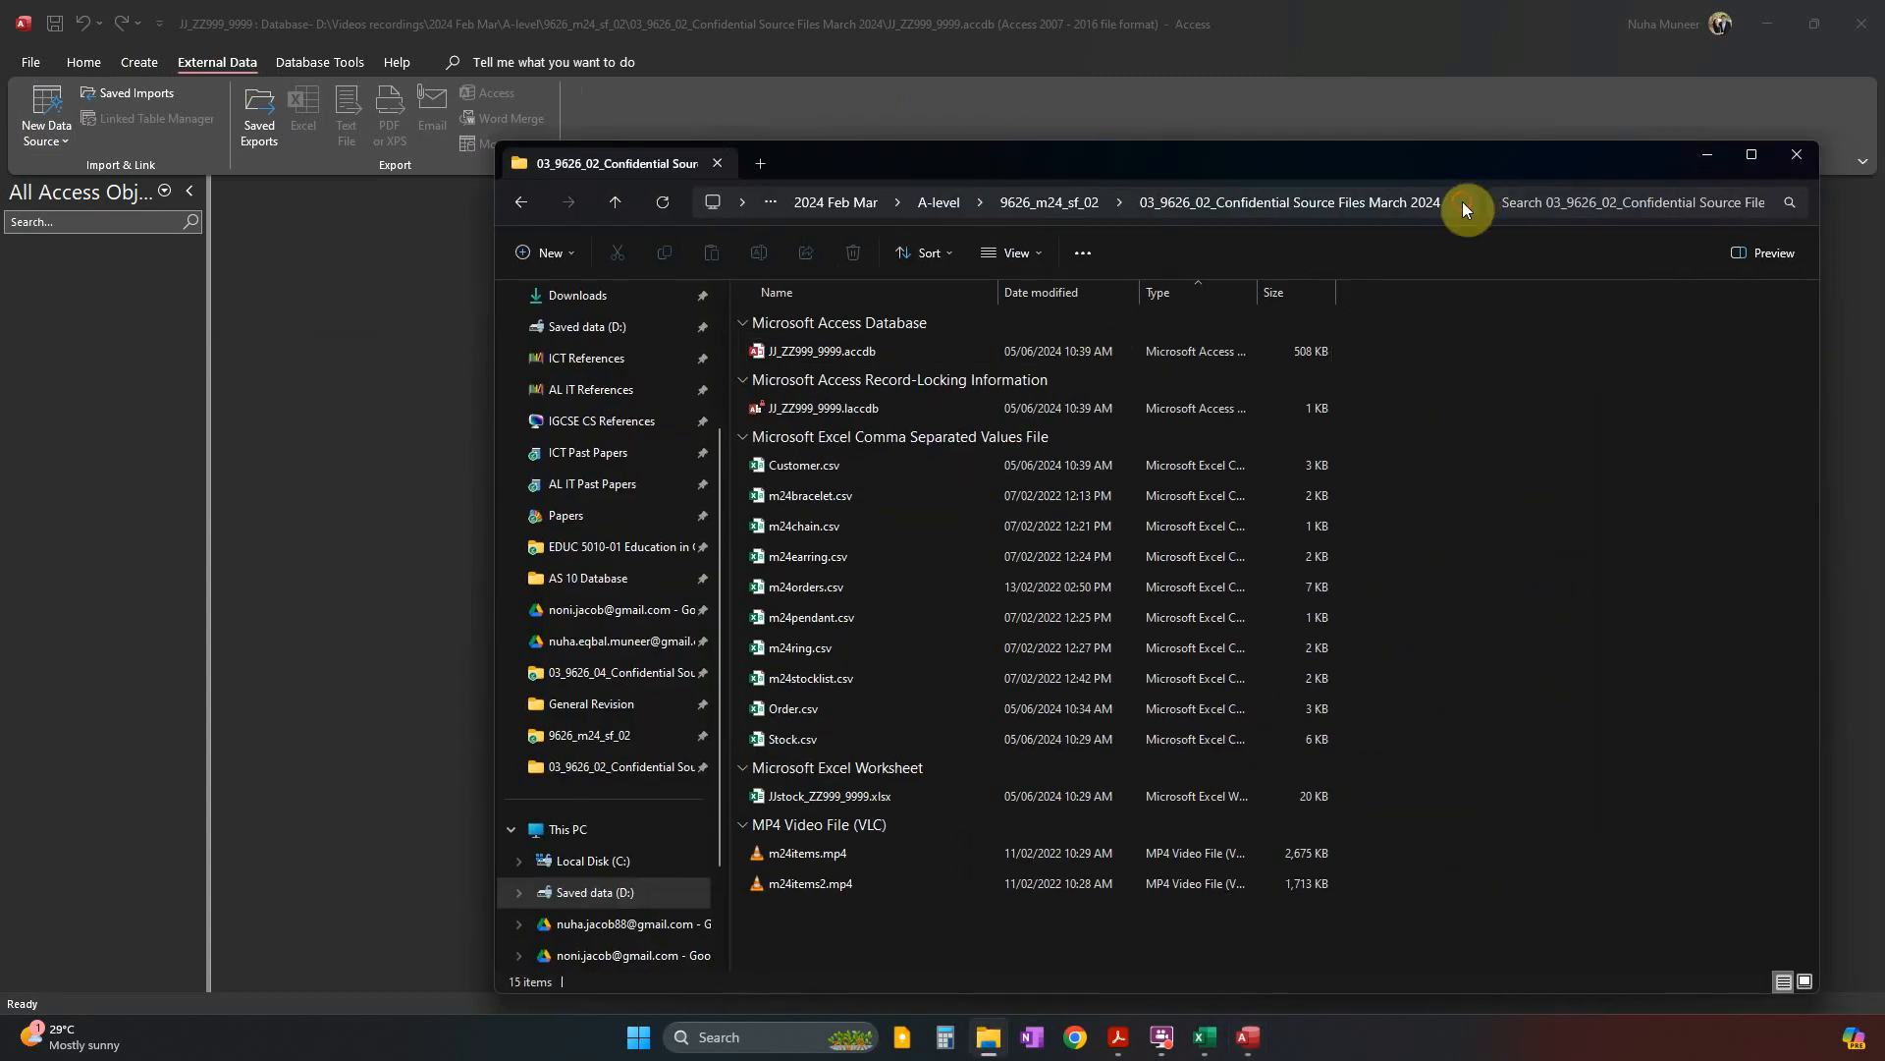
click(1464, 202)
click(1529, 298)
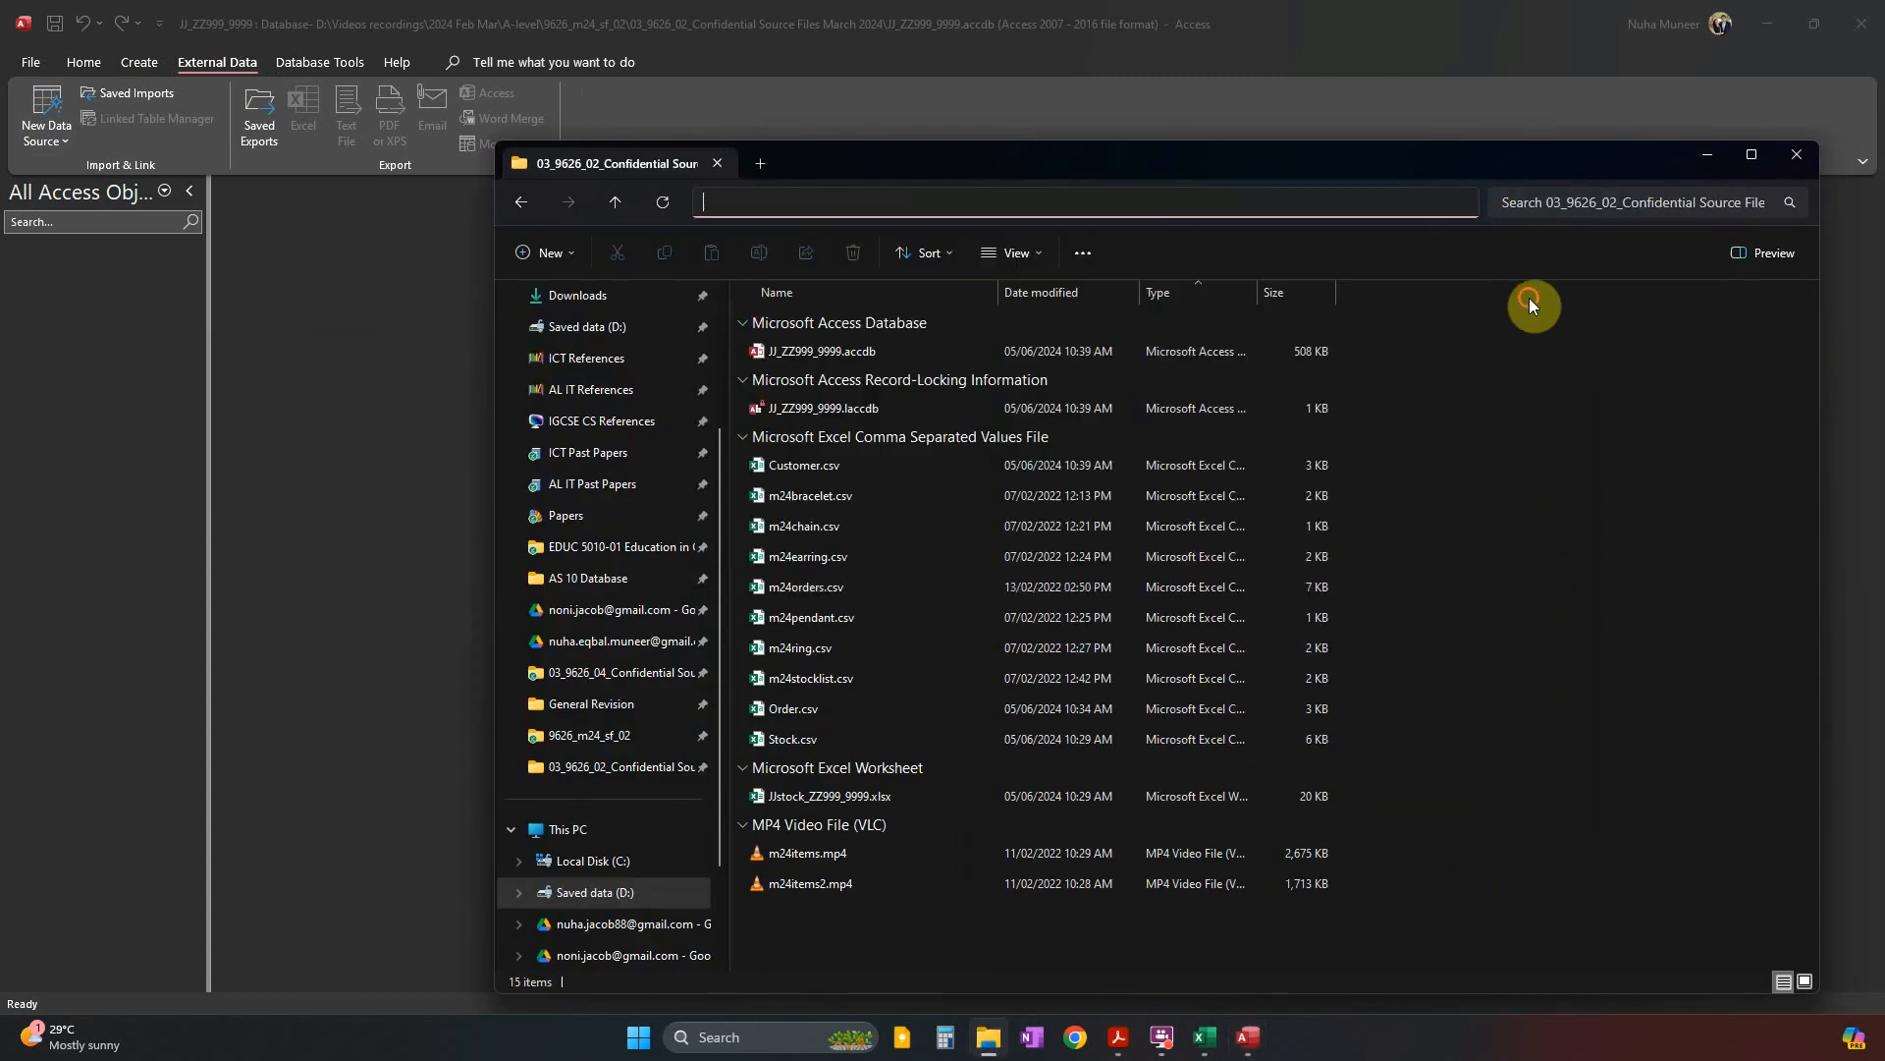
click(1455, 204)
key(ctrl+c)
click(1192, 8)
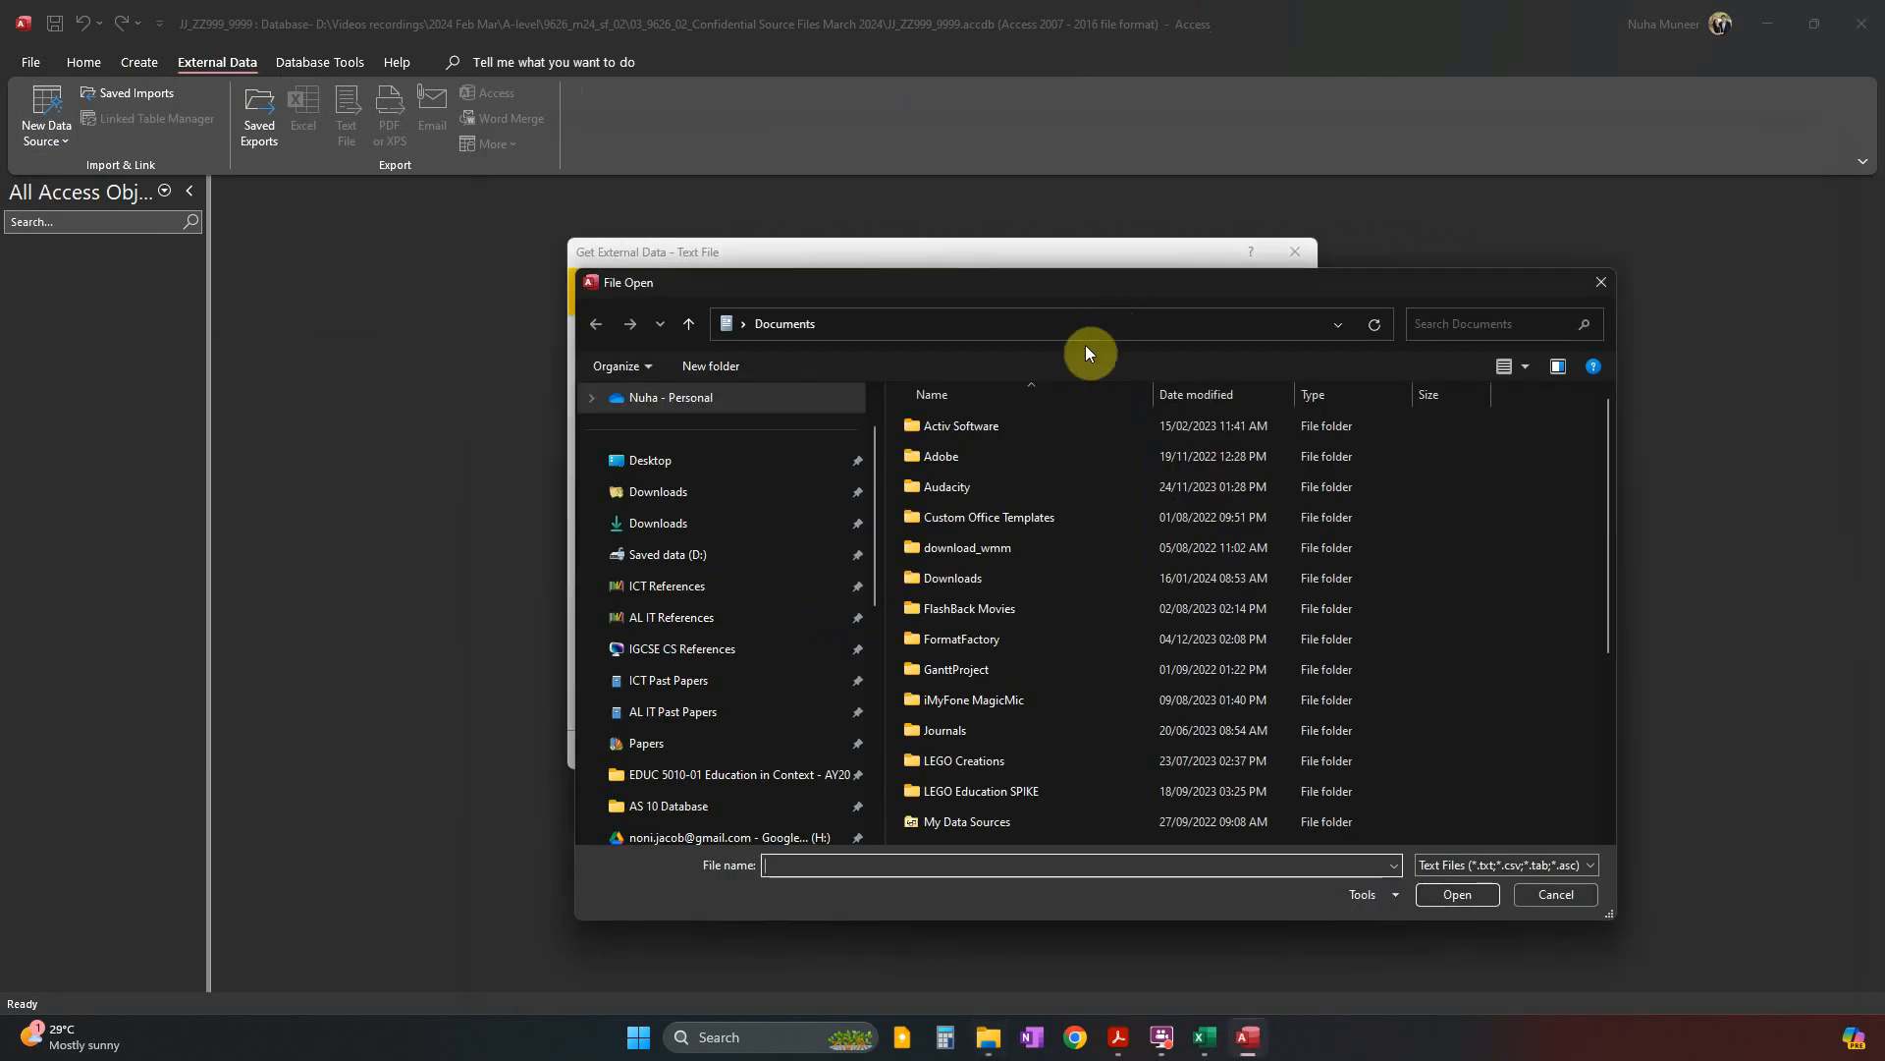
Go to the copied source files folder and choose Customer.csv for import into a new table in the current database.
click(1053, 316)
key(ctrl+v)
key(Return)
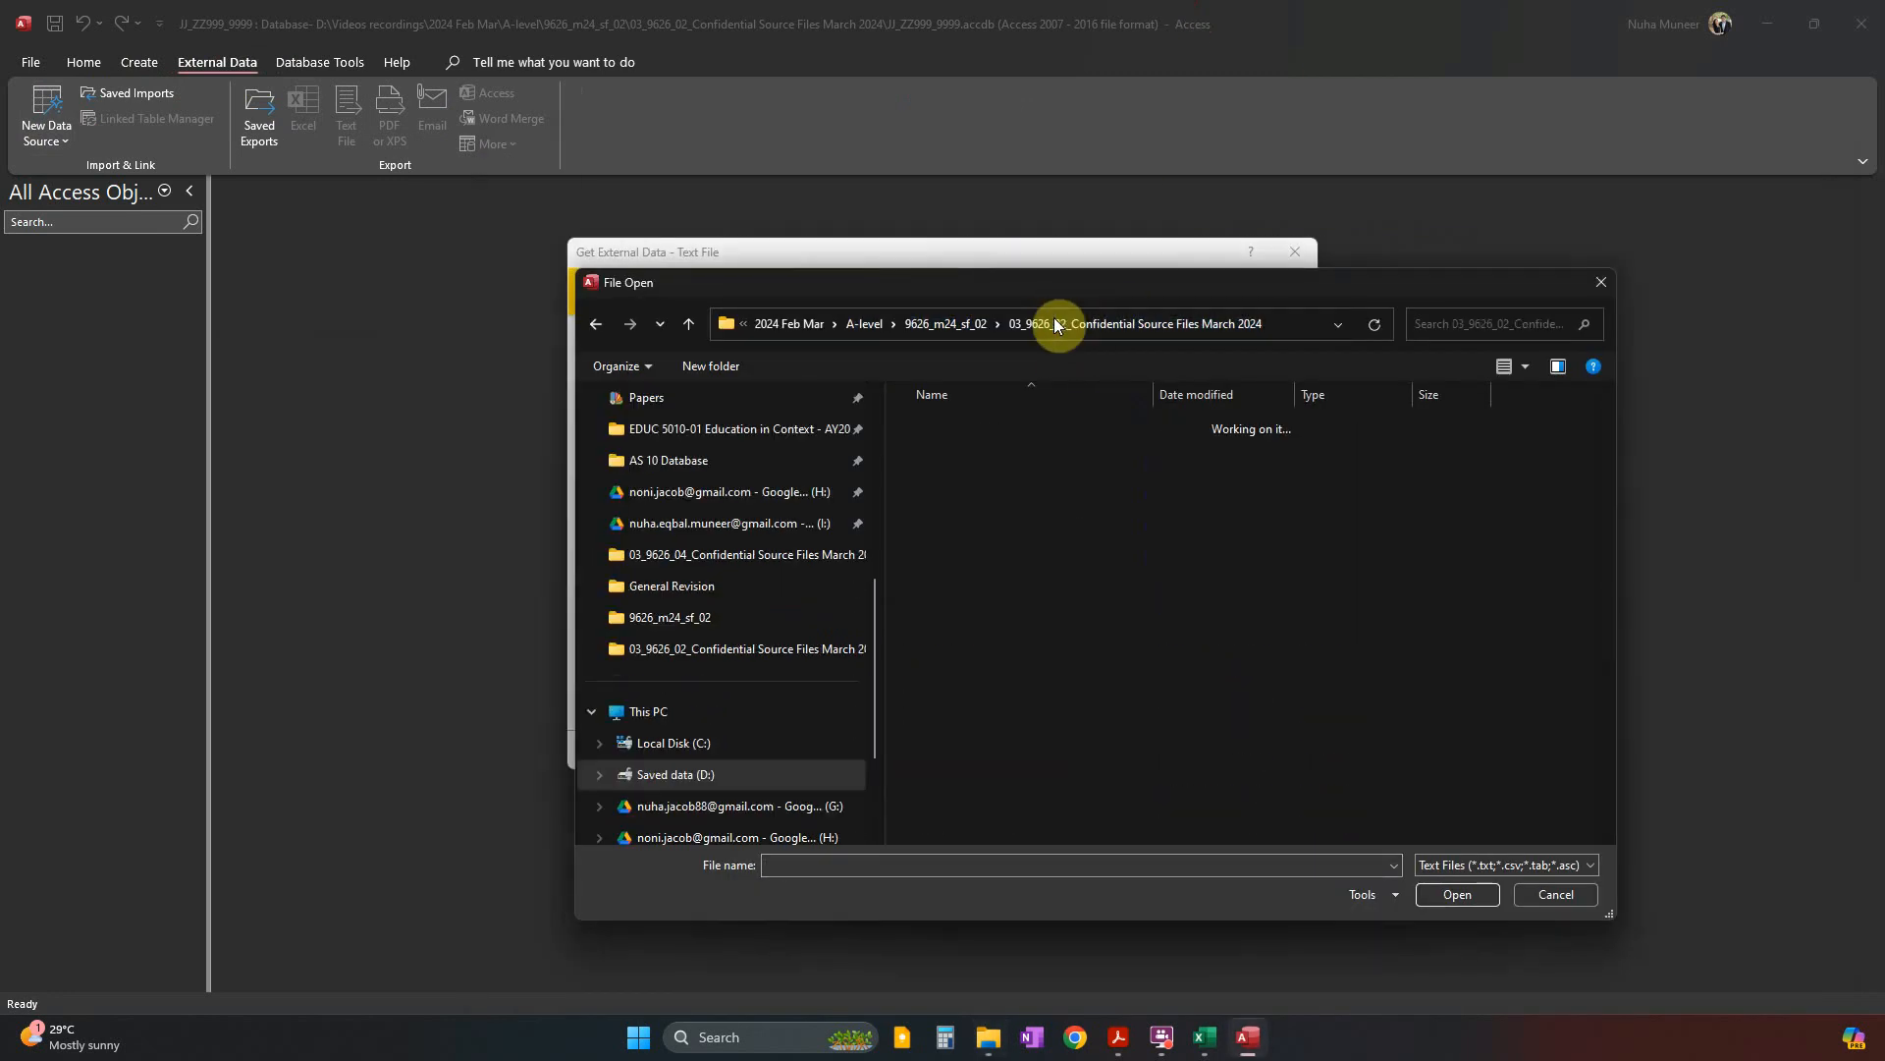
double_click(958, 433)
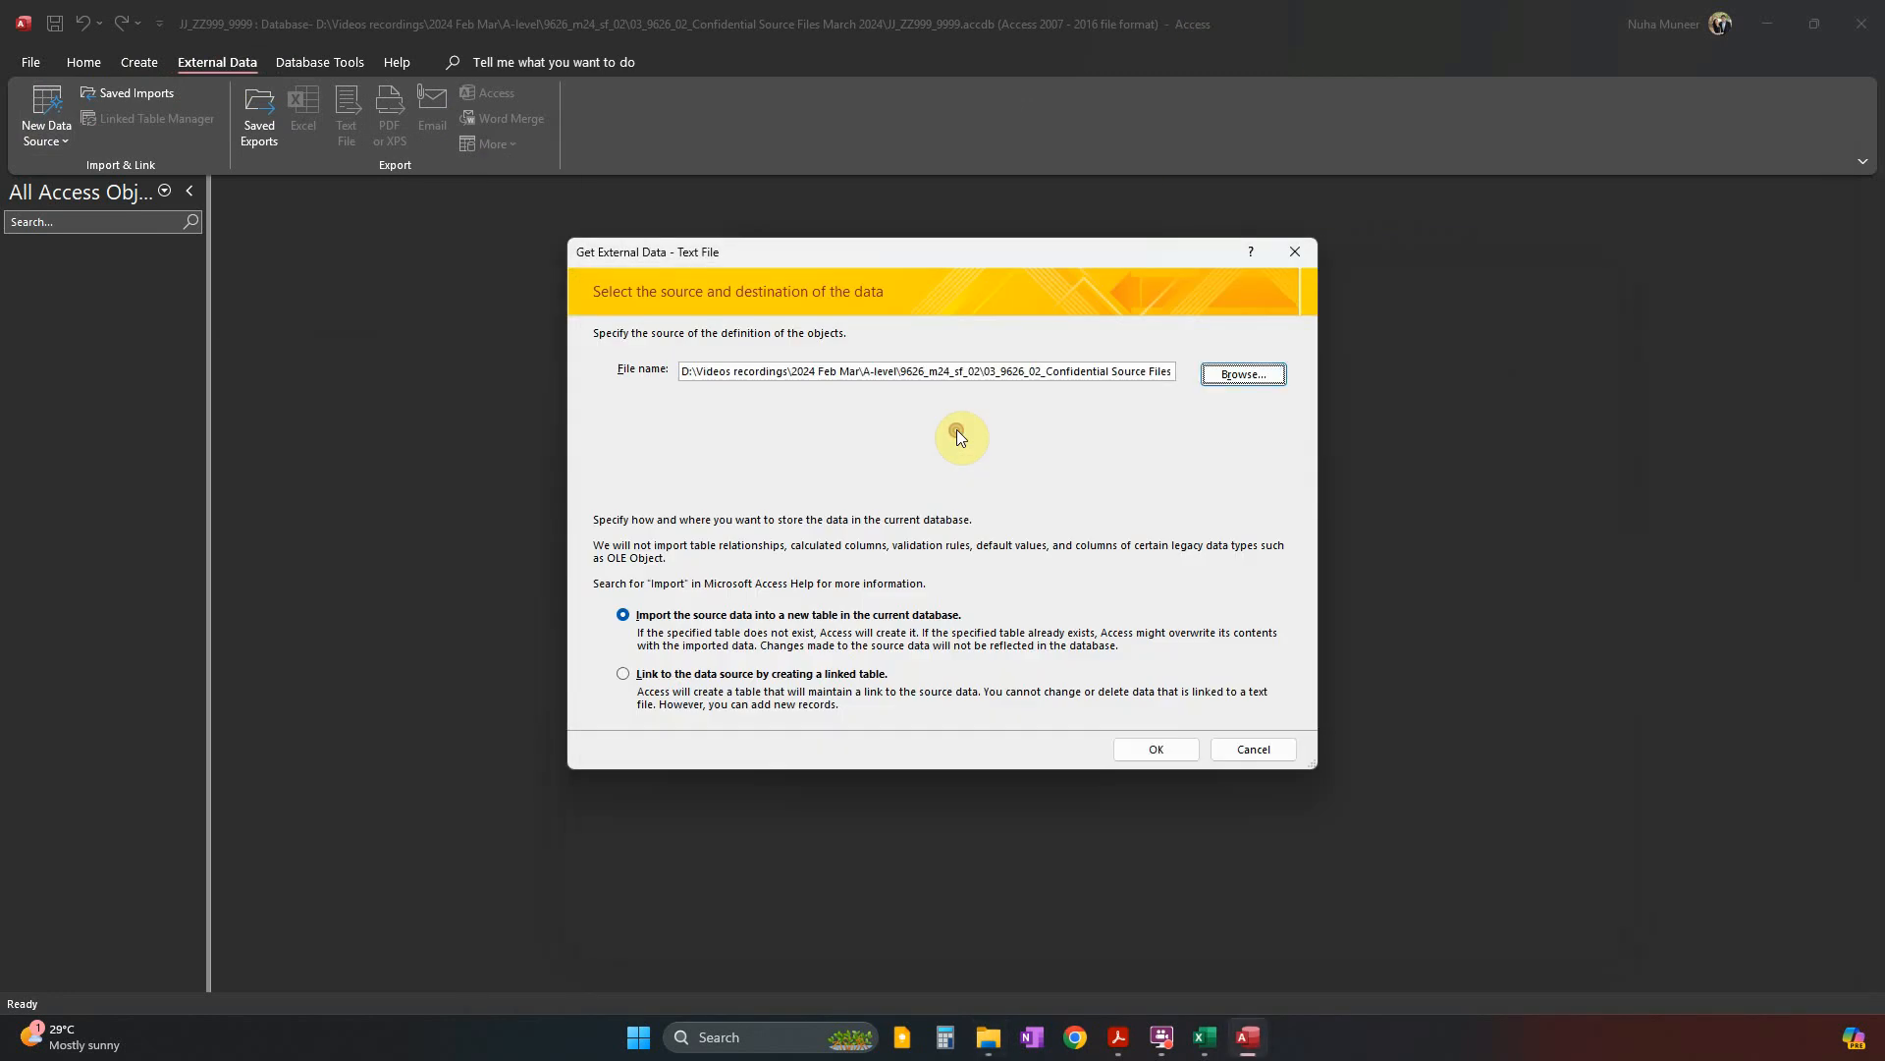
click(1271, 752)
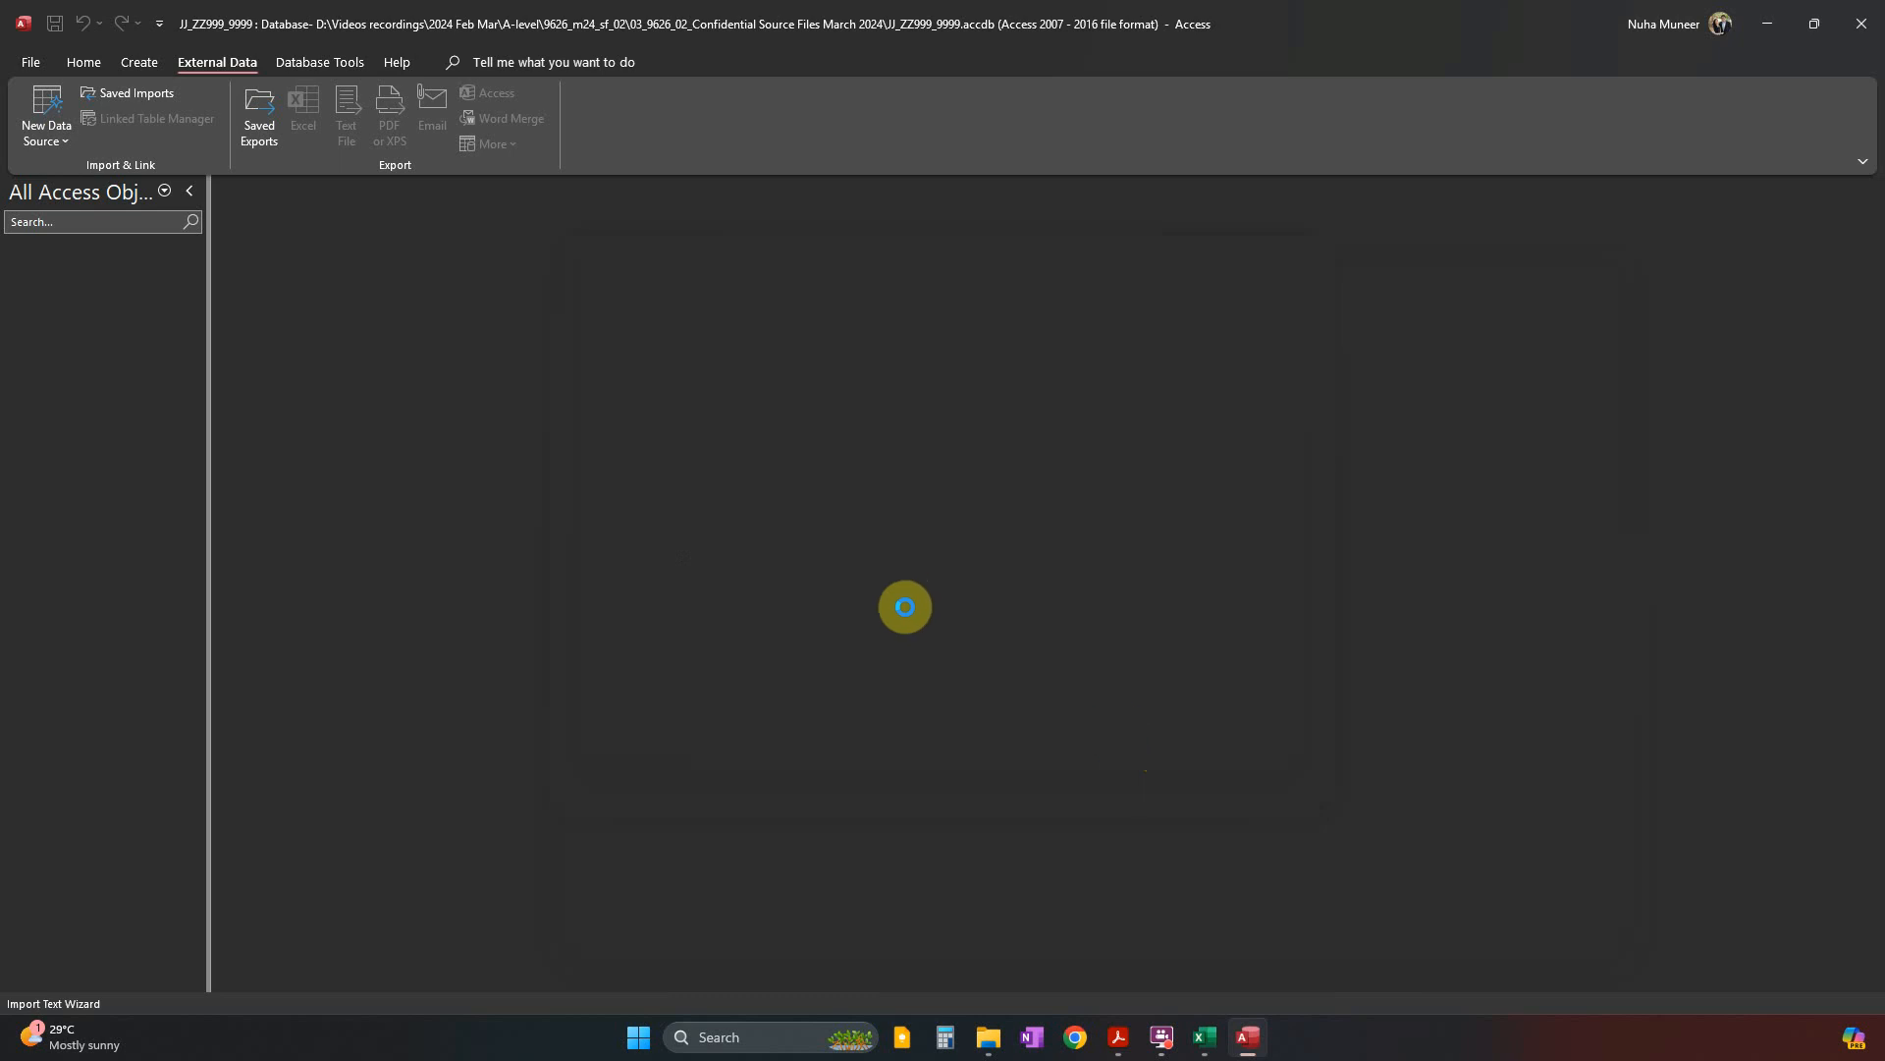
Set the Customer import to comma-delimited with field names in the first row and CustomerNo as the primary key.
click(1130, 656)
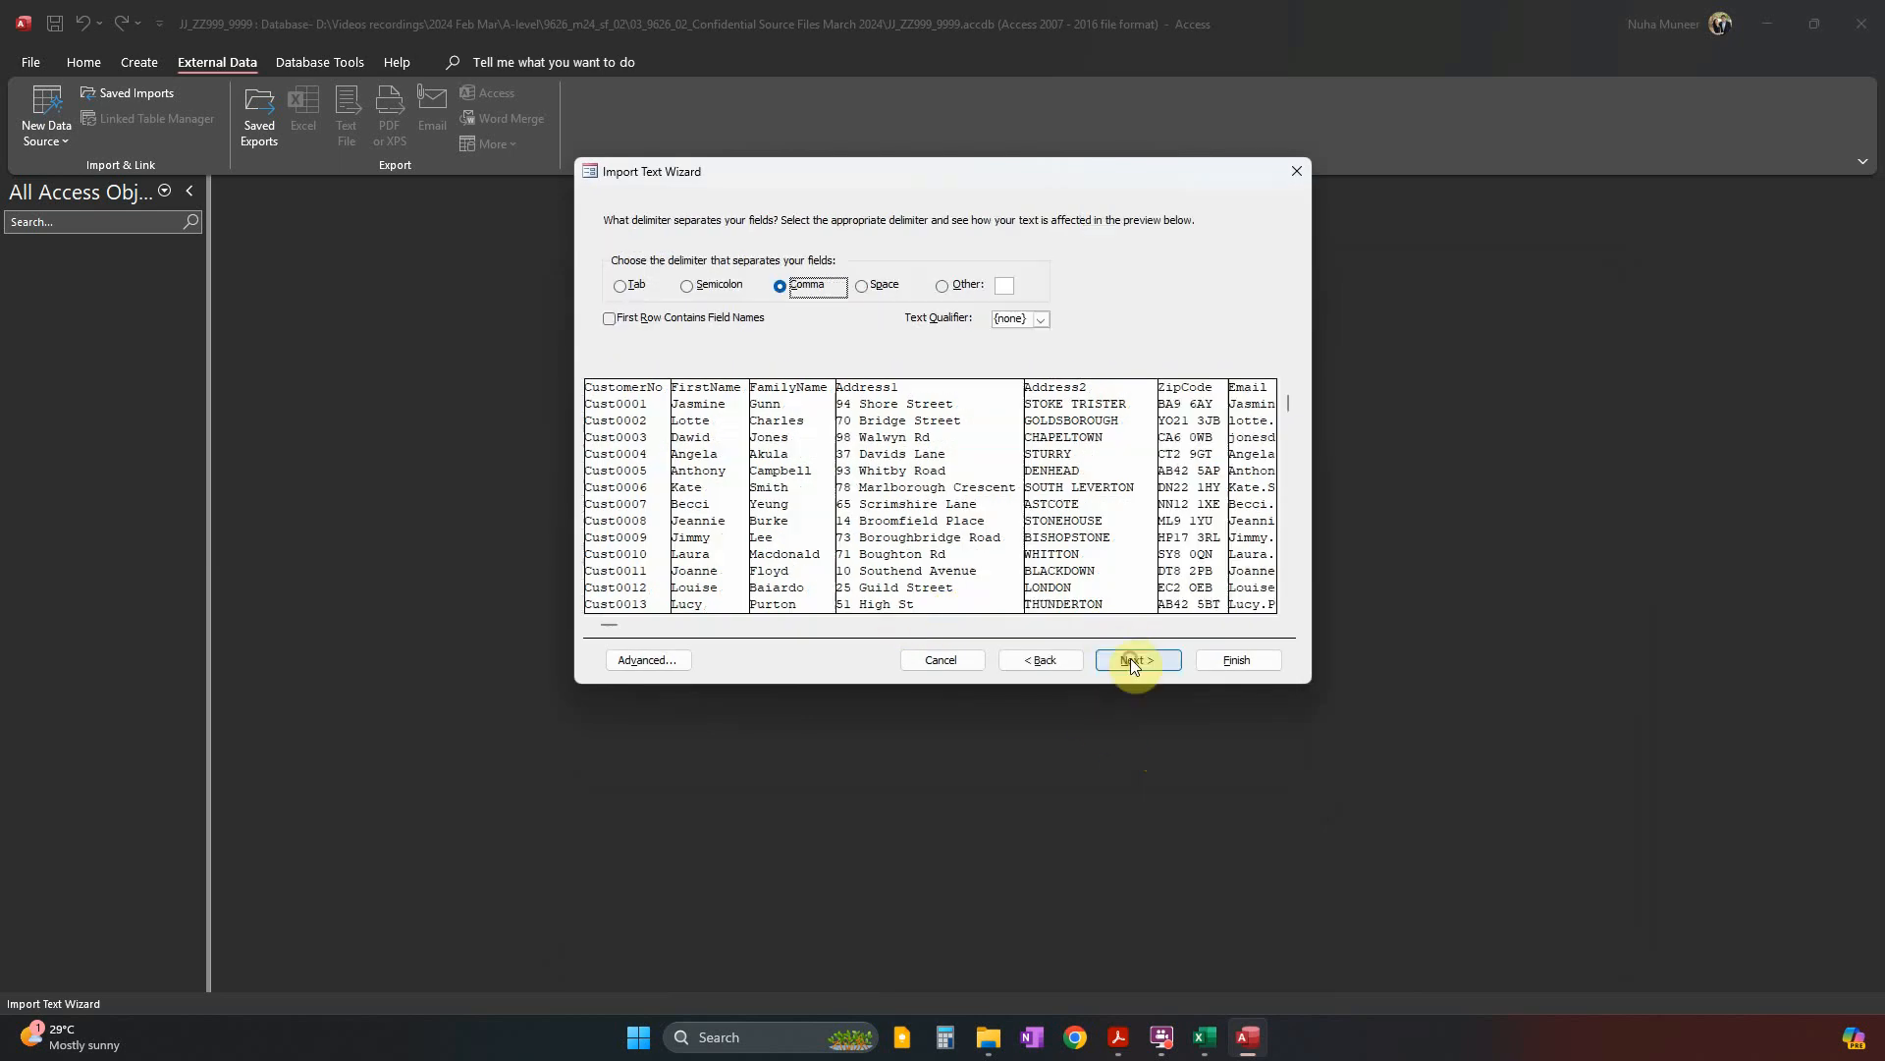
click(656, 318)
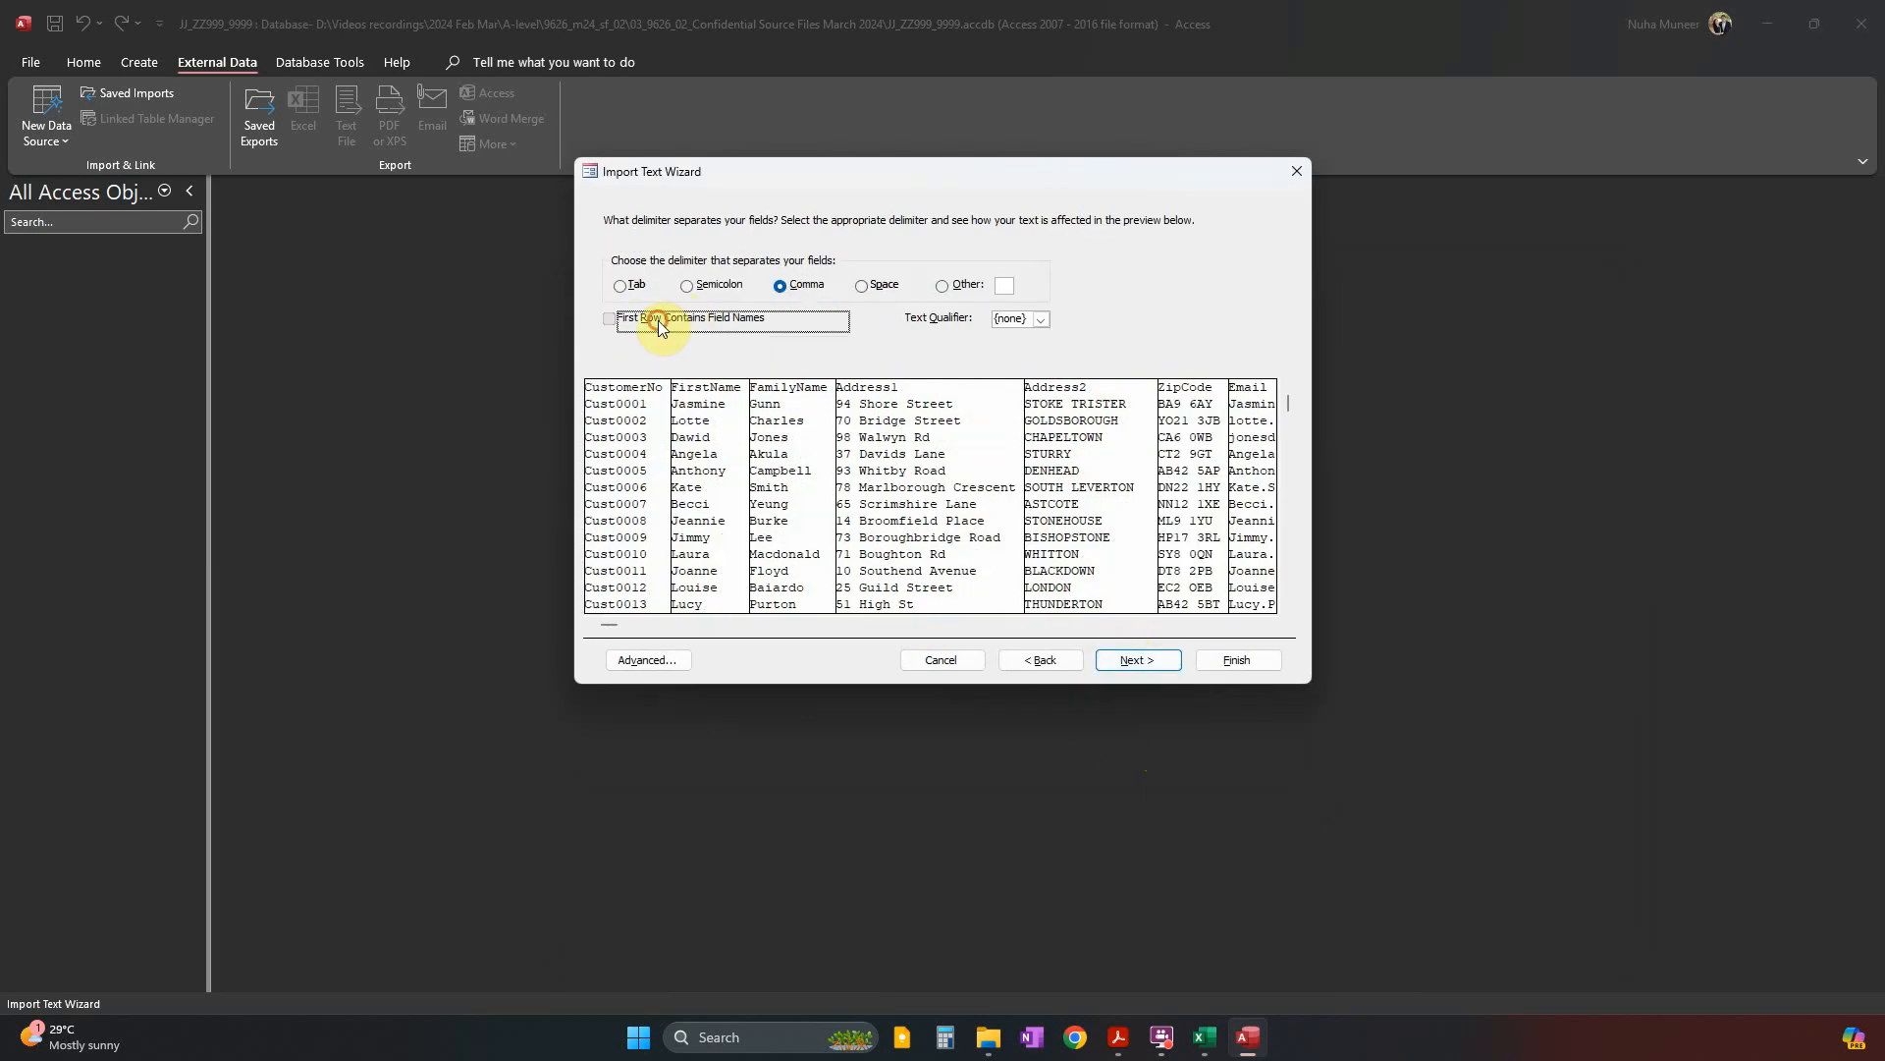
click(1165, 667)
click(1129, 660)
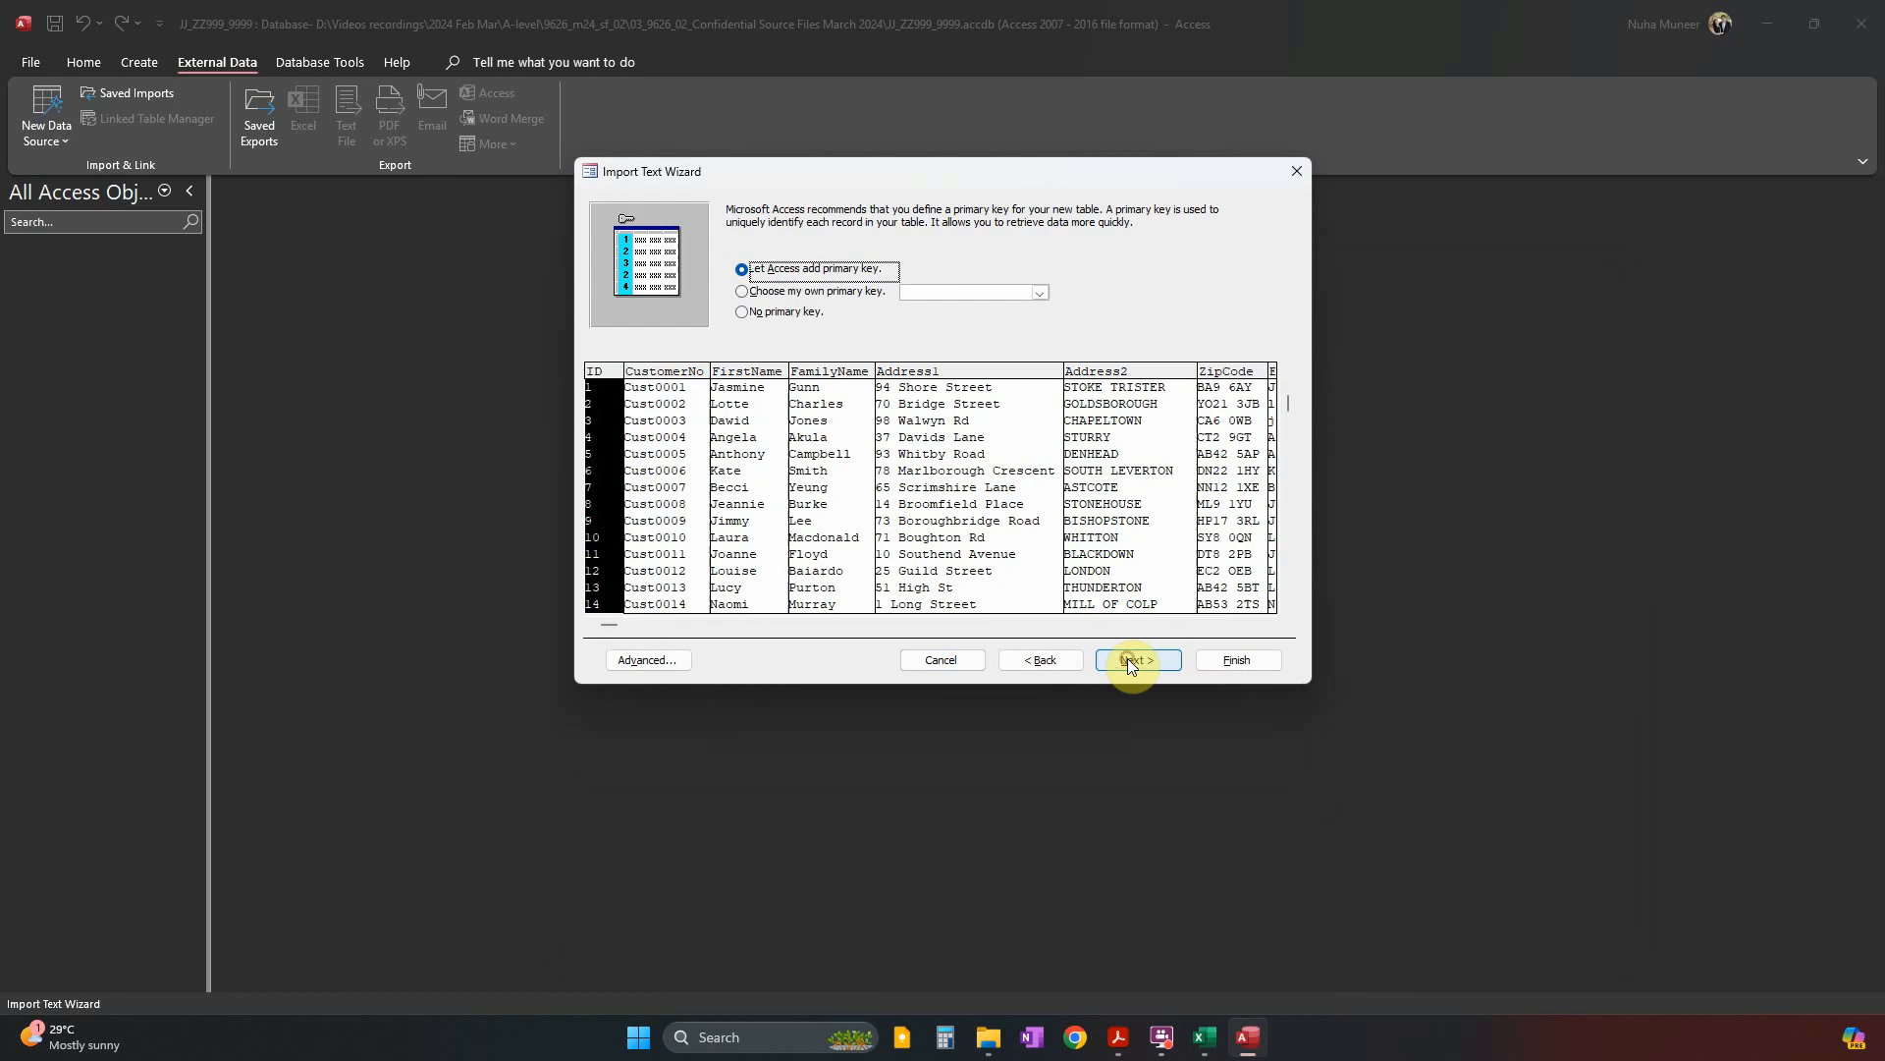
click(825, 295)
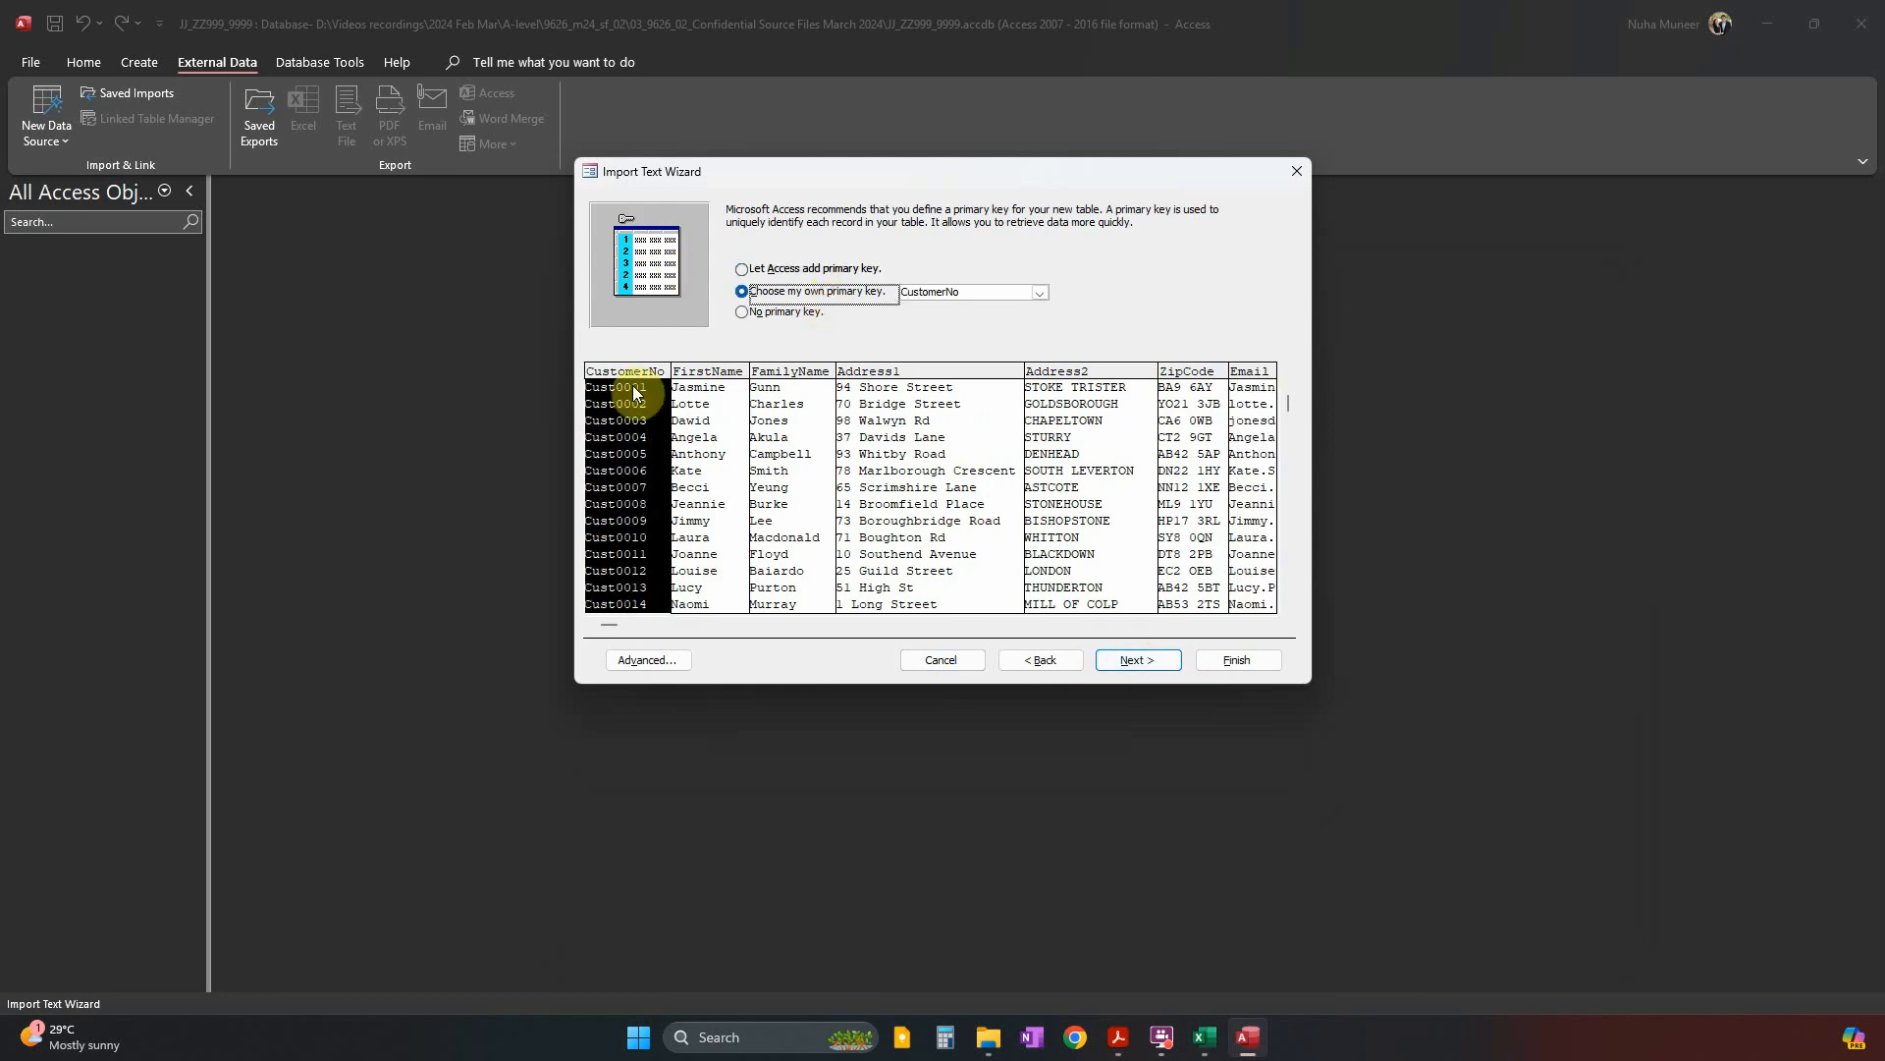
click(1118, 662)
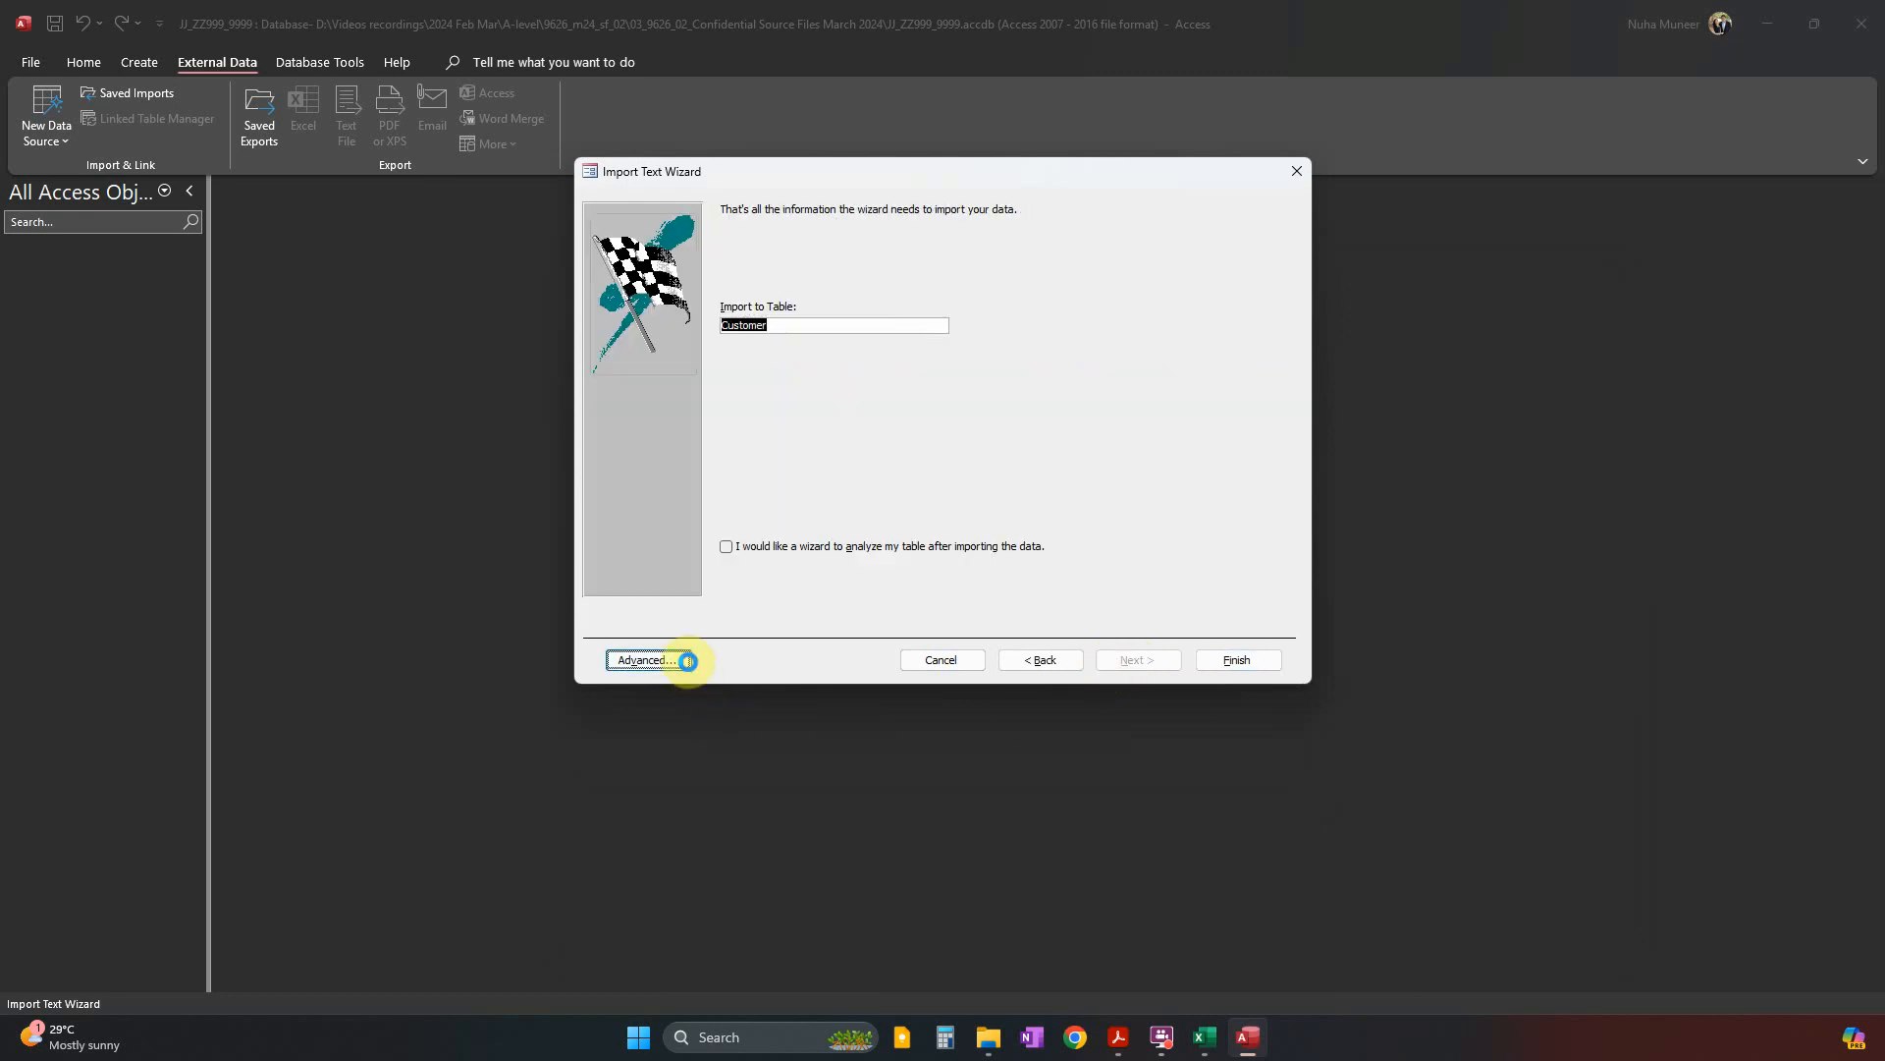
Review the field data types in the Customer import specification against the question paper's notes on dates, currency and field names.
click(649, 659)
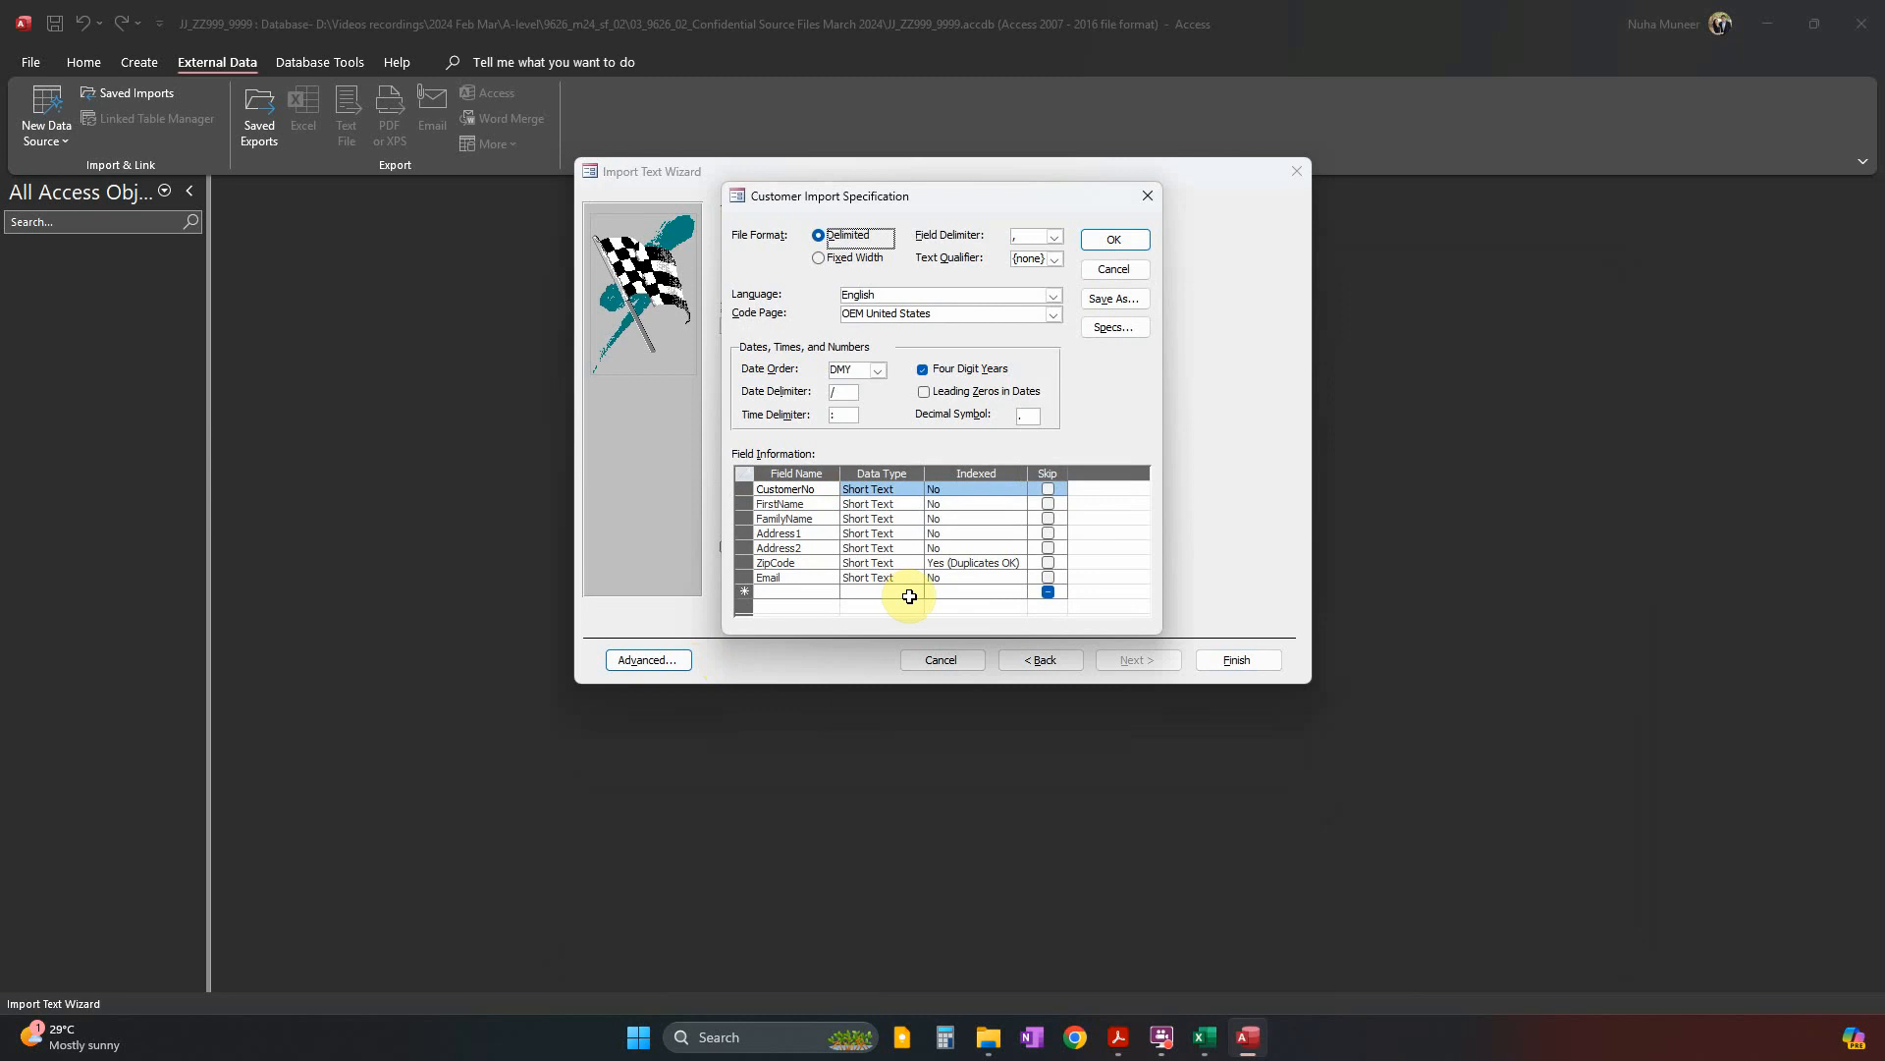
click(1119, 1036)
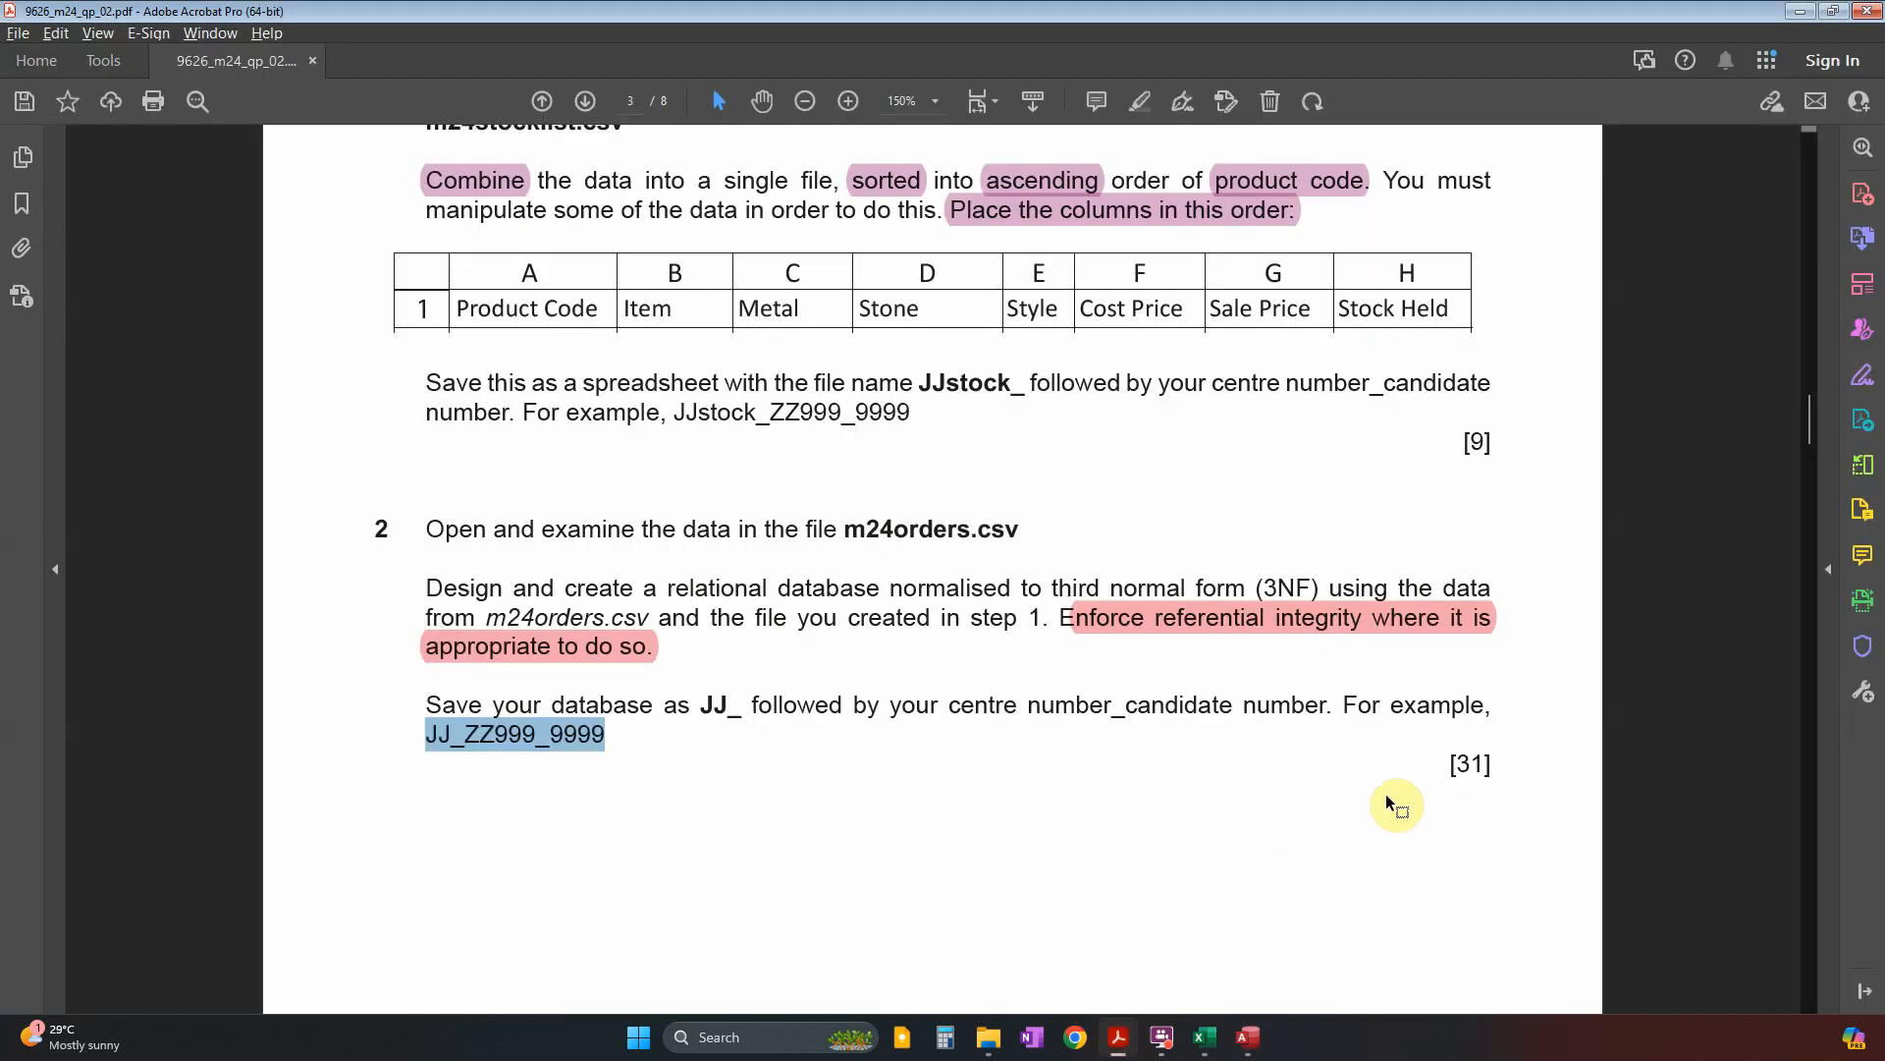
drag(1813, 430, 1816, 391)
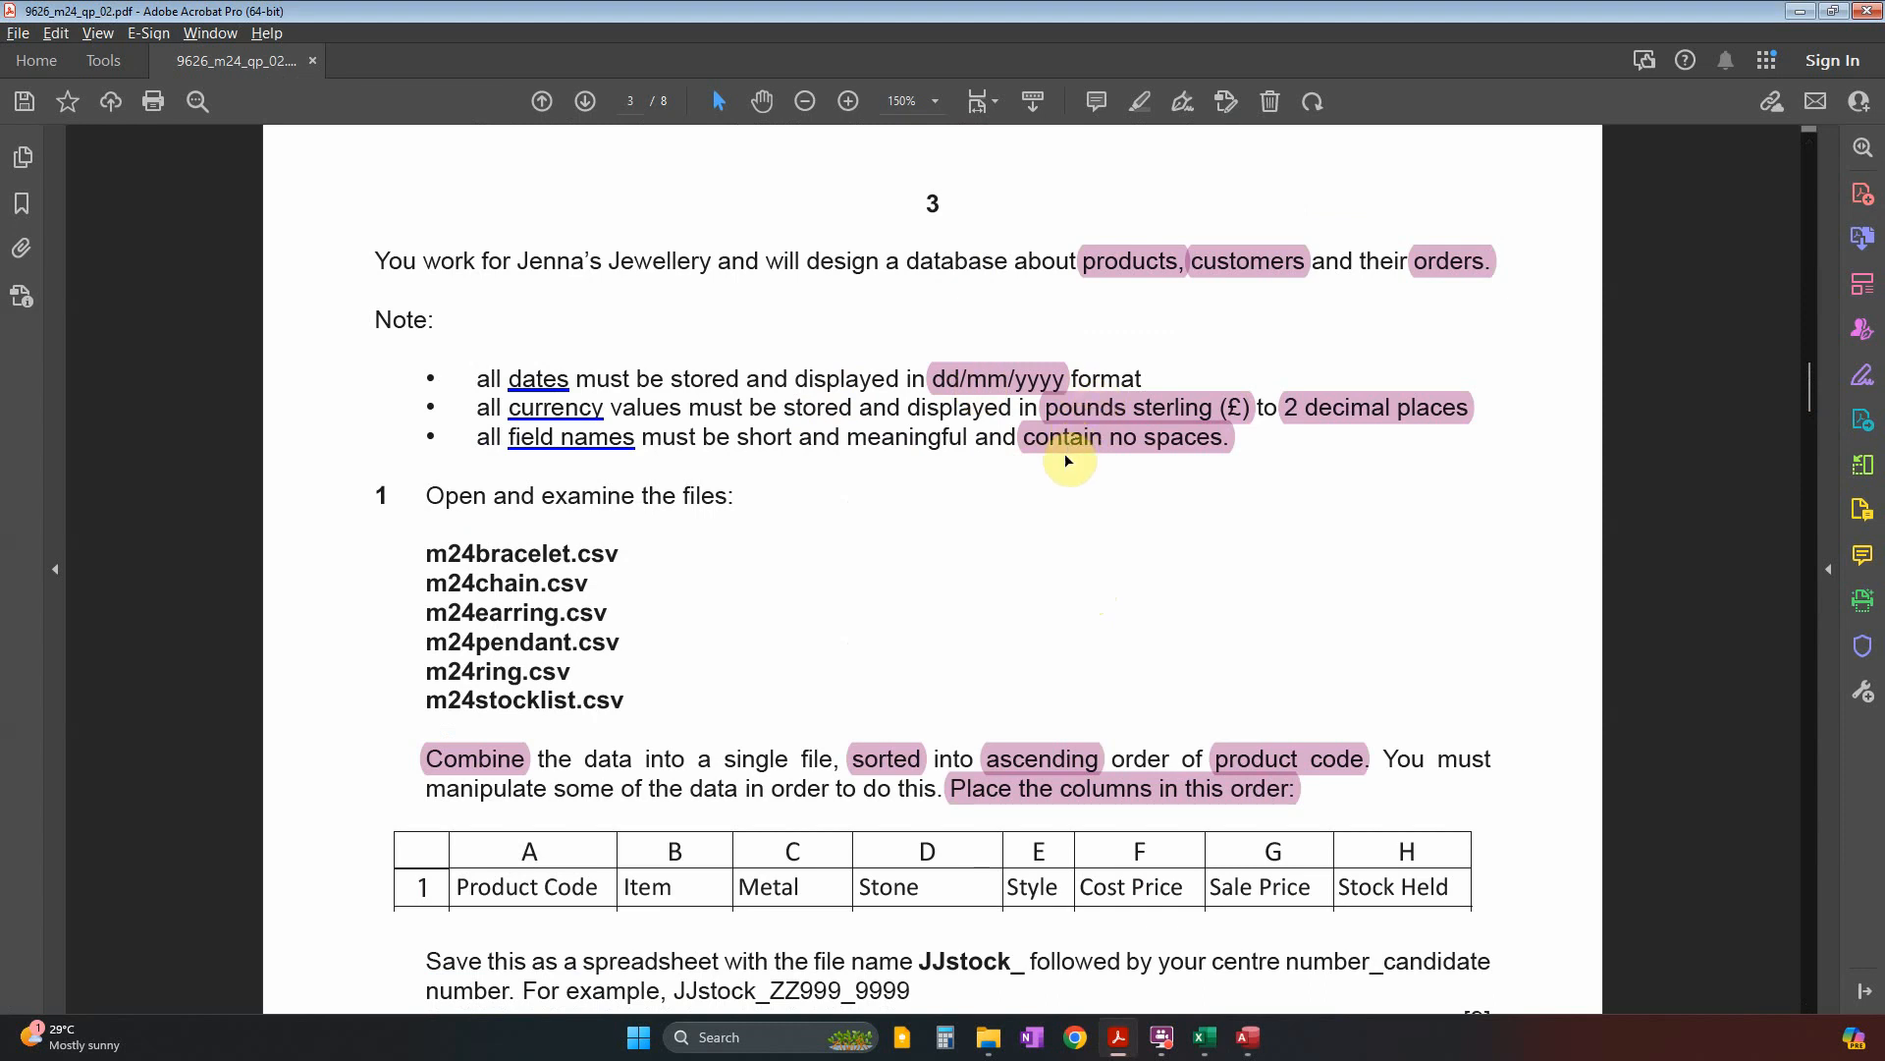
key(alt+Tab)
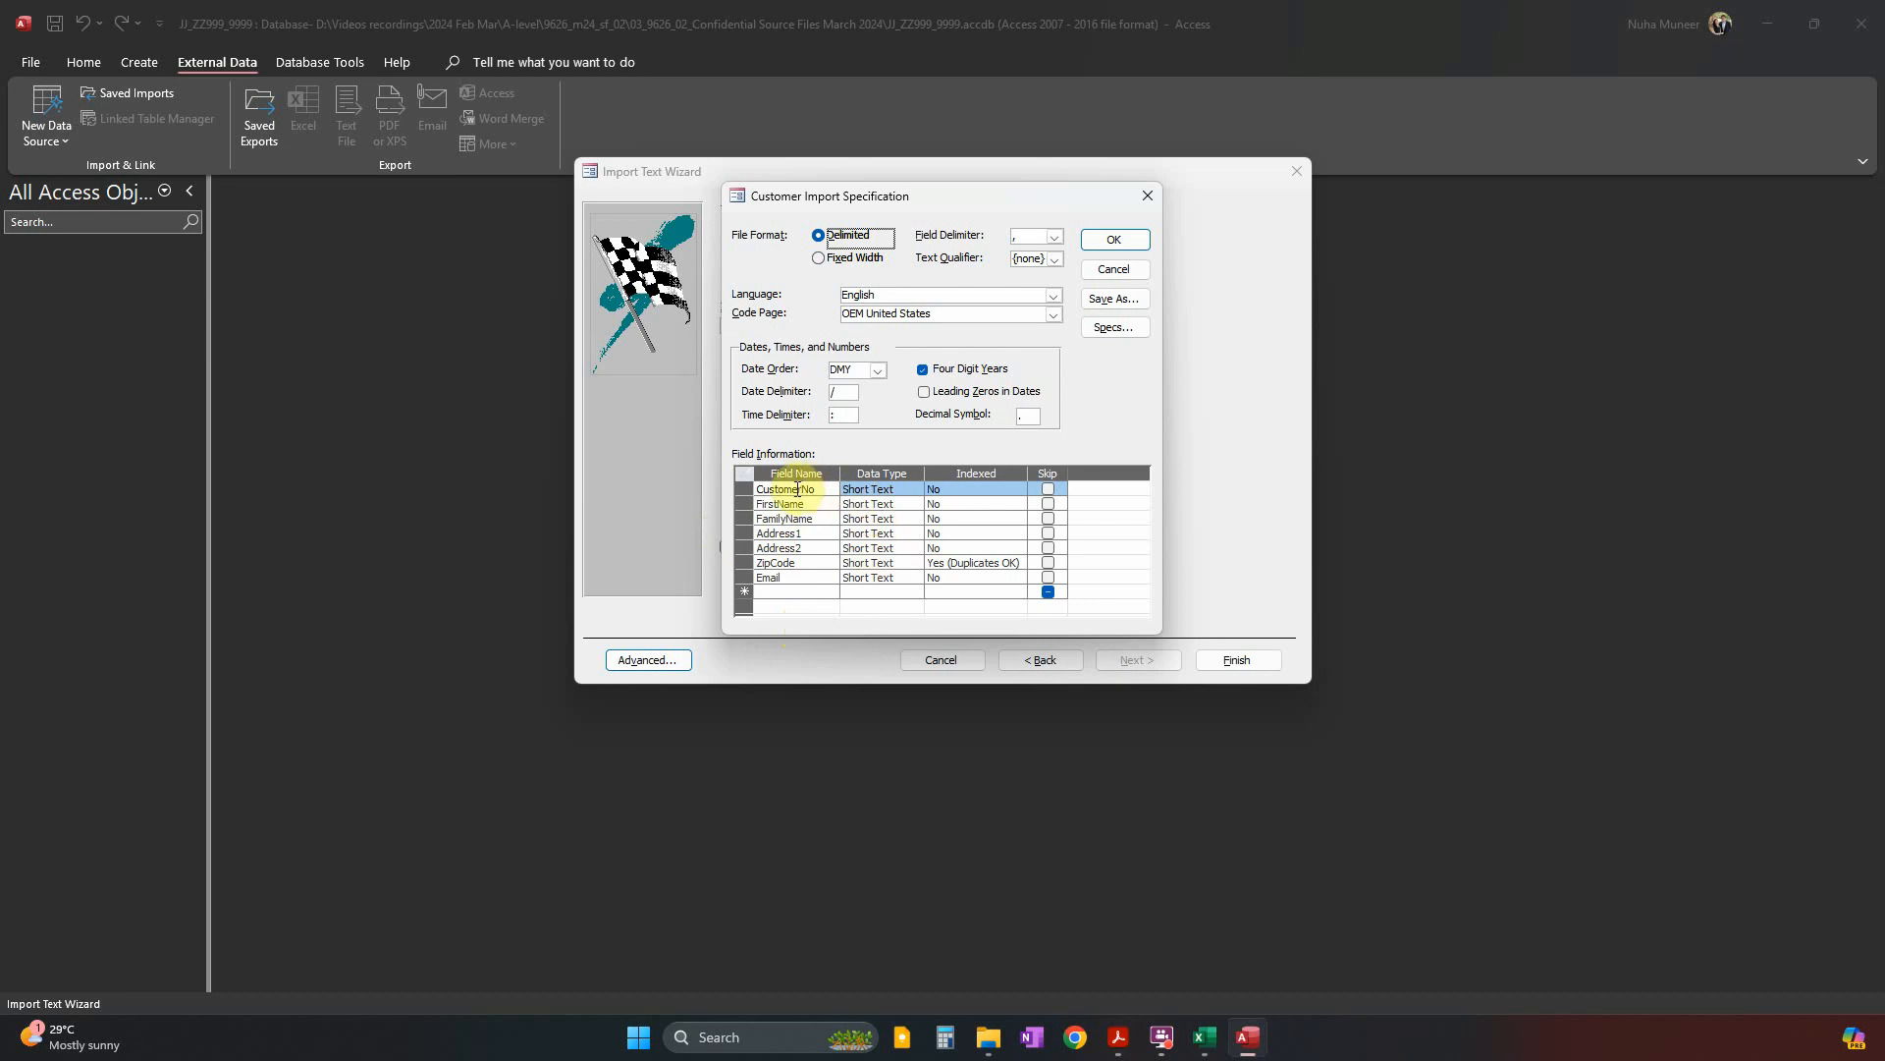
click(846, 509)
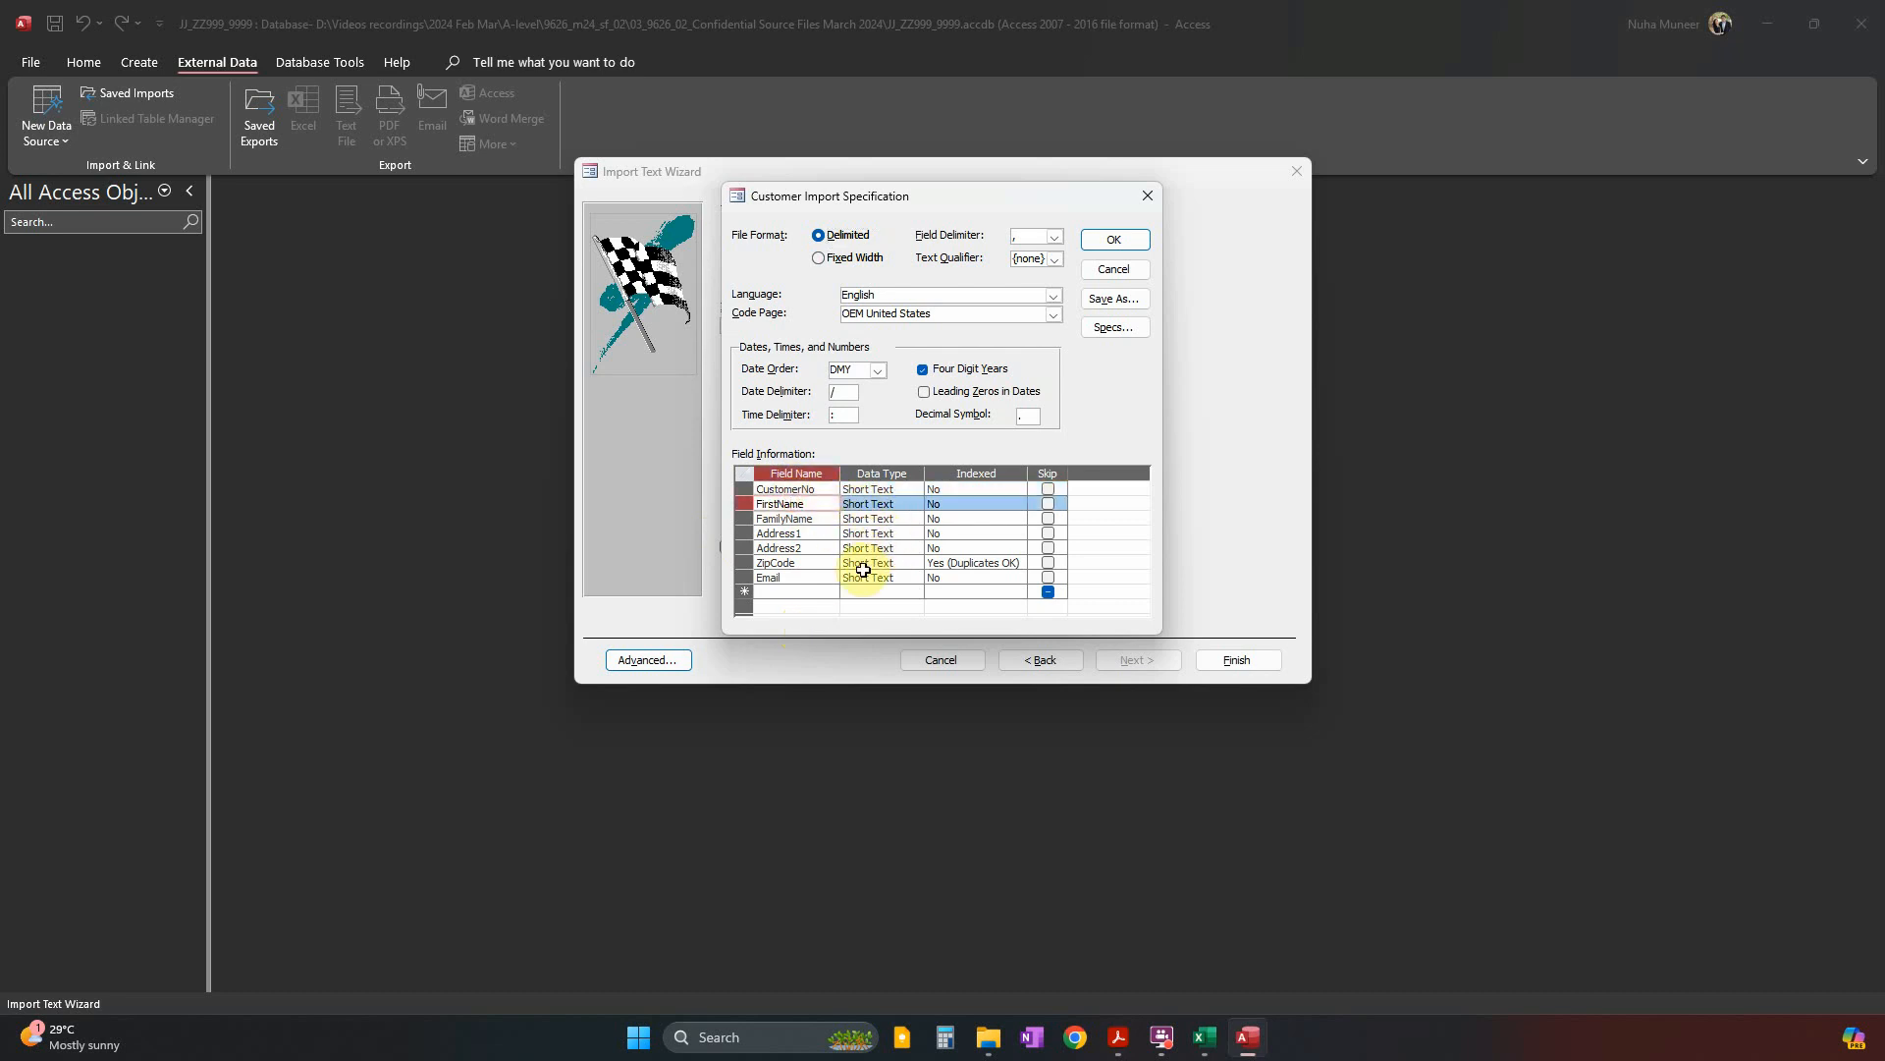
Leave the import specification and finish importing the Customer table without saving the import steps.
click(1128, 271)
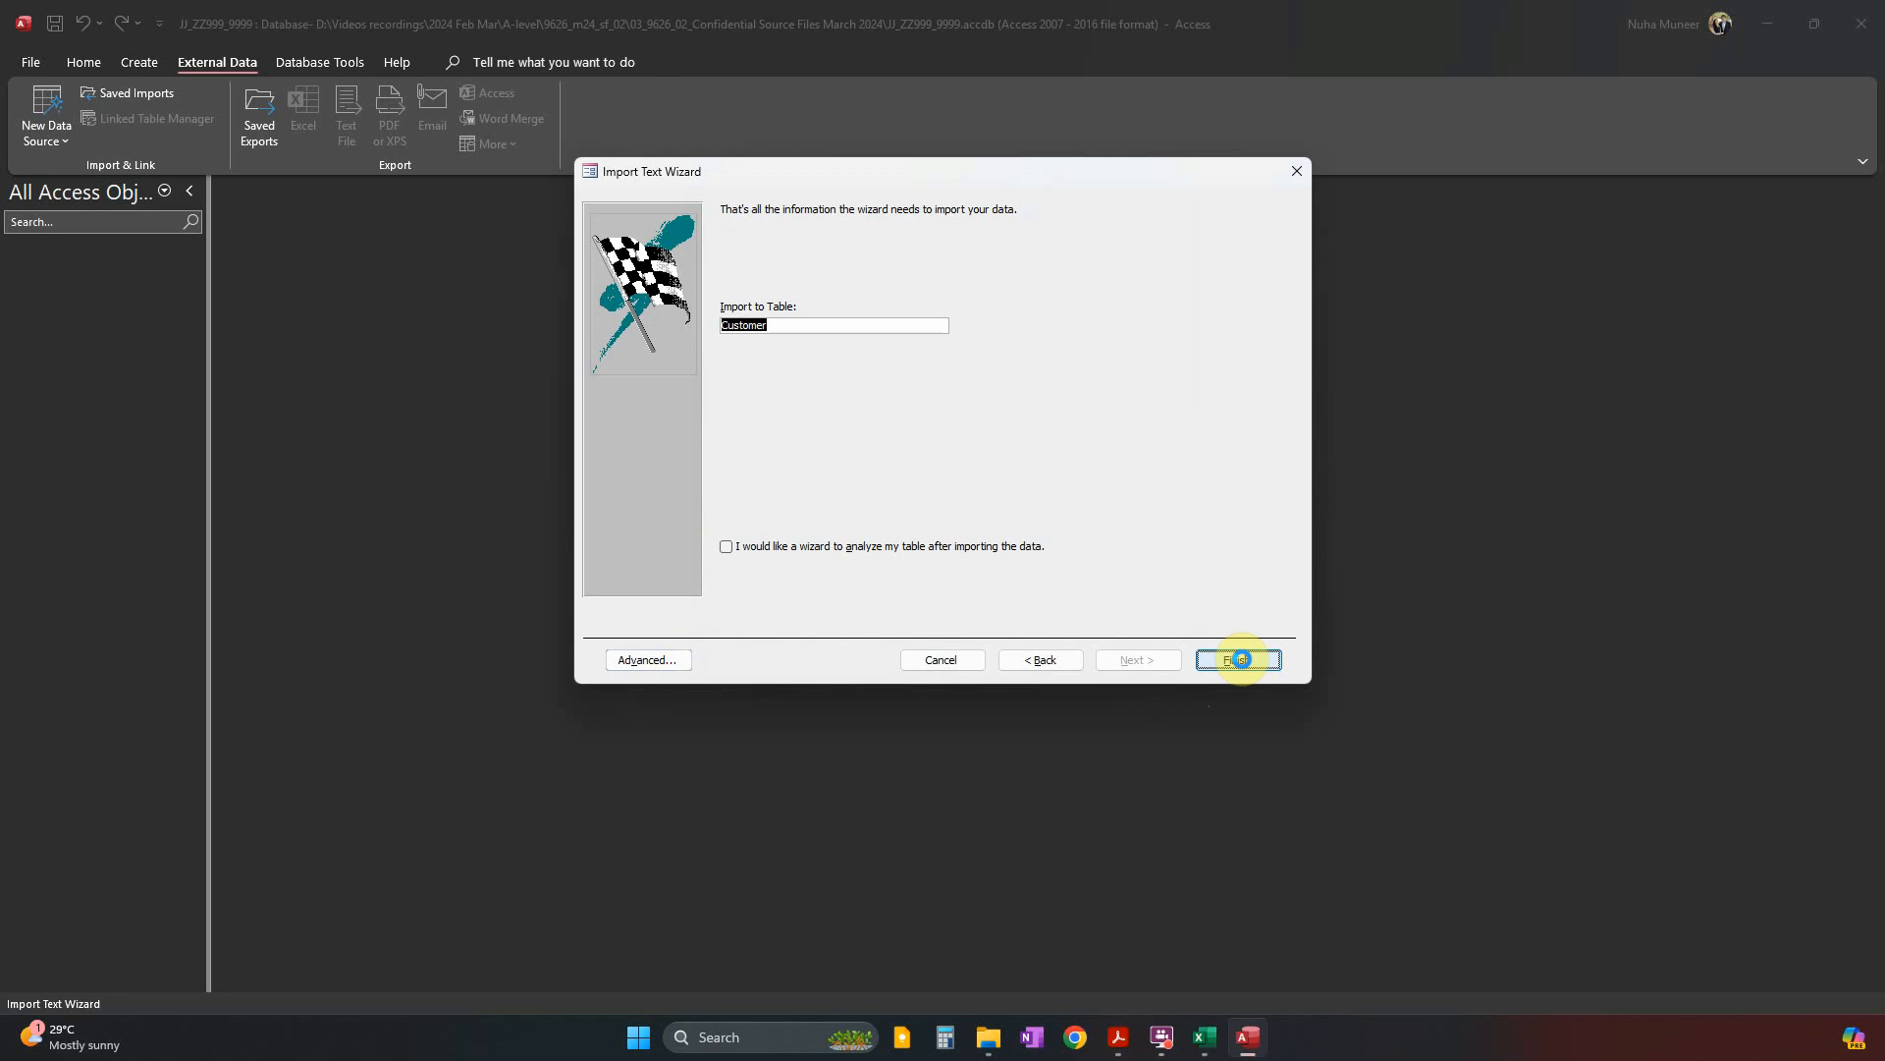
click(1241, 658)
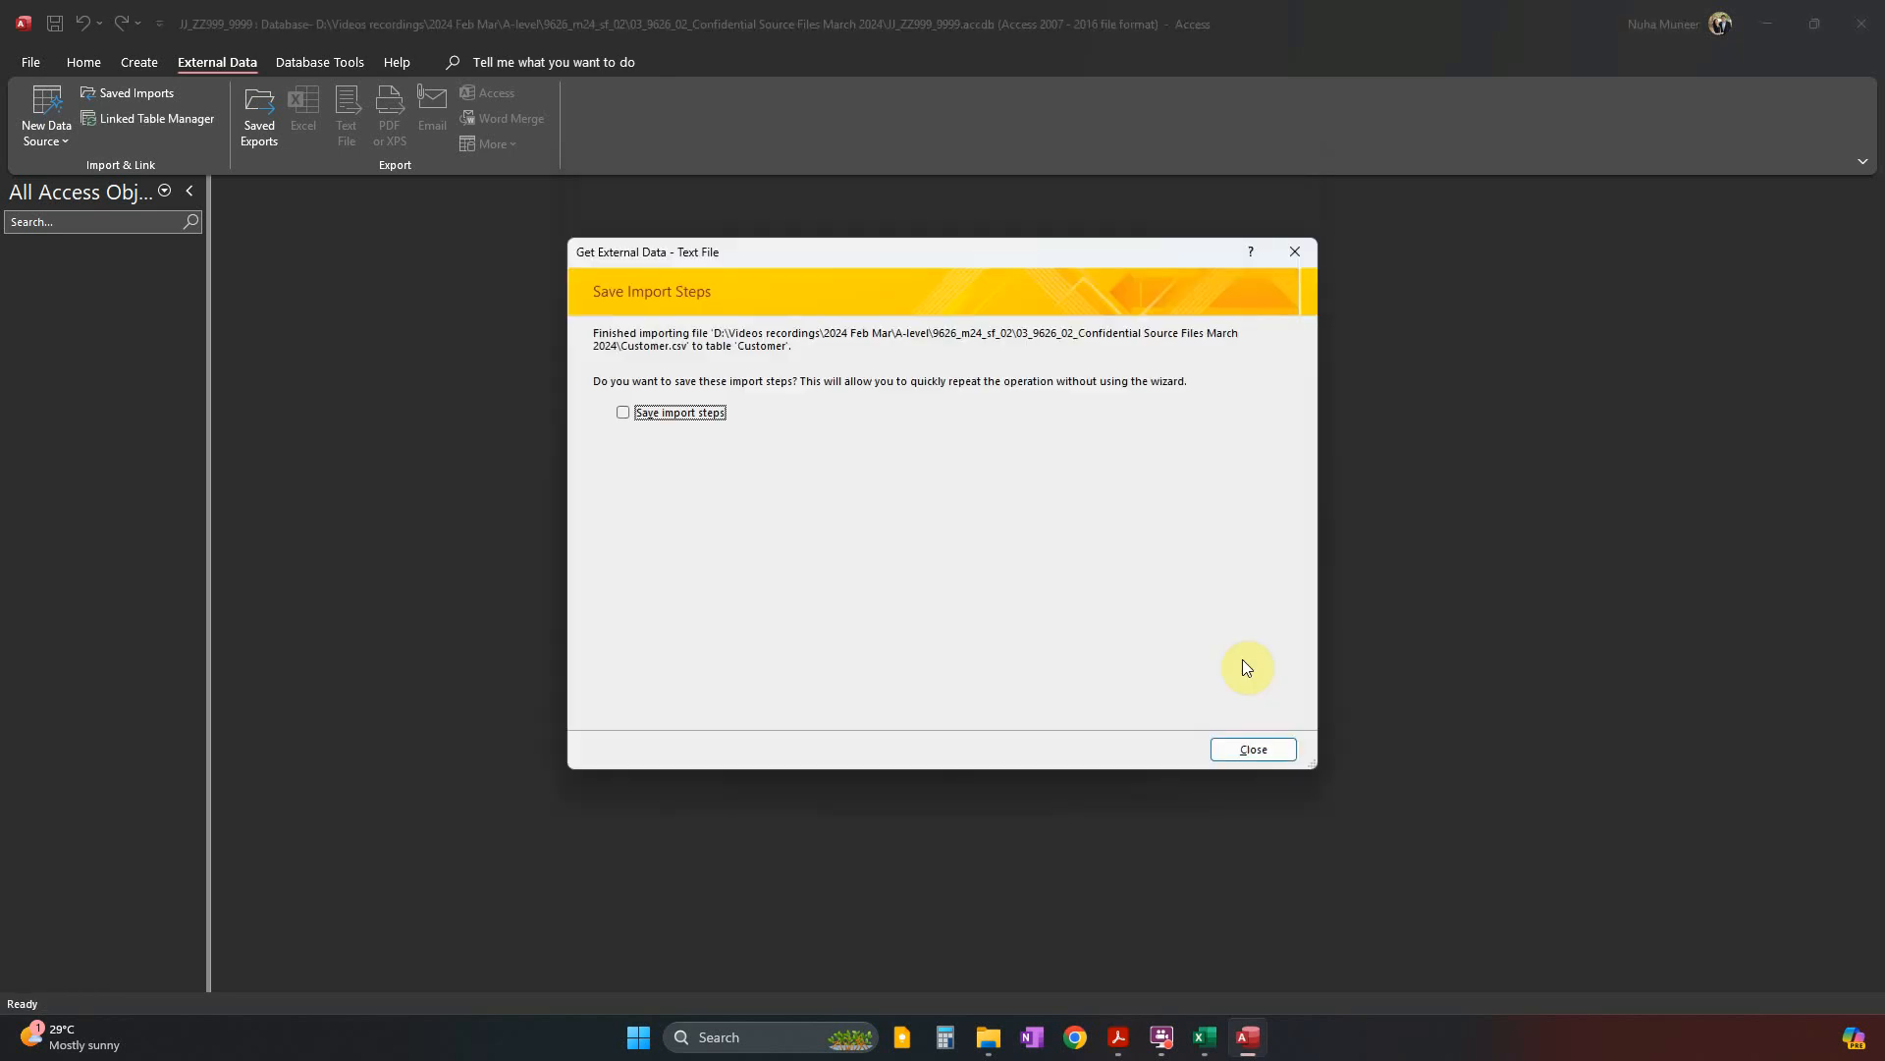
click(1266, 750)
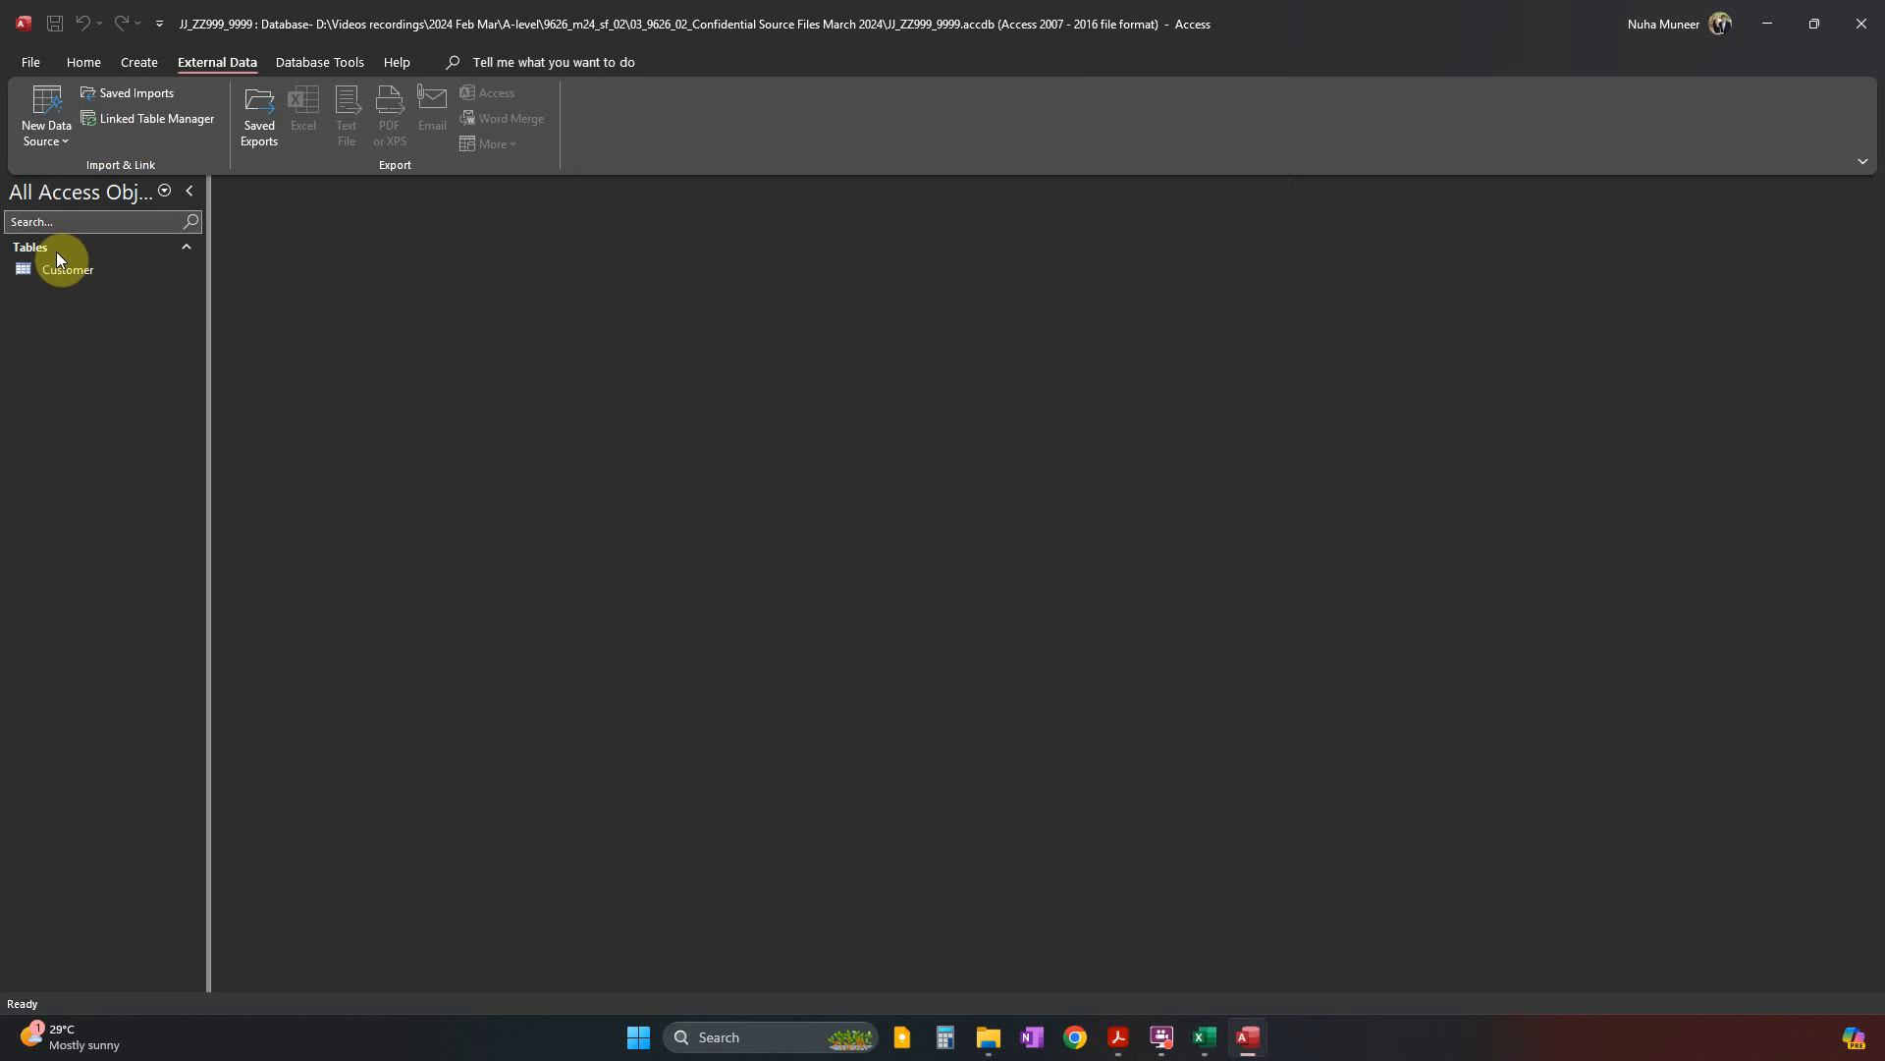
Start another text file import and choose Order.csv as the source for a new table.
click(79, 129)
mouse_move(78, 182)
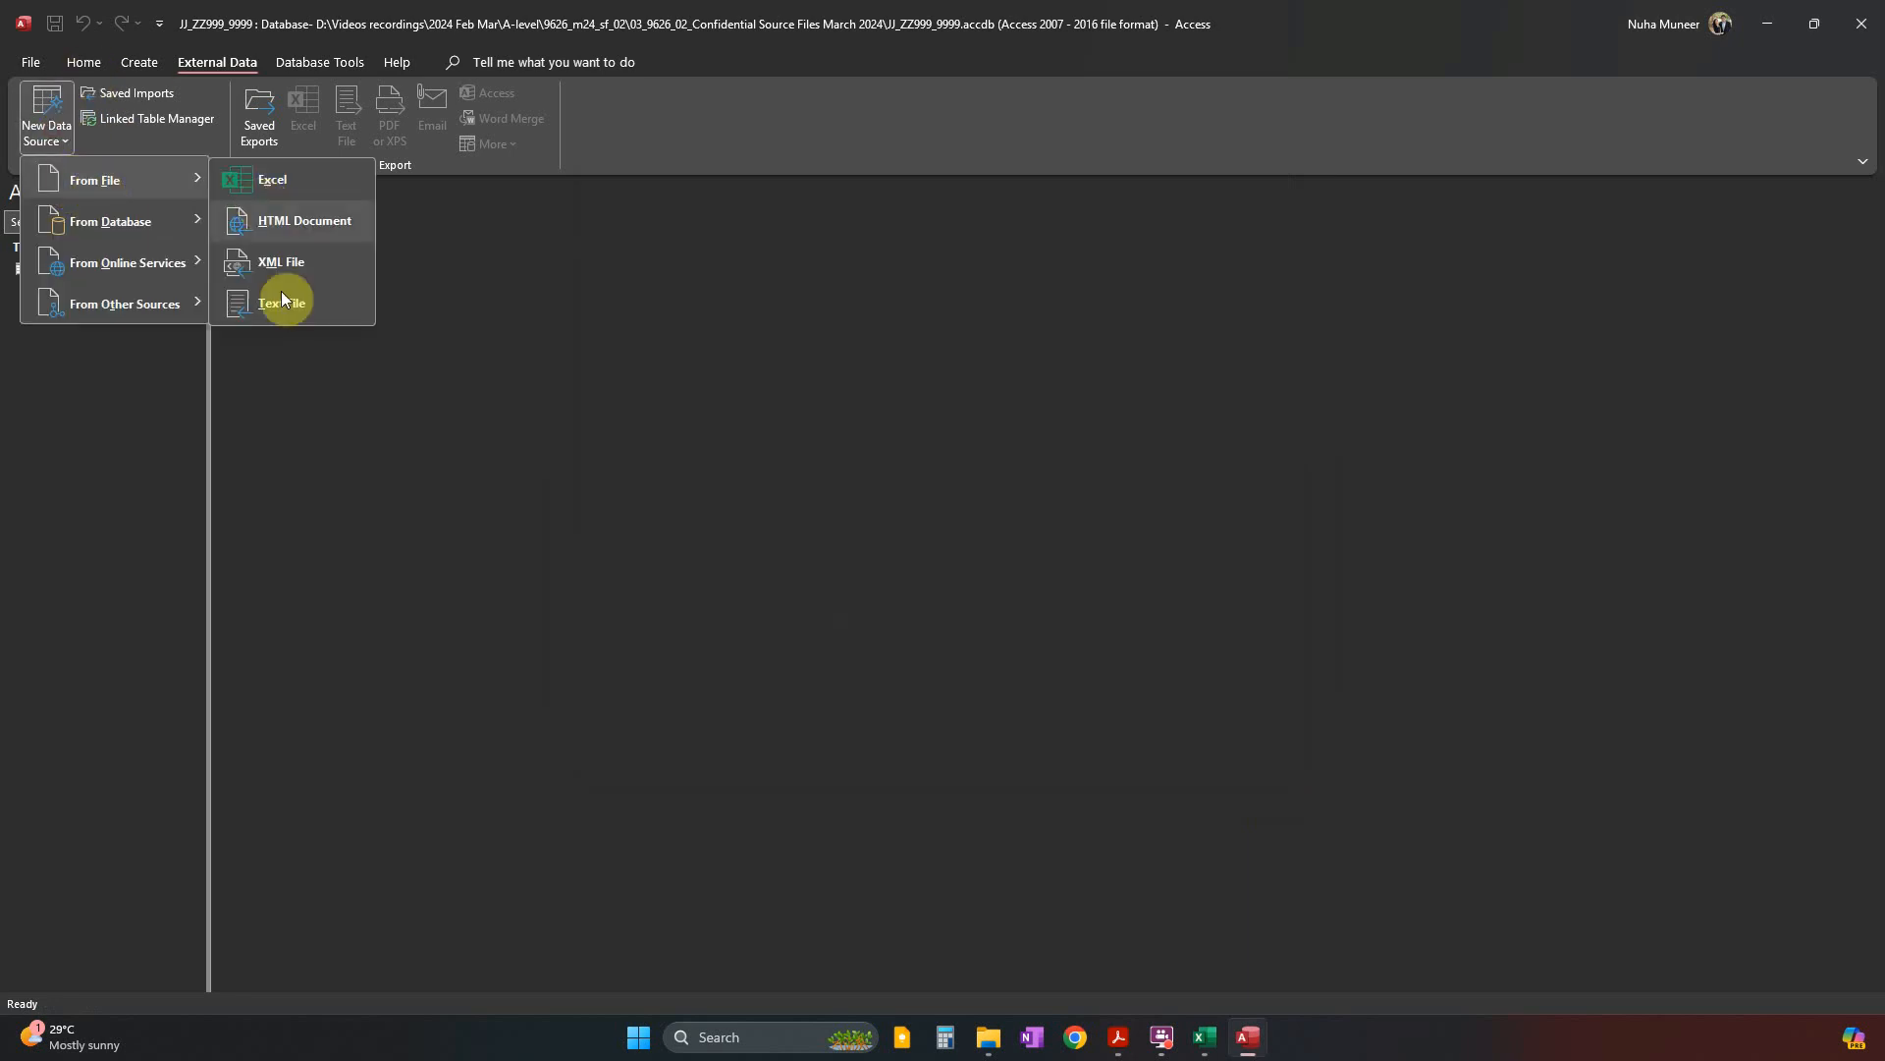
click(292, 301)
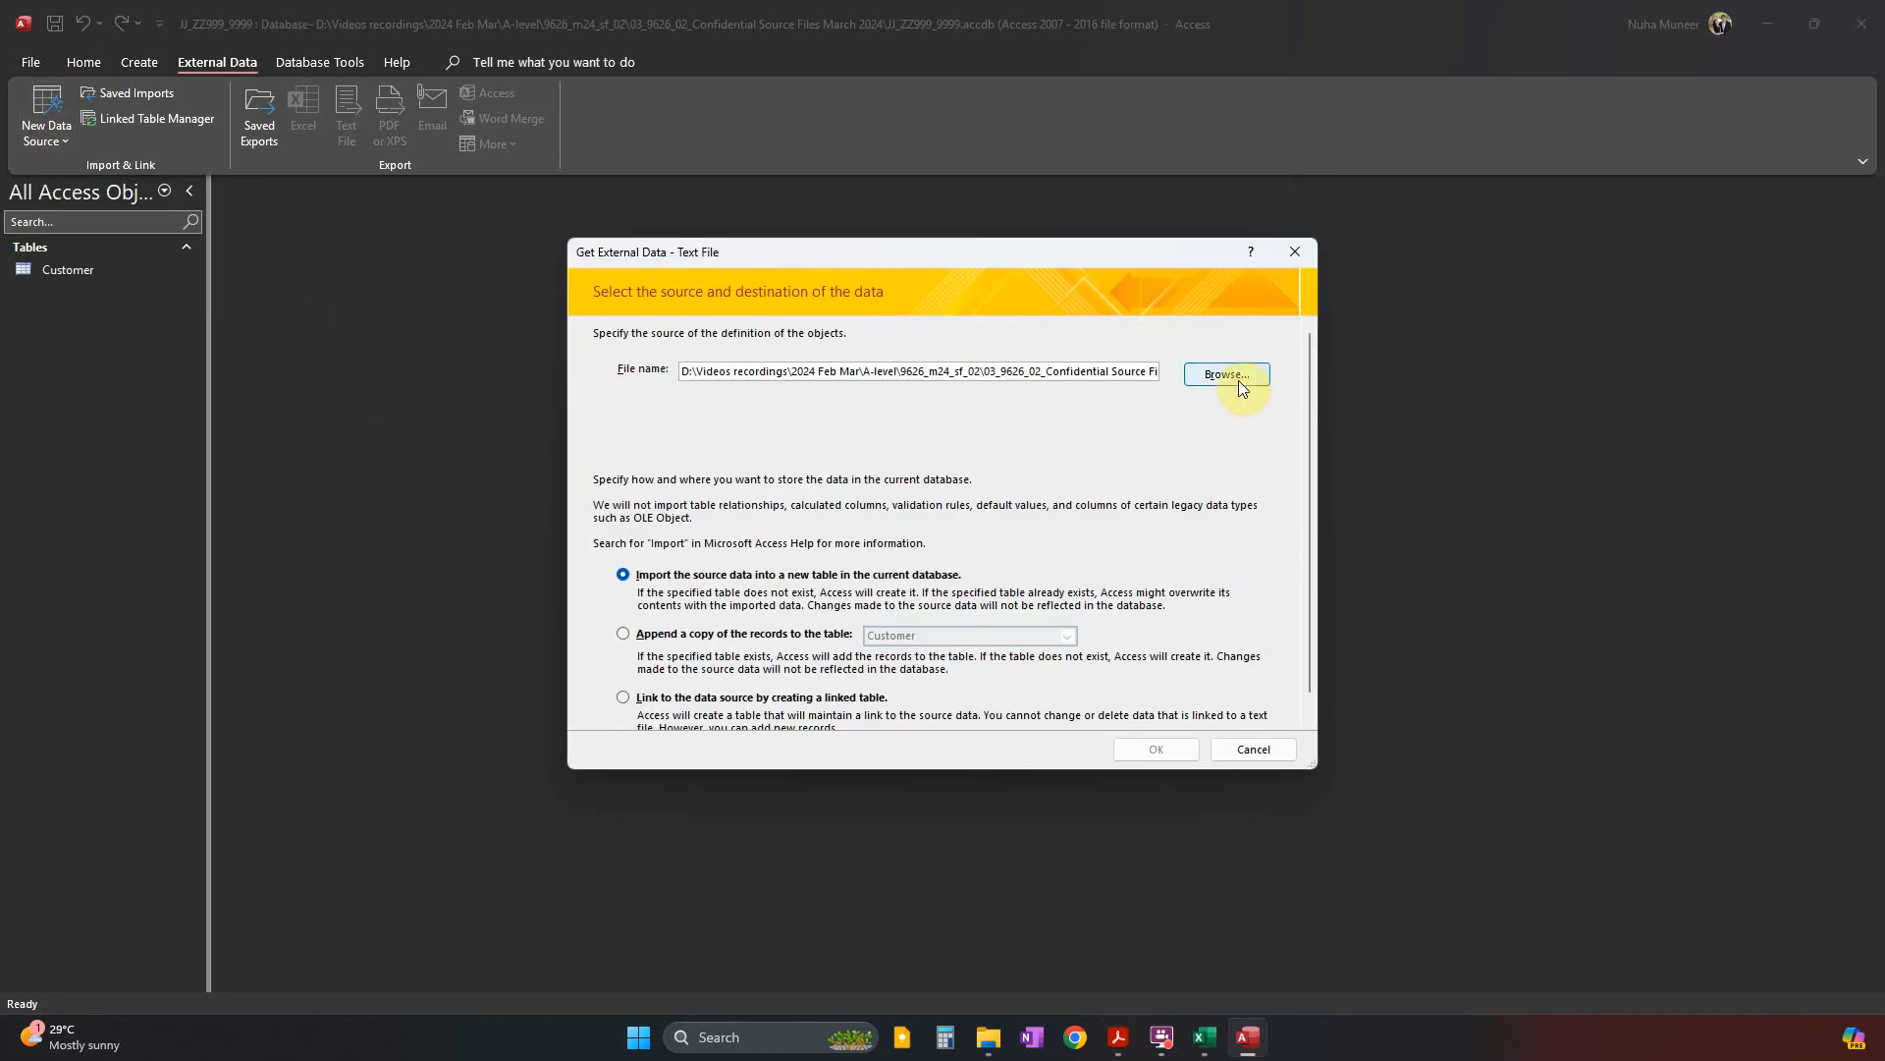
click(1229, 377)
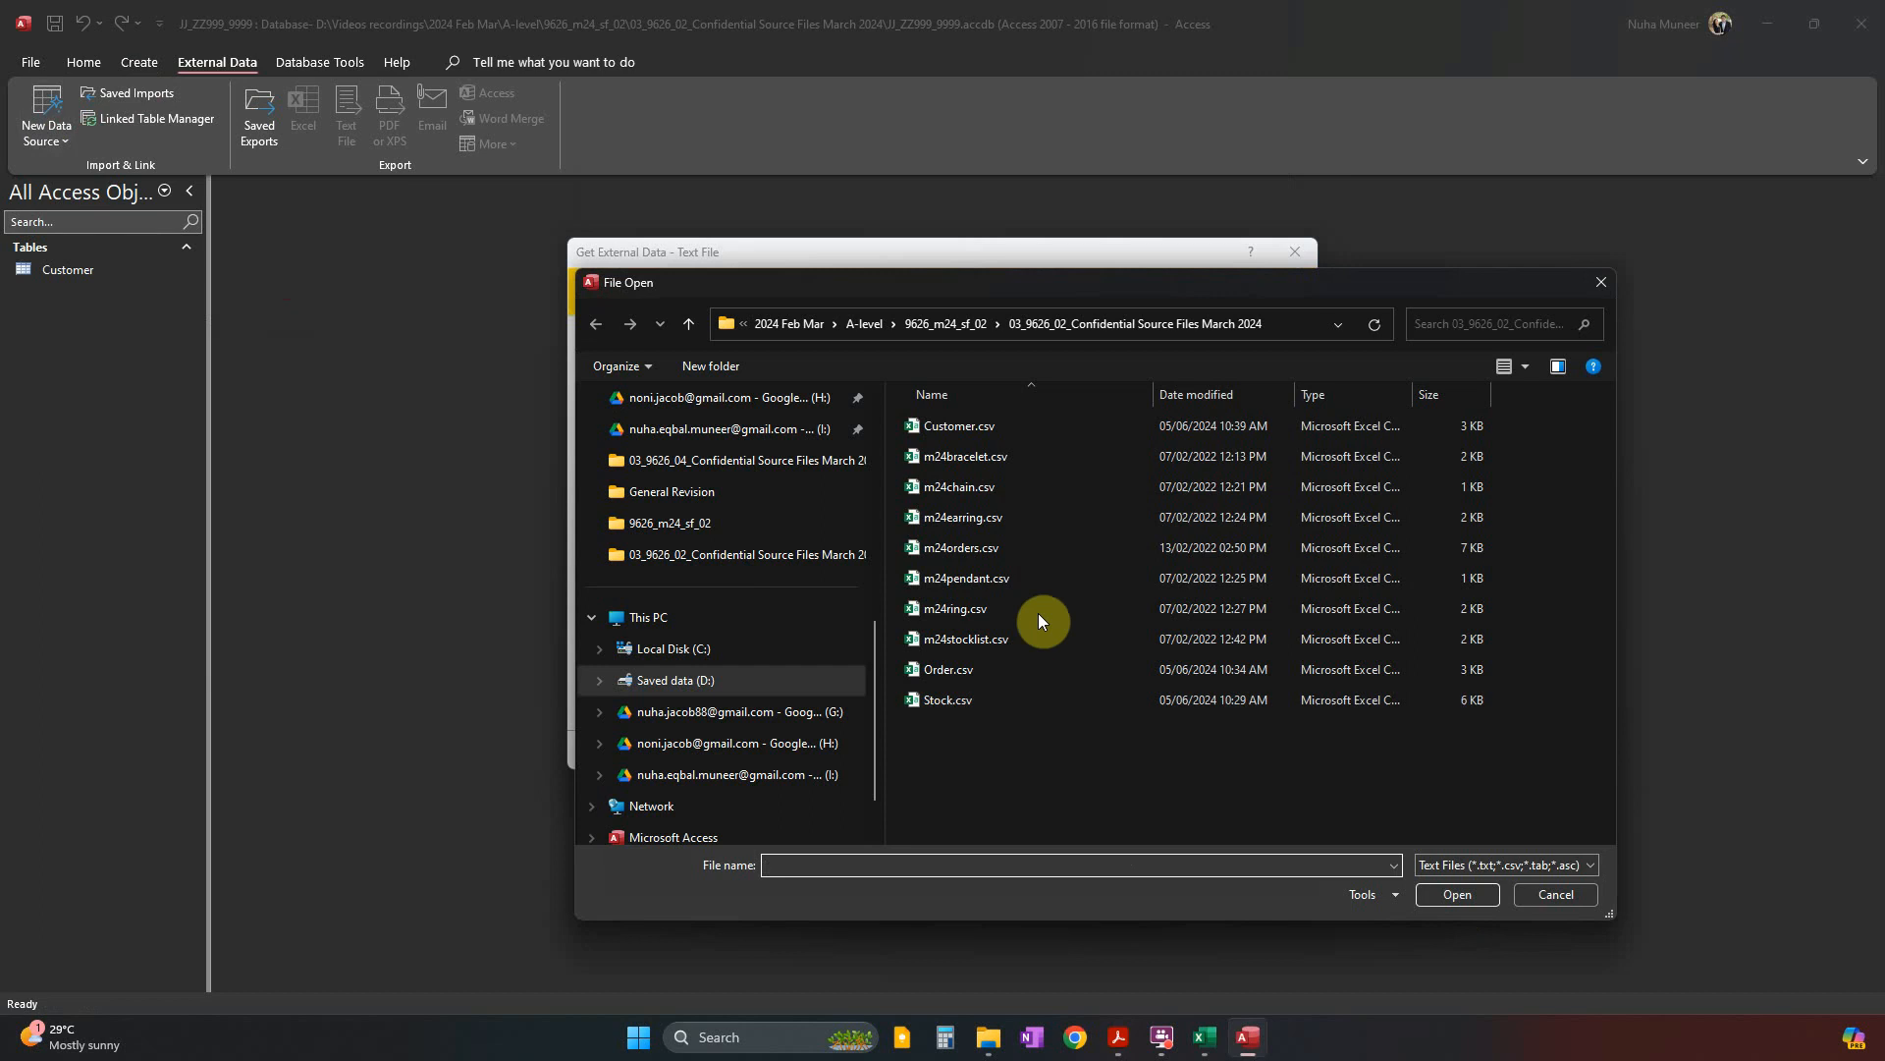
click(946, 669)
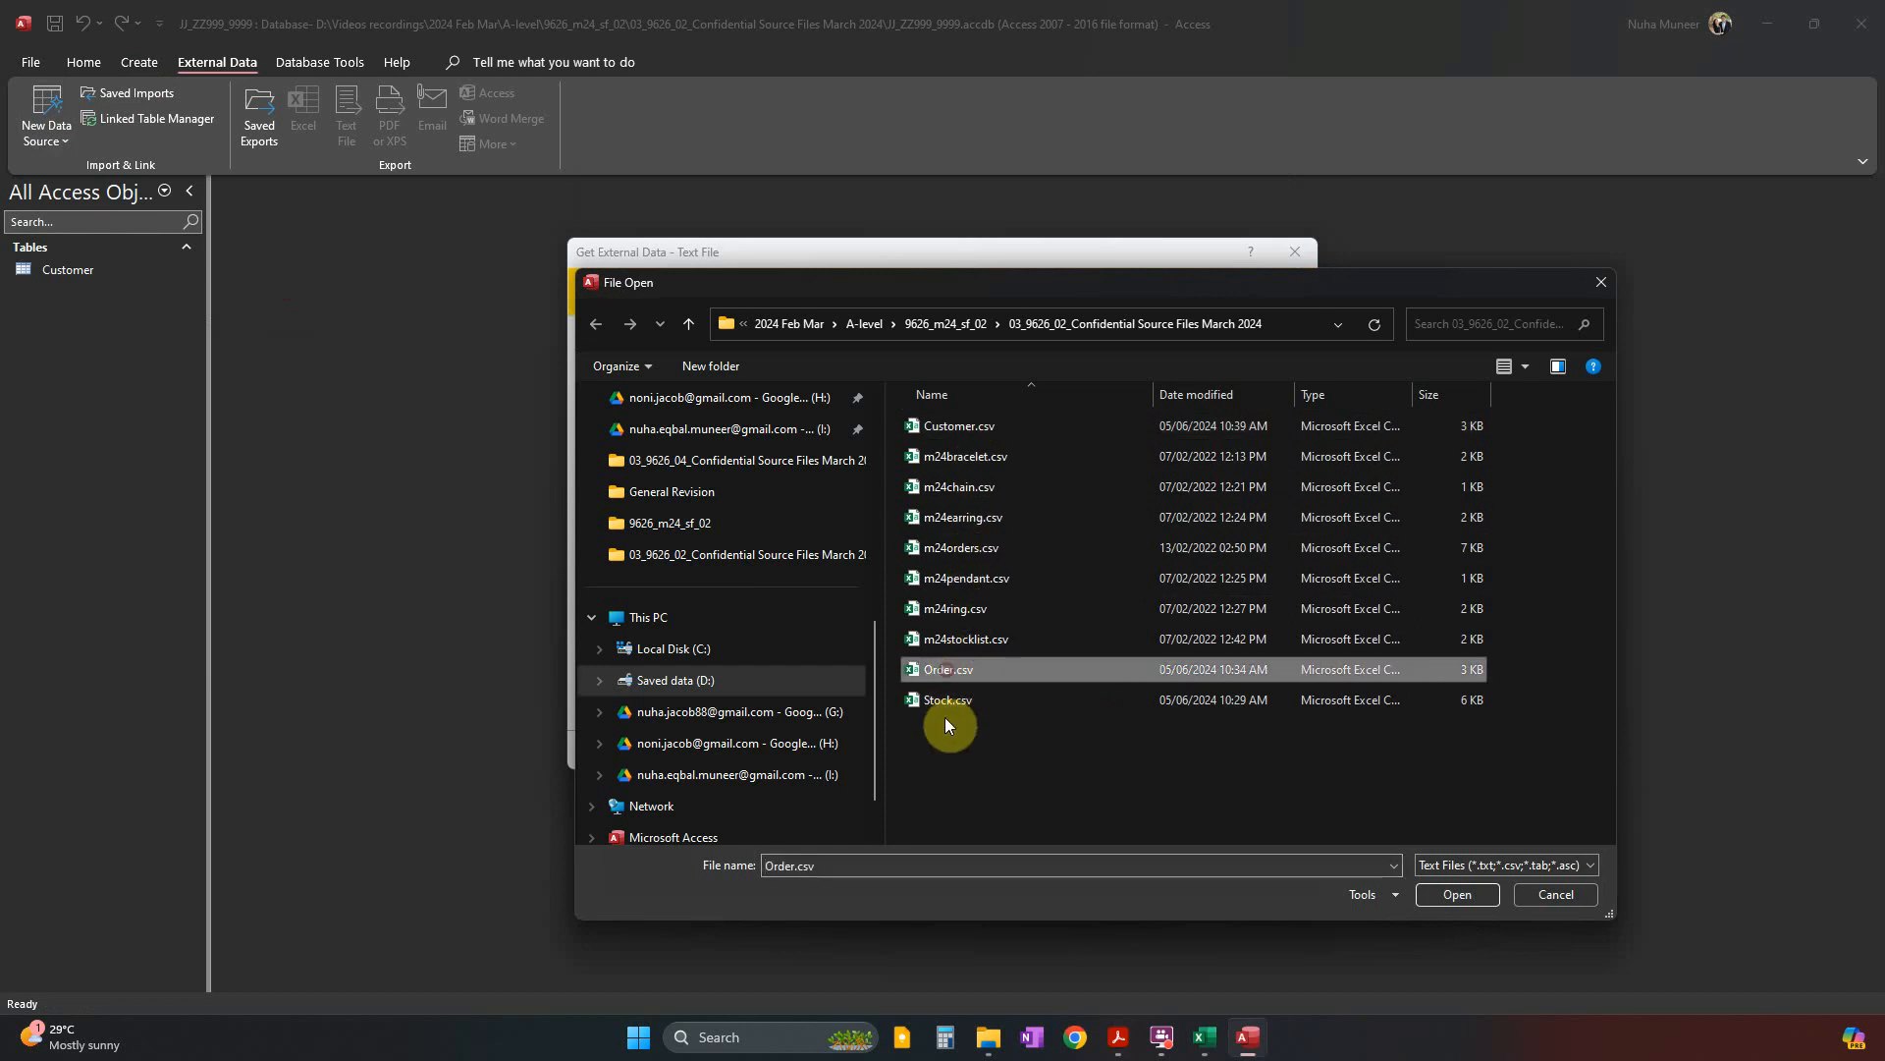
click(1444, 895)
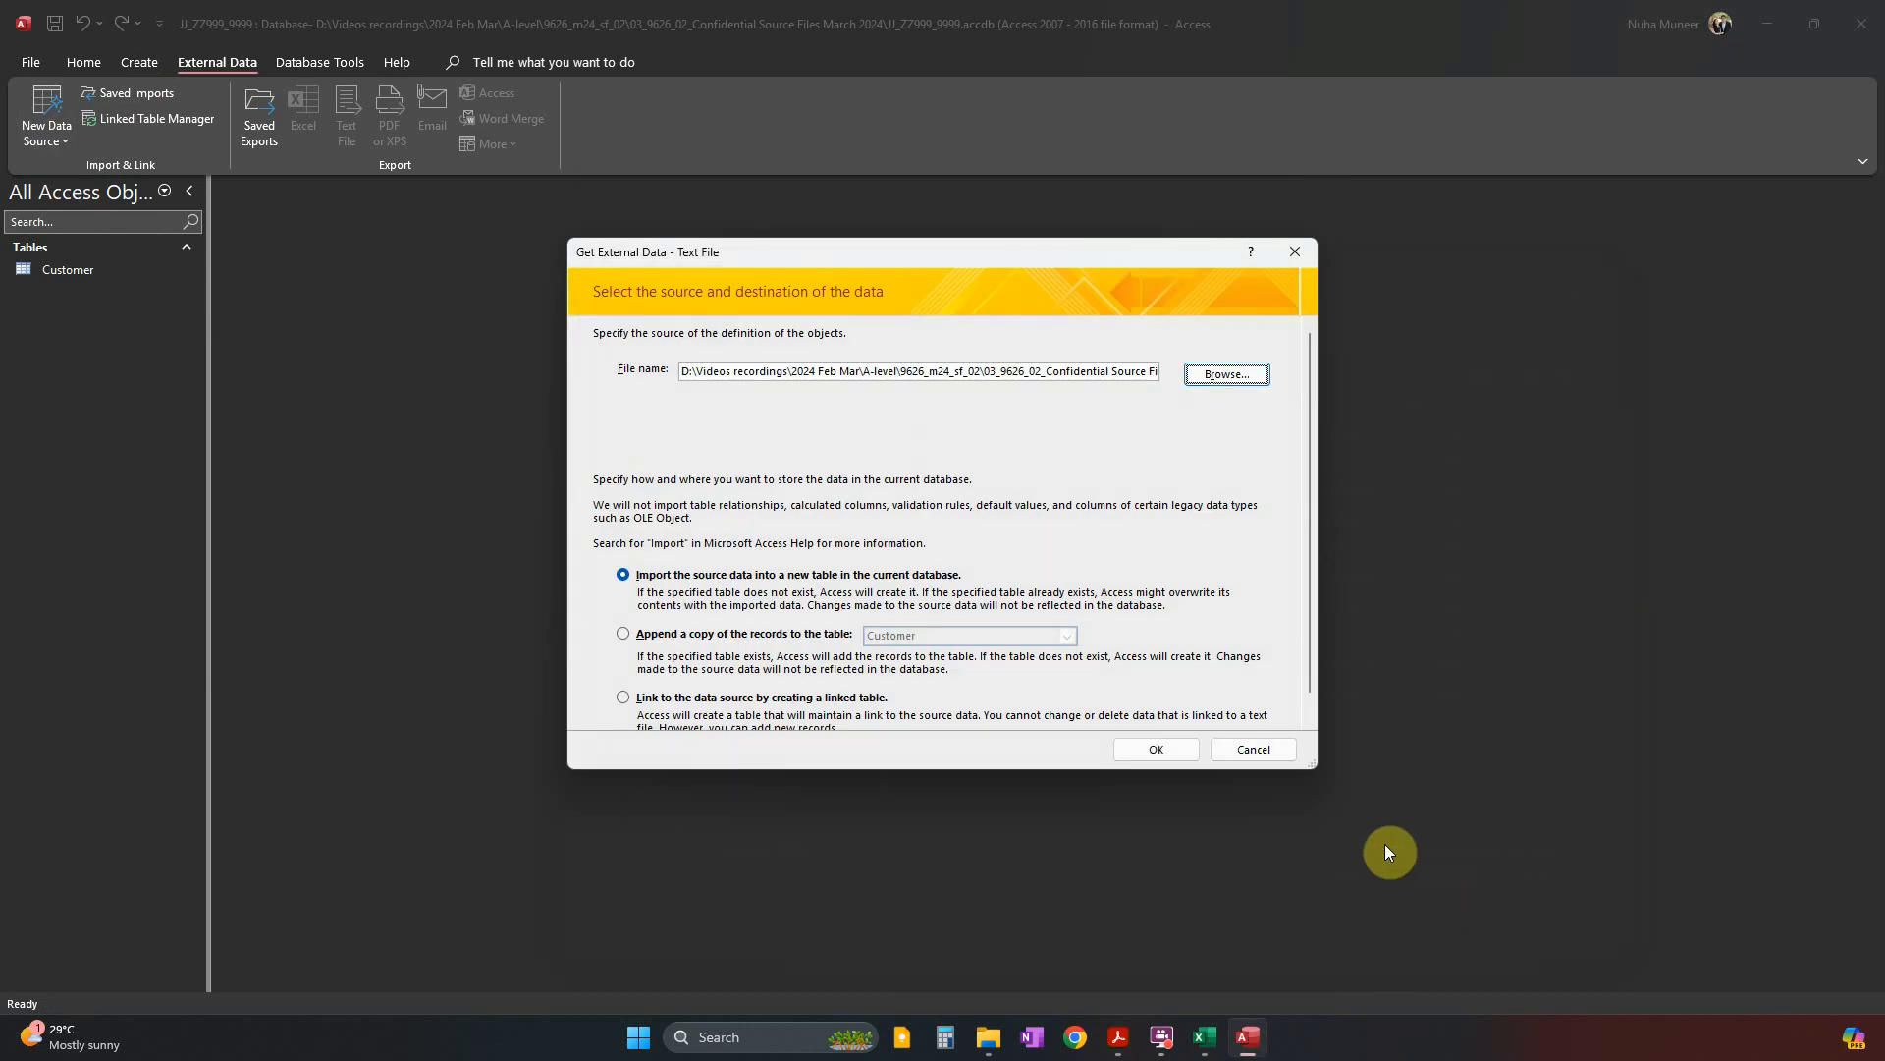
click(1157, 751)
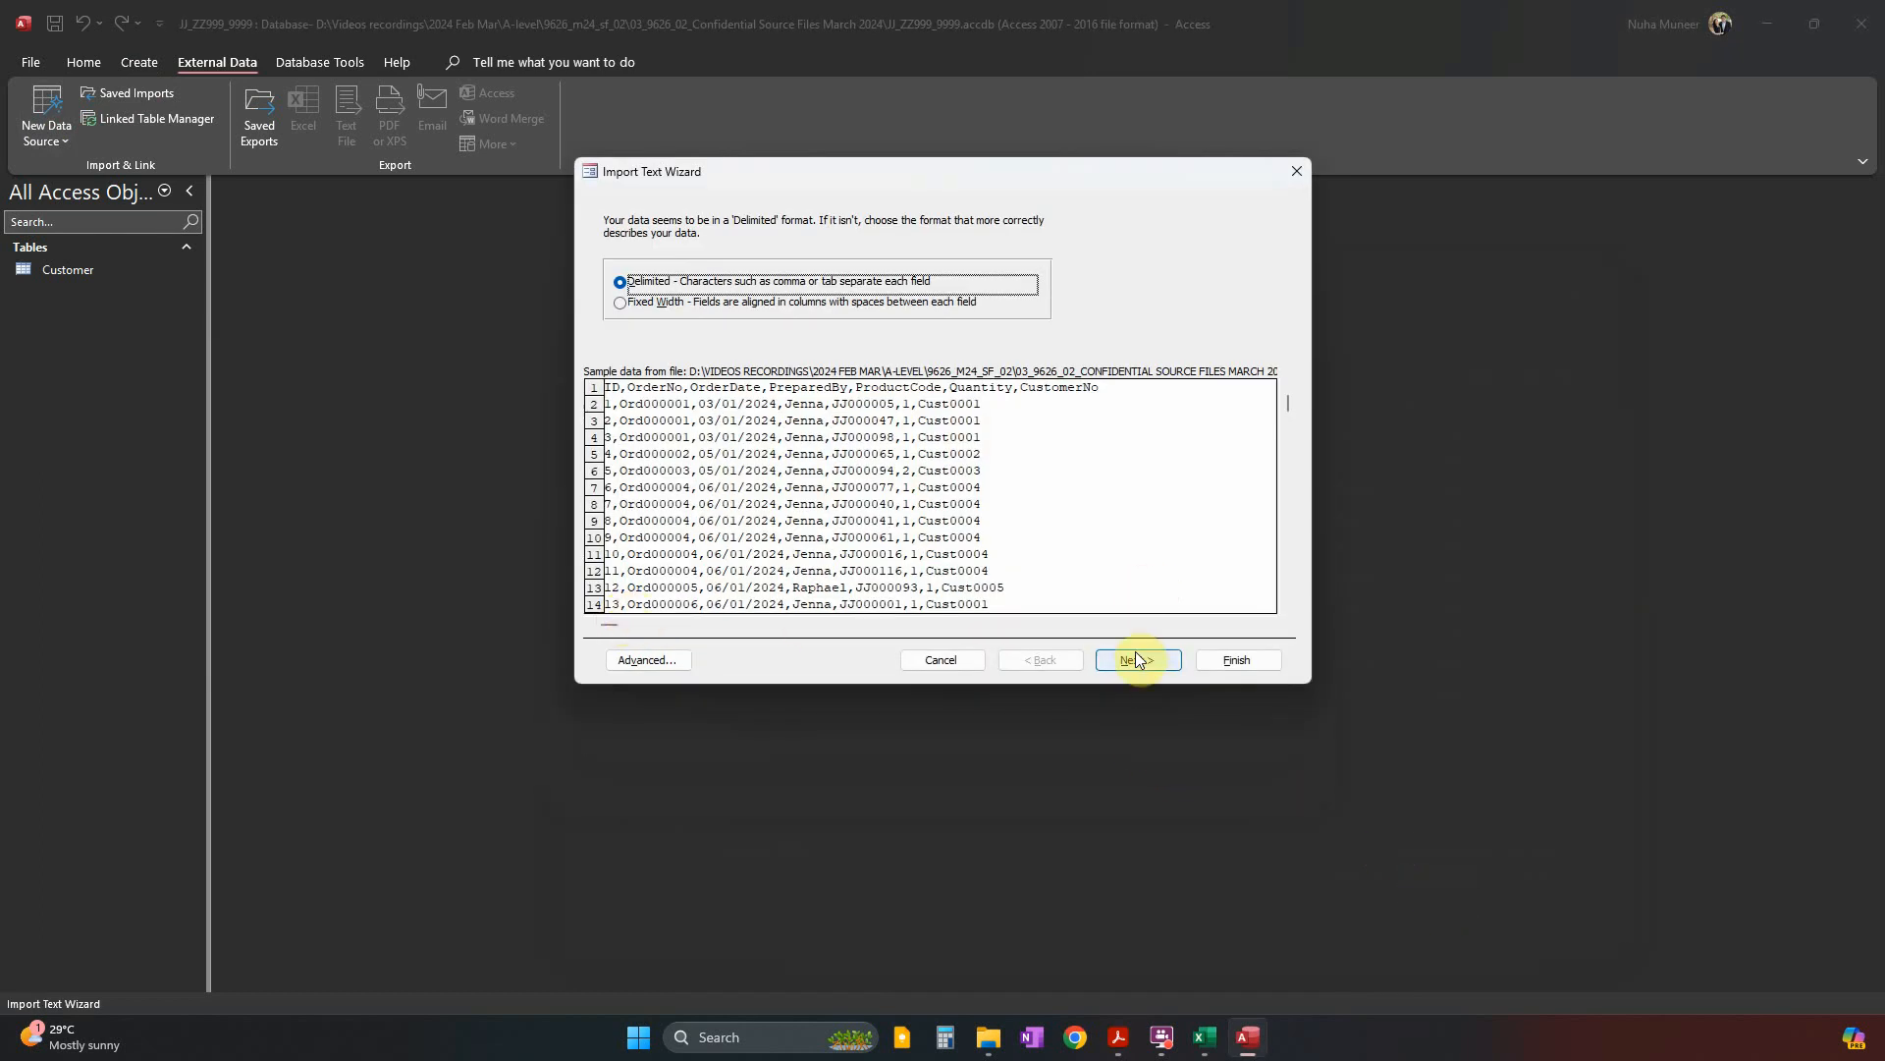
Set the Order import to use the first row as field names and ID as the primary key.
click(651, 319)
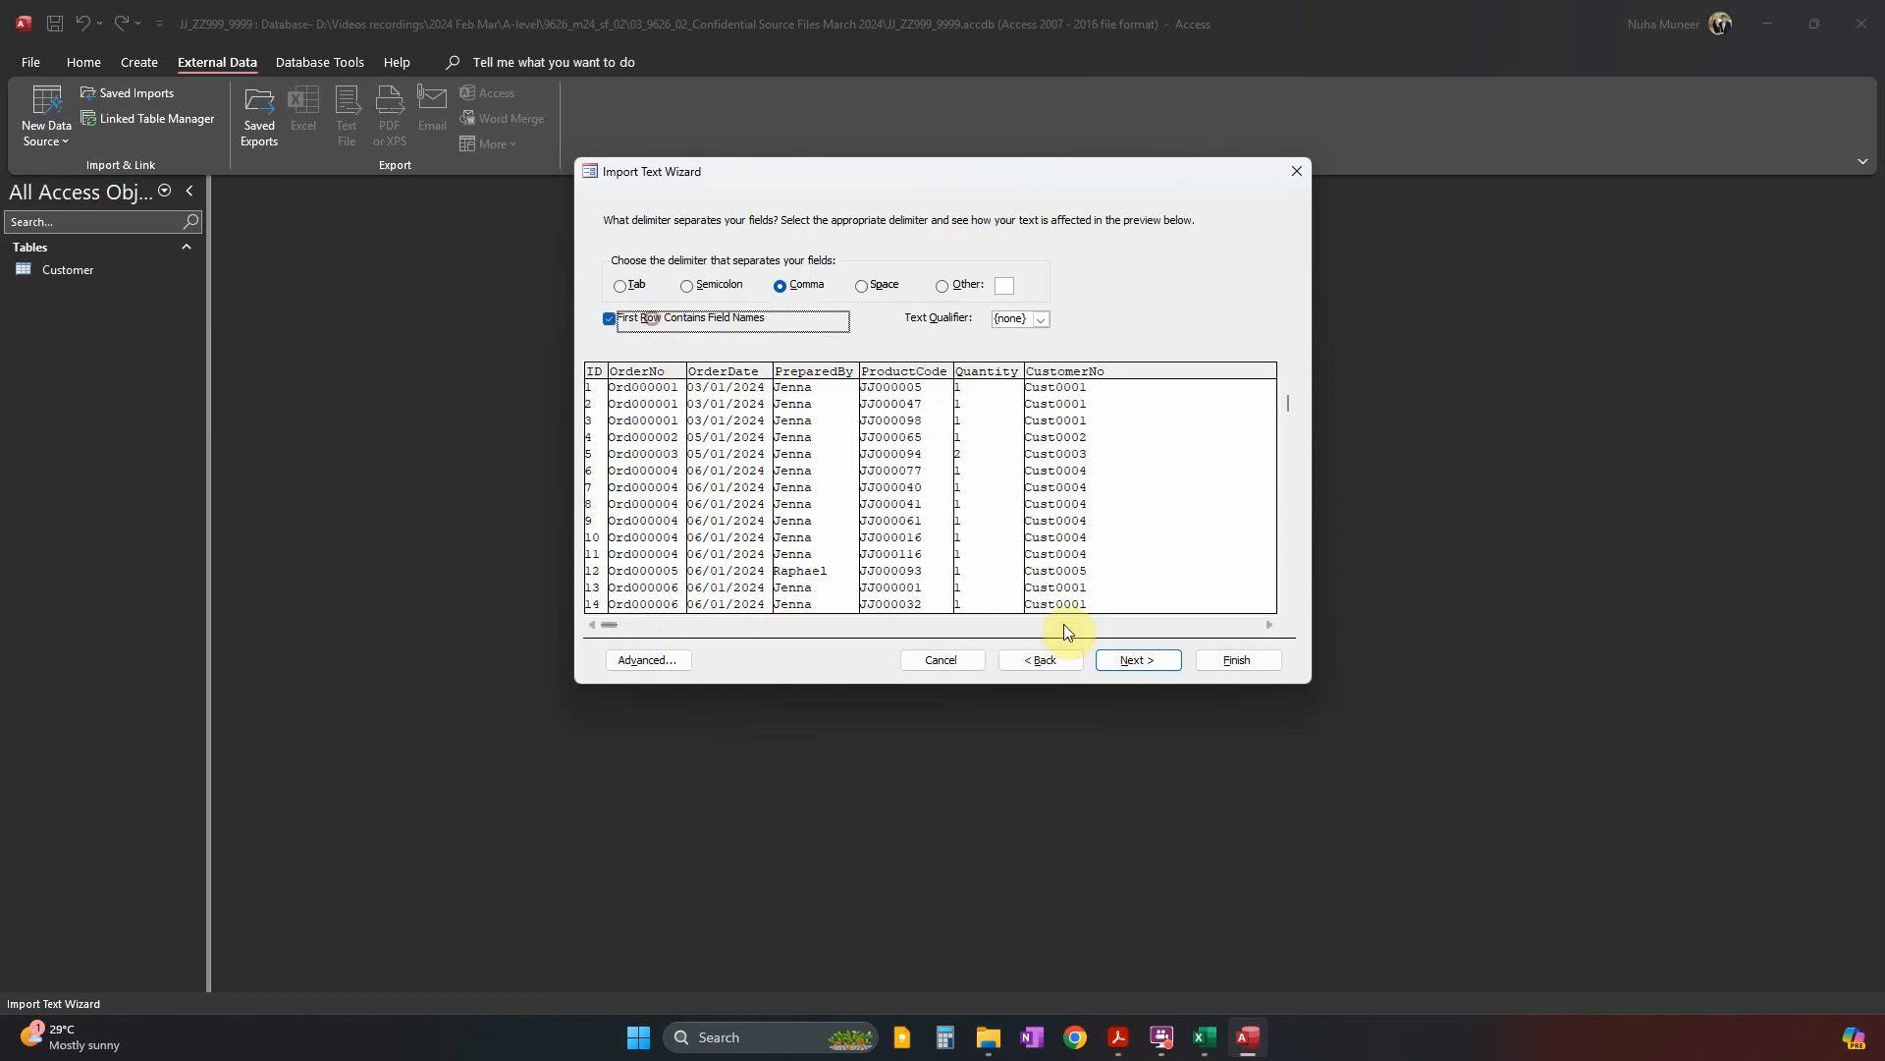
click(1136, 660)
click(1136, 659)
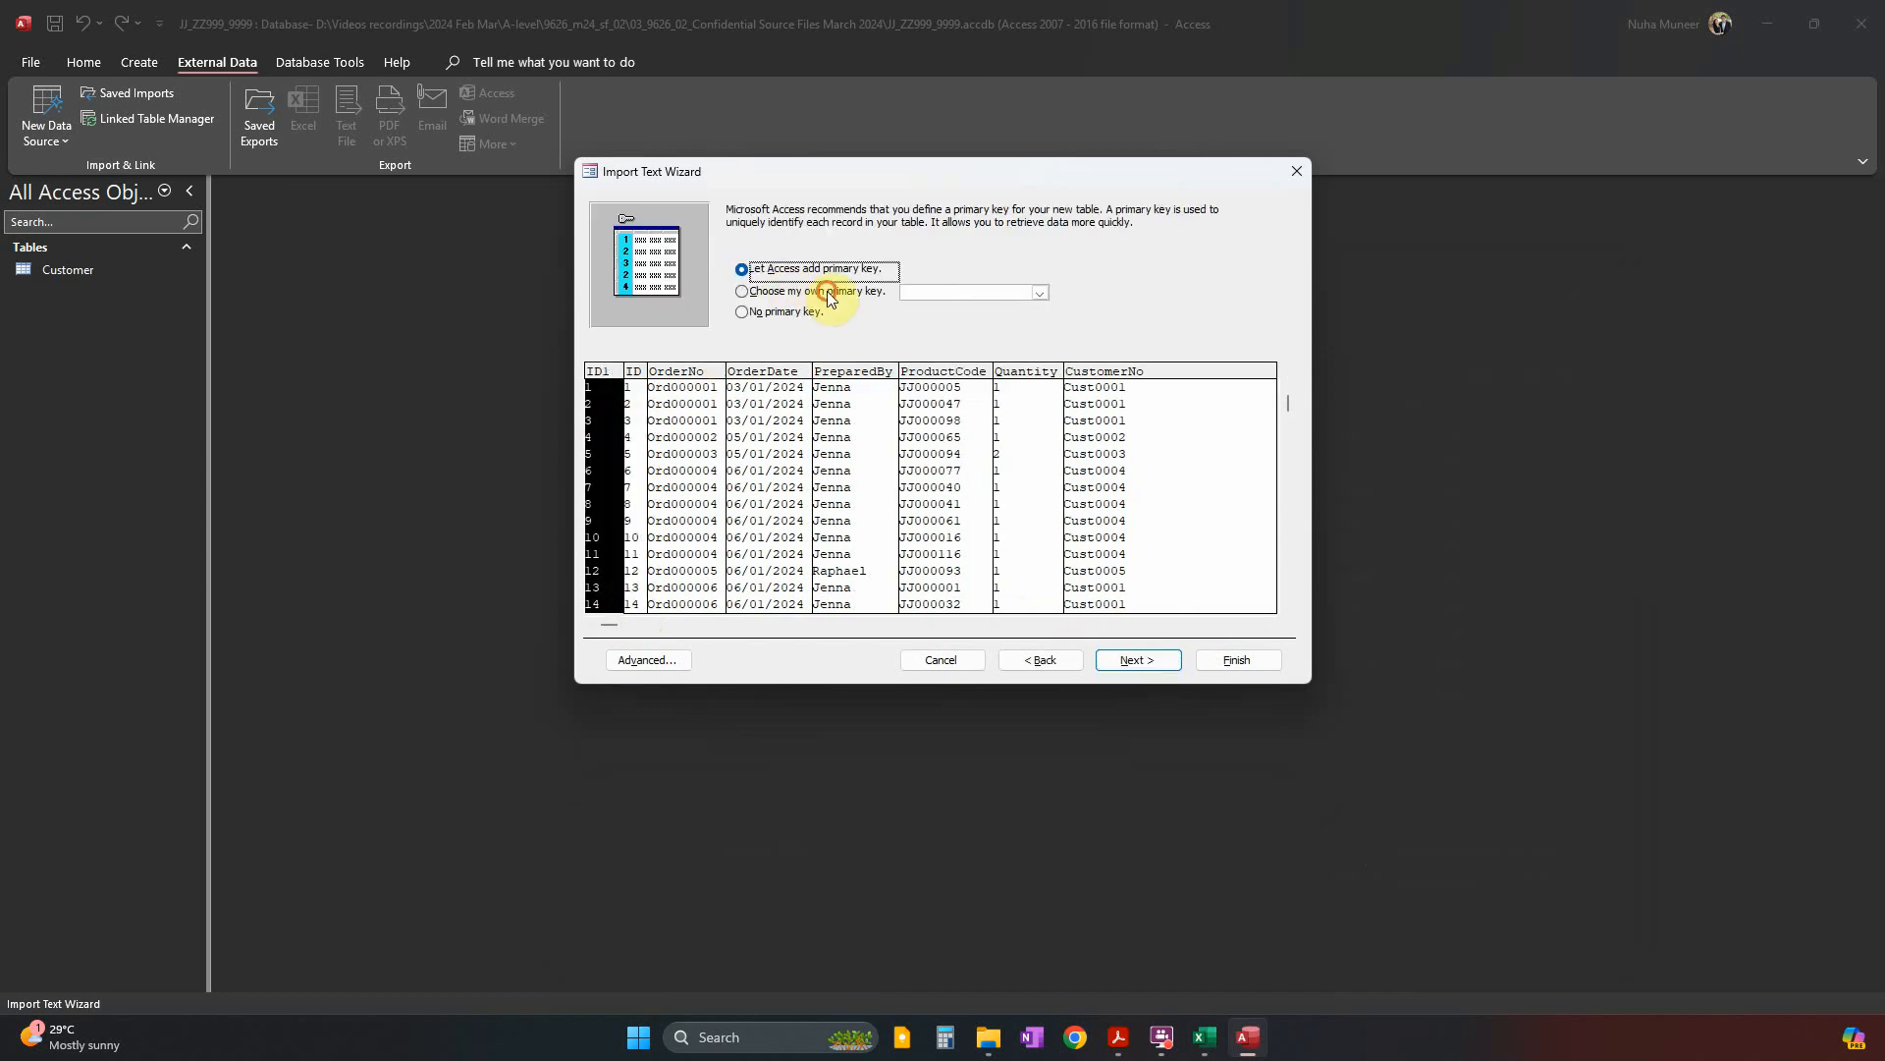
click(828, 293)
click(1152, 658)
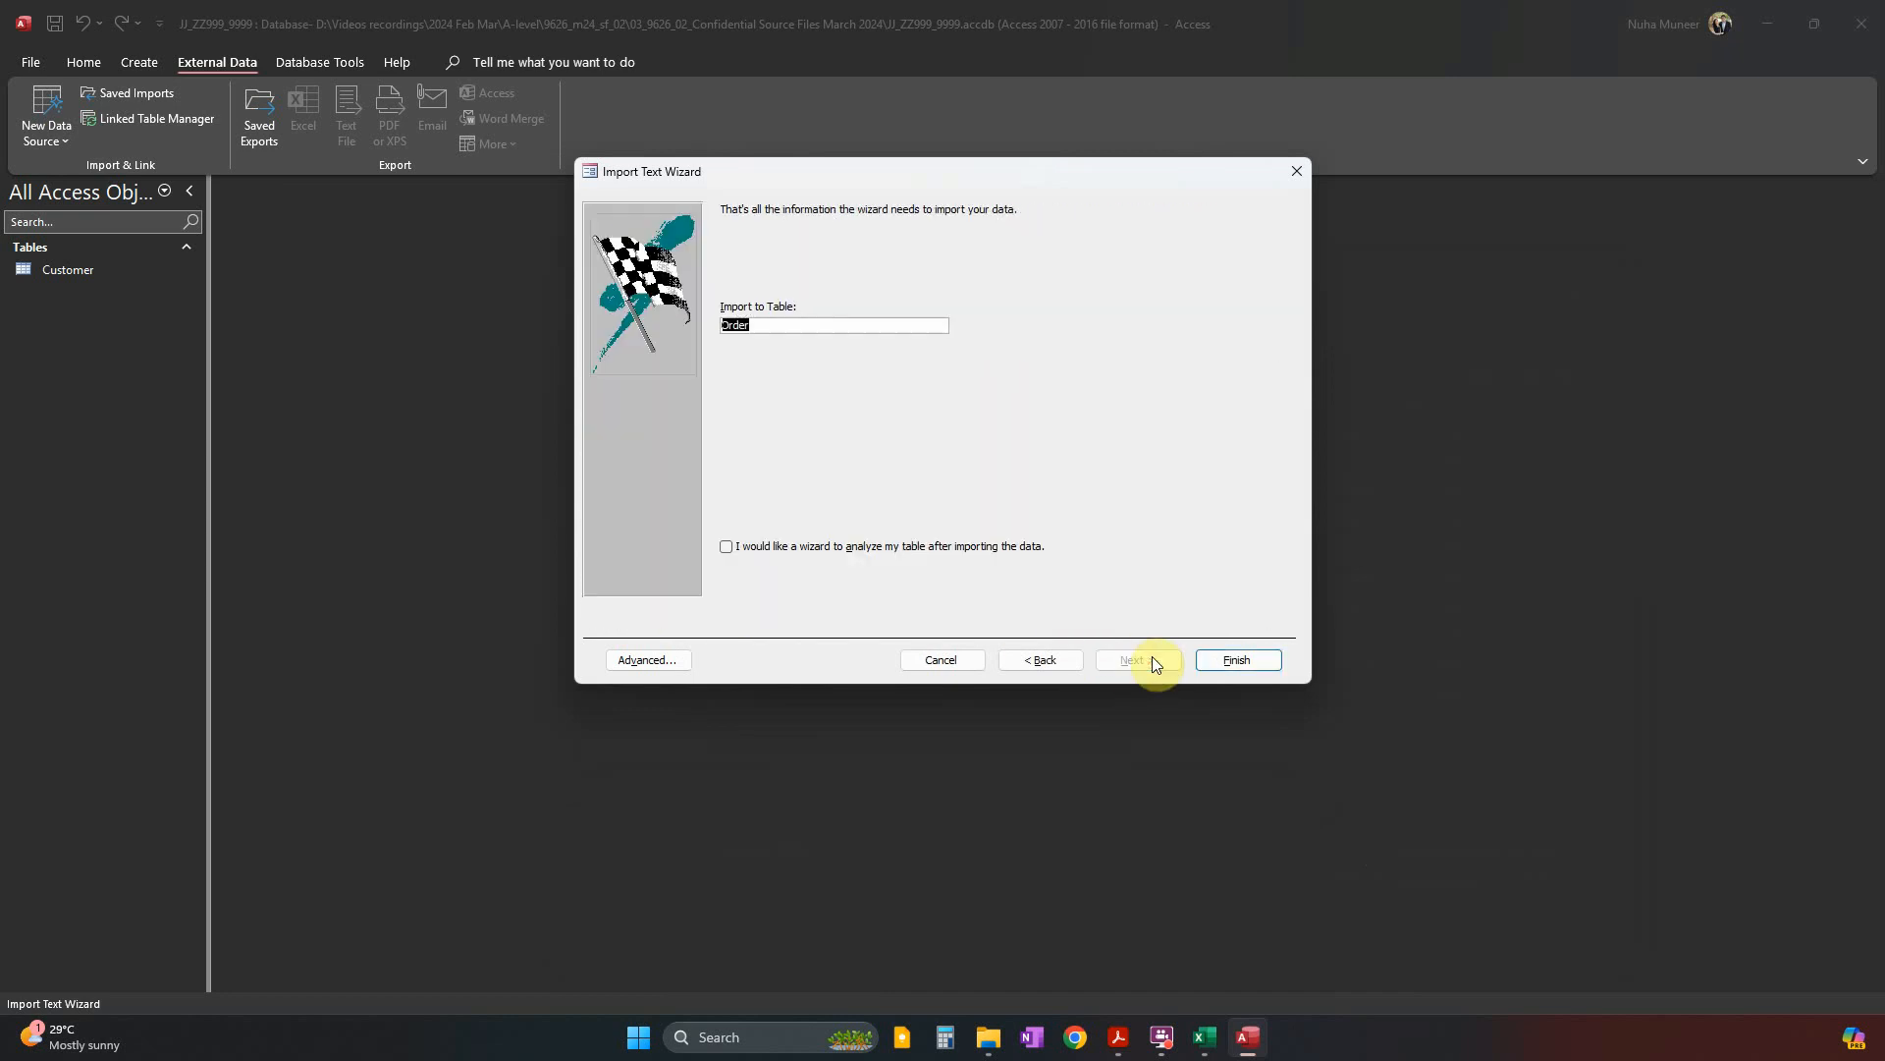
Examine the data types of the ID, OrderNo and OrderDate fields in the Order import specification.
click(649, 660)
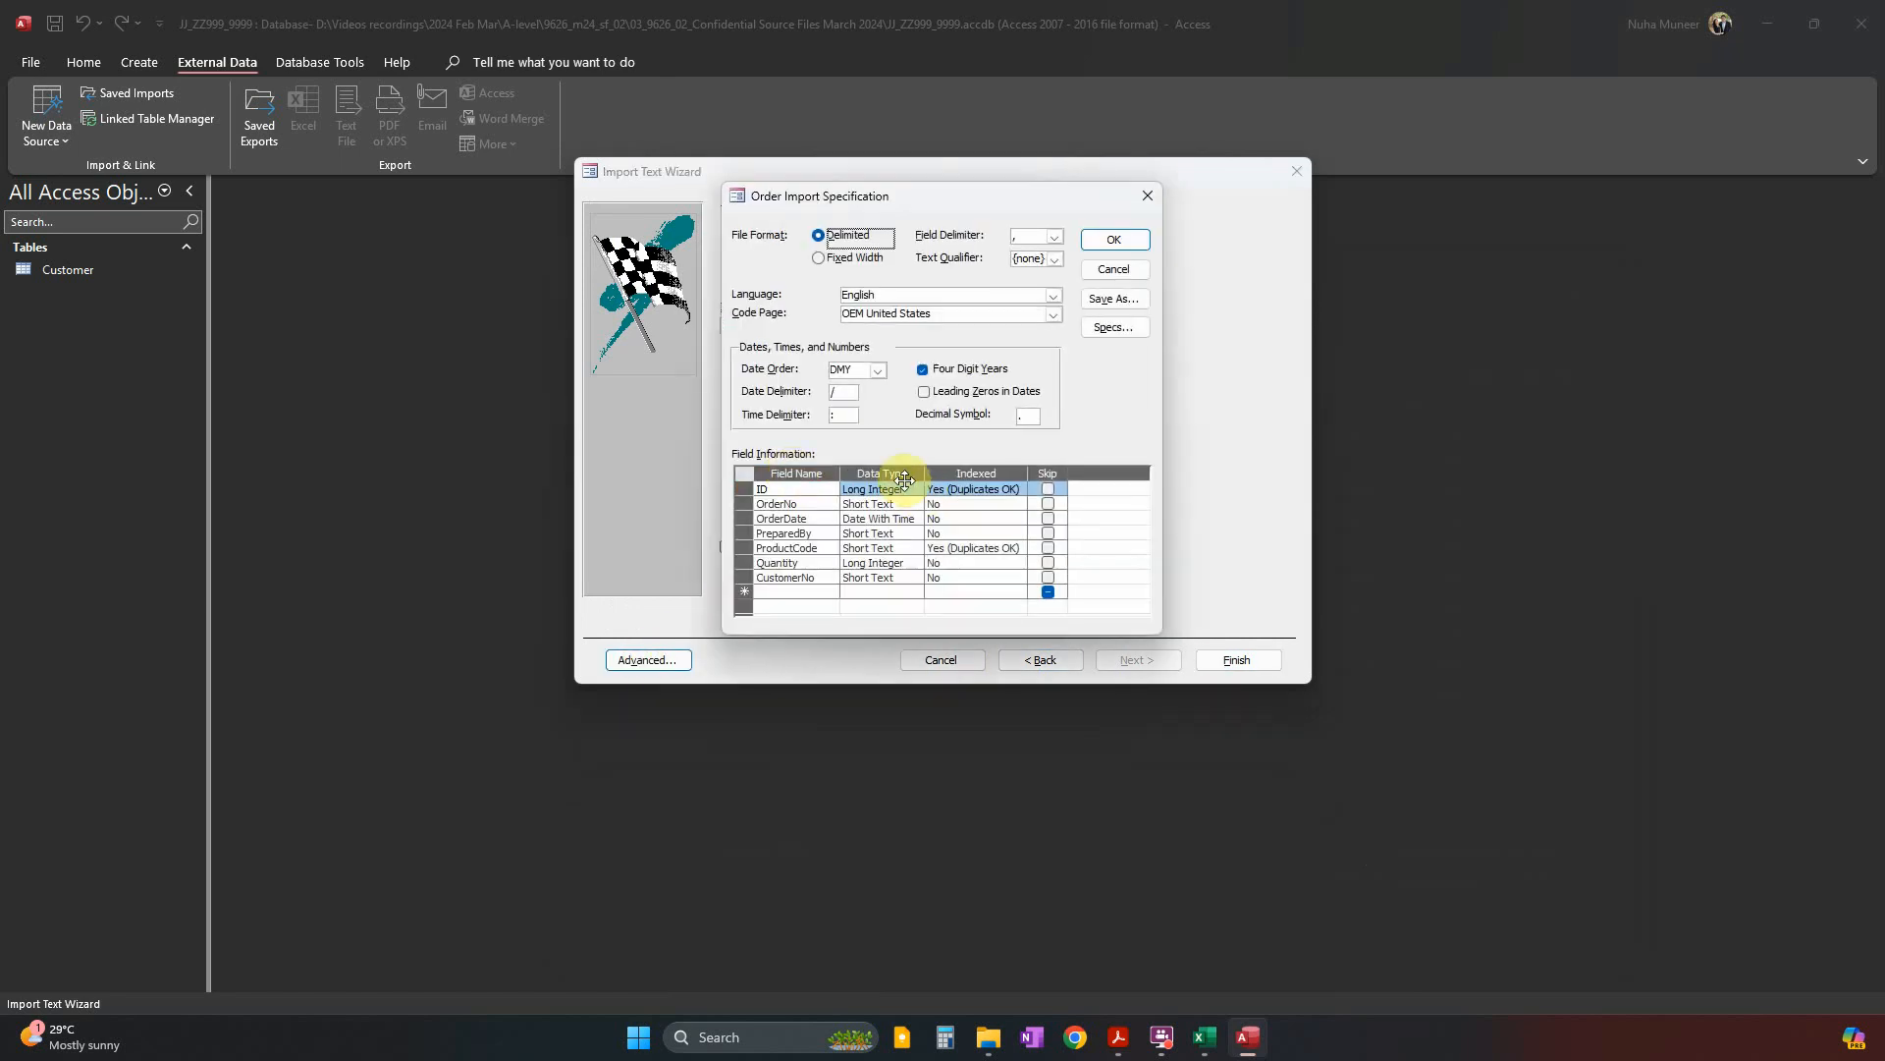
click(874, 490)
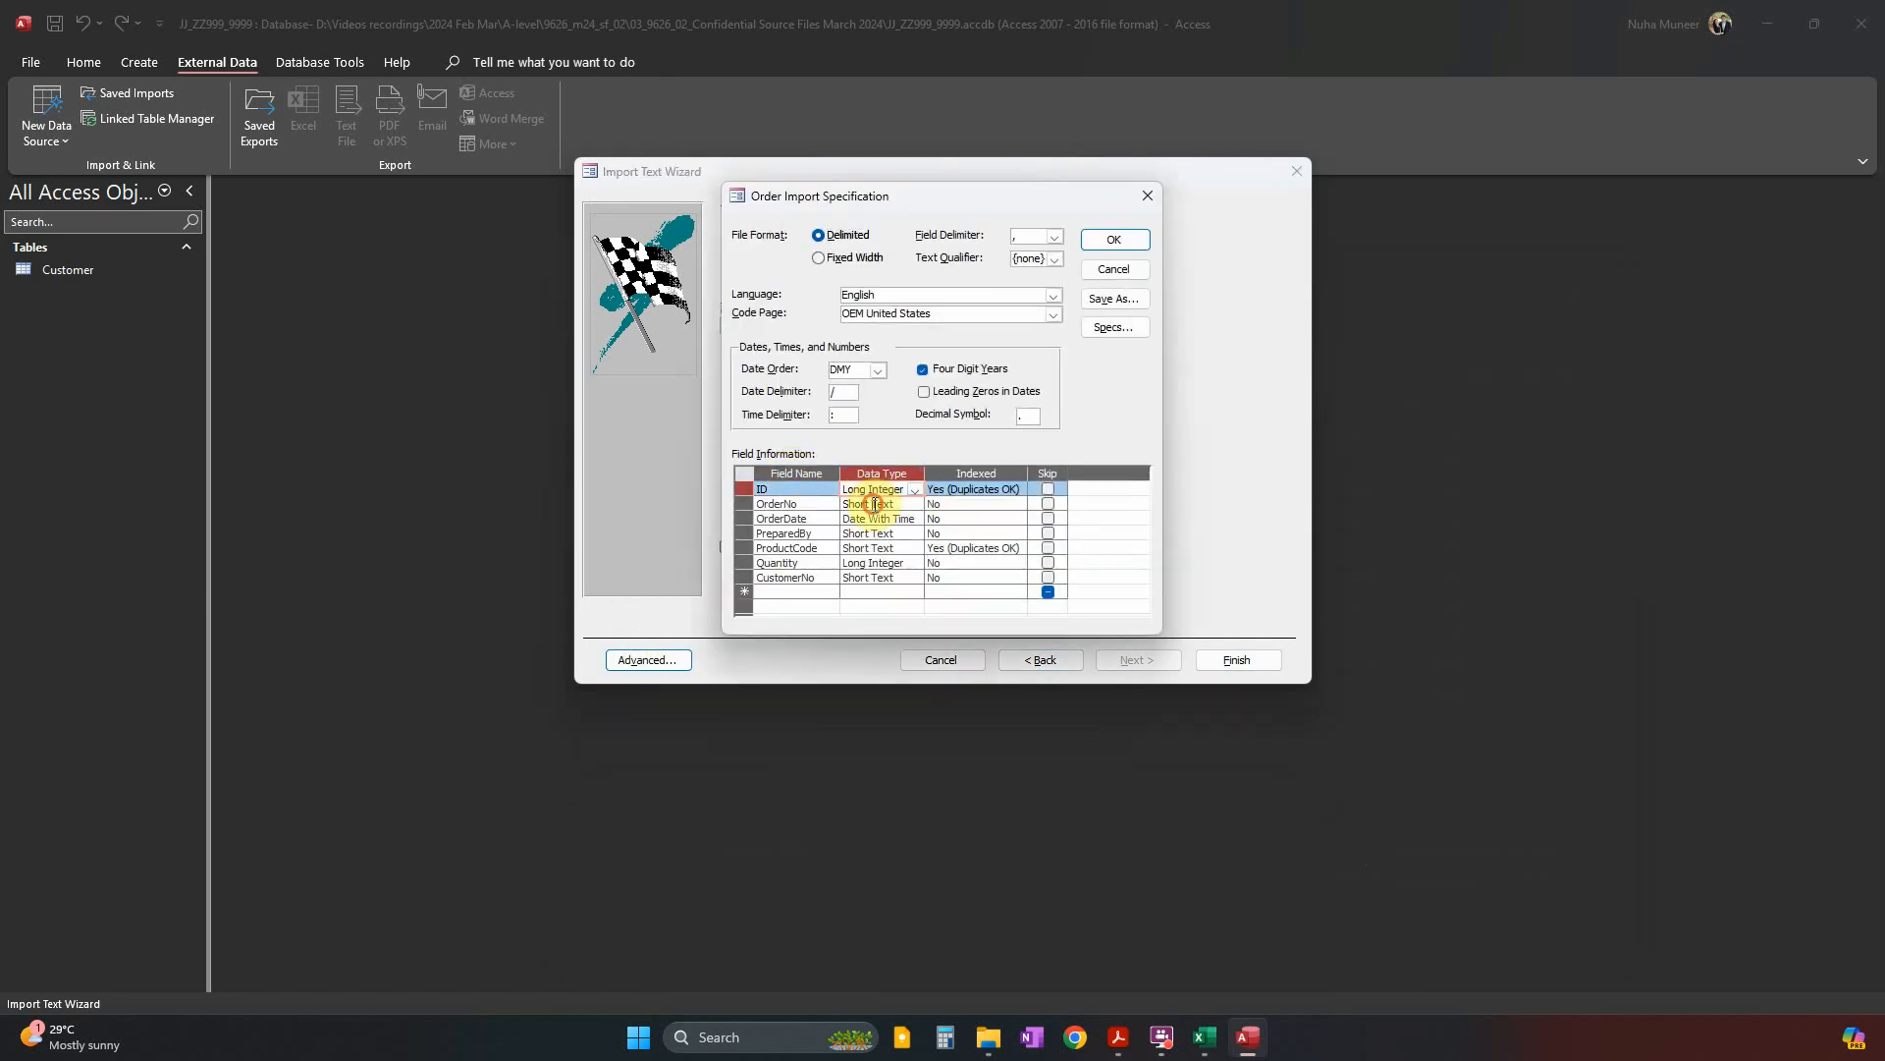
click(874, 504)
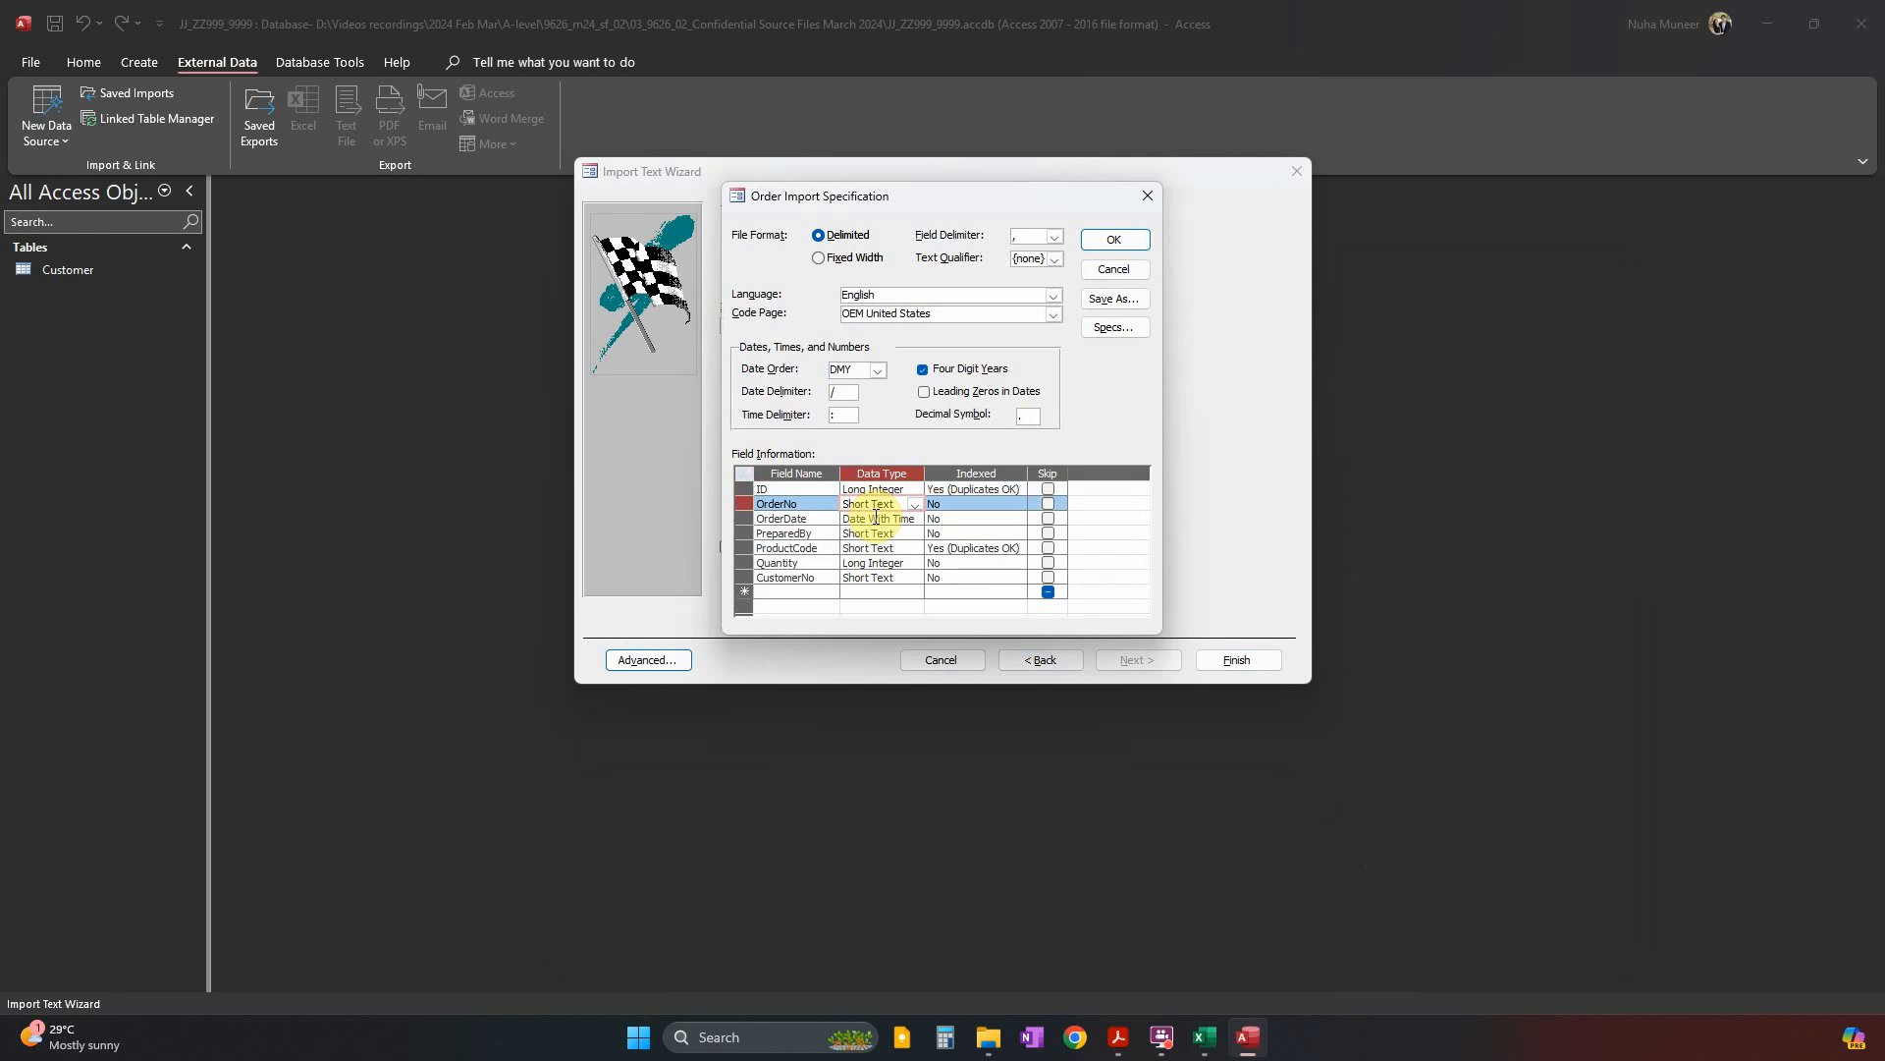
click(876, 518)
click(878, 504)
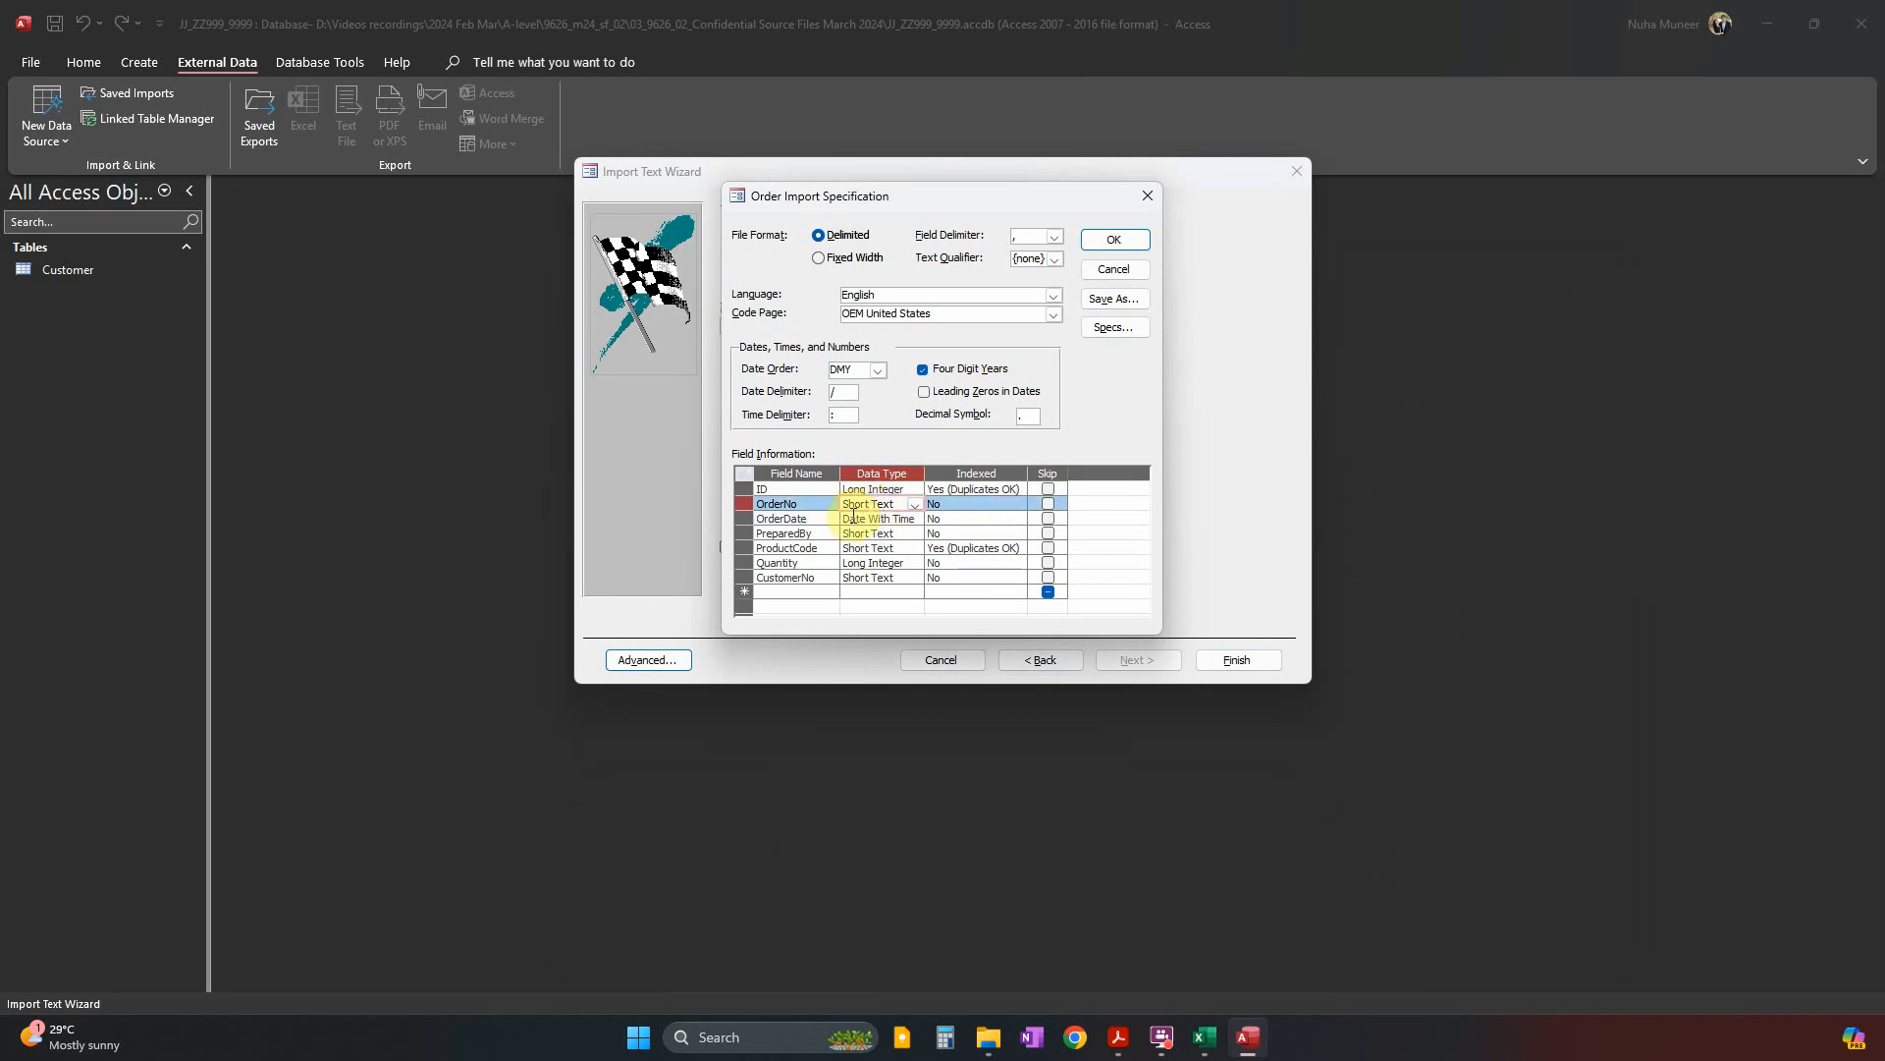
click(888, 519)
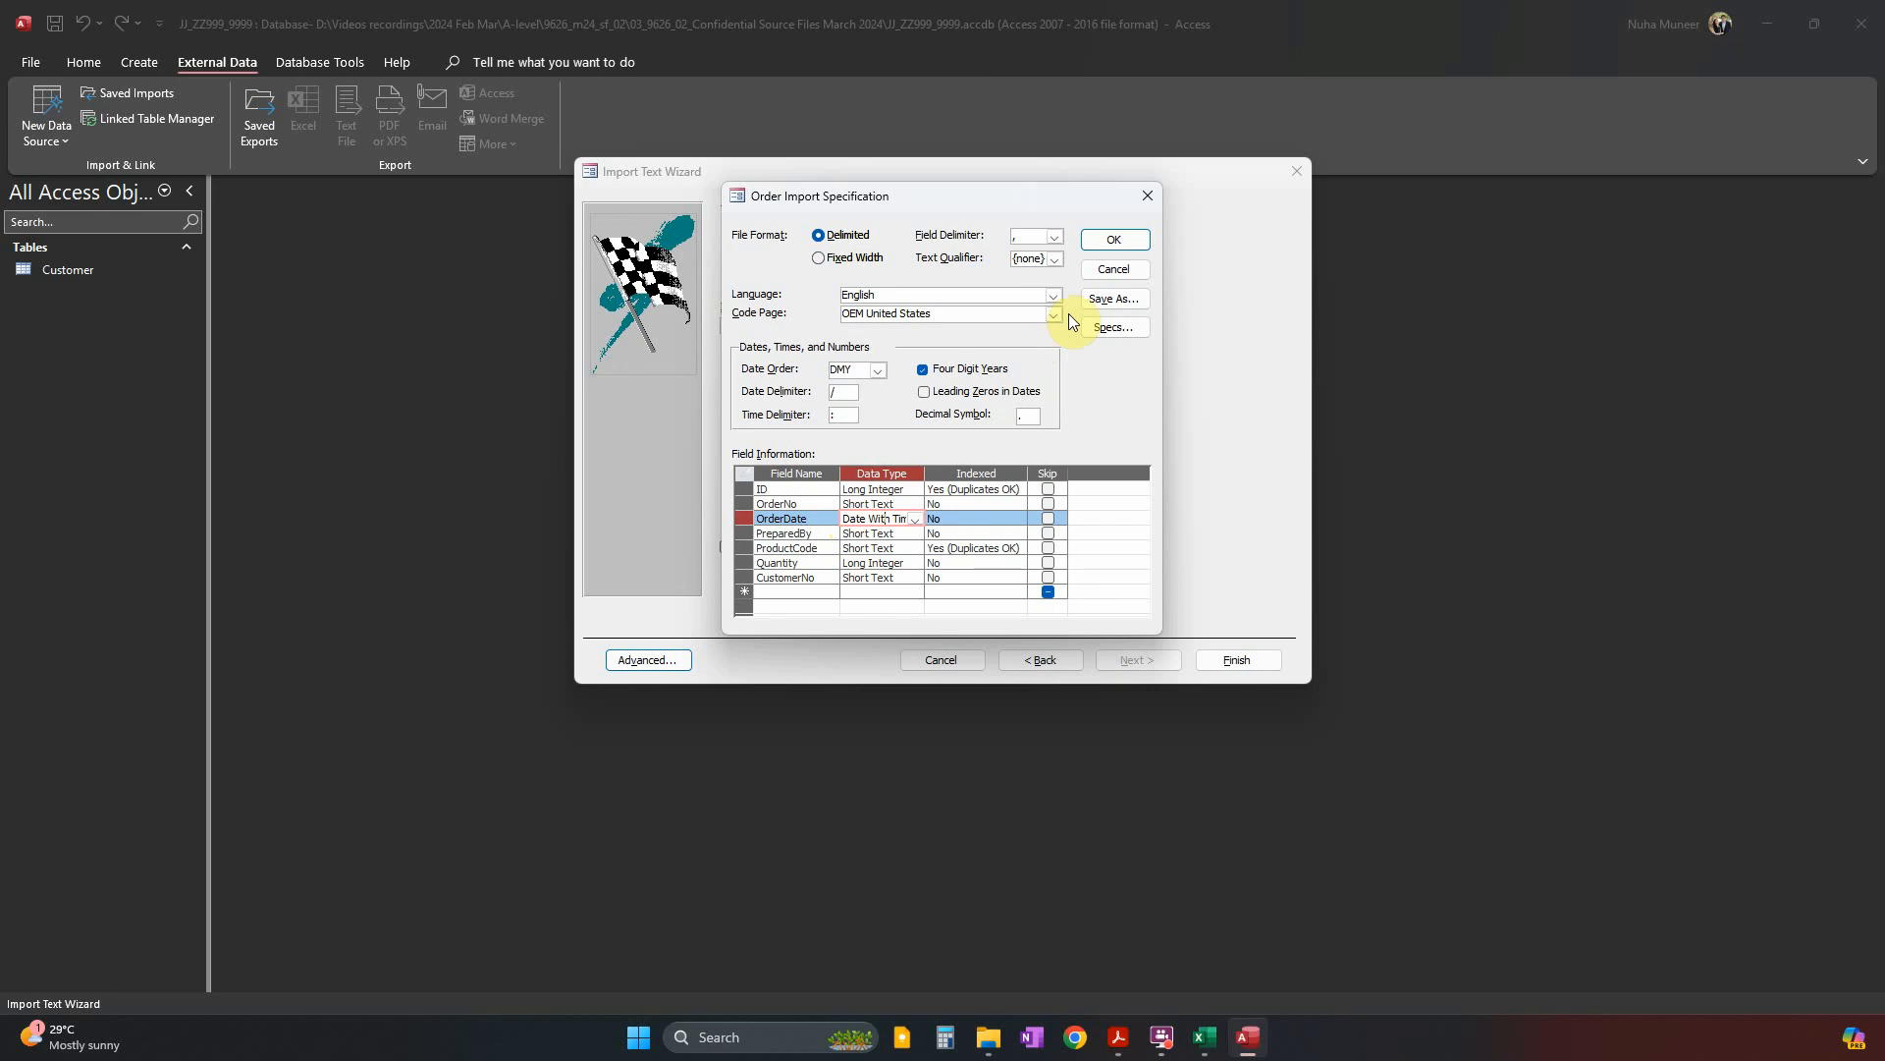
Accept the Order import specification and finish importing the Order table without saving the import steps.
click(1114, 239)
click(1274, 653)
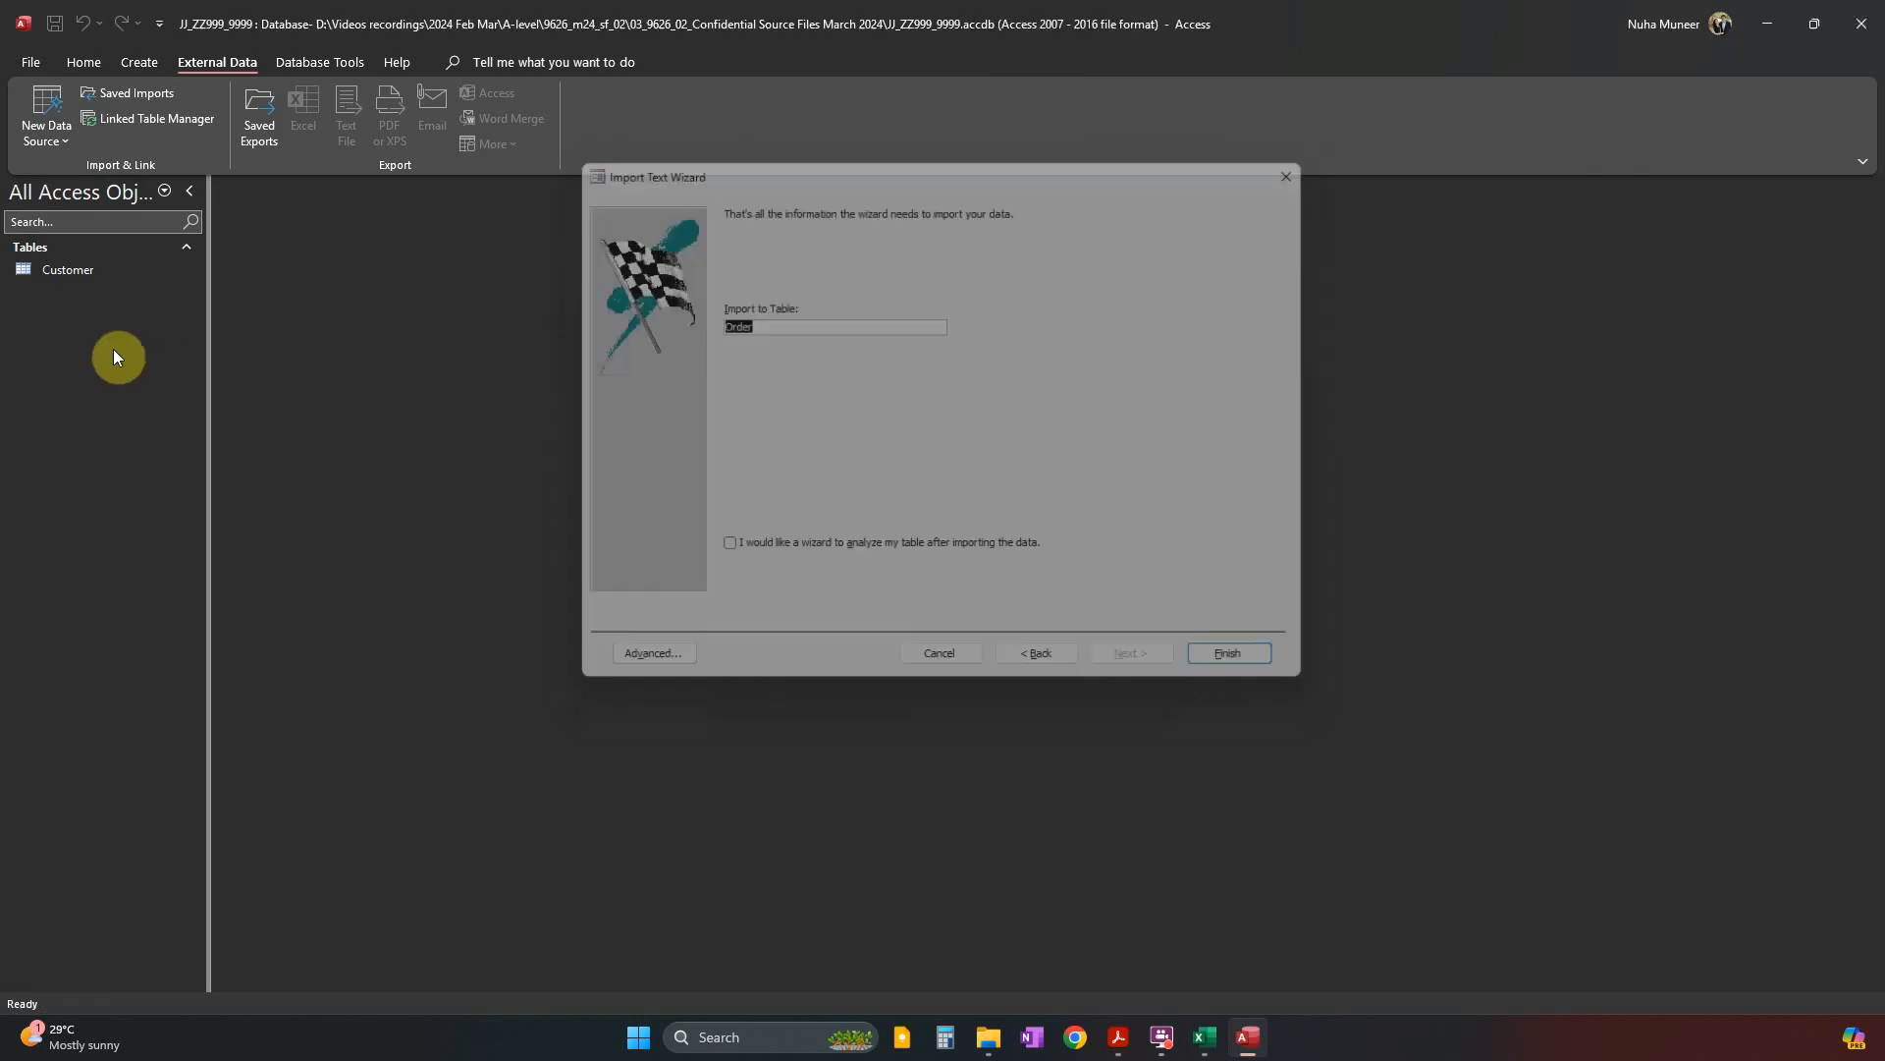
click(1247, 750)
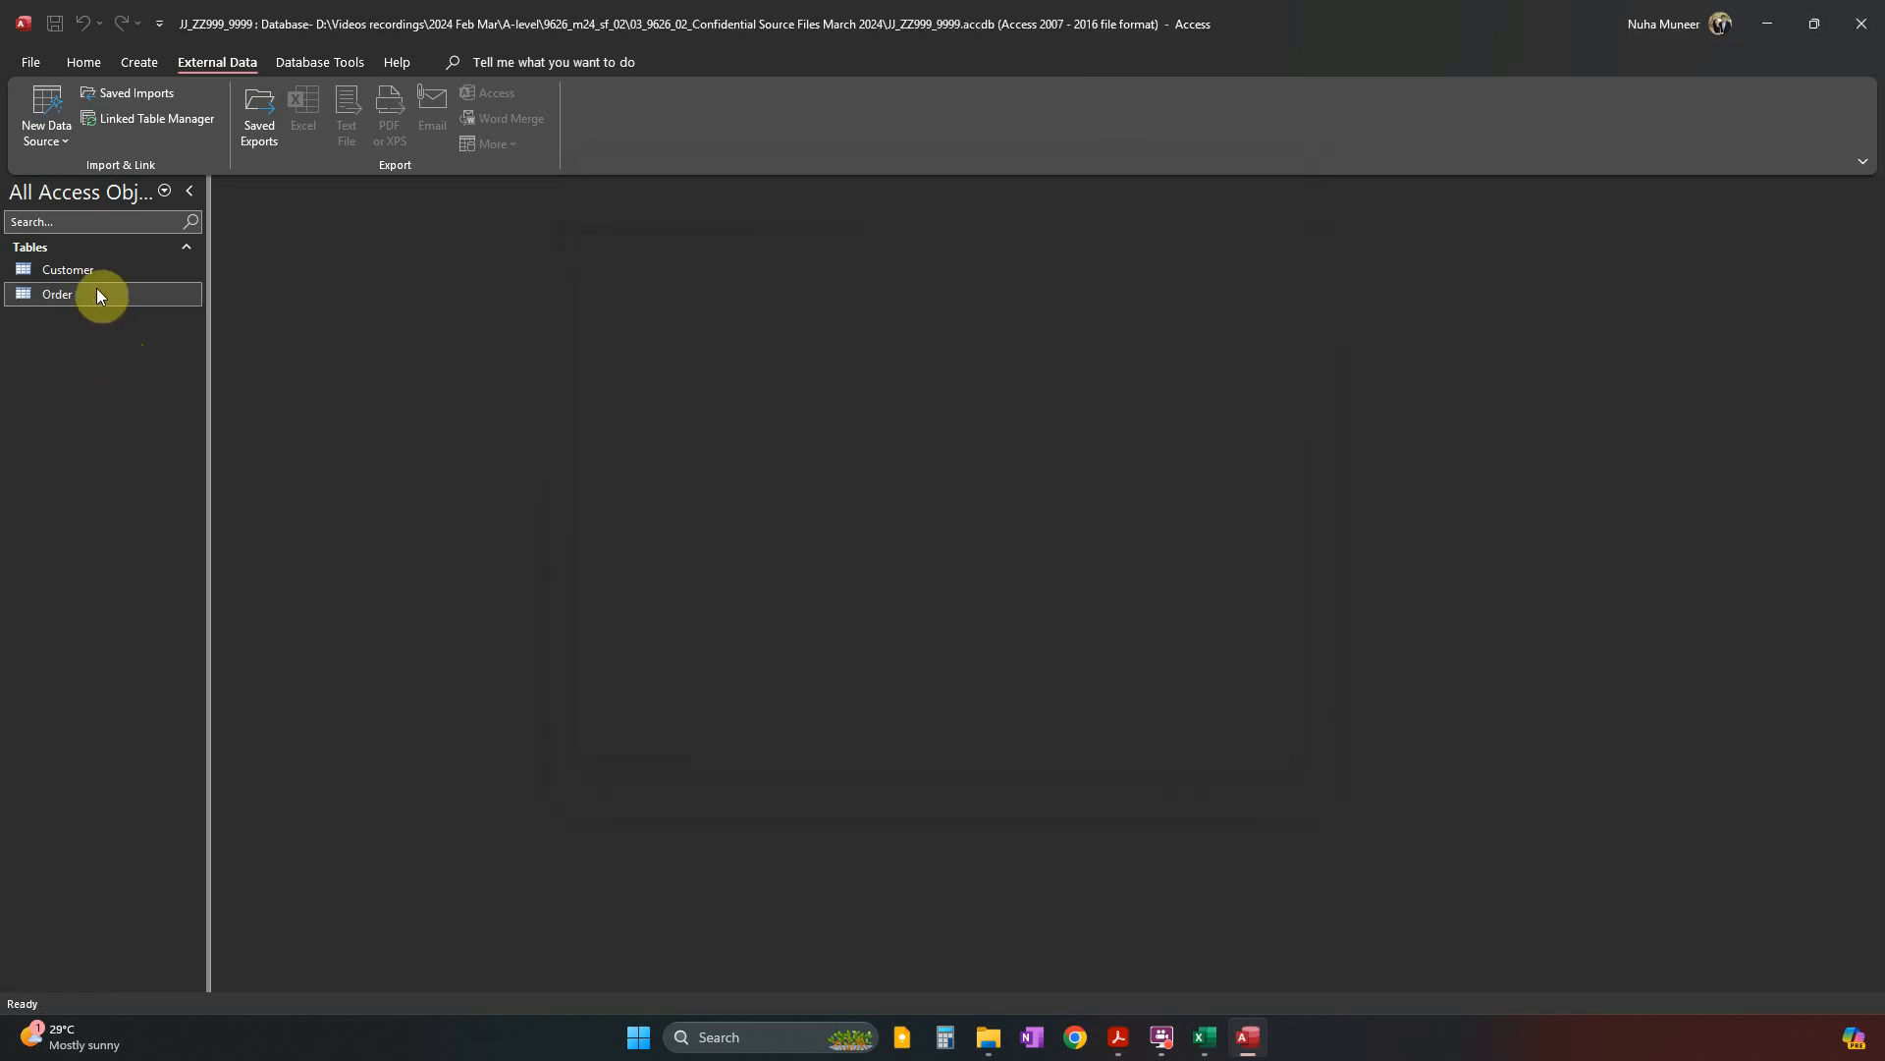
Open the Order table in Design View and select the OrderDate field's data type.
double_click(55, 295)
click(83, 62)
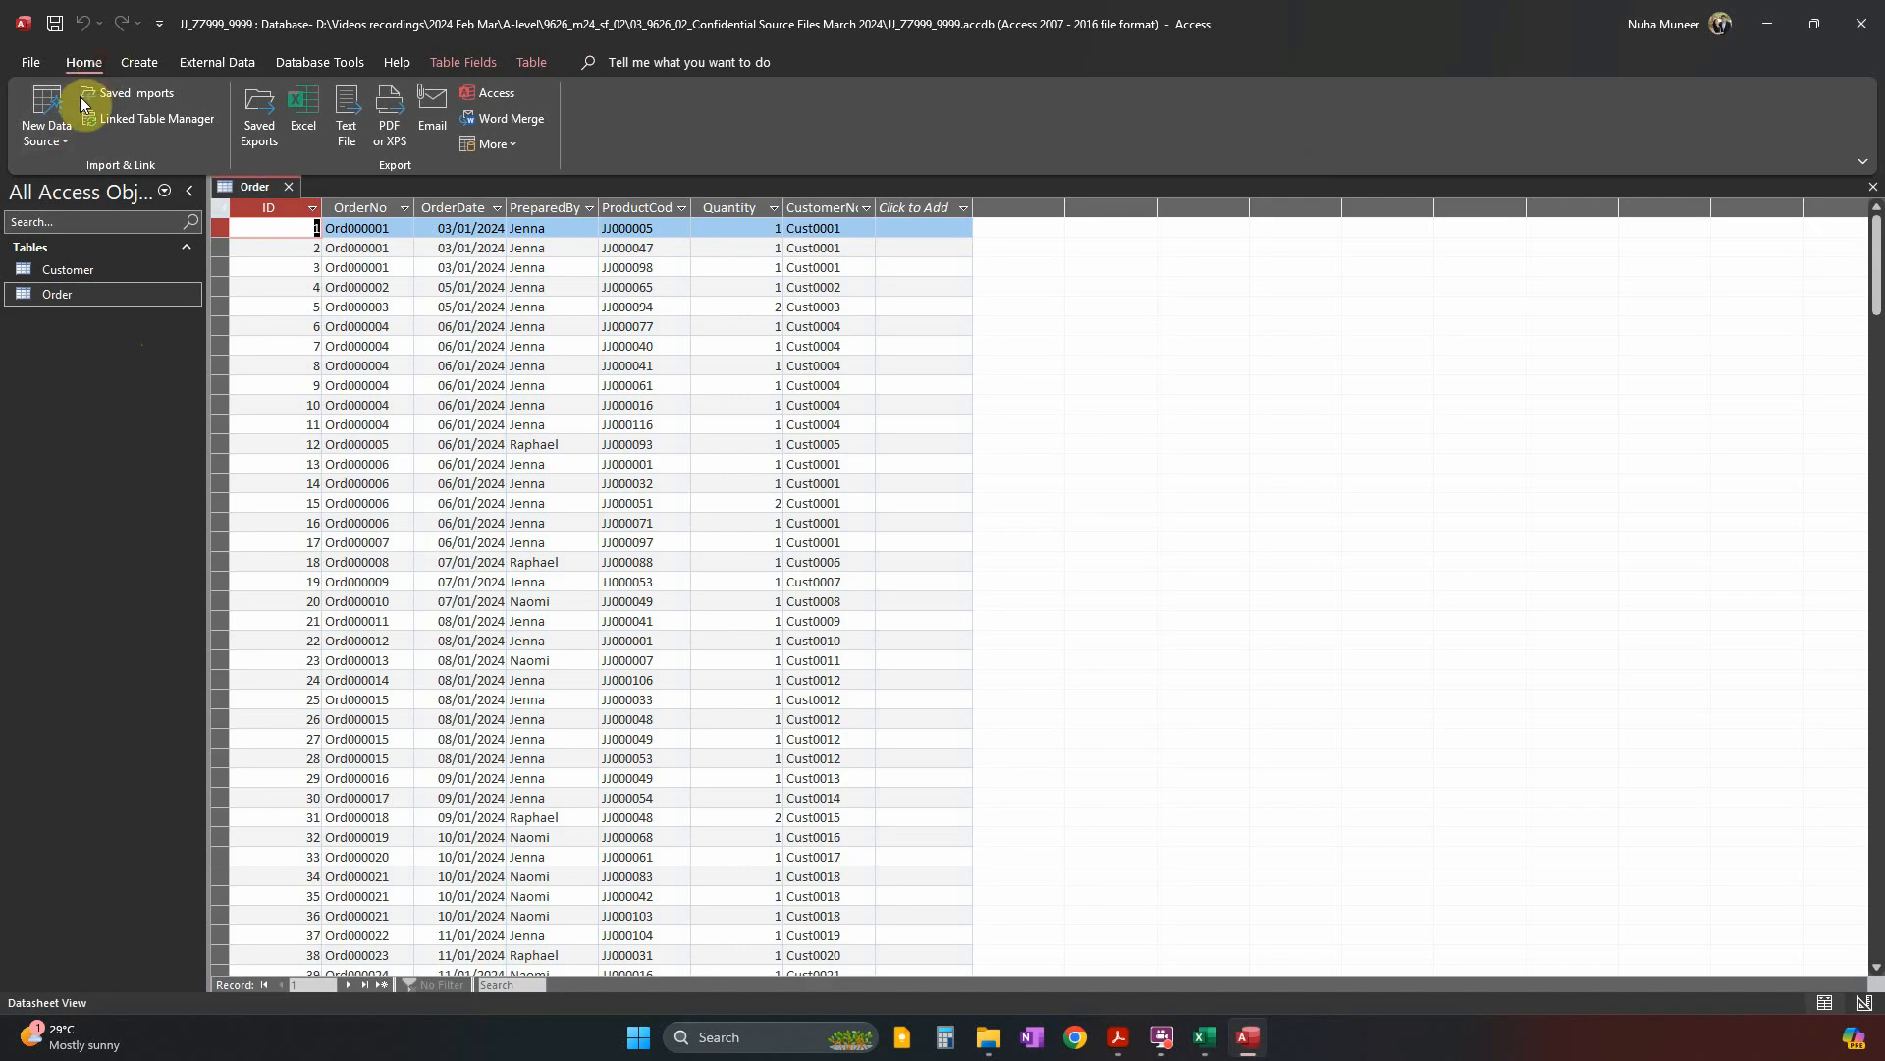
click(39, 133)
click(63, 210)
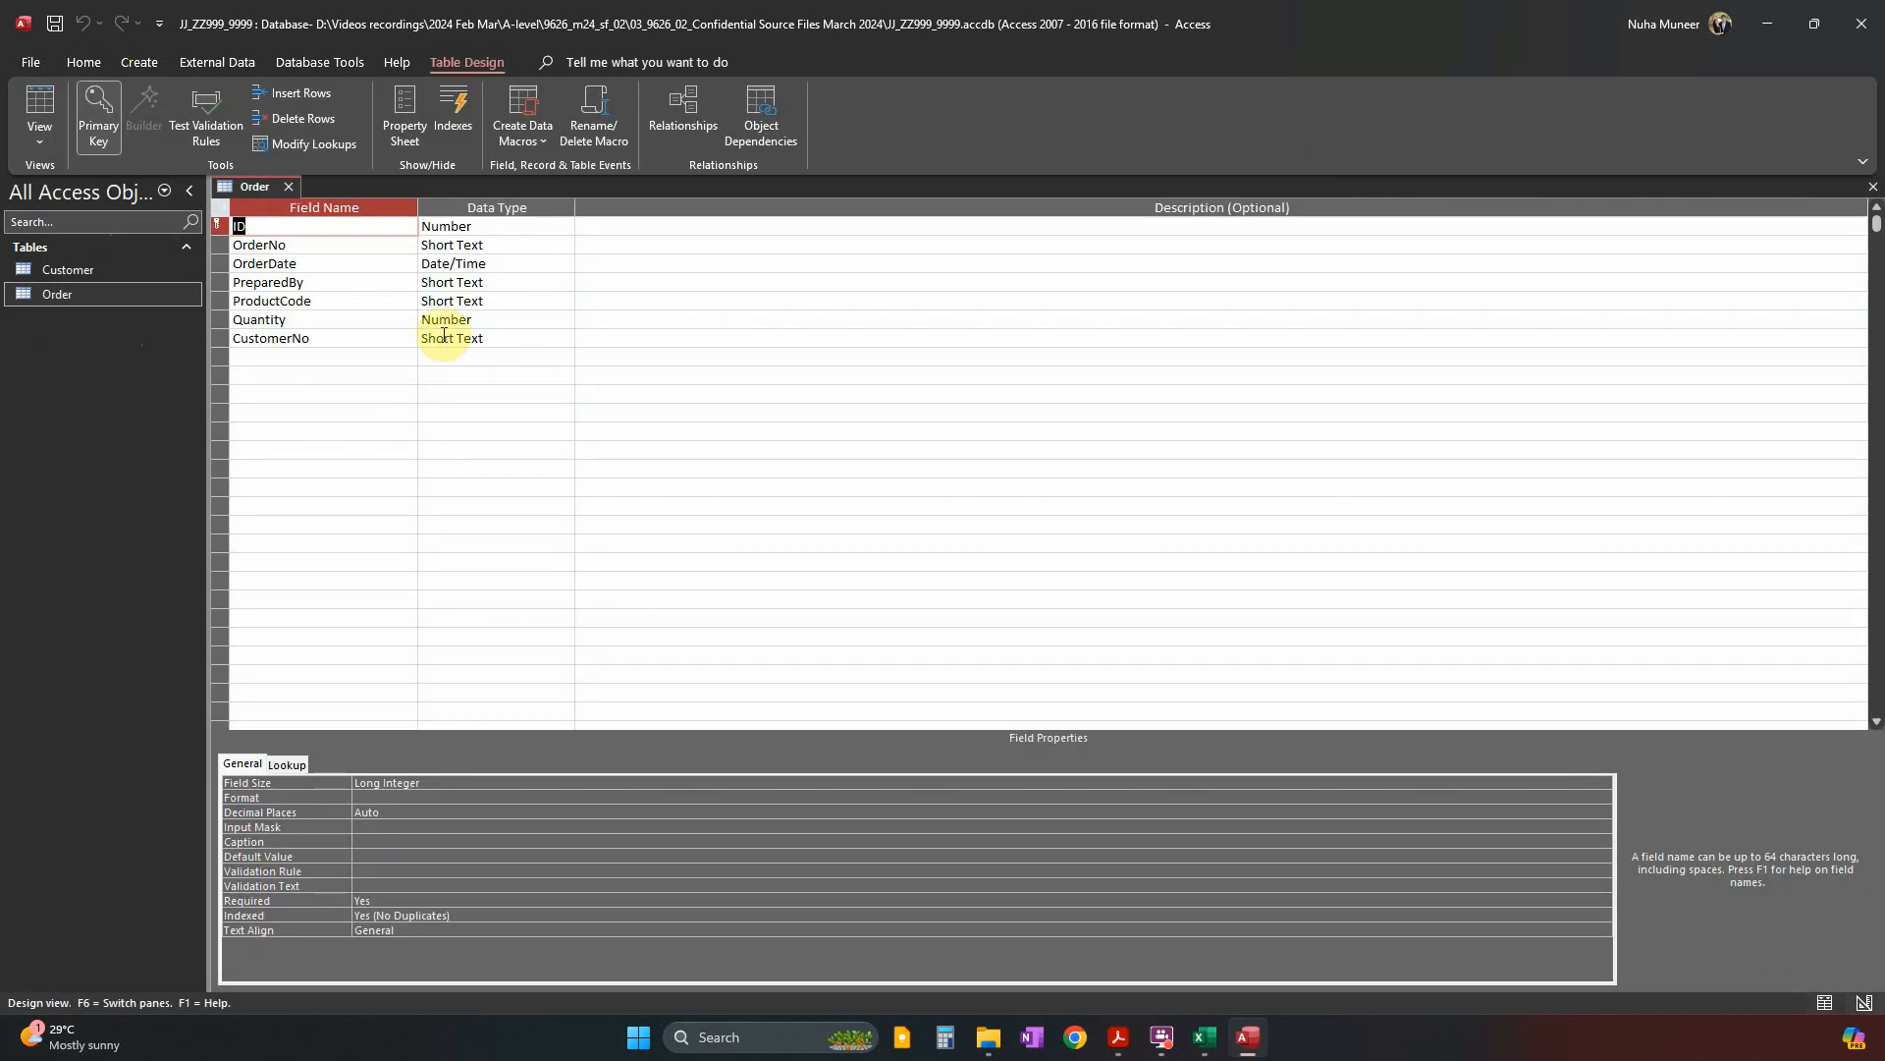
click(446, 267)
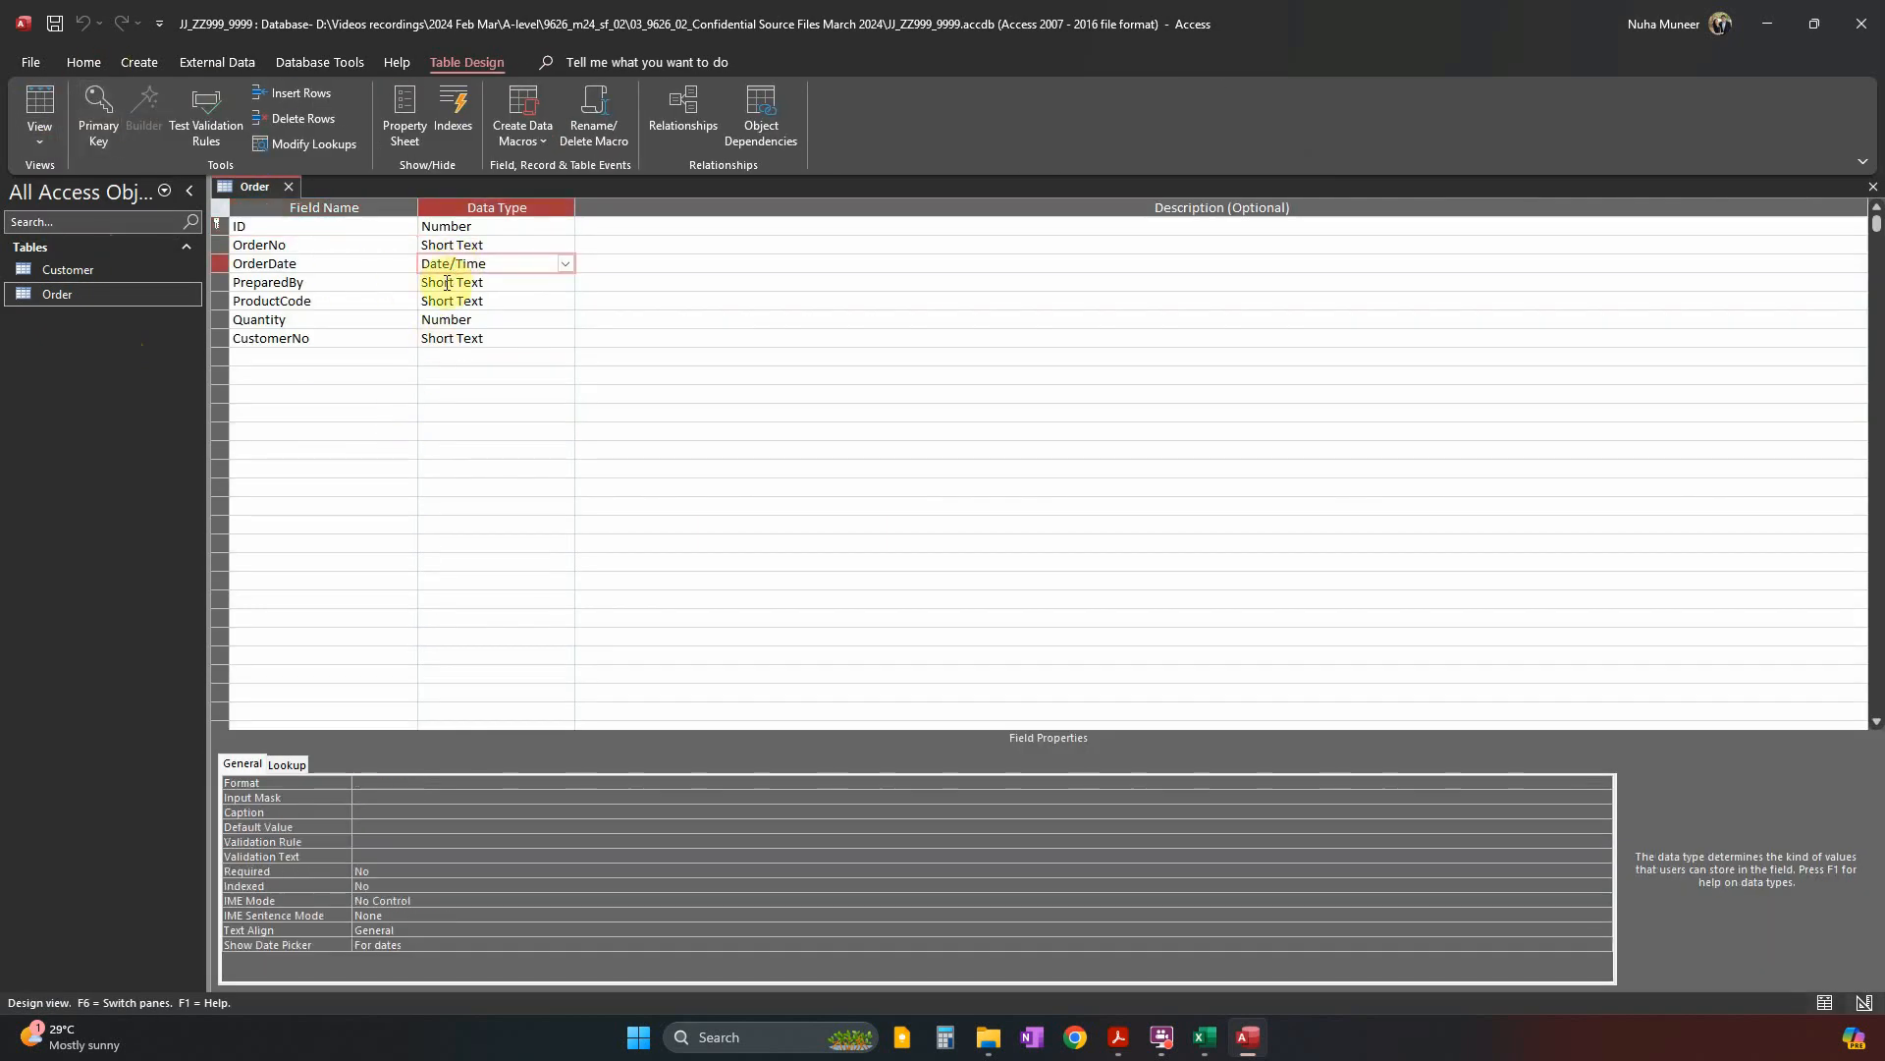
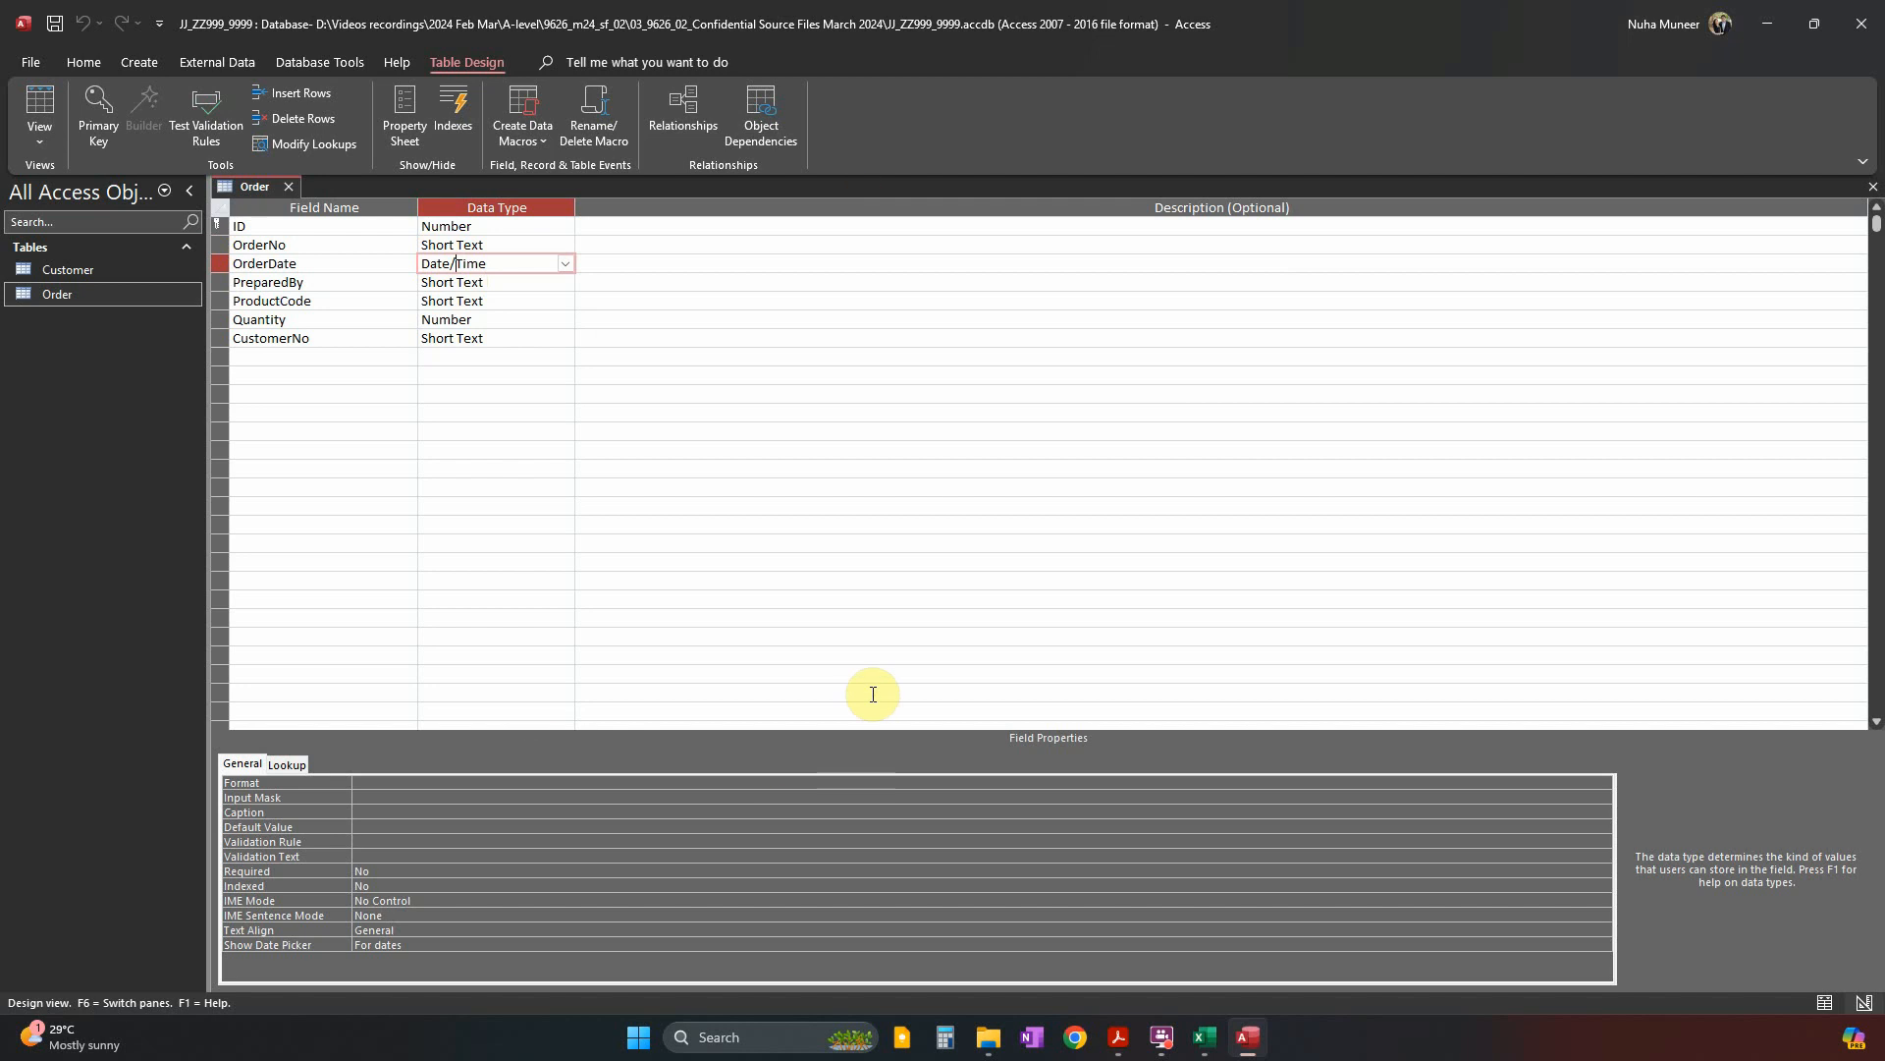
Close the Order table's design.
click(44, 138)
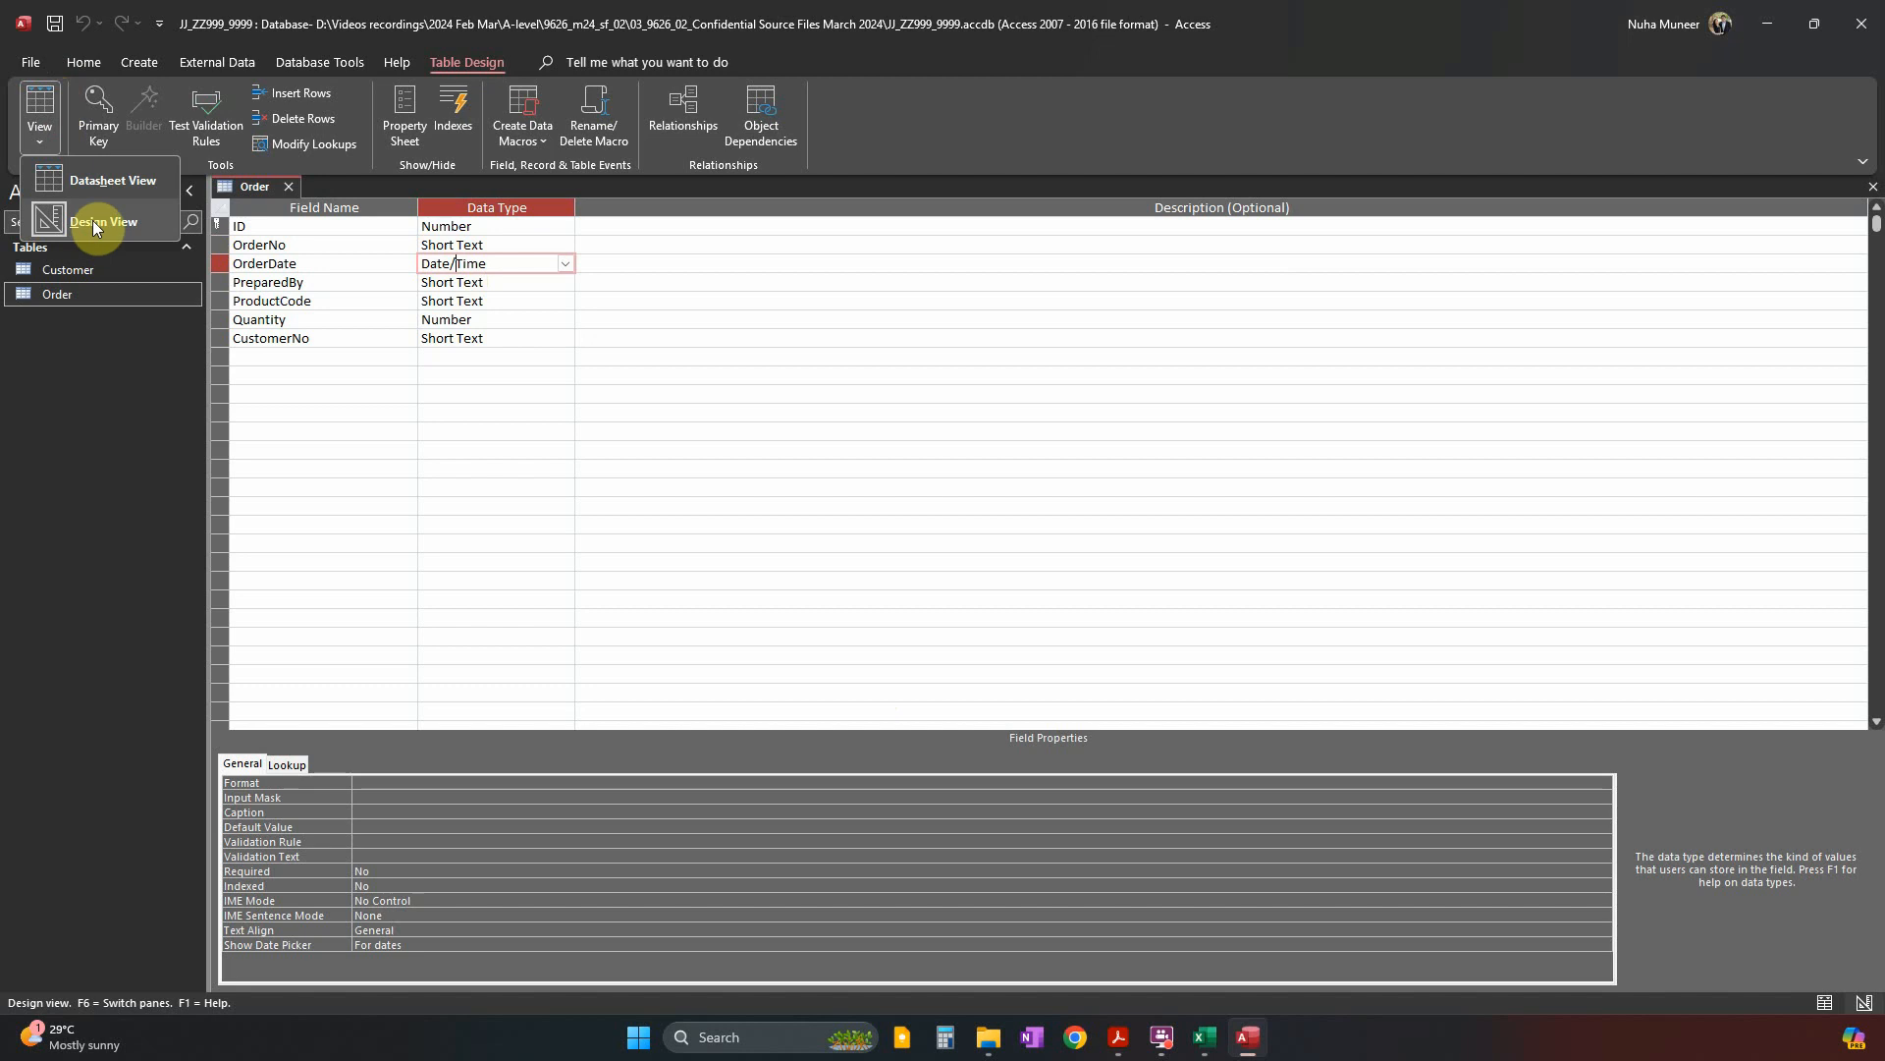
click(191, 67)
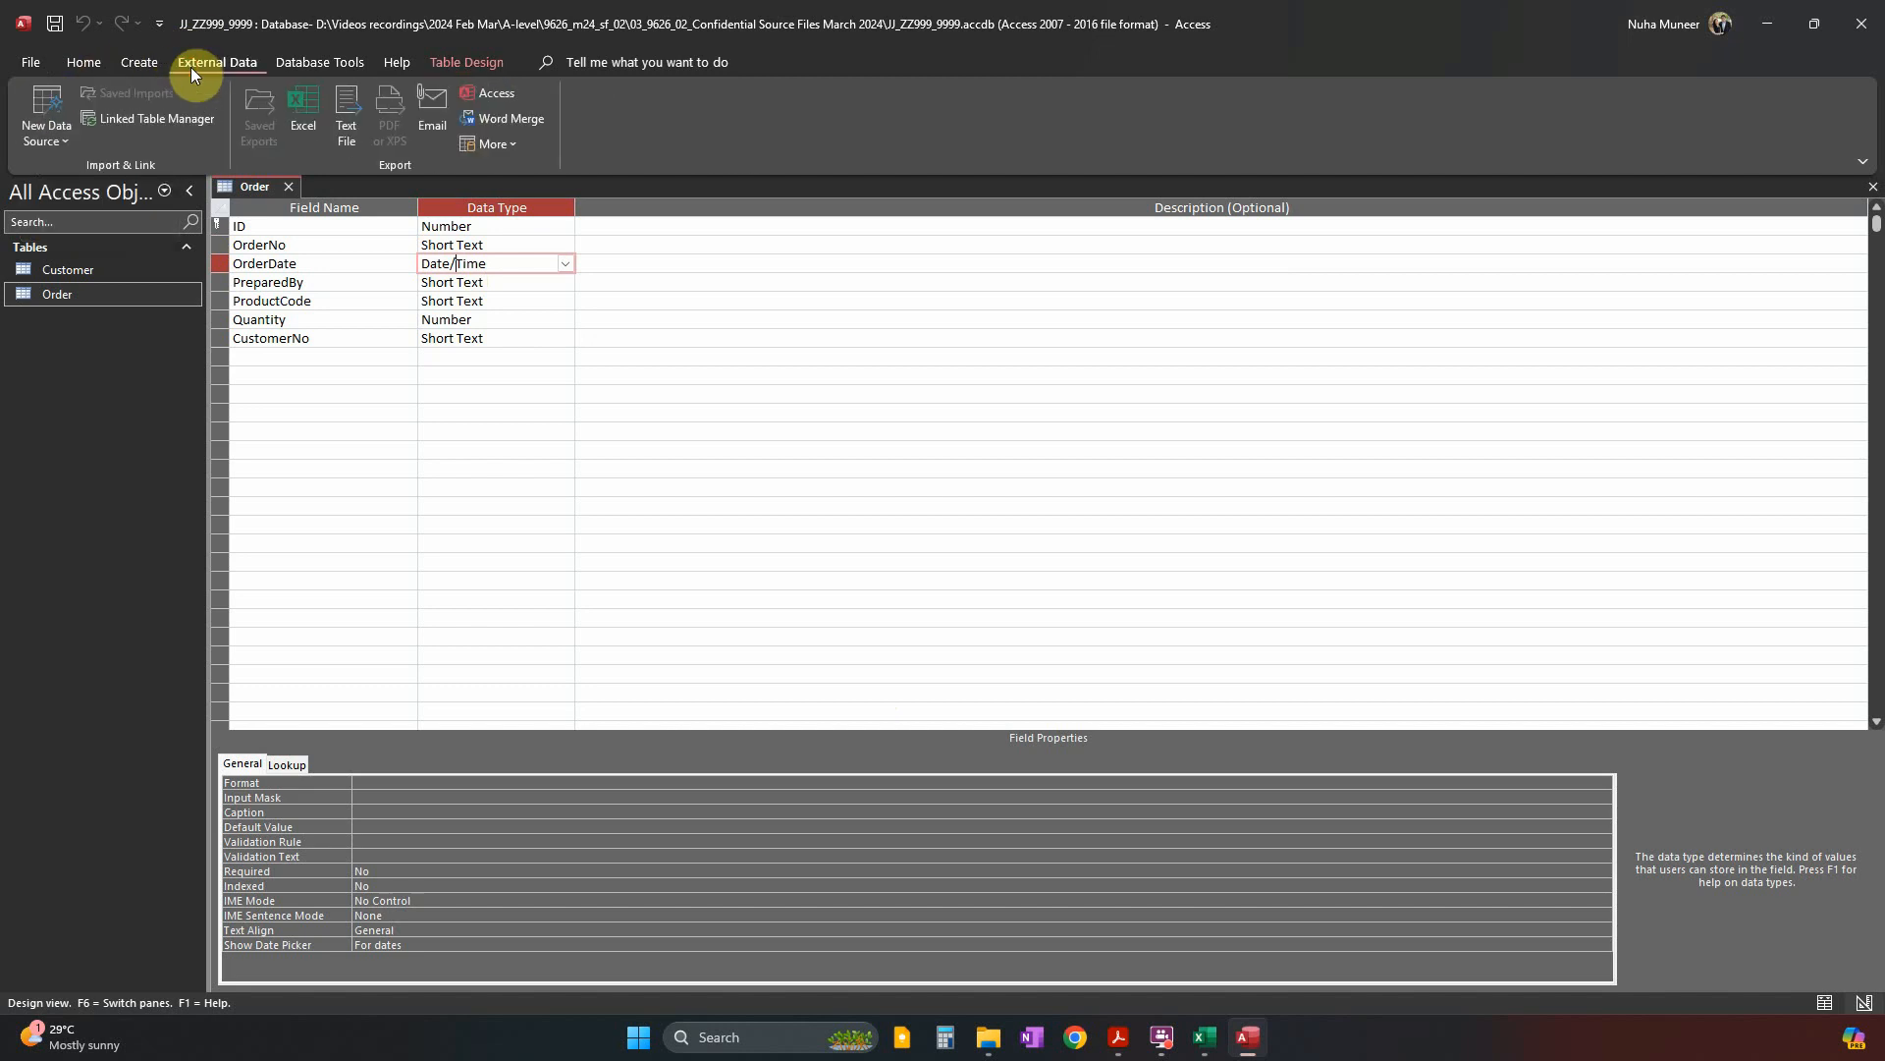
click(287, 186)
Start another text import of Order.csv as comma-delimited data with the first row as field names.
click(42, 146)
mouse_move(144, 182)
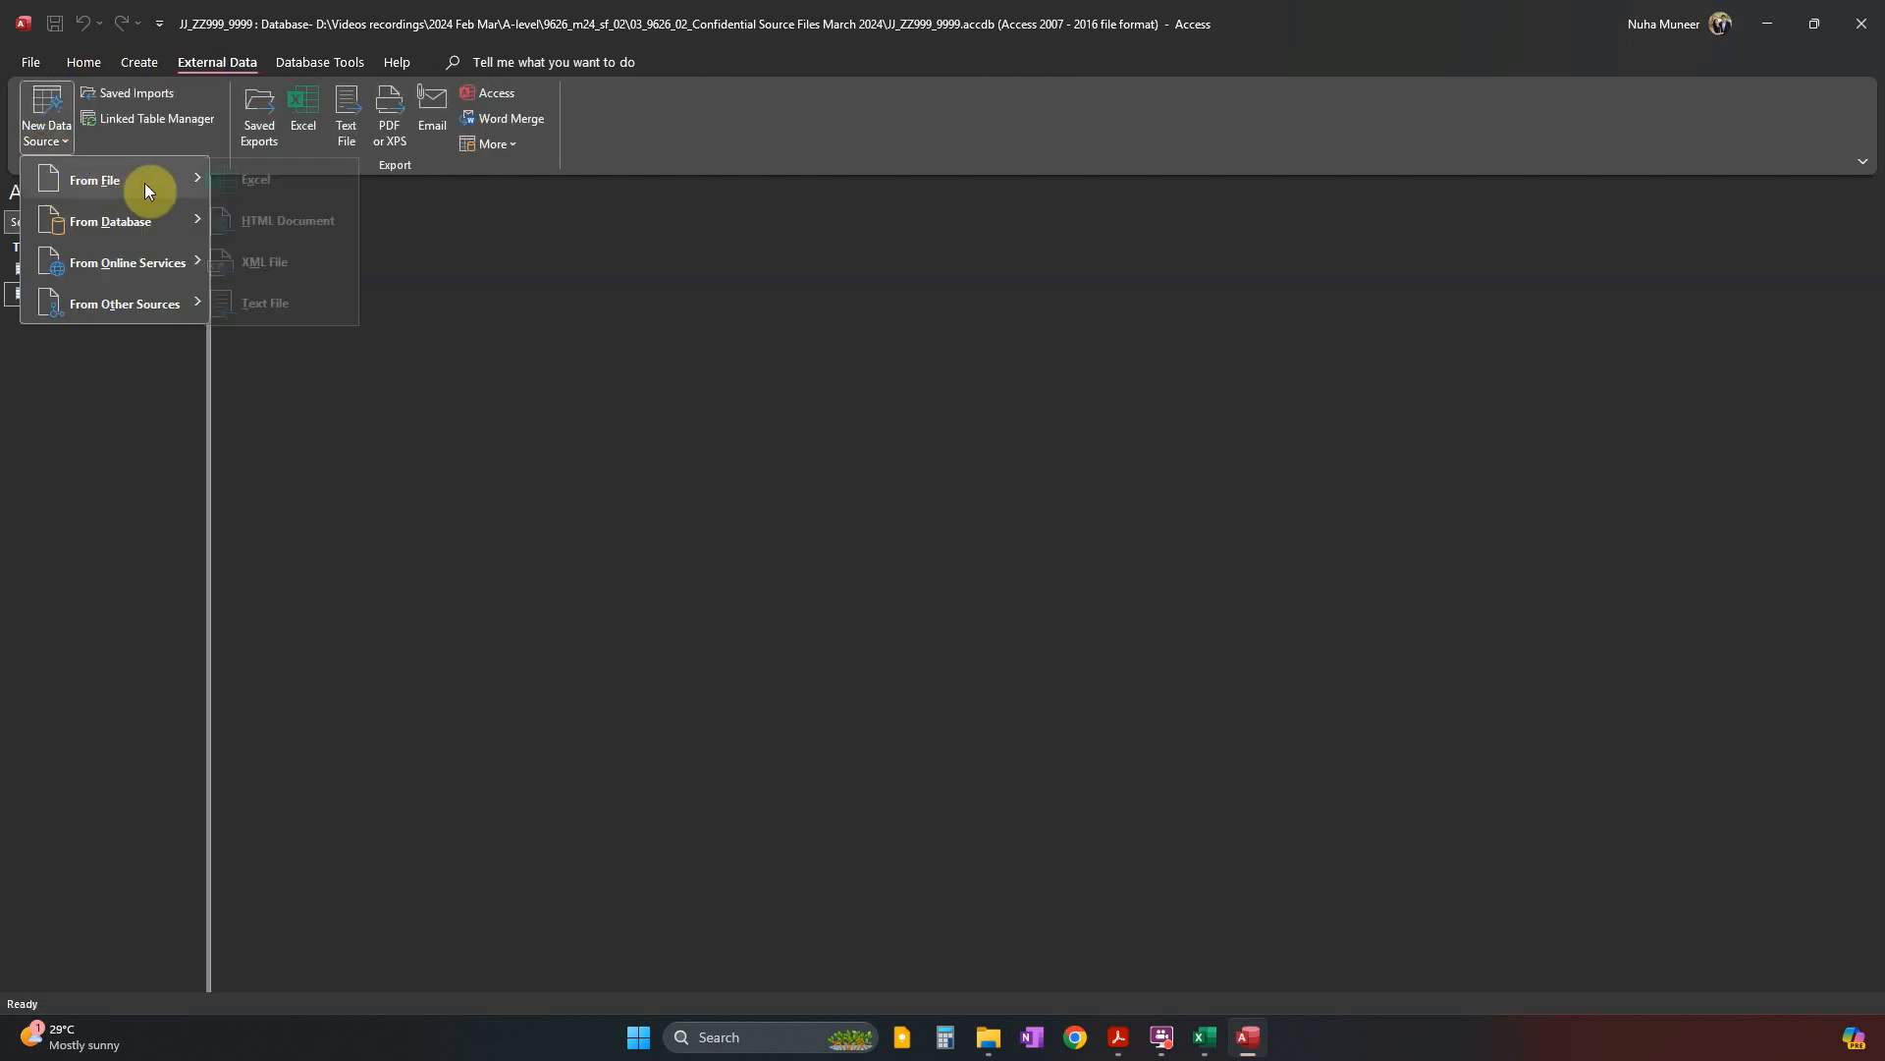
click(262, 287)
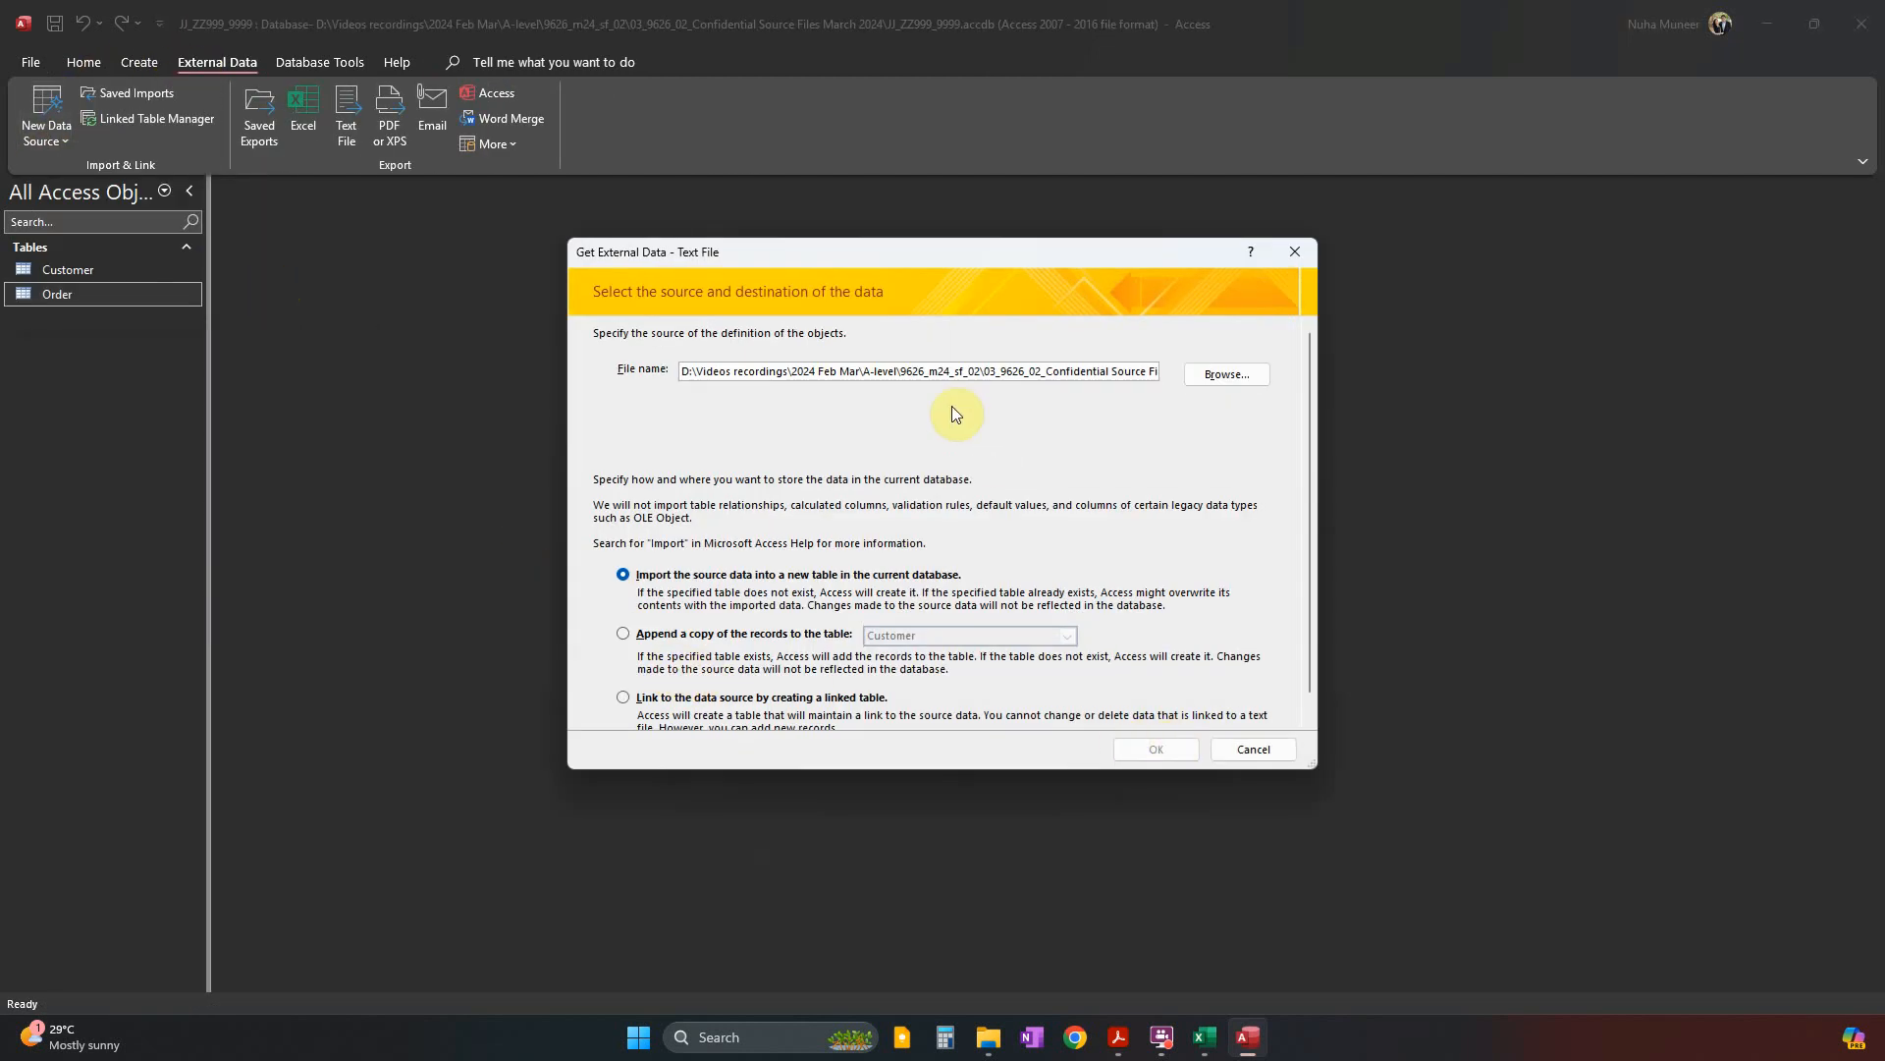
click(1221, 376)
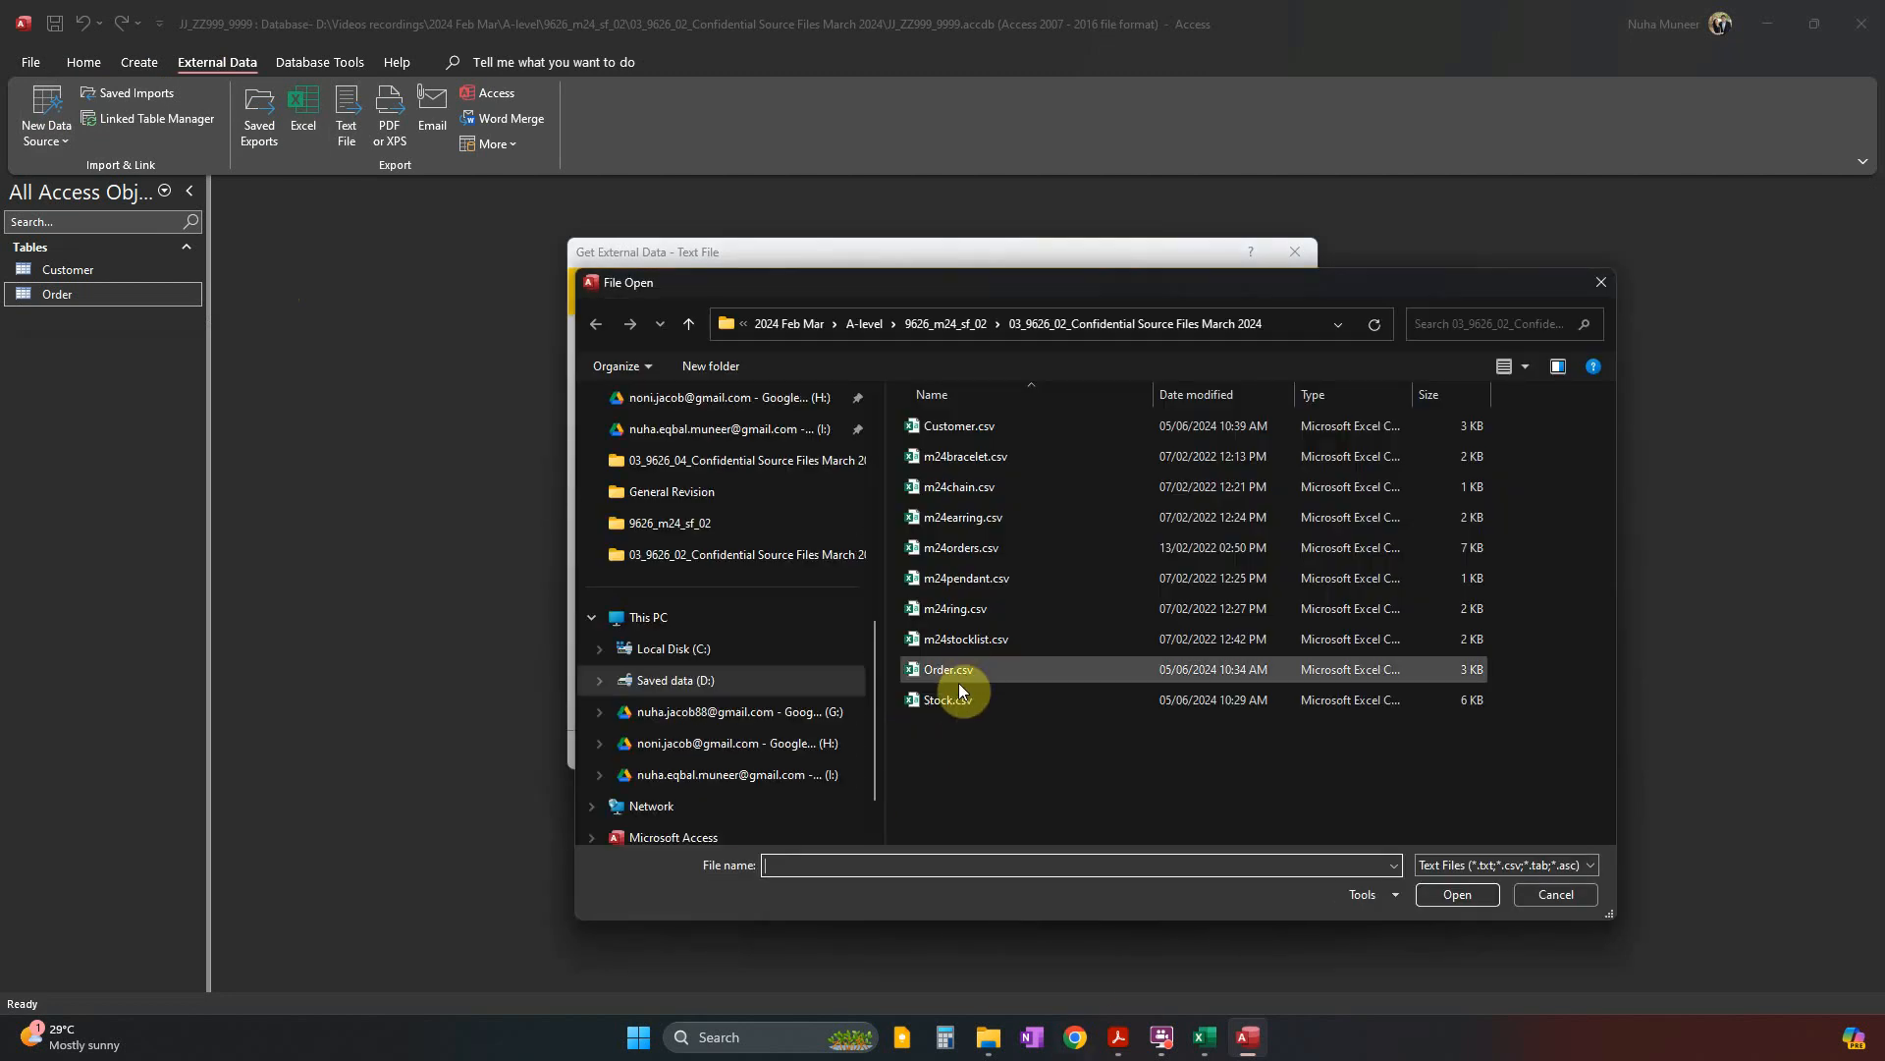
double_click(952, 671)
click(1156, 750)
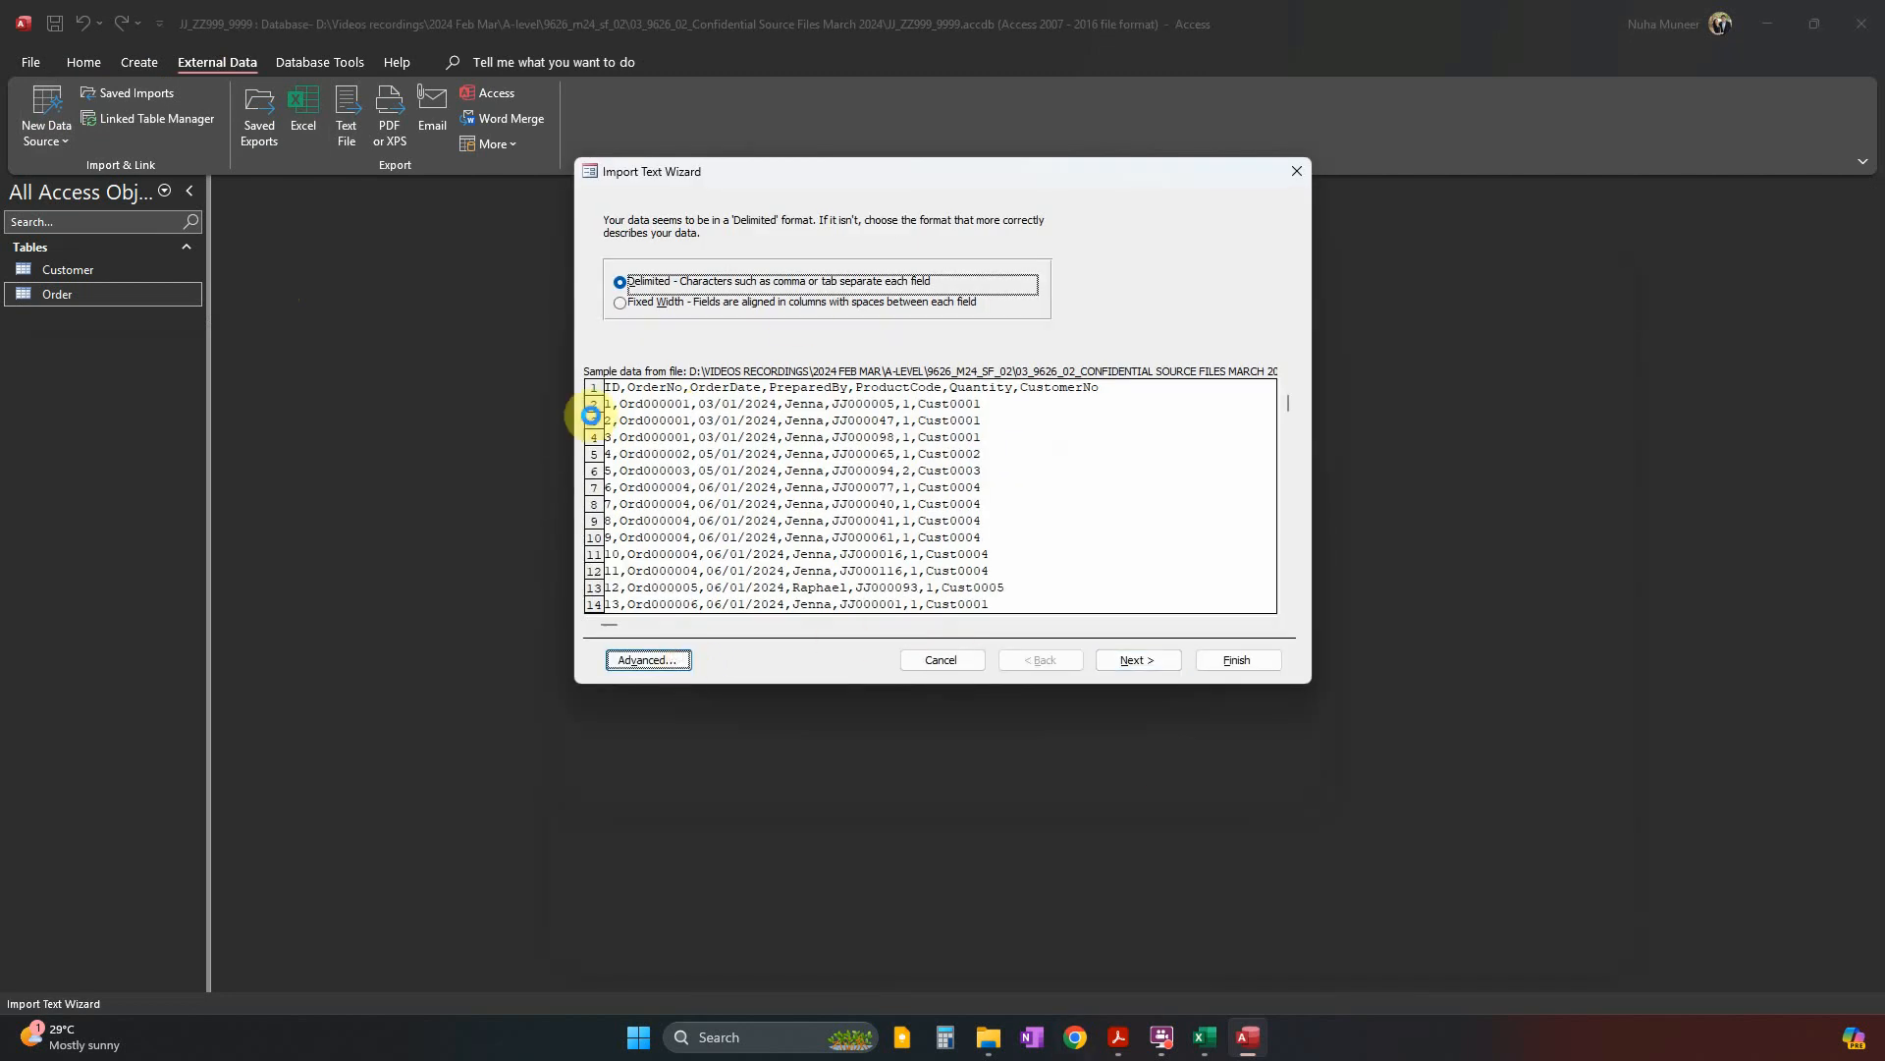
click(648, 660)
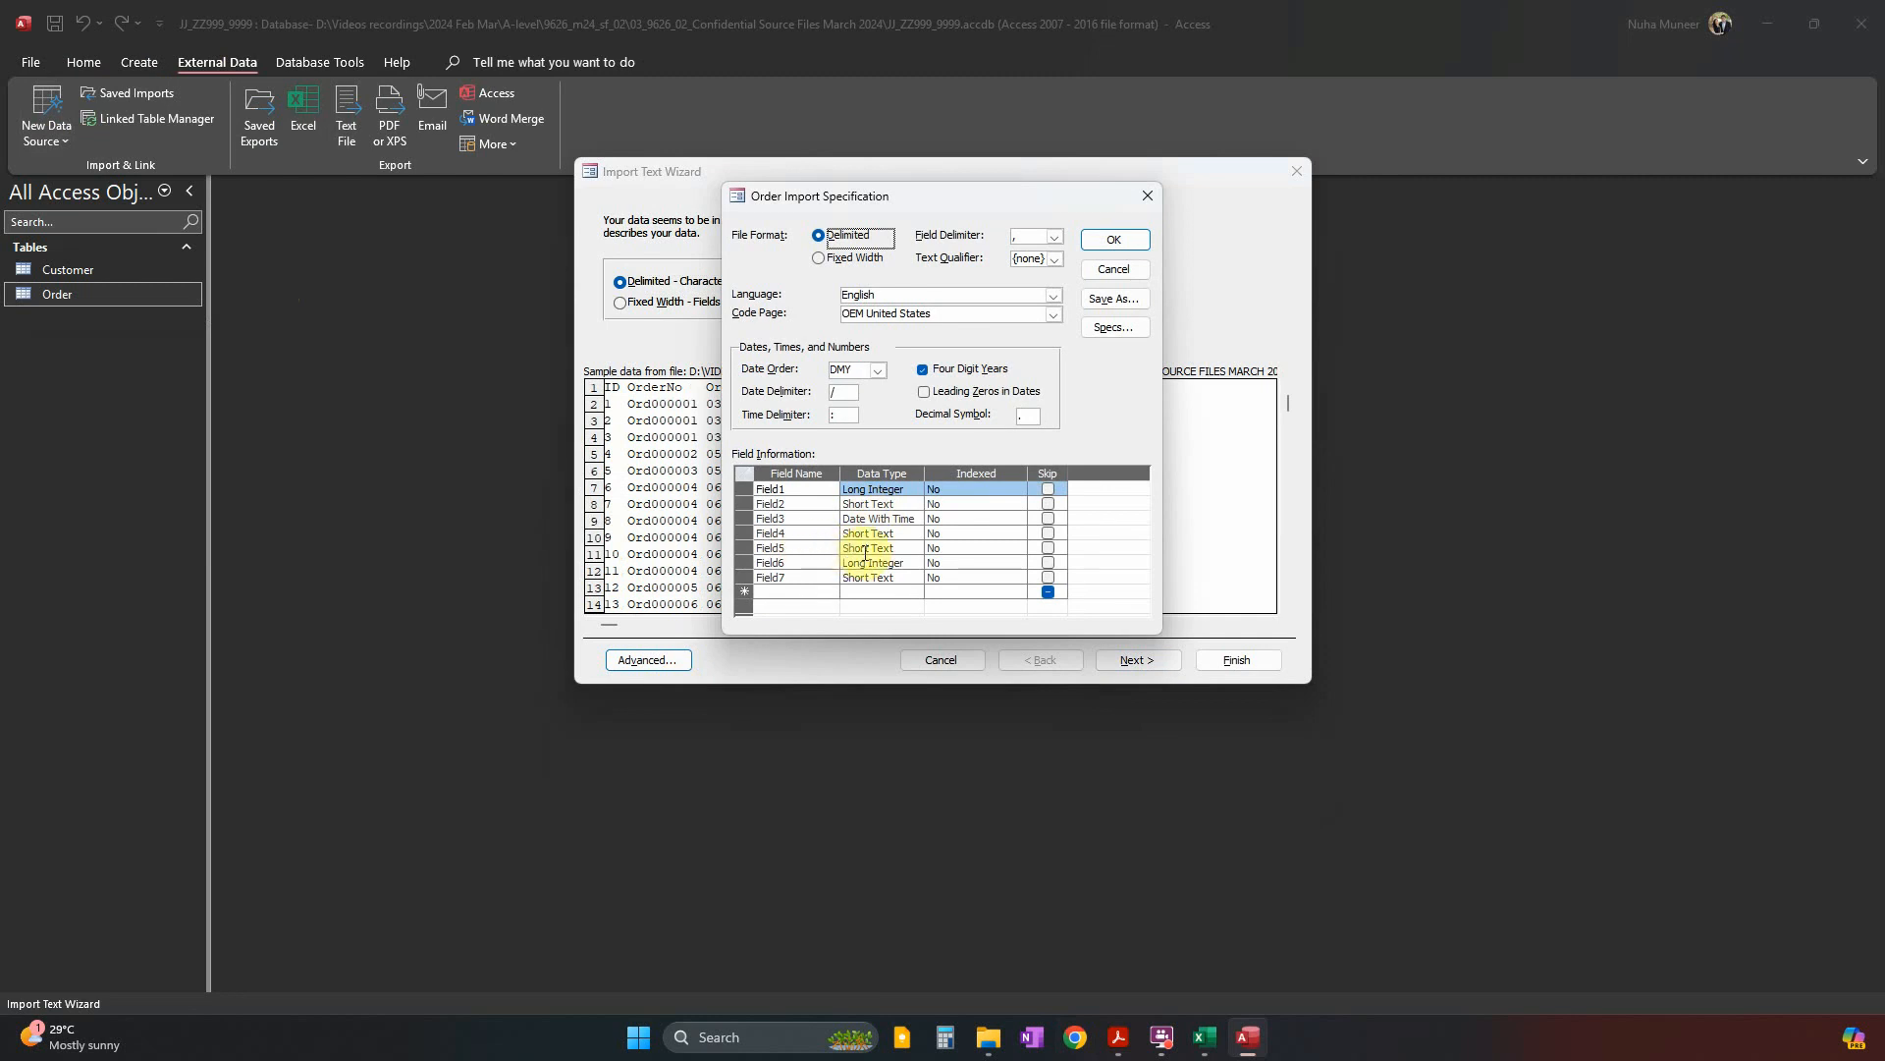
click(1139, 240)
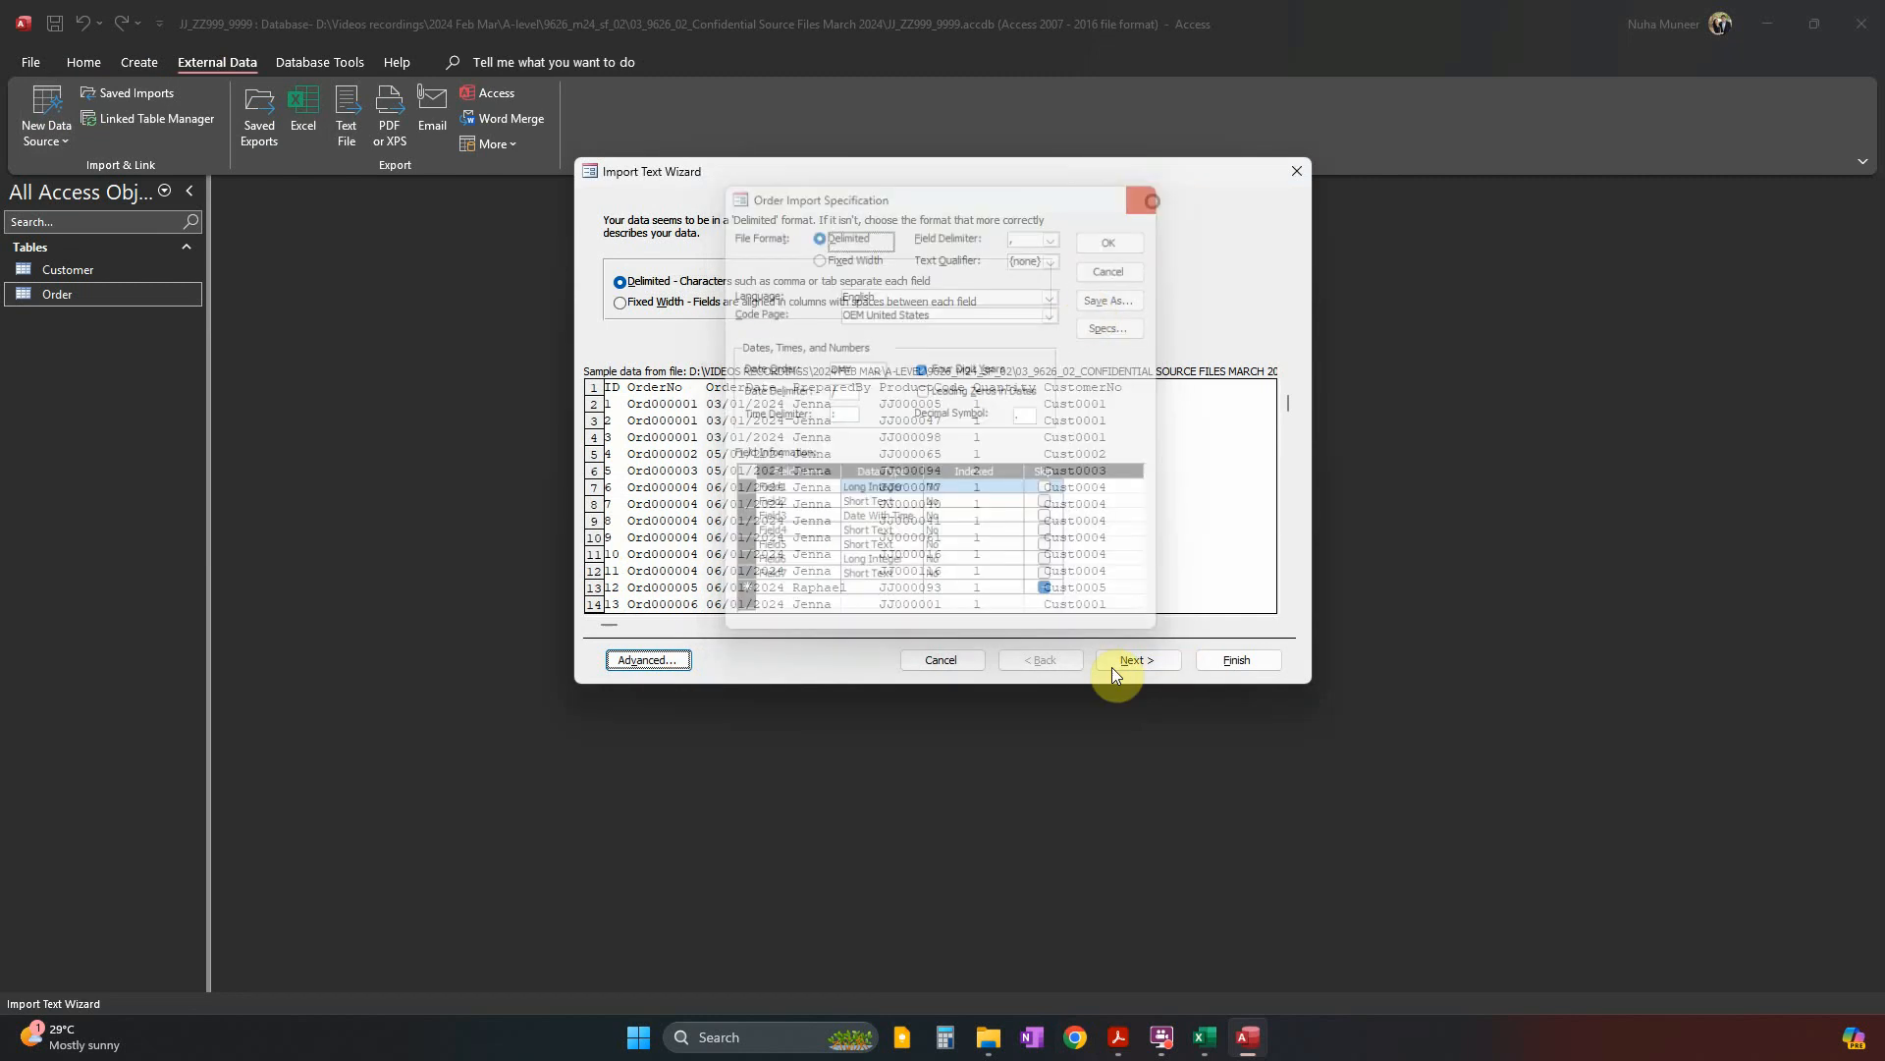
click(1131, 661)
click(656, 318)
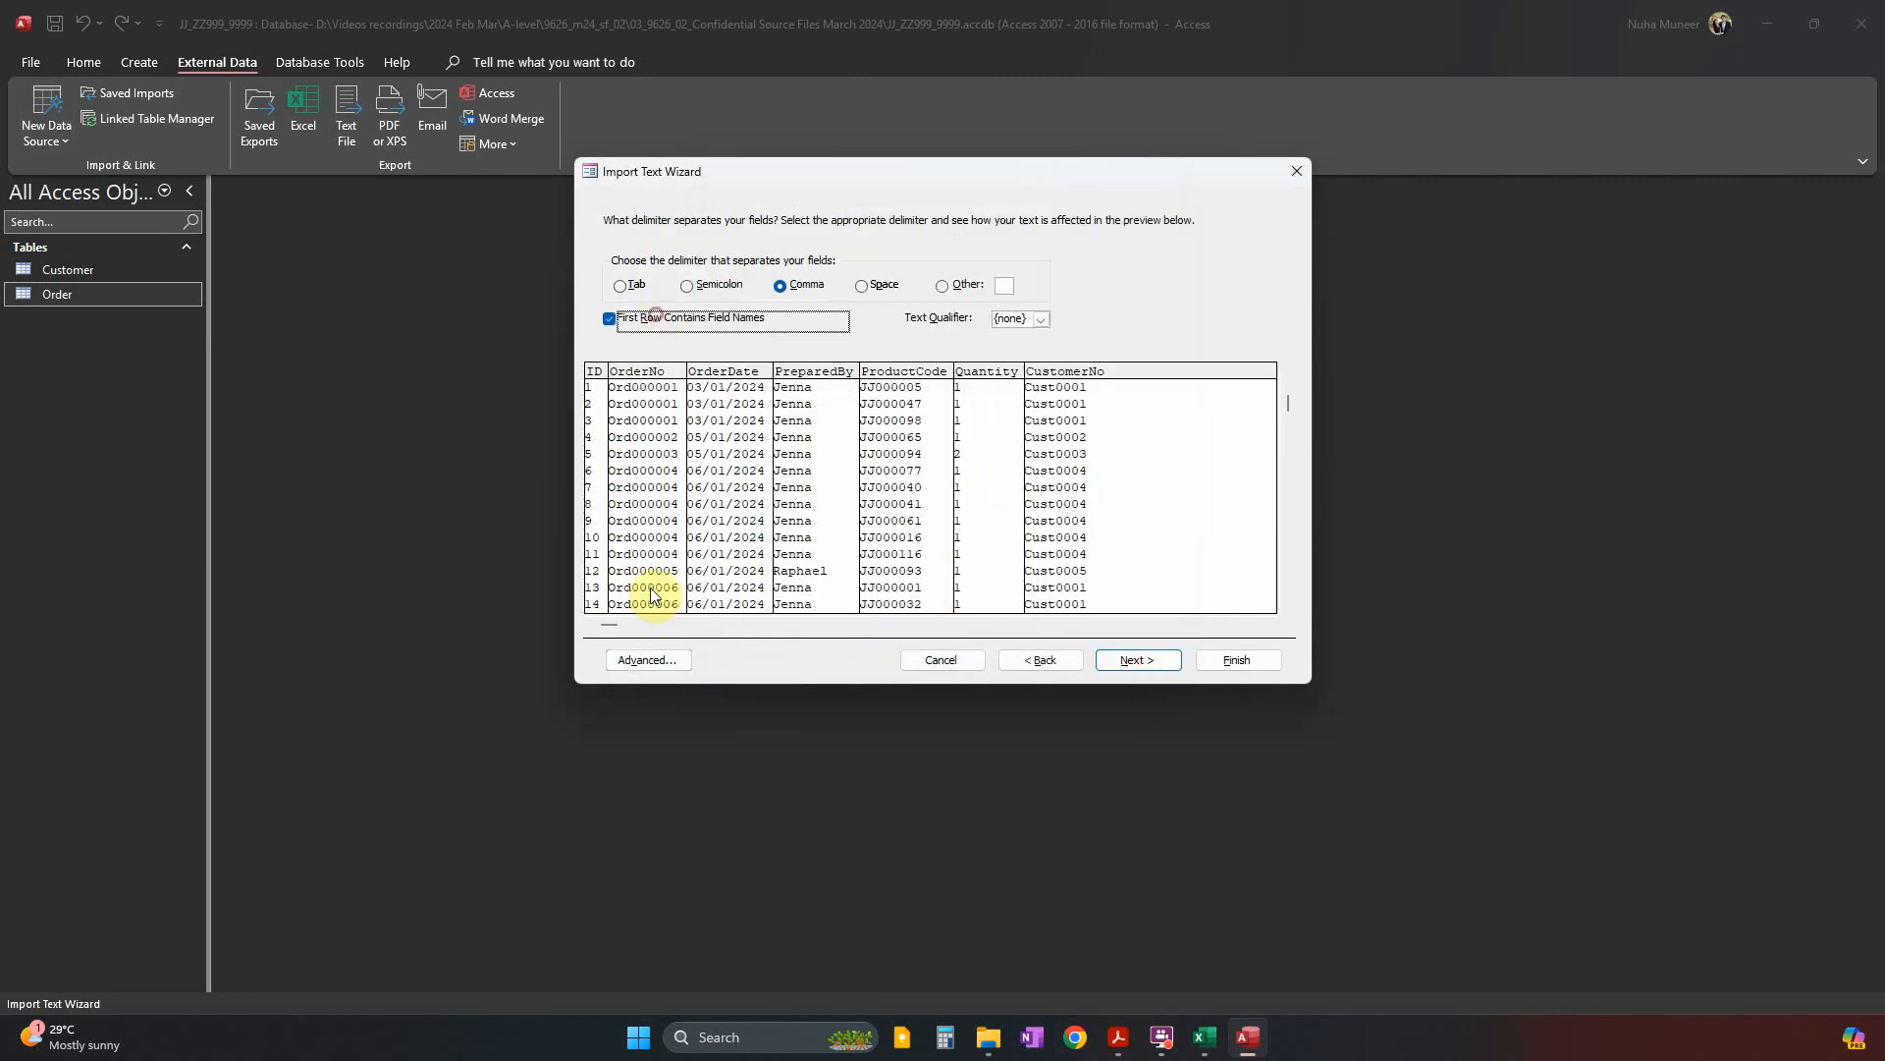
Examine the OrderDate data type and the date order options in the Order import specification, and cancel the import.
click(663, 656)
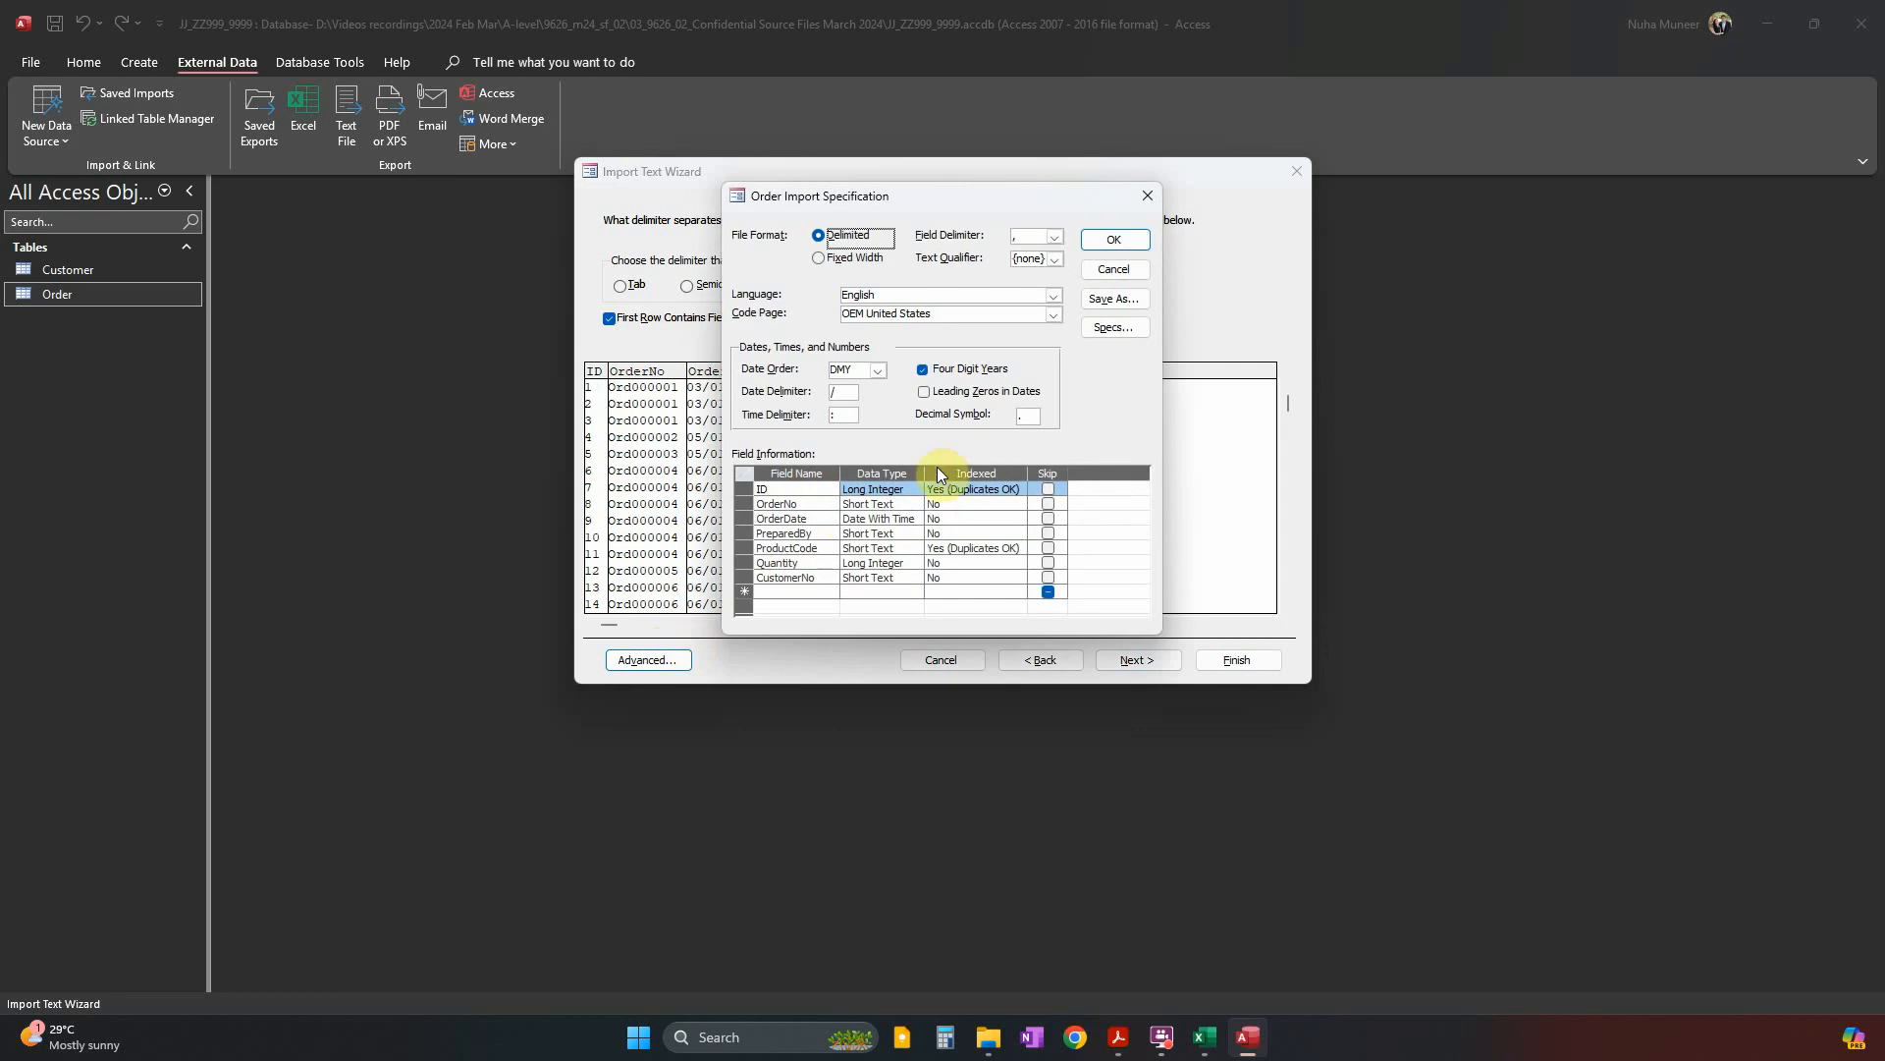
click(847, 519)
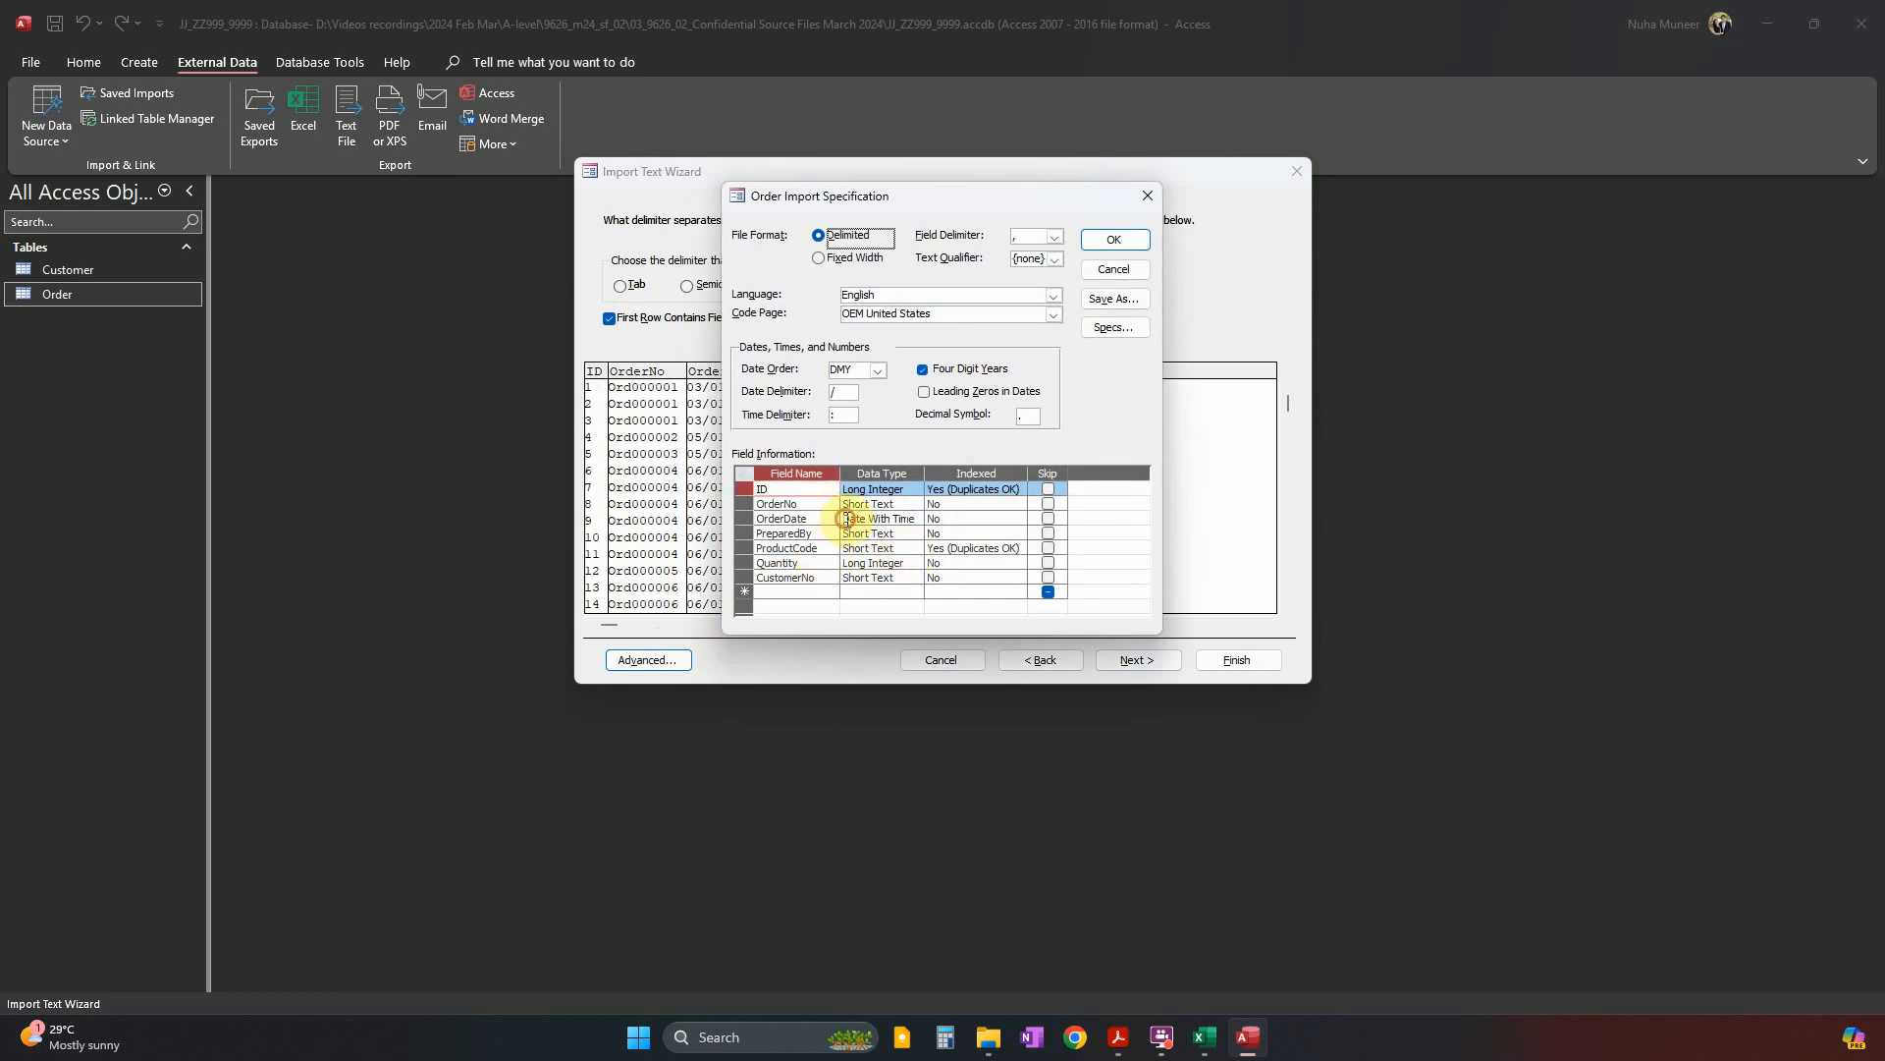
click(862, 368)
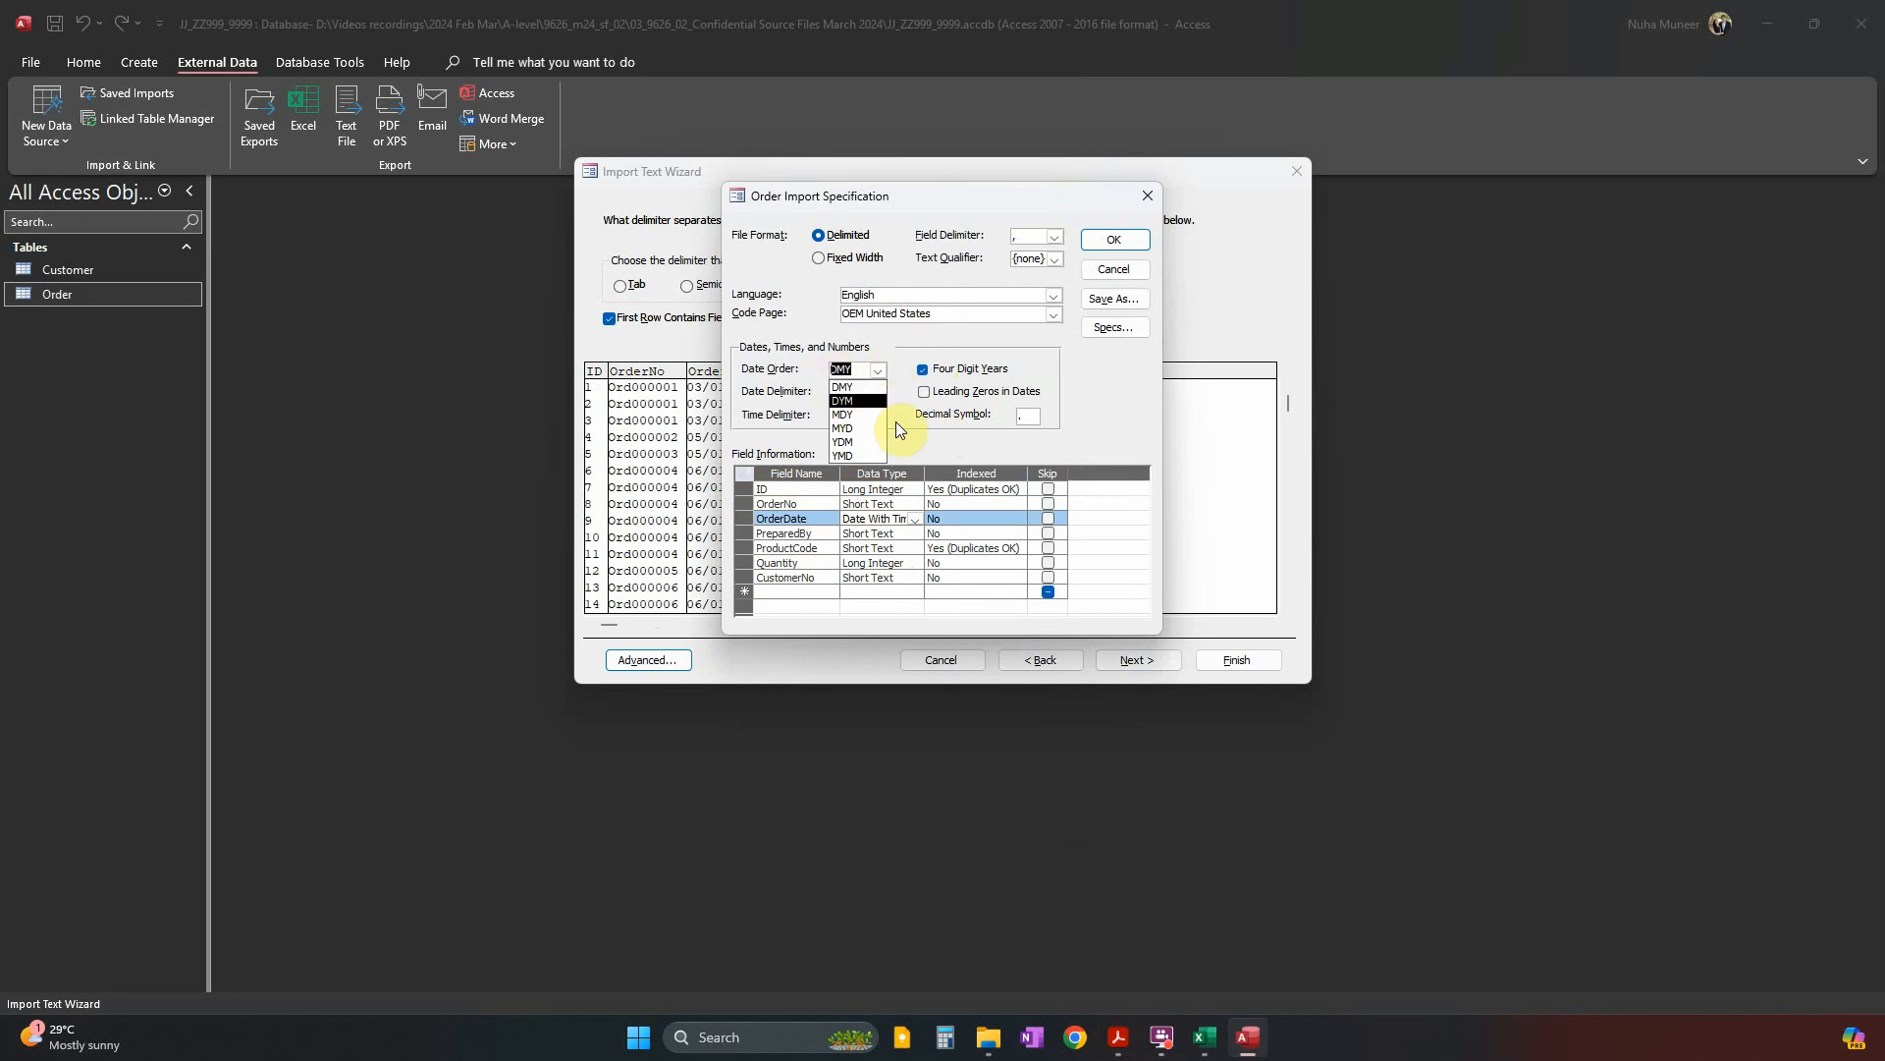
click(1108, 272)
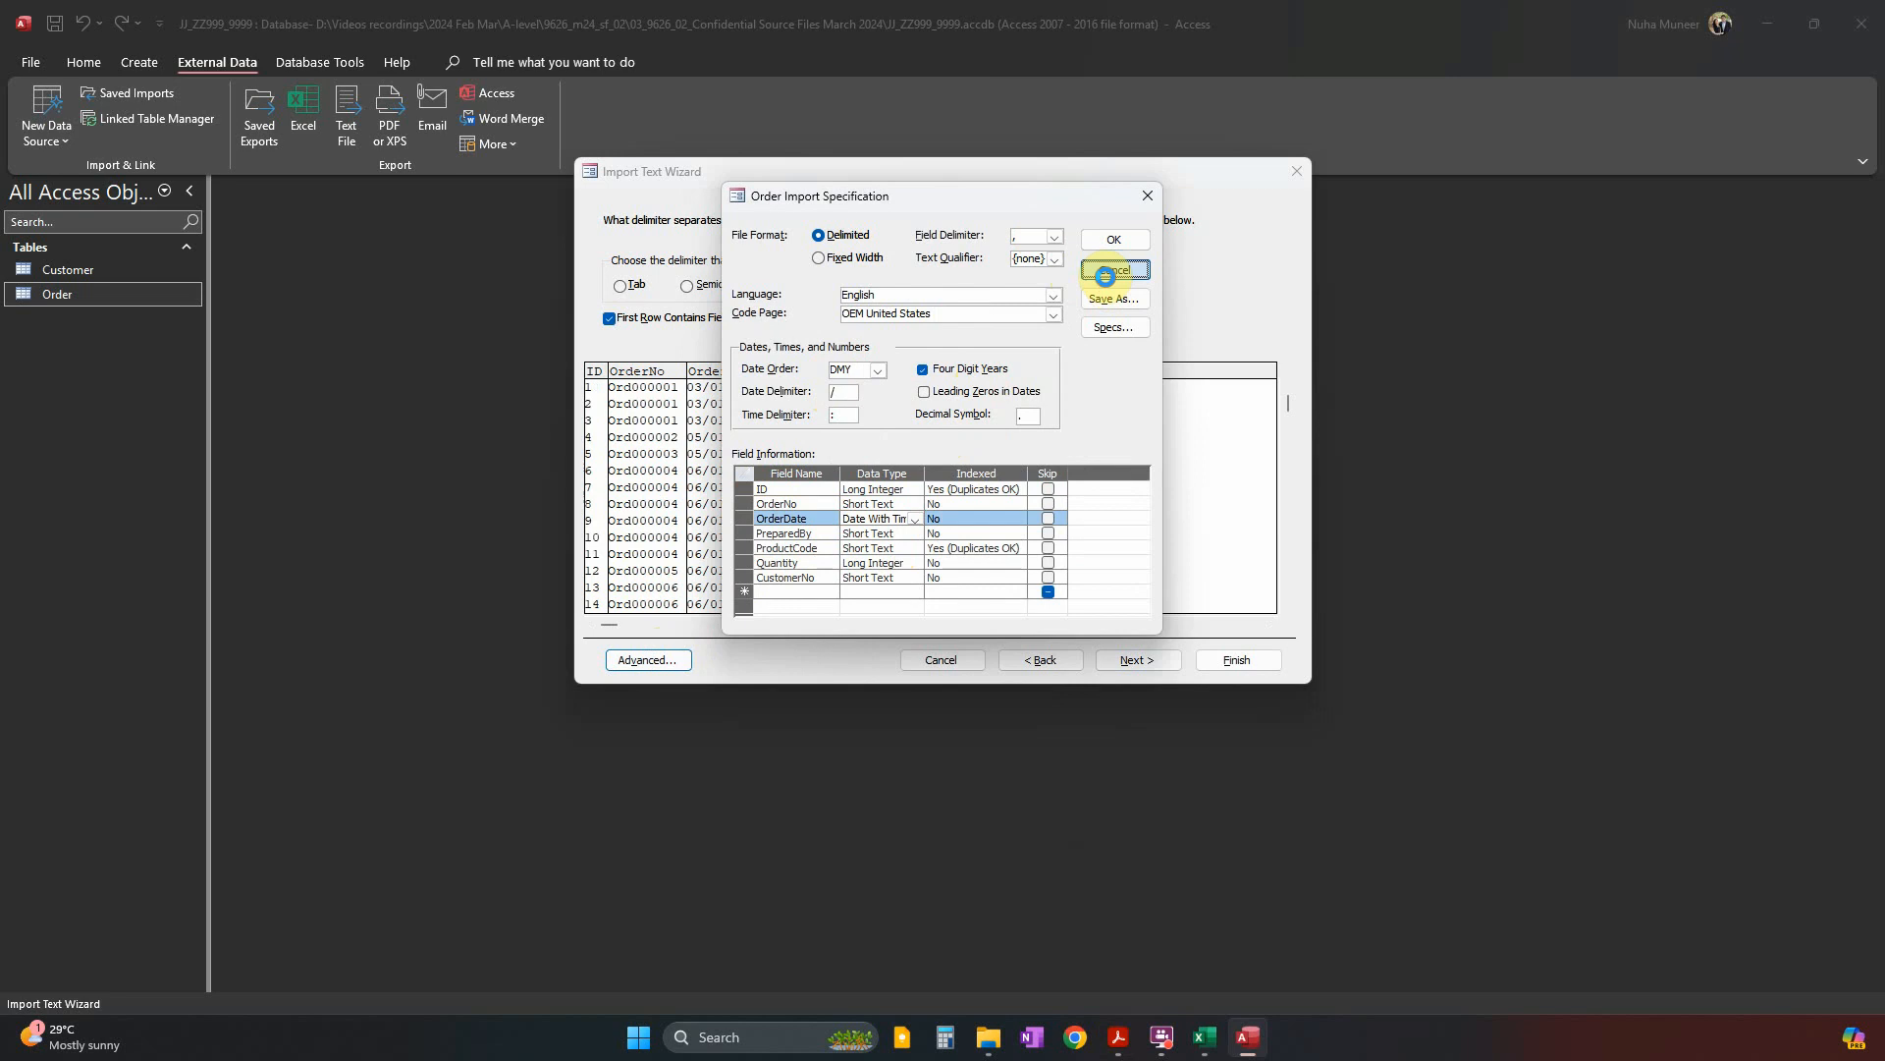
click(932, 660)
Start a text import of Stock.csv into a new table in the current database.
click(44, 118)
mouse_move(145, 197)
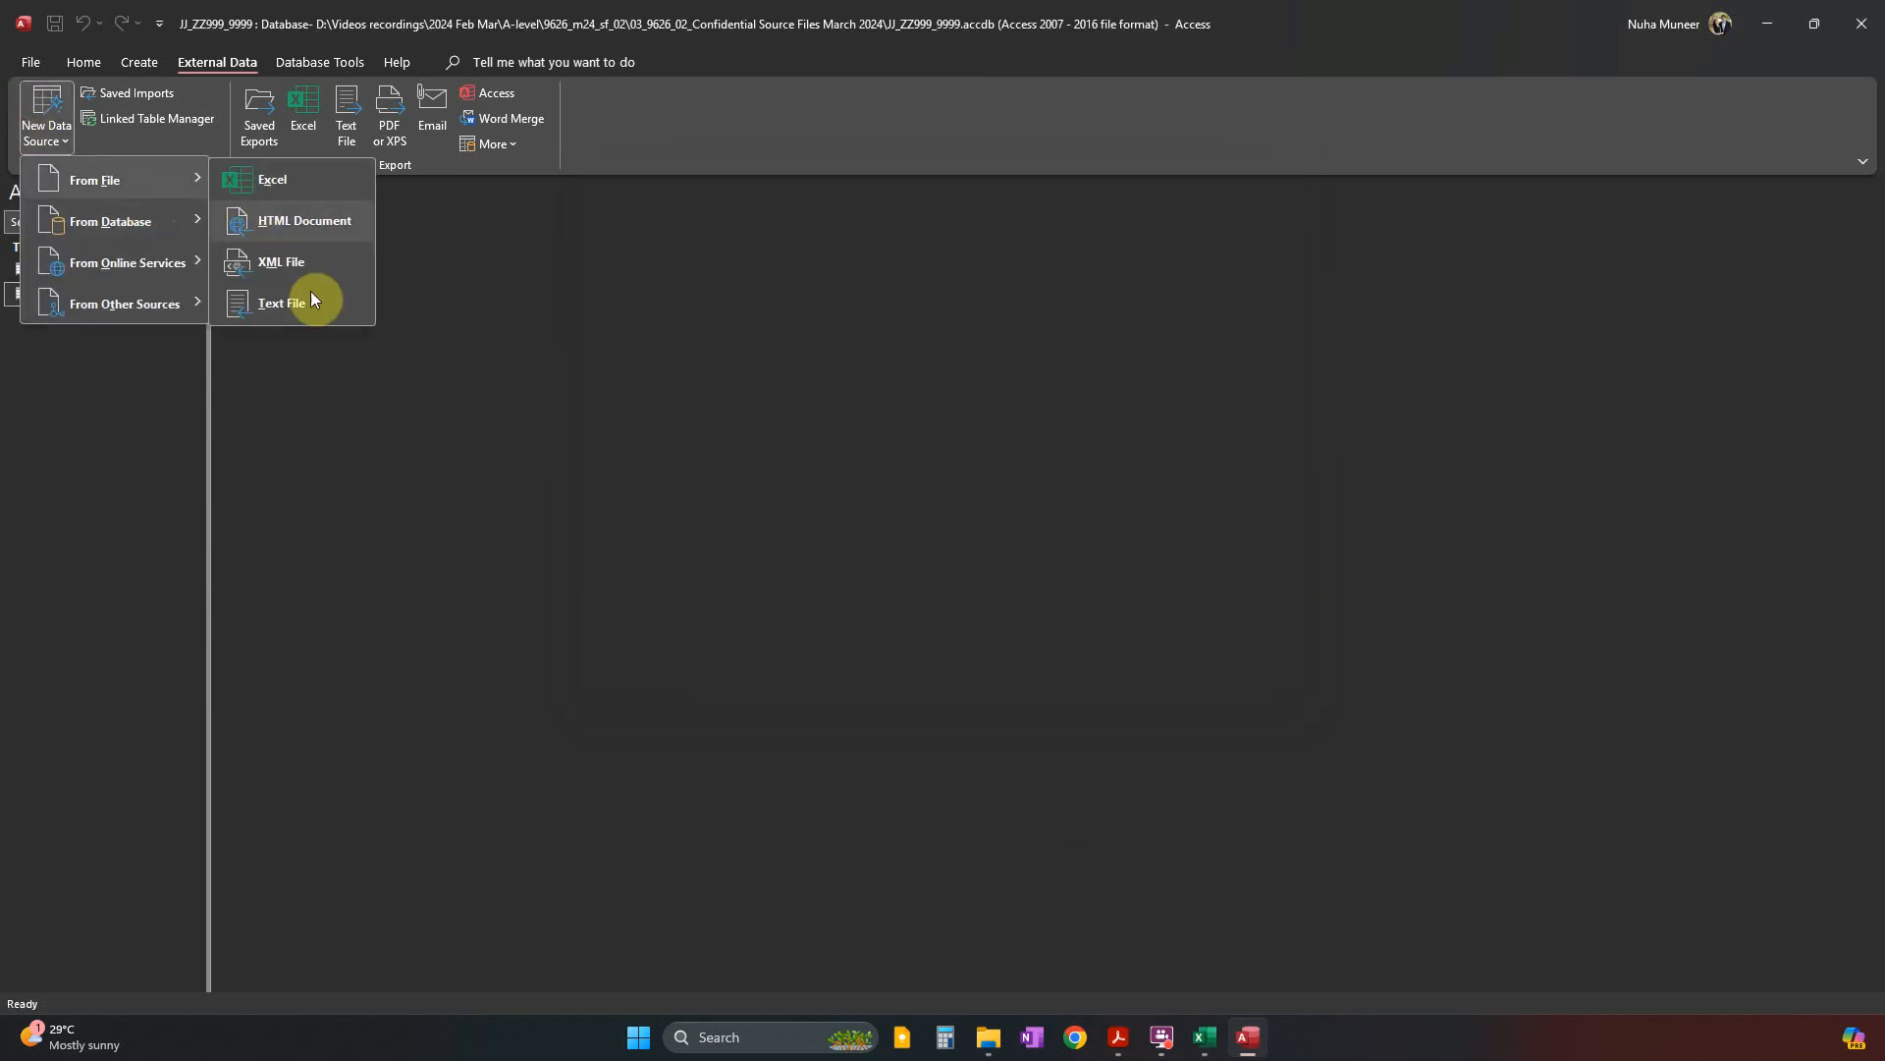
click(309, 300)
click(1200, 374)
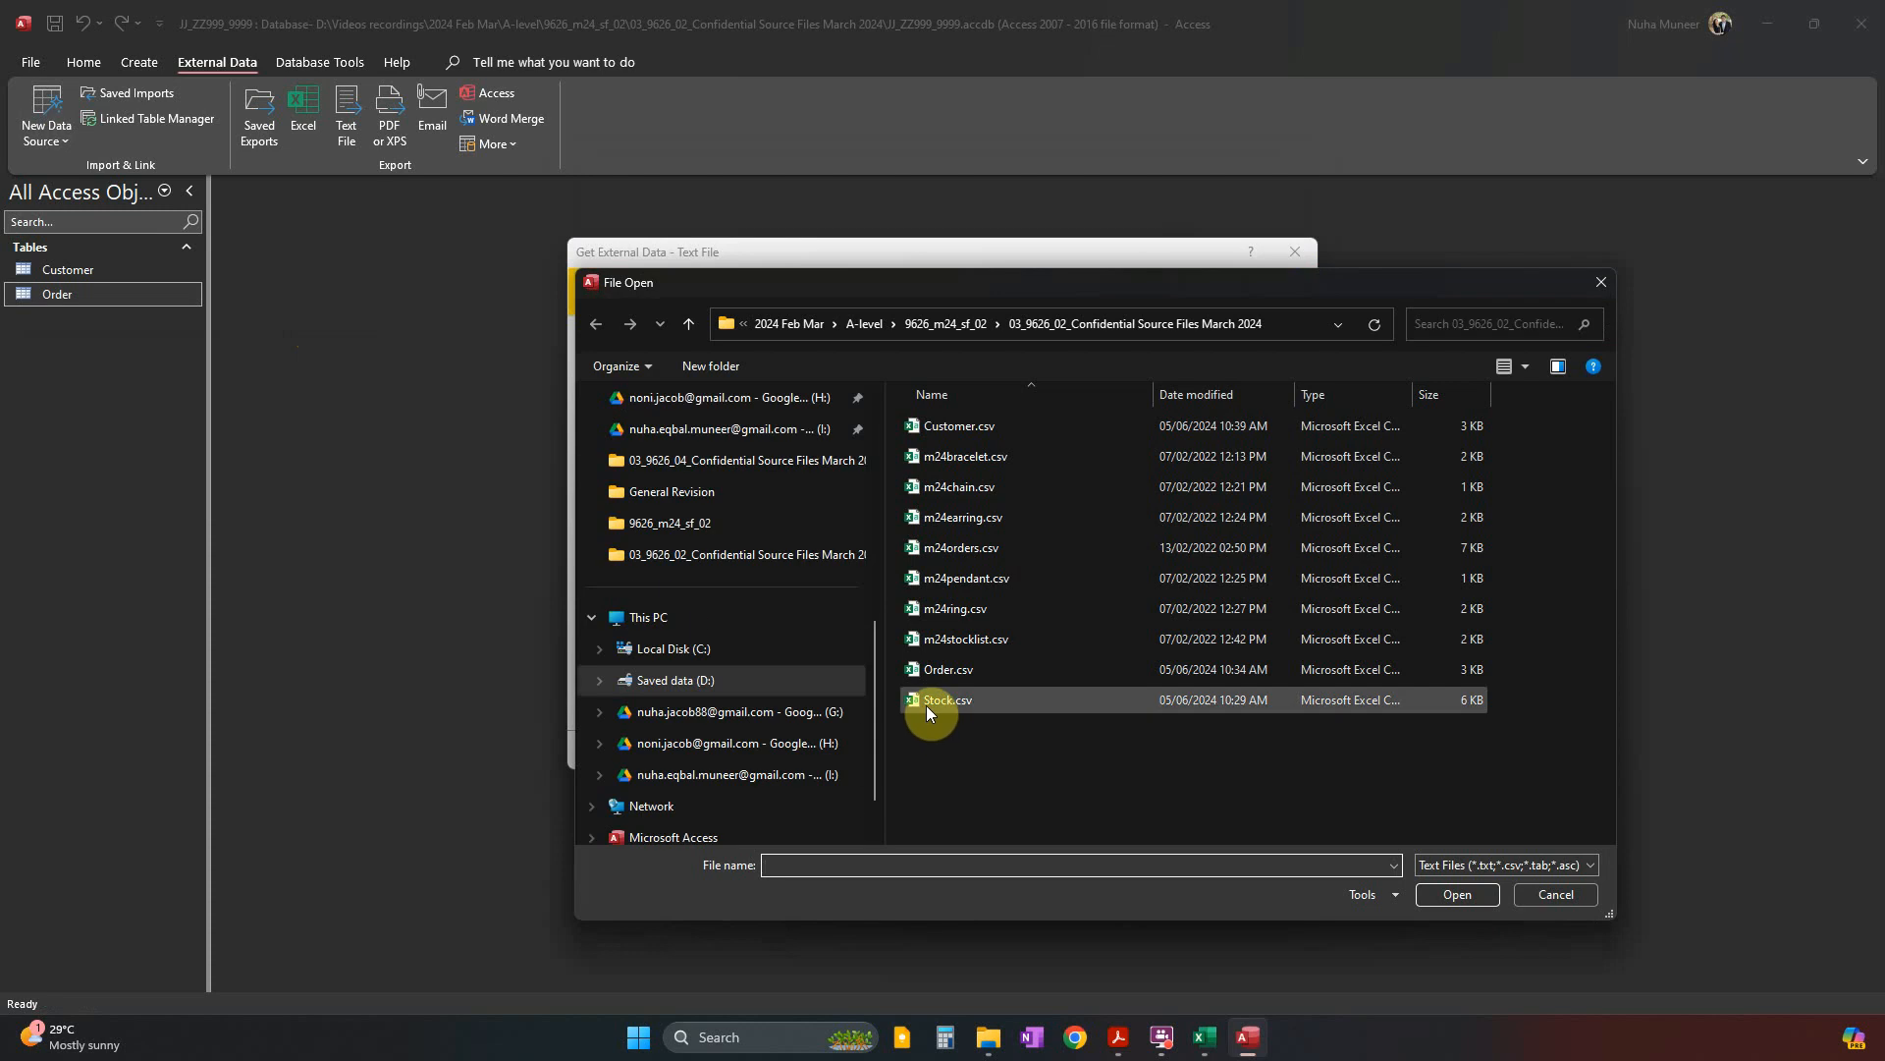
double_click(927, 705)
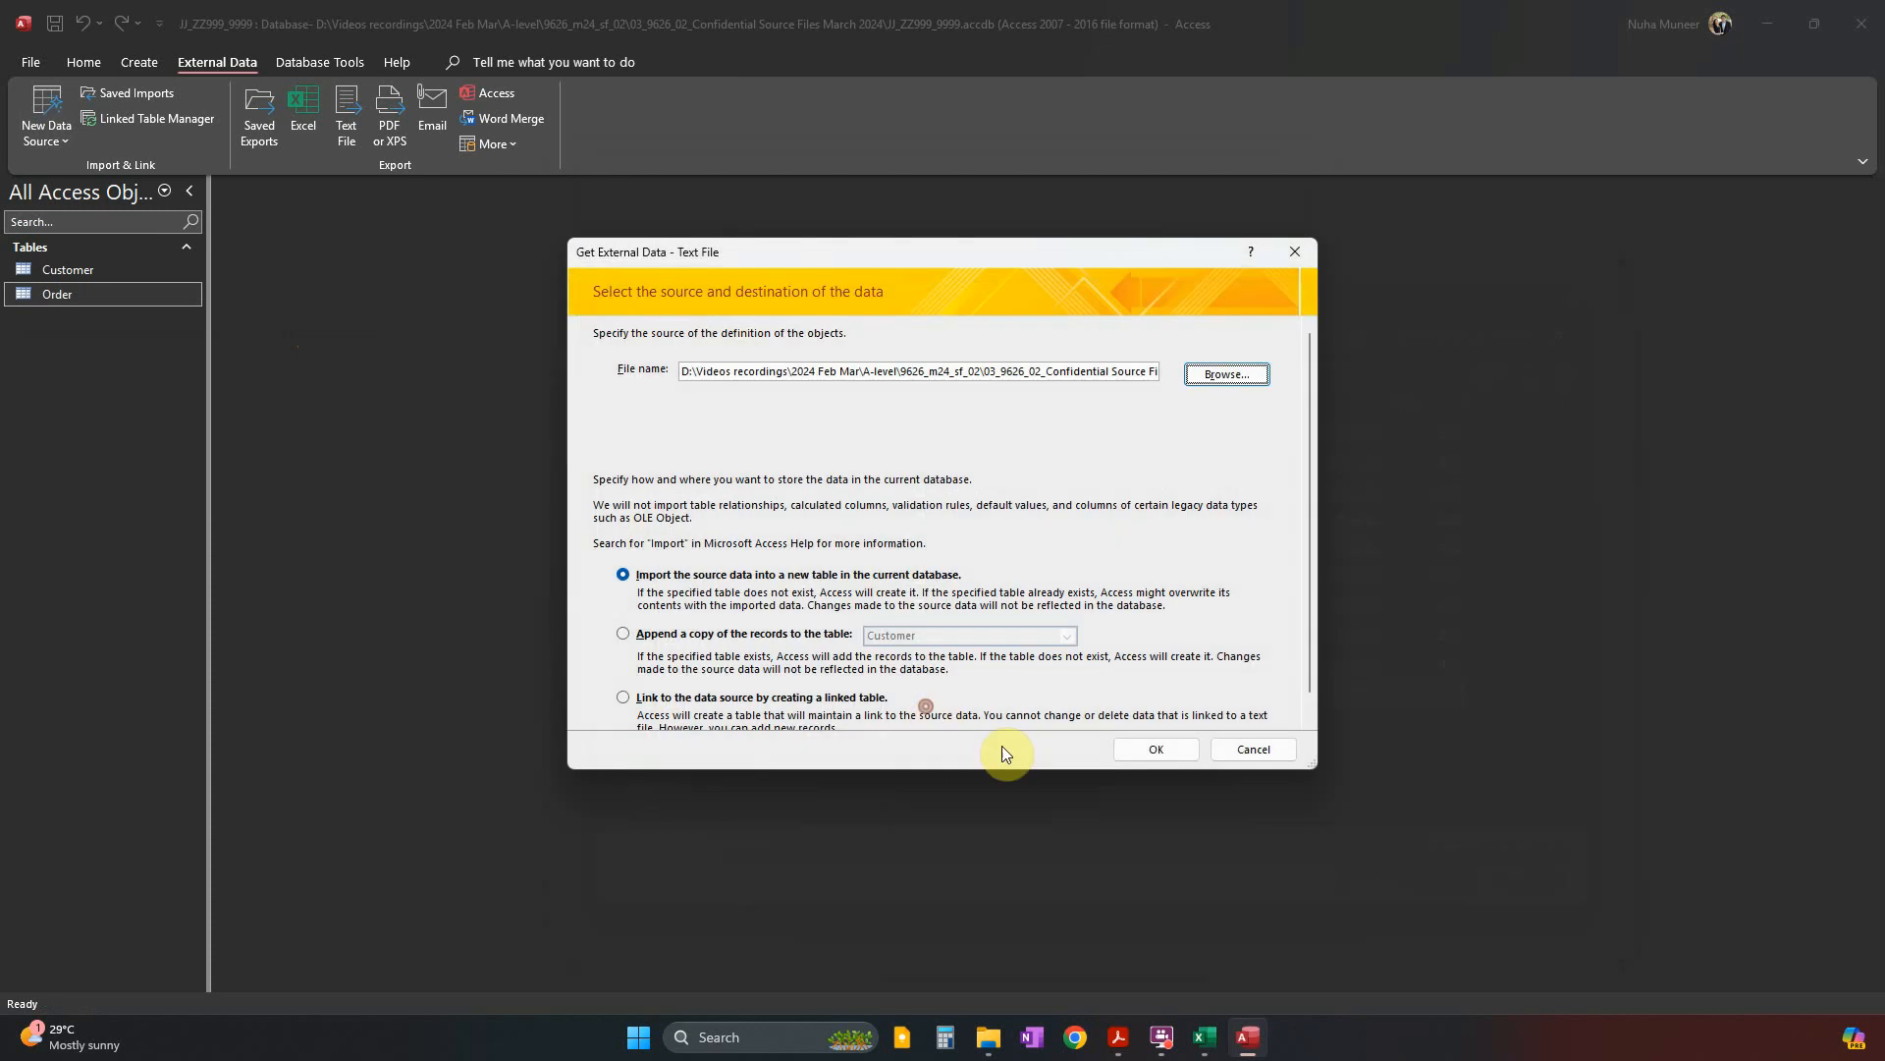
click(1167, 748)
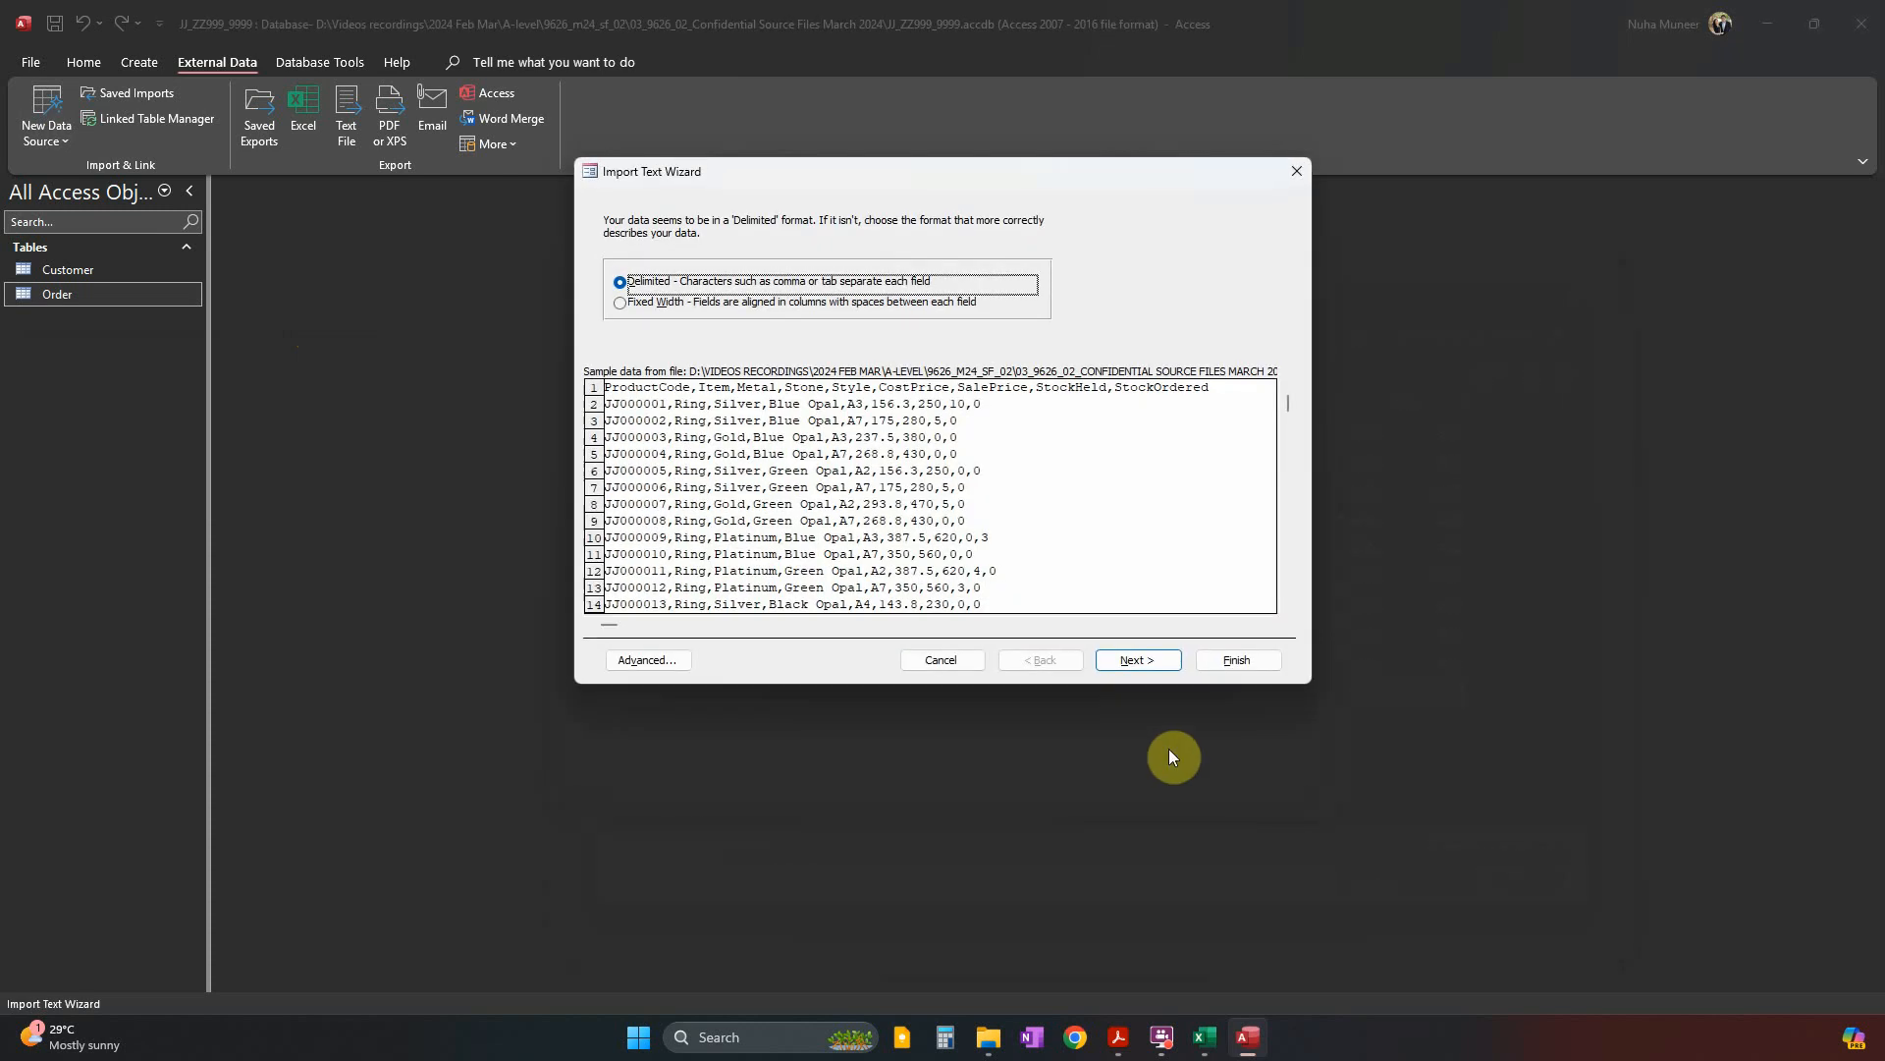
Set the Stock import to use the first row as field names and ProductCode as the primary key.
click(1259, 664)
click(670, 319)
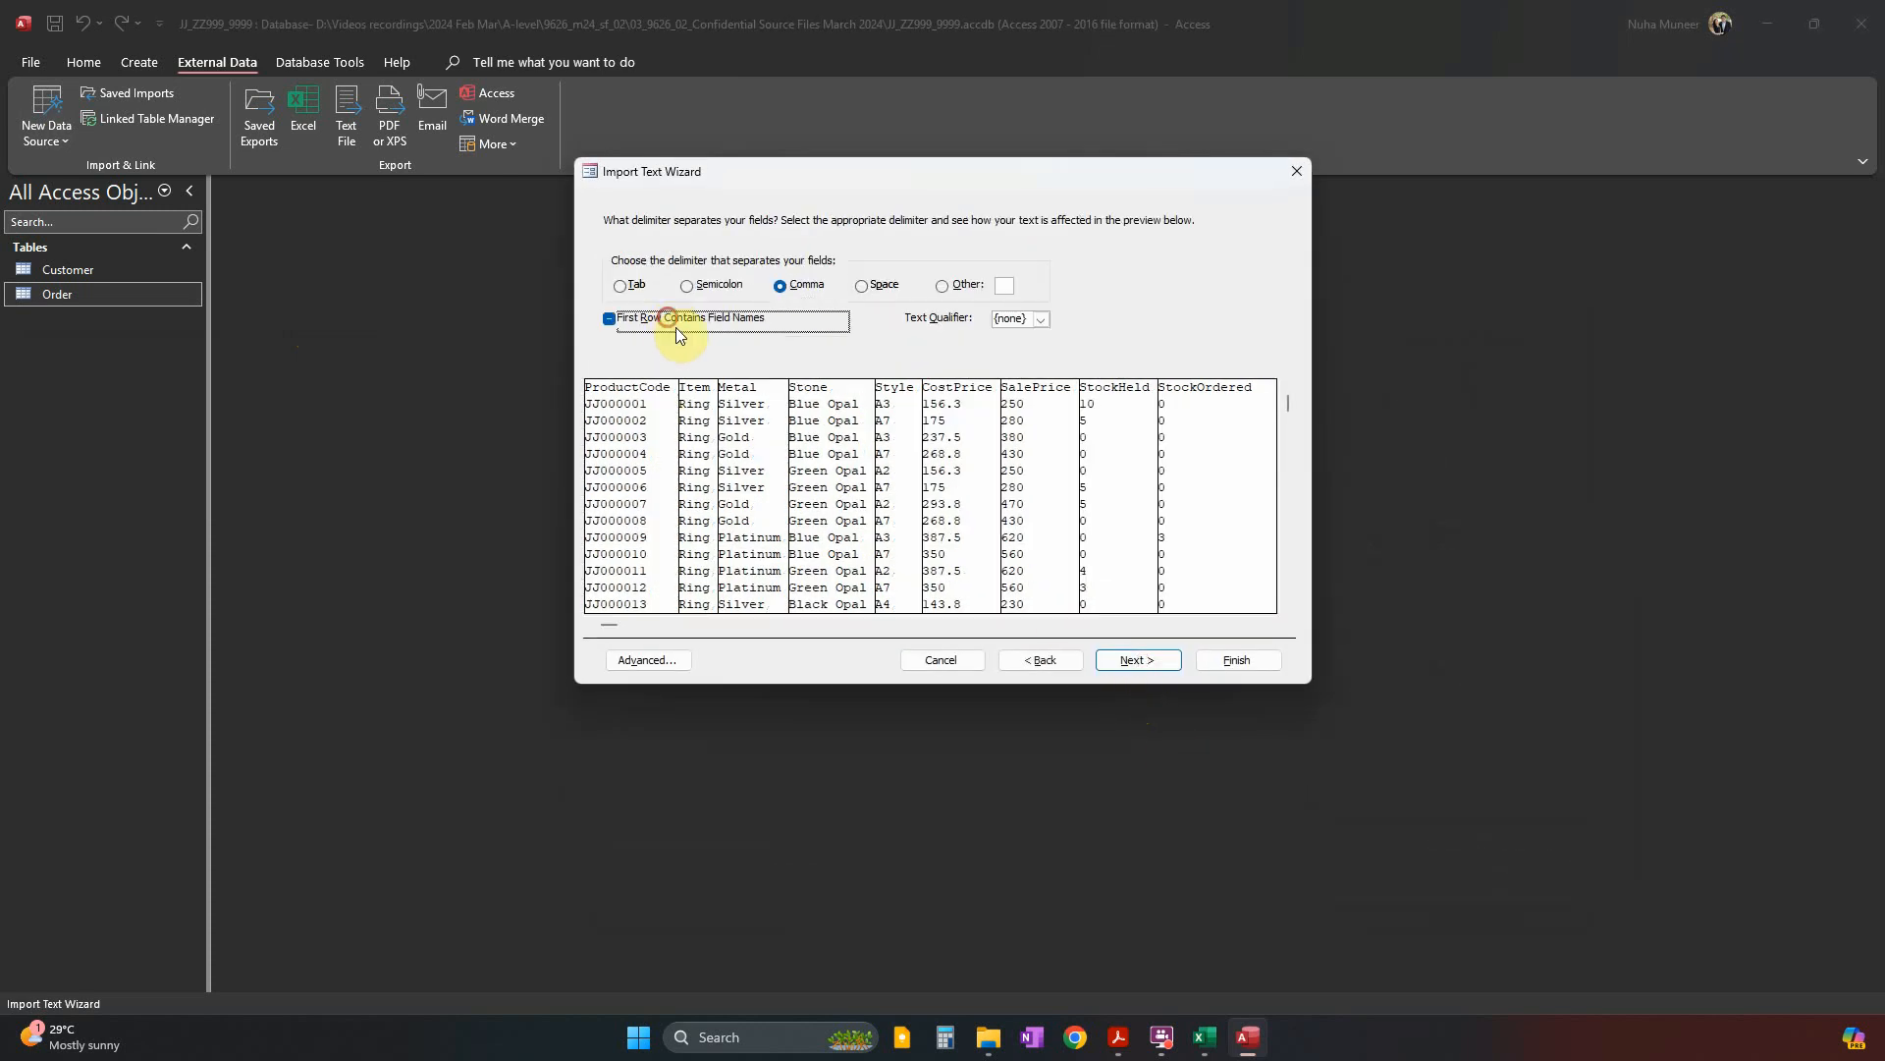
click(1158, 662)
click(1159, 662)
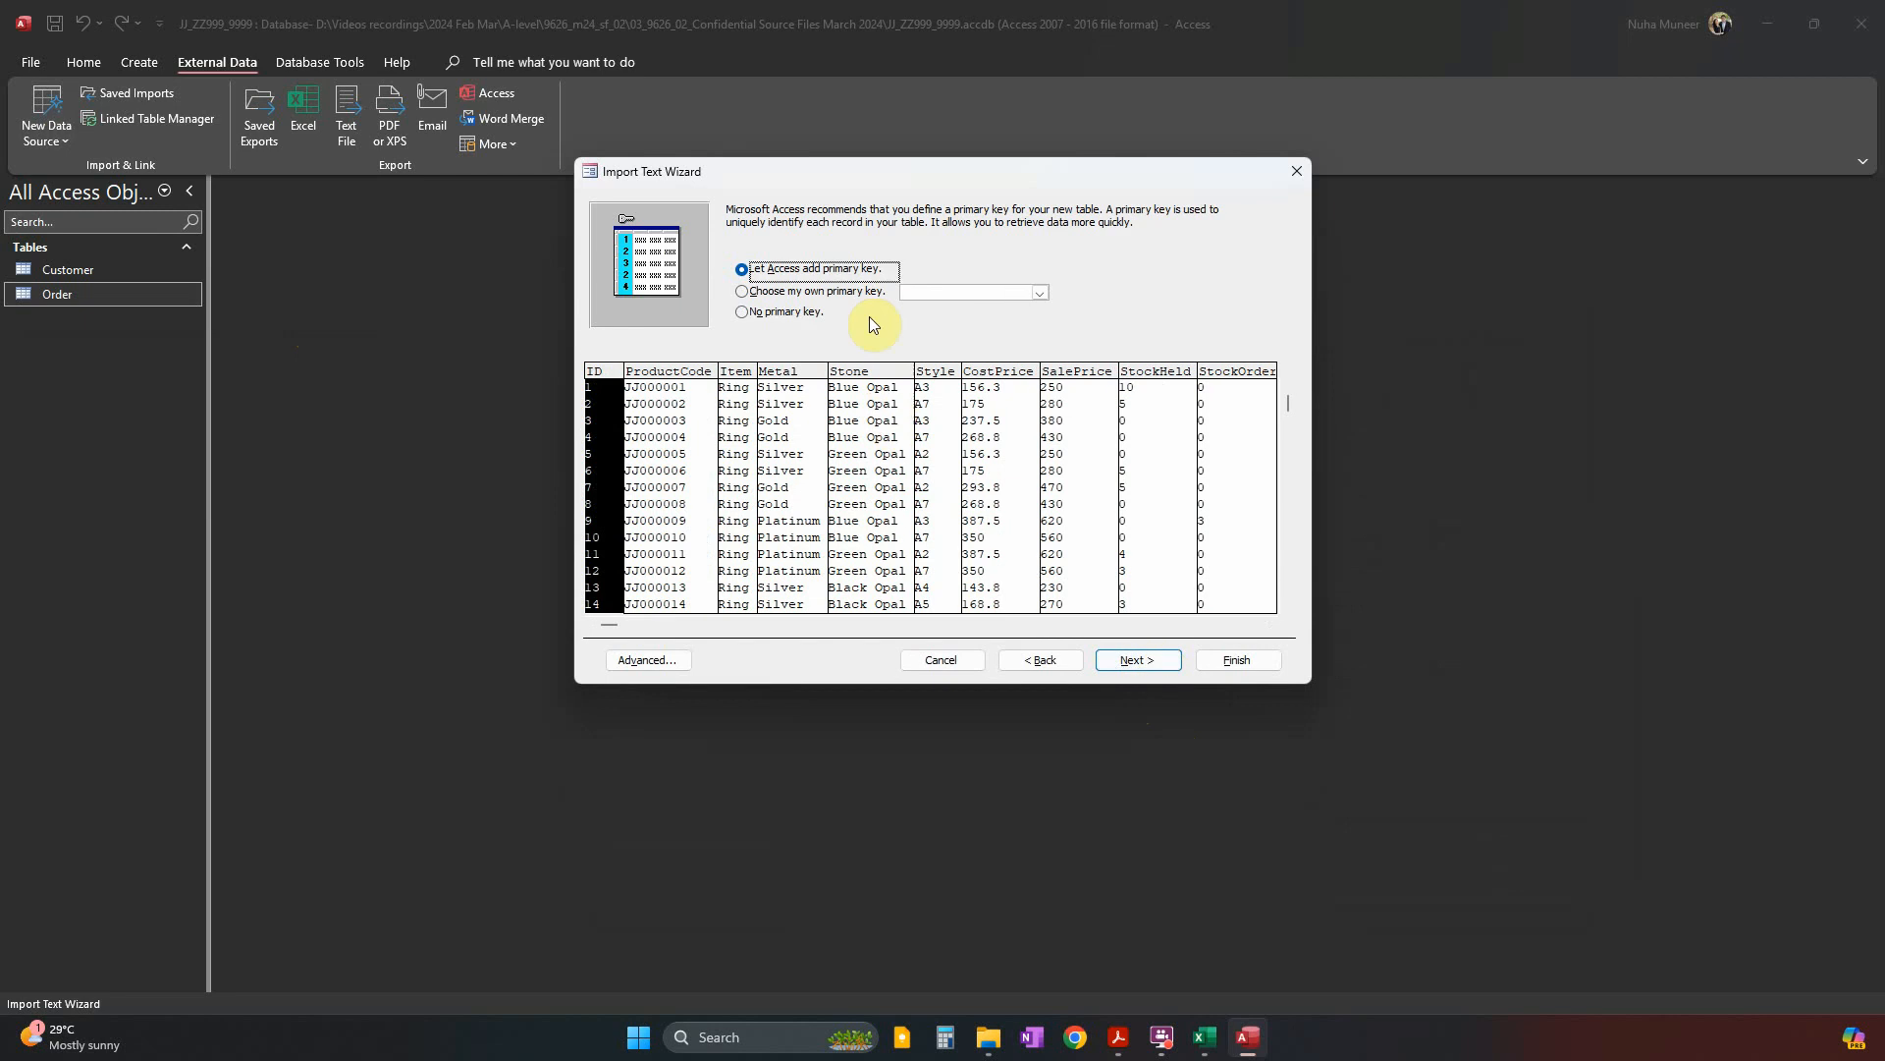
click(862, 291)
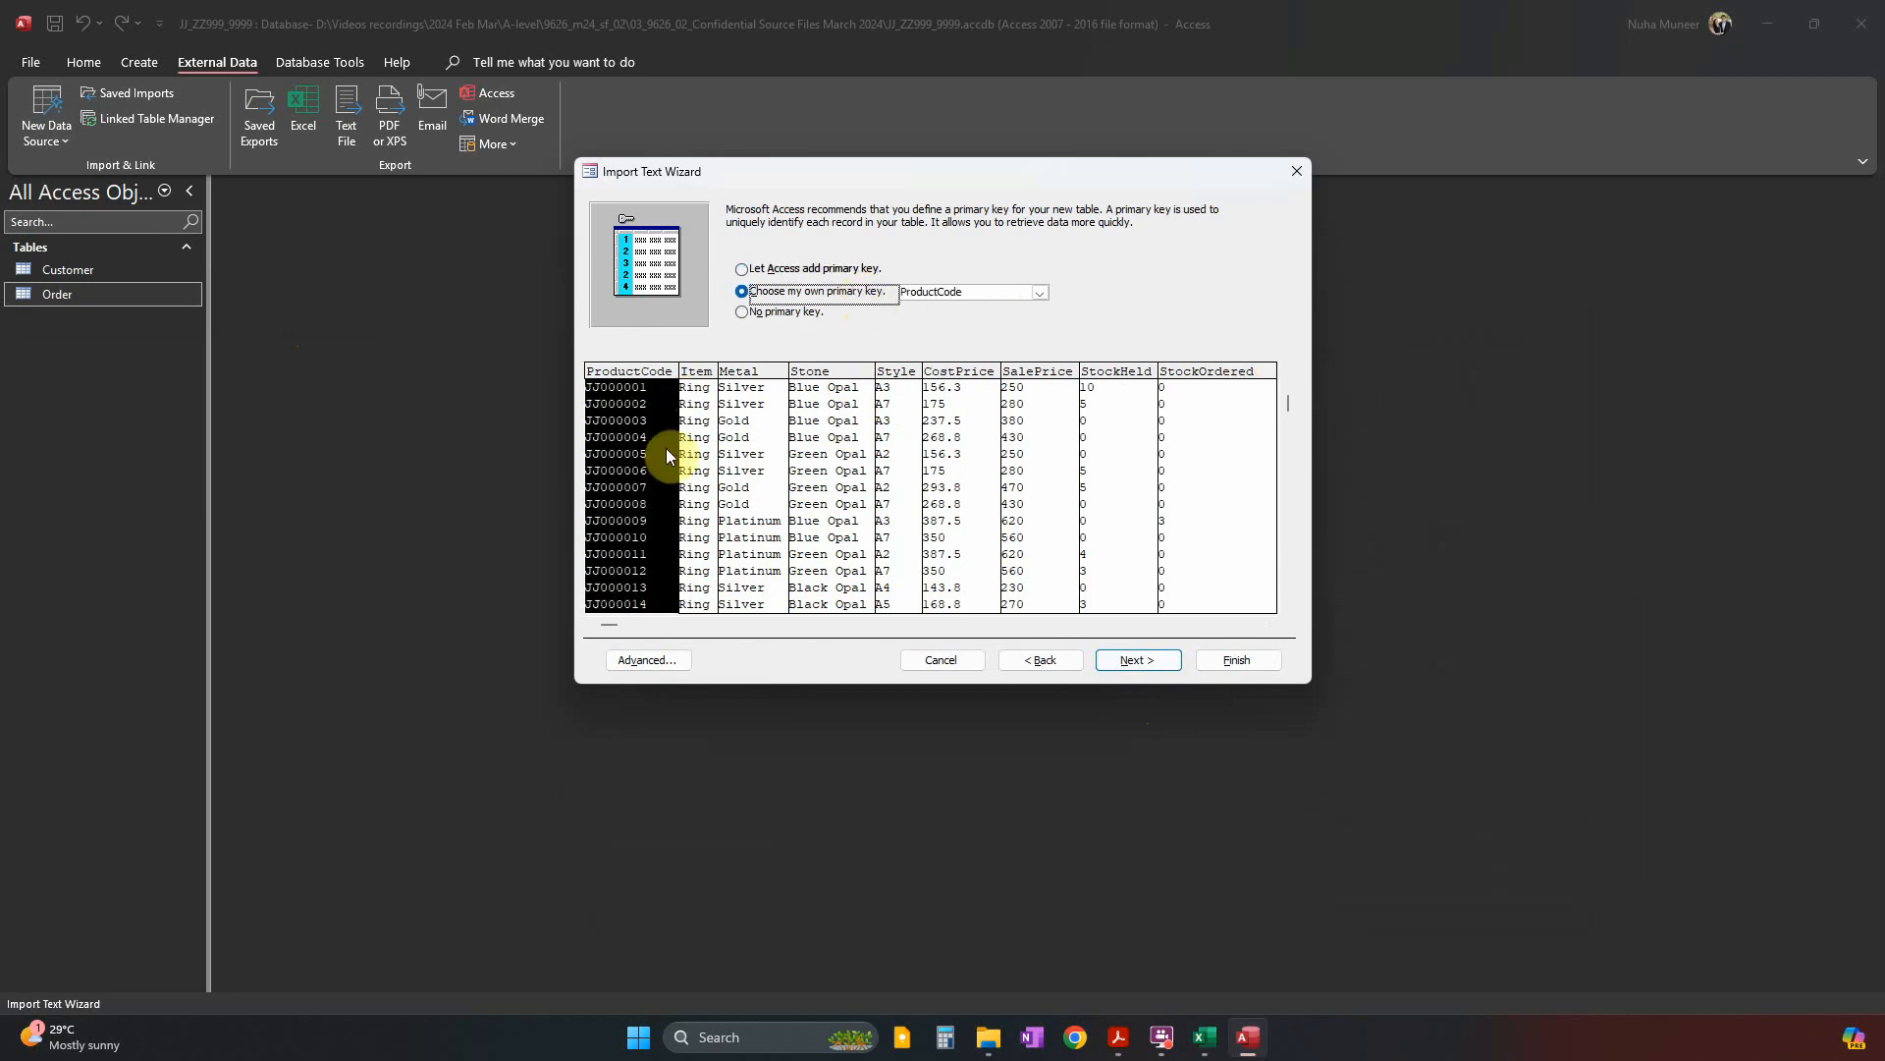
click(1139, 659)
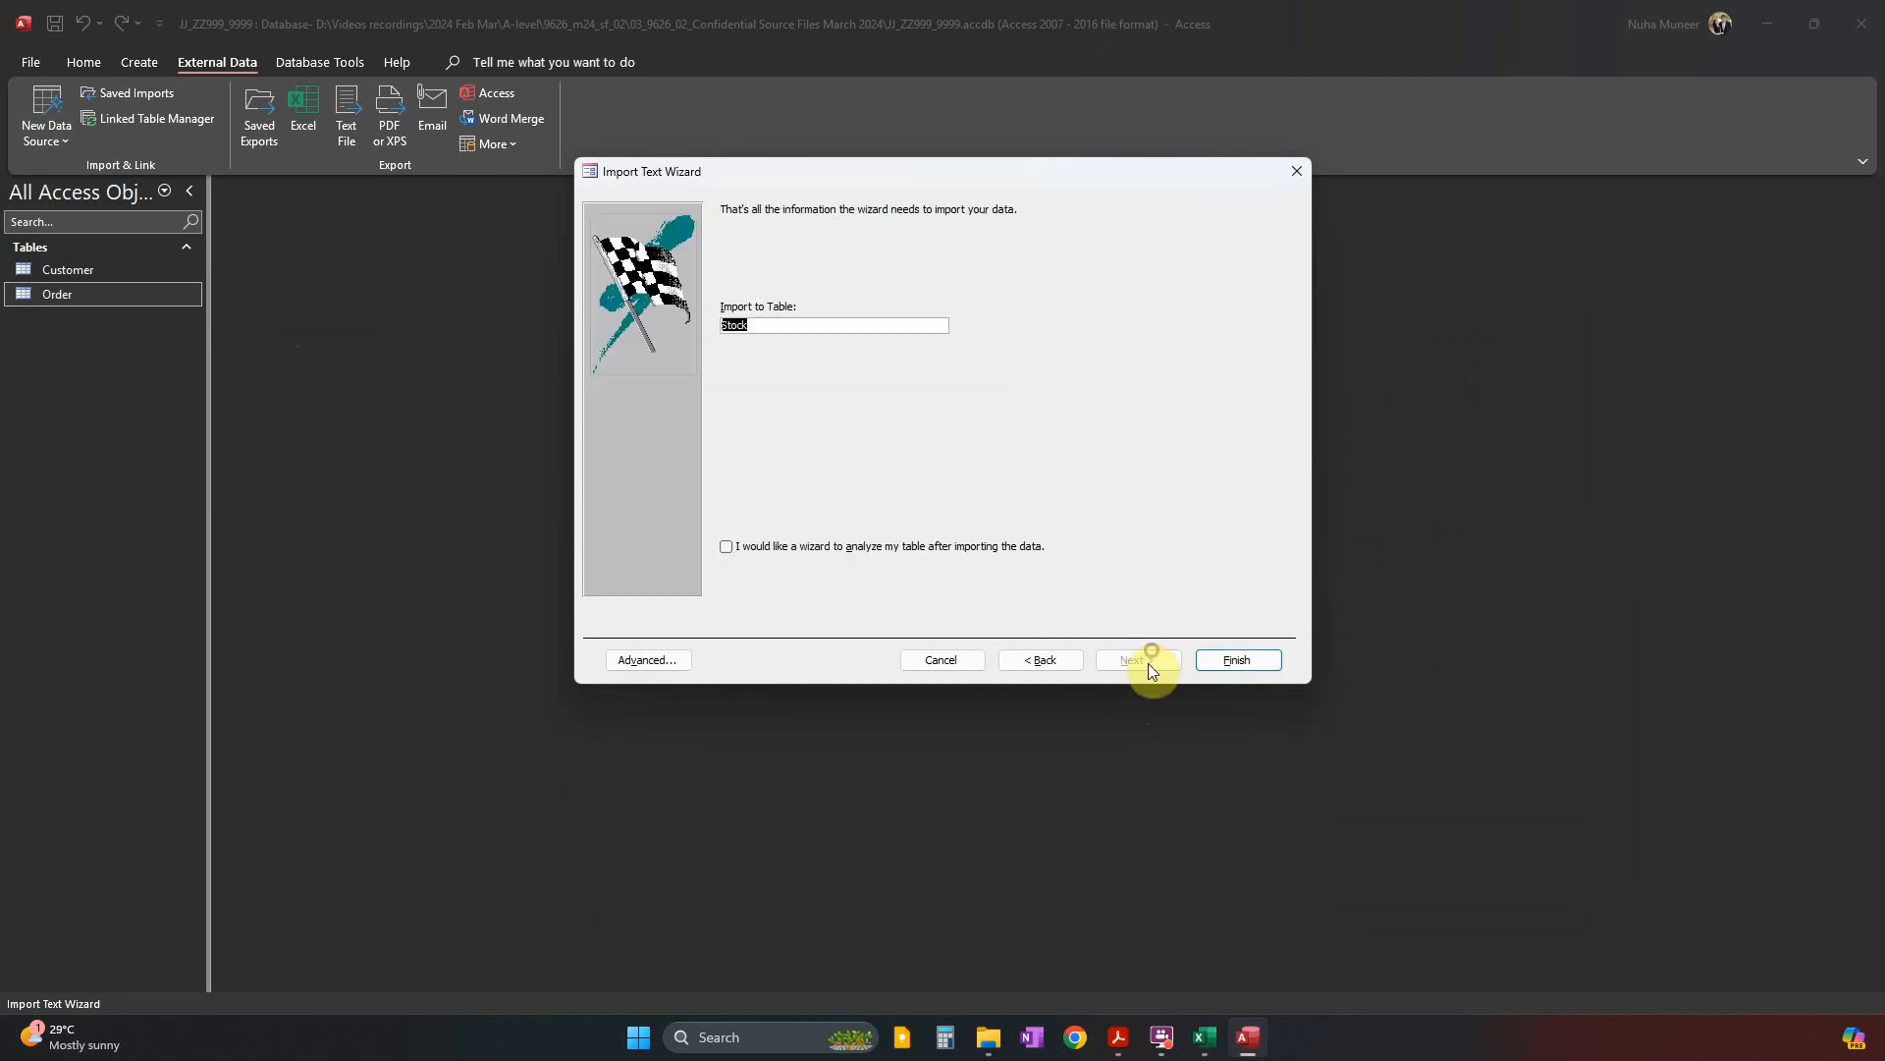
Set the CostPrice and SalePrice fields to the Currency data type in the Stock import specification.
click(660, 662)
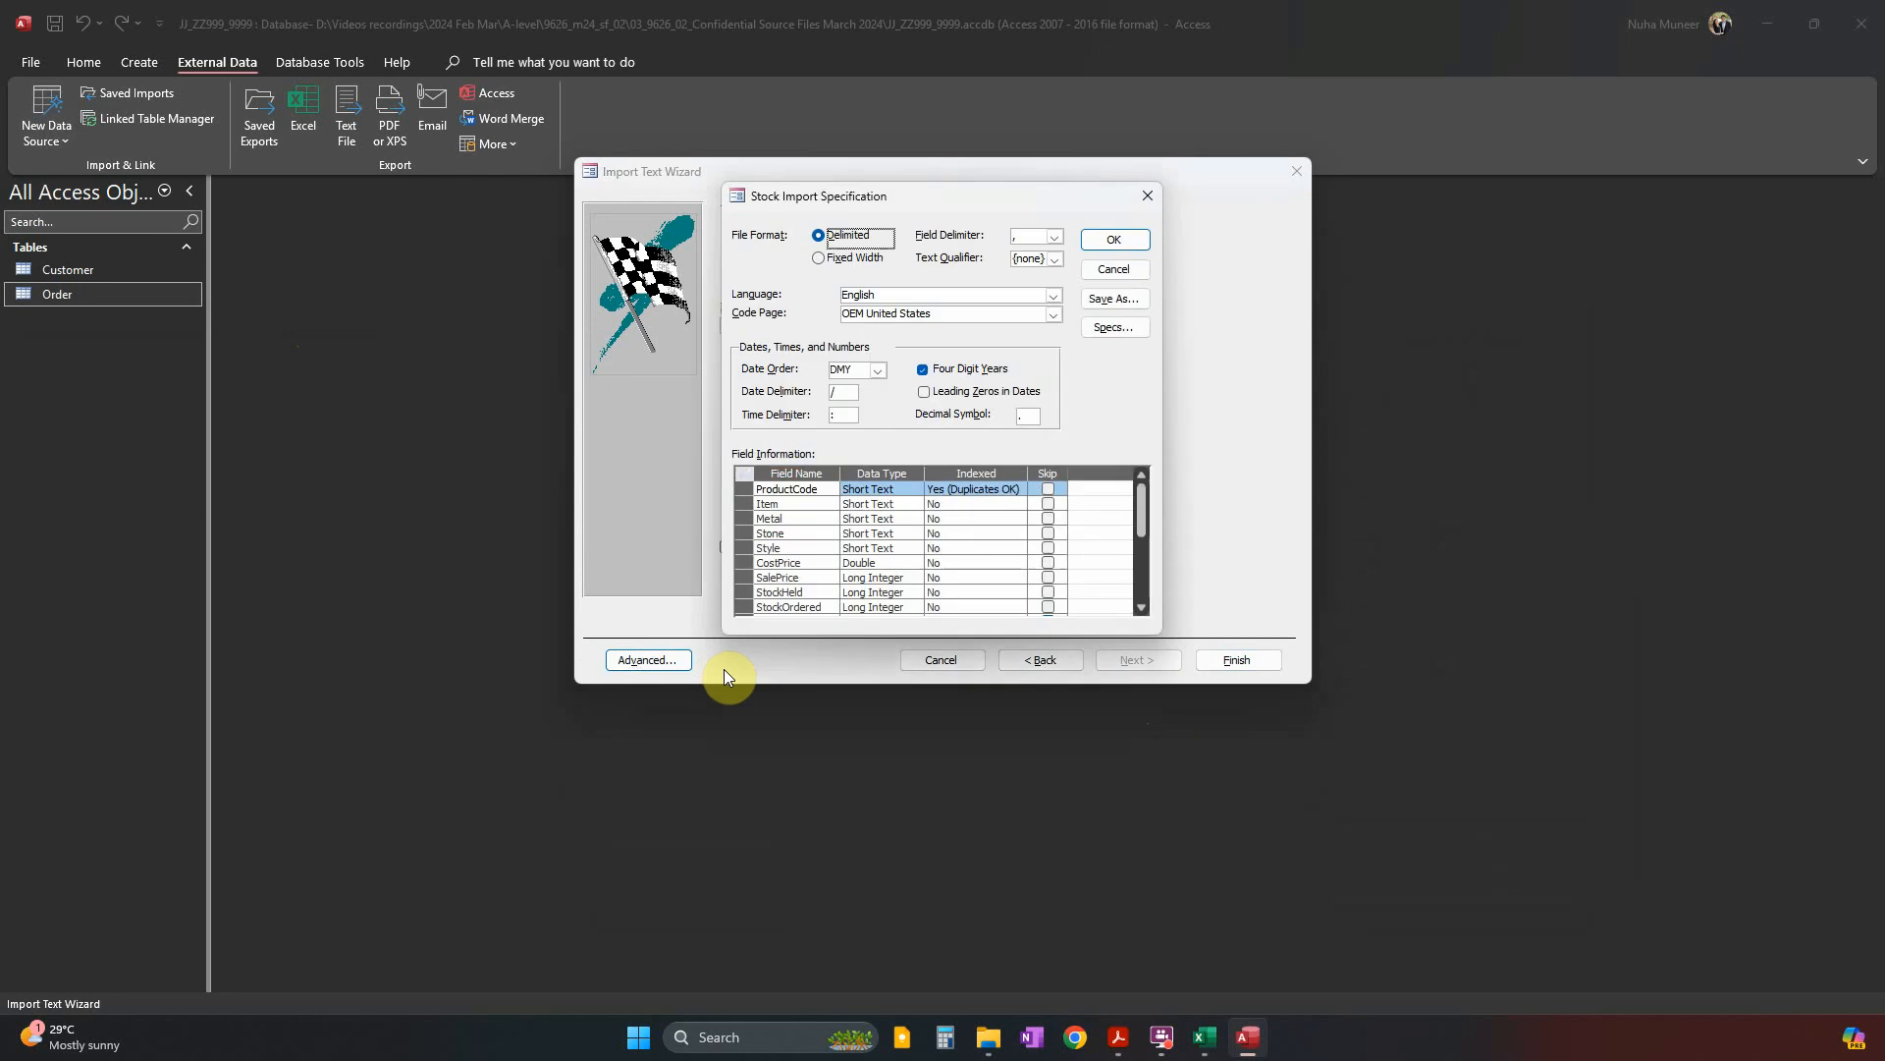
click(882, 493)
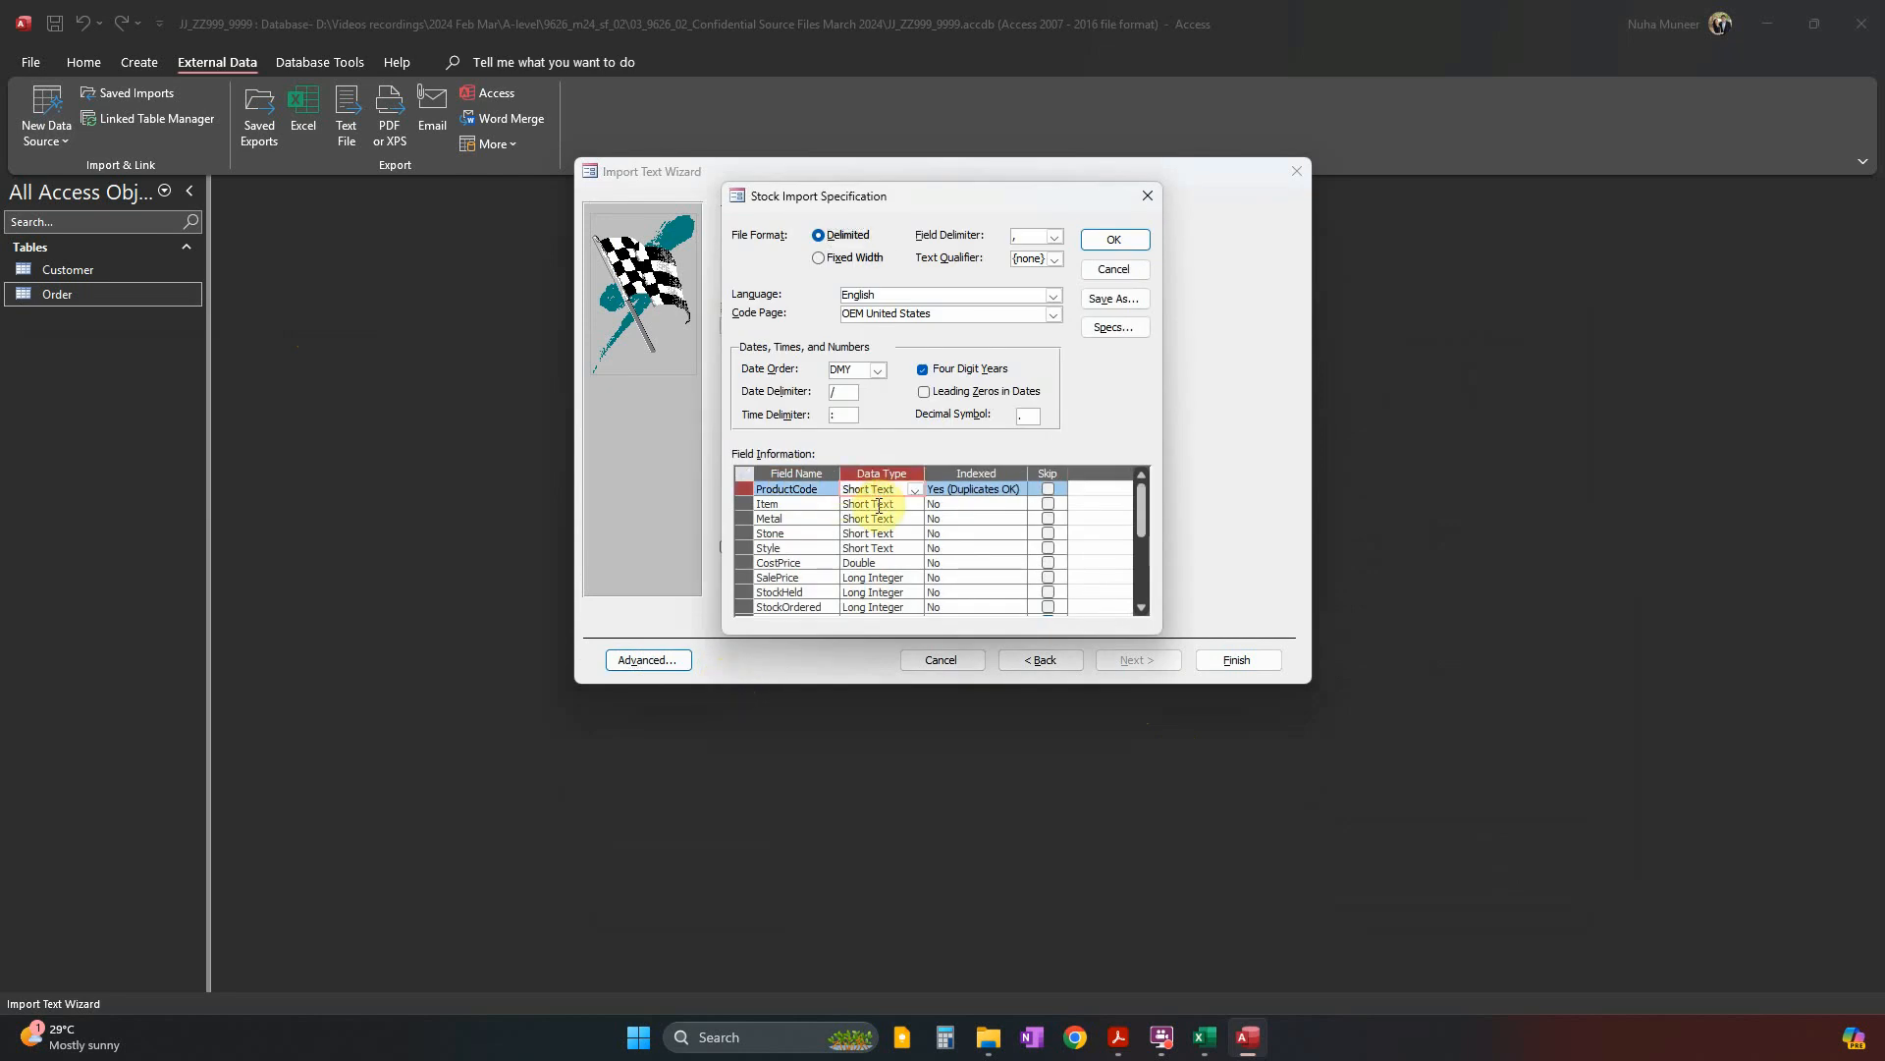
double_click(872, 562)
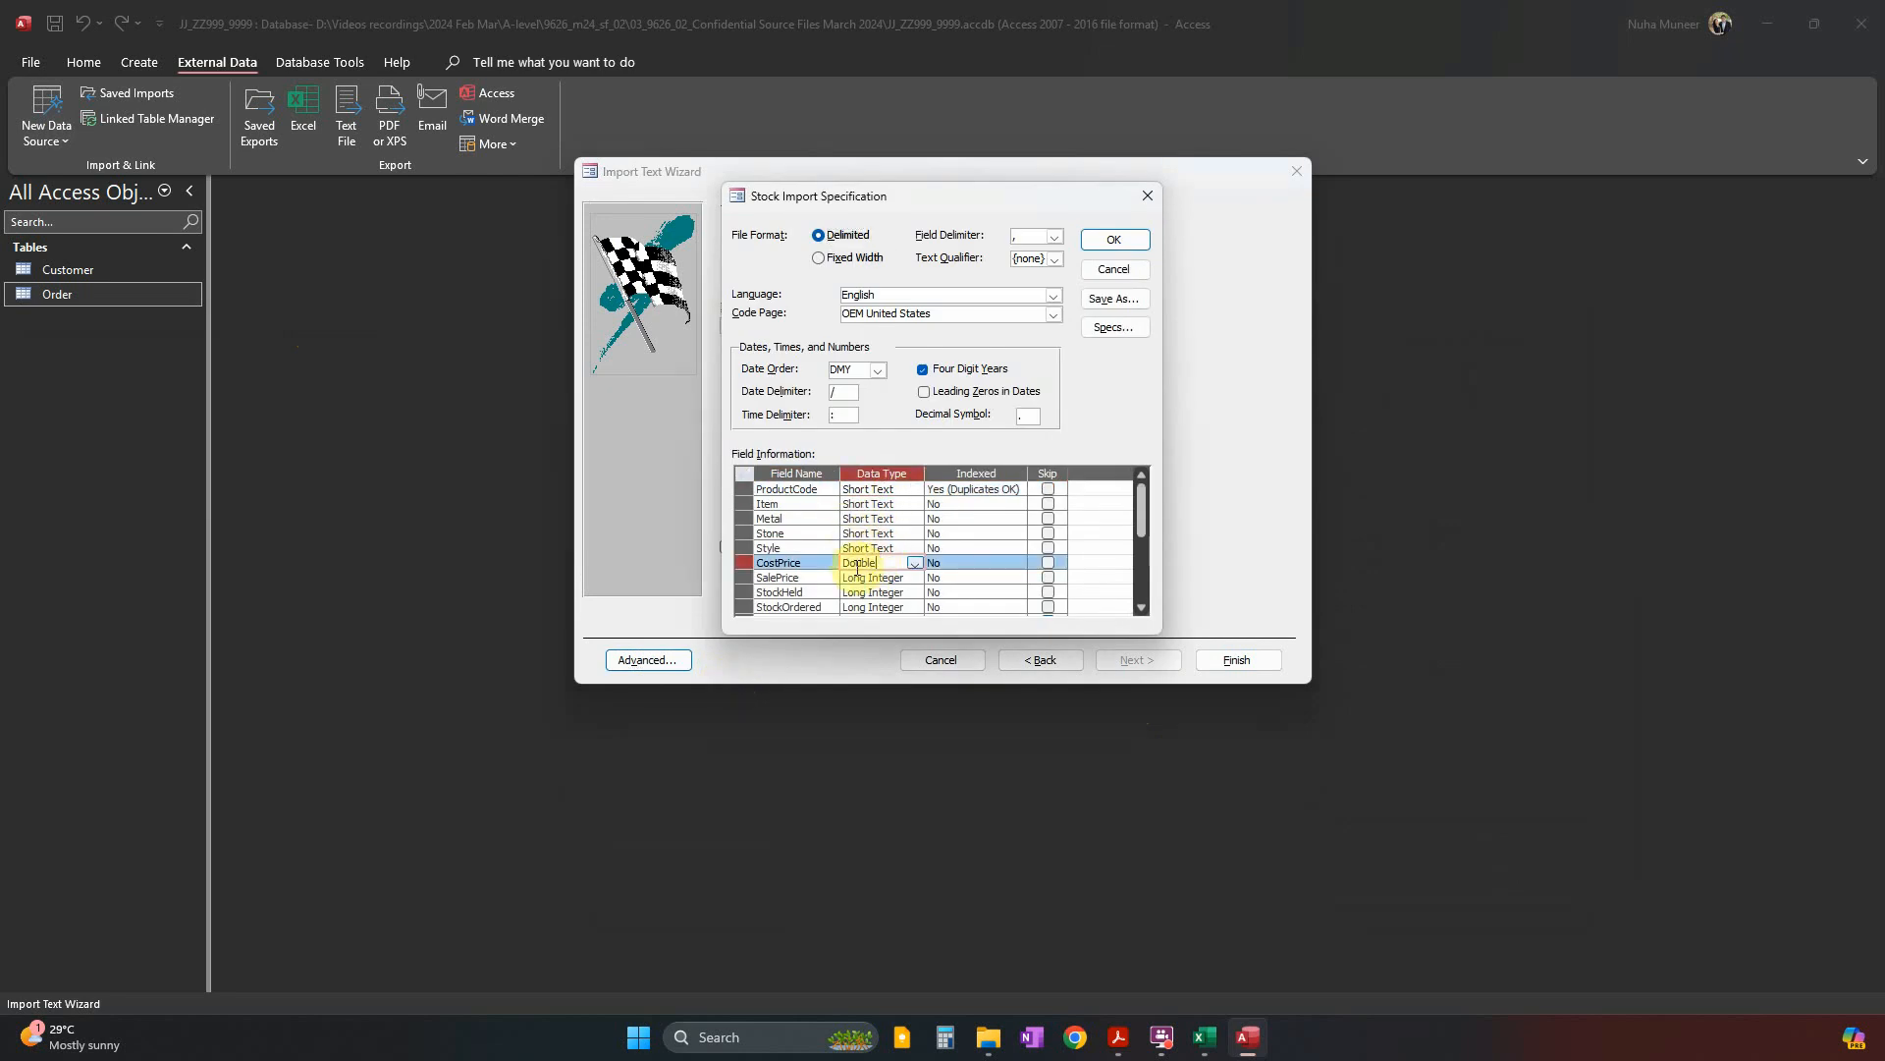
click(914, 564)
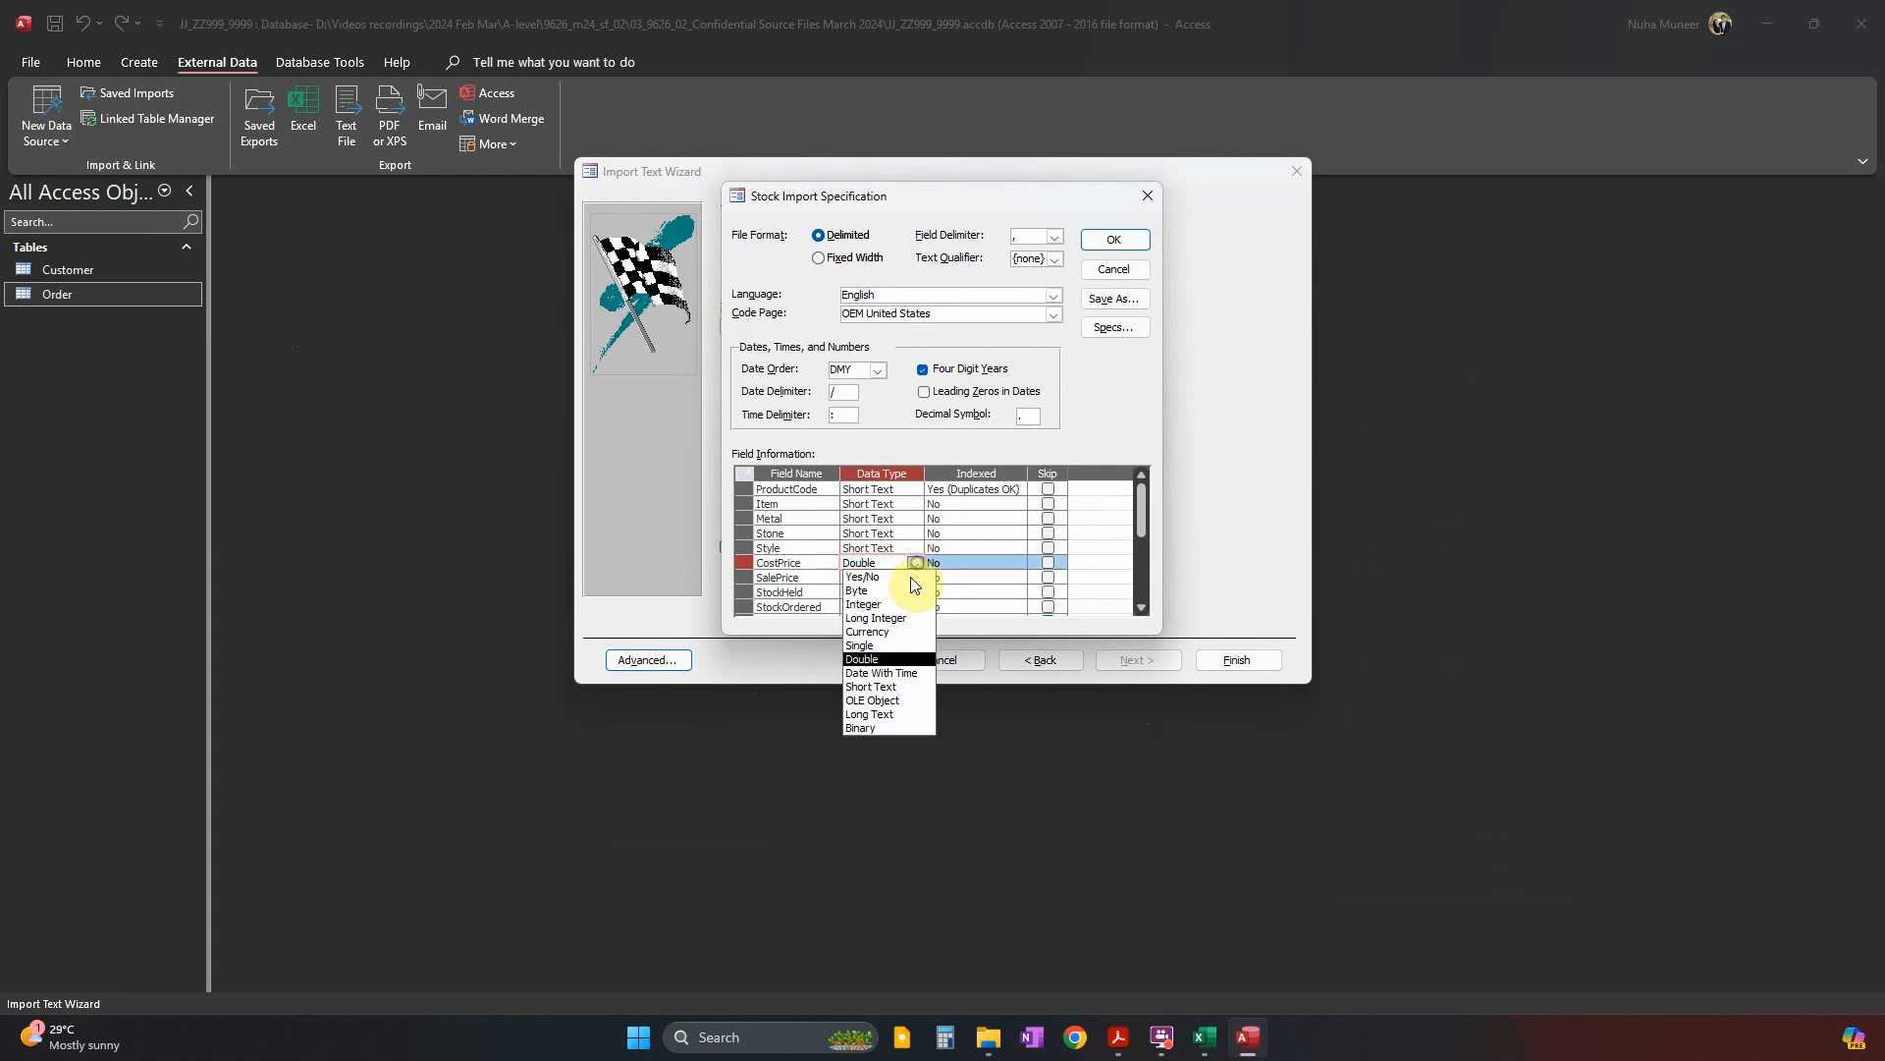
click(868, 631)
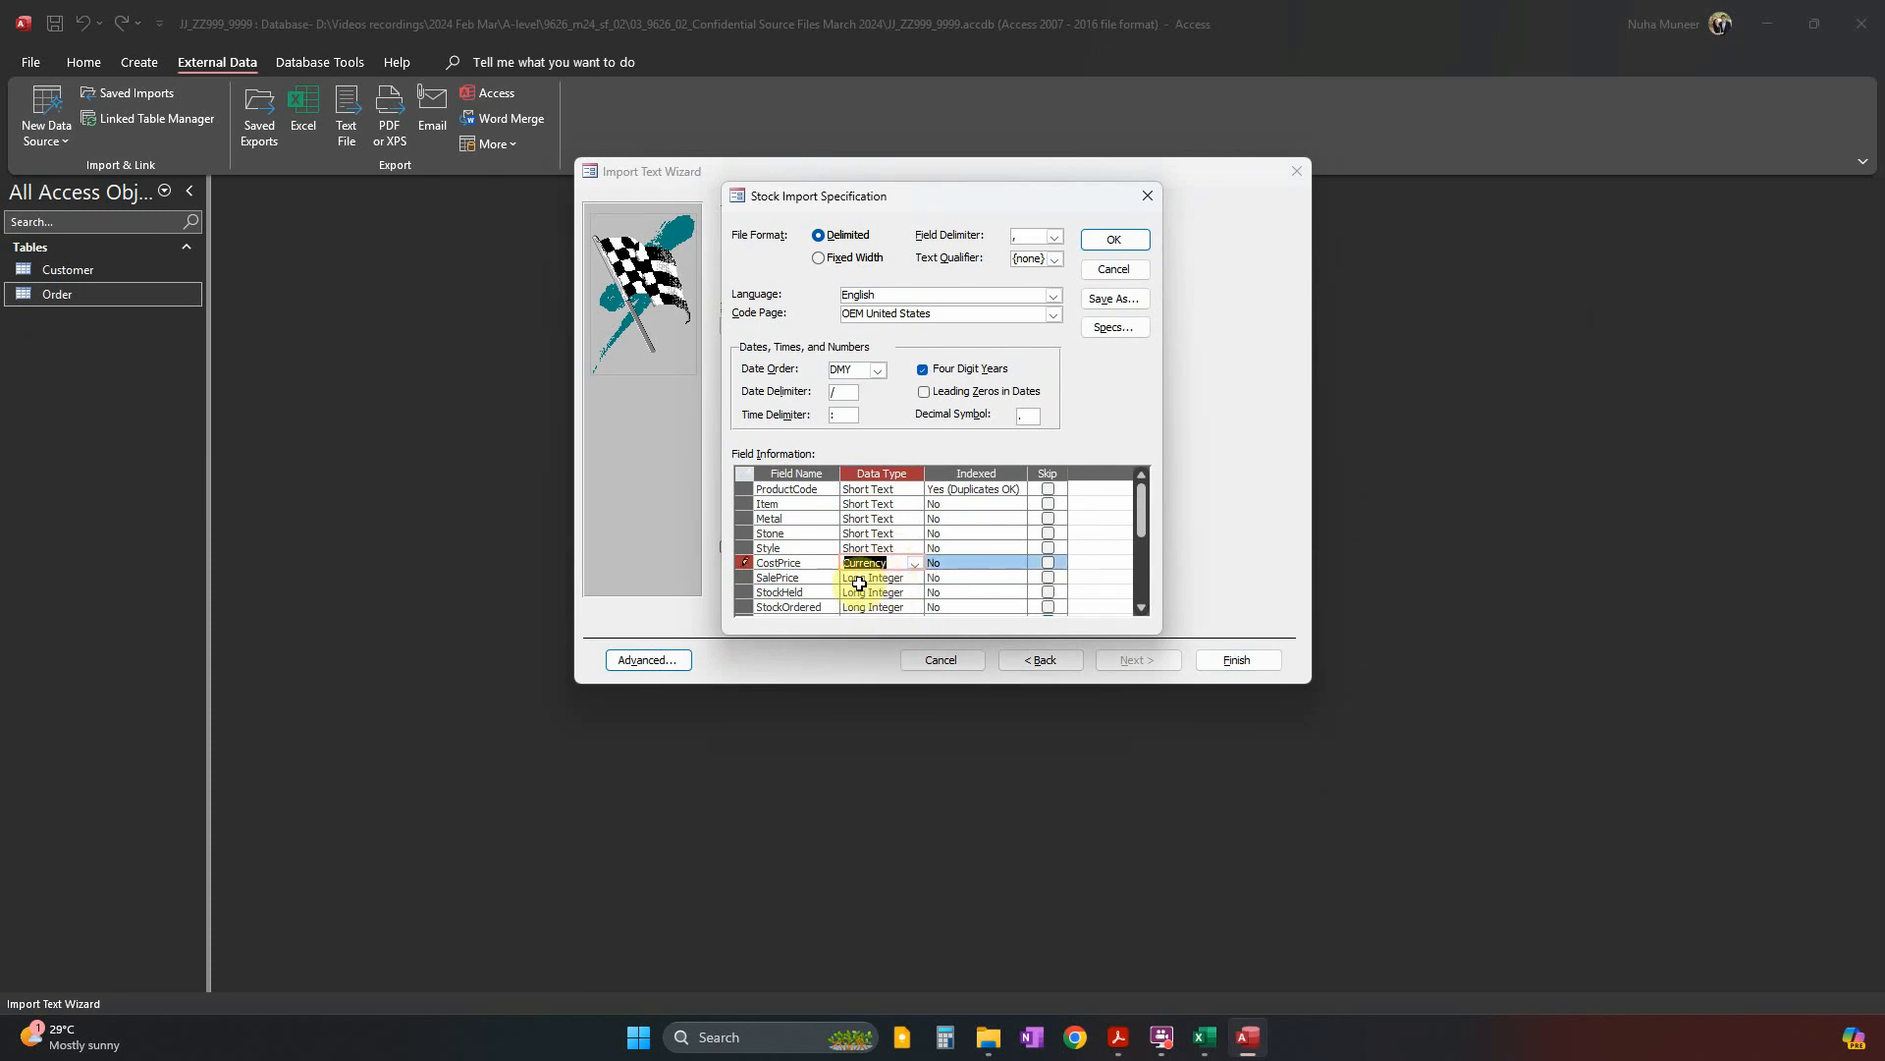
click(868, 582)
click(914, 578)
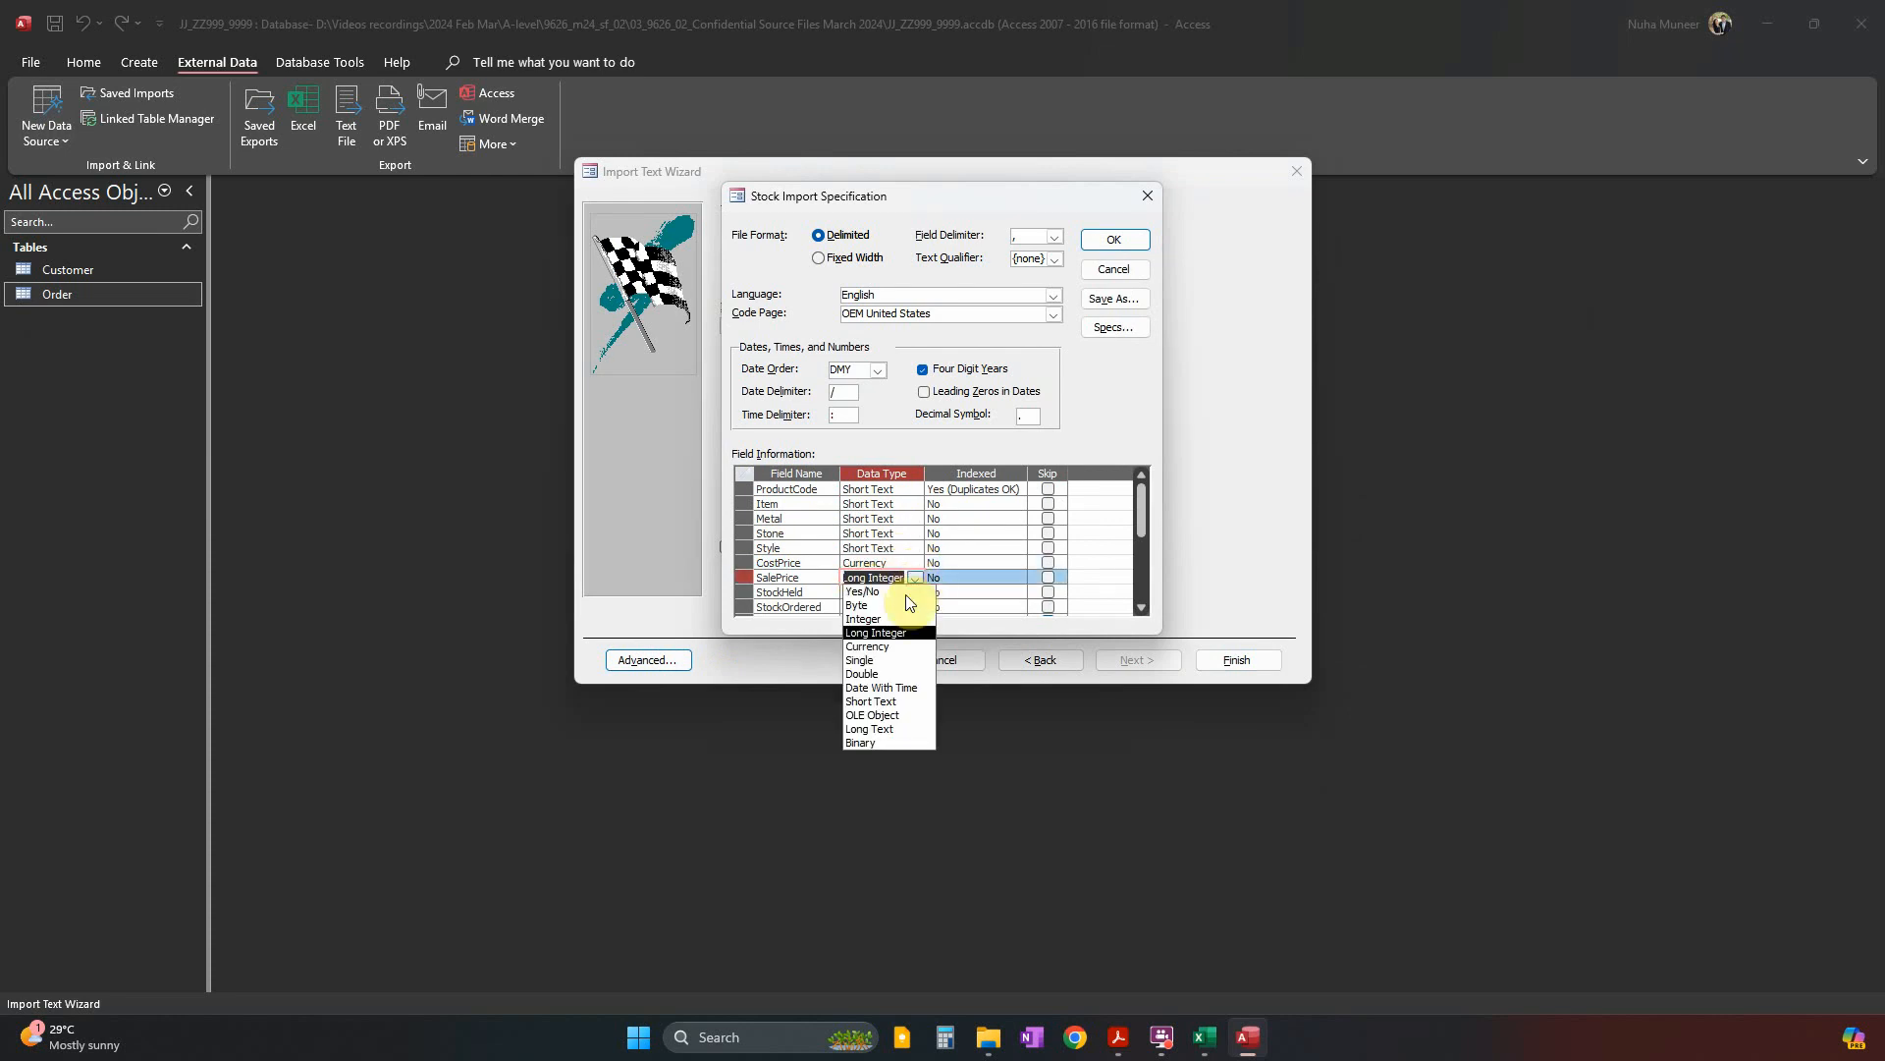
click(881, 648)
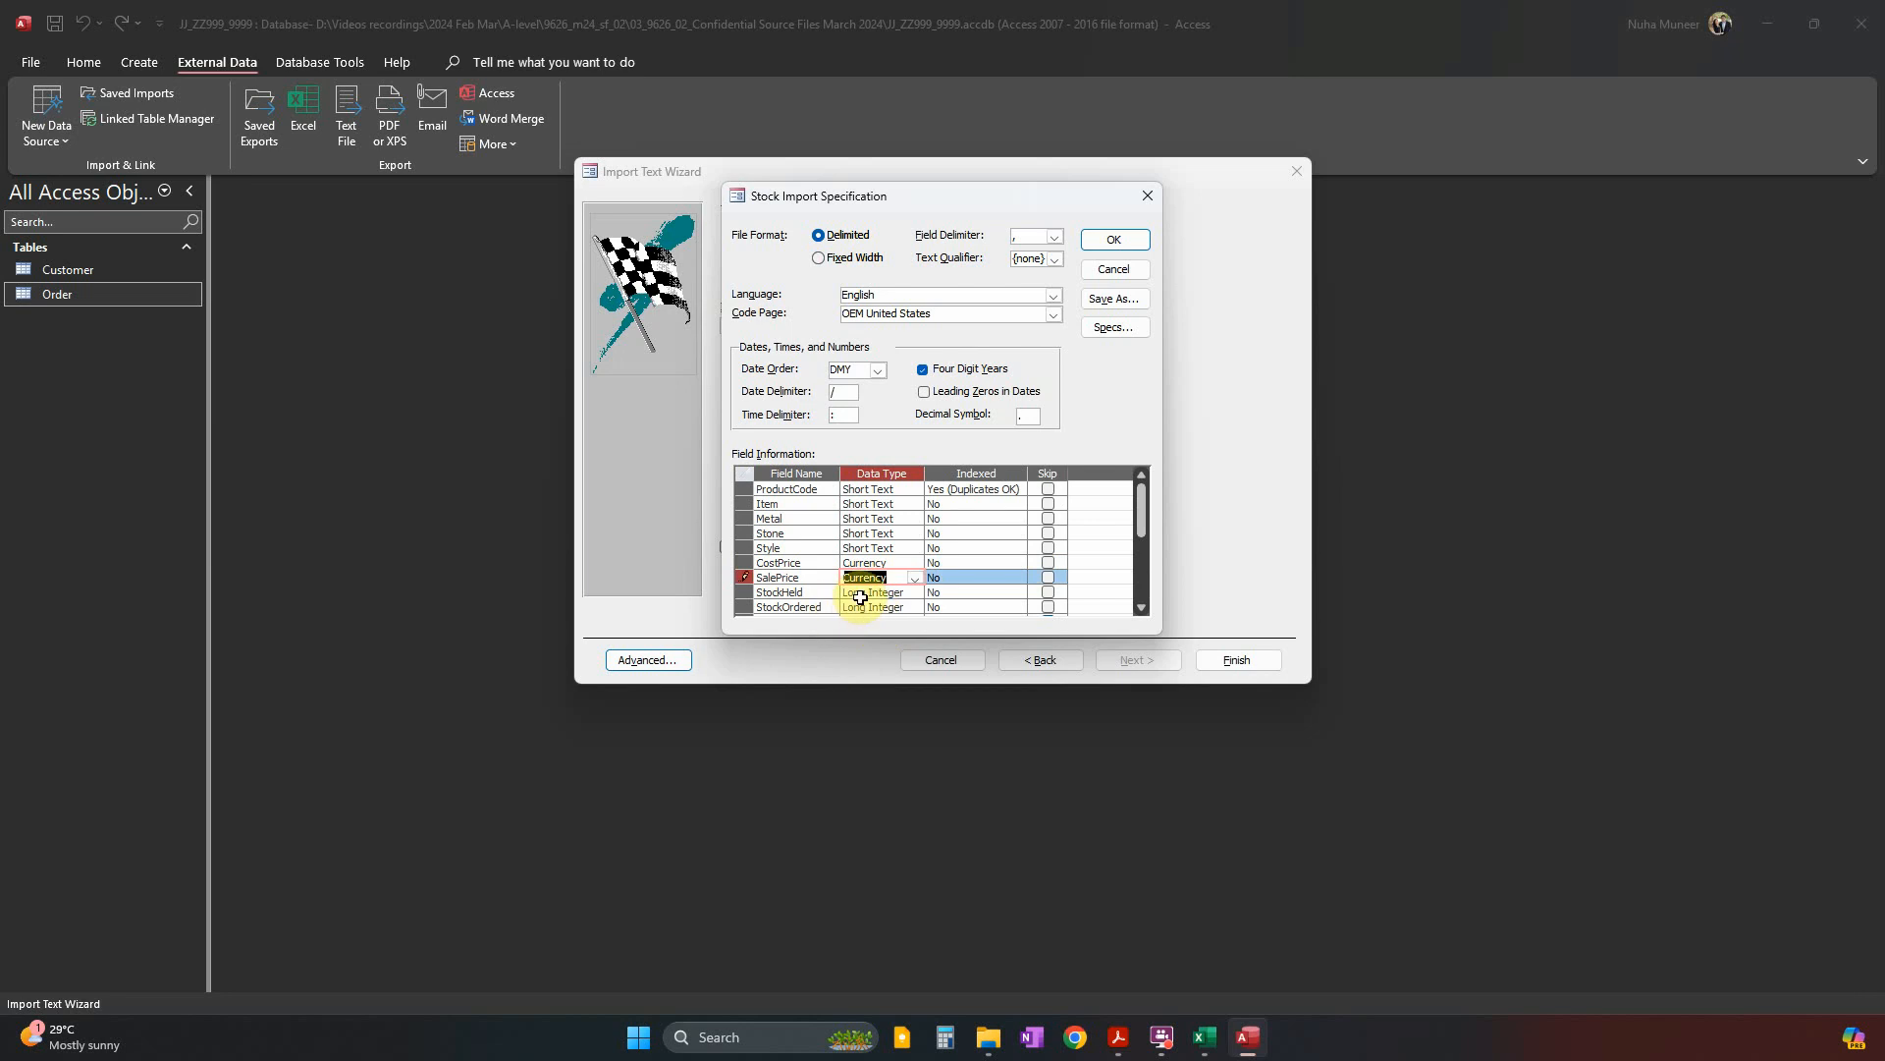
Accept the Stock import specification and finish importing the Stock table without saving the import steps.
scroll(869, 604, down, 2)
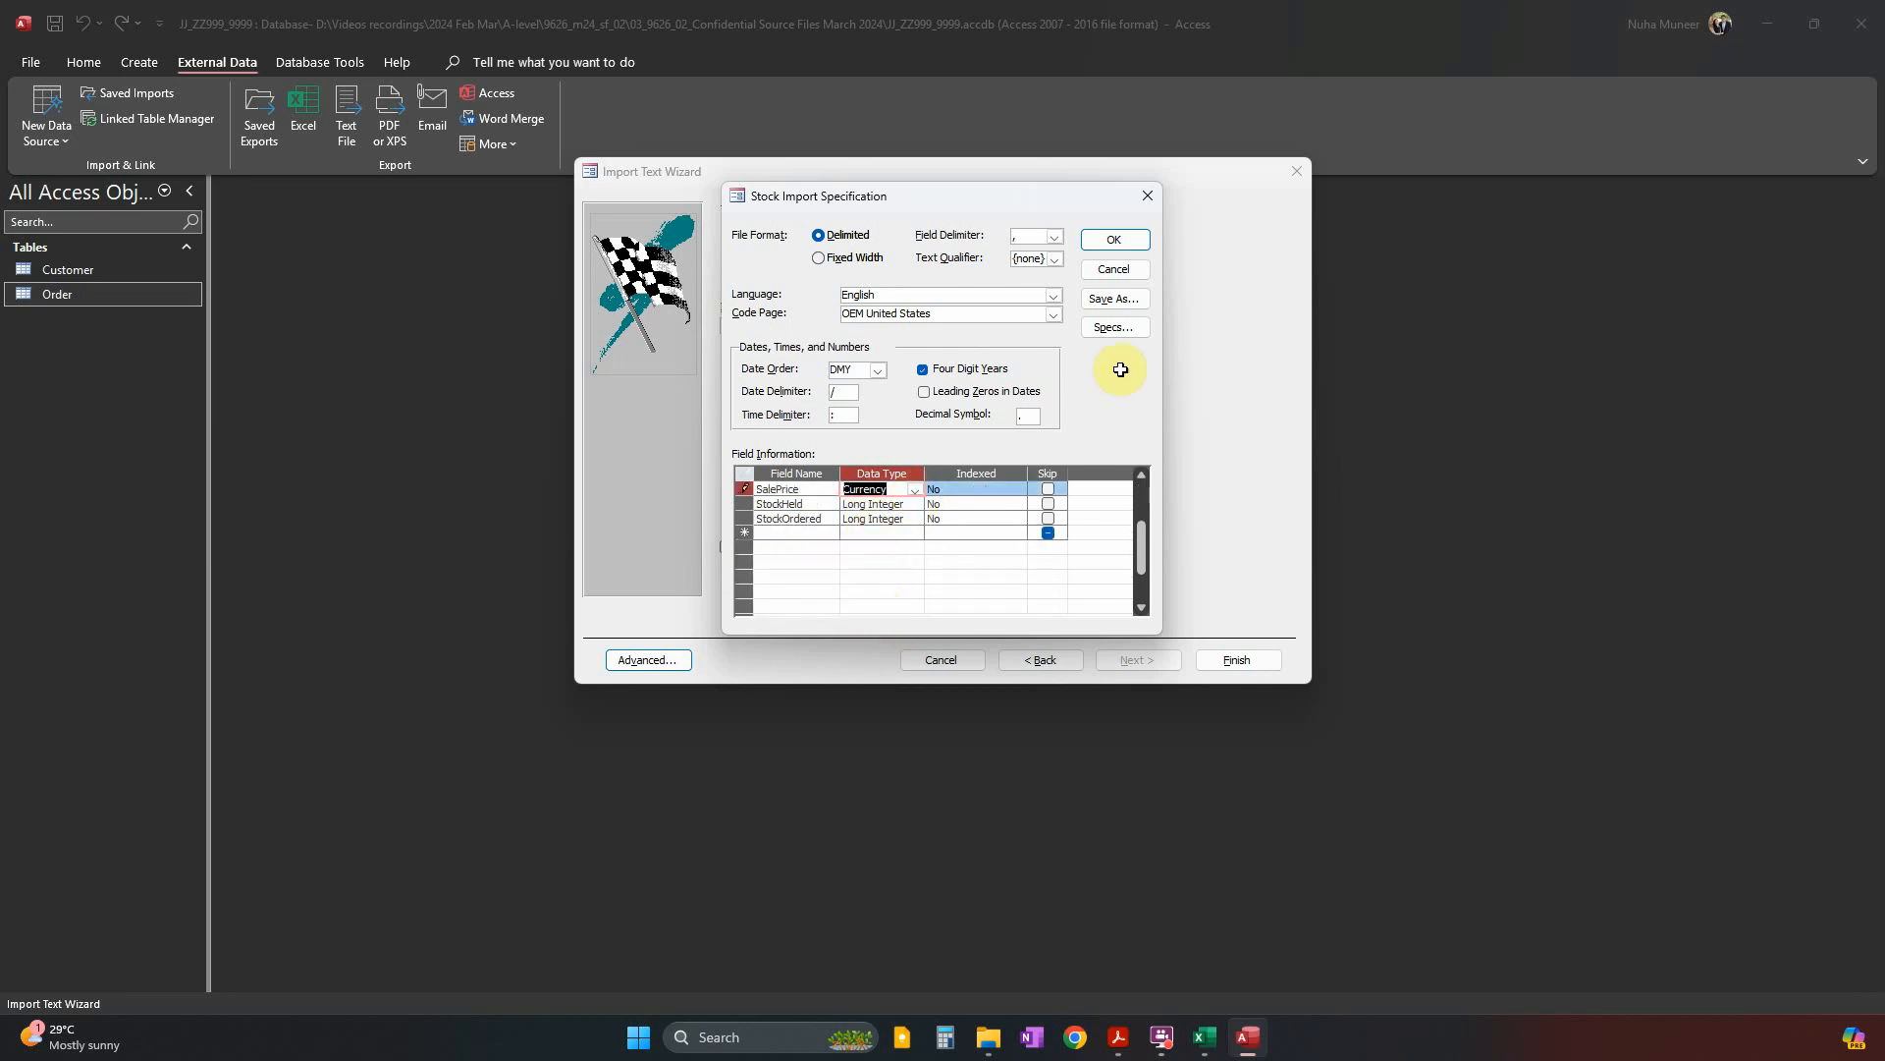
click(1113, 239)
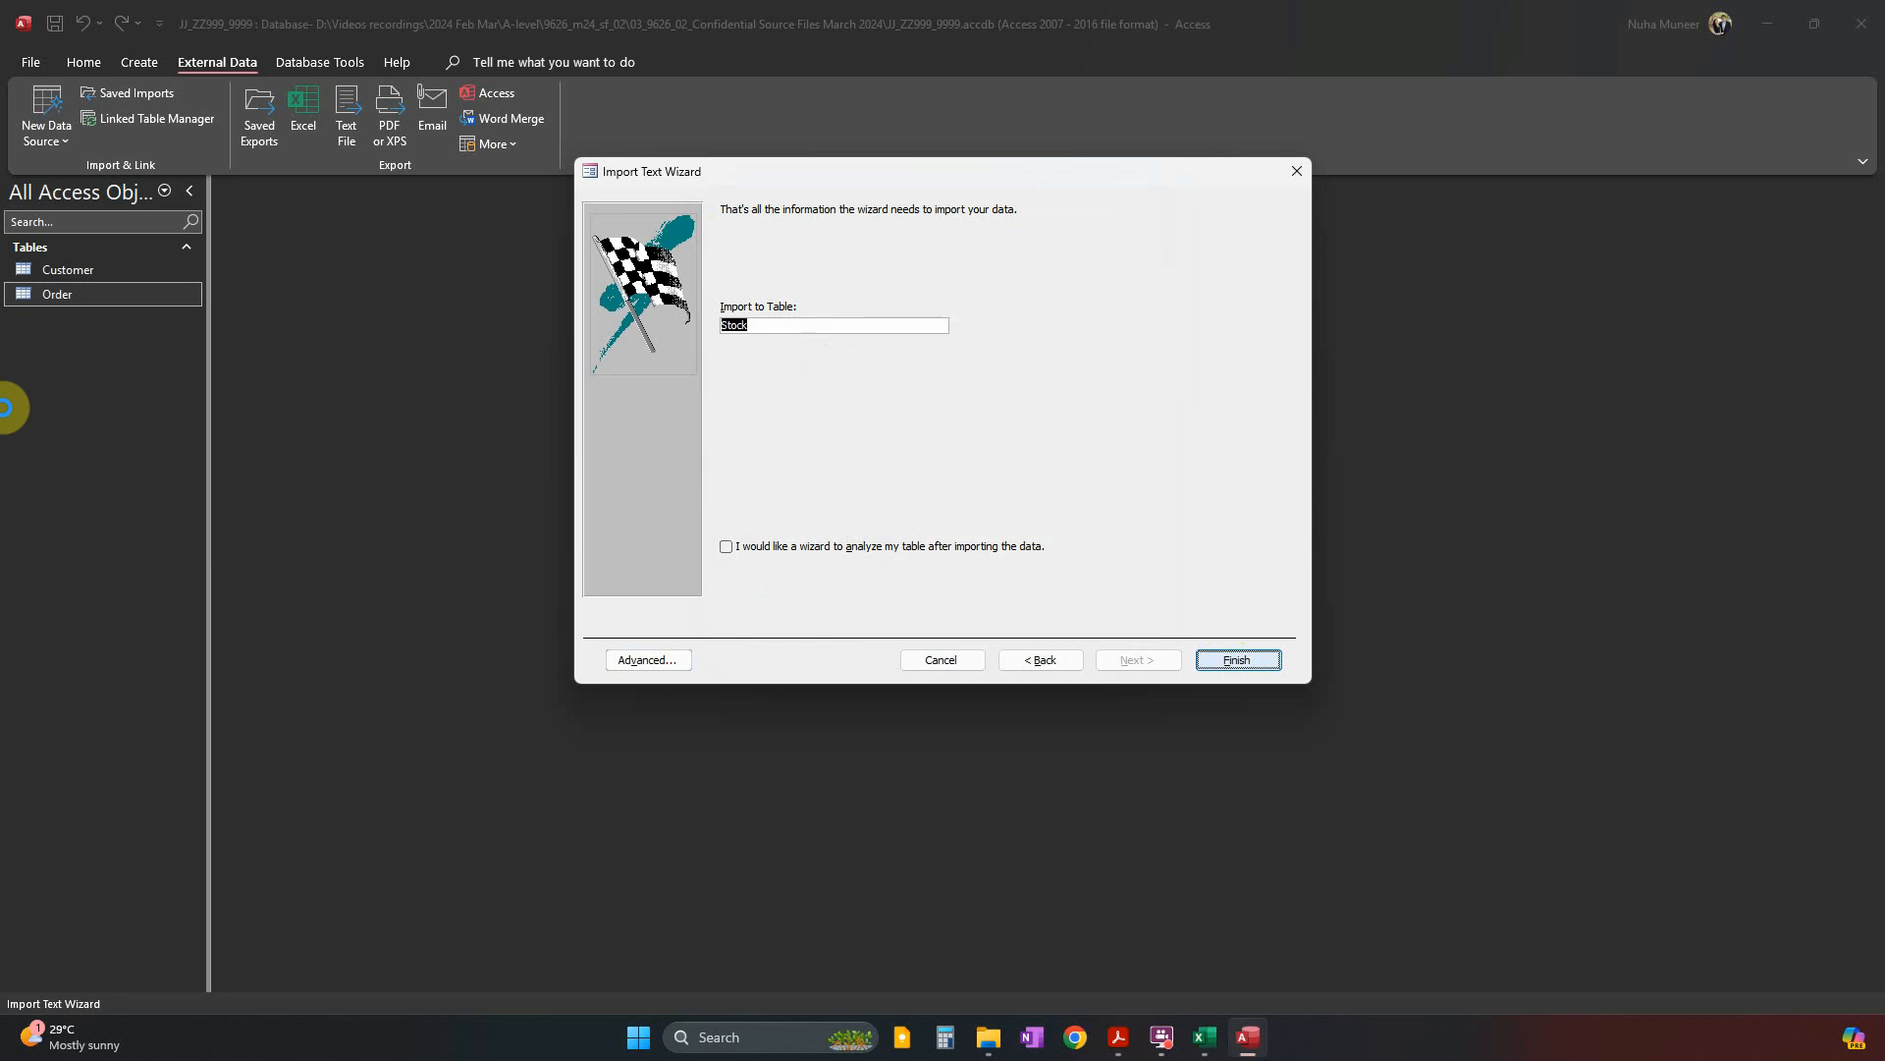
key(Return)
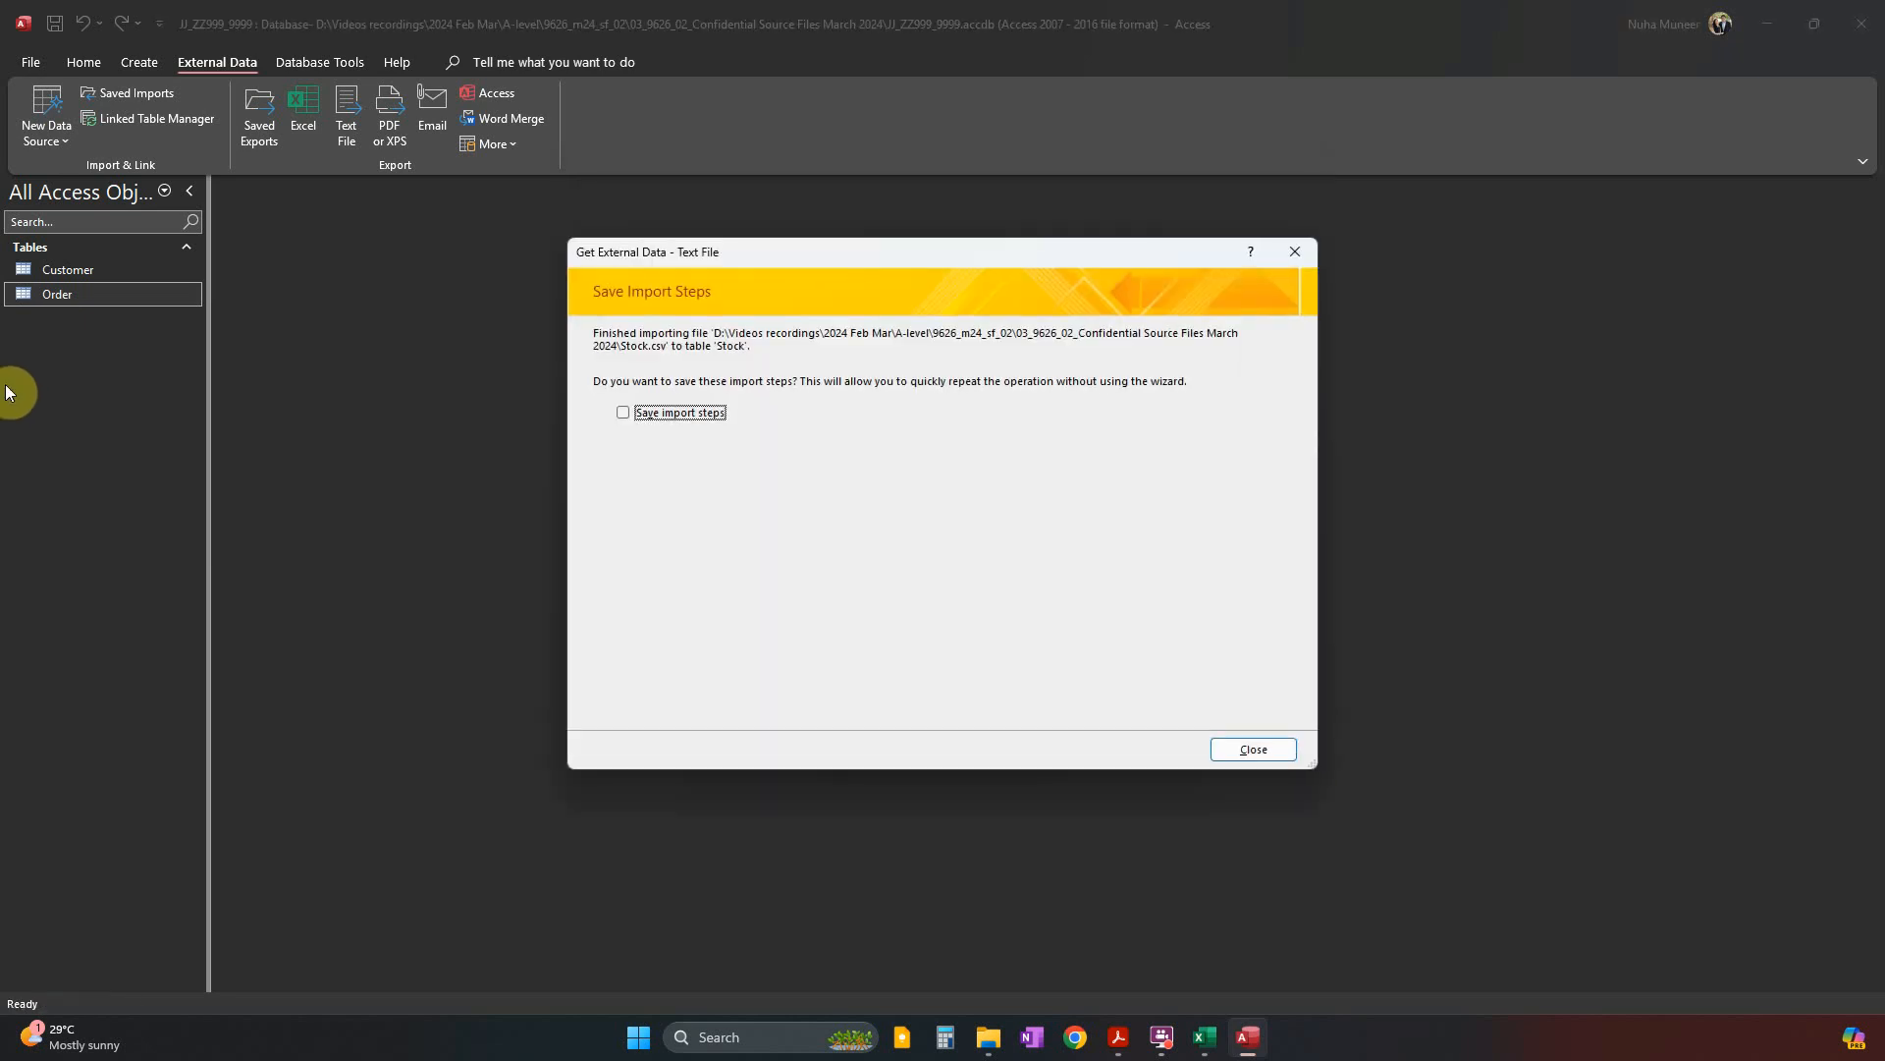
click(1295, 254)
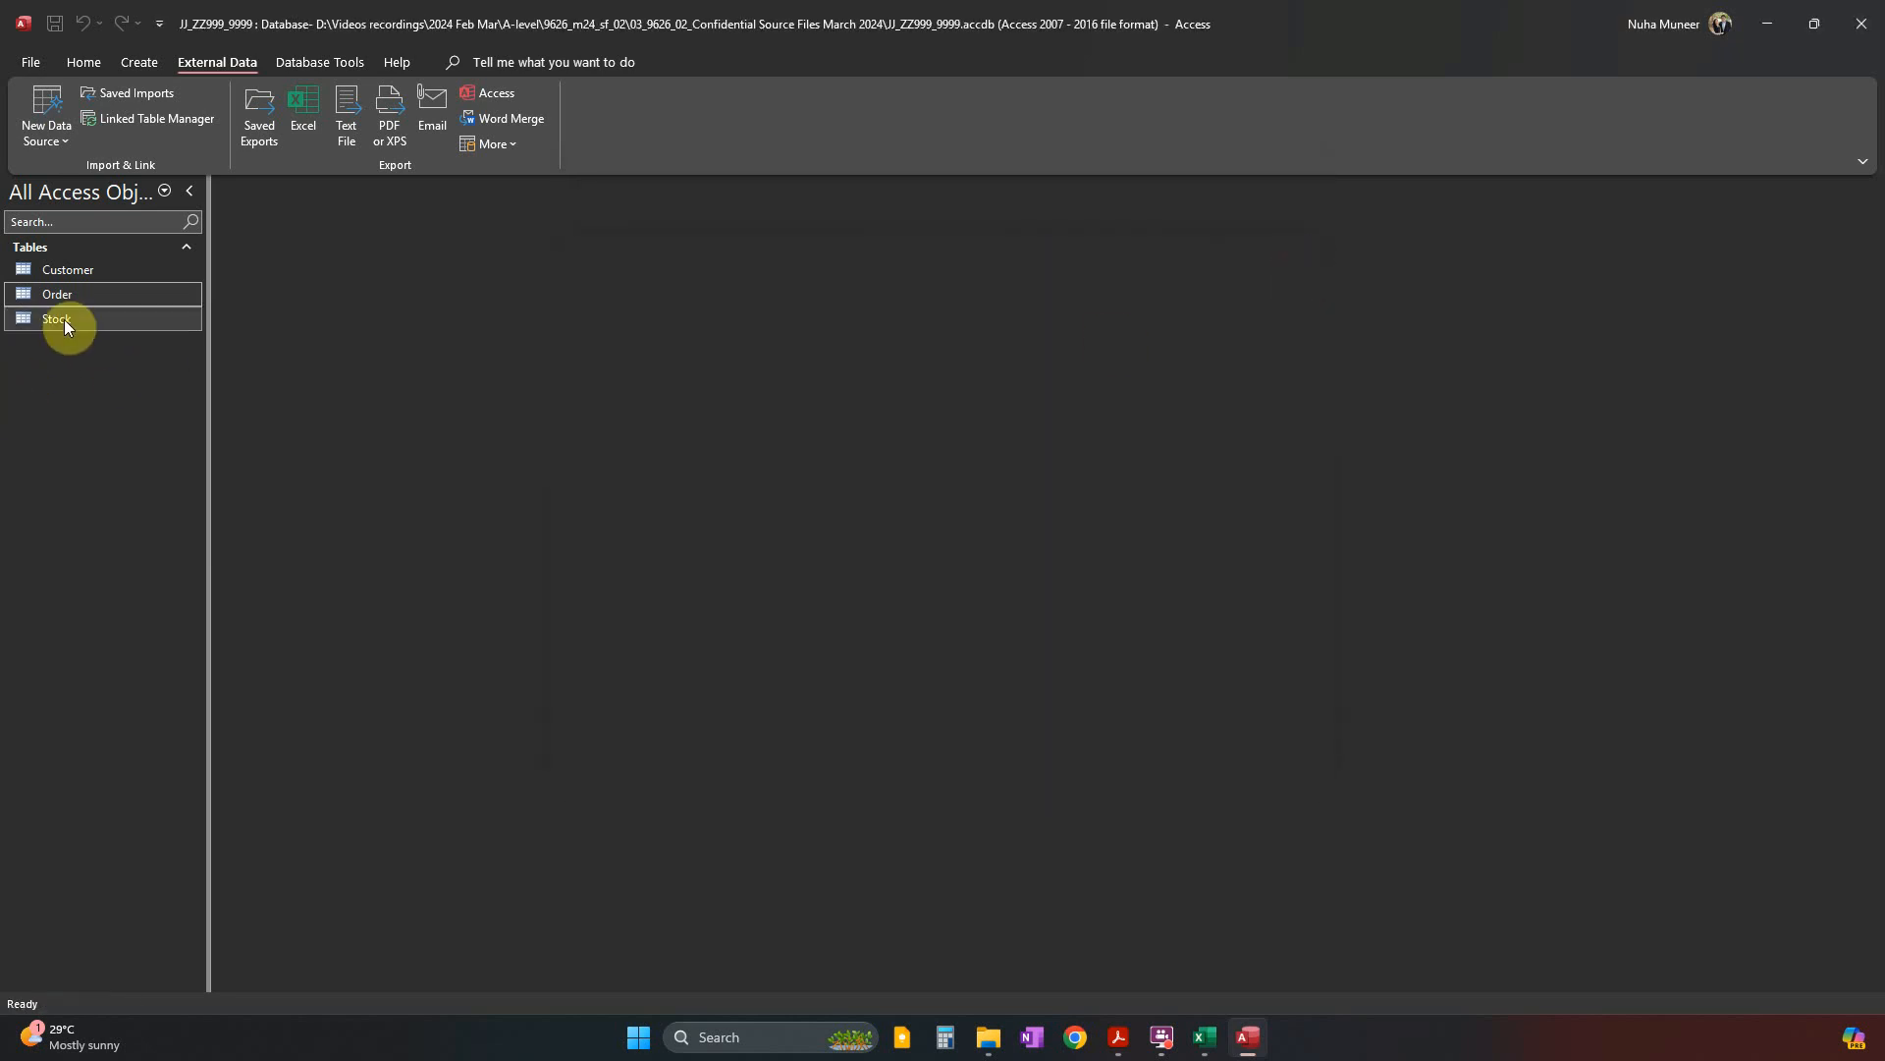
Open the Order table in Design View and set the OrderDate field's format to Short Date.
double_click(62, 293)
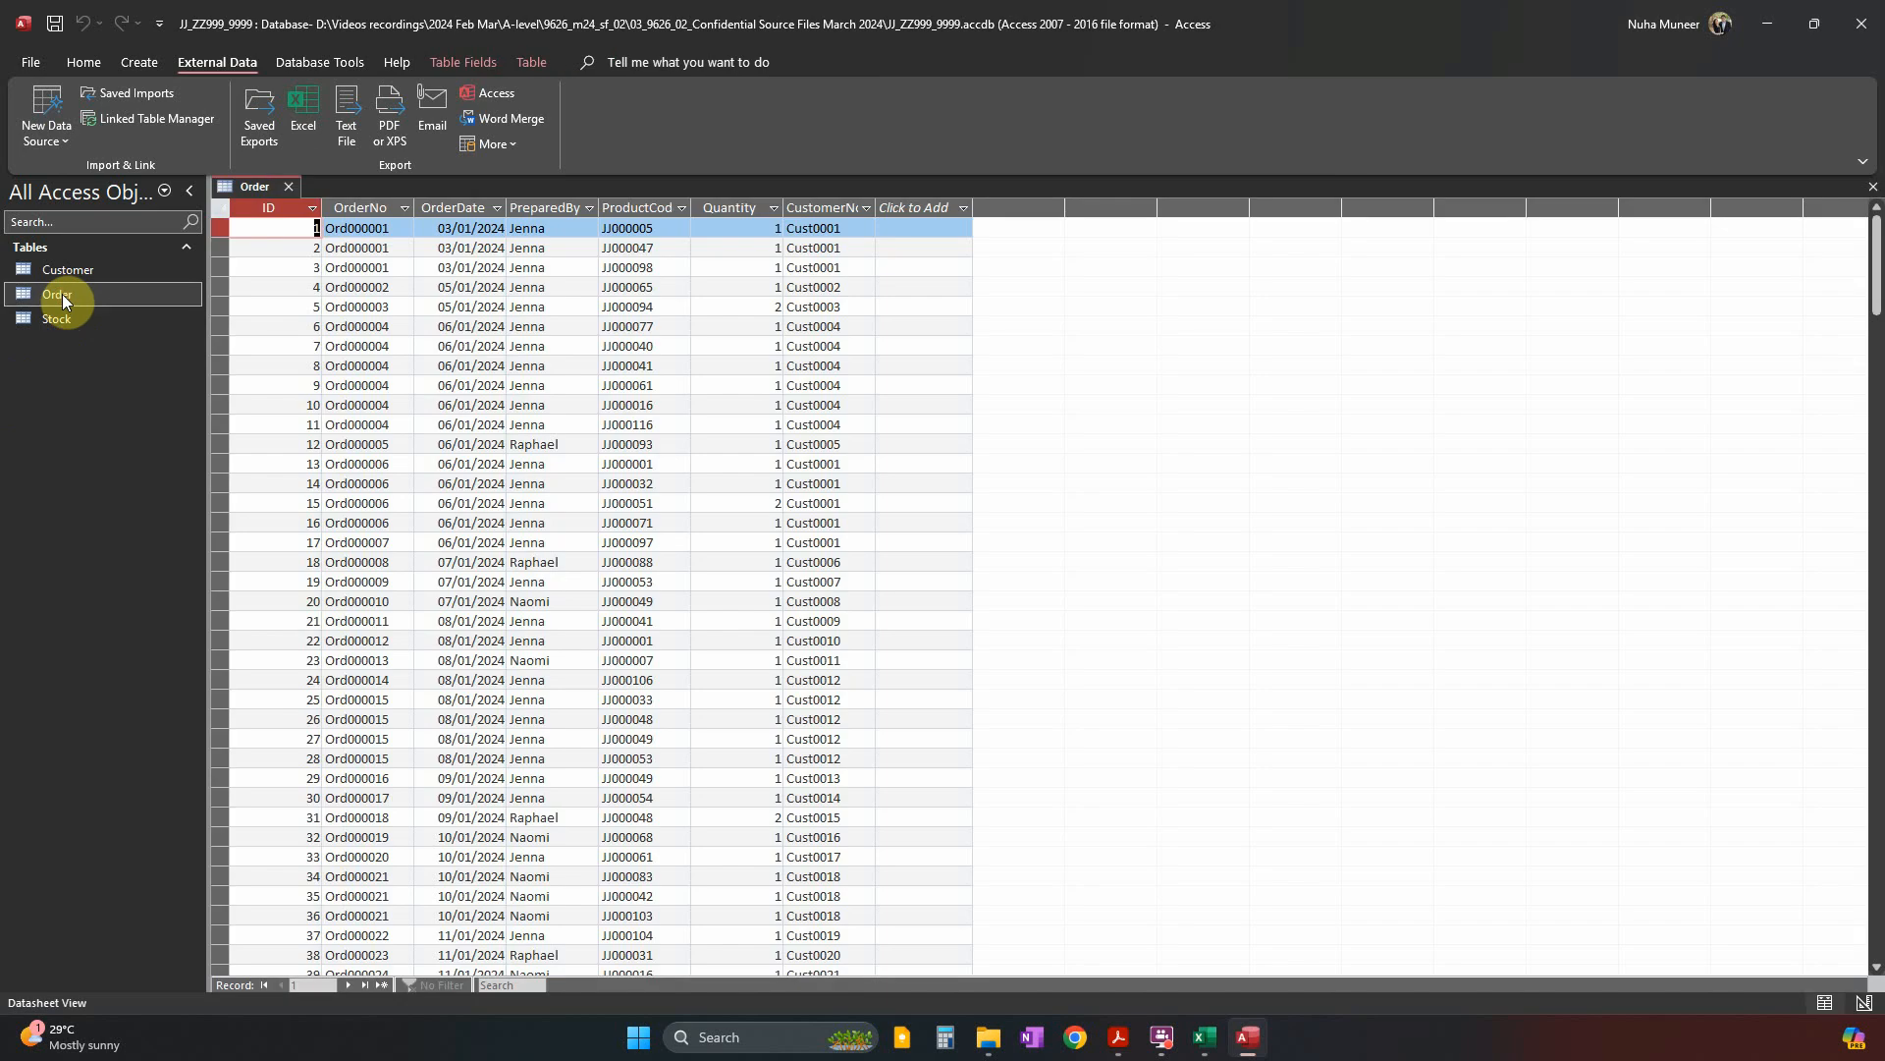
click(74, 63)
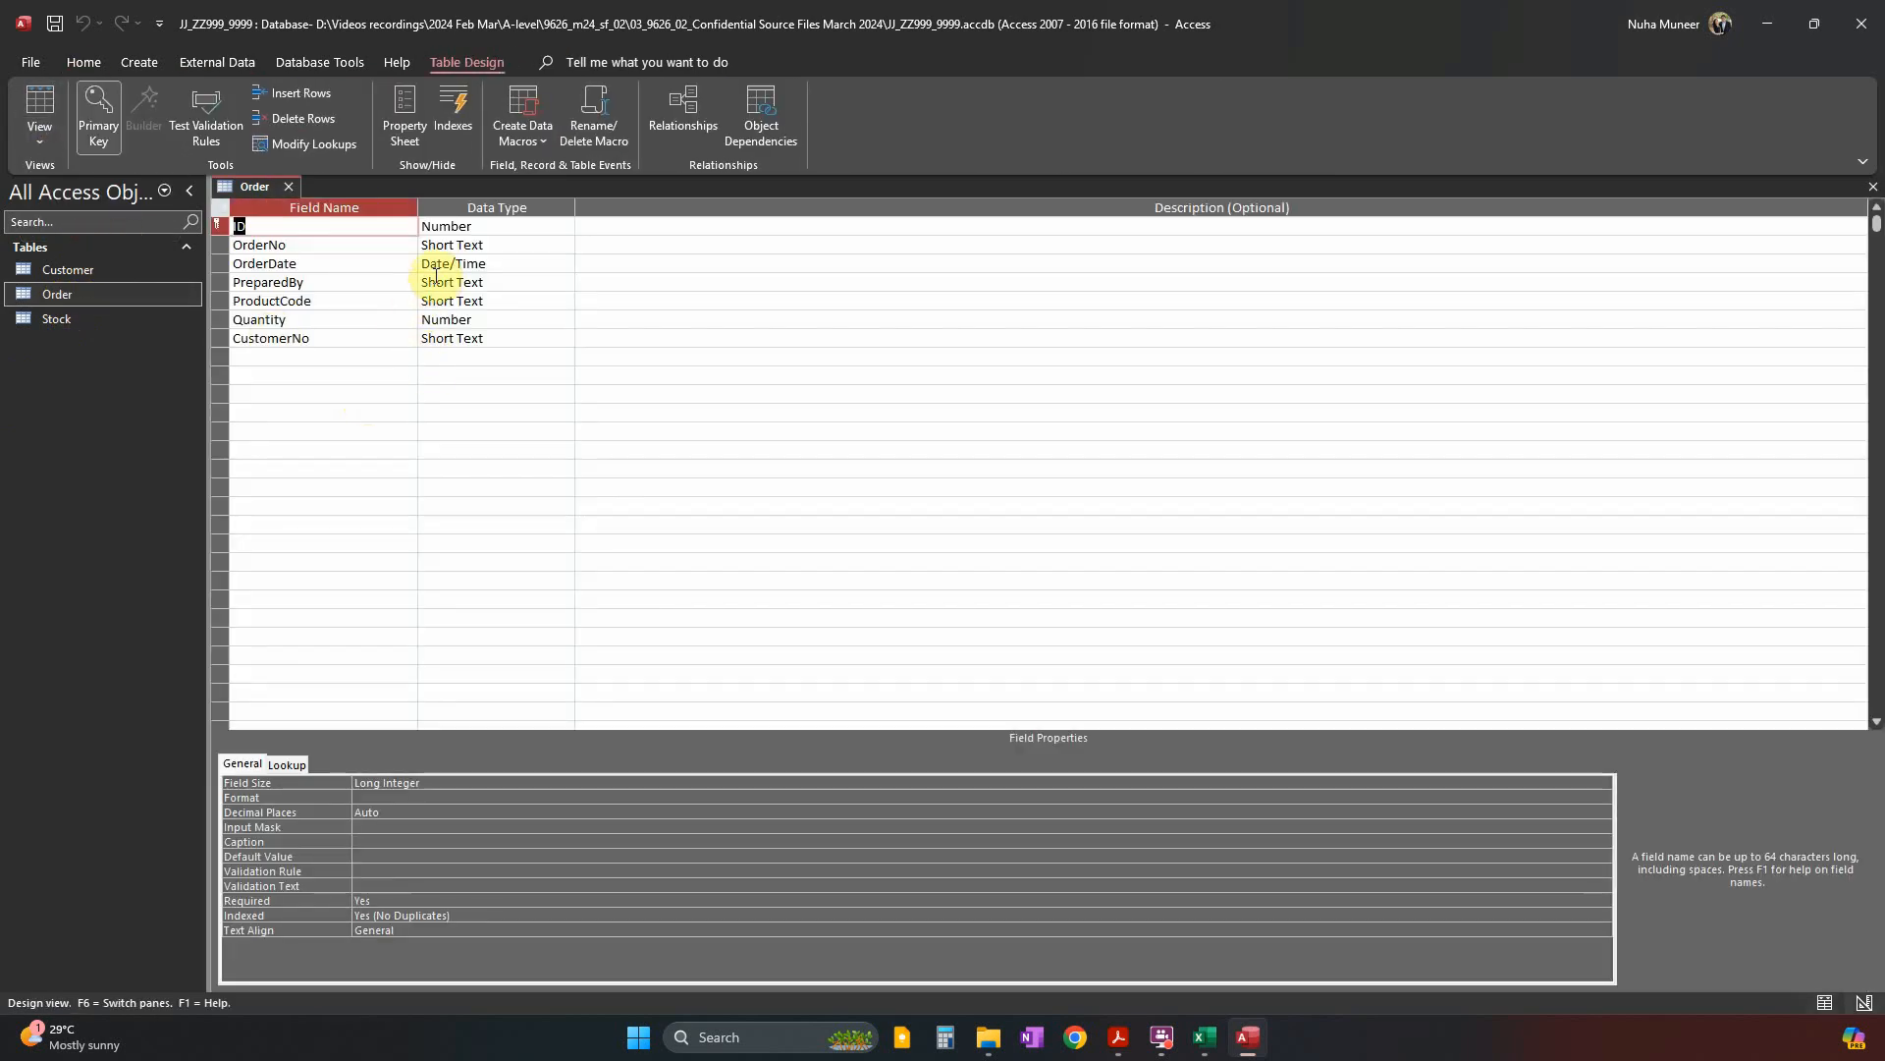
click(436, 266)
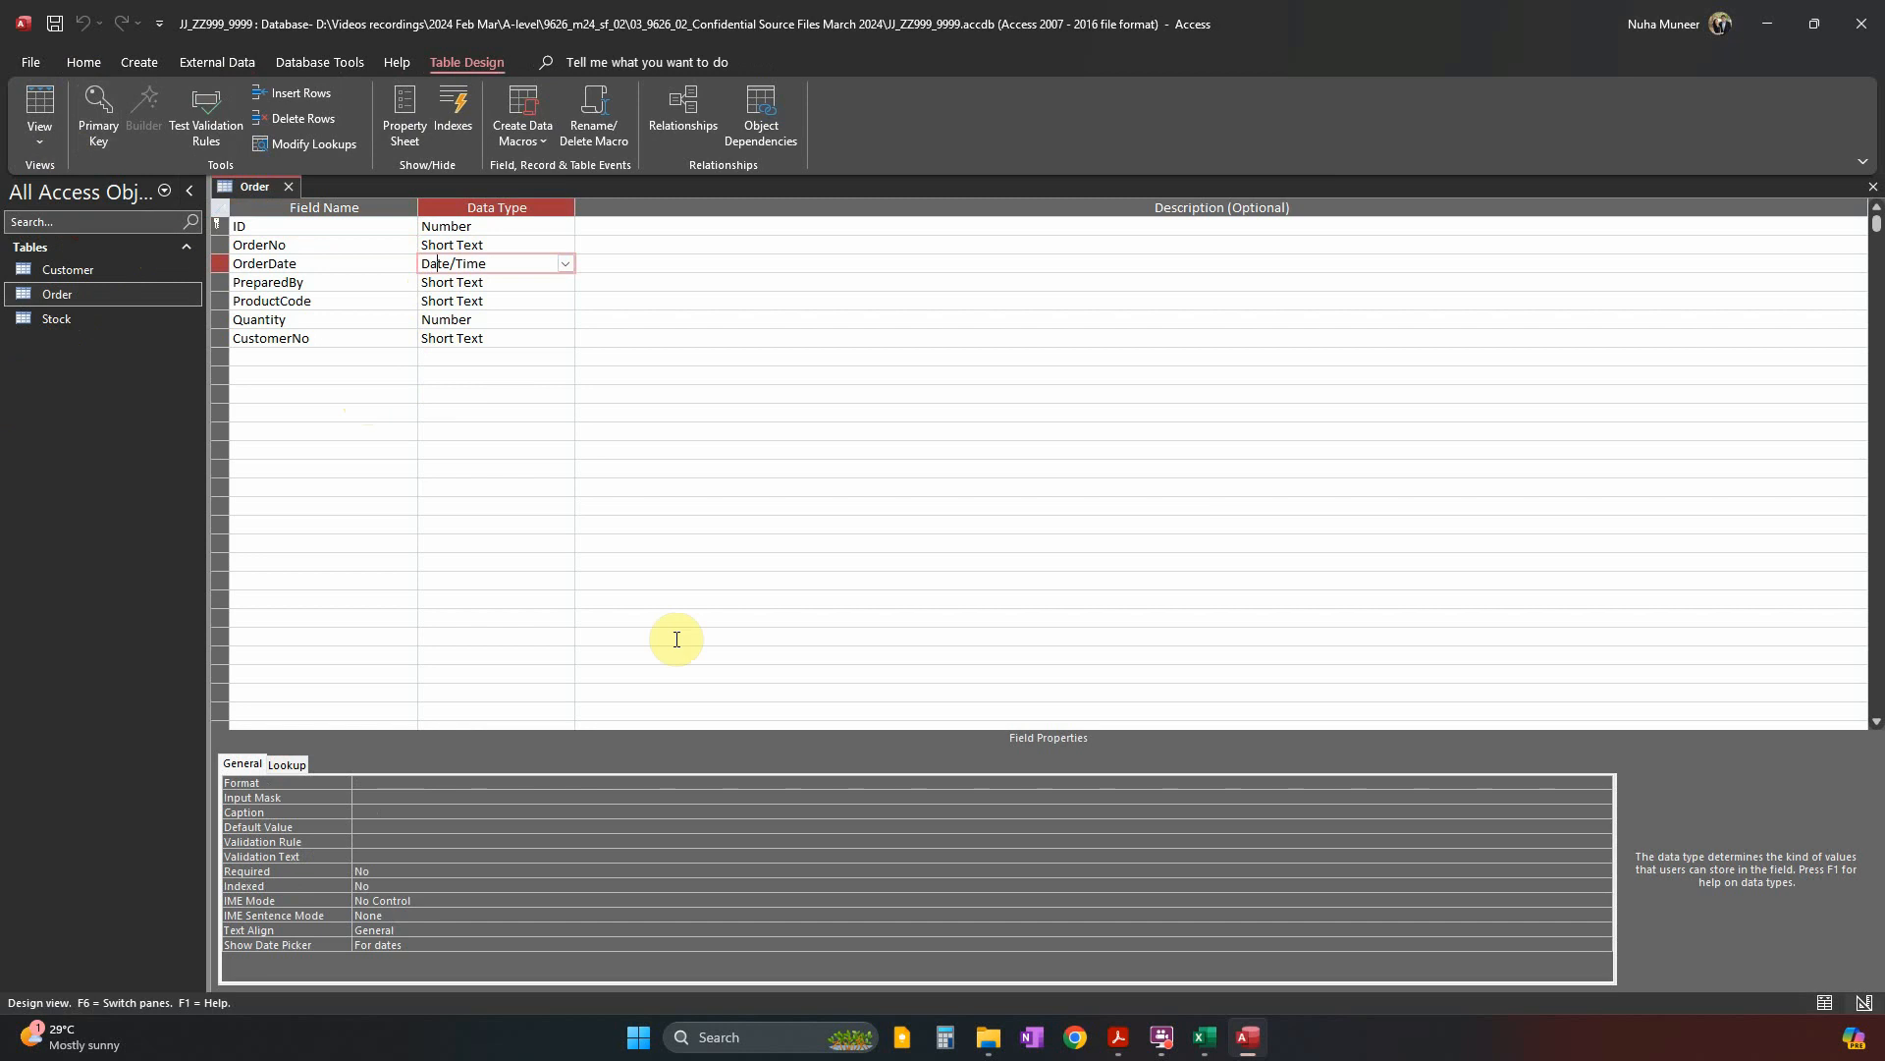
click(1561, 781)
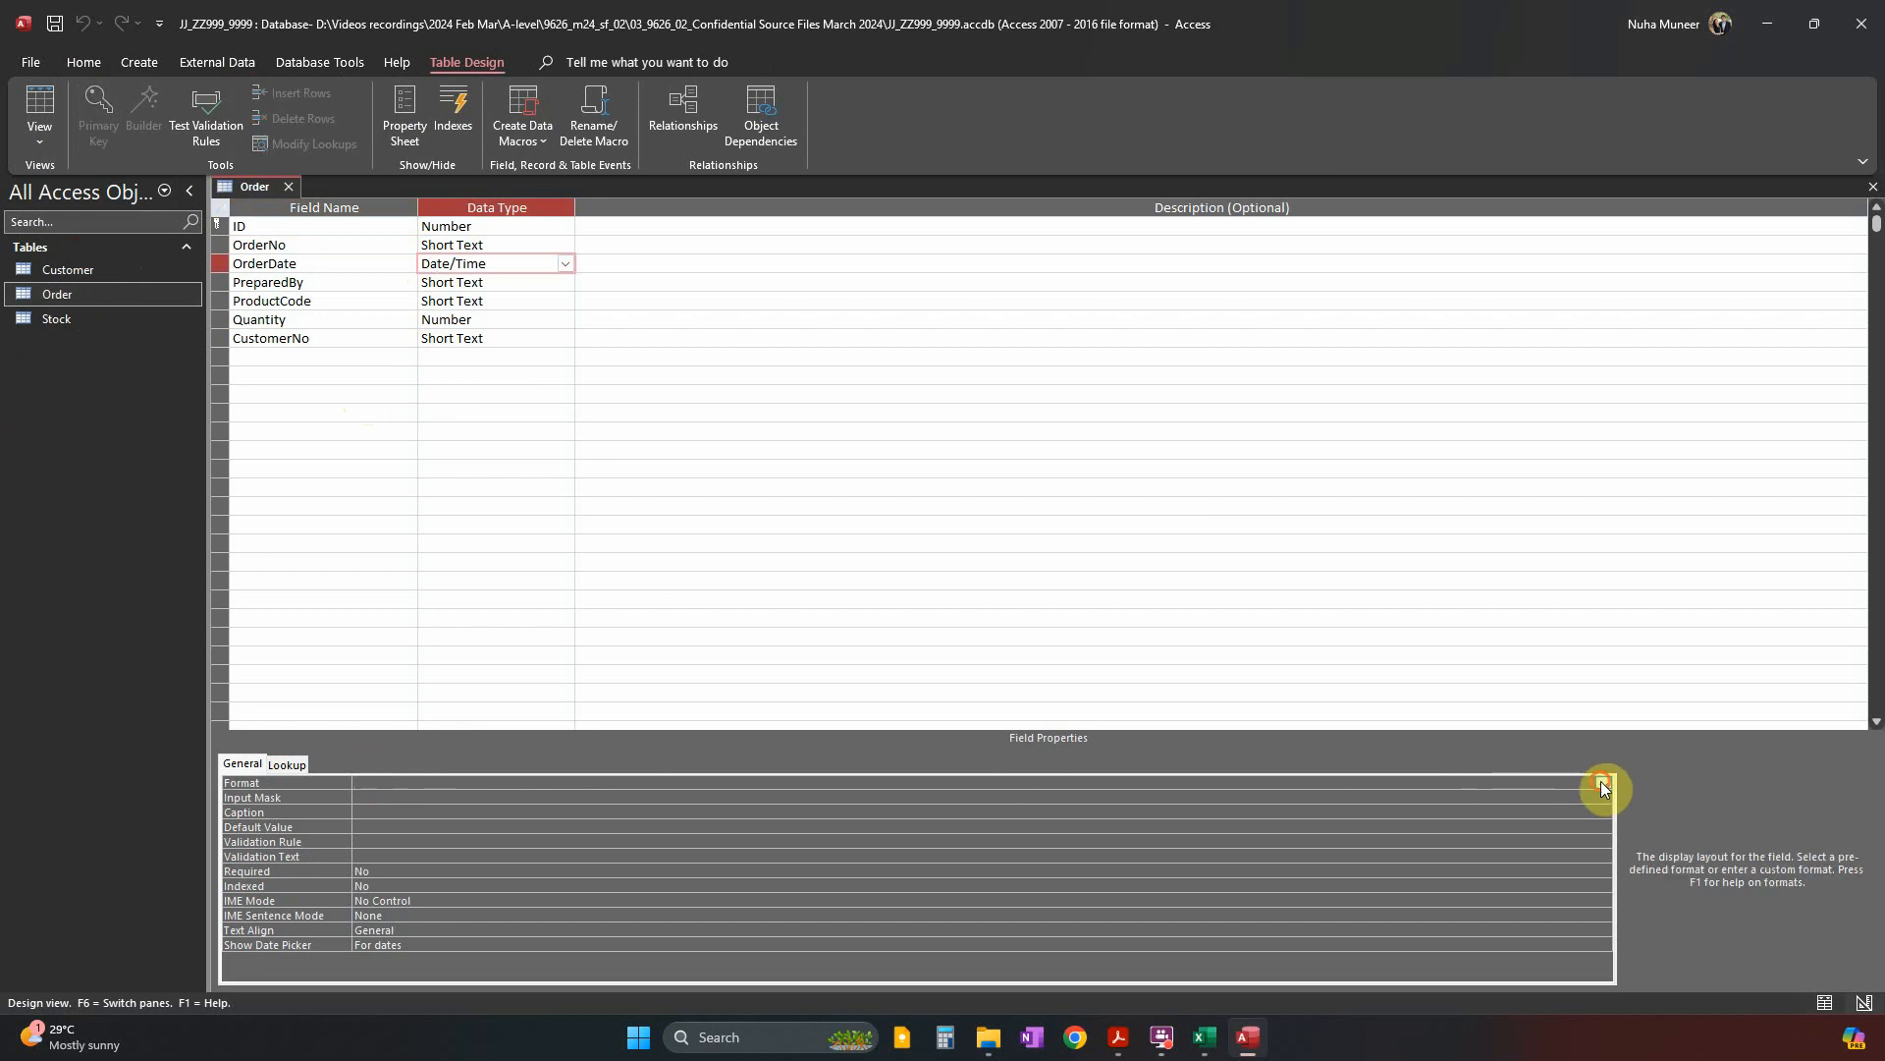
click(1602, 784)
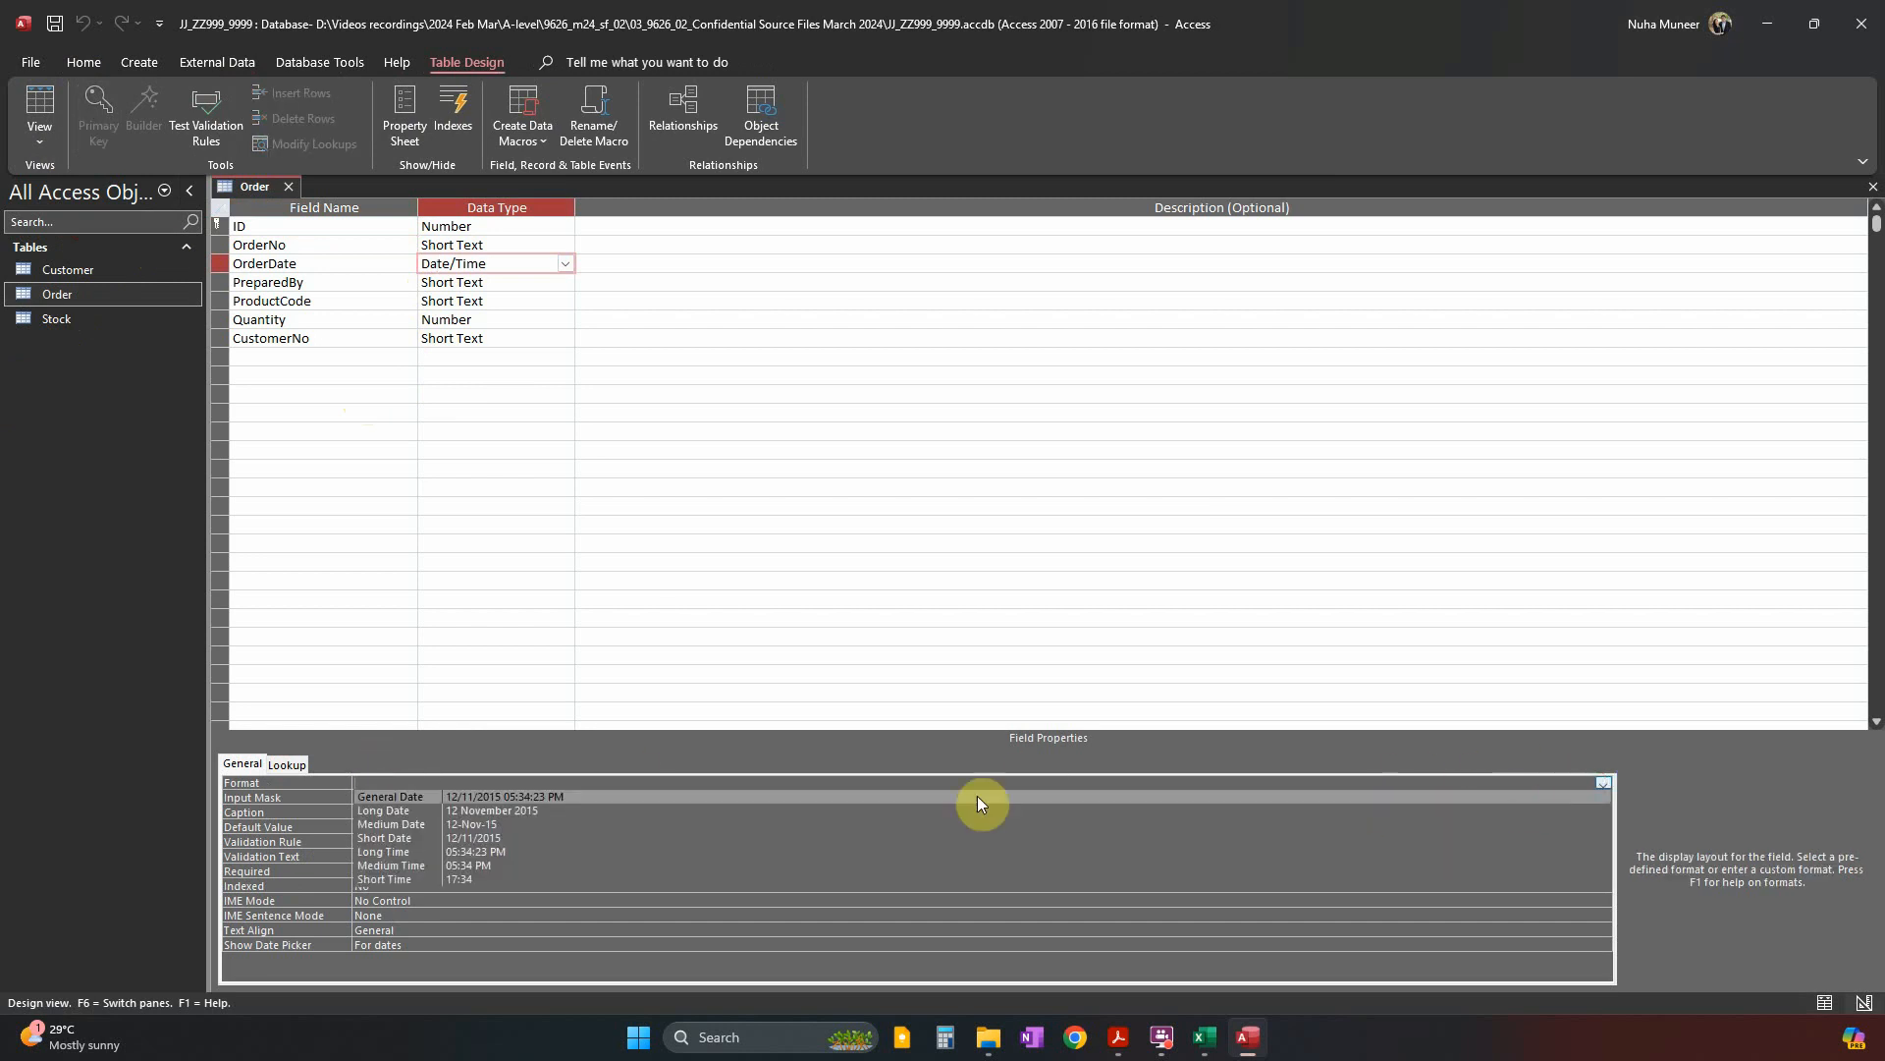
click(488, 837)
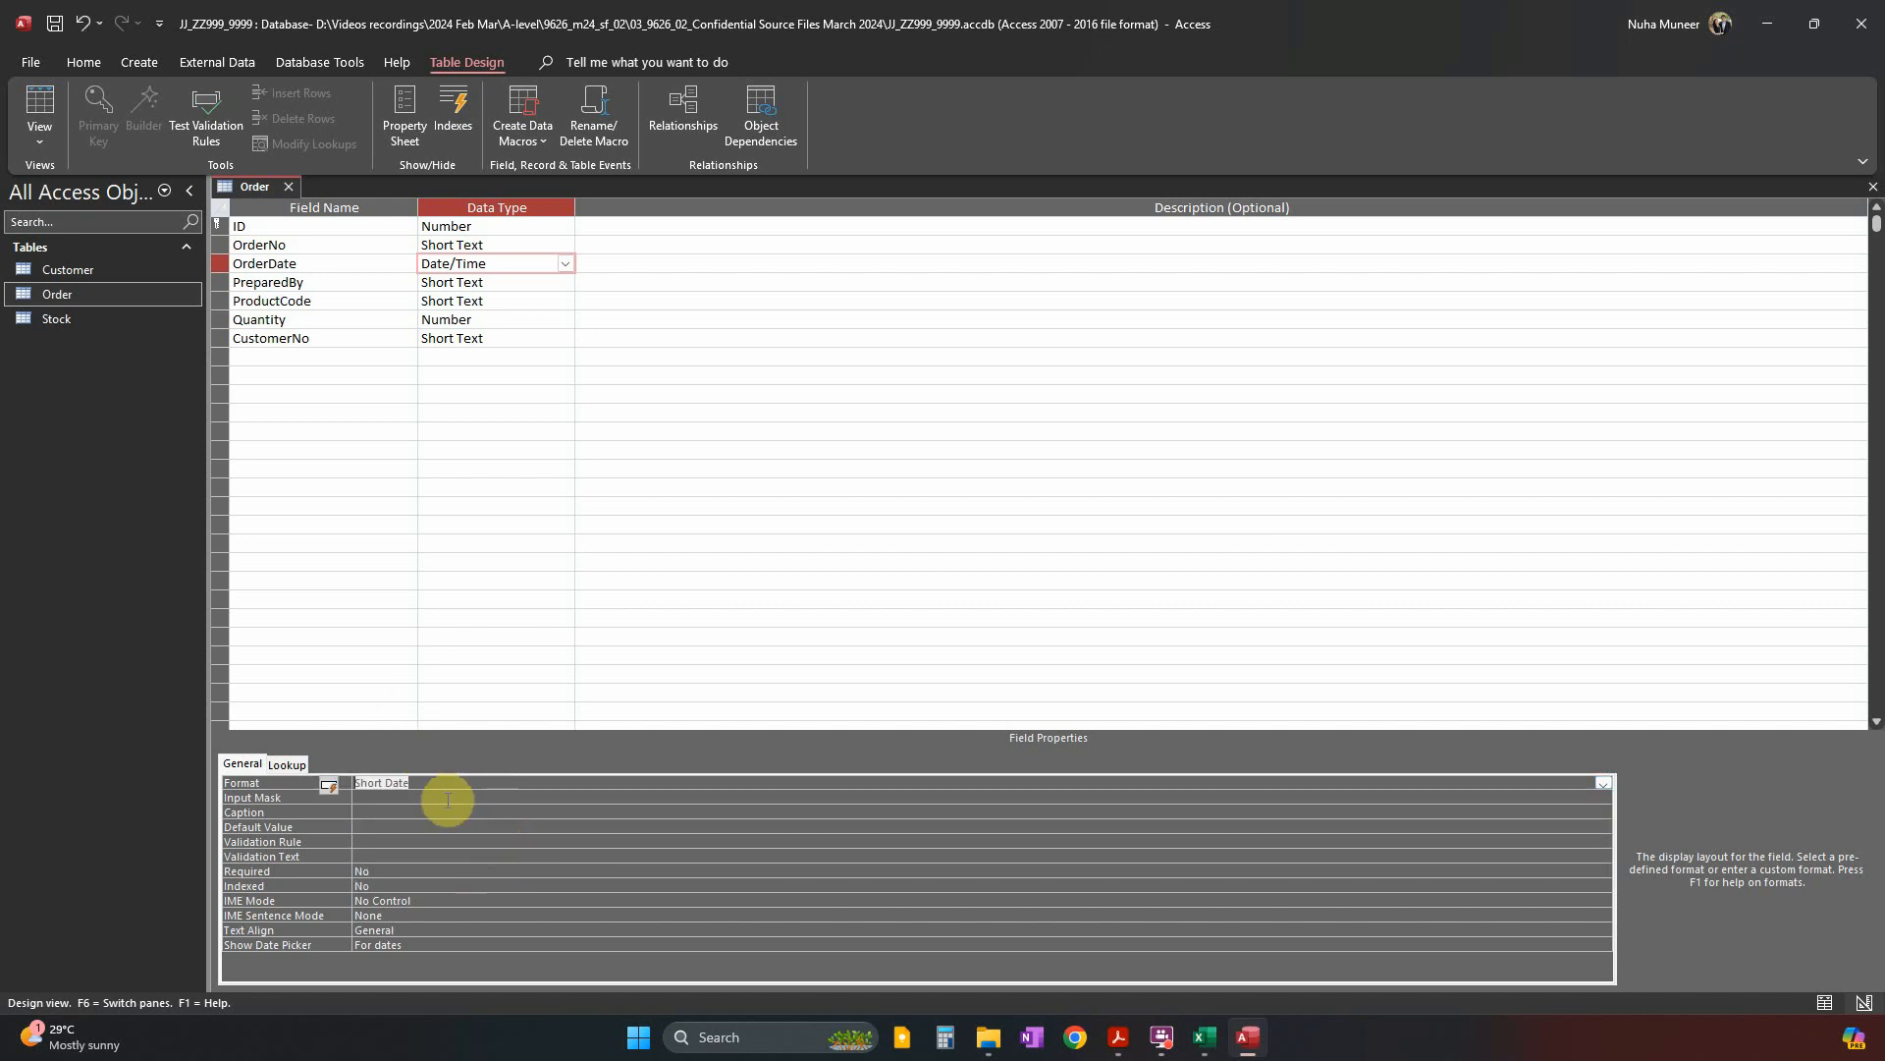
Check the date format required in the question paper, set the OrderDate format to dd/mm/yyyy, then save and close the Order table.
click(1118, 1037)
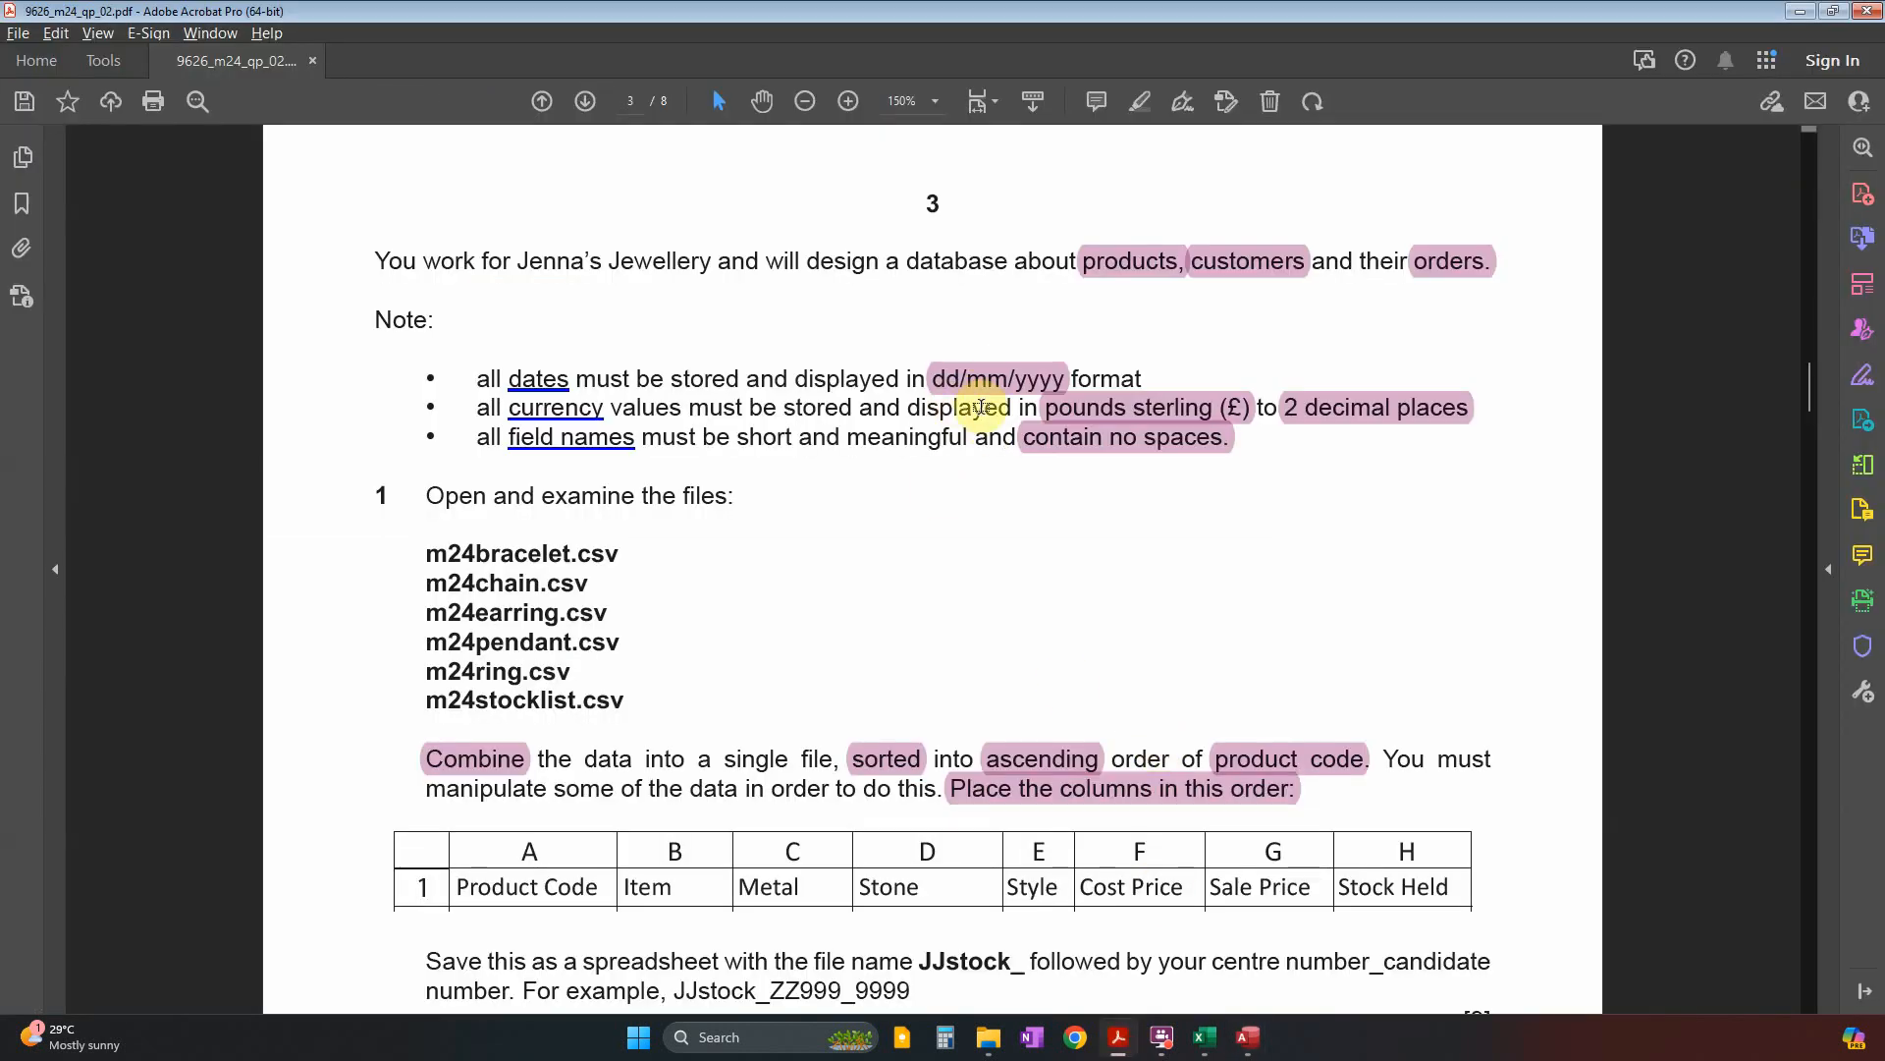
key(alt+Tab)
text(dd)
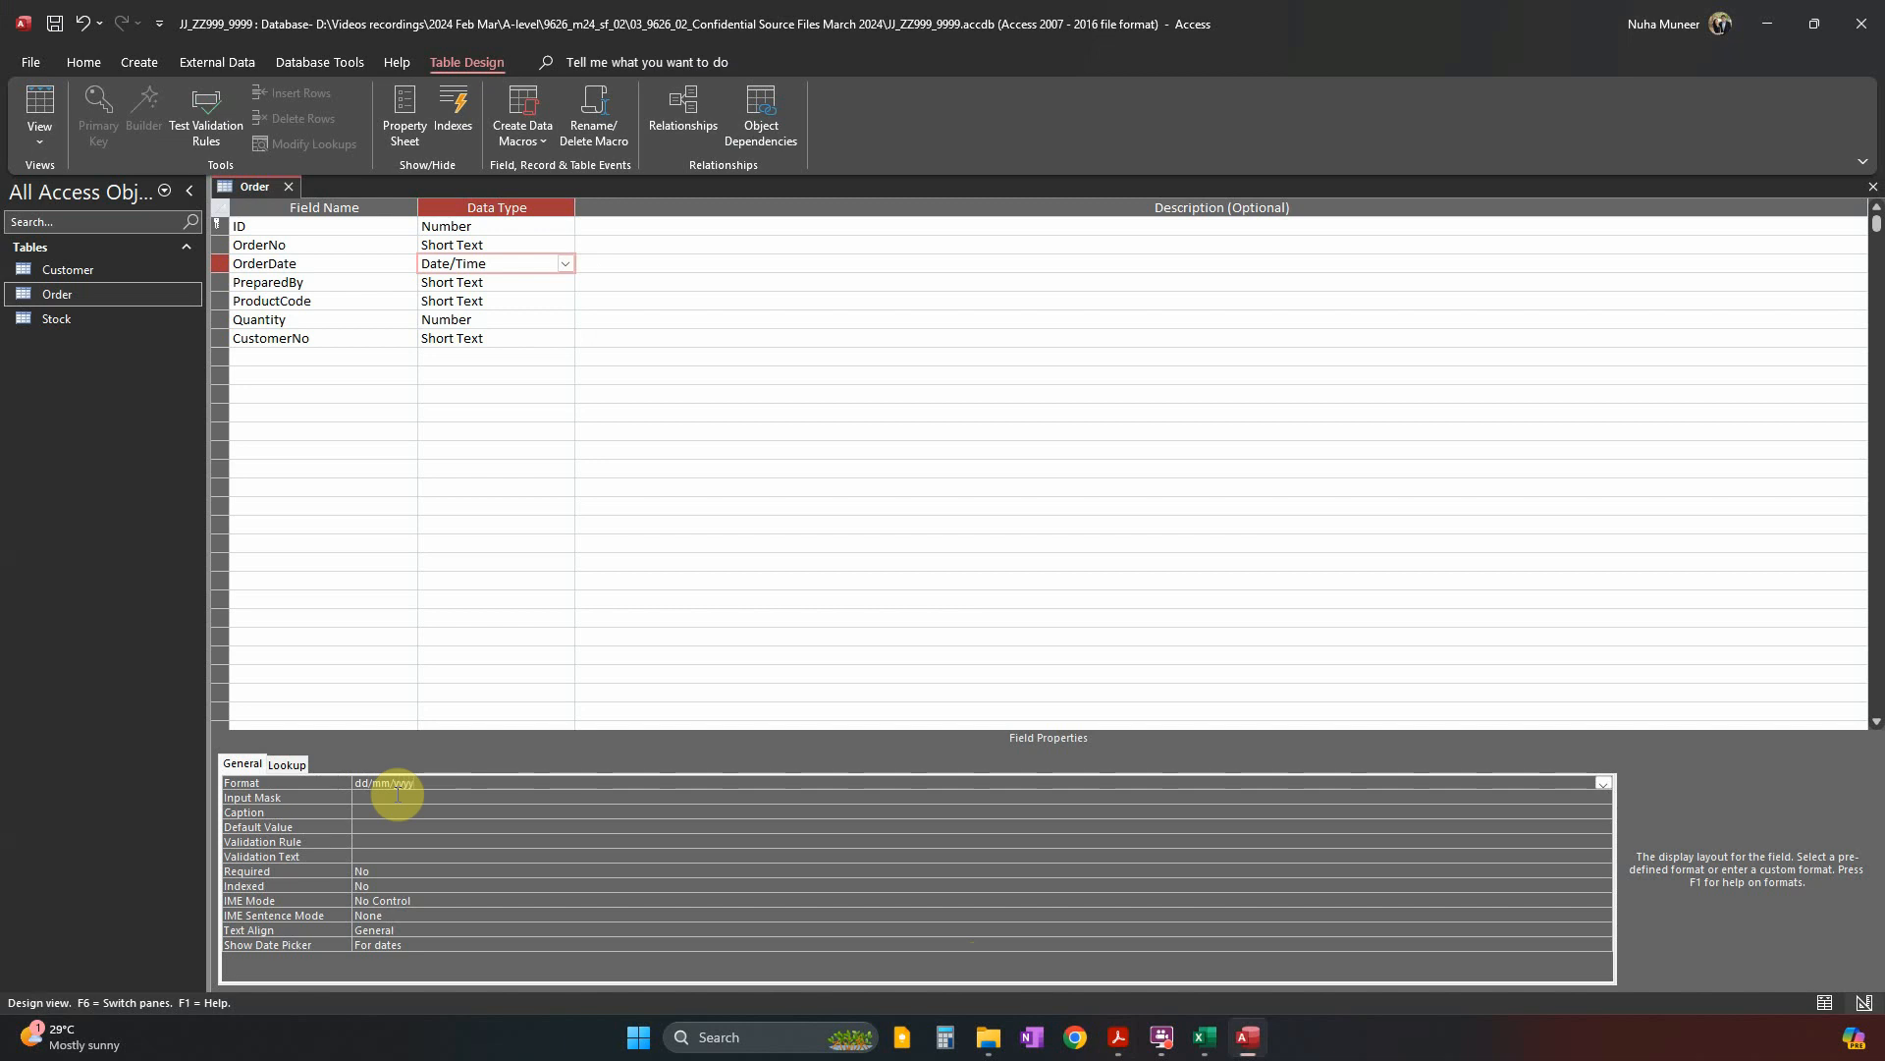
click(397, 794)
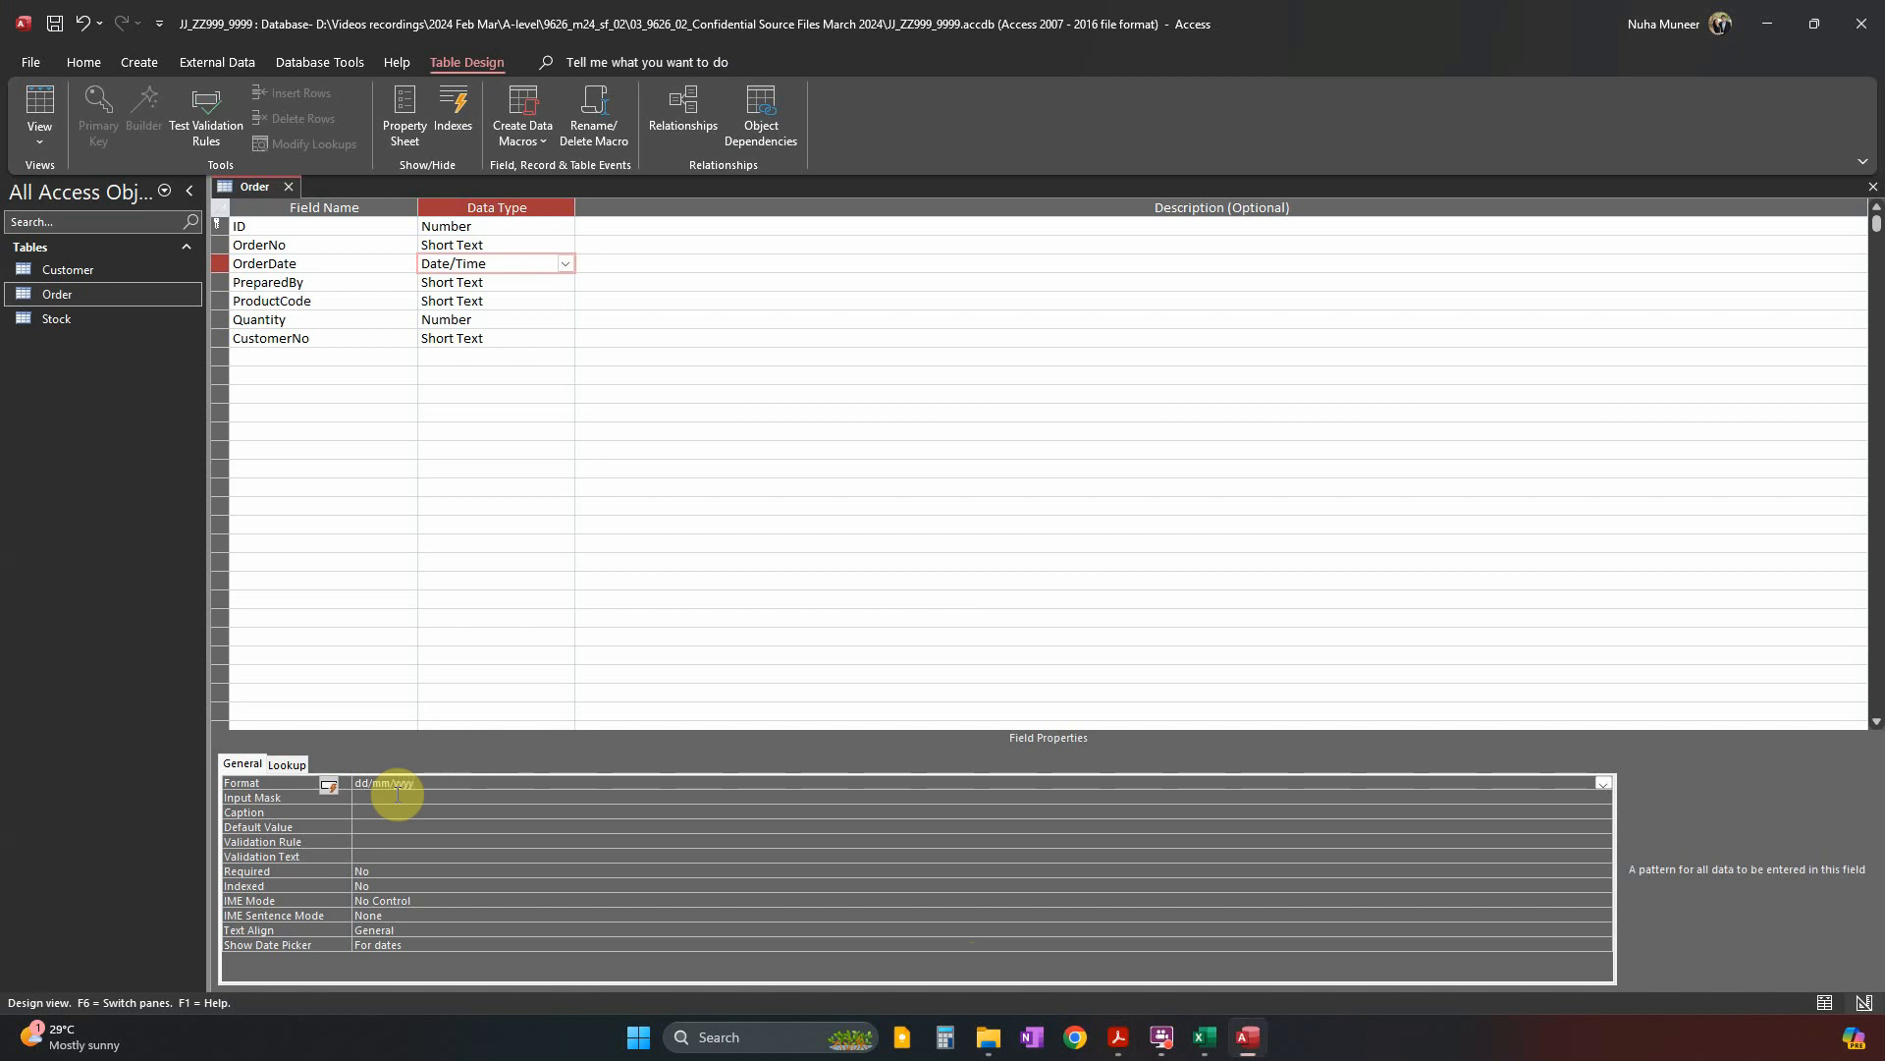
click(49, 96)
click(896, 576)
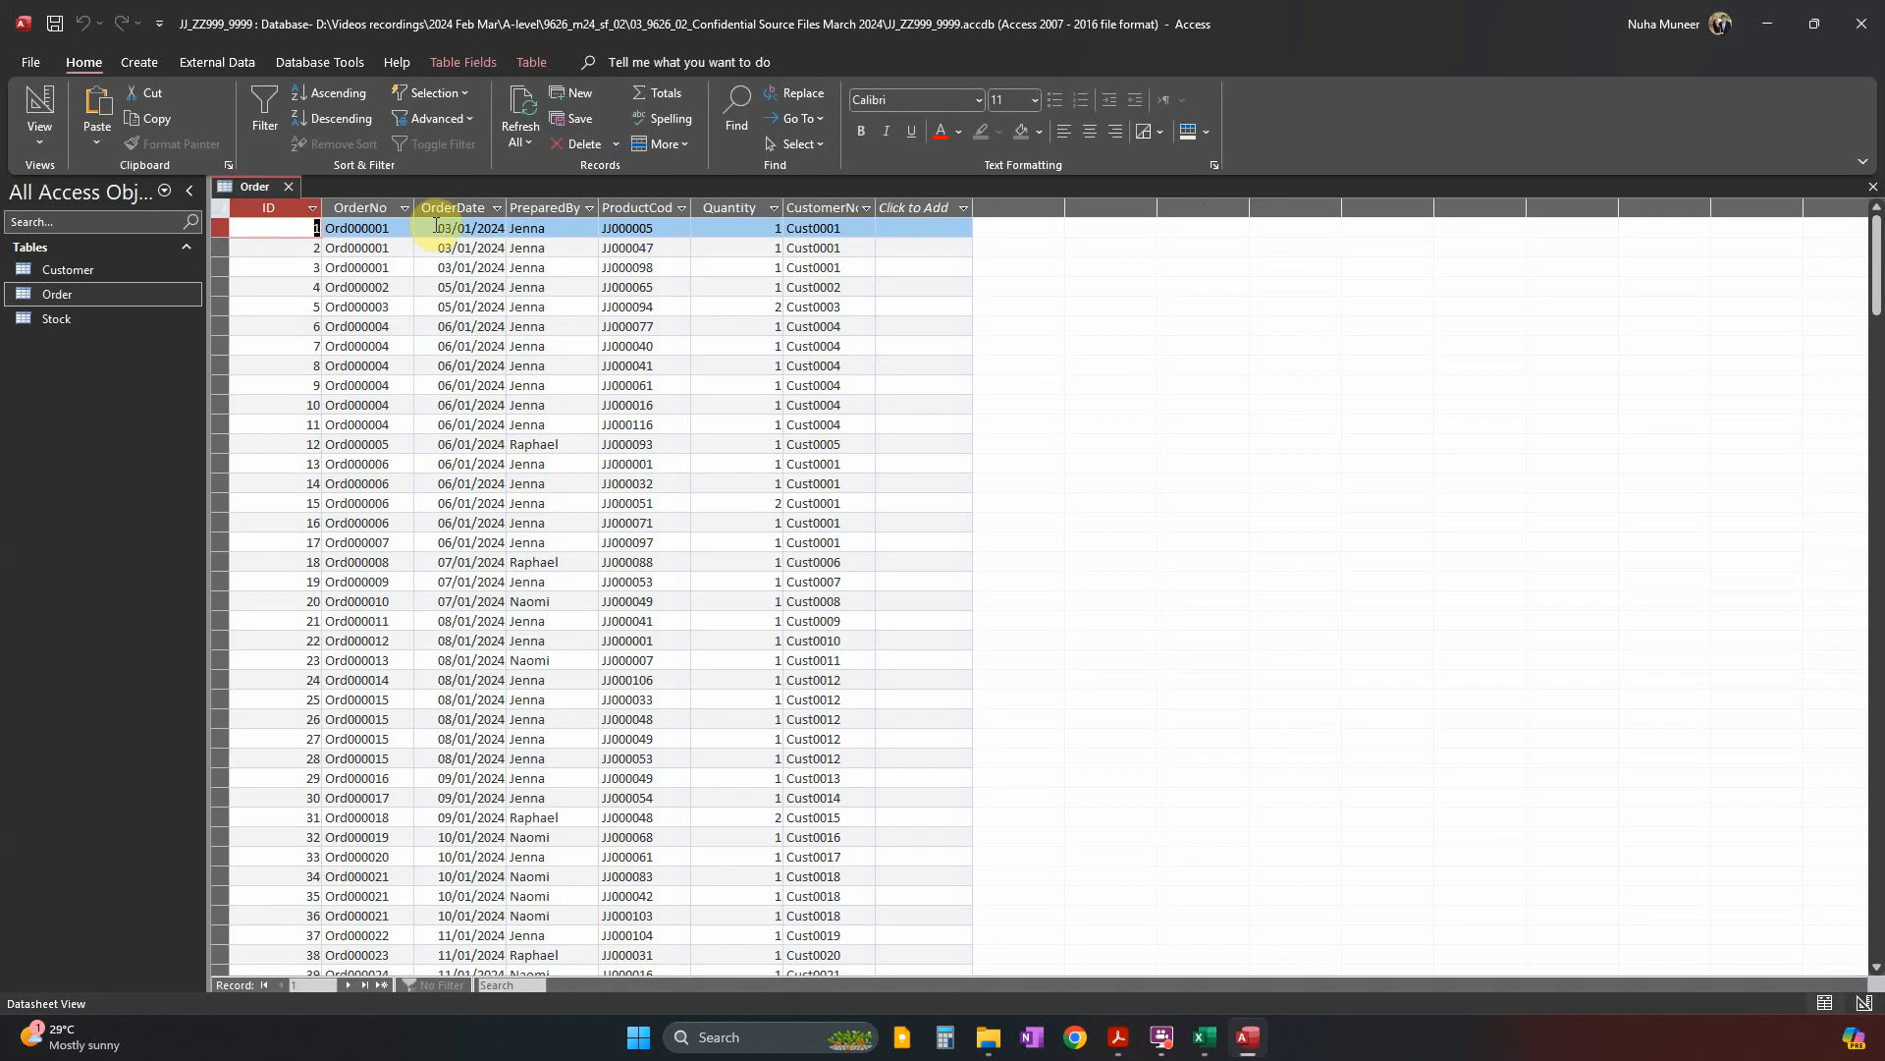
click(289, 186)
Open the Stock table in Design View and give the CostPrice field the Currency format with 2 decimal places.
double_click(51, 318)
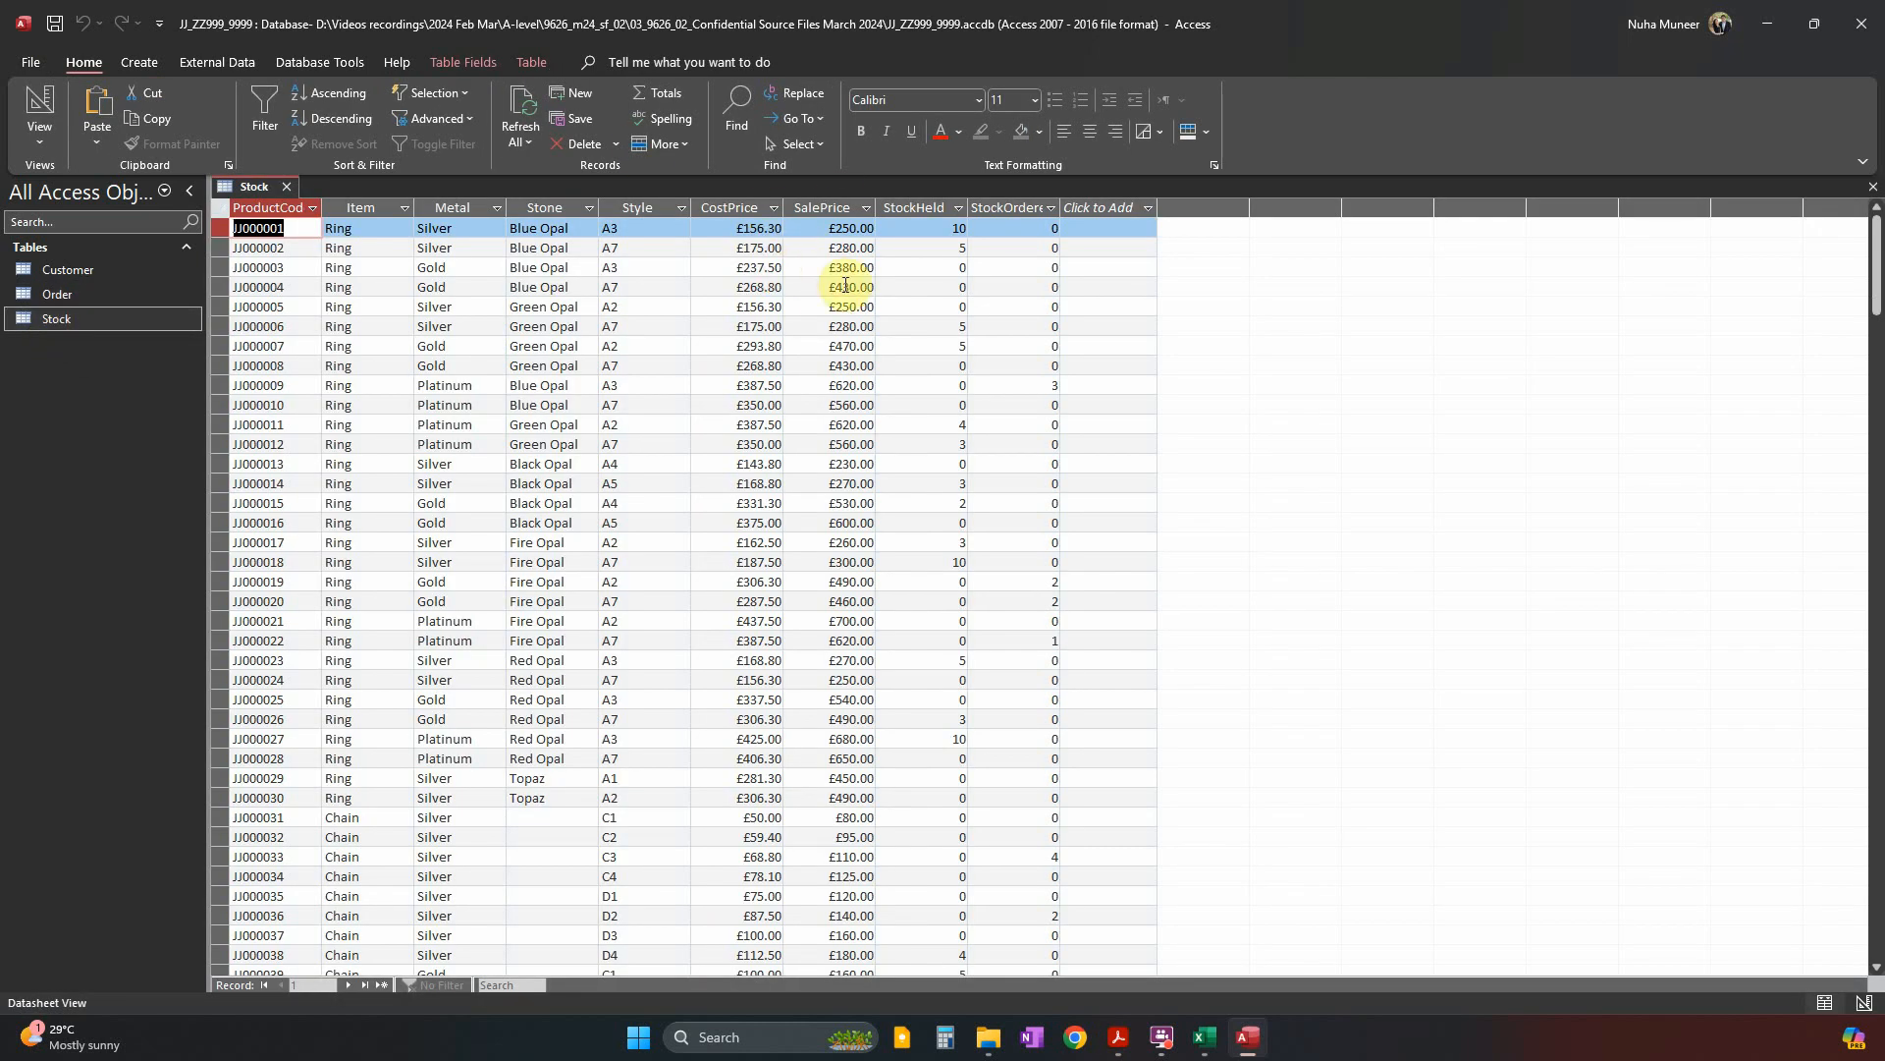
click(37, 140)
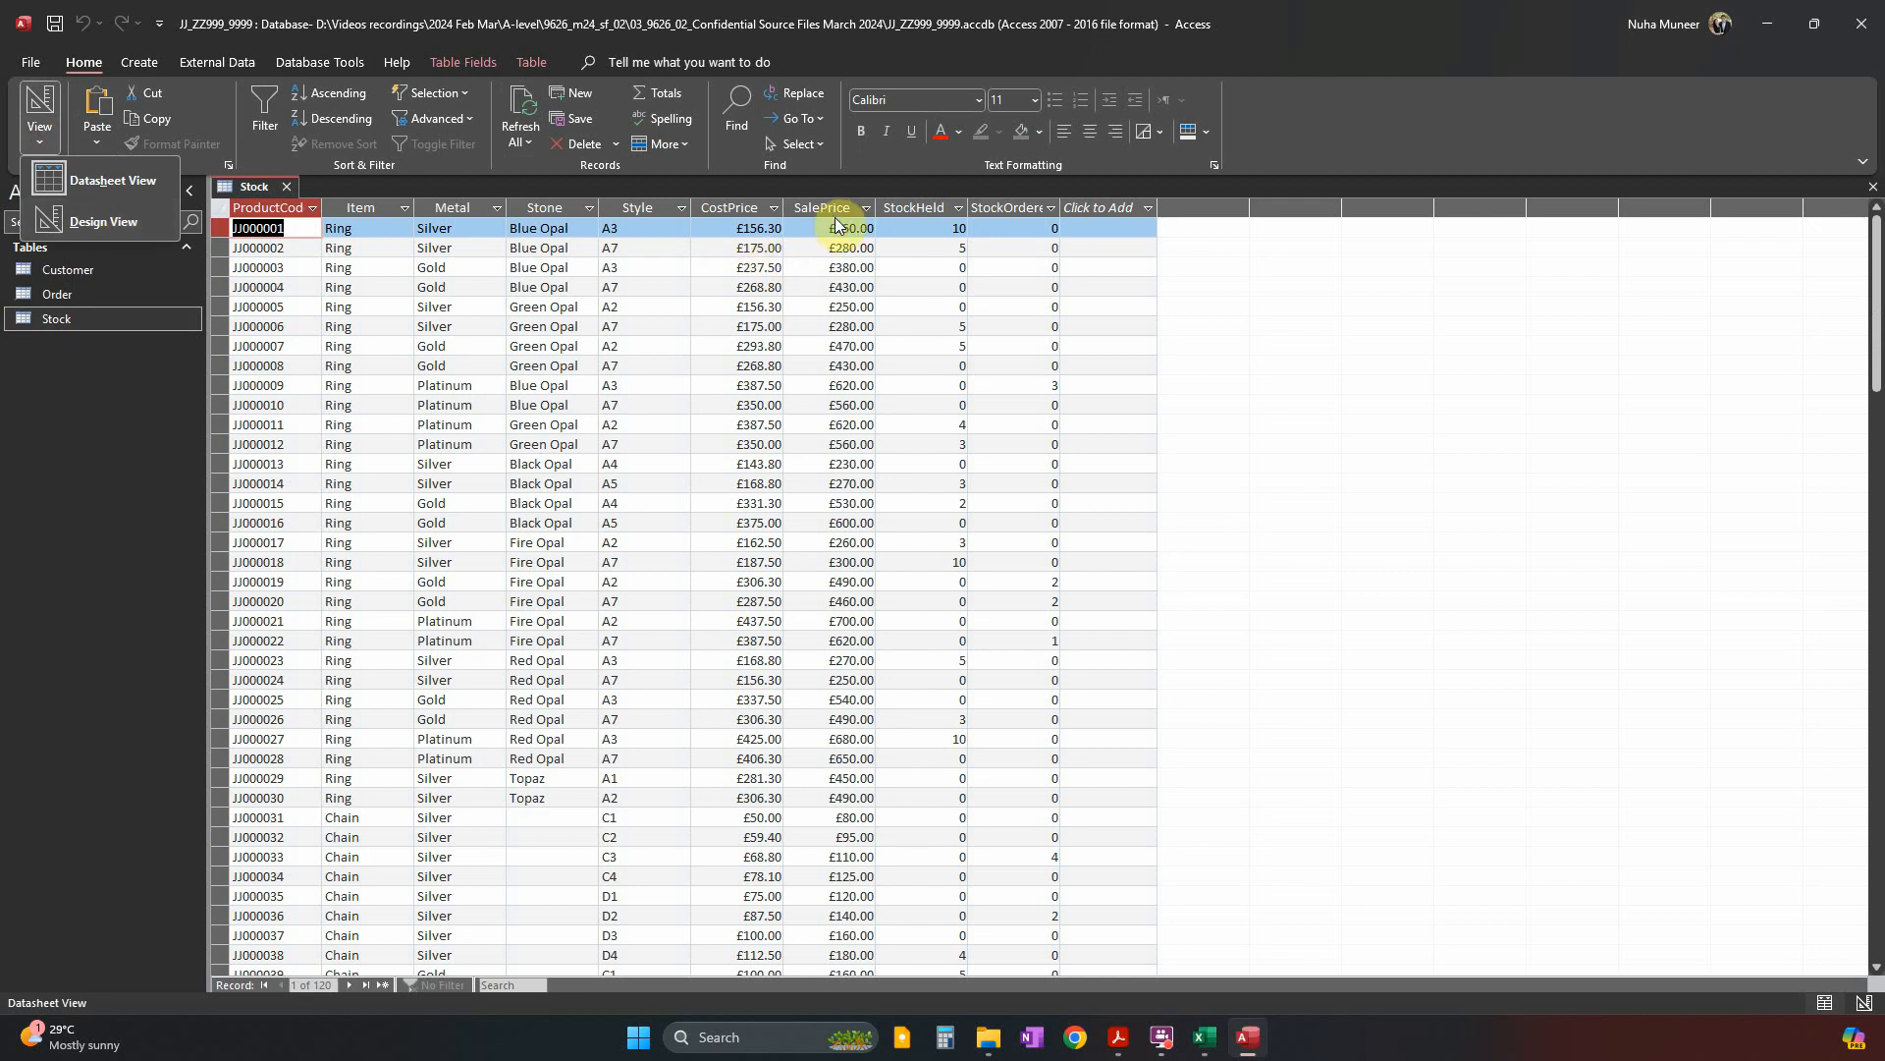
click(121, 226)
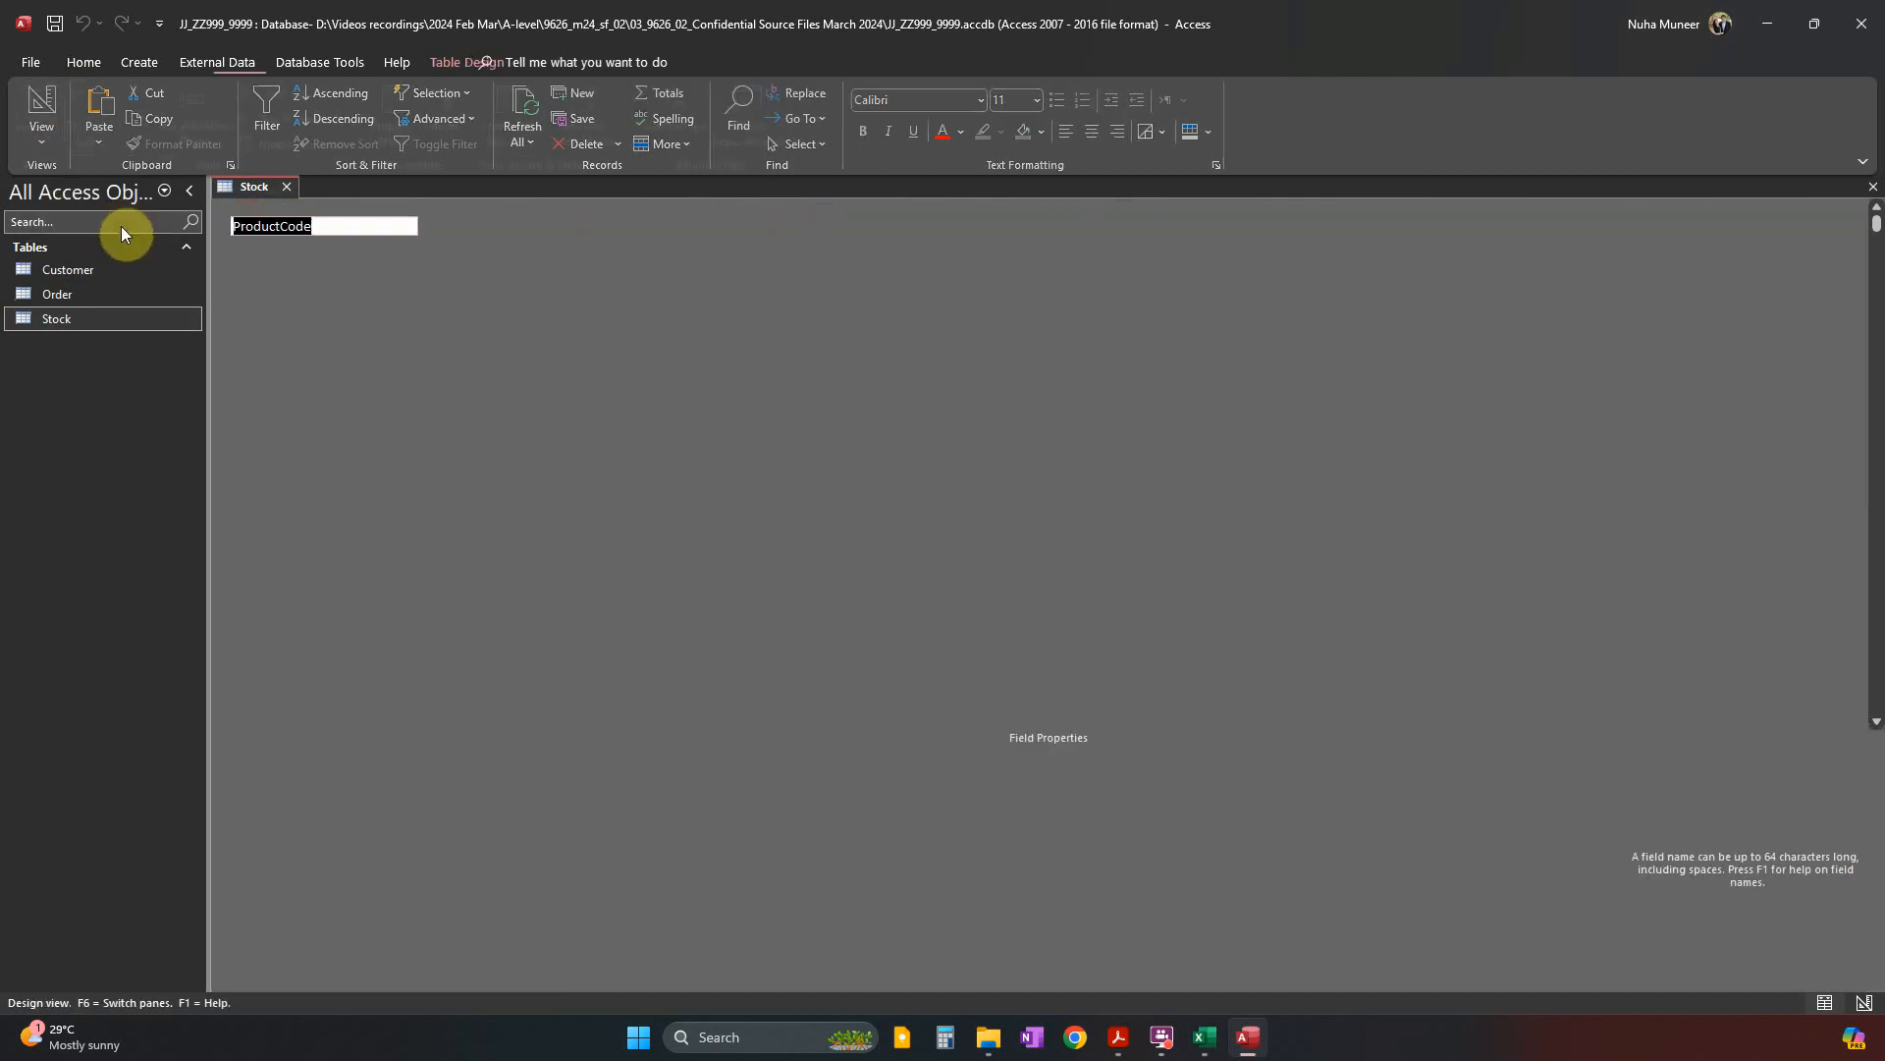
click(463, 322)
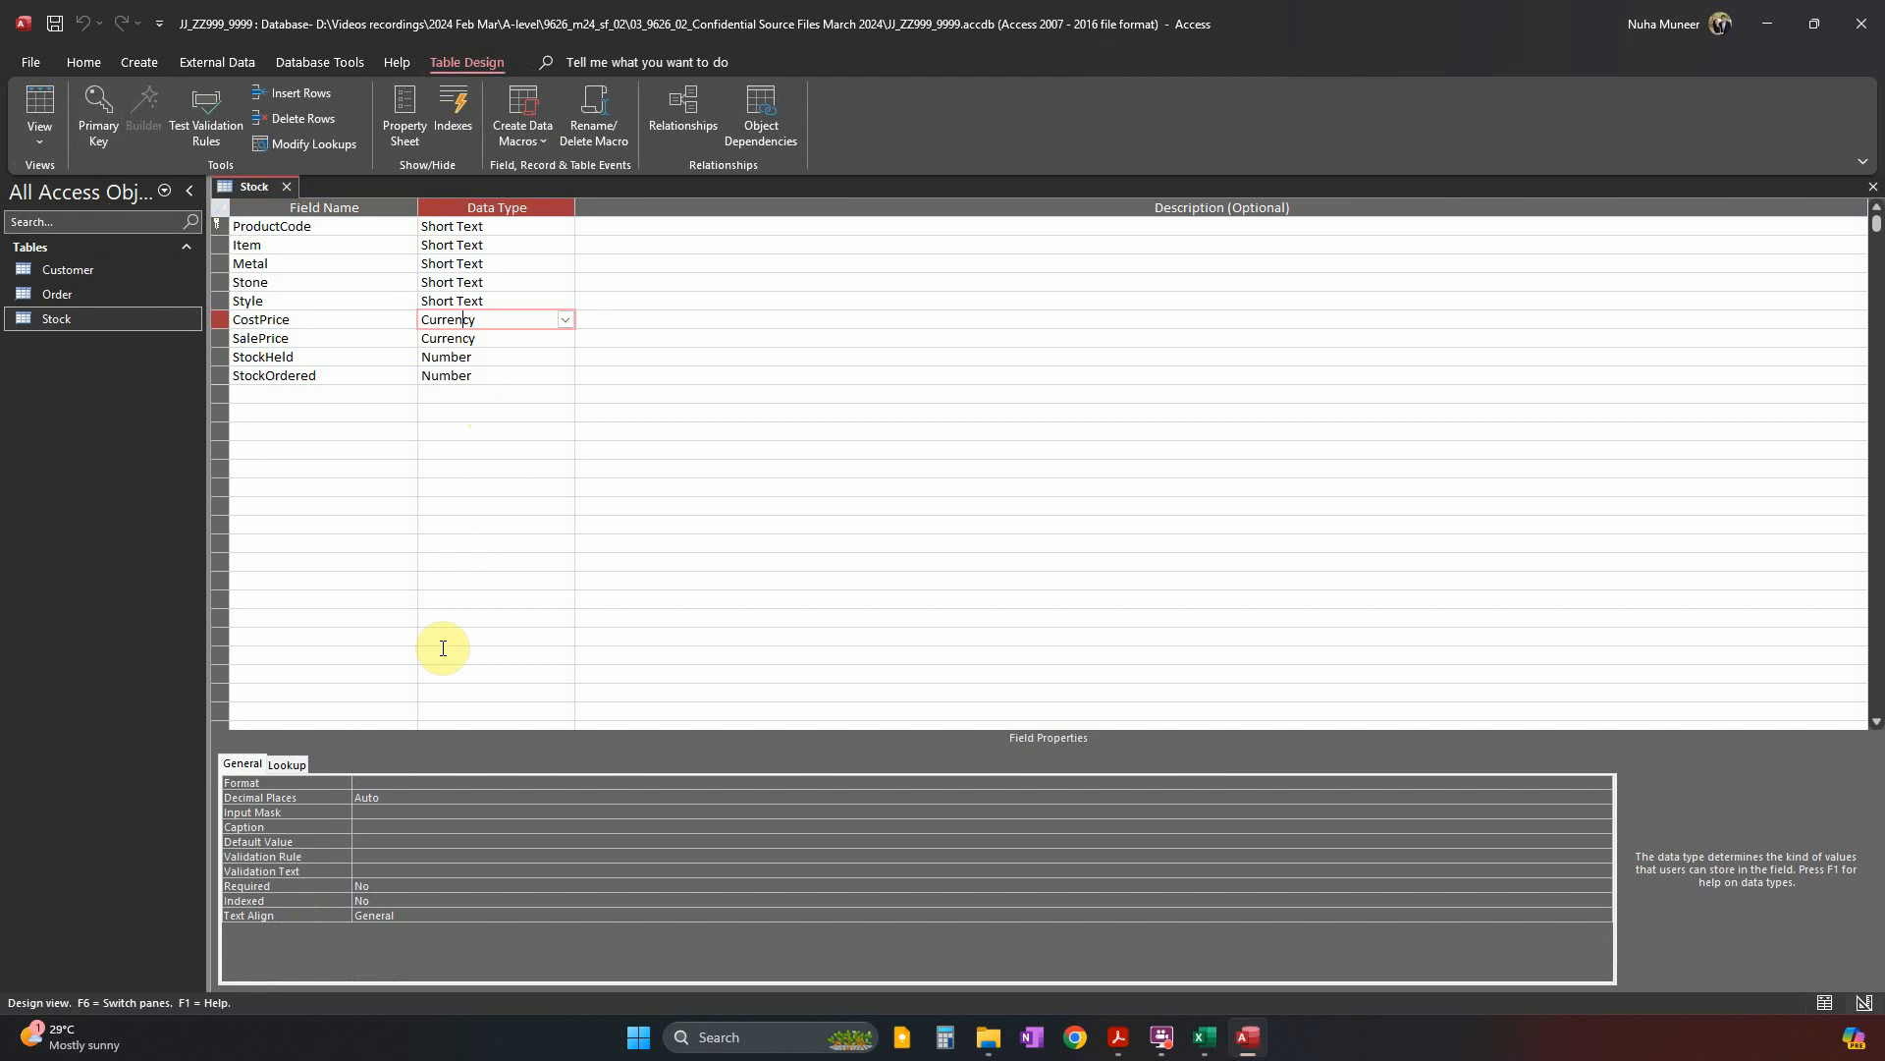
click(383, 783)
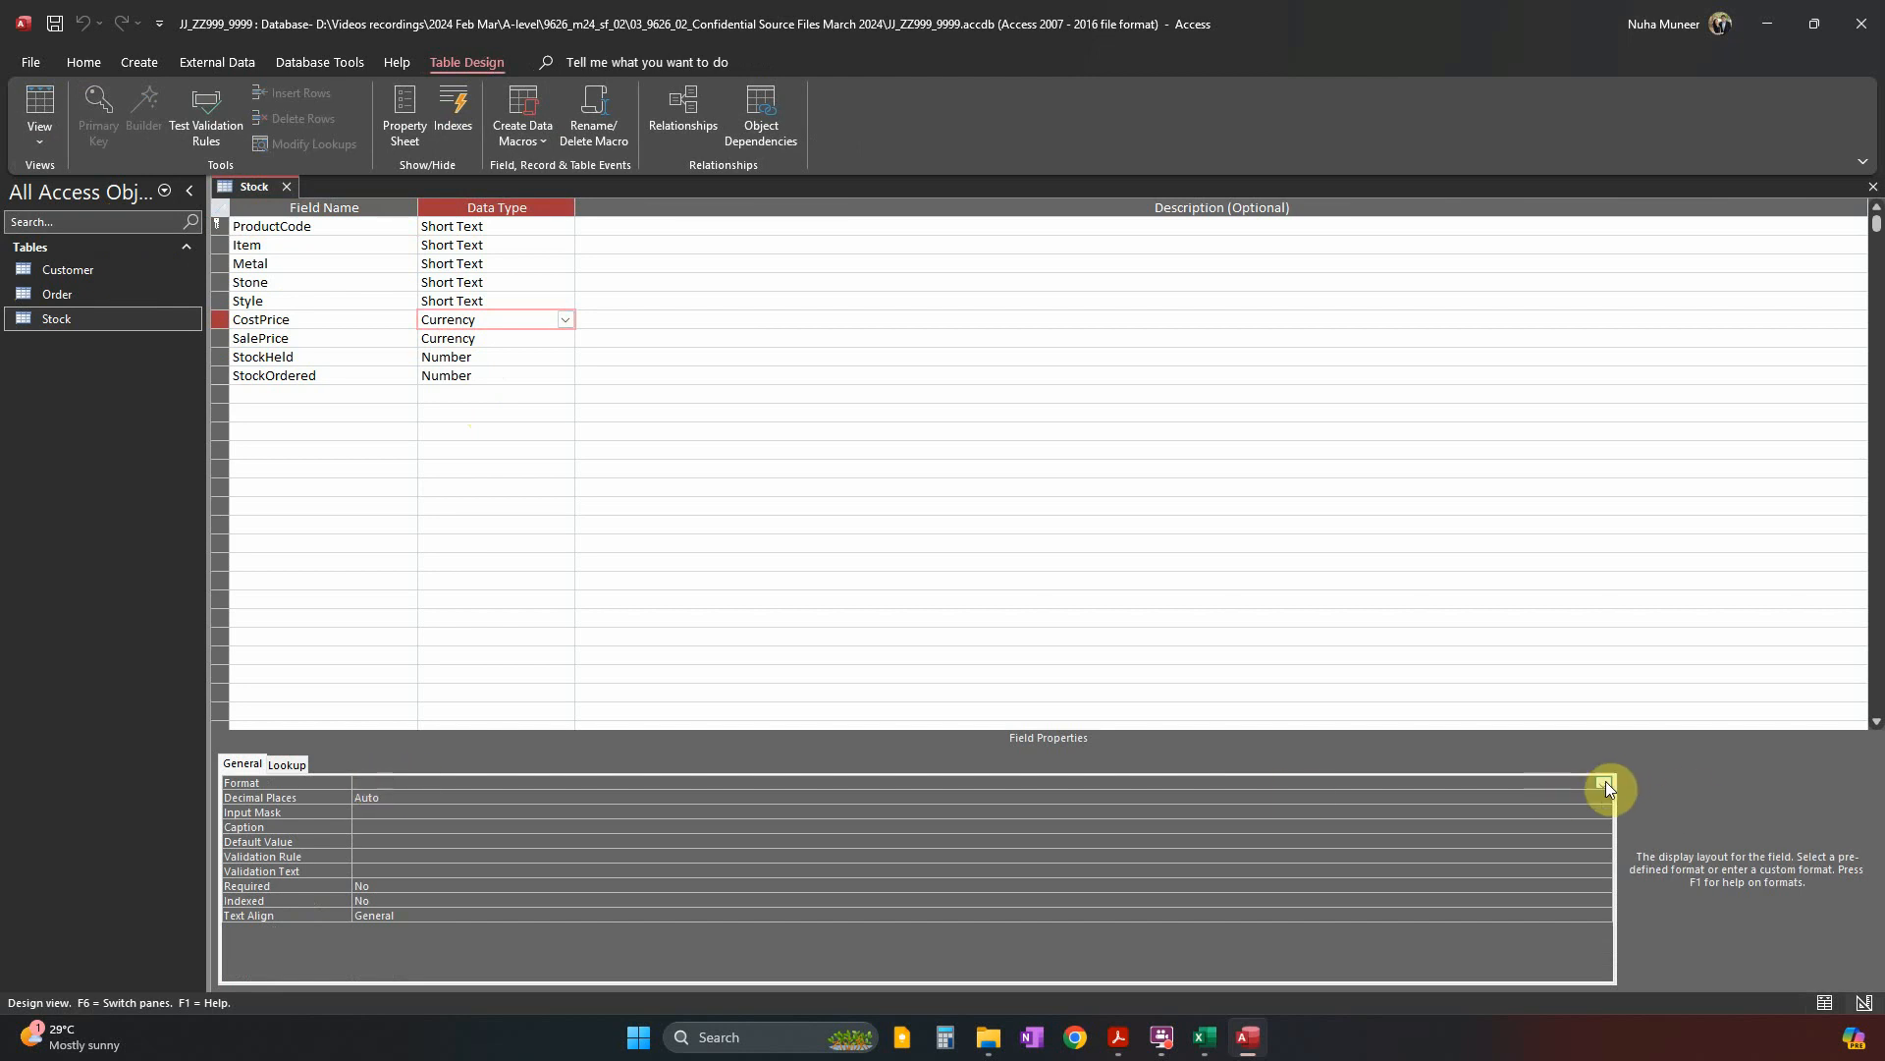
click(1603, 783)
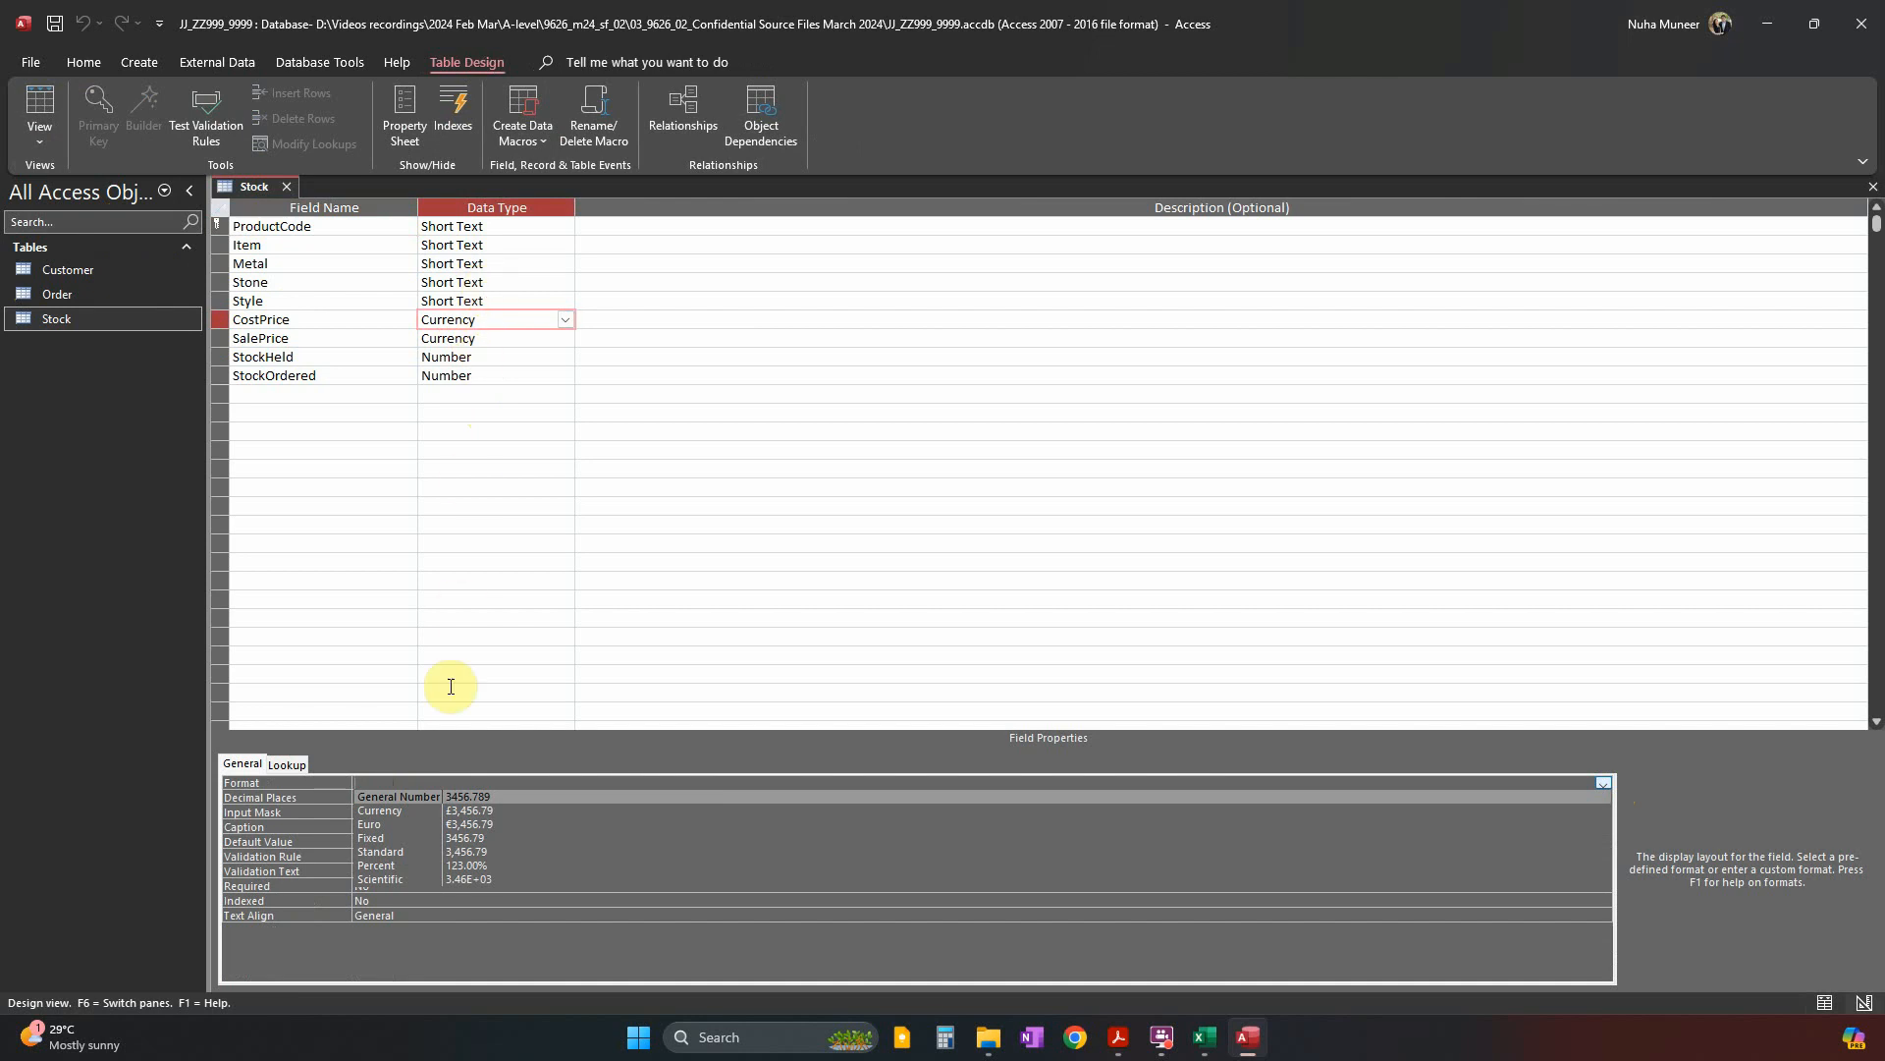
click(454, 811)
click(425, 796)
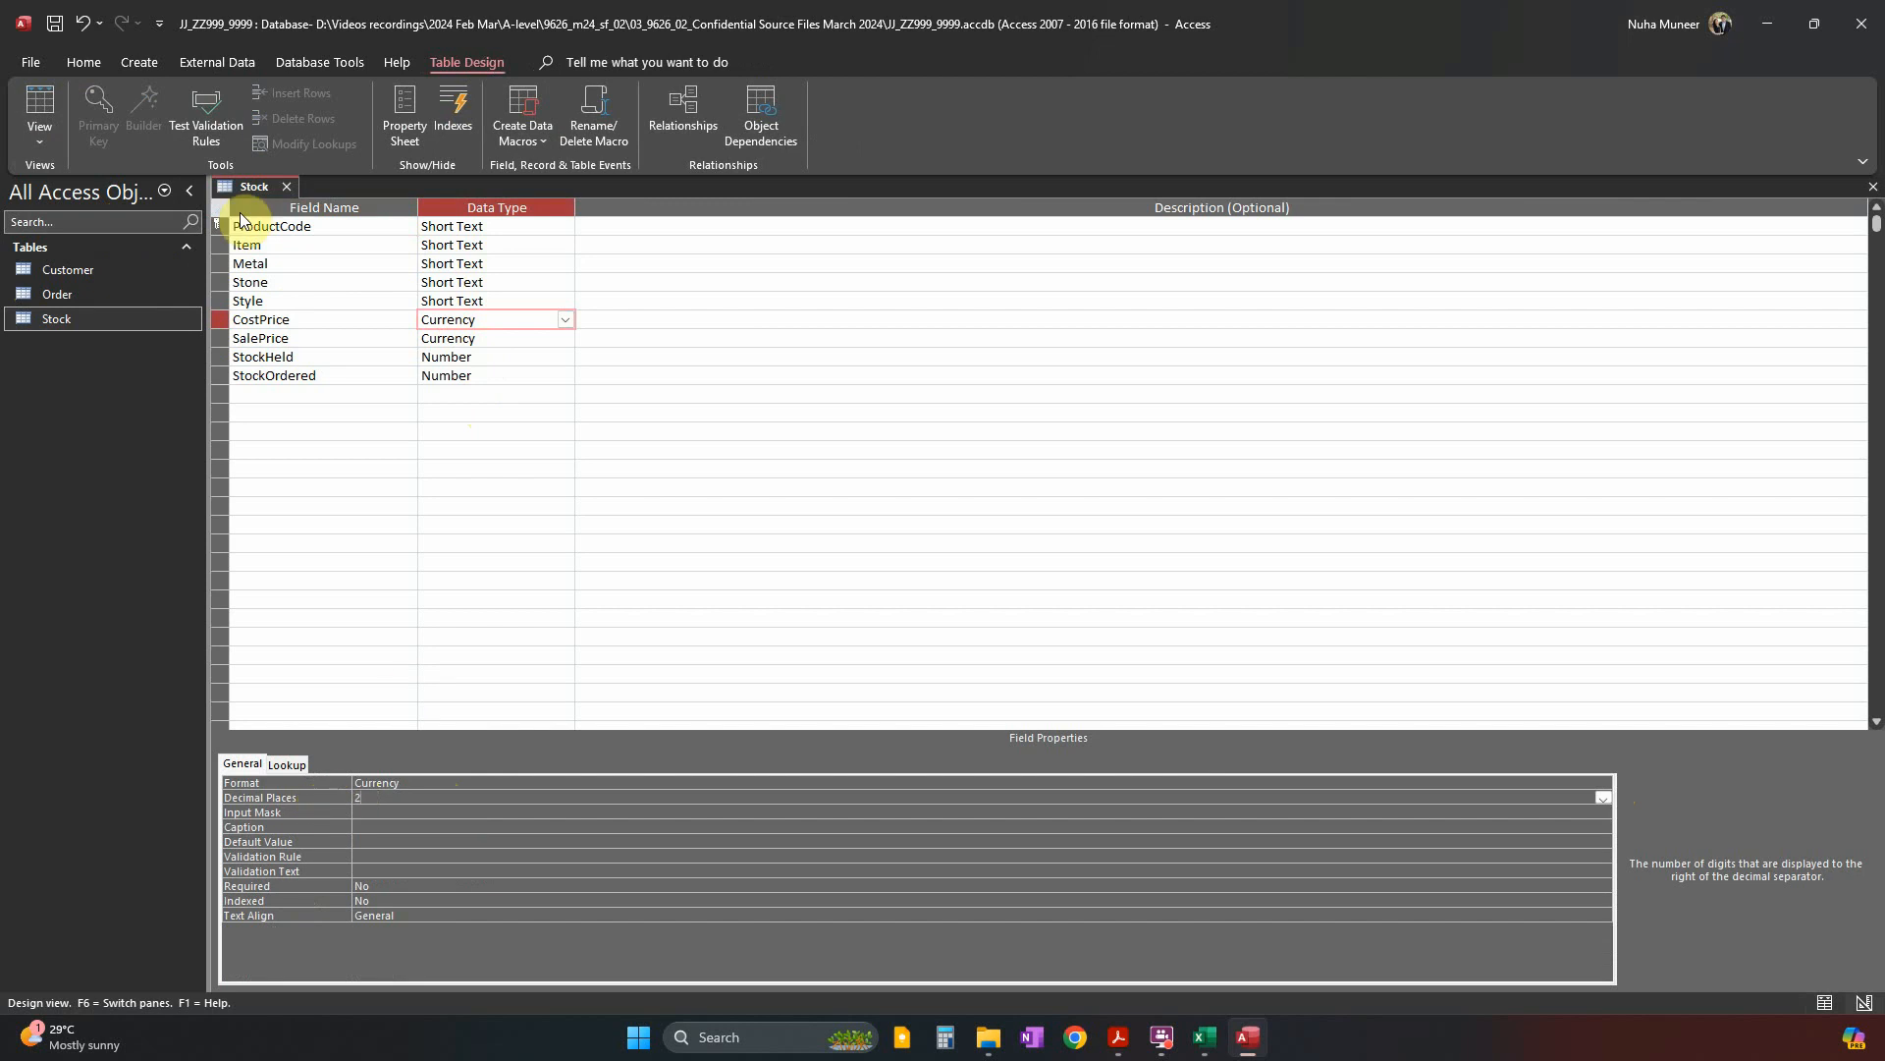
Give the SalePrice field of the Stock table the Currency format with 2 decimal places.
click(462, 338)
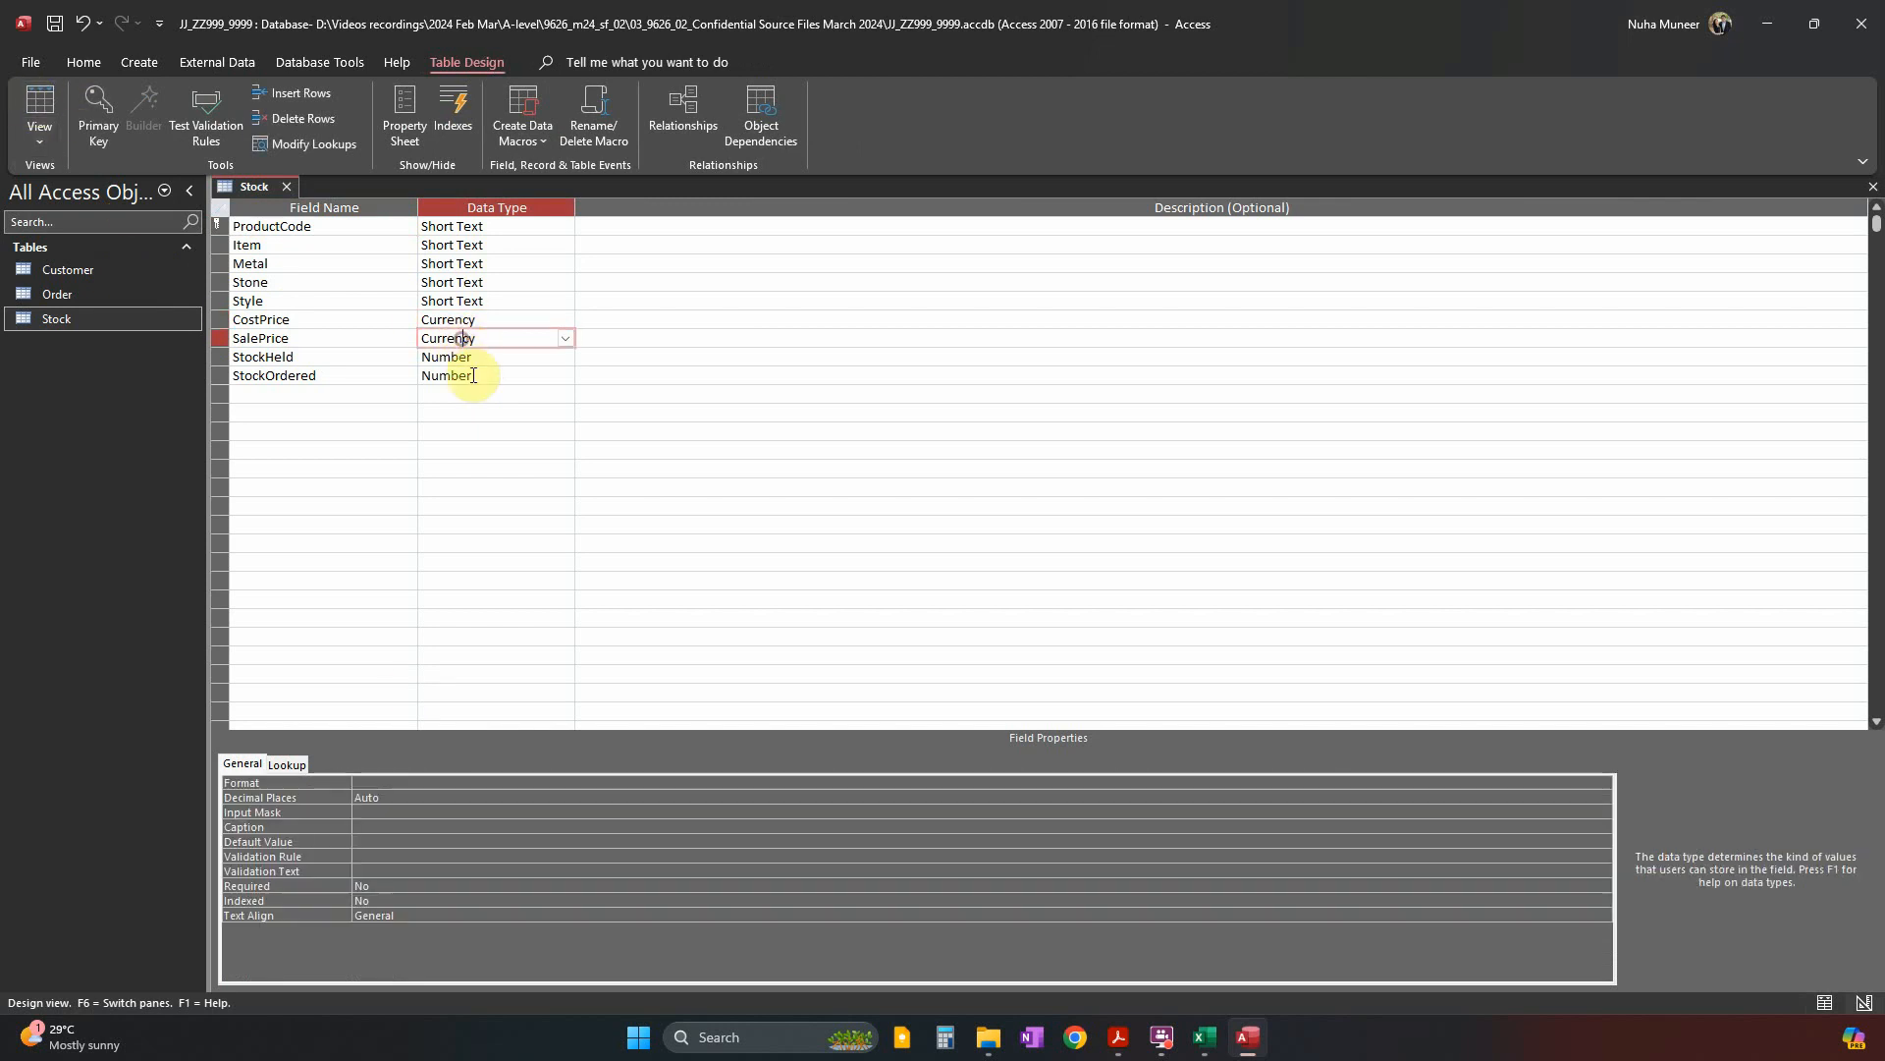
click(1599, 784)
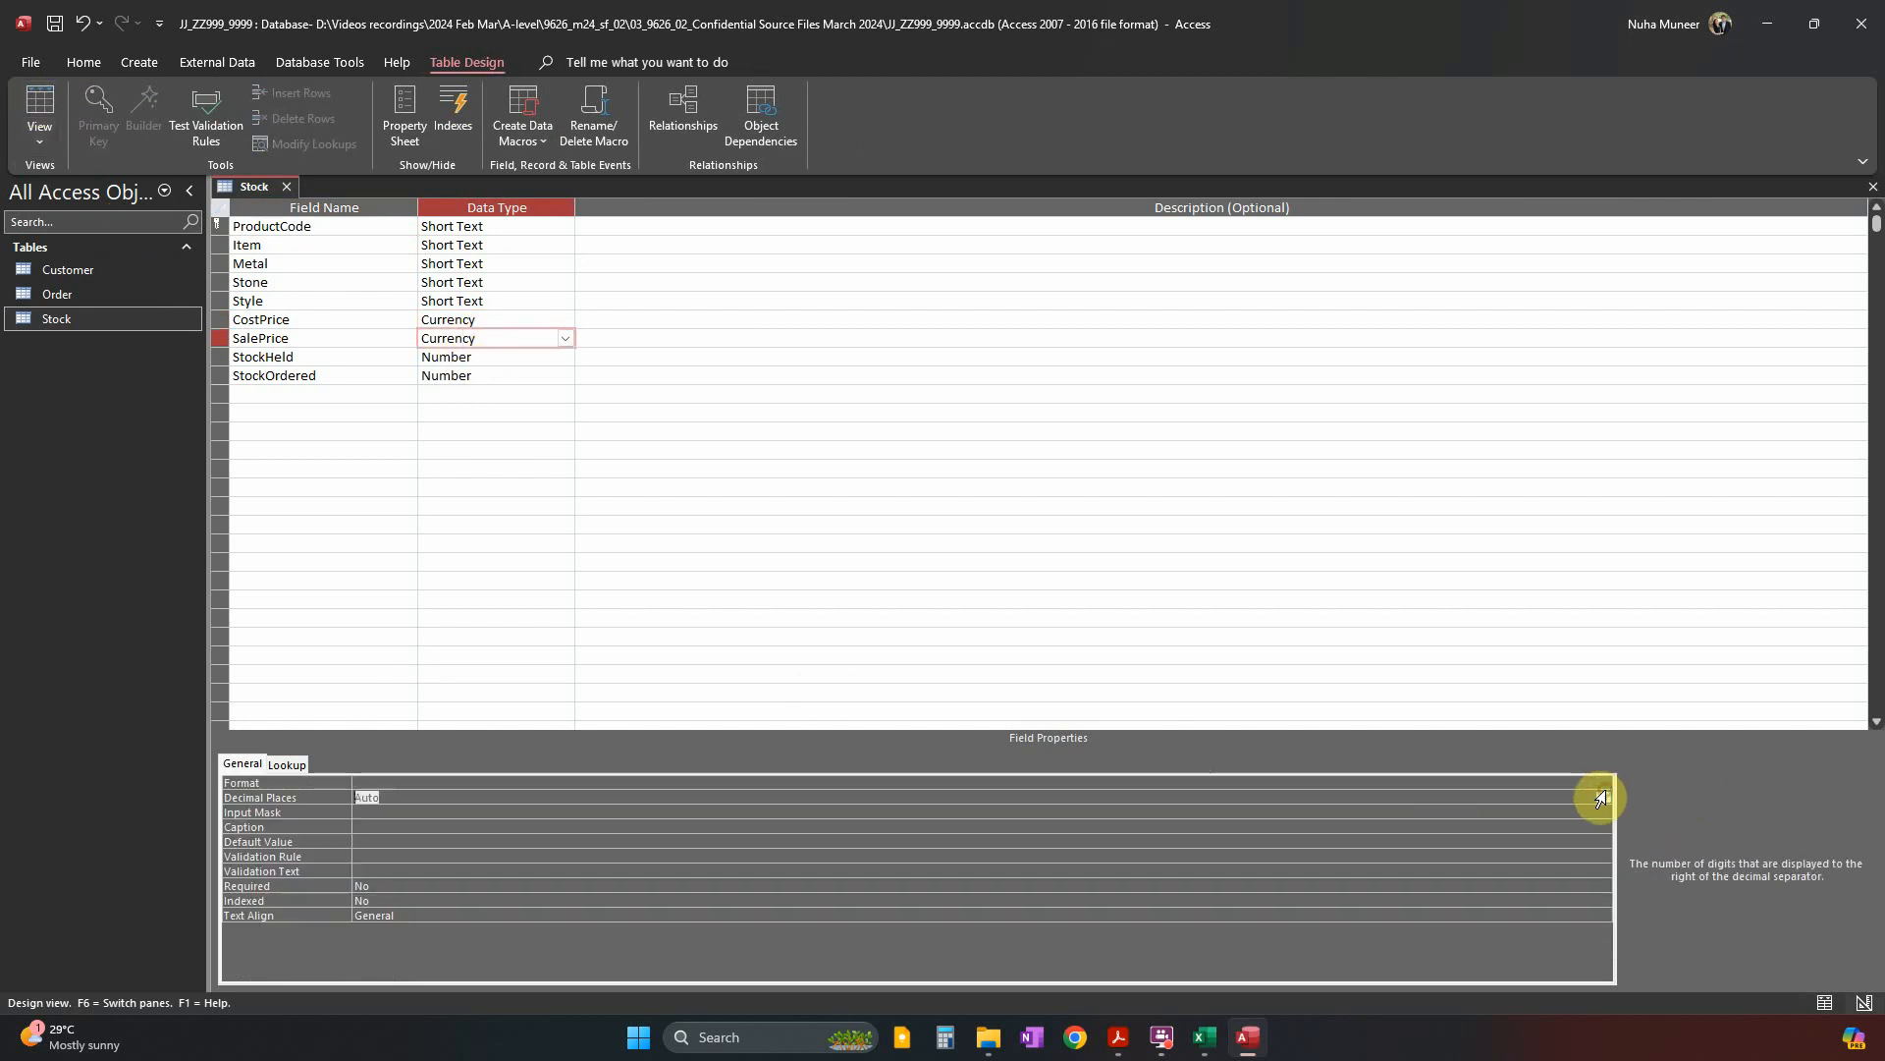
click(1605, 783)
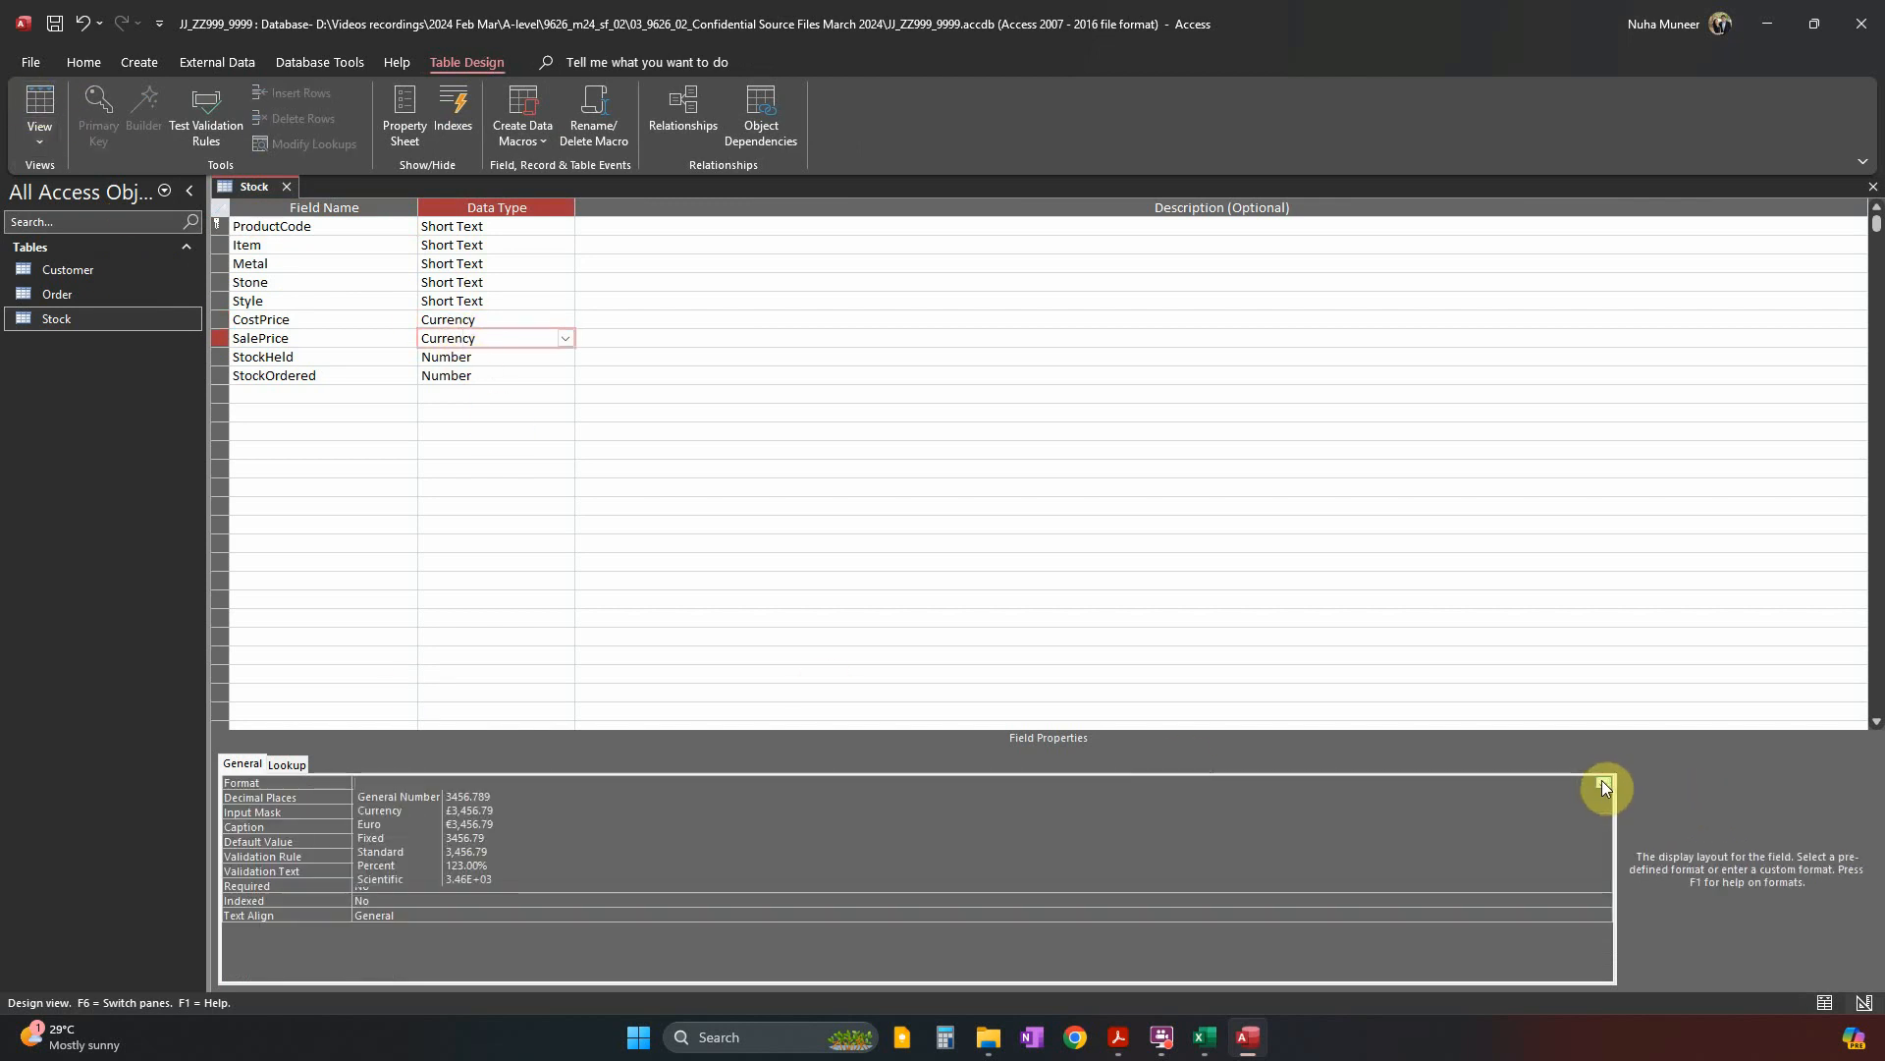
click(445, 810)
click(438, 796)
text(2)
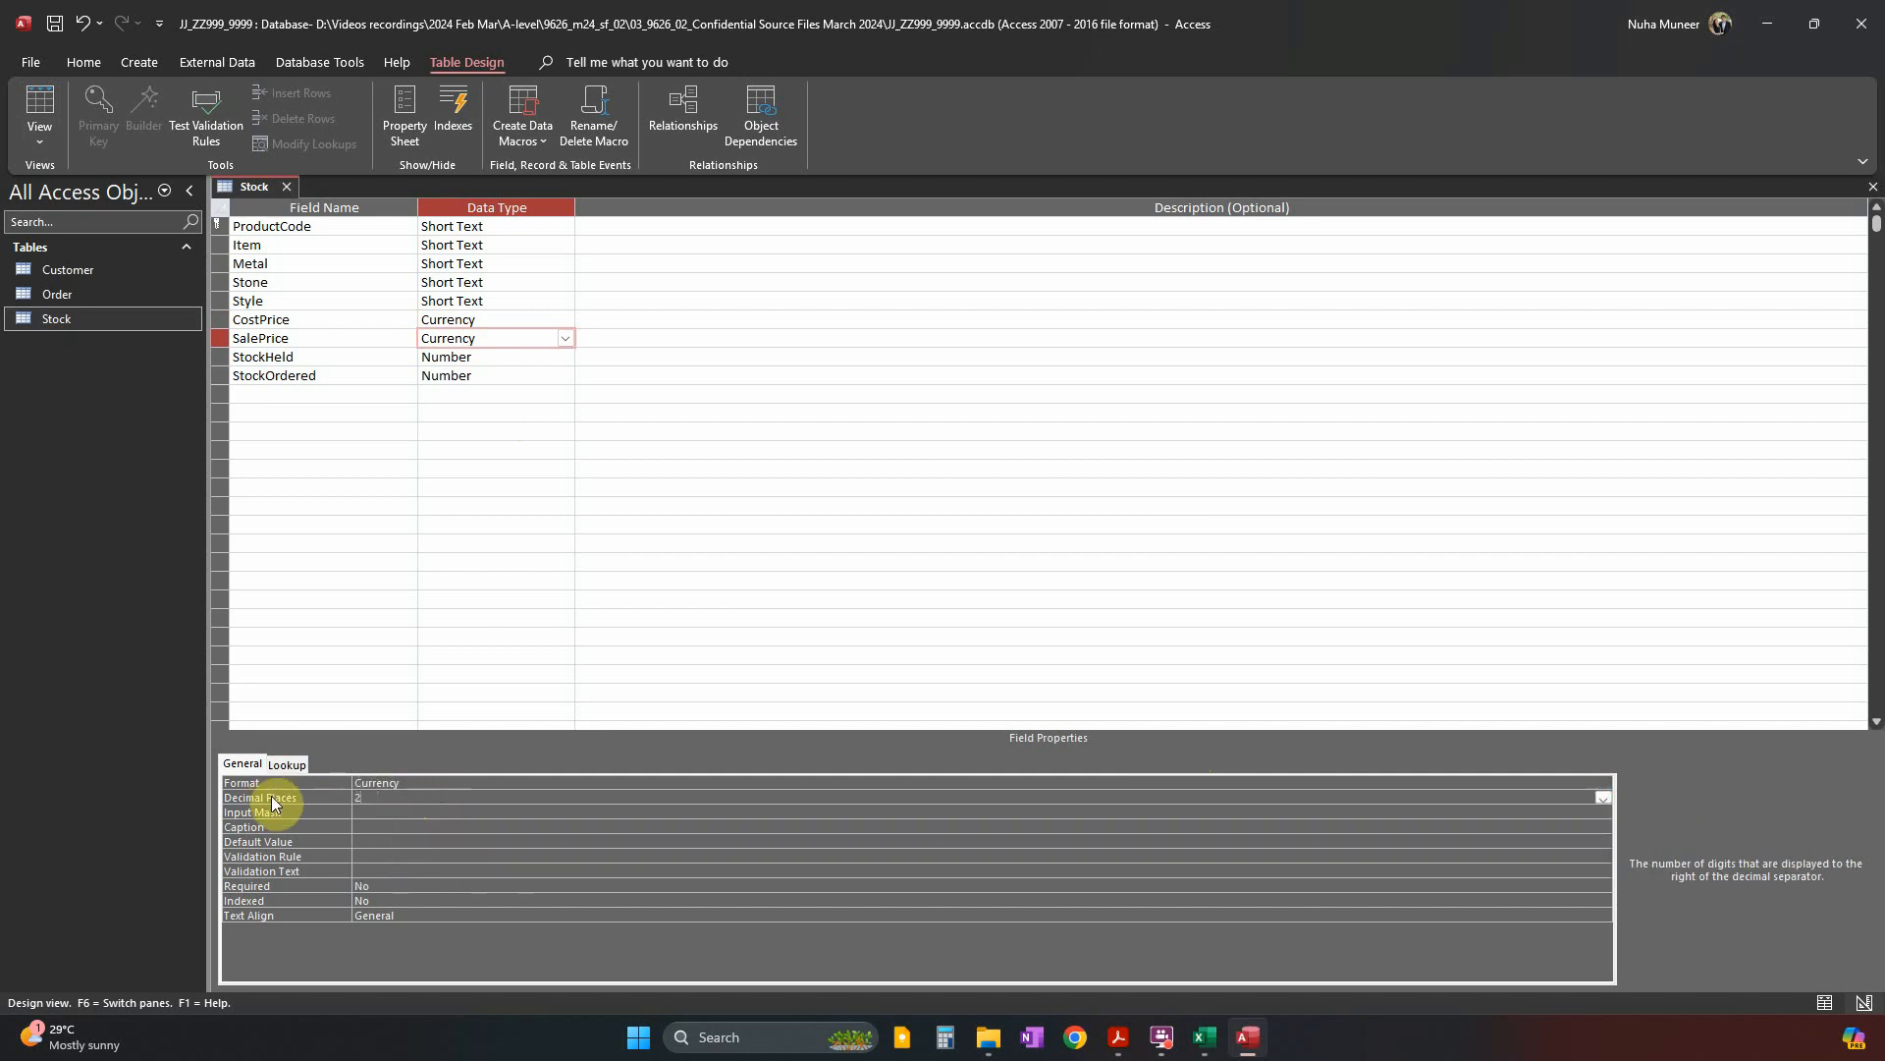
key(Return)
Save the Stock table design, display its records in Datasheet View and close the table.
click(24, 110)
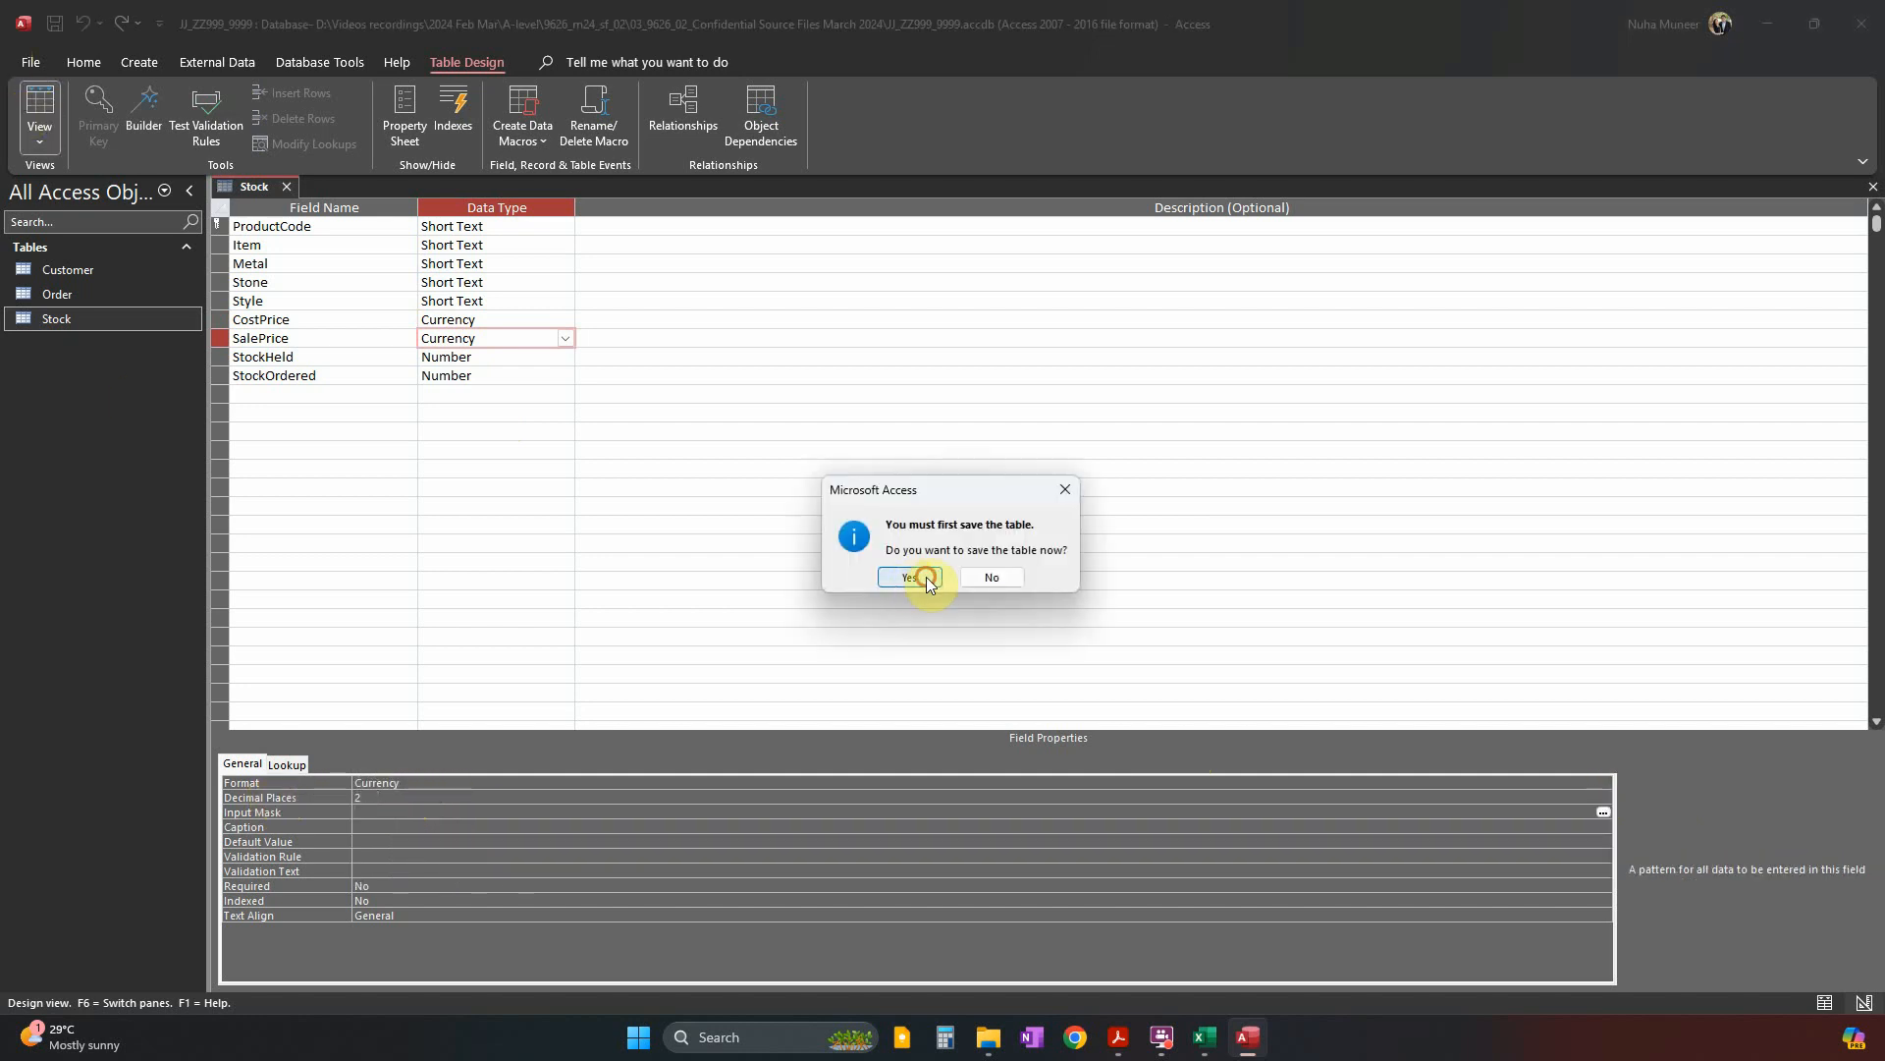
click(928, 580)
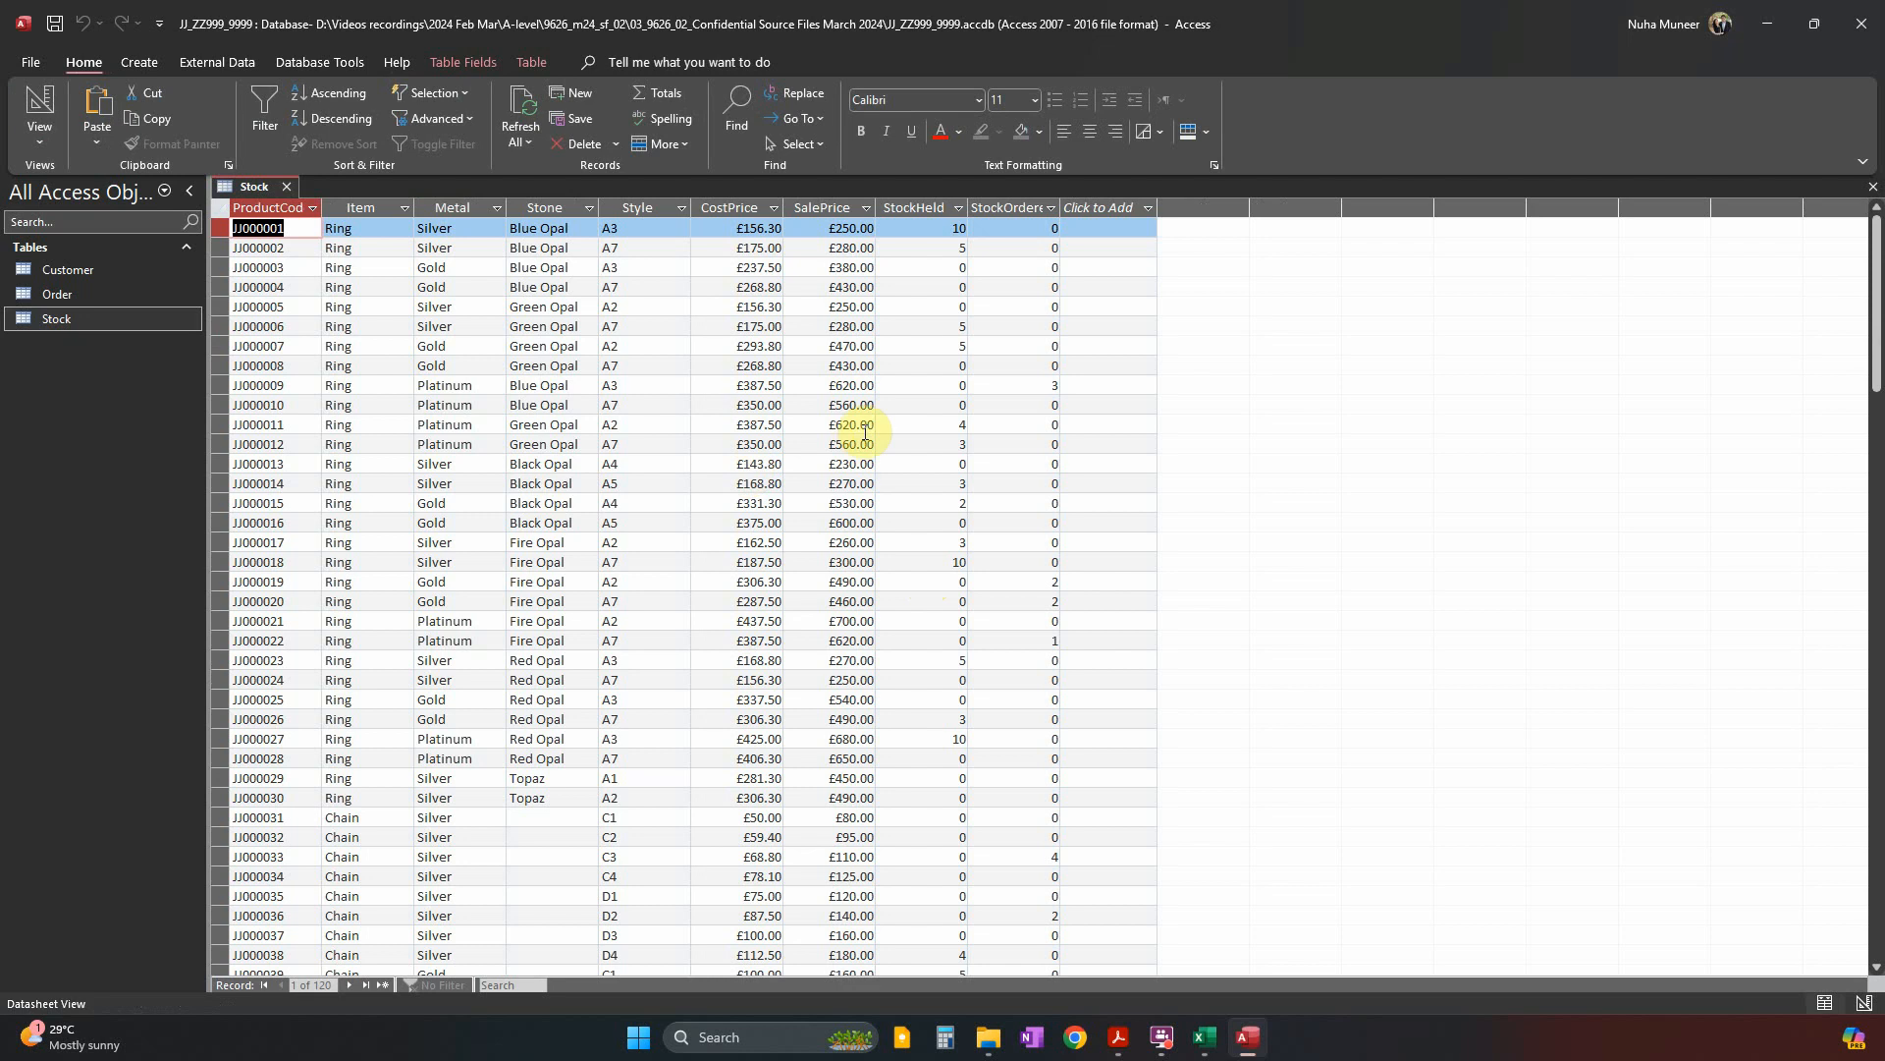
right_click(245, 194)
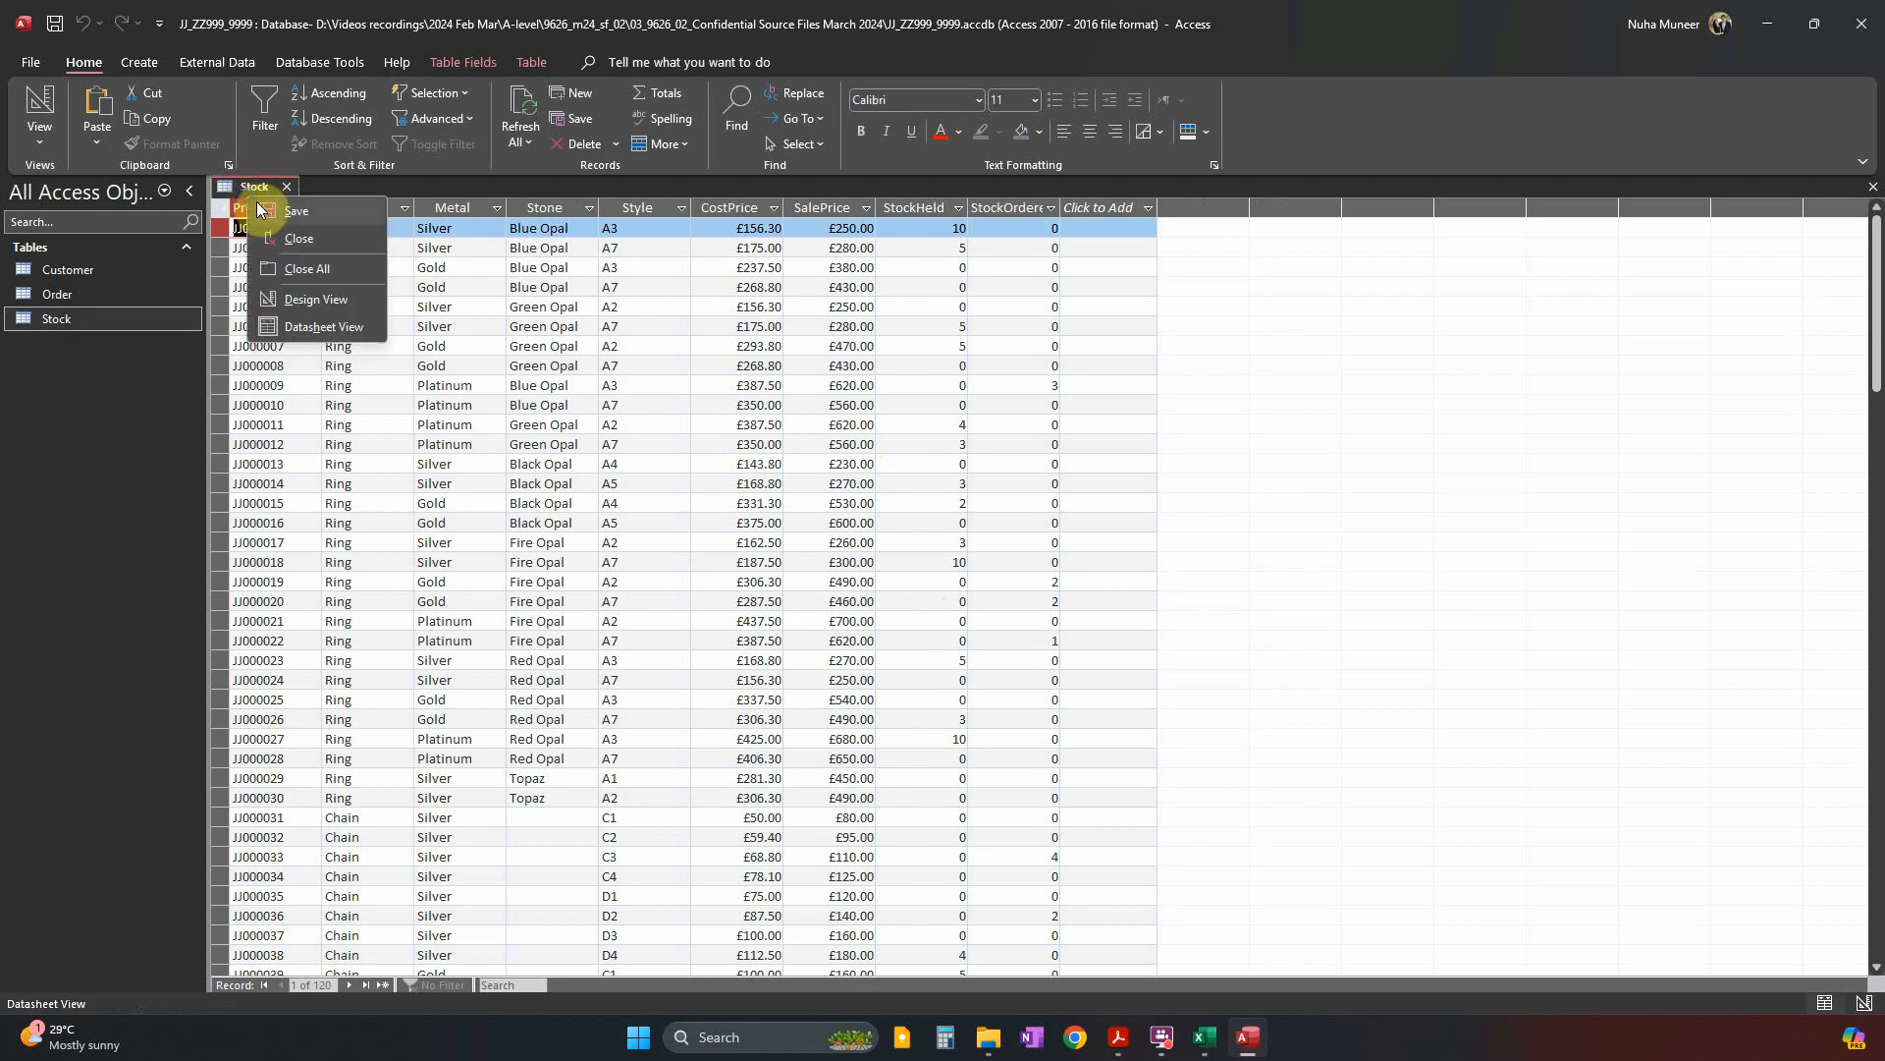
click(271, 209)
click(285, 188)
Switch to the question paper and read the third normal form and referential integrity requirements in question 2.
key(alt+Tab)
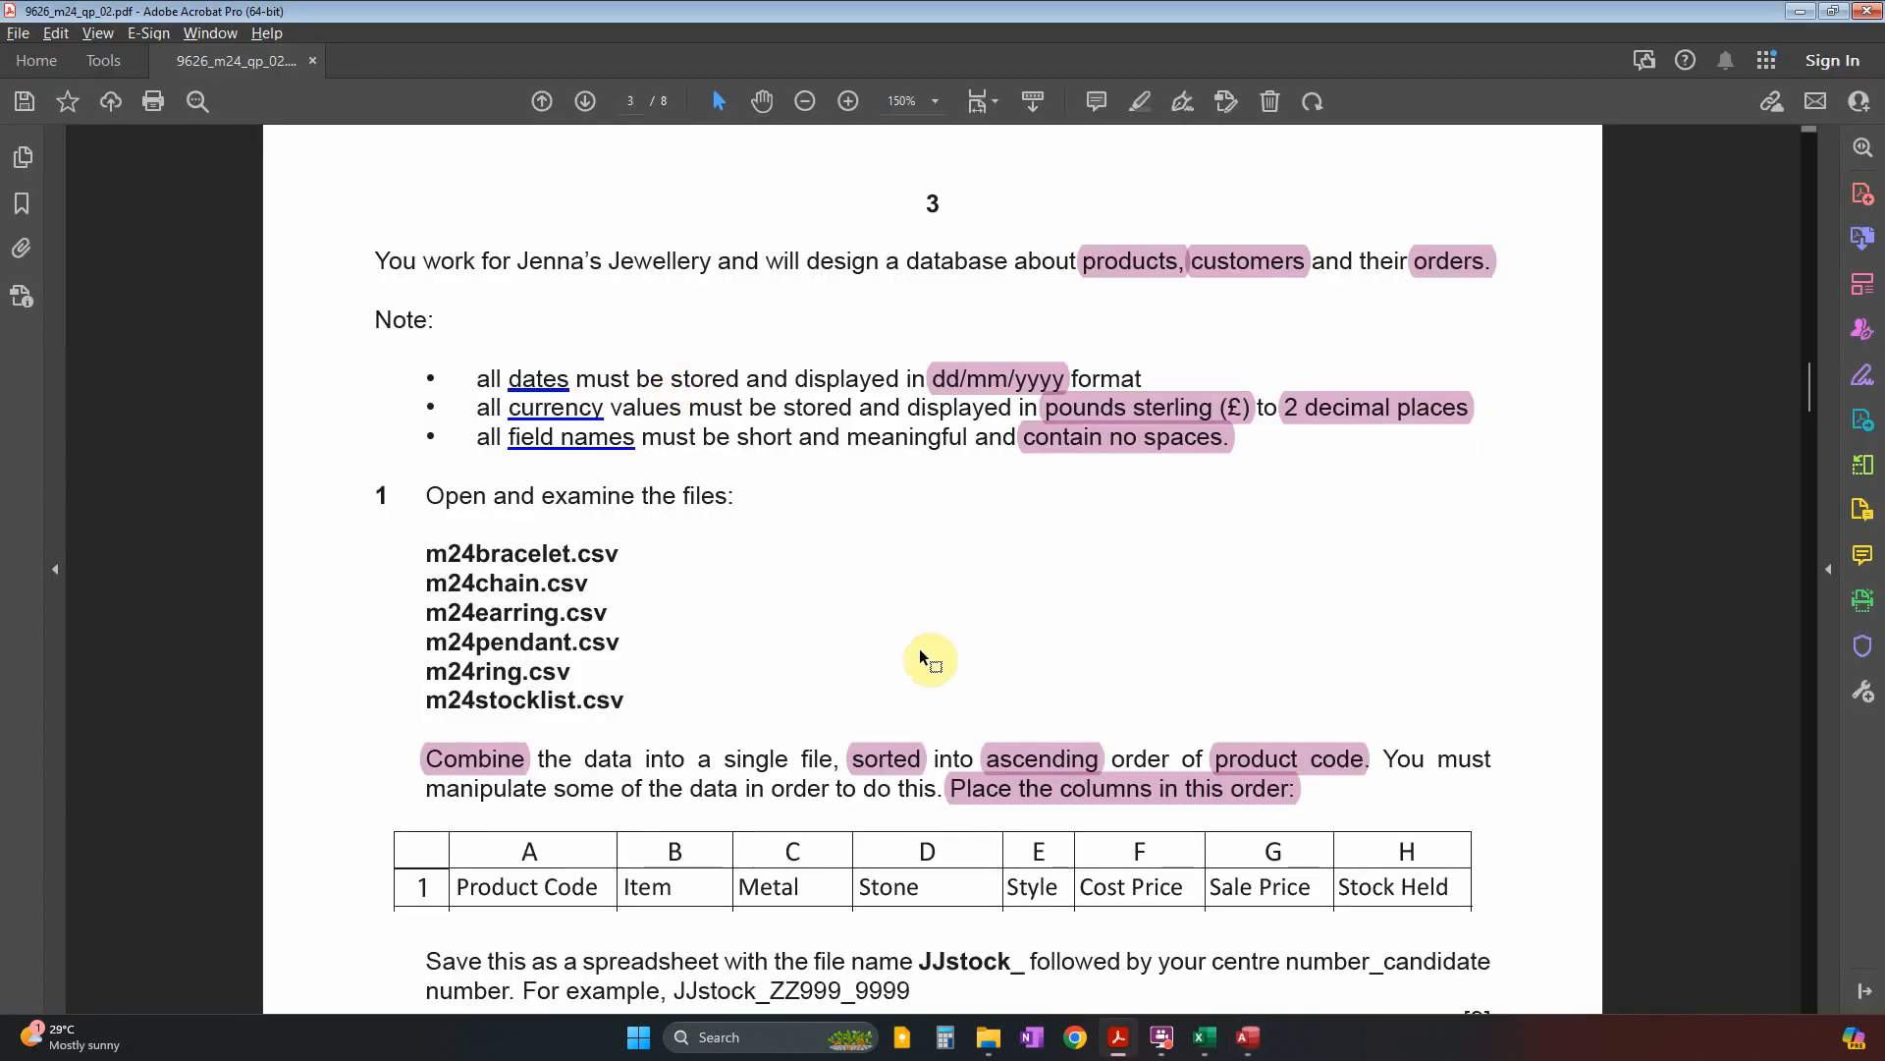
scroll(908, 663, down, 10)
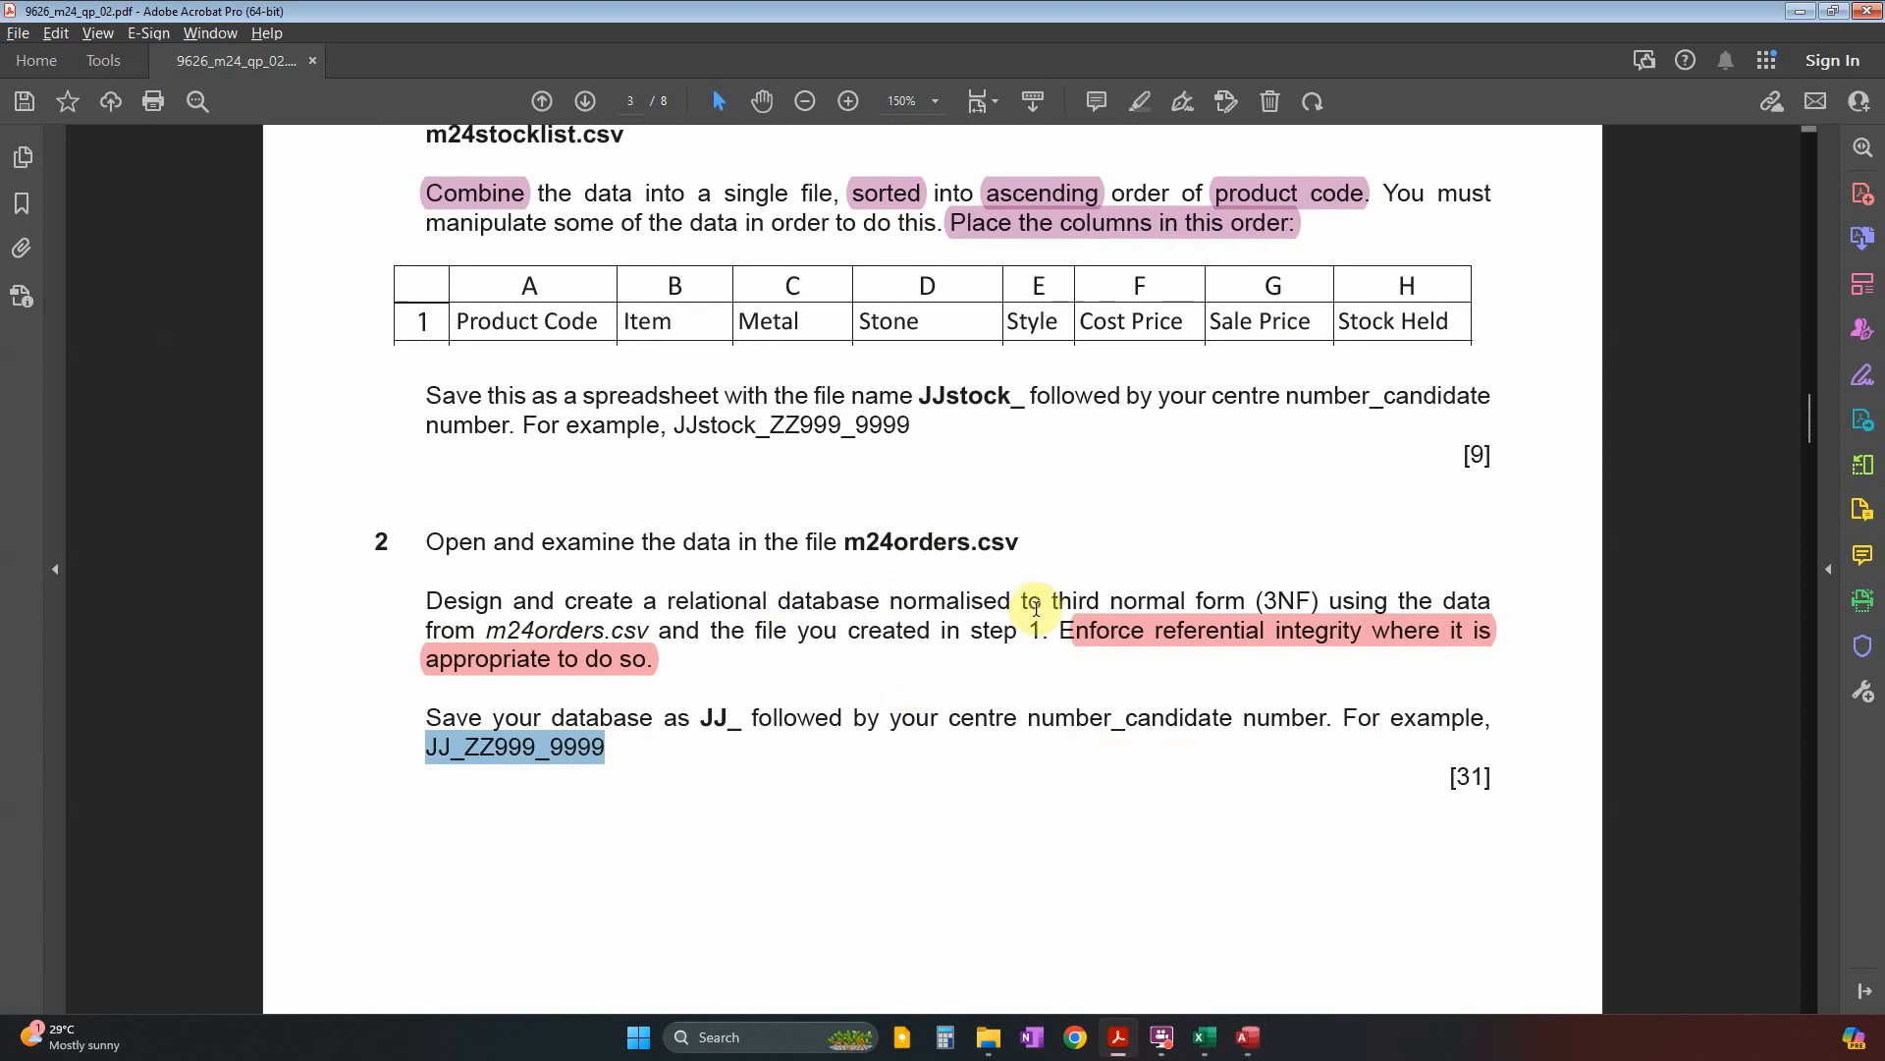
drag(1111, 600, 1322, 600)
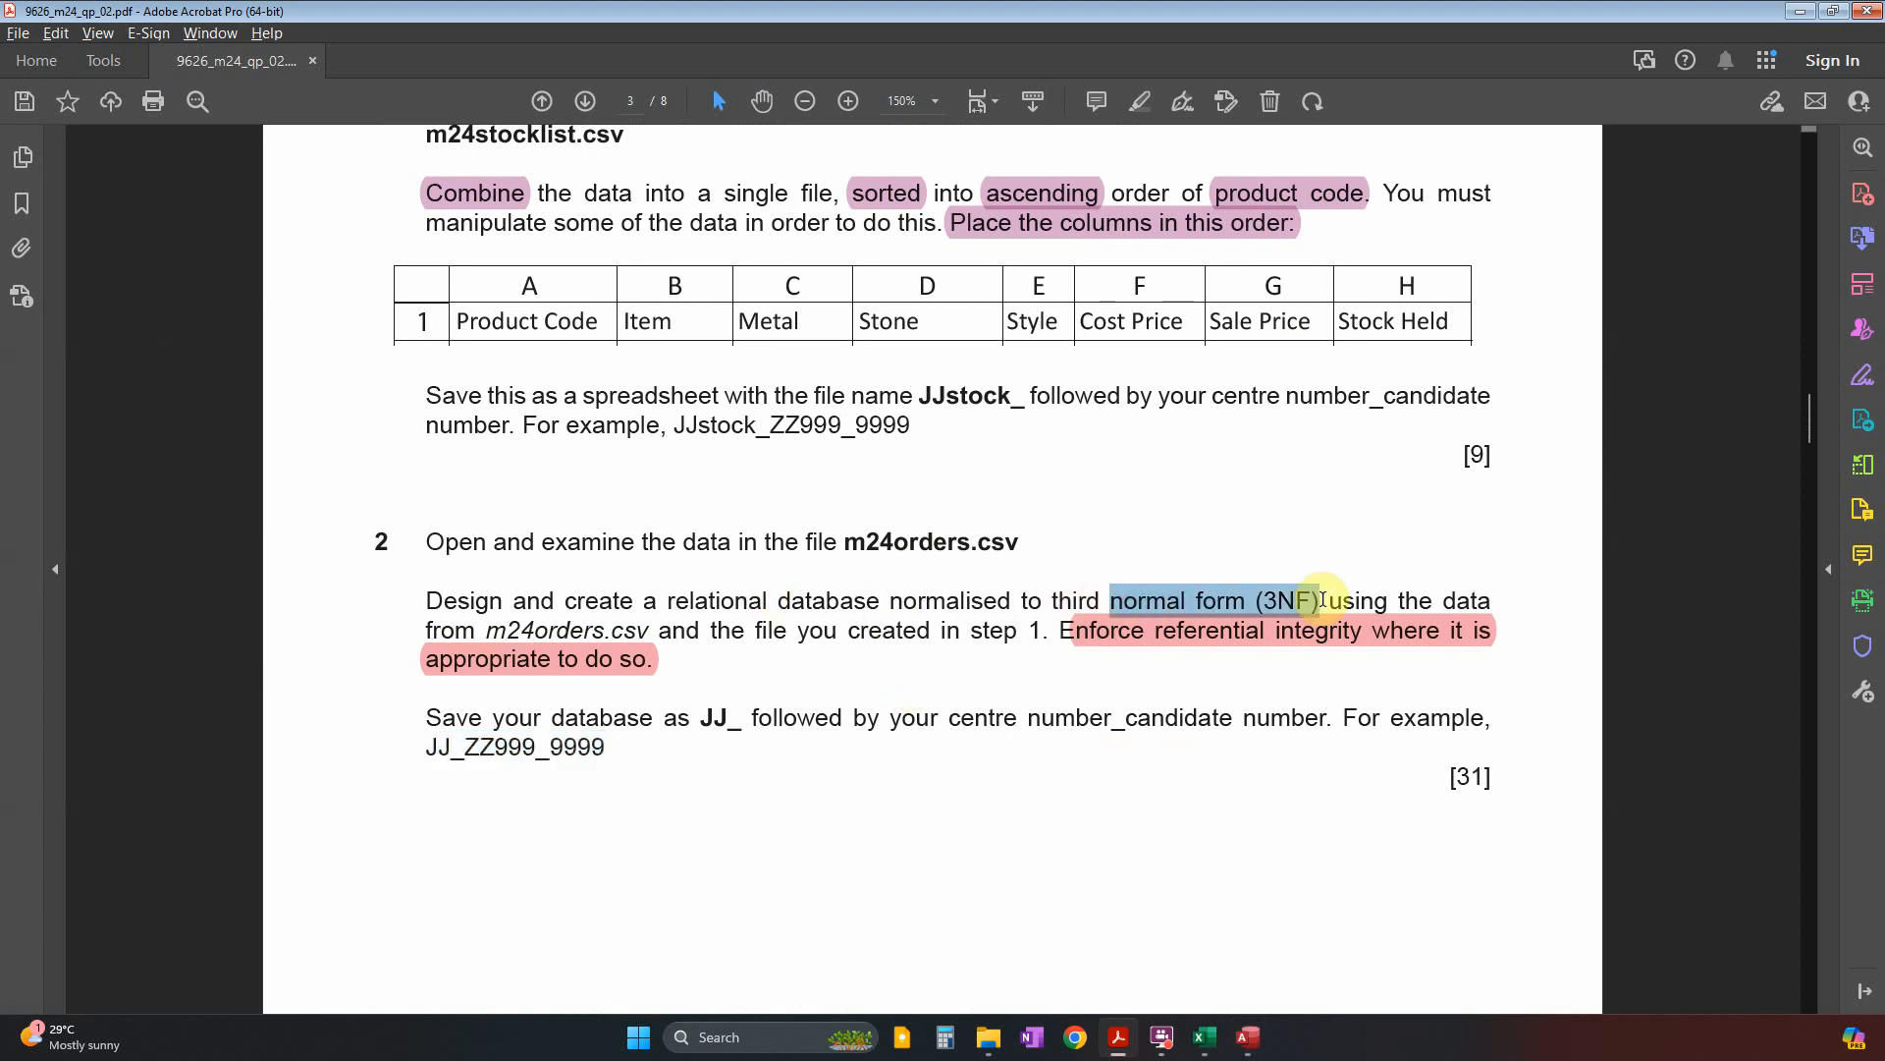
click(1124, 629)
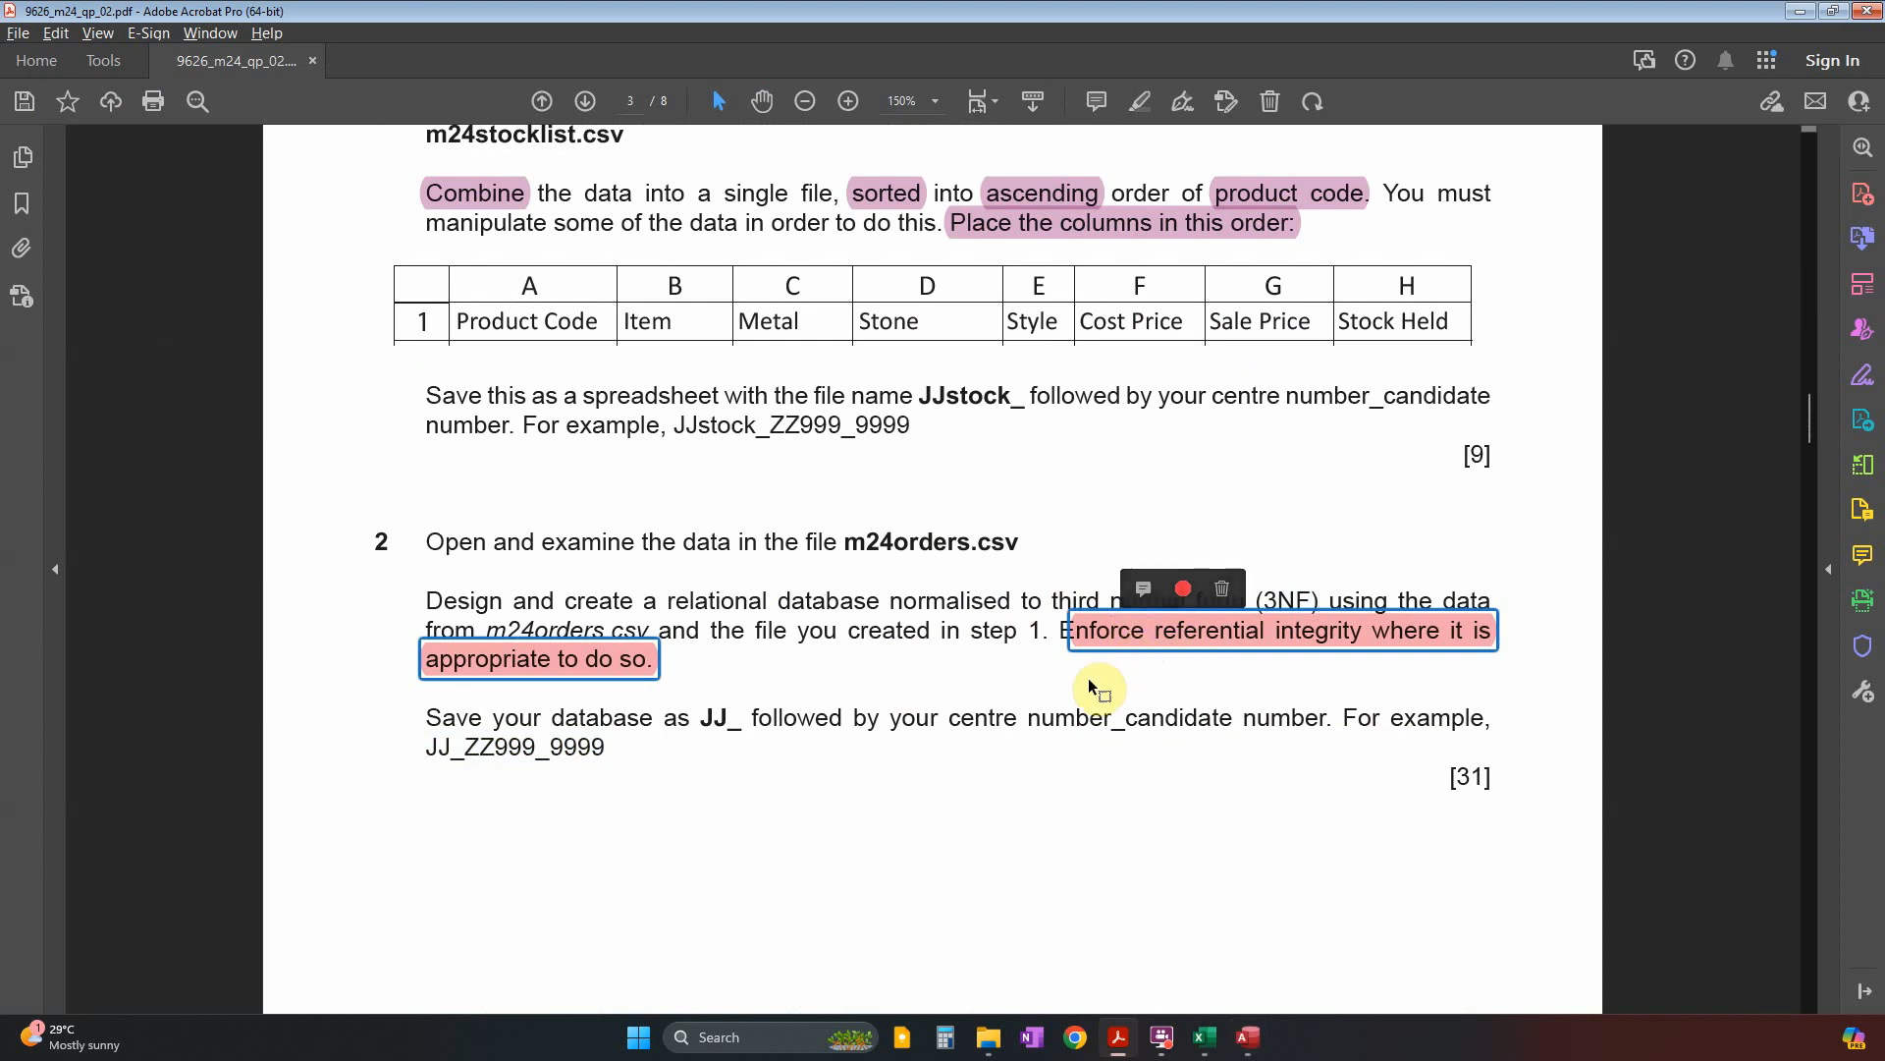
Return to Access, open the relationships layout and add the Customer, Order and Stock tables.
key(alt+Tab)
click(228, 62)
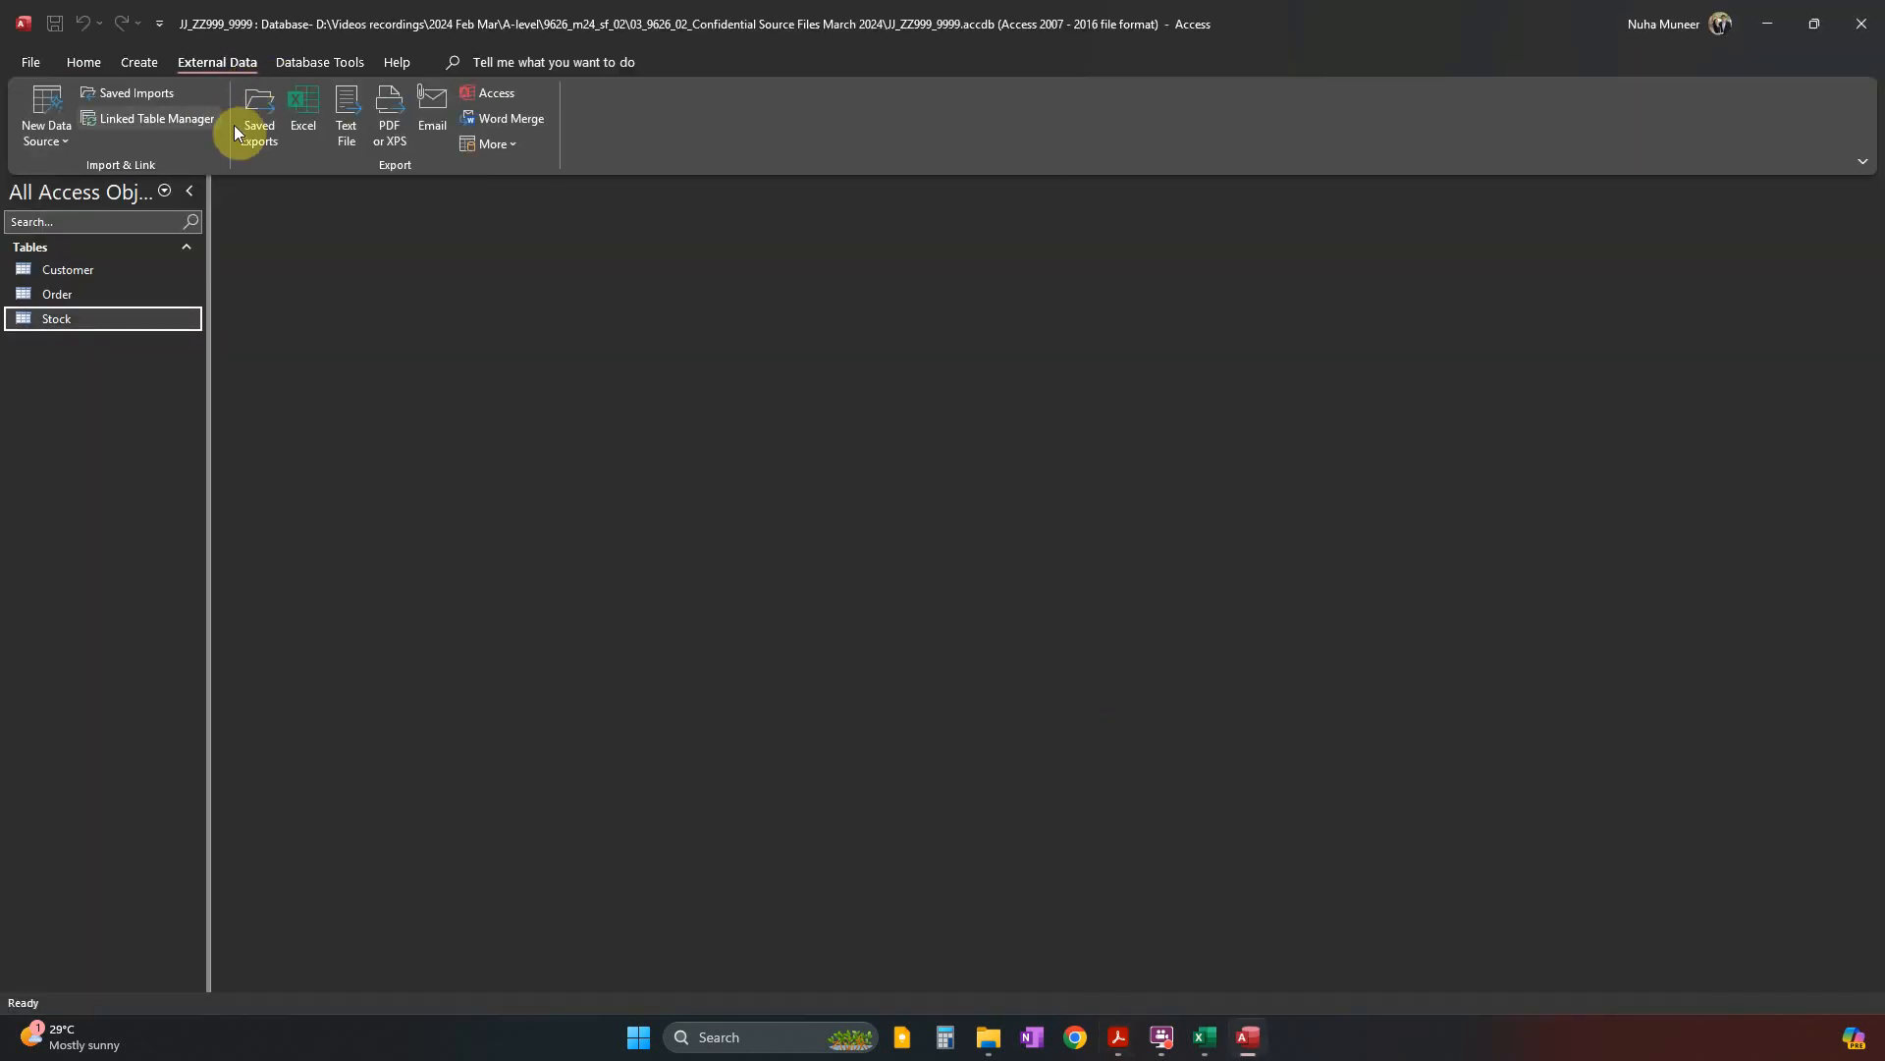
click(299, 63)
click(224, 118)
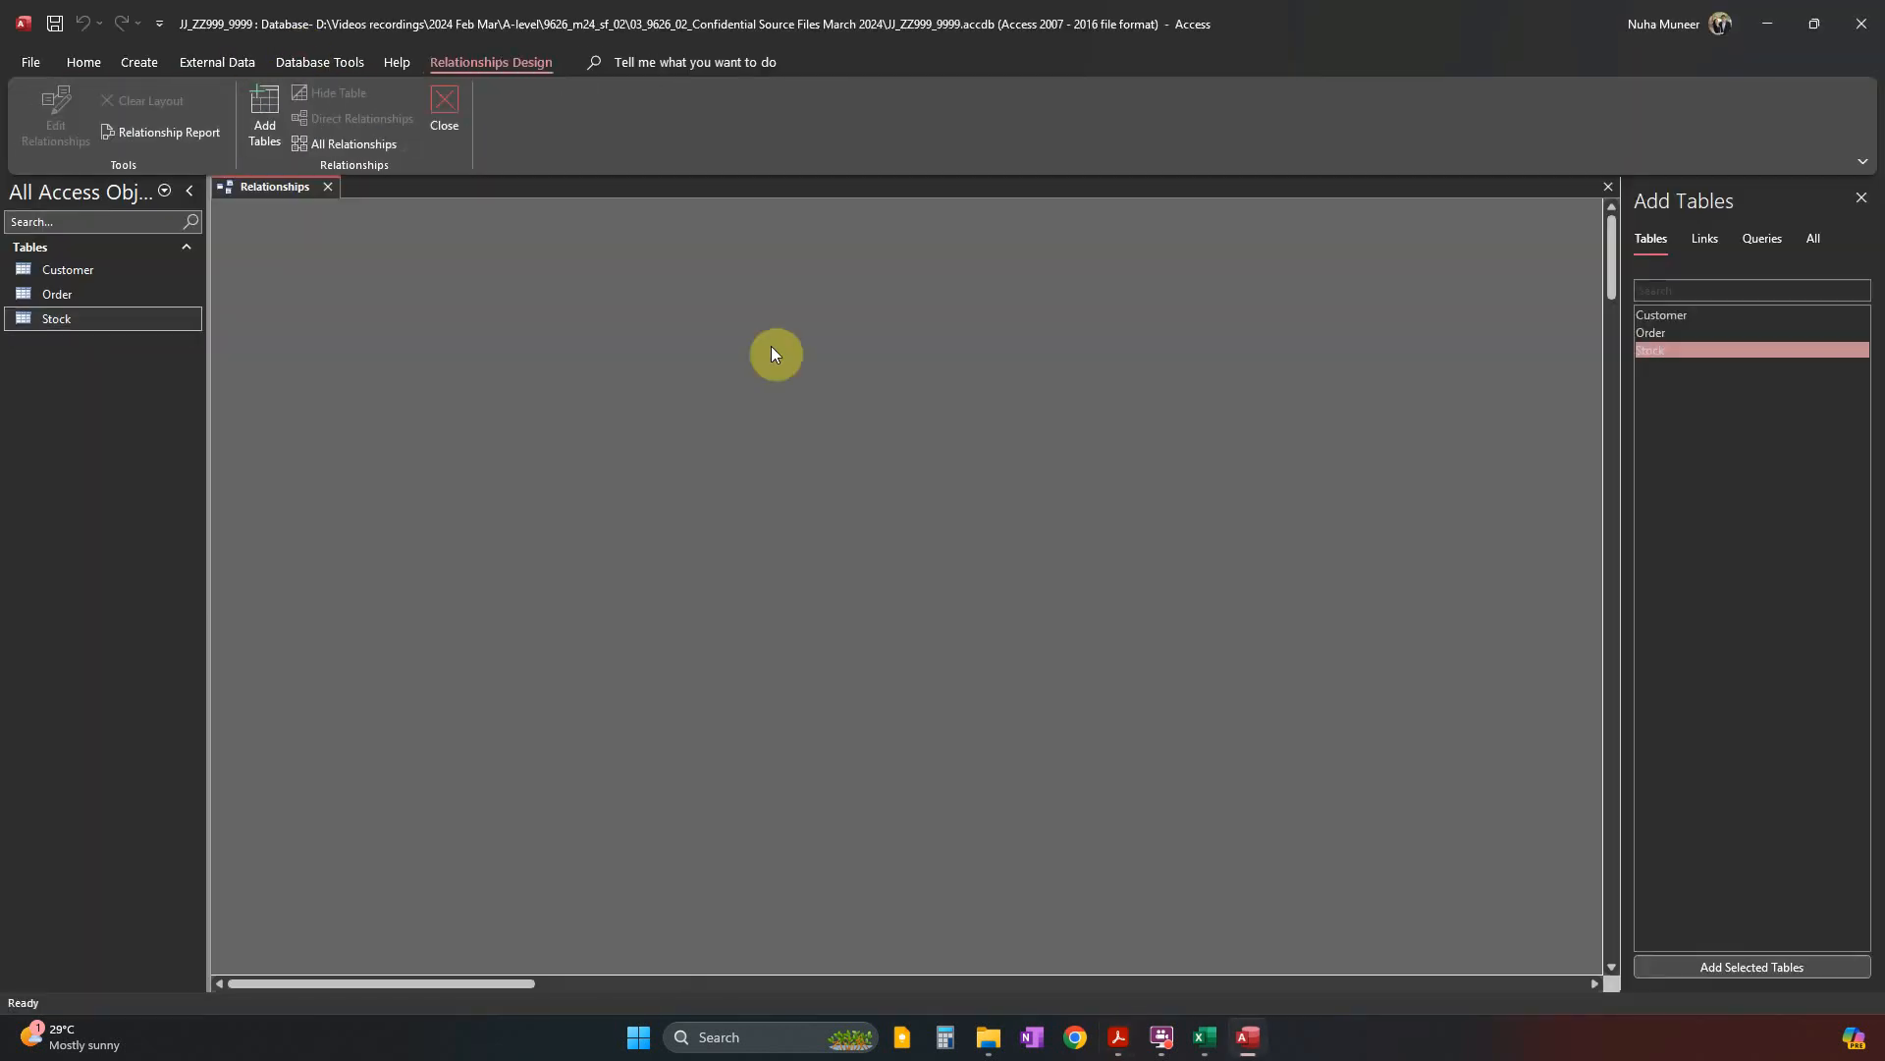
double_click(1678, 314)
double_click(1657, 334)
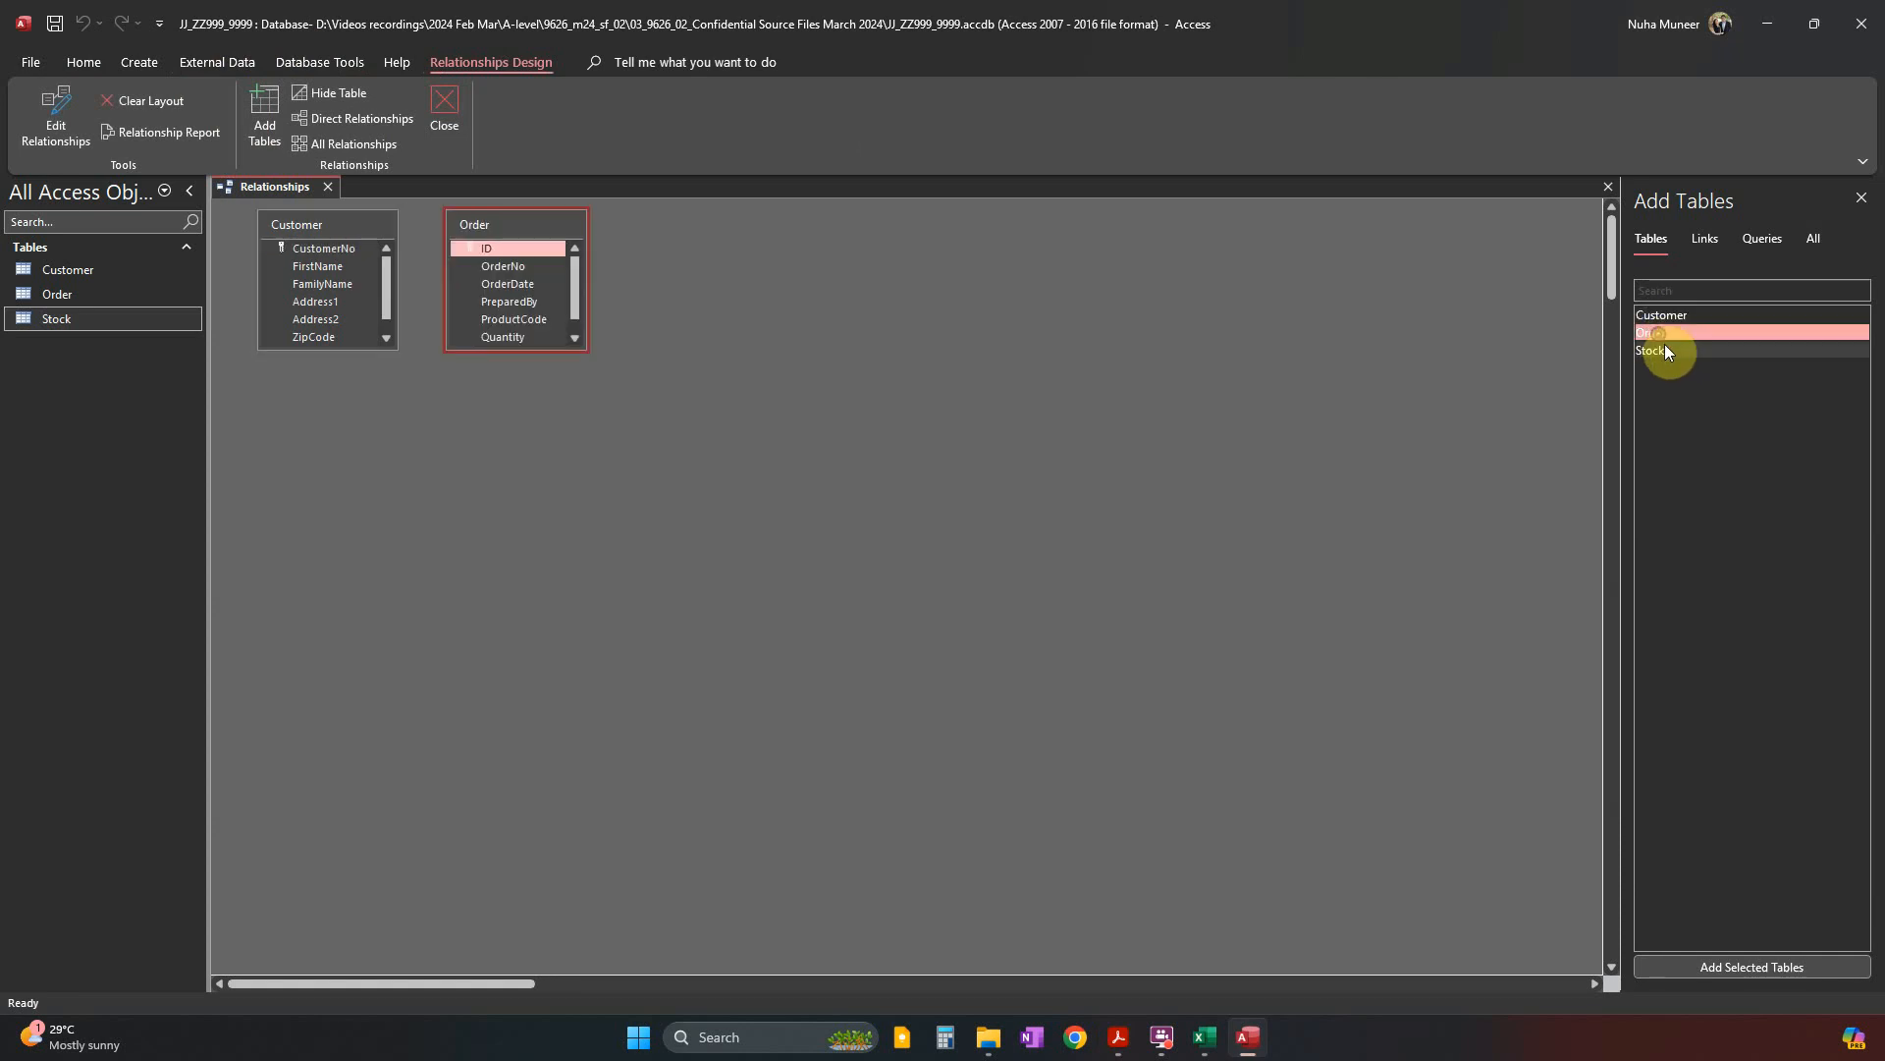
double_click(1654, 351)
Enlarge the Order, Stock and Customer table boxes in the relationships layout so that all their fields fit.
drag(521, 350, 569, 483)
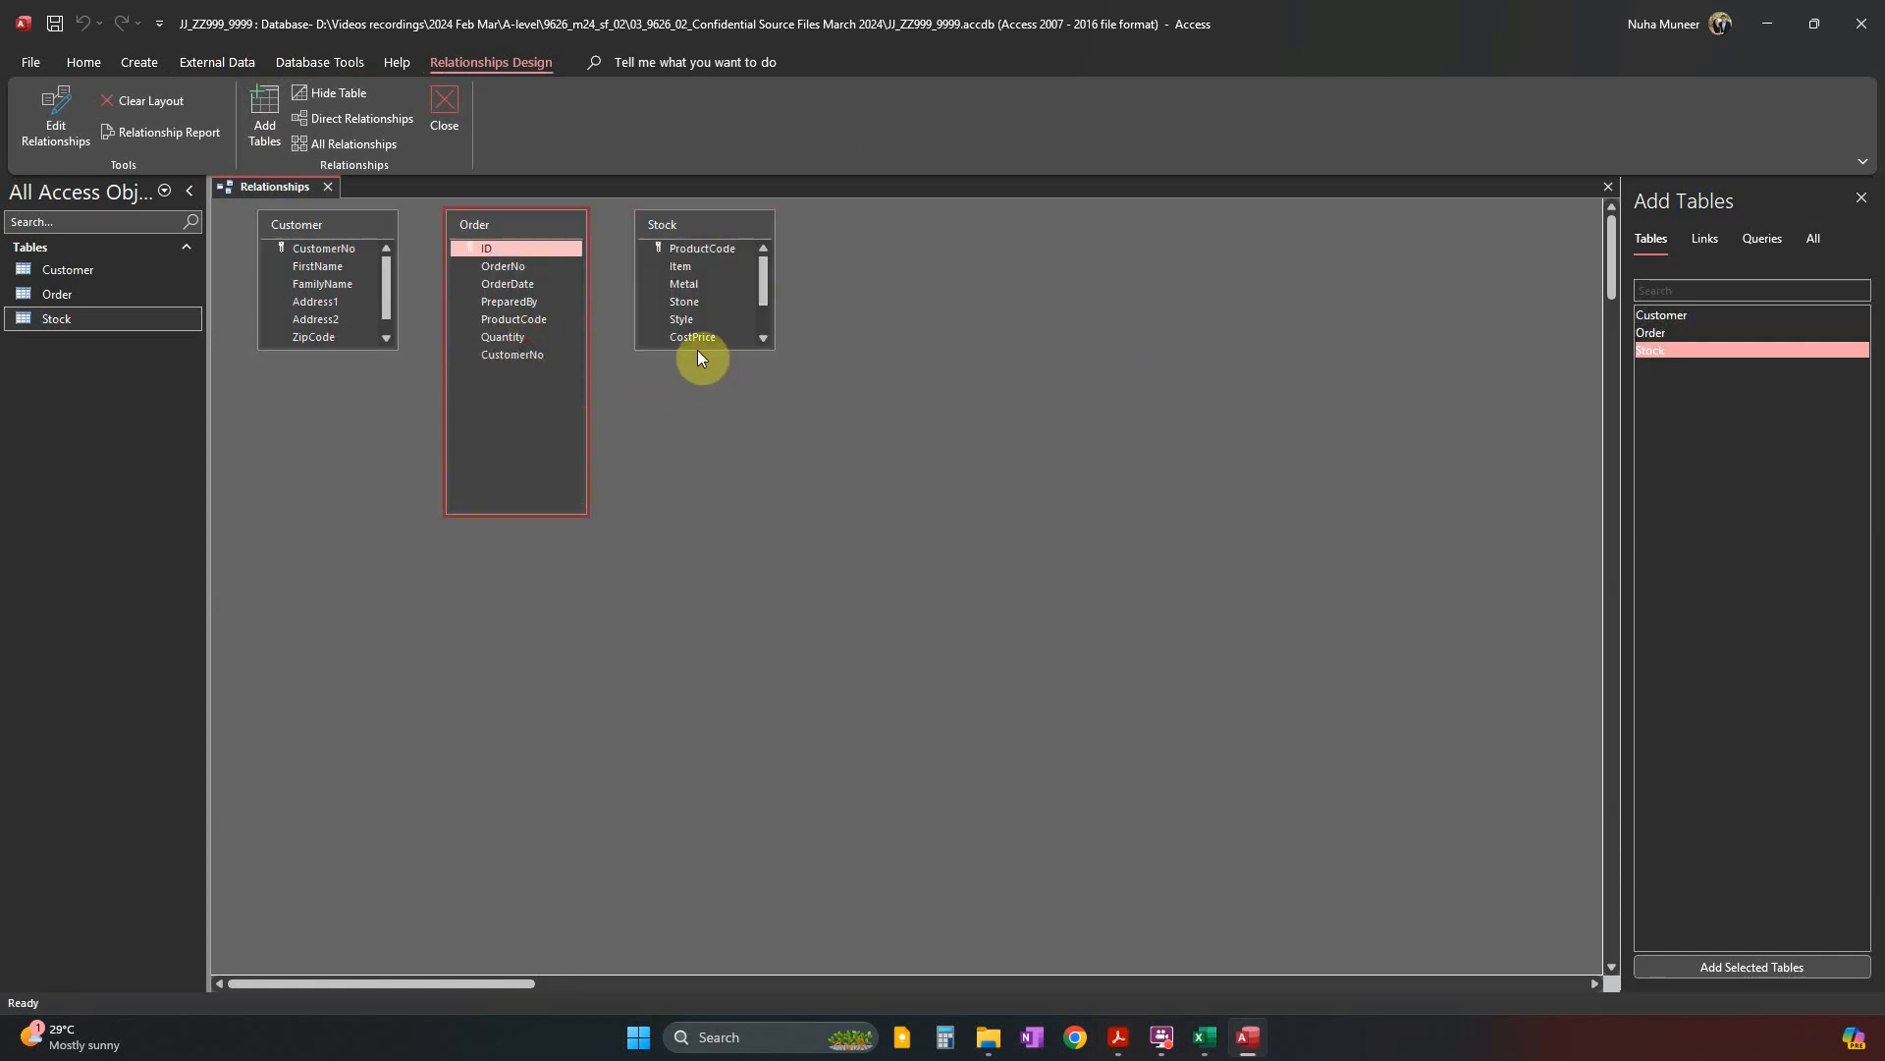
drag(697, 349, 704, 478)
drag(282, 346, 284, 467)
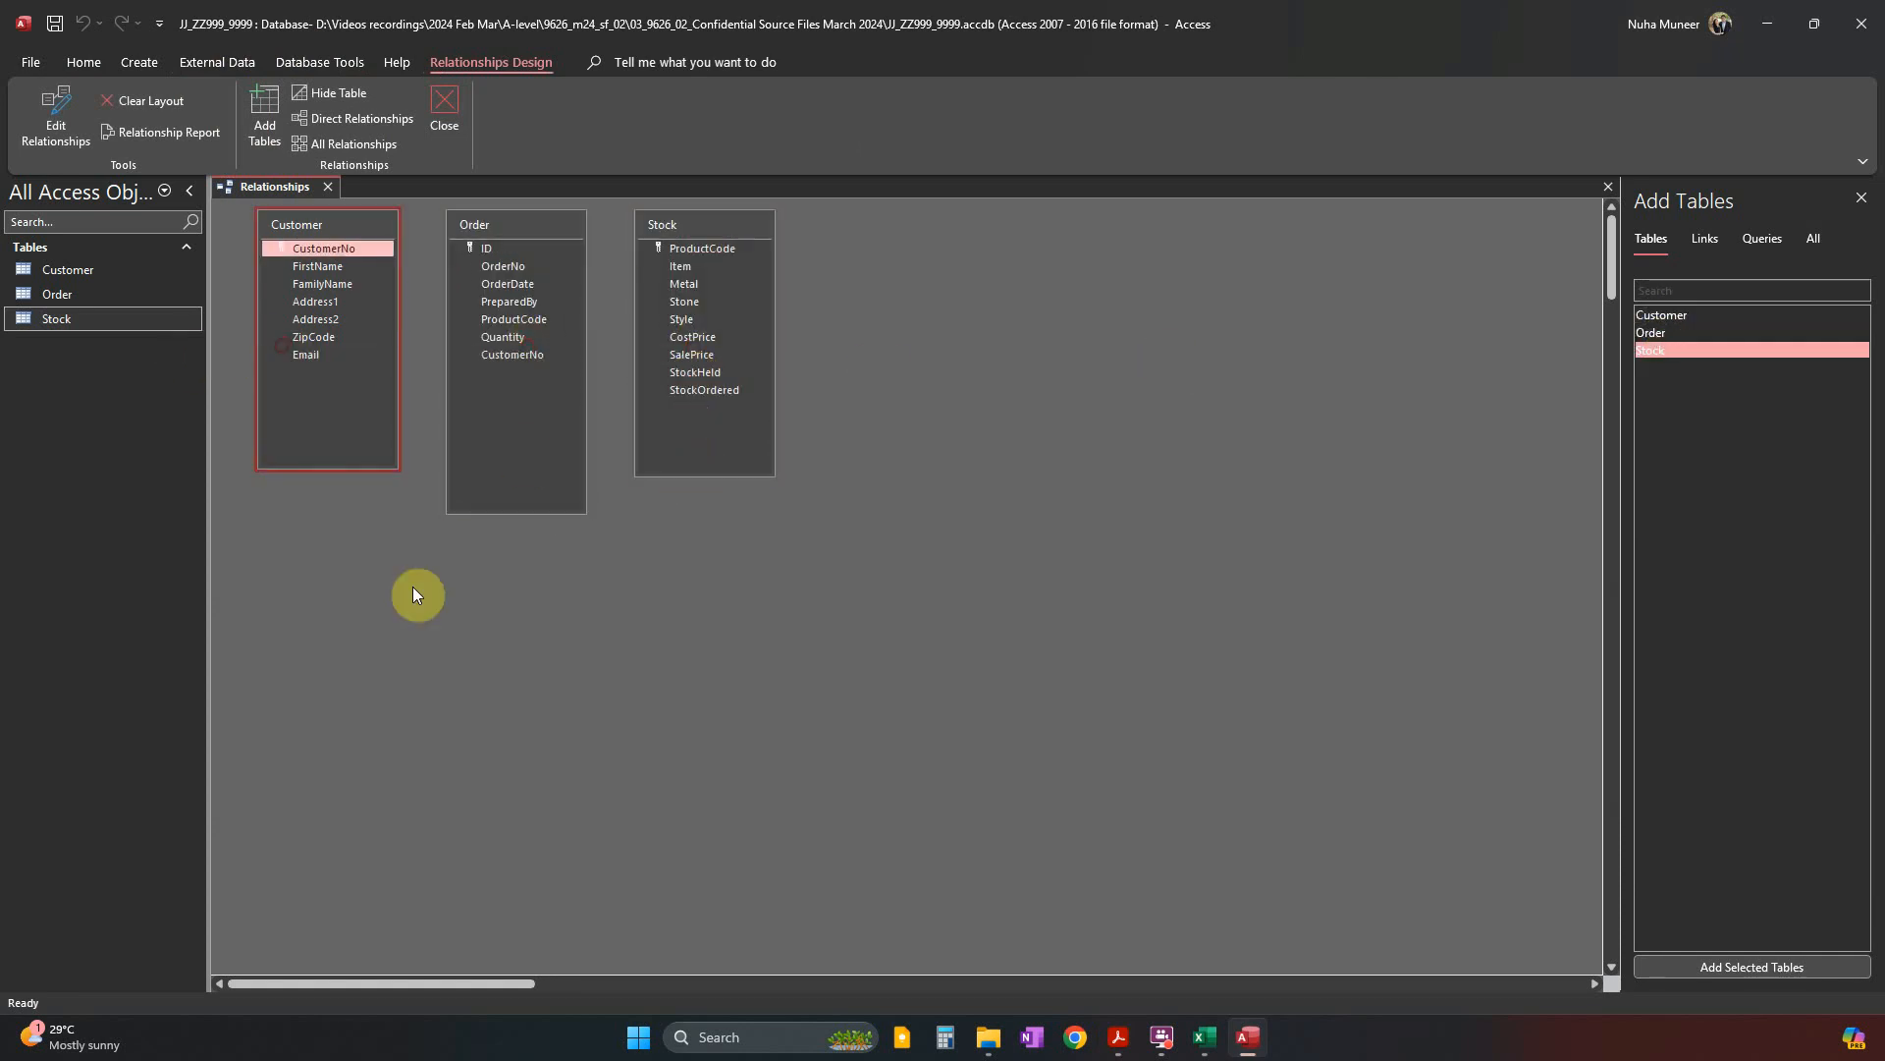
Check the referential integrity requirement of question 2 in the question paper, and return to Access.
key(alt+Tab)
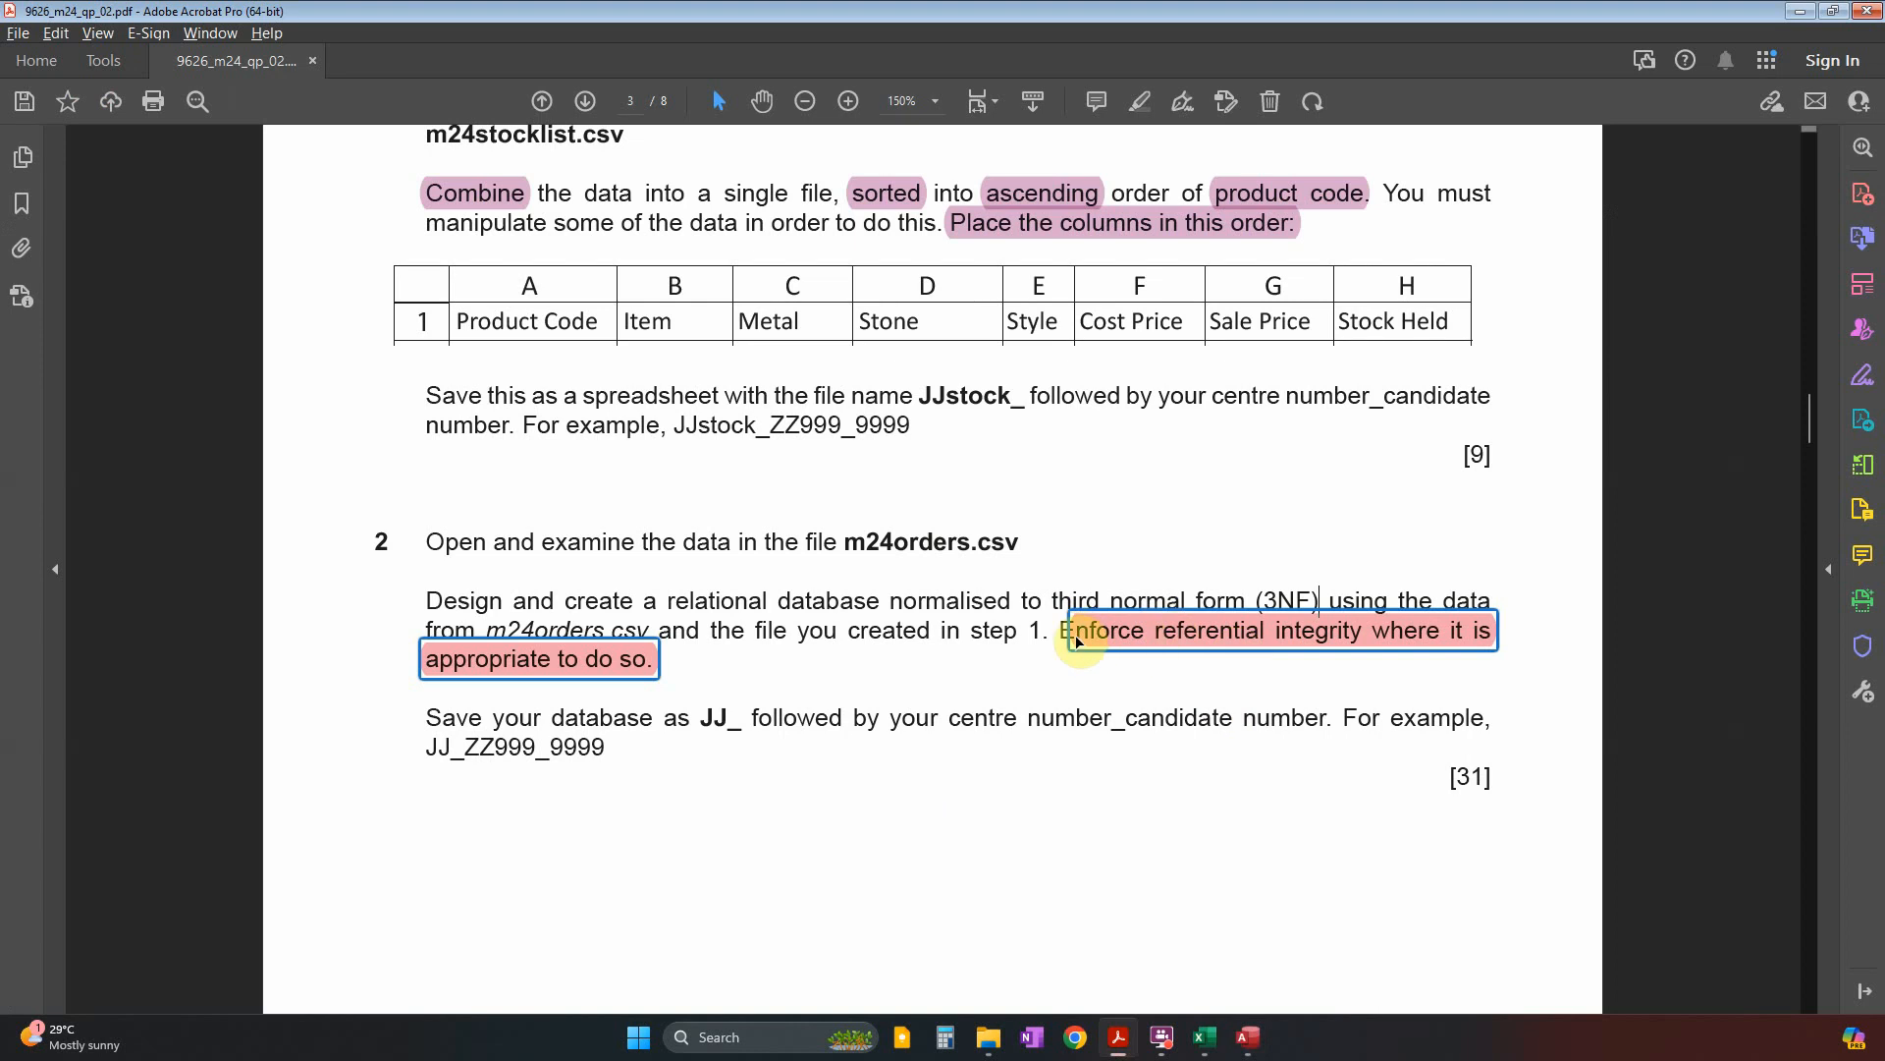
click(1153, 648)
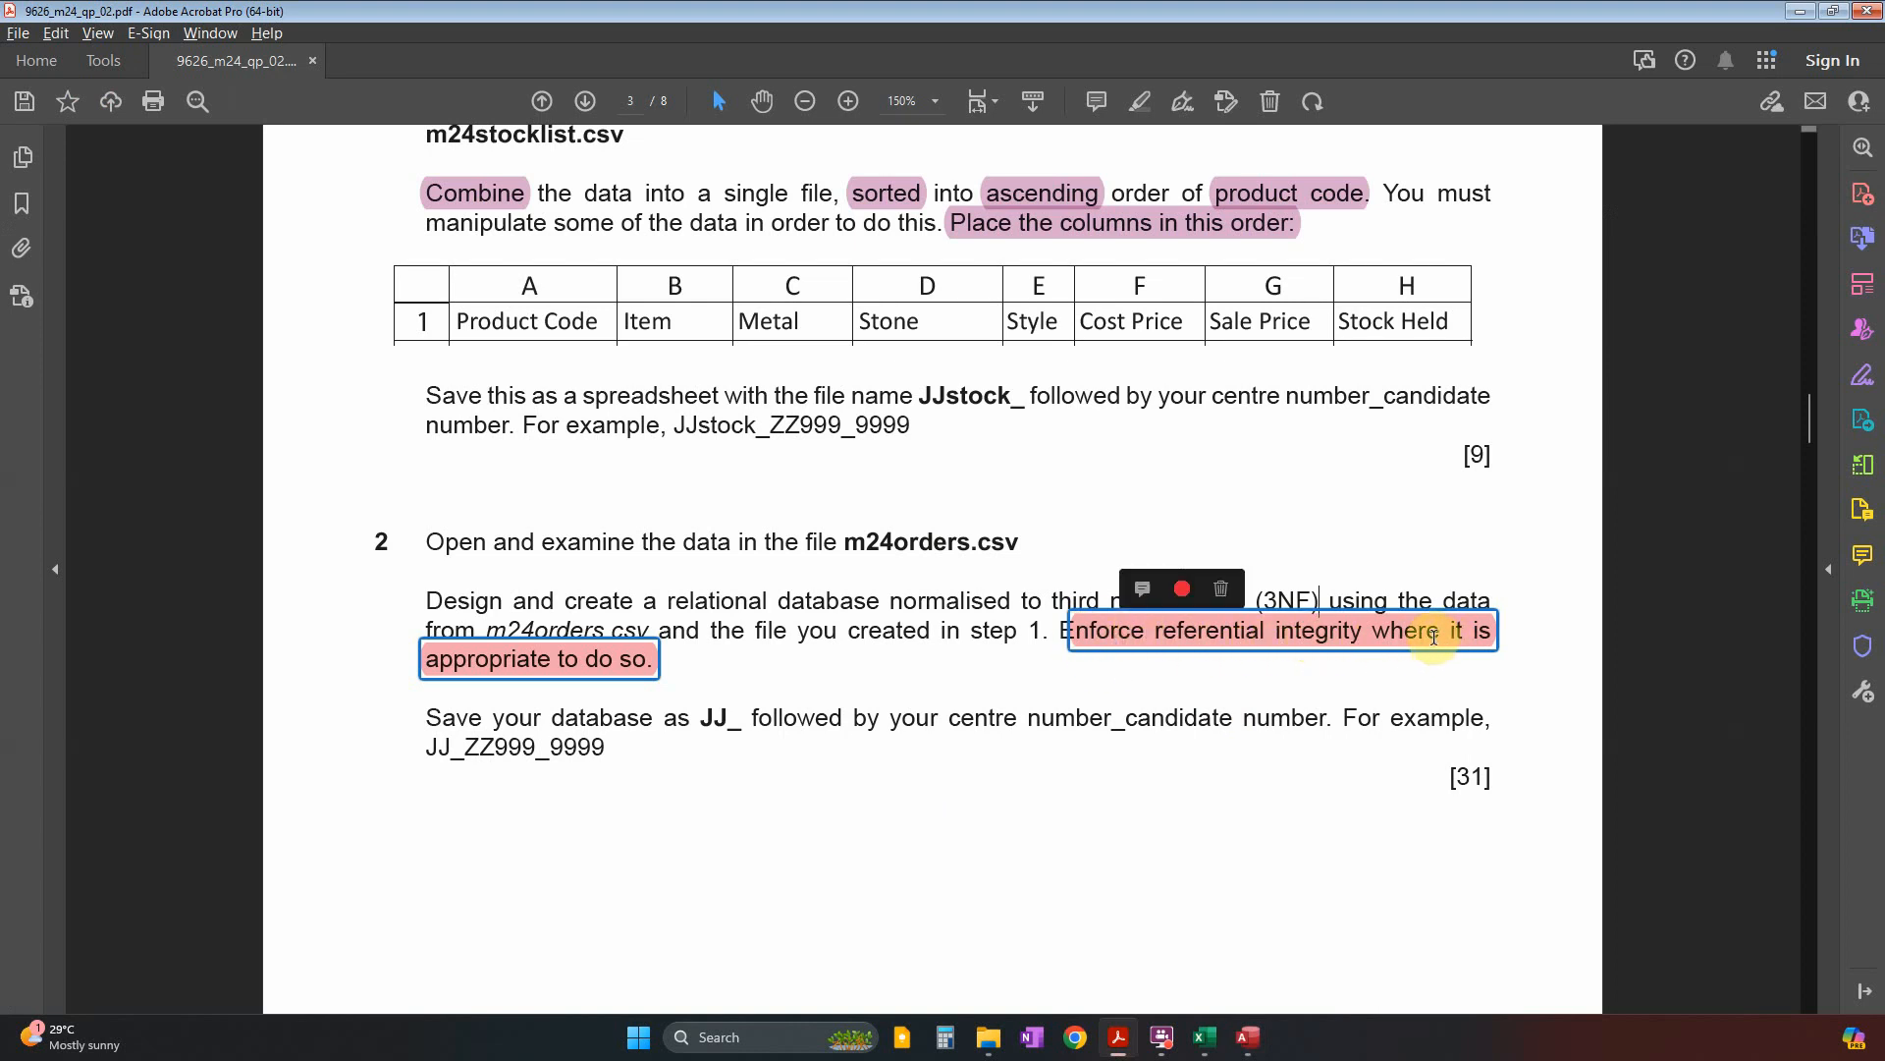
key(alt+Tab)
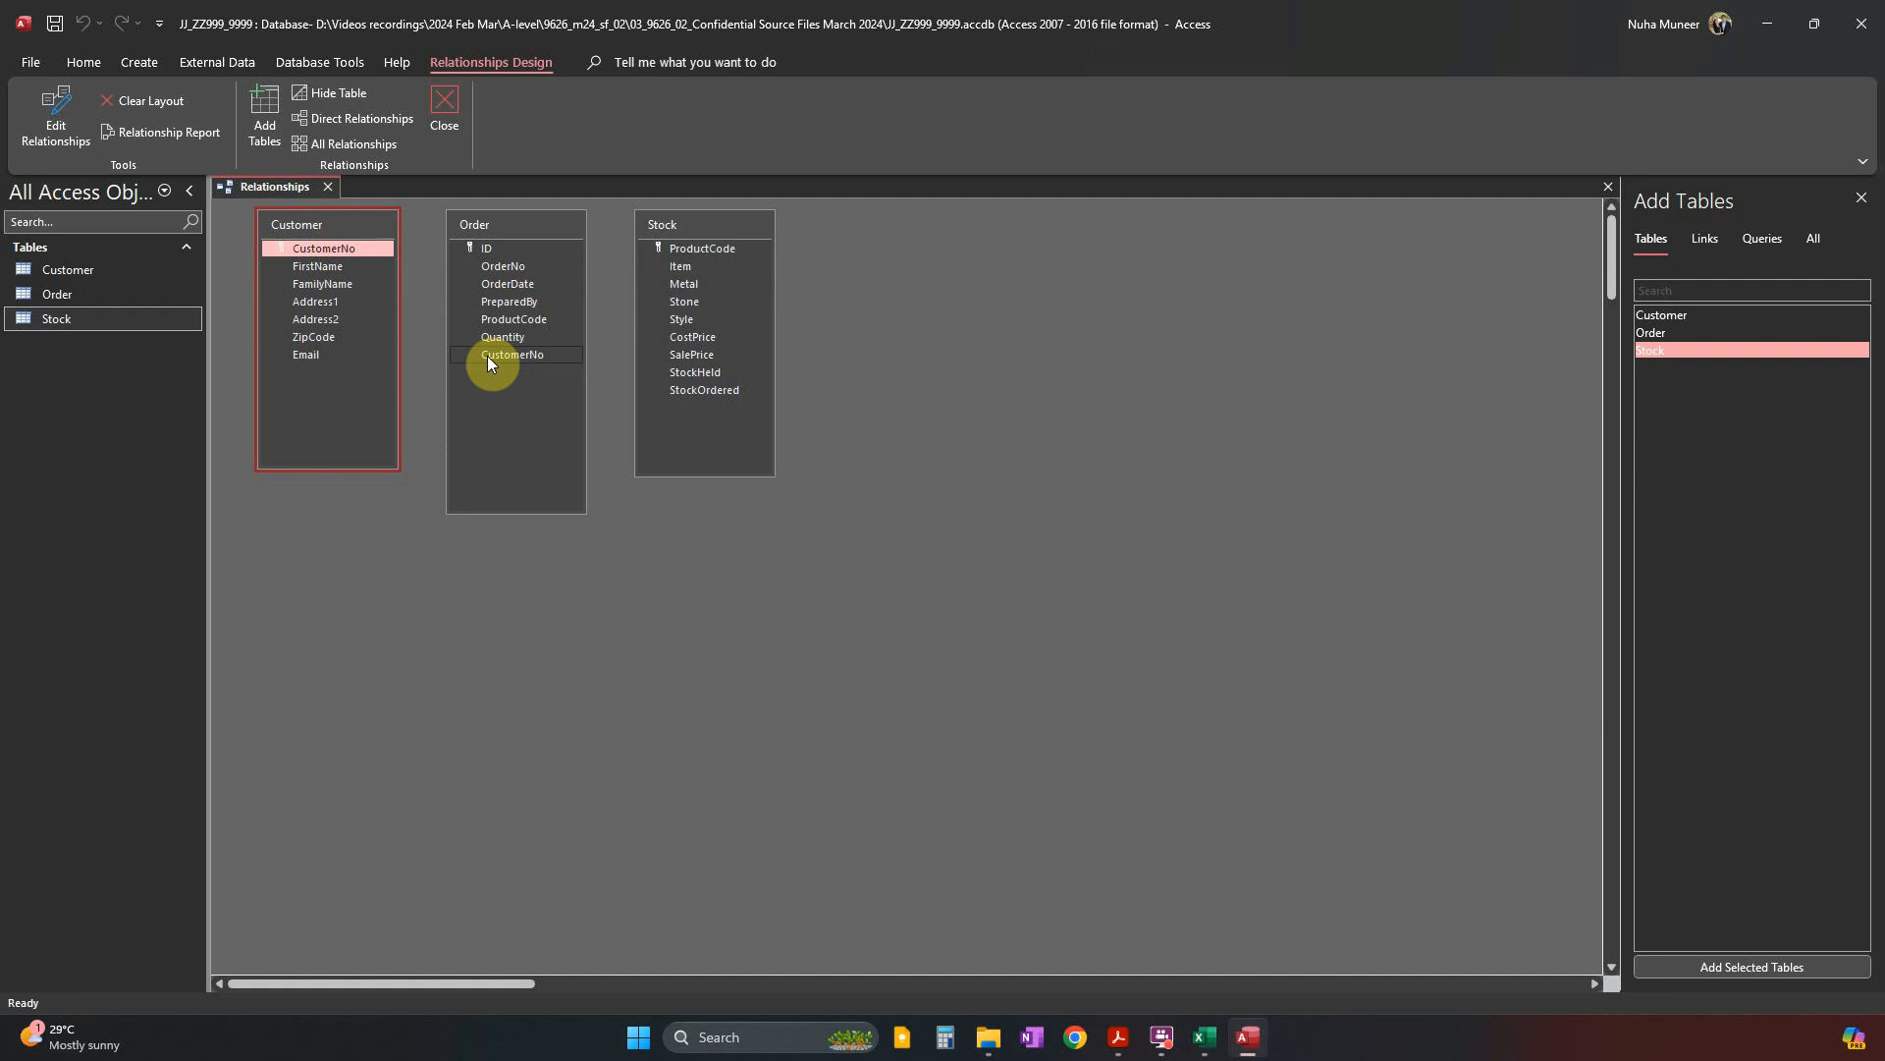
Open the Customer and Order tables, examine their CustomerNo values and return to the relationships layout.
drag(489, 358, 394, 261)
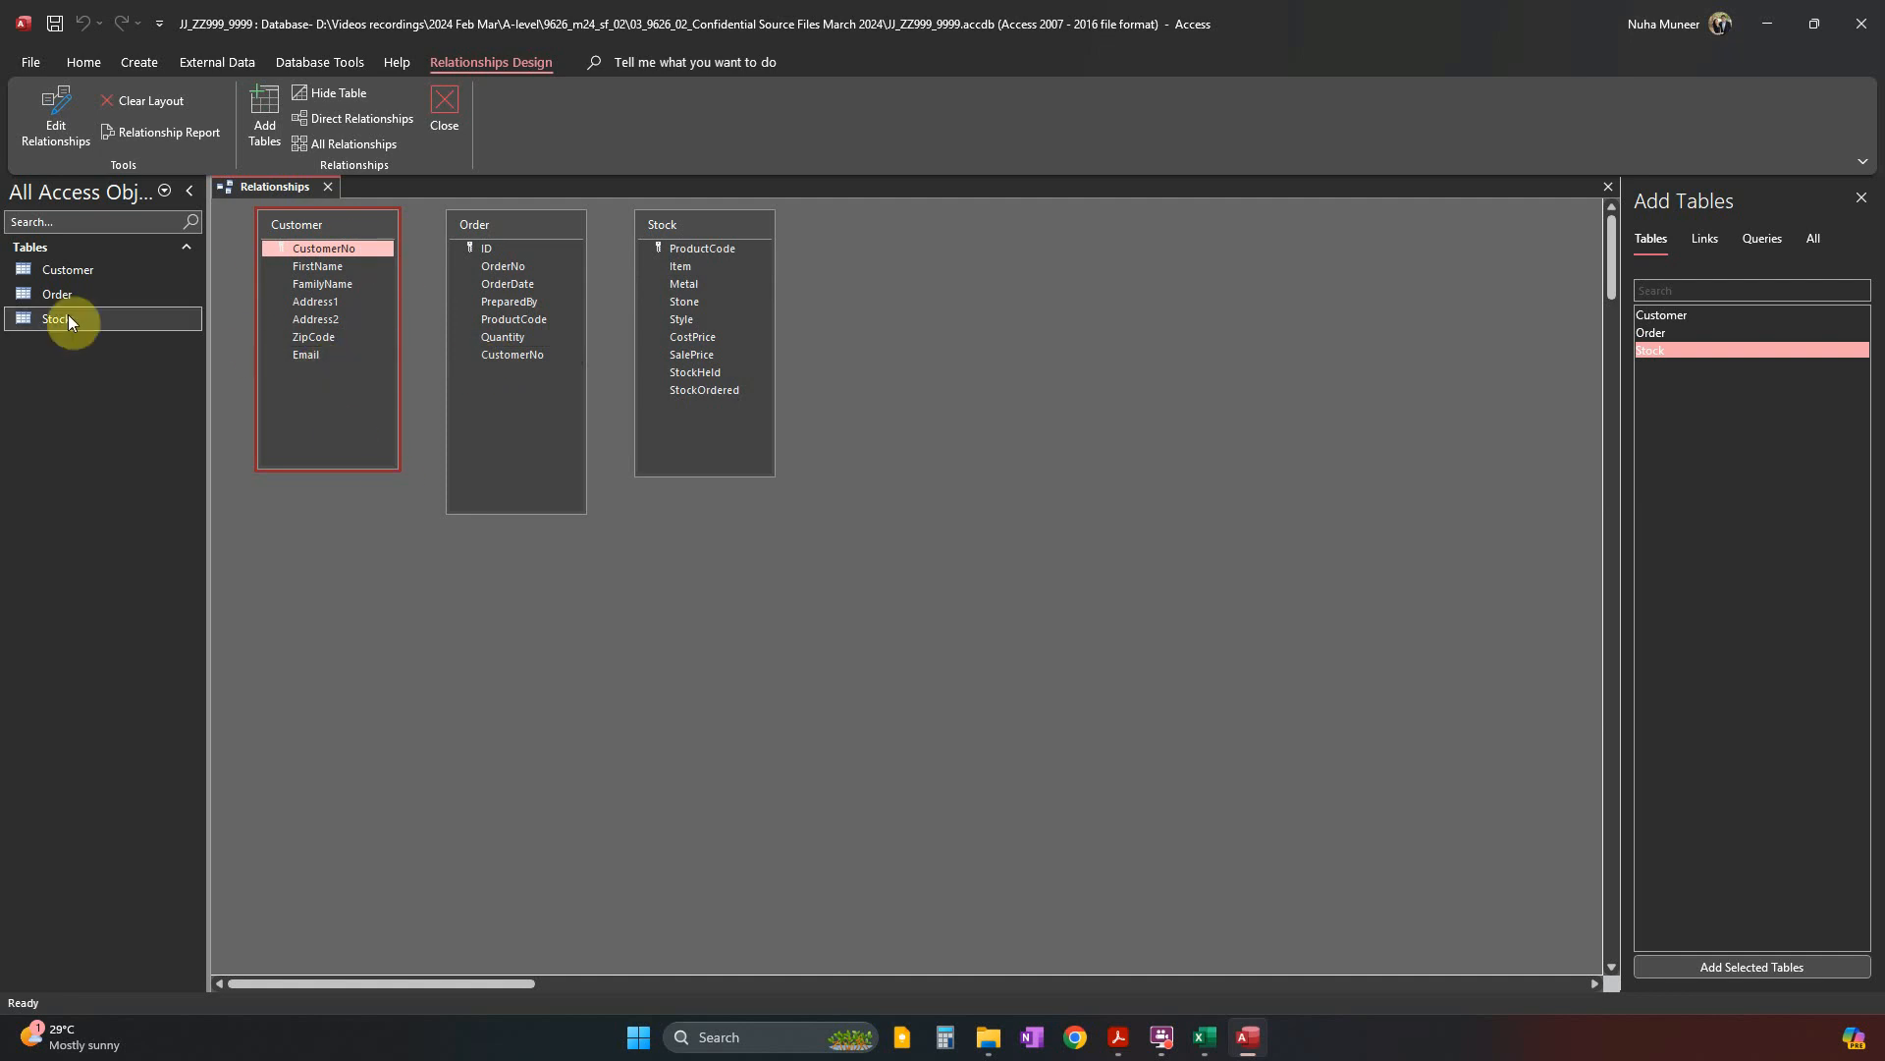
double_click(73, 271)
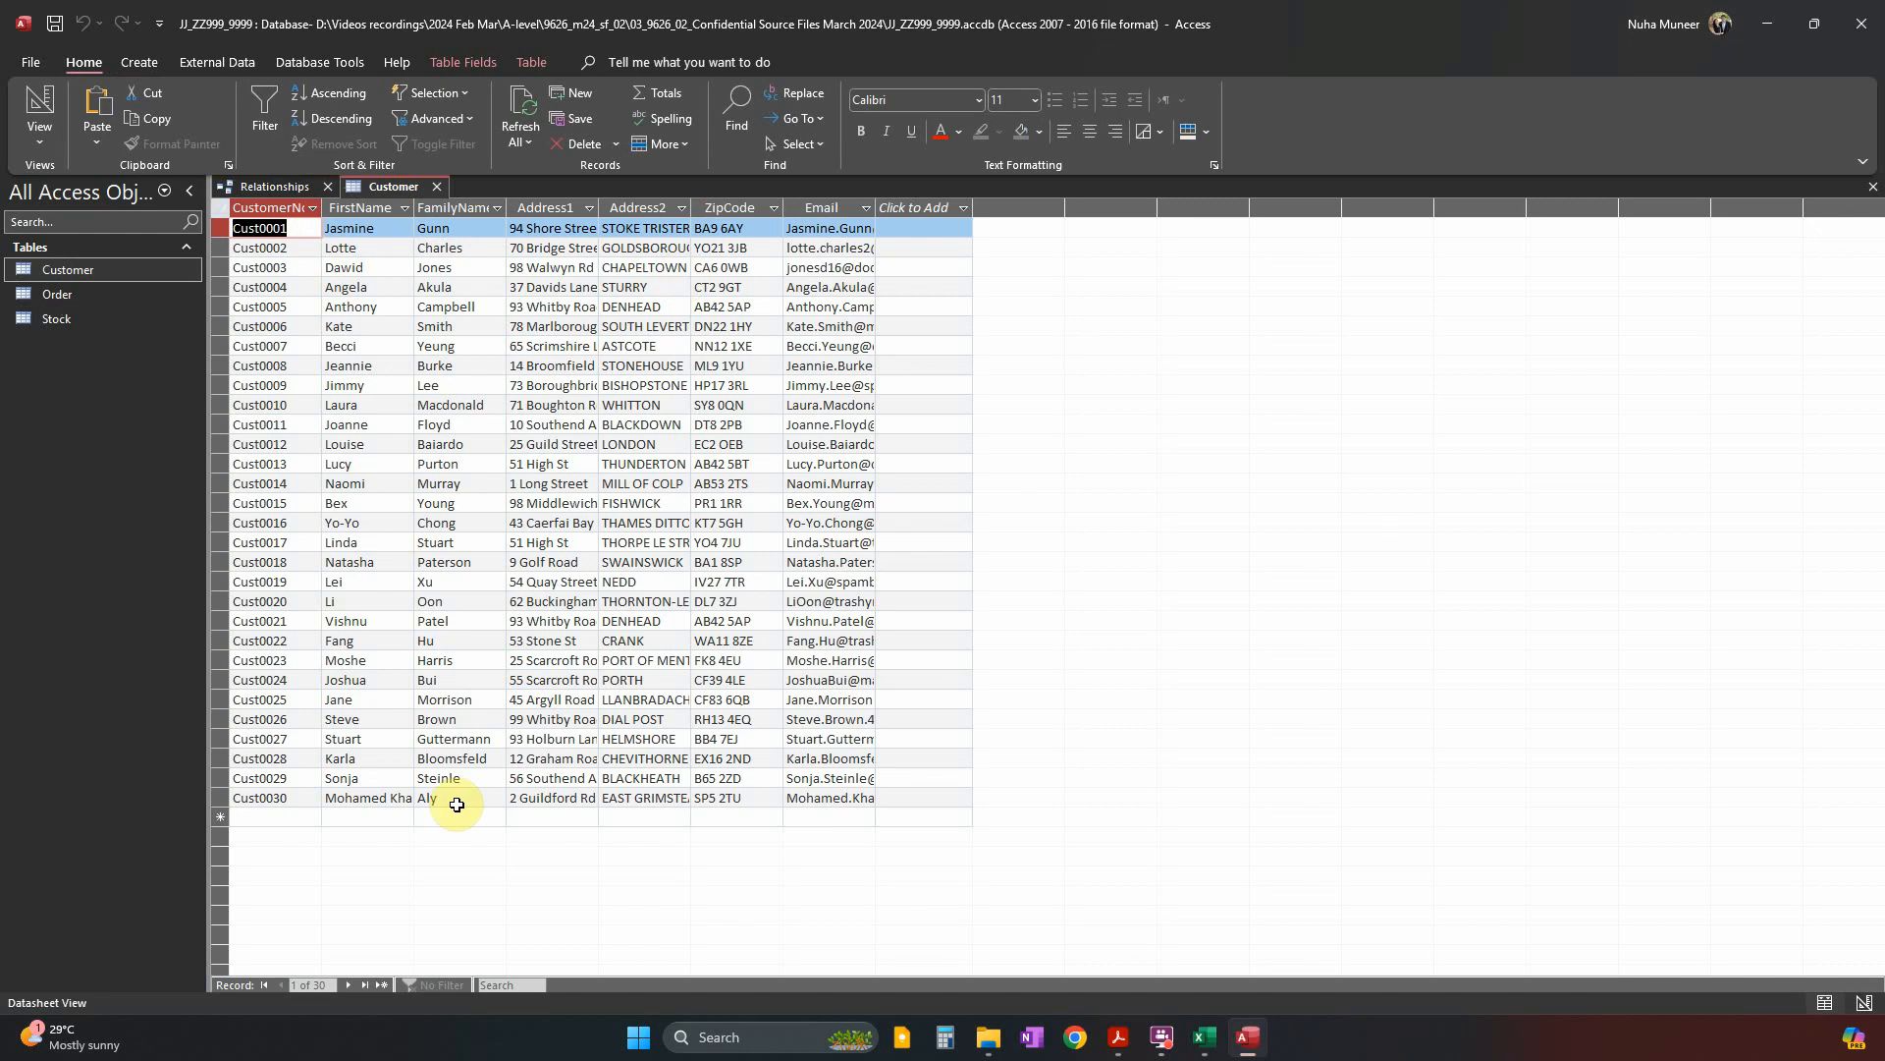
click(273, 186)
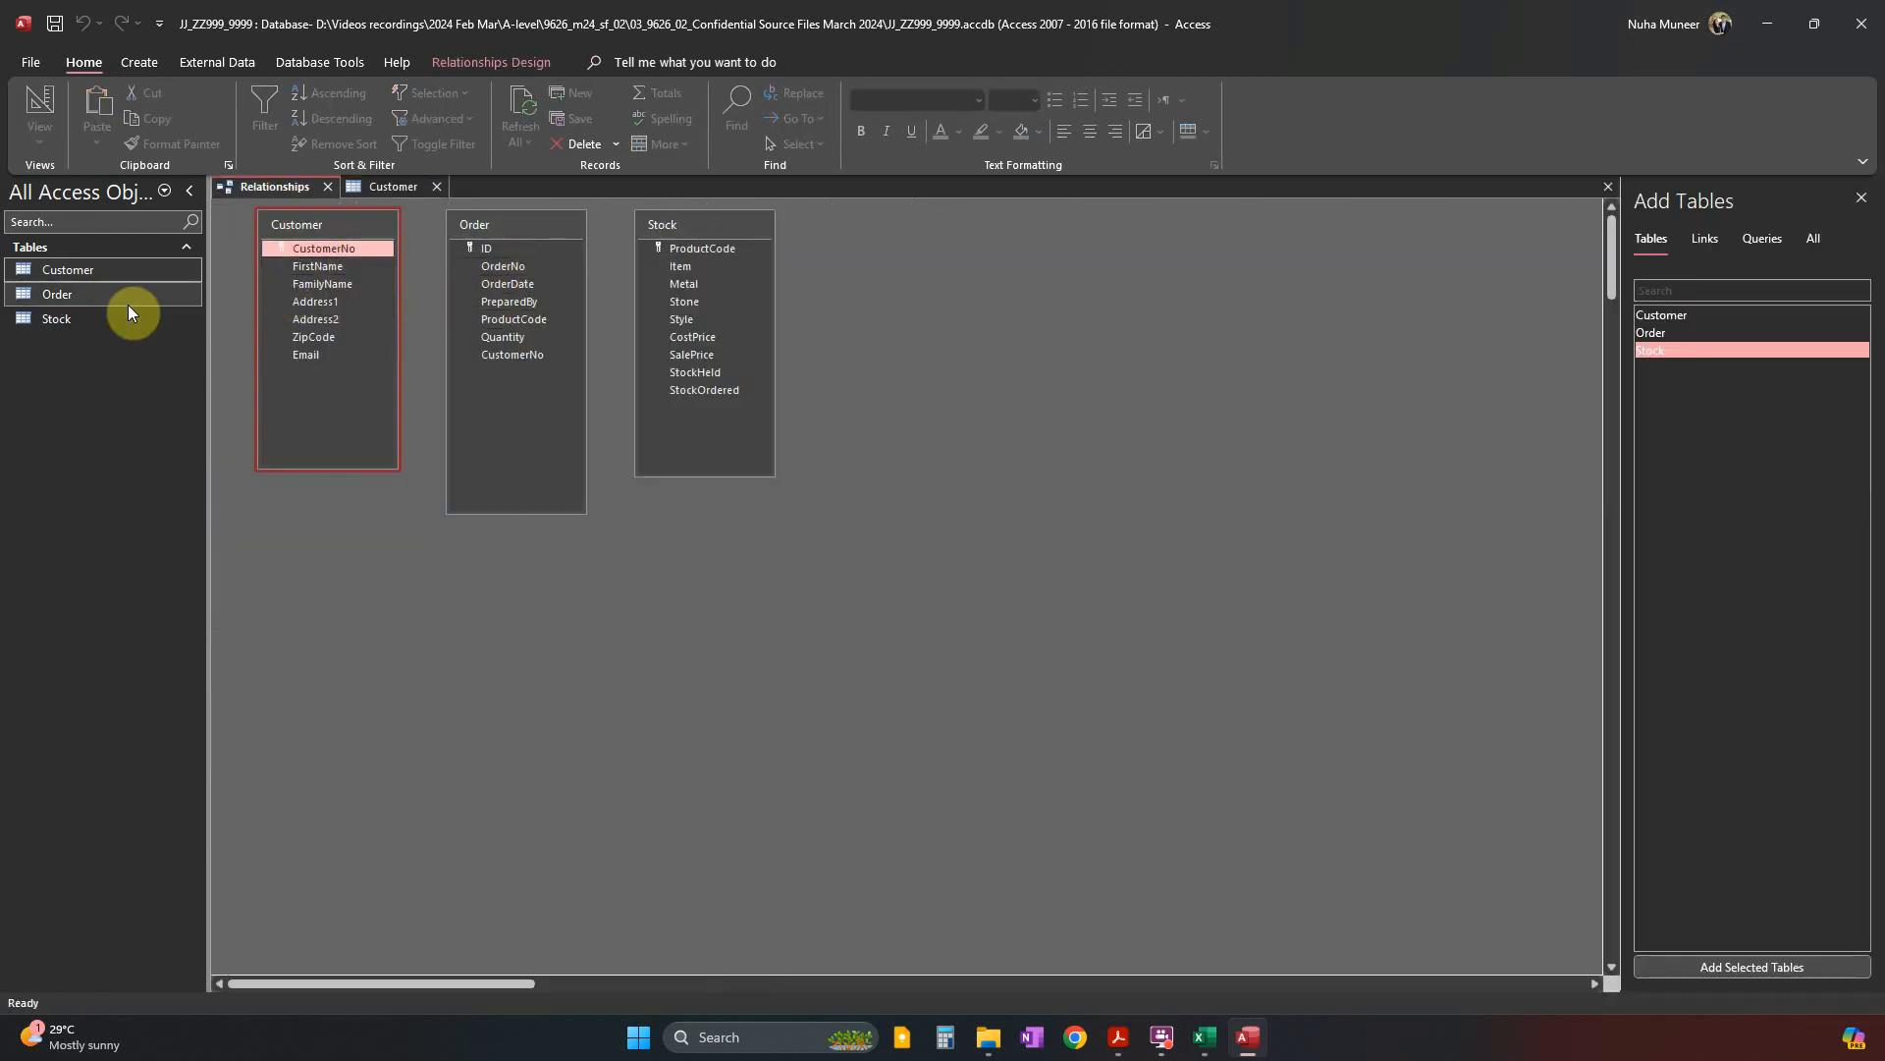
double_click(50, 295)
scroll(623, 736, down, 10)
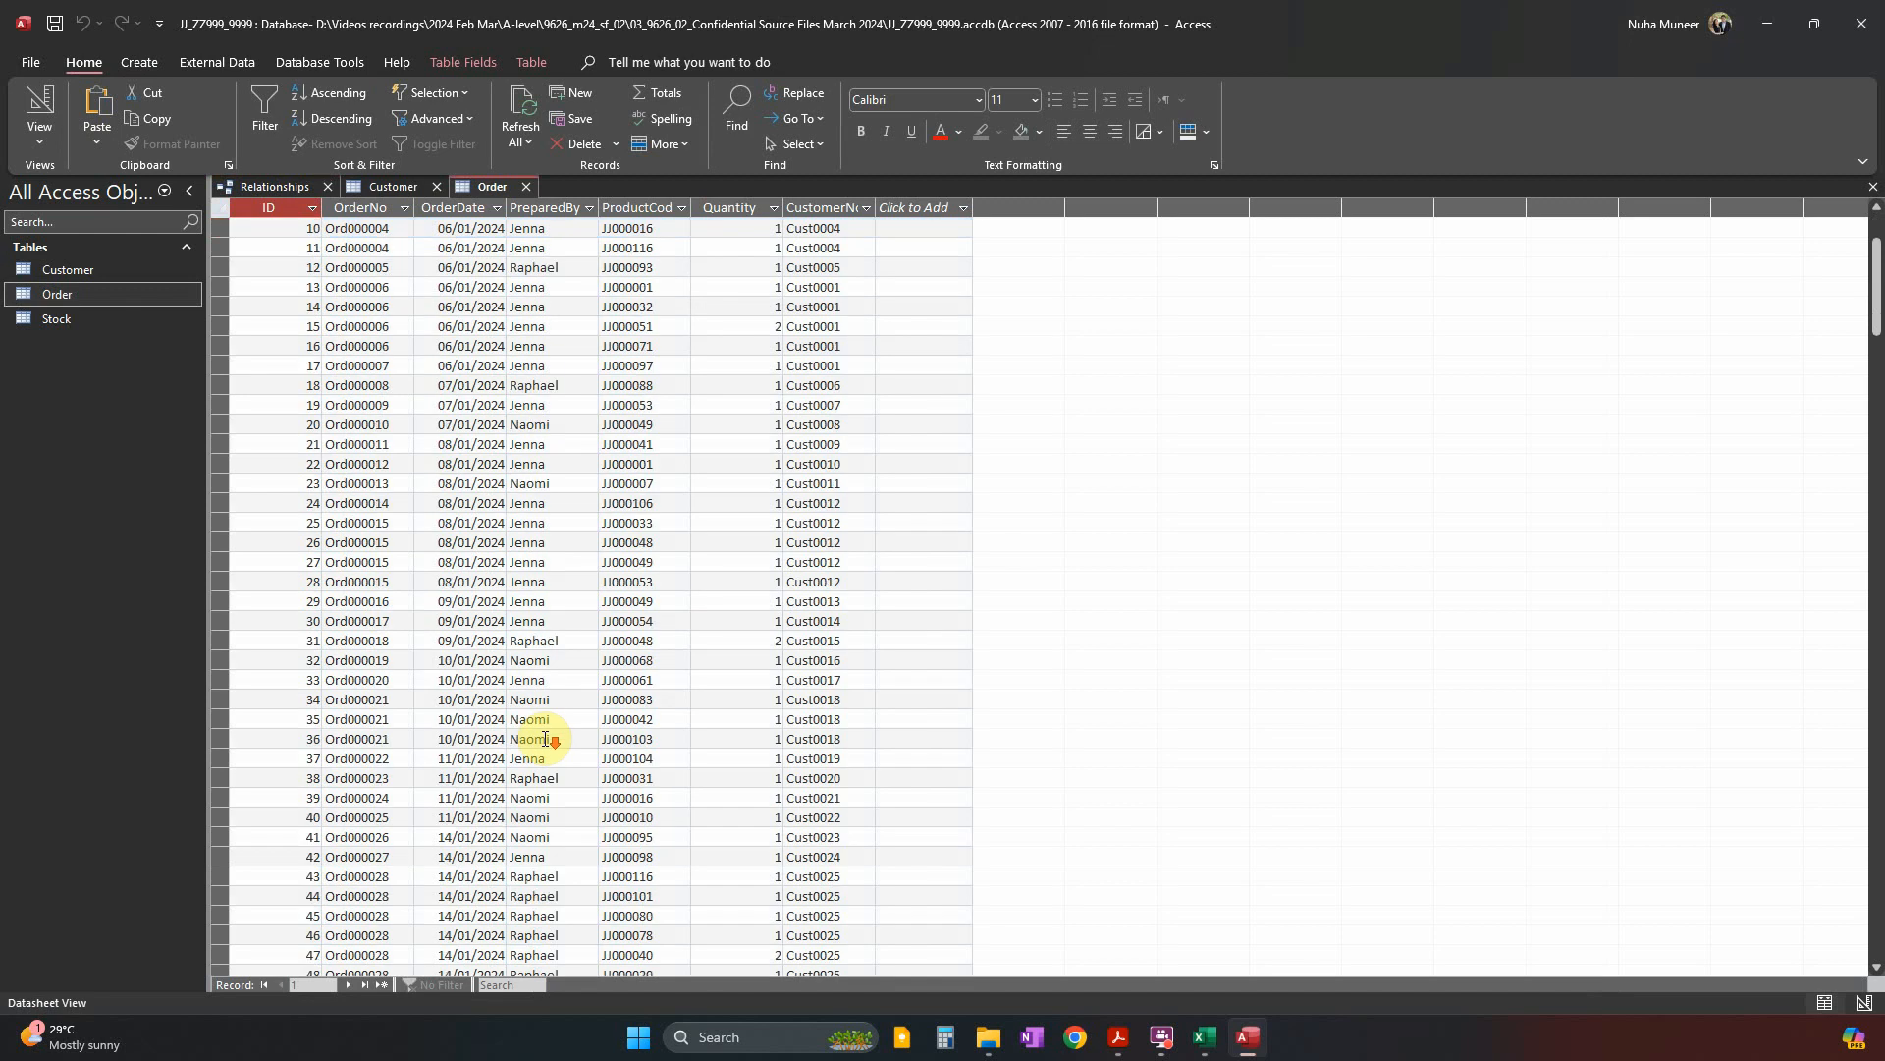
scroll(547, 741, up, 10)
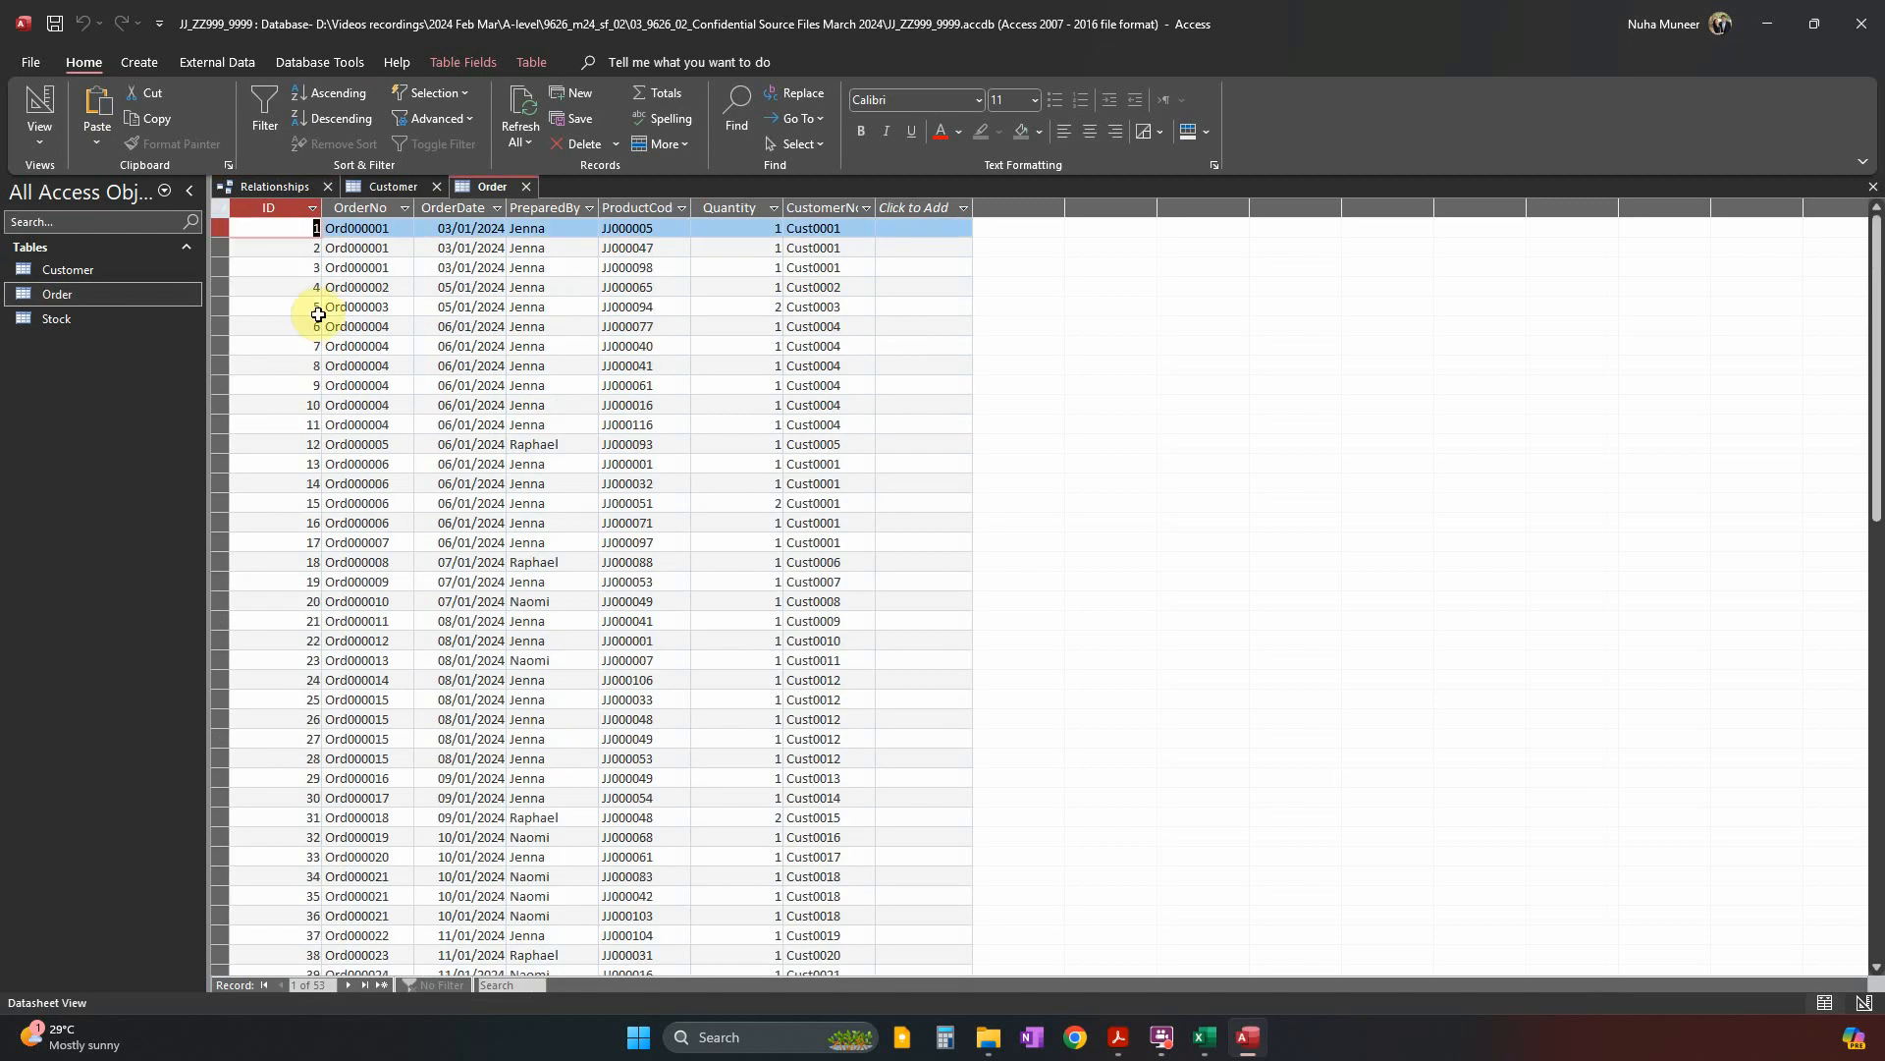
click(271, 185)
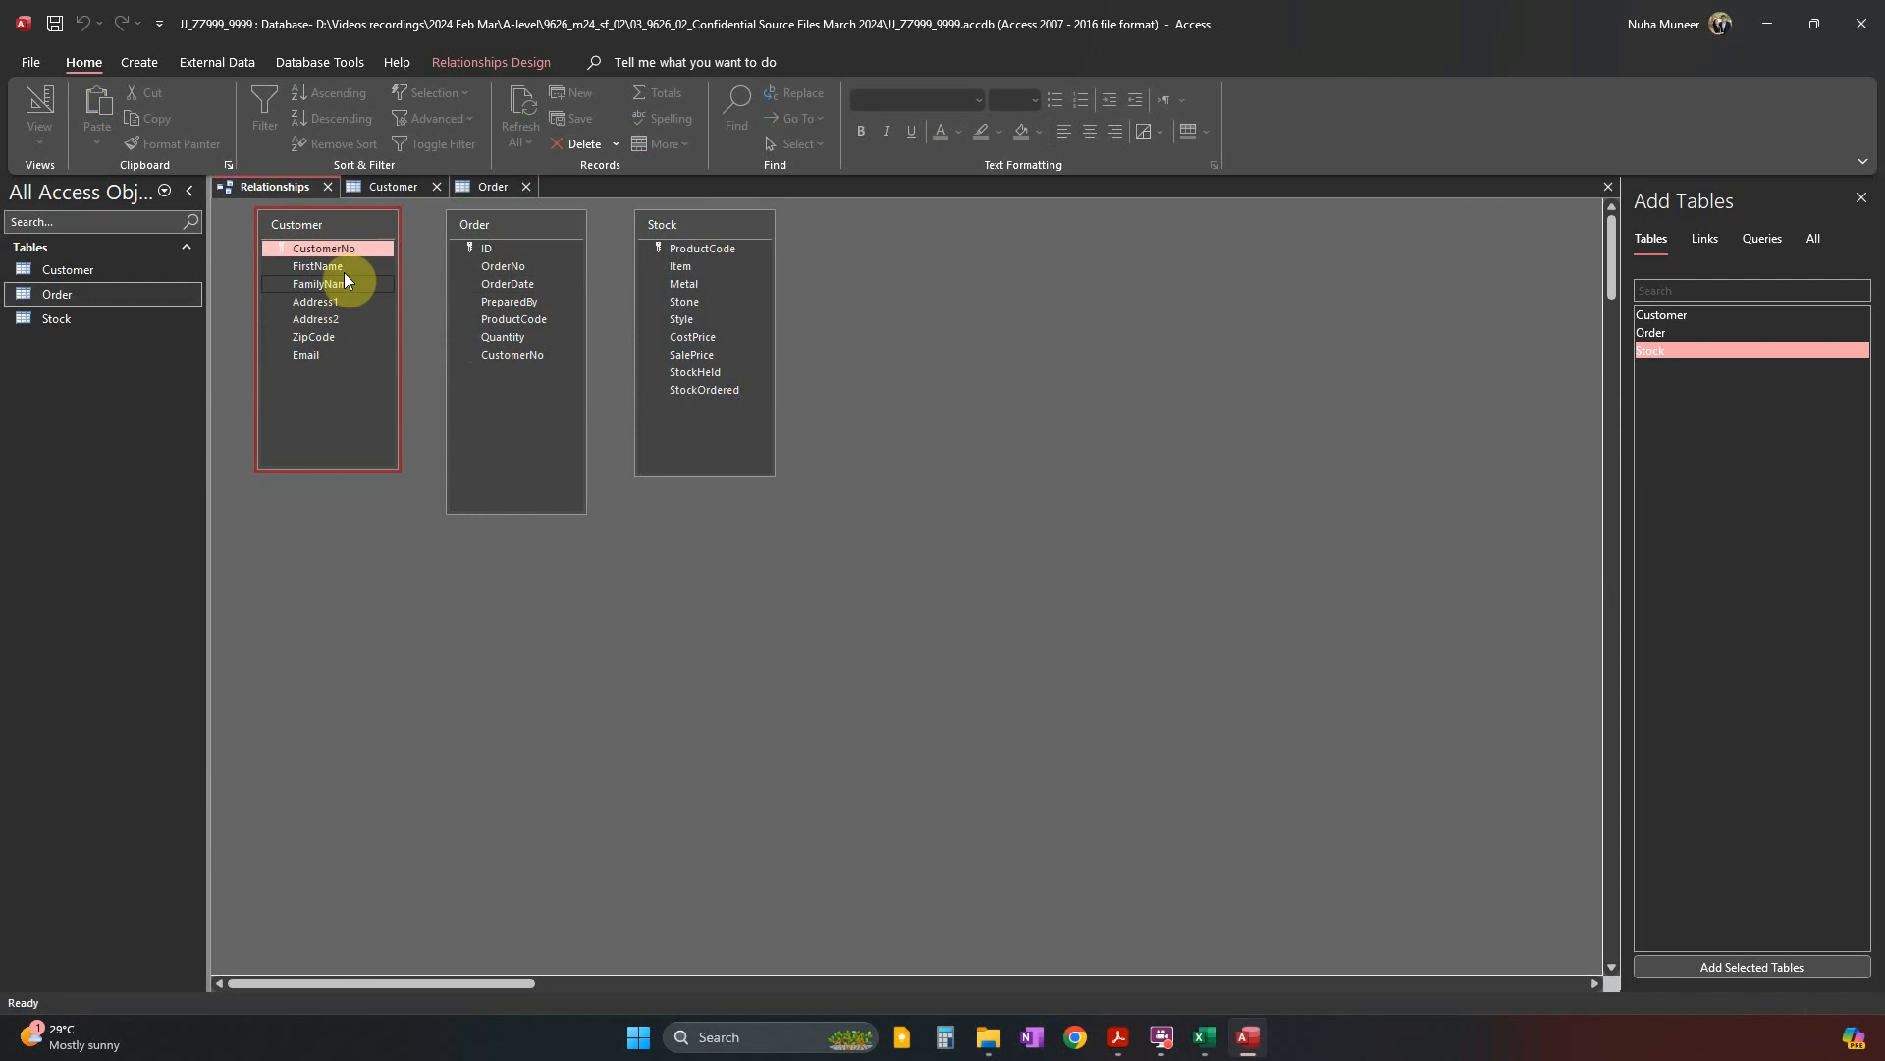
Try to relate CustomerNo in the Order and Customer tables with referential integrity enforced while both tables are open.
drag(504, 353, 339, 249)
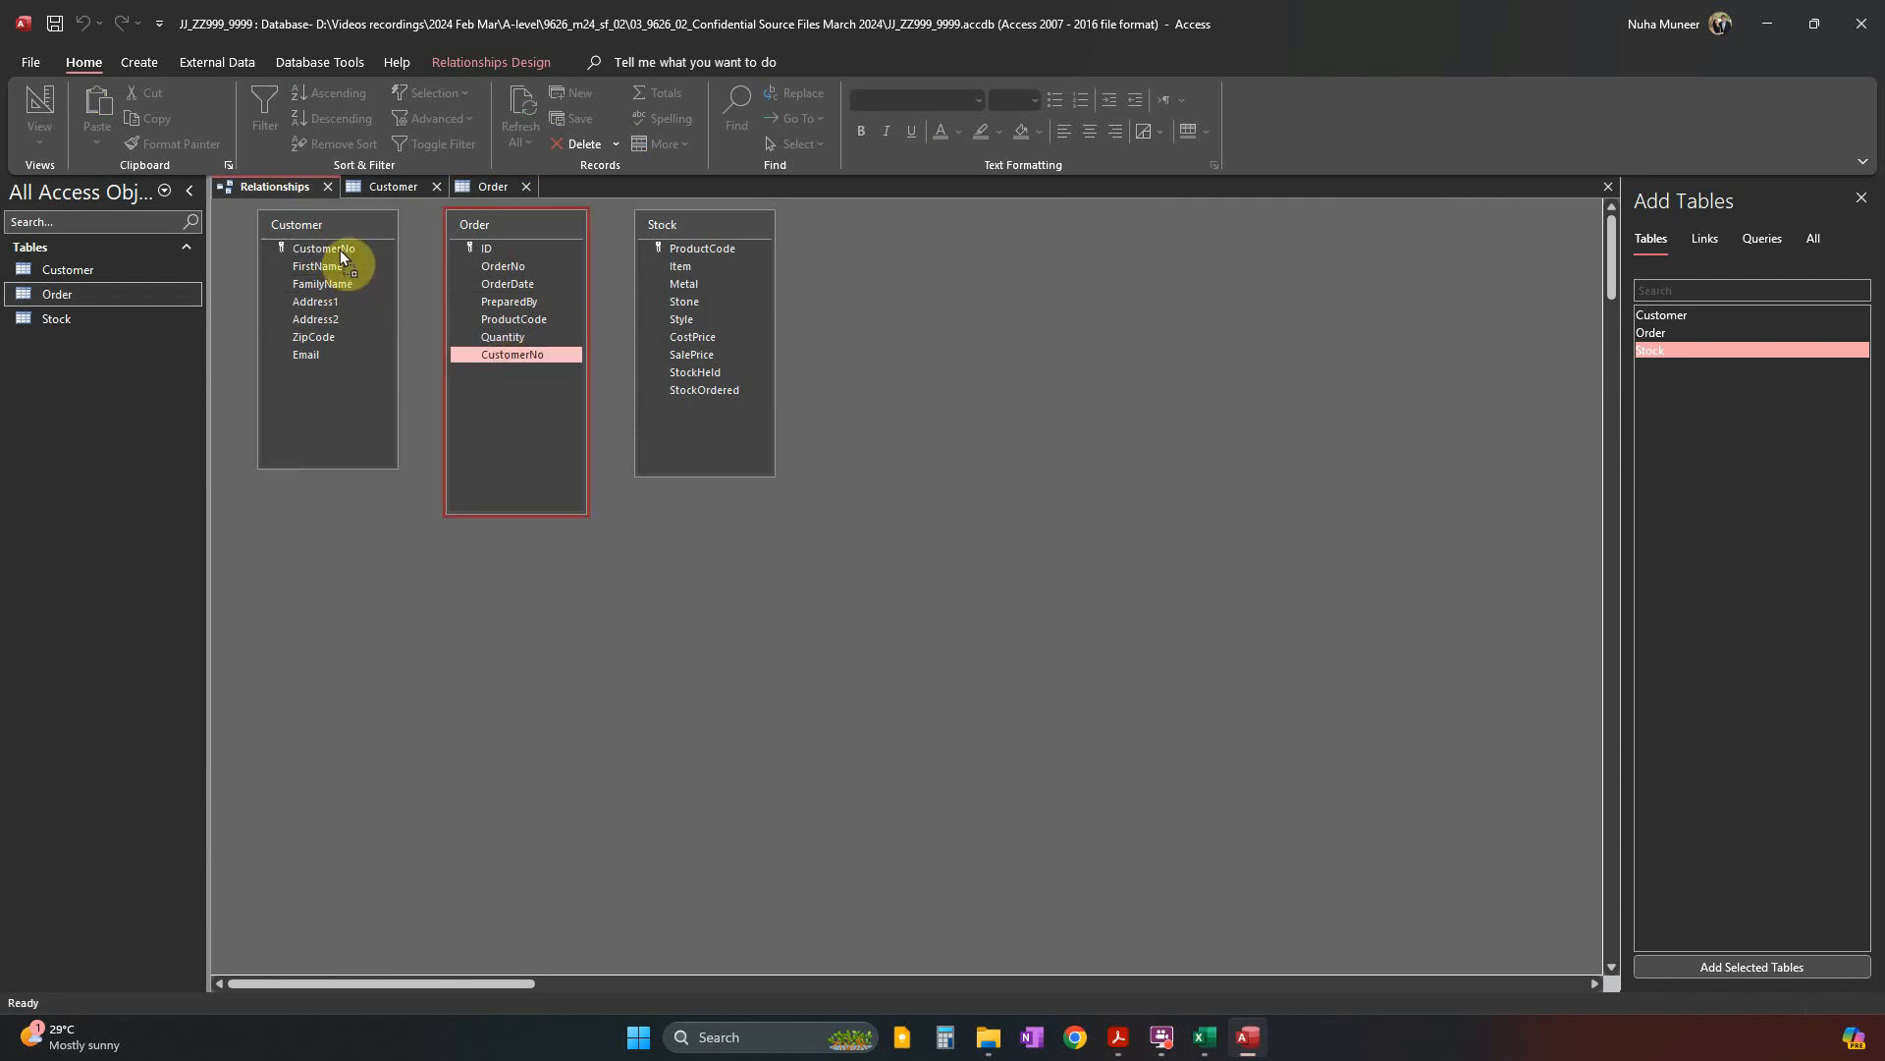
click(873, 402)
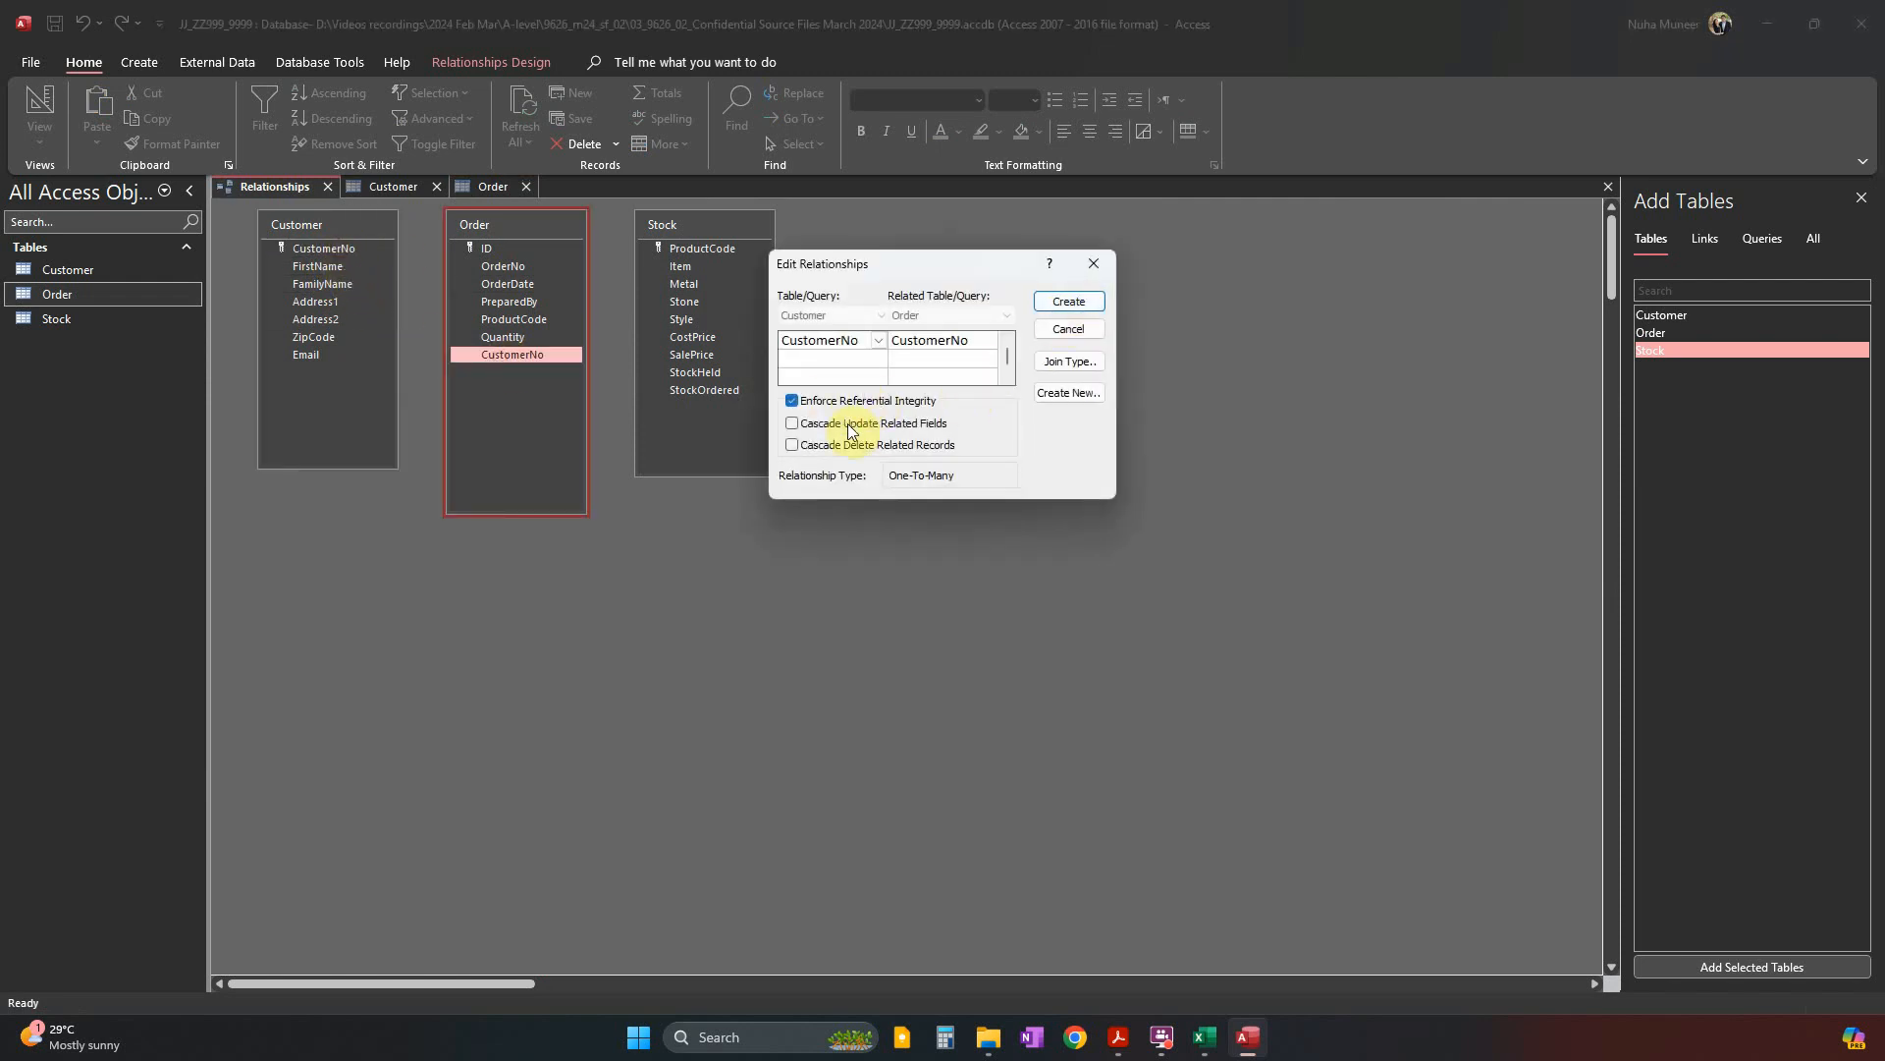
click(1074, 302)
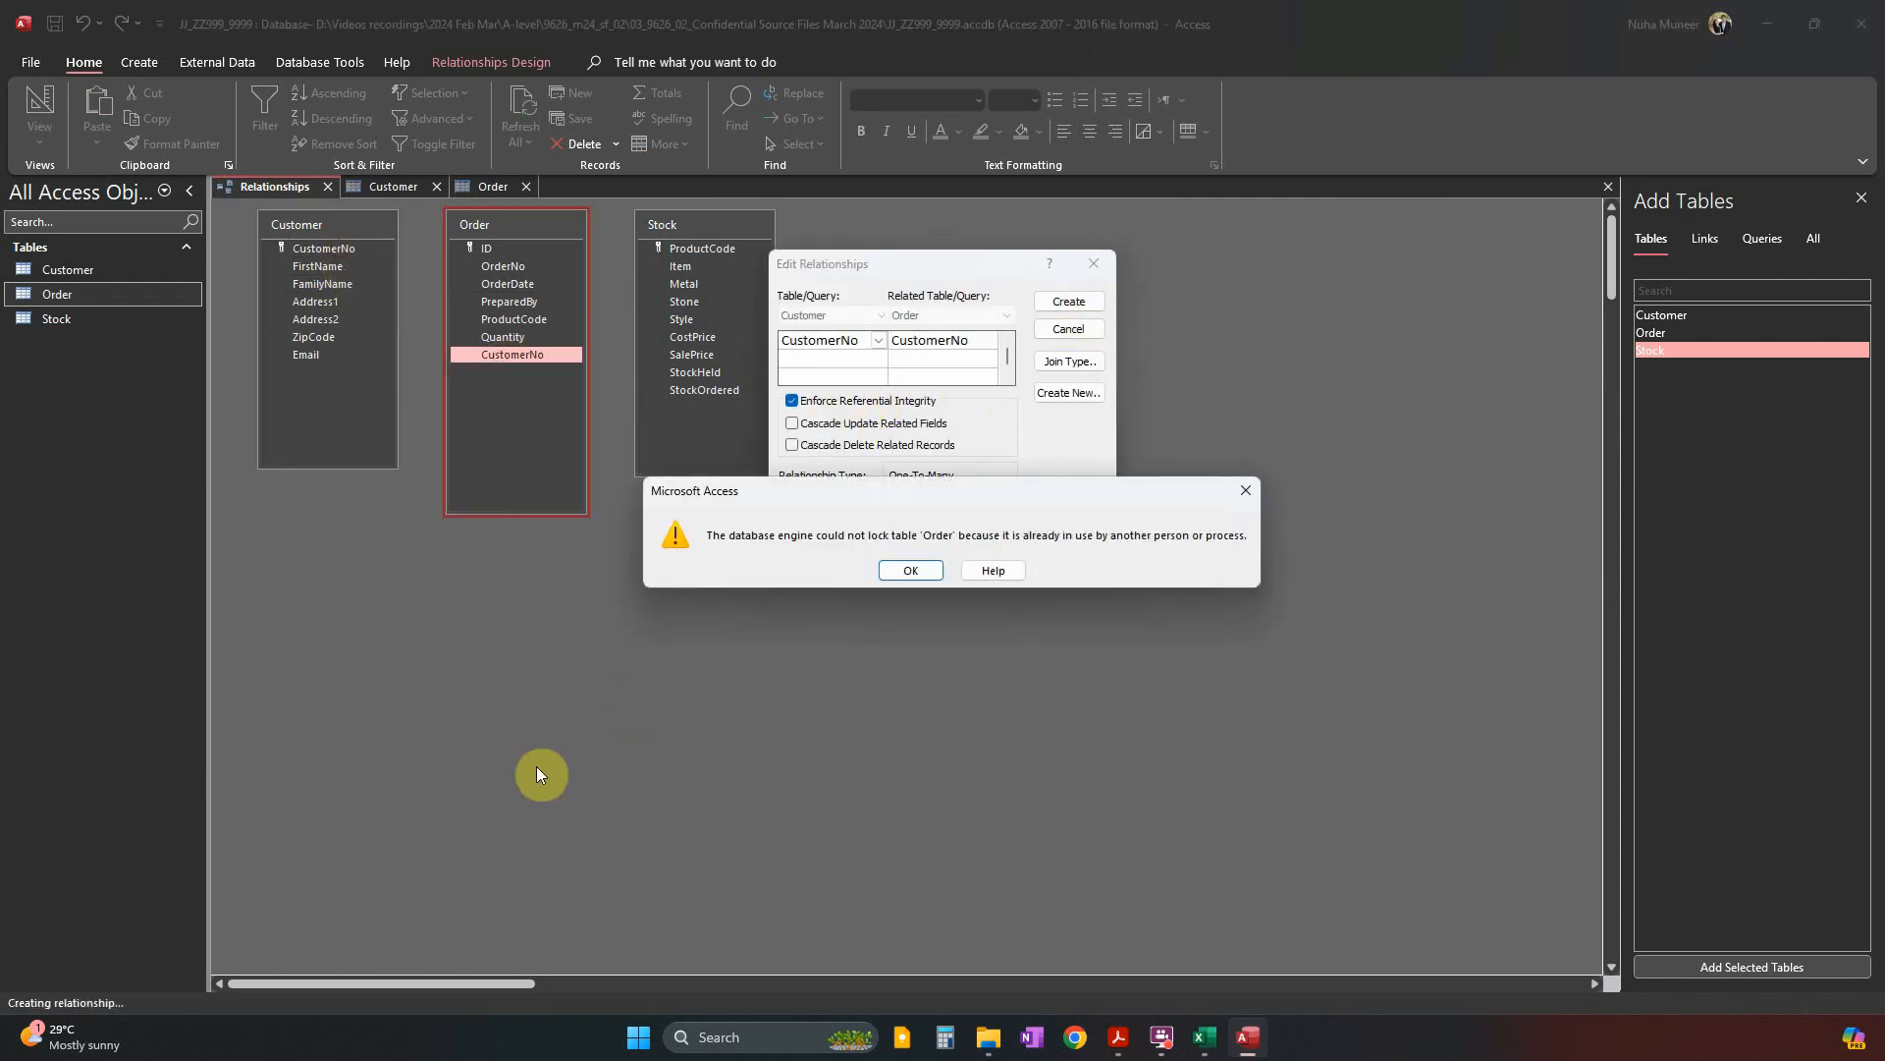
key(Return)
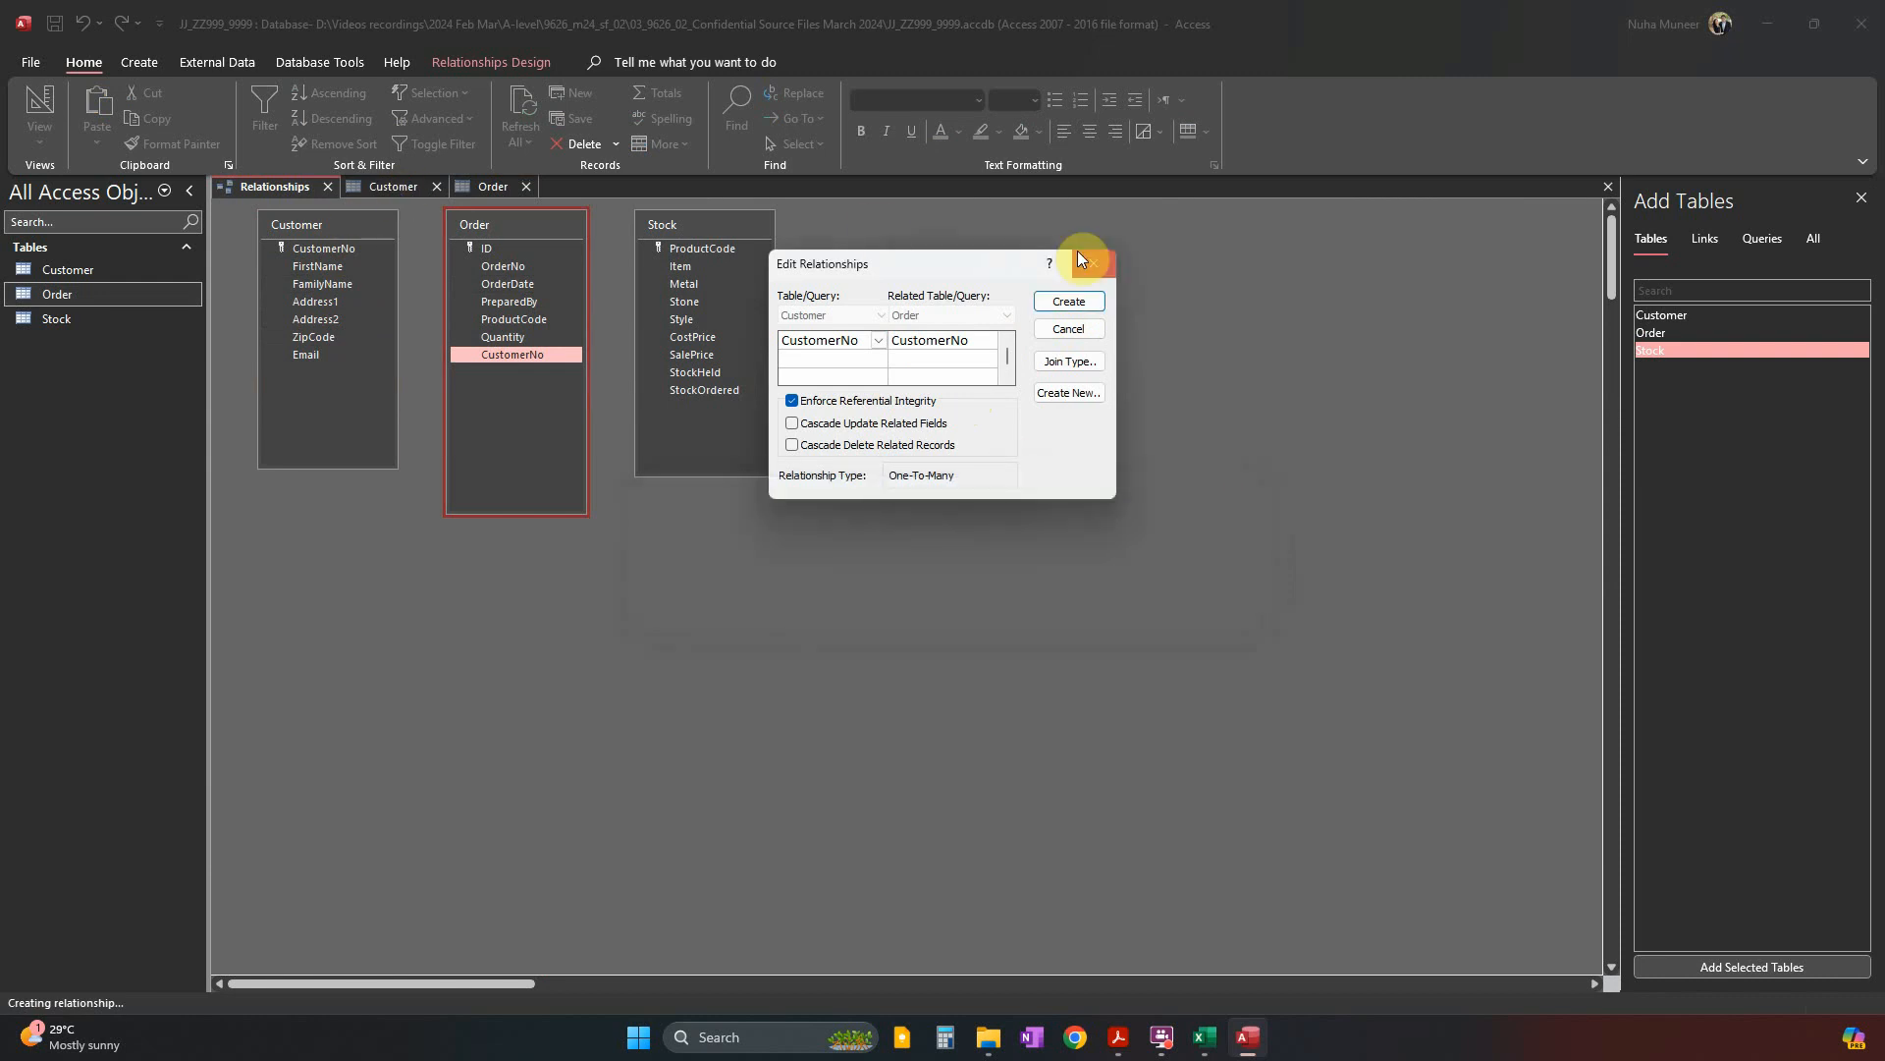
click(1090, 263)
Close the open Customer and Order tables and create the CustomerNo relationship between them with referential integrity enforced.
click(437, 187)
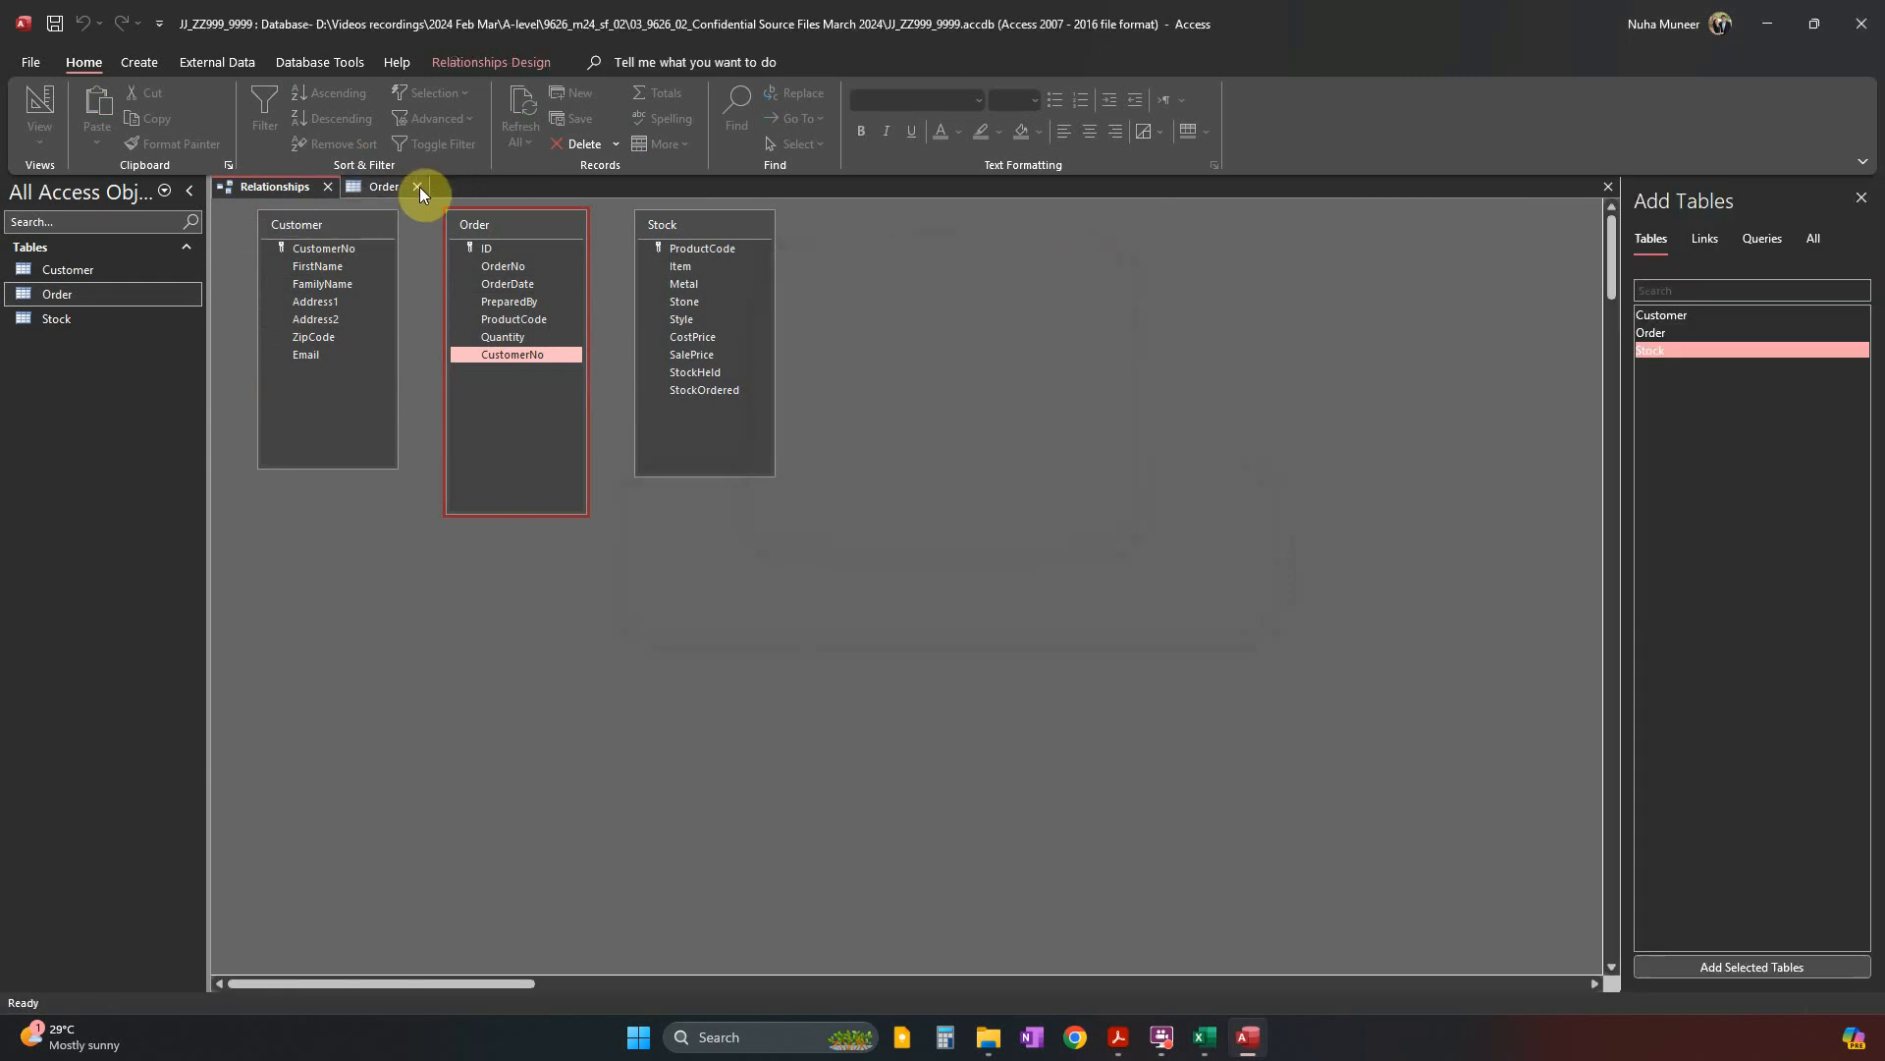
drag(374, 273, 505, 357)
click(793, 401)
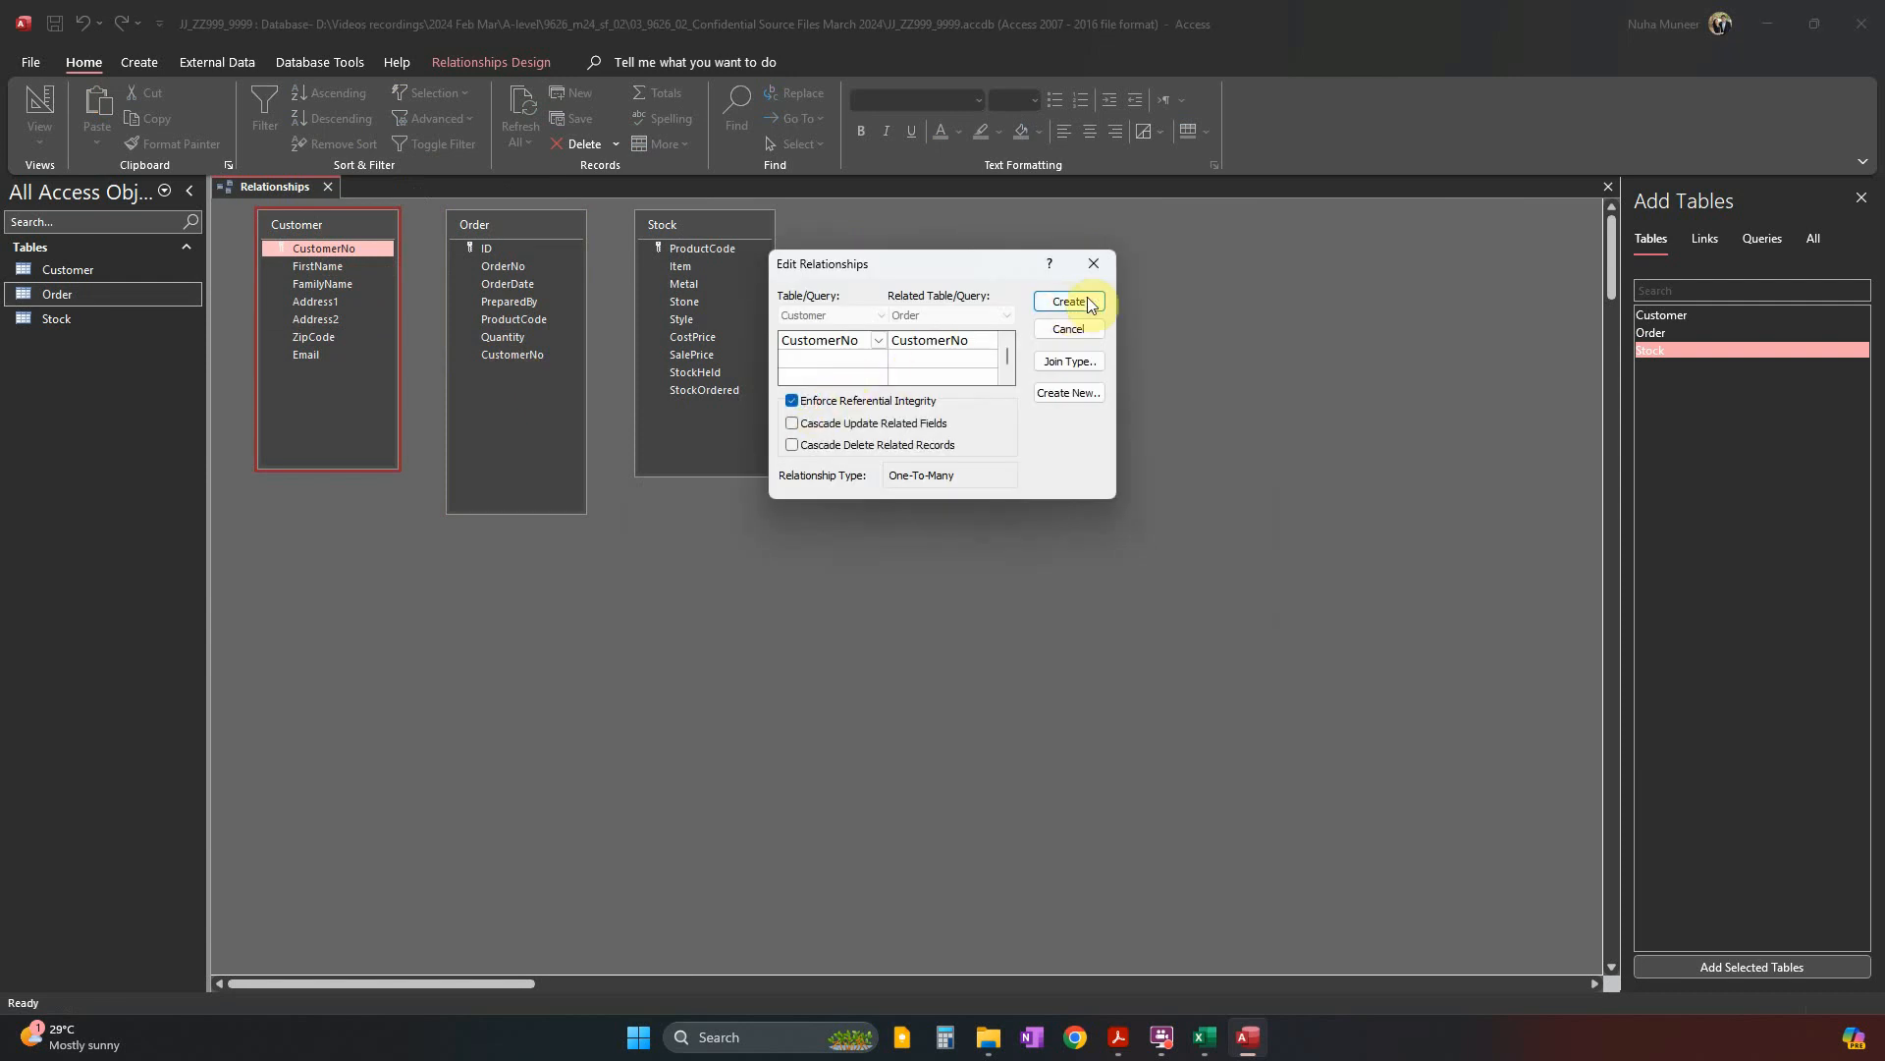
click(1085, 301)
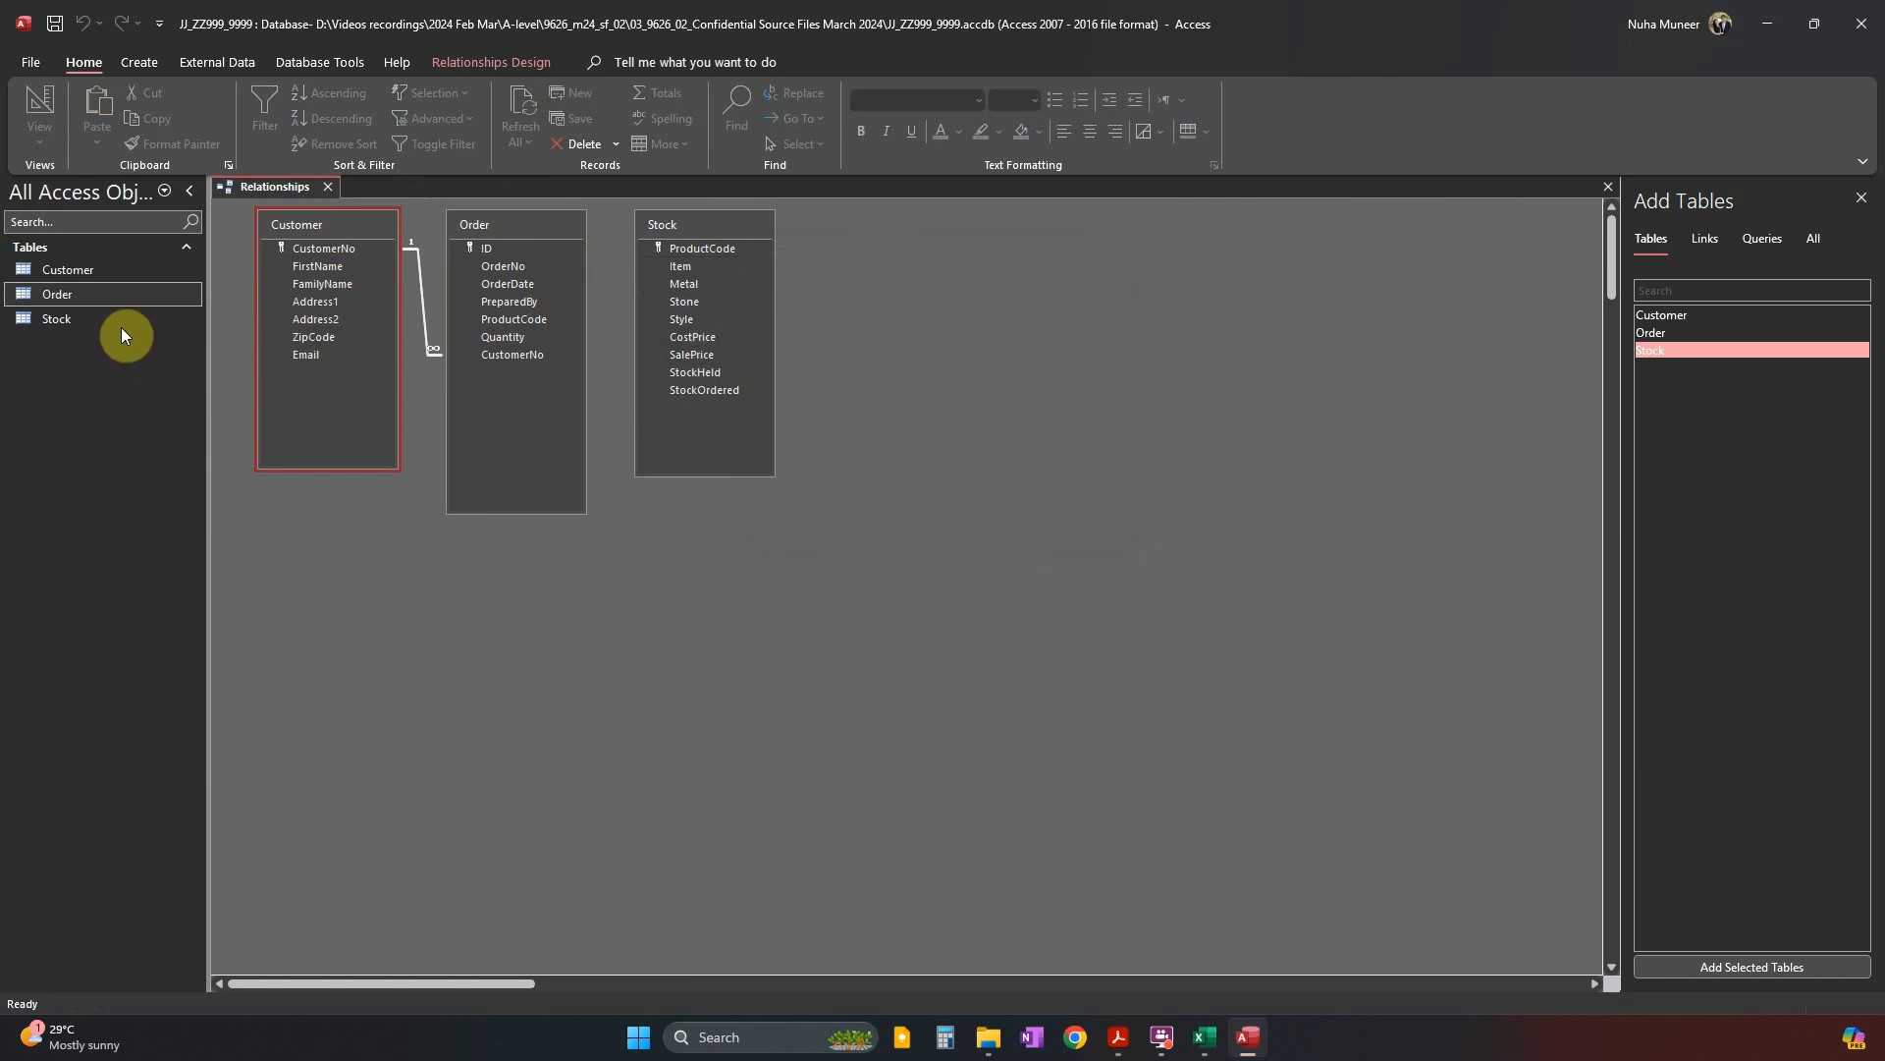
Open the Stock table, examine its Stone column down through the records and close the table.
double_click(75, 321)
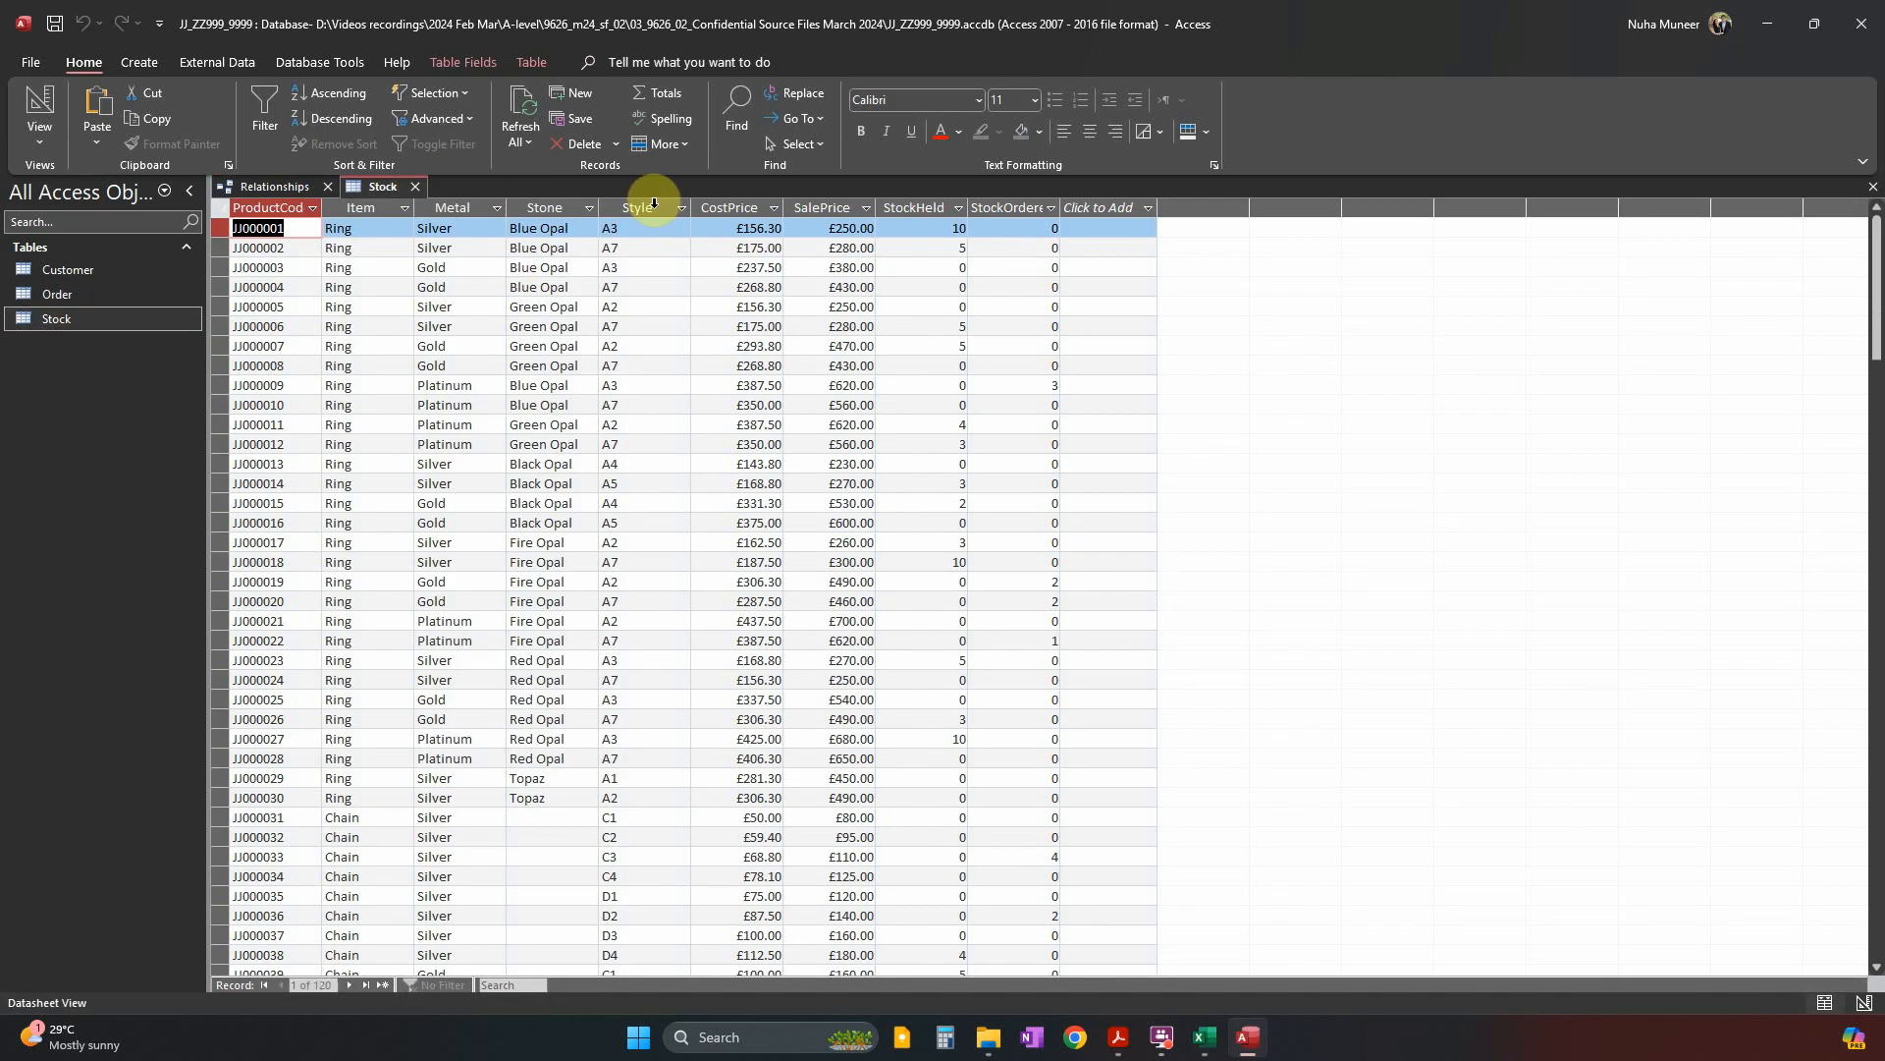
click(545, 207)
scroll(540, 707, down, 4)
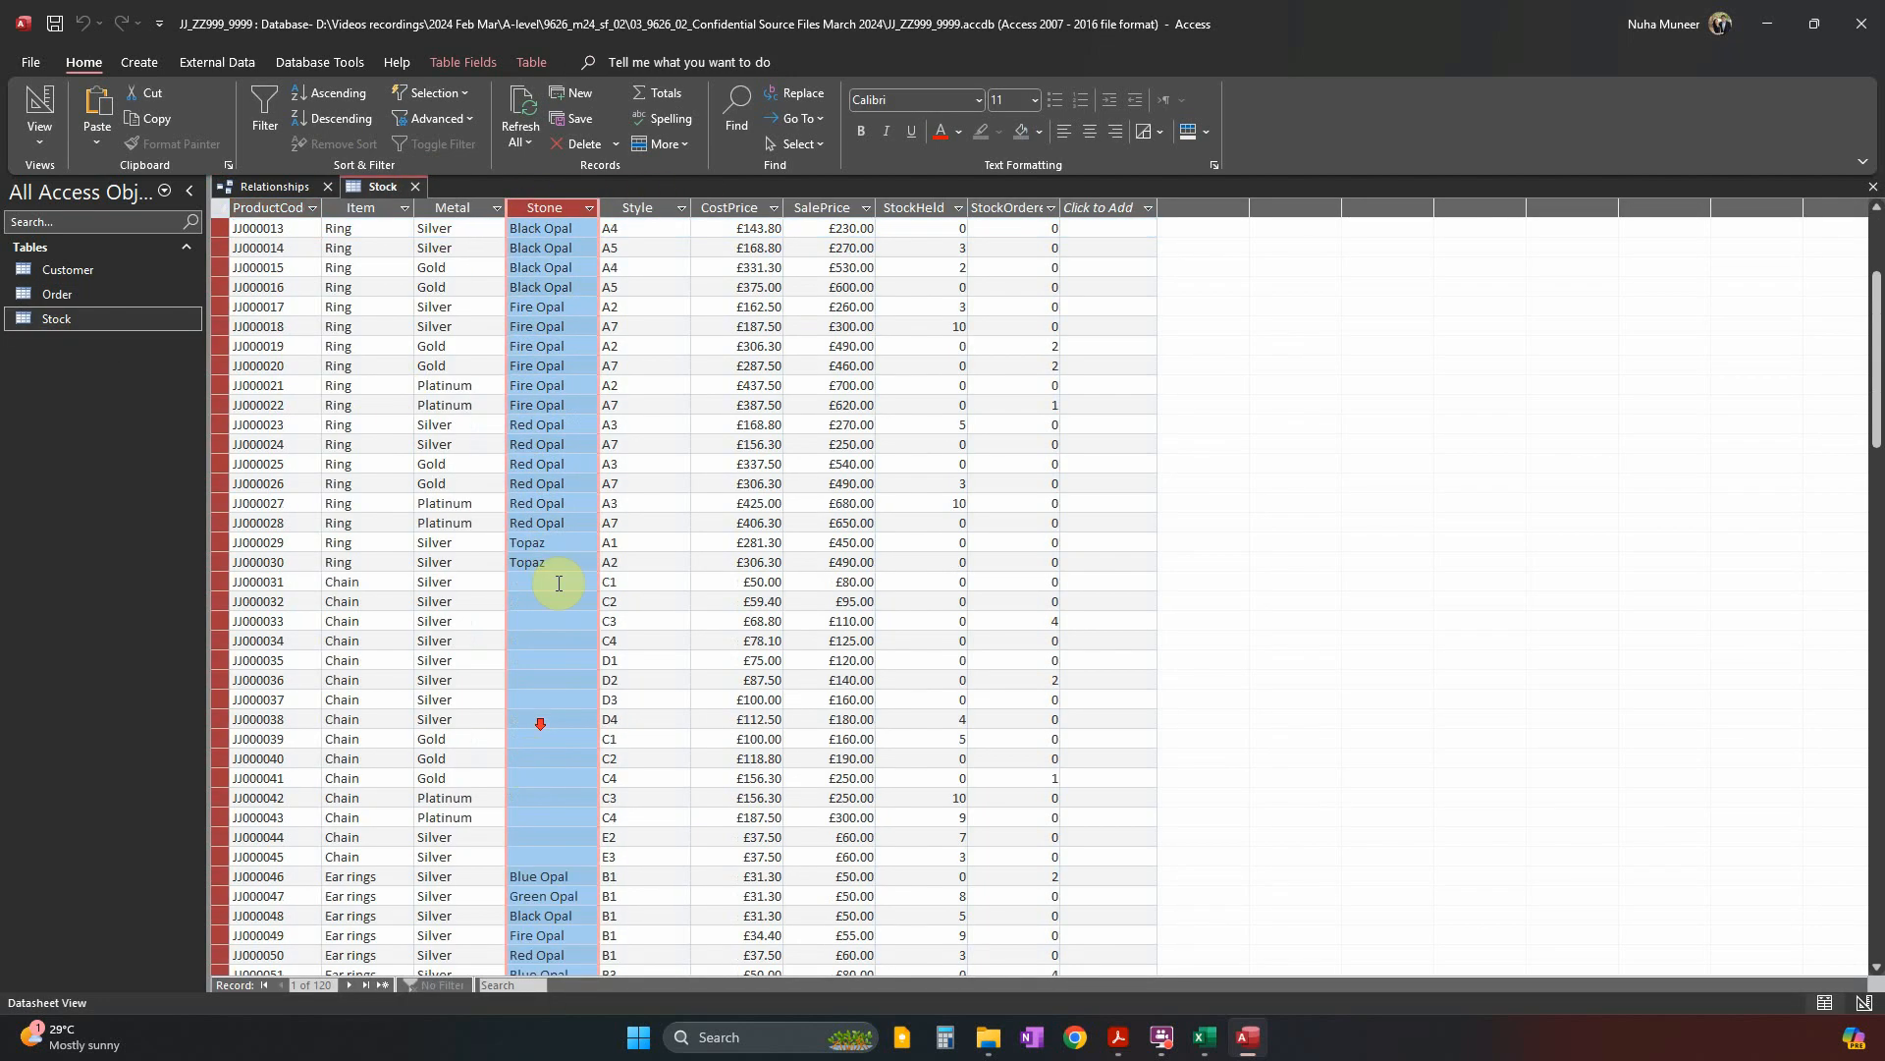
scroll(540, 780, down, 20)
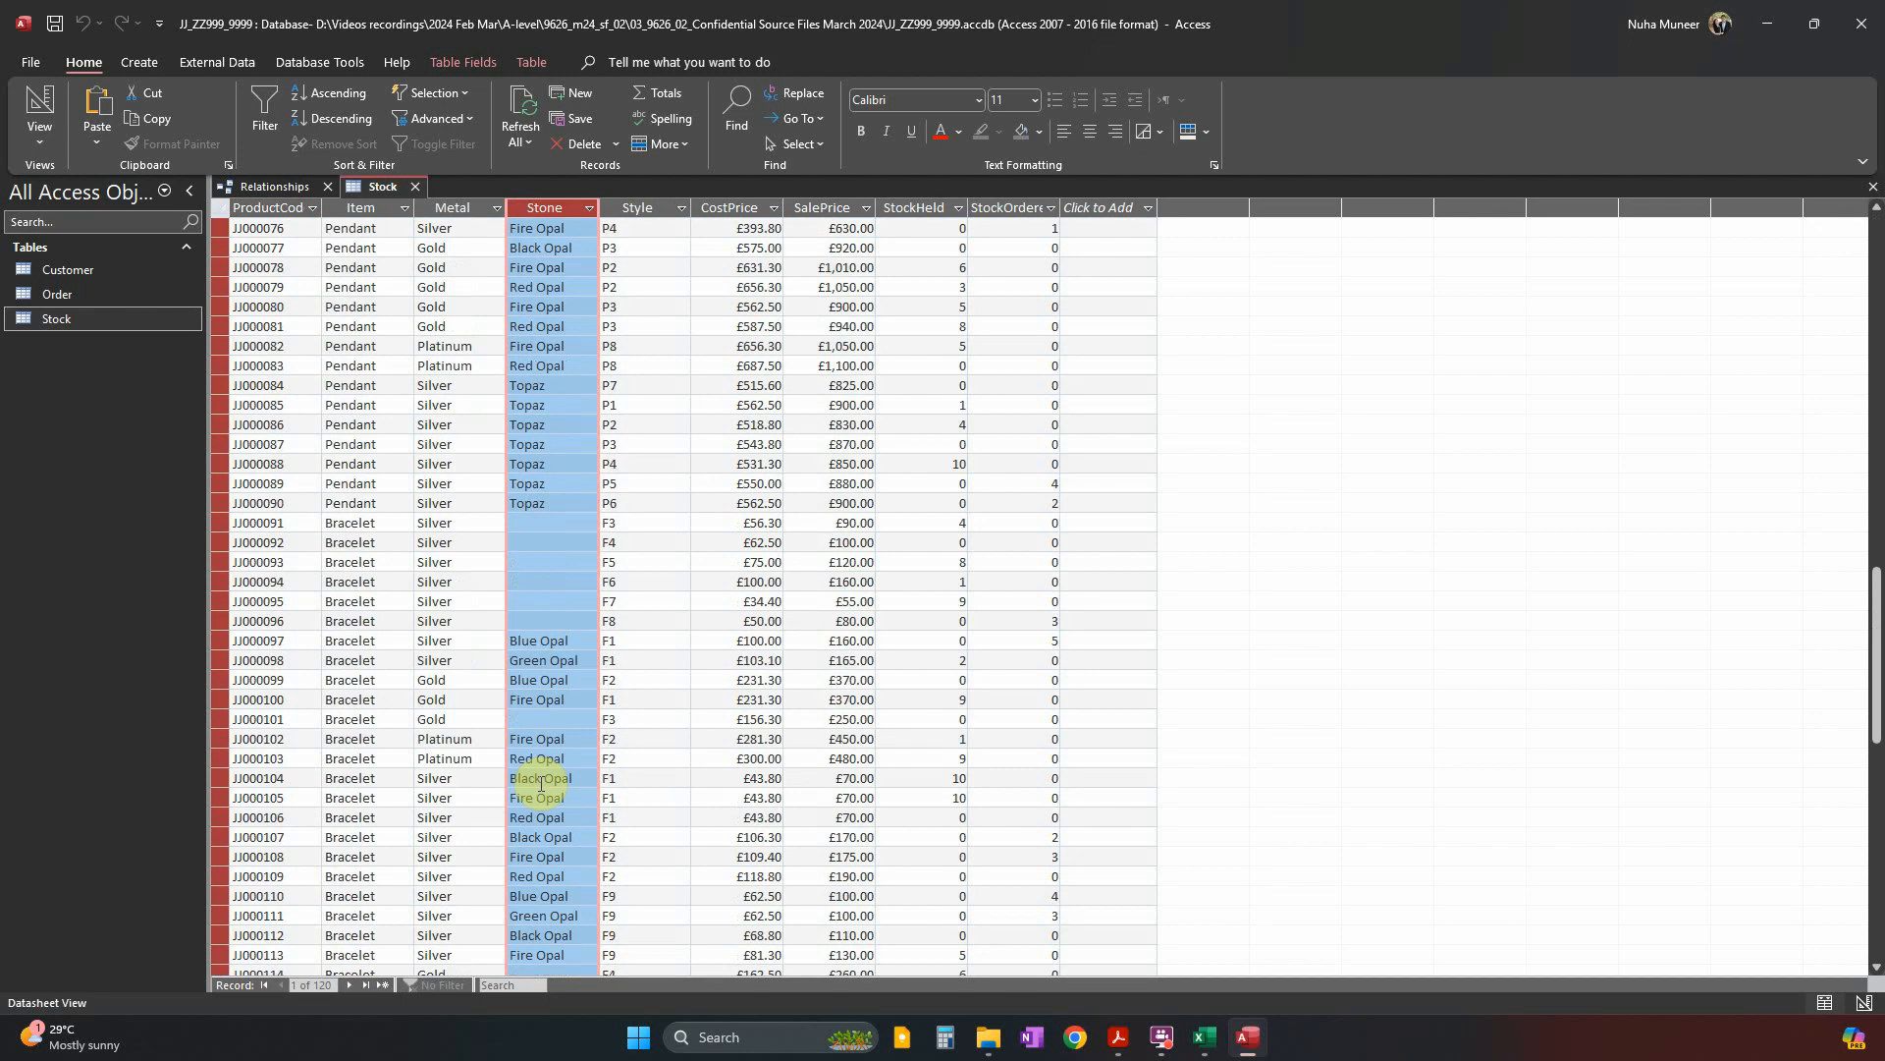
scroll(540, 783, up, 20)
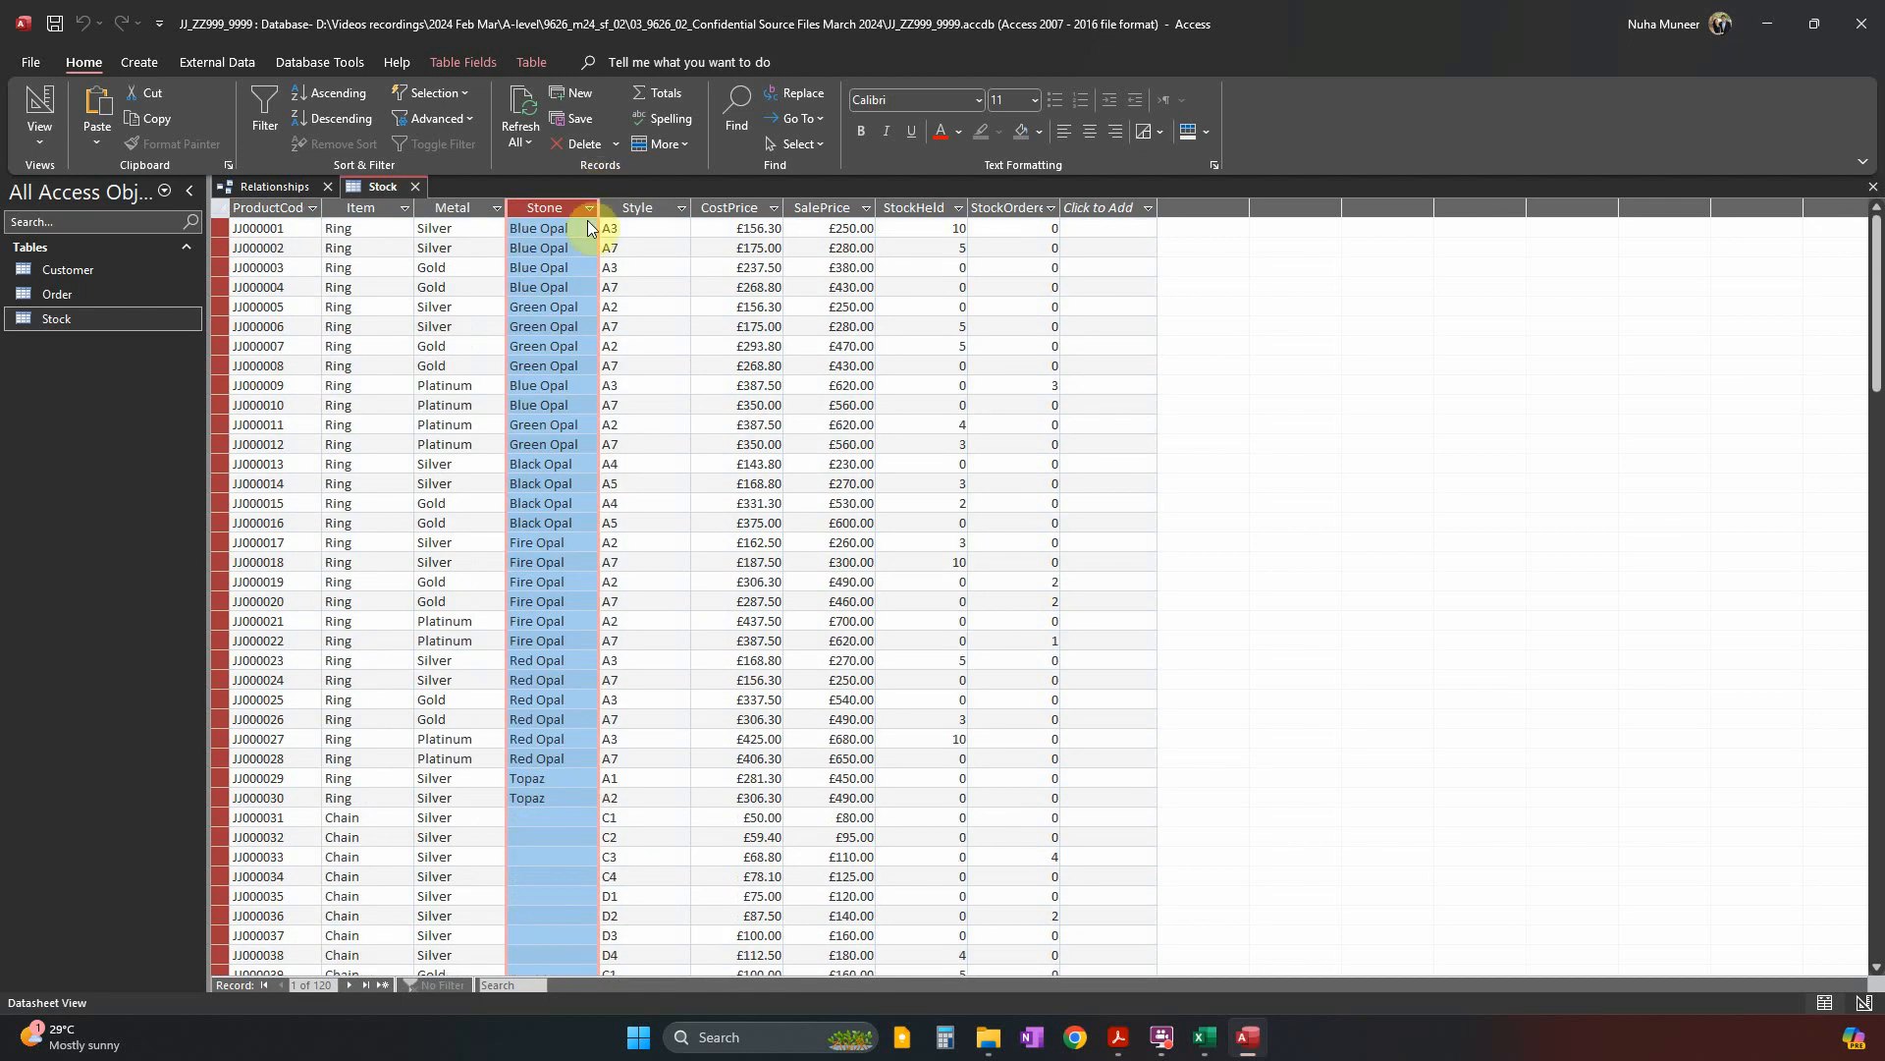
click(415, 187)
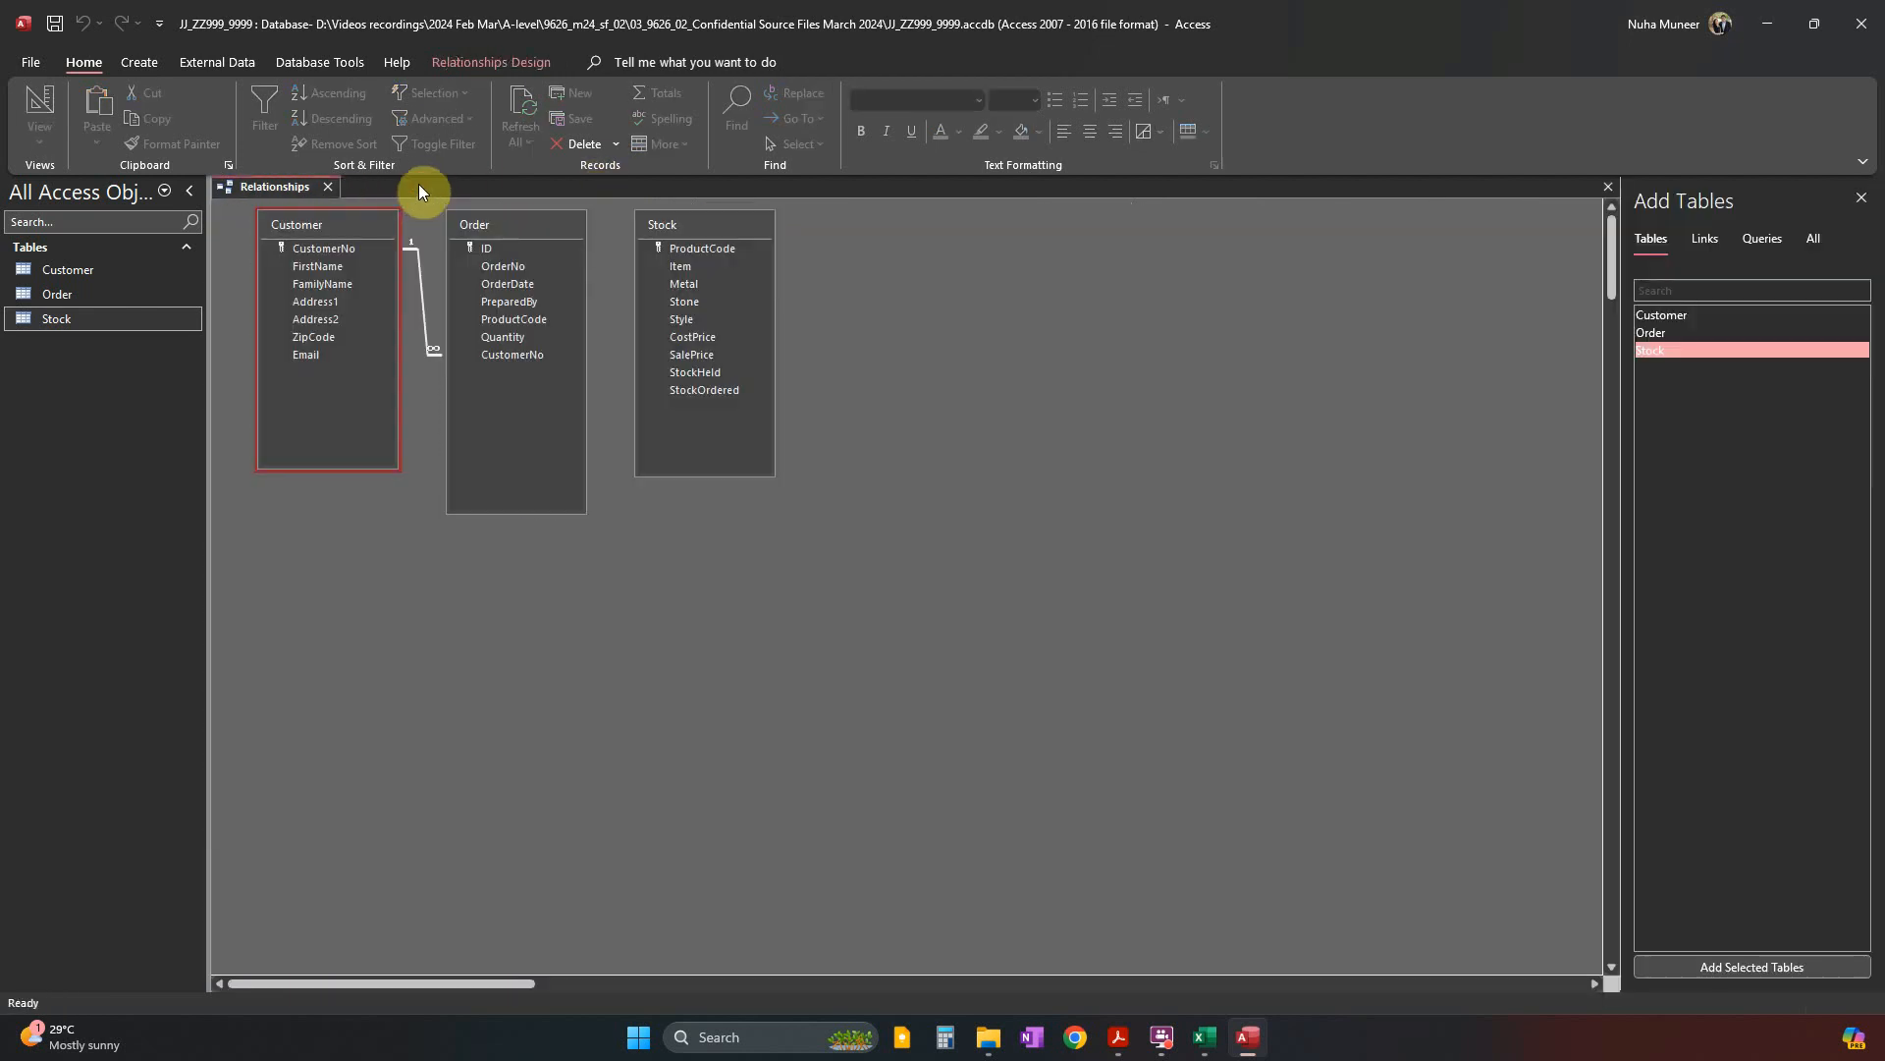
Relate ProductCode in the Stock table to ProductCode in Order without enforcing referential integrity, and save and close the relationships layout.
click(520, 319)
click(685, 251)
drag(684, 253, 511, 320)
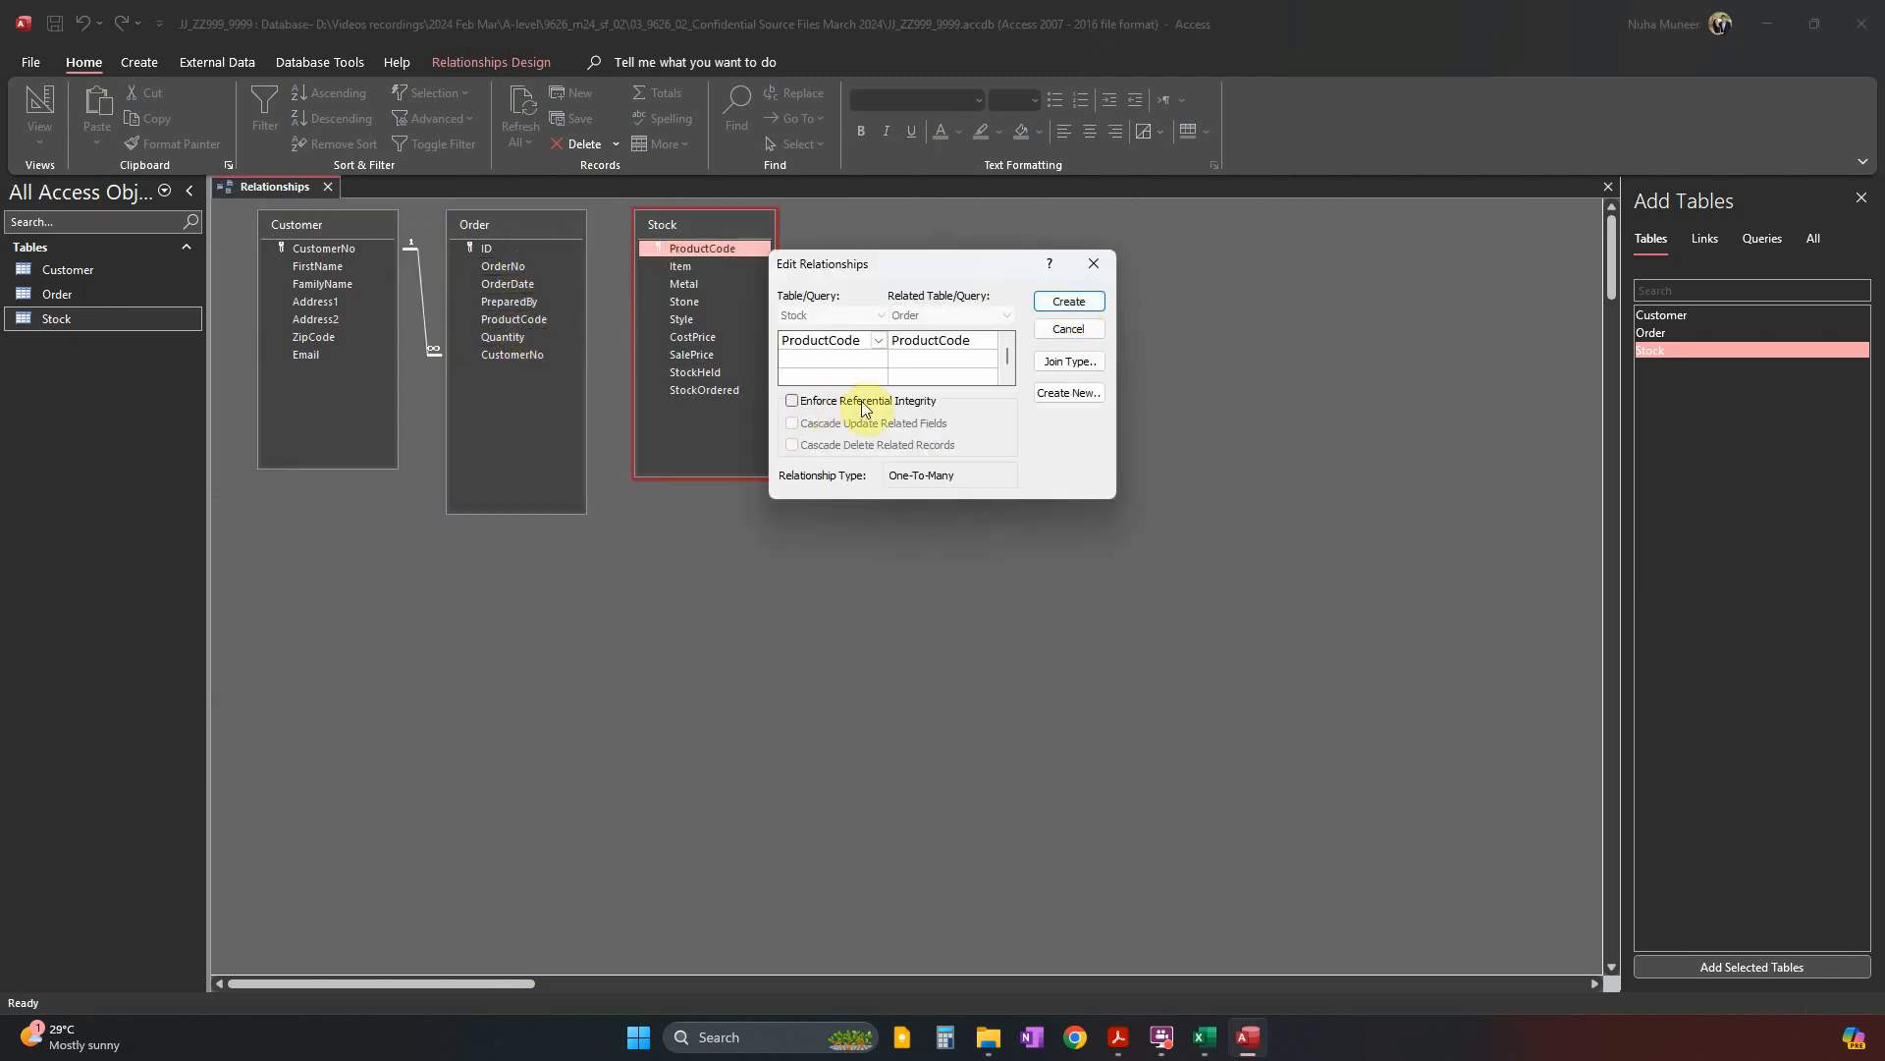
click(1071, 301)
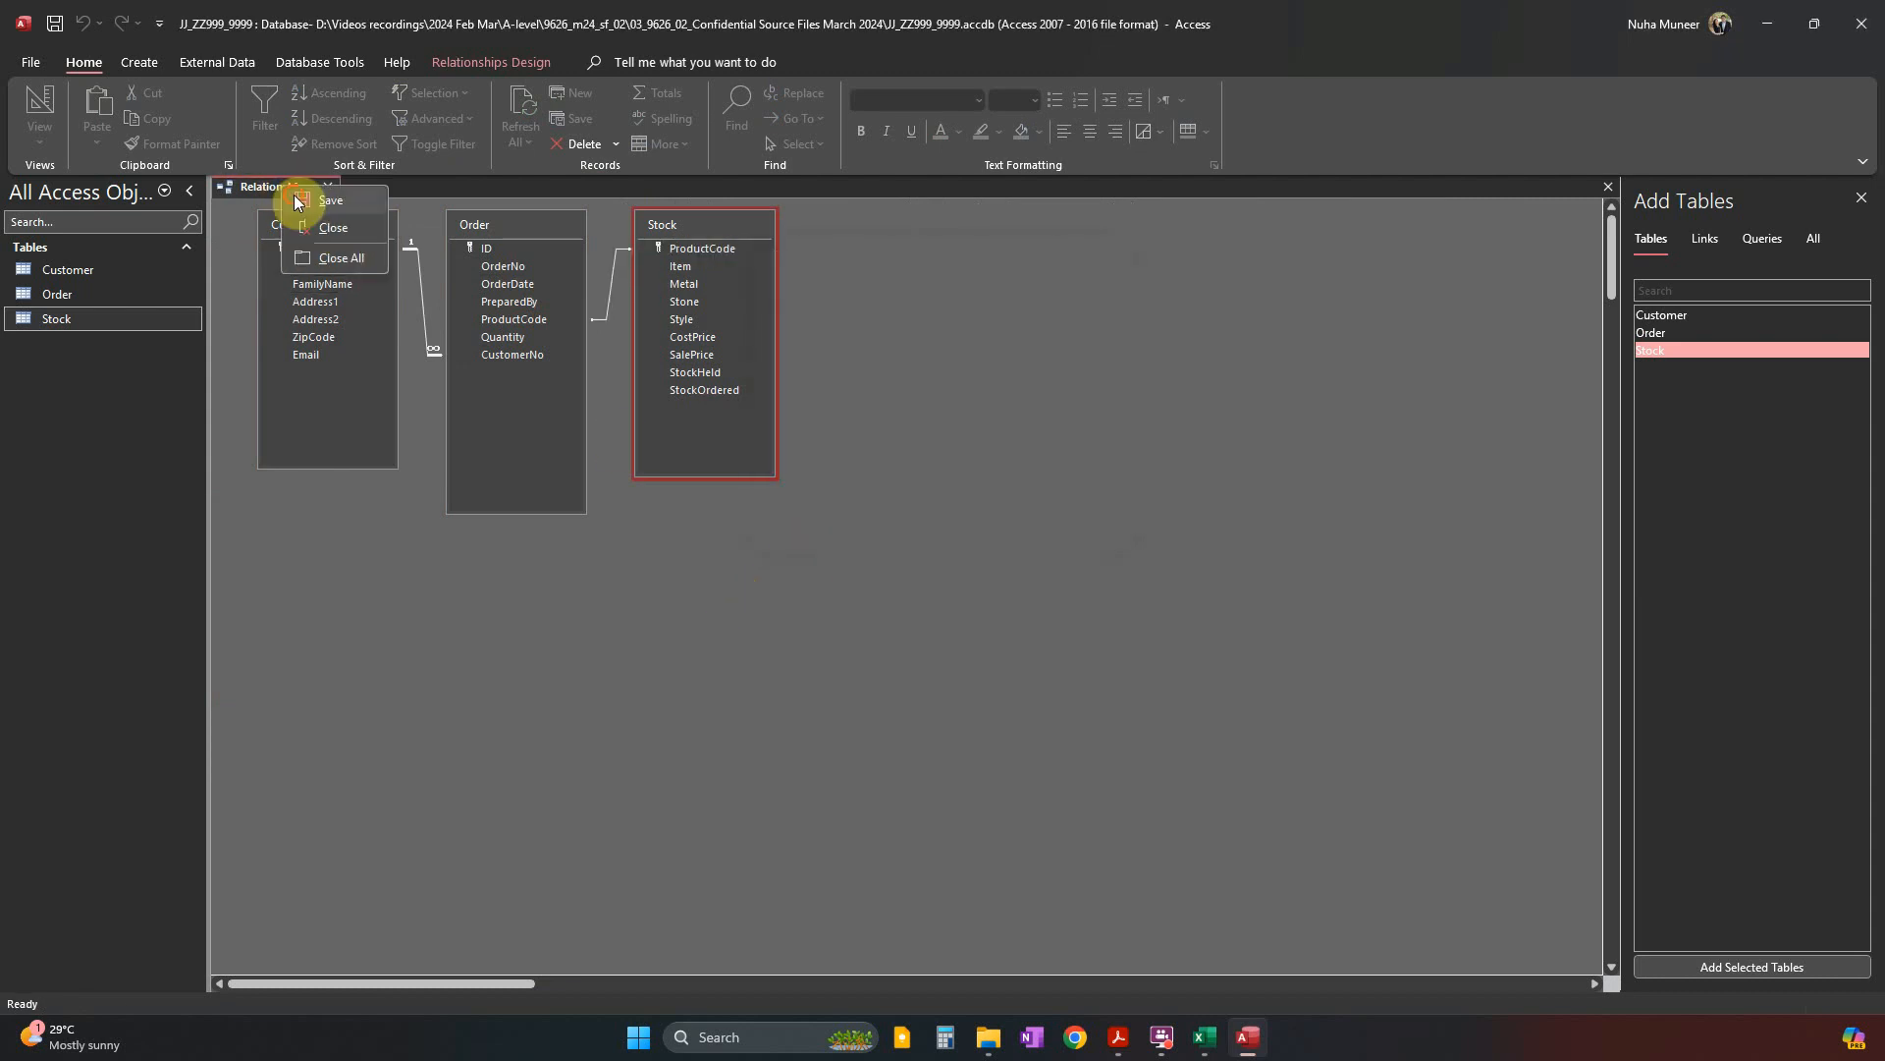
click(328, 187)
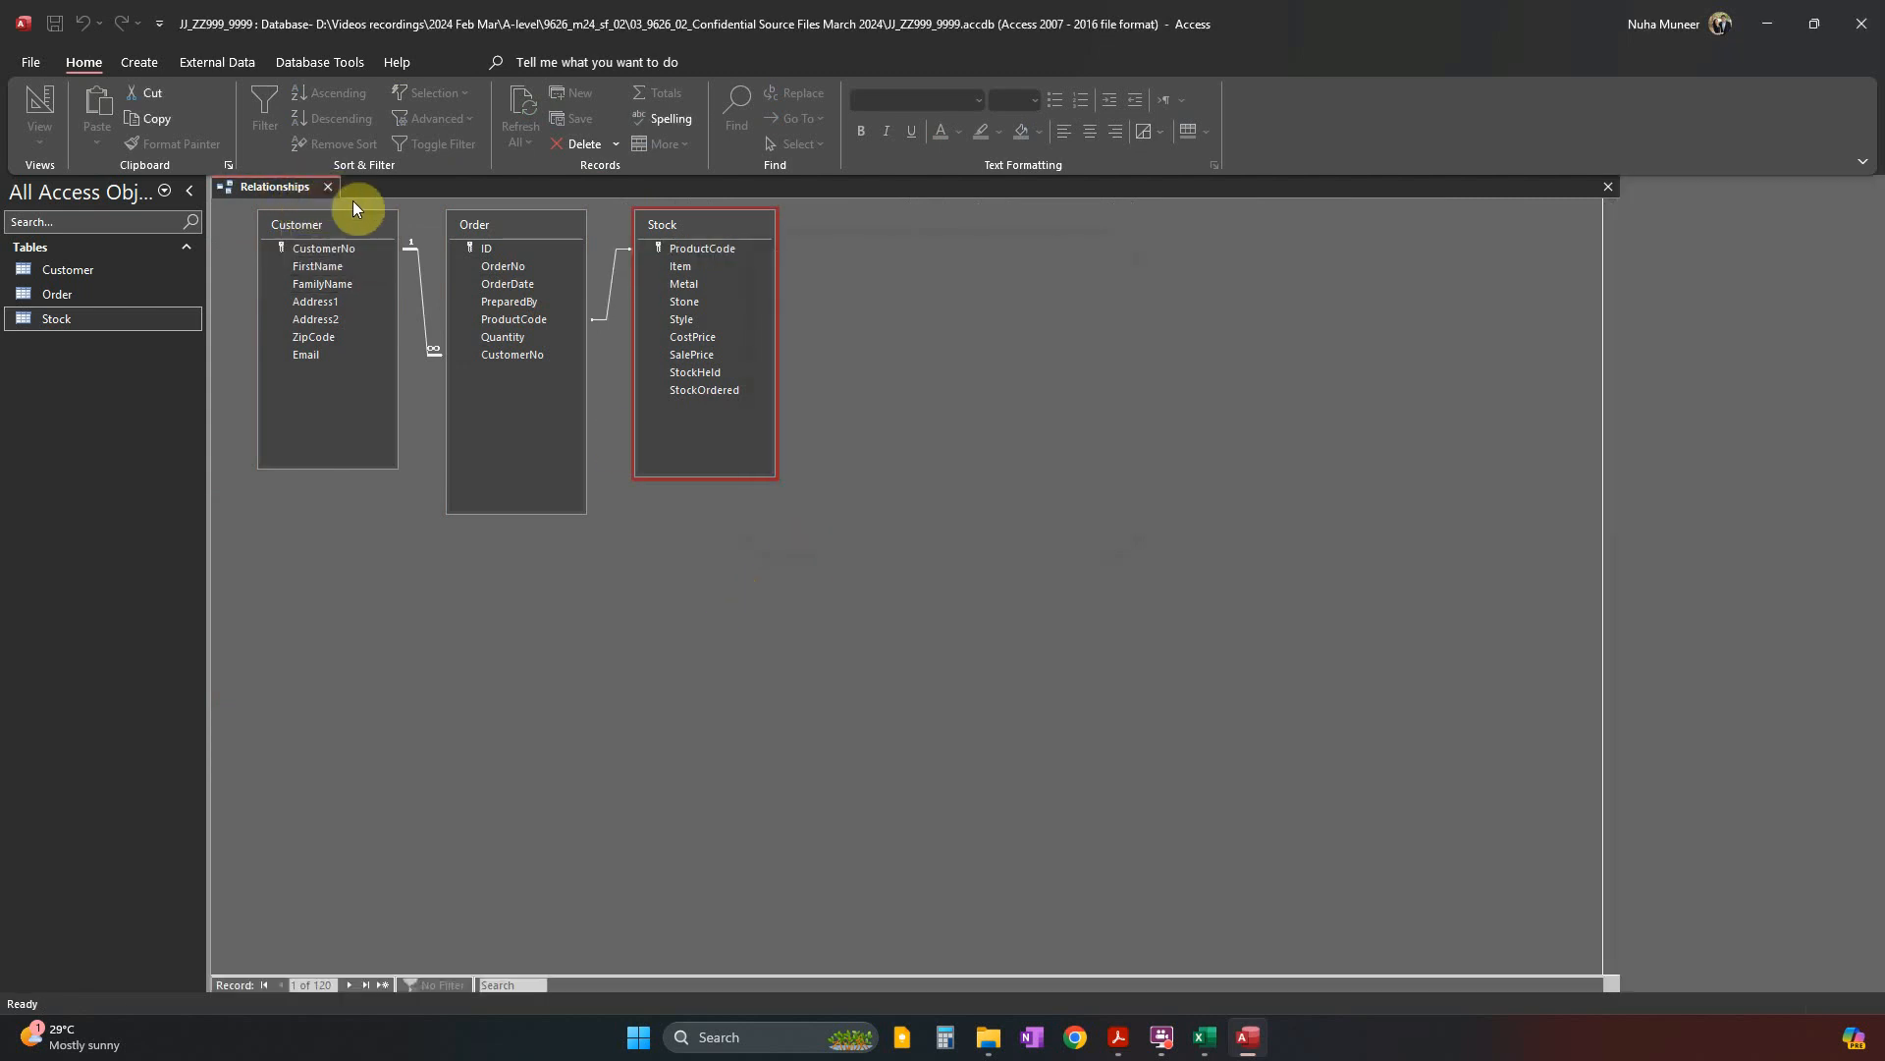
Switch to the question paper and read question 3's report criteria and the Item_Total calculation.
key(alt+Tab)
scroll(962, 634, down, 5)
scroll(923, 732, down, 10)
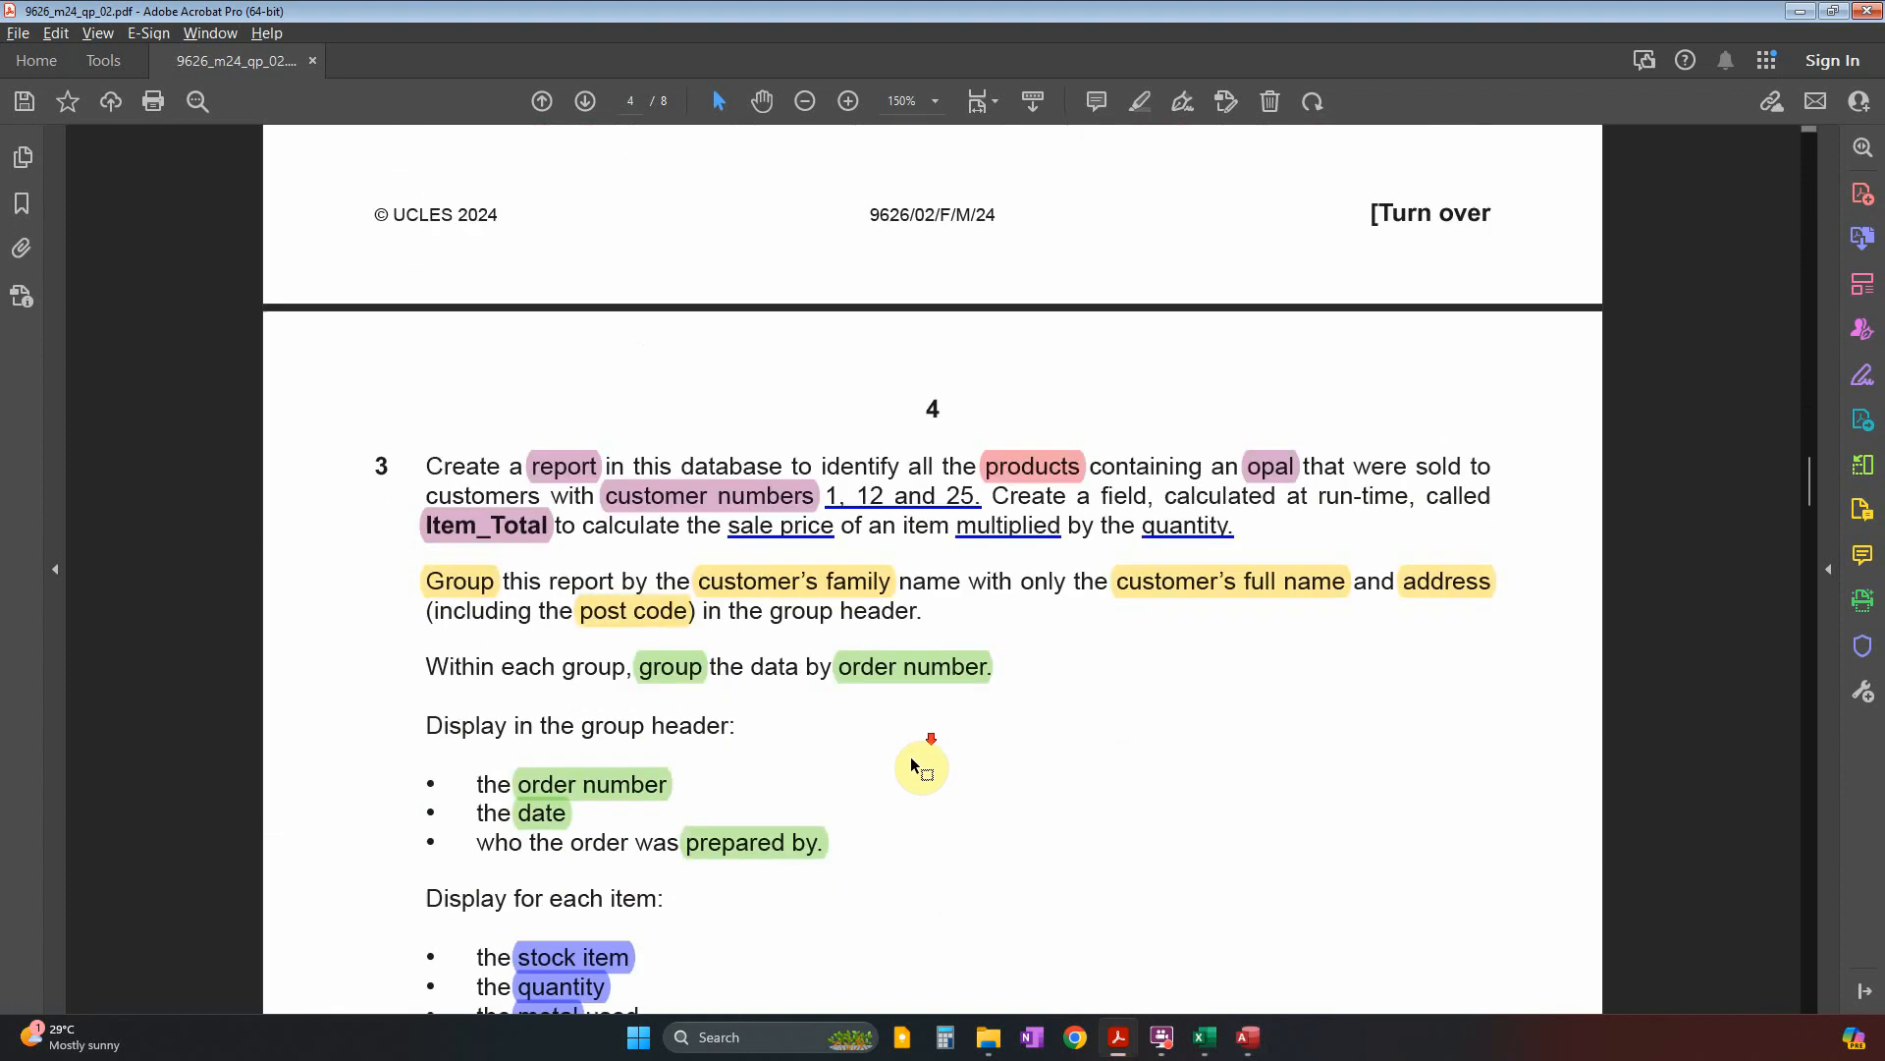
scroll(975, 721, up, 1)
scroll(974, 736, up, 1)
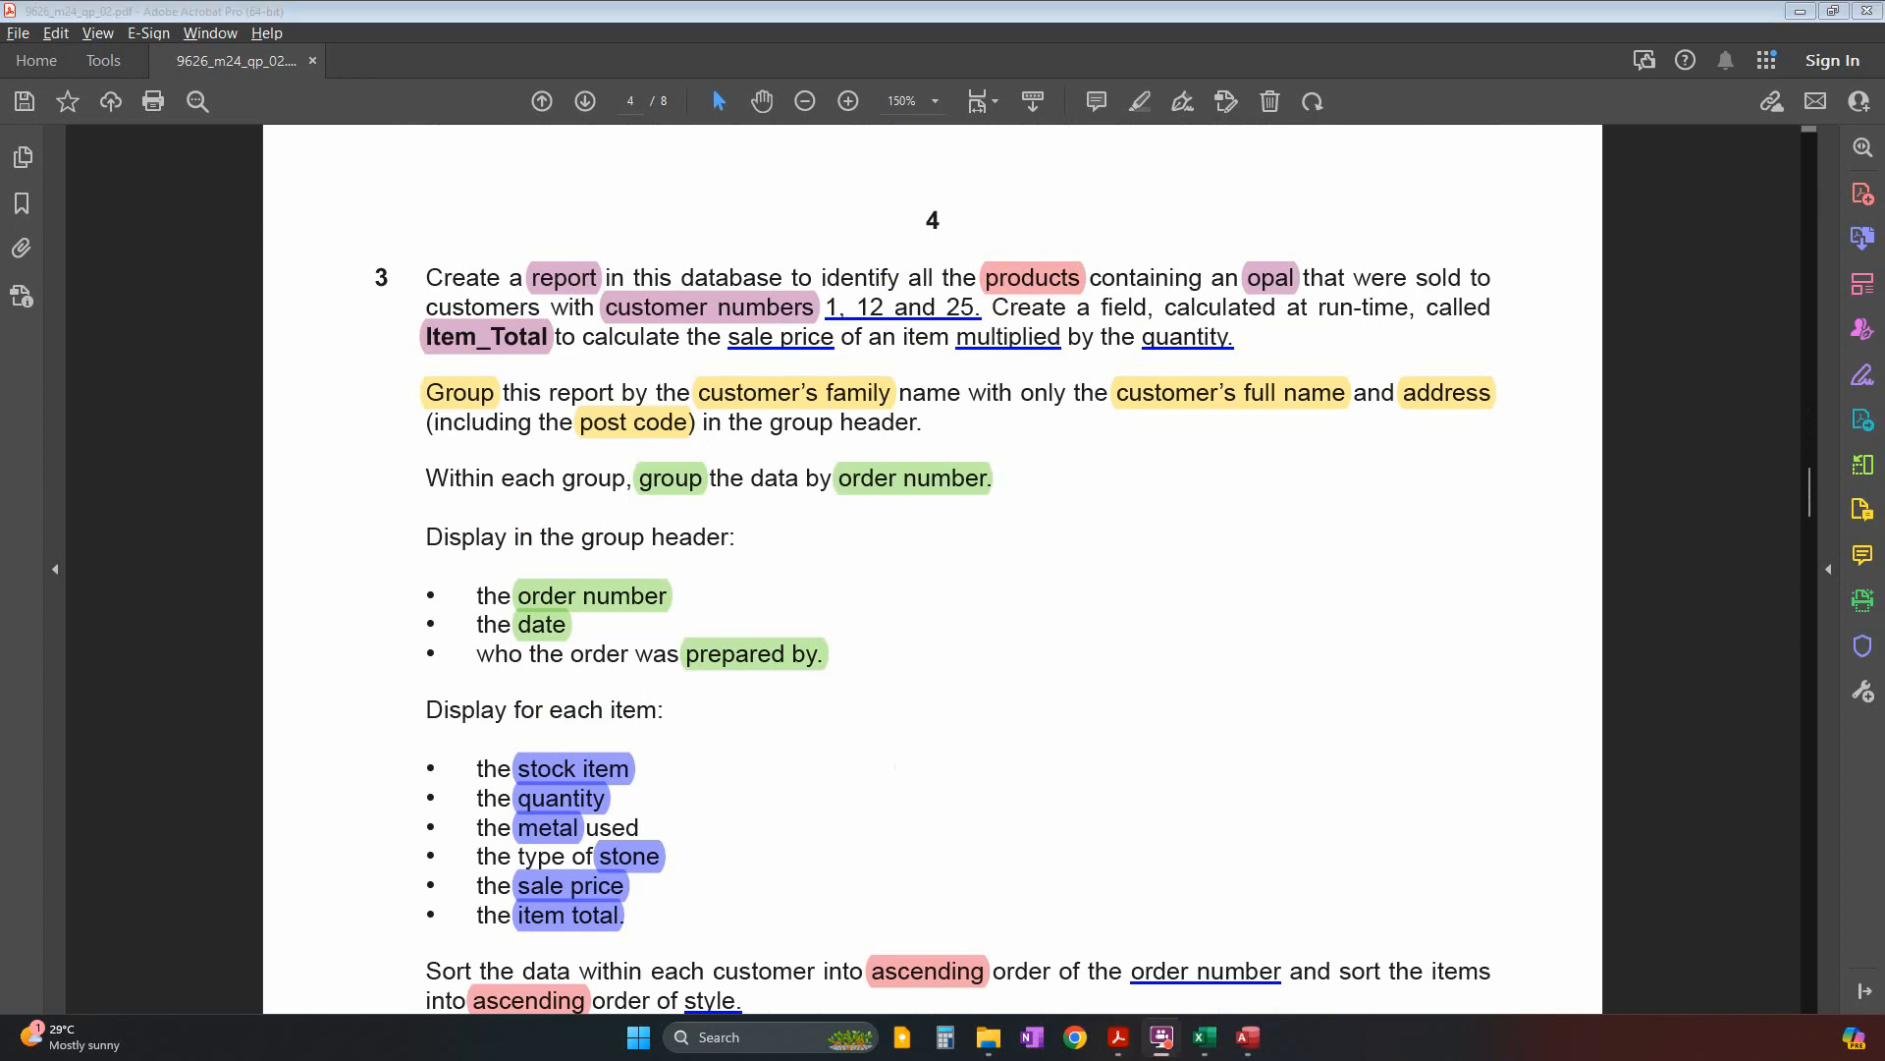
click(989, 287)
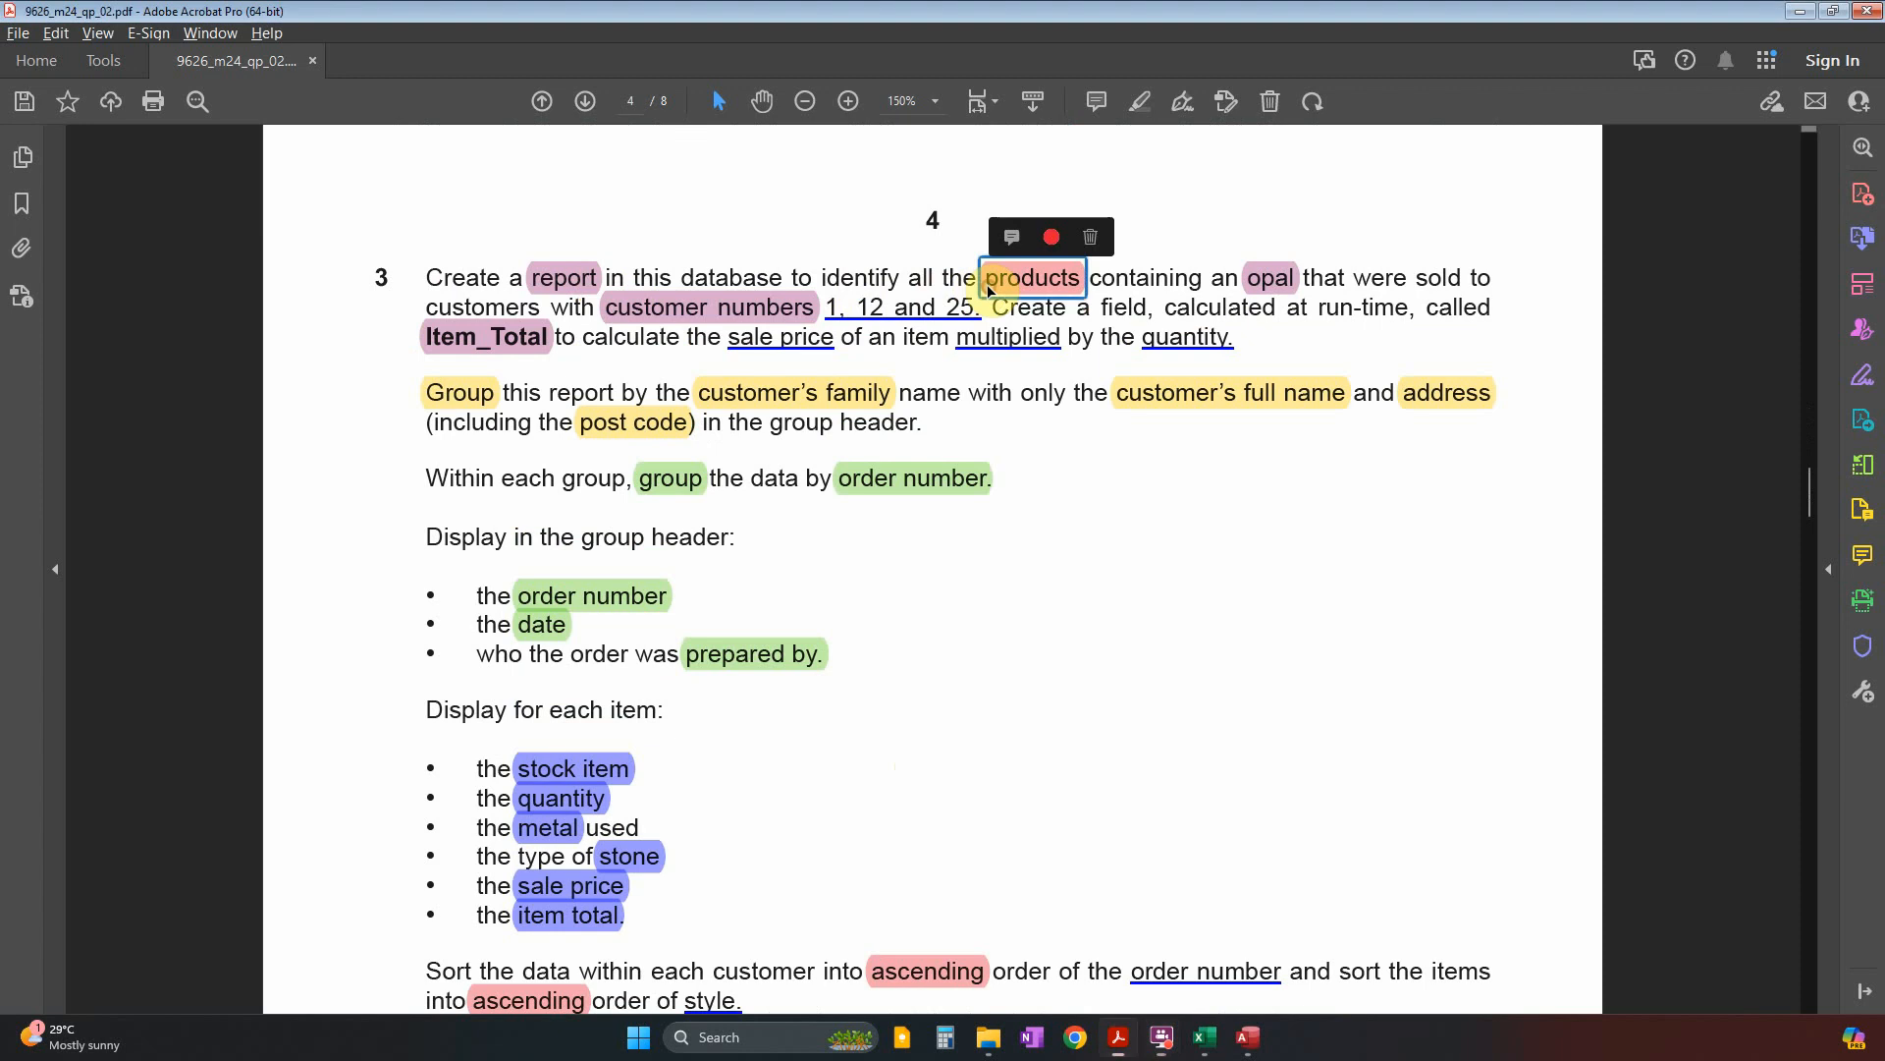
click(1274, 278)
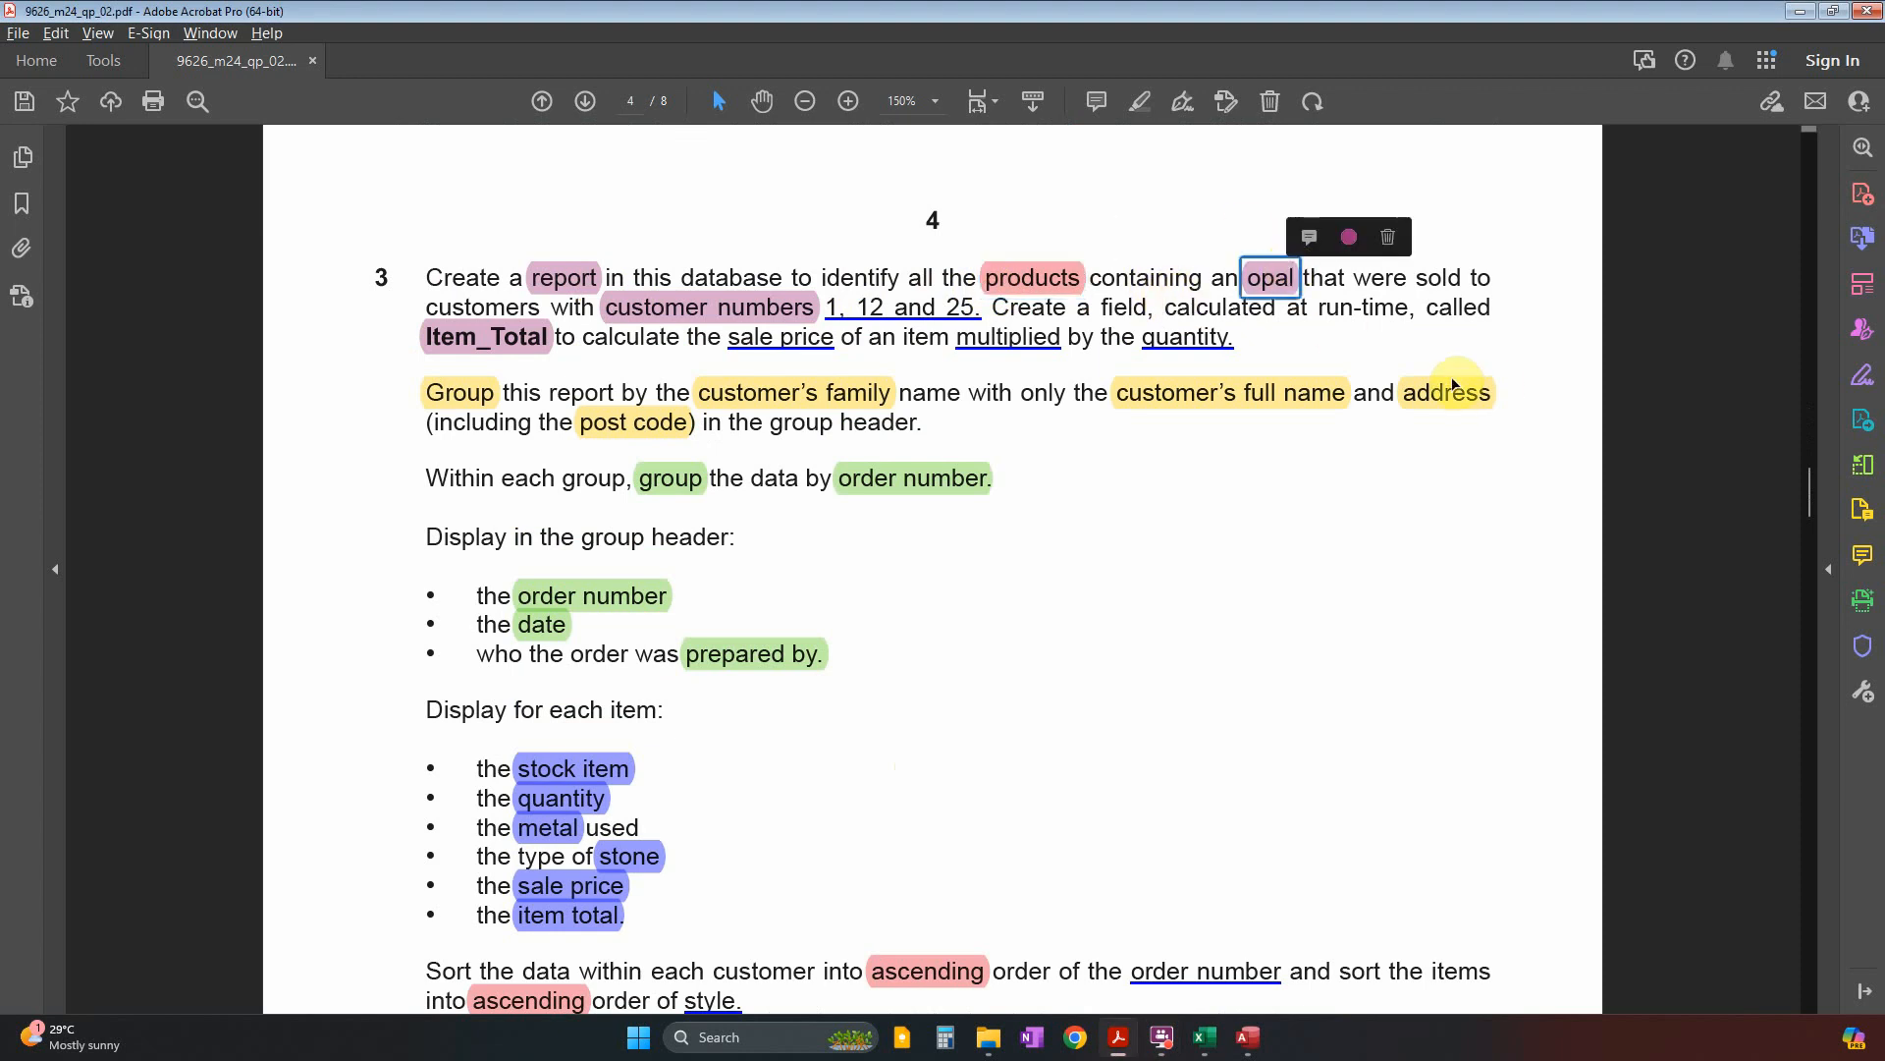
click(748, 307)
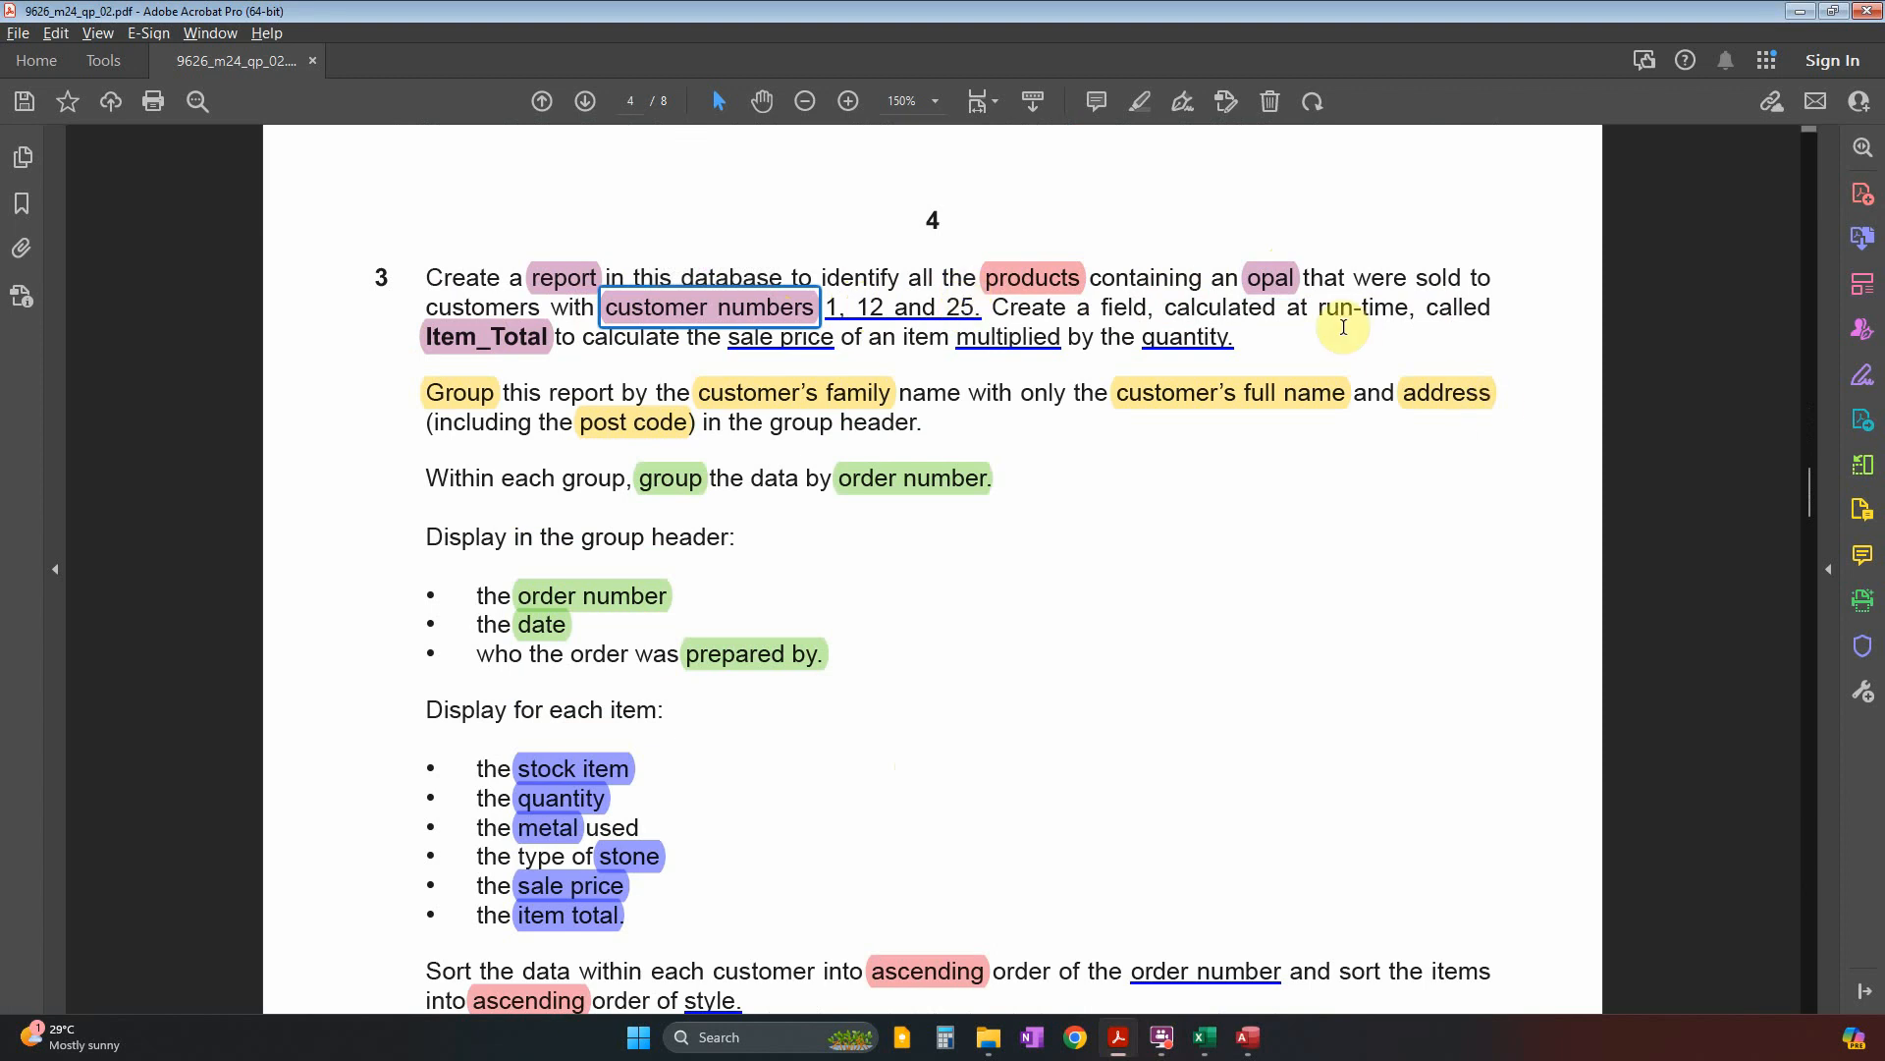
click(437, 340)
click(707, 343)
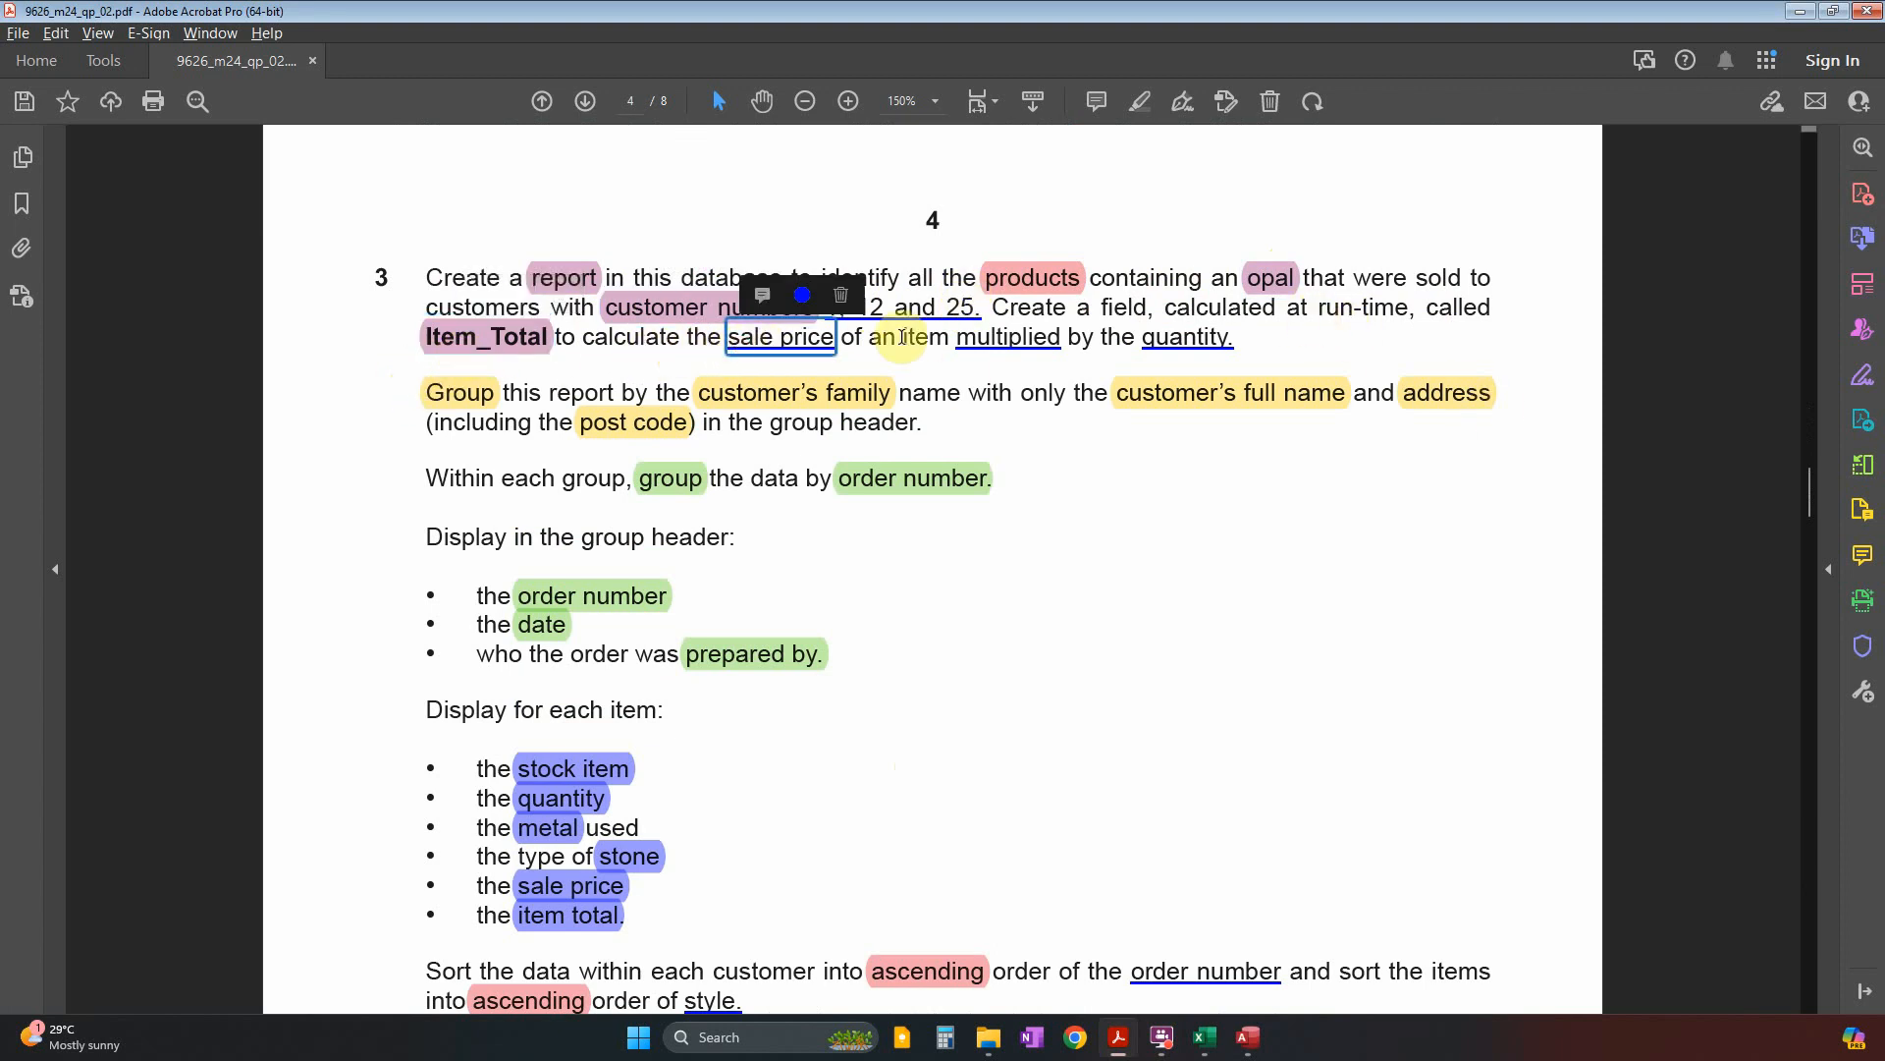
click(1175, 338)
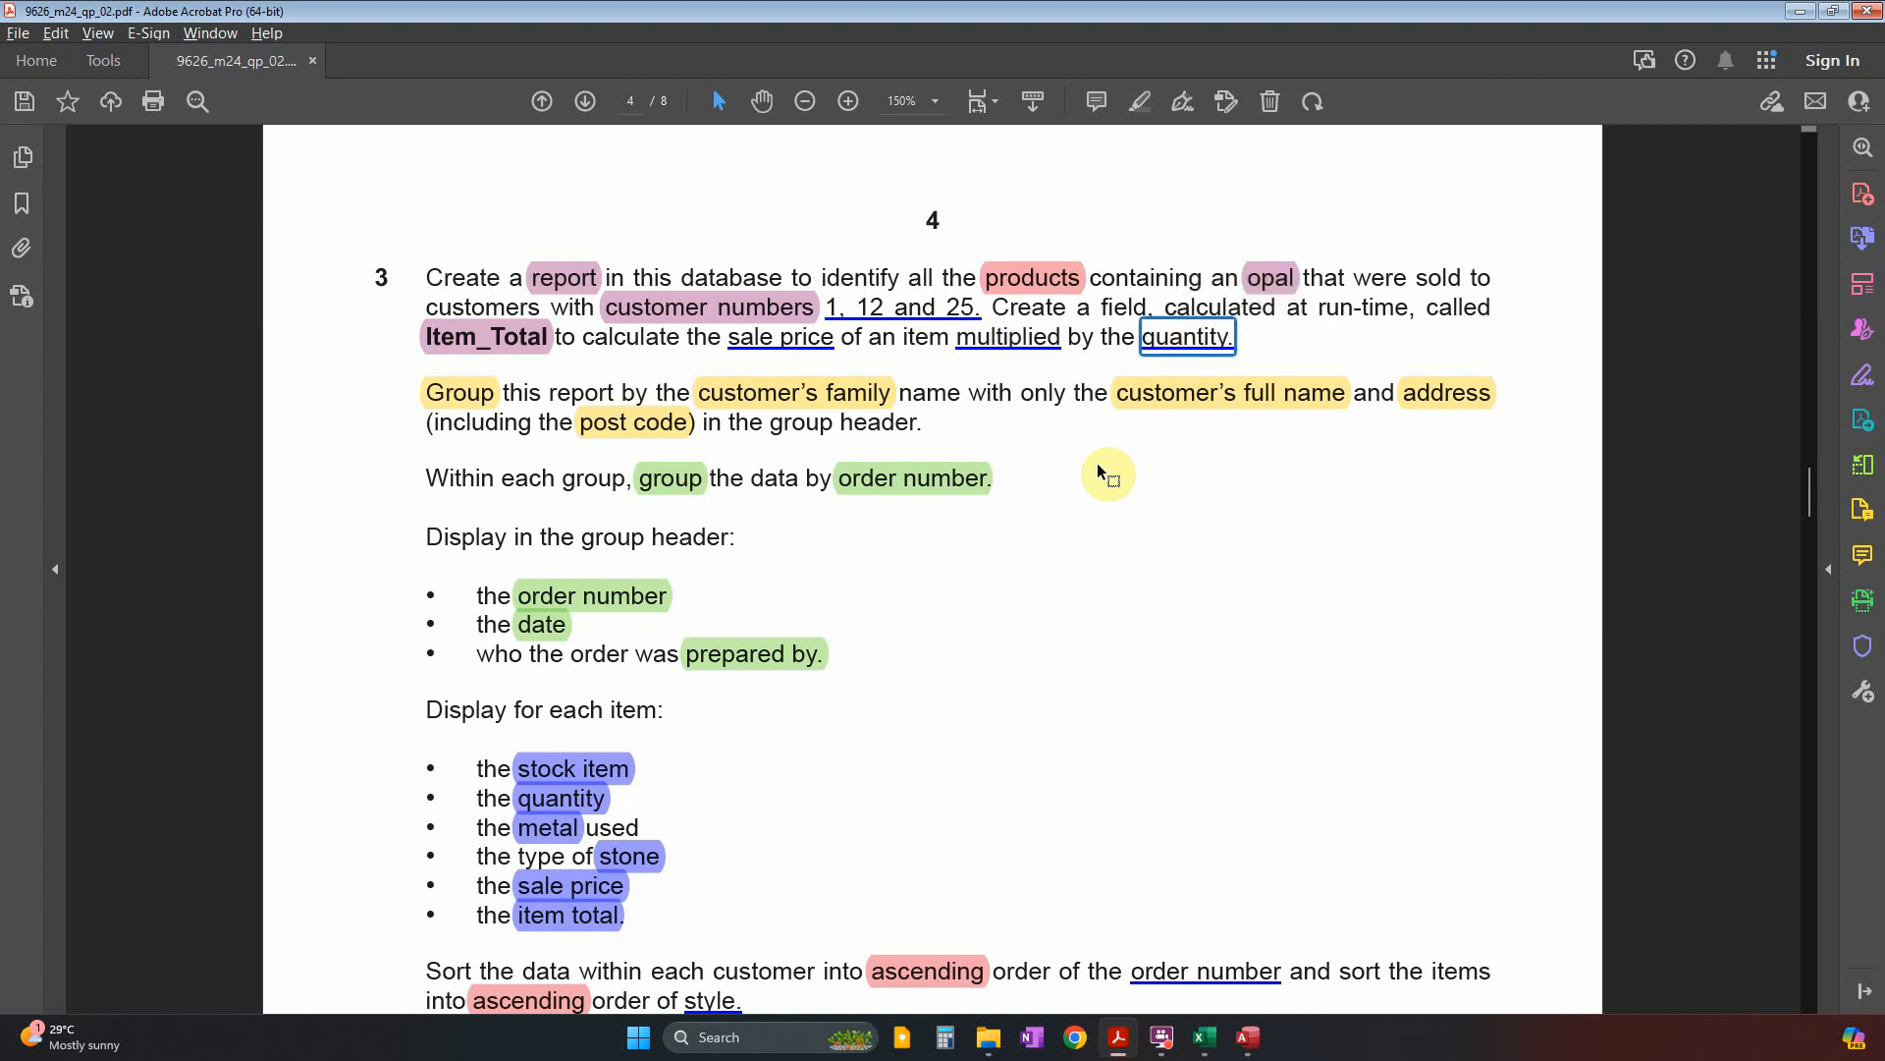
Read question 3's grouping requirements for the customer and order levels, including the fields required in each group header.
click(532, 282)
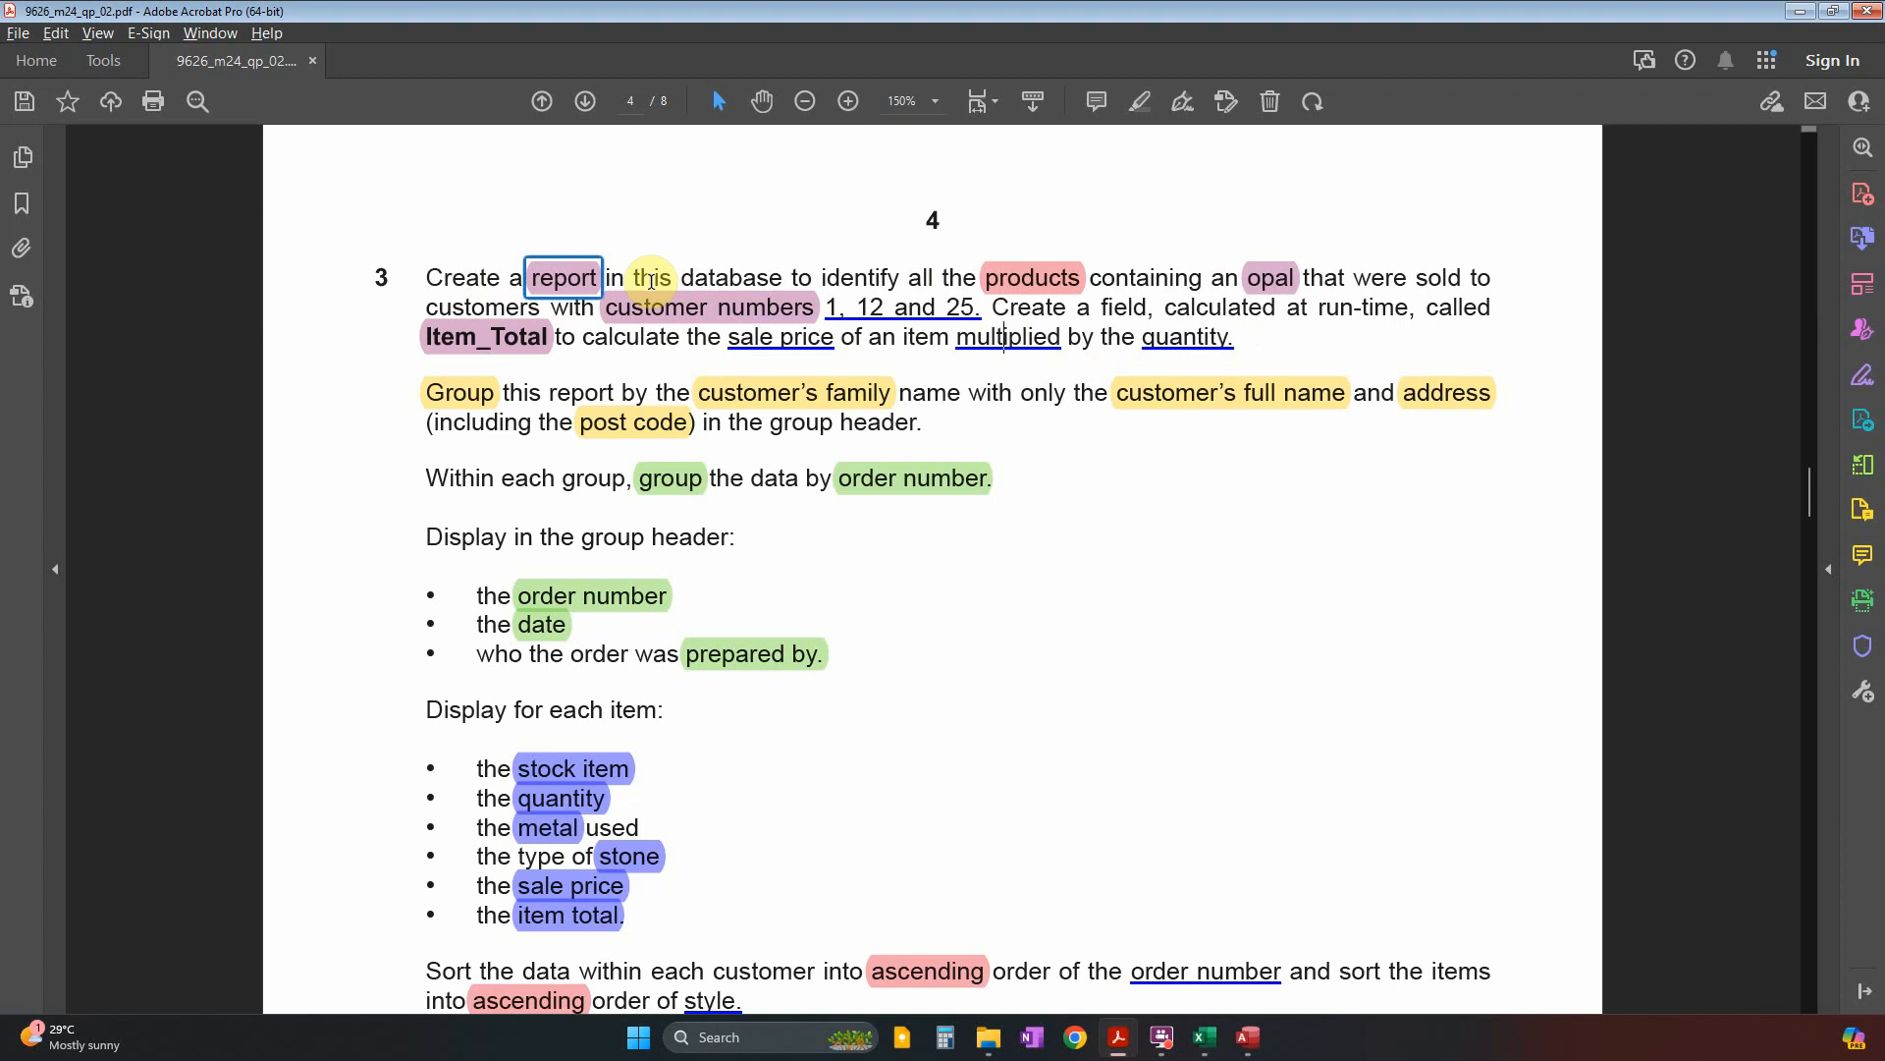
click(458, 395)
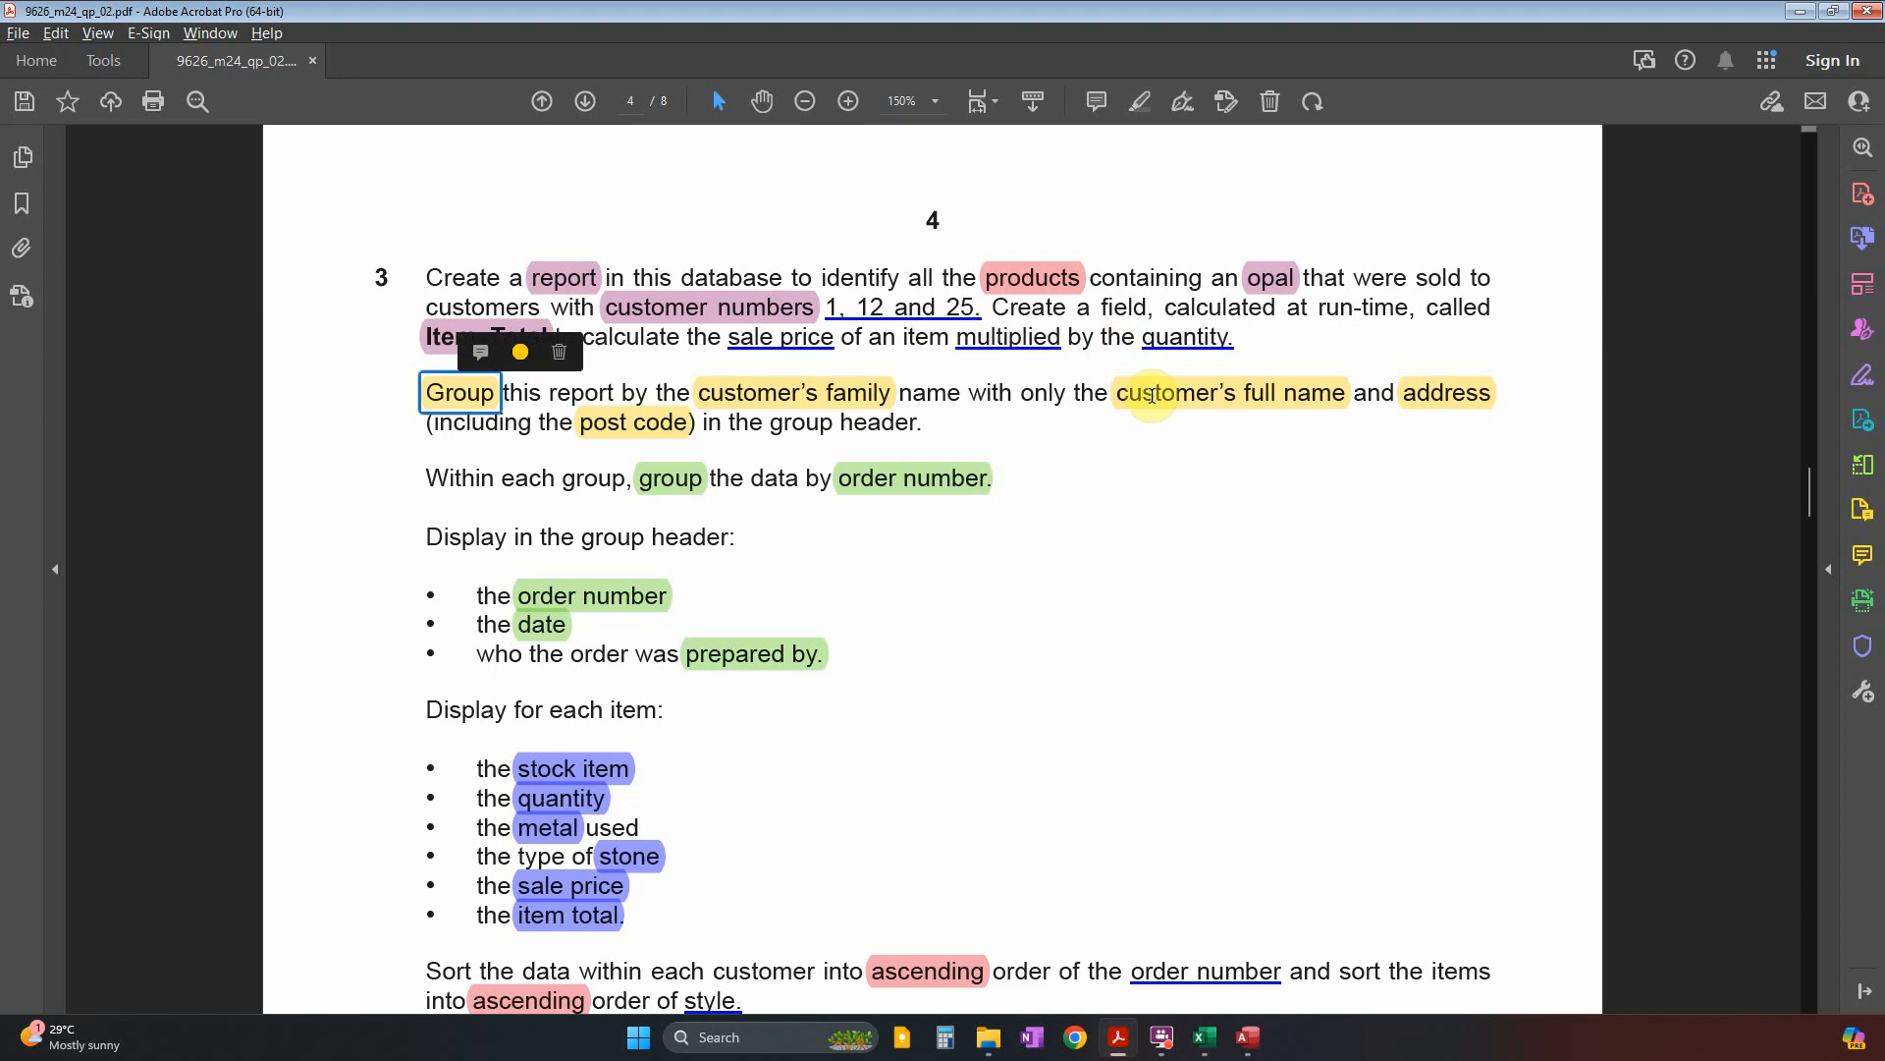
click(756, 393)
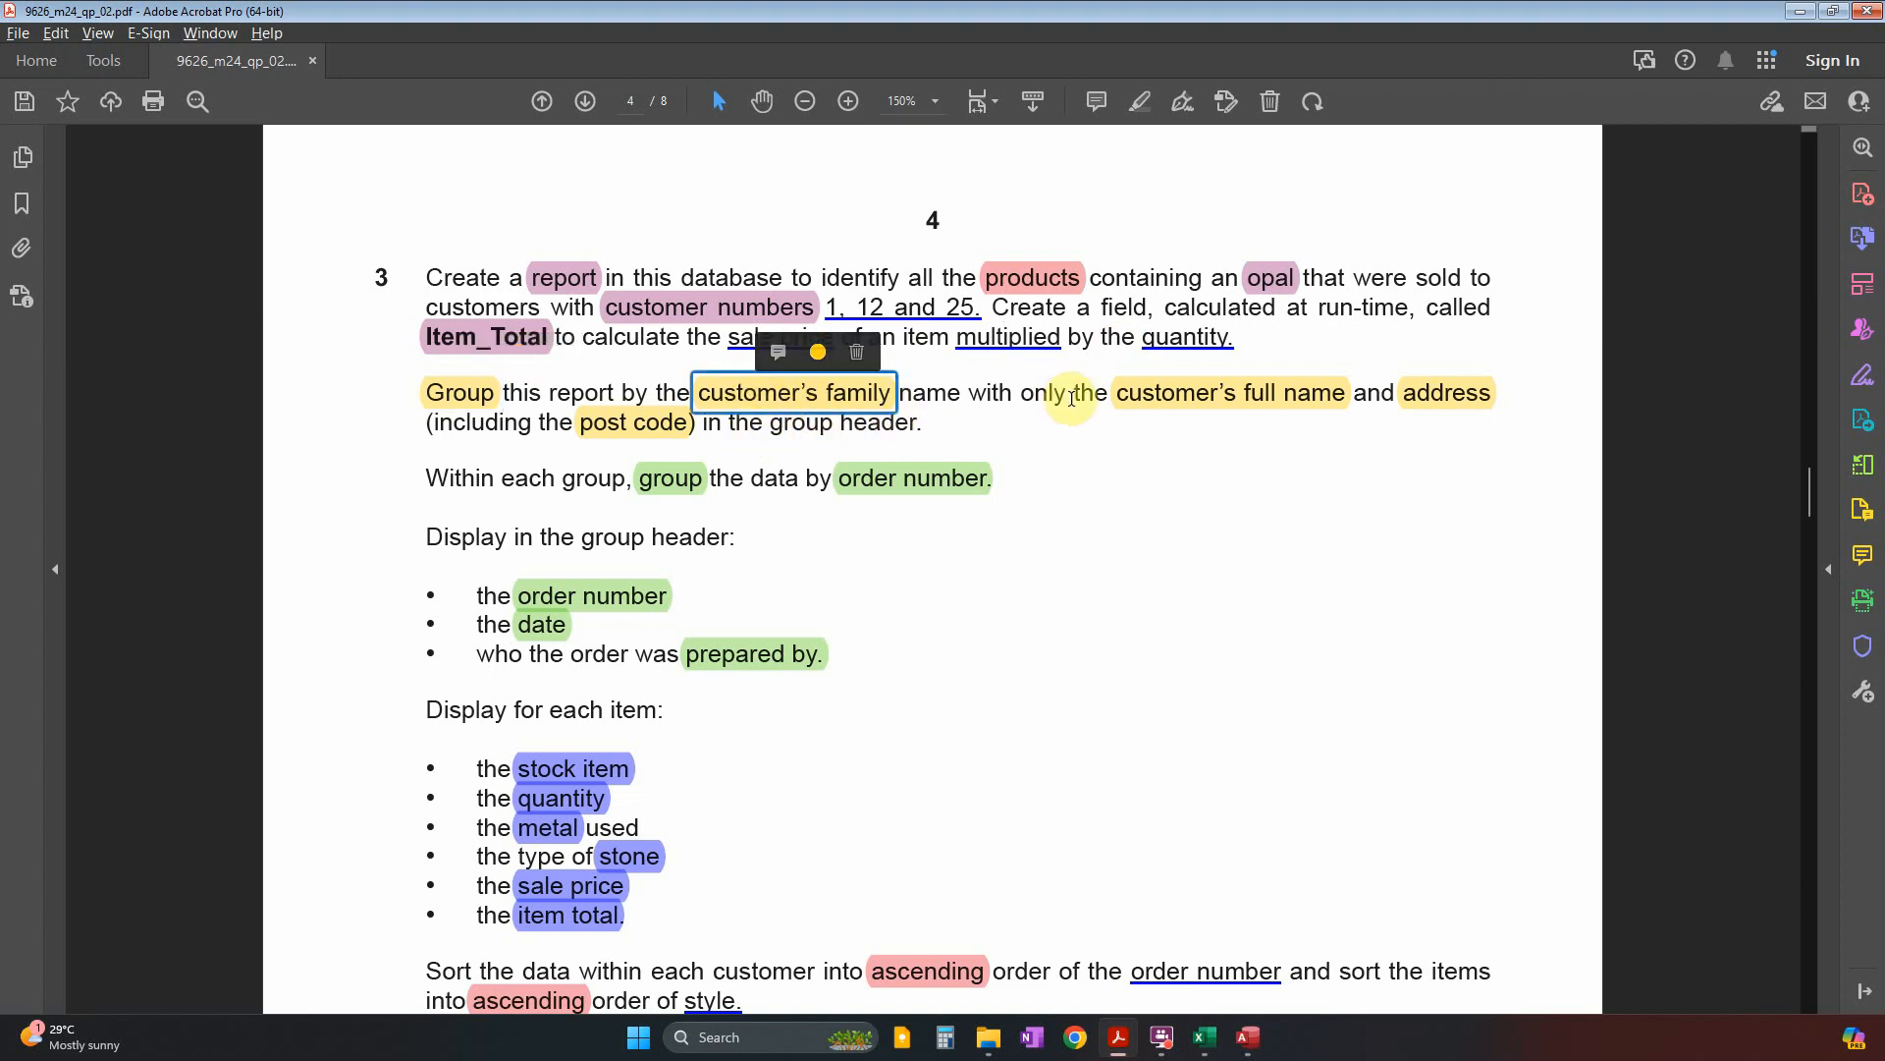
click(1157, 401)
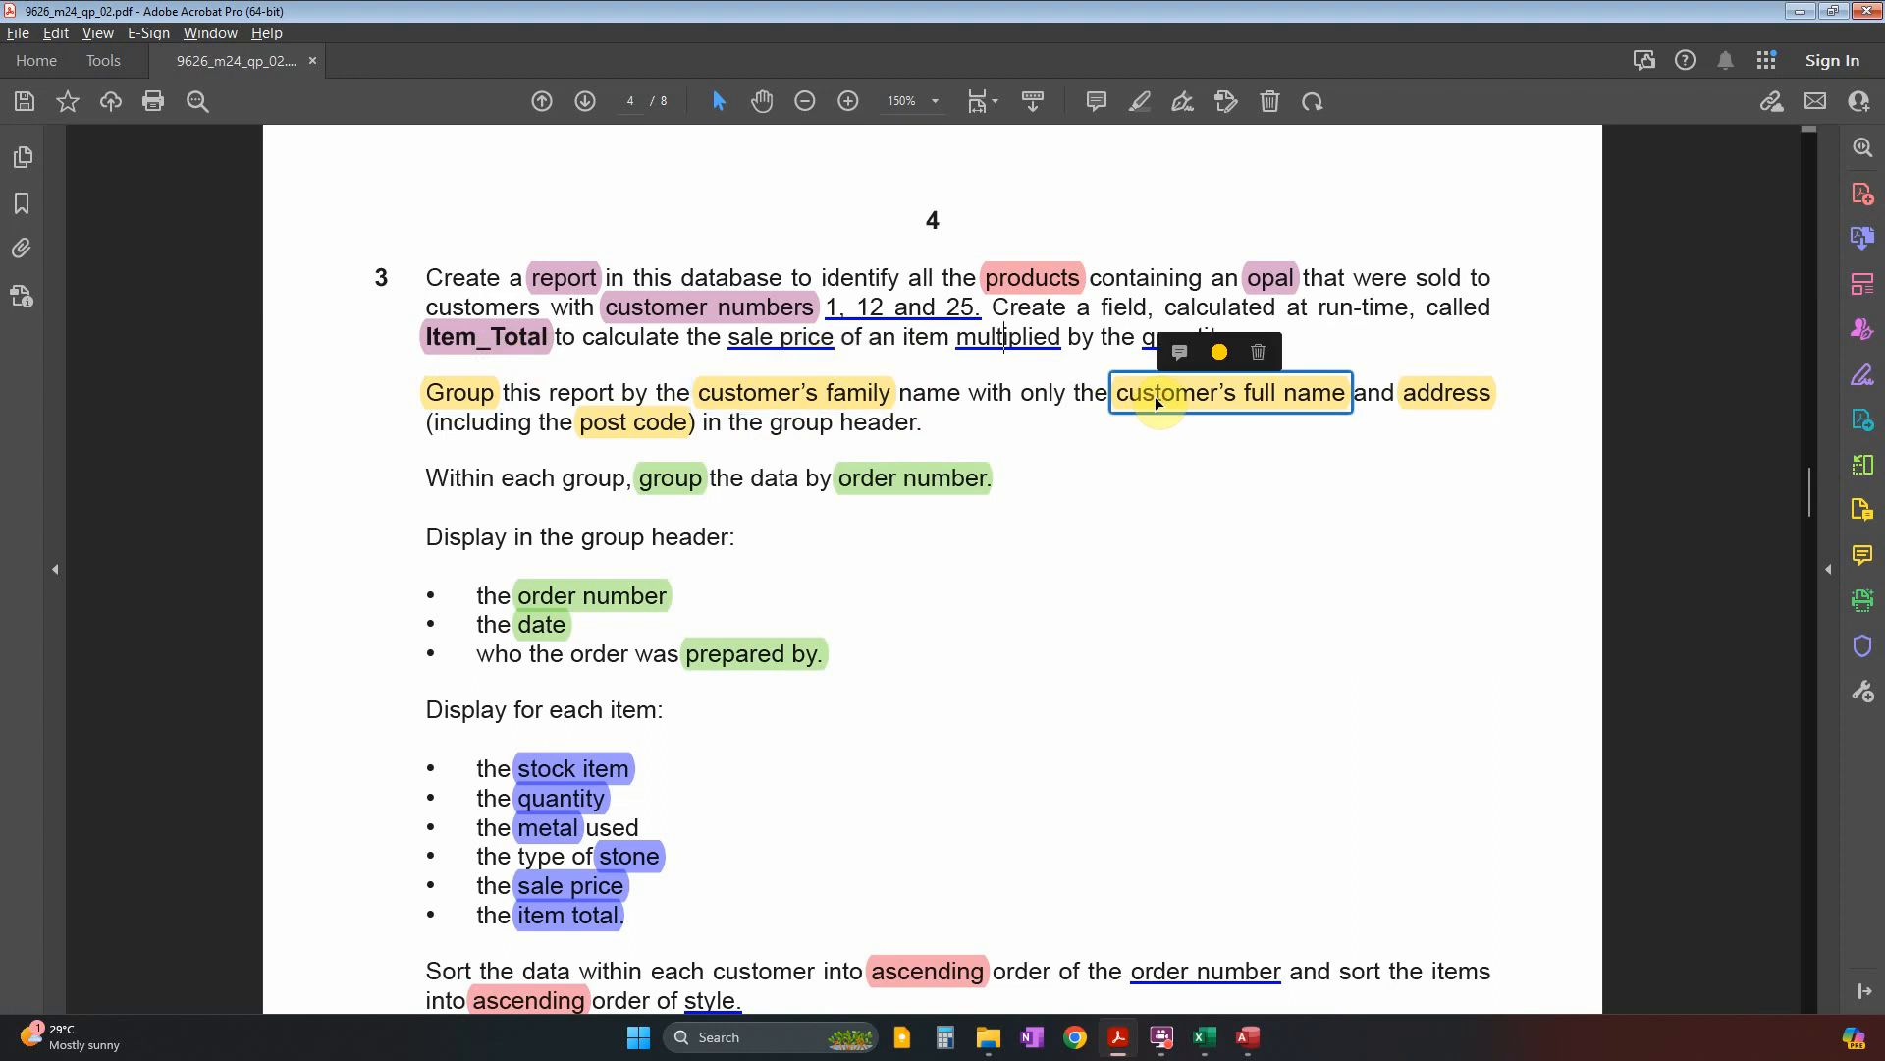
click(1463, 400)
click(646, 430)
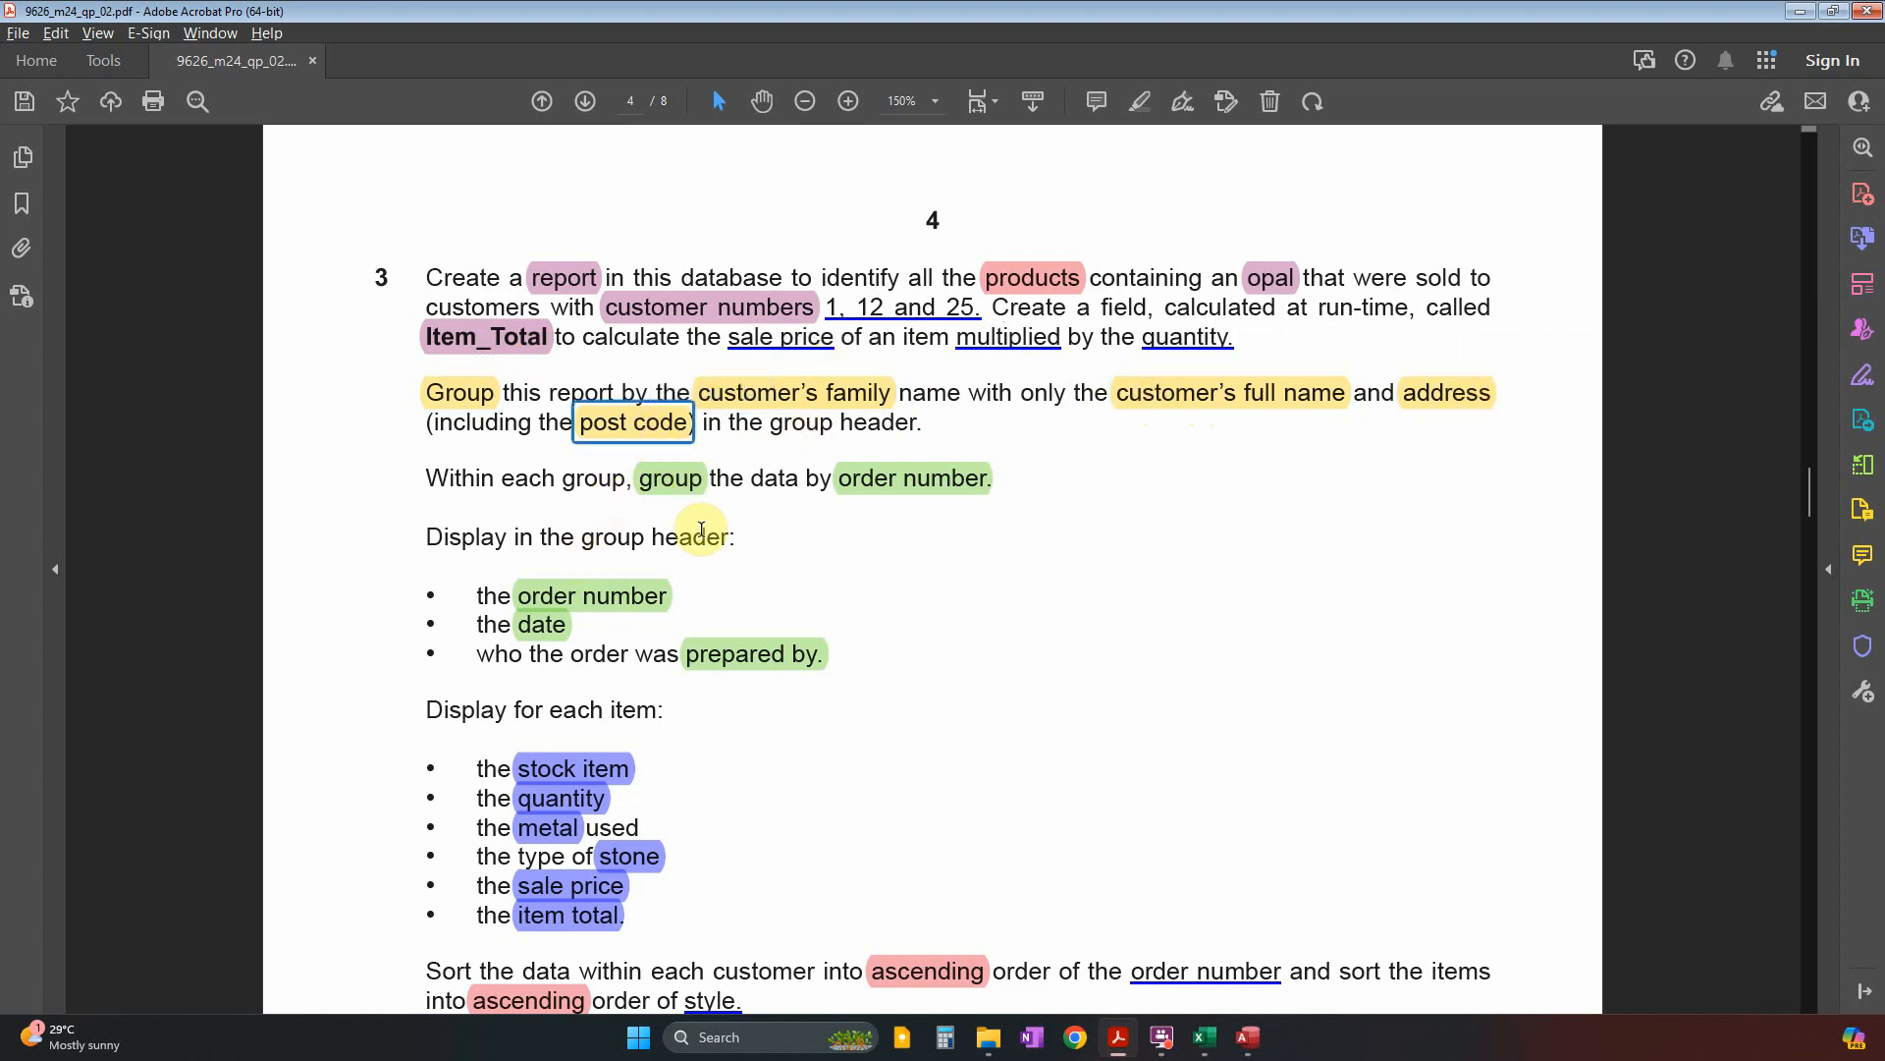
click(672, 479)
click(915, 481)
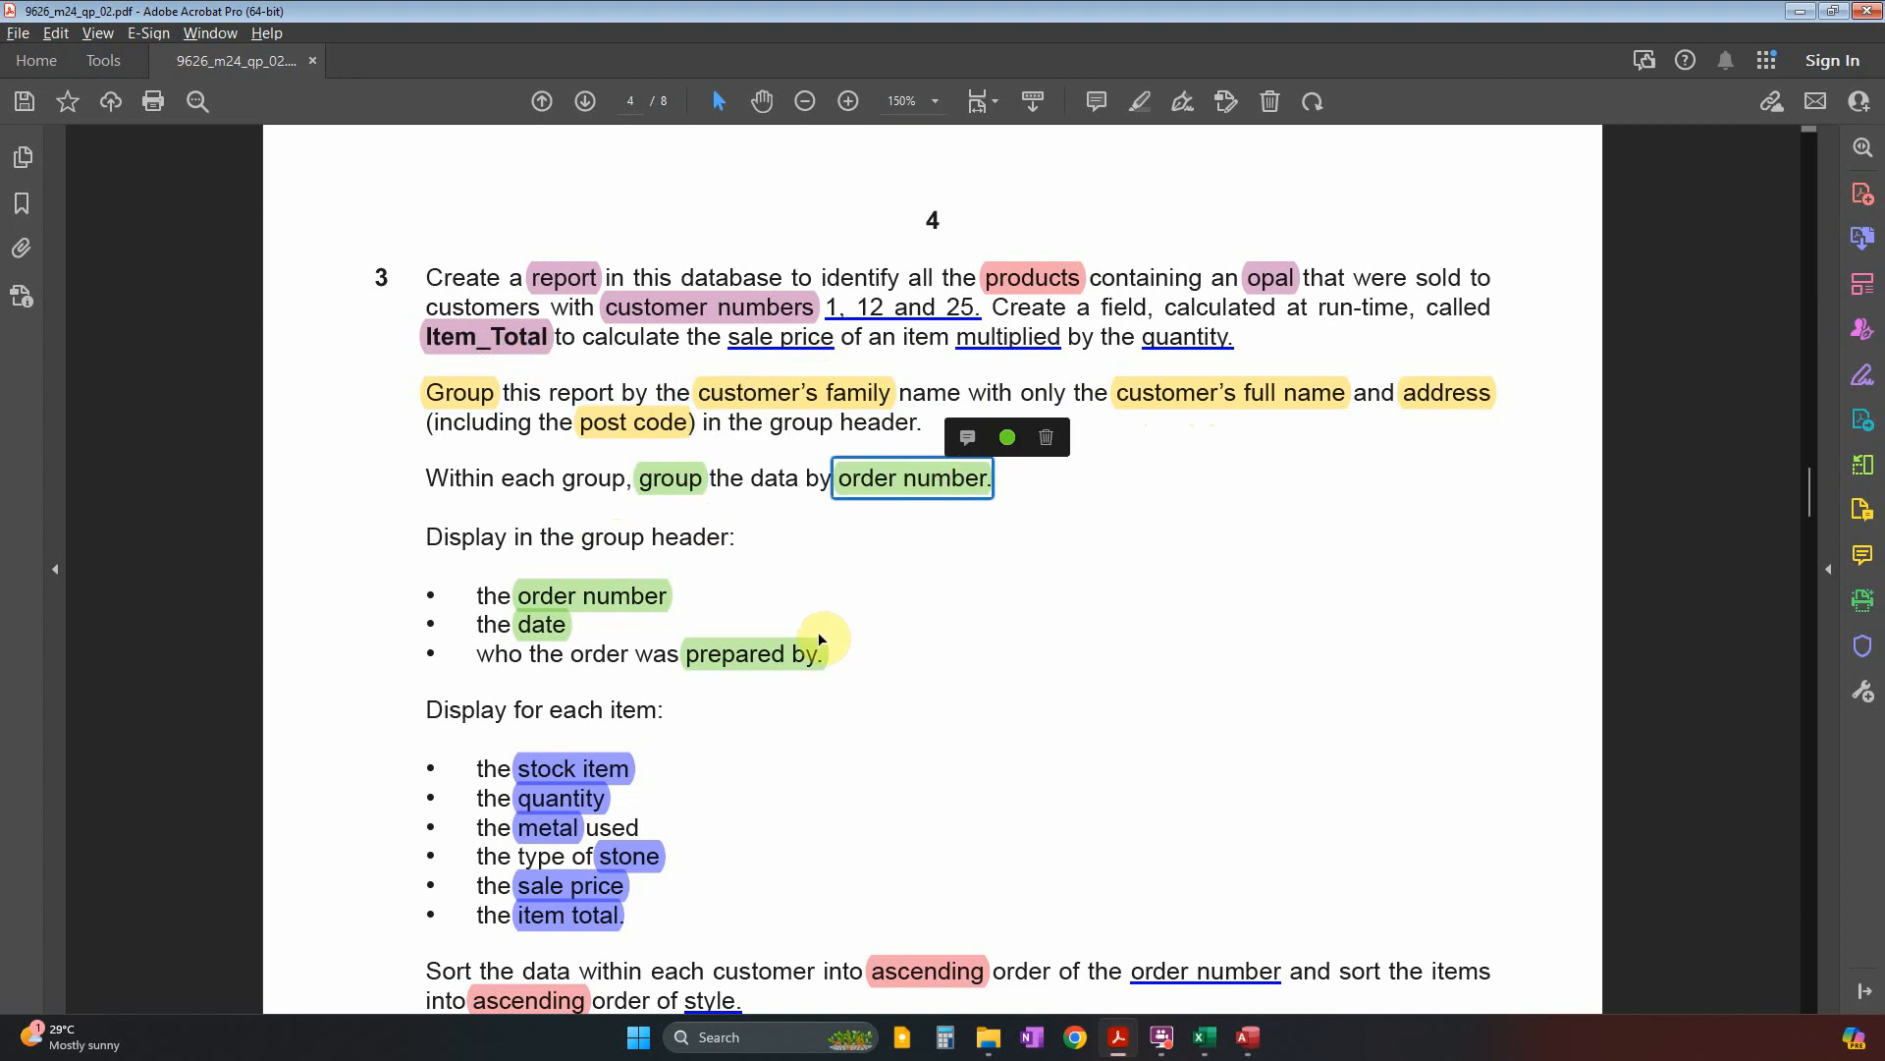
drag(476, 537, 785, 654)
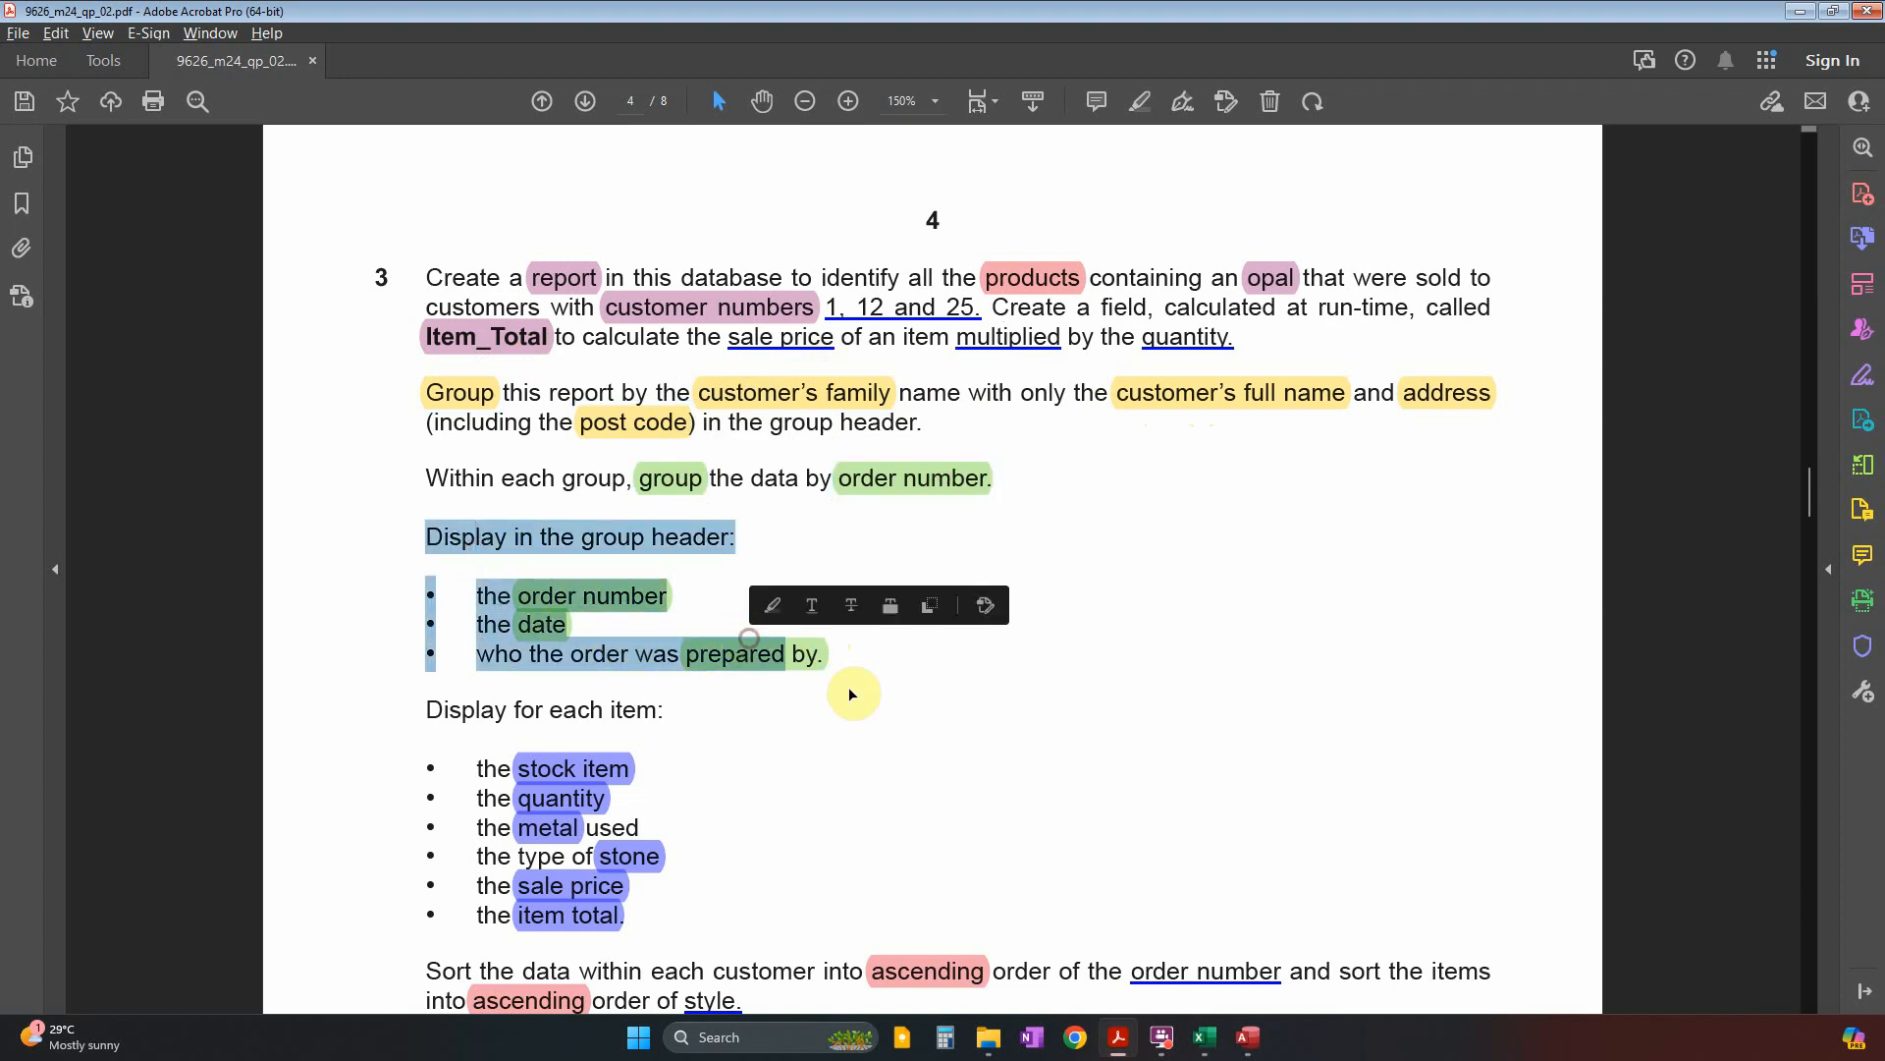
Read question 3's list of fields to display for each item and its sort orders, and recheck the product criteria and Item_Total requirement.
scroll(721, 667, down, 1)
drag(610, 663, 654, 875)
click(566, 750)
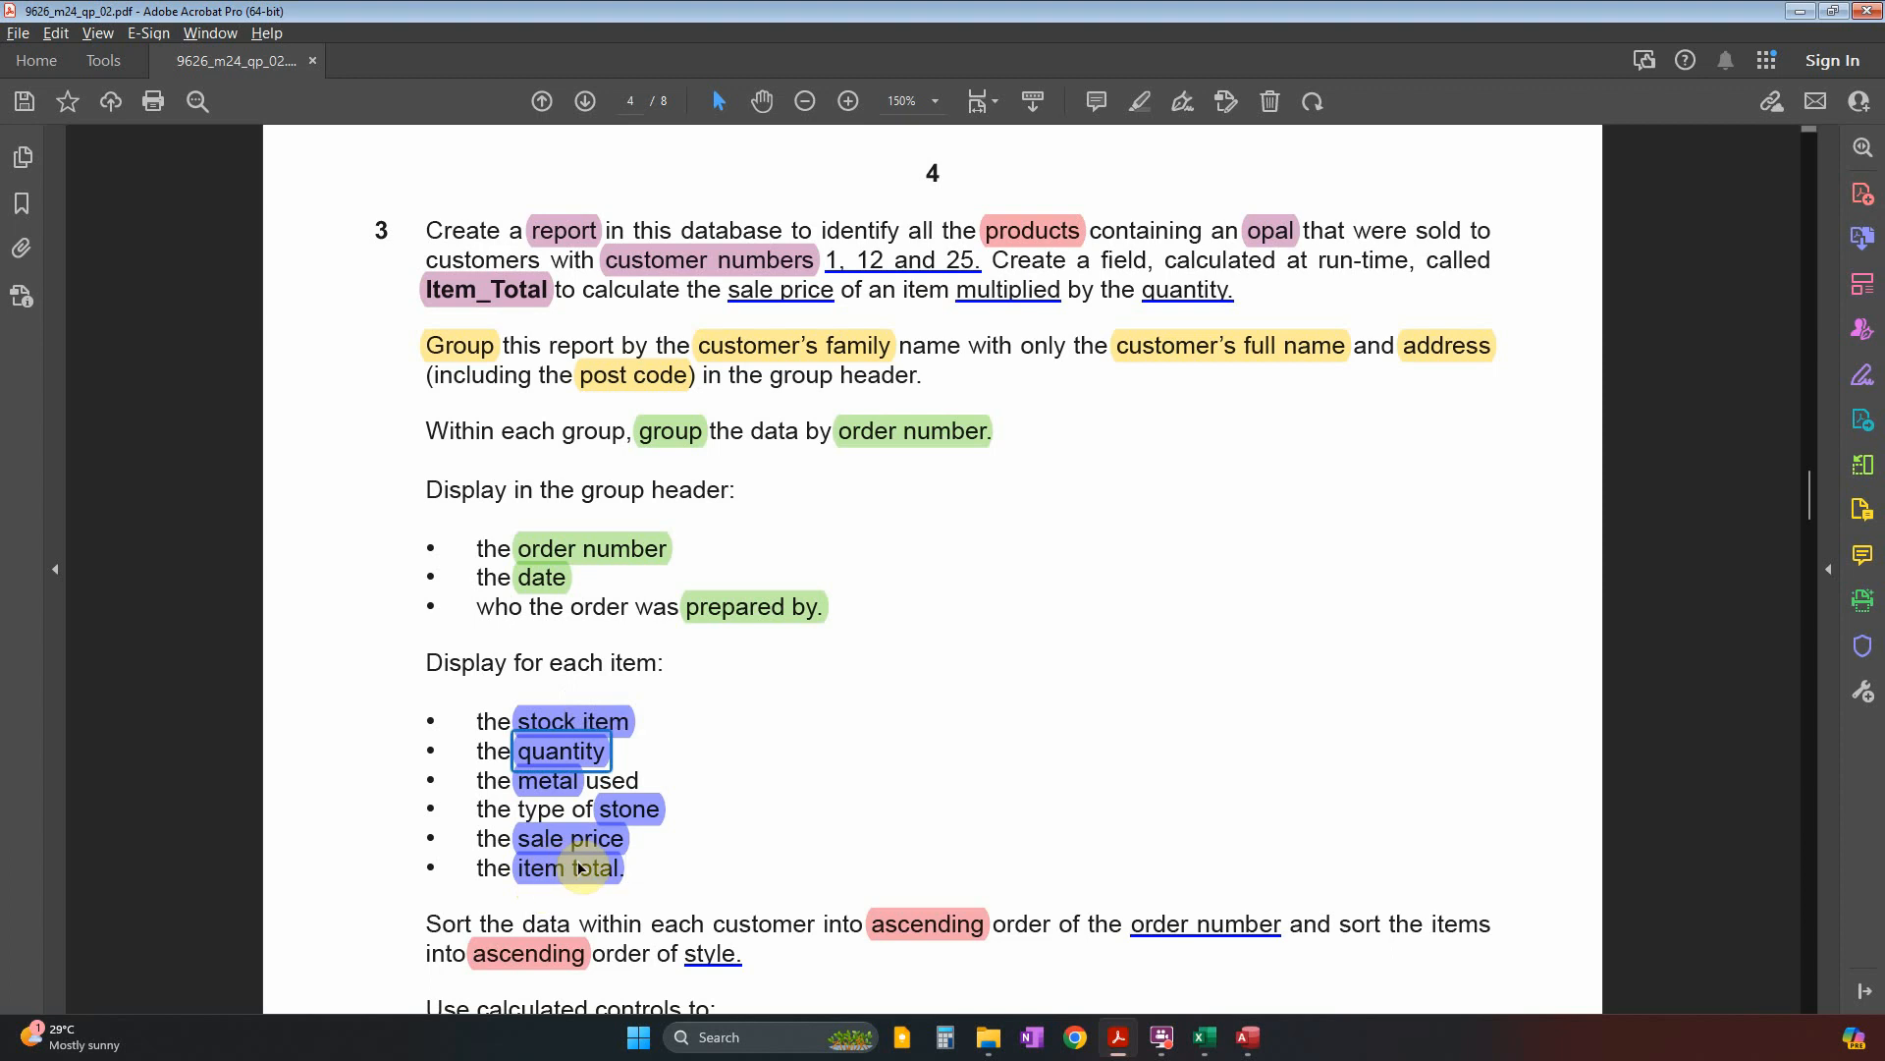
click(481, 293)
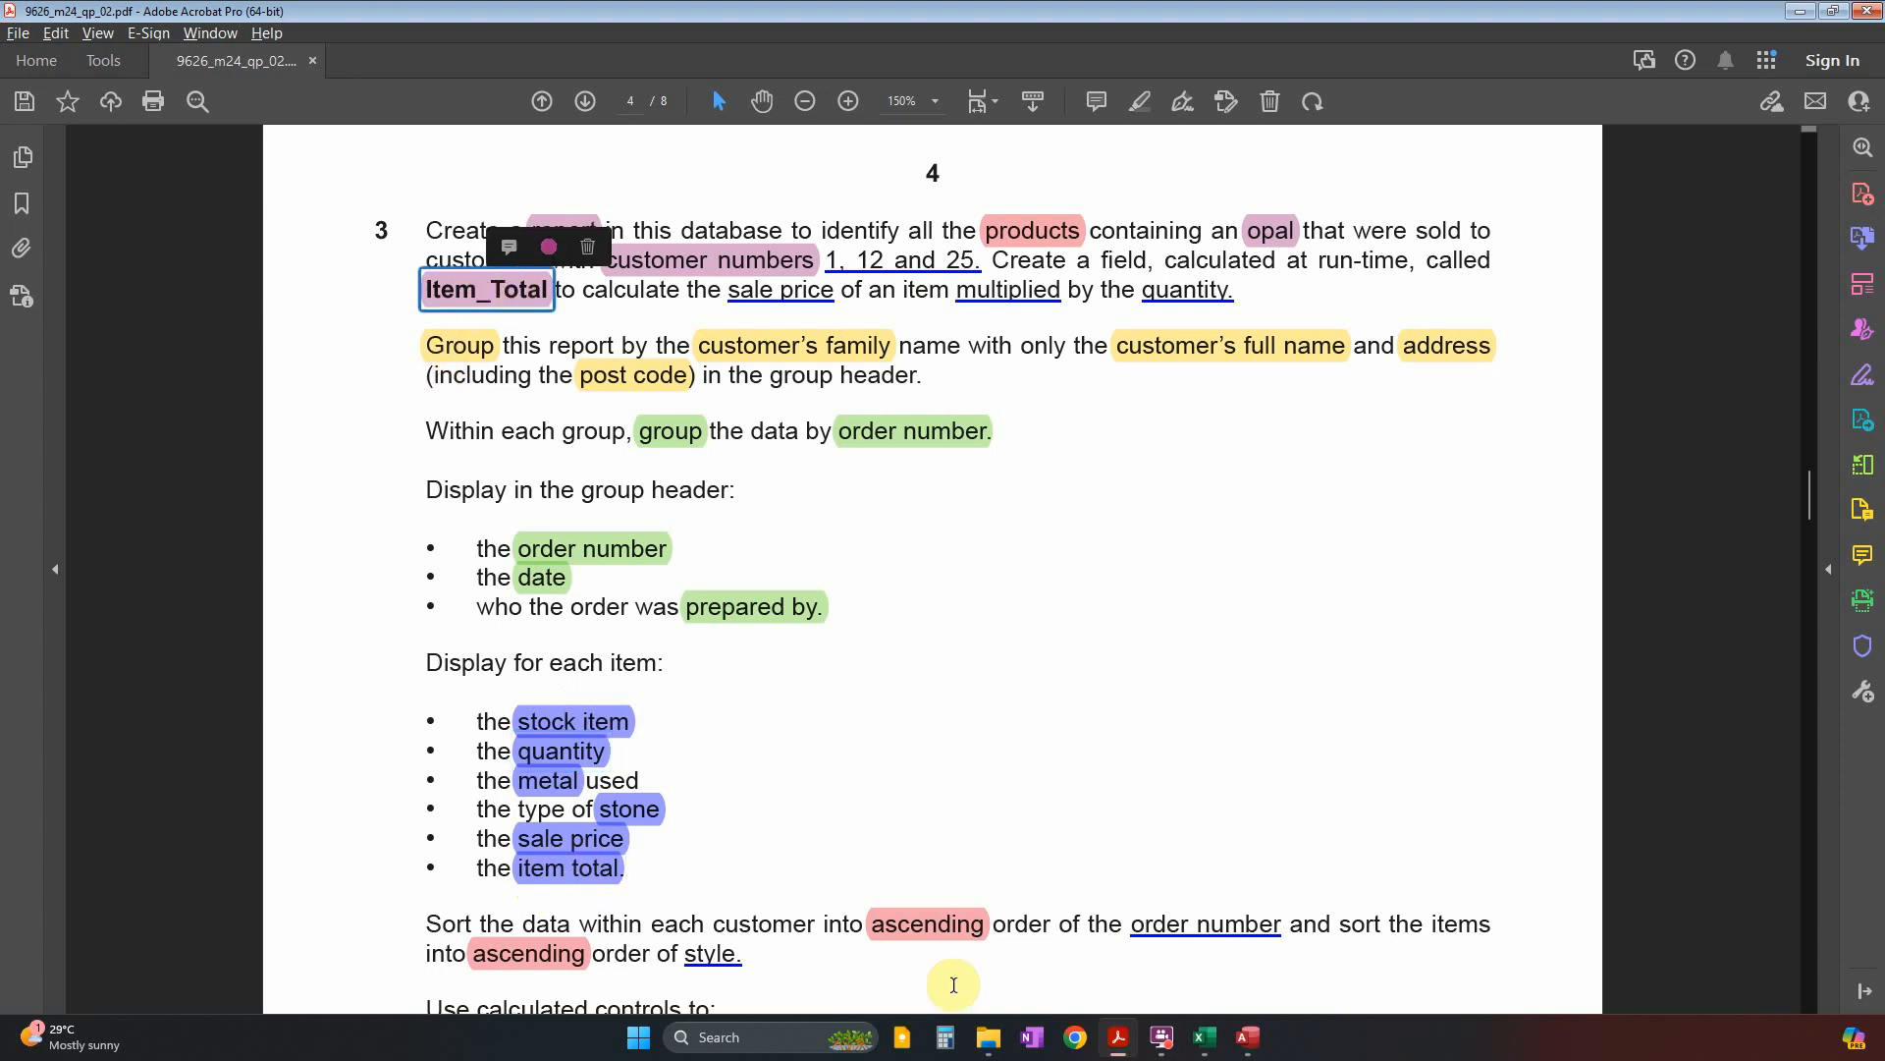
scroll(899, 941, down, 1)
click(927, 829)
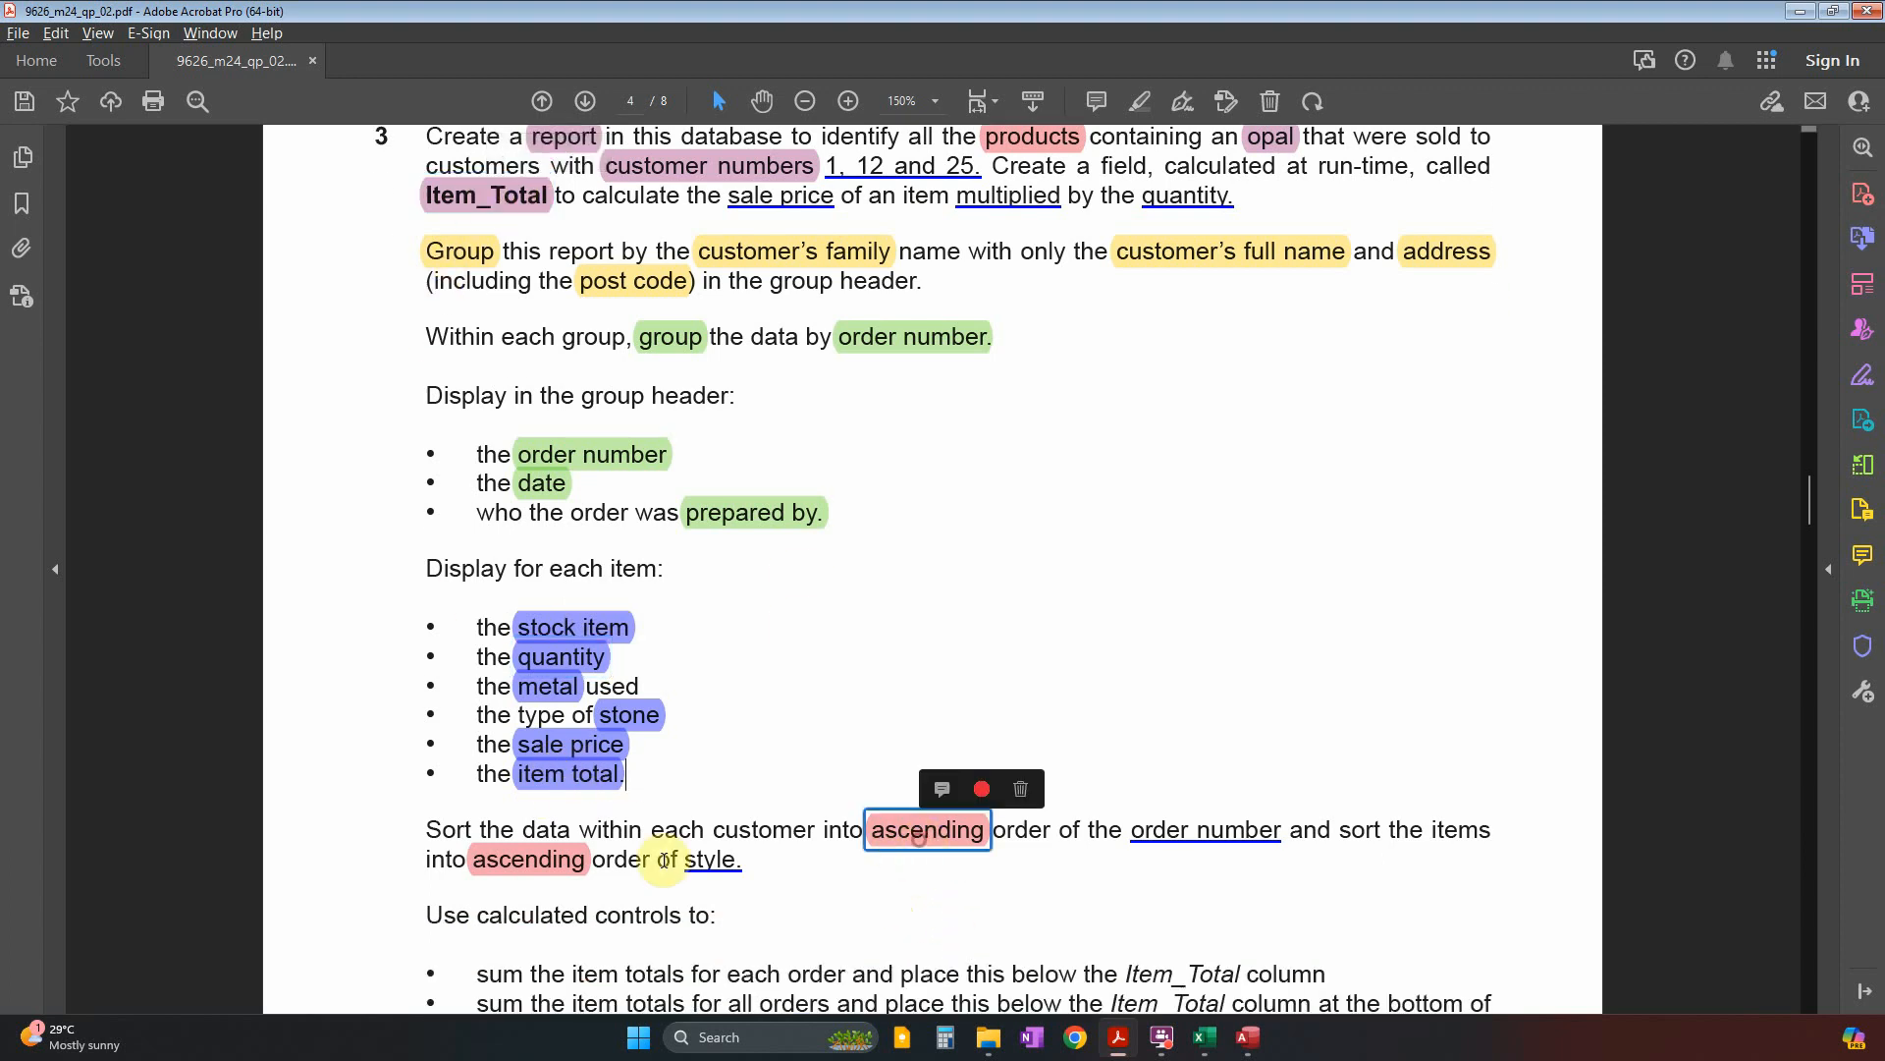
click(528, 861)
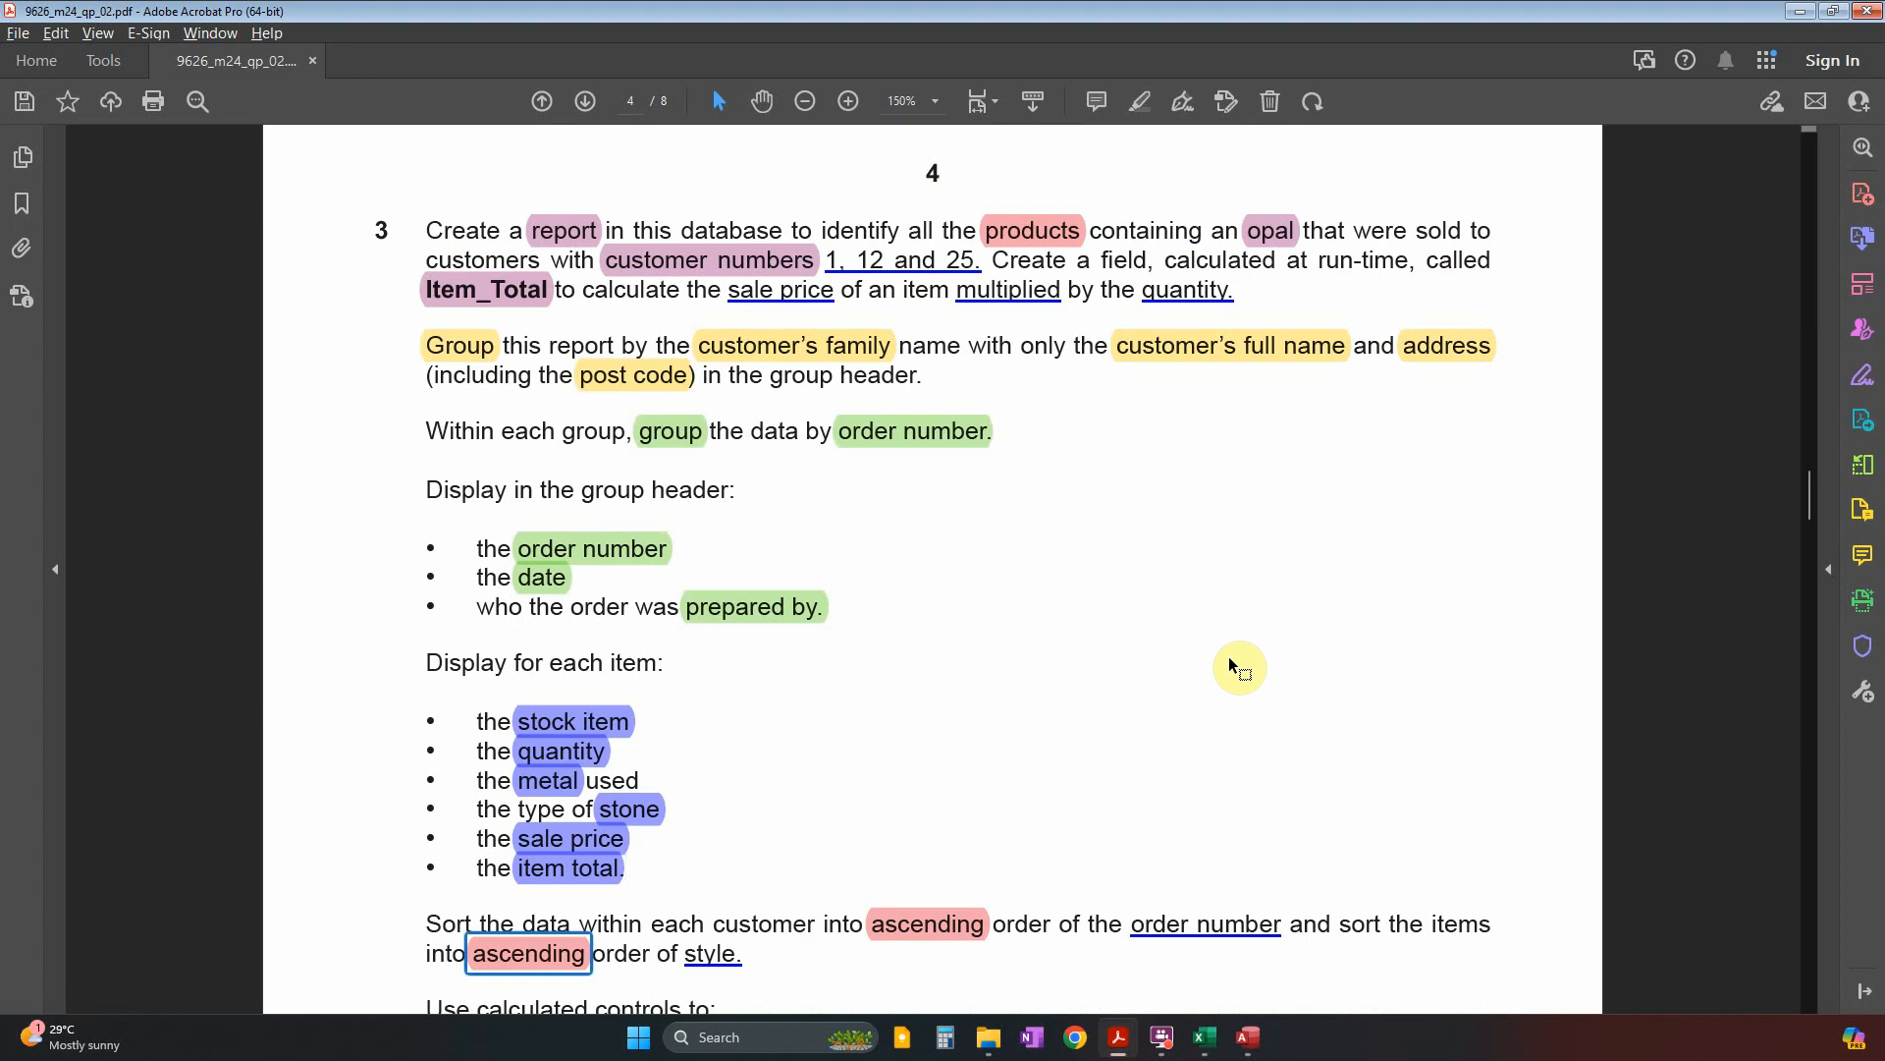
click(1046, 231)
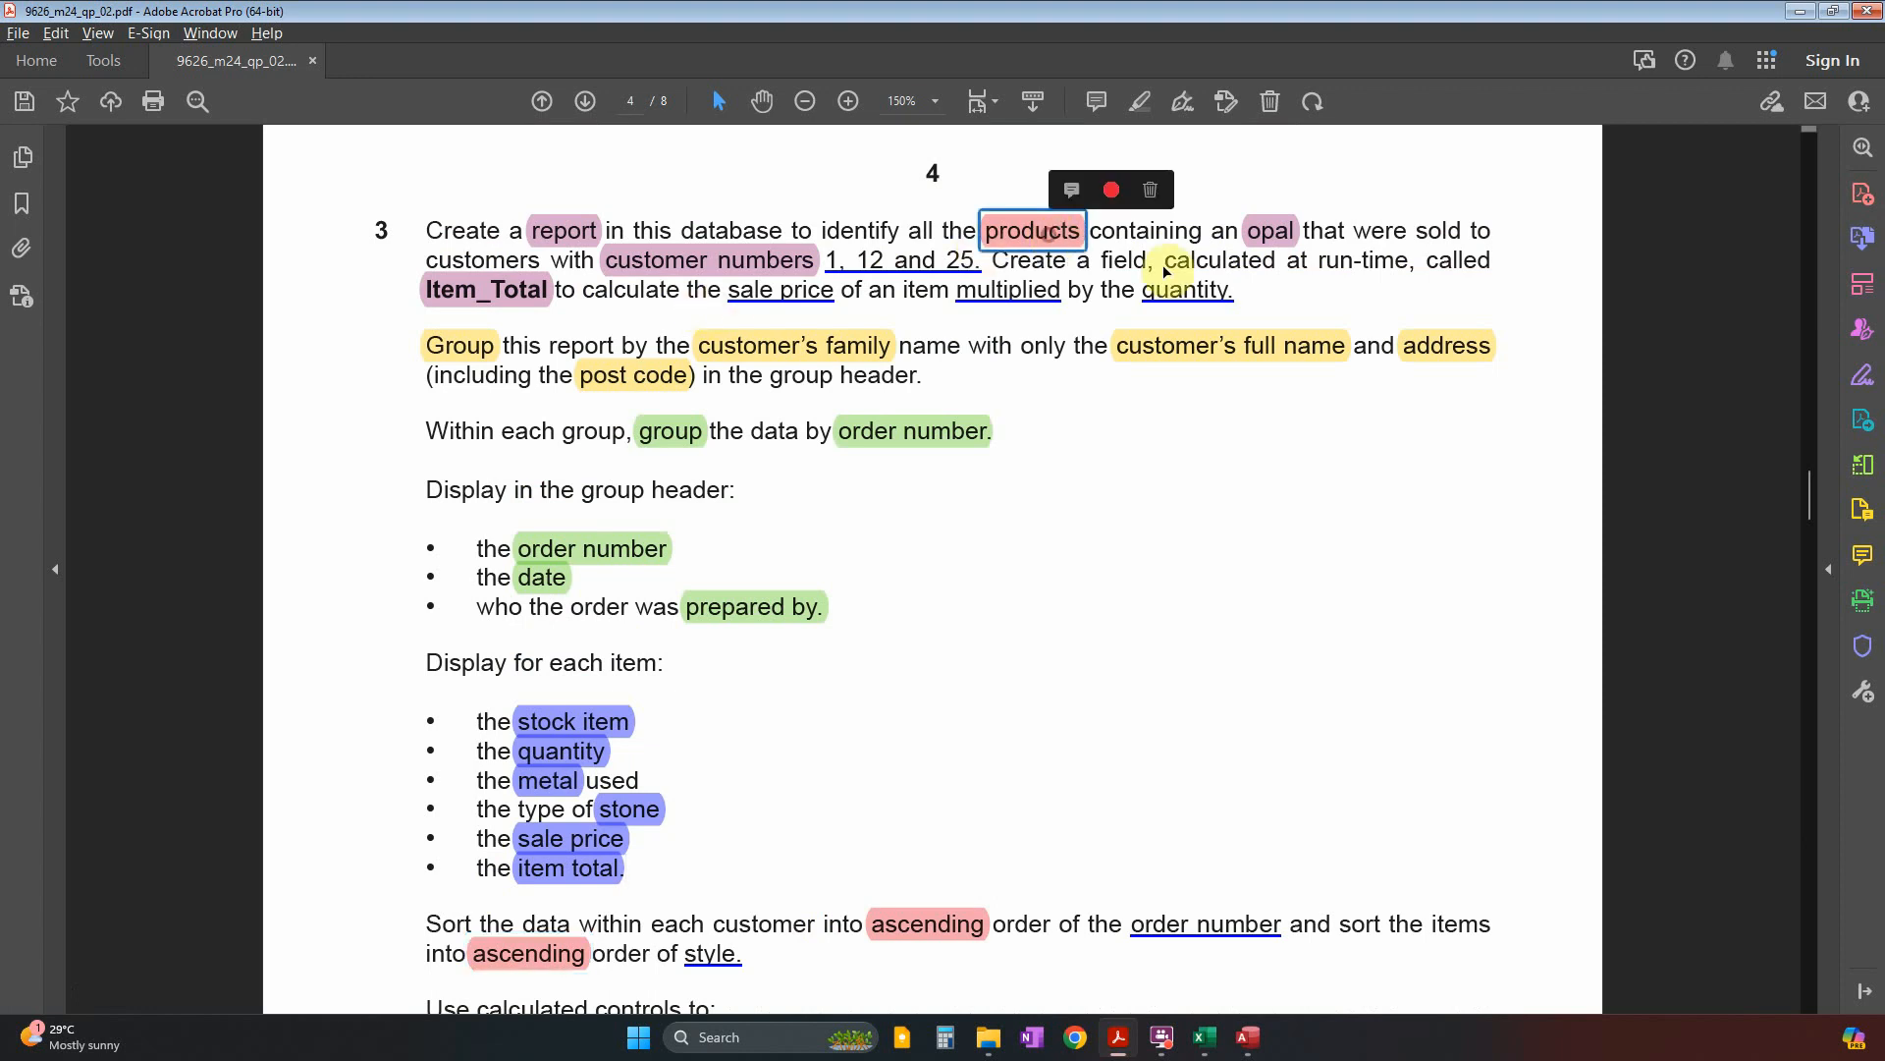
click(530, 298)
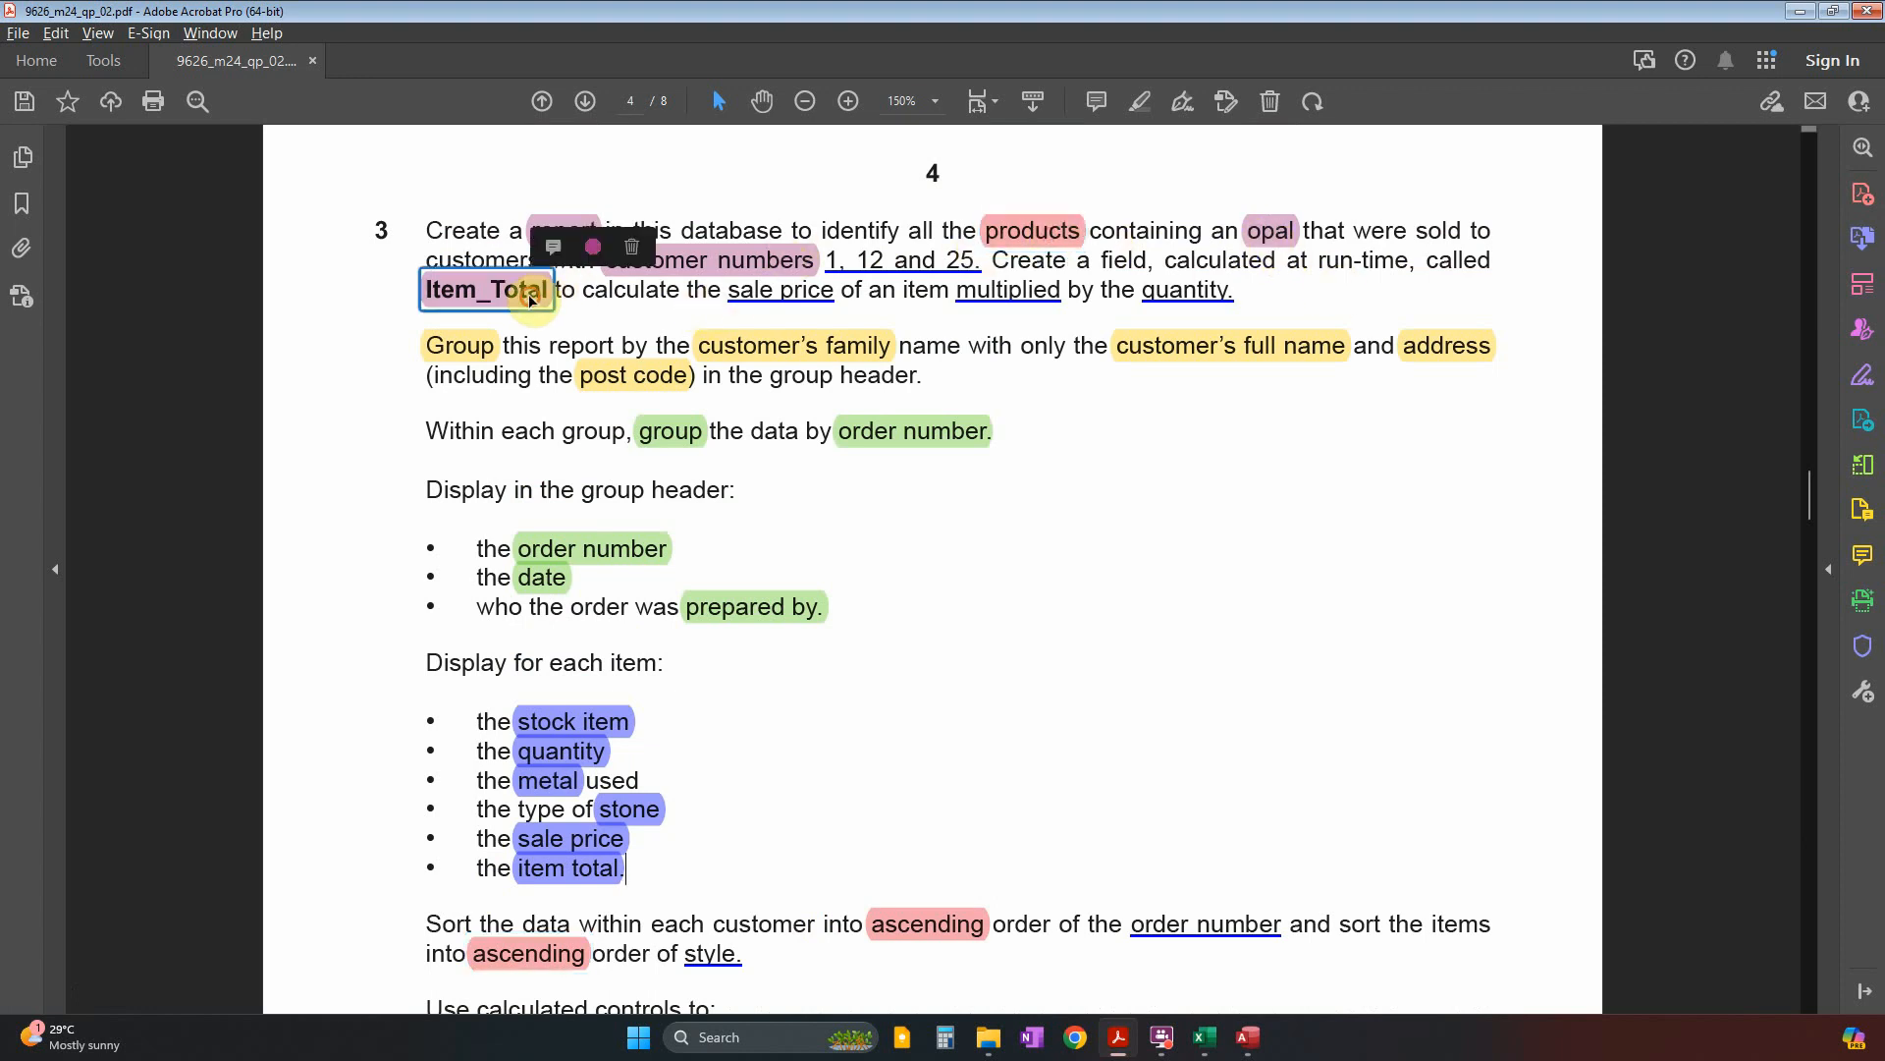
Review question 3 in the exam PDF, including the customer family grouping, post code and sorting requirements.
click(648, 373)
click(791, 348)
scroll(933, 624, down, 2)
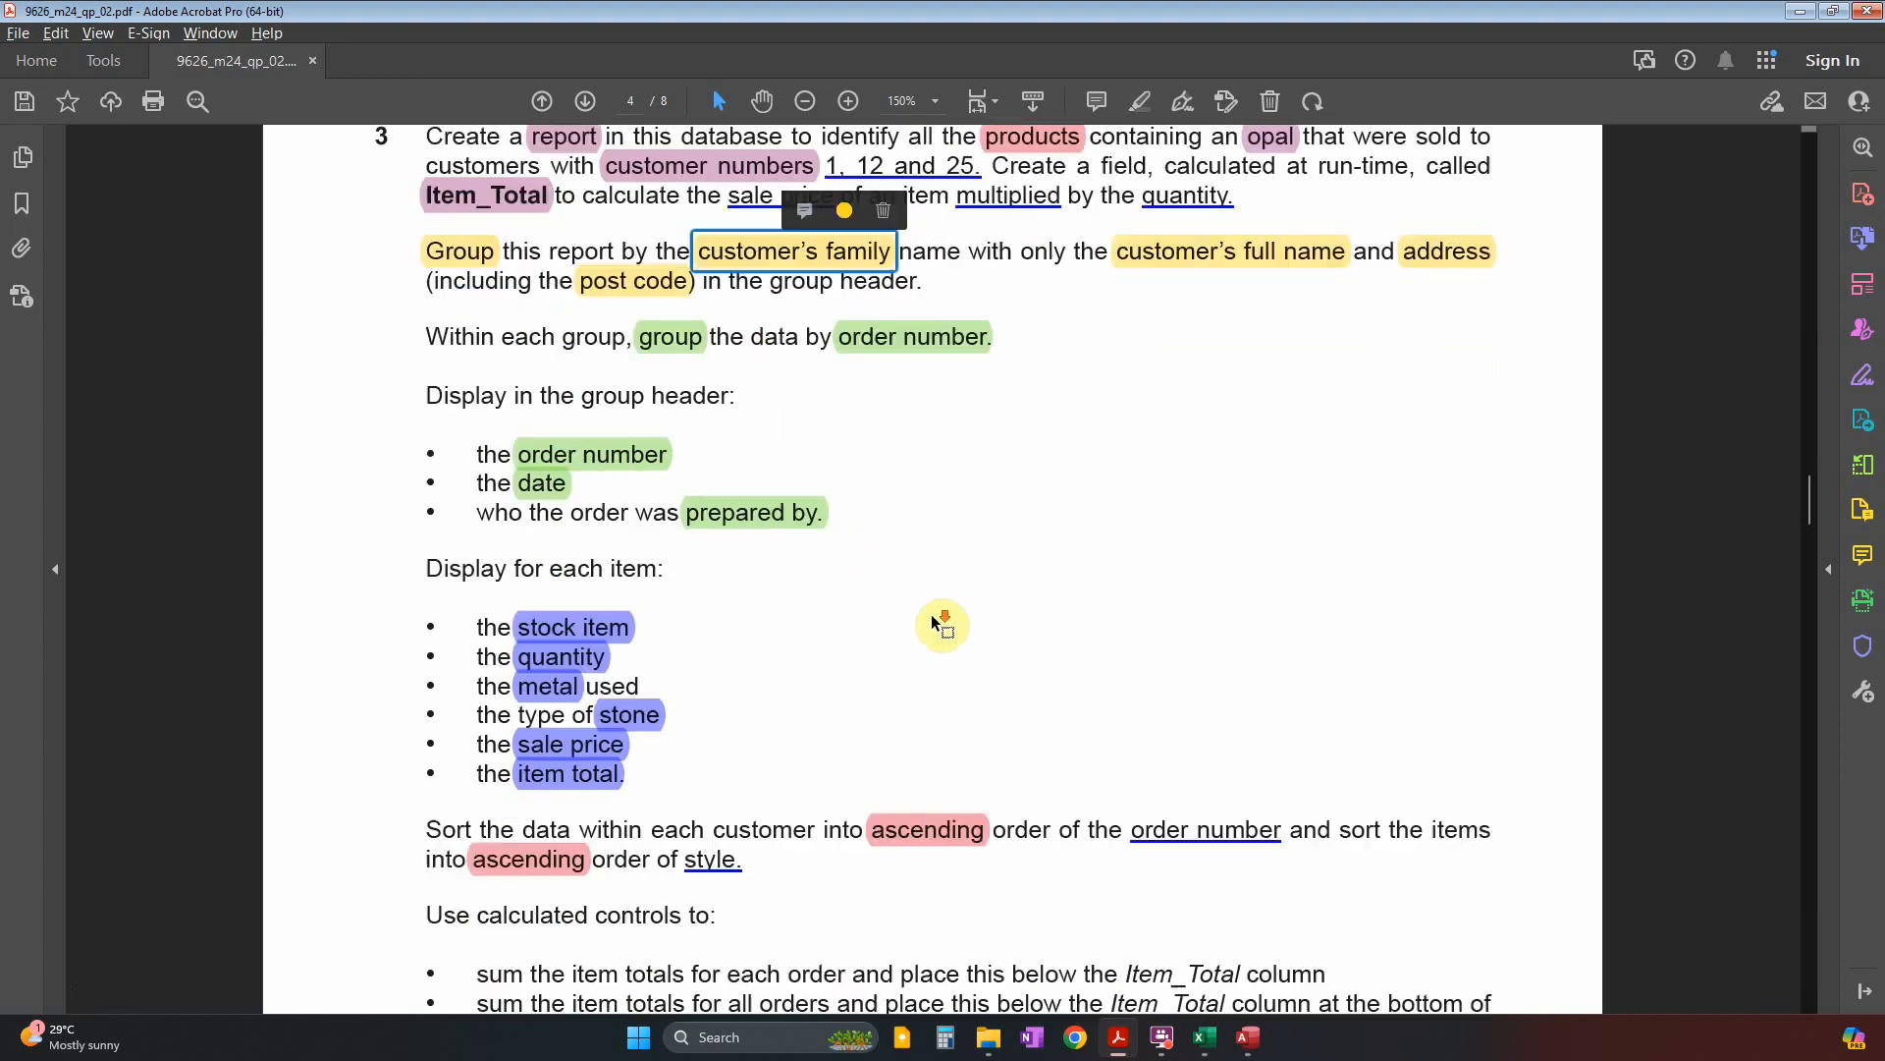
scroll(933, 623, down, 2)
scroll(776, 856, down, 2)
scroll(1055, 792, up, 4)
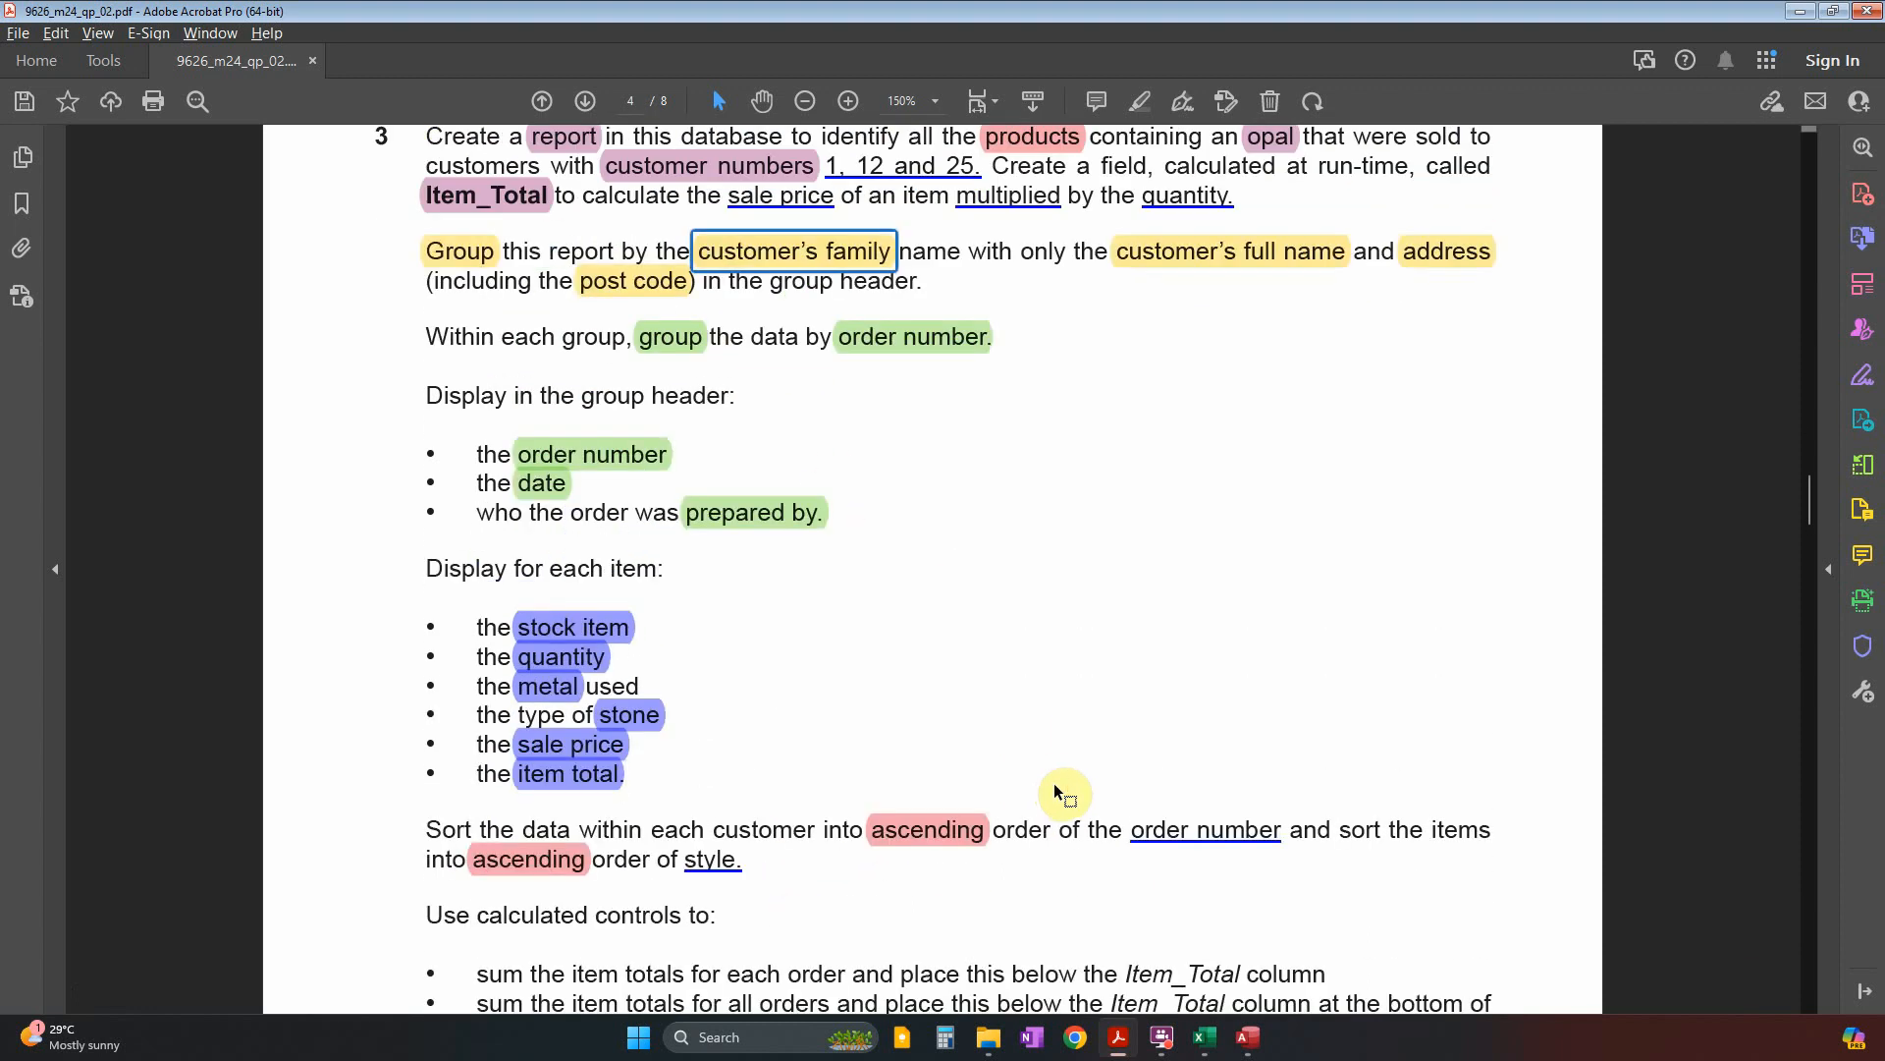
scroll(1055, 791, up, 2)
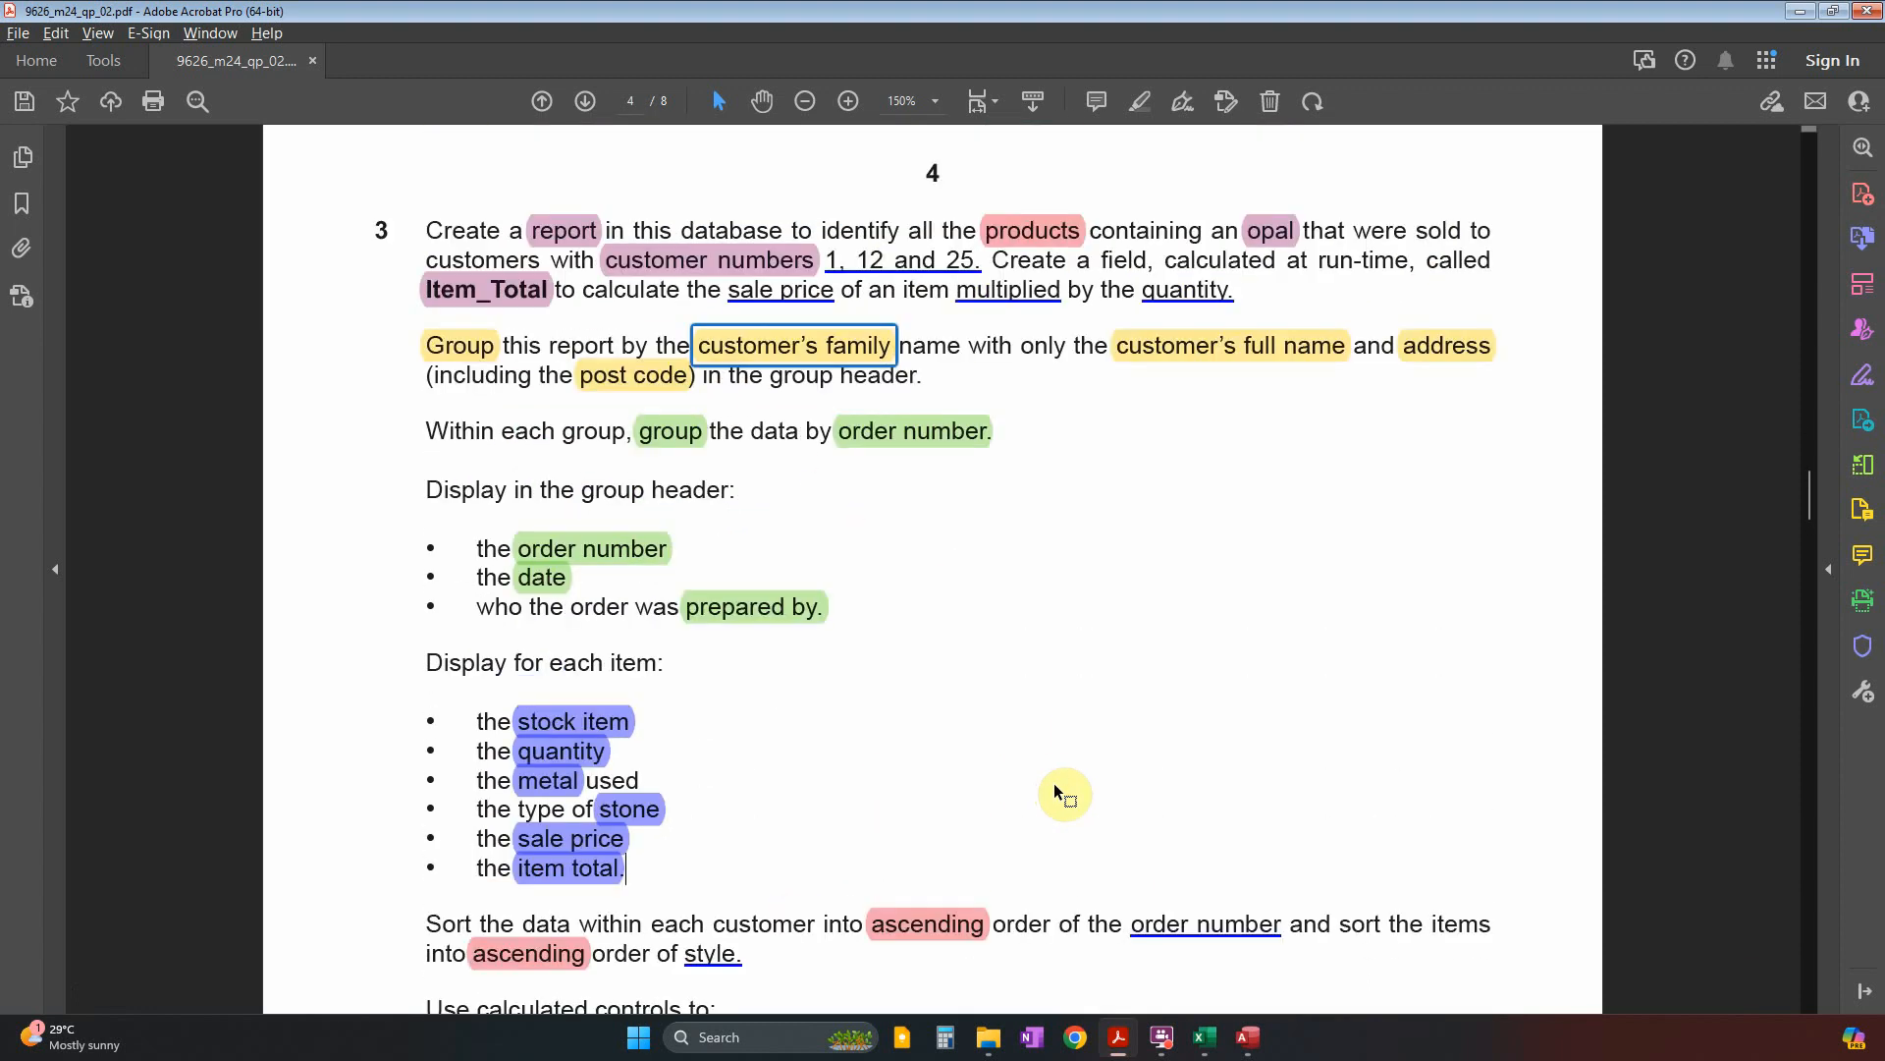
Switch to Access, create a query design with the Customer, Order and Stock tables, and enlarge the Order and Customer field lists.
click(1247, 1037)
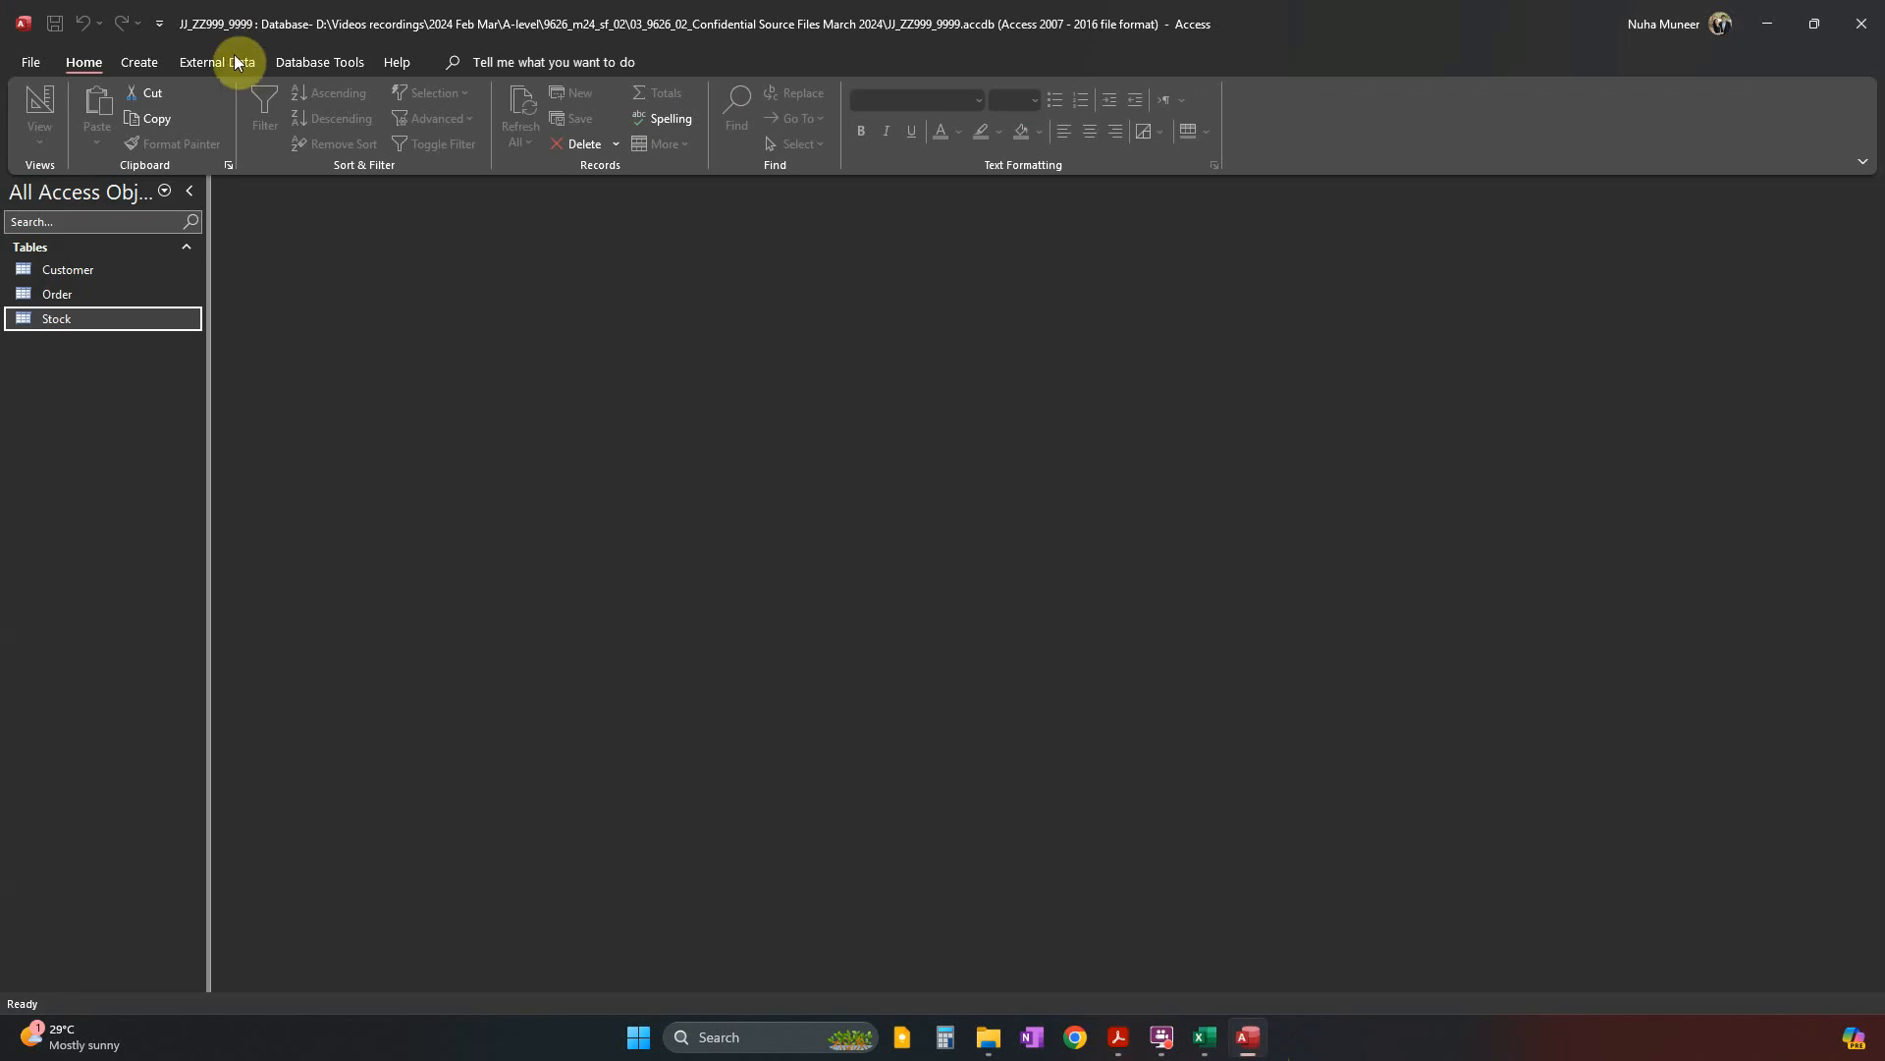
click(145, 62)
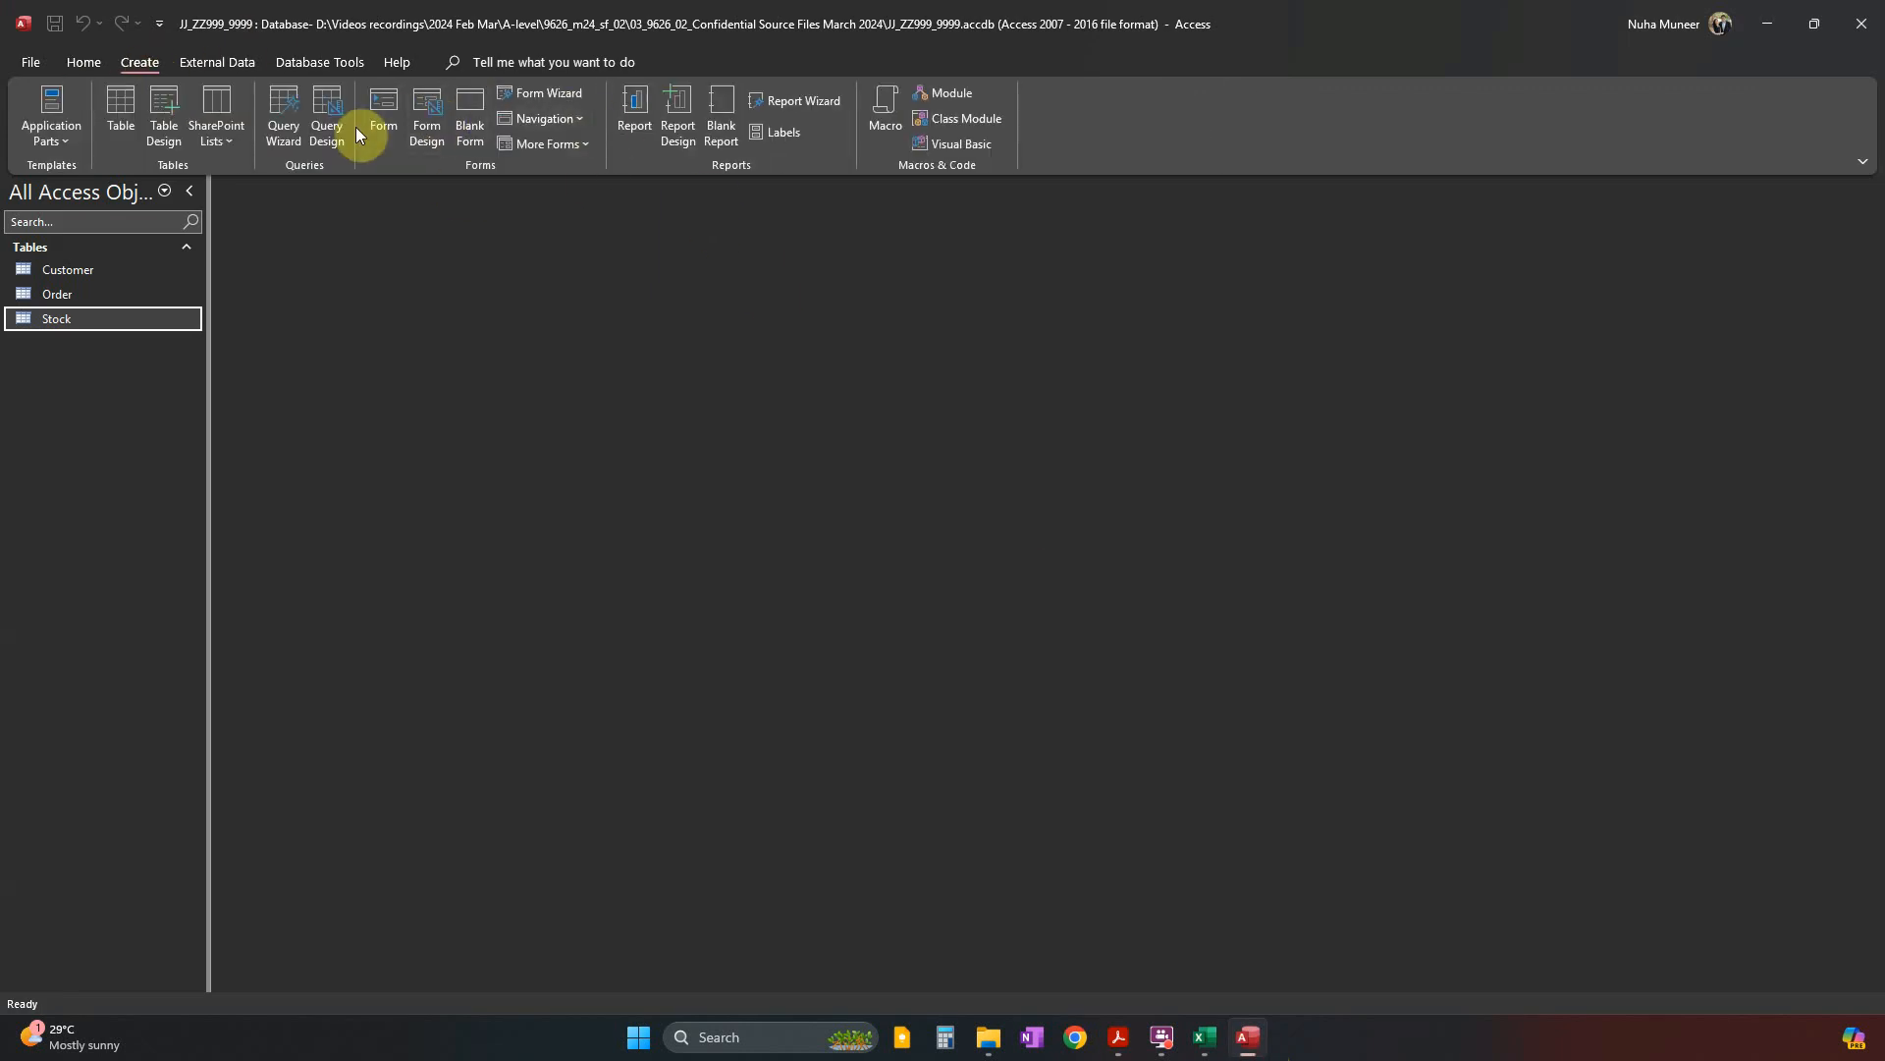
click(324, 128)
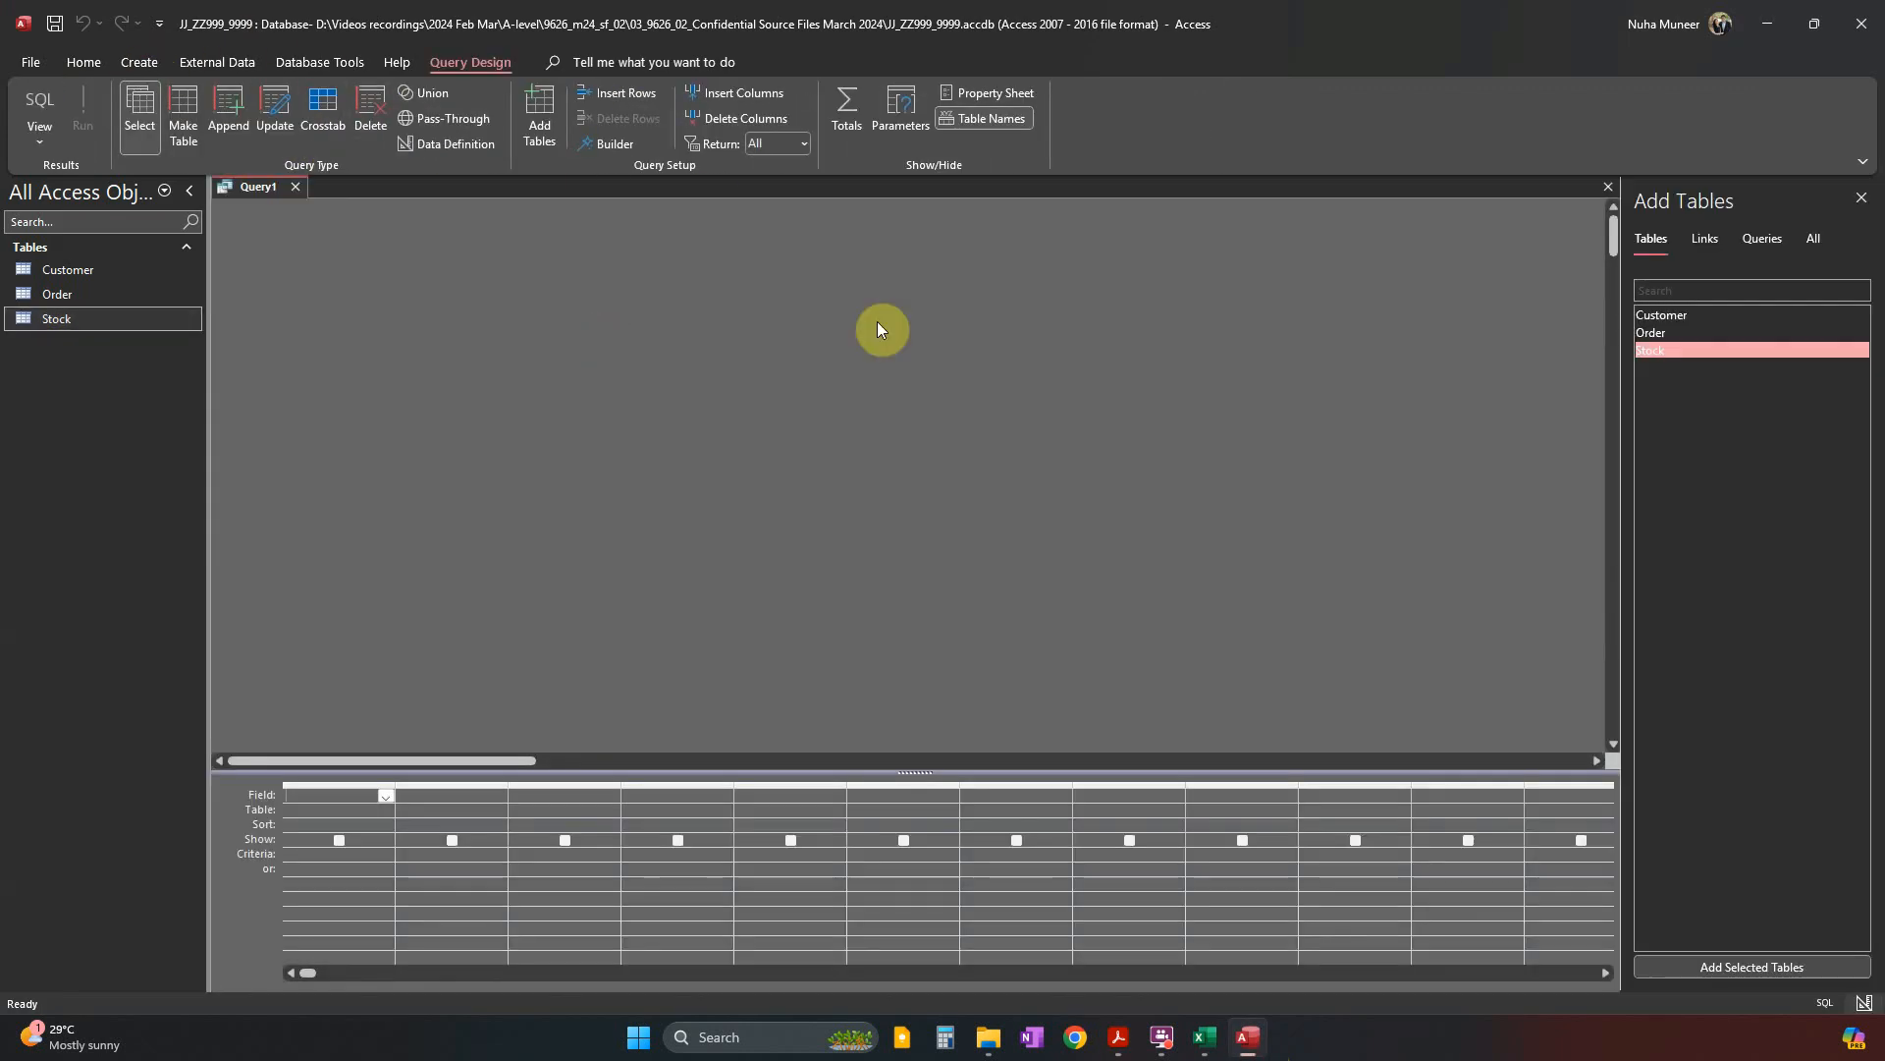
double_click(1662, 315)
double_click(1659, 332)
double_click(1662, 350)
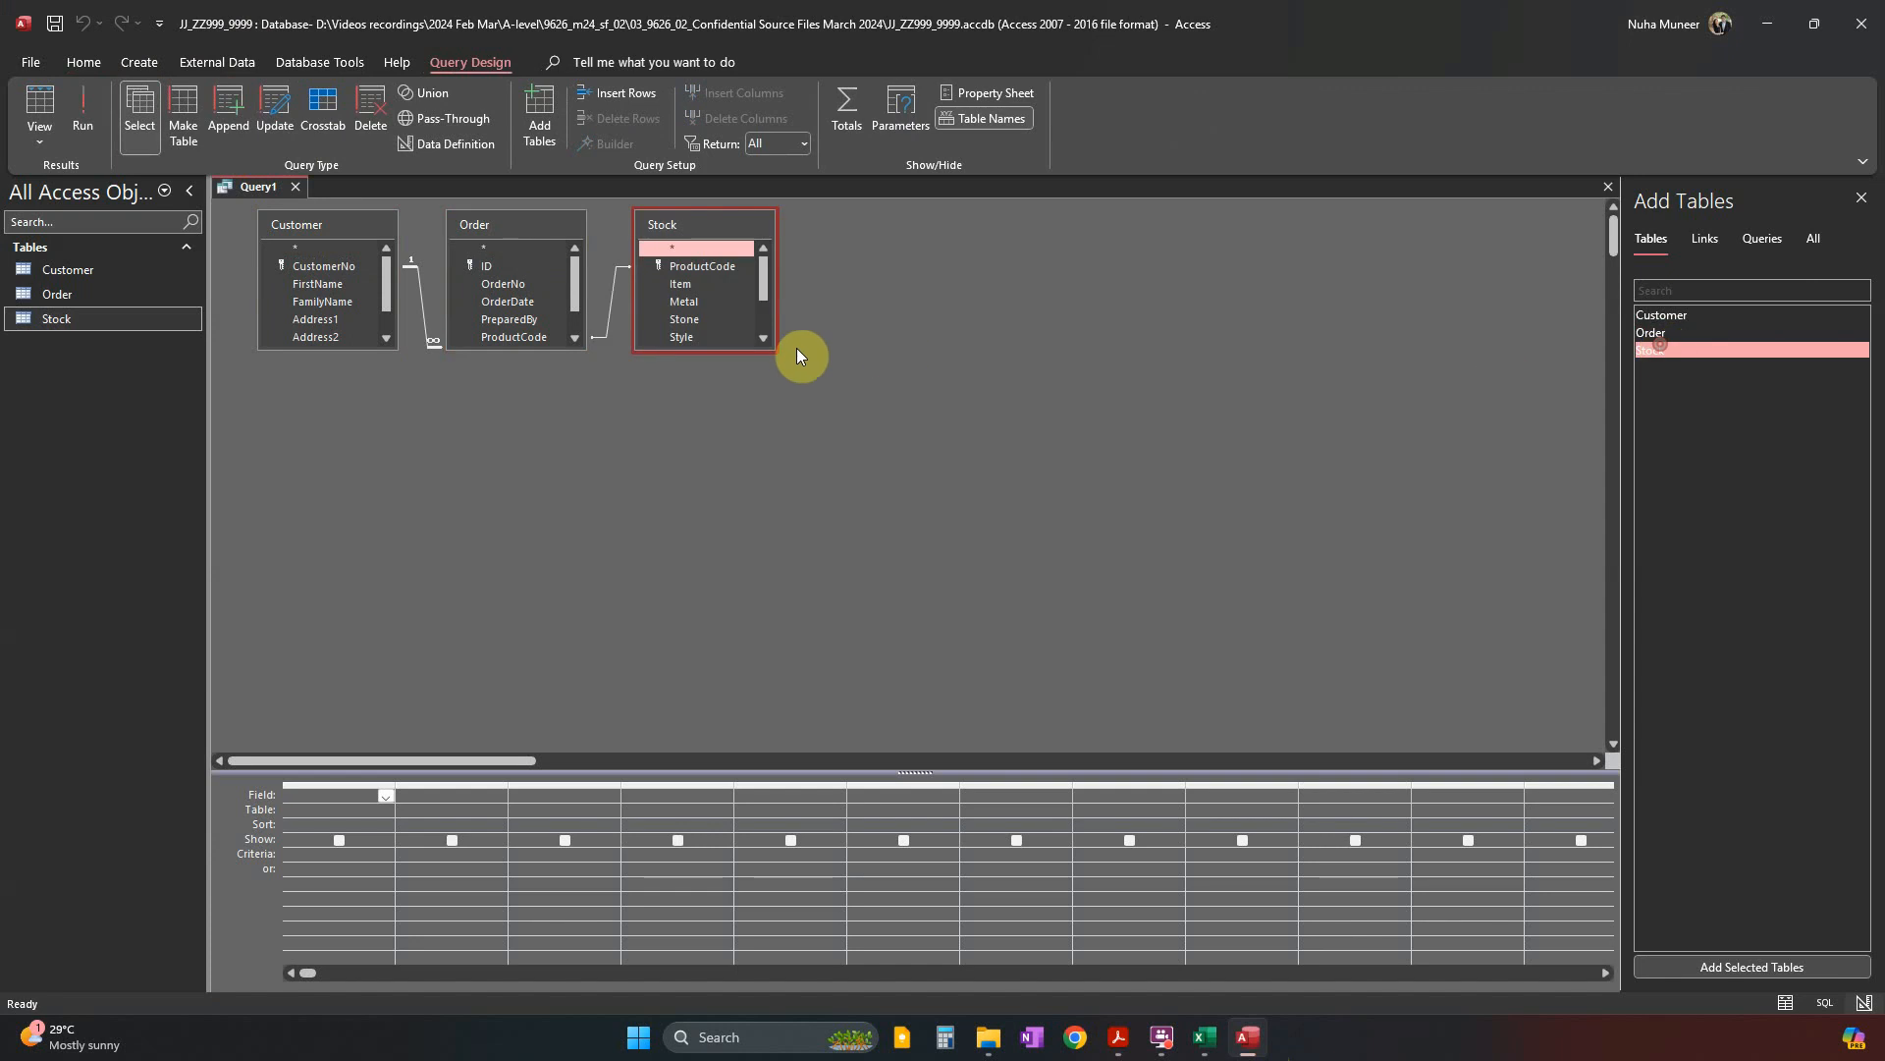
drag(509, 350, 475, 507)
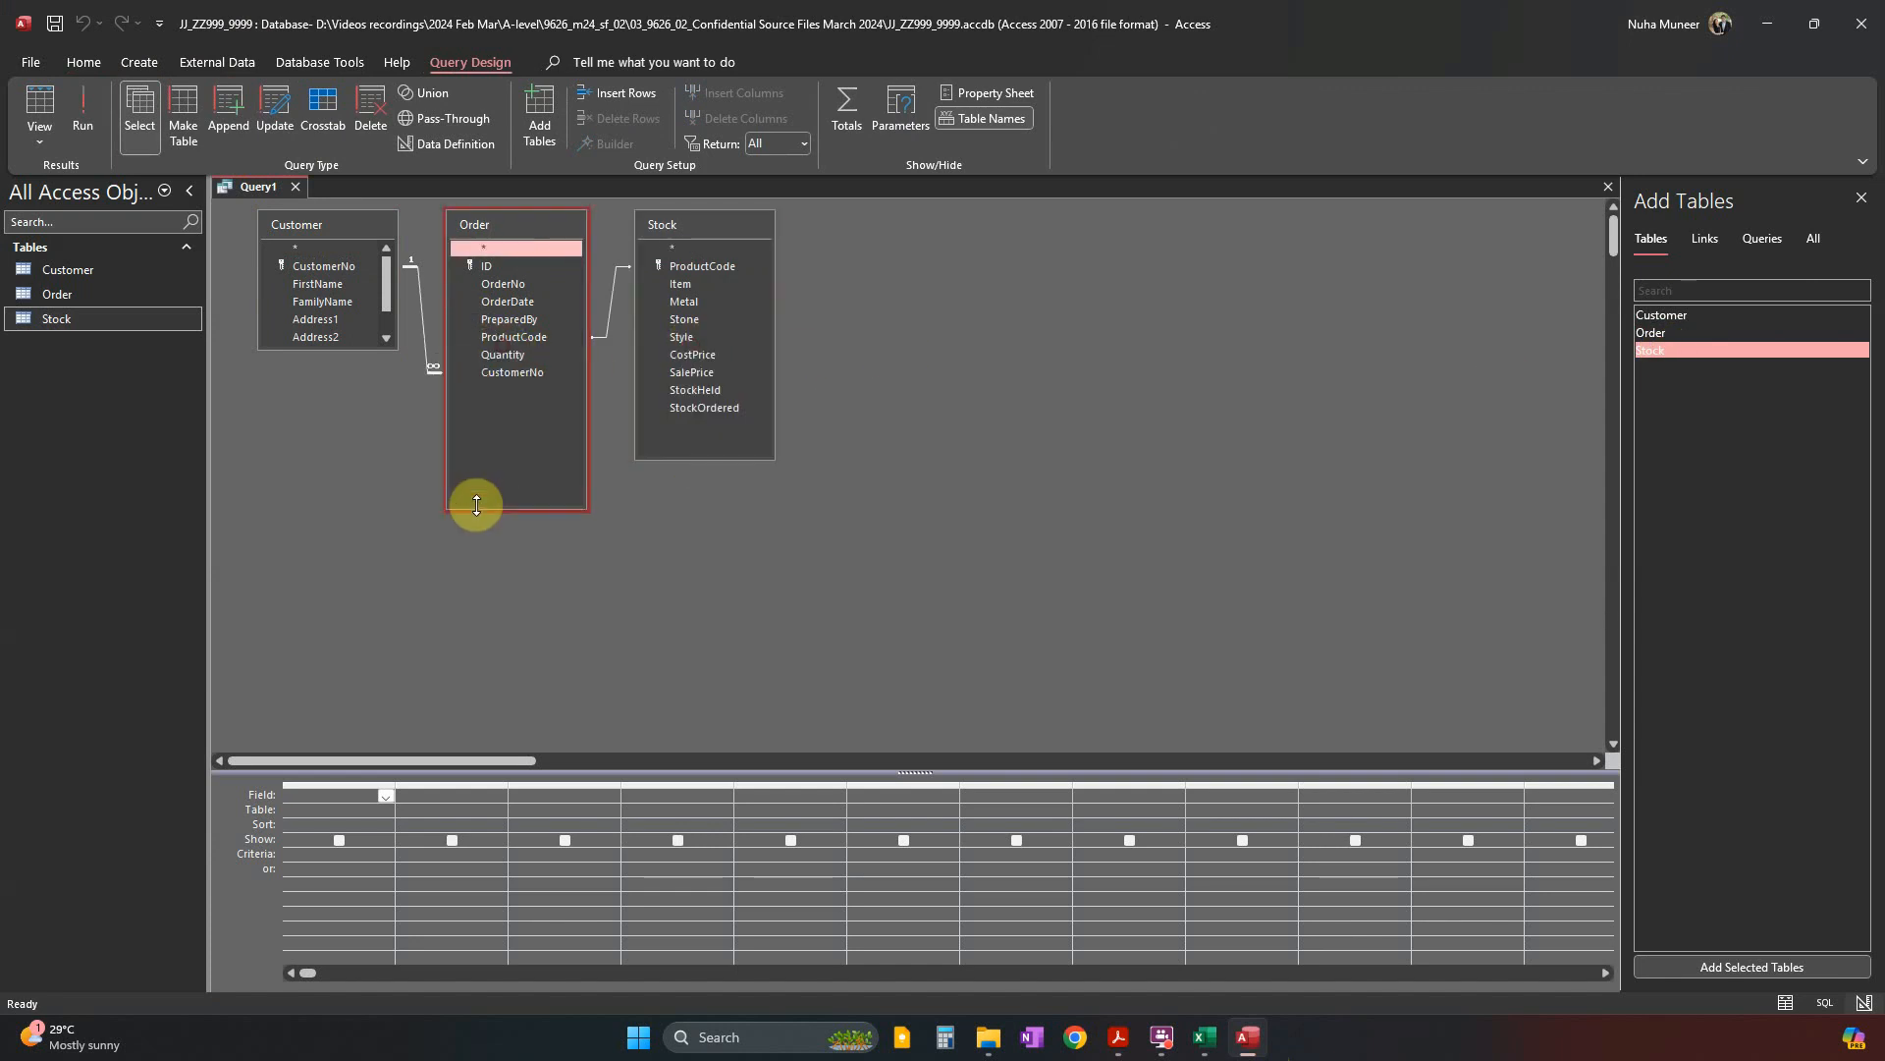
drag(345, 347, 337, 517)
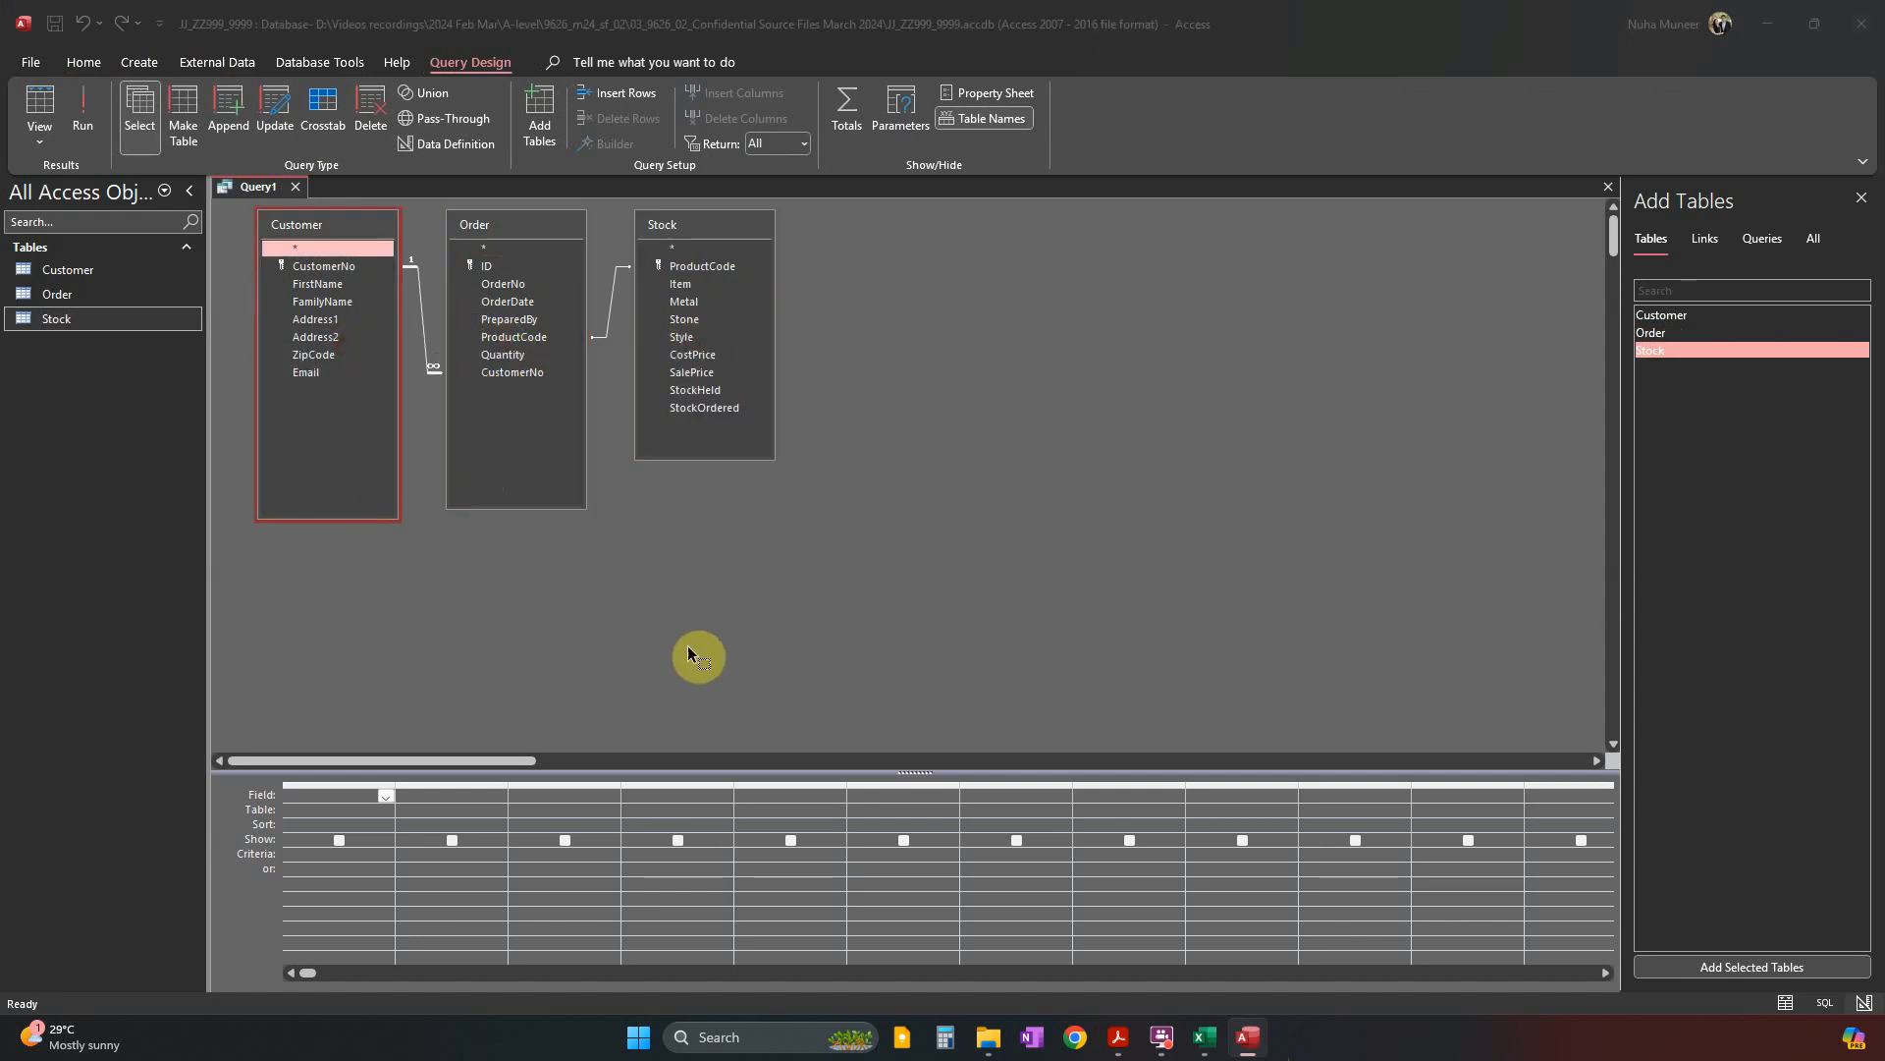
Check the opal requirement in the exam PDF against the Stone column of the Stock table in Access.
key(alt+Tab)
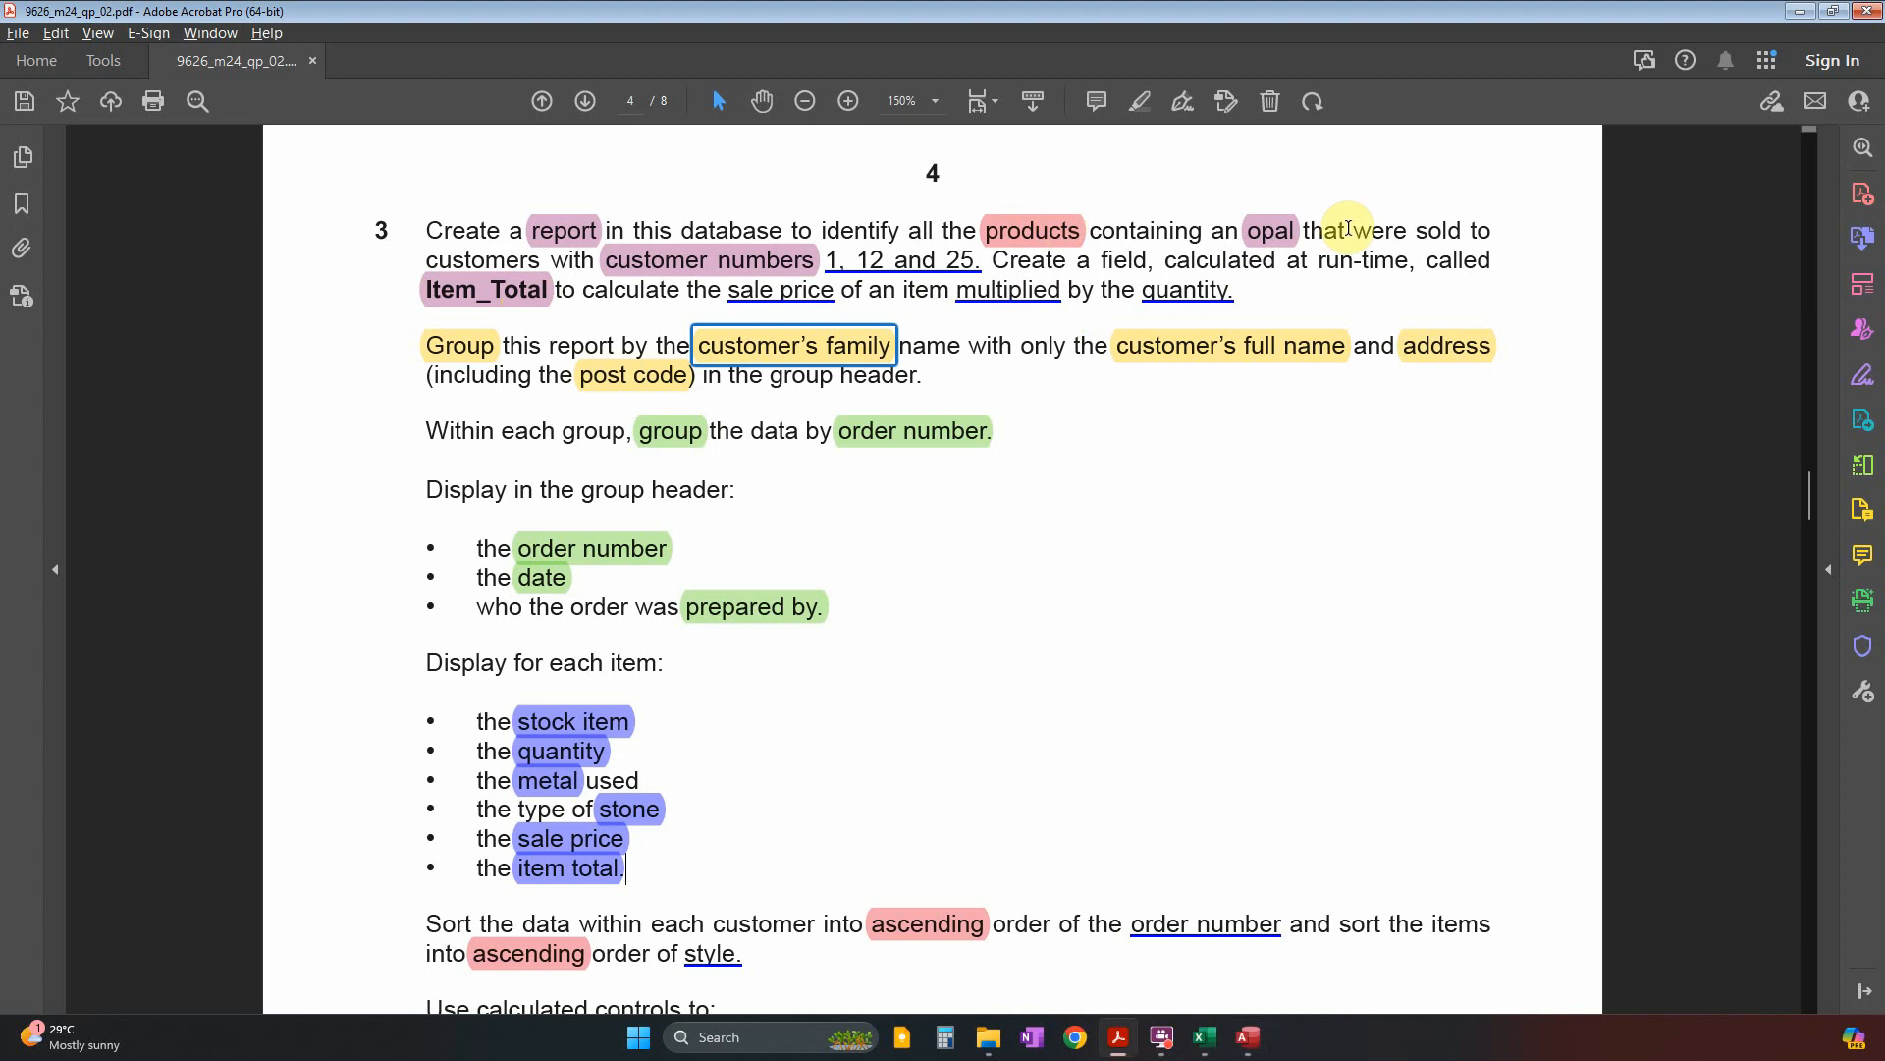
click(1265, 243)
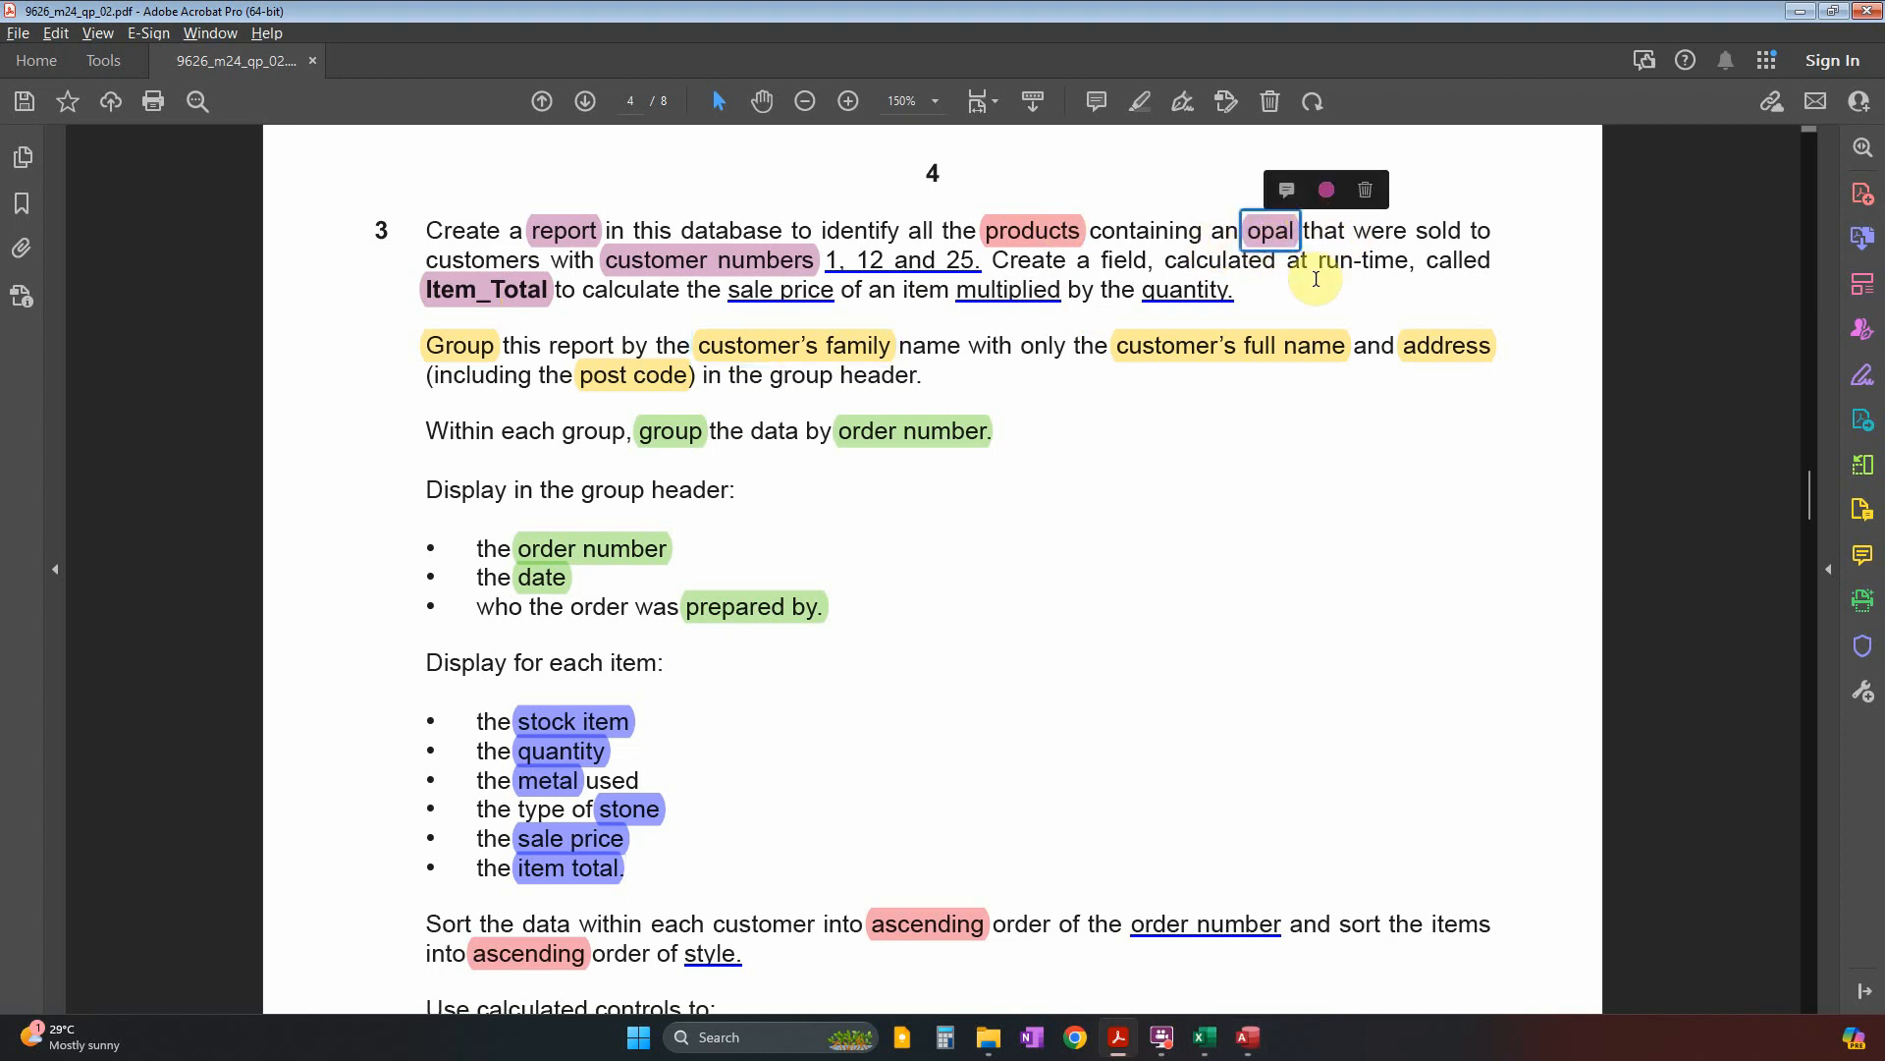
key(alt+Tab)
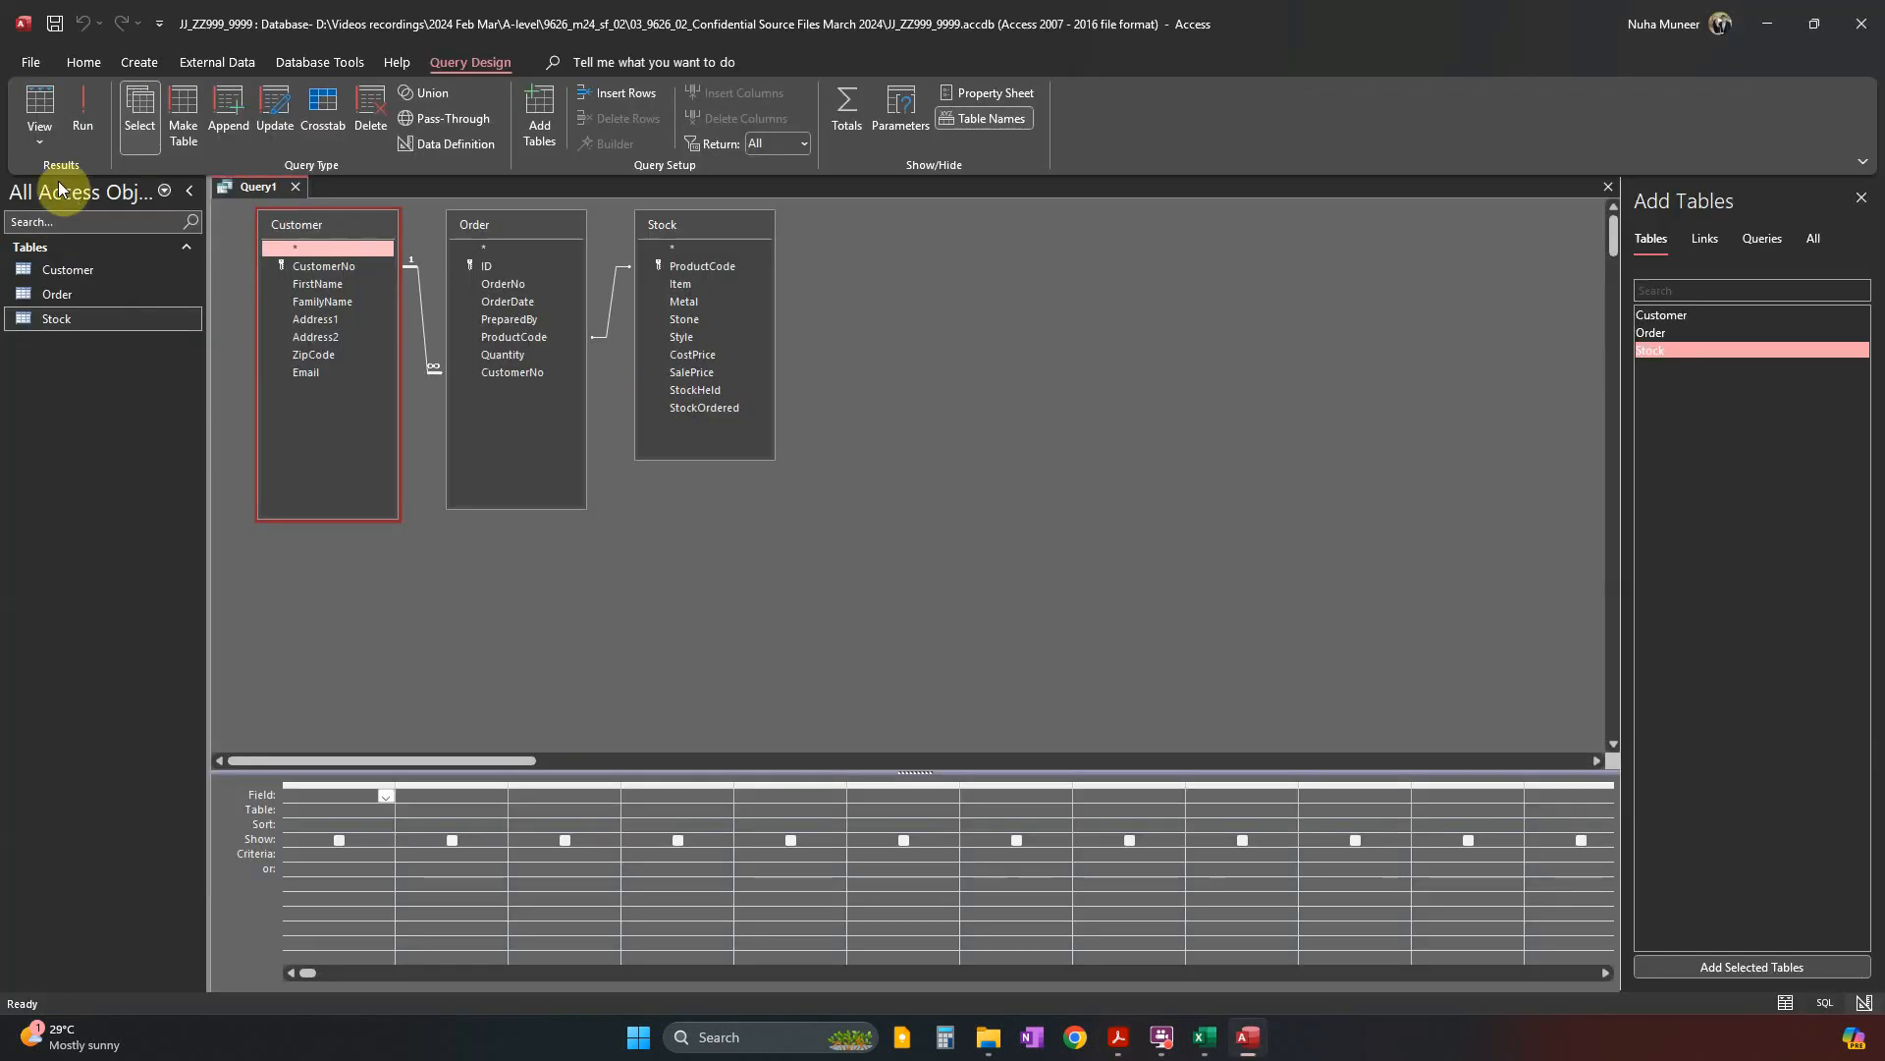
click(83, 110)
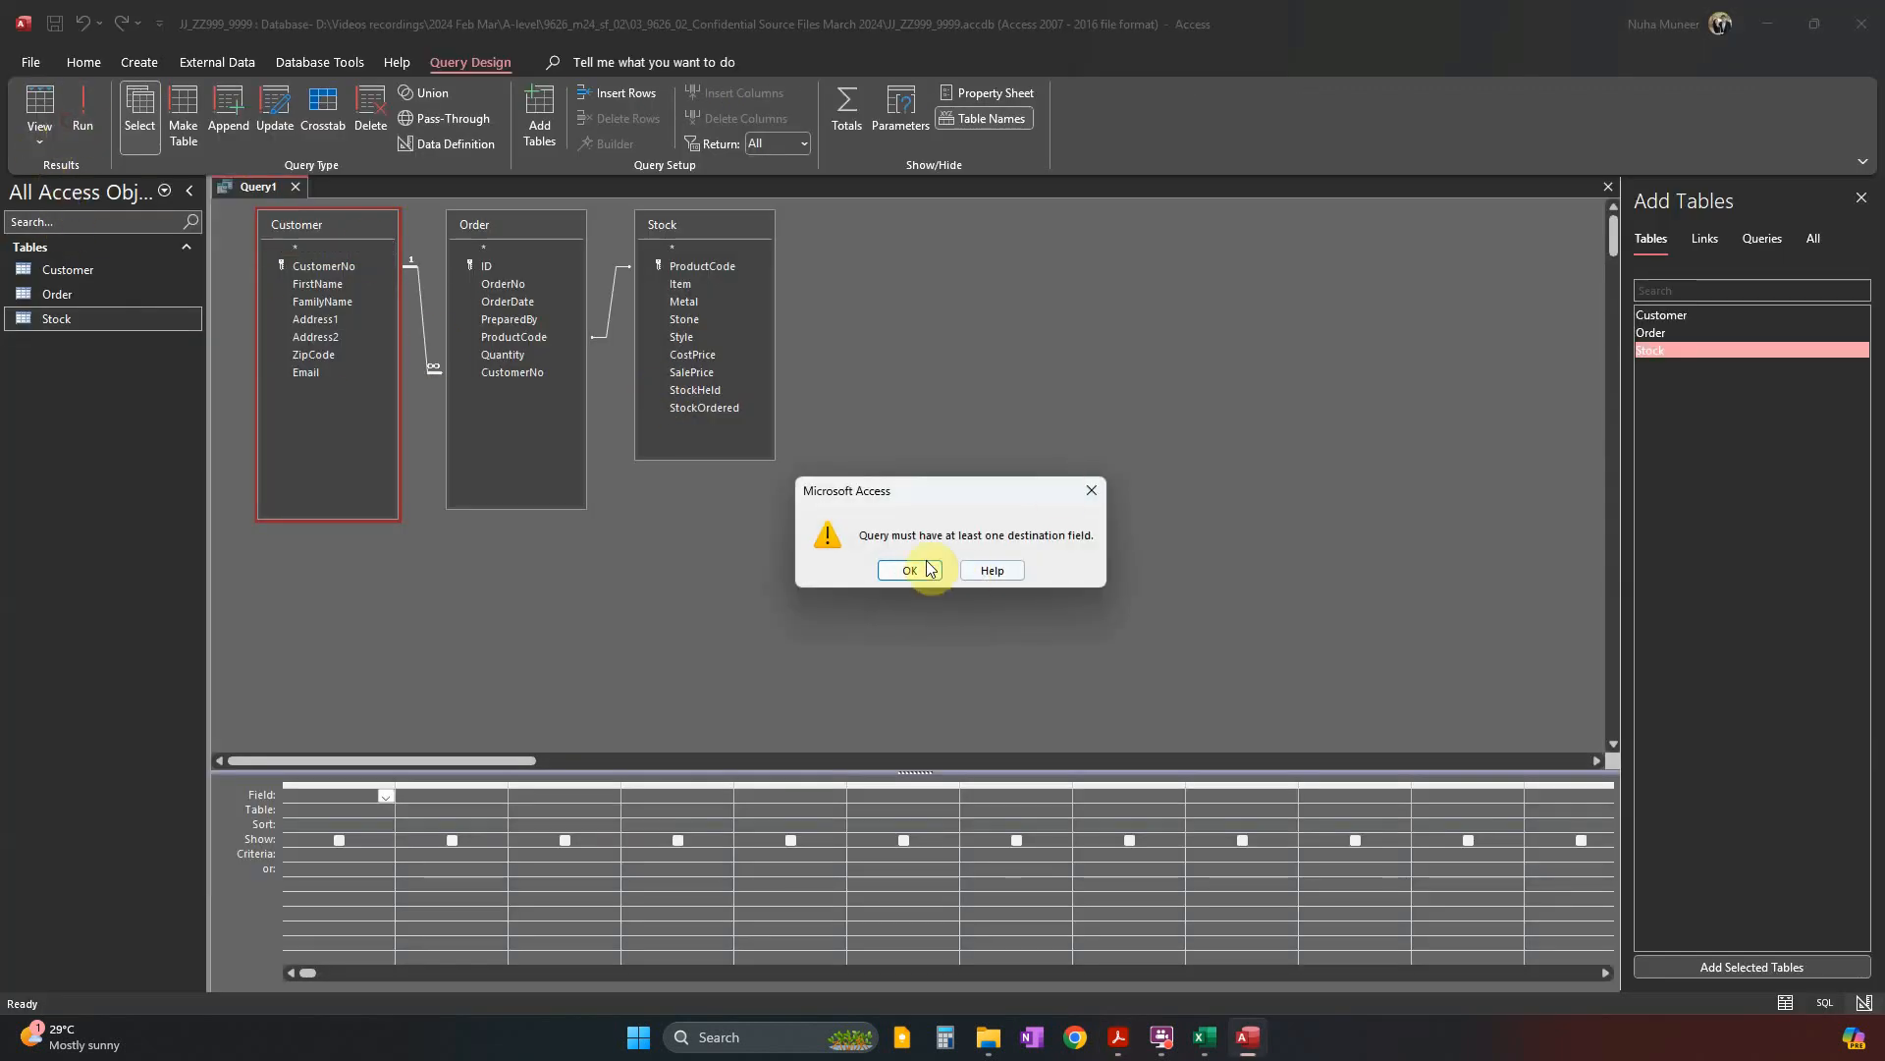
click(1091, 490)
click(61, 278)
double_click(63, 316)
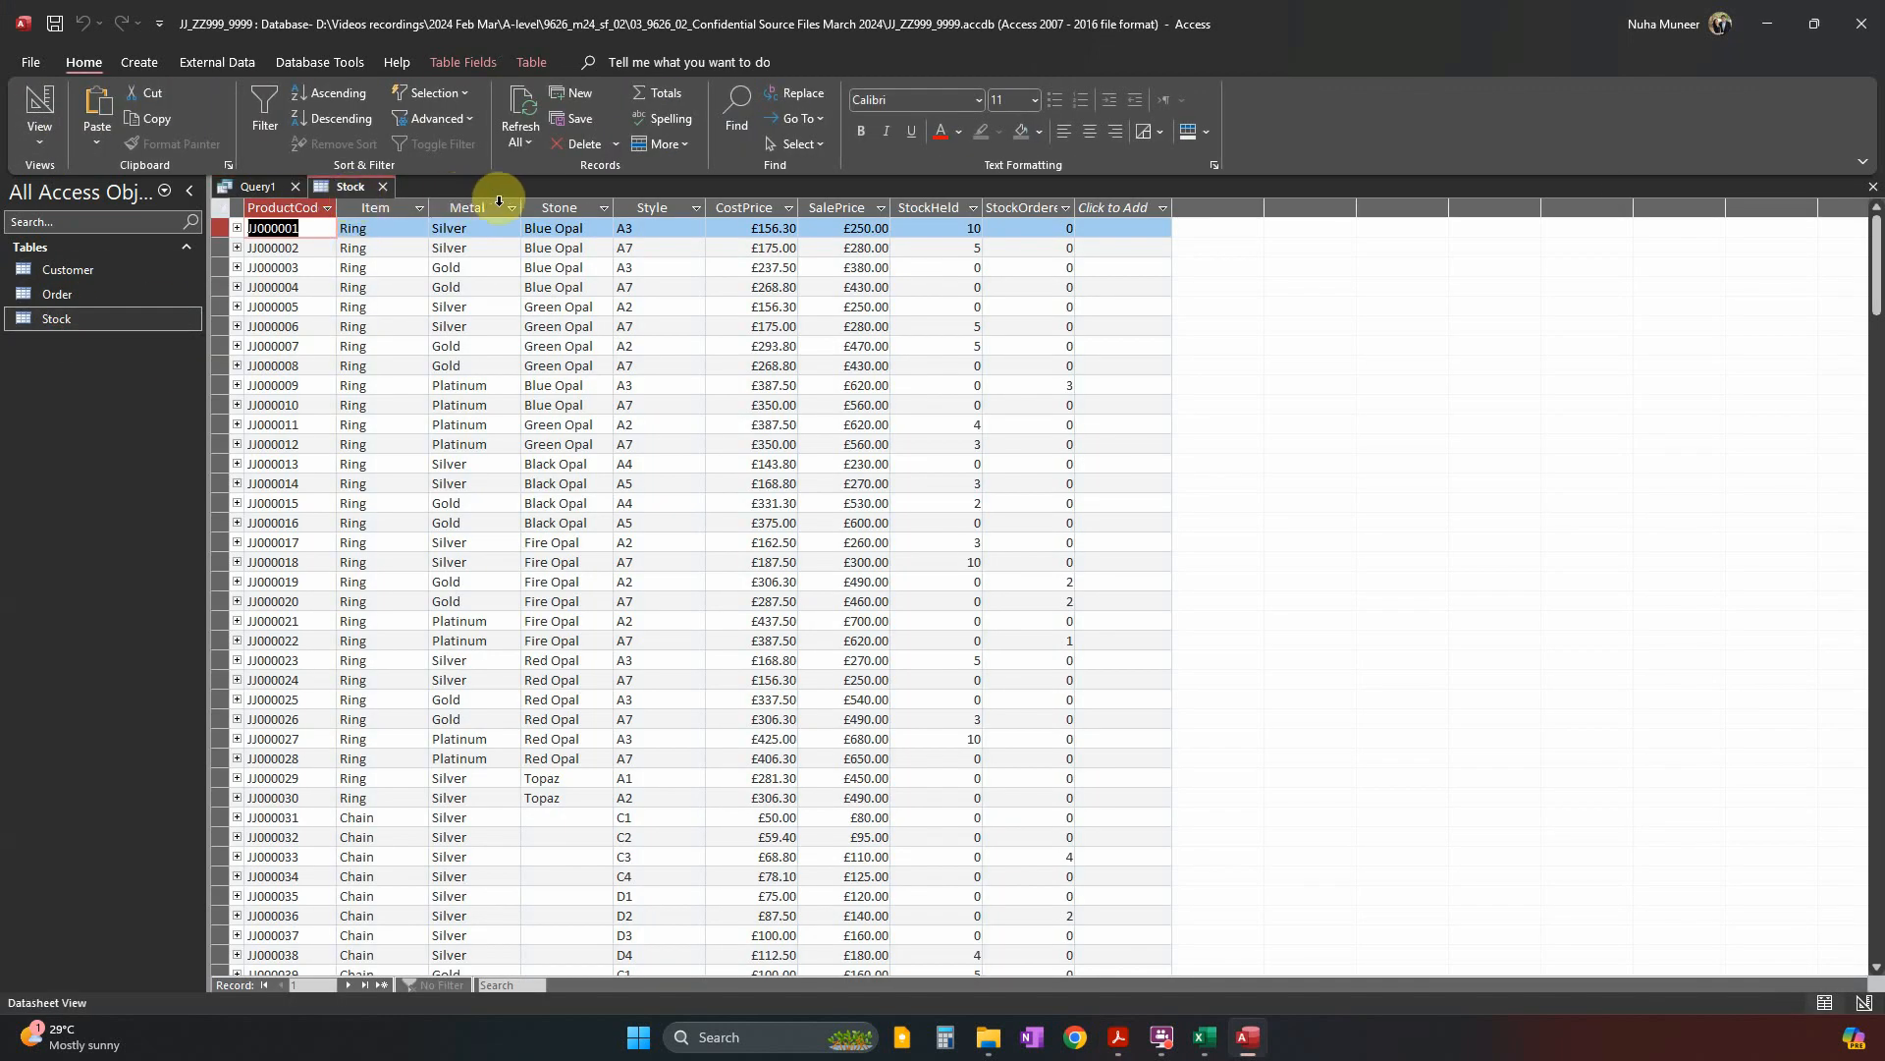
click(545, 204)
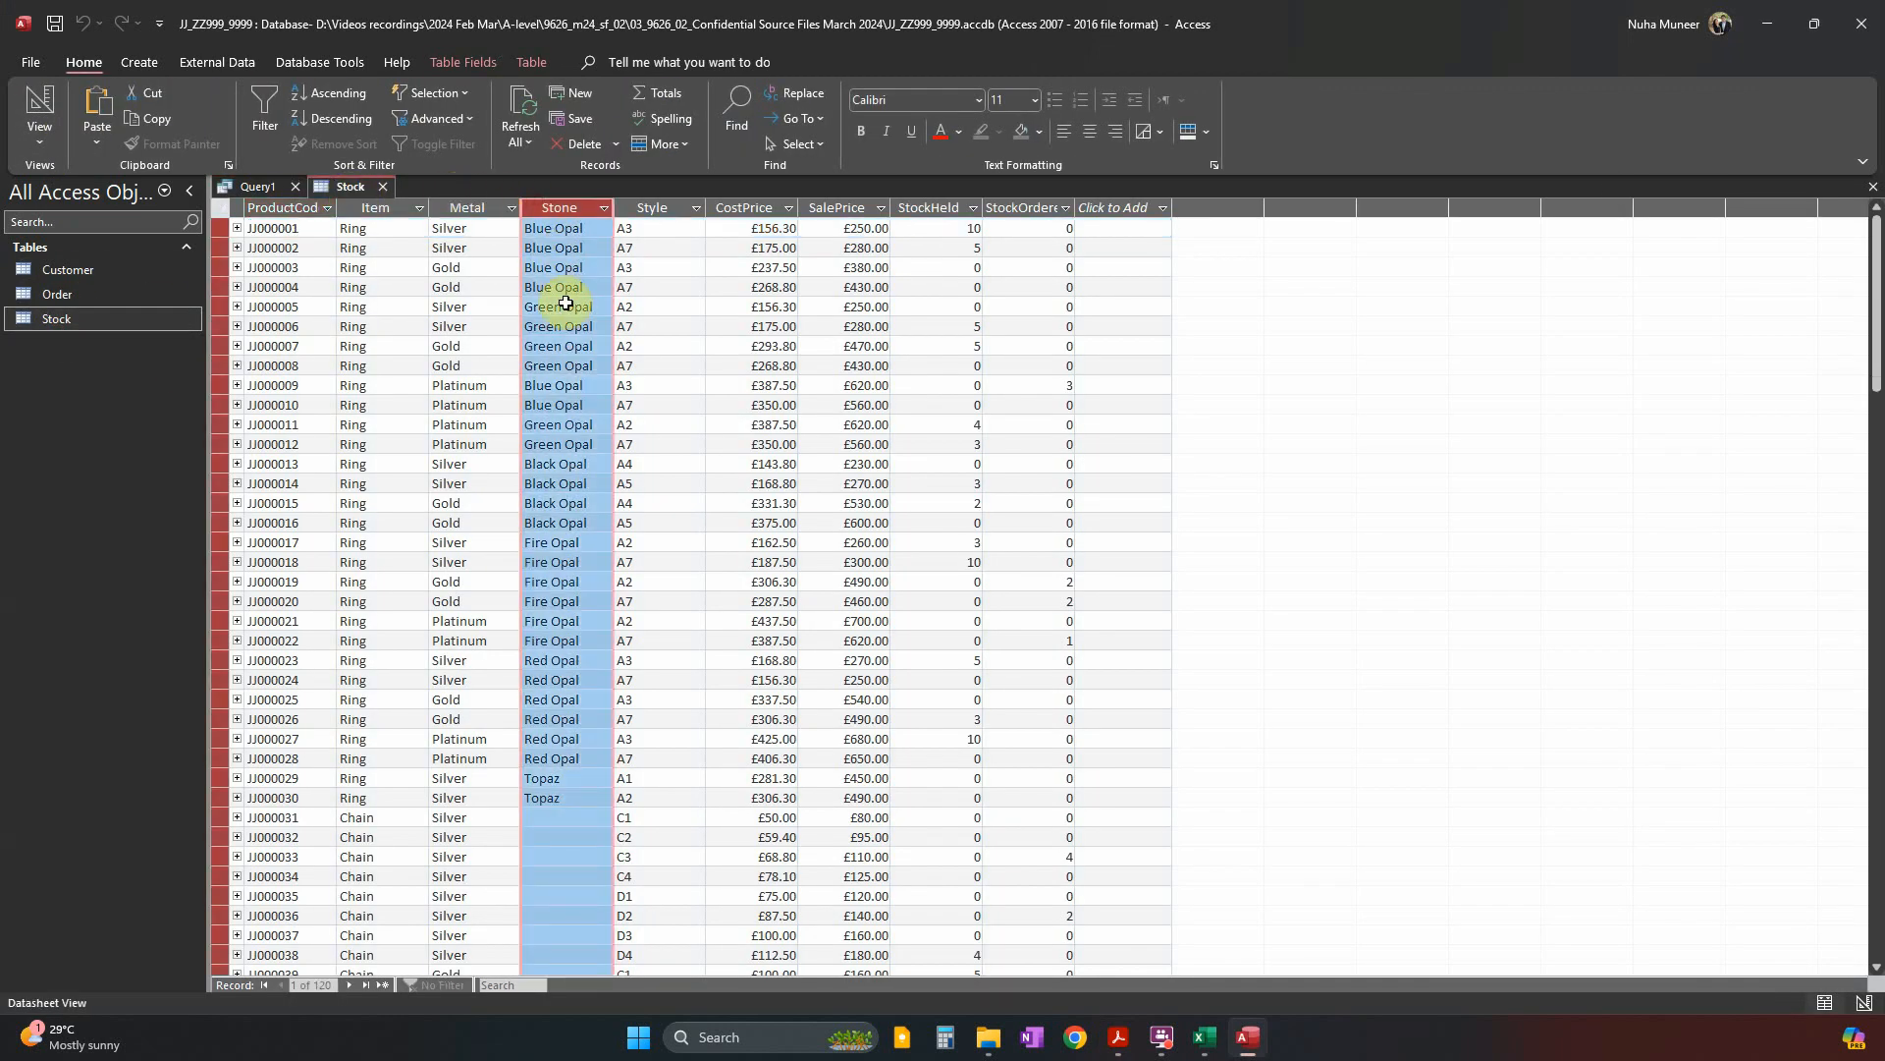
click(379, 186)
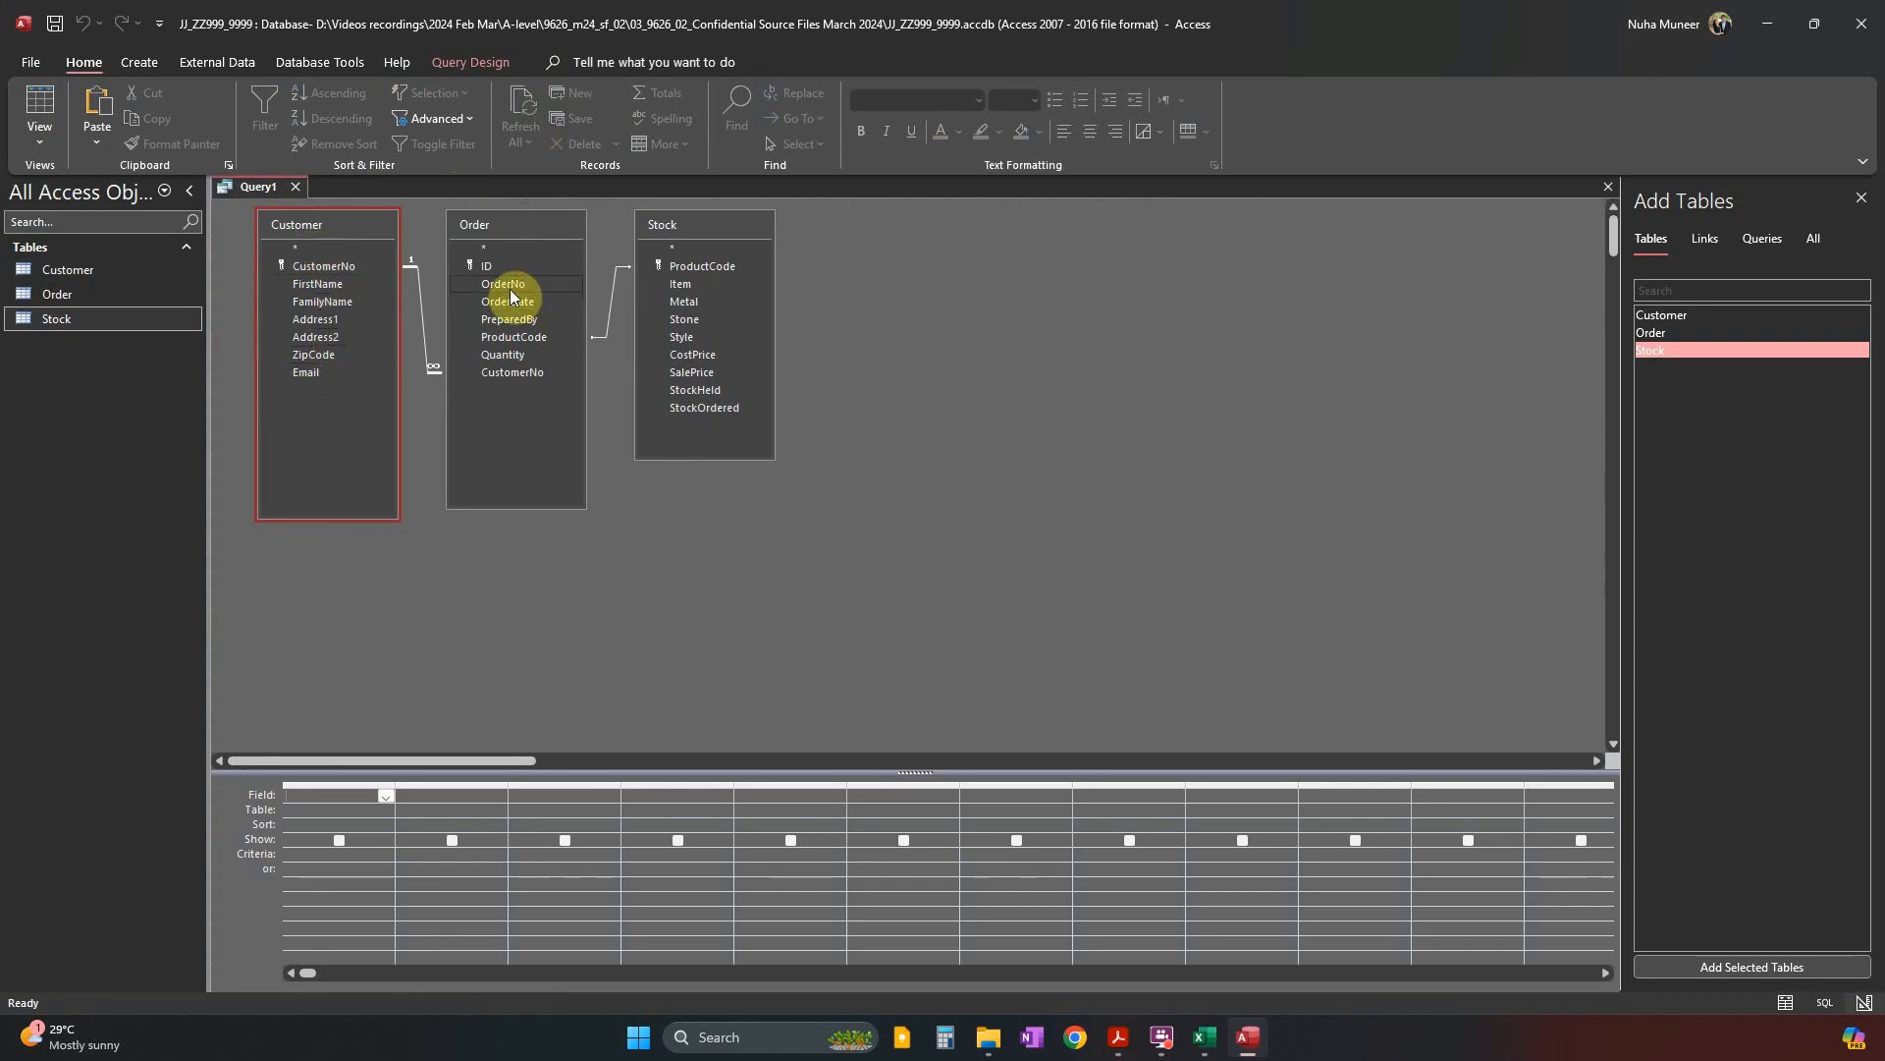
Add the Stone field from Stock and the CustomerNo field from Customer to the query, consulting the exam PDF for the criteria.
double_click(687, 318)
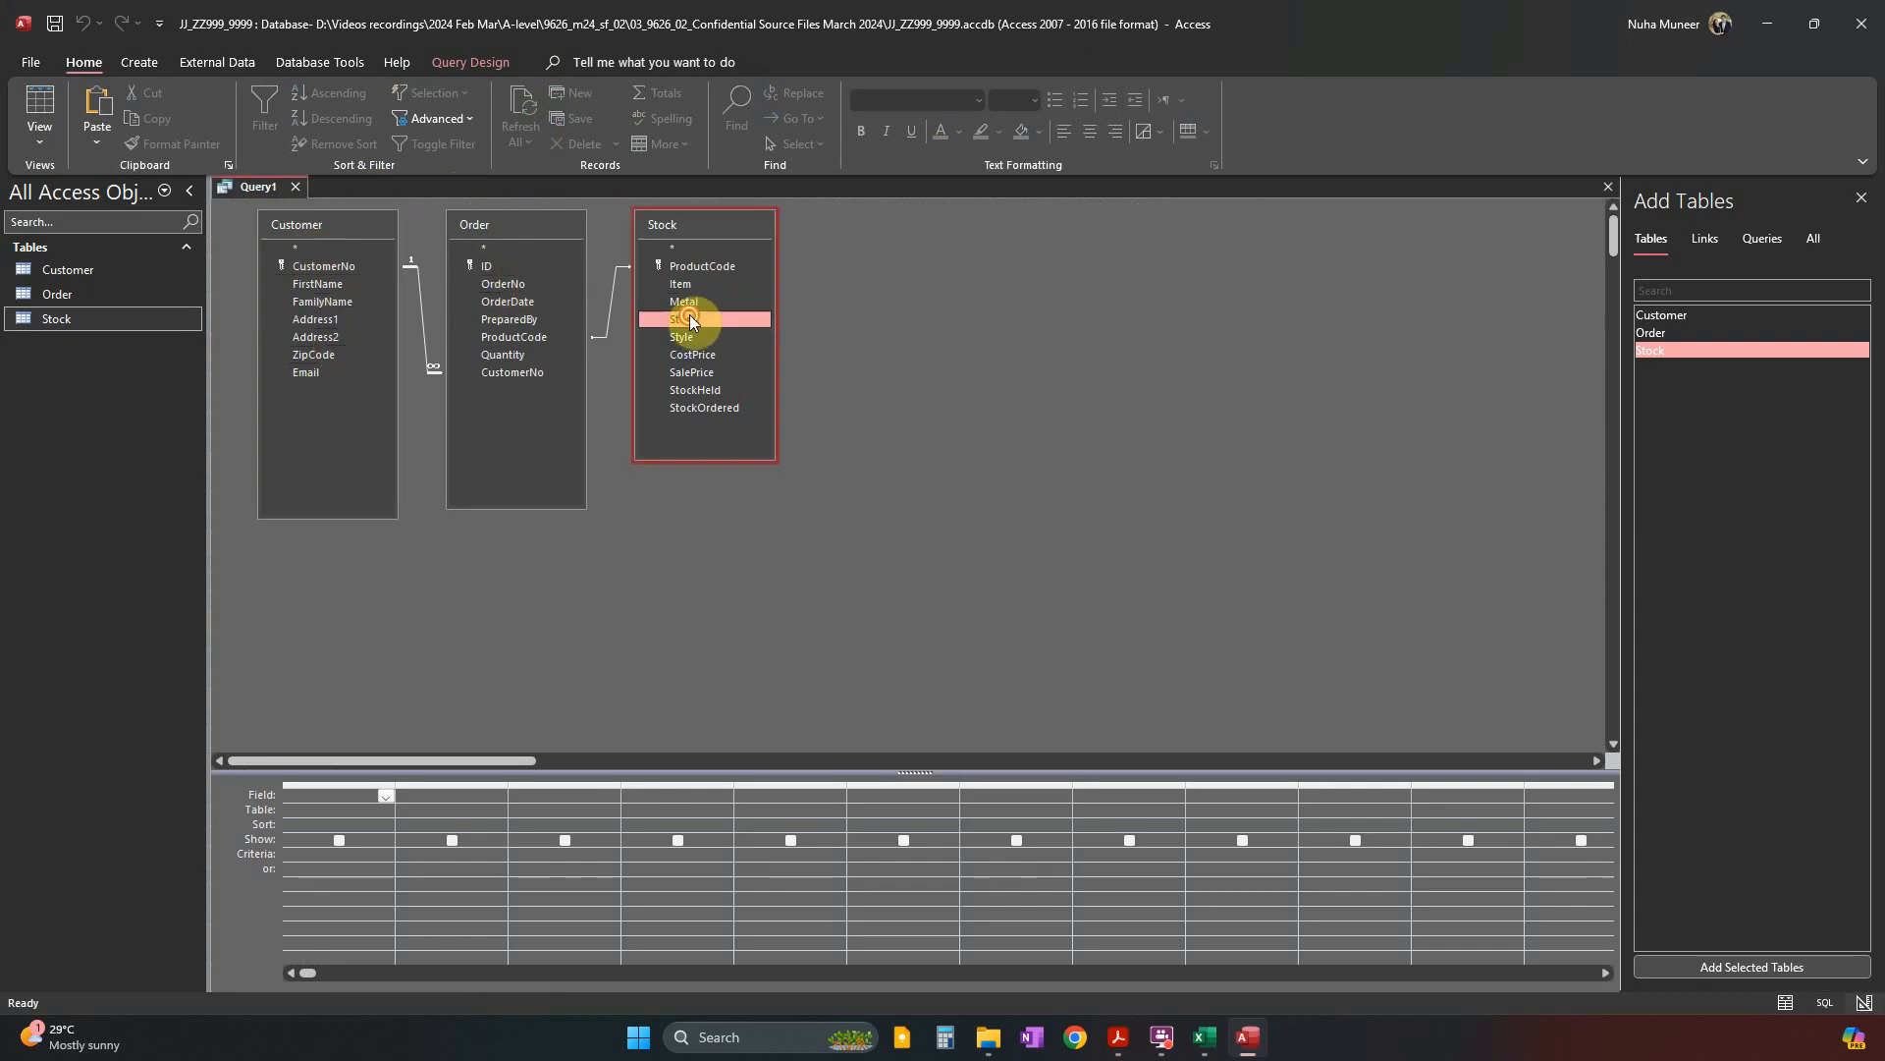
key(alt+Tab)
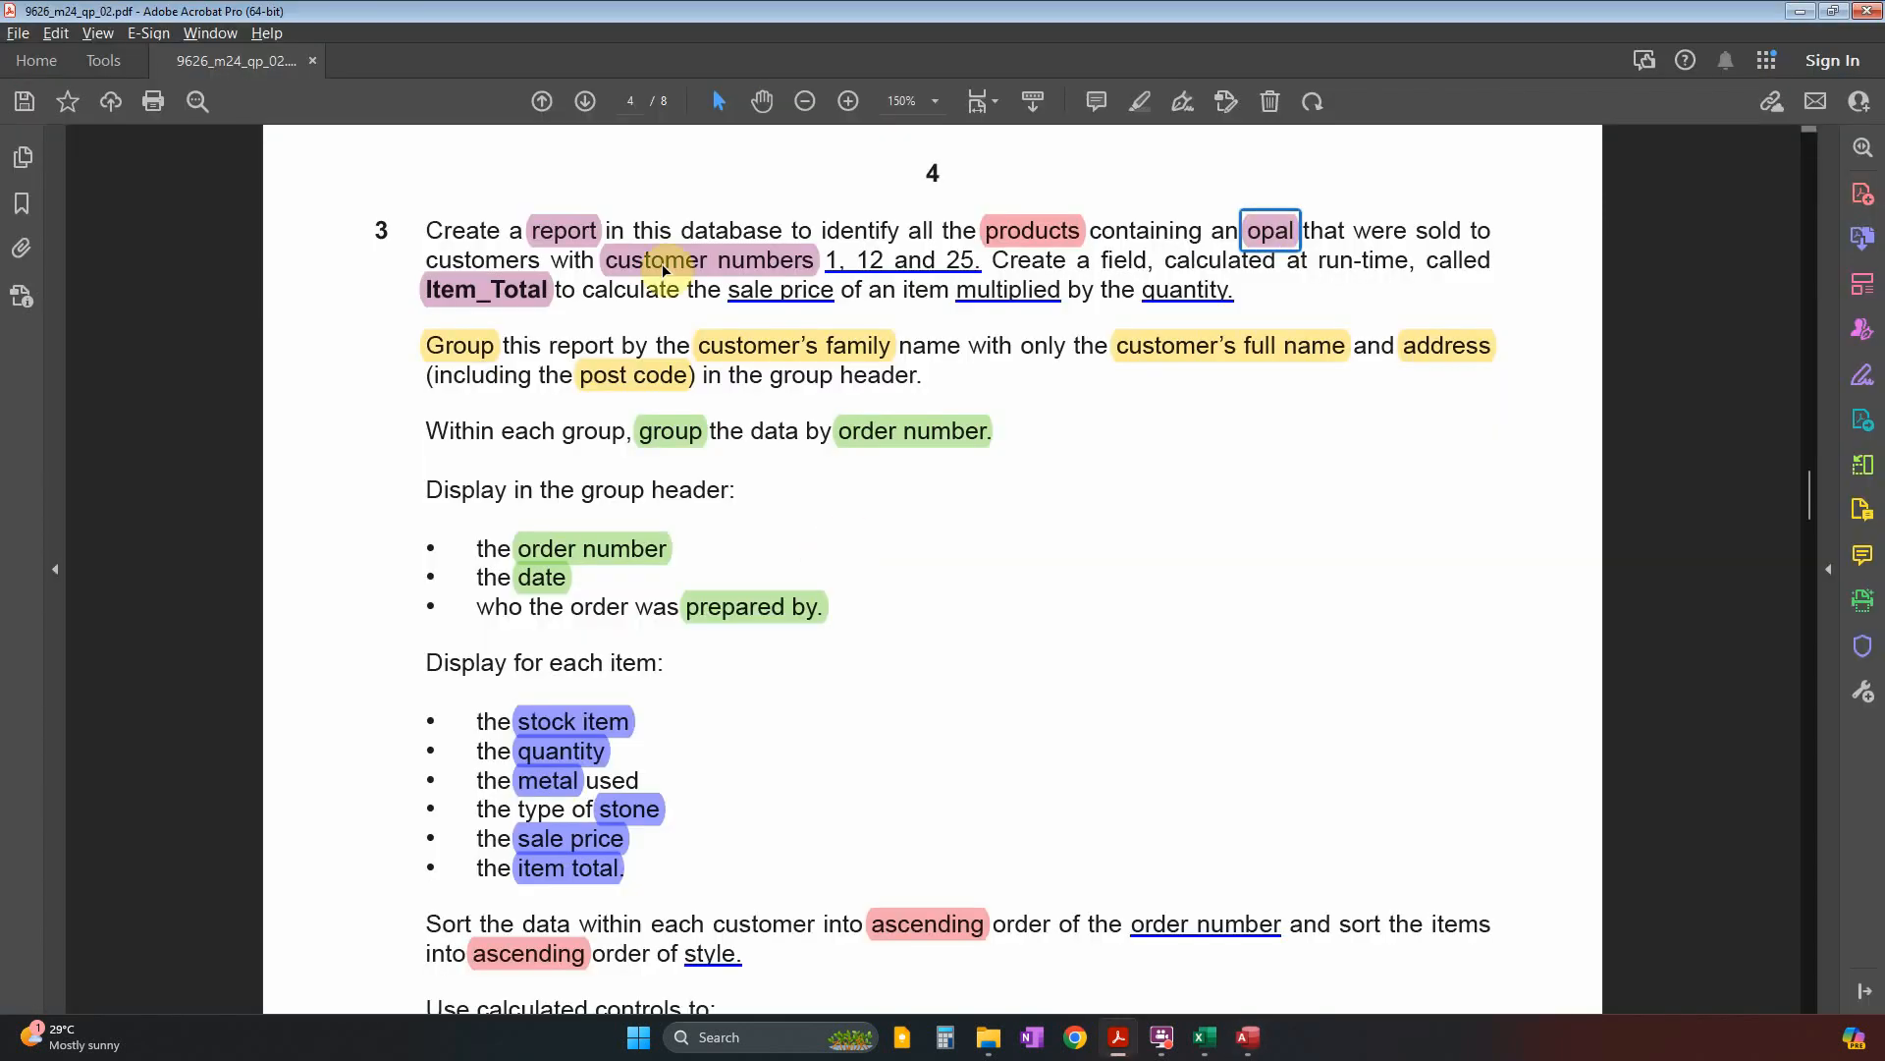
key(alt+Tab)
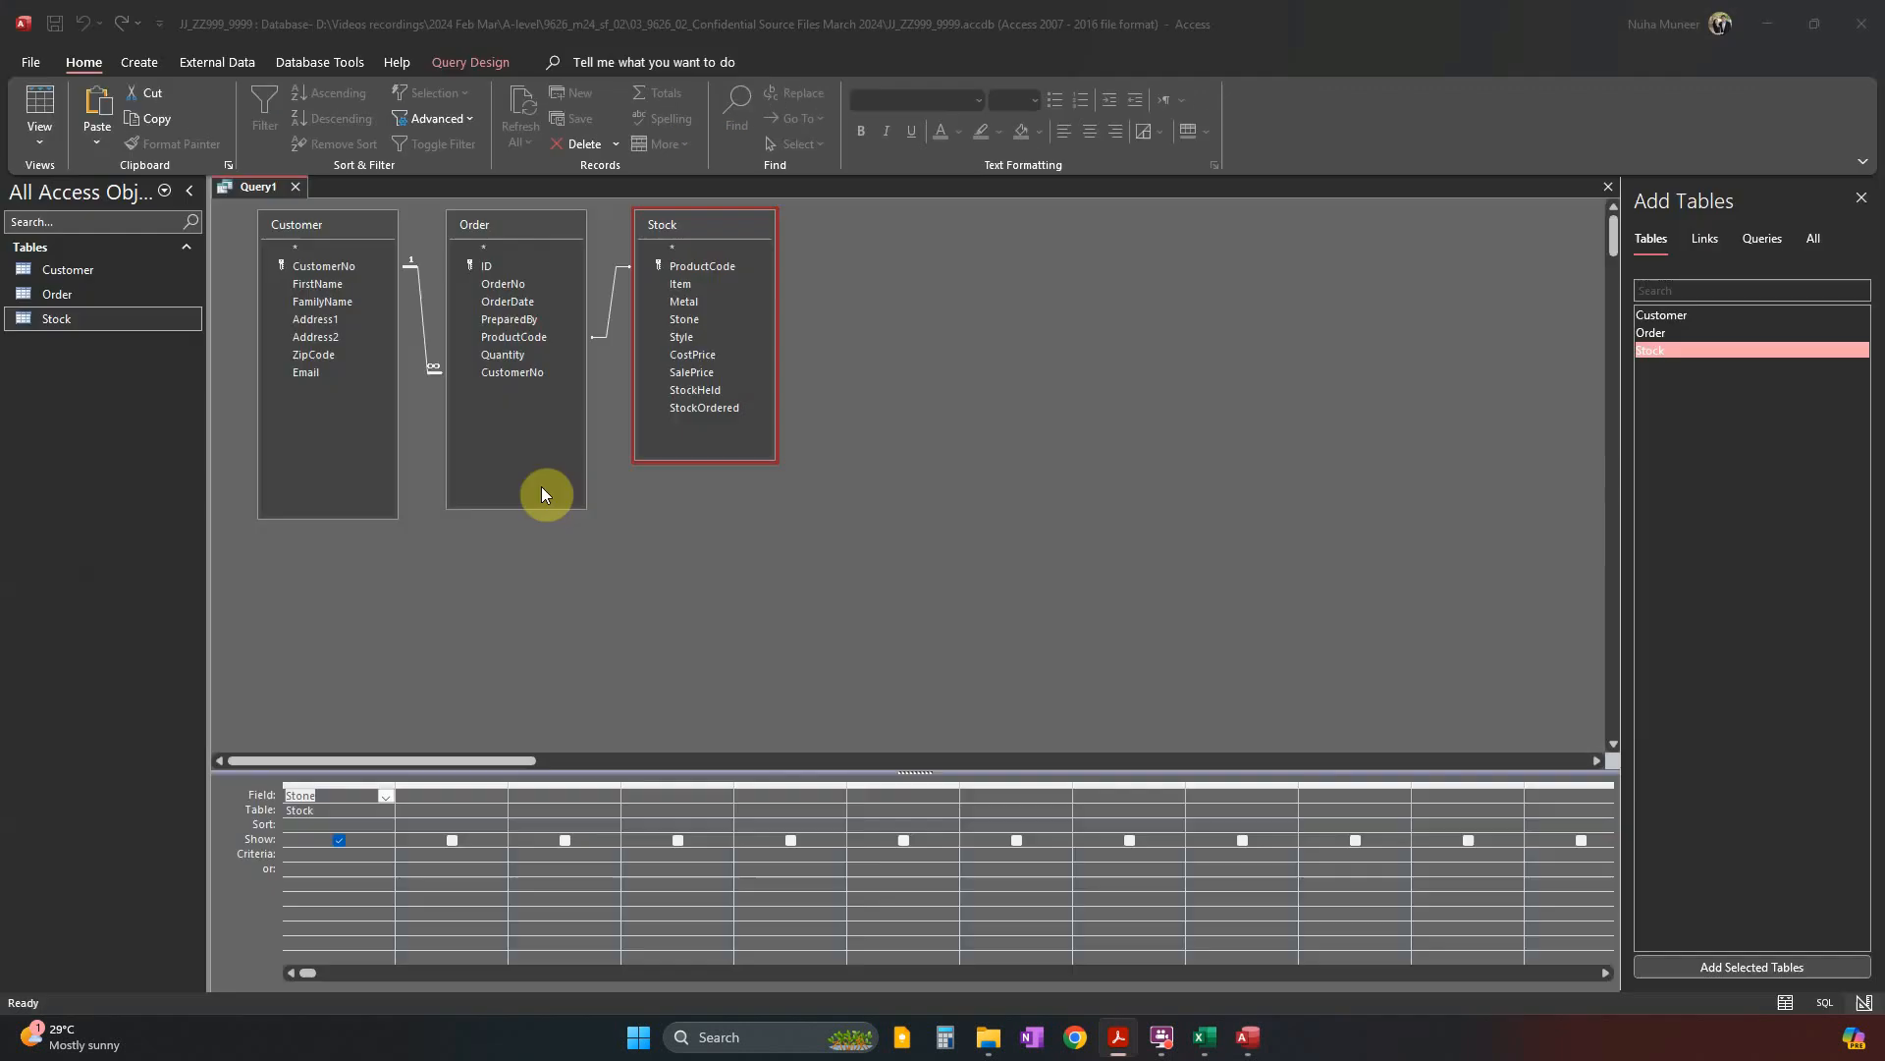
click(325, 273)
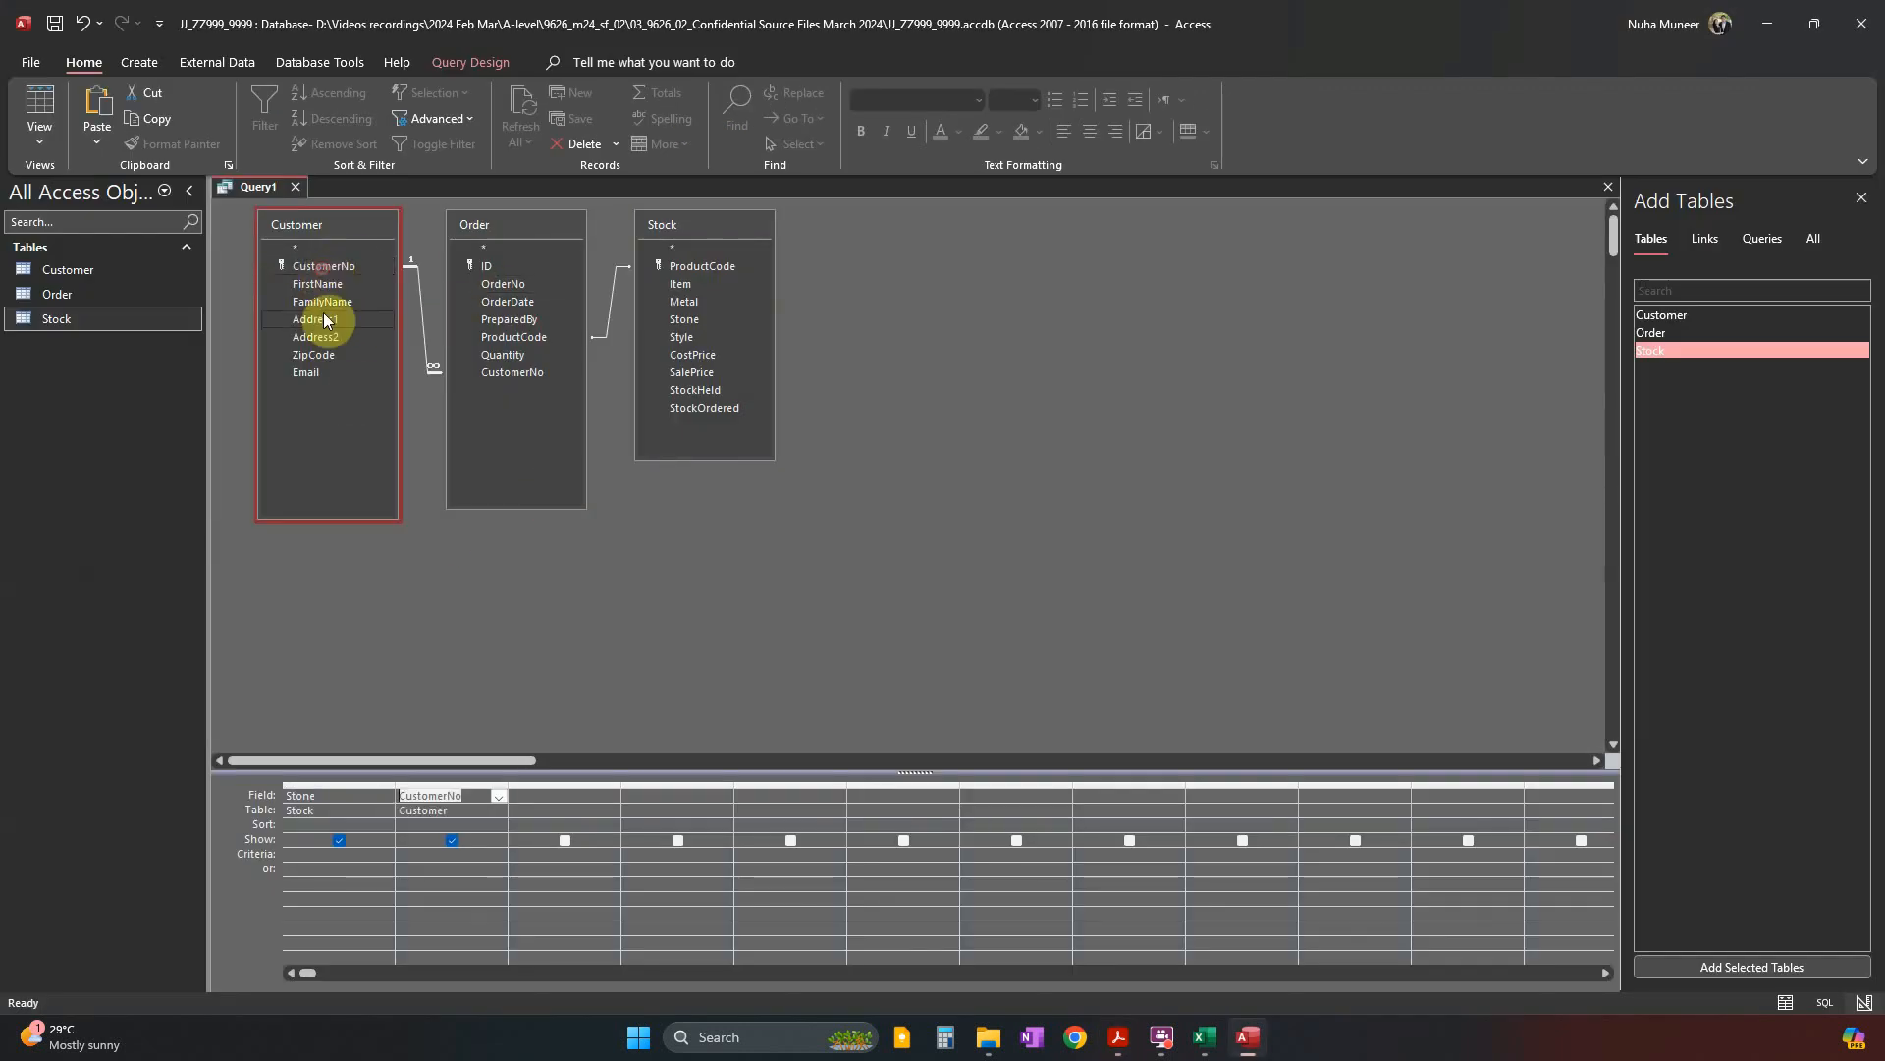
Check the Item_Total and family name grouping requirements in the exam PDF, and add Customer's FirstName and FamilyName fields to the Access query.
key(alt+Tab)
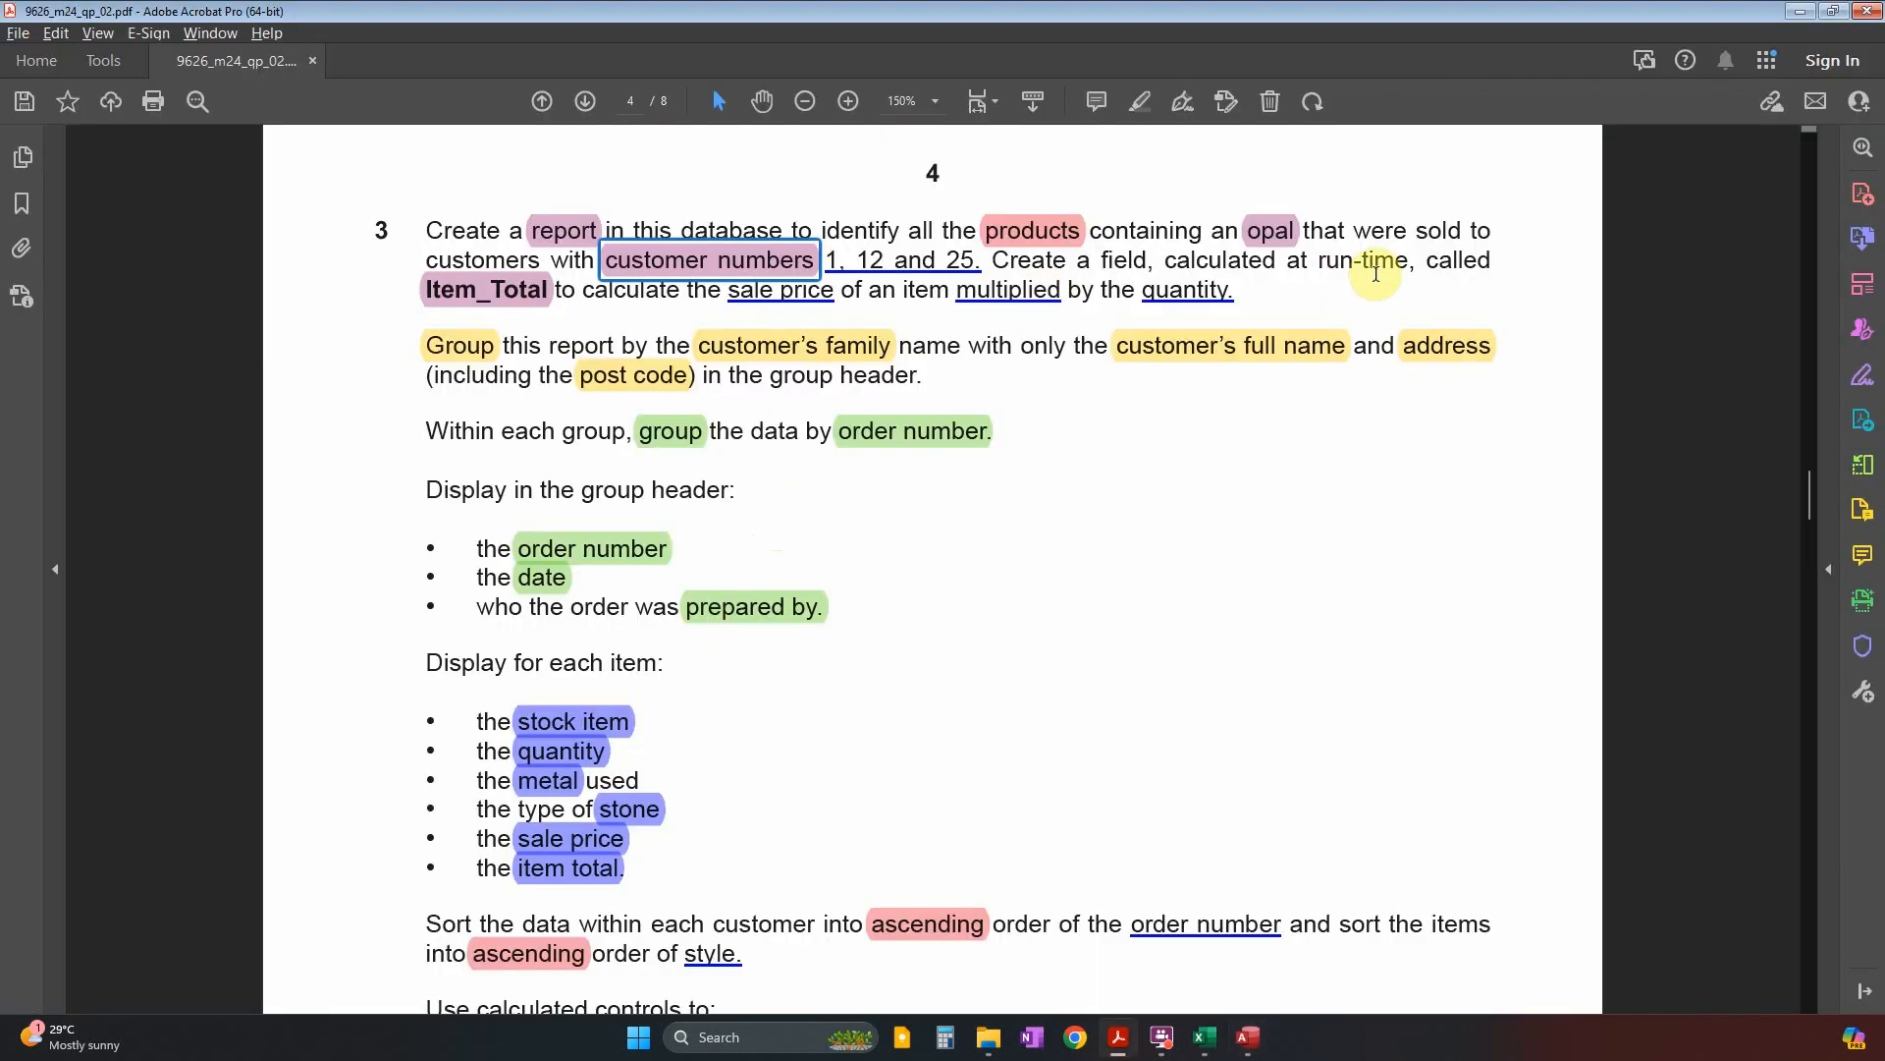
click(433, 295)
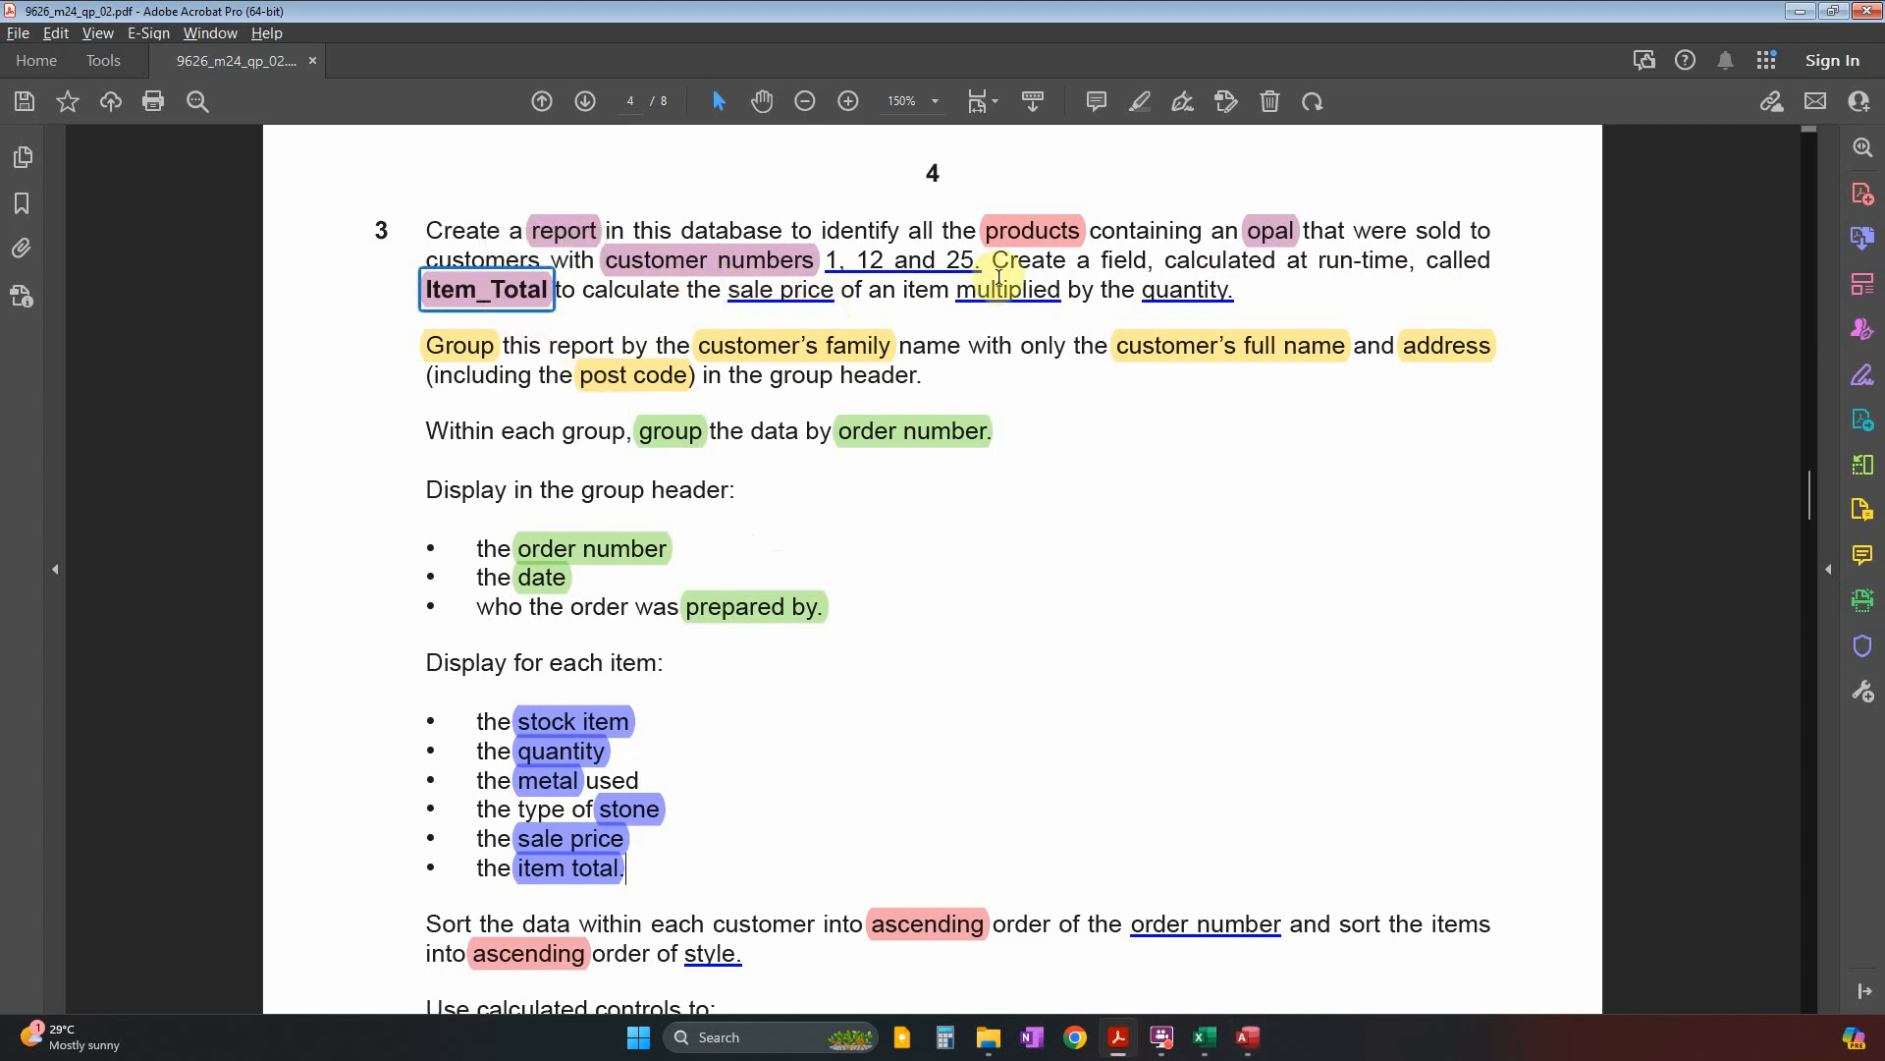
key(alt+Tab)
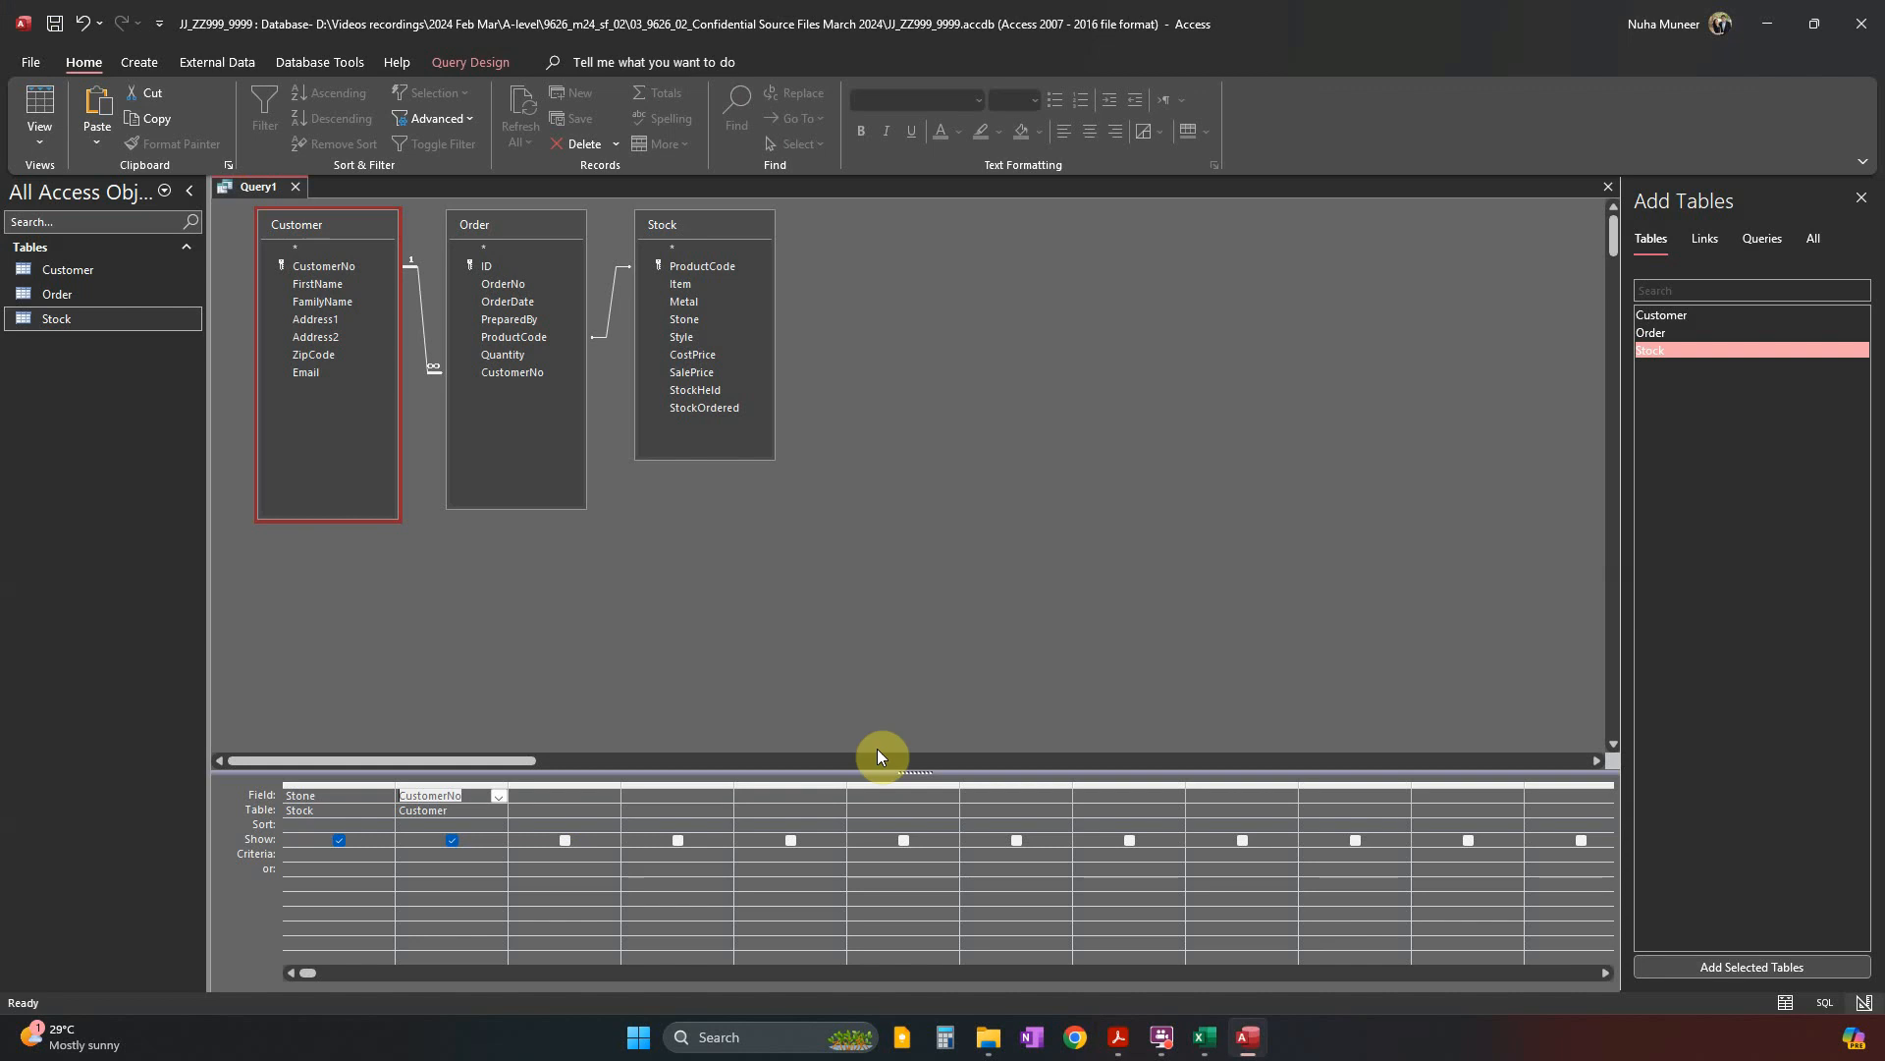
key(alt+Tab)
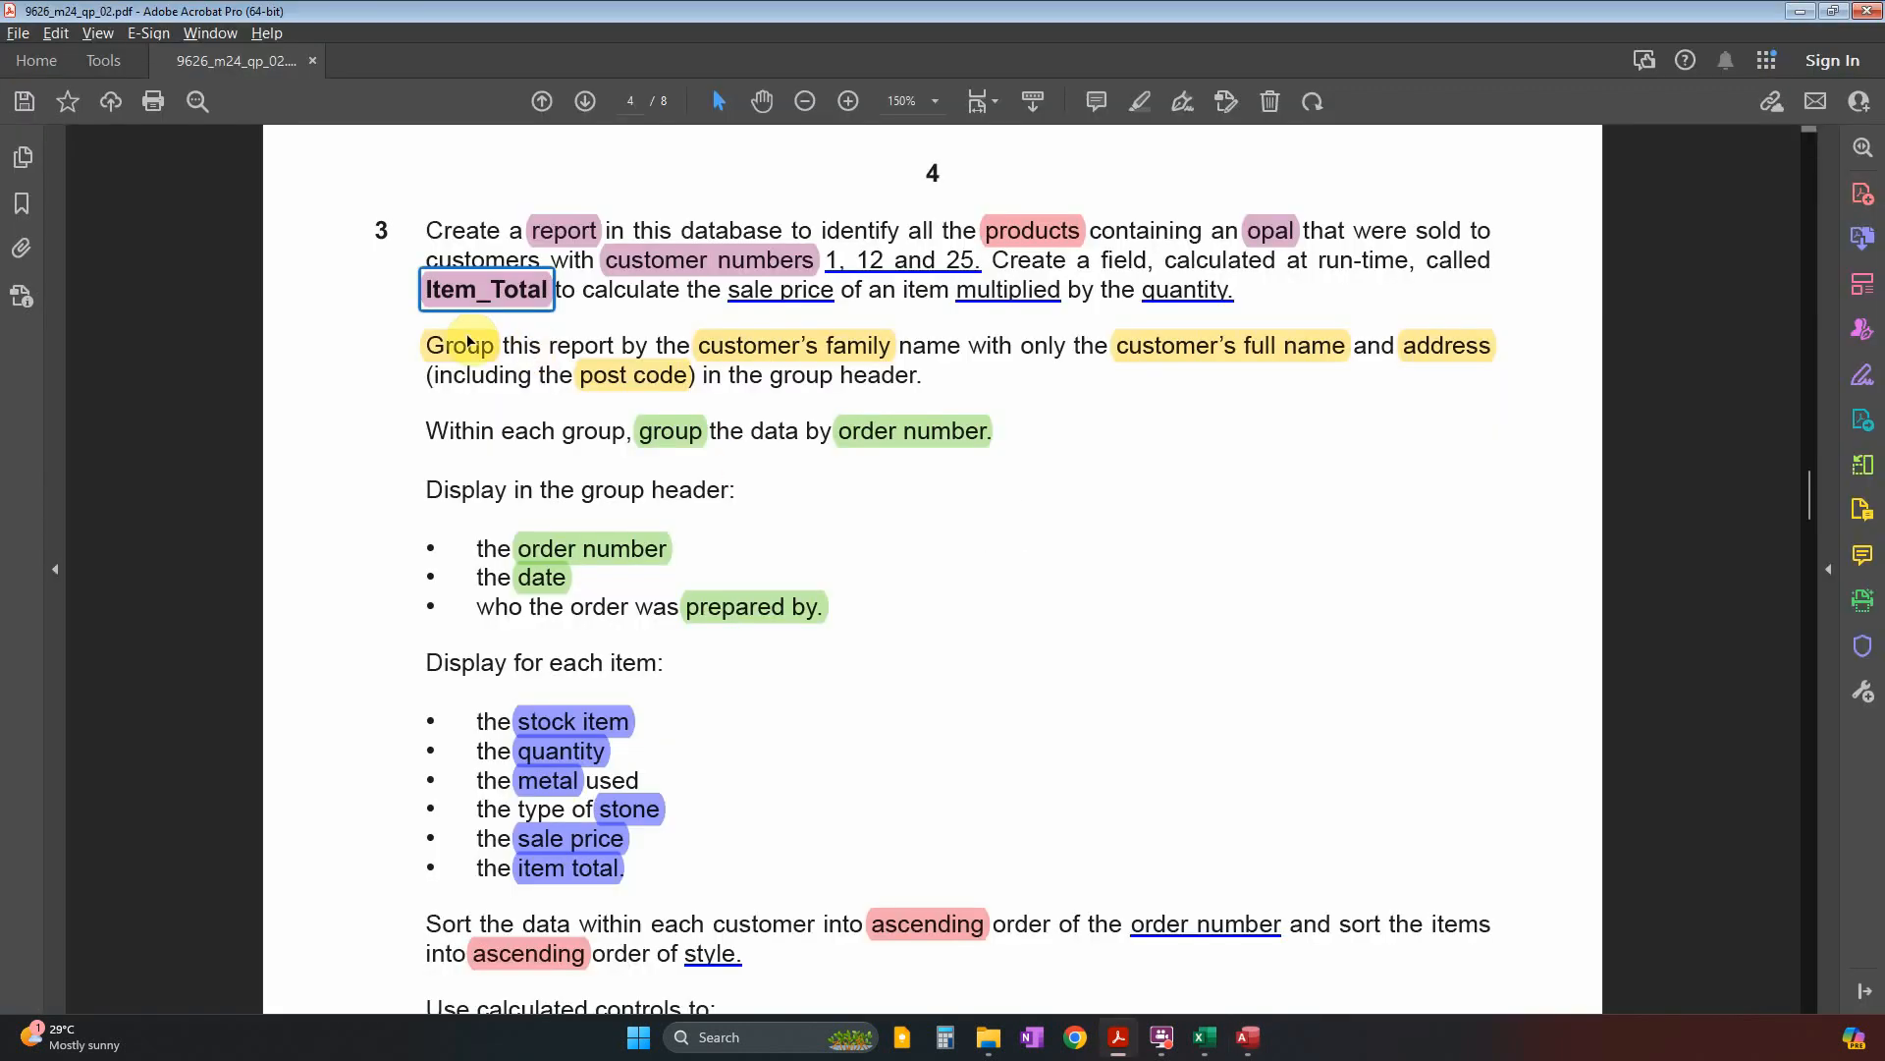
click(830, 355)
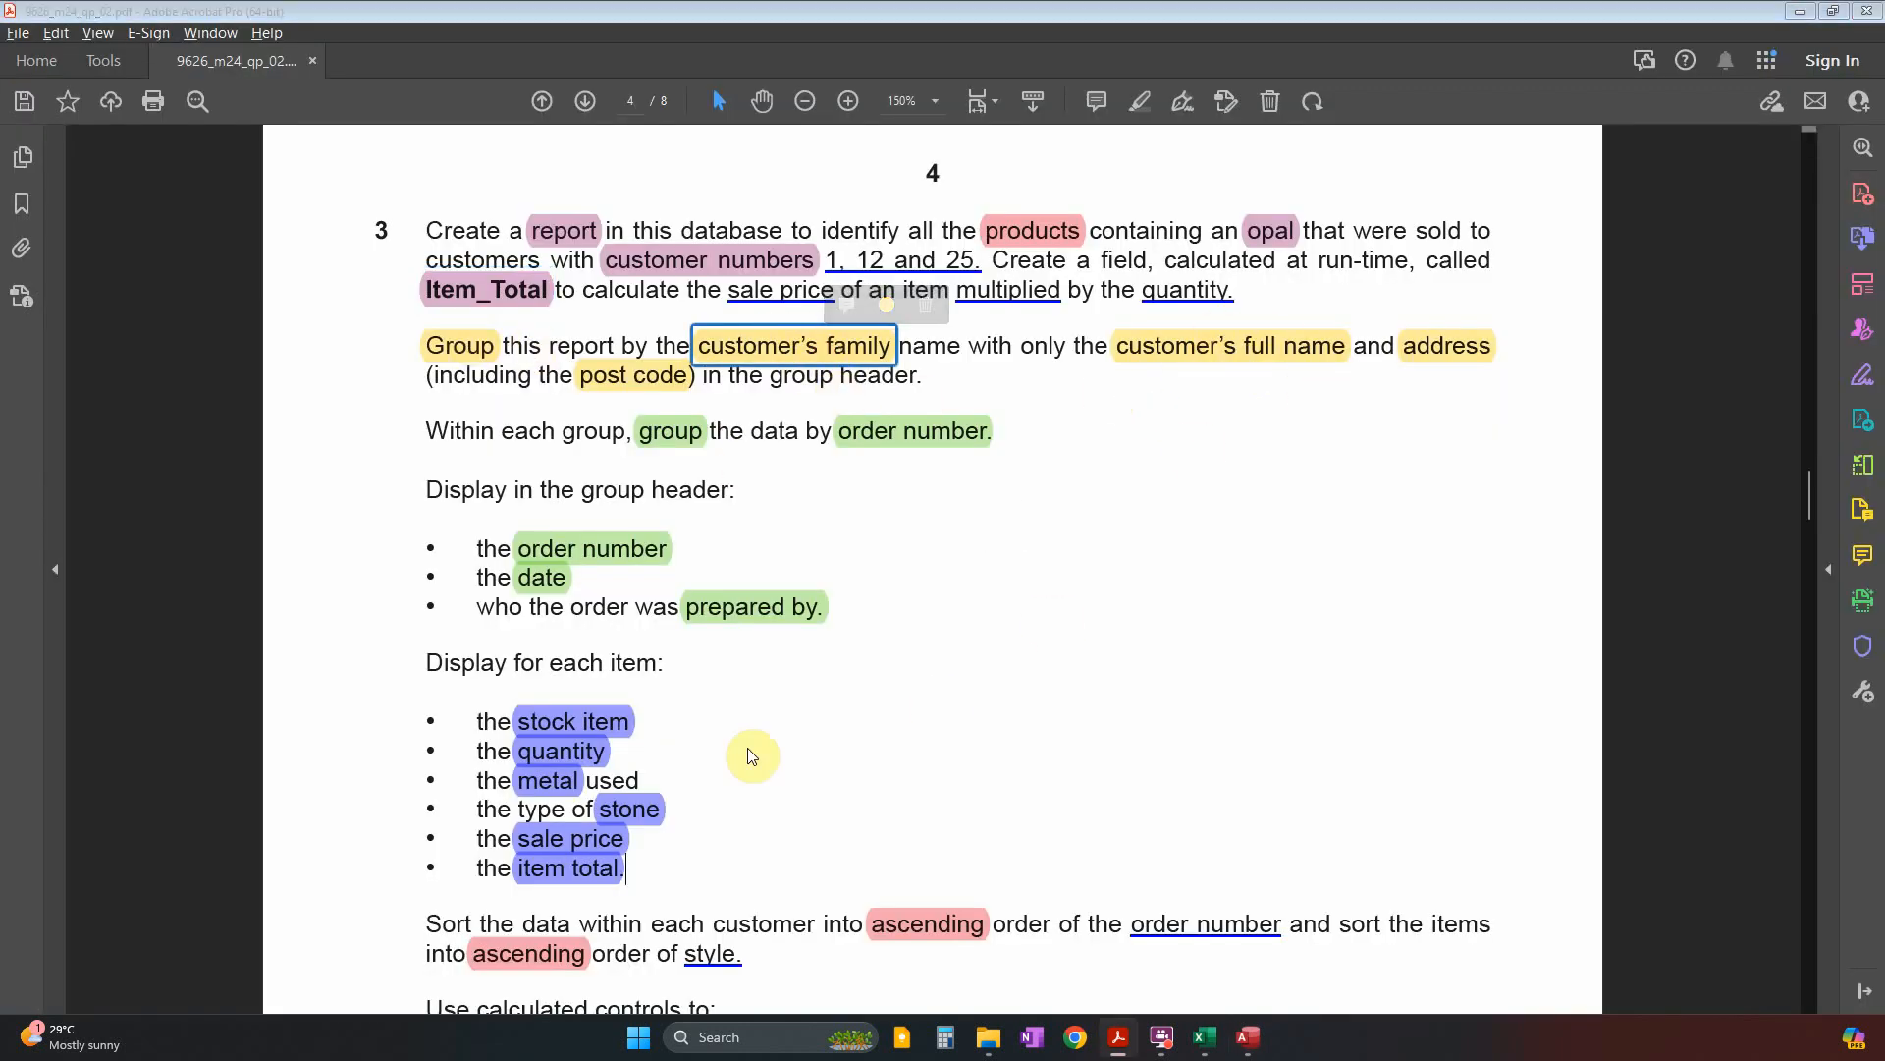
key(alt+Tab)
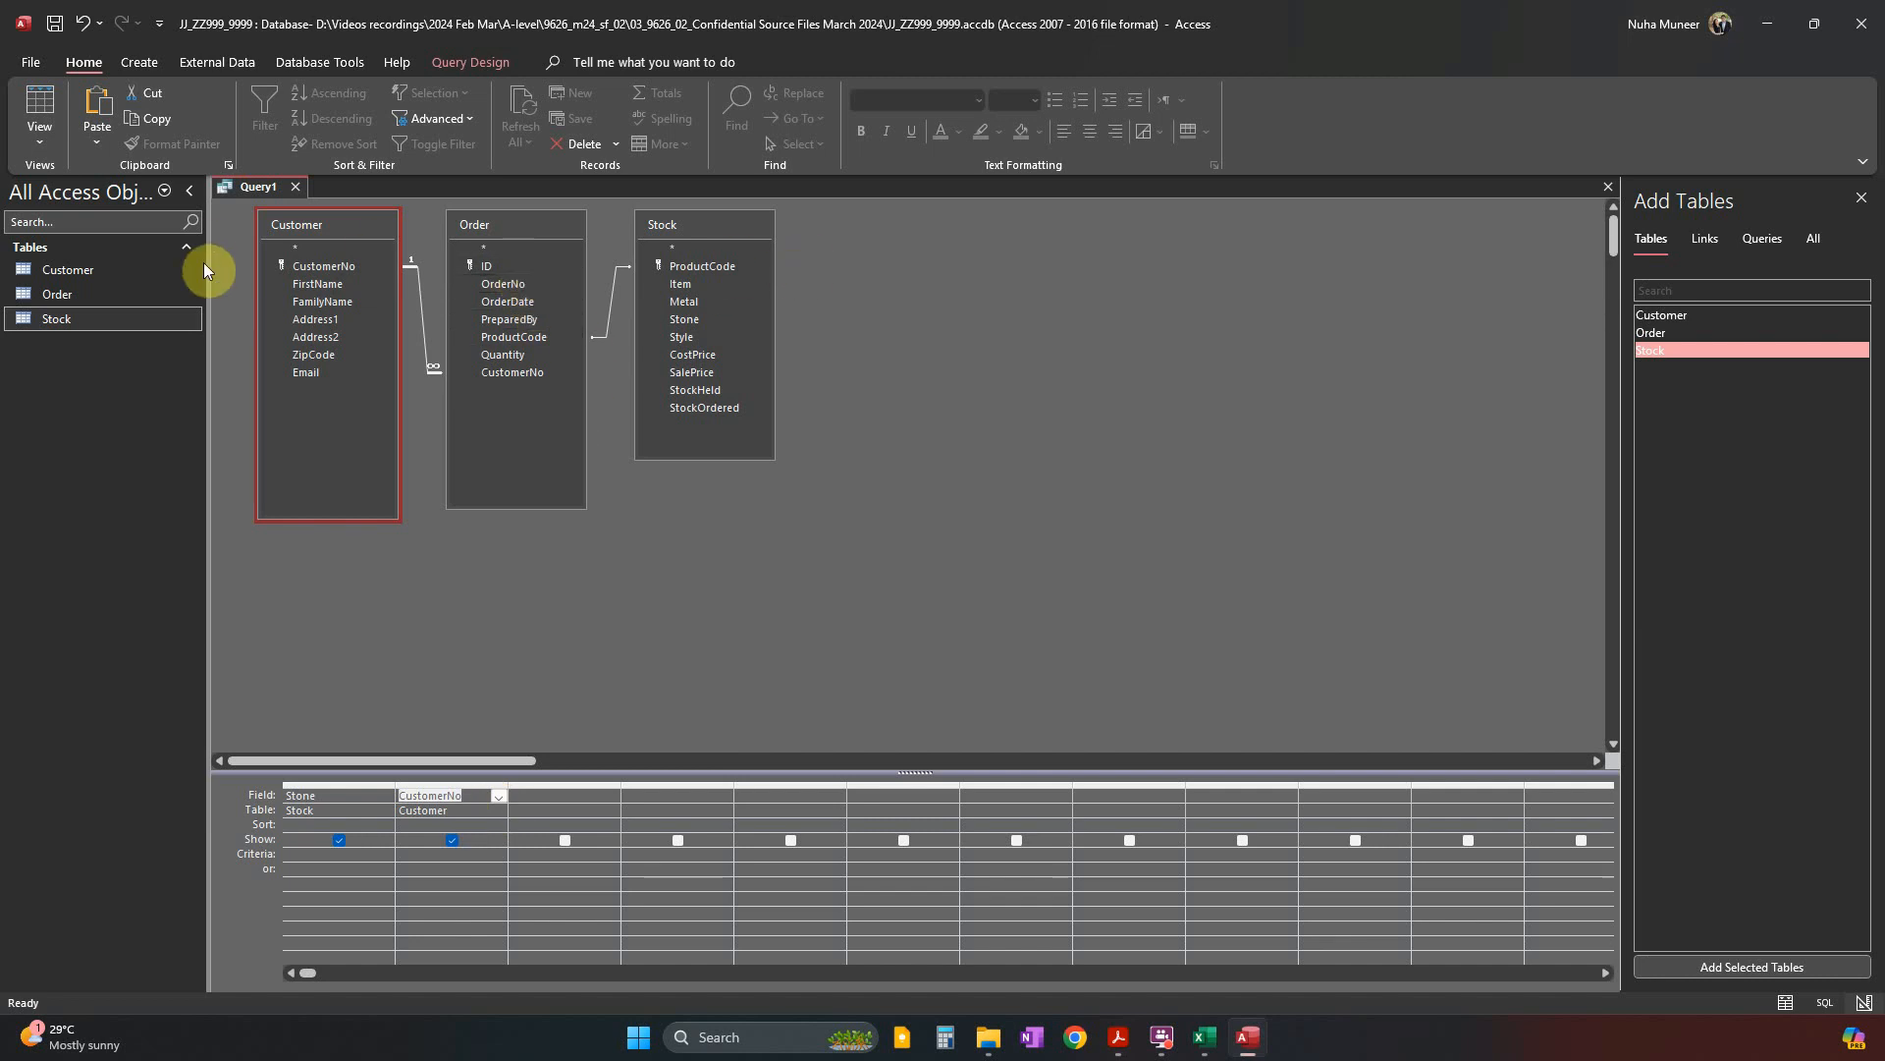
double_click(322, 284)
double_click(324, 301)
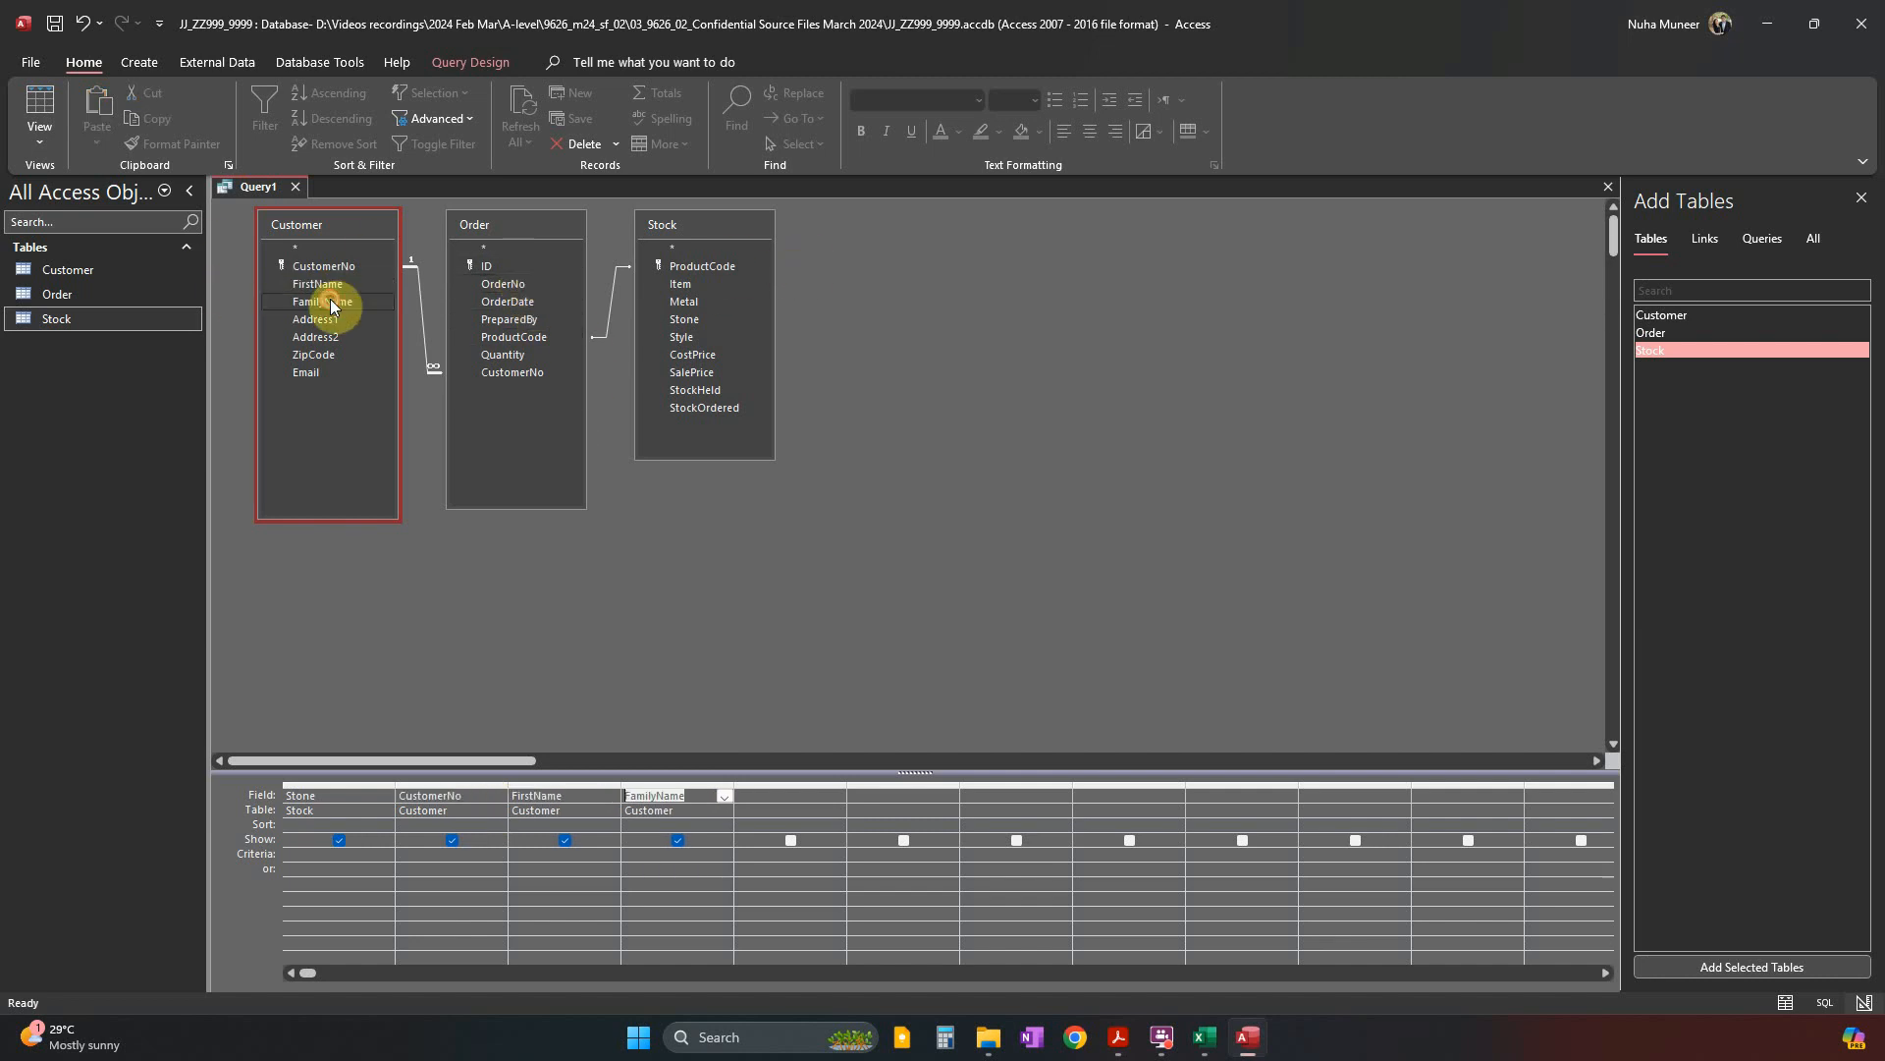
Check the address and post code requirement in the exam PDF, and add Customer's Address1, Address2 and ZipCode fields to the Access query.
key(alt+Tab)
click(1414, 371)
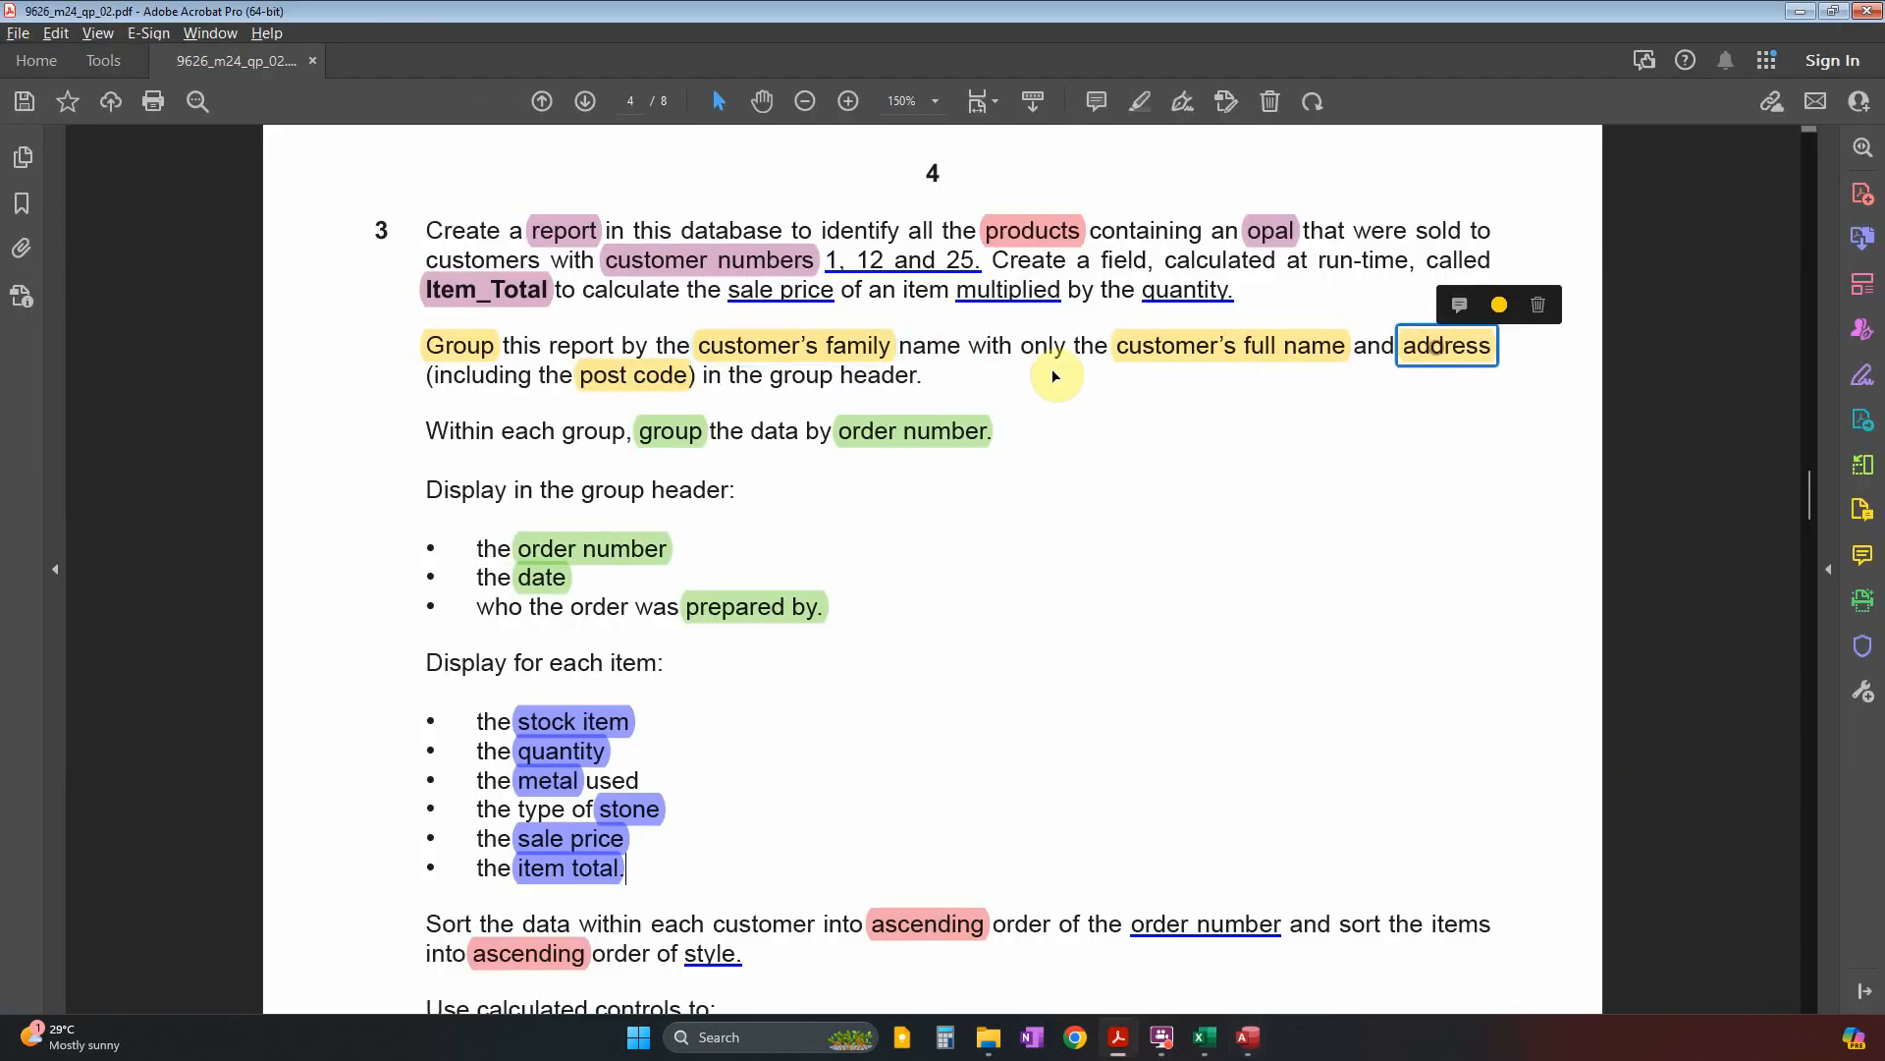
click(593, 376)
key(alt+Tab)
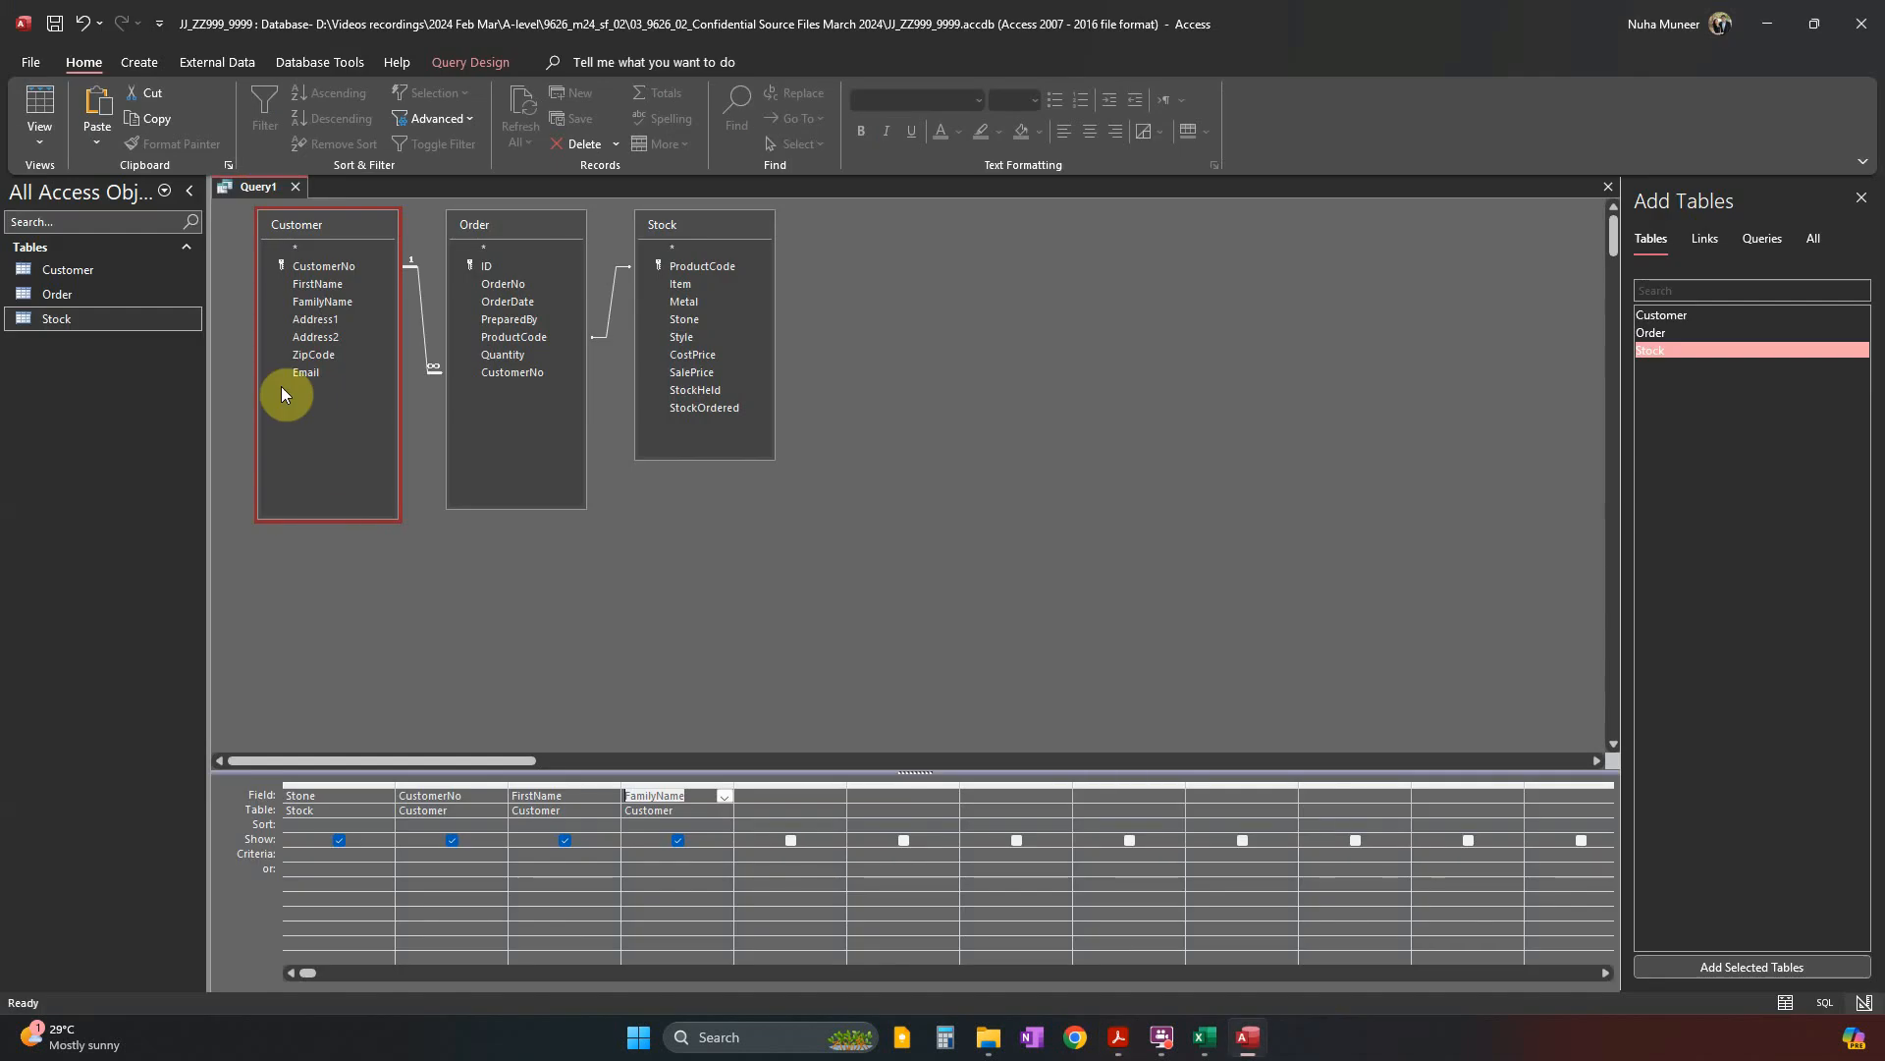
double_click(326, 321)
double_click(331, 335)
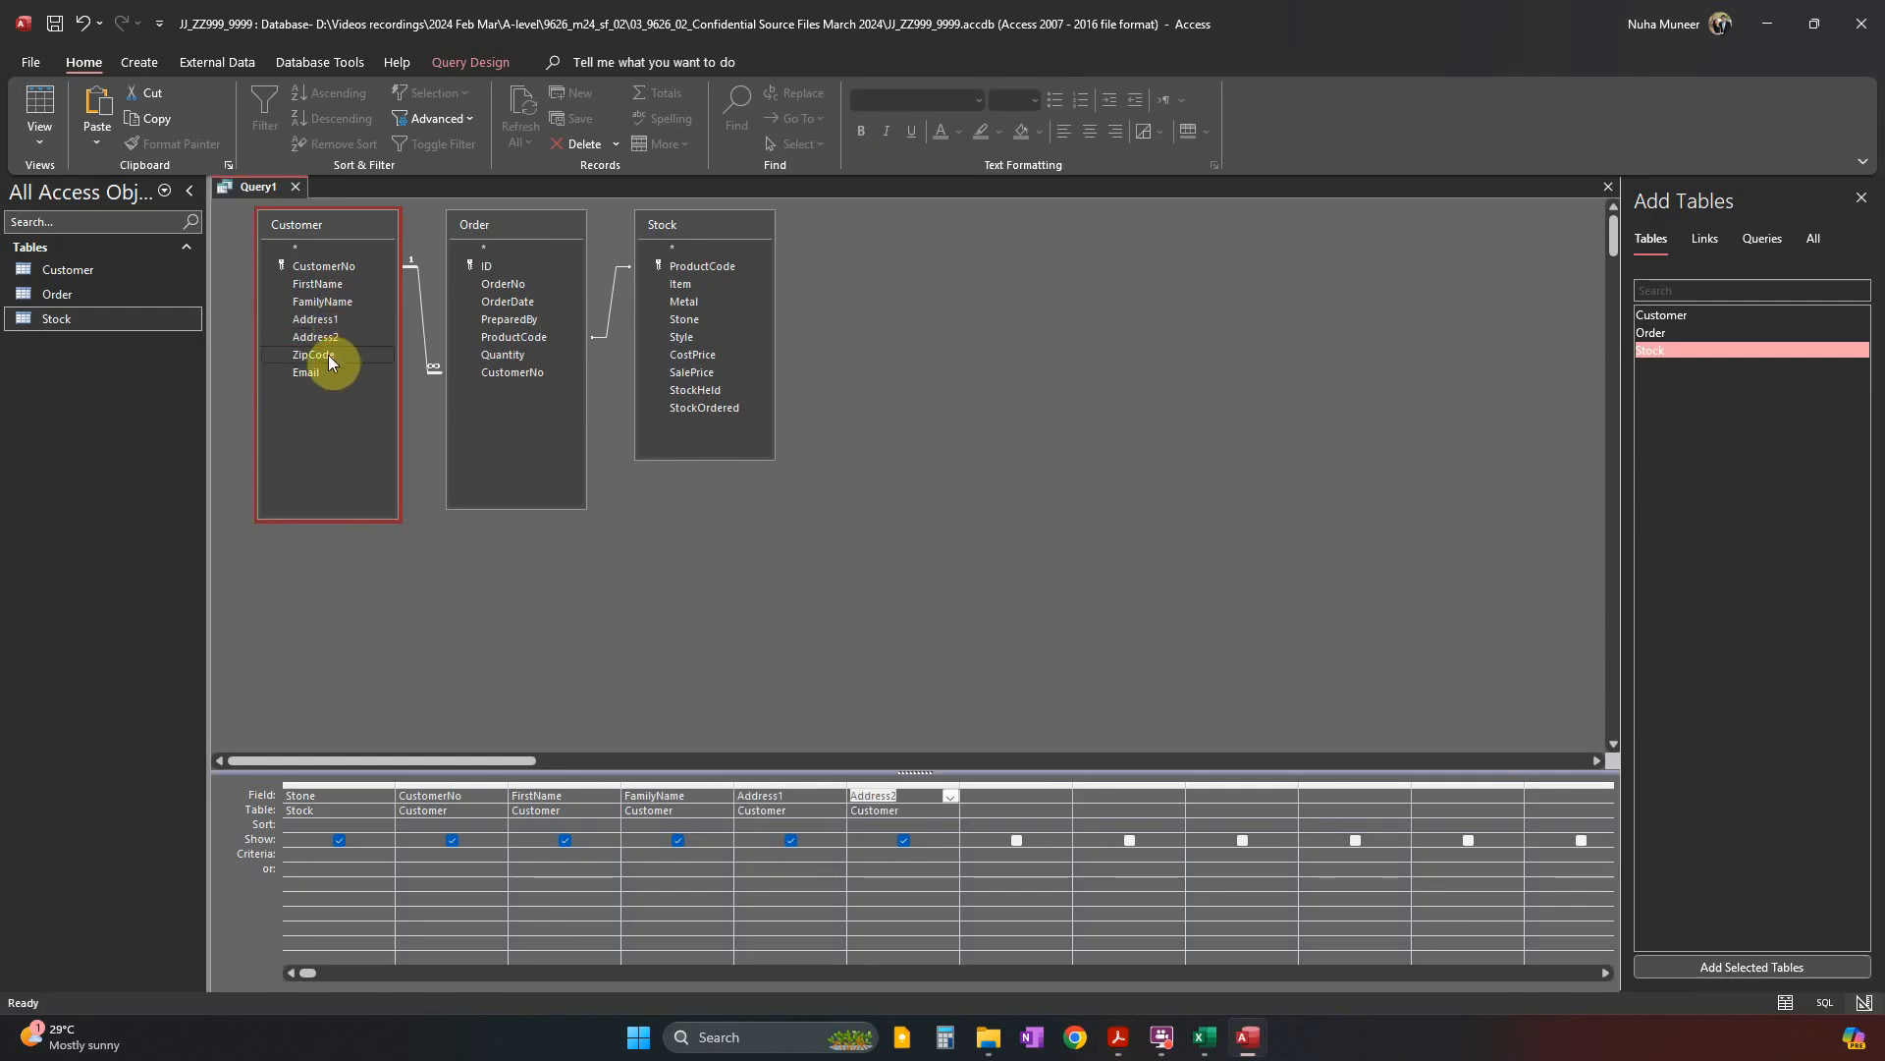
click(328, 355)
double_click(328, 355)
Check the order group header requirements in the exam PDF, and add Order's OrderNo, OrderDate and PreparedBy fields to the Access query.
key(alt+Tab)
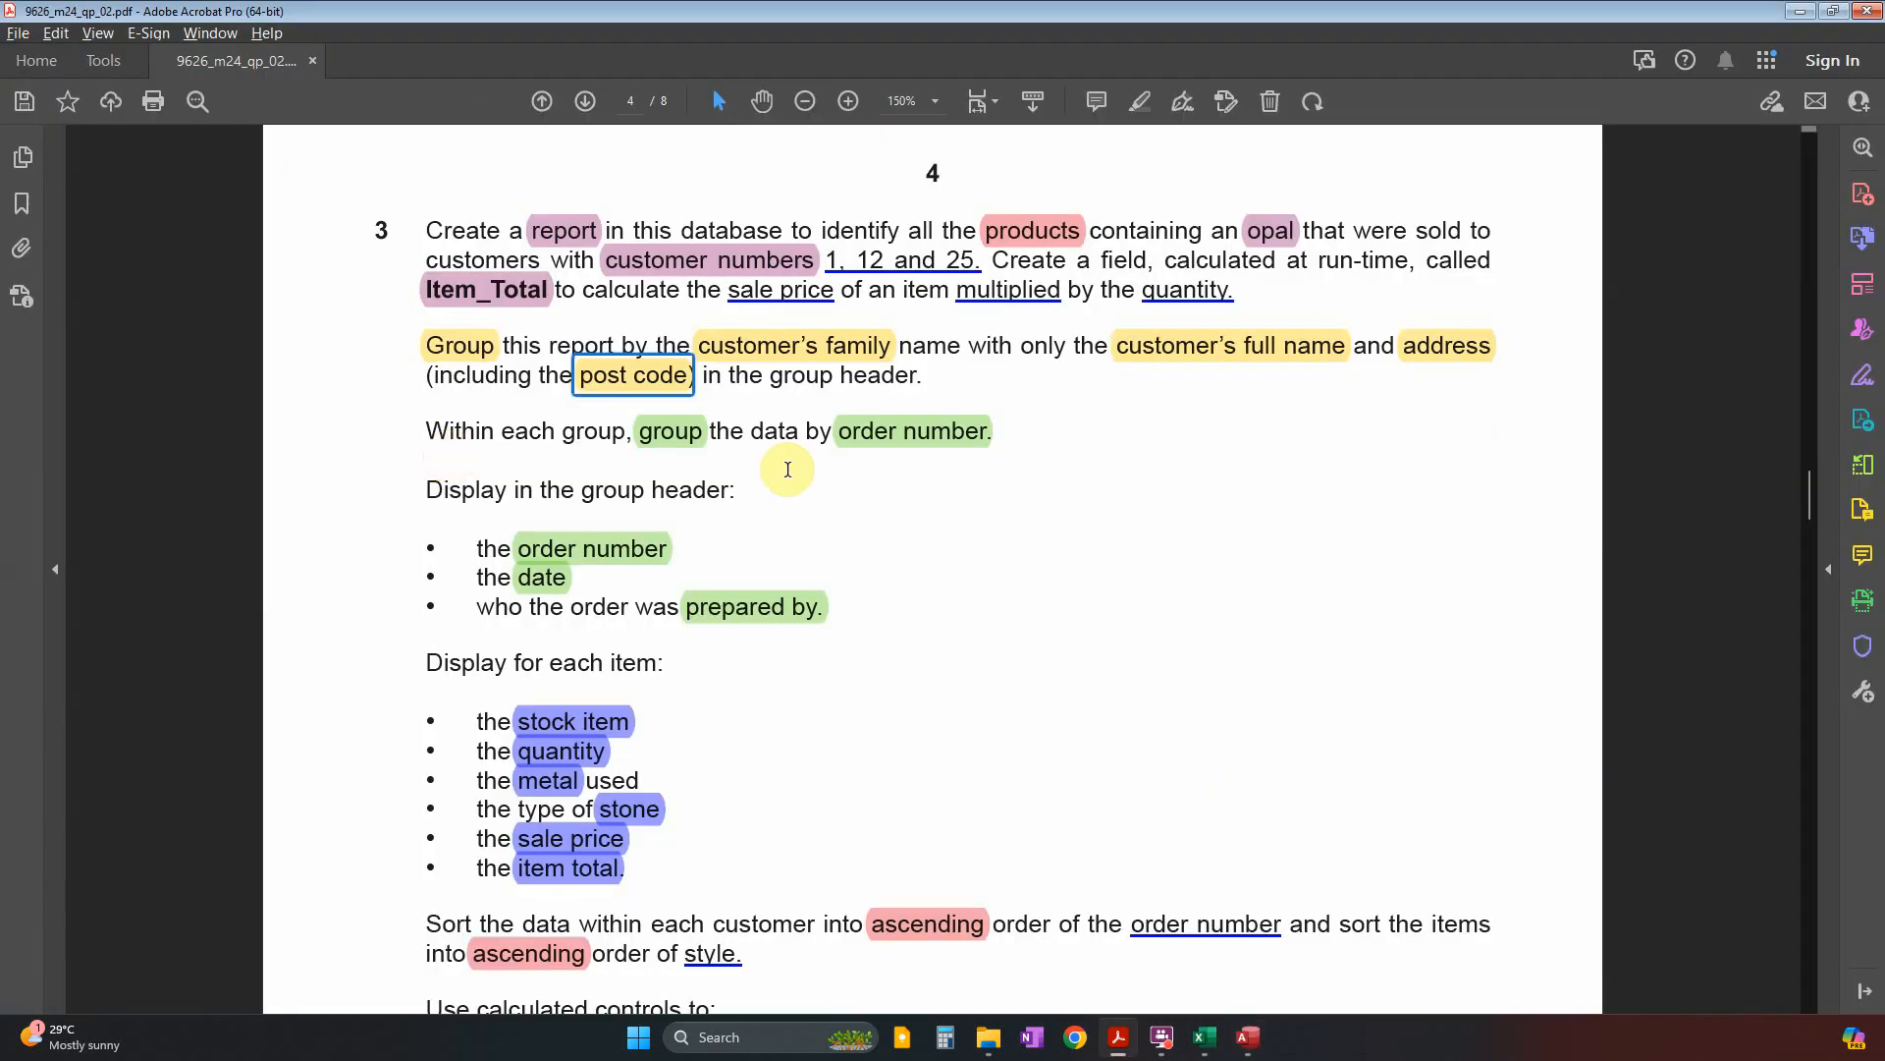
scroll(909, 437, down, 2)
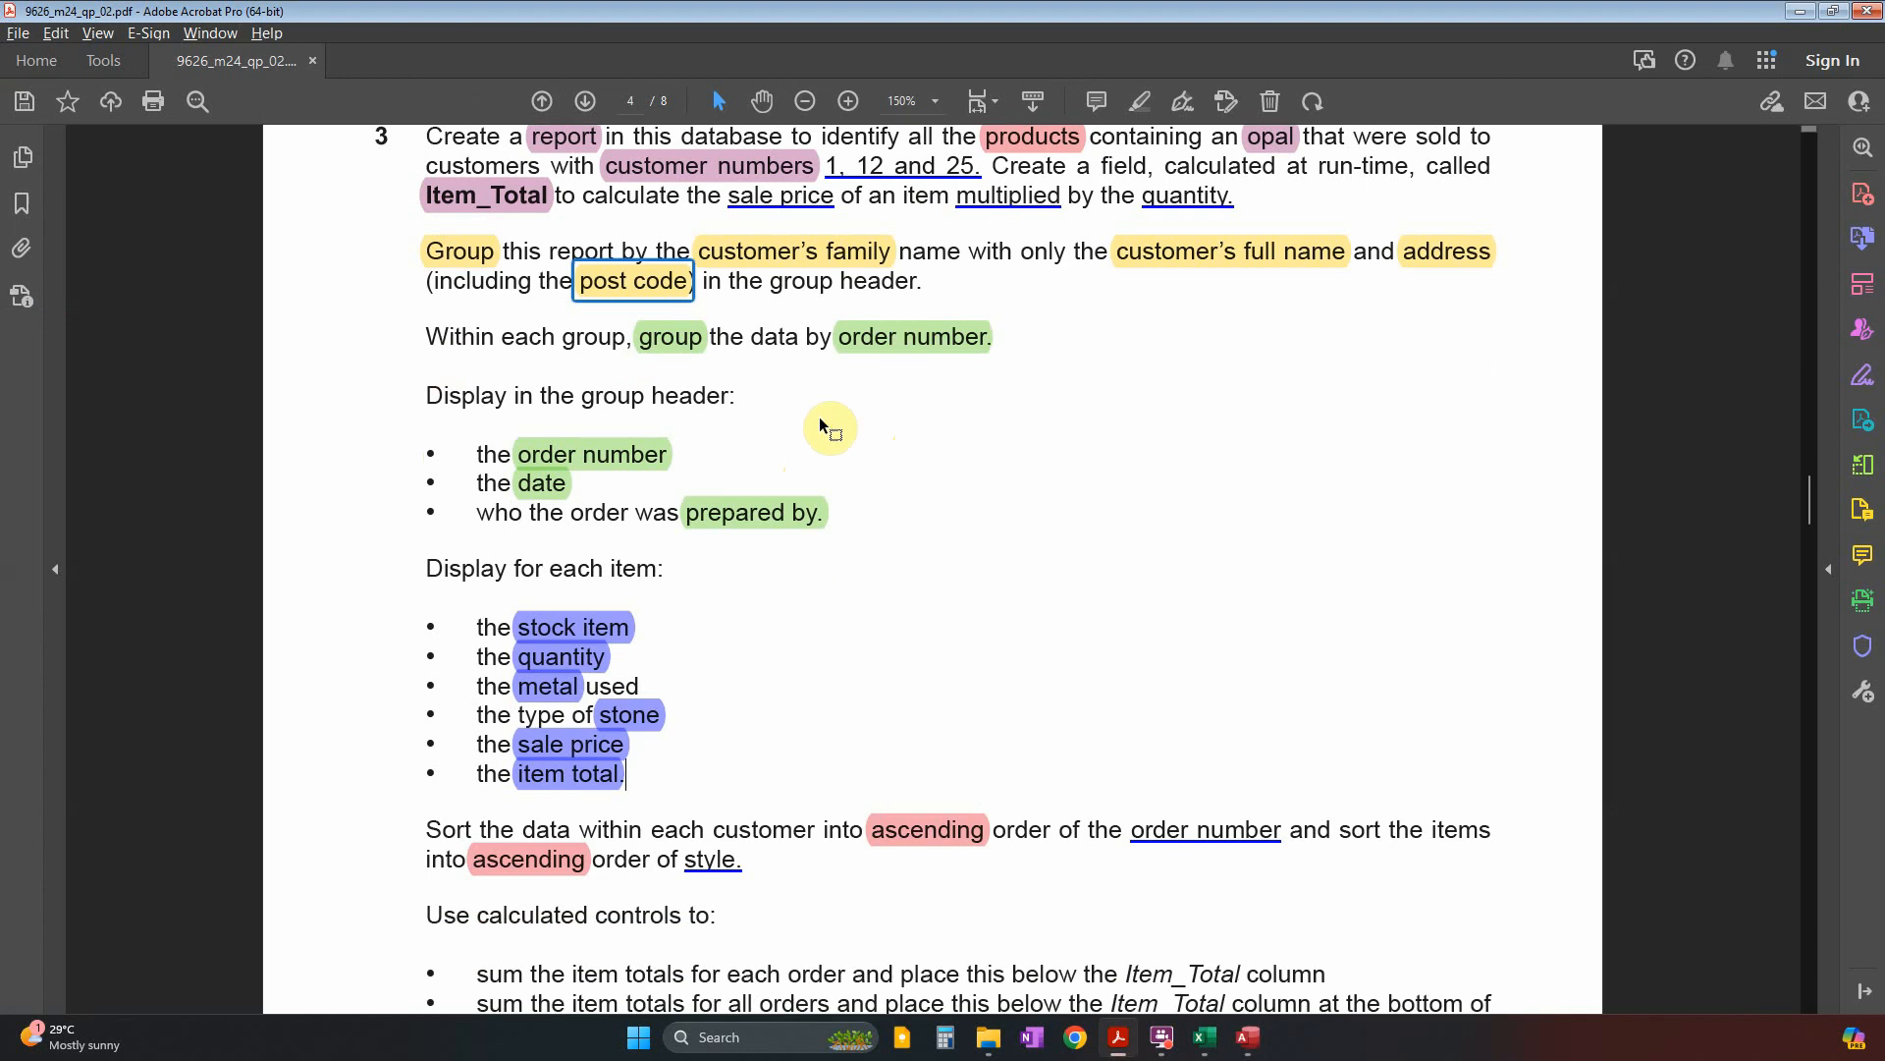
click(913, 355)
click(611, 456)
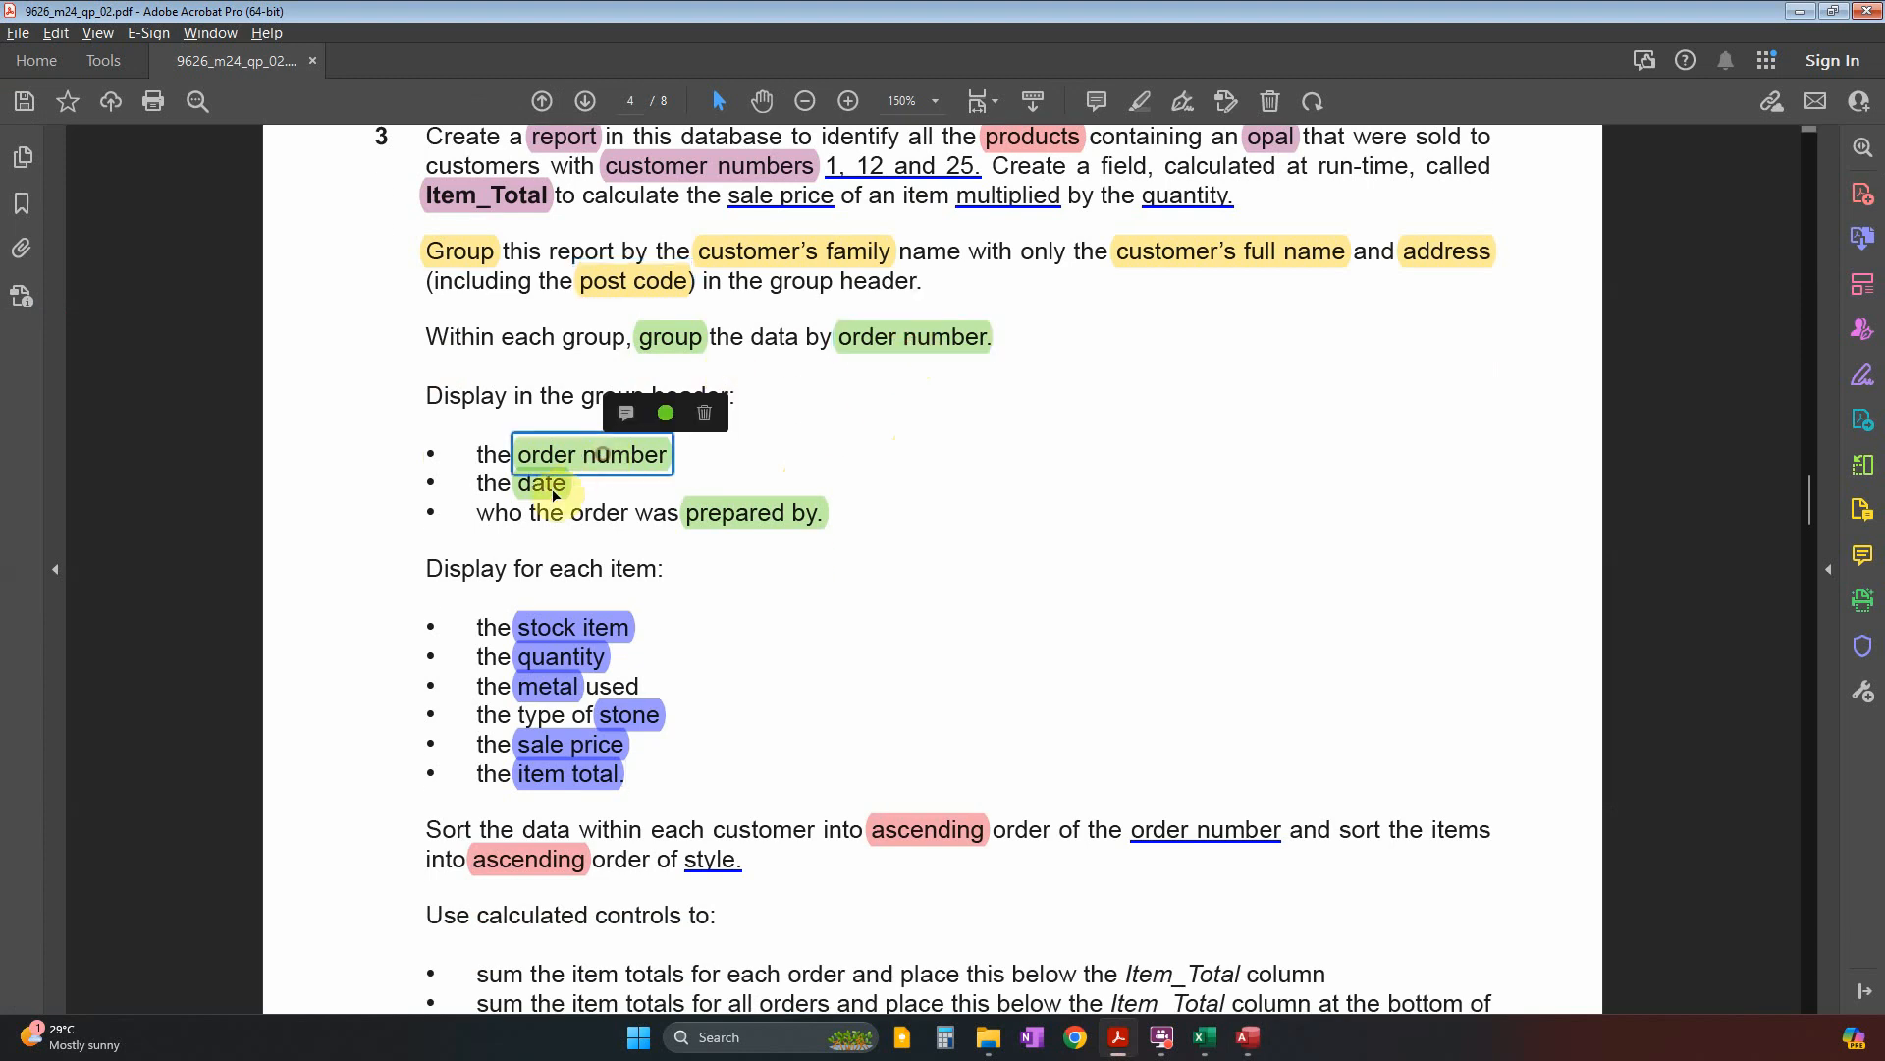
click(549, 486)
click(725, 511)
key(alt+Tab)
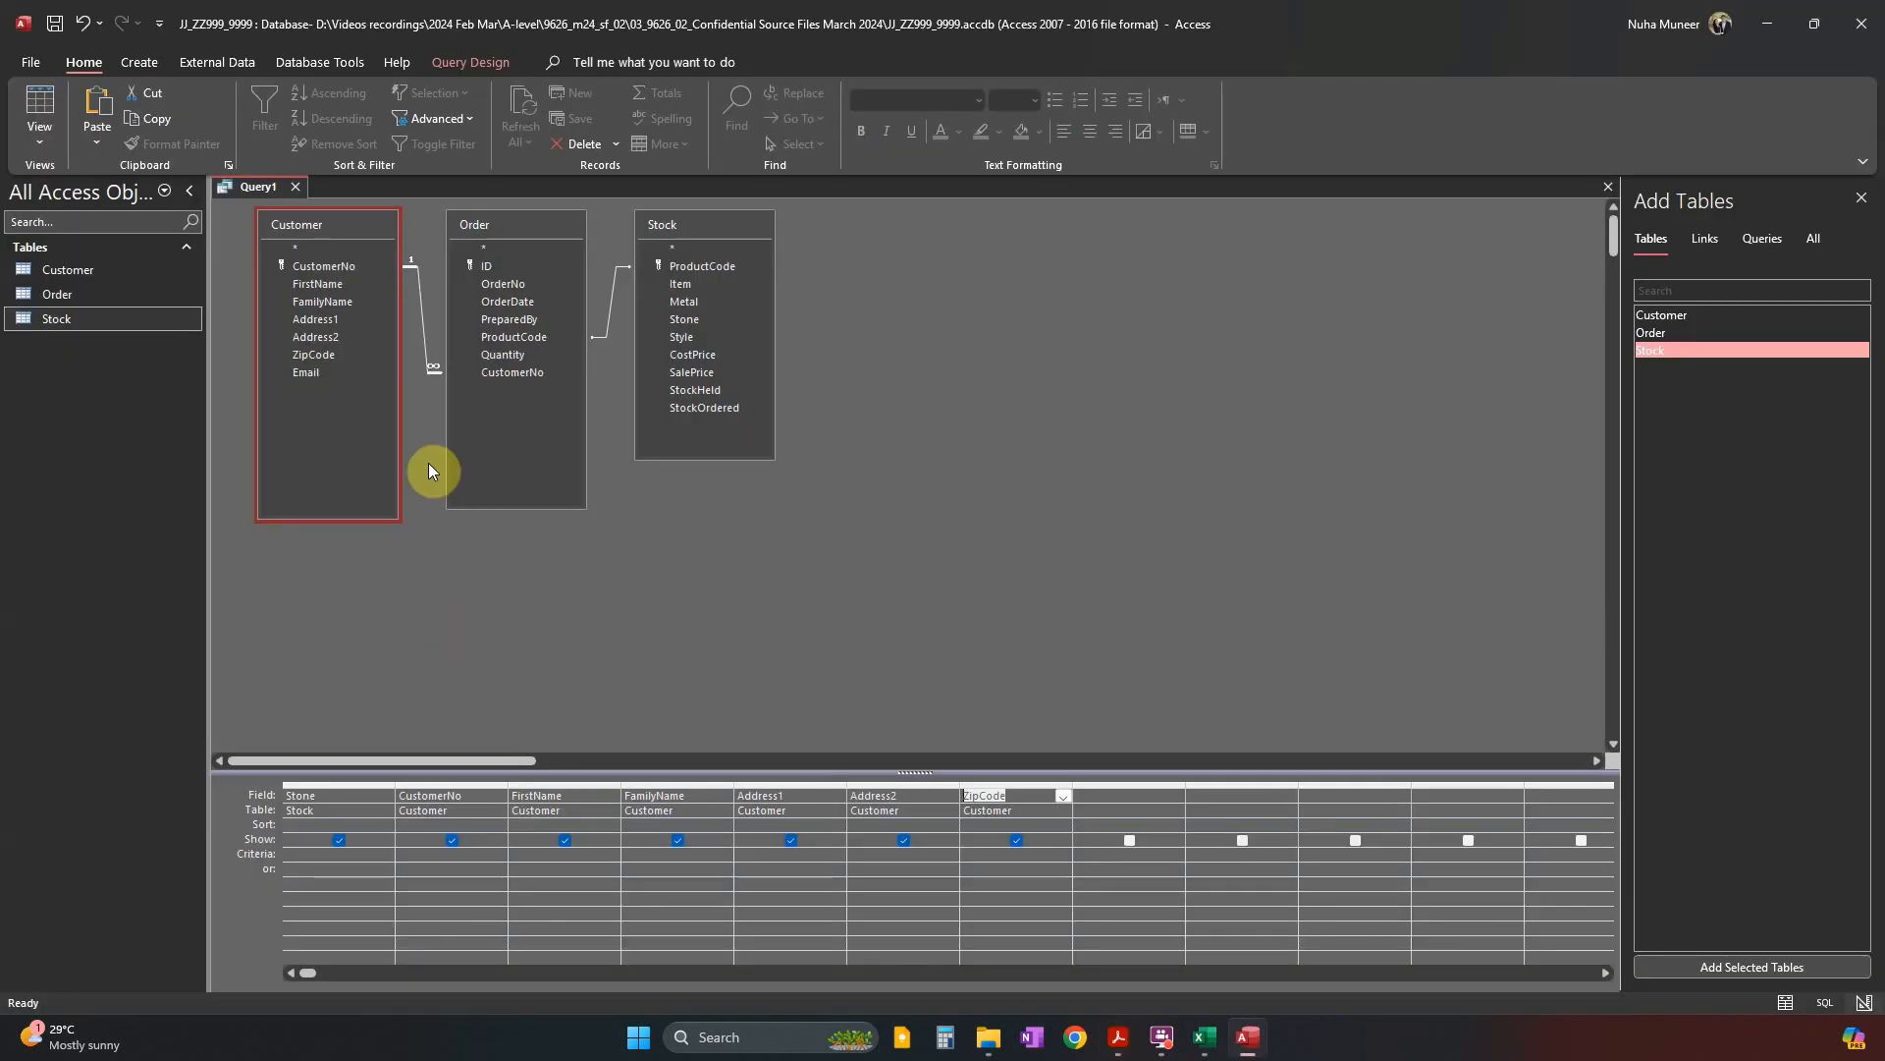
double_click(525, 287)
double_click(517, 302)
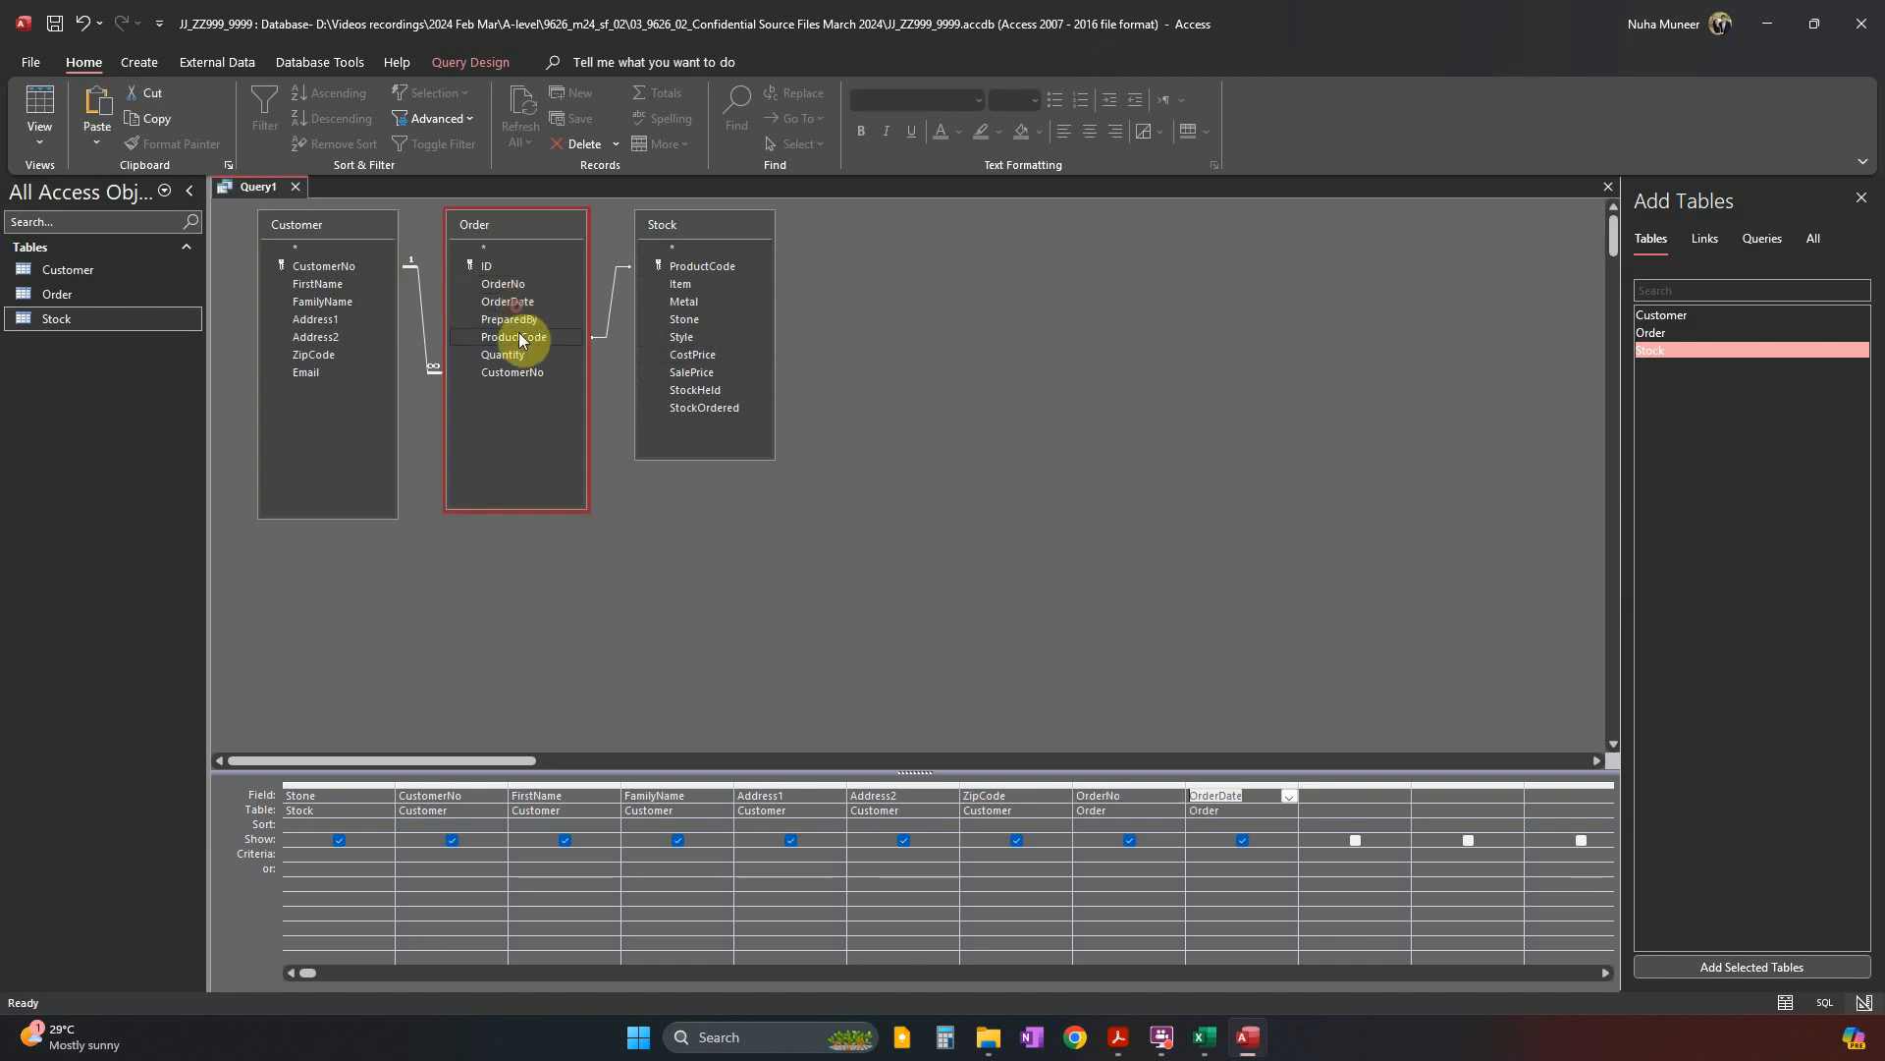
double_click(514, 320)
Check the stock item and quantity requirements in the exam PDF, and add Stock's Item and Order's Quantity fields to the Access query.
key(alt+Tab)
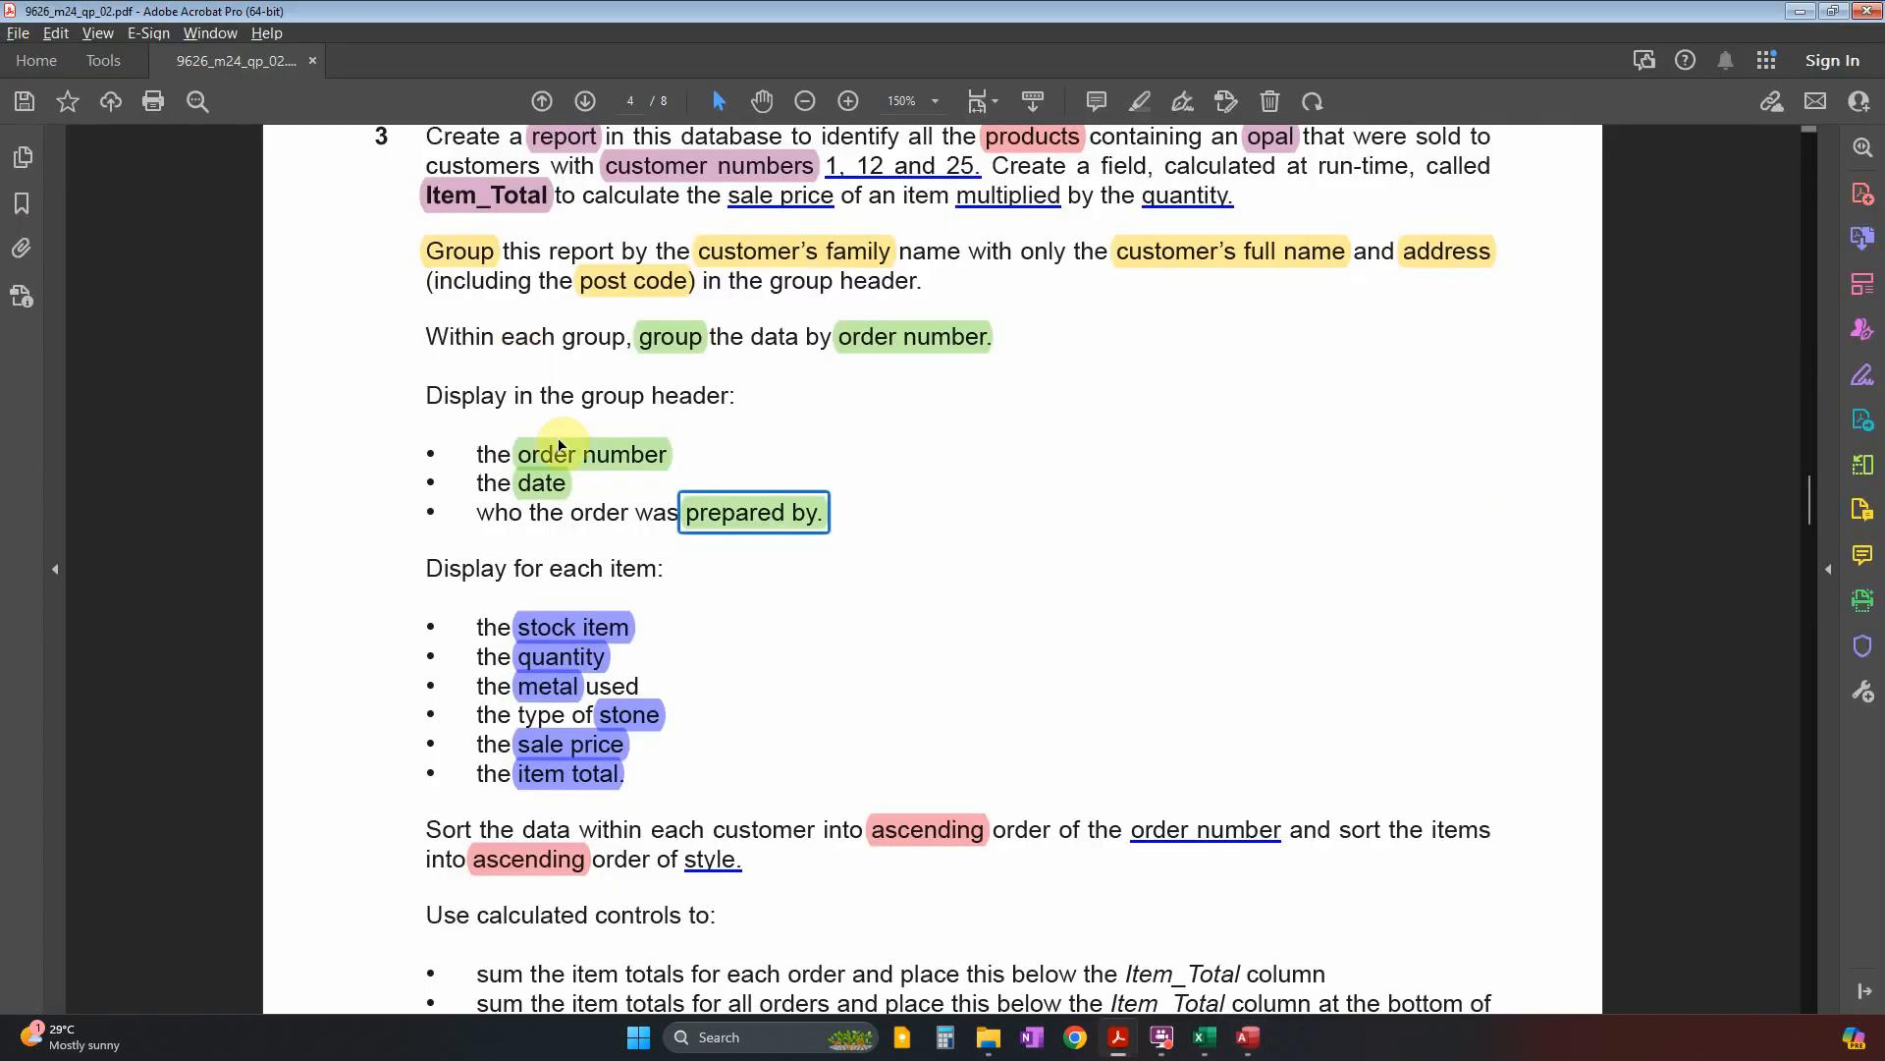
scroll(576, 535, down, 1)
click(588, 580)
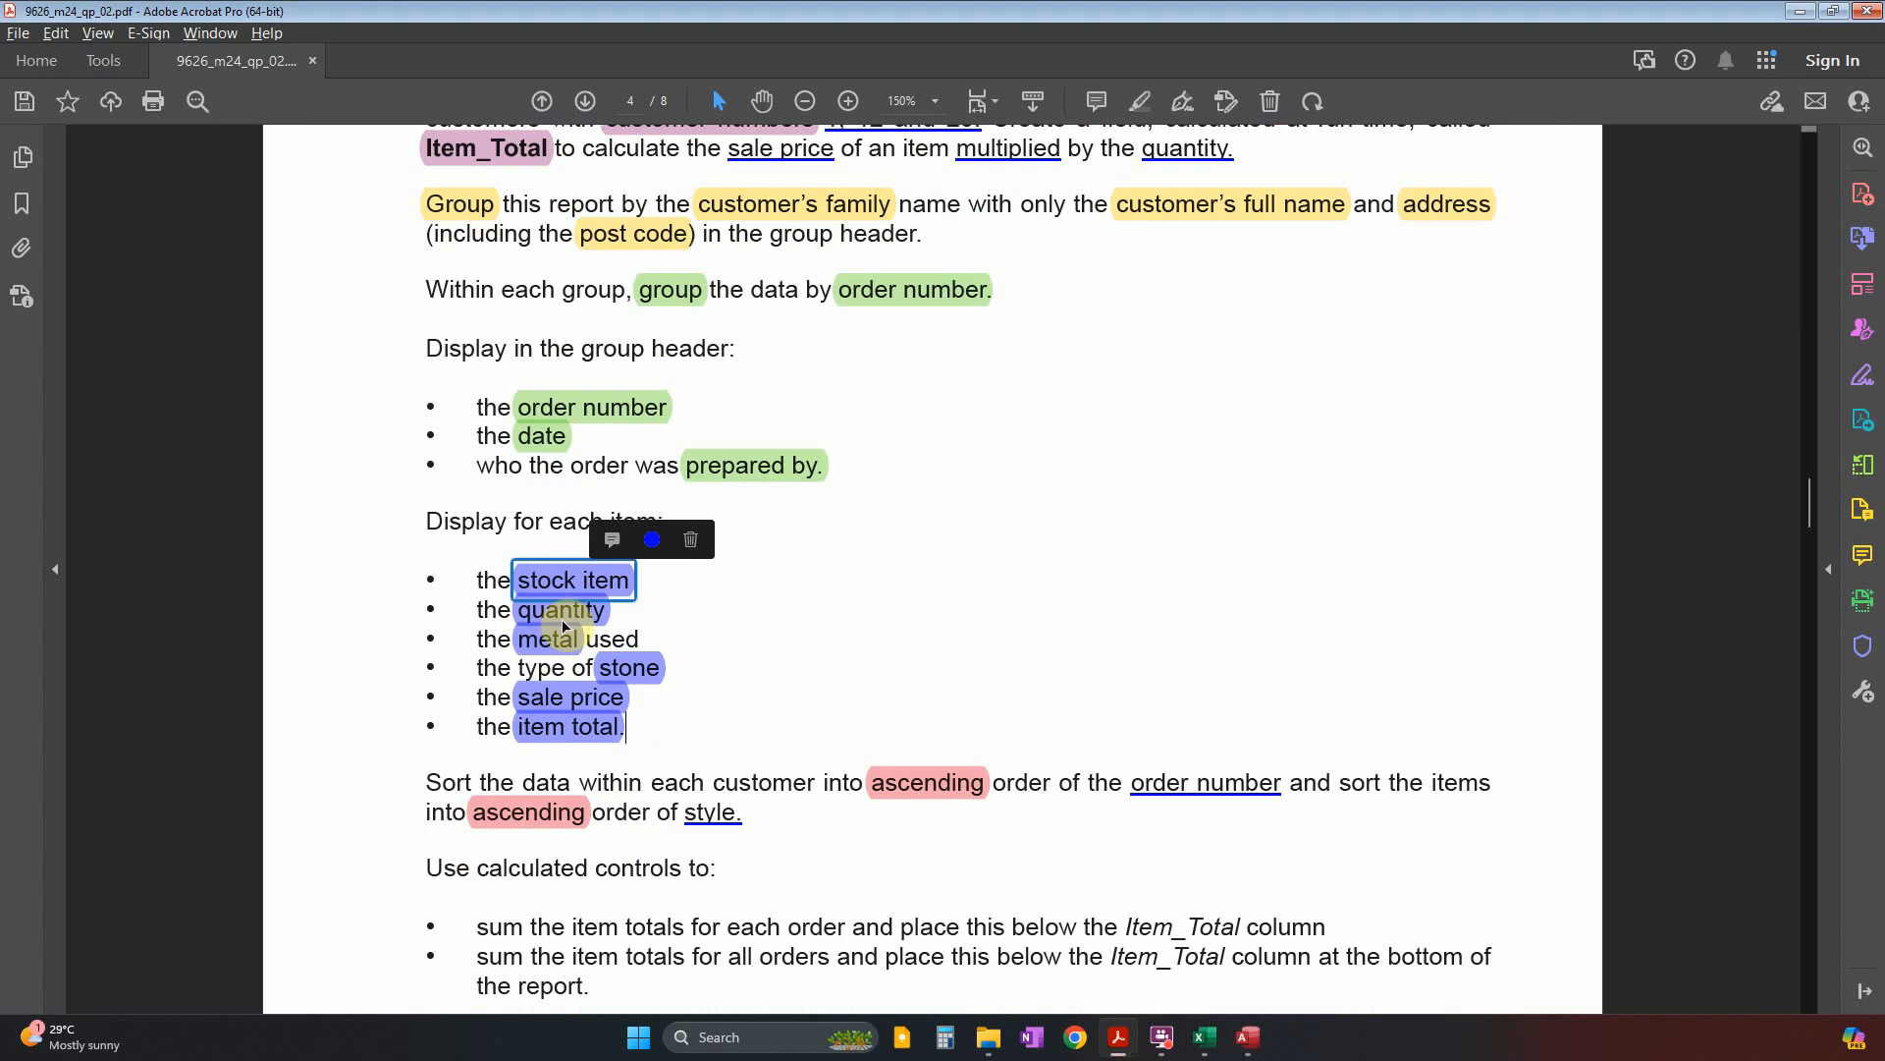
scroll(591, 599, down, 1)
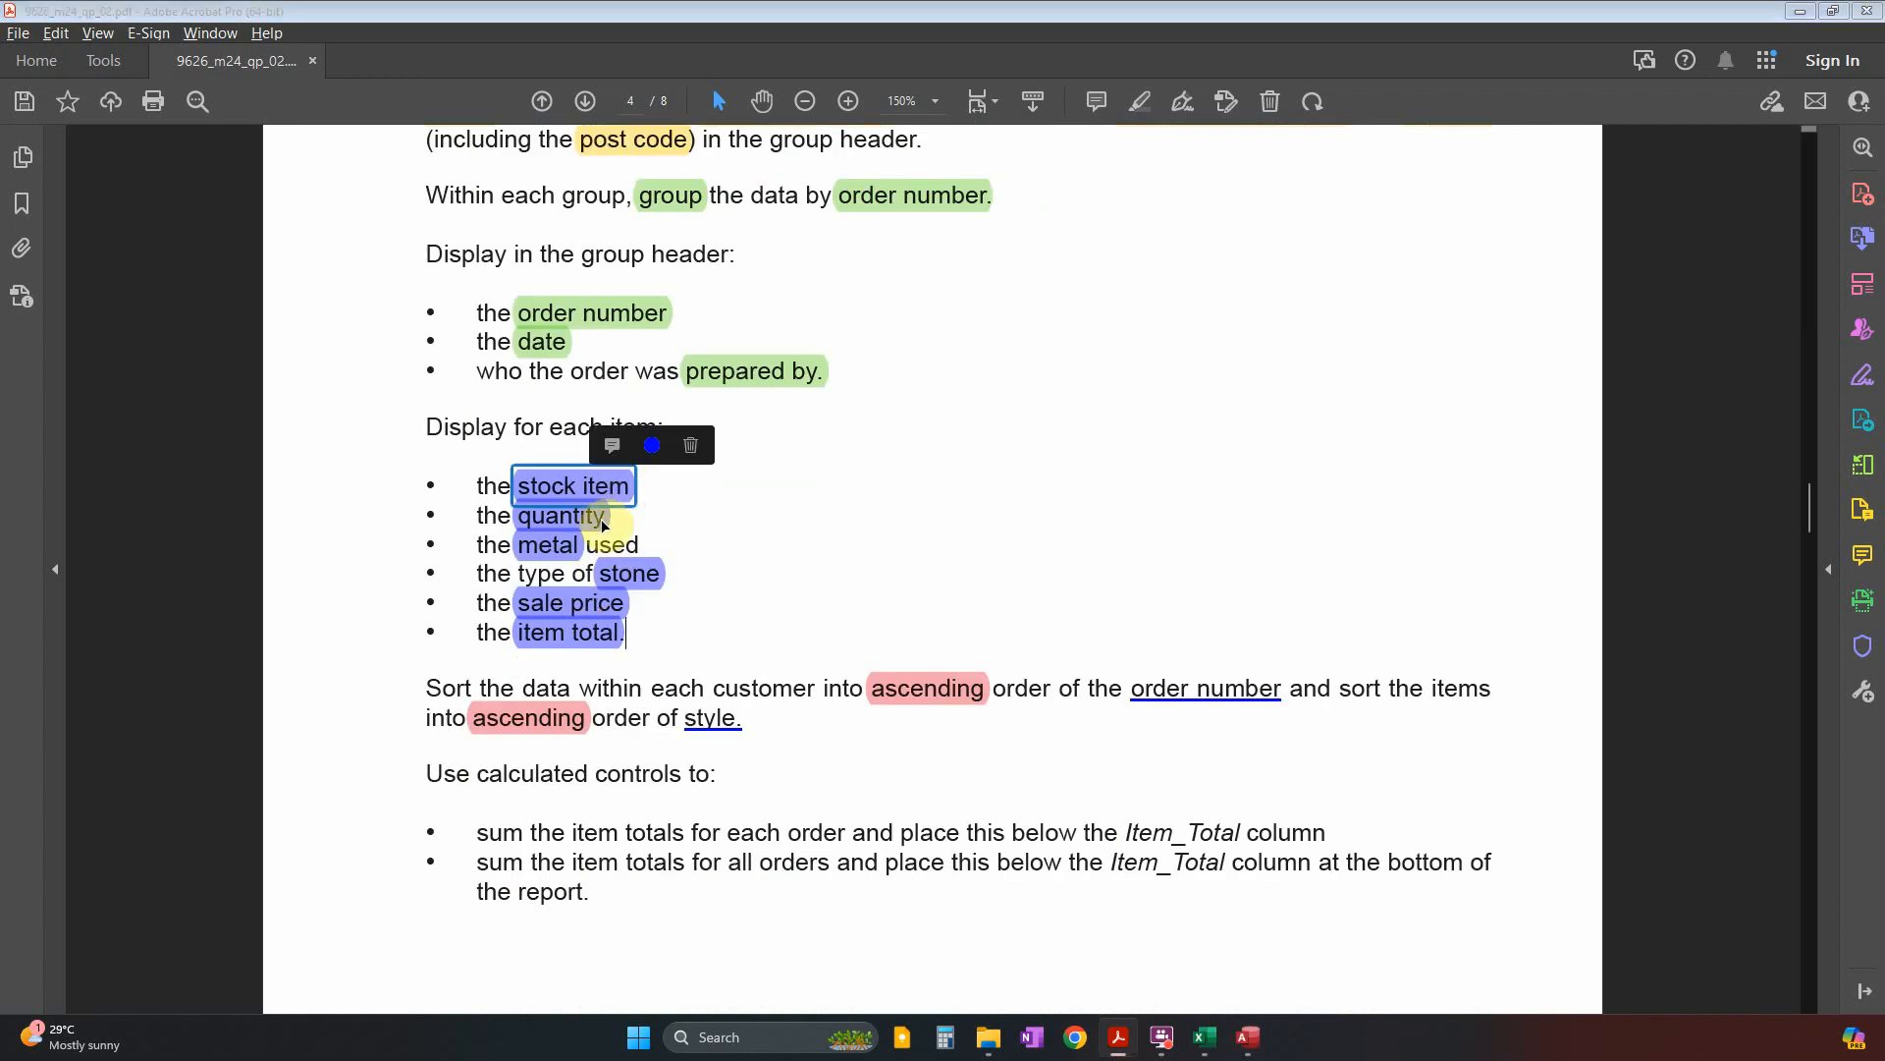
key(alt+Tab)
click(687, 286)
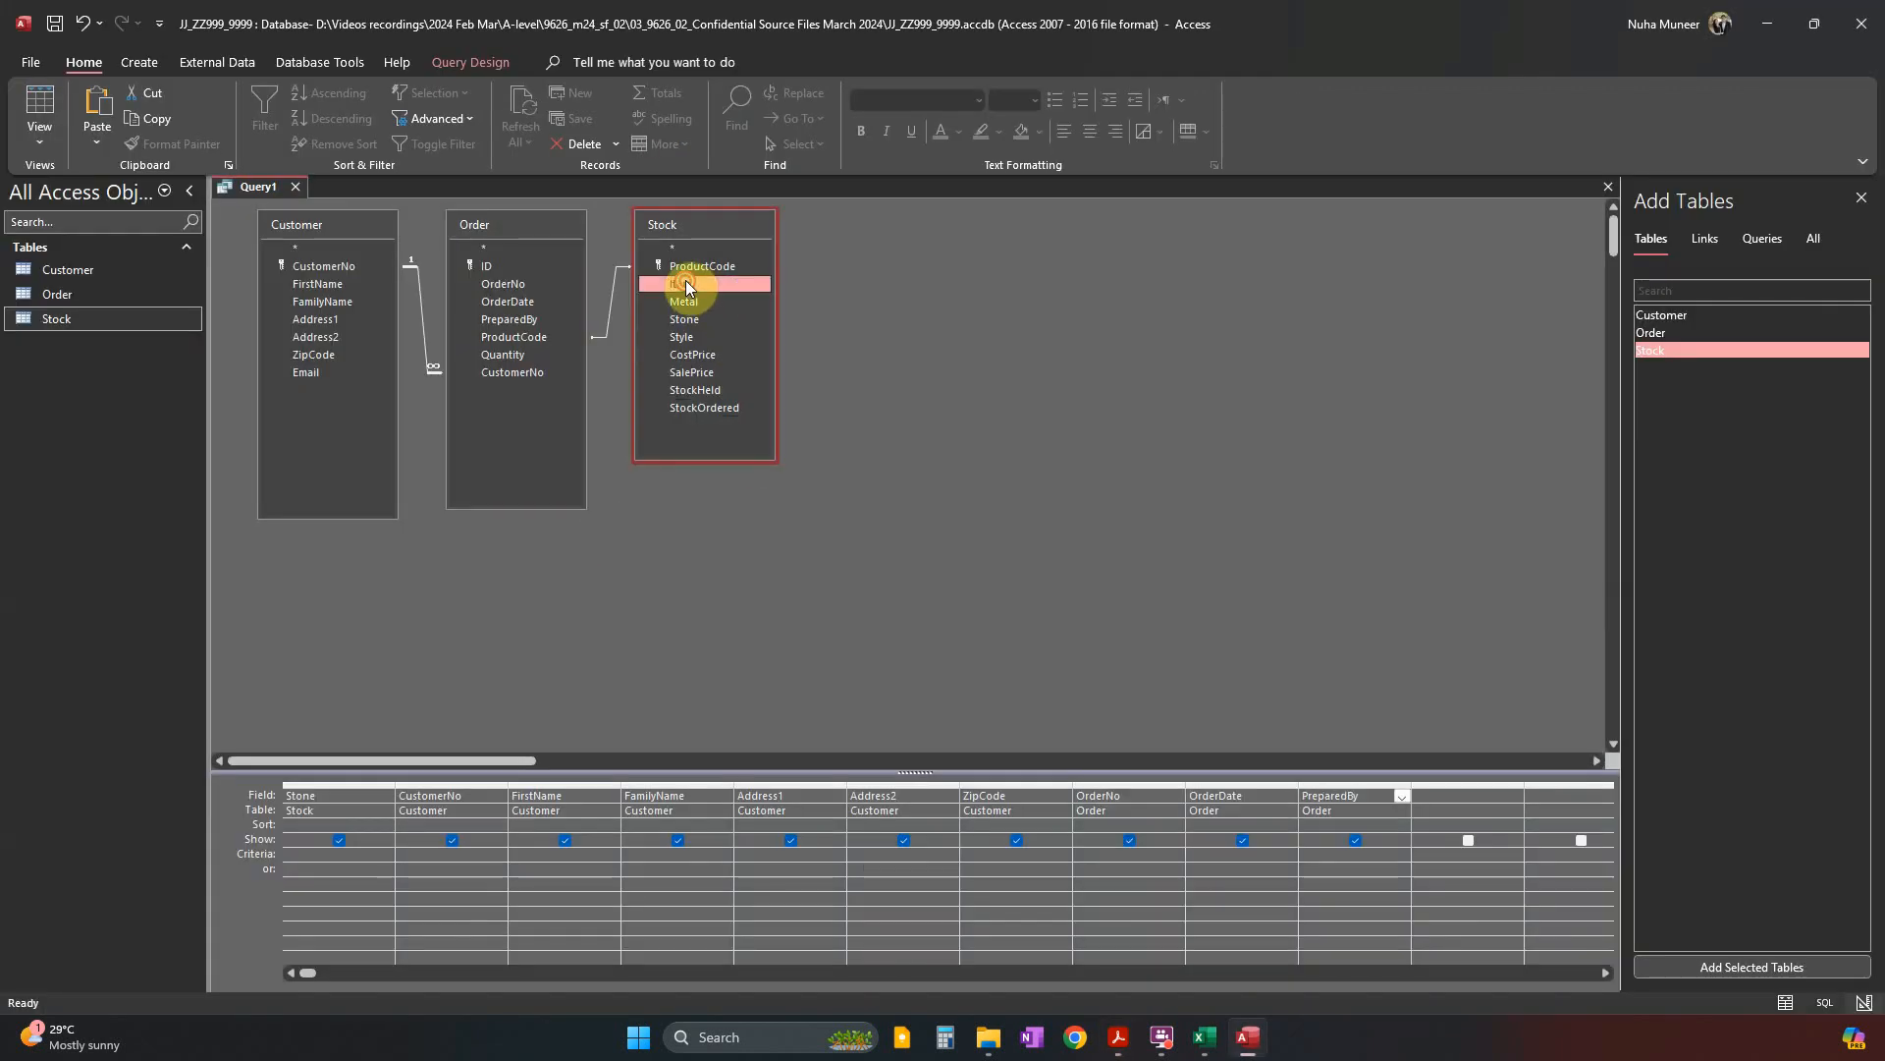
double_click(687, 284)
double_click(511, 359)
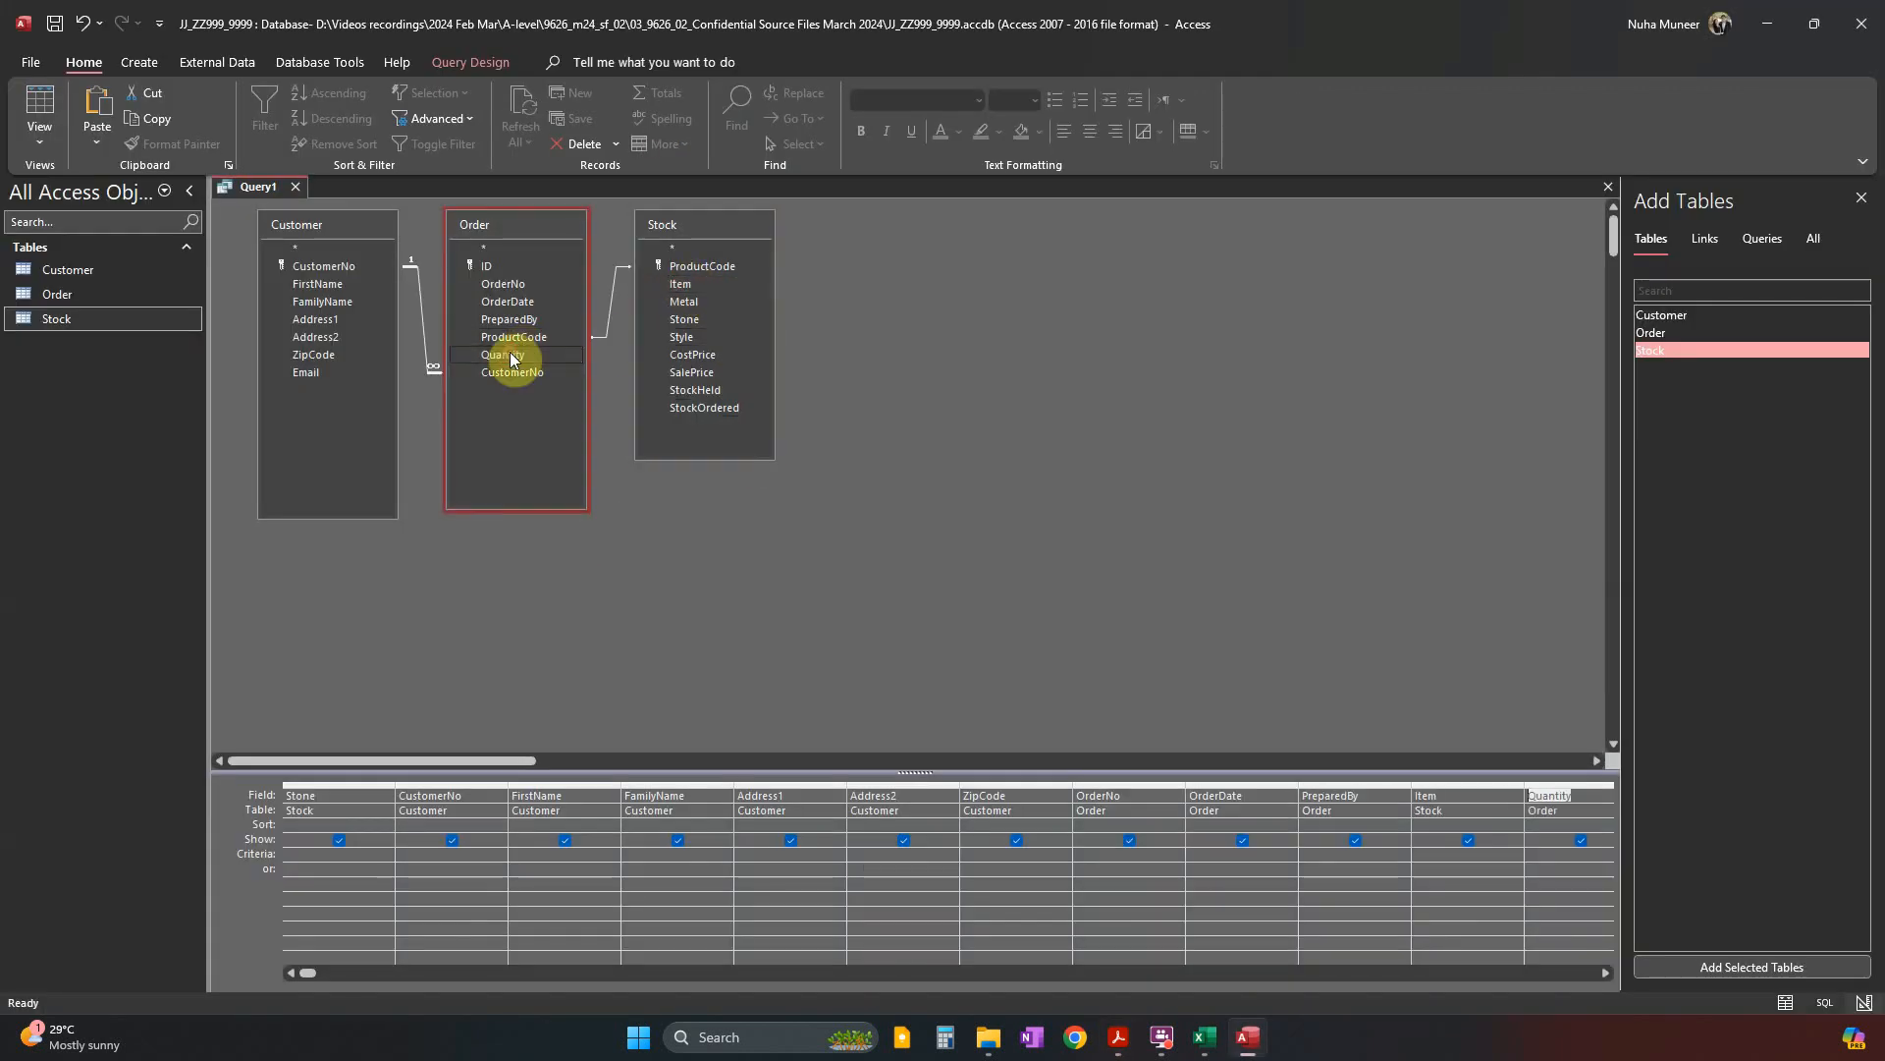
Check the metal, stone and sale price requirements in the exam PDF, and add Stock's Metal and SalePrice fields to the Access query.
key(alt+Tab)
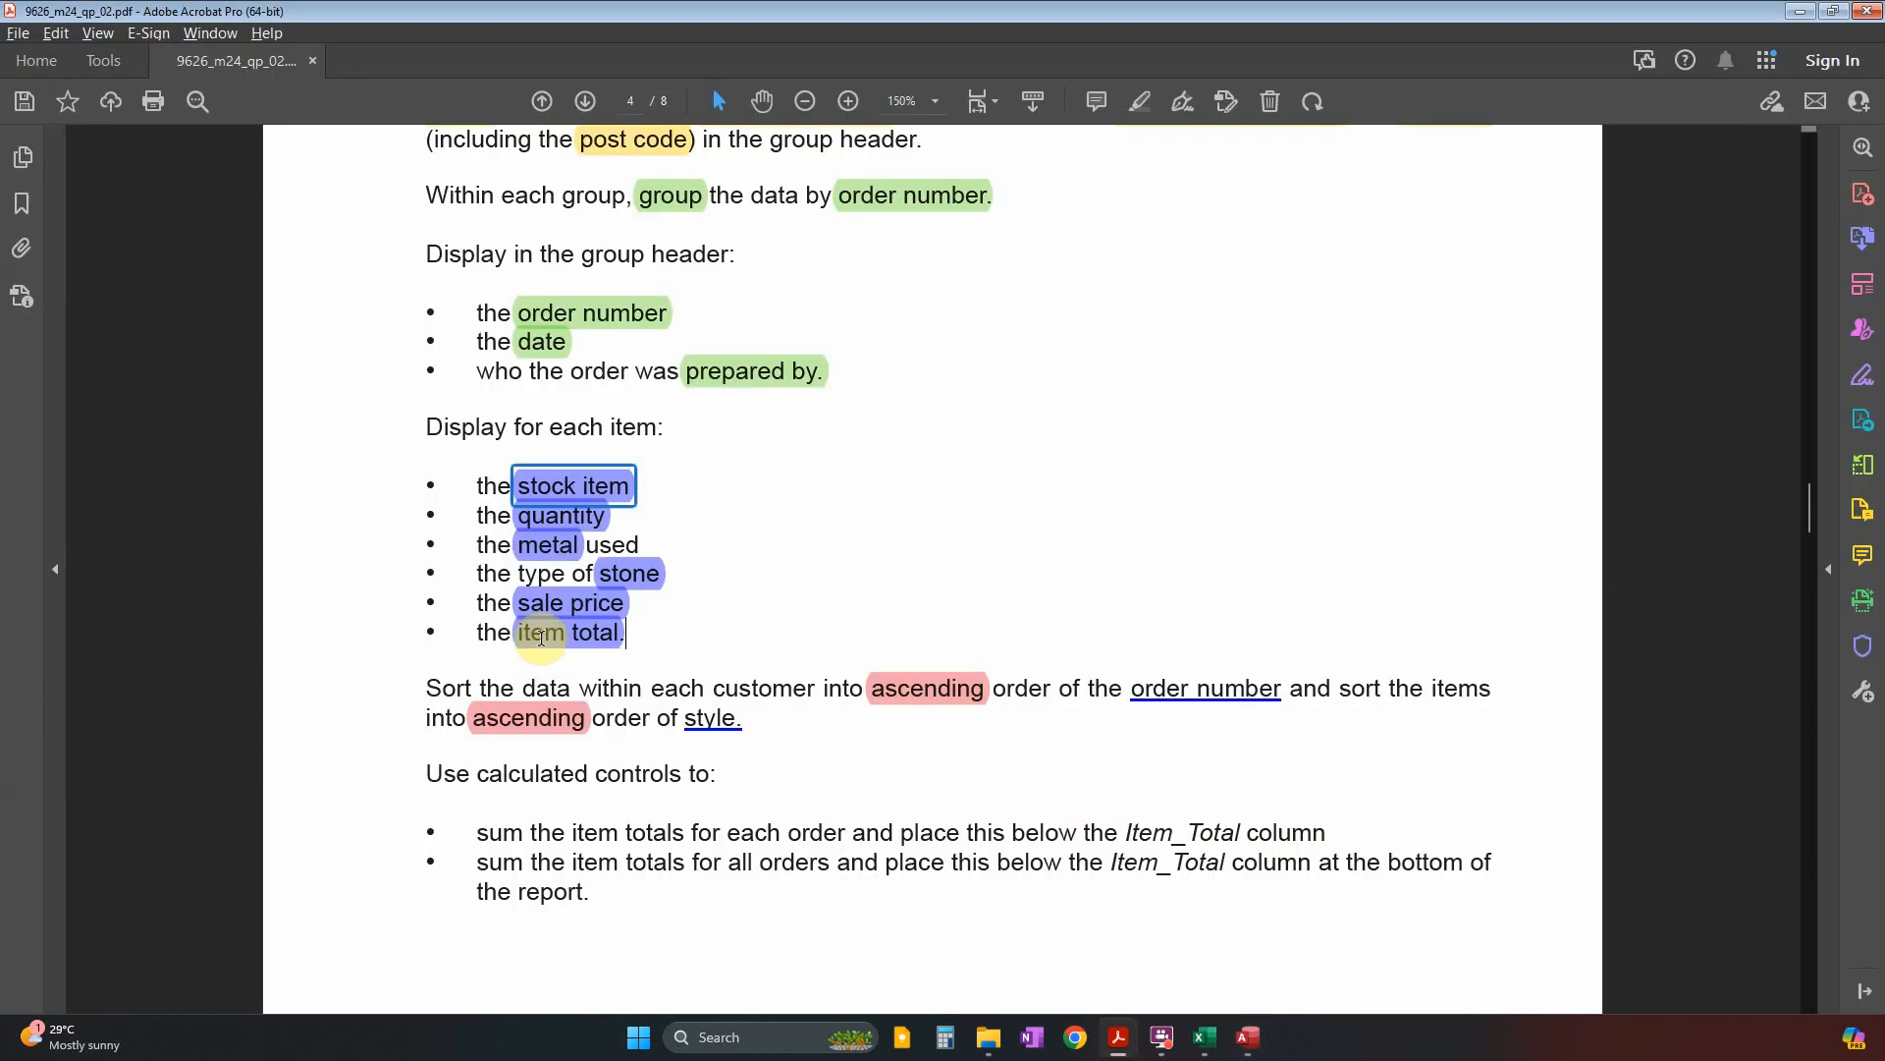
click(570, 558)
click(615, 580)
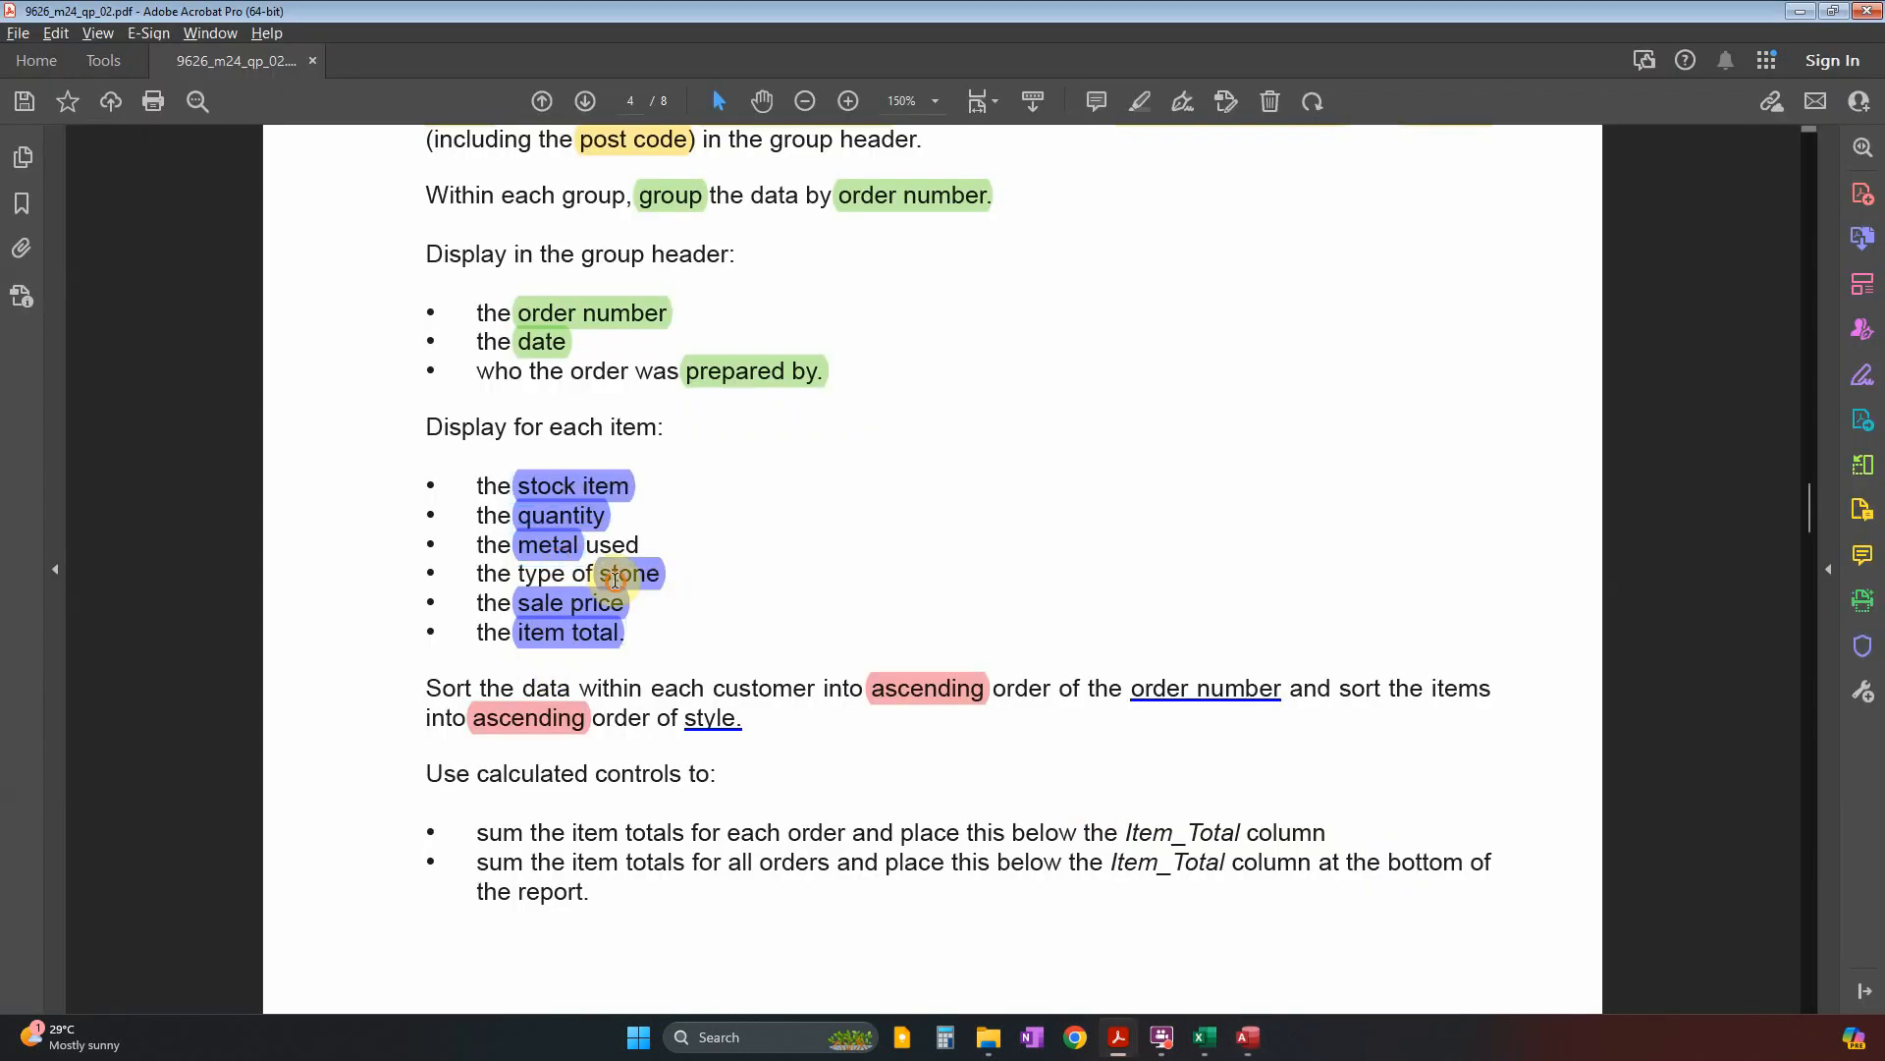
click(677, 595)
key(alt+Tab)
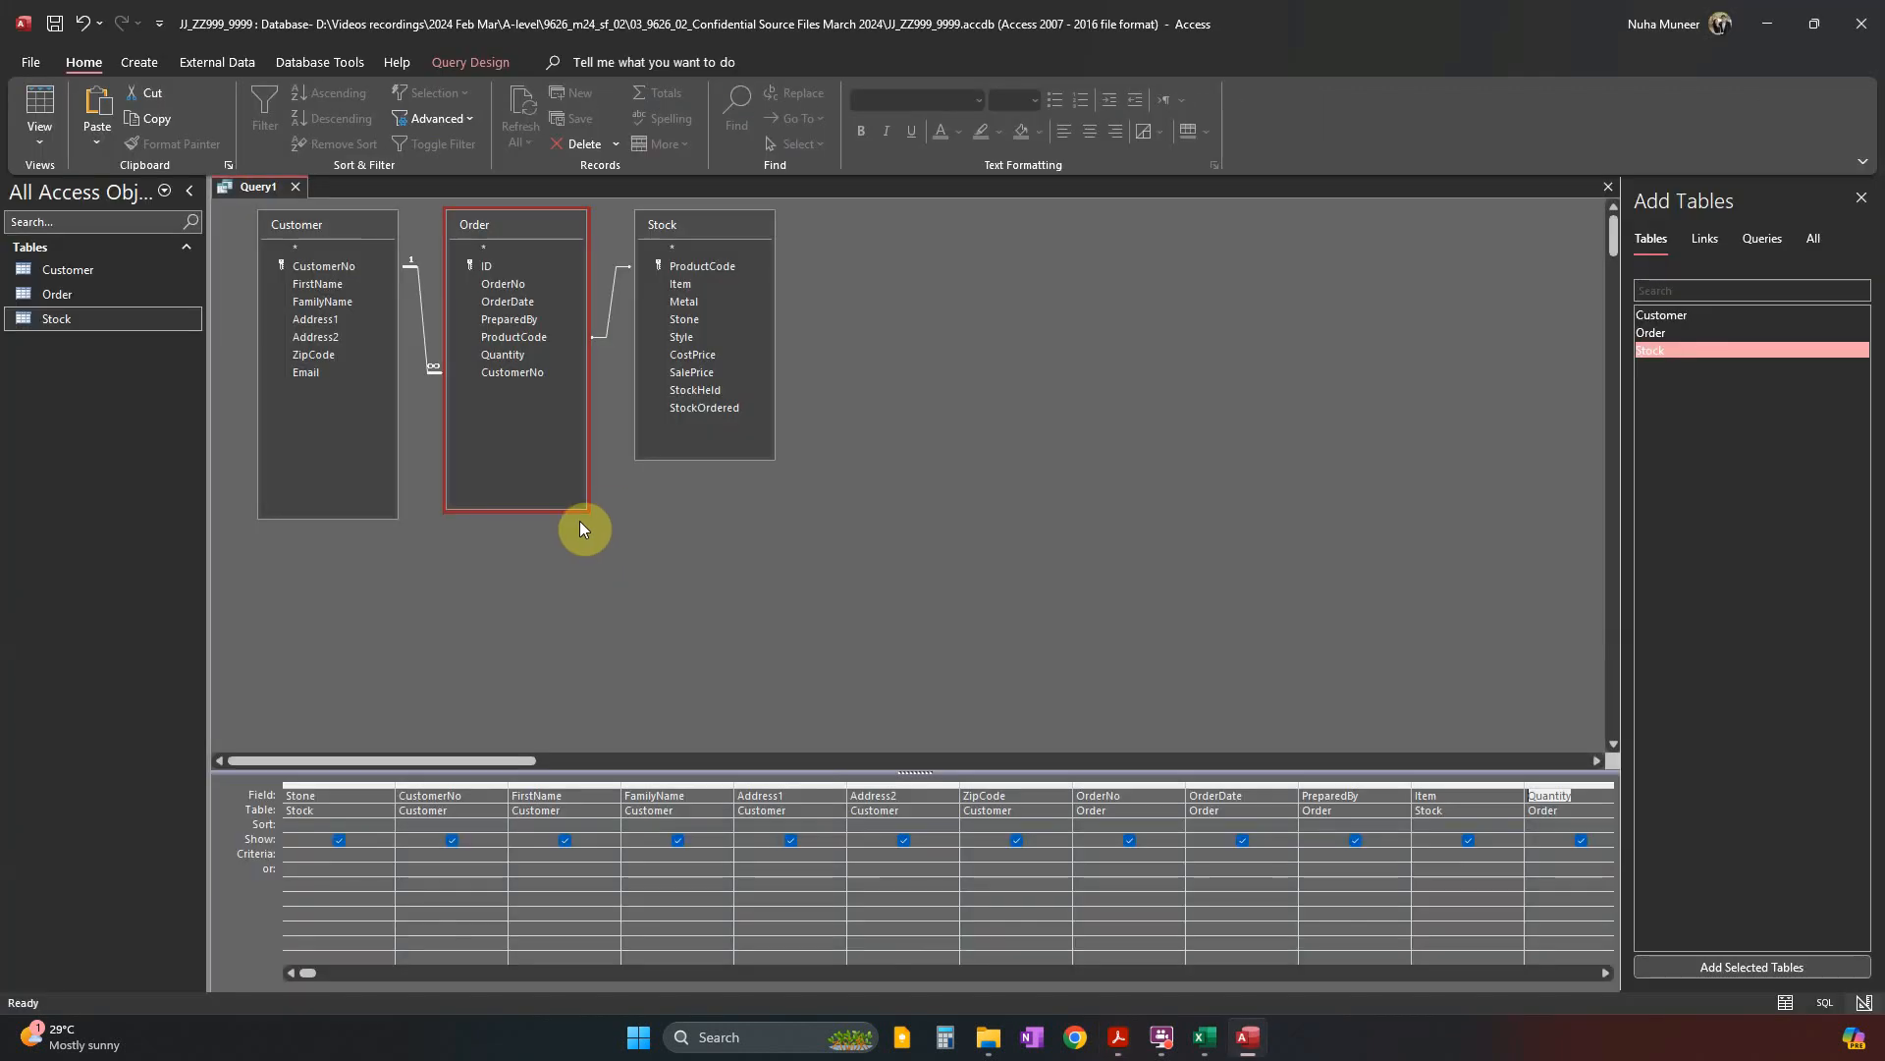
key(alt+Tab)
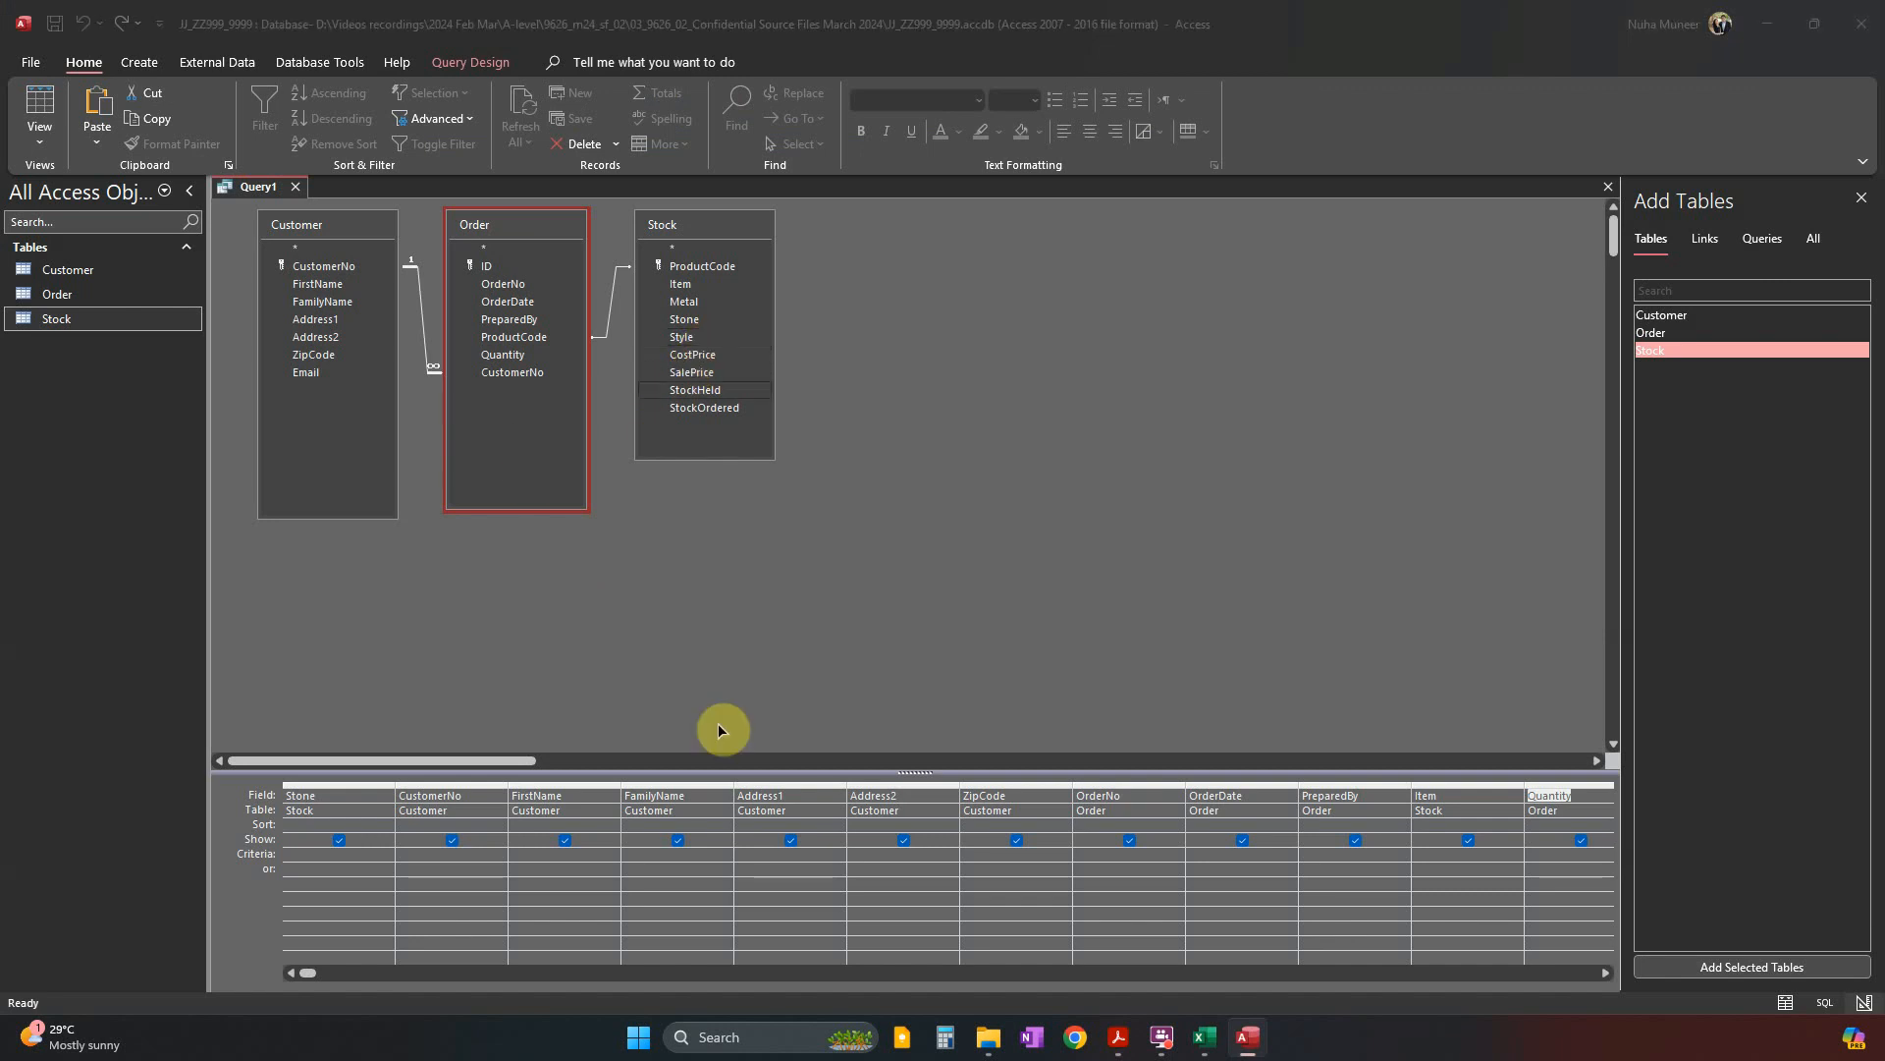
click(550, 546)
key(alt+Tab)
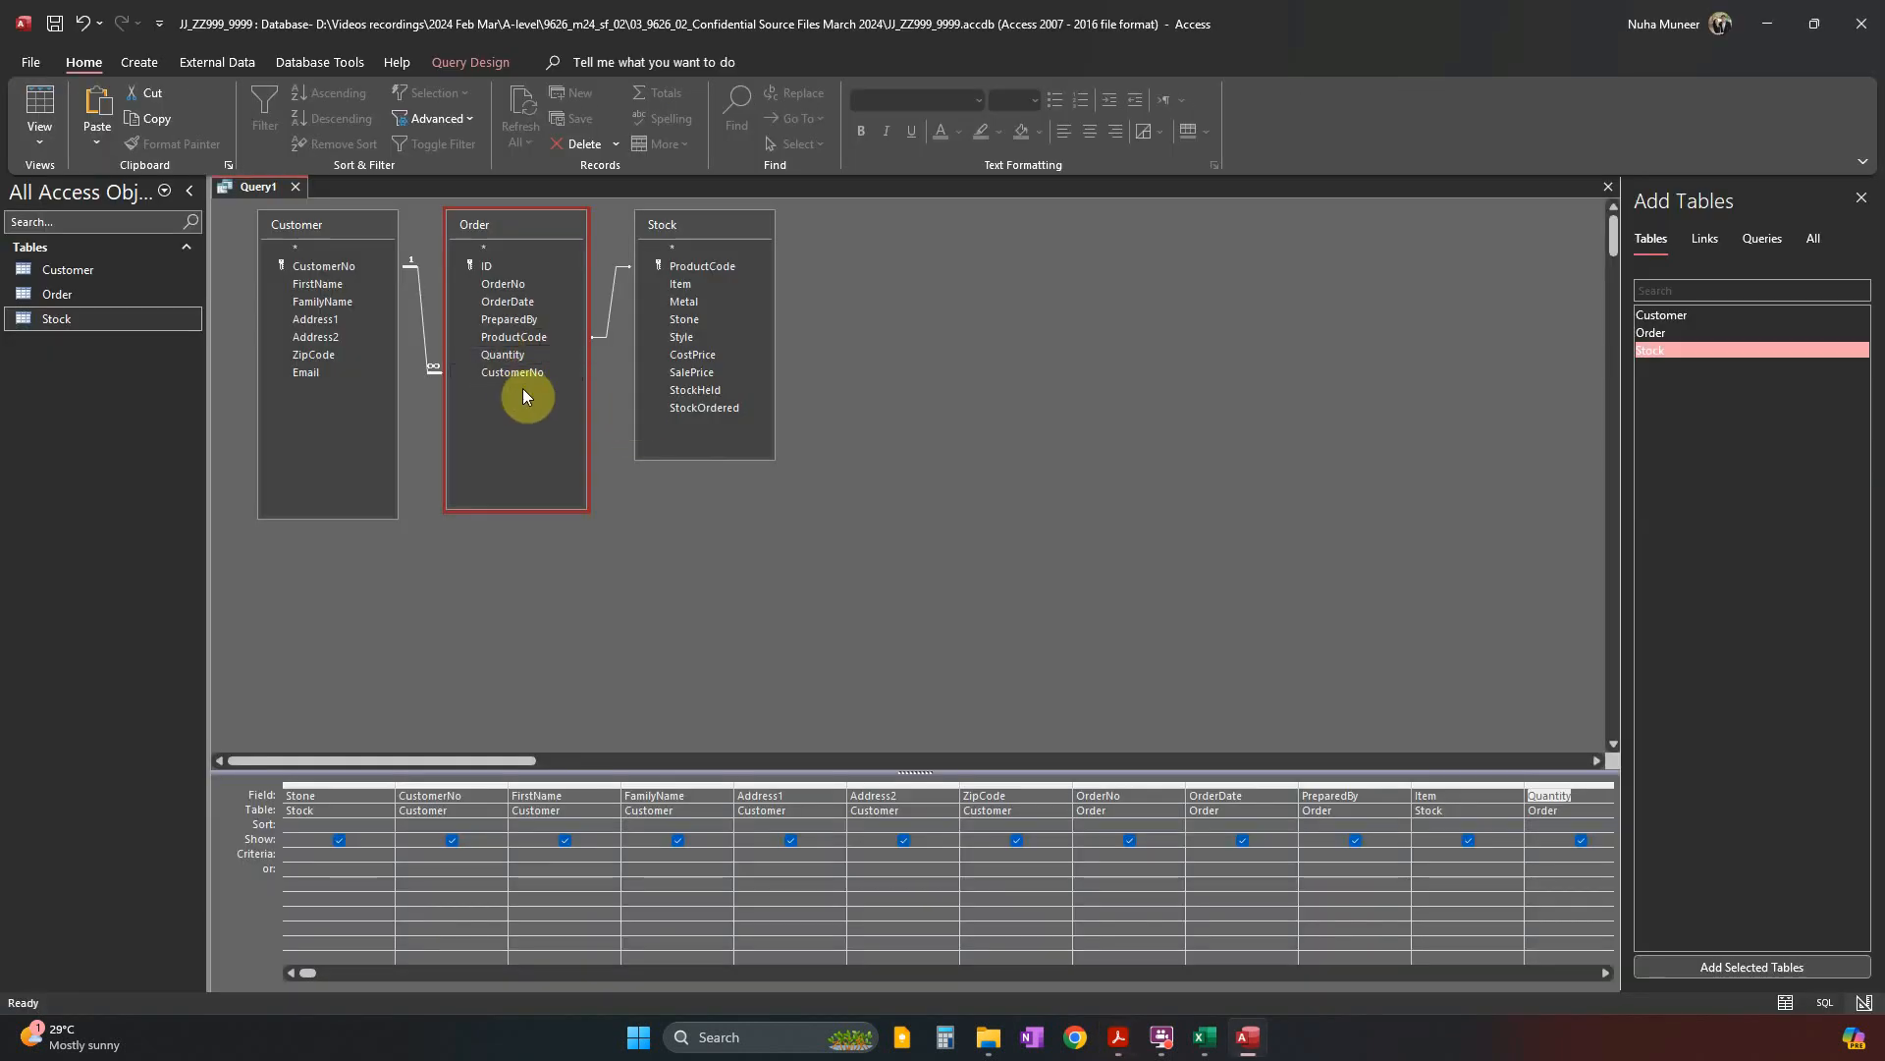
click(699, 304)
click(700, 314)
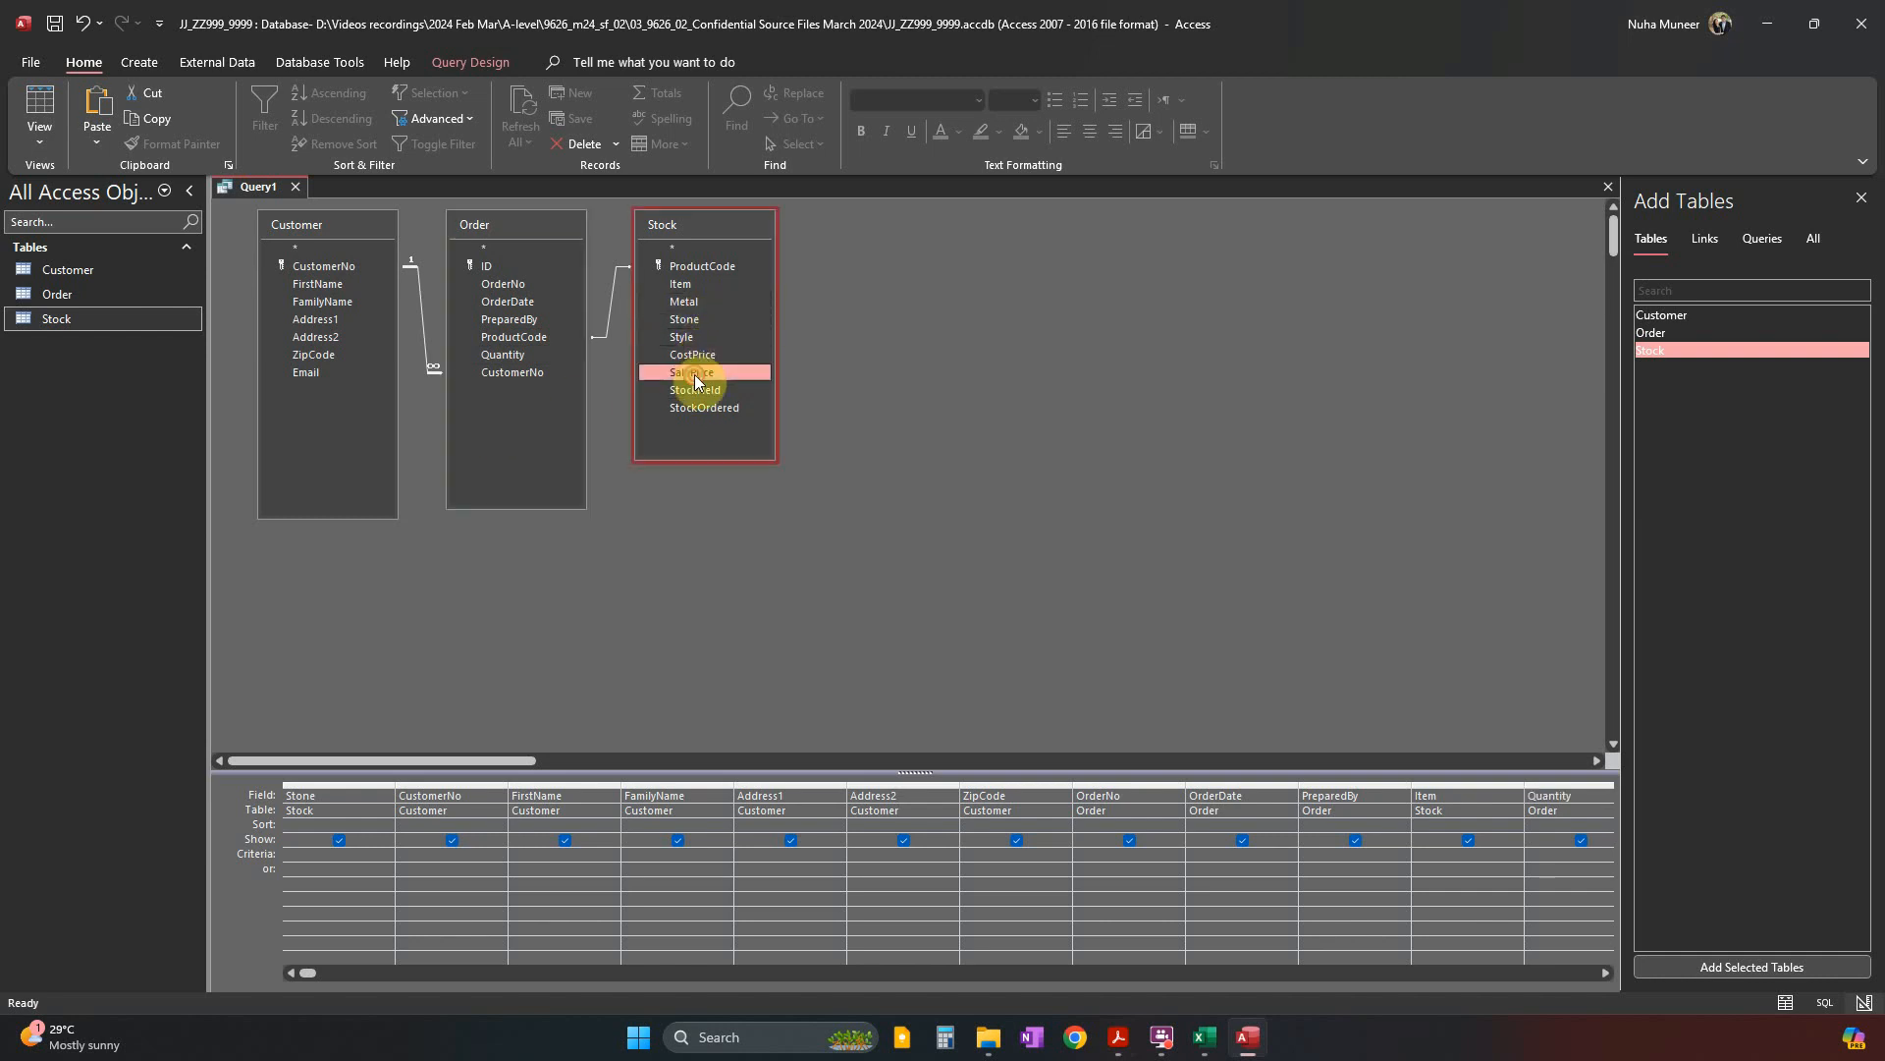
Examine the item total and ascending sort requirements in the exam PDF against the order number and item fields it lists.
key(alt+Tab)
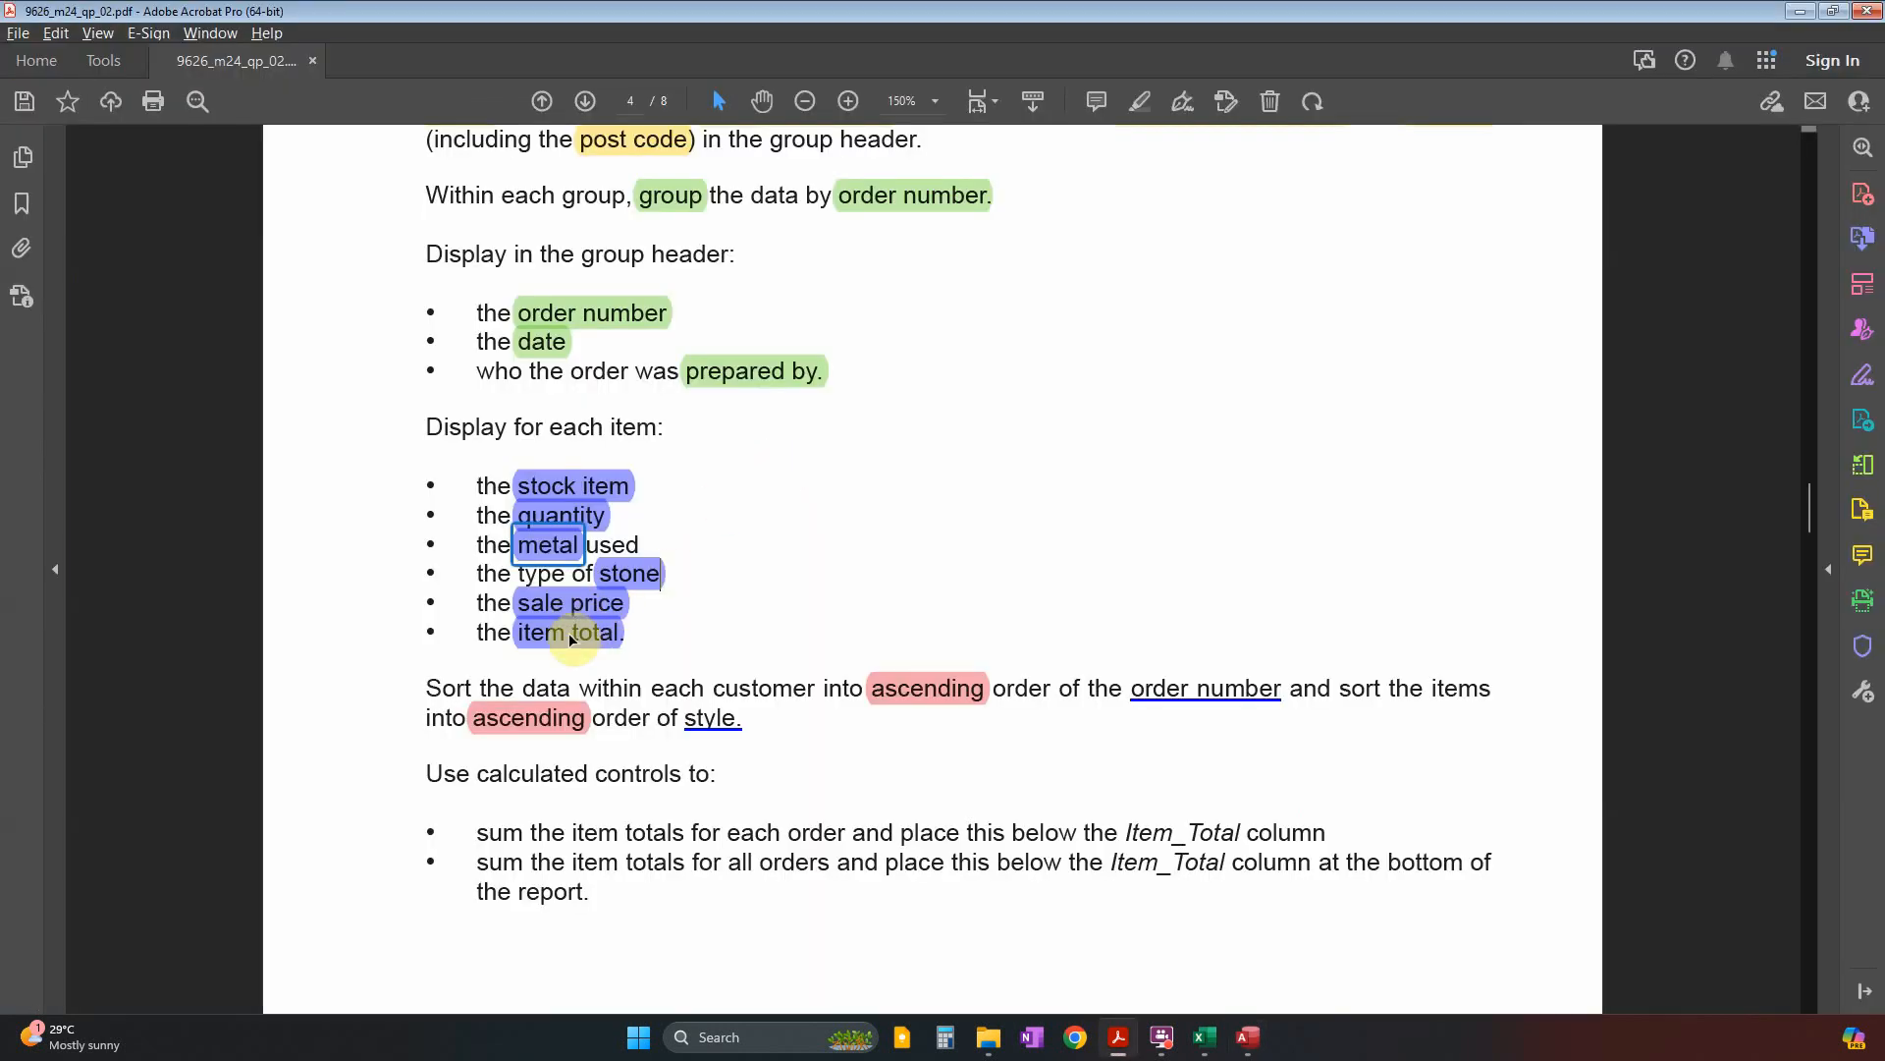
click(571, 639)
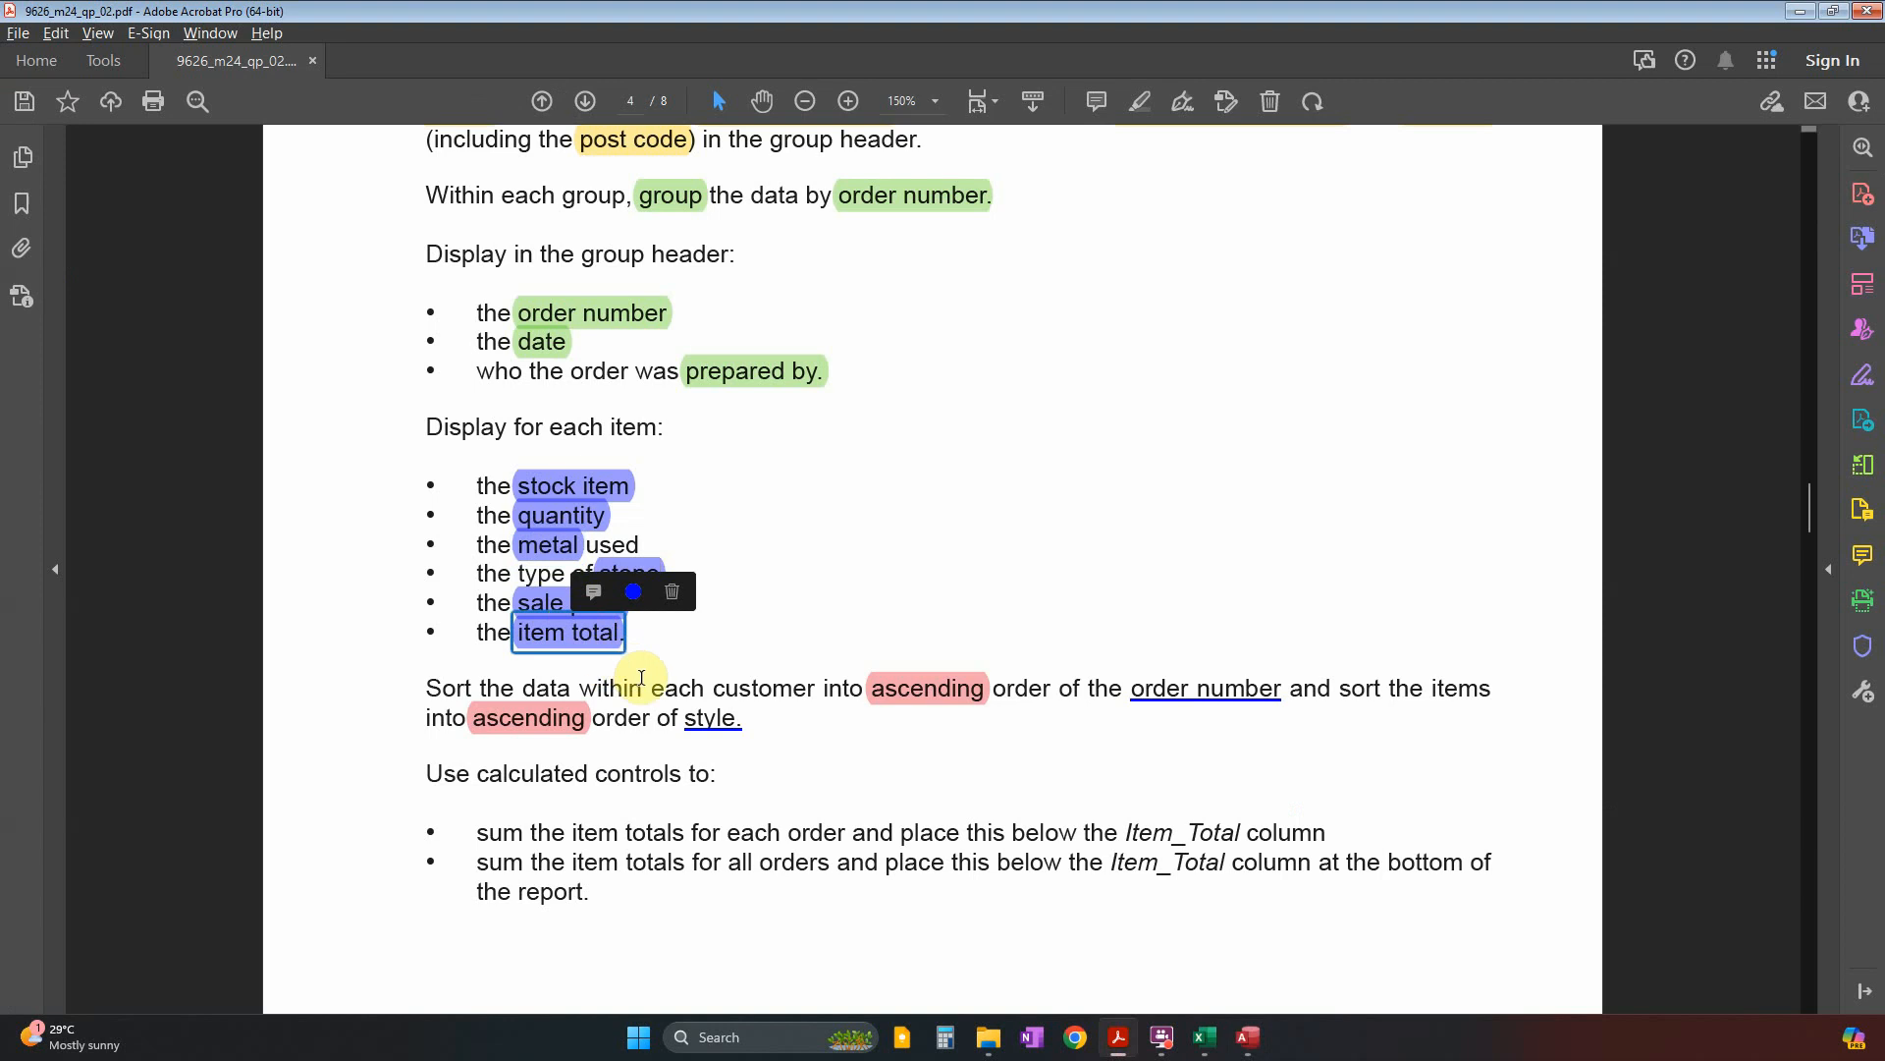
scroll(641, 678, up, 4)
scroll(481, 402, down, 2)
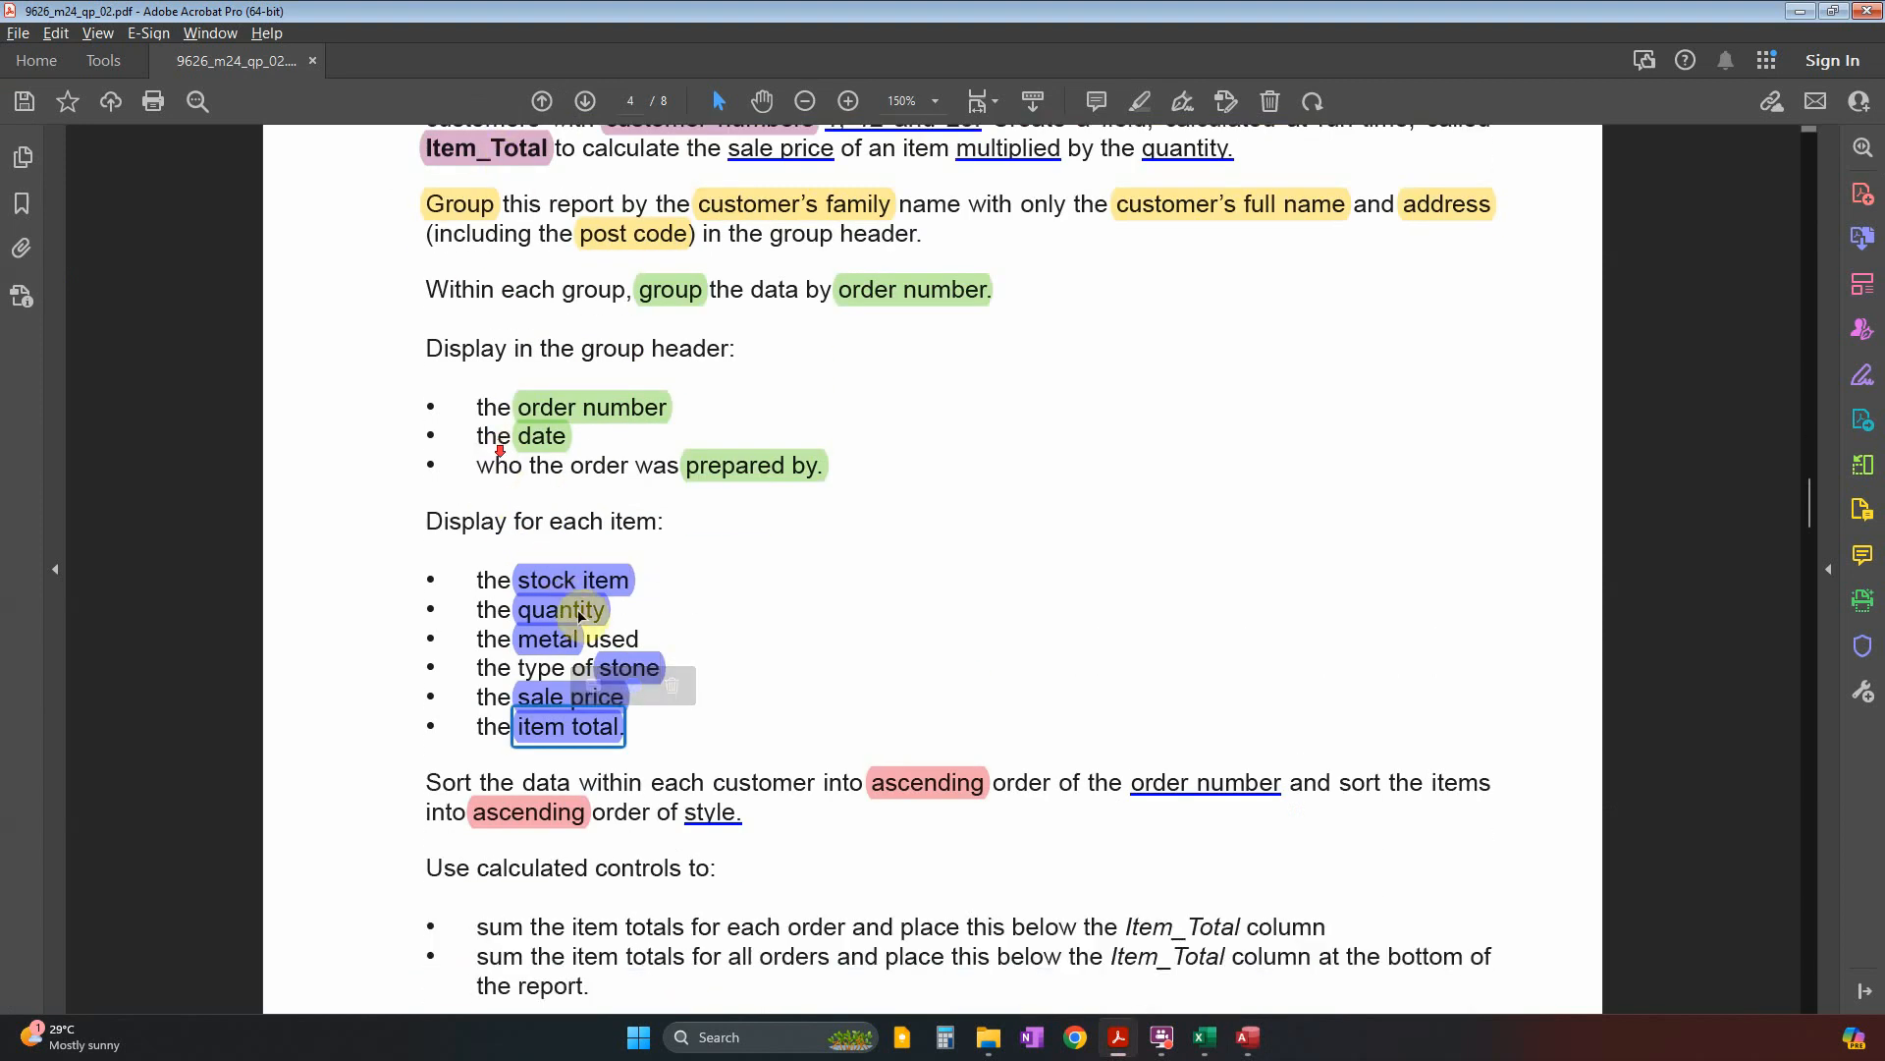
scroll(579, 614, down, 3)
click(1145, 643)
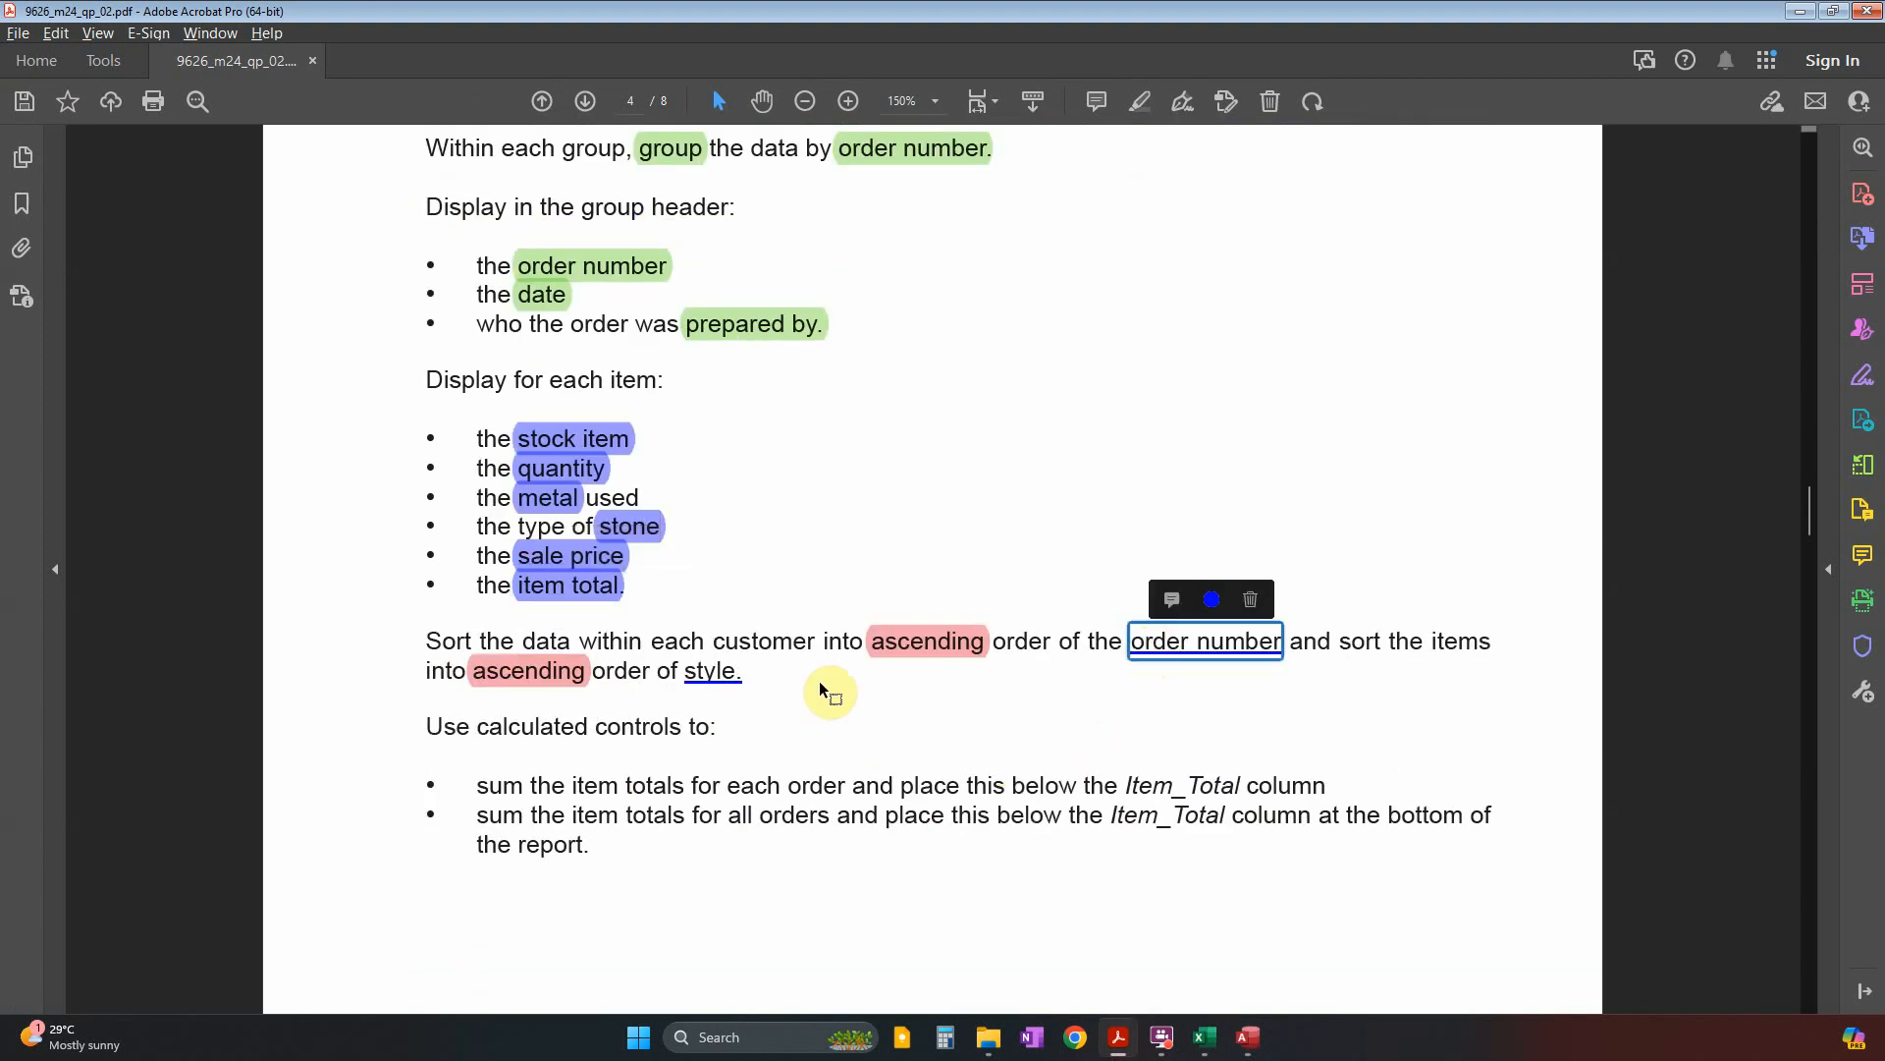
click(715, 673)
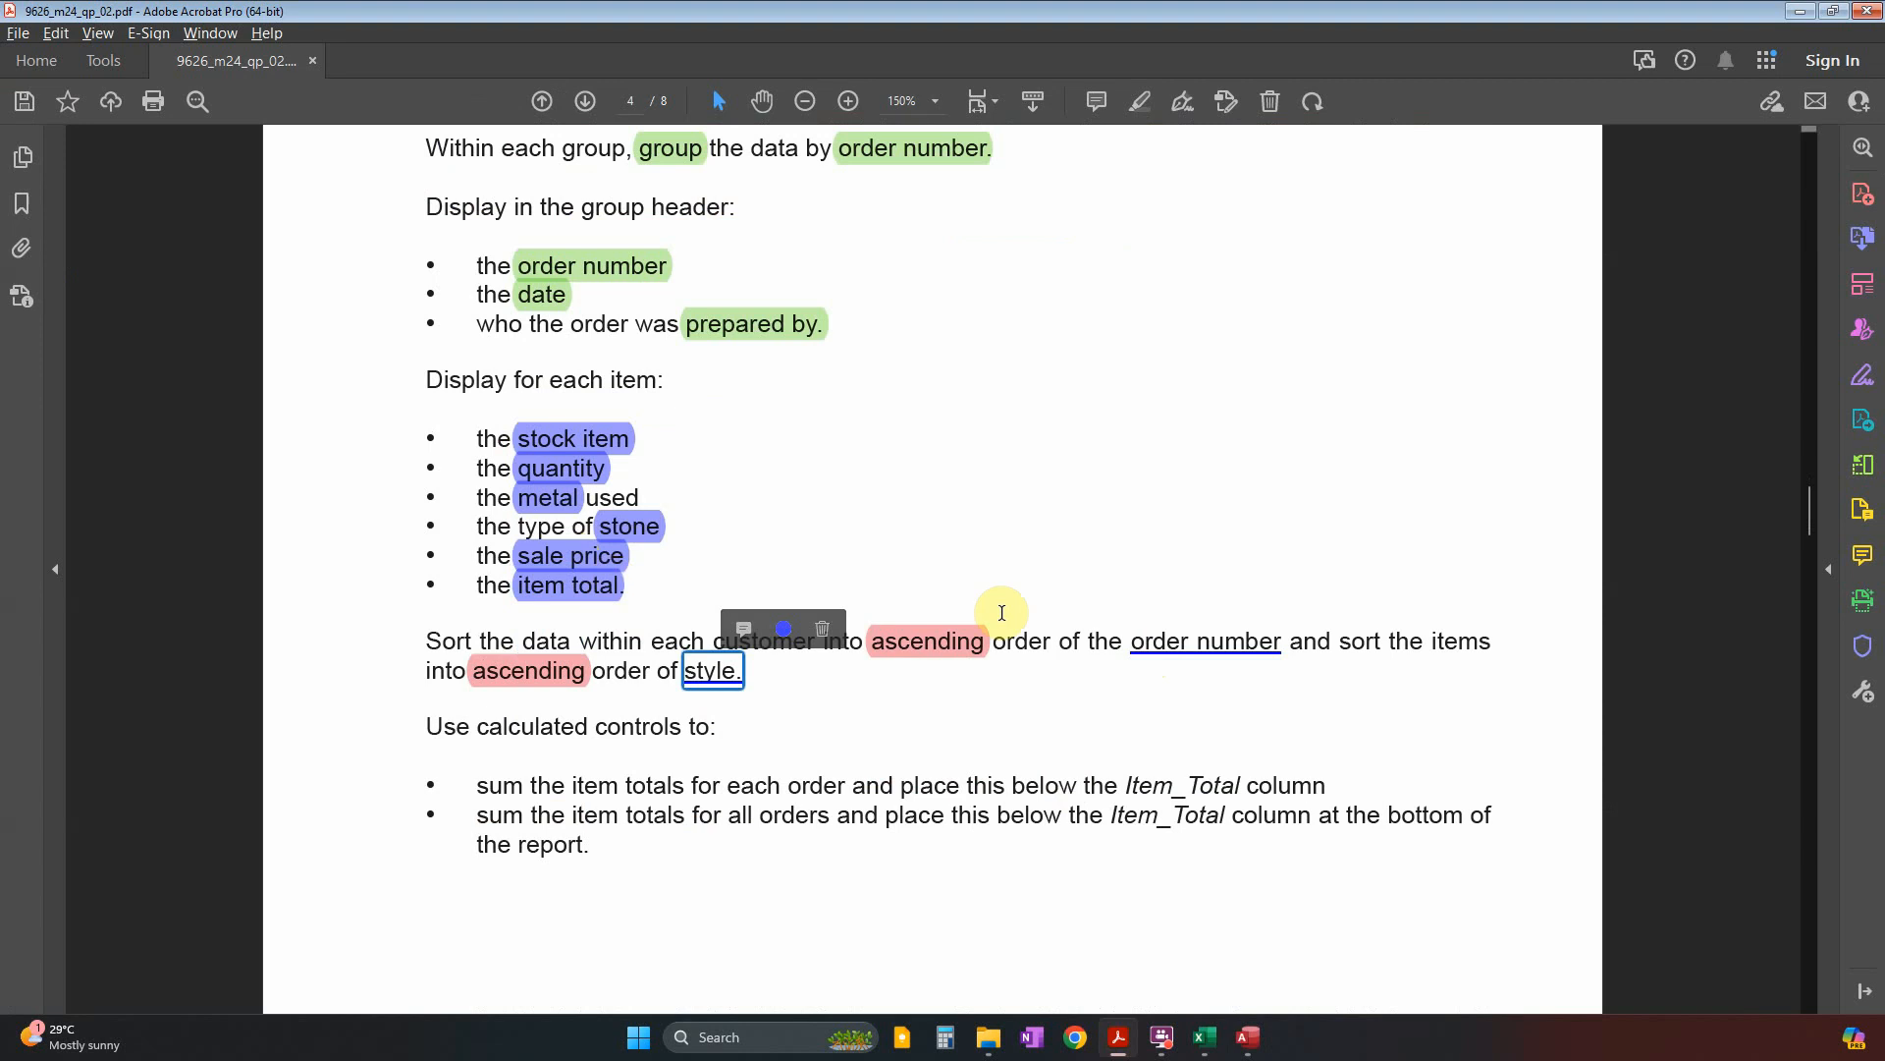
click(1225, 653)
scroll(687, 334, up, 1)
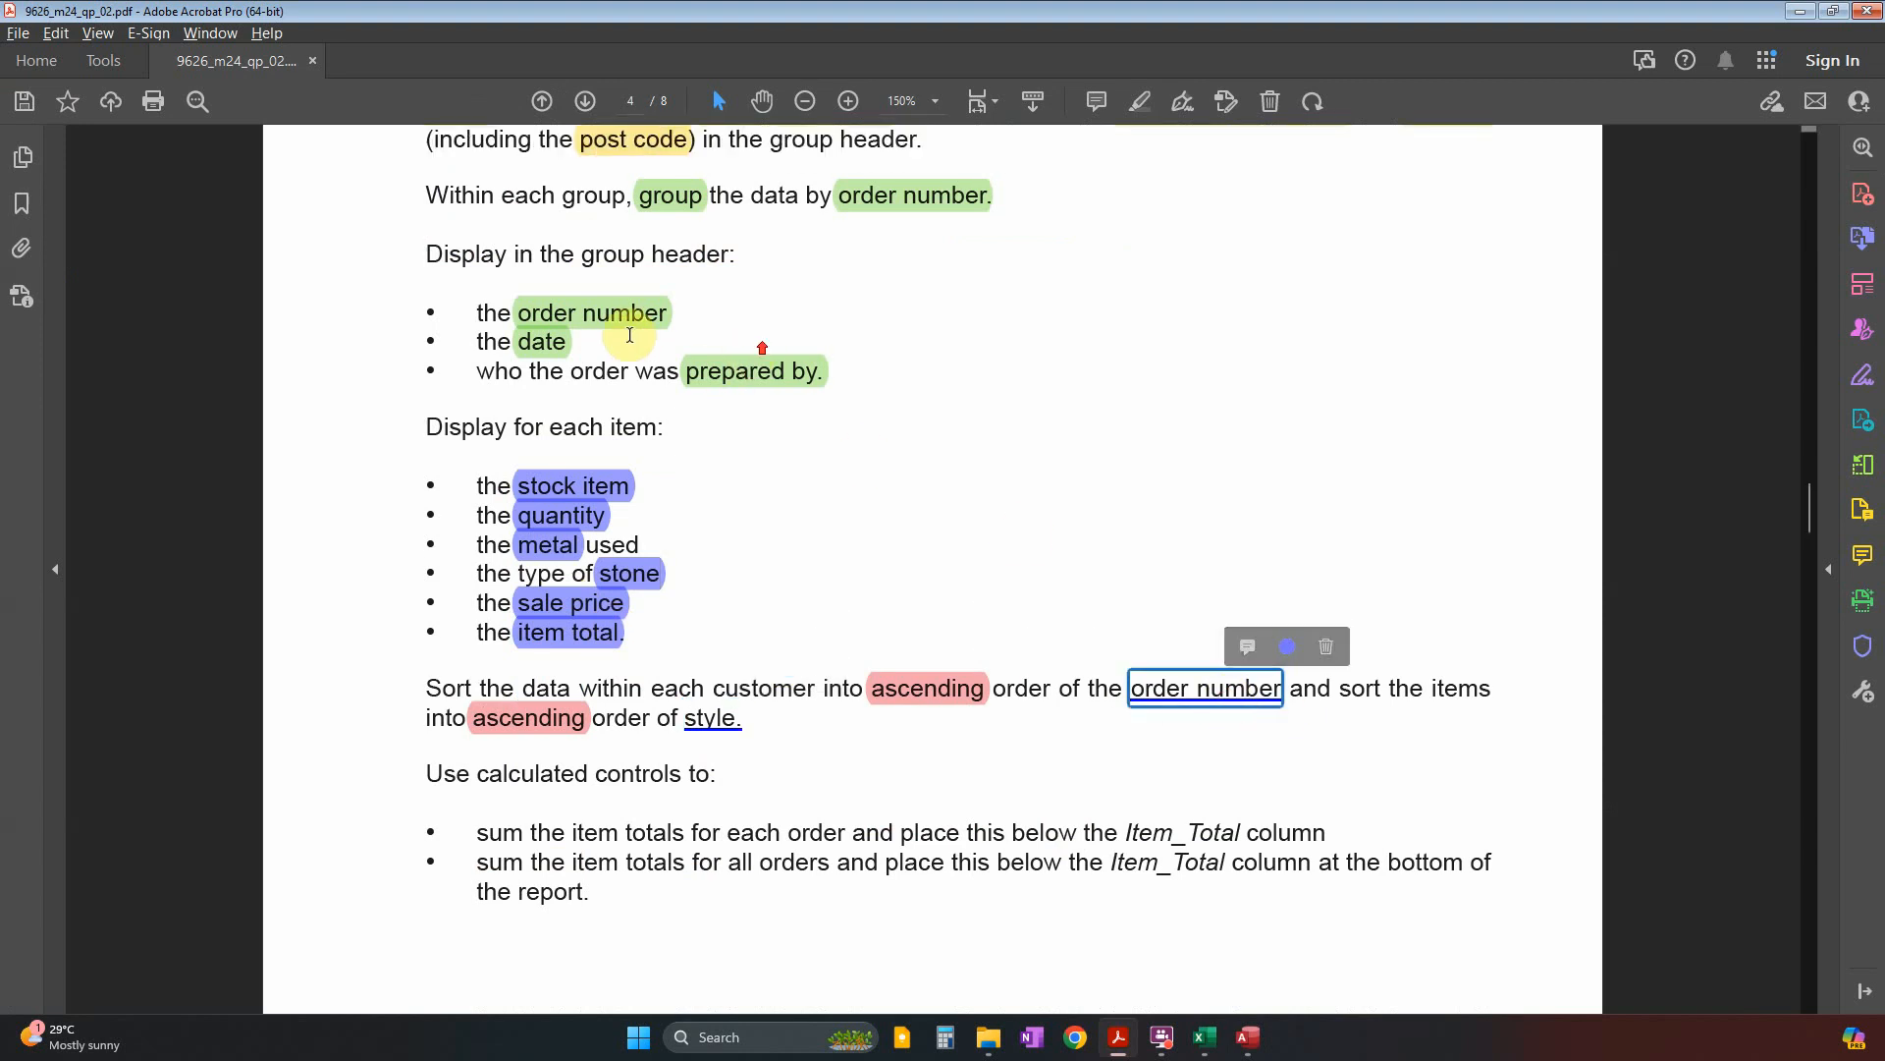
click(631, 316)
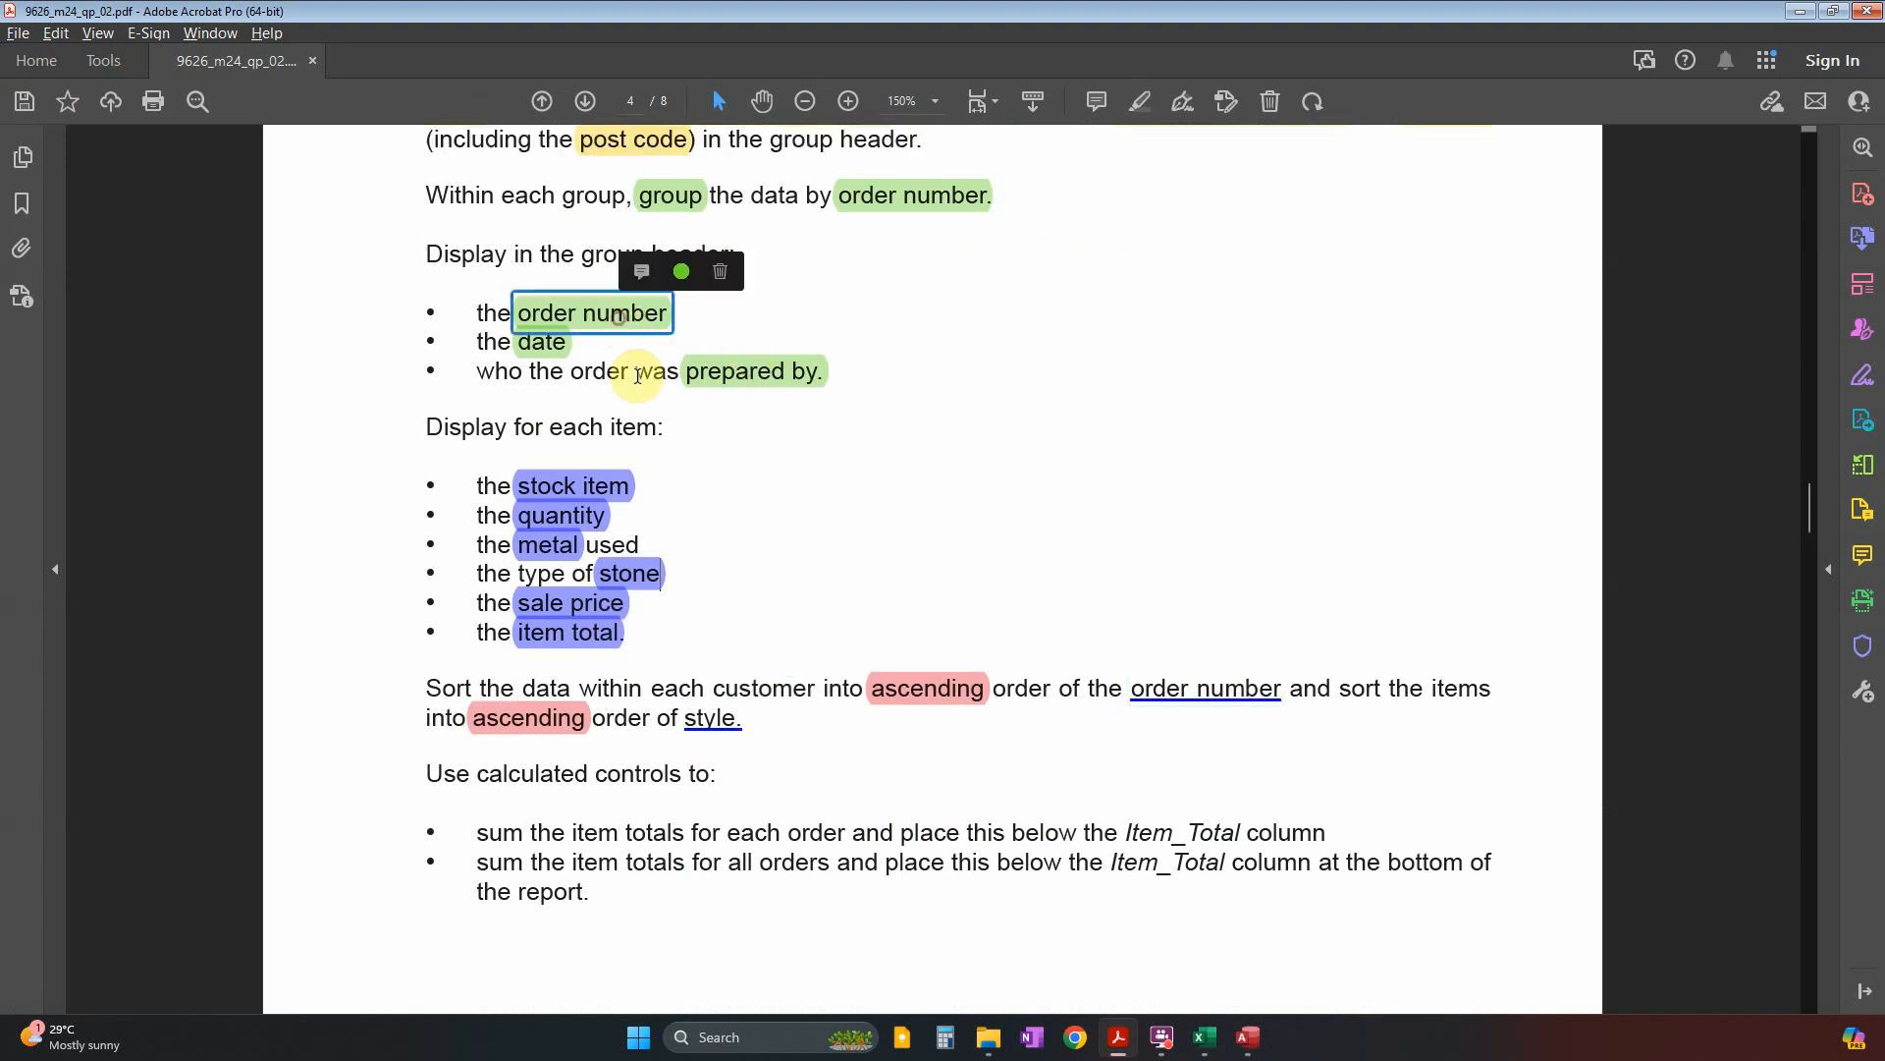
Check the style sort requirement in the exam PDF, and add Stock's Style field to the Access query.
click(712, 718)
scroll(629, 727, up, 2)
scroll(624, 725, up, 1)
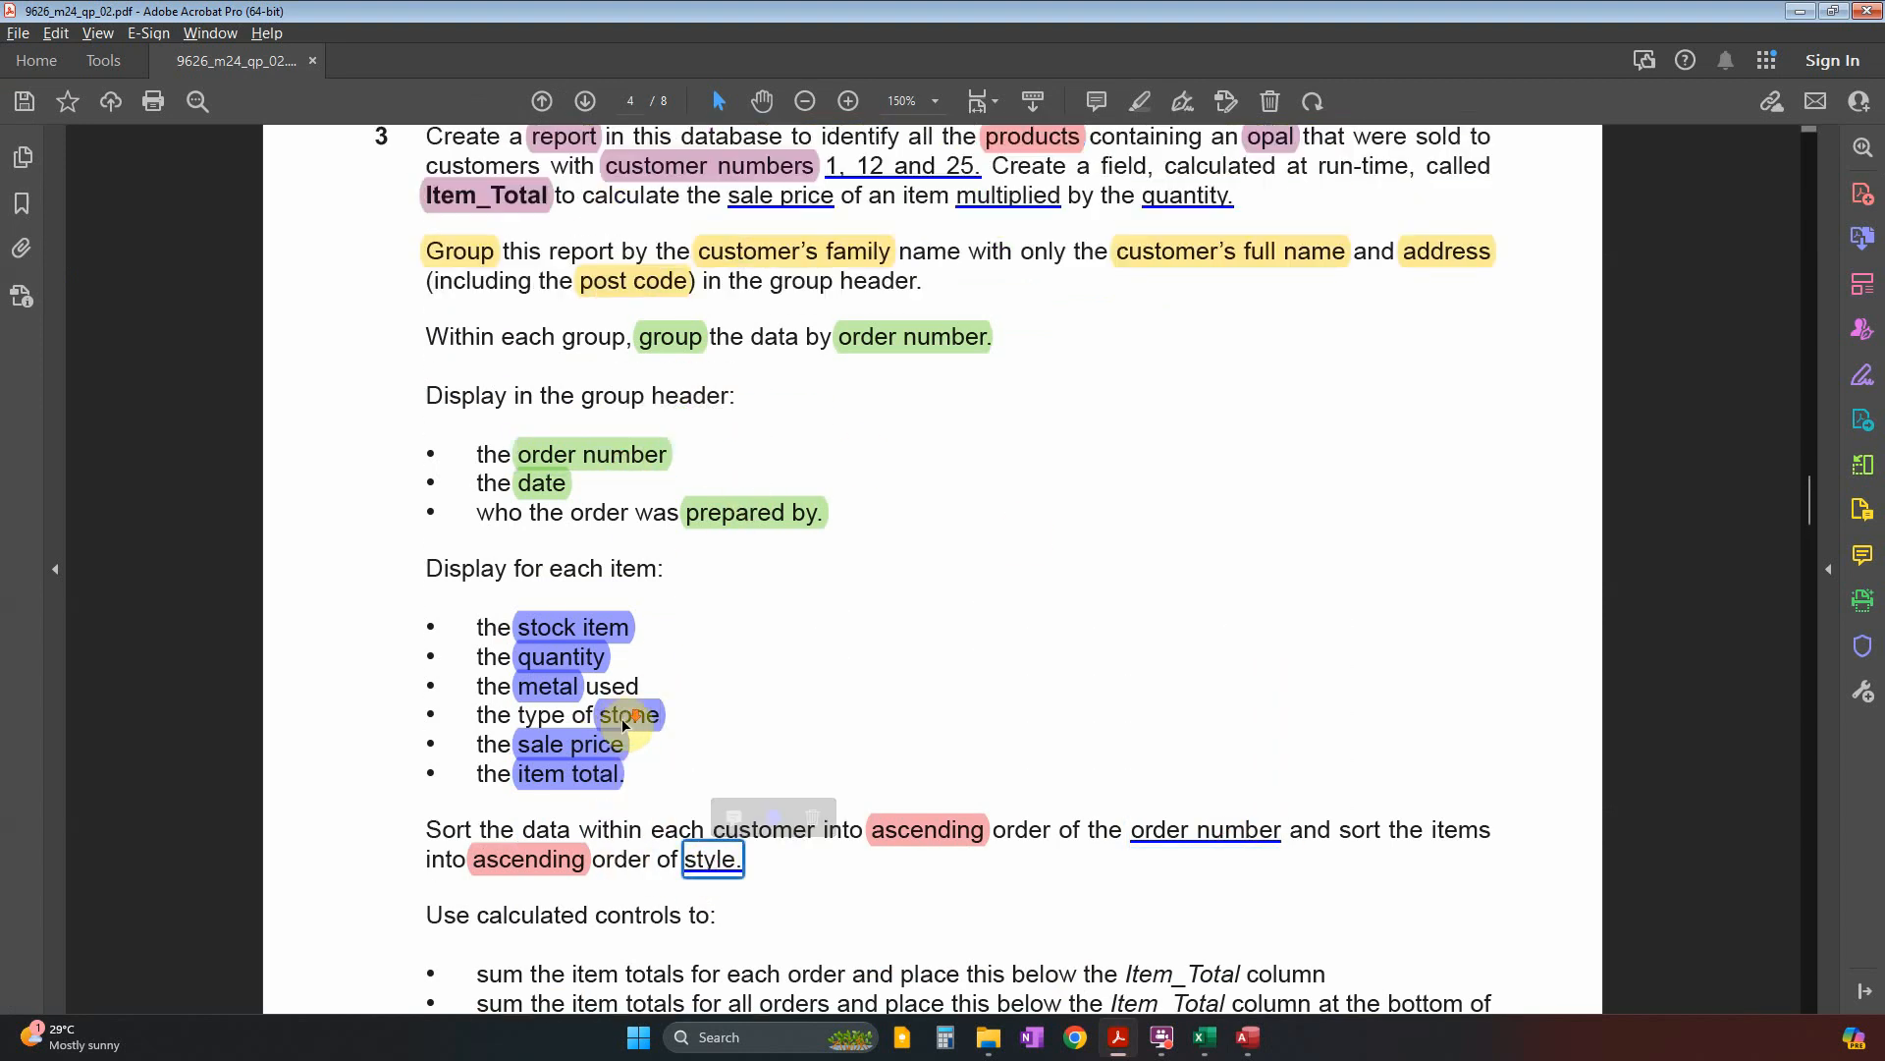
scroll(622, 717, down, 2)
key(alt+Tab)
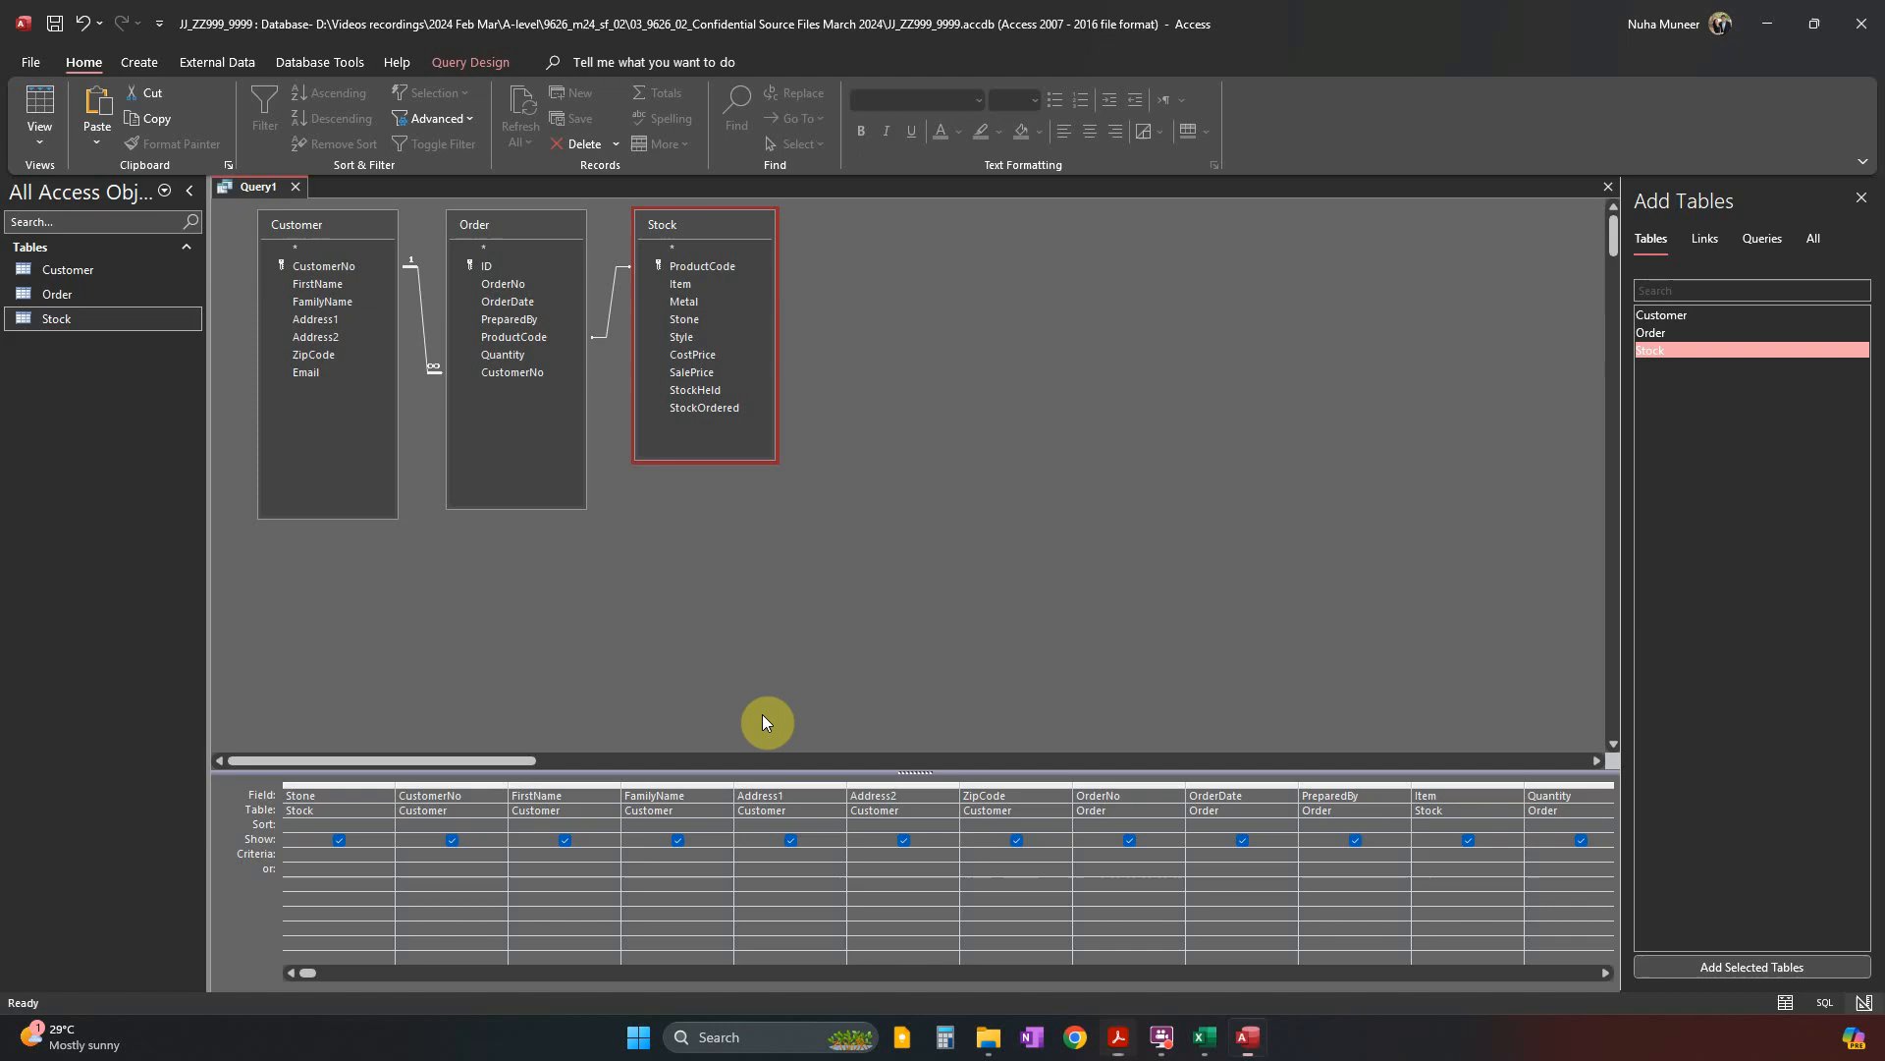
double_click(690, 339)
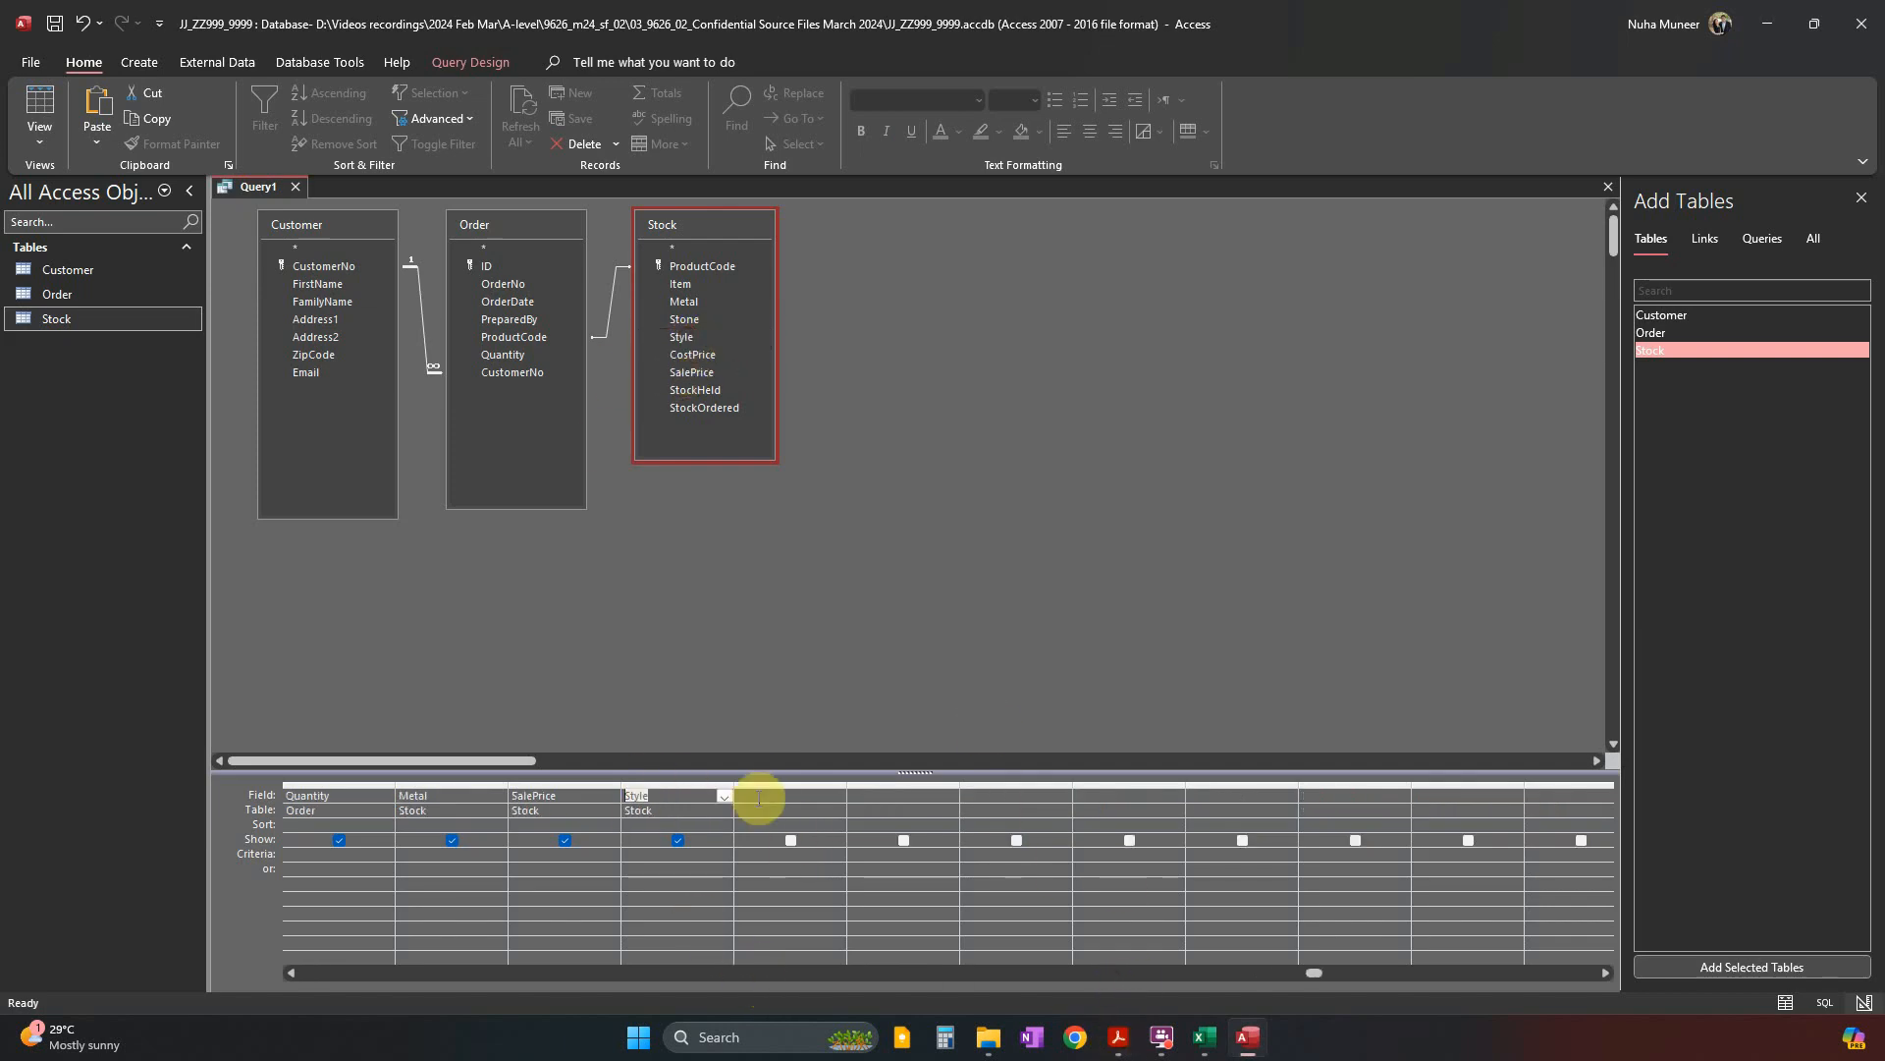
Widen the empty query column after Style and enter the calculated field Item_Total:[SalePrice]*[Quantity], consulting the exam PDF for its name and formula.
drag(846, 787, 1015, 798)
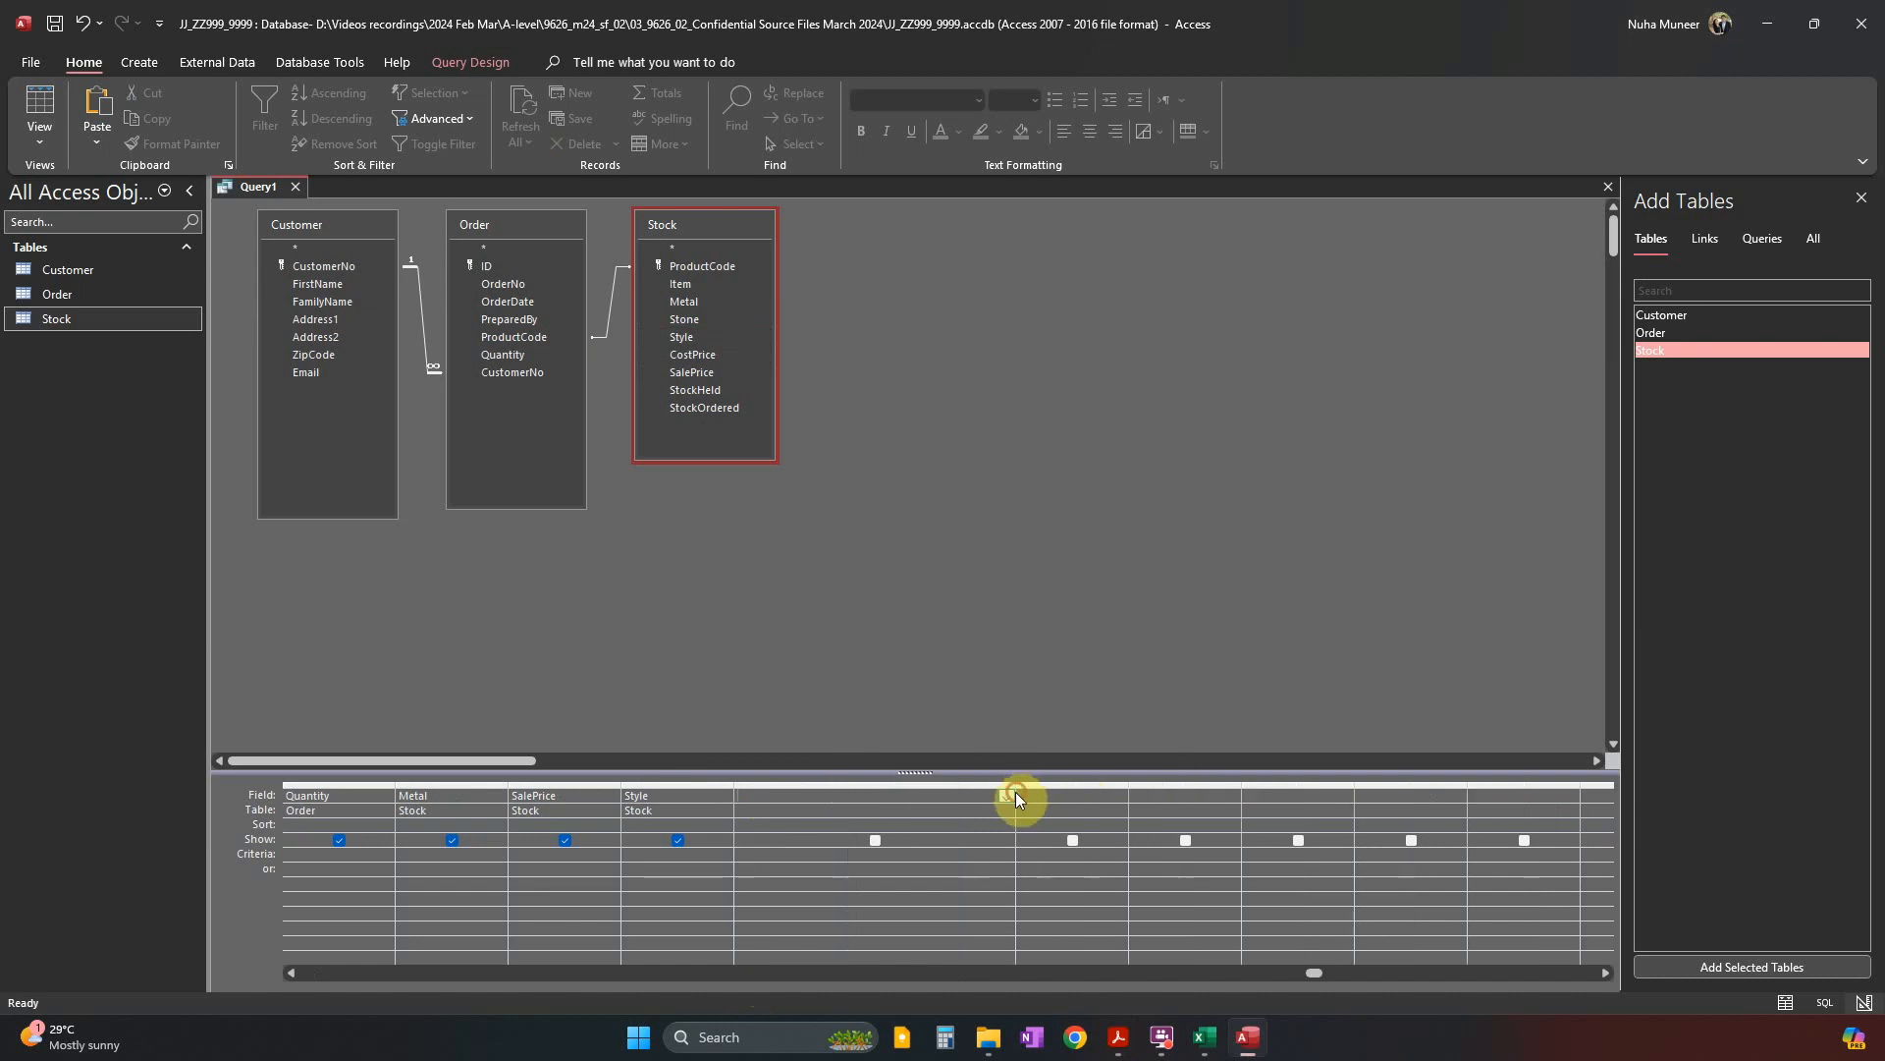
key(alt+Tab)
scroll(550, 412, up, 2)
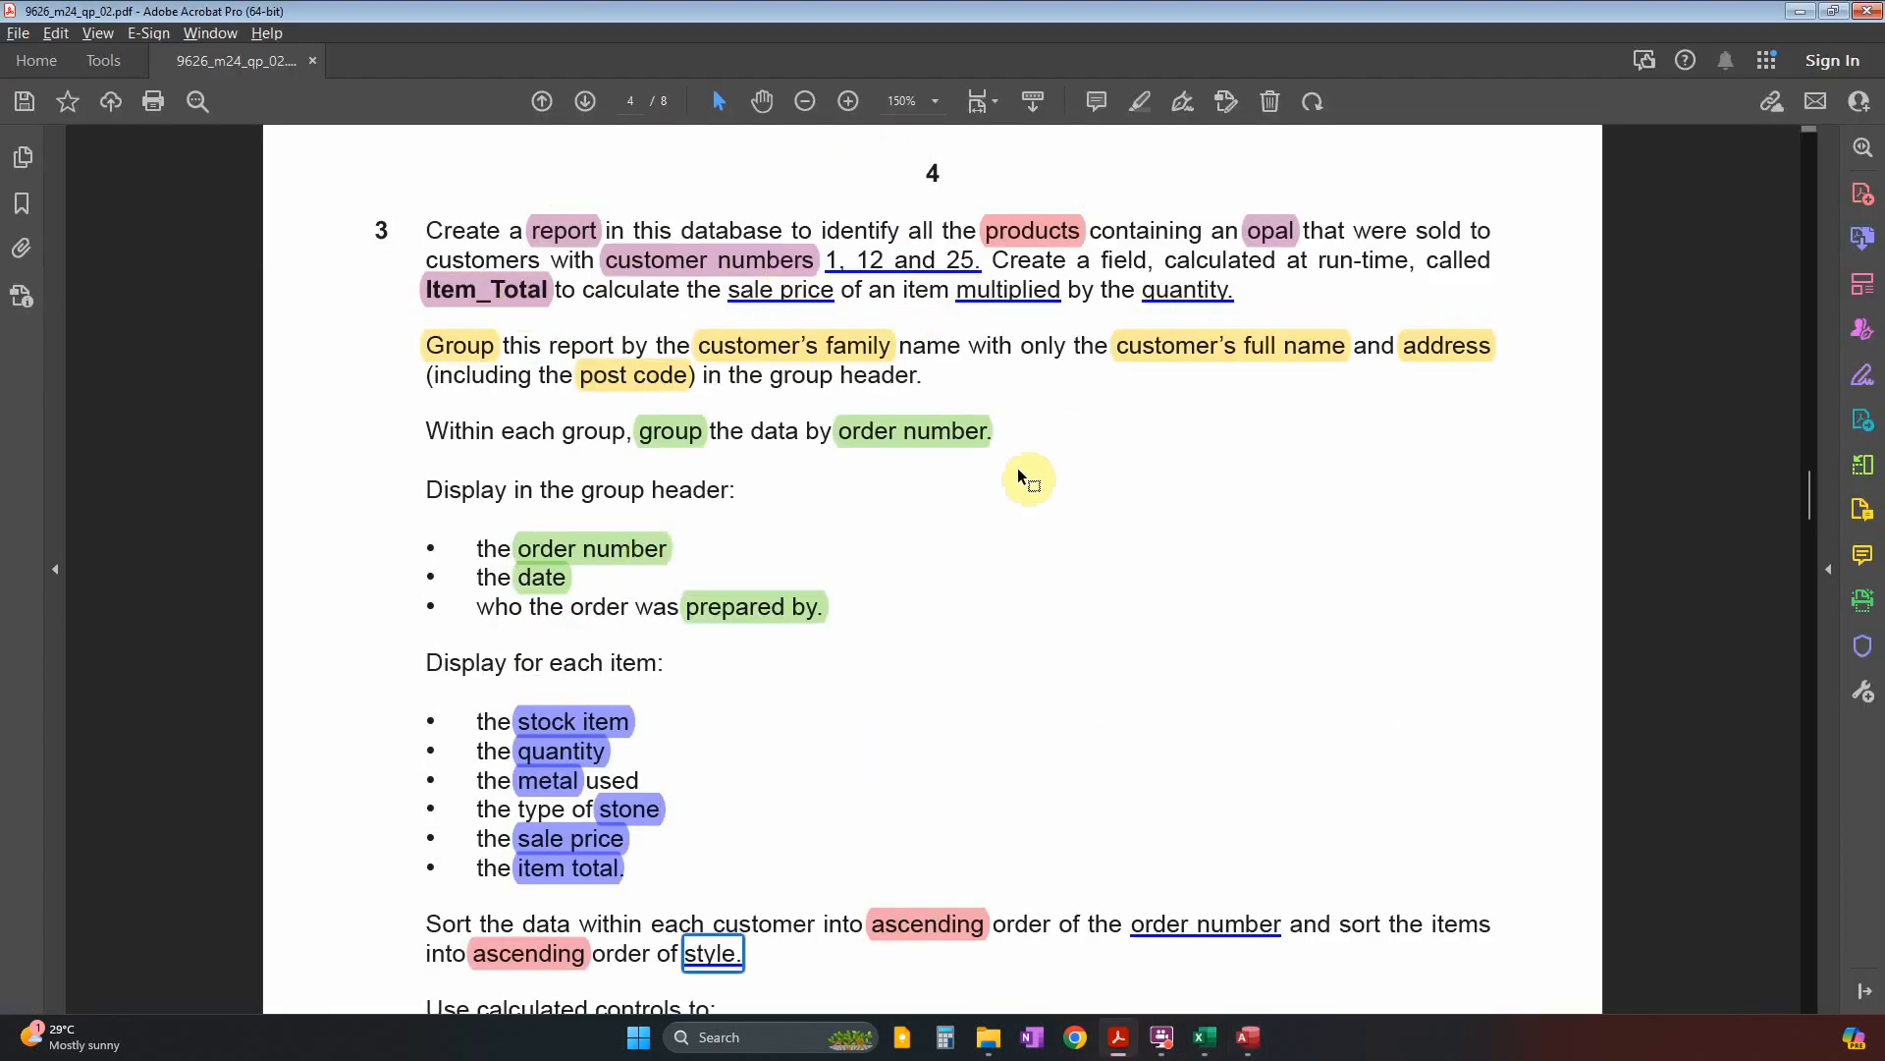
key(alt+Tab)
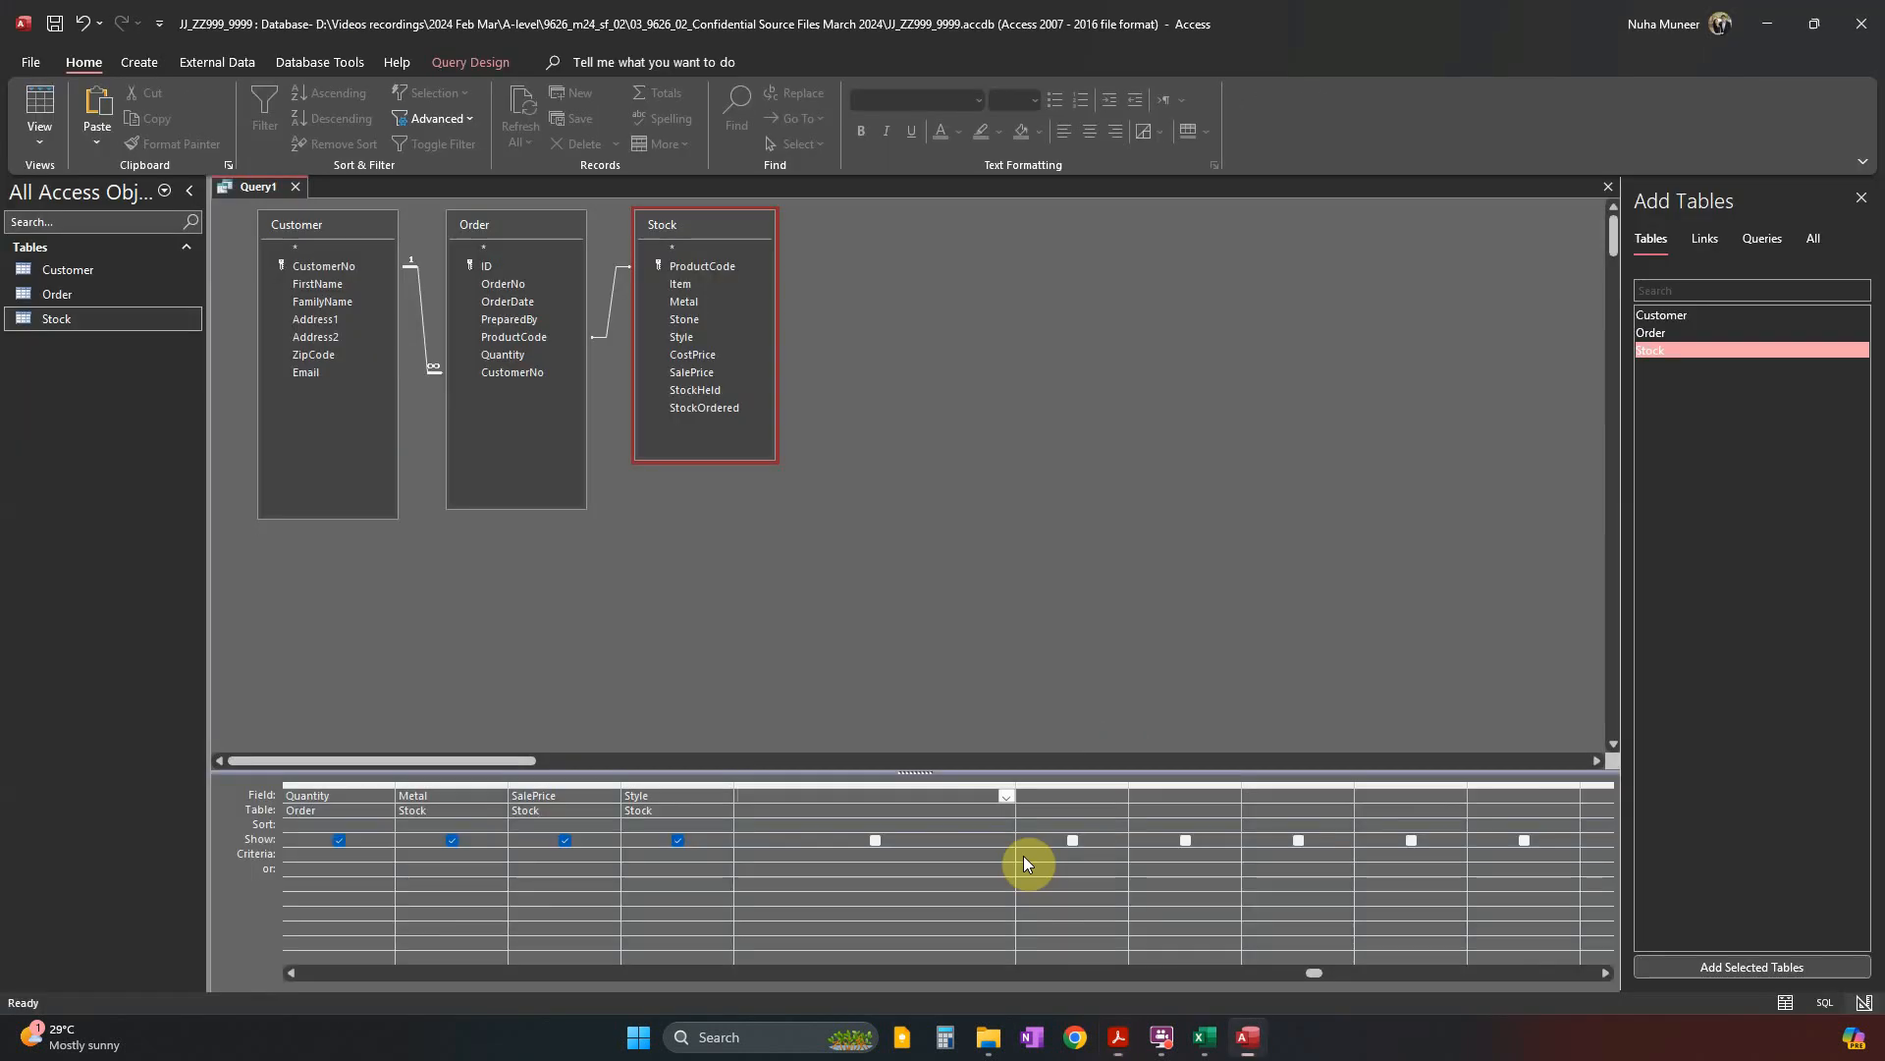
click(851, 798)
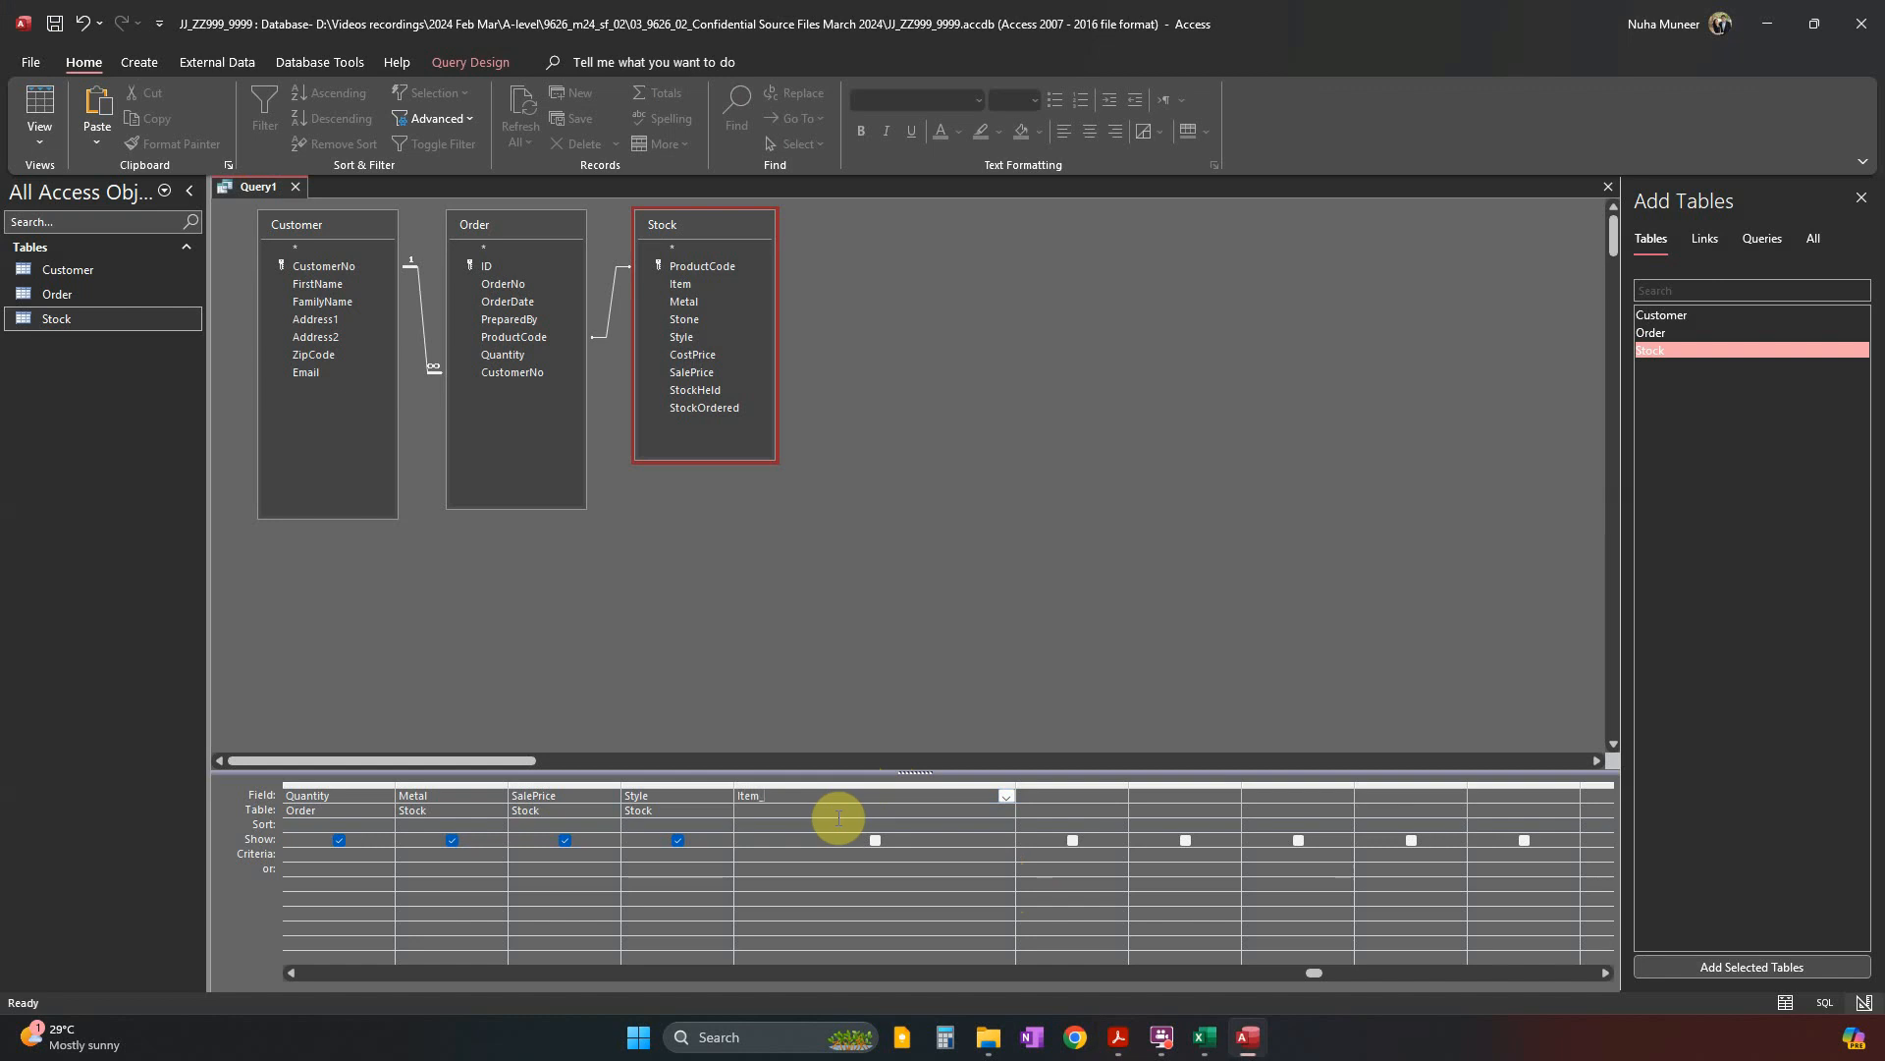
key(alt+Tab)
key(alt+Tab)
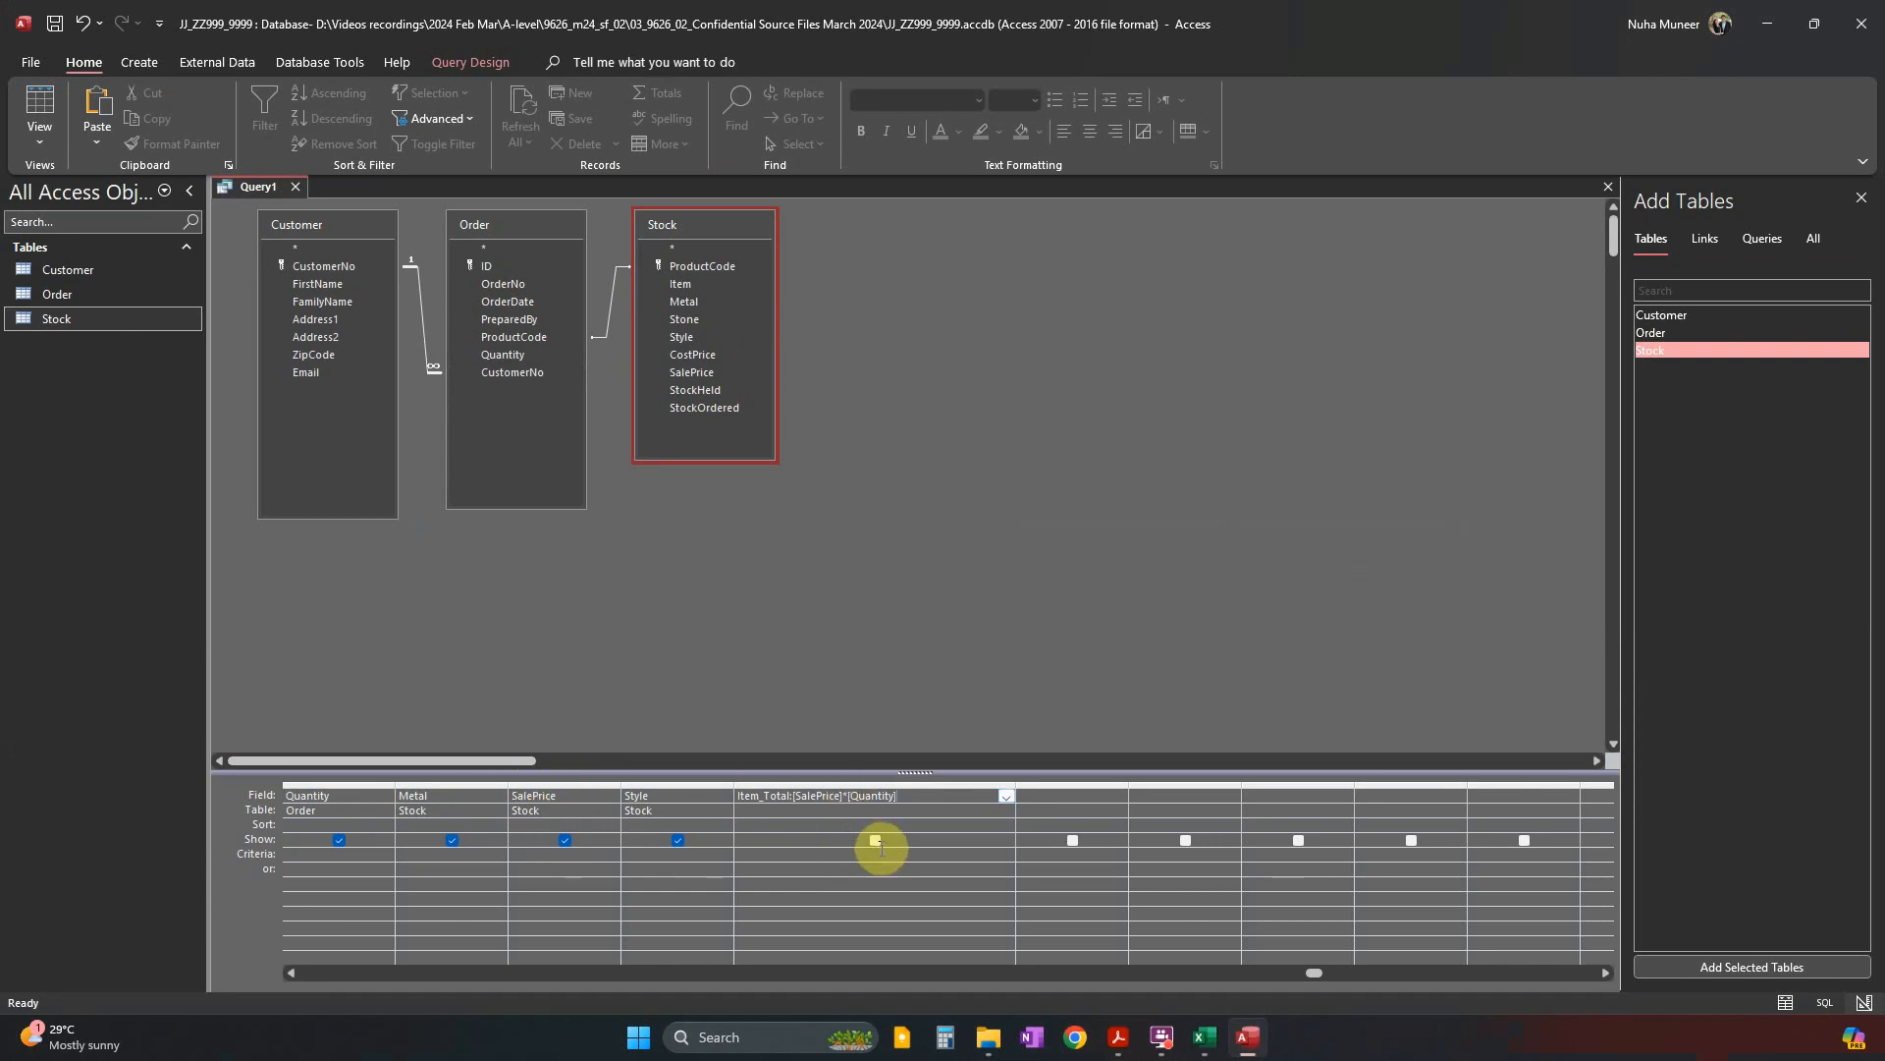
Display the query results and check the first record's Item_Total against its Quantity and SalePrice.
click(40, 106)
click(1655, 207)
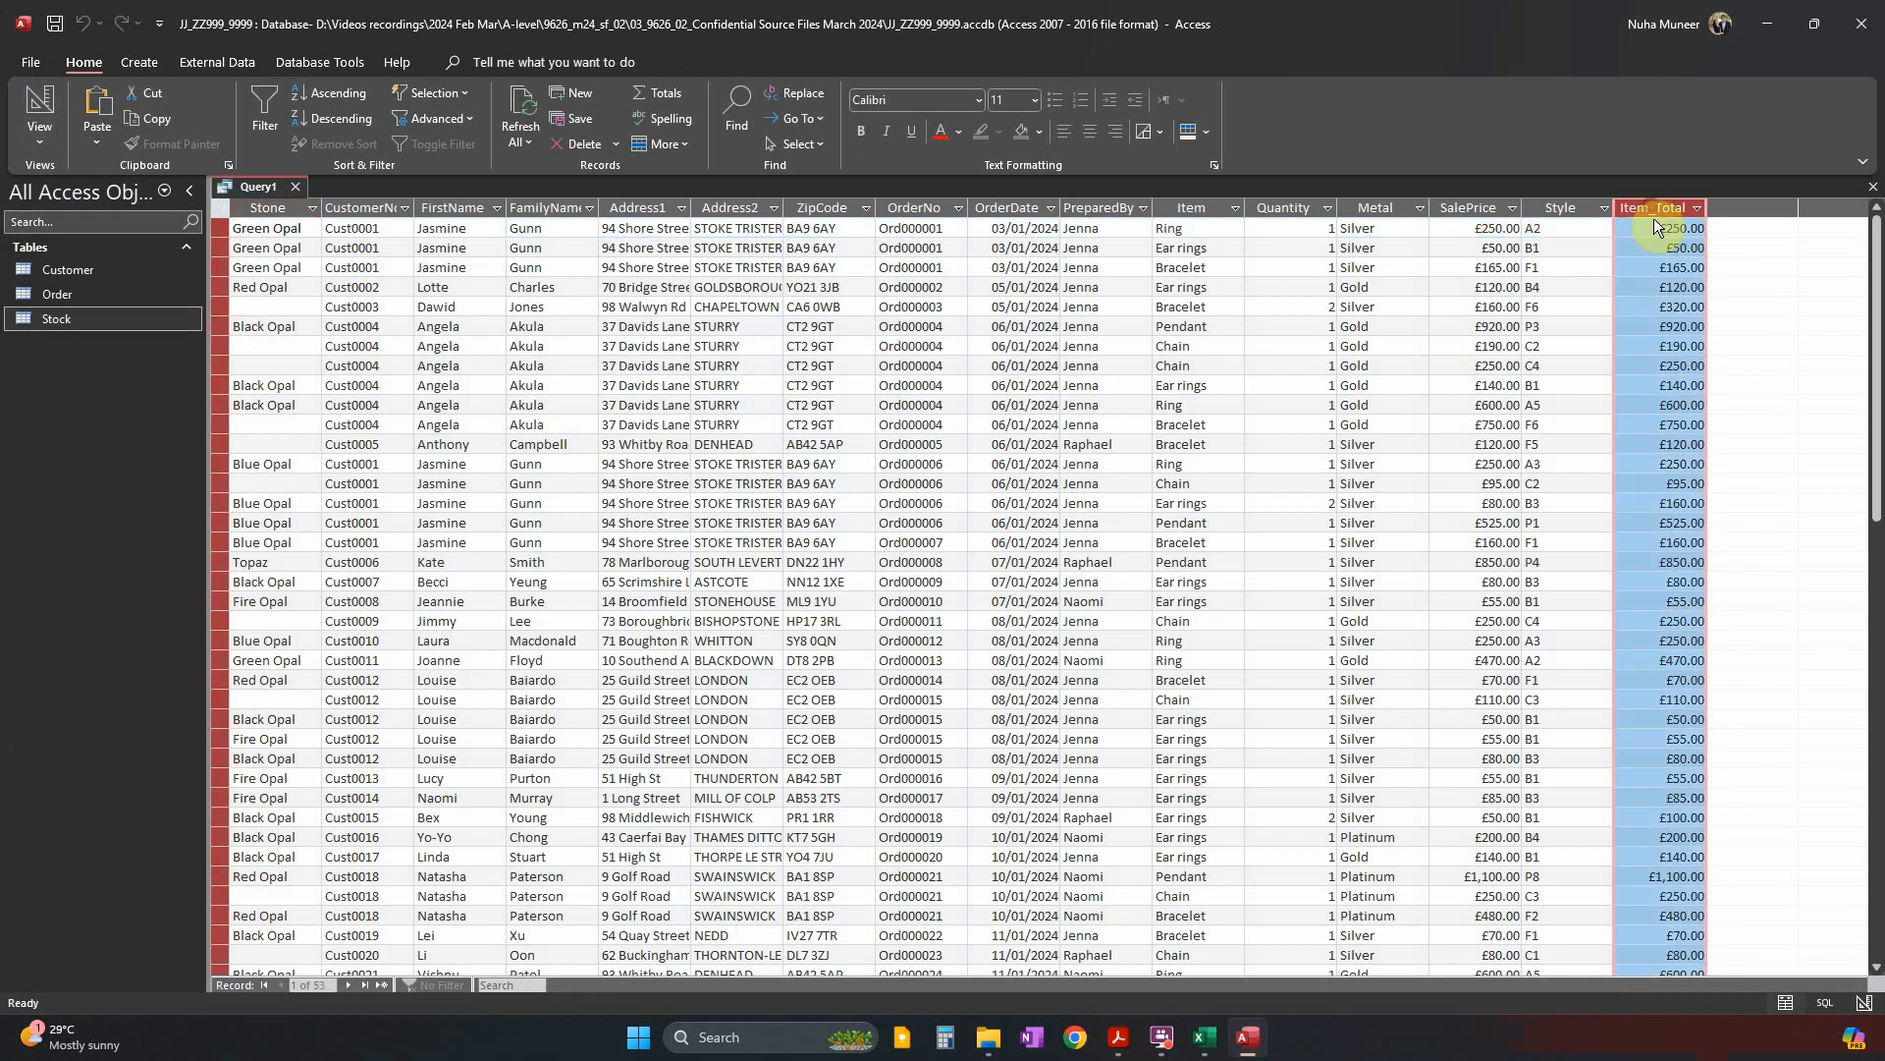
click(1658, 229)
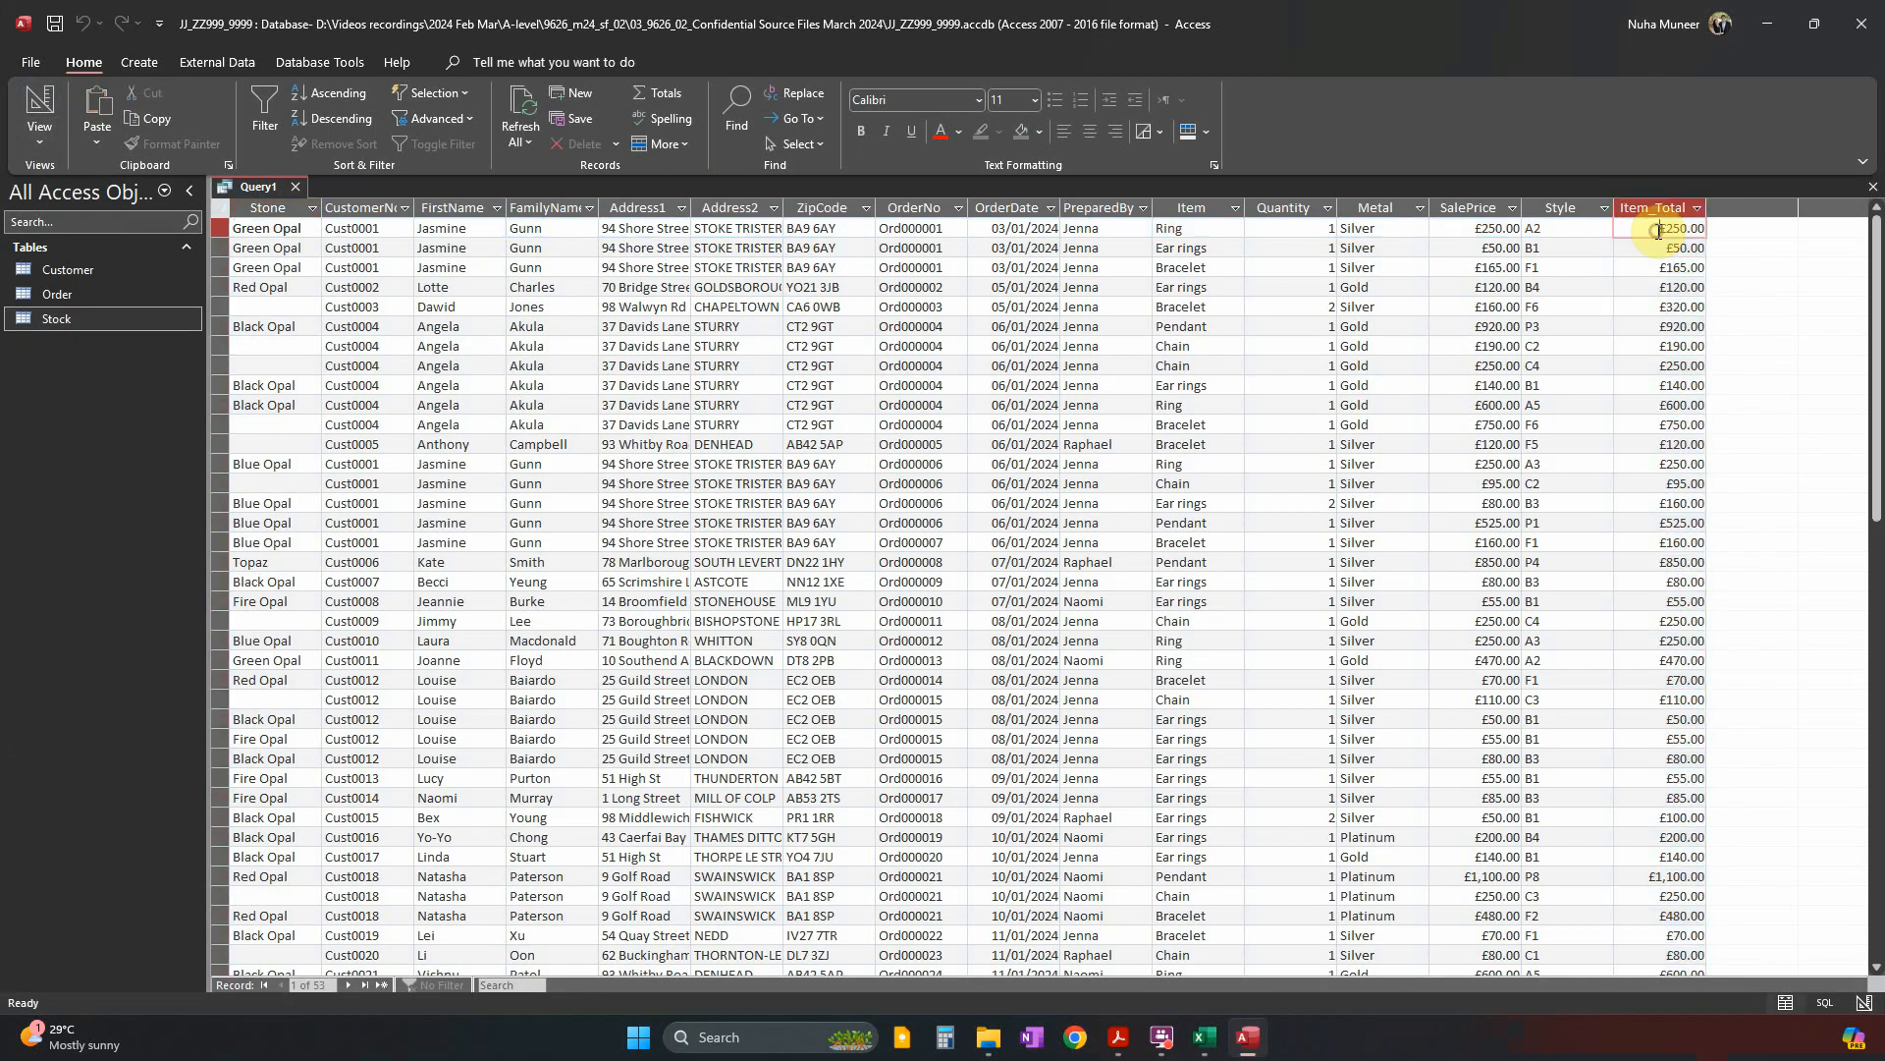
click(1276, 228)
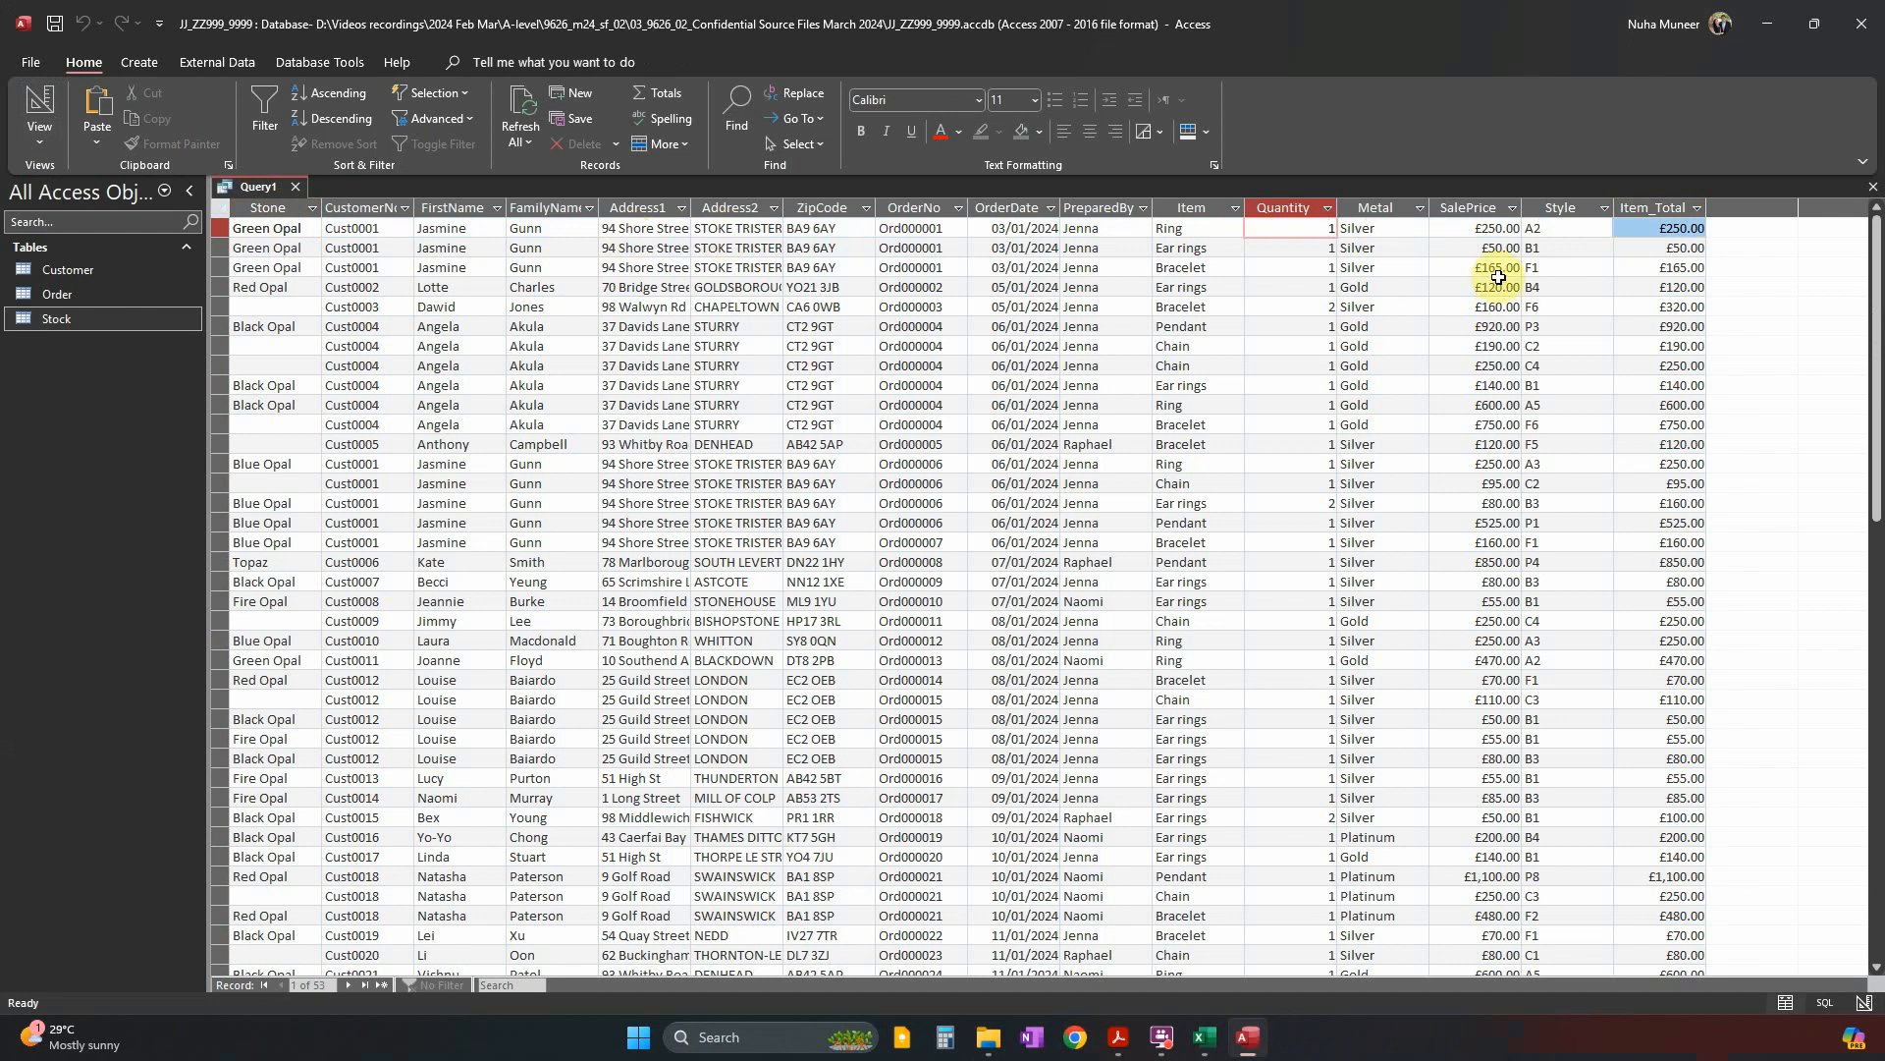
click(1674, 228)
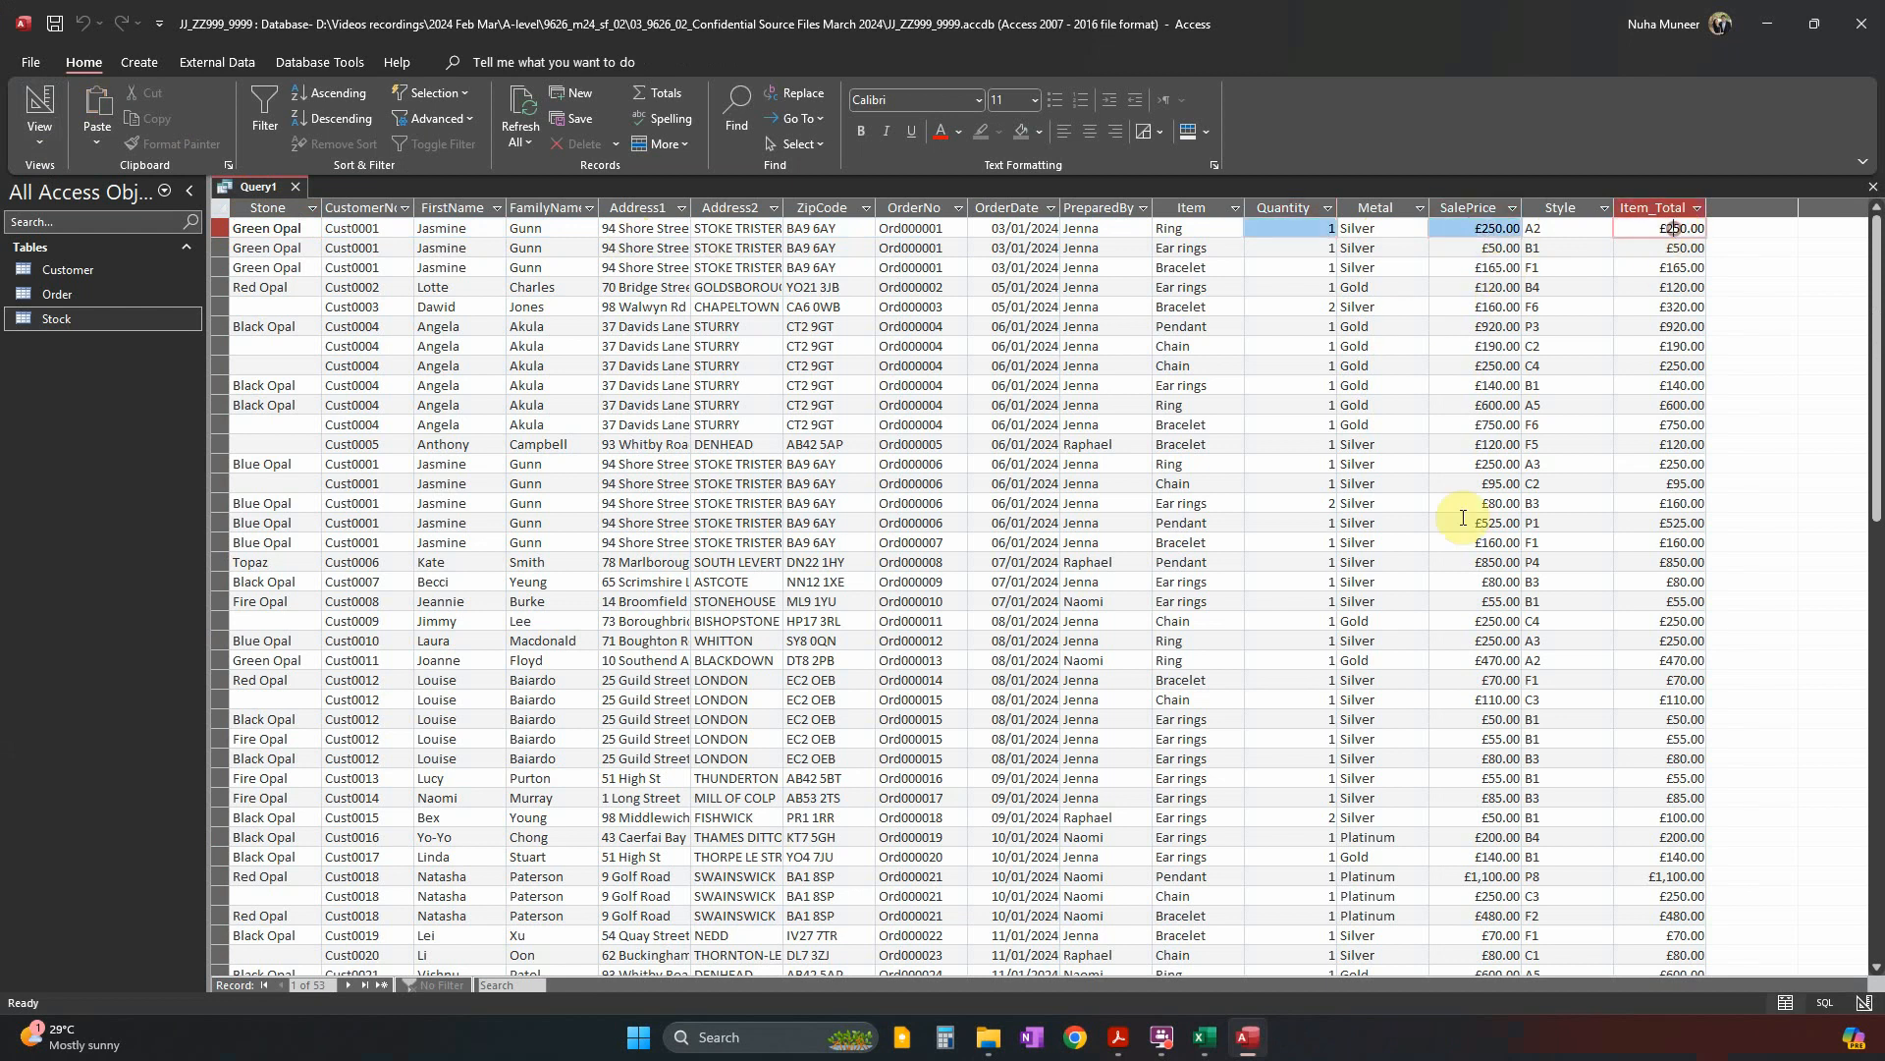
Check the opal requirement in the exam PDF and examine the Stone values in the Access query results.
click(36, 104)
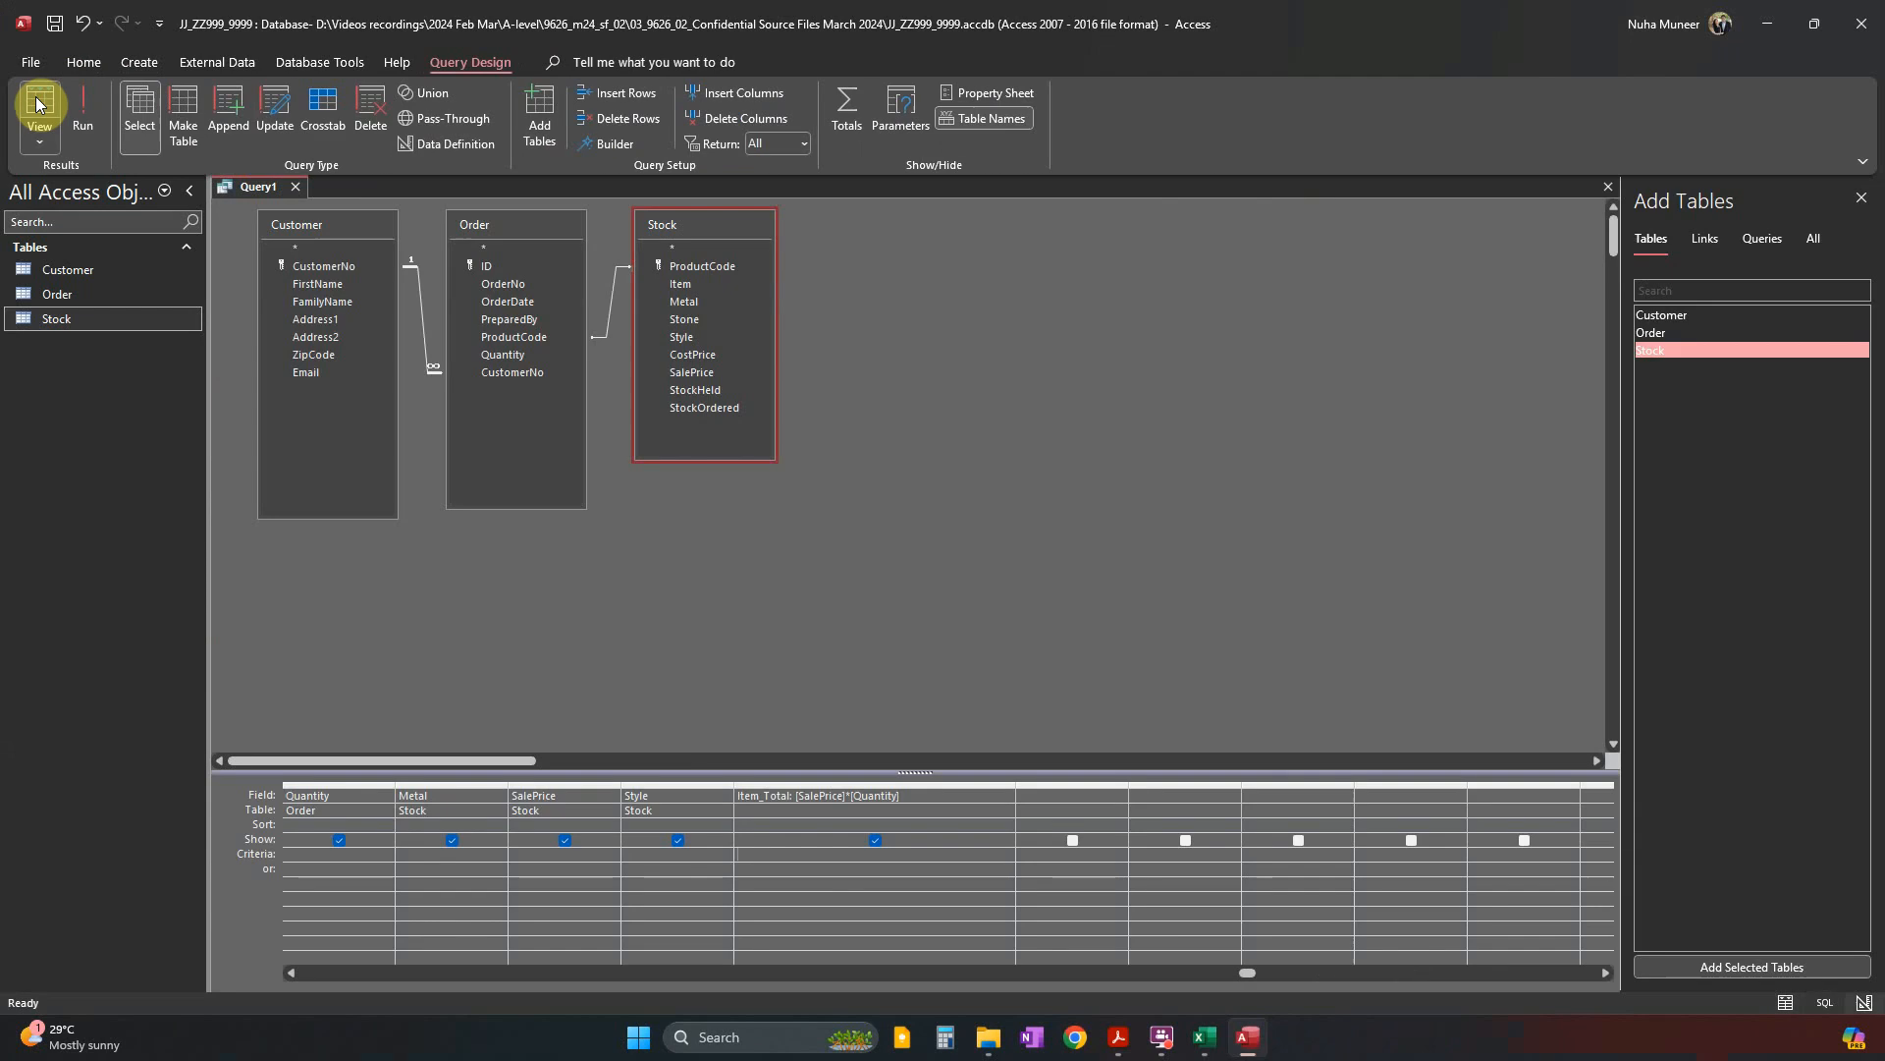
key(alt+Tab)
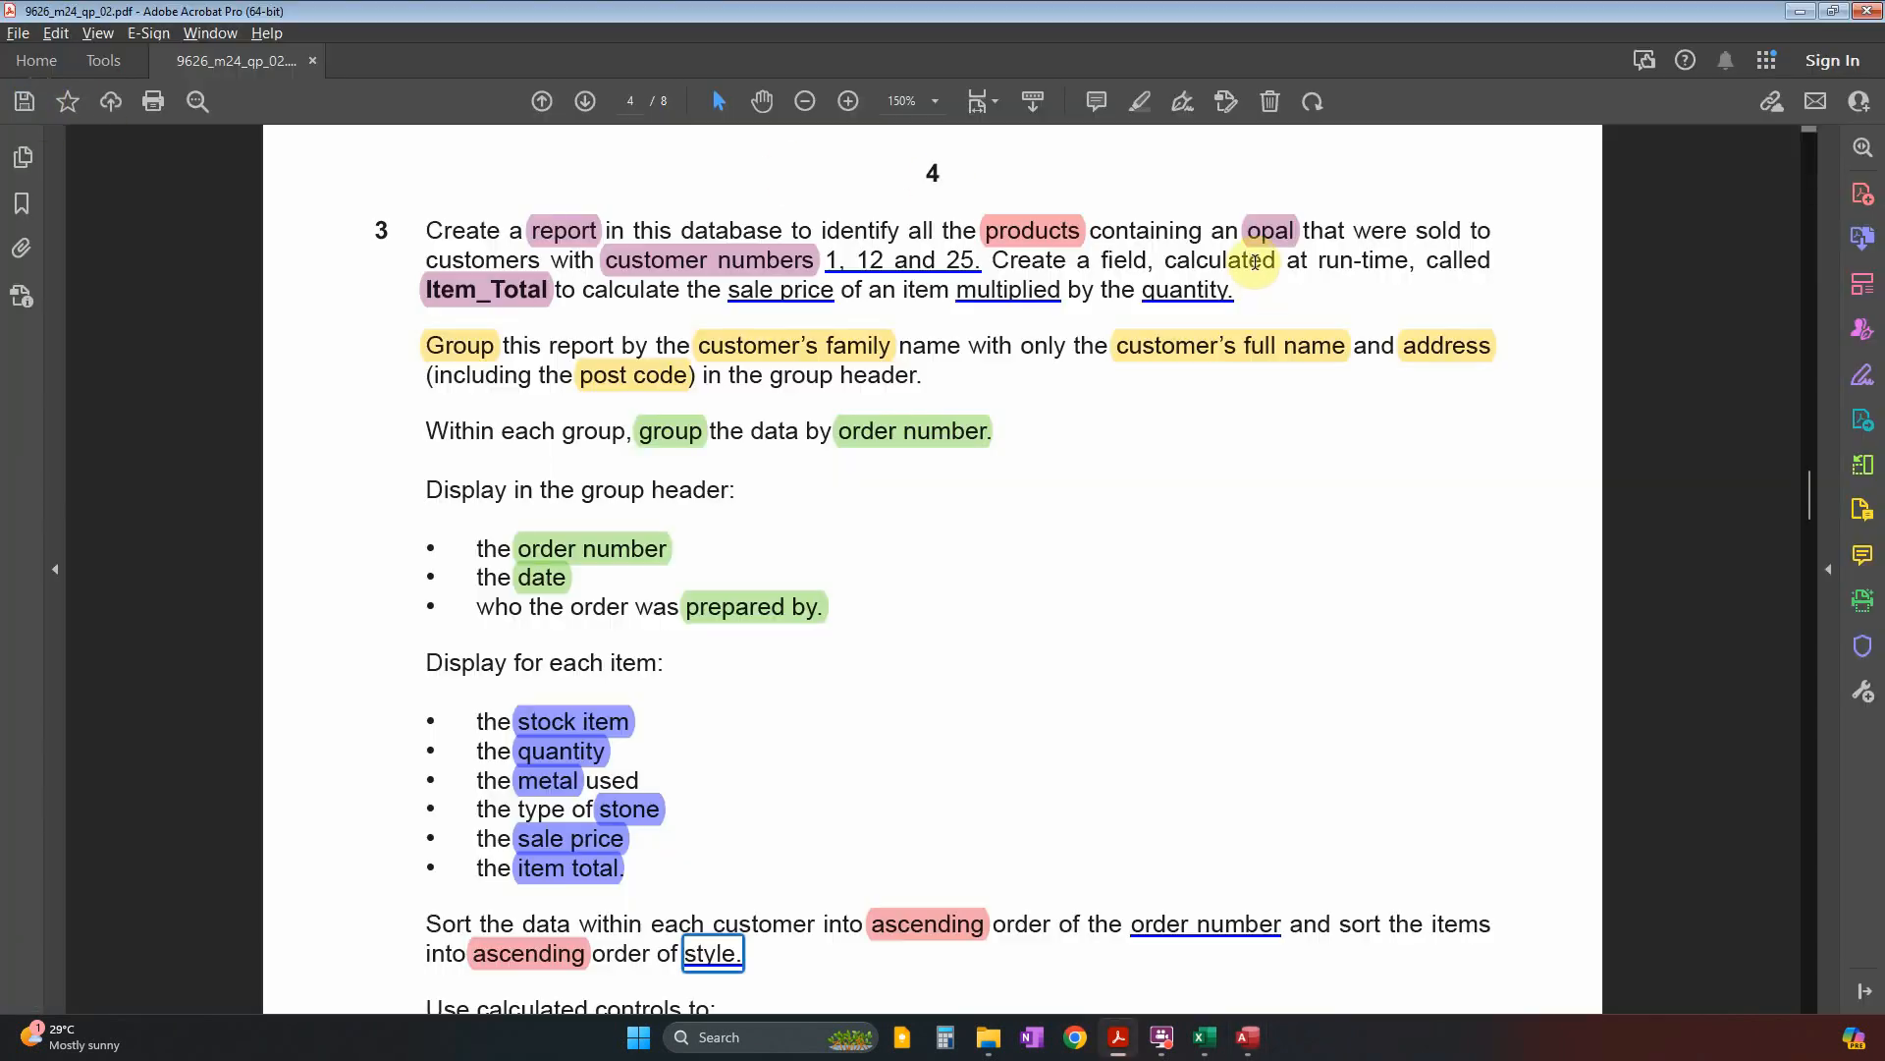
click(1254, 231)
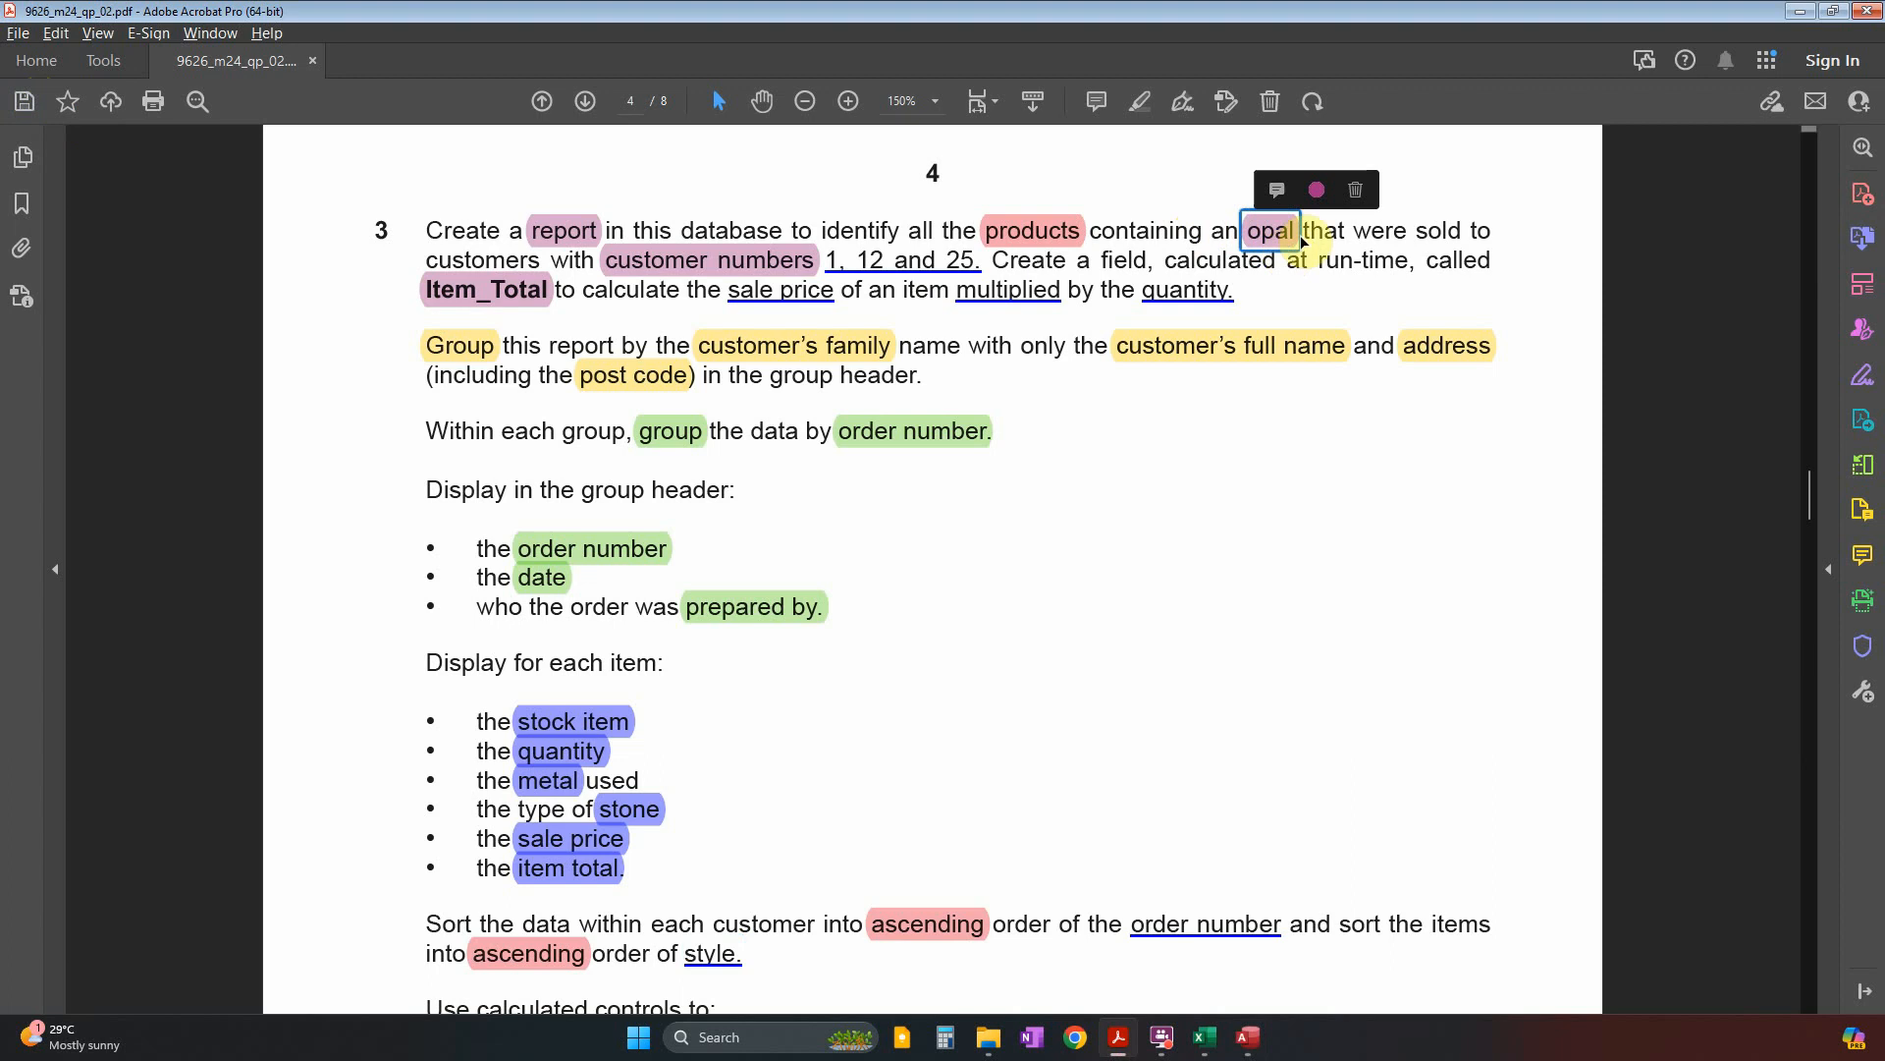
key(alt+Tab)
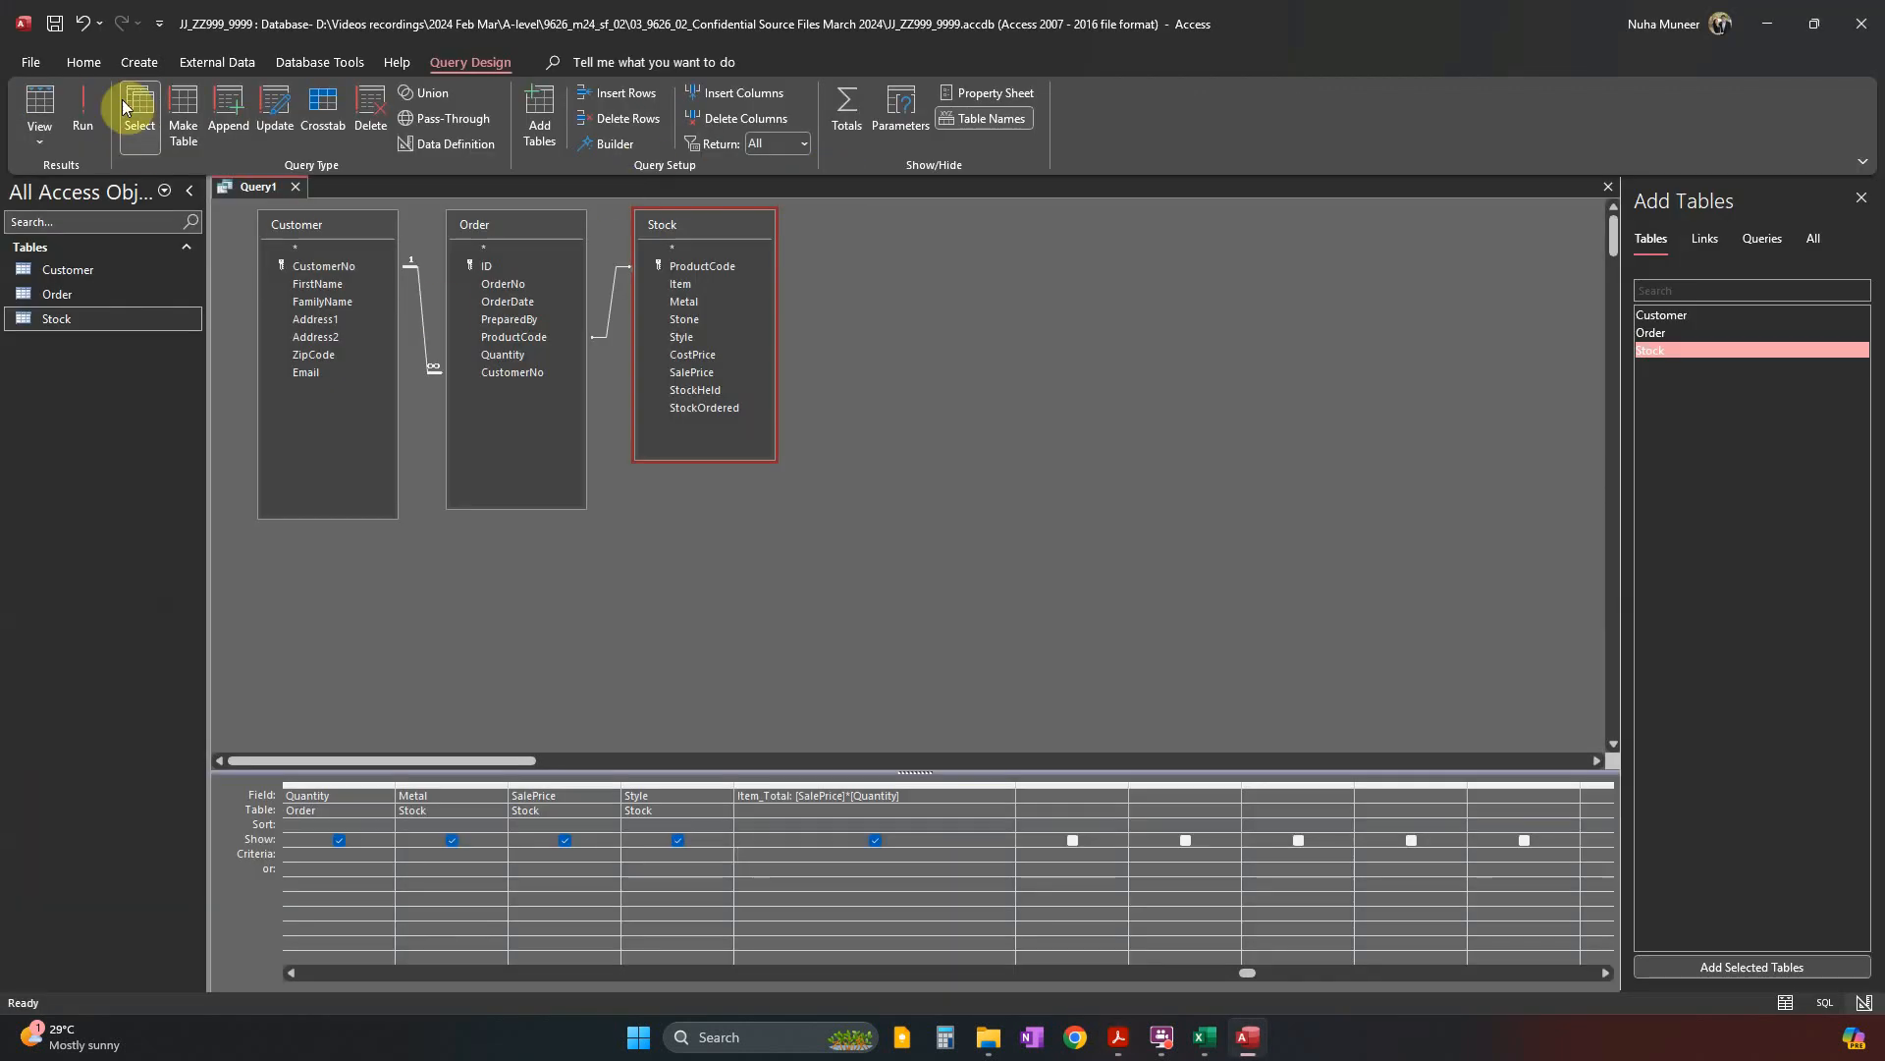
click(87, 128)
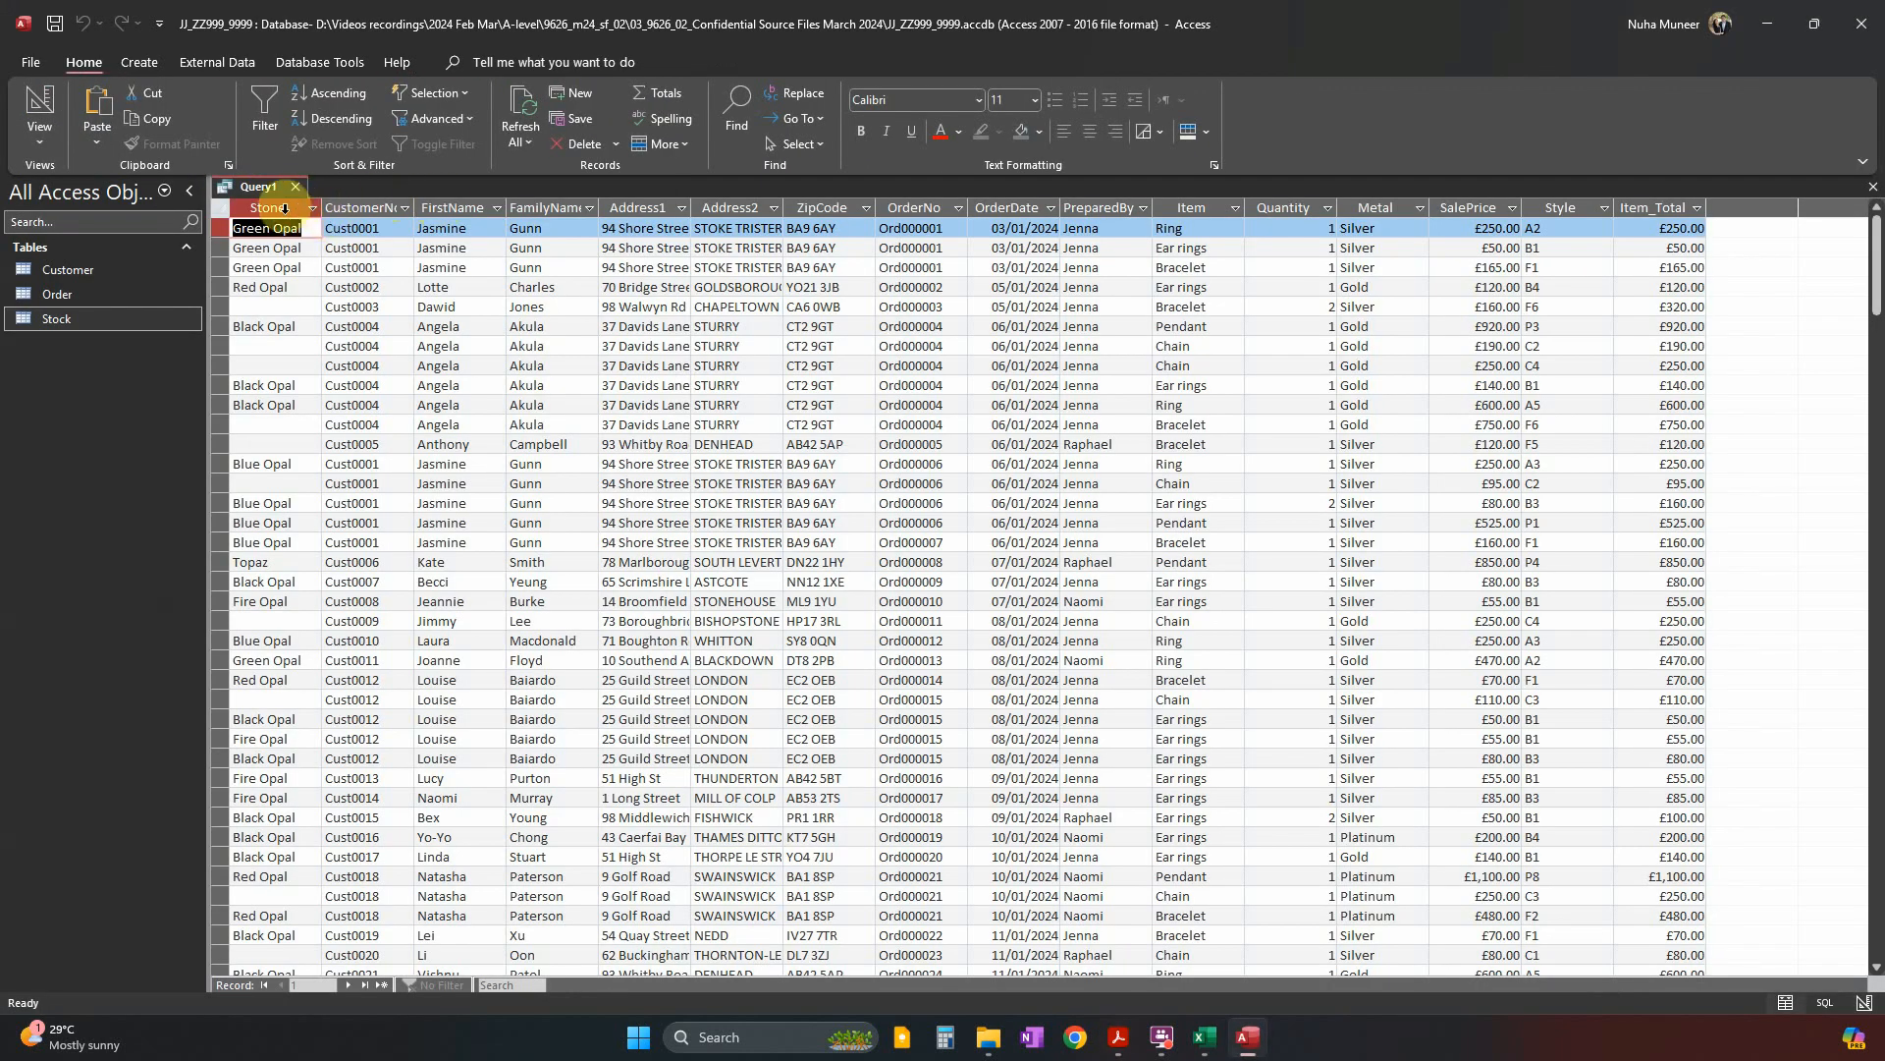
scroll(304, 687, down, 8)
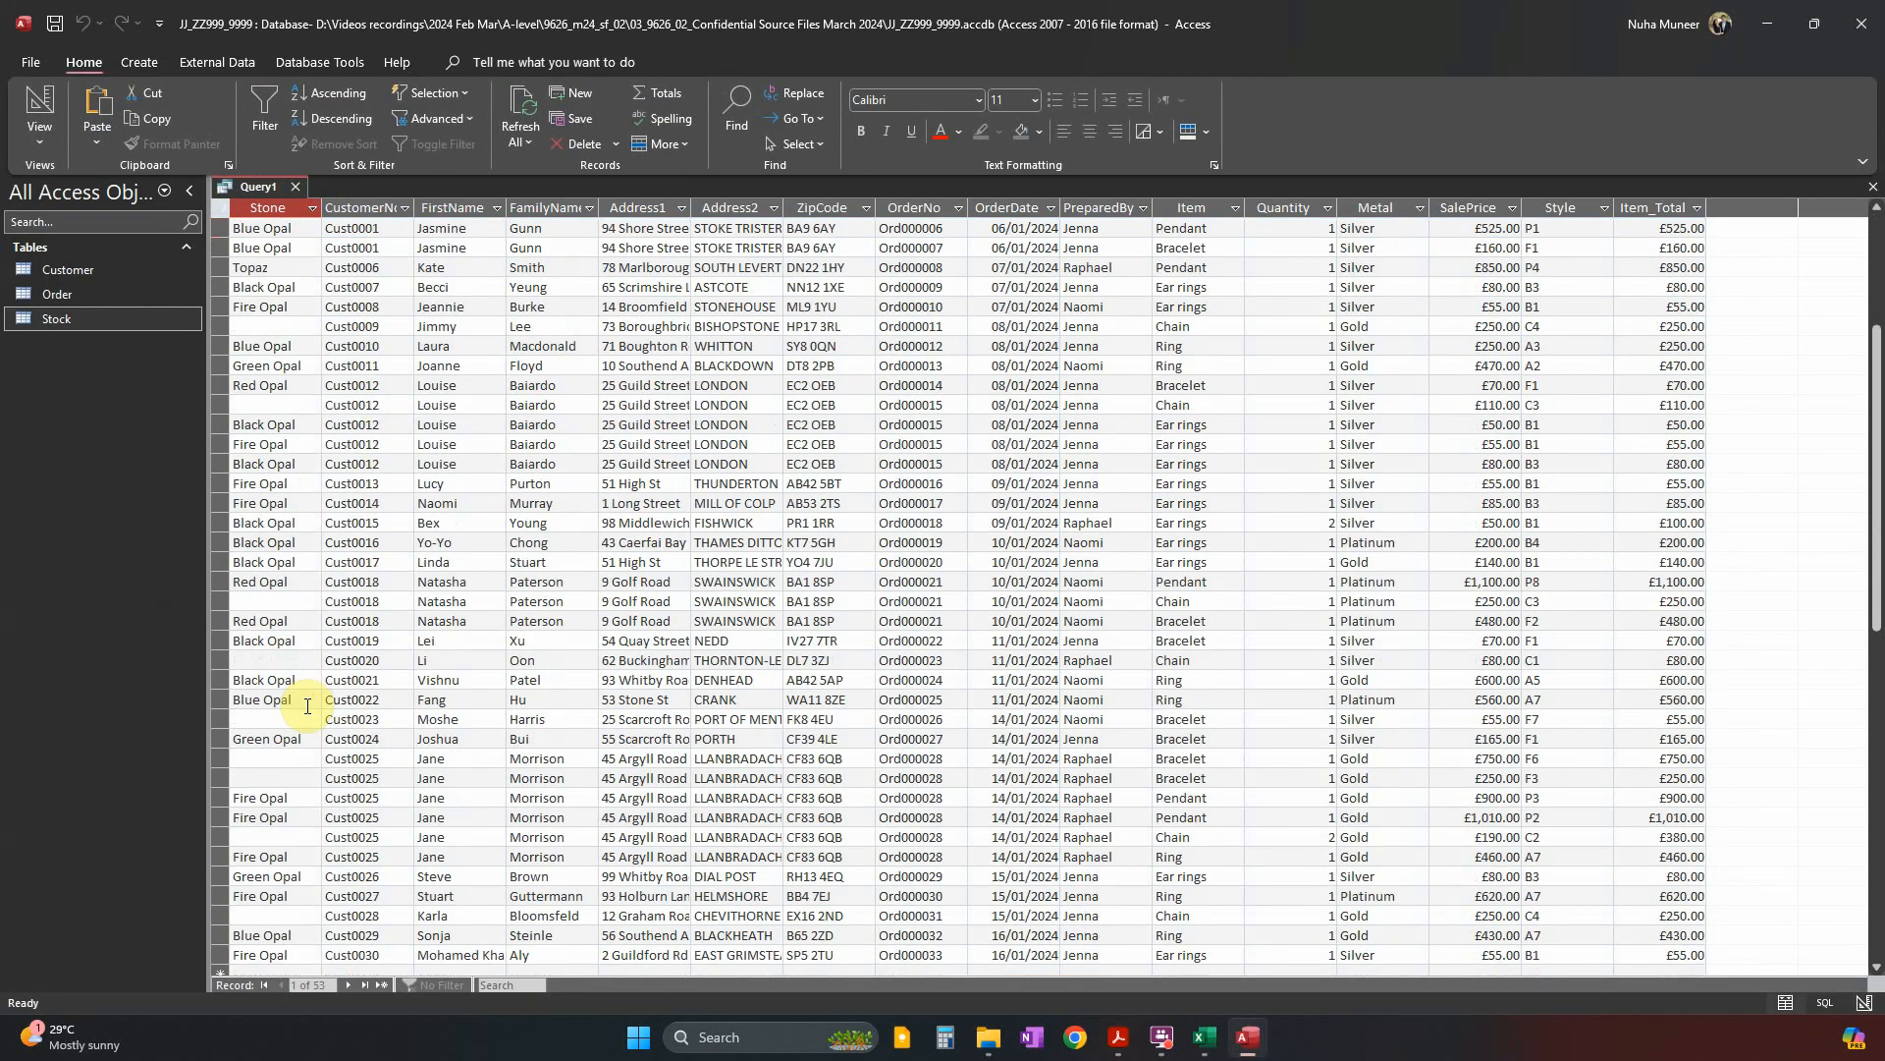
scroll(307, 716, up, 8)
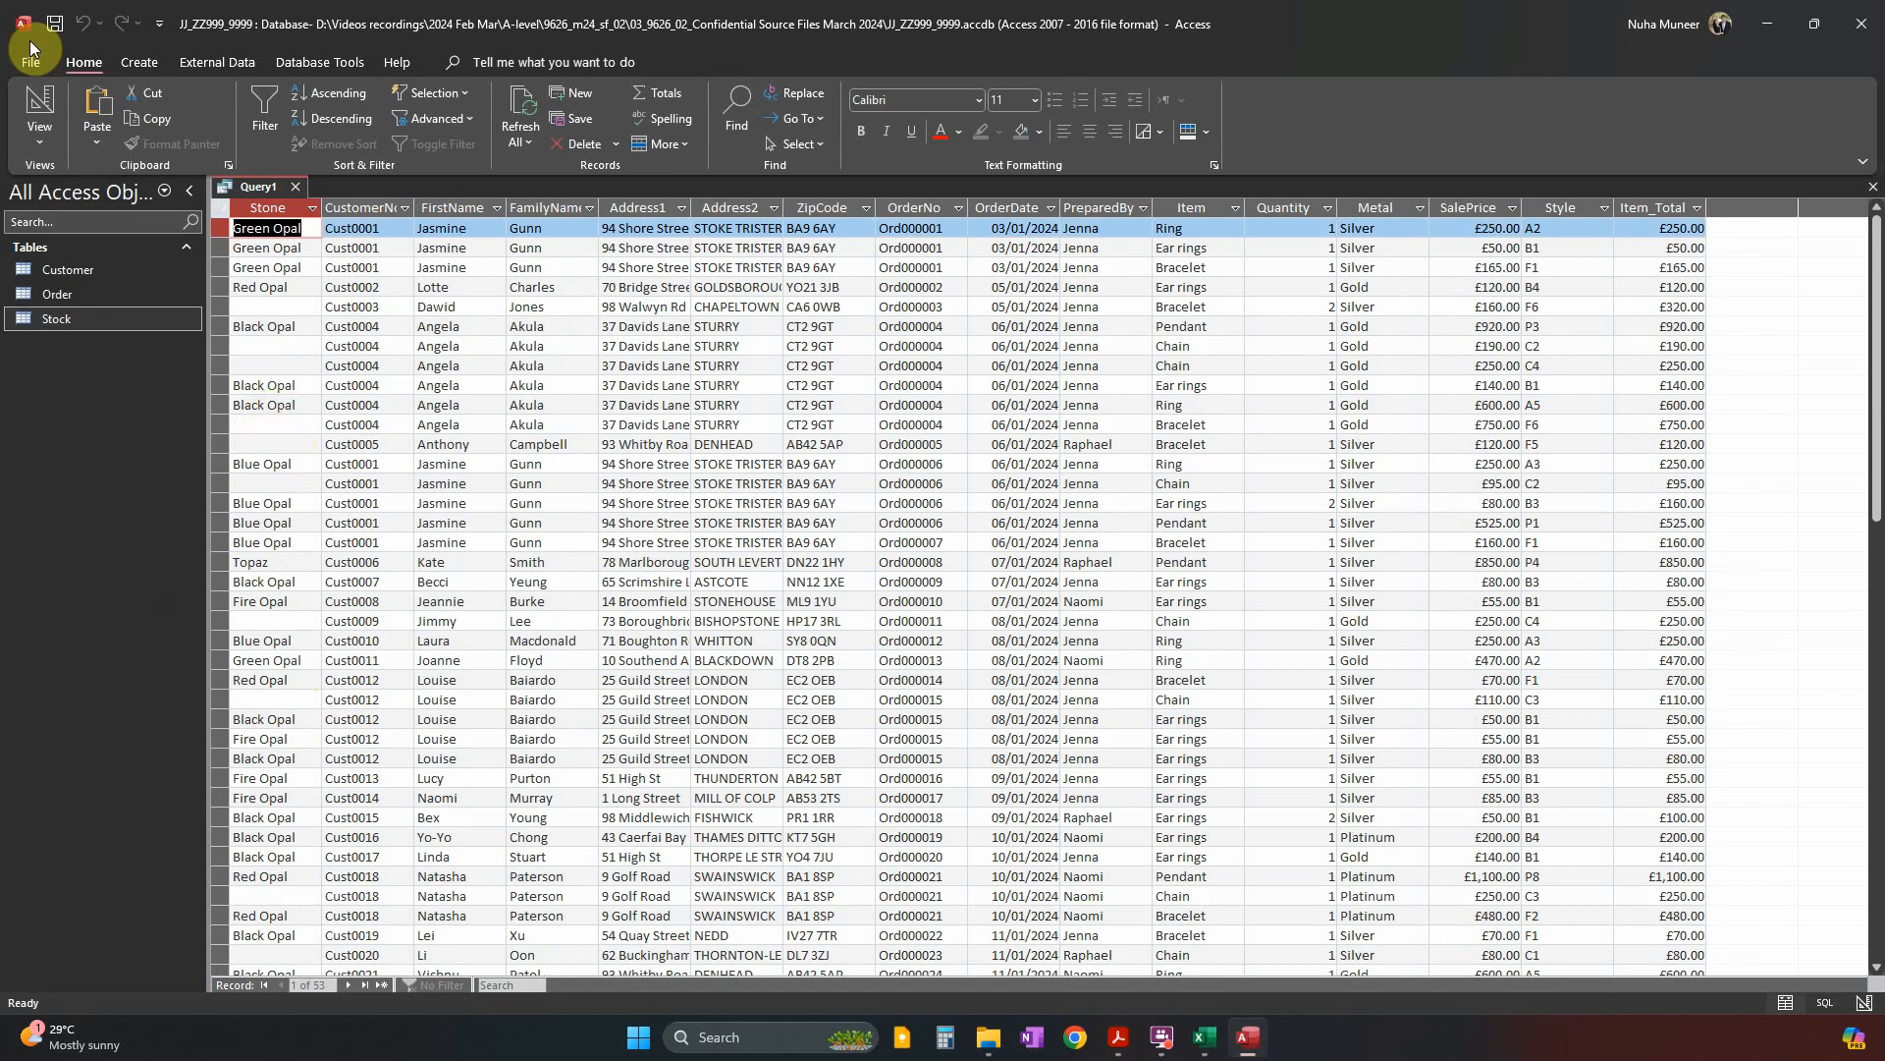
Restrict the query's Stone field with the criterion *opal*, run the query, and return to its design.
click(40, 102)
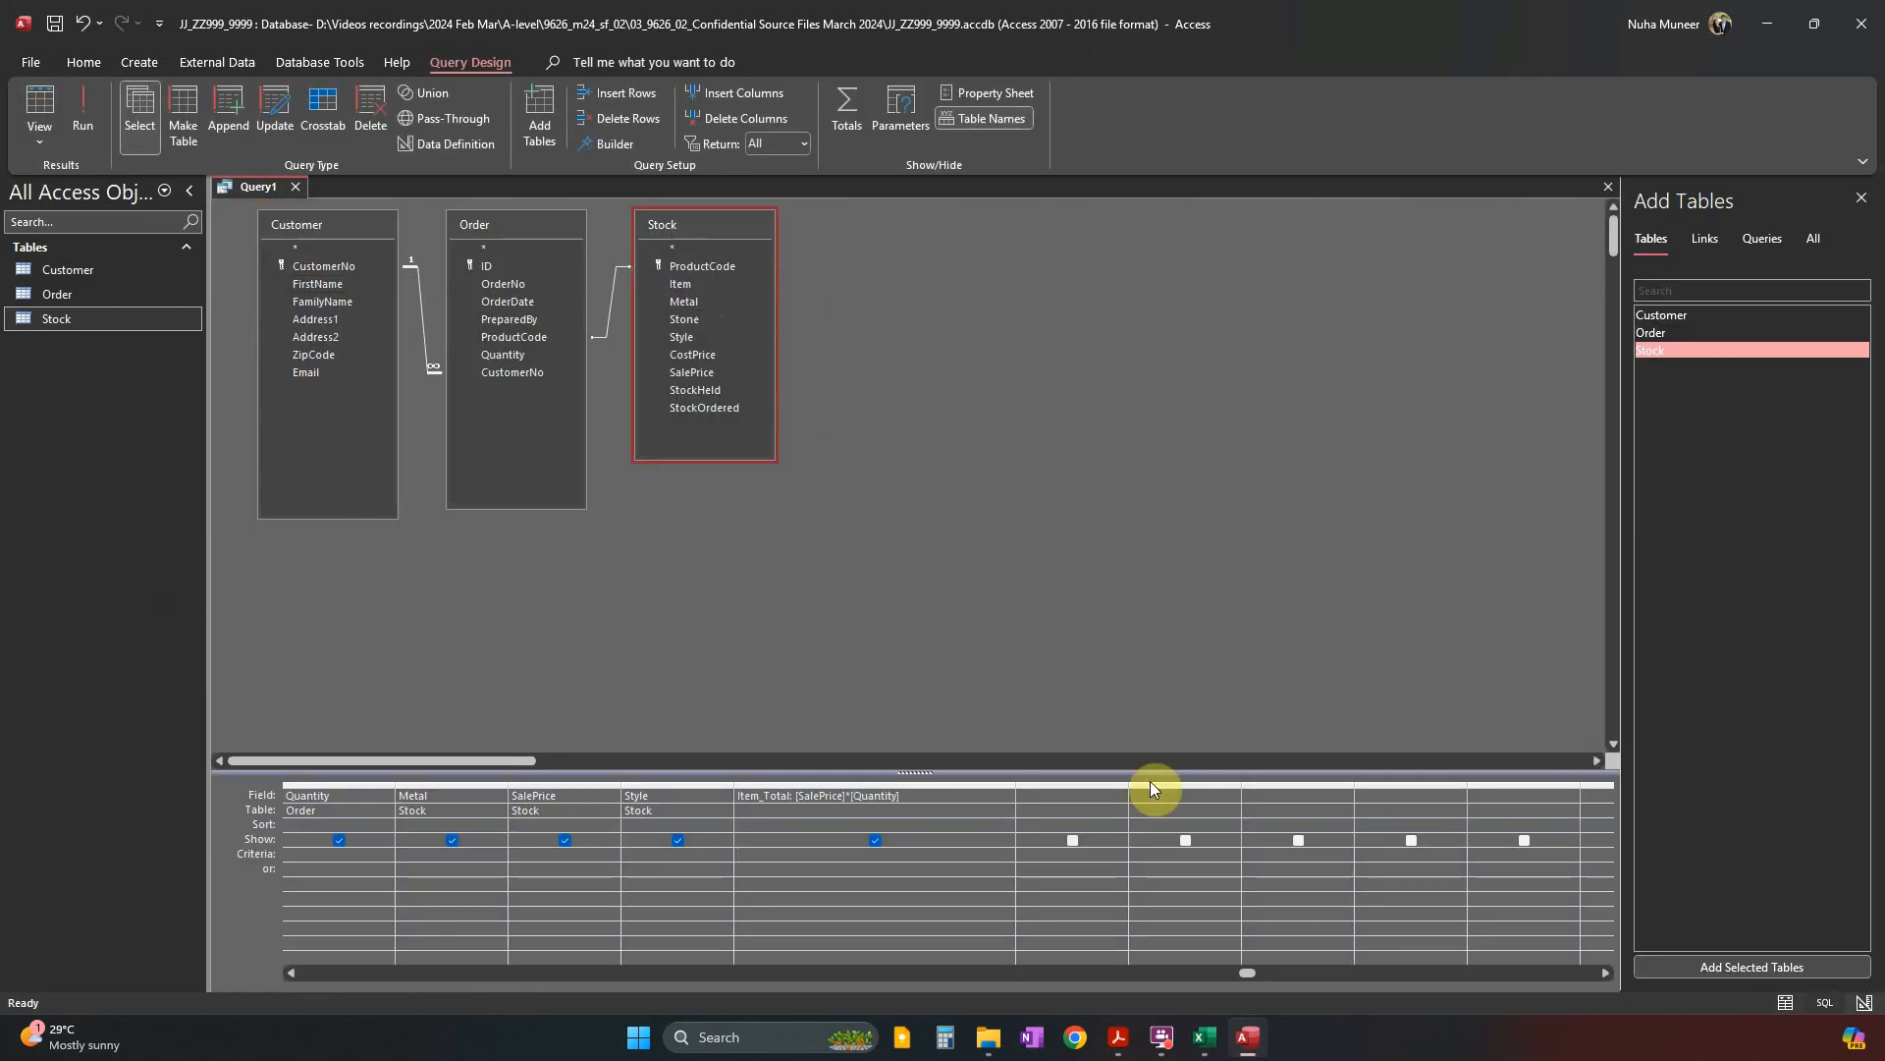
click(474, 974)
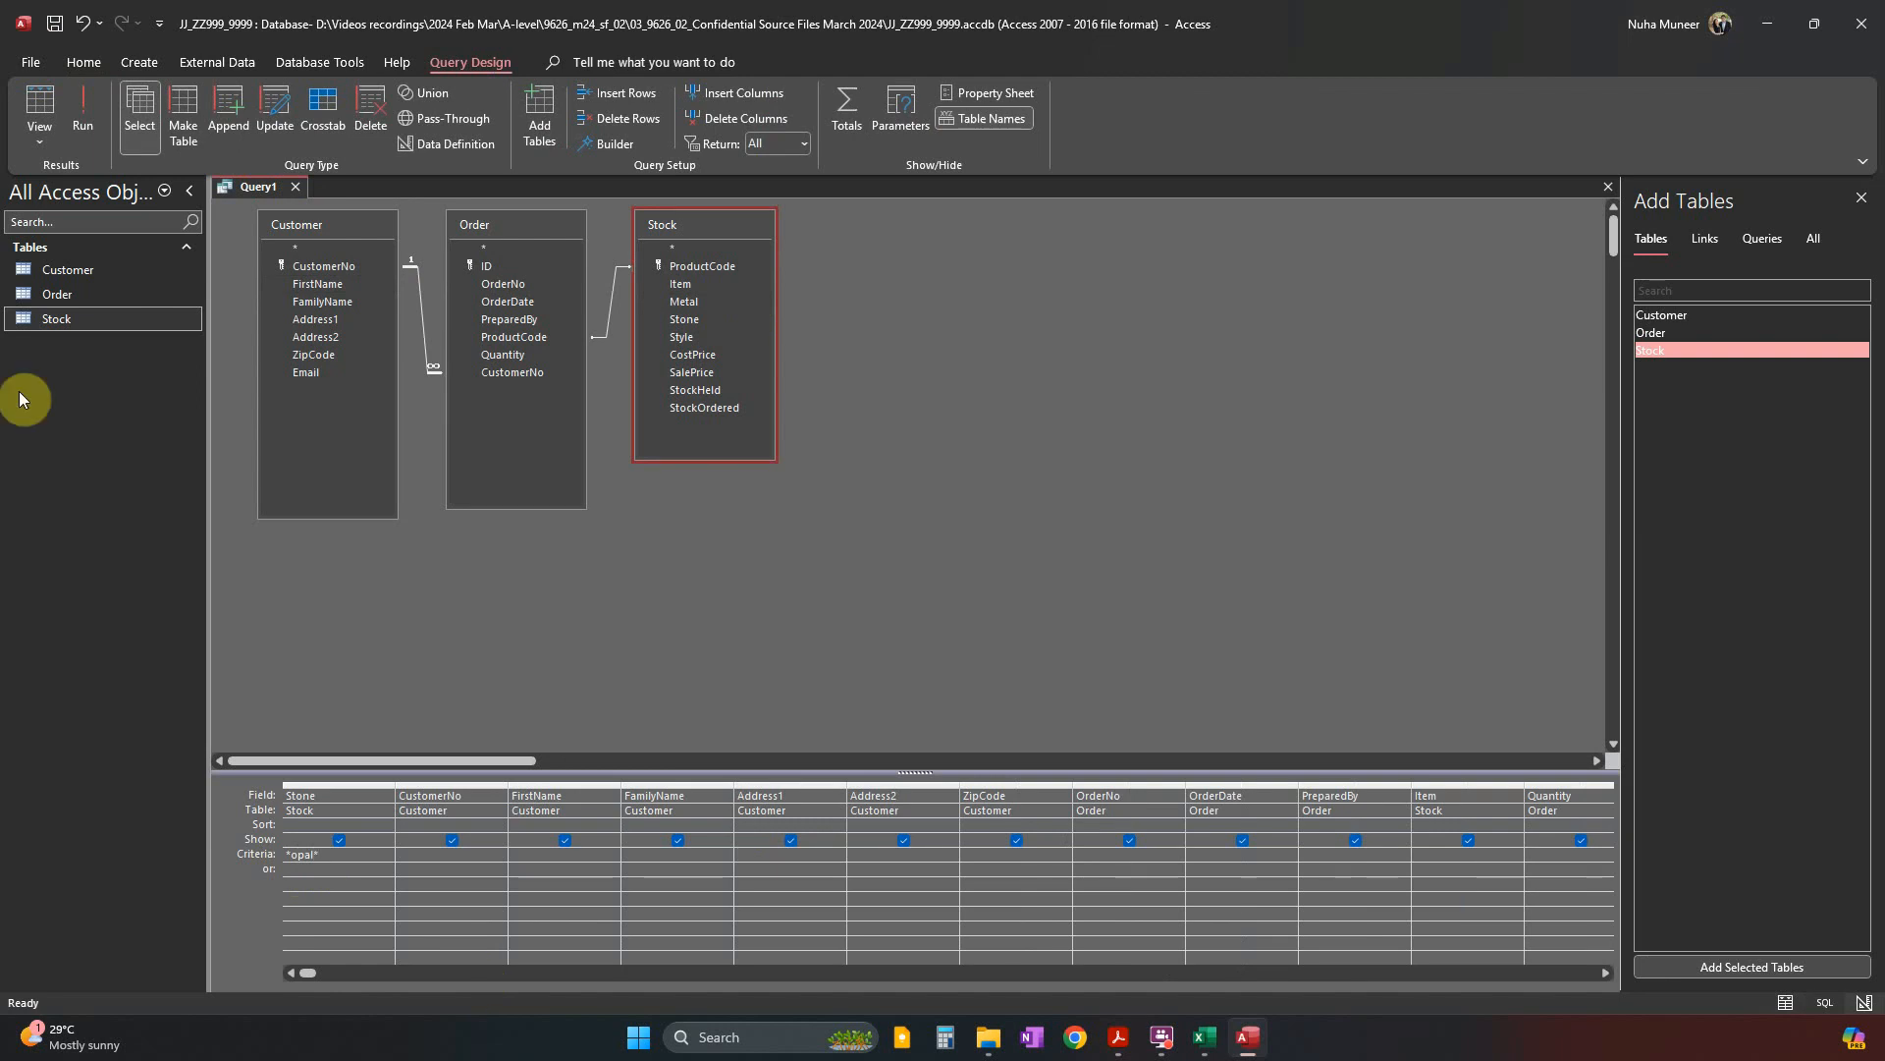
click(83, 116)
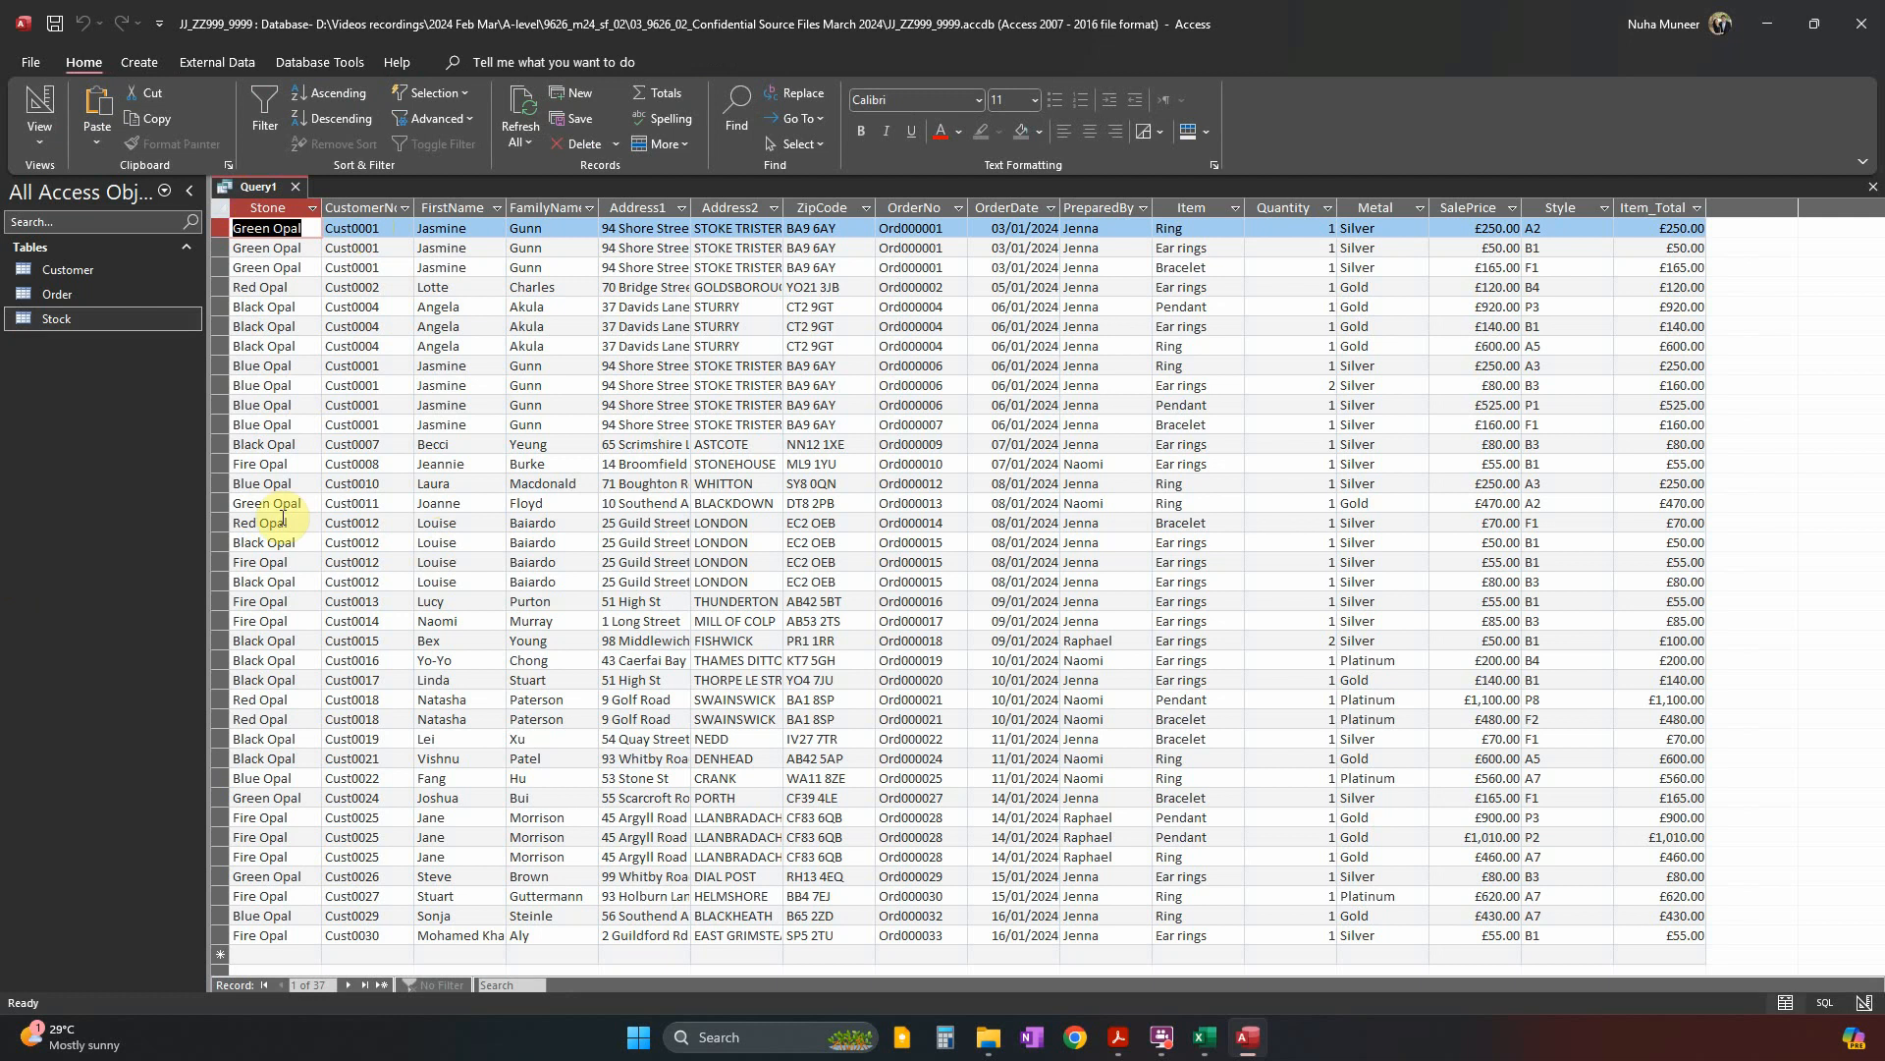
click(40, 108)
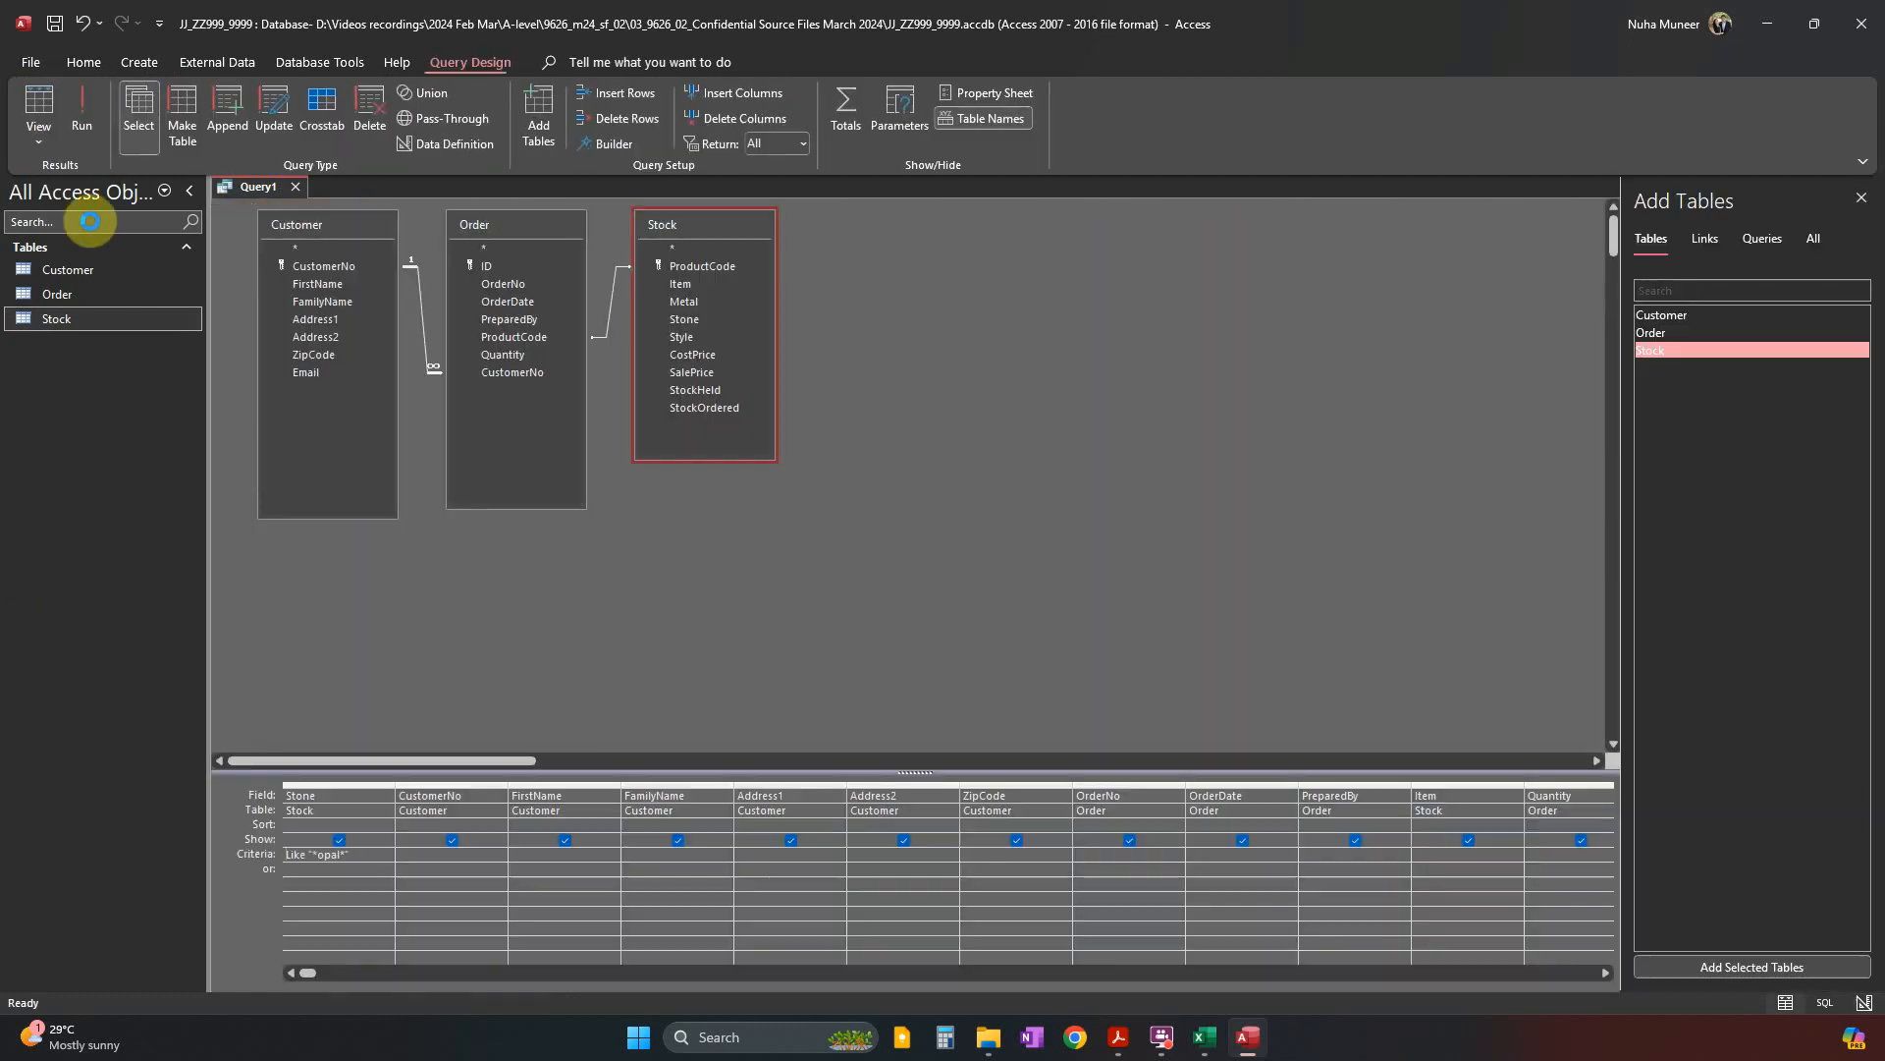
Check the required customer numbers in the exam PDF, and widen the CustomerNo column in the Access query results to inspect its code format.
key(alt+Tab)
click(756, 262)
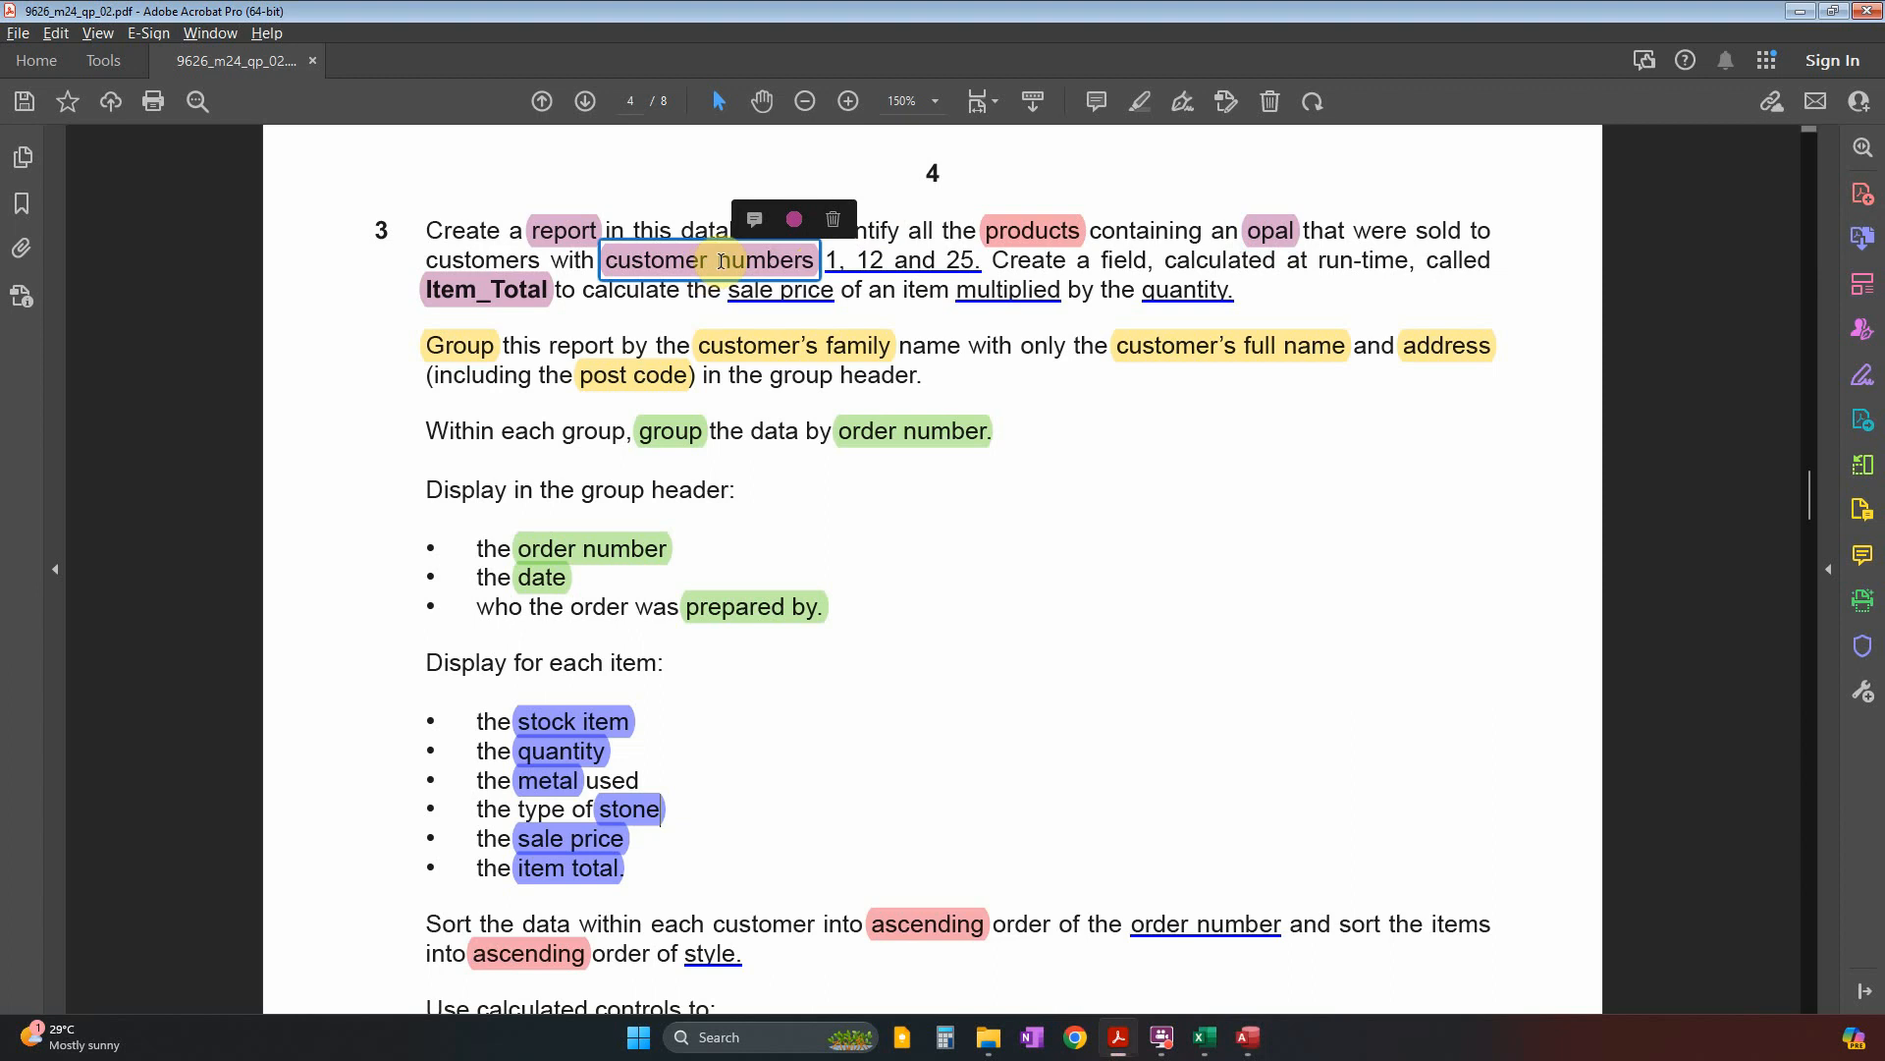
click(830, 259)
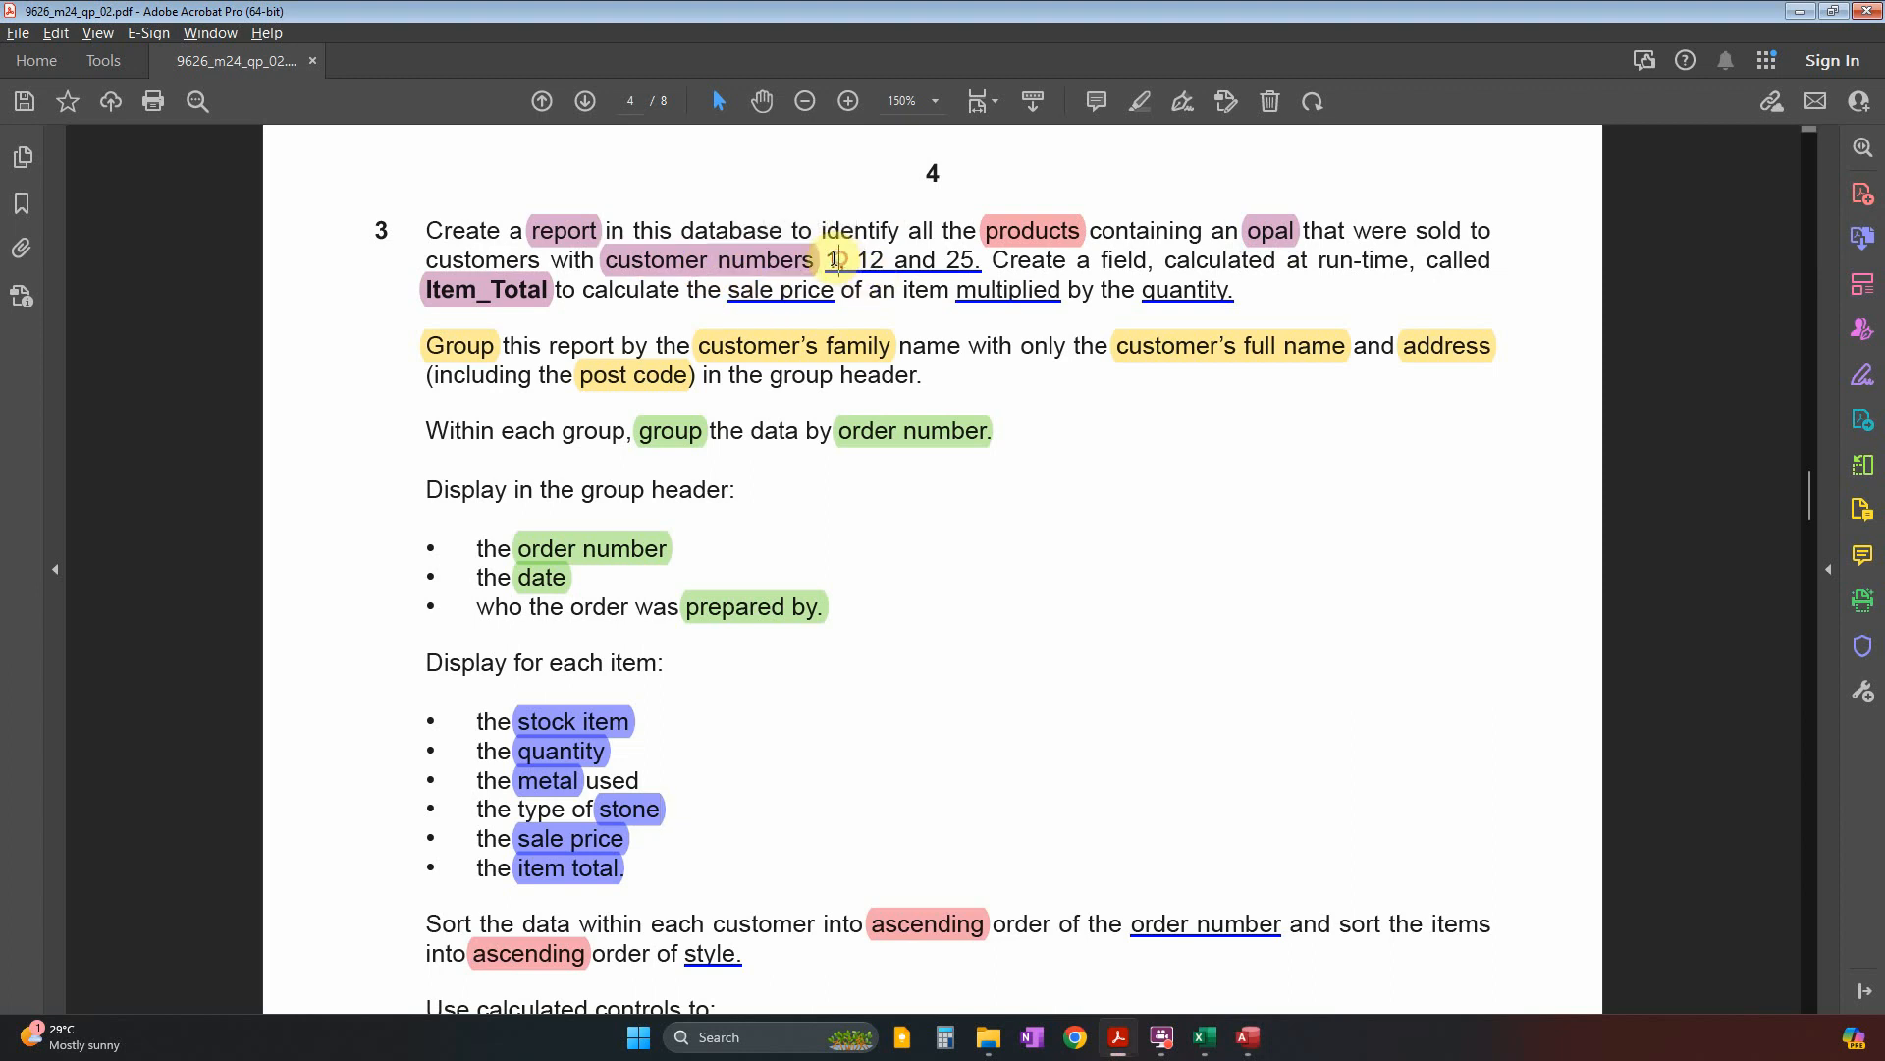
key(alt+Tab)
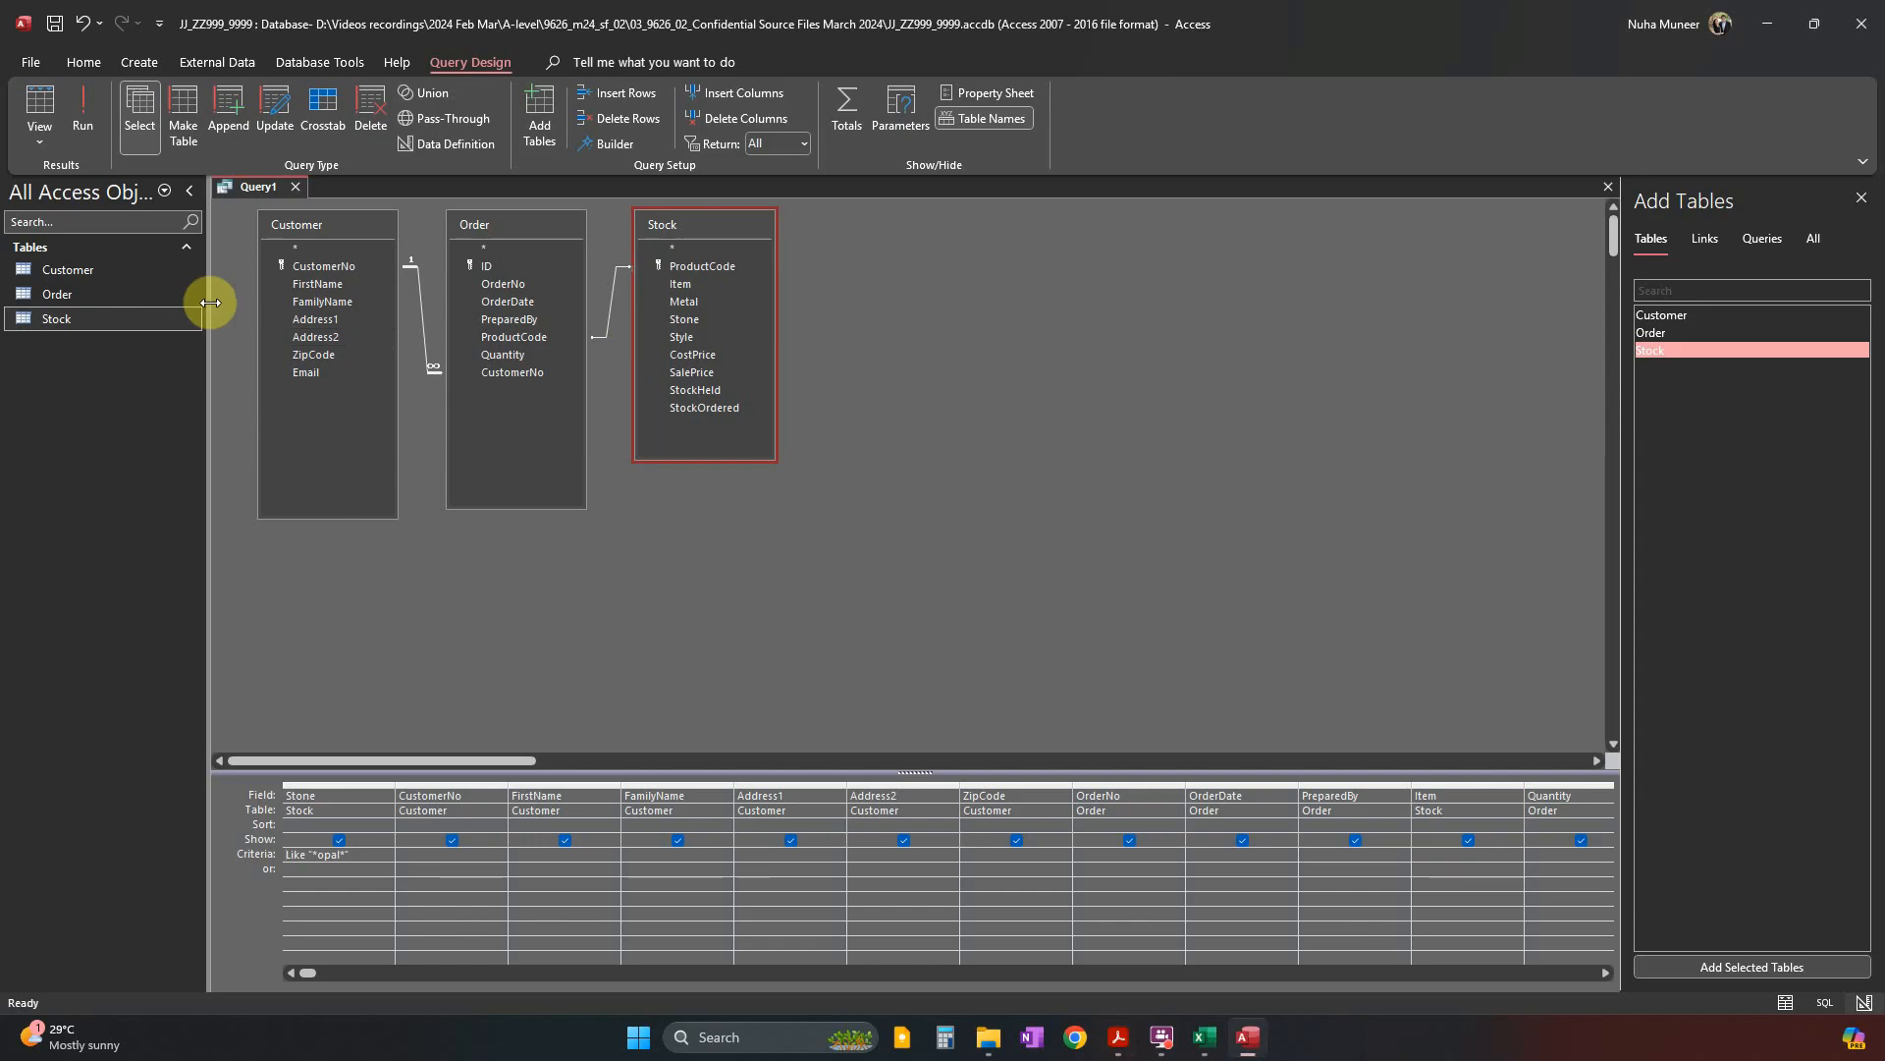
click(86, 114)
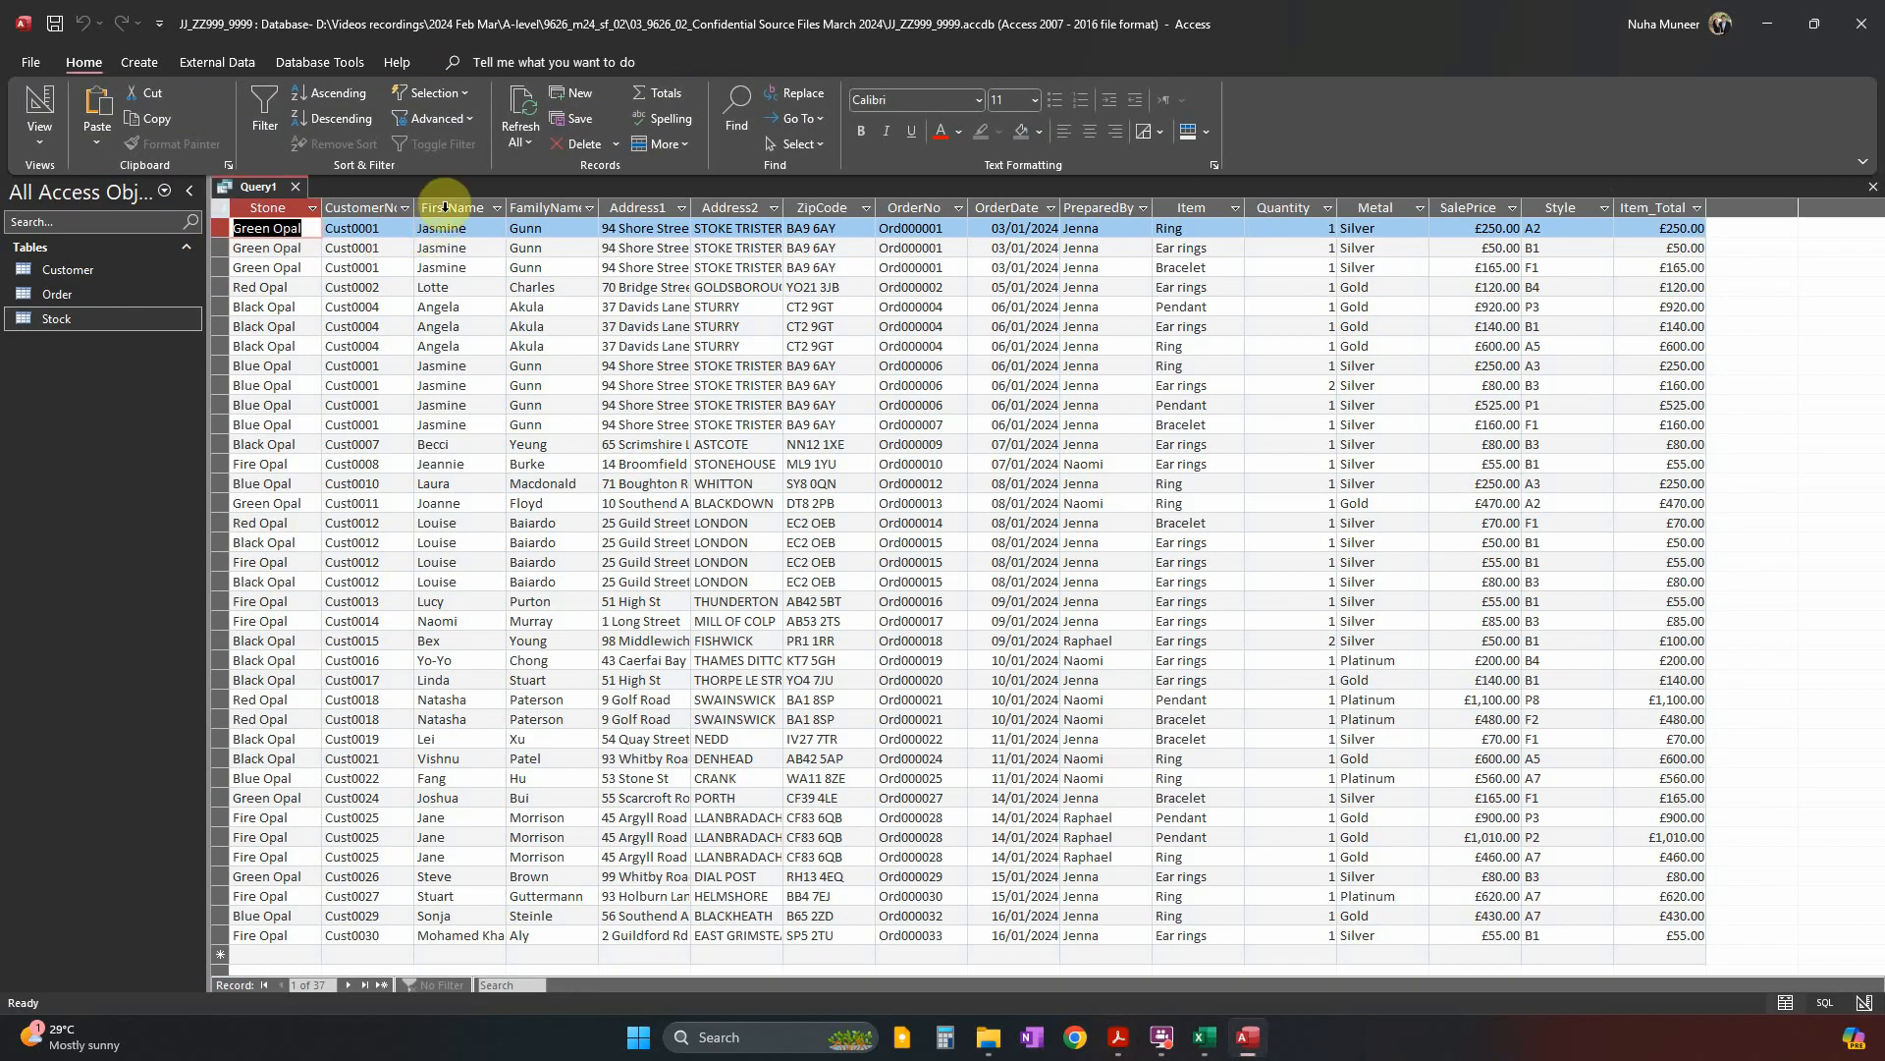
drag(420, 200, 487, 199)
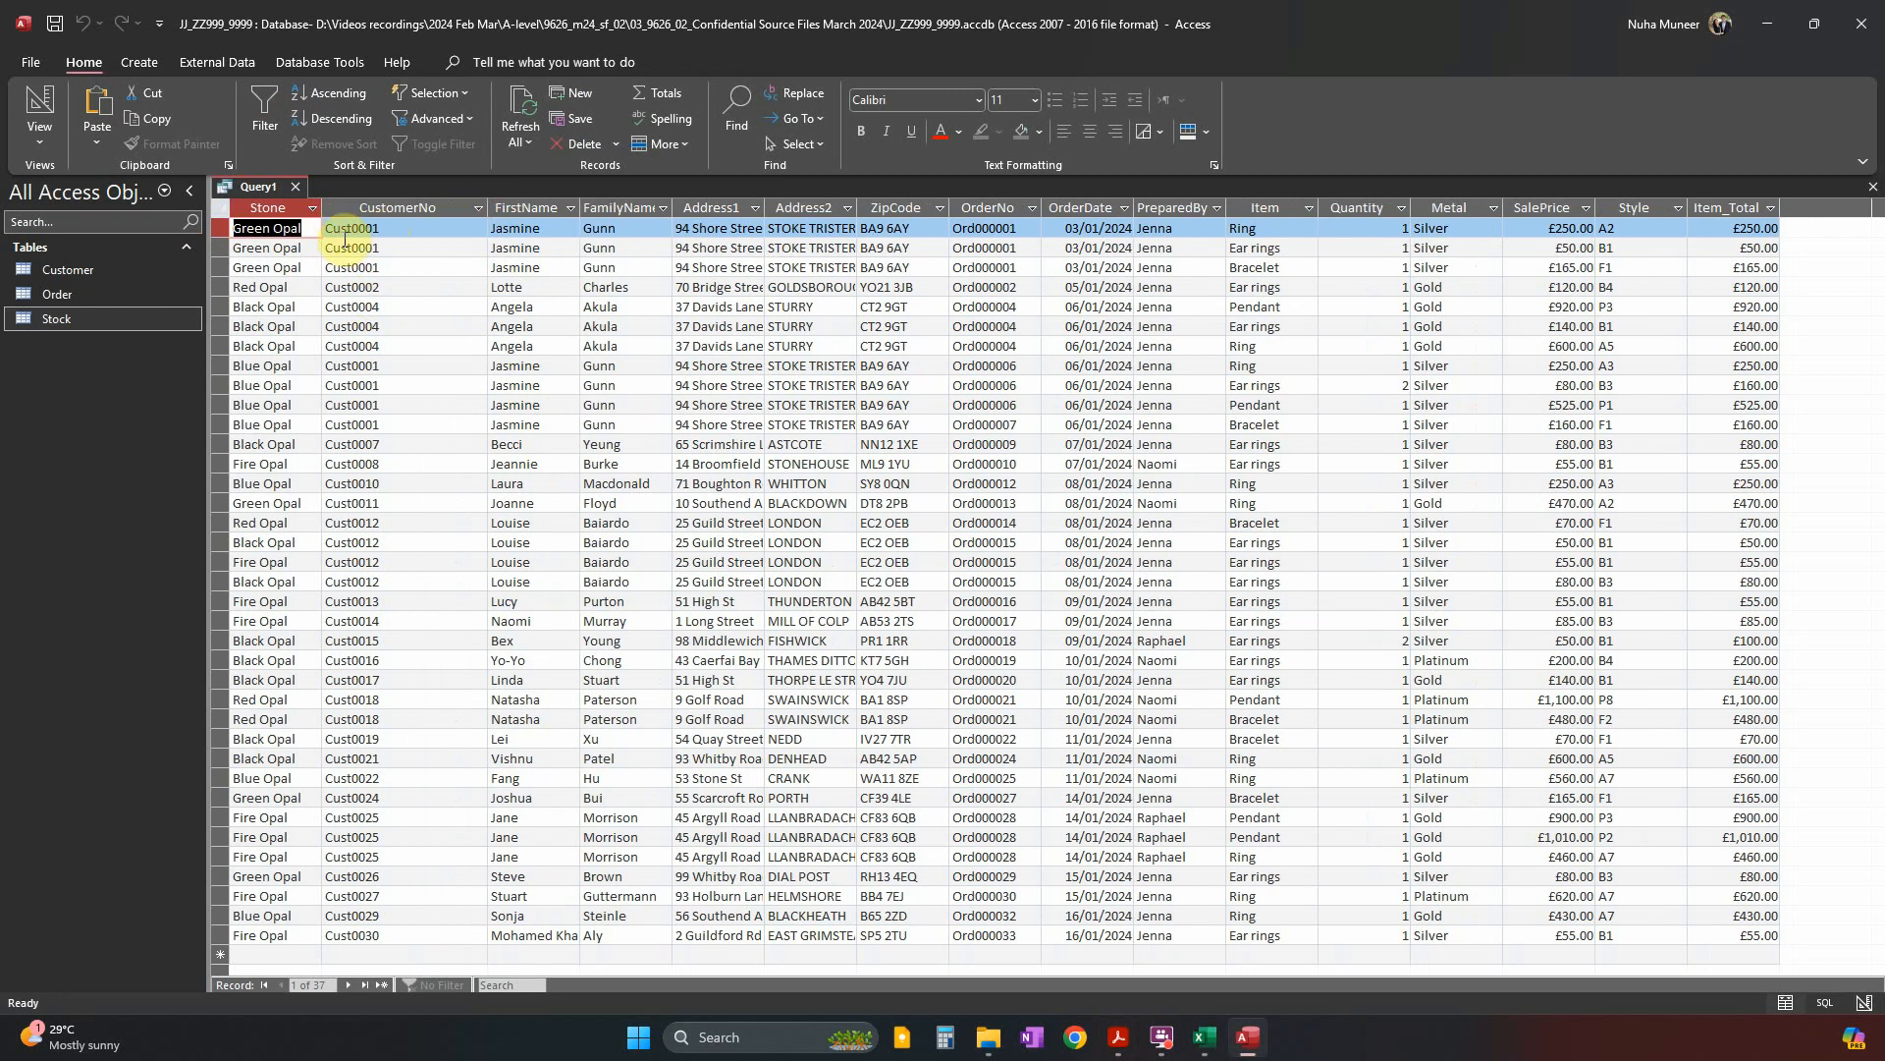
click(392, 226)
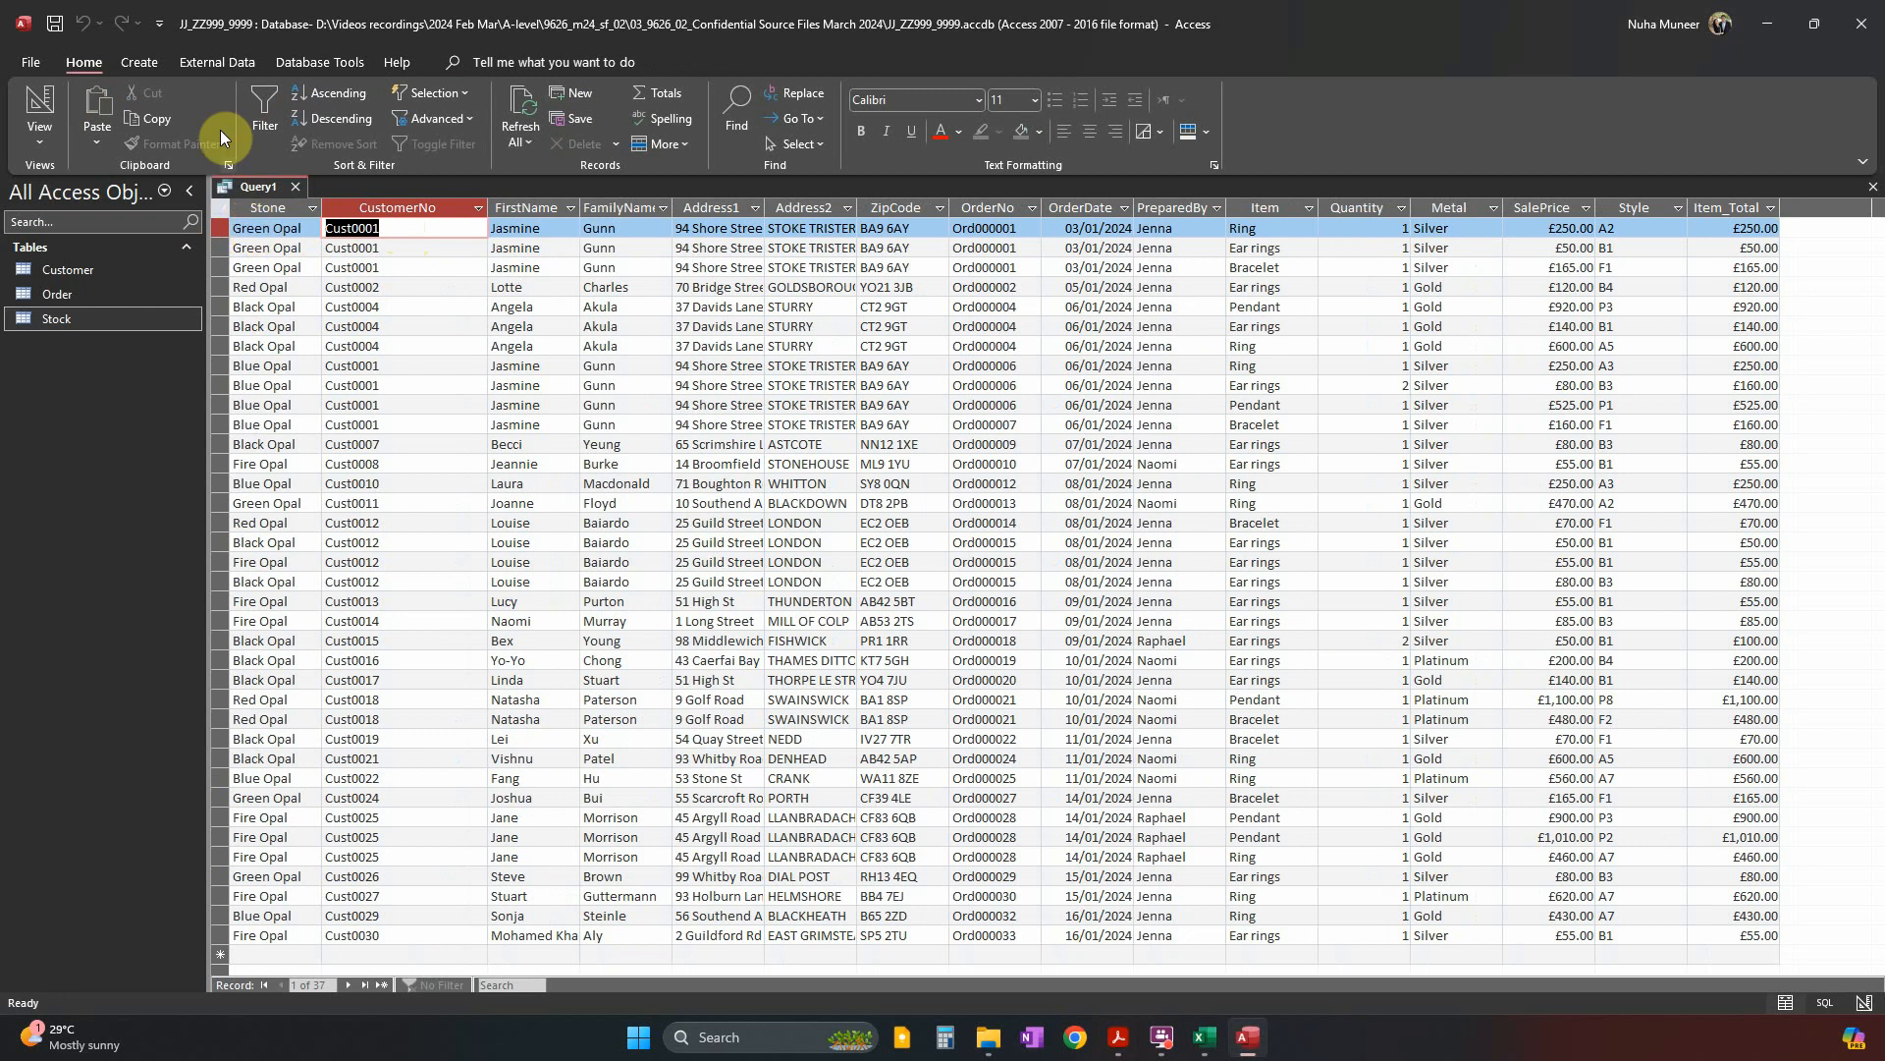
Set the CustomerNo criterion to the three customer numbers required by the exam, joined with or, and run the query.
click(41, 108)
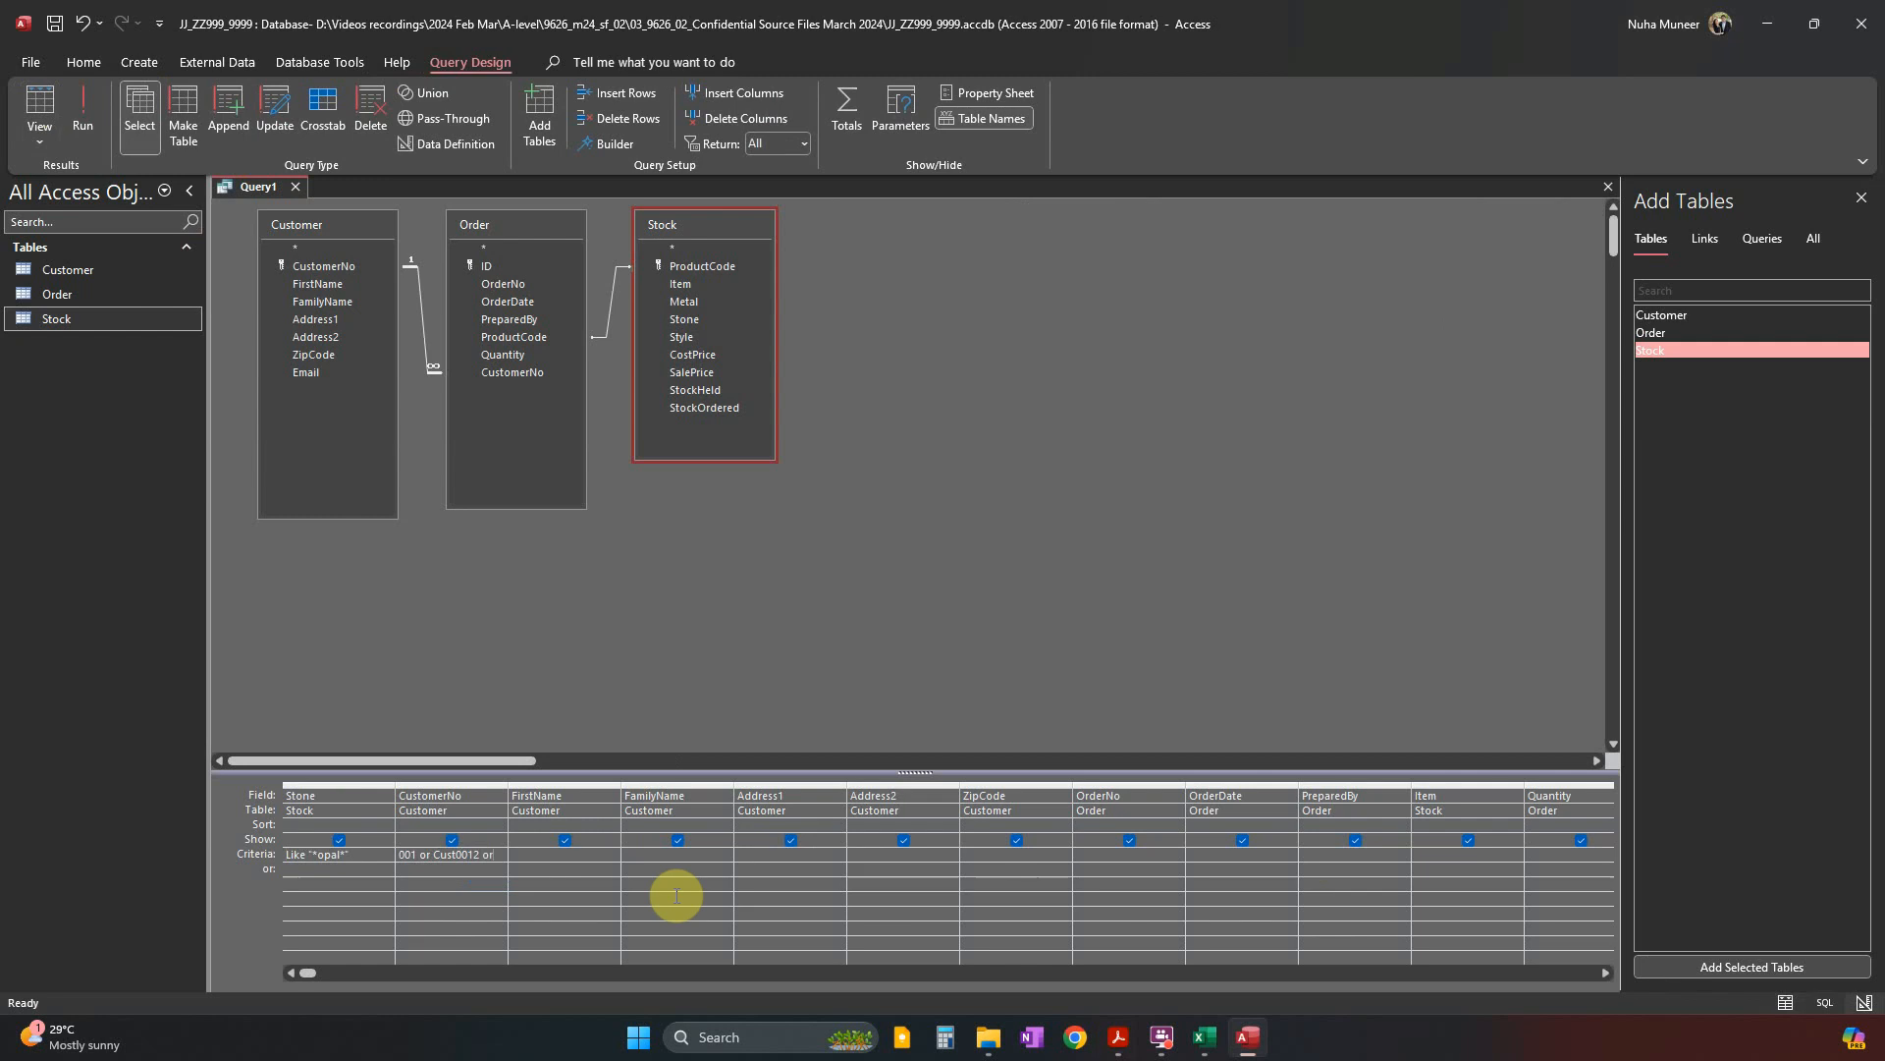
key(alt+Tab)
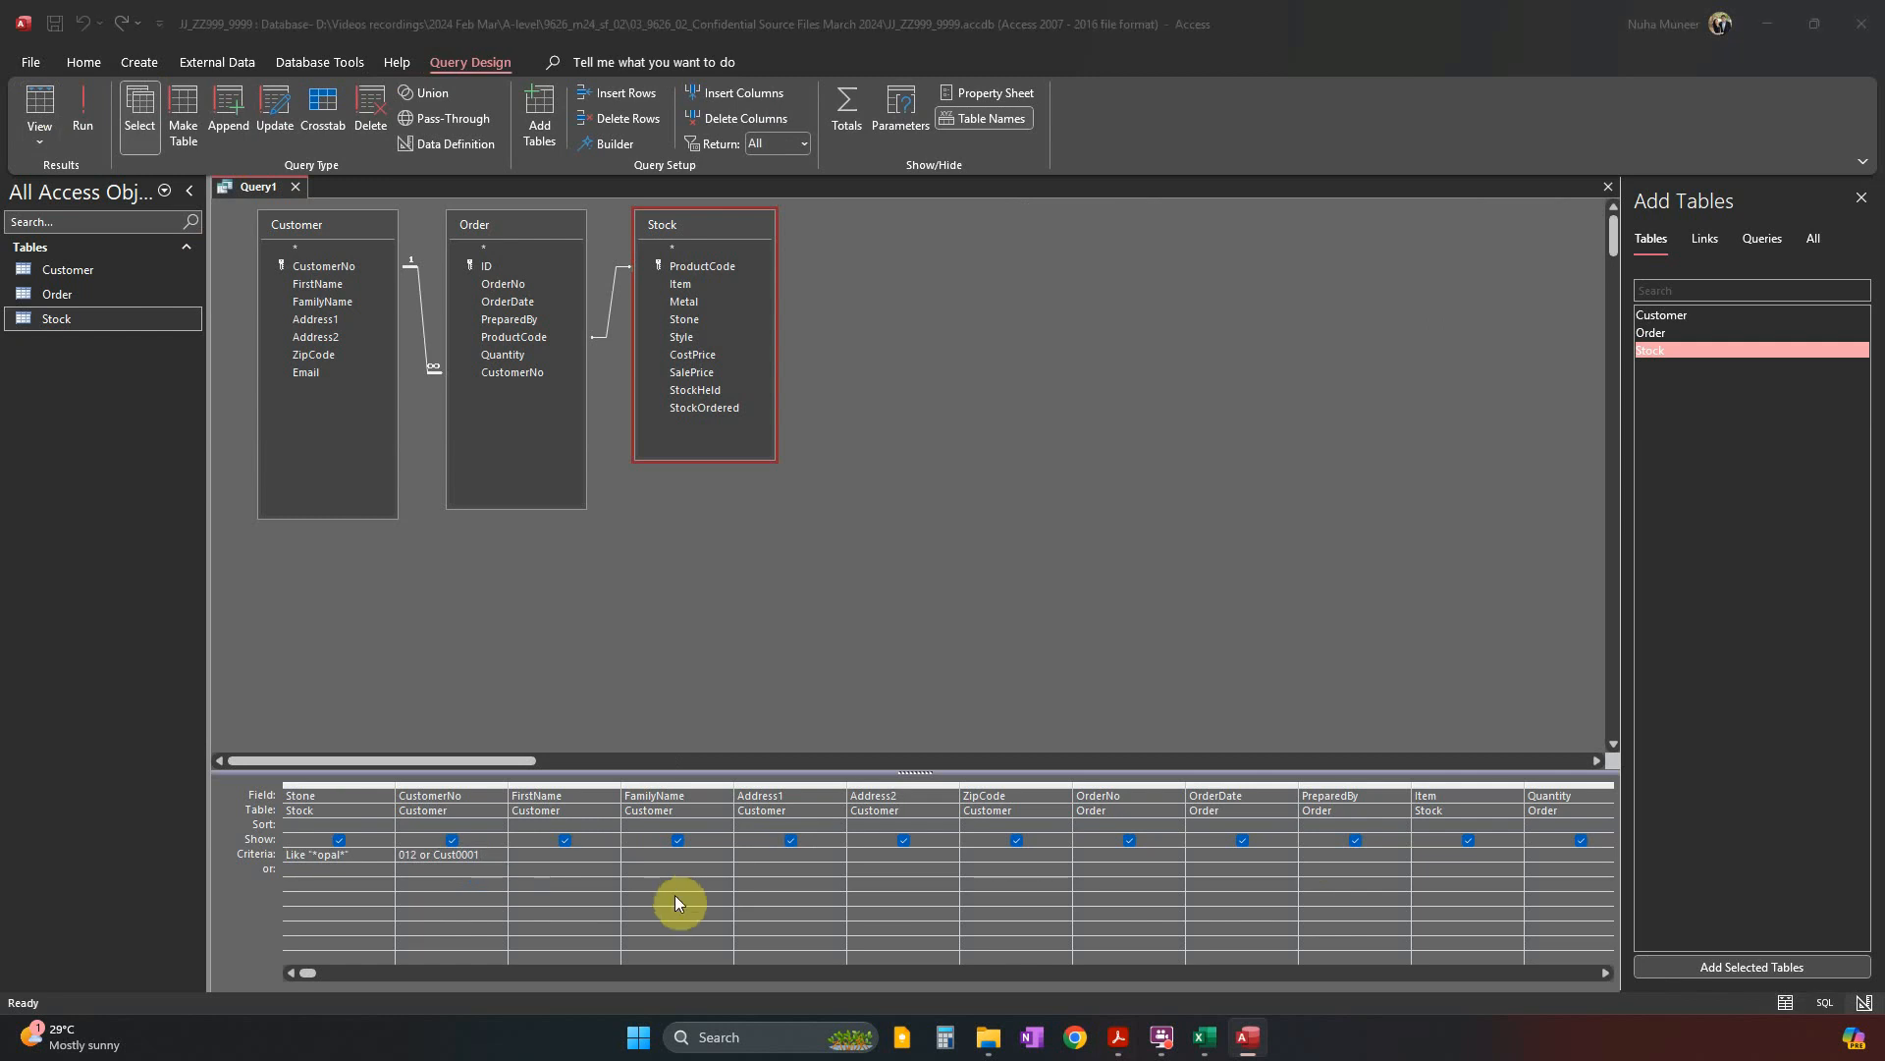
key(alt+Tab)
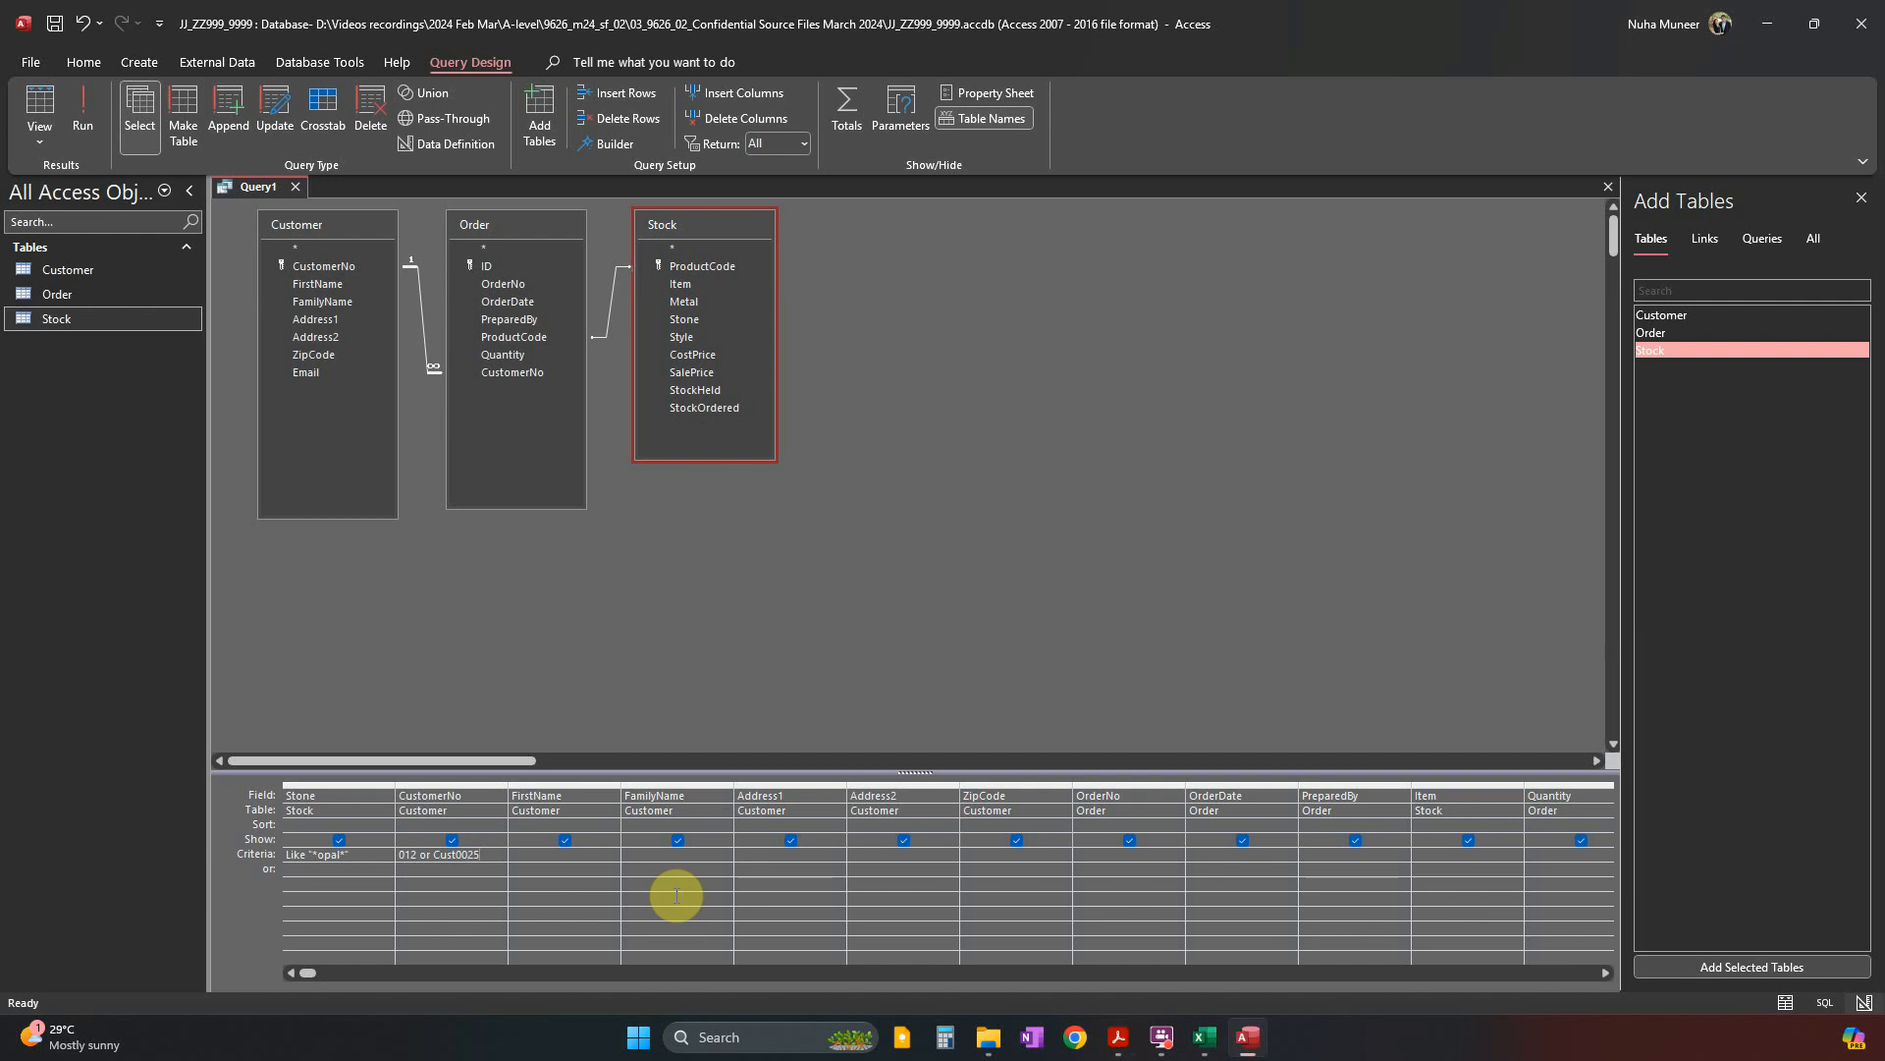
click(84, 123)
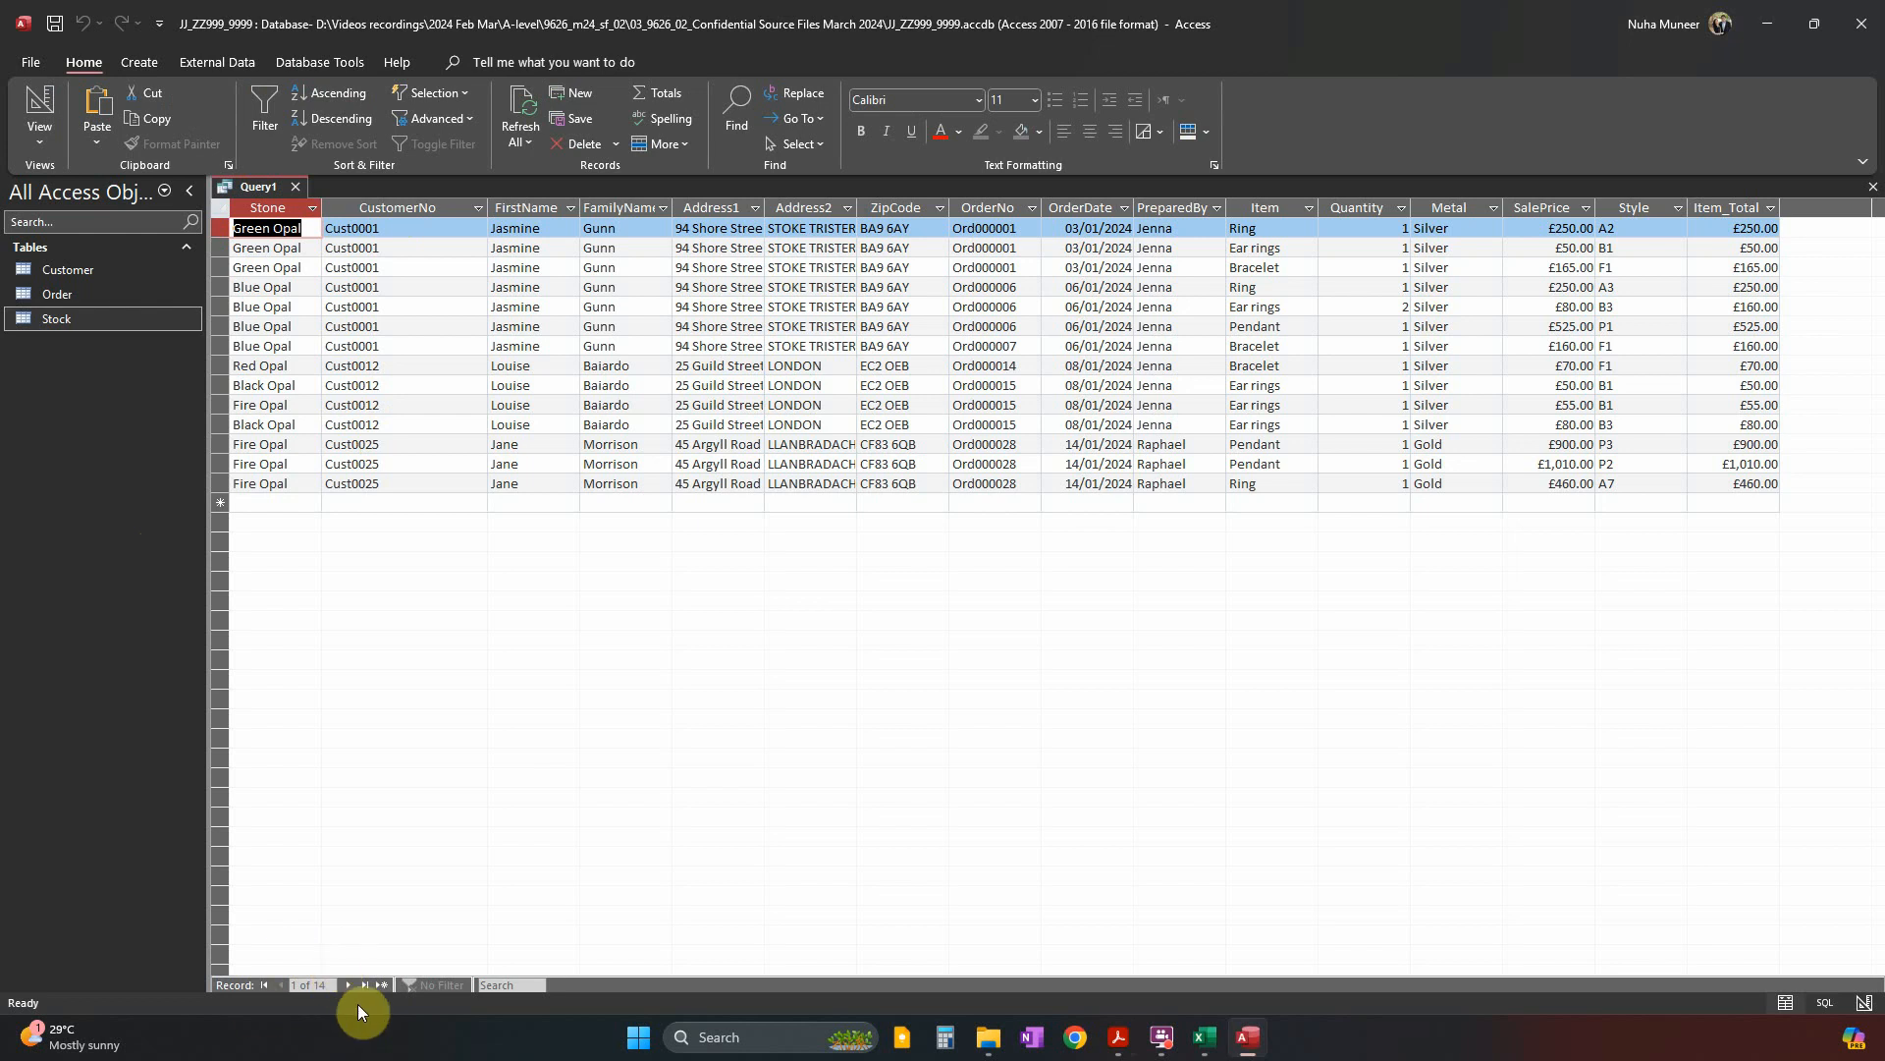
Copy the example filename JJbest_ZZ999_9999 from the report export instruction in the exam PDF.
key(alt+Tab)
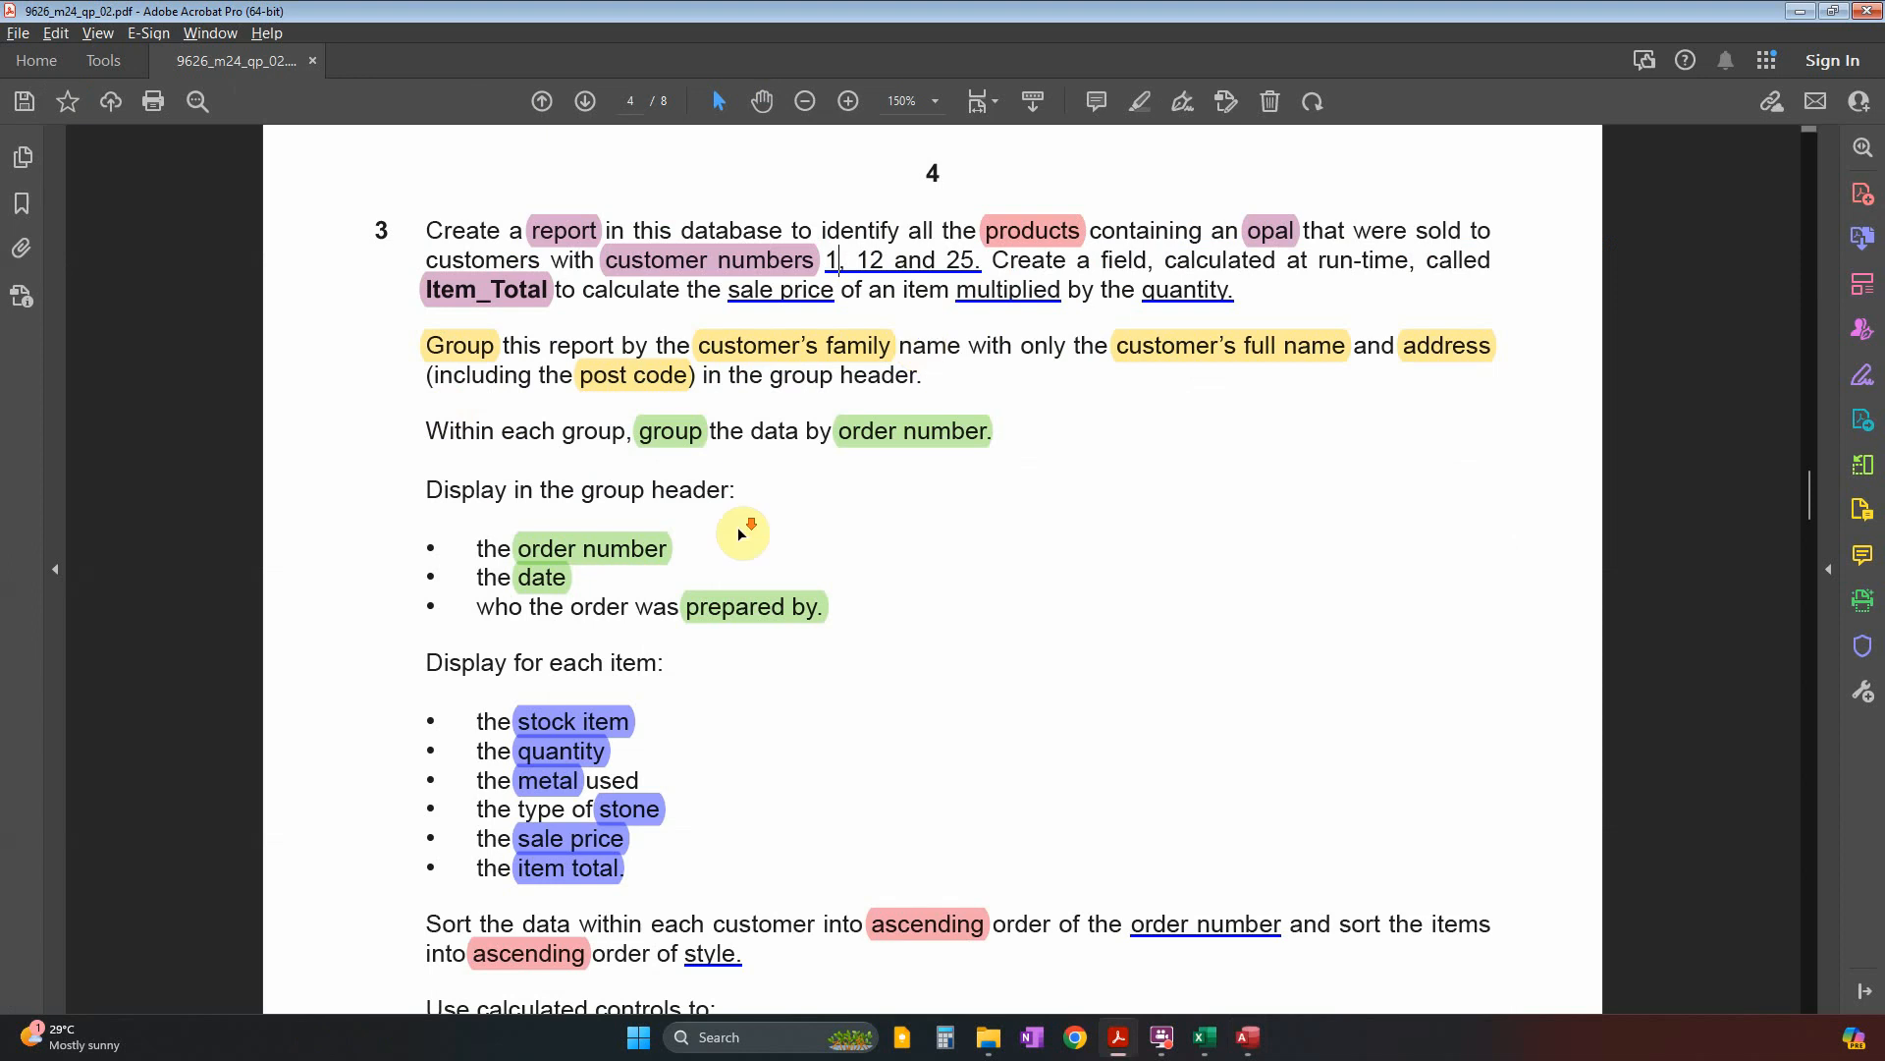
scroll(741, 526, down, 10)
scroll(821, 652, down, 15)
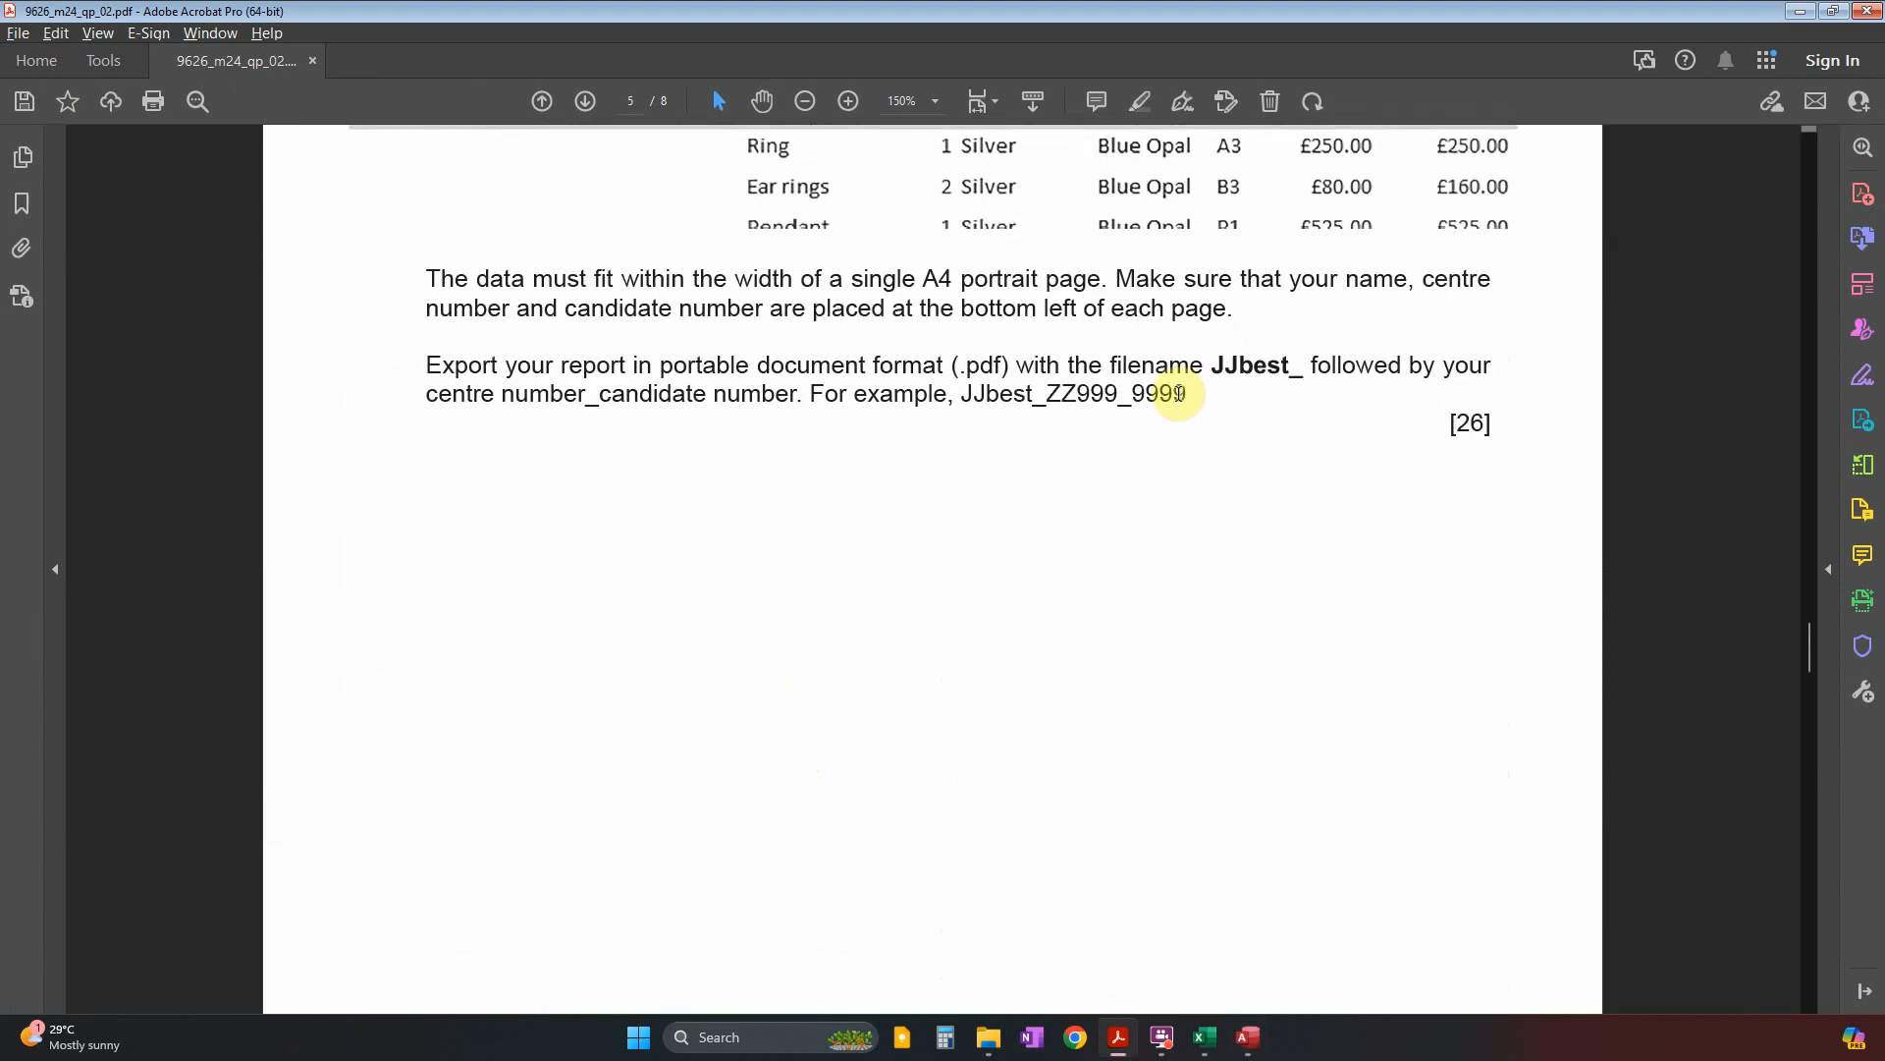
drag(1206, 366, 1185, 400)
key(ctrl+c)
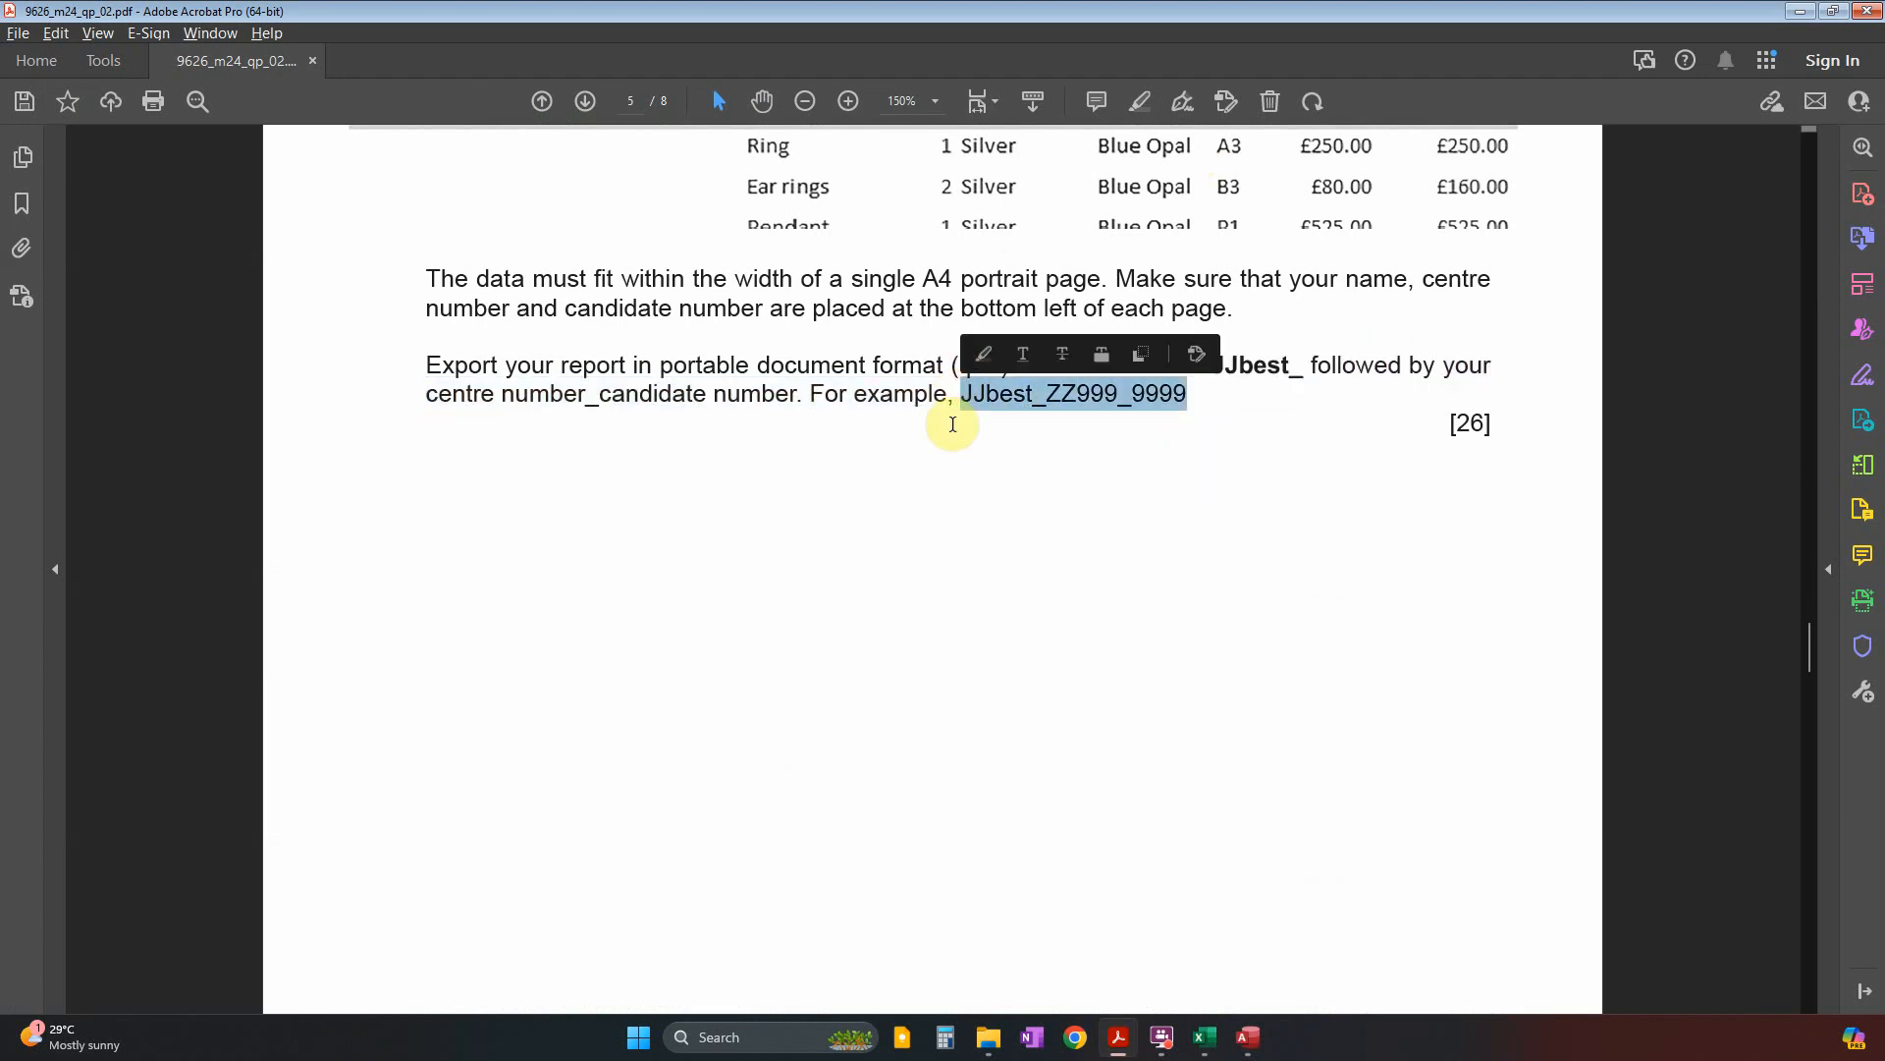
Save the Access query under the copied name JJbest_ZZ999_9999 and close it.
key(alt+Tab)
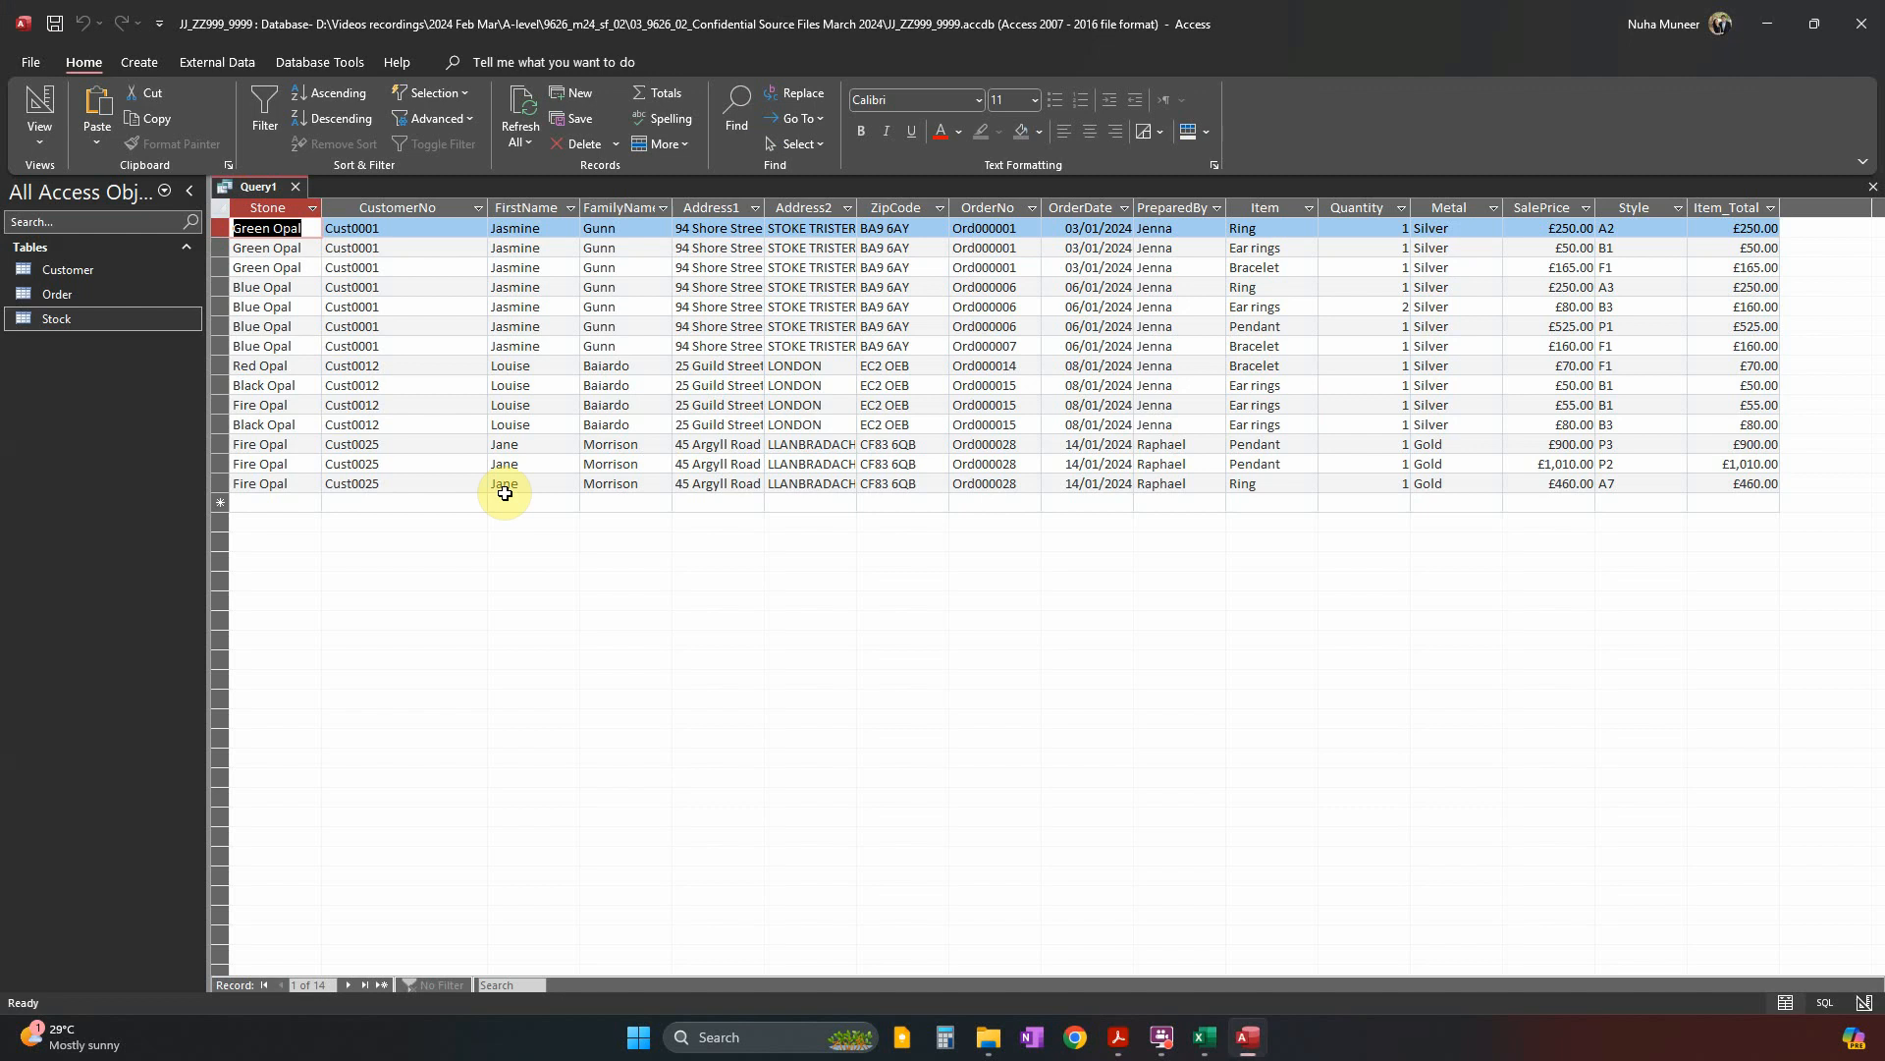
right_click(255, 186)
click(269, 196)
key(ctrl+v)
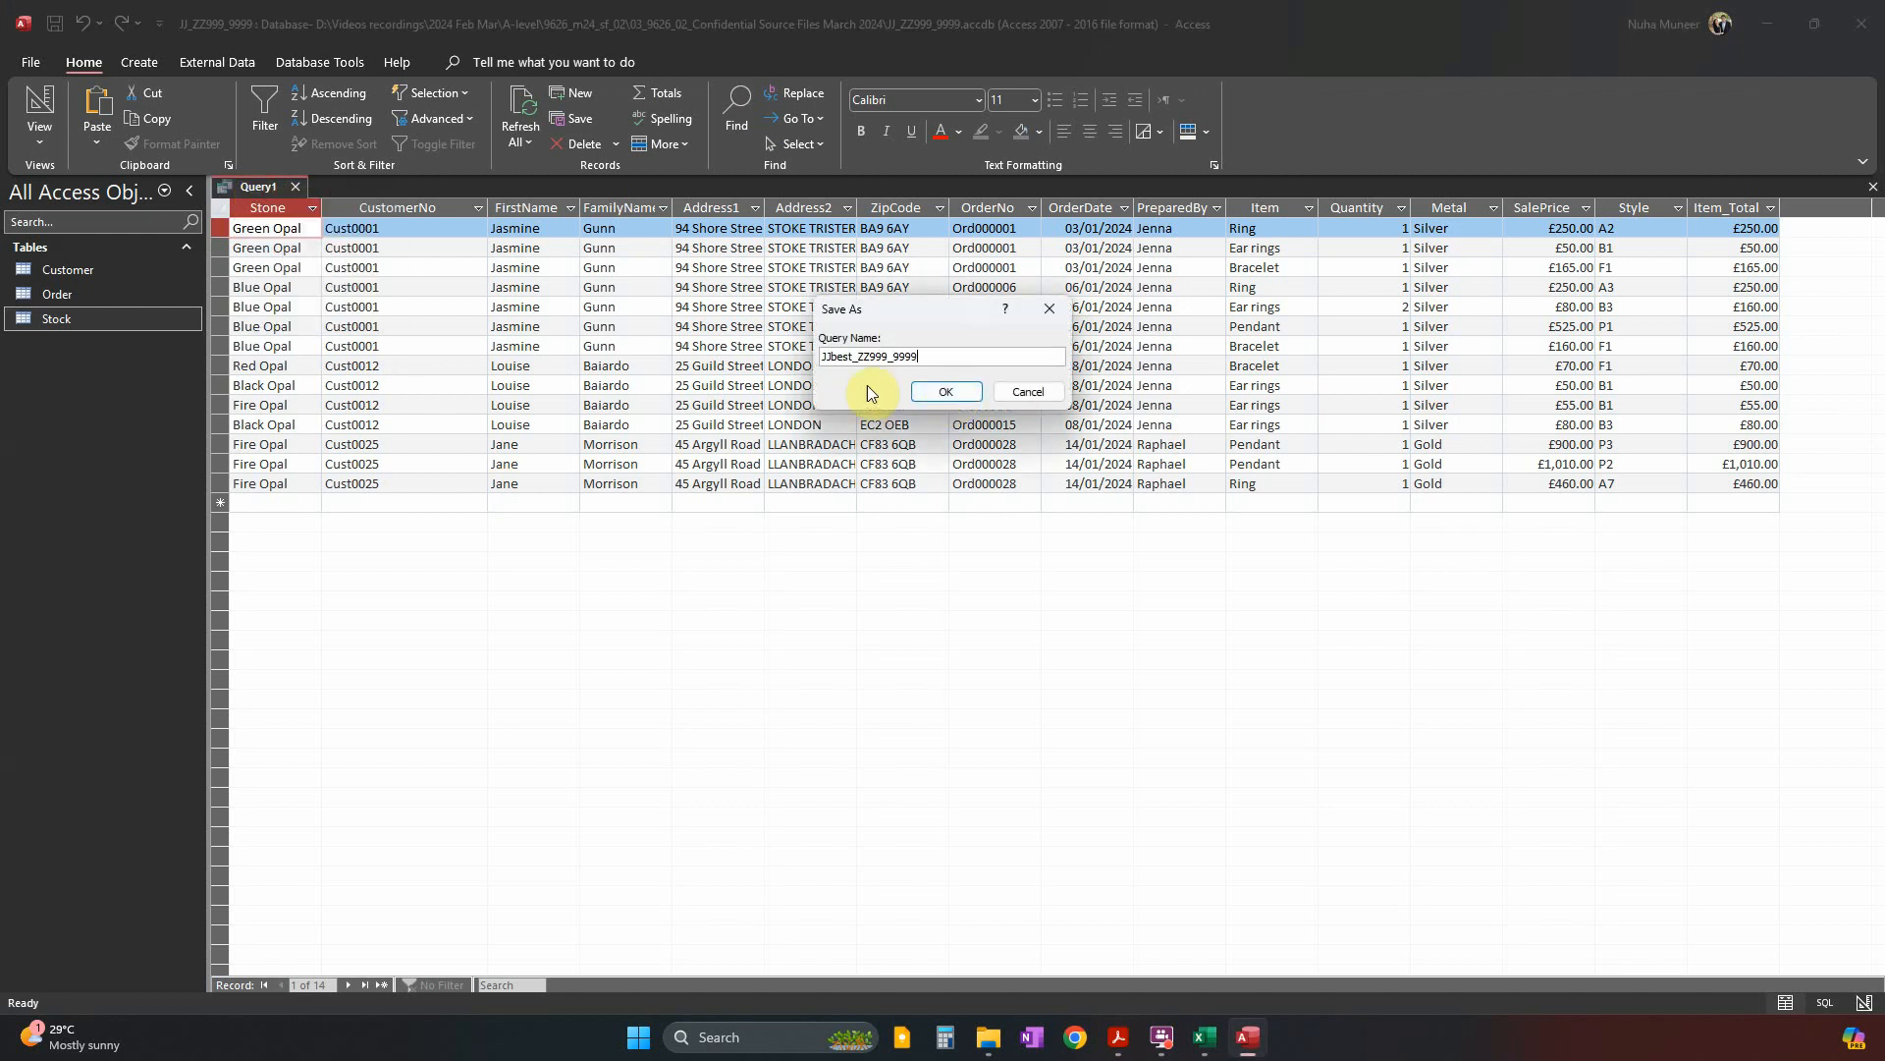
click(930, 392)
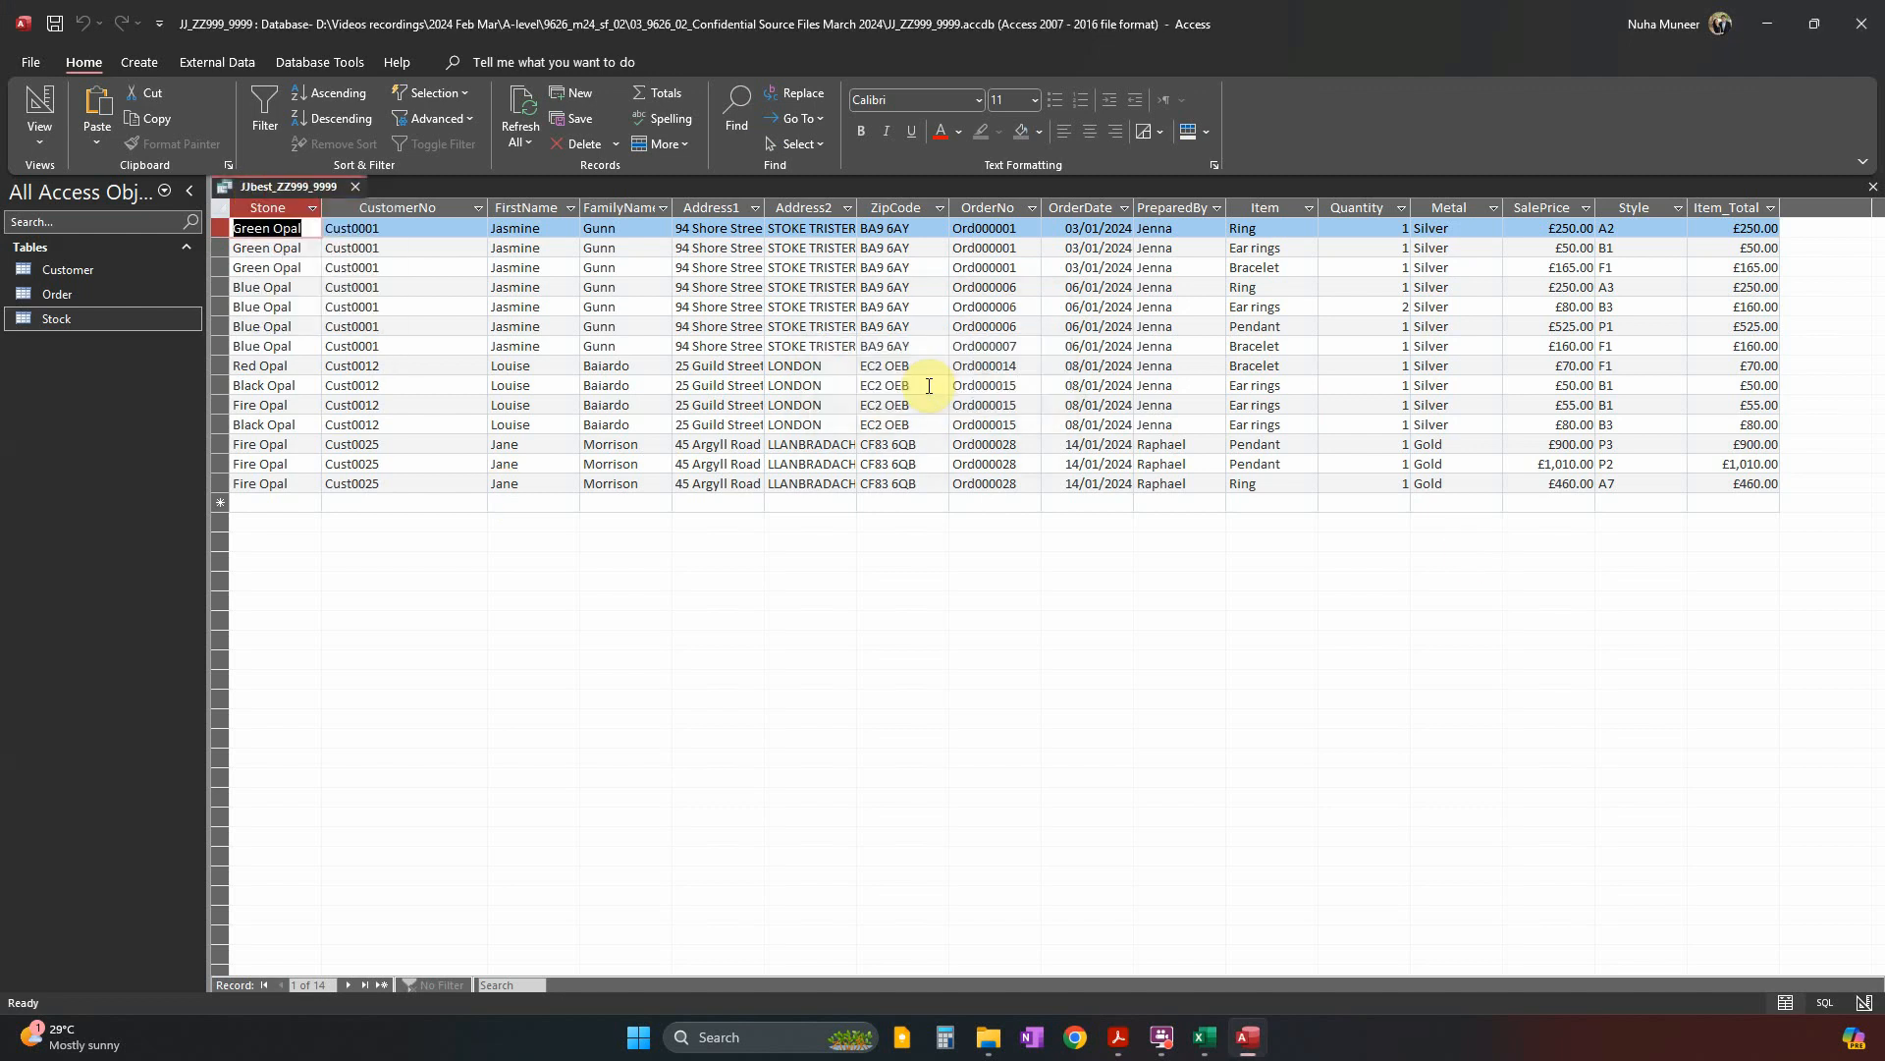
click(356, 186)
Examine the sample report layout and the grouping instructions of question 3 in the exam PDF.
click(138, 62)
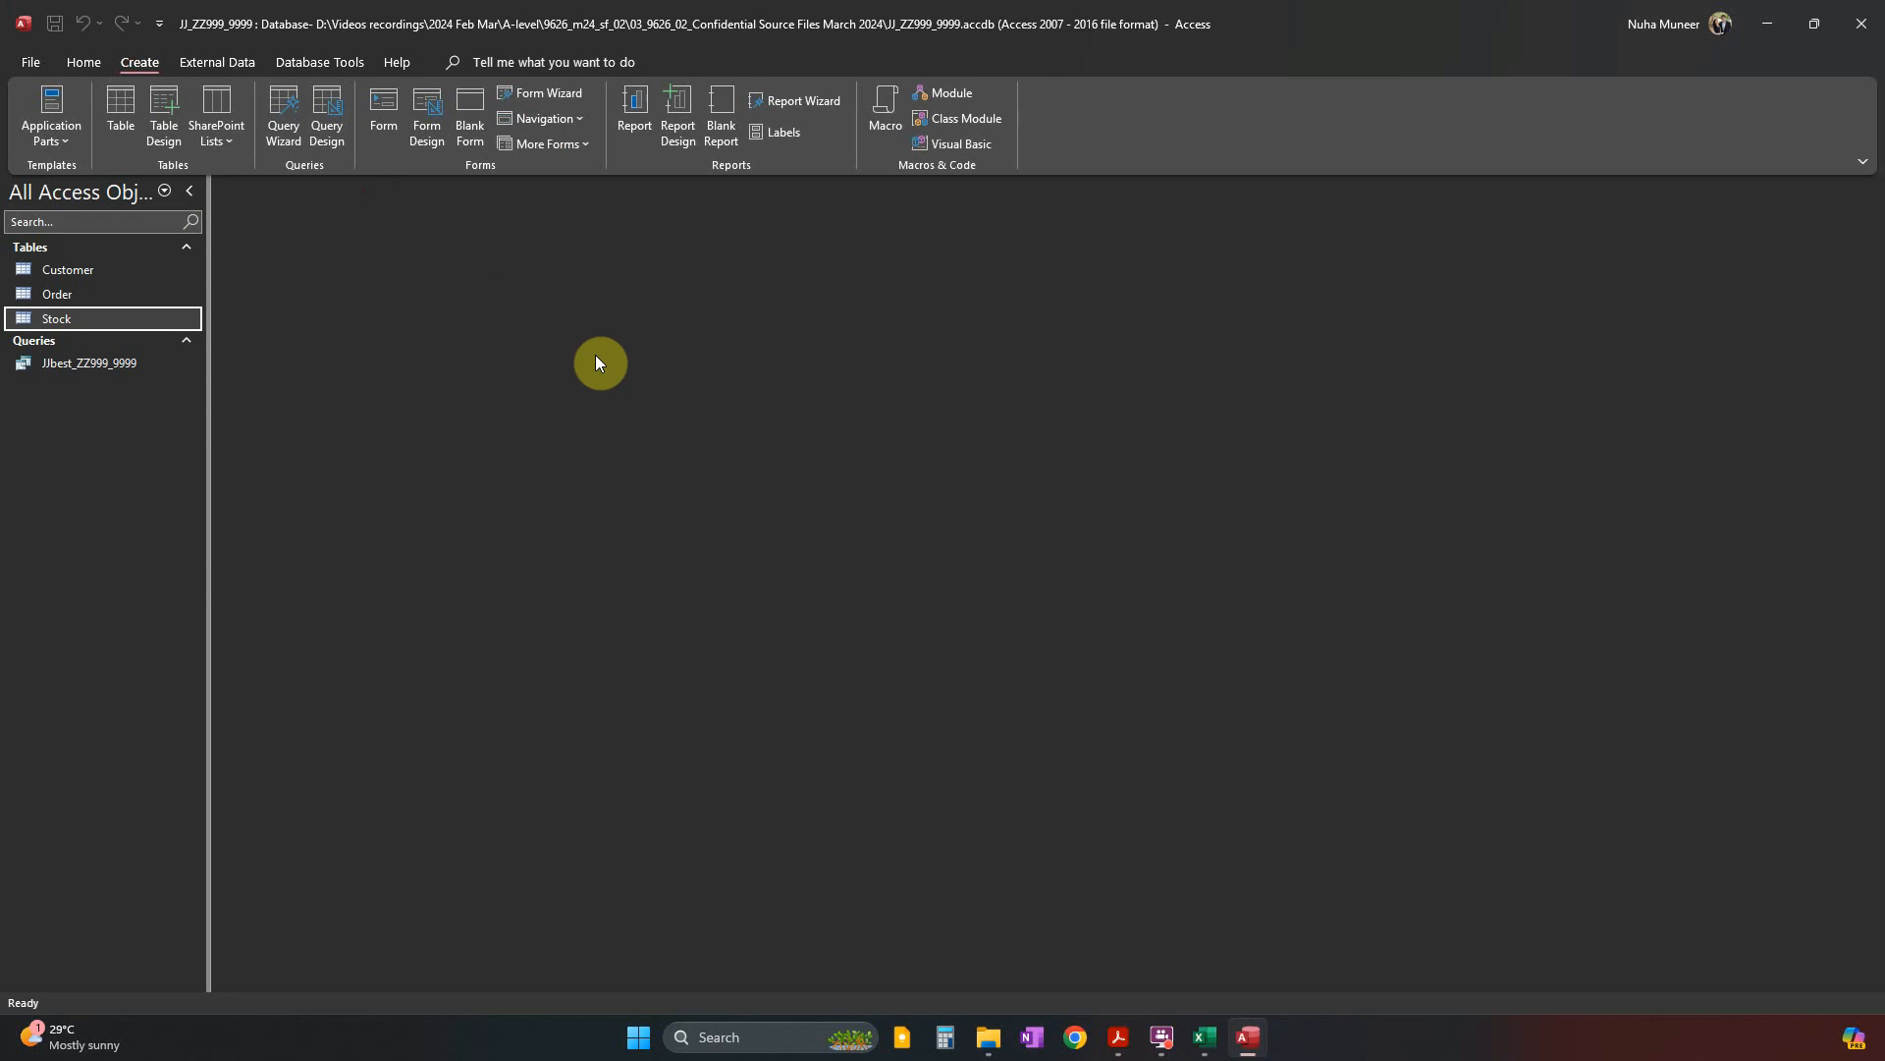
key(alt+Tab)
scroll(889, 629, up, 10)
scroll(904, 705, down, 3)
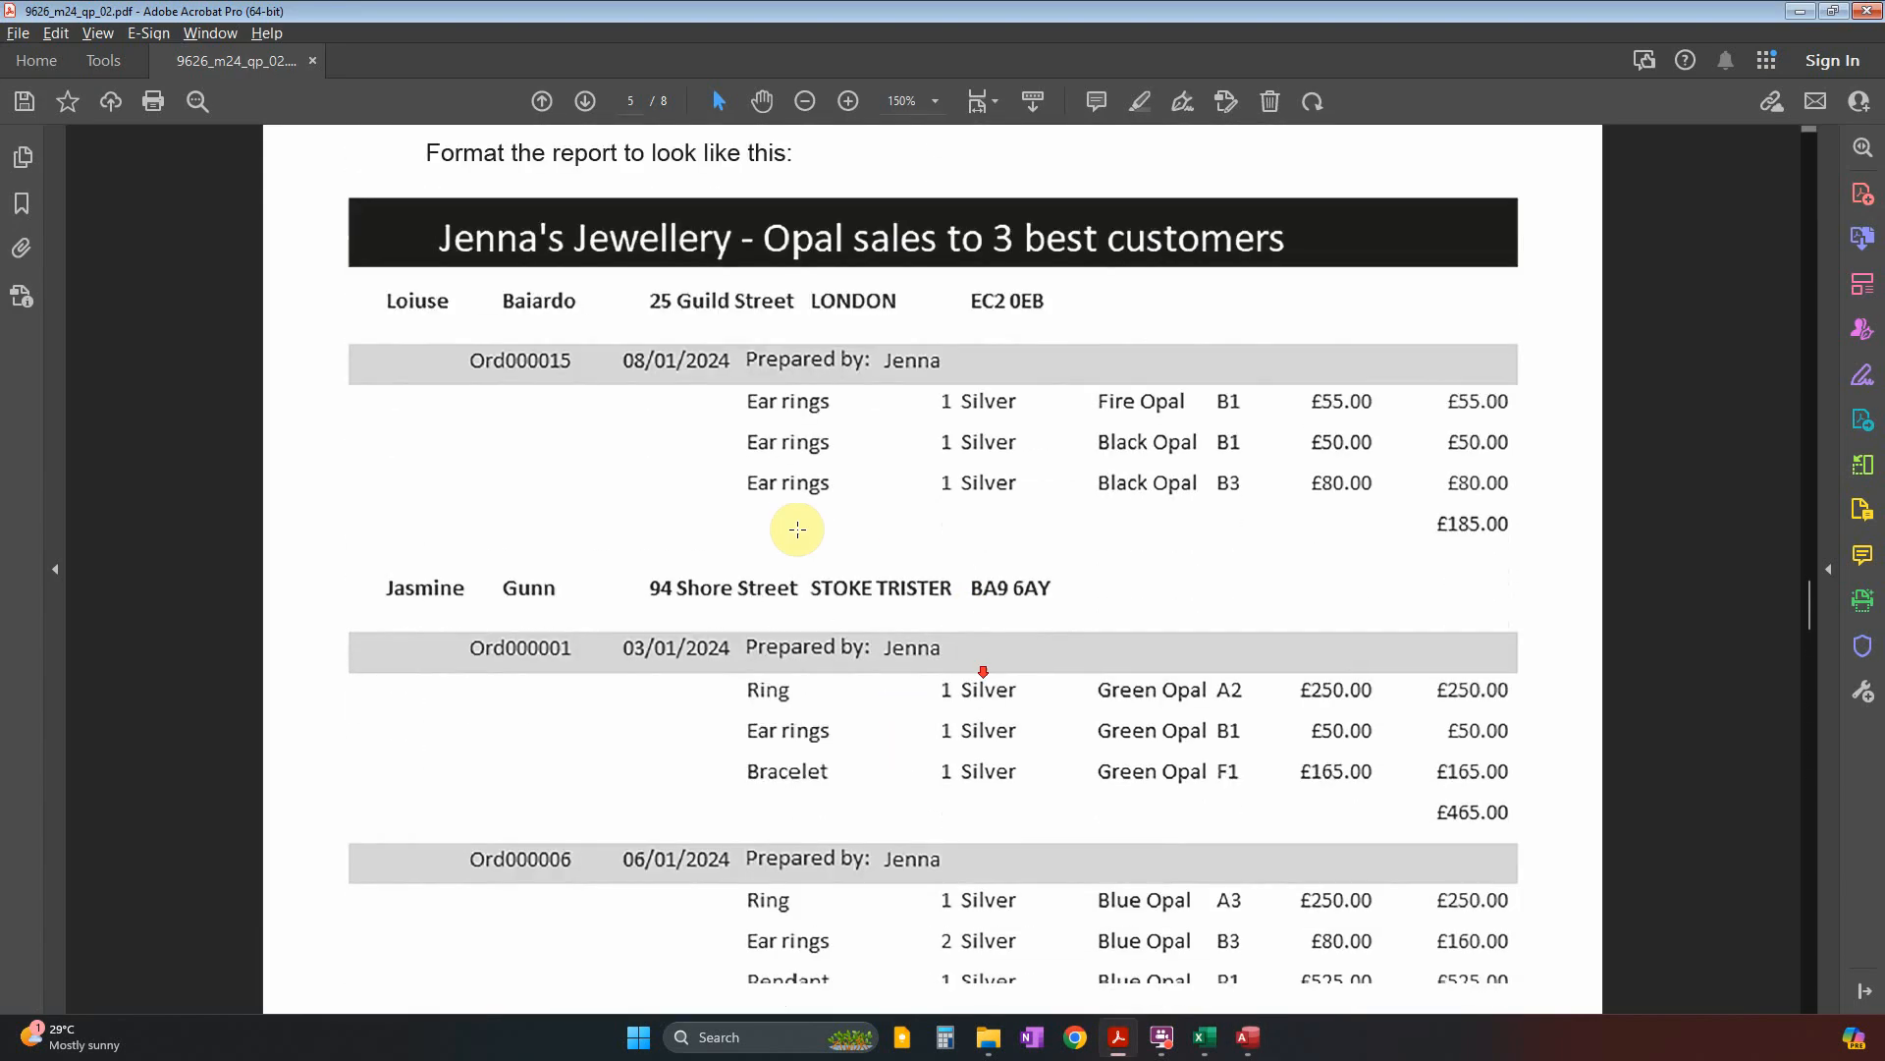
drag(470, 157, 617, 153)
scroll(972, 508, up, 8)
scroll(972, 508, up, 20)
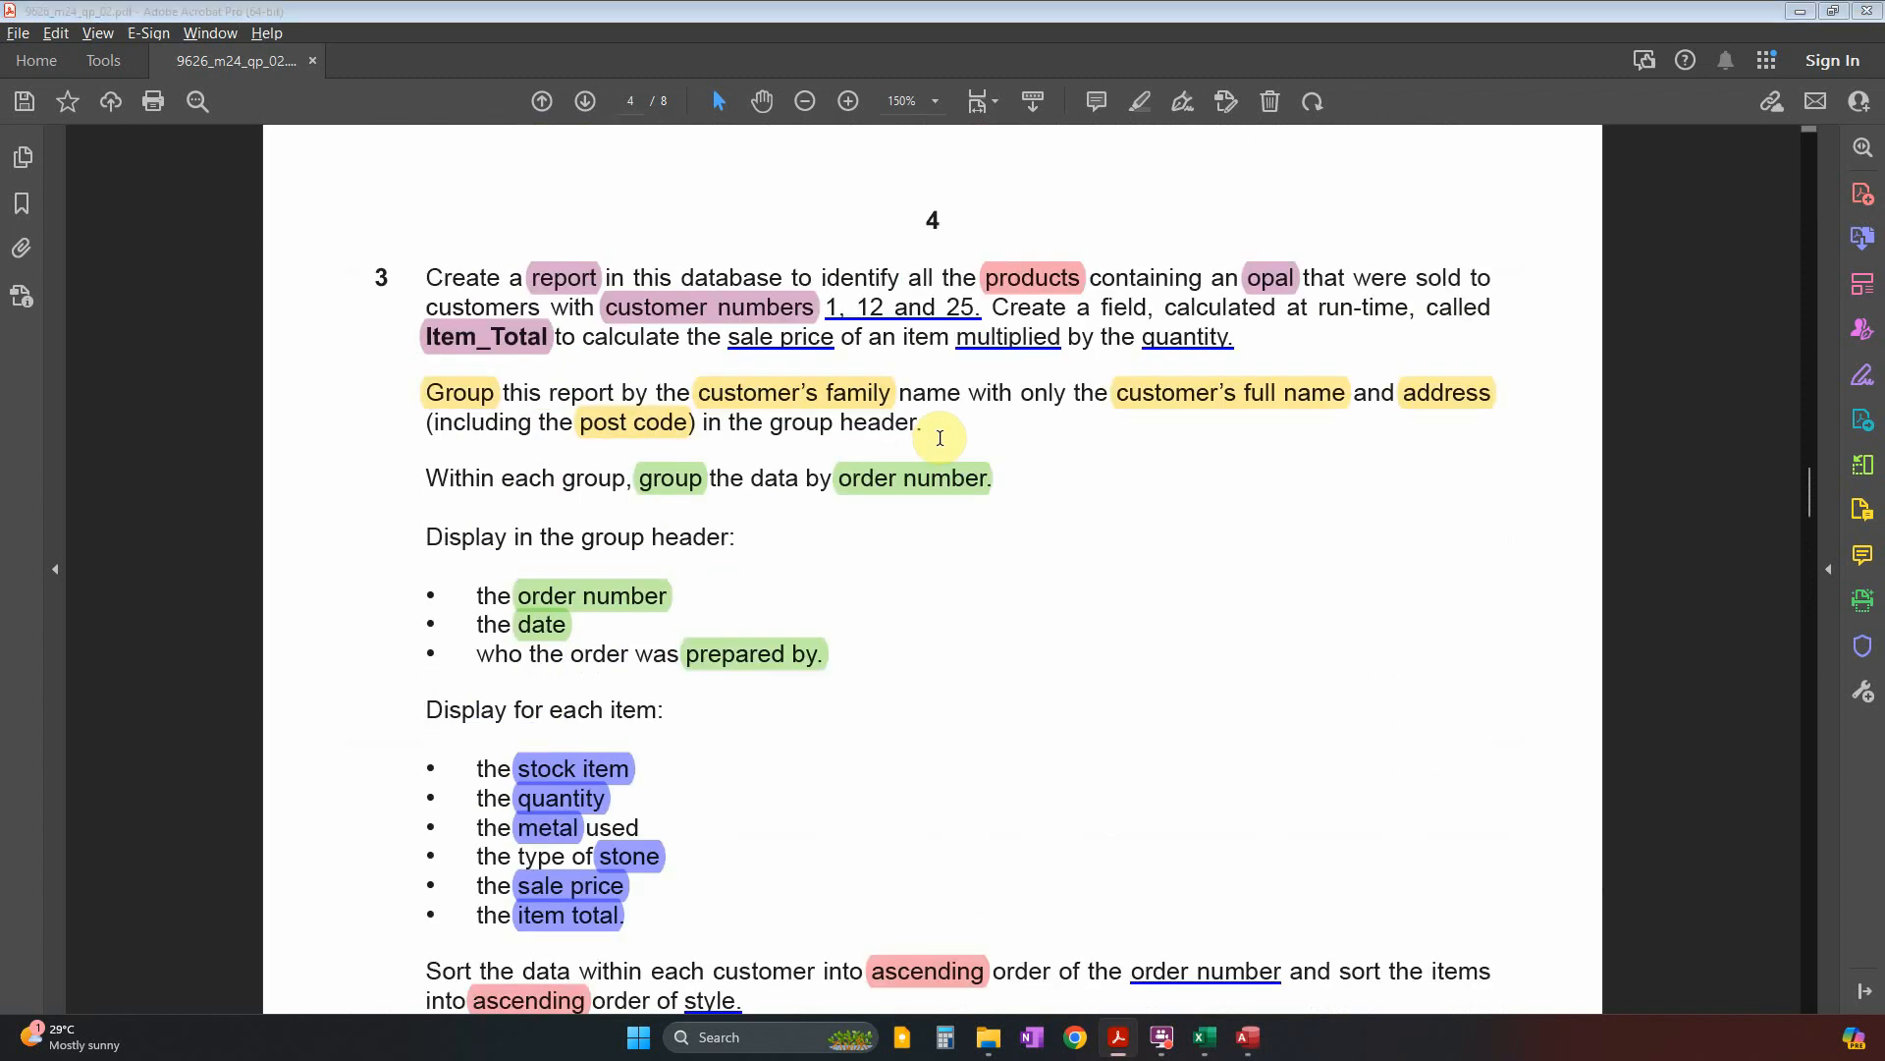
Start the Report Wizard in Access with all fields of the JJbest_ZZ999_9999 query and advance to the grouping levels.
key(alt+Tab)
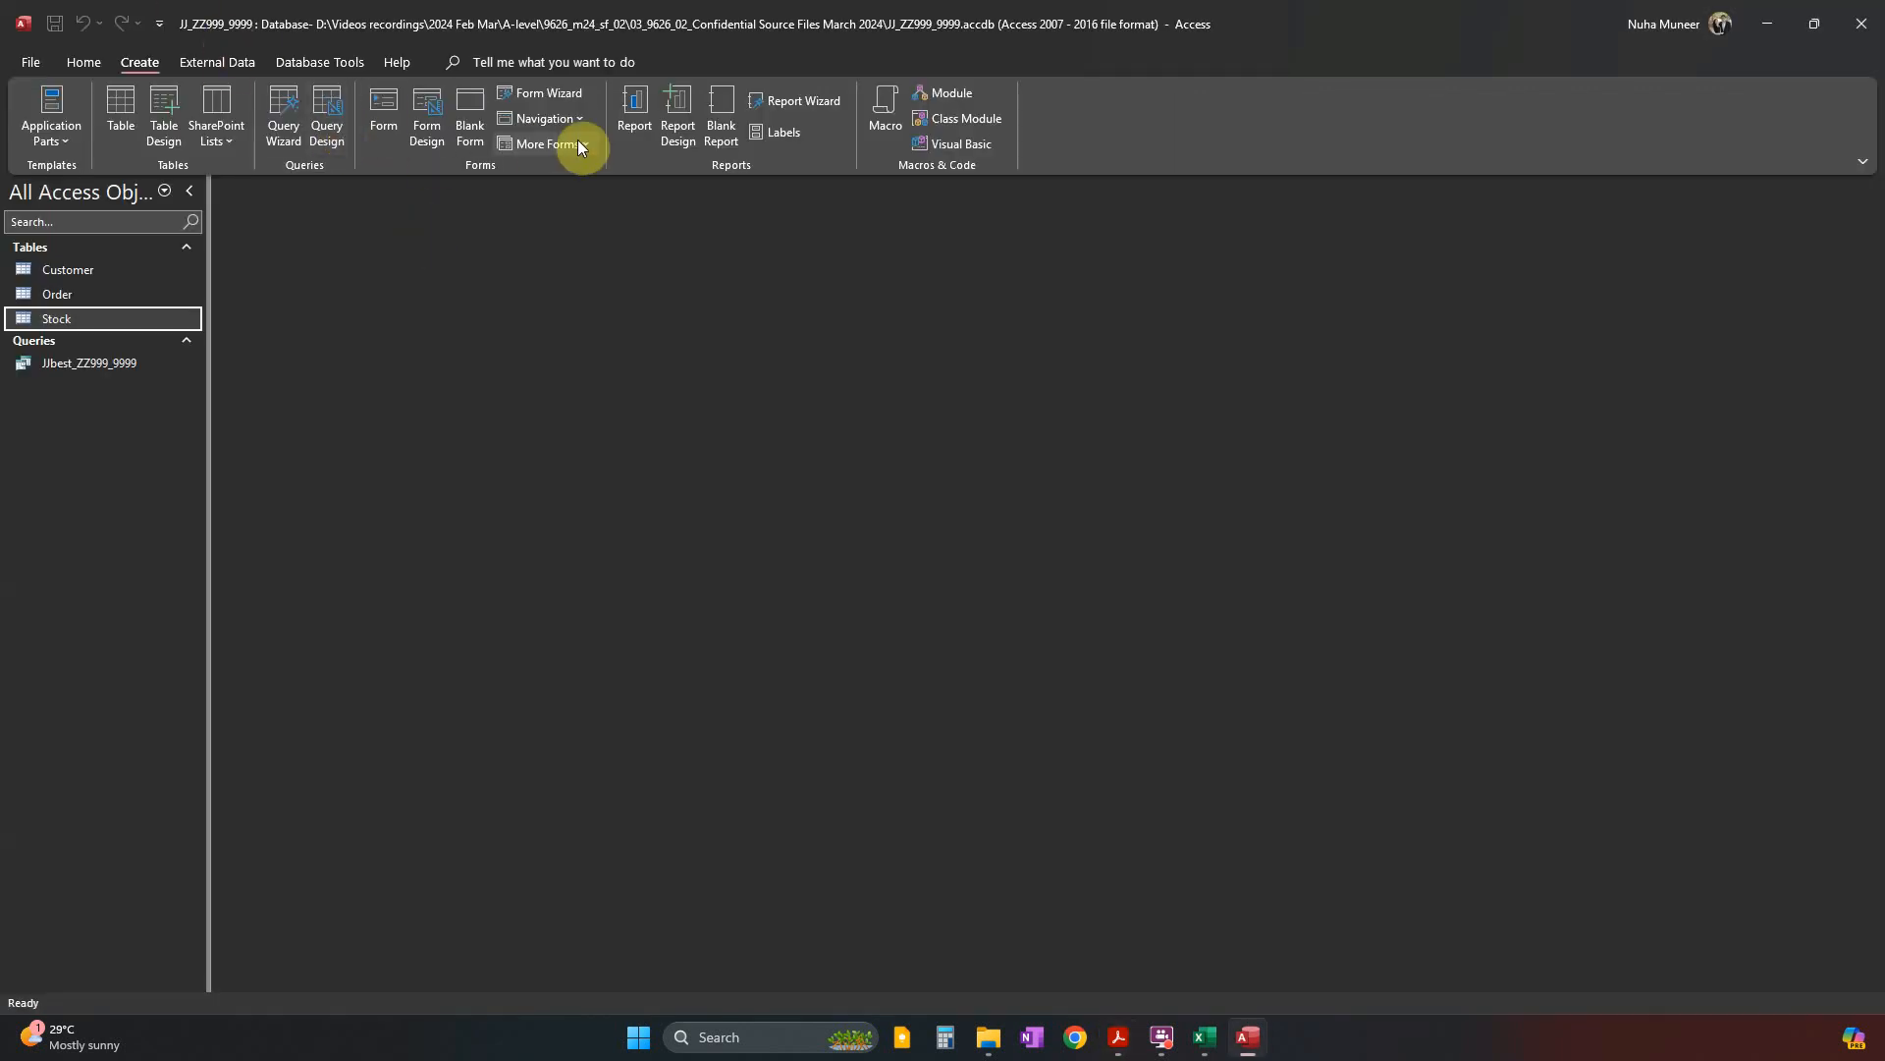
click(793, 102)
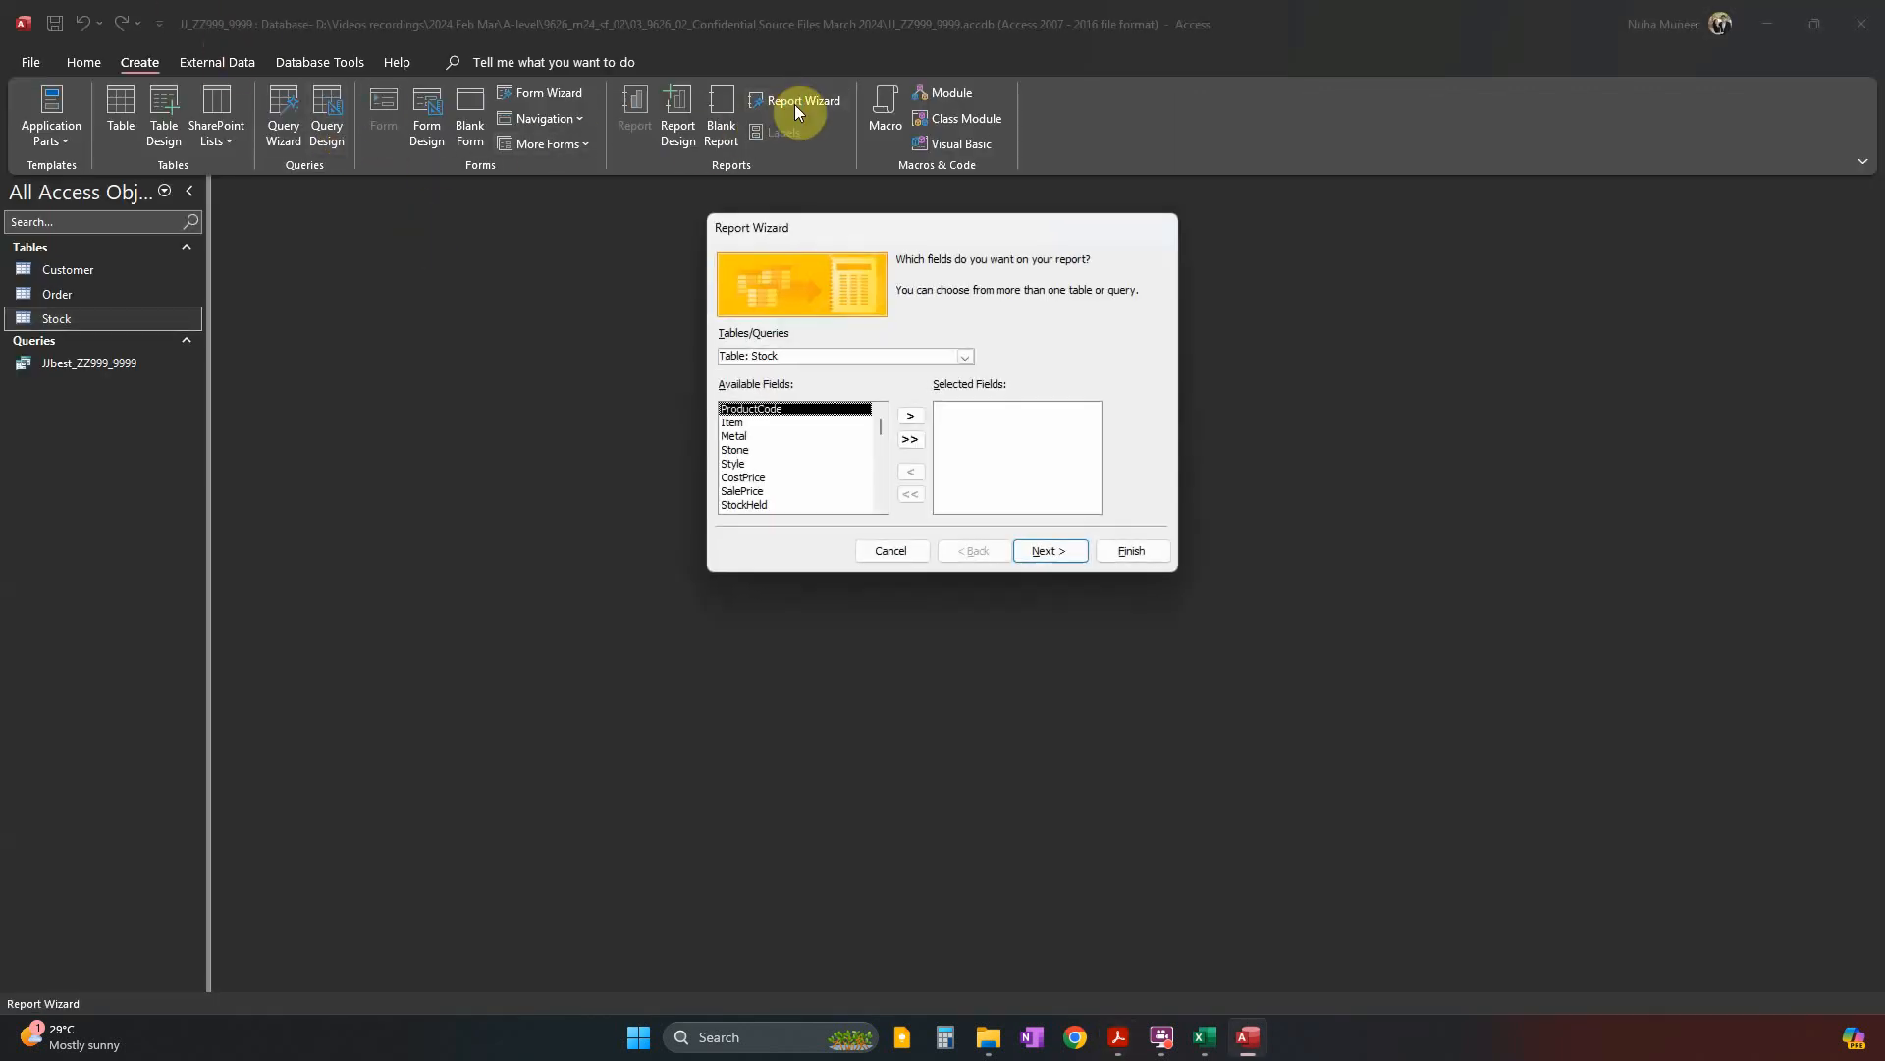
click(965, 357)
click(843, 412)
click(910, 442)
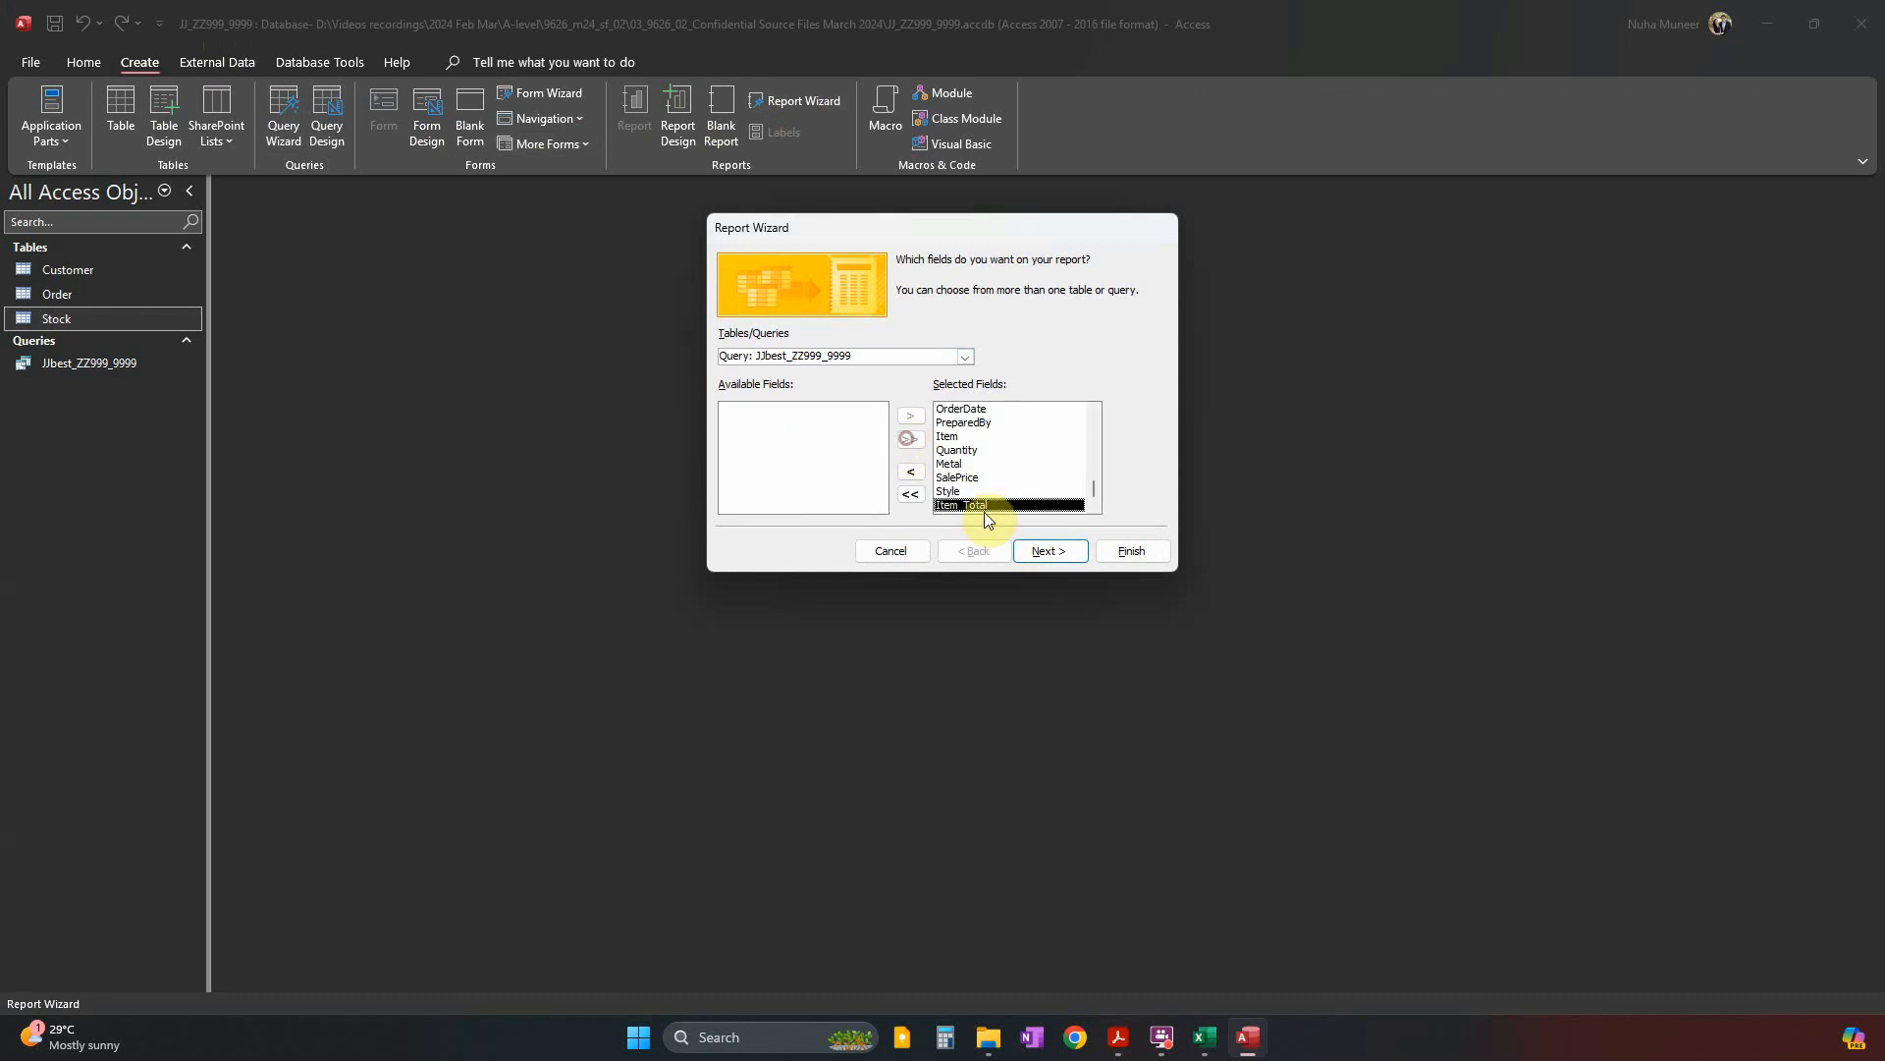
click(1045, 552)
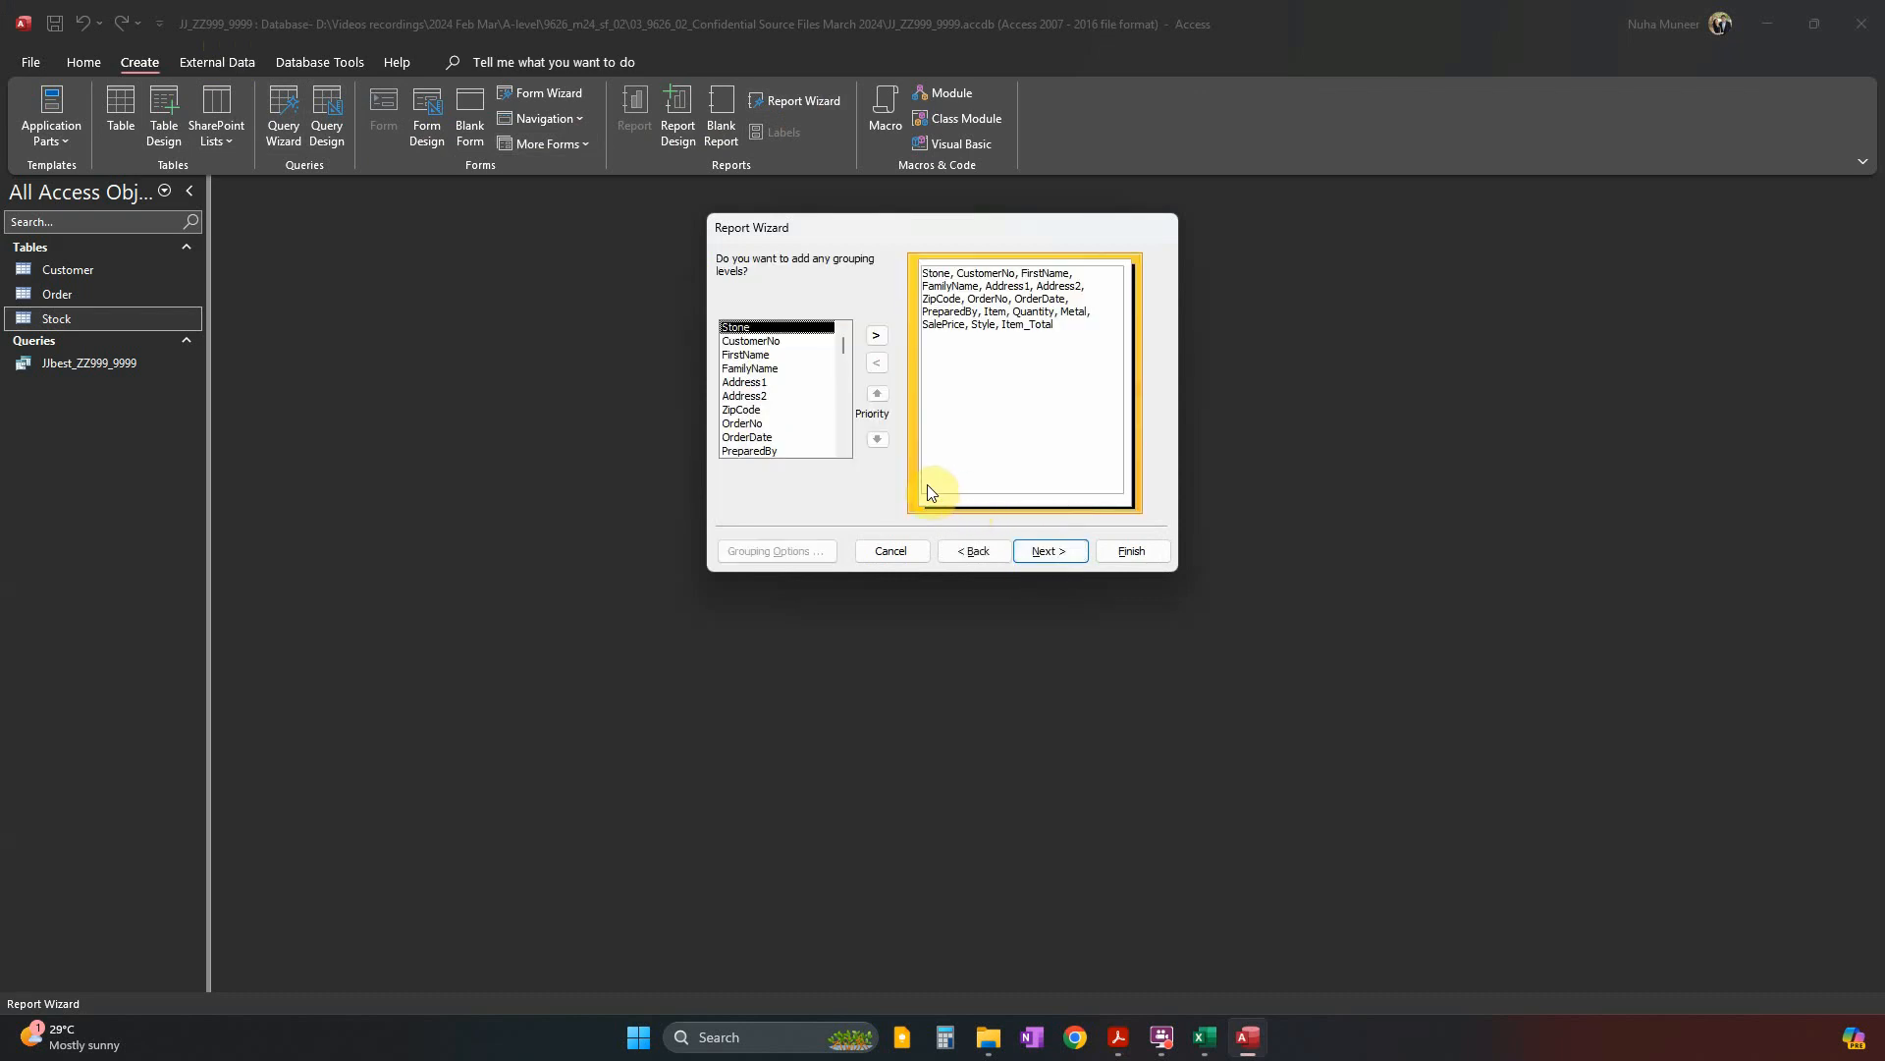
Check the customer grouping instruction in the exam PDF and add FamilyName as a grouping level in the Access Report Wizard.
key(alt+Tab)
click(481, 395)
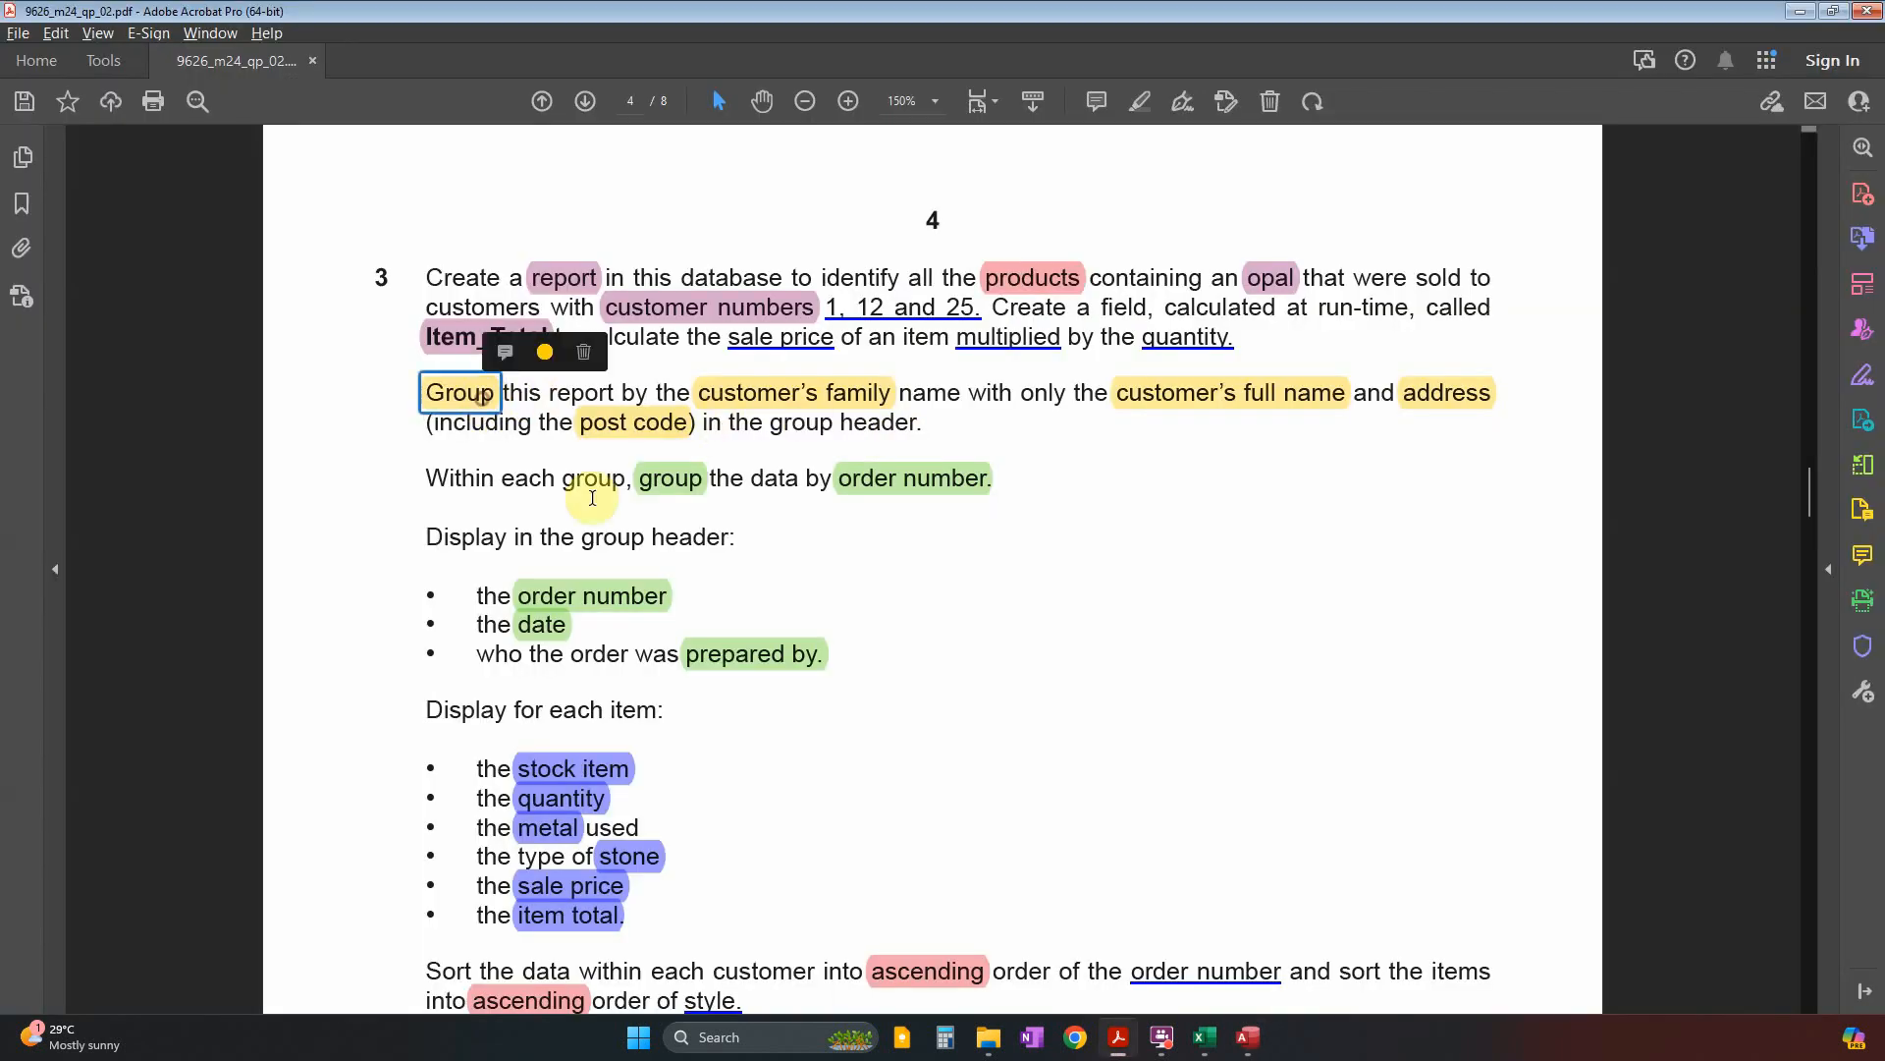
click(699, 479)
click(467, 404)
click(754, 407)
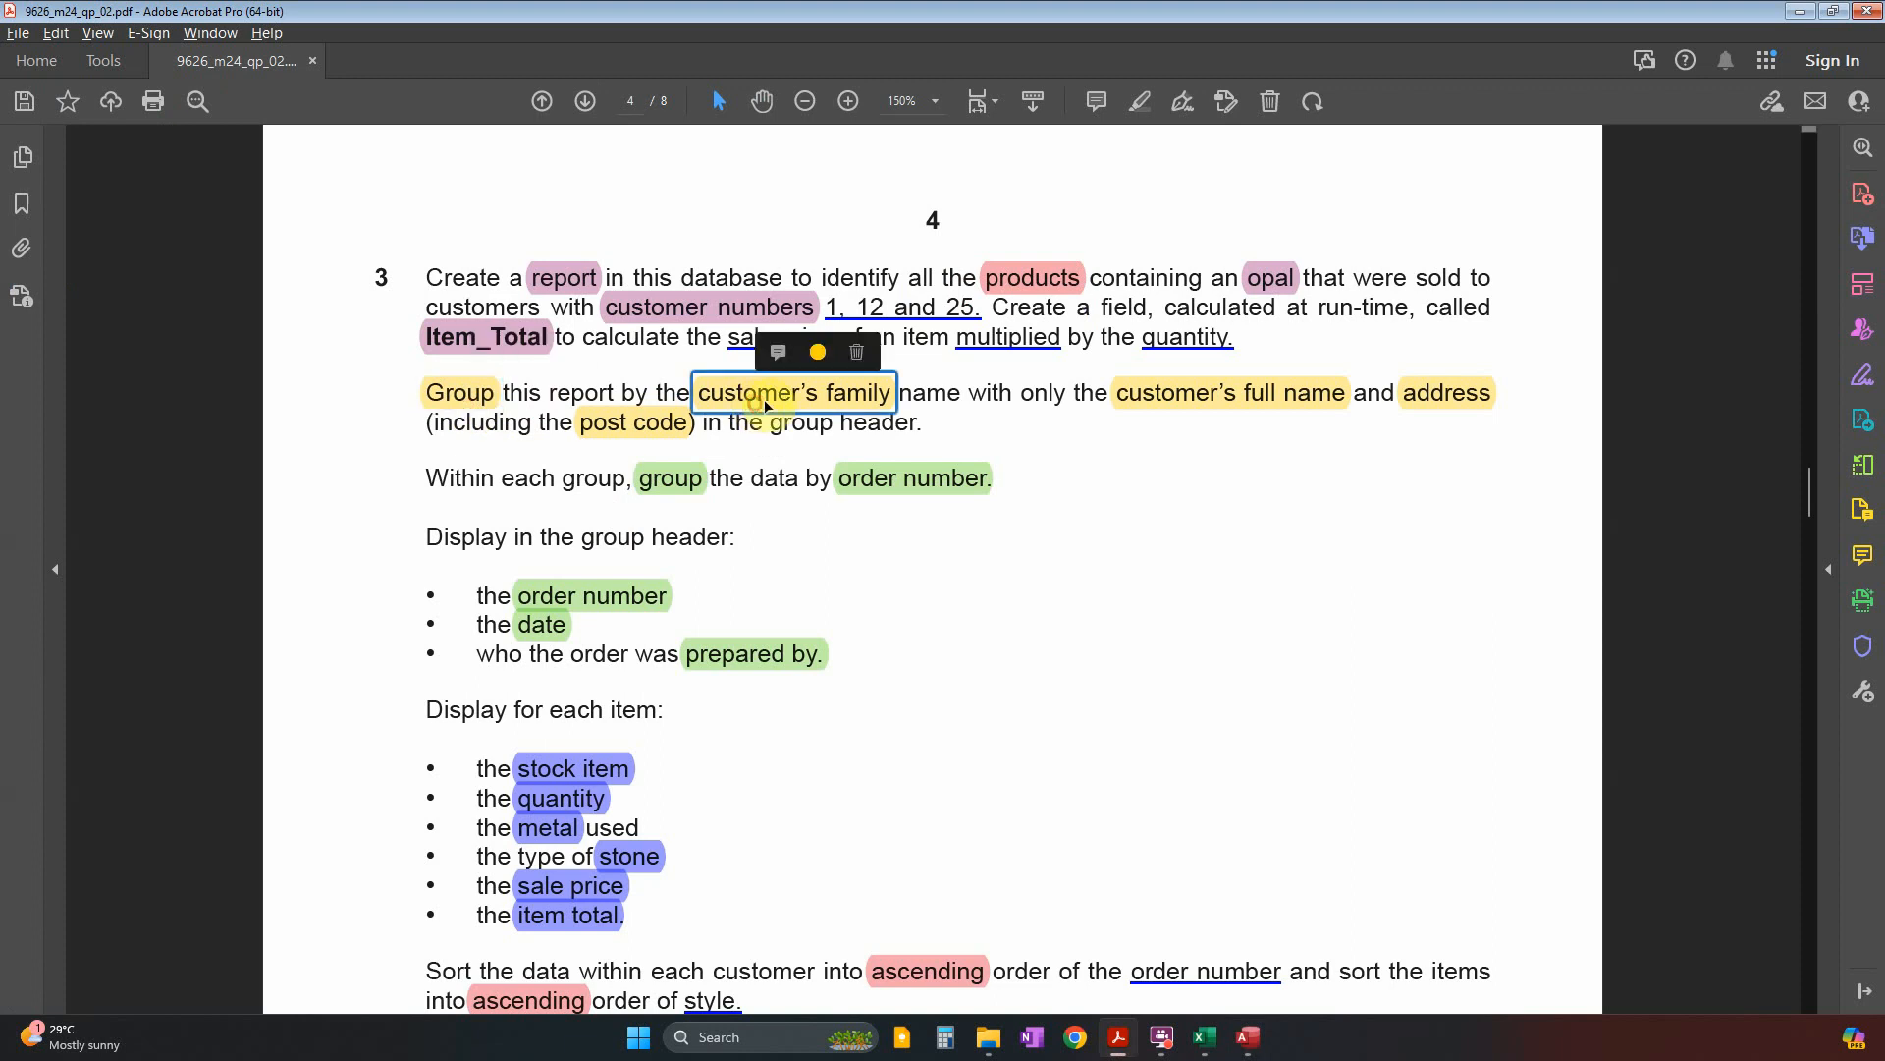
key(alt+Tab)
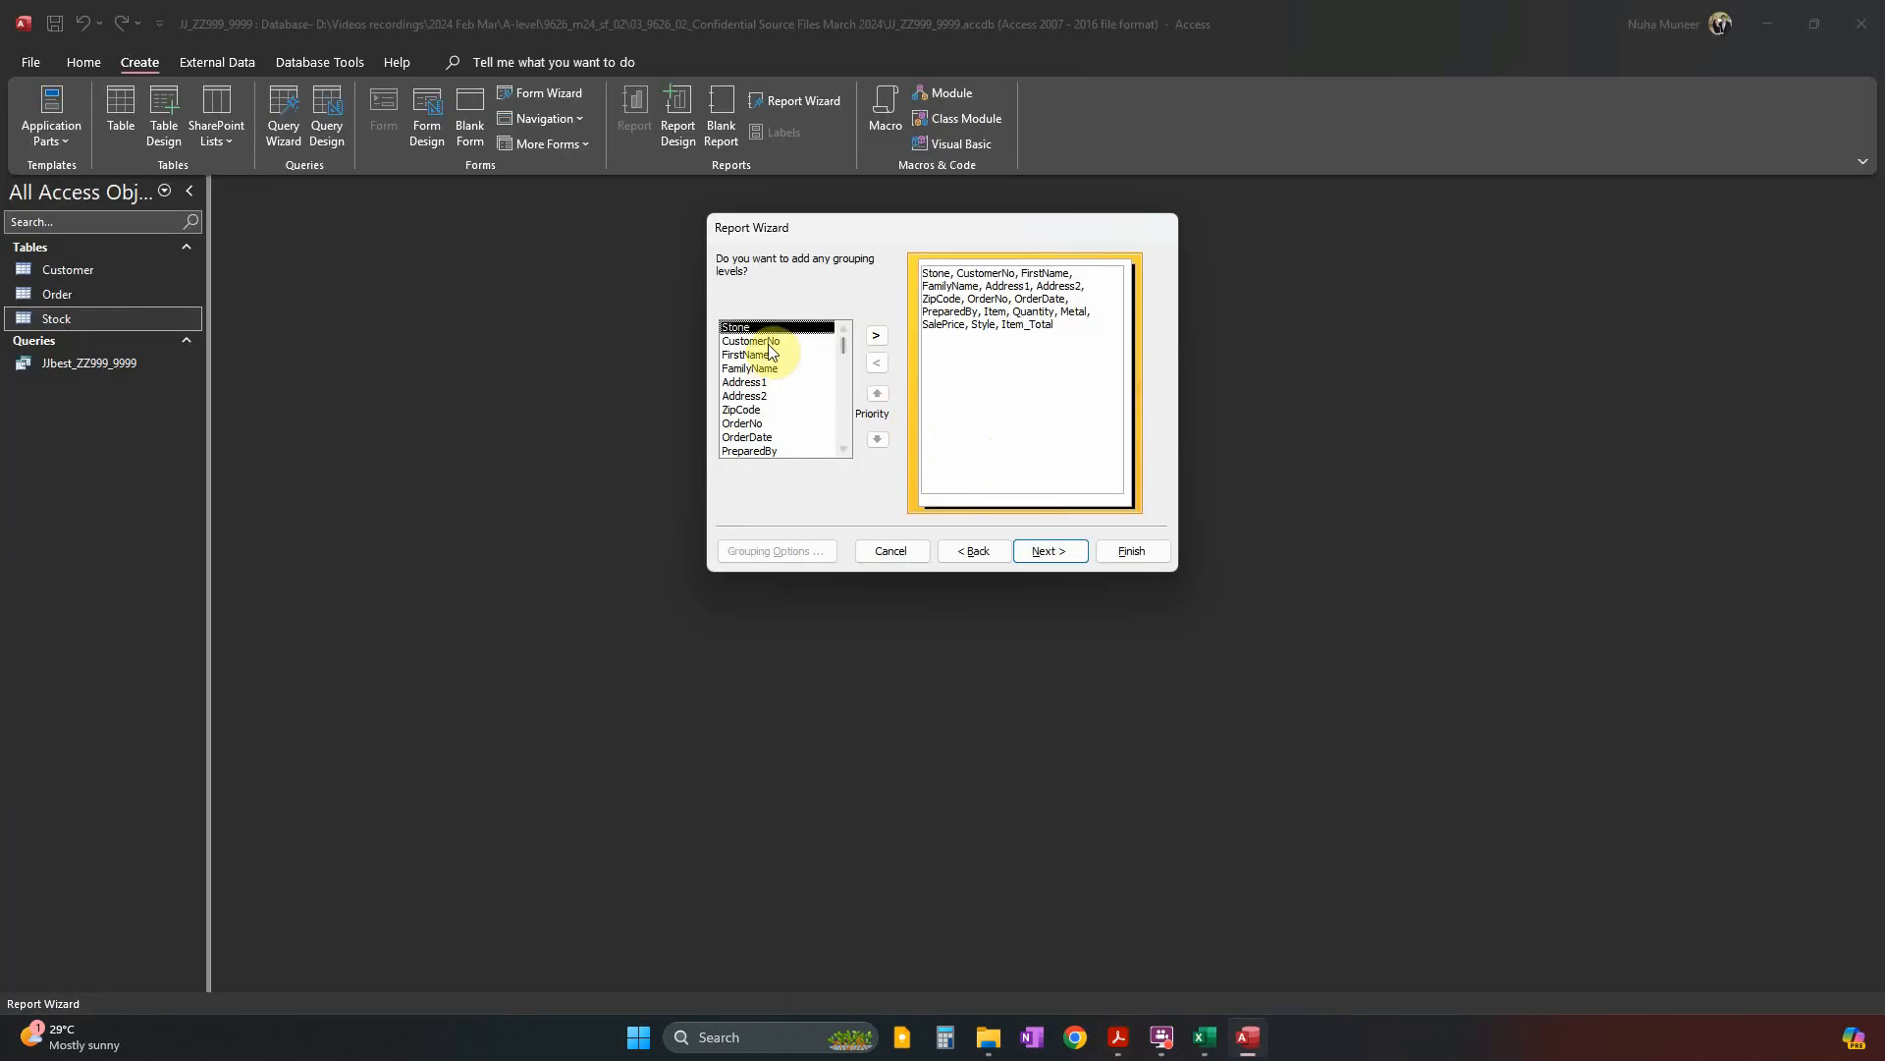
double_click(752, 368)
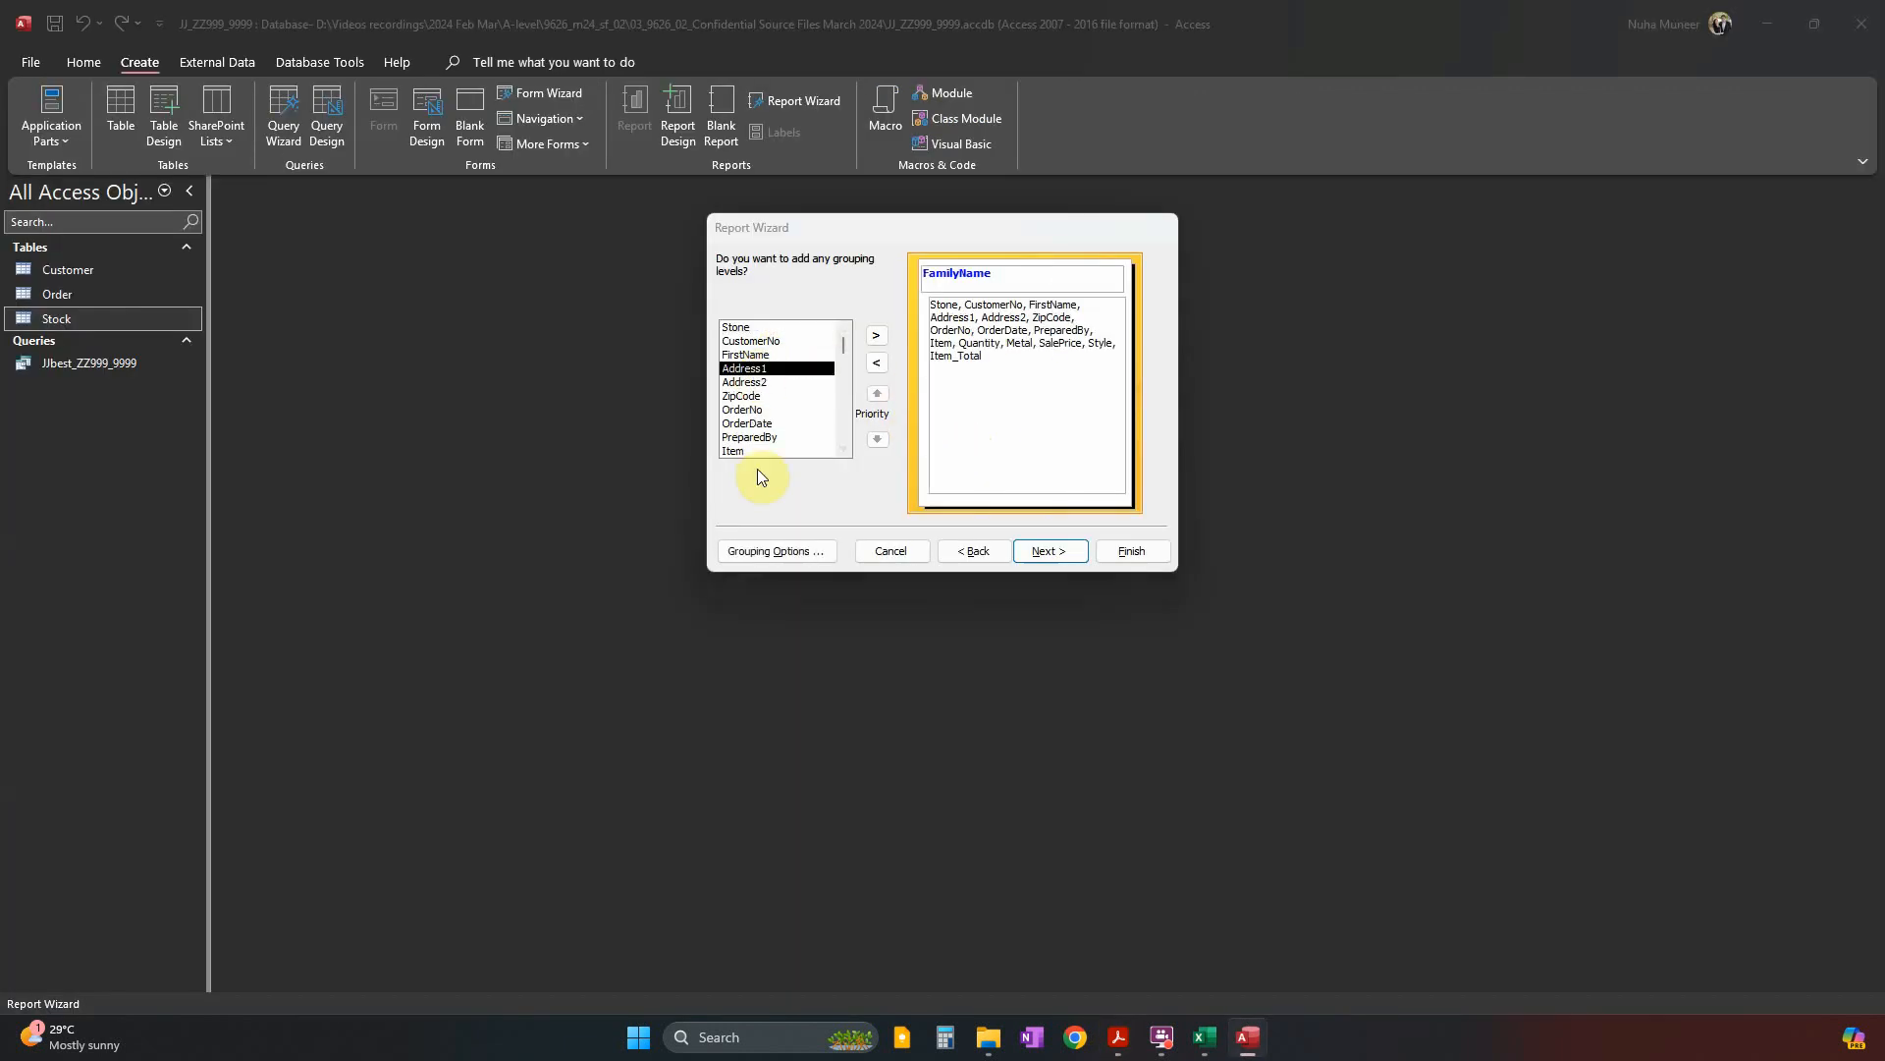
Check the order number grouping instruction in the exam PDF, add OrderNo as the second grouping level in Access and advance to sorting.
key(alt+Tab)
click(872, 480)
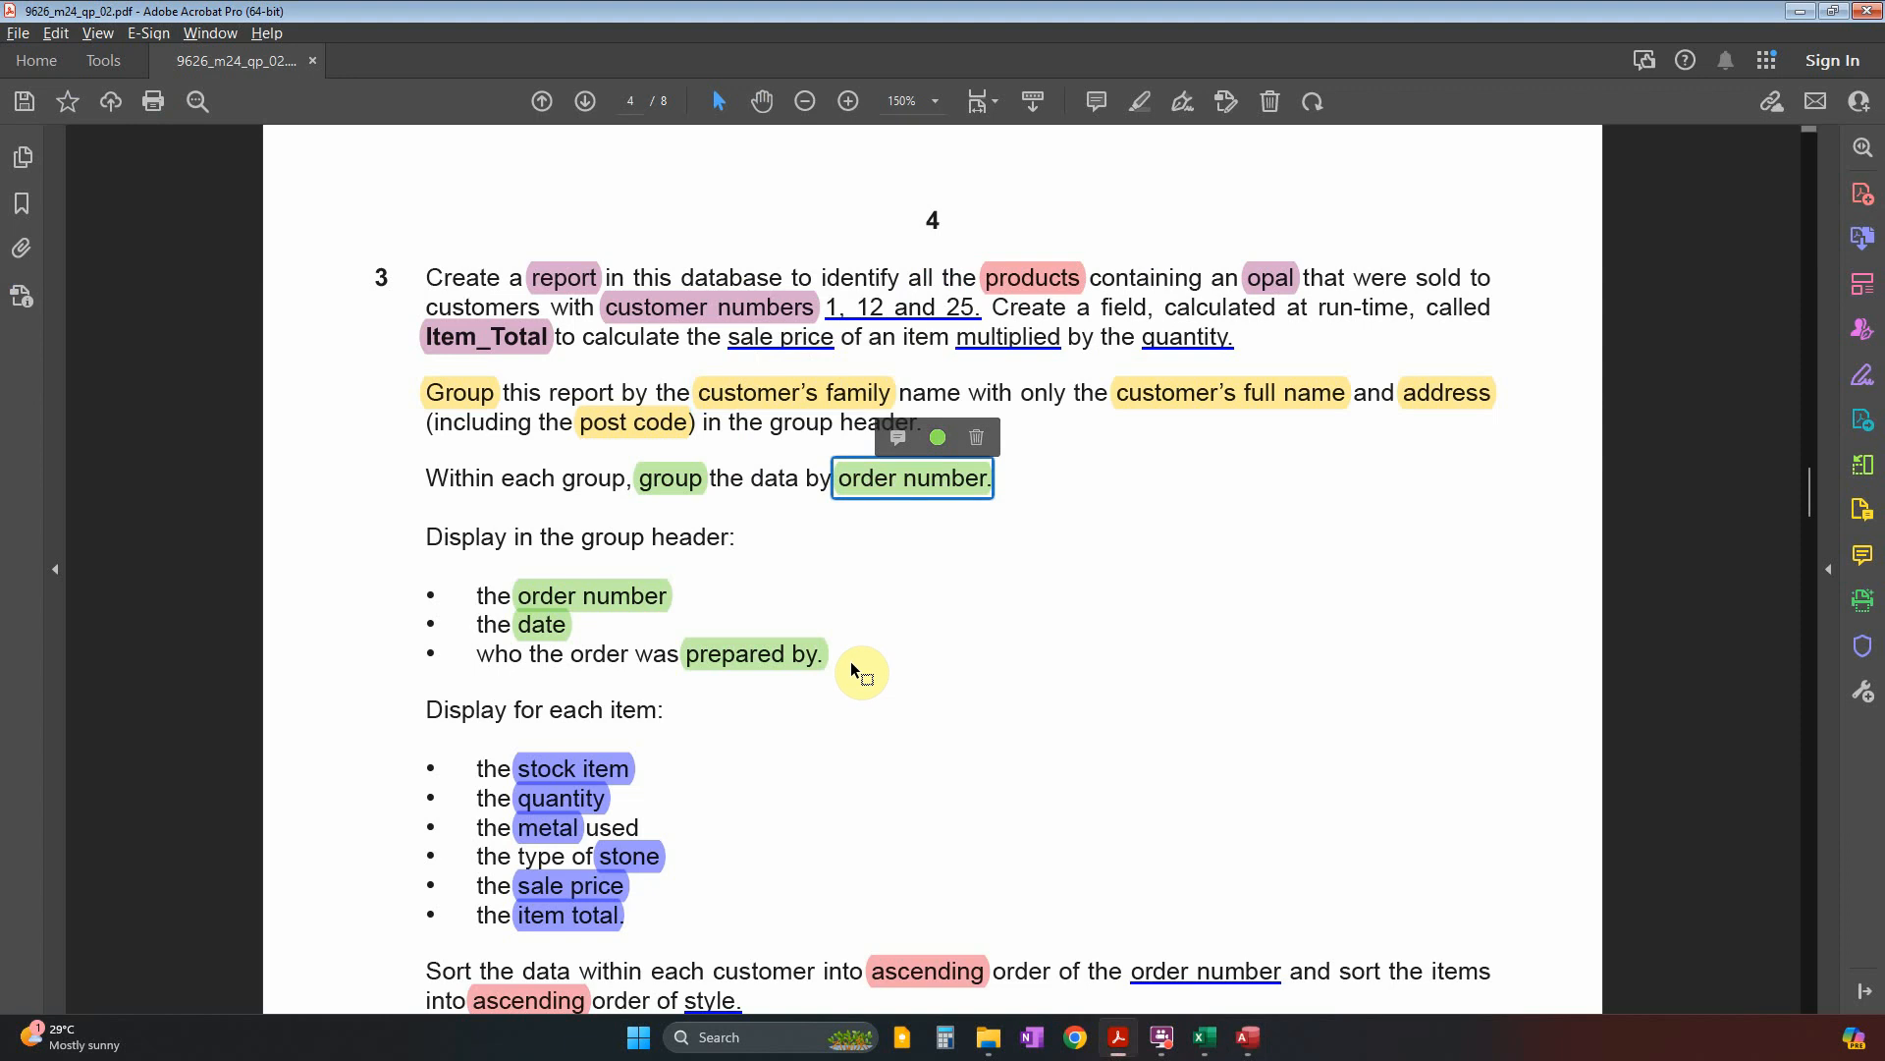
key(alt+Tab)
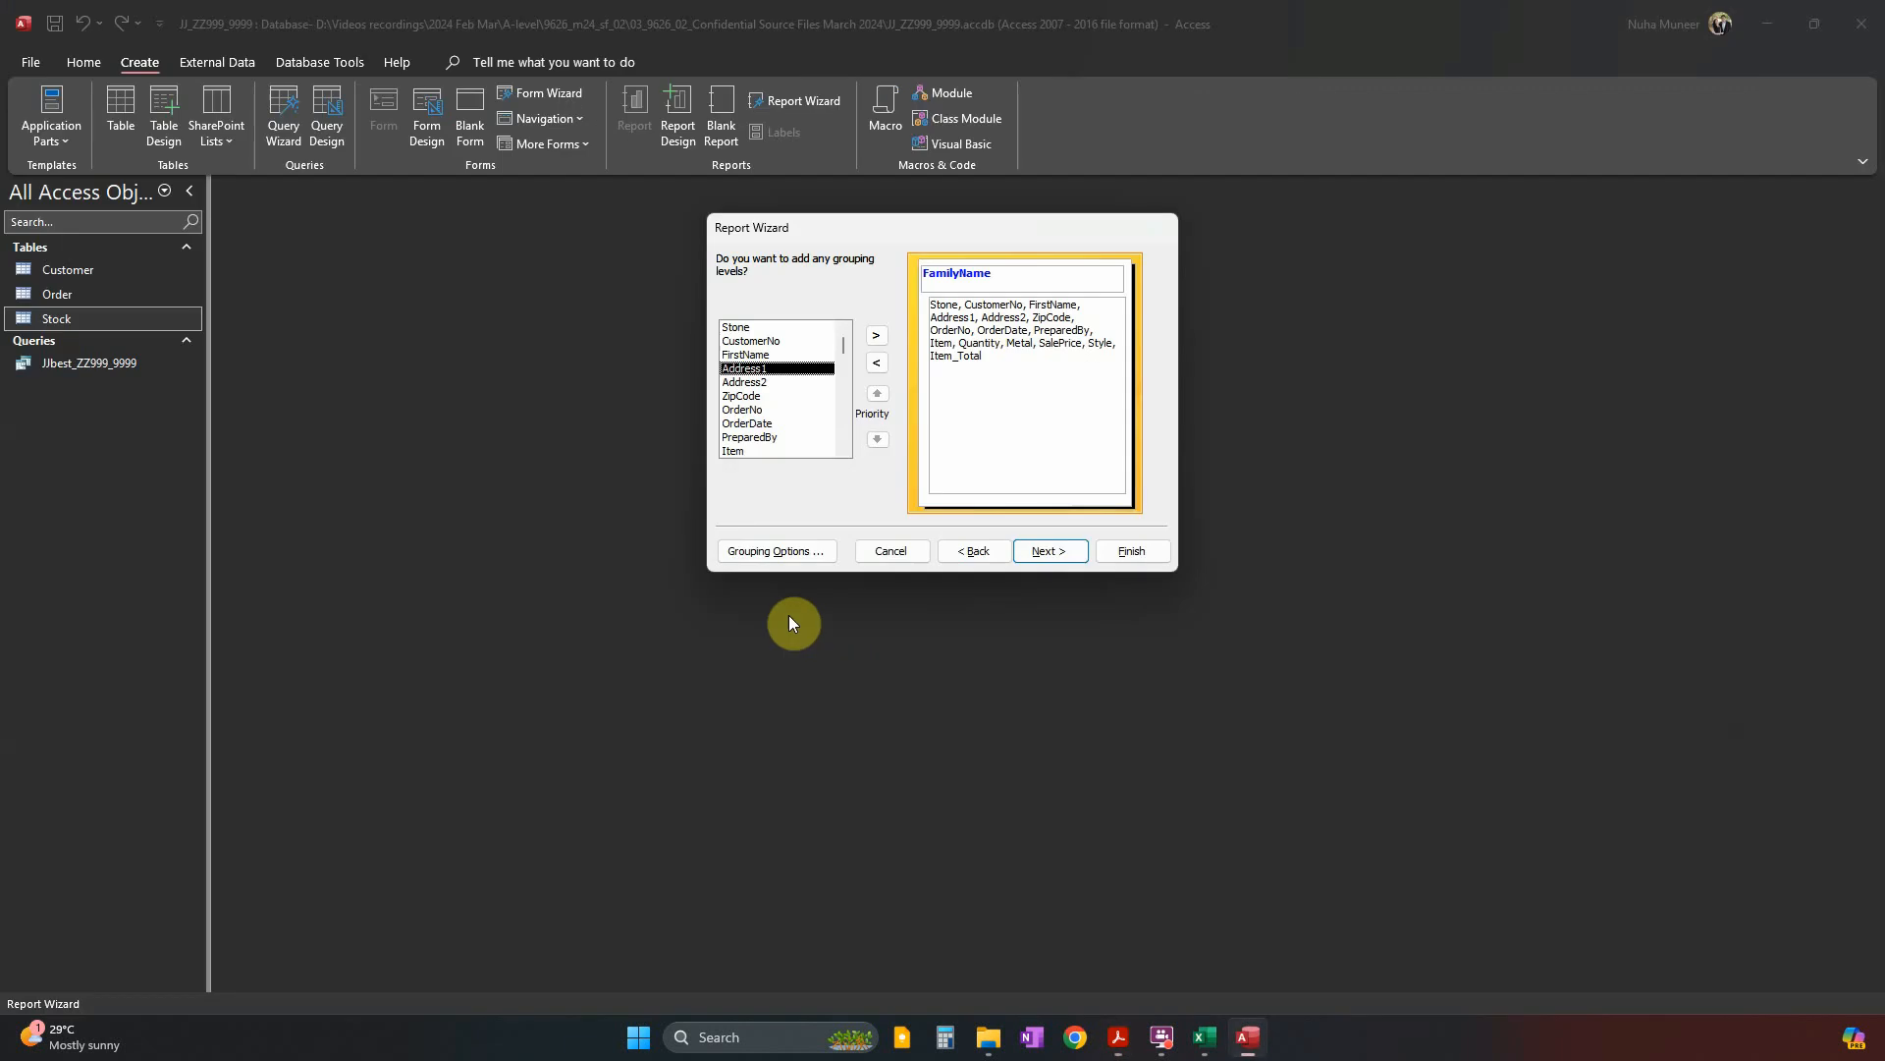
click(766, 341)
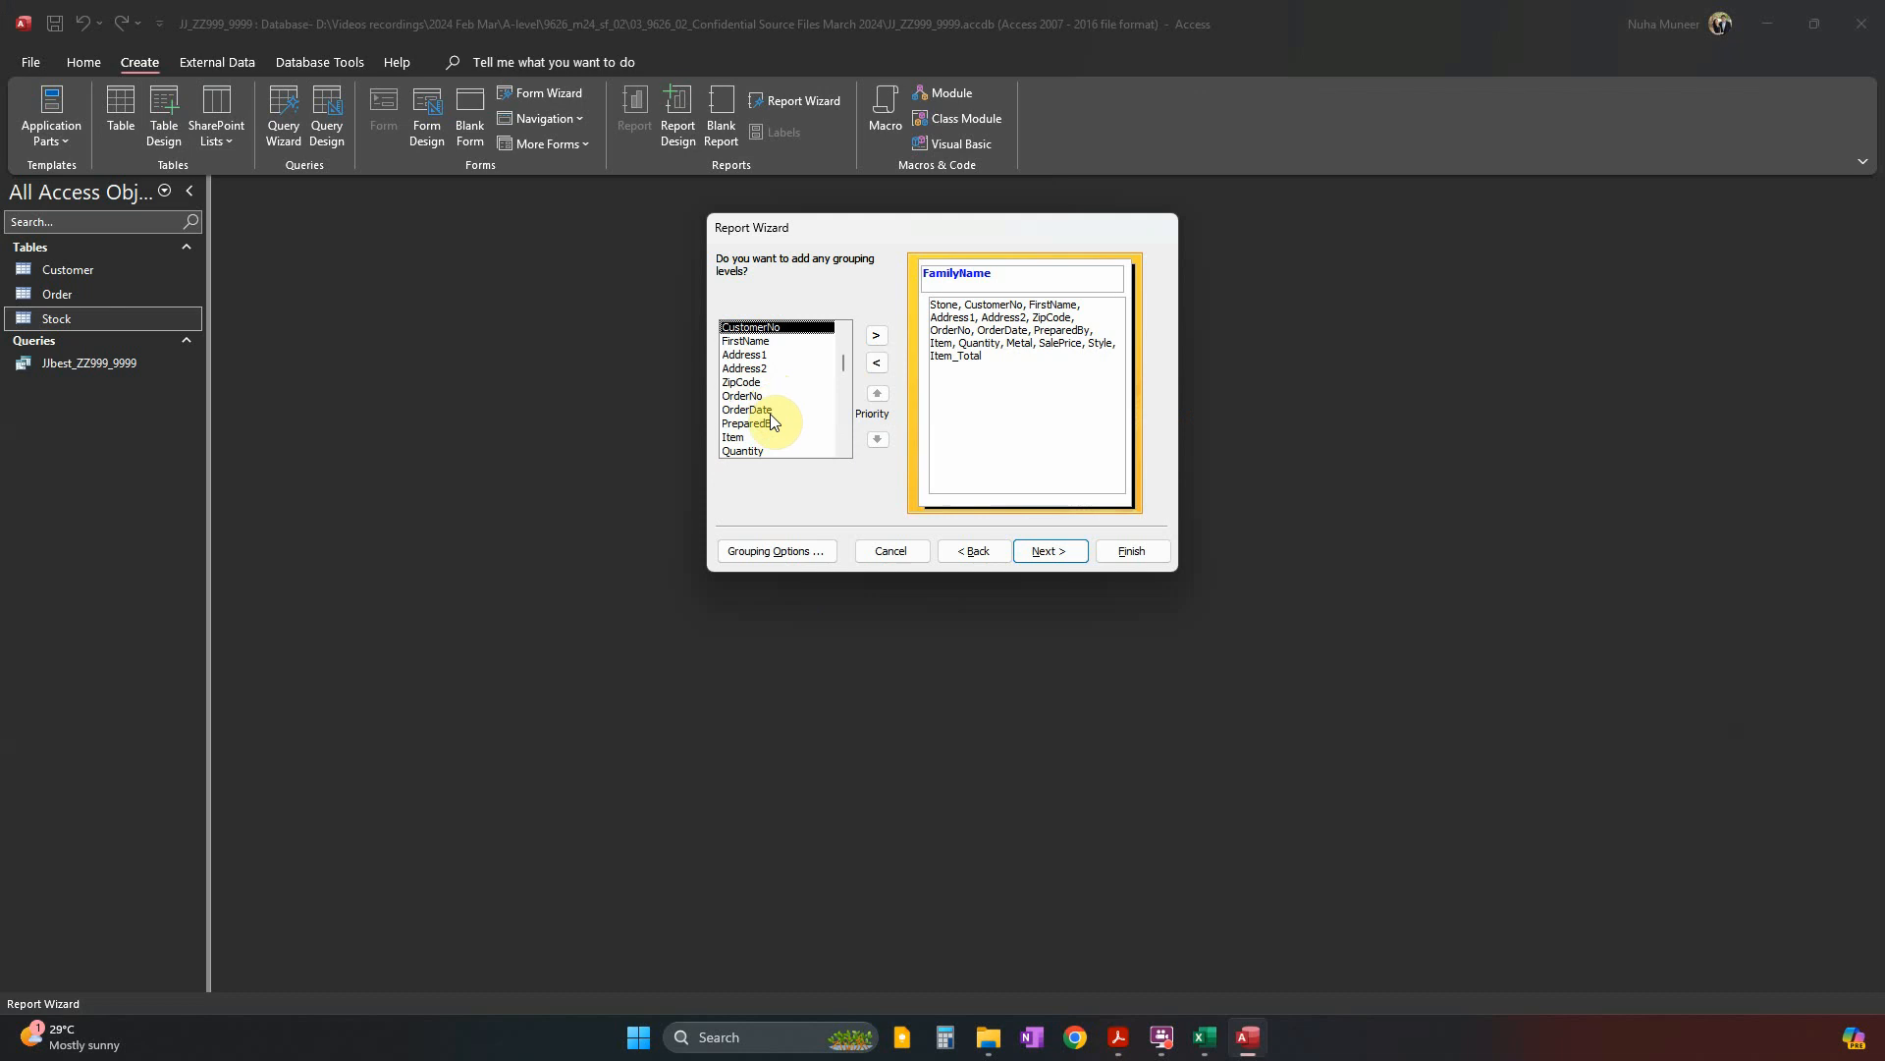
scroll(770, 397, down, 1)
click(757, 381)
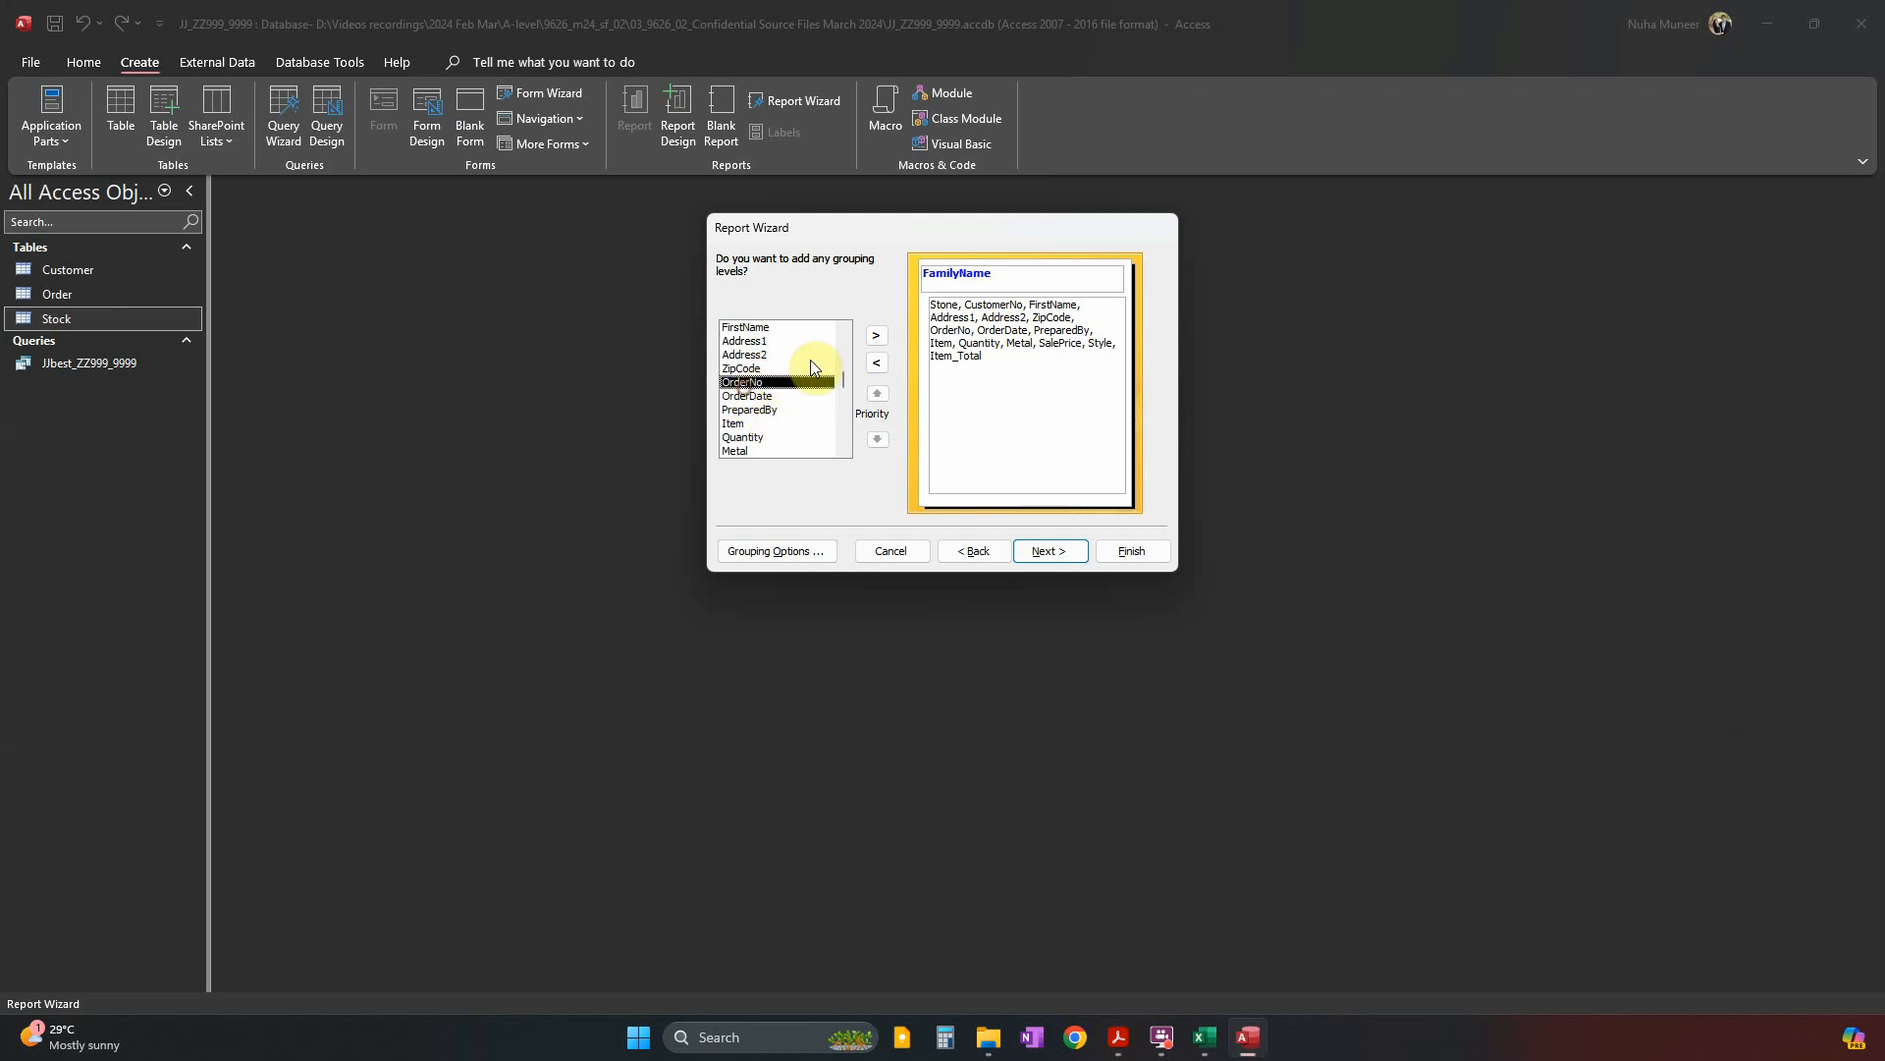
click(876, 335)
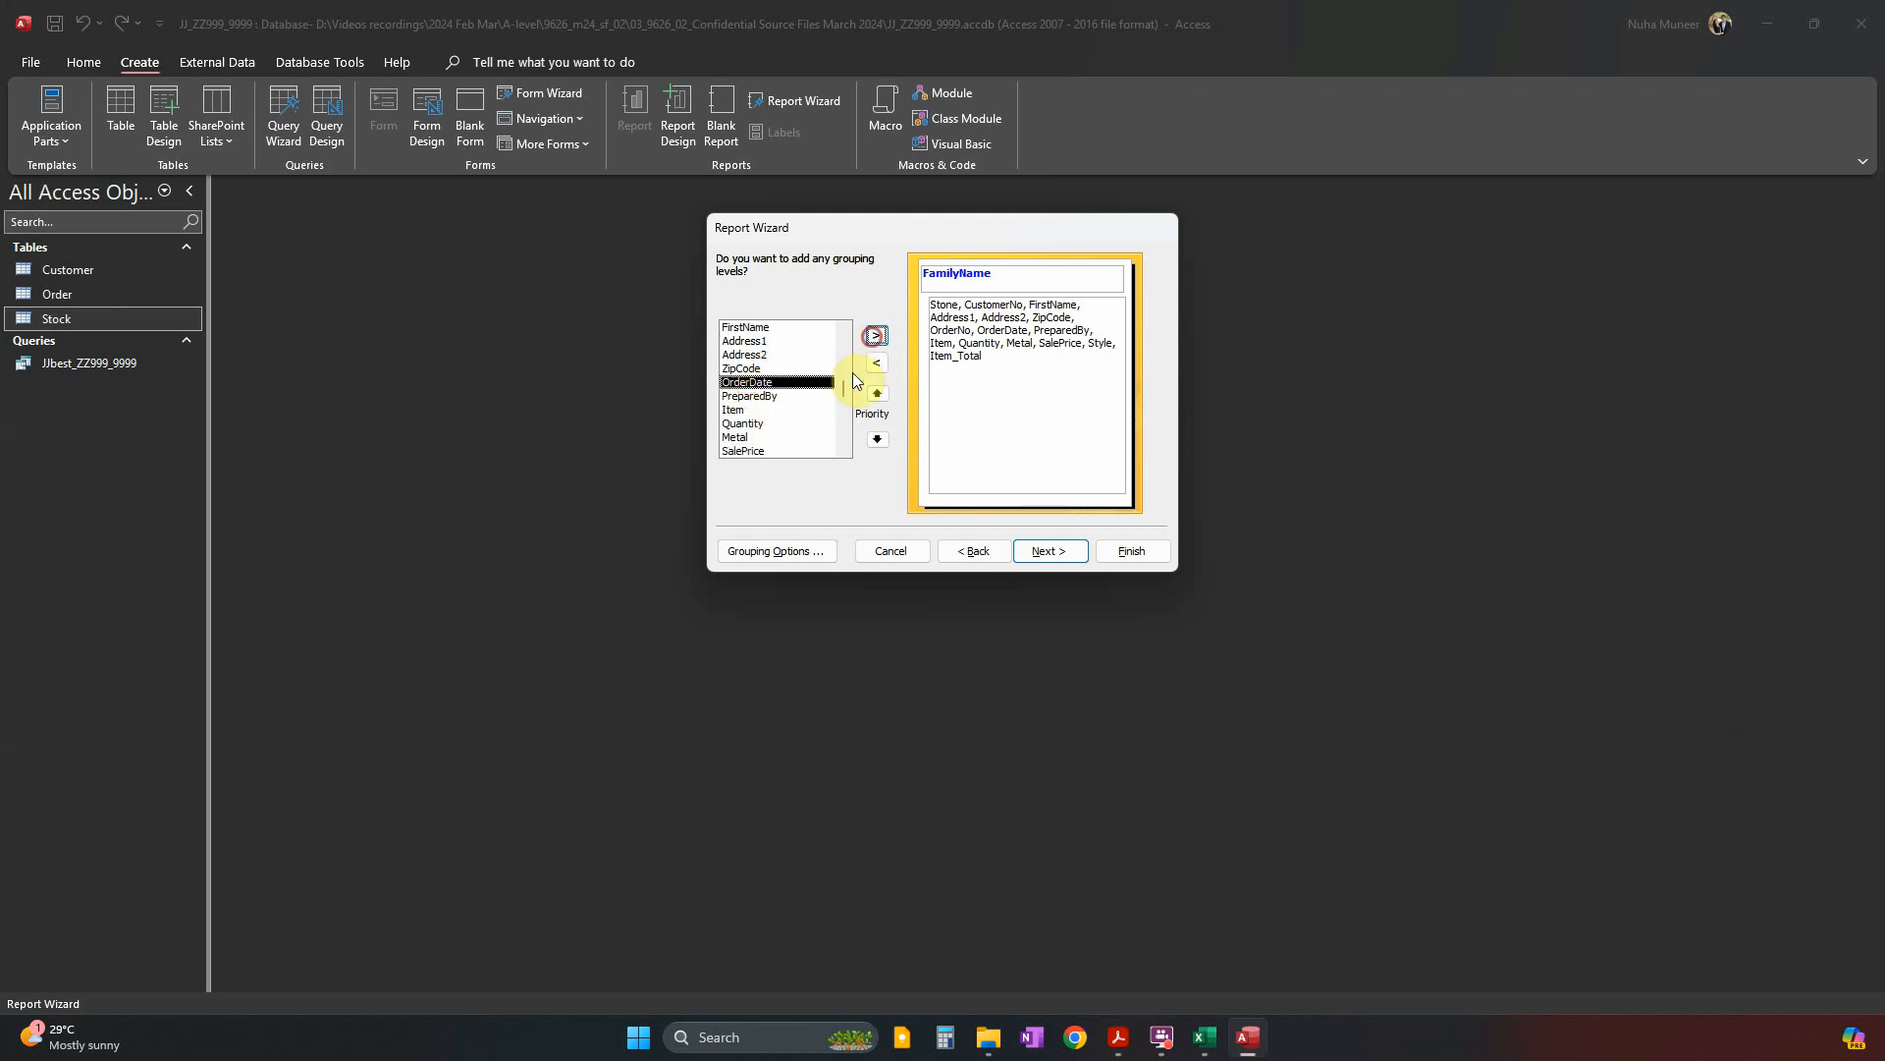
click(1048, 552)
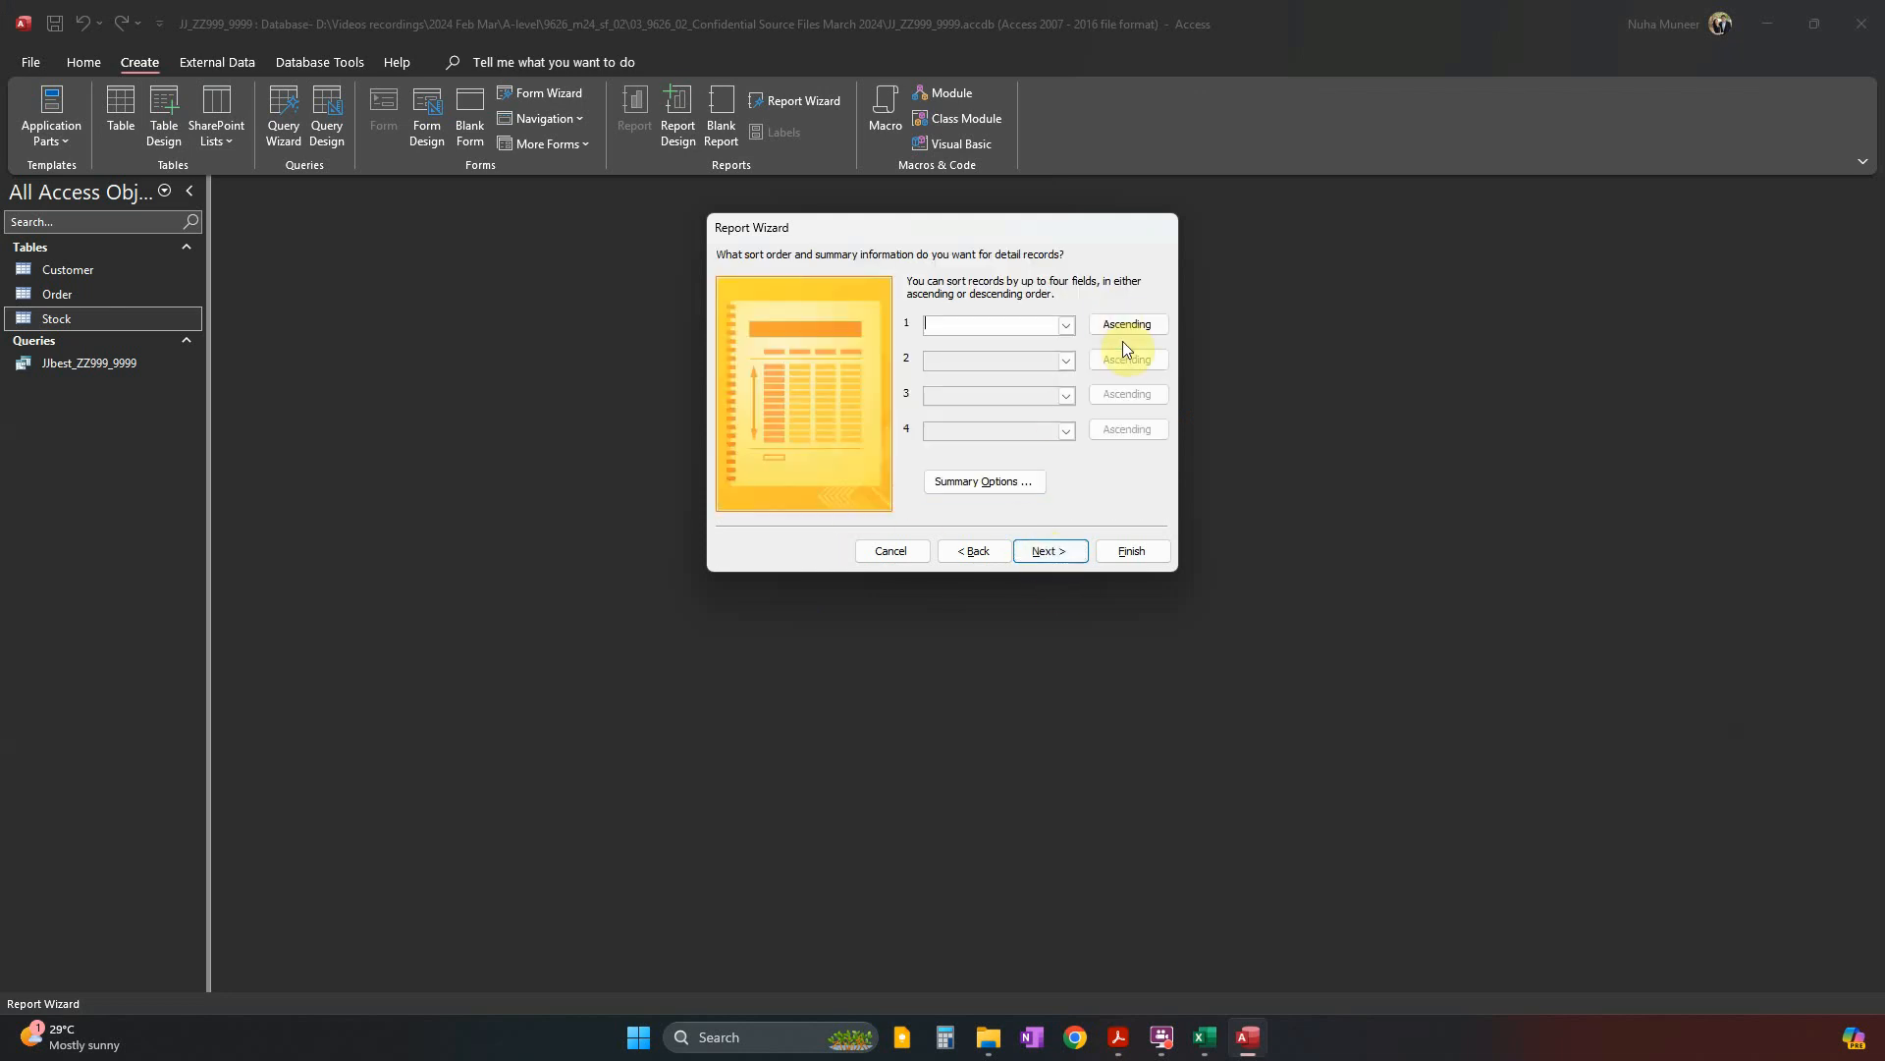
Advance the Access Report Wizard without any sort fields and set the report orientation to Landscape.
key(alt+Tab)
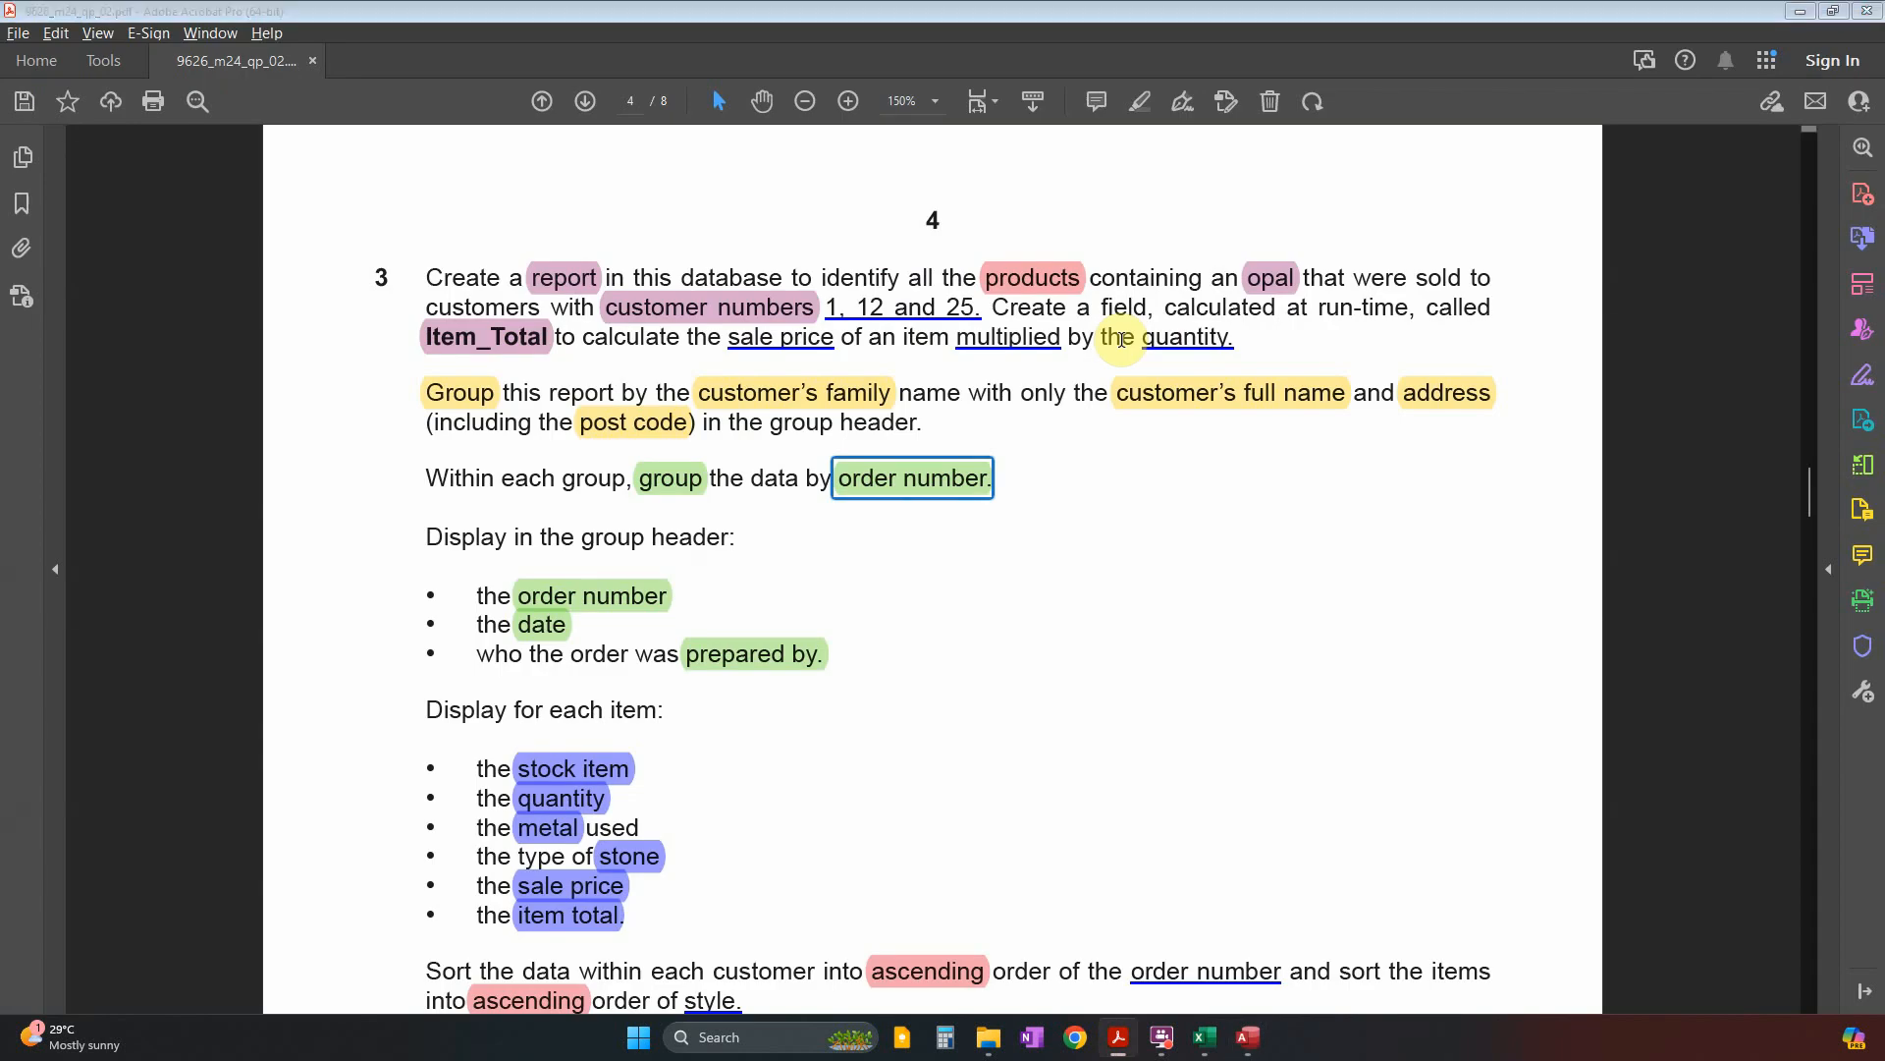
key(alt+Tab)
click(1043, 552)
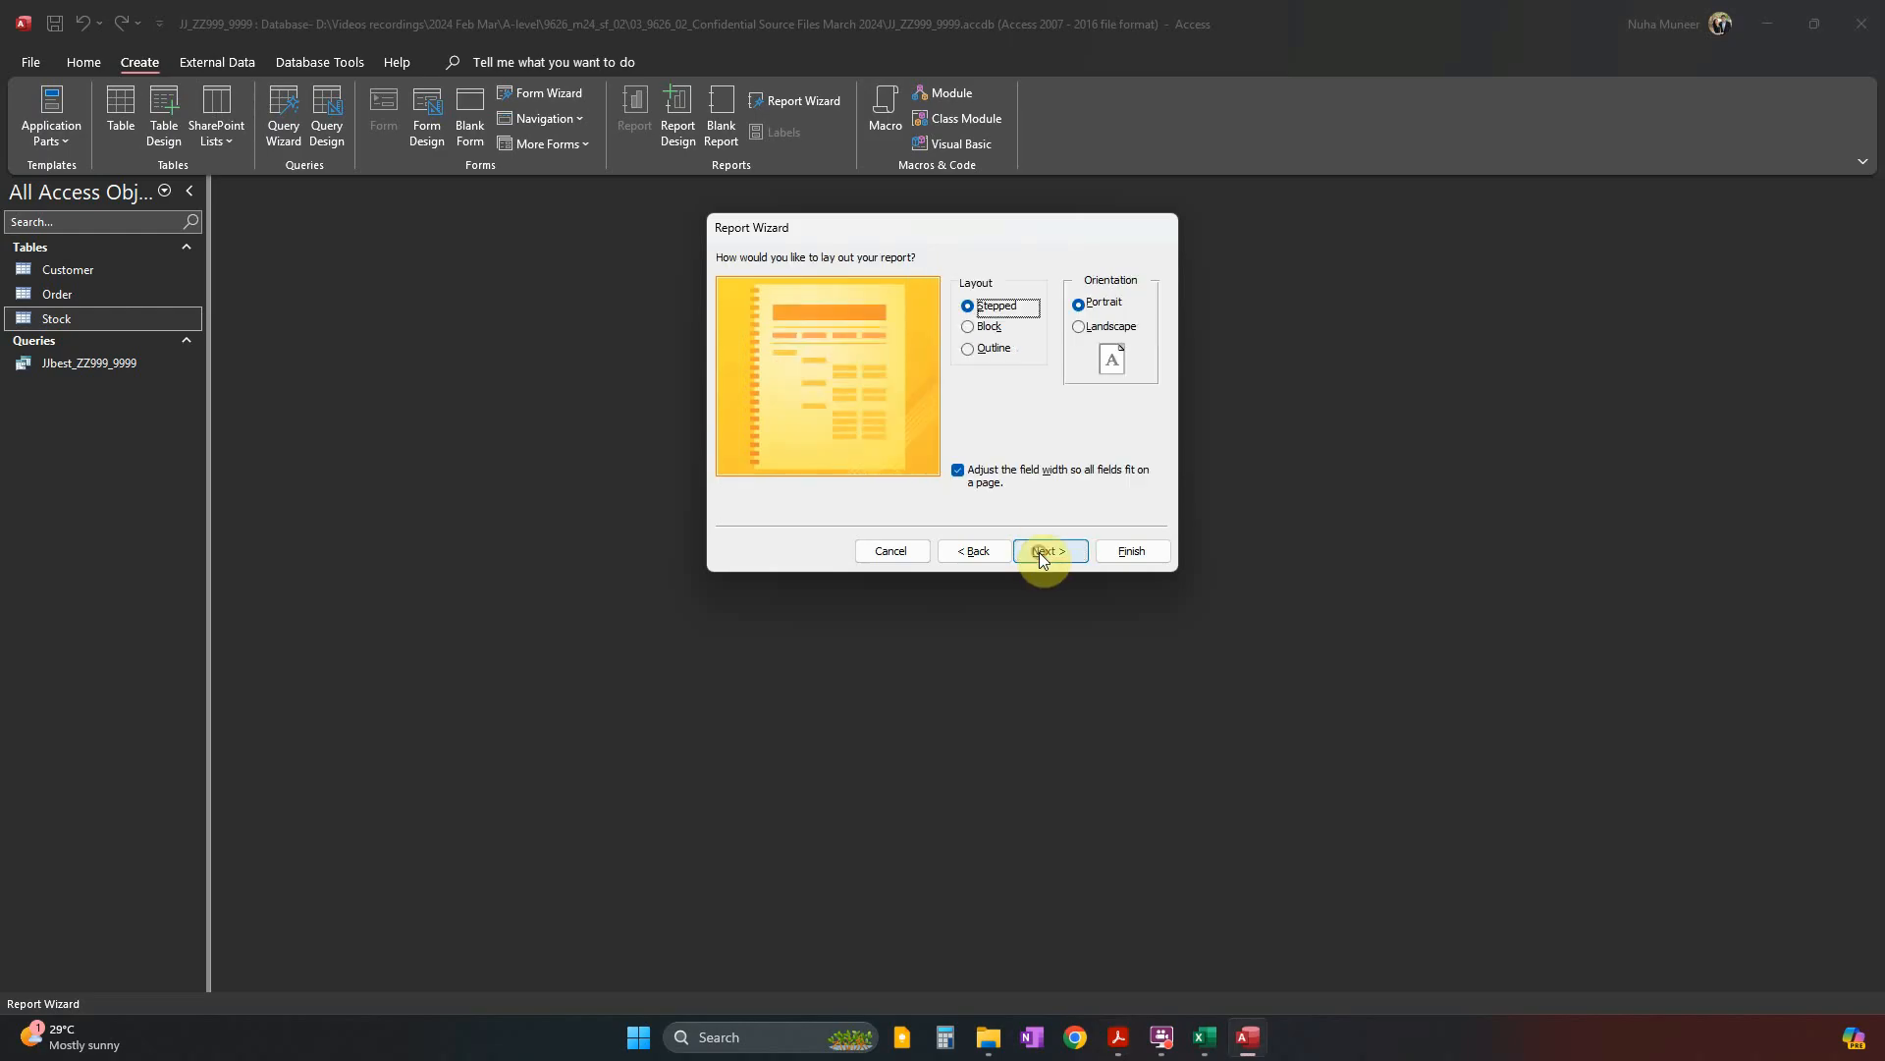
click(1084, 327)
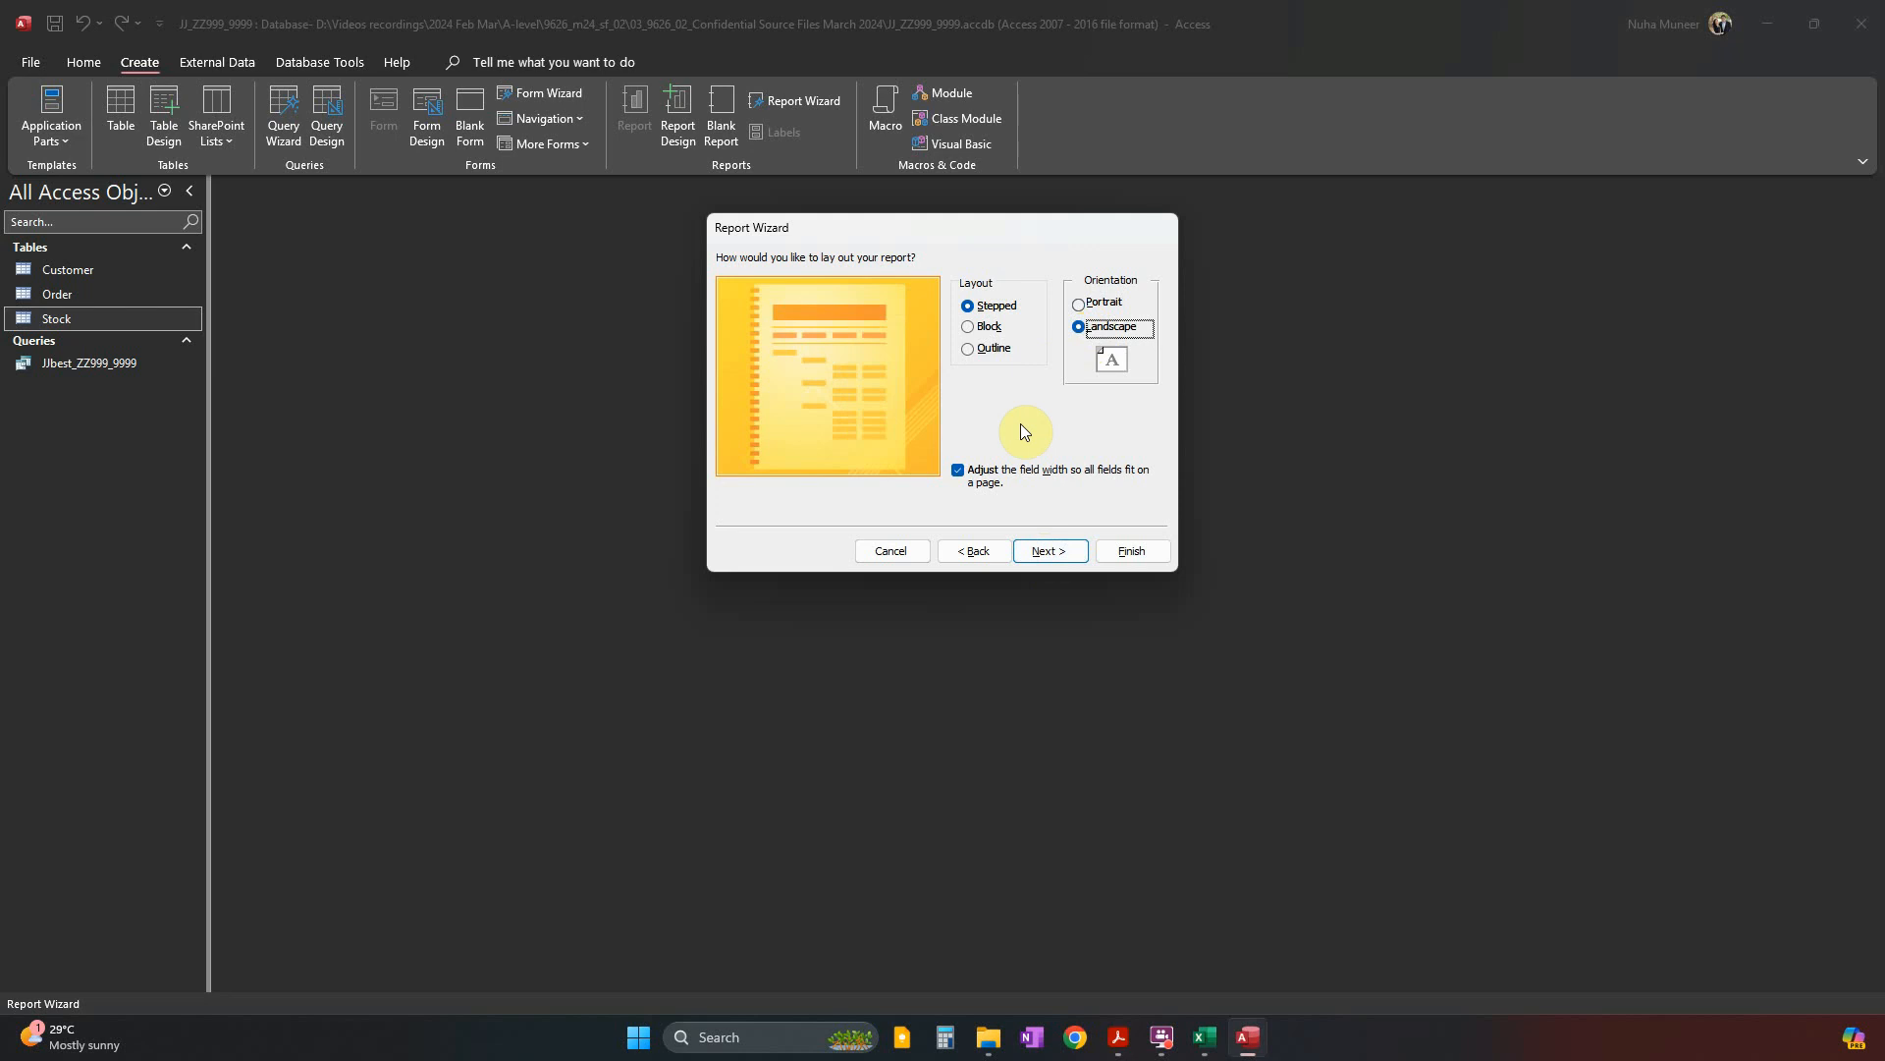
Examine the sample report layout and the page width and orientation requirements on page 5 of the exam PDF.
key(alt+Tab)
scroll(968, 694, down, 10)
scroll(941, 703, down, 8)
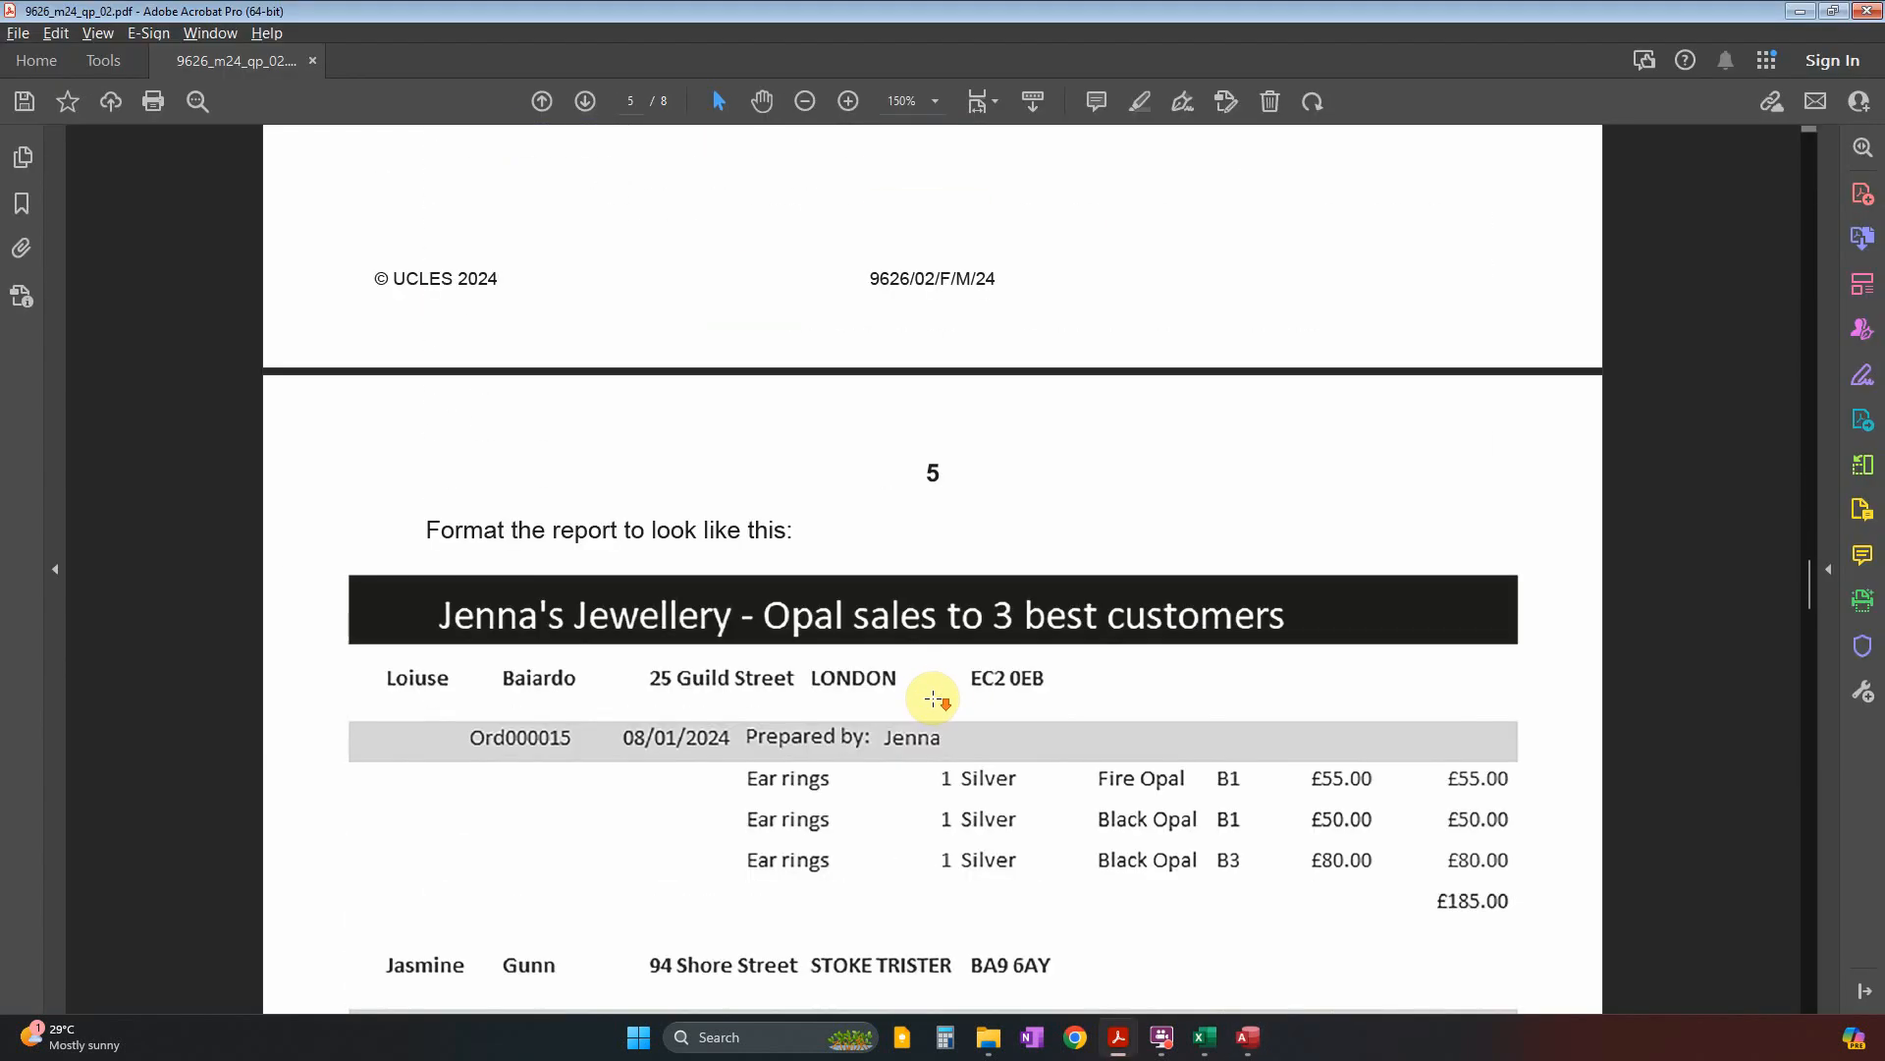
scroll(933, 698, down, 2)
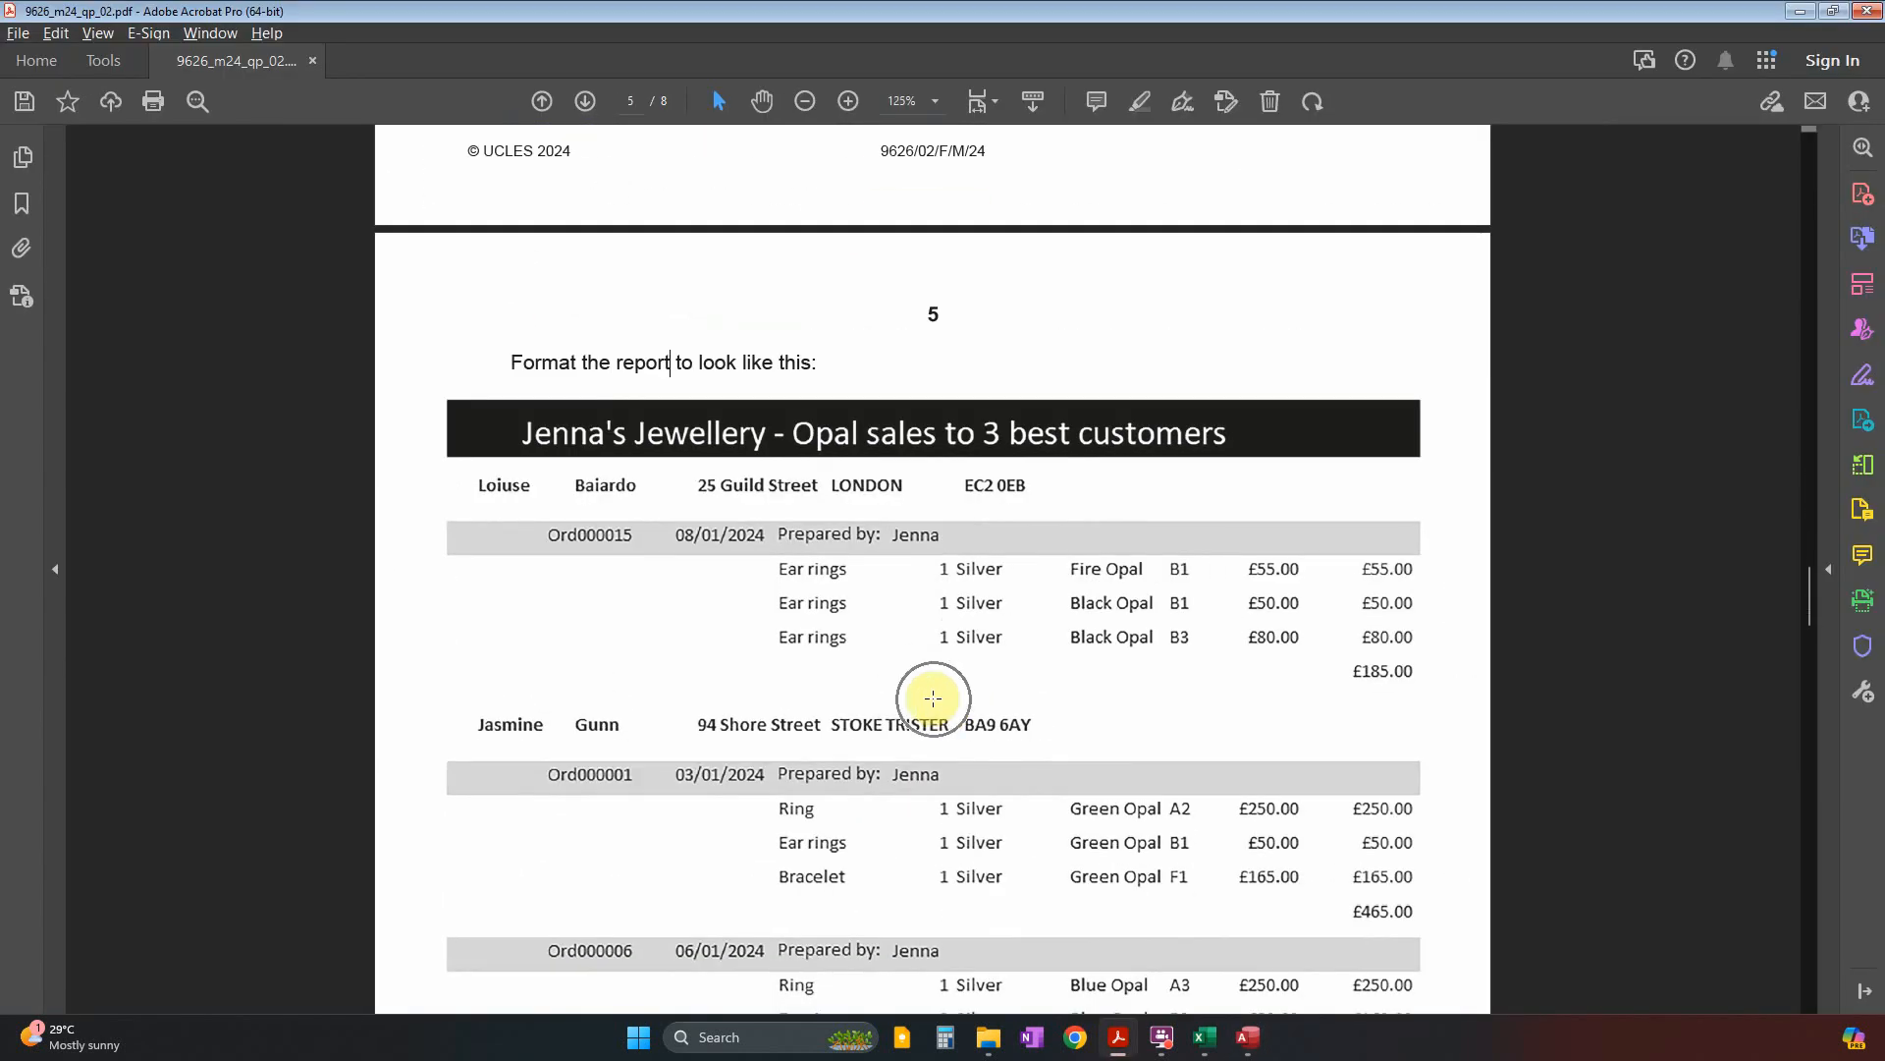
scroll(933, 699, down, 3)
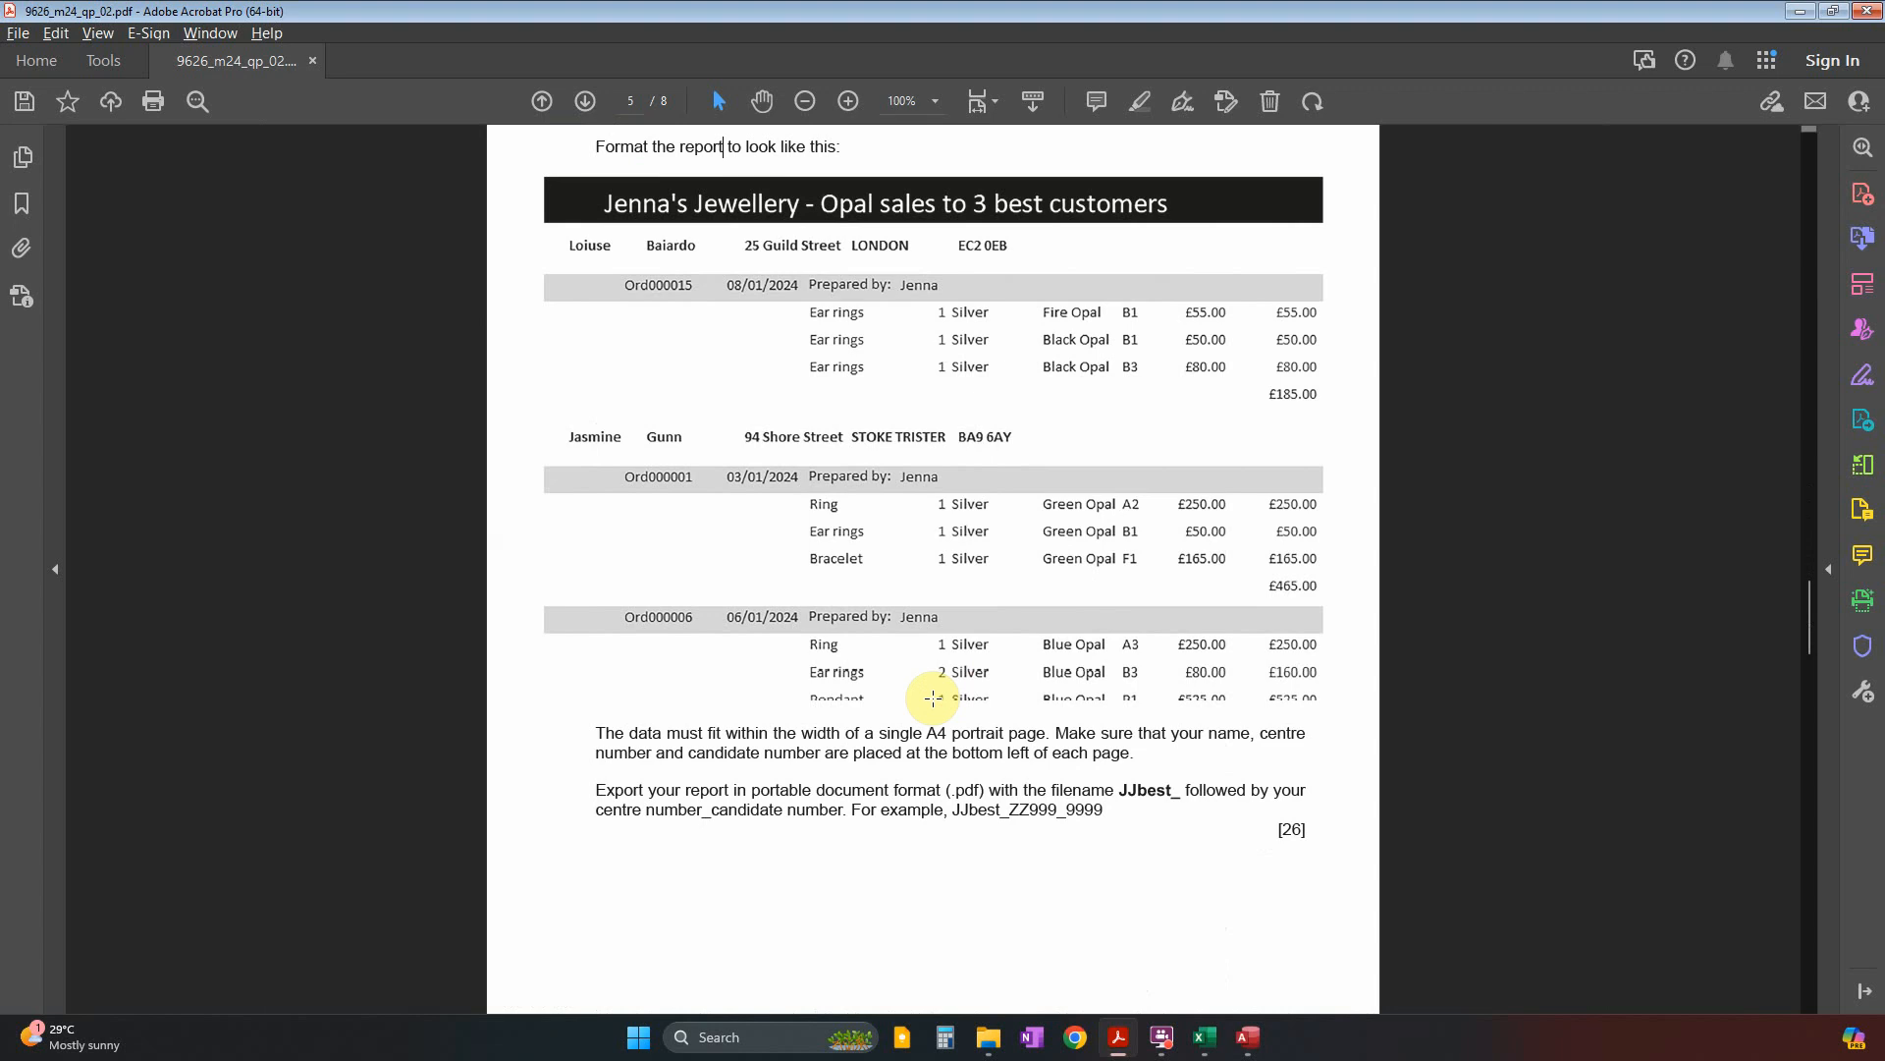
scroll(933, 698, up, 3)
scroll(933, 698, down, 2)
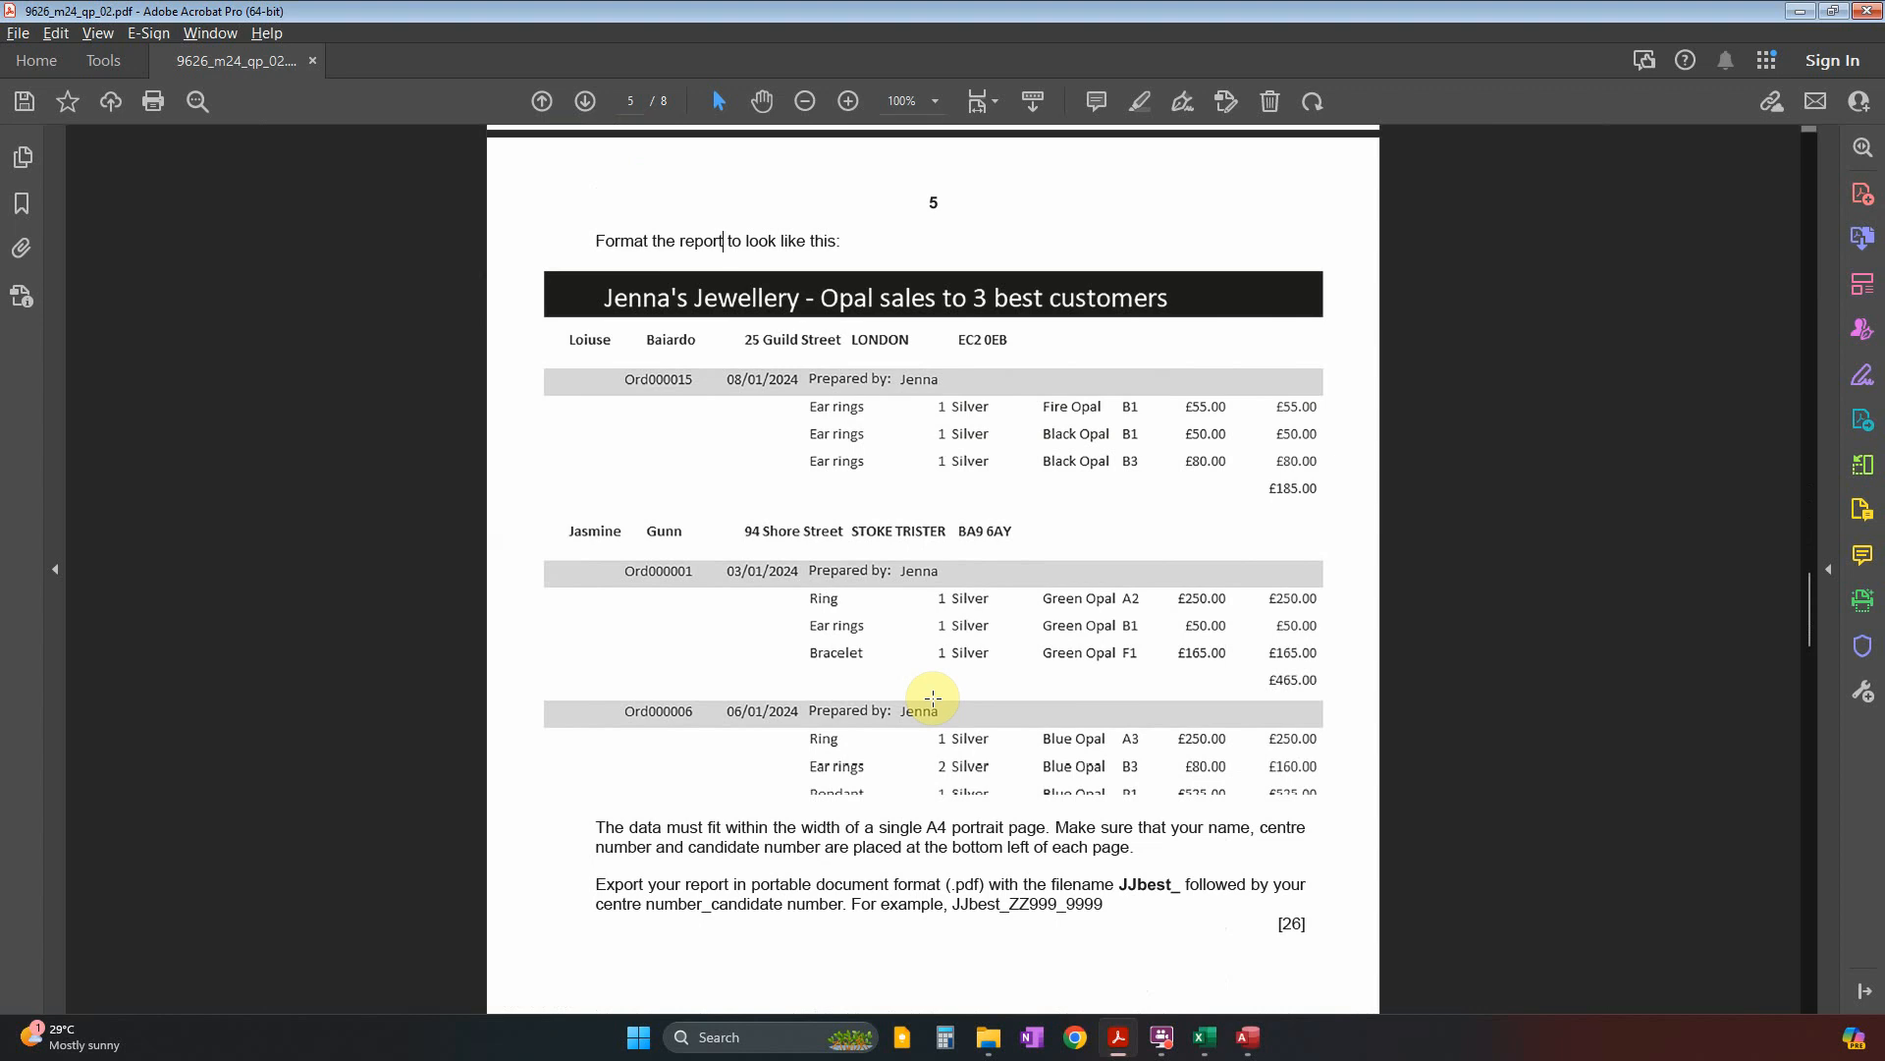
scroll(933, 698, up, 1)
Set the report orientation to Portrait in the Access Report Wizard and finish the report with the title JJbest_ZZ999_9999.
key(alt+Tab)
click(1098, 302)
key(alt+Tab)
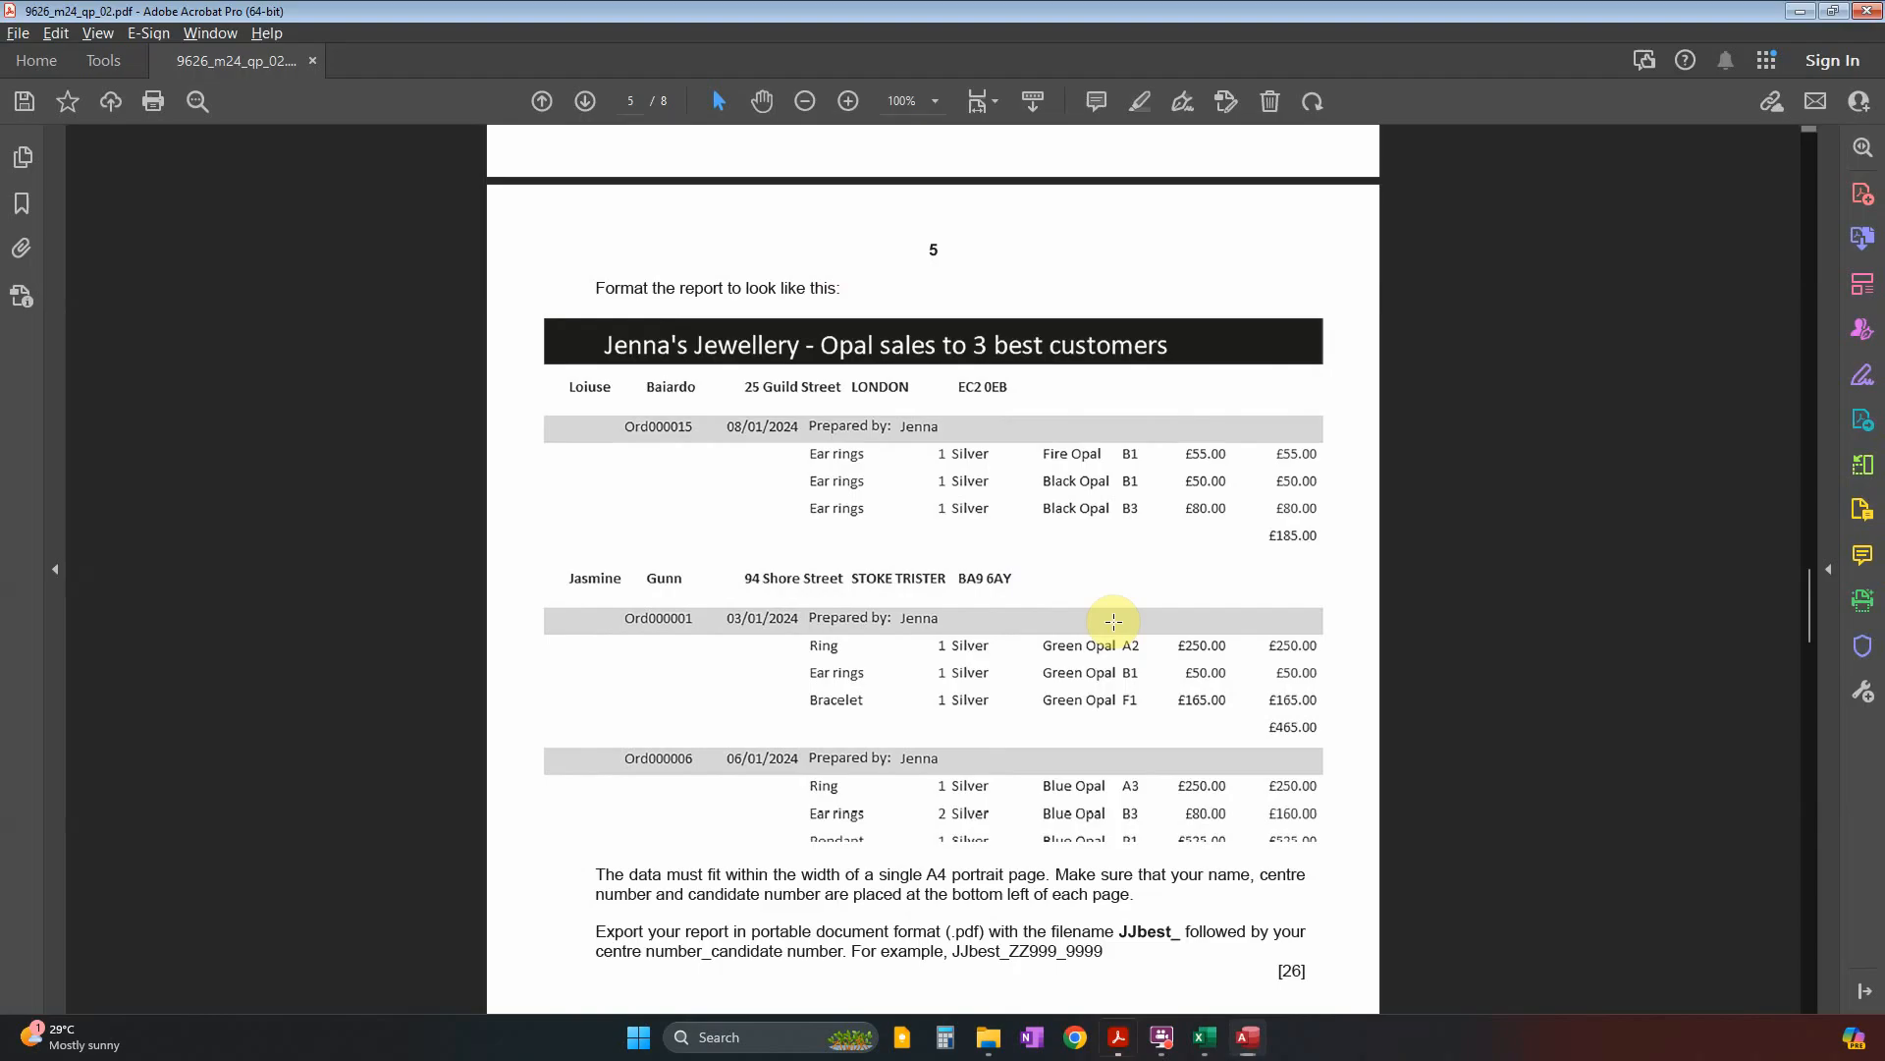
key(alt+Tab)
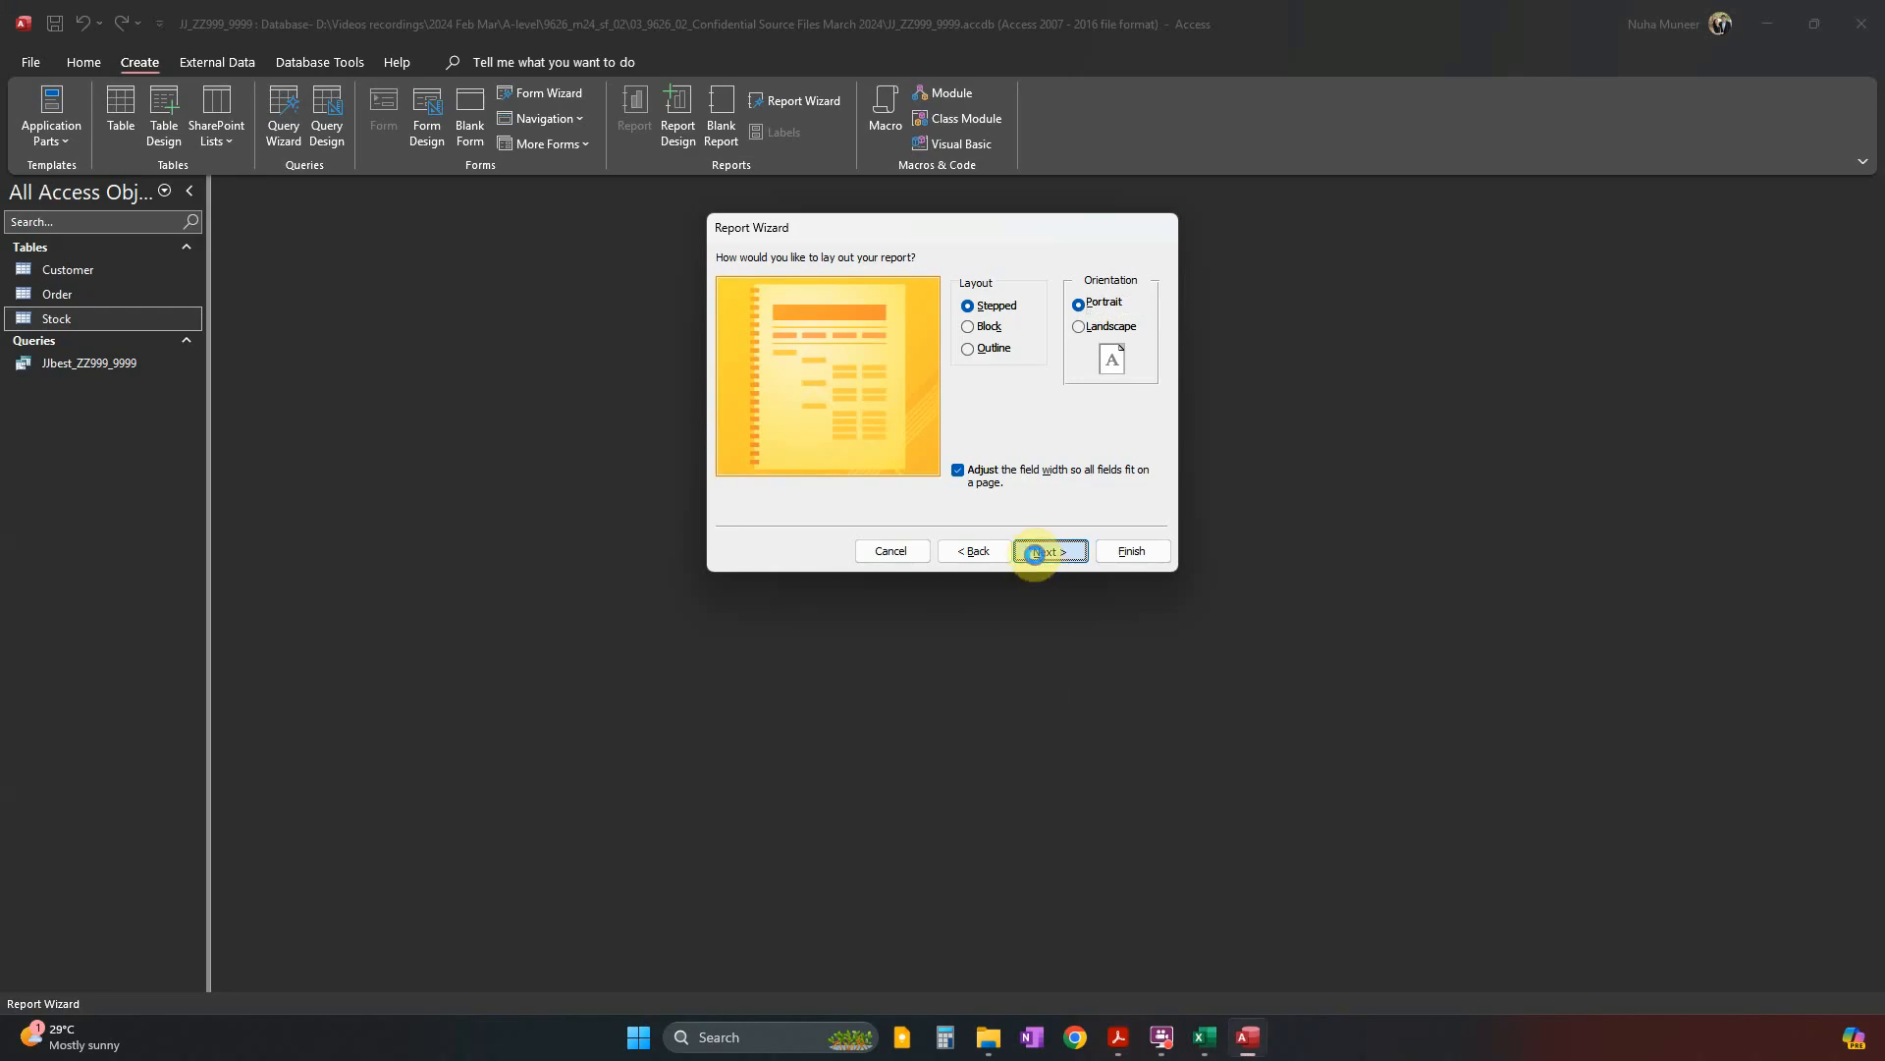
click(1045, 550)
click(1130, 551)
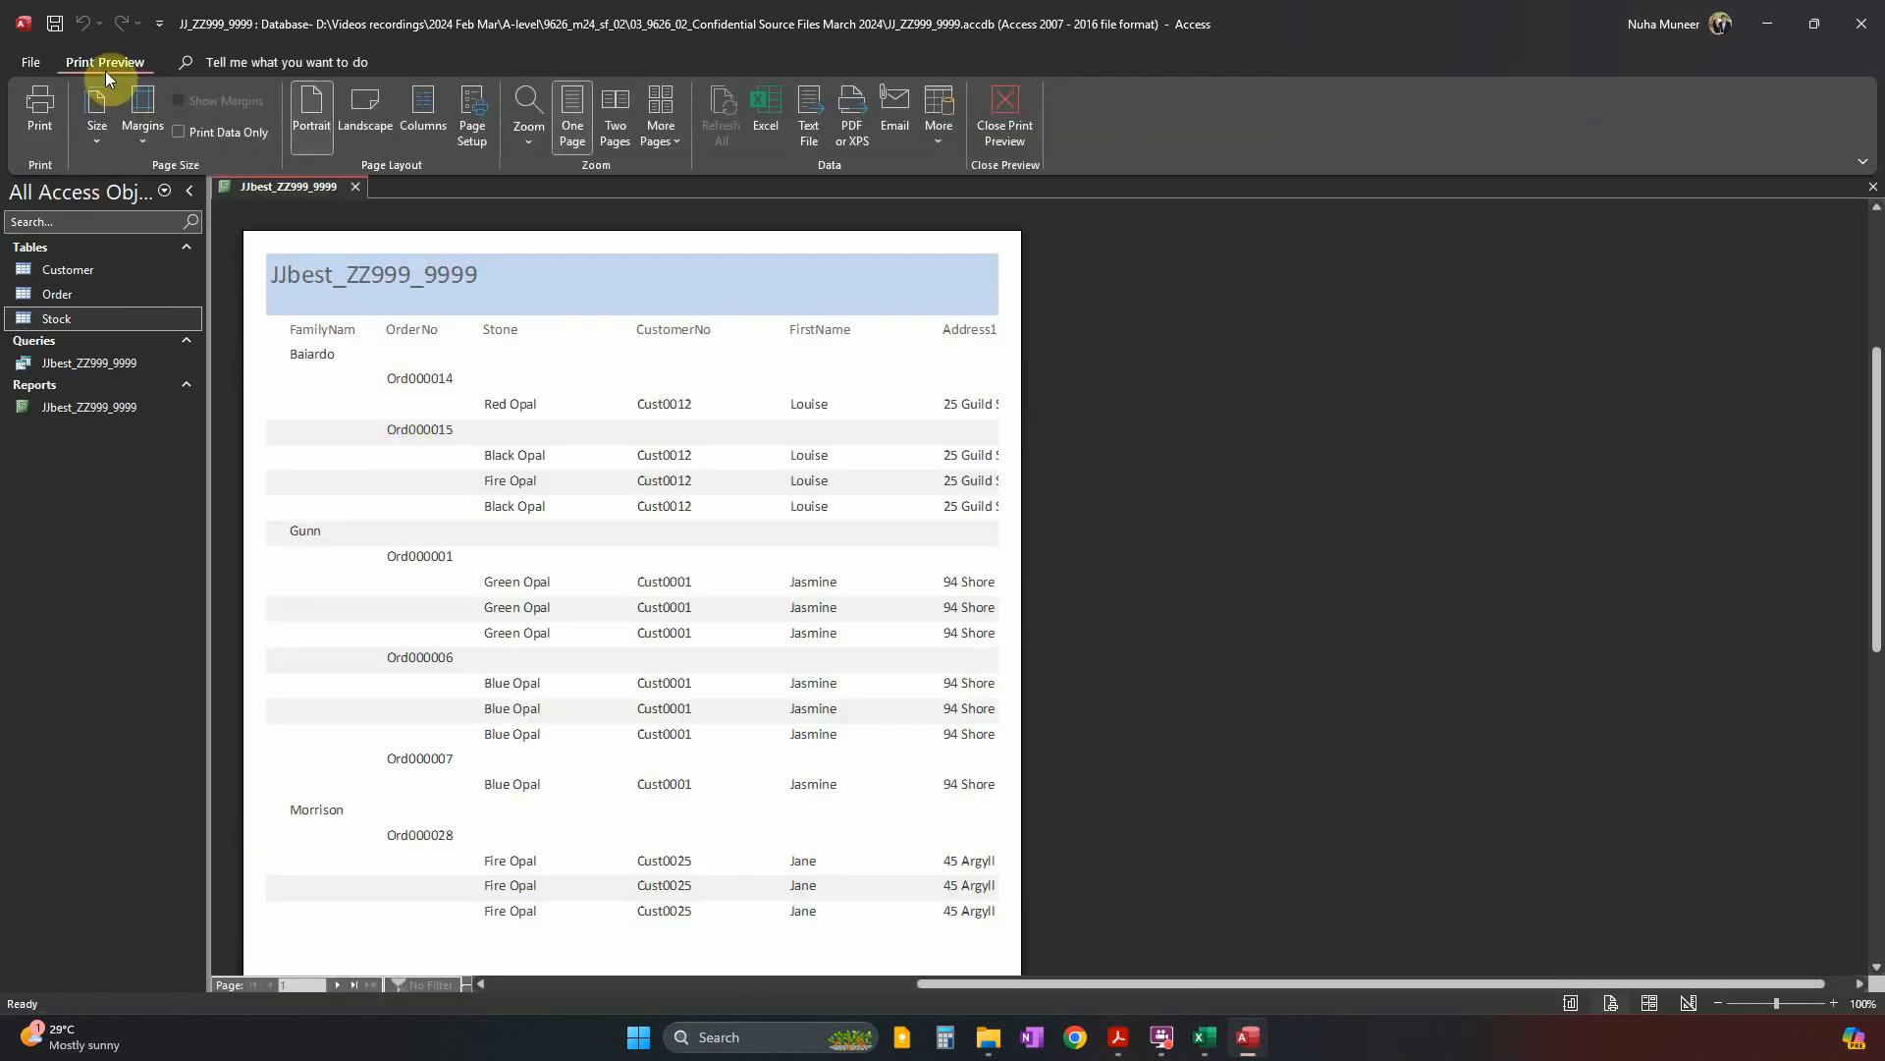
Close the portrait report JJbest_ZZ999_9999 and delete it from the database.
click(1004, 116)
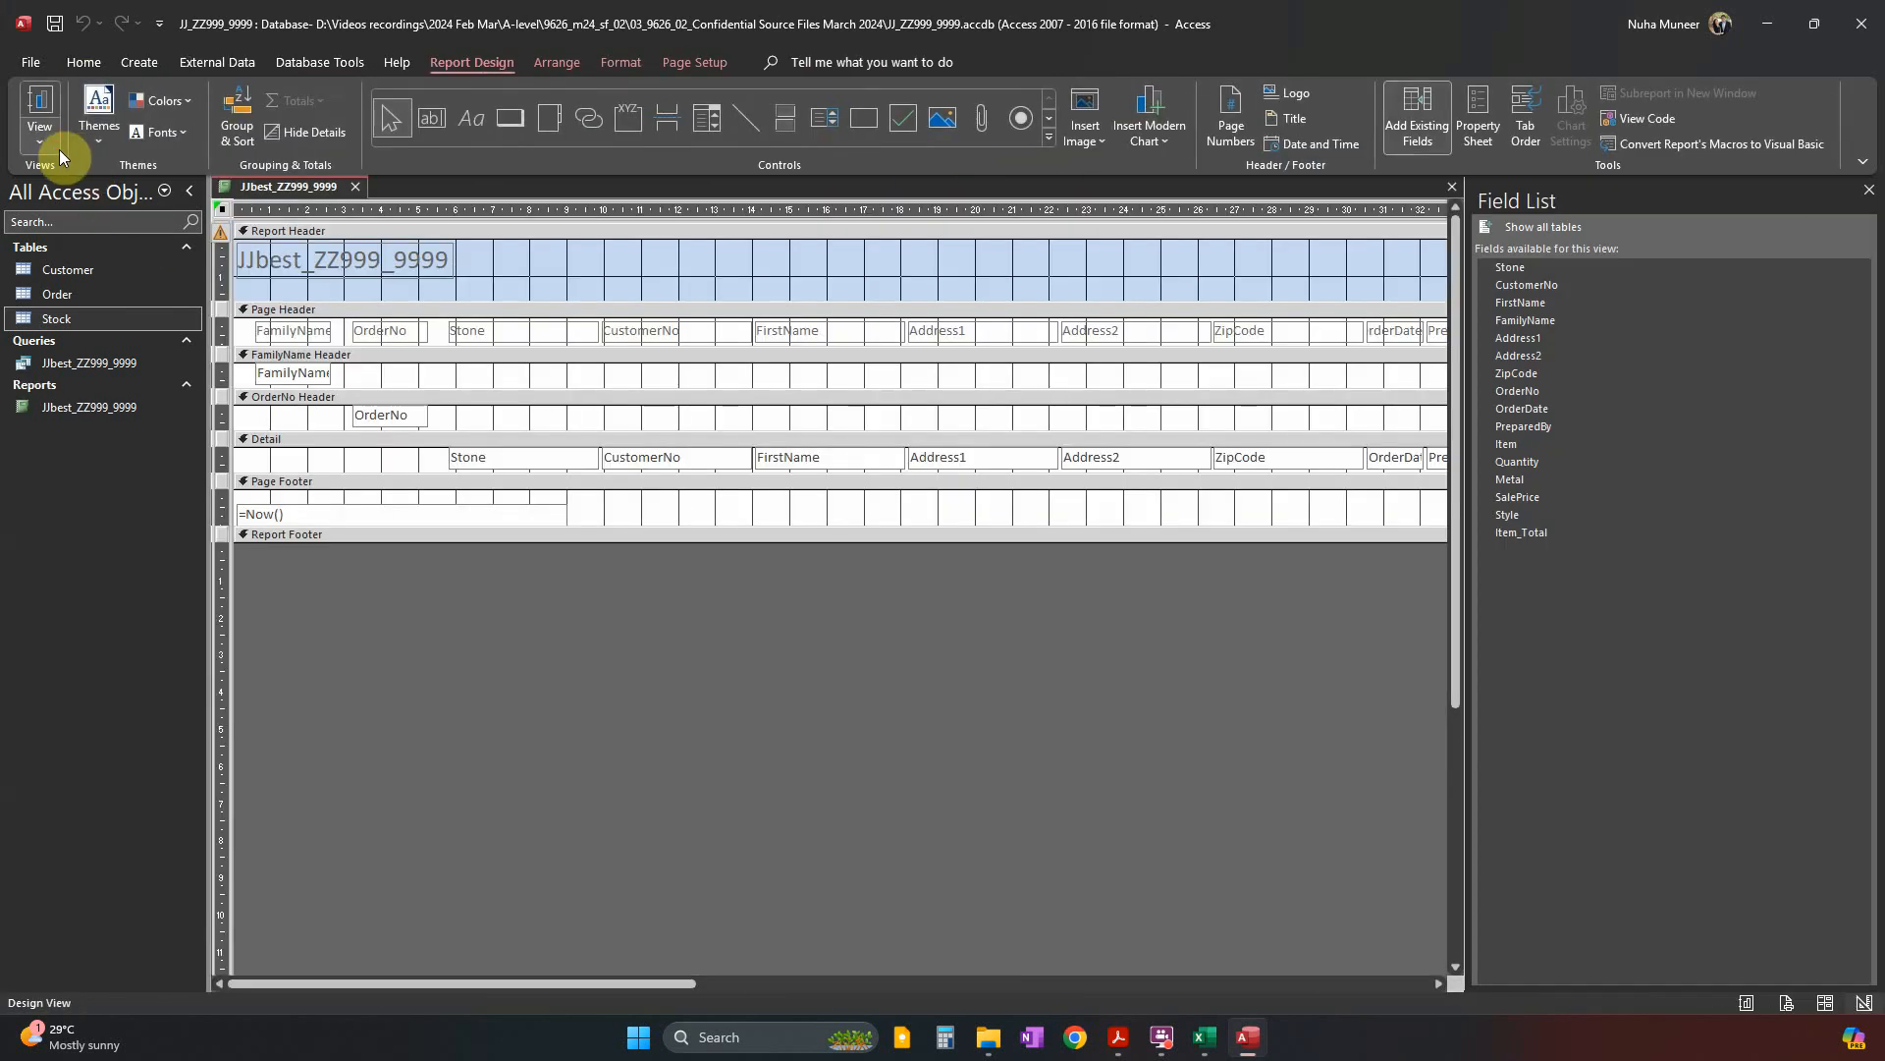
click(44, 146)
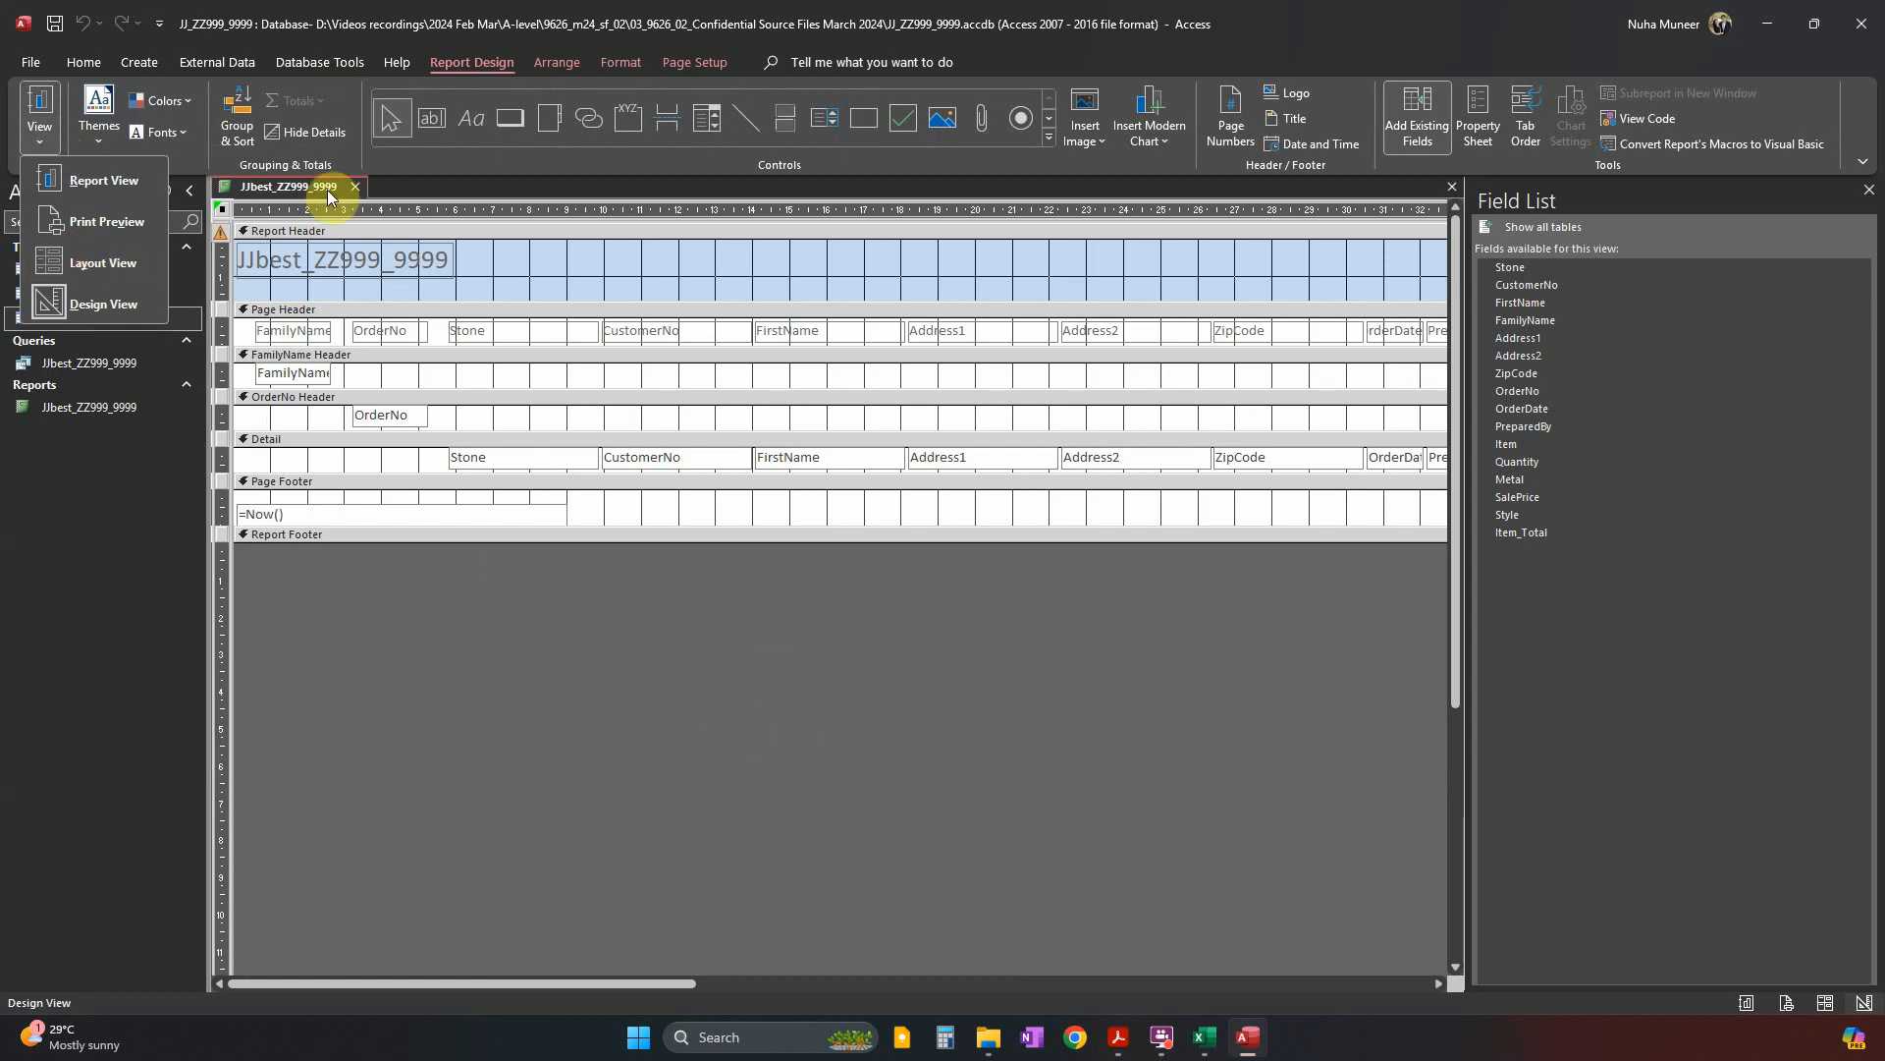
click(354, 186)
click(354, 187)
click(94, 407)
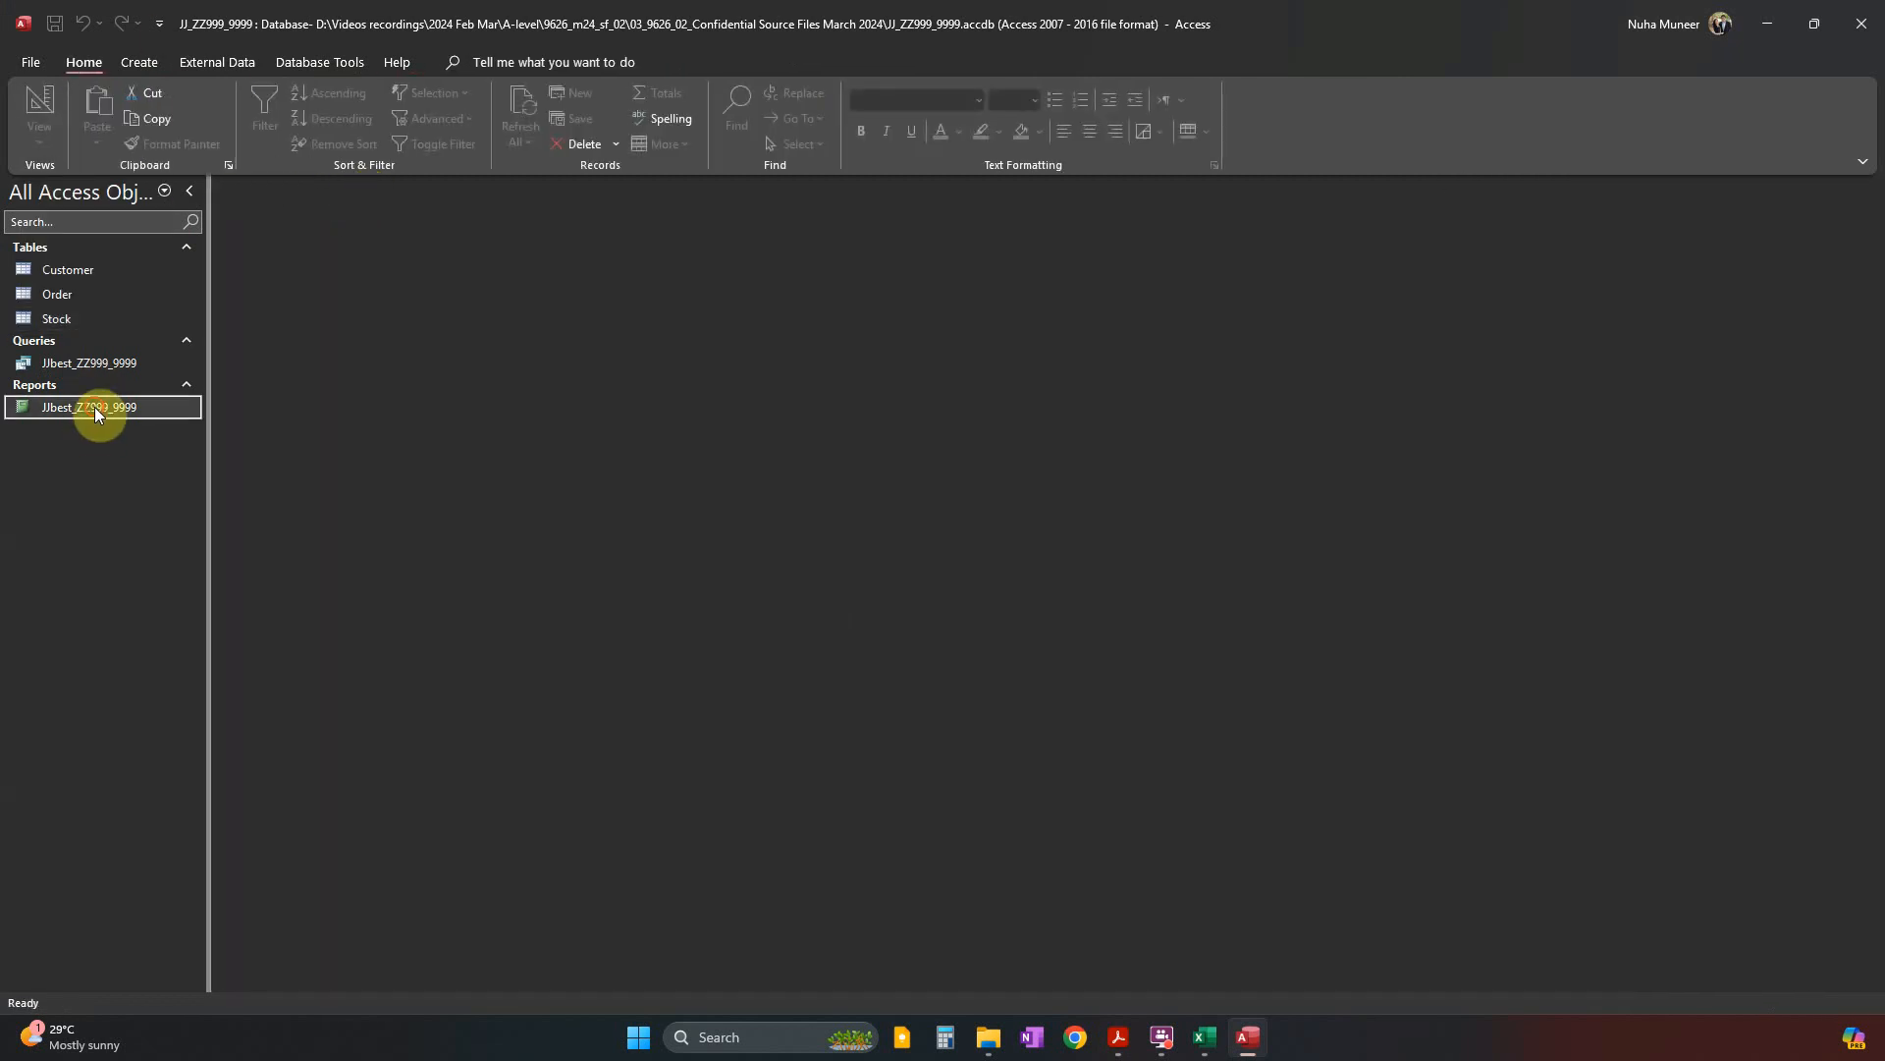
key(Delete)
key(Return)
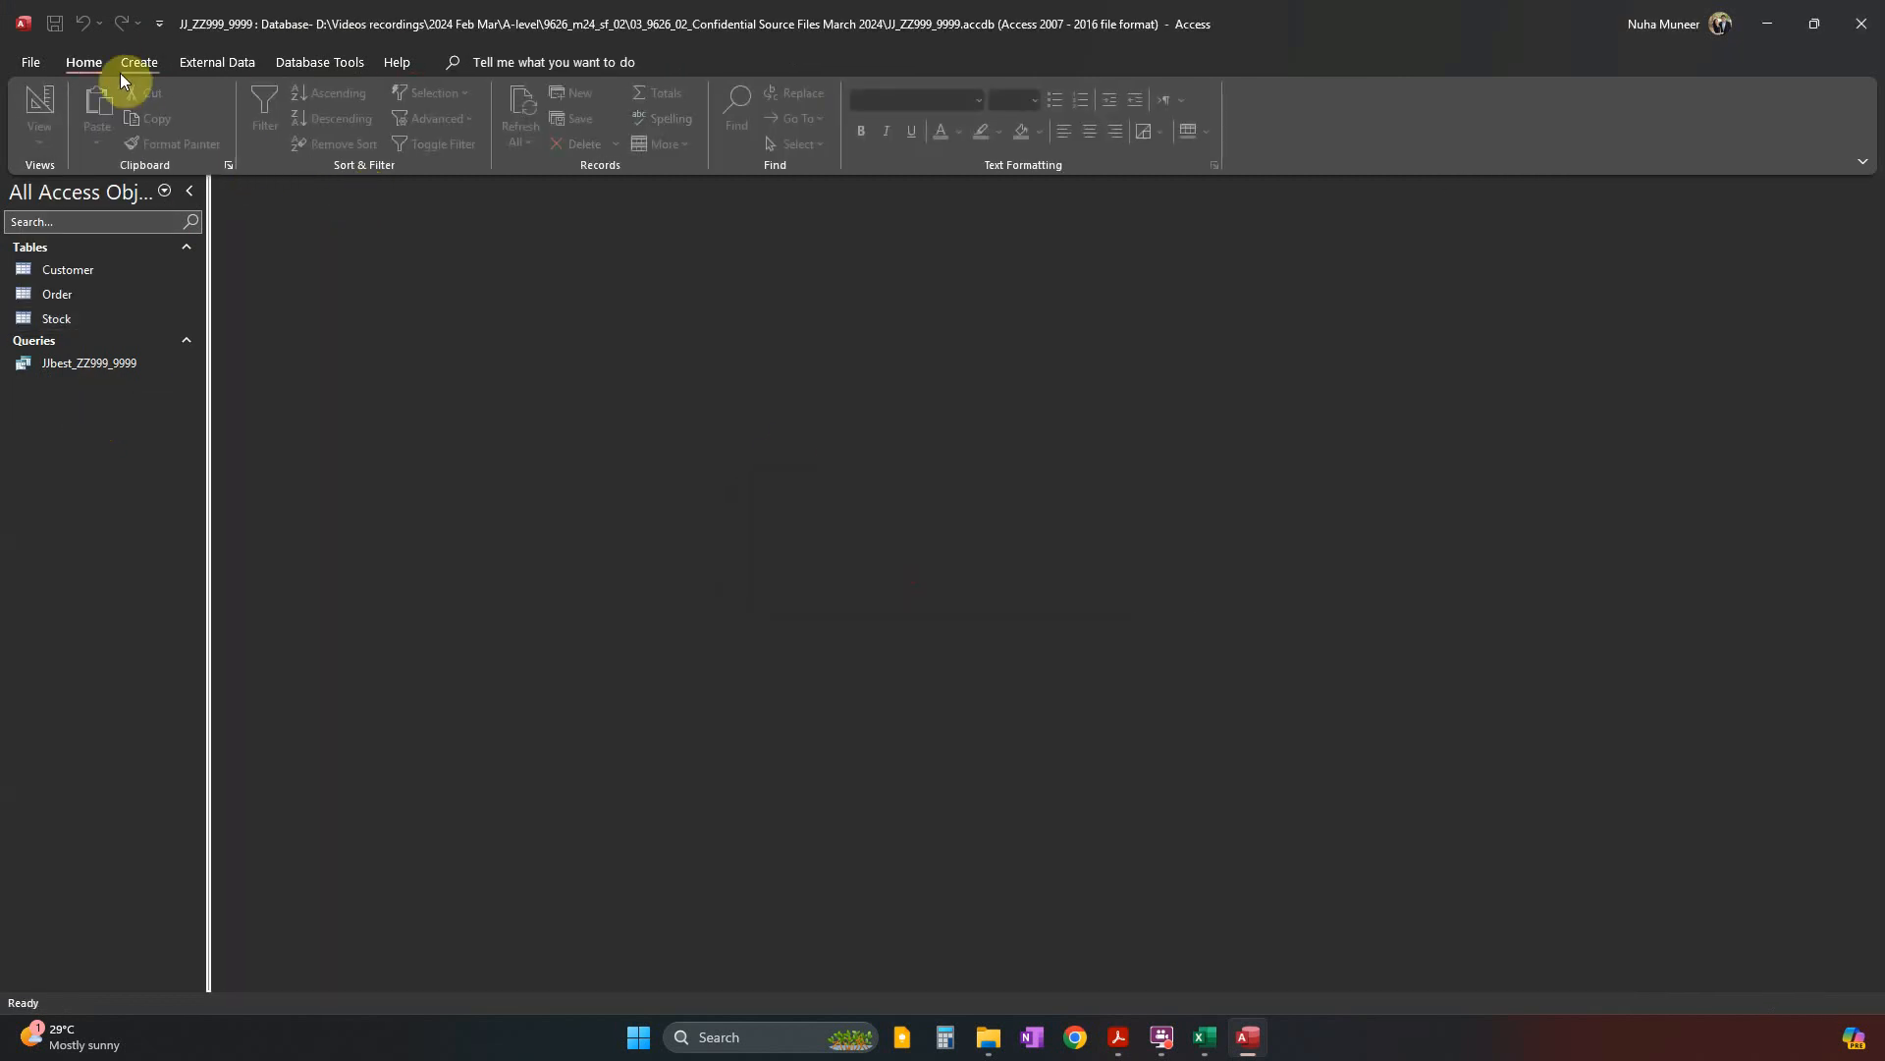
Restart the Report Wizard with all fields of the JJbest_ZZ999_9999 query and advance to the grouping levels.
click(137, 63)
click(798, 101)
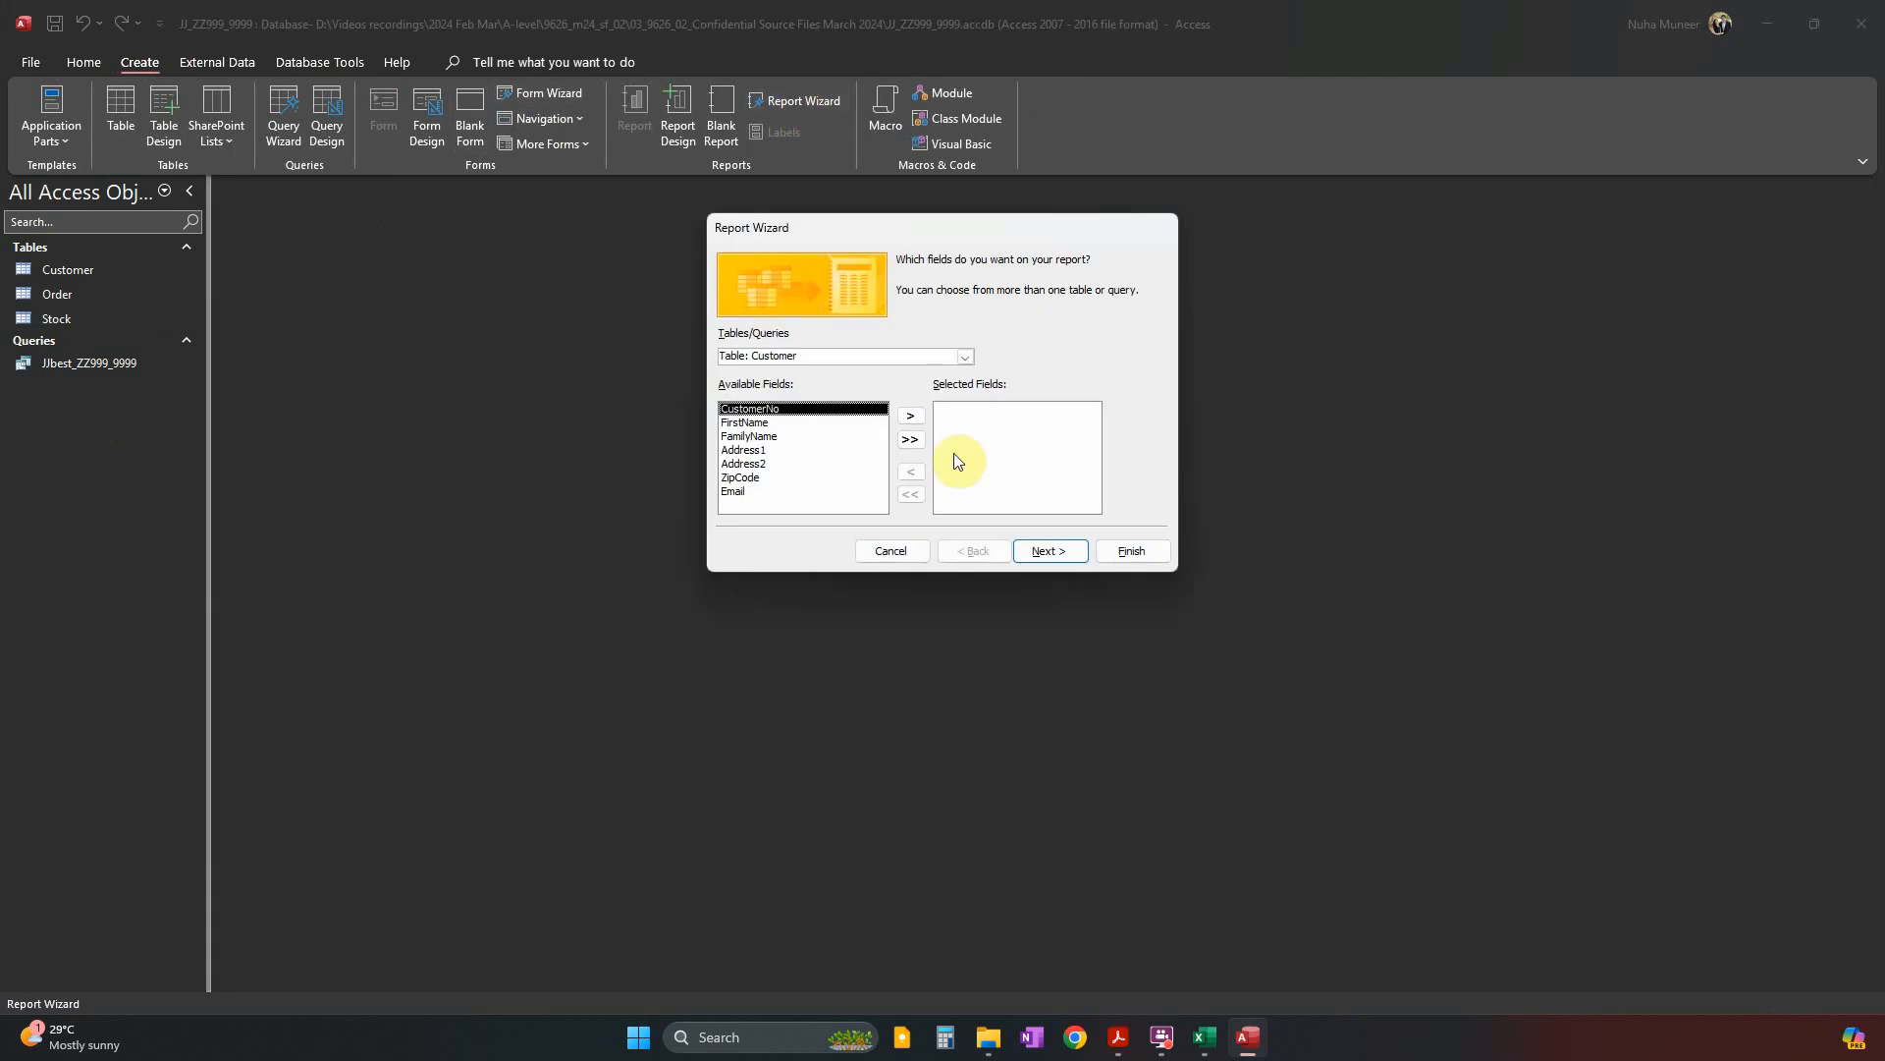
click(965, 356)
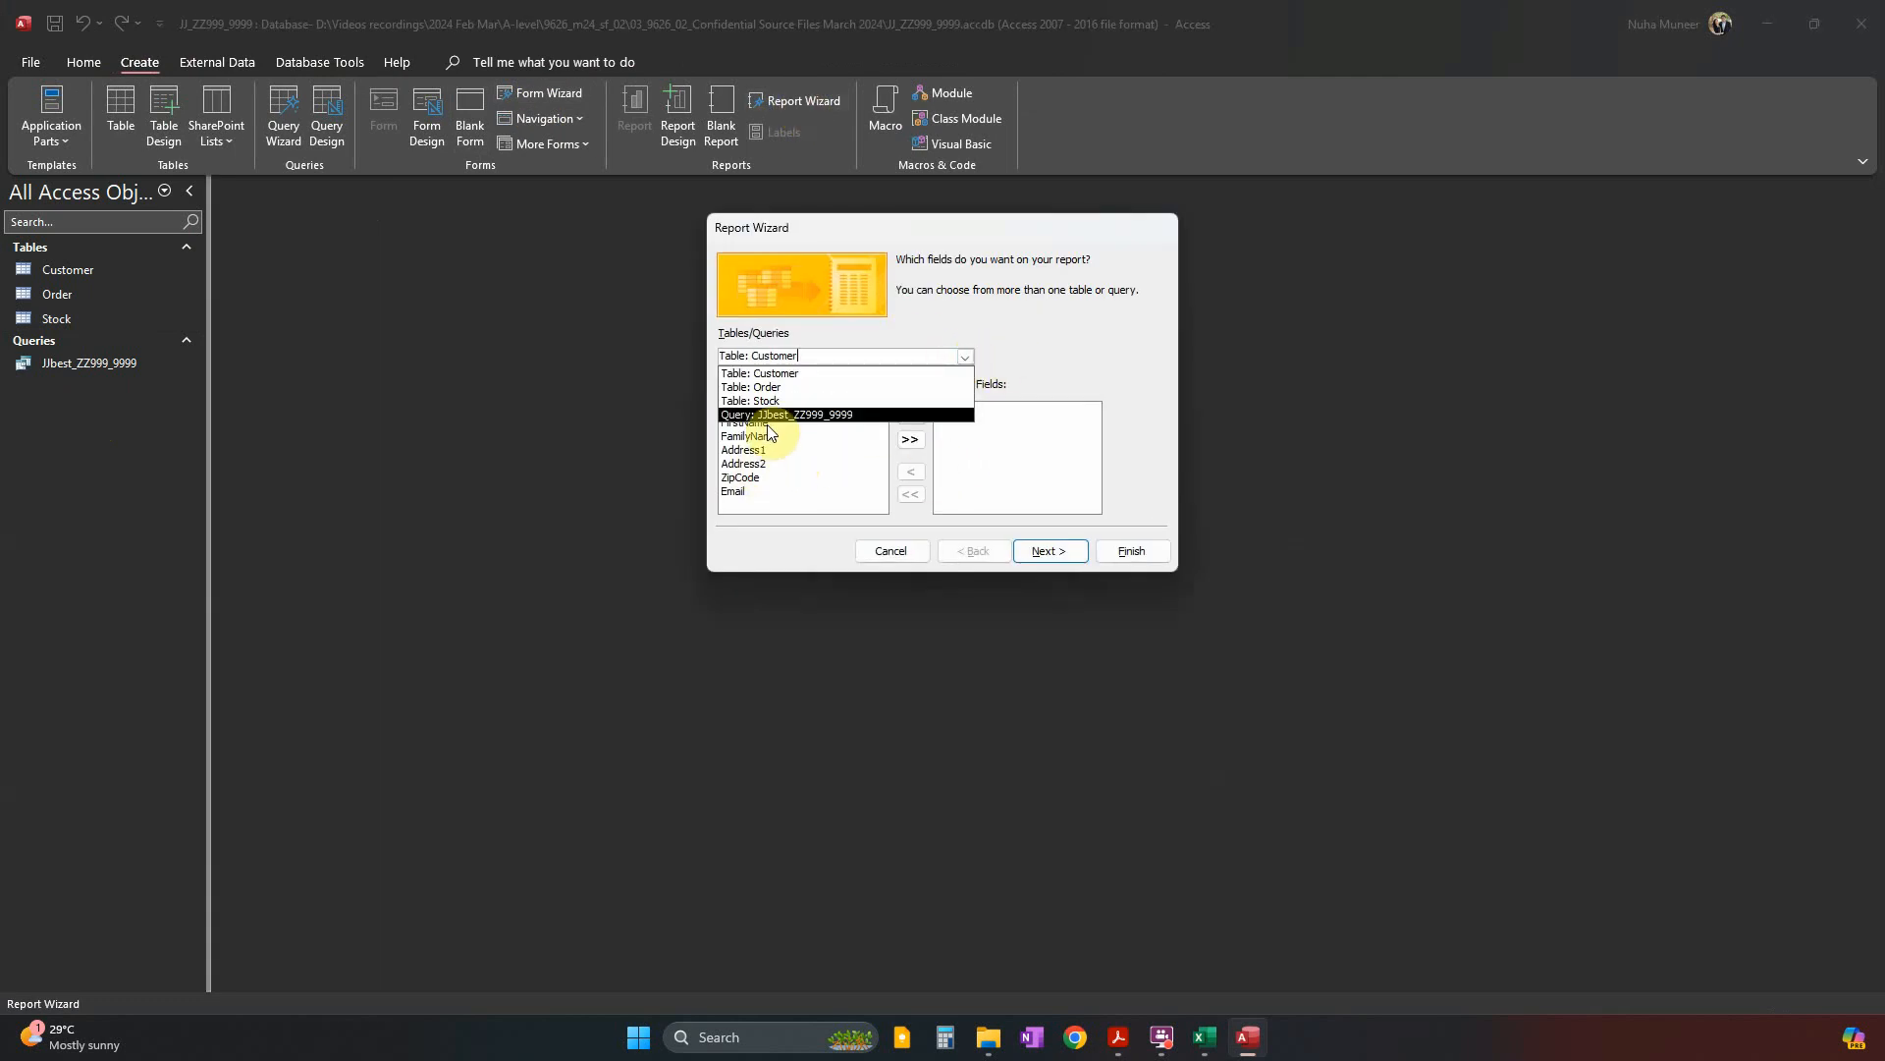
click(796, 411)
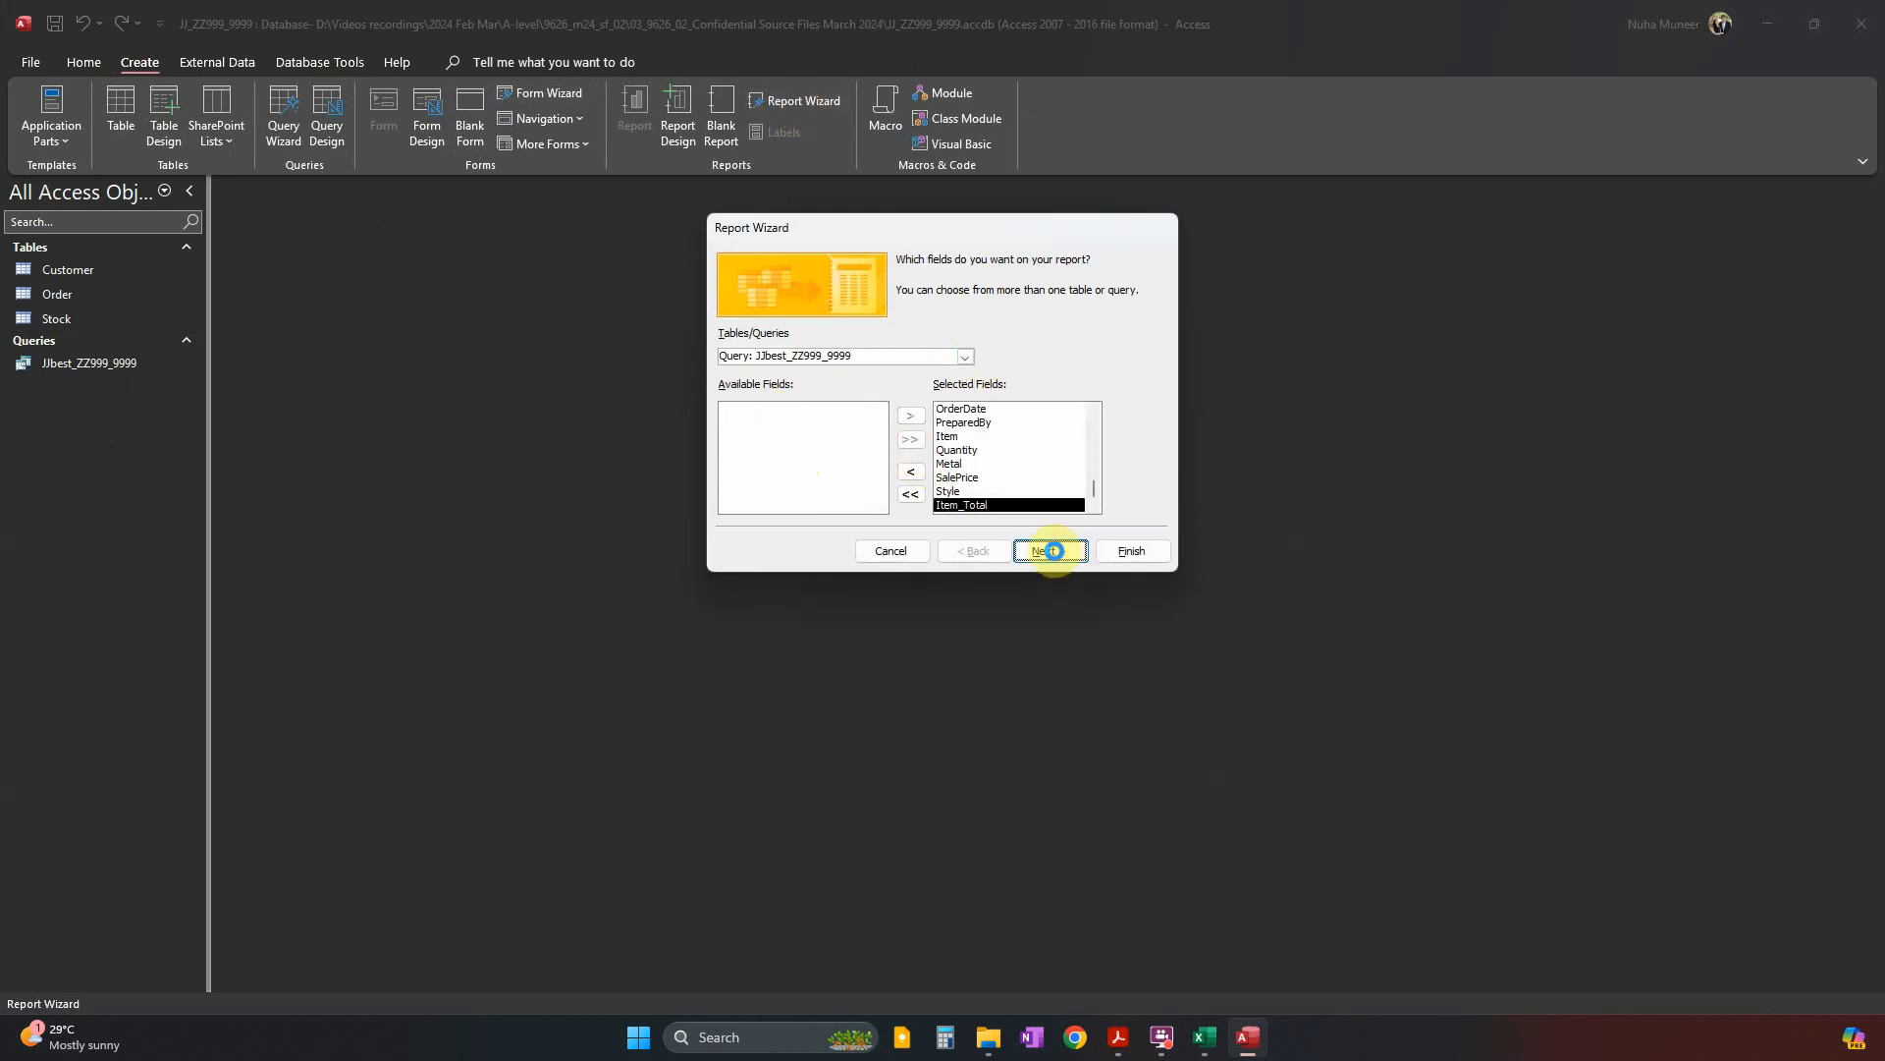
click(1053, 551)
Group the report by FamilyName and then by OrderNo, and advance to the sort options.
double_click(753, 371)
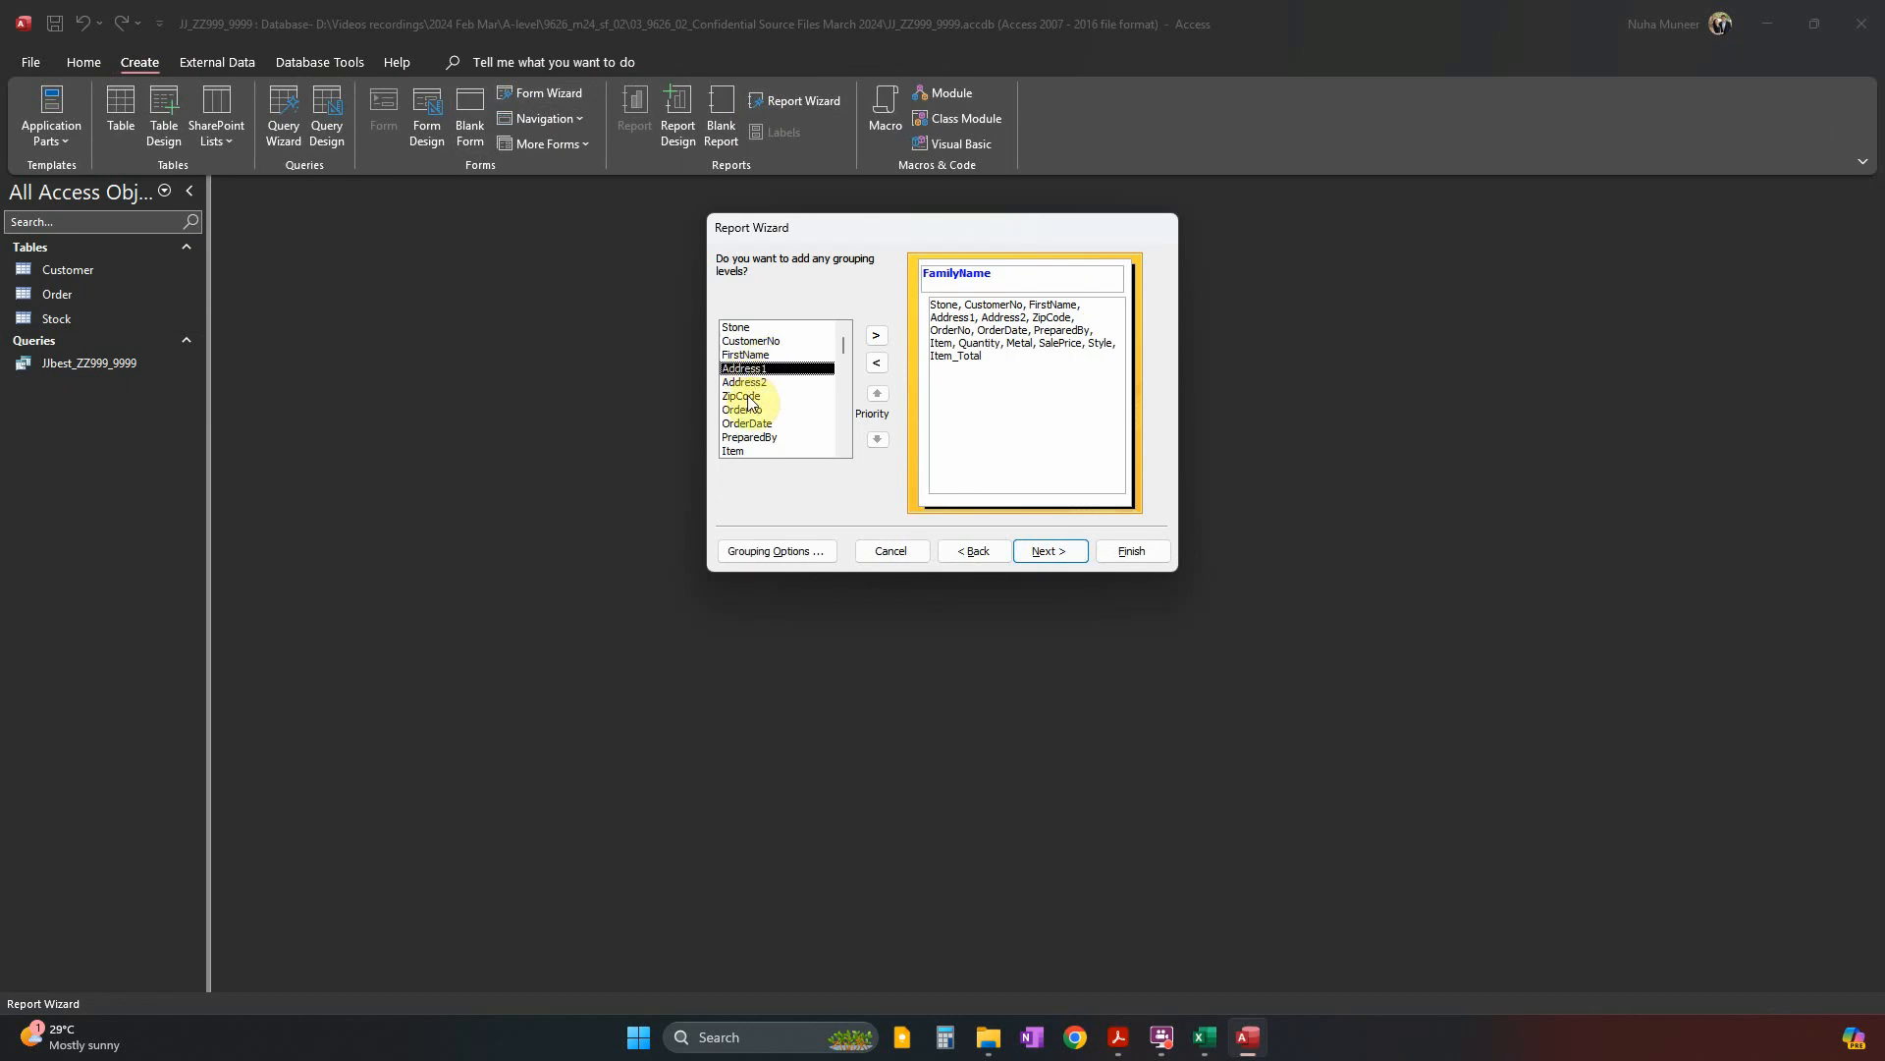
double_click(750, 407)
click(1052, 551)
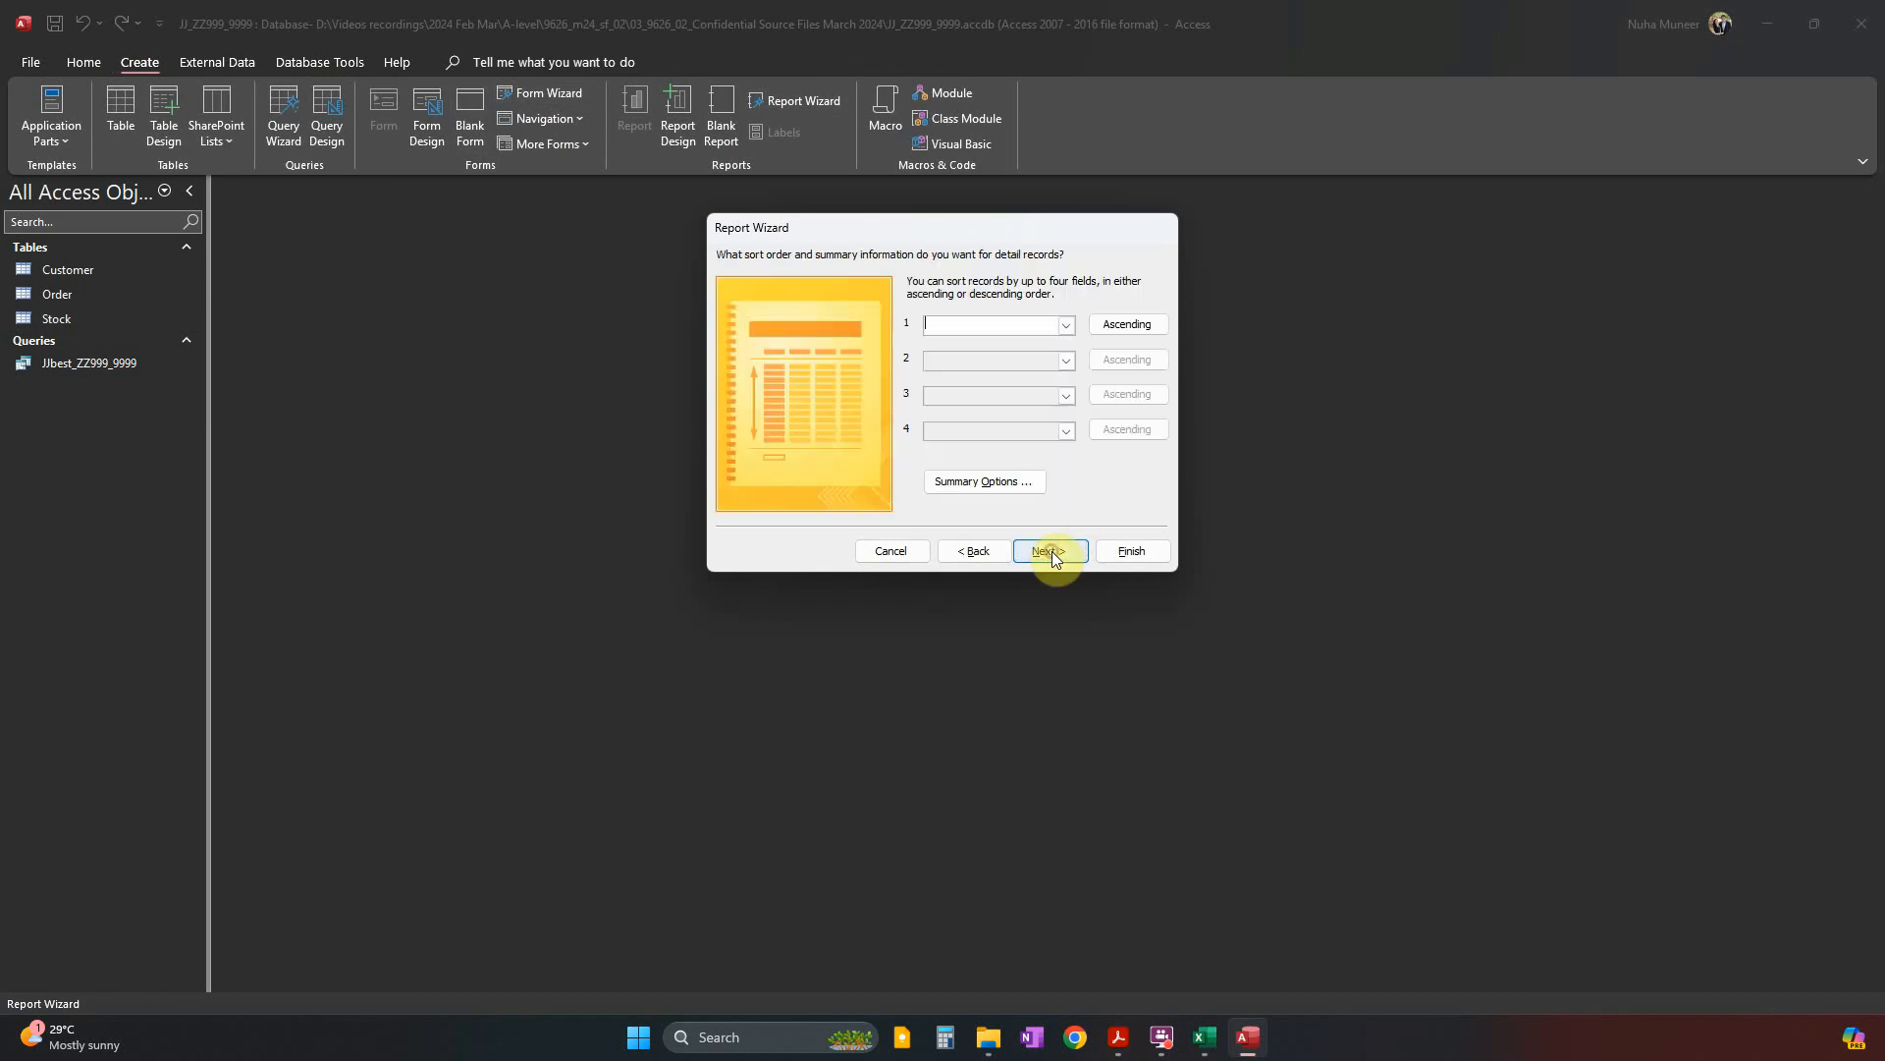
Leave the sort fields empty, choose Landscape orientation and finish the report with the title JJbest_ZZ999_9999.
click(1052, 551)
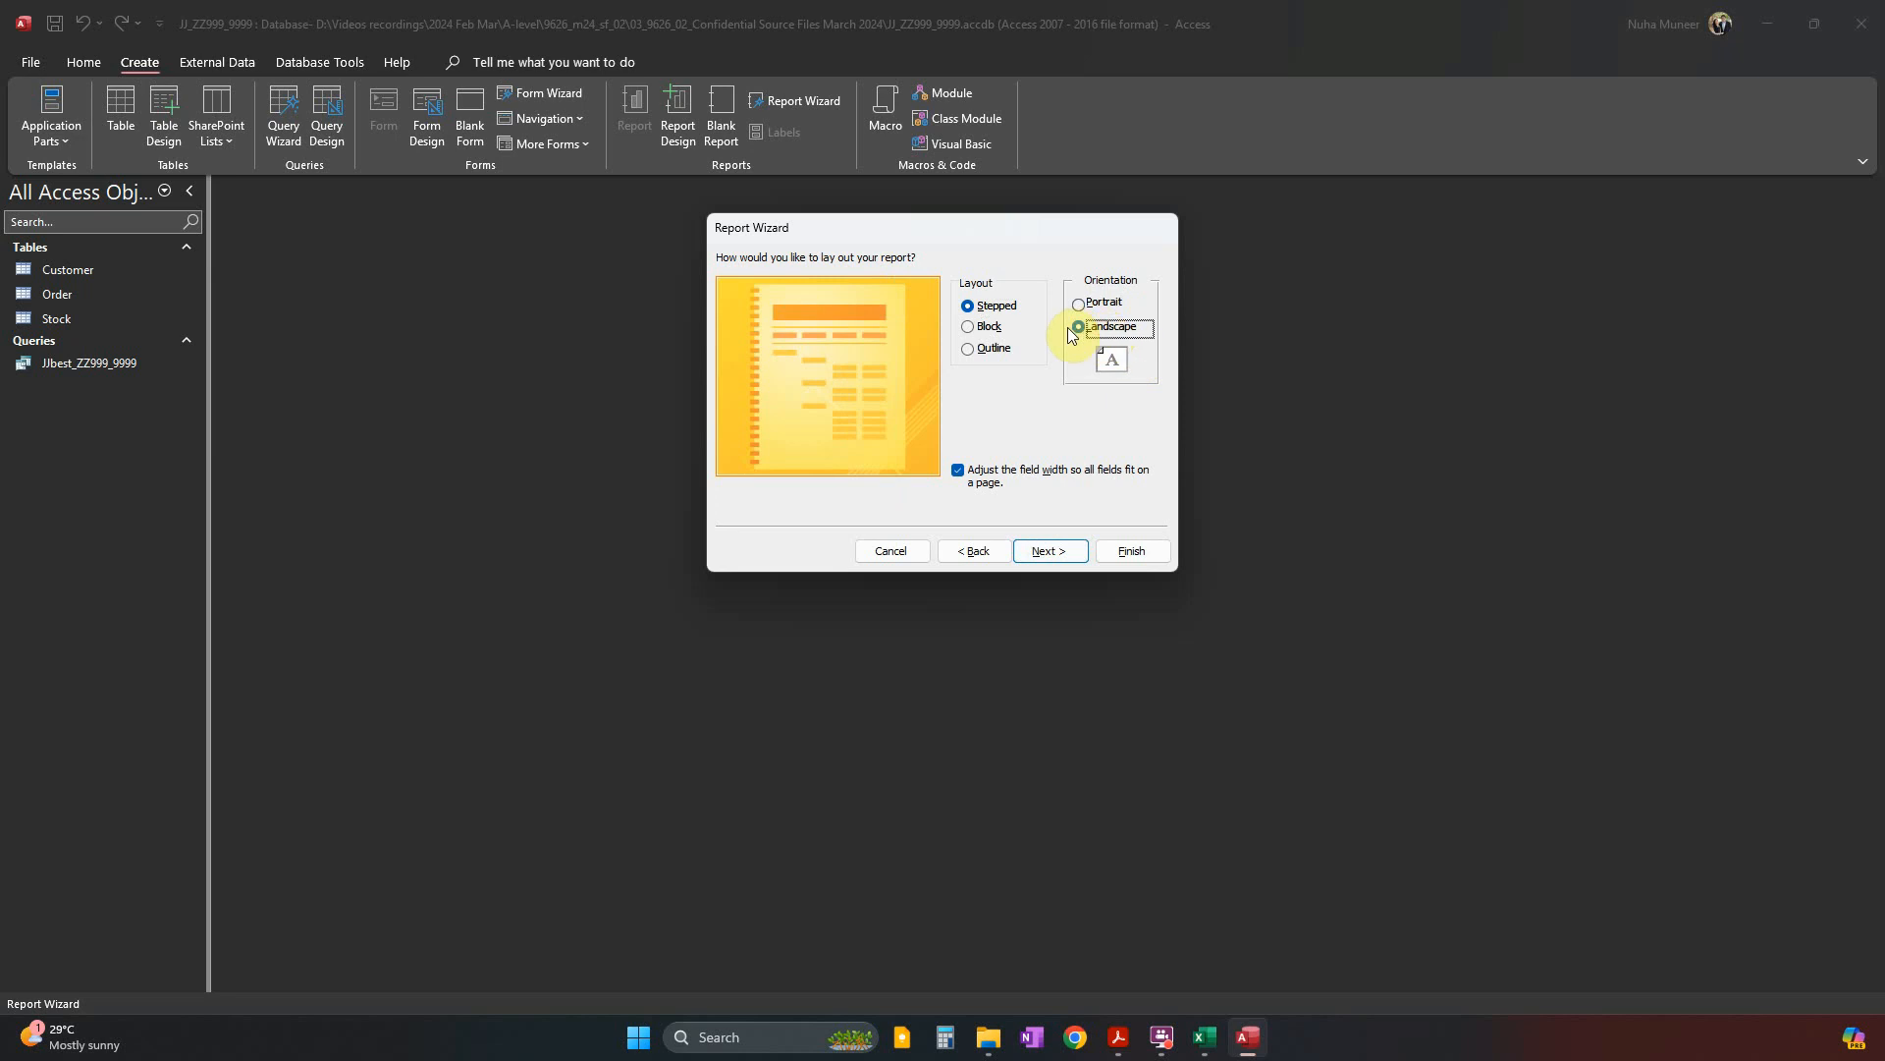
click(1051, 551)
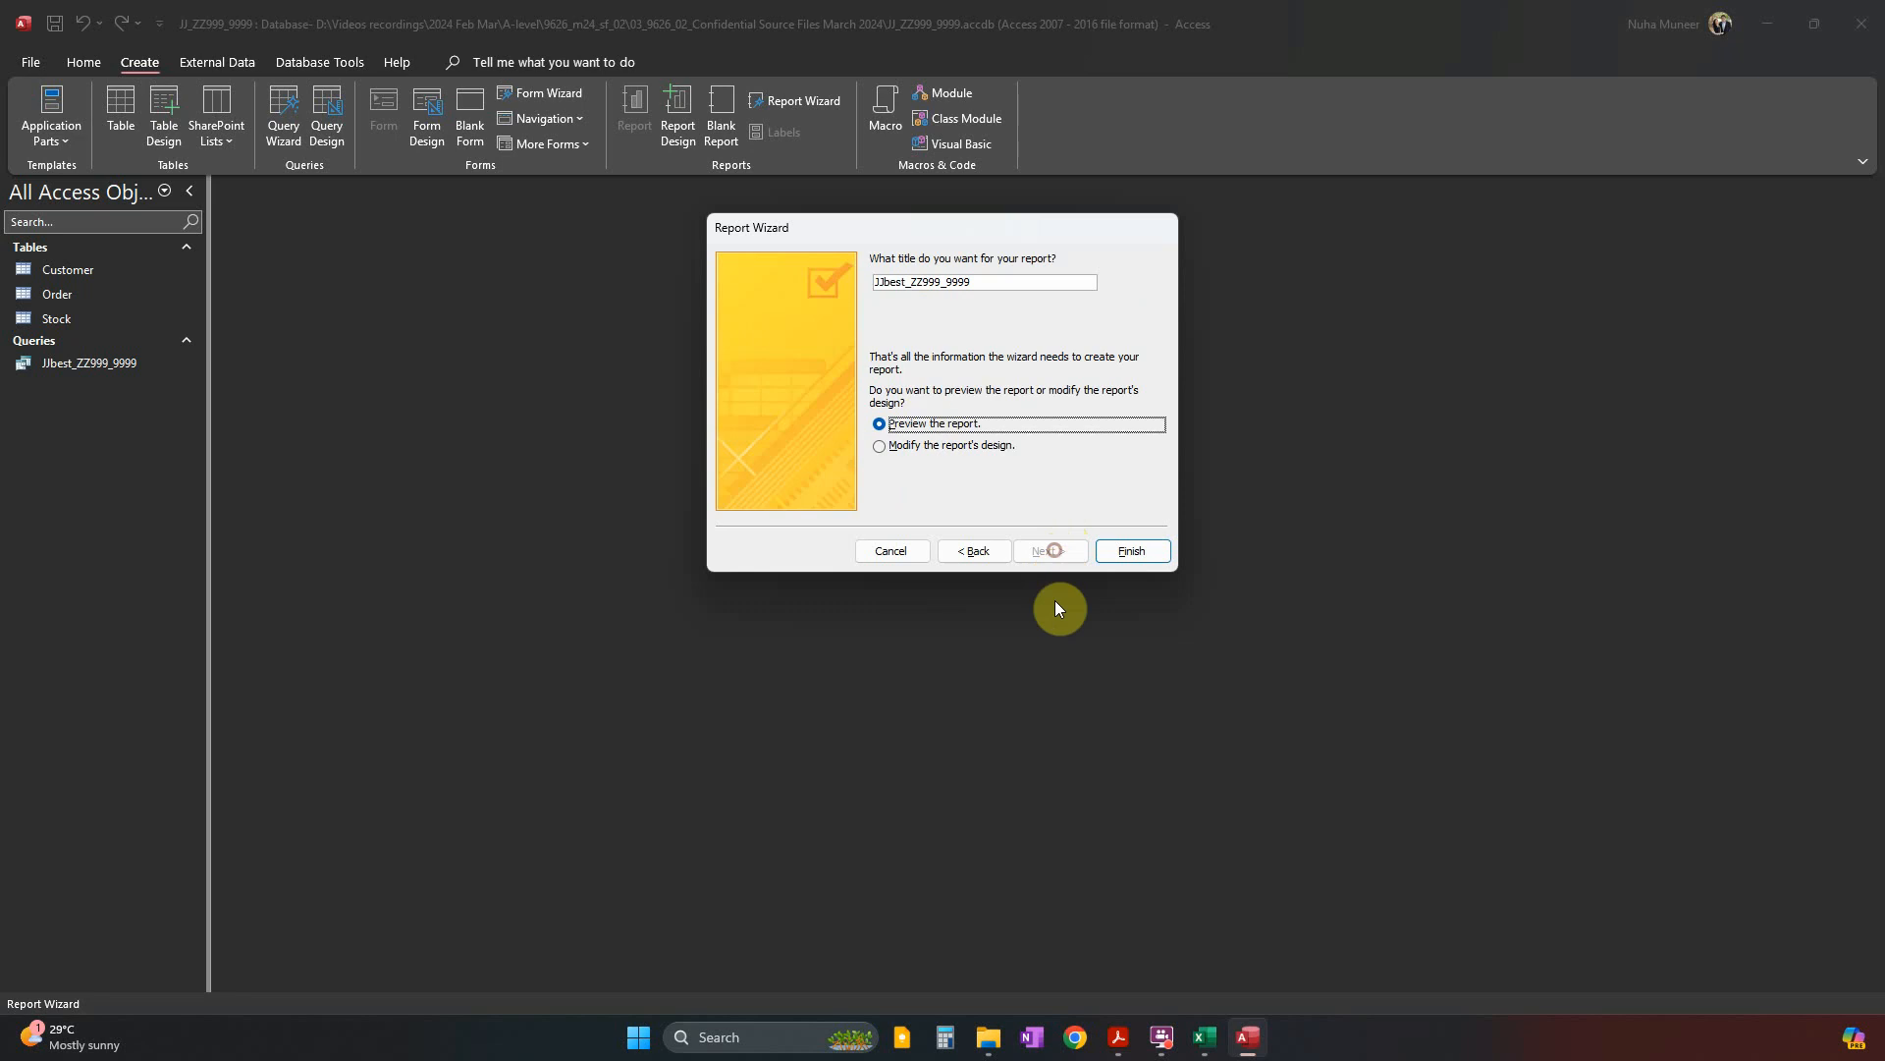
click(1131, 551)
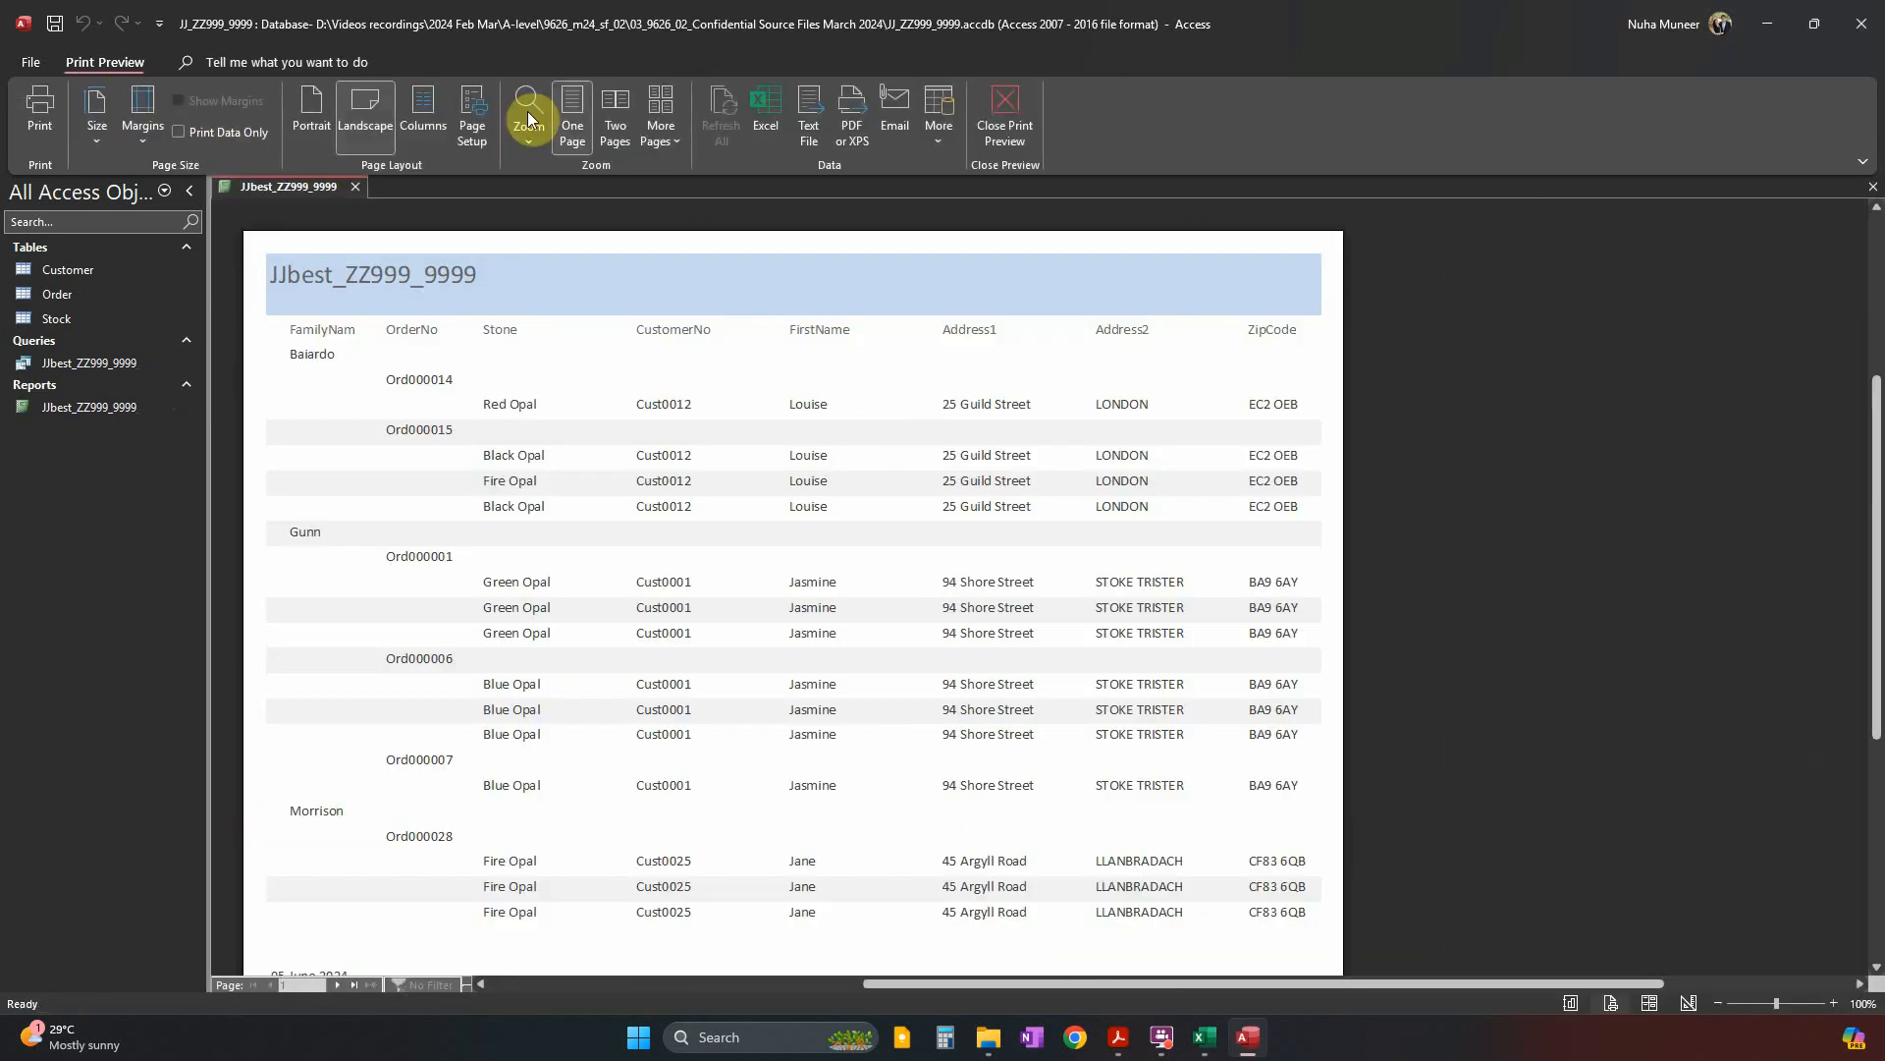
Close the print preview, show the report in Layout View and bring up the sample report layout in the exam PDF.
click(1005, 122)
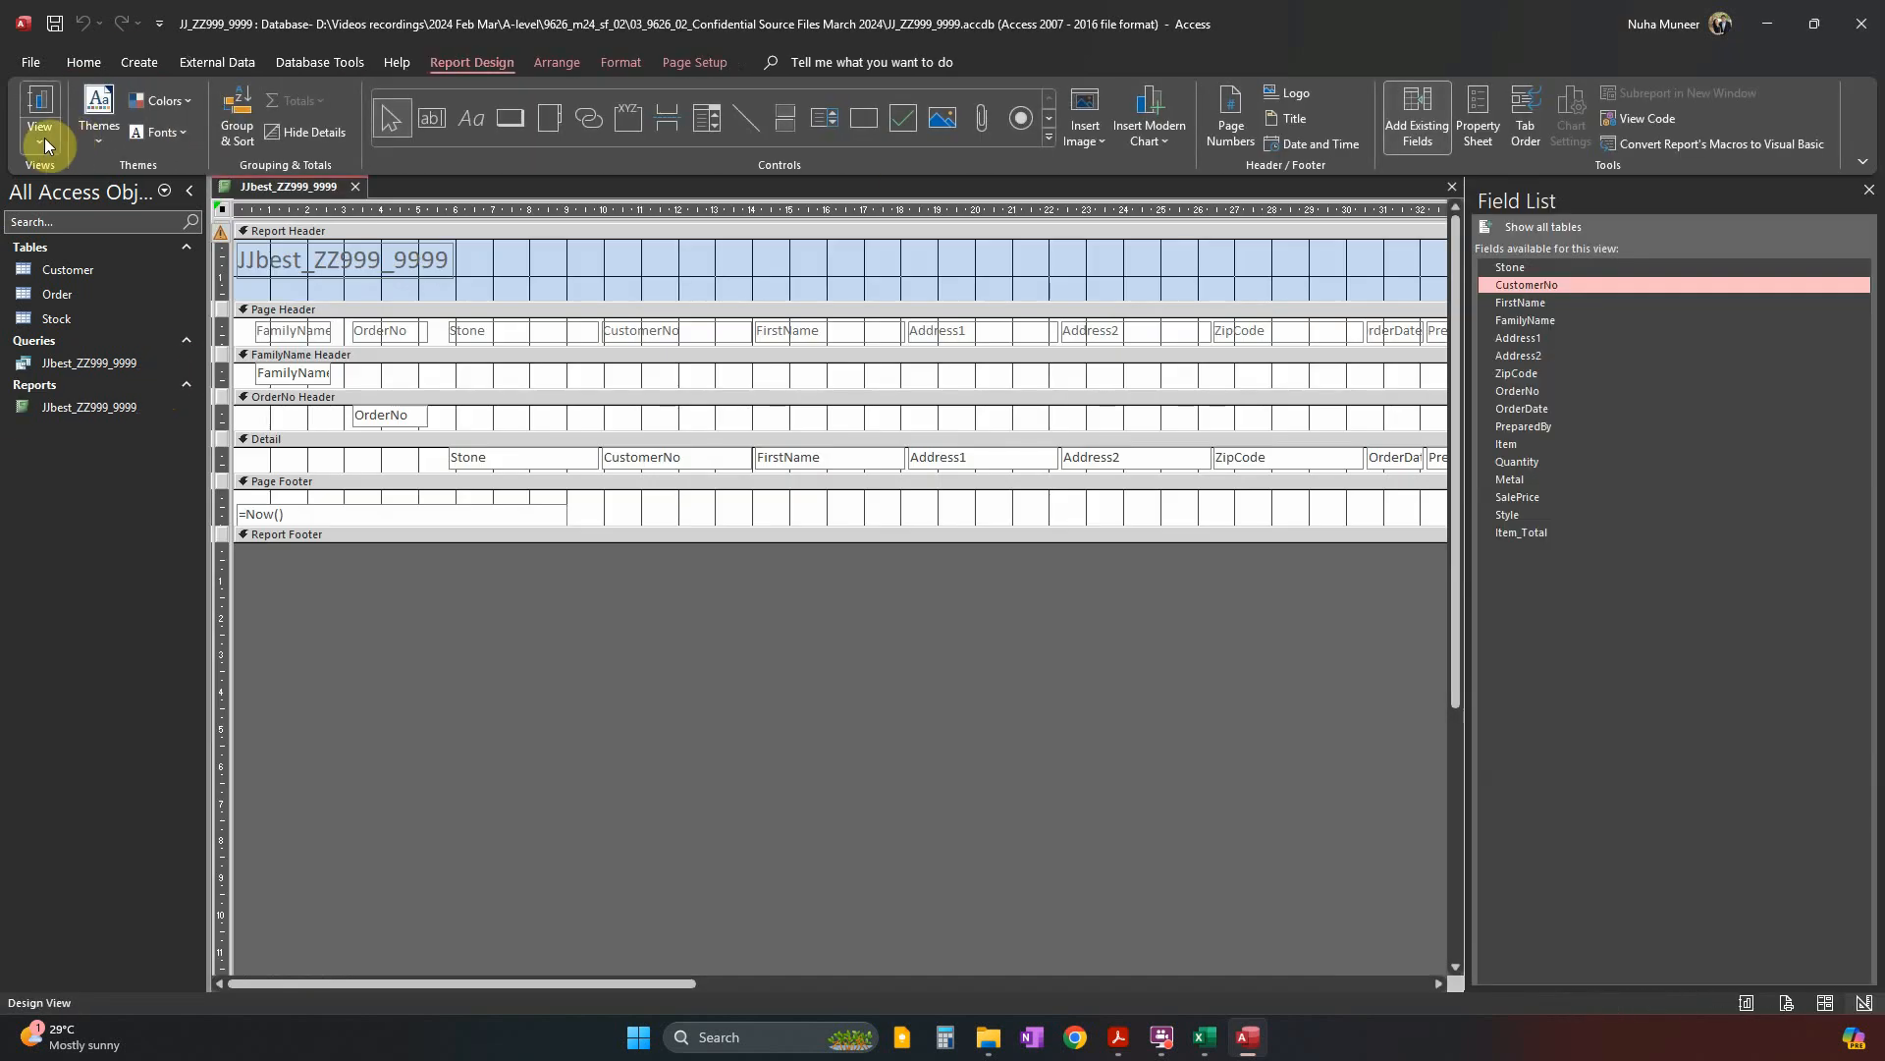
click(40, 137)
click(88, 265)
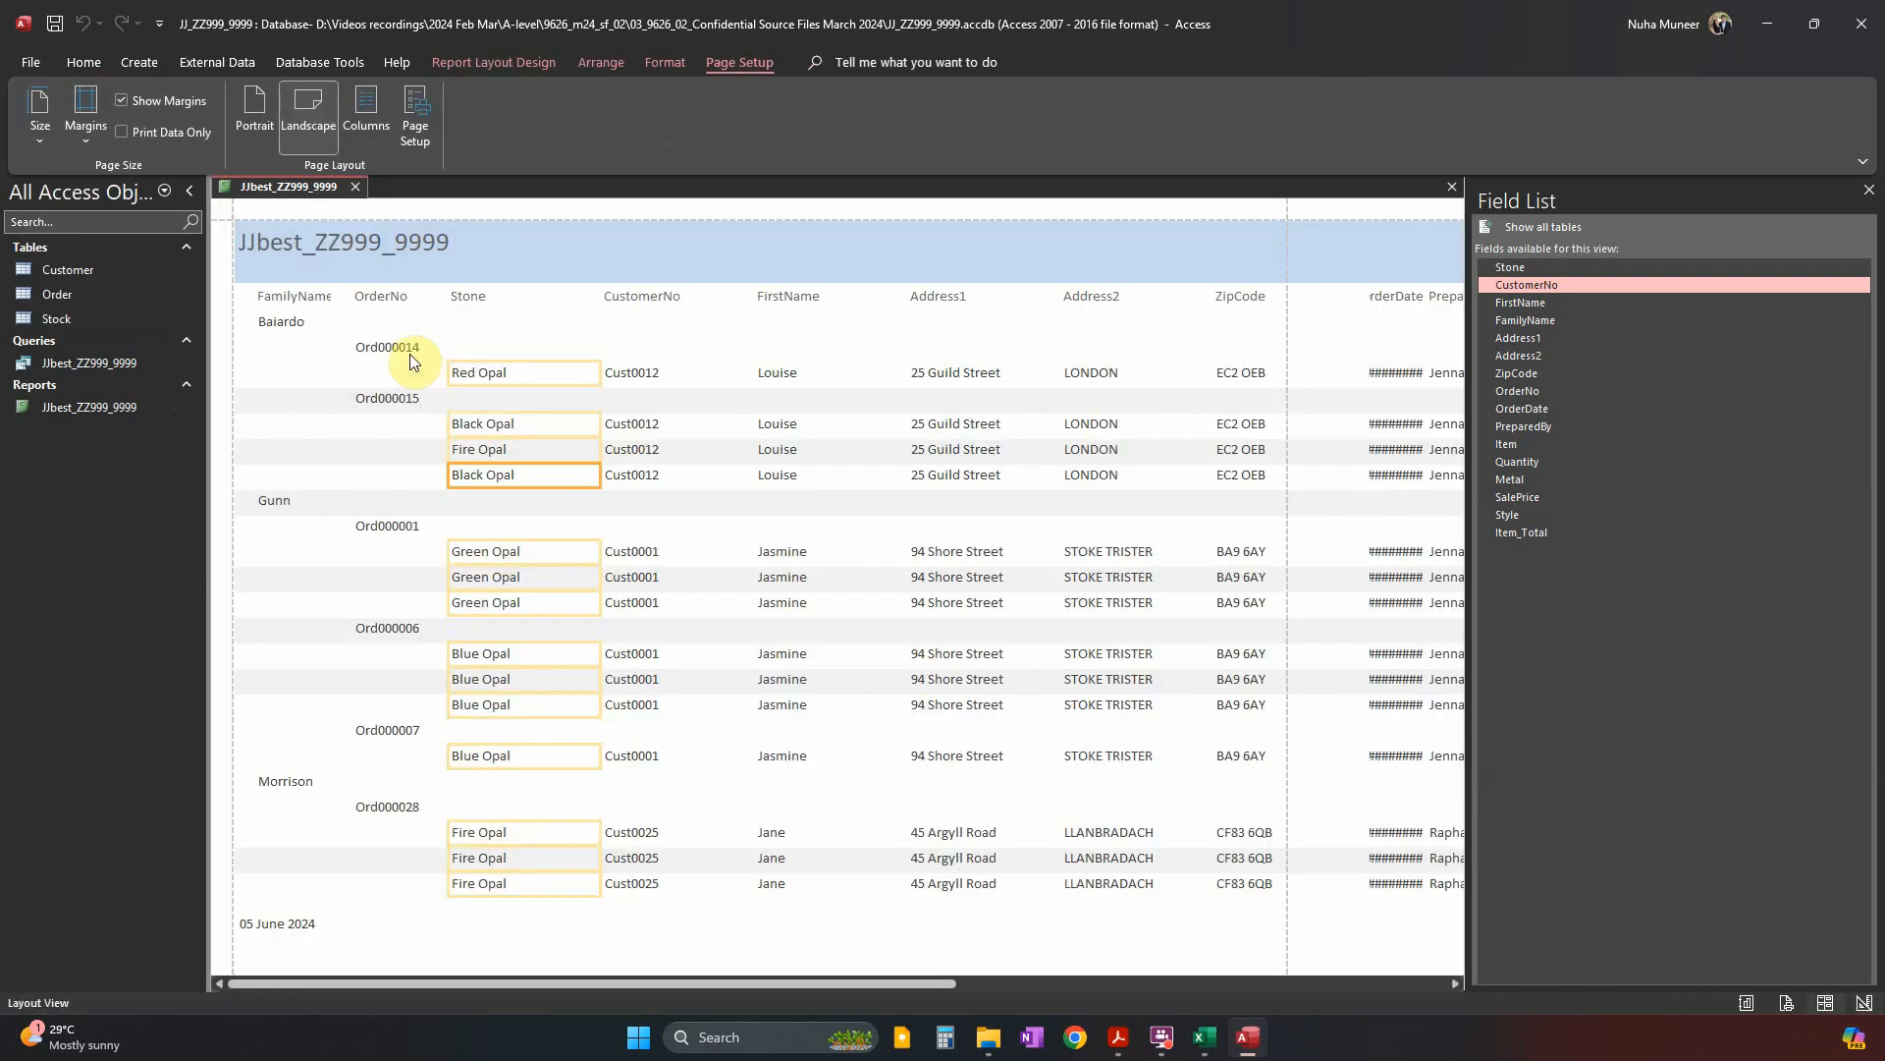
key(alt+Tab)
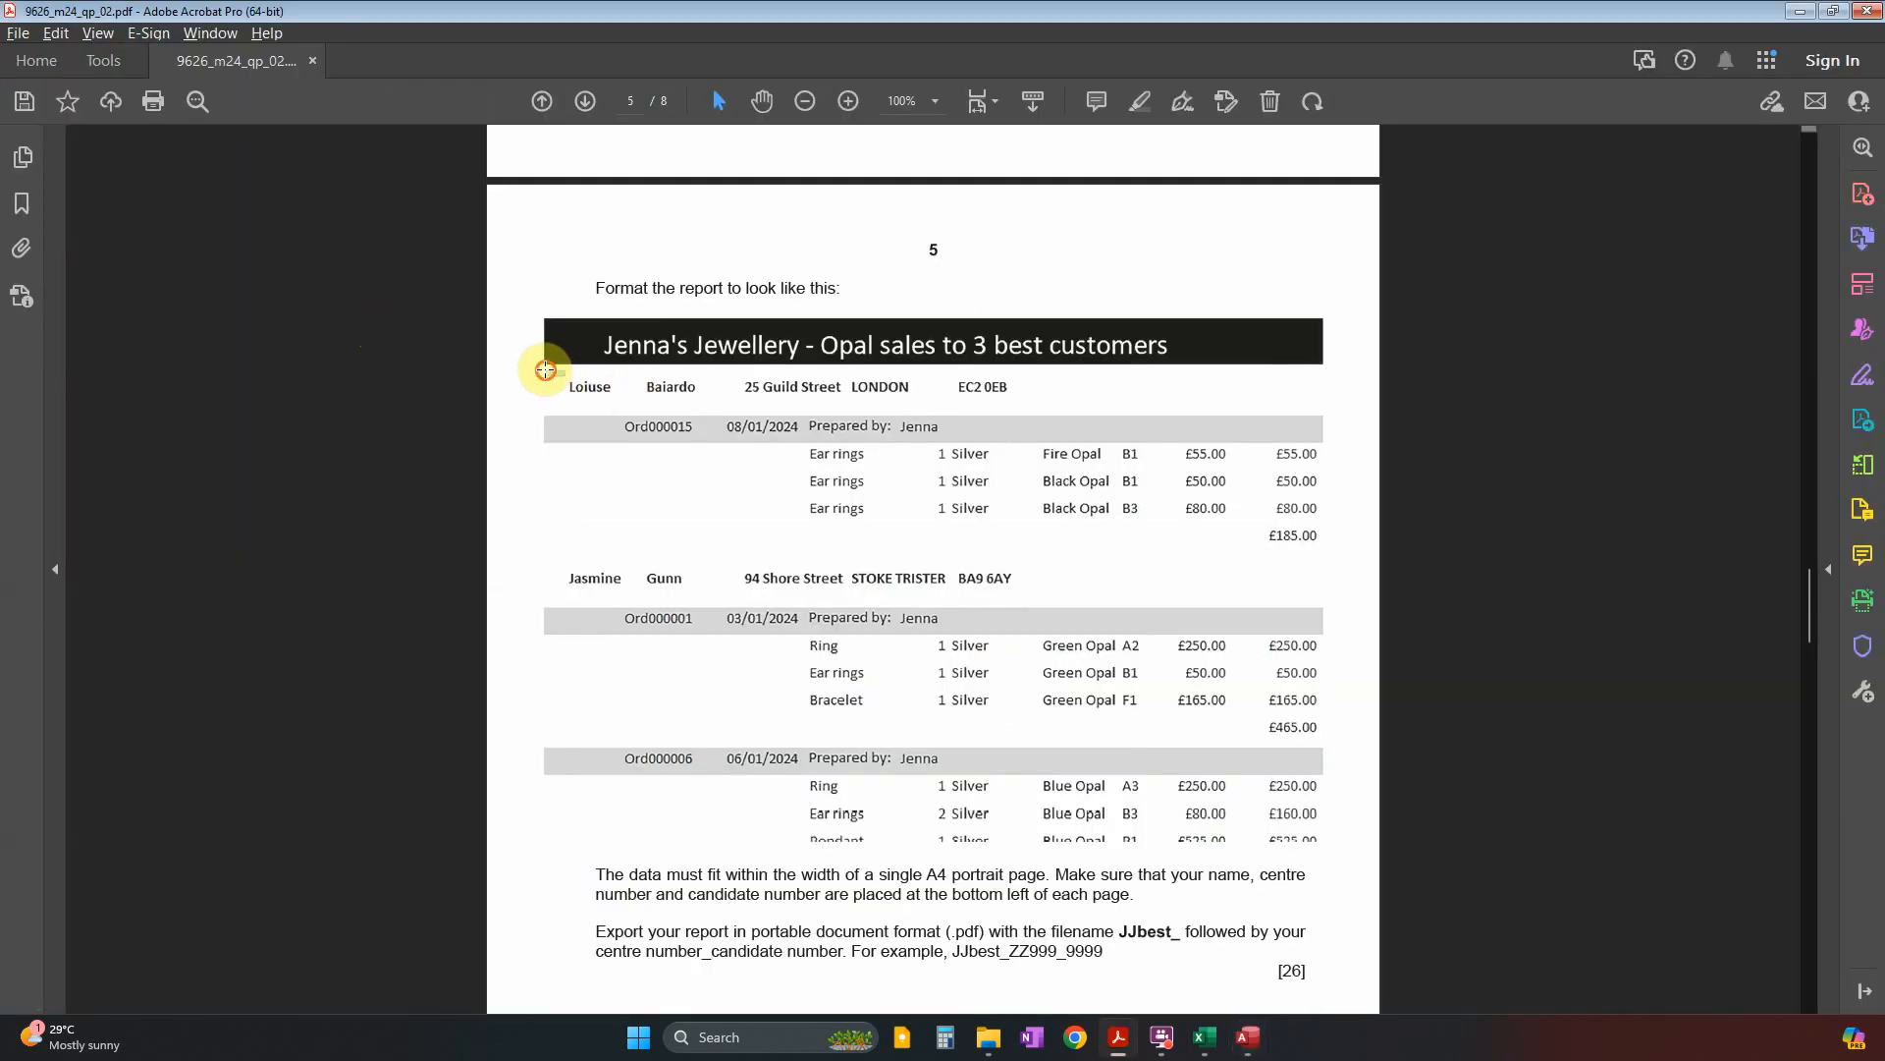
Examine the sample customer heading in the exam PDF and the task's requirements for the family-name group header, including full name, address and post code.
drag(547, 369, 1059, 400)
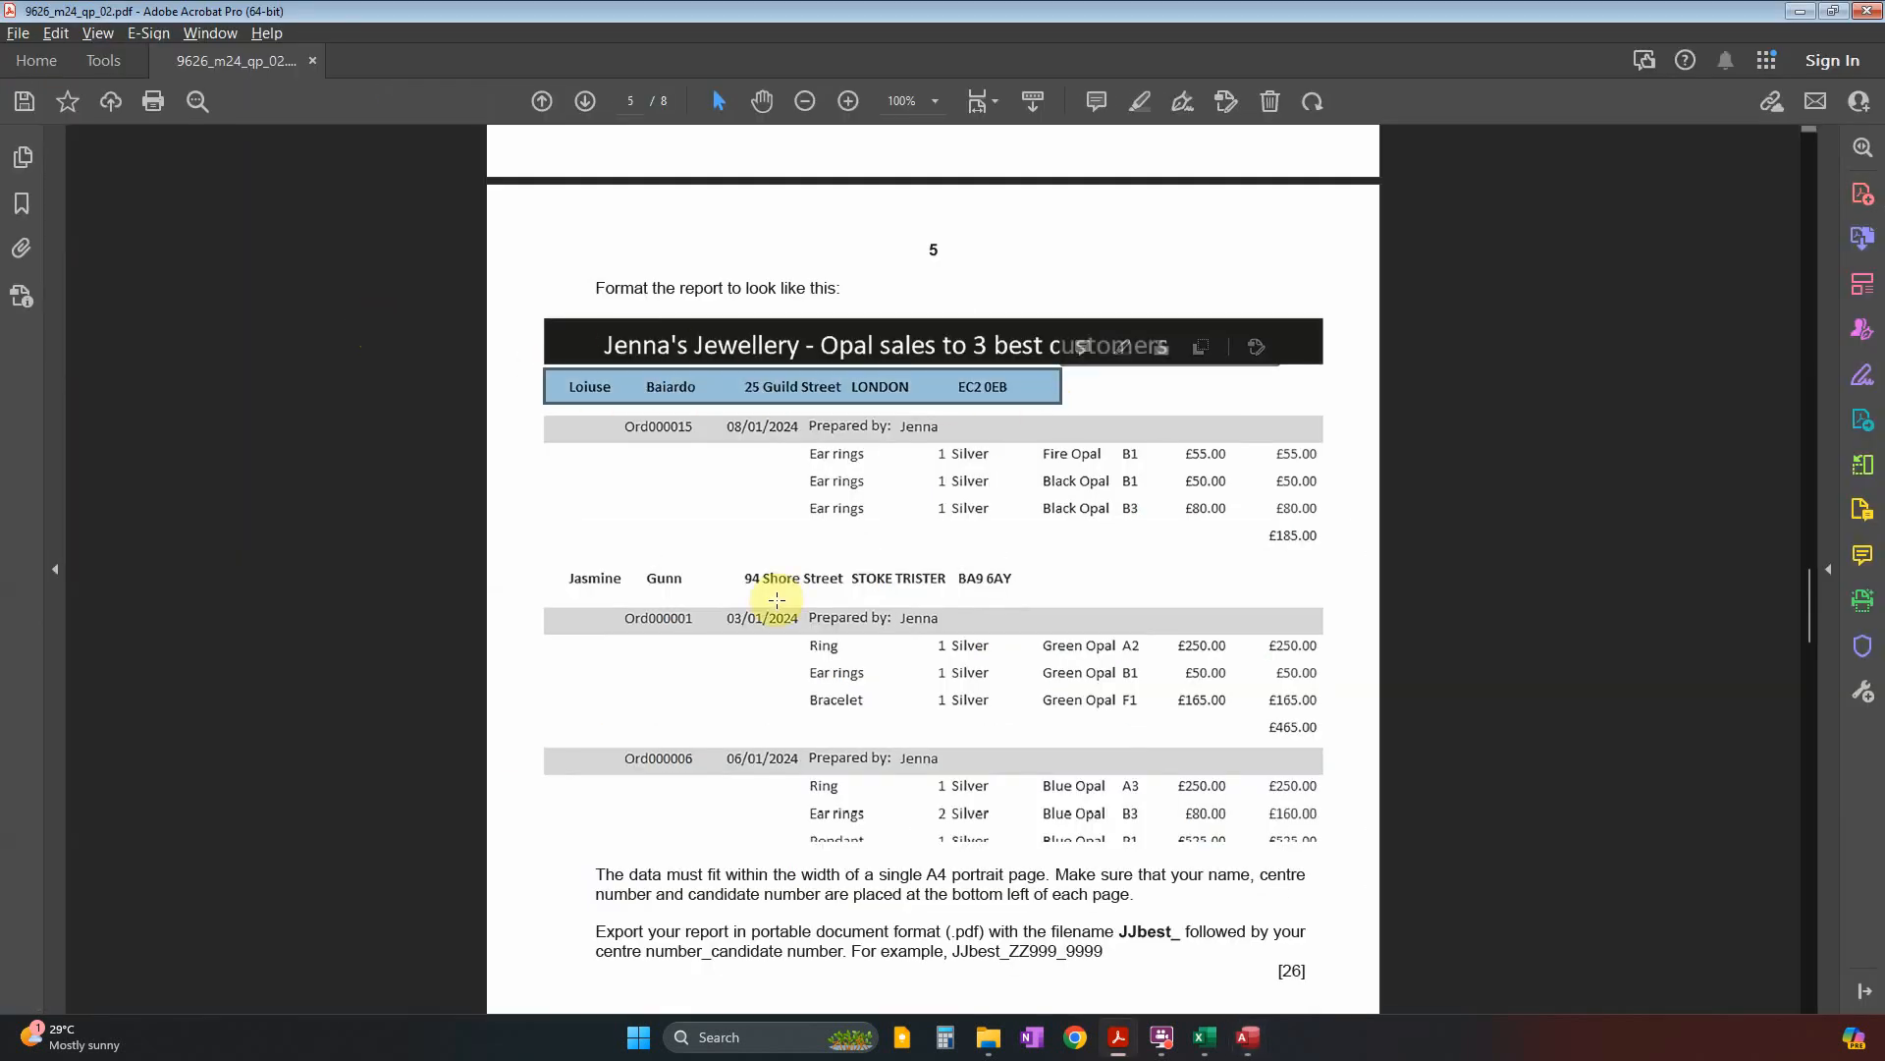
scroll(776, 599, up, 1)
scroll(775, 599, up, 20)
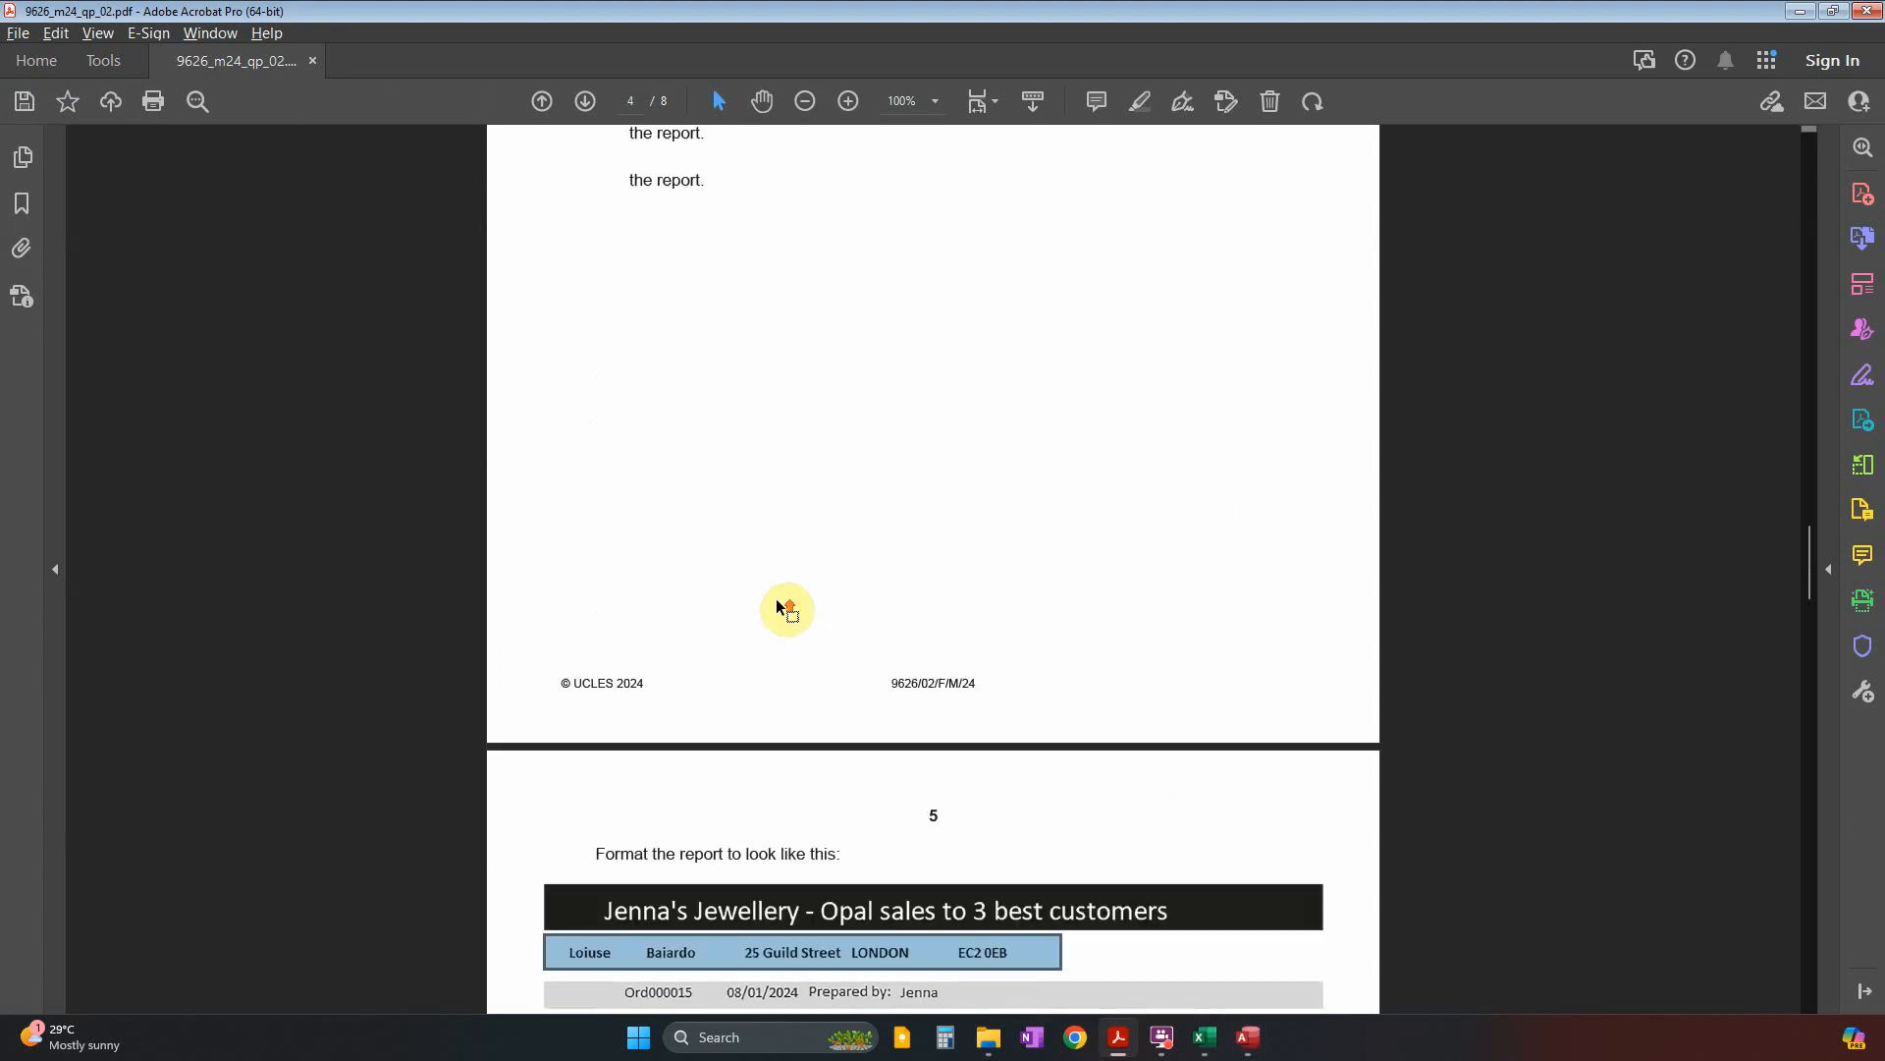
scroll(834, 509, up, 2)
ctrl+scroll(834, 510, up, 2)
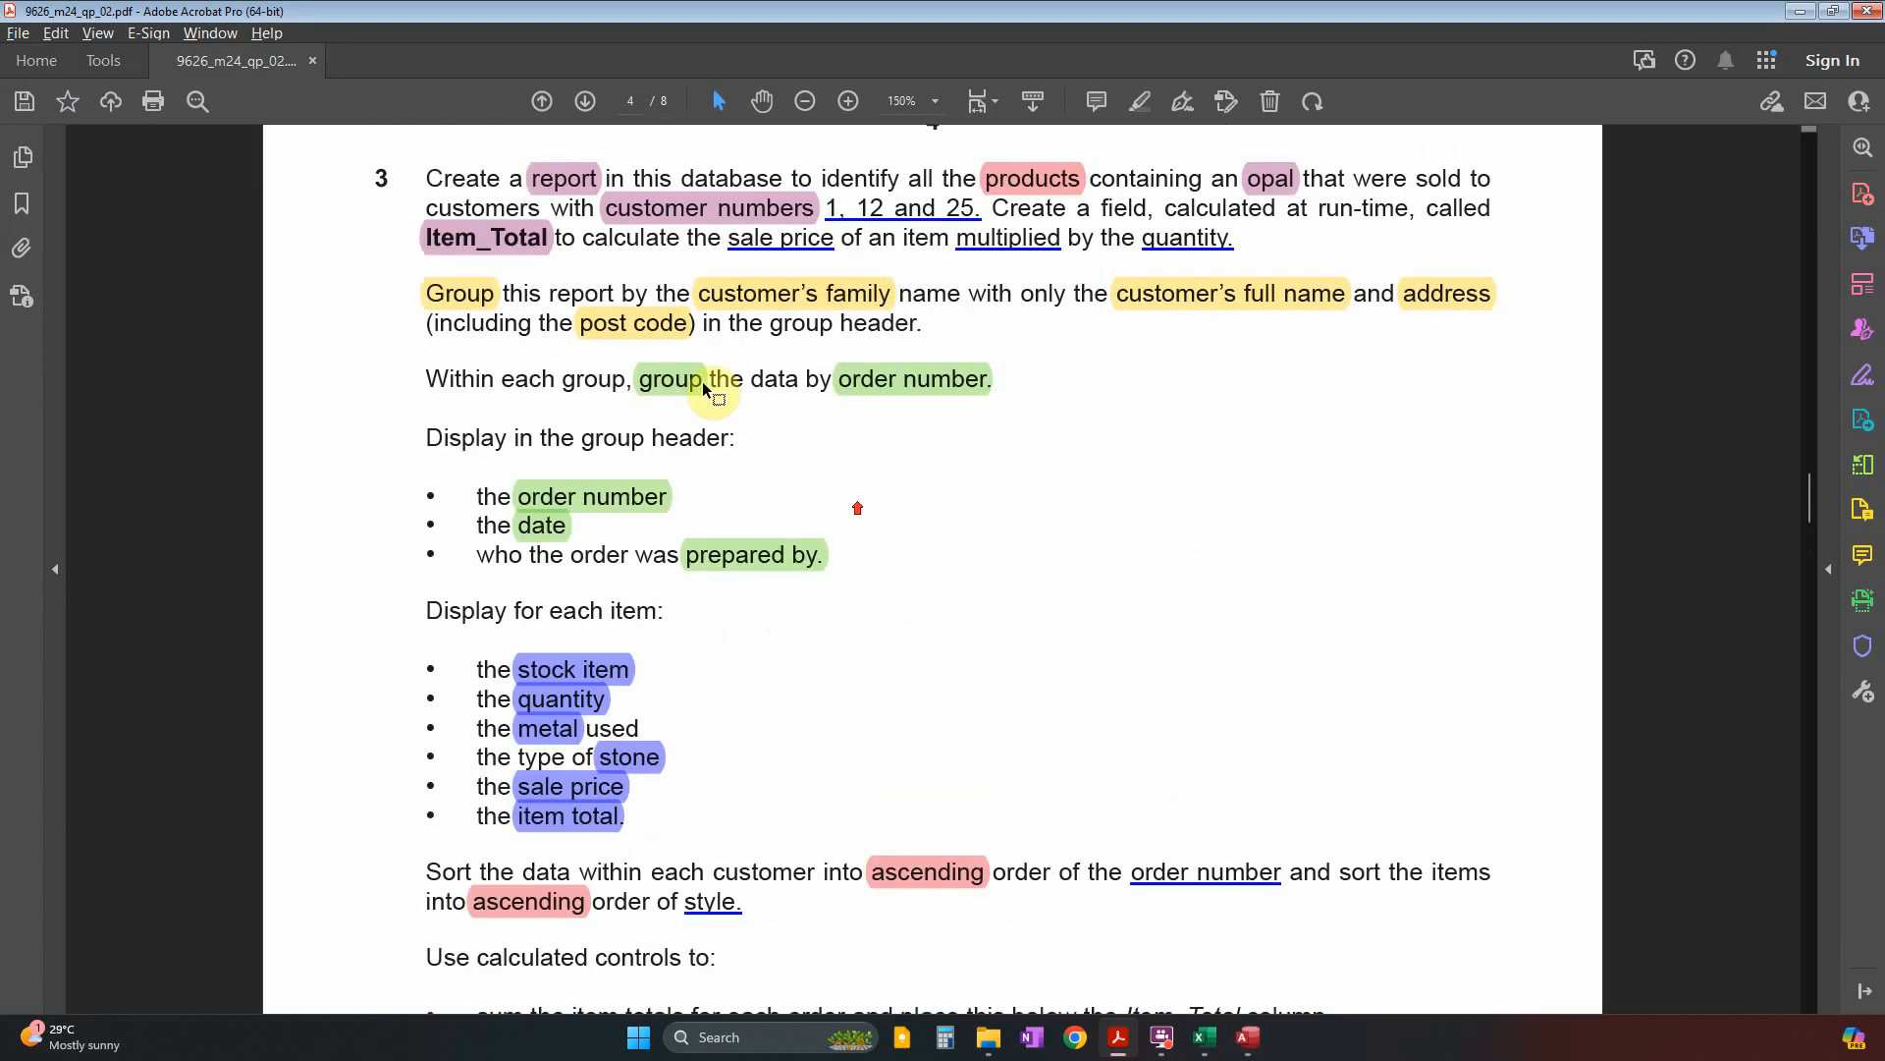
click(674, 377)
click(785, 307)
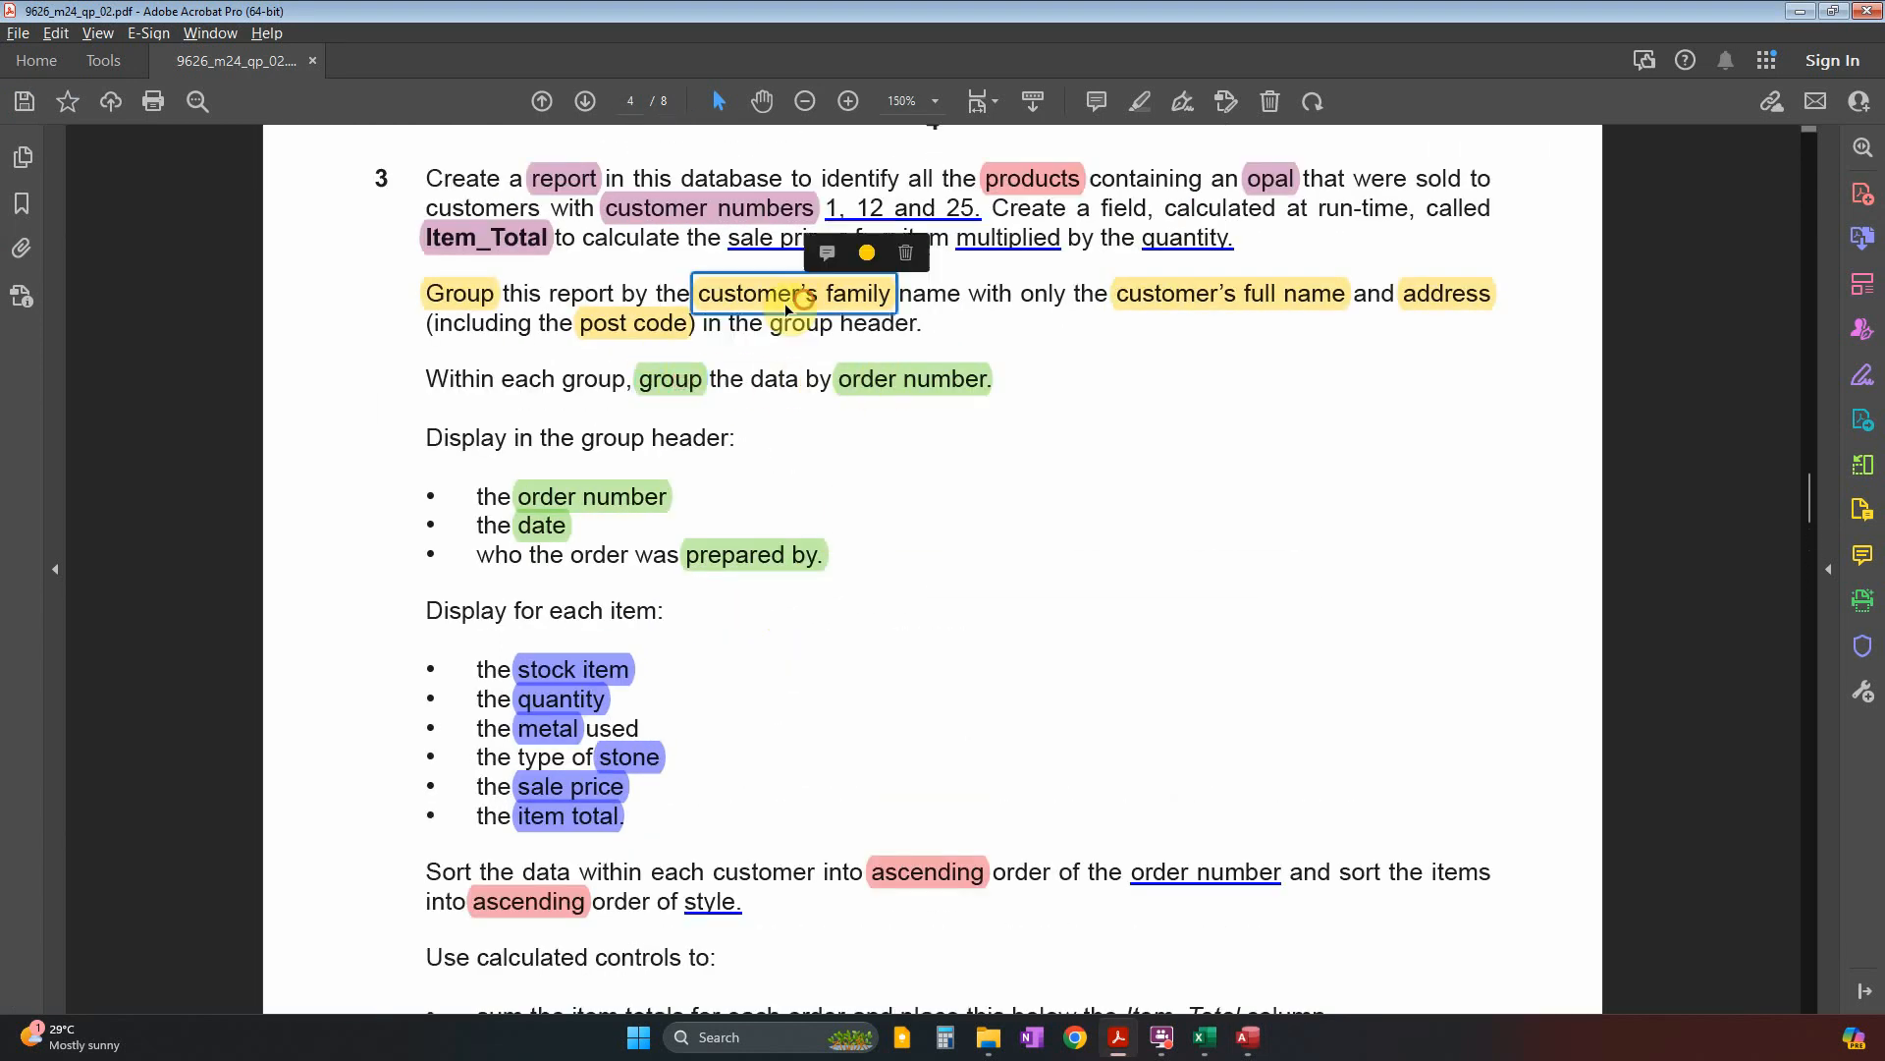
click(1286, 305)
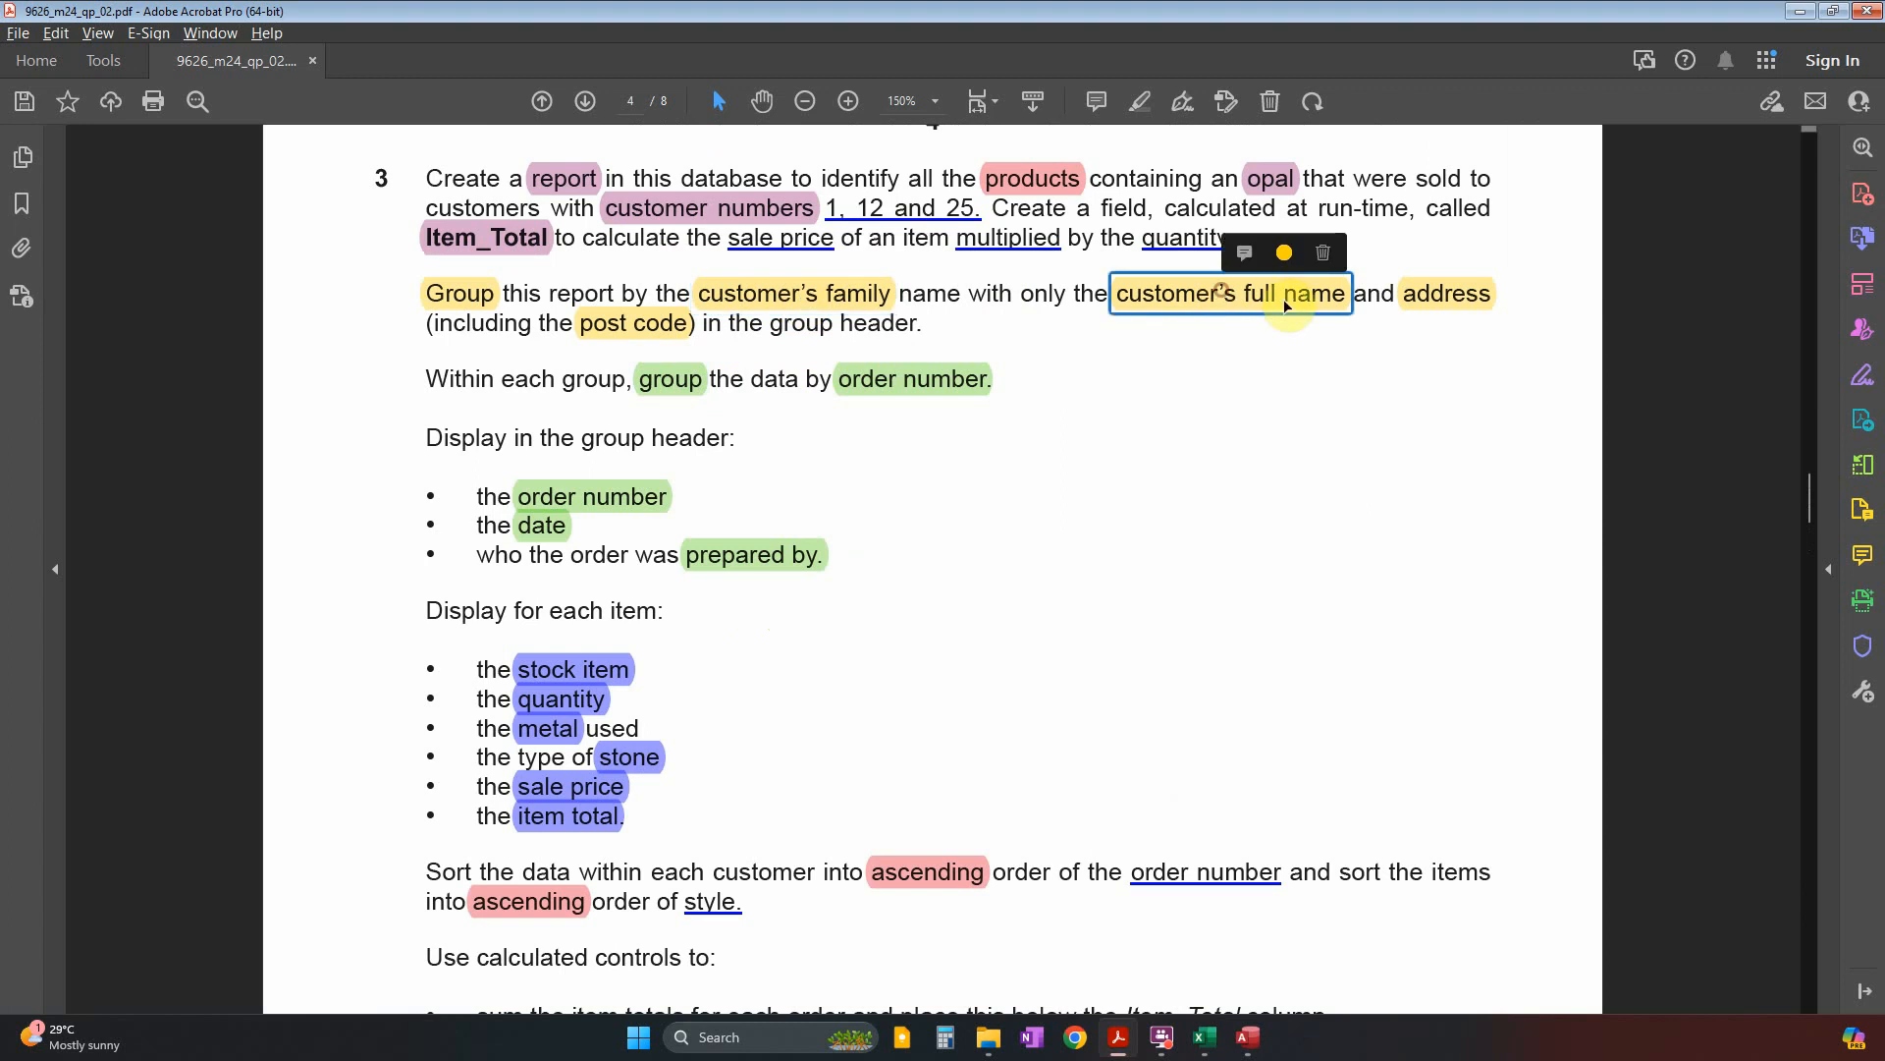
click(1443, 304)
click(638, 323)
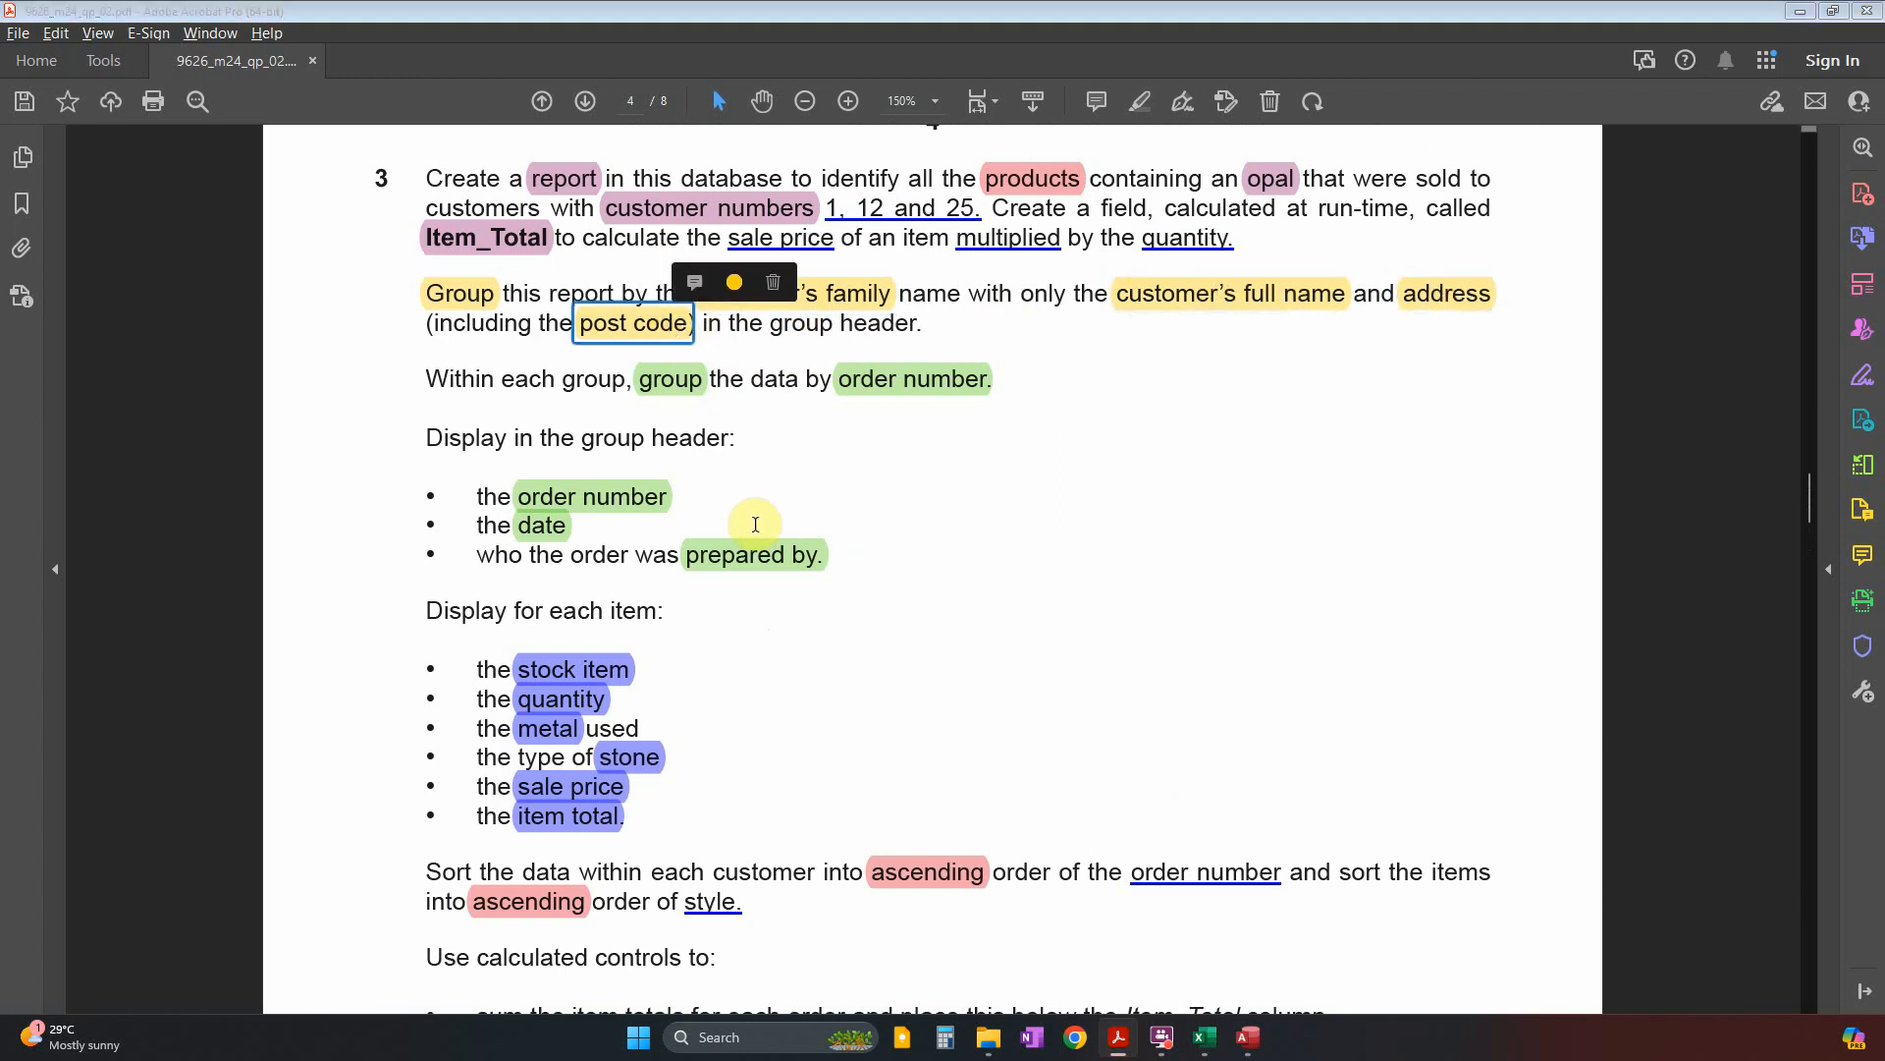
Switch to Access, open the JJbest_ZZ999_9999 report in Design View and close the field list.
key(alt+Tab)
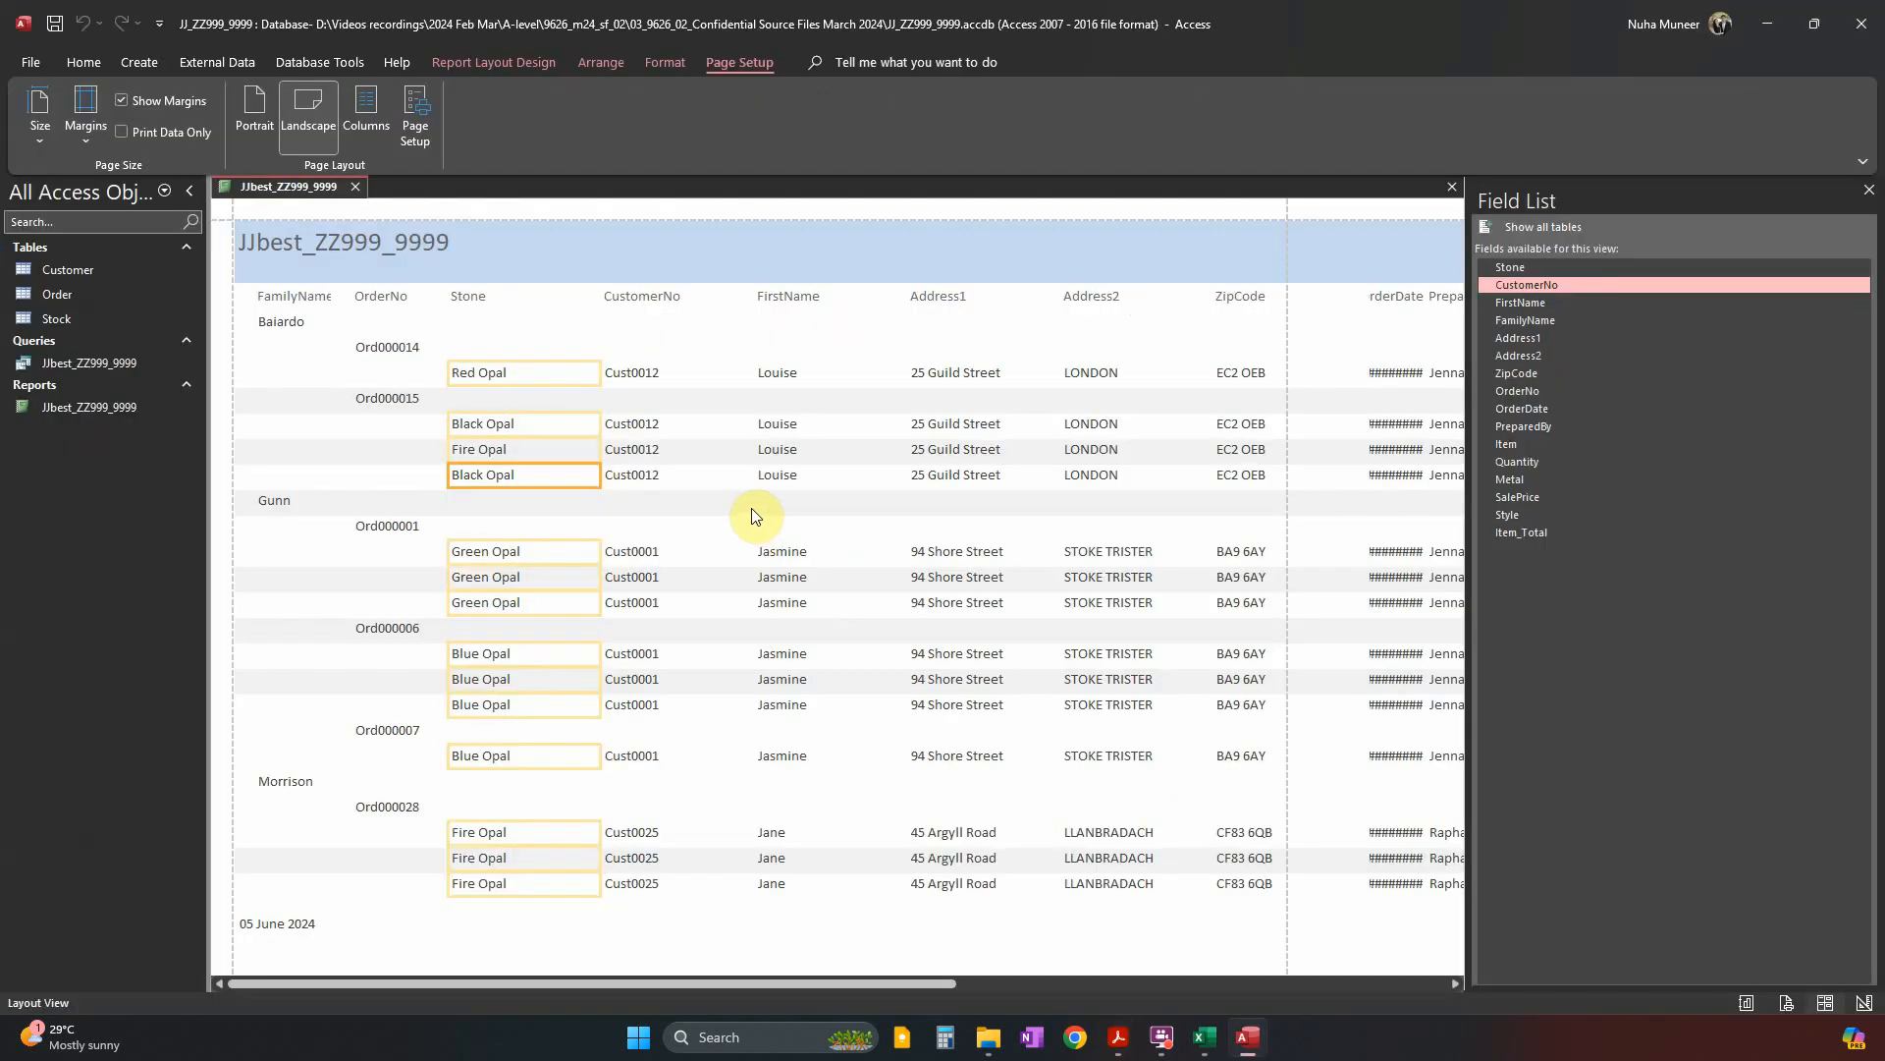
click(84, 62)
click(40, 135)
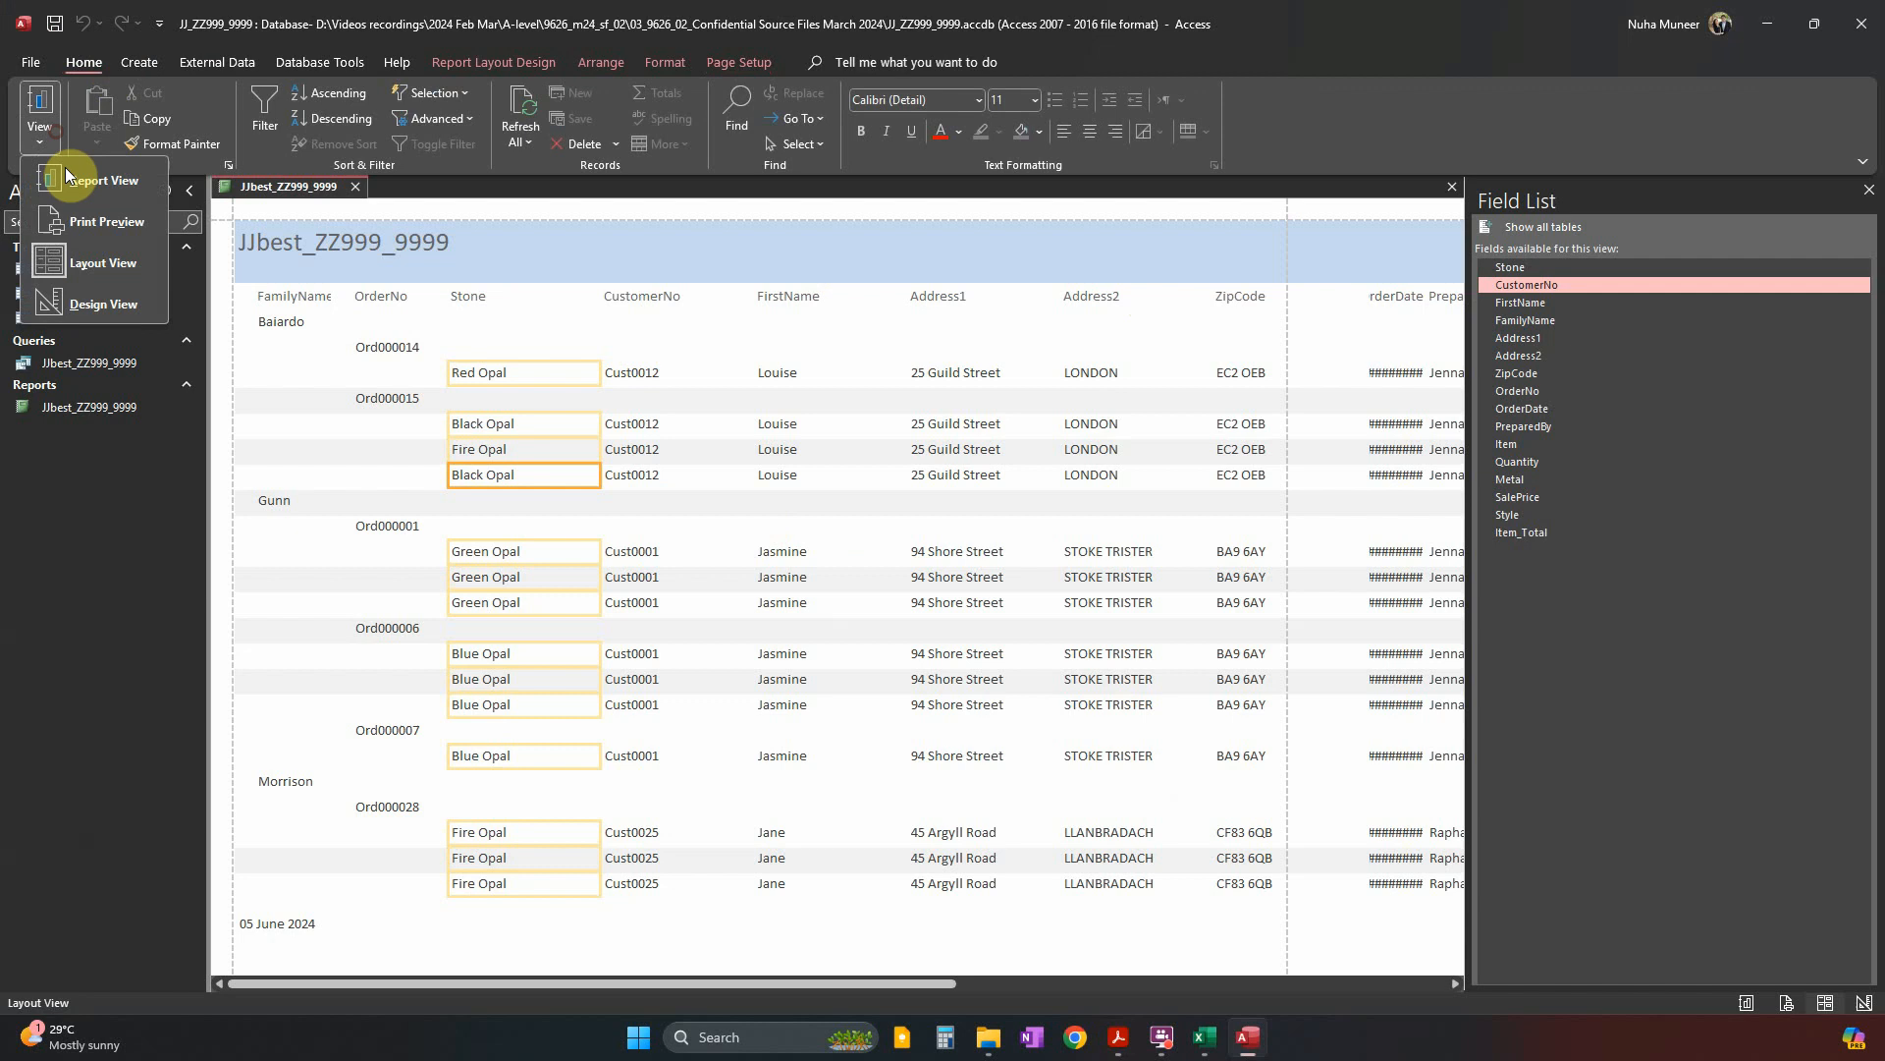
click(102, 304)
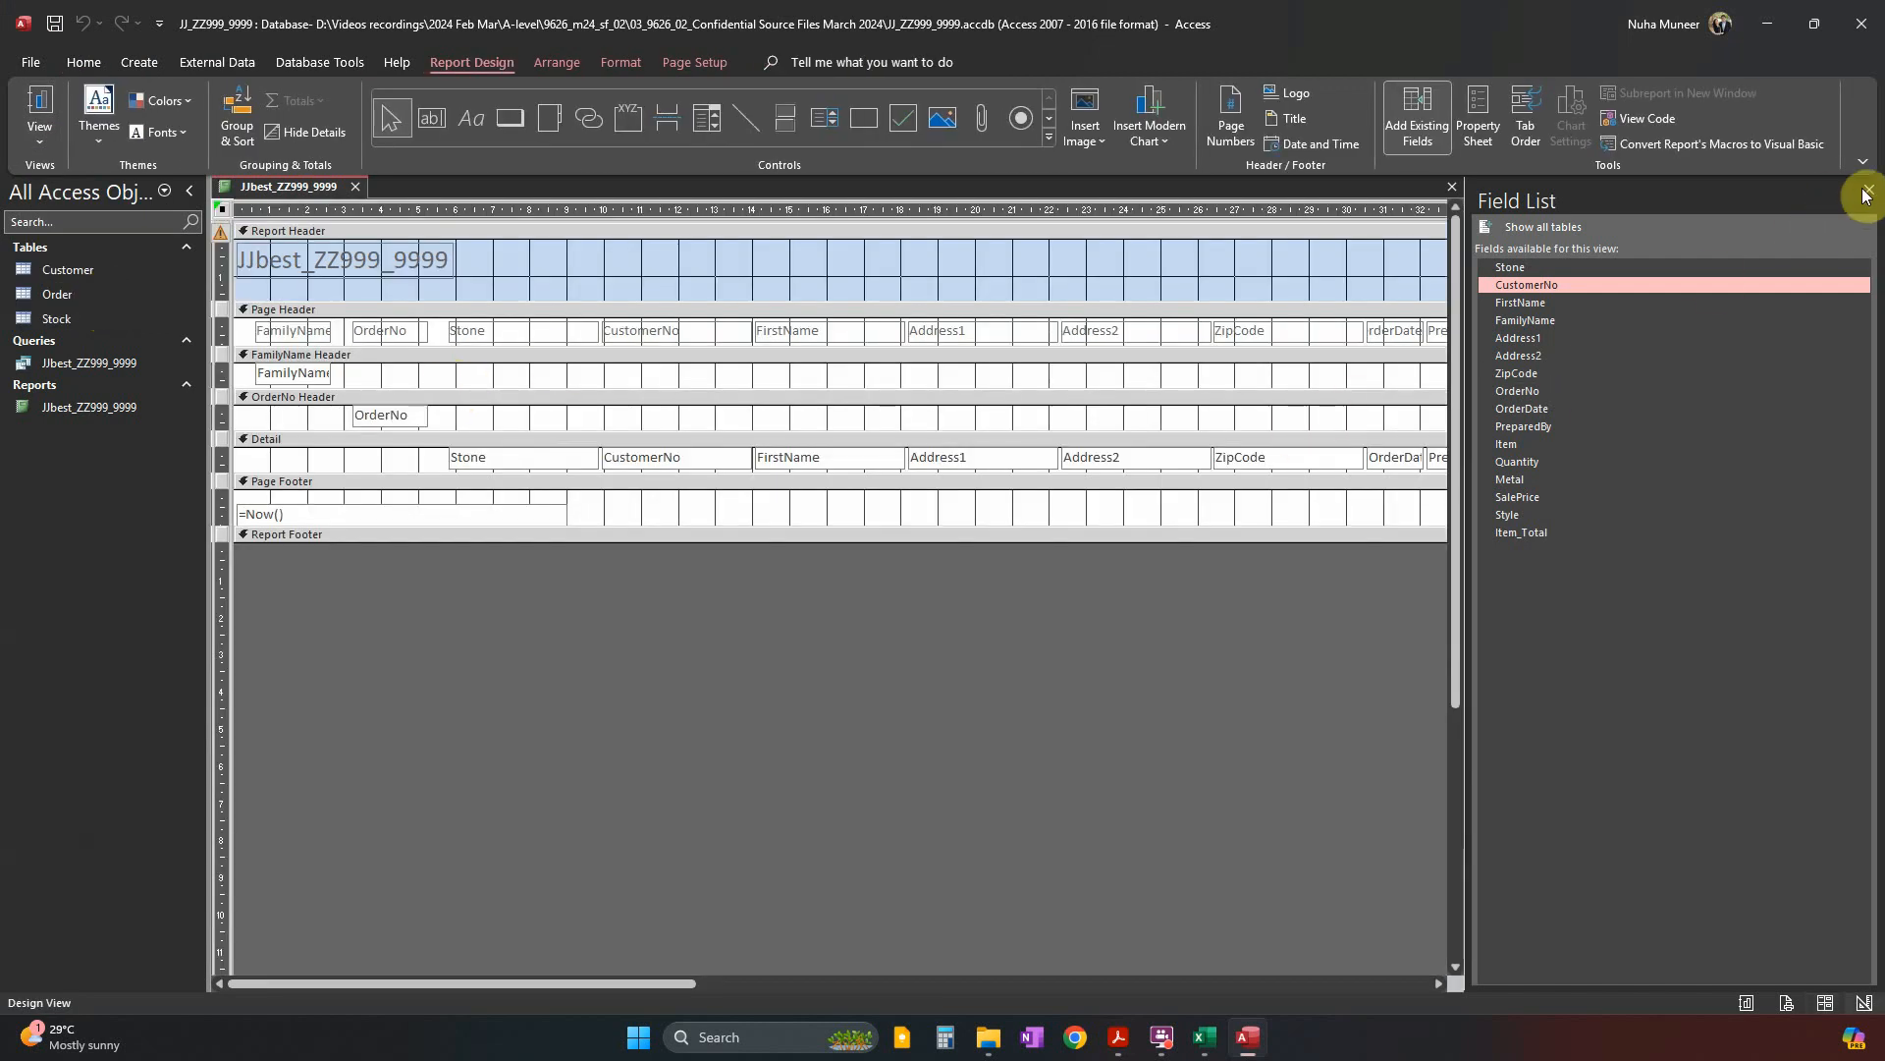
click(1870, 191)
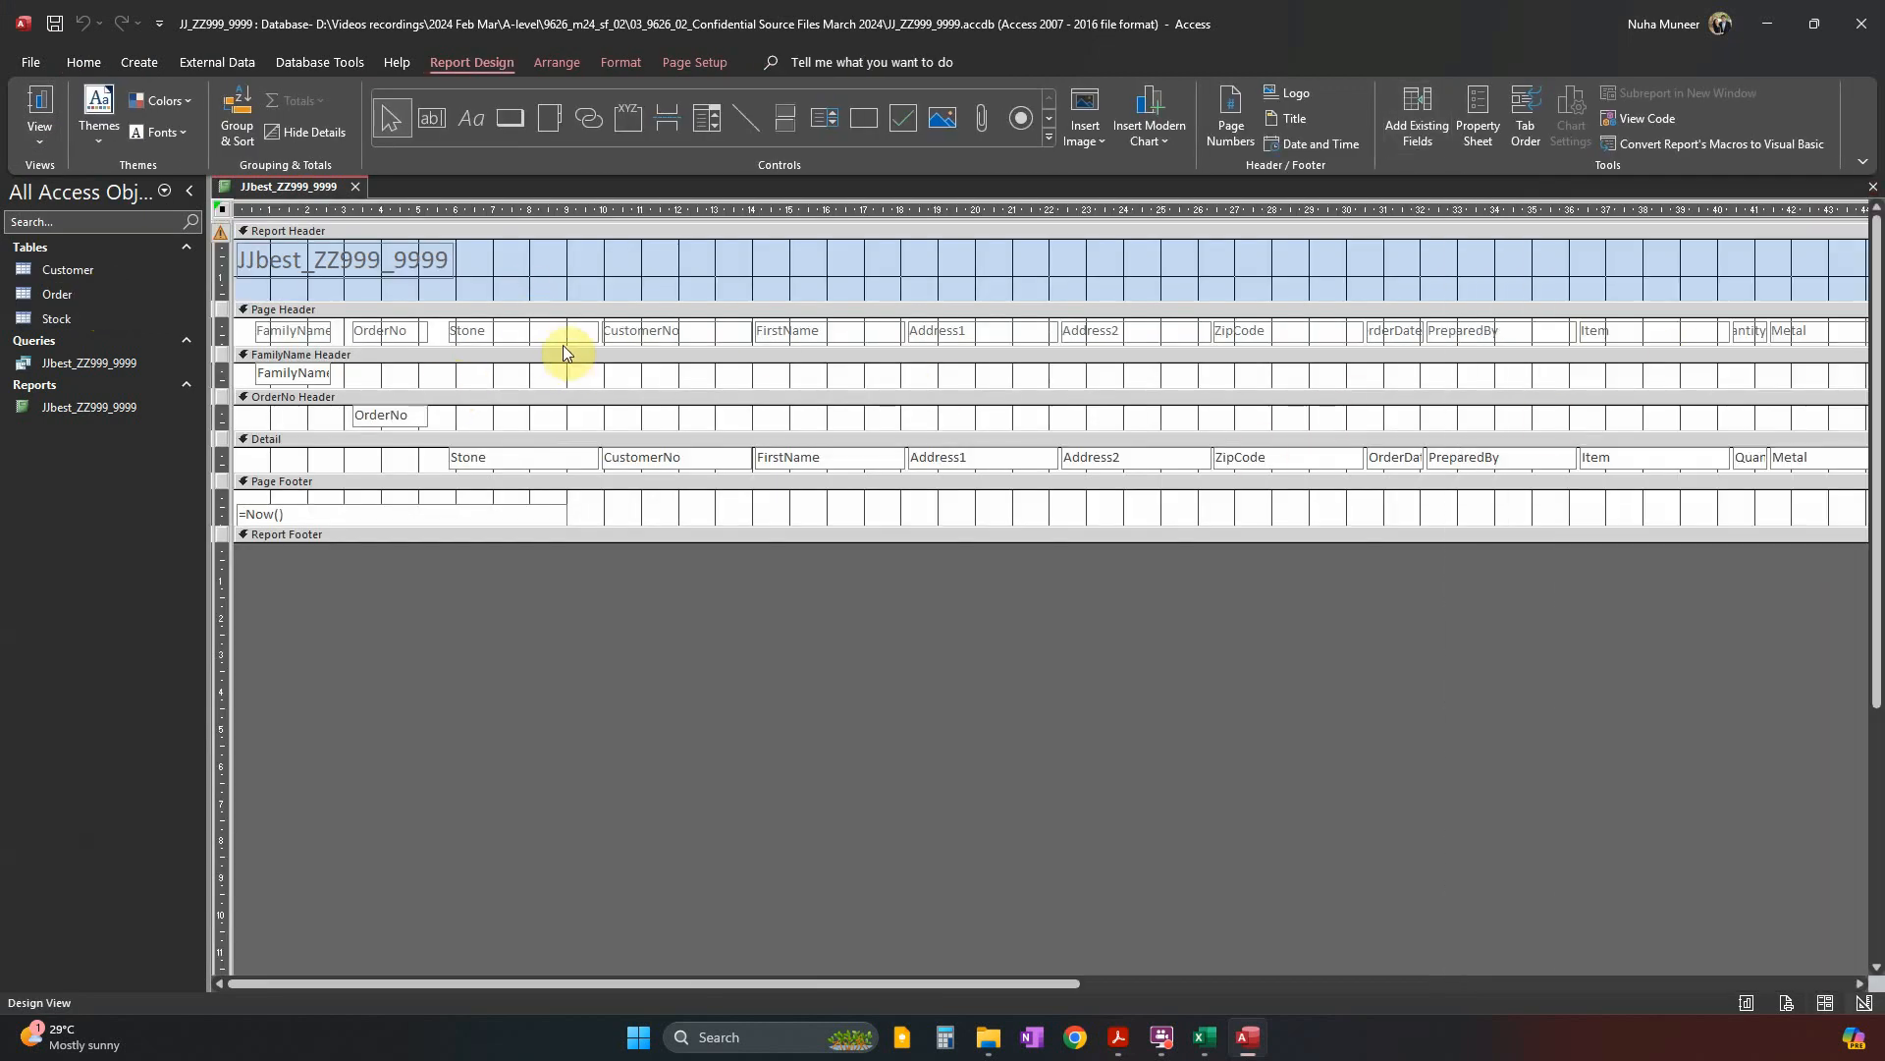
Review the report in Report View and compare it with the customer heading of the sample layout in the exam PDF.
click(55, 142)
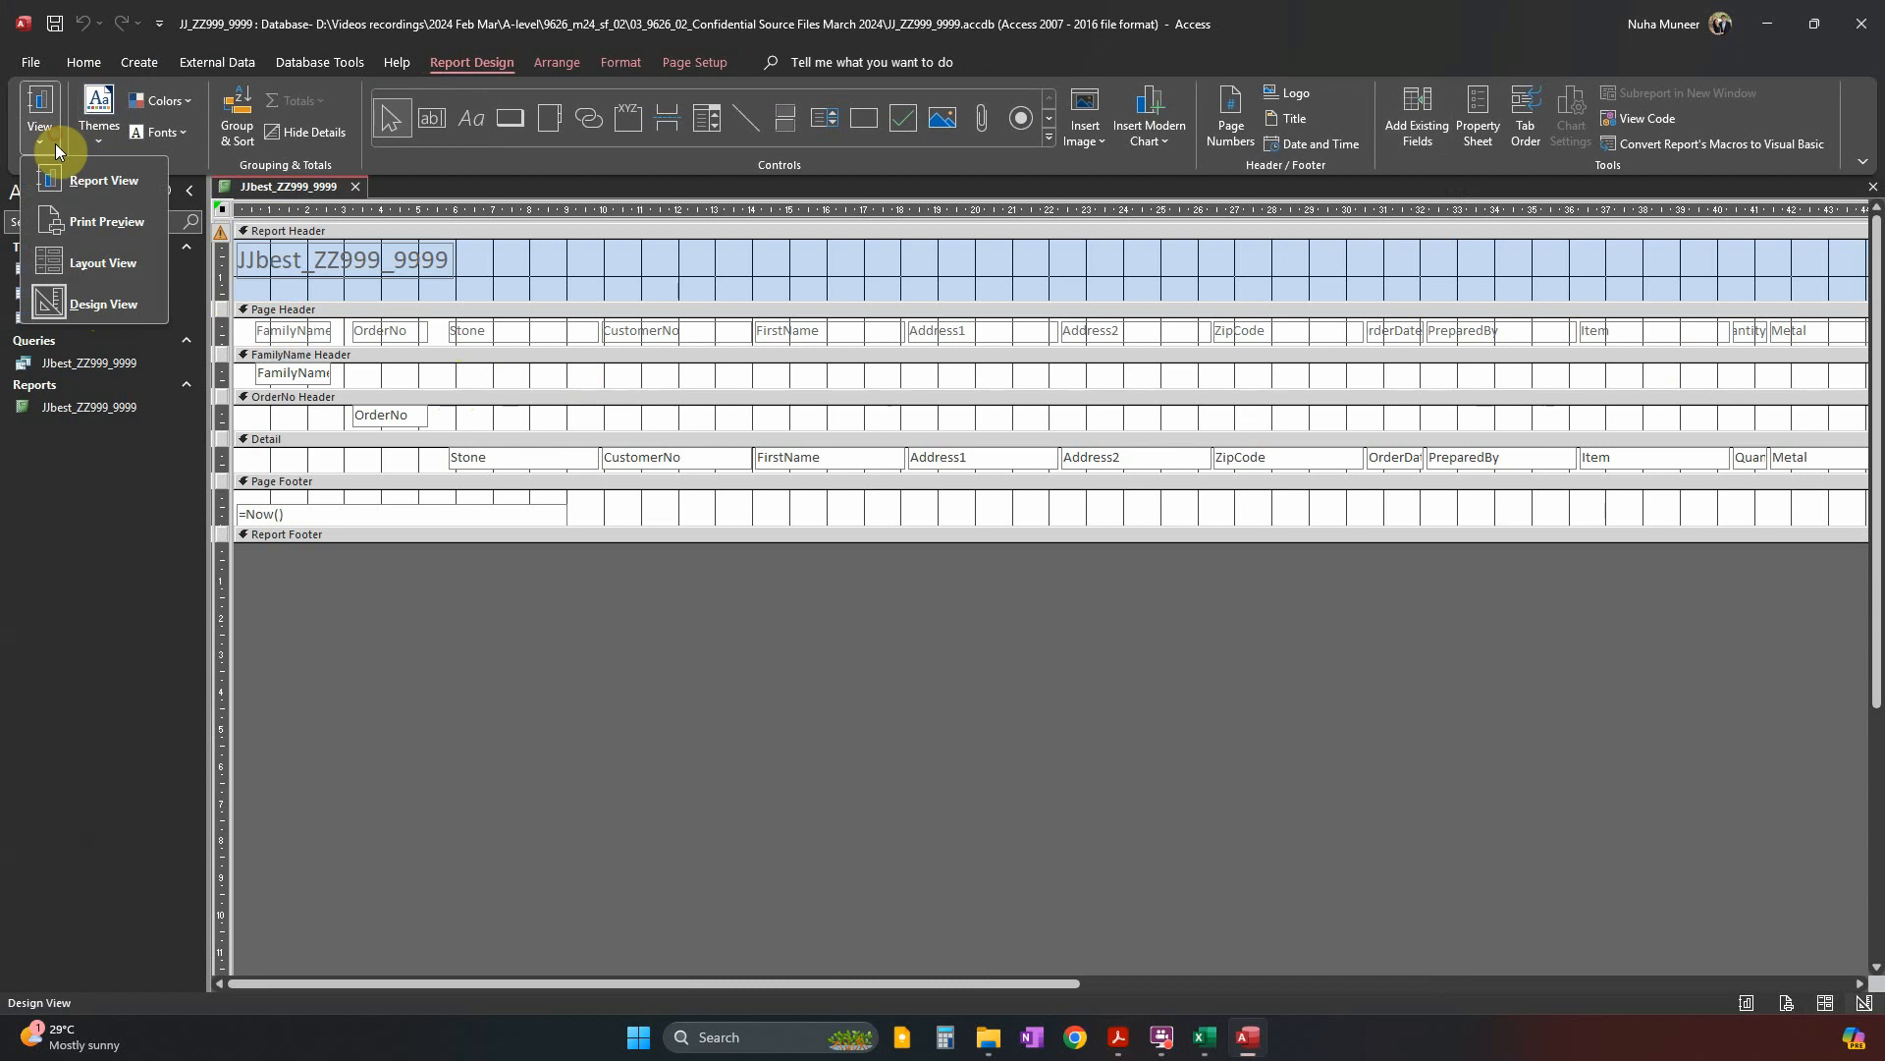
click(69, 177)
click(430, 289)
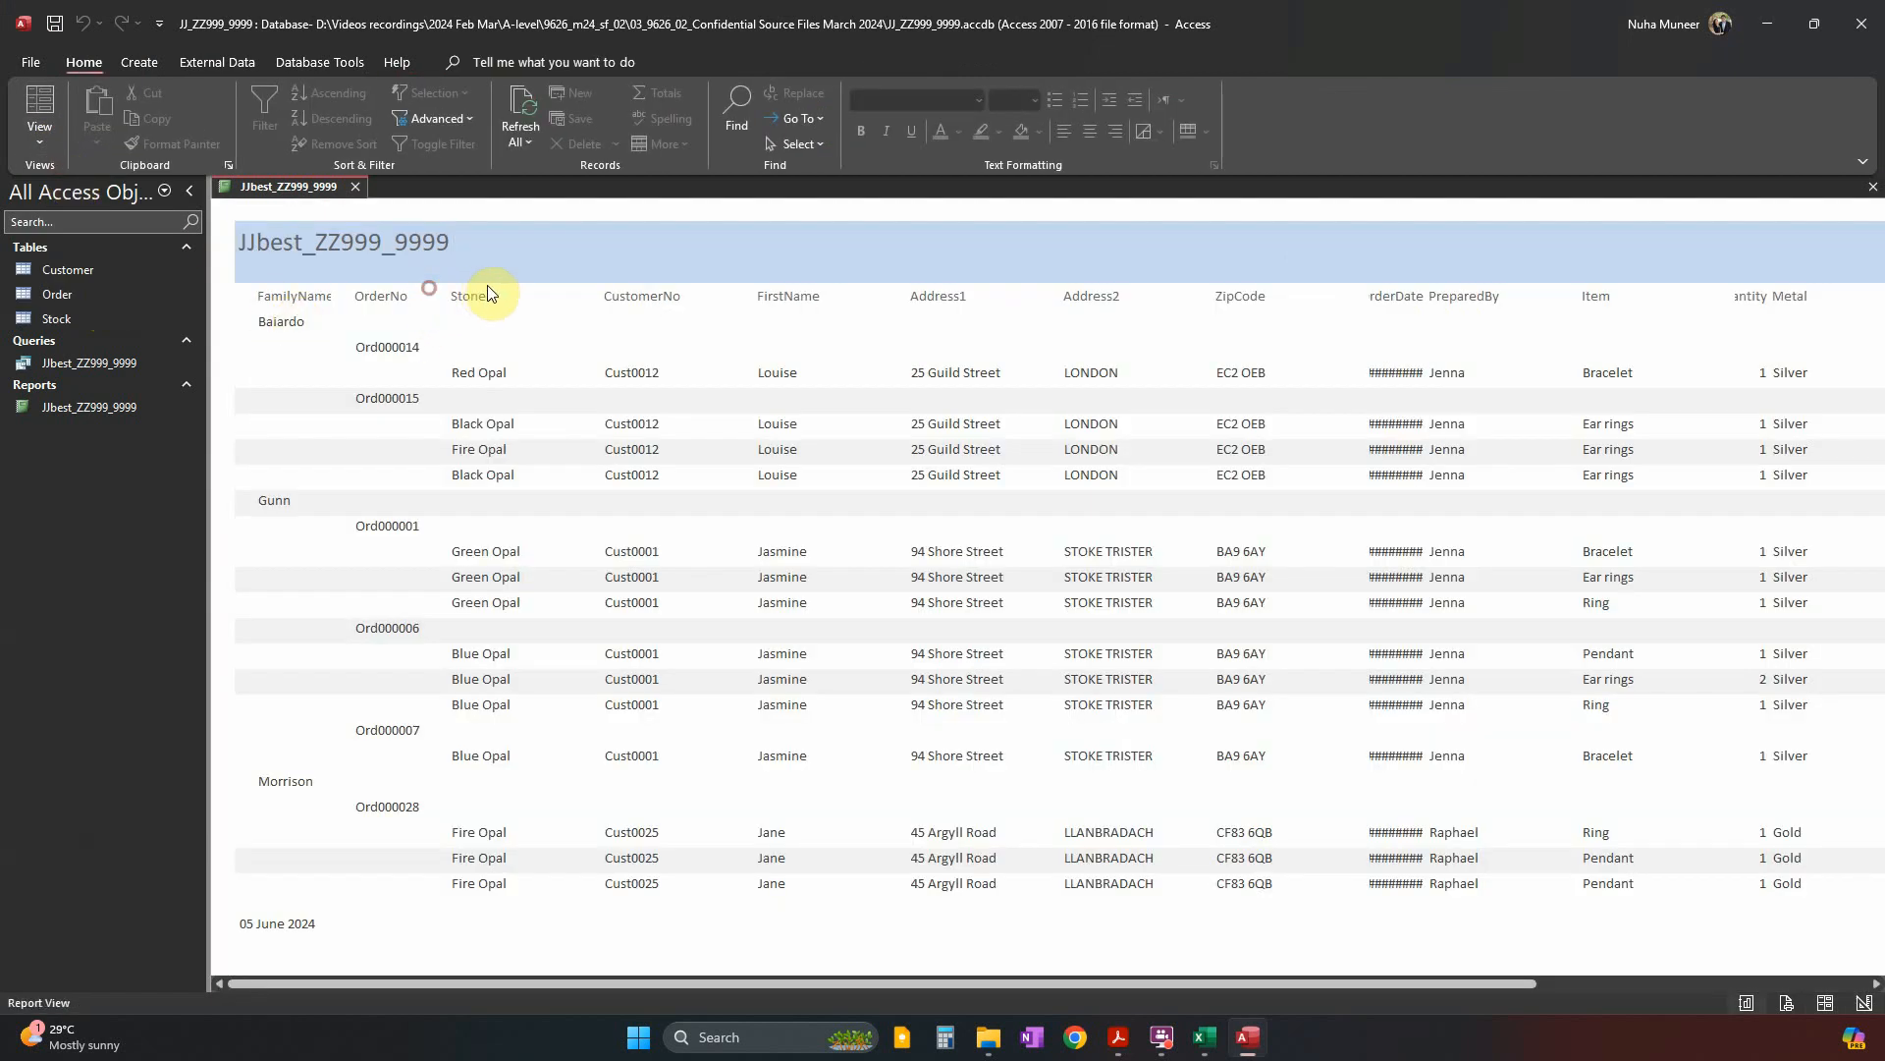
key(alt+Tab)
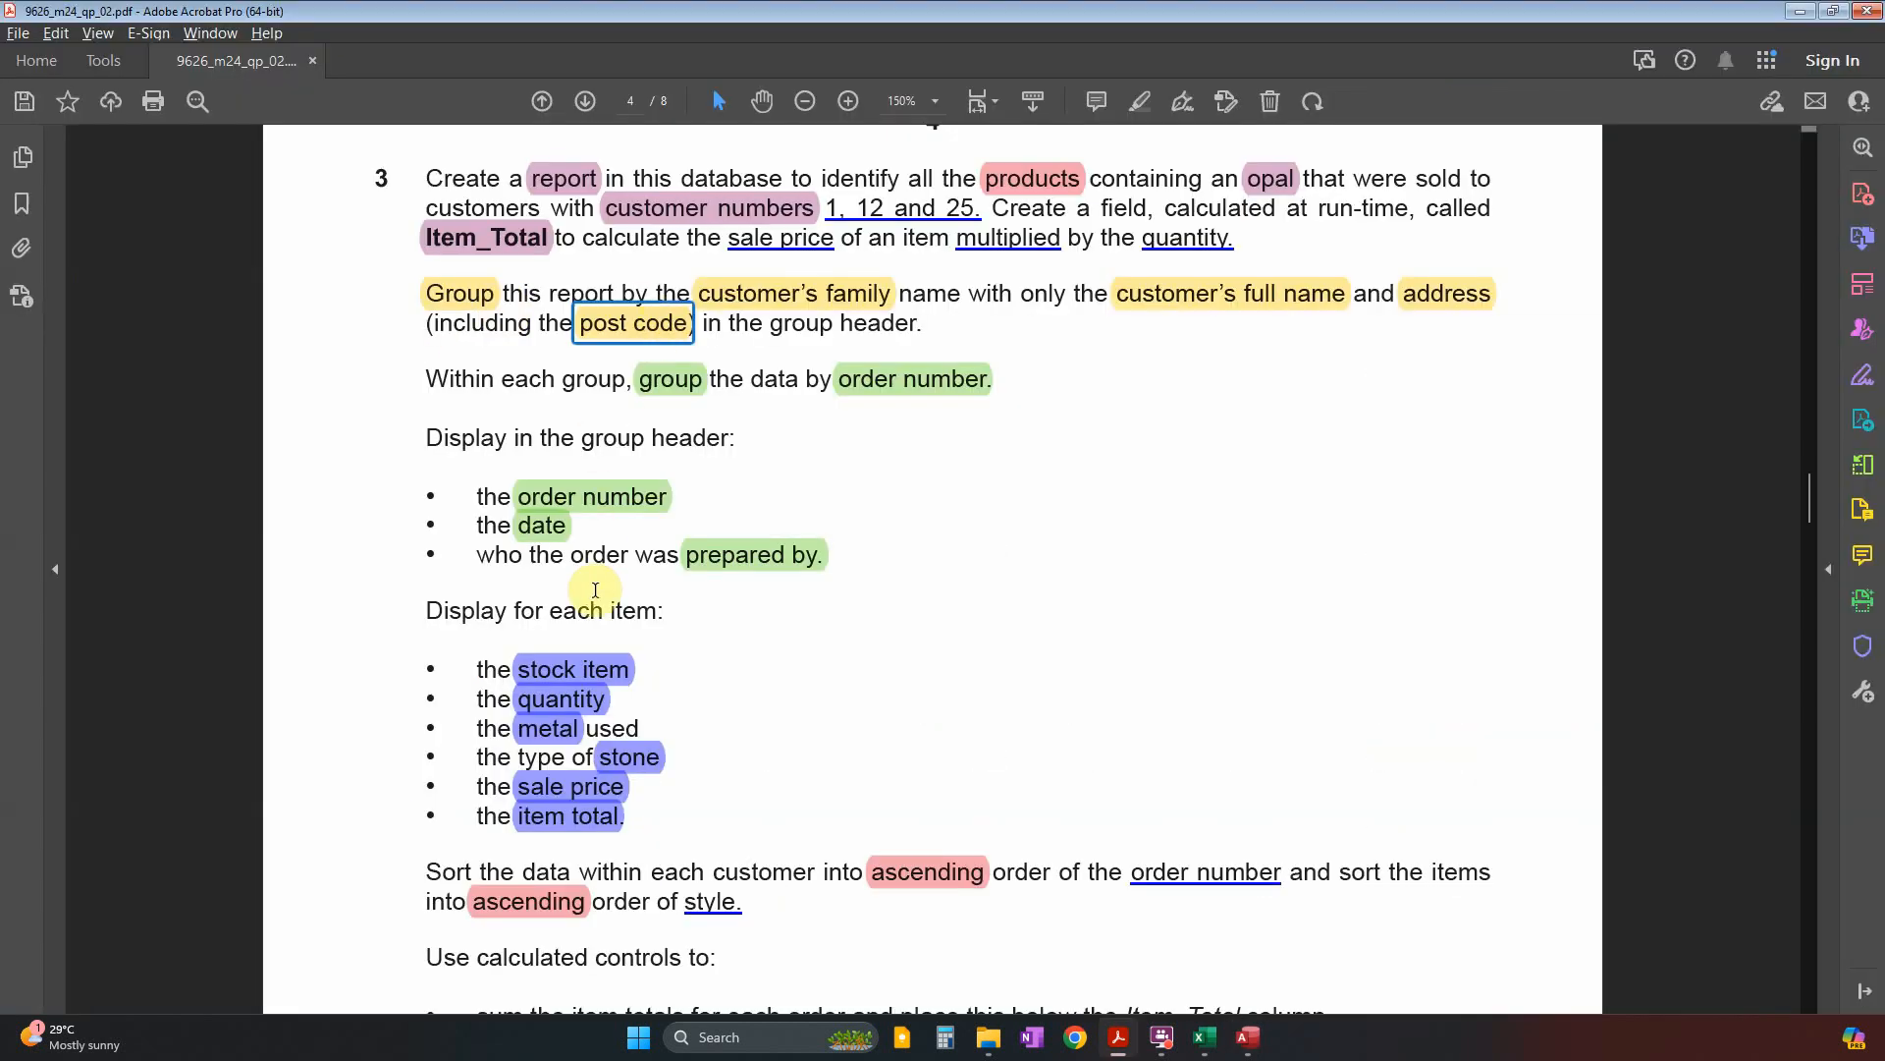
scroll(598, 594, down, 15)
scroll(582, 659, down, 1)
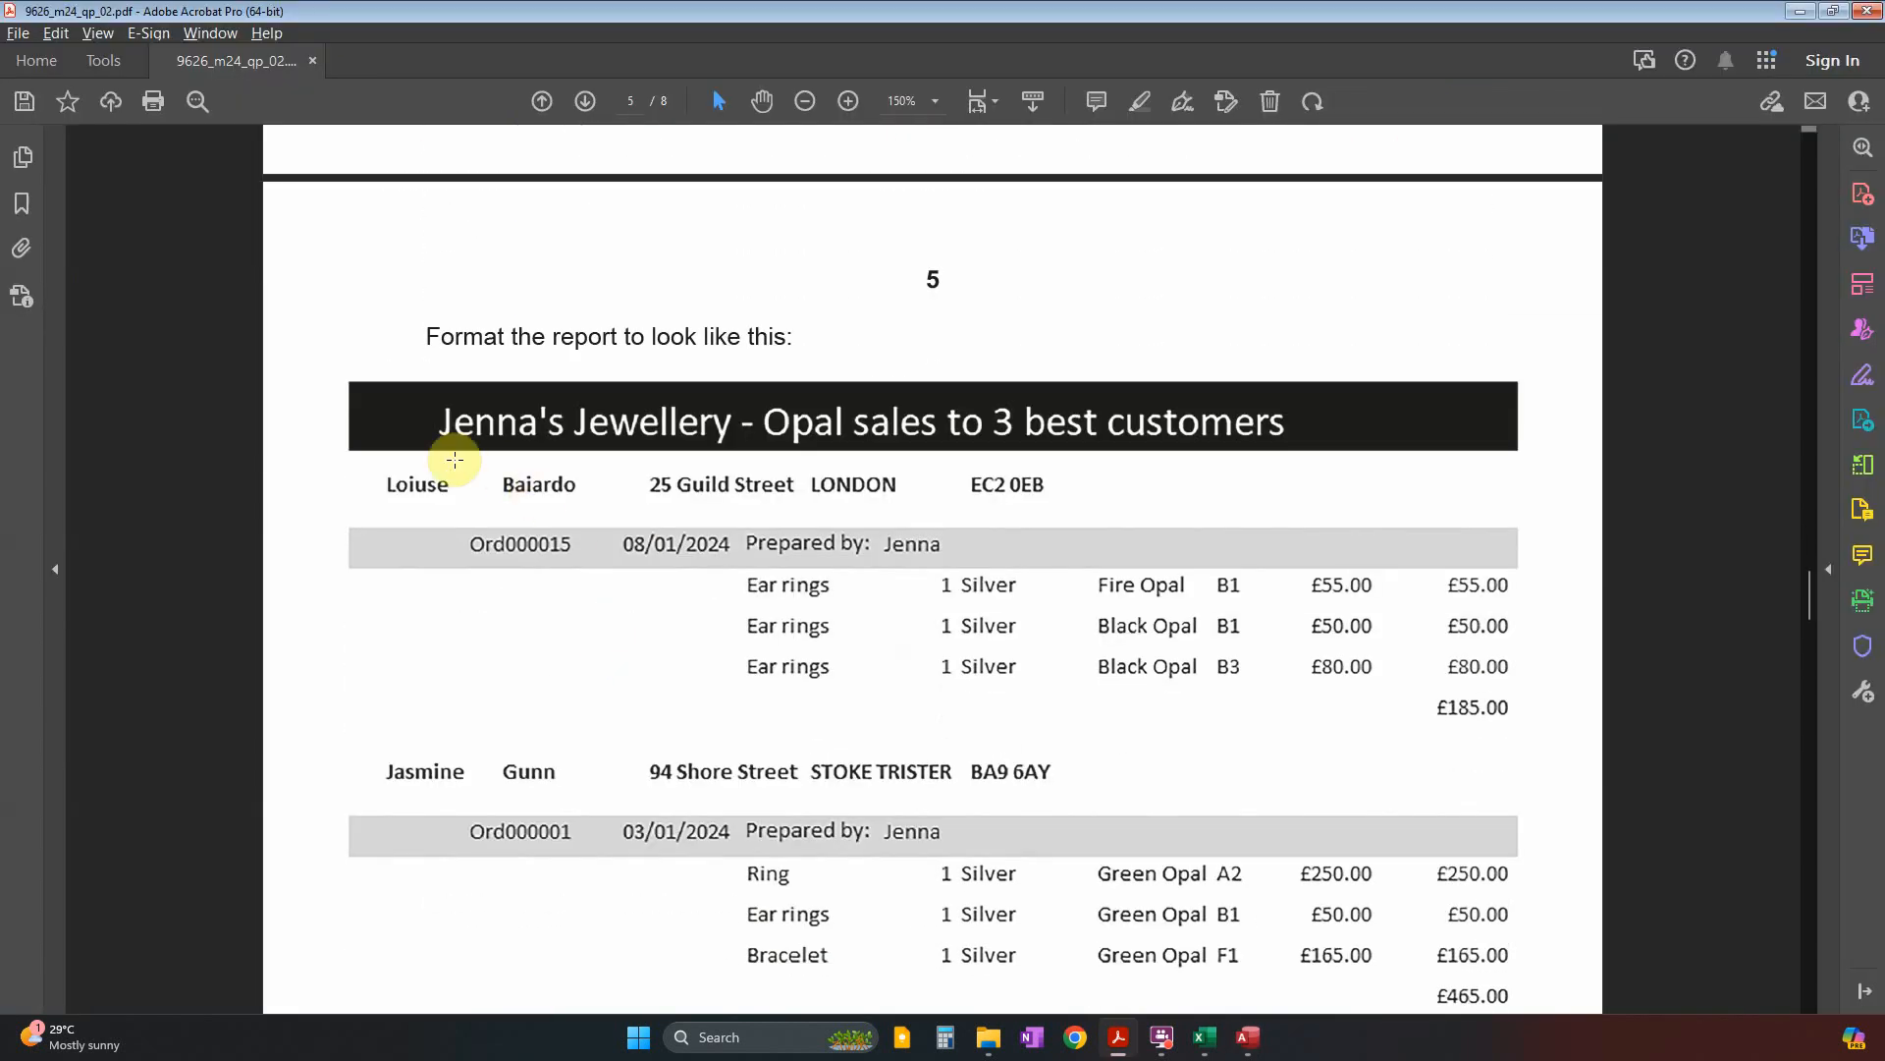
drag(376, 465, 1031, 539)
scroll(1012, 545, up, 15)
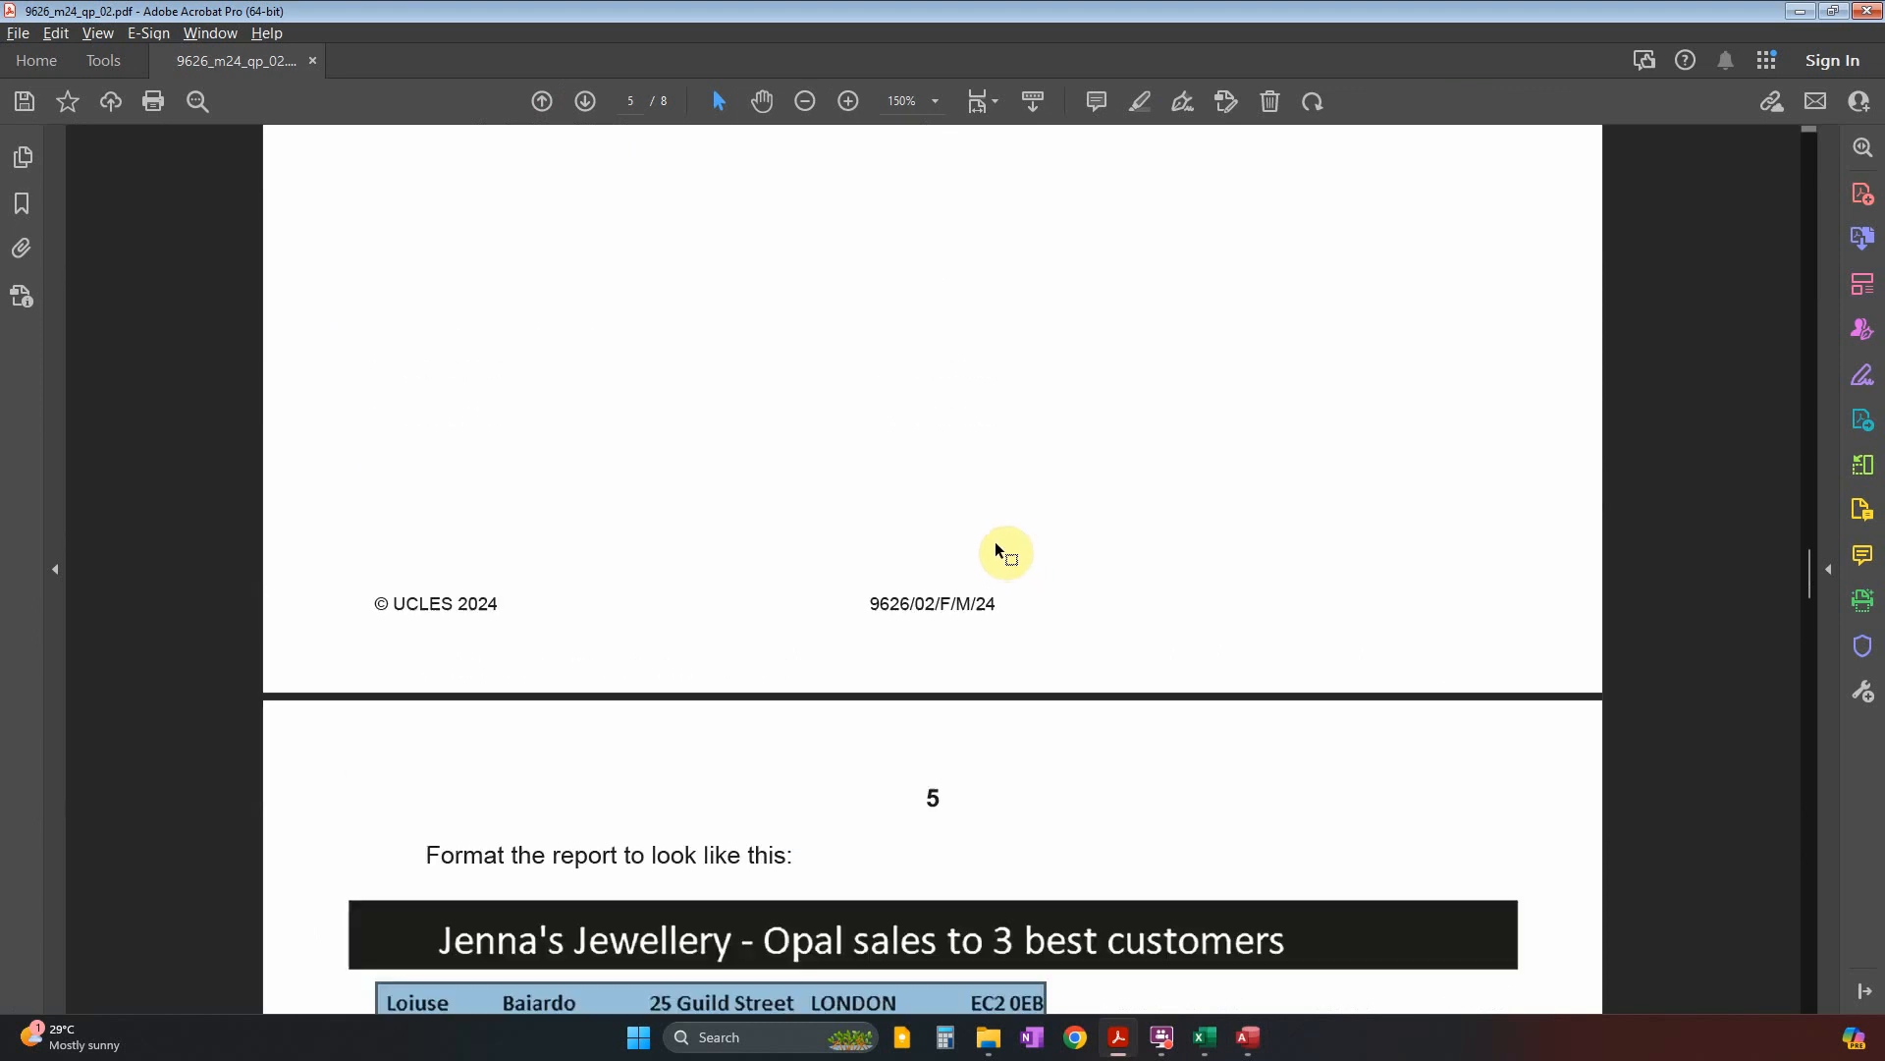
key(alt+Tab)
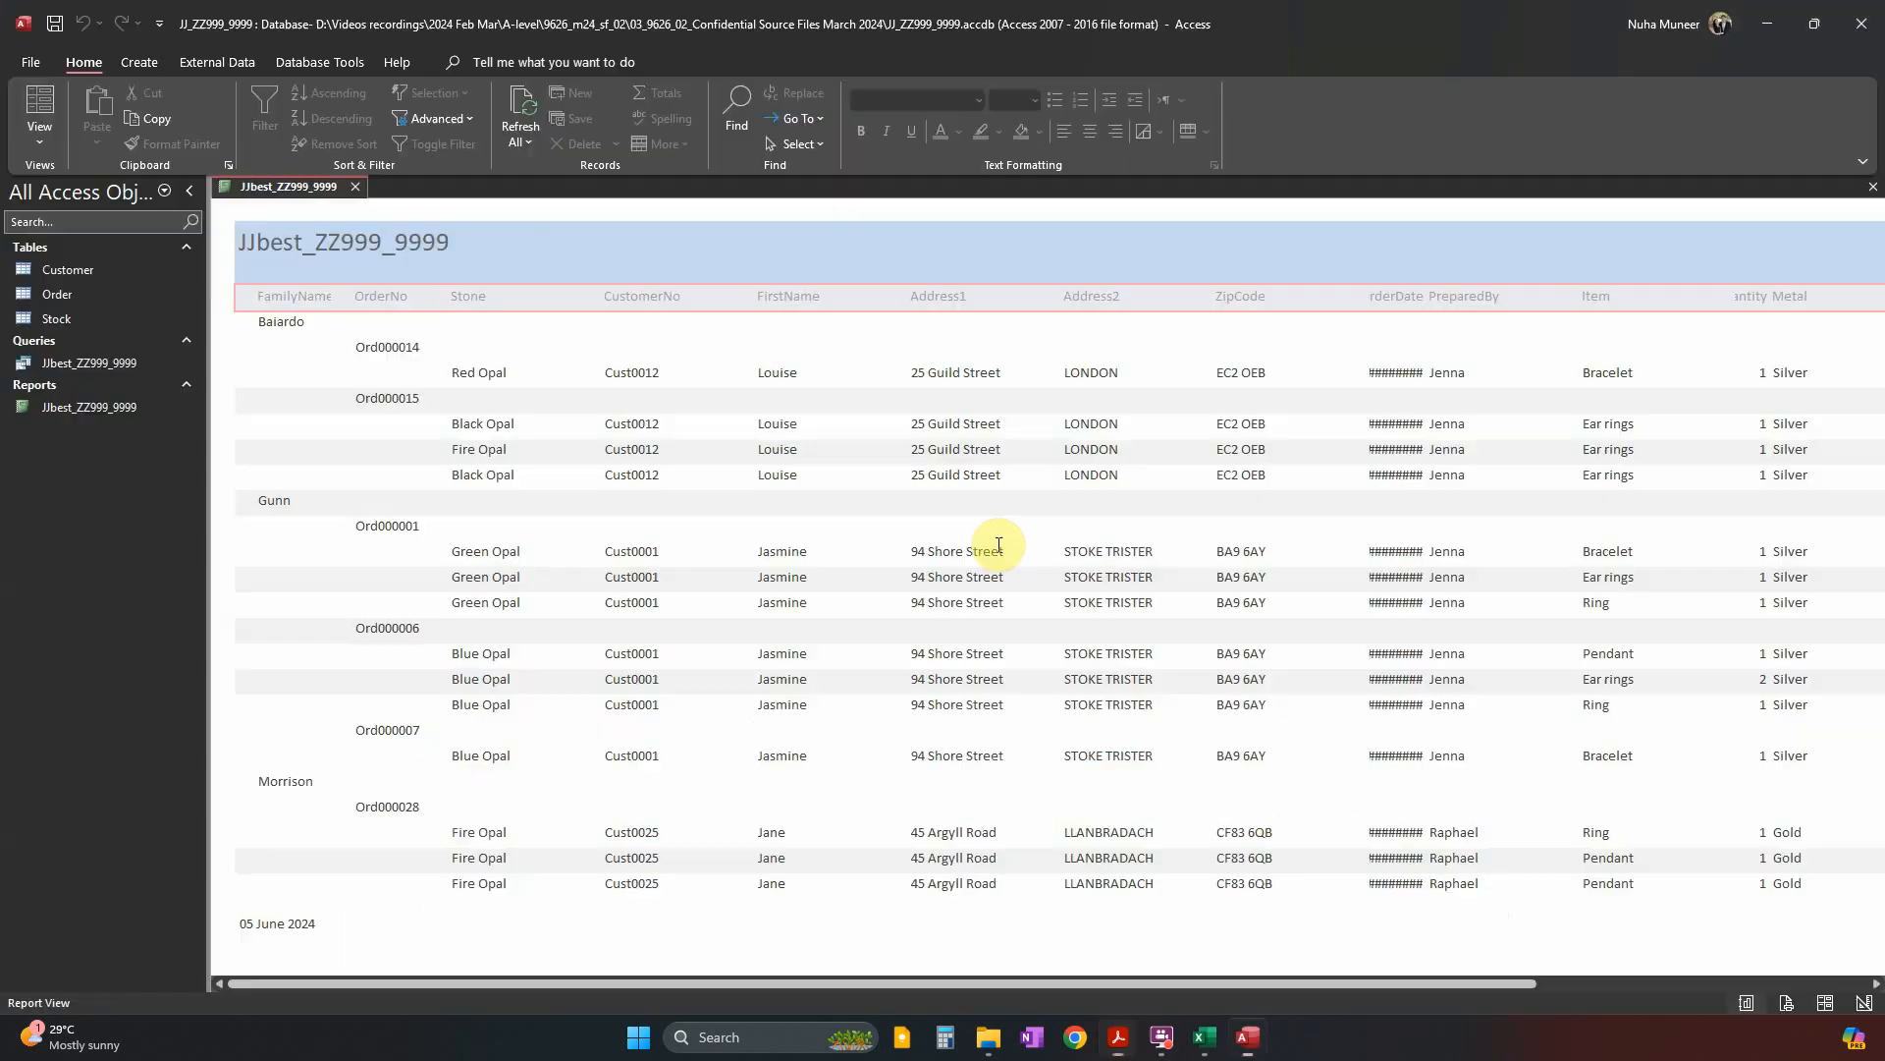
In Design View, delete all column labels from the Page Header, collapse that section and check the result in Report View.
click(31, 135)
click(108, 290)
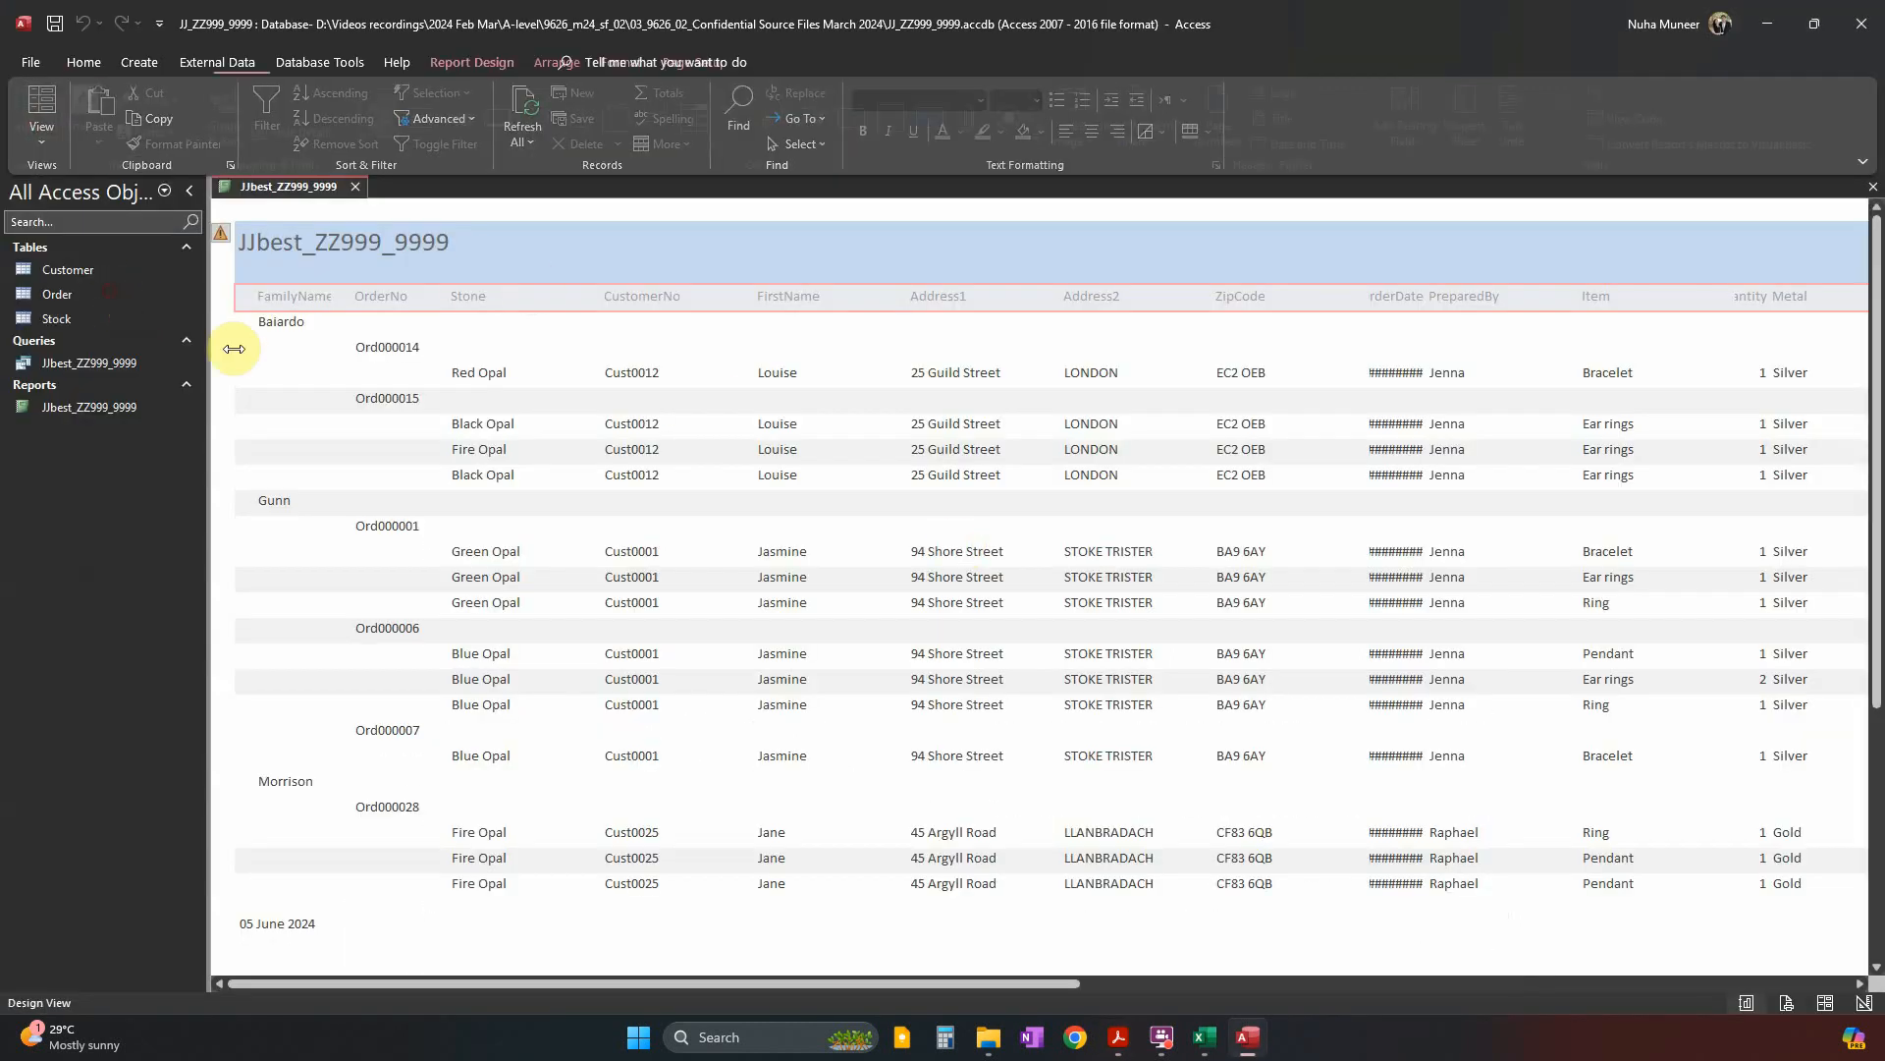
drag(247, 325, 1844, 342)
key(Delete)
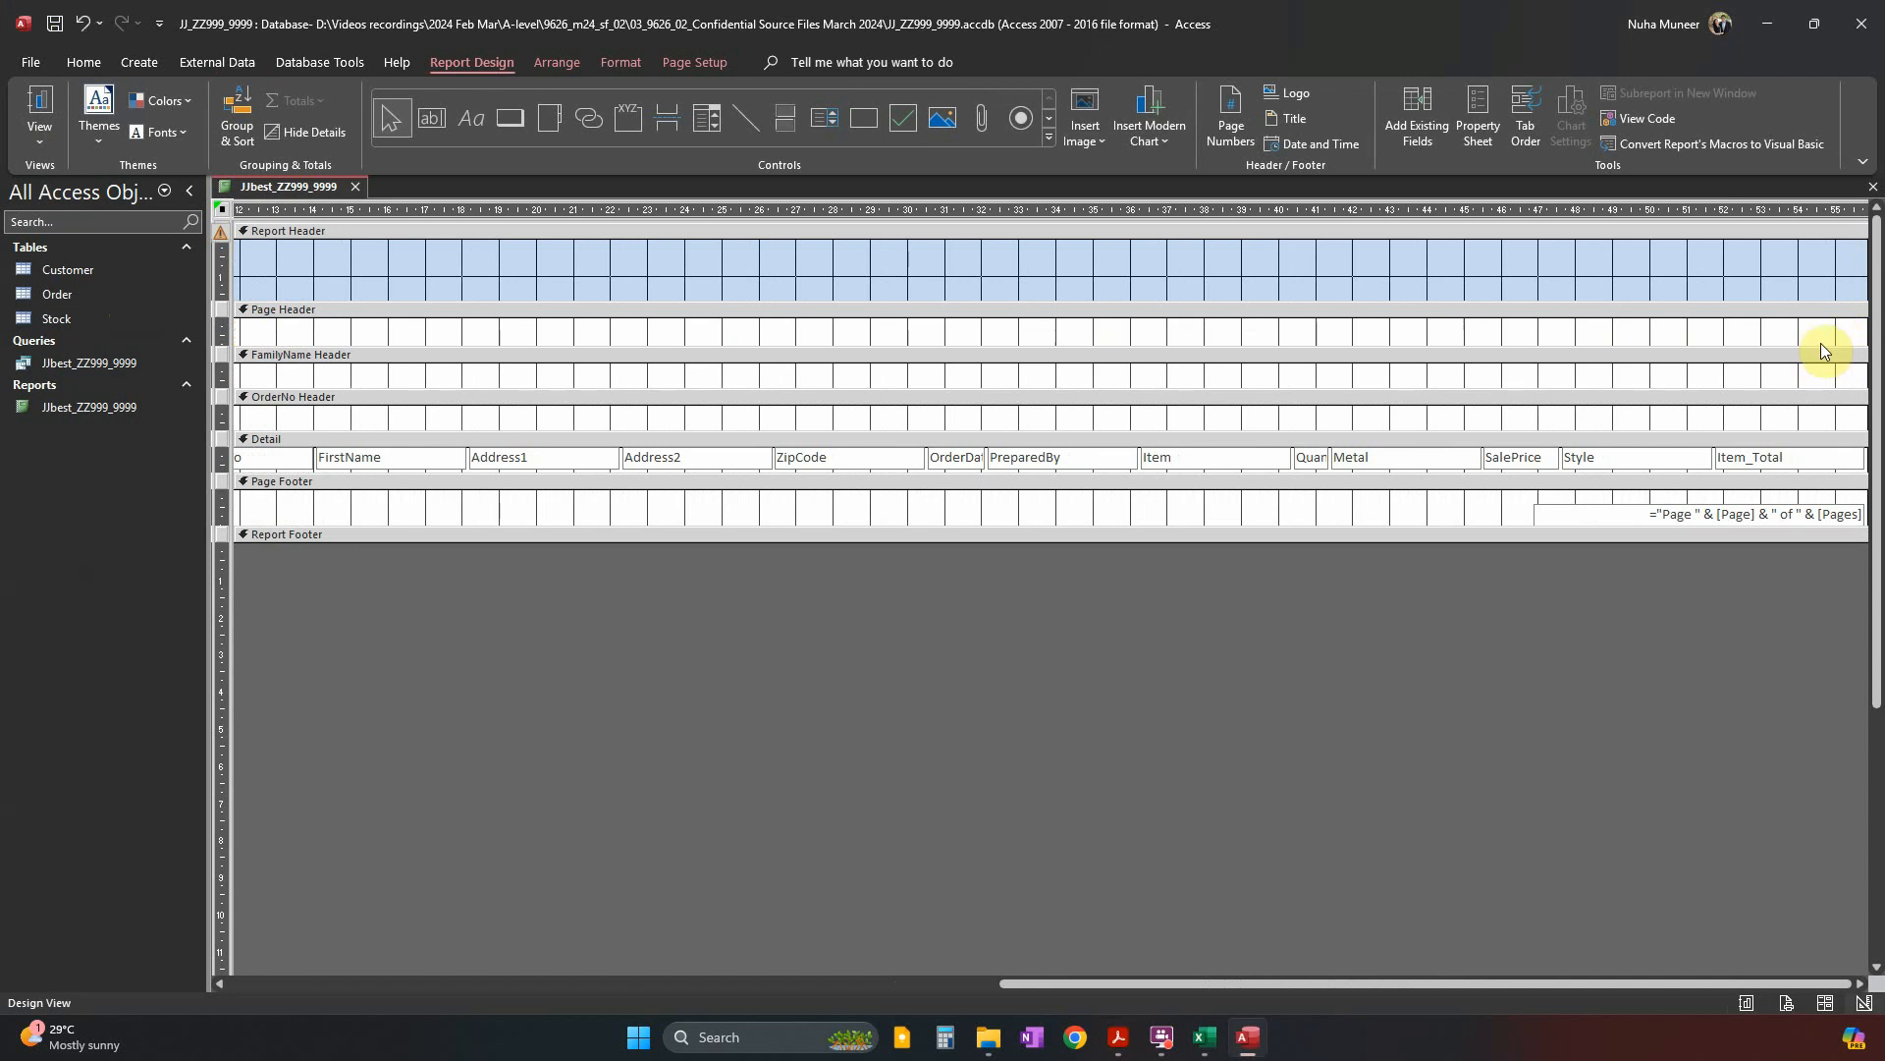
drag(1068, 985, 294, 982)
drag(377, 351, 367, 267)
click(50, 104)
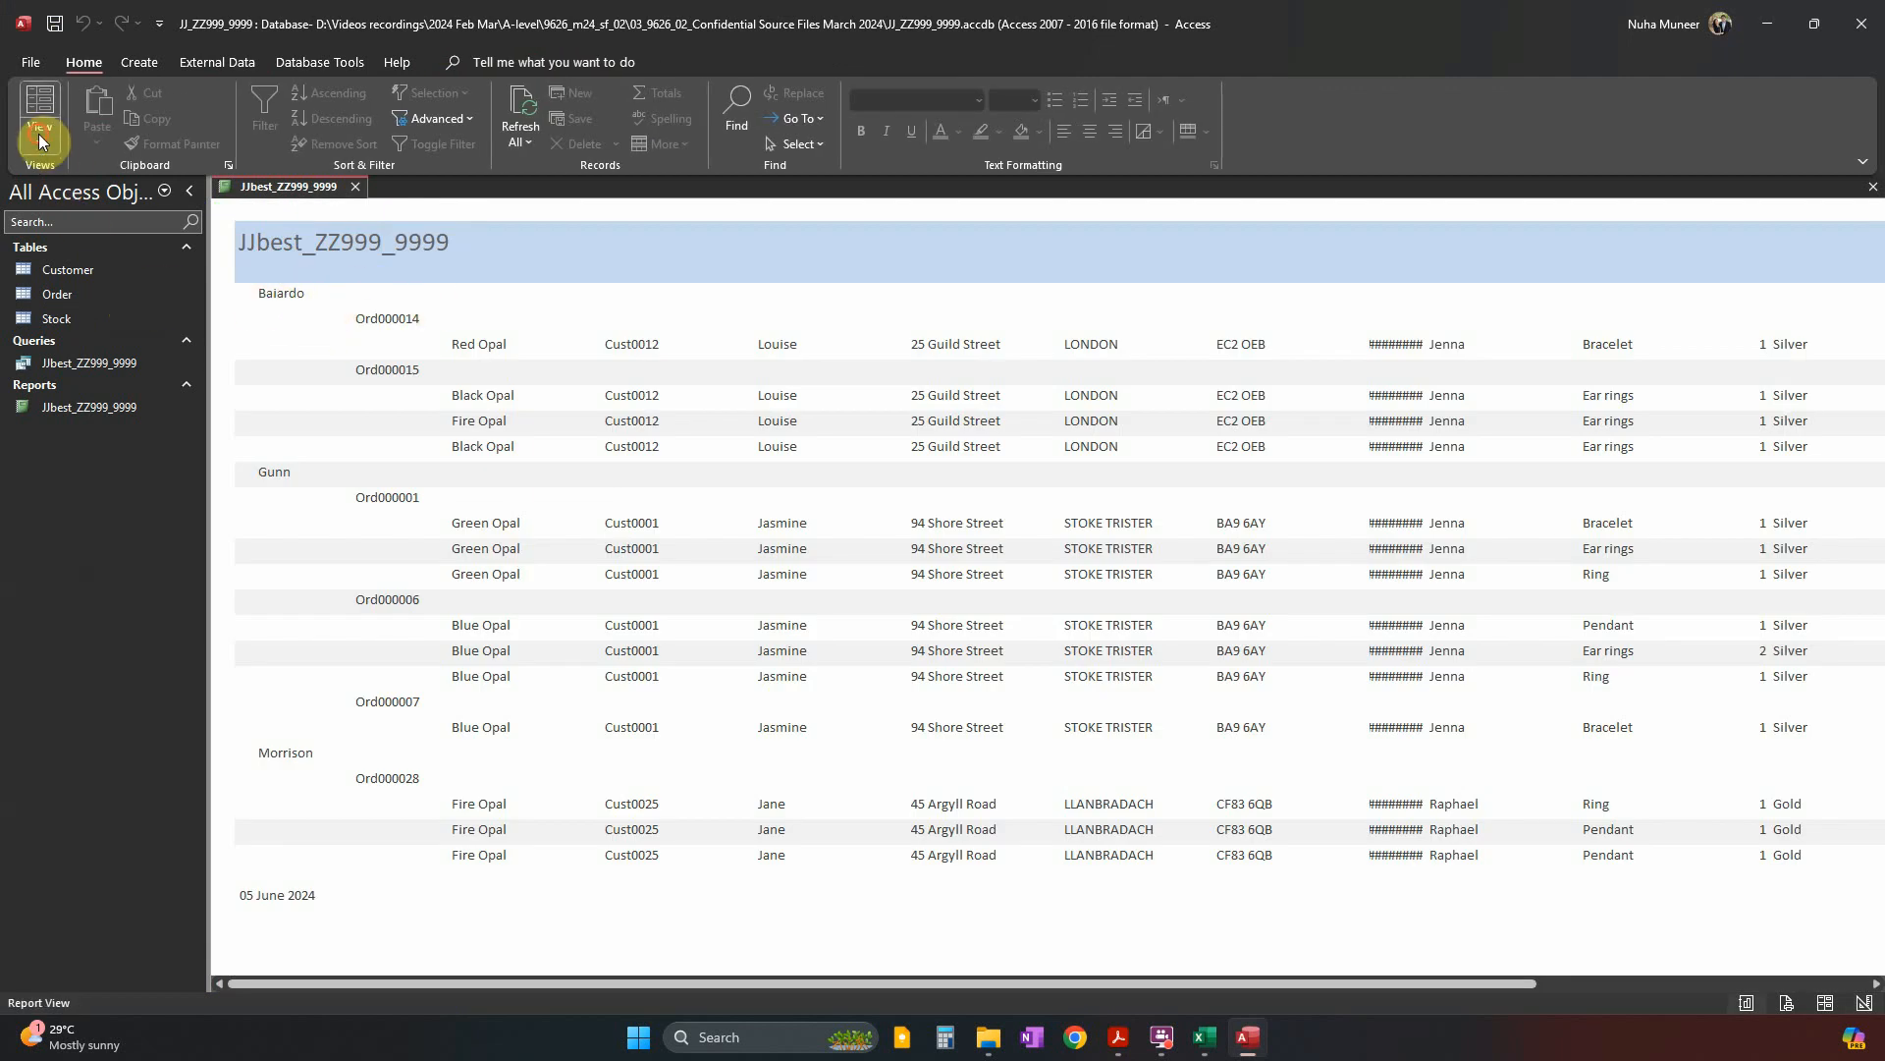
Return to Design View, move FirstName from Detail into the FamilyName Header and place FamilyName after it.
click(39, 134)
click(118, 291)
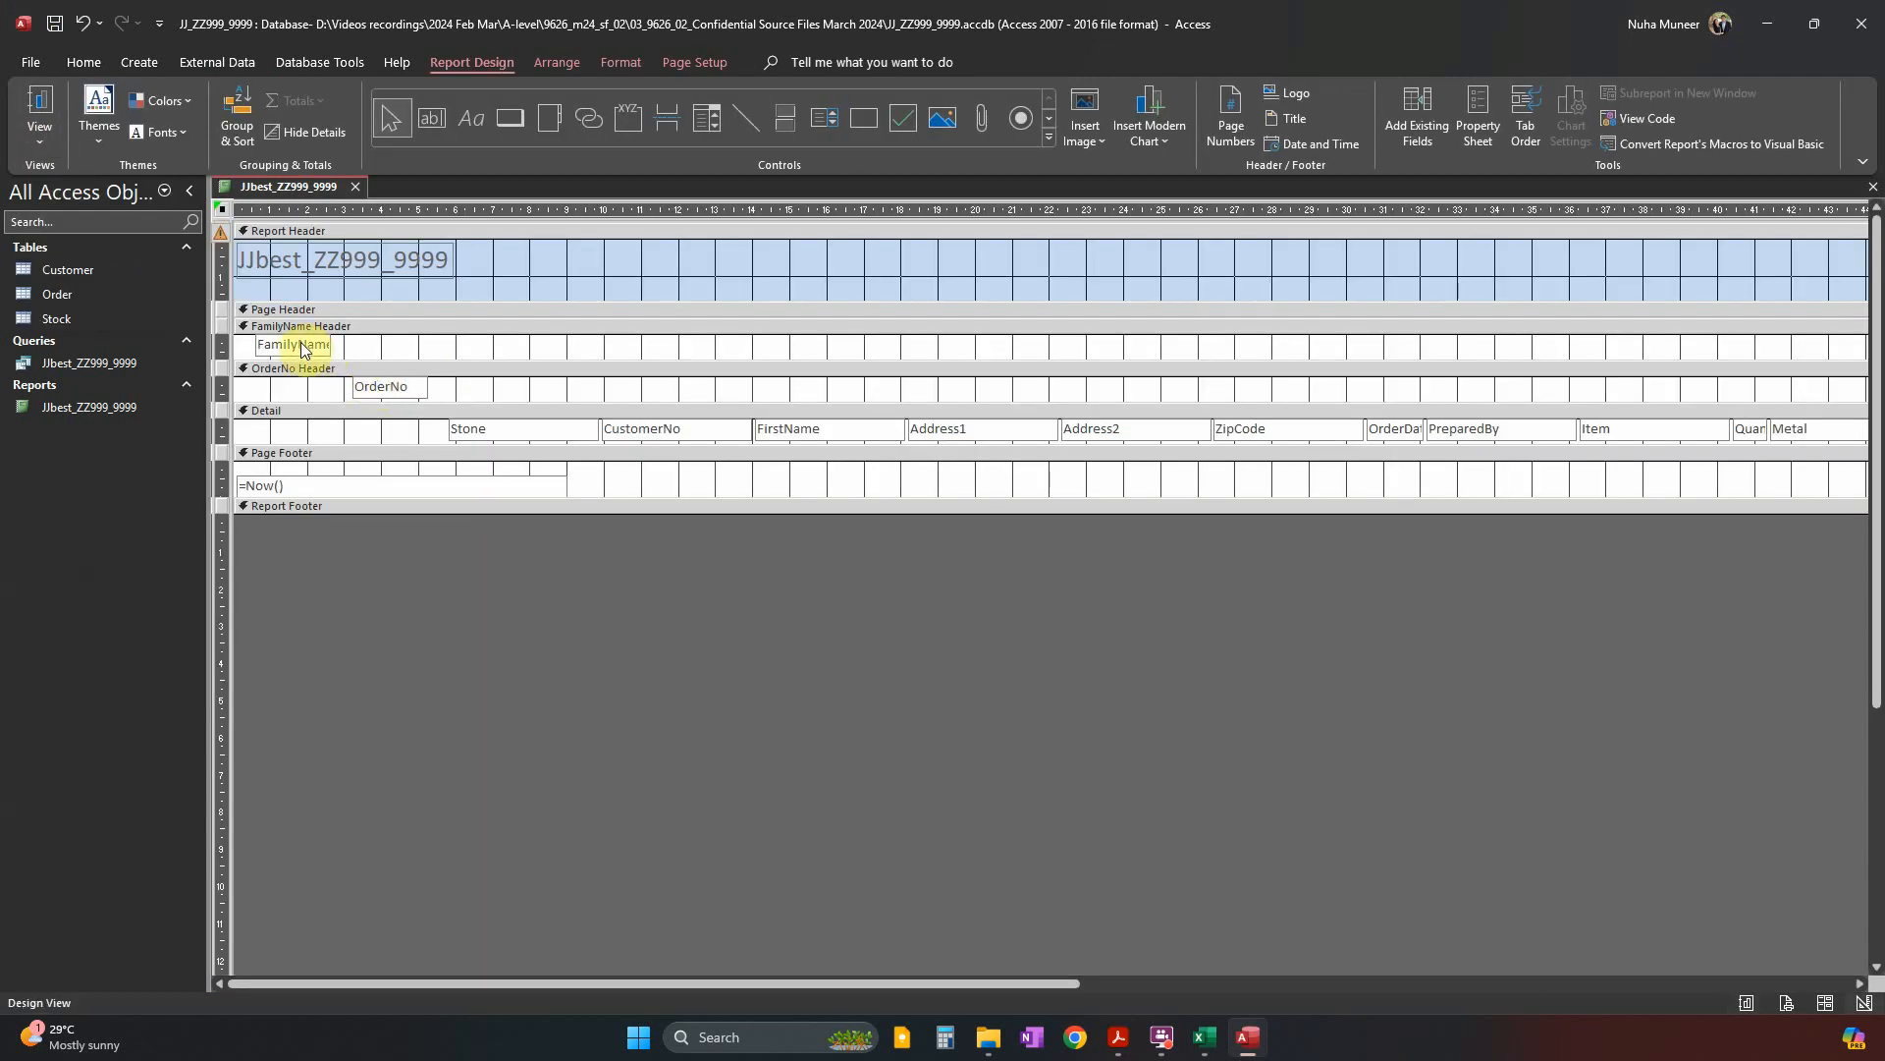
click(301, 348)
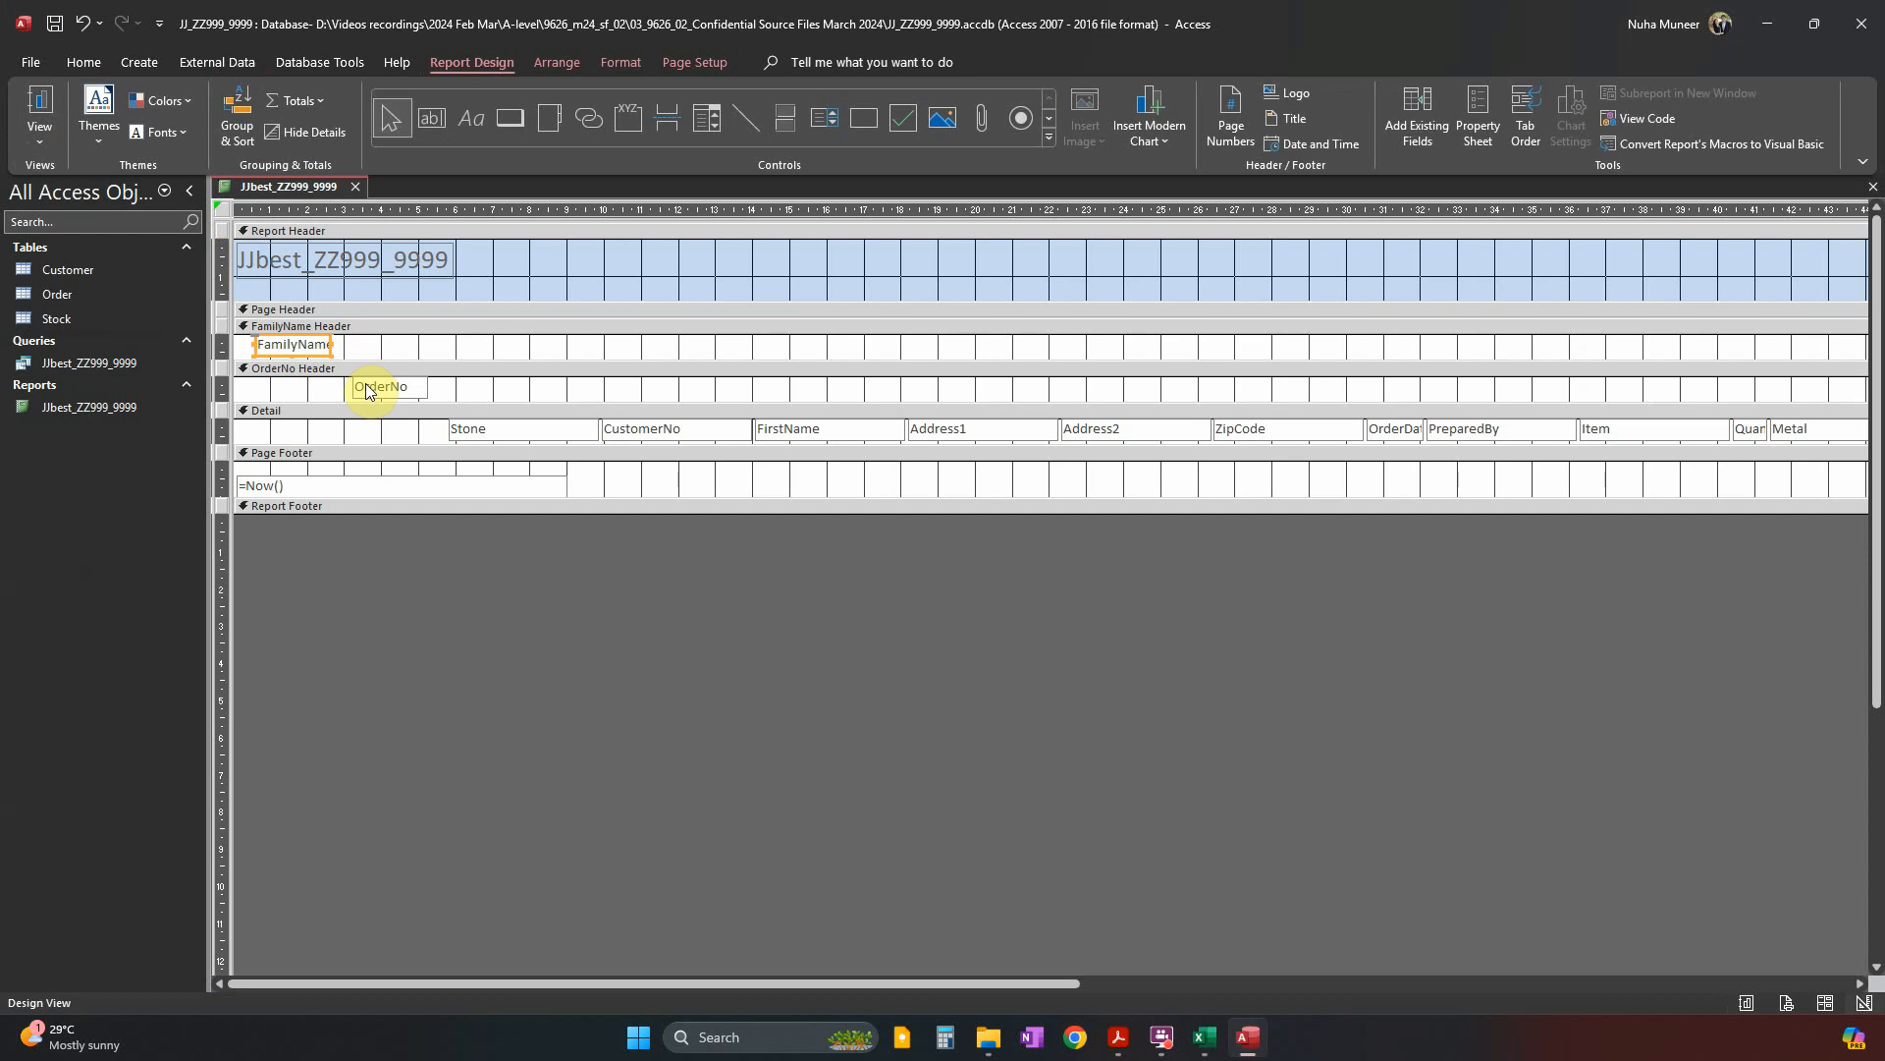
key(alt+Tab)
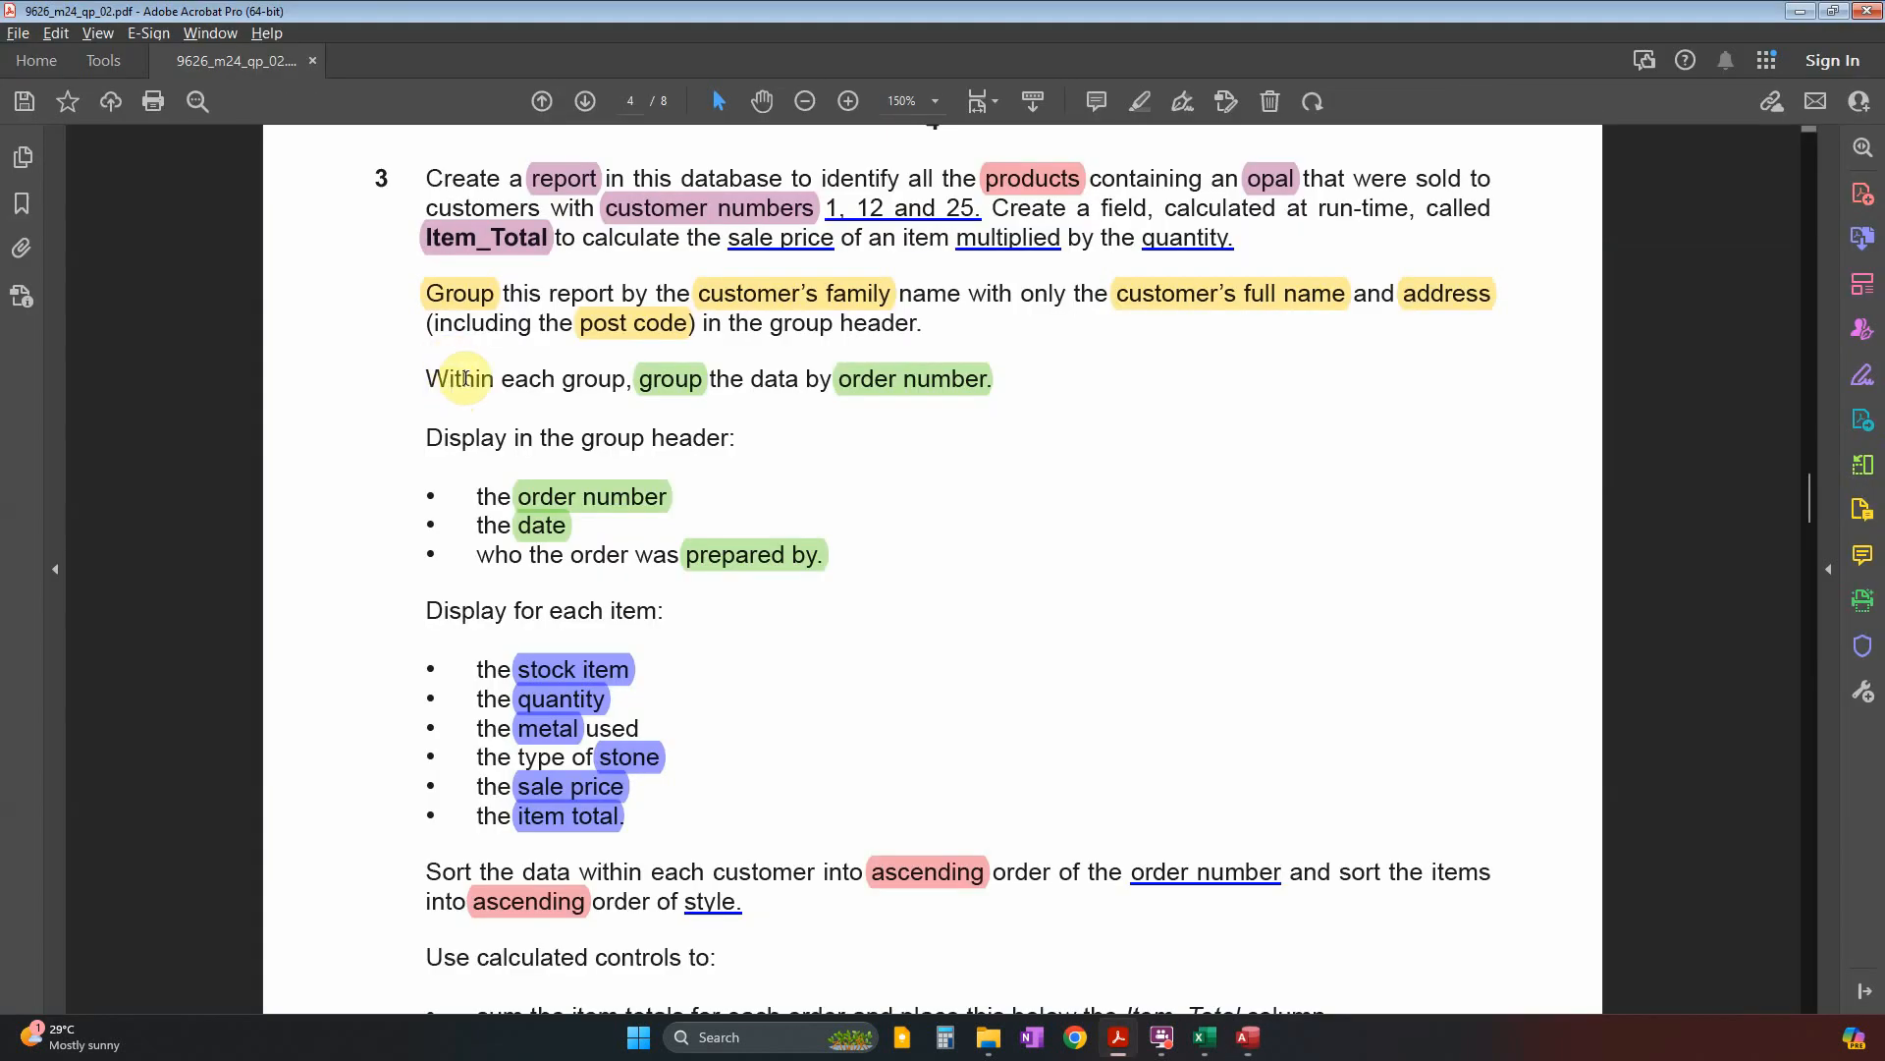
key(alt+Tab)
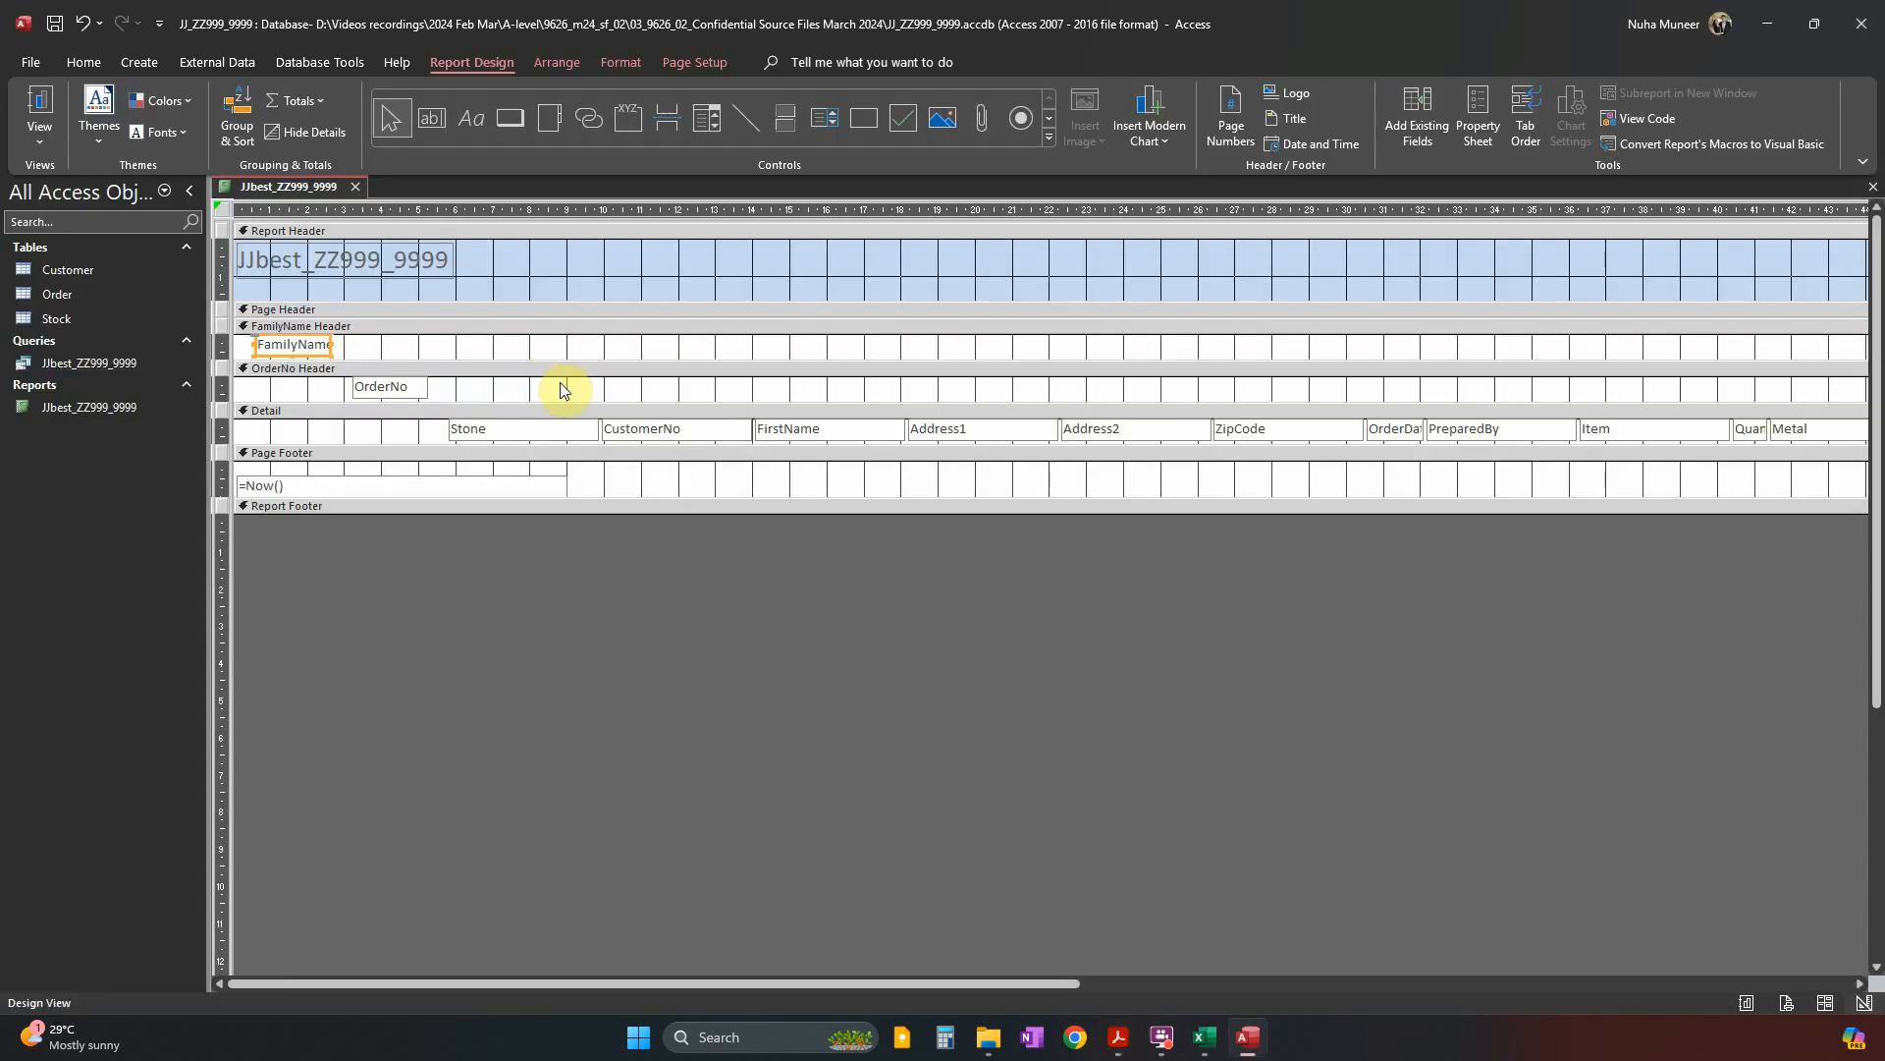
click(815, 430)
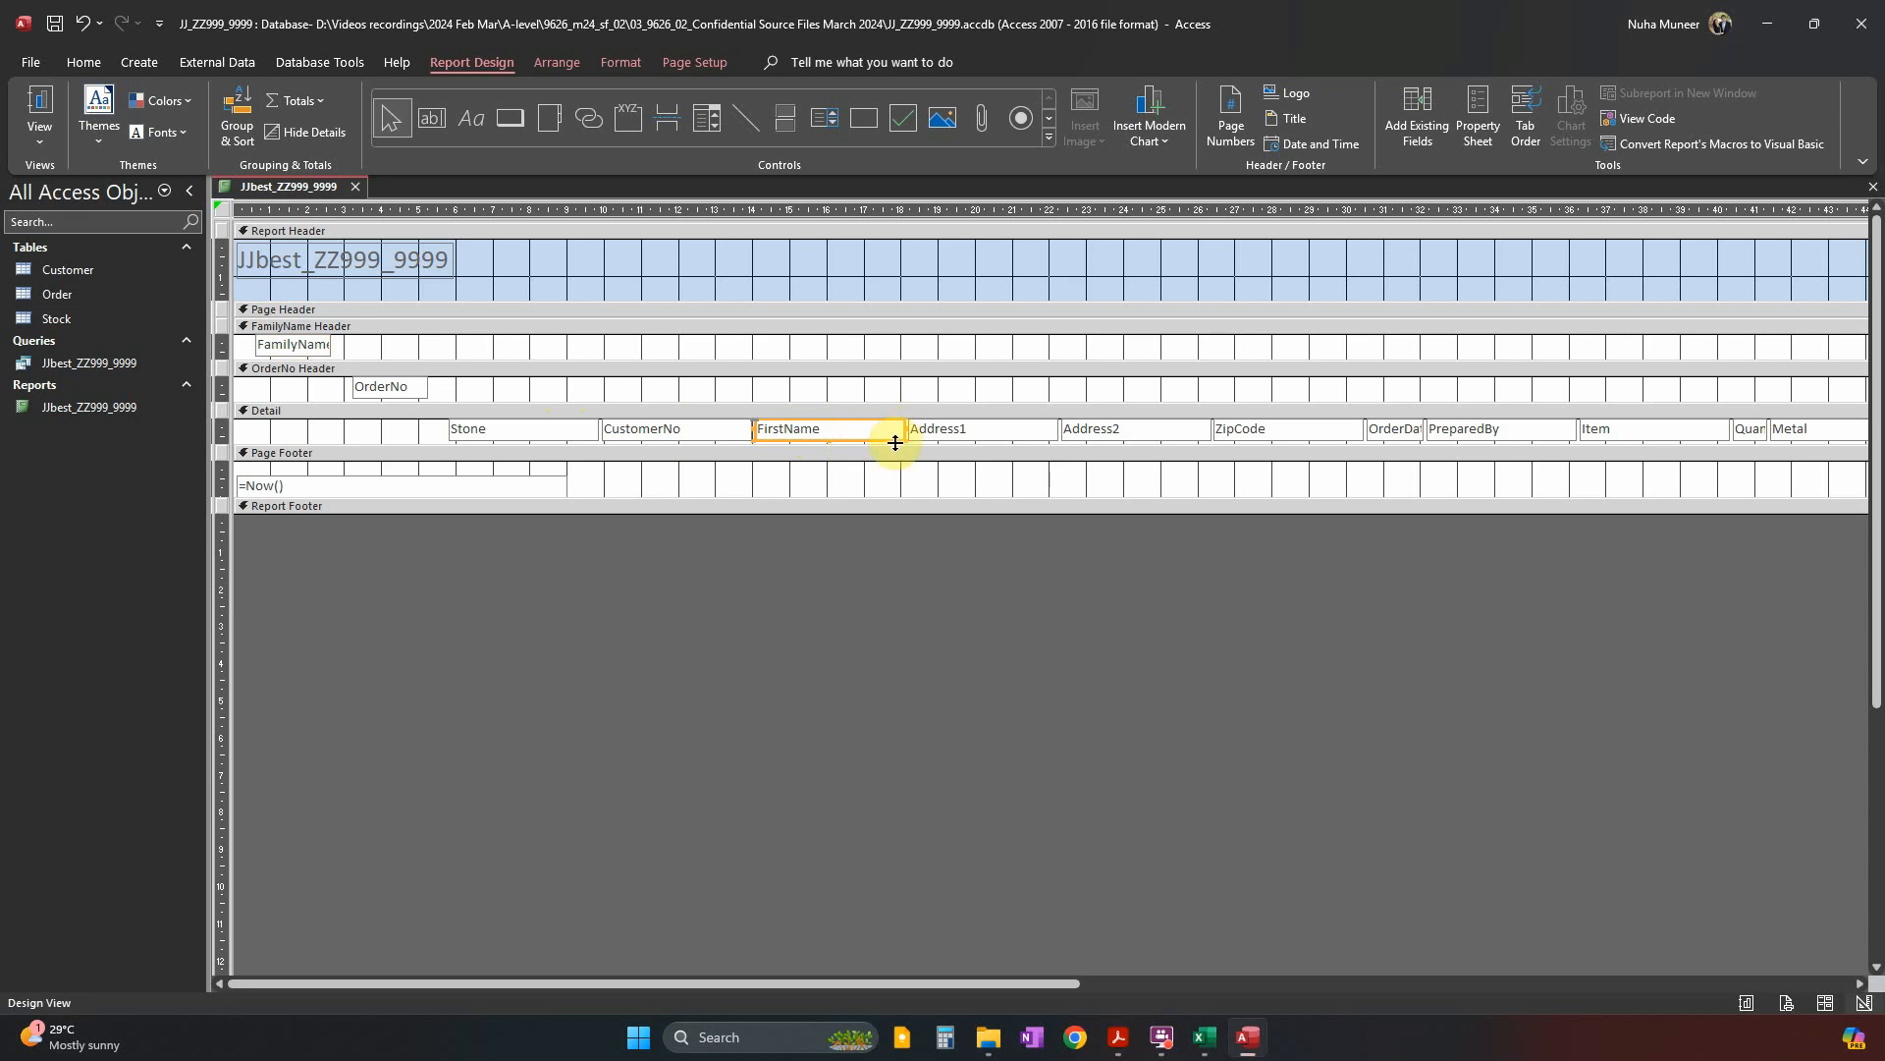
drag(855, 440, 447, 355)
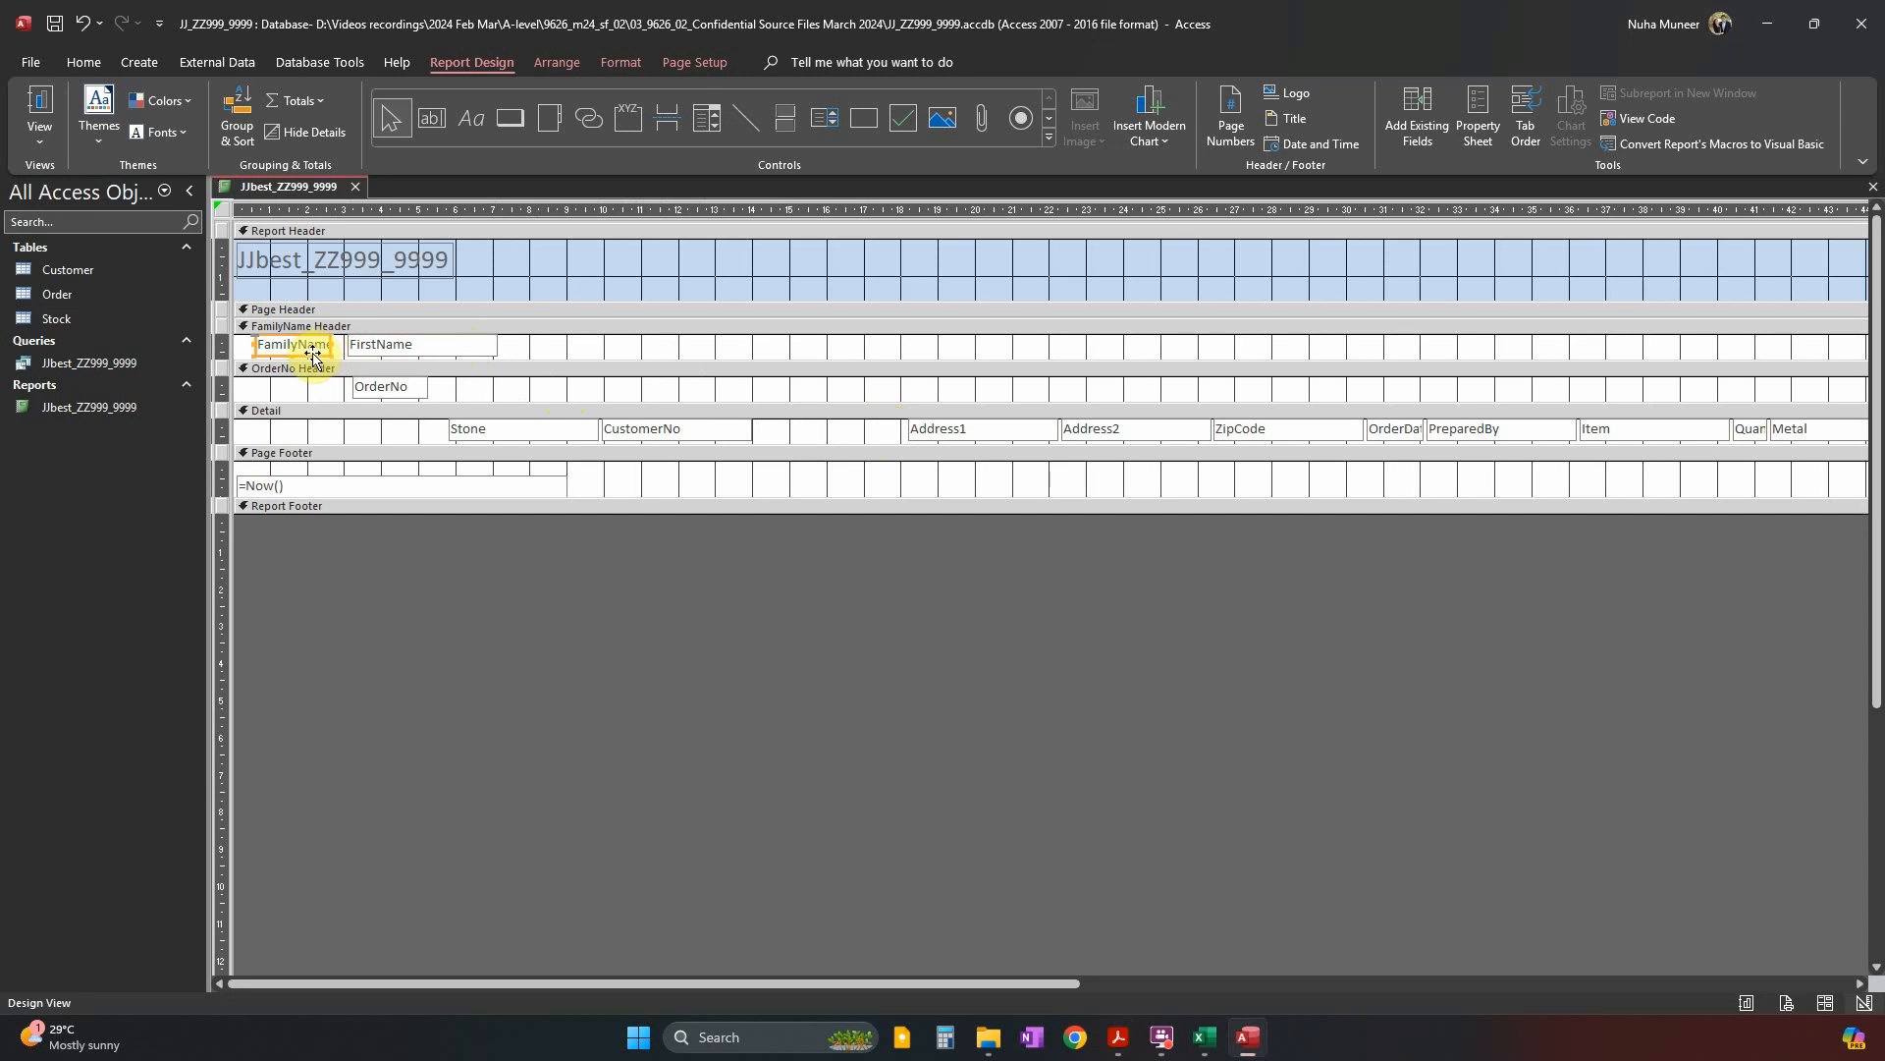
drag(313, 353, 591, 361)
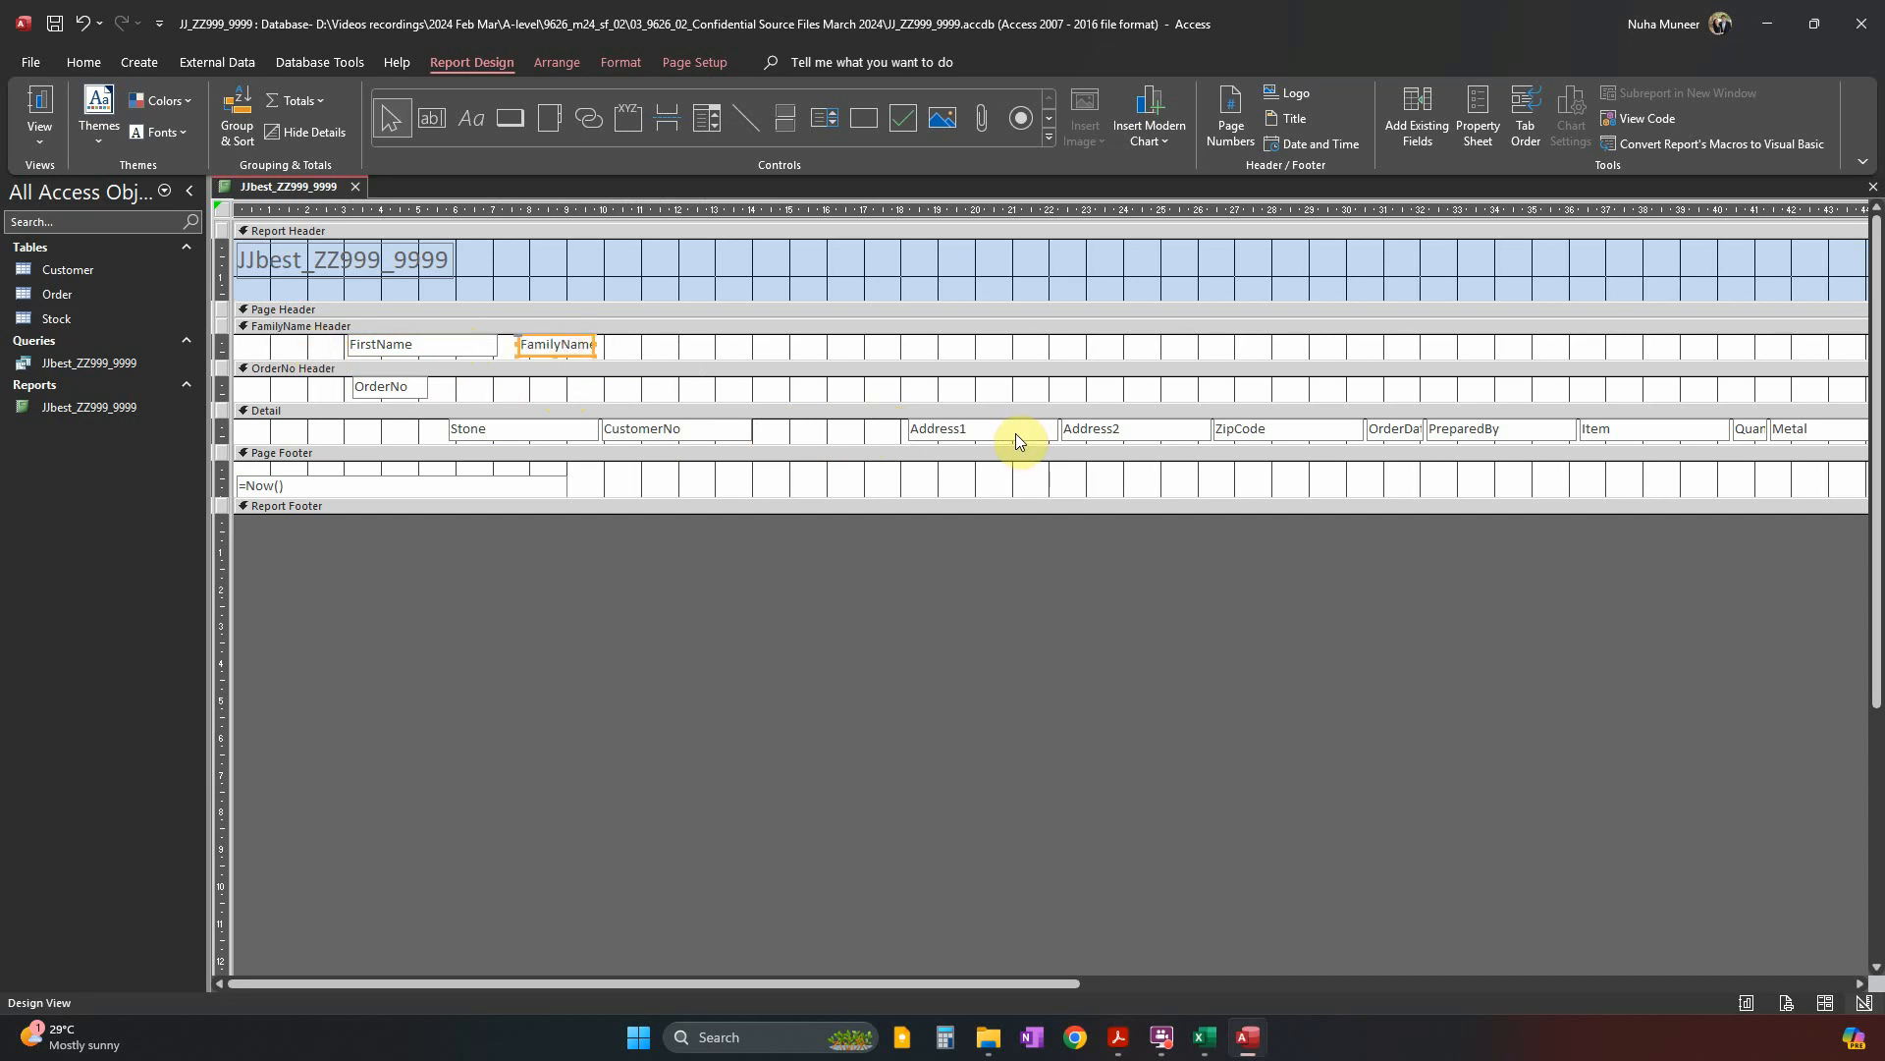
Move Address1, Address2 and ZipCode from Detail into the FamilyName Header, in that order after FamilyName.
drag(1015, 434, 749, 350)
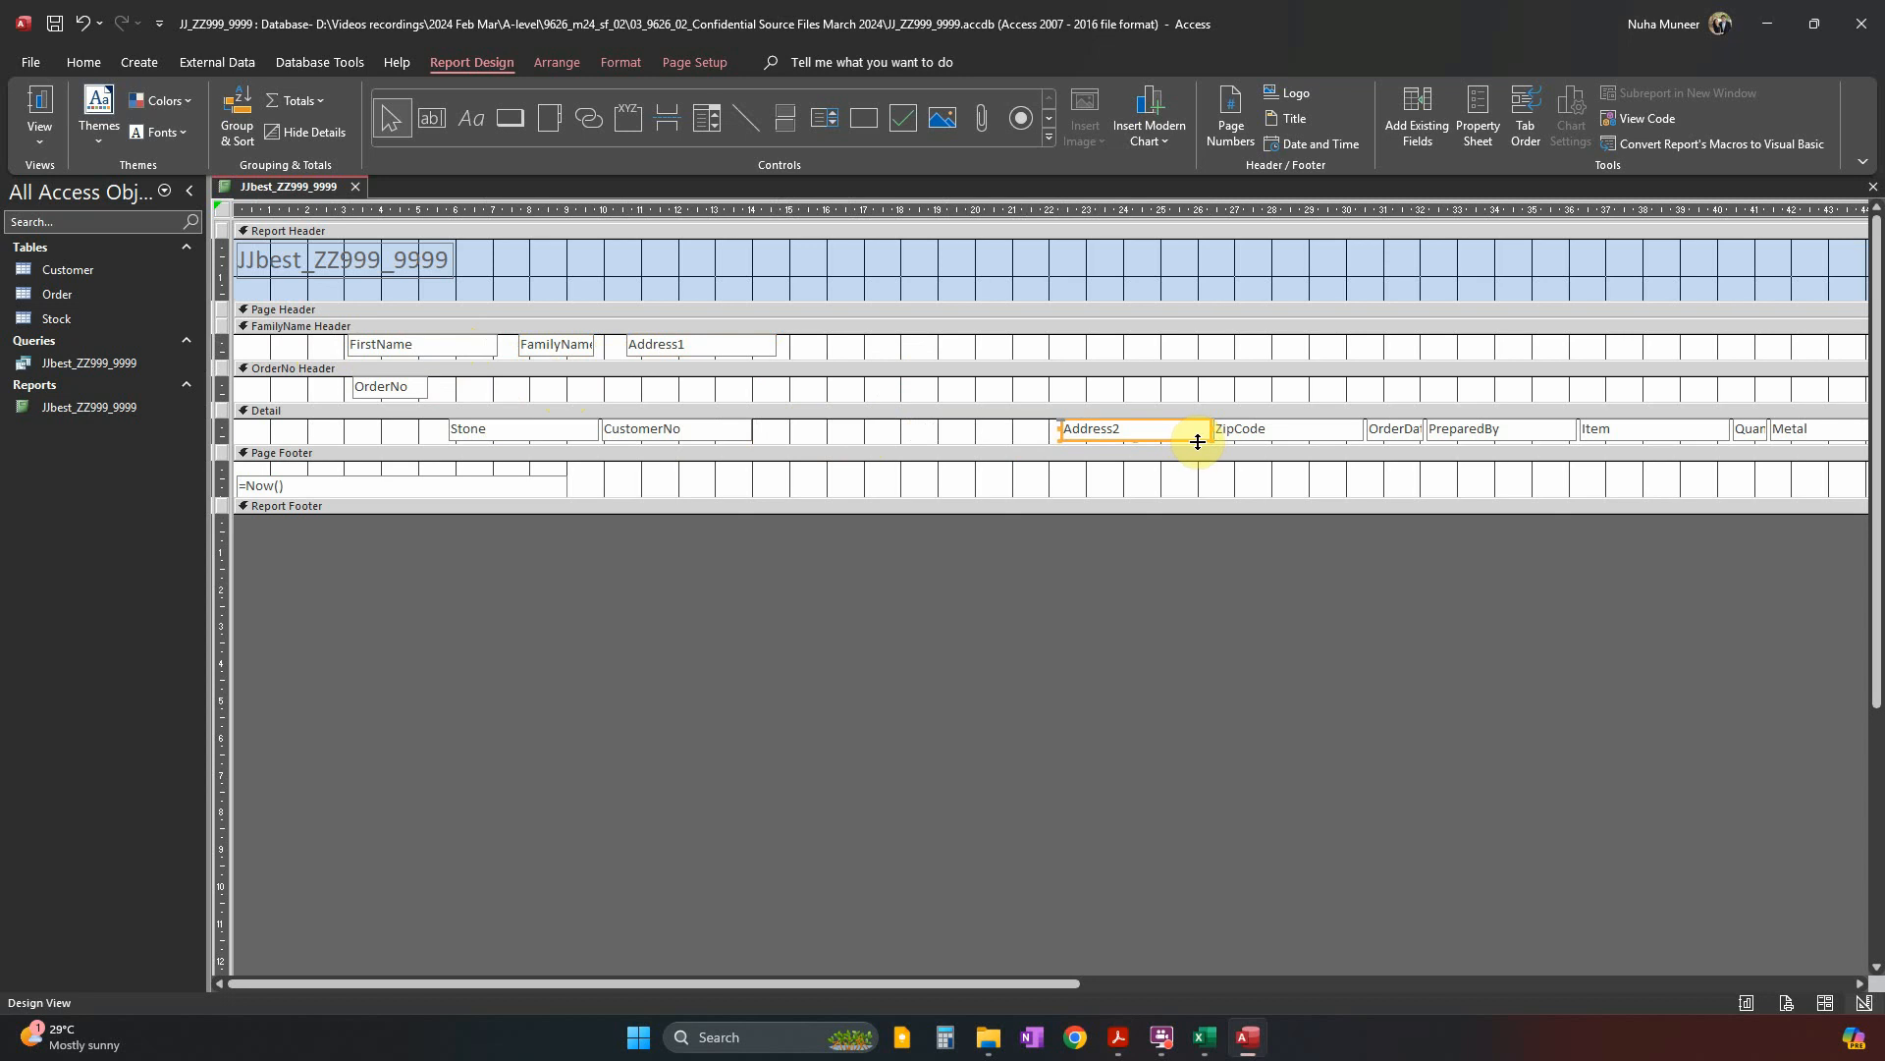
drag(1197, 442, 862, 343)
key(ctrl+z)
drag(1223, 437, 973, 345)
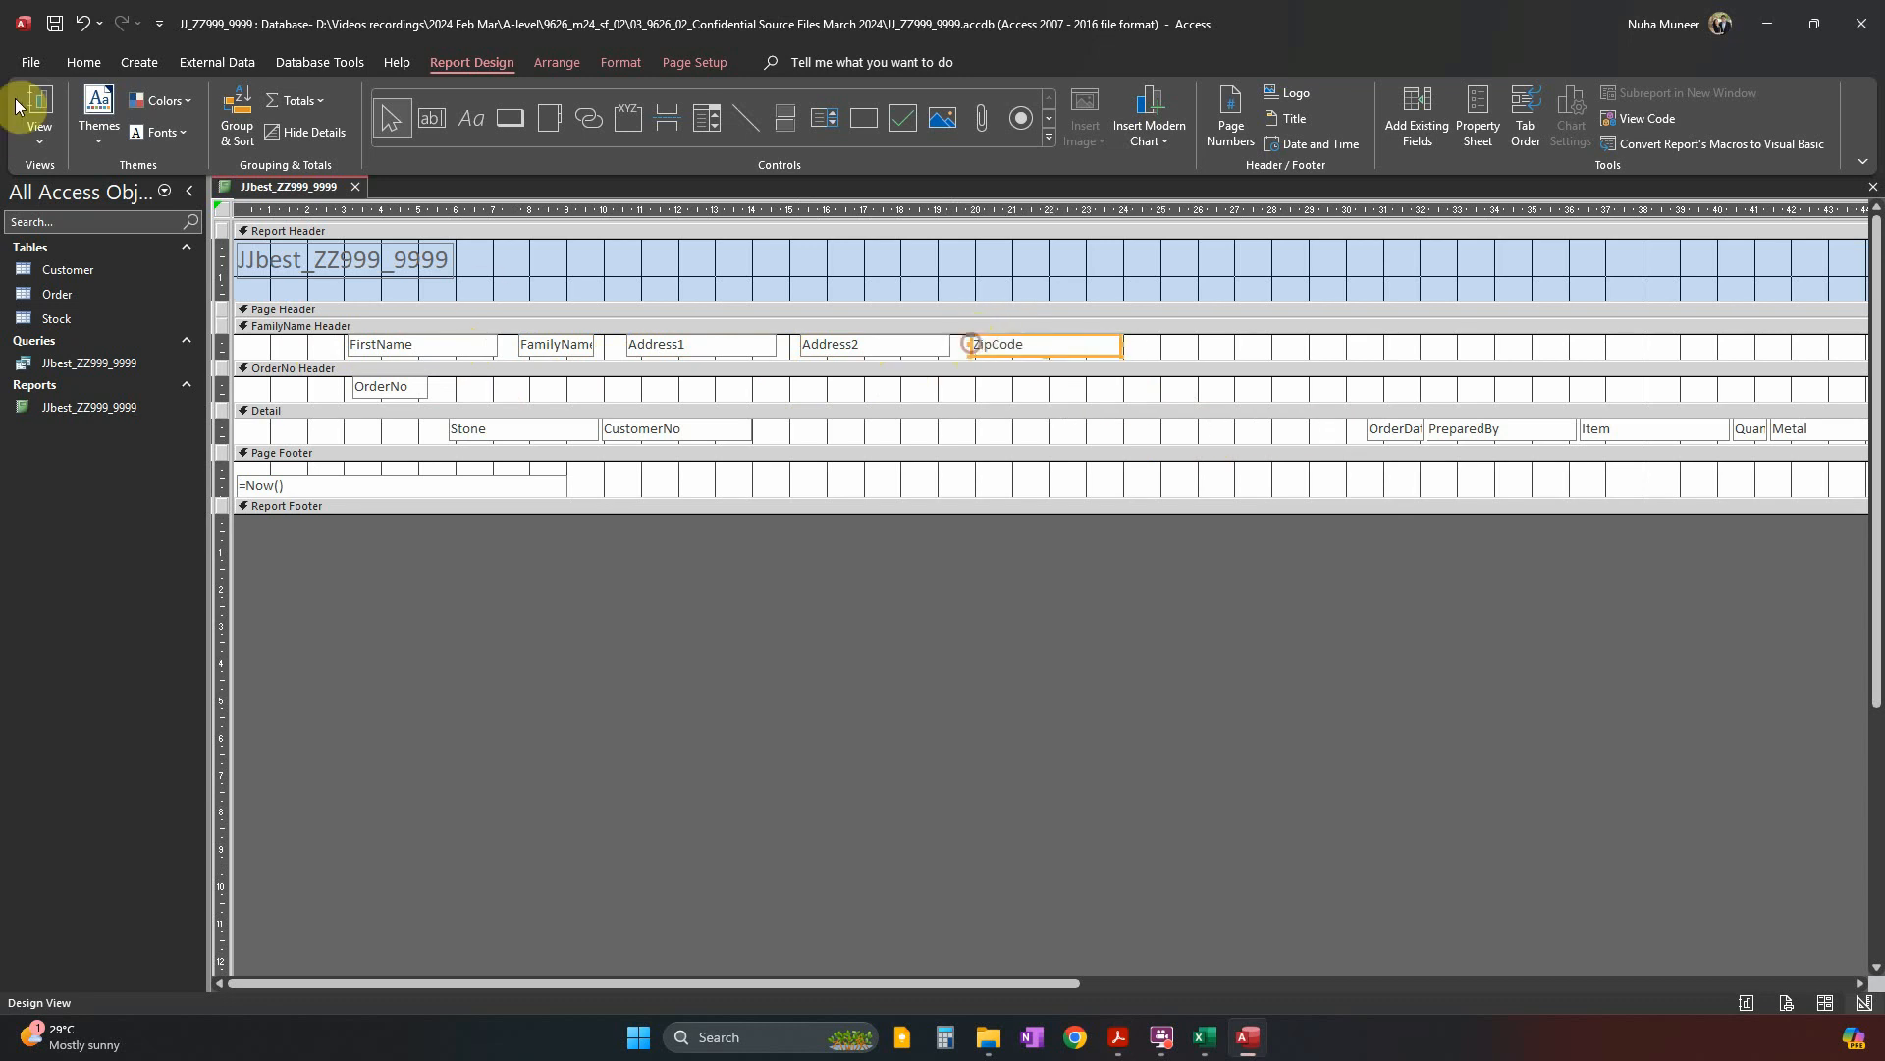
click(1161, 352)
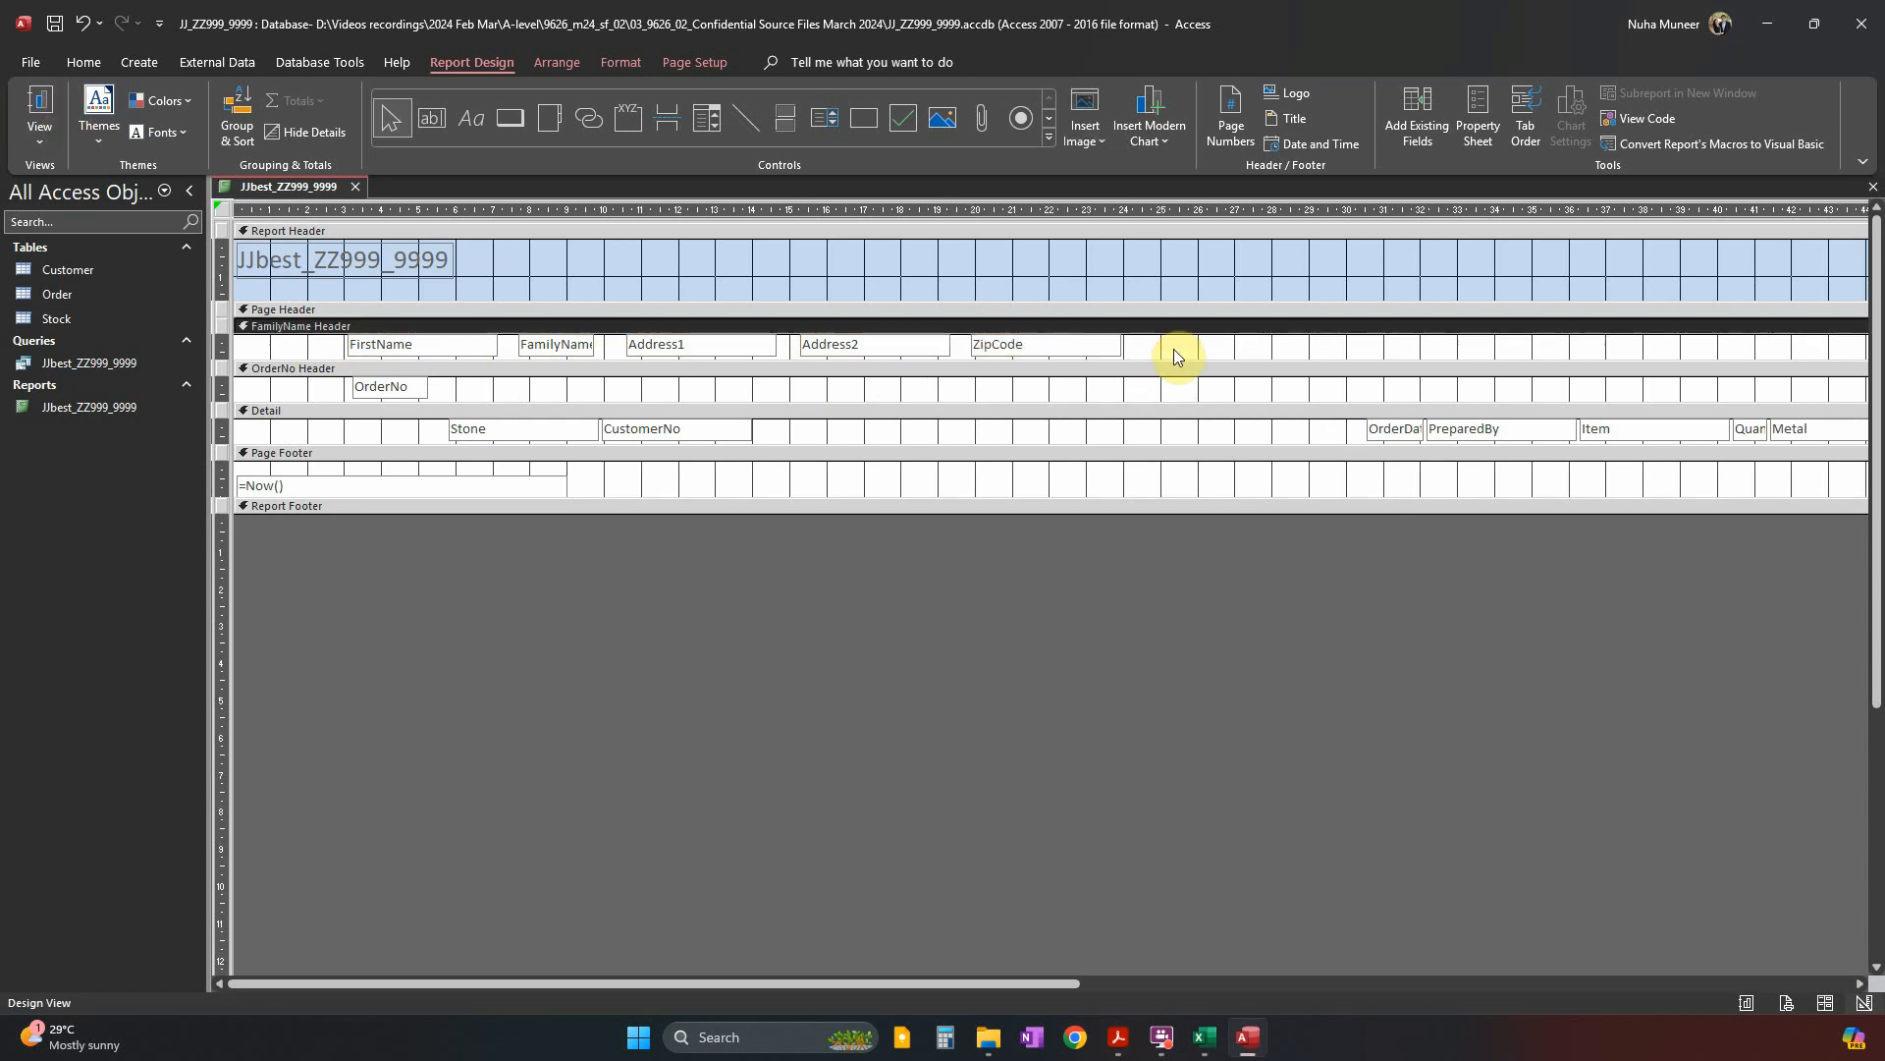
Check the exam PDF for the fields required in the order number group header and compare them with the report's OrderNo Header.
key(alt+Tab)
click(690, 396)
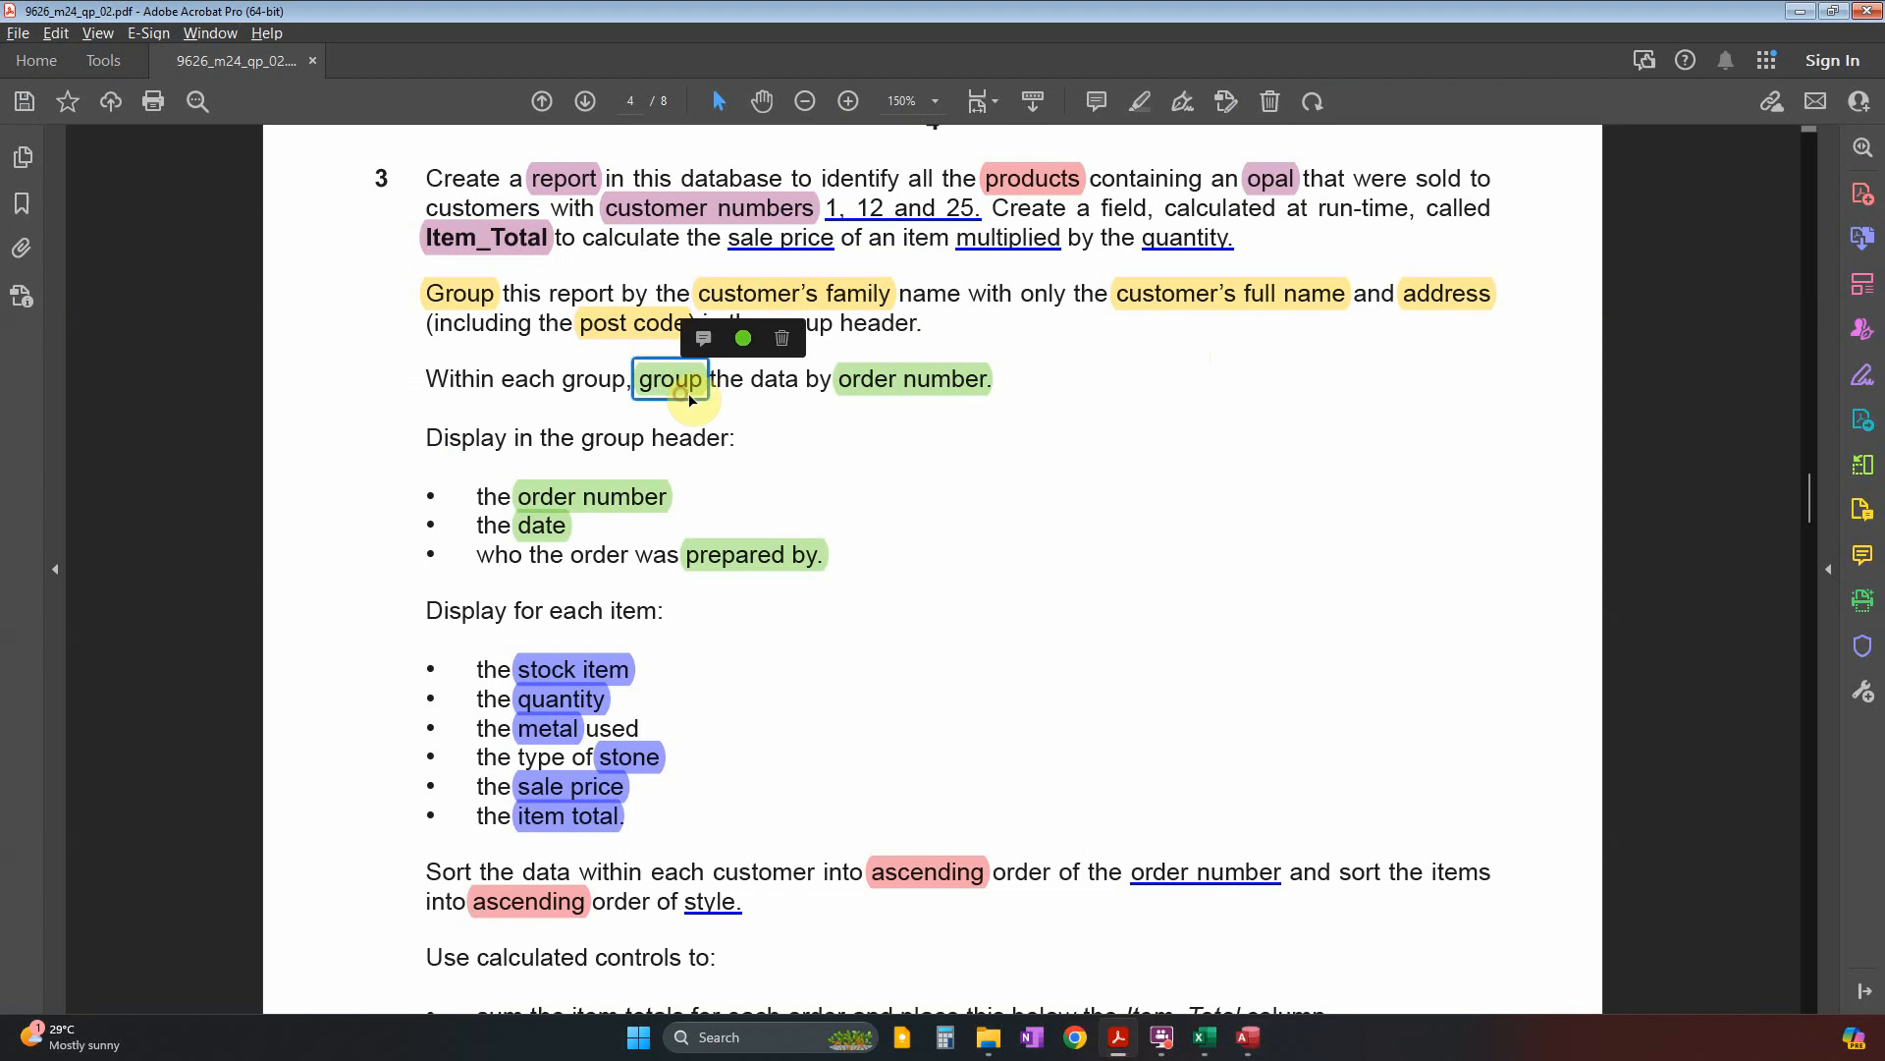
click(847, 385)
click(577, 499)
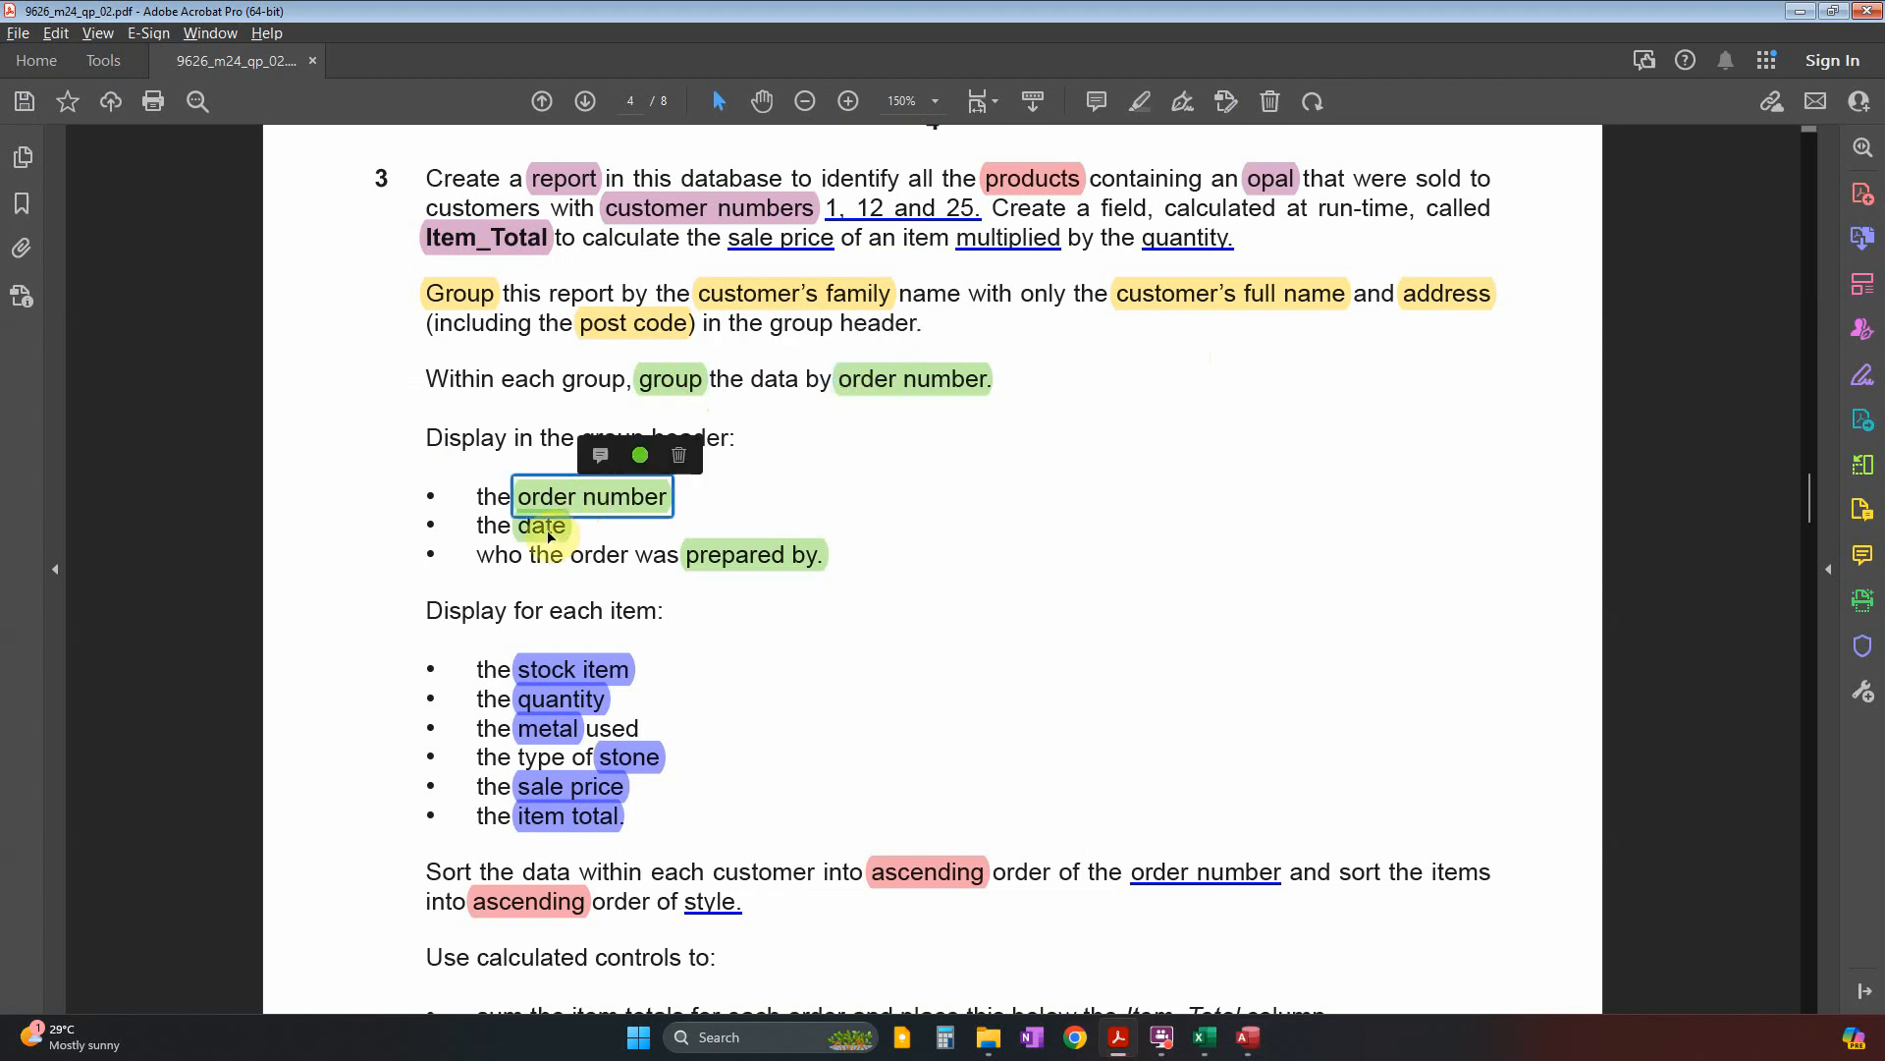
click(548, 530)
click(726, 556)
key(alt+Tab)
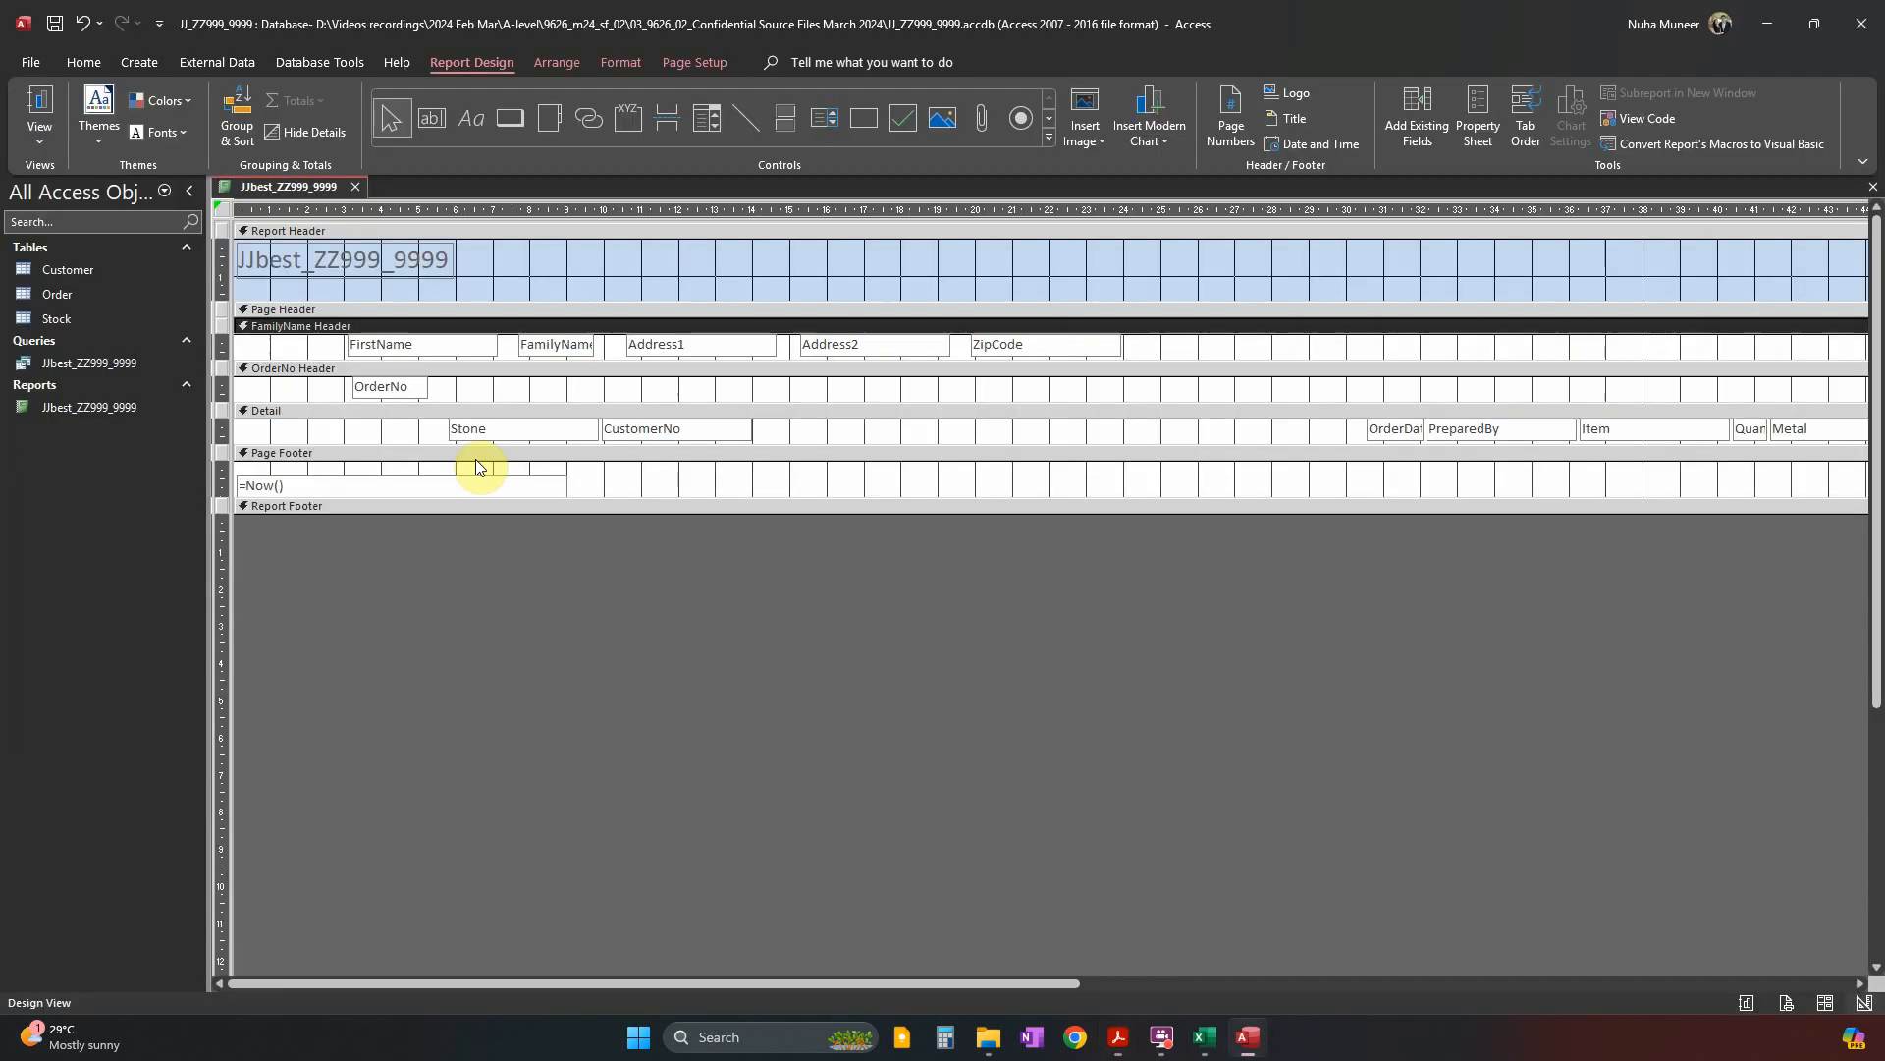
click(281, 370)
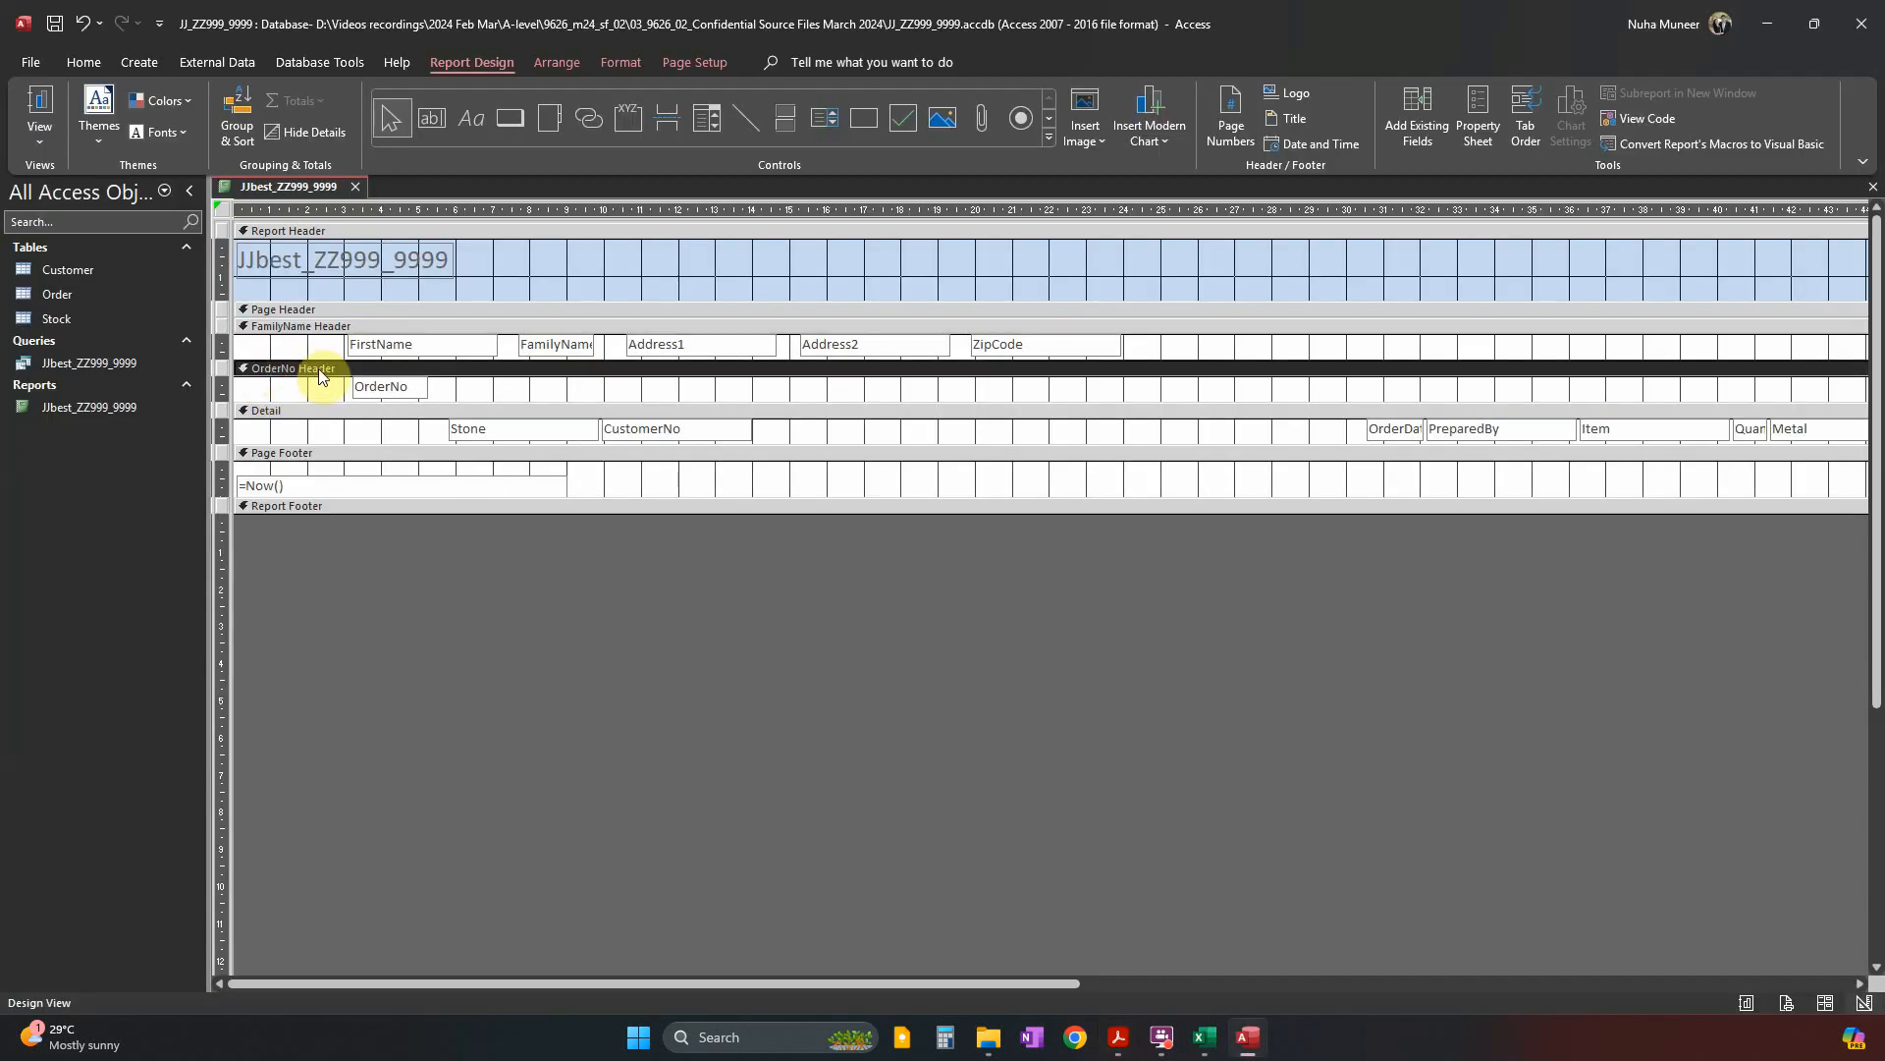
click(398, 386)
key(alt+Tab)
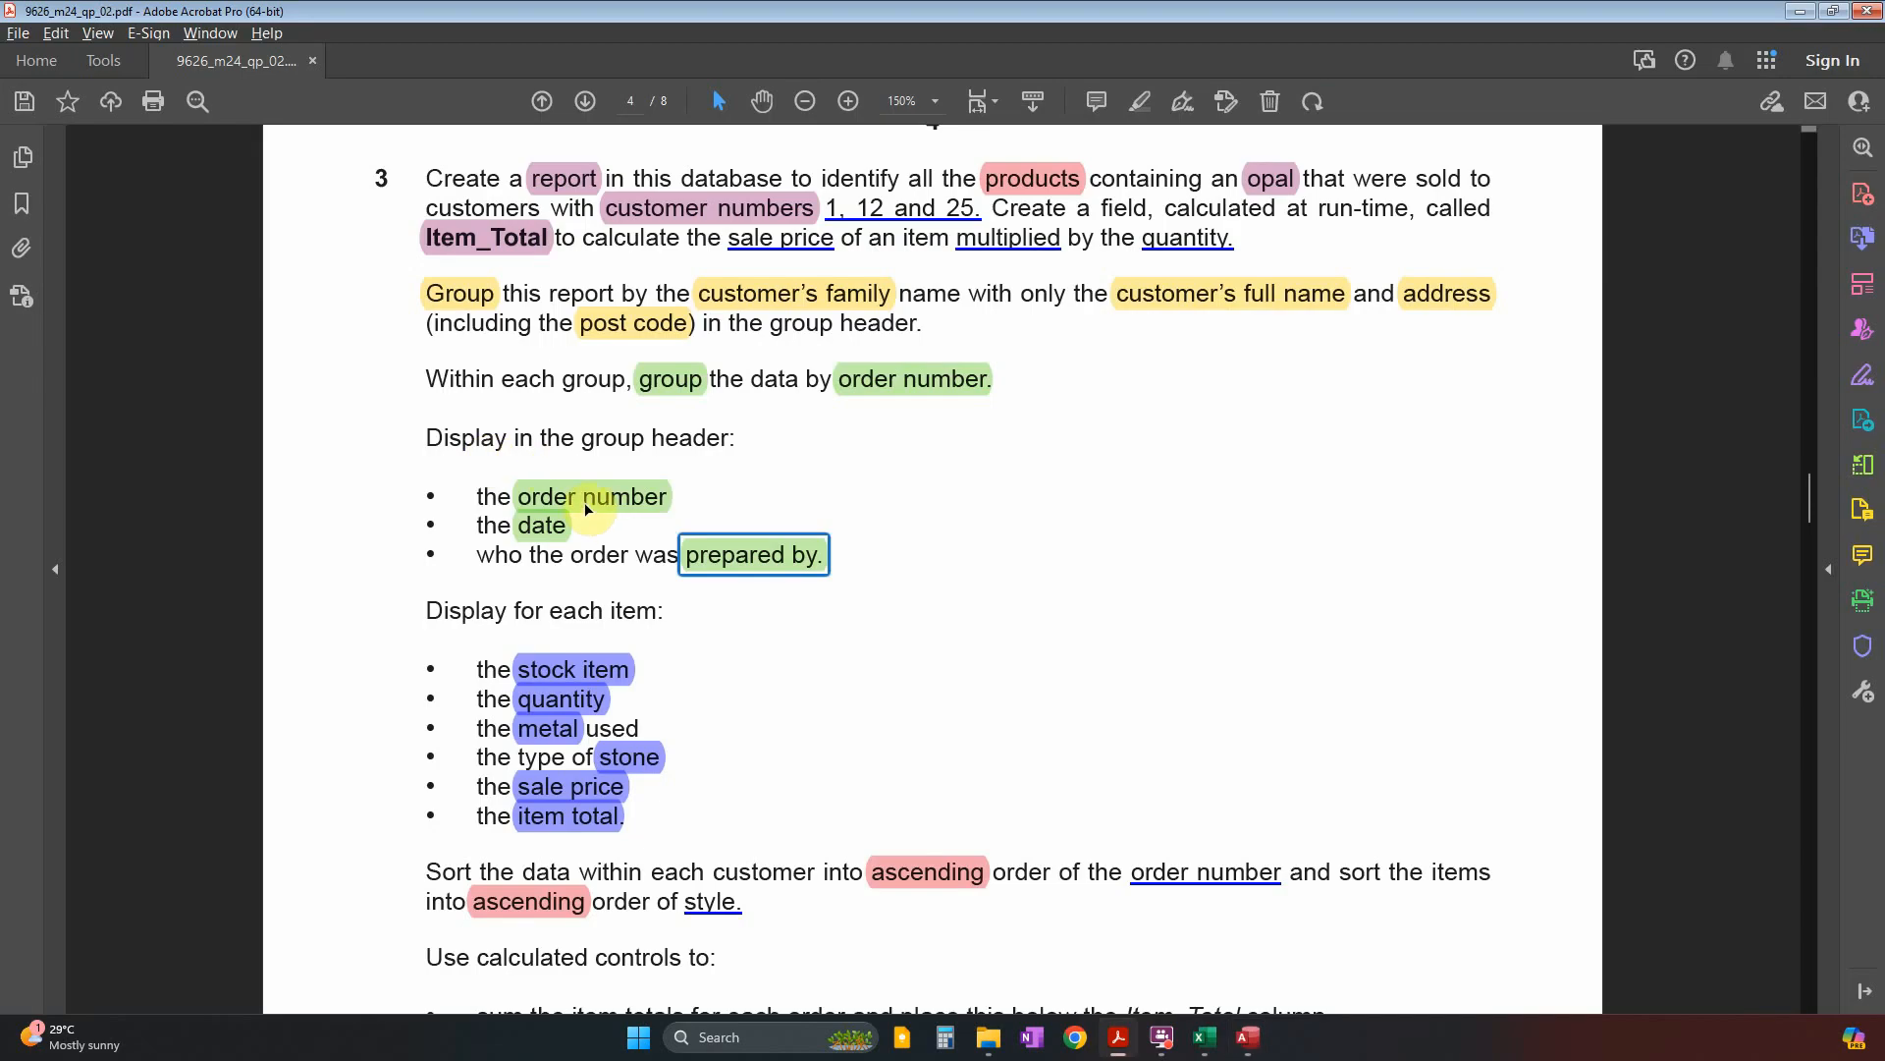
key(alt+Tab)
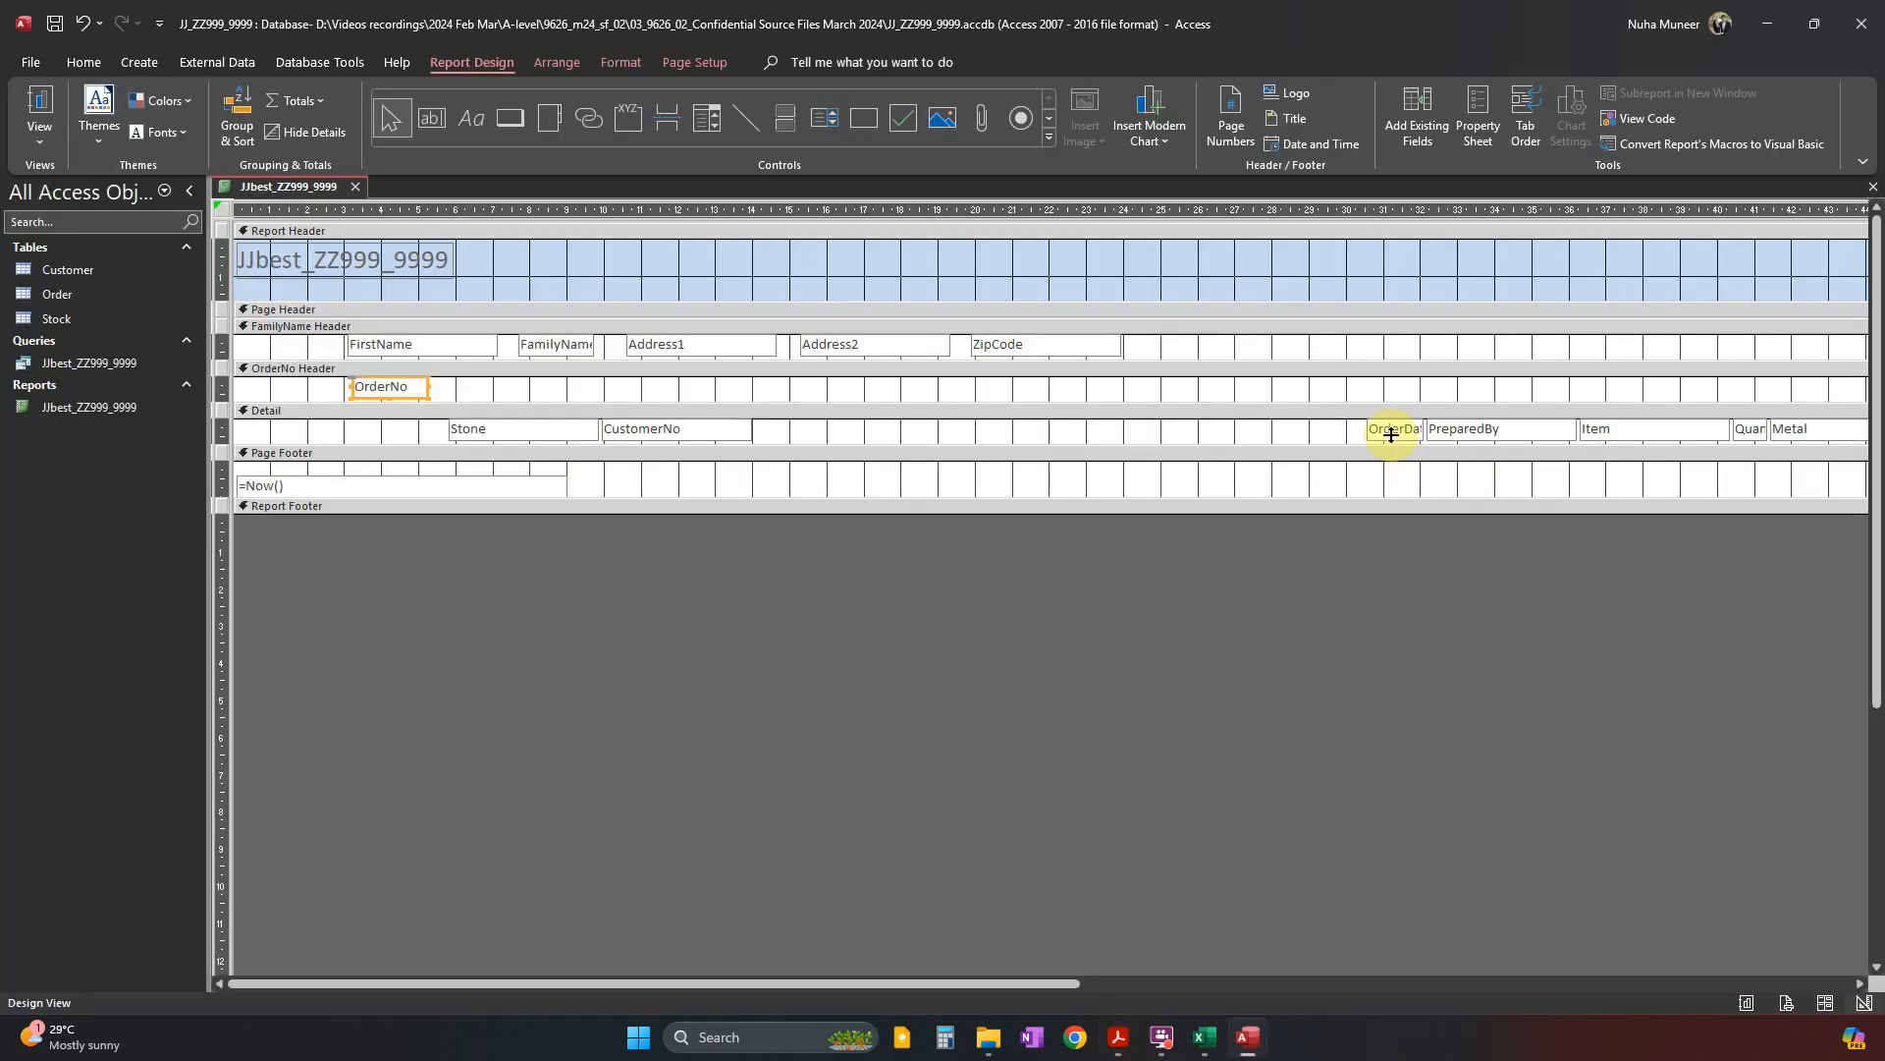
Move OrderDate and PreparedBy from Detail into the OrderNo Header, in that order after OrderNo.
drag(1381, 444, 473, 393)
key(alt+Tab)
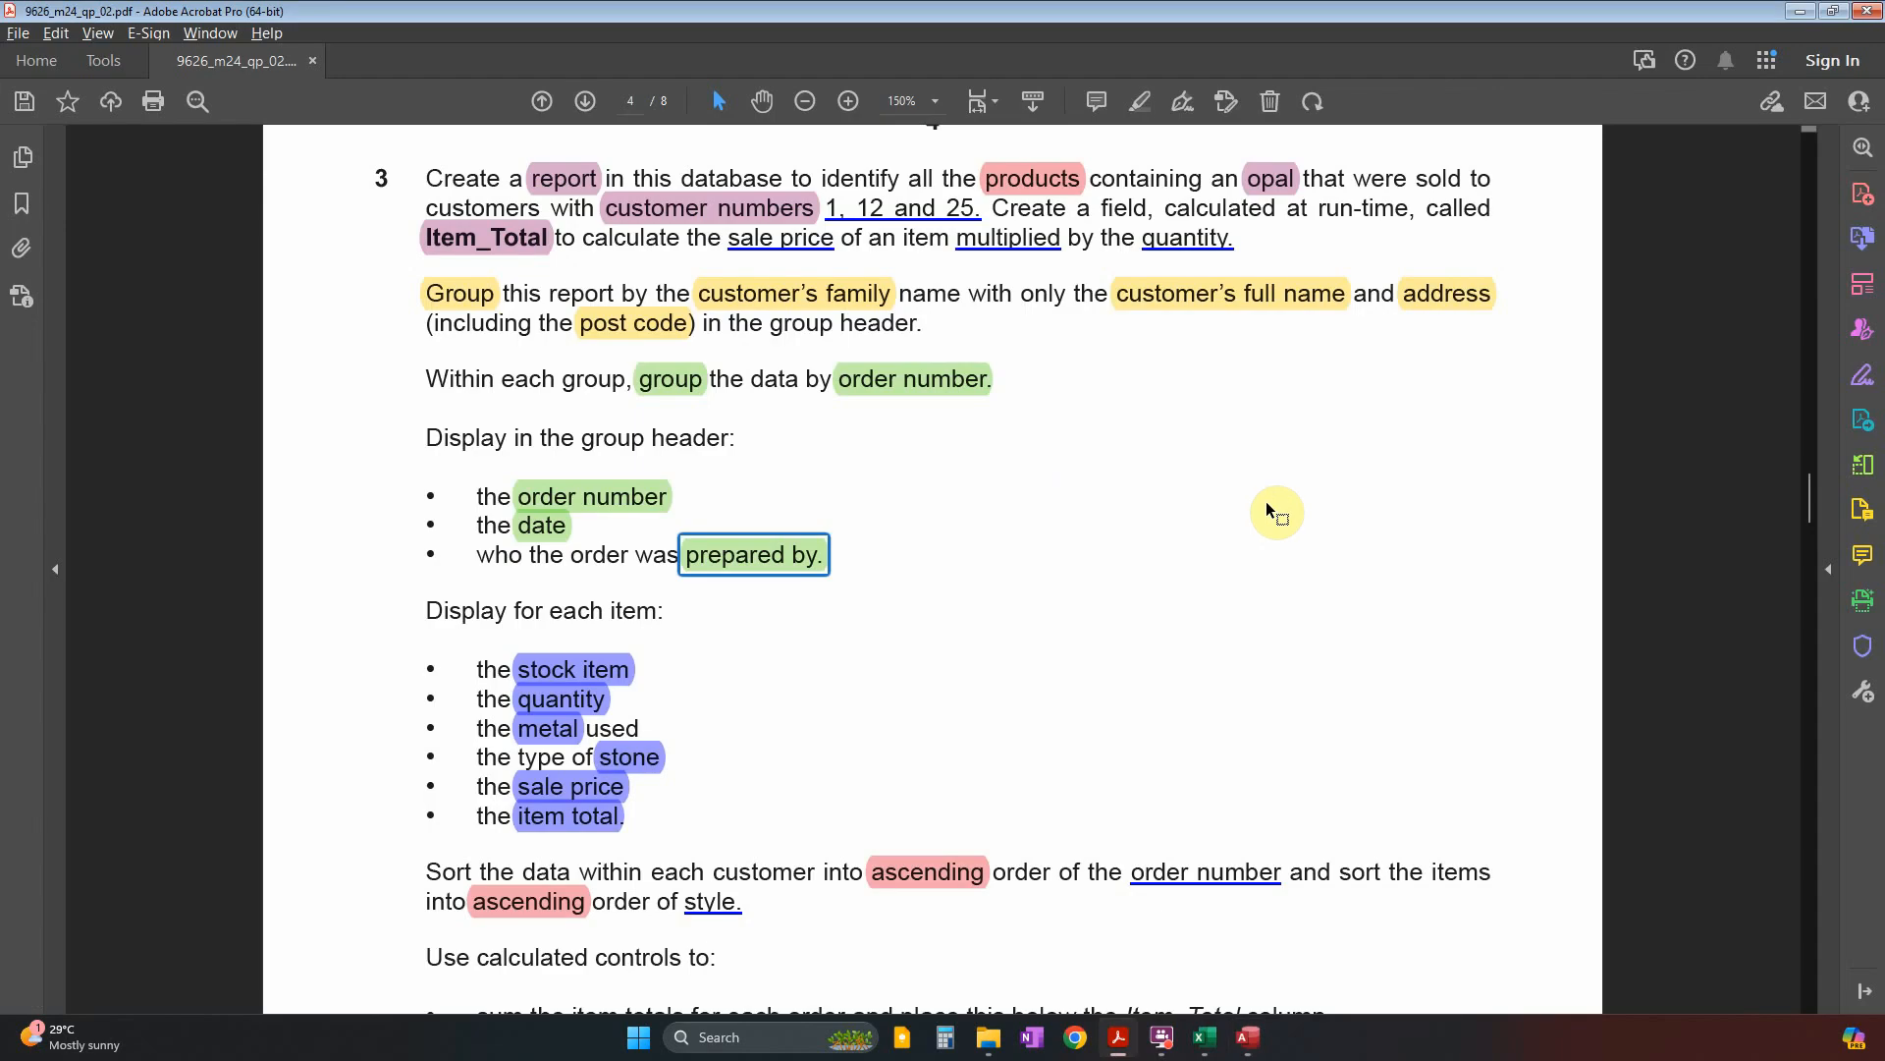
key(alt+Tab)
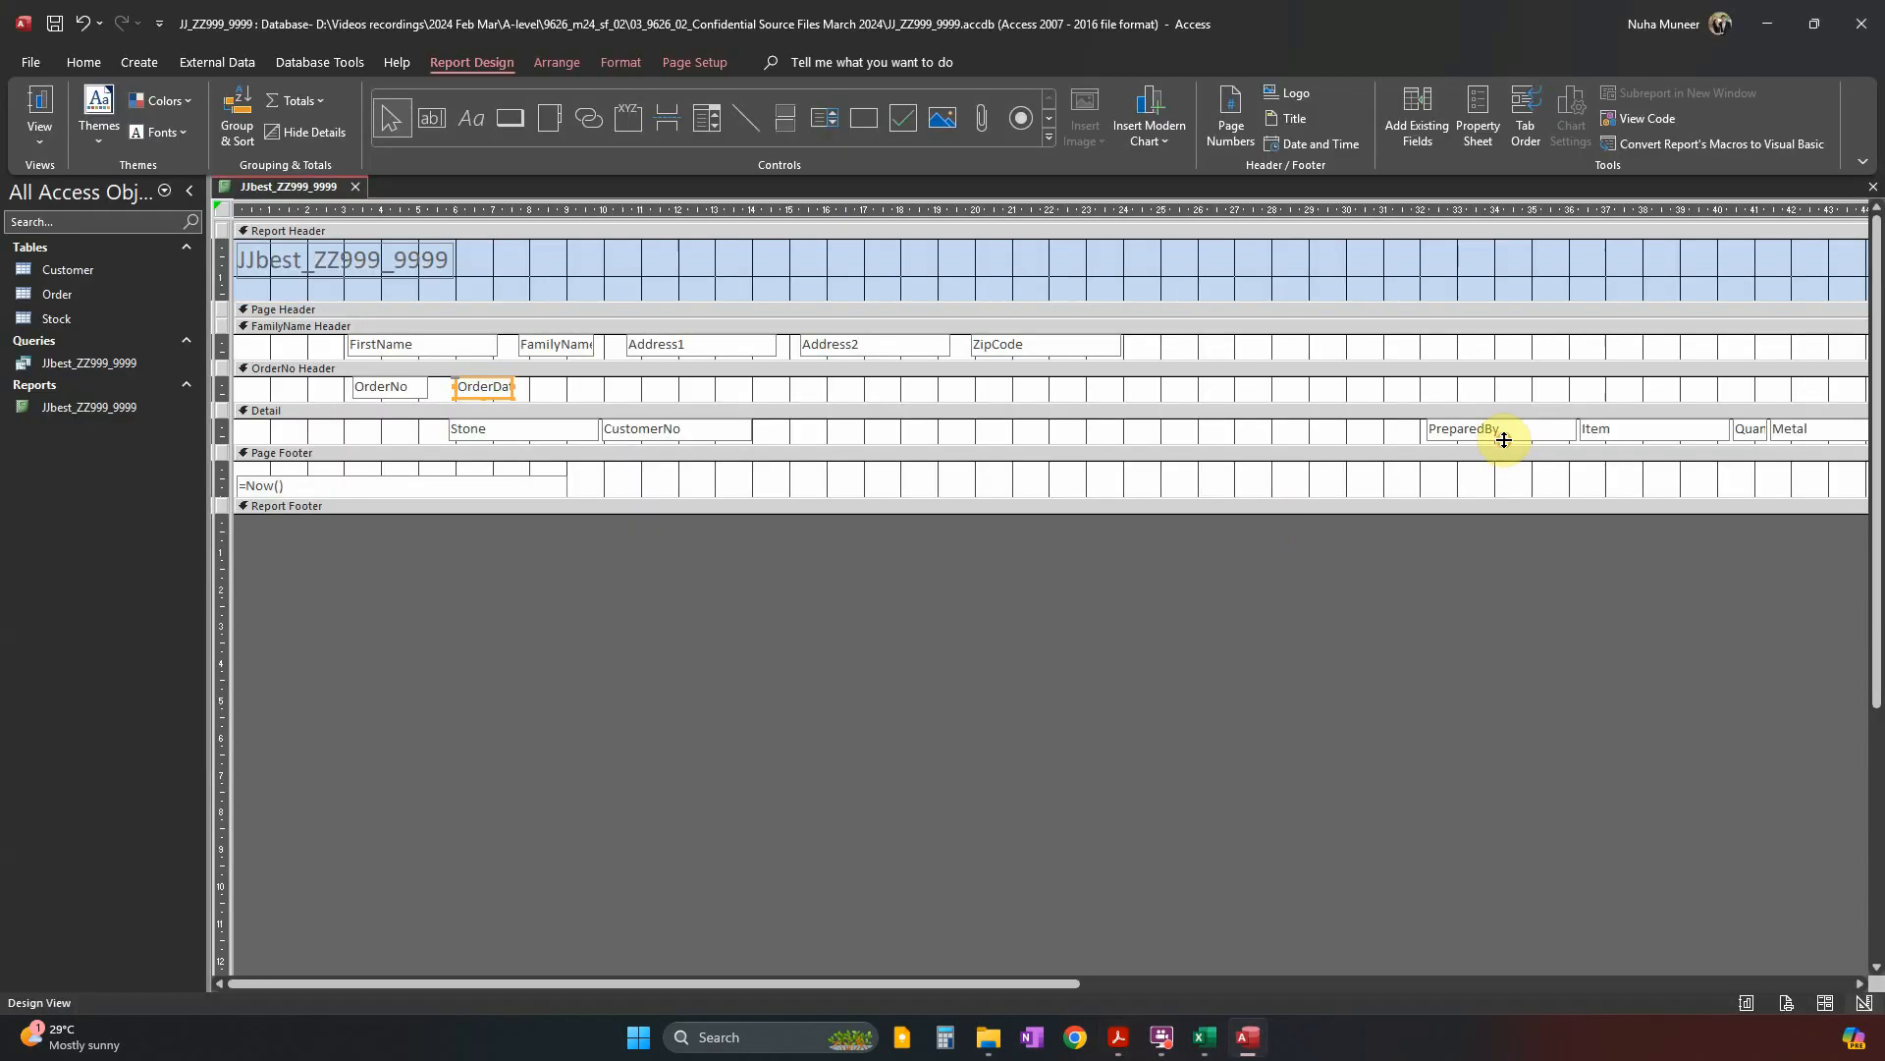
drag(1521, 443, 633, 393)
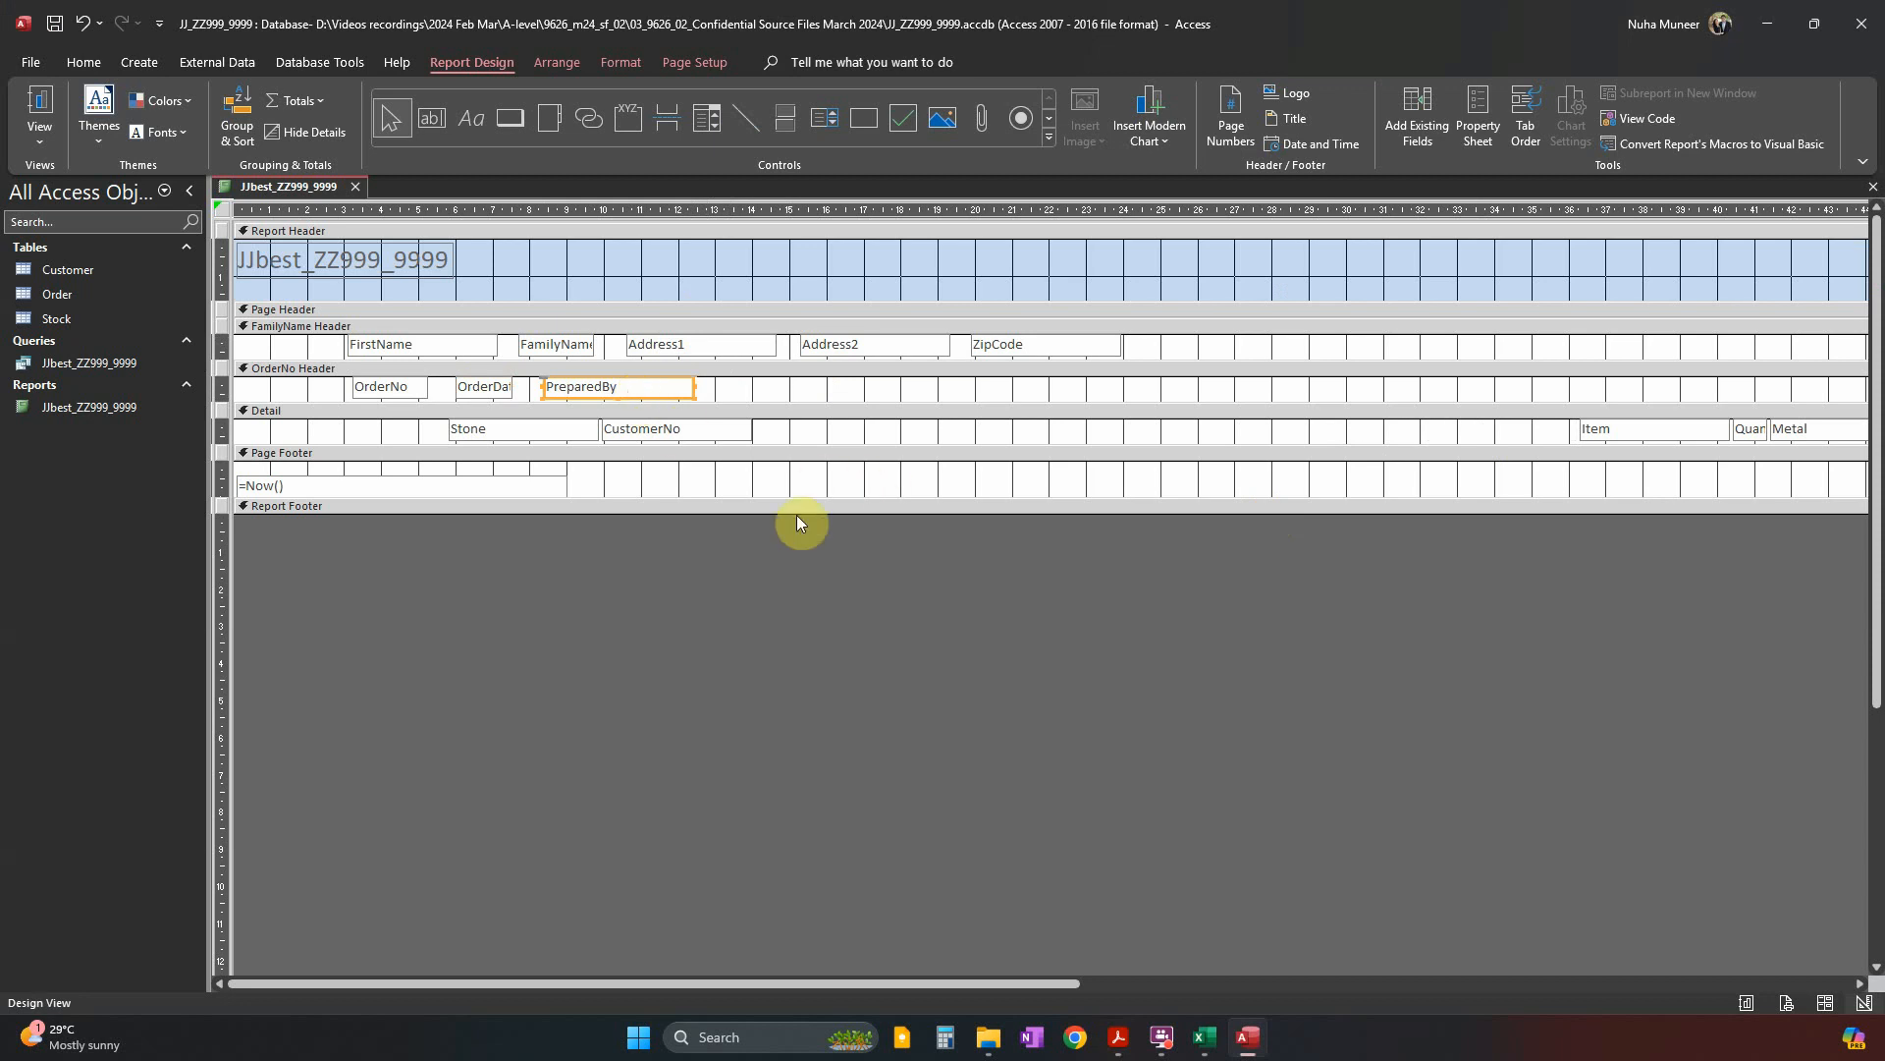
Increase the Detail section's height slightly and move the fields from Item through Item_Total together to just after CustomerNo.
key(alt+Tab)
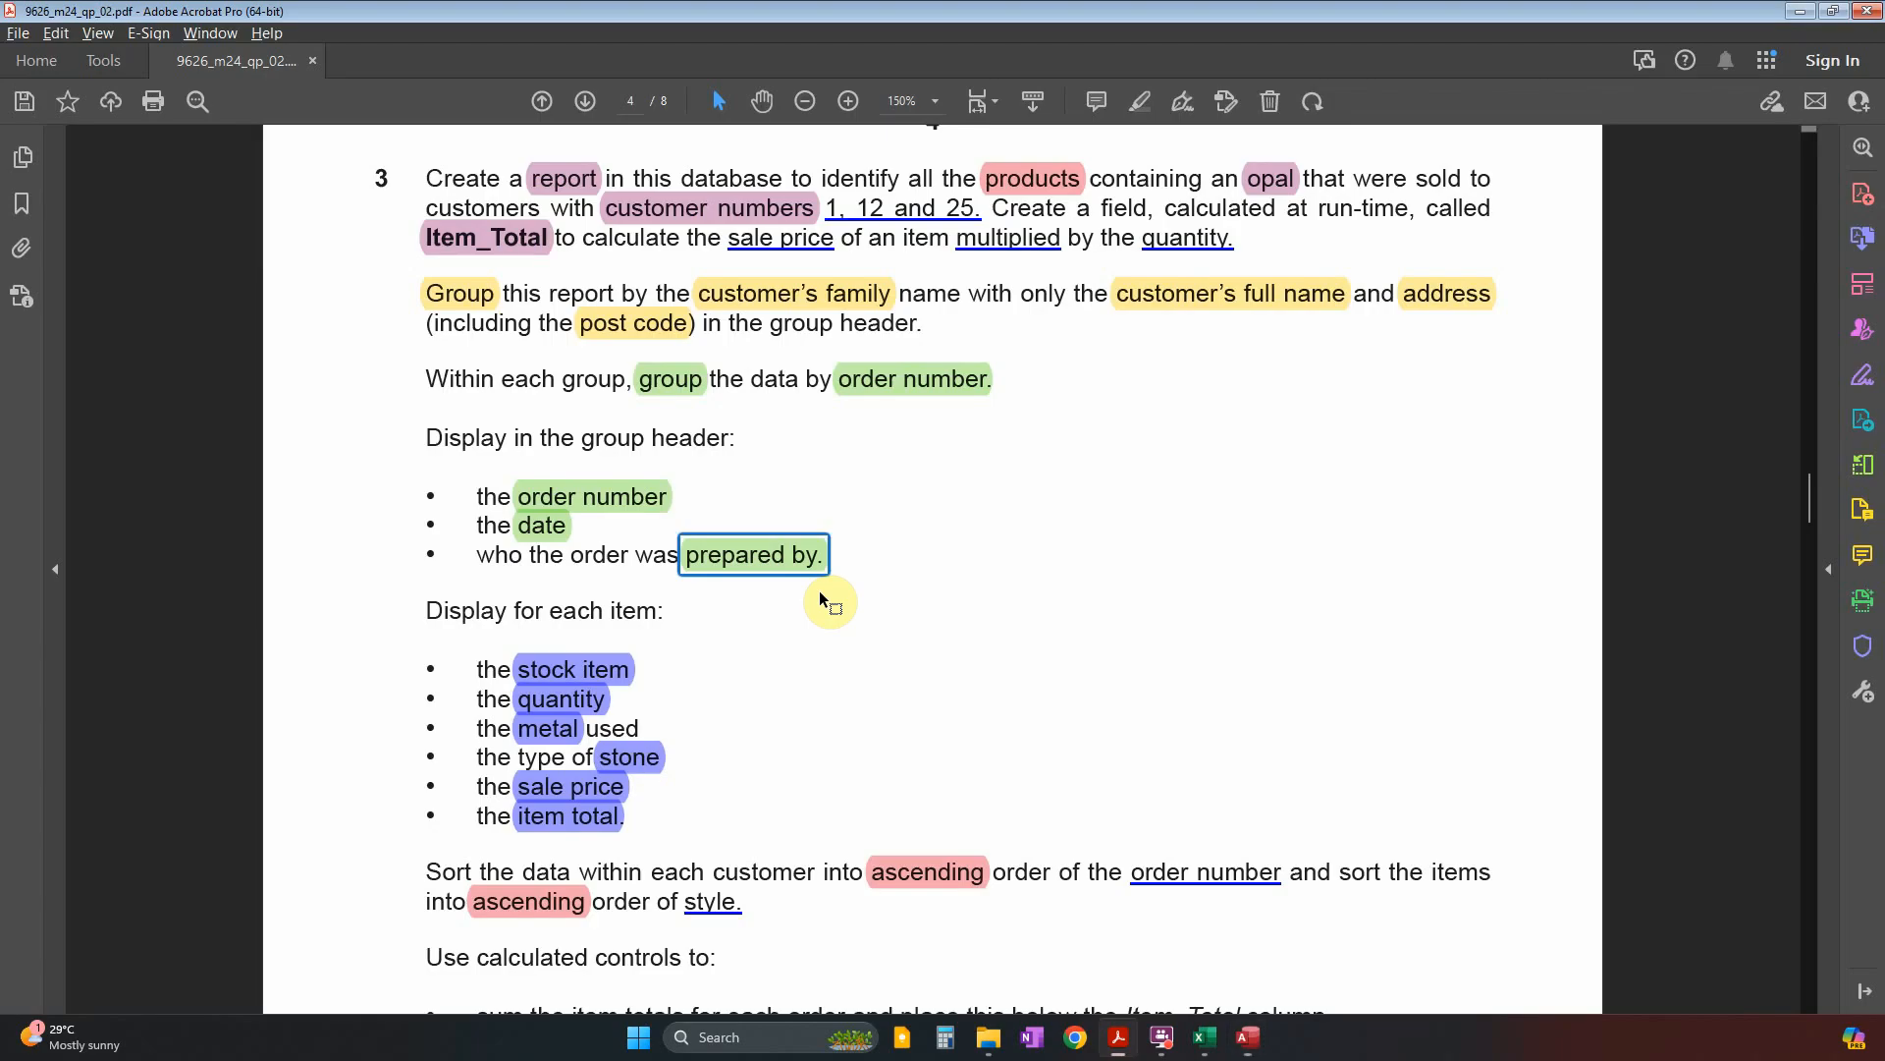
scroll(703, 687, down, 2)
key(alt+Tab)
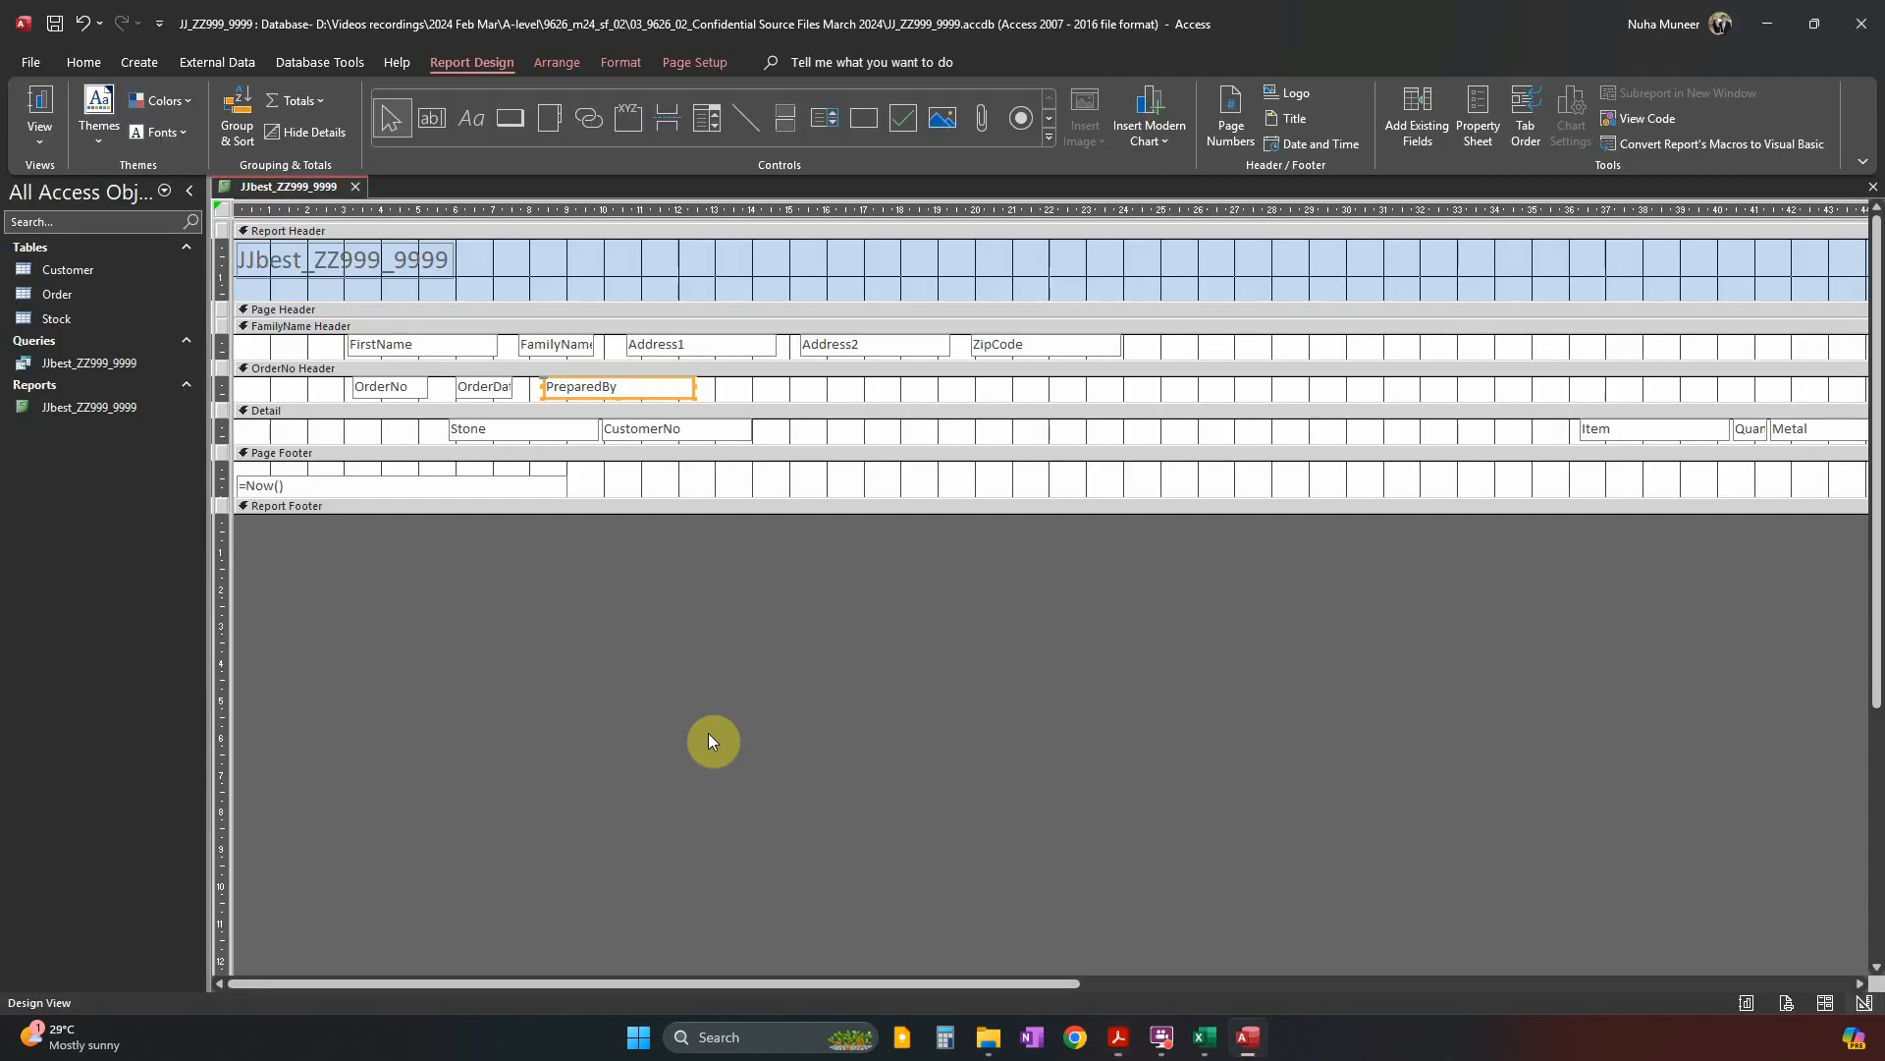
mouse_move(521, 445)
mouse_down()
mouse_move(514, 484)
mouse_move(515, 466)
mouse_up()
key(alt+Tab)
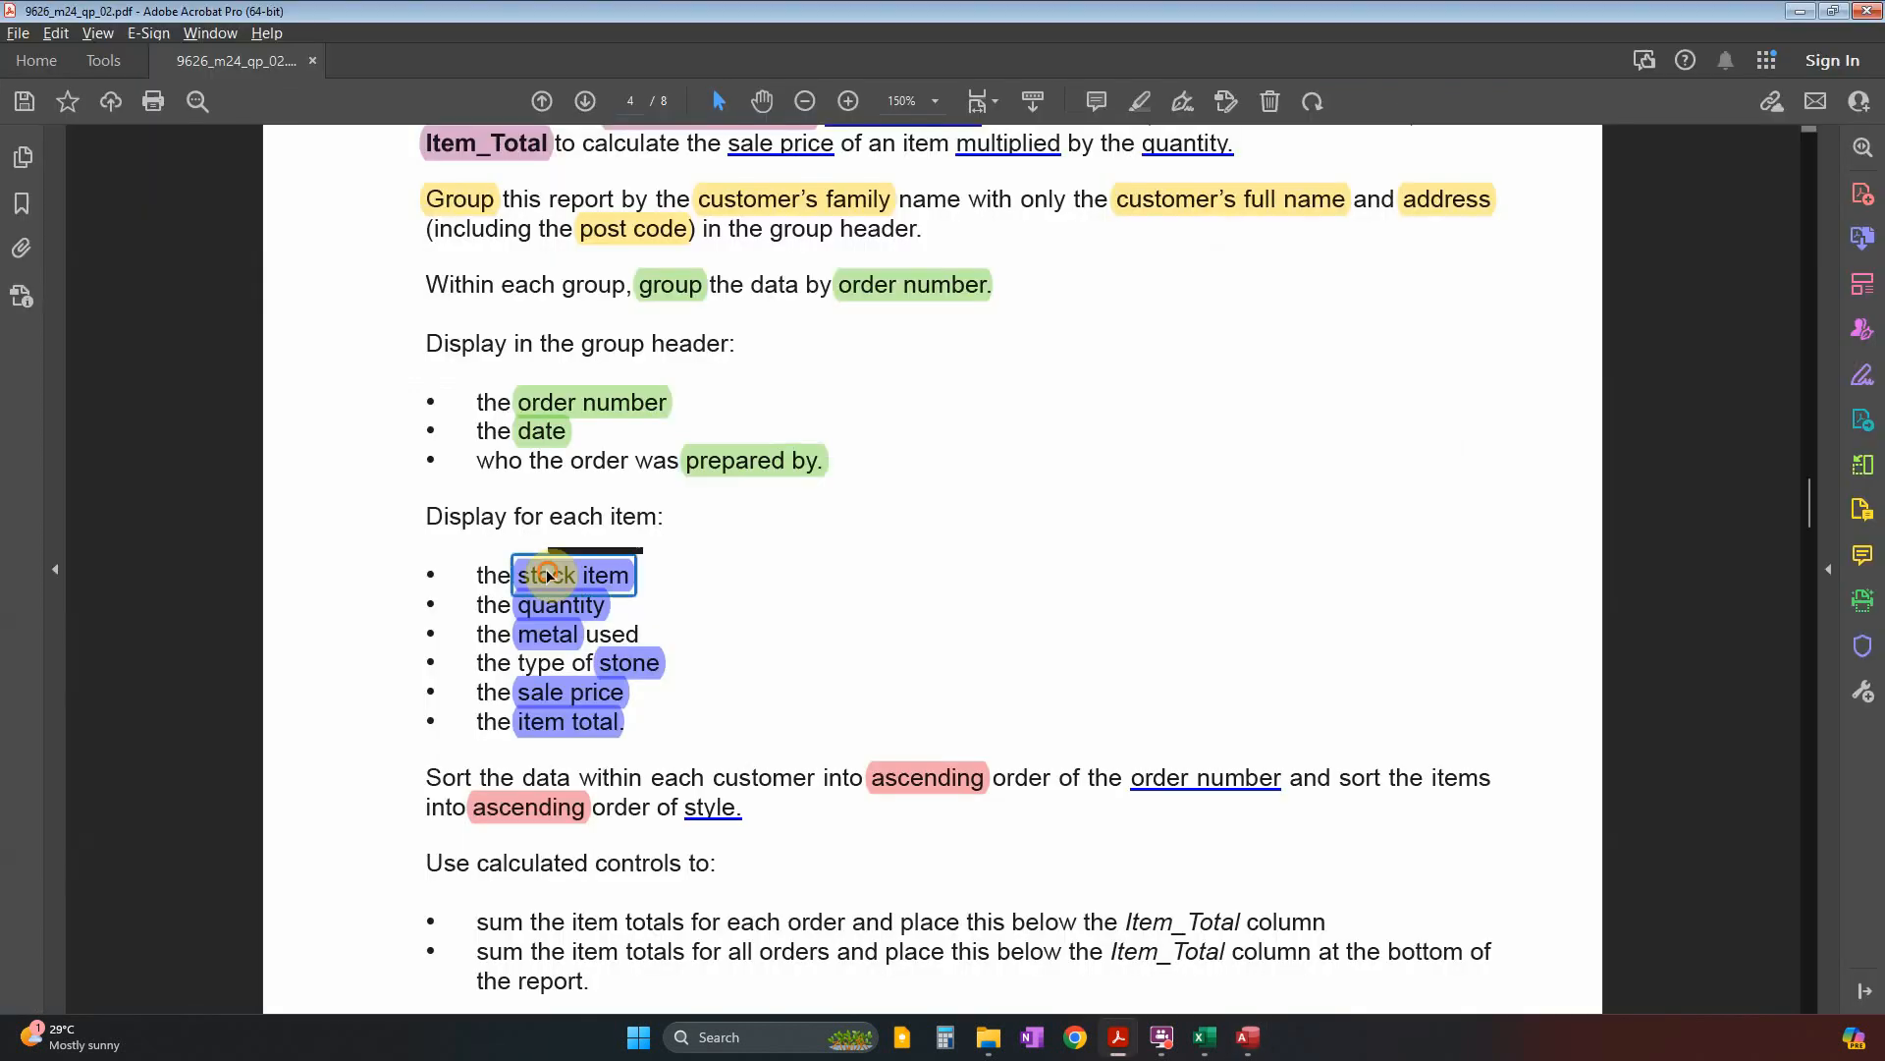
key(alt+Tab)
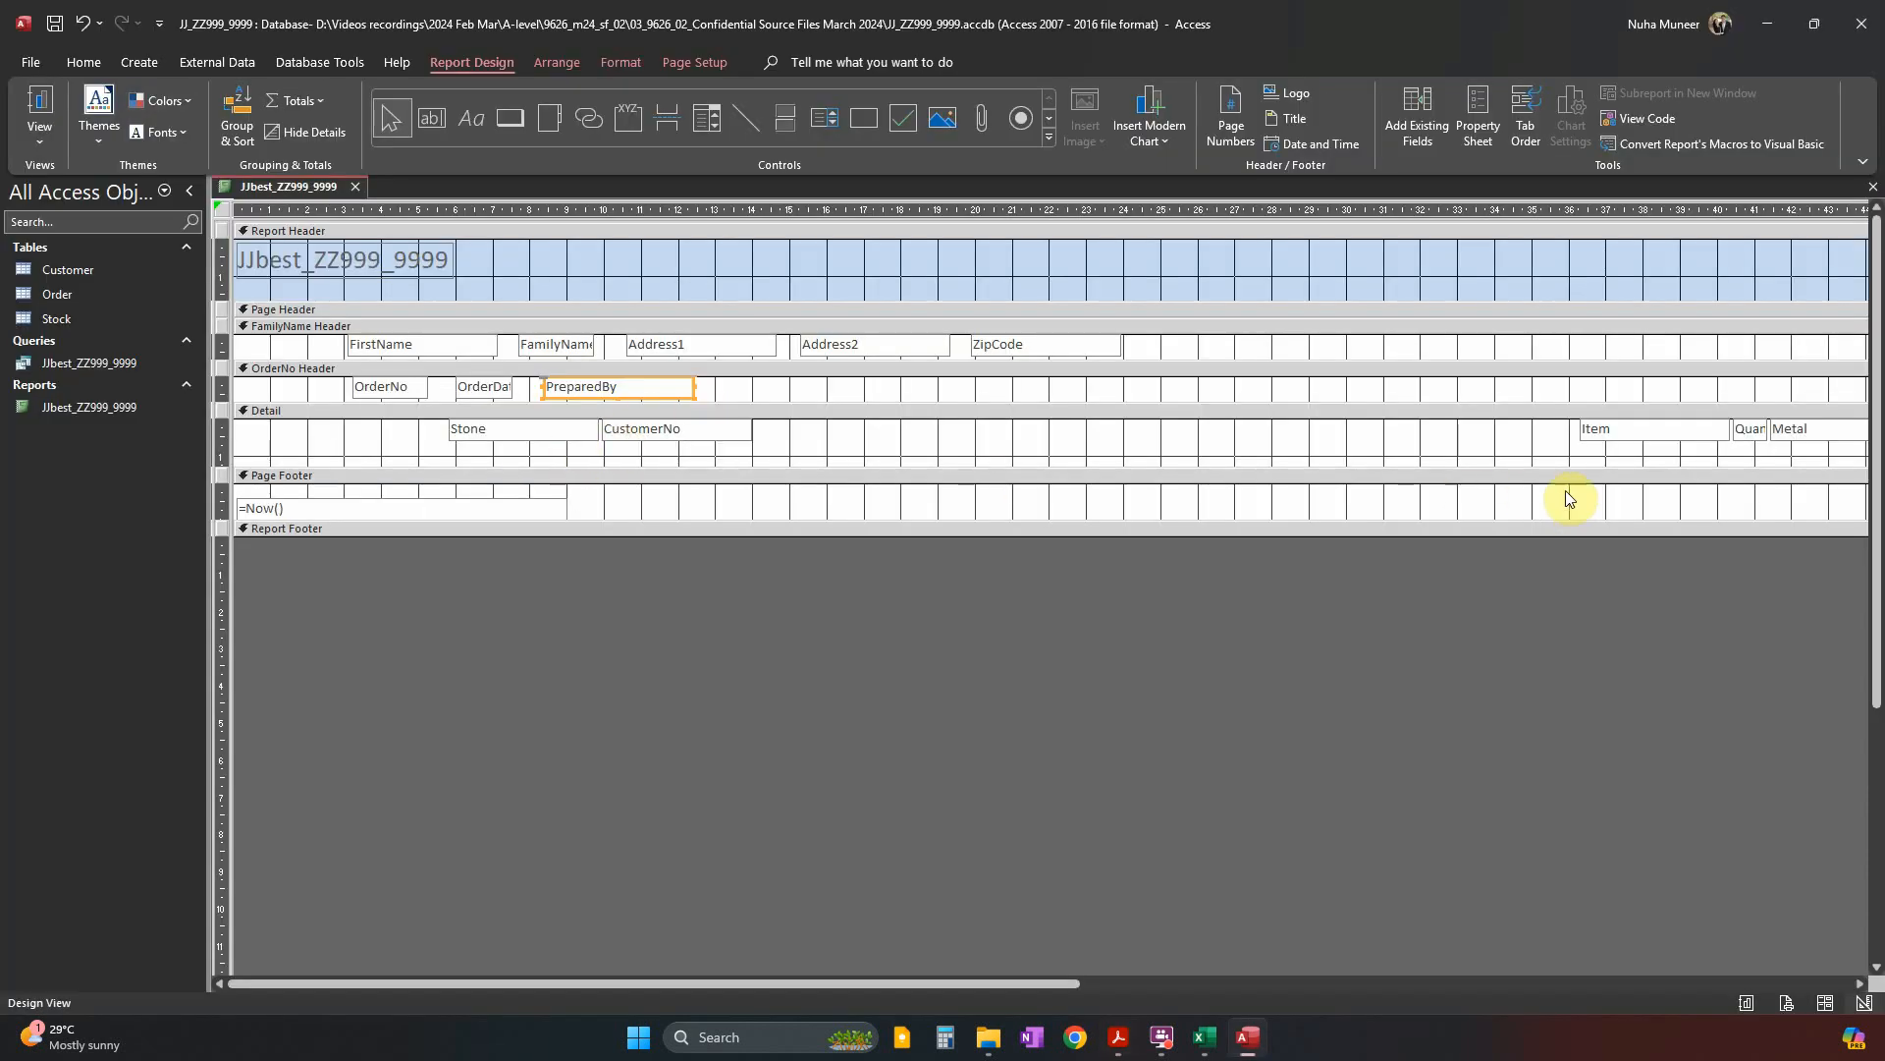
scroll(1569, 452, right, 10)
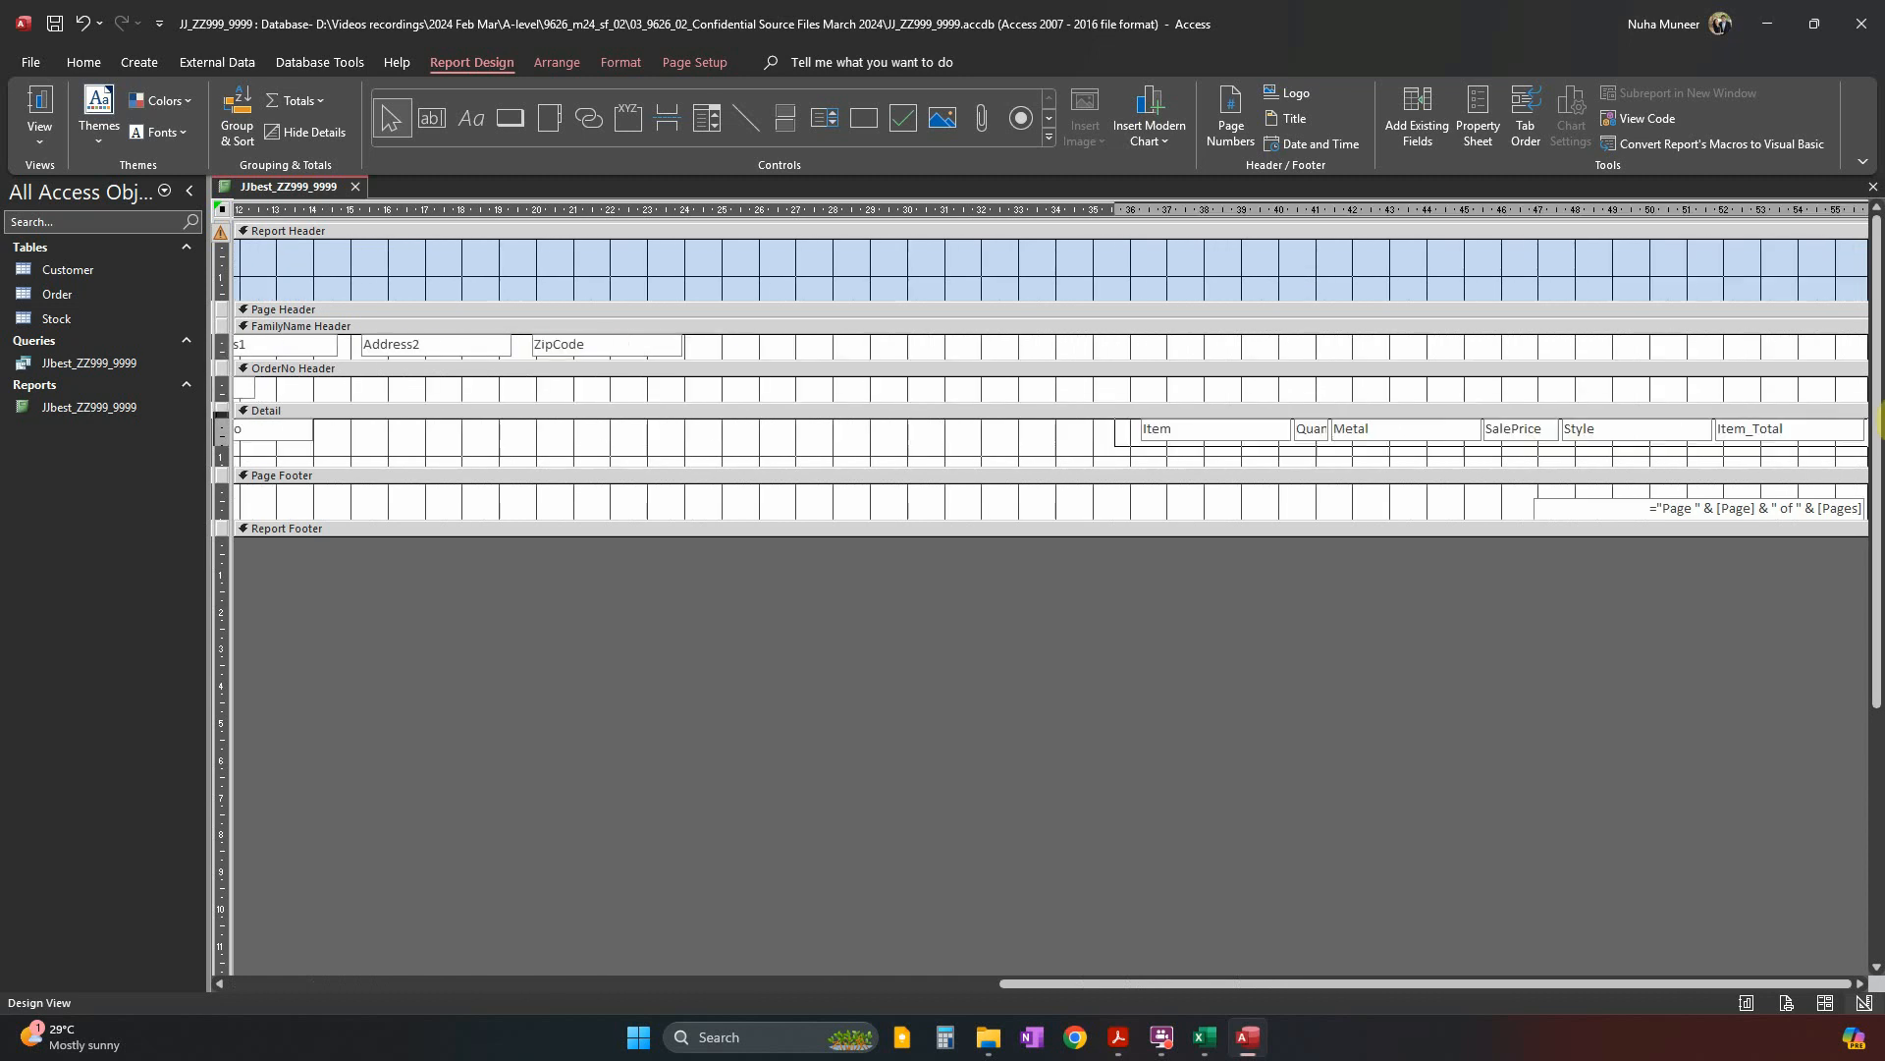
drag(1241, 438, 434, 444)
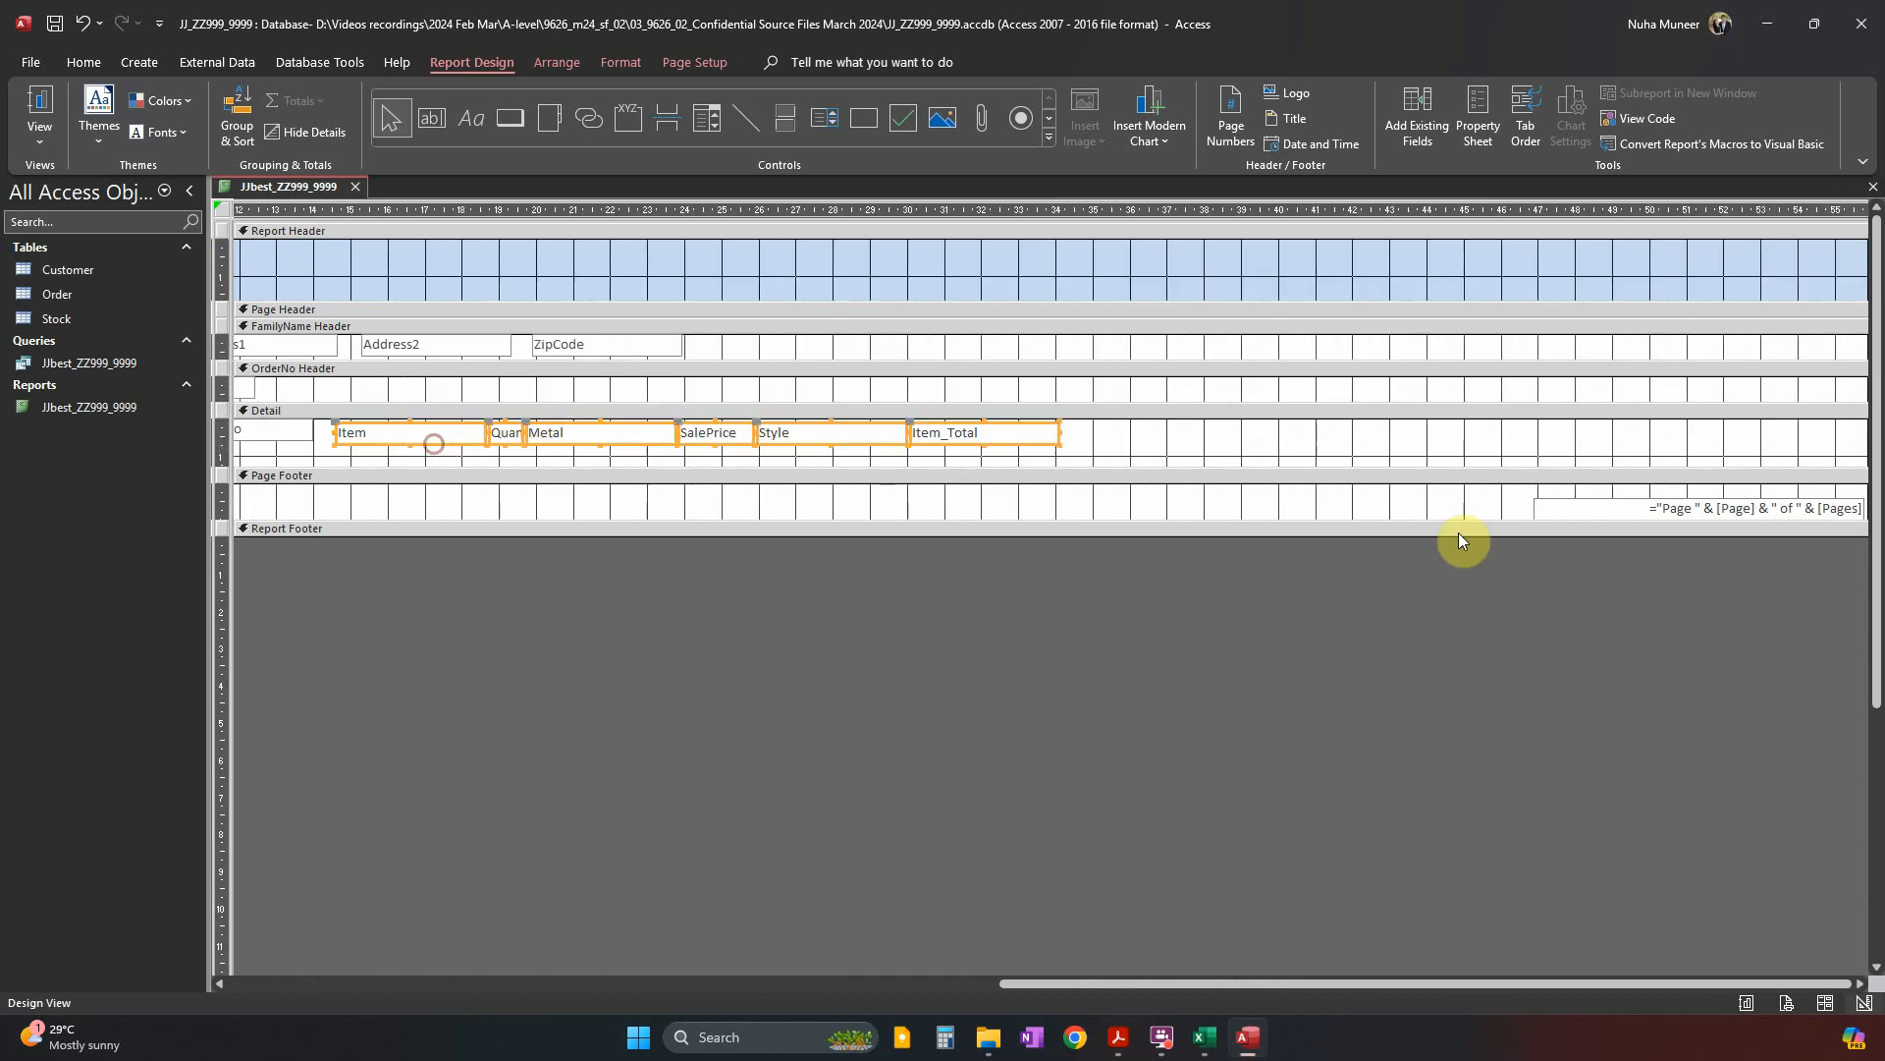
Delete the page number control from the Page Footer and narrow the report to end just past Item_Total.
click(1578, 503)
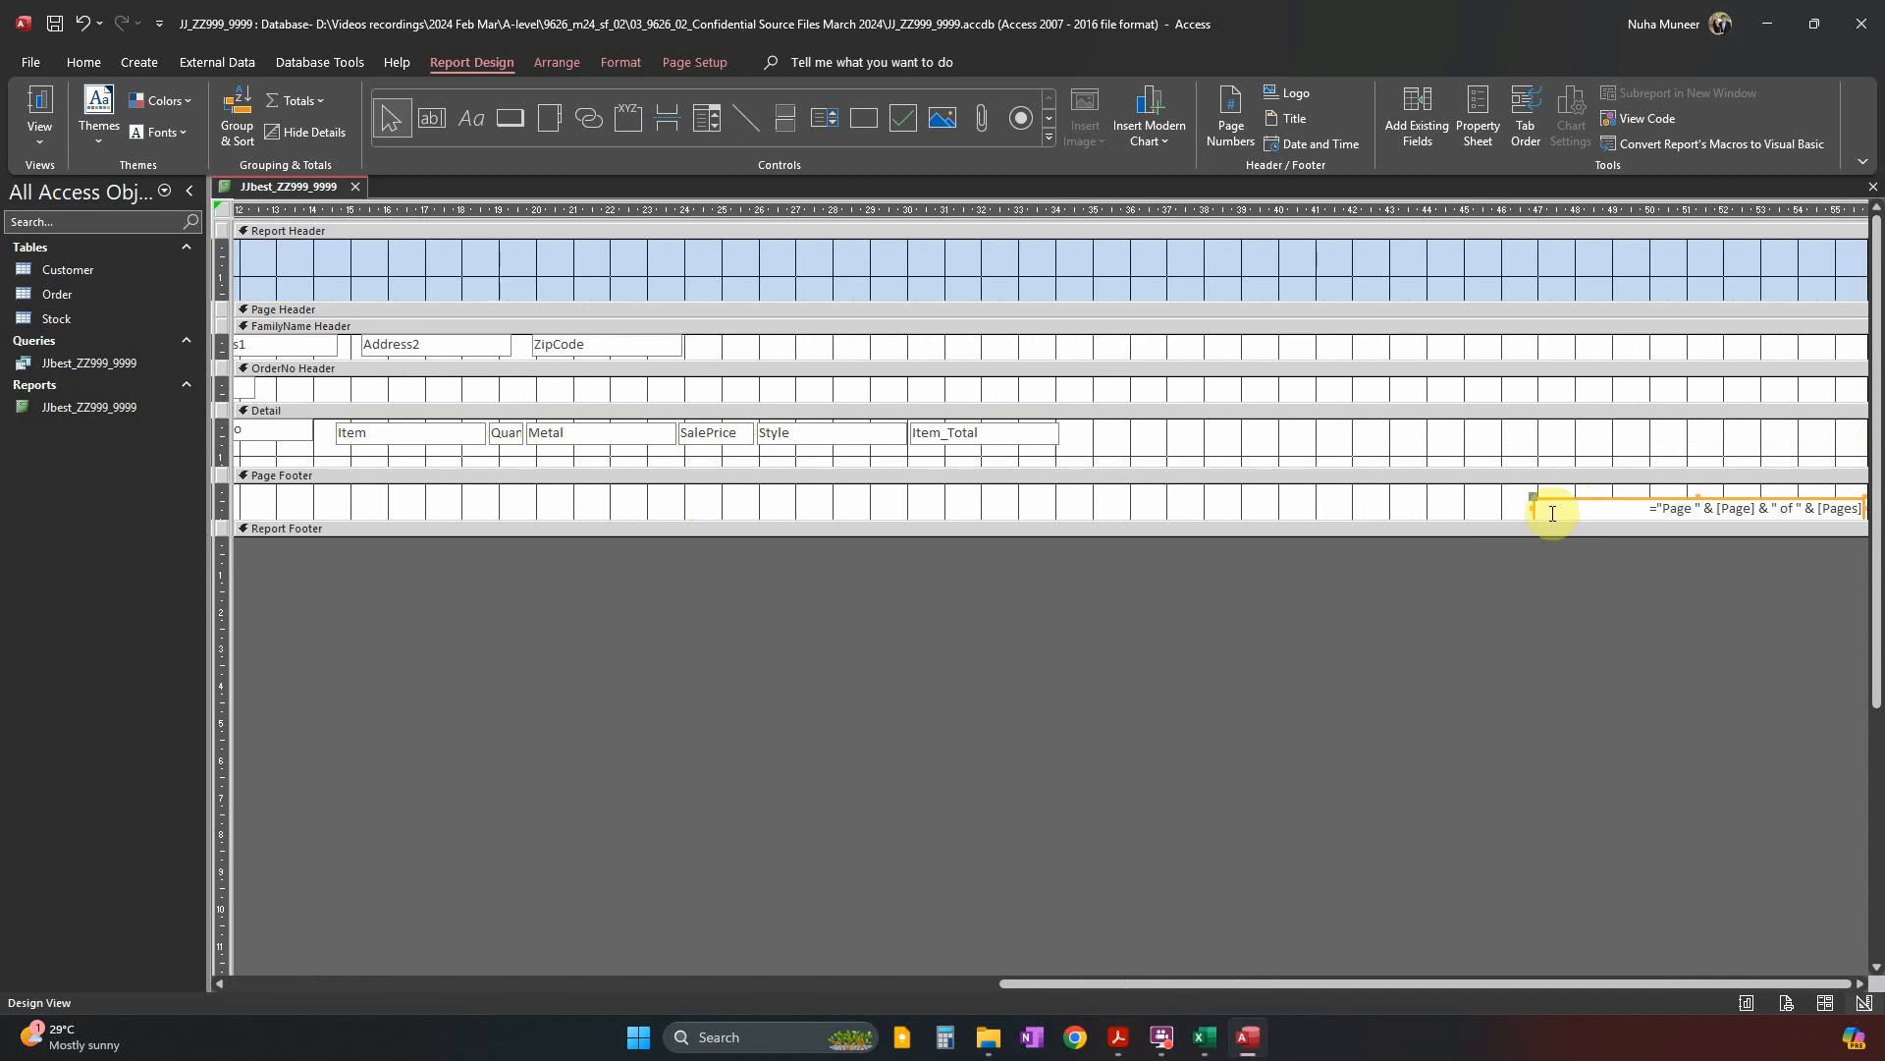
key(Delete)
drag(1865, 424, 1078, 462)
drag(1025, 981, 238, 994)
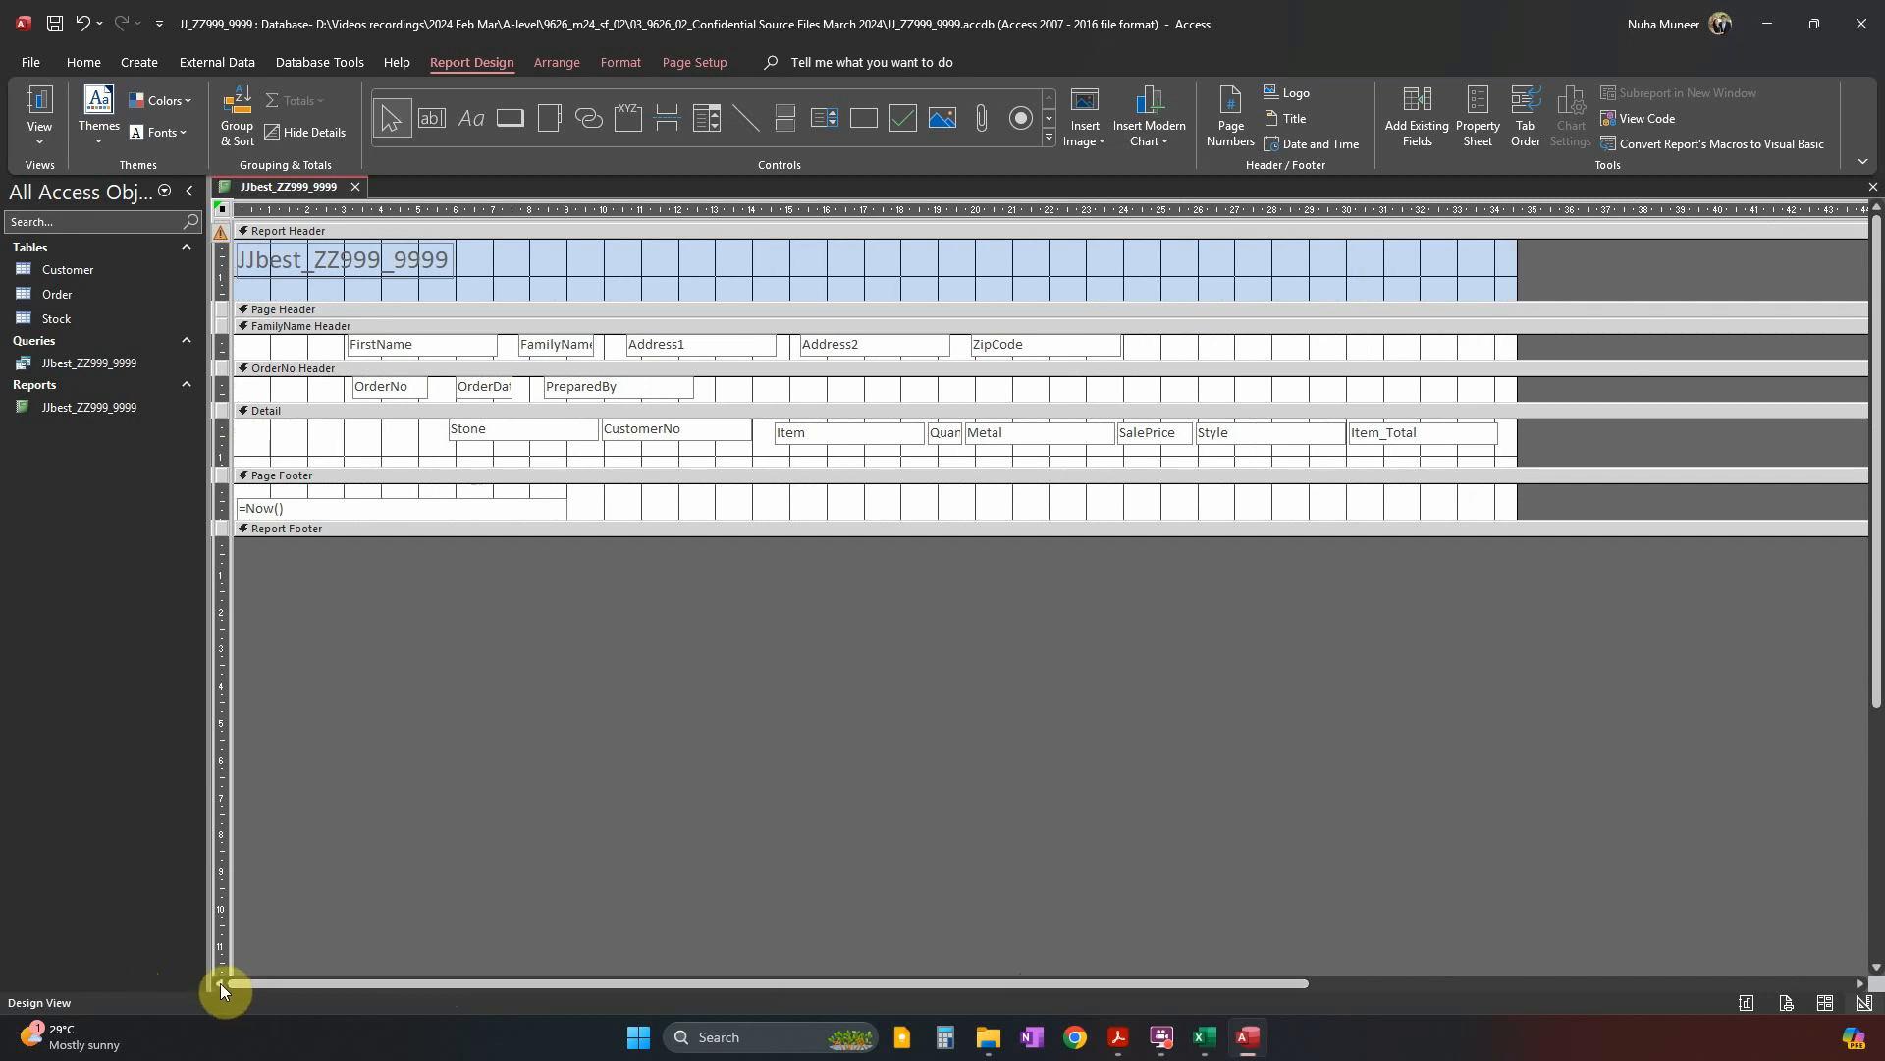
Following the PDF's item list, move Item to the start of the Detail section and place Quantity right after it.
key(alt+Tab)
click(618, 577)
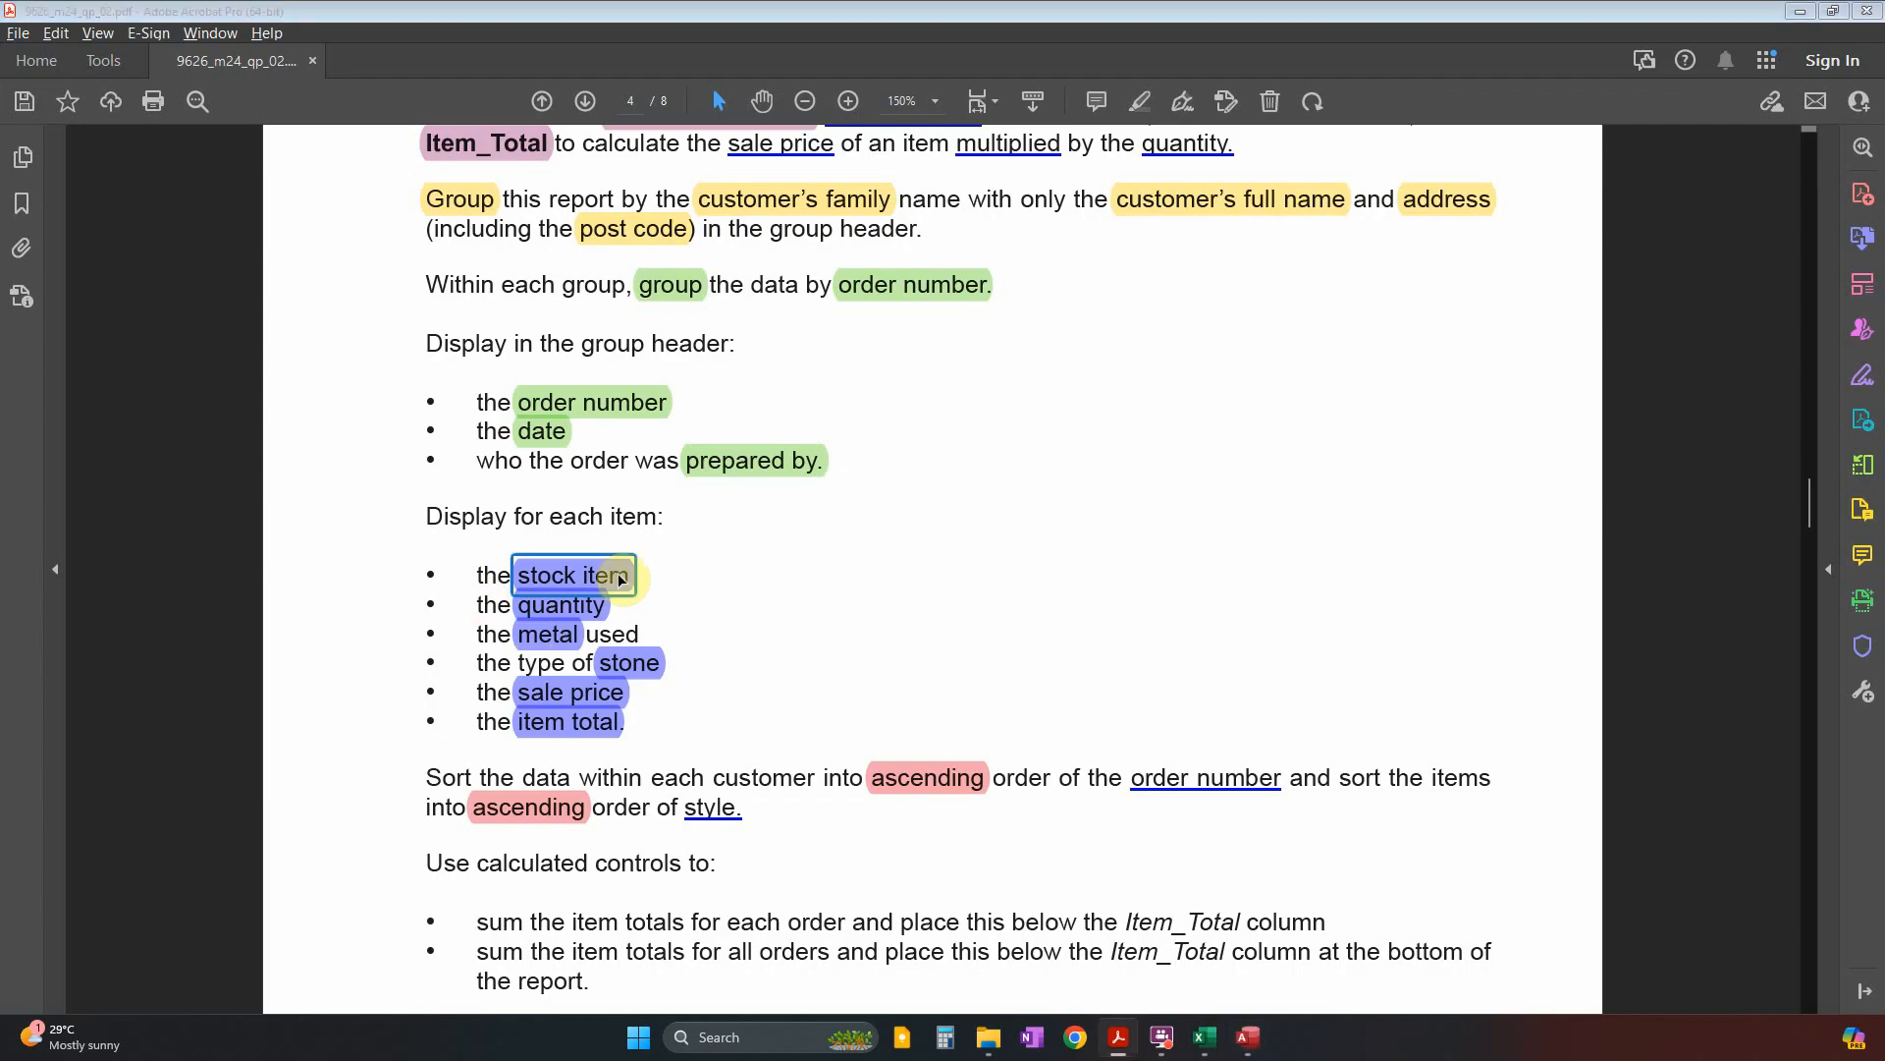
key(alt+Tab)
click(1401, 432)
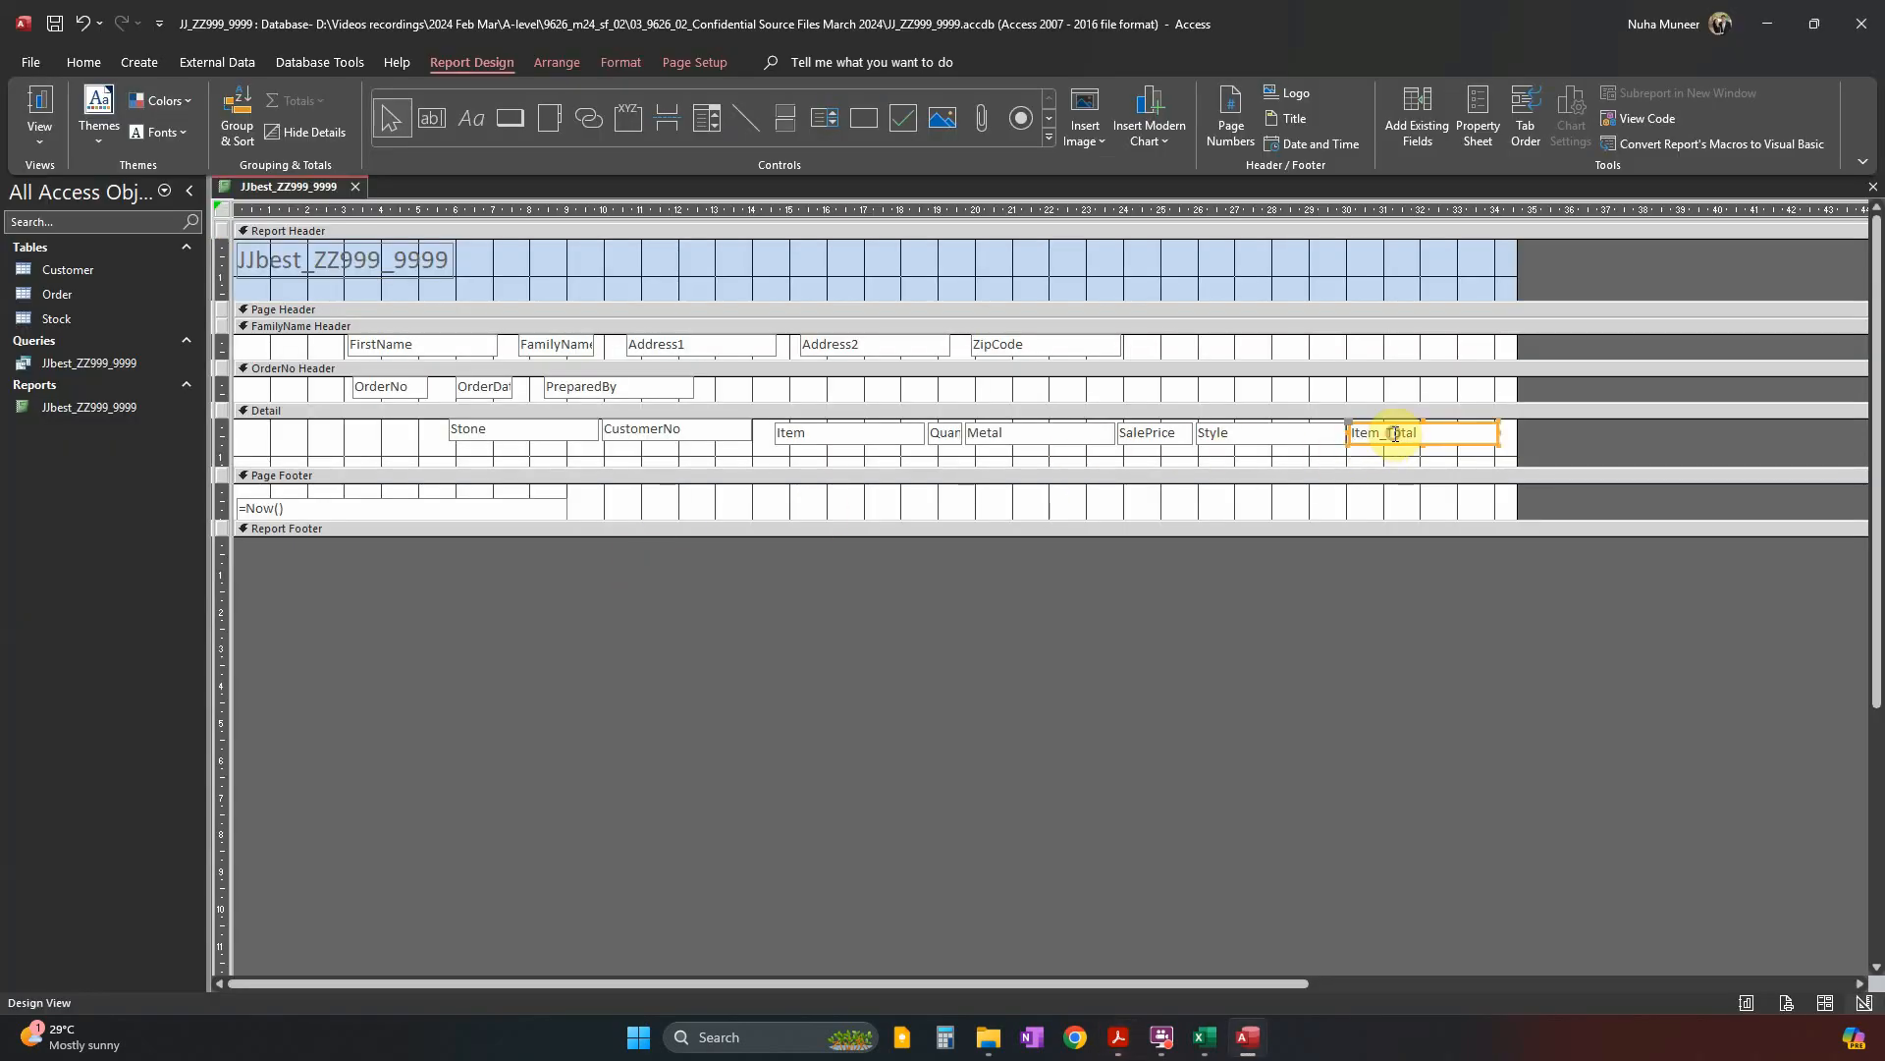
click(834, 438)
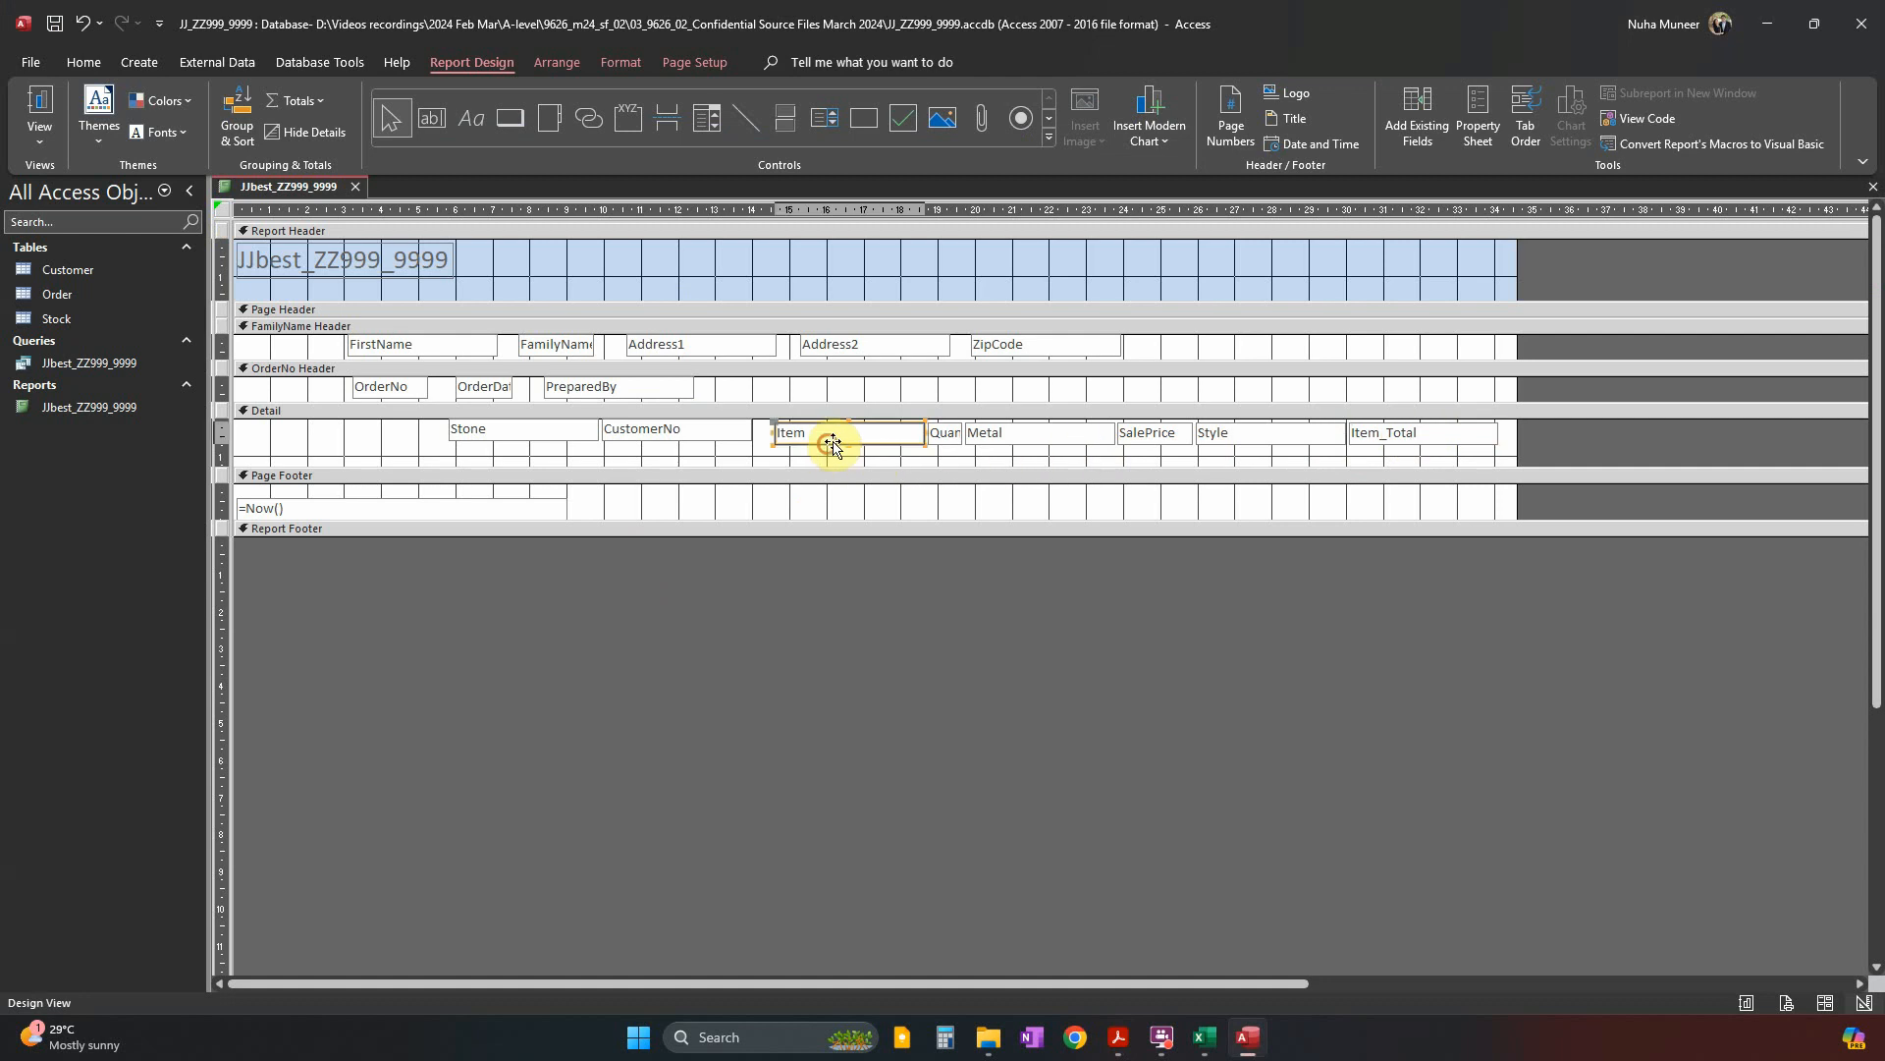
drag(869, 447, 336, 439)
key(alt+Tab)
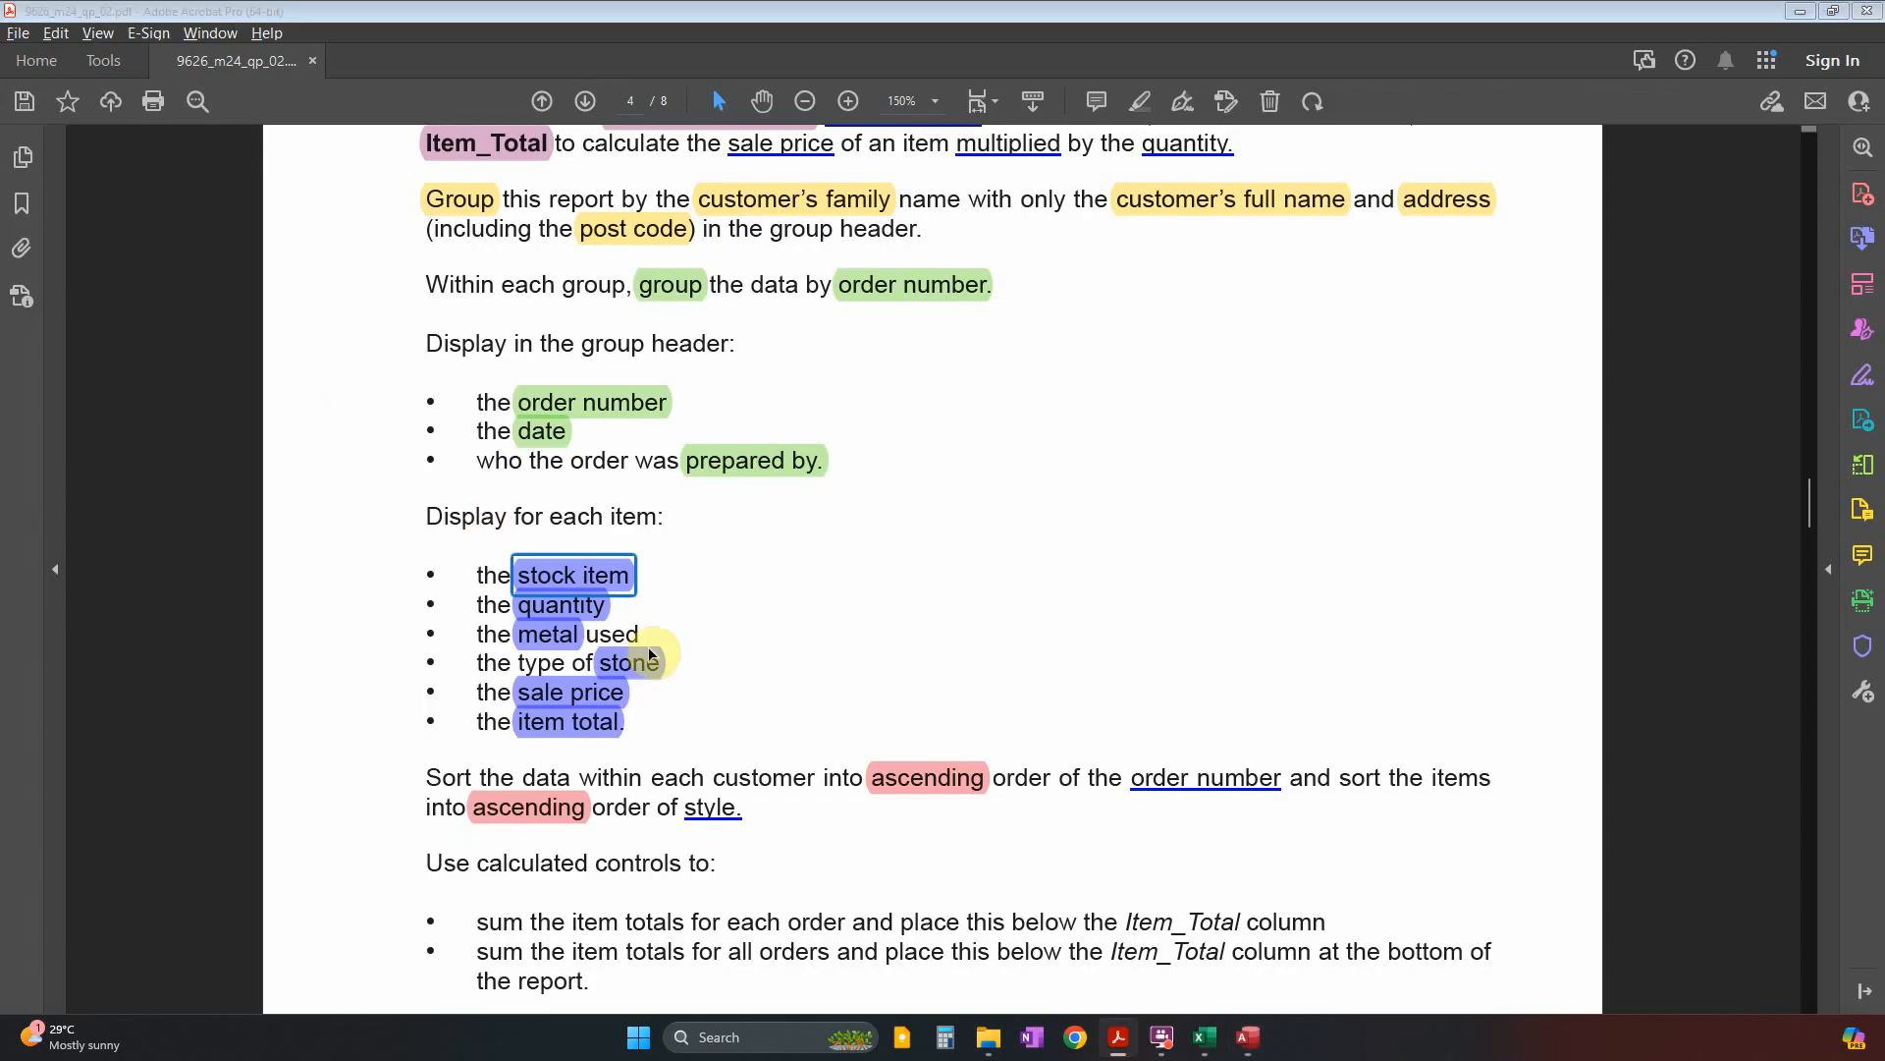
key(alt+Tab)
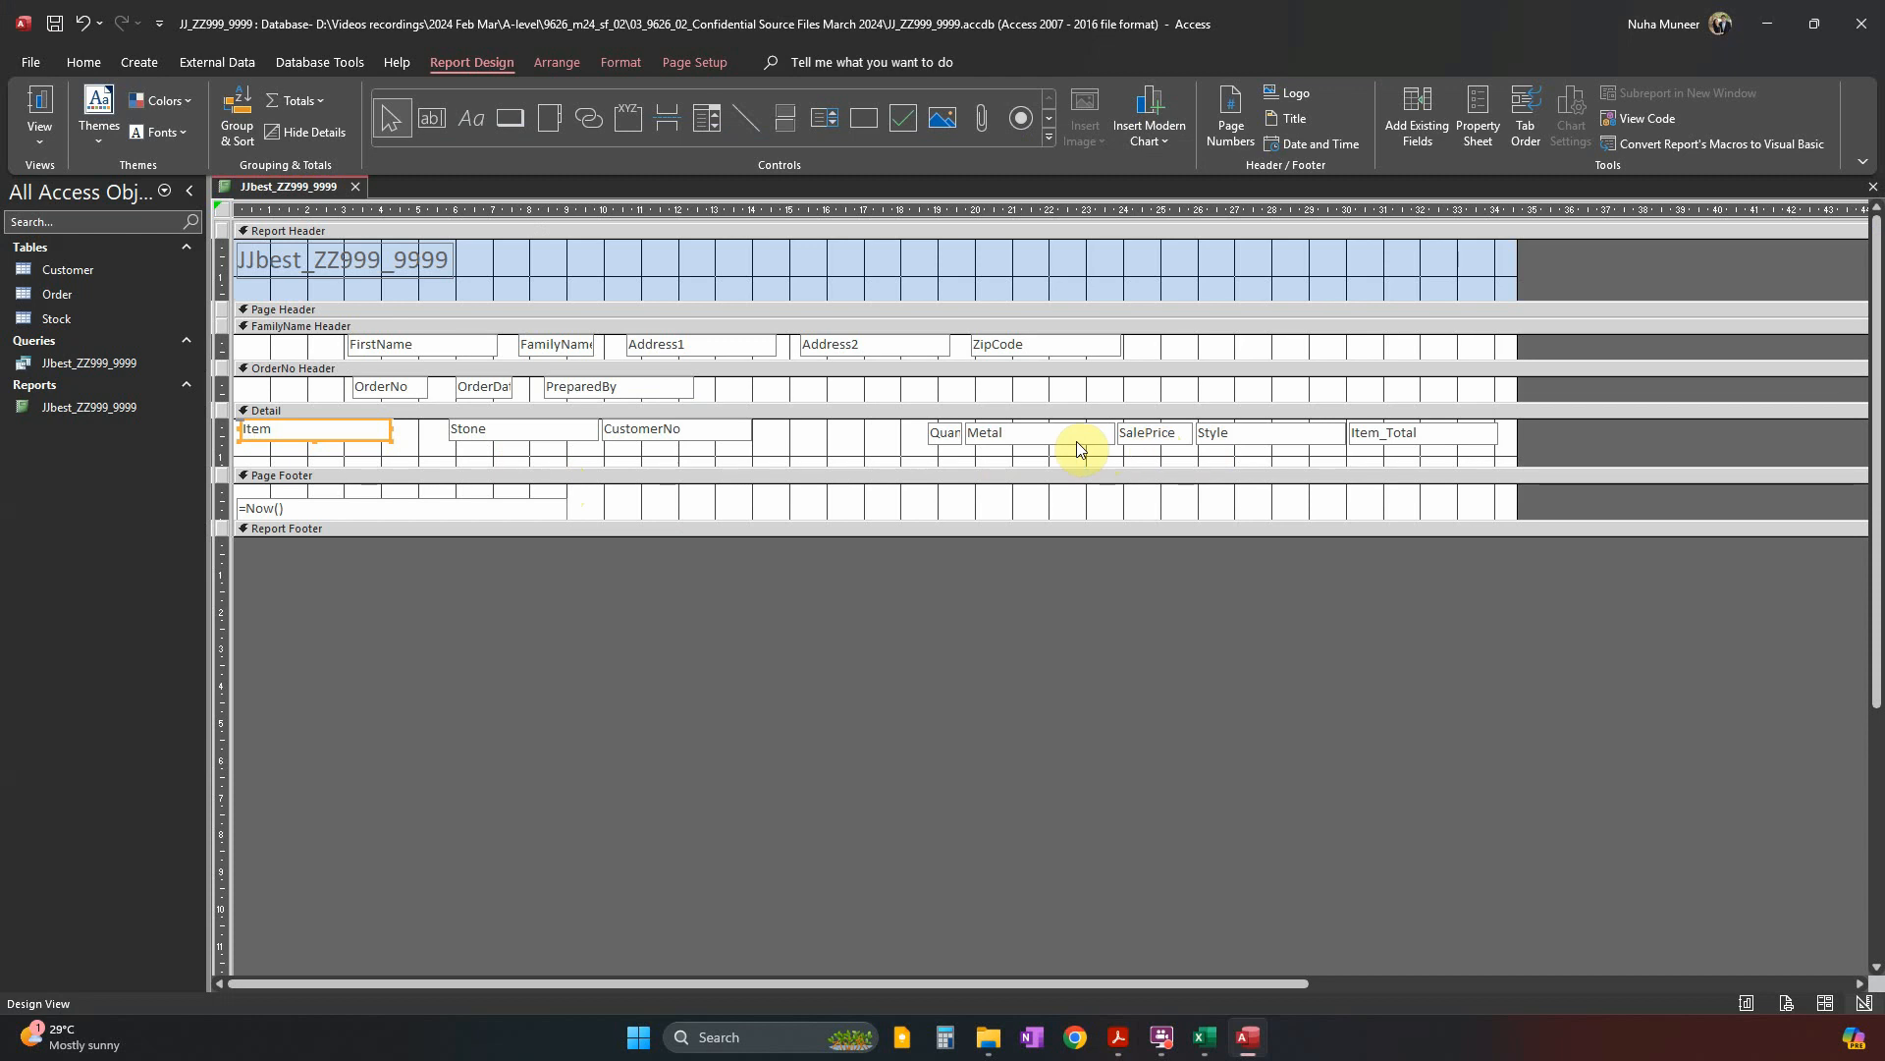
drag(954, 447, 410, 461)
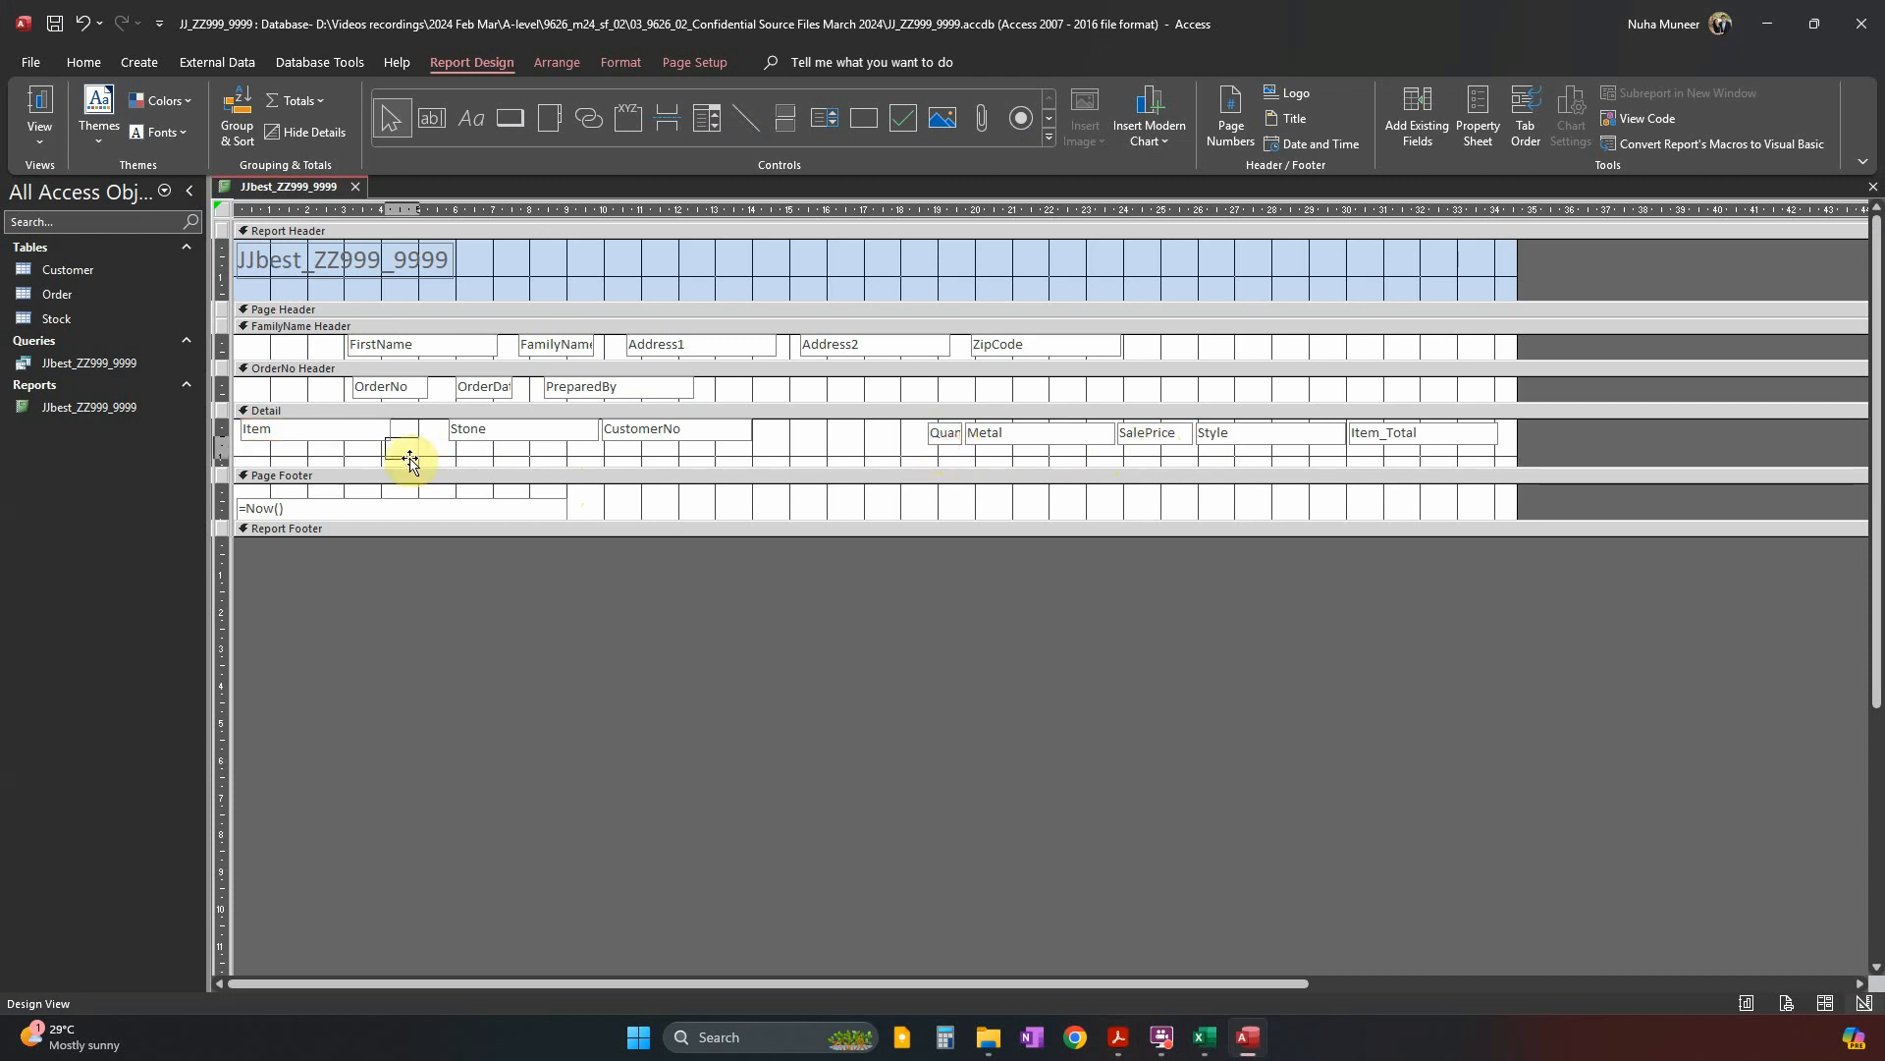
Check the PDF for the third item field, shift CustomerNo and Stone along the Detail row and place Metal after Quantity.
key(alt+Tab)
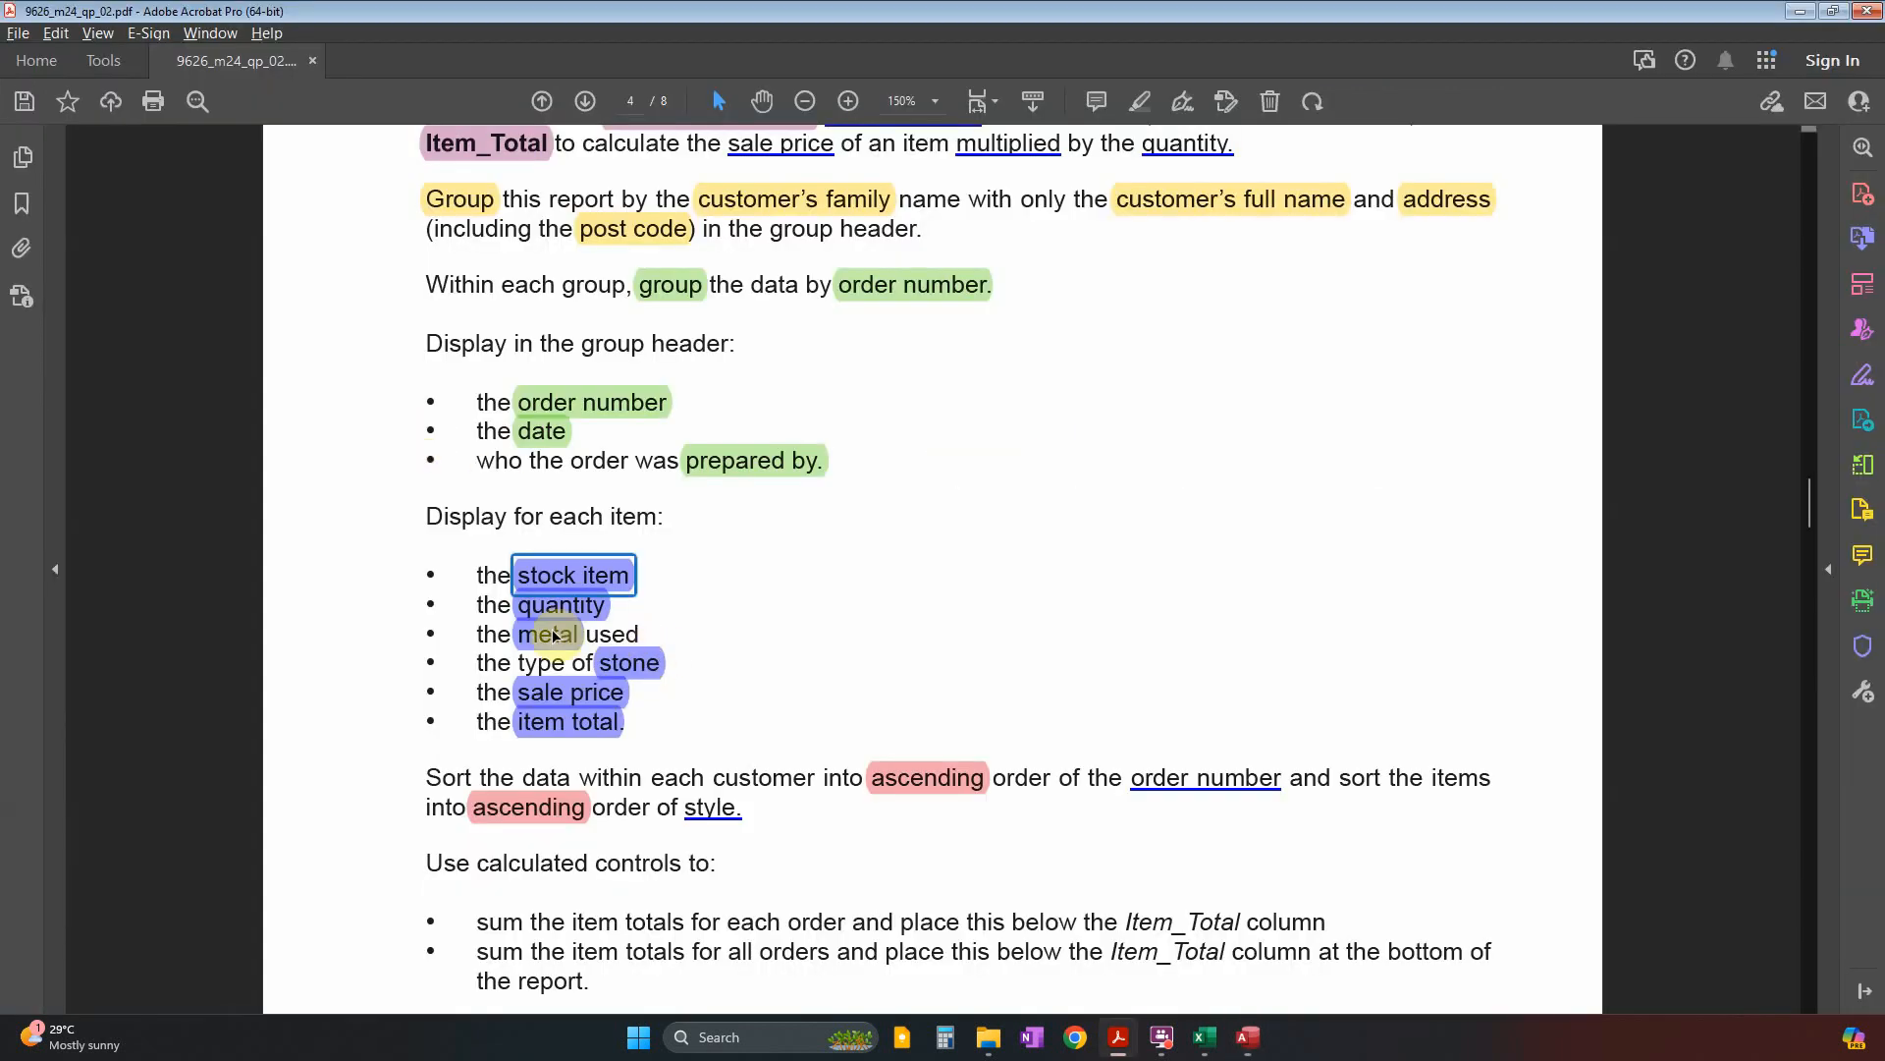
key(alt+Tab)
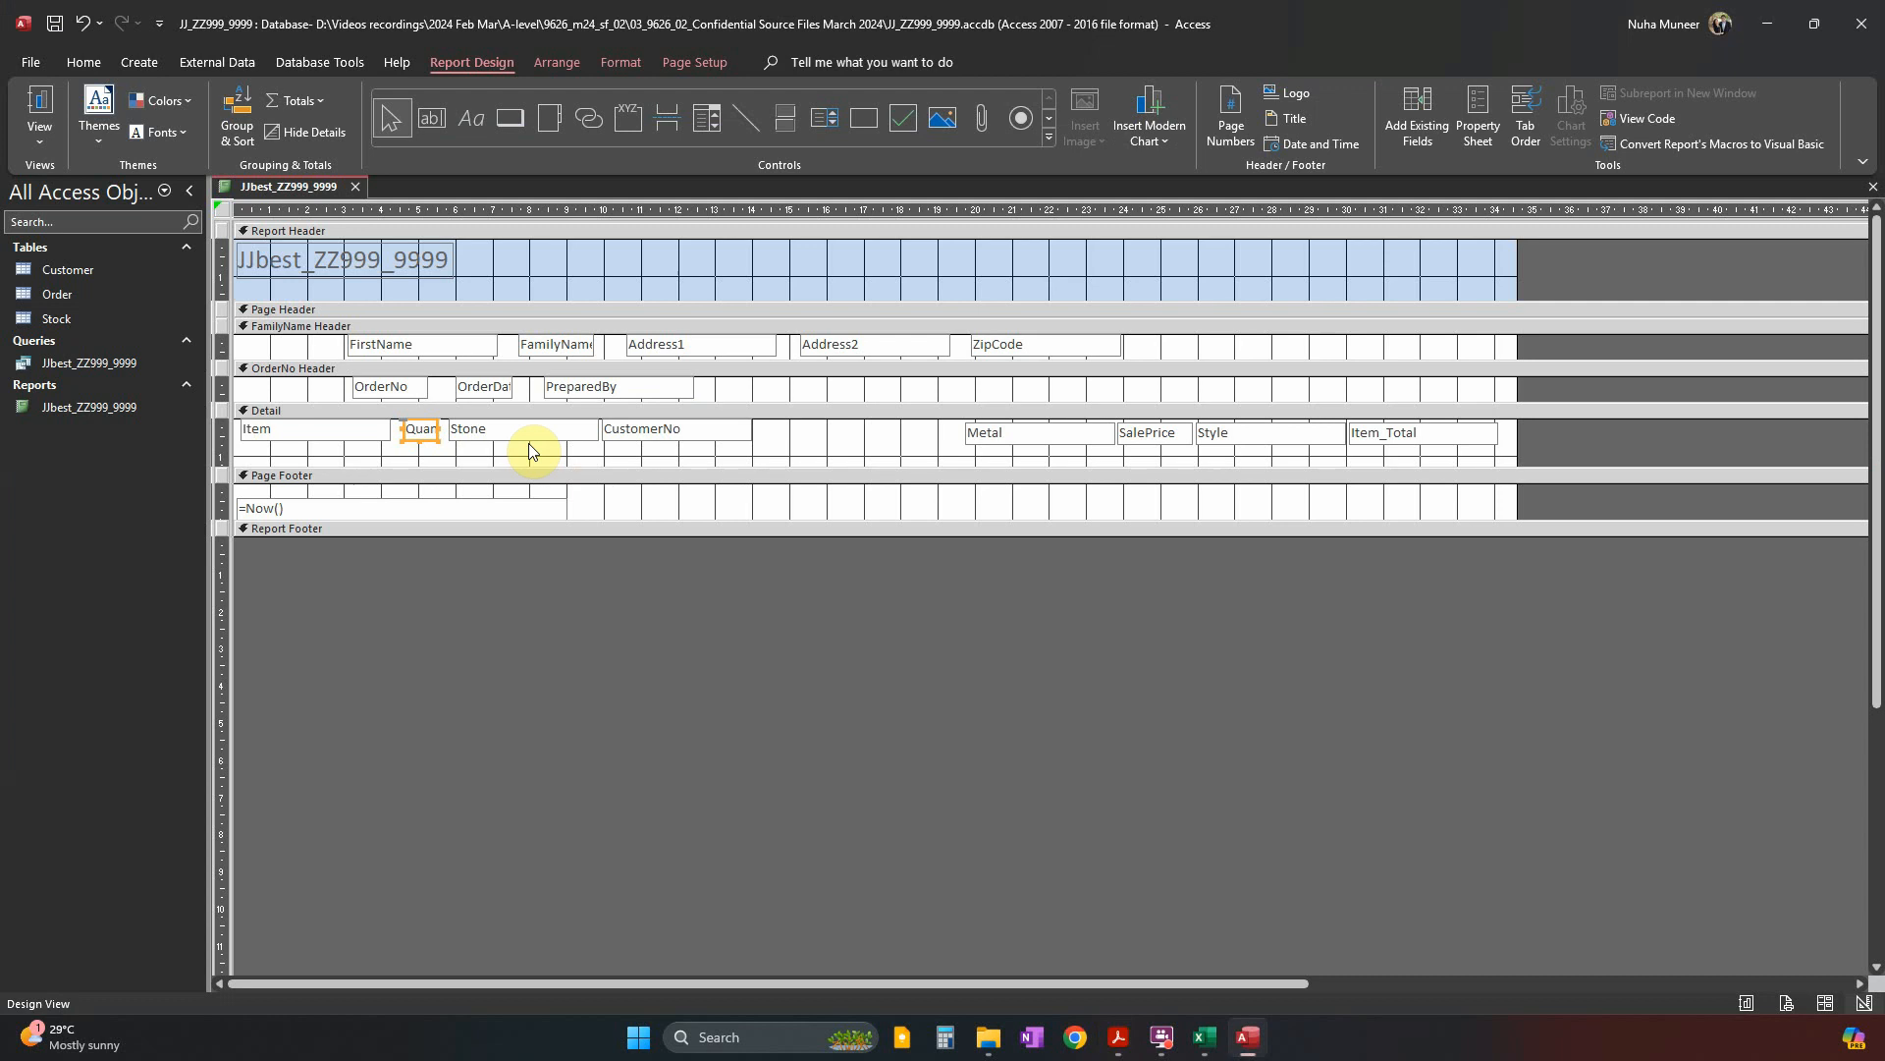
drag(708, 441, 894, 435)
drag(565, 441, 745, 438)
click(1075, 444)
drag(1075, 443, 562, 440)
Shift CustomerNo further along the Detail row and place SalePrice directly after Stone, as listed in the PDF.
key(alt+Tab)
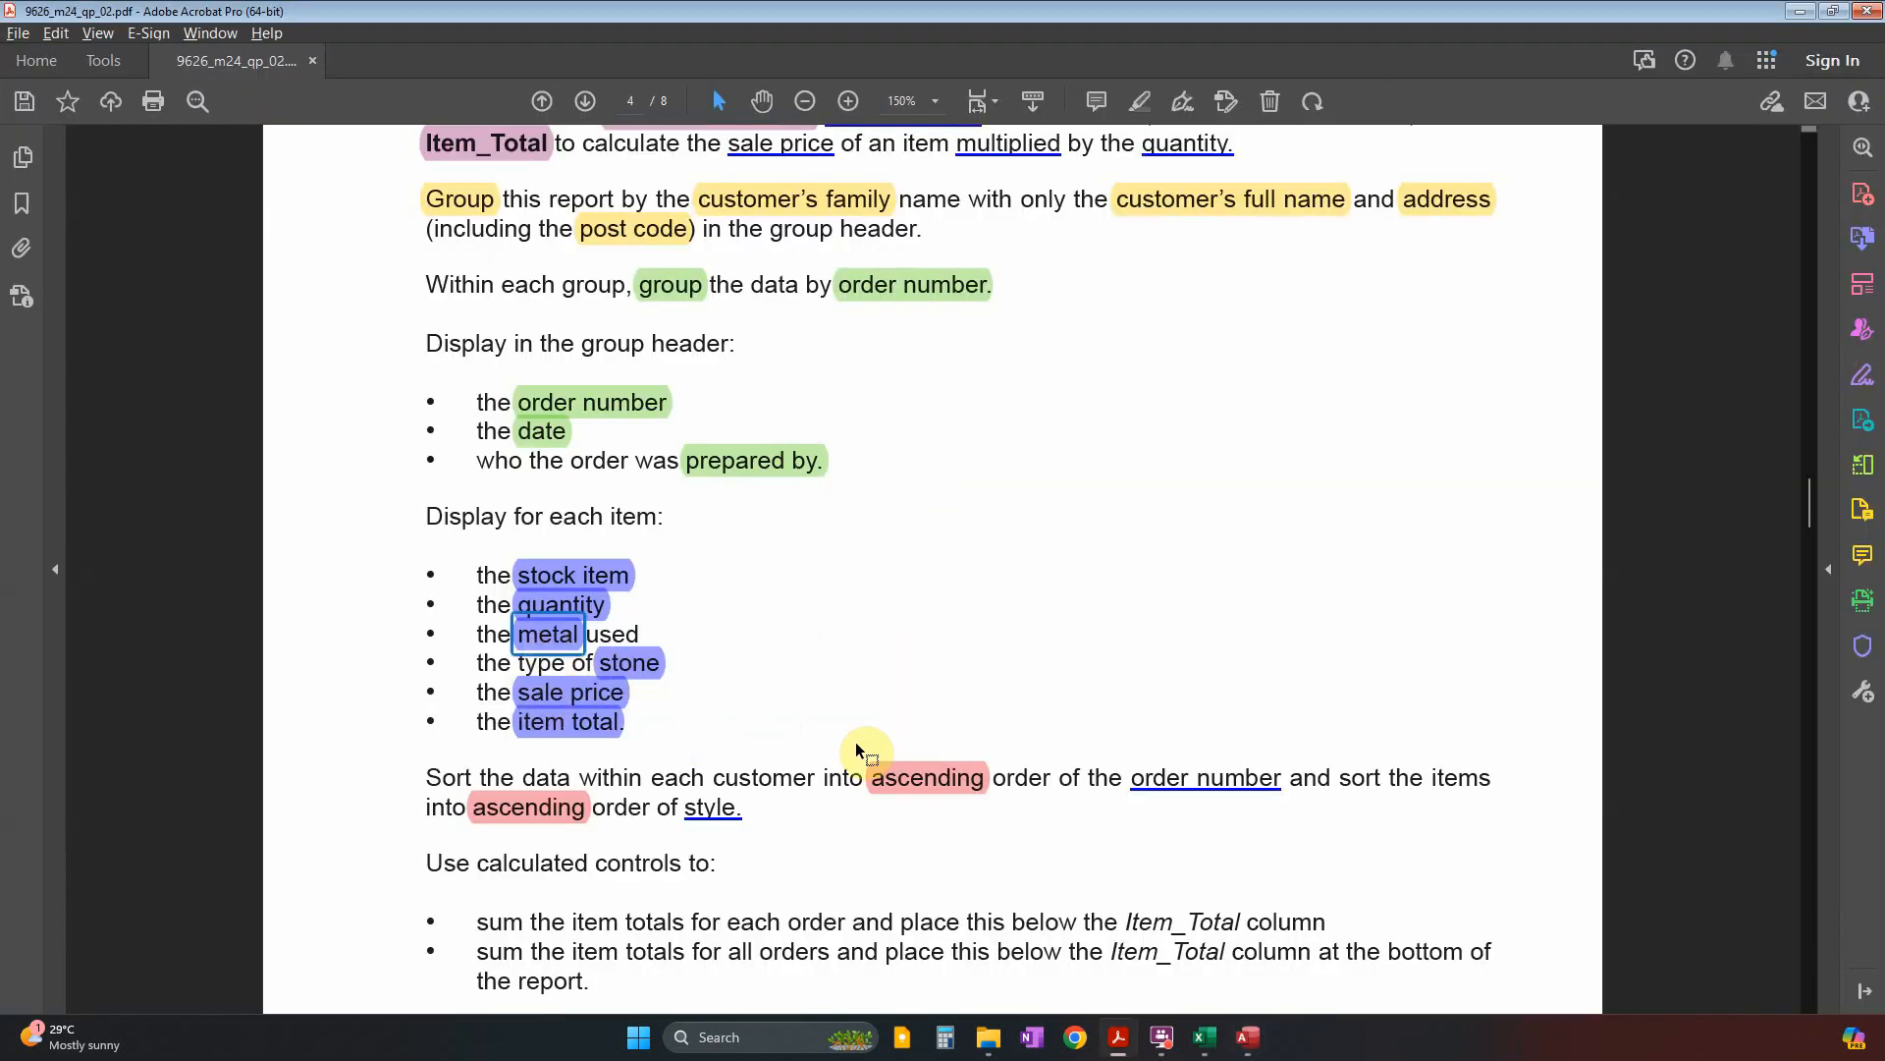
key(alt+Tab)
drag(894, 442, 1062, 442)
click(1149, 438)
drag(1176, 446, 879, 444)
click(1084, 435)
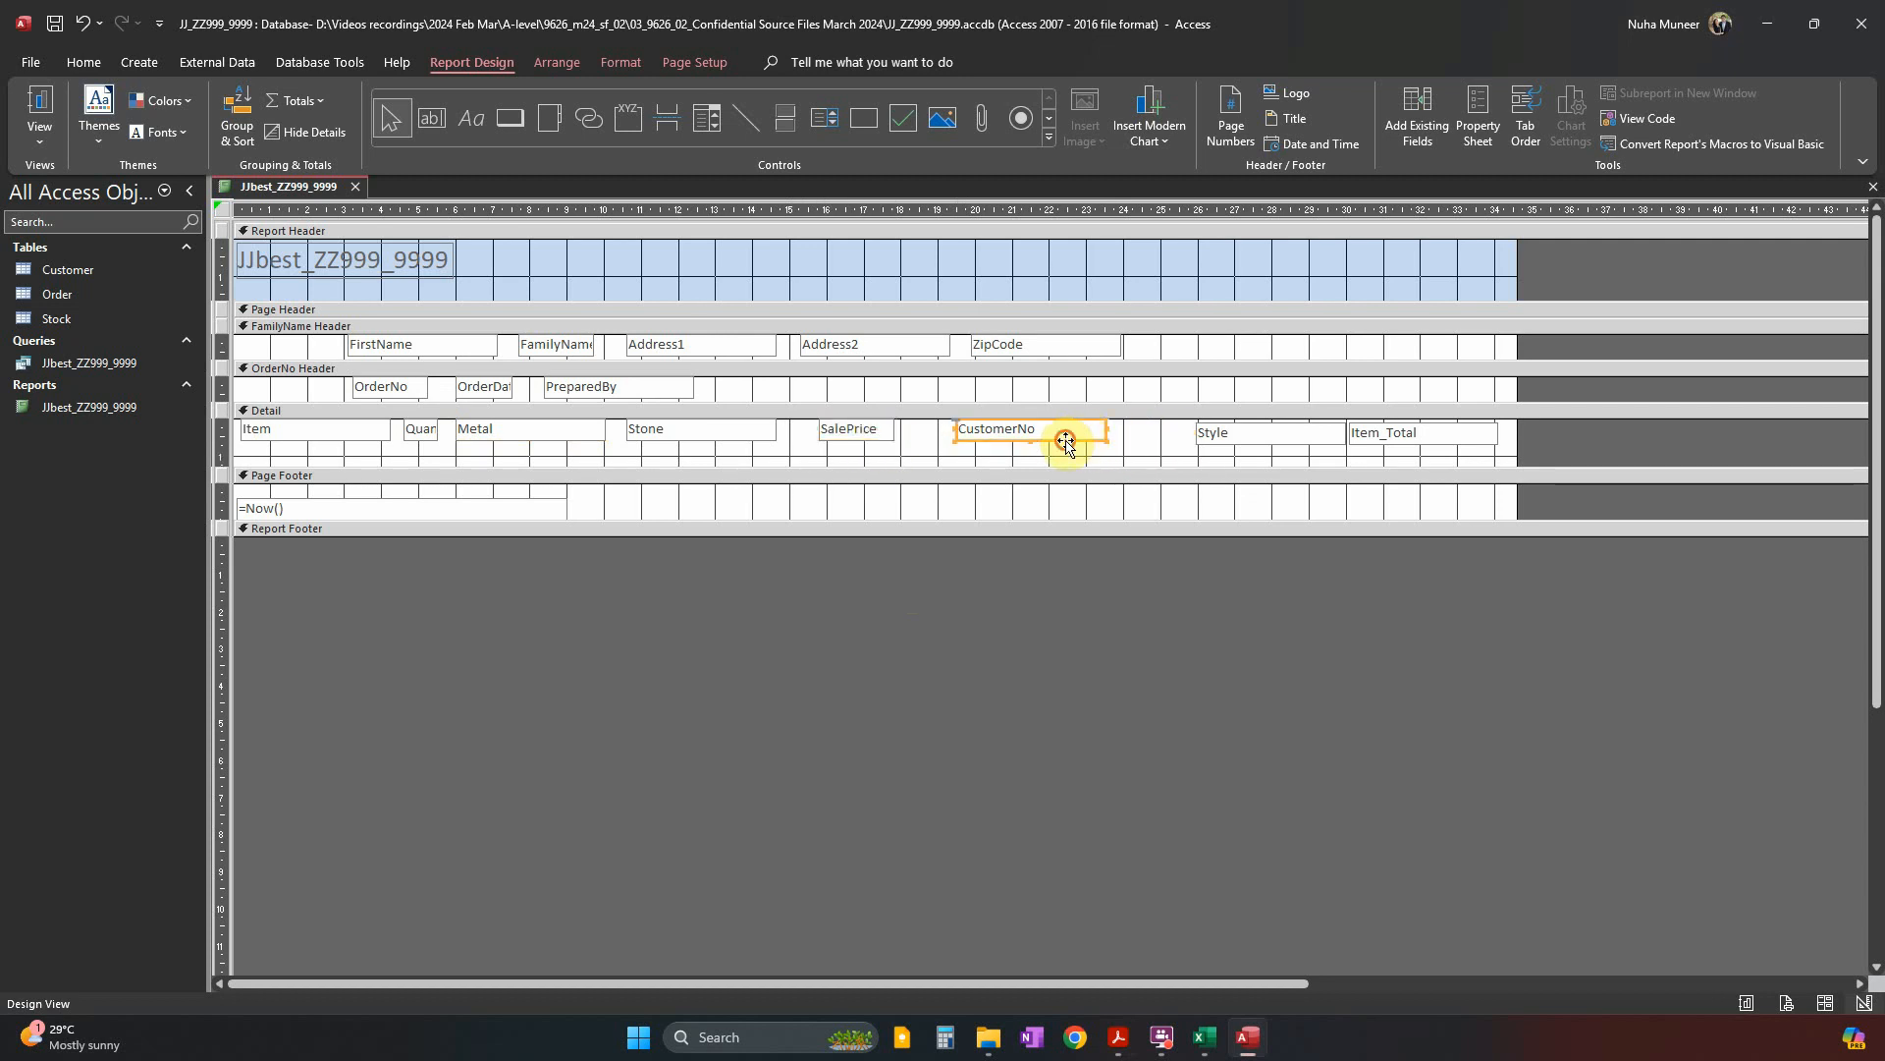
drag(1065, 442, 1168, 443)
Place Item_Total after SalePrice in Detail, and move Style to the row's end with CustomerNo just before it.
key(alt+Tab)
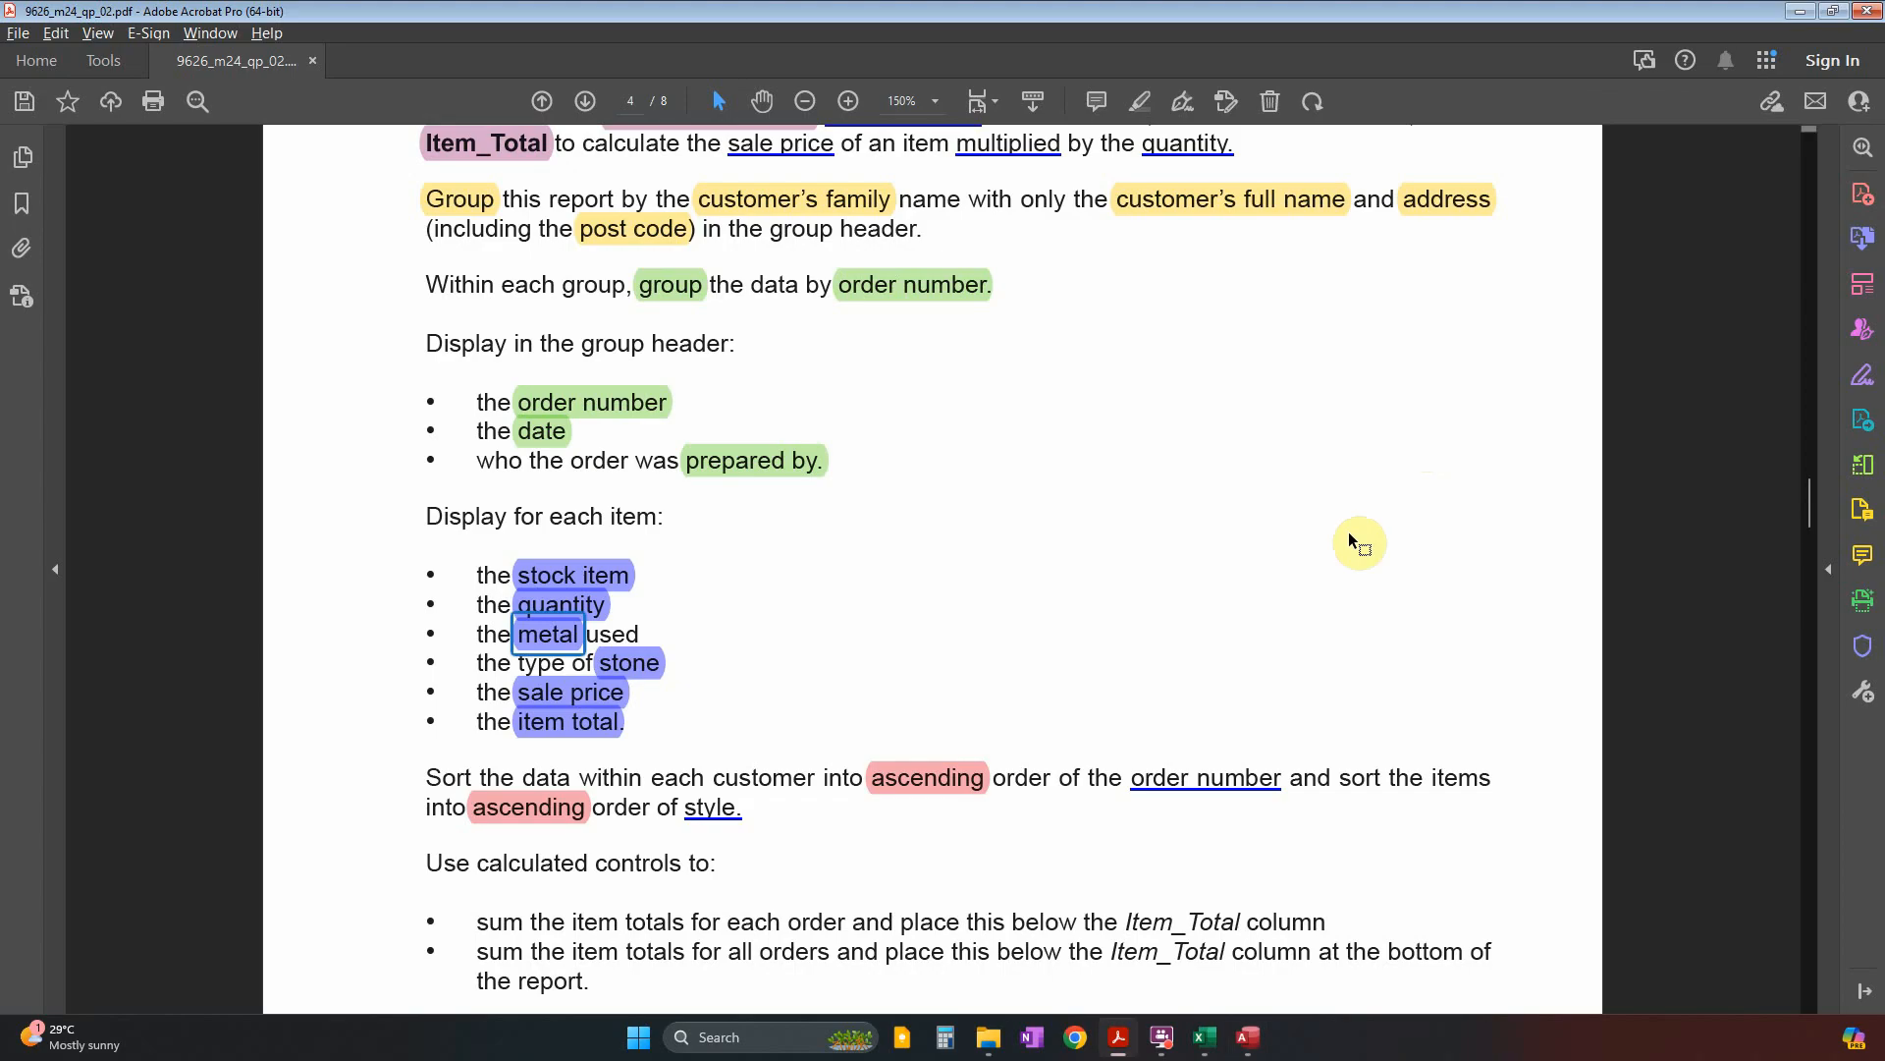
key(alt+Tab)
click(1402, 433)
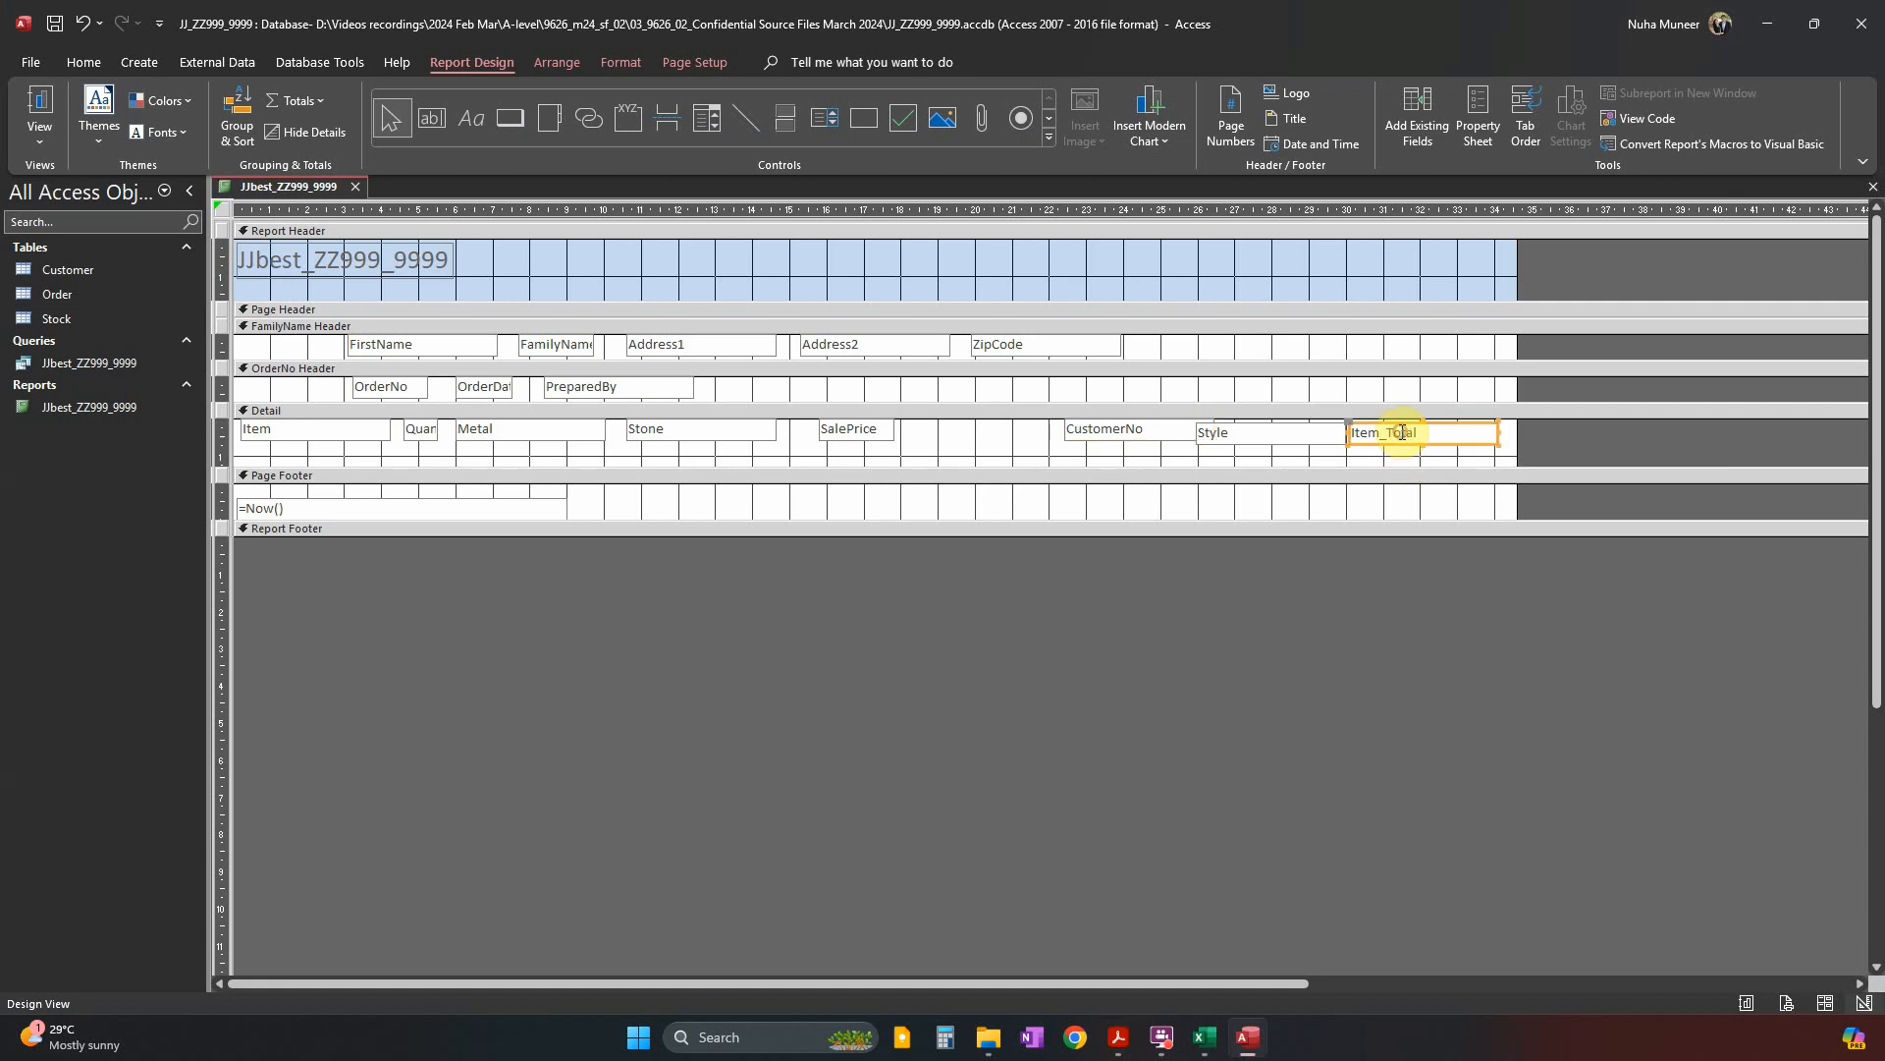
drag(1404, 447, 974, 434)
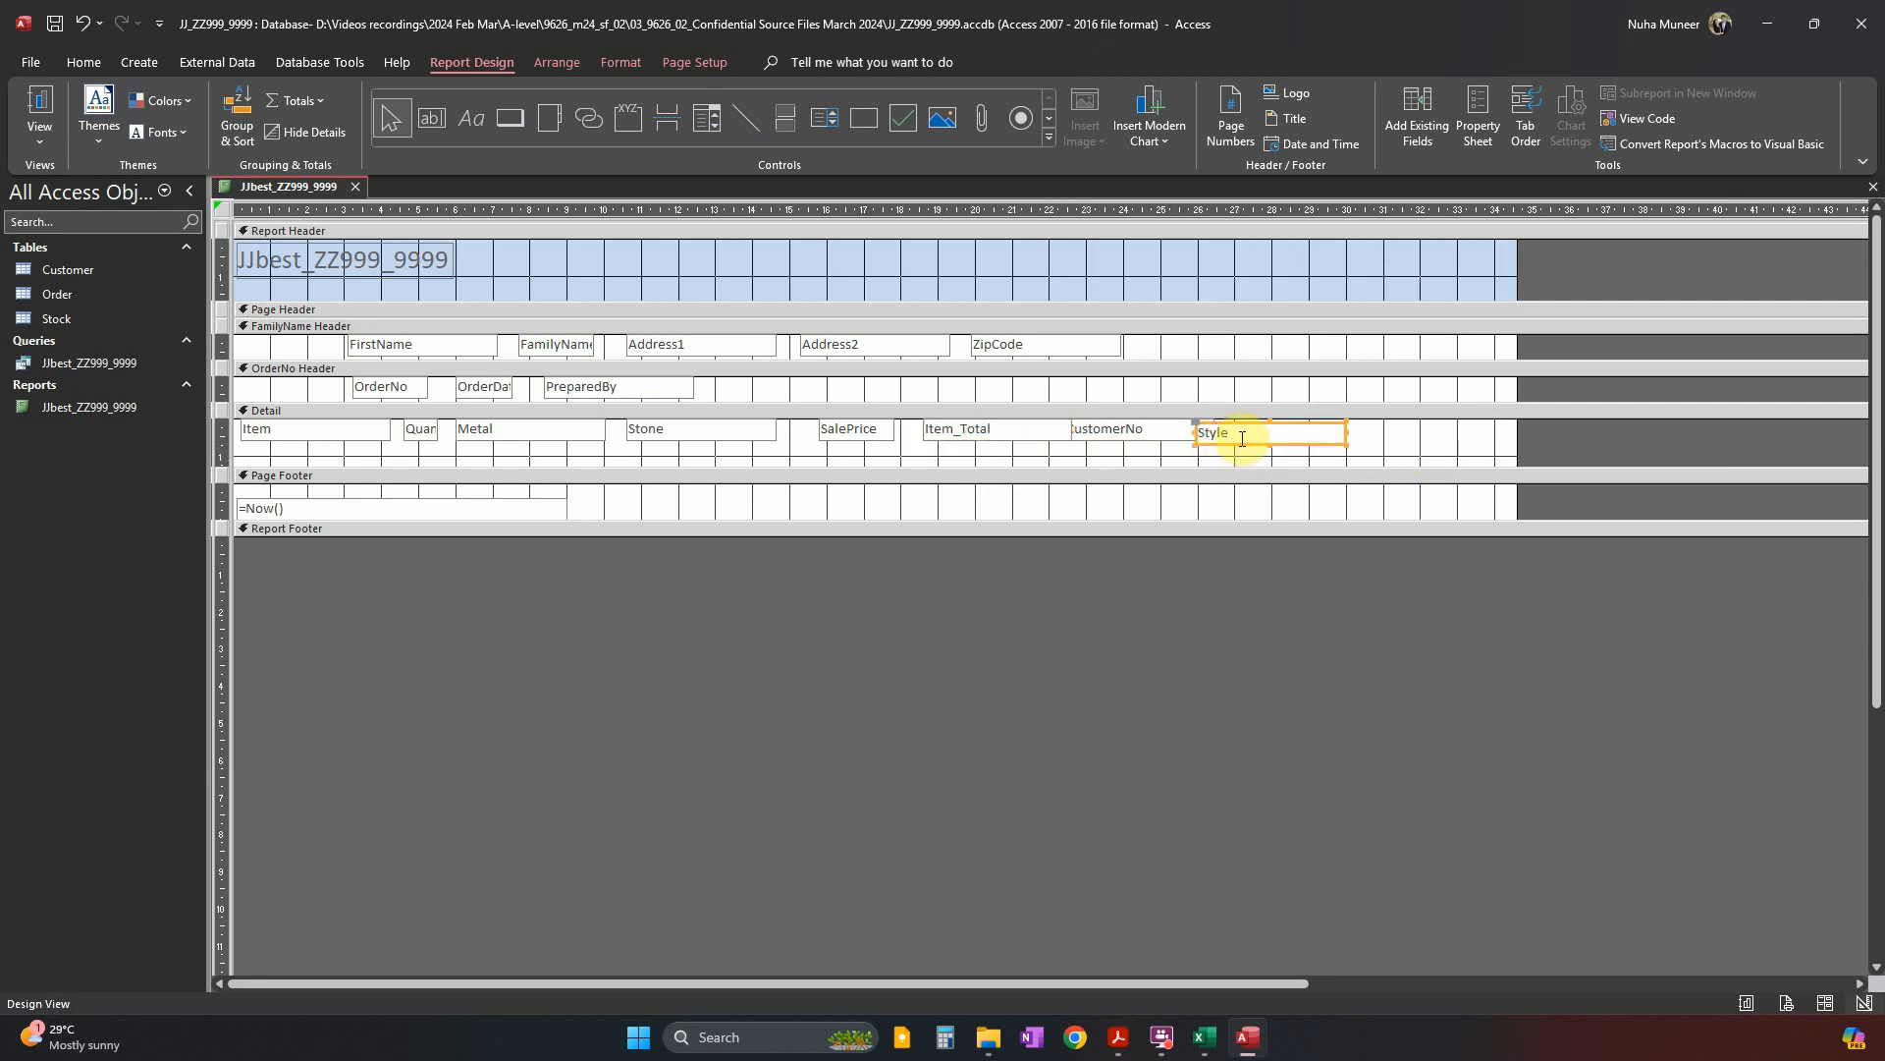
drag(1325, 442, 1353, 442)
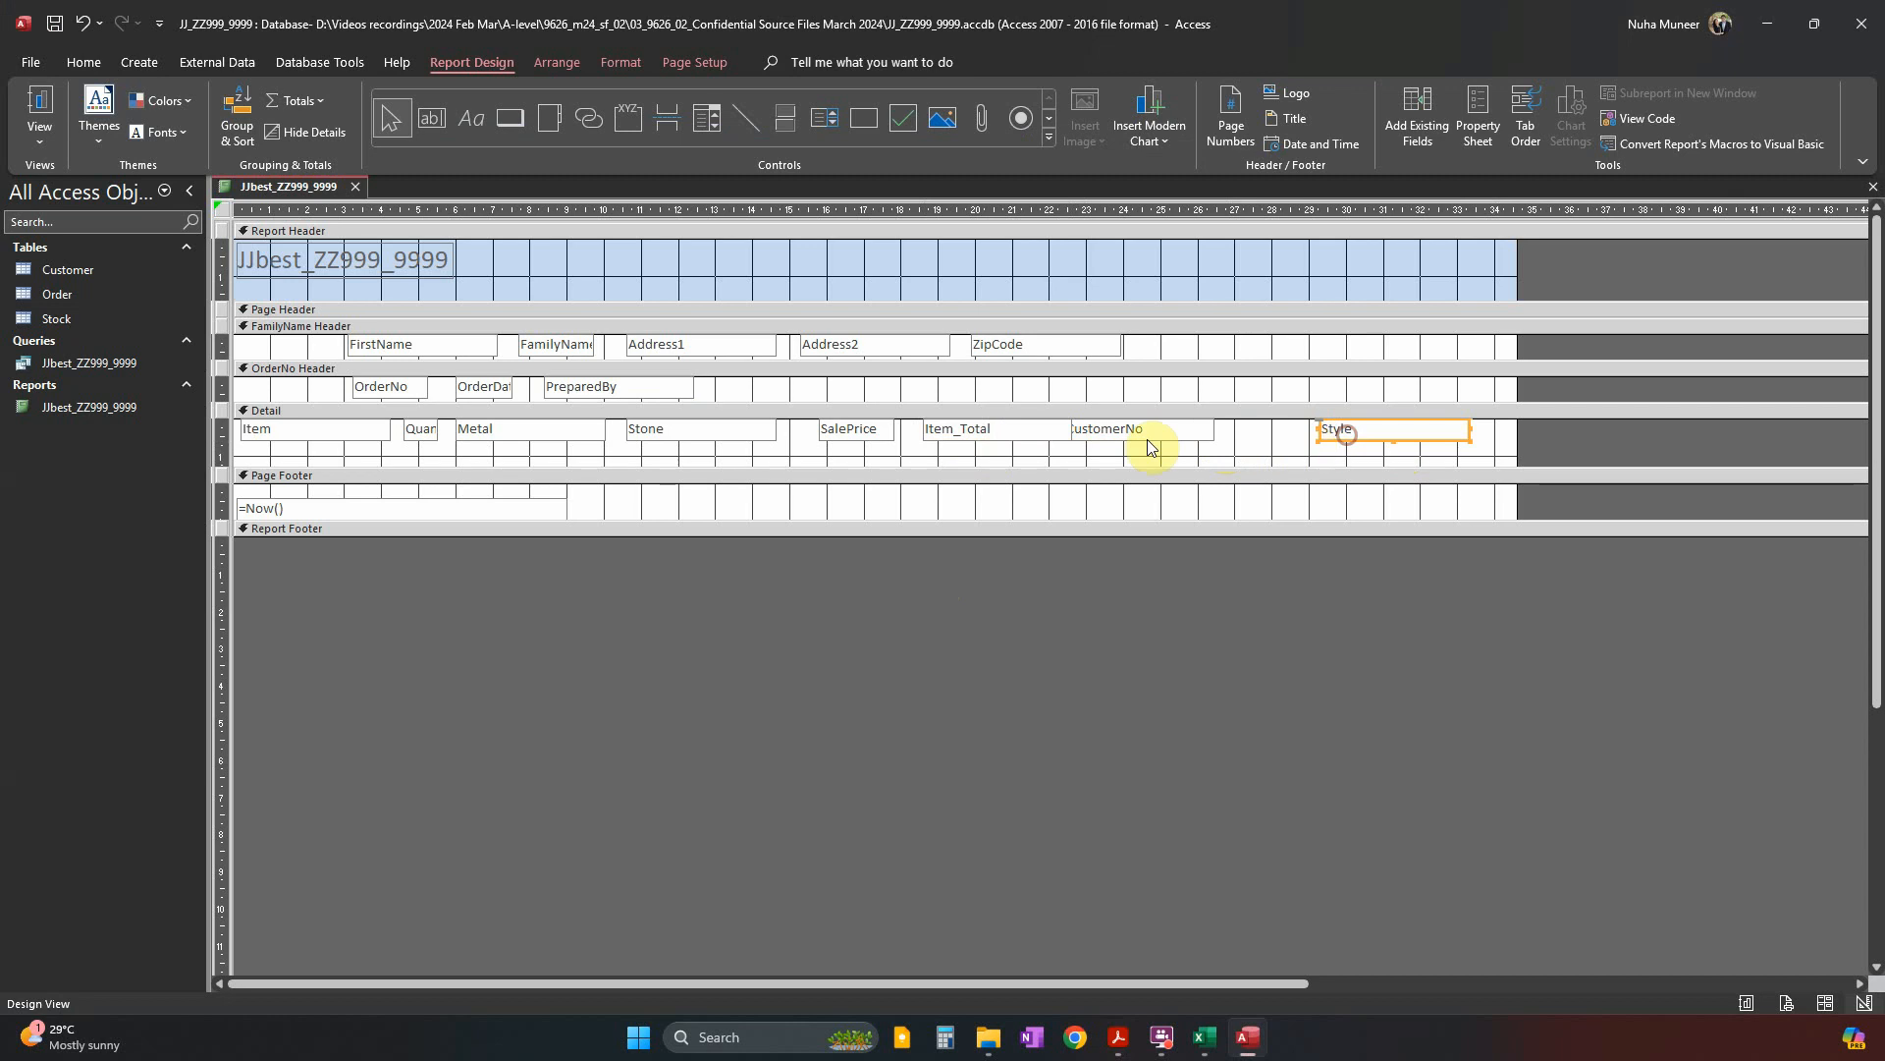
click(1129, 433)
drag(1154, 438, 1259, 441)
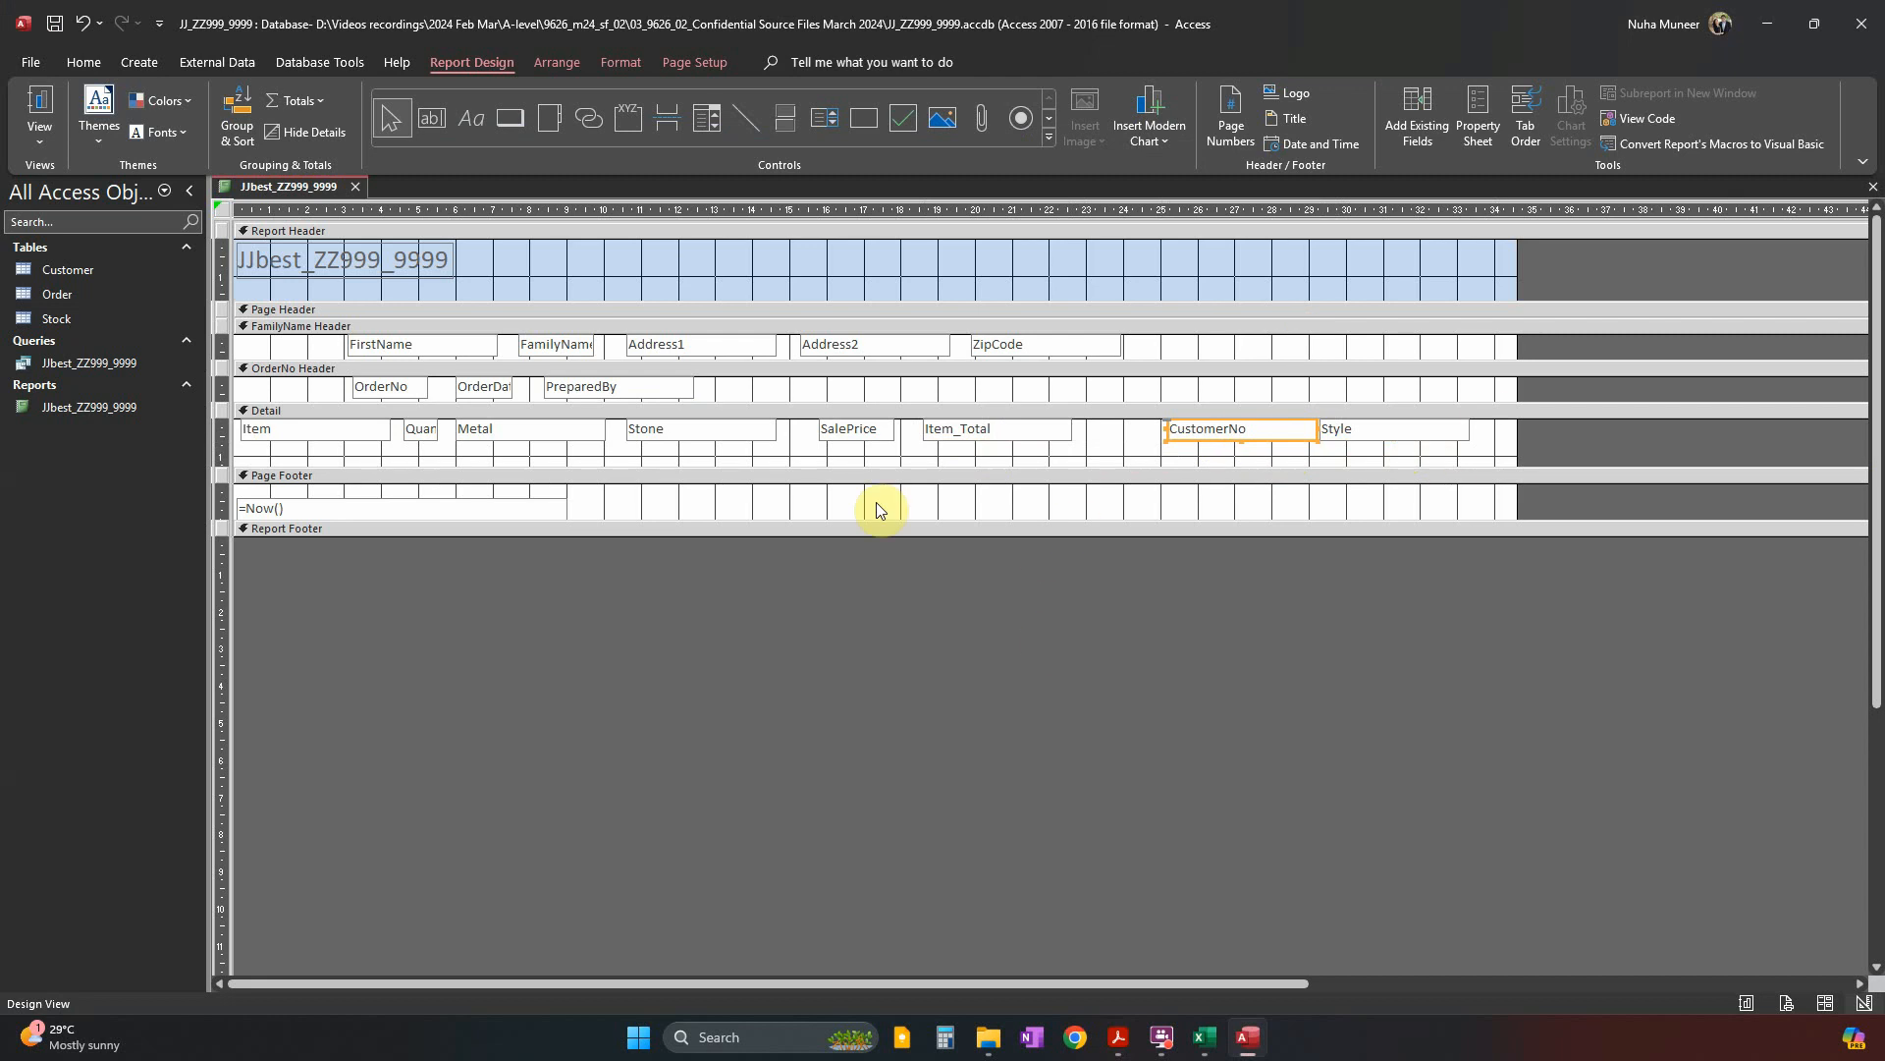
Check the field arrangement in Report View, and widen OrderDate in Layout View so that full dates fit.
key(alt+Tab)
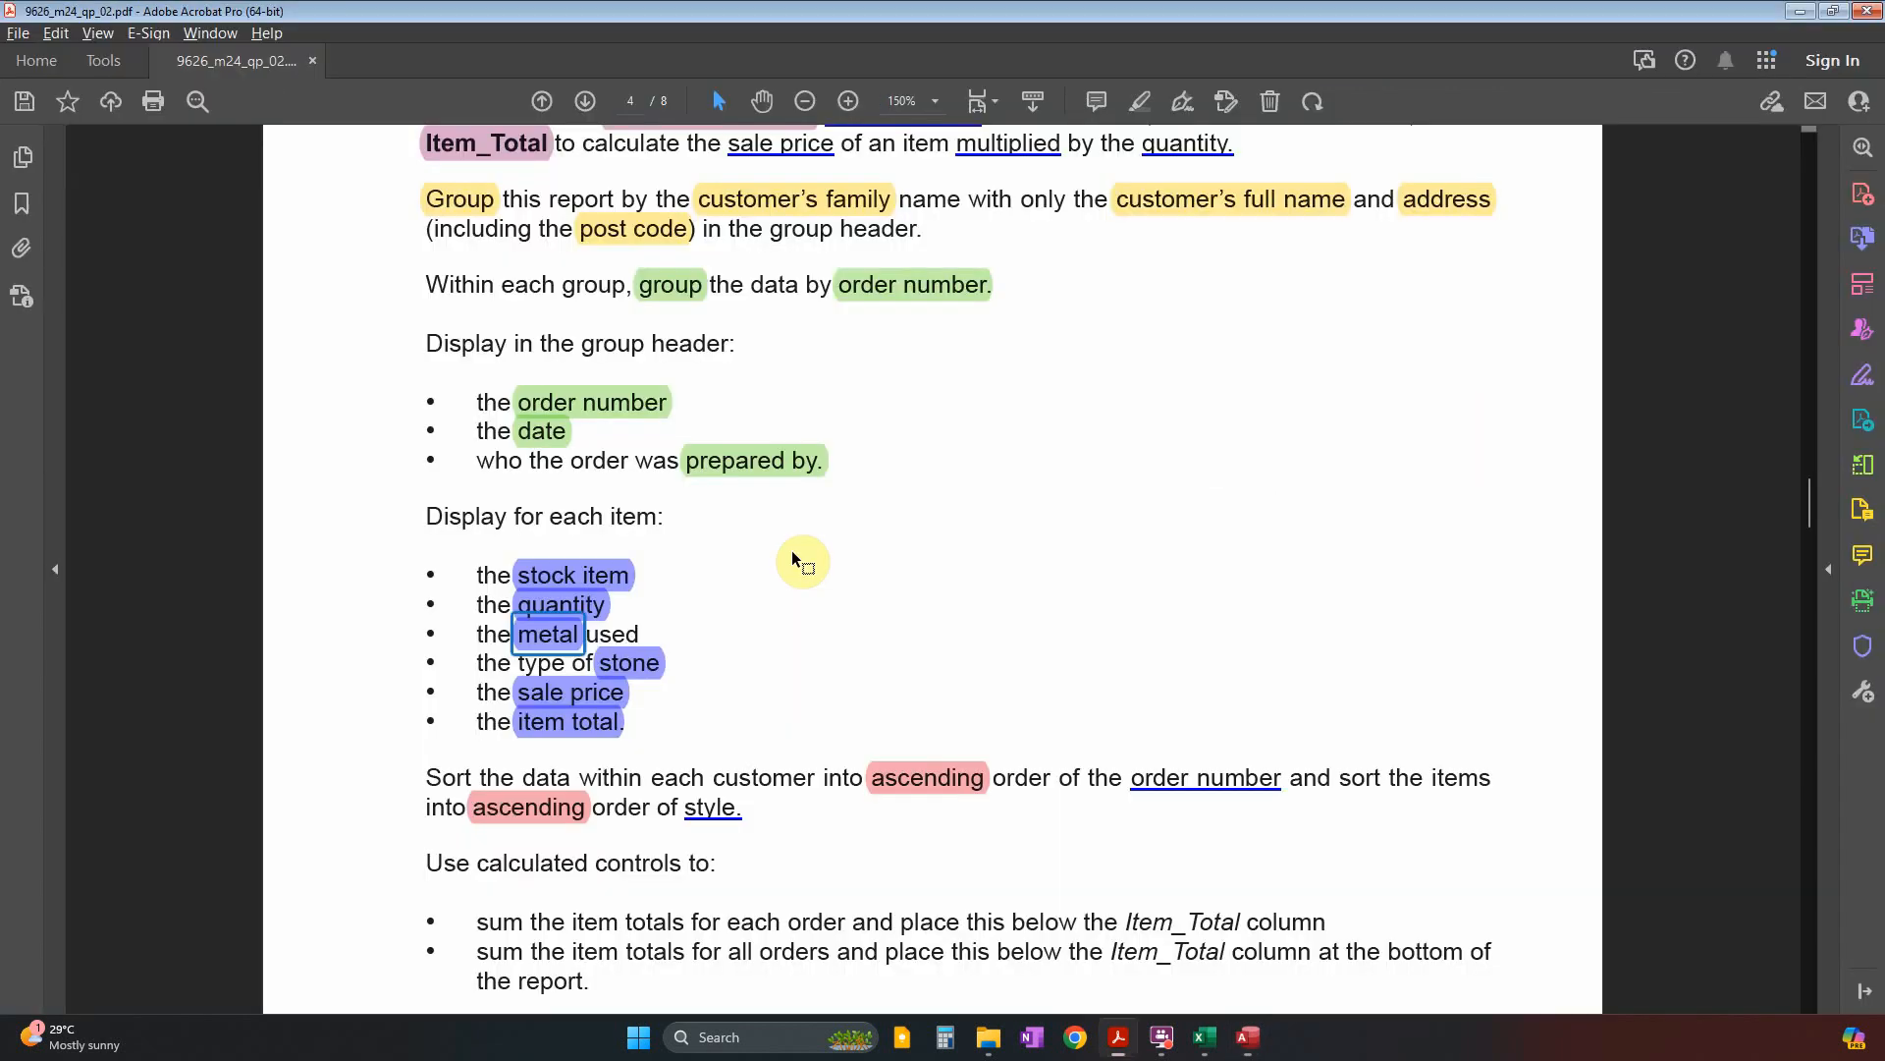
key(alt+Tab)
click(32, 115)
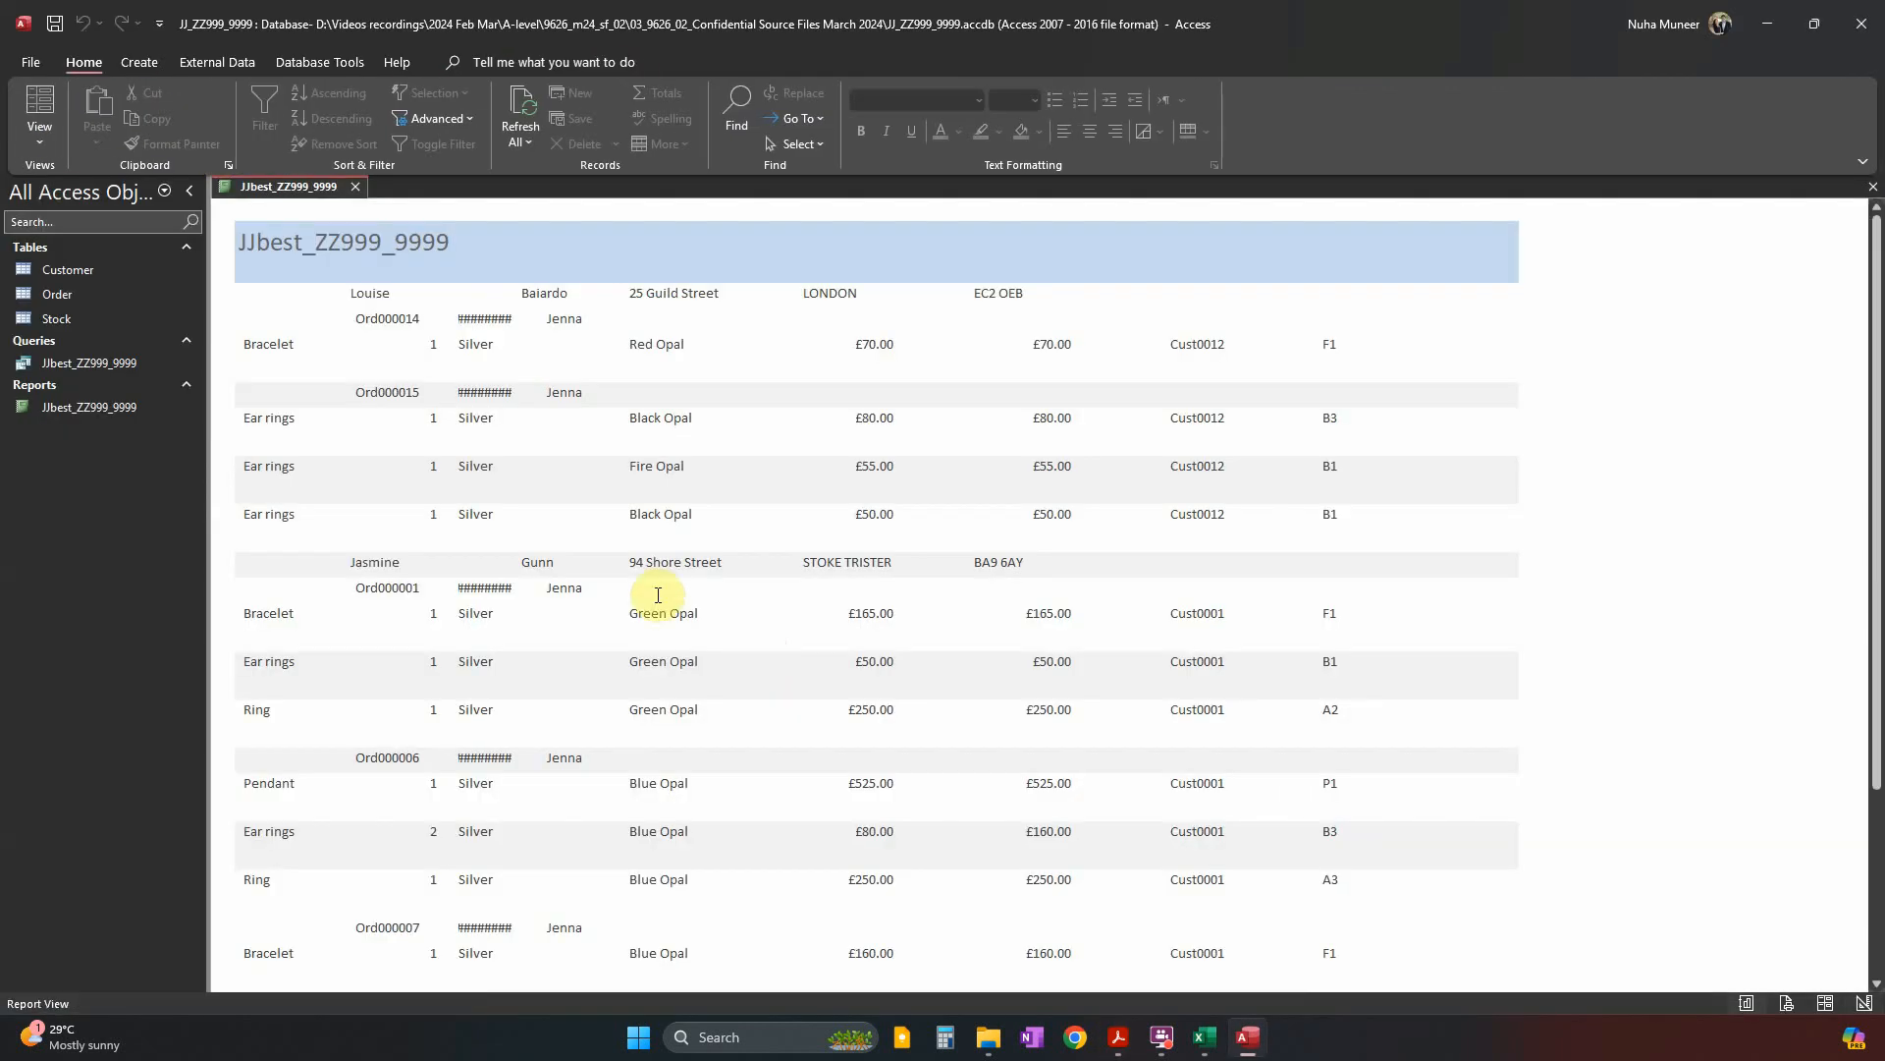
click(40, 143)
click(80, 300)
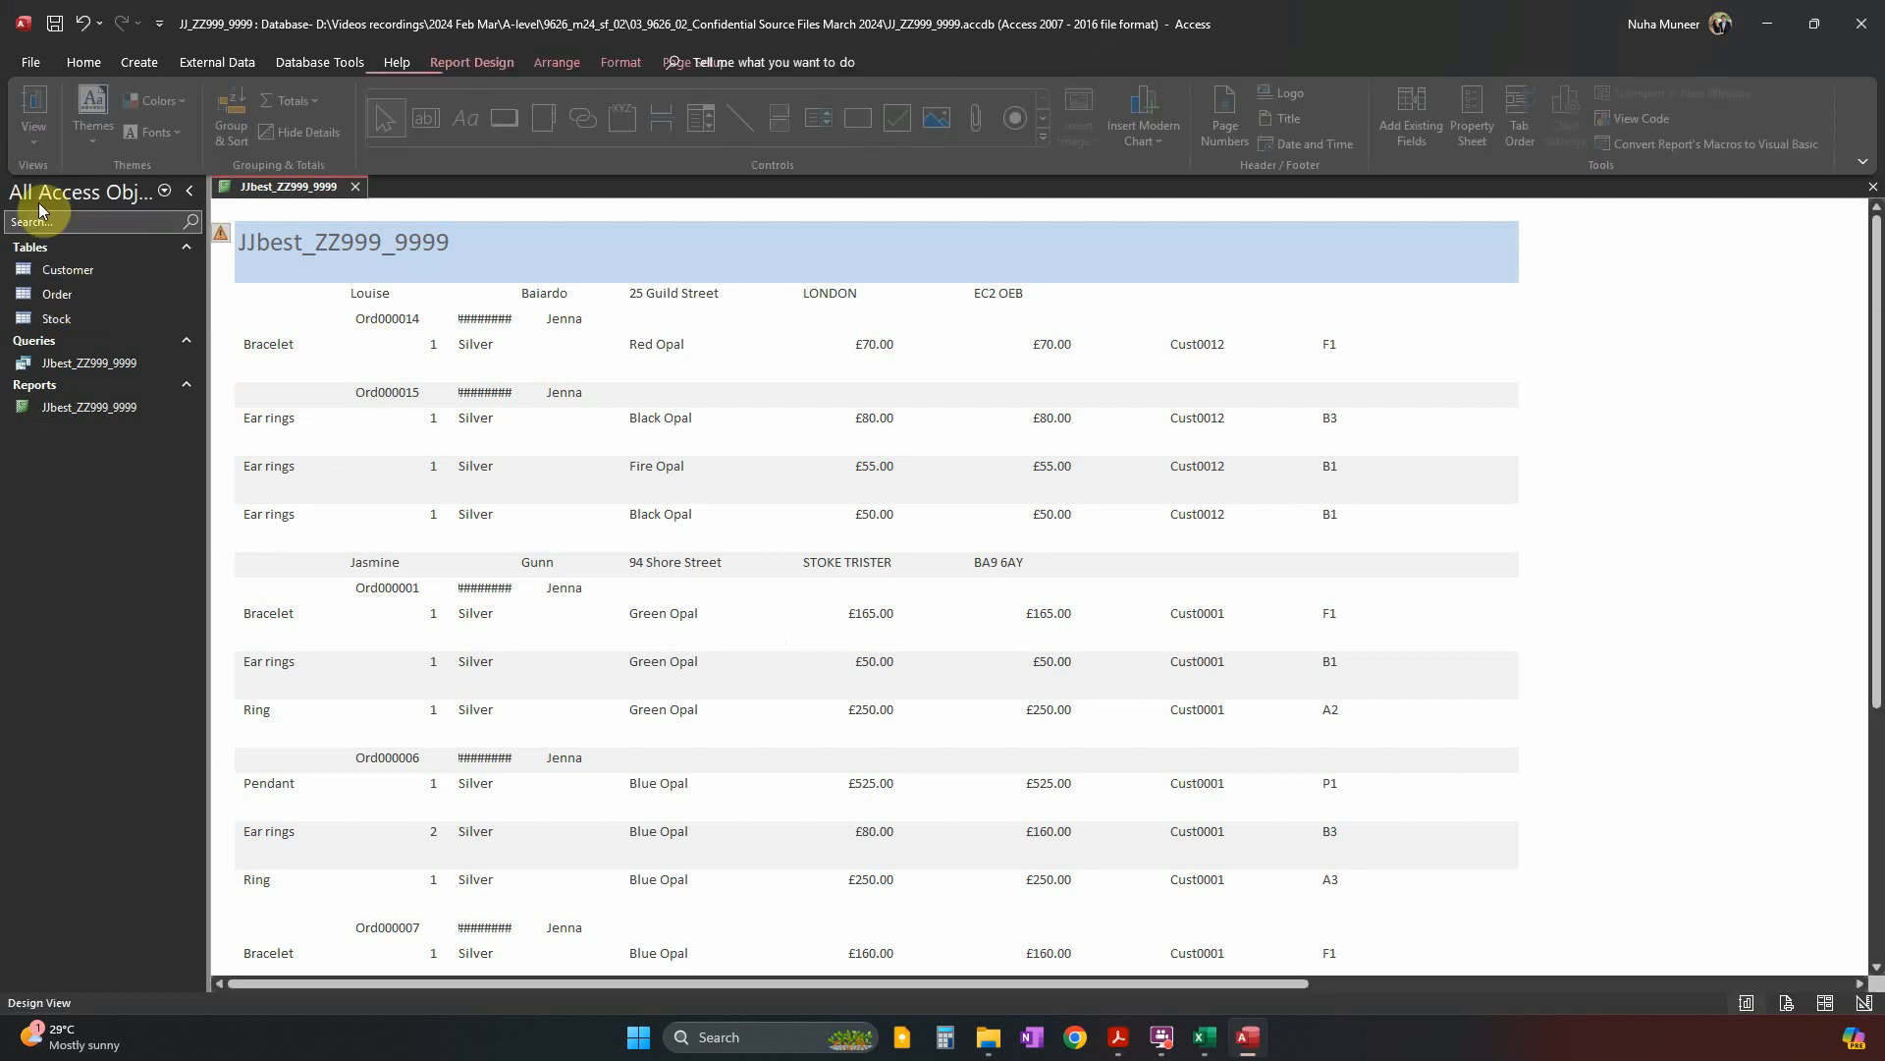
click(39, 134)
click(80, 263)
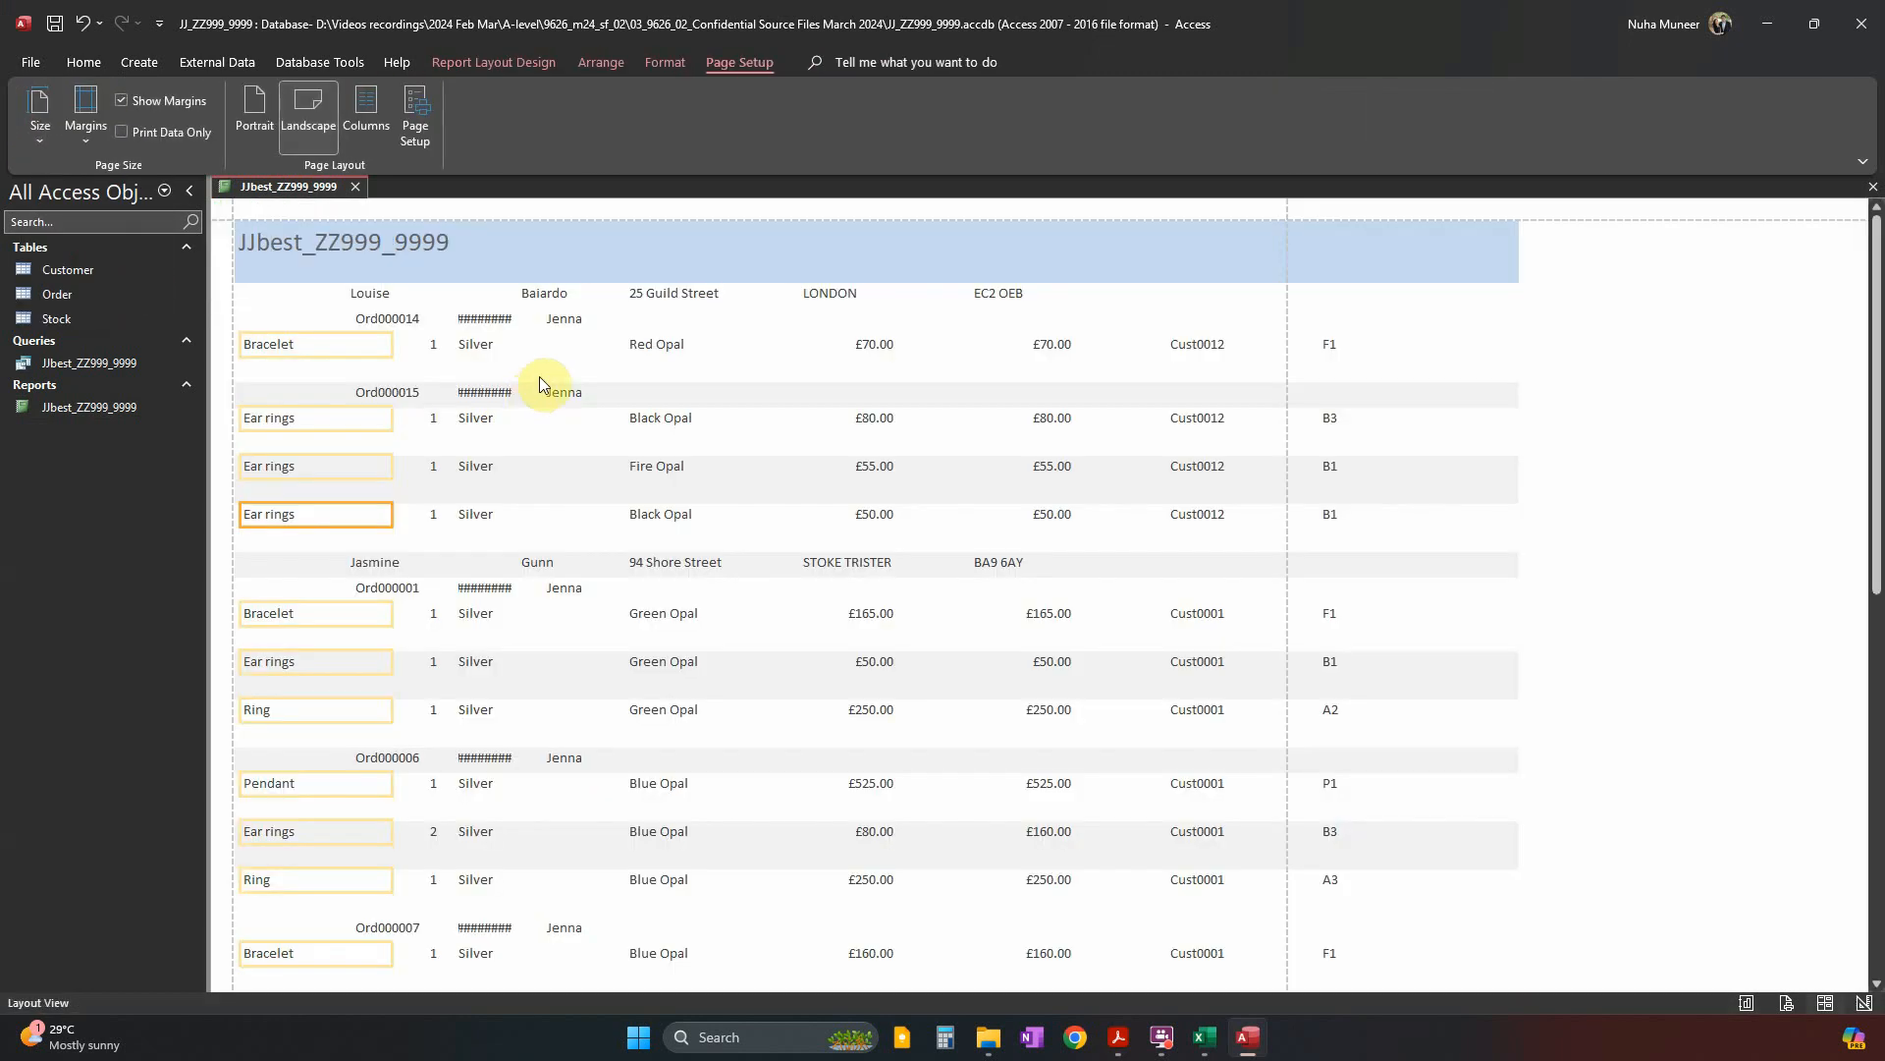
click(506, 320)
drag(514, 315, 446, 292)
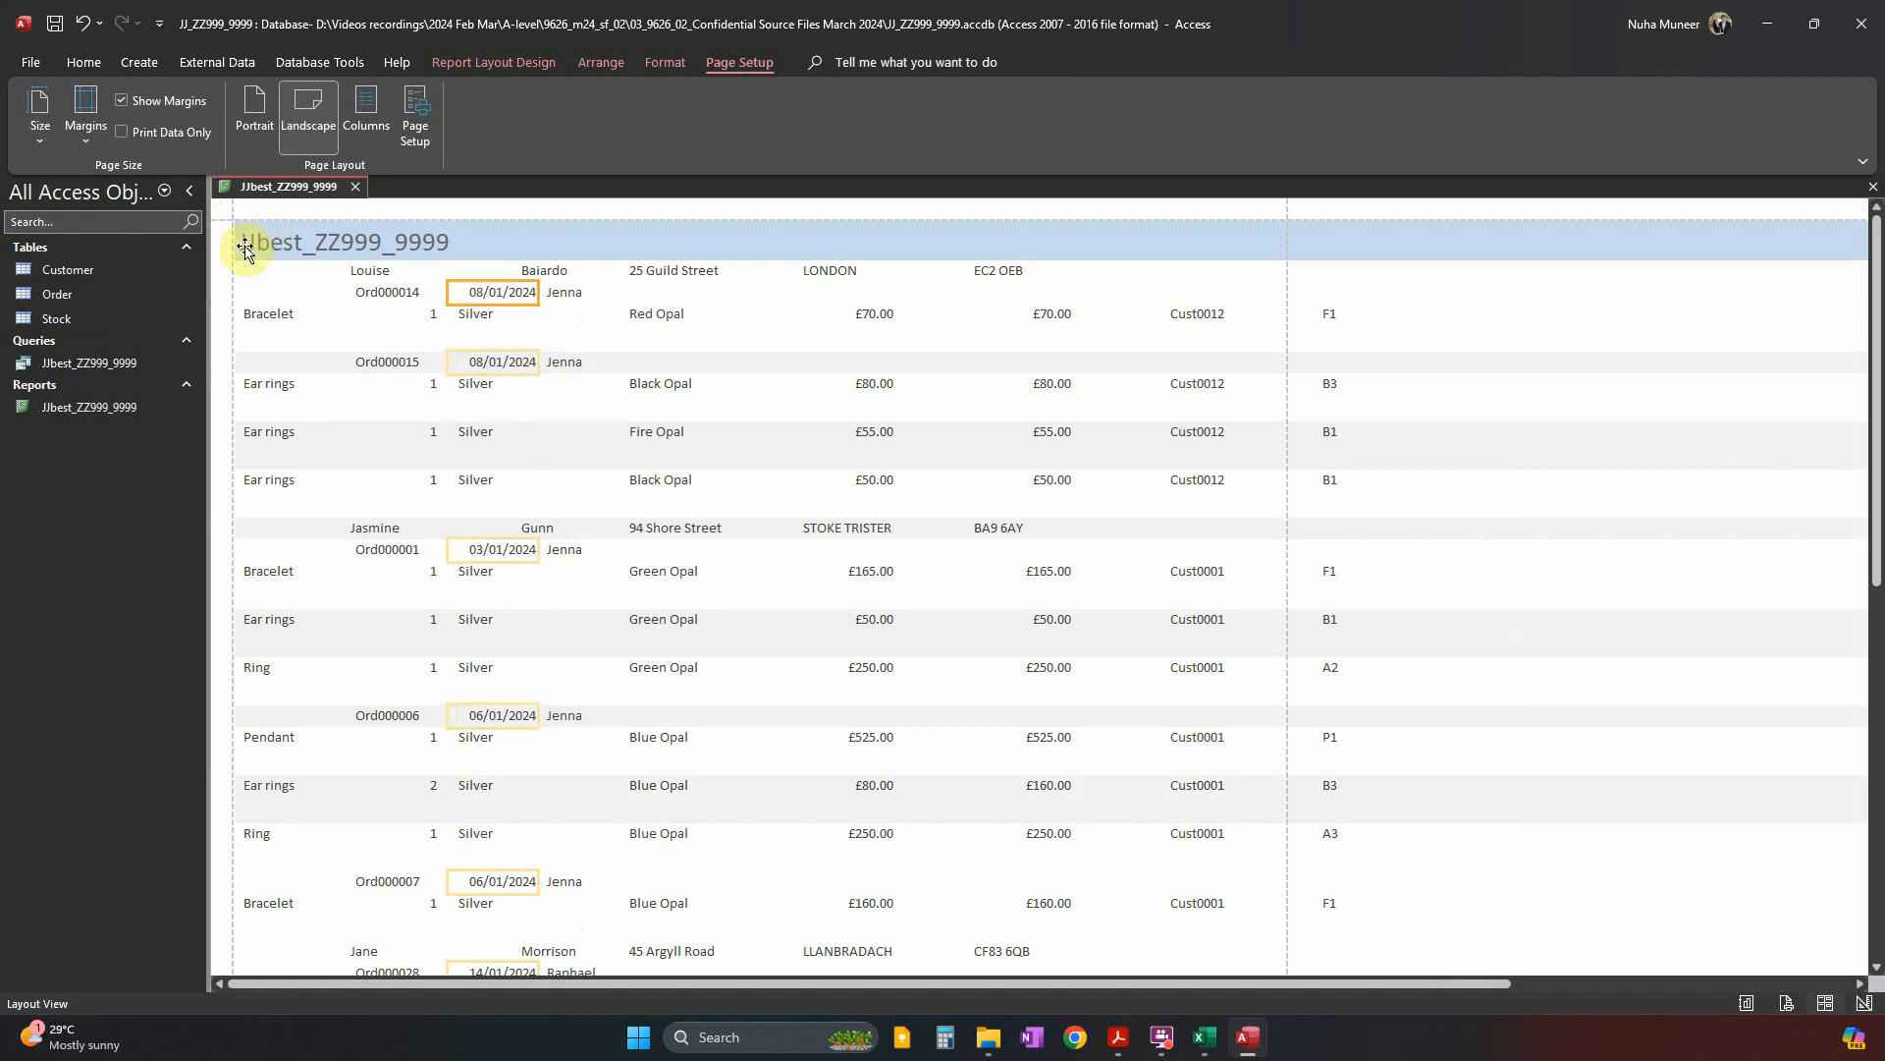
Review the sorting instruction in the exam PDF and highlight the words "each customer" and "items" in it.
key(alt+Tab)
scroll(845, 693, down, 15)
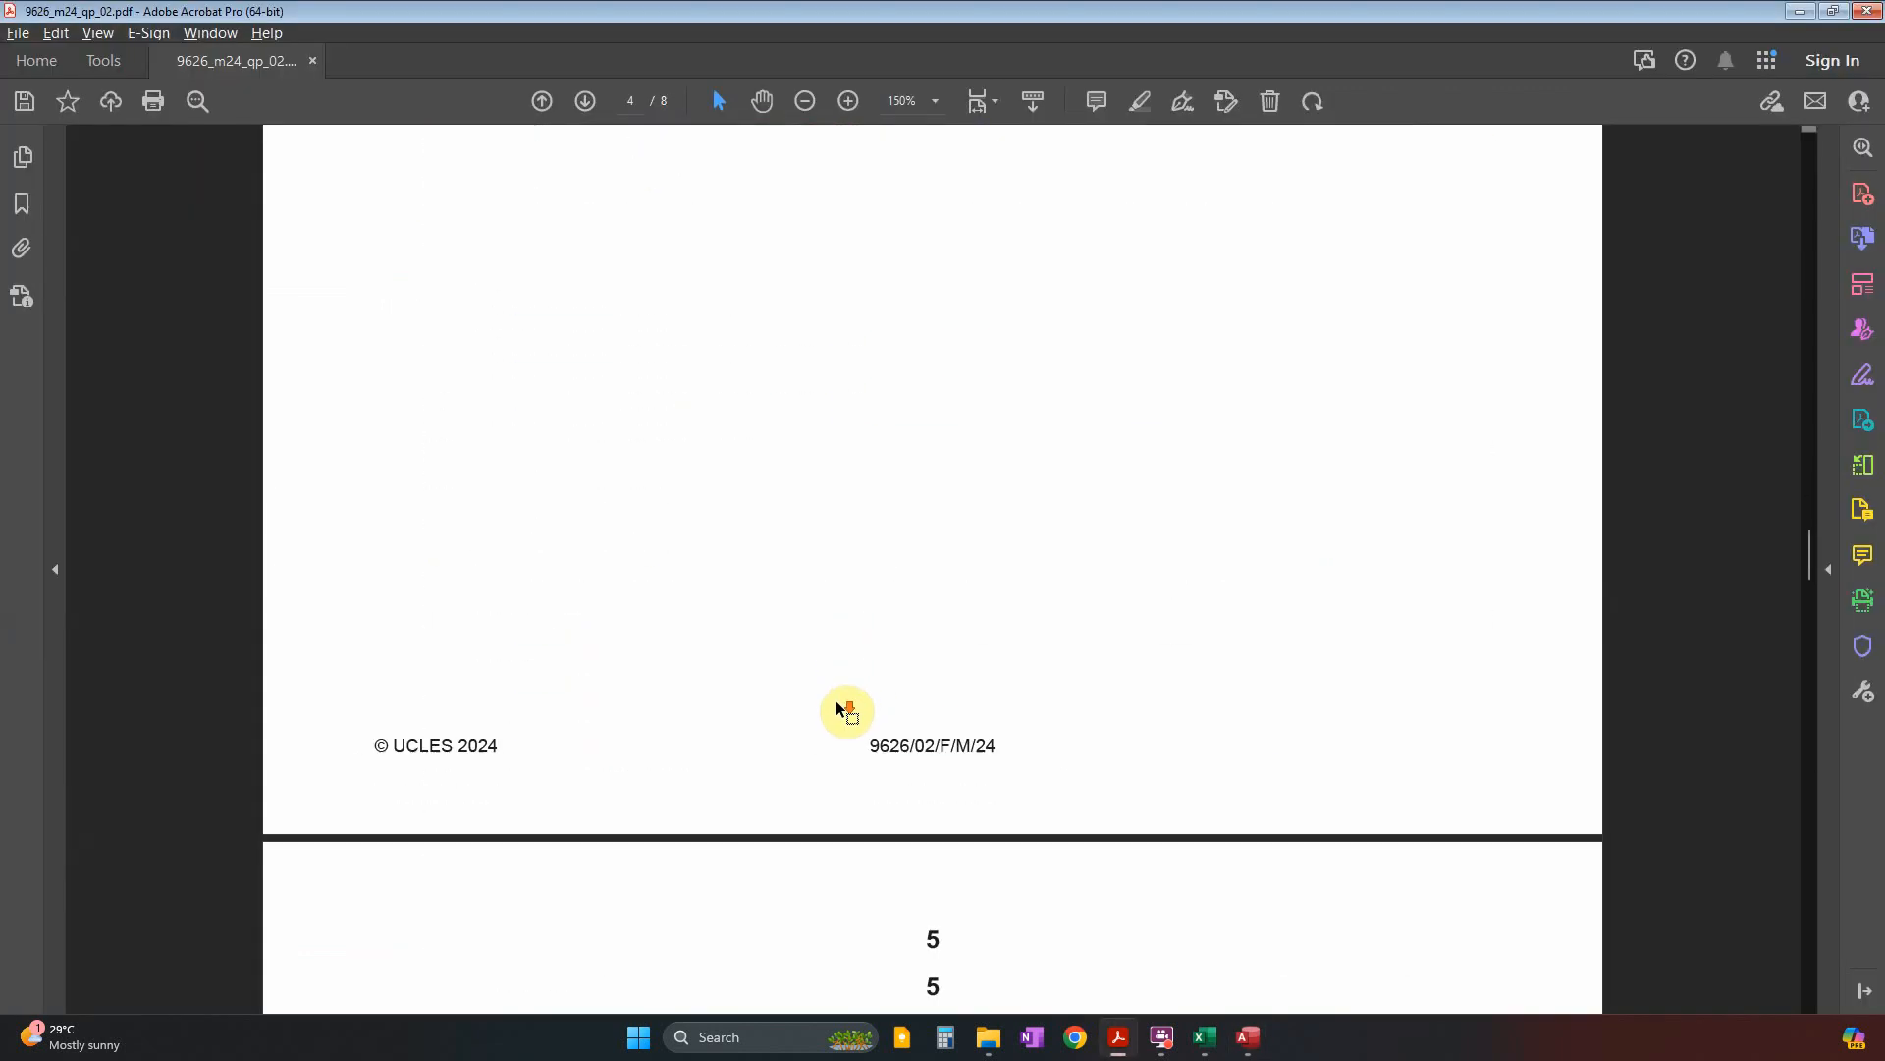
scroll(837, 703, up, 10)
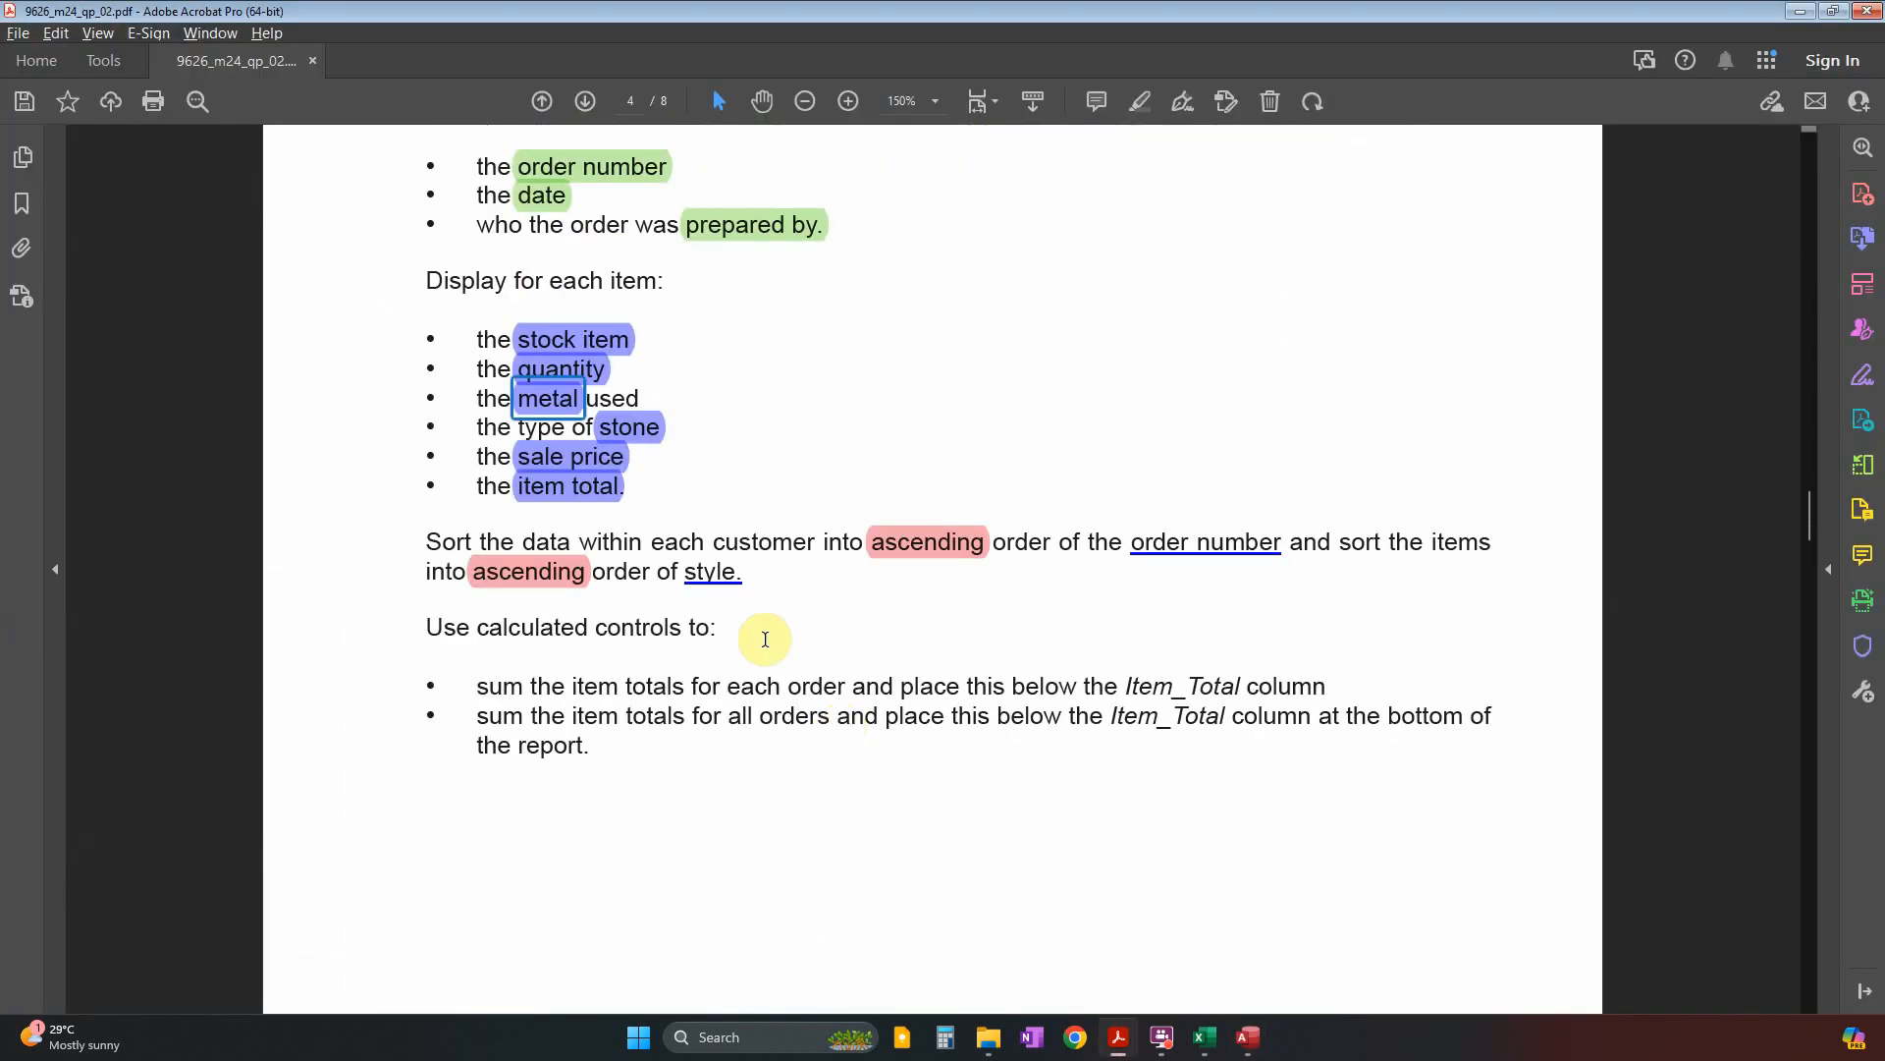
click(968, 548)
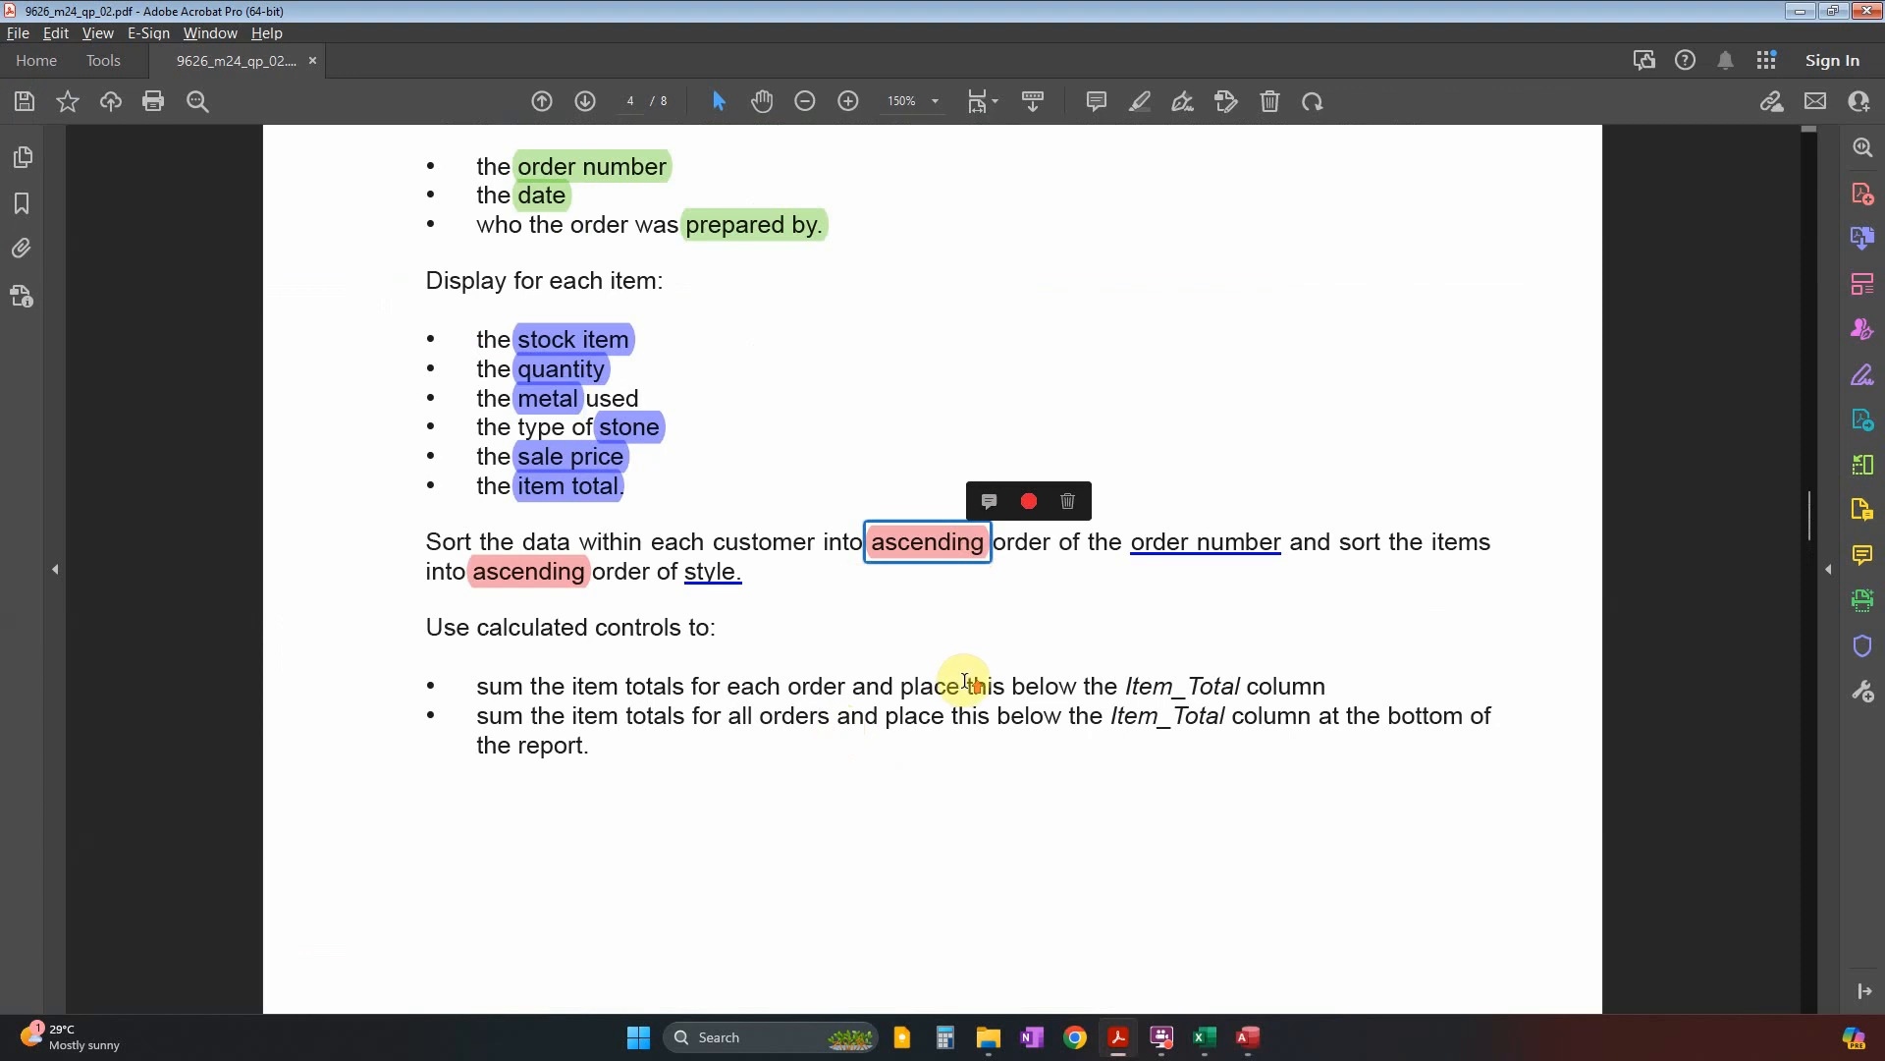
scroll(968, 682, up, 1)
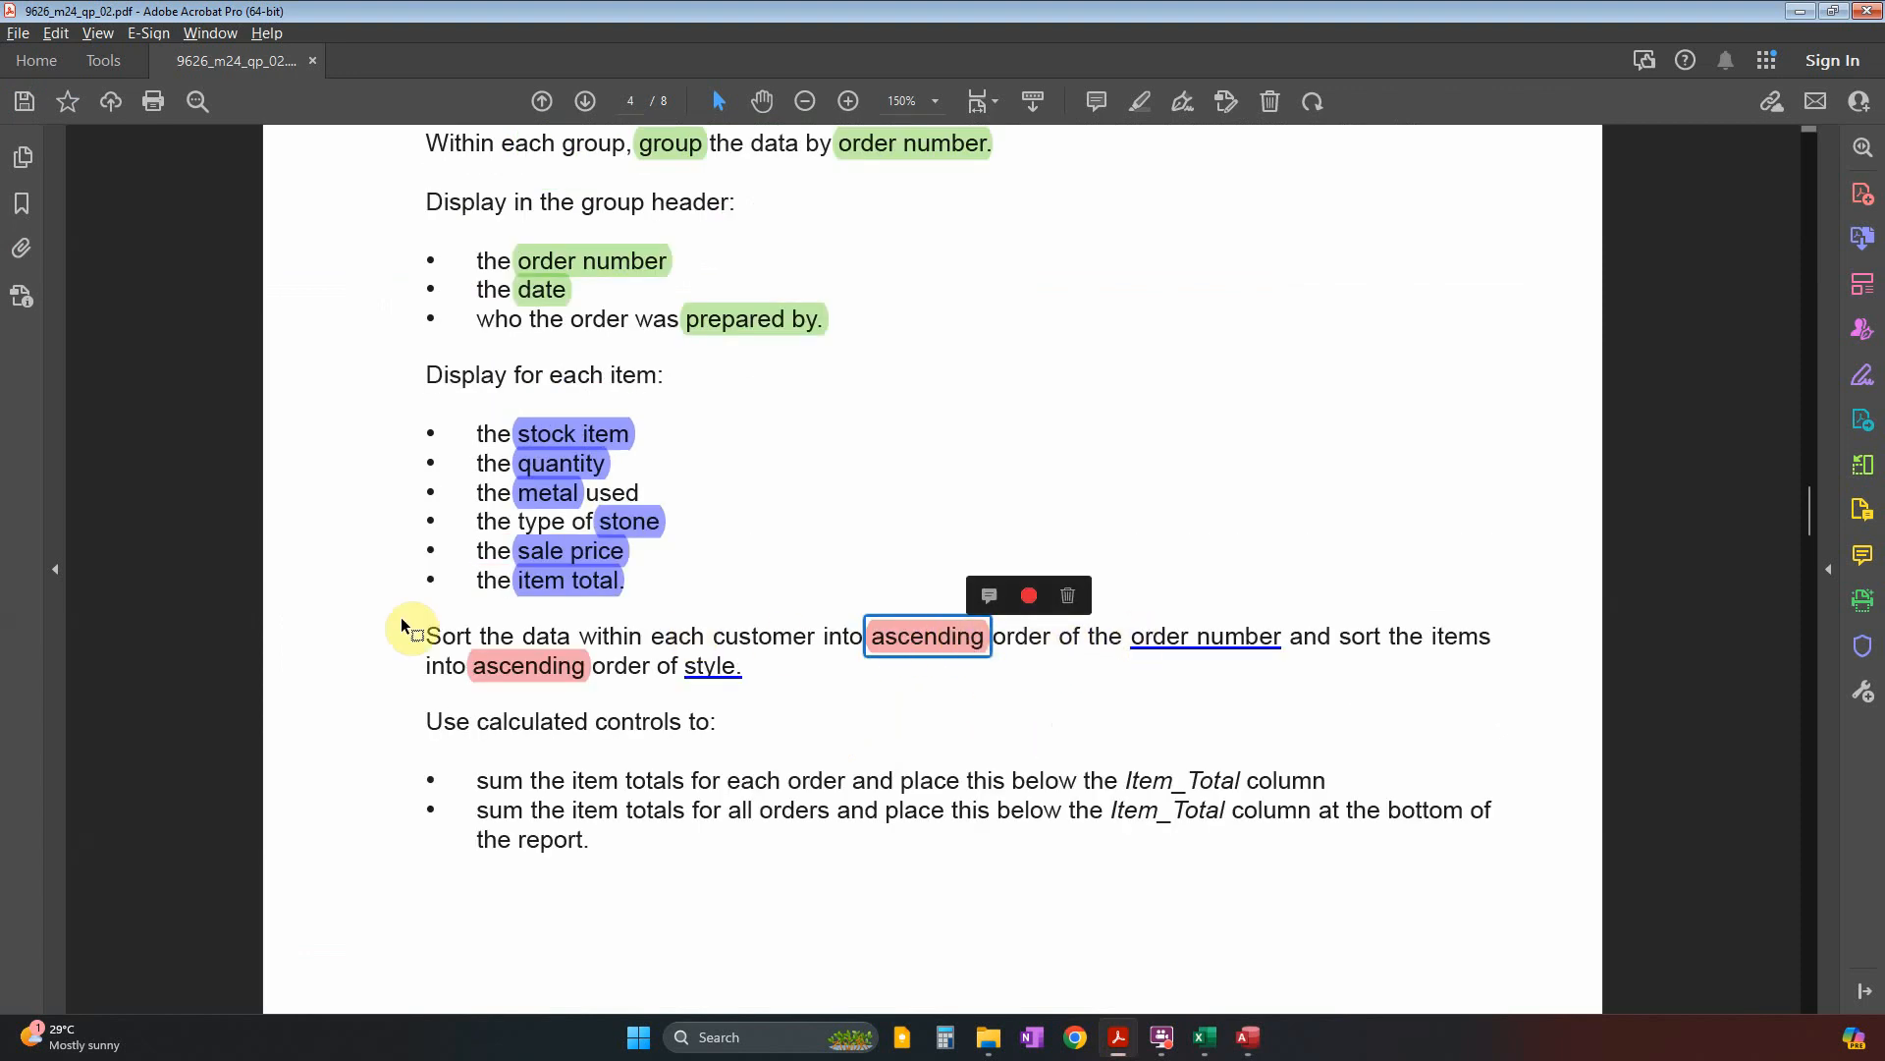
click(1213, 640)
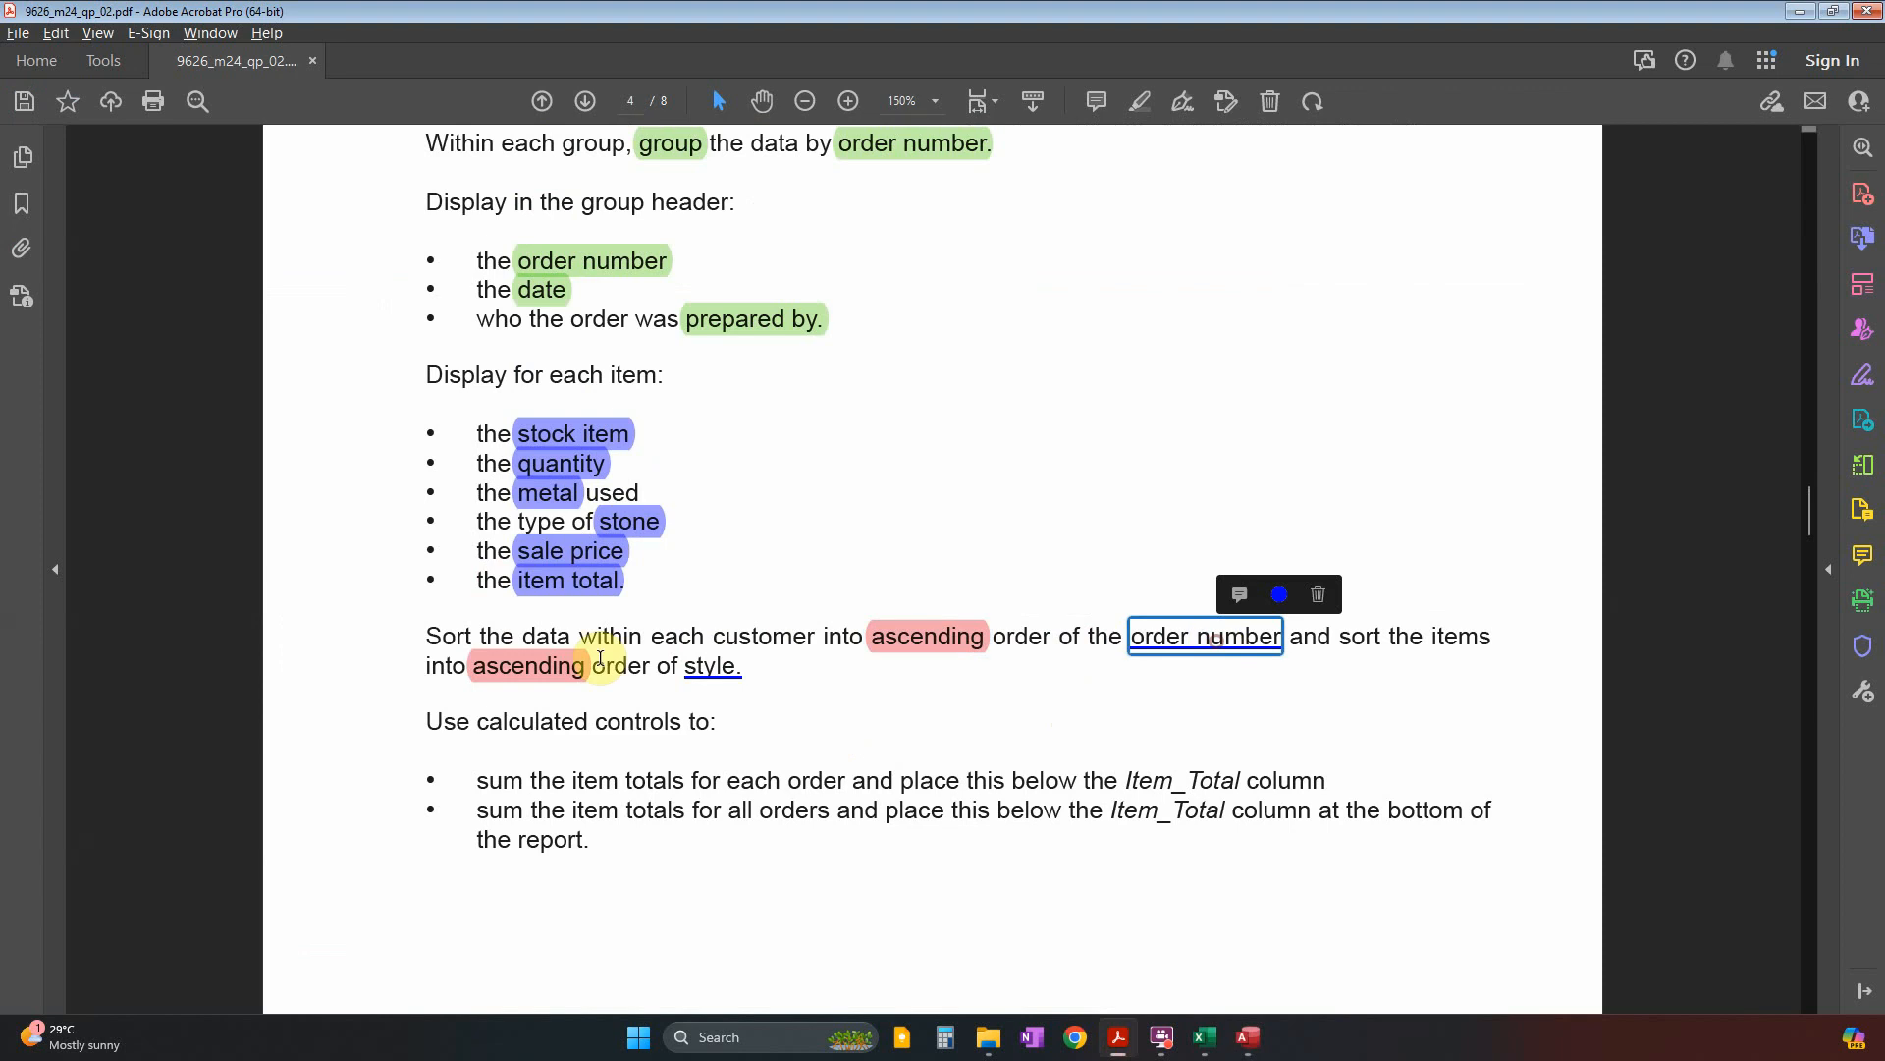
drag(643, 638, 813, 643)
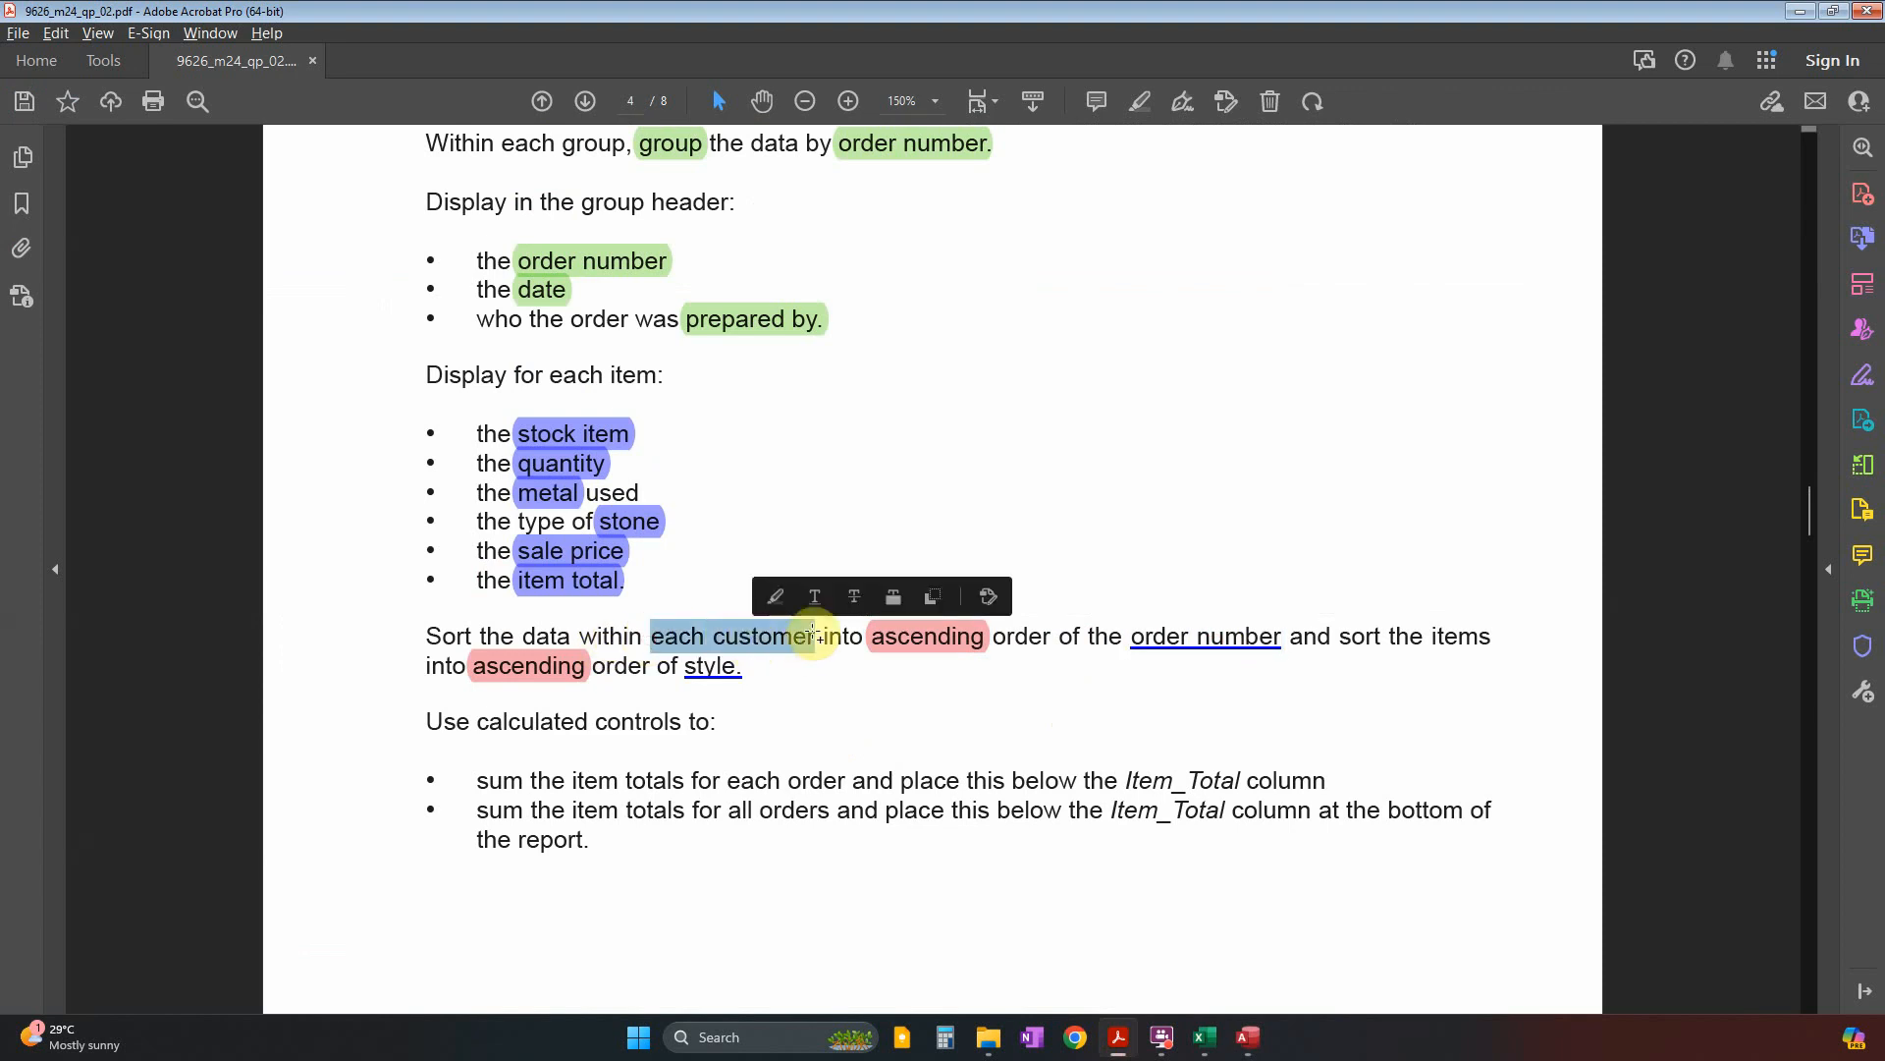
click(782, 593)
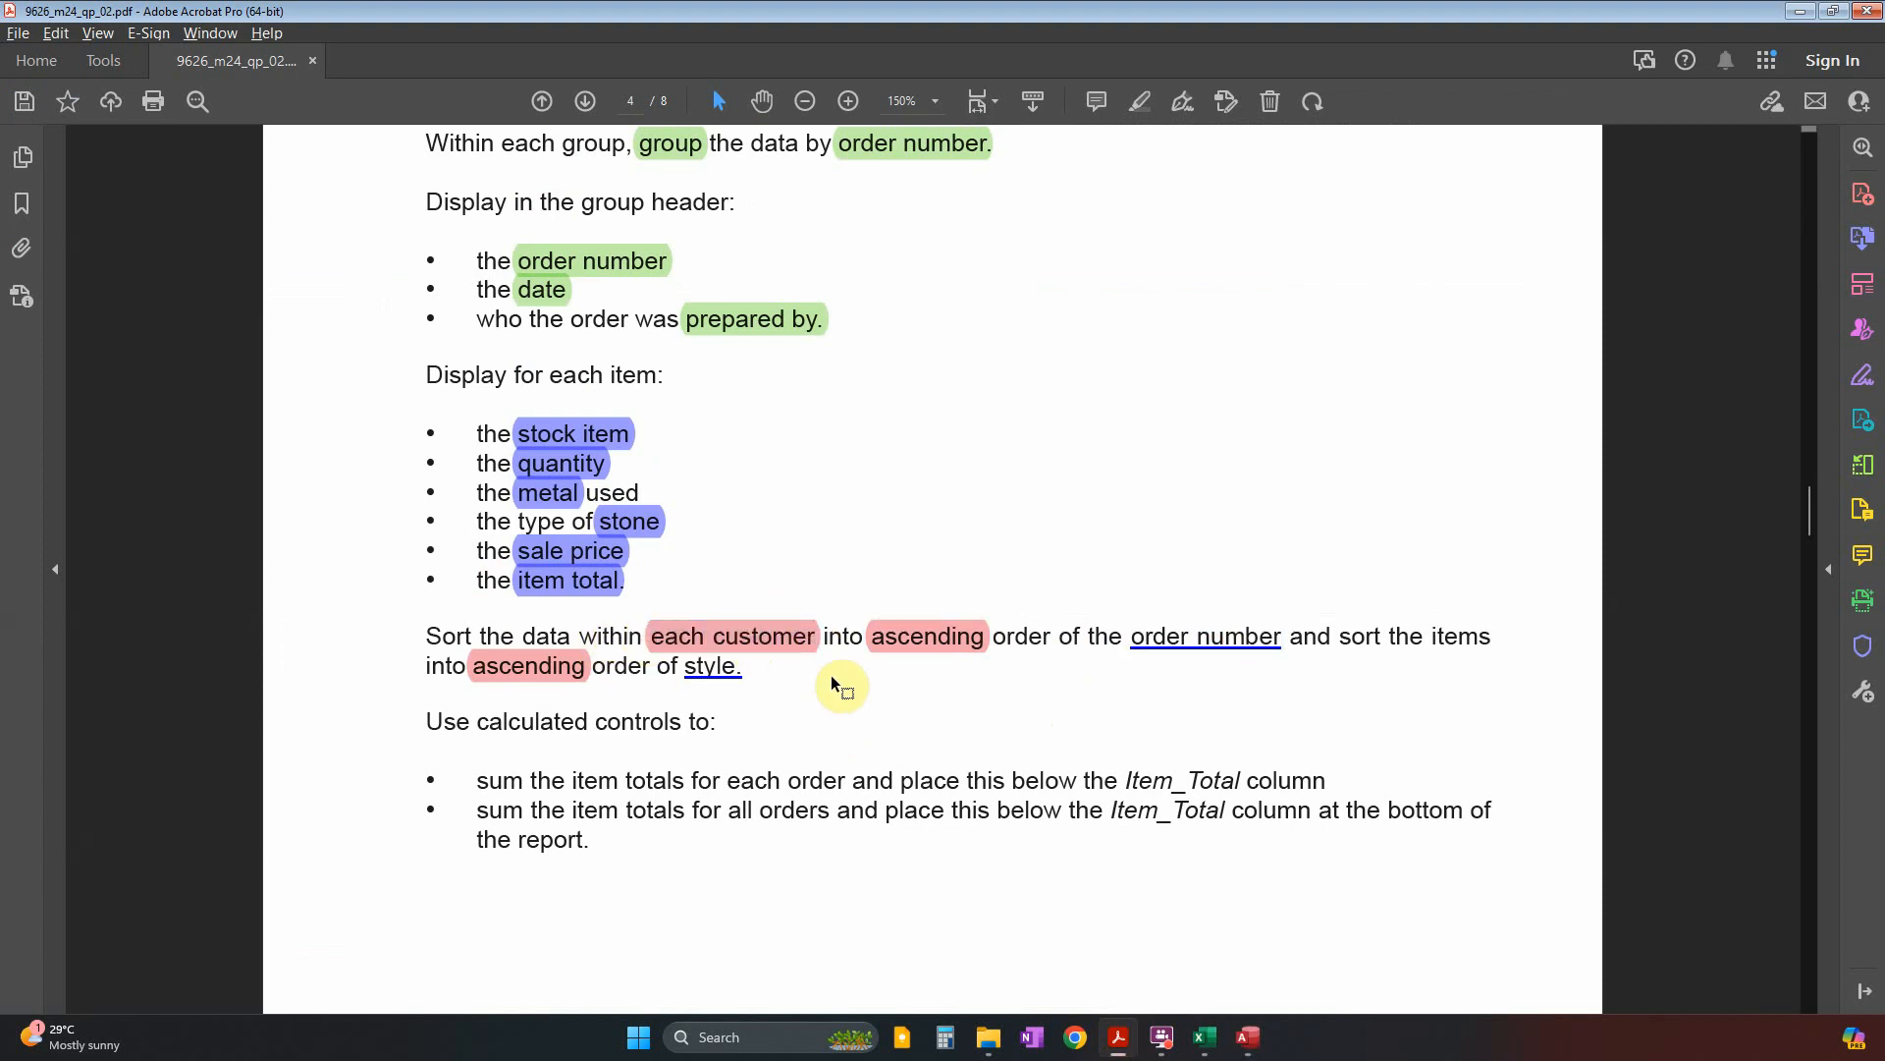
click(906, 646)
click(1159, 640)
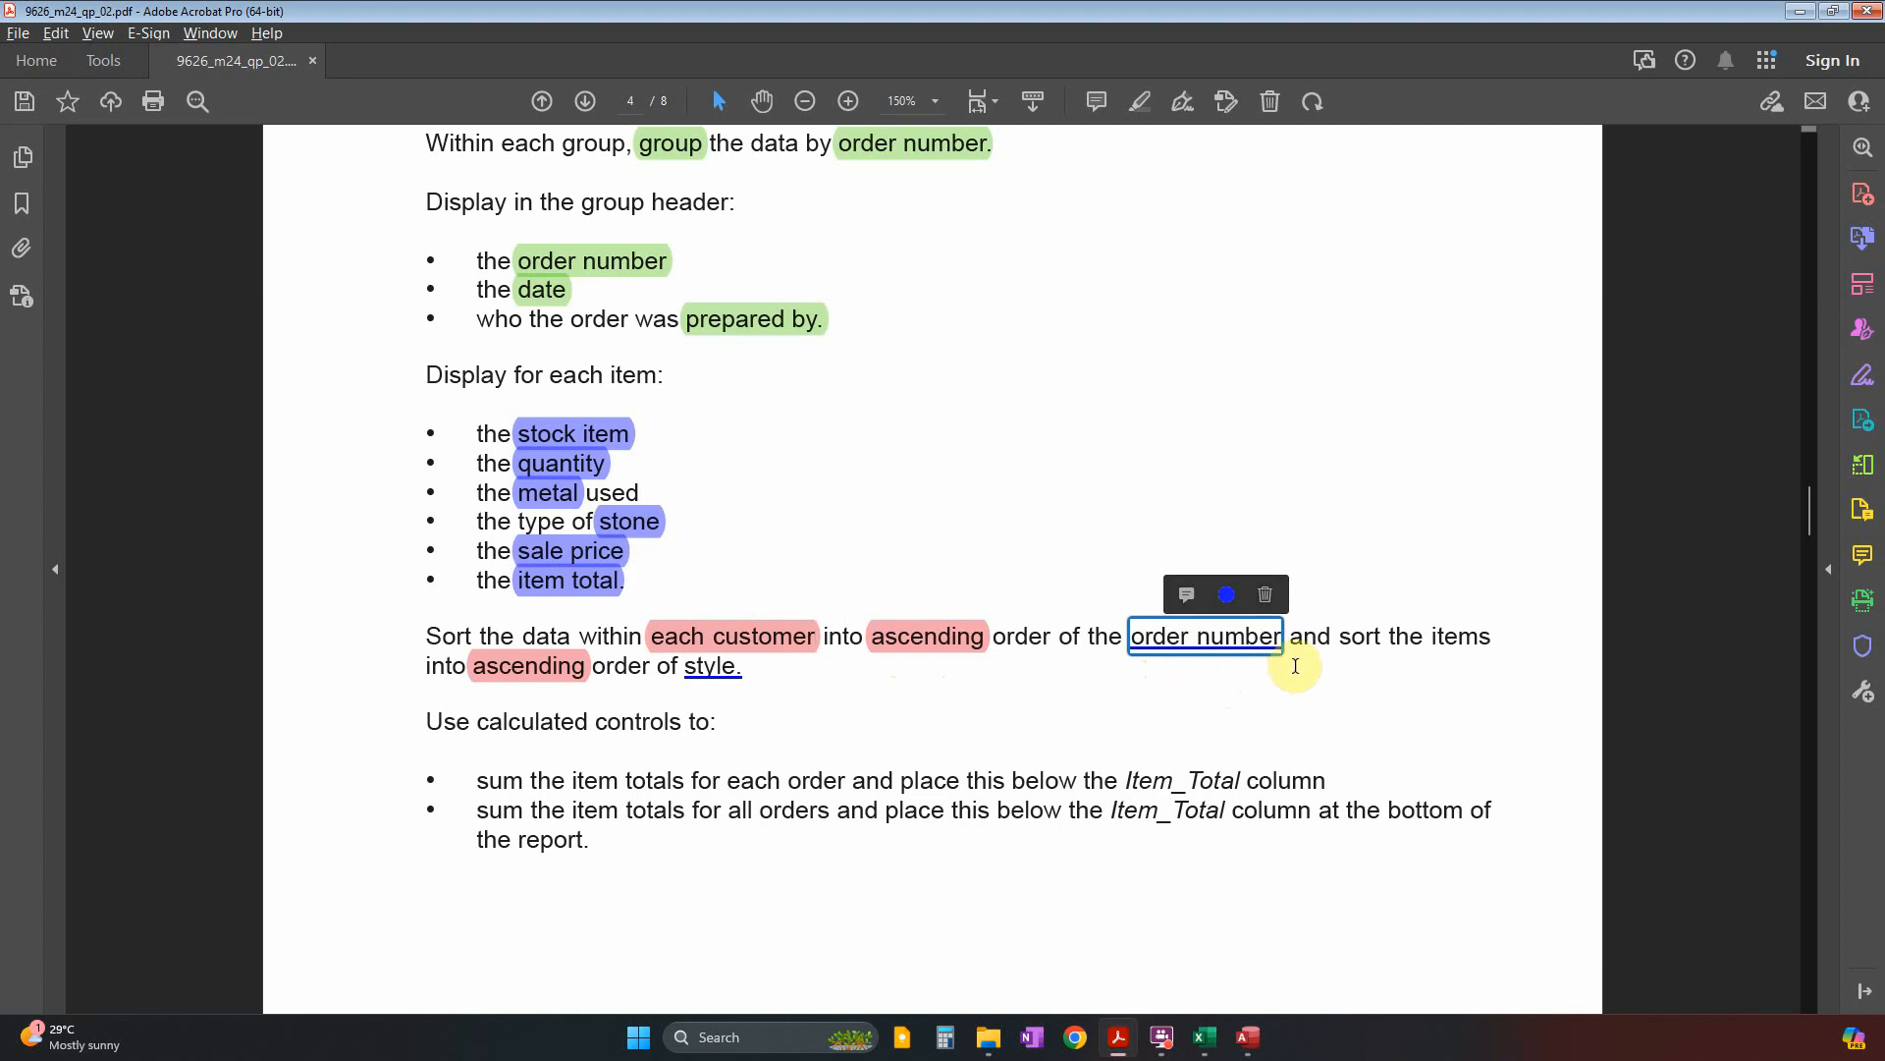
double_click(1473, 637)
click(1488, 595)
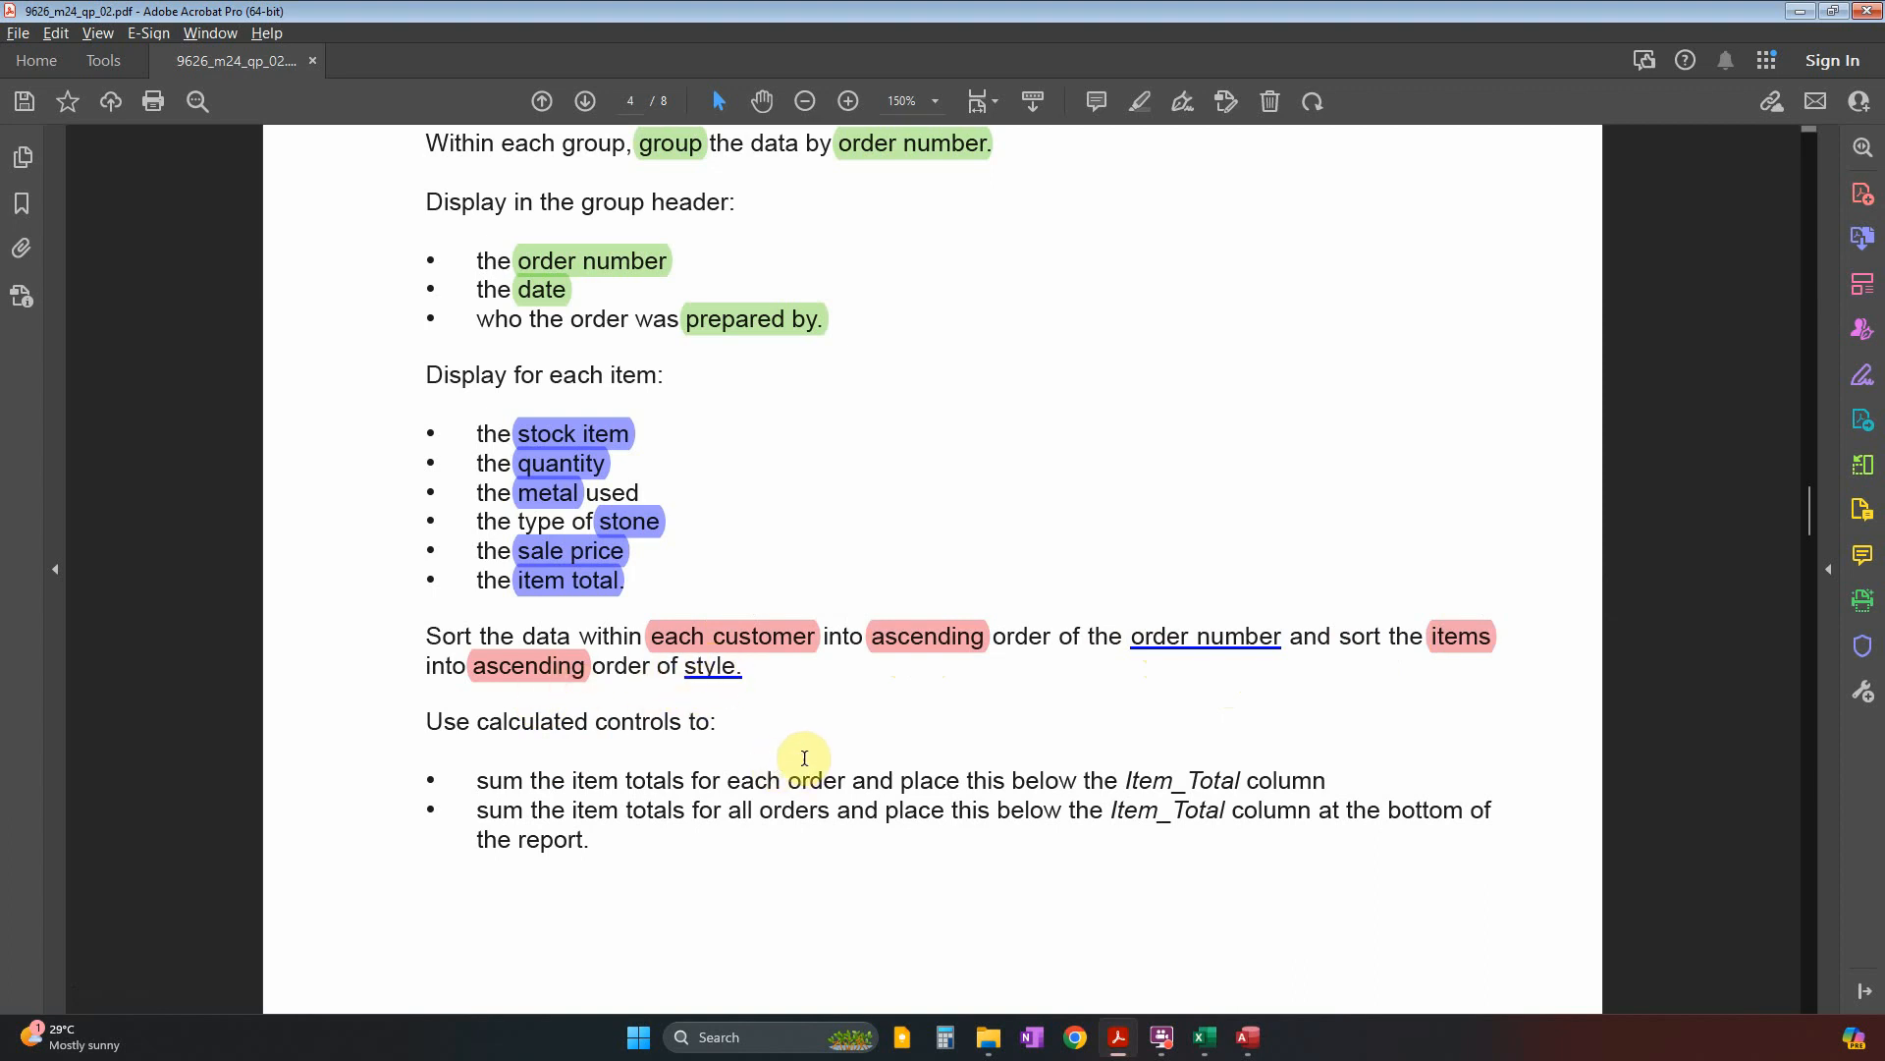
Return to the Access report in Design View, recheck the PDF's sorting instruction, and show the report's grouping and sorting settings.
key(alt+Tab)
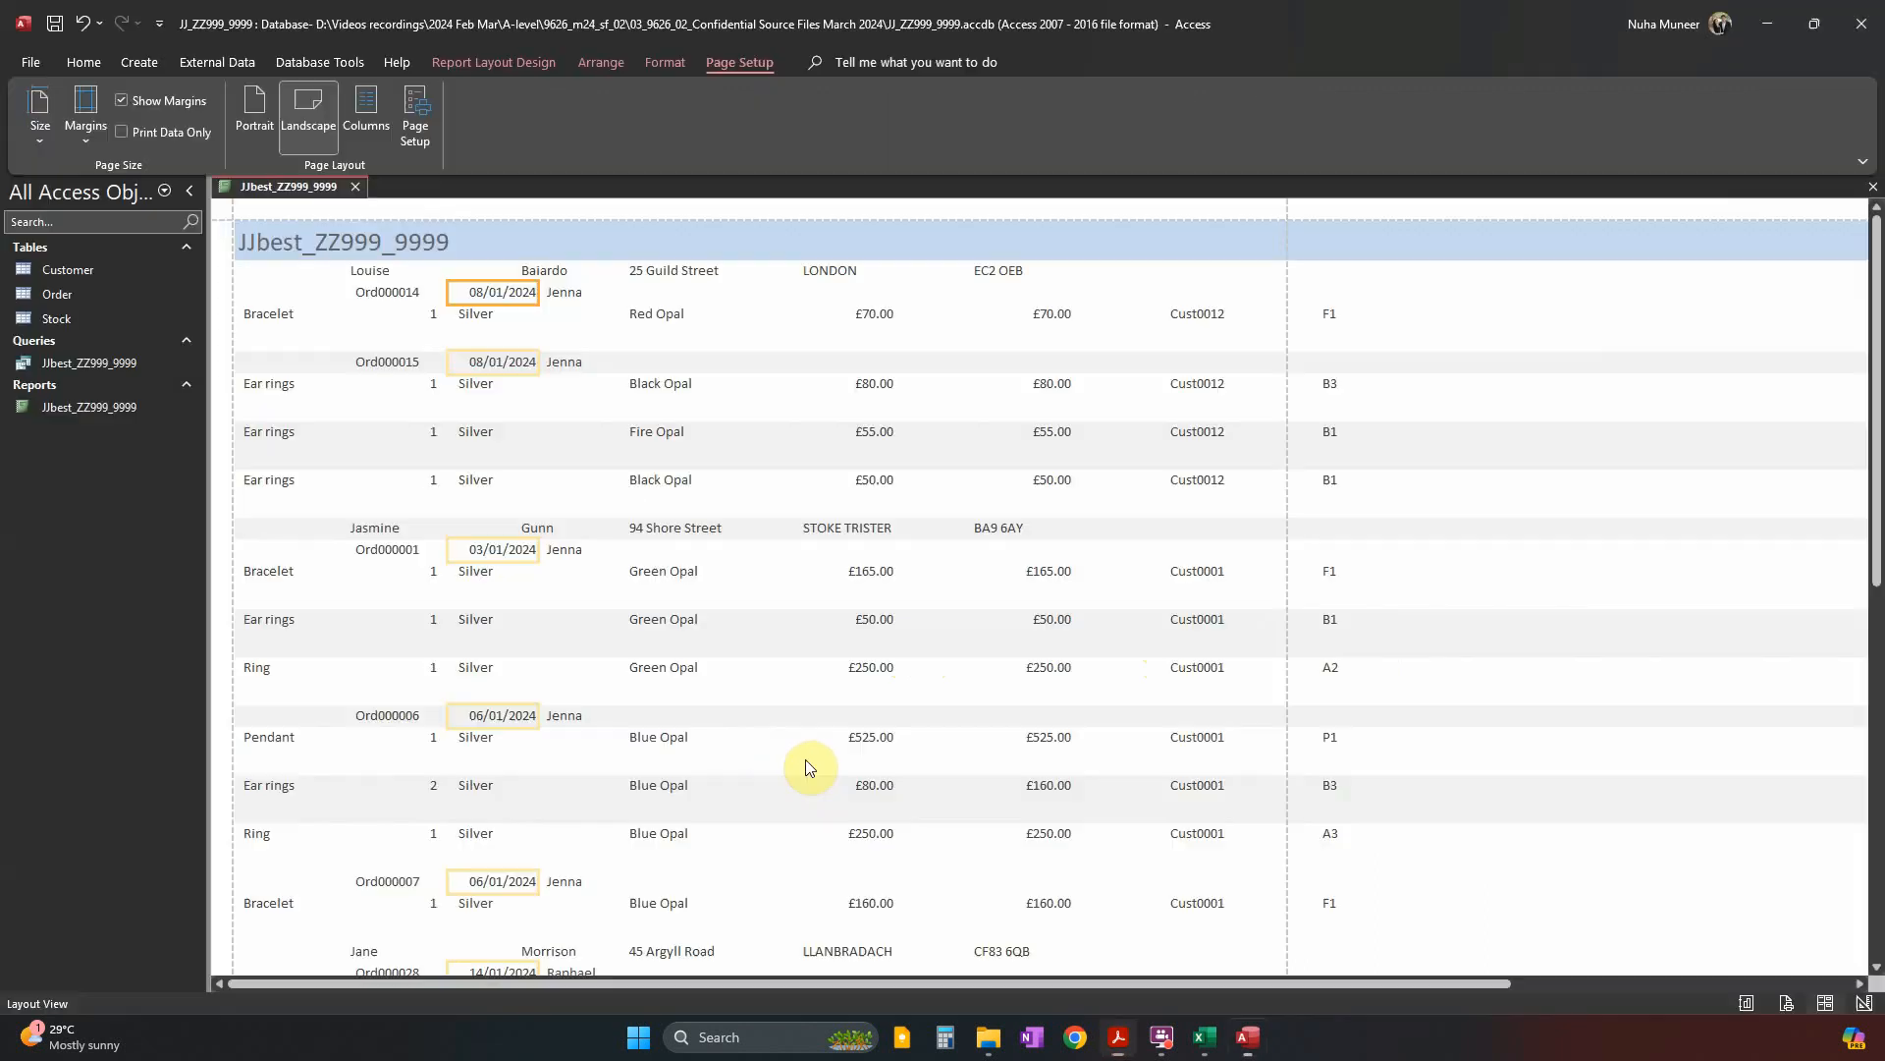
click(84, 62)
click(39, 133)
click(98, 303)
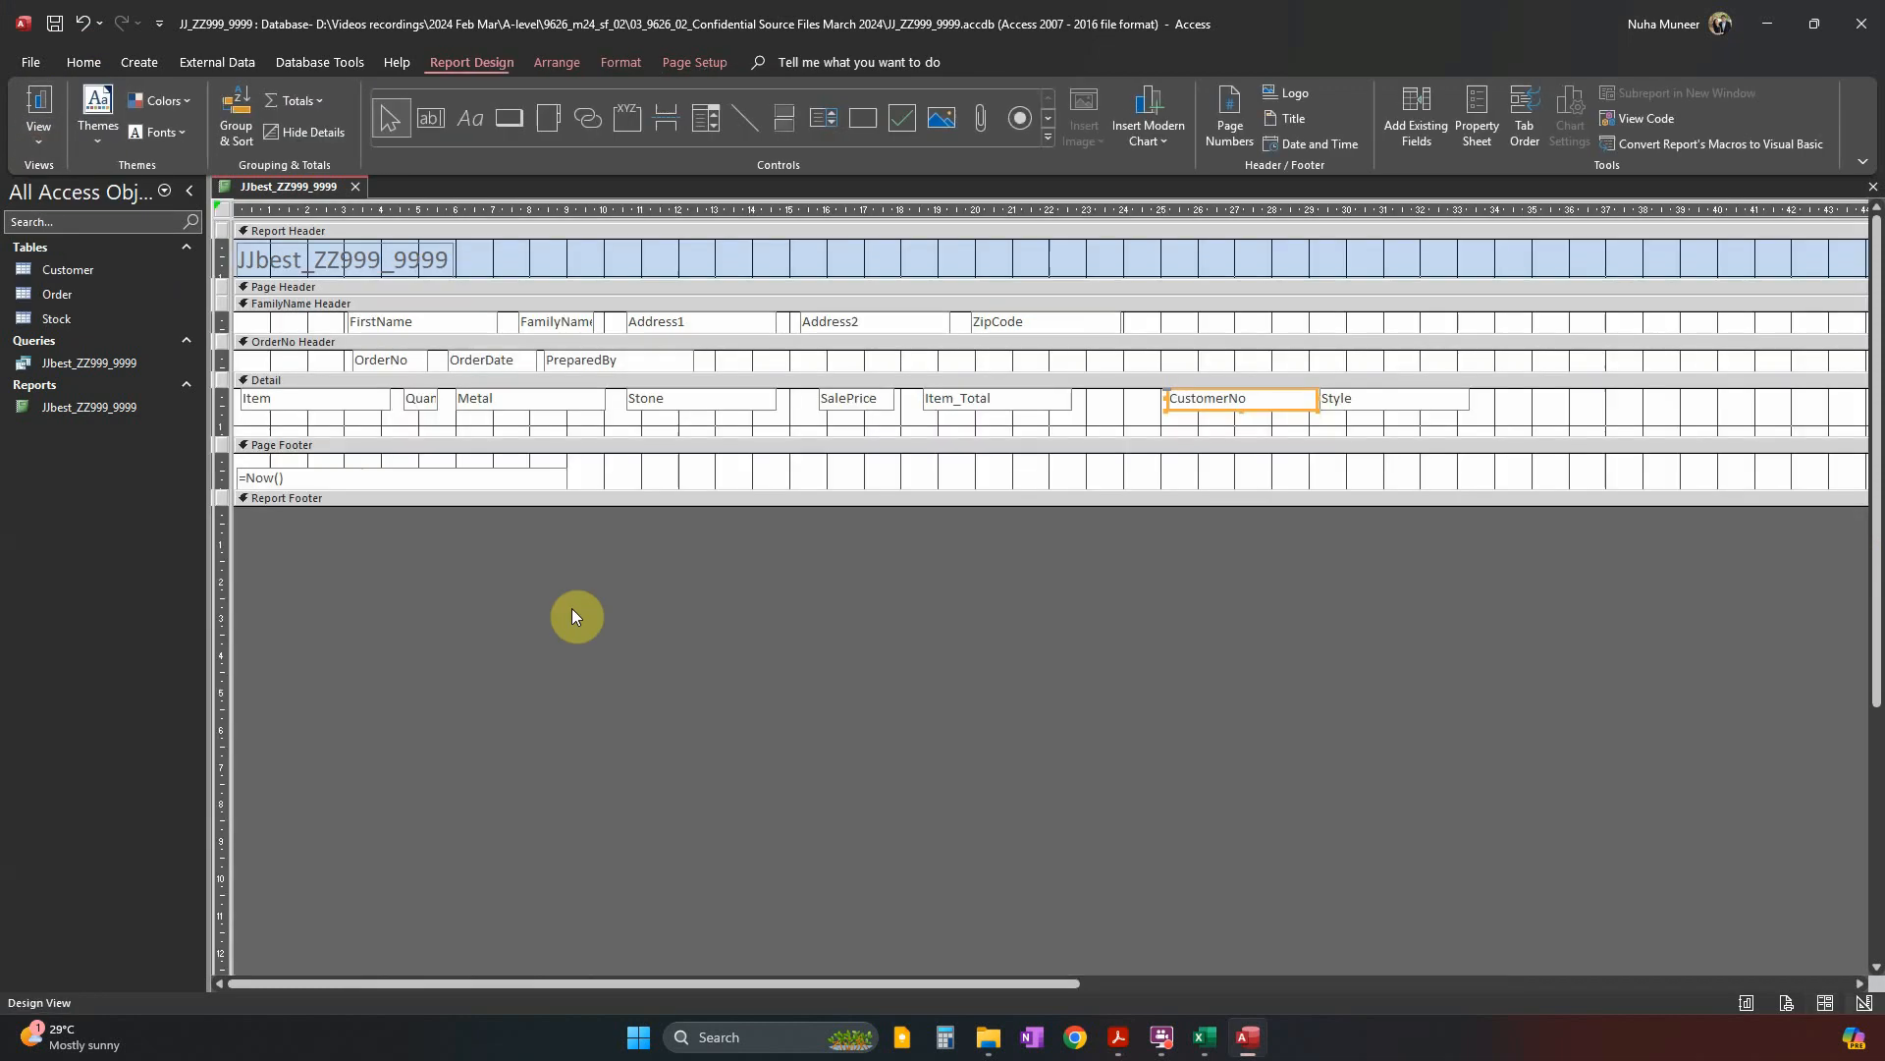
key(alt+Tab)
click(695, 633)
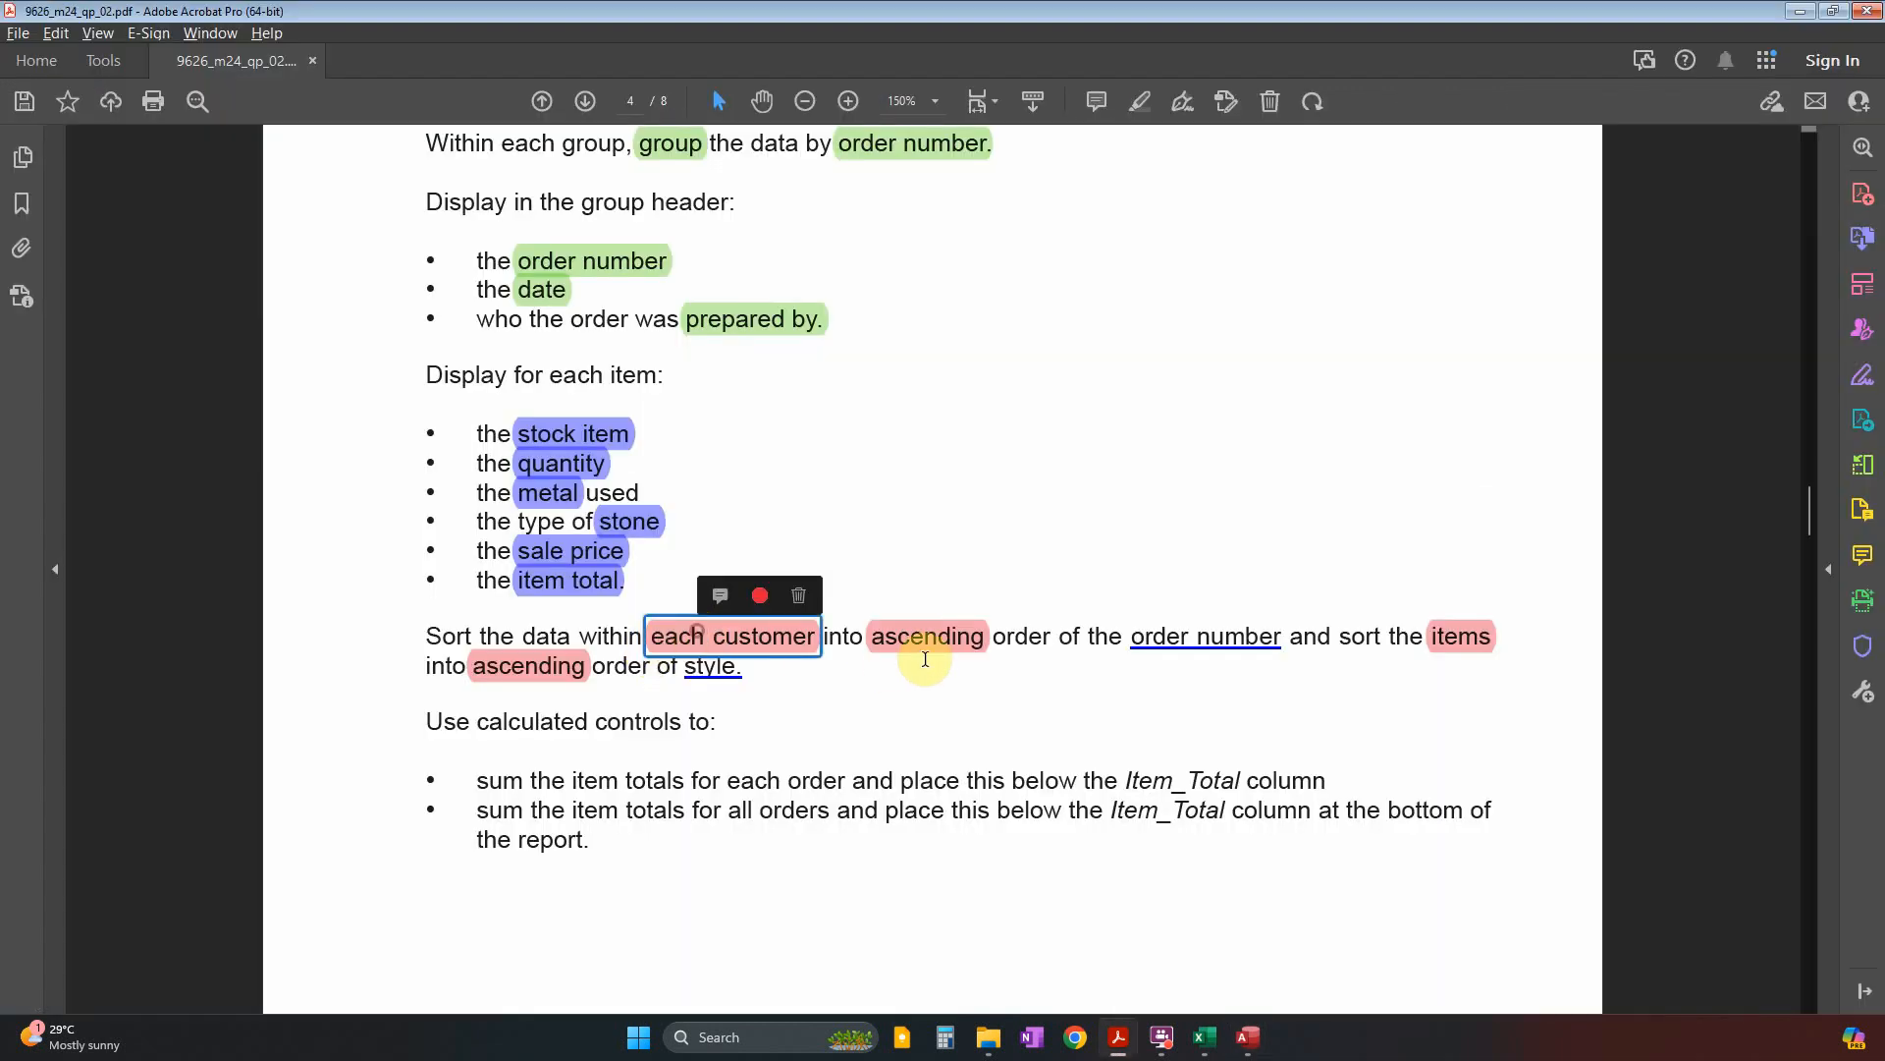
key(alt+Tab)
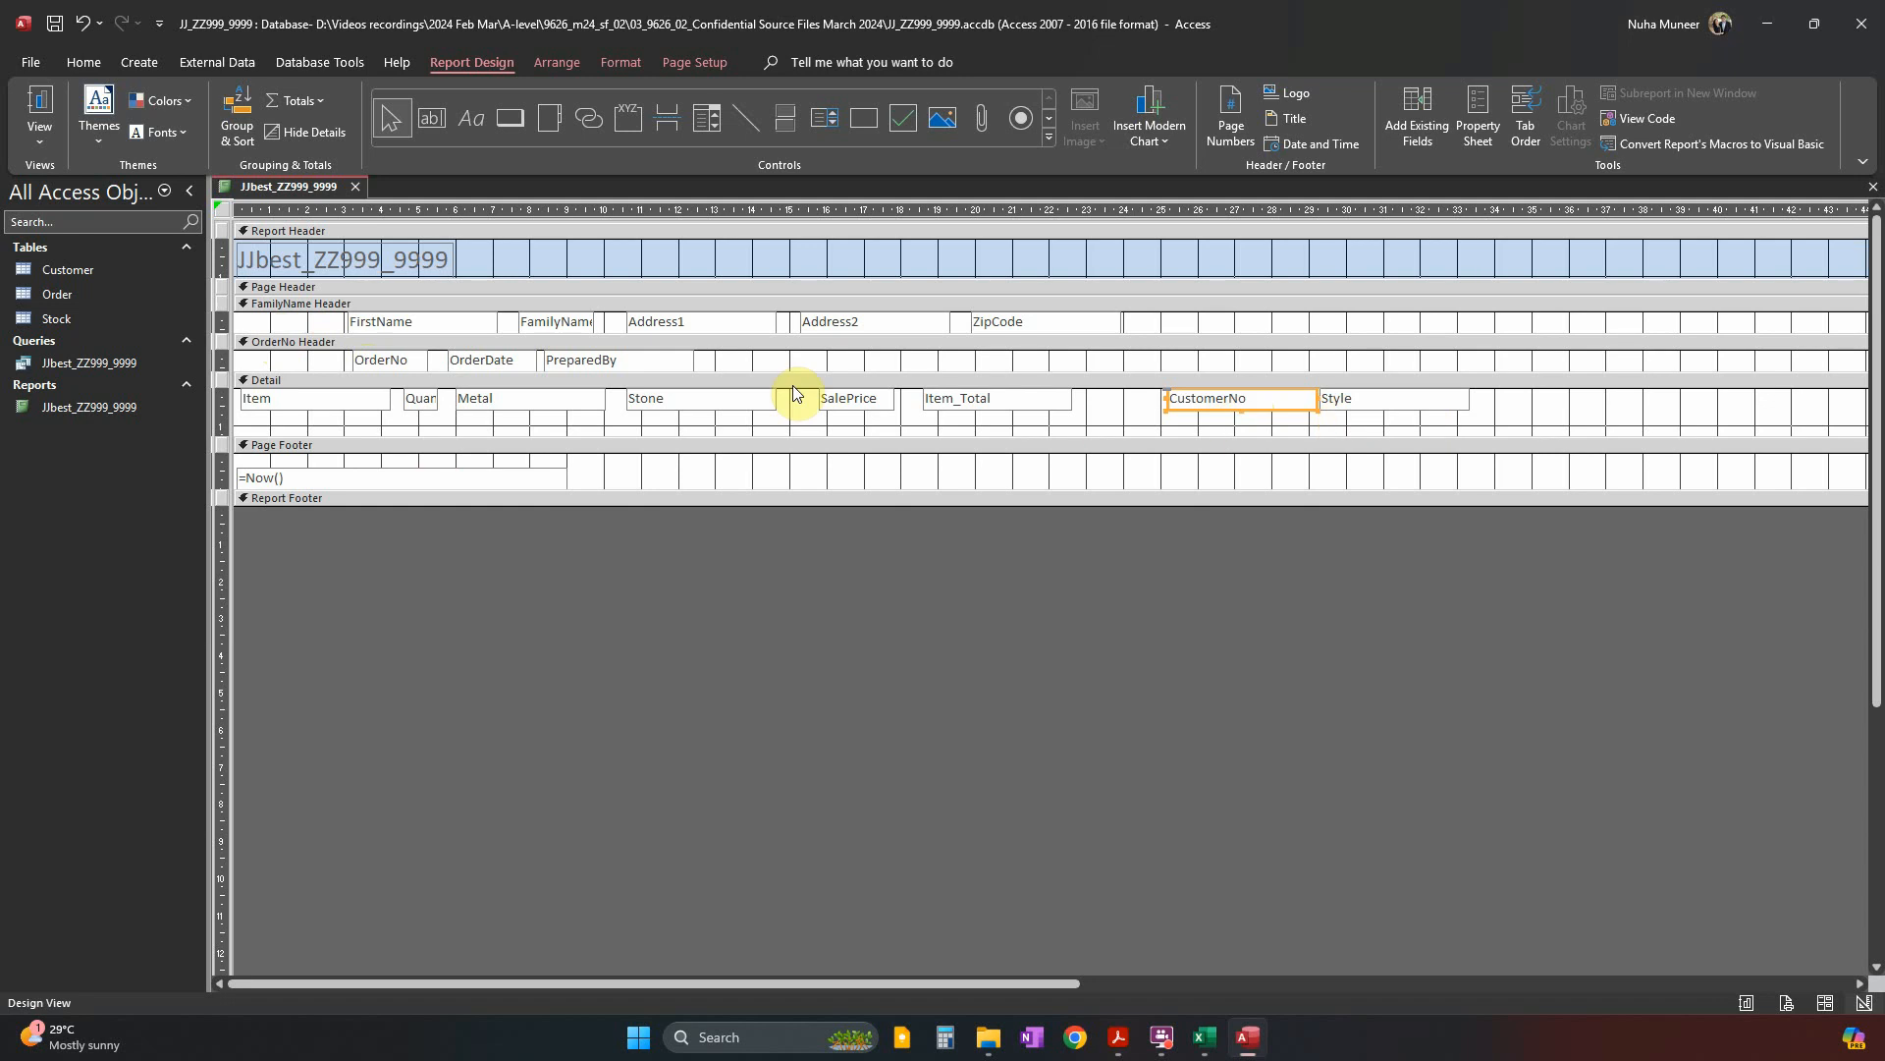
click(417, 361)
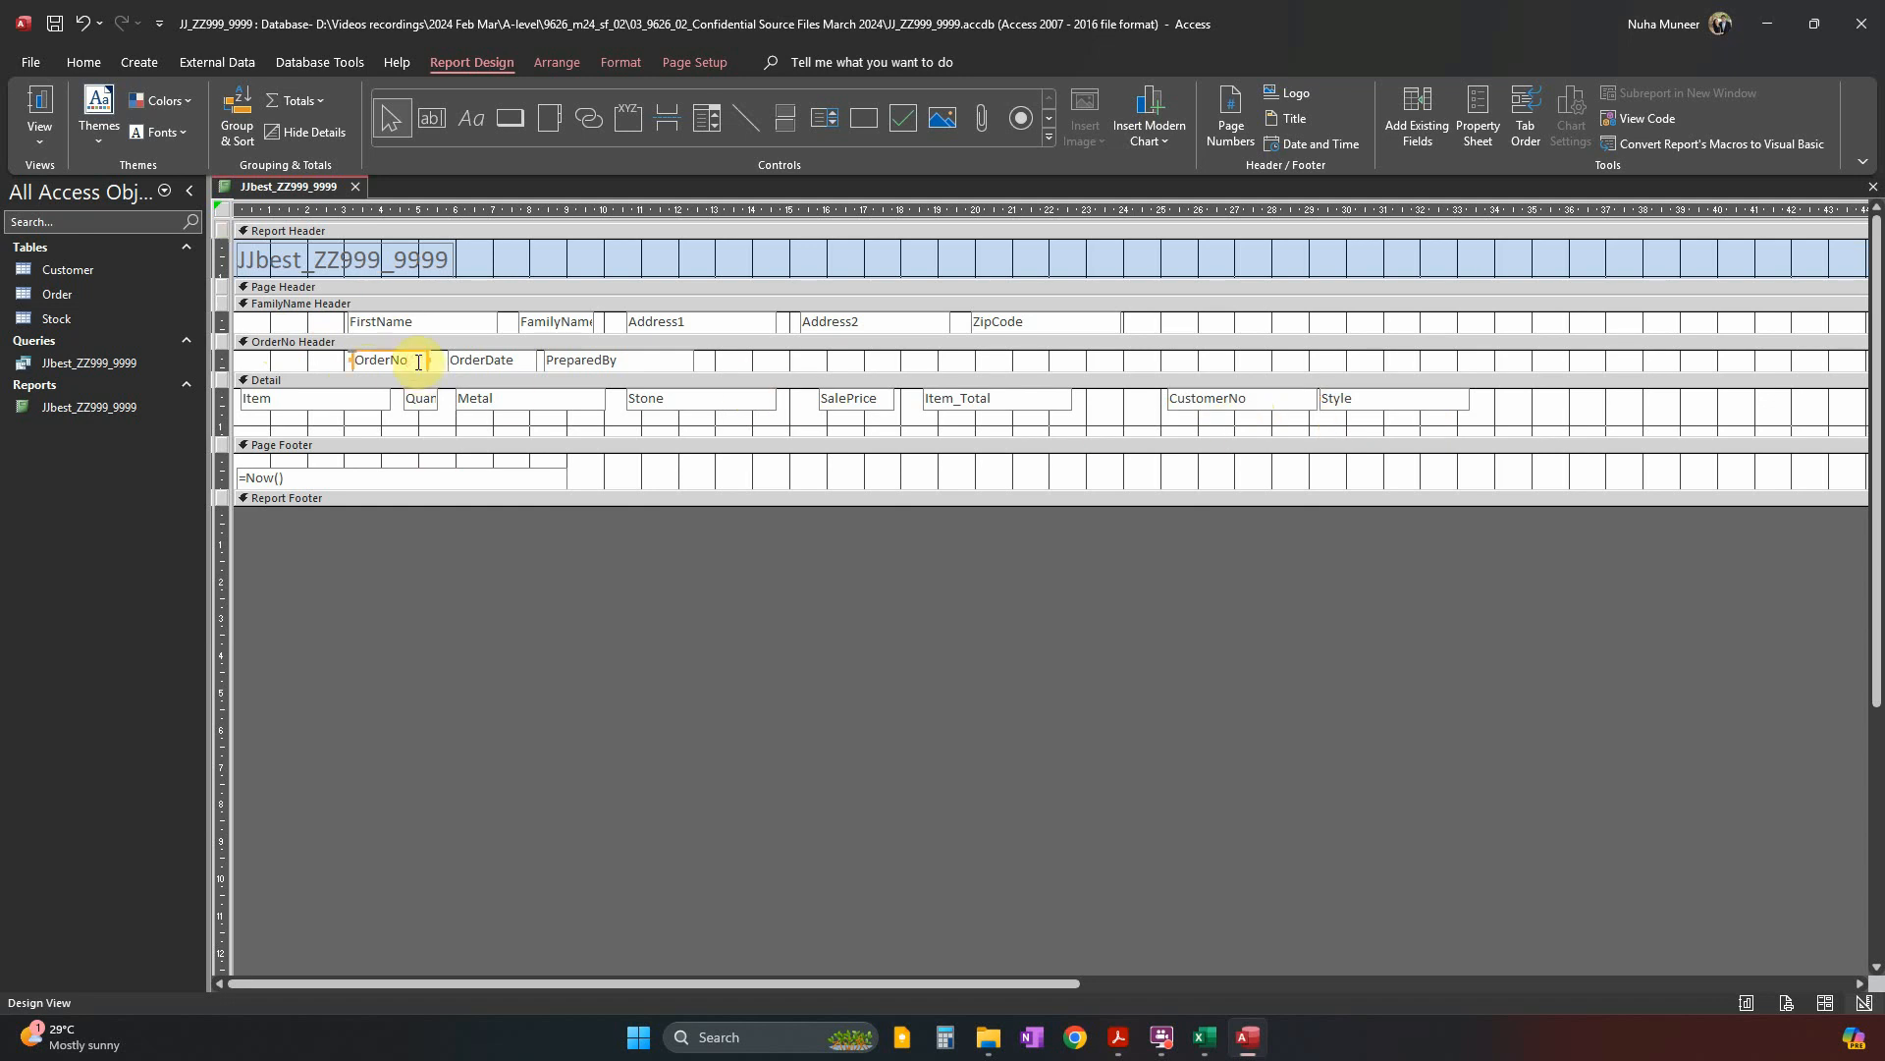
click(240, 110)
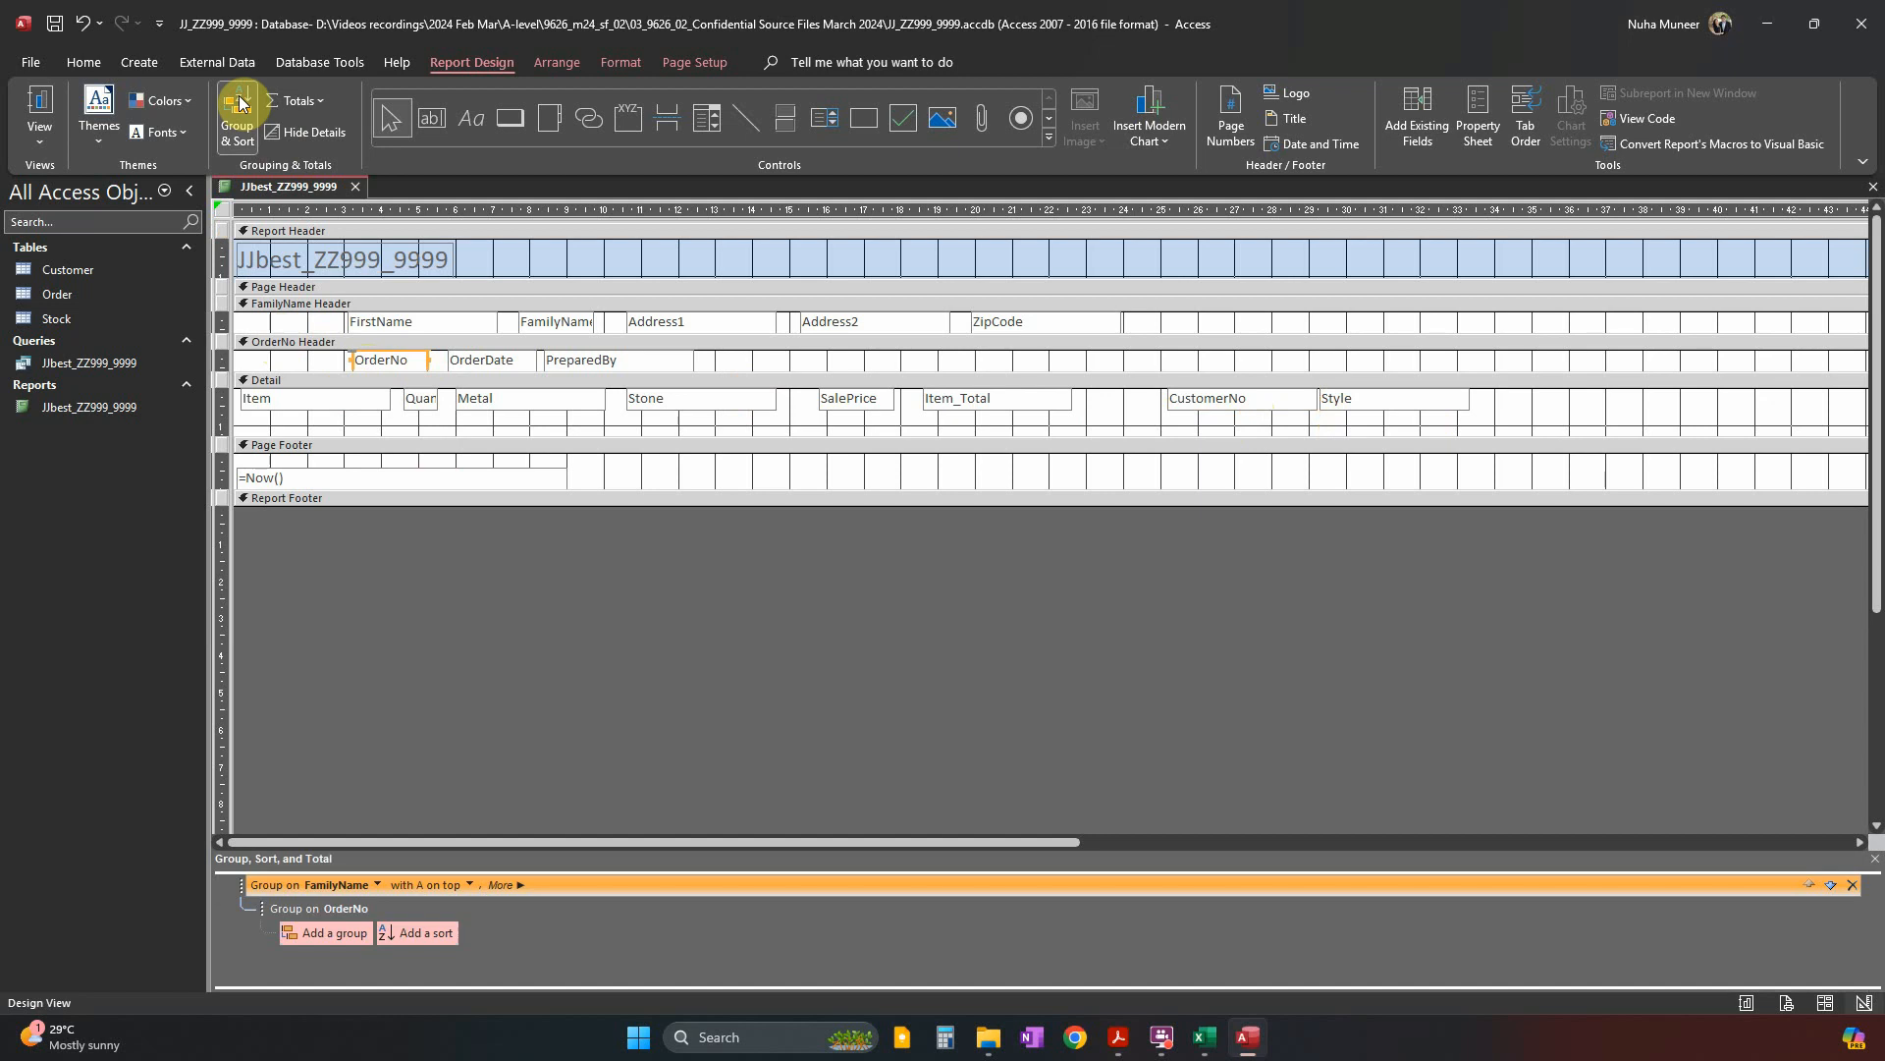
Try to group the report's outermost level on OrderNo instead of FamilyName, rechecking the PDF's sorting instruction.
key(alt+Tab)
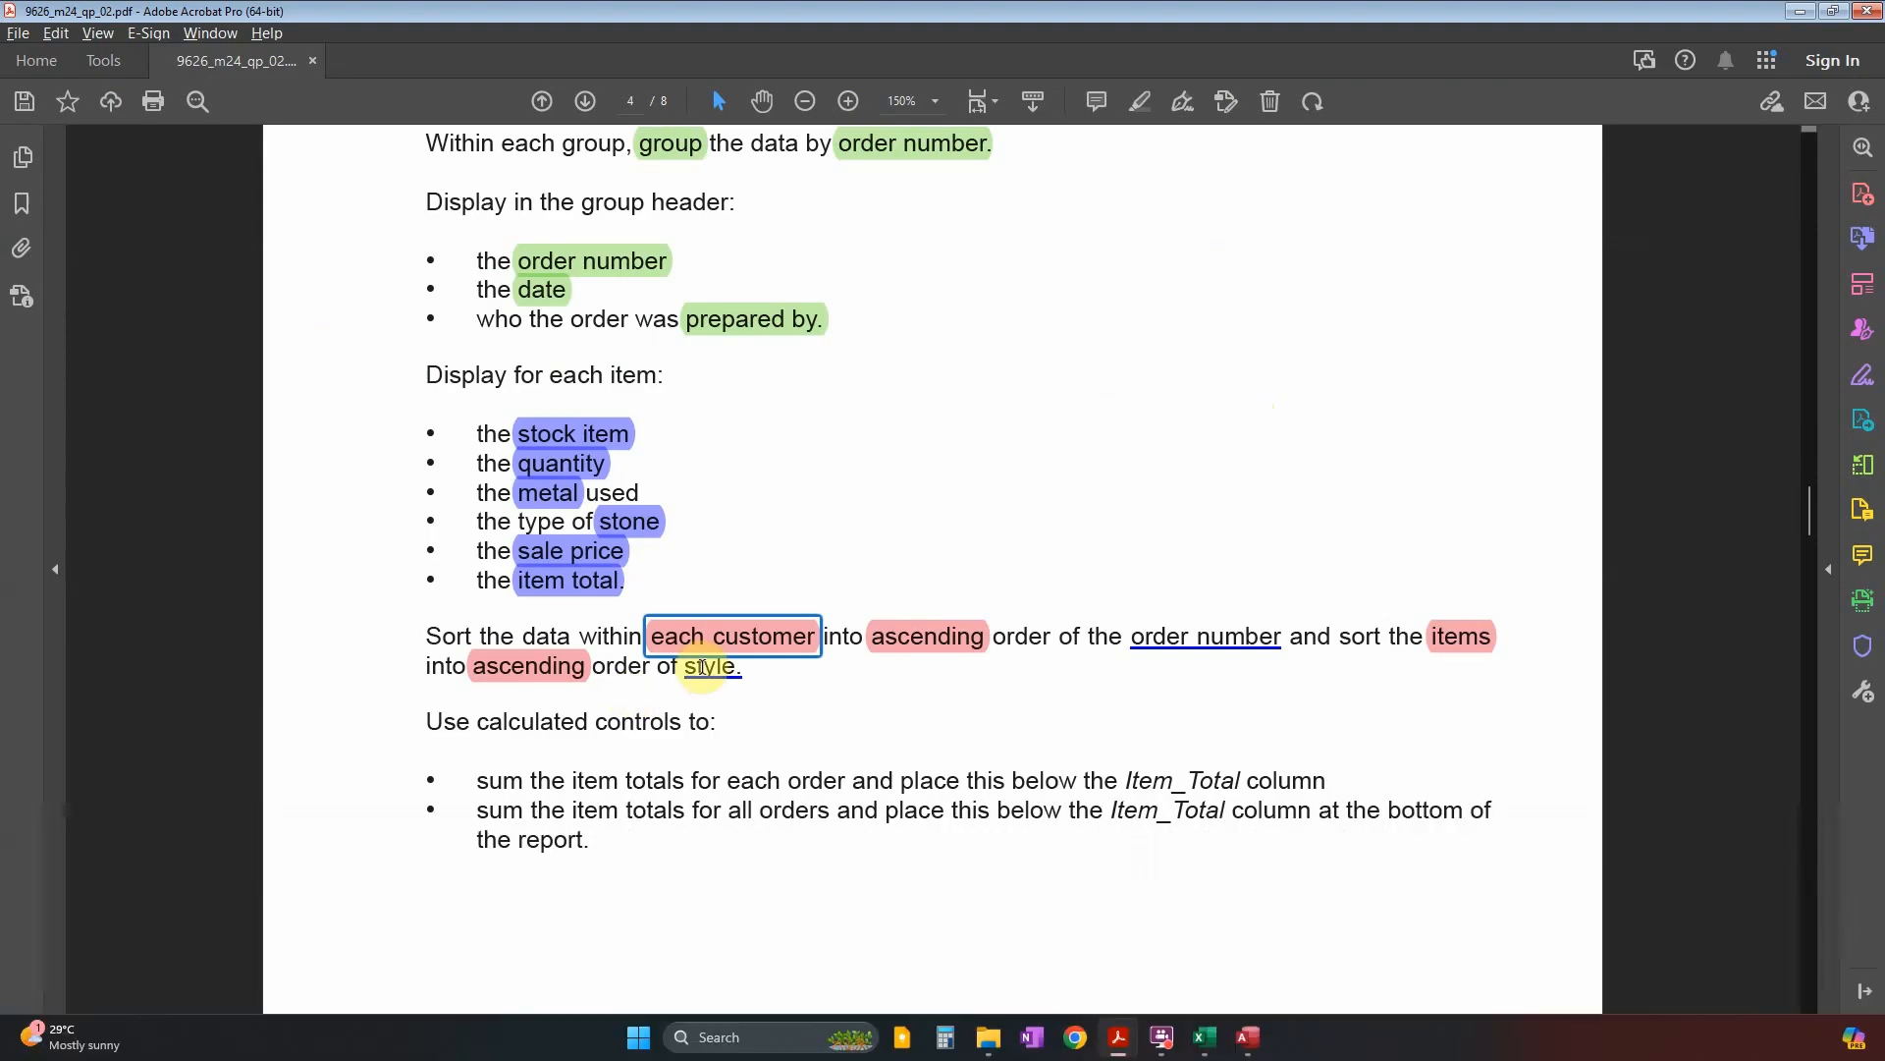
key(alt+Tab)
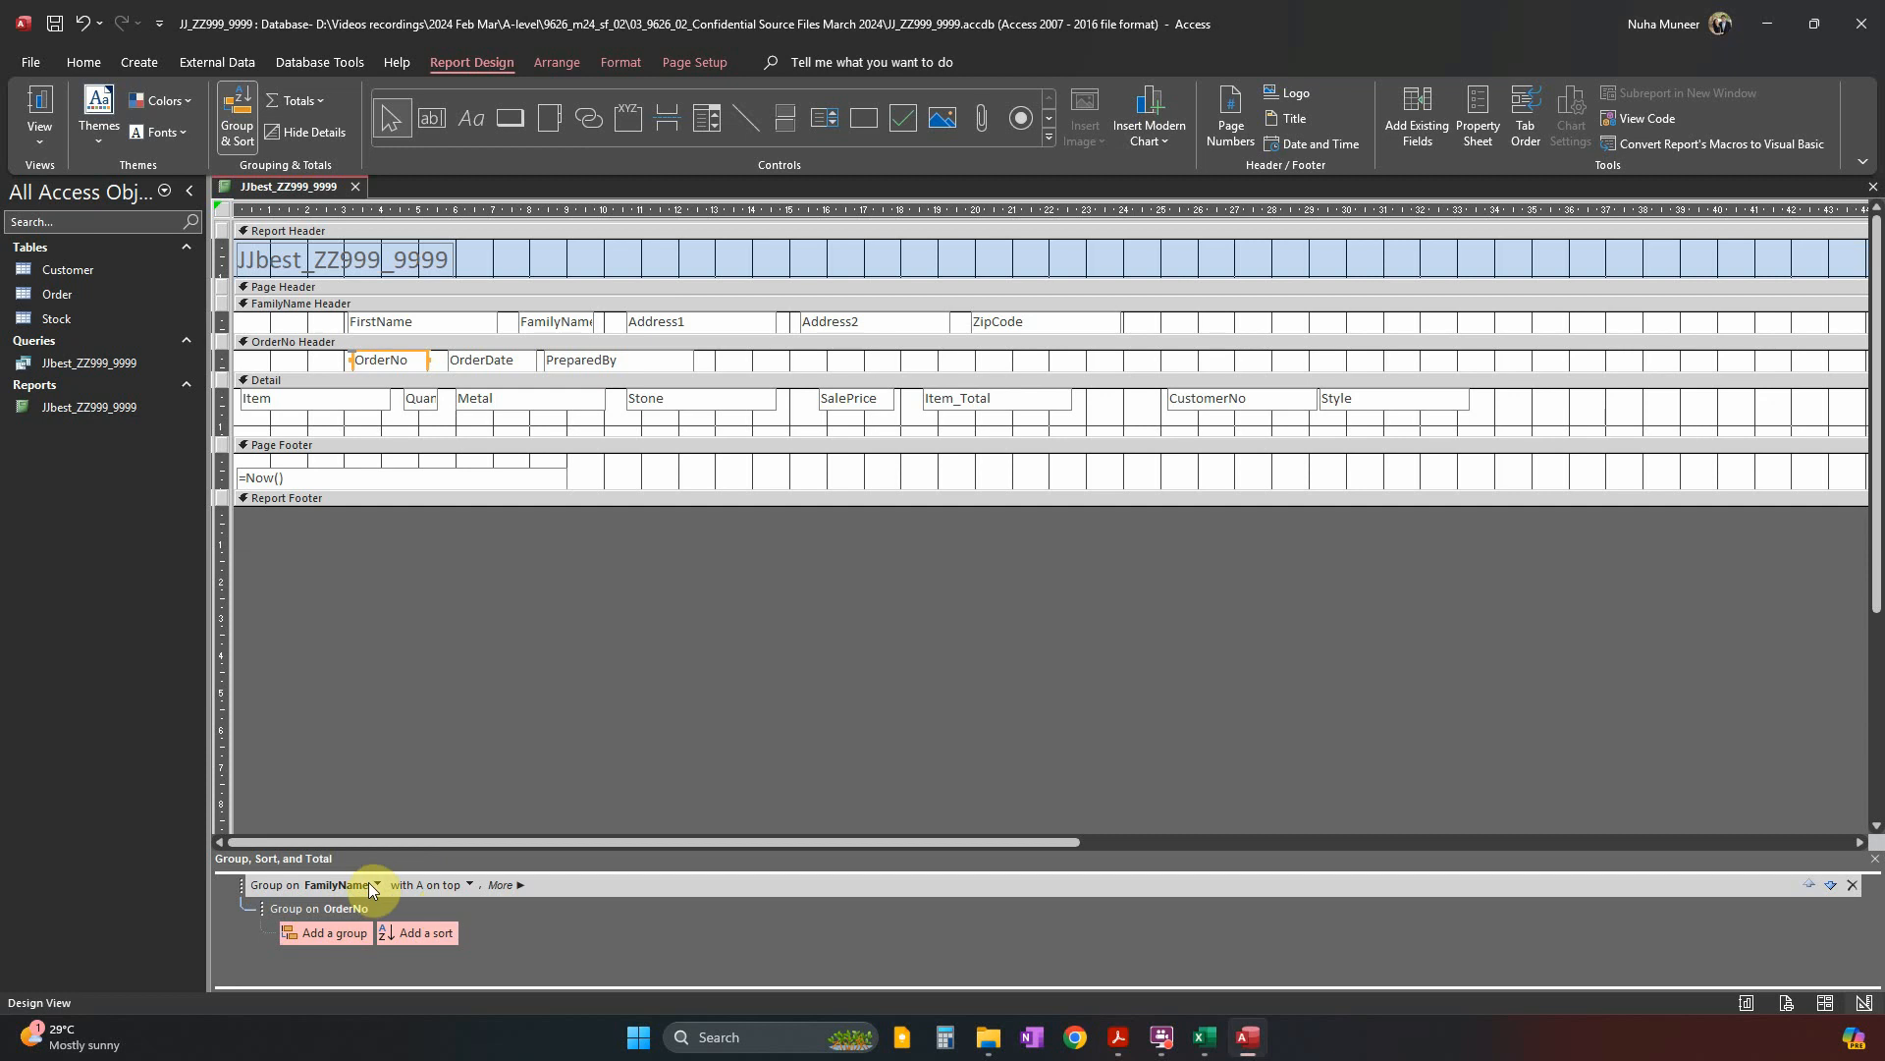
click(376, 885)
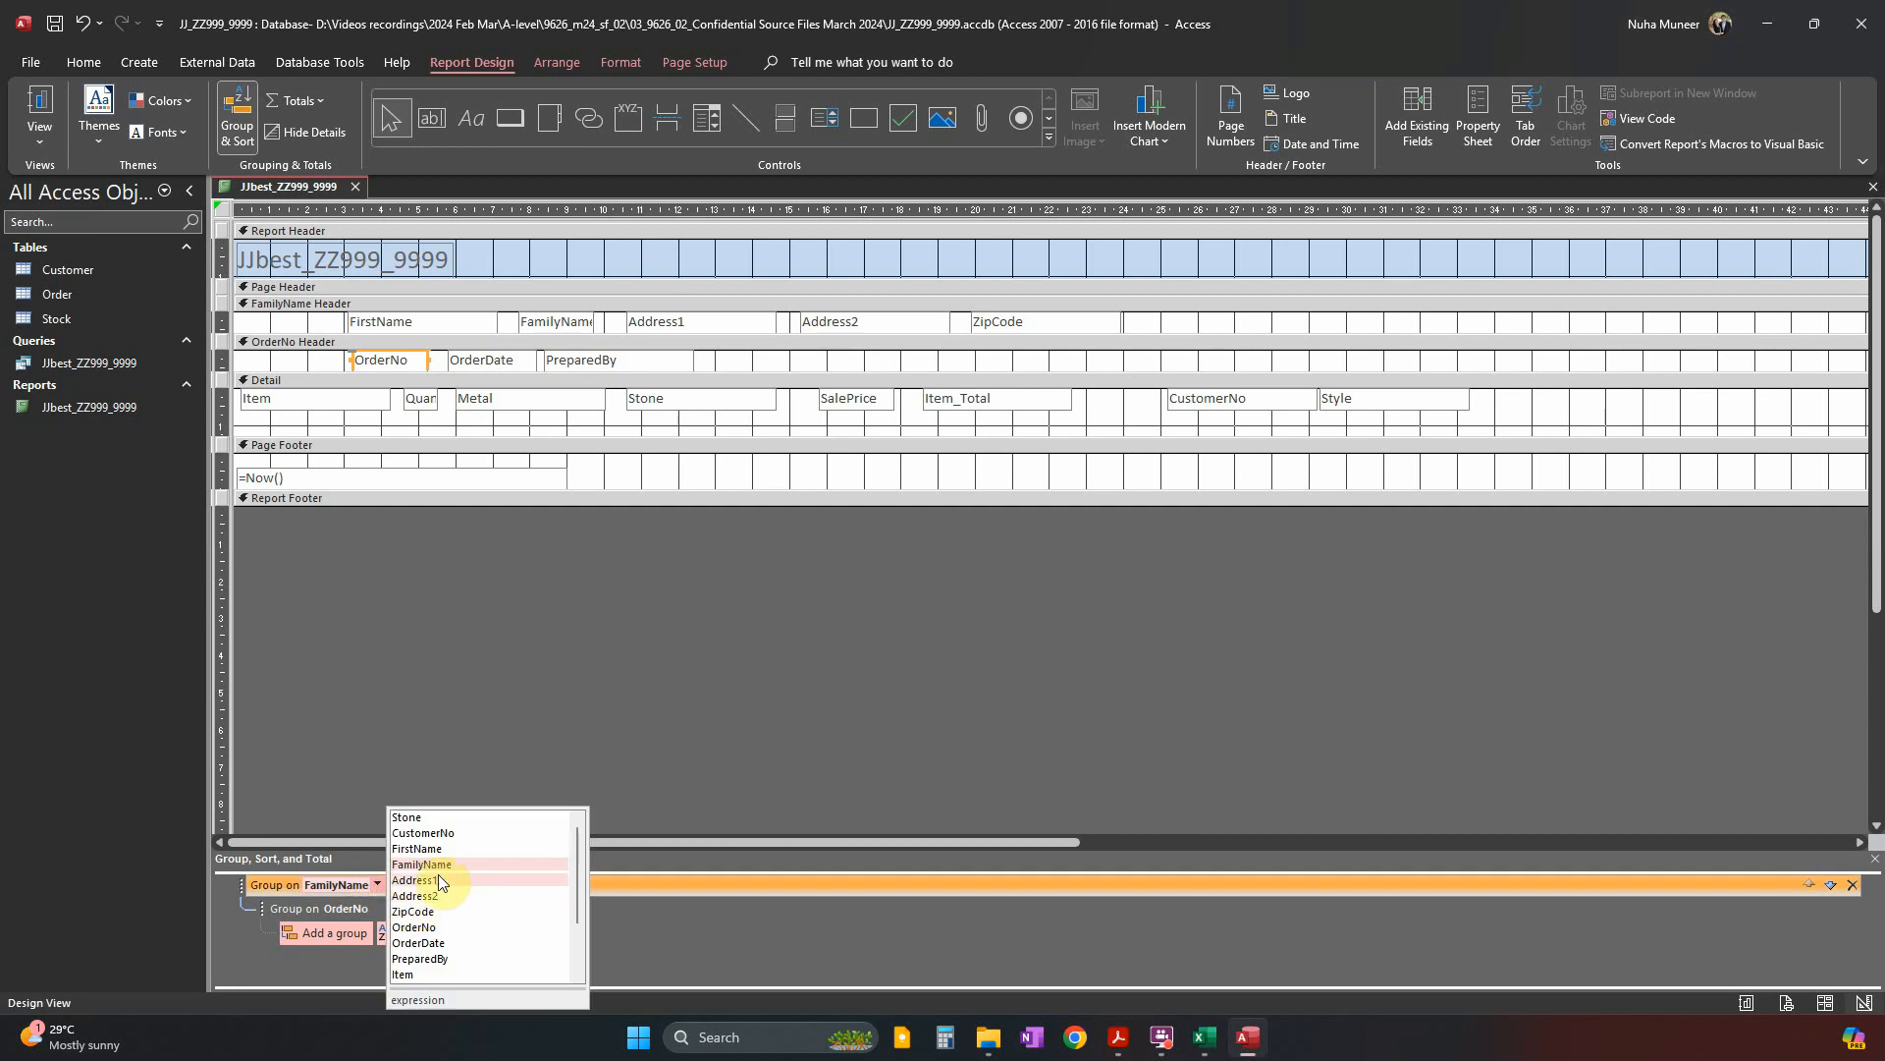
click(432, 926)
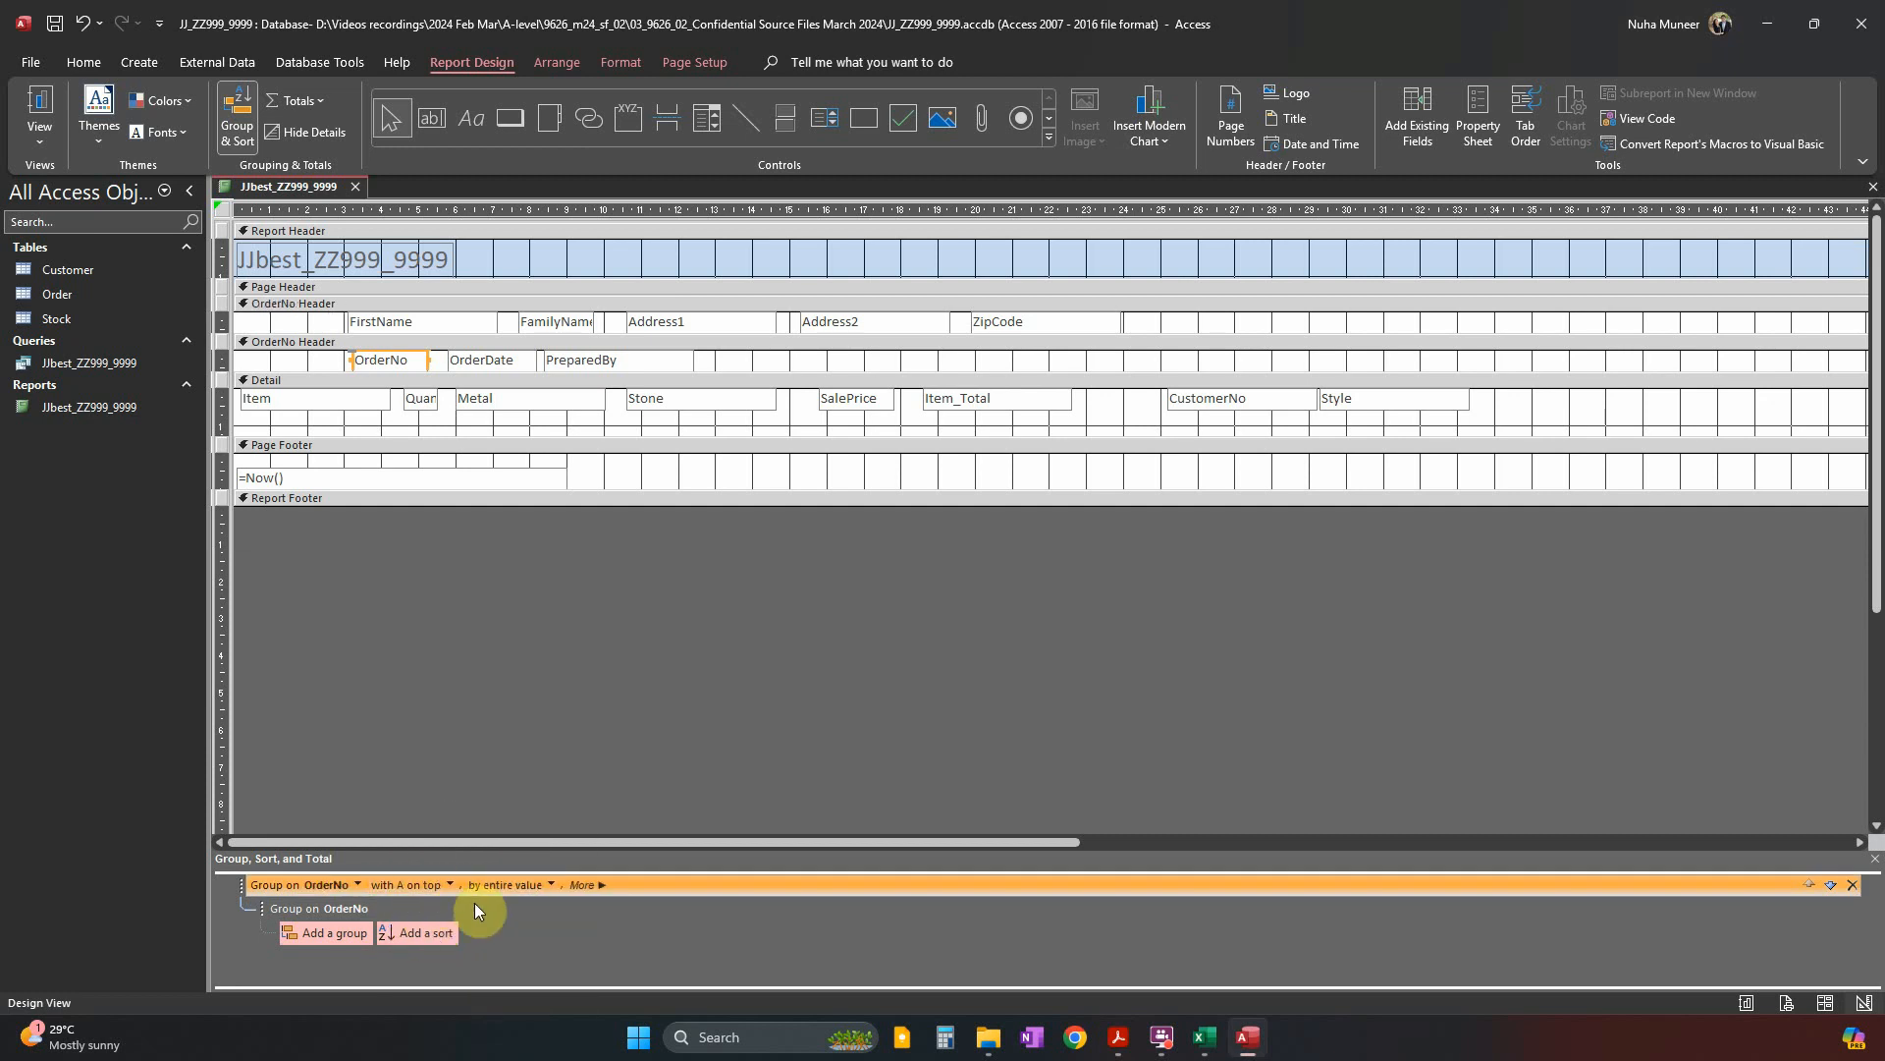
key(alt+Tab)
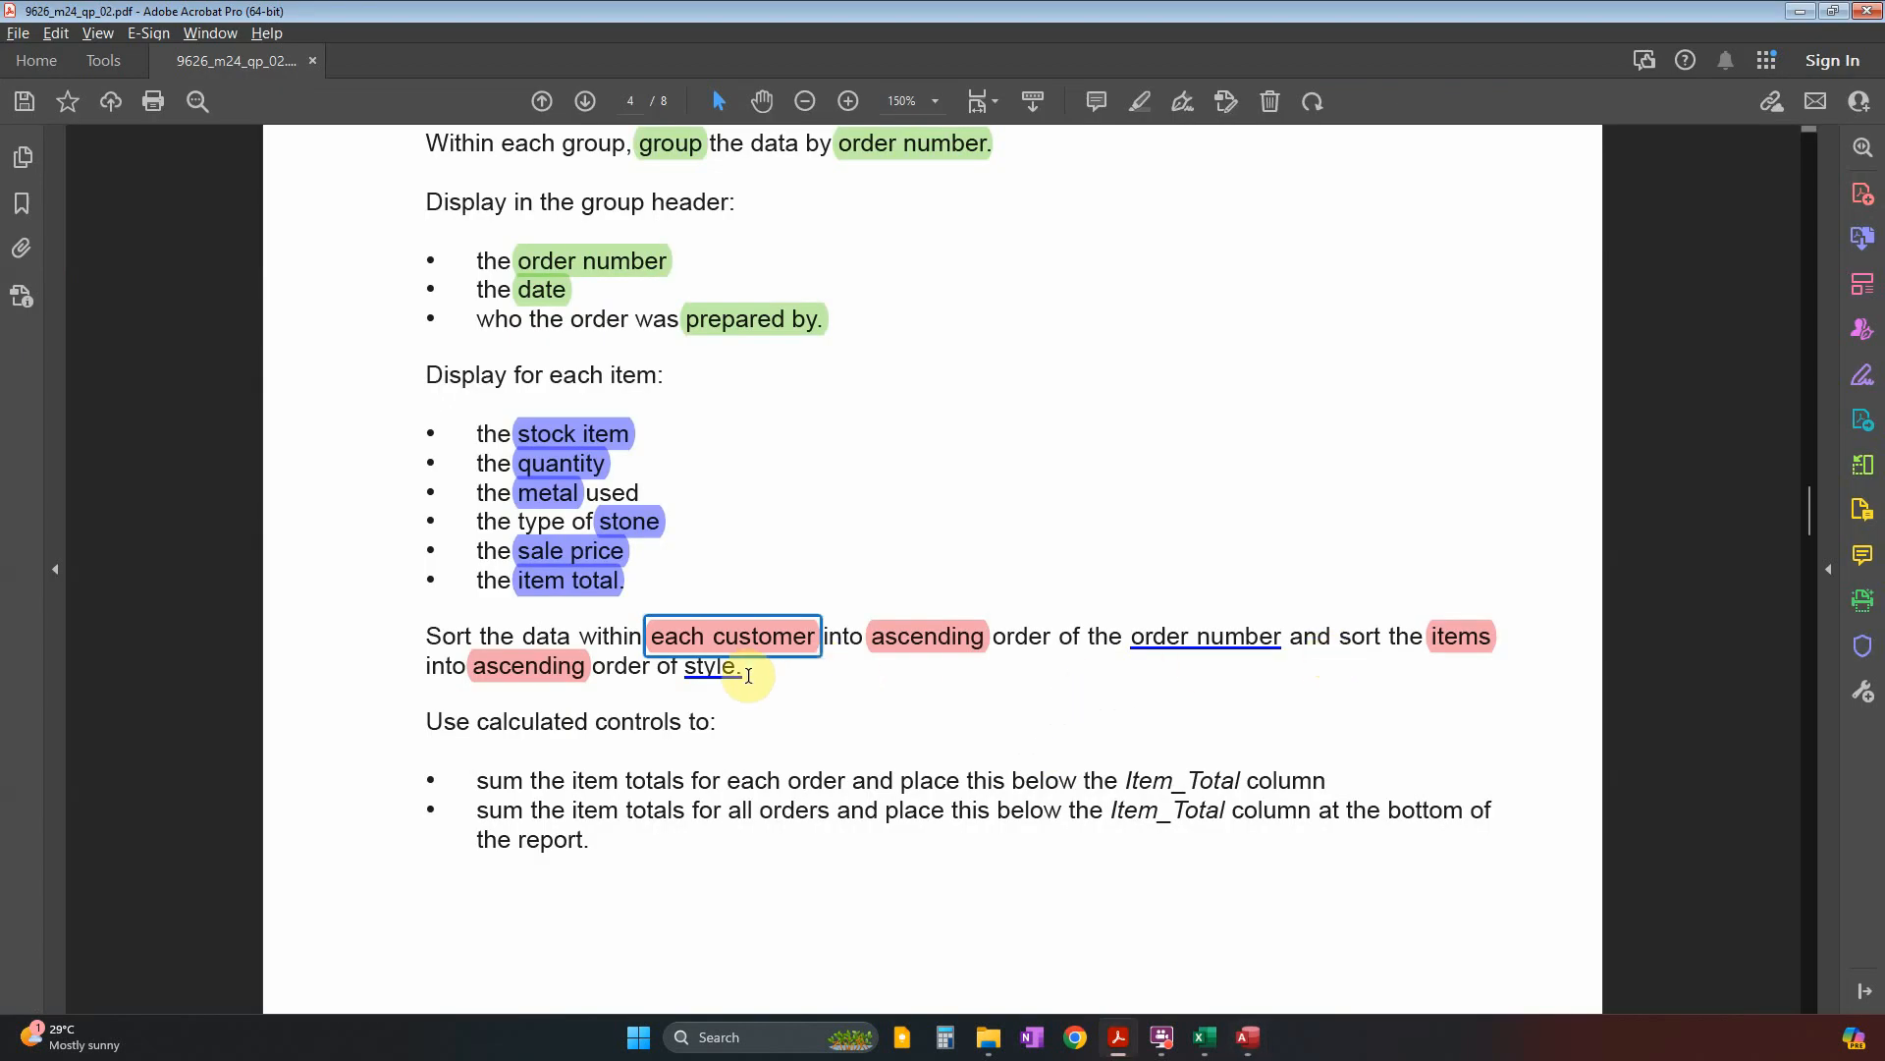
key(alt+Tab)
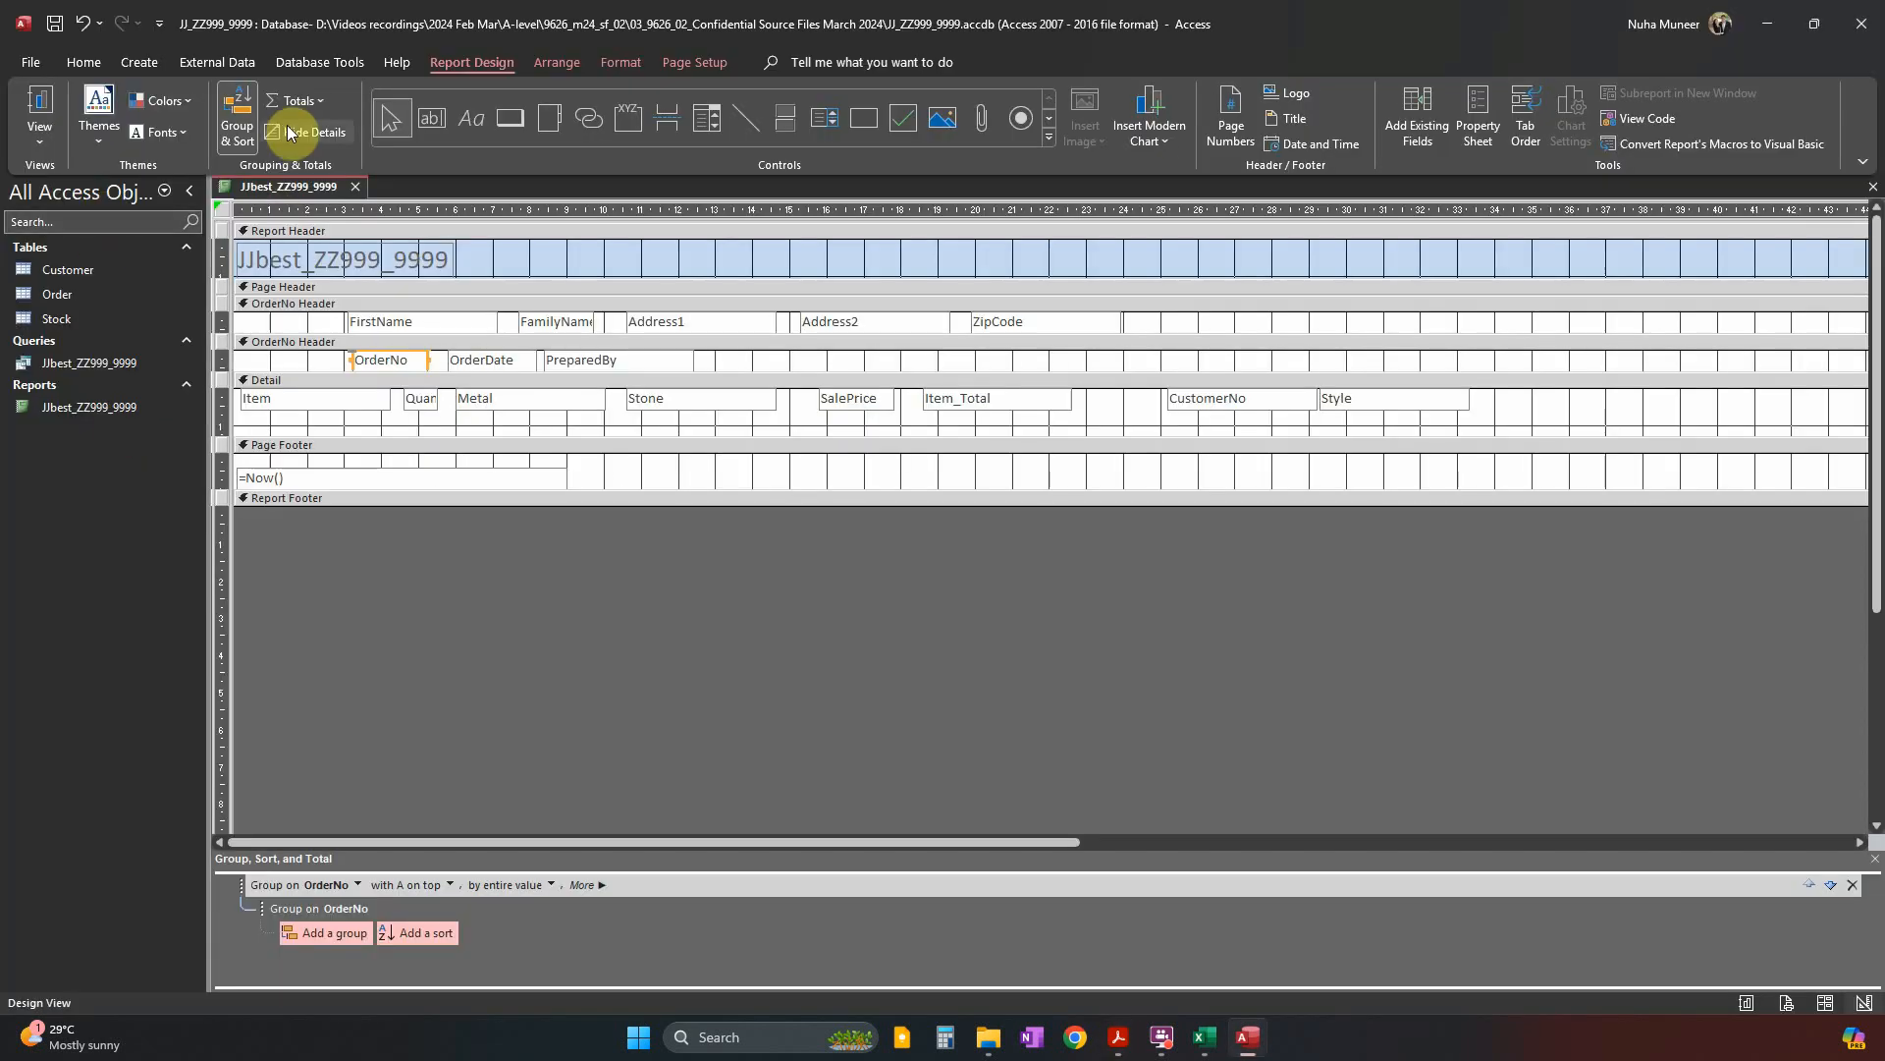
Add an ascending sort by Style beneath the OrderNo group, as the PDF asks for the items.
click(409, 933)
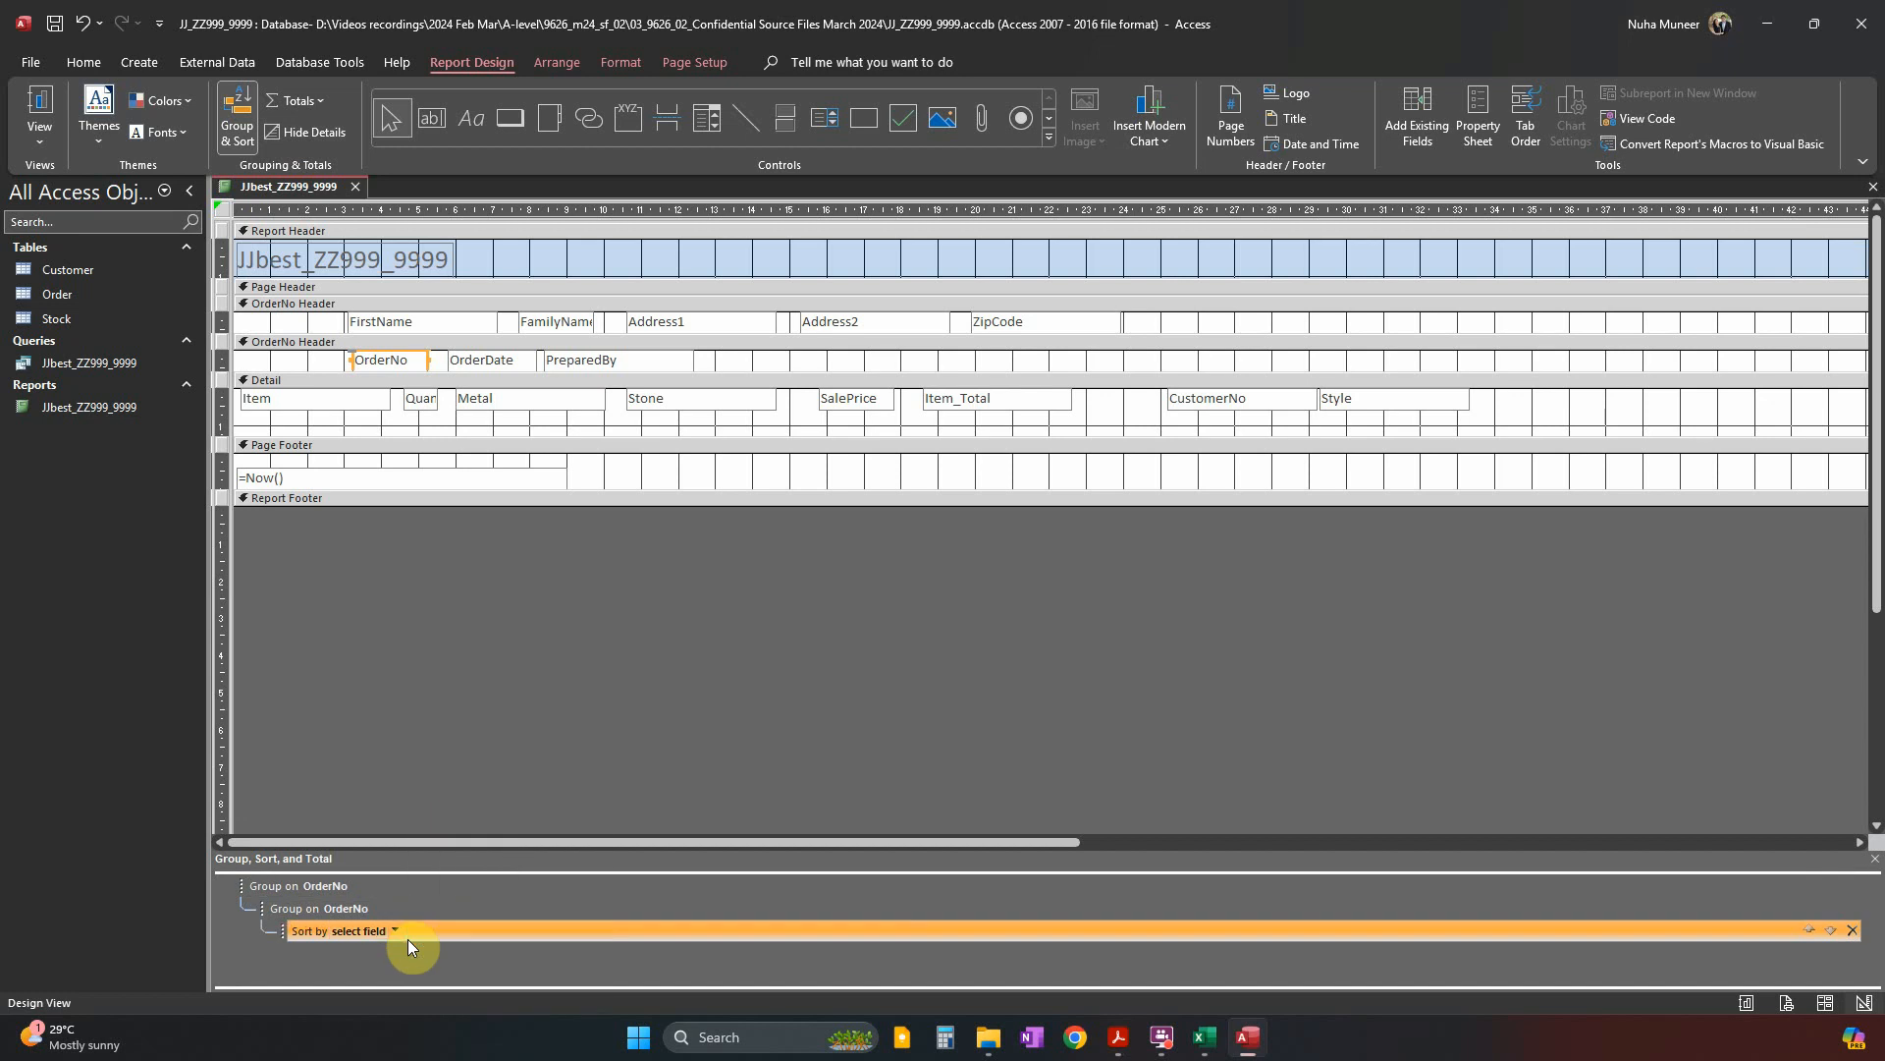
key(alt+Tab)
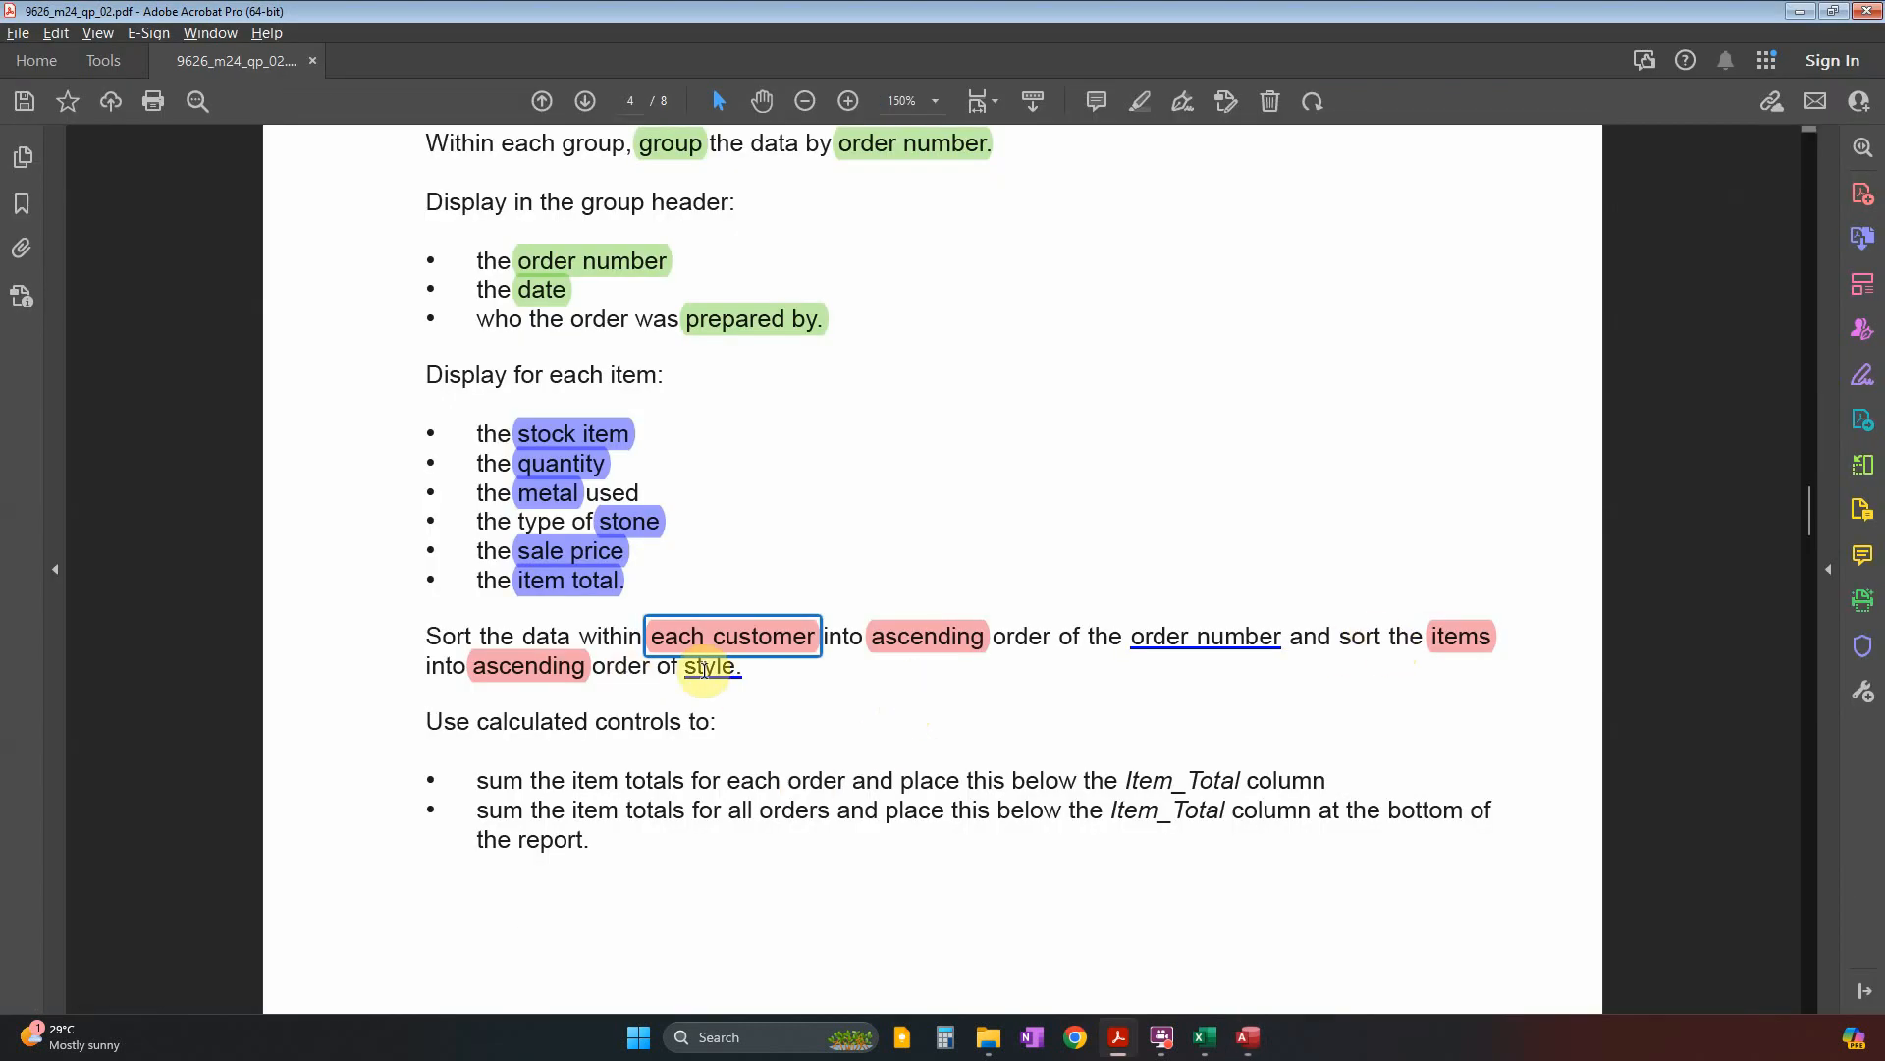
key(alt+Tab)
click(393, 931)
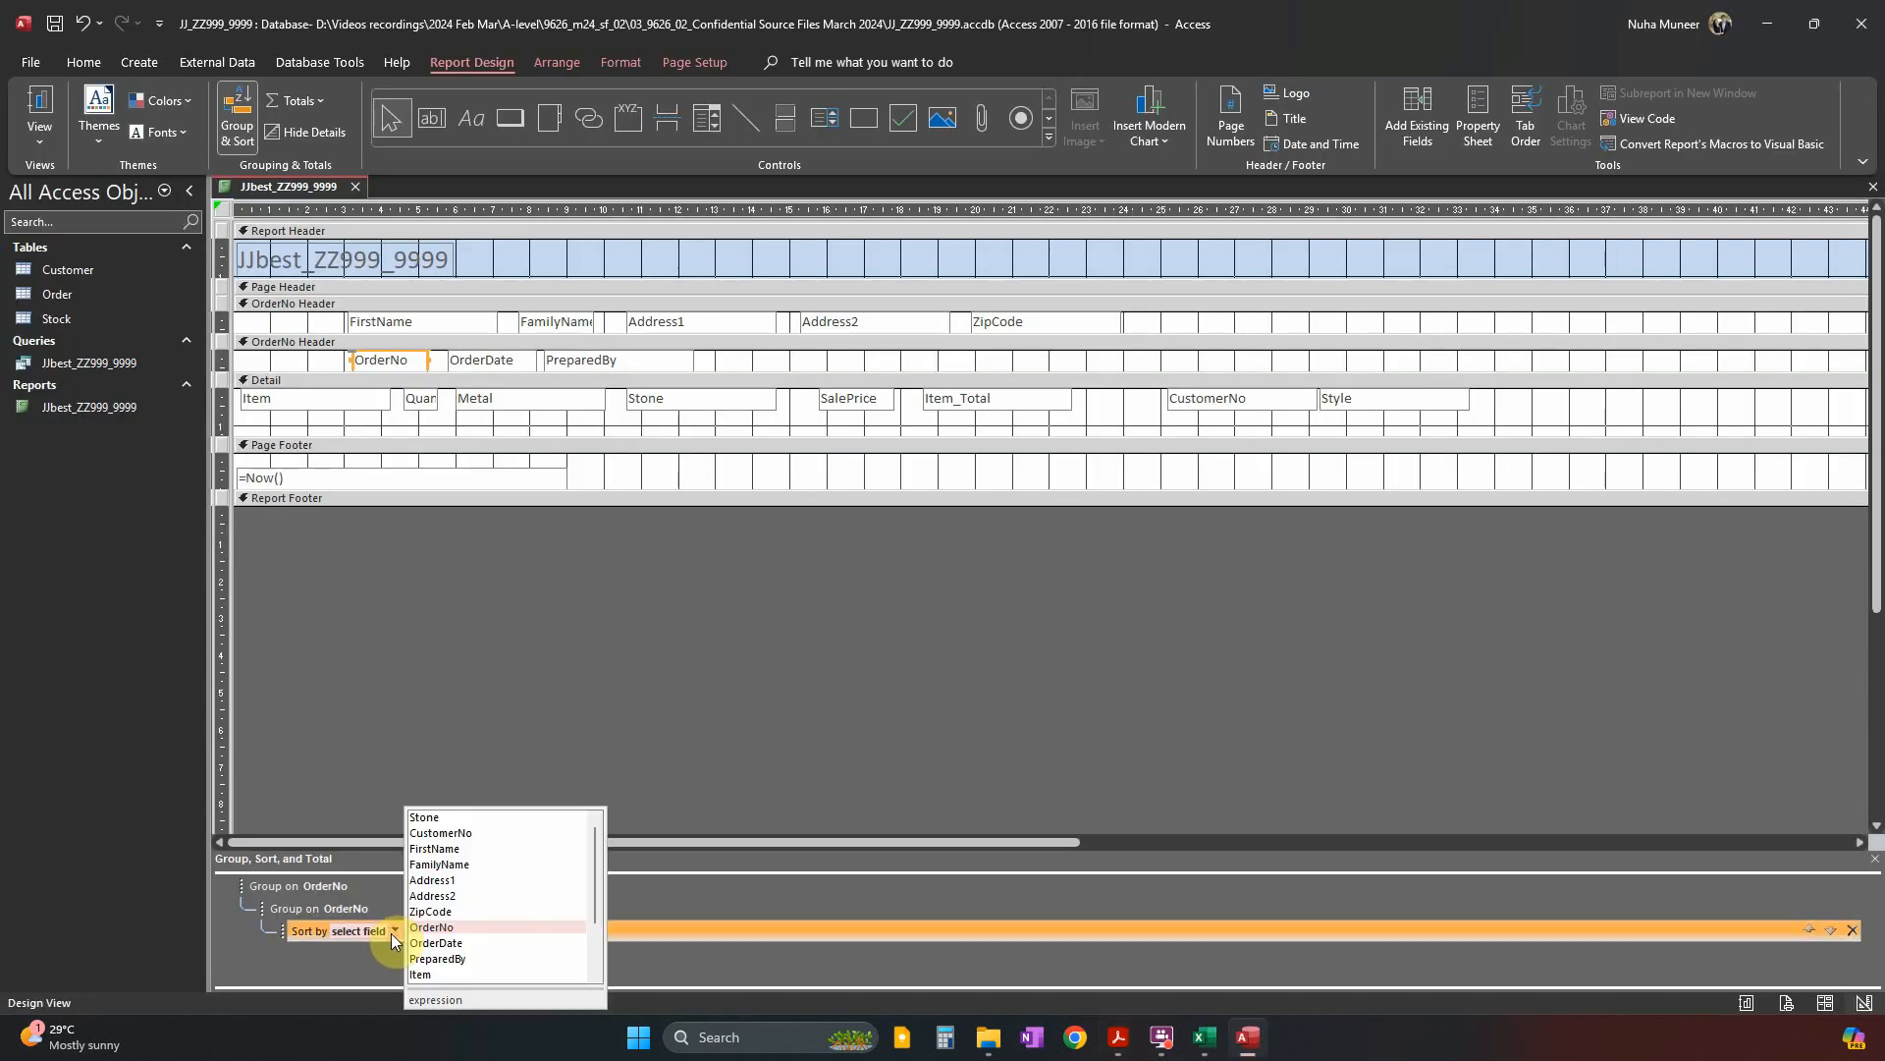
scroll(472, 938, down, 2)
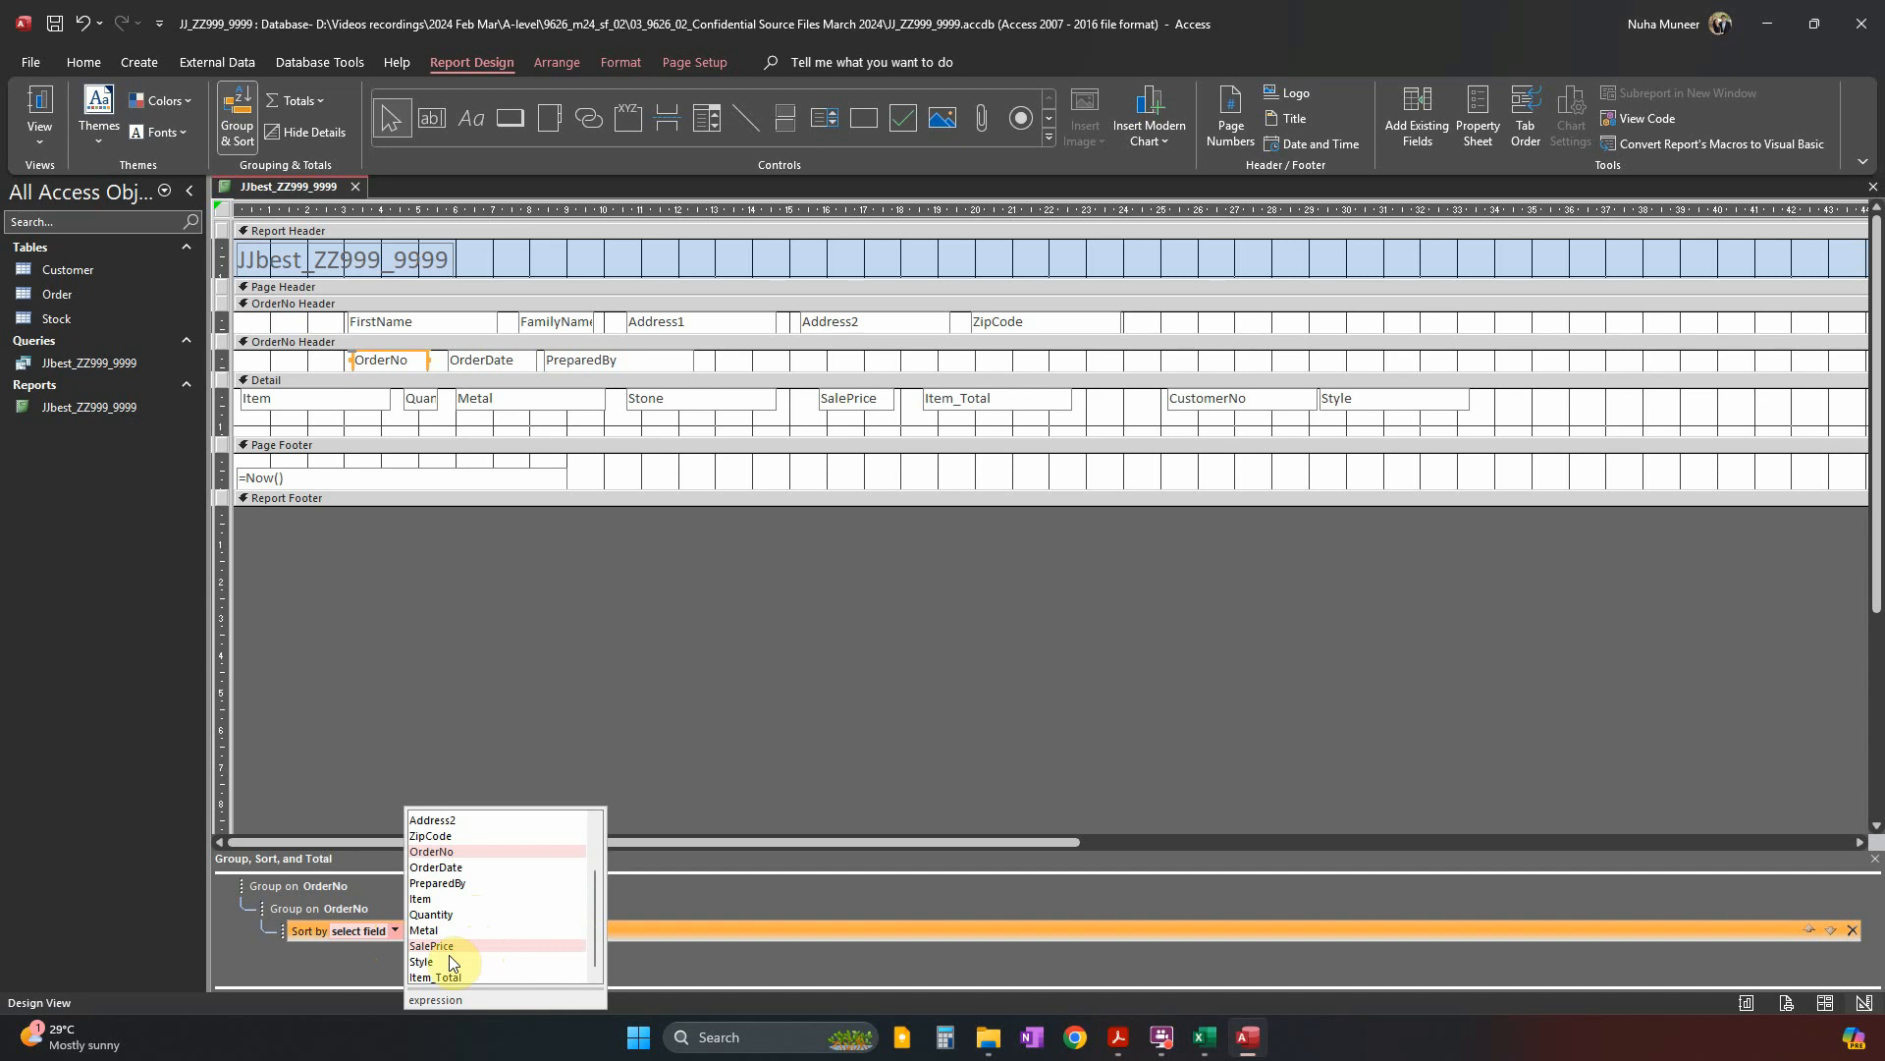
click(422, 961)
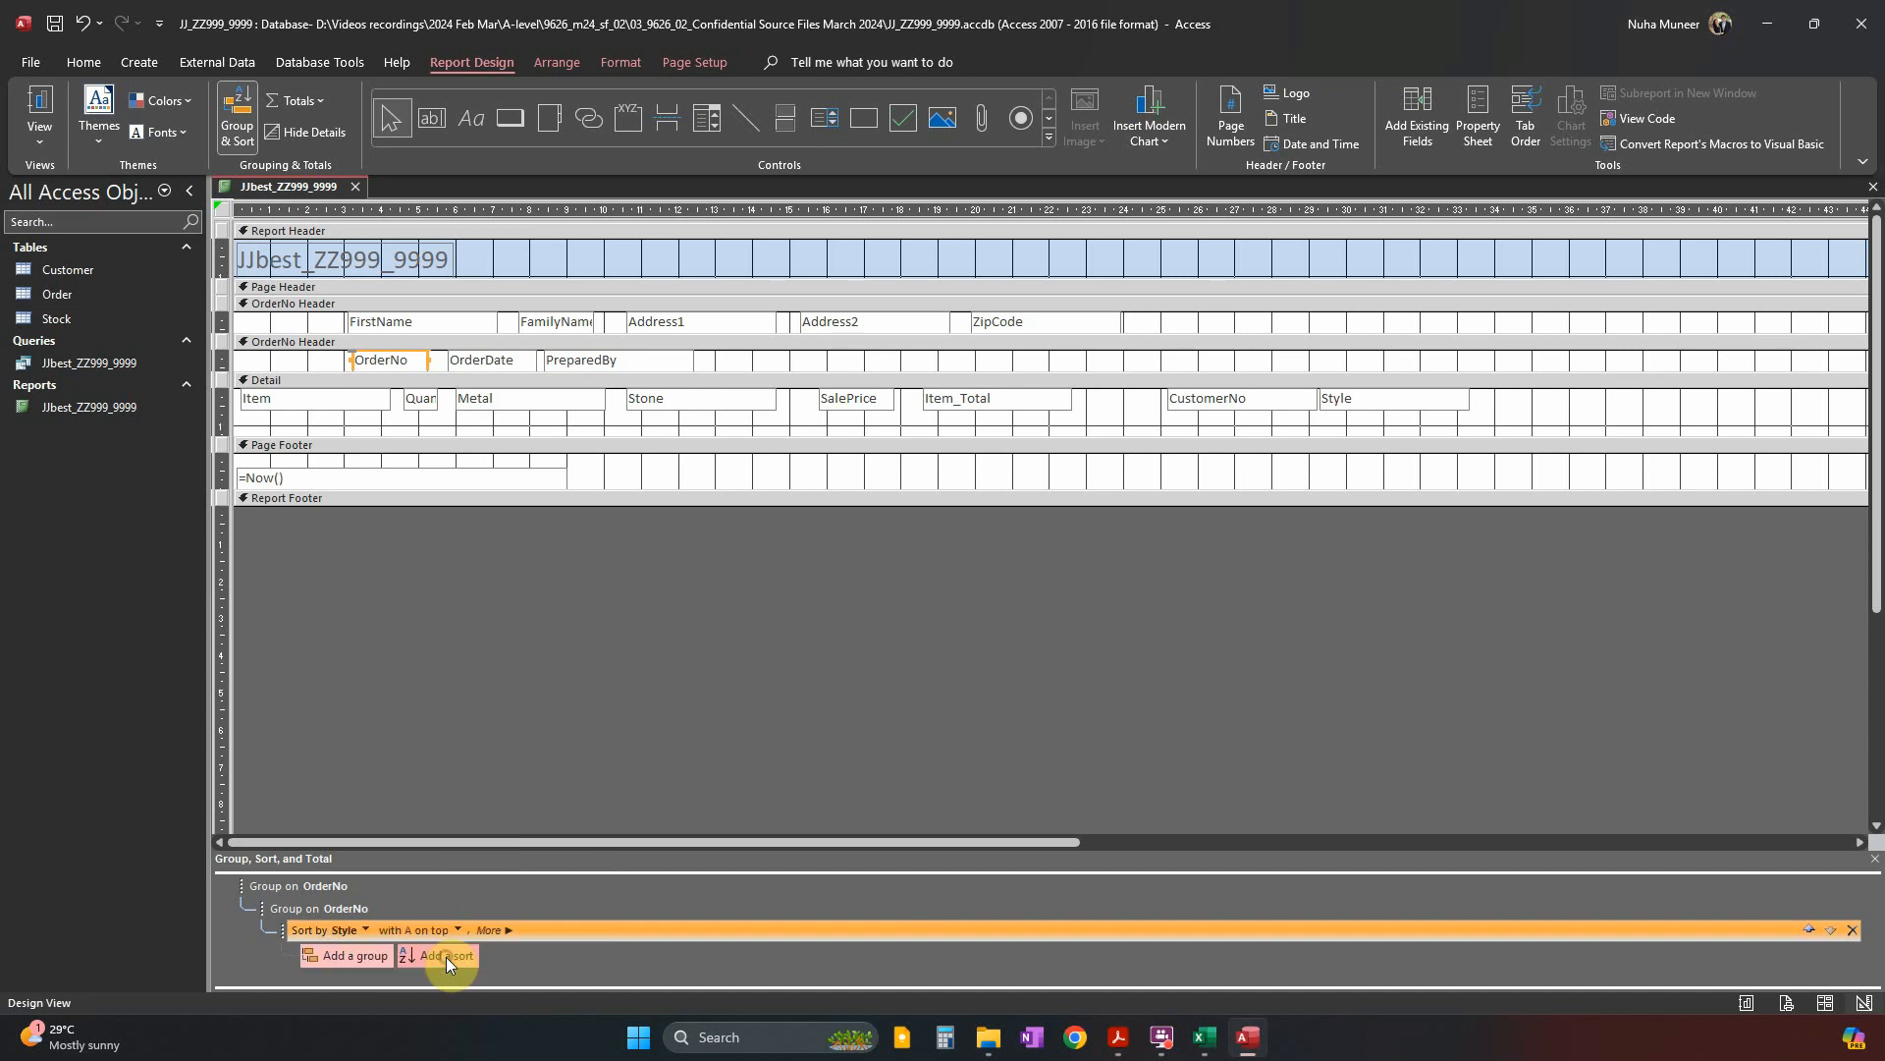
Check the grouping of customers and orders and the sort order of items in Report View.
click(40, 102)
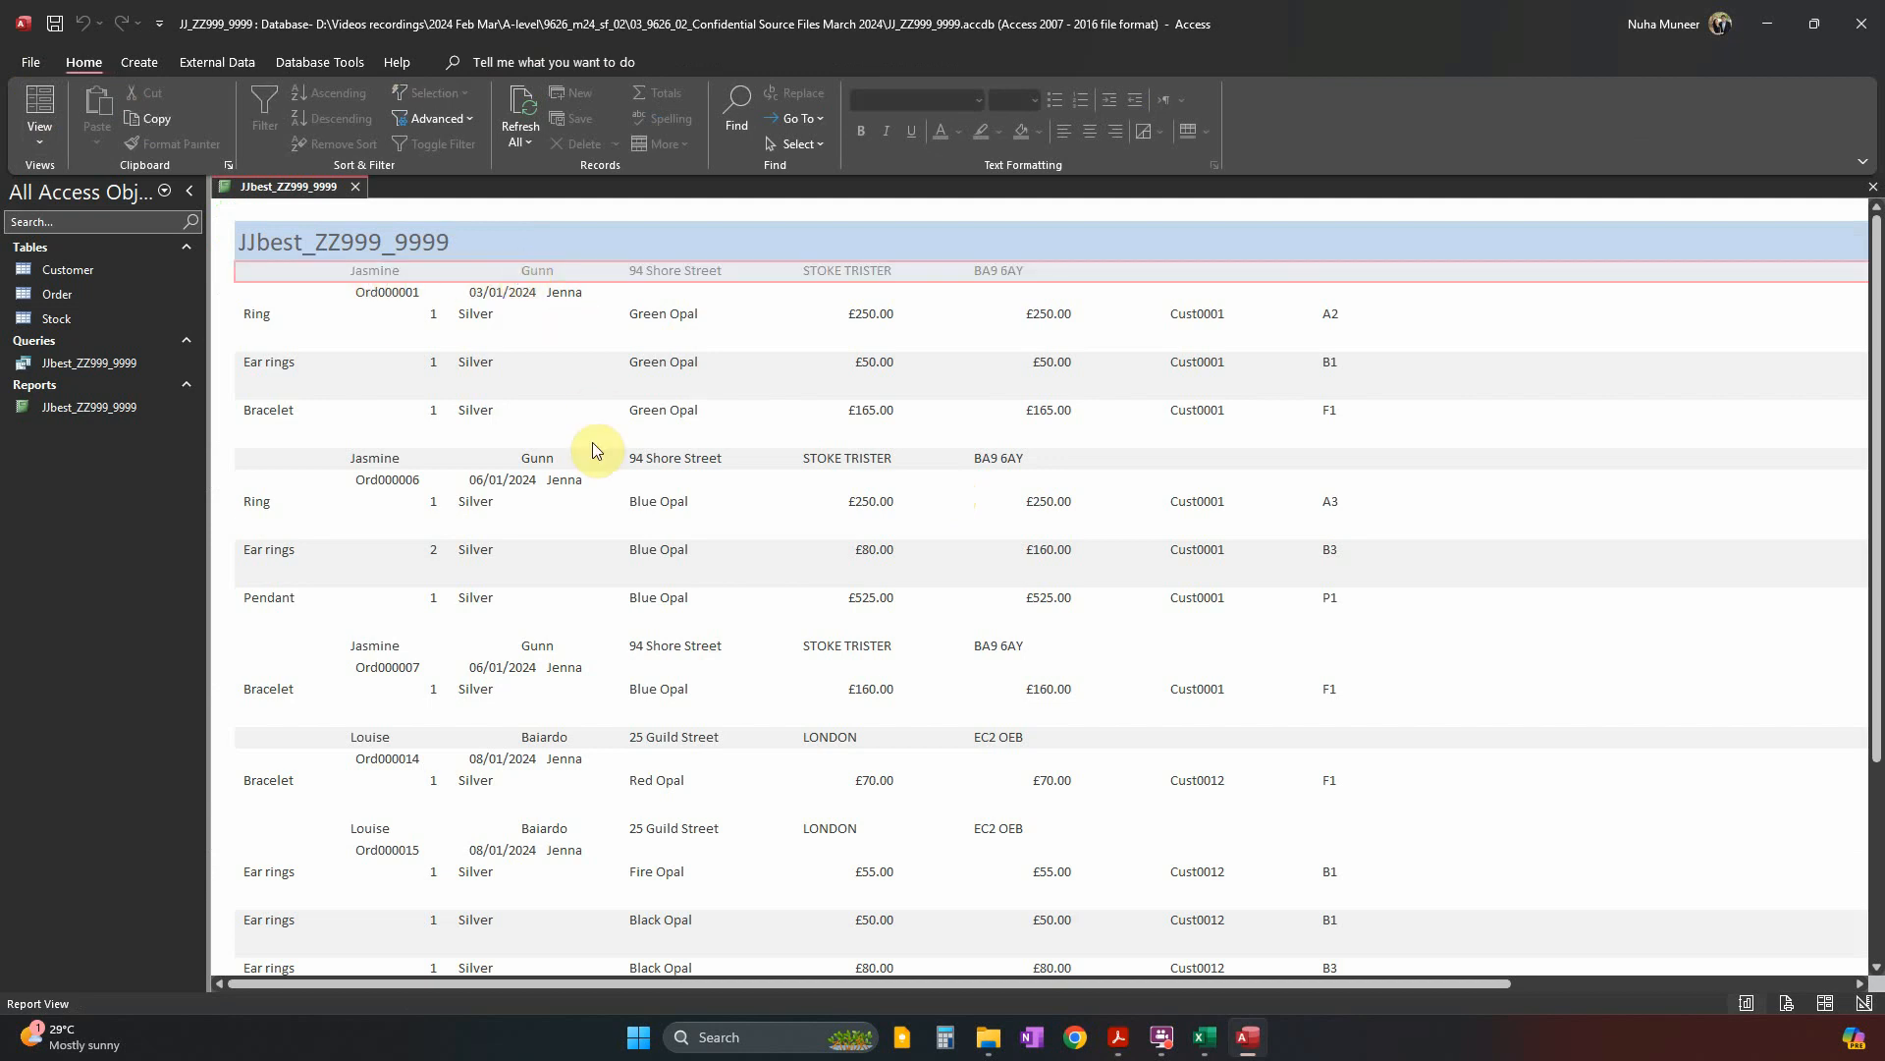
scroll(594, 543, down, 1)
scroll(594, 543, down, 1)
scroll(594, 543, down, 3)
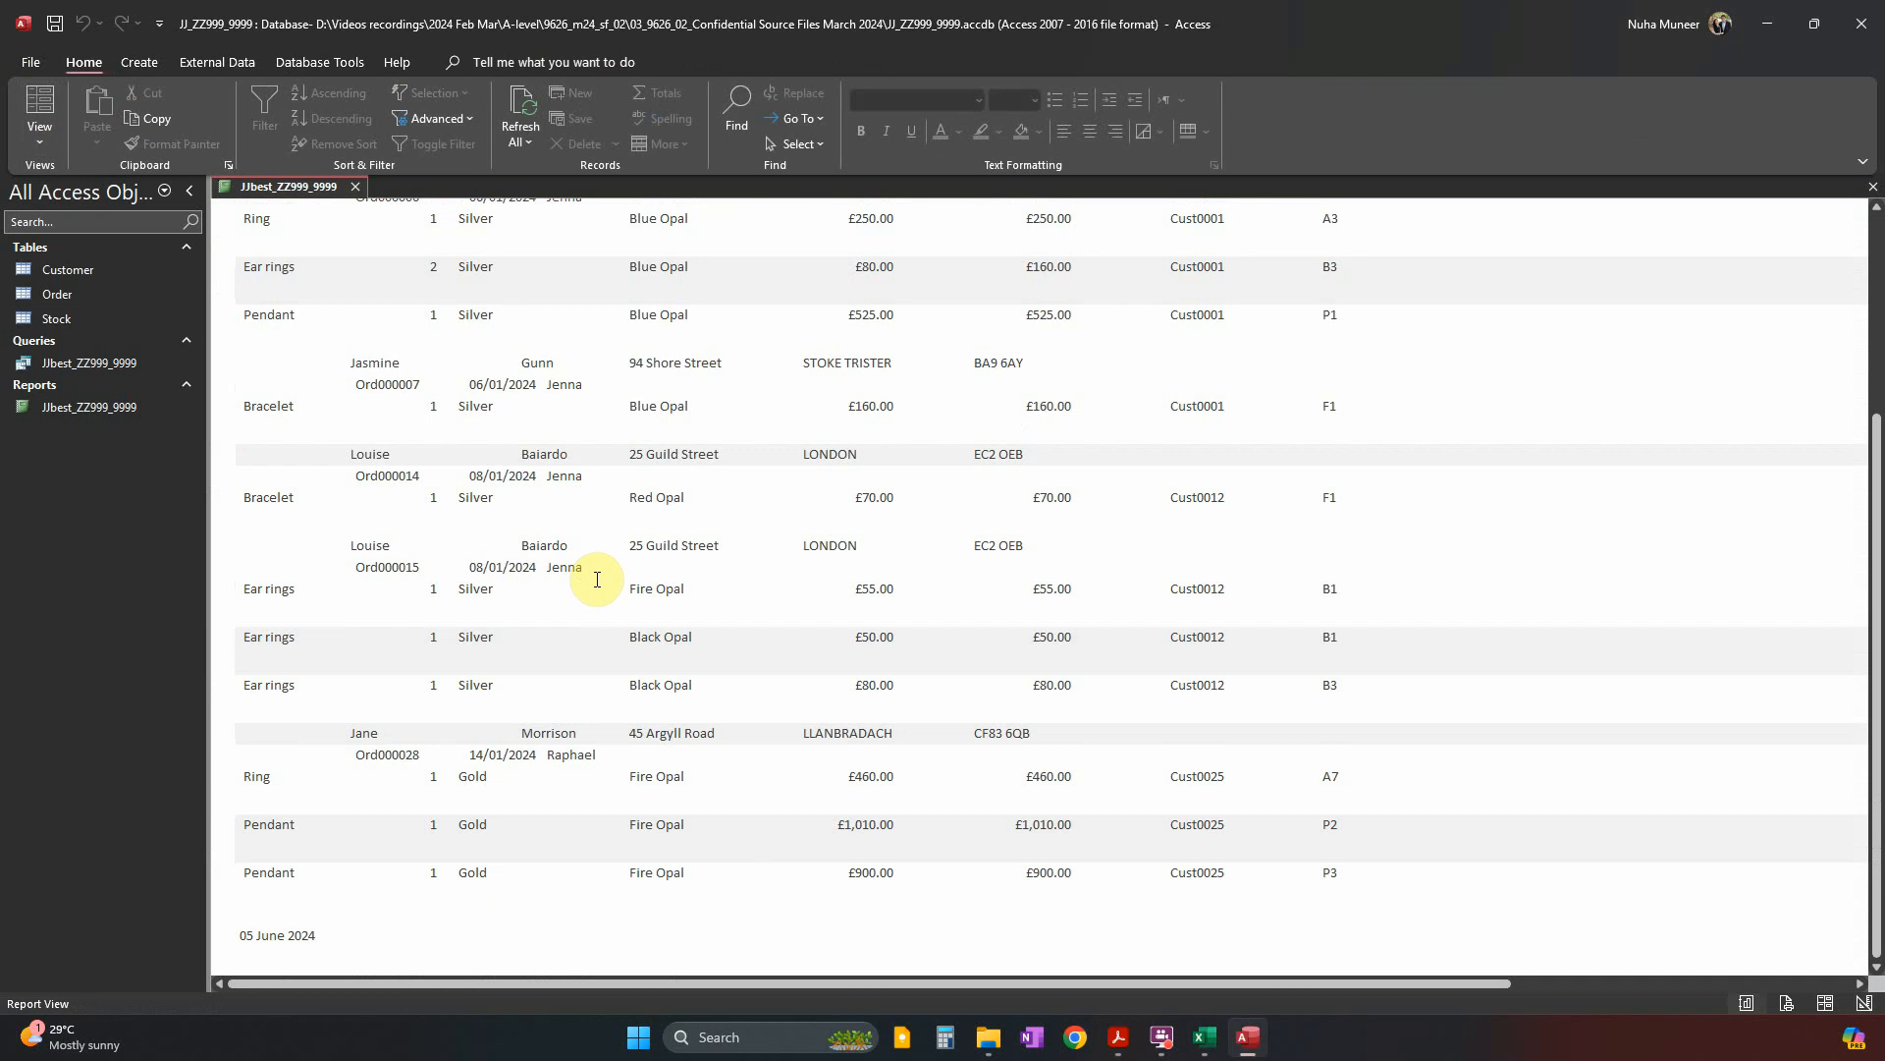
scroll(601, 633, up, 5)
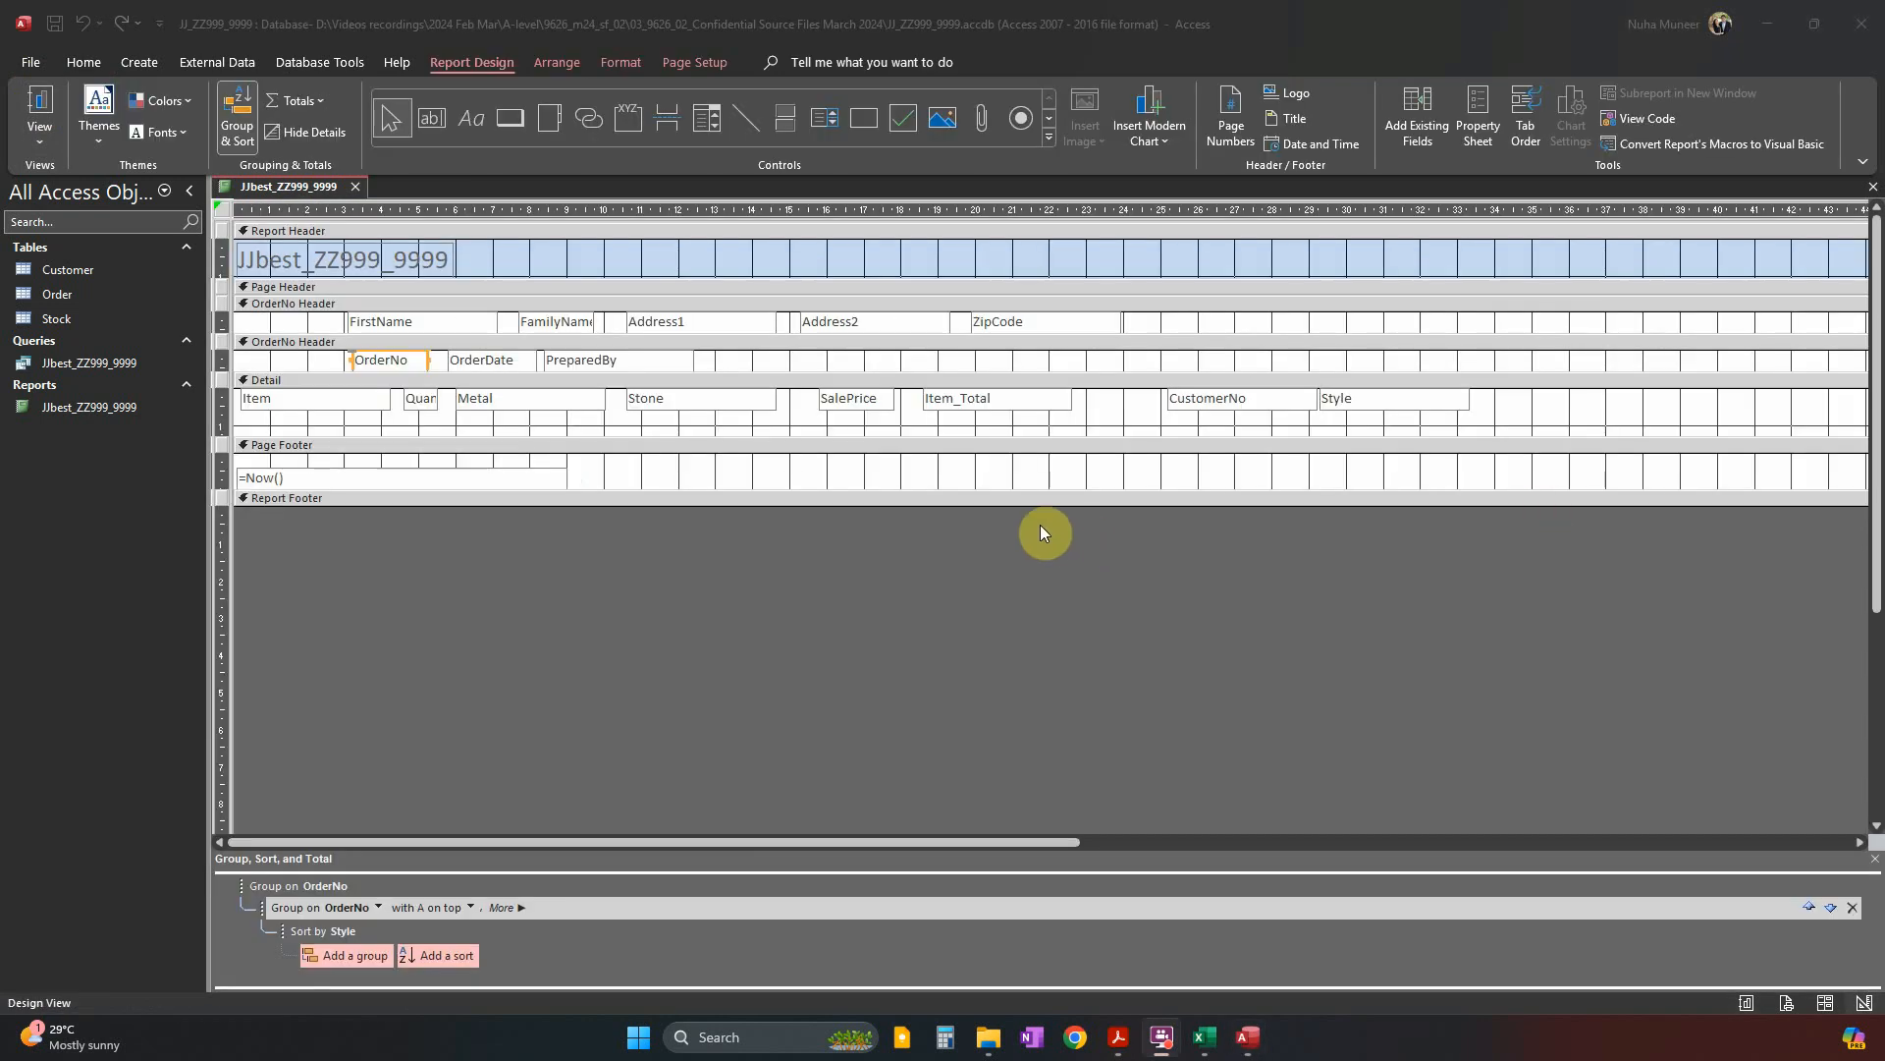
Compare the two OrderNo group levels and set the outermost one to group on FamilyName.
click(274, 882)
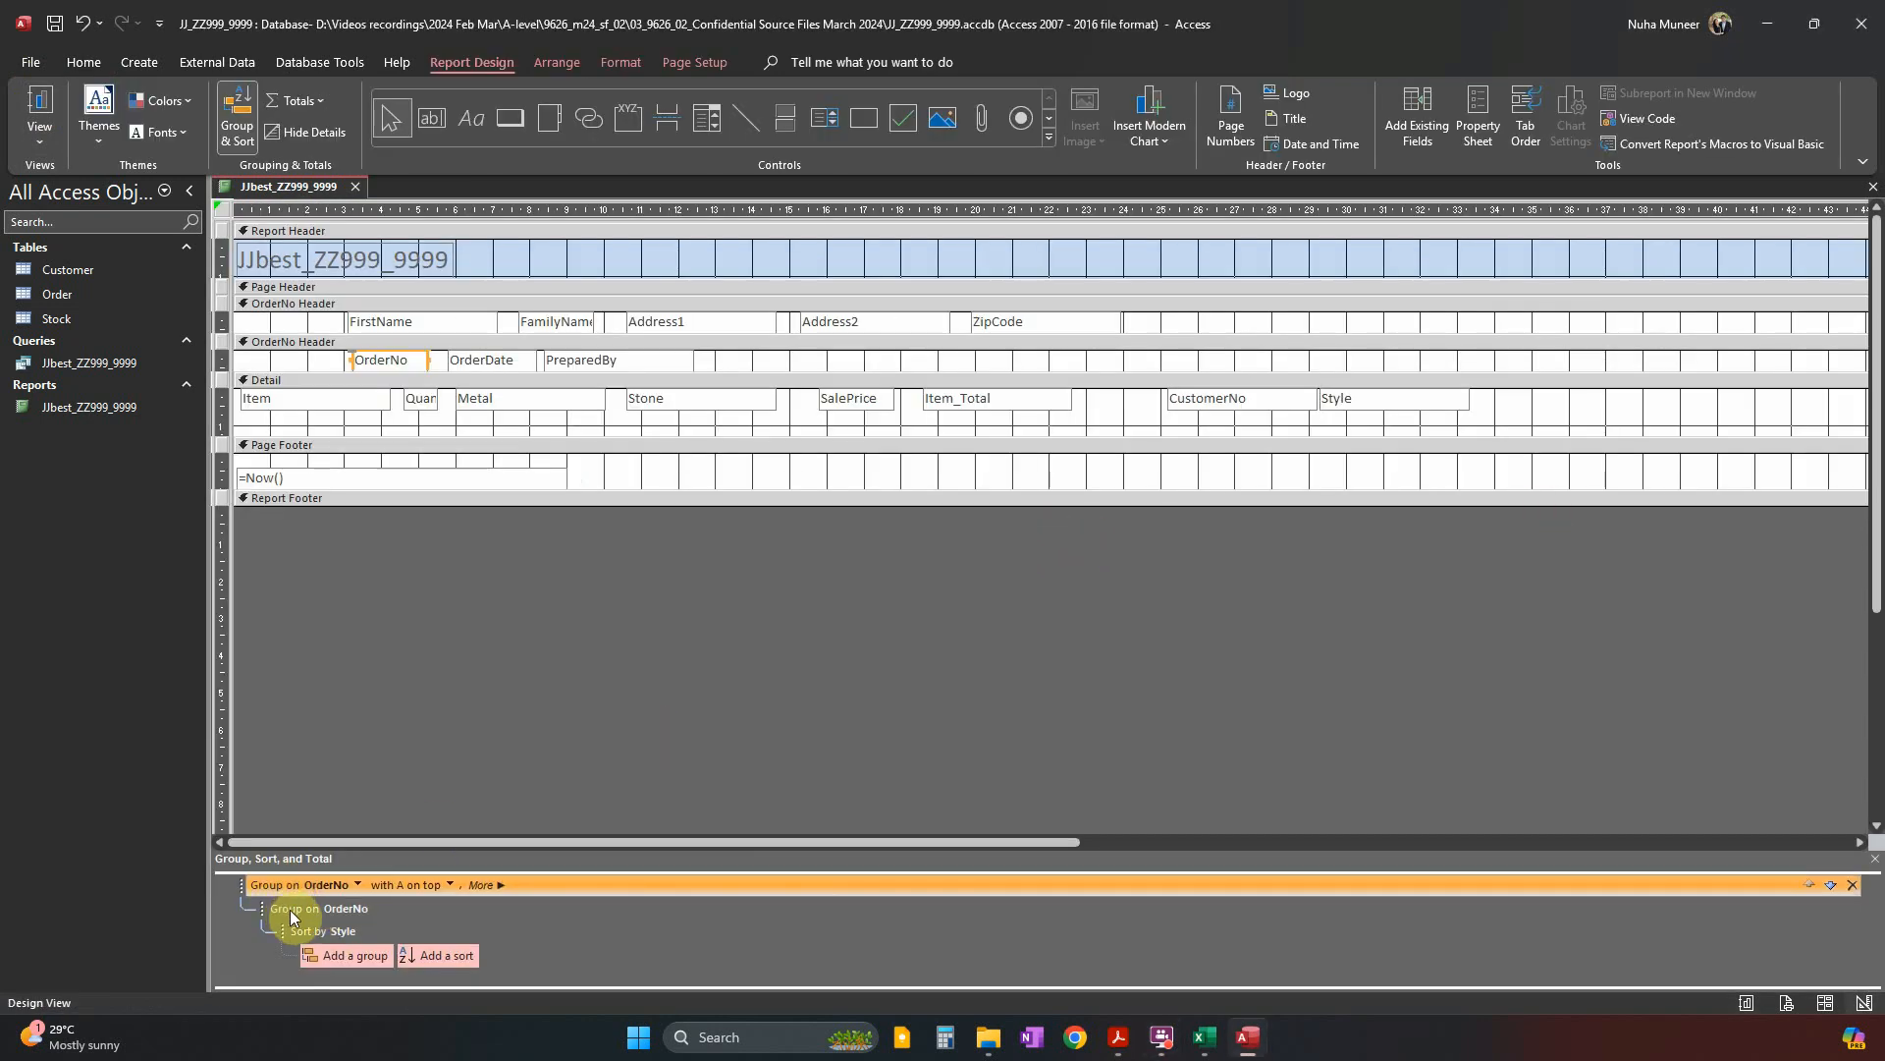
click(291, 910)
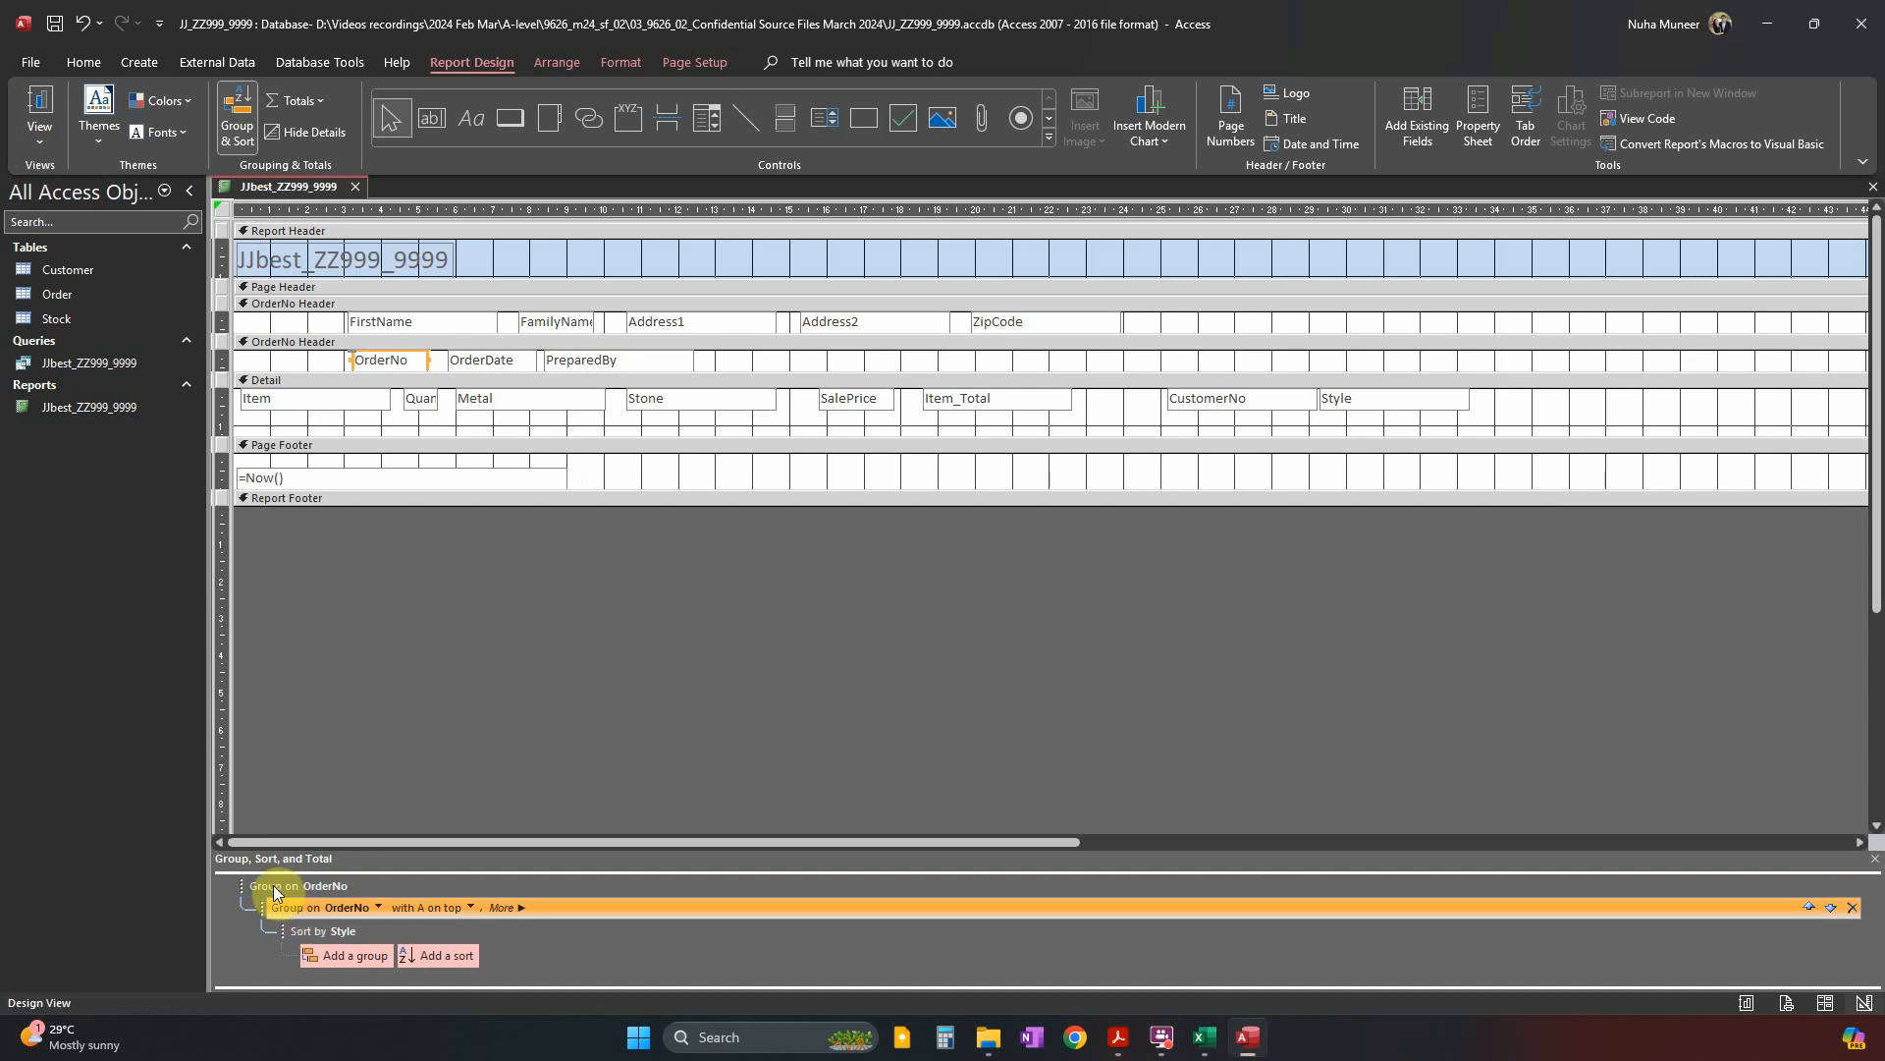
click(276, 886)
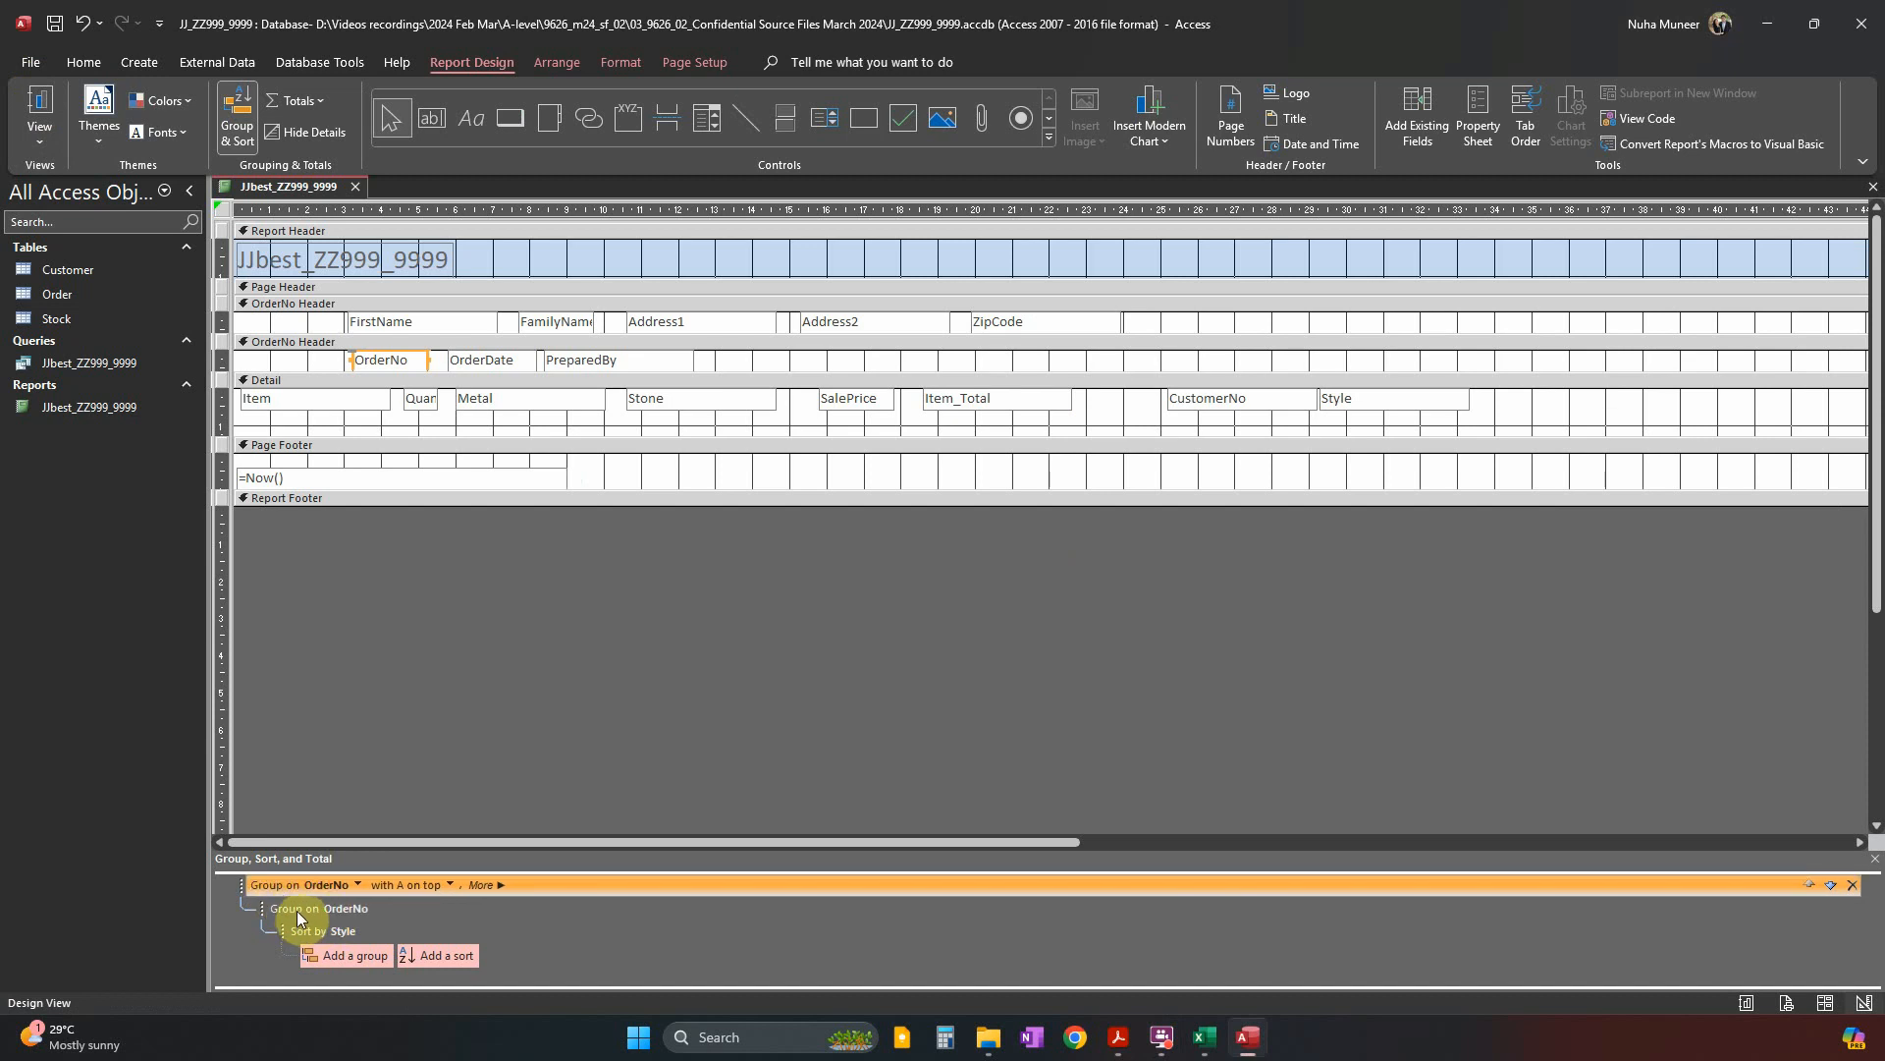
click(357, 884)
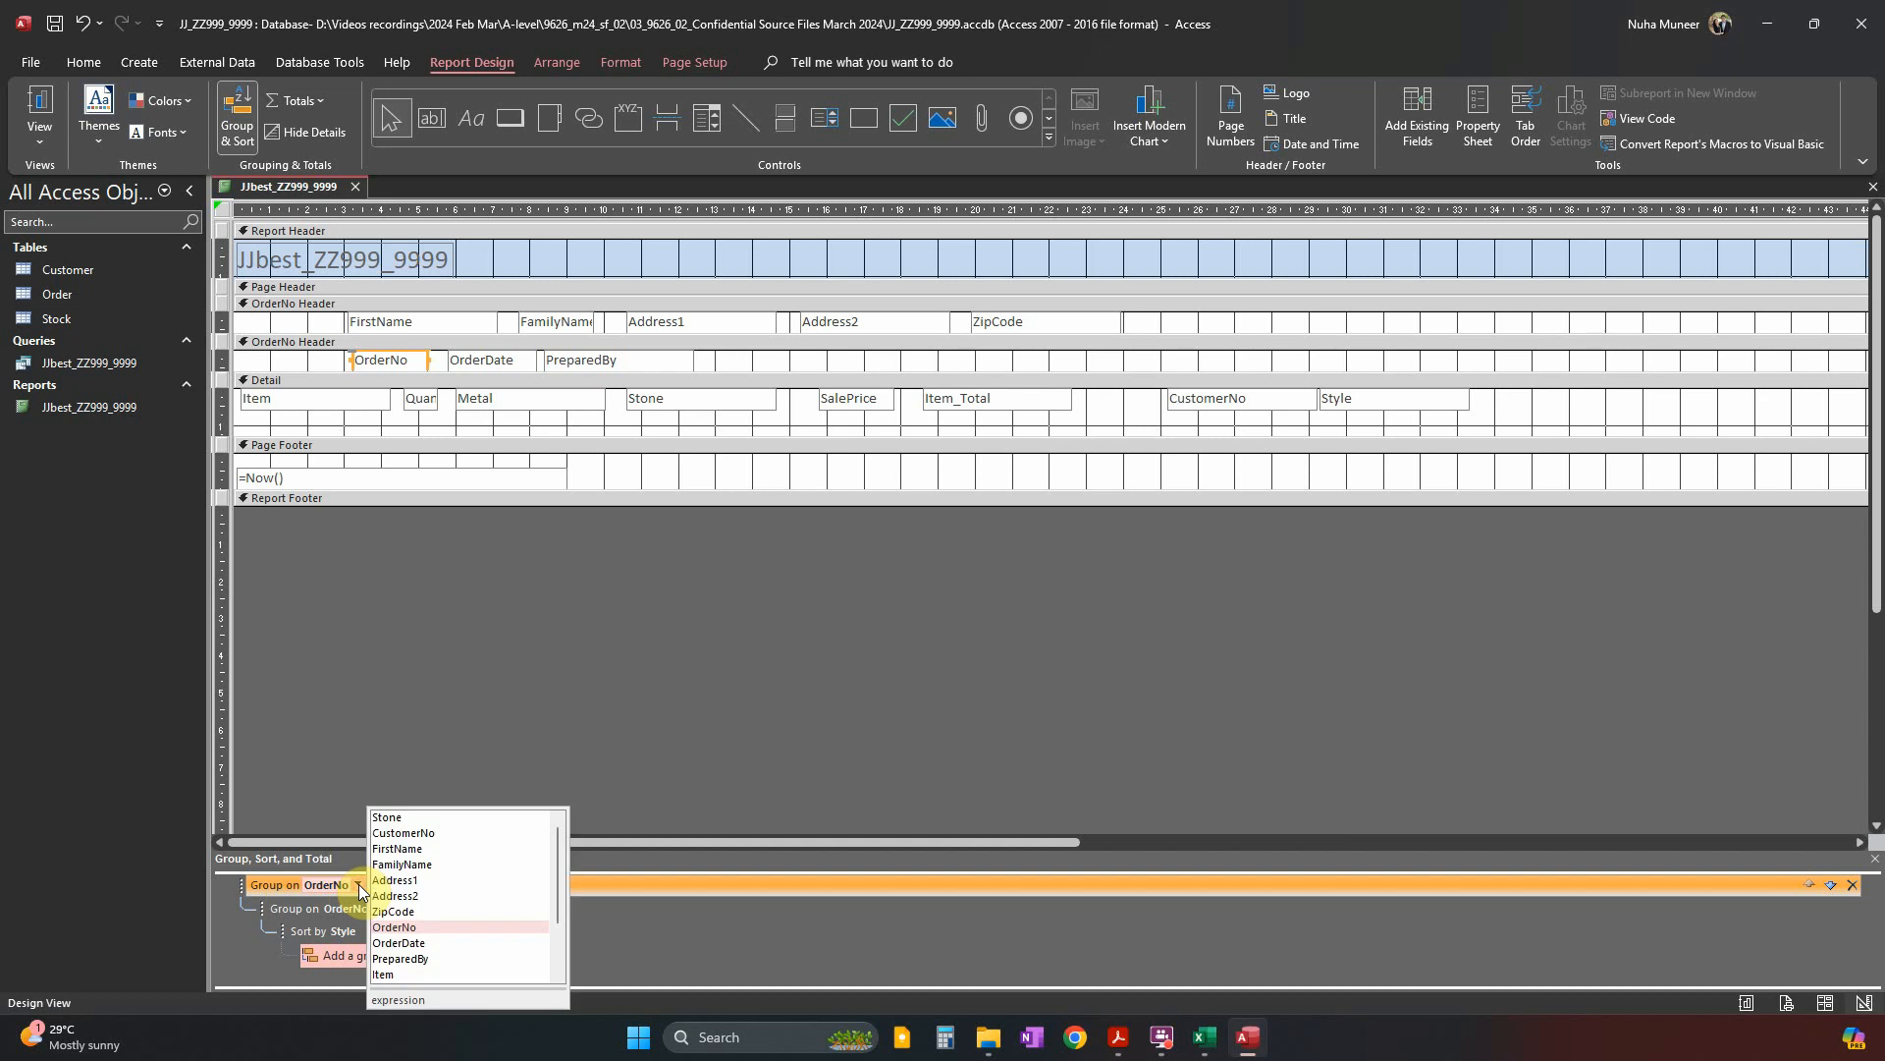
click(402, 864)
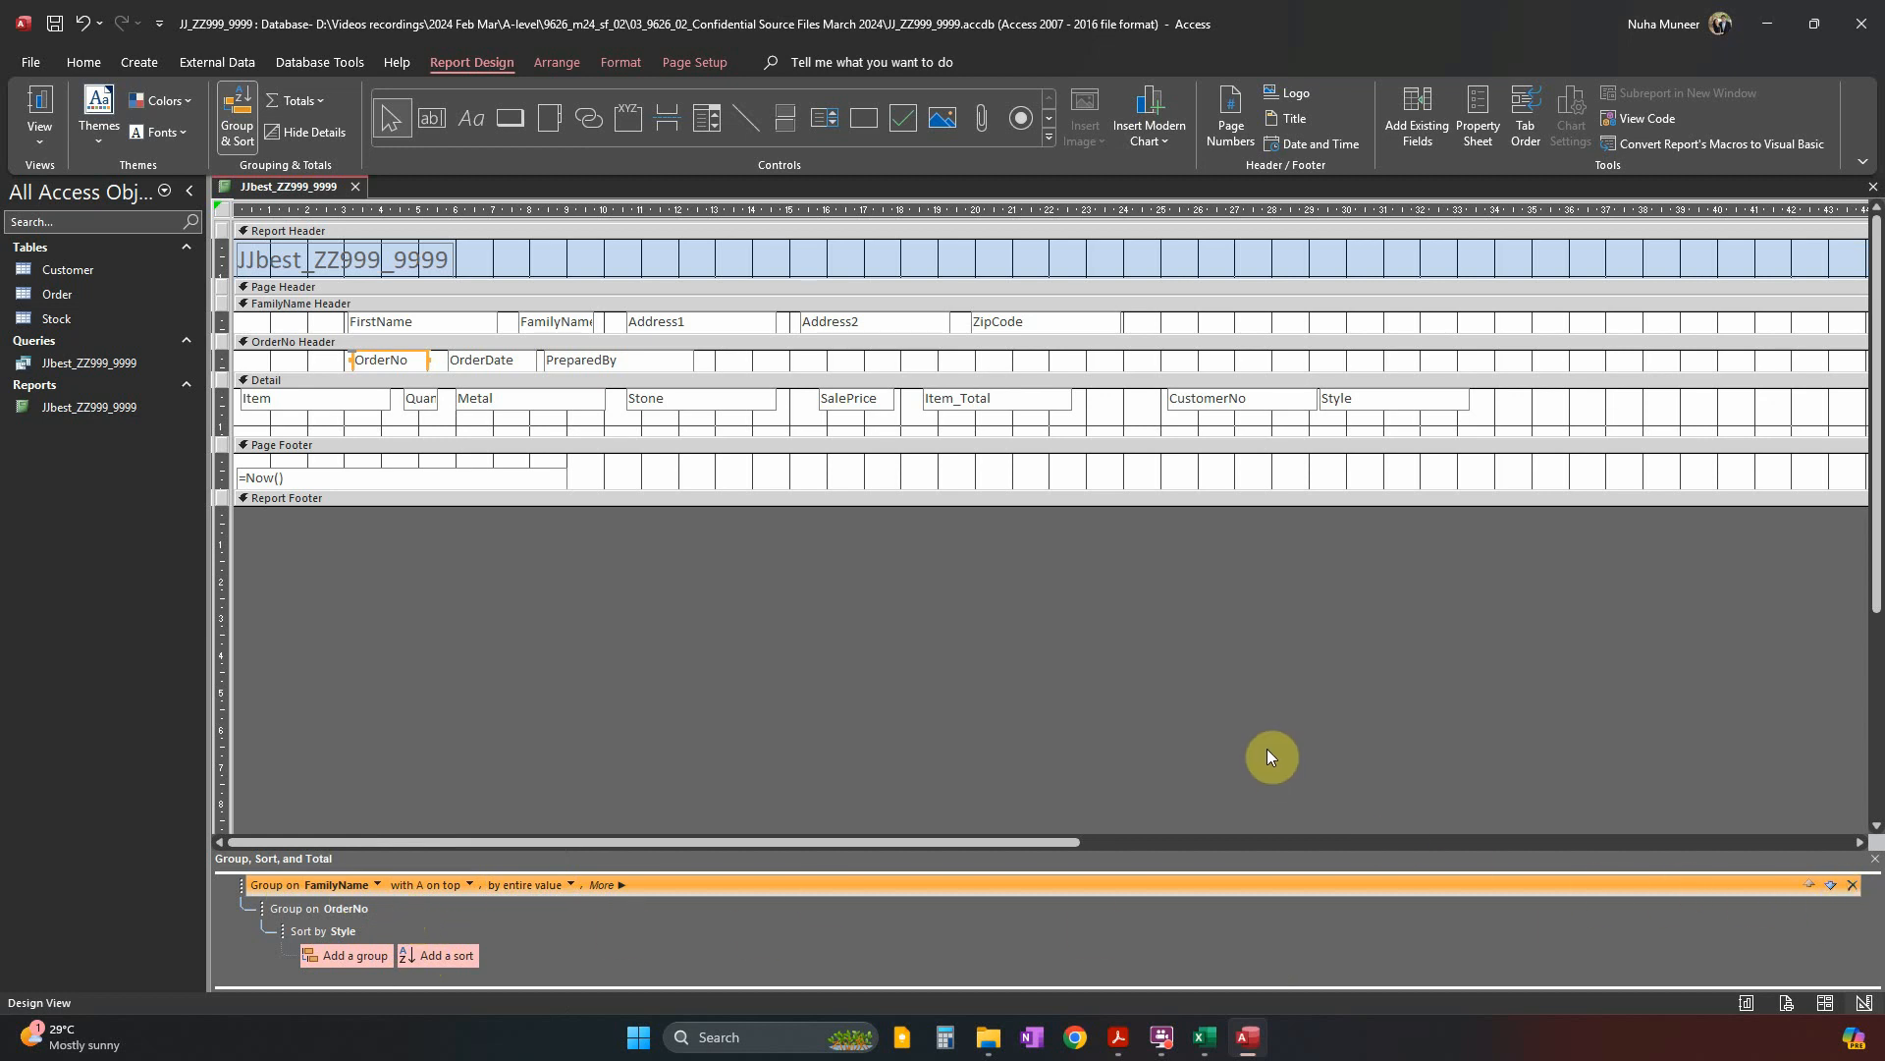
Undo the recent grouping and sorting changes together with the latest Detail field moves and OrderDate widening.
key(ctrl+z)
key(ctrl+z)
key(ctrl+z)
key(ctrl+z)
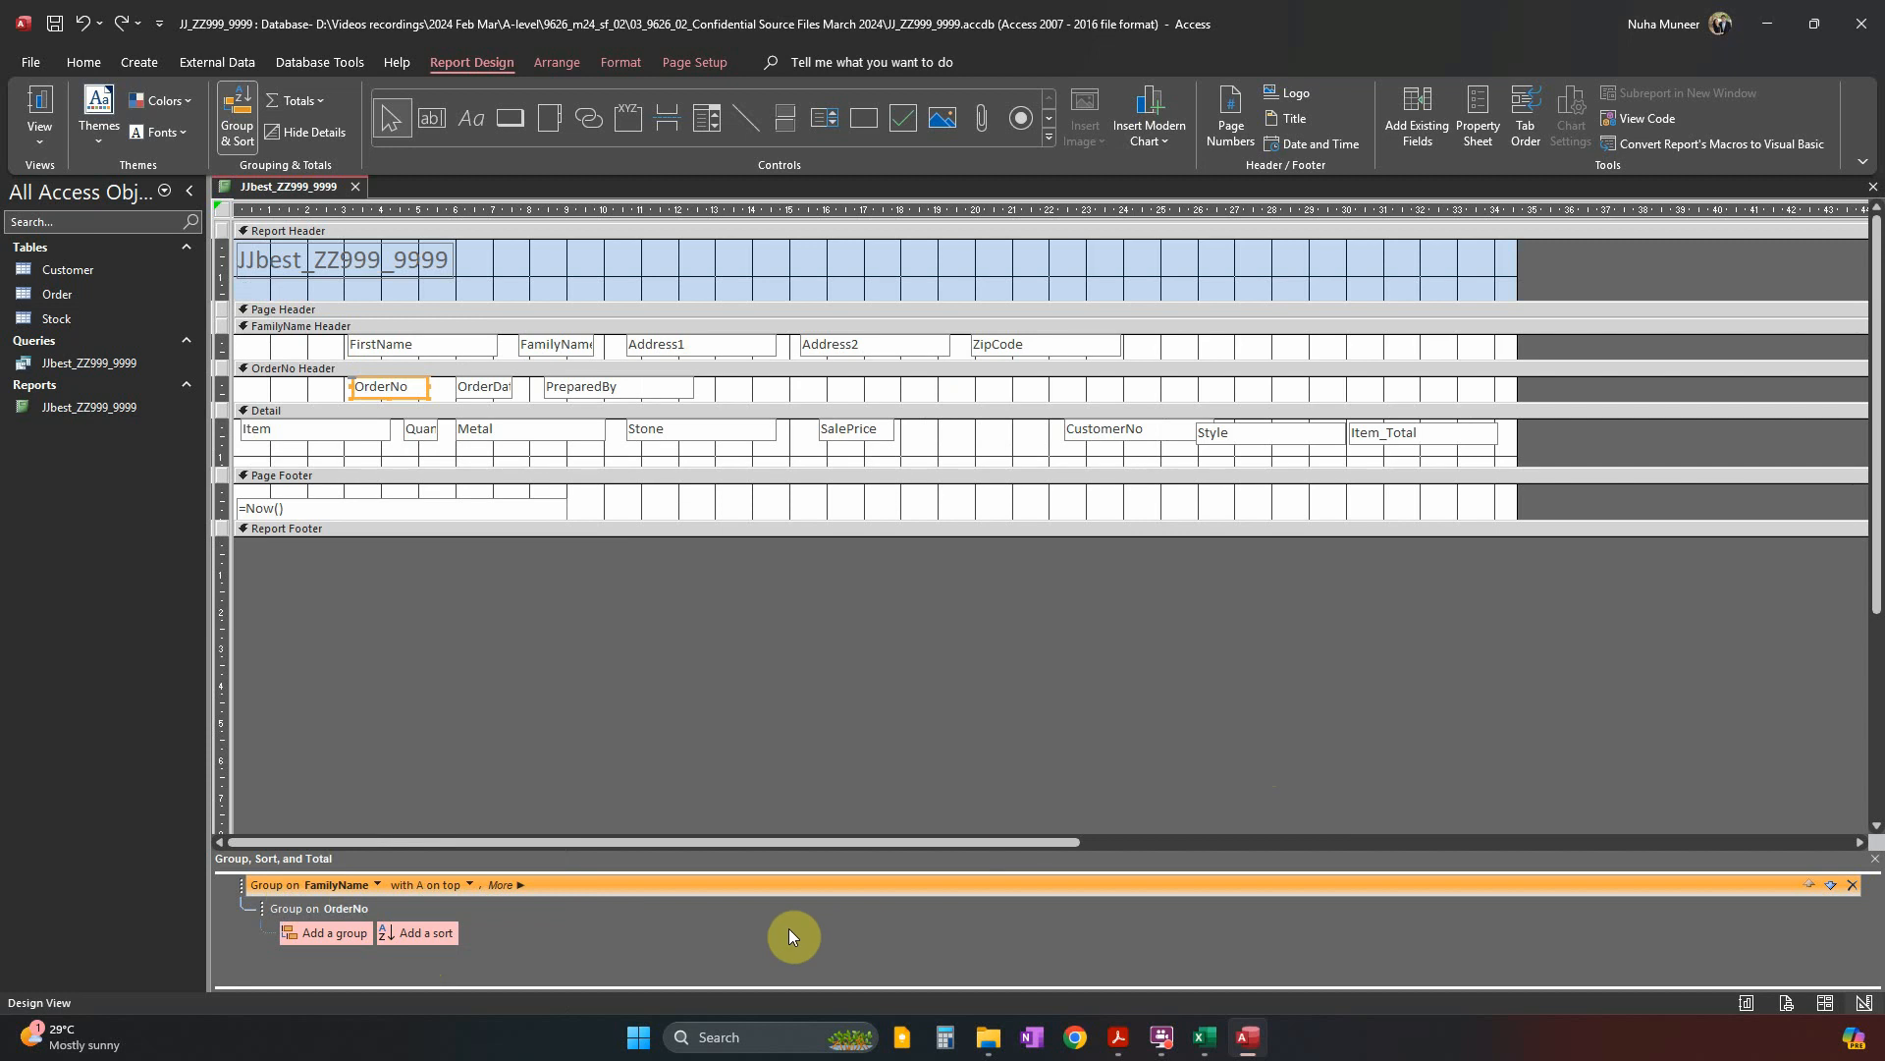
Undo the last CustomerNo move and add an ascending sort by OrderNo beneath the OrderNo group, as the PDF asks.
key(ctrl+z)
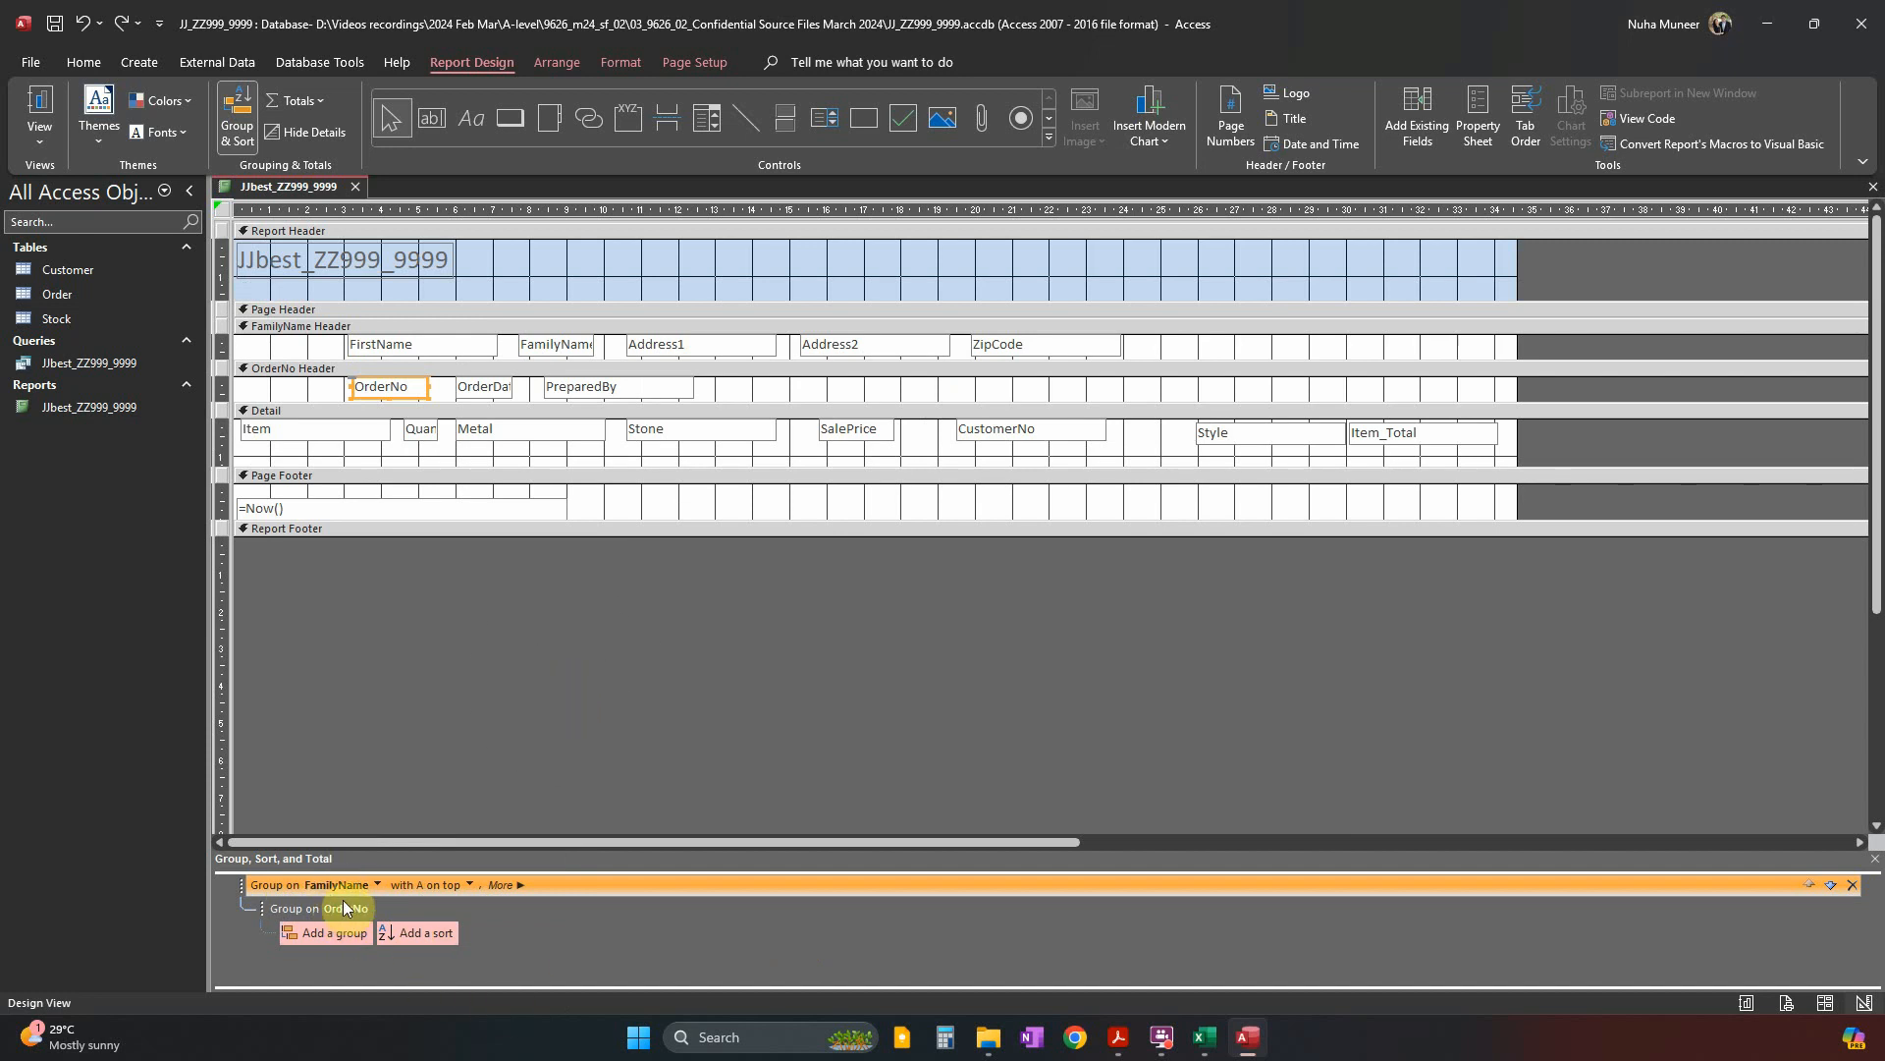
click(345, 905)
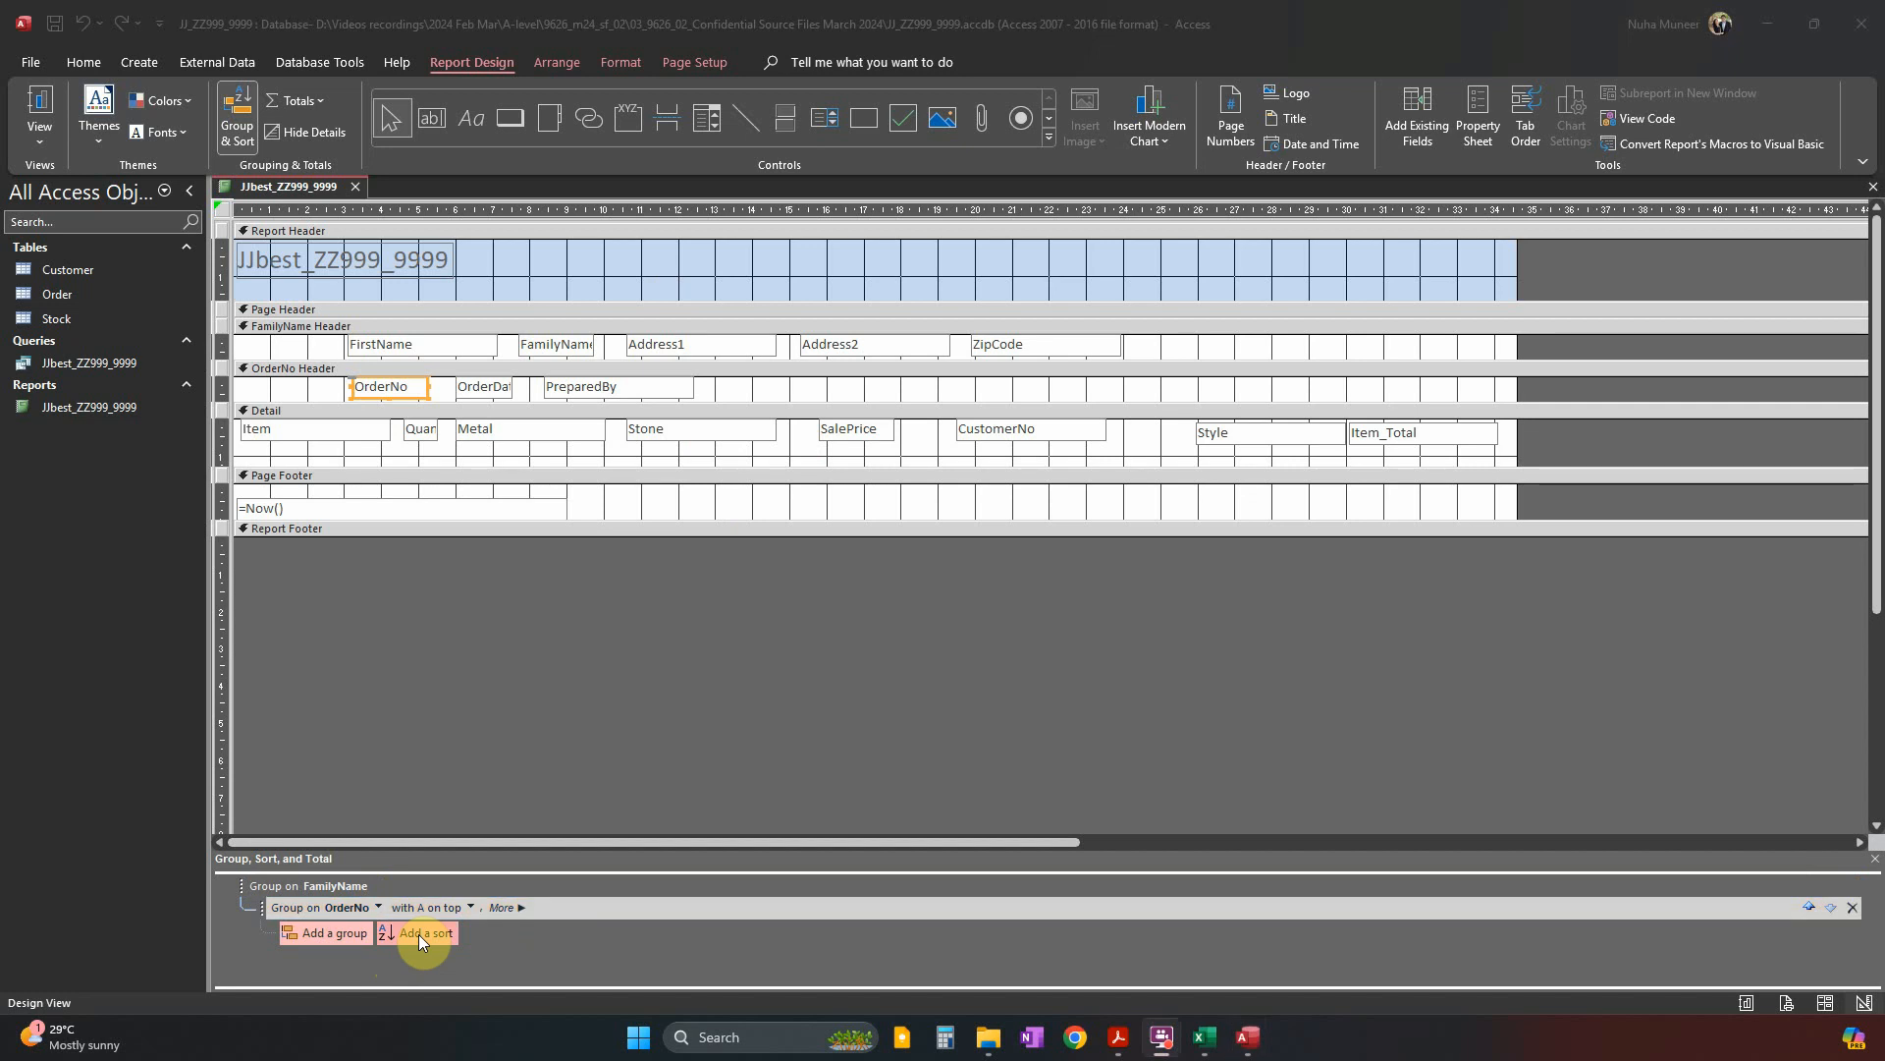
key(alt+Tab)
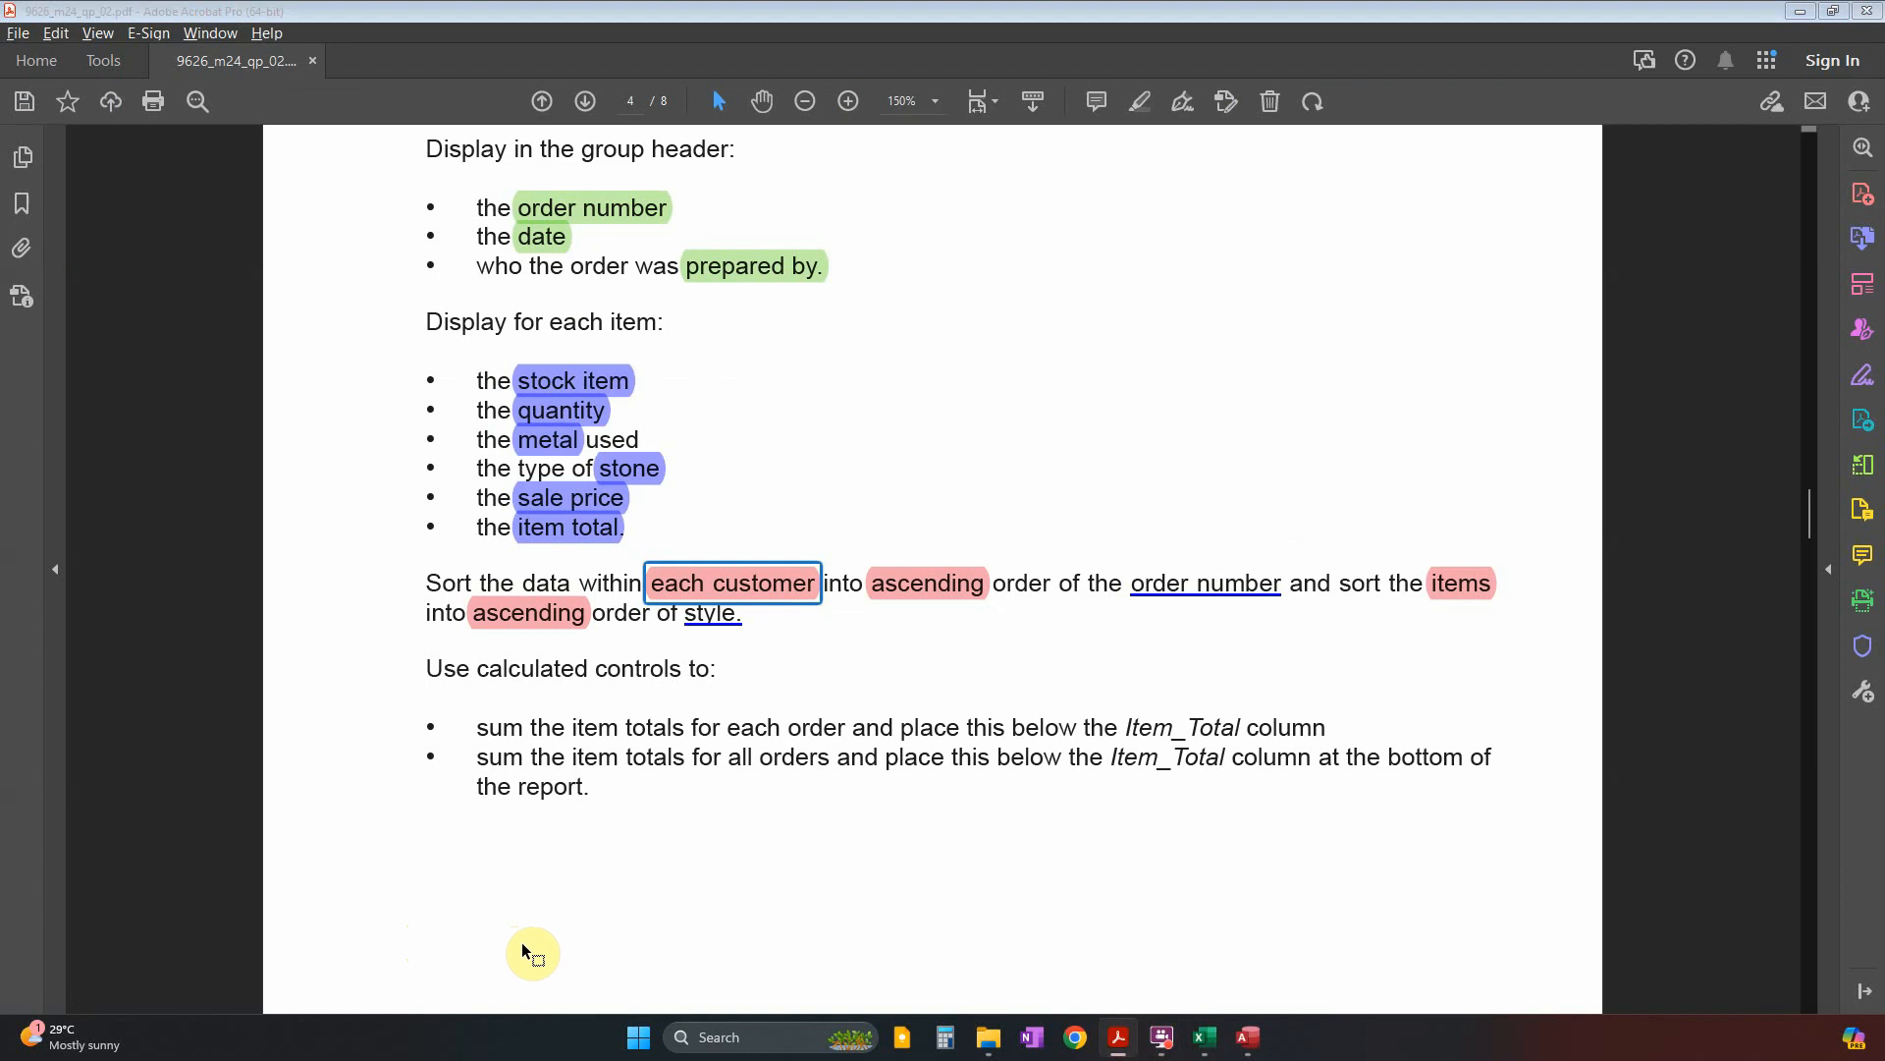
key(alt+Tab)
click(395, 930)
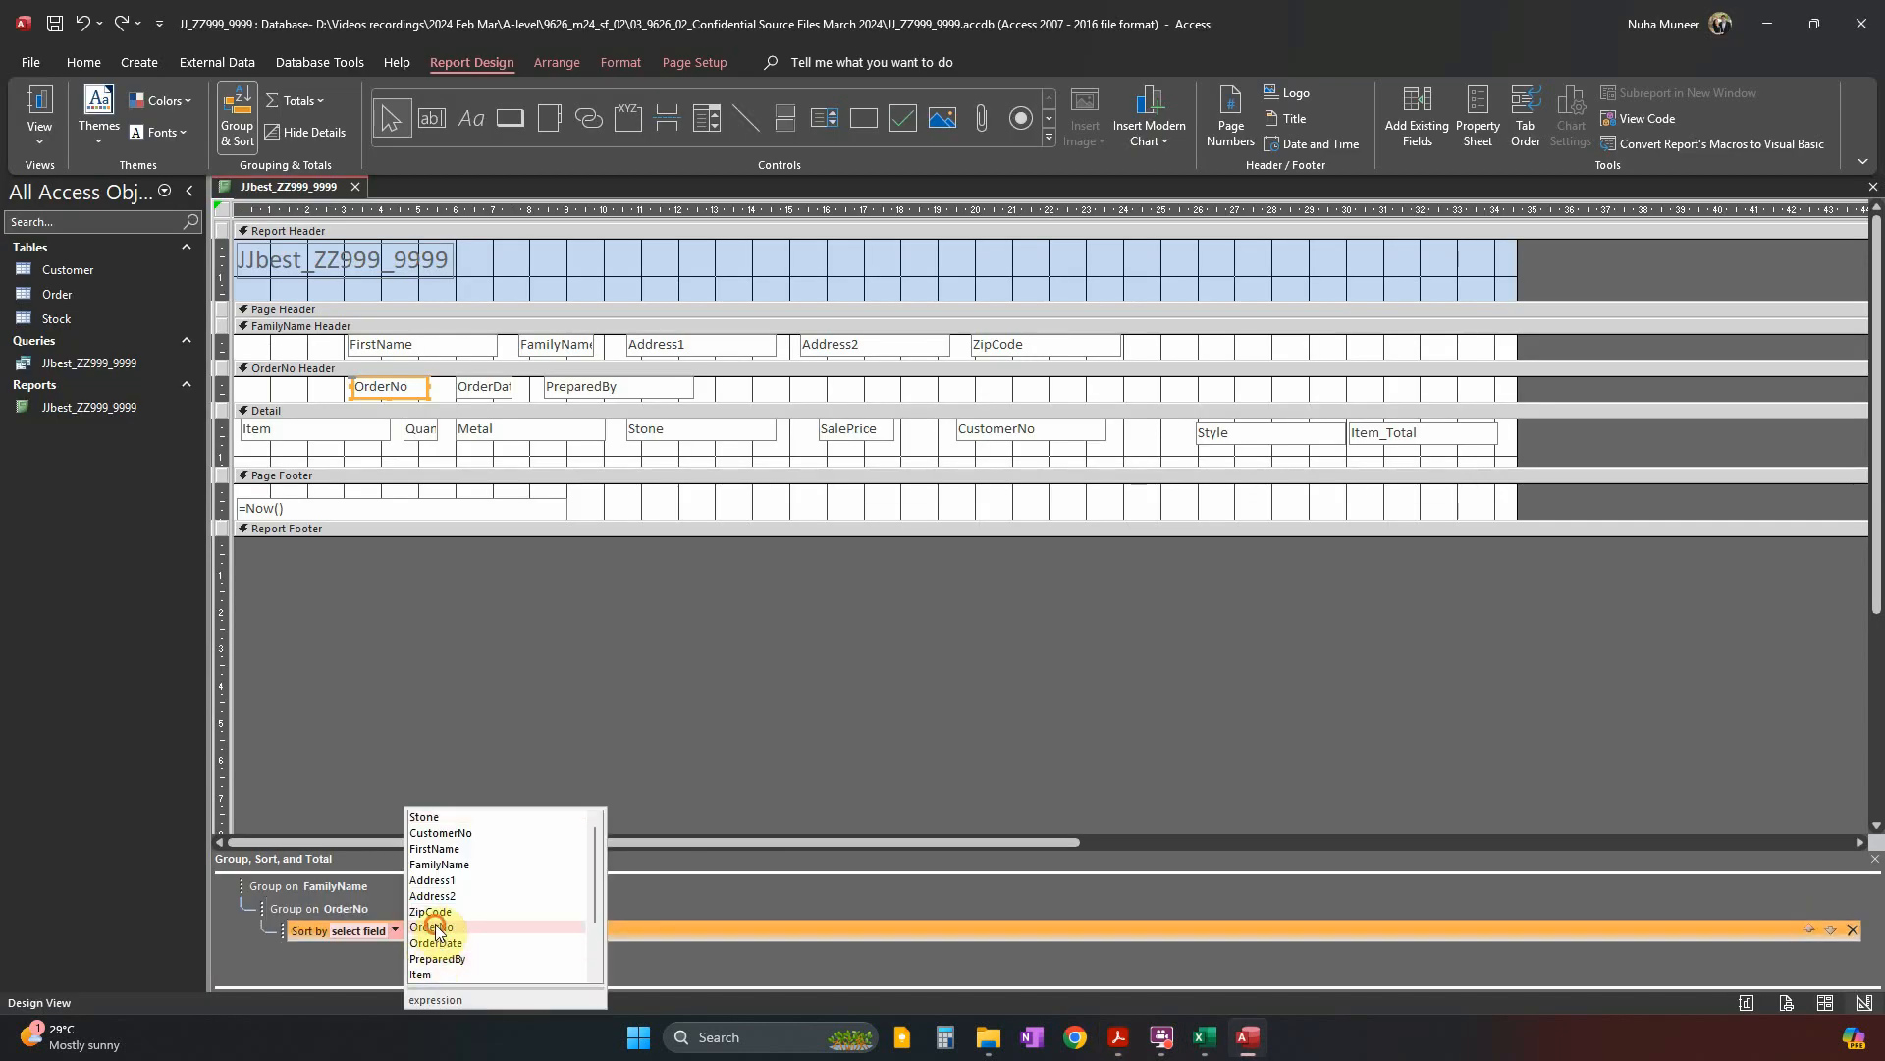
click(417, 927)
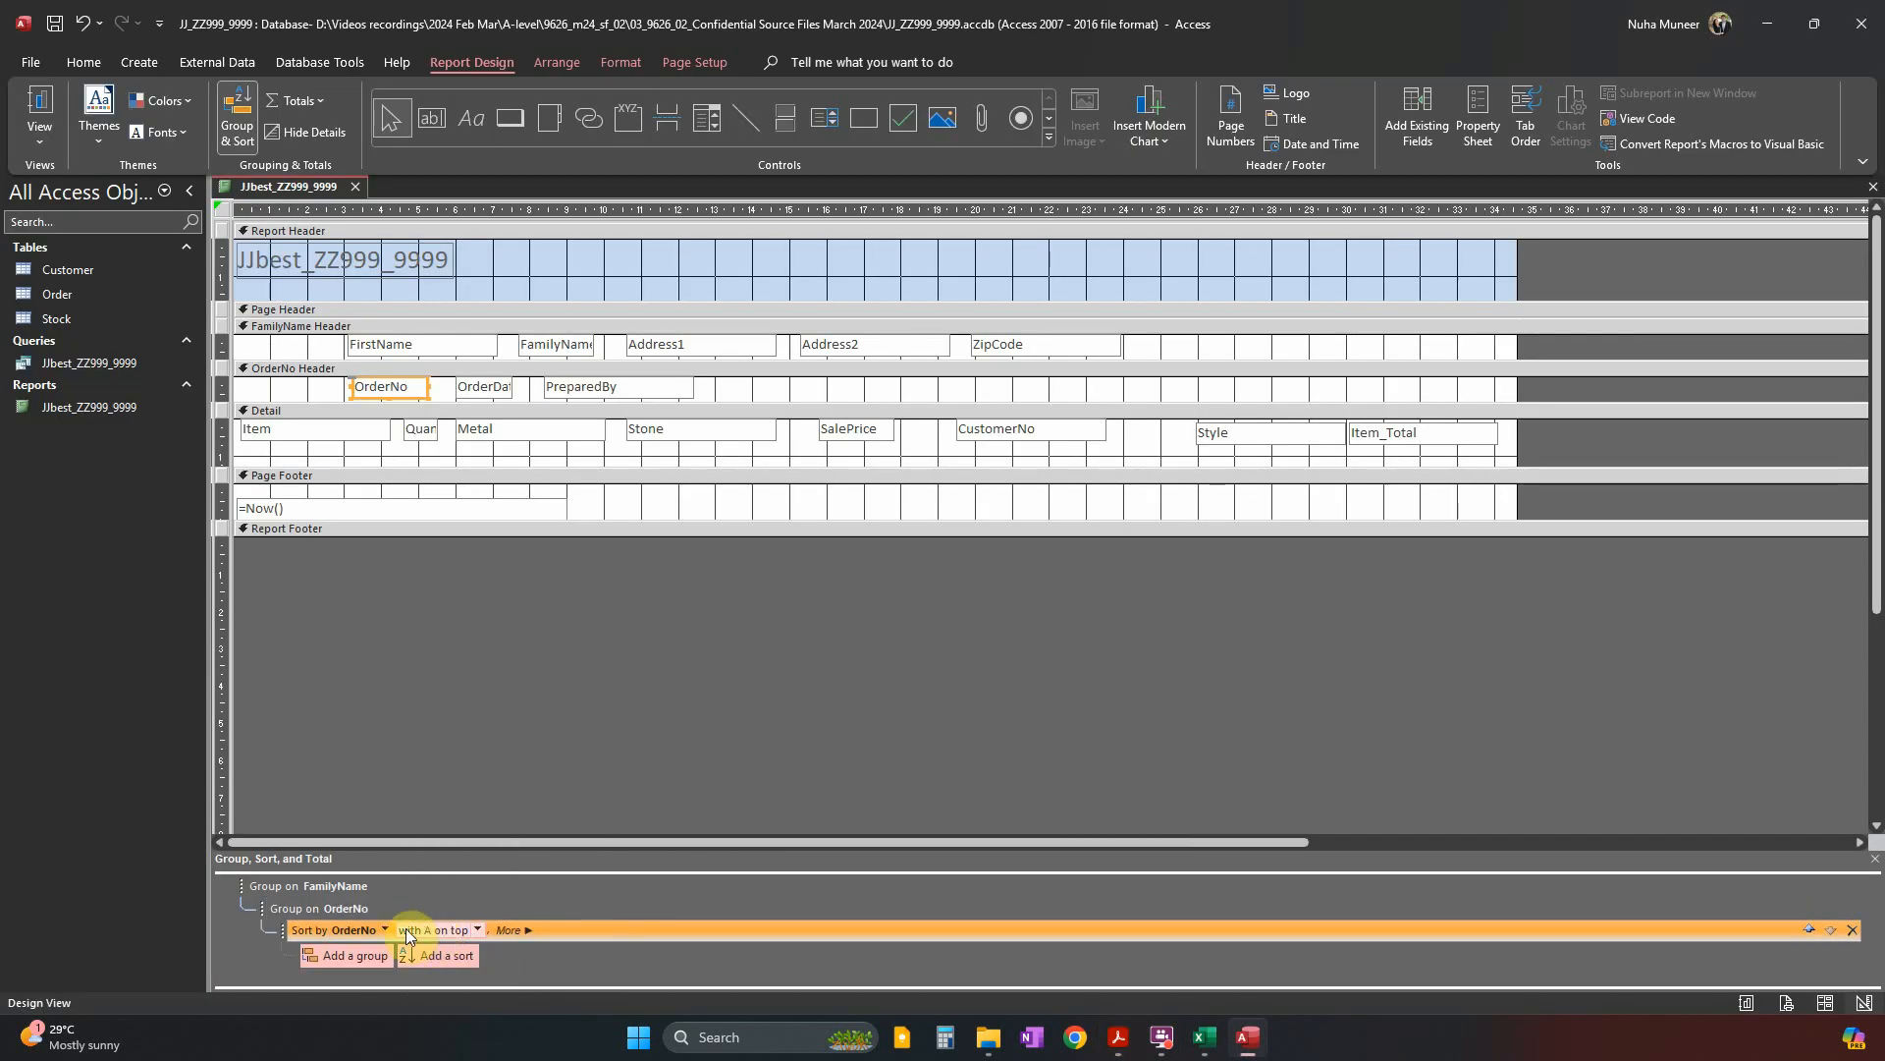
Add an ascending sort by Style beneath the OrderNo sort and check the order of the items in Report View.
click(462, 958)
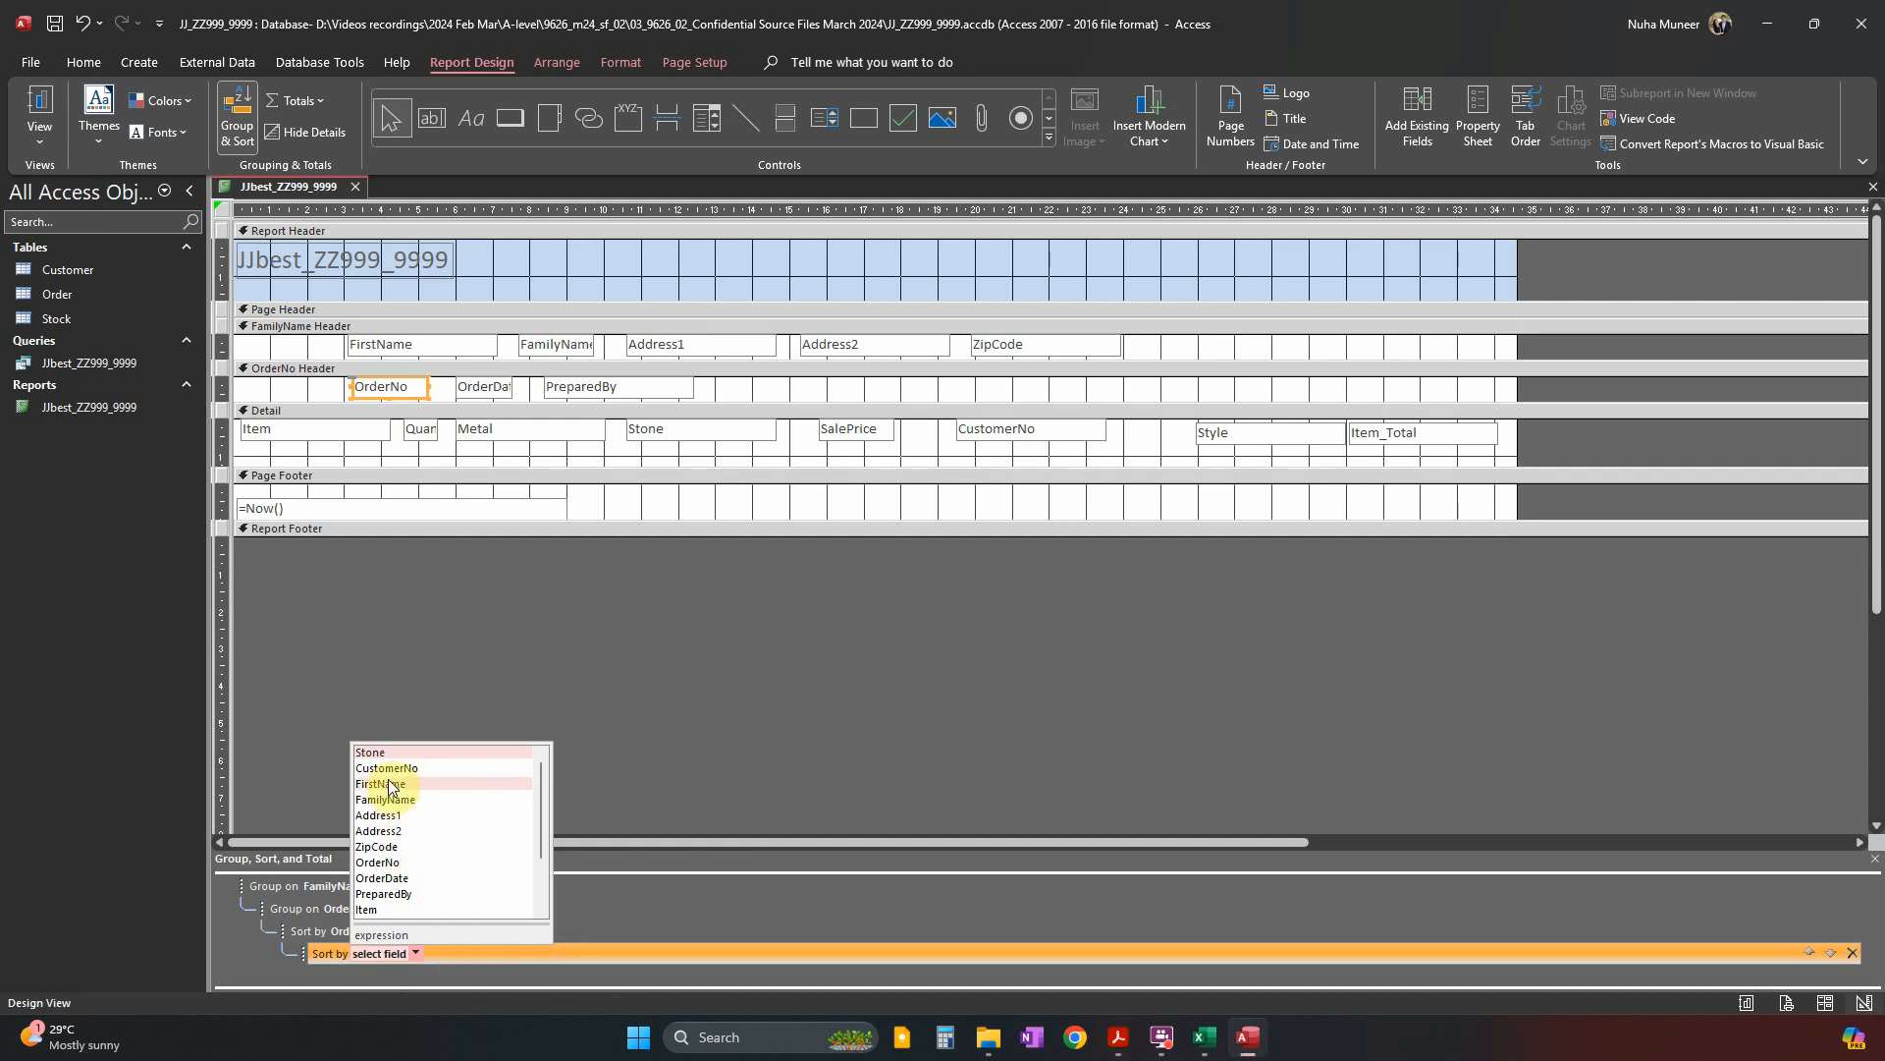
scroll(471, 801, down, 2)
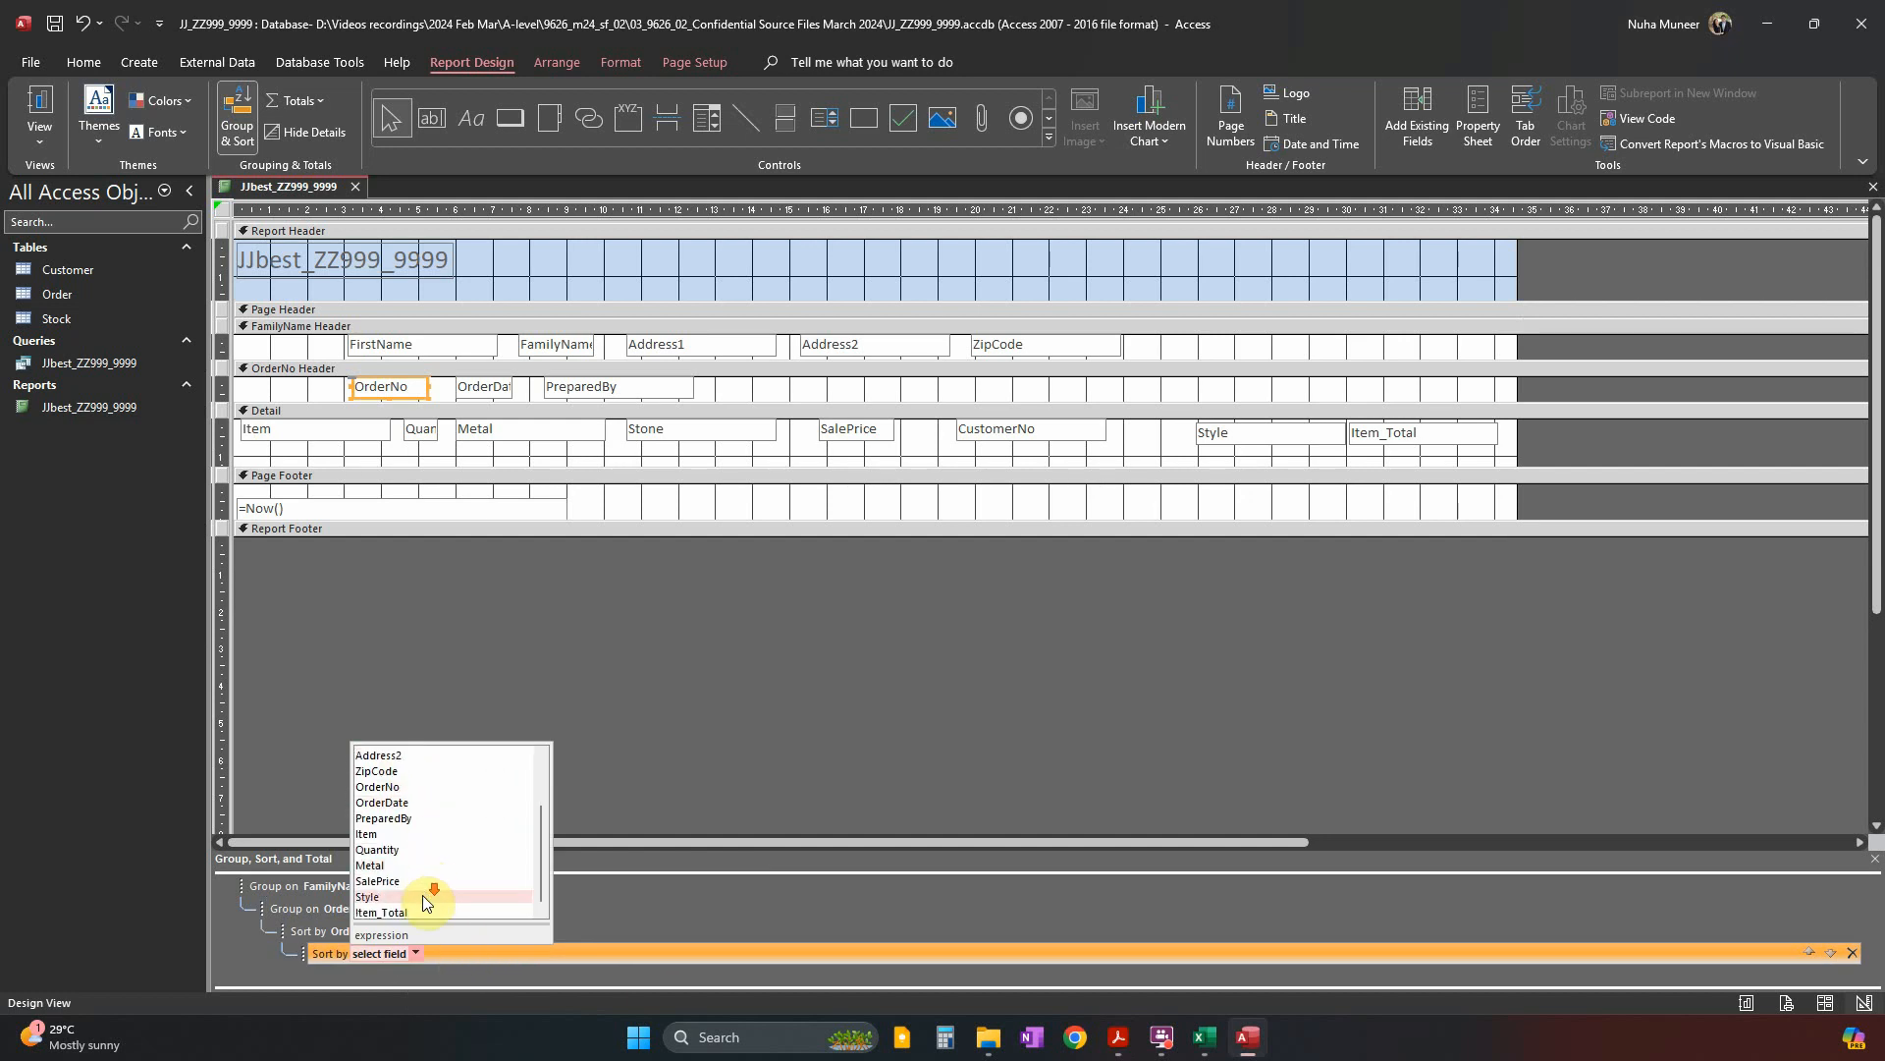
click(383, 897)
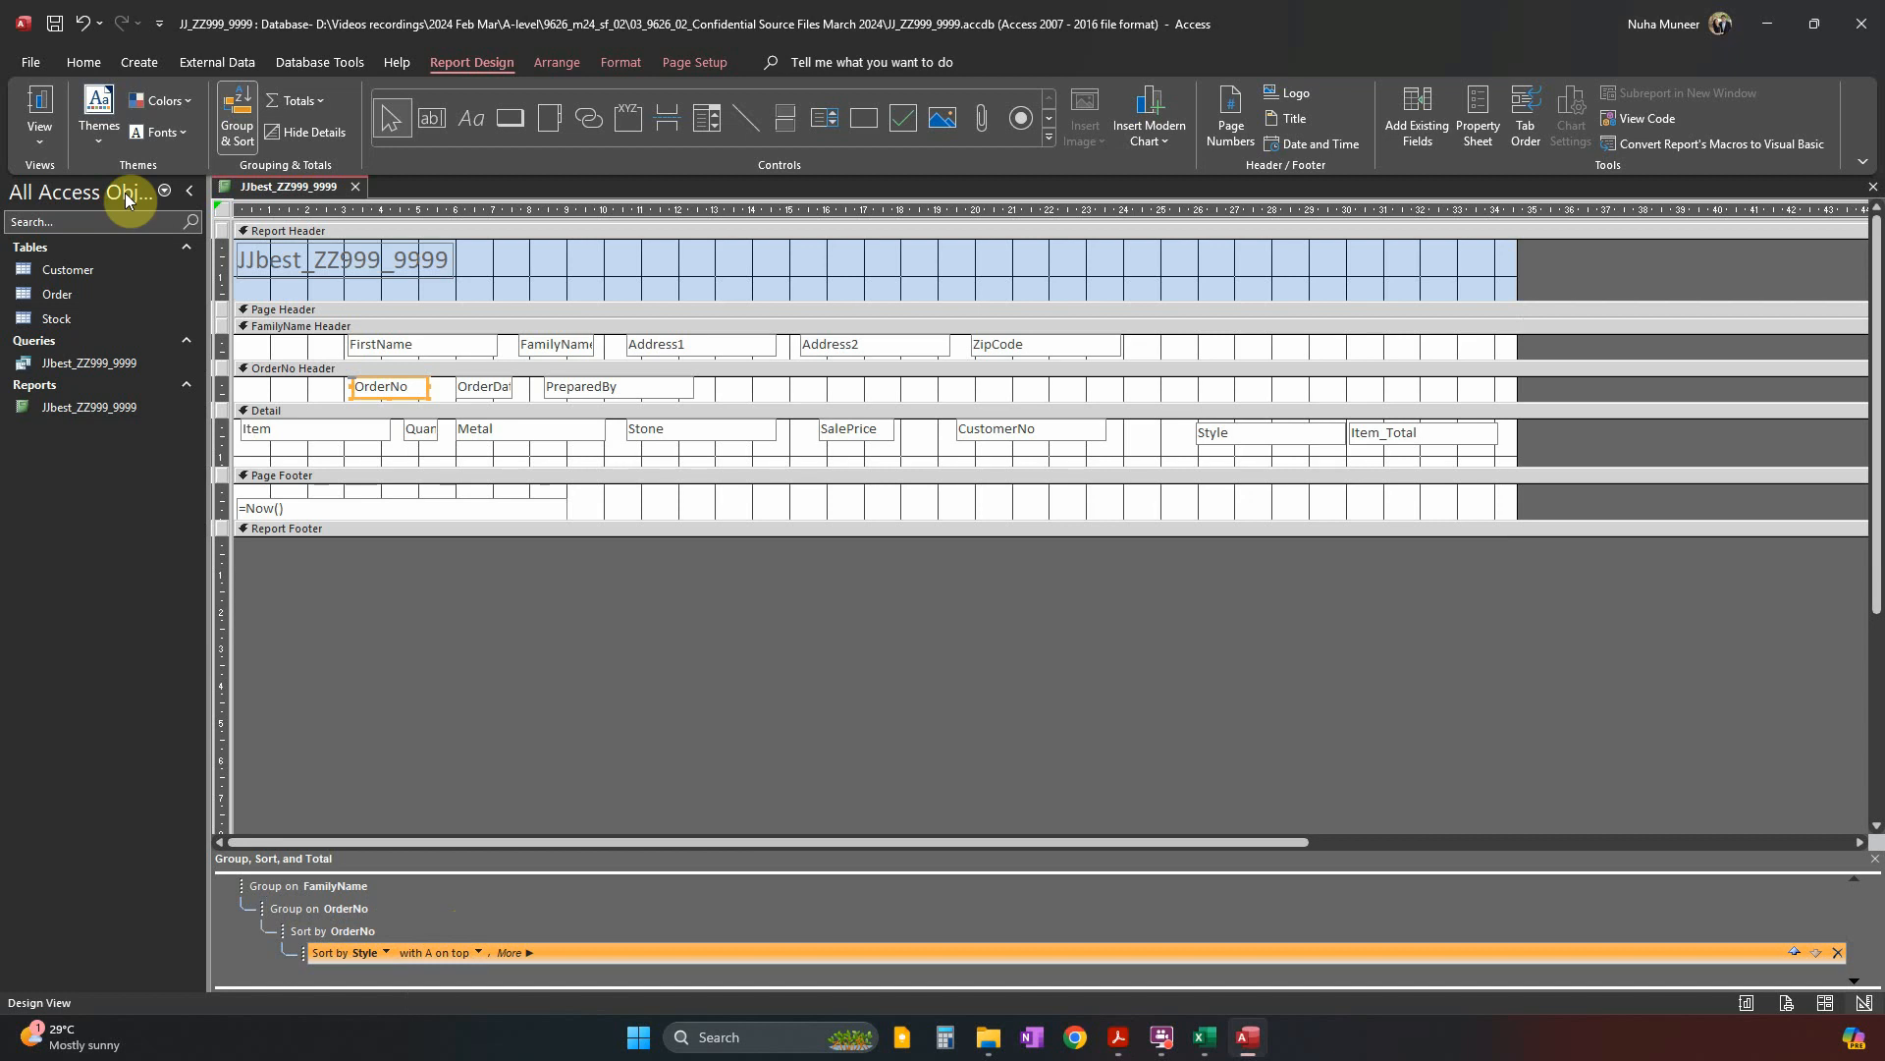
click(39, 108)
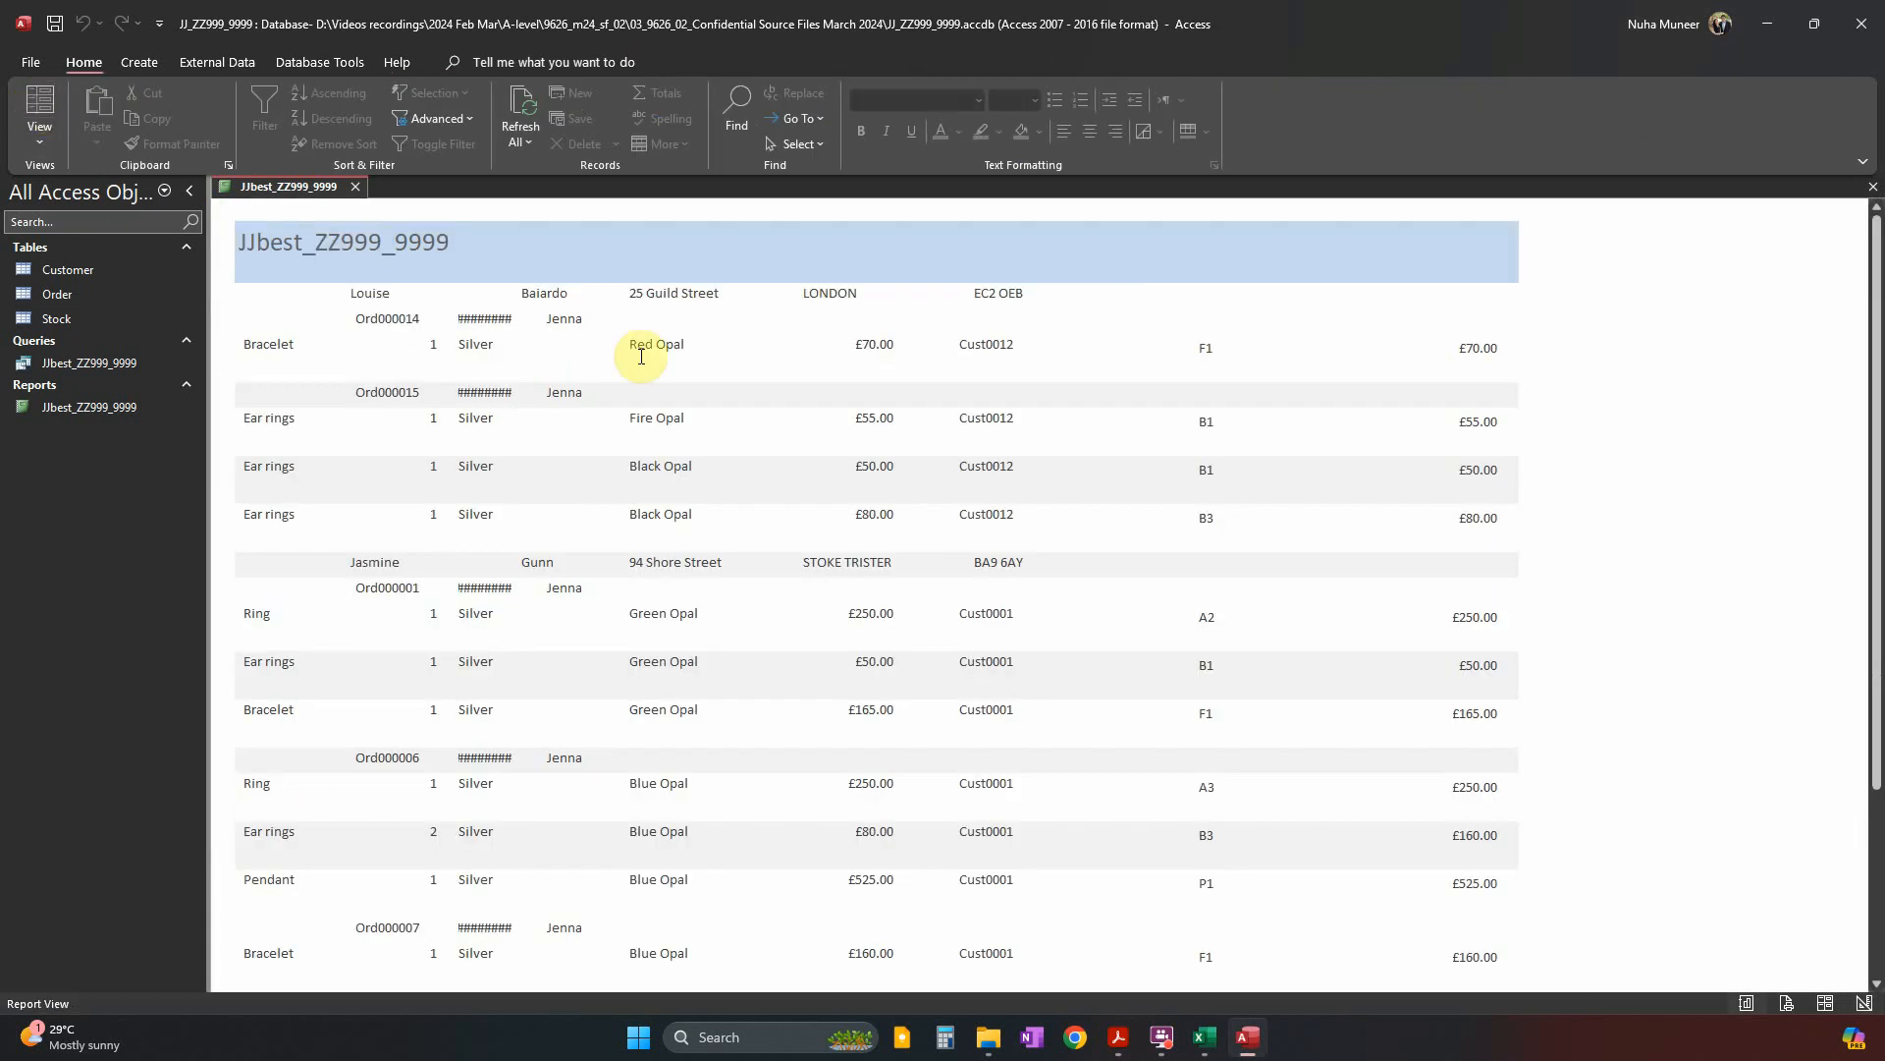
click(53, 139)
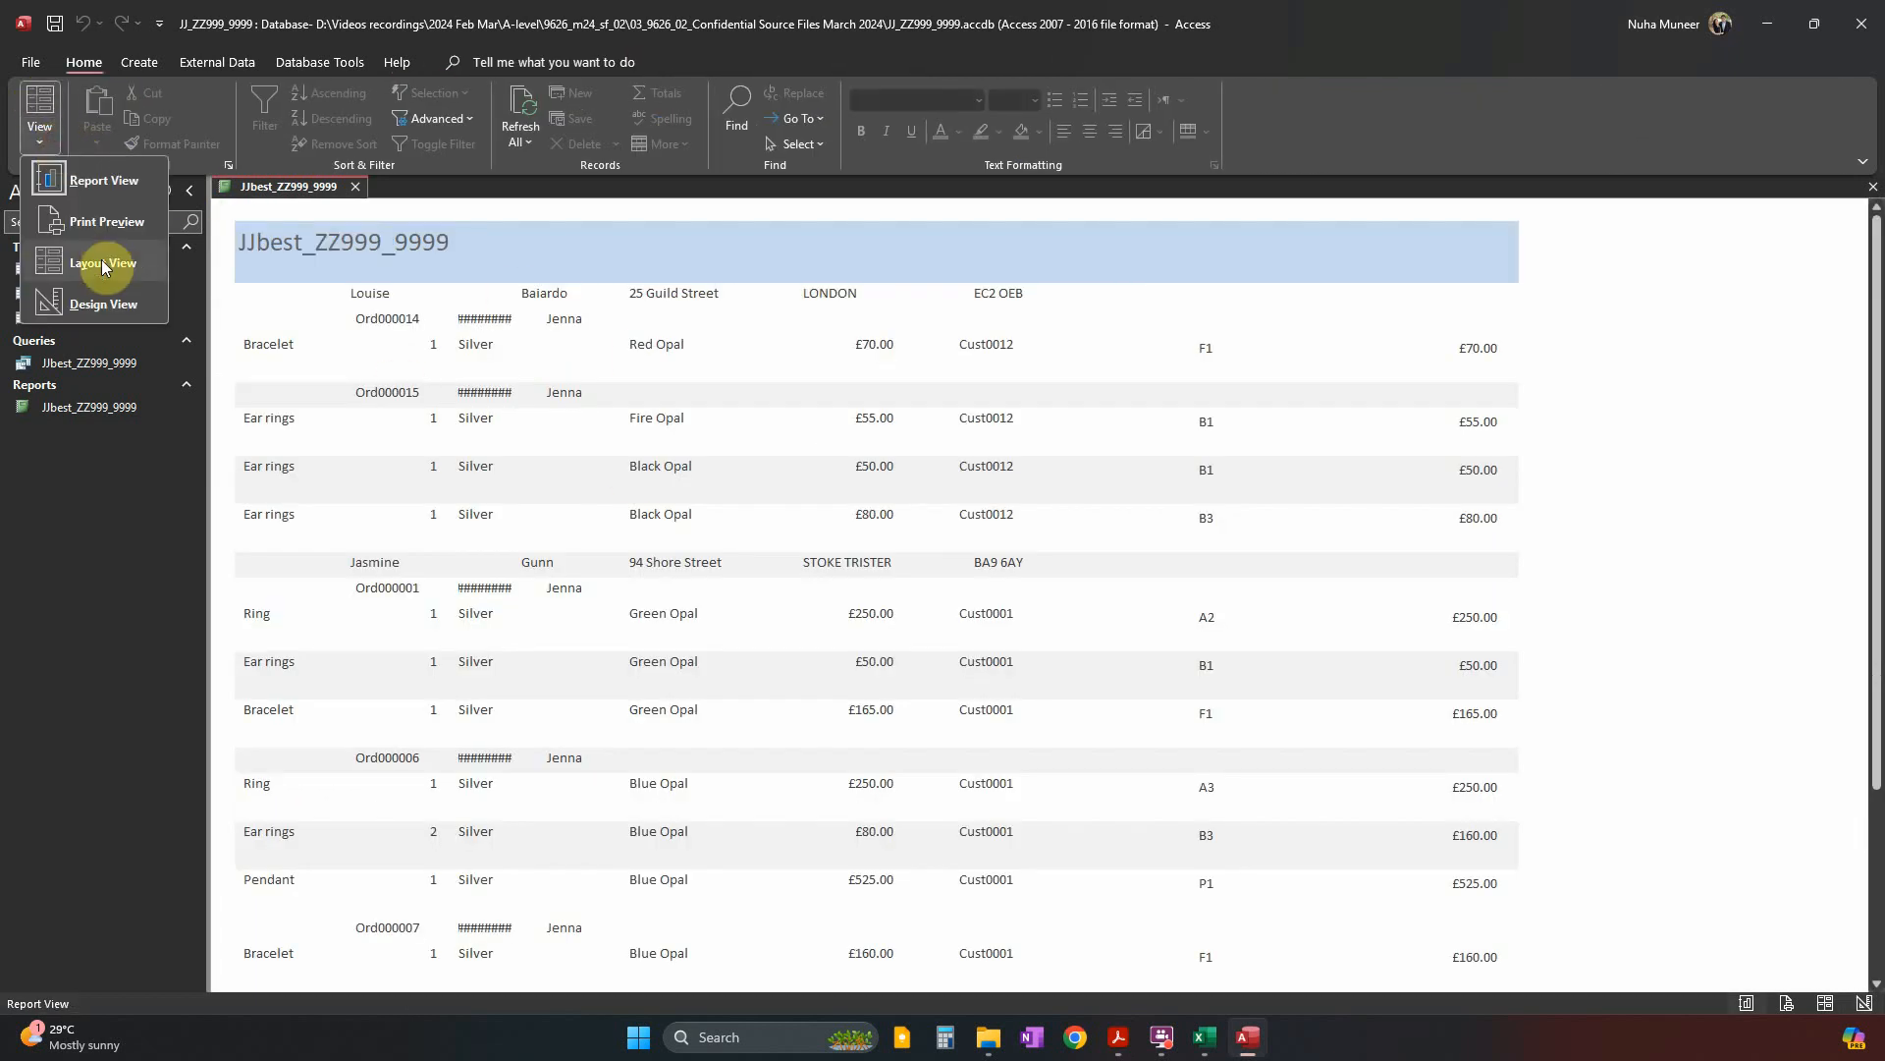
click(116, 306)
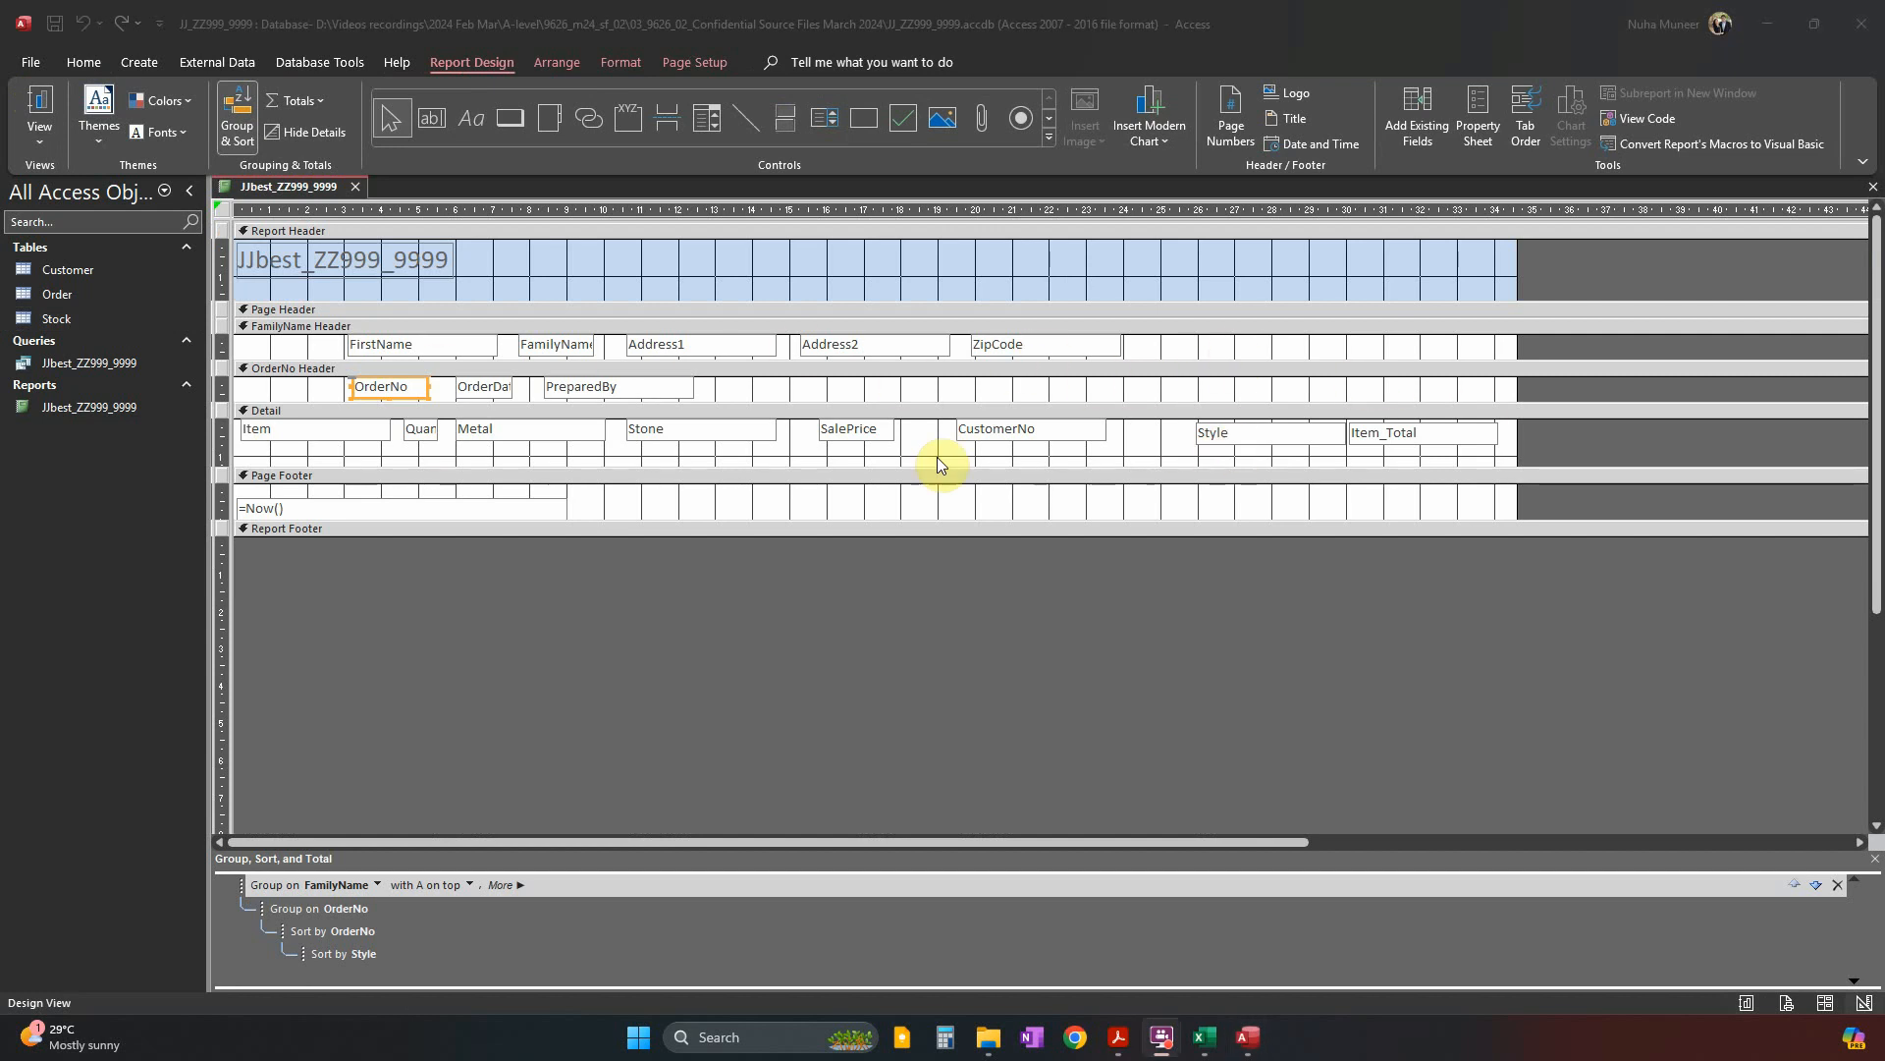
Review the report requirements in the exam PDF and examine the customer and order header rows of its sample layout.
click(1208, 390)
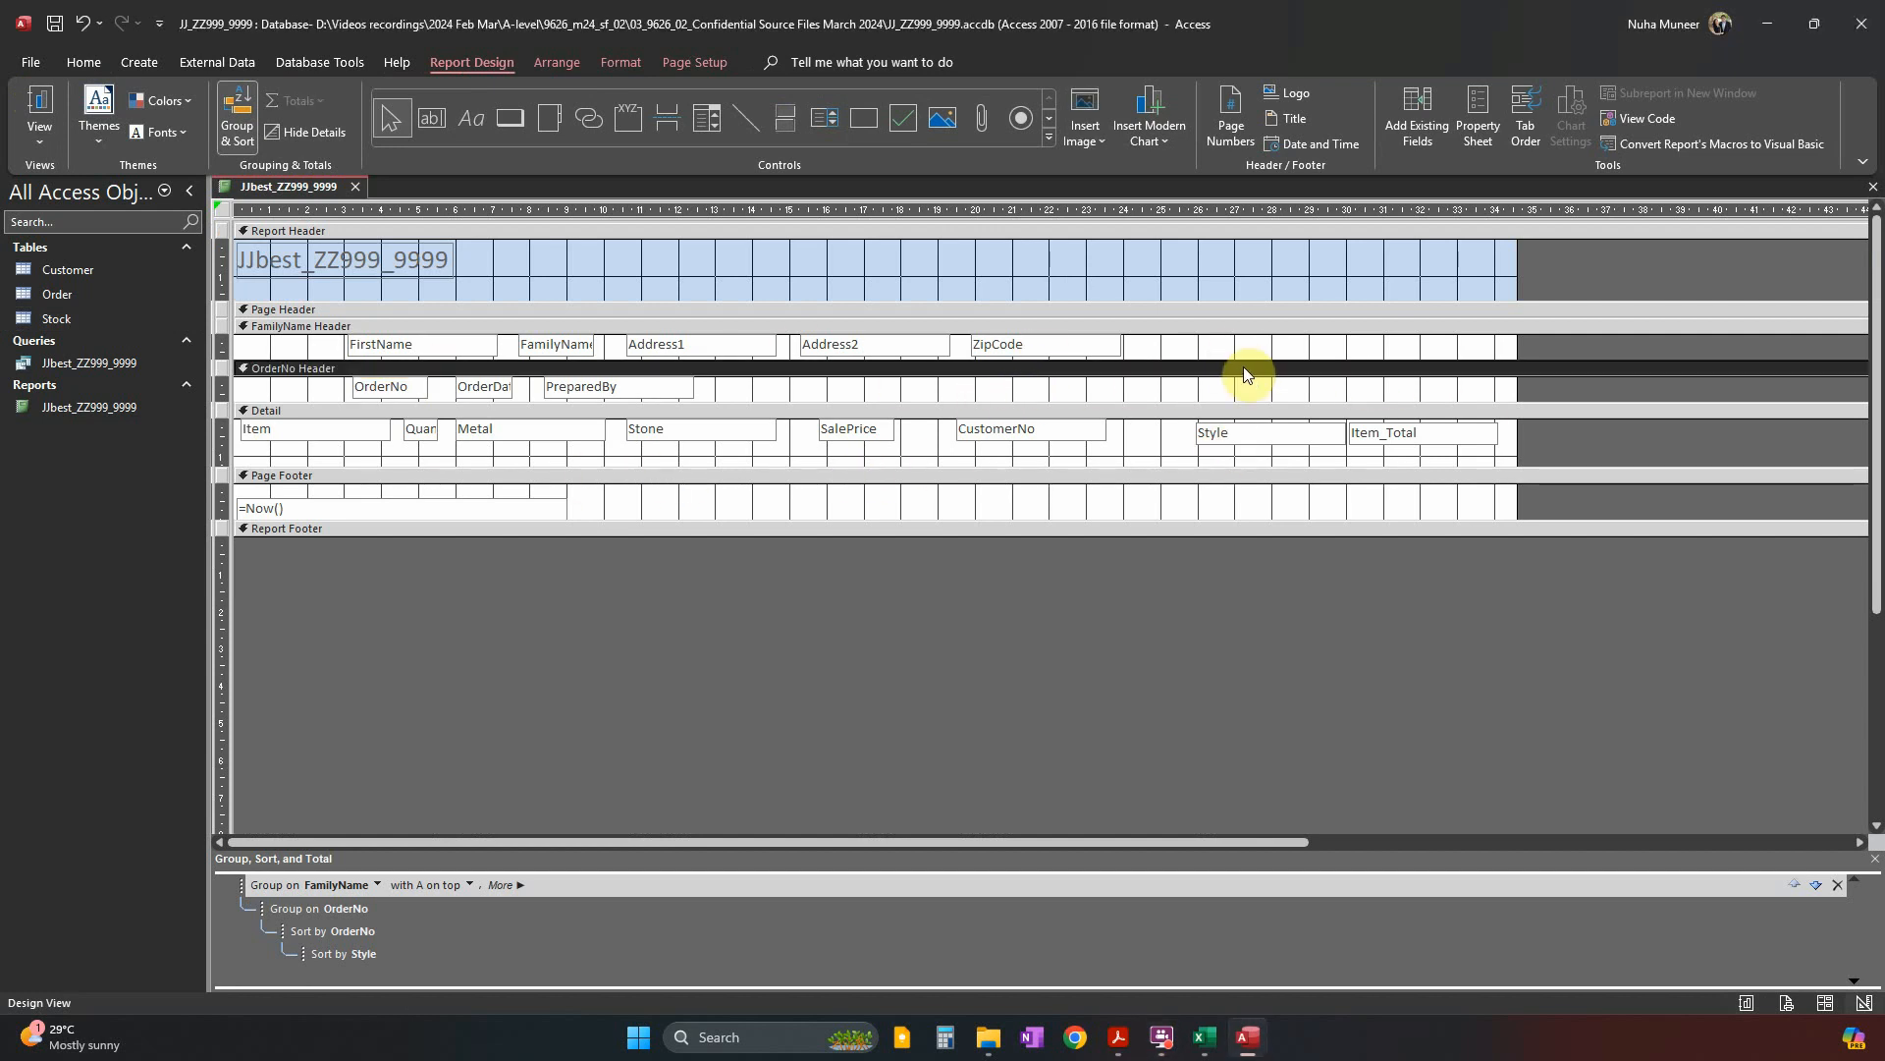
click(17, 151)
click(38, 285)
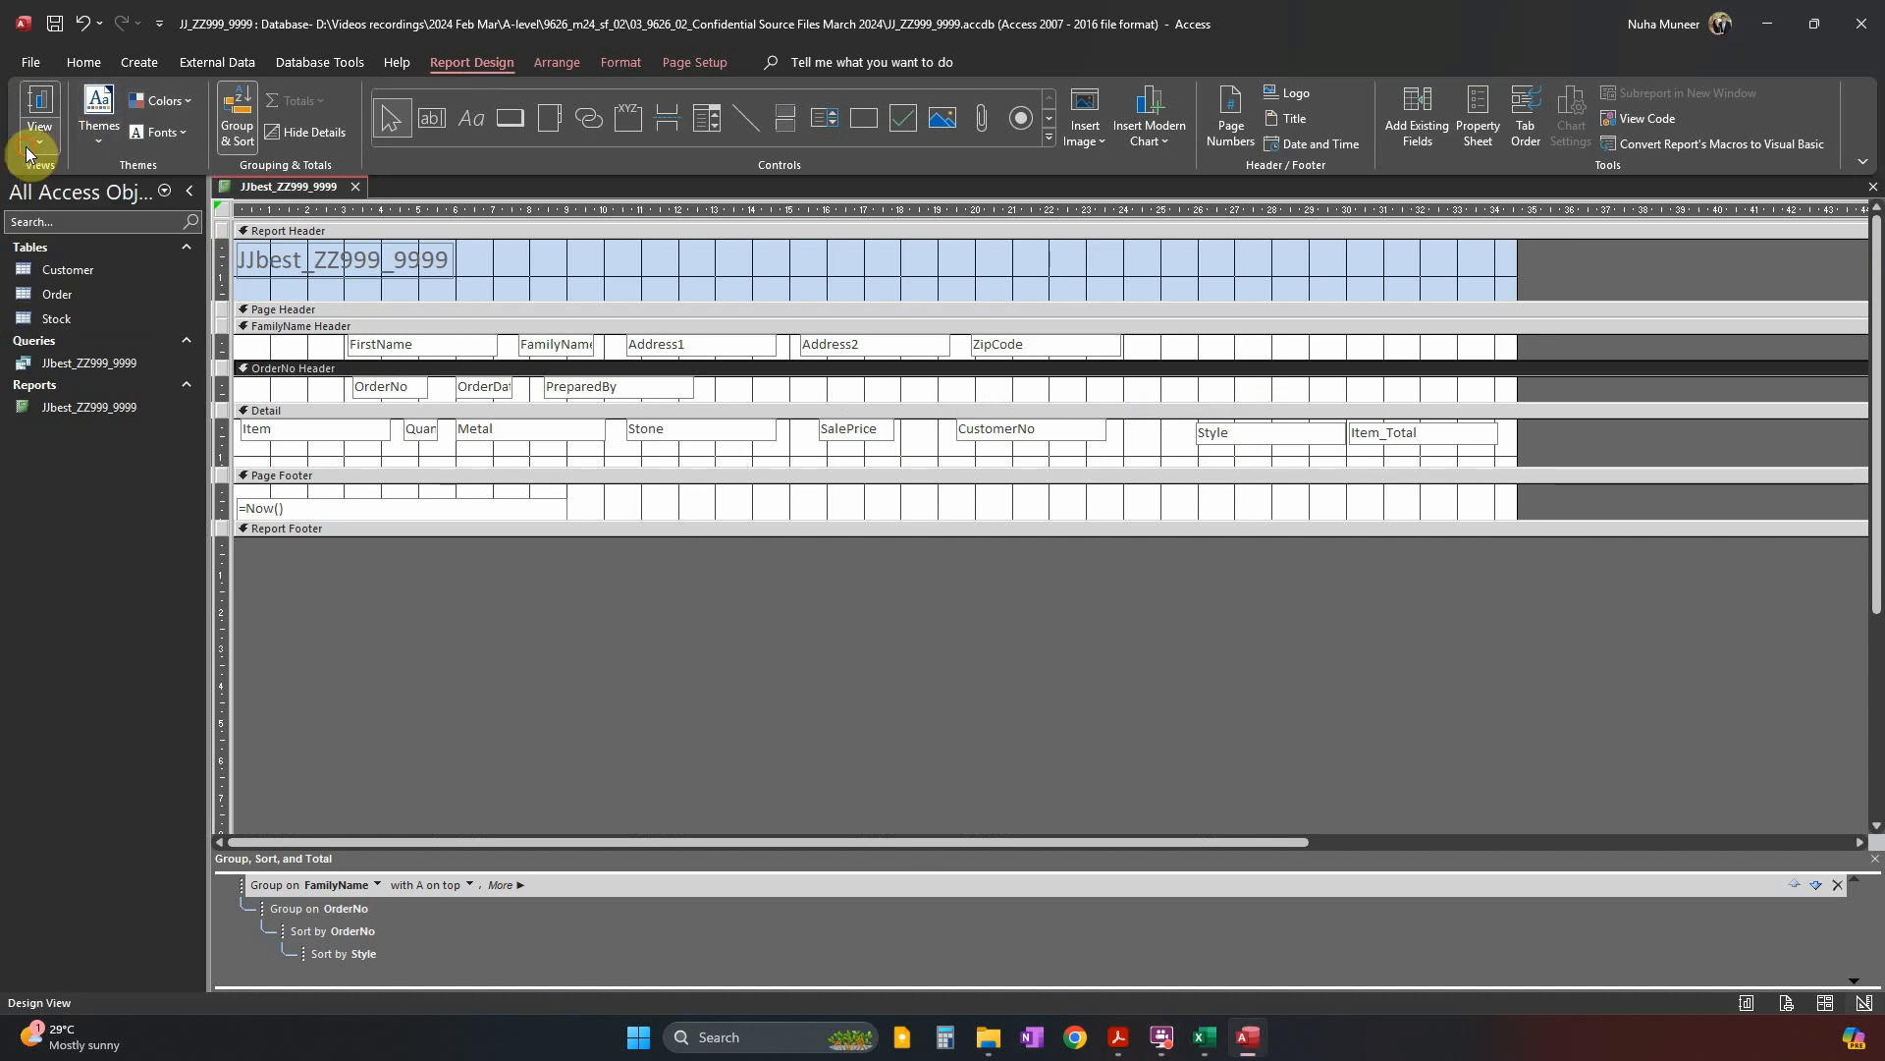
click(1125, 1037)
scroll(1065, 841, up, 4)
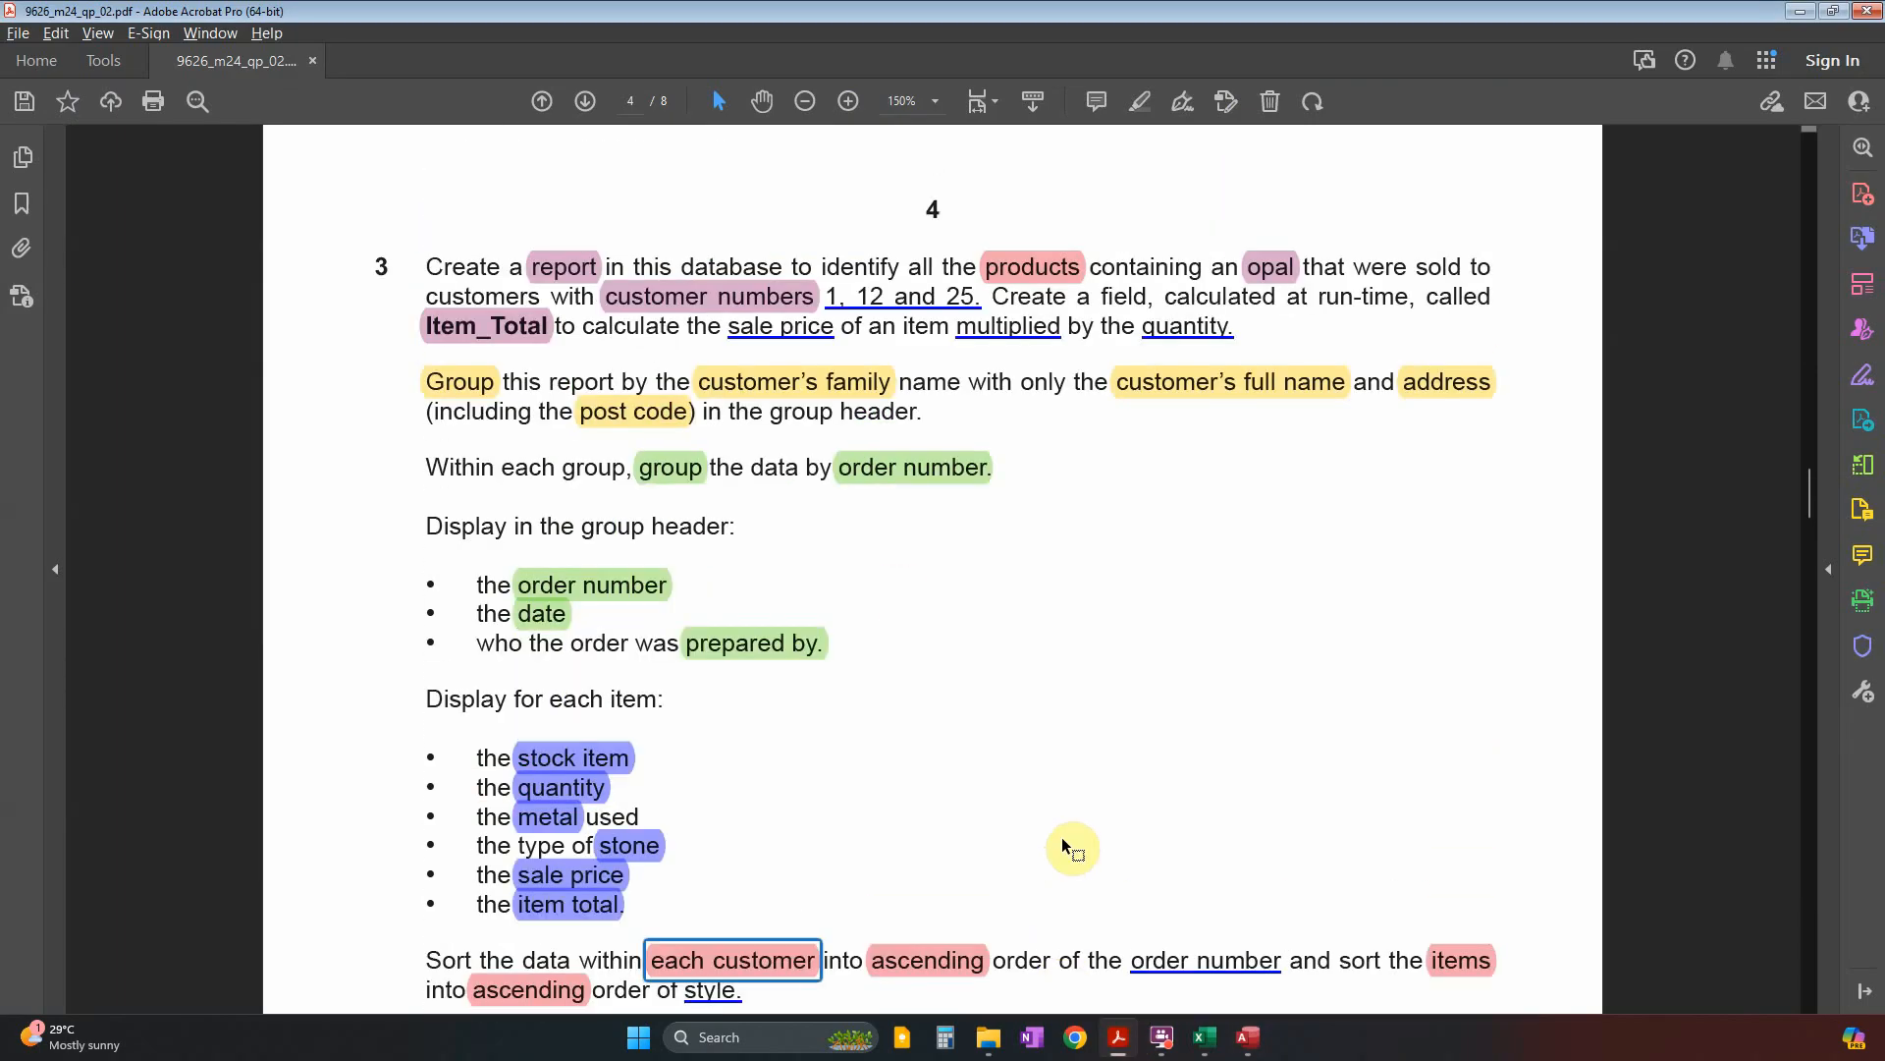
scroll(805, 687, down, 15)
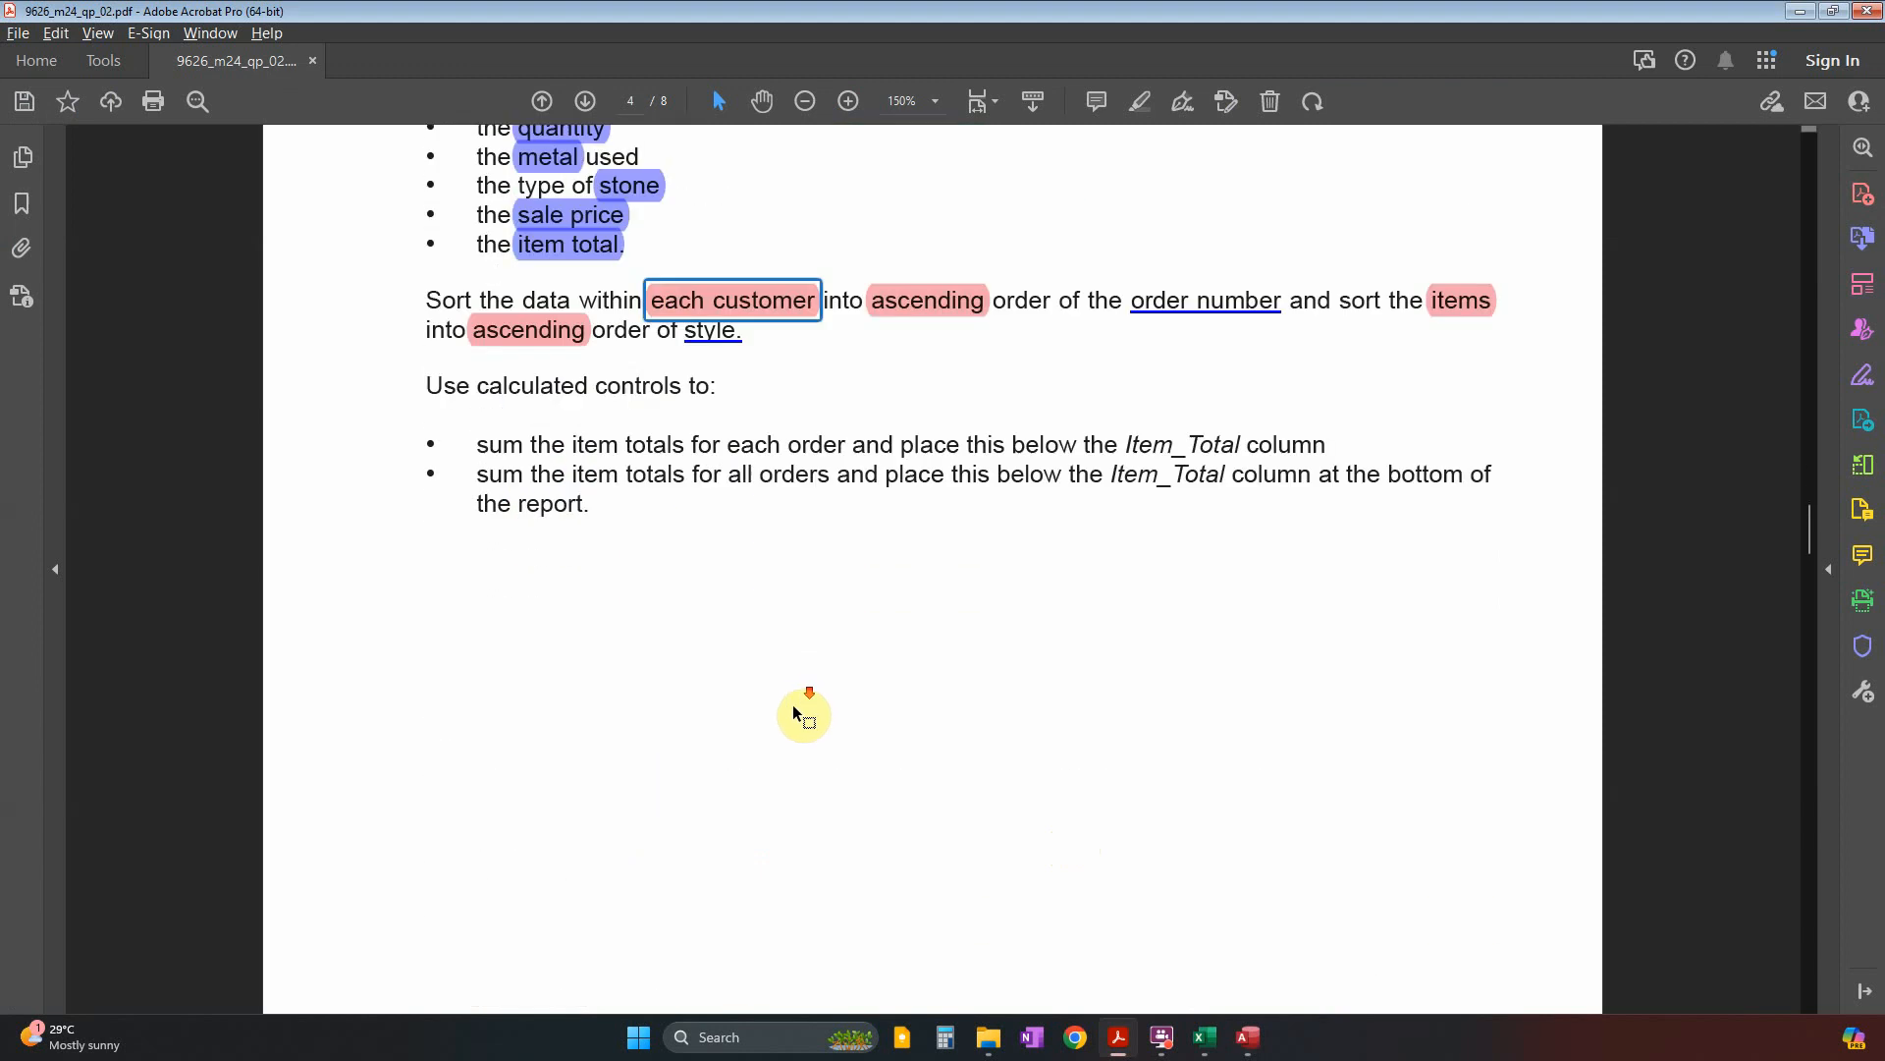
scroll(788, 721, down, 8)
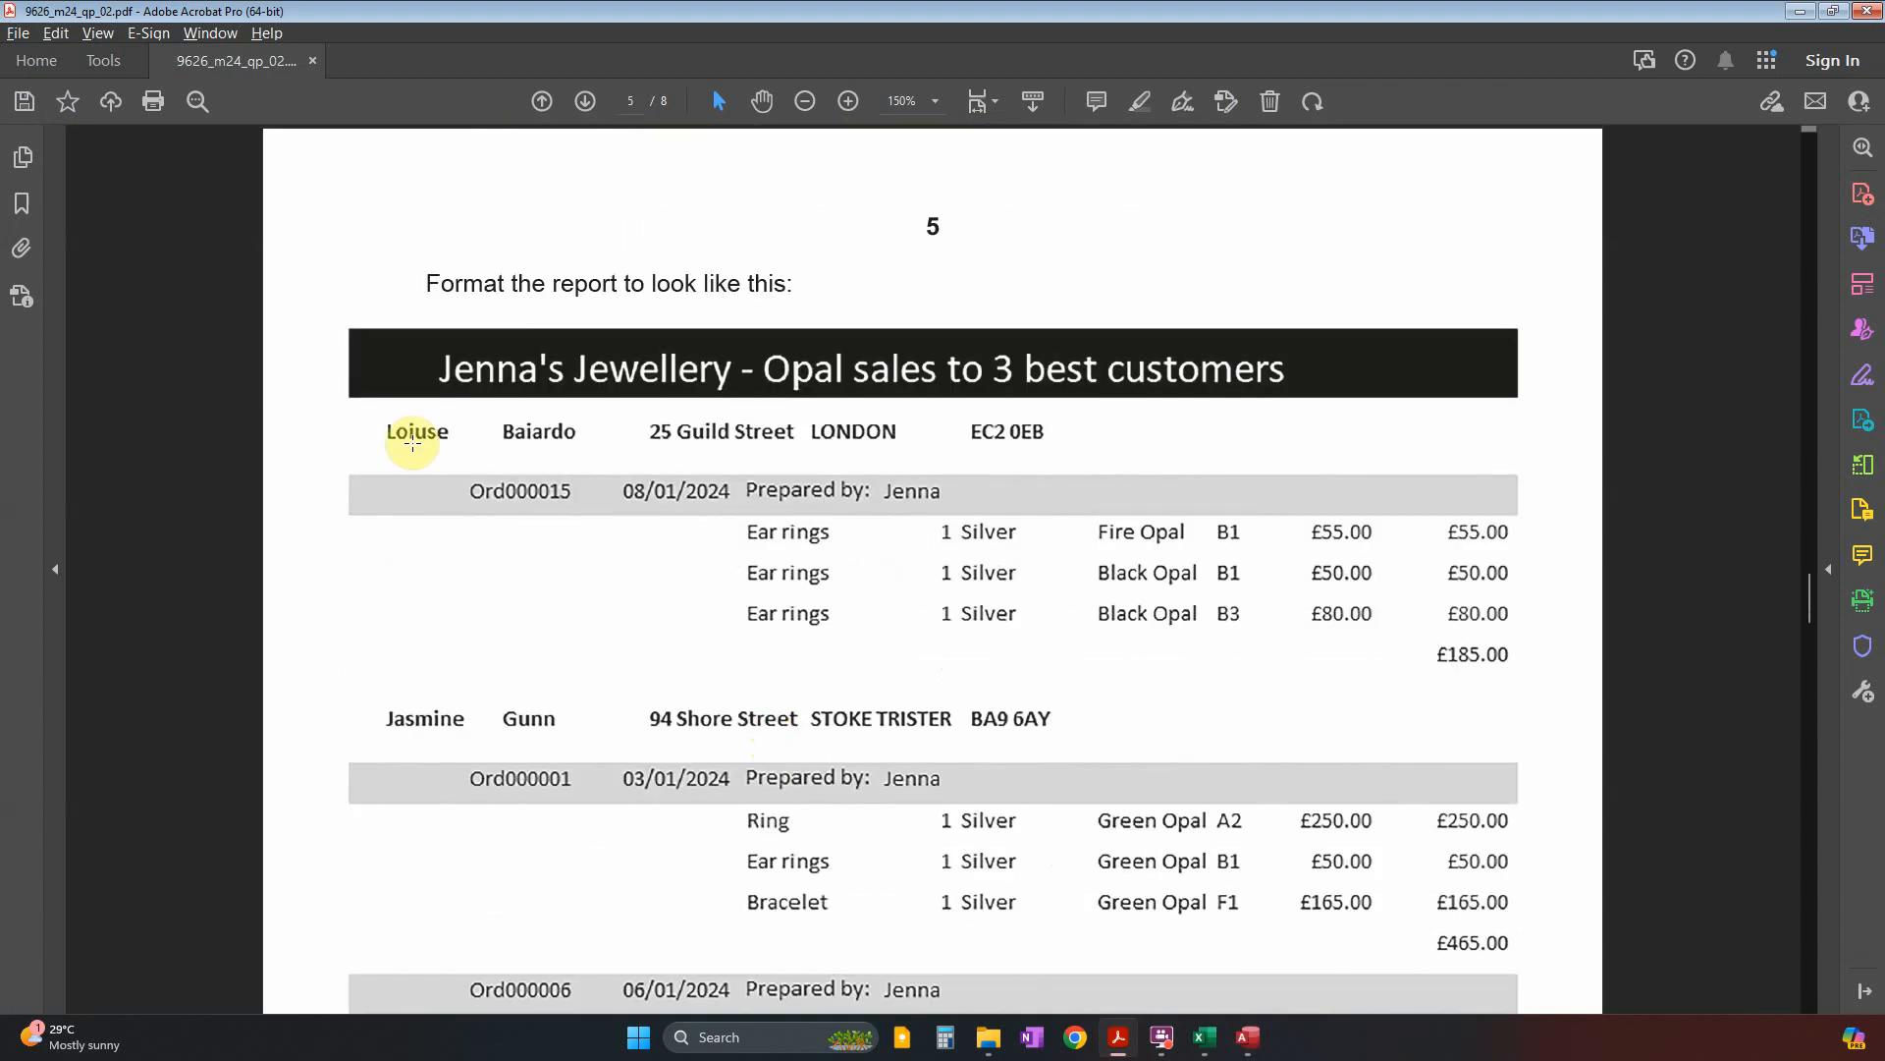
drag(373, 413, 1106, 454)
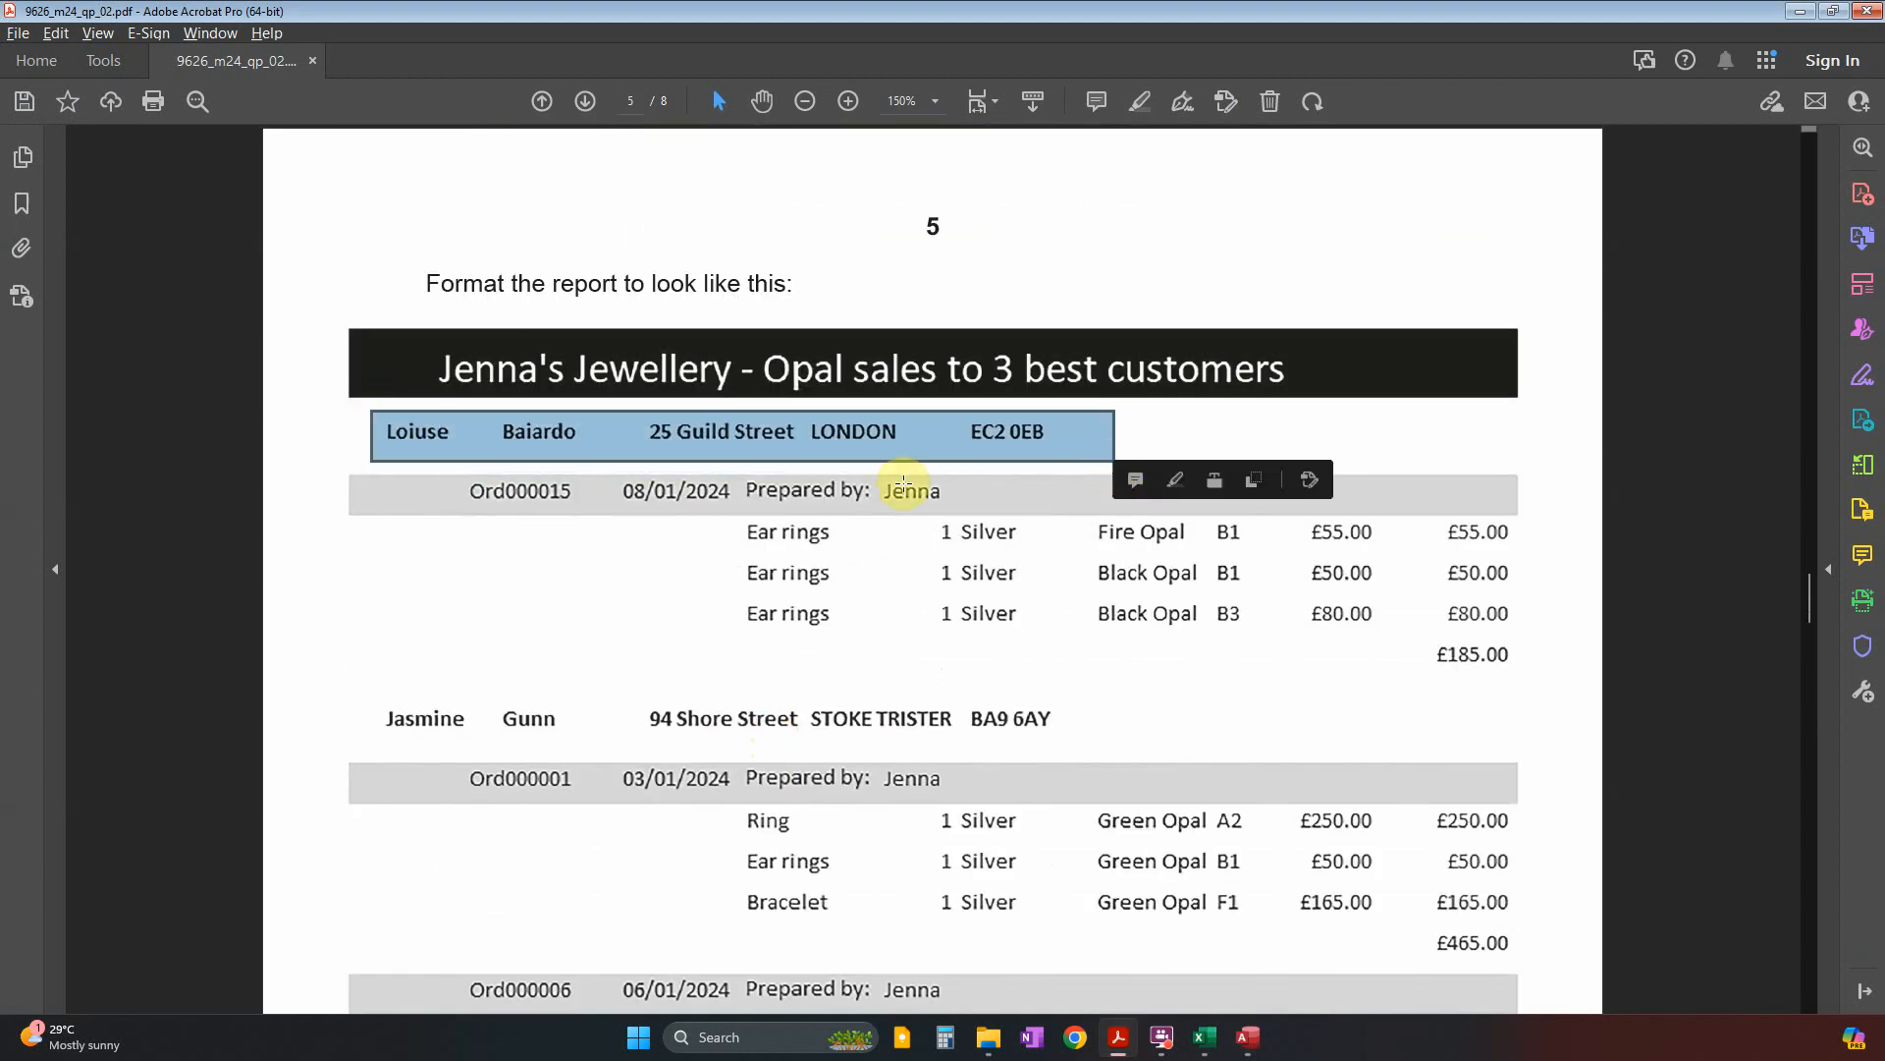
click(458, 508)
Make the name and address fields in the report's FamilyName Header bold with font size 14.
key(alt+Tab)
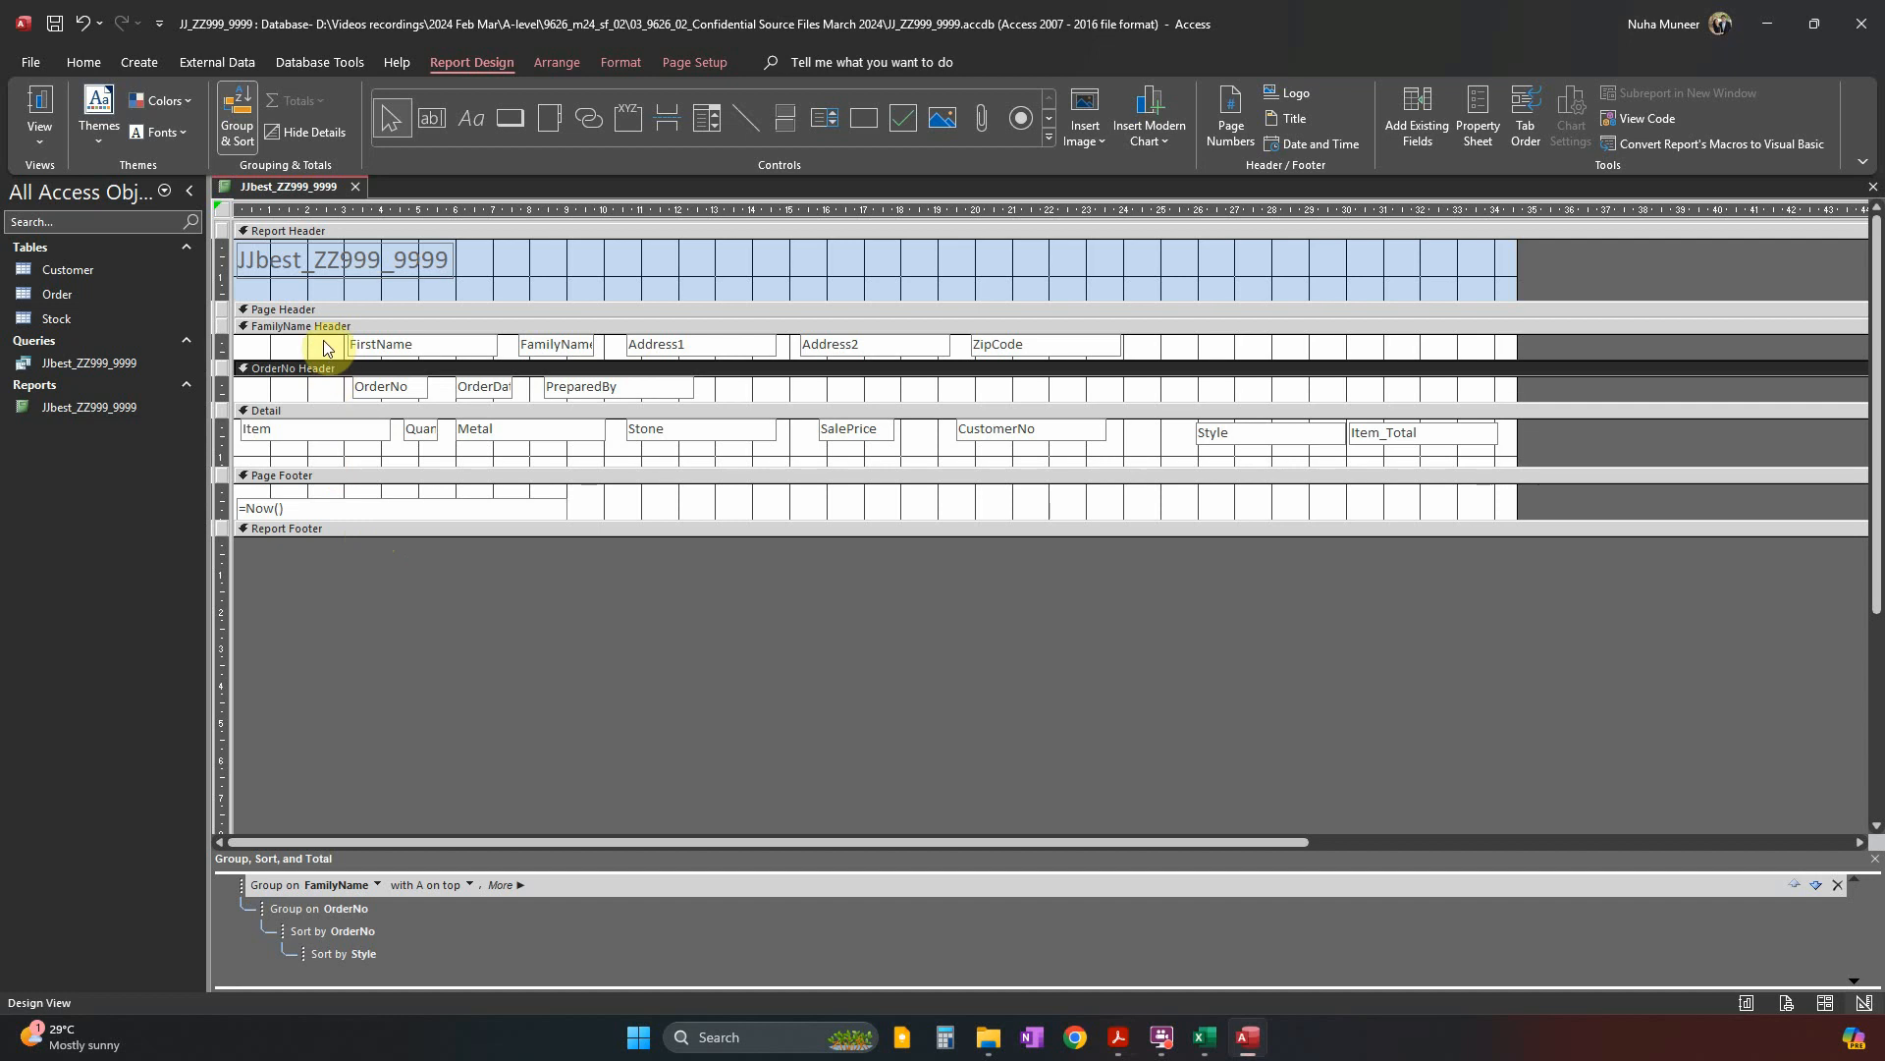
drag(323, 339, 1140, 350)
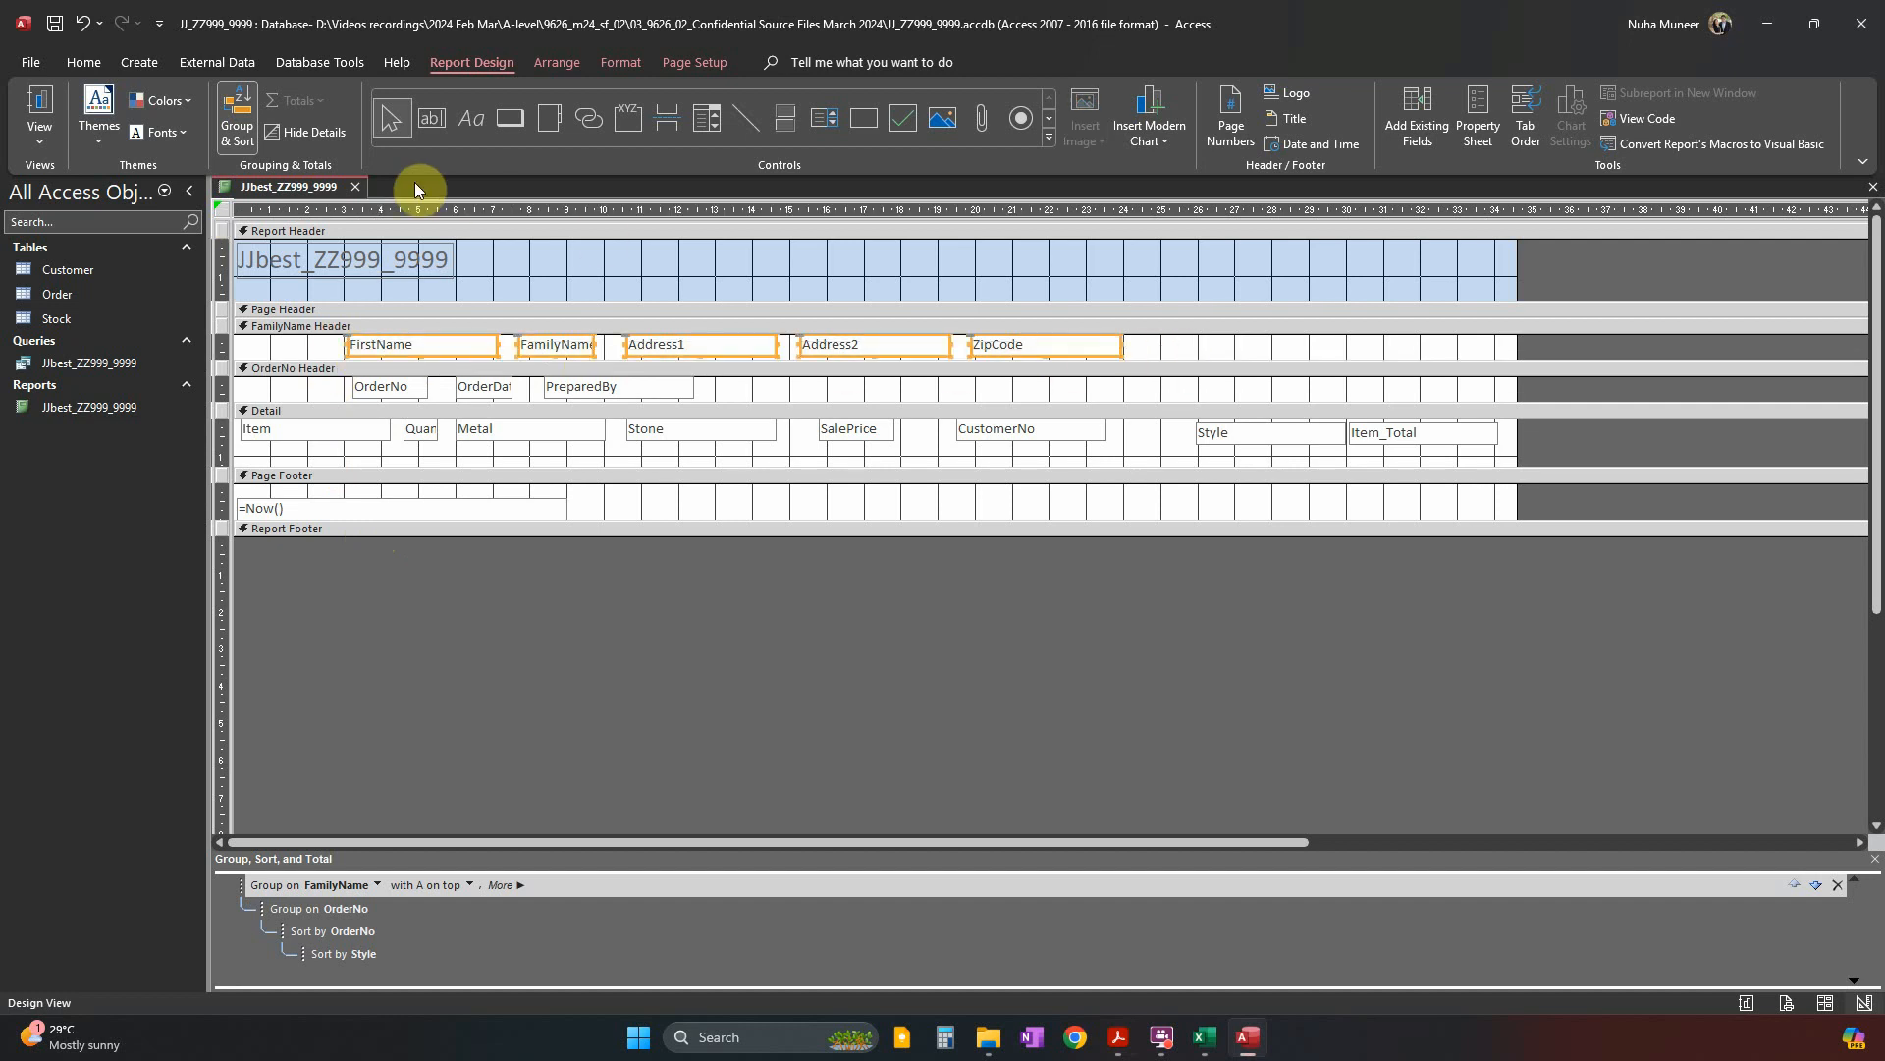
key(ctrl+b)
click(83, 62)
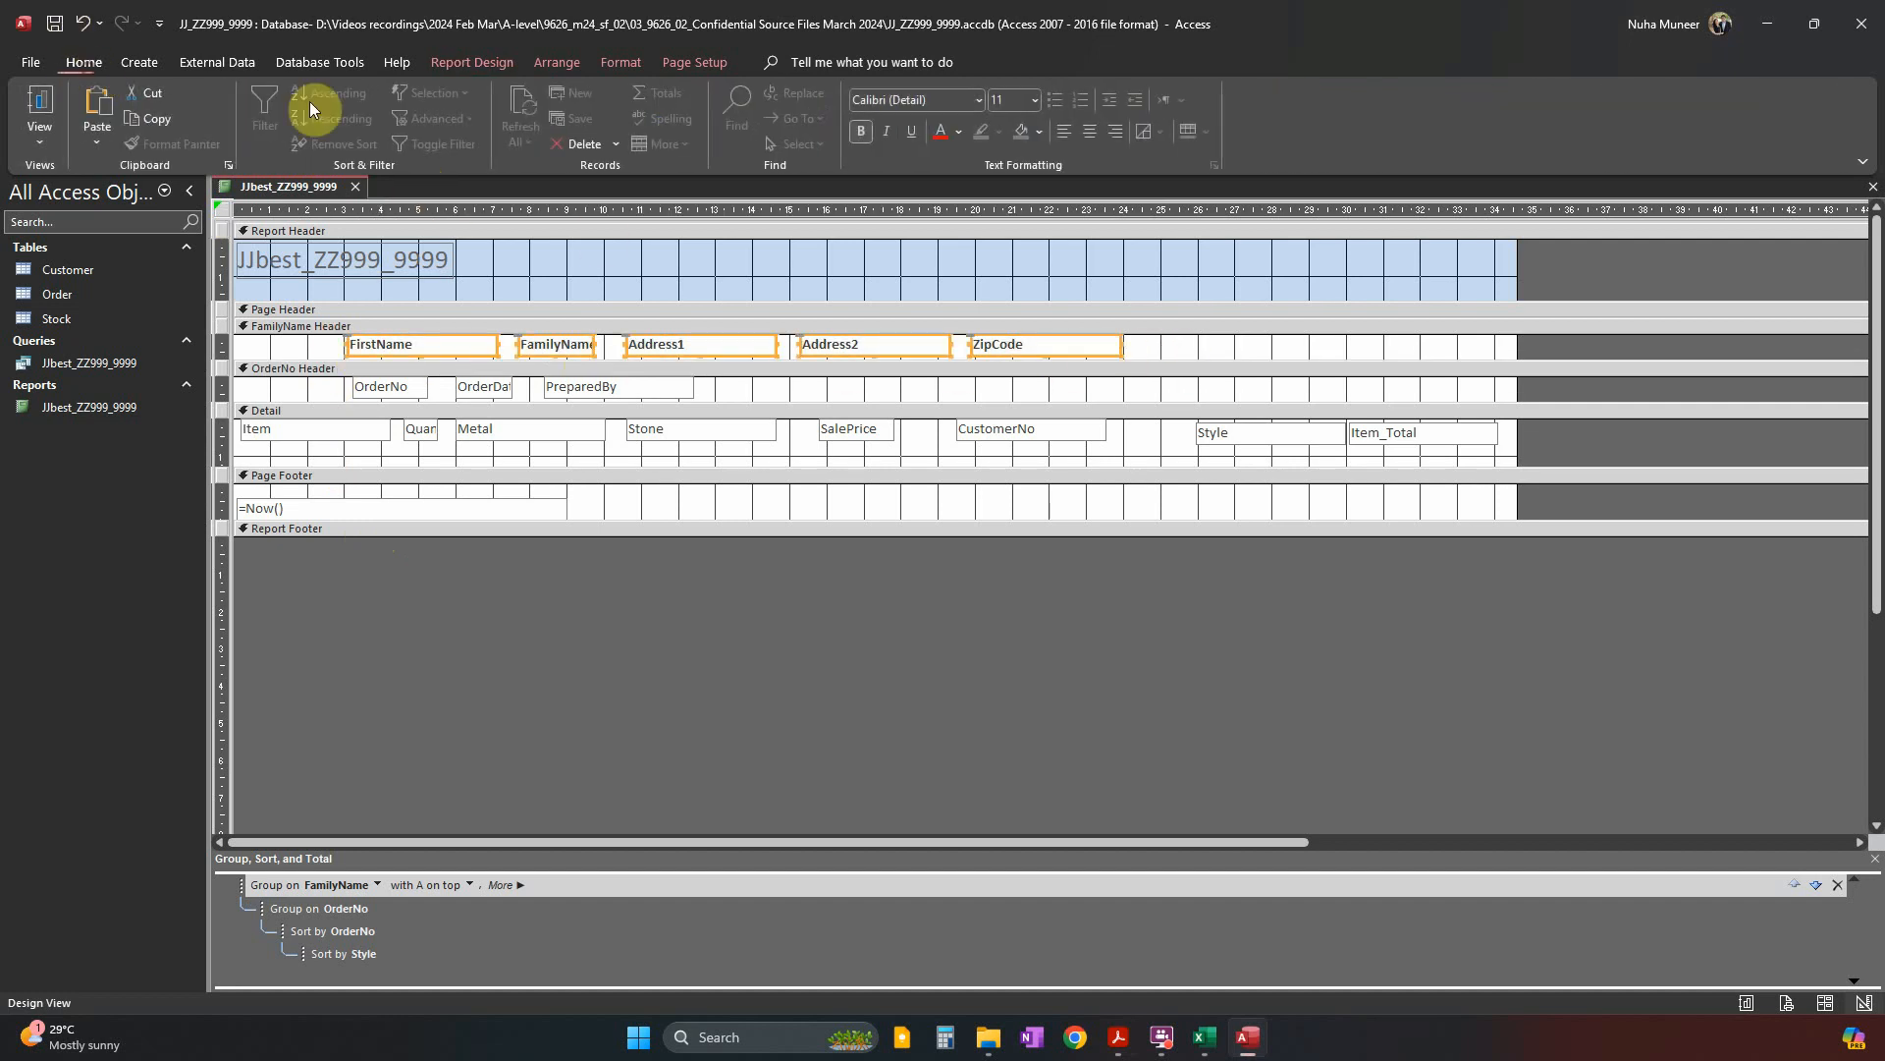
click(1037, 99)
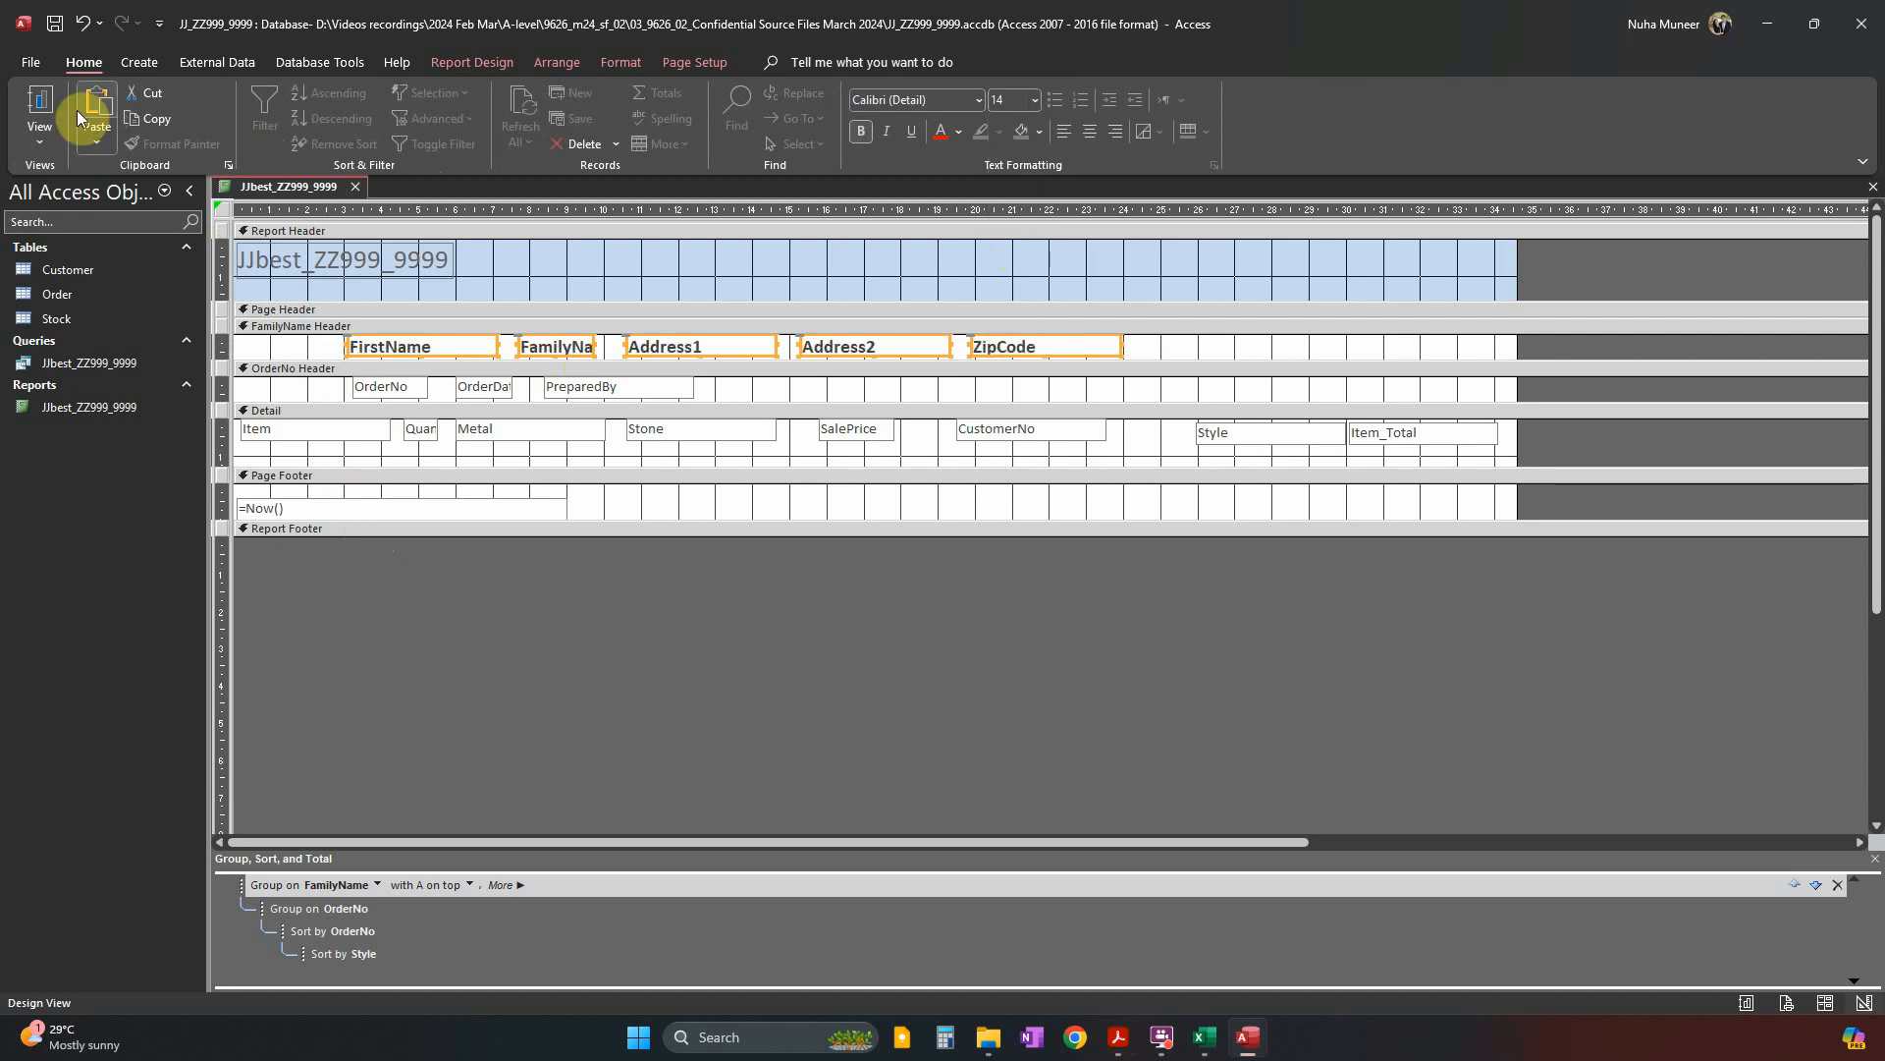
Check the customer header fields in Report View and set their font size to 13 in Design View.
click(45, 106)
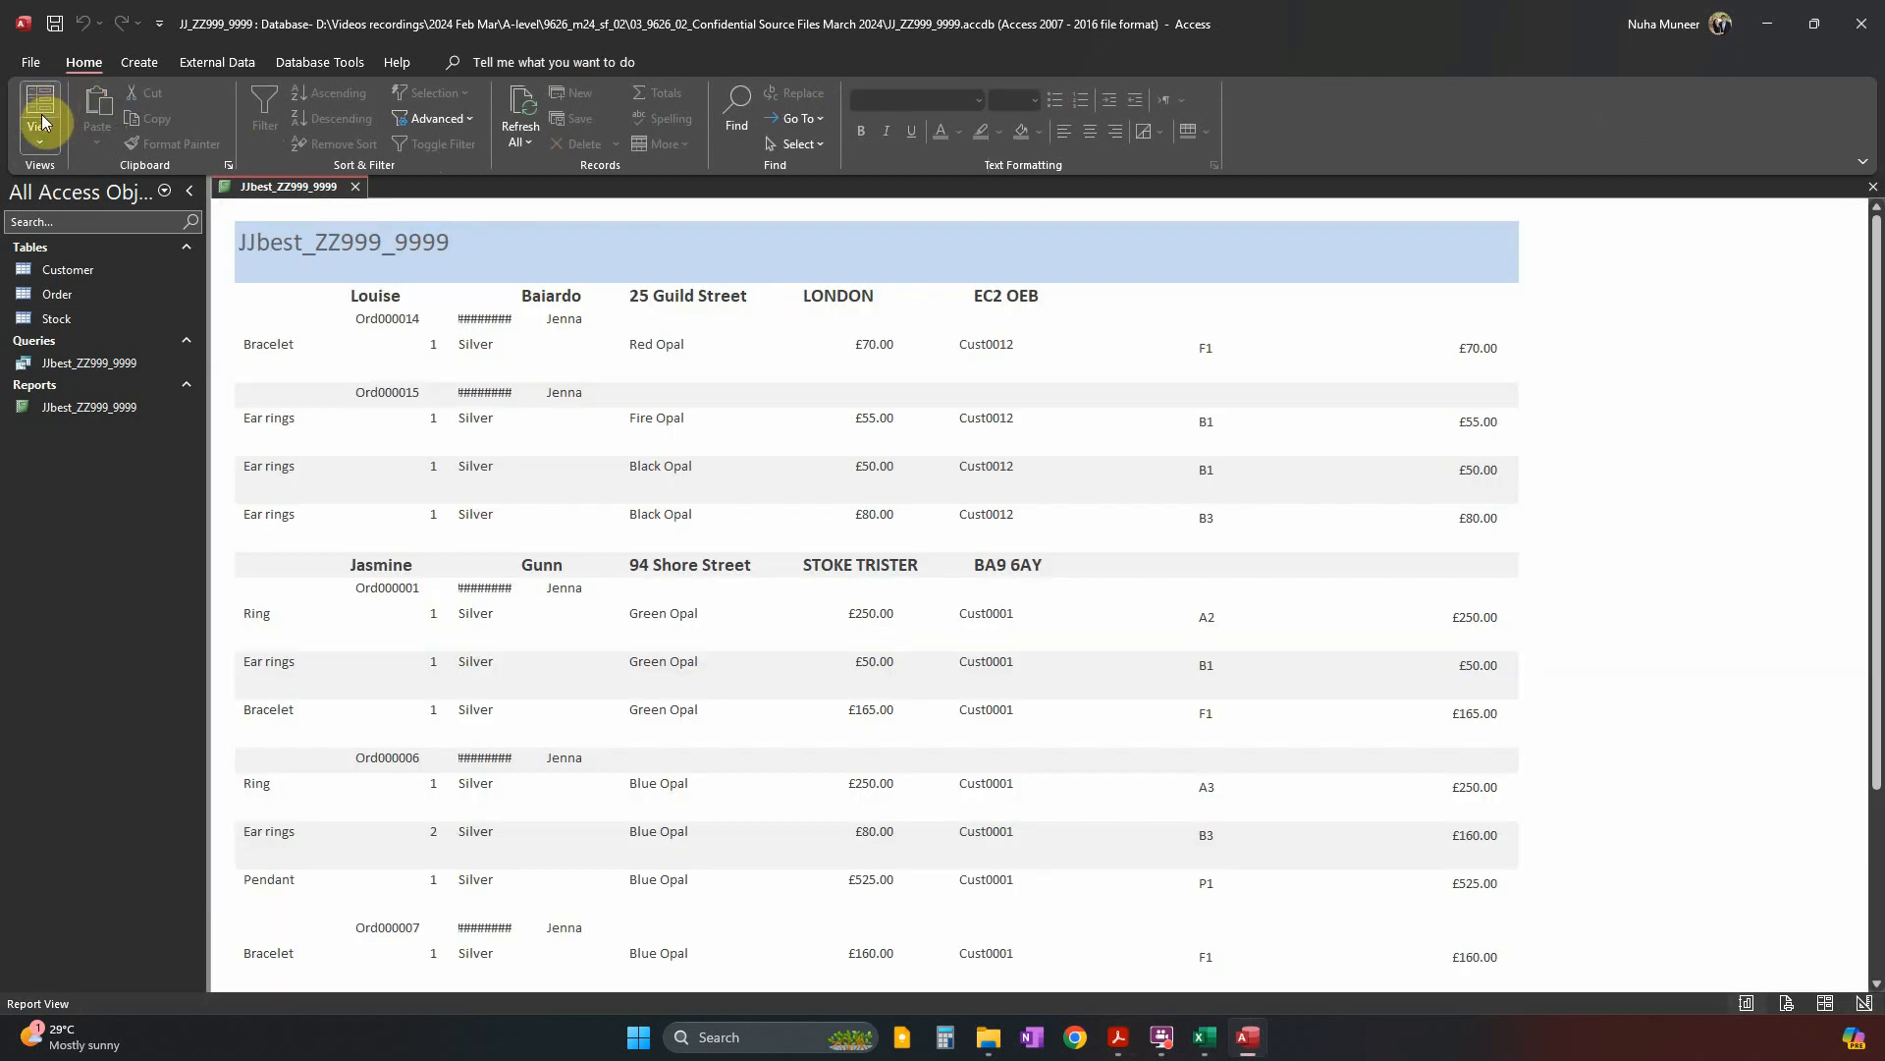
click(41, 140)
click(84, 306)
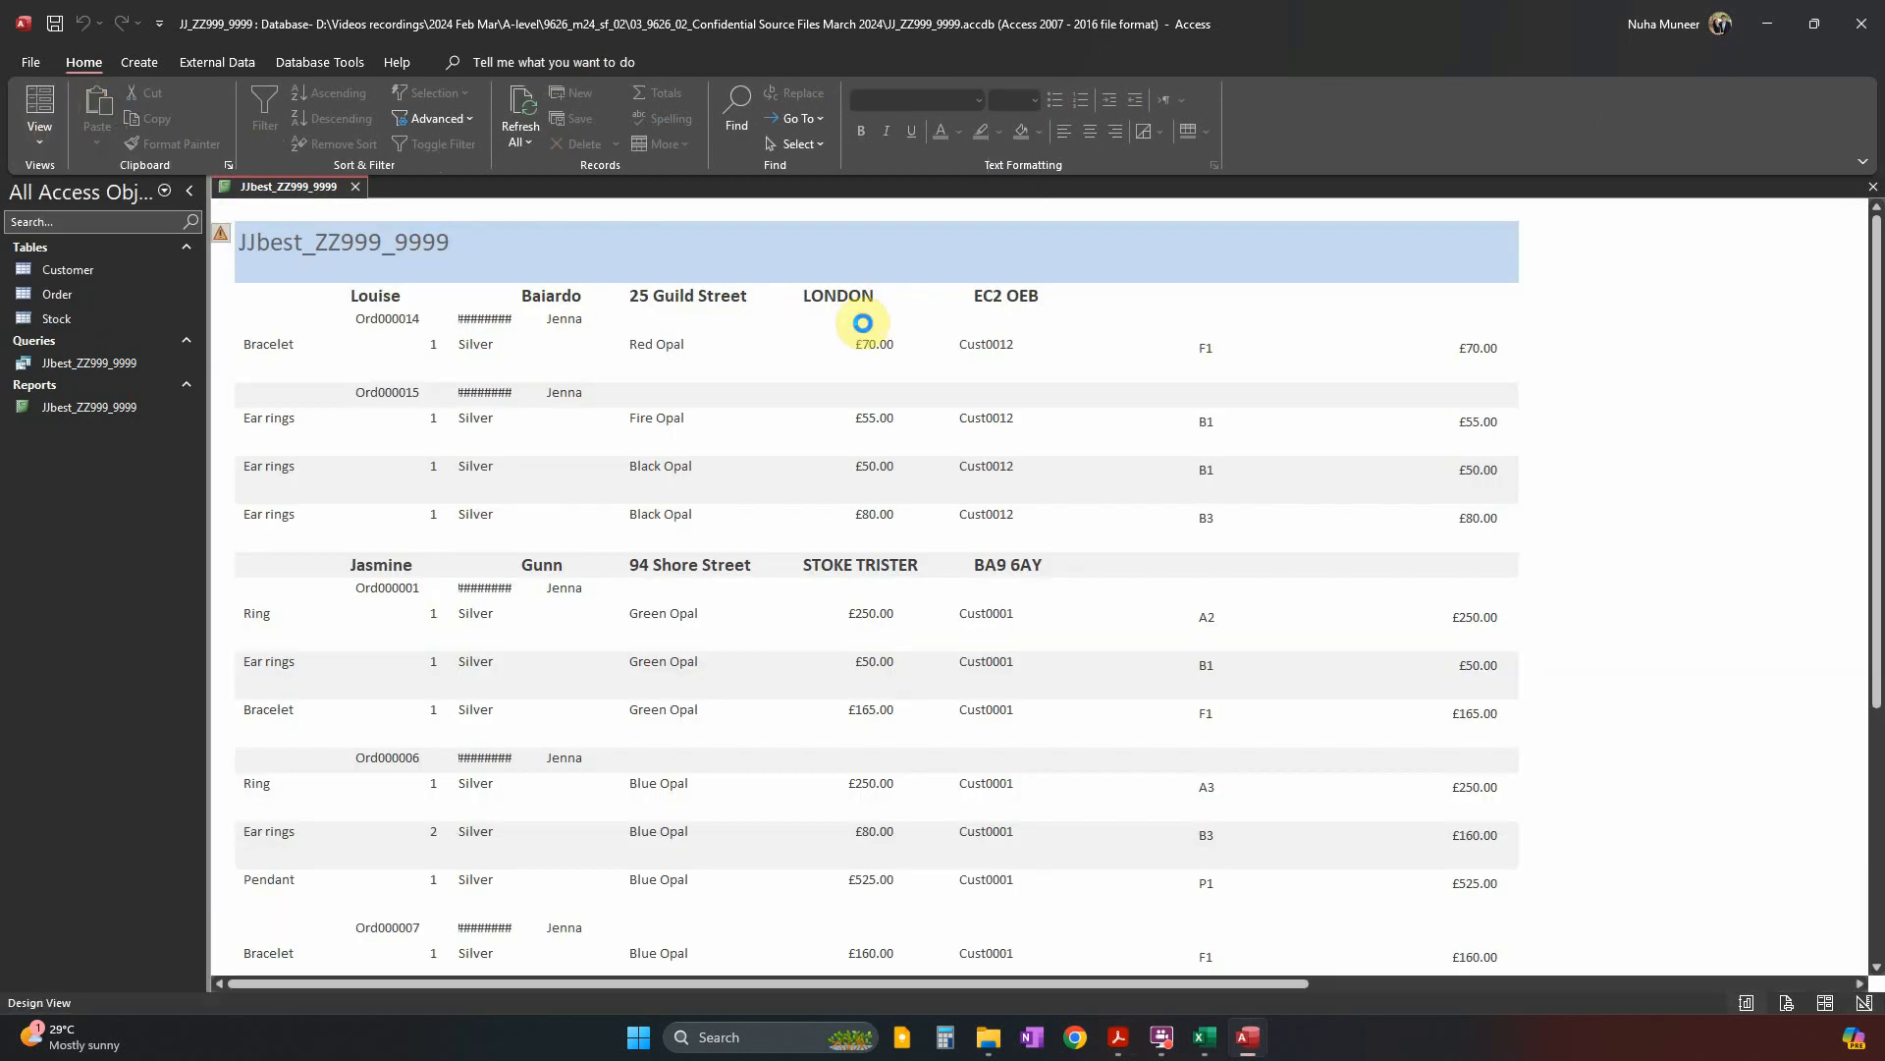
click(83, 62)
text(13)
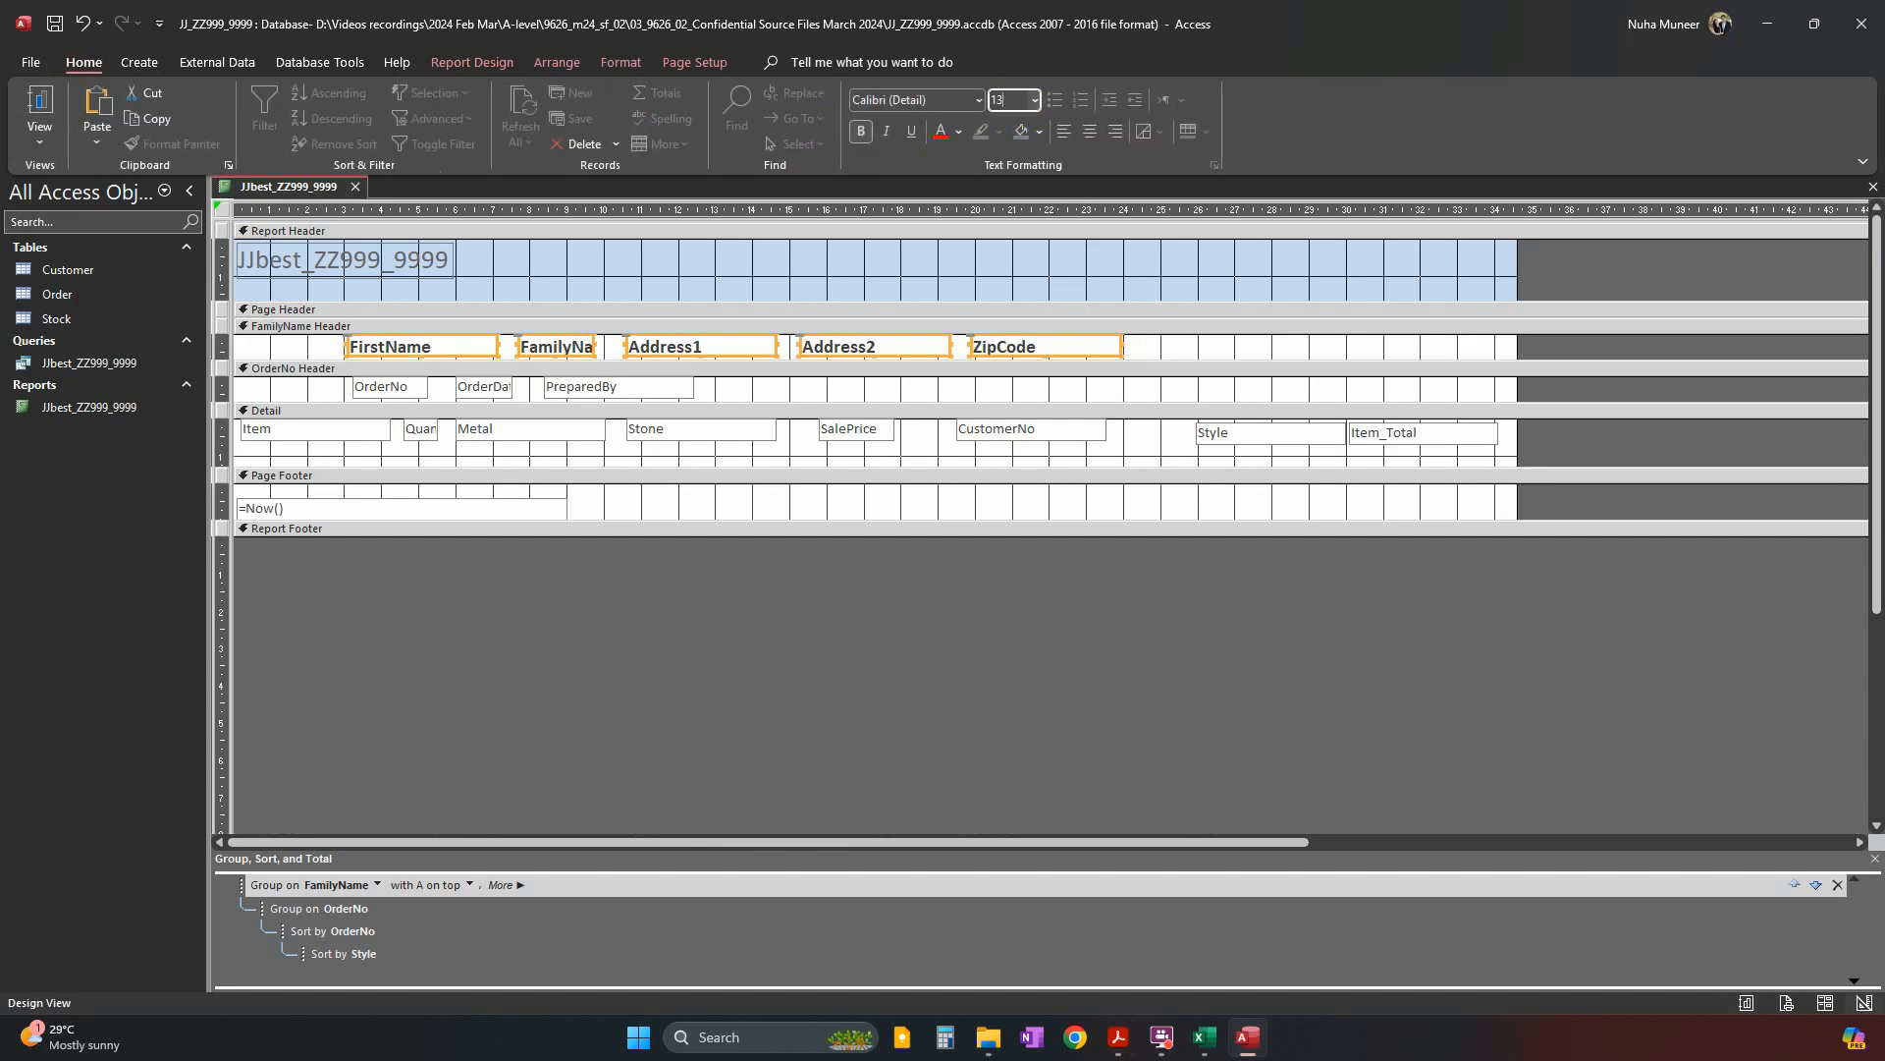
key(Return)
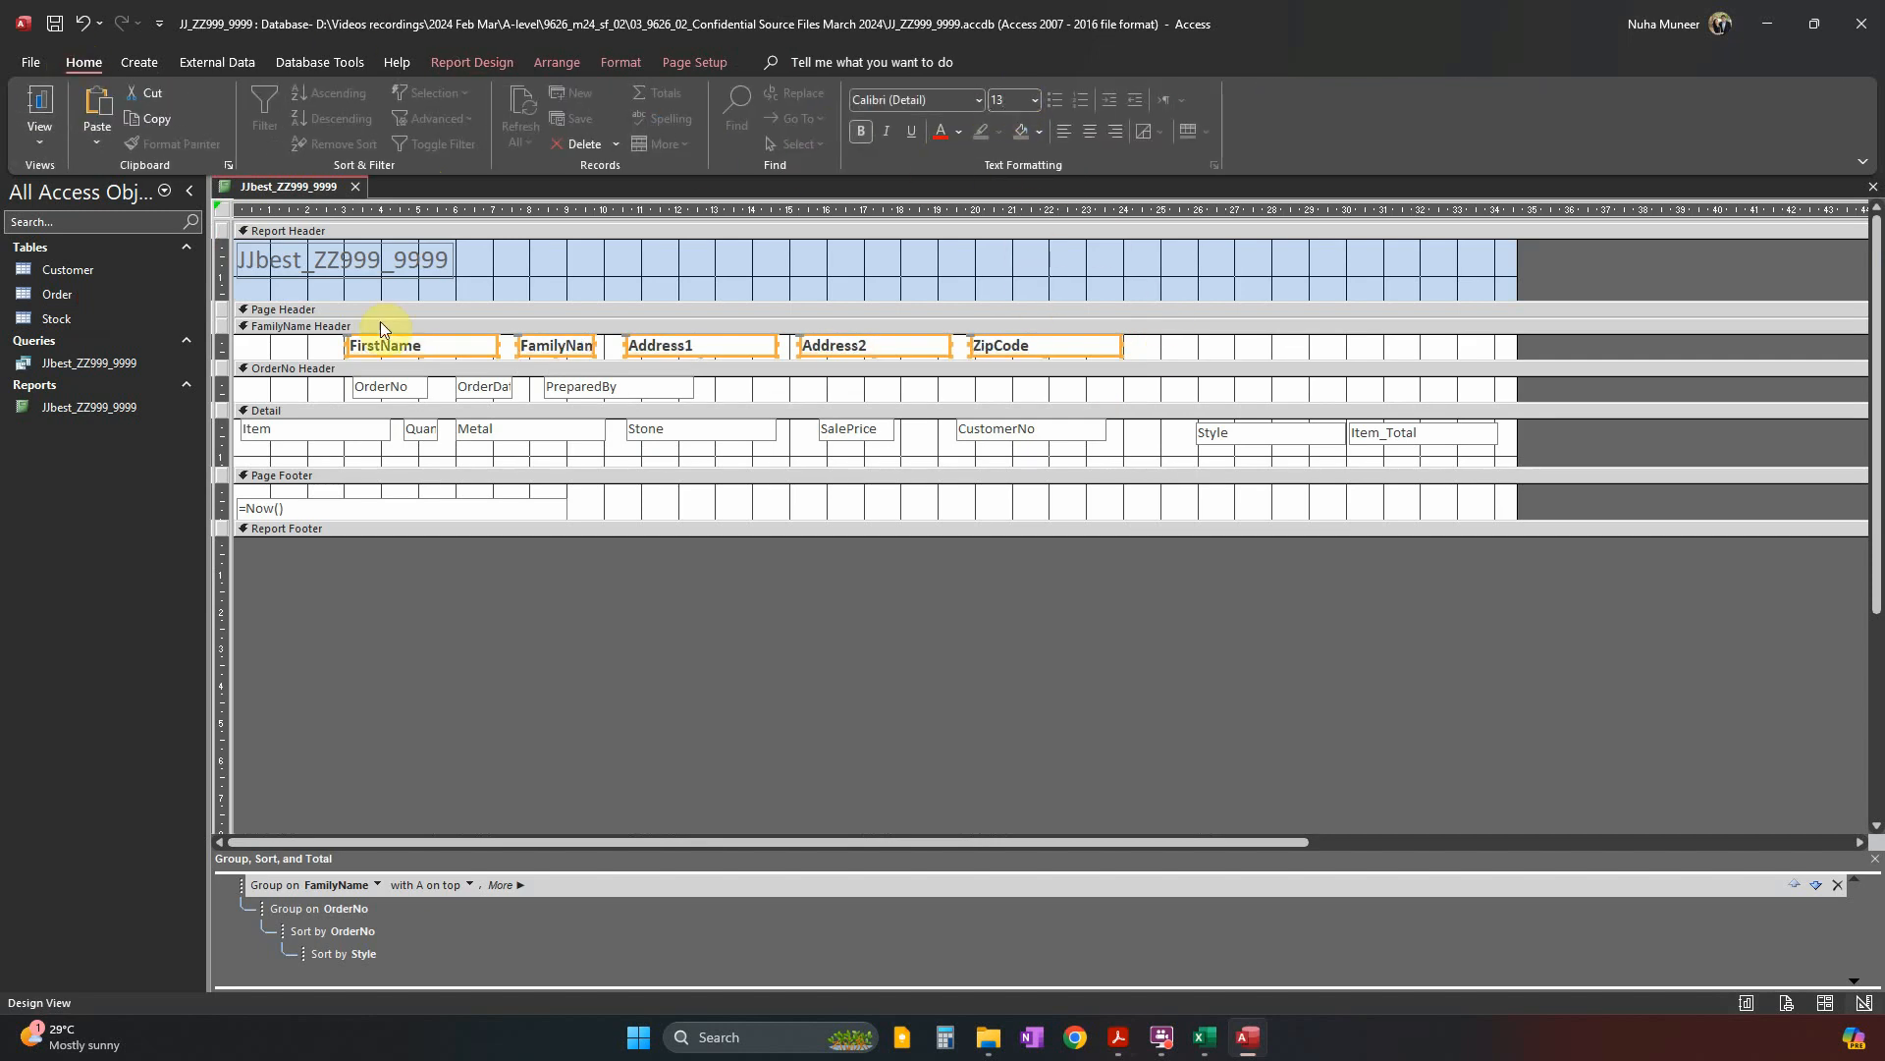
Check the heading banner in the PDF's sample layout and set the Report Header section's back color to black.
key(alt+Tab)
click(318, 534)
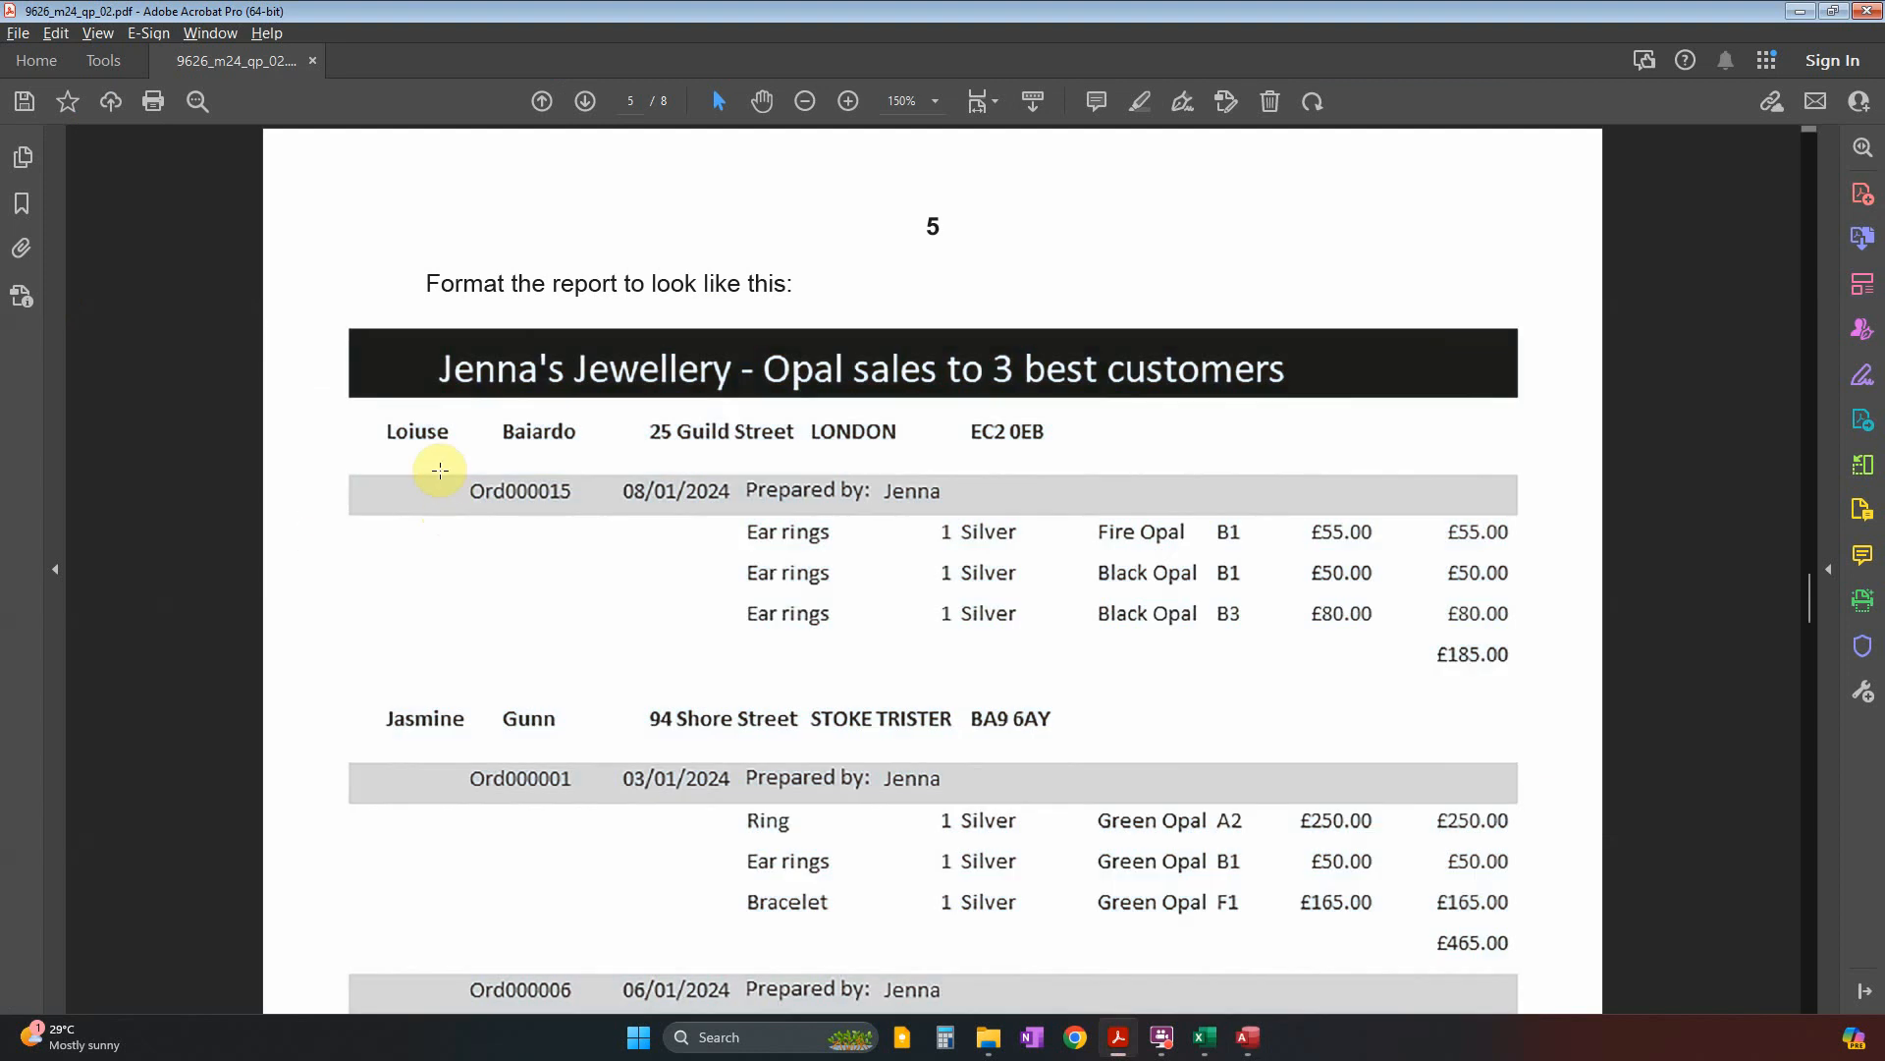
drag(439, 470, 913, 510)
drag(361, 324, 1347, 410)
key(alt+Tab)
click(597, 266)
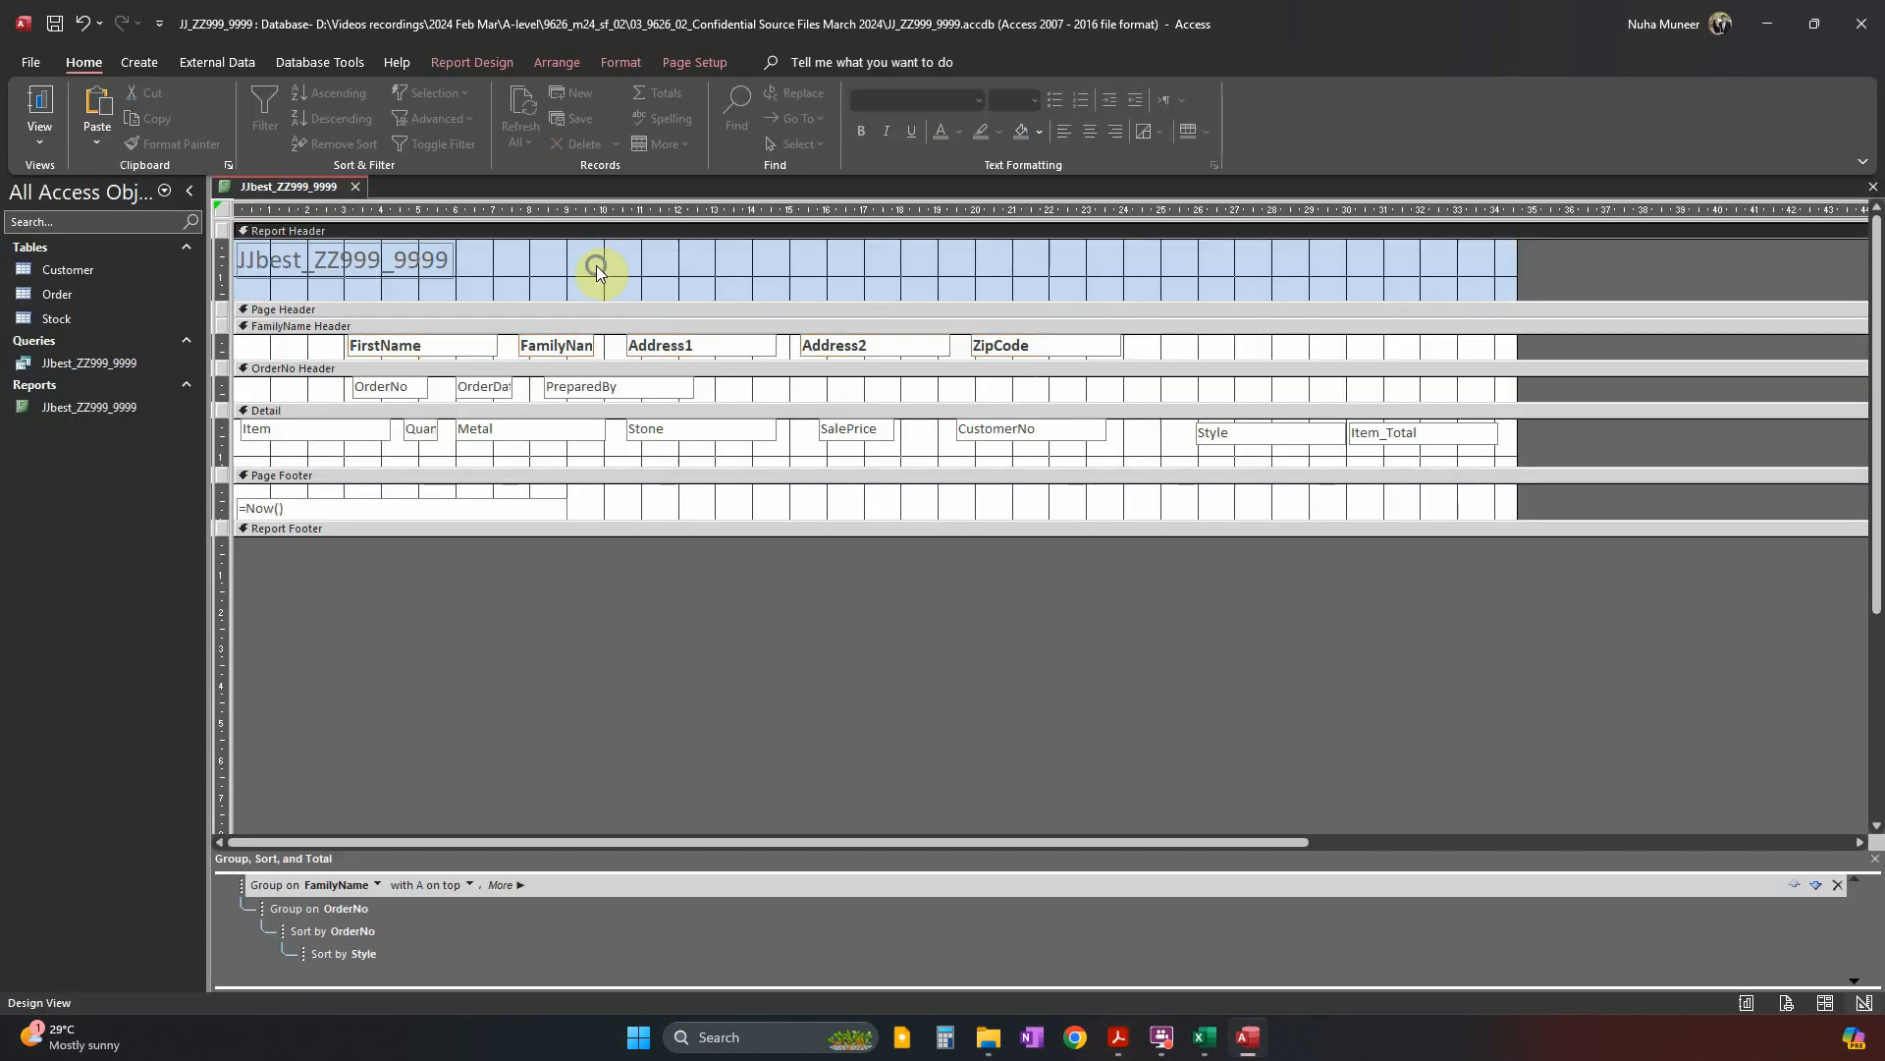
right_click(597, 265)
click(660, 557)
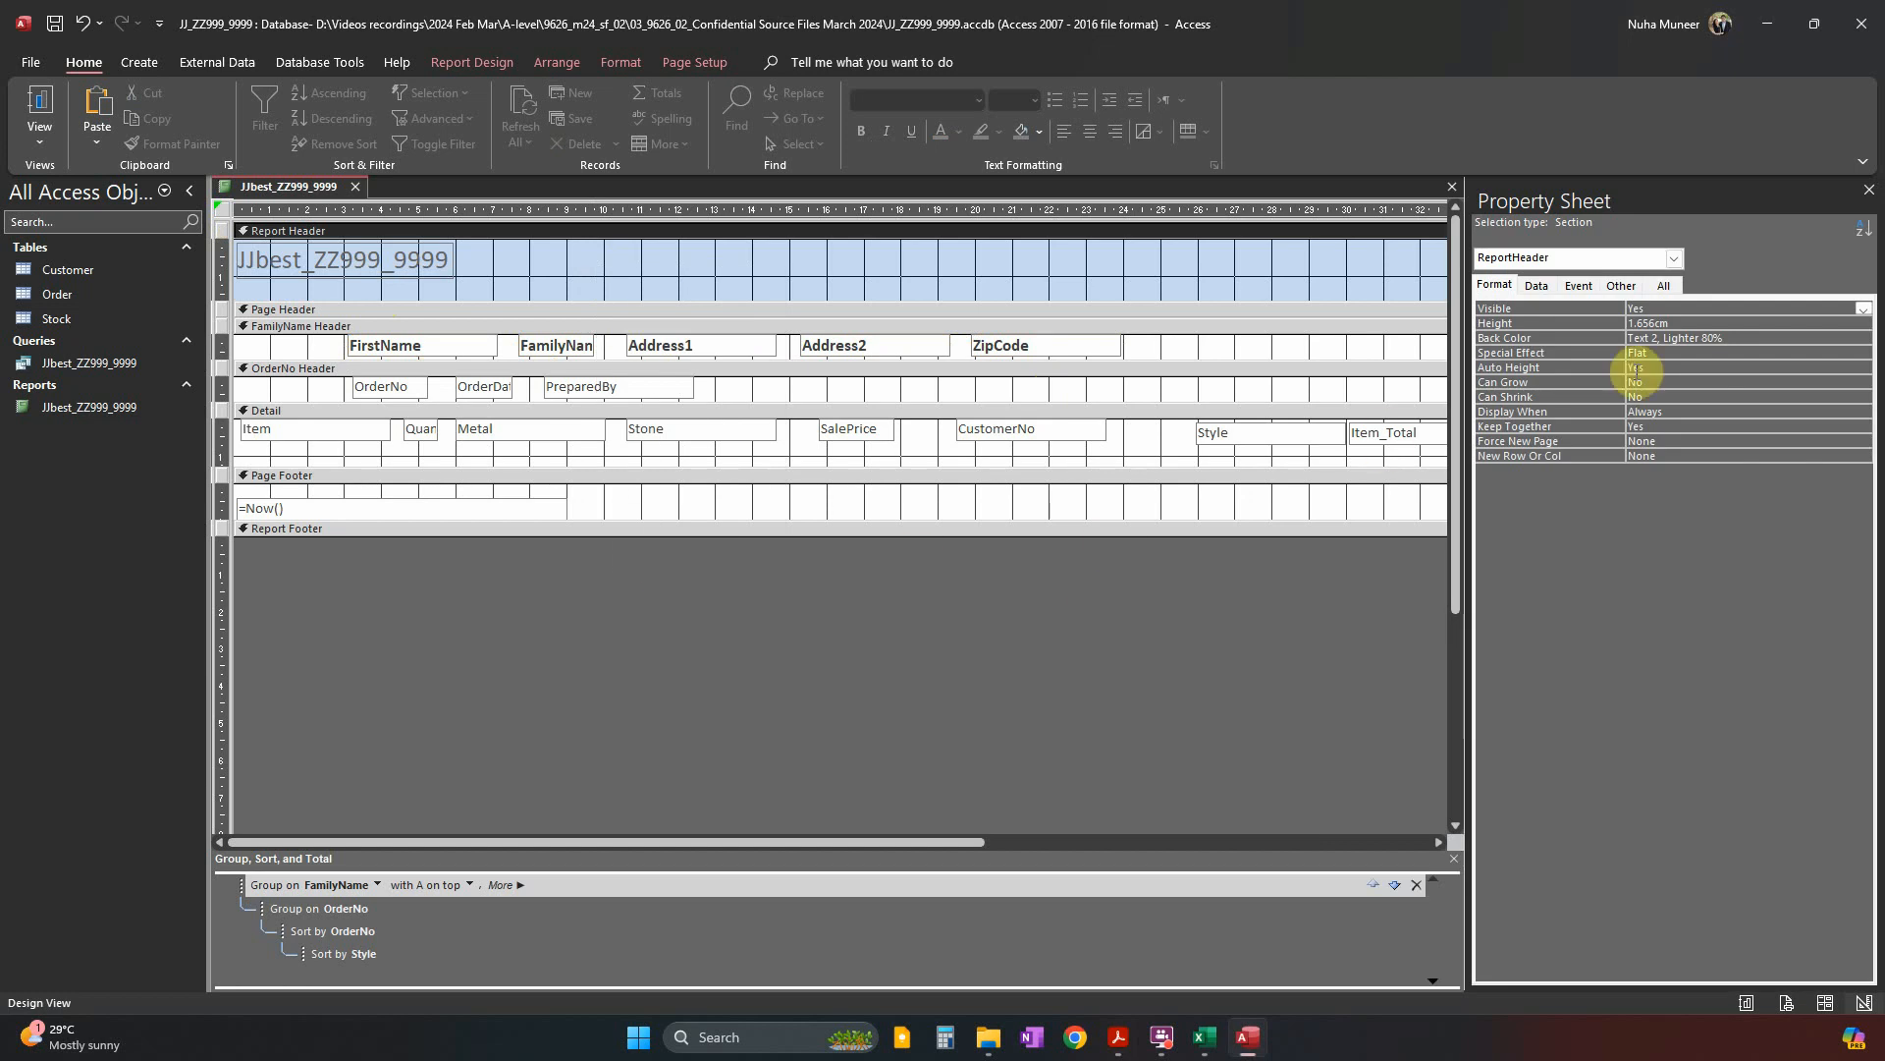
click(1667, 338)
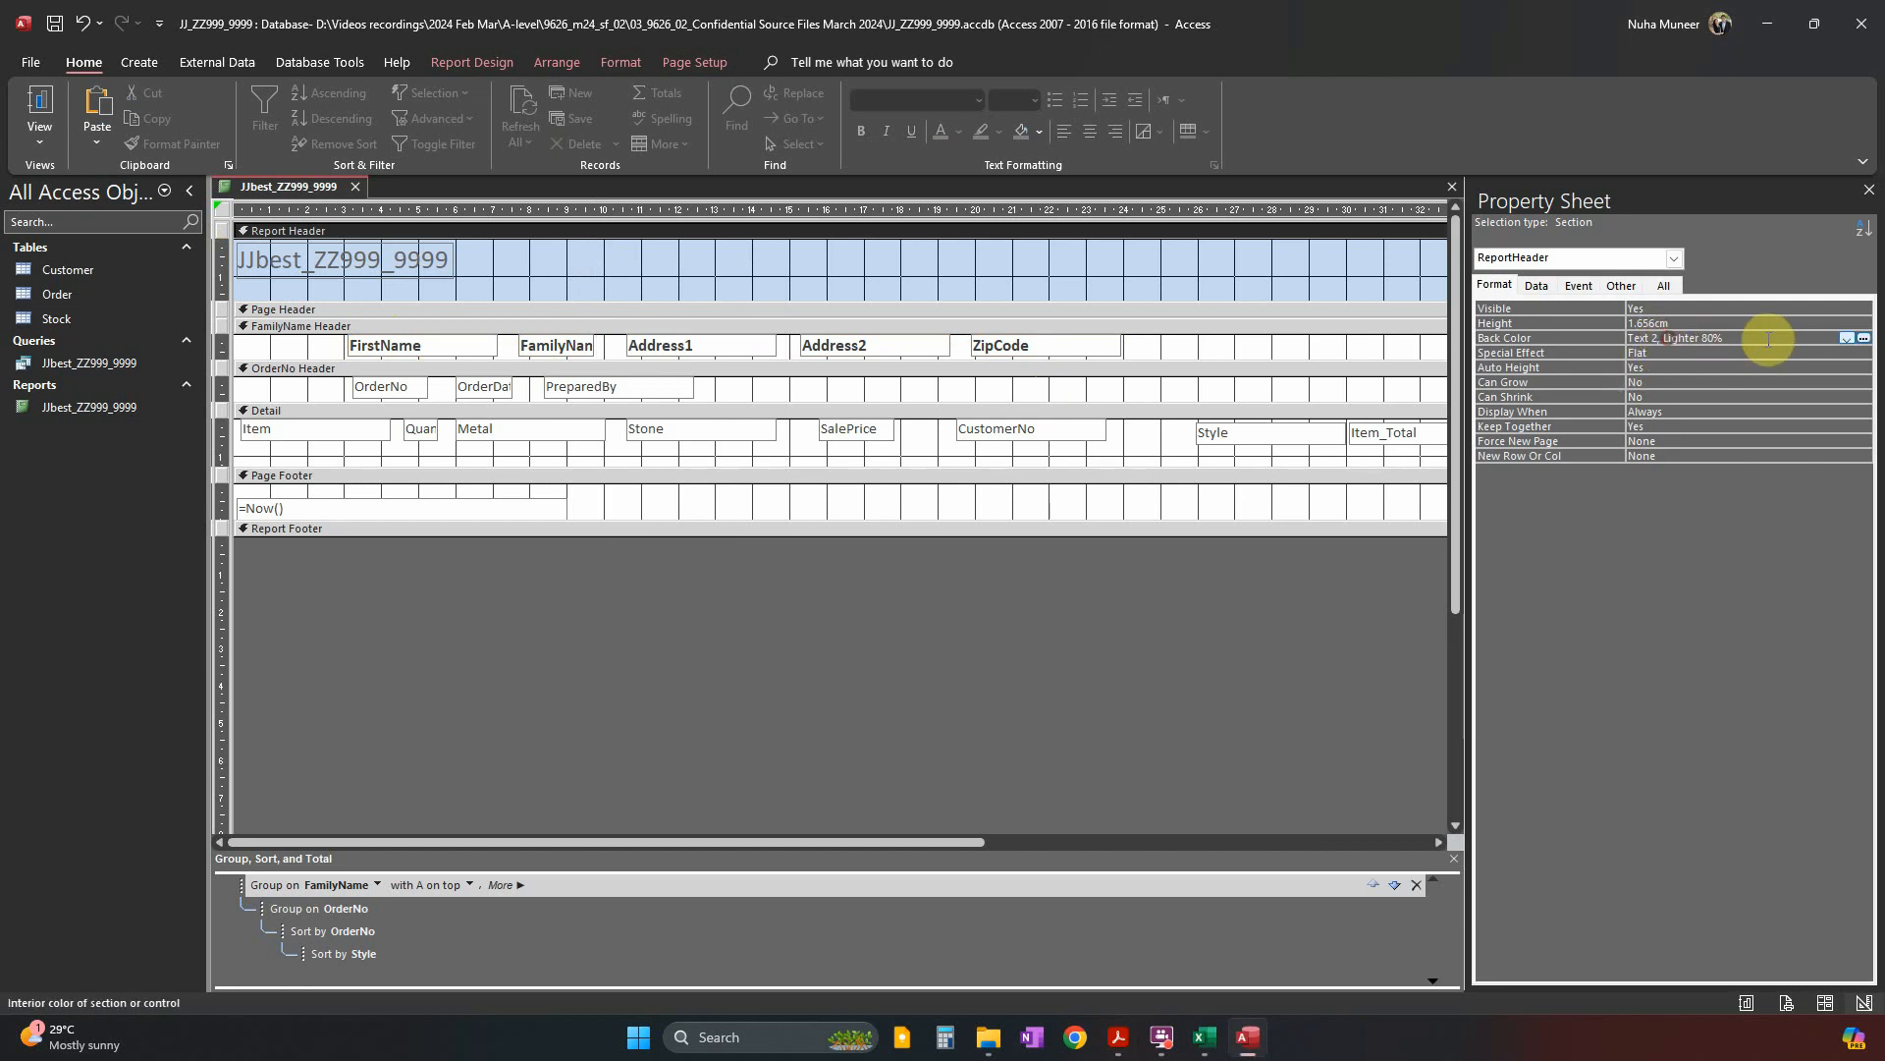
click(1848, 338)
click(1863, 338)
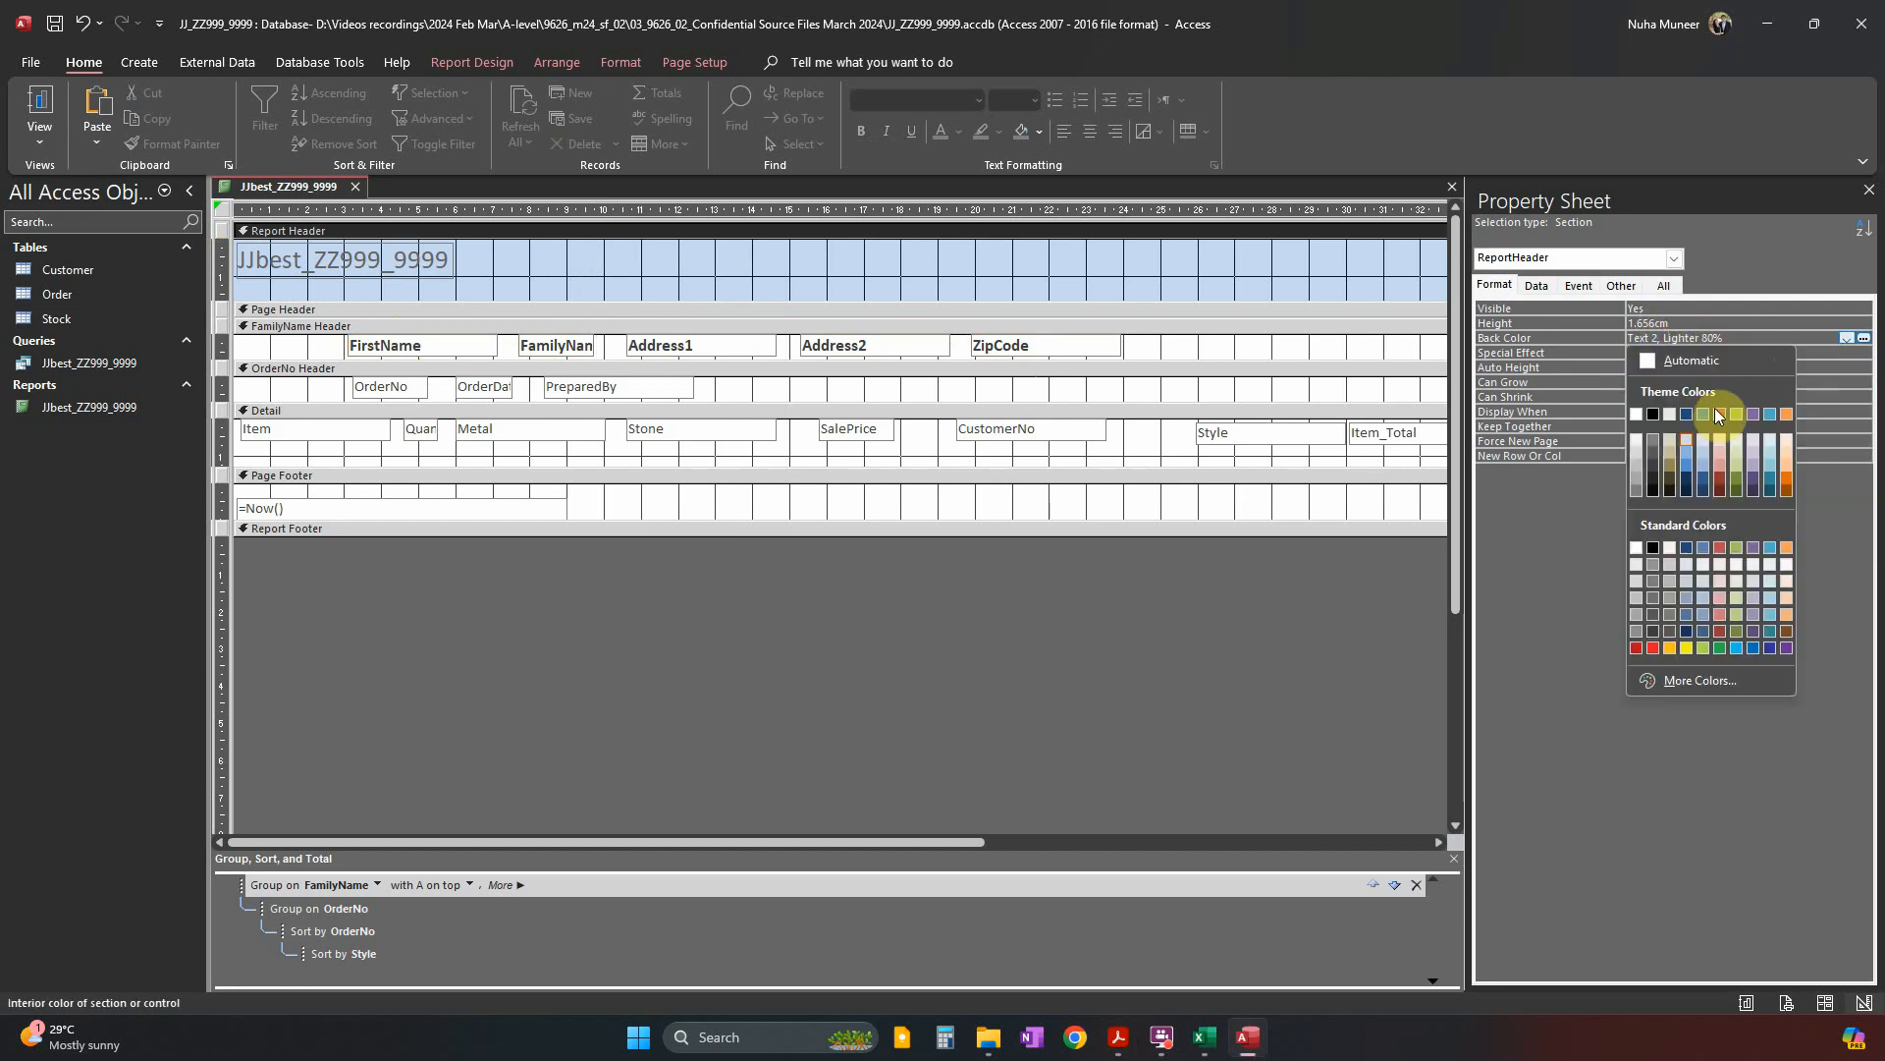
click(1659, 405)
Set the font color of the title label in the Report Header to white, leaving its background transparent.
click(428, 267)
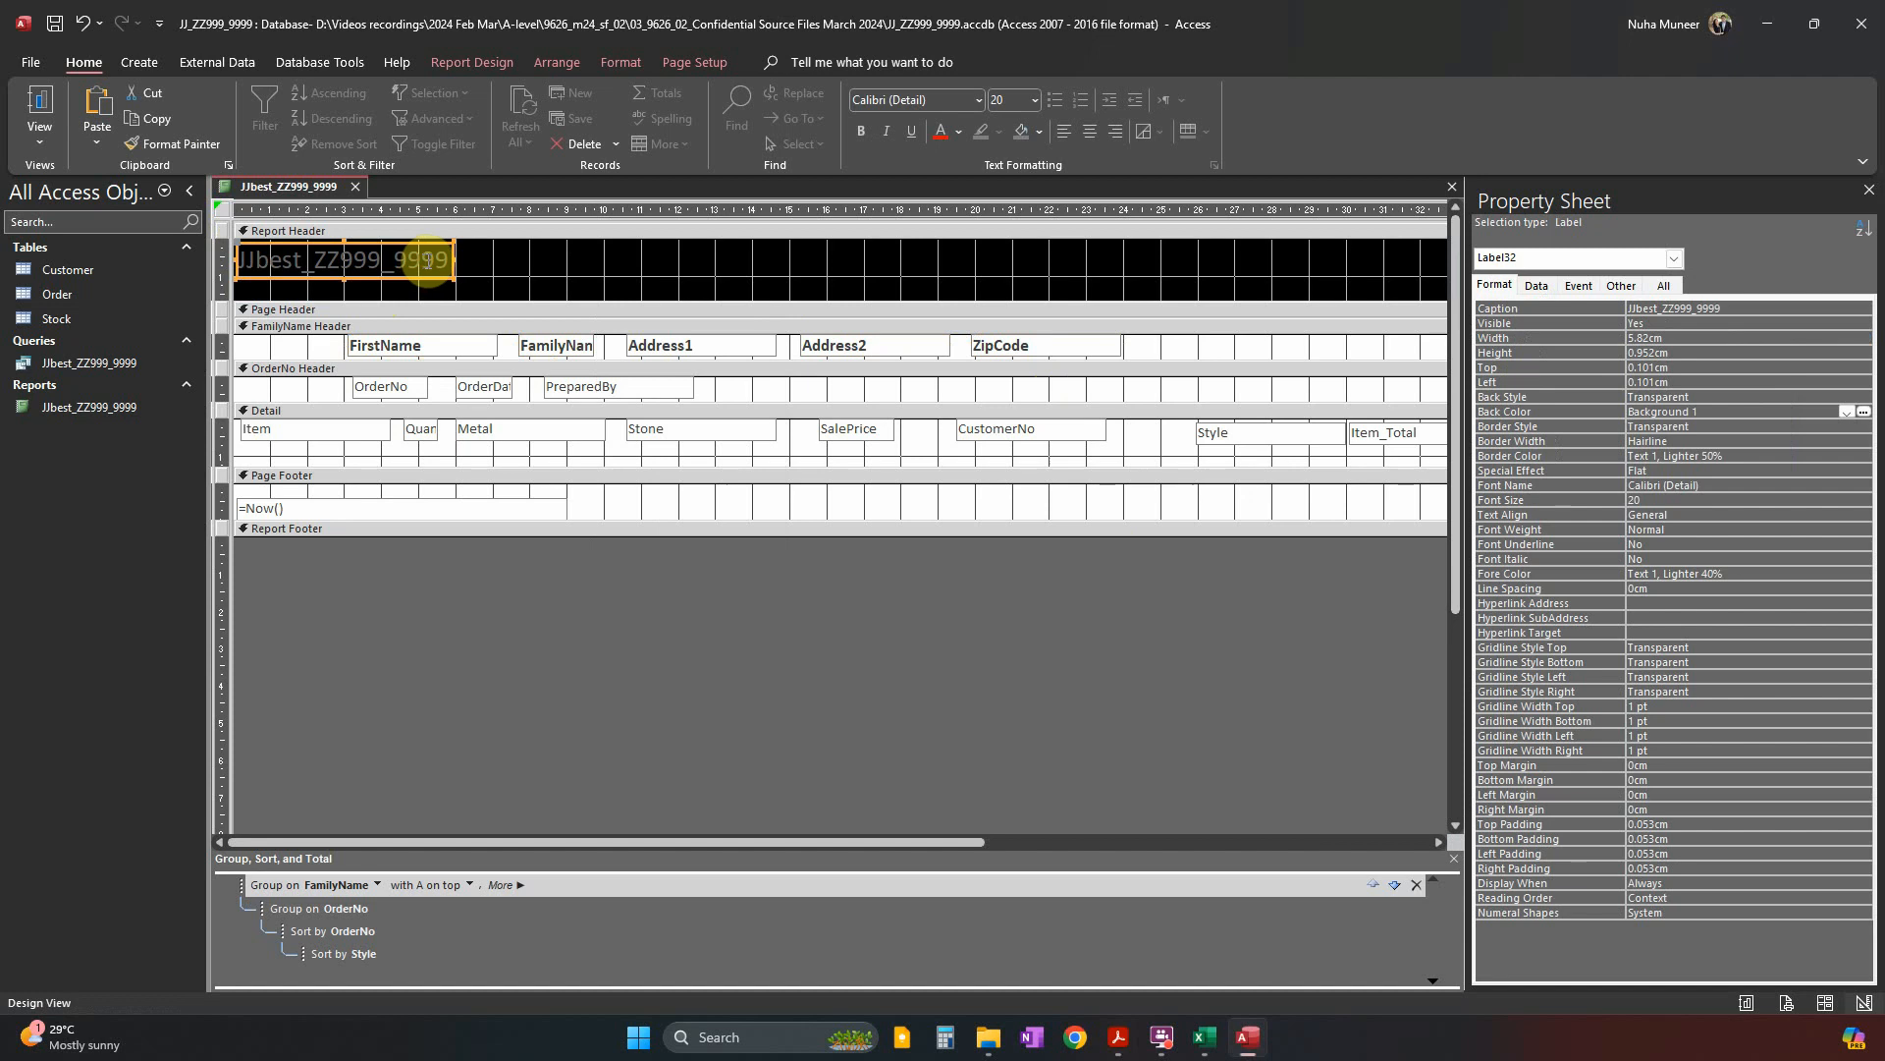
click(636, 58)
click(279, 133)
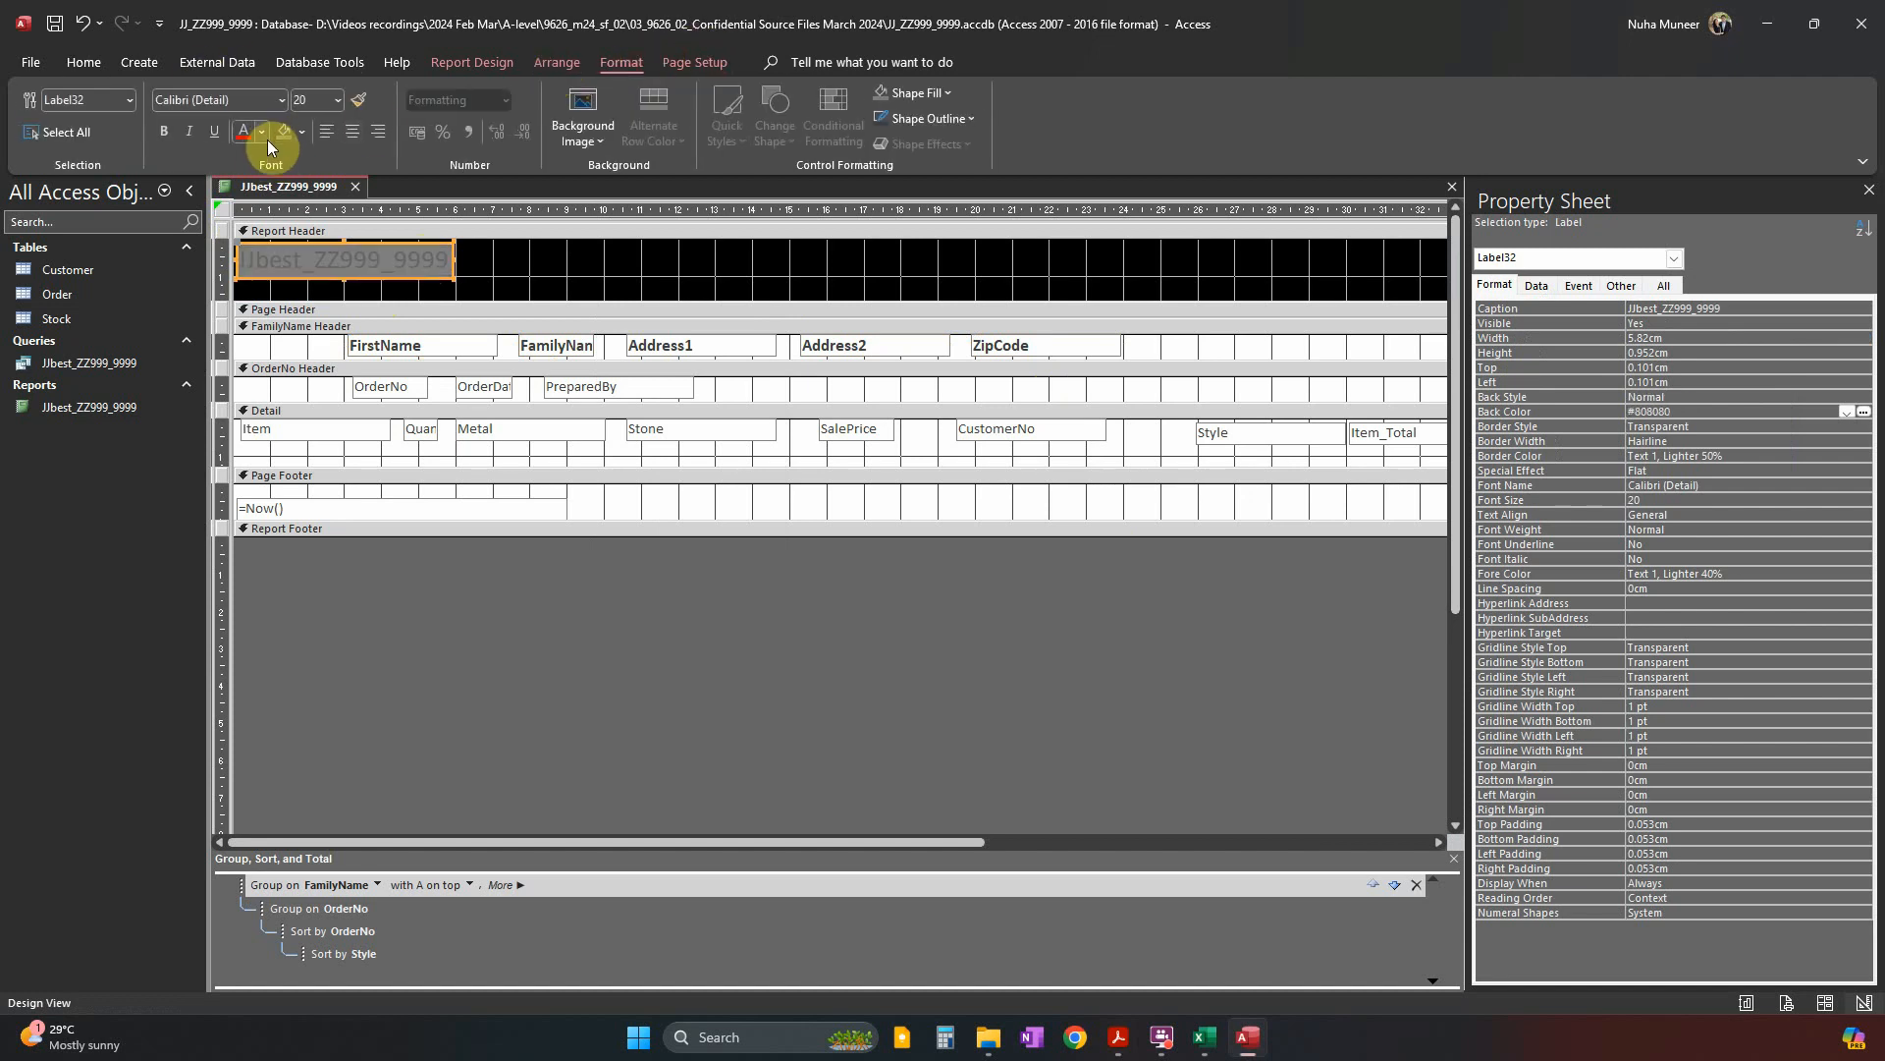
key(ctrl+z)
click(267, 140)
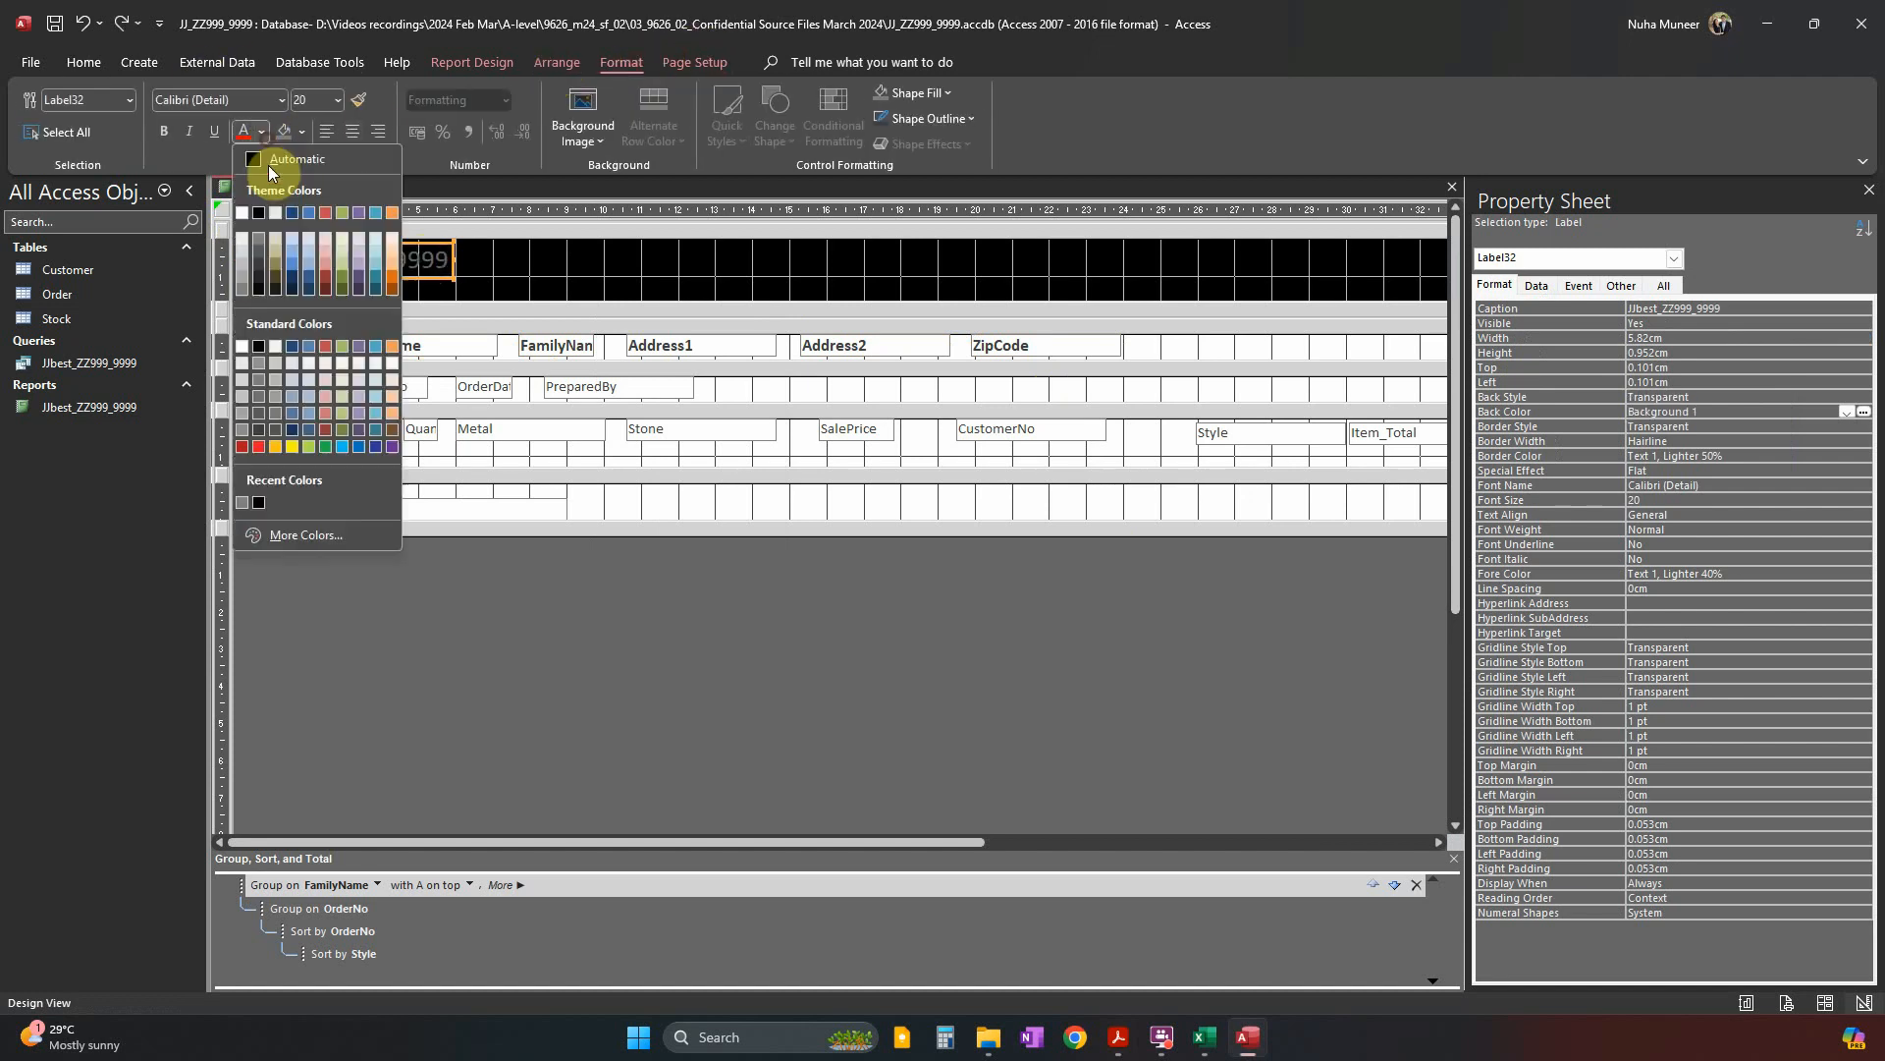
click(241, 212)
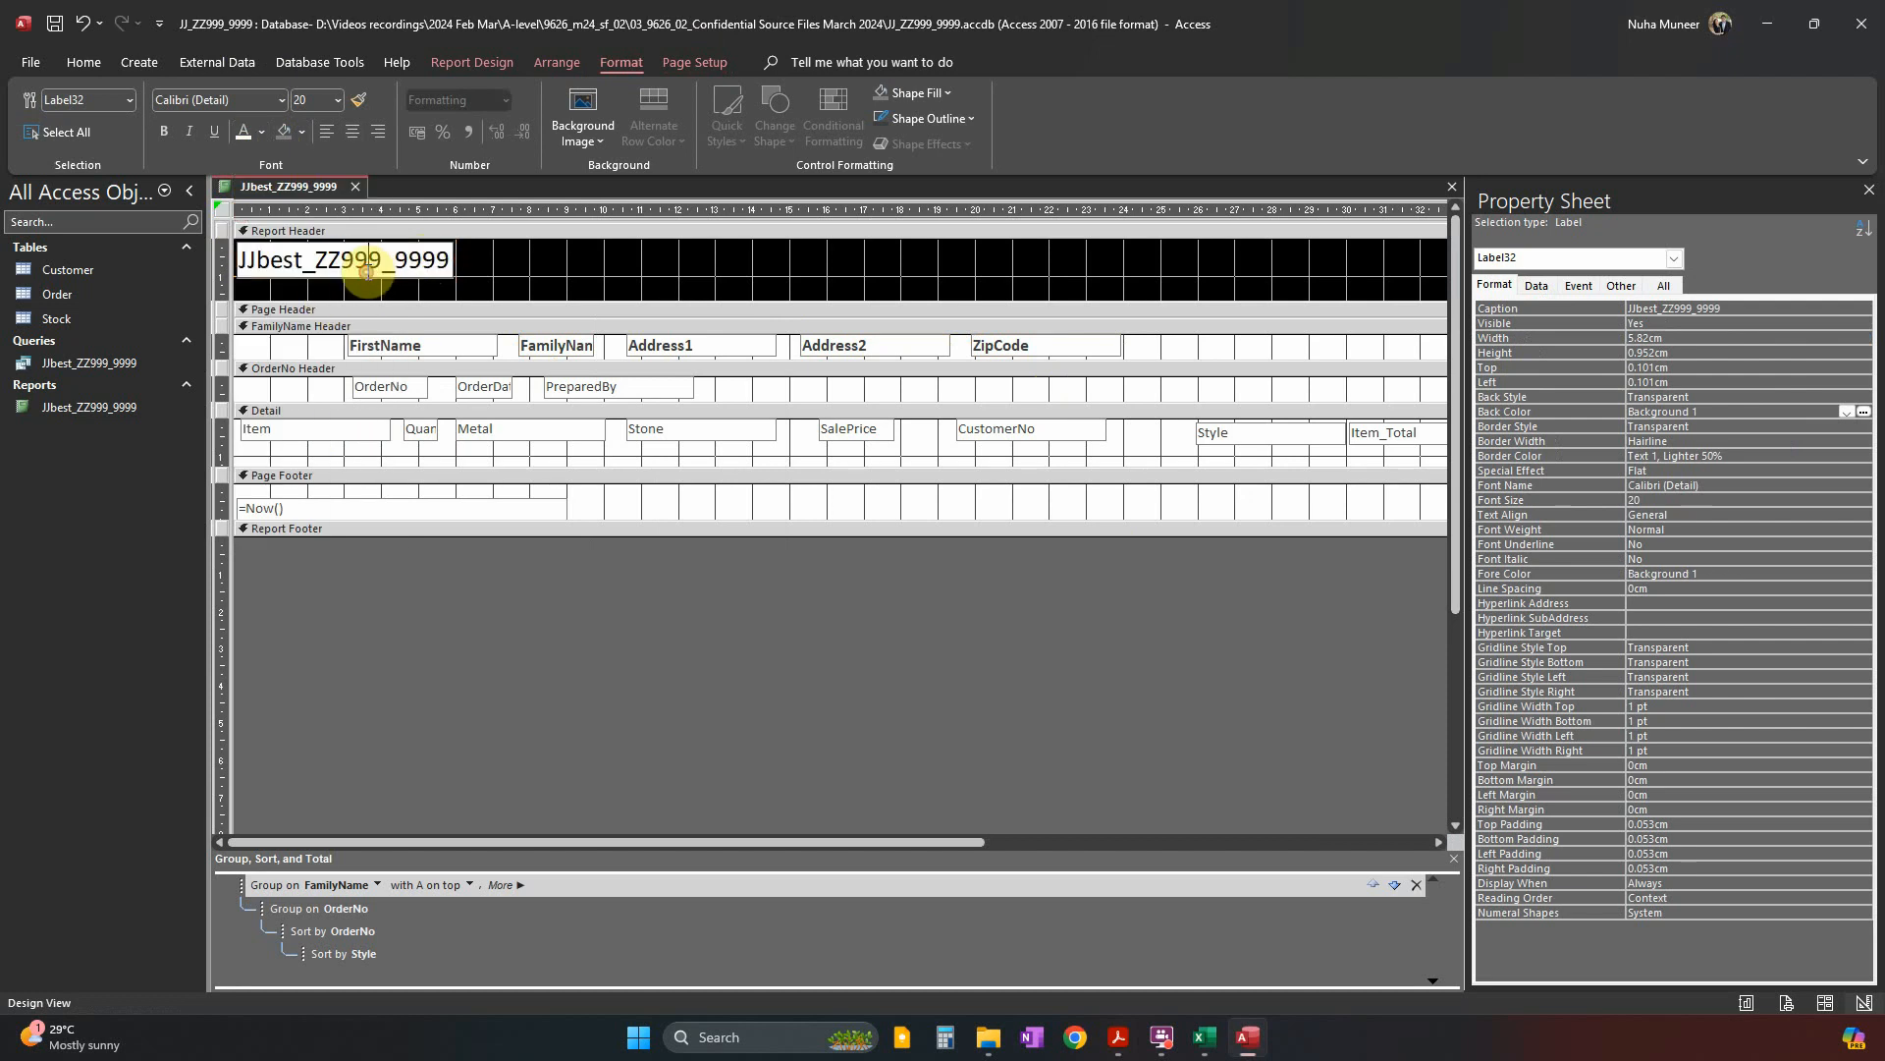
Change the Report Header label's text to "Jenna's Jewellery - Opal sales to 3 best customers", copying the heading from the PDF sample.
key(alt+Tab)
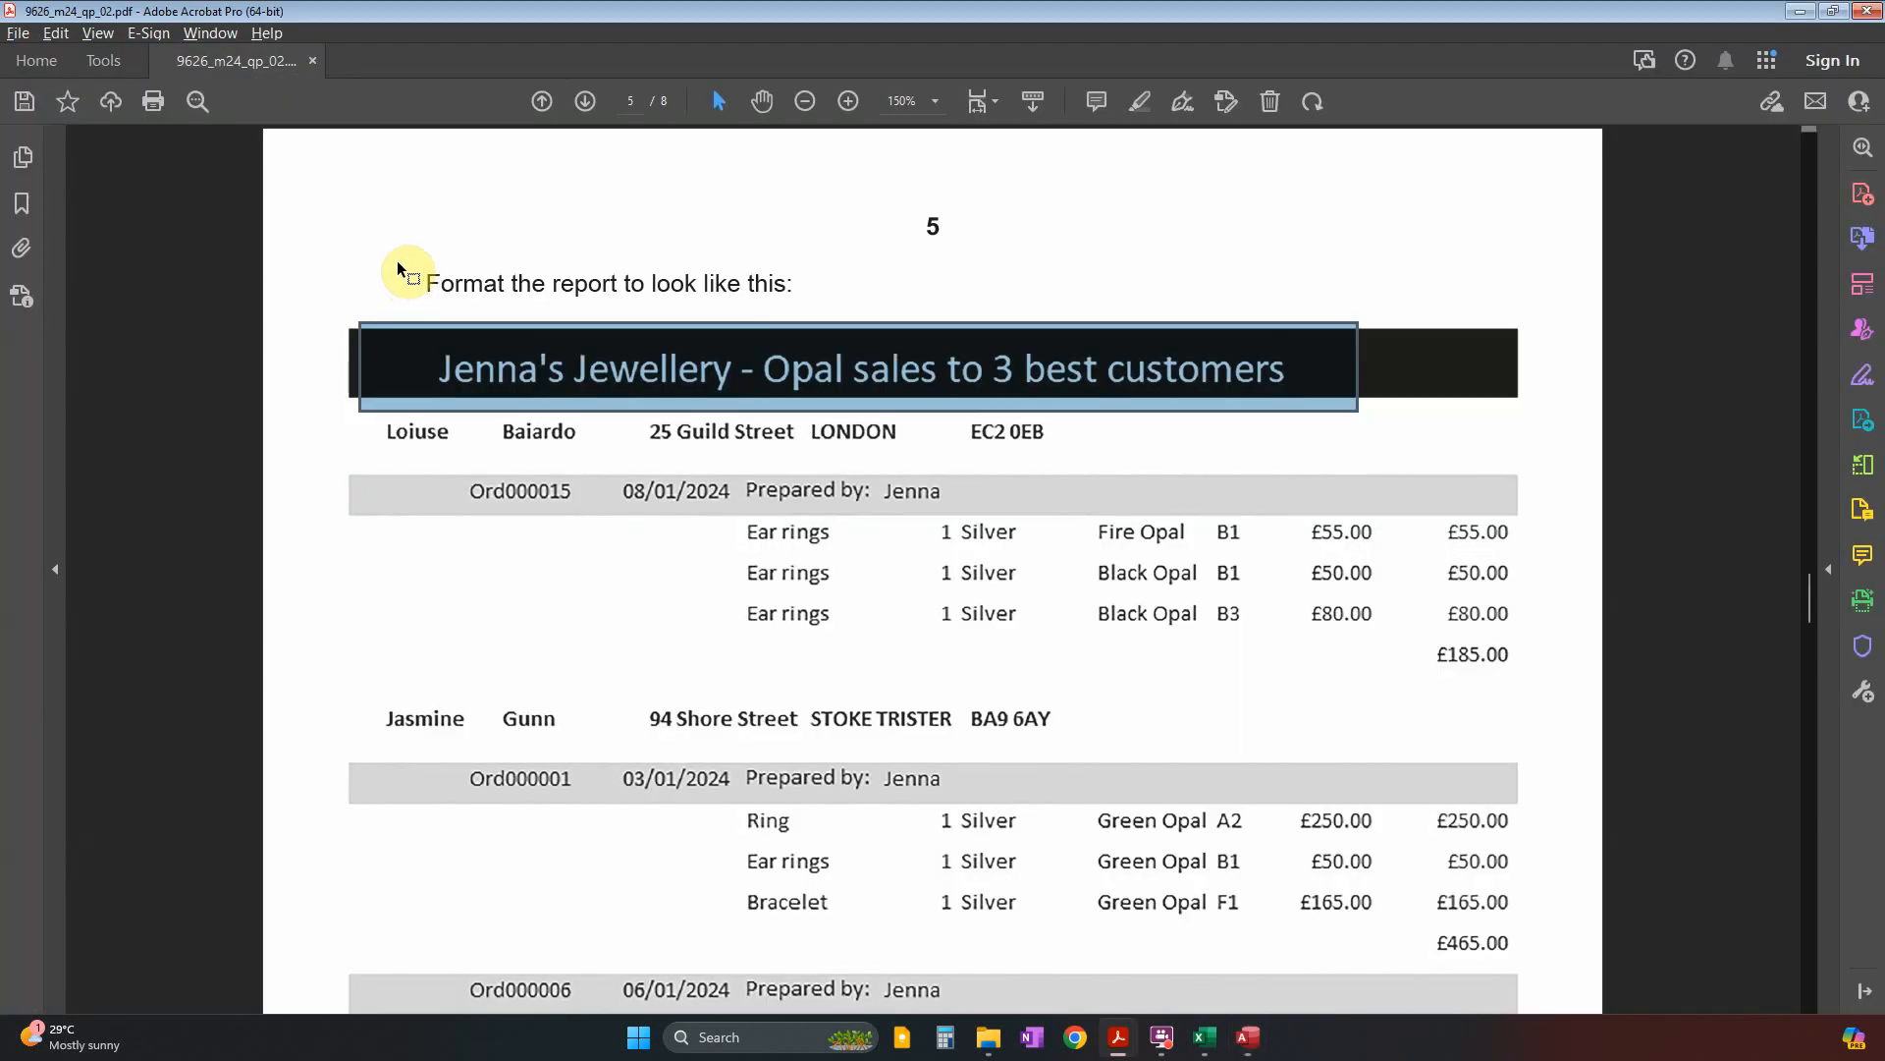
key(alt+Tab)
click(385, 263)
double_click(379, 260)
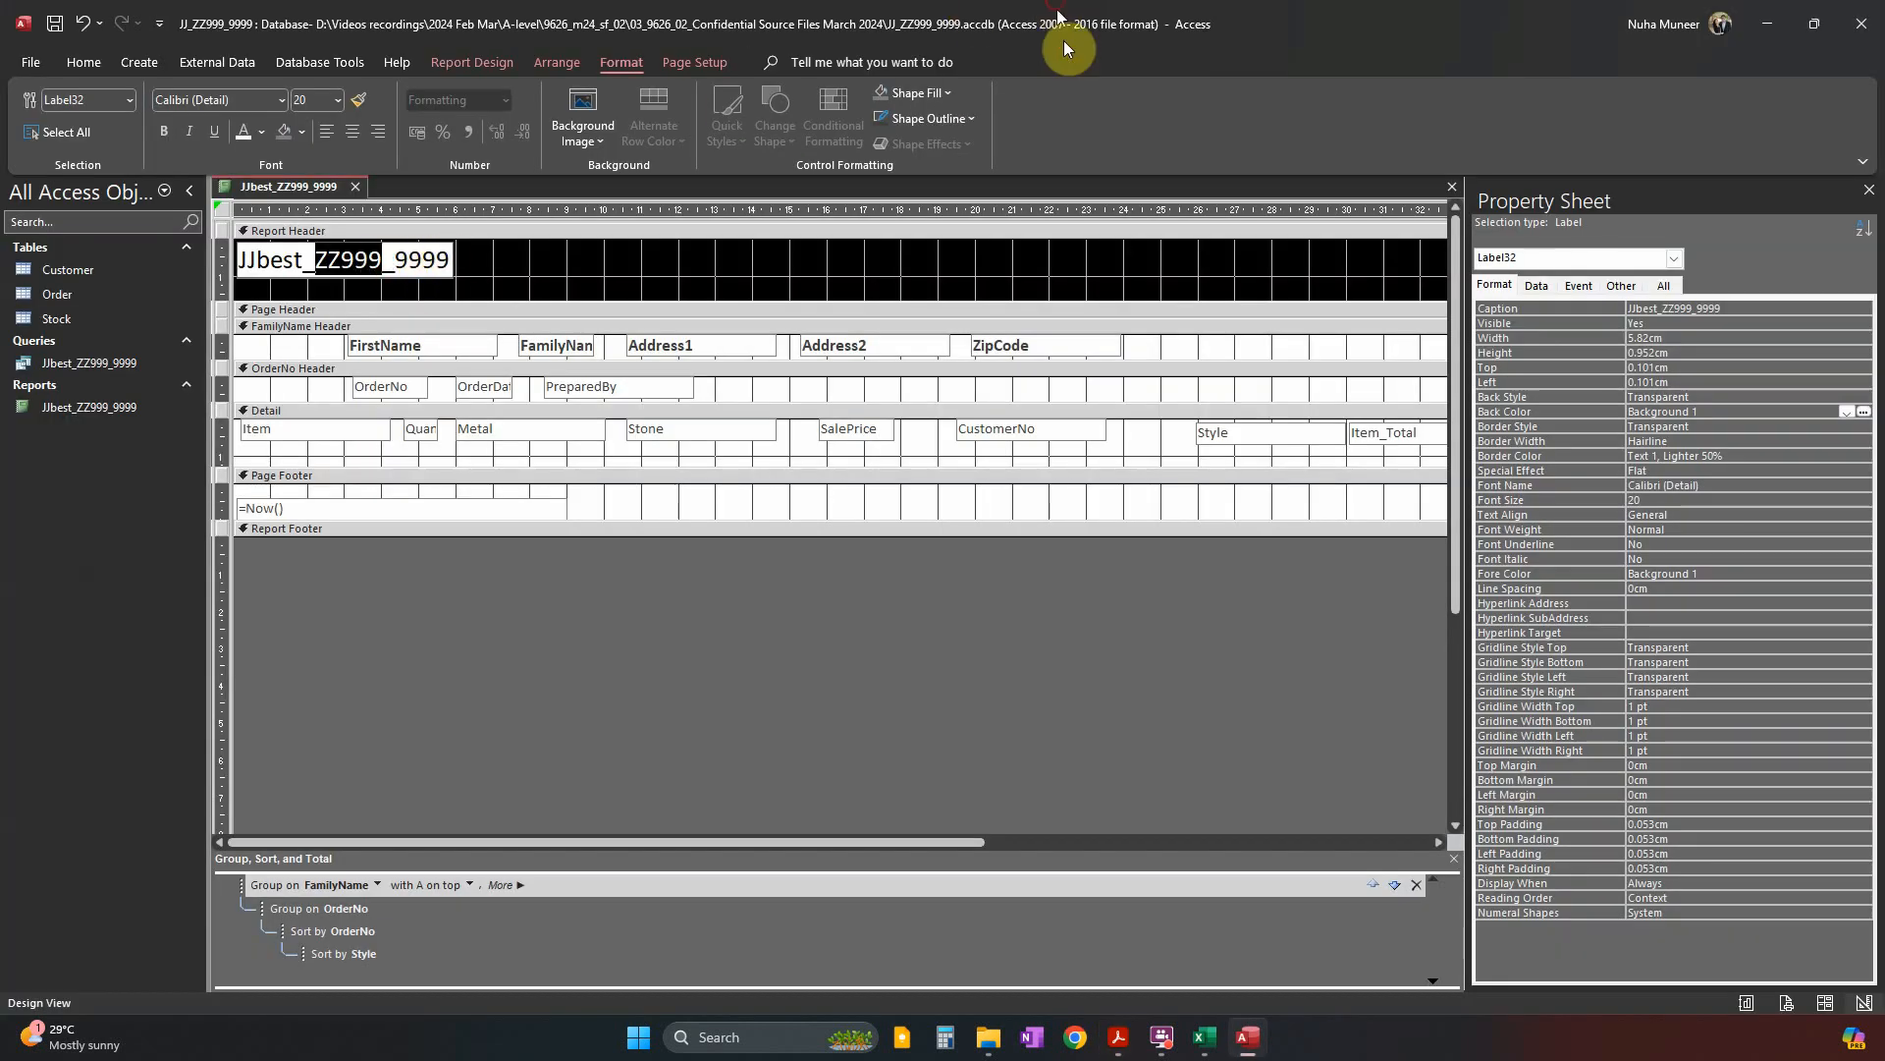
drag(1063, 39, 919, 496)
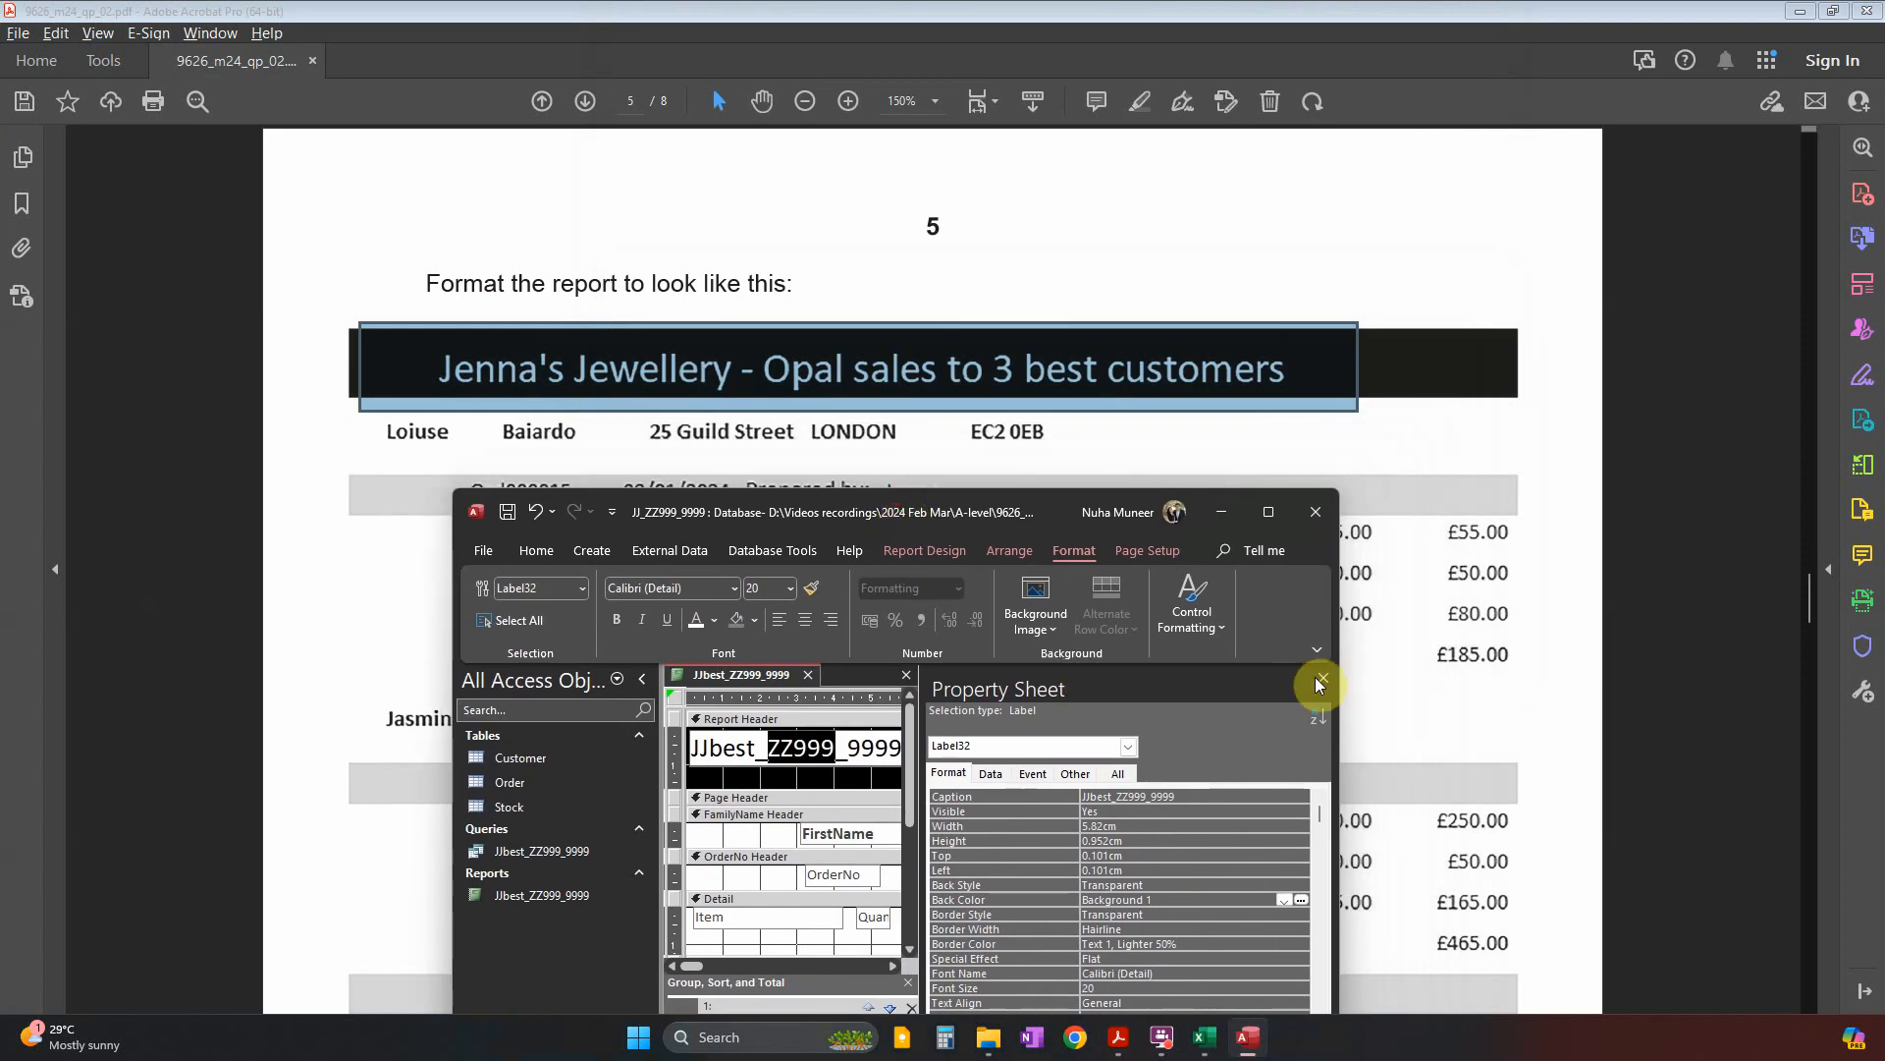
drag(1338, 672, 1678, 670)
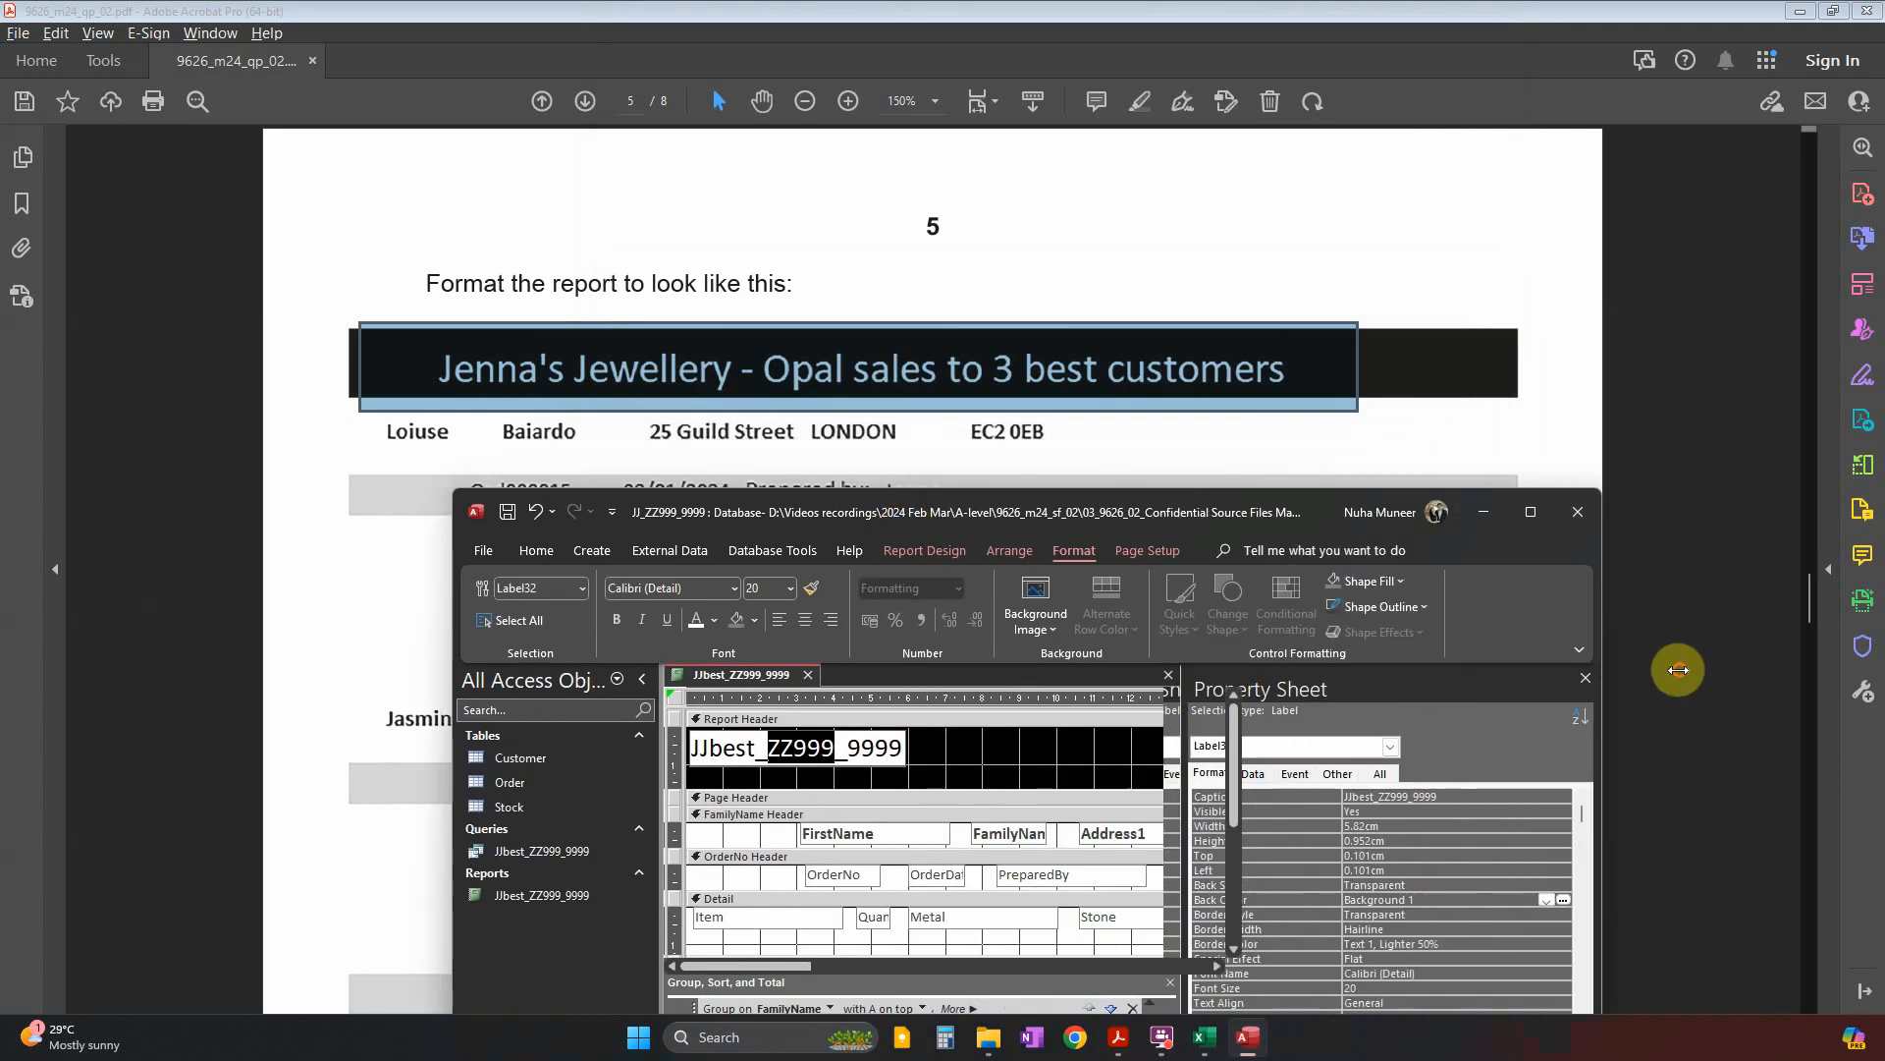
click(871, 748)
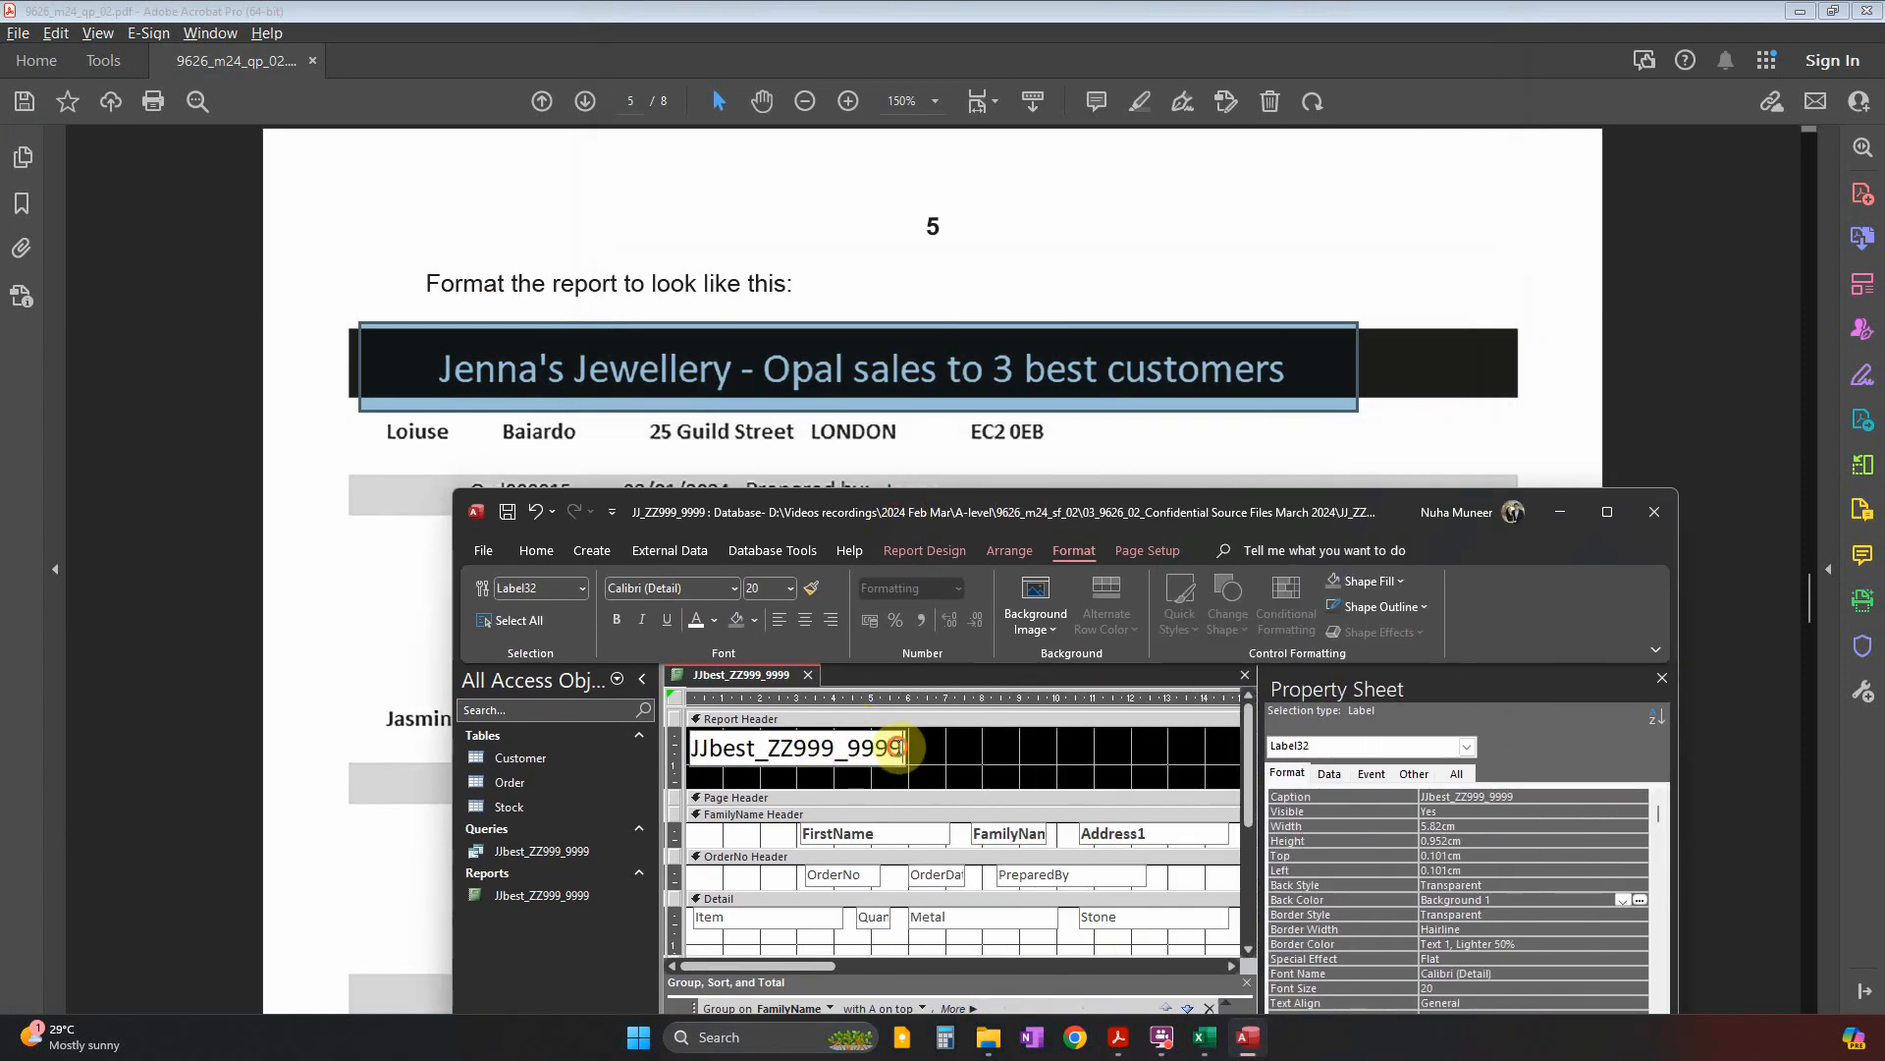
drag(899, 748, 634, 746)
text(Jenn)
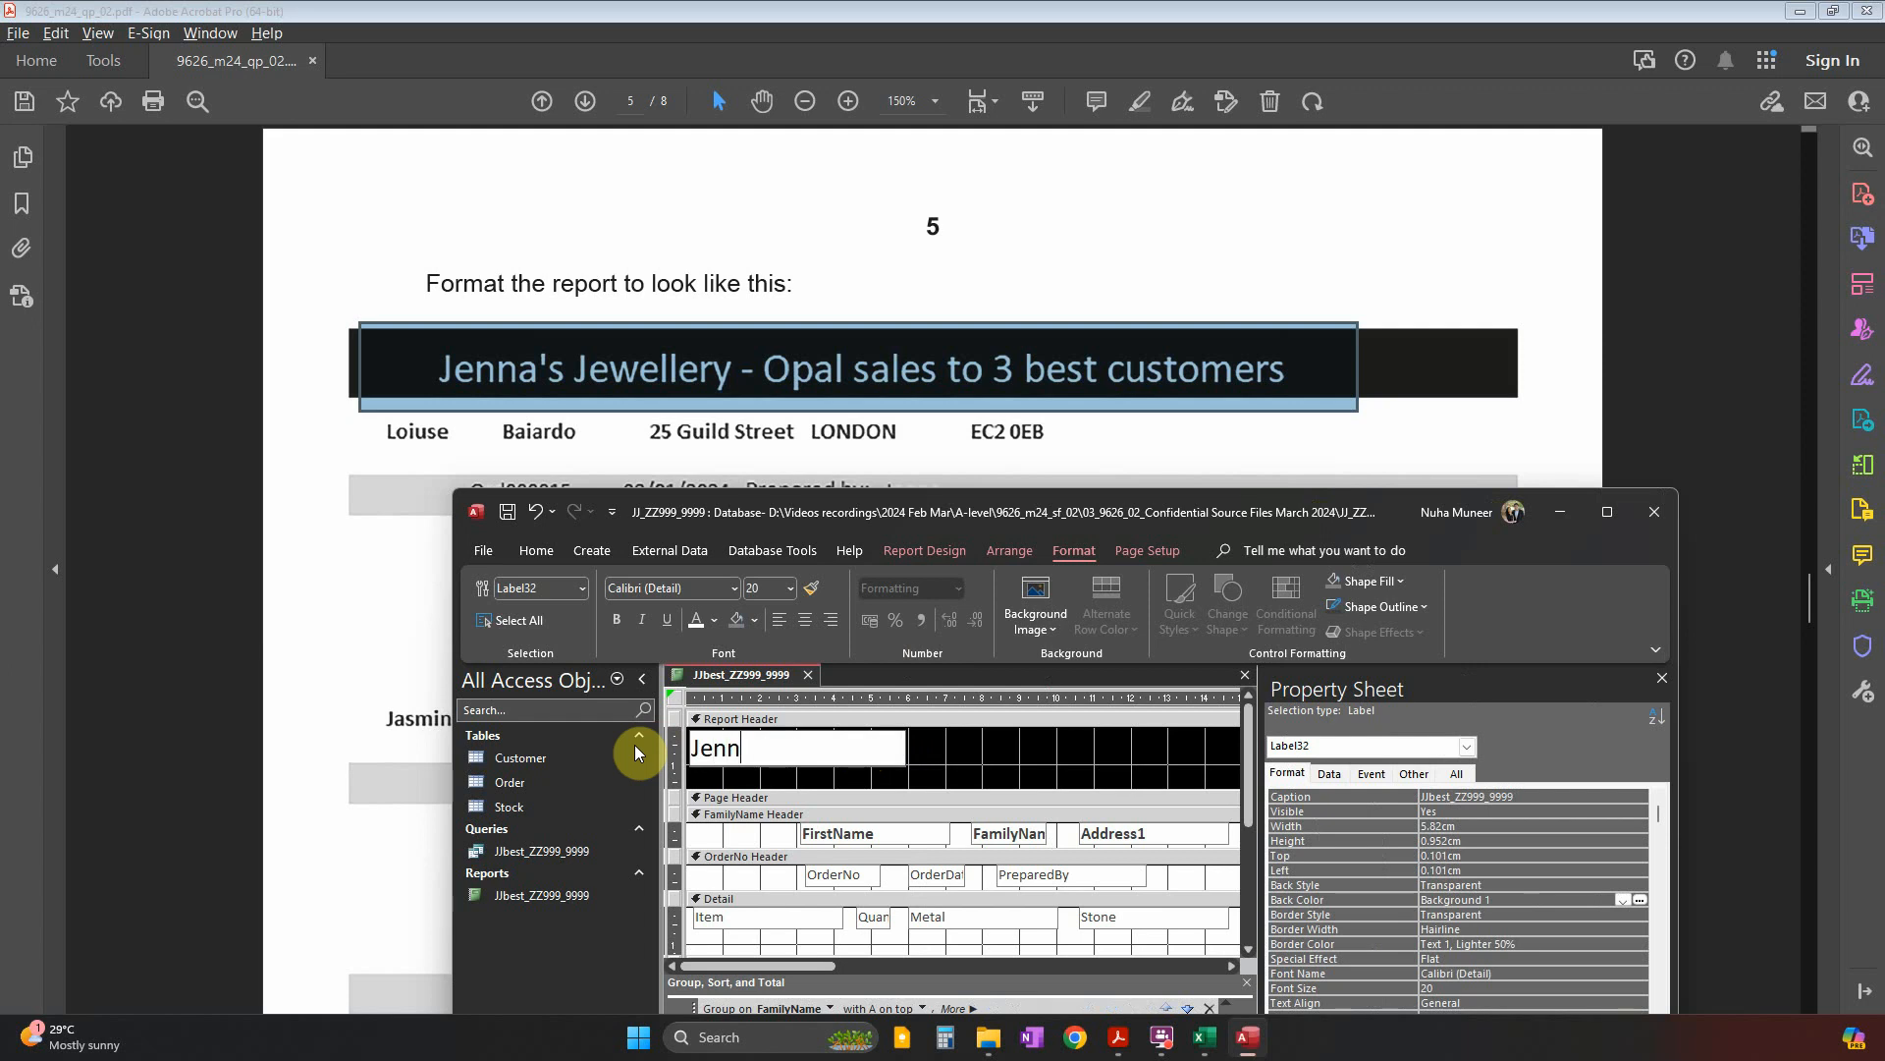
text(a's Jewellery - Opal sales to 3 best customers)
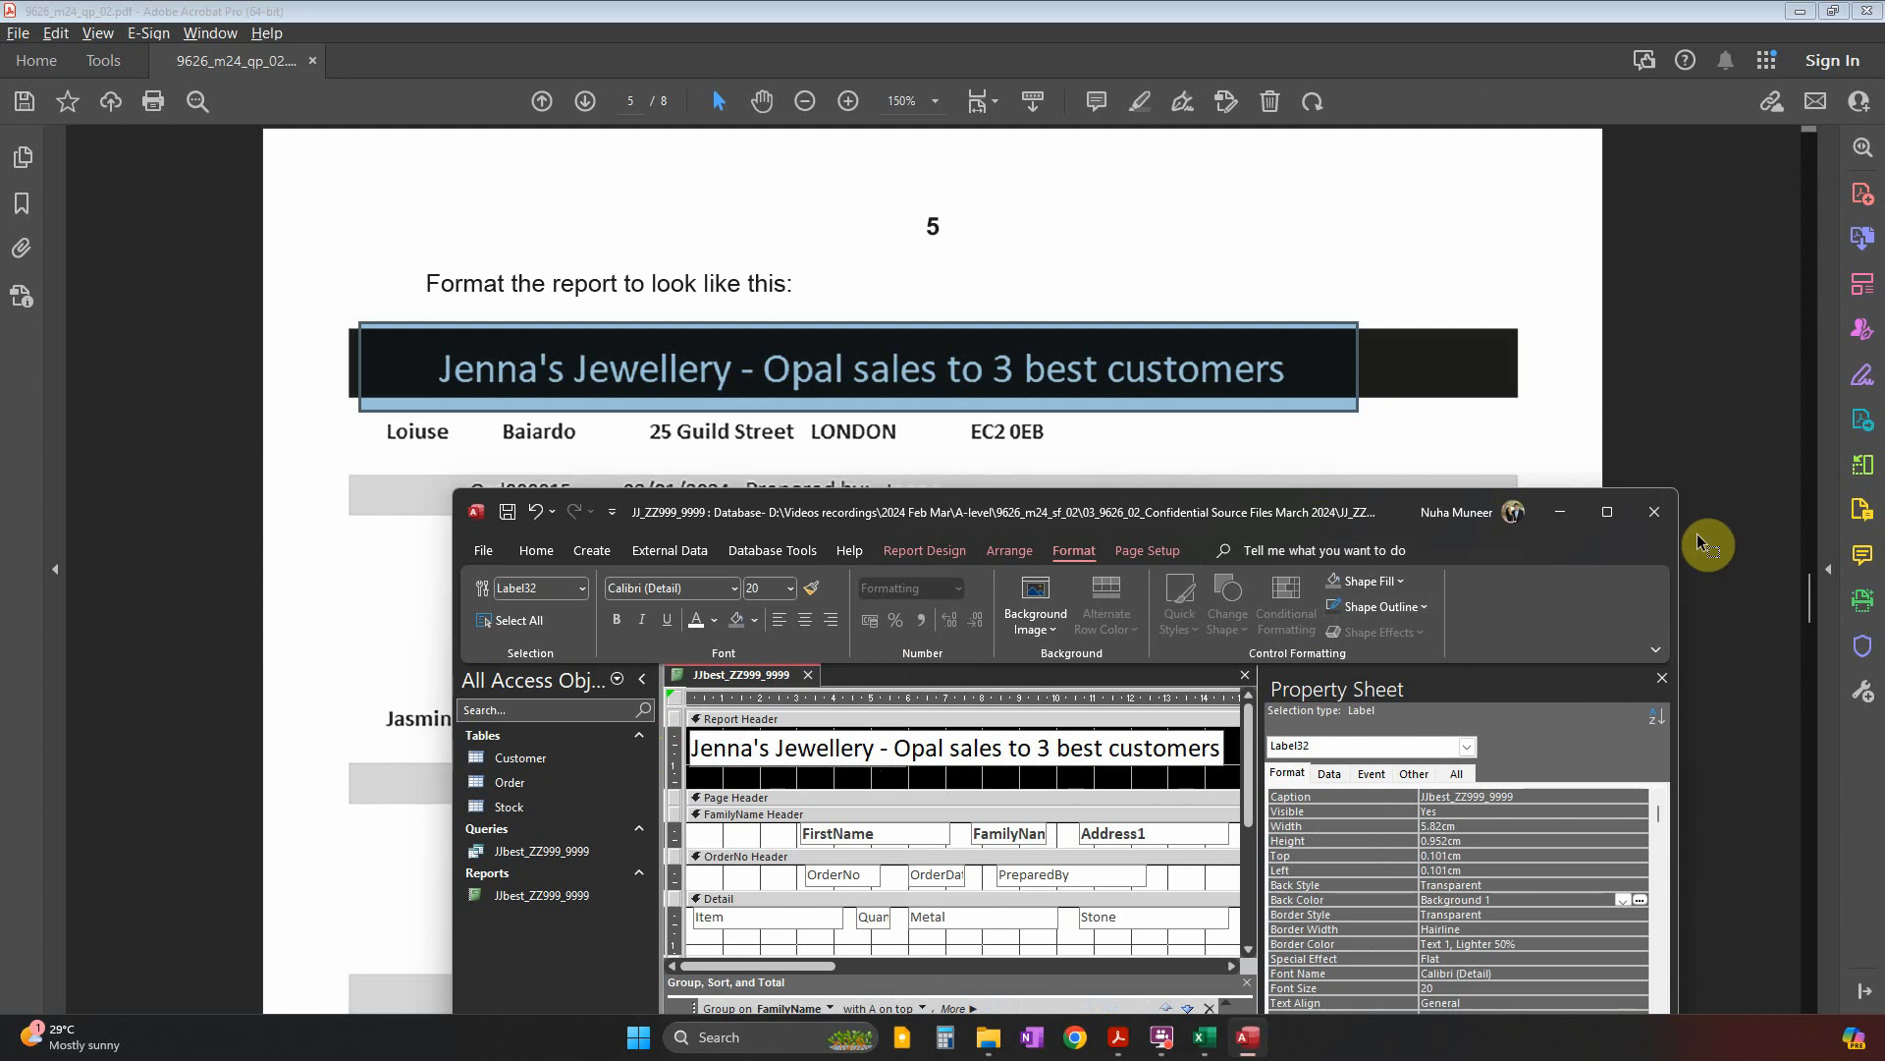
click(1609, 508)
click(862, 590)
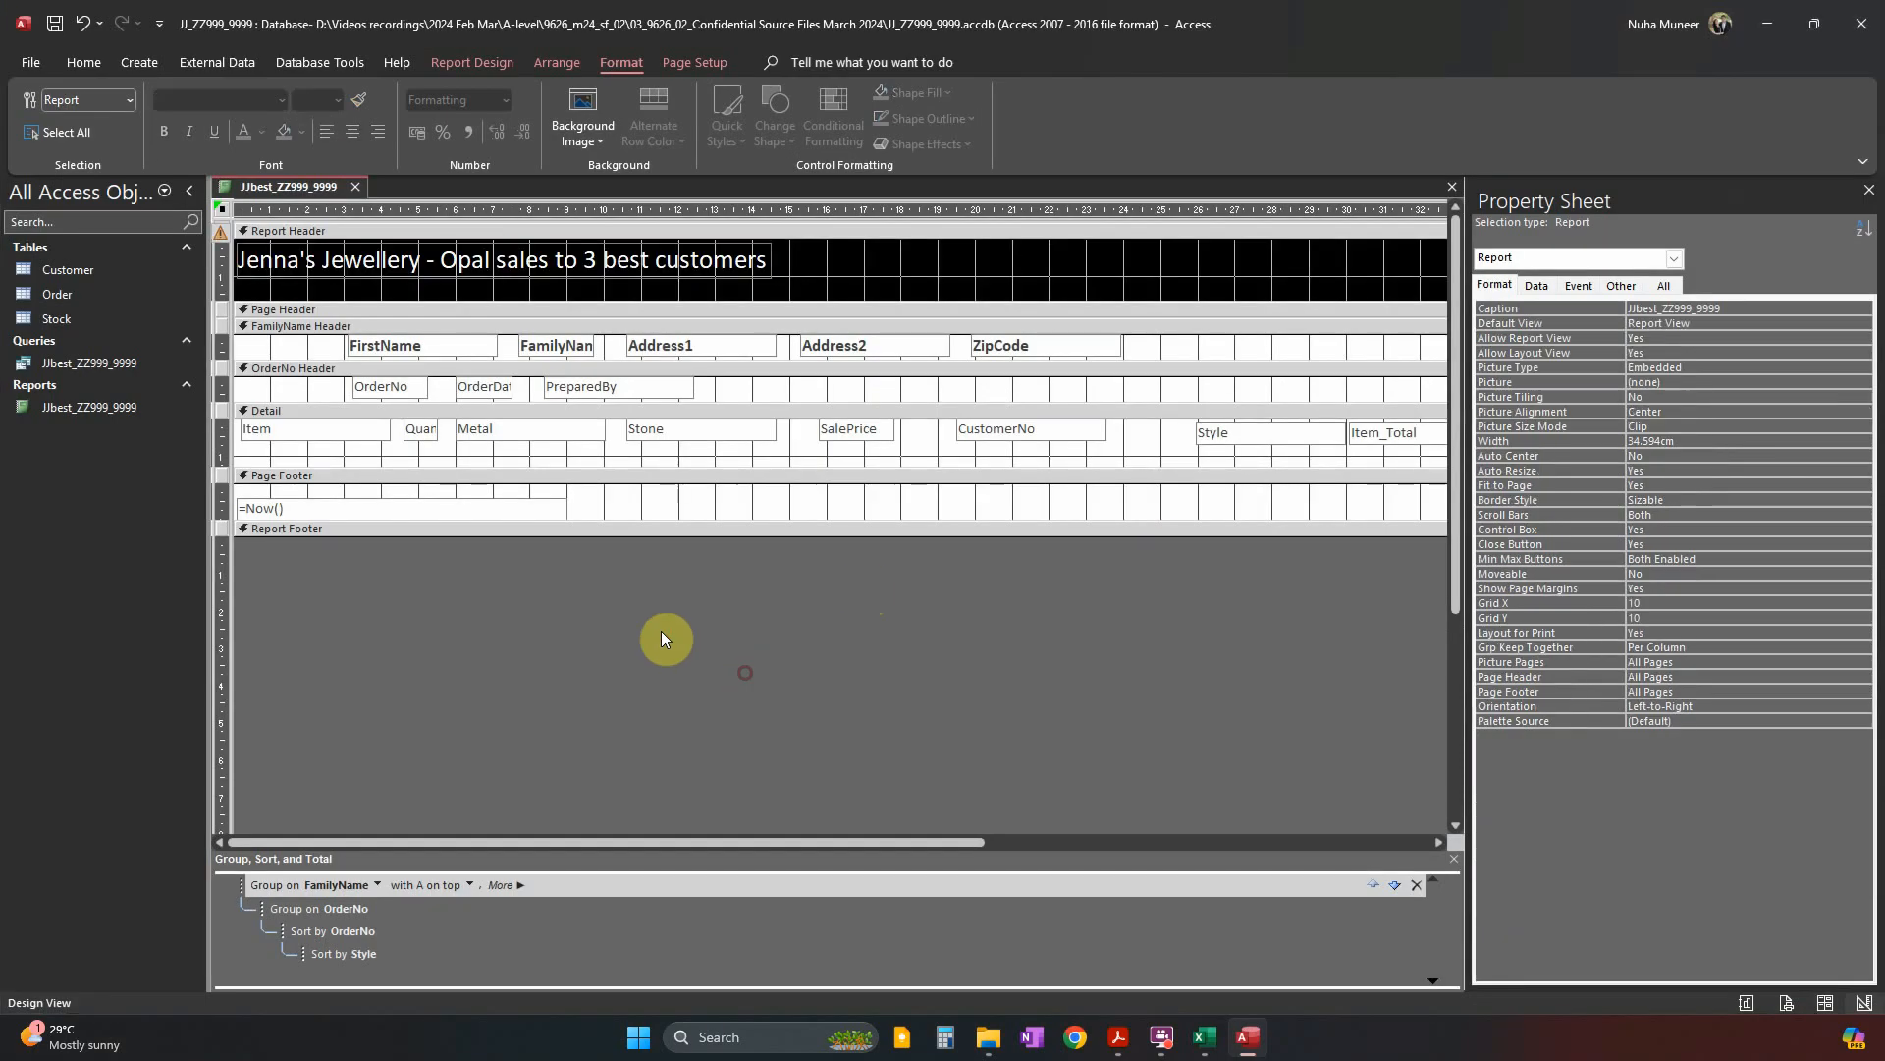
Show the report in Report View and compare its heading banner with the PDF's sample layout.
click(96, 64)
click(54, 137)
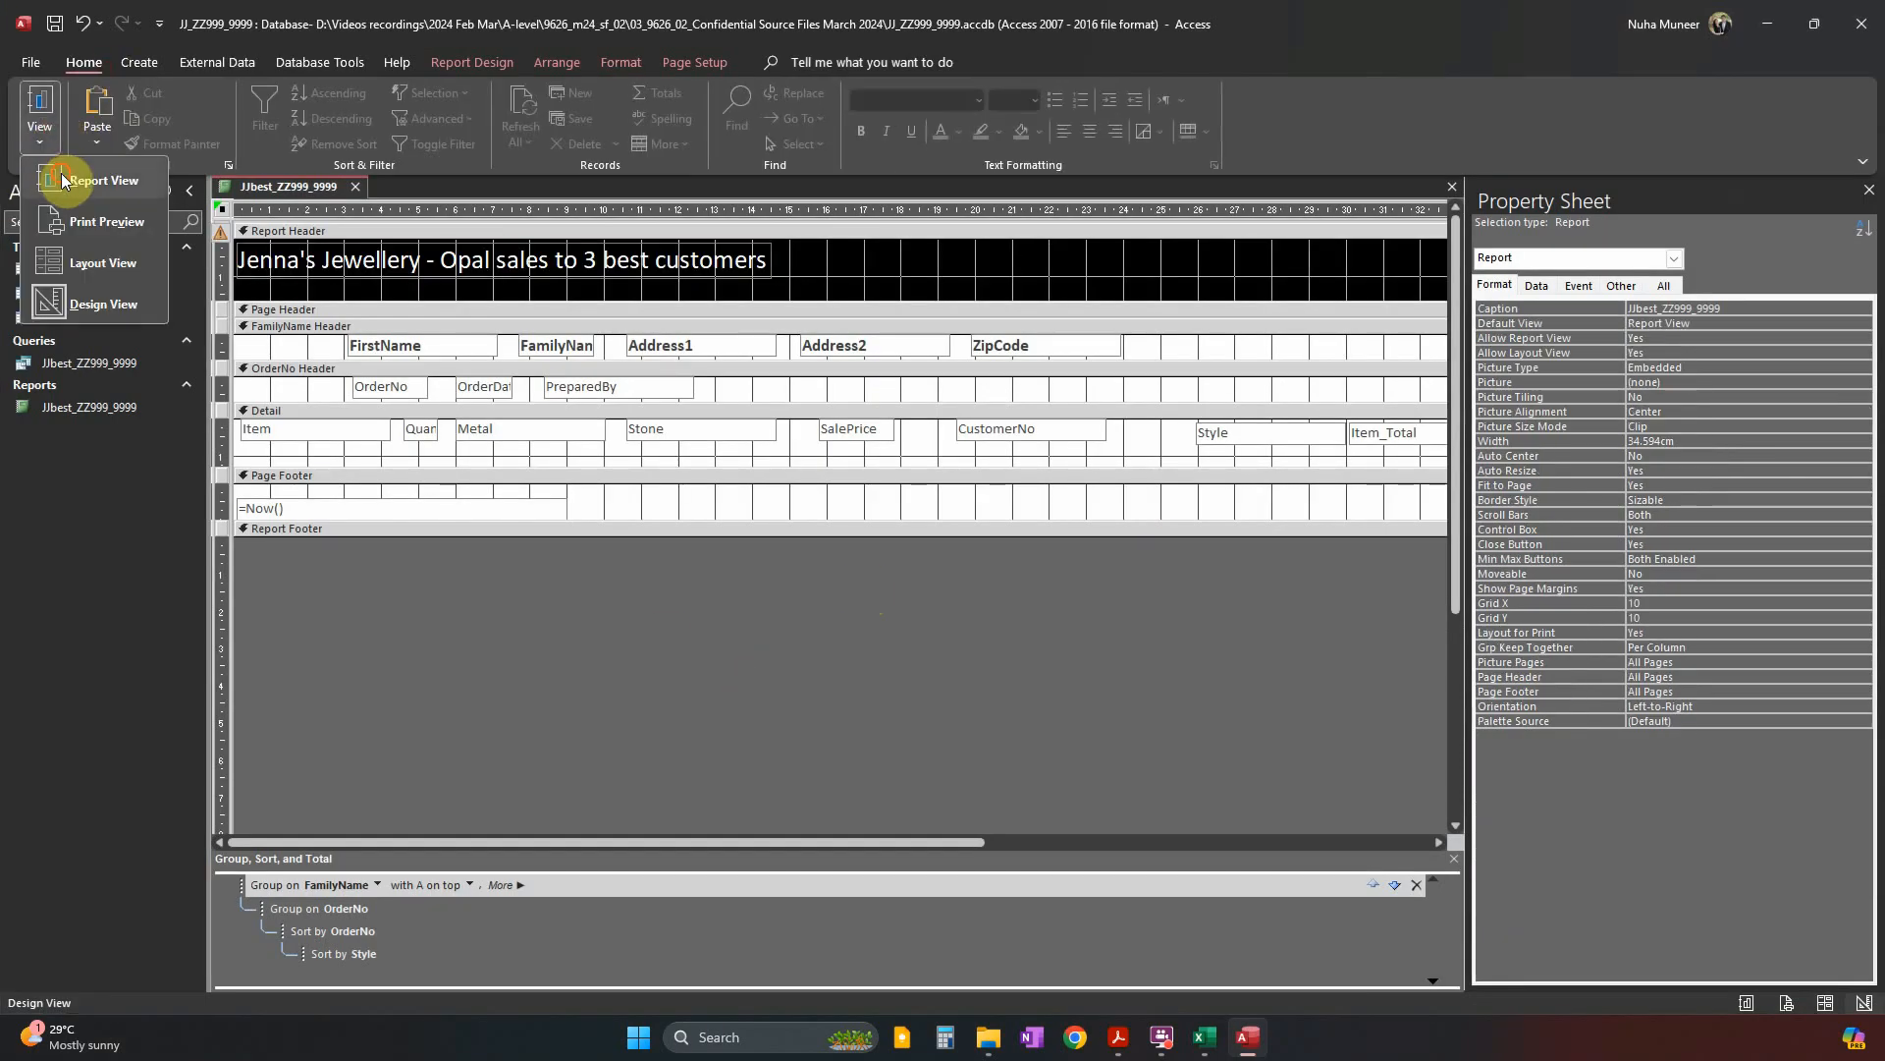
click(60, 177)
key(alt+Tab)
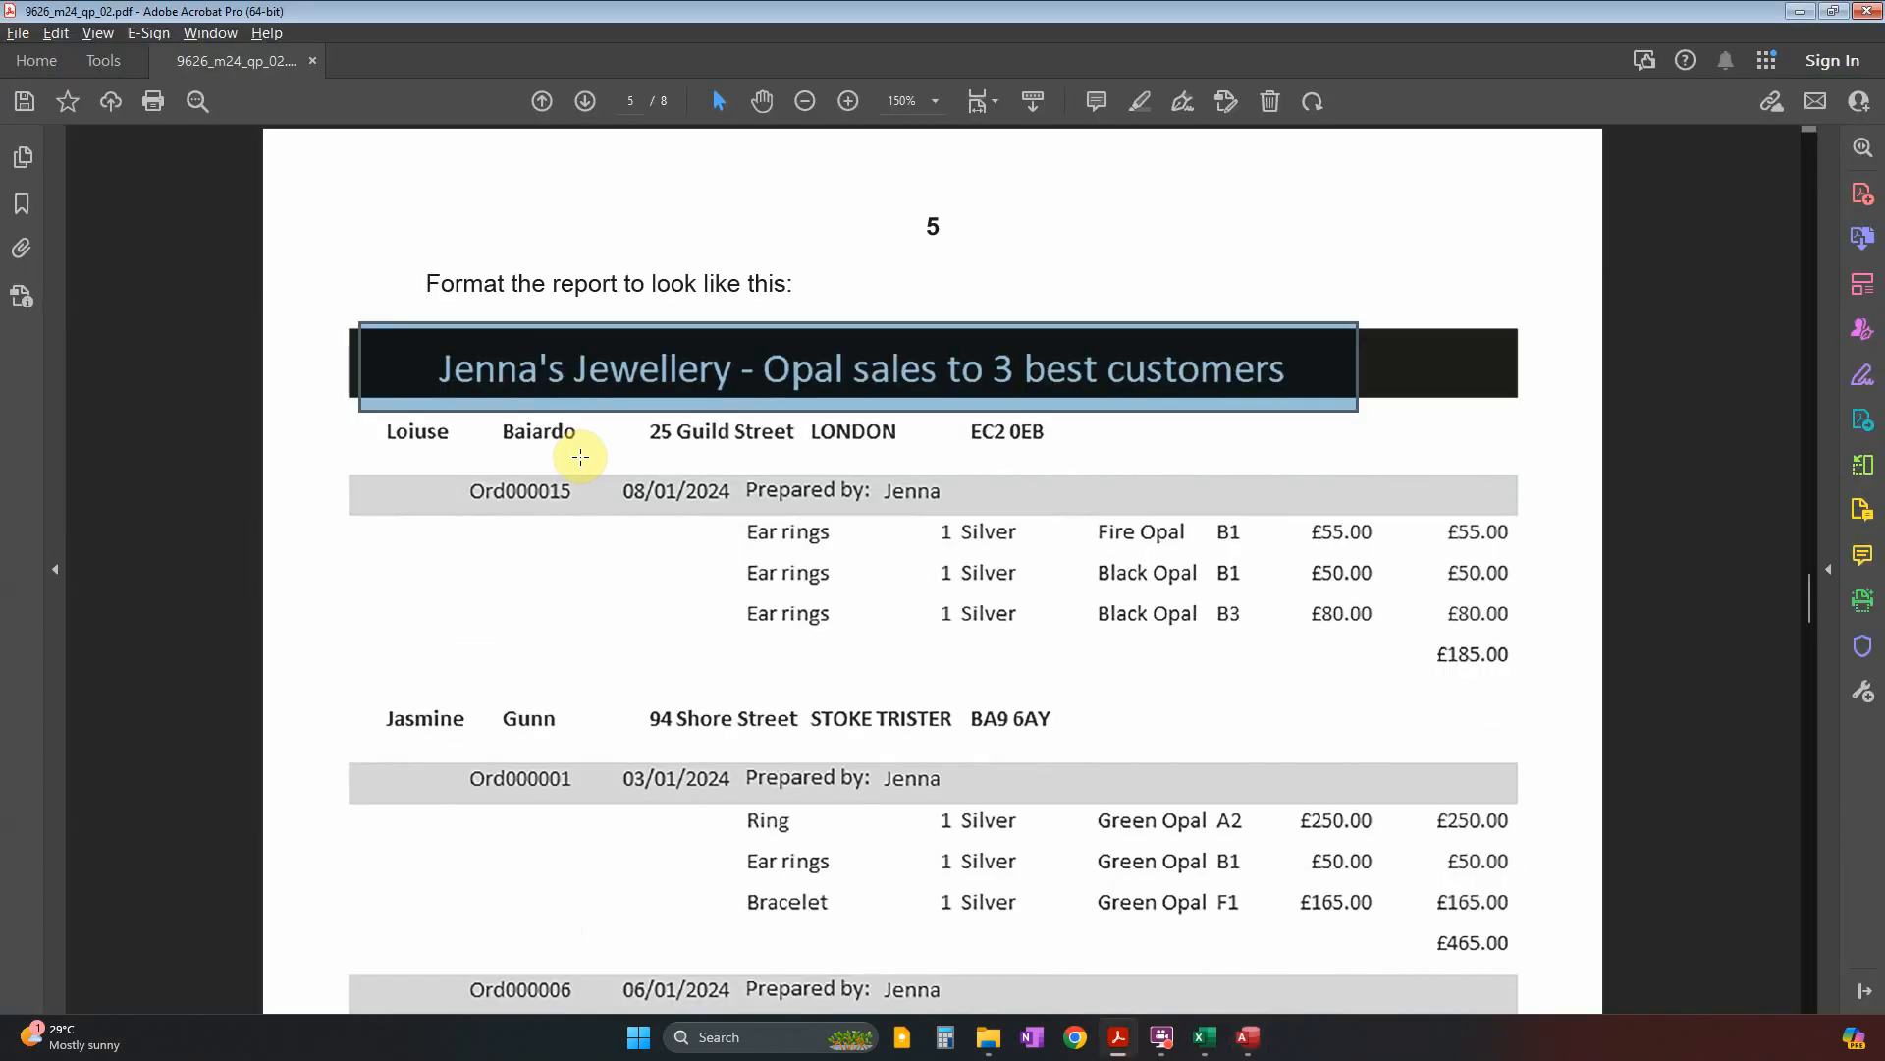
key(alt+Tab)
click(470, 255)
In Layout View, move the title label along the black banner to a left offset of about 6.56 cm, following the PDF sample.
click(40, 118)
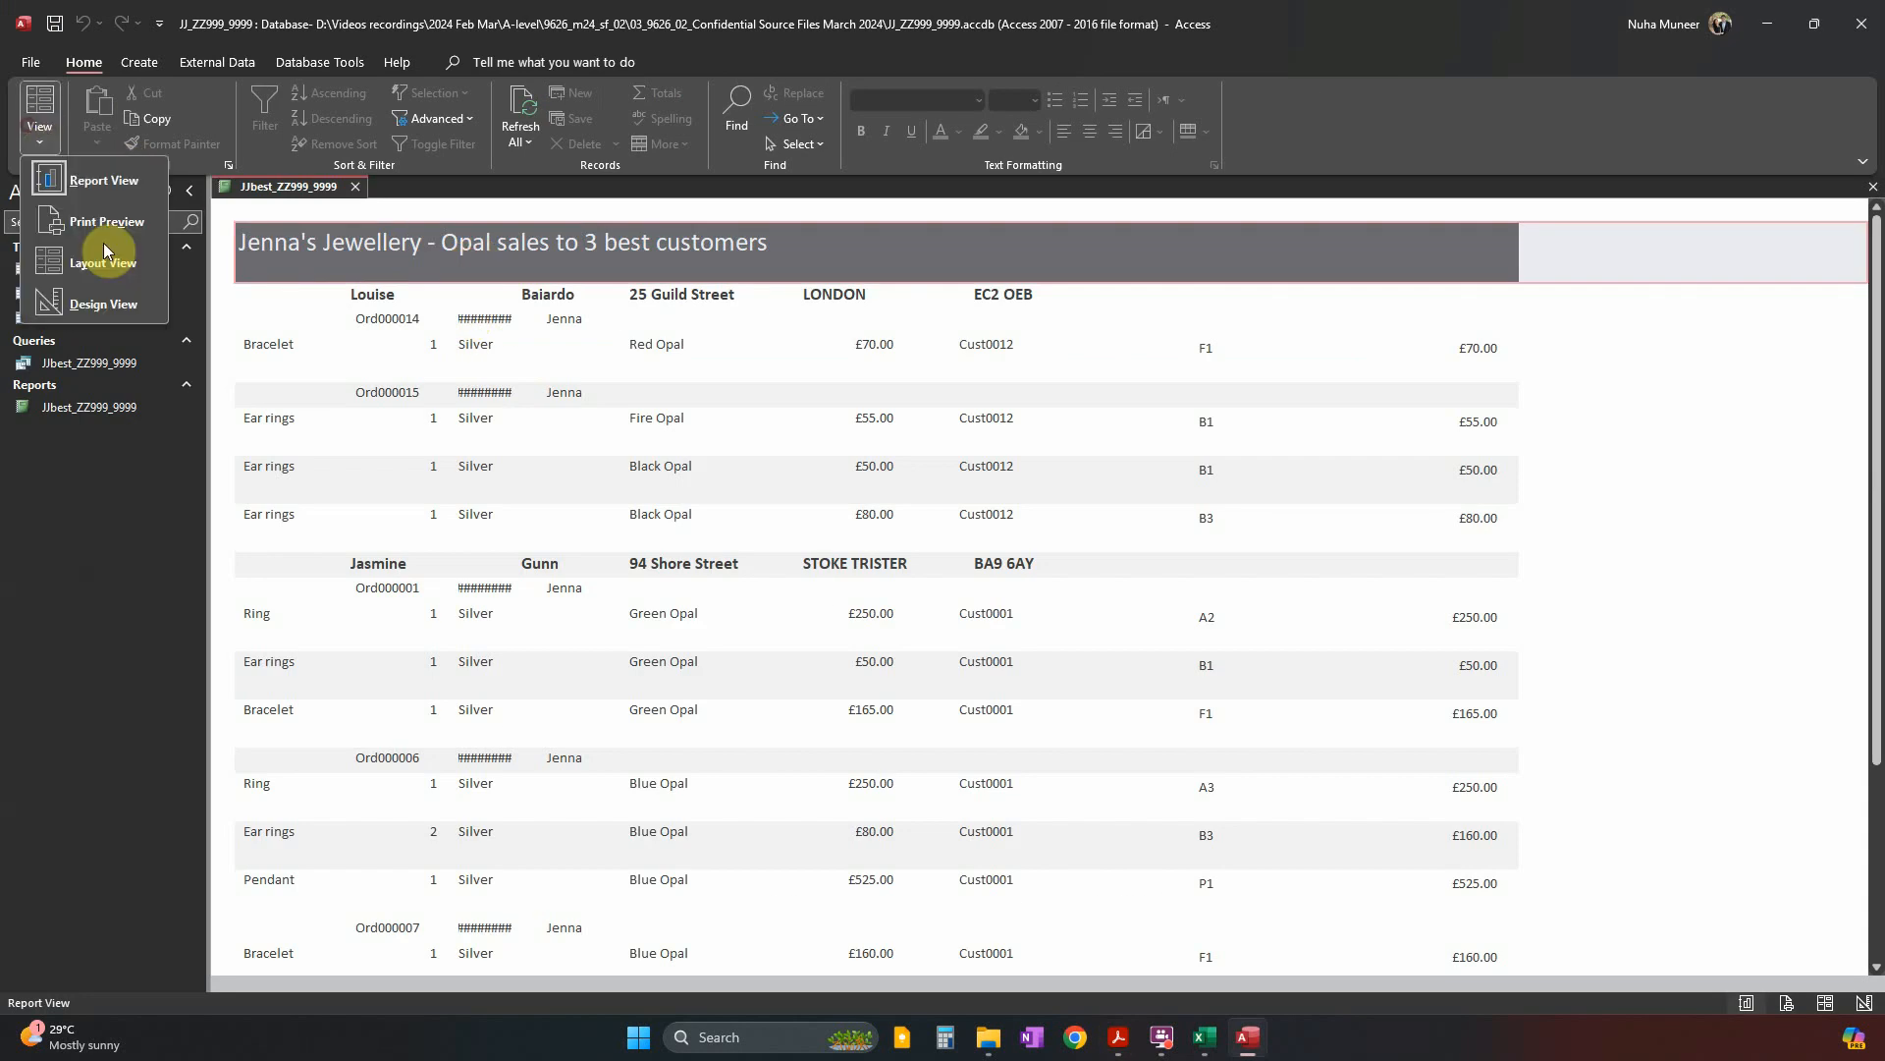
click(118, 265)
click(535, 253)
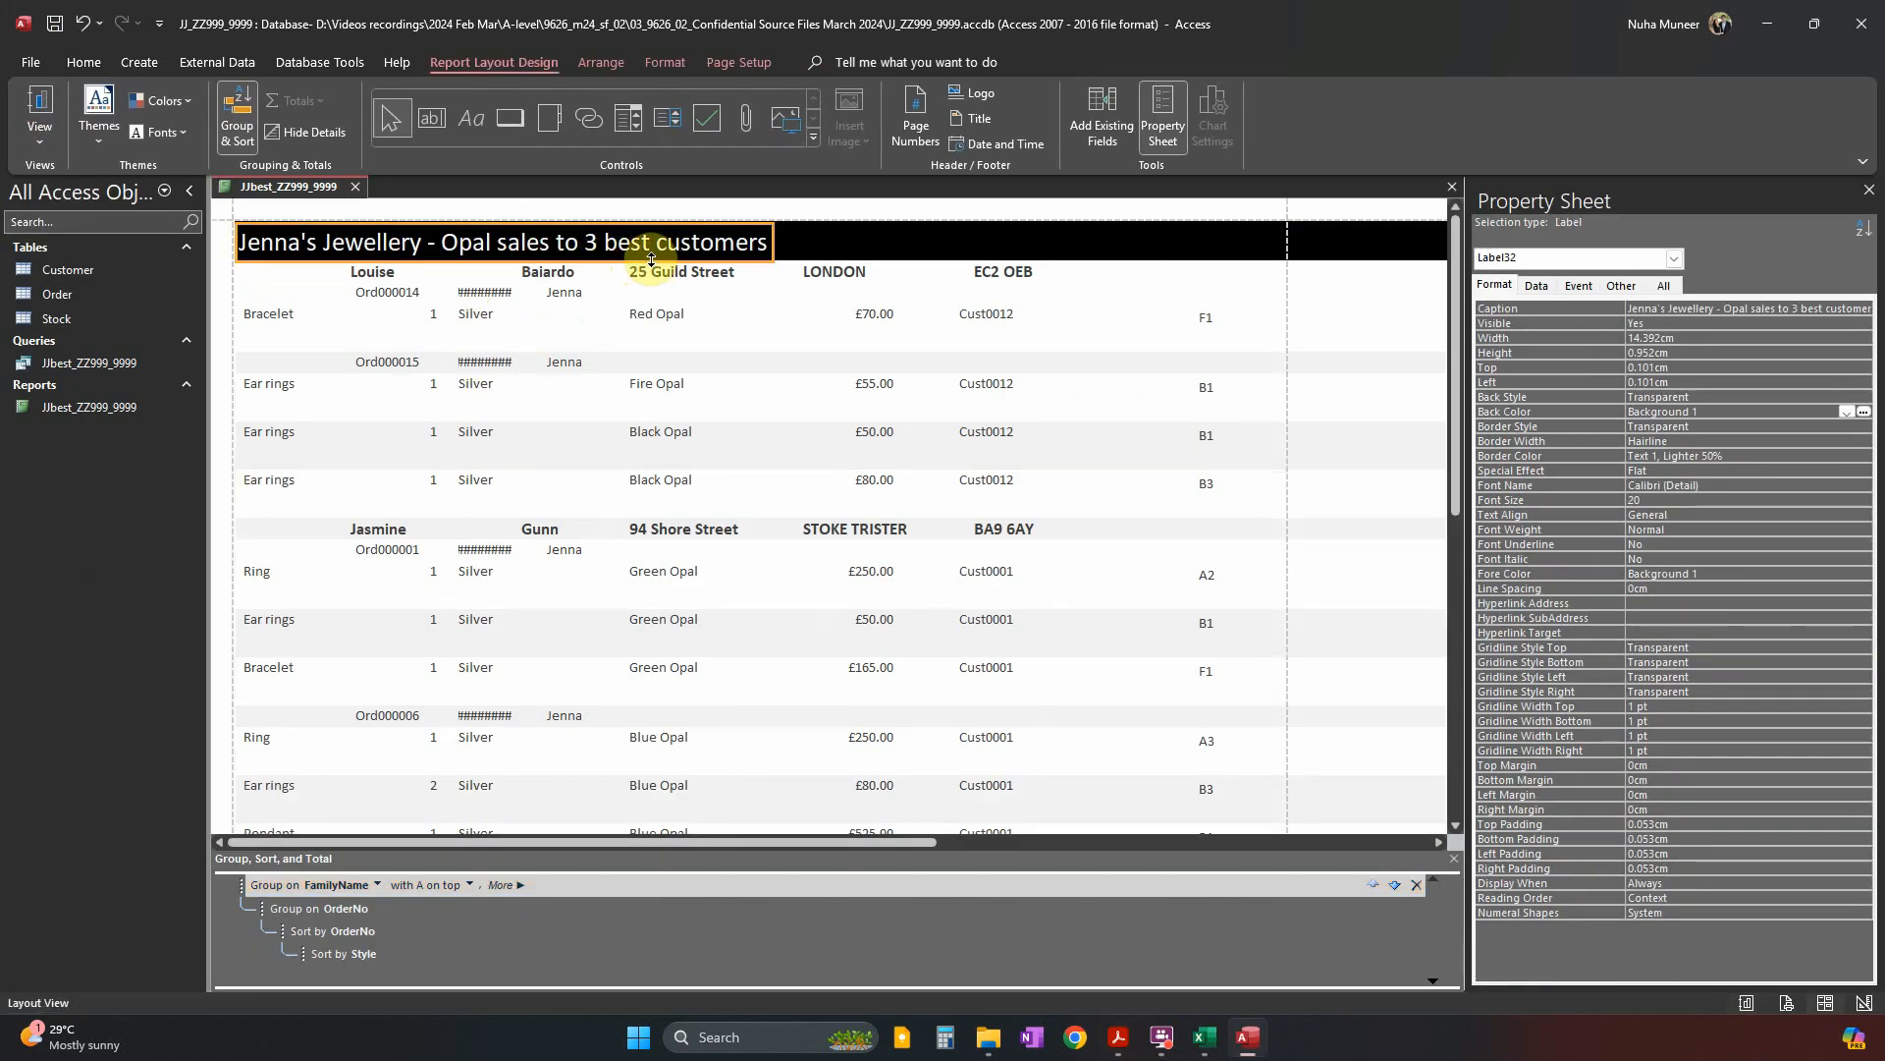
key(alt+Tab)
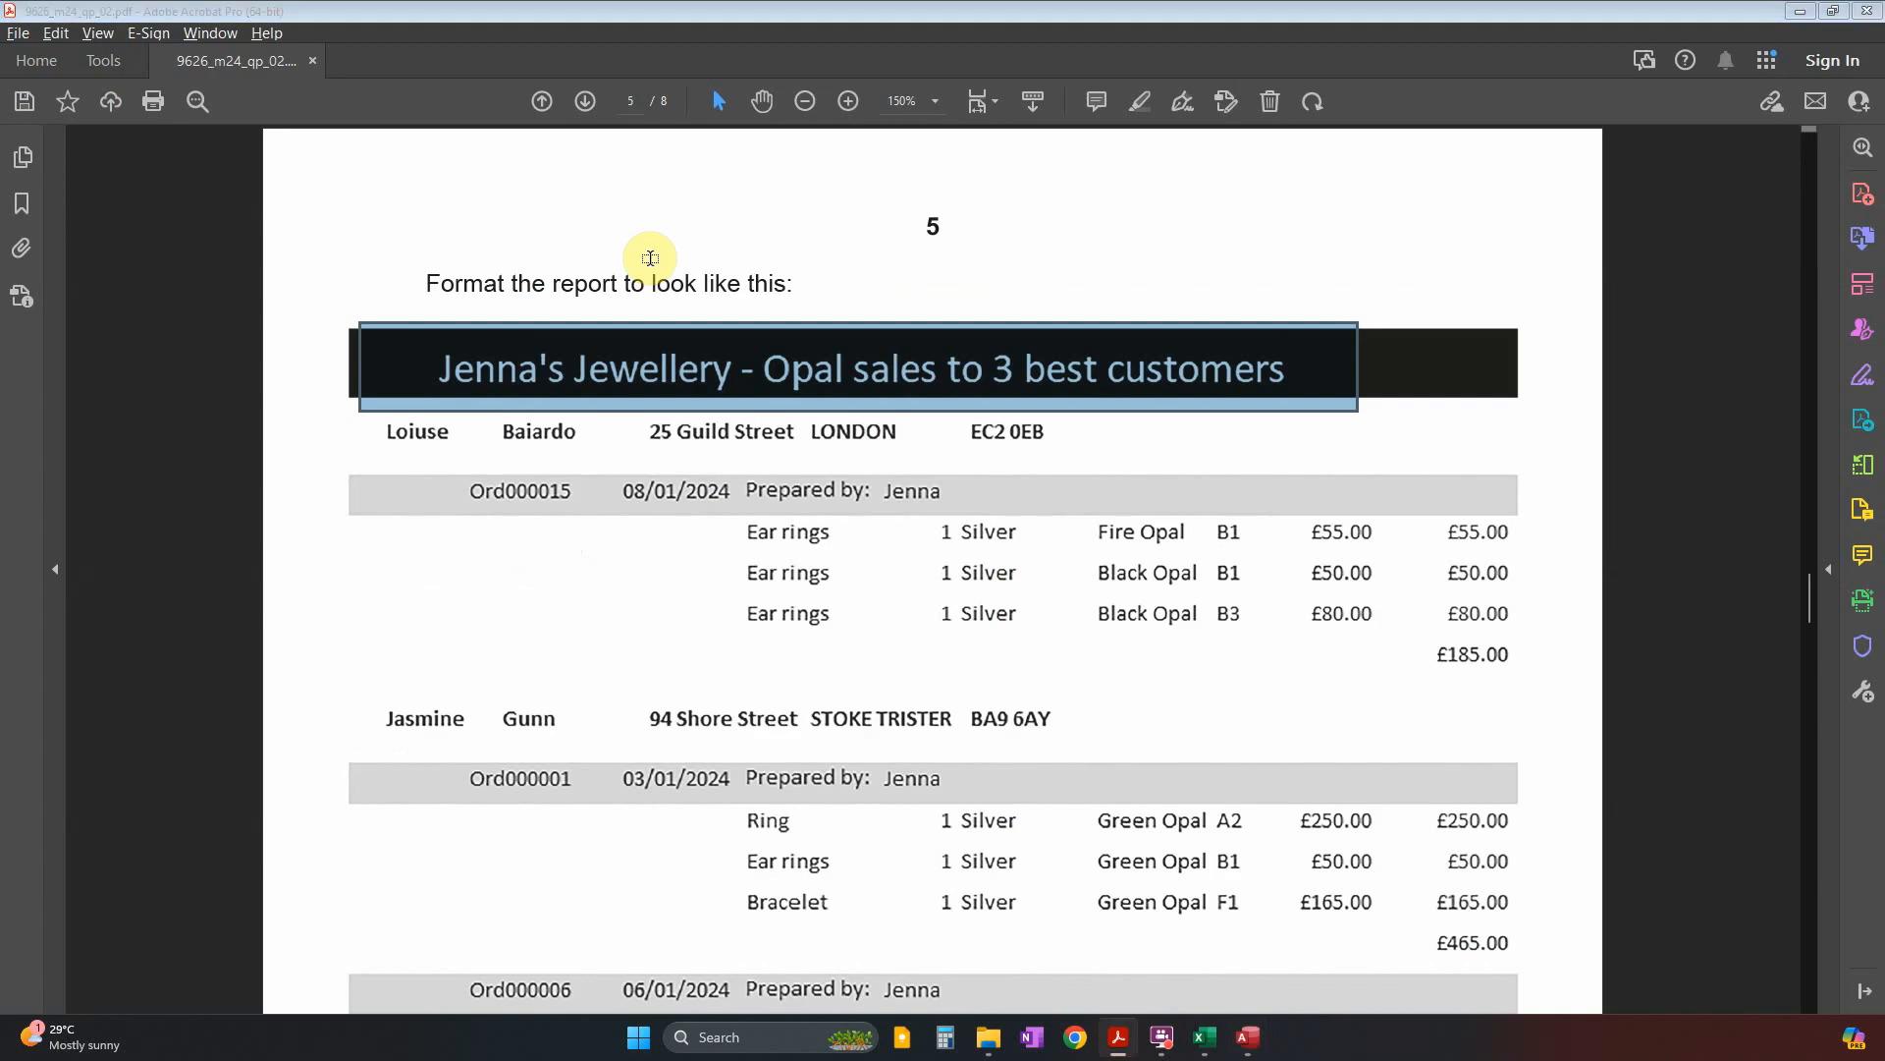
key(alt+Tab)
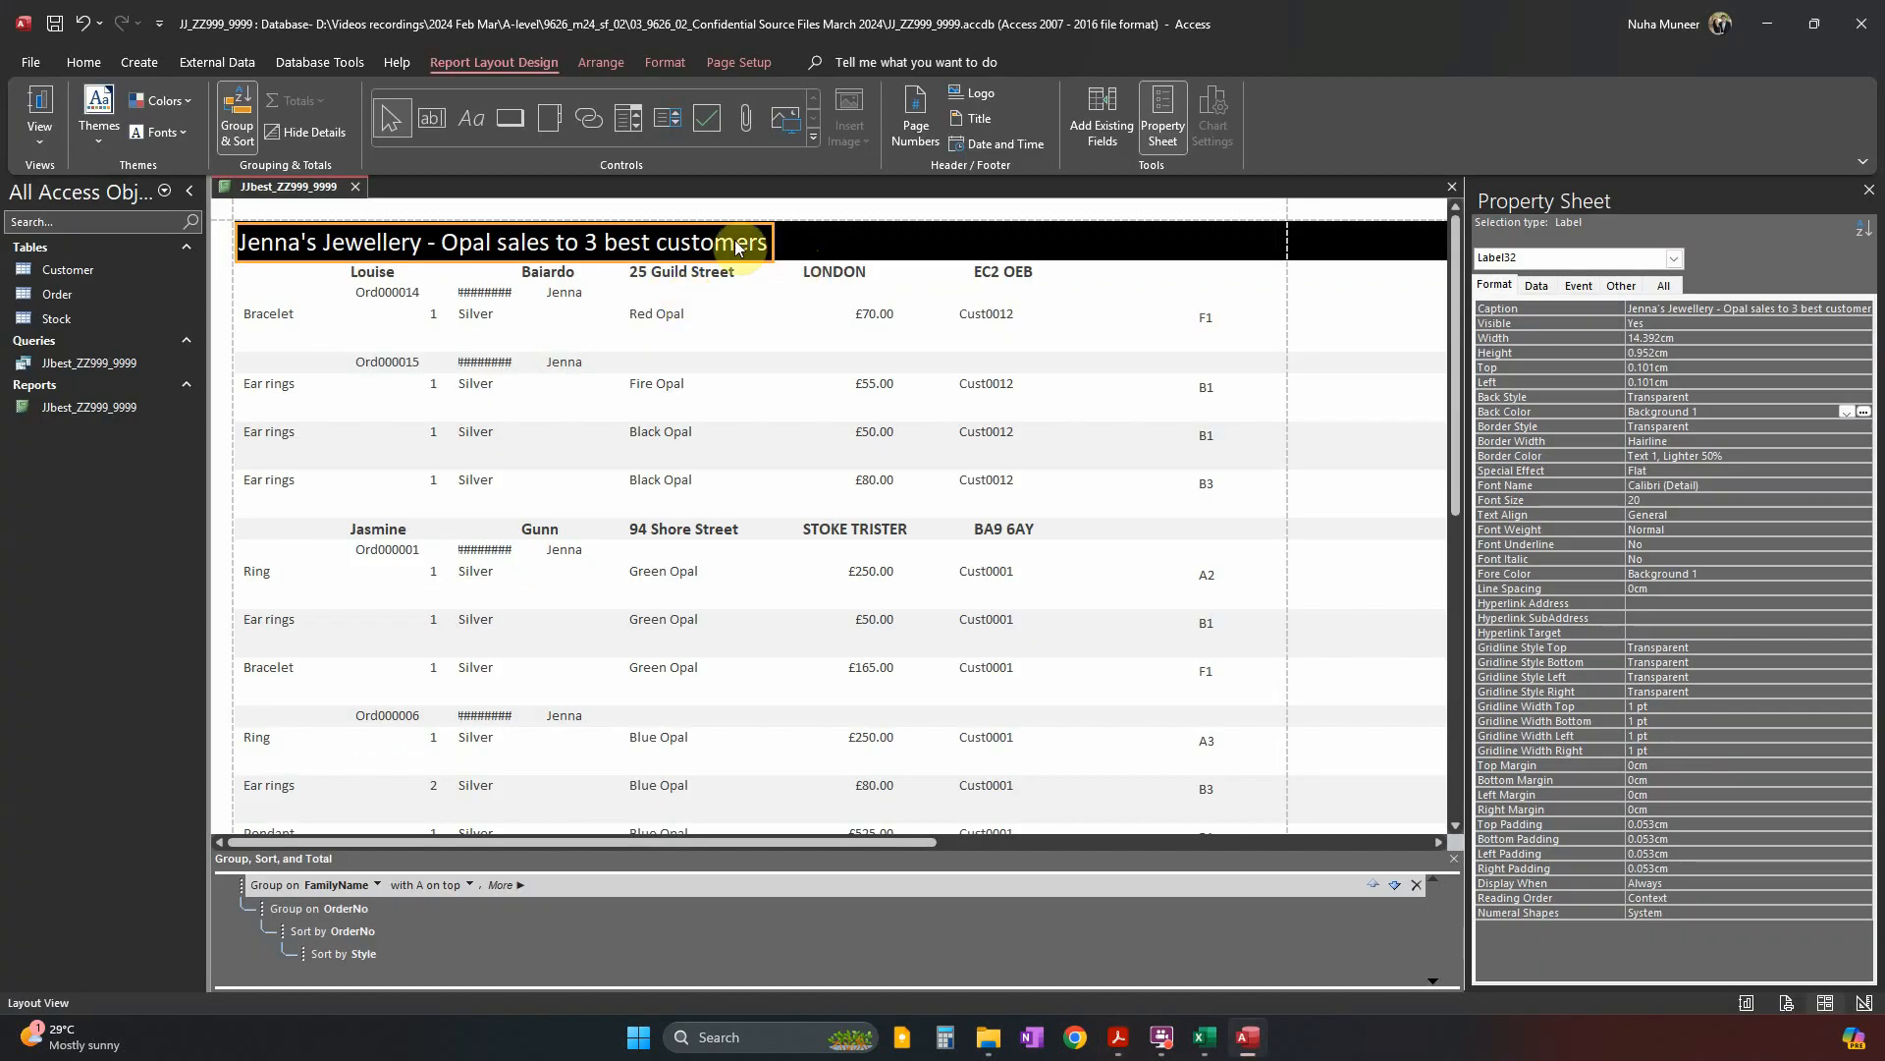
click(40, 142)
click(42, 148)
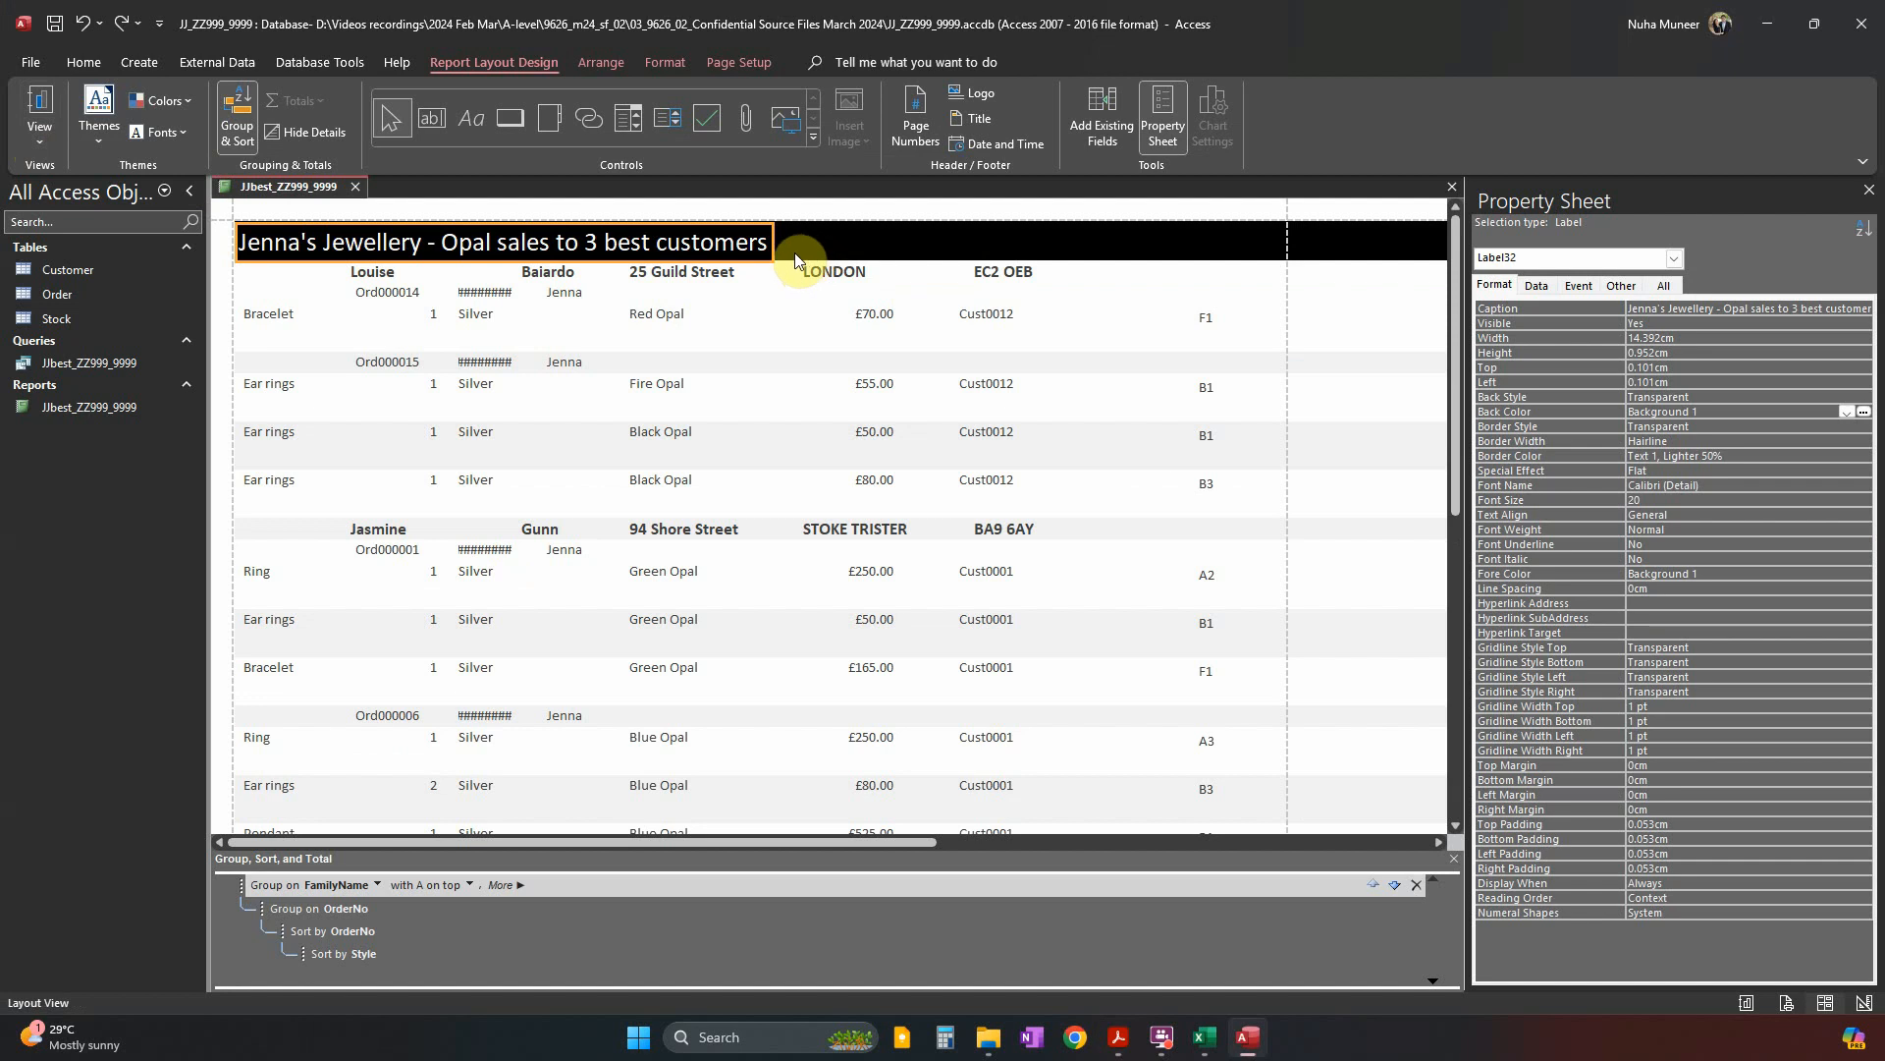
click(827, 241)
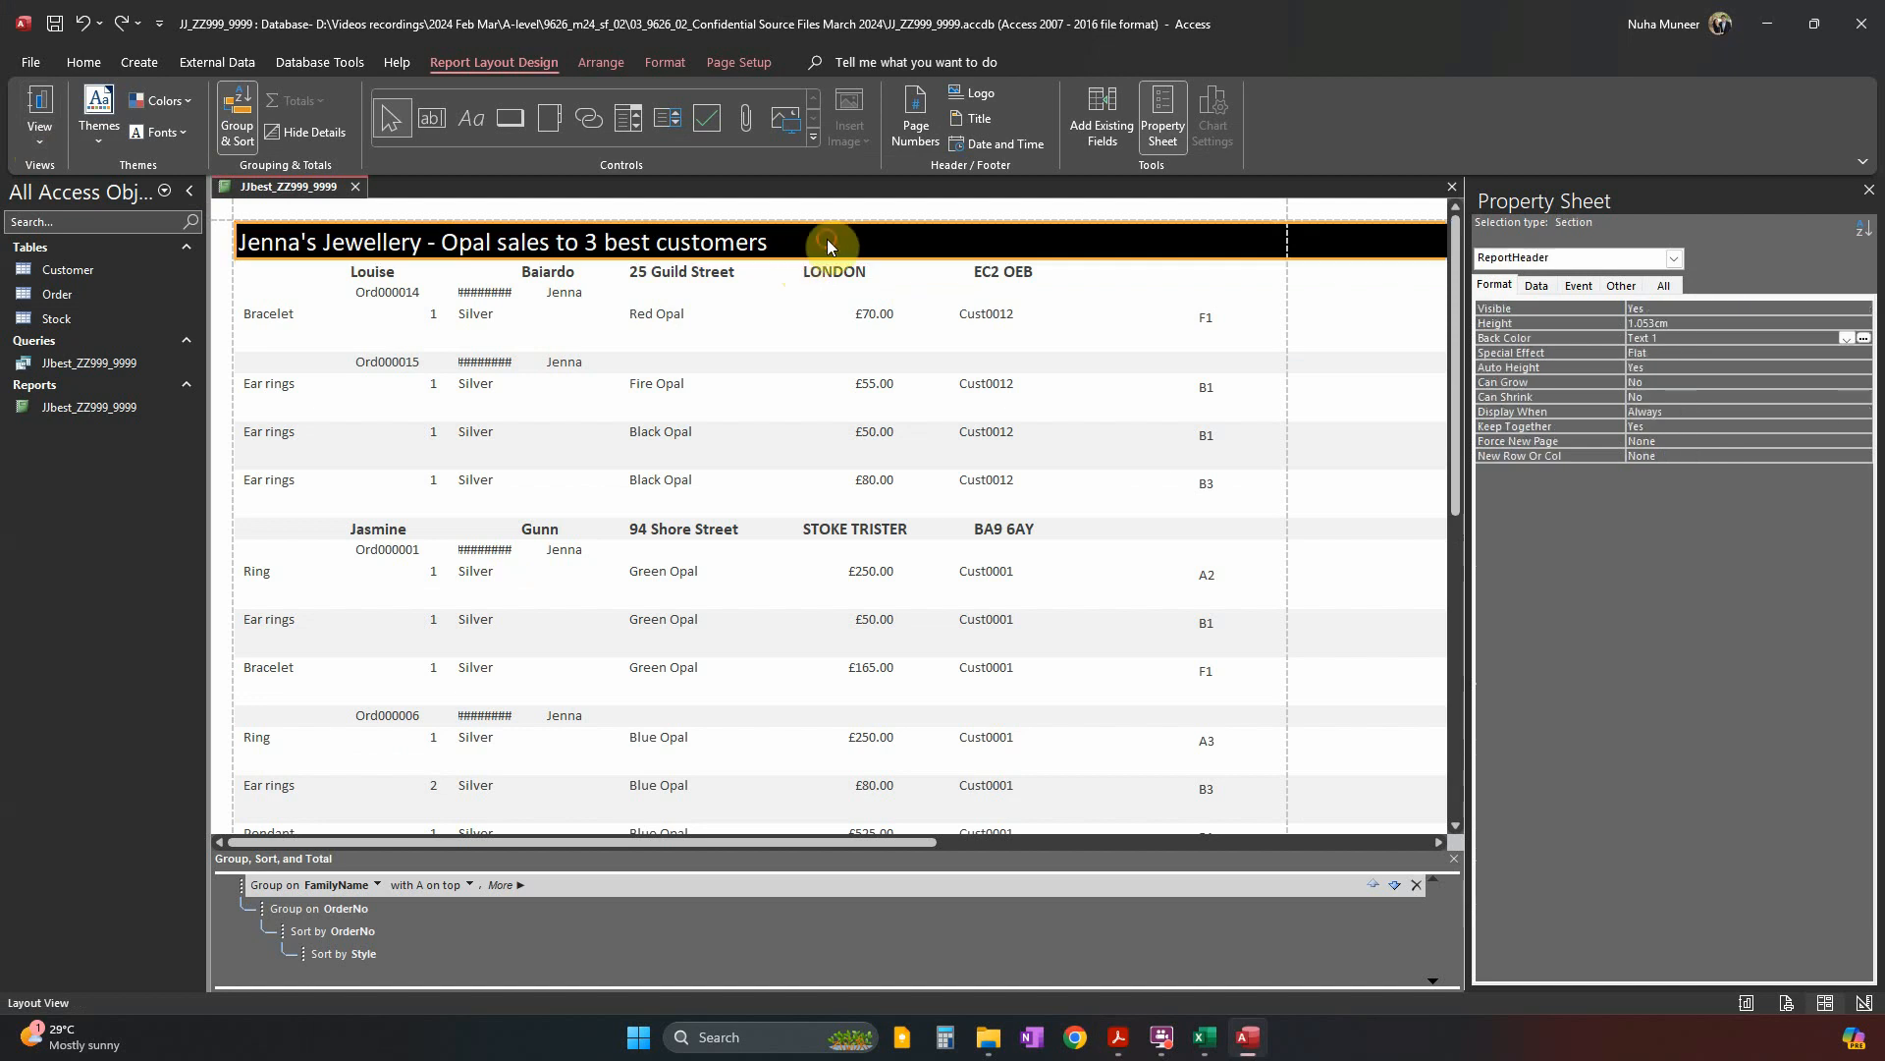
click(748, 254)
click(754, 255)
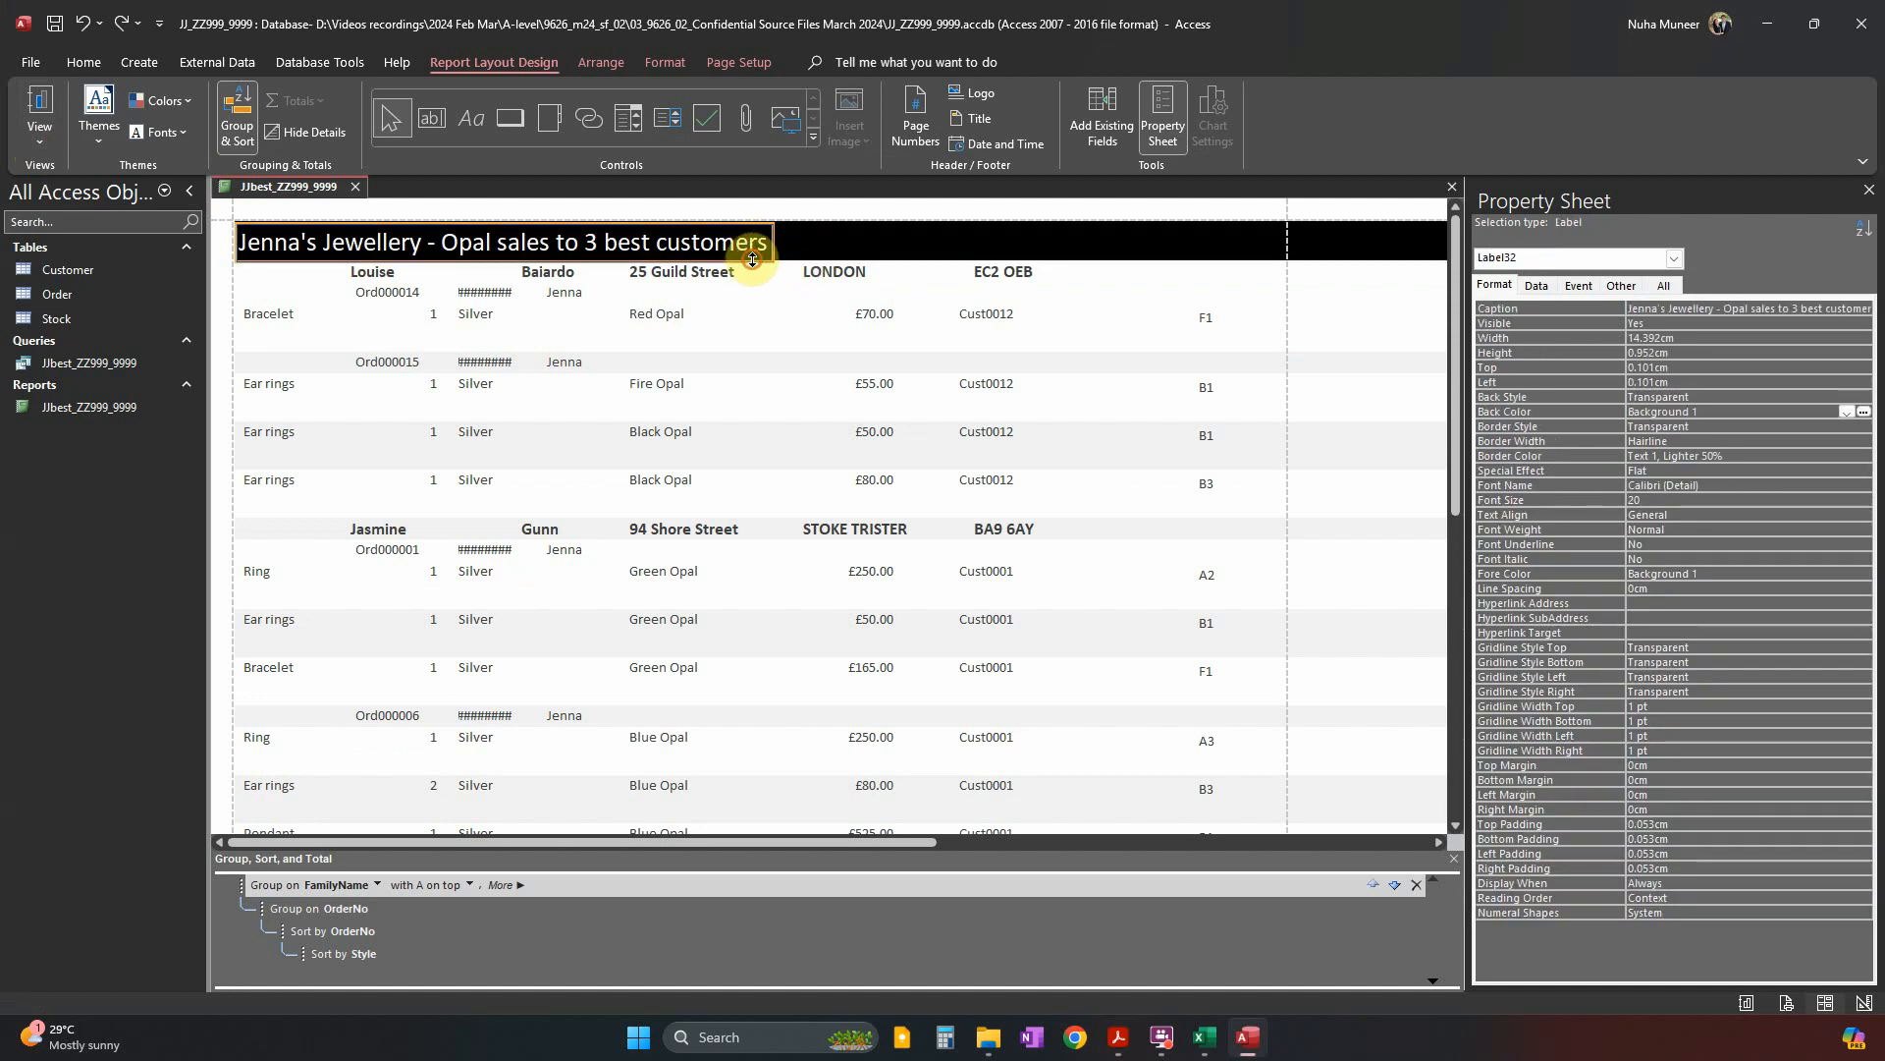
drag(769, 250, 1009, 252)
Check the repositioned title in Design View and Report View against the PDF's sample heading.
click(40, 147)
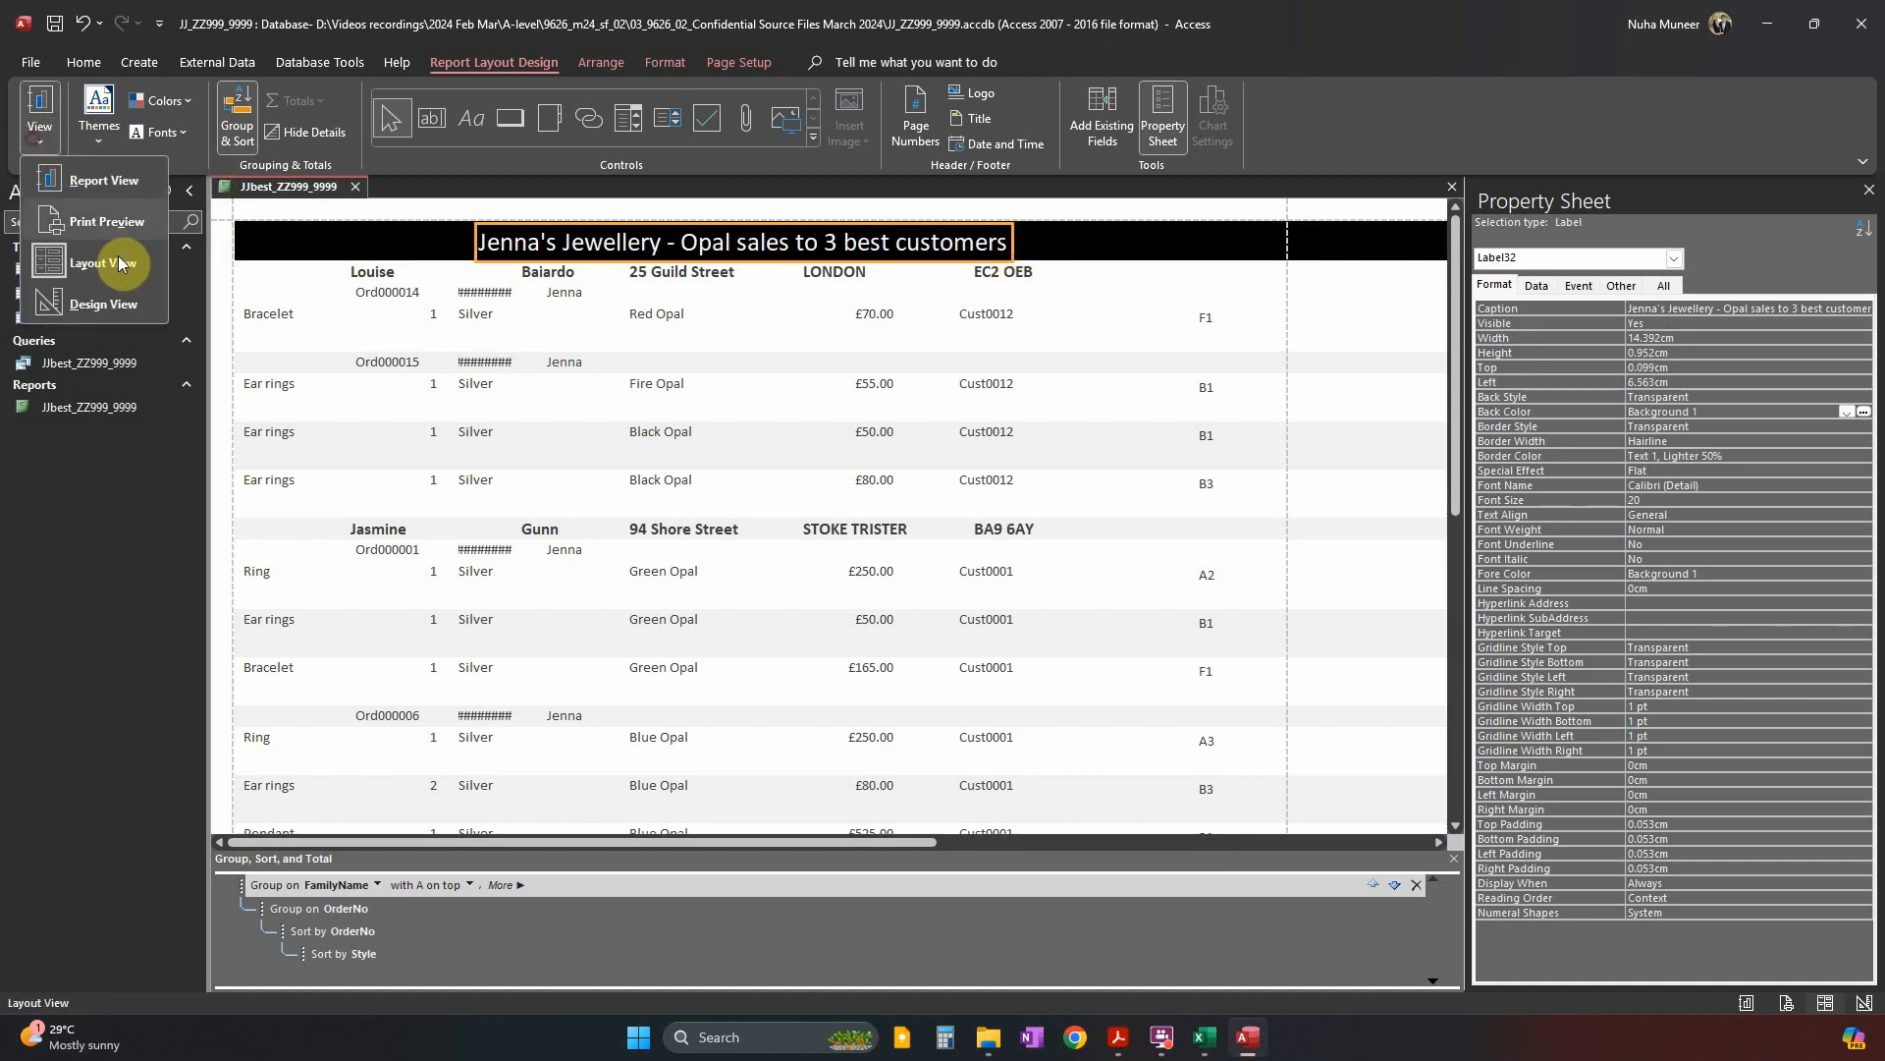
click(126, 303)
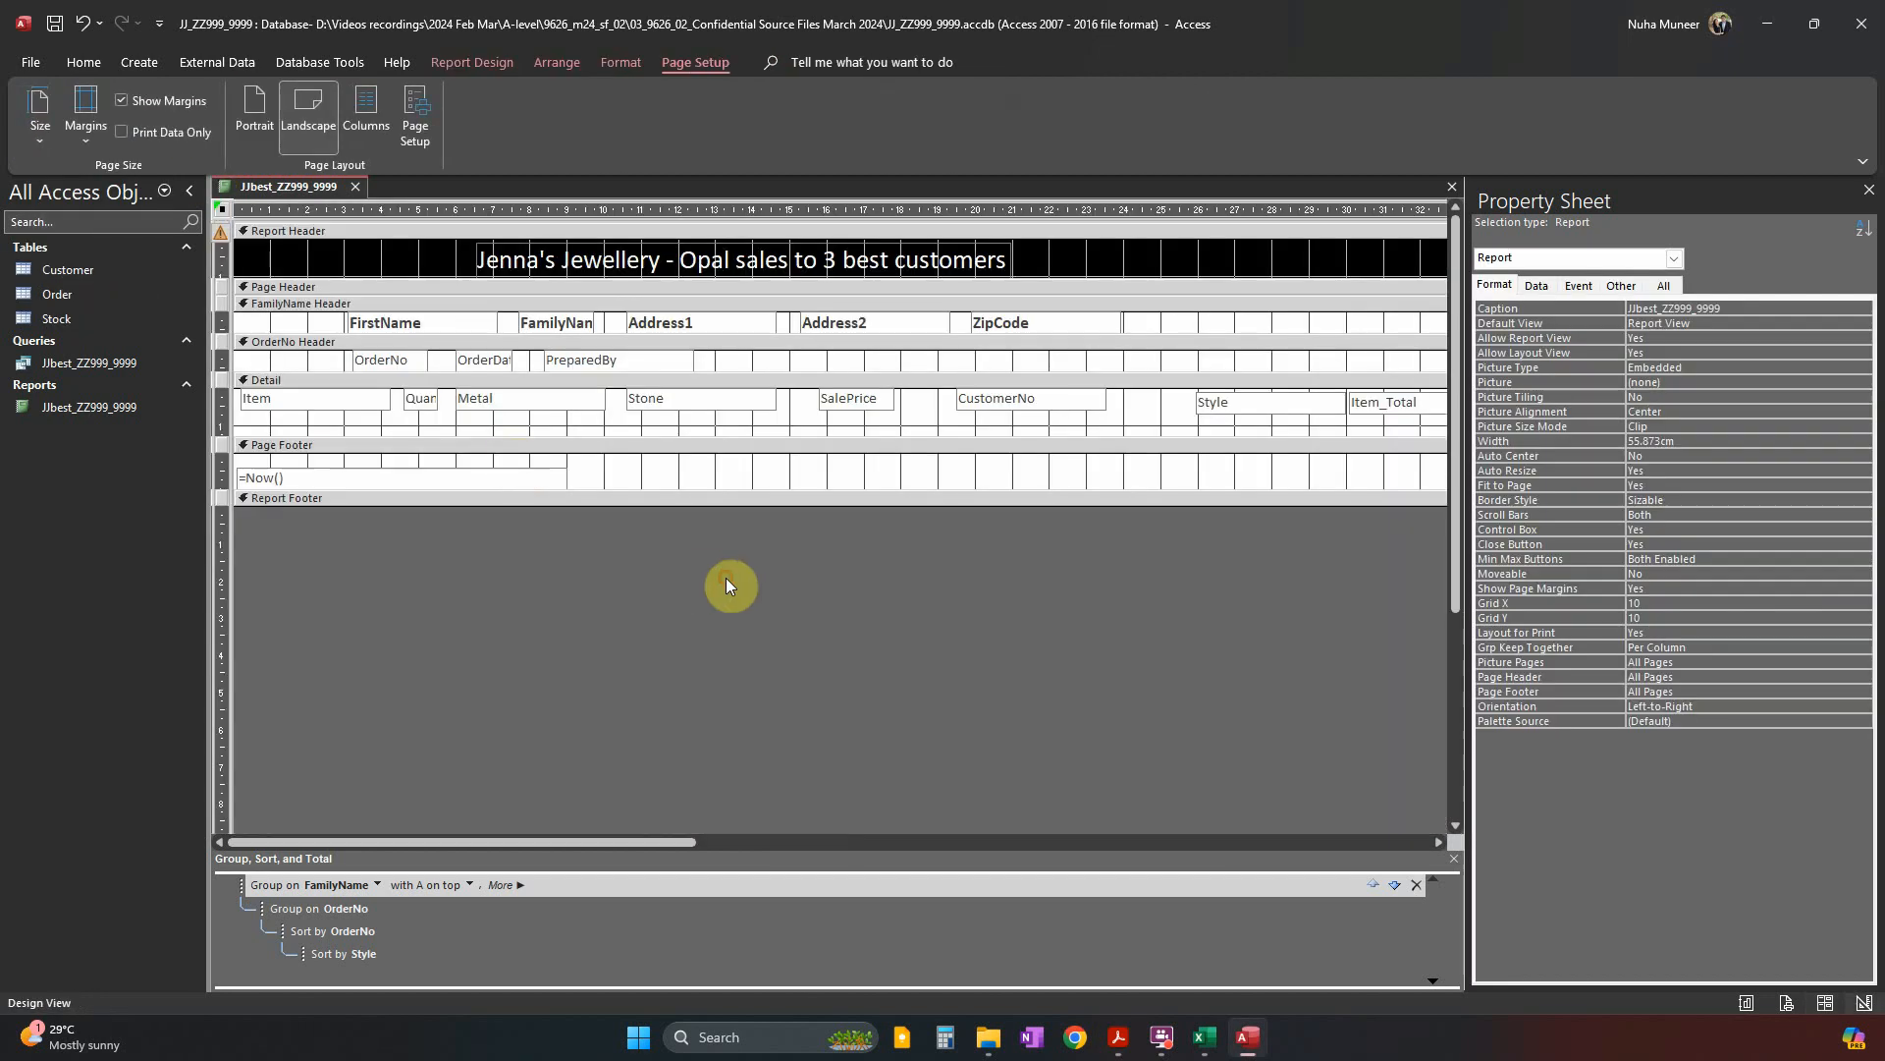
key(alt+Tab)
key(alt+Tab)
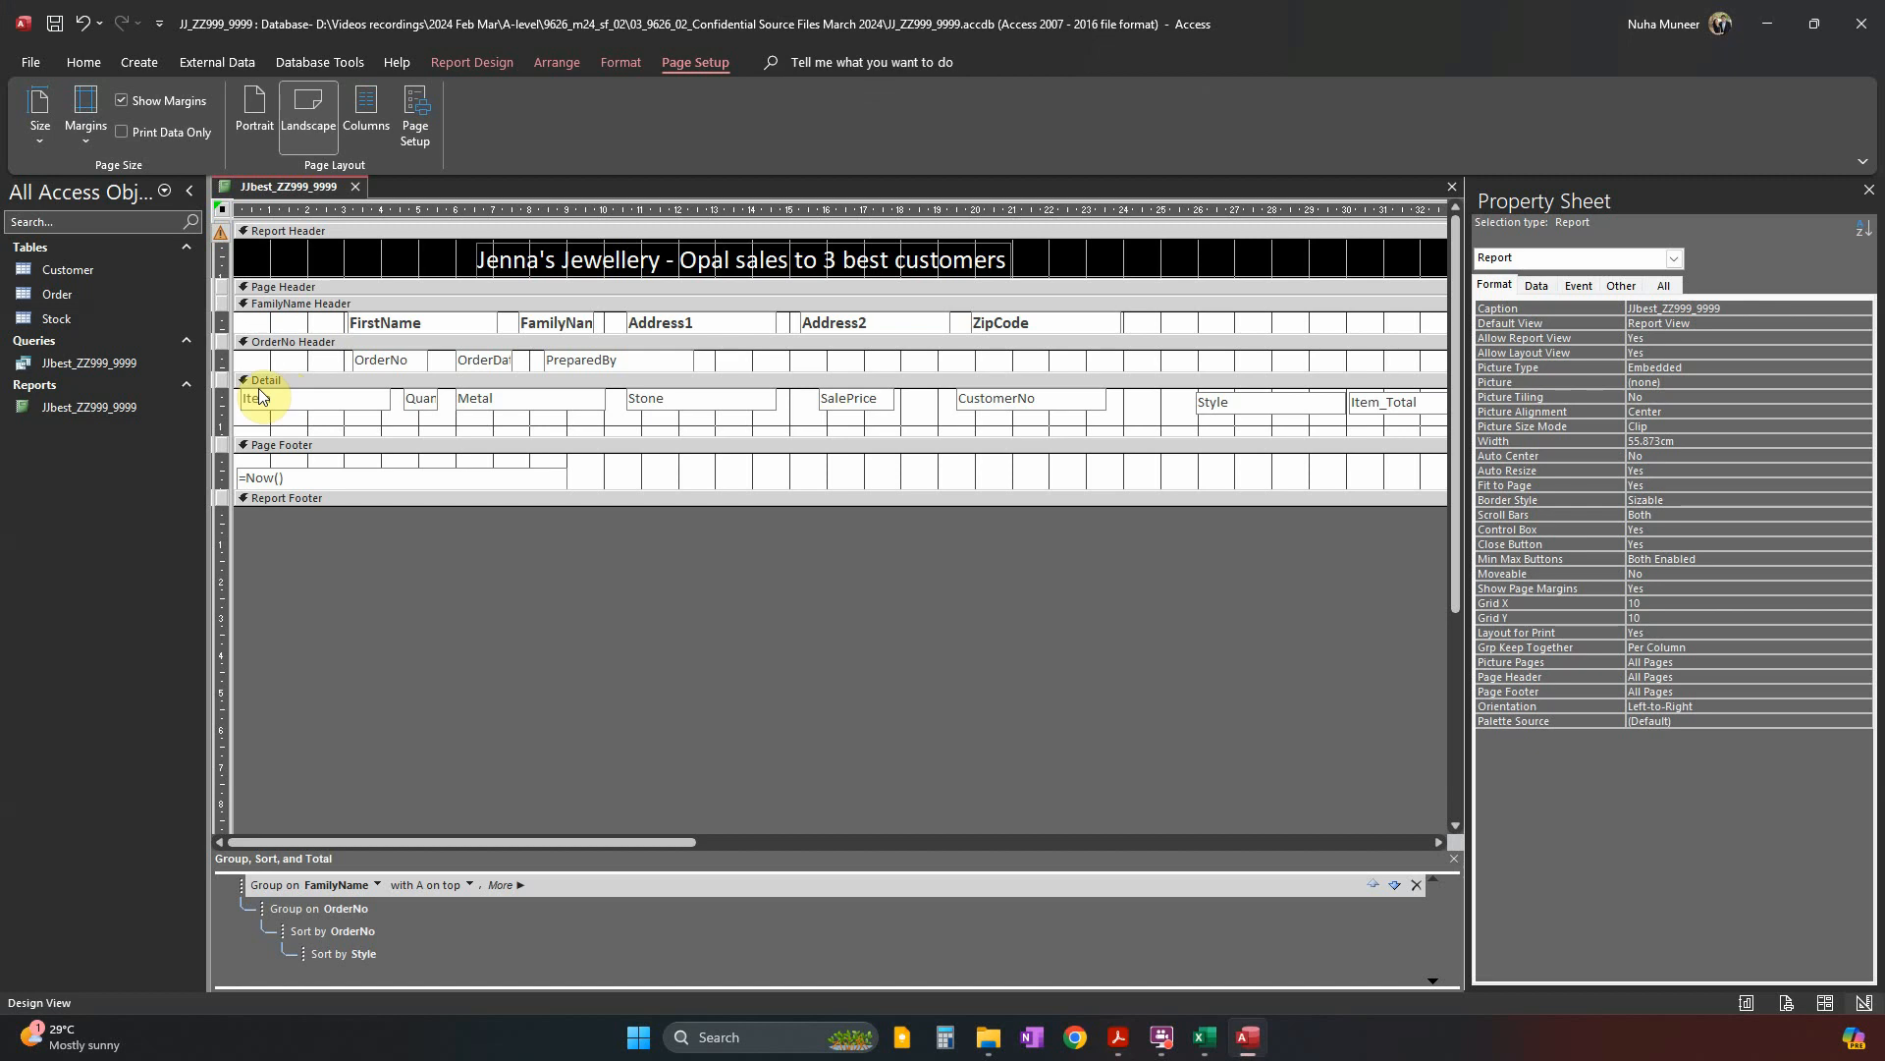
click(96, 69)
click(49, 138)
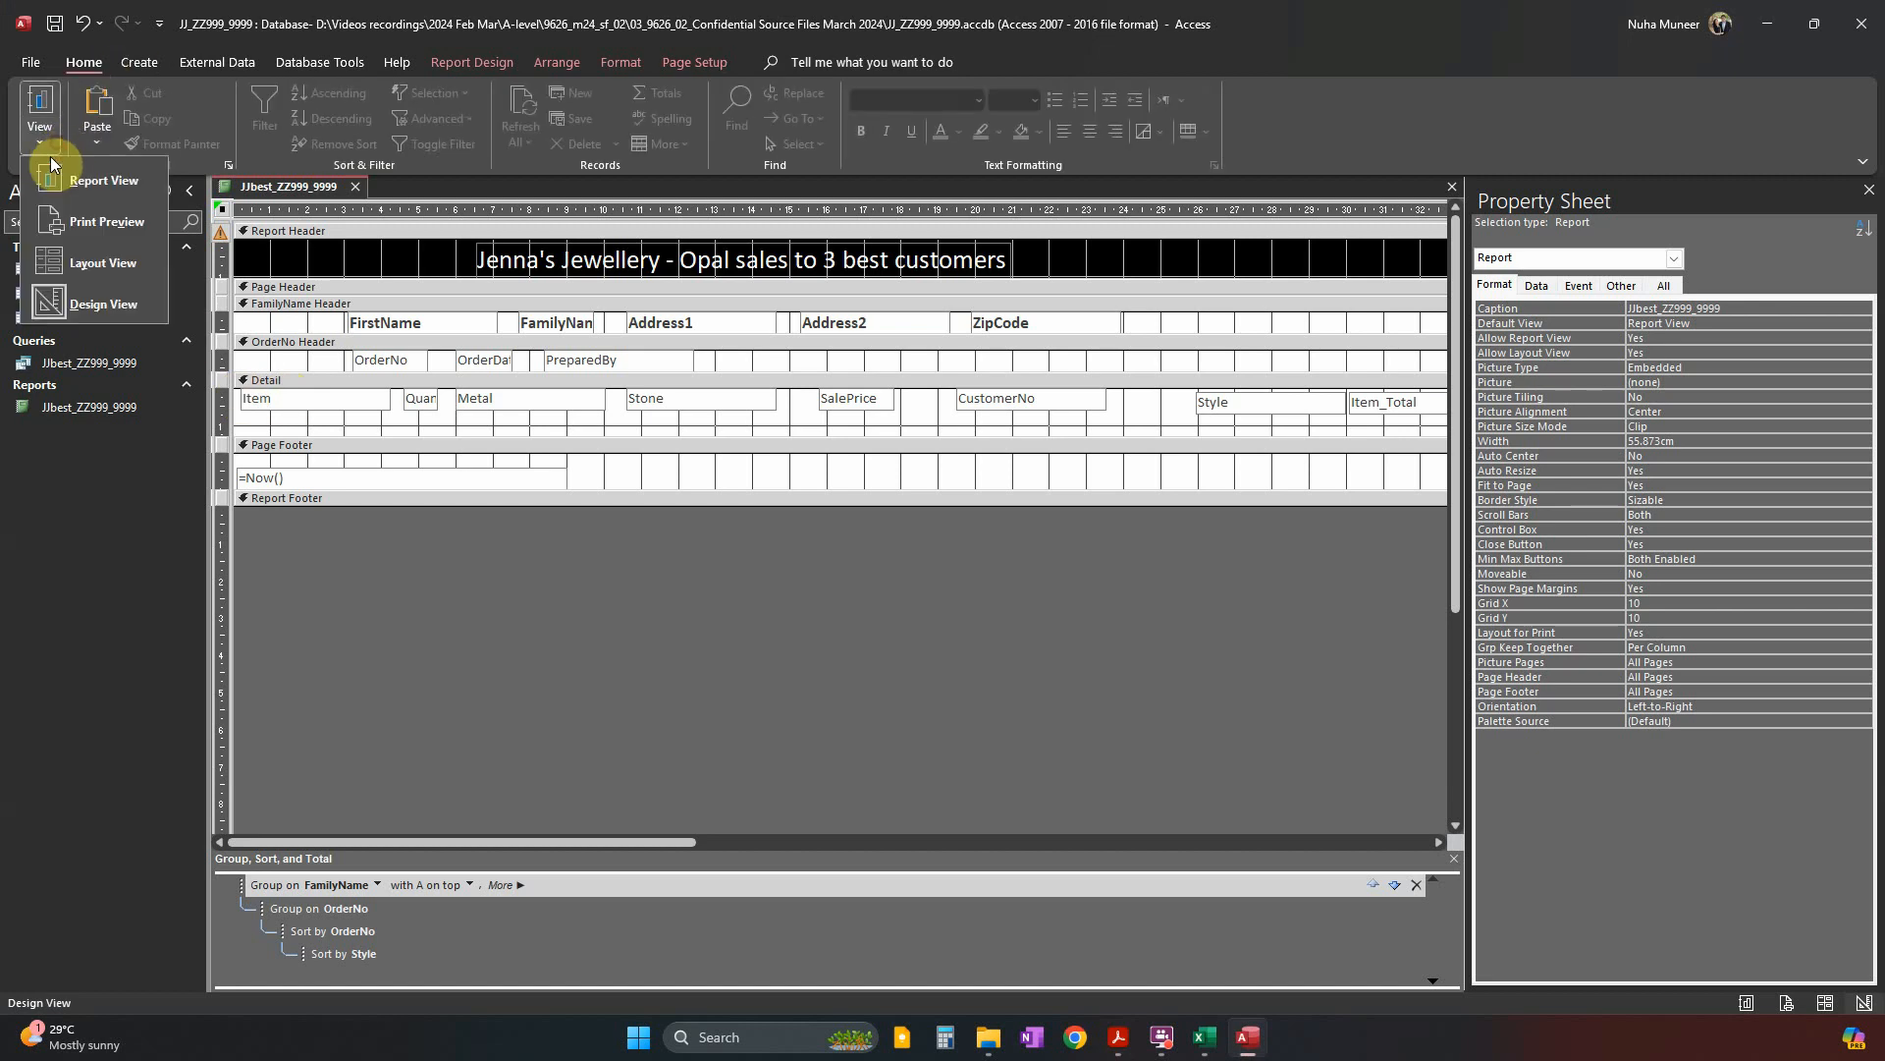
click(91, 305)
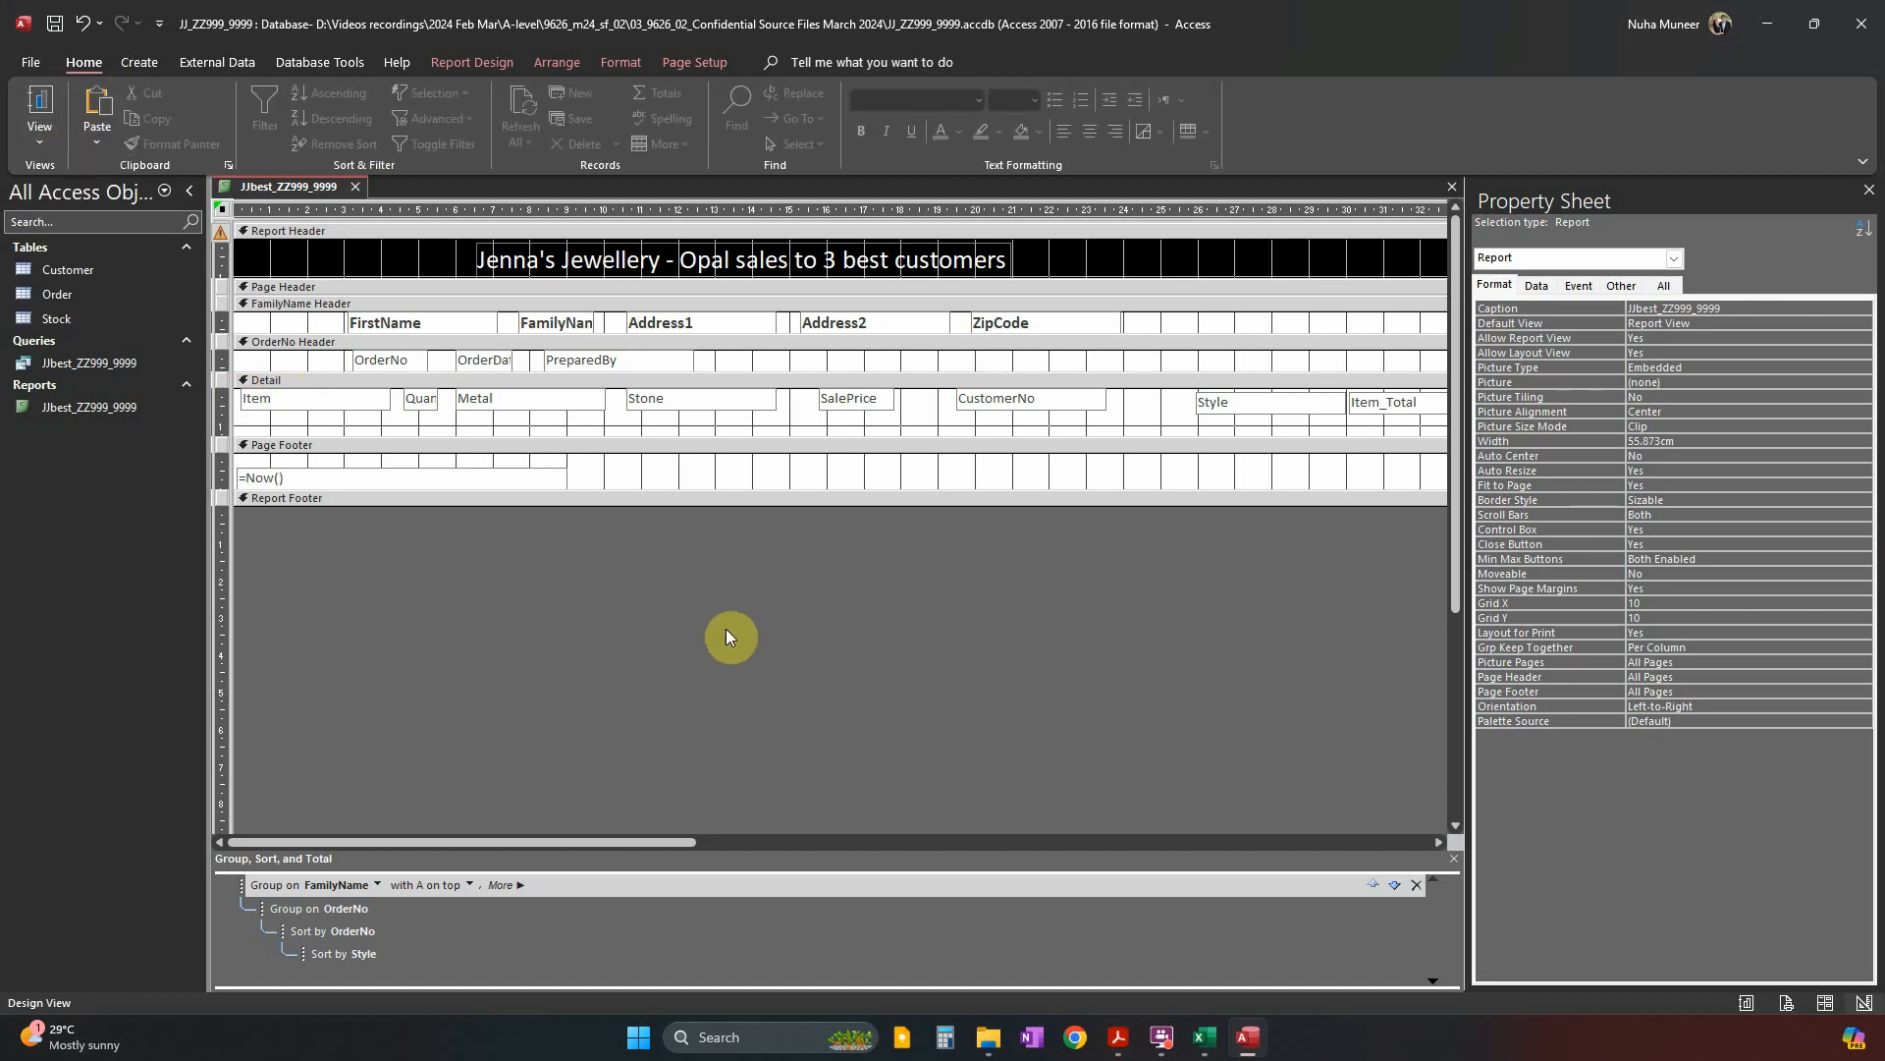
click(44, 108)
In Layout View, widen the OrderDate field toward the order number to about 2.01 cm so the full dates fit.
click(47, 146)
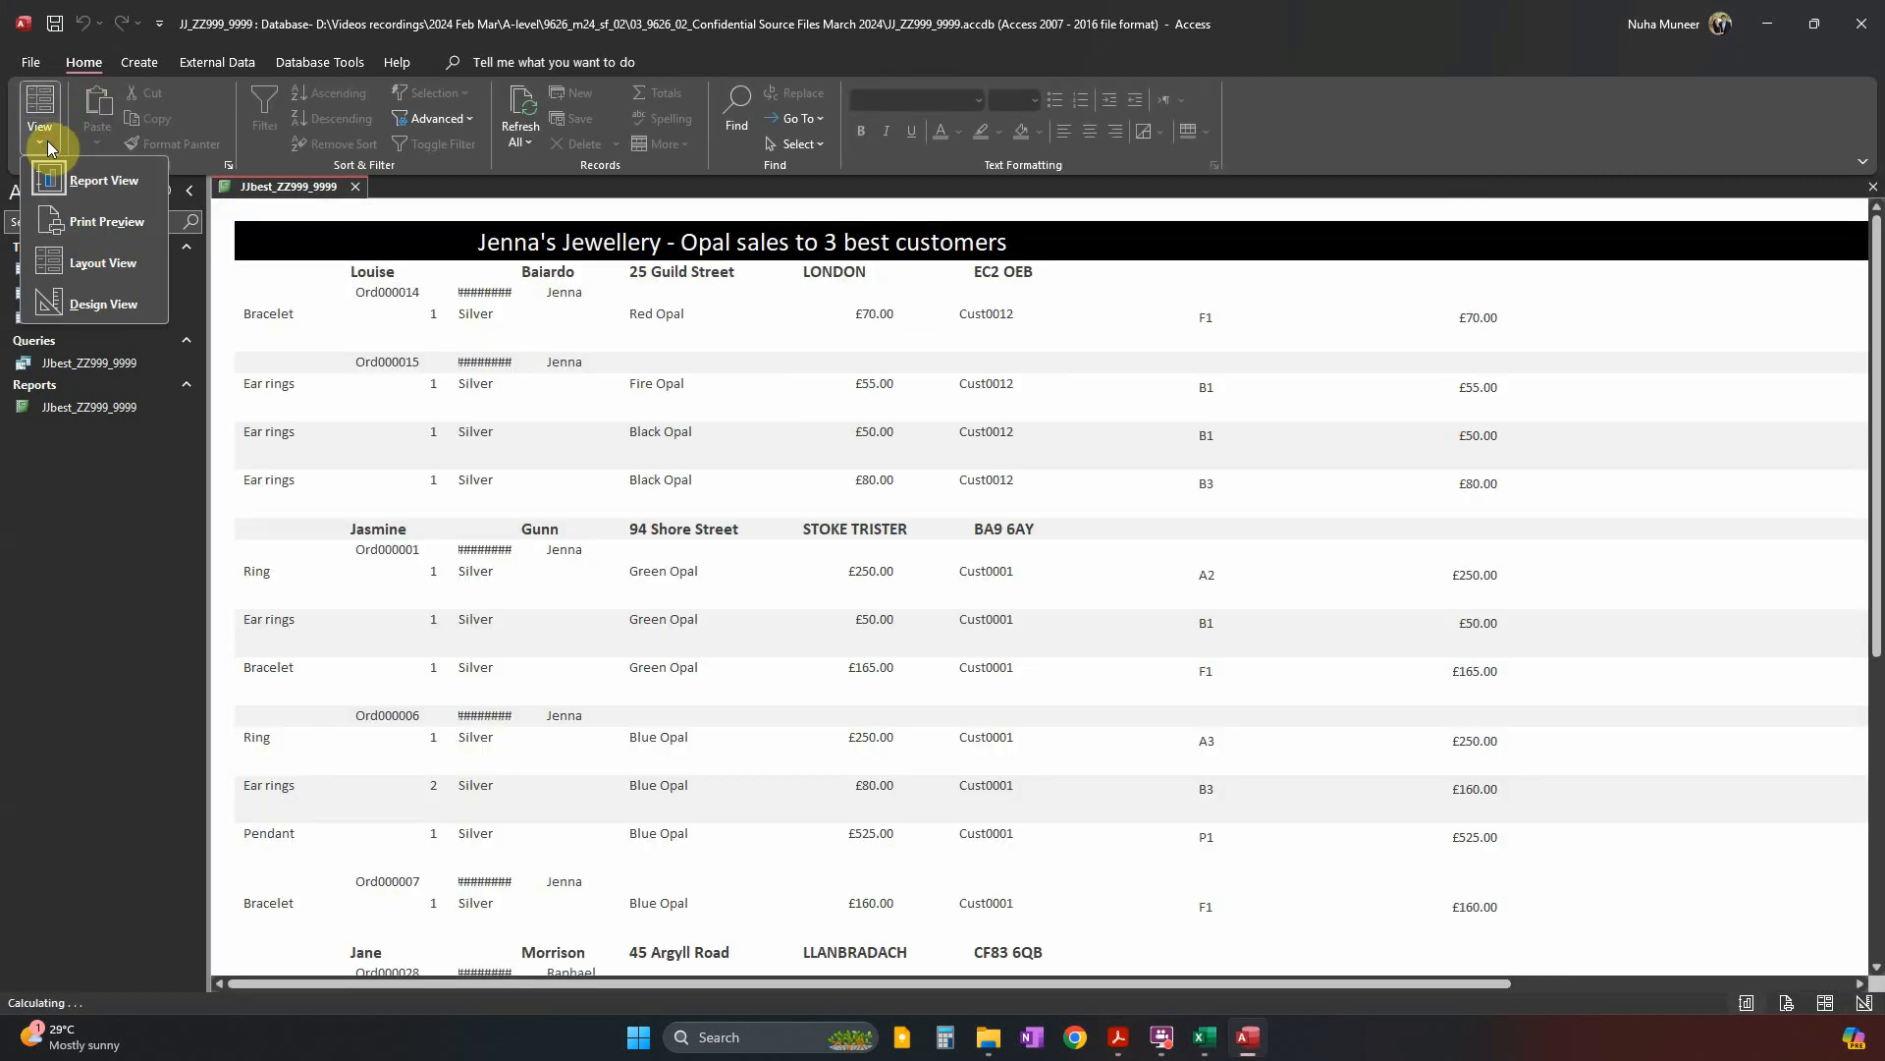
click(99, 262)
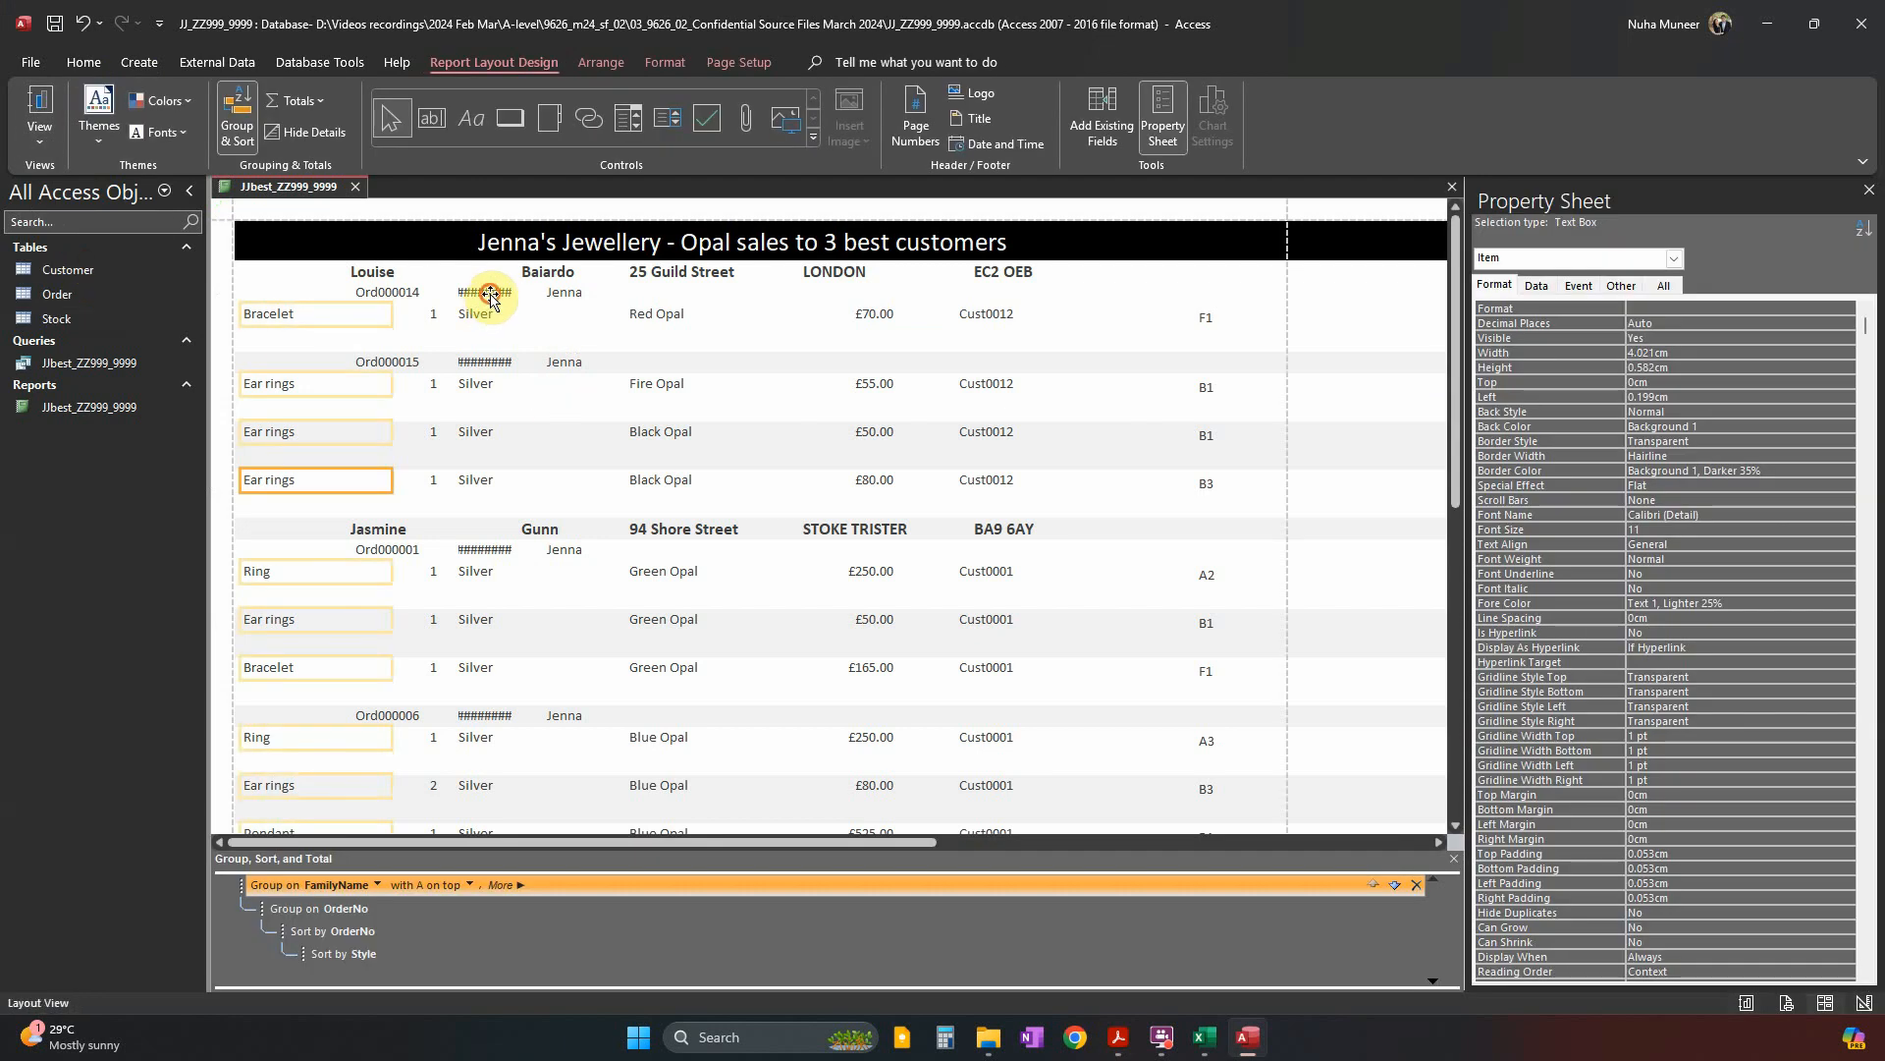
click(490, 293)
drag(436, 292, 415, 291)
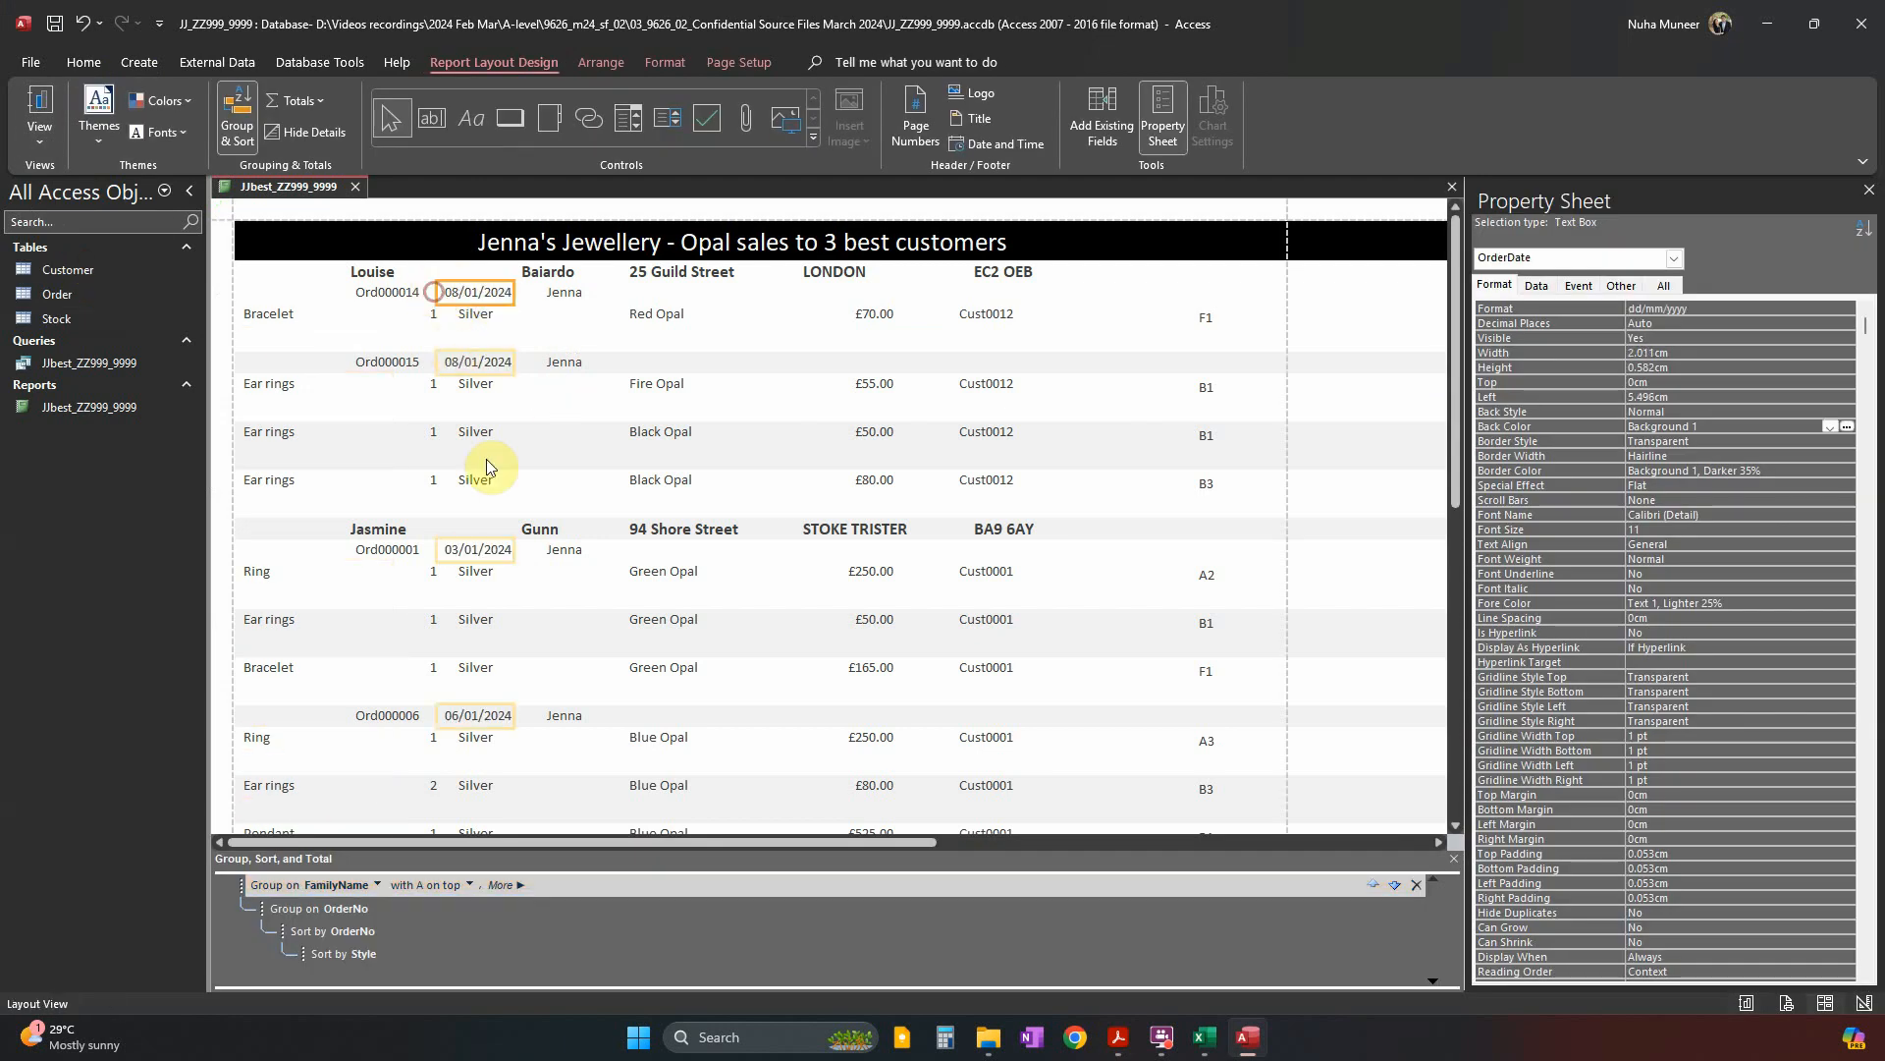
Check the gap below the customer row in the PDF sample and increase the FamilyName Header section's height in Design View.
key(alt+Tab)
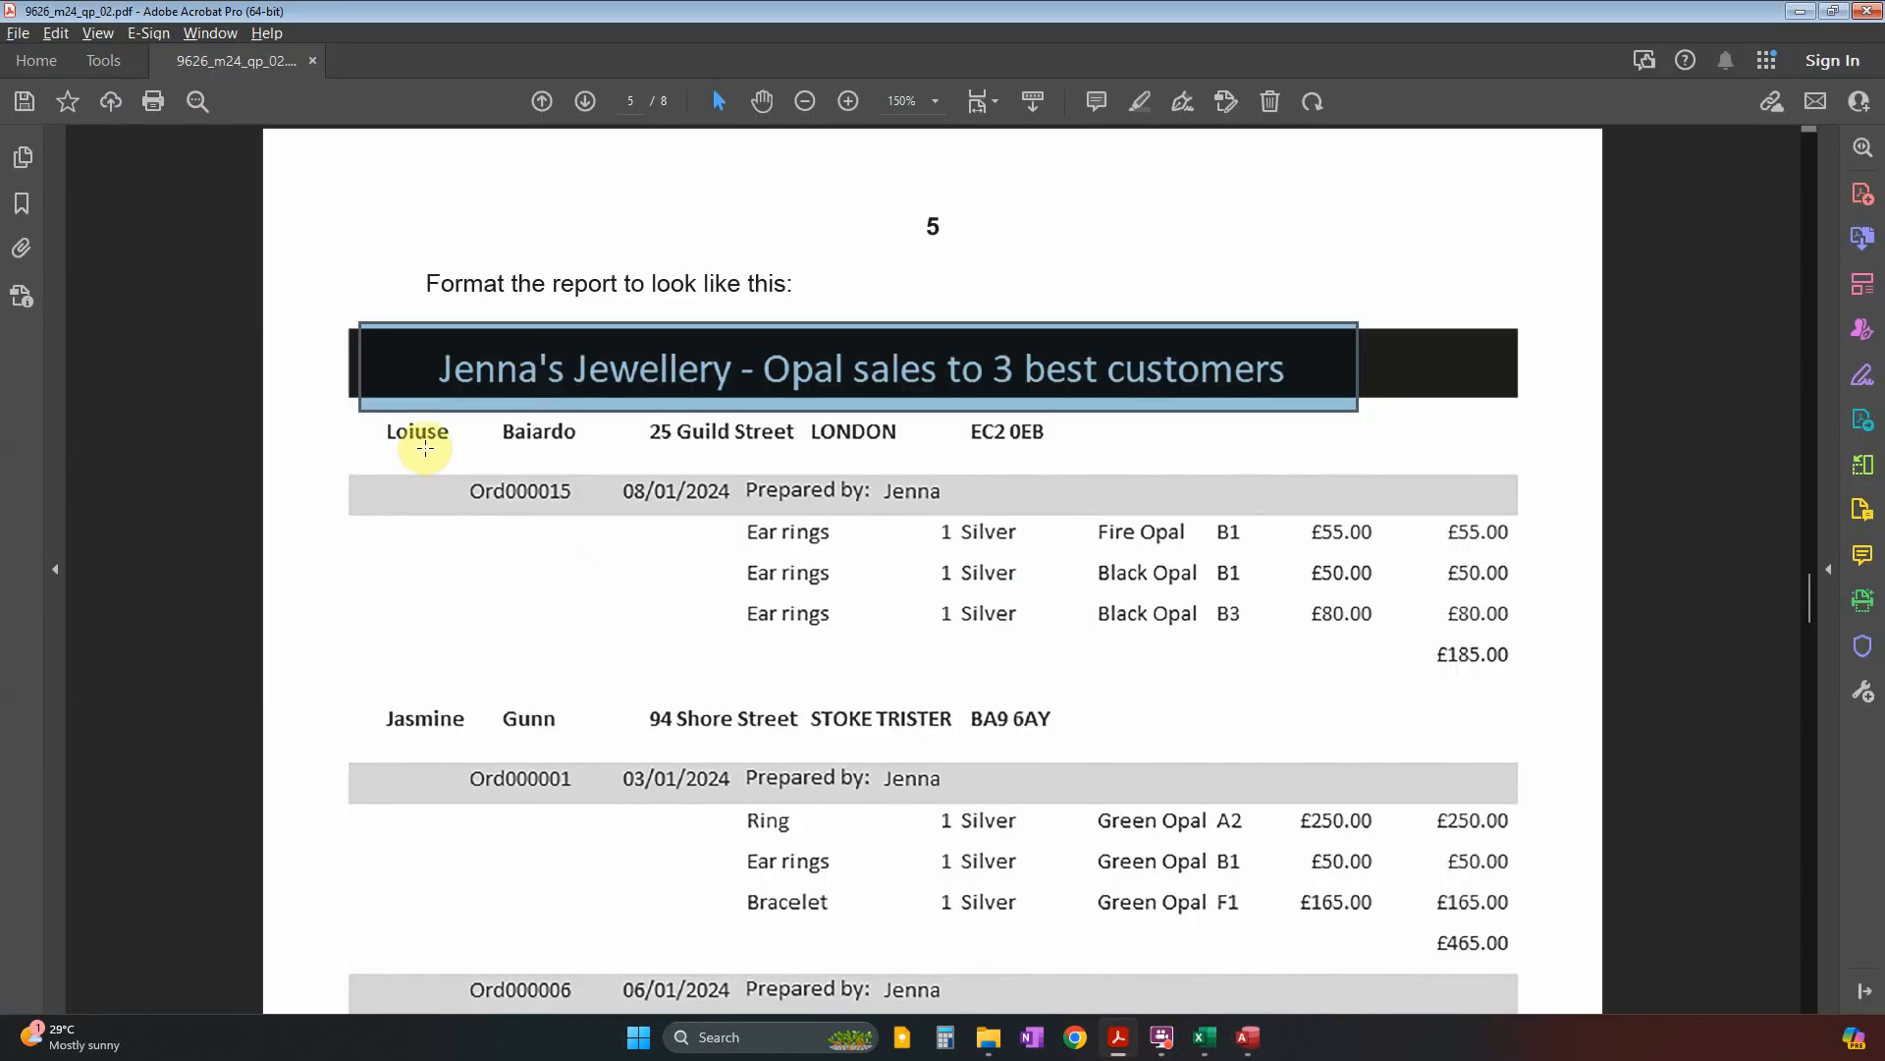
drag(391, 444, 1050, 475)
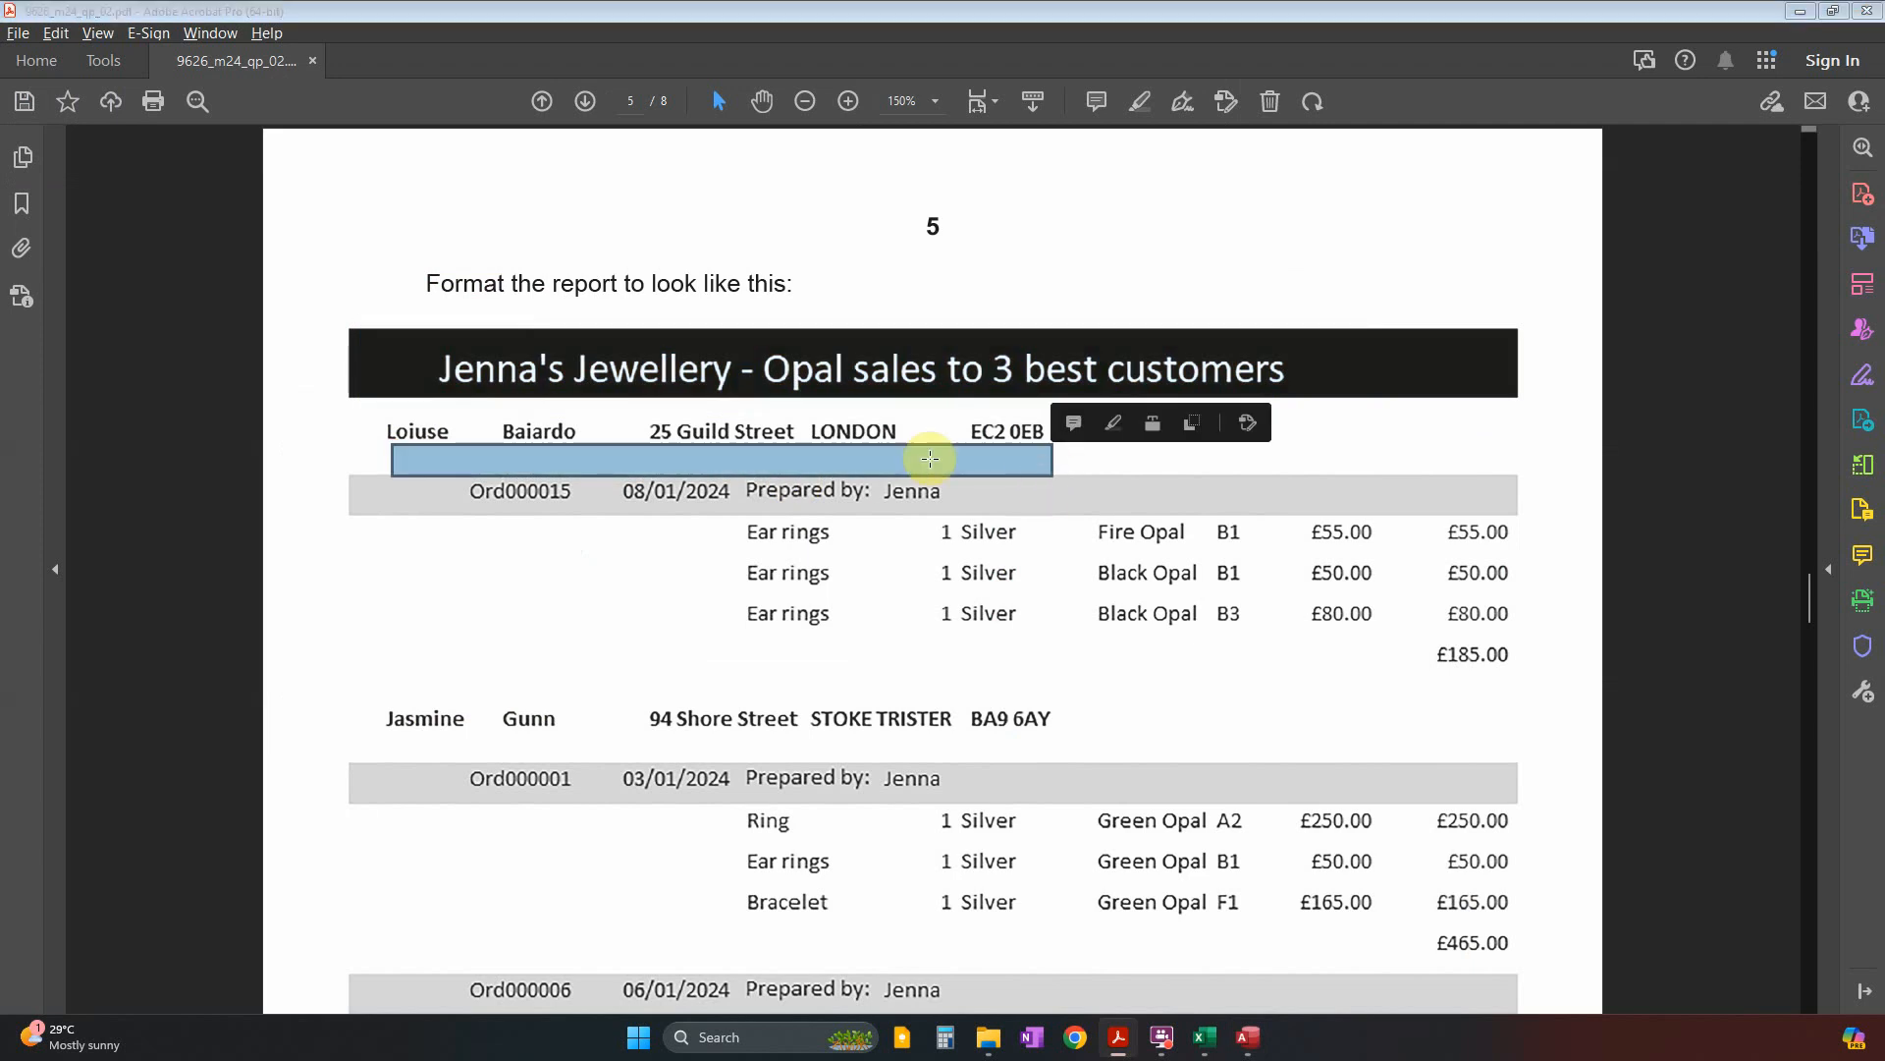
key(alt+Tab)
click(41, 141)
click(140, 315)
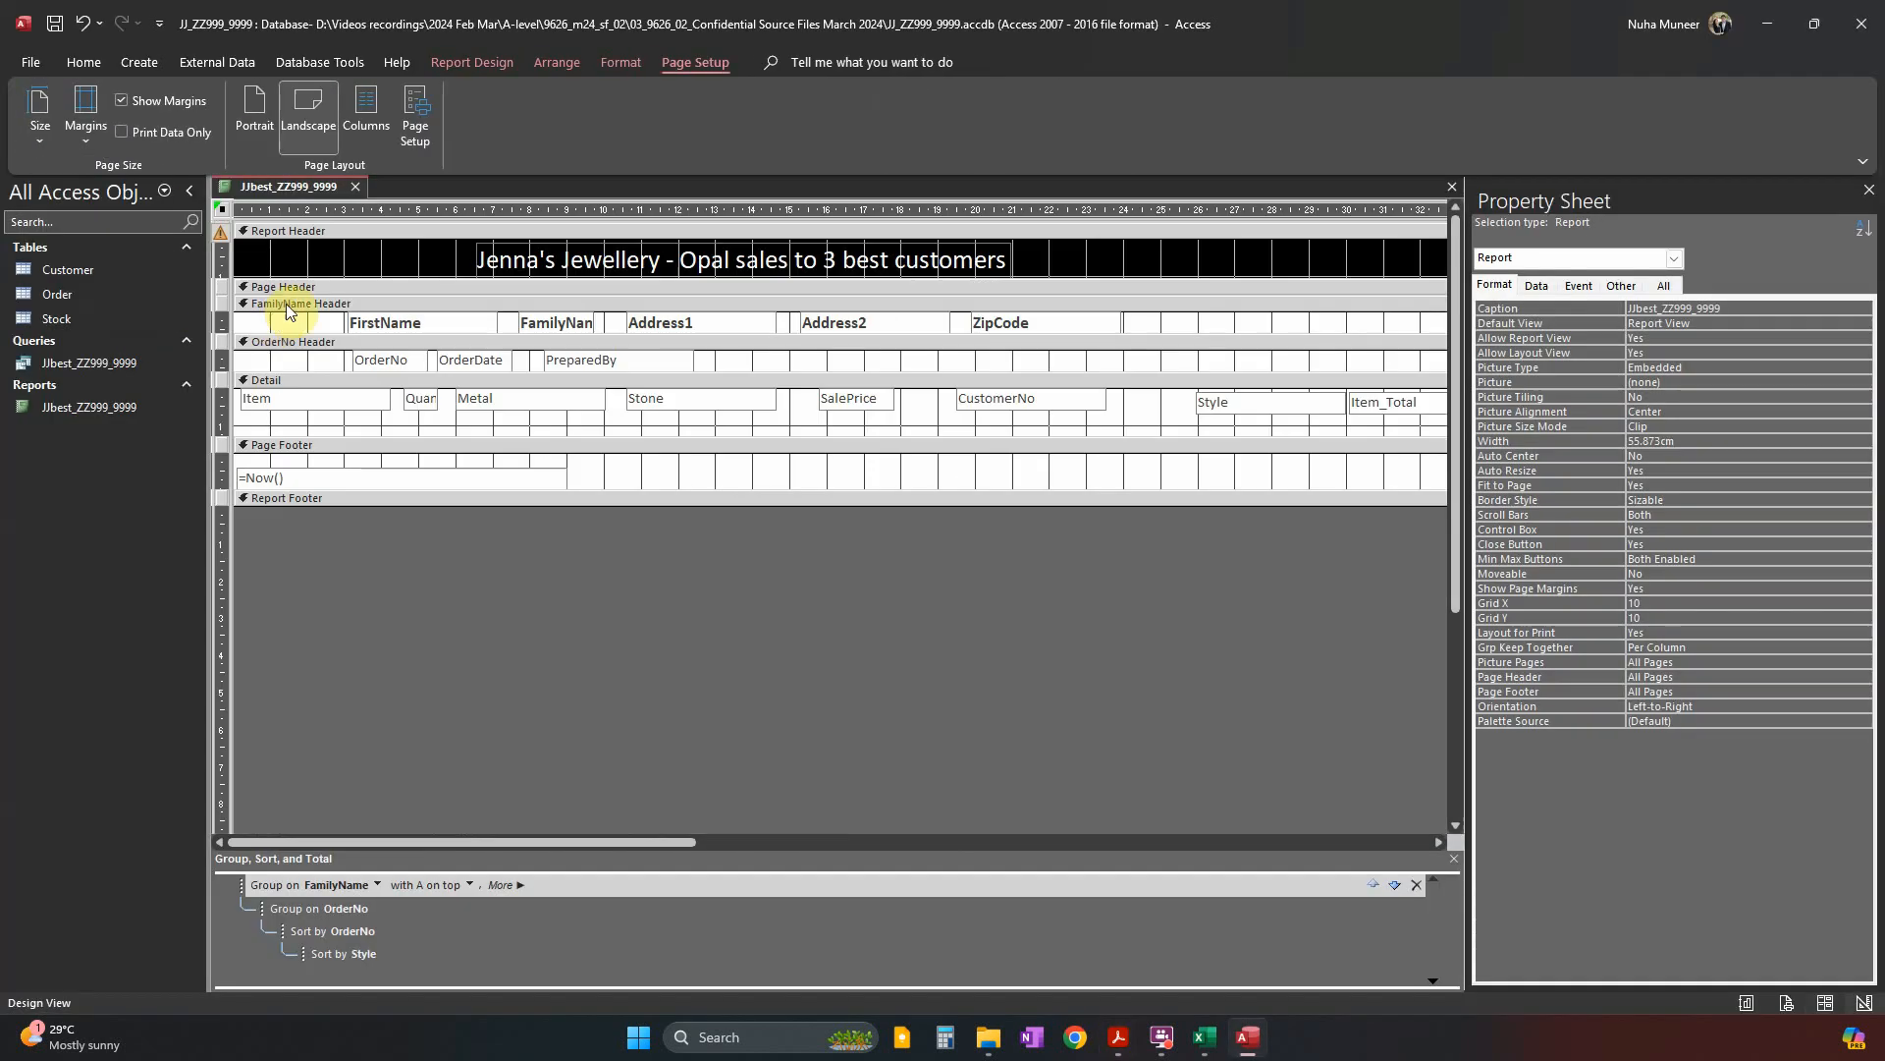
drag(319, 350, 319, 351)
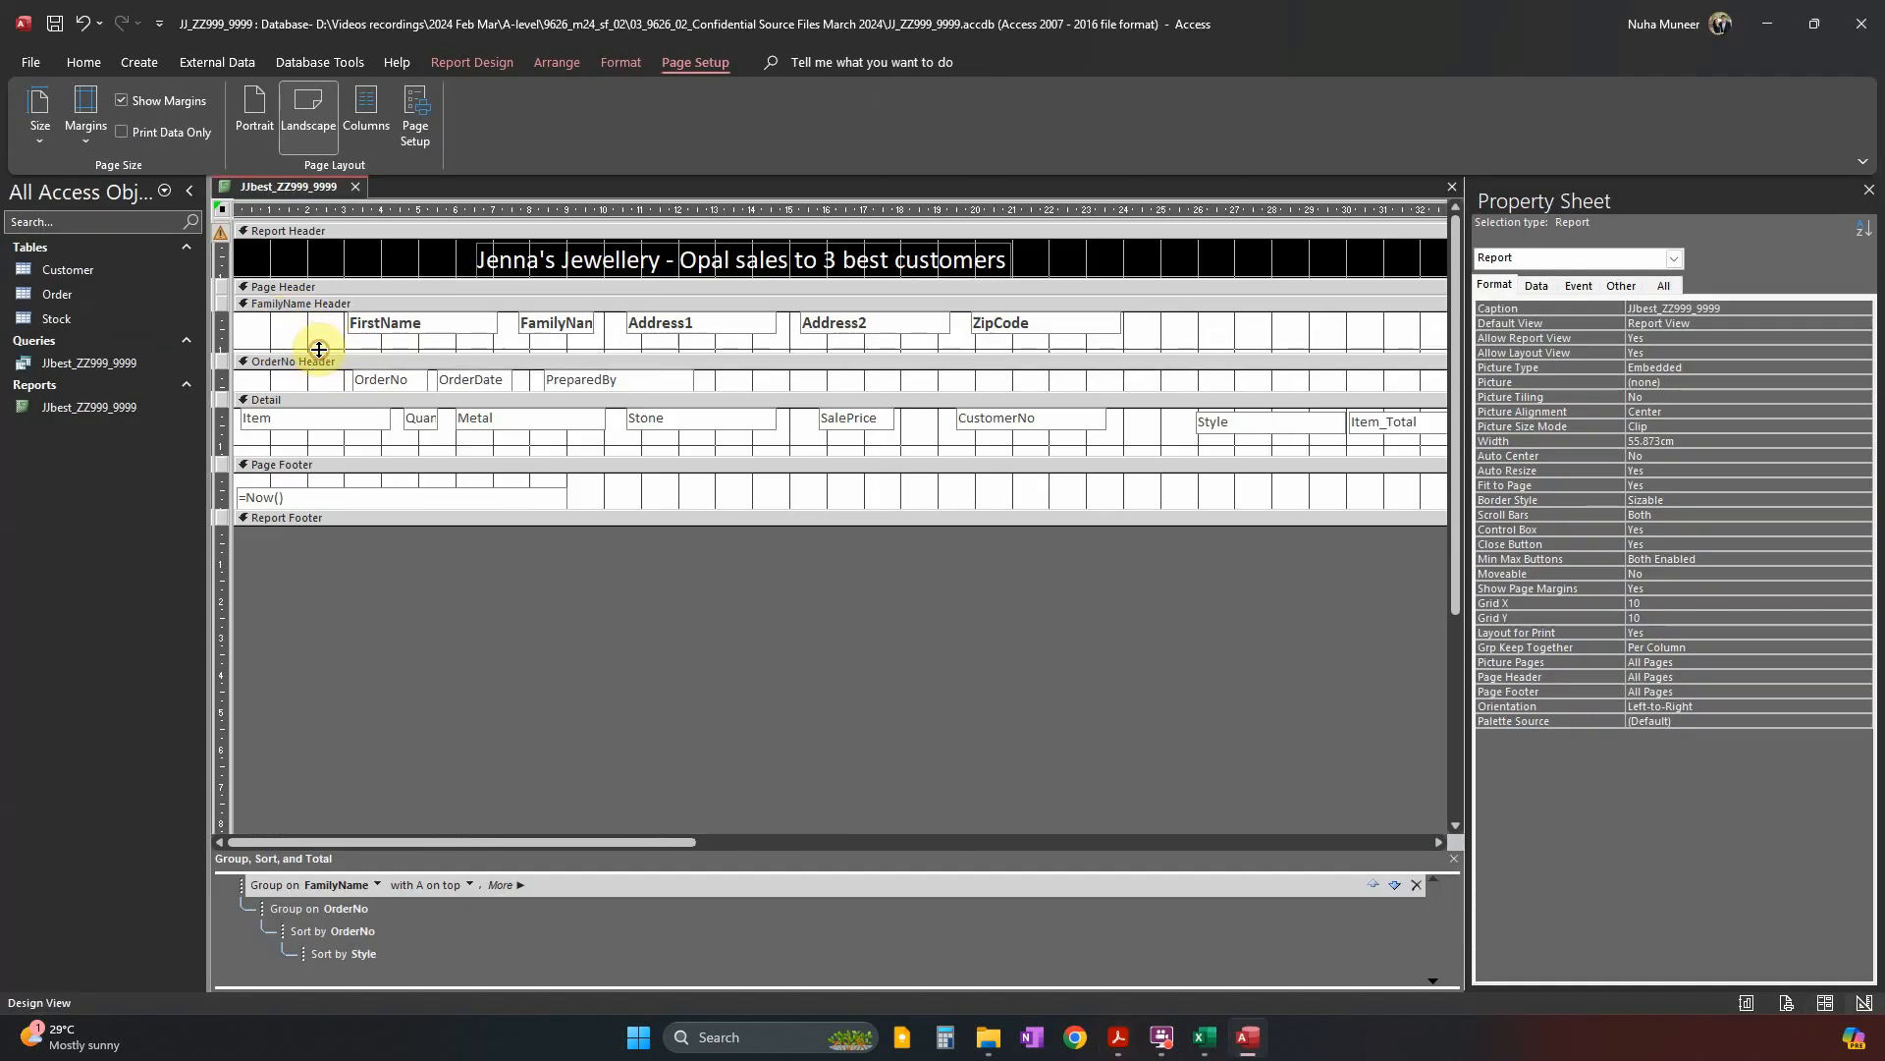
Check the order rows' shading in the PDF sample and set the OrderNo Header section's back color to light grey #CCC8C2.
key(alt+Tab)
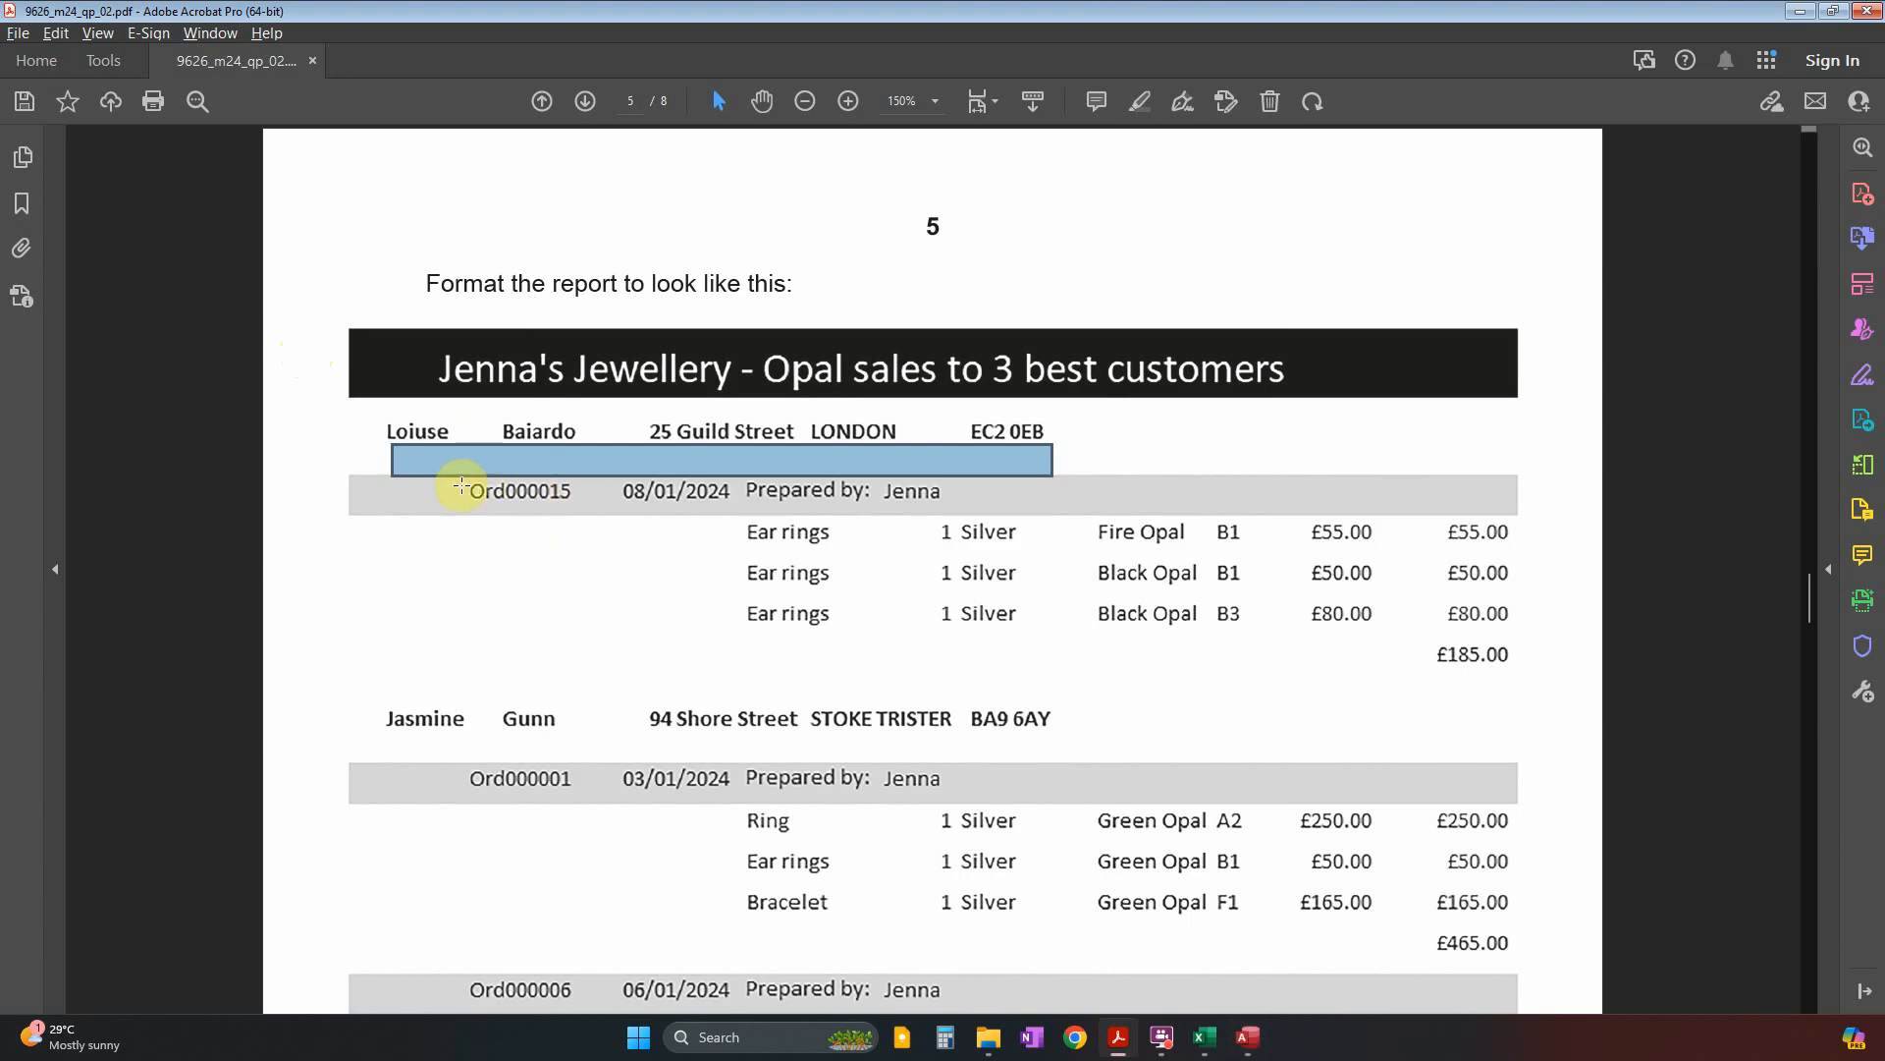
drag(458, 491, 980, 494)
drag(469, 772, 905, 785)
key(alt+Tab)
click(316, 382)
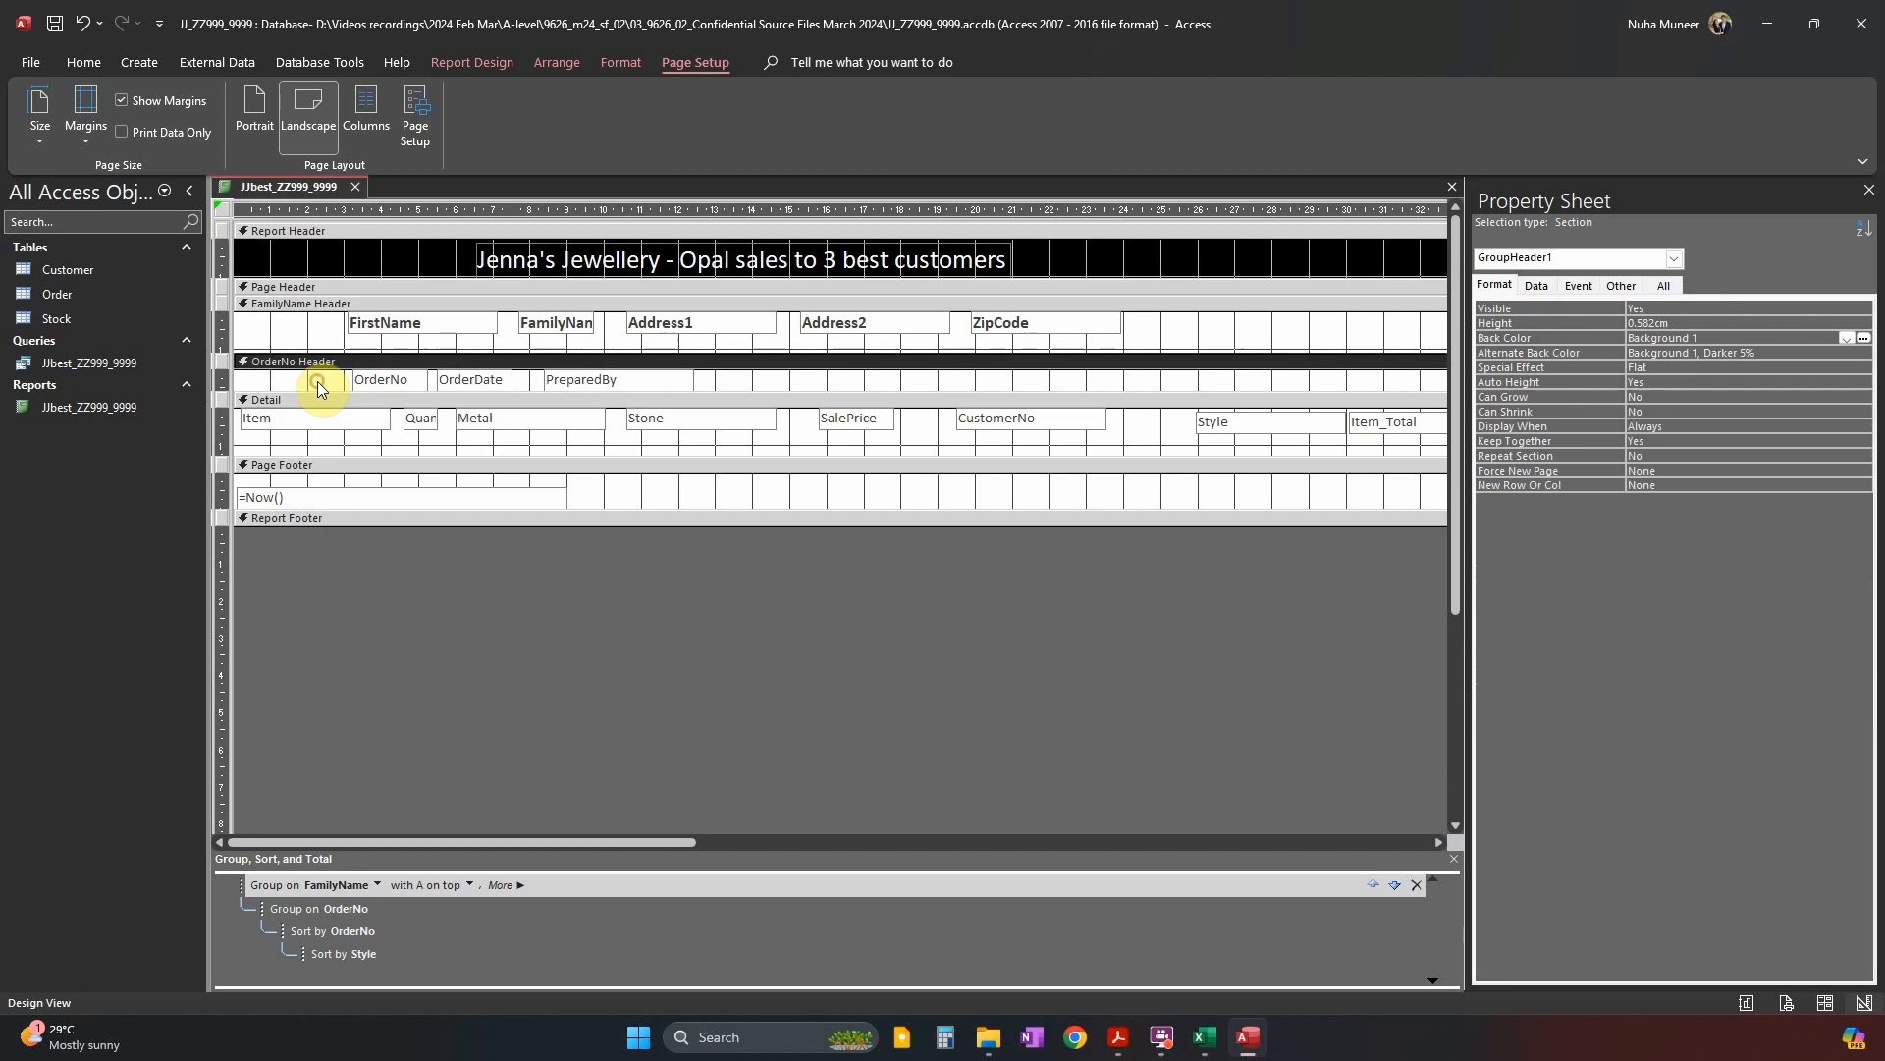
right_click(316, 381)
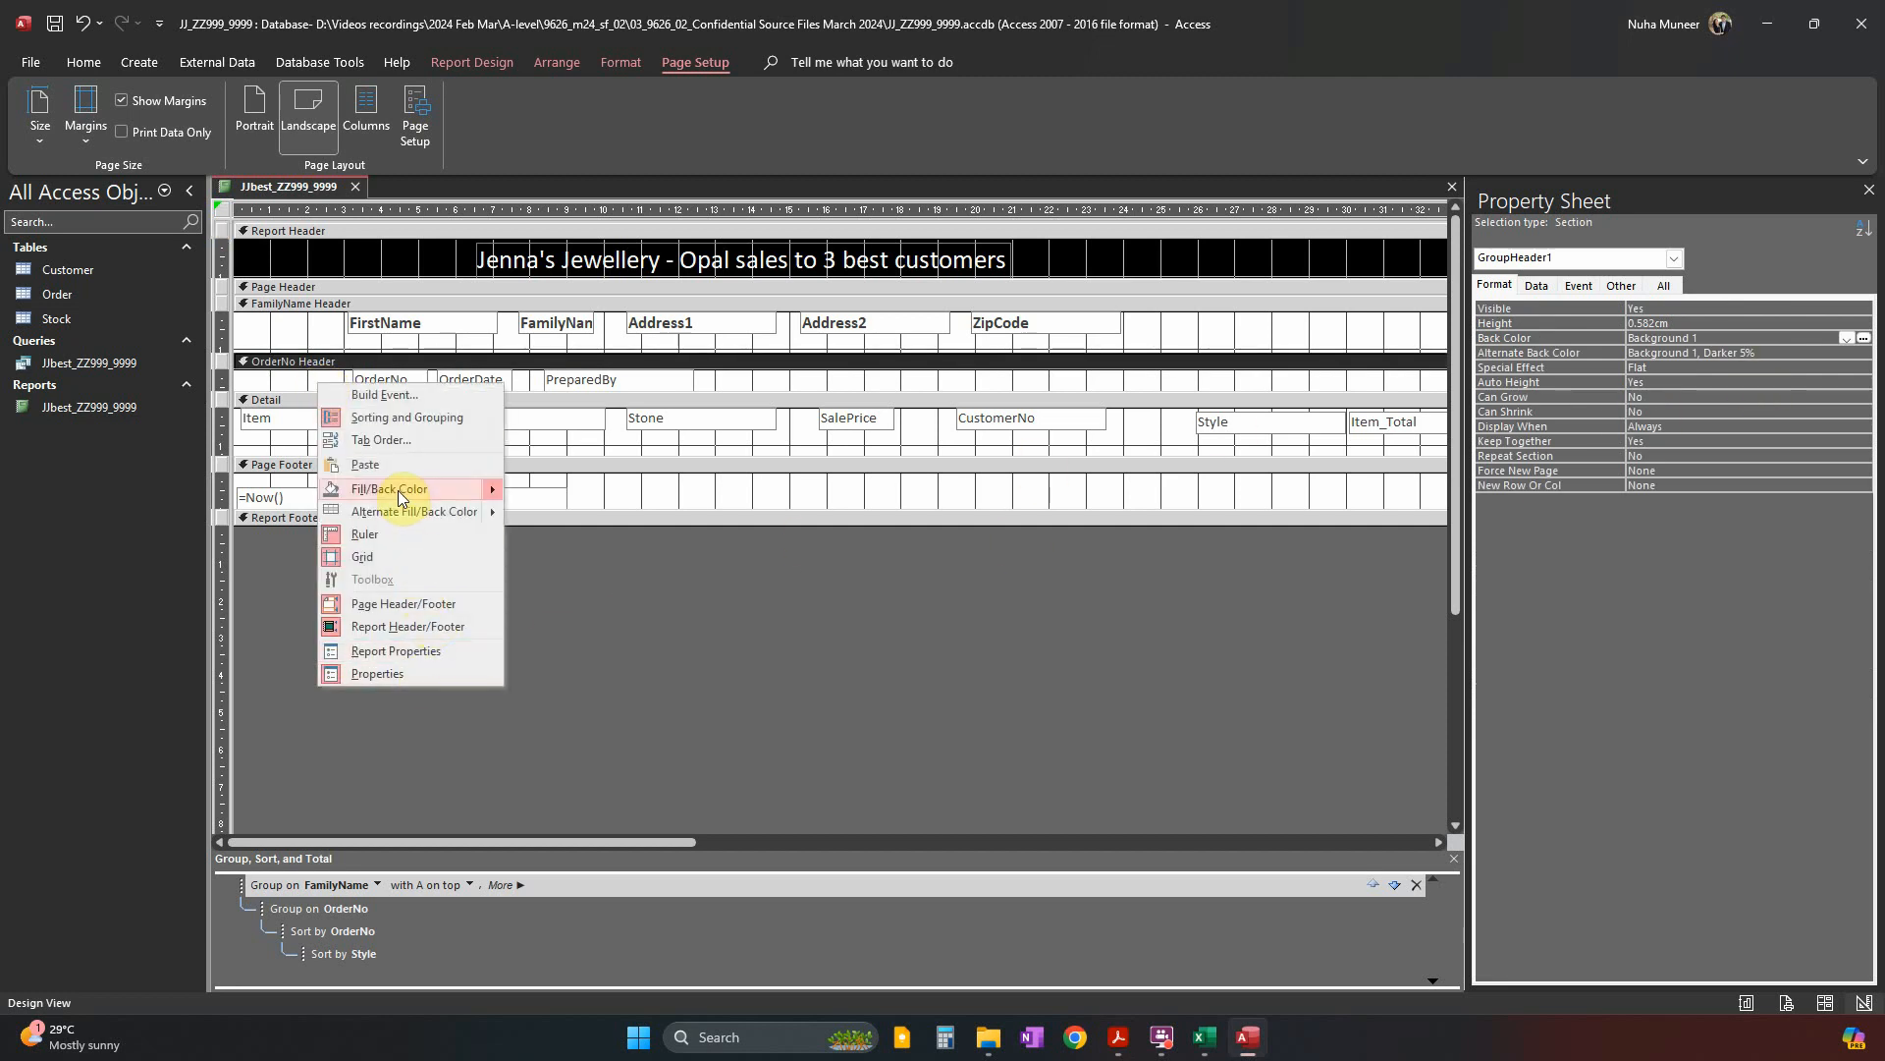
mouse_move(462, 491)
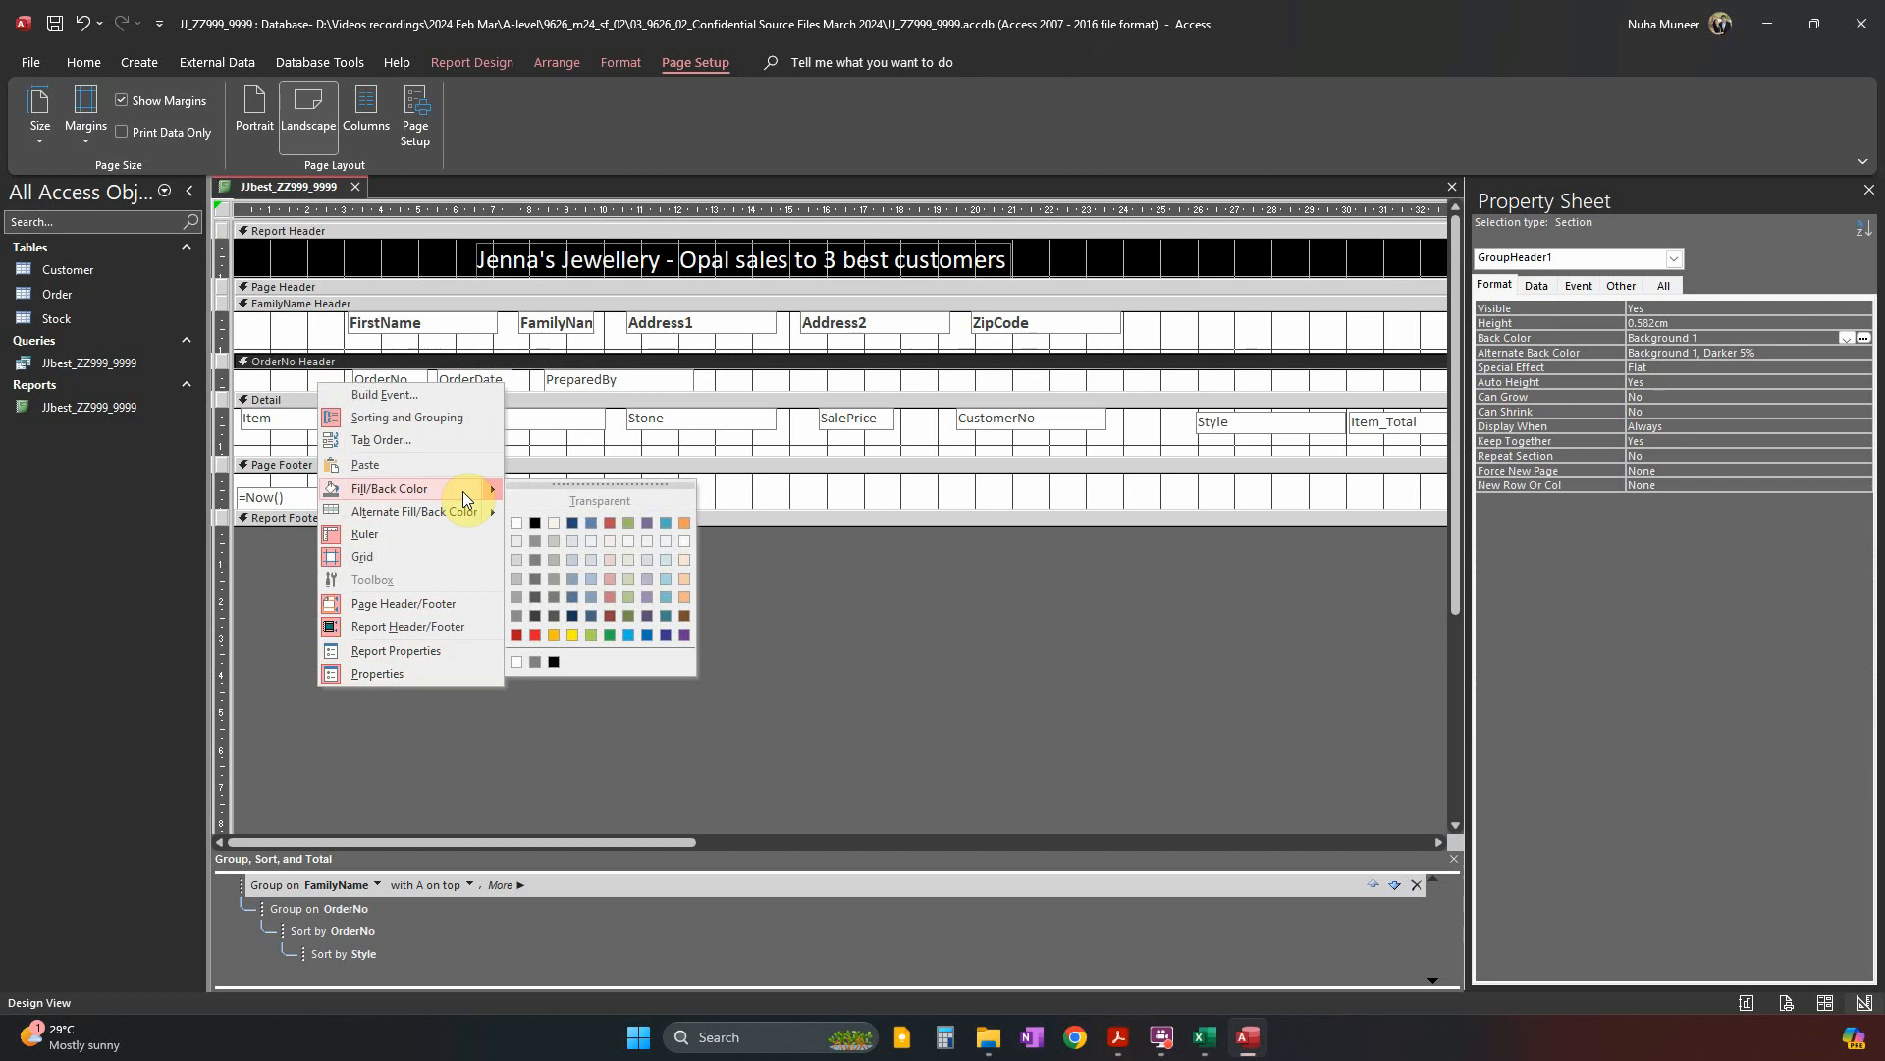
click(553, 542)
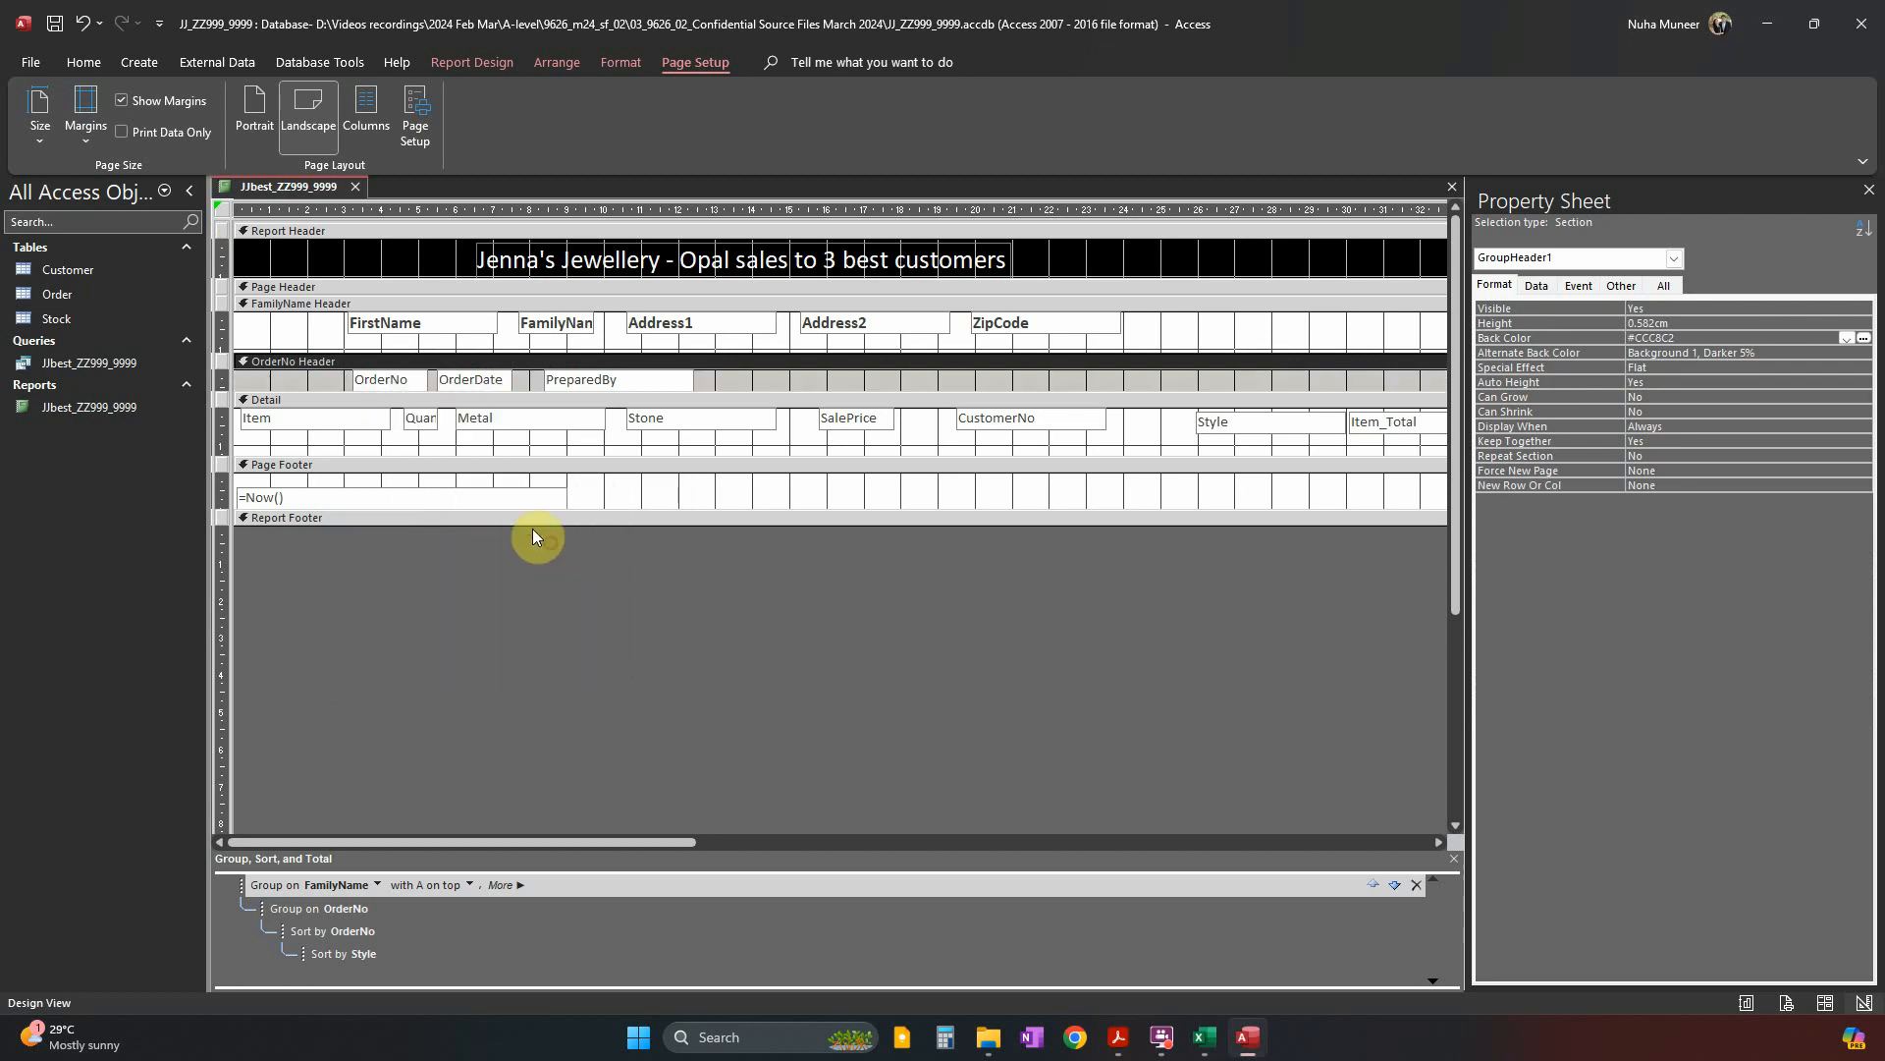
Set the OrderNo Header section's alternate back color to None and check the order rows in Layout View.
right_click(318, 382)
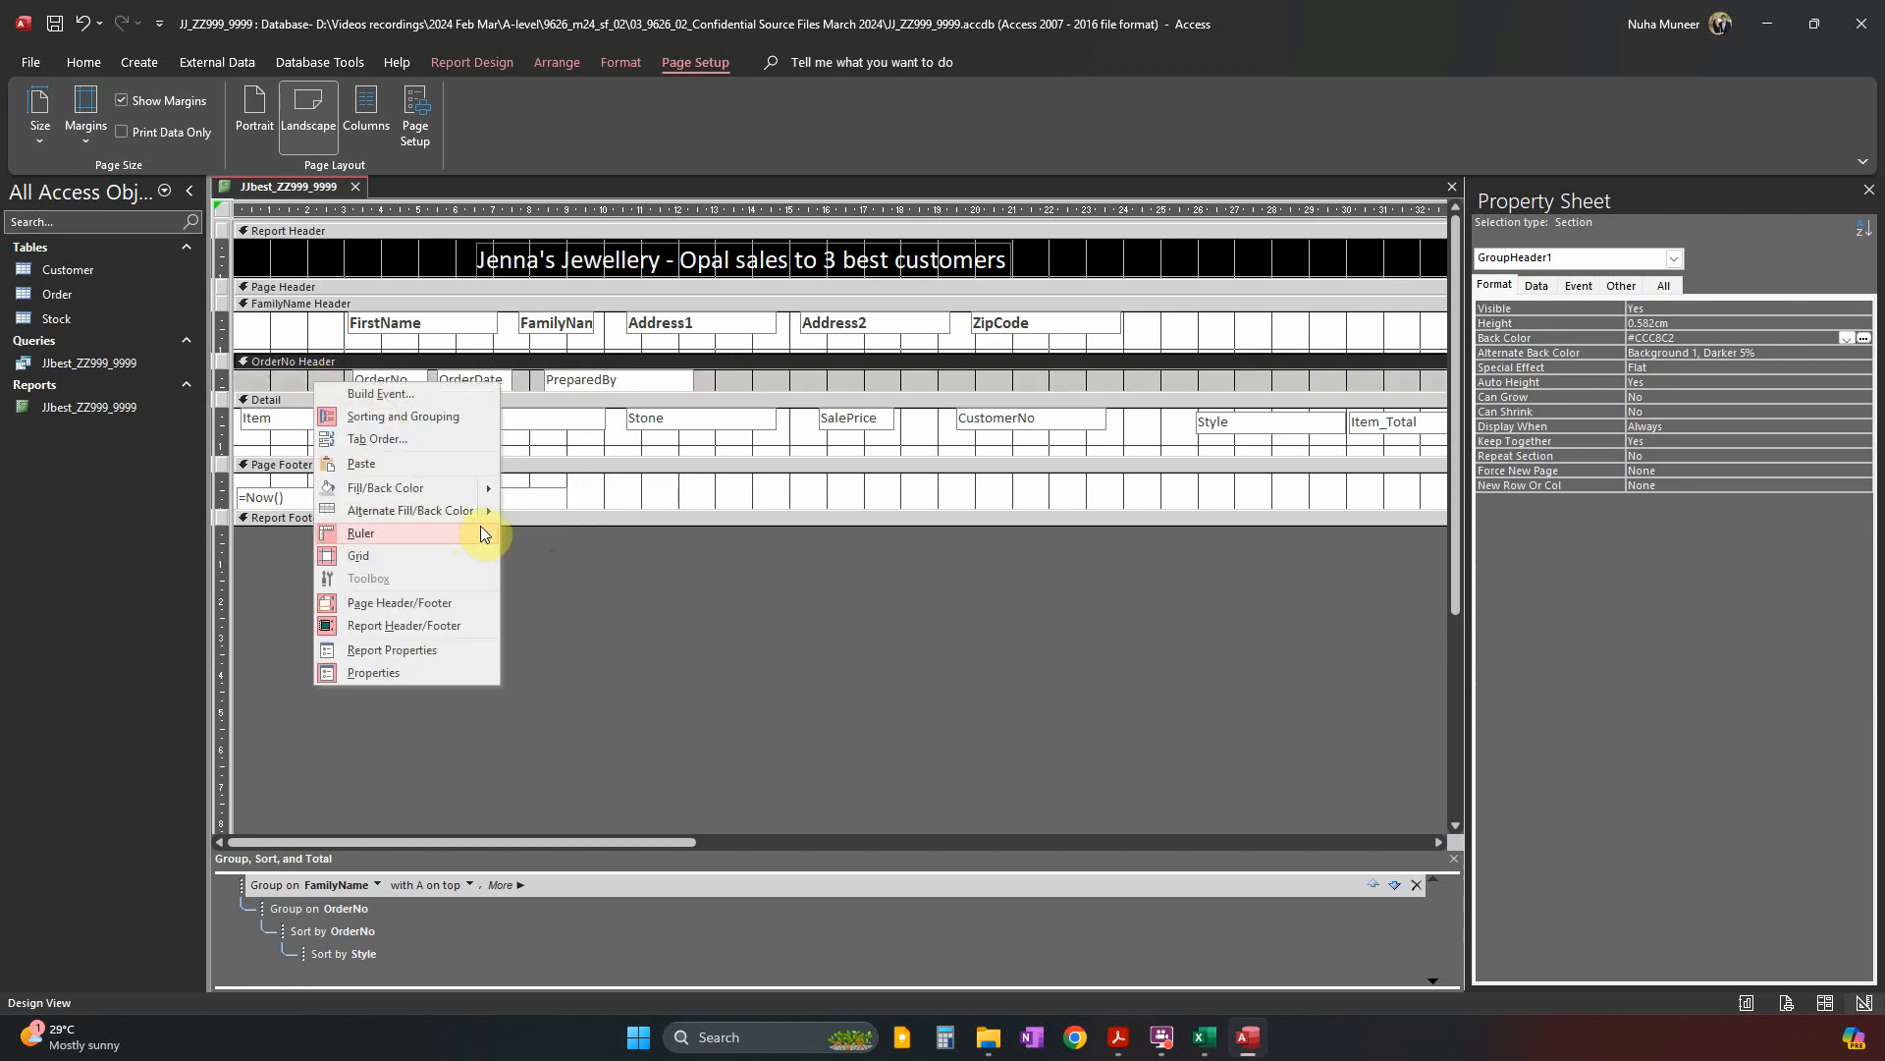
mouse_move(489, 516)
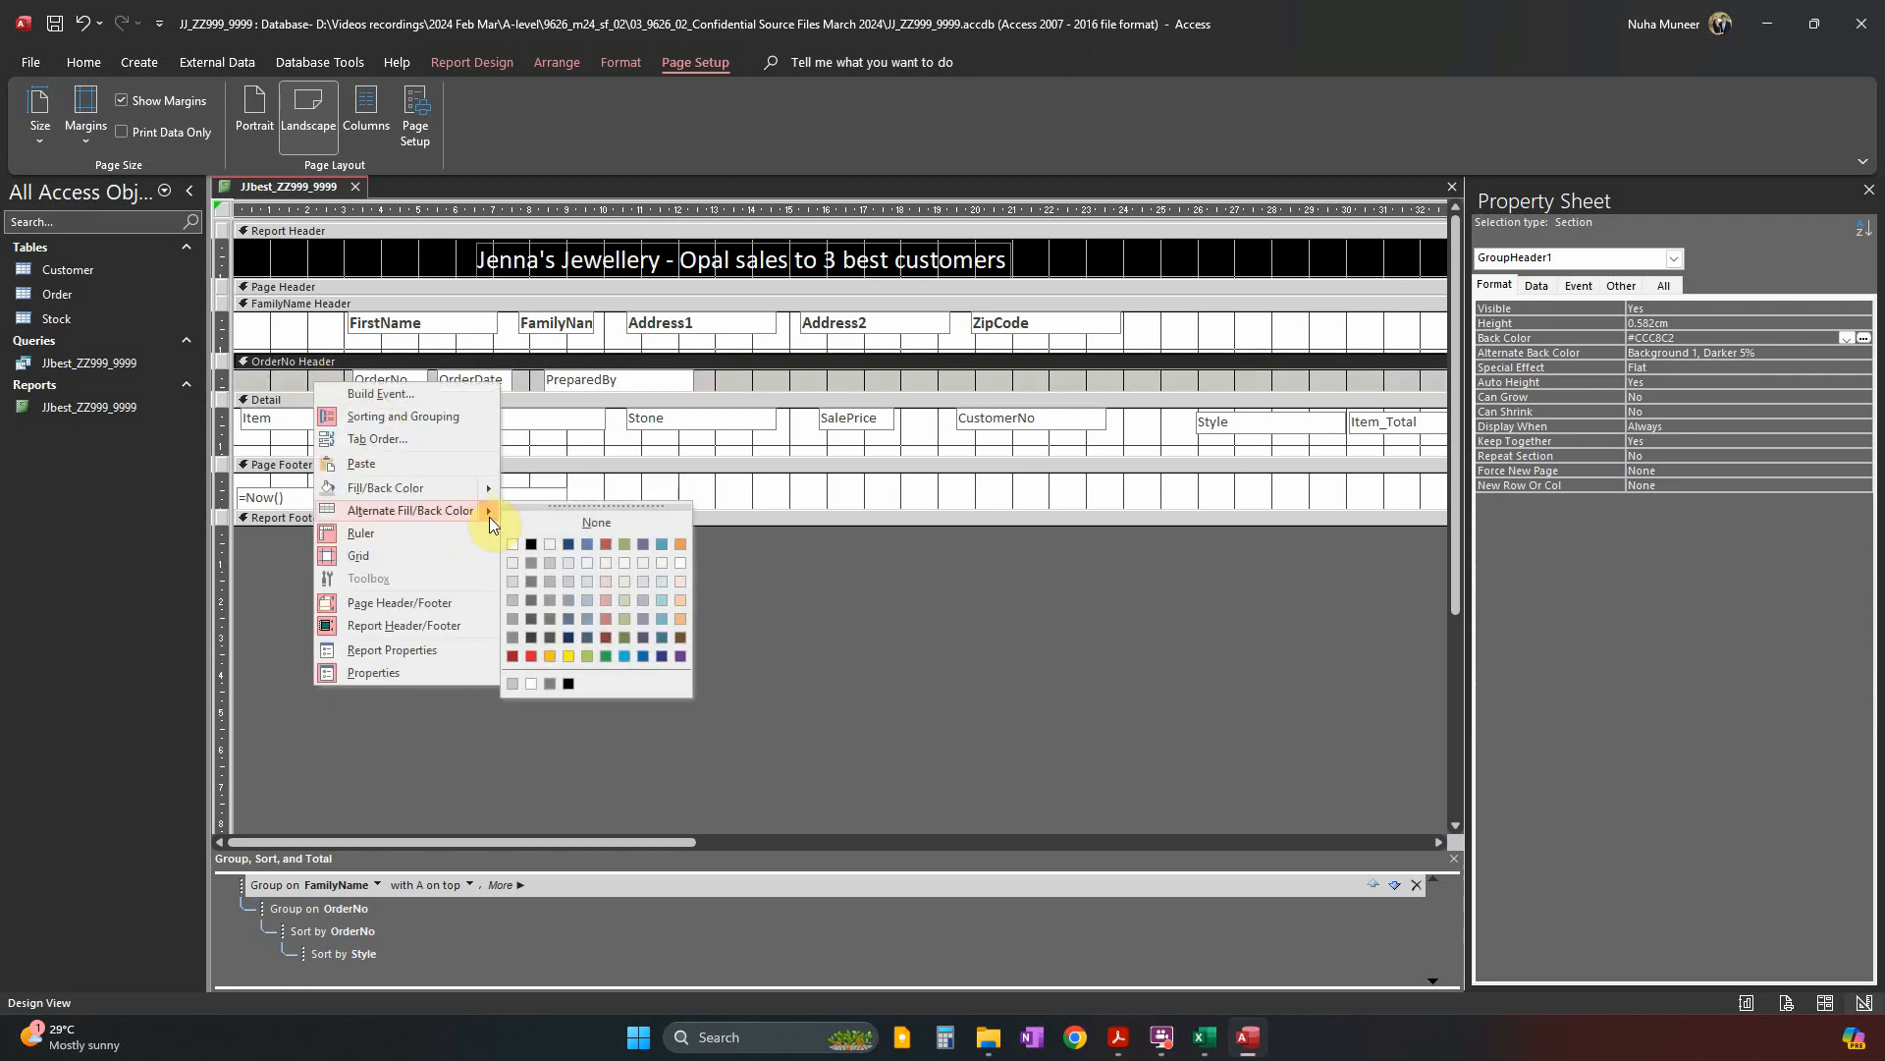
click(615, 529)
click(91, 64)
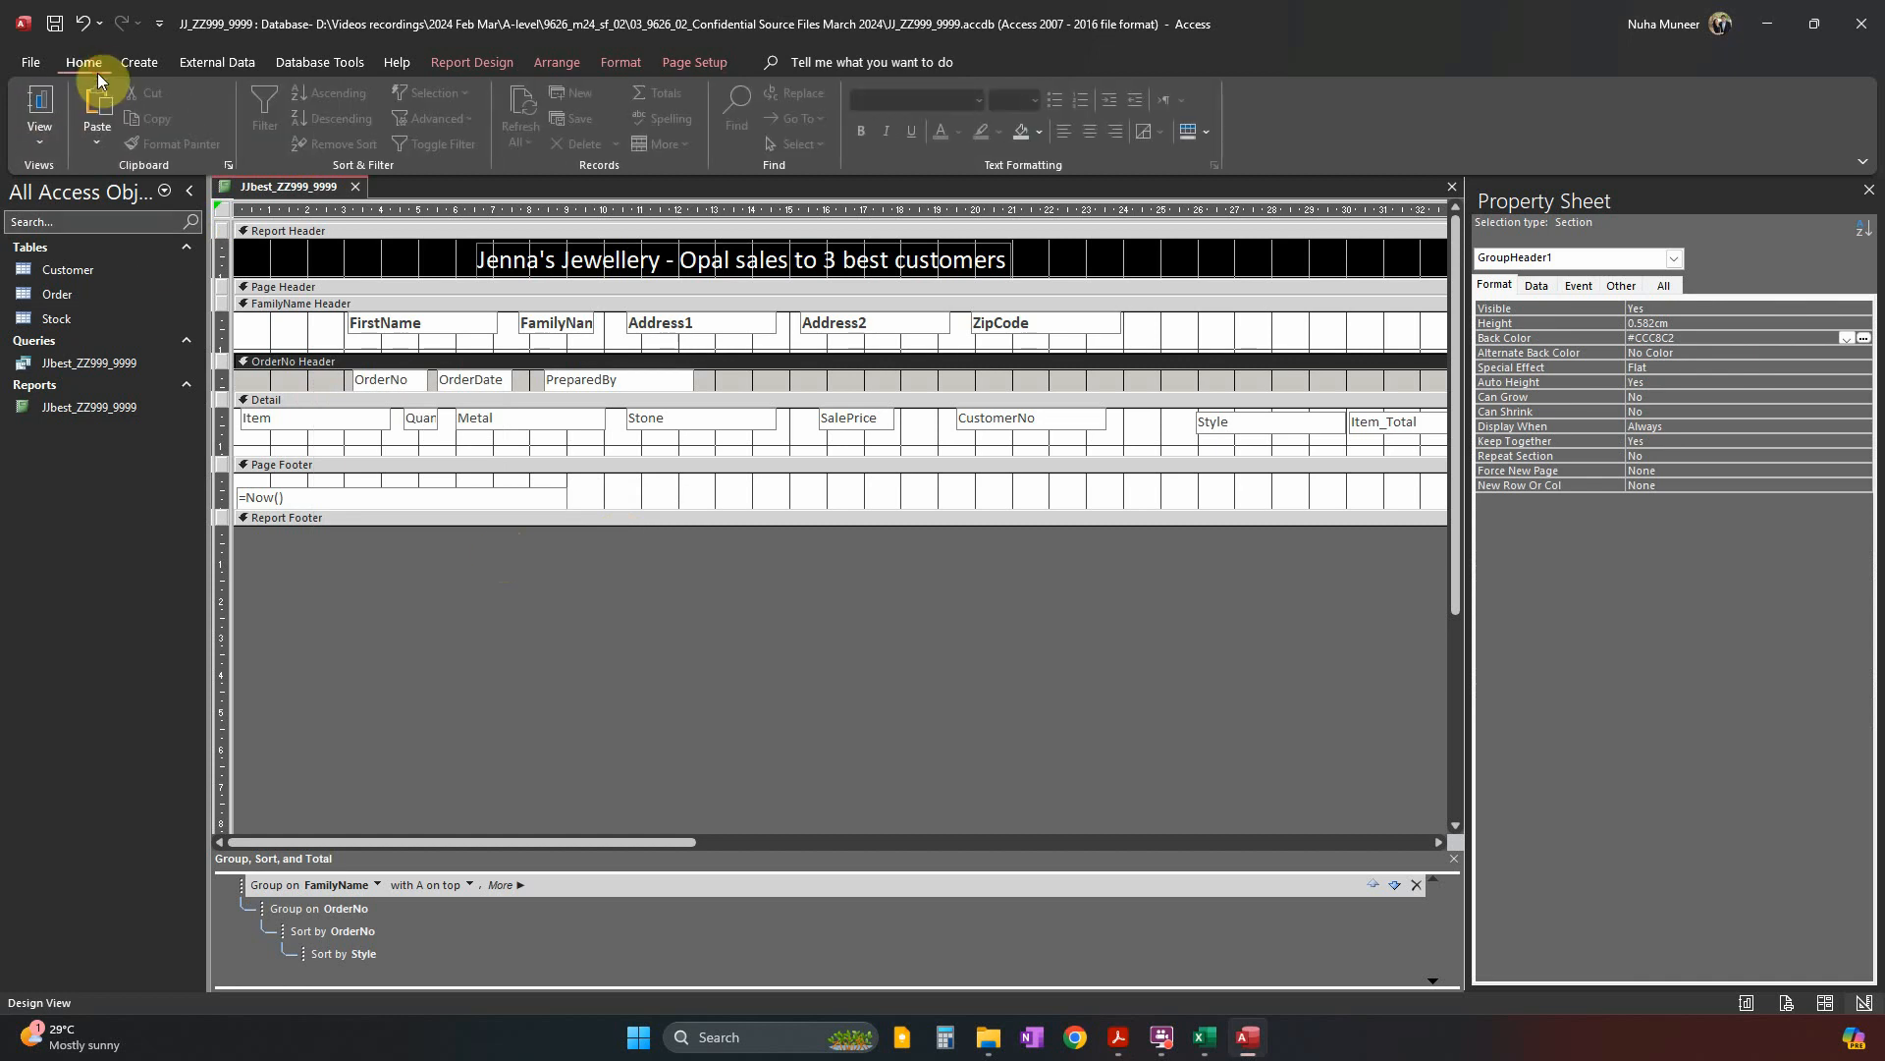
click(56, 136)
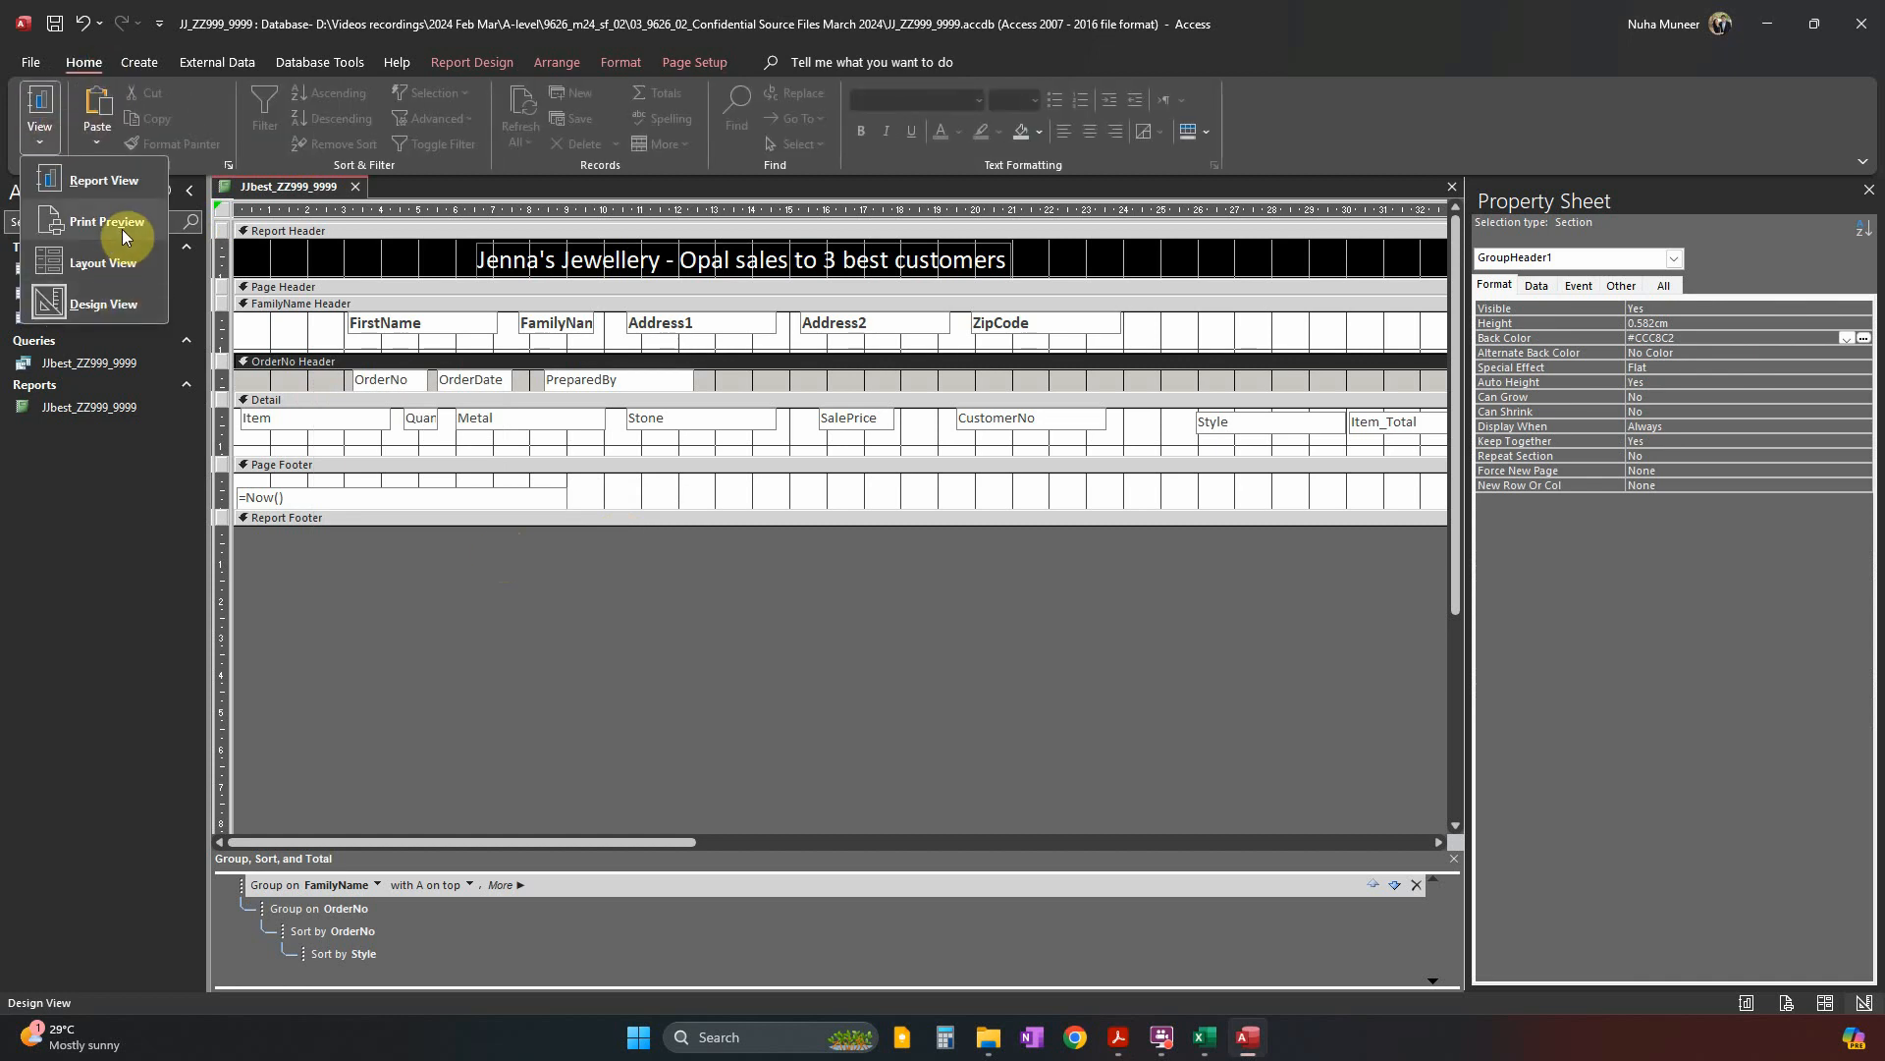
click(104, 259)
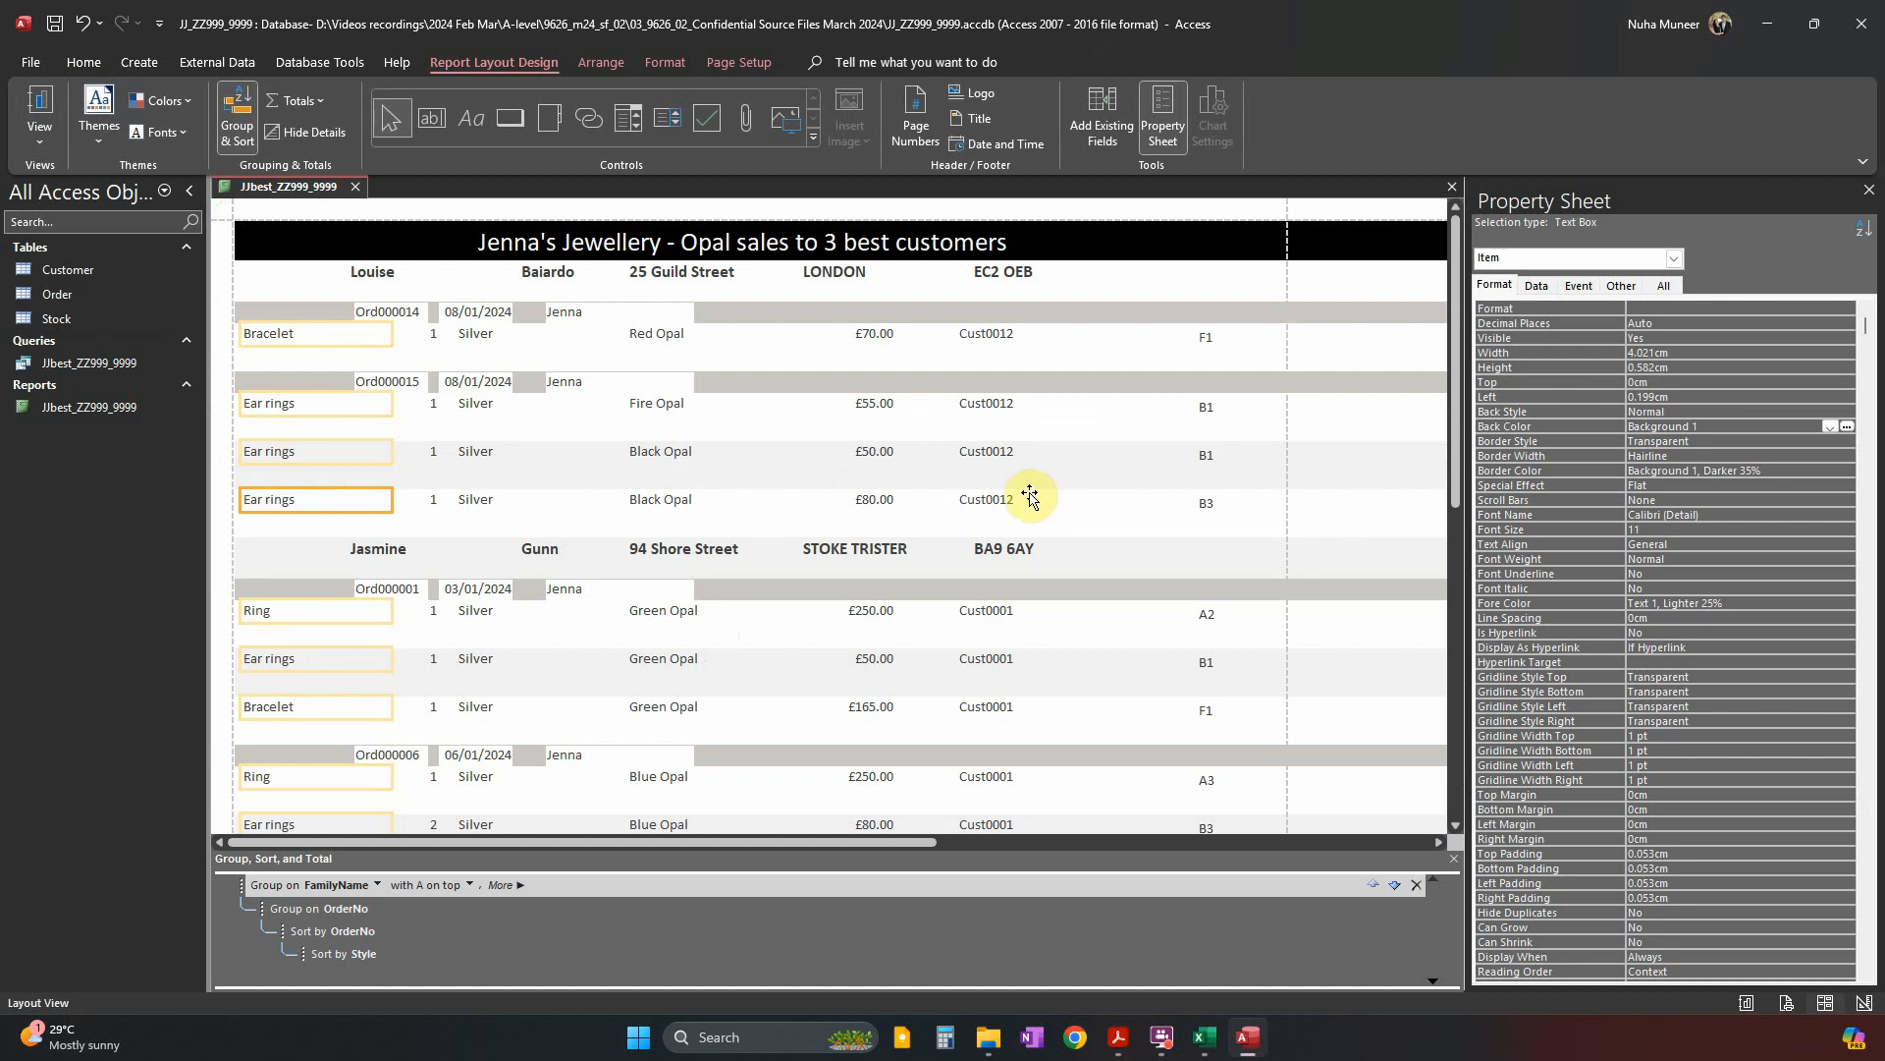
Select the OrderNo, OrderDate and PreparedBy fields together and open the color palette for their back color.
click(578, 381)
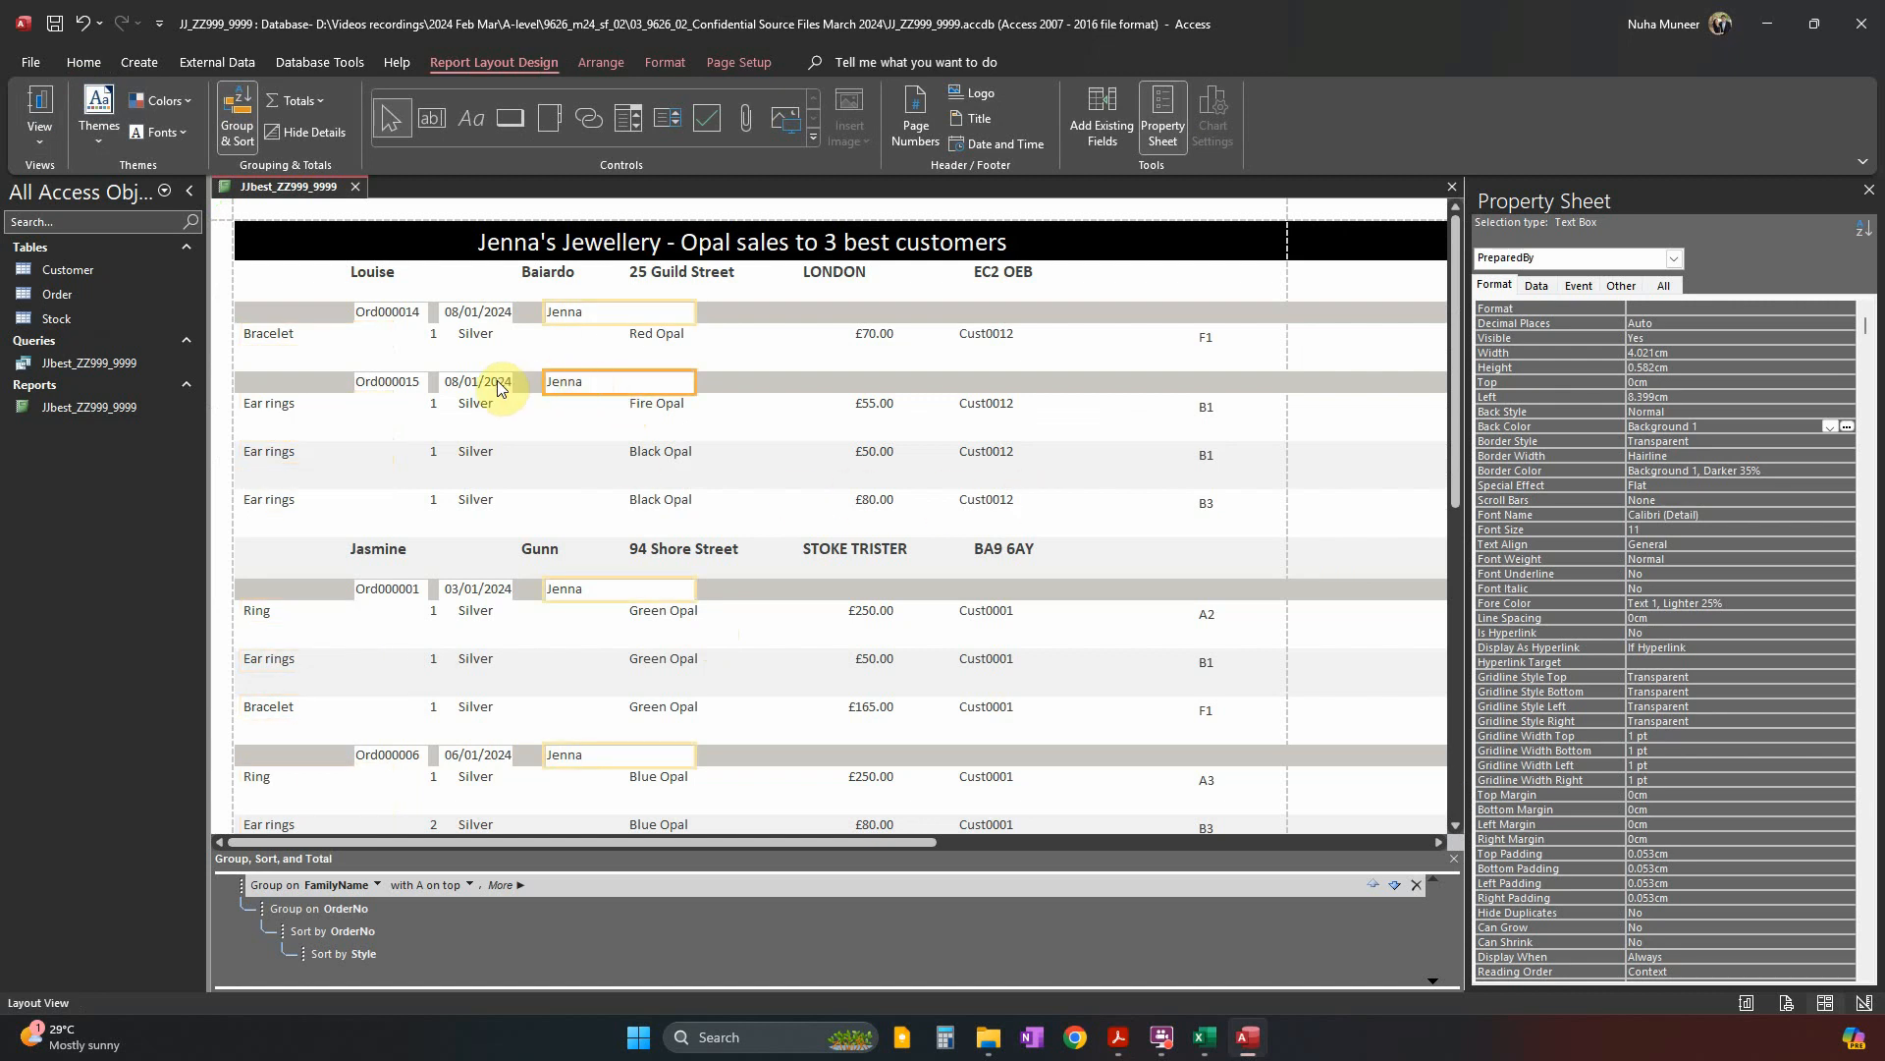
shift+click(479, 381)
shift+click(403, 382)
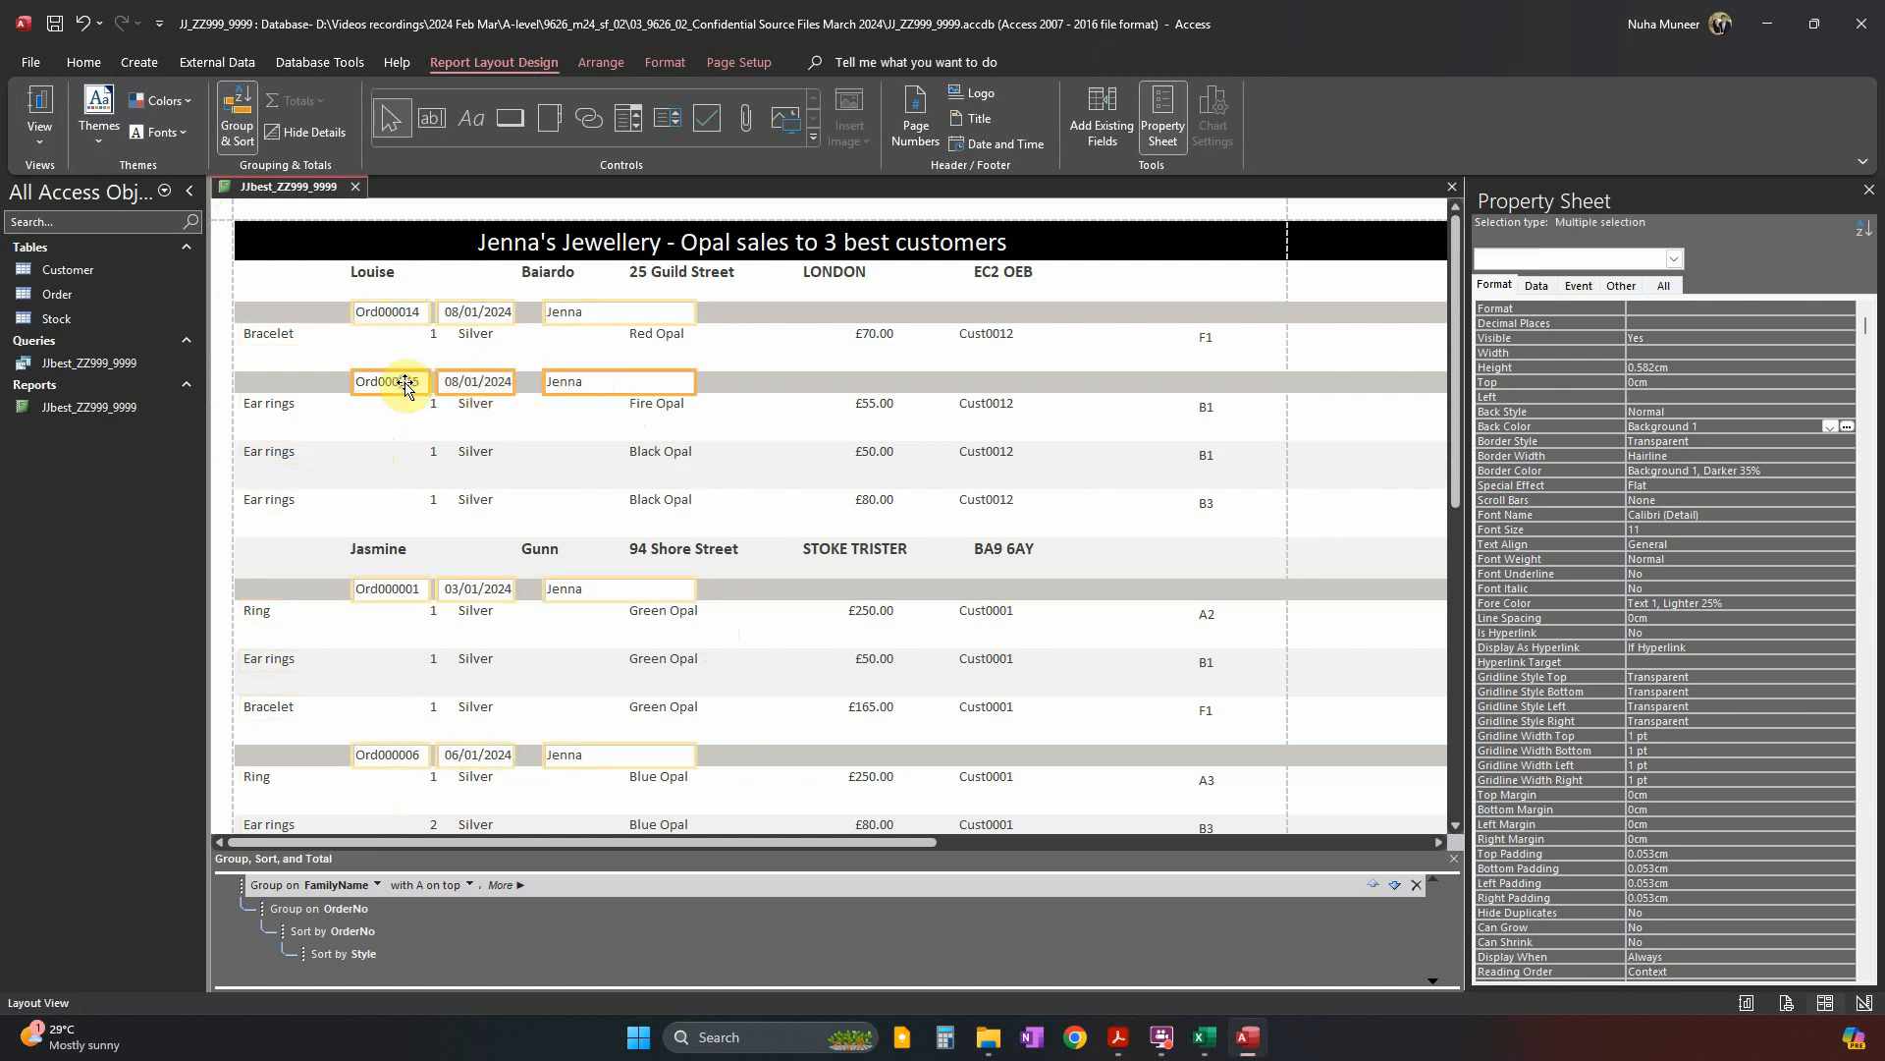
drag(402, 382, 414, 400)
click(484, 994)
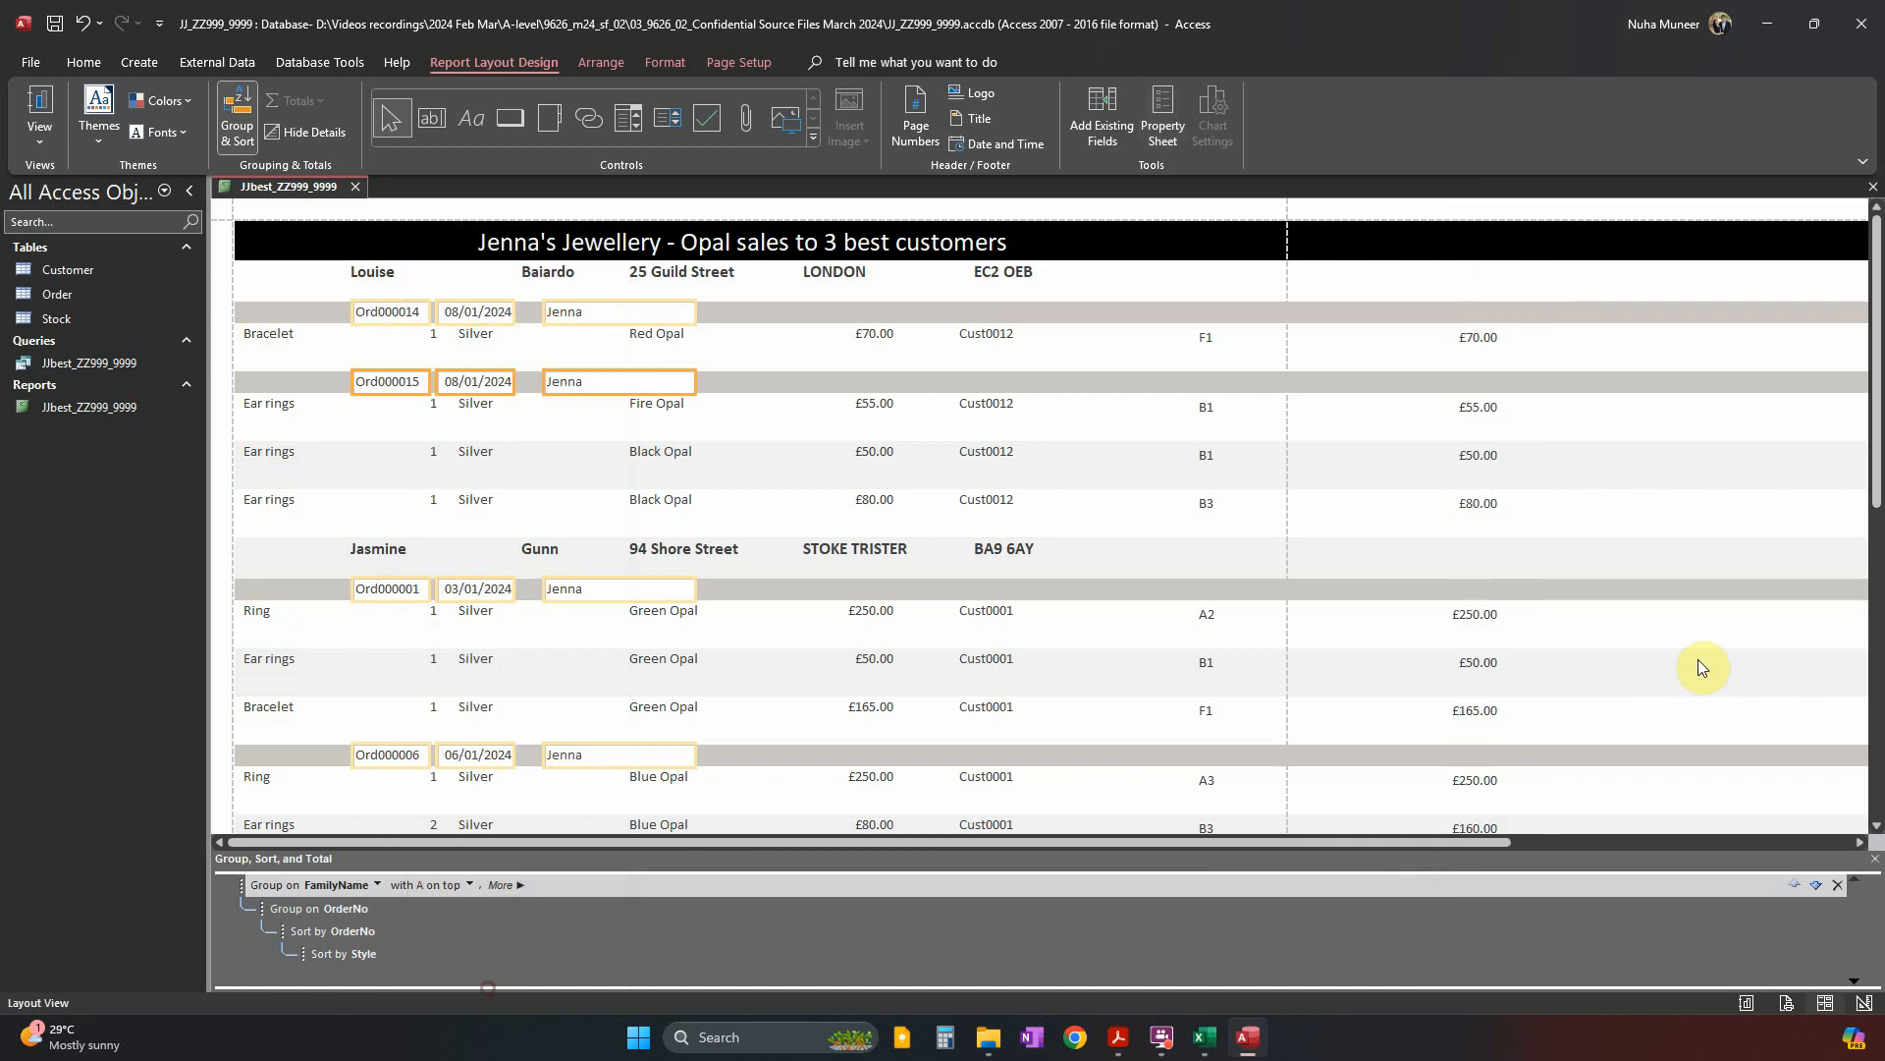
right_click(400, 379)
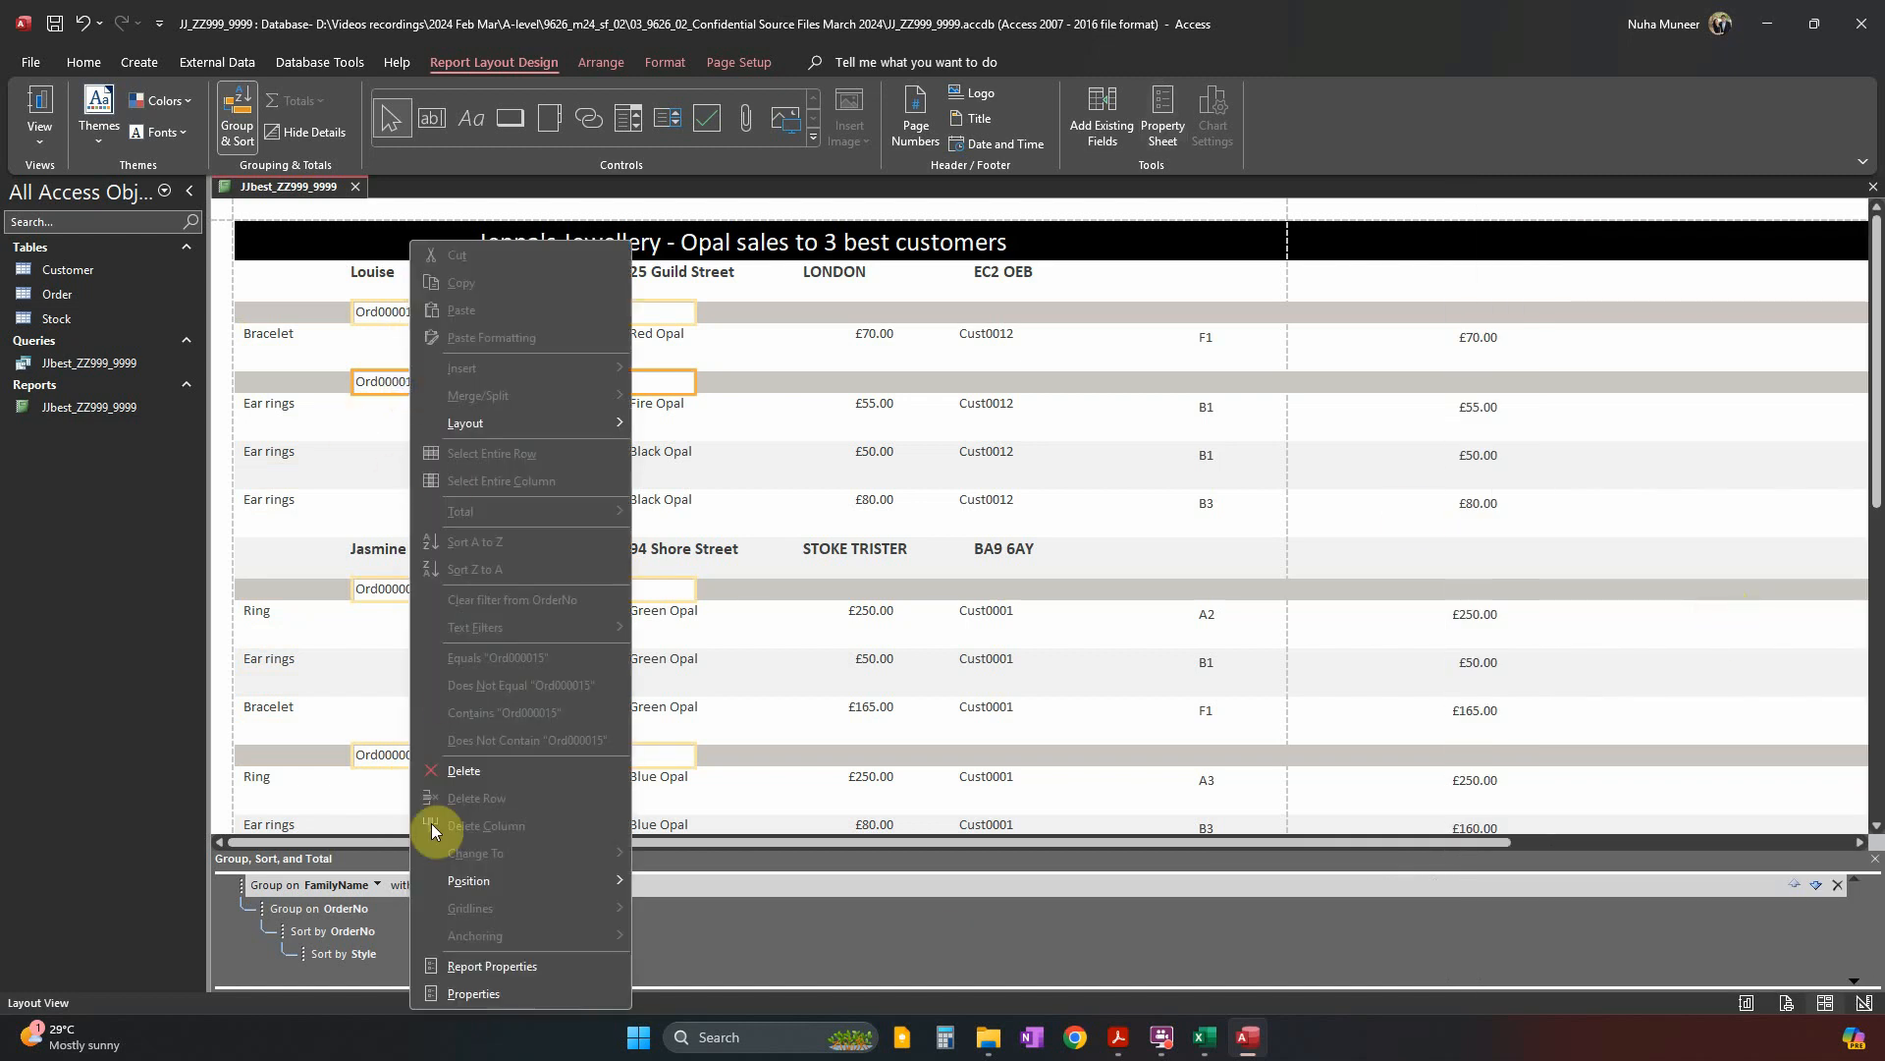
click(474, 991)
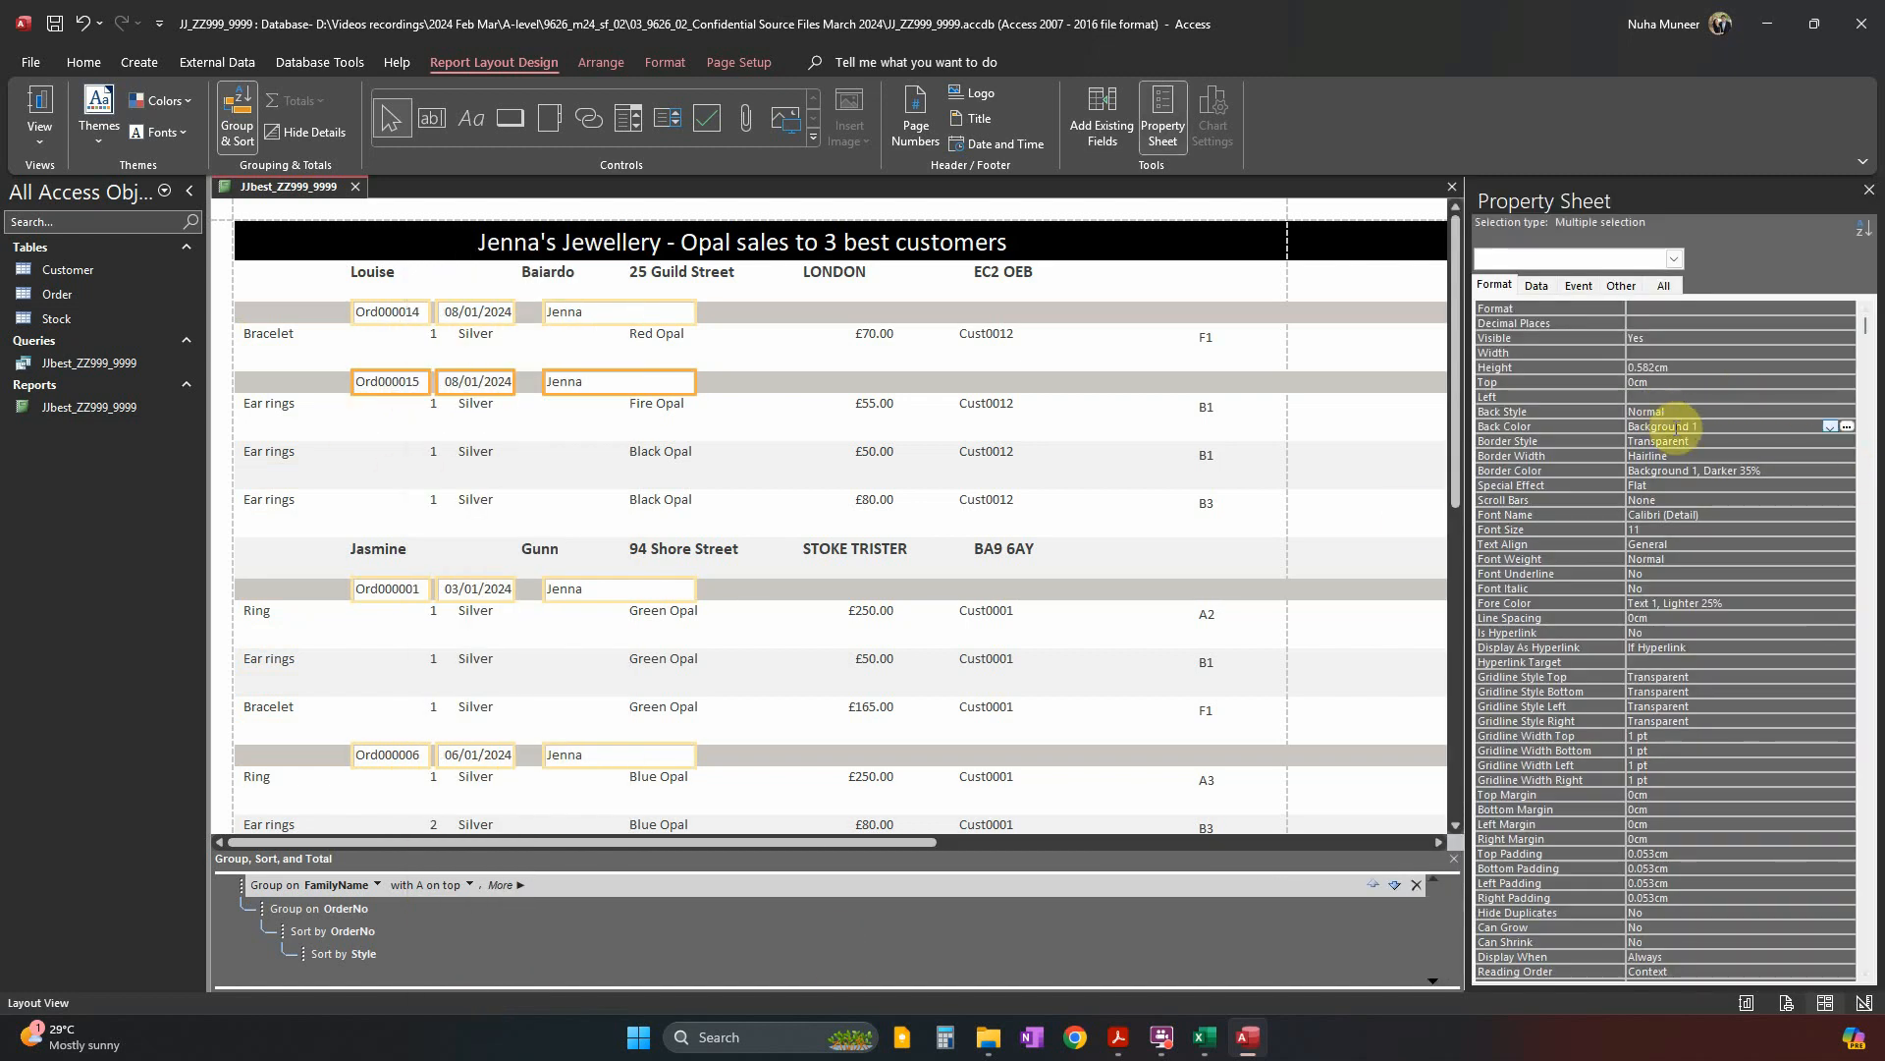
click(1831, 428)
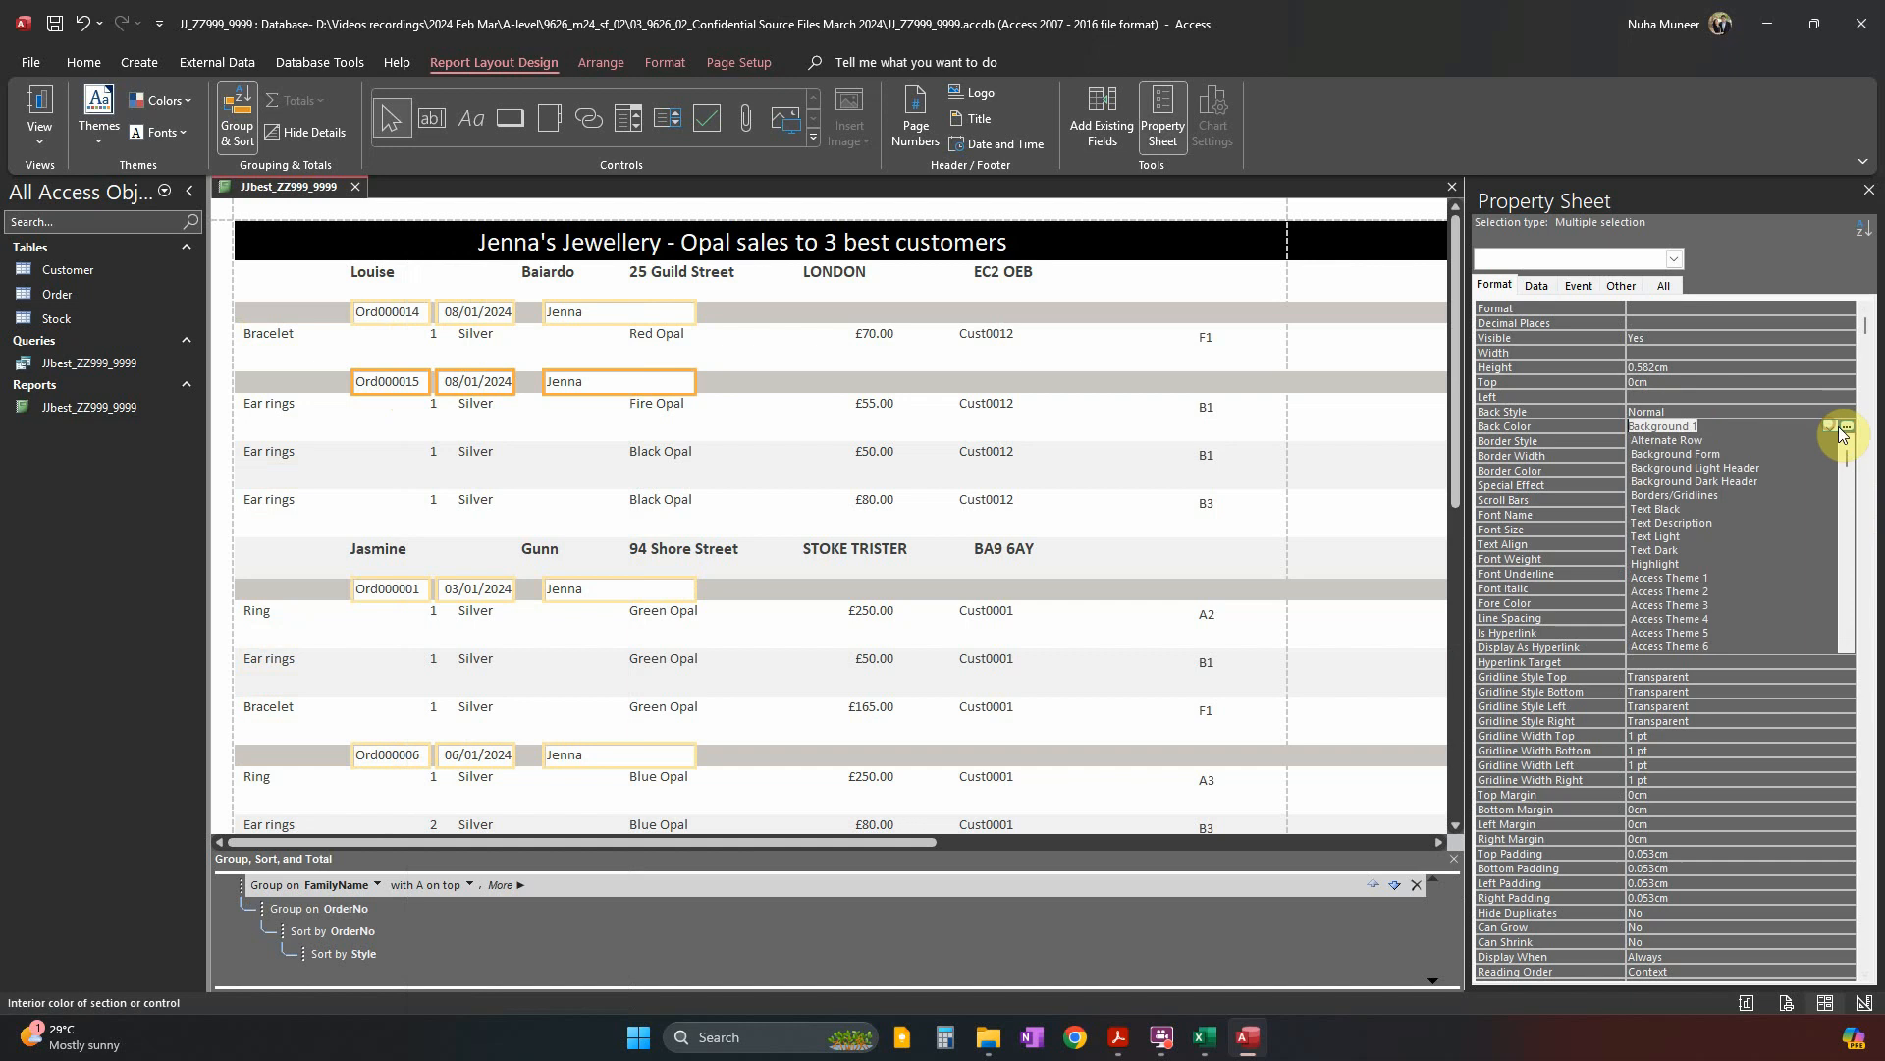
click(1847, 429)
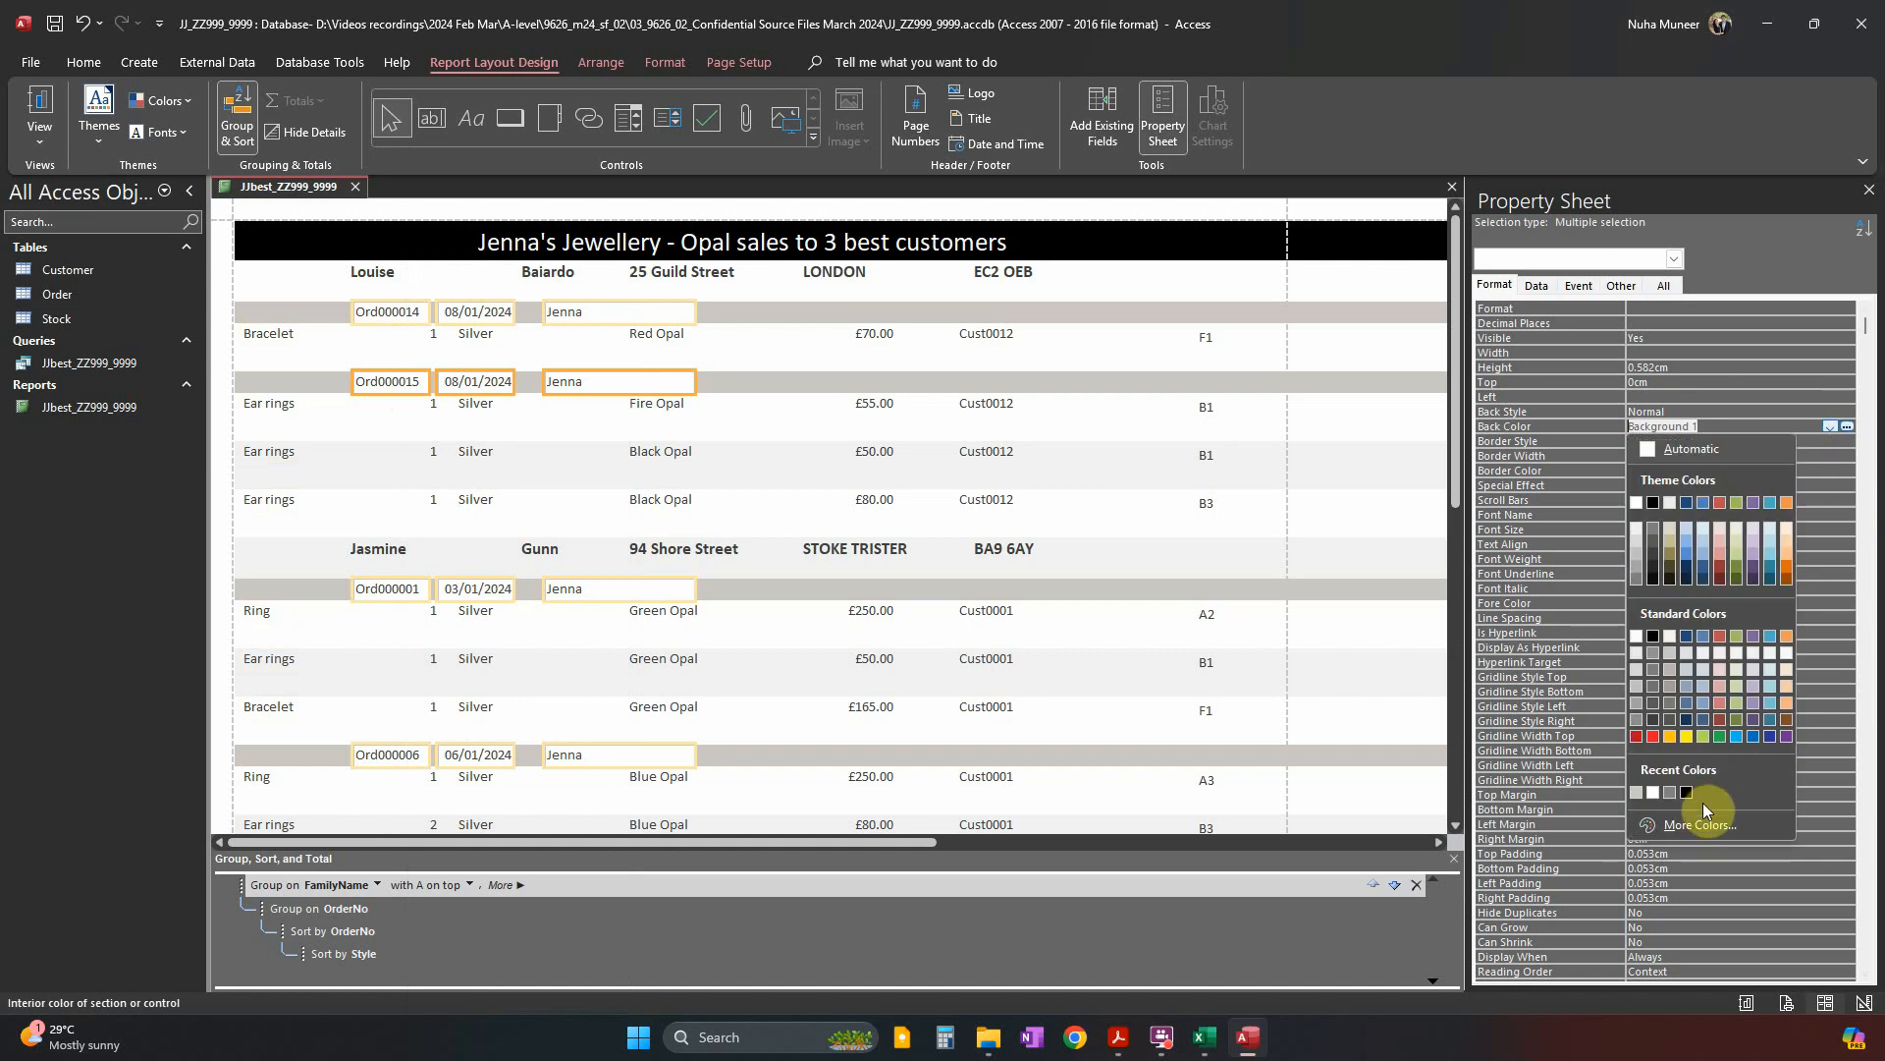
Set the back style of the OrderNo, OrderDate and PreparedBy fields to Transparent.
click(1806, 426)
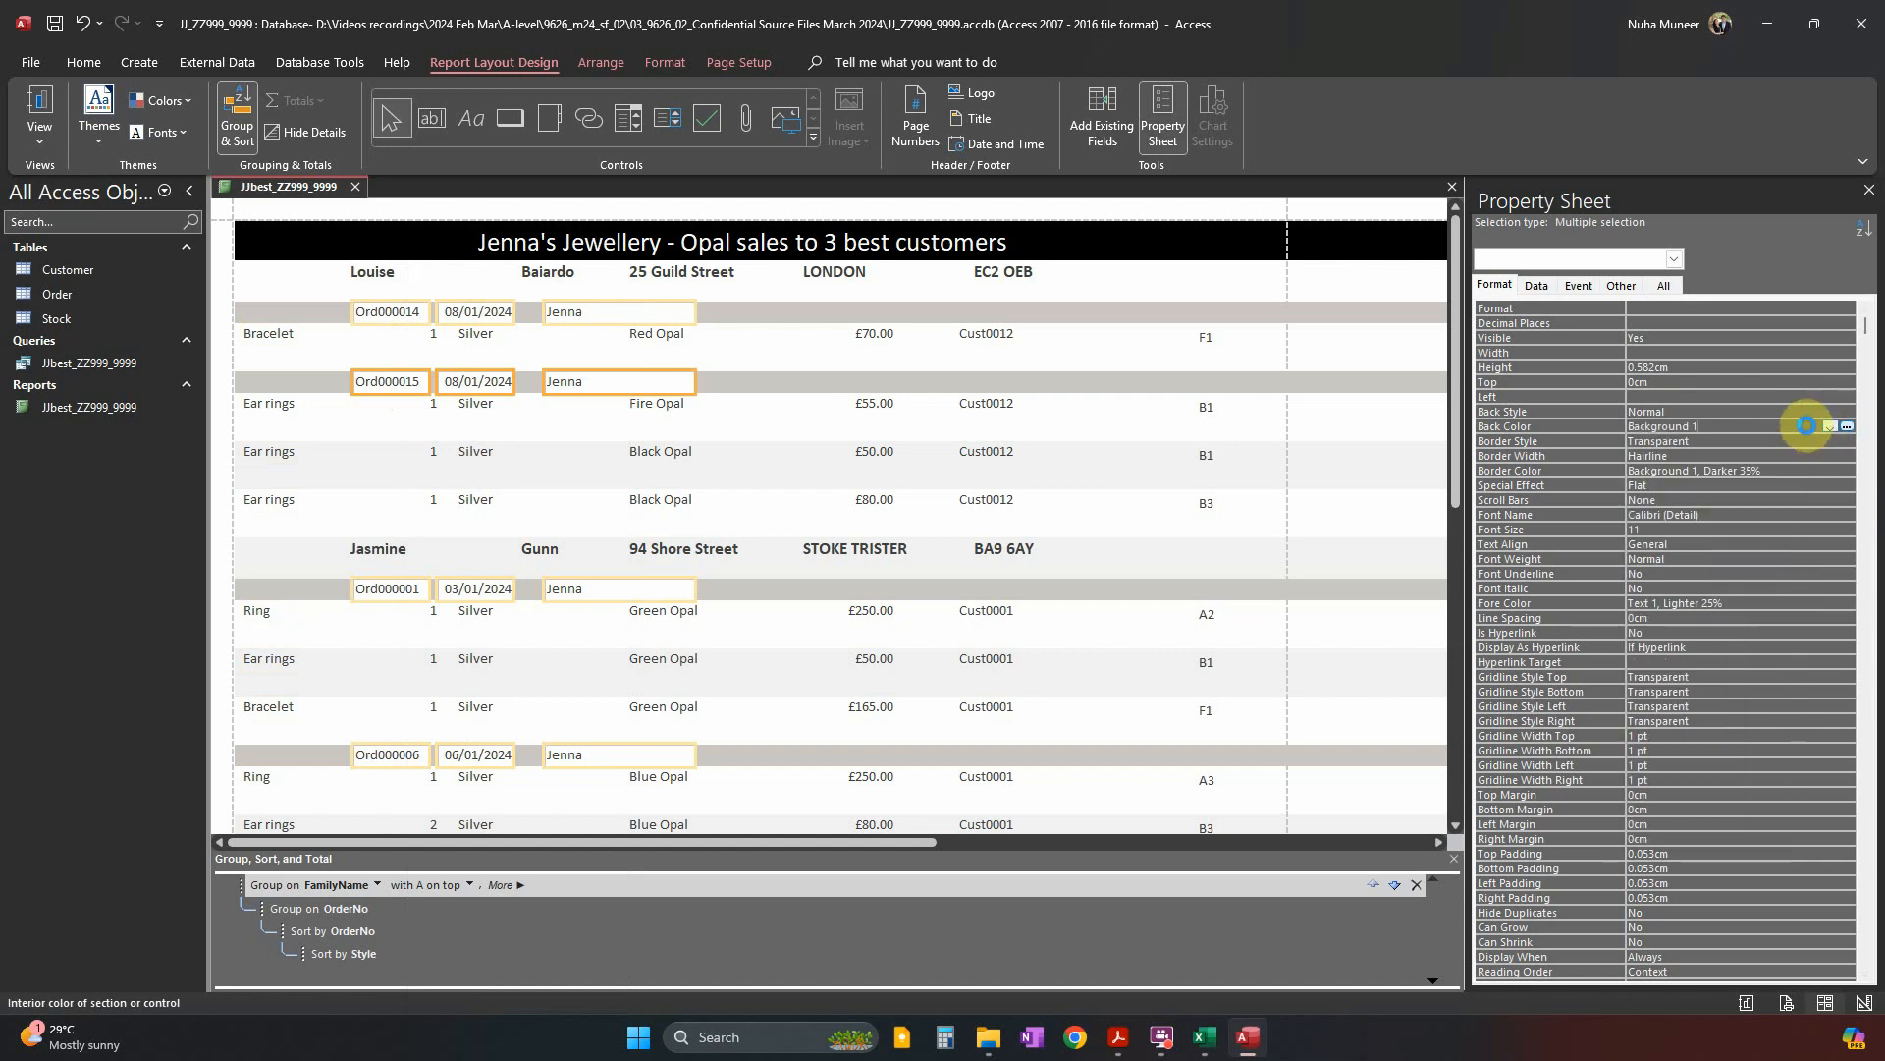
click(1723, 412)
click(1846, 412)
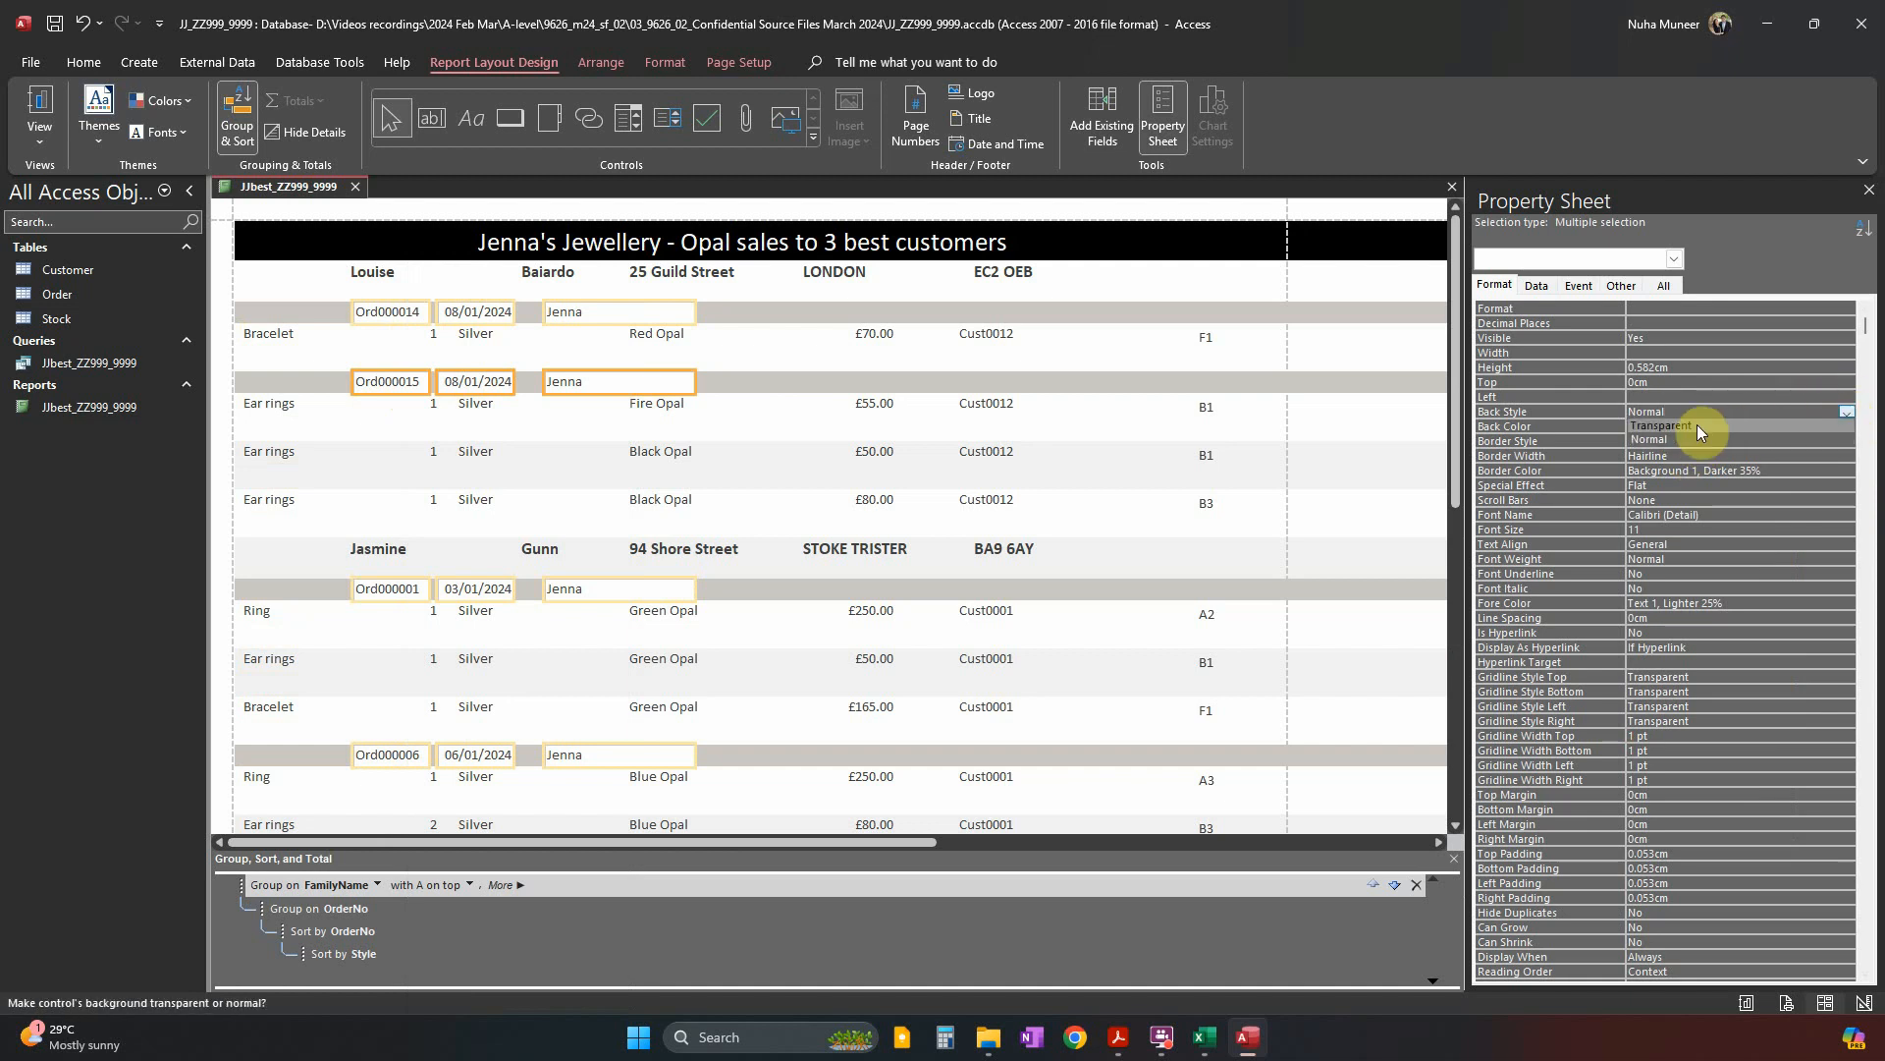
click(1659, 428)
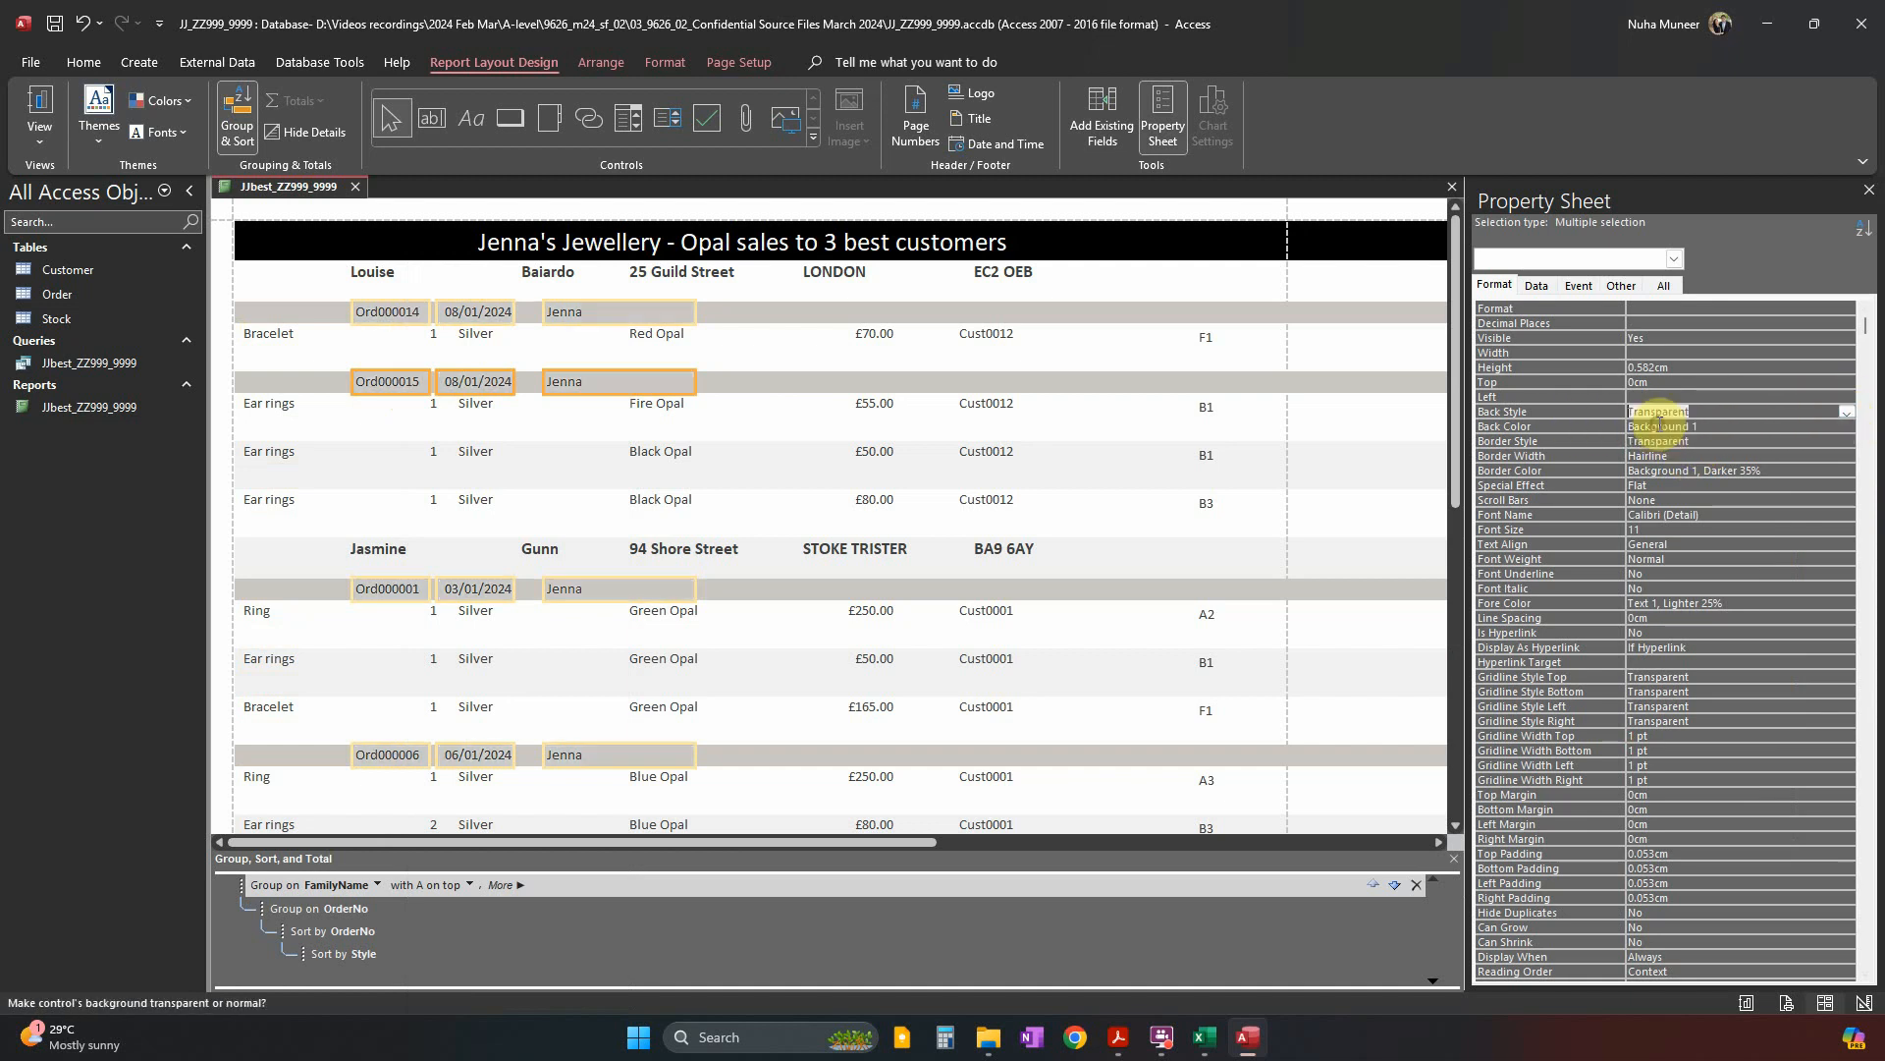
click(1317, 244)
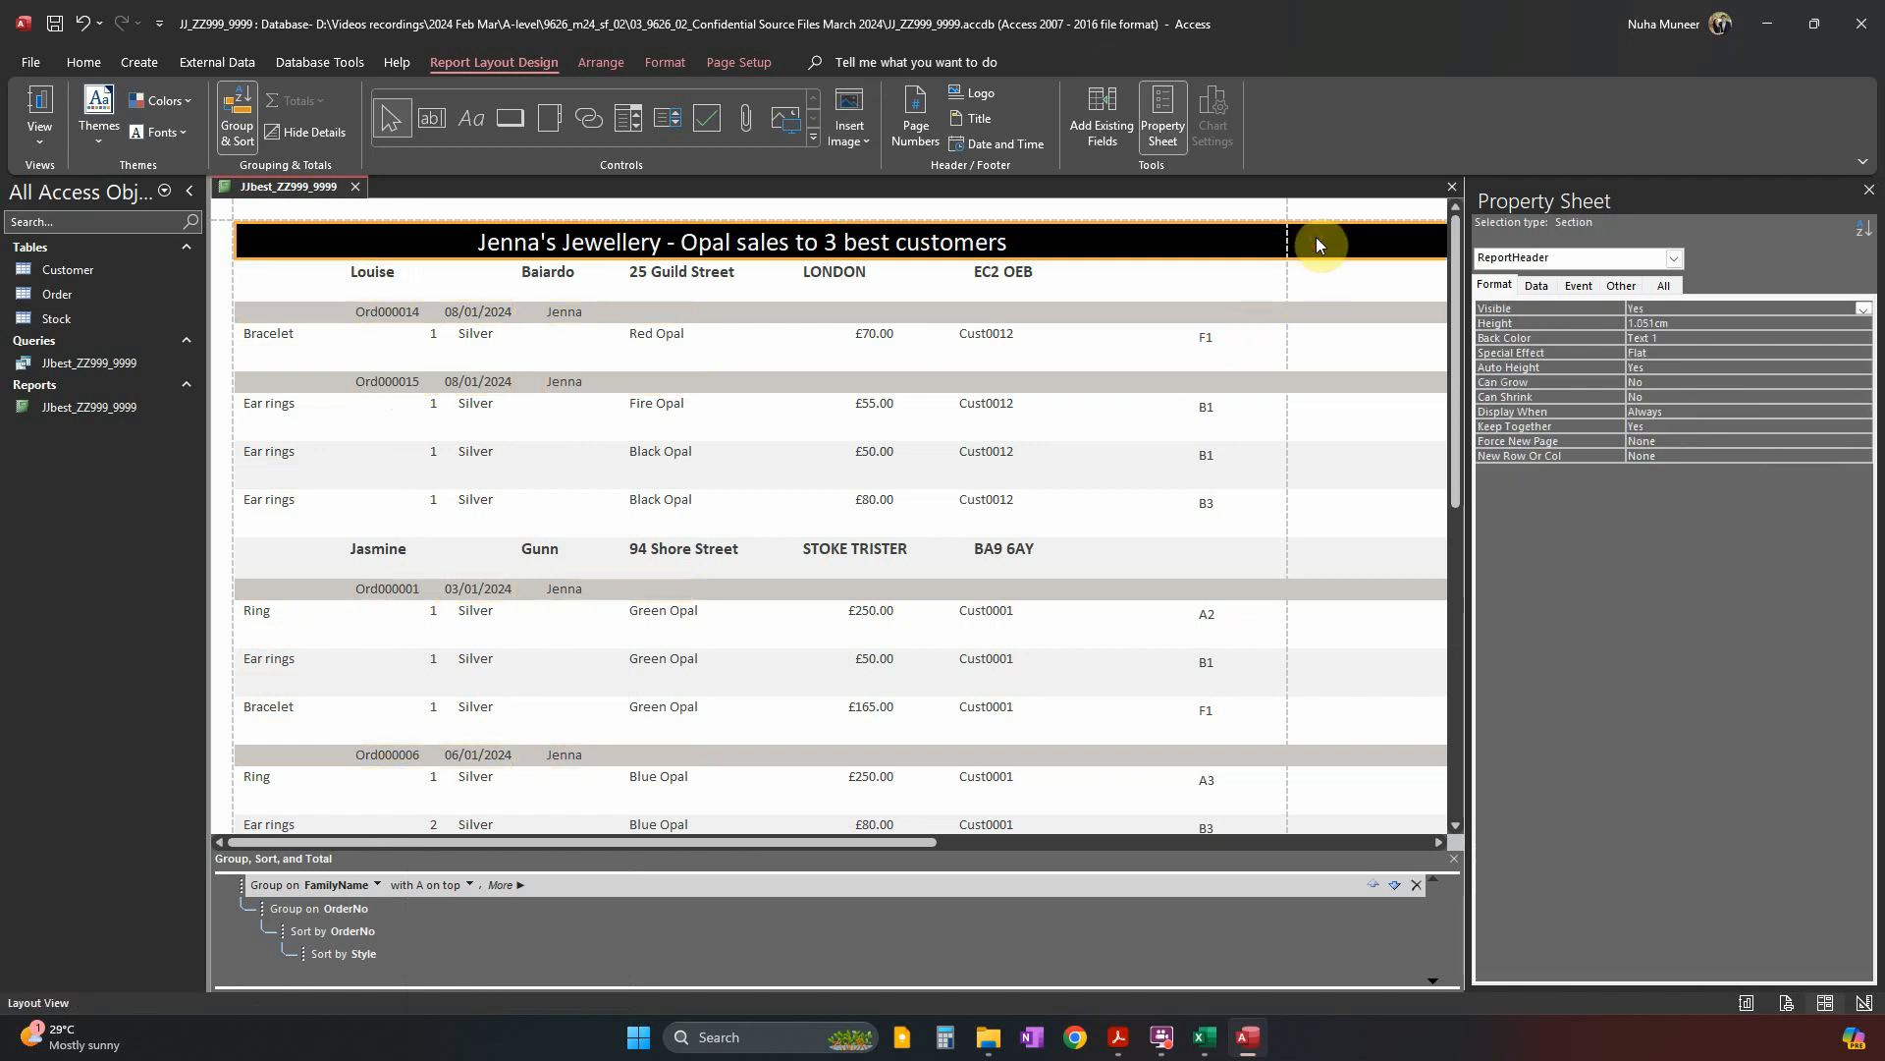
In Design View, shift all the FamilyName Header fields left together to match the sample report layout in the PDF question paper.
key(alt+Tab)
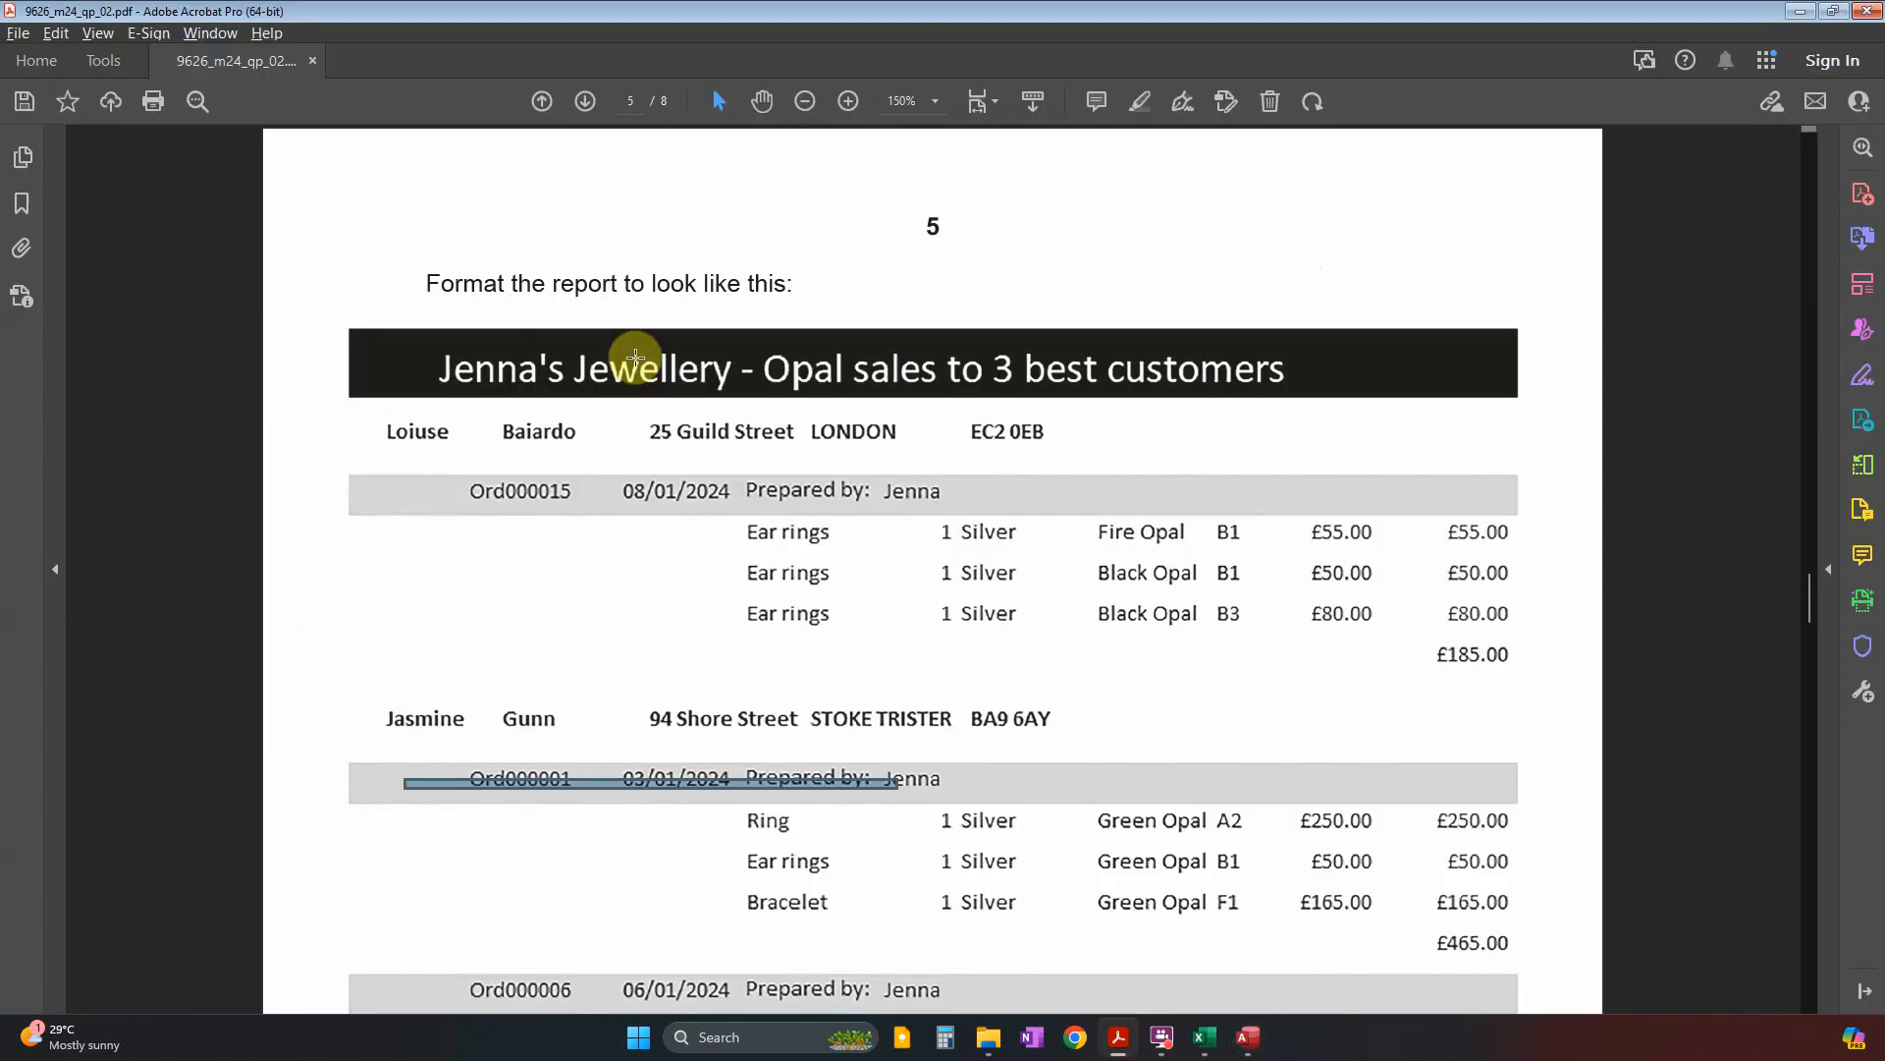
key(alt+Tab)
click(40, 138)
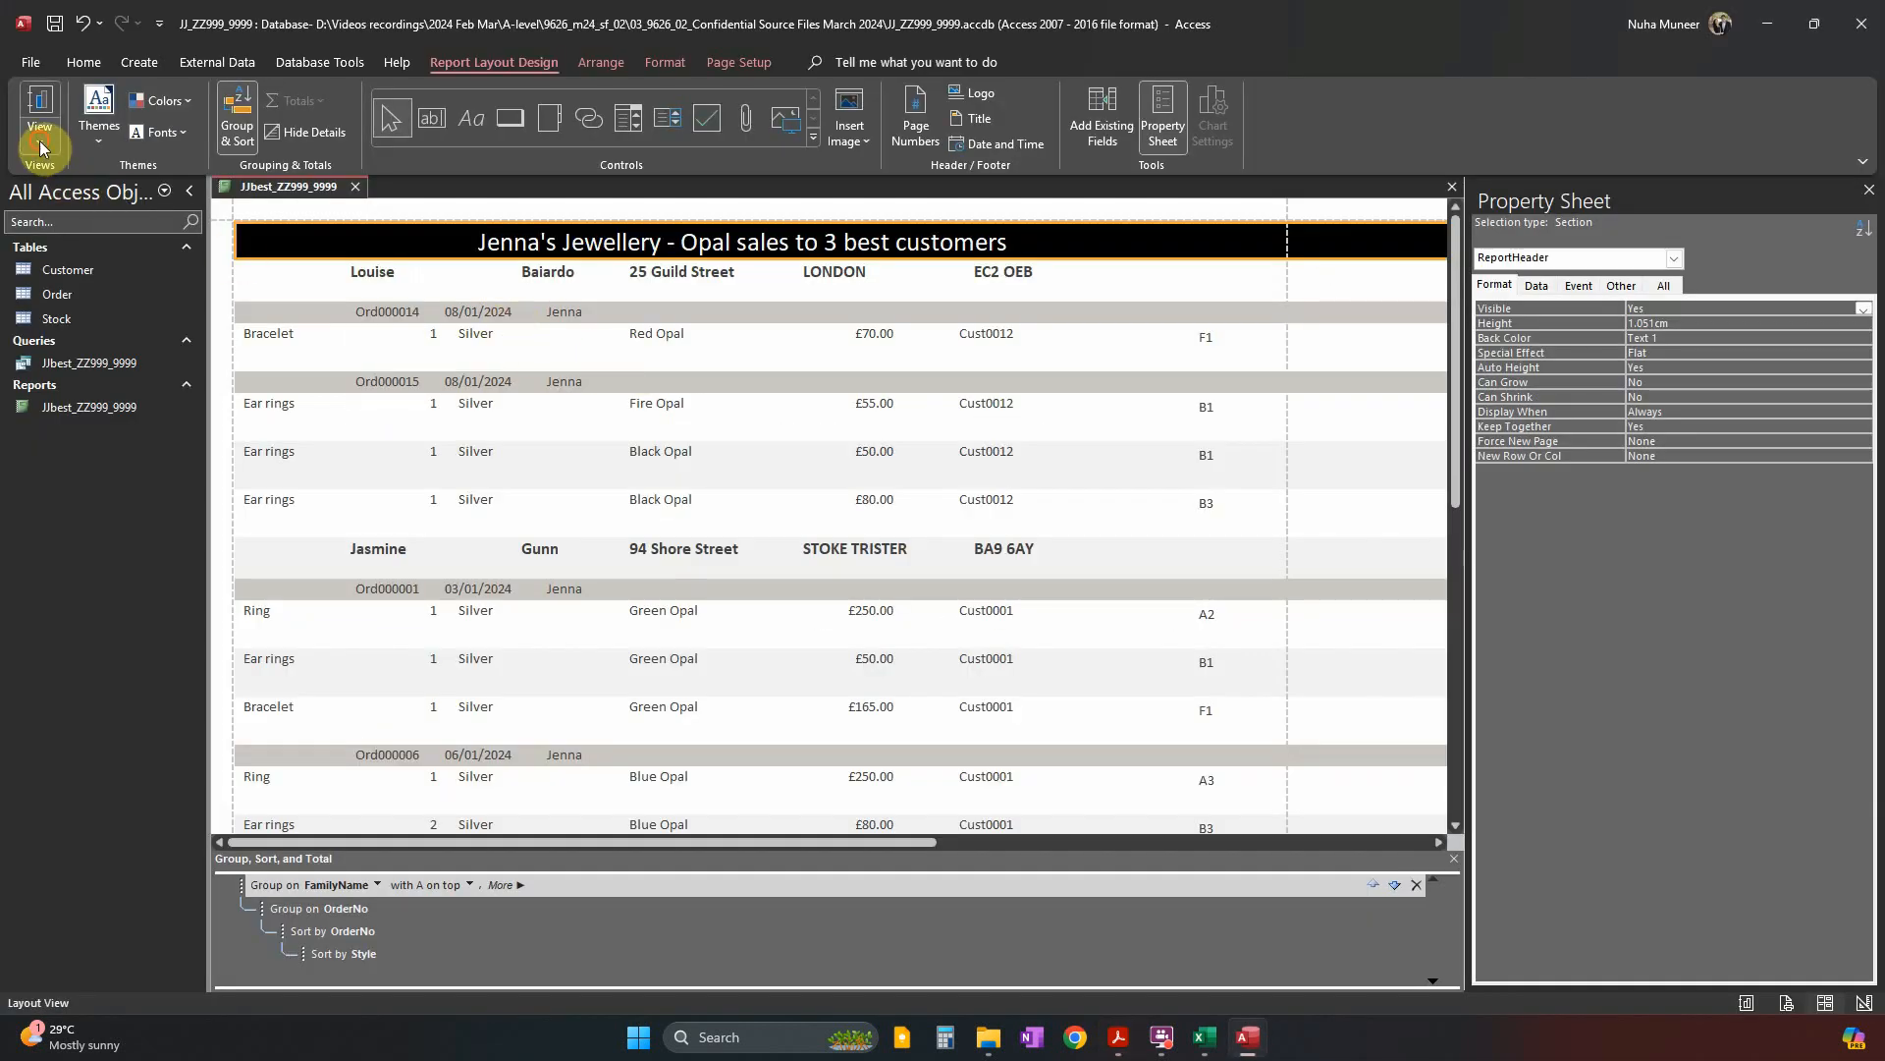
click(108, 301)
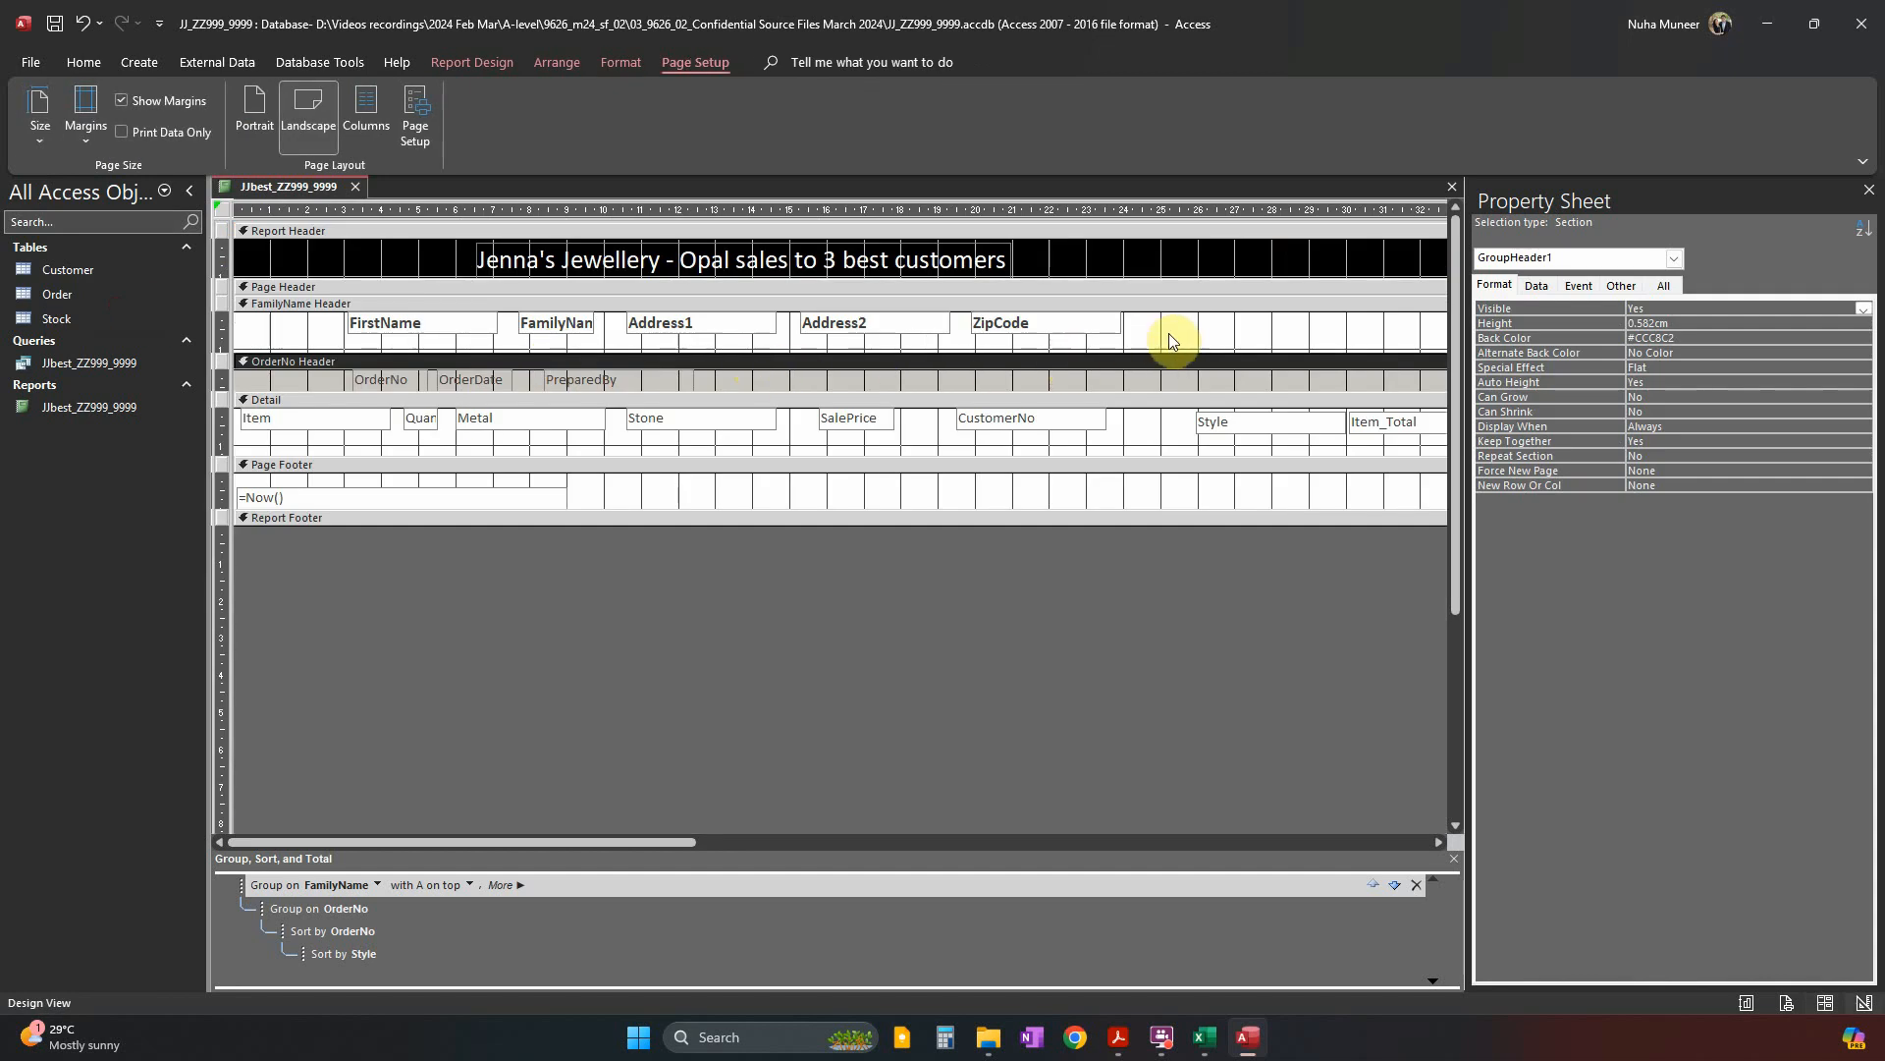
click(441, 325)
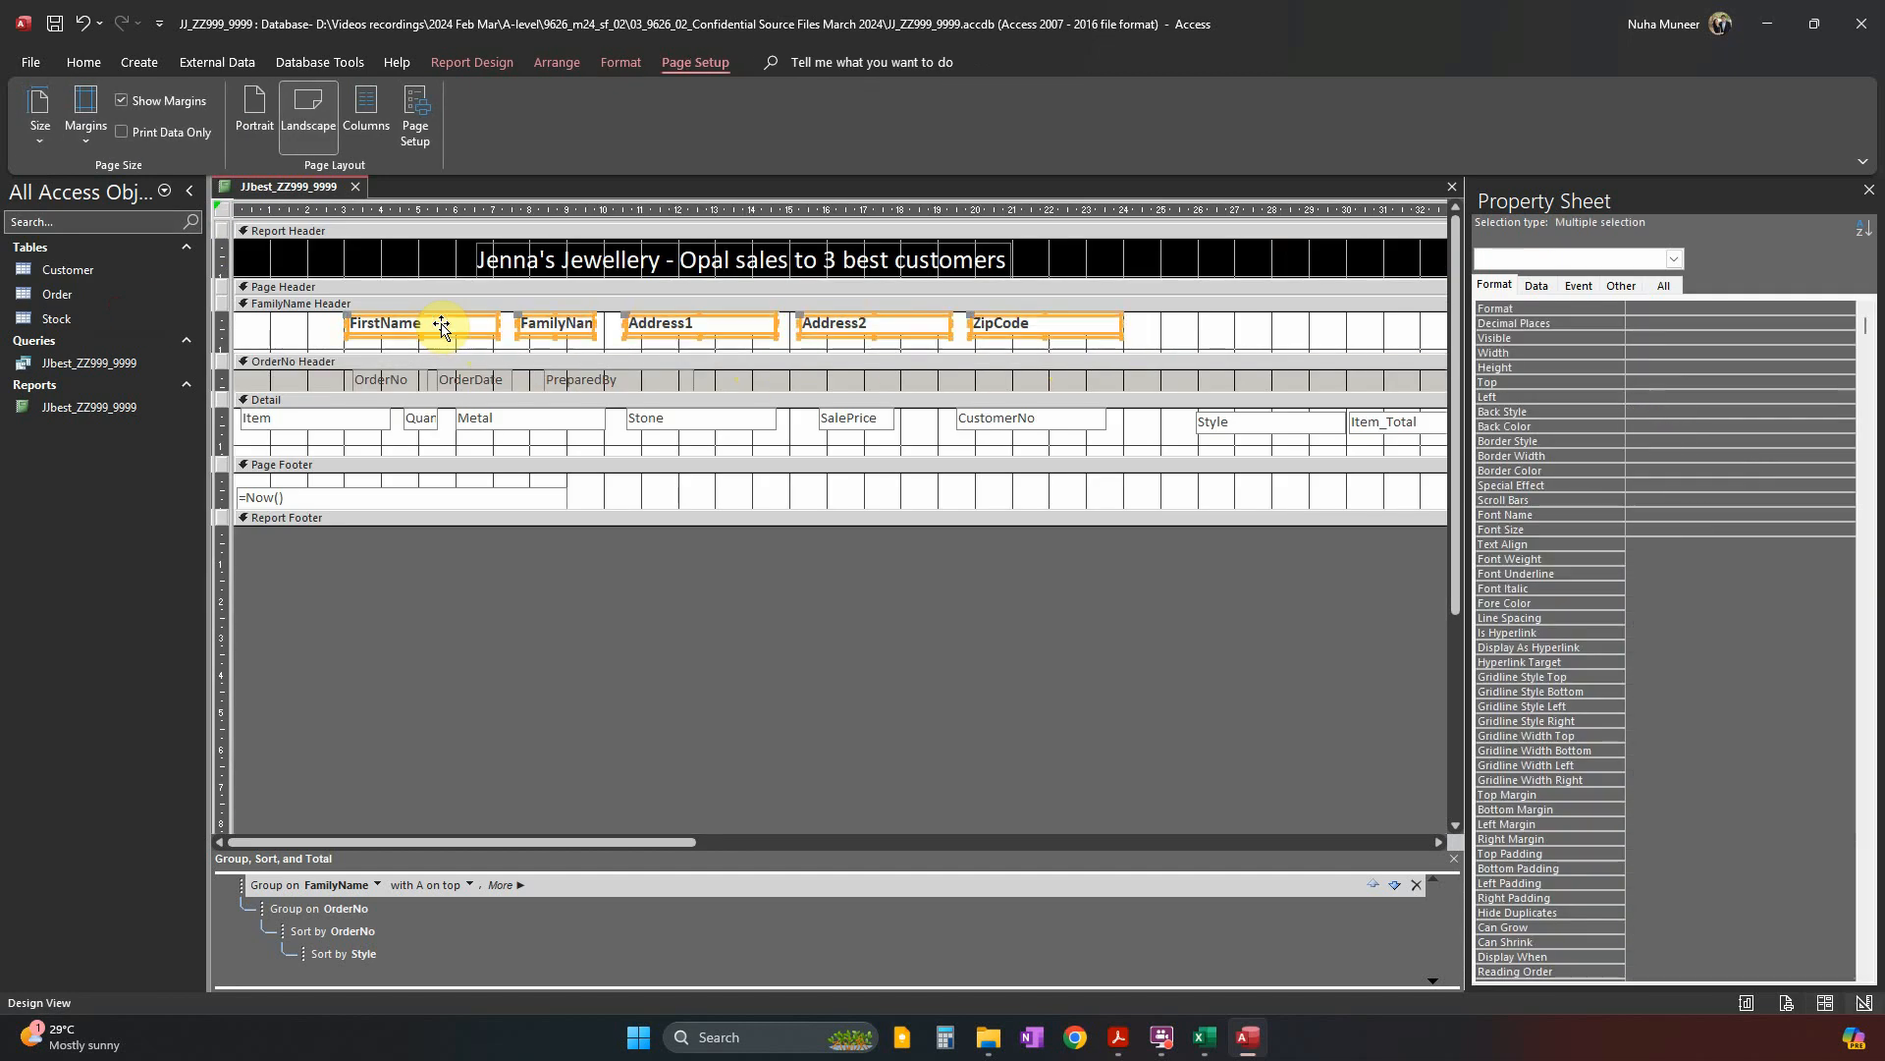
key(alt+Tab)
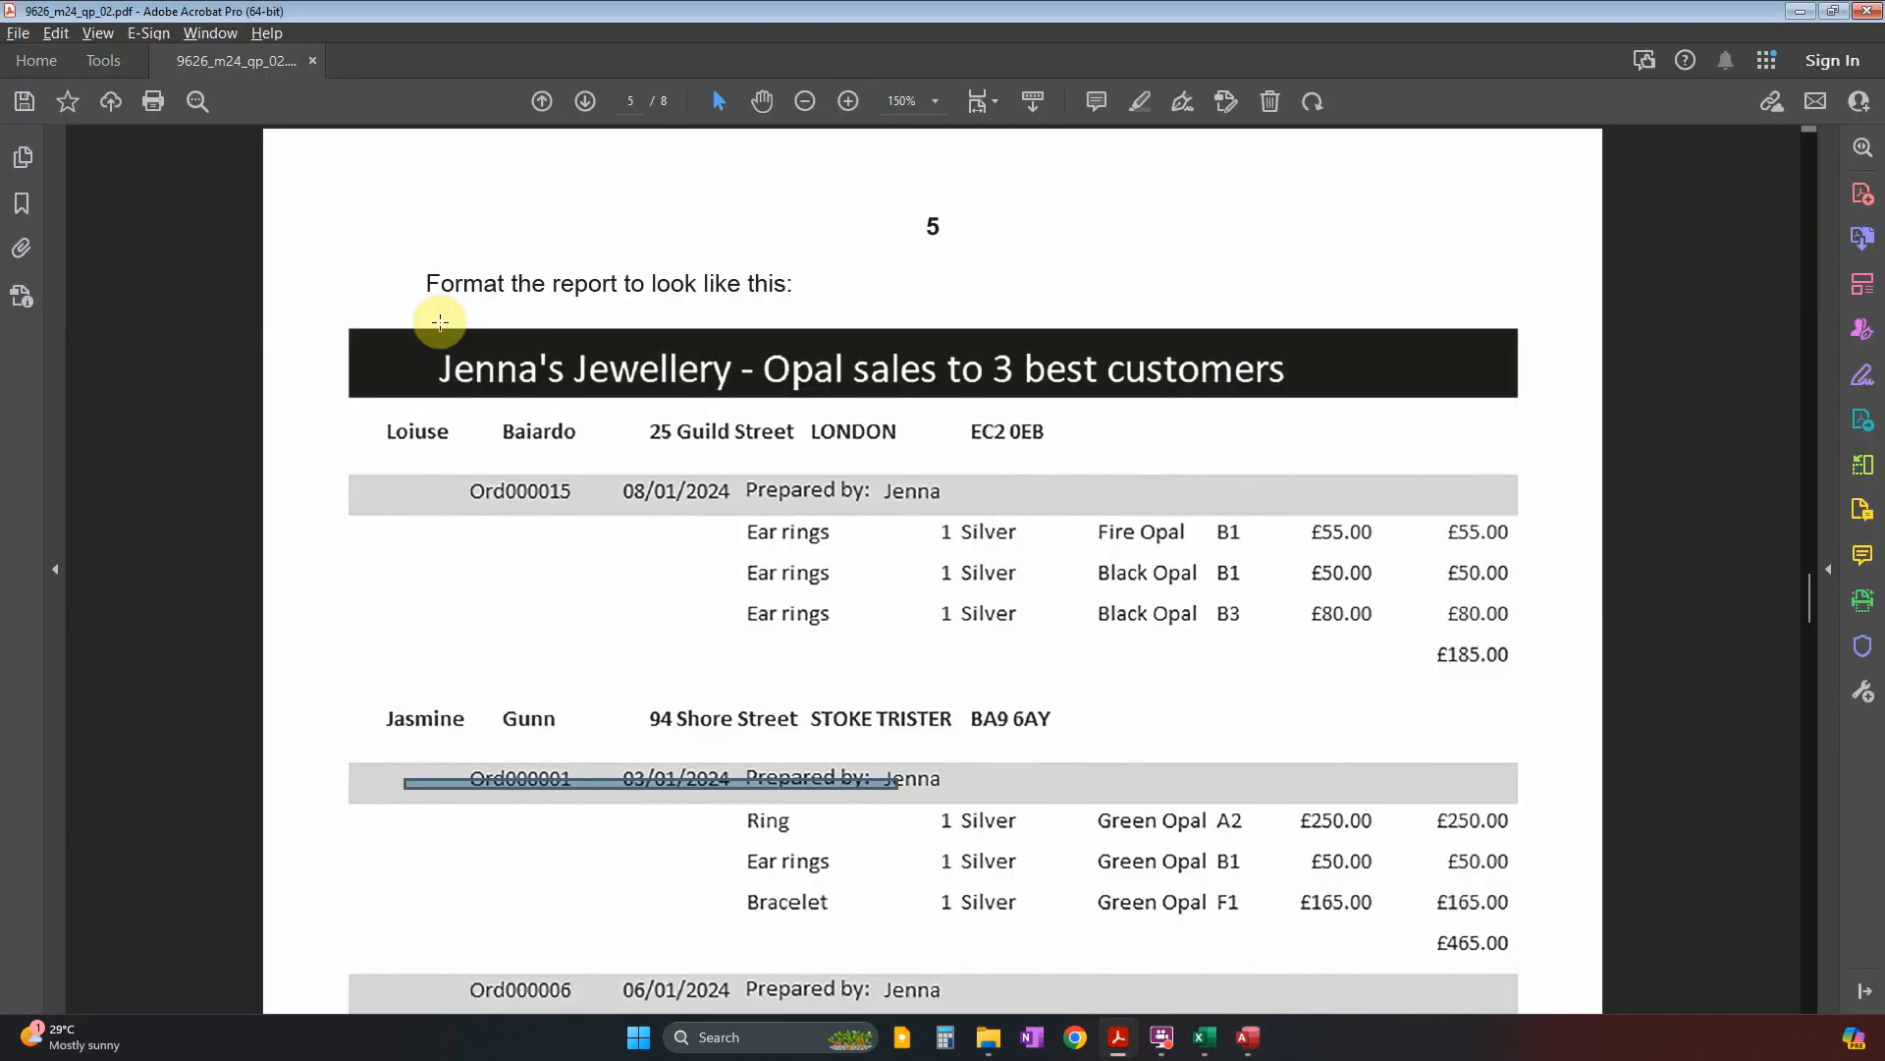
key(alt+Tab)
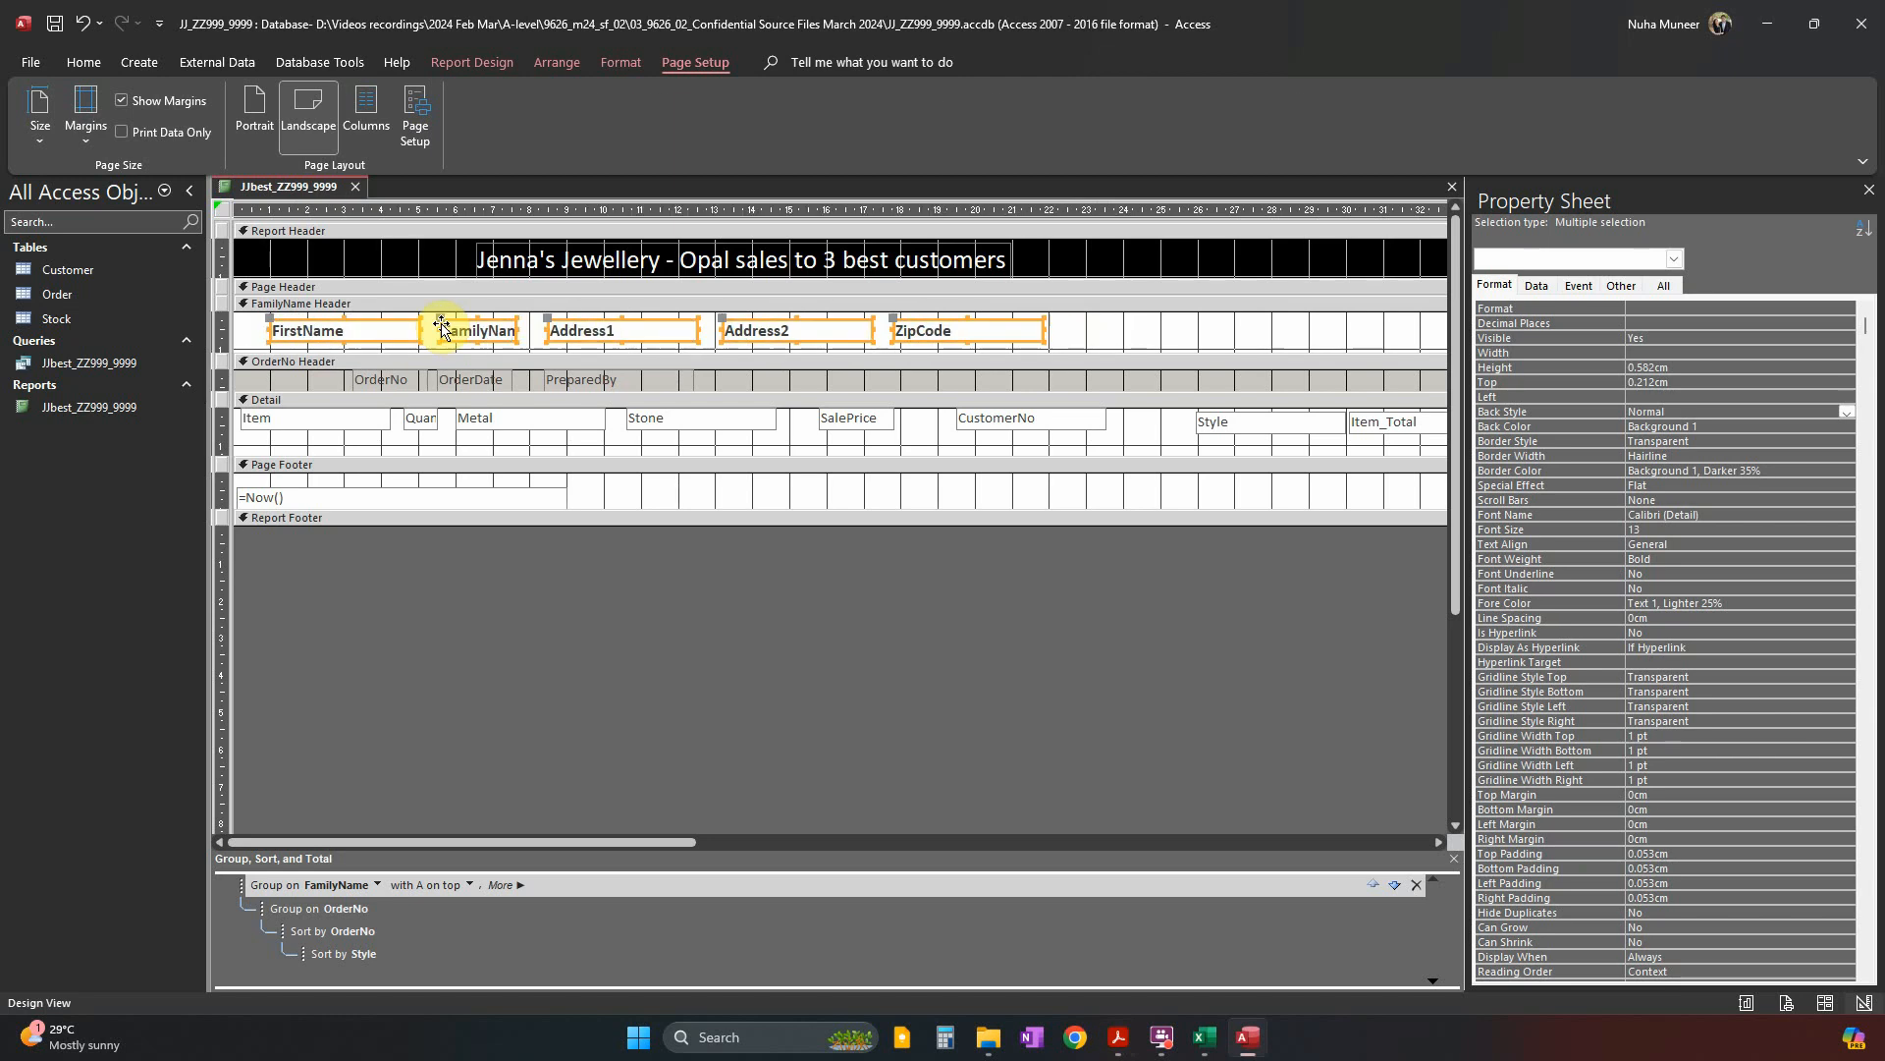
key(alt+Tab)
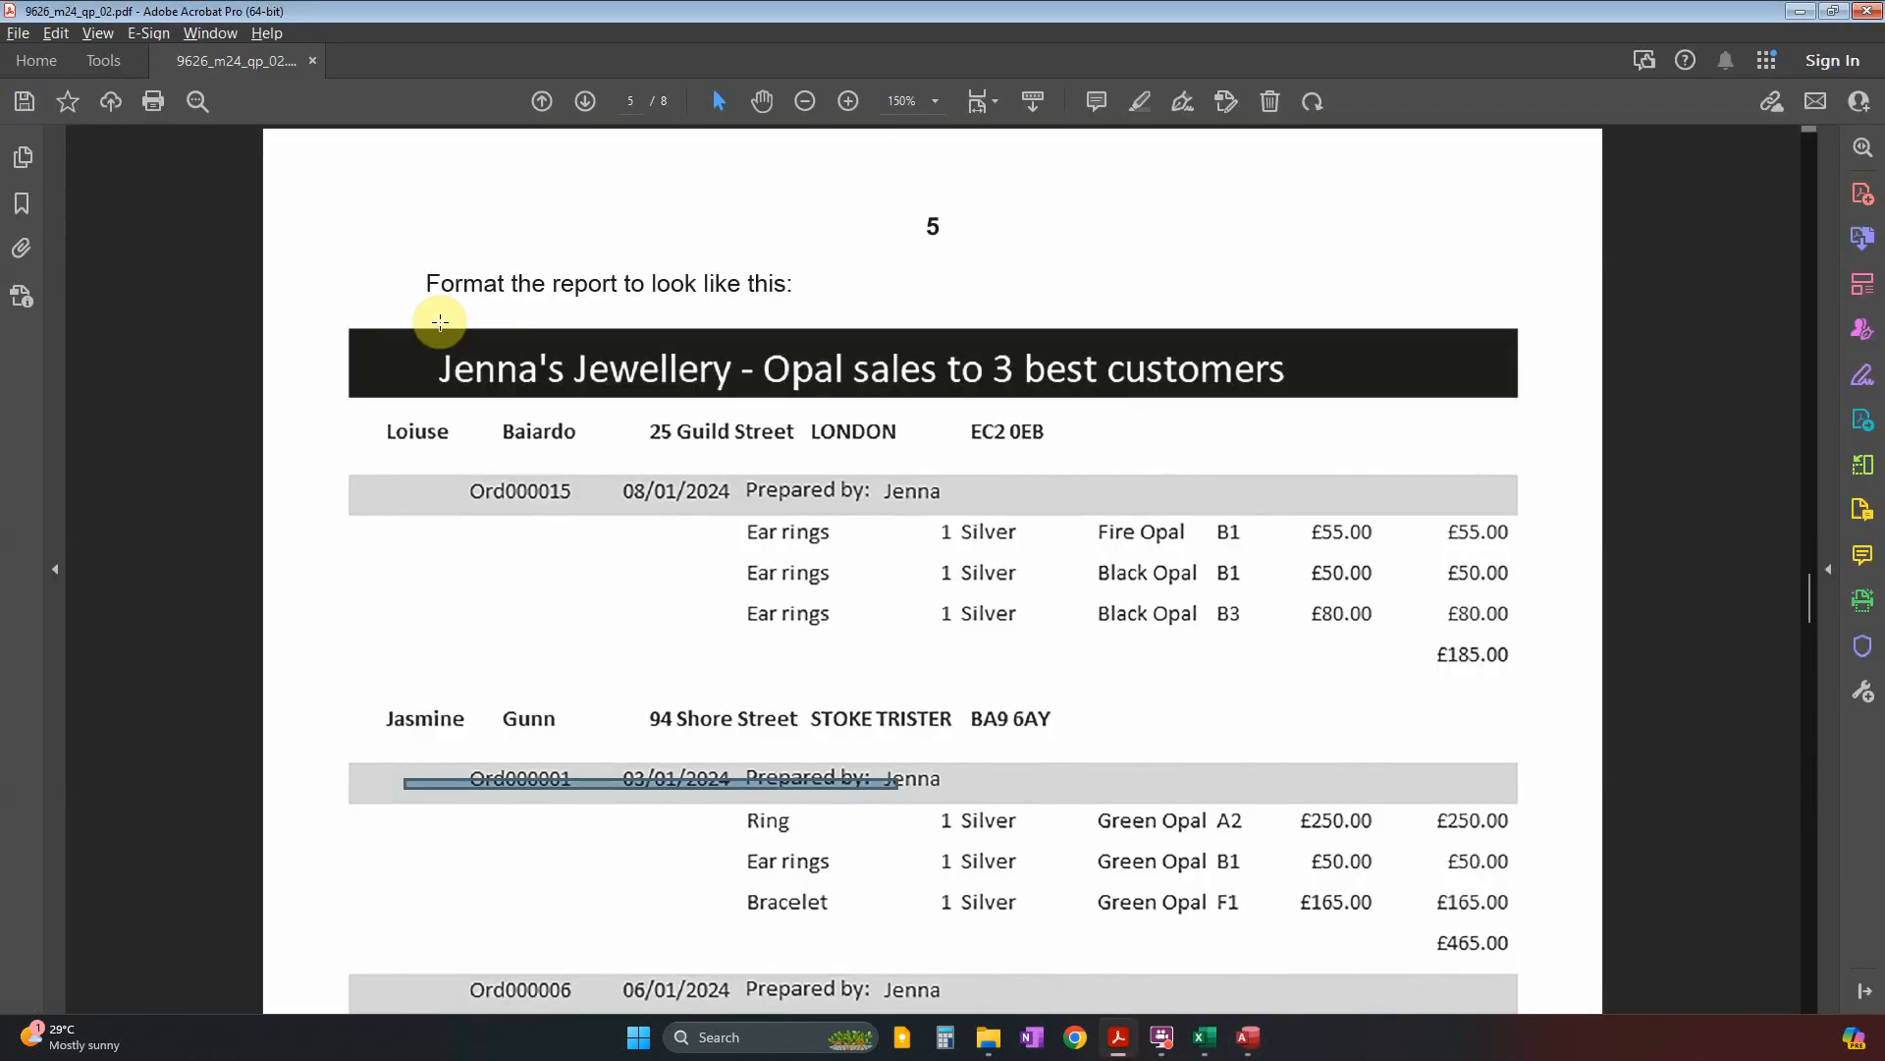
key(alt+Tab)
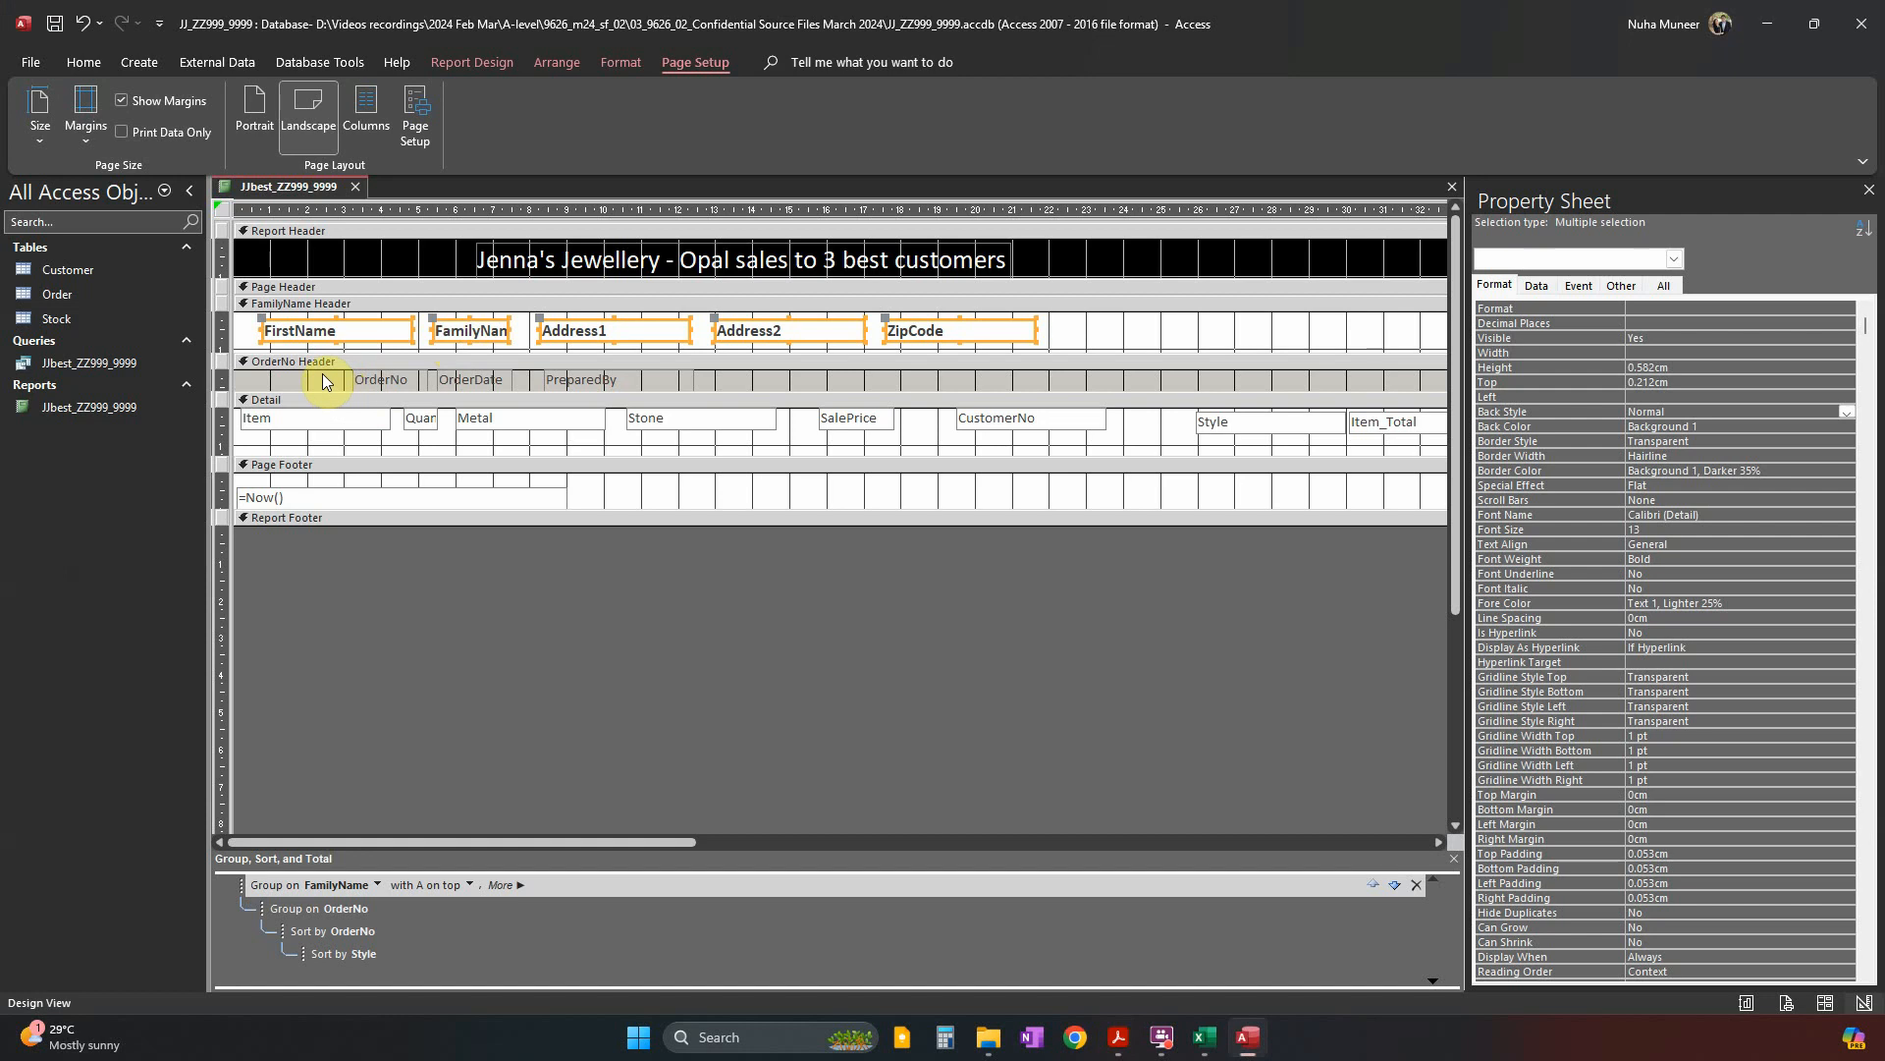
Move the OrderNo, OrderDate and PreparedBy fields right together so OrderNo starts below FamilyName, following the PDF sample.
key(alt+Tab)
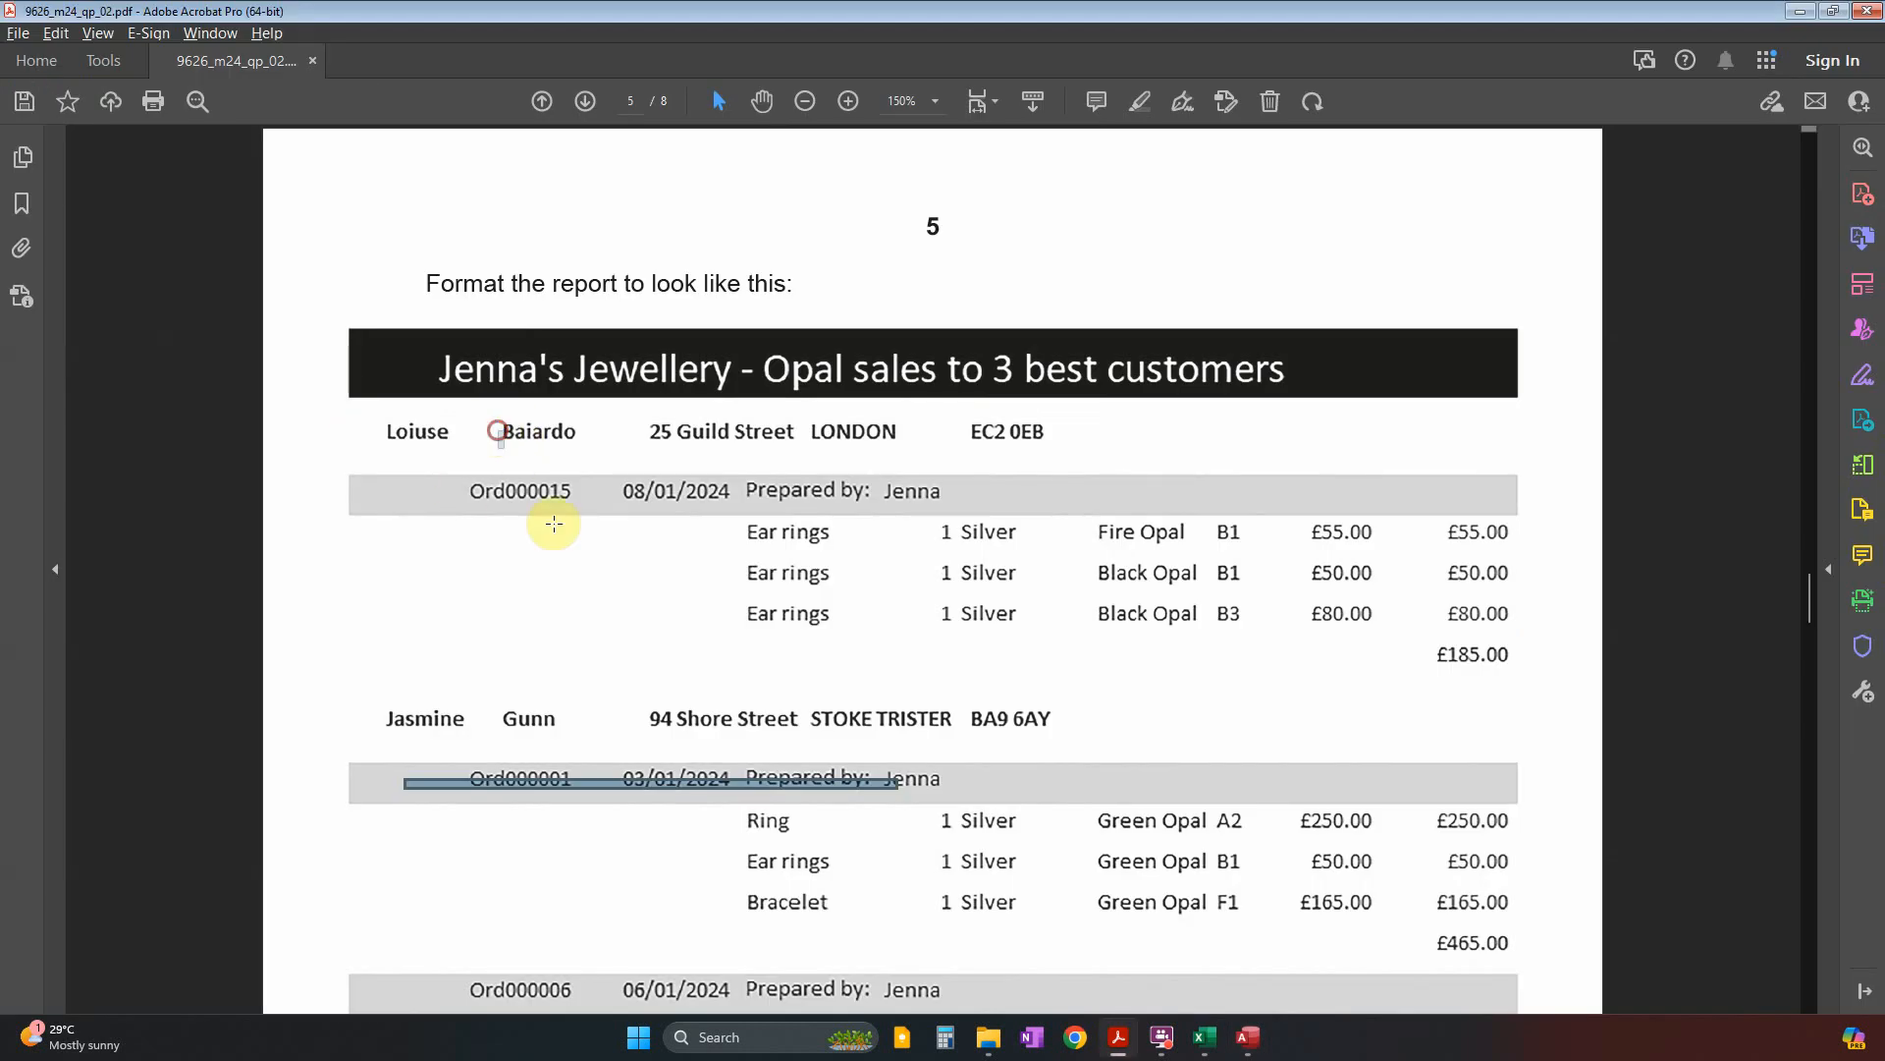
drag(553, 523, 559, 632)
key(alt+Tab)
drag(316, 380, 680, 376)
key(Right)
key(Right)
key(Right)
key(Right)
key(Right)
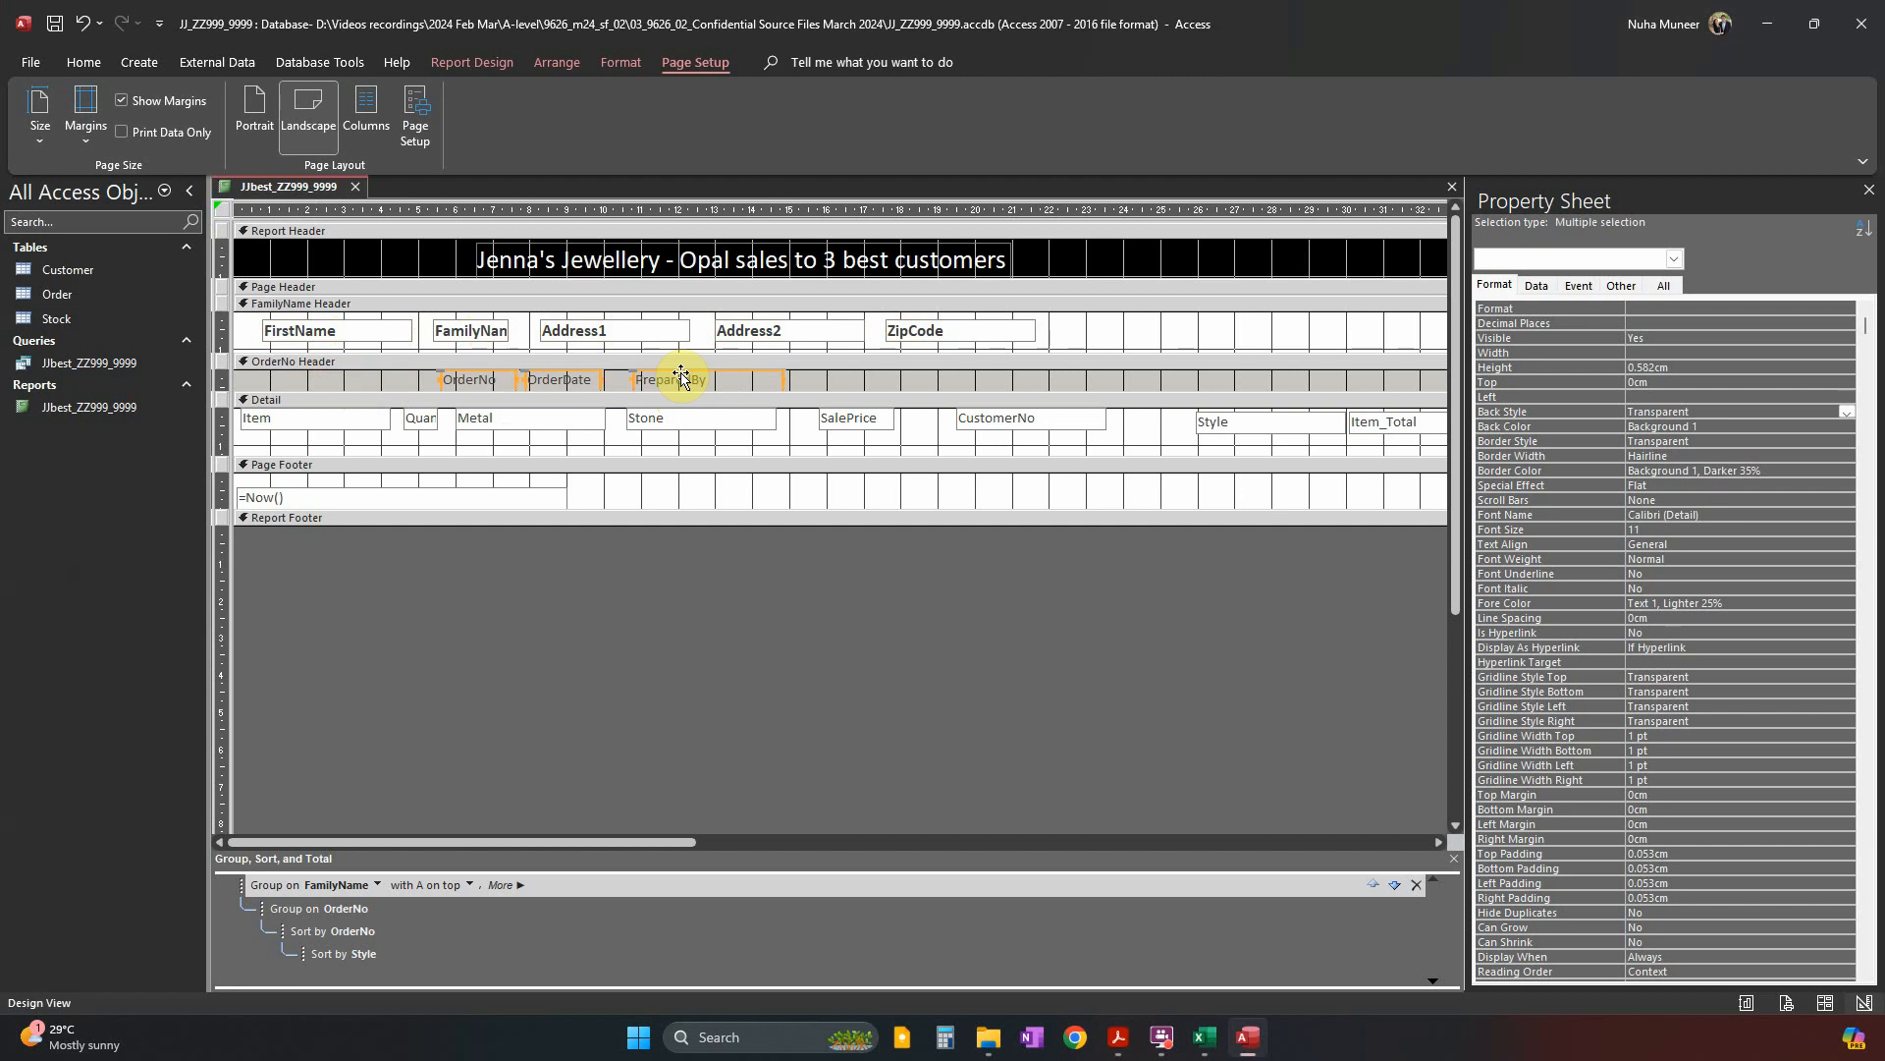
key(alt+Tab)
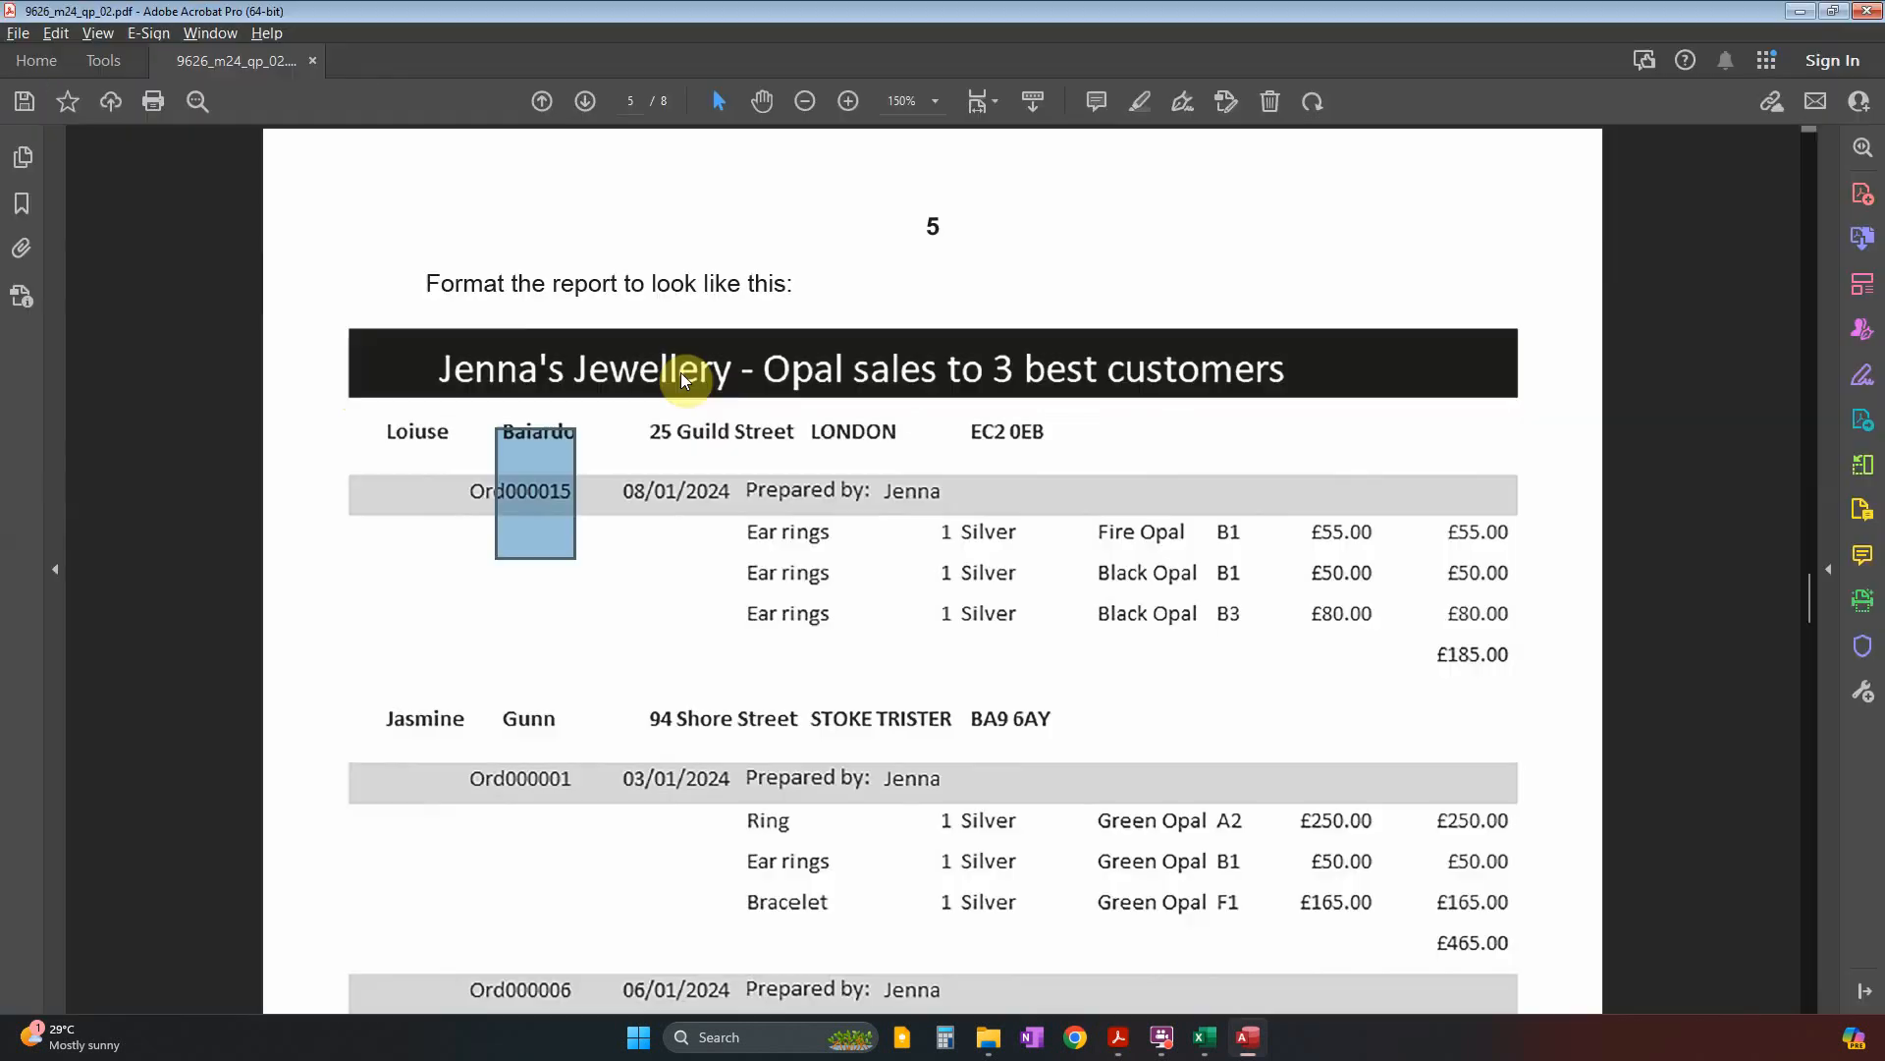
key(alt+Tab)
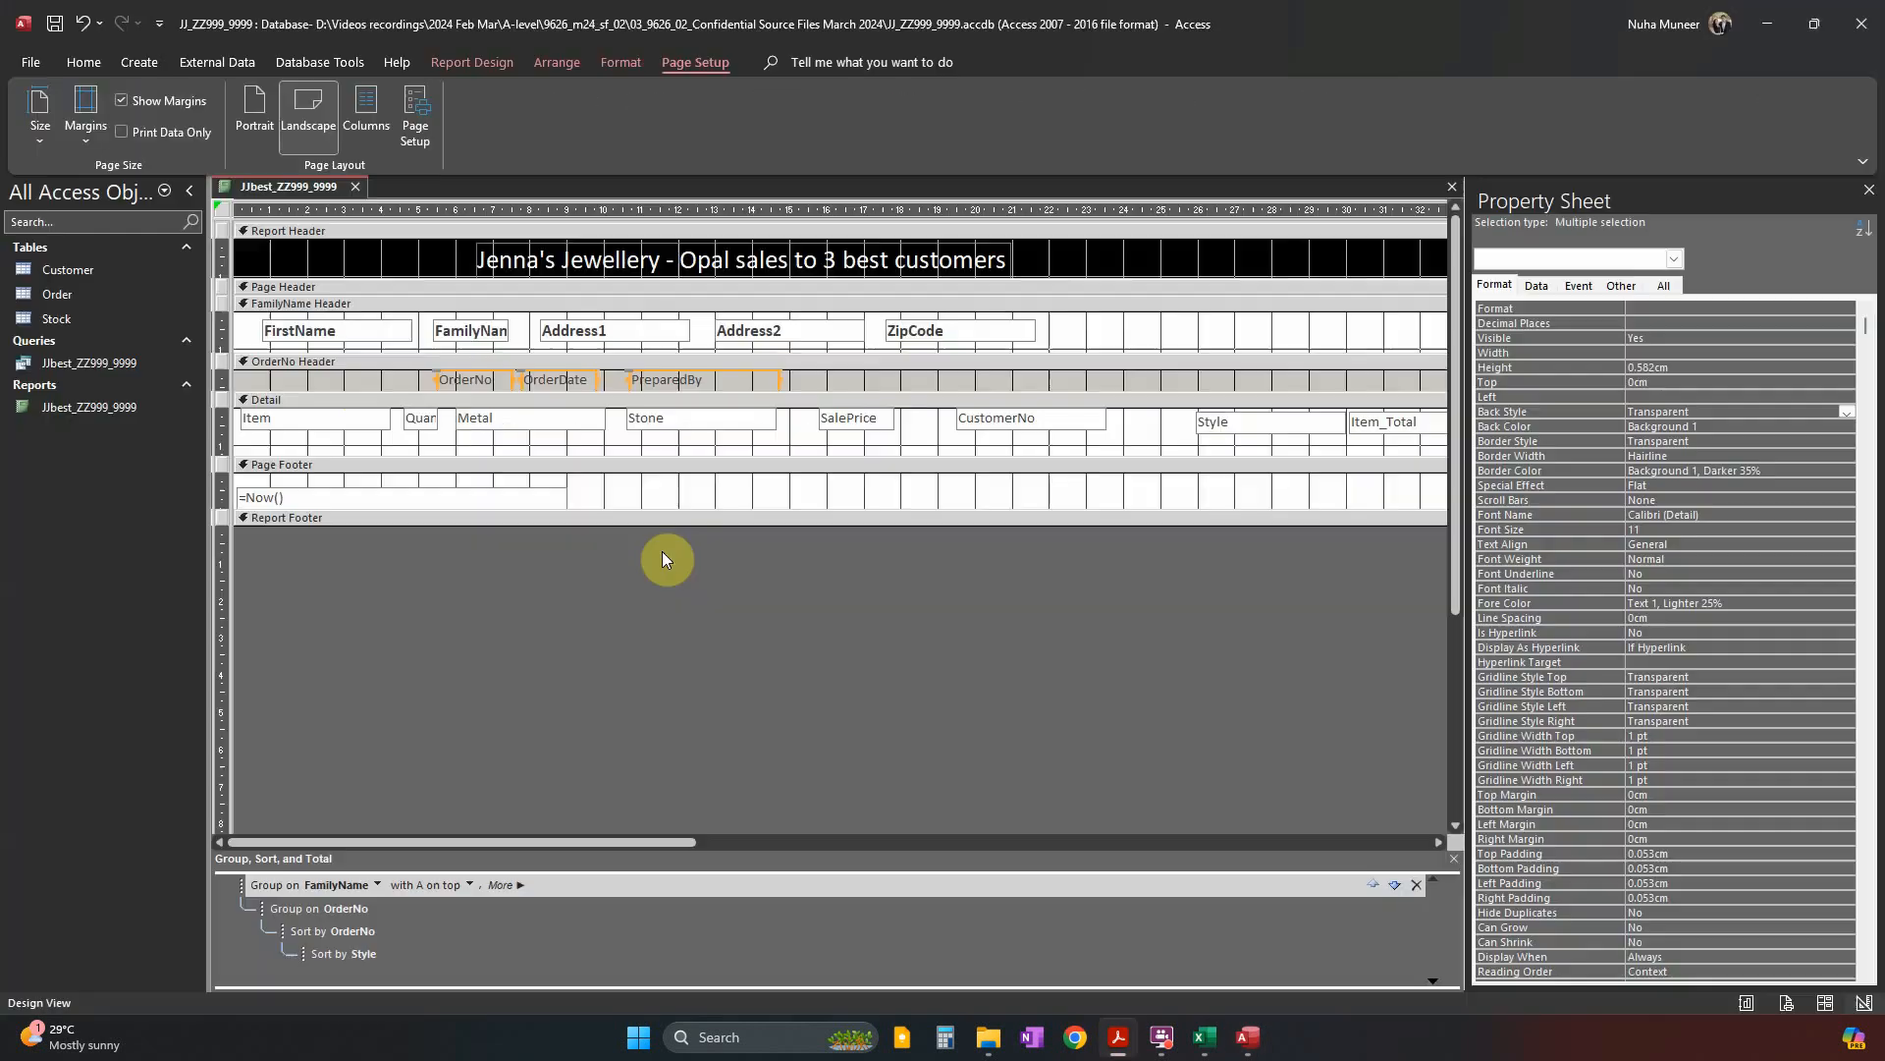
Move only the PreparedBy field right to about 13.78 cm from the left edge, leaving room for a label.
click(652, 421)
click(672, 381)
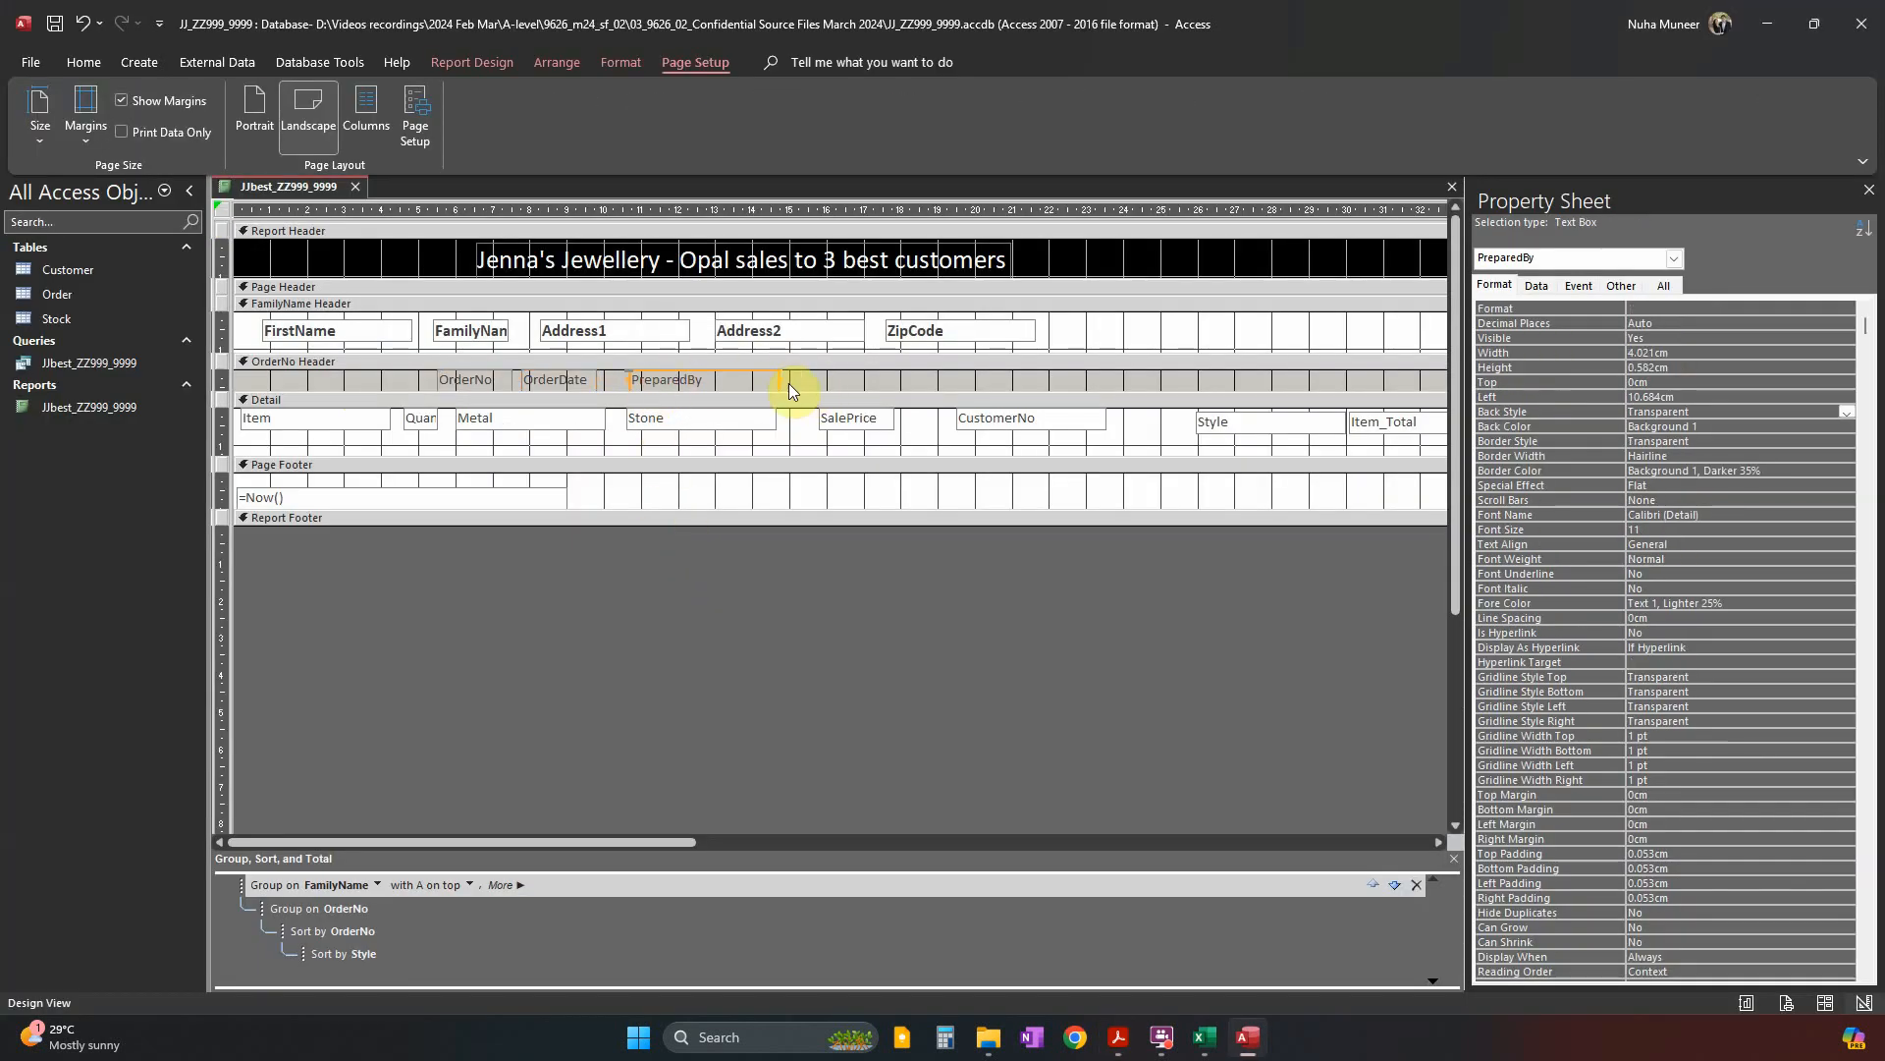
drag(780, 380, 778, 380)
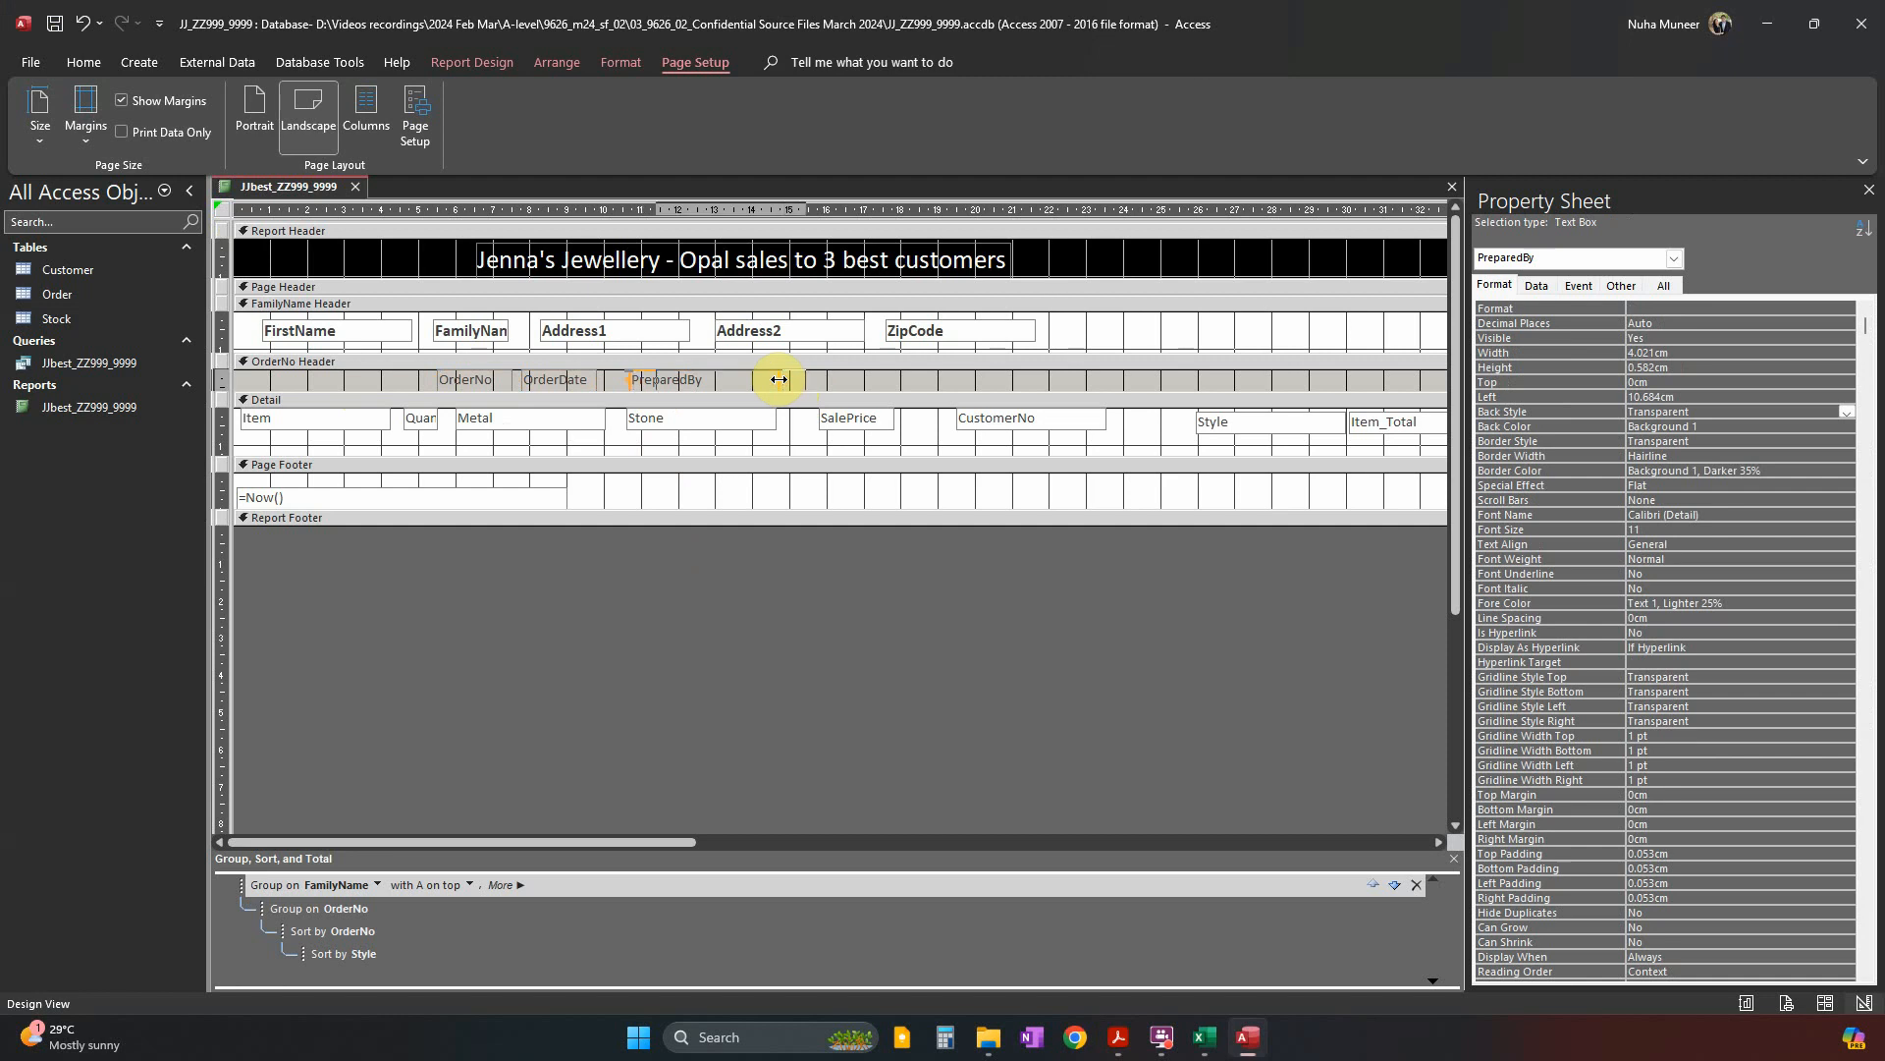
key(Right)
key(Right)
key(Right)
key(Right)
key(Right)
key(Right)
key(Right)
key(Right)
key(Right)
key(Right)
key(Right)
key(Right)
key(Right)
key(Right)
key(Right)
key(Right)
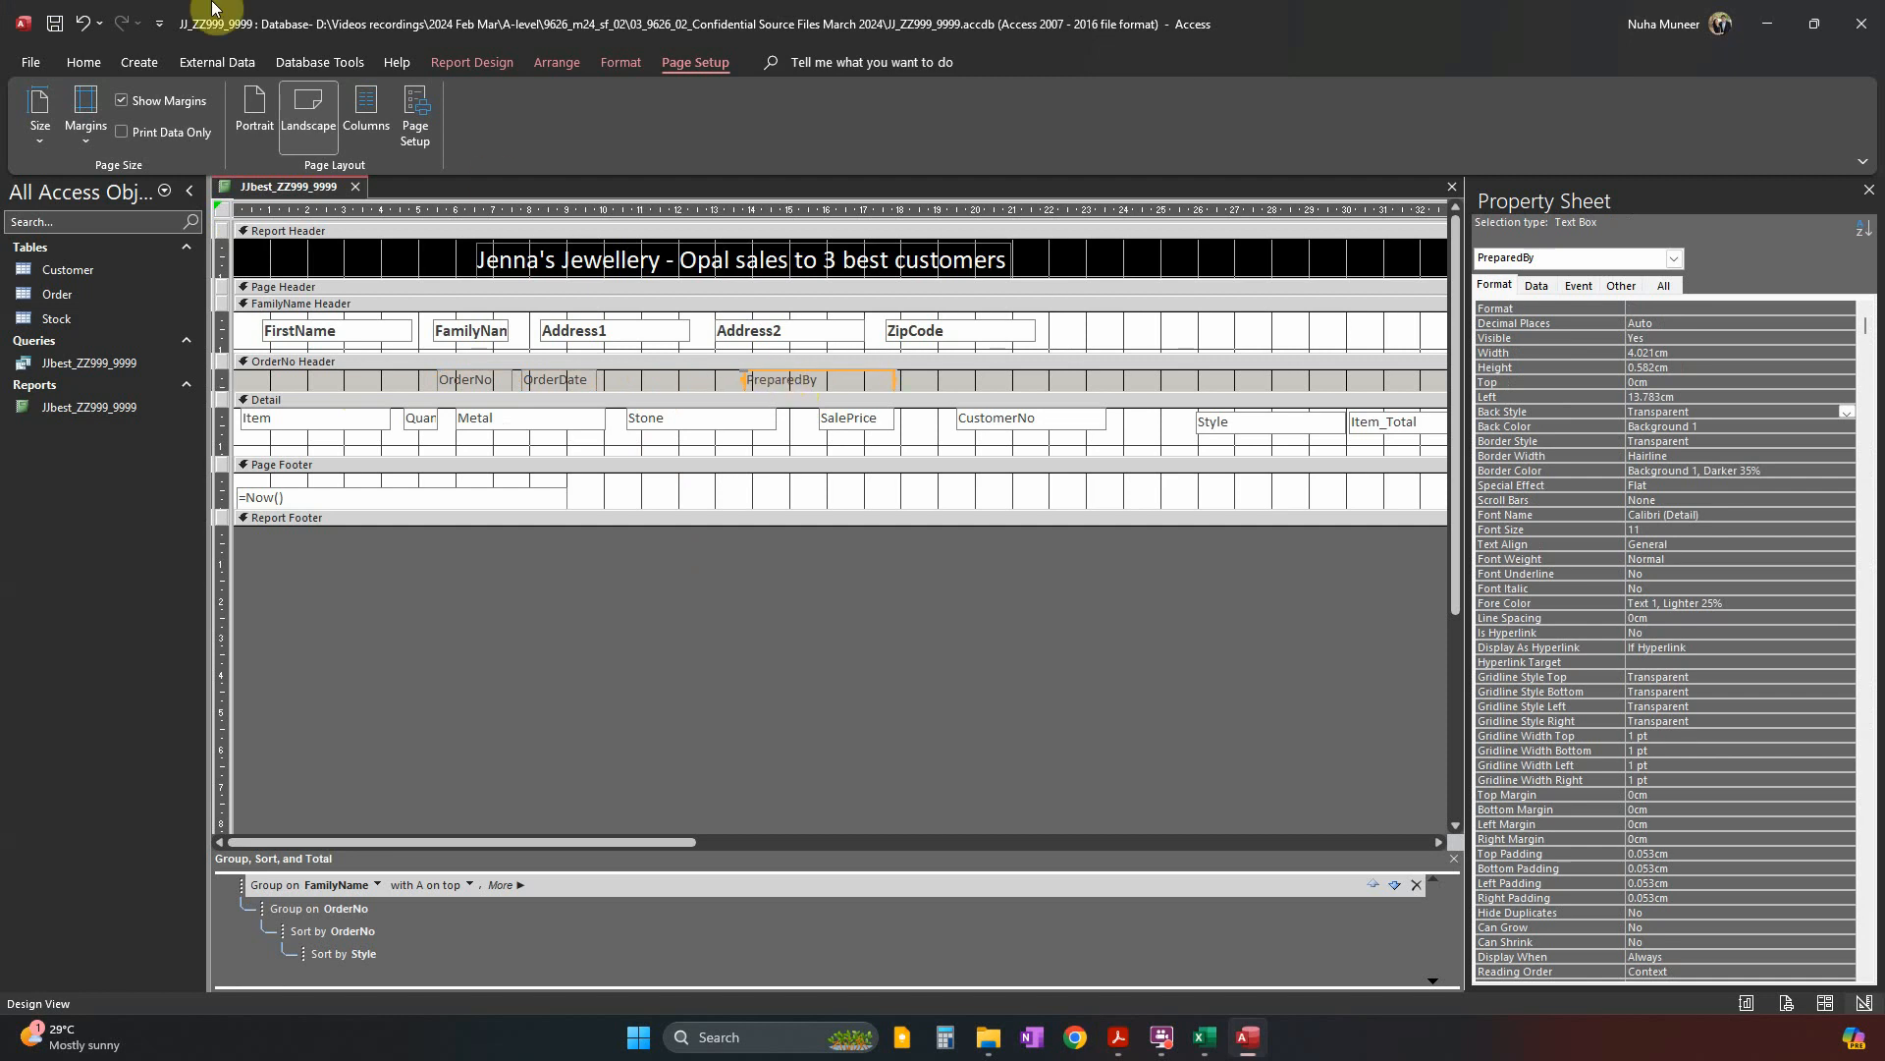
Add a label reading "Prepared by:" between OrderDate and PreparedBy, placed flush with the OrderNo Header's upper edge at about 10.4 cm from the left.
click(471, 63)
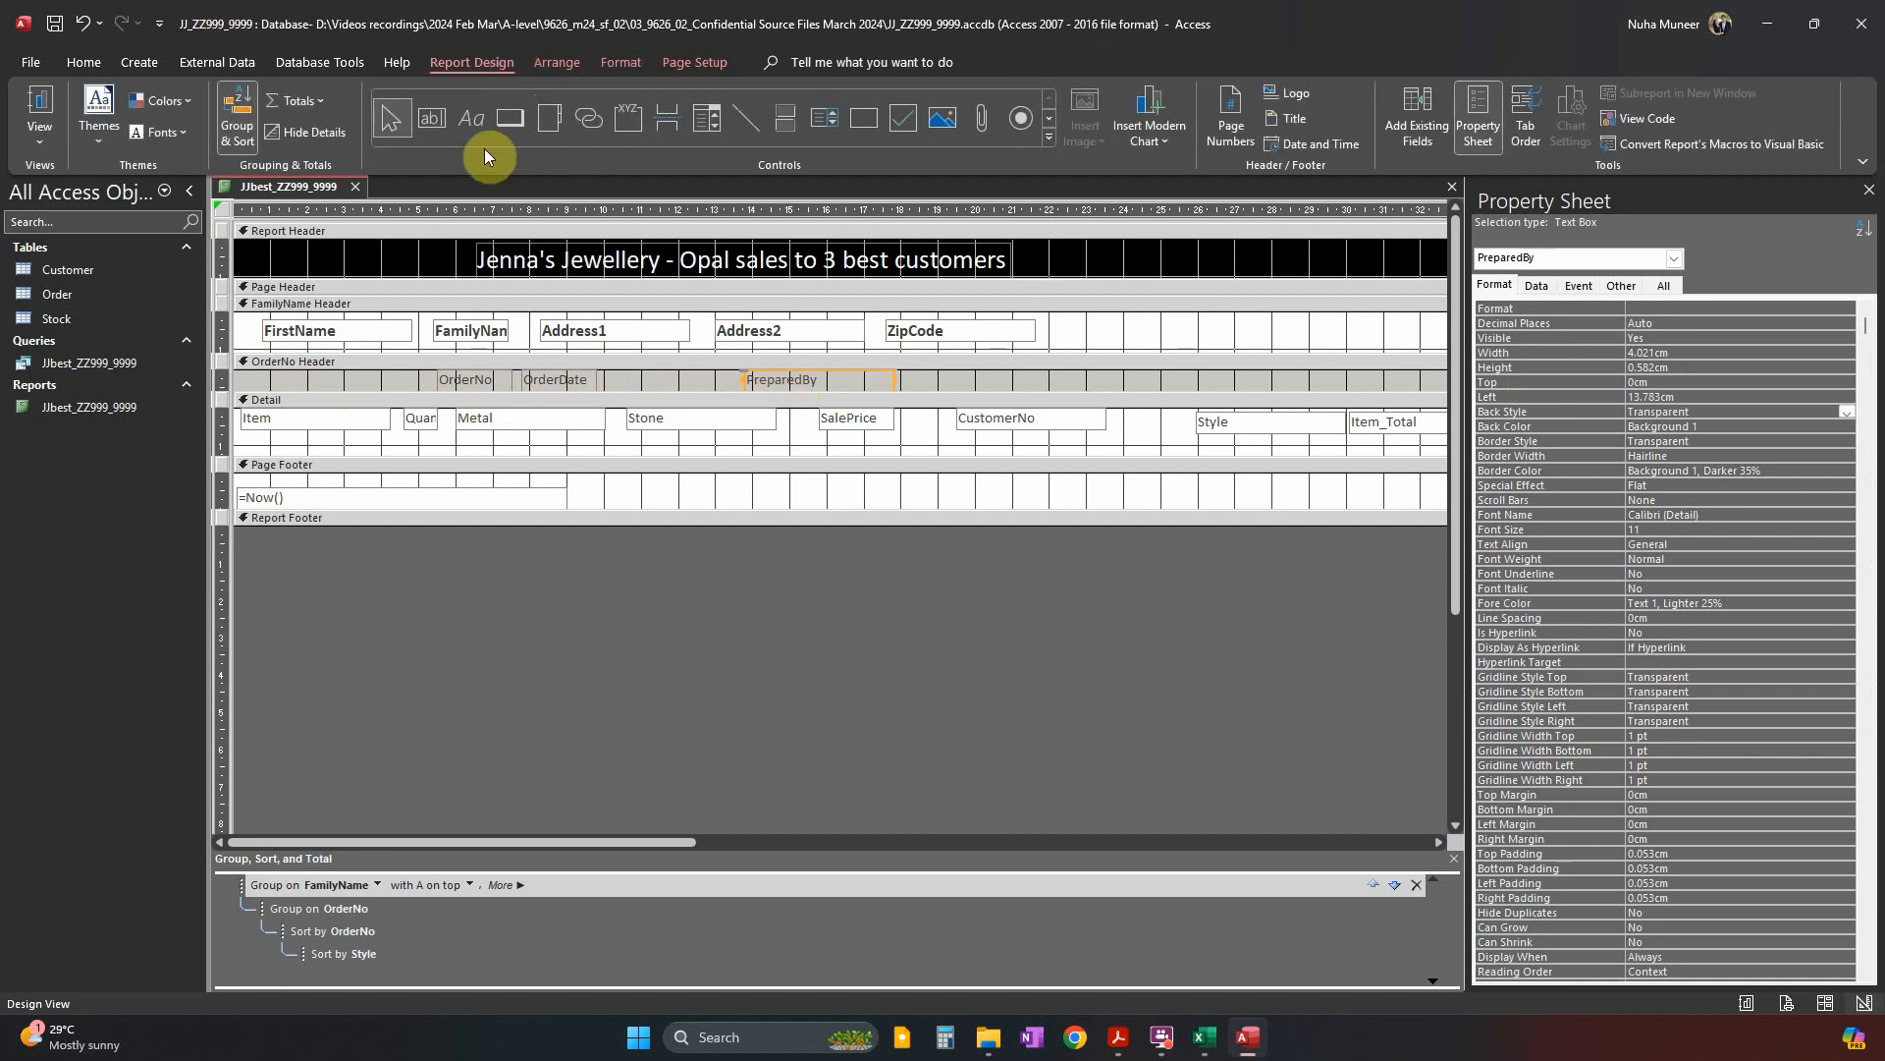
click(470, 120)
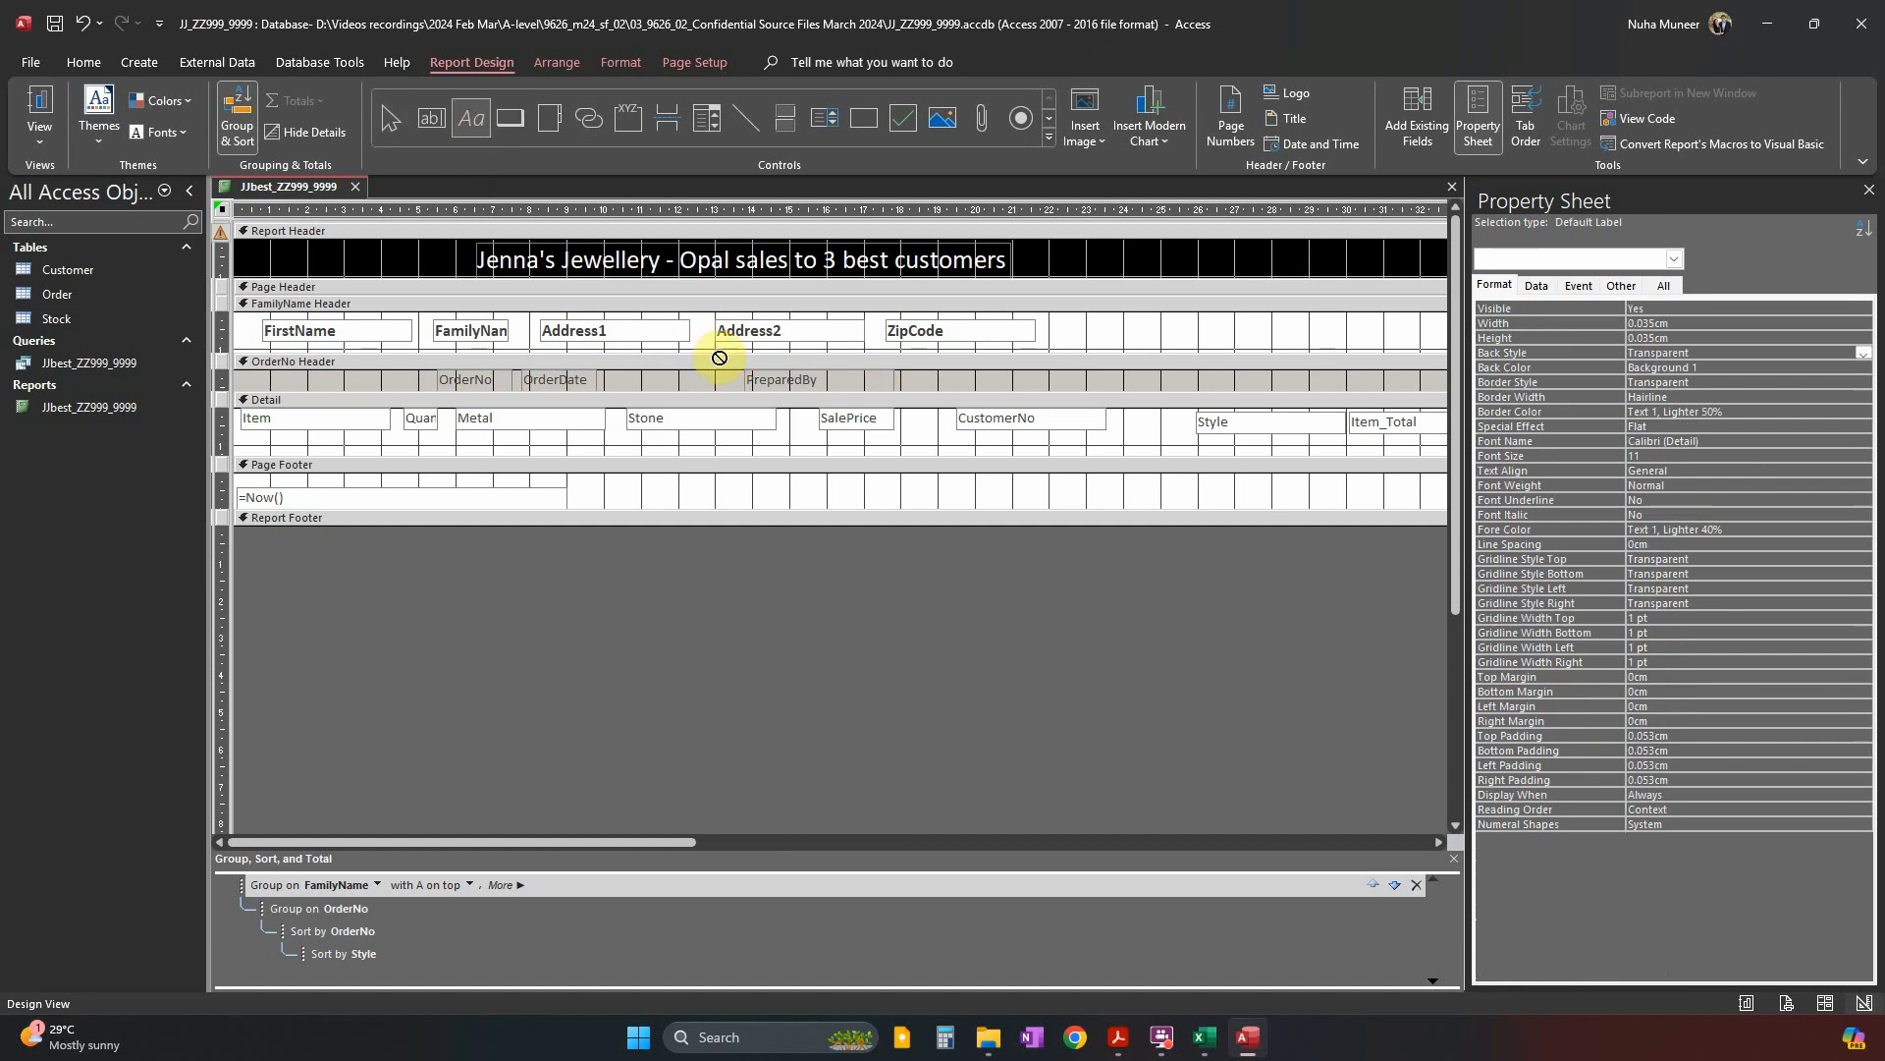
drag(732, 374, 611, 388)
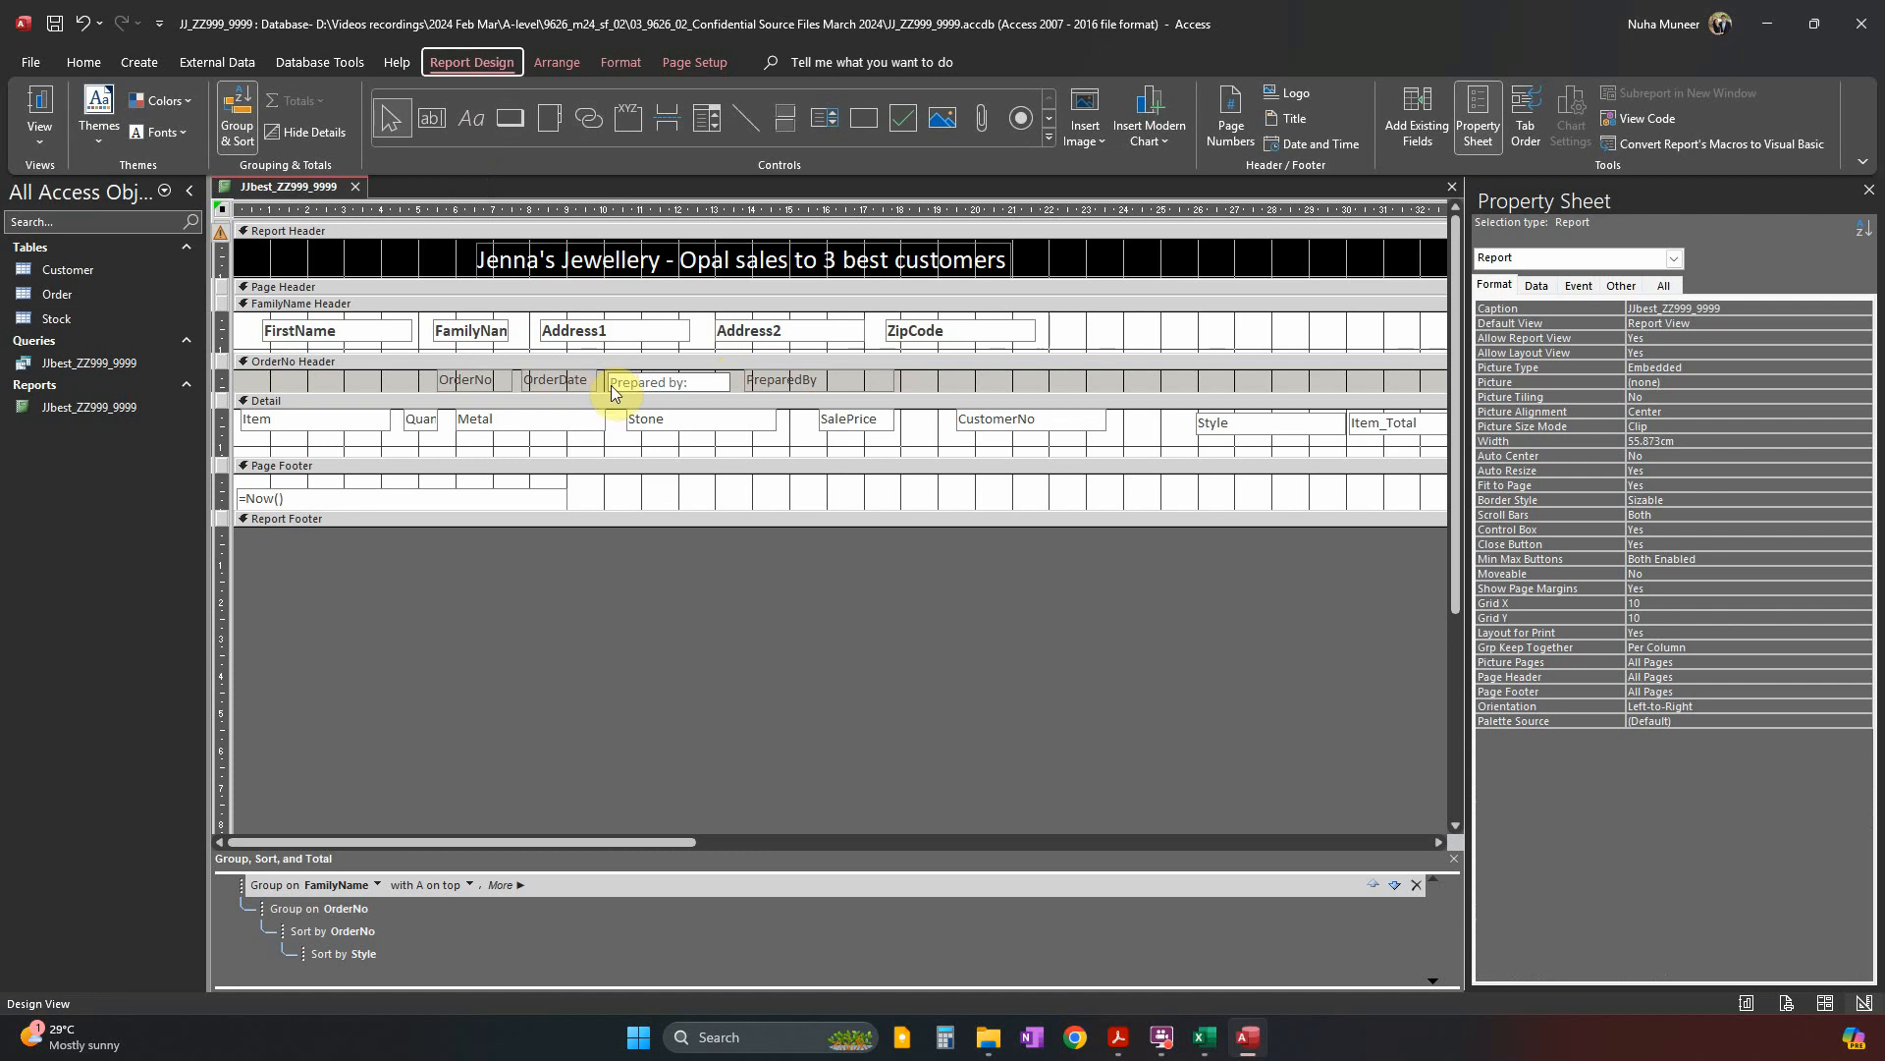
key(alt+Tab)
key(alt+Tab)
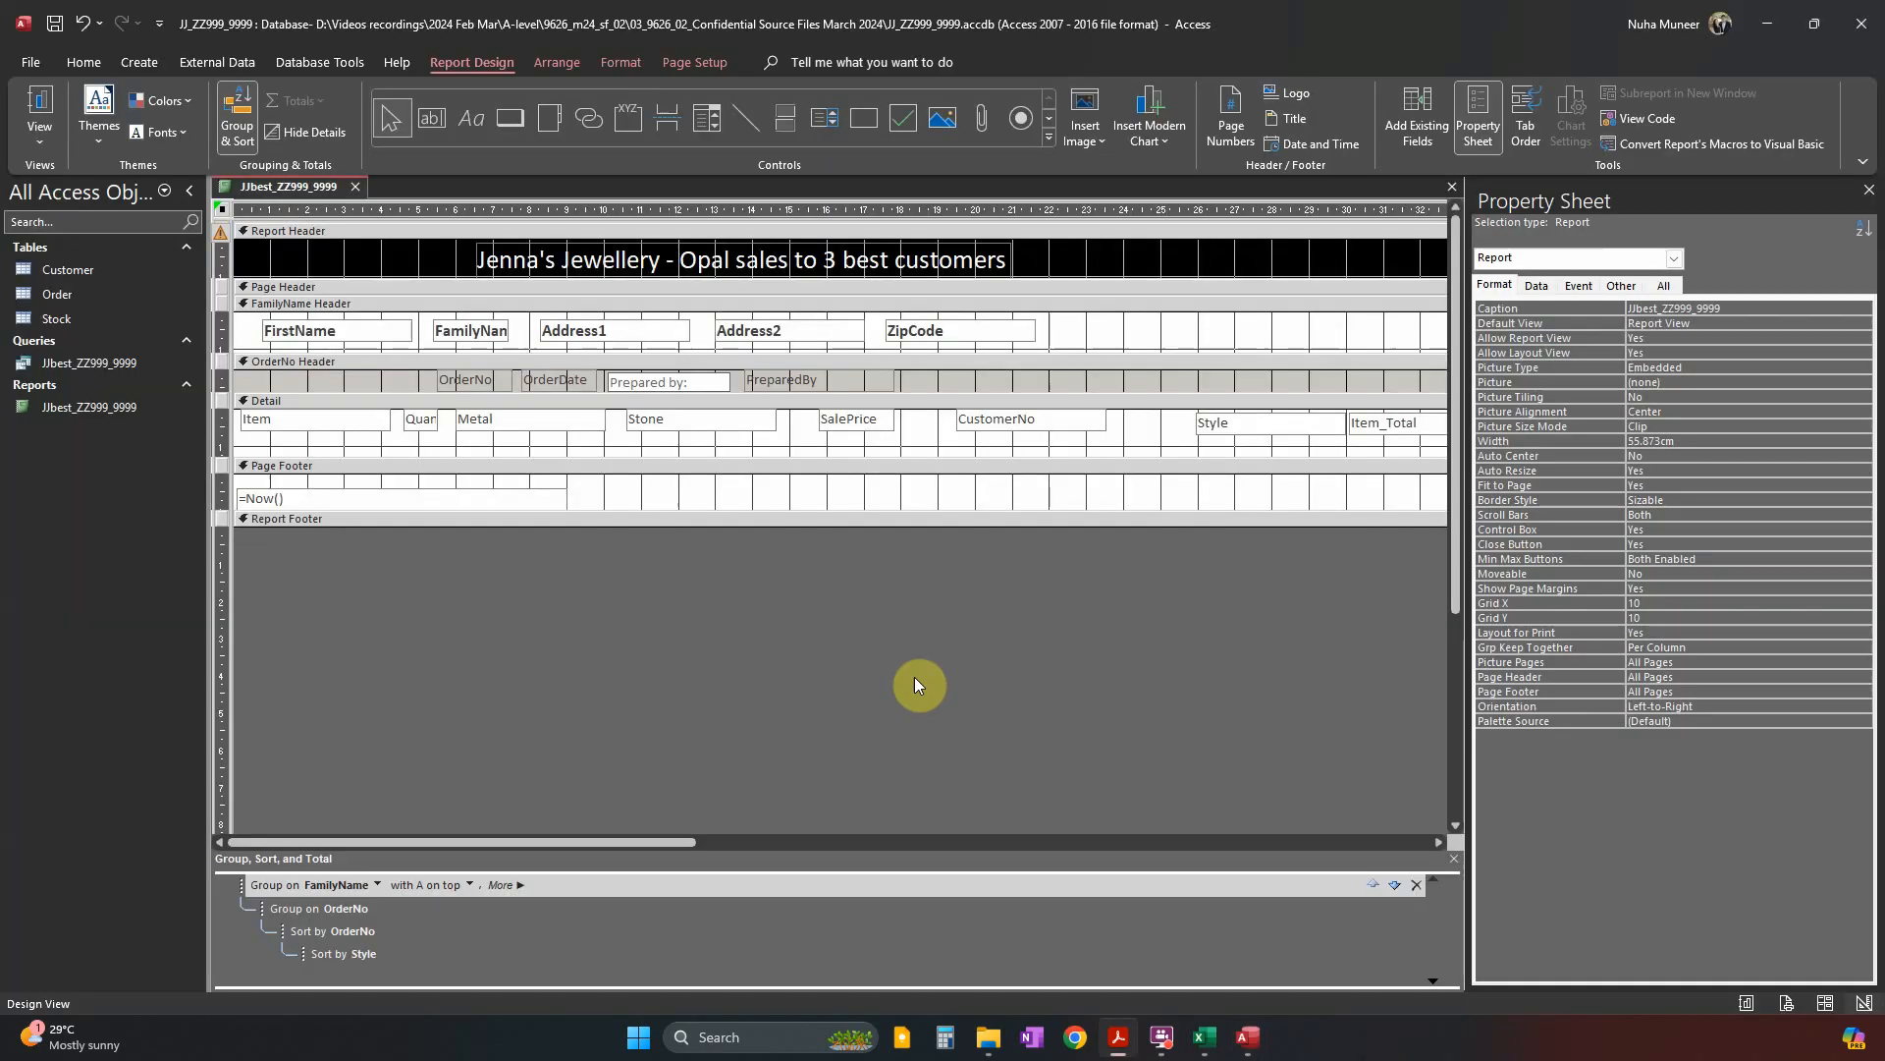
click(709, 379)
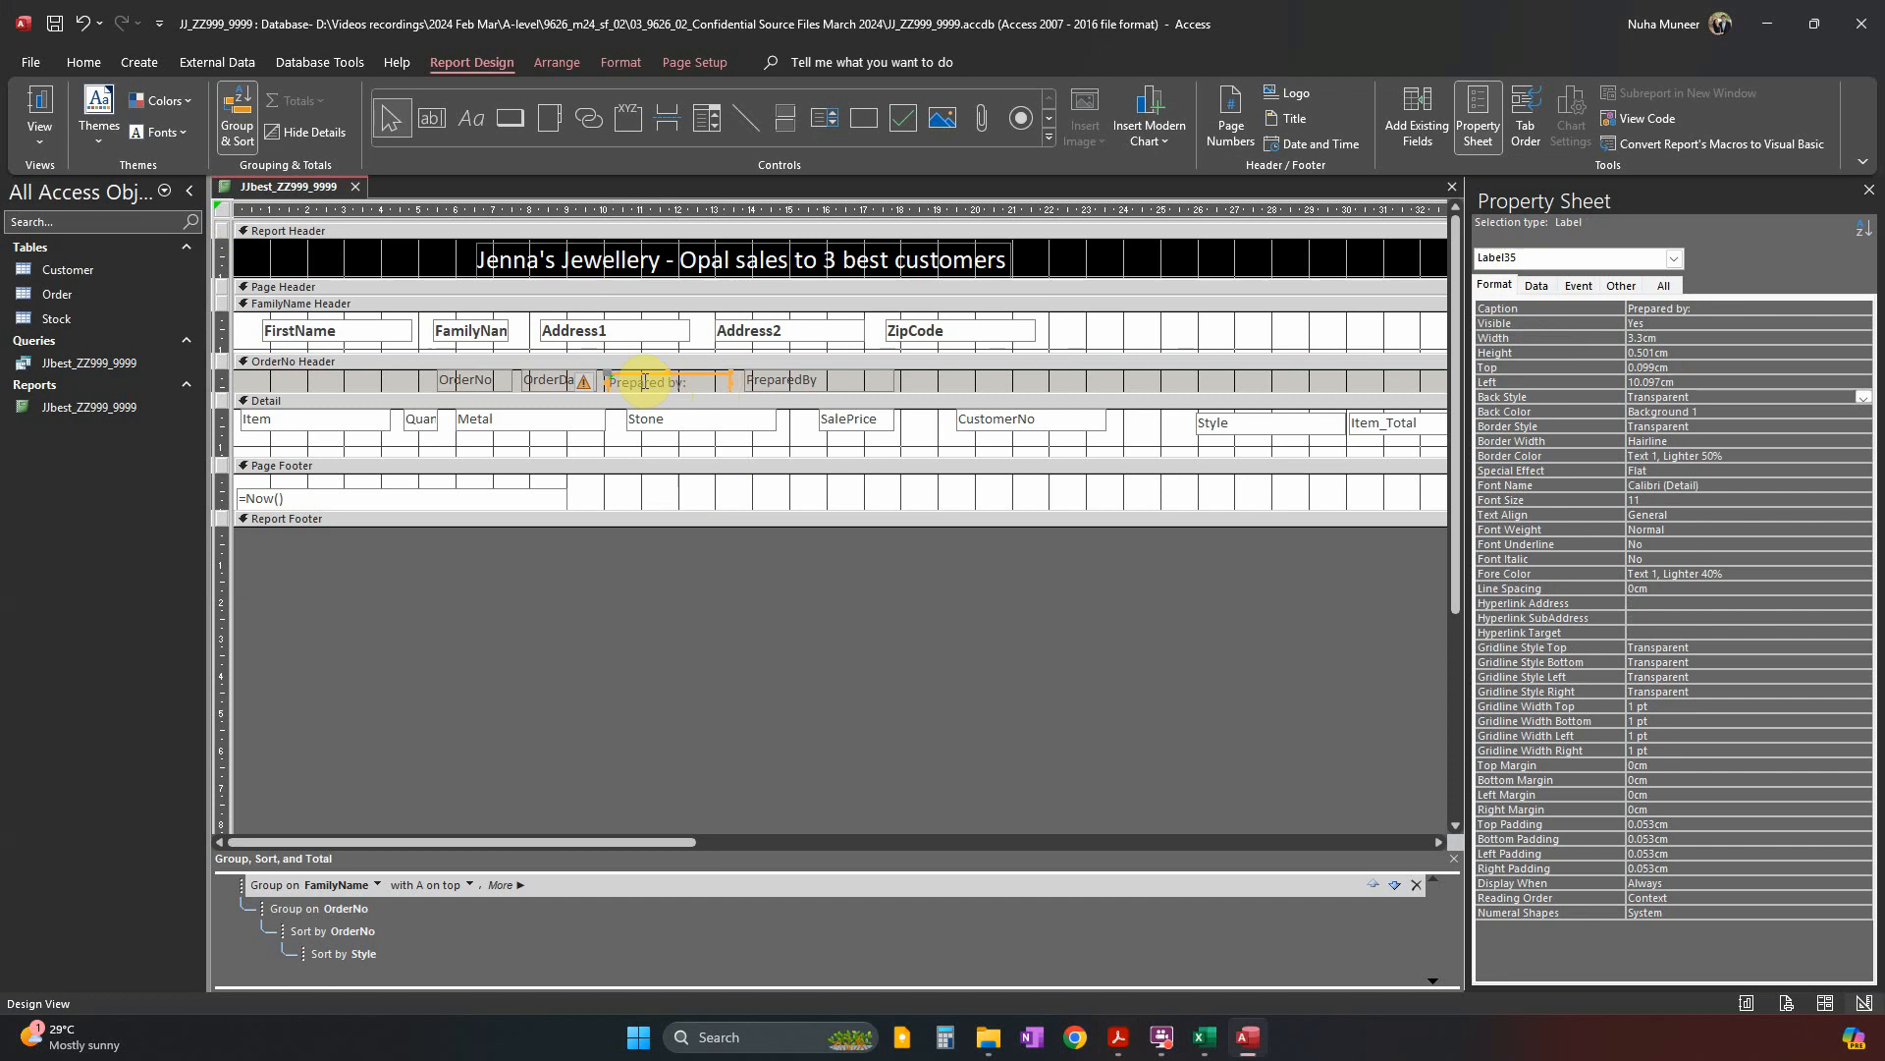
drag(731, 384, 750, 379)
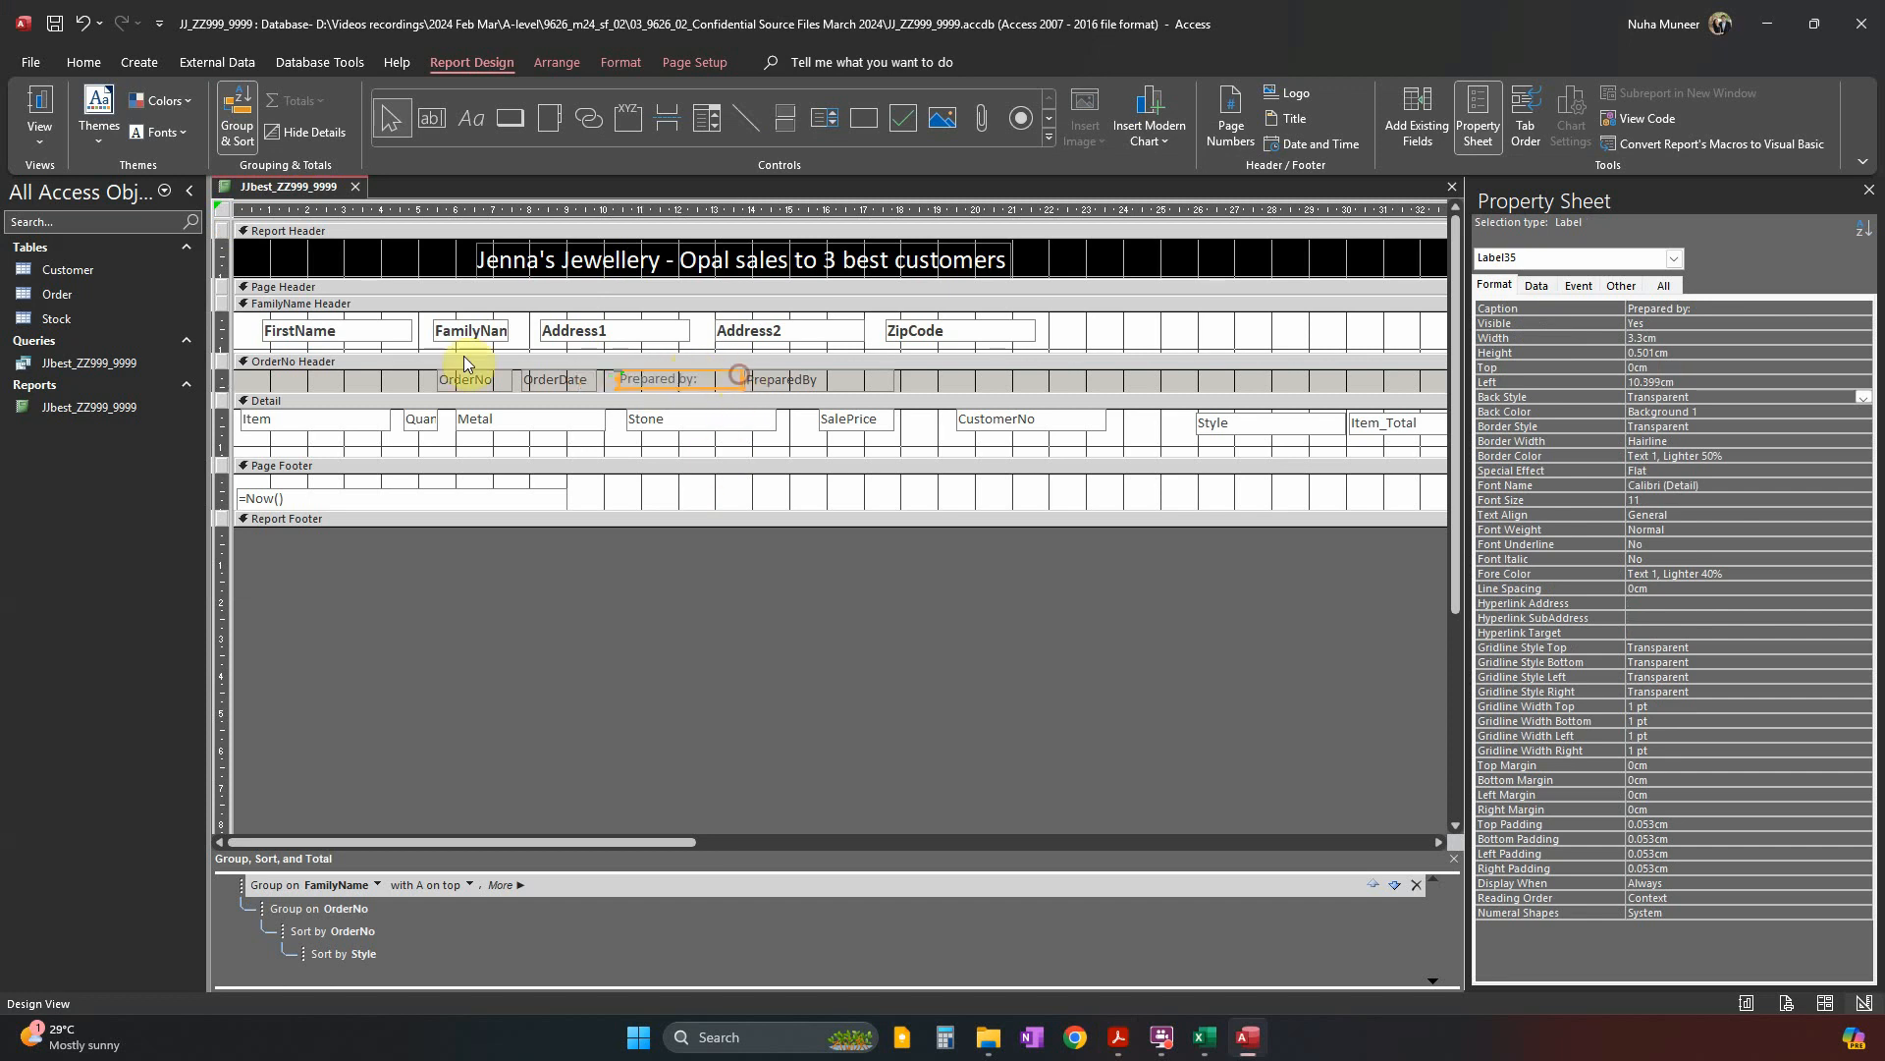
In Layout View, move the "Prepared by:" label right to about 11.48 cm and narrow it to about 2.4 cm.
click(39, 135)
click(125, 262)
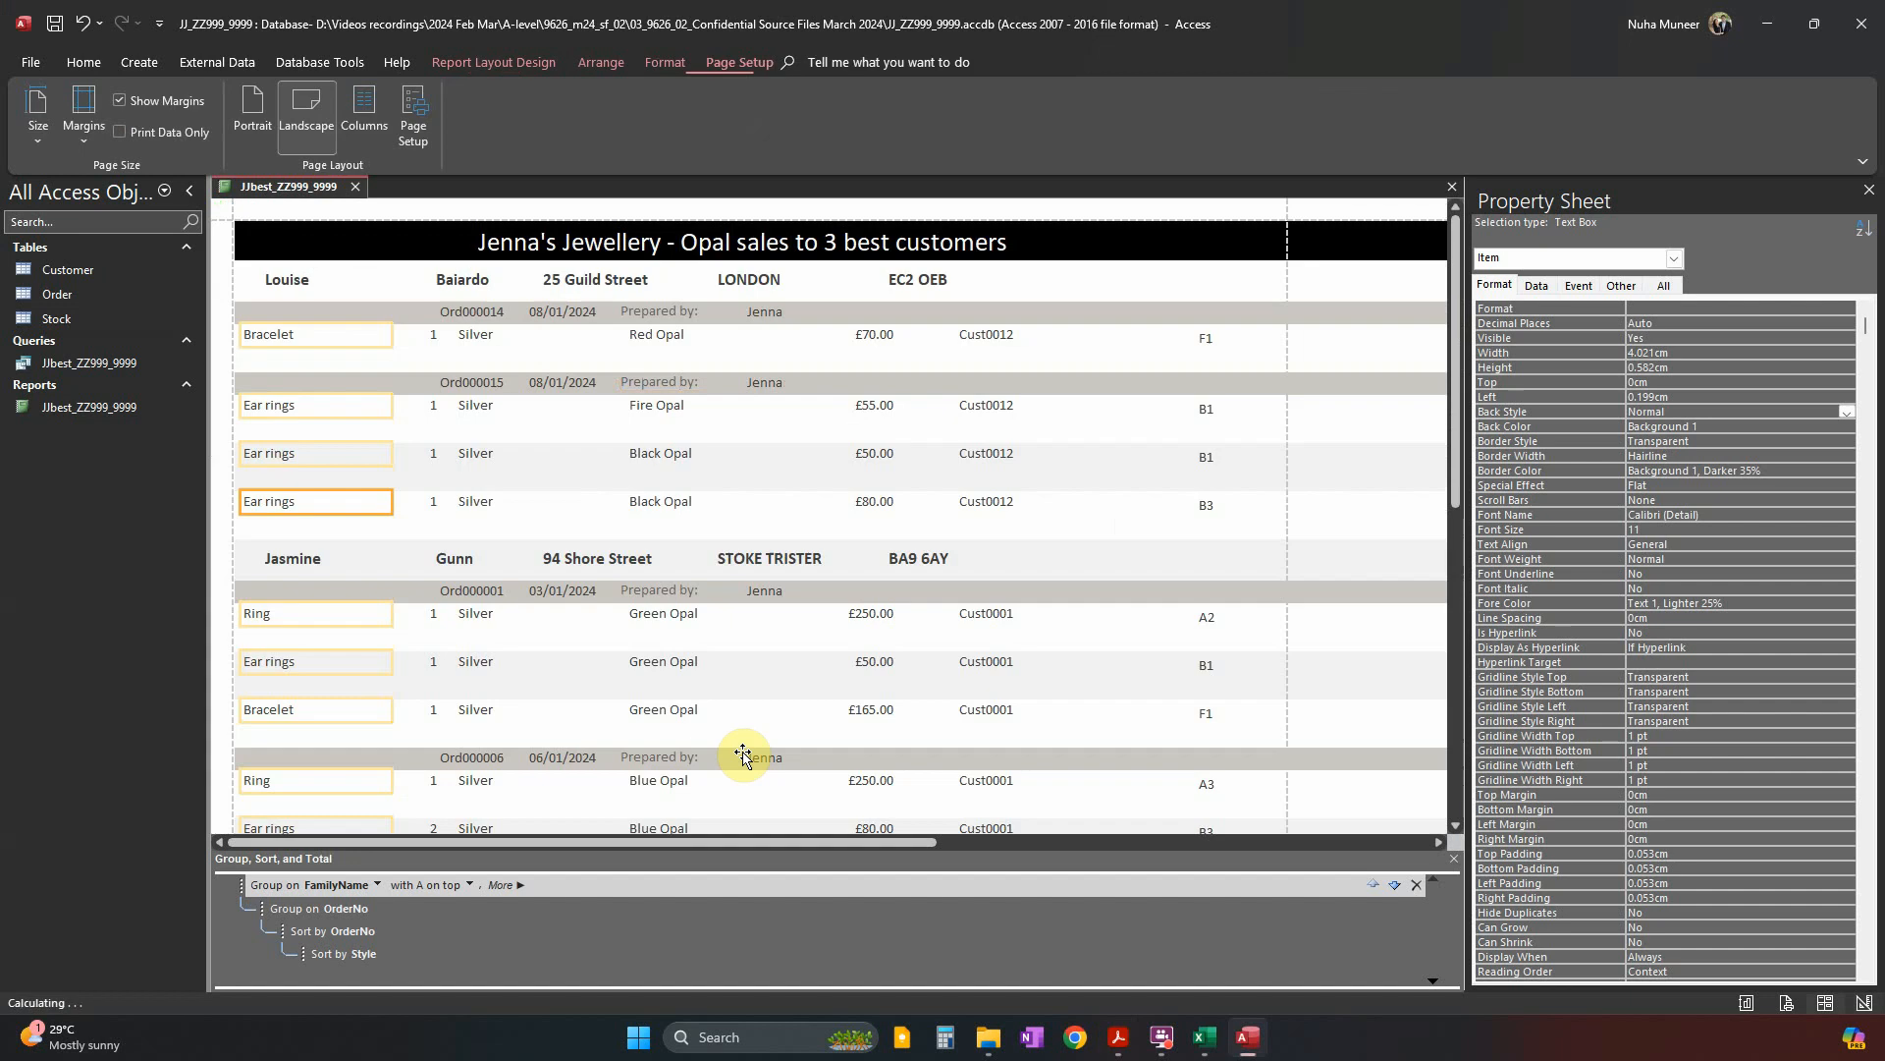
key(alt+Tab)
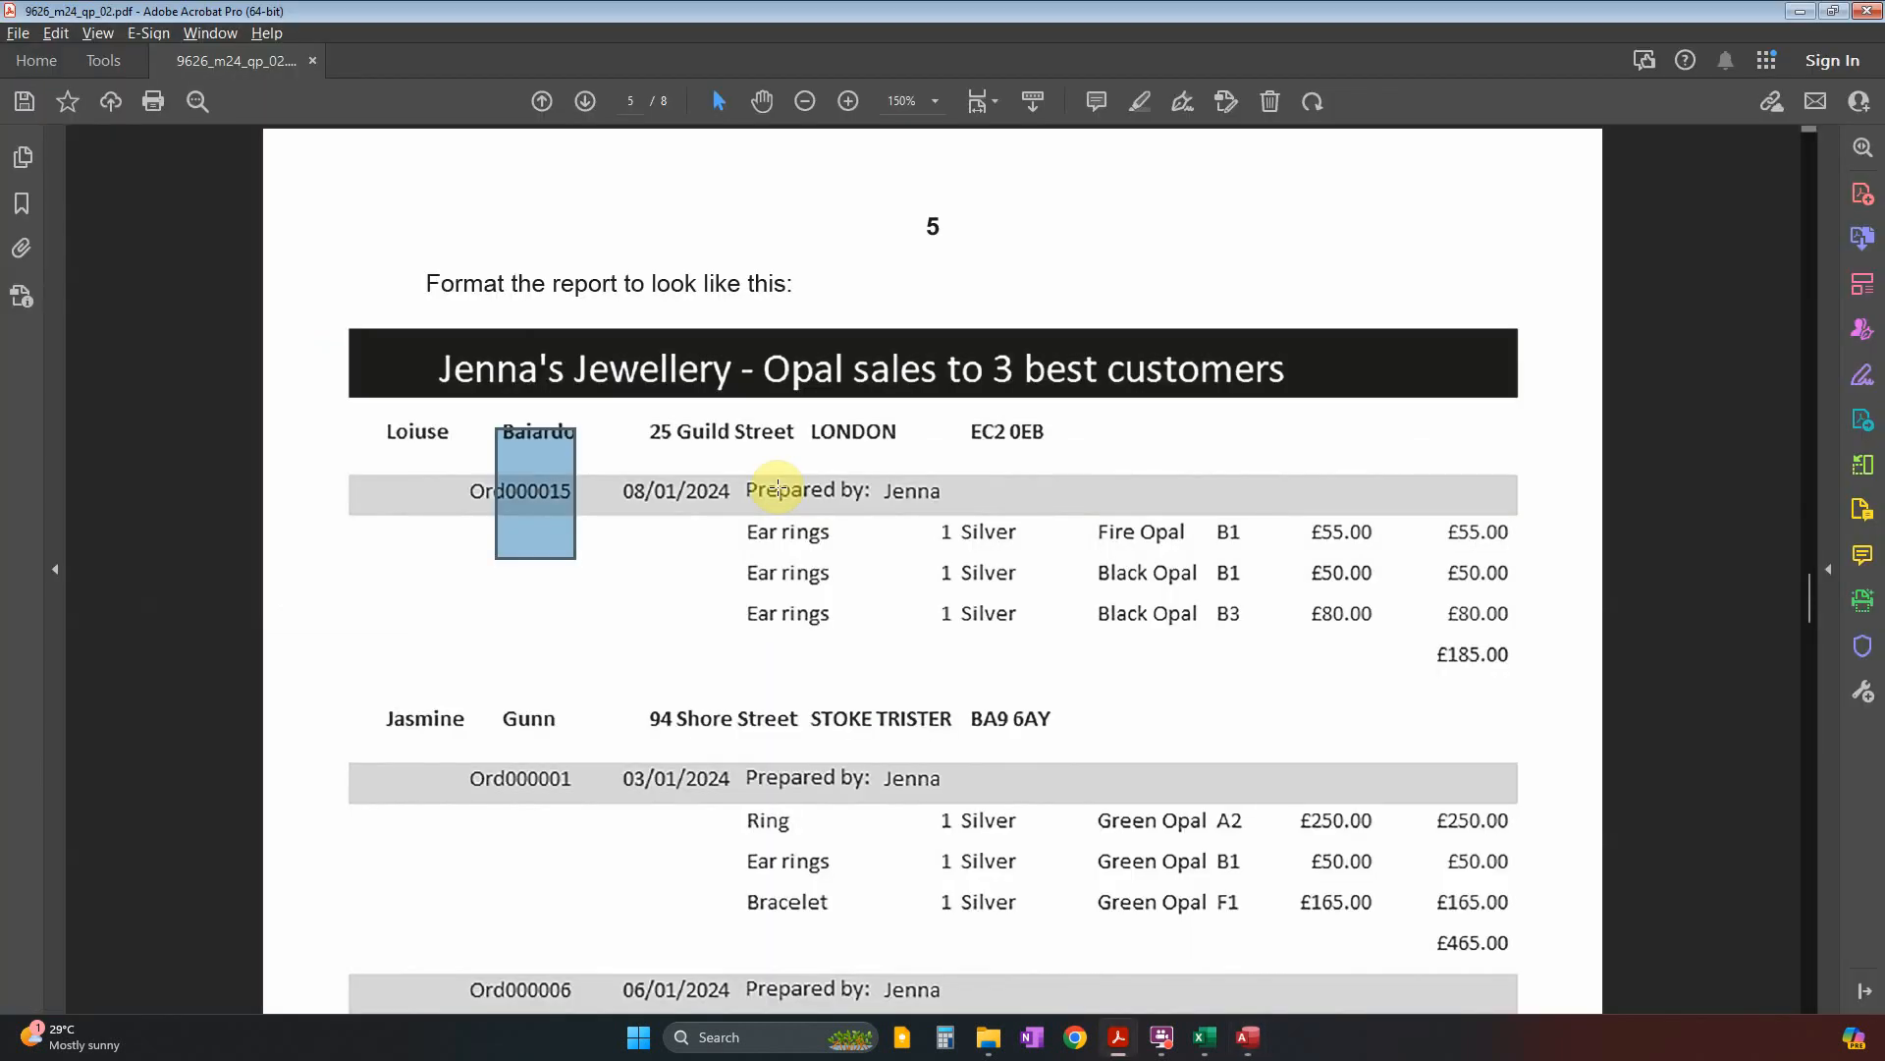
key(alt+Tab)
click(684, 383)
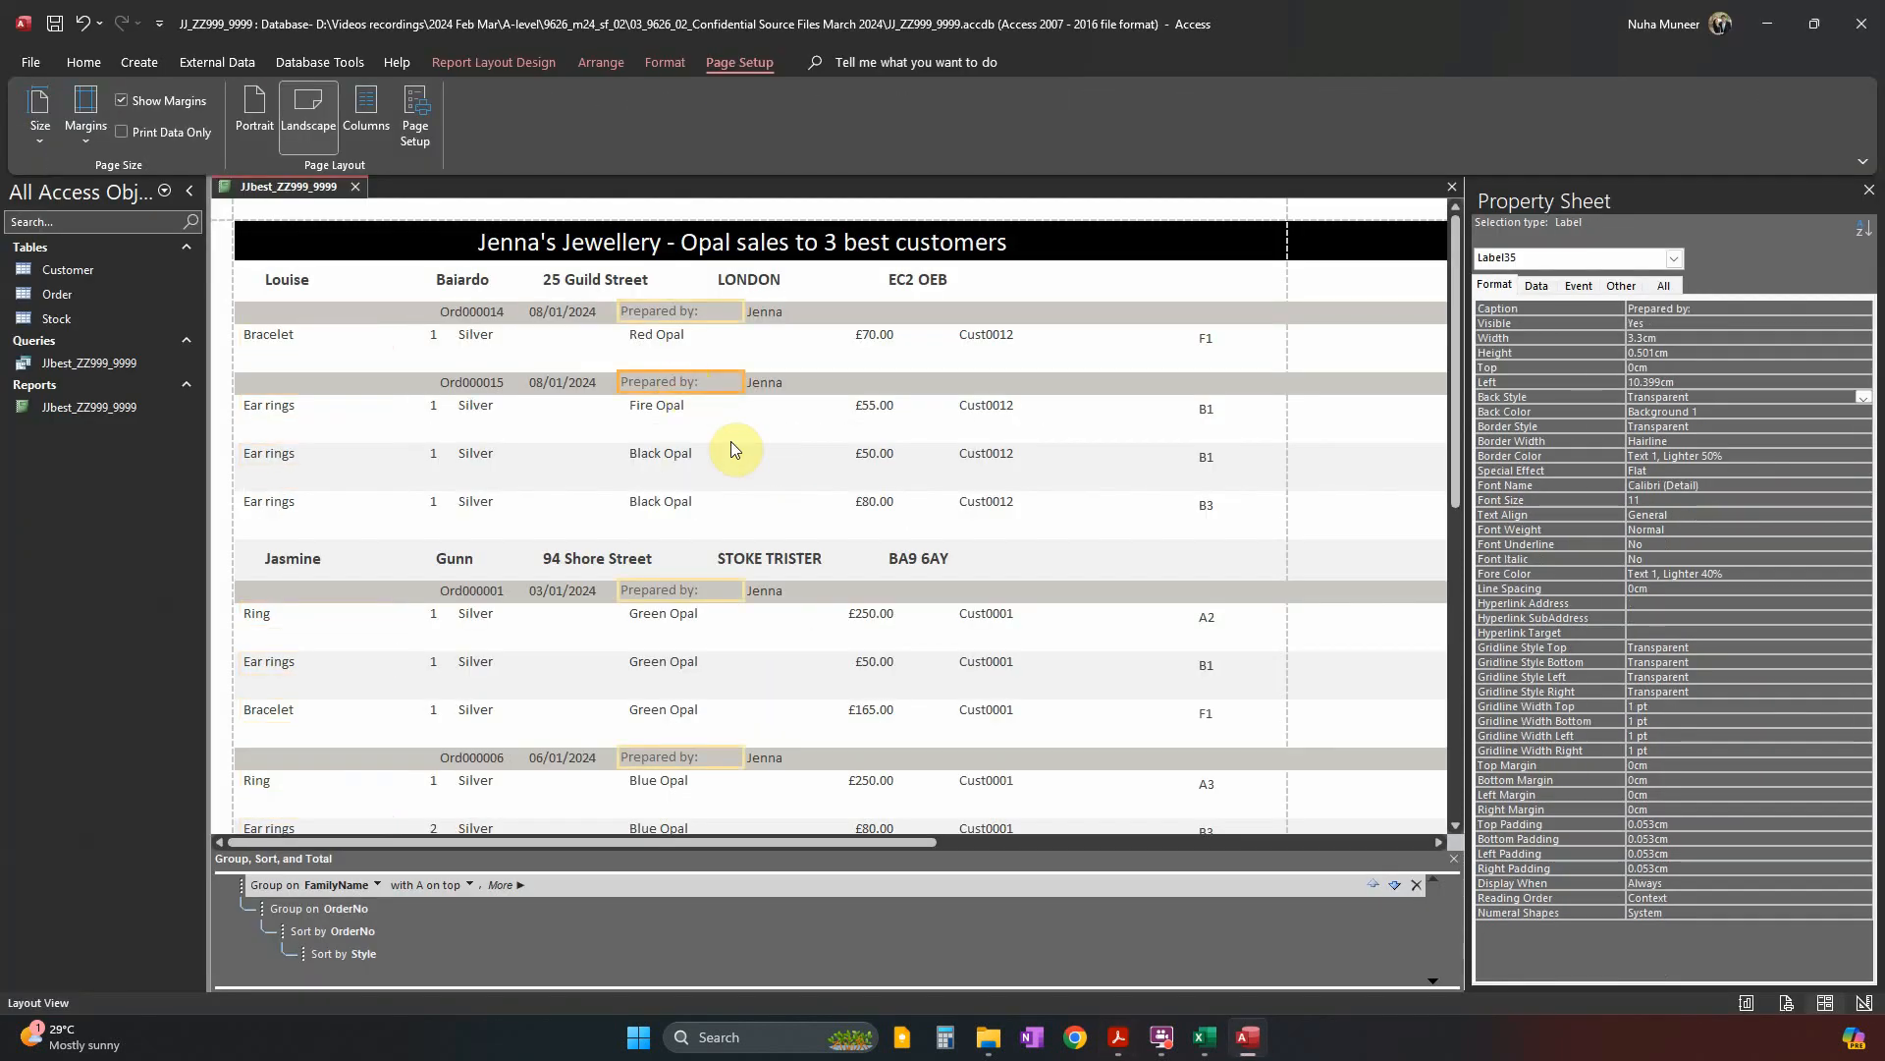
key(Right)
key(Right)
key(Right)
key(Right)
key(Right)
key(Right)
key(Right)
key(Right)
key(Right)
key(Right)
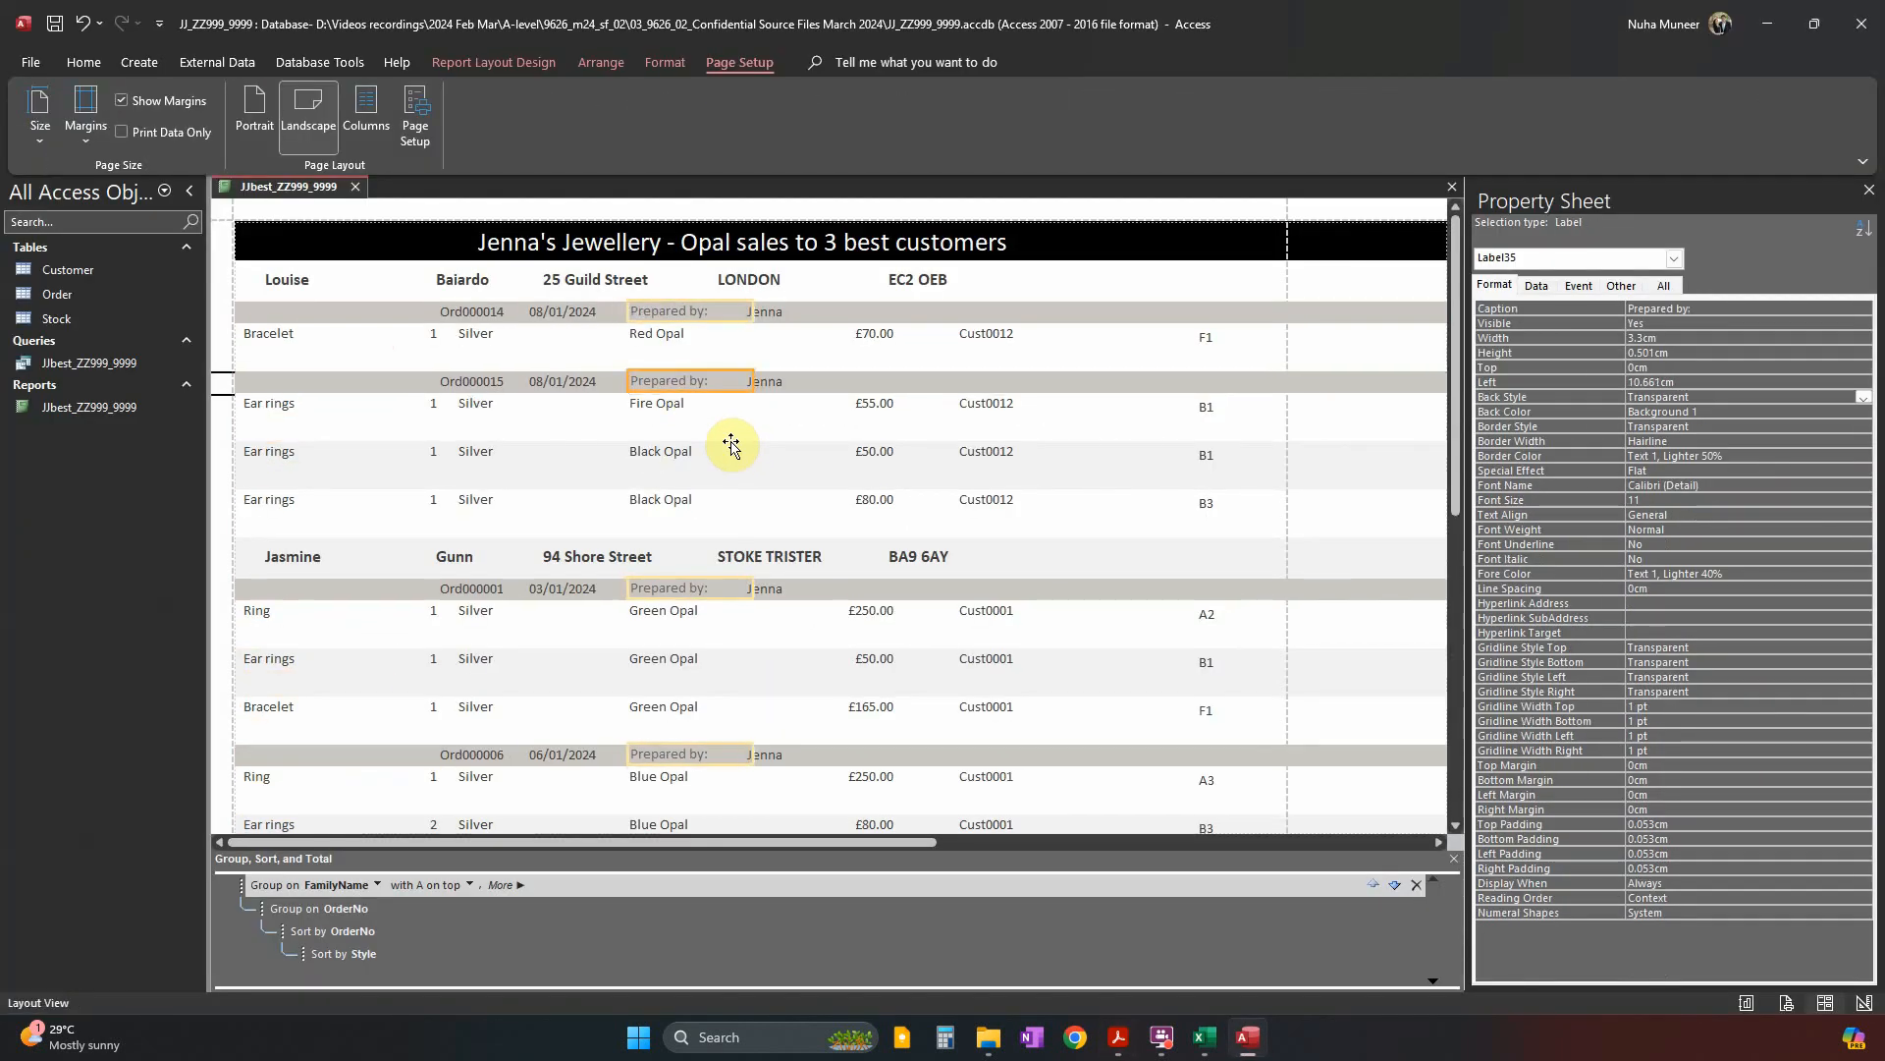
key(Right)
key(Right)
key(Right)
key(Right)
key(Right)
key(Right)
key(Right)
key(Right)
key(Right)
key(Right)
key(Right)
key(Right)
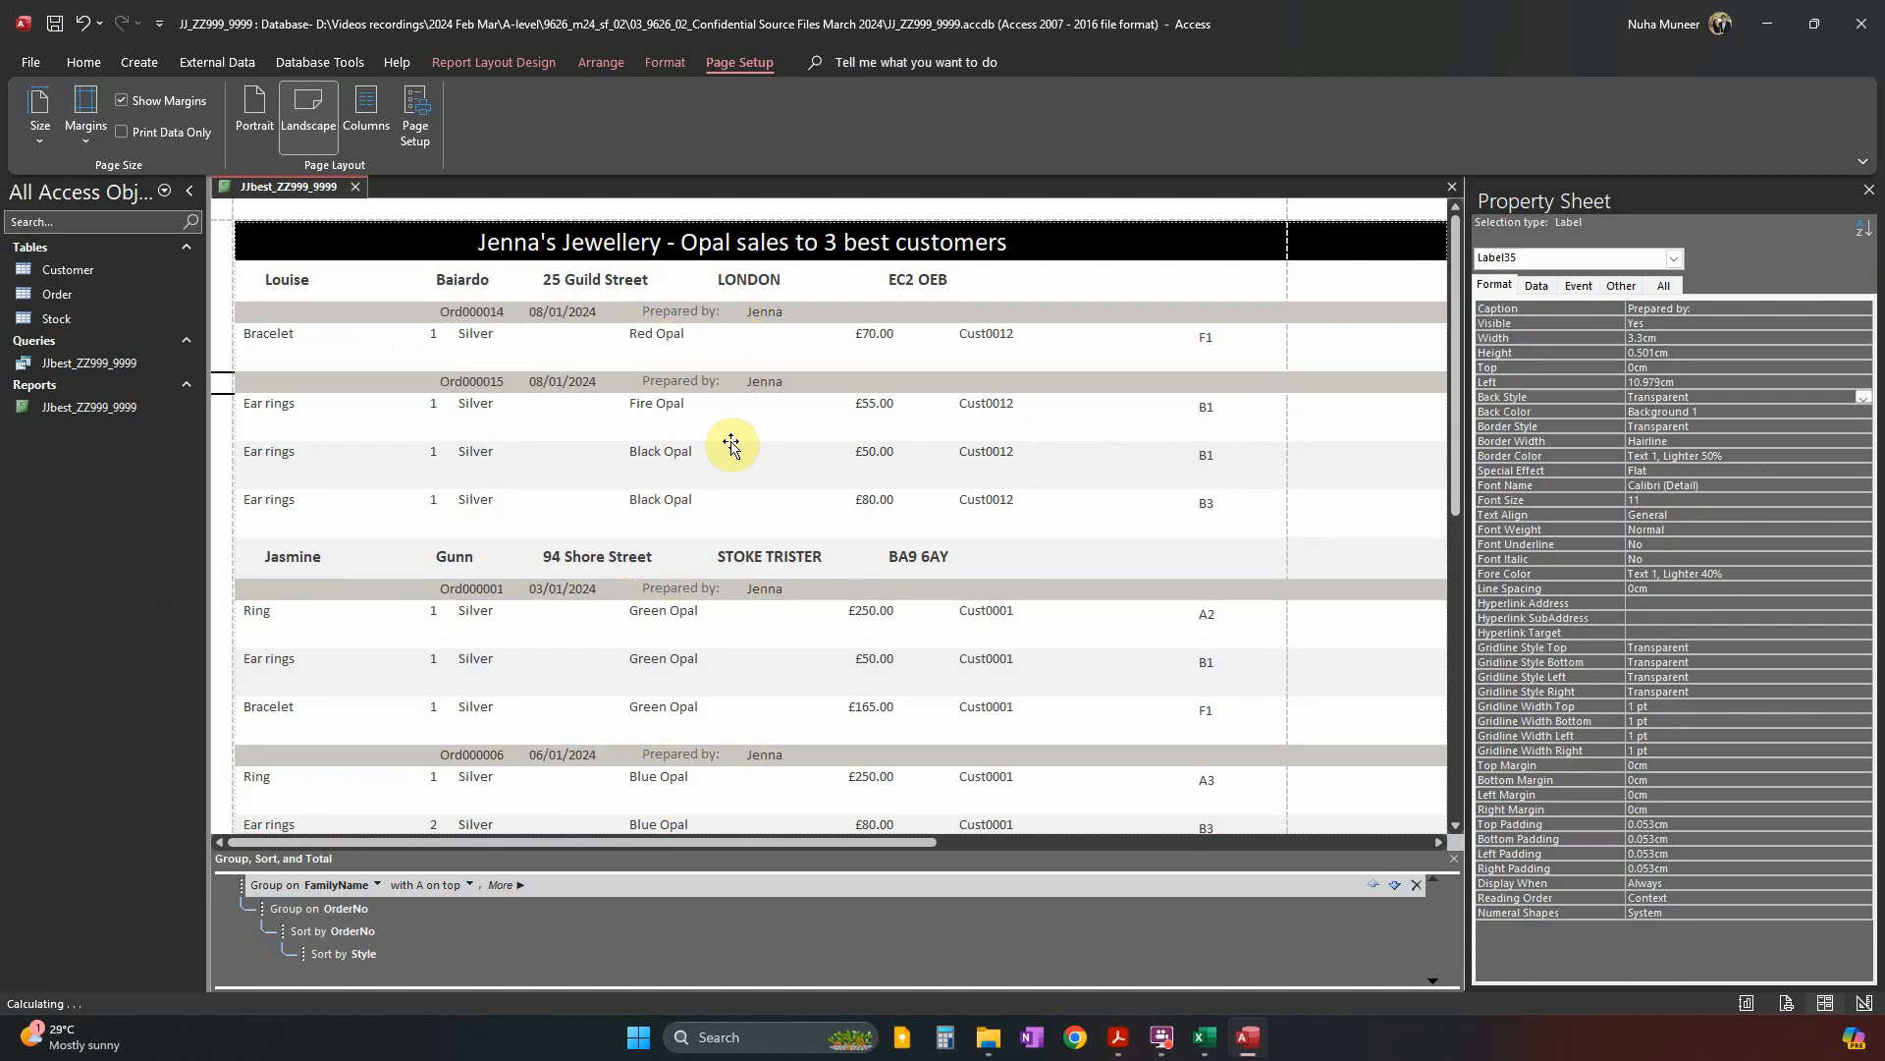
key(Right)
key(Right)
key(Right)
key(Right)
key(Right)
key(Right)
key(Right)
key(Right)
key(Right)
key(Right)
key(Right)
key(Right)
key(Right)
key(Right)
key(Right)
key(Right)
key(Right)
key(Right)
key(Right)
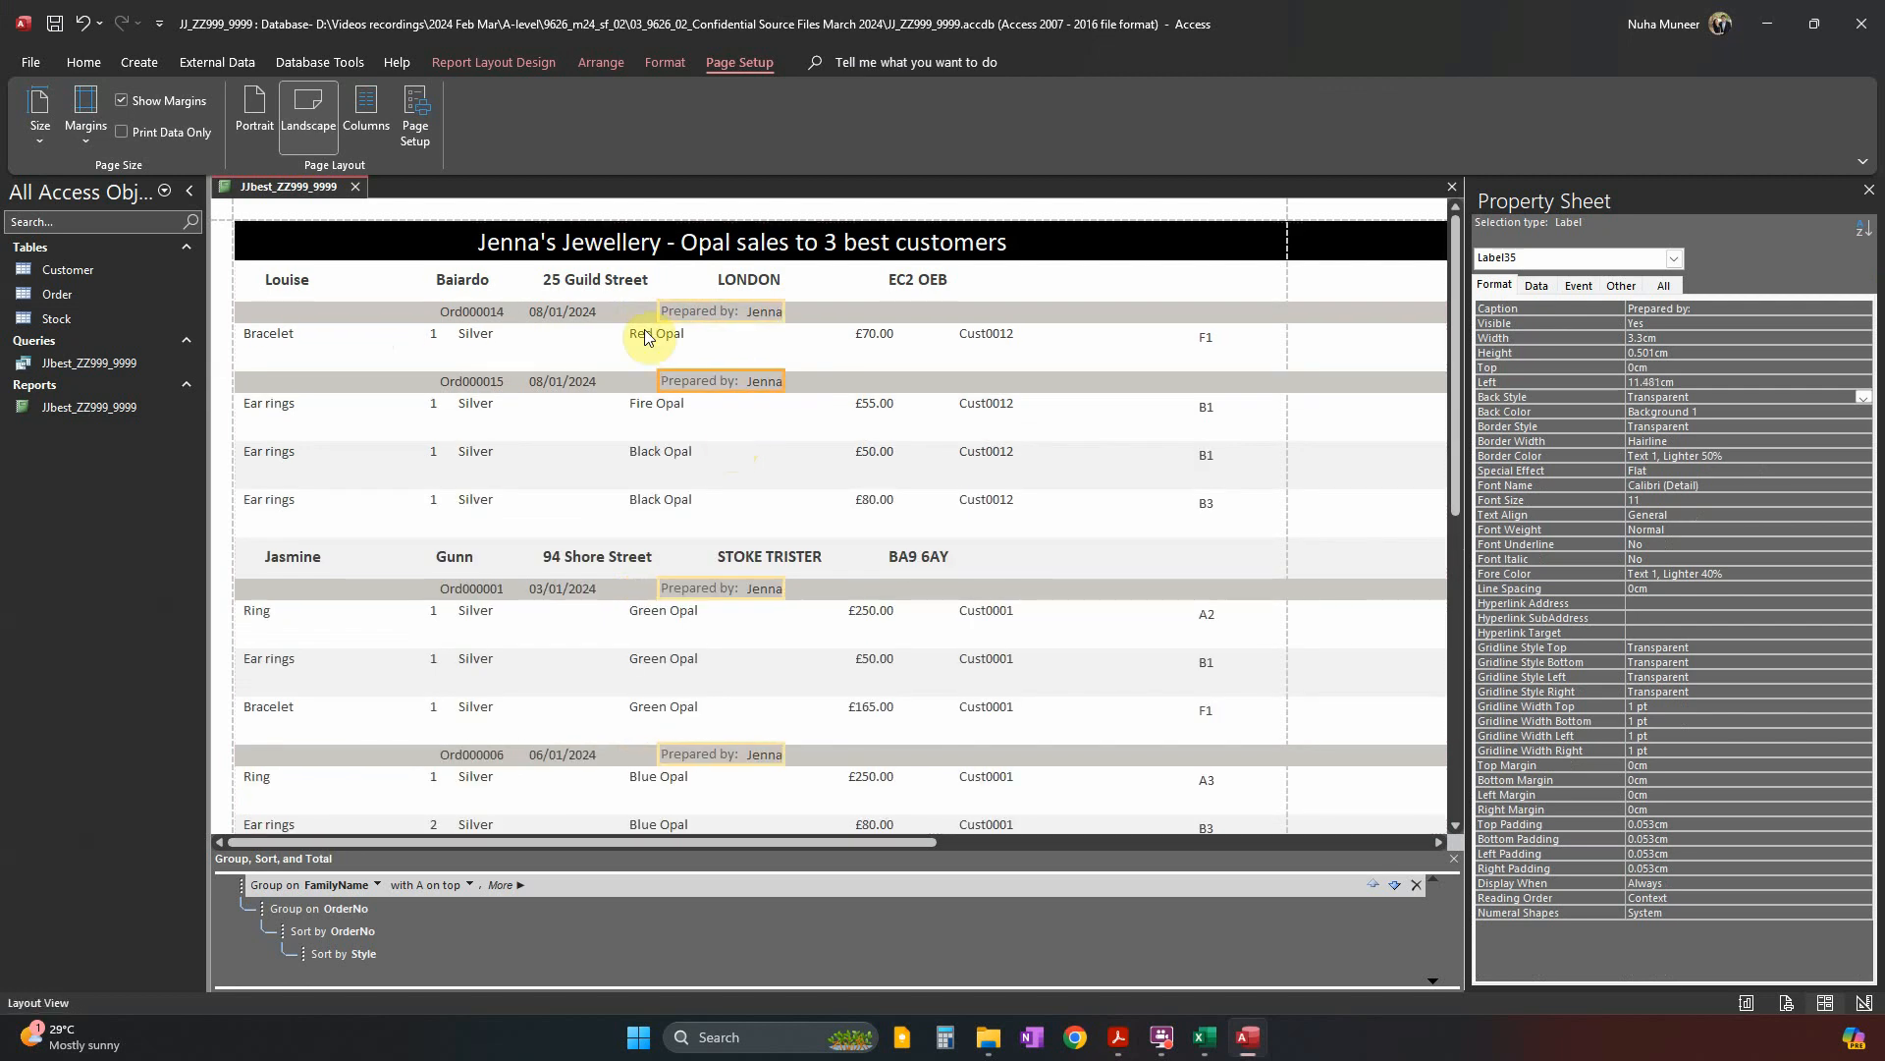
mouse_move(785, 309)
mouse_down()
mouse_move(735, 310)
mouse_move(752, 314)
mouse_up()
Return to Design View, narrow the PreparedBy field to about 2.62 cm and place it at about 14.21 cm from the left.
click(79, 63)
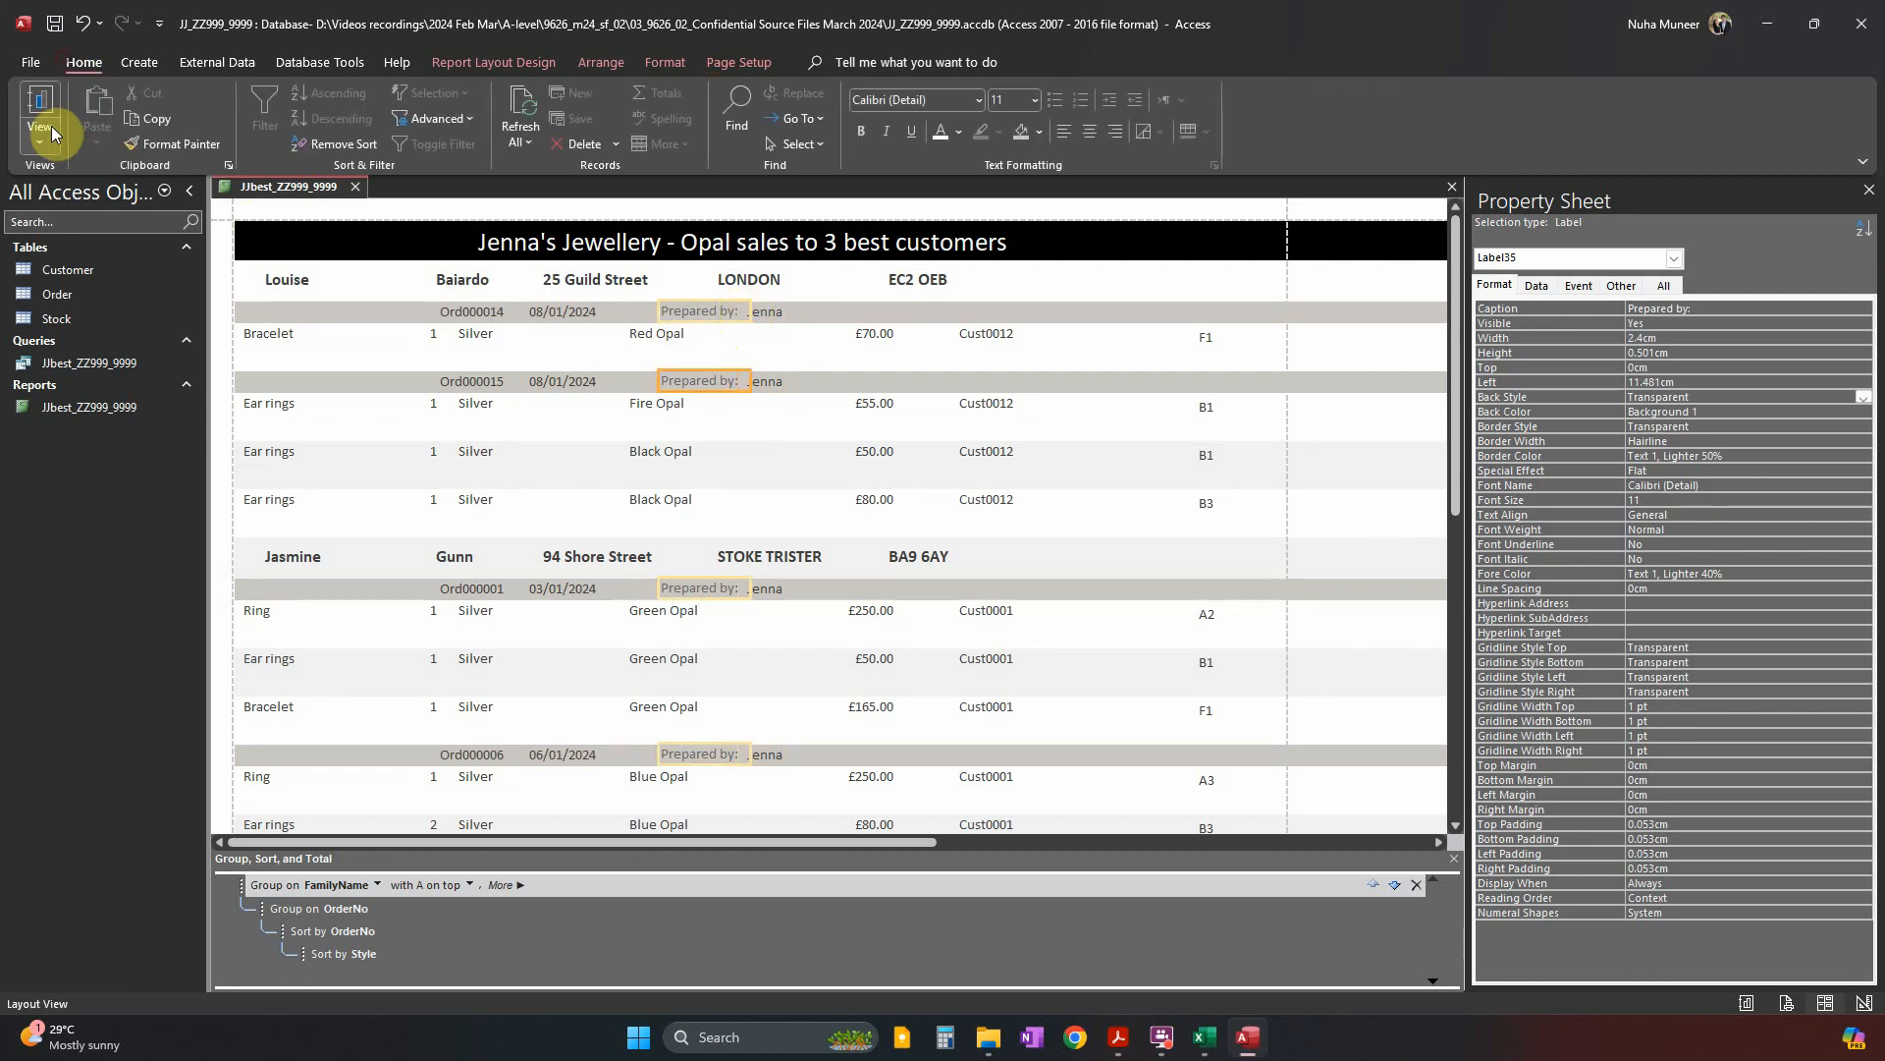
click(52, 134)
click(147, 302)
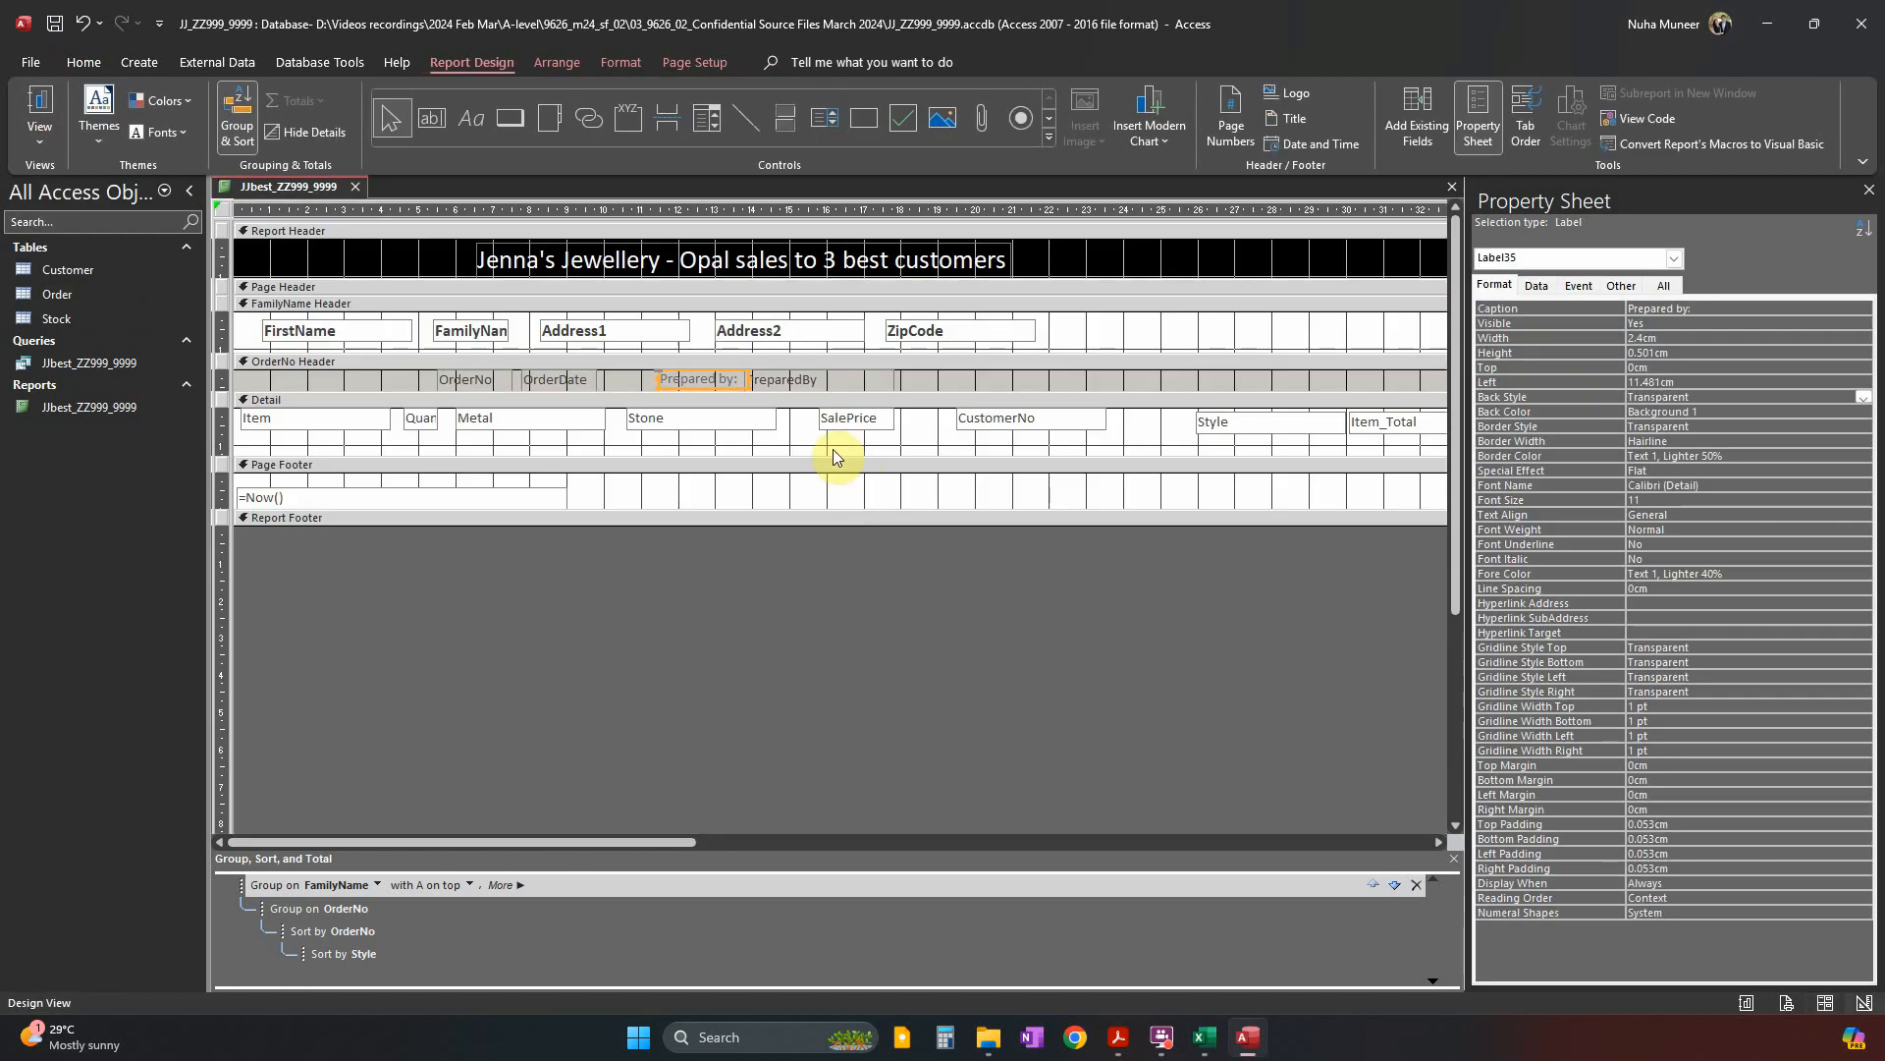
click(807, 383)
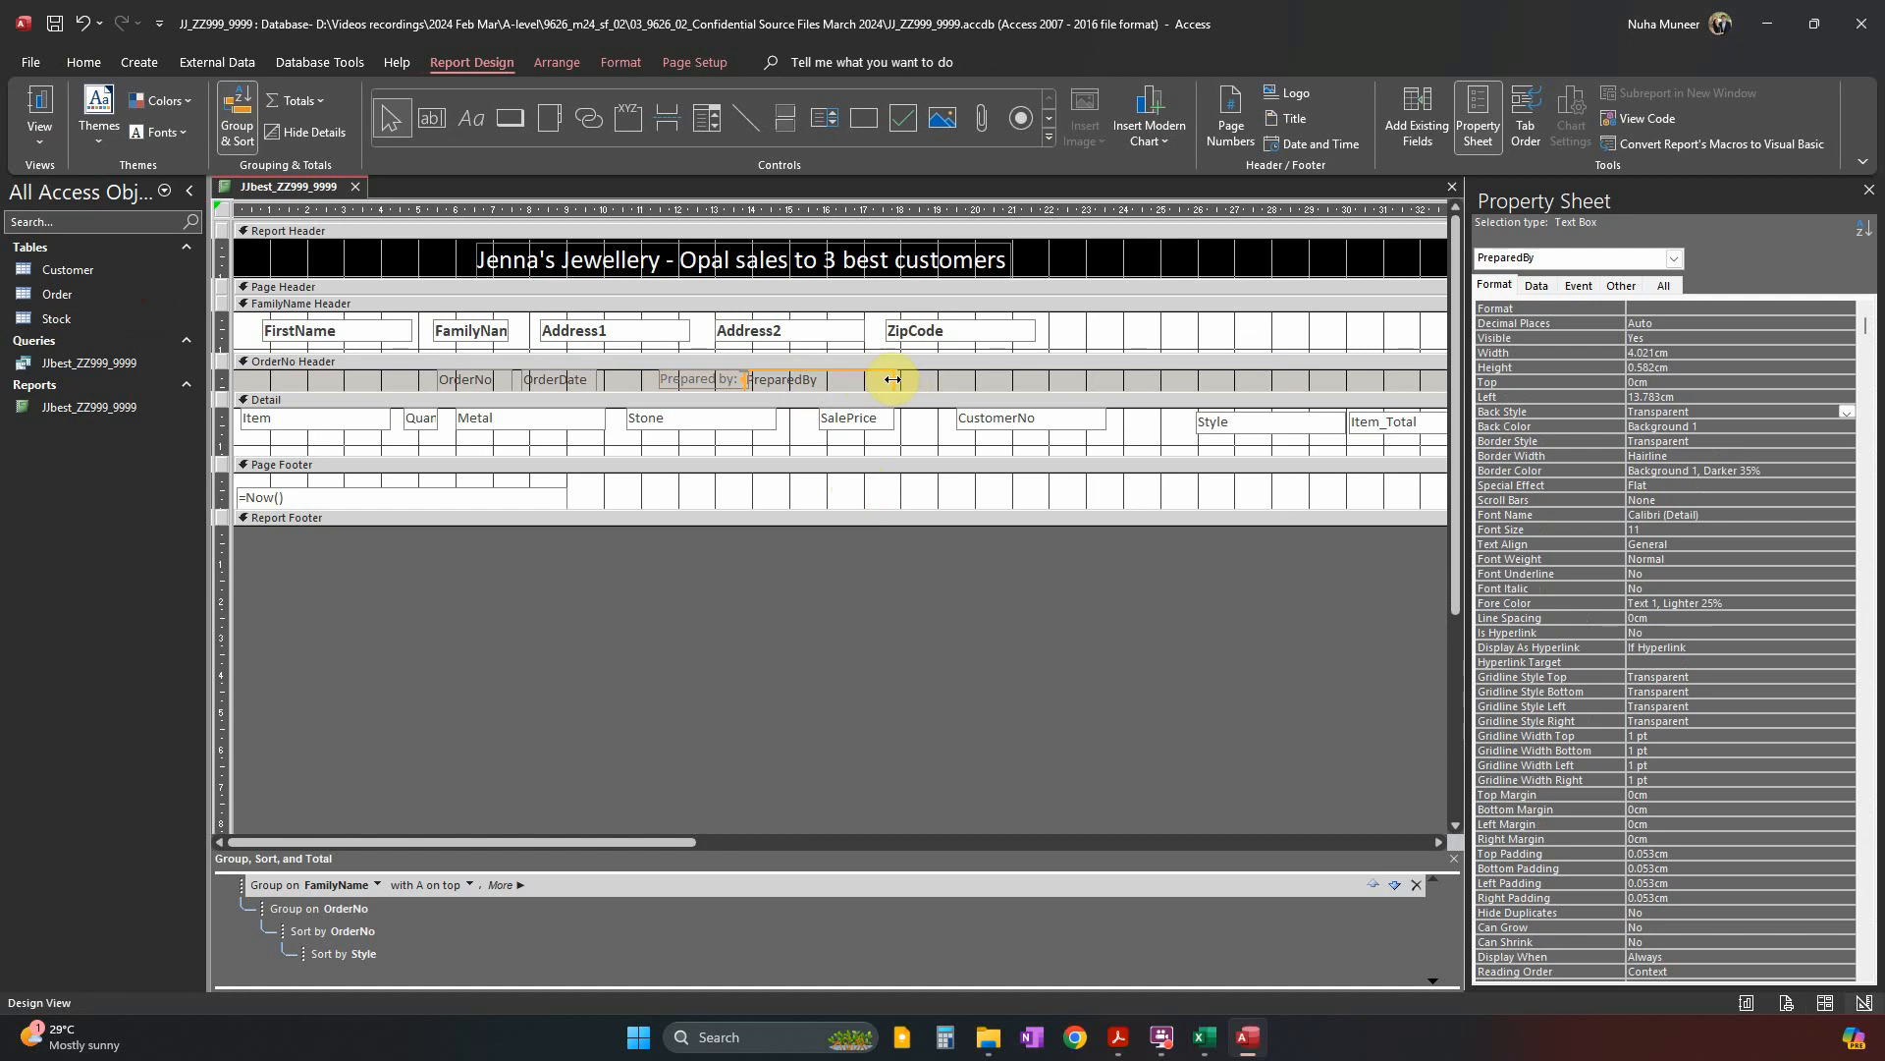
drag(893, 379, 843, 383)
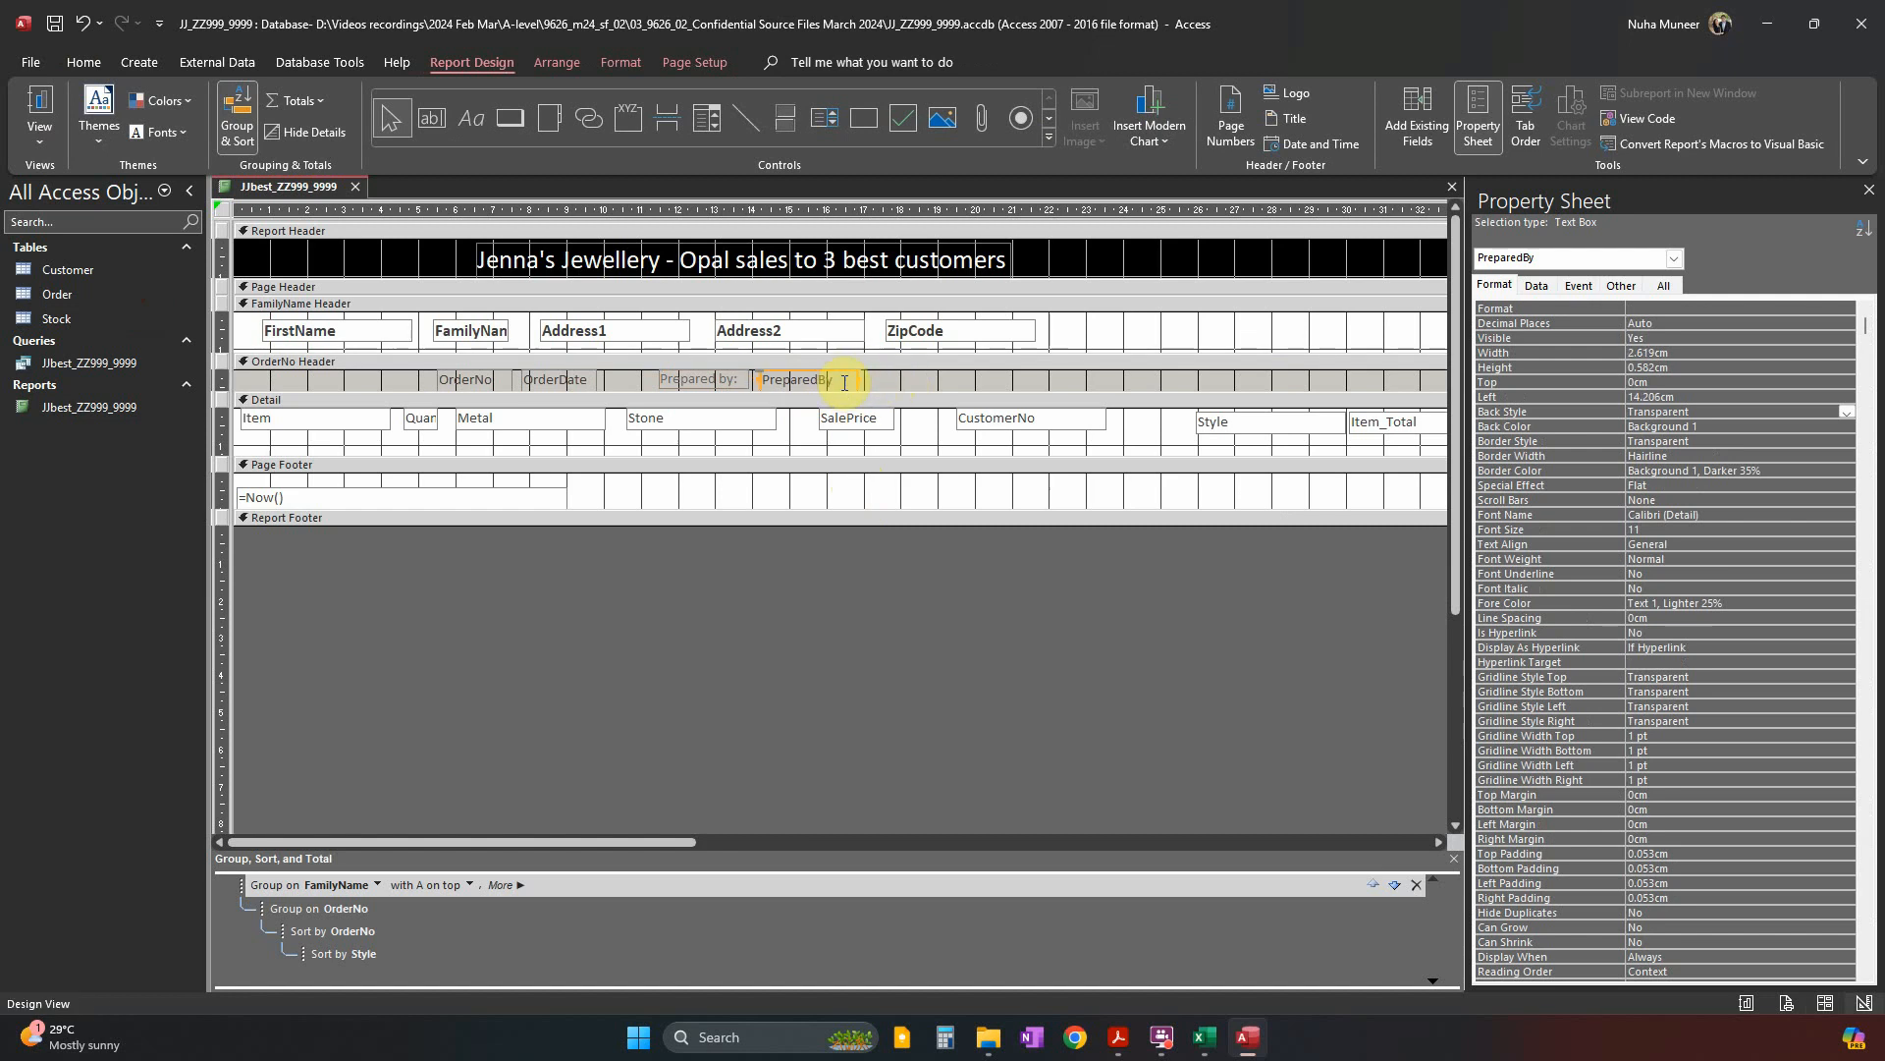
Nudge the PreparedBy field slightly further right in the OrderNo Header.
key(Right)
key(Right)
drag(883, 377, 421, 393)
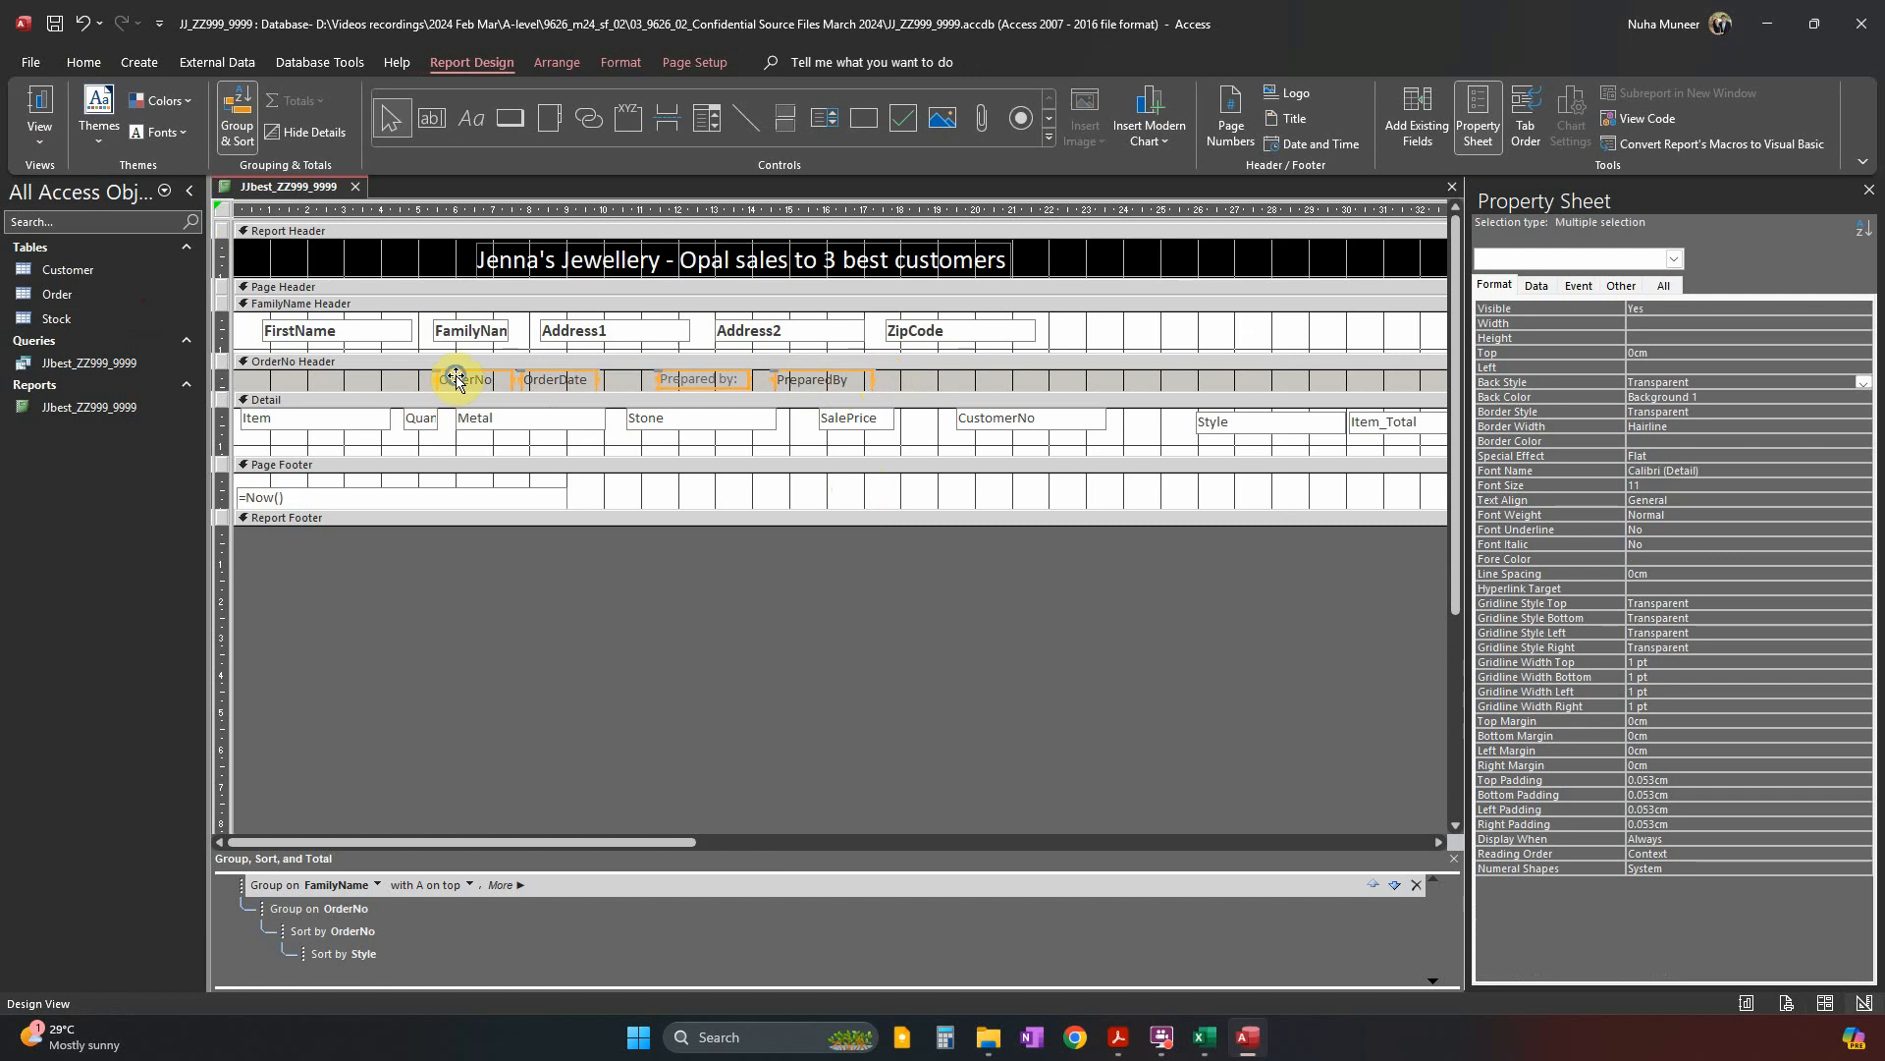
right_click(459, 379)
mouse_move(601, 719)
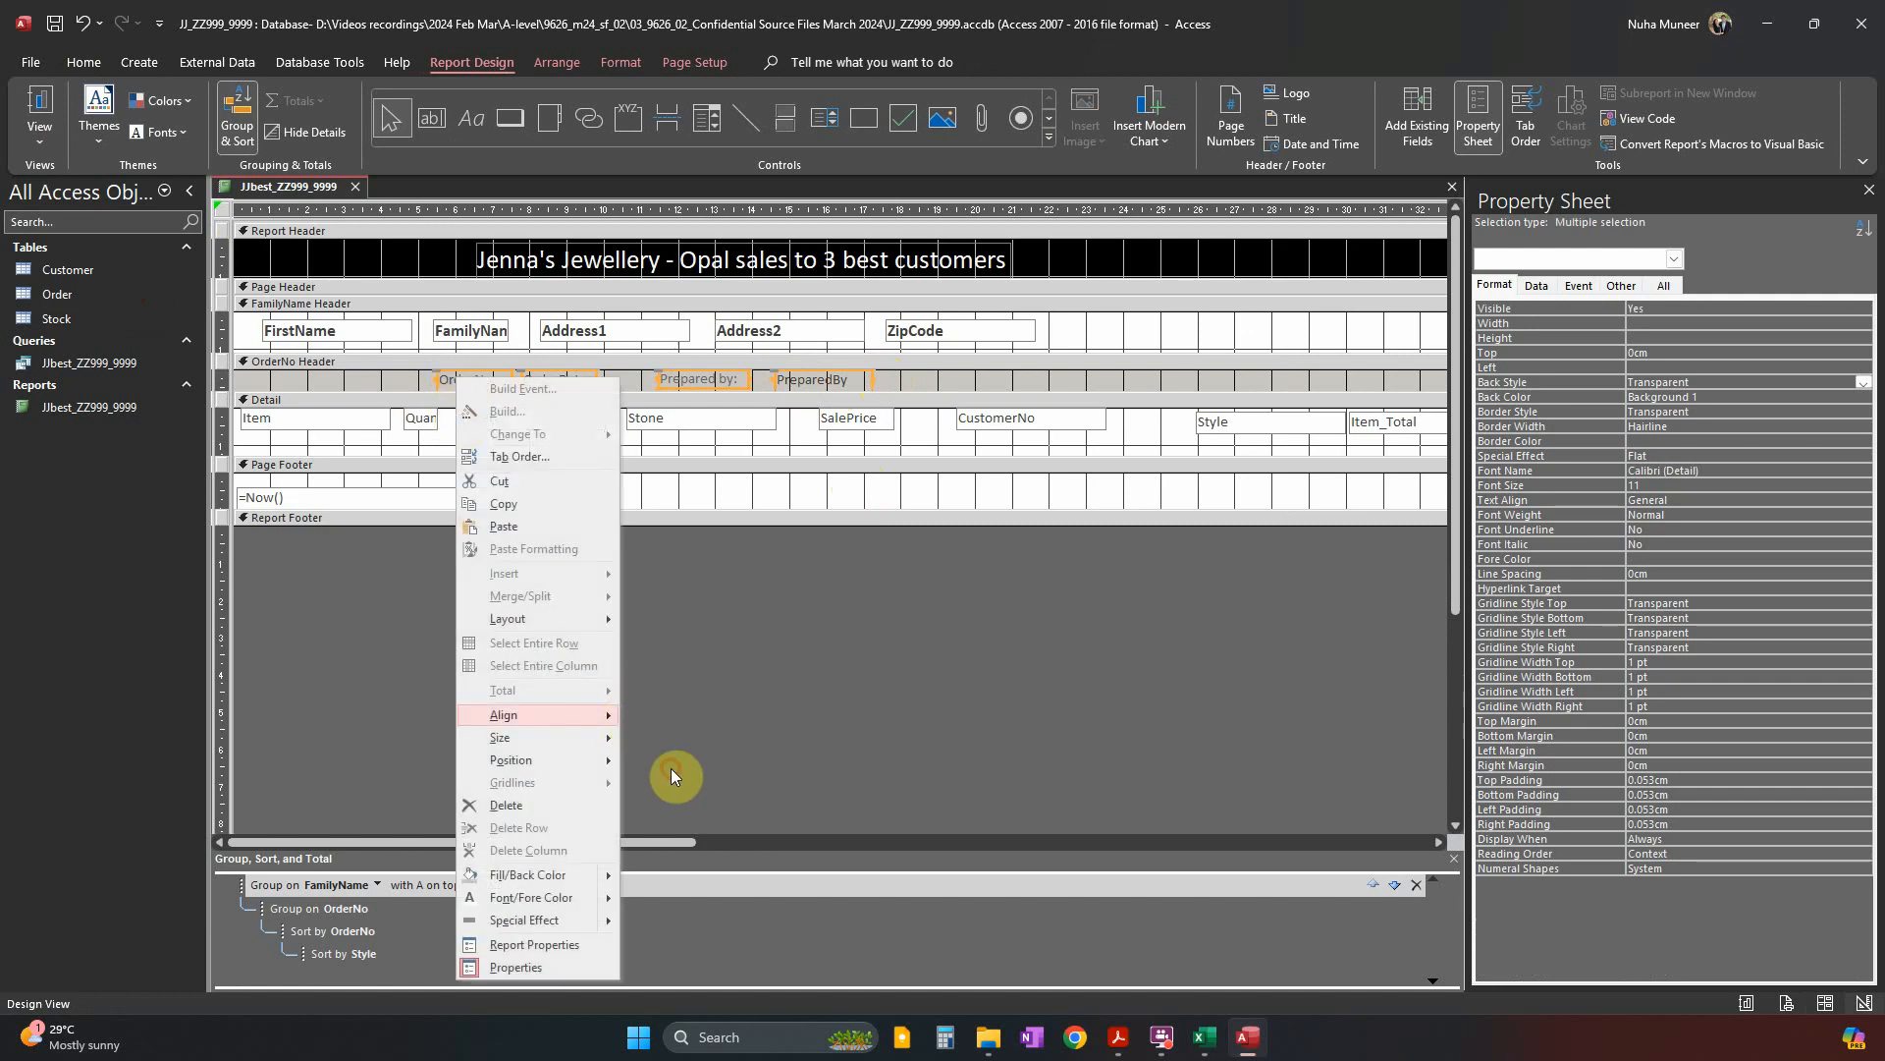
click(669, 764)
click(800, 647)
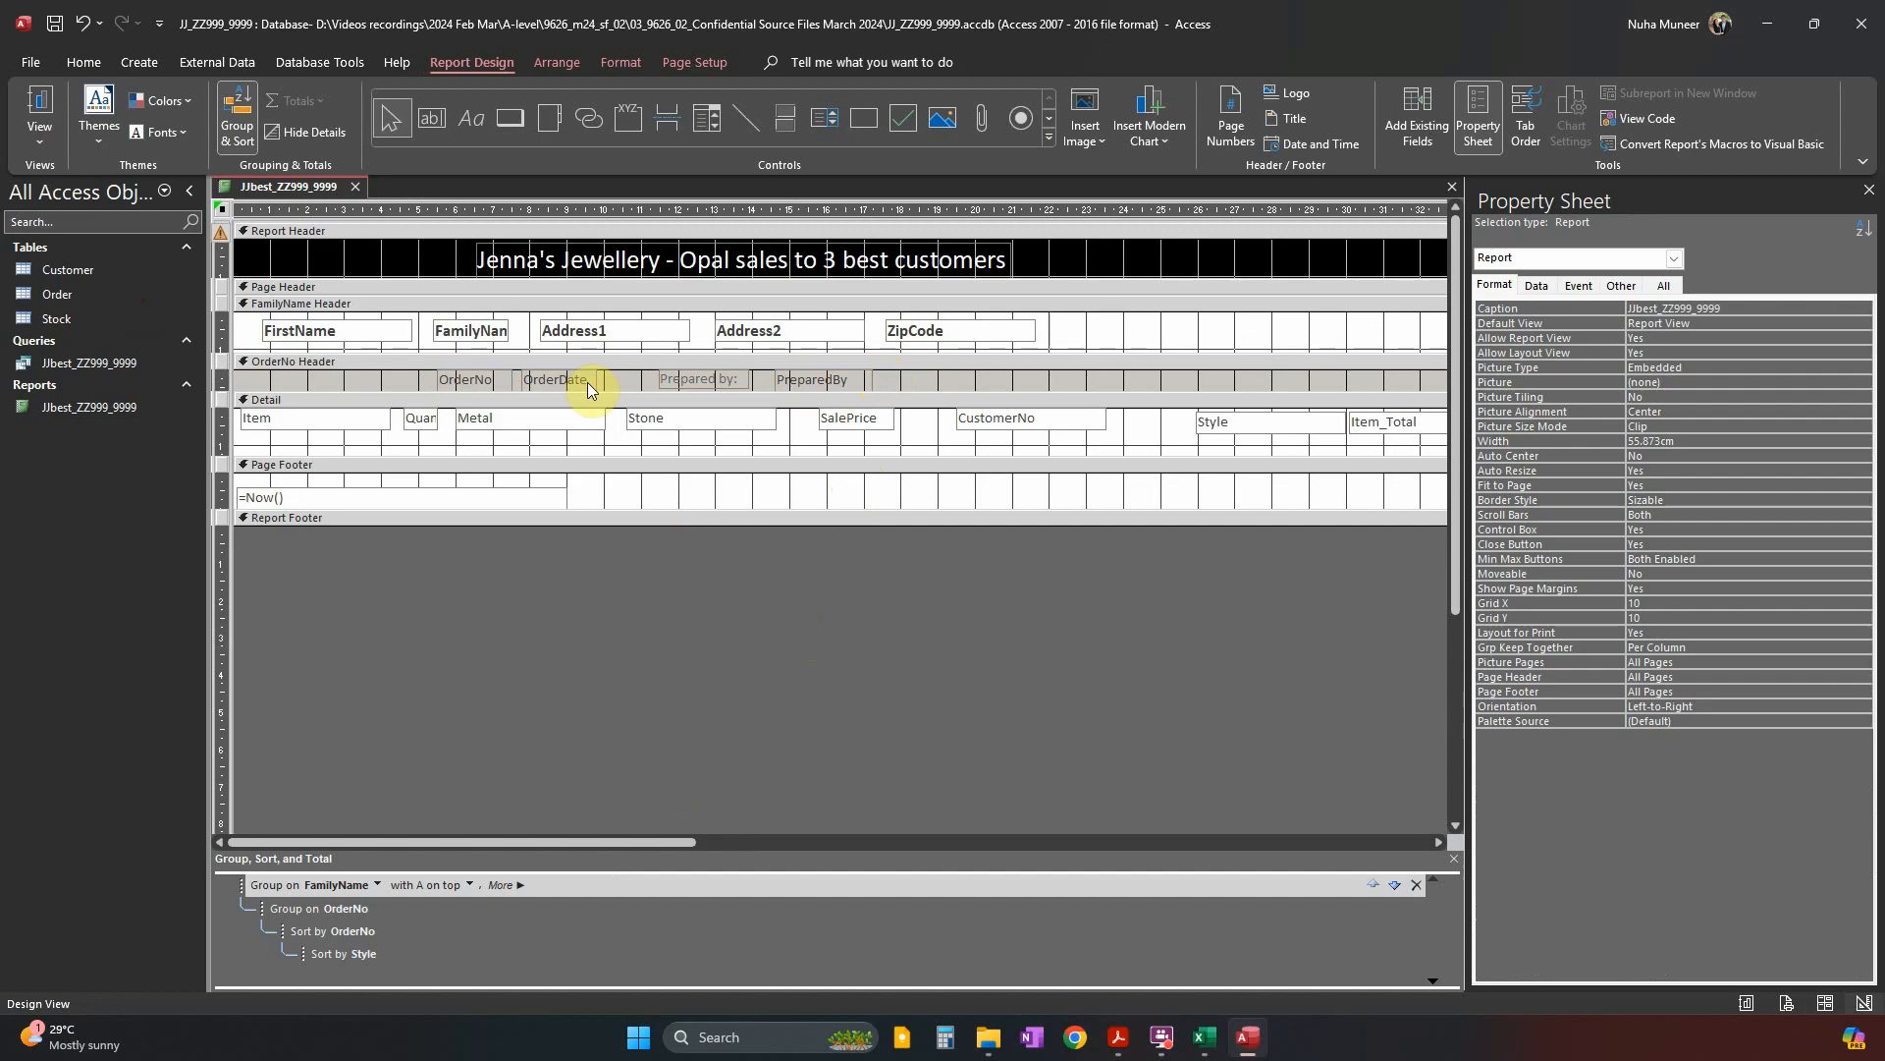
Checking against the sample layout, delete the Style field from the Detail section and move Item_Total left to about 25 cm.
key(alt+Tab)
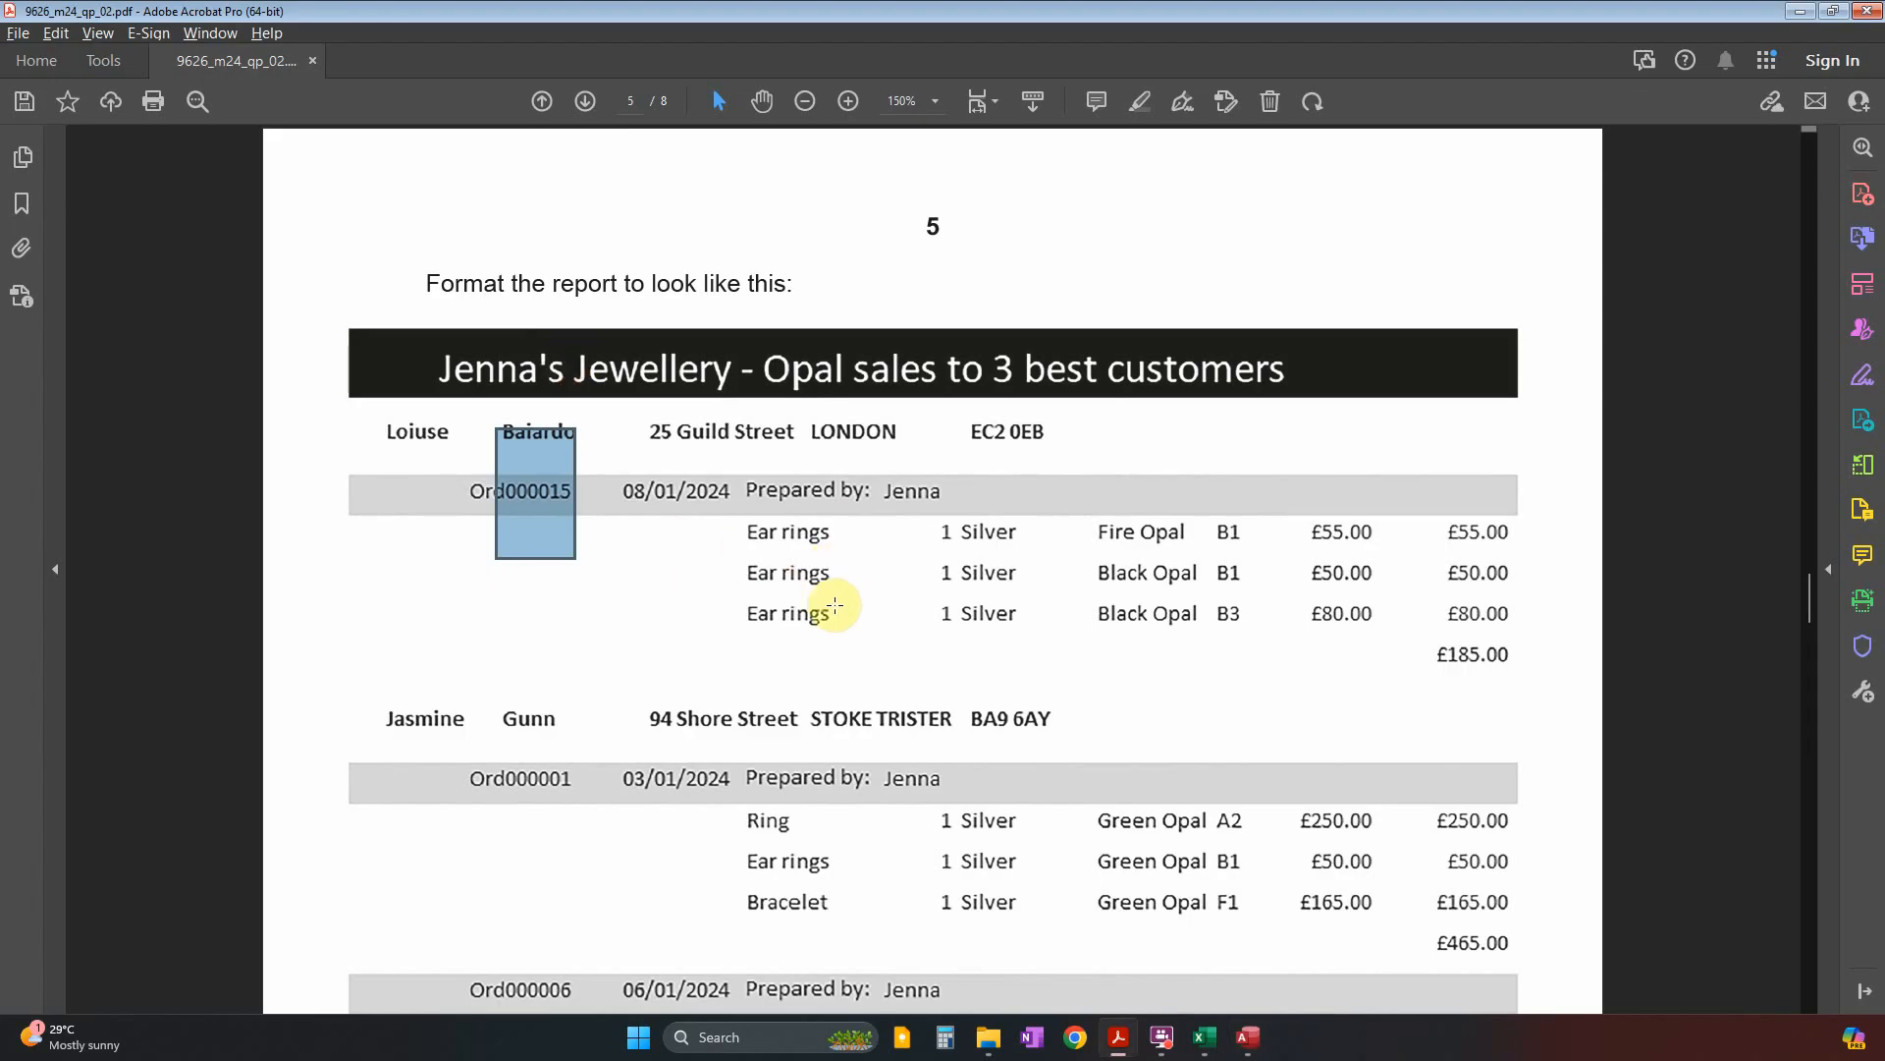
key(alt+Tab)
key(alt+Tab)
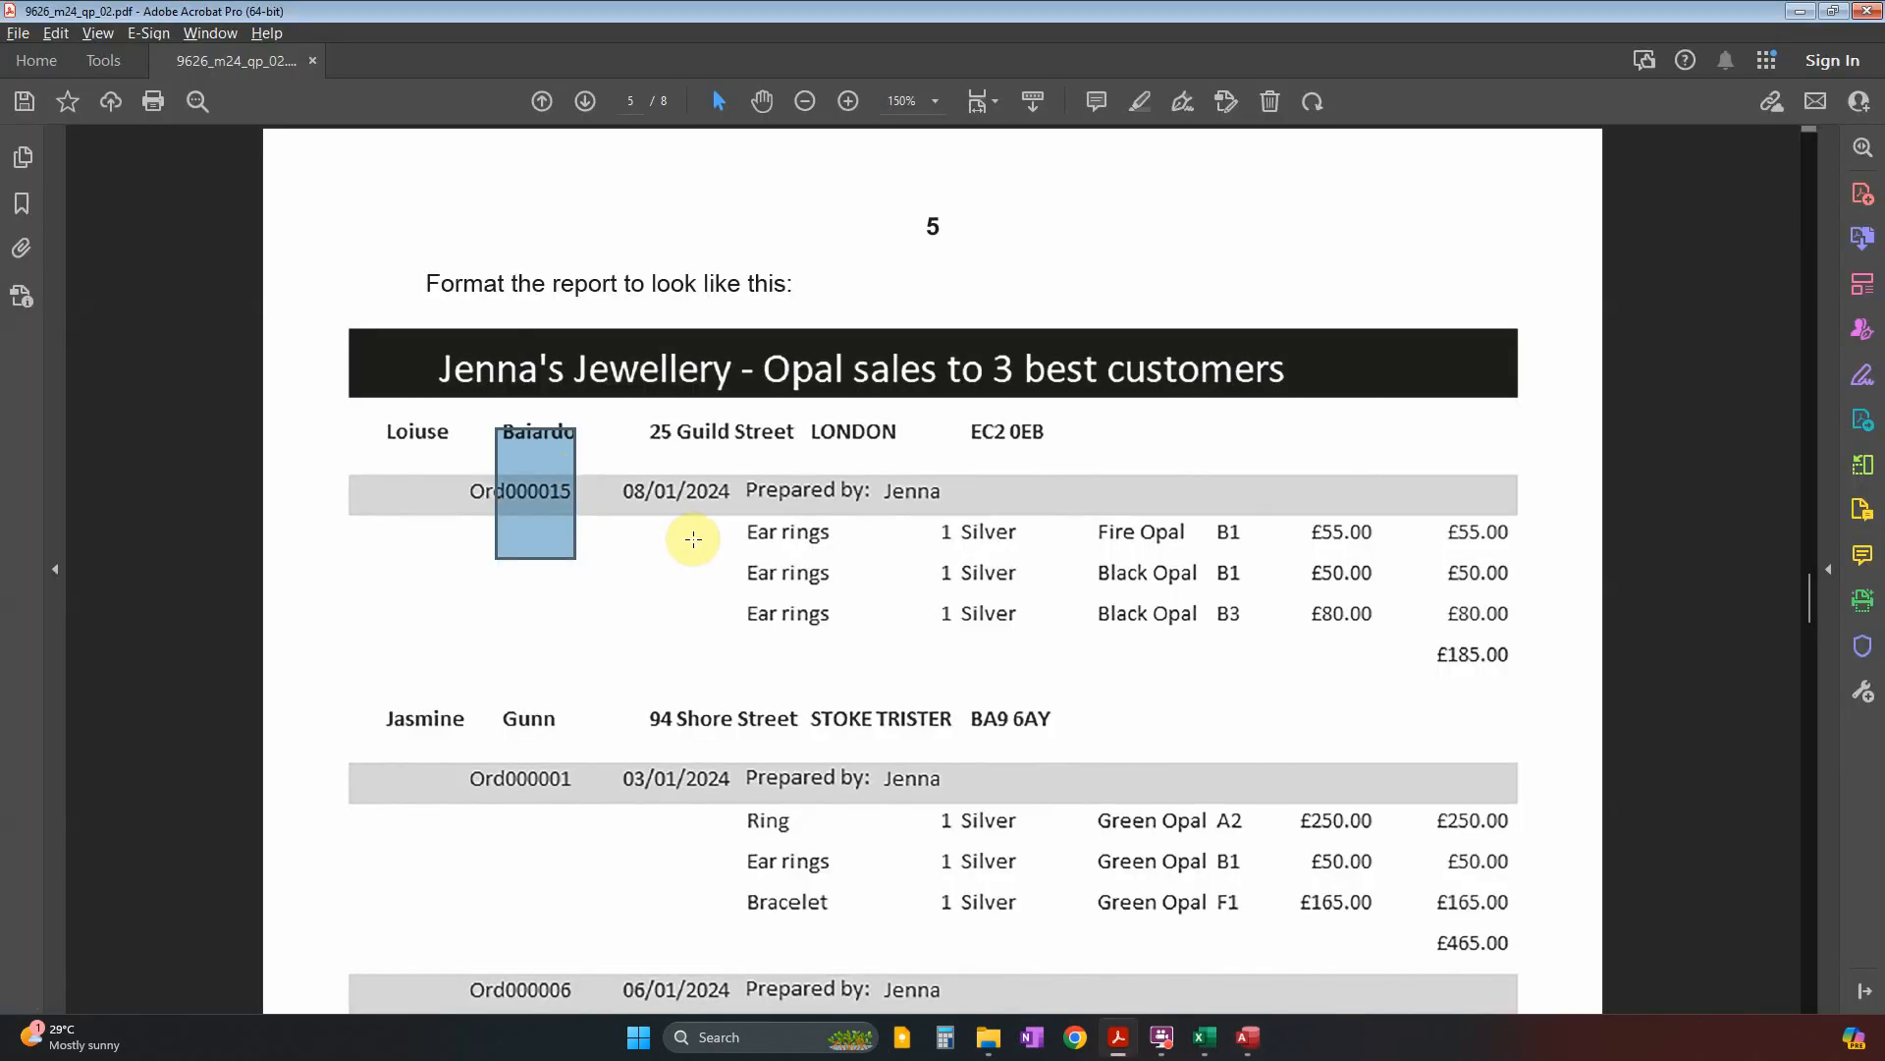
drag(712, 525, 830, 633)
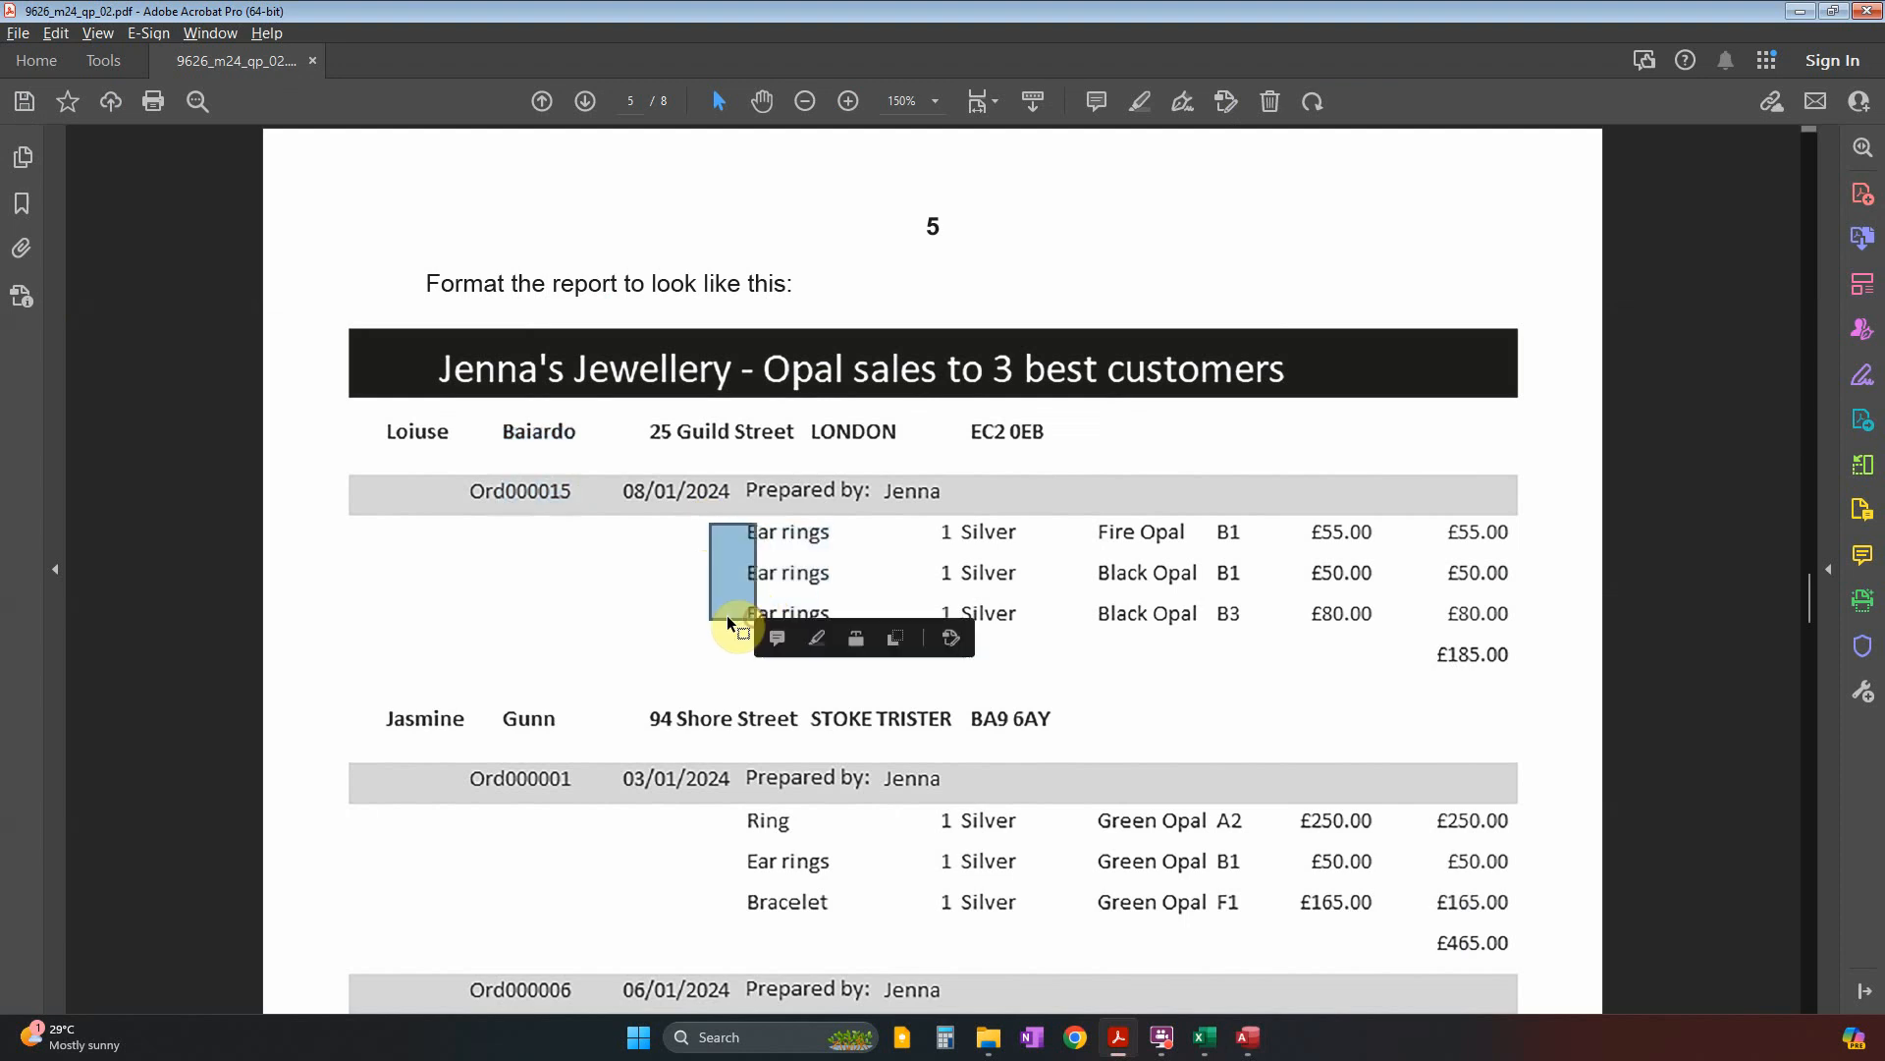
key(alt+Tab)
drag(272, 444, 1214, 440)
click(1266, 432)
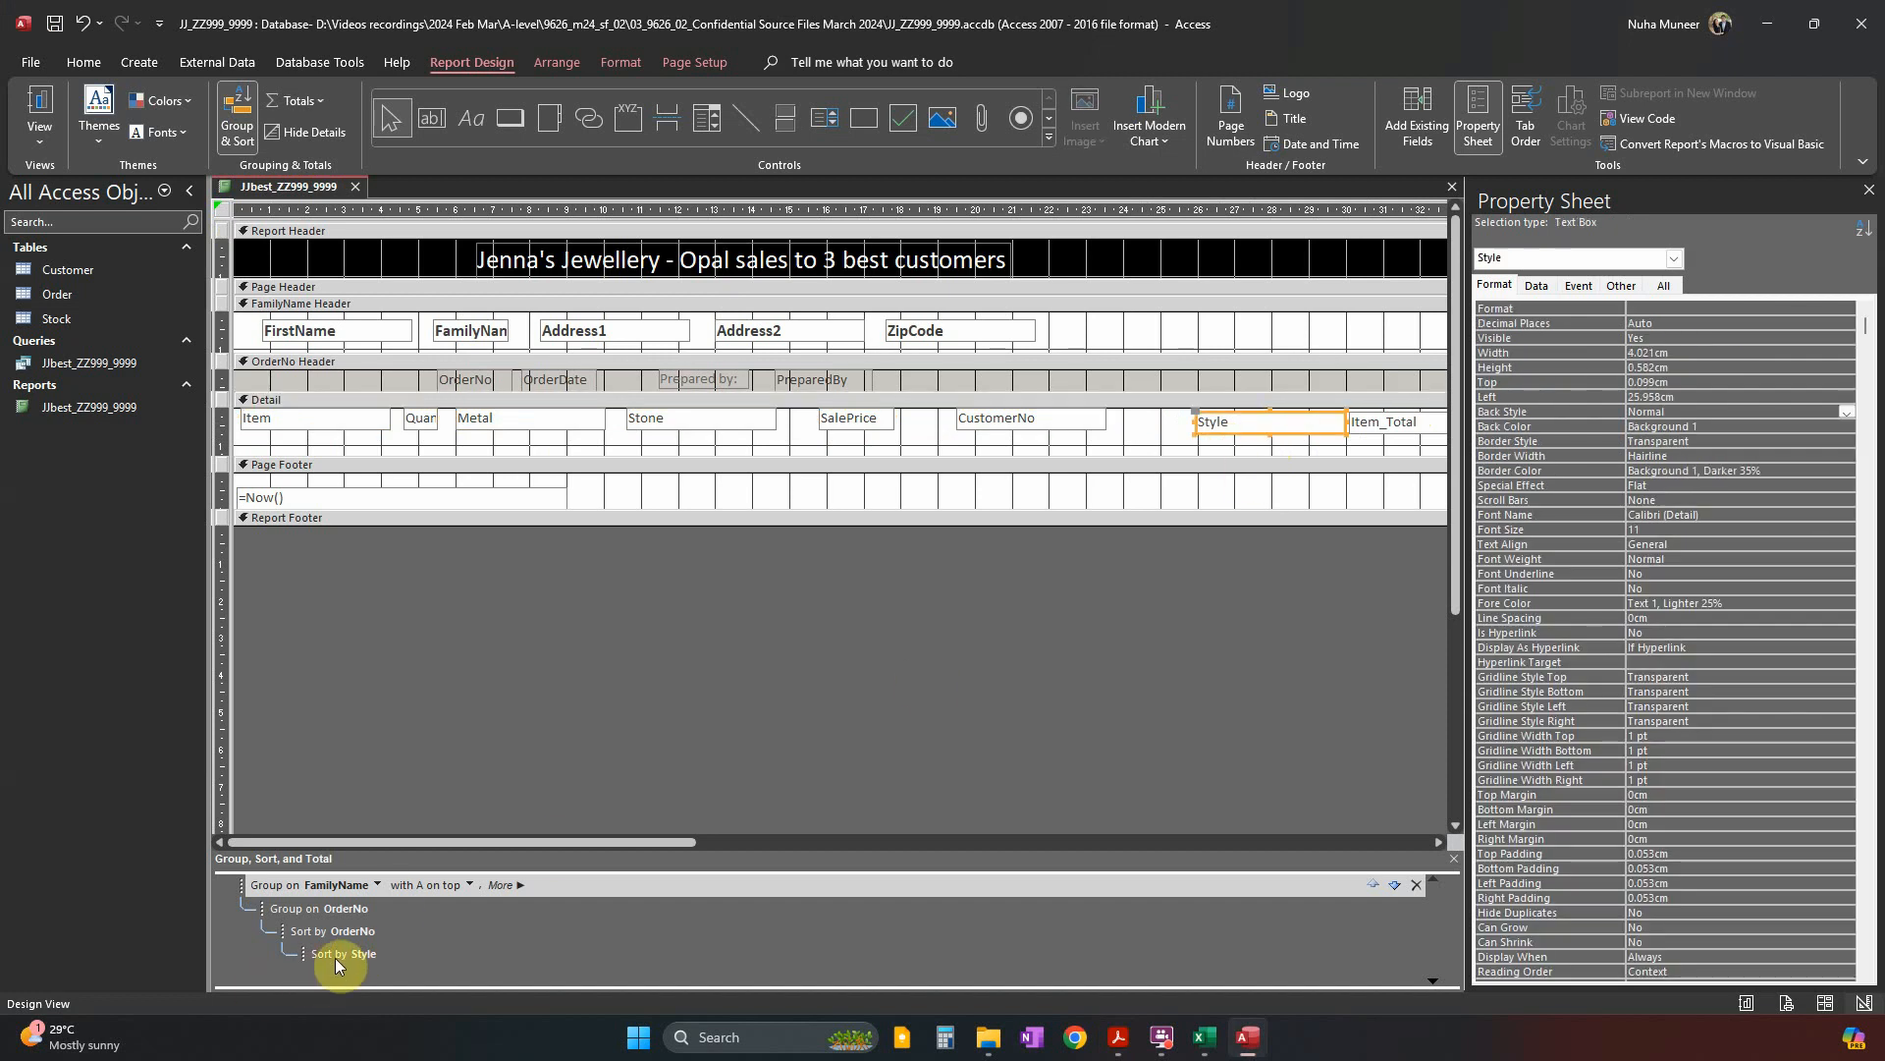
key(Delete)
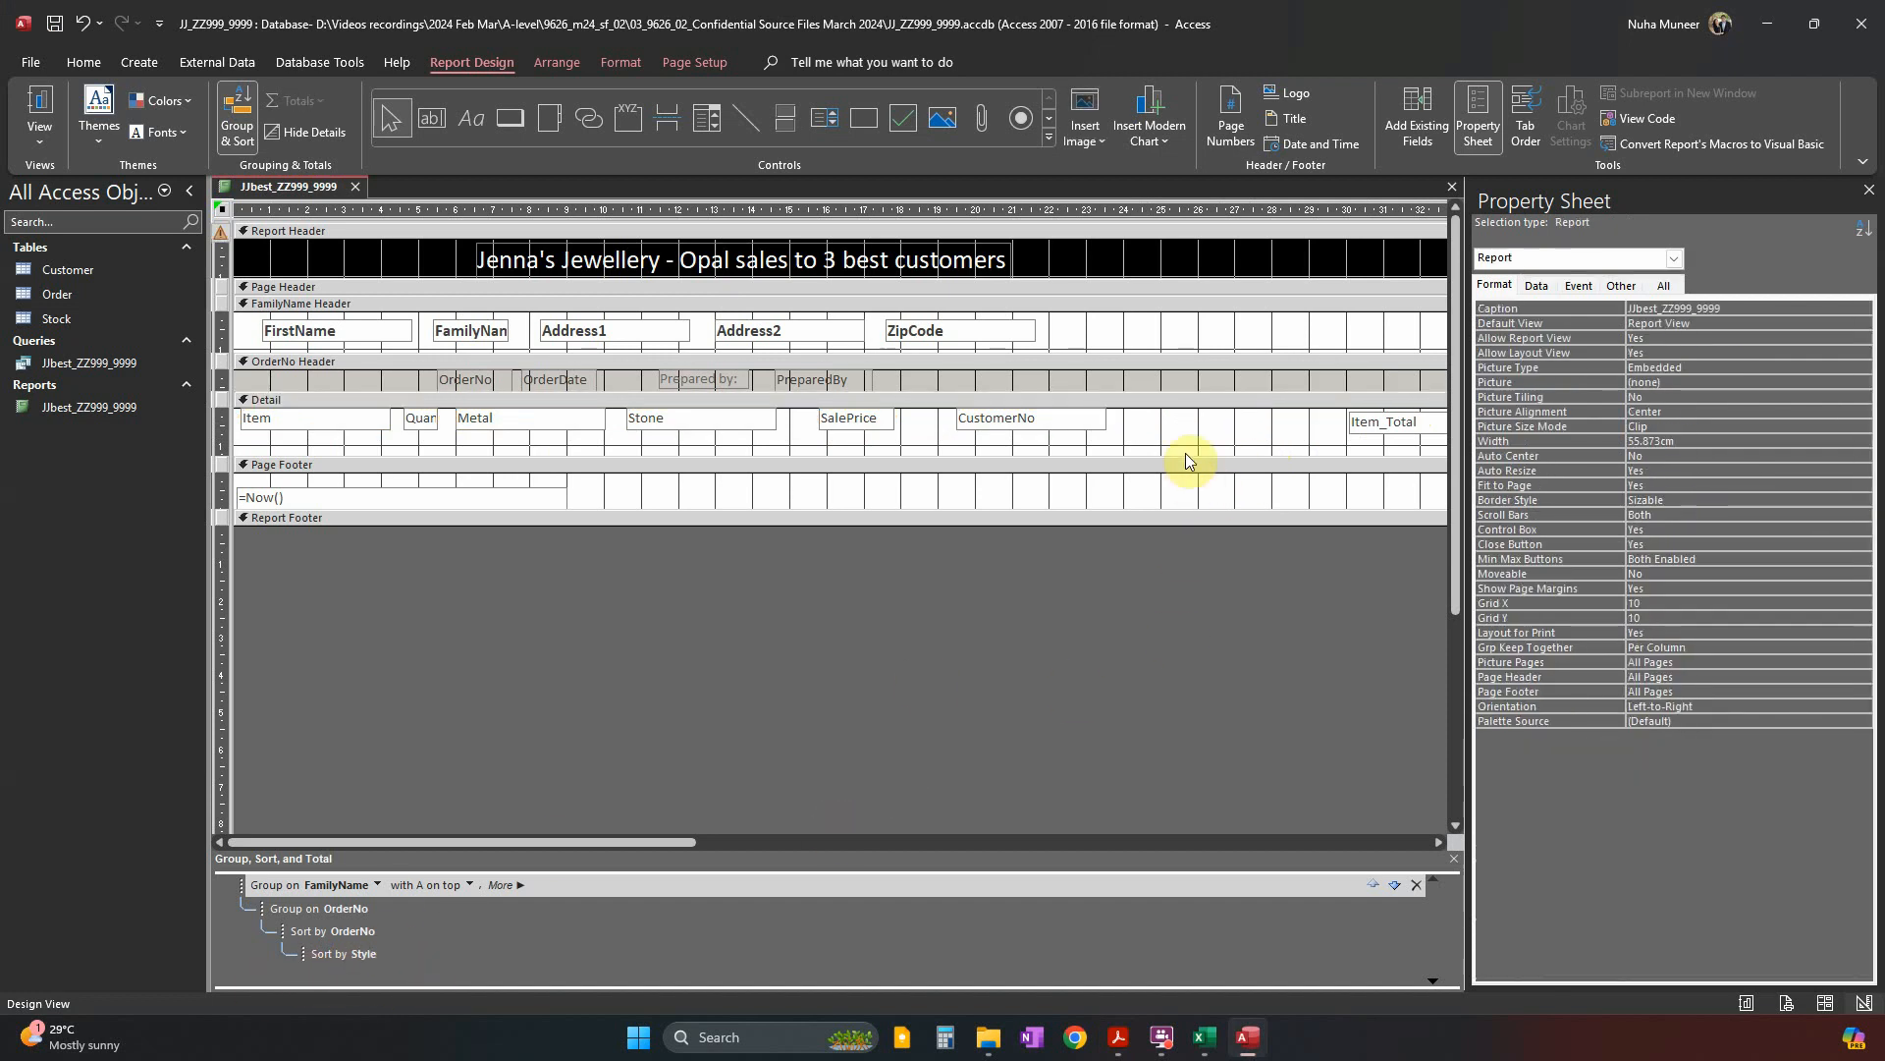
click(1405, 434)
drag(1409, 434, 1215, 429)
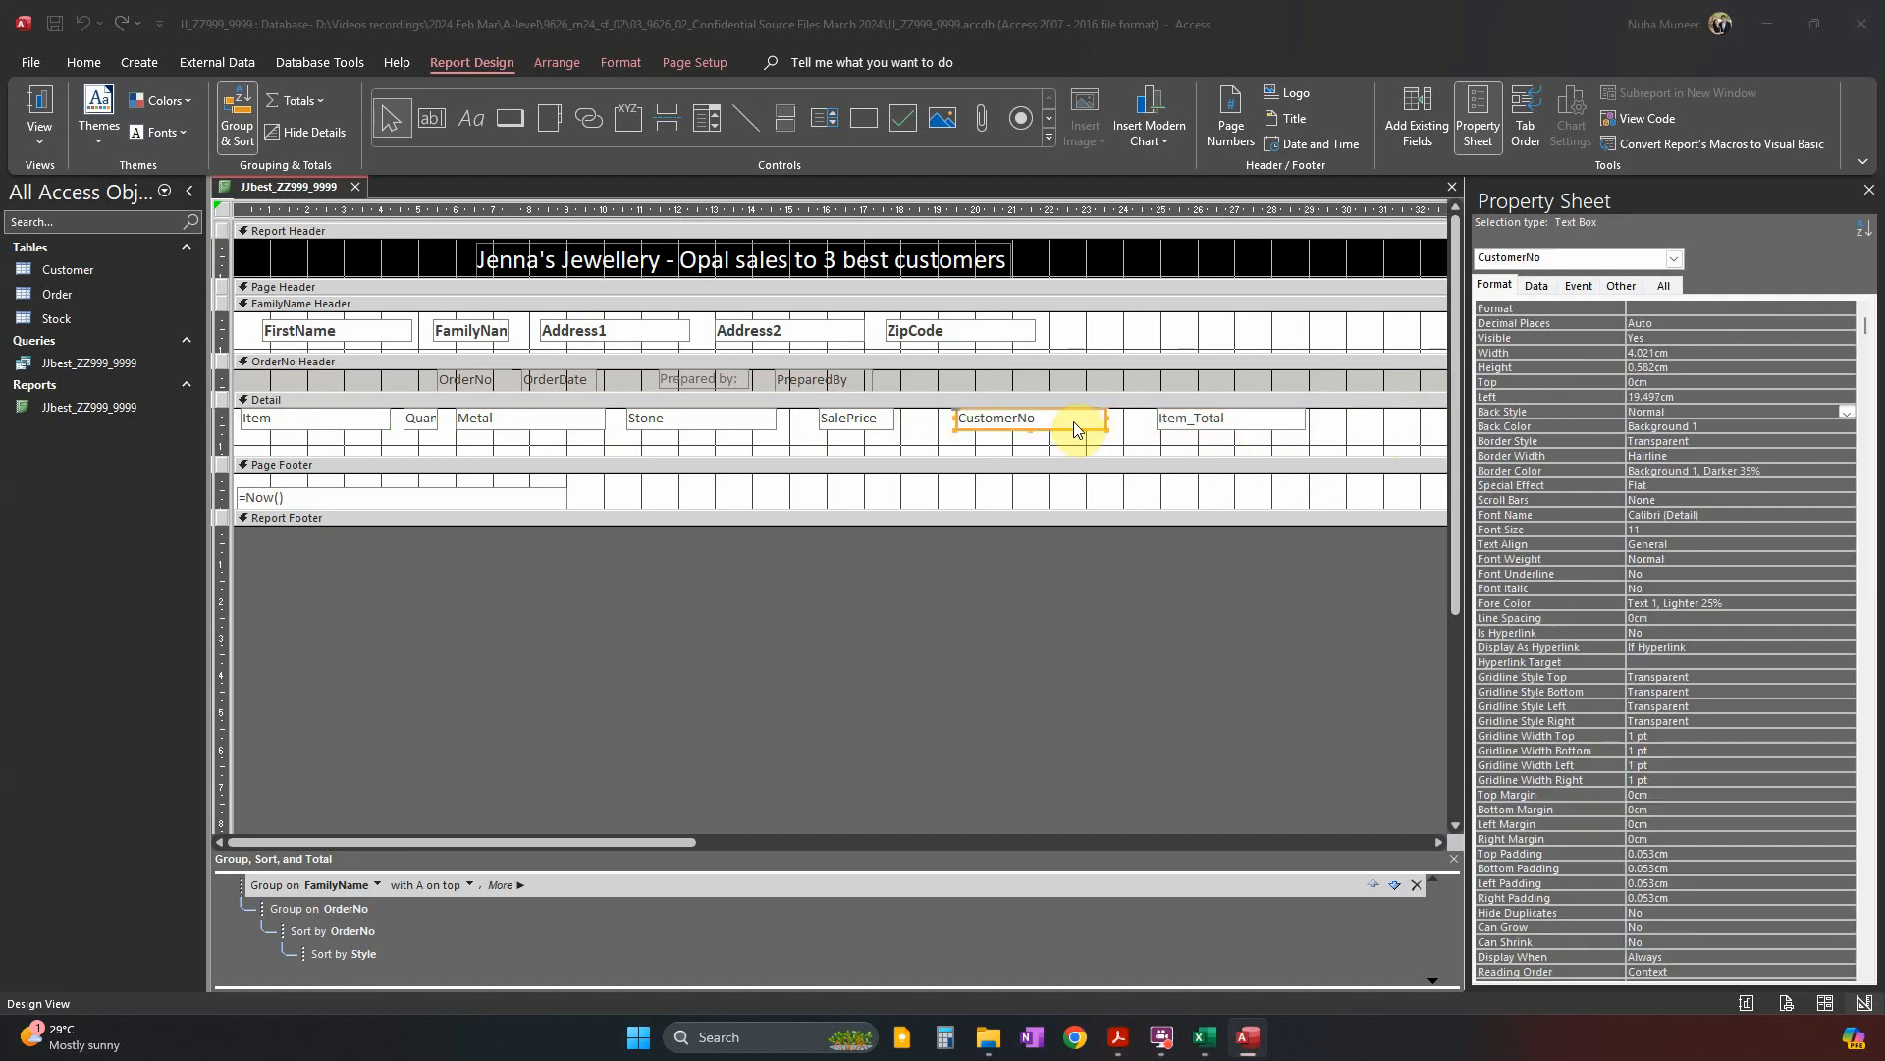
Check question 3 in the exam paper for the fields required in the group headers and for each item.
key(alt+Tab)
scroll(1085, 447, up, 5)
scroll(1088, 447, up, 10)
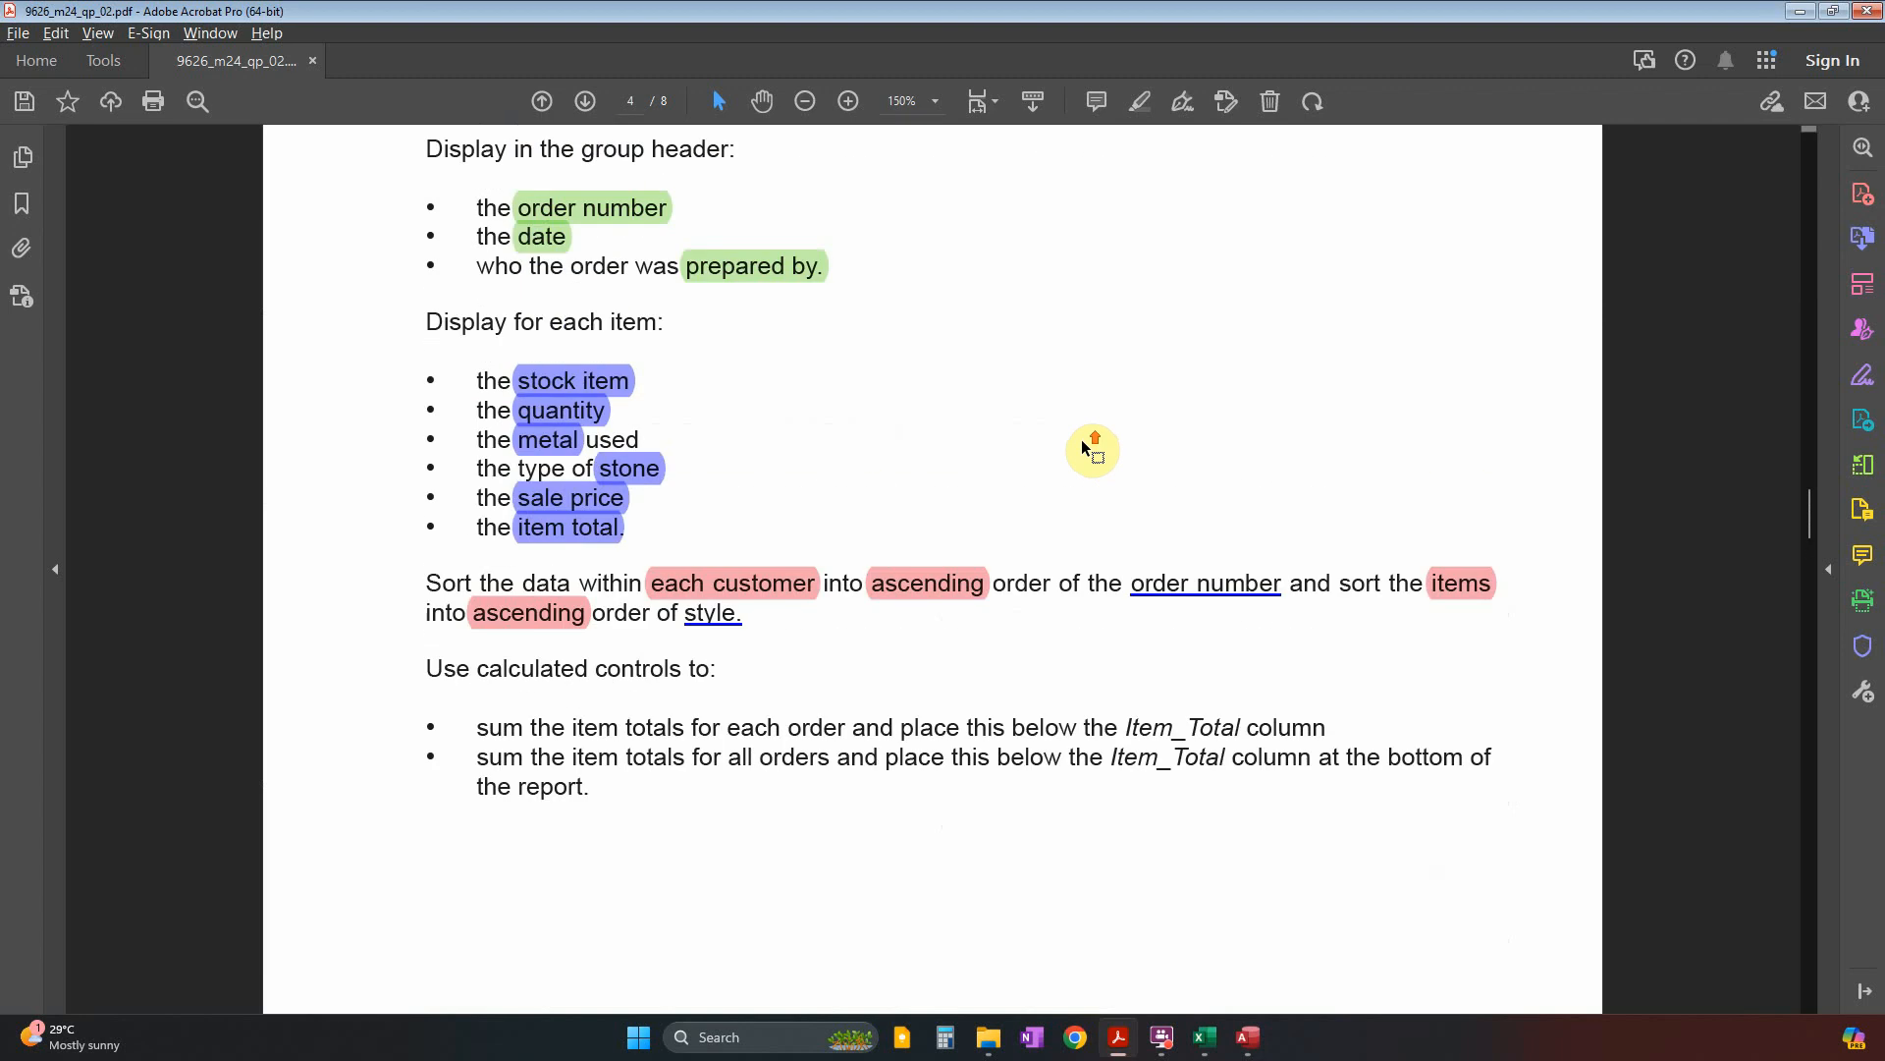
scroll(724, 491, up, 1)
scroll(724, 491, up, 3)
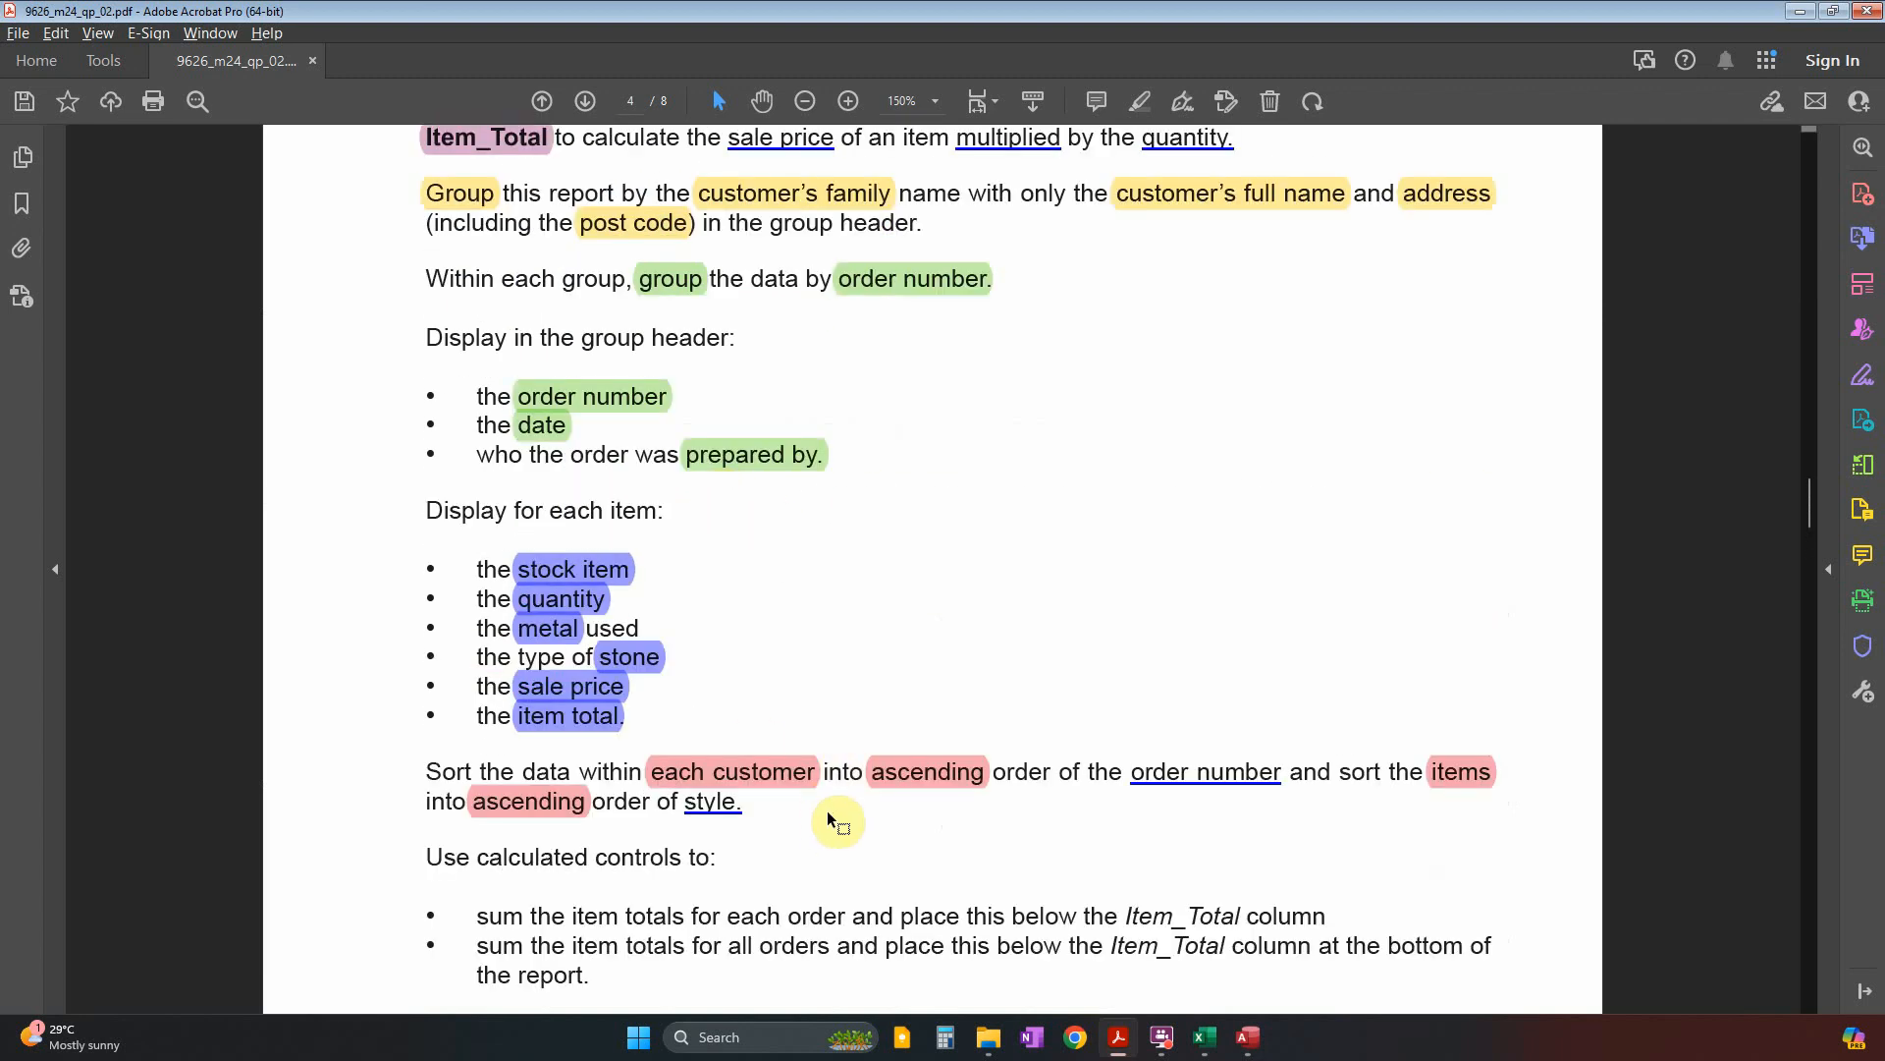
scroll(830, 818, up, 2)
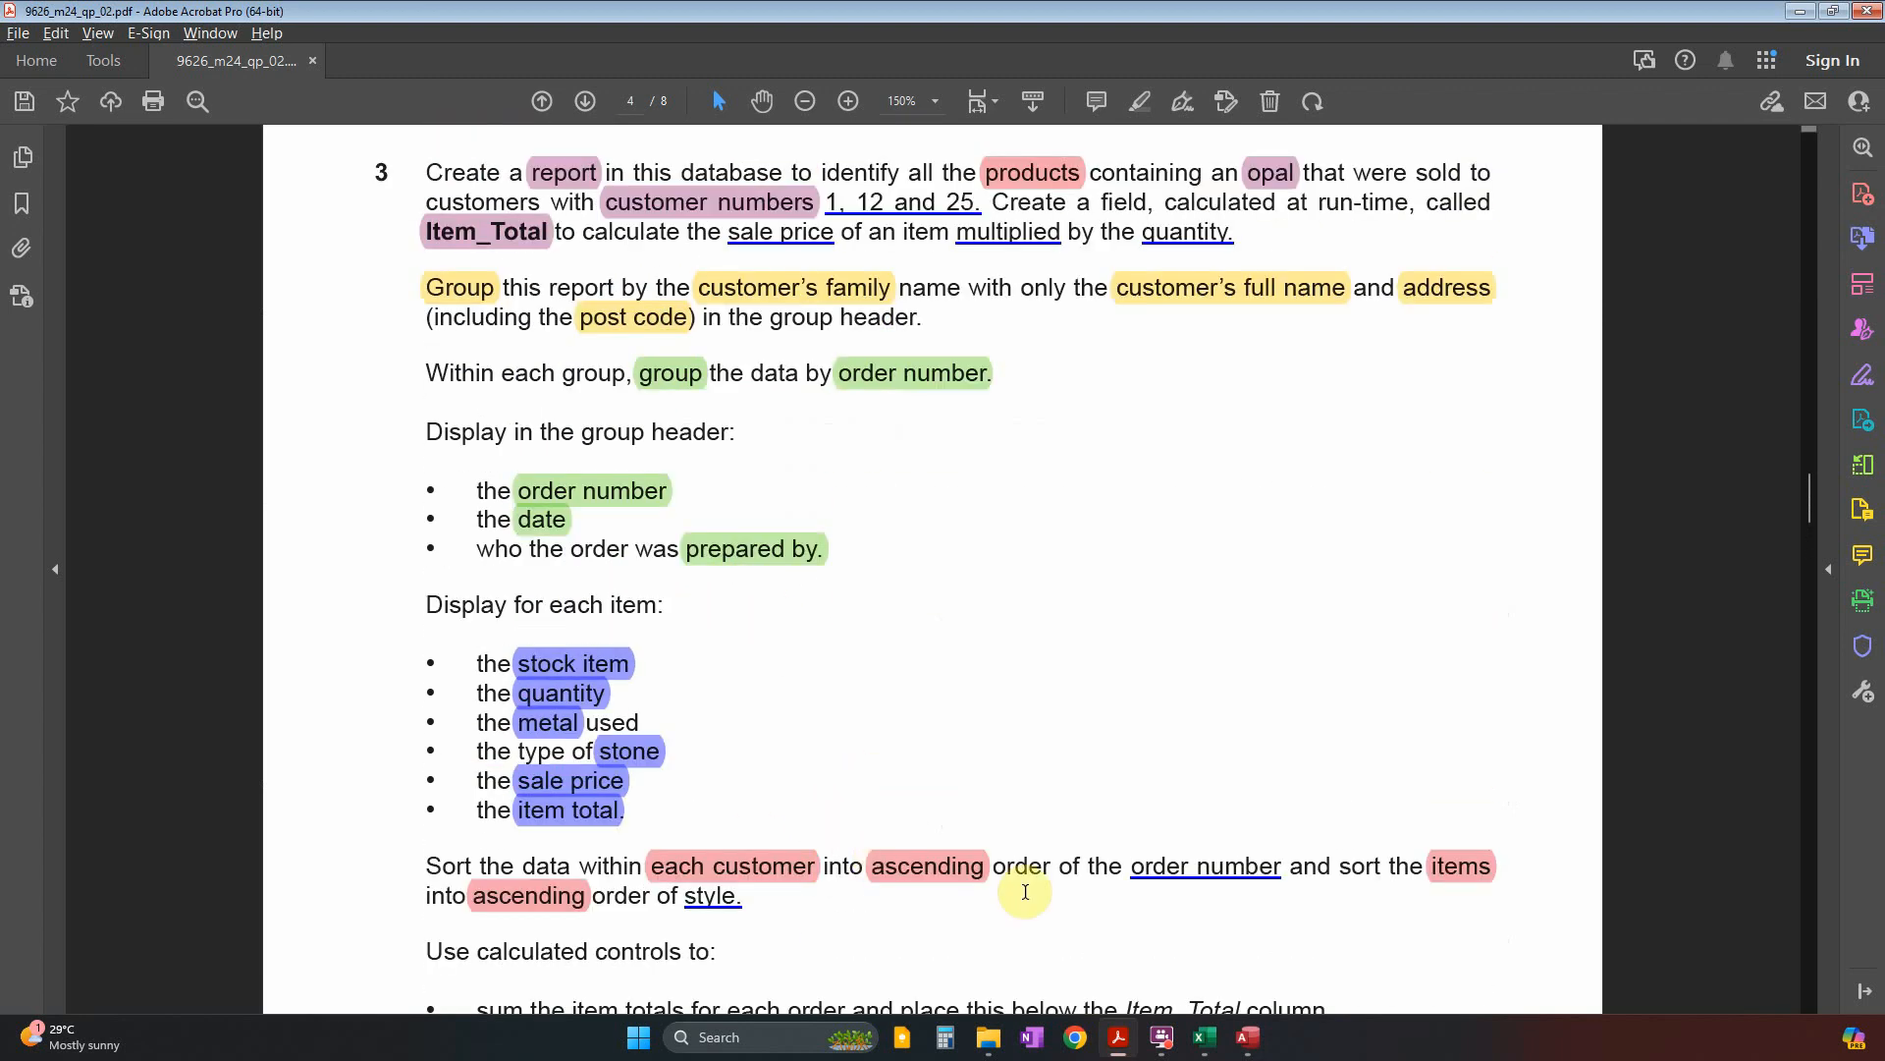
scroll(1026, 895, up, 2)
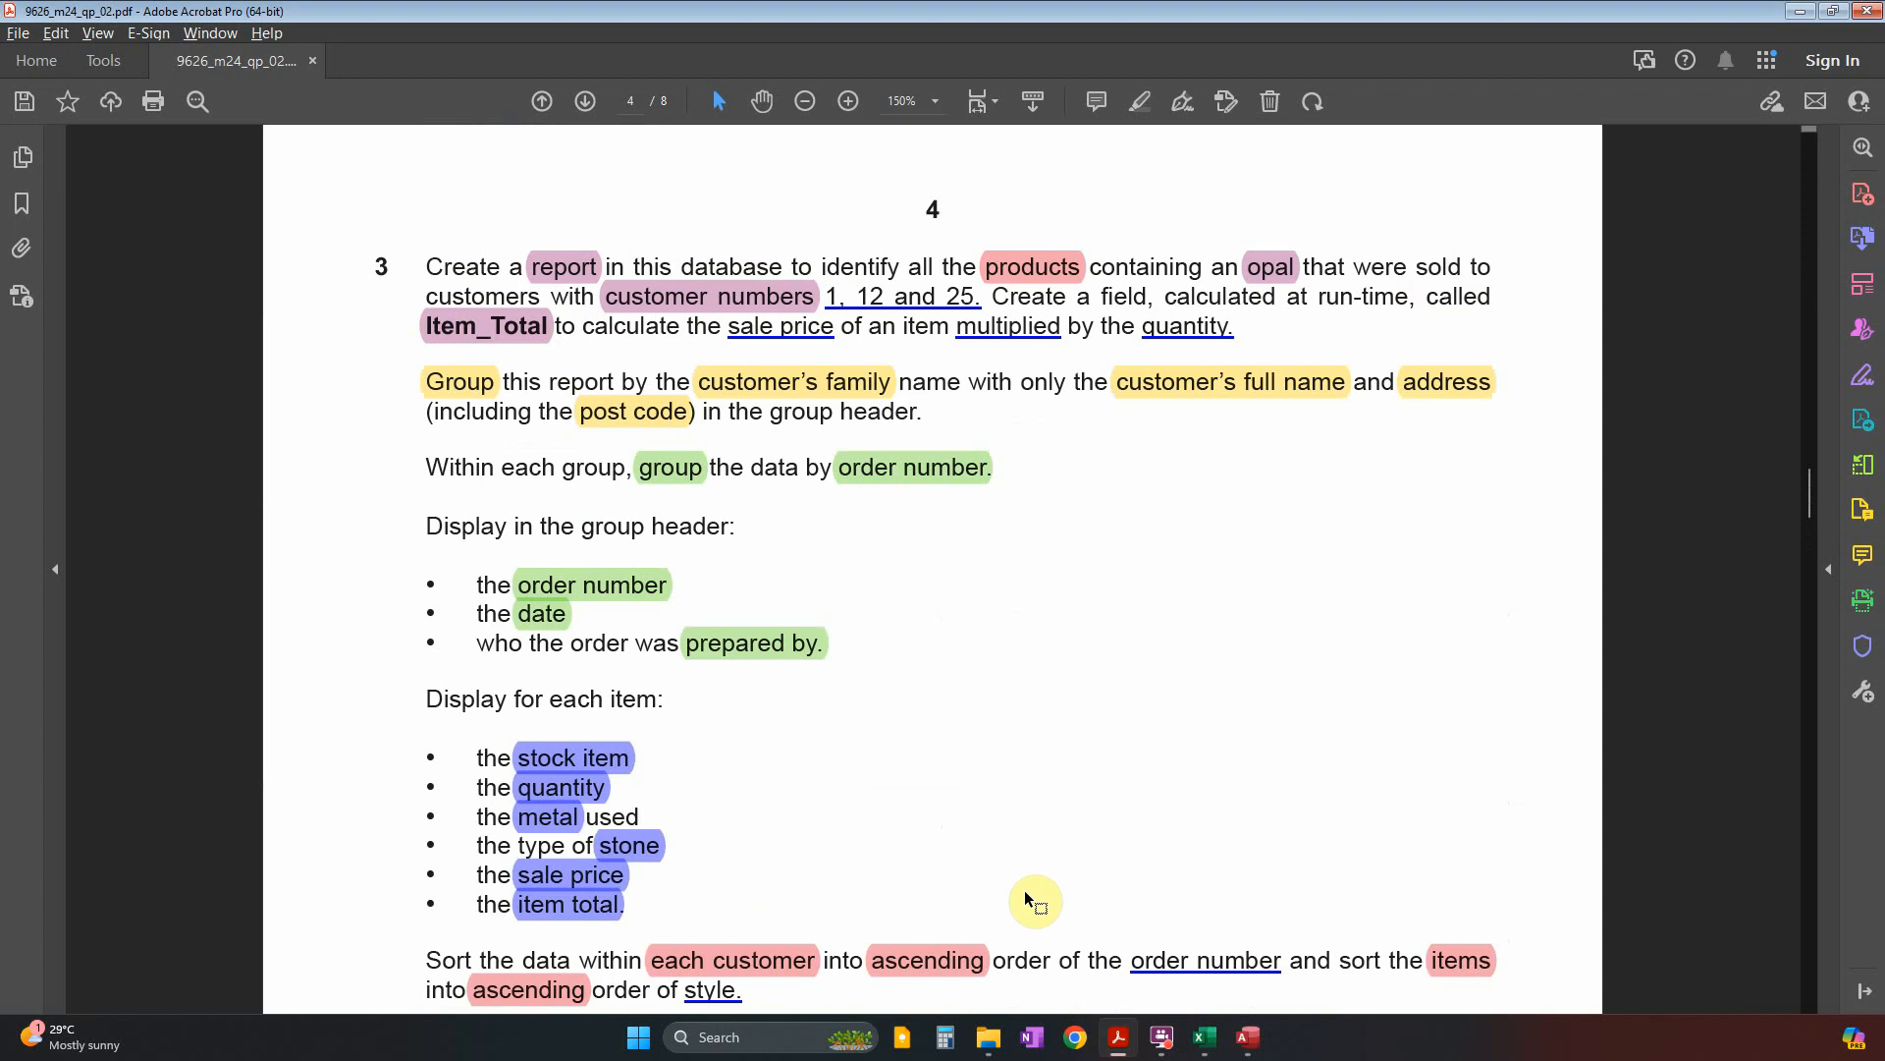
scroll(1023, 890, down, 3)
key(alt+Tab)
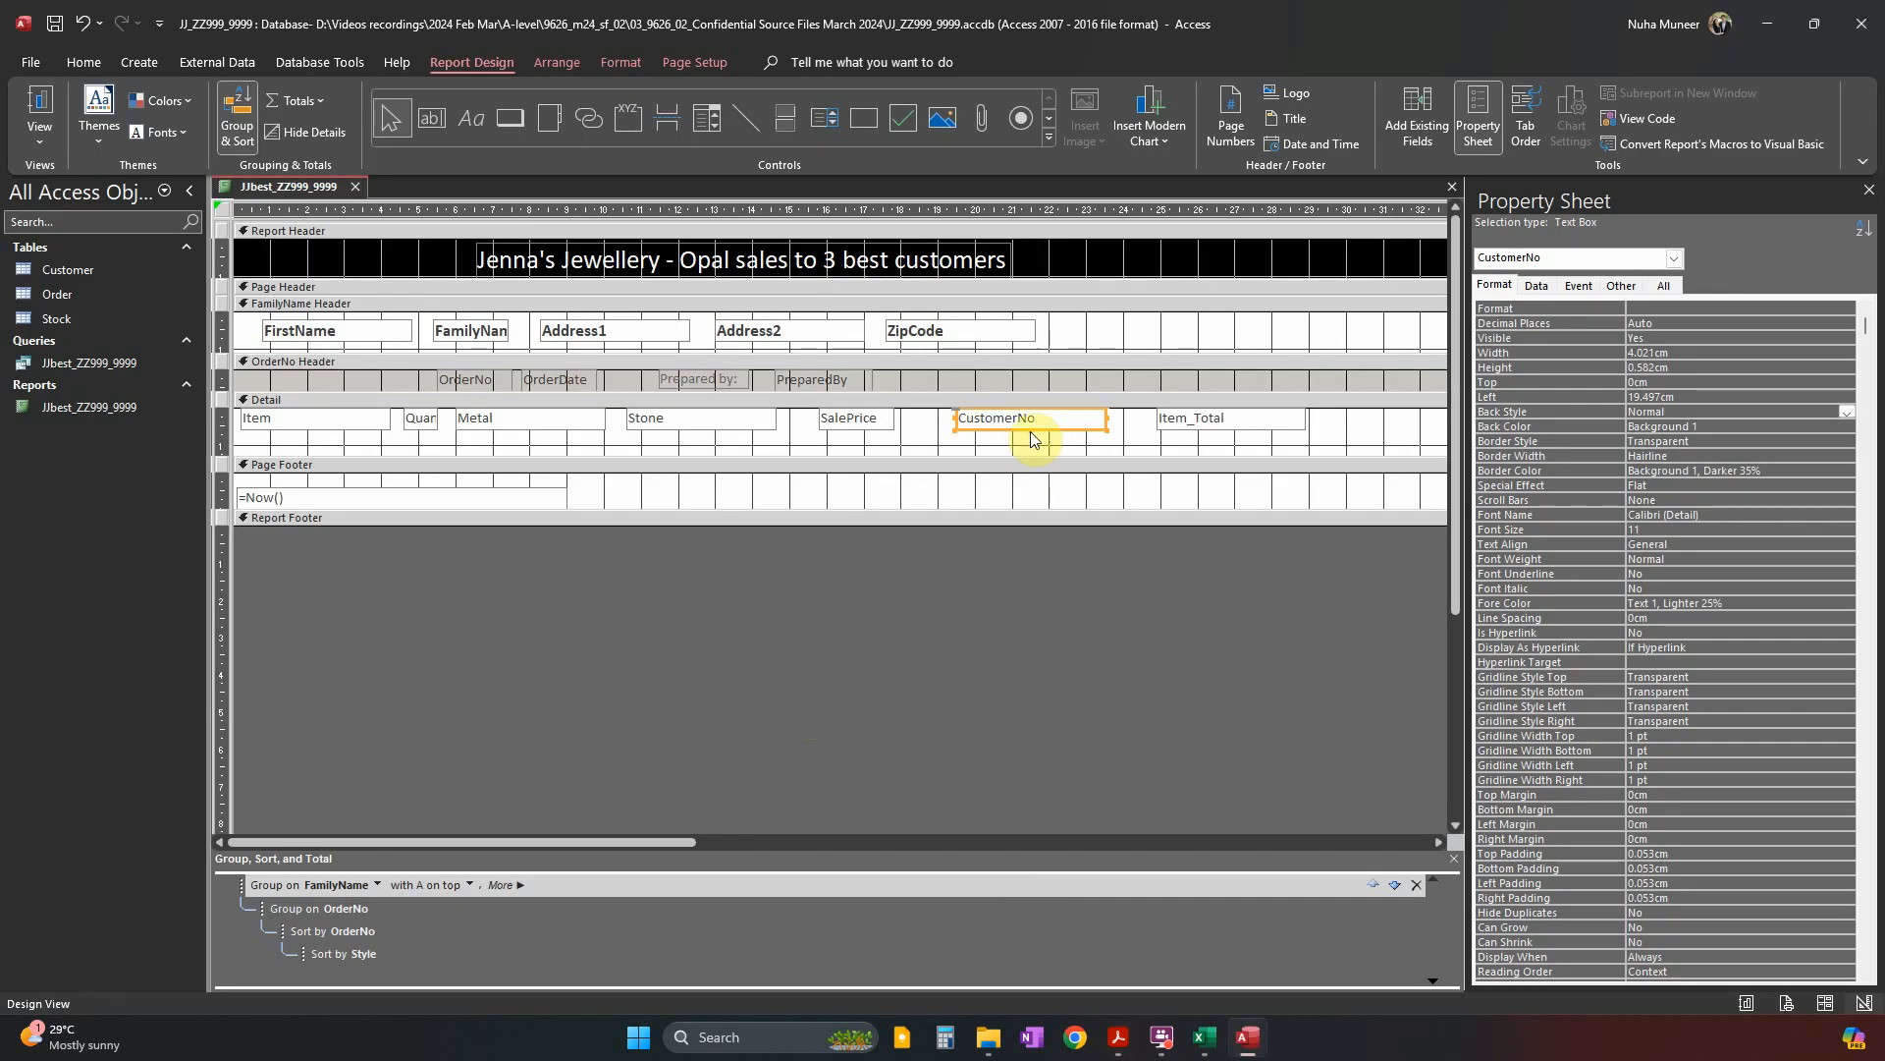
Move CustomerNo from Detail into the FamilyName Header at about 23.7 cm, and bring Item_Total left beside SalePrice.
drag(1063, 429, 1215, 340)
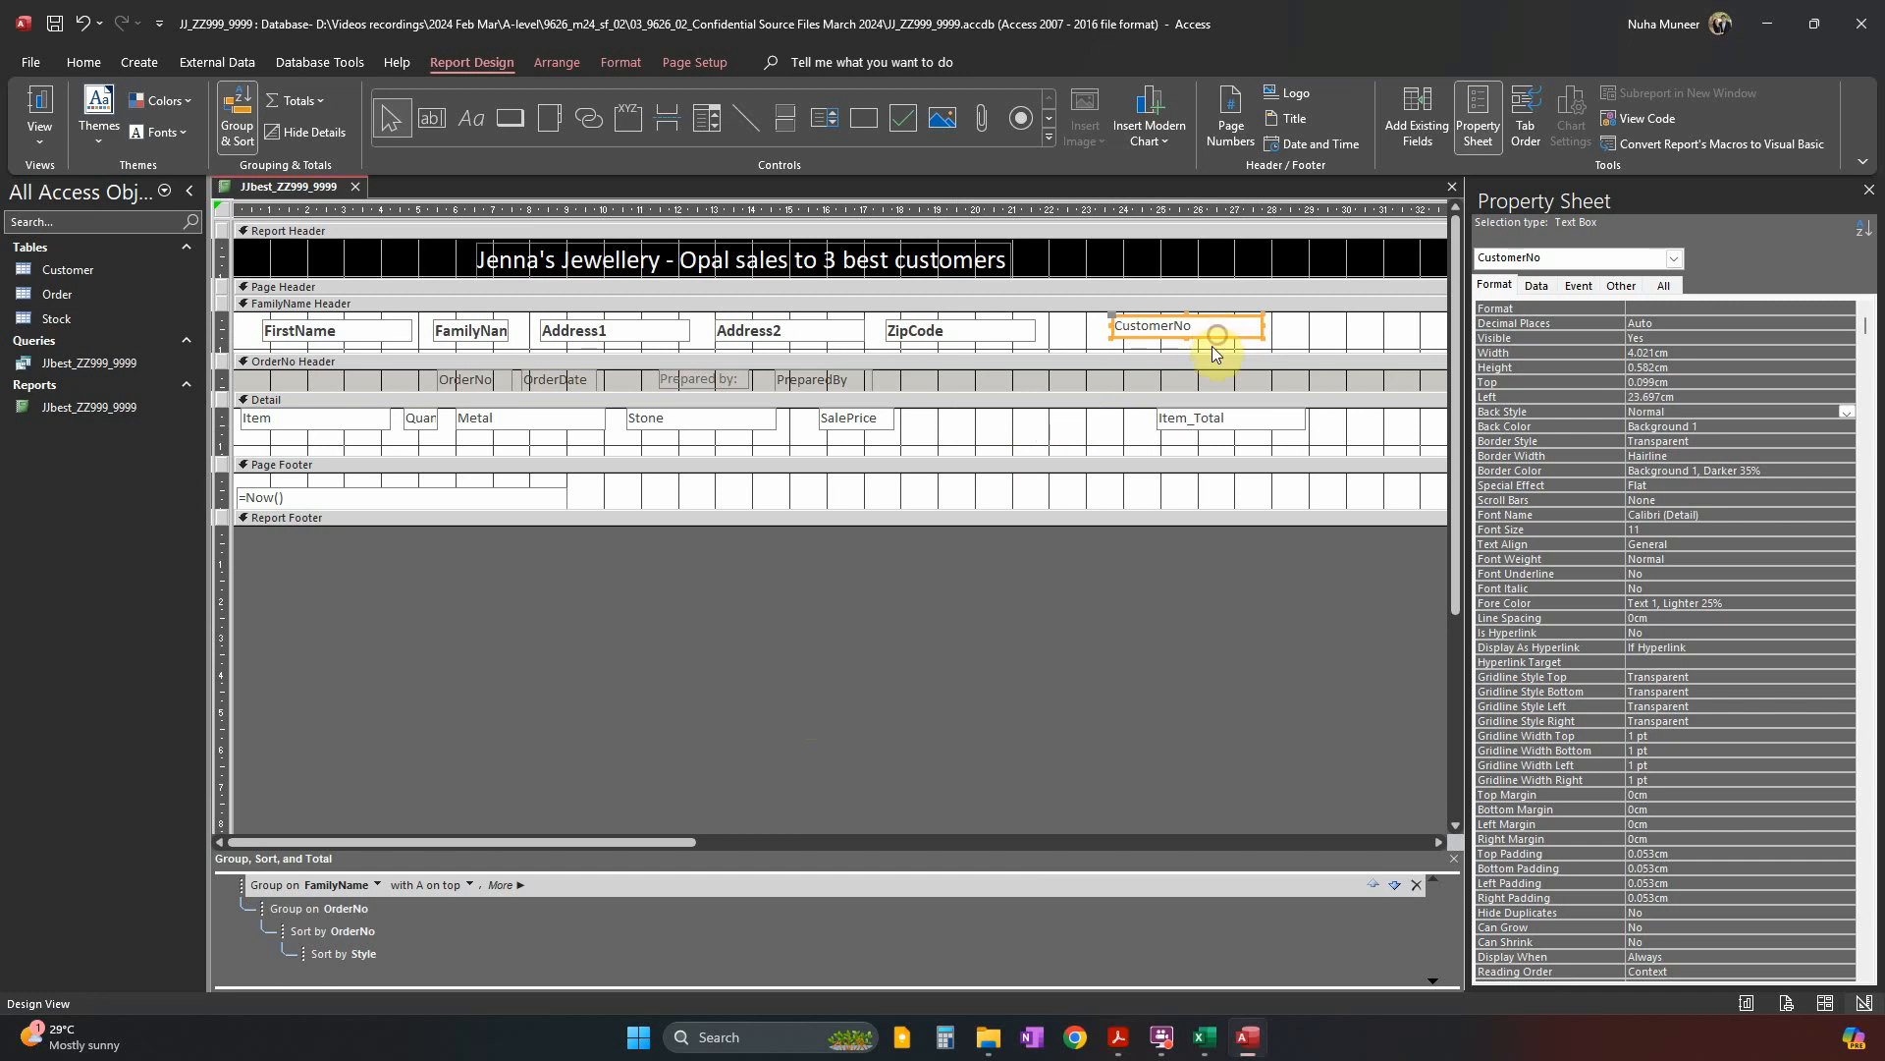
click(1211, 424)
drag(1239, 432, 331, 402)
Following the sample layout, move all Detail fields right together so Item starts below the "Prepared by:" label at about 11.4 cm.
key(alt+Tab)
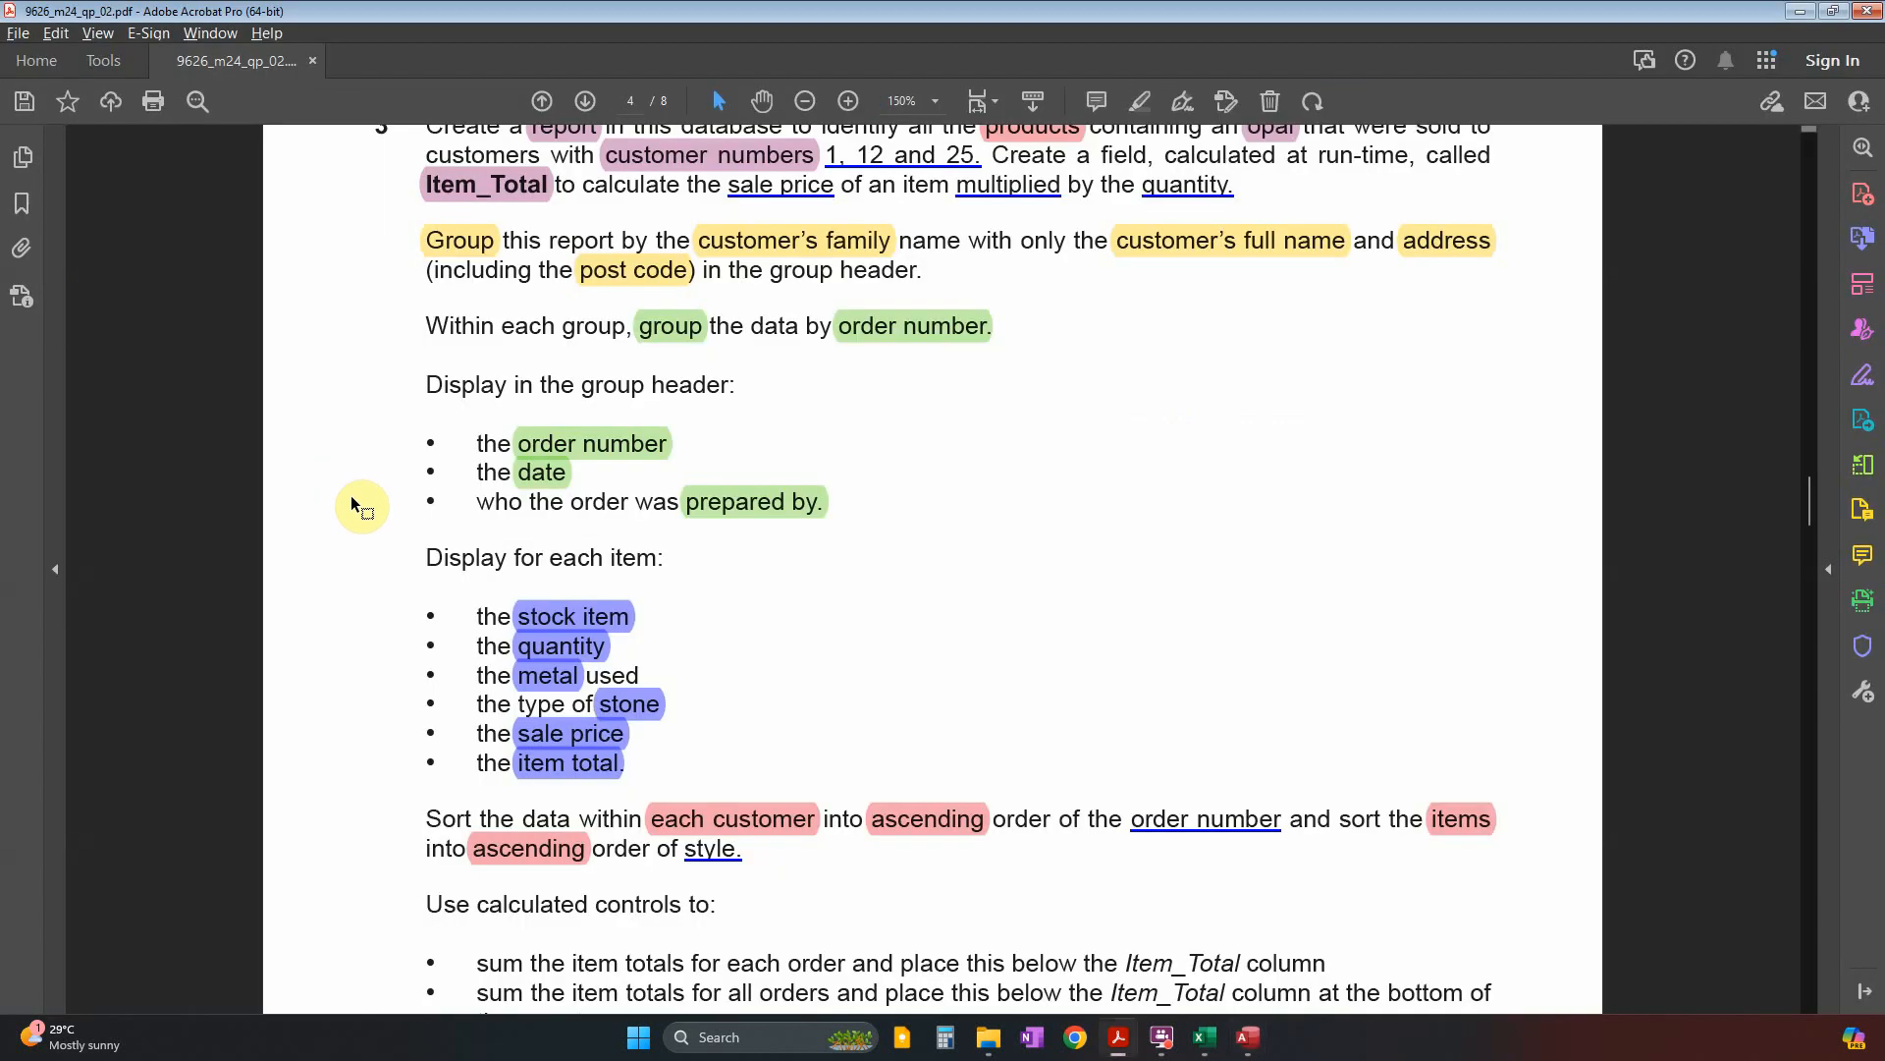
scroll(707, 599, down, 15)
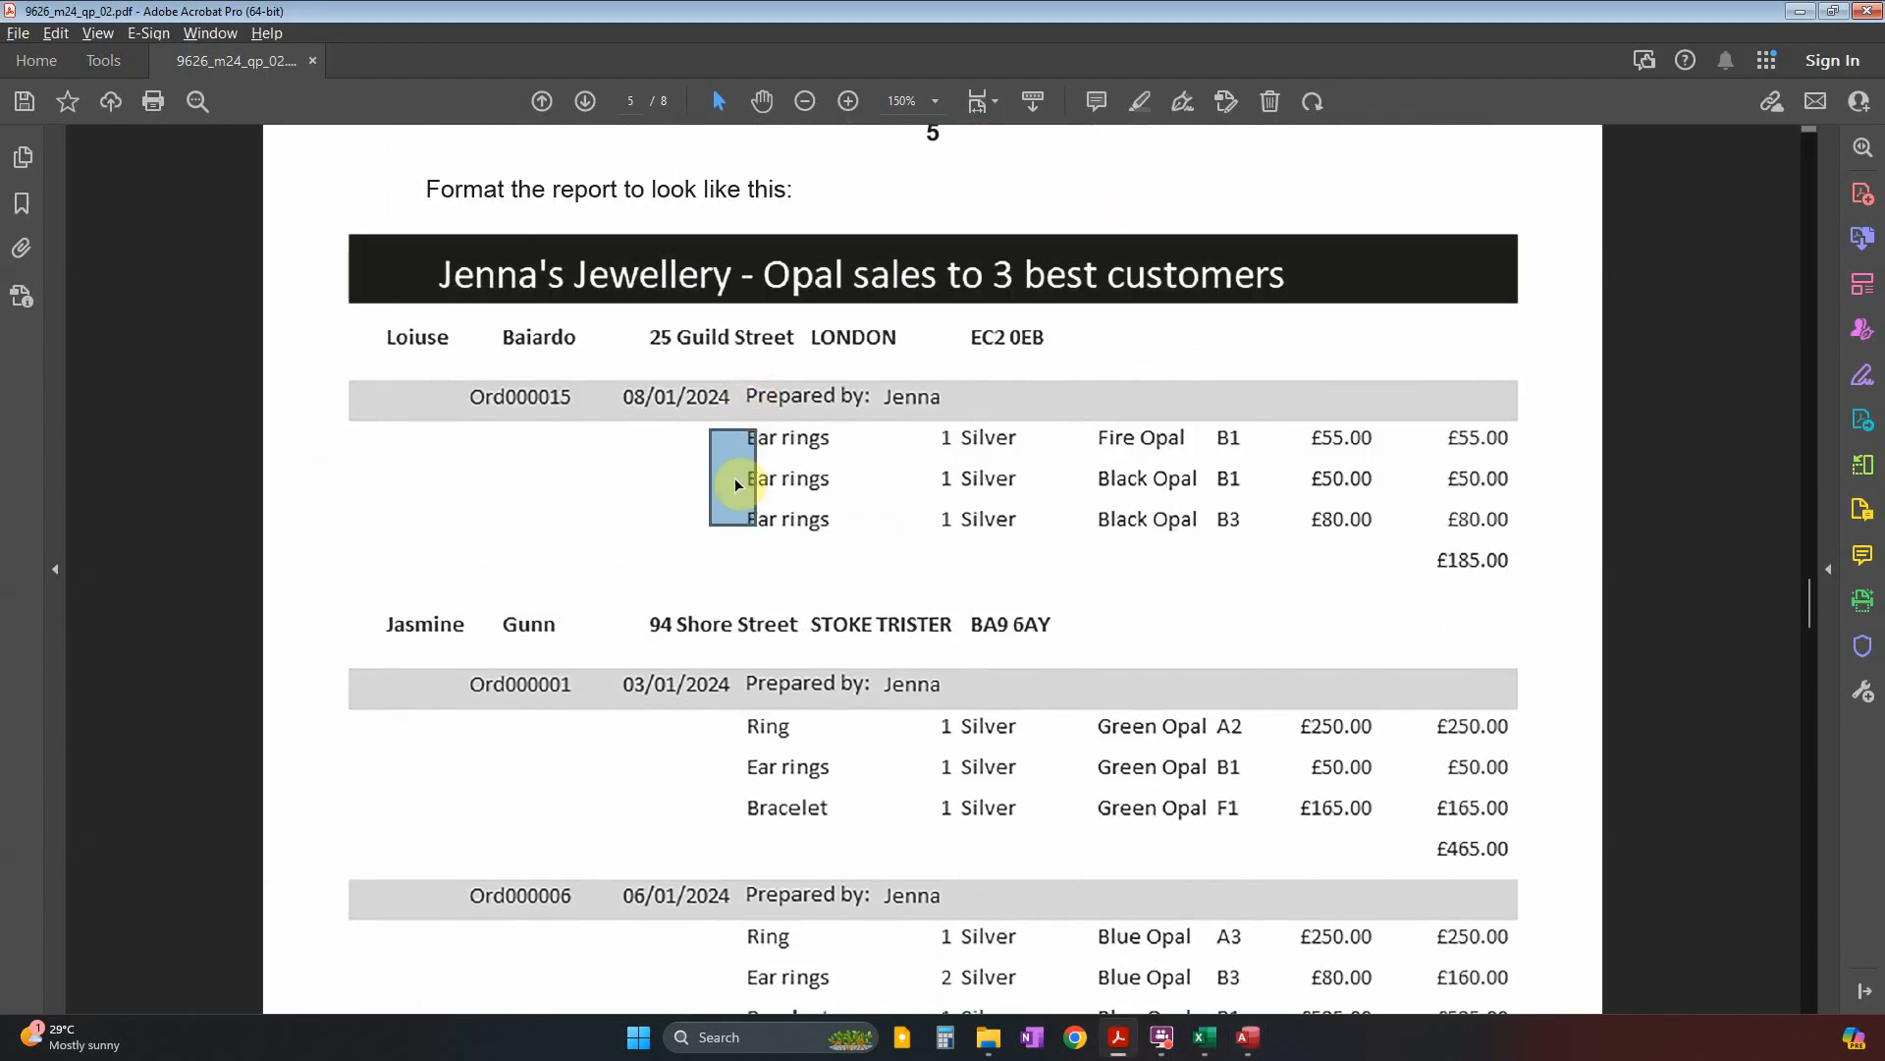
key(alt+Tab)
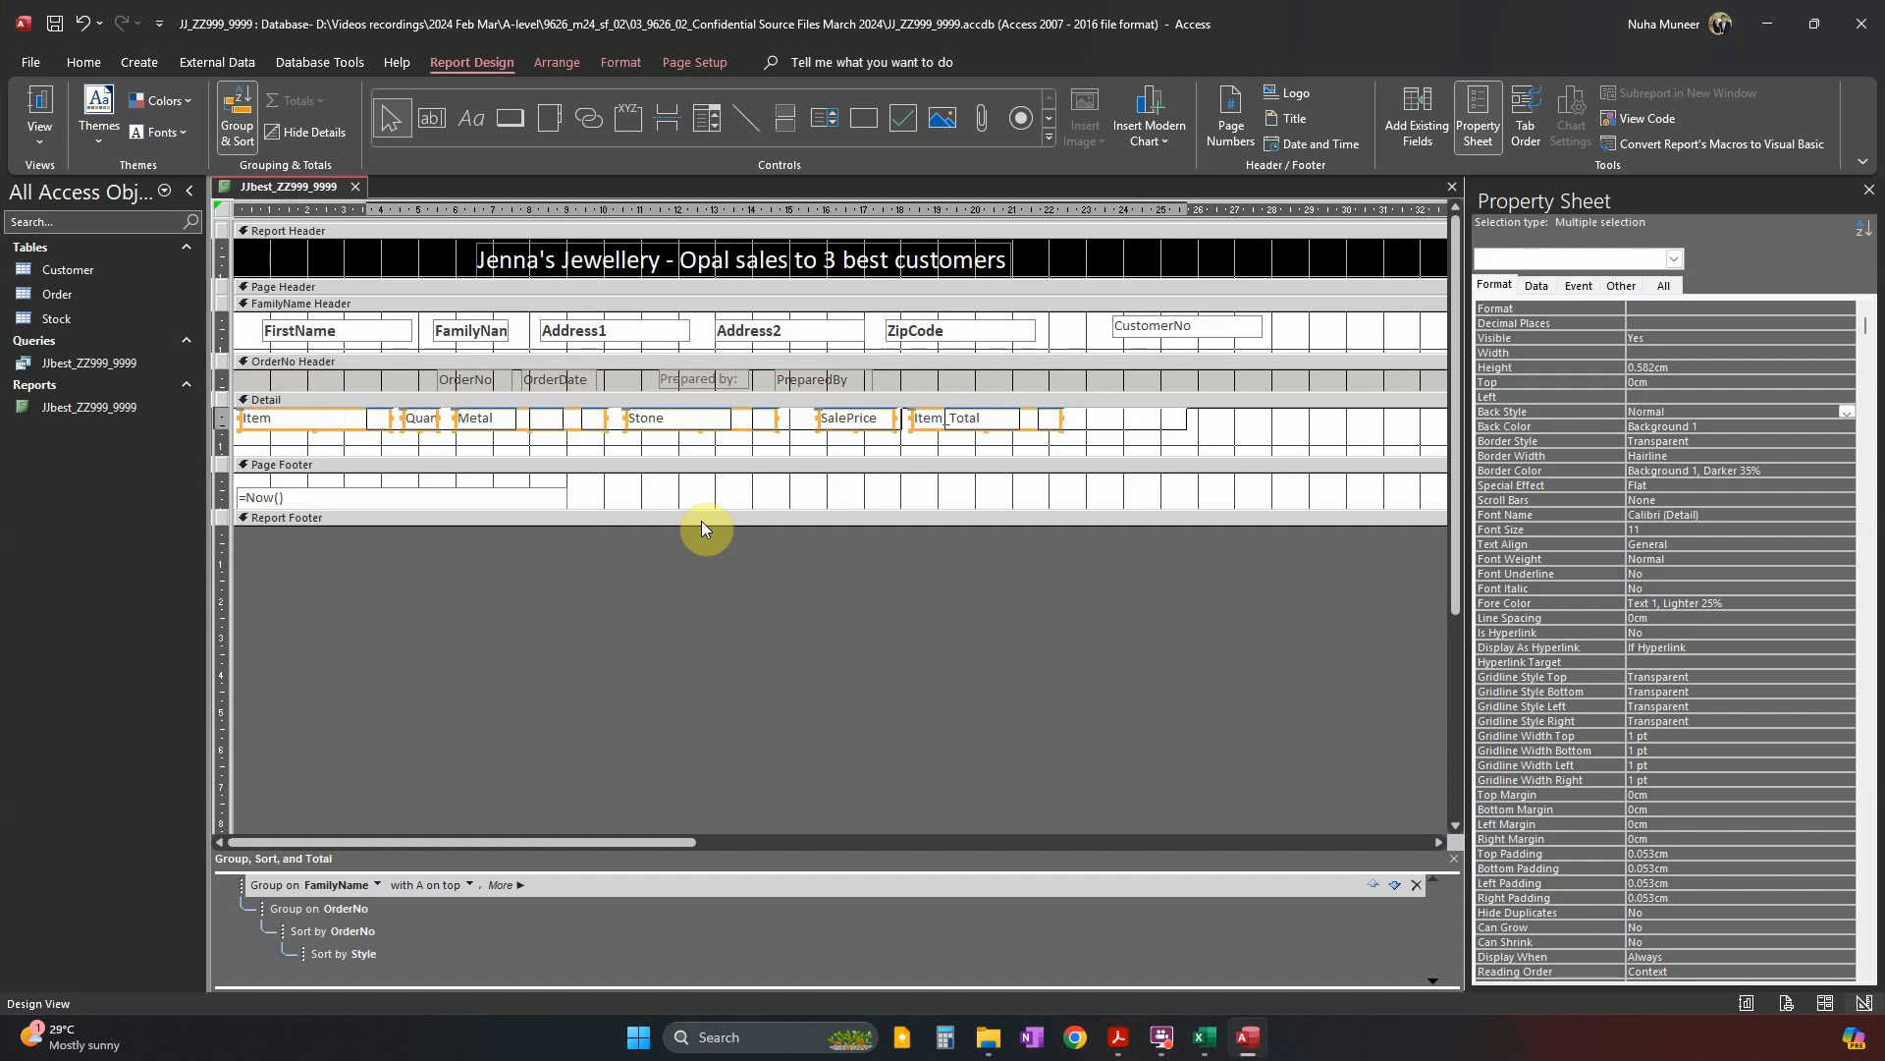
key(Right)
key(Right)
key(Right)
key(Right)
key(Right)
key(Right)
key(Right)
key(Right)
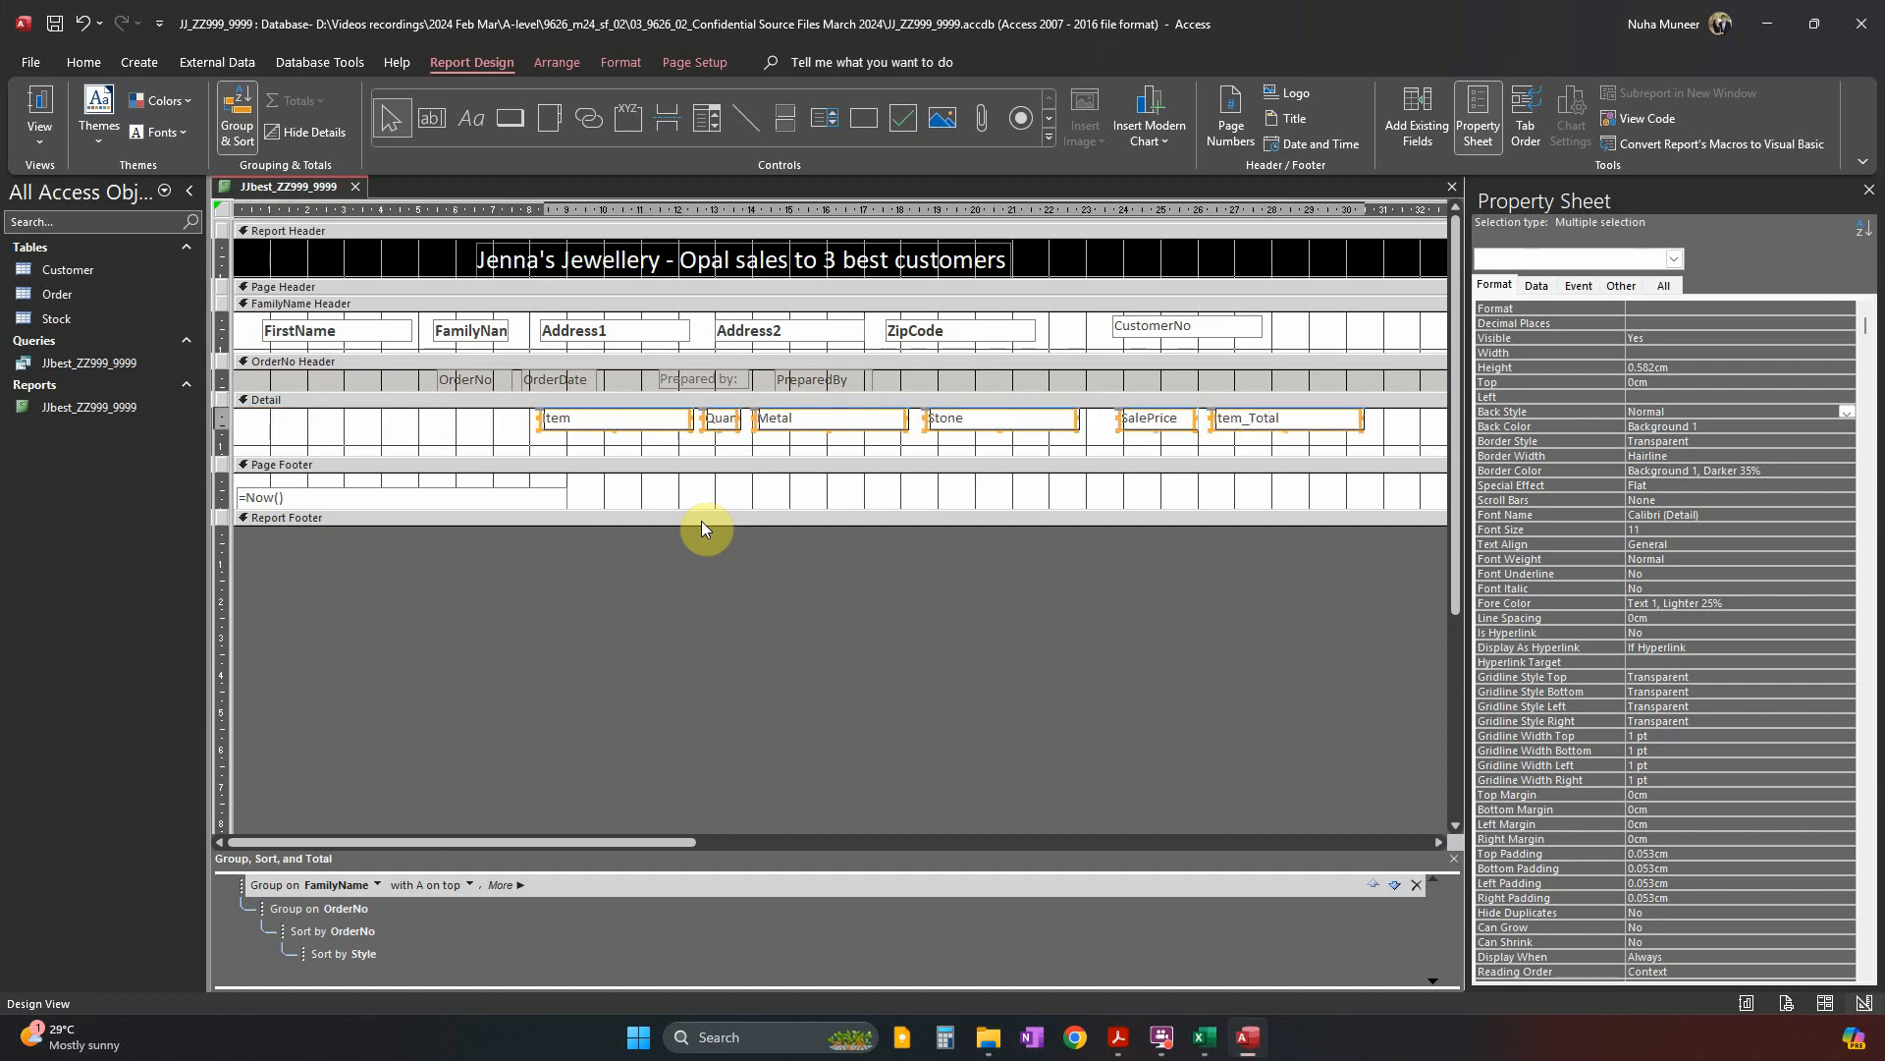
key(Right)
key(Right)
key(Right)
key(Right)
key(Right)
key(Right)
key(Right)
key(Right)
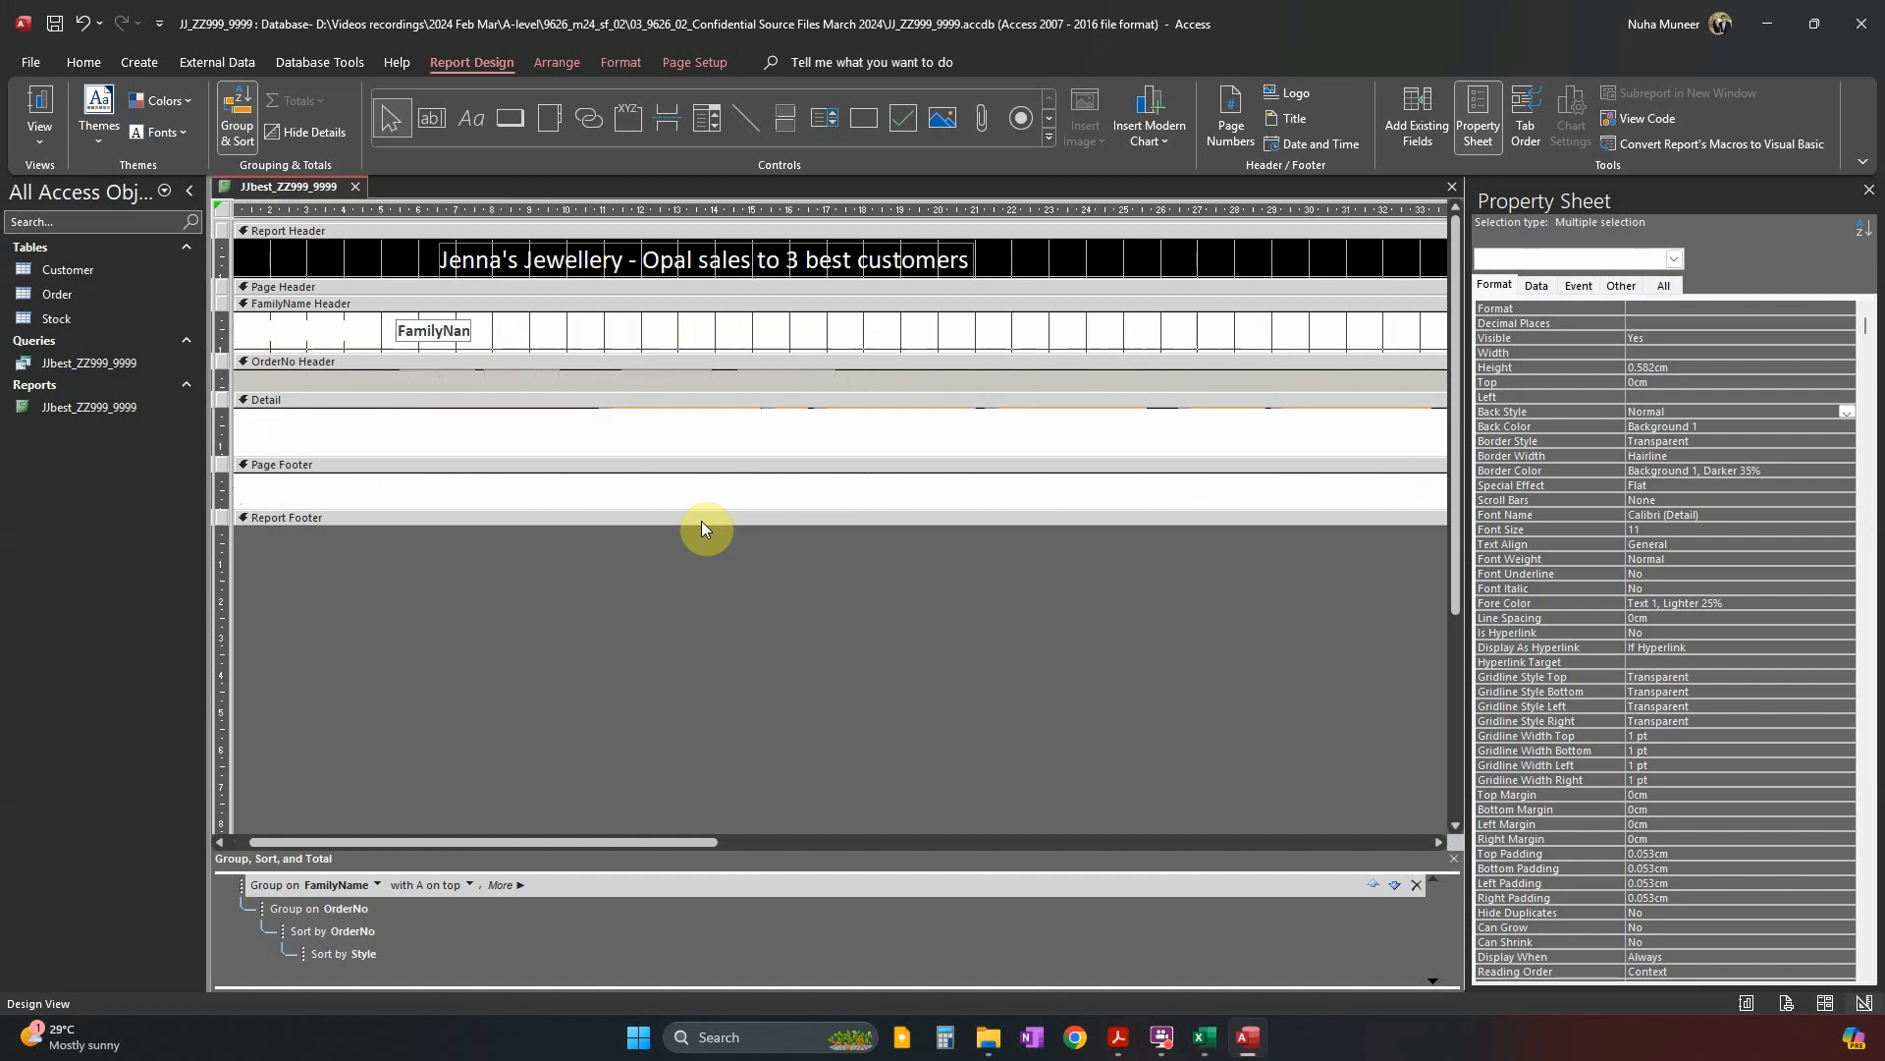
key(Right)
key(Right)
key(Right)
key(Right)
key(Right)
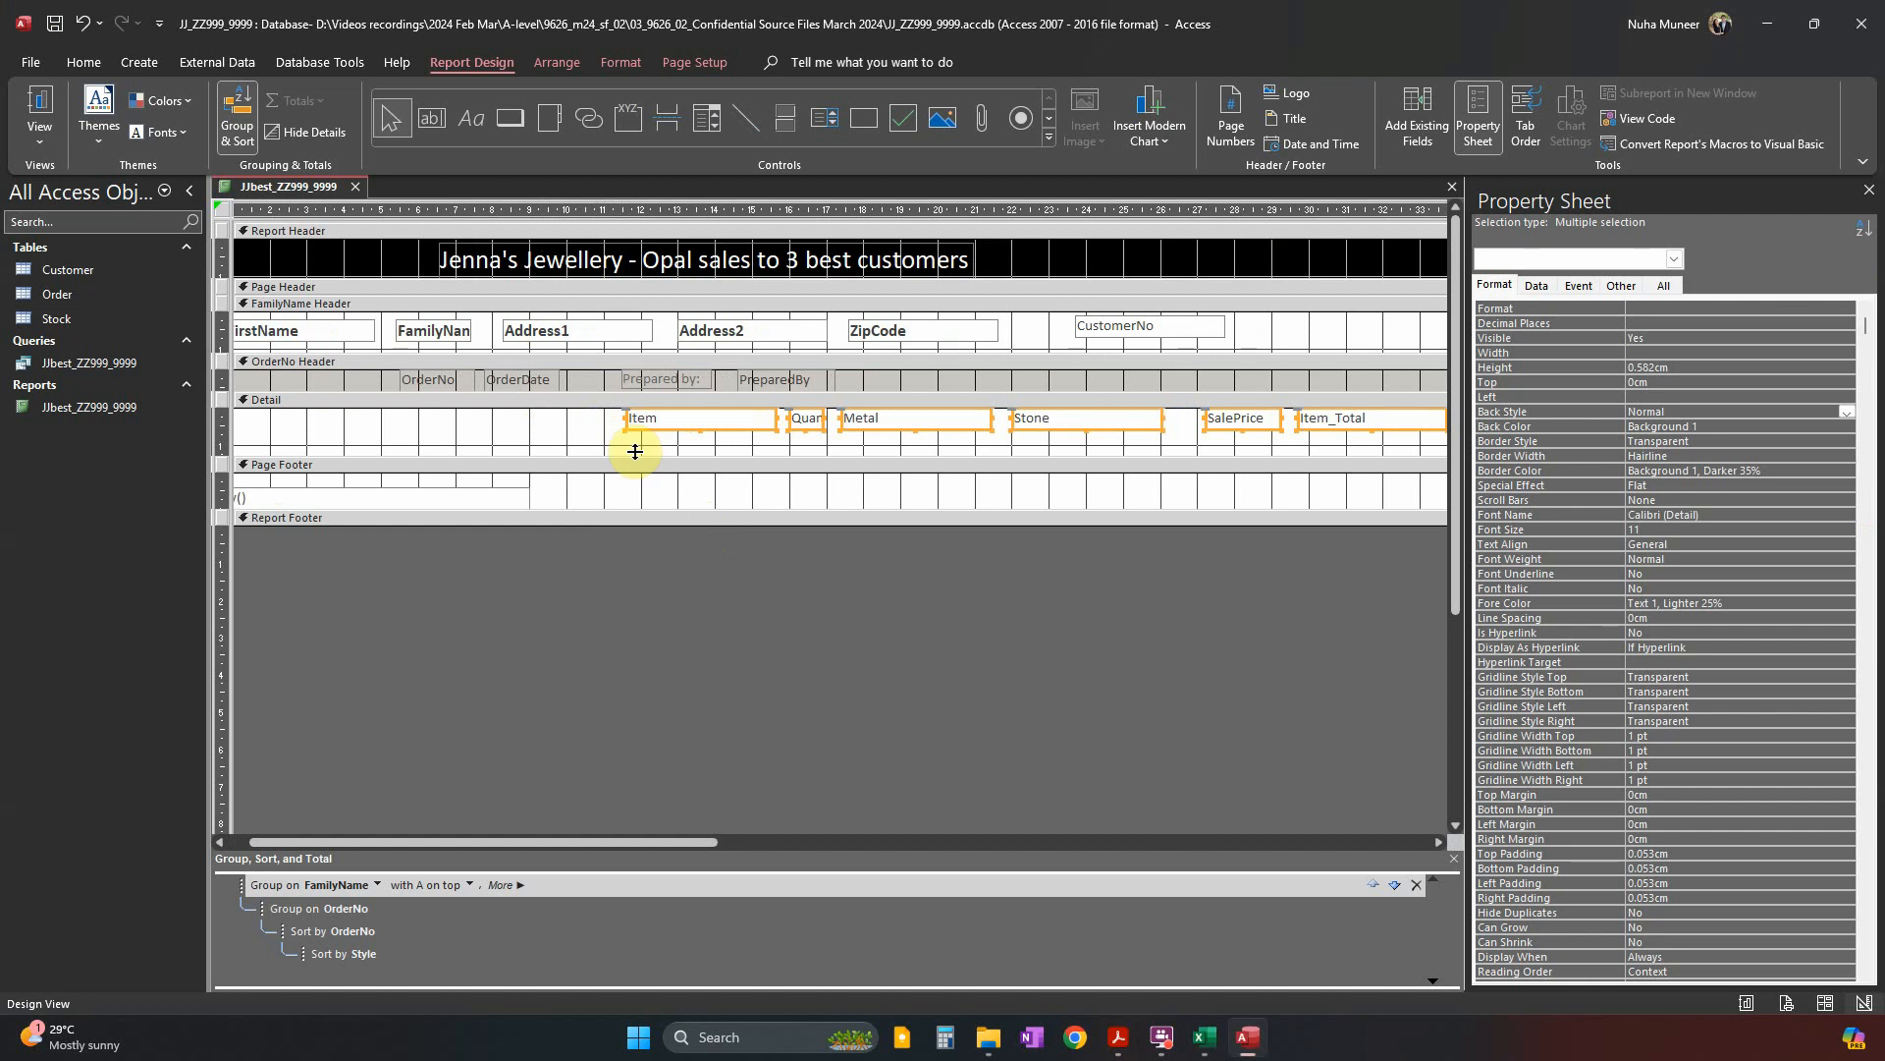
key(Left)
key(Left)
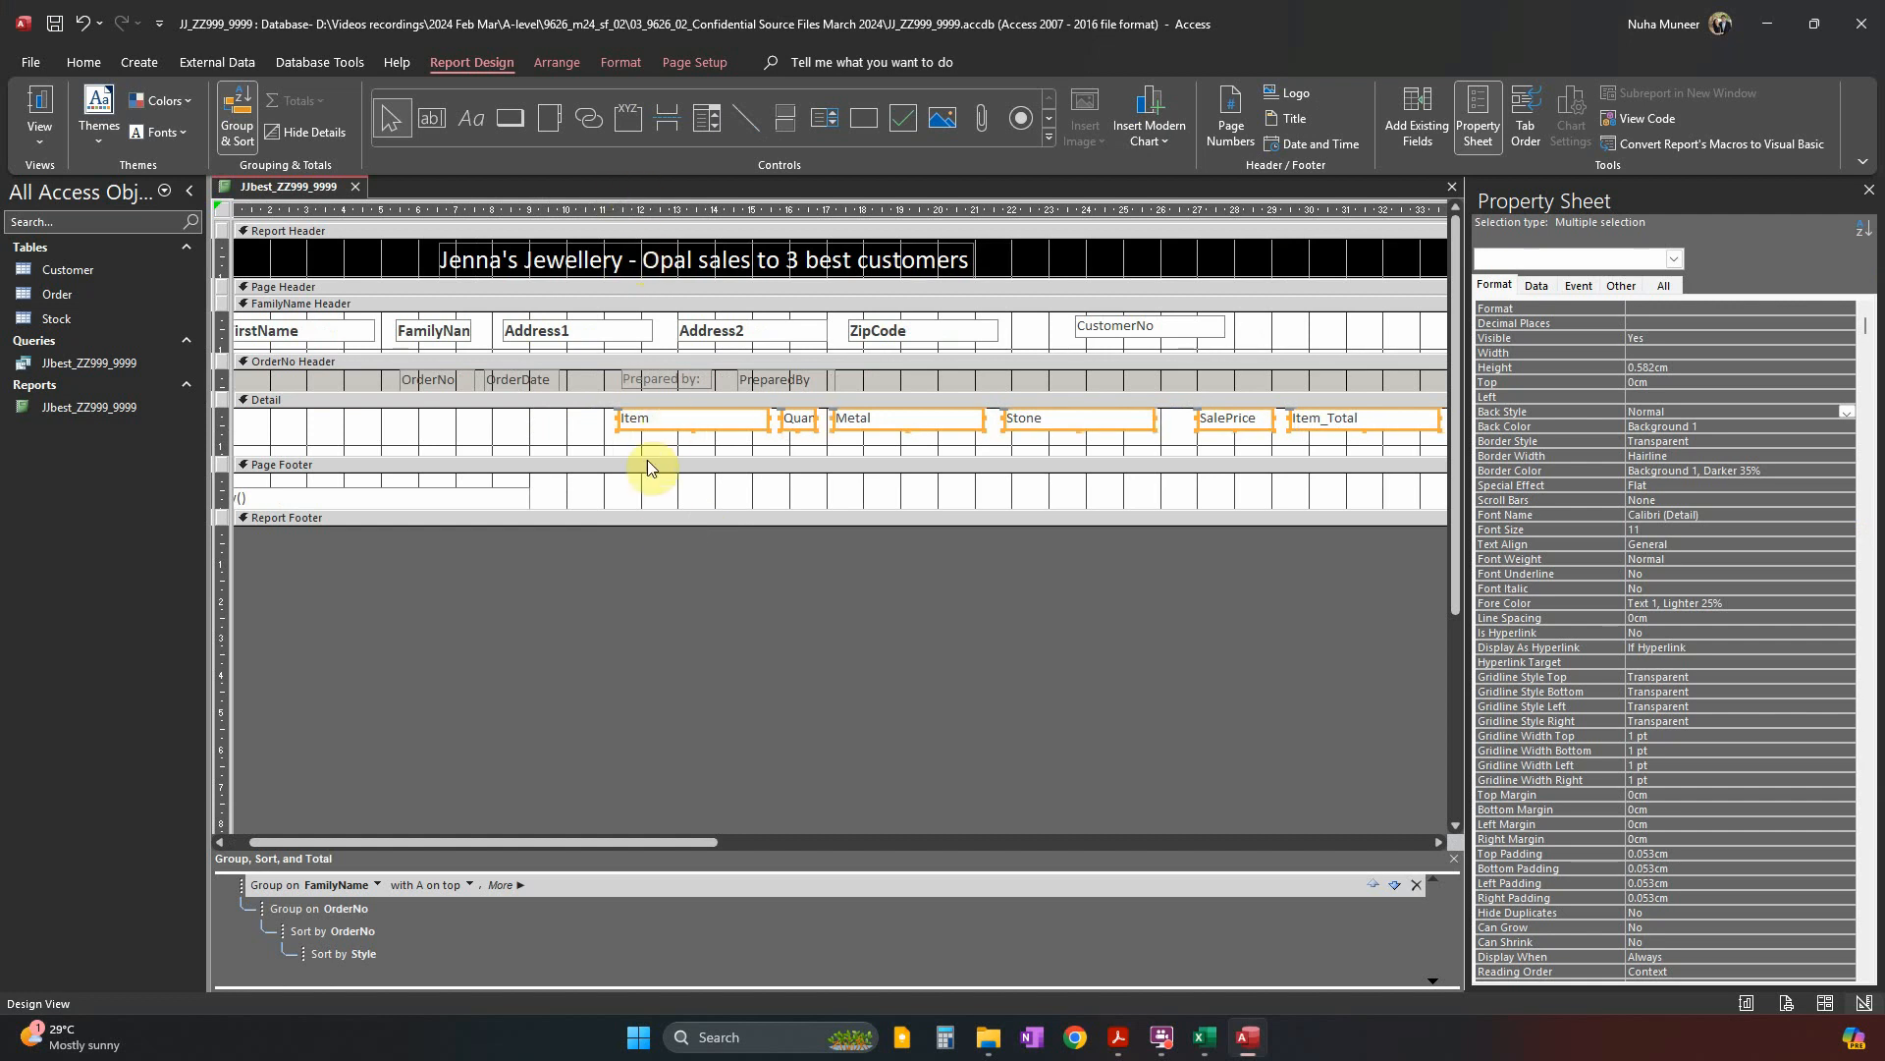
Compare with the sample spacing, shorten the Detail section to about 0.8 cm and make the OrderNo Header slightly taller.
mouse_move(639, 462)
mouse_down()
mouse_move(632, 421)
mouse_move(631, 445)
mouse_up()
key(alt+Tab)
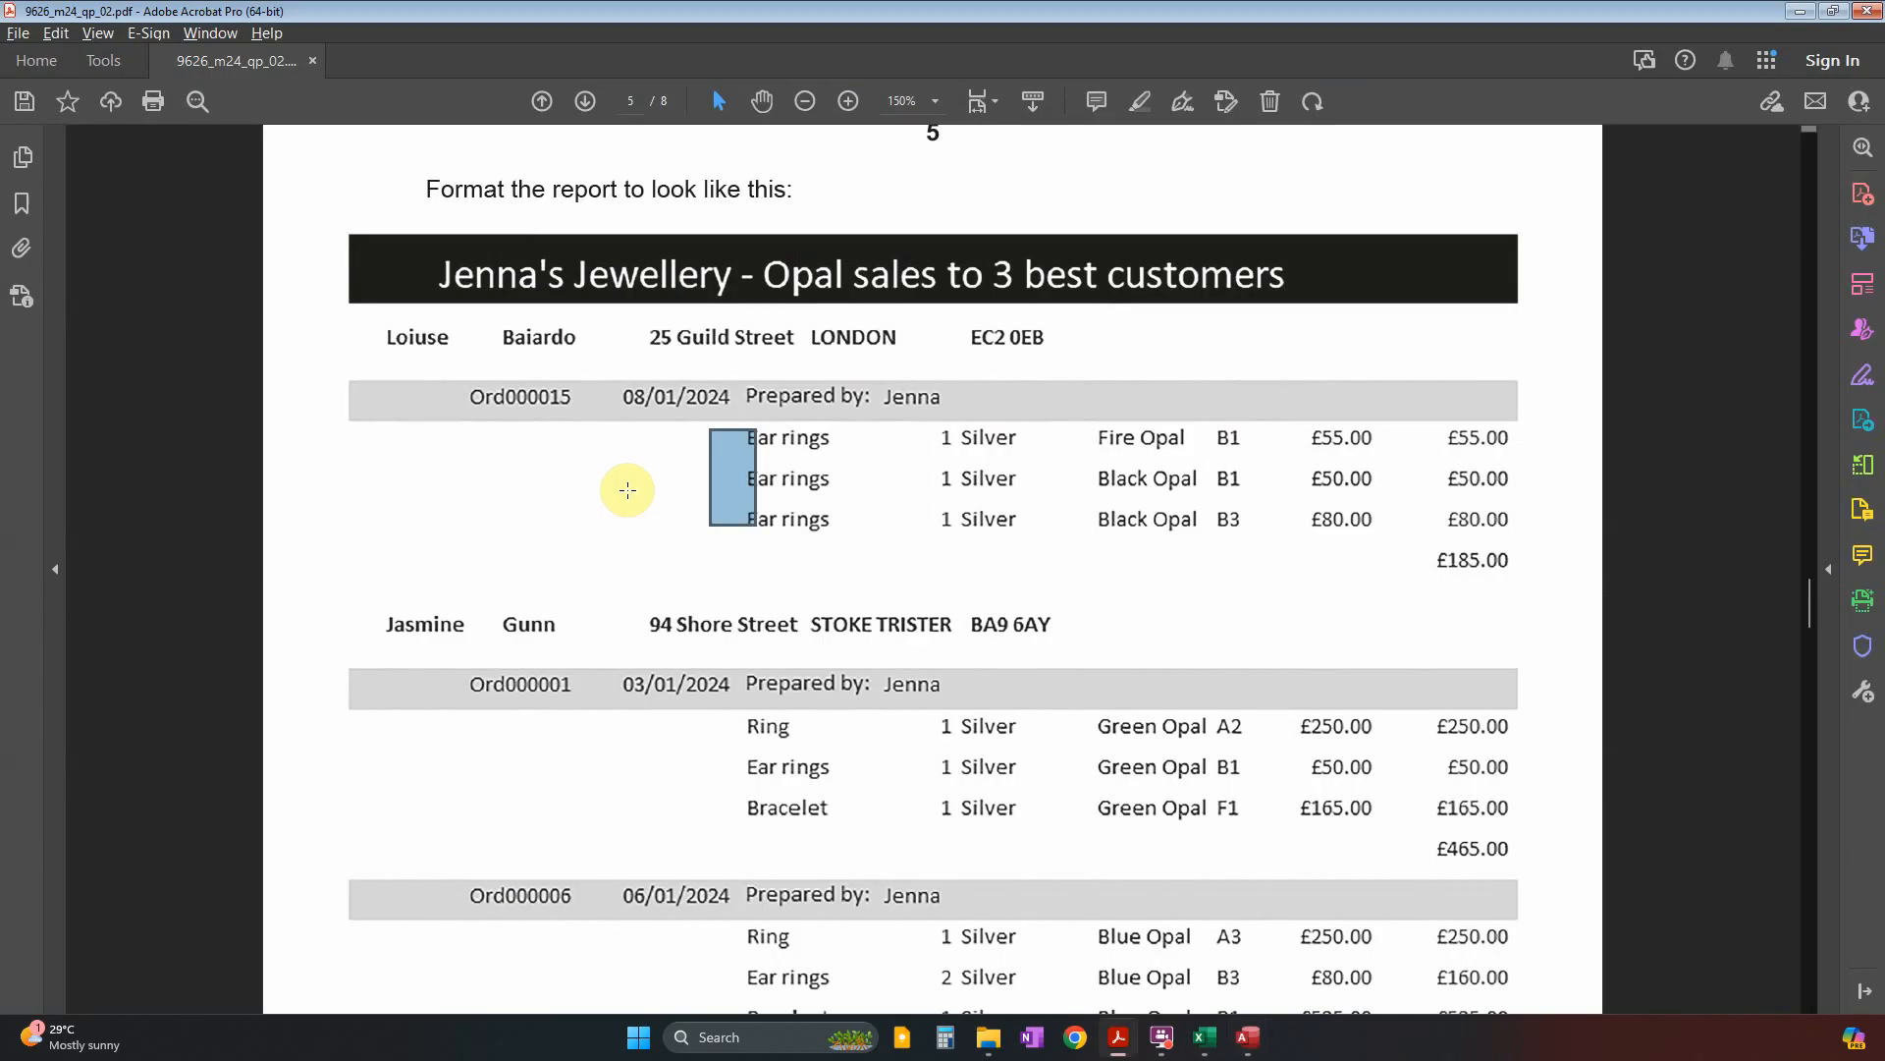
key(alt+Tab)
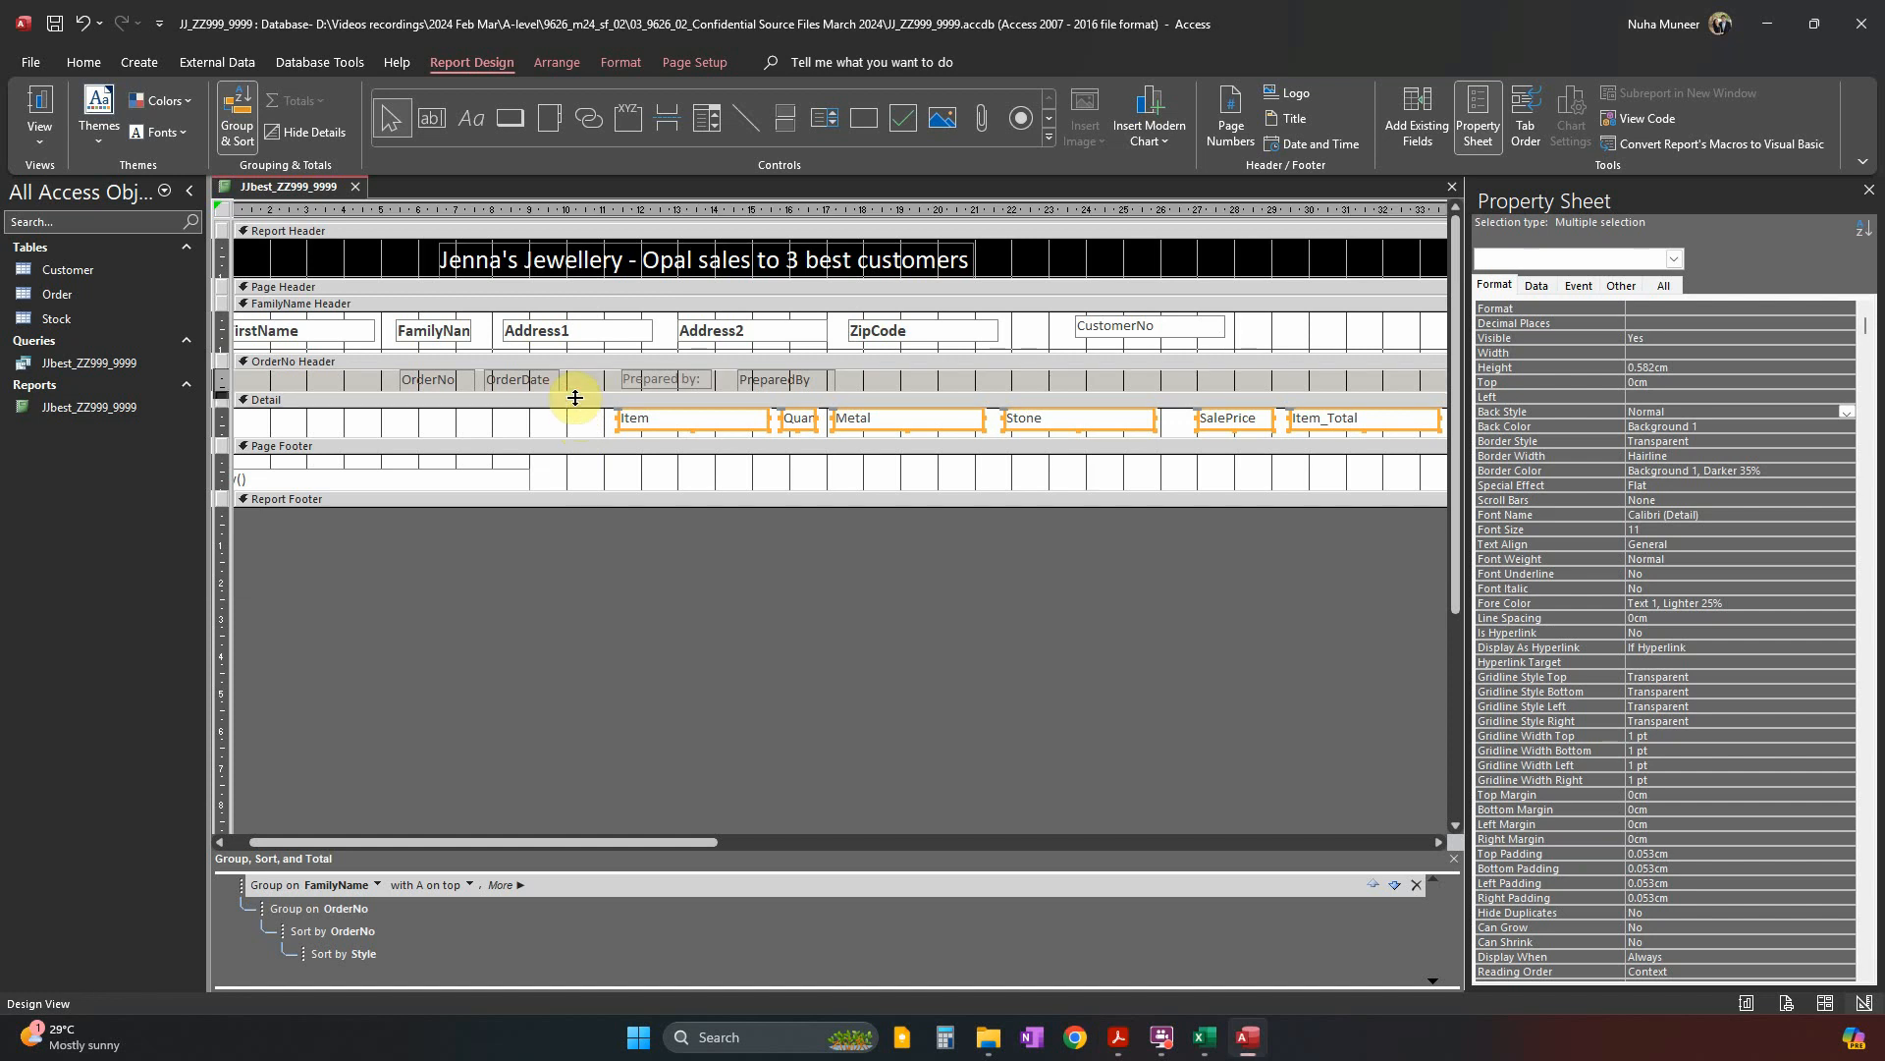
drag(575, 392, 575, 398)
key(alt+Tab)
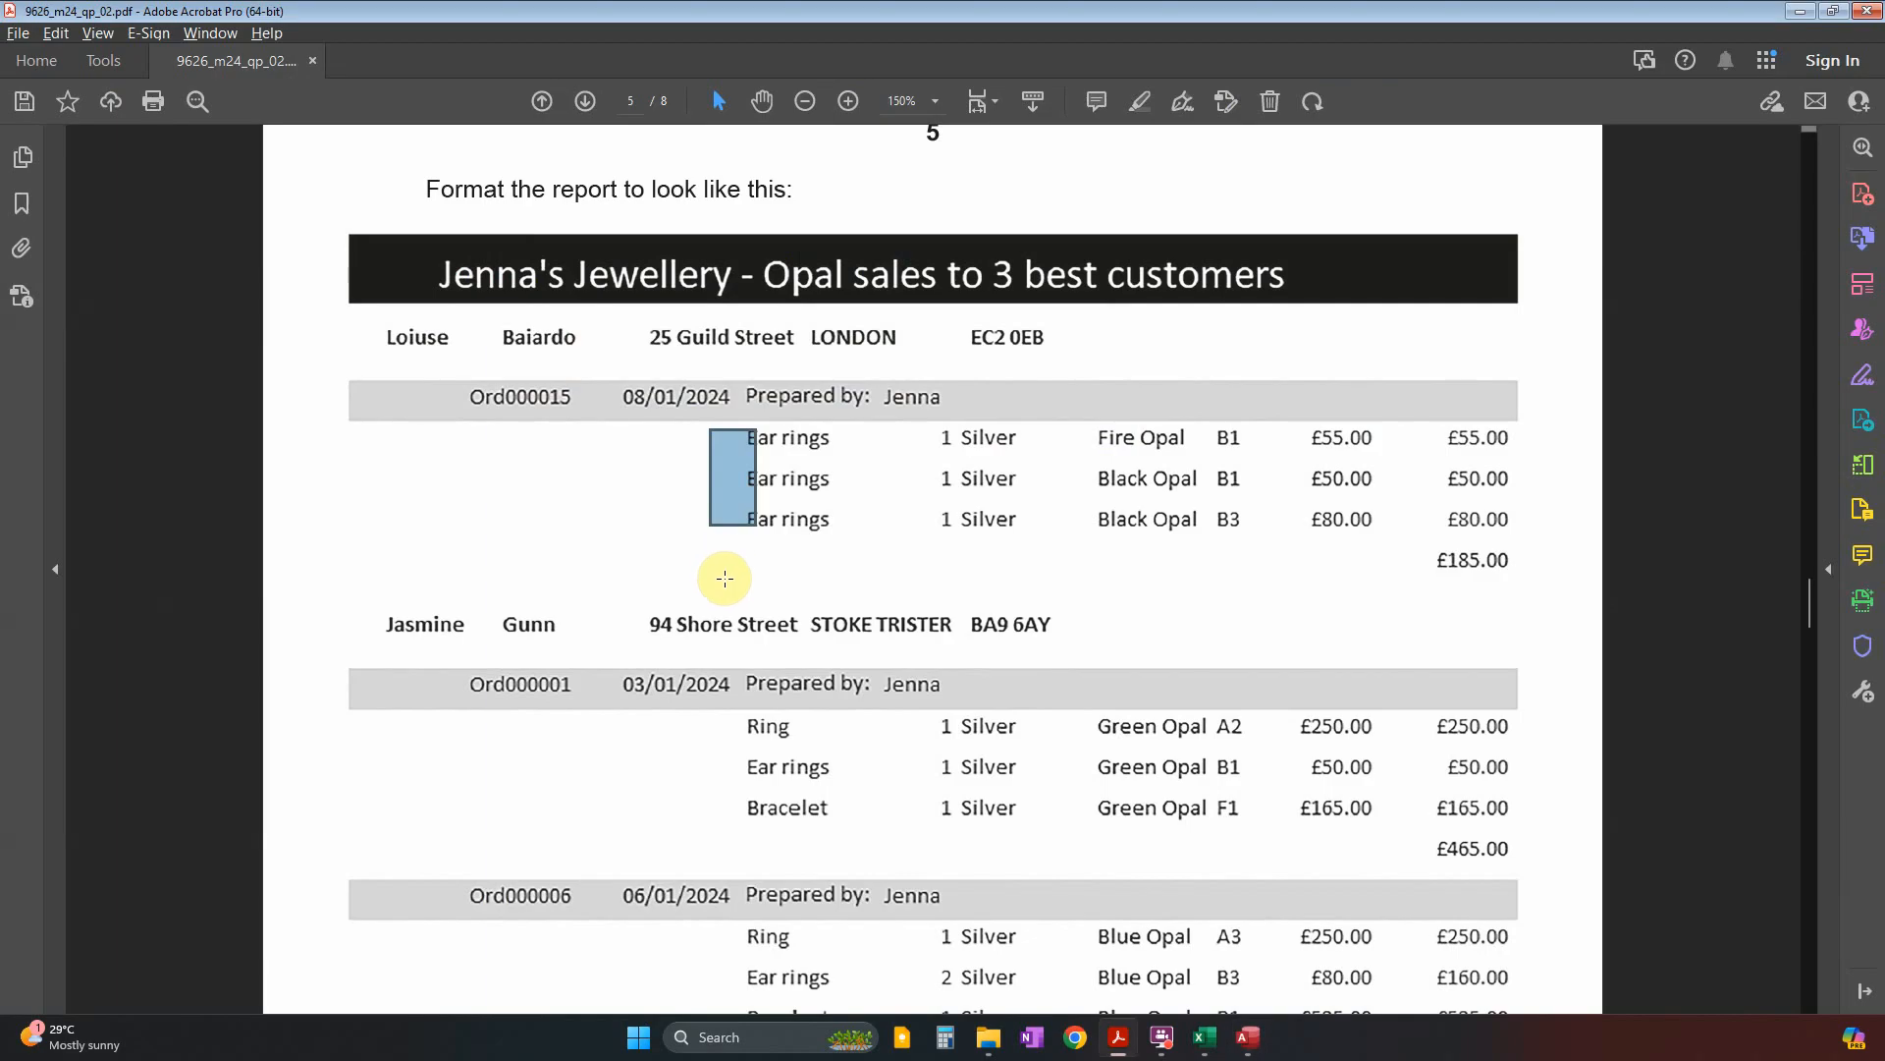
key(alt+Tab)
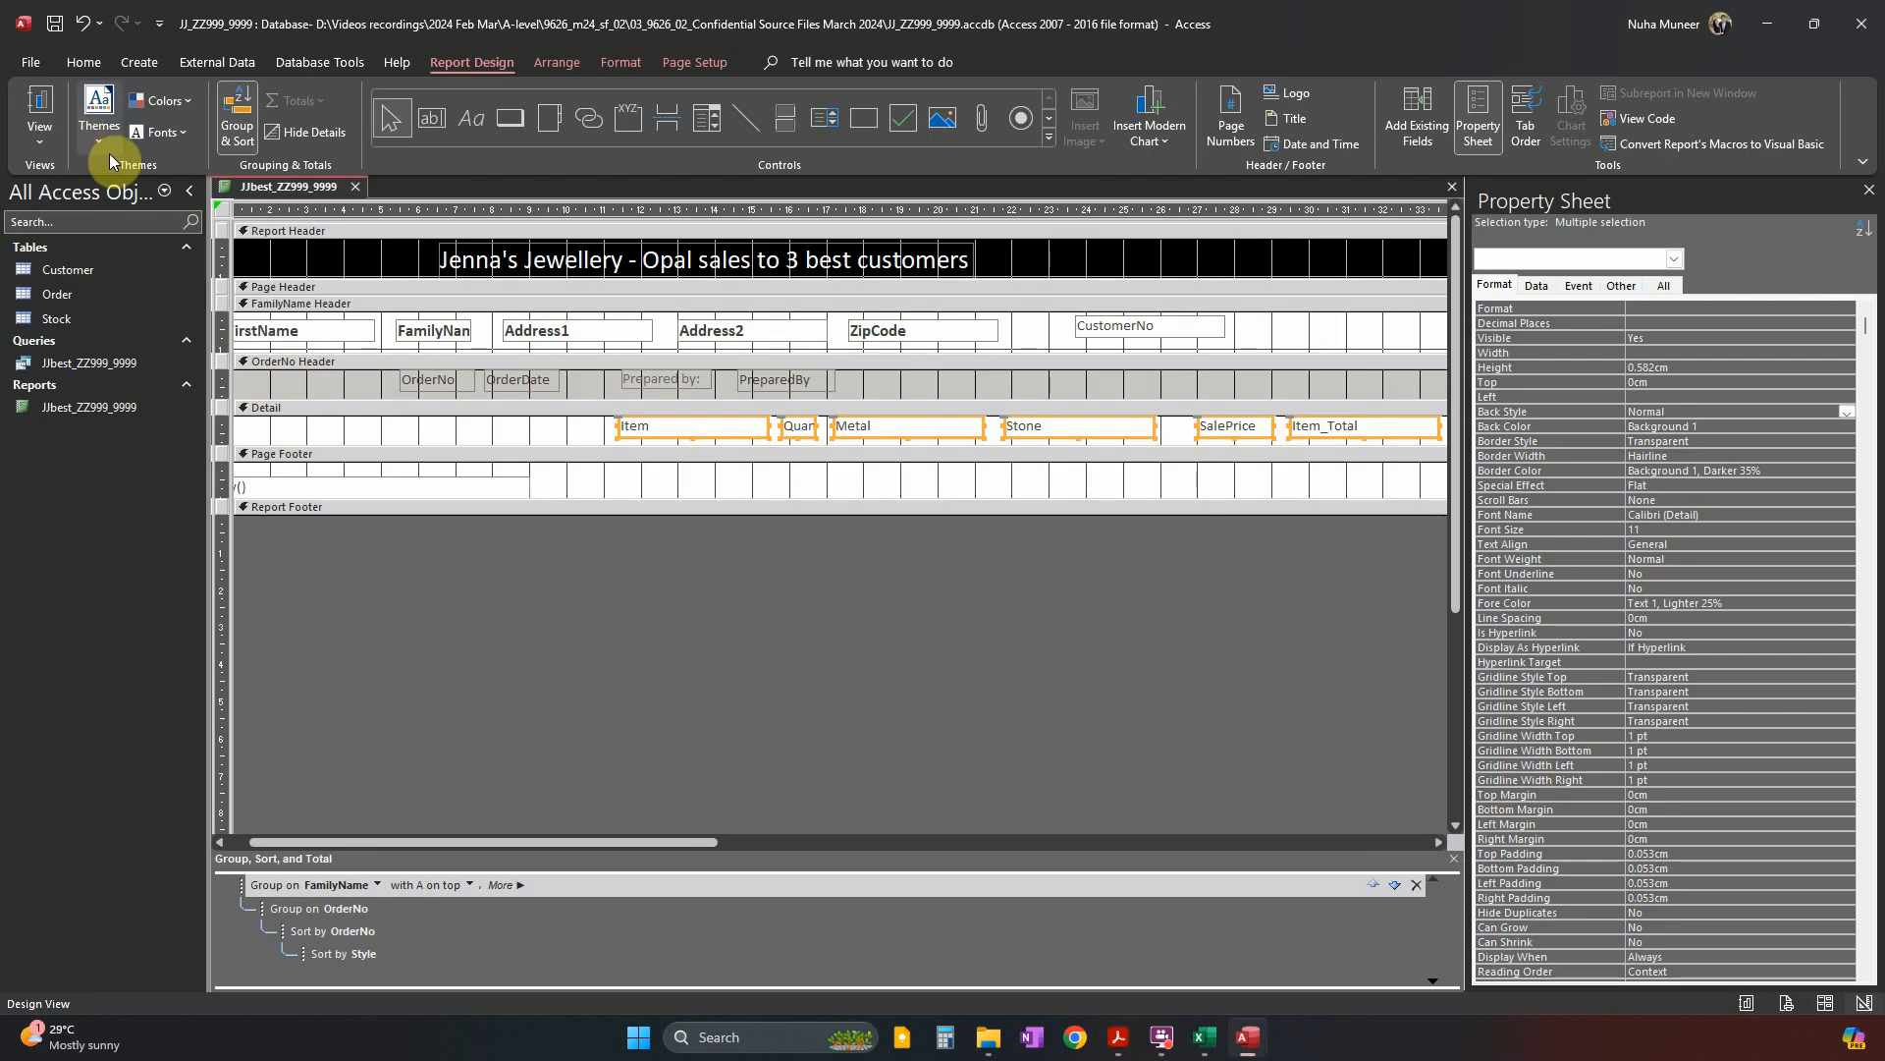
Check the item rows' alignment and shading in Layout View and return to Design View.
click(605, 654)
click(44, 145)
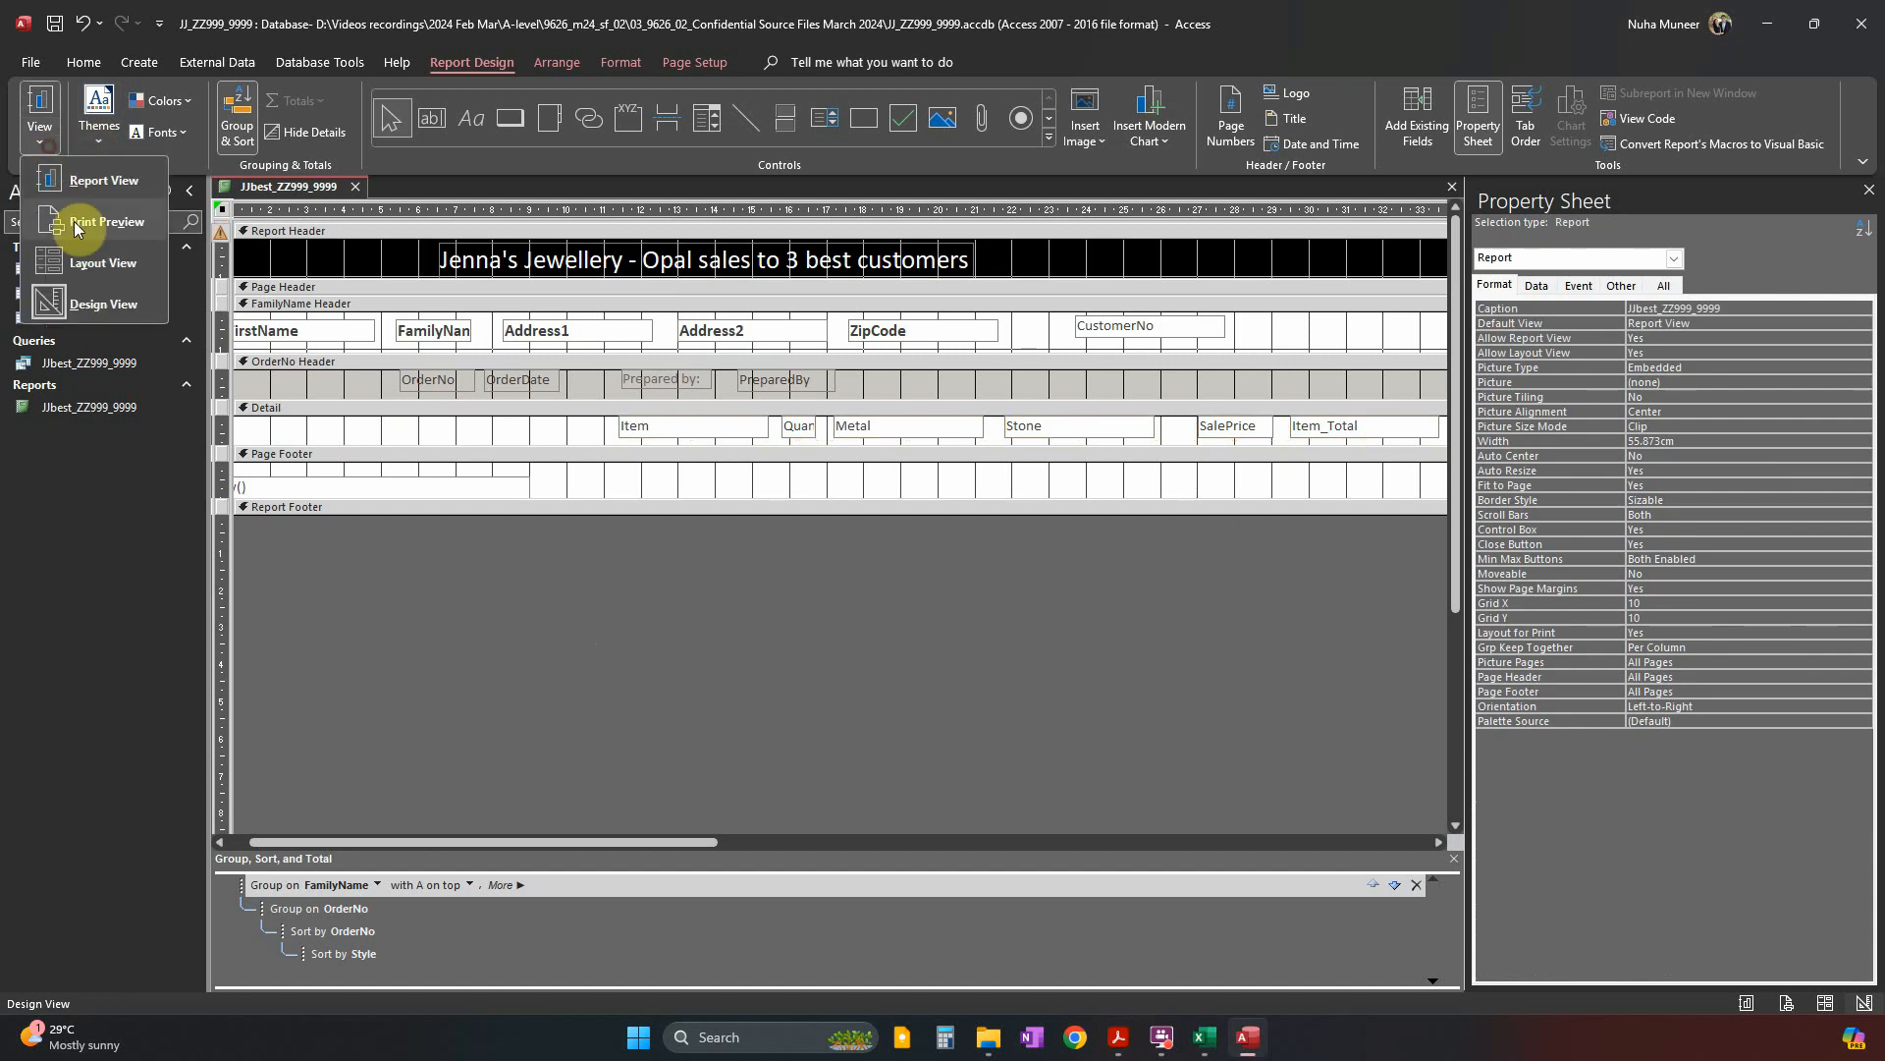
click(86, 263)
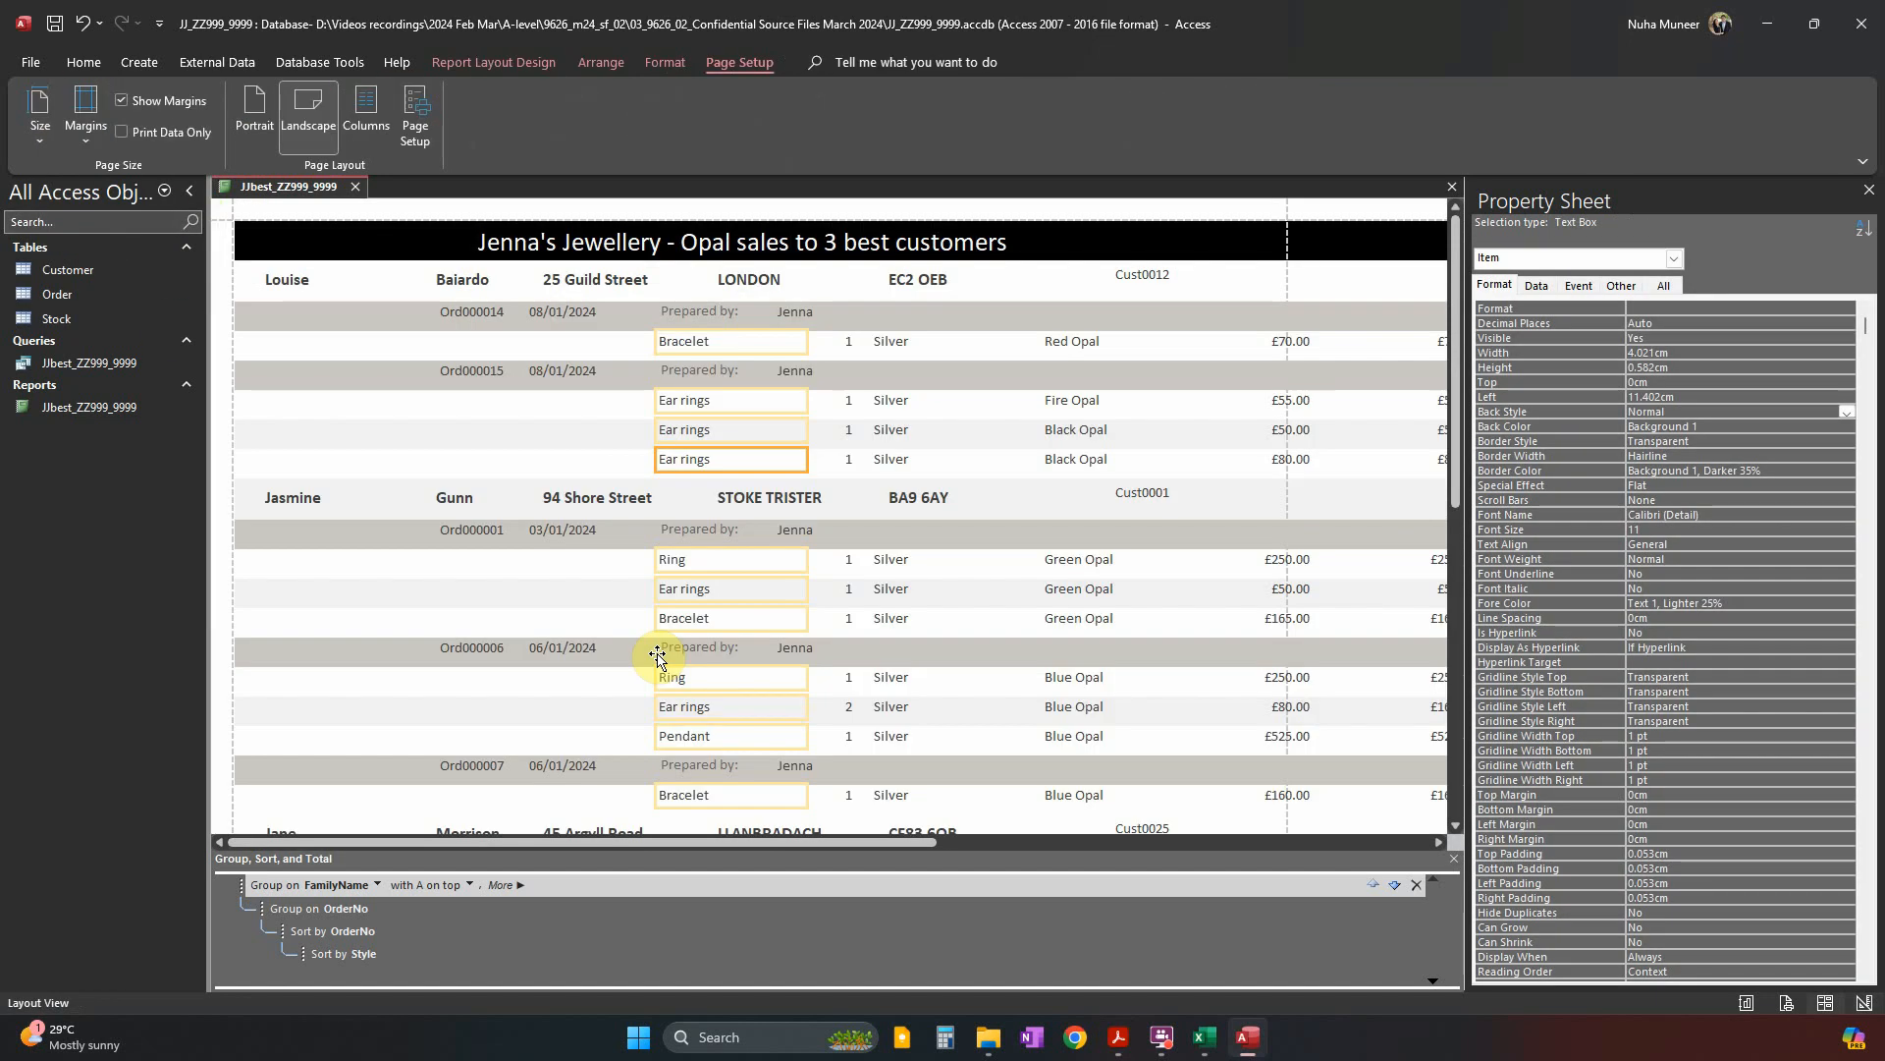
click(632, 432)
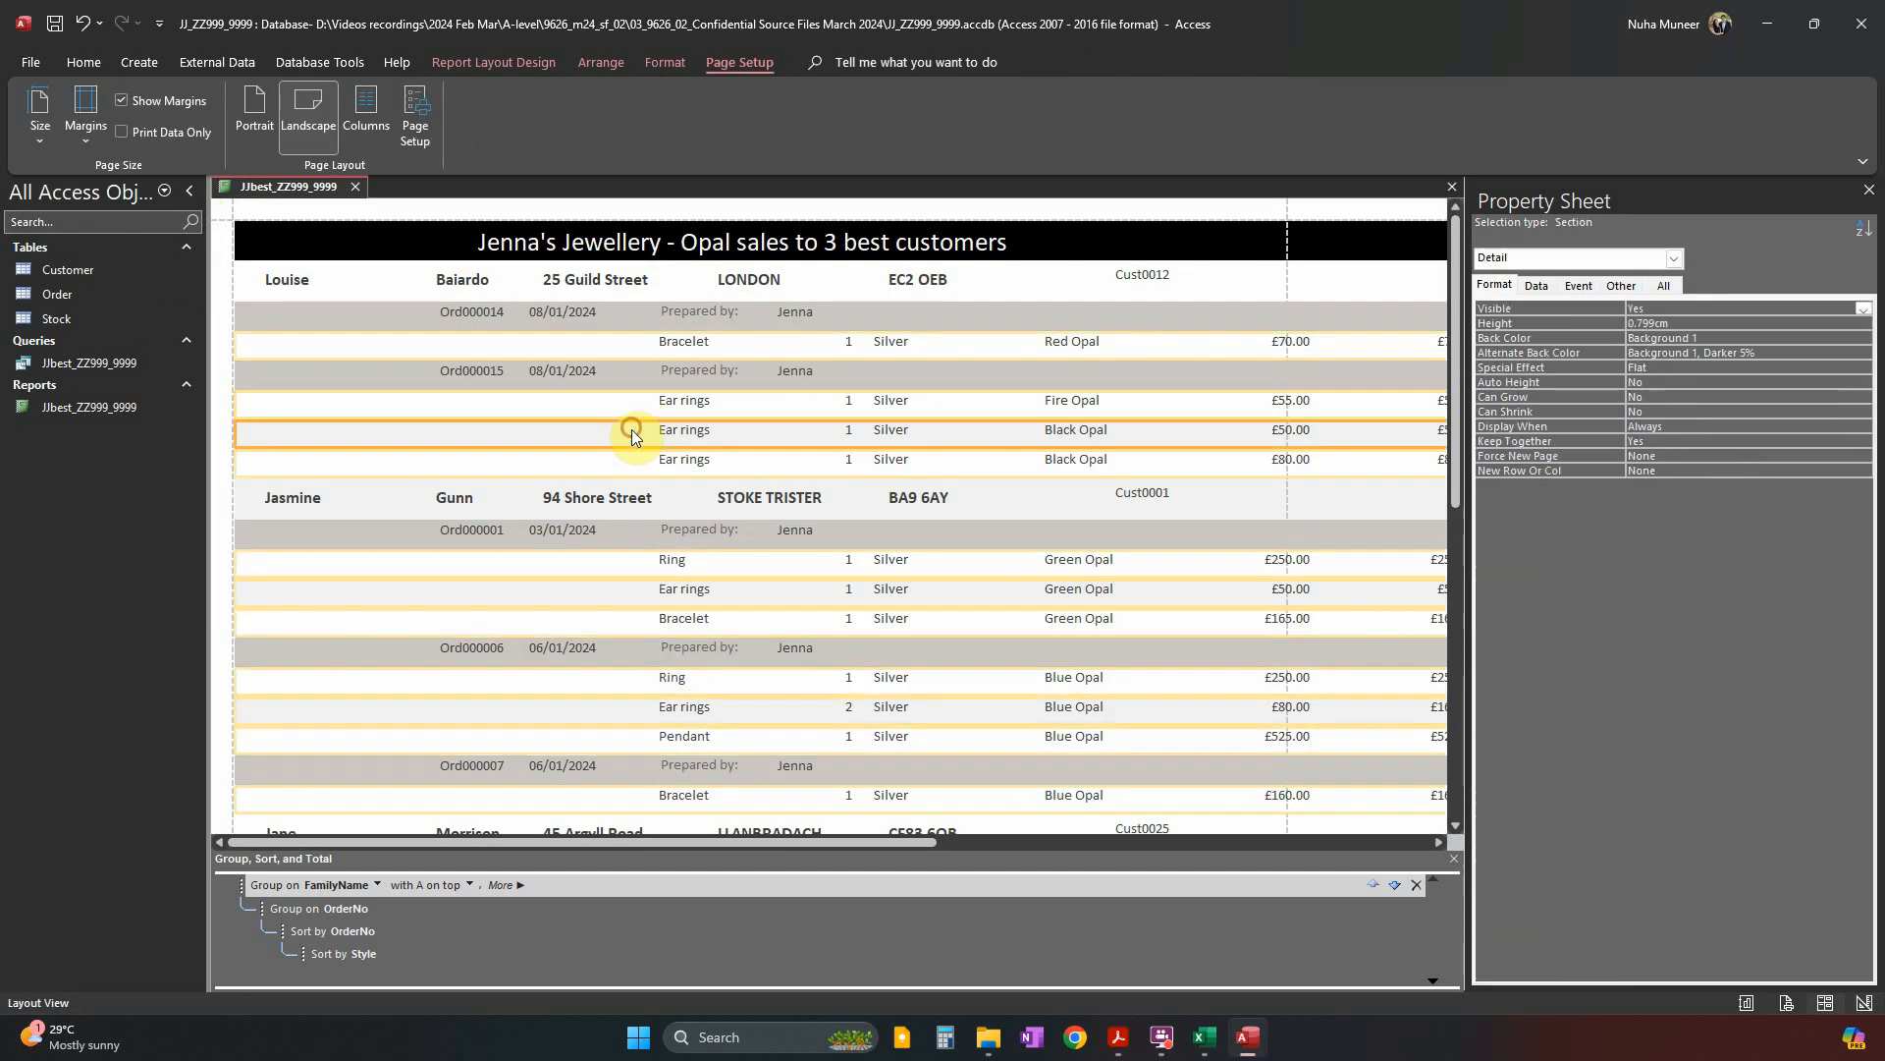
click(28, 133)
click(76, 64)
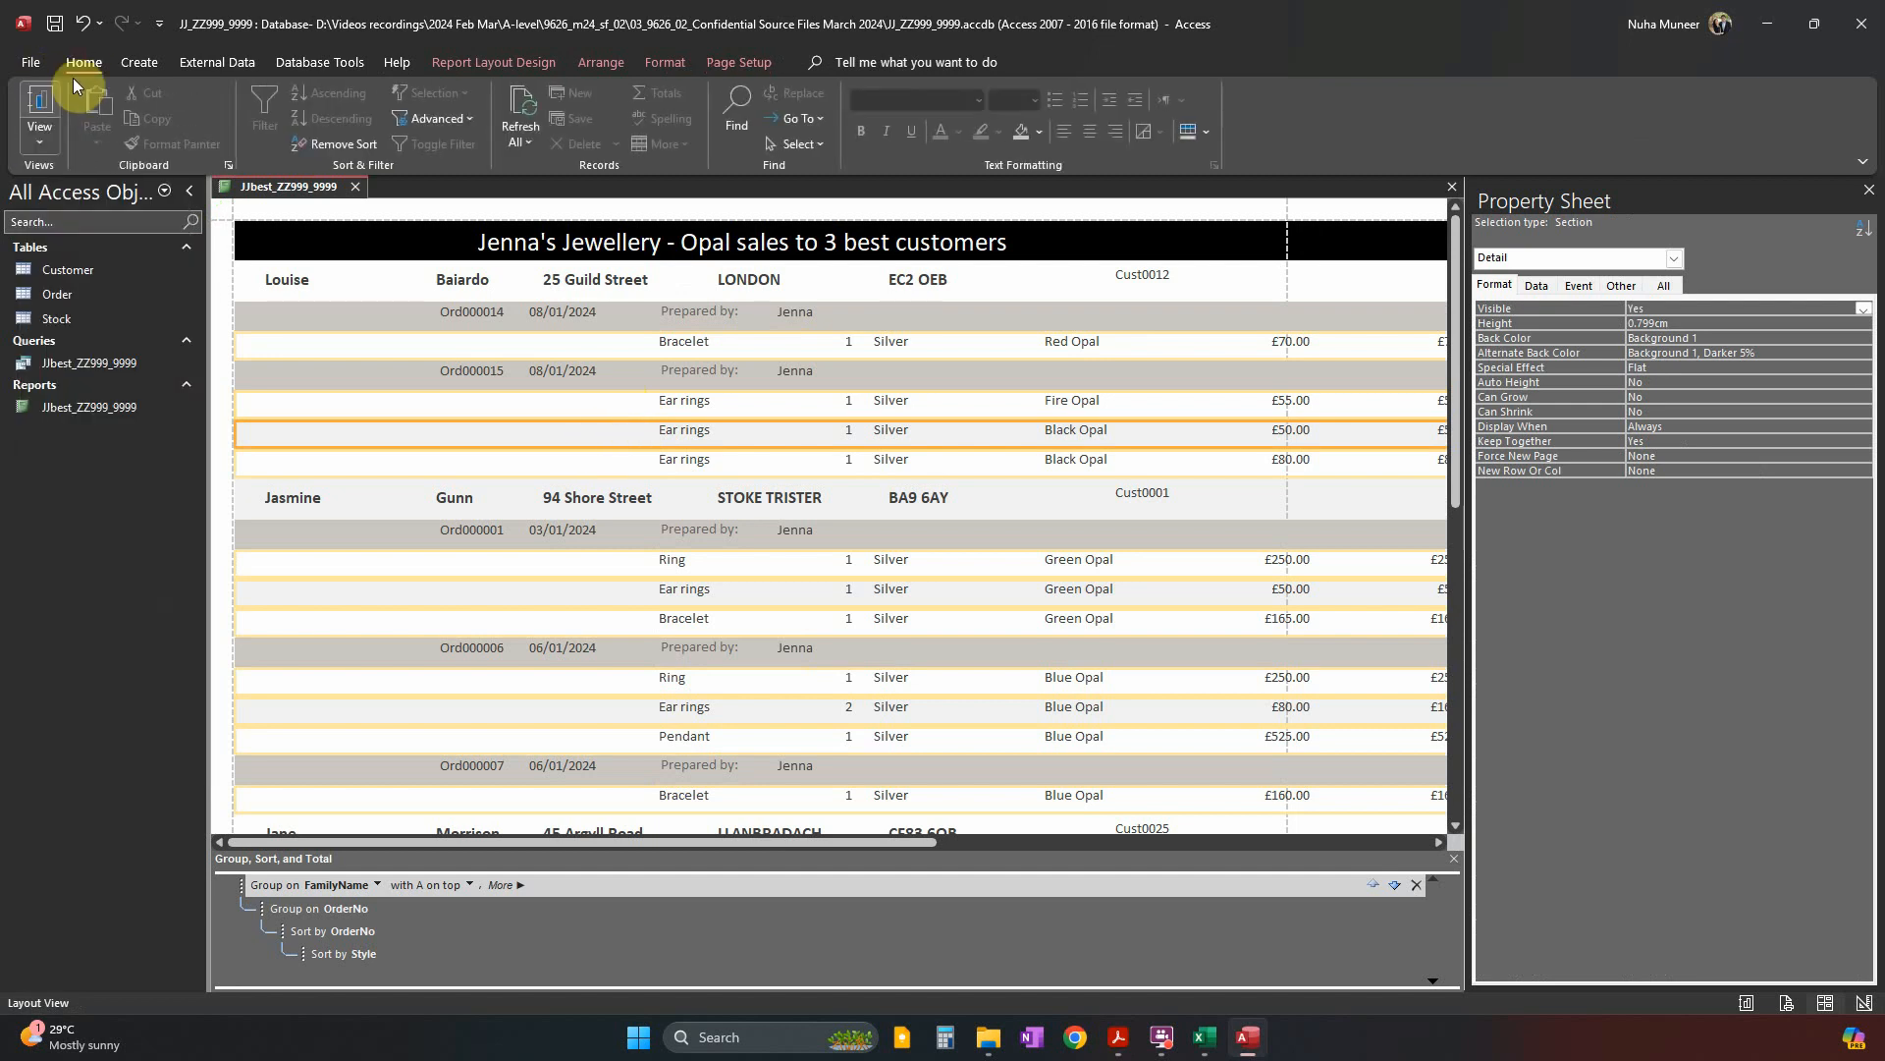
click(41, 137)
click(83, 292)
key(alt)
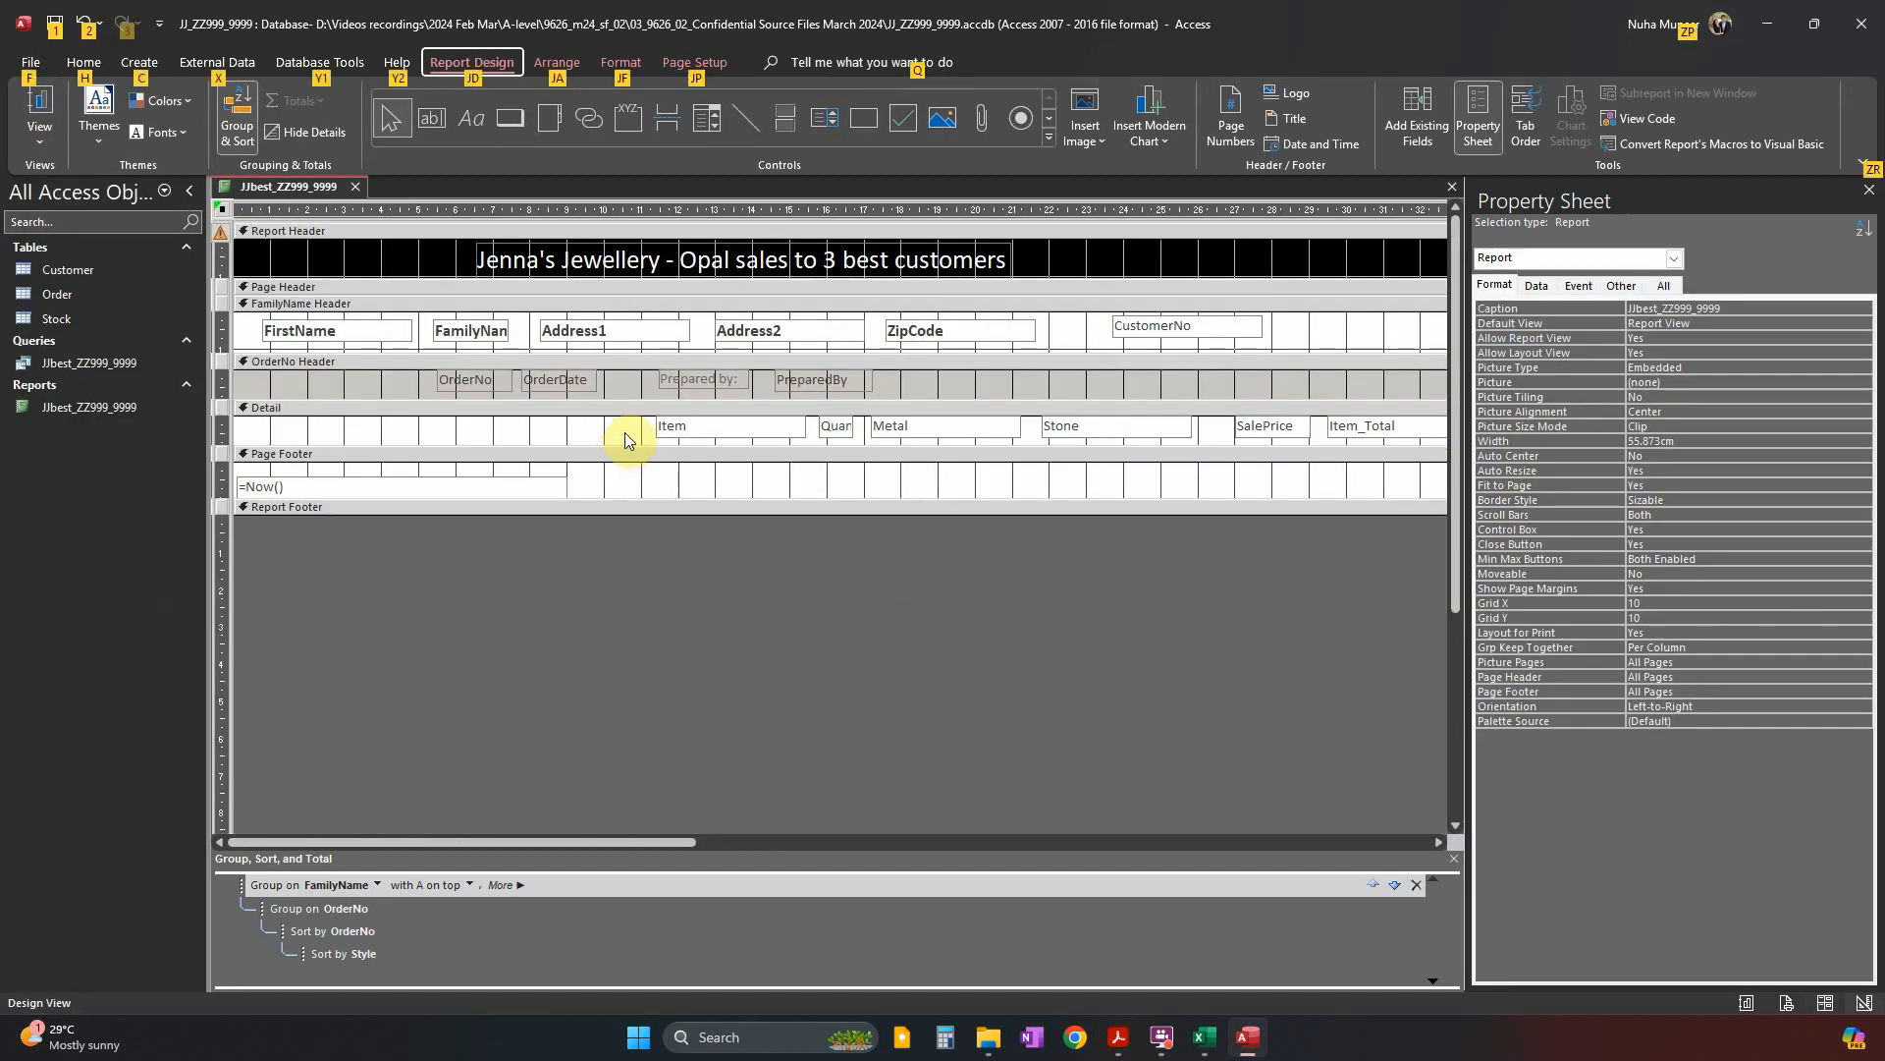
Set the Detail section's back color to white (#FFFFFF) and its alternate back color to None.
right_click(625, 432)
mouse_move(770, 540)
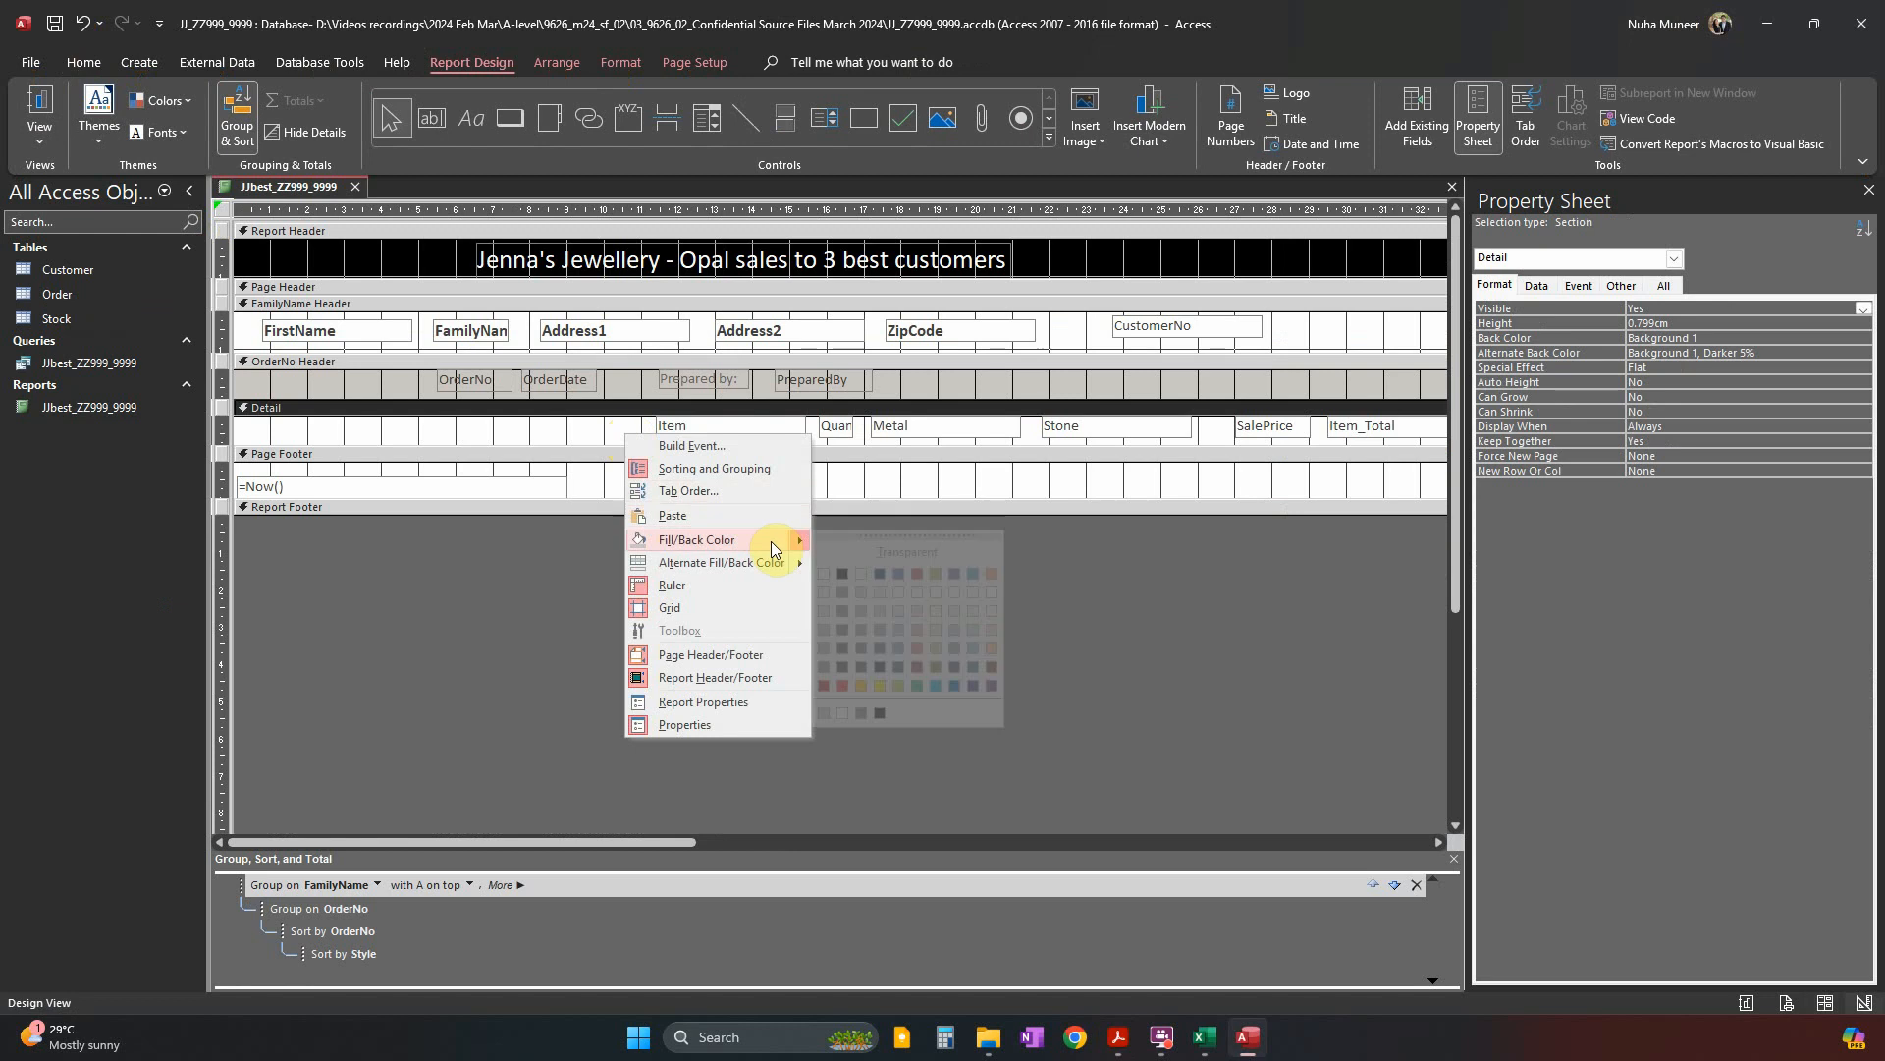
click(824, 573)
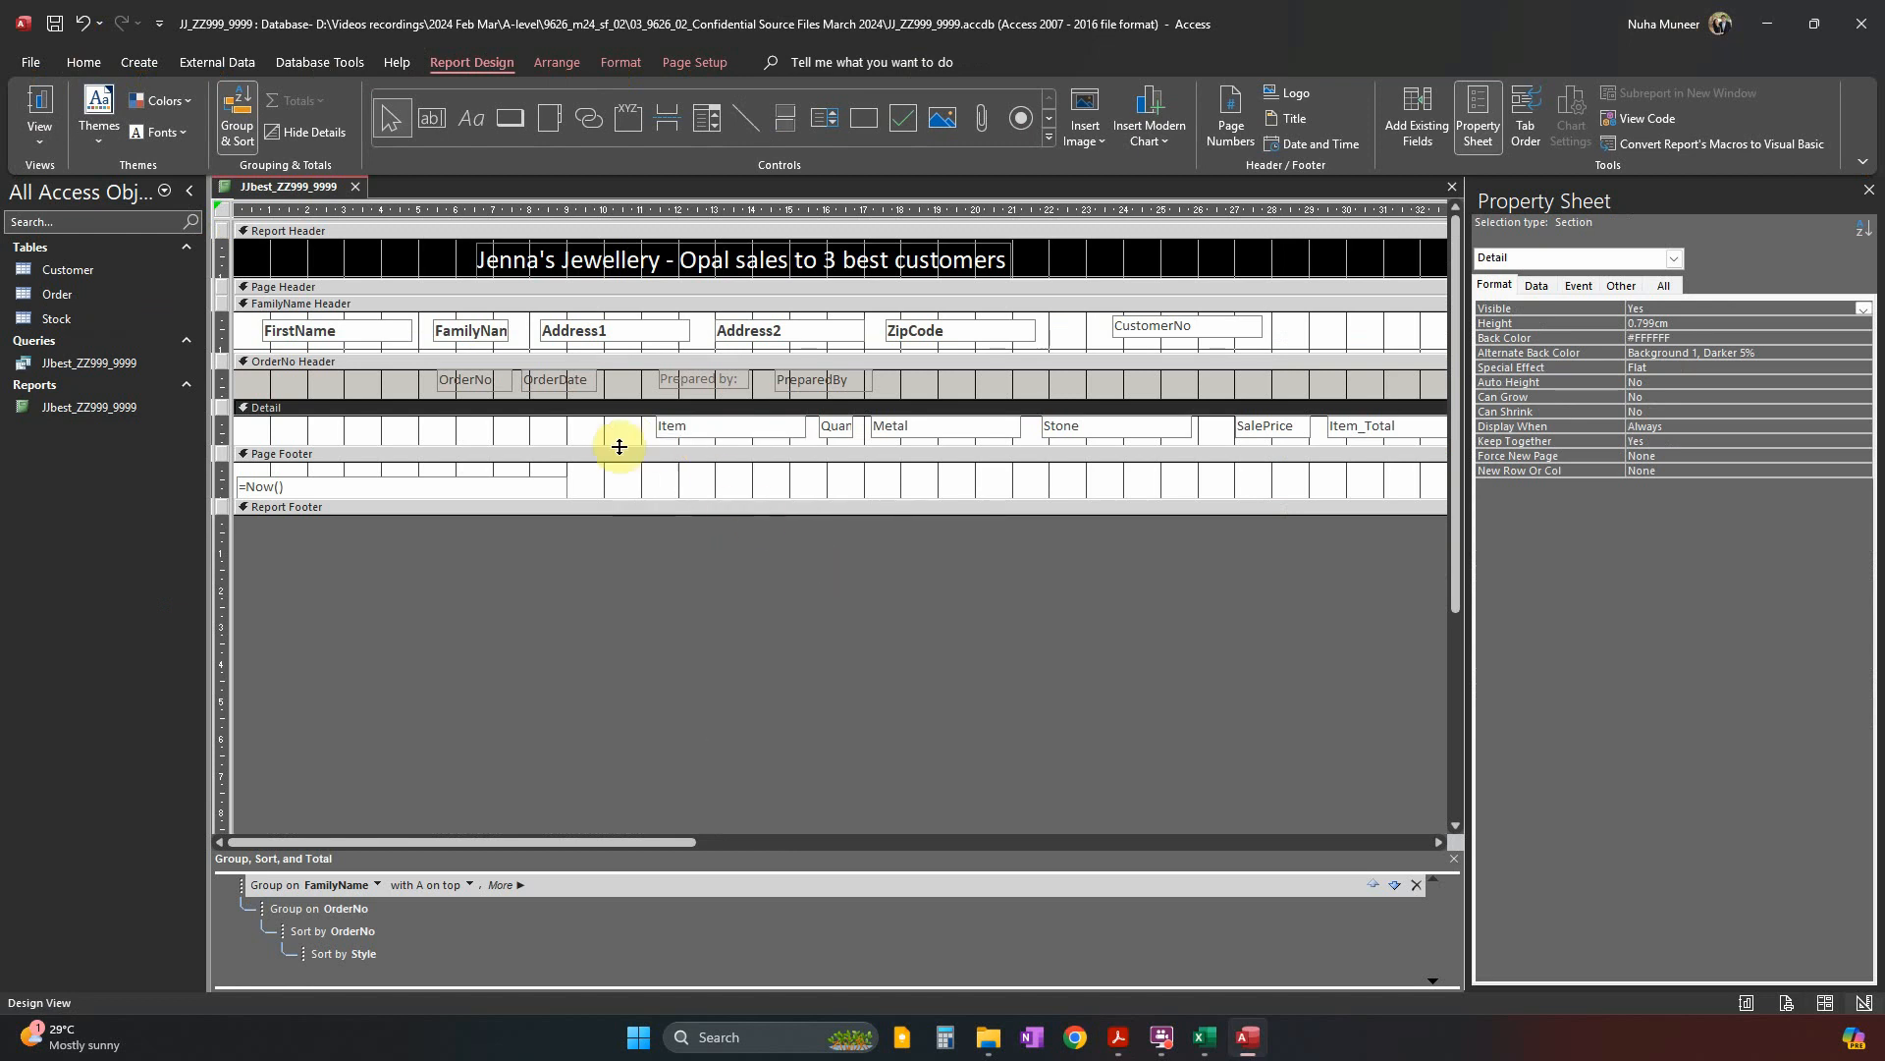
right_click(598, 432)
mouse_move(770, 563)
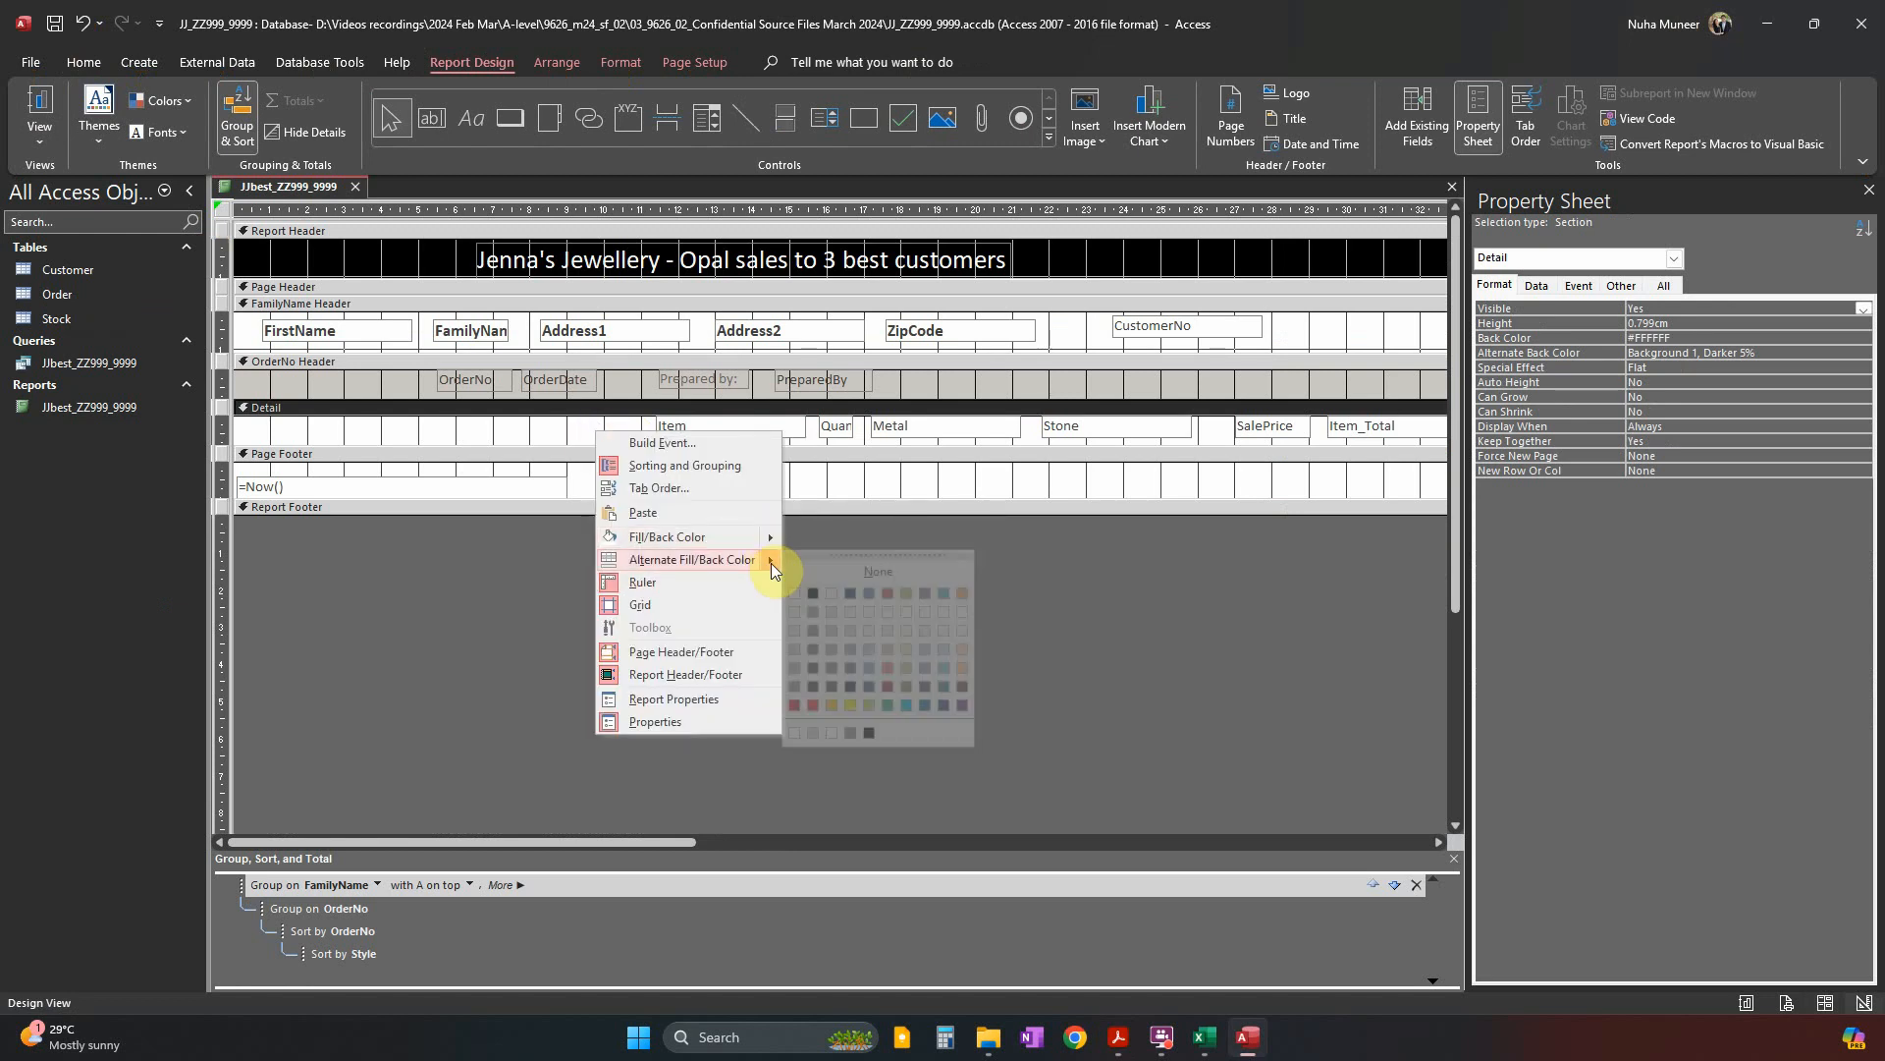
click(878, 573)
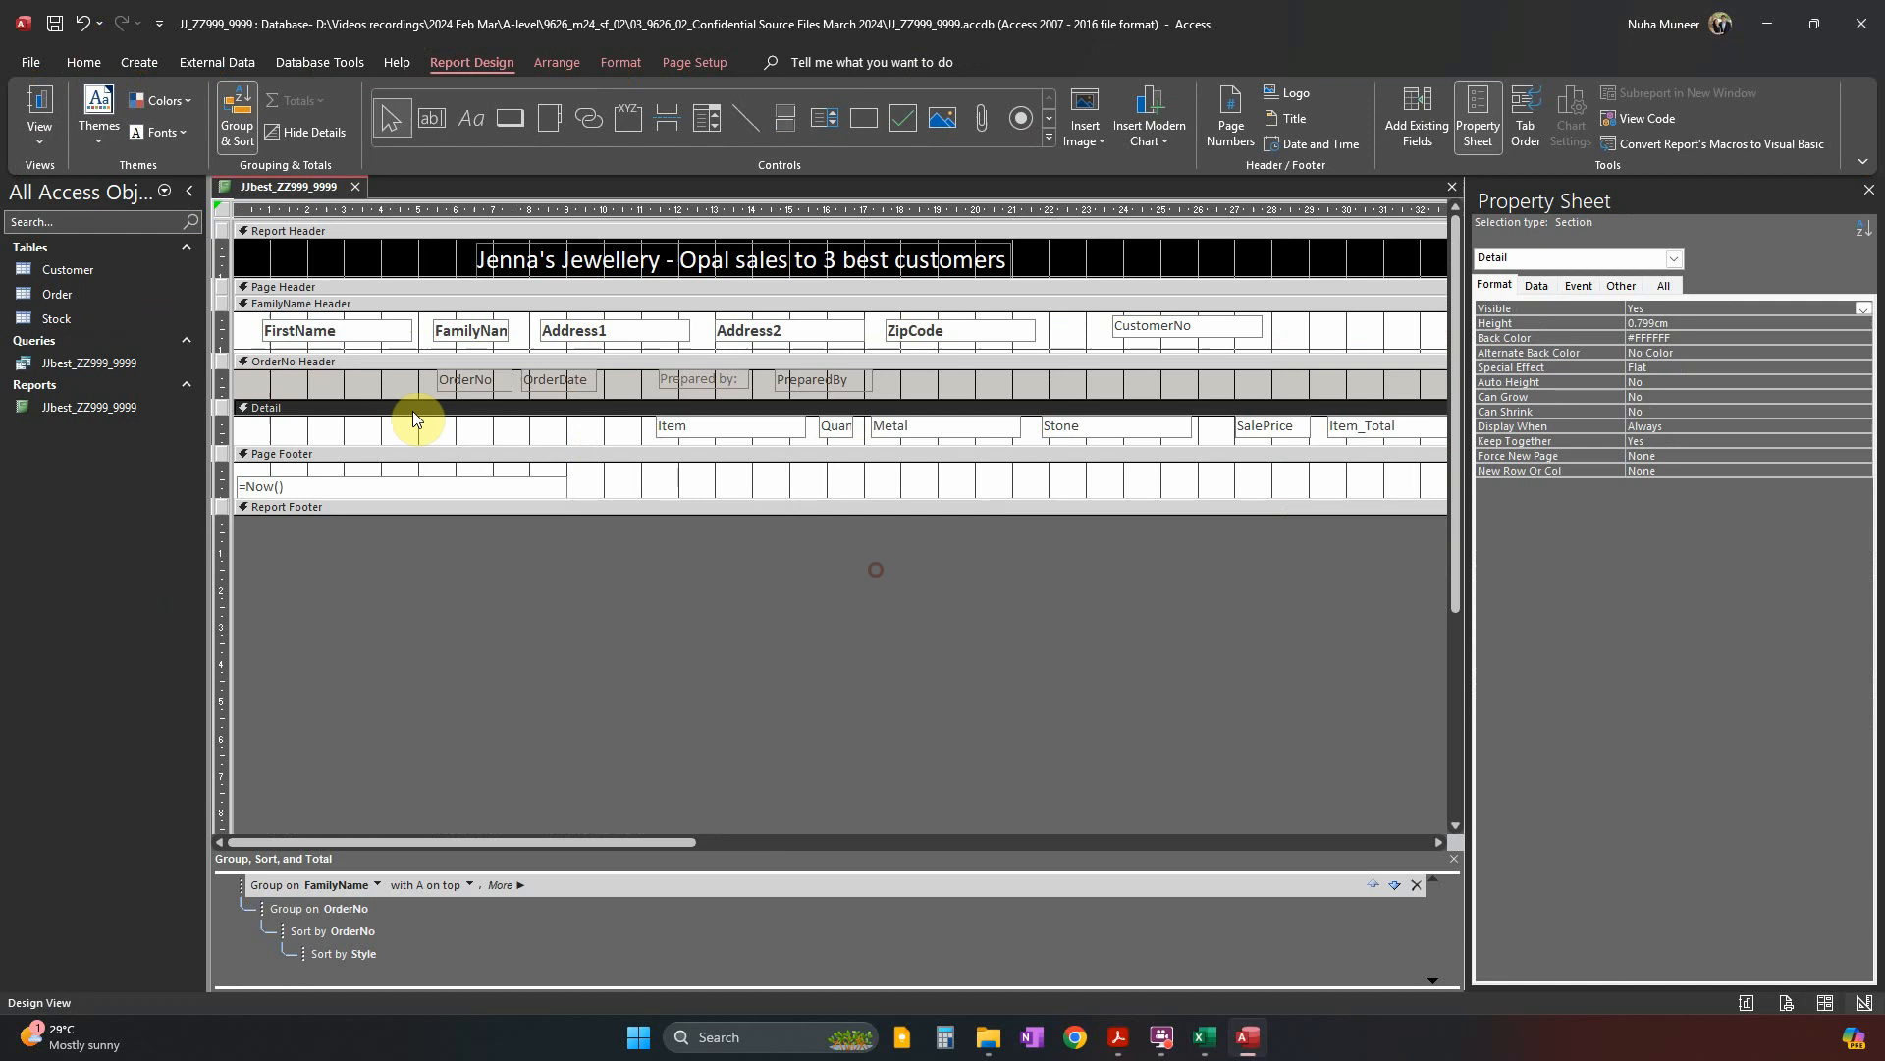
Check the item row shading in Report View and return to Design View.
click(37, 97)
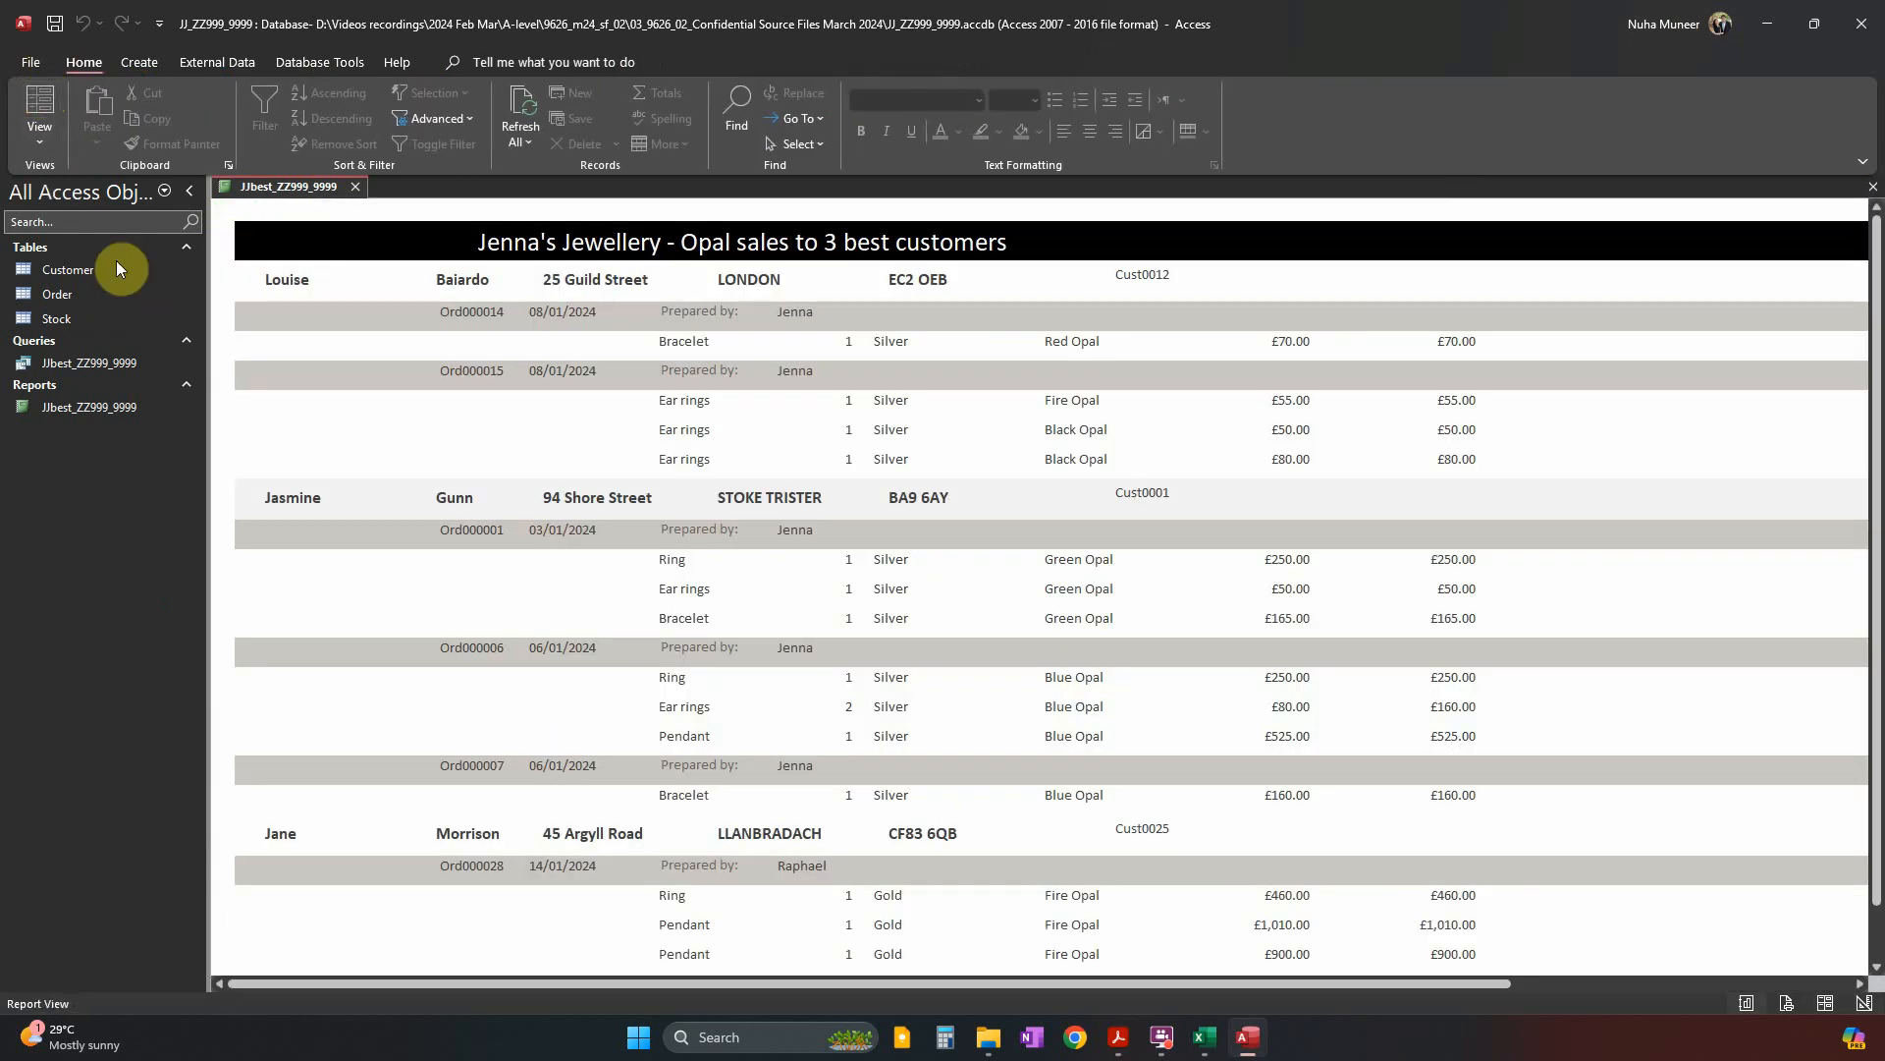
click(37, 137)
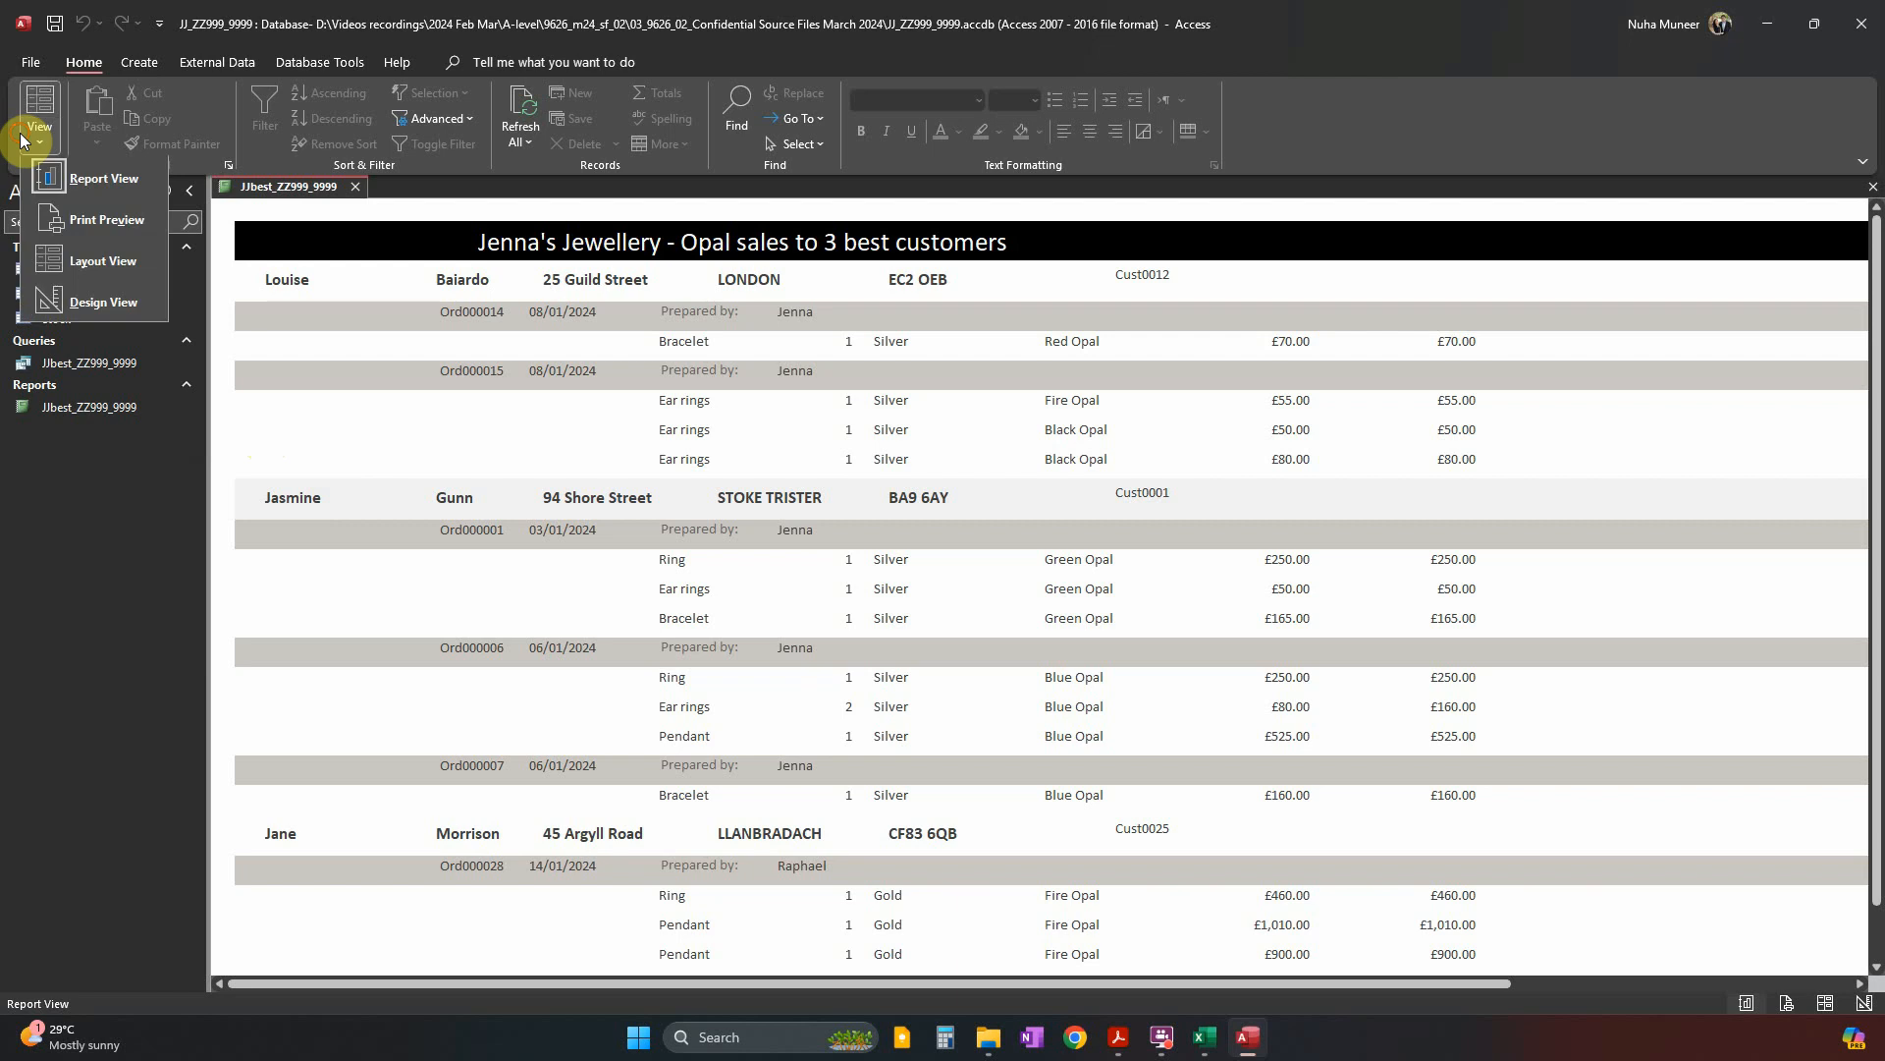
click(121, 304)
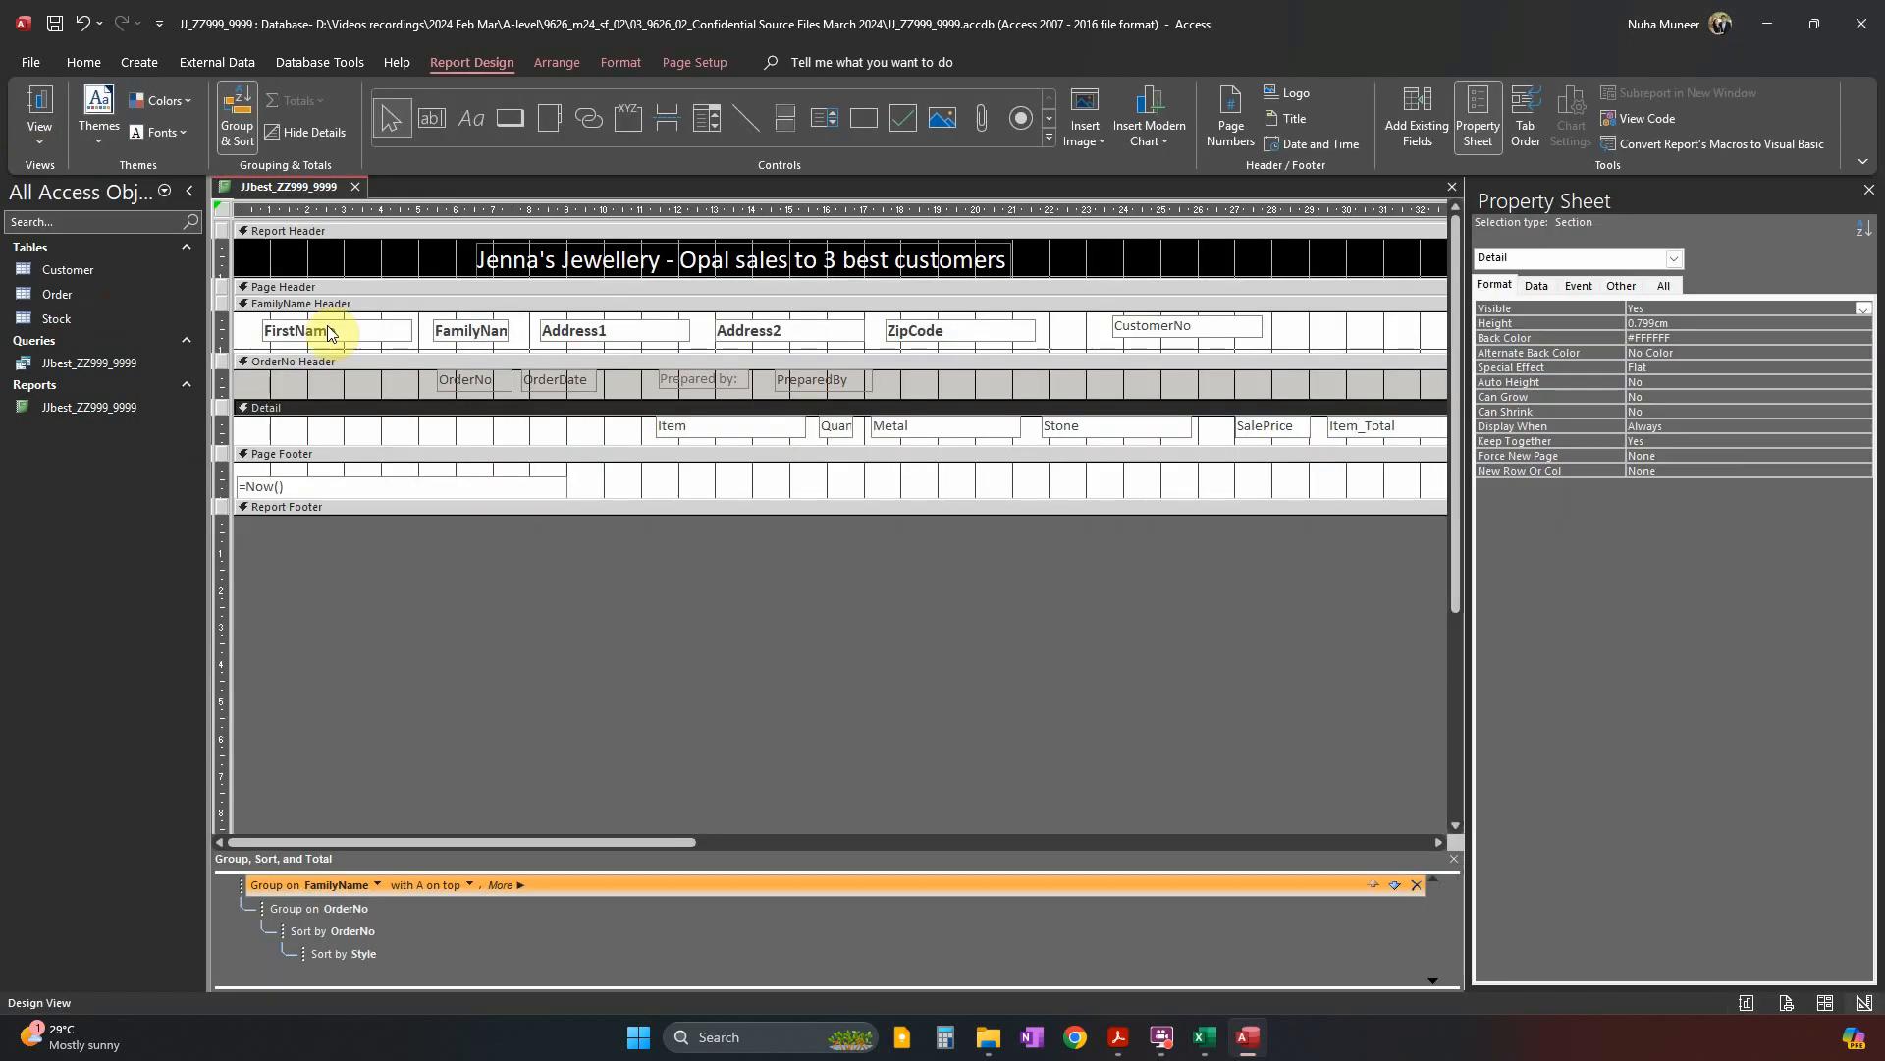
Following the sample layout, set the FamilyName Header section's back color and alternate back color to white.
click(252, 332)
right_click(250, 334)
key(alt+Tab)
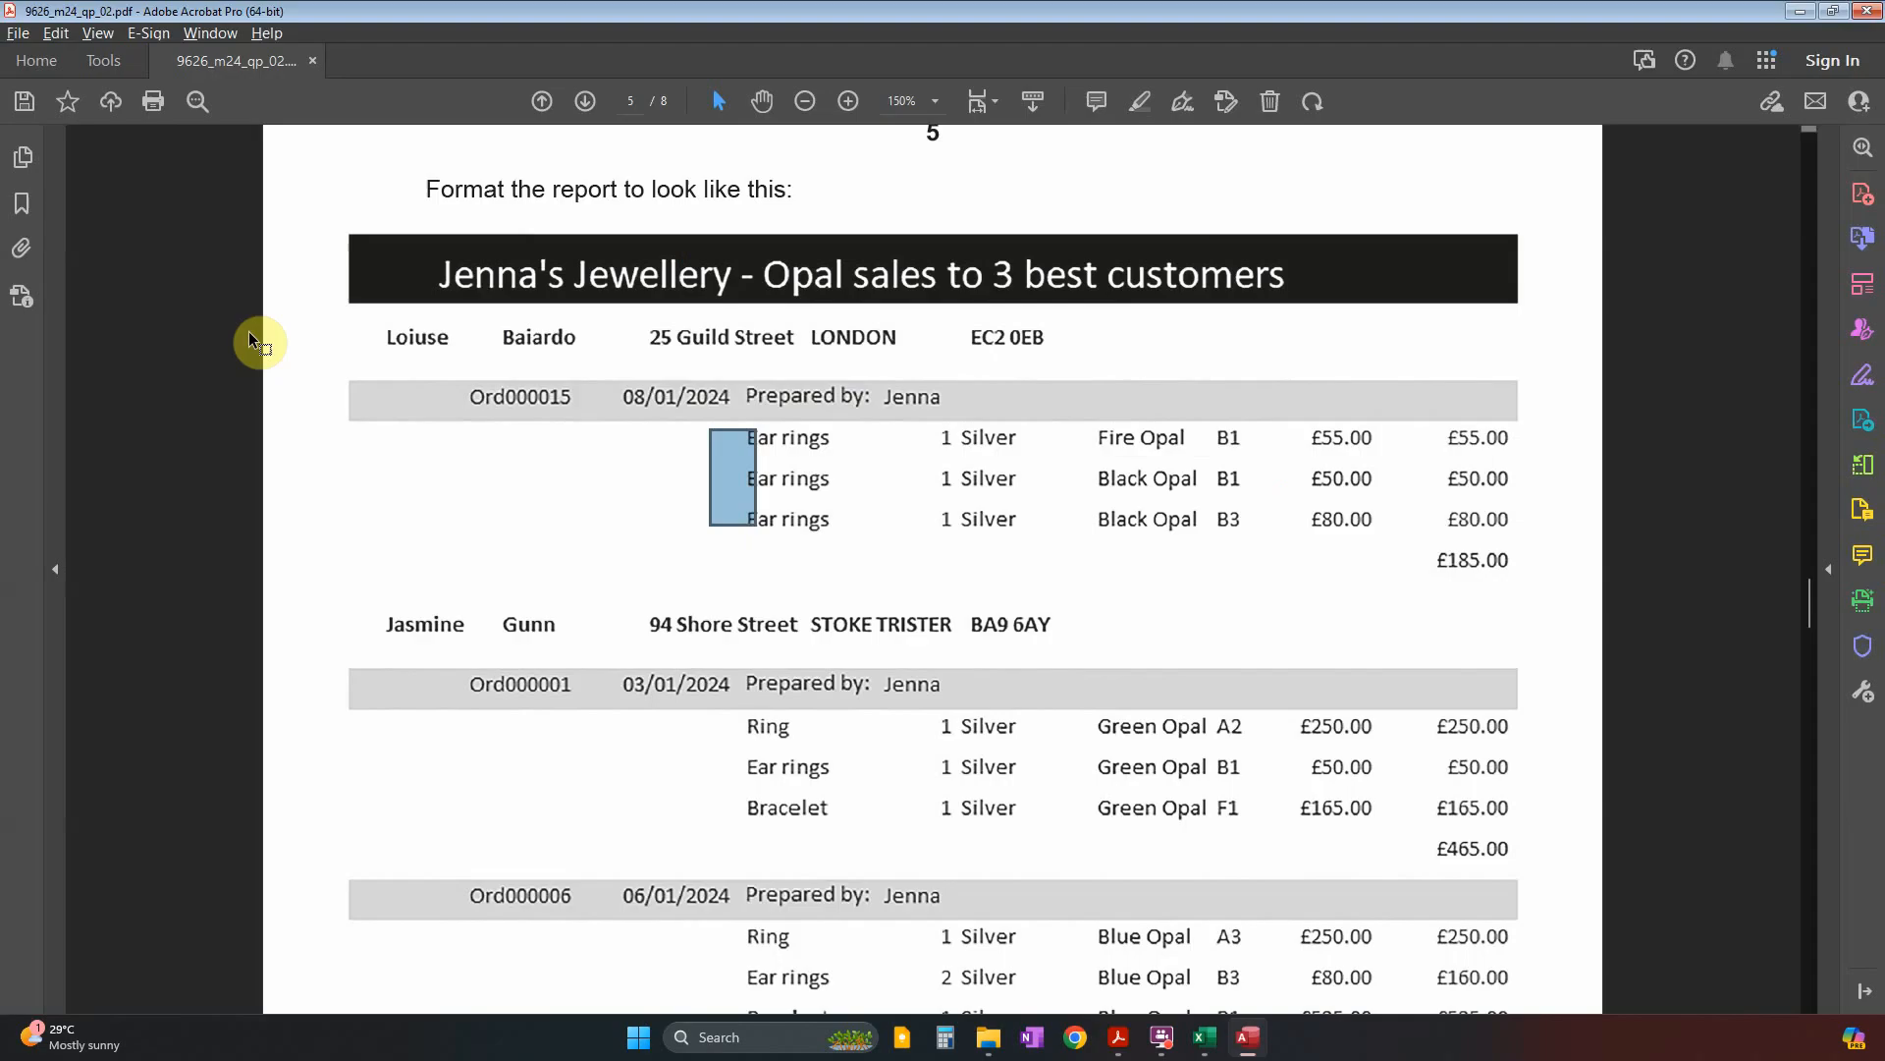
key(alt+Tab)
right_click(252, 337)
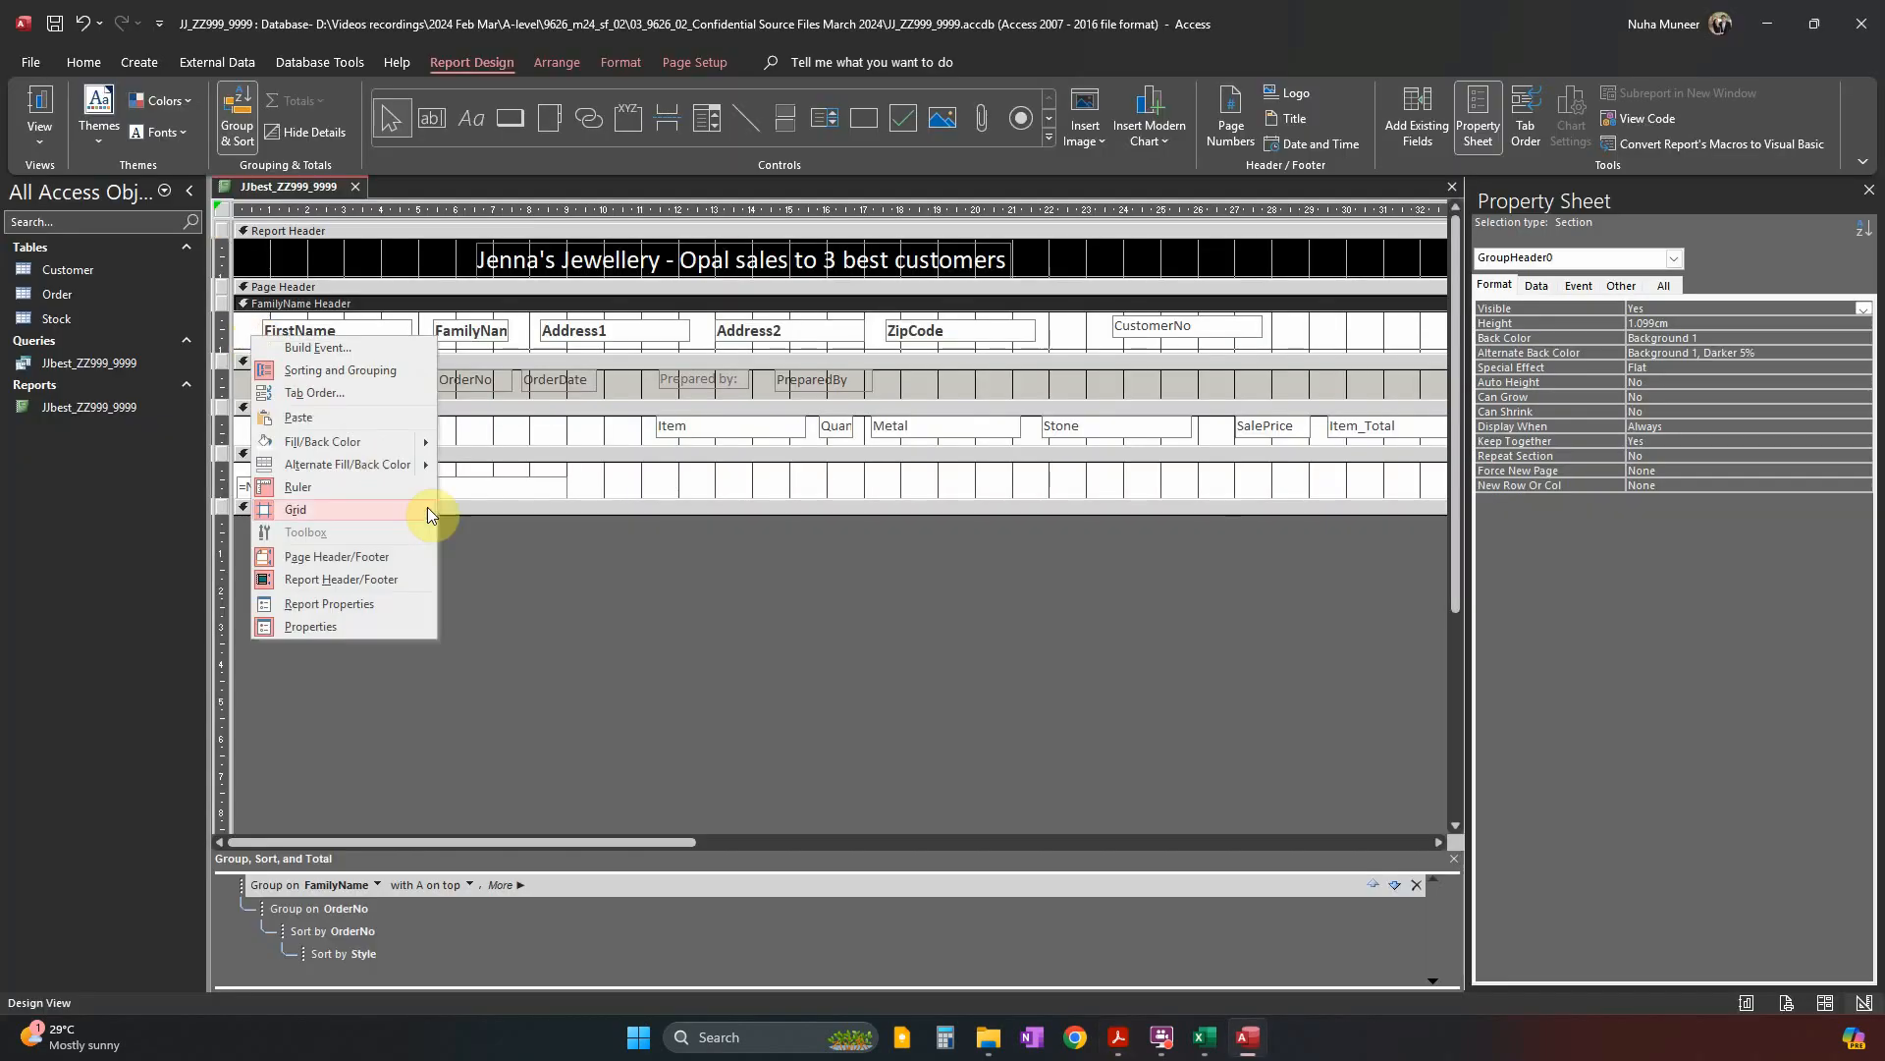
mouse_move(412, 442)
click(452, 480)
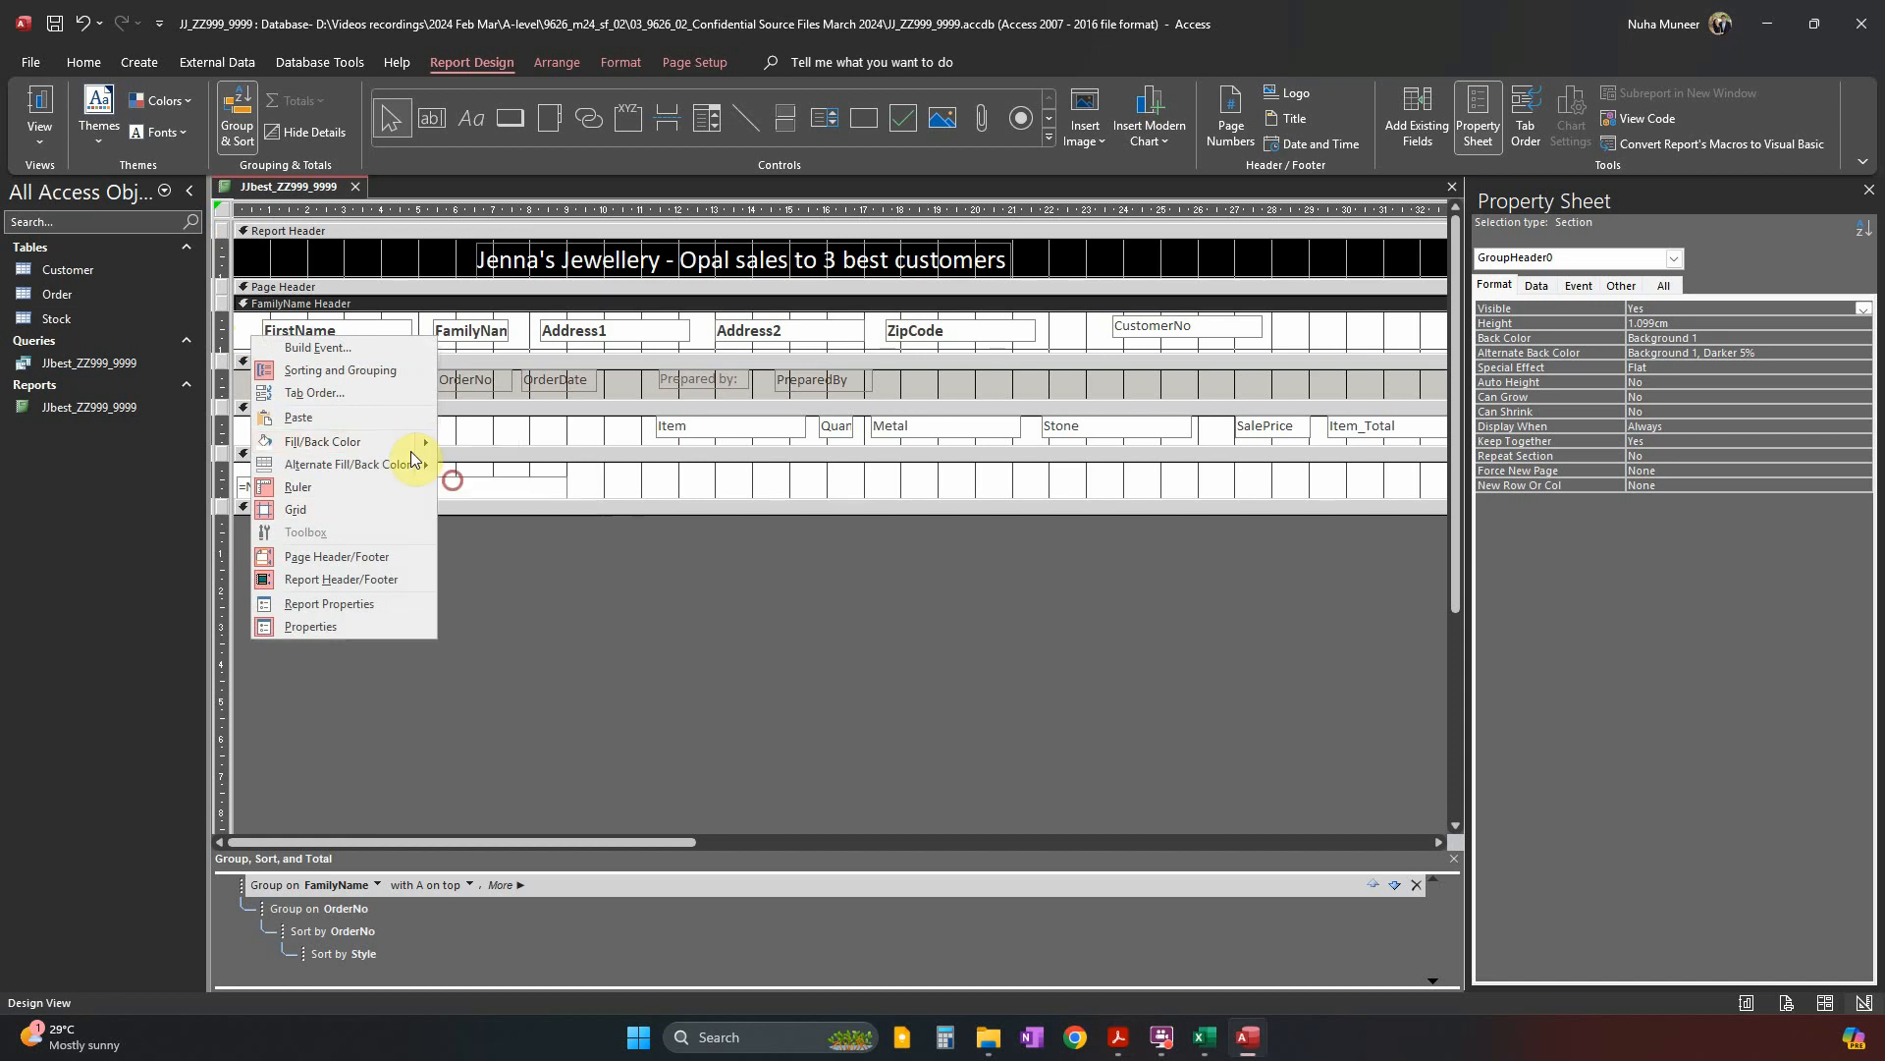
right_click(245, 338)
mouse_move(422, 467)
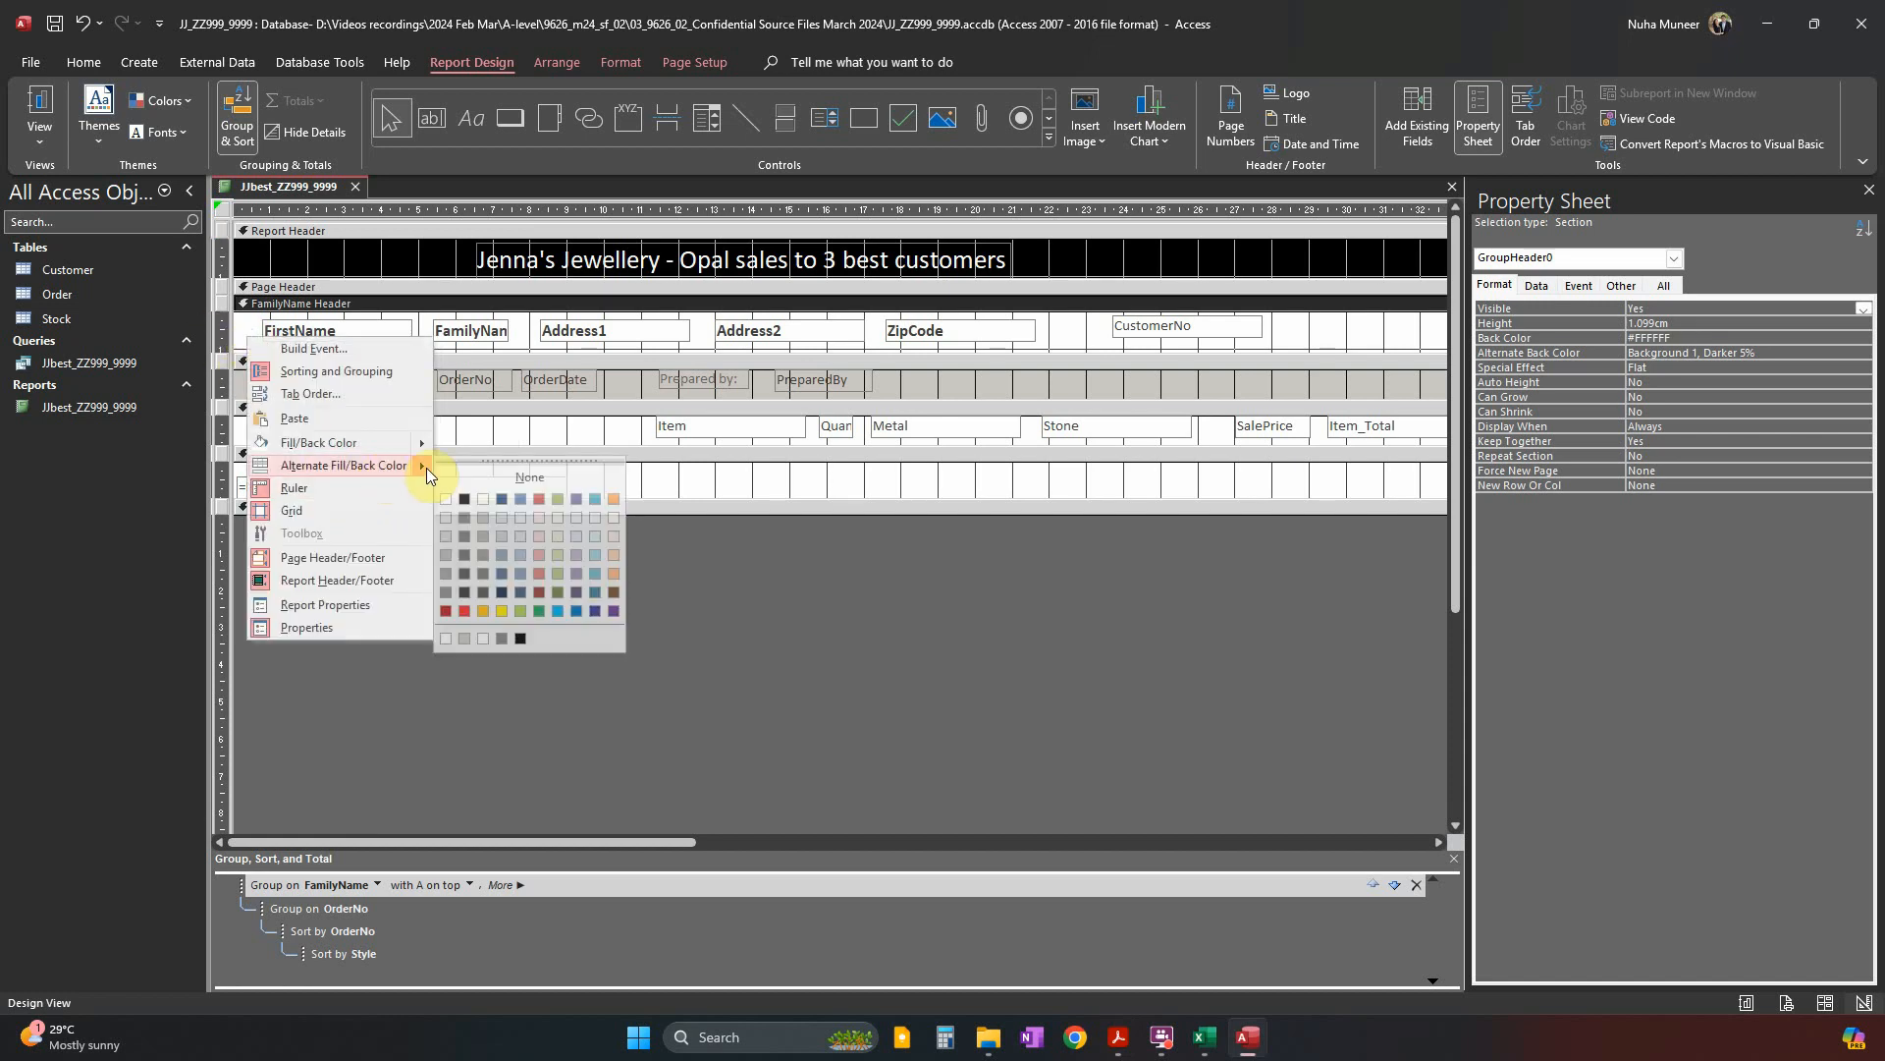
click(491, 632)
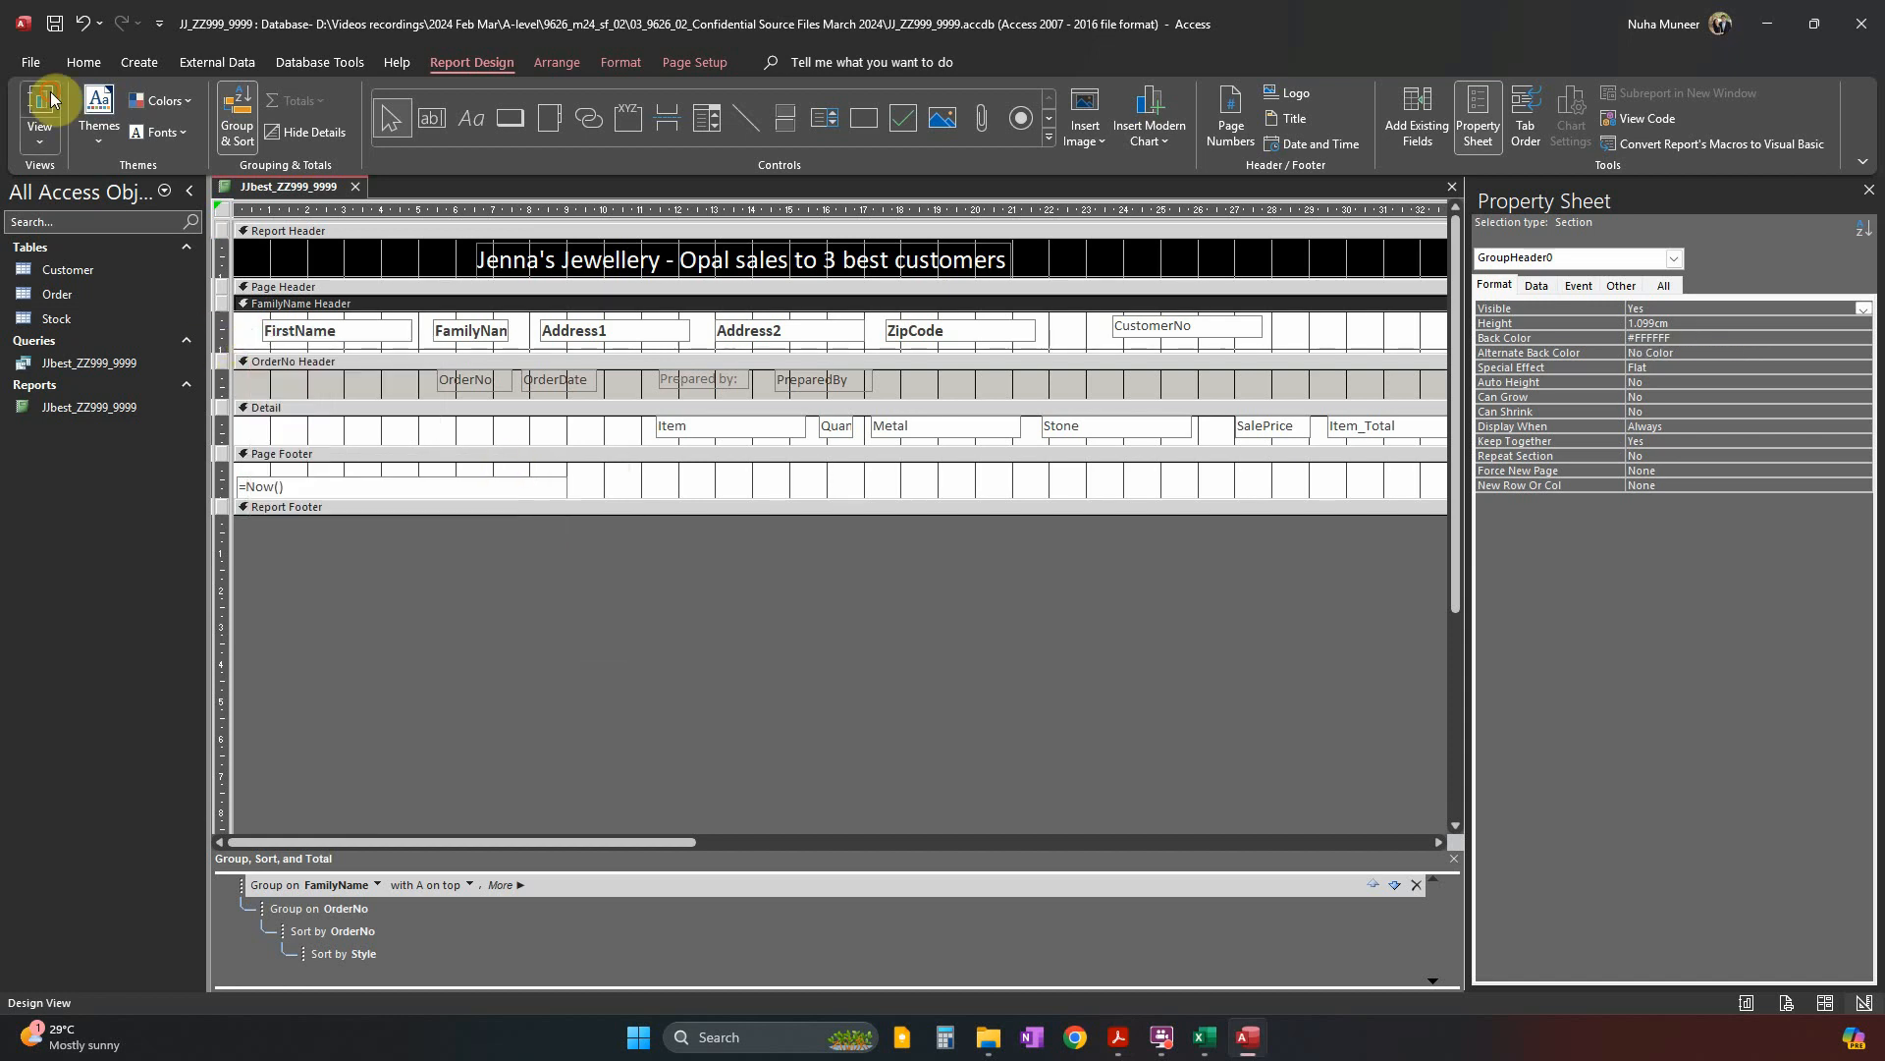
Check the customer rows' shading in Report View and go back to Design View.
click(49, 103)
key(alt+Tab)
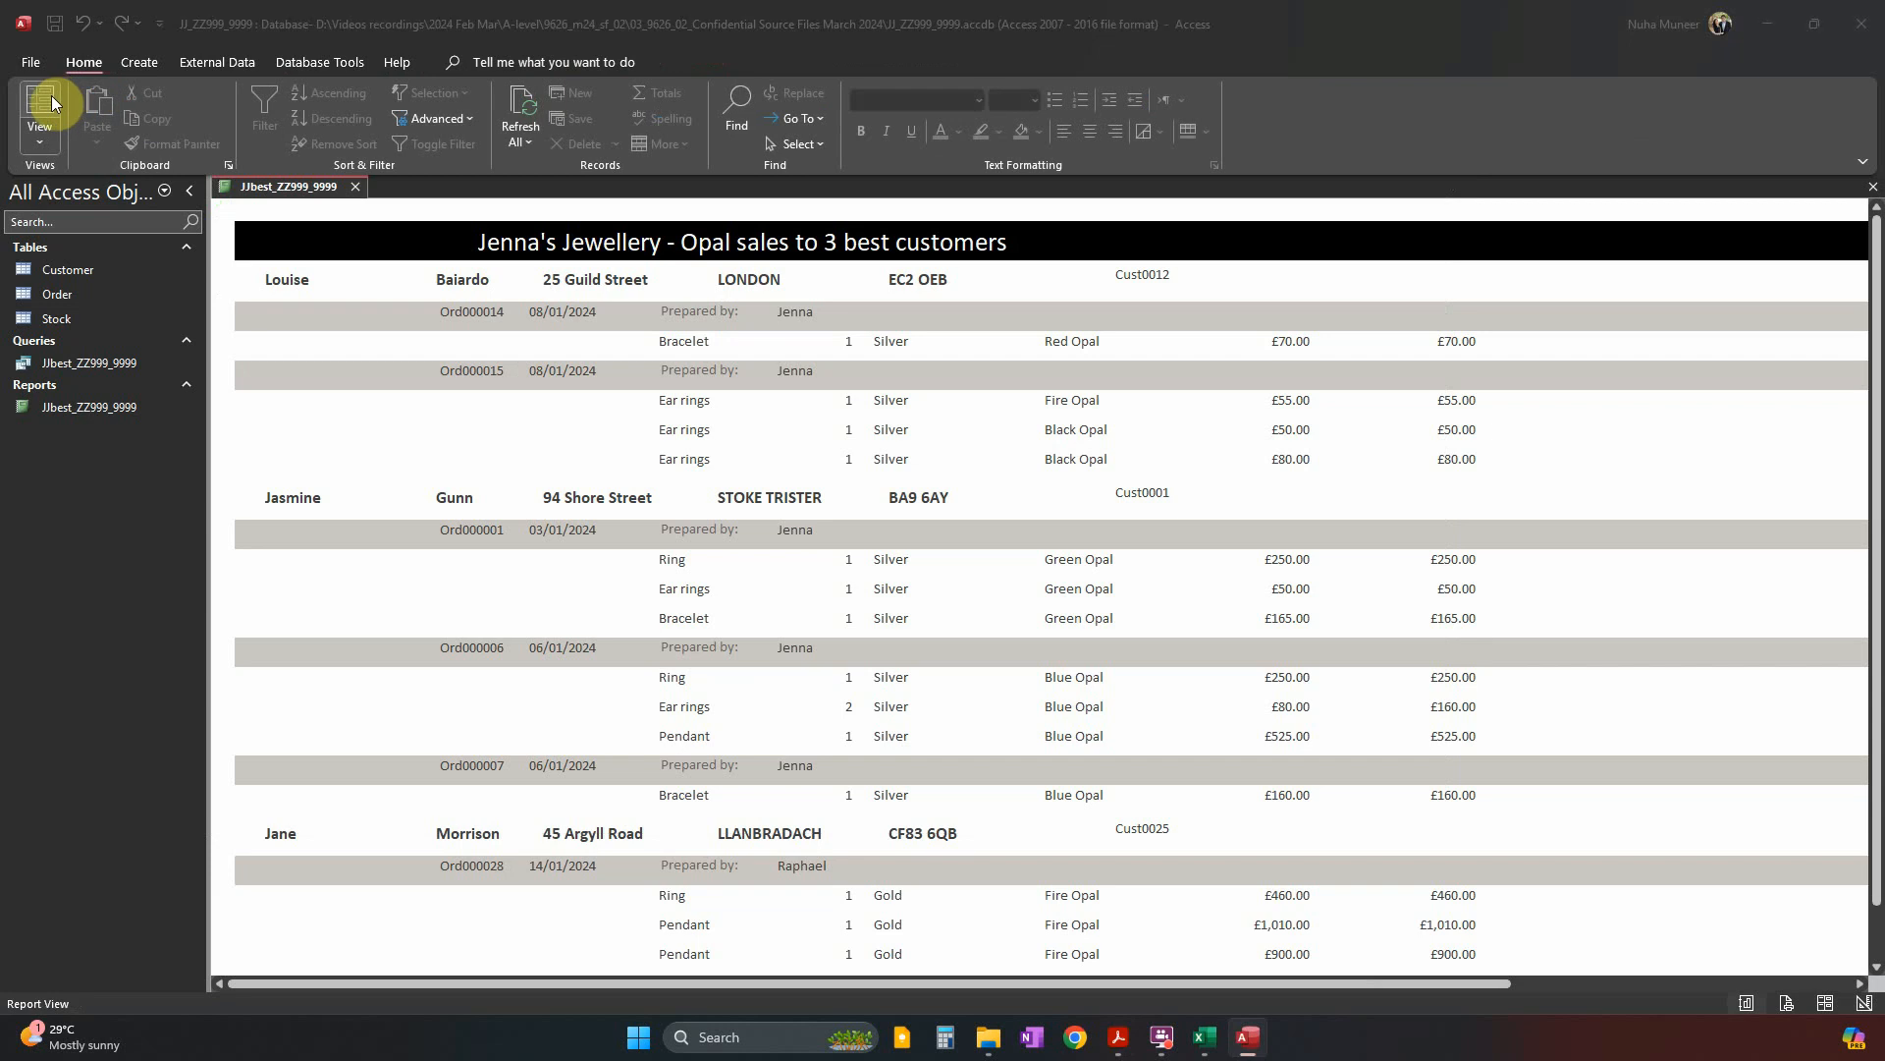
key(alt+Tab)
click(39, 142)
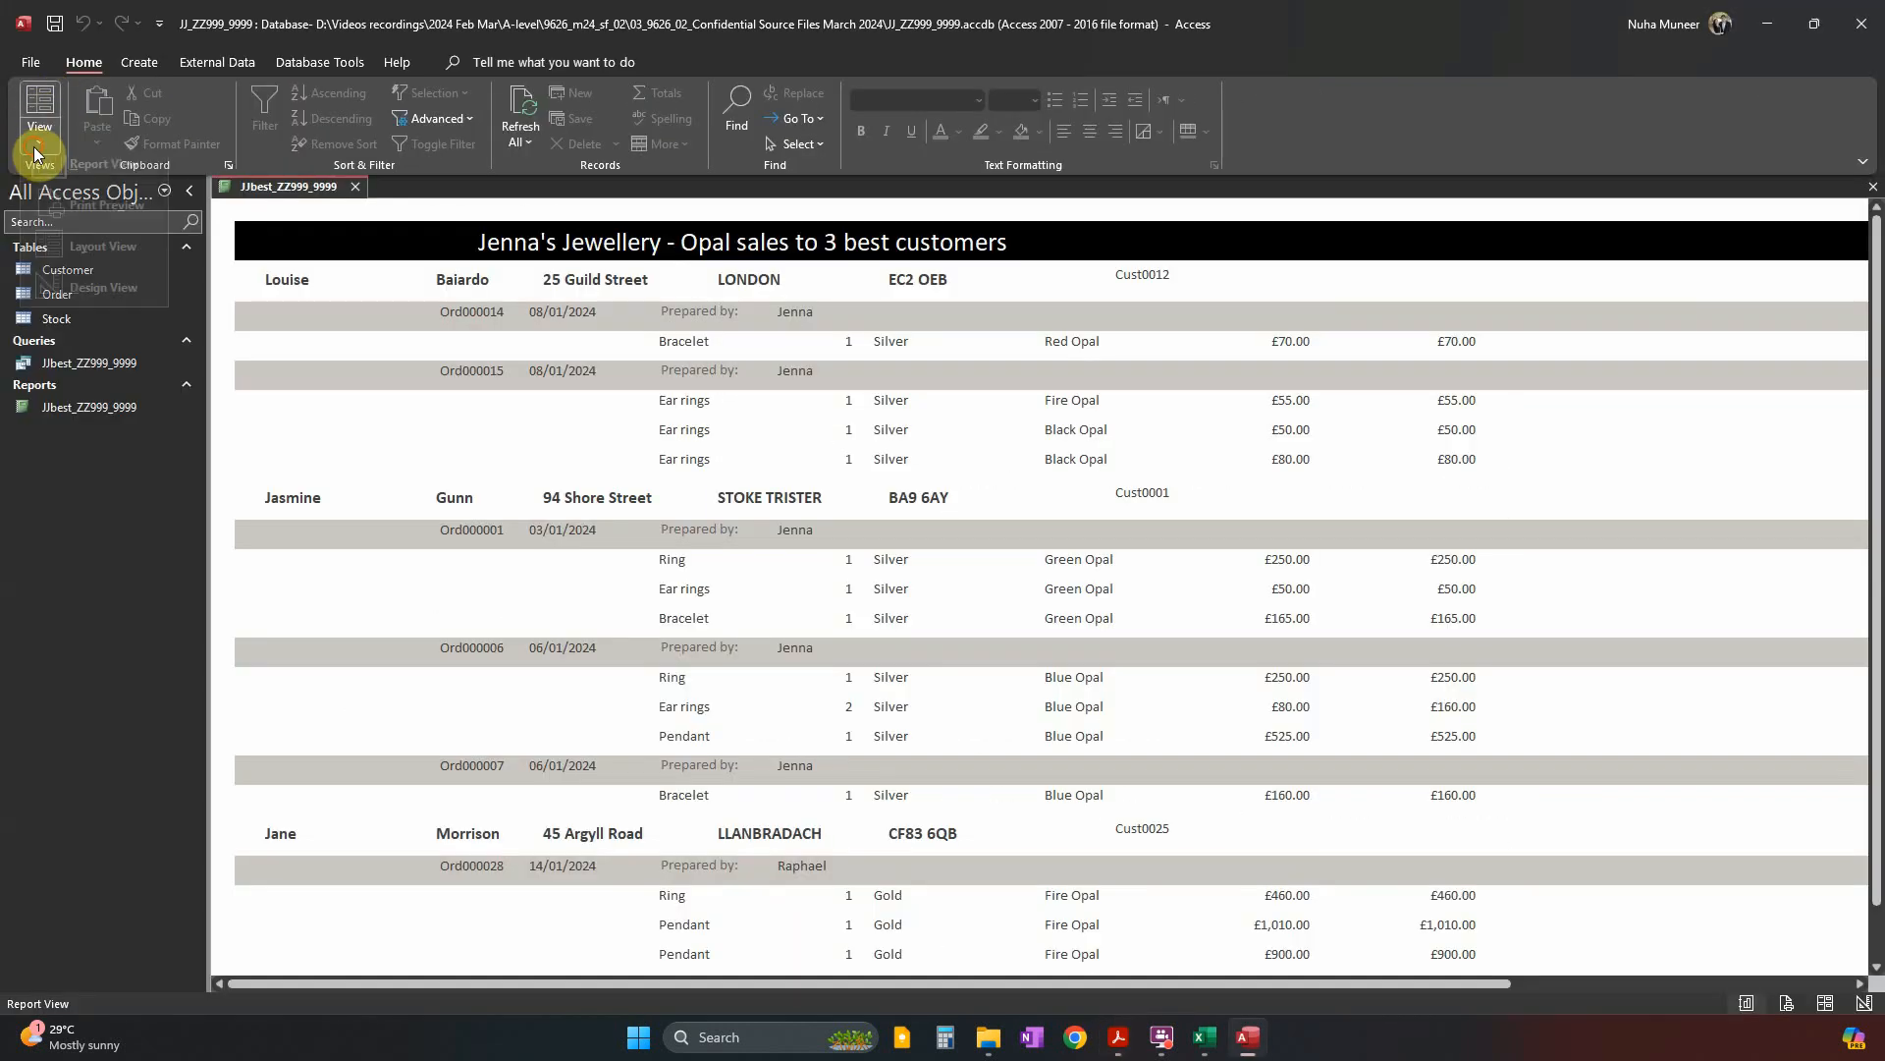
click(93, 312)
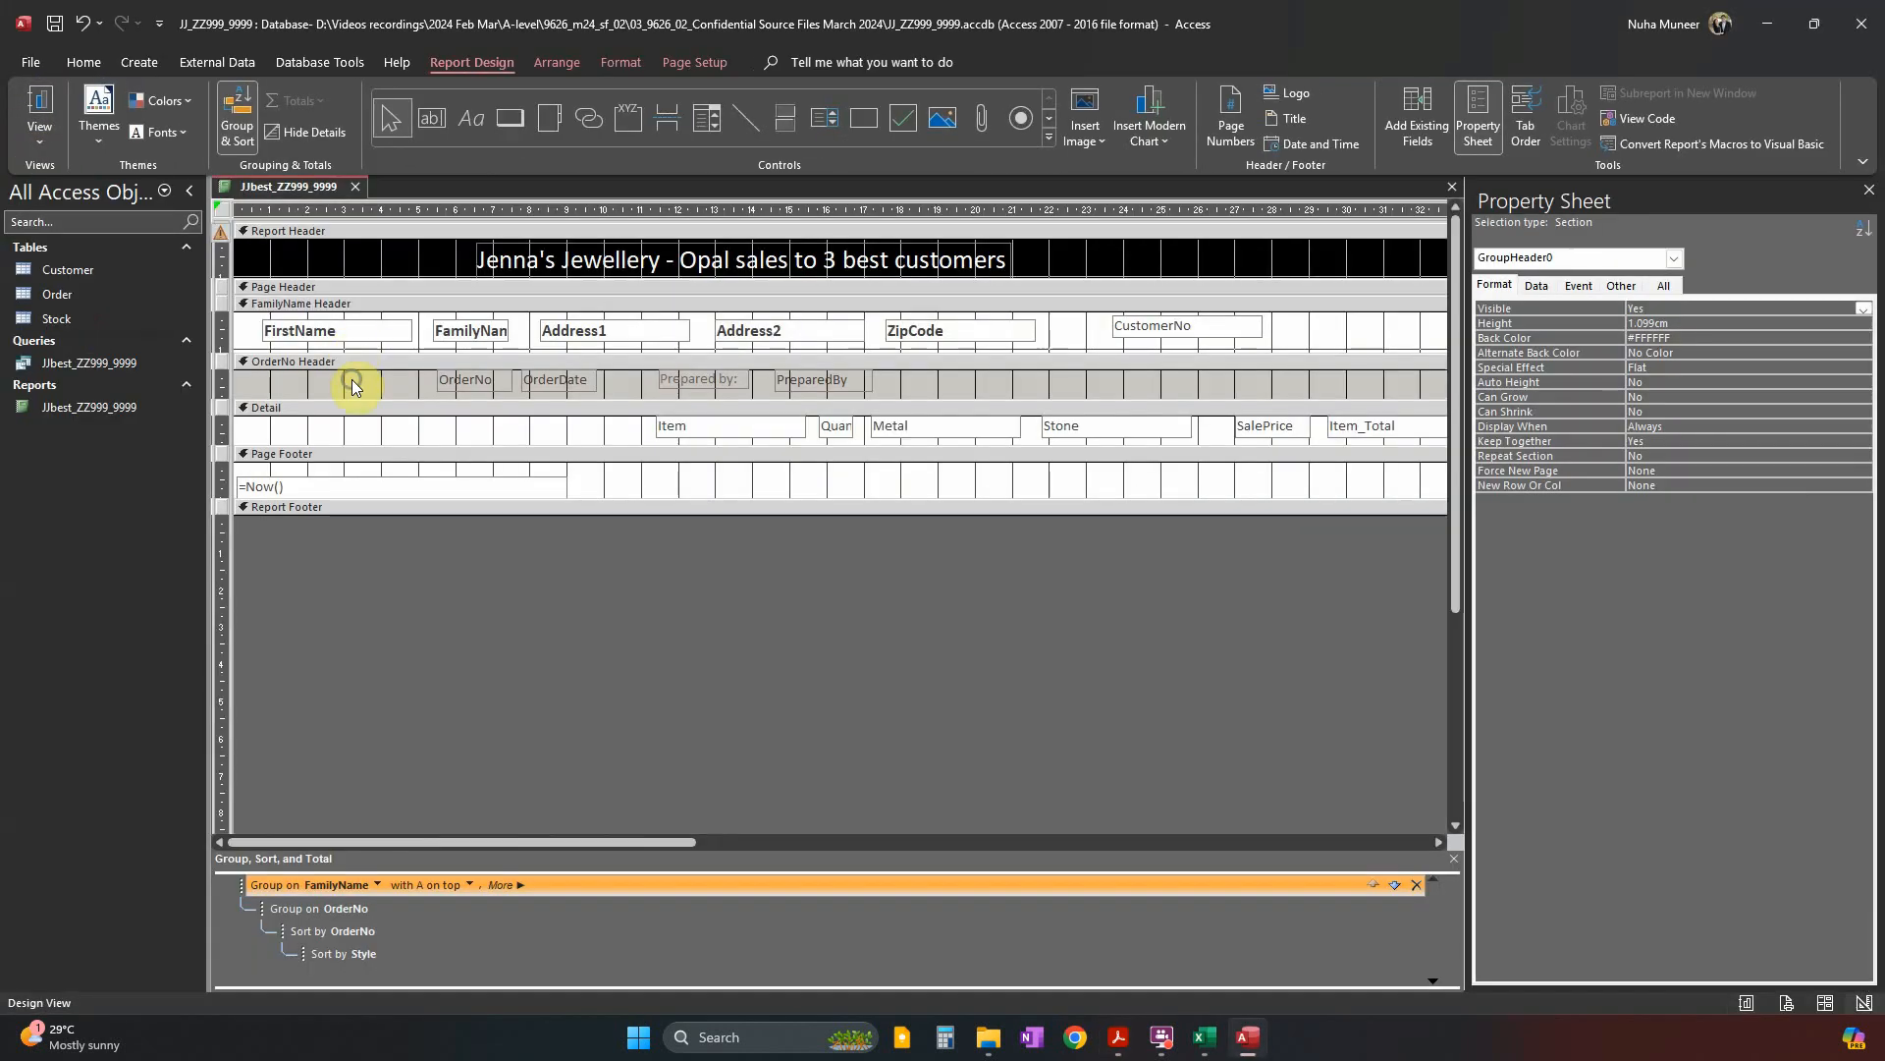
Set the OrderNo Header section's back color to light gray (#D8D8D8) and switch the report to Layout View.
right_click(355, 379)
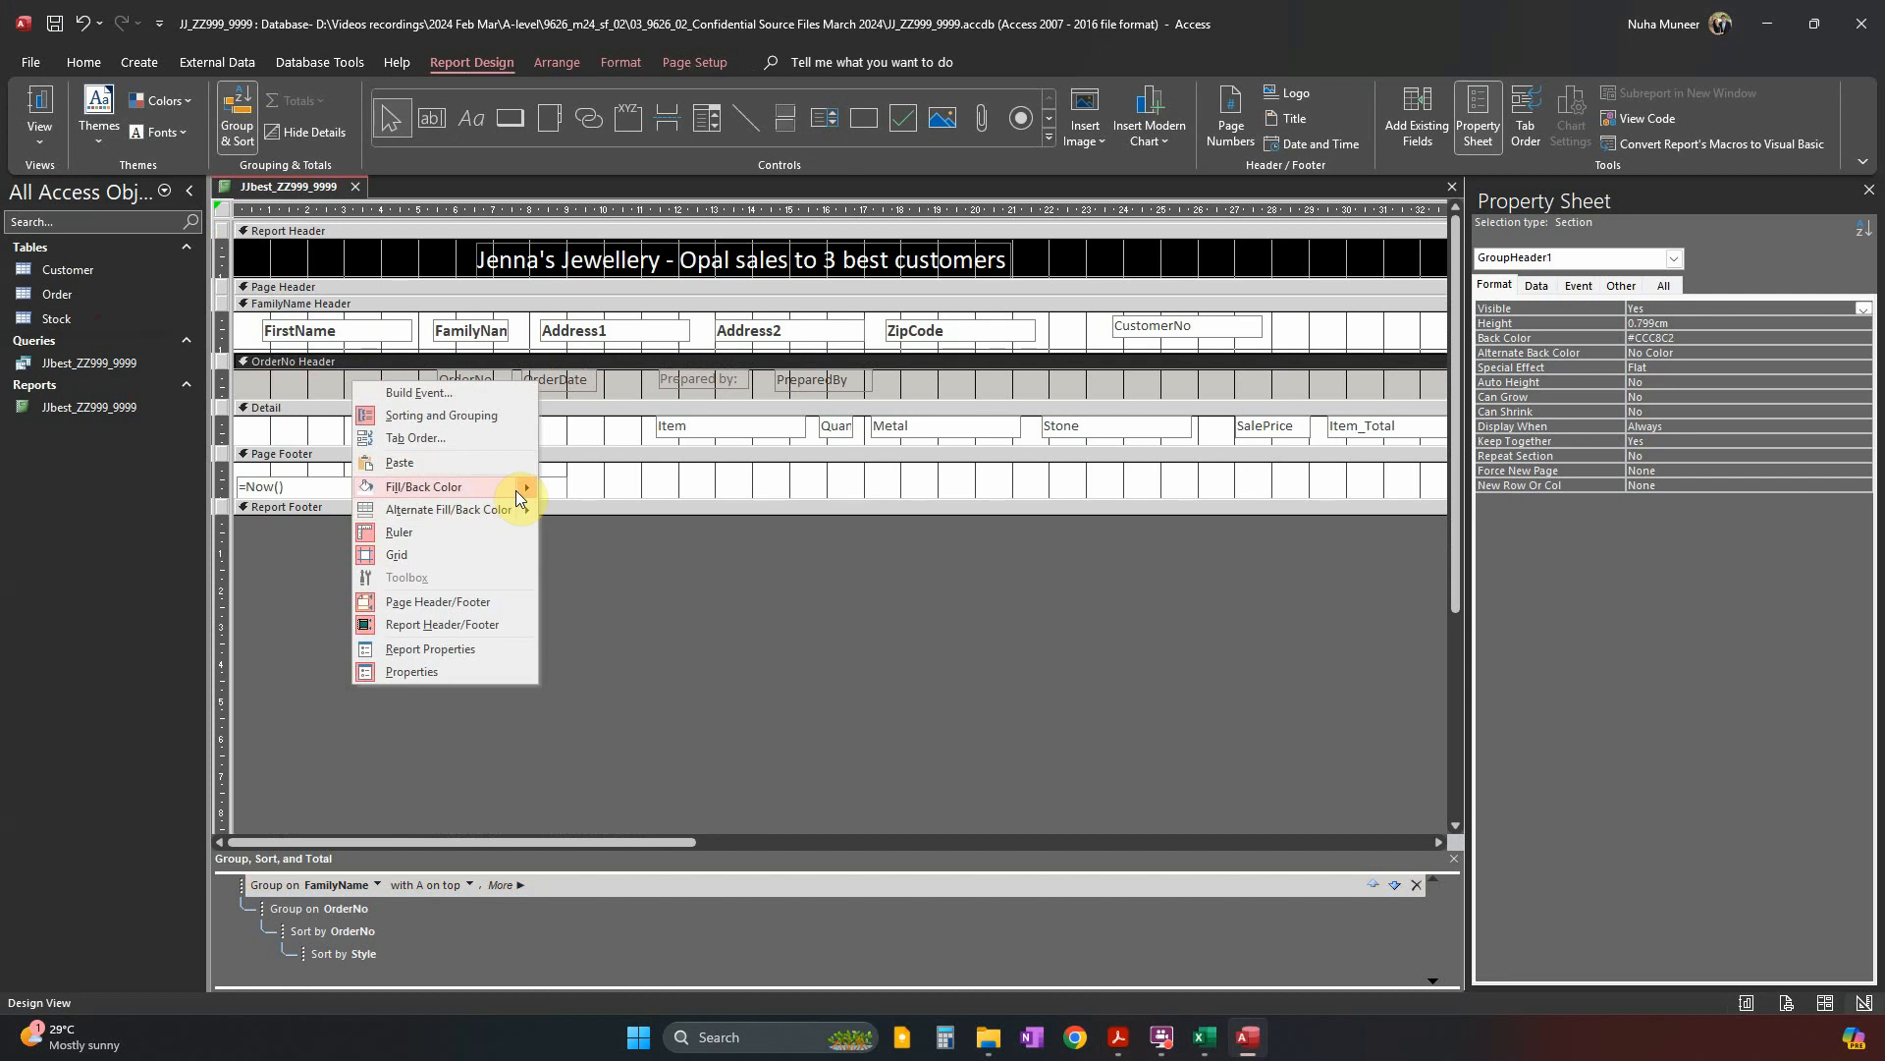
mouse_move(518, 488)
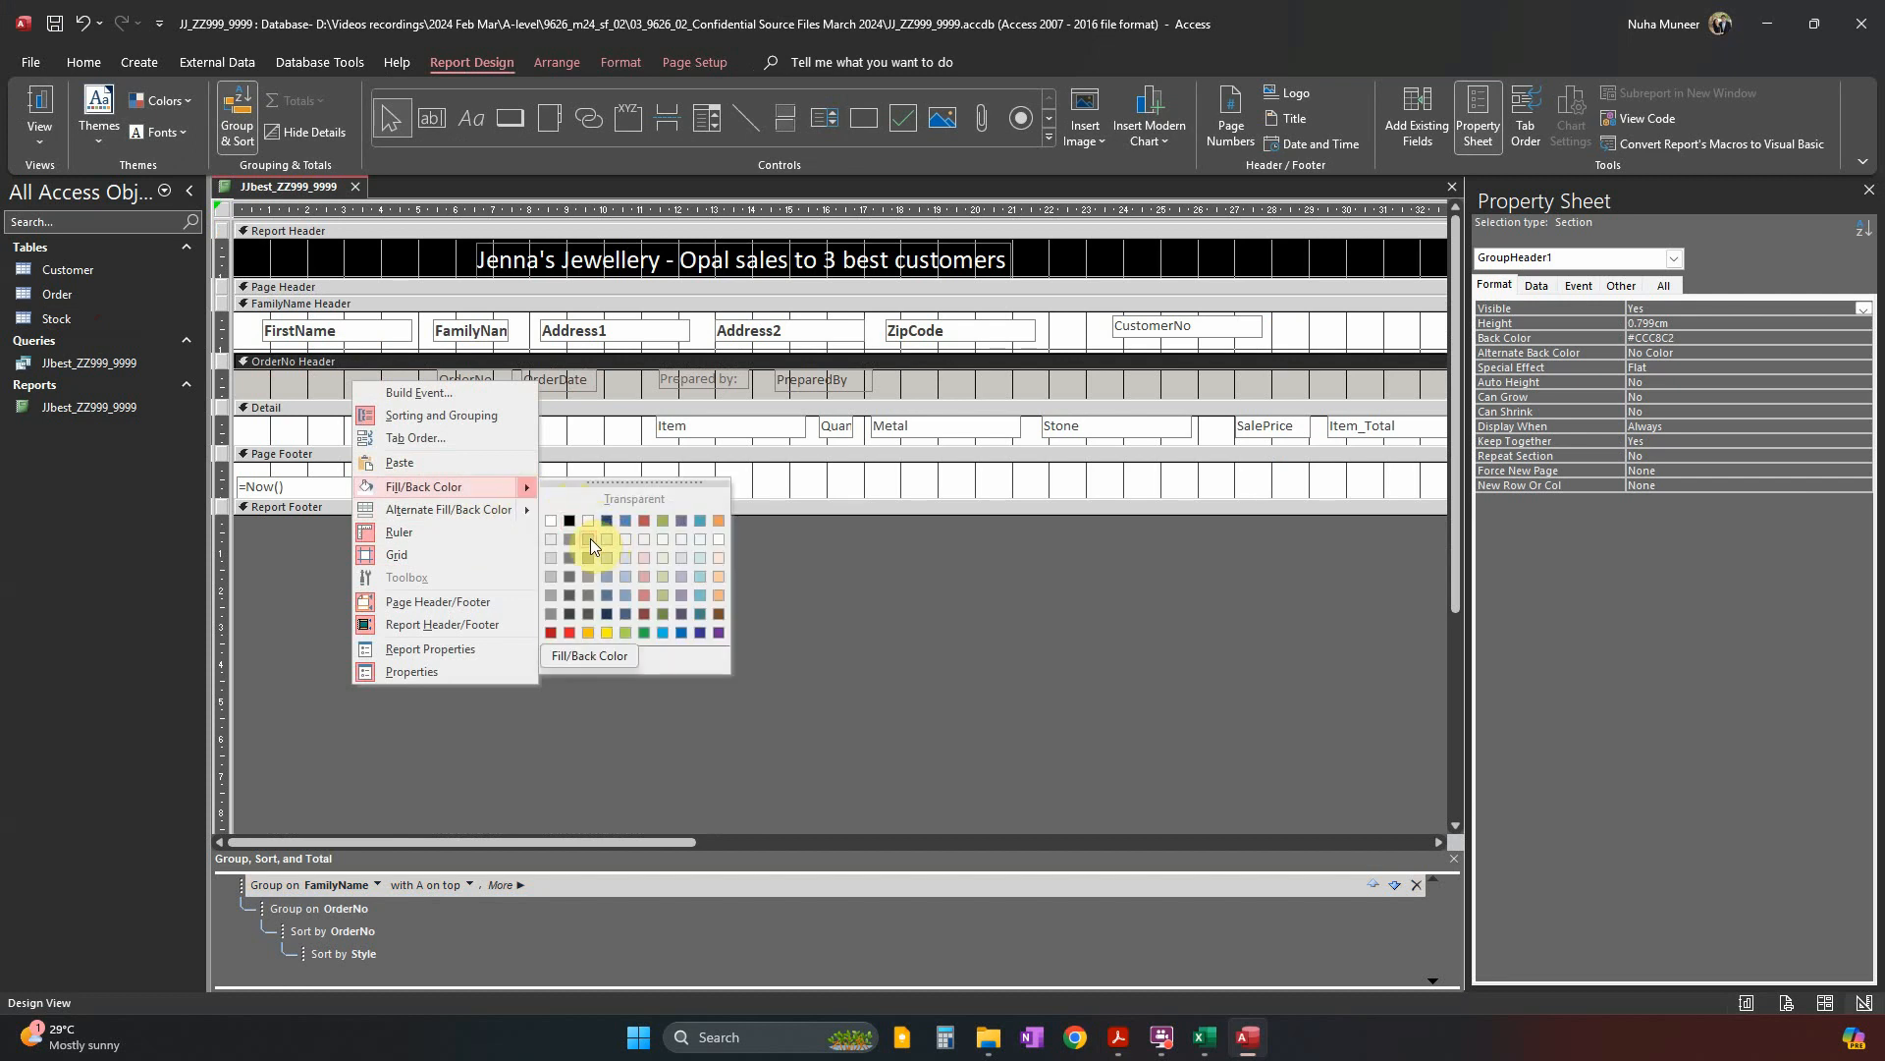
click(551, 540)
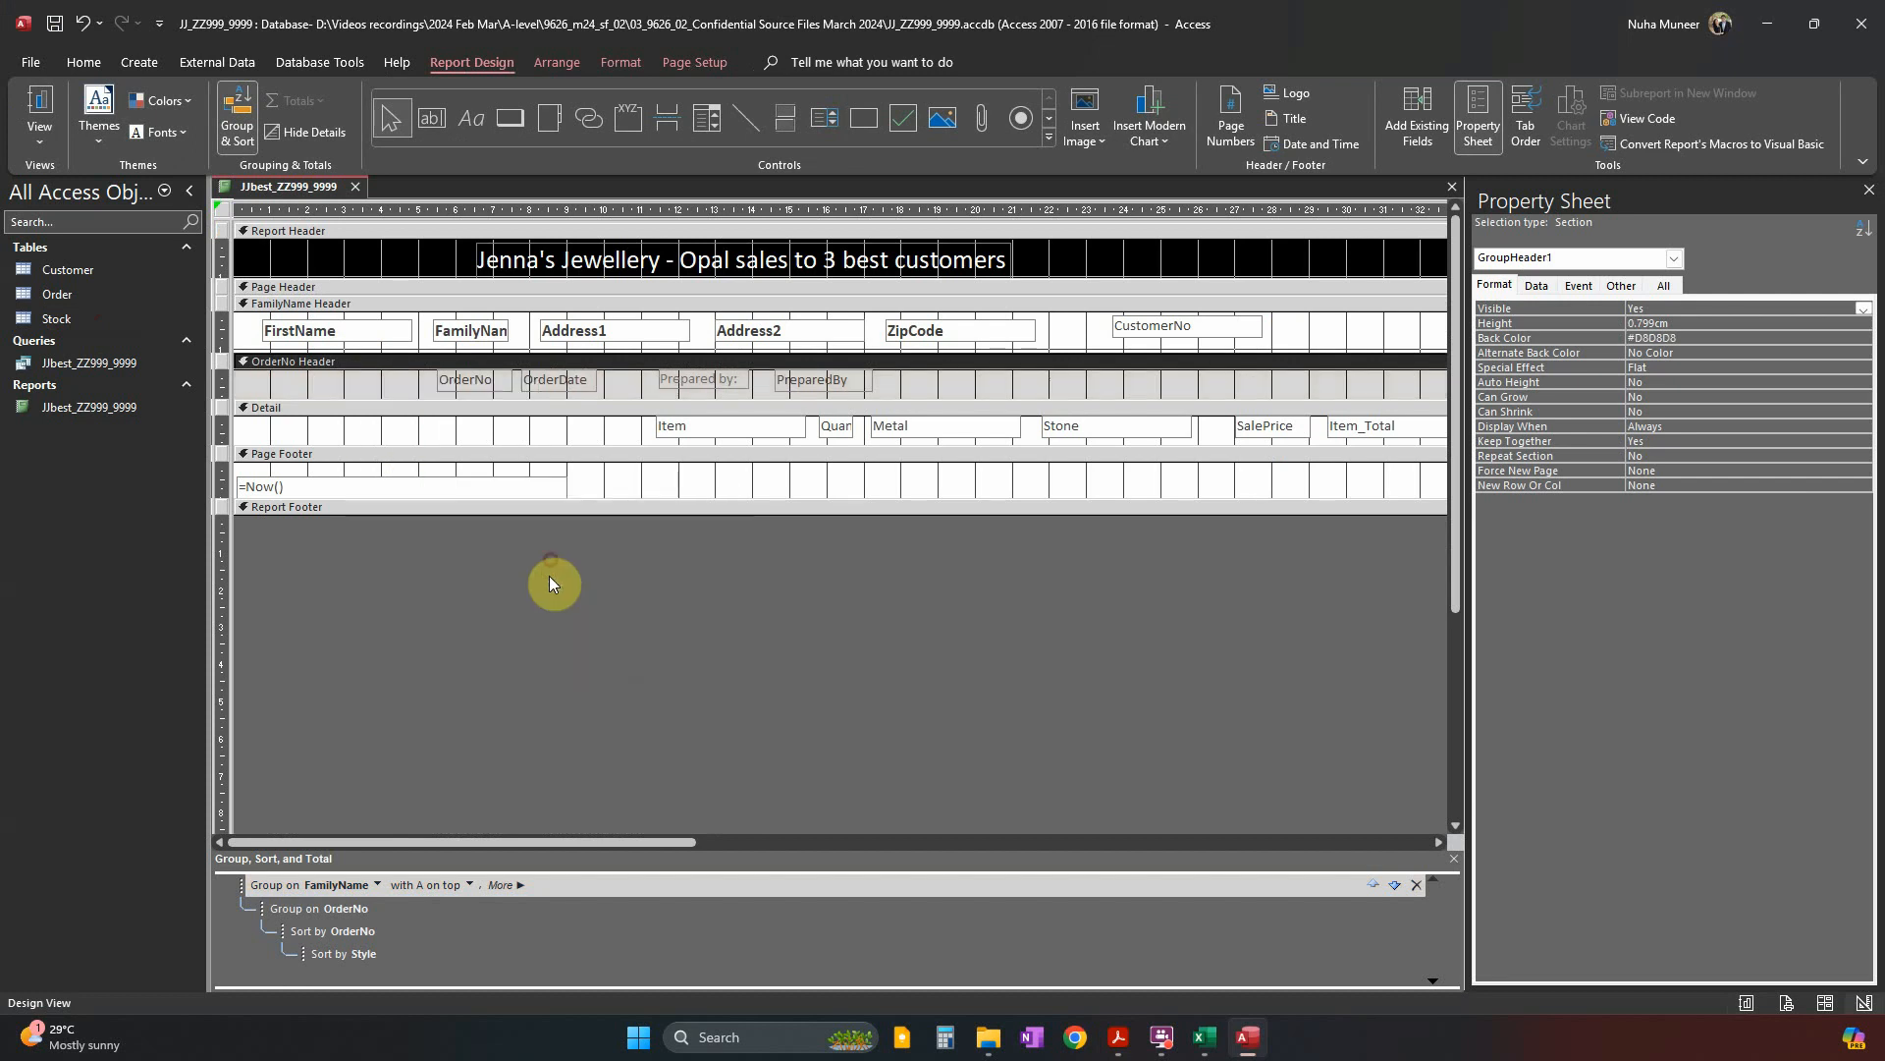
click(38, 141)
click(118, 260)
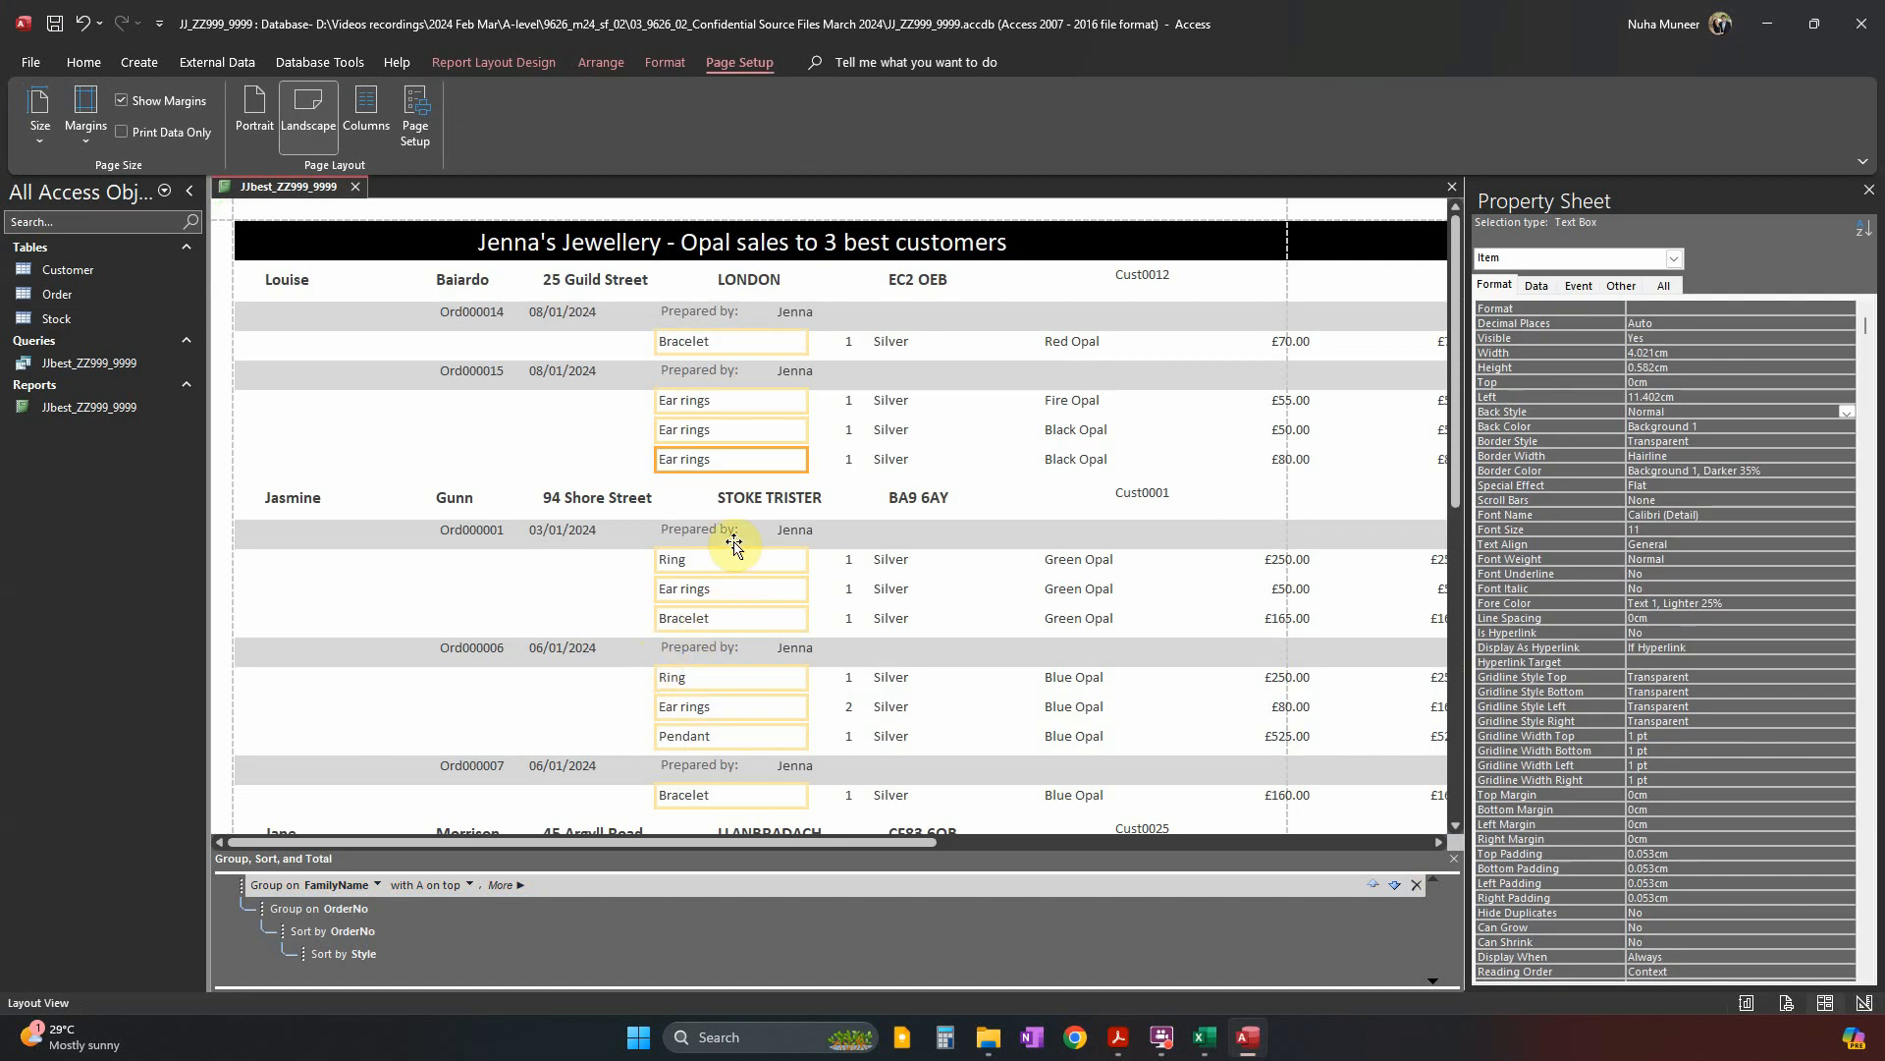
Compare with the sample layout and move the Quantity field left to about 14.6 cm, closer to Item.
key(alt+Tab)
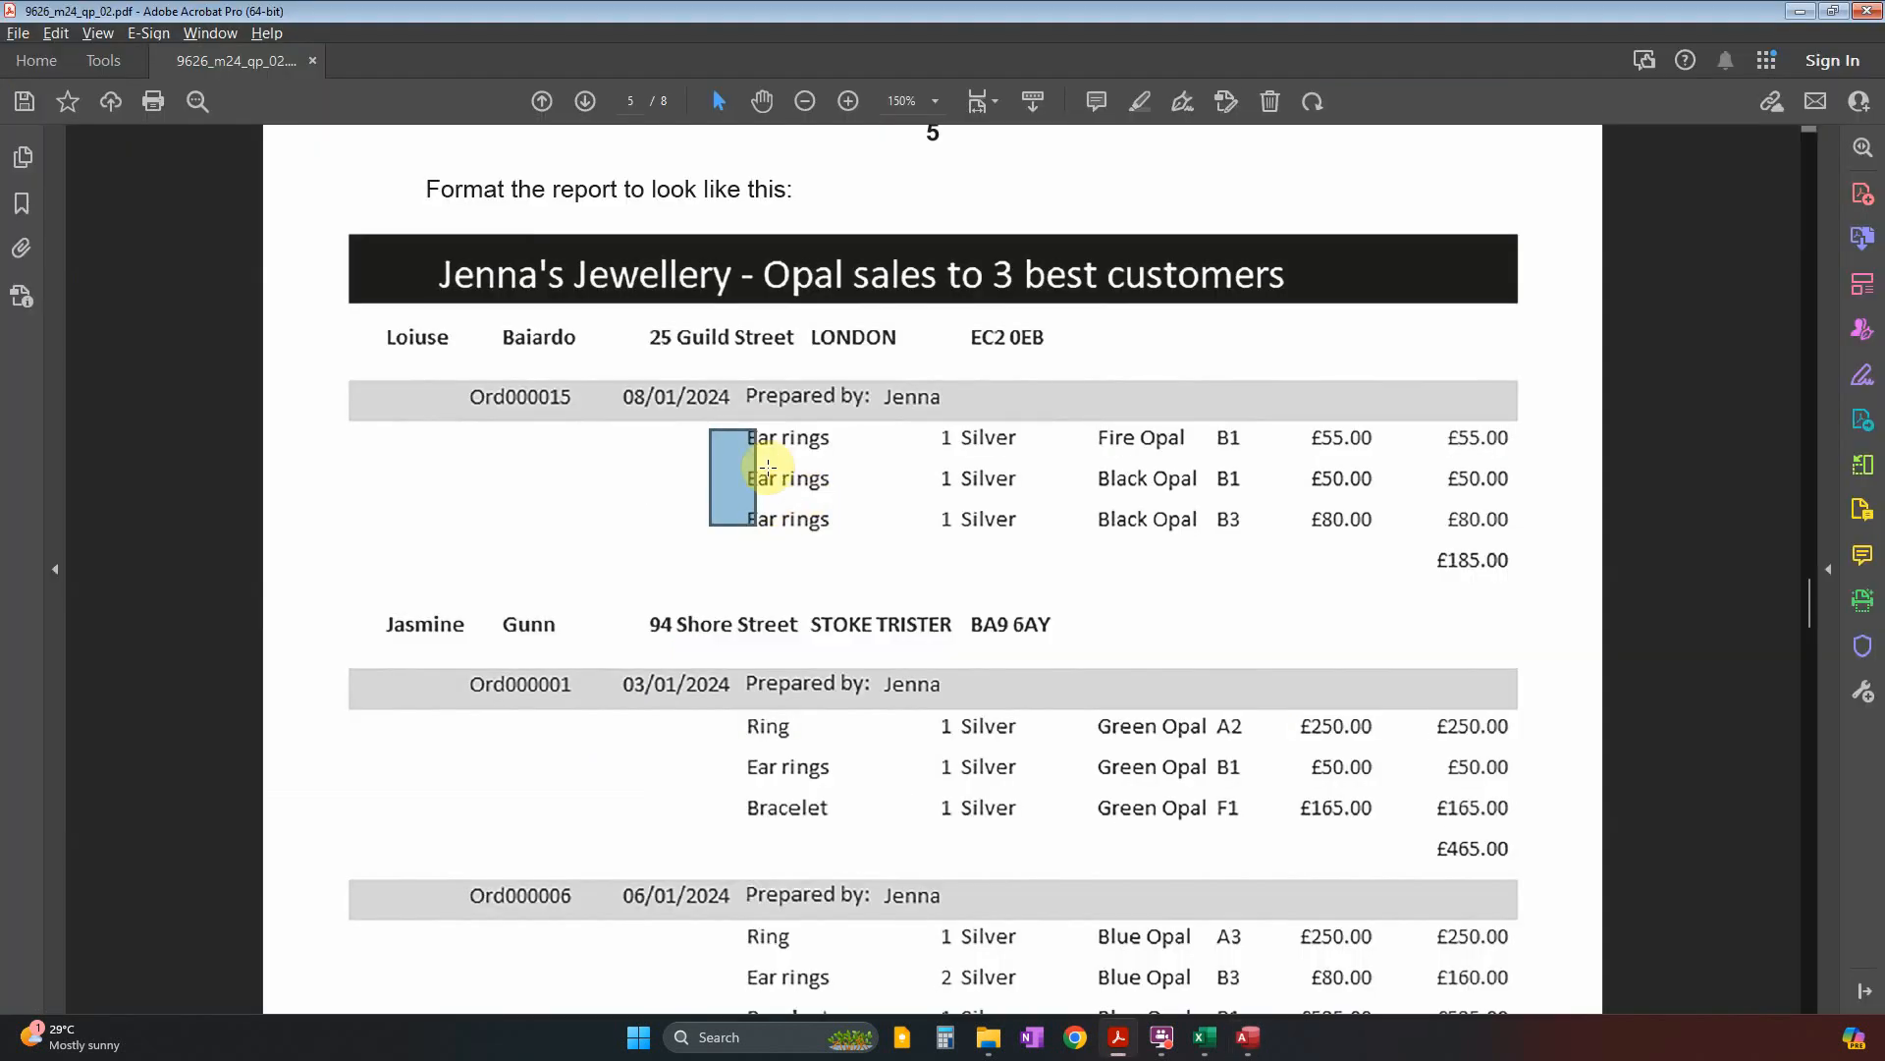
key(alt+Tab)
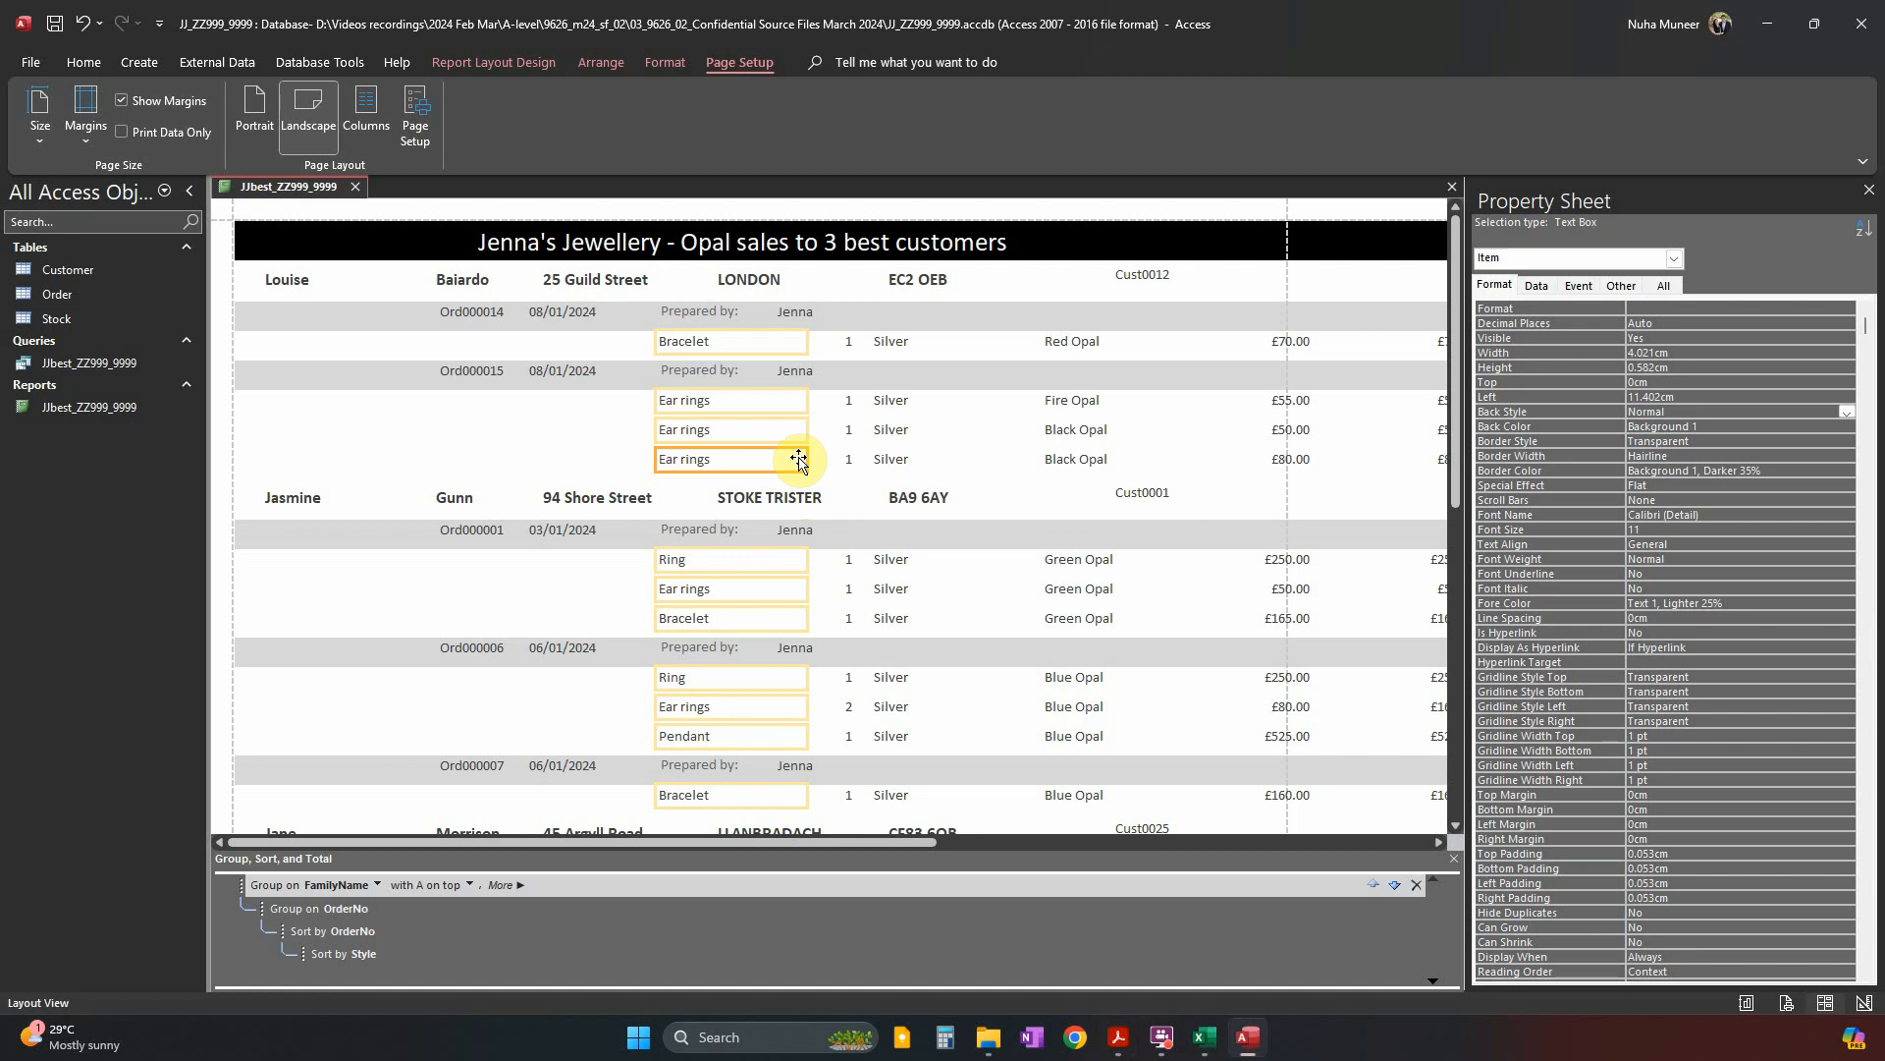
key(alt+Tab)
key(alt+Tab)
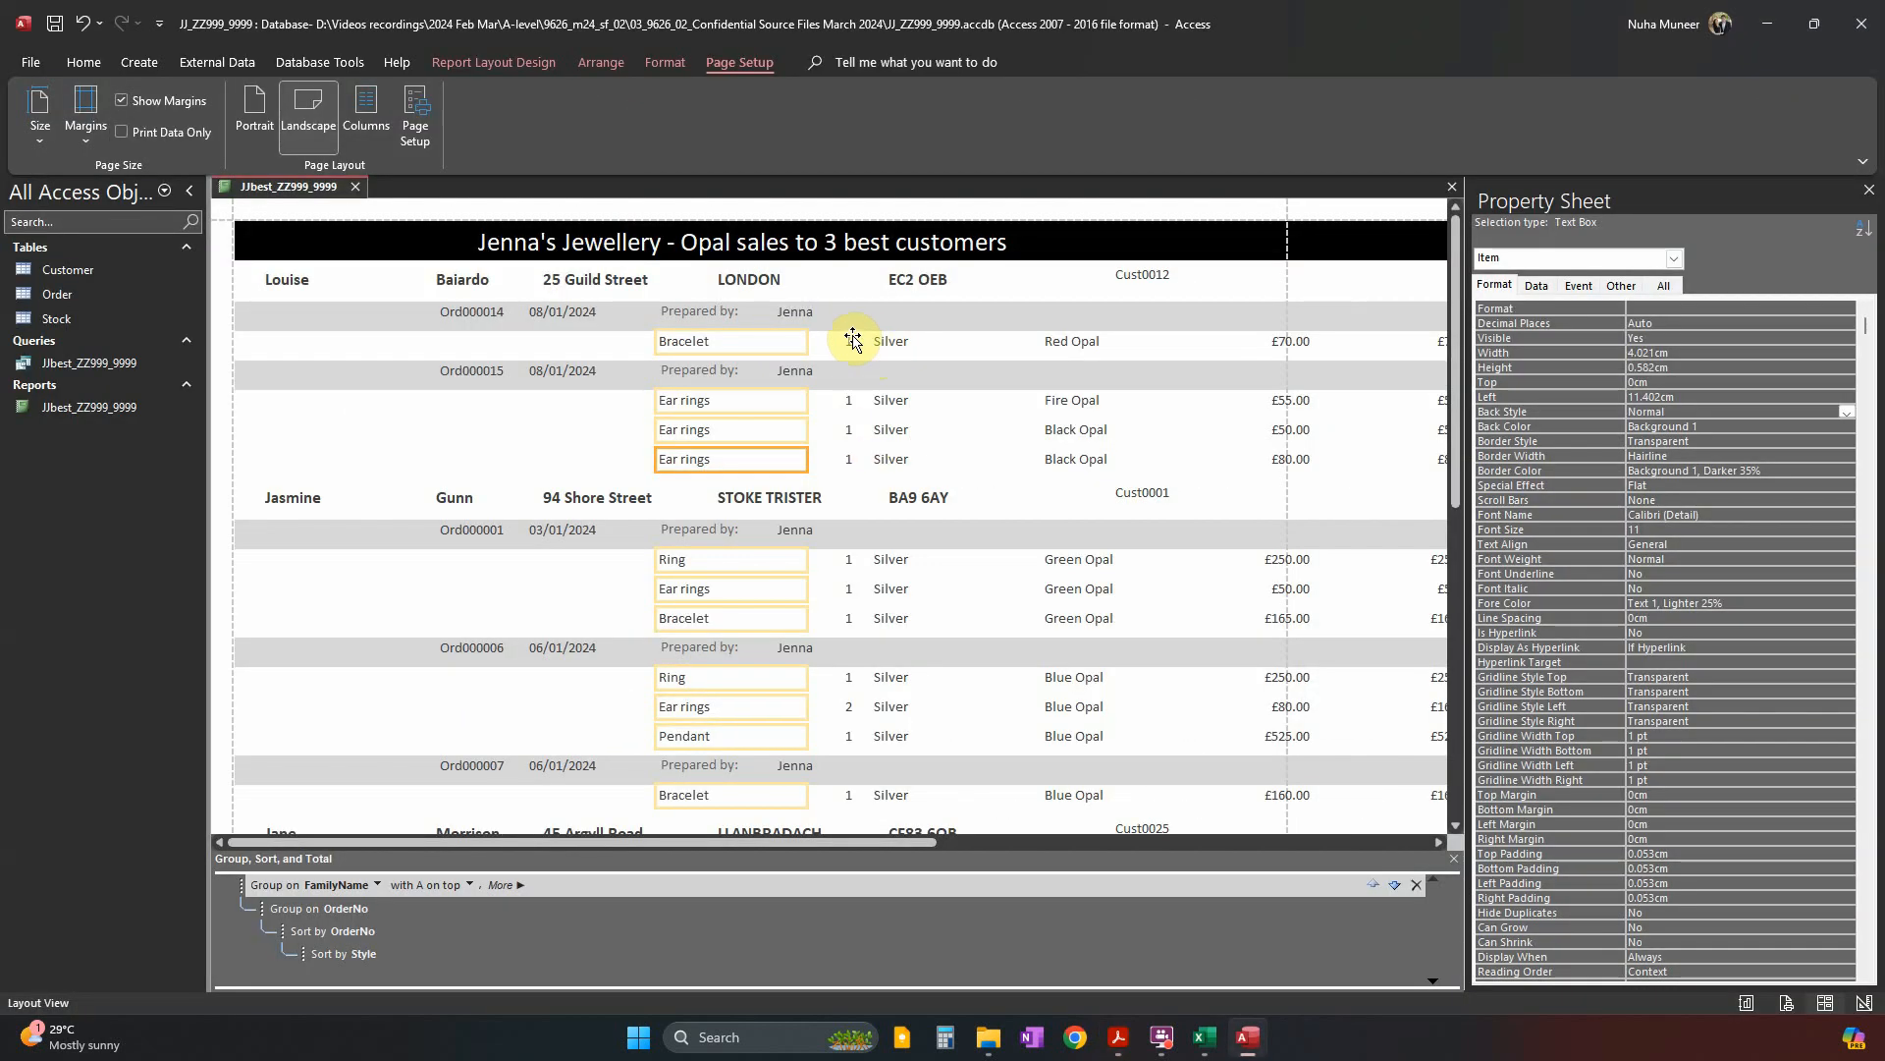
drag(853, 373, 832, 259)
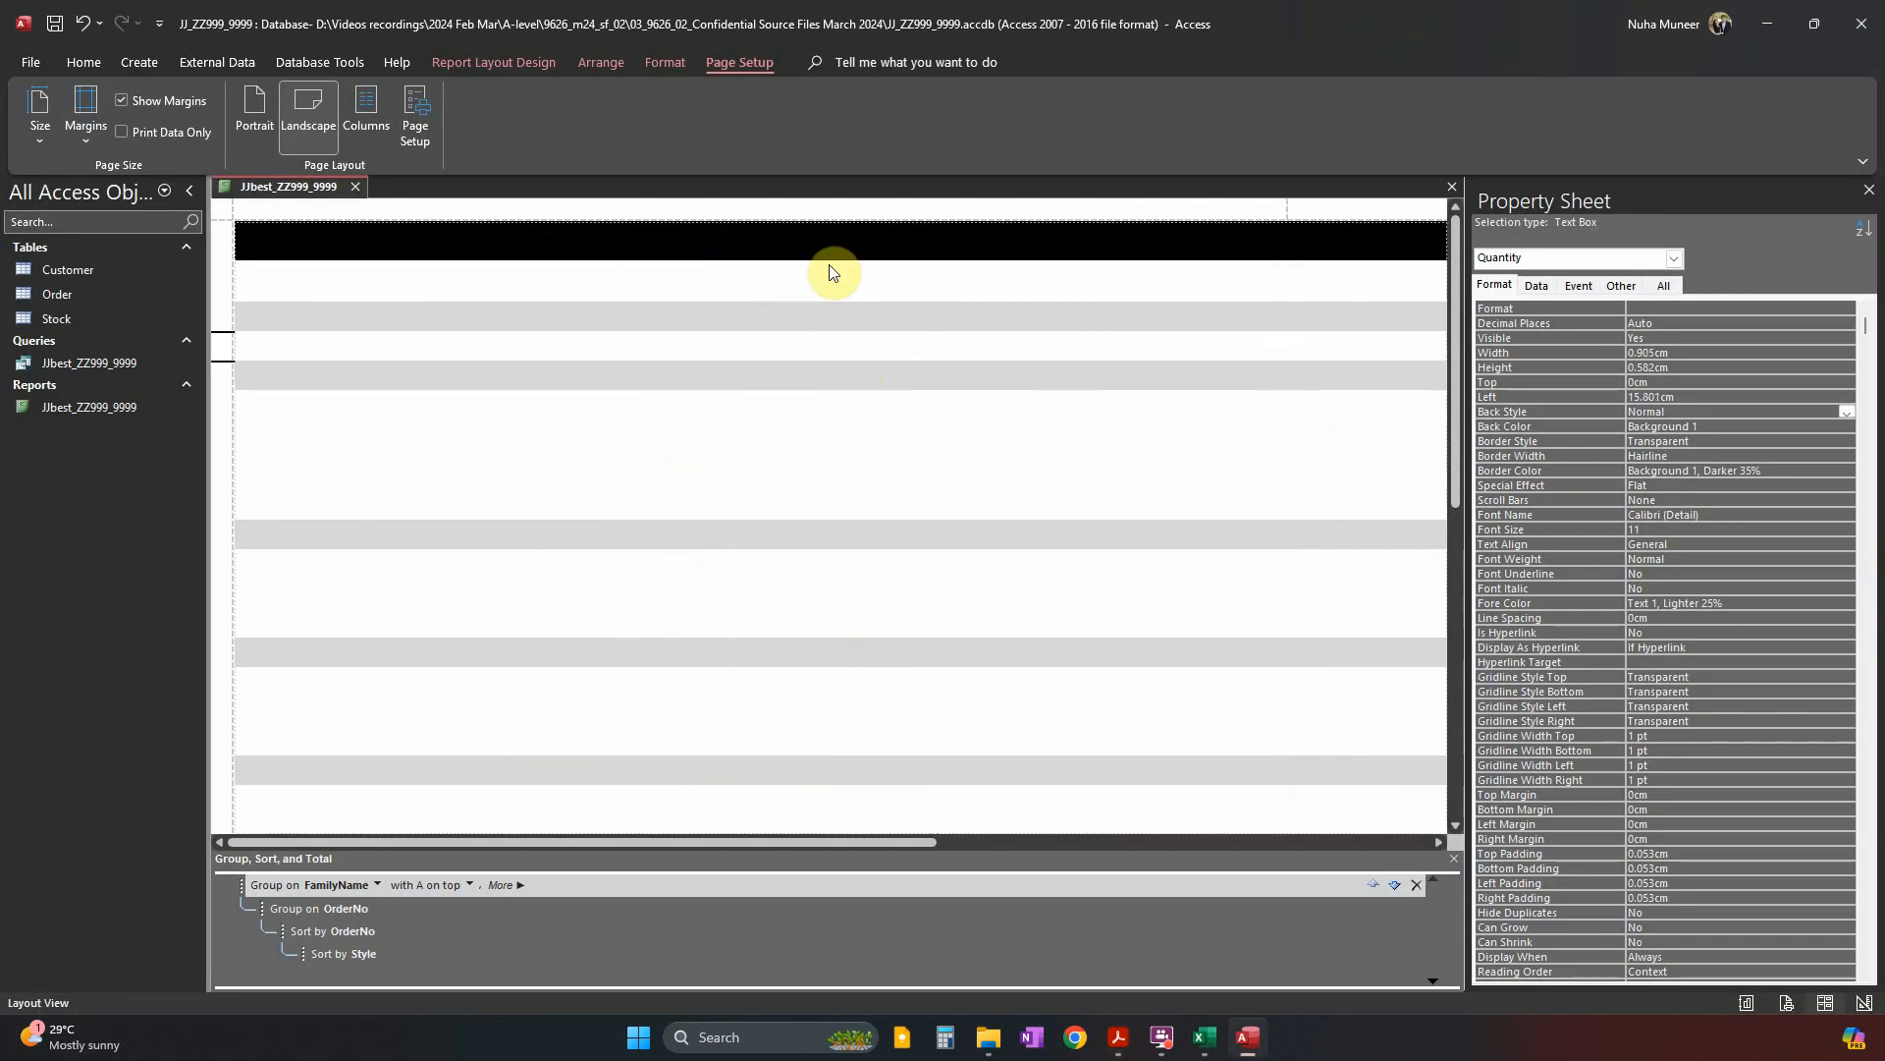
key(Left)
key(Left)
key(Left)
key(Left)
key(Left)
key(Left)
key(Left)
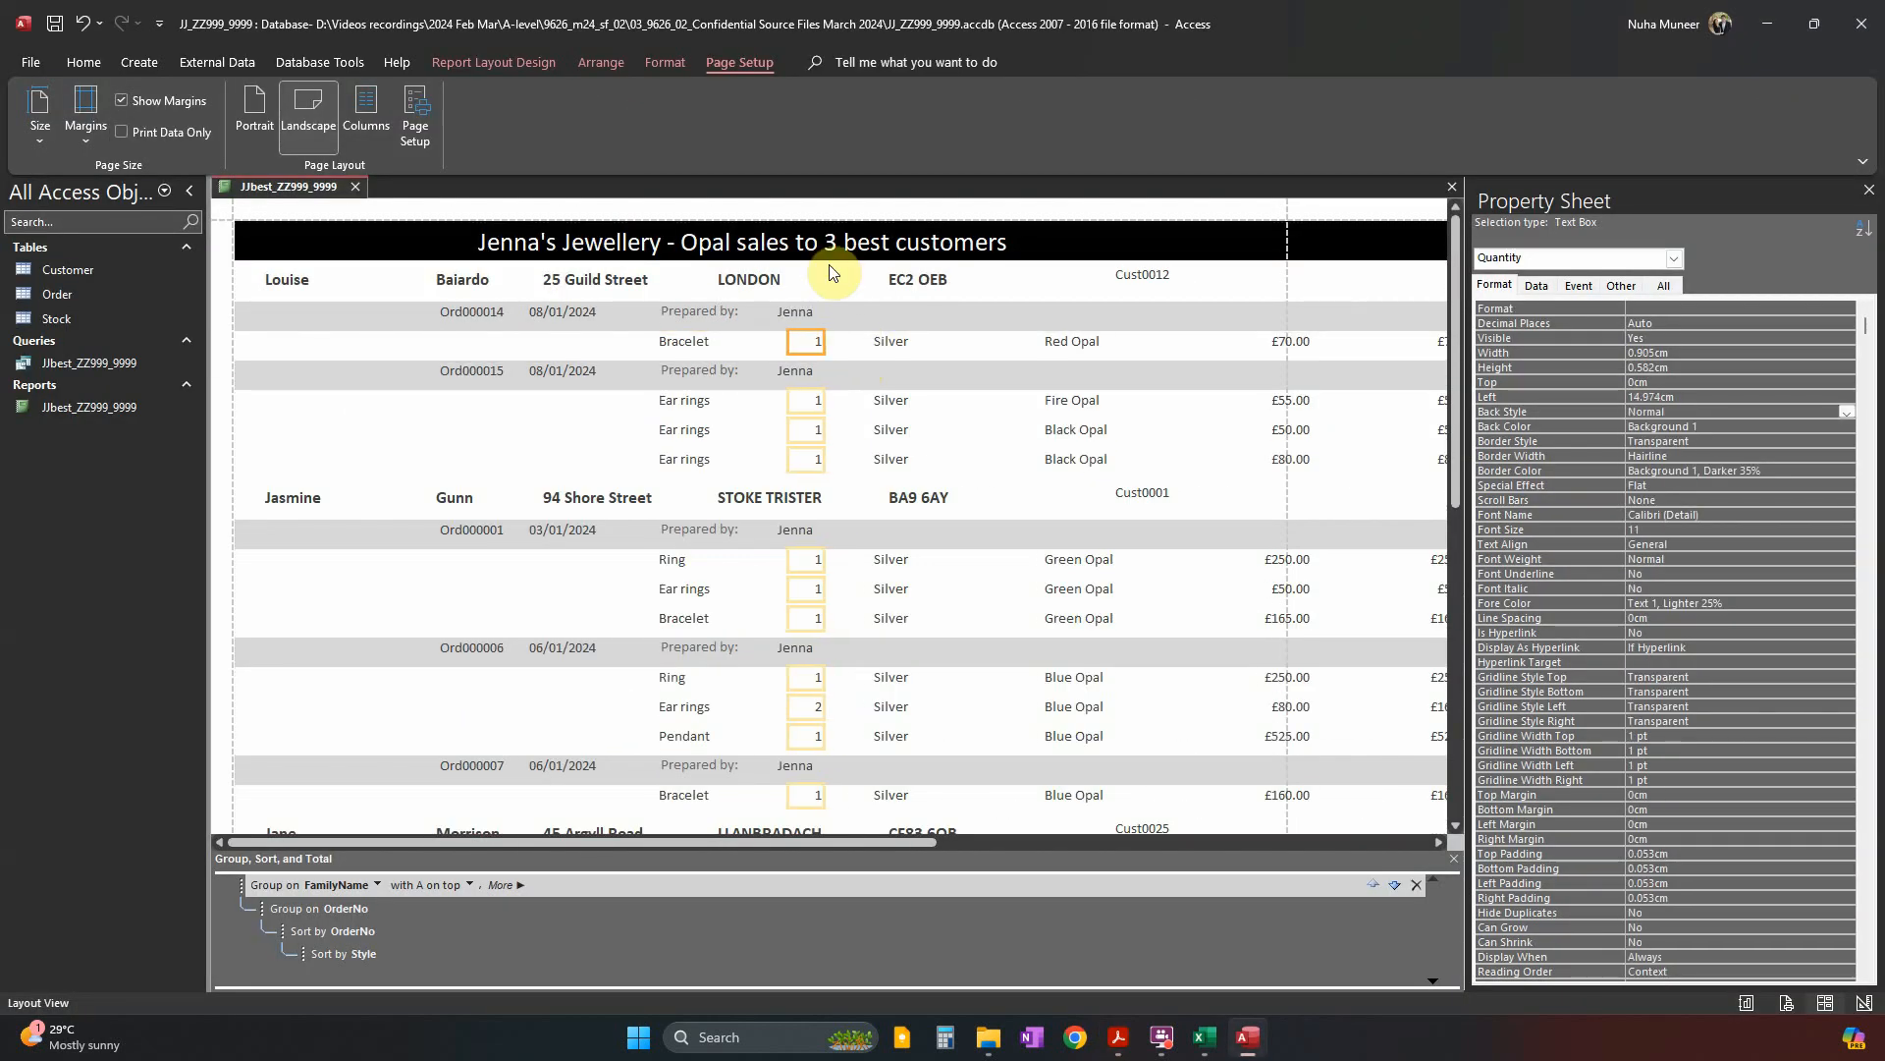
click(698, 326)
click(818, 345)
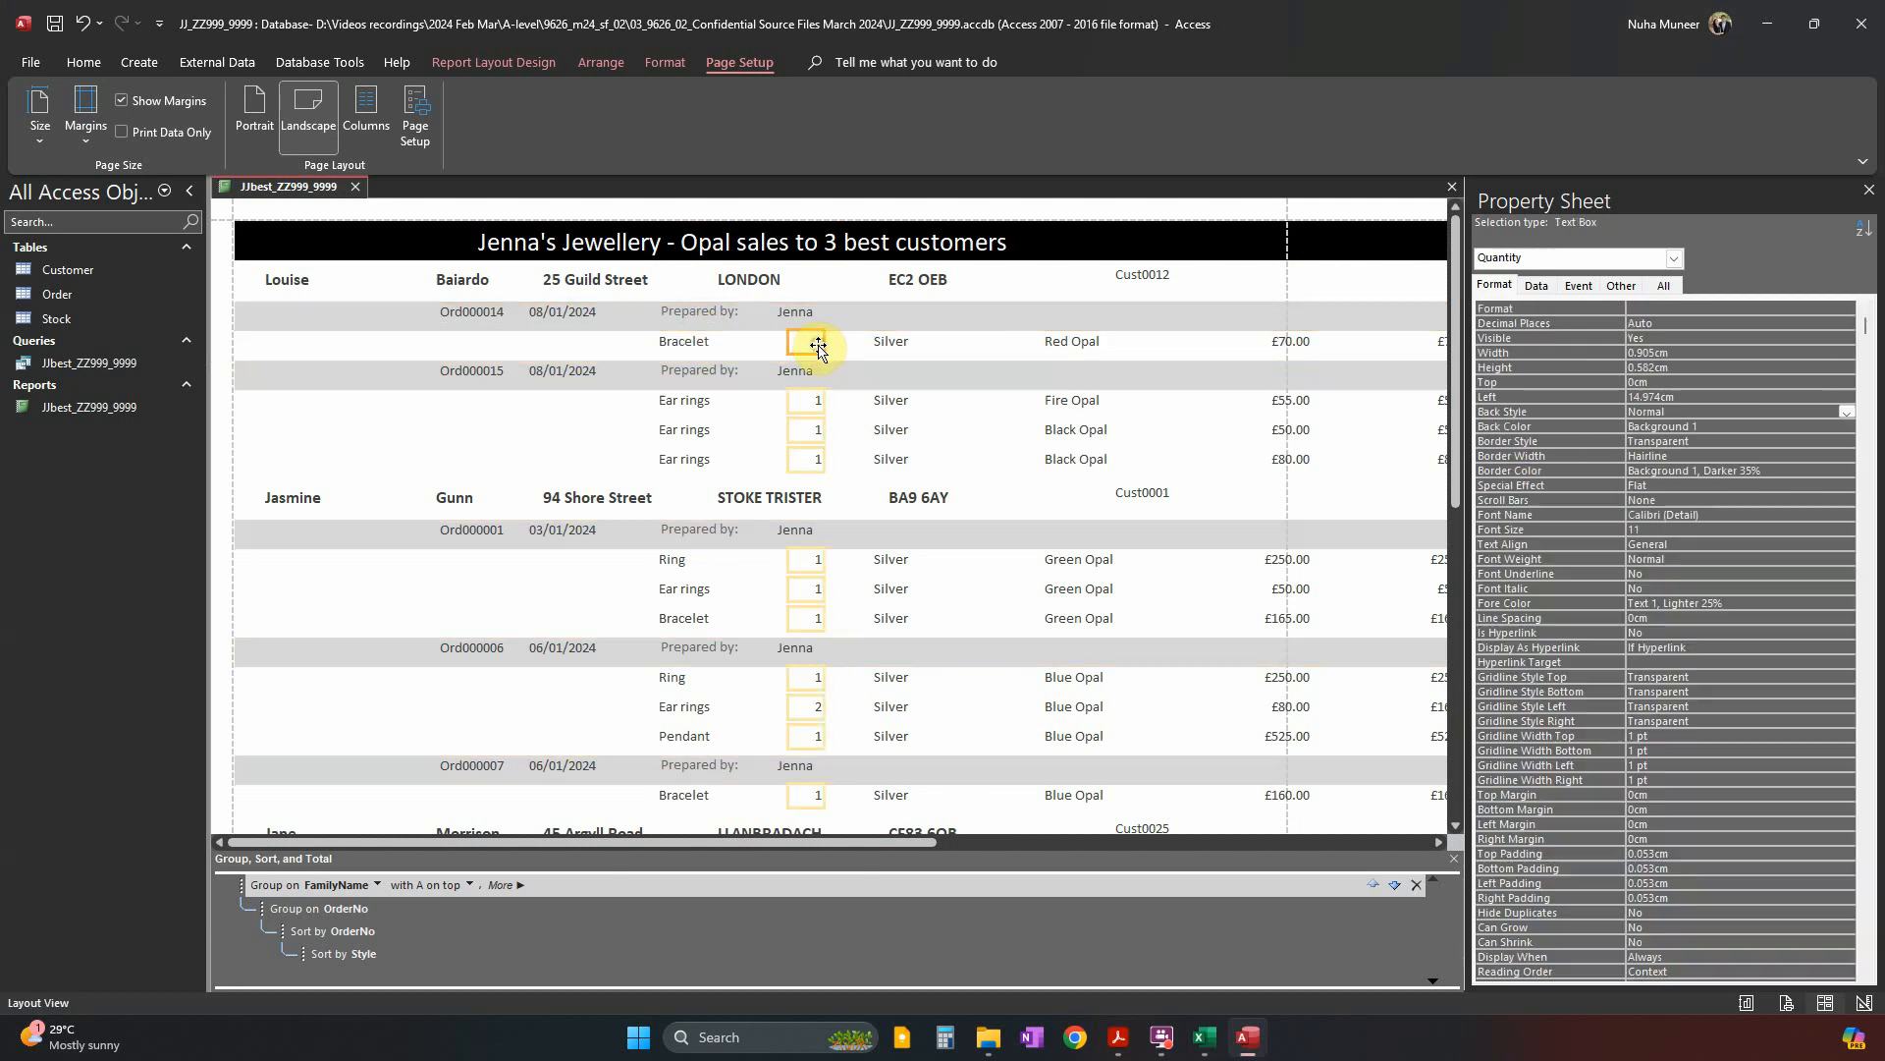
key(Left)
key(Left)
key(Left)
key(Left)
key(Left)
key(Left)
key(Left)
key(Left)
key(Left)
key(Left)
key(Left)
key(Left)
key(Left)
key(Left)
key(Left)
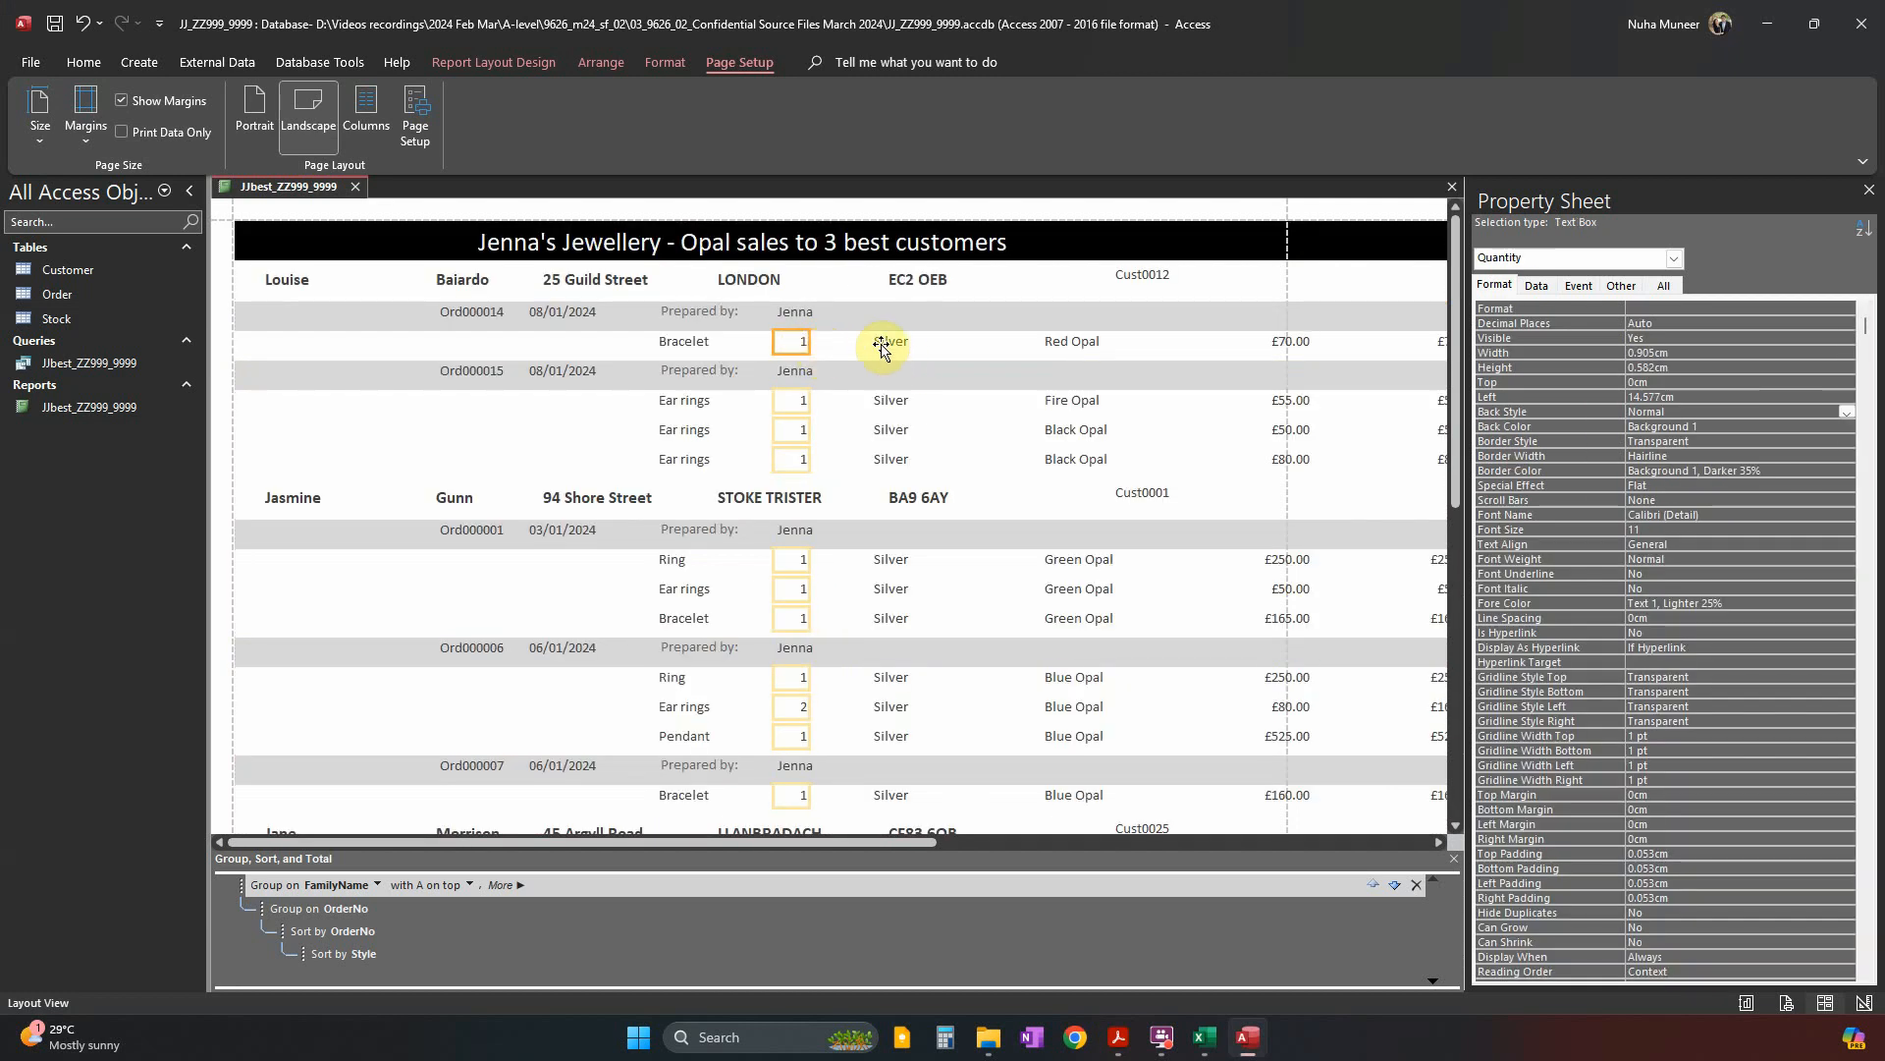
Move the Metal field left to about 16.7 cm, closer to Quantity.
click(882, 346)
key(Left)
key(Left)
key(Left)
key(Left)
key(Left)
key(Left)
key(Left)
key(Left)
key(Left)
key(Left)
key(Left)
key(Left)
key(Left)
key(Left)
key(Left)
key(Left)
key(Left)
key(Left)
key(Left)
key(Left)
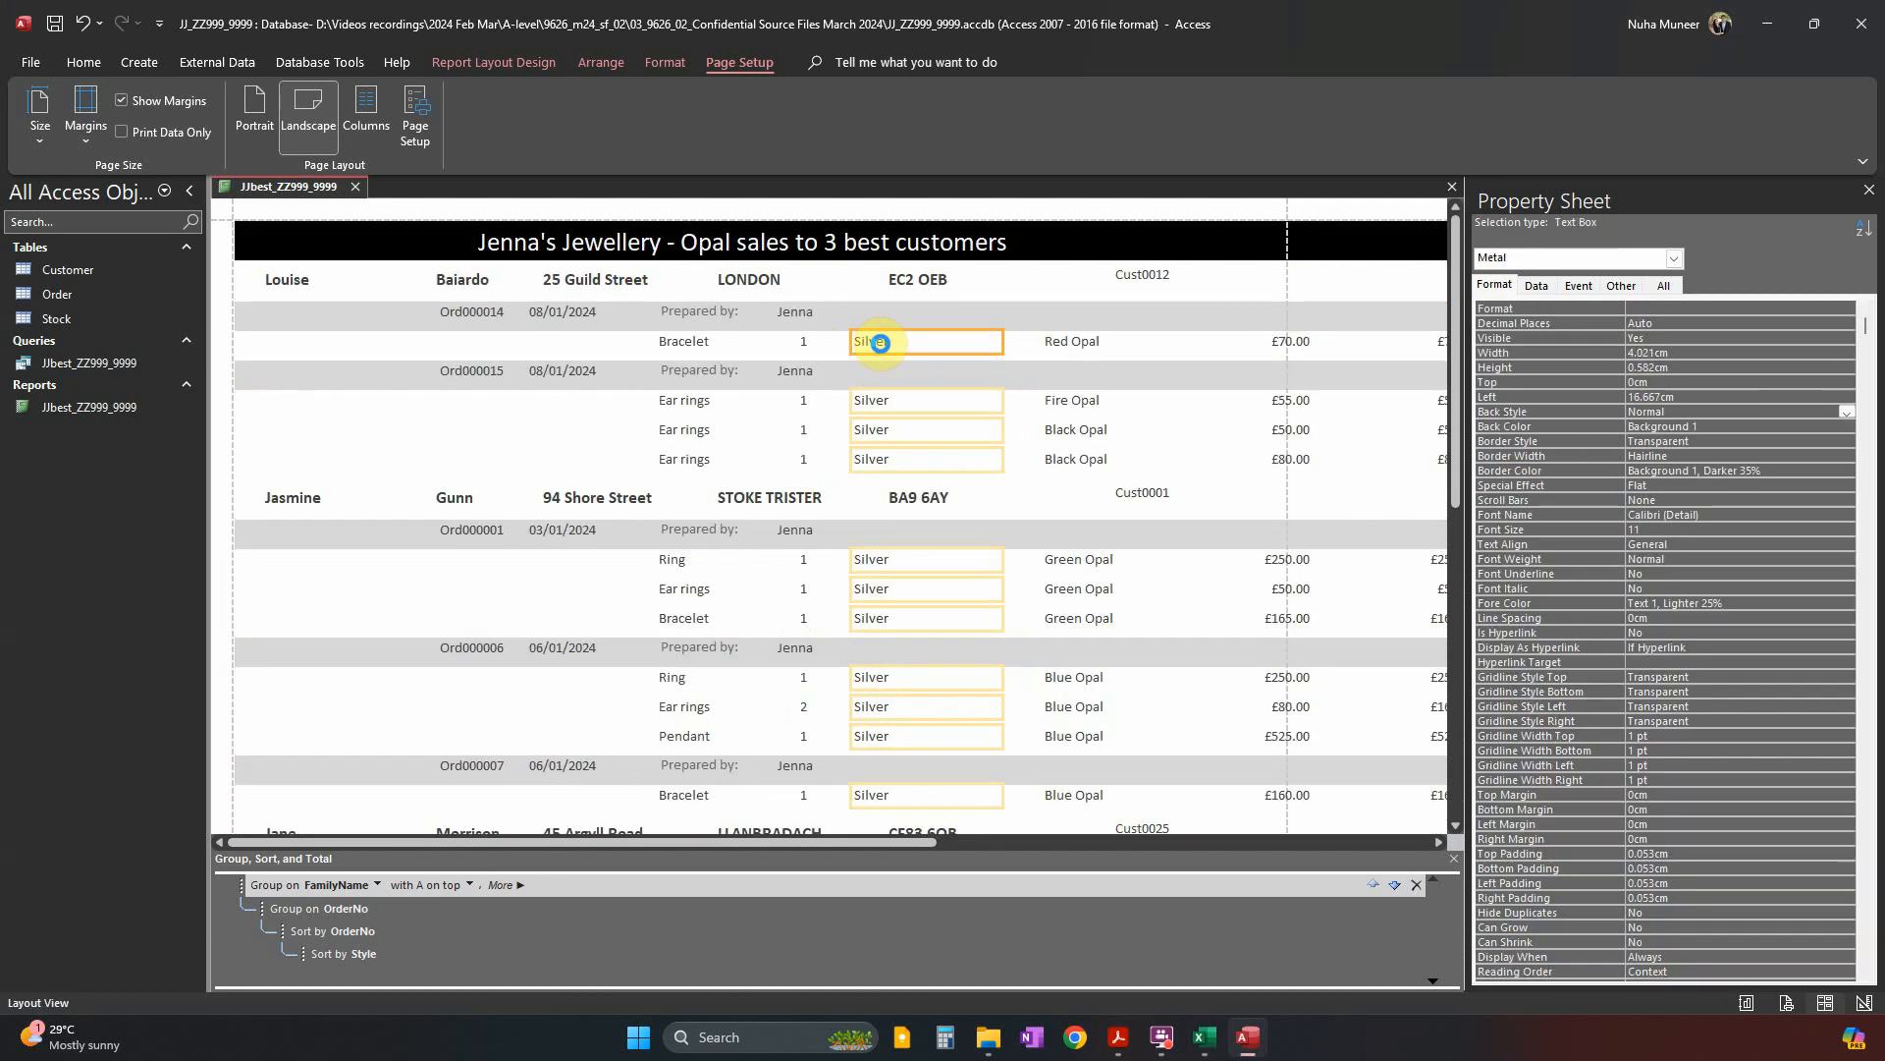
Move the Stone field left to about 19.4 cm, closer to Metal.
click(1063, 341)
key(Left)
key(Left)
key(Left)
key(Left)
key(Left)
key(Left)
key(Left)
key(Left)
key(Left)
key(Left)
key(Left)
key(Left)
key(Left)
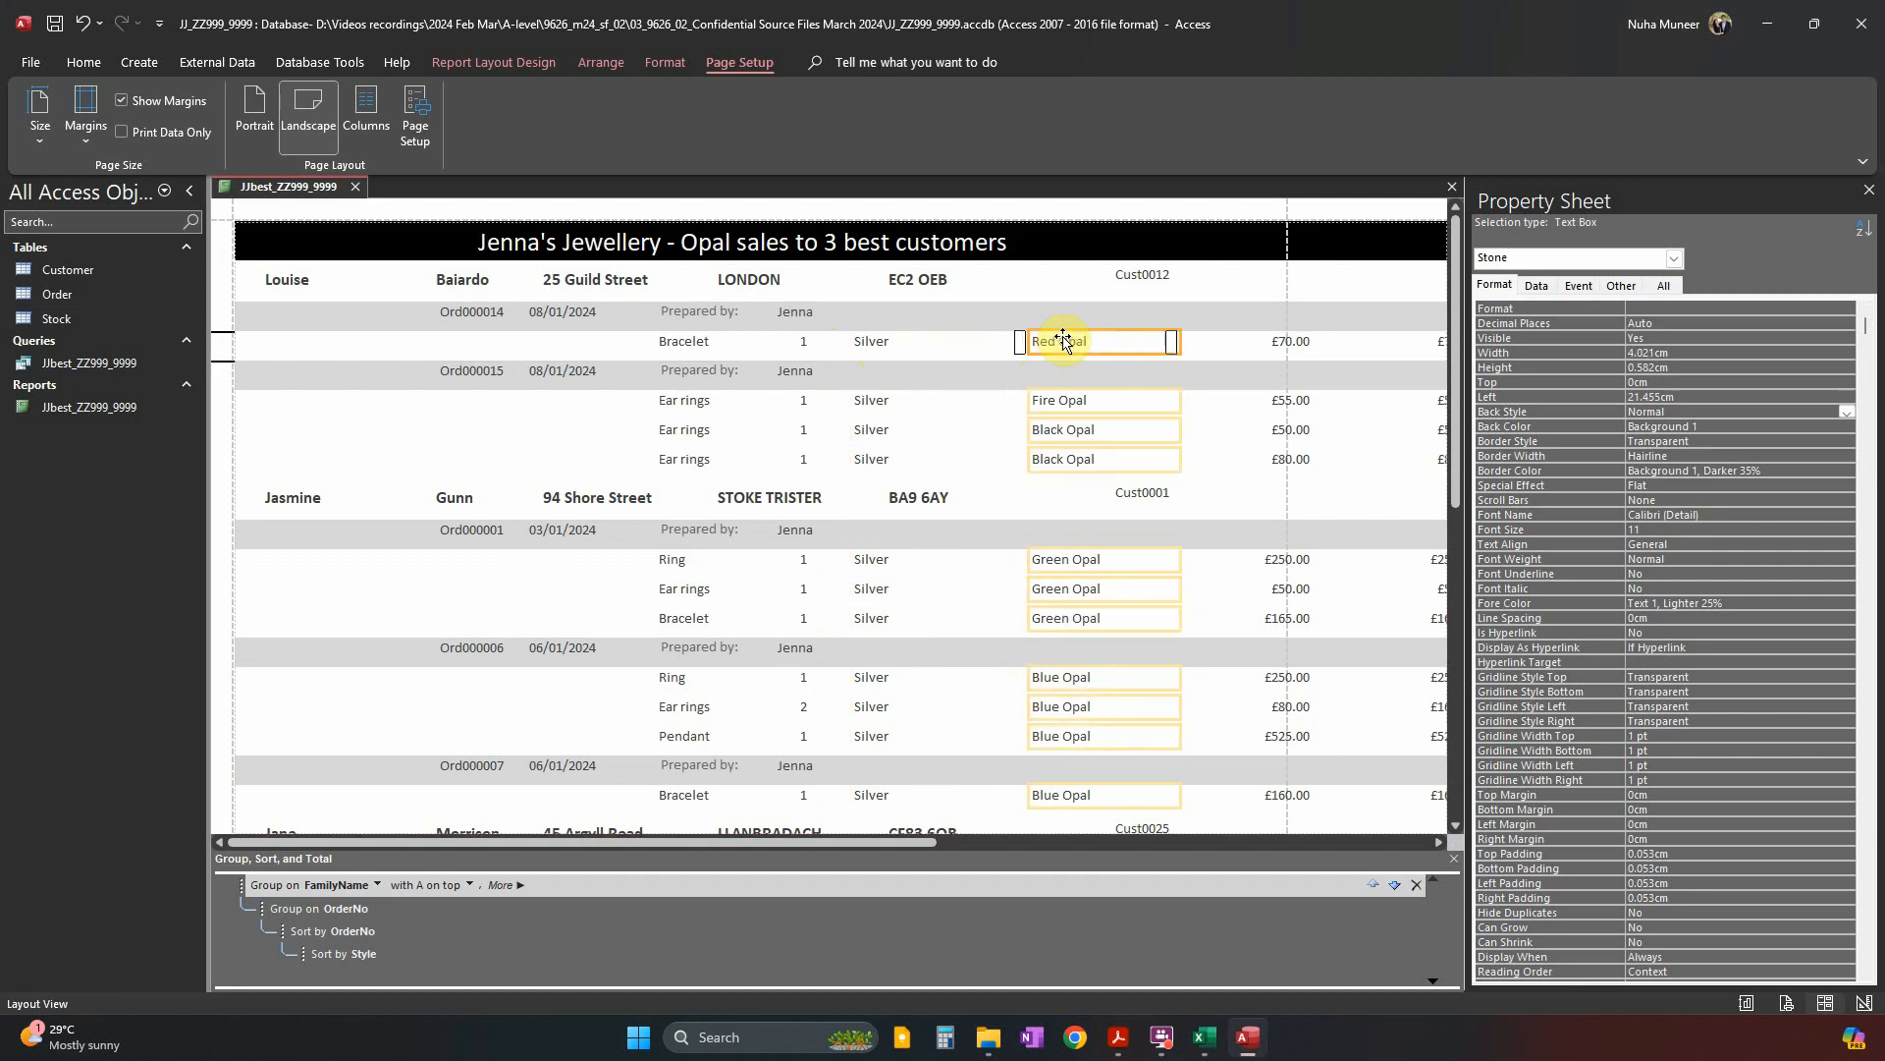
key(Left)
key(Left)
key(Left)
key(Left)
key(Left)
key(Left)
key(Left)
key(Left)
key(Left)
key(Left)
key(Left)
key(Left)
key(Left)
key(Left)
key(Left)
key(Left)
key(Left)
key(Left)
key(Left)
key(Left)
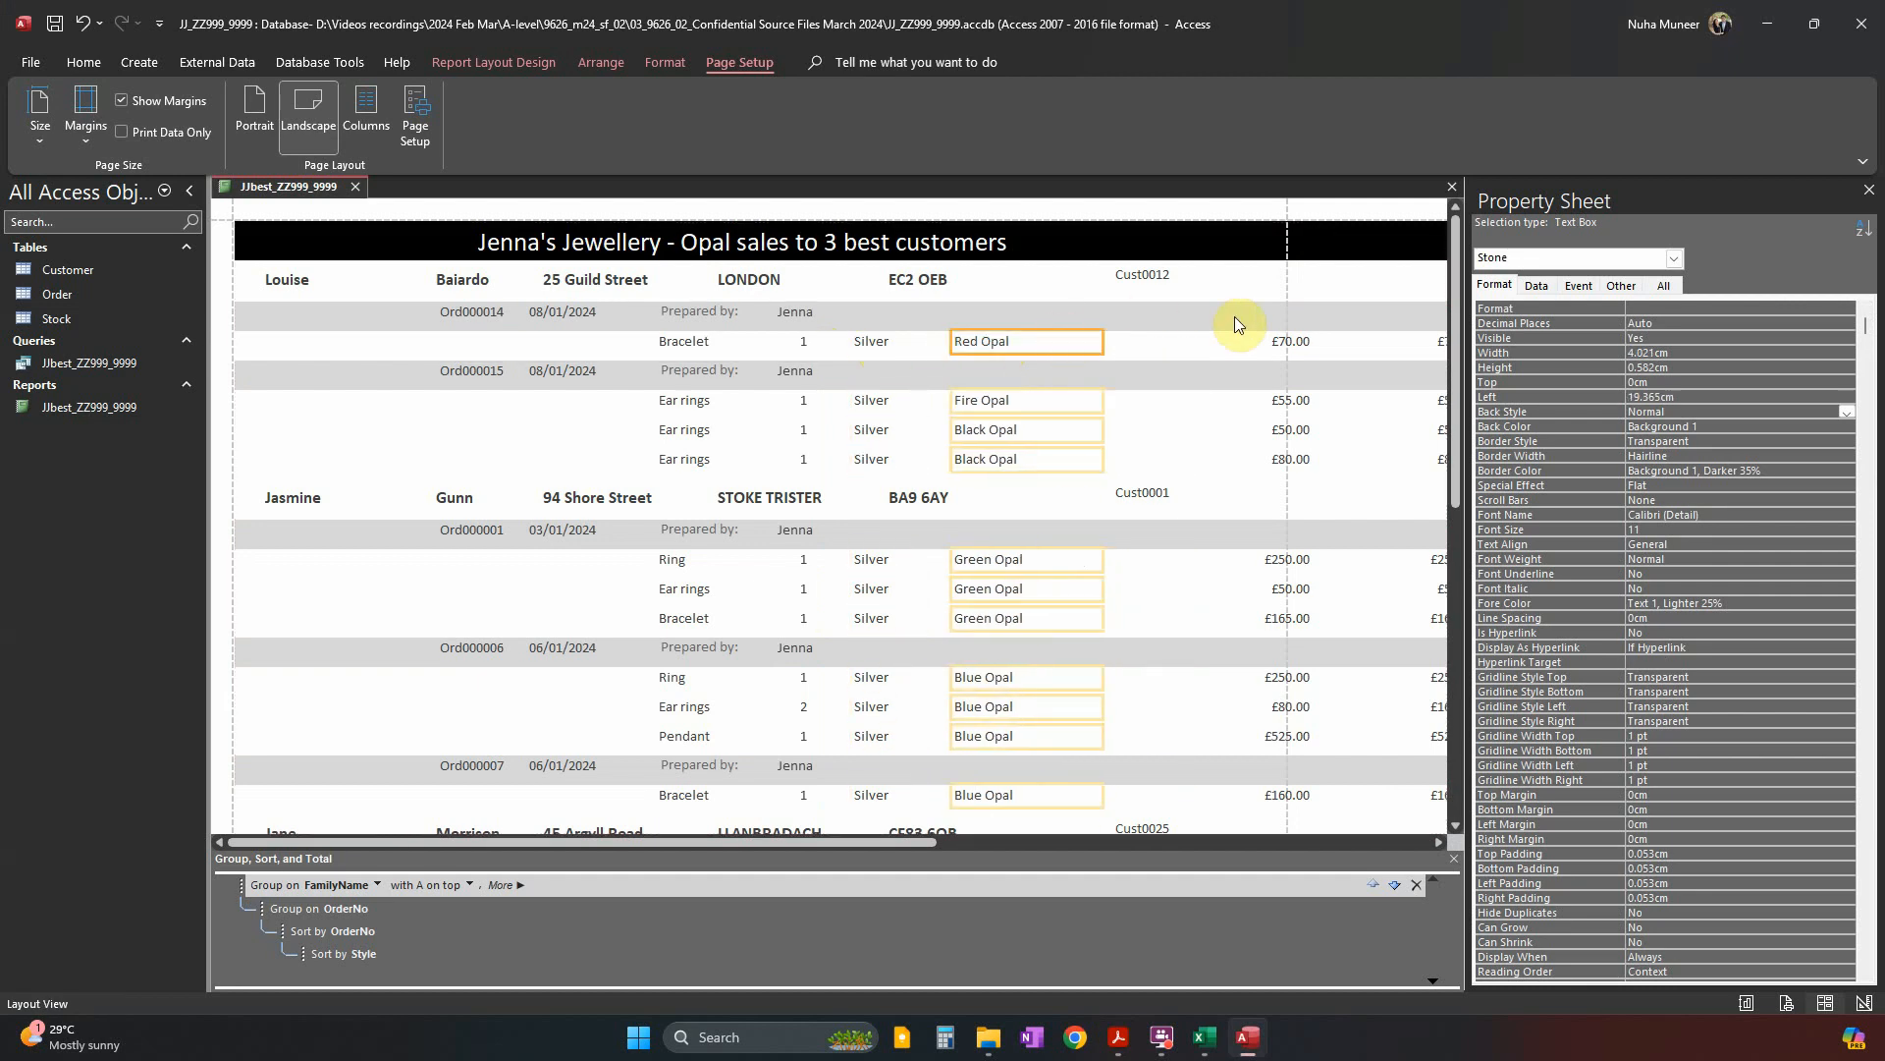
Move the SalePrice field left to about 23 cm and compare its position with the sample layout.
click(1287, 342)
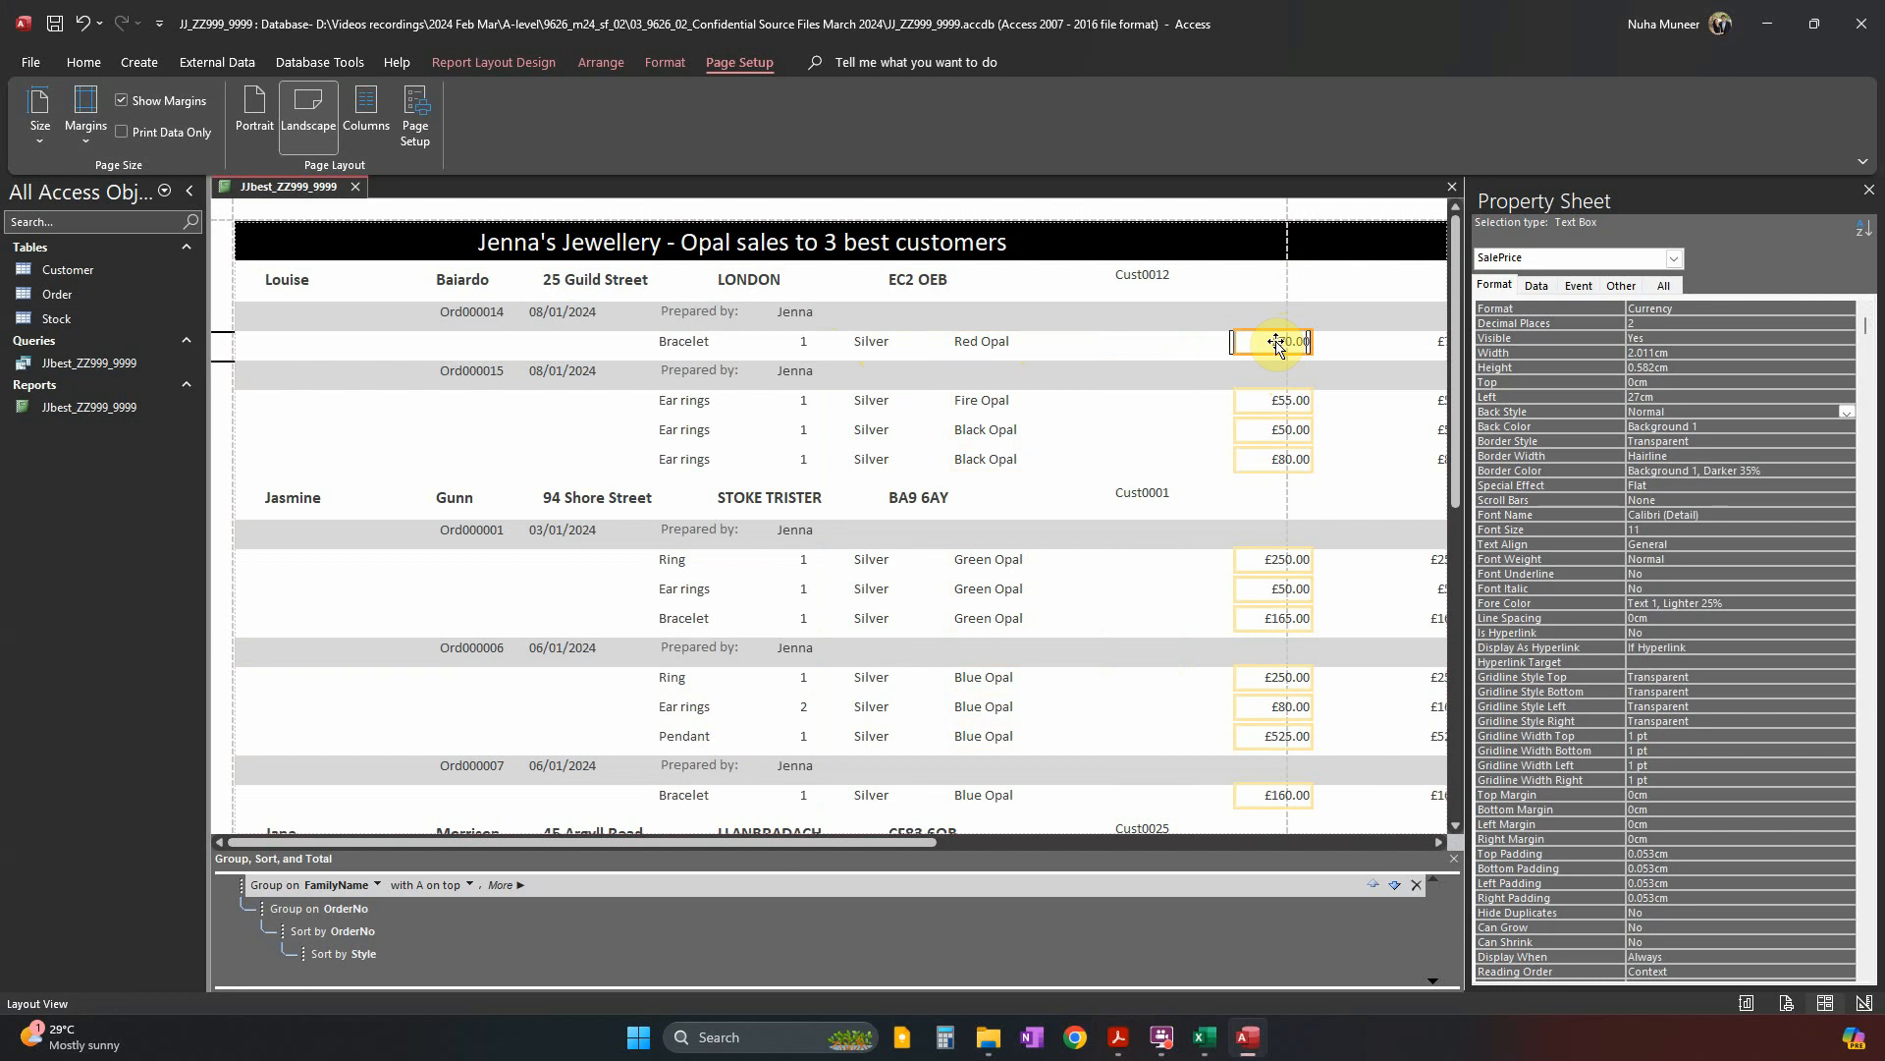
key(Left)
key(Left)
key(Left)
key(Left)
key(alt+Tab)
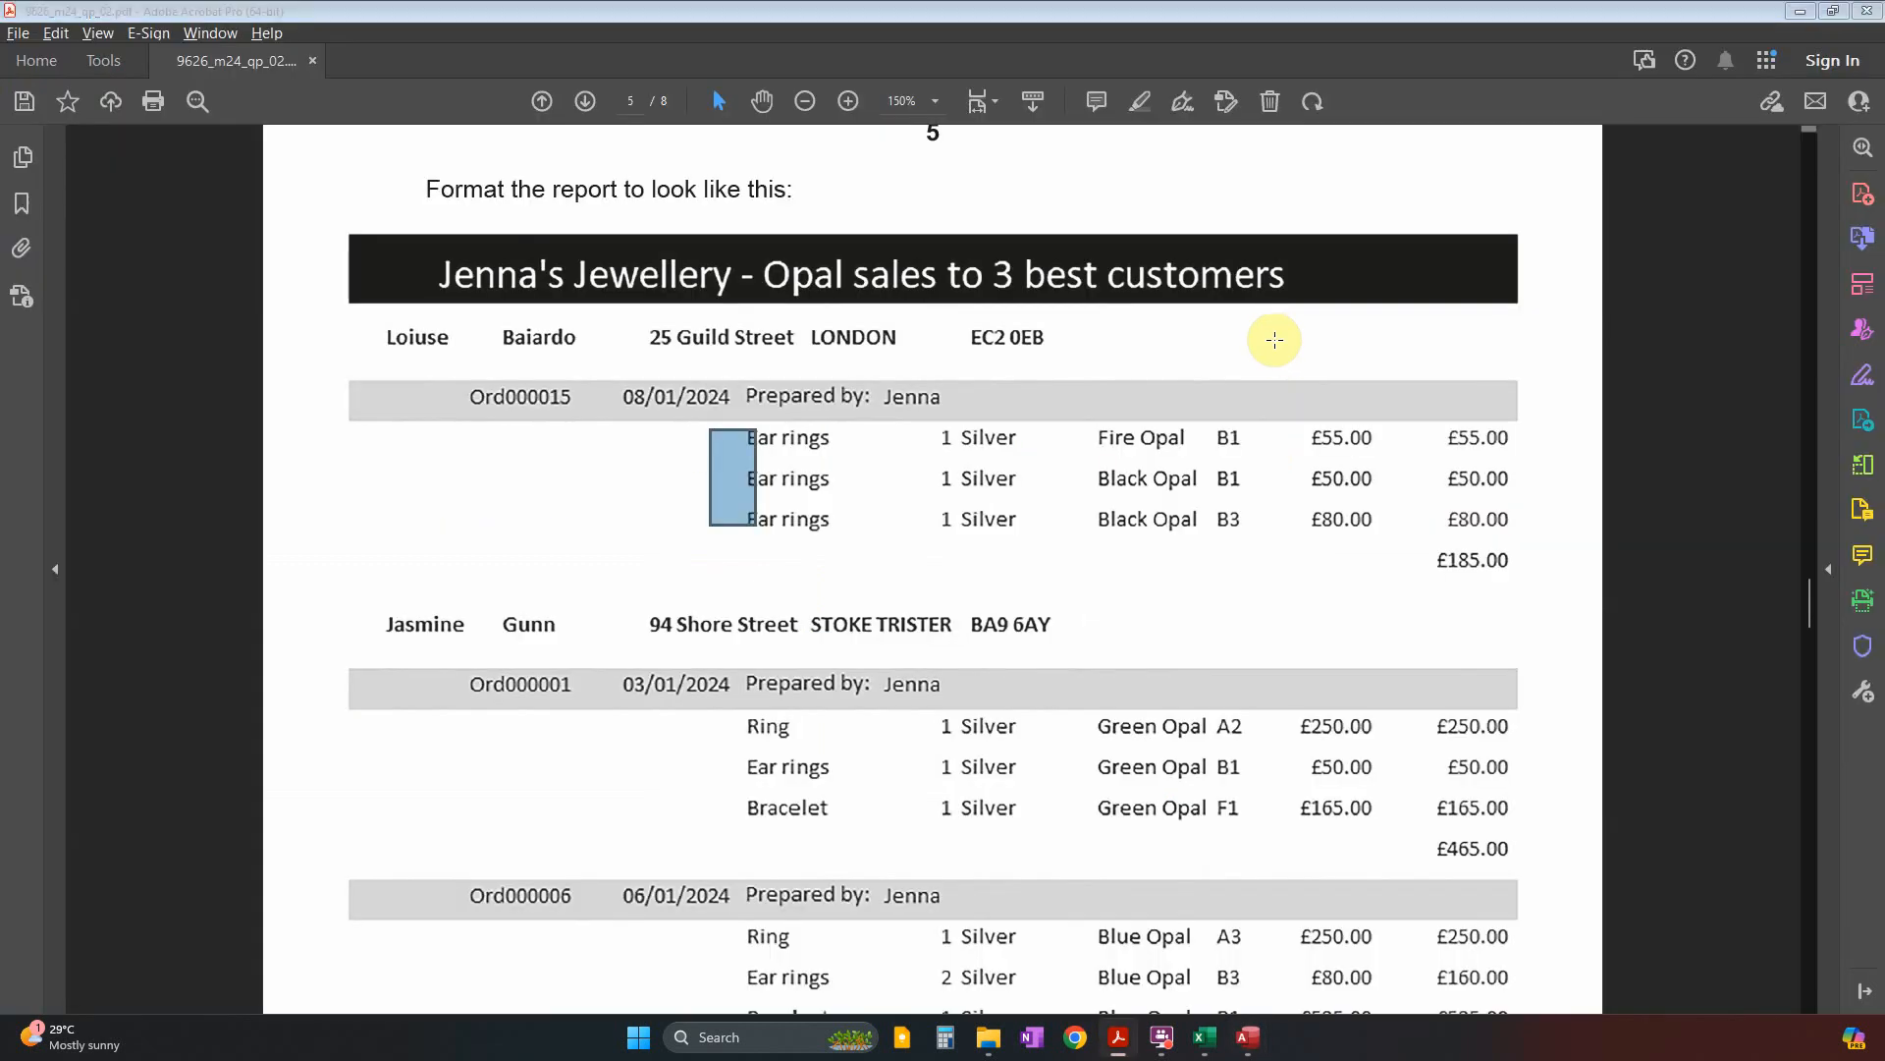
key(alt+Tab)
Move the Item_Total field left to about 25.9 cm and narrow it to about 1.9 cm to fit inside the page margin.
click(1440, 344)
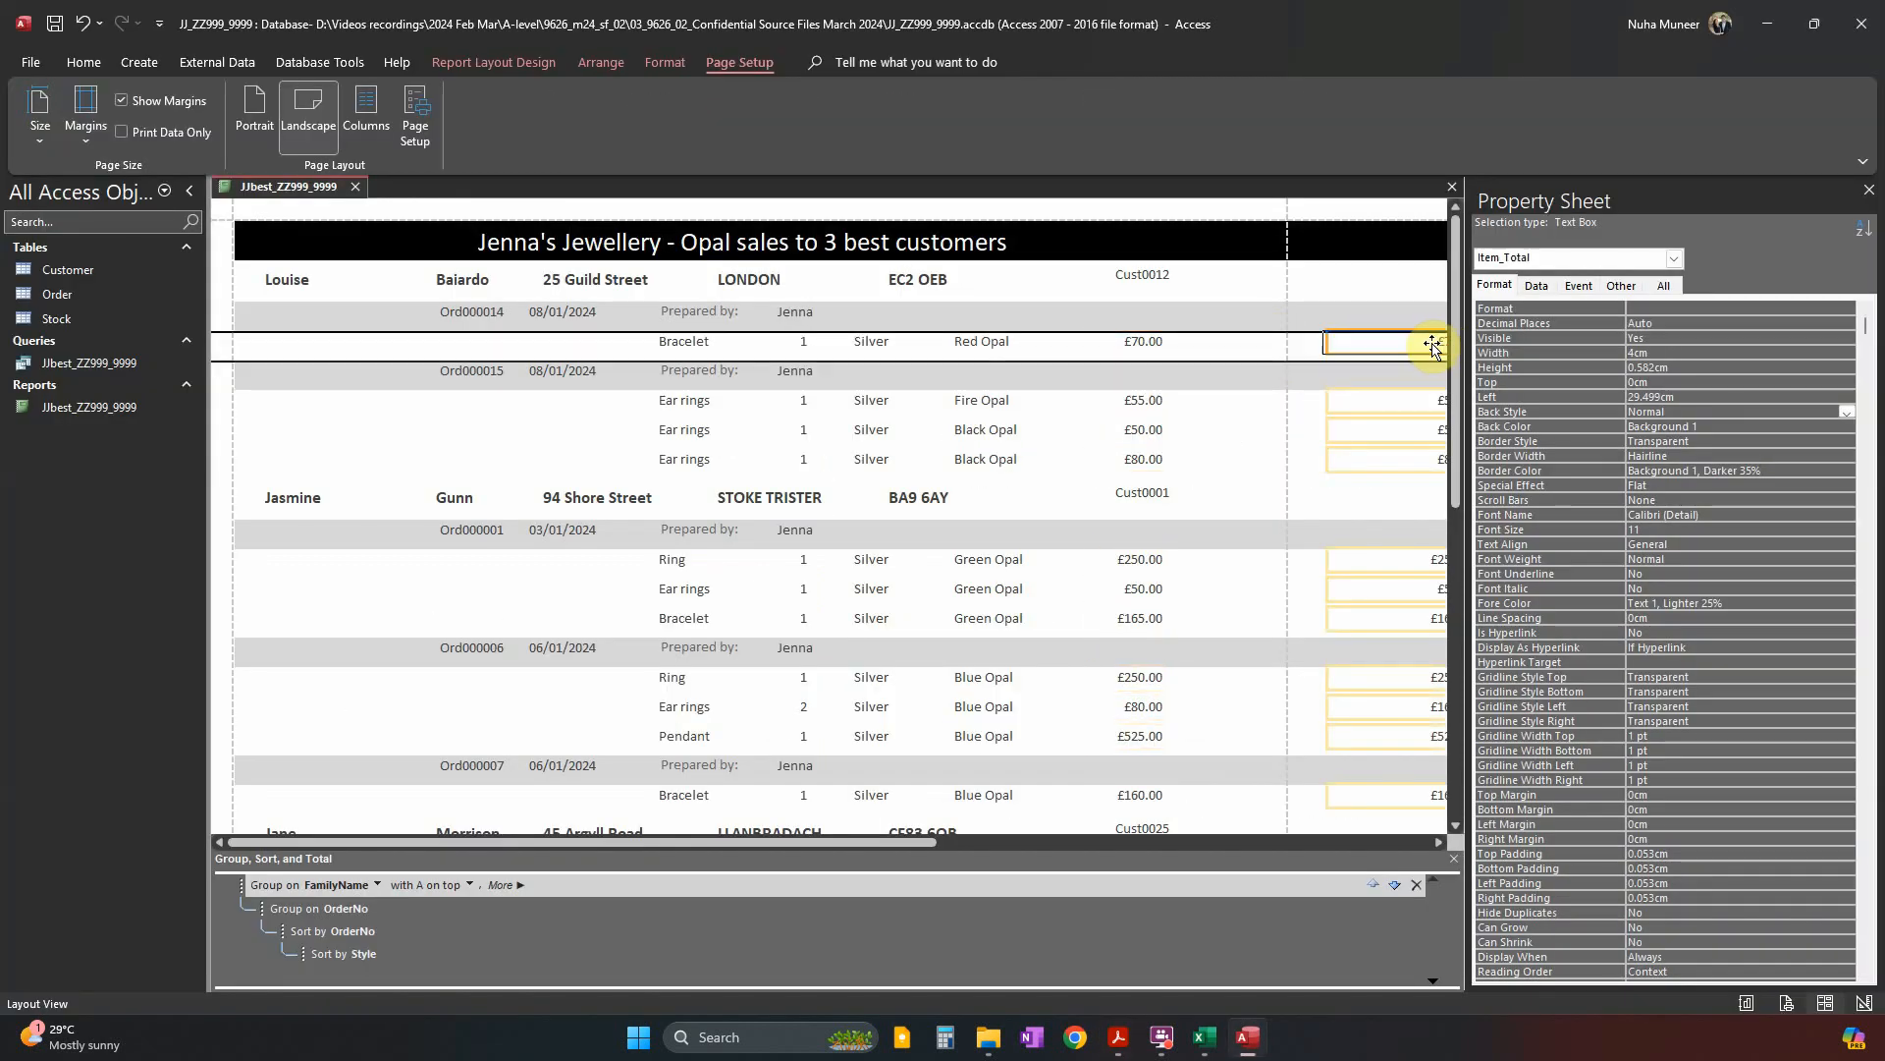
key(Left)
key(Left)
key(Left)
key(Left)
key(Left)
key(Left)
key(Left)
key(Left)
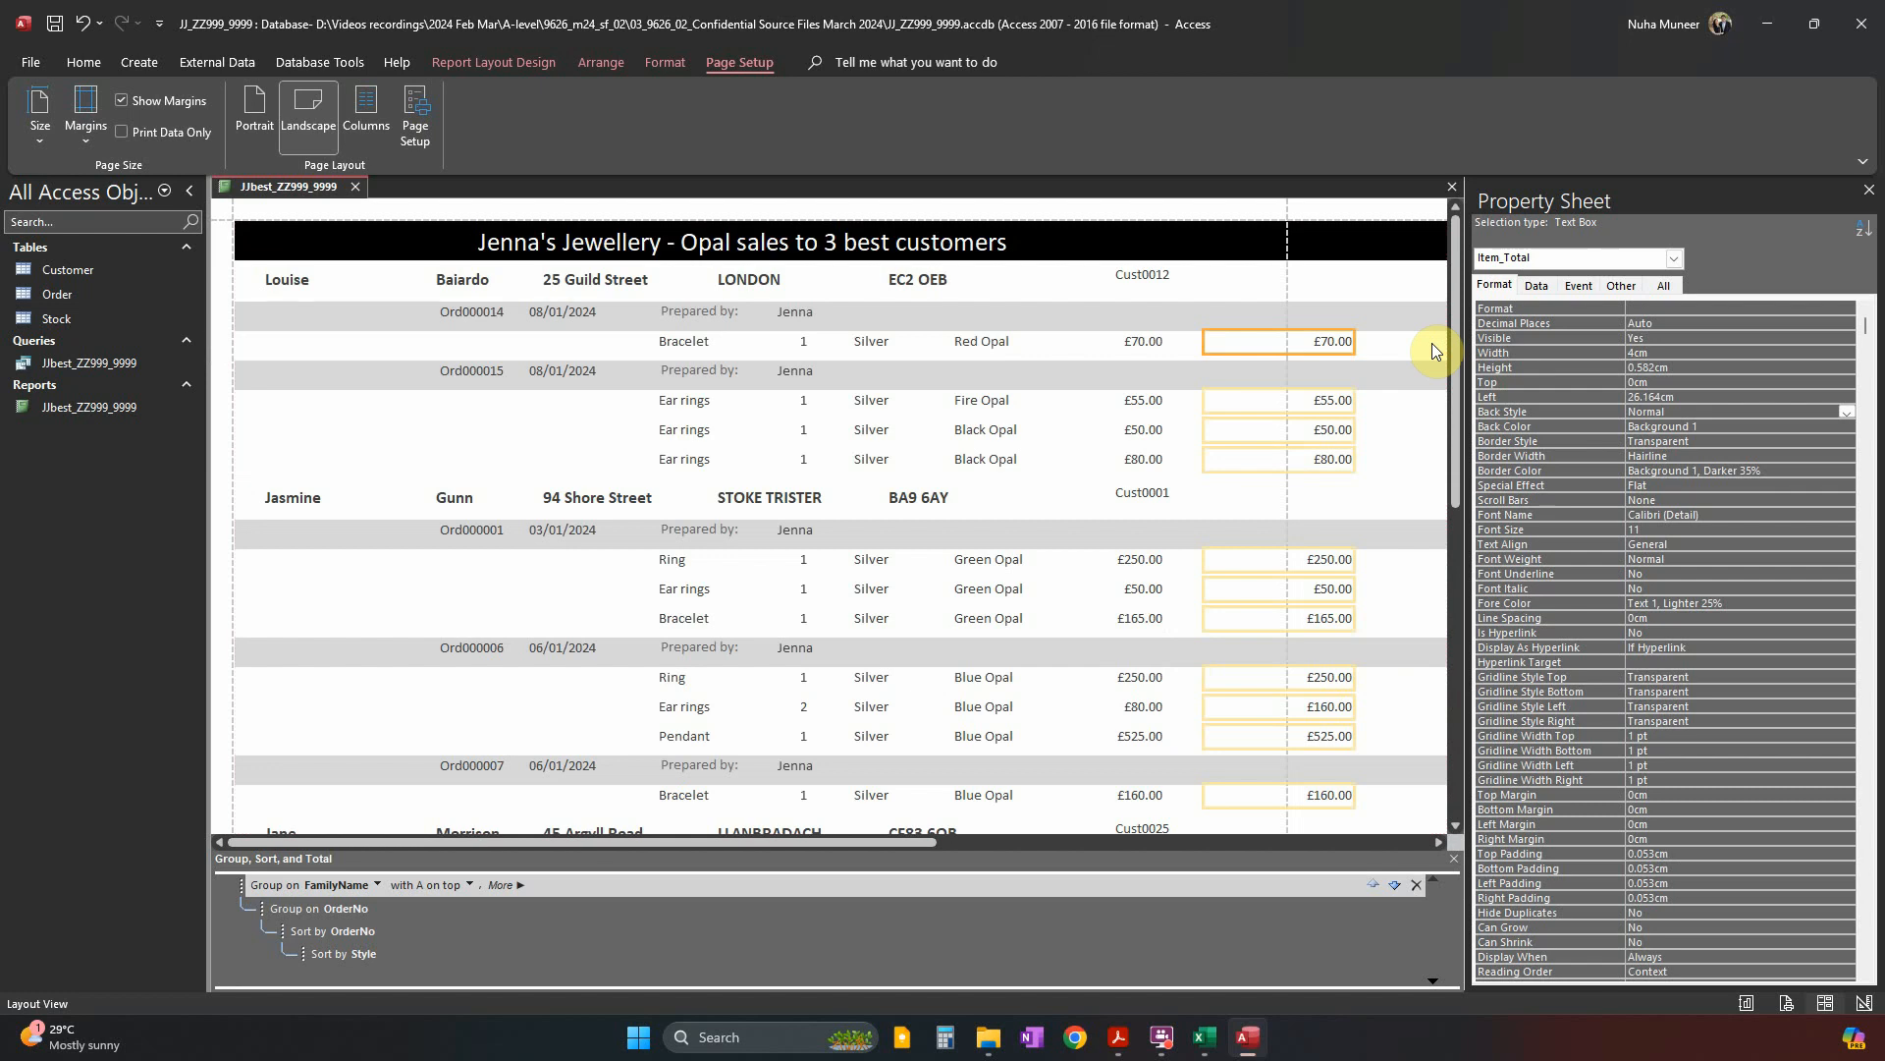
drag(1352, 342, 1285, 350)
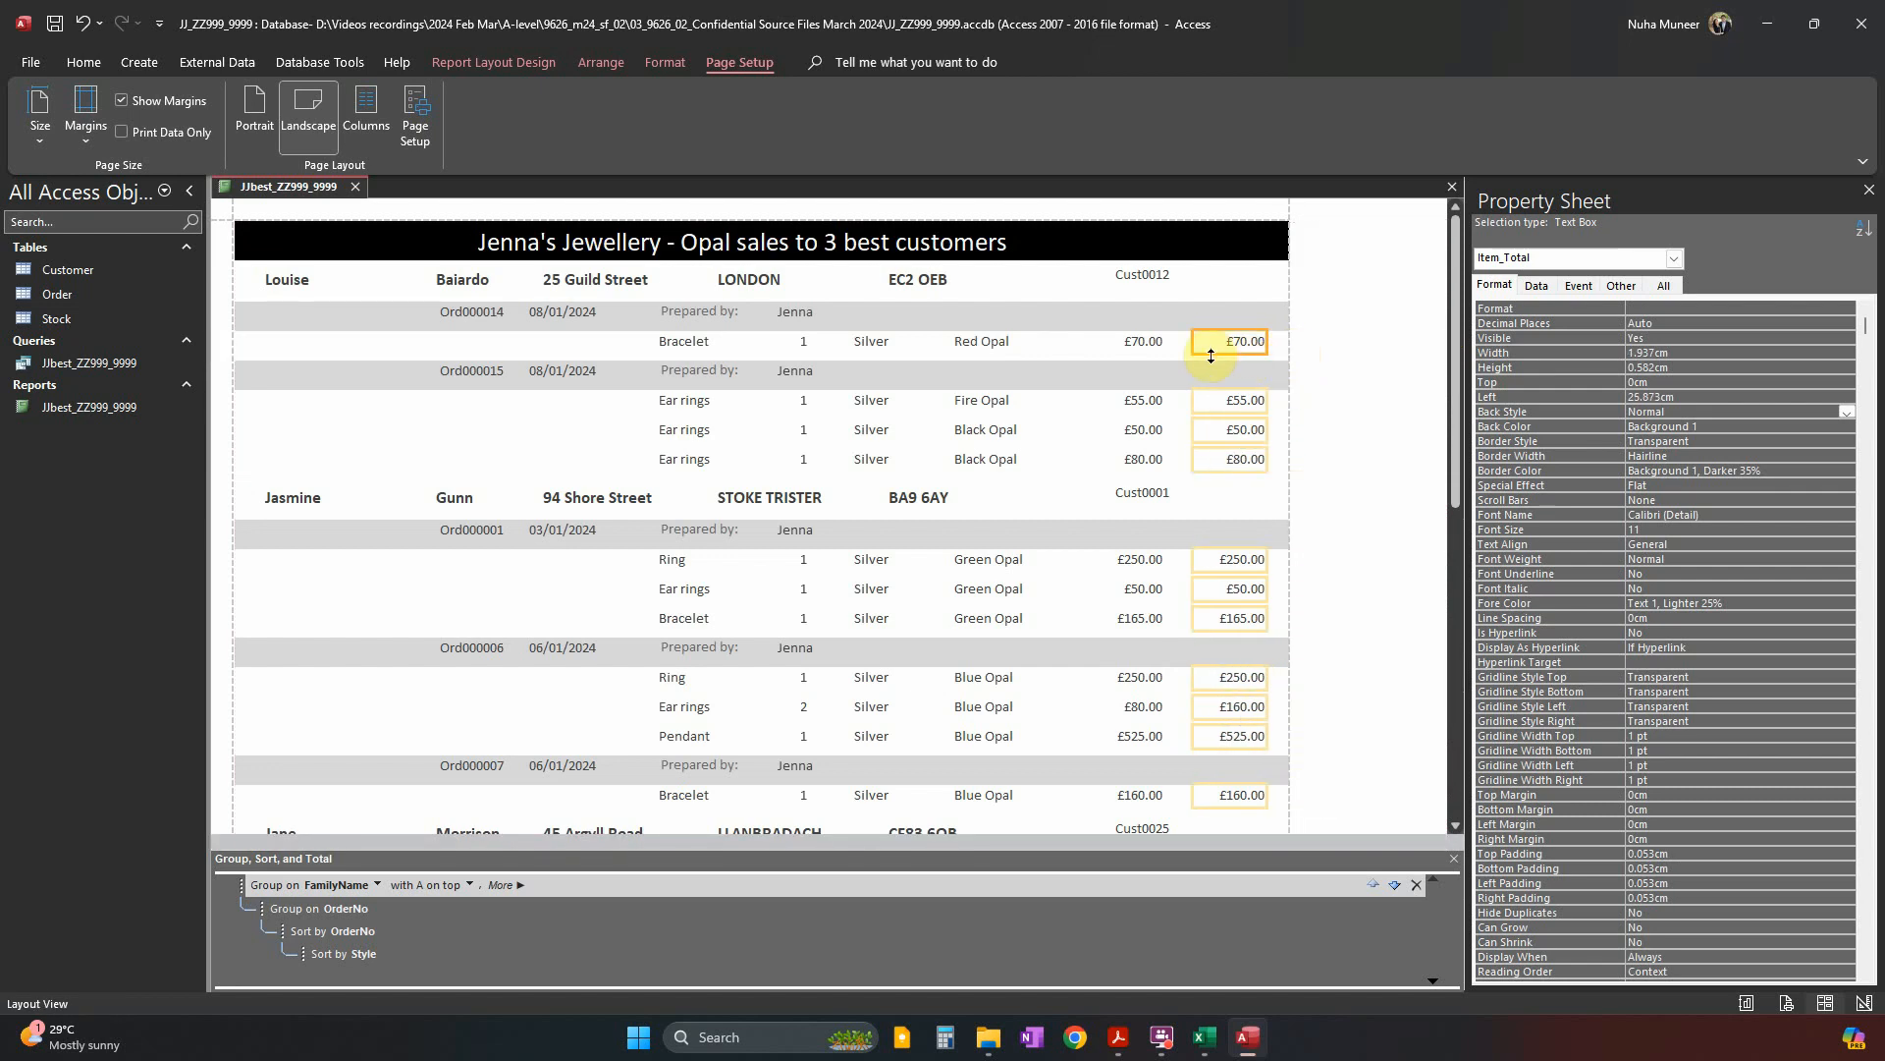
Narrow the SalePrice field slightly to about 1.93 cm and shift Item_Total left to about 25.5 cm.
click(1139, 342)
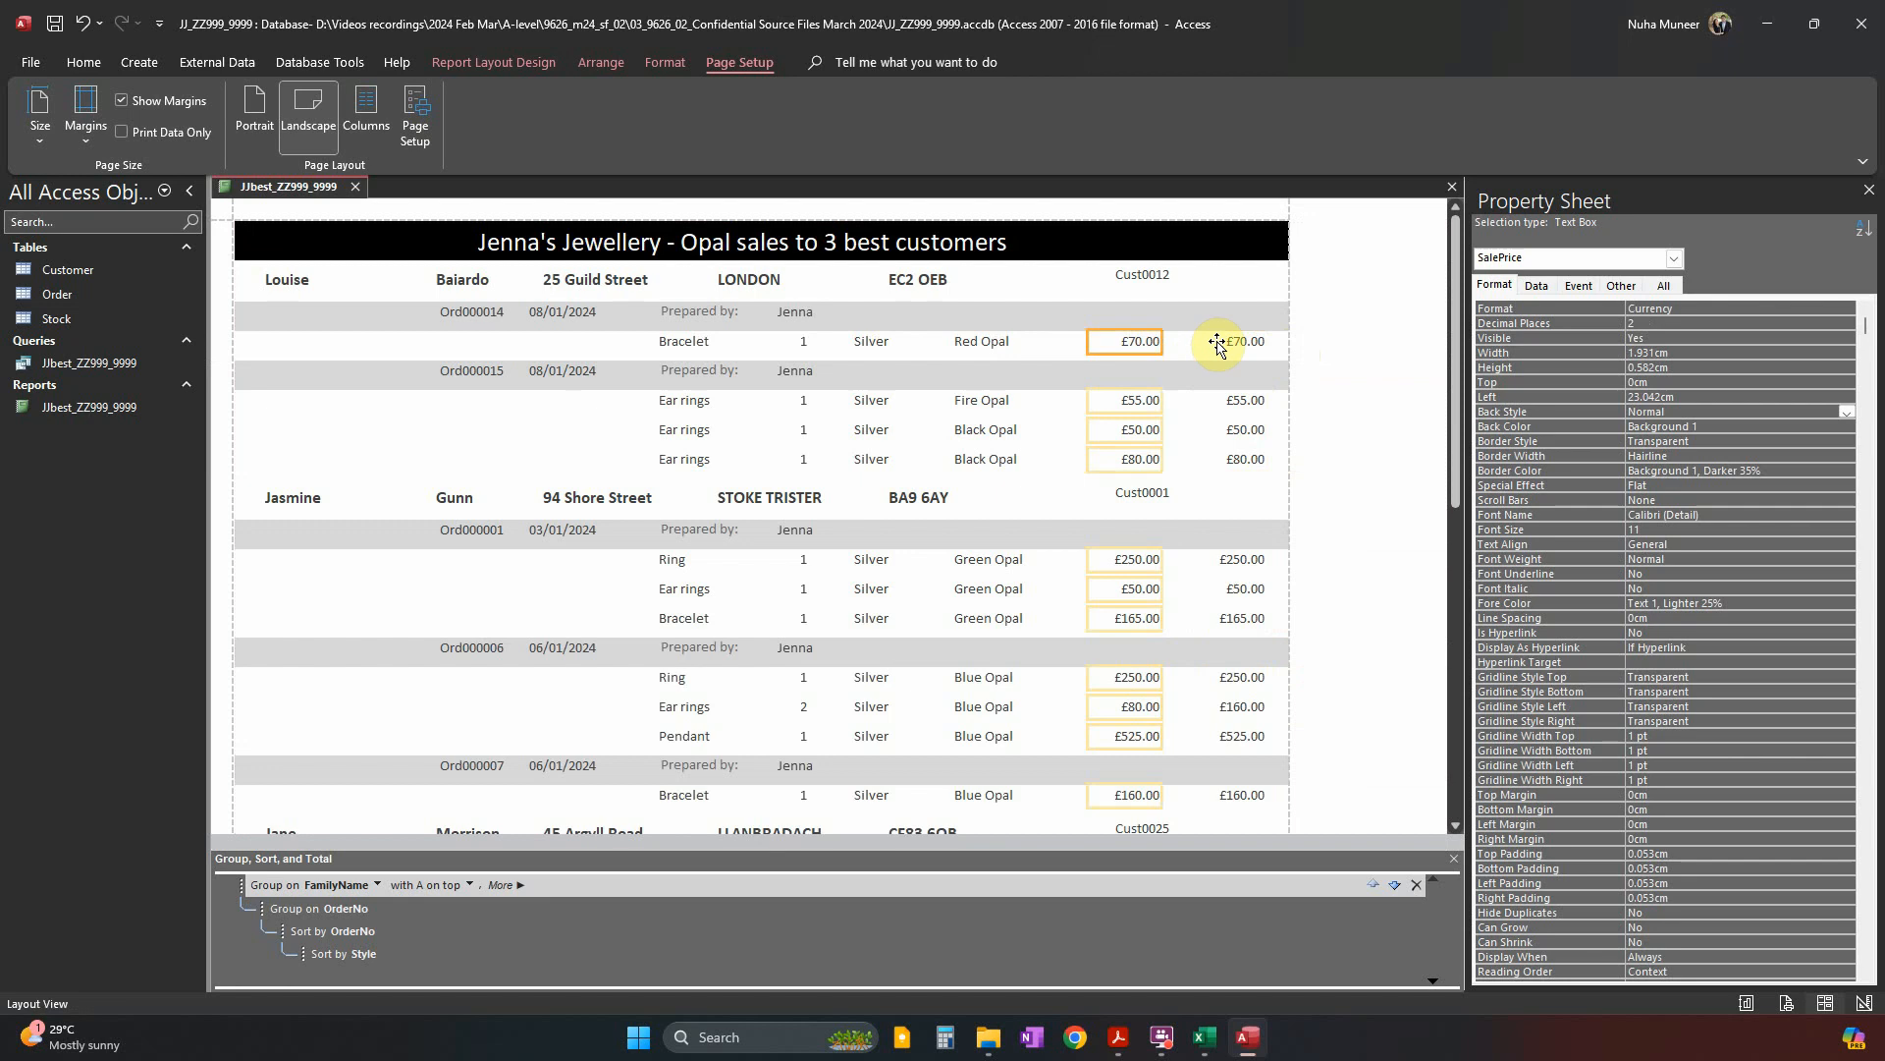
click(1236, 344)
key(Left)
key(Left)
key(Left)
key(Left)
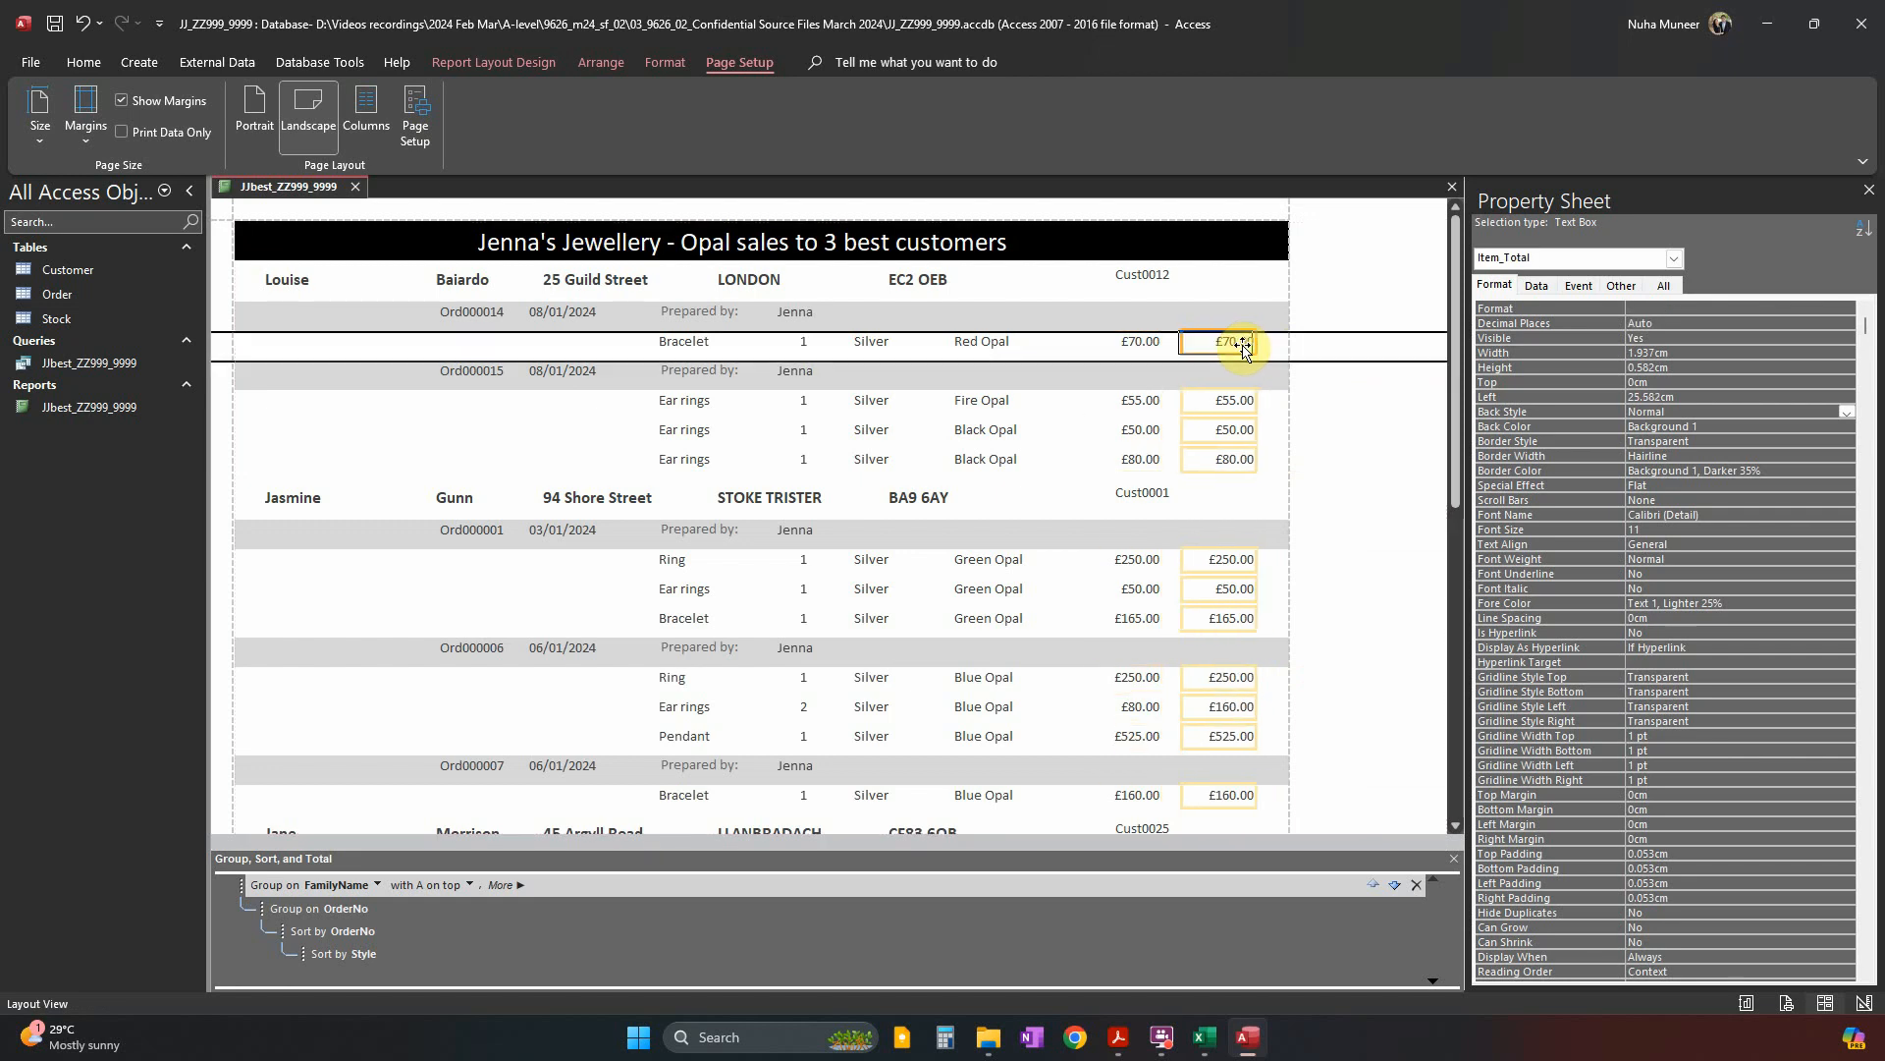
scroll(825, 145, up, 4)
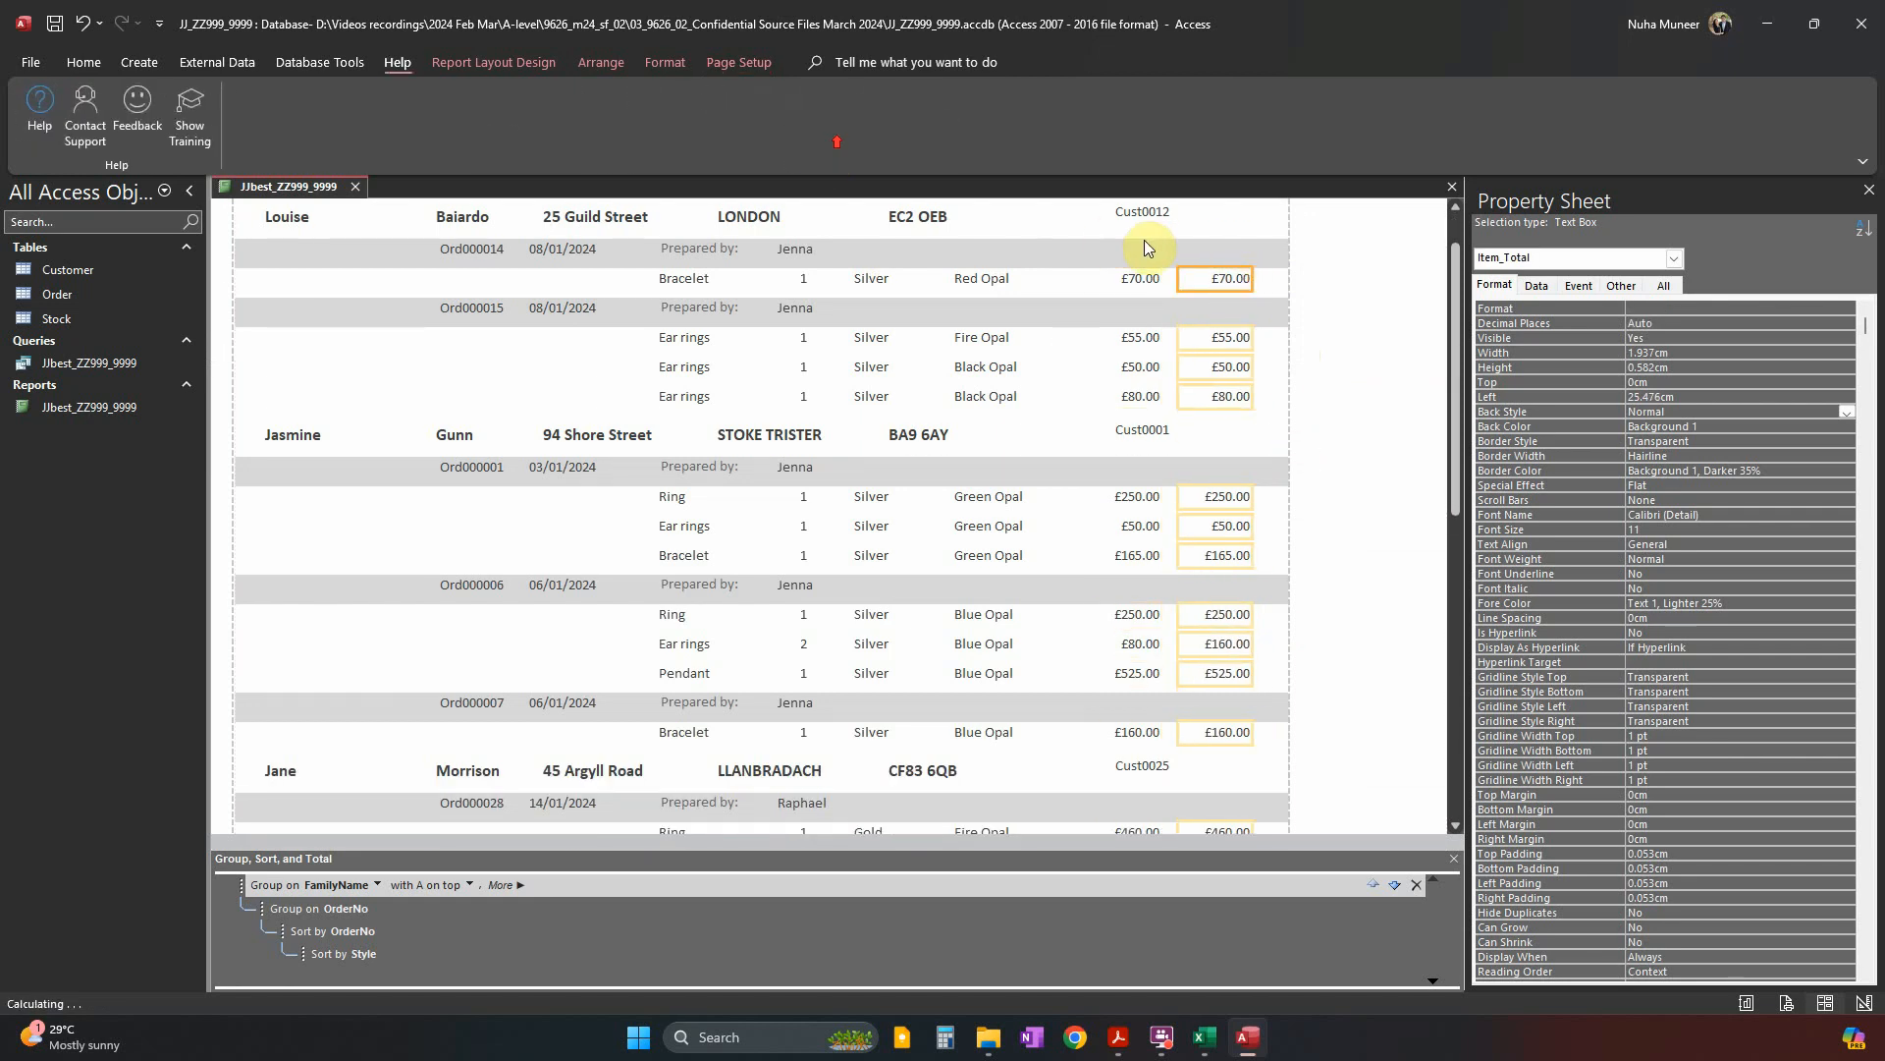
click(1149, 279)
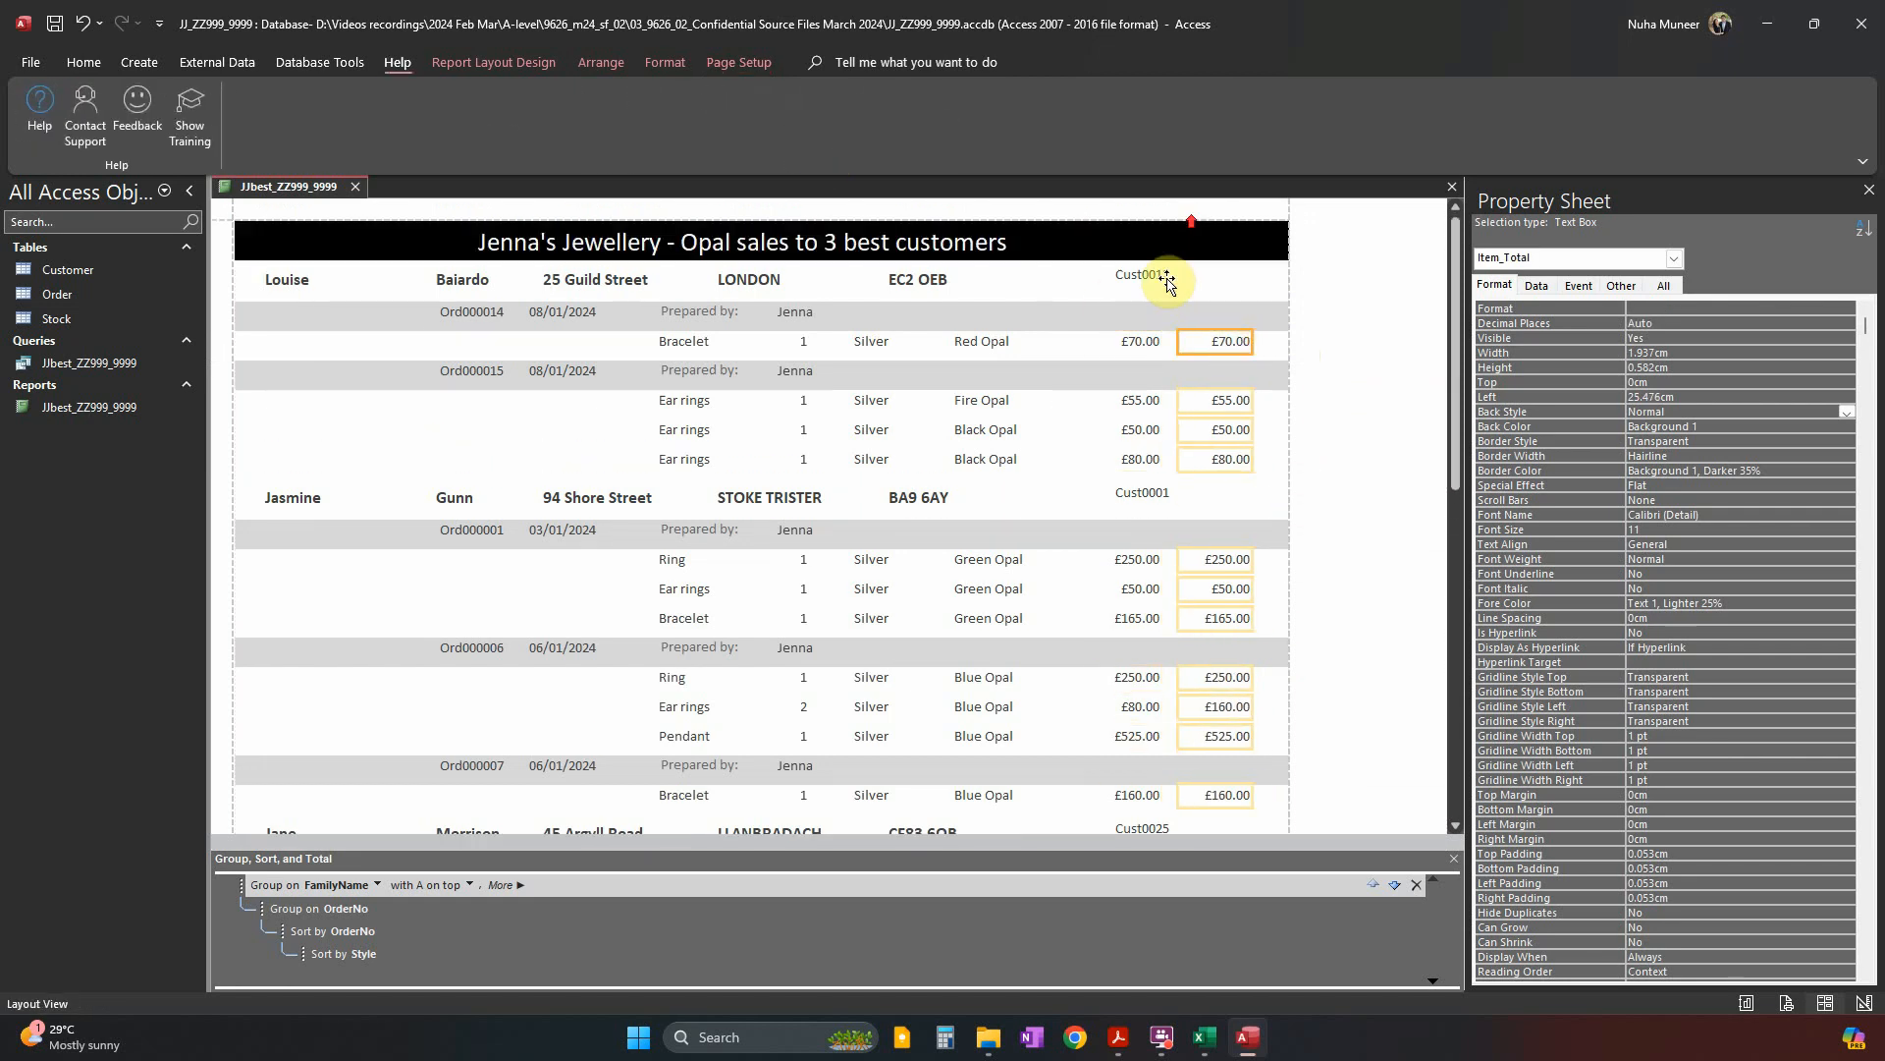
click(102, 59)
click(55, 146)
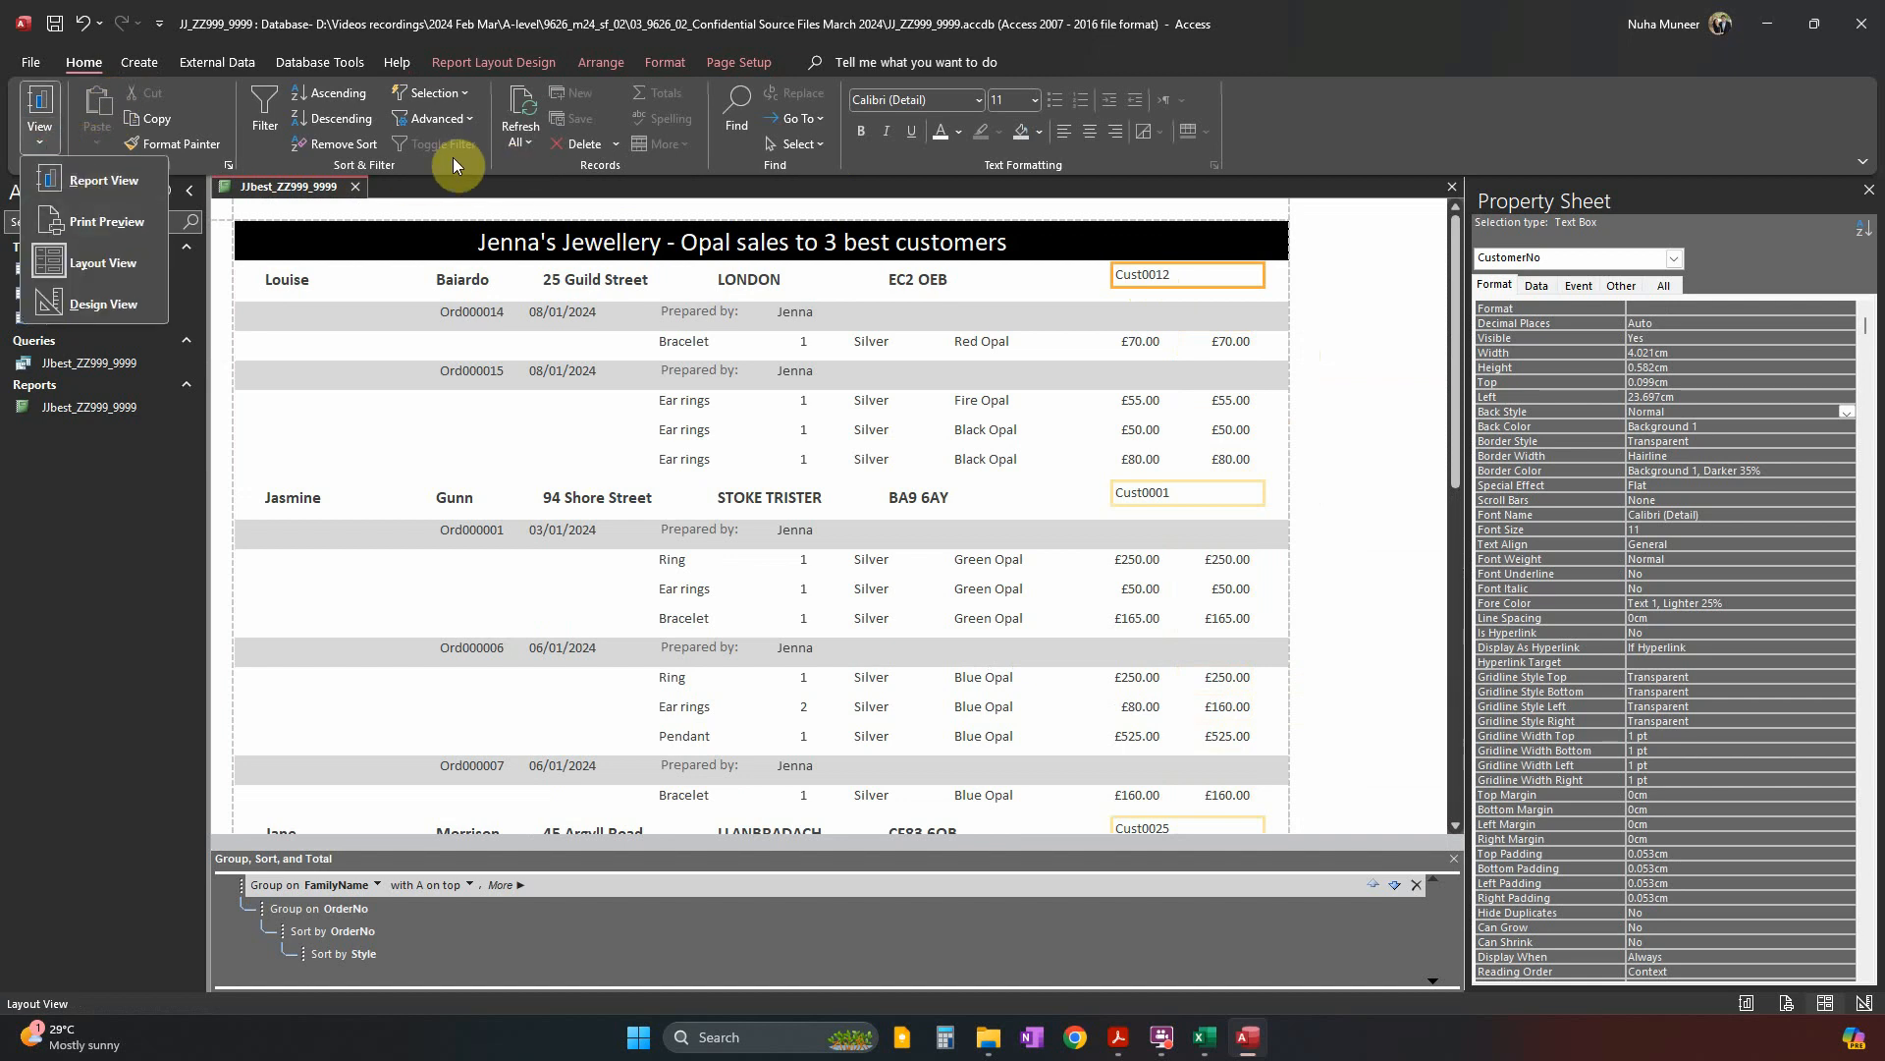
click(724, 67)
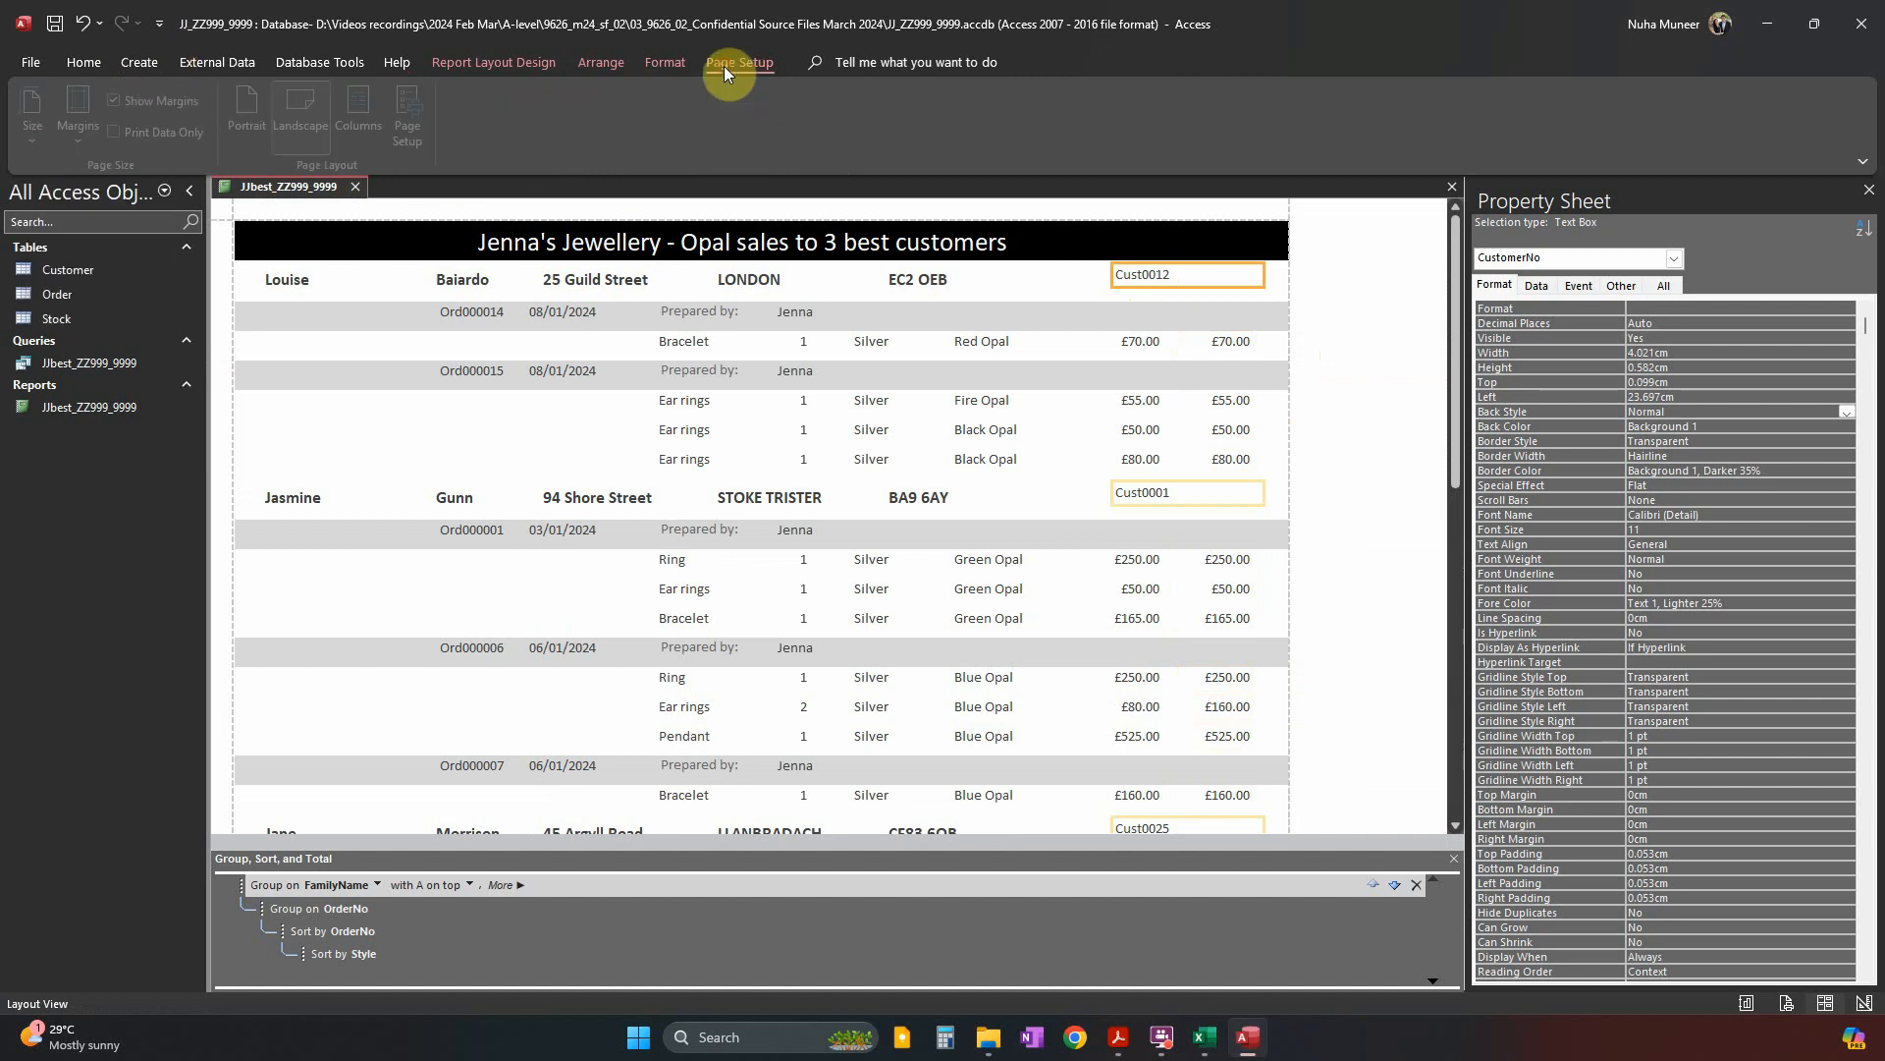
click(673, 67)
click(600, 69)
click(640, 66)
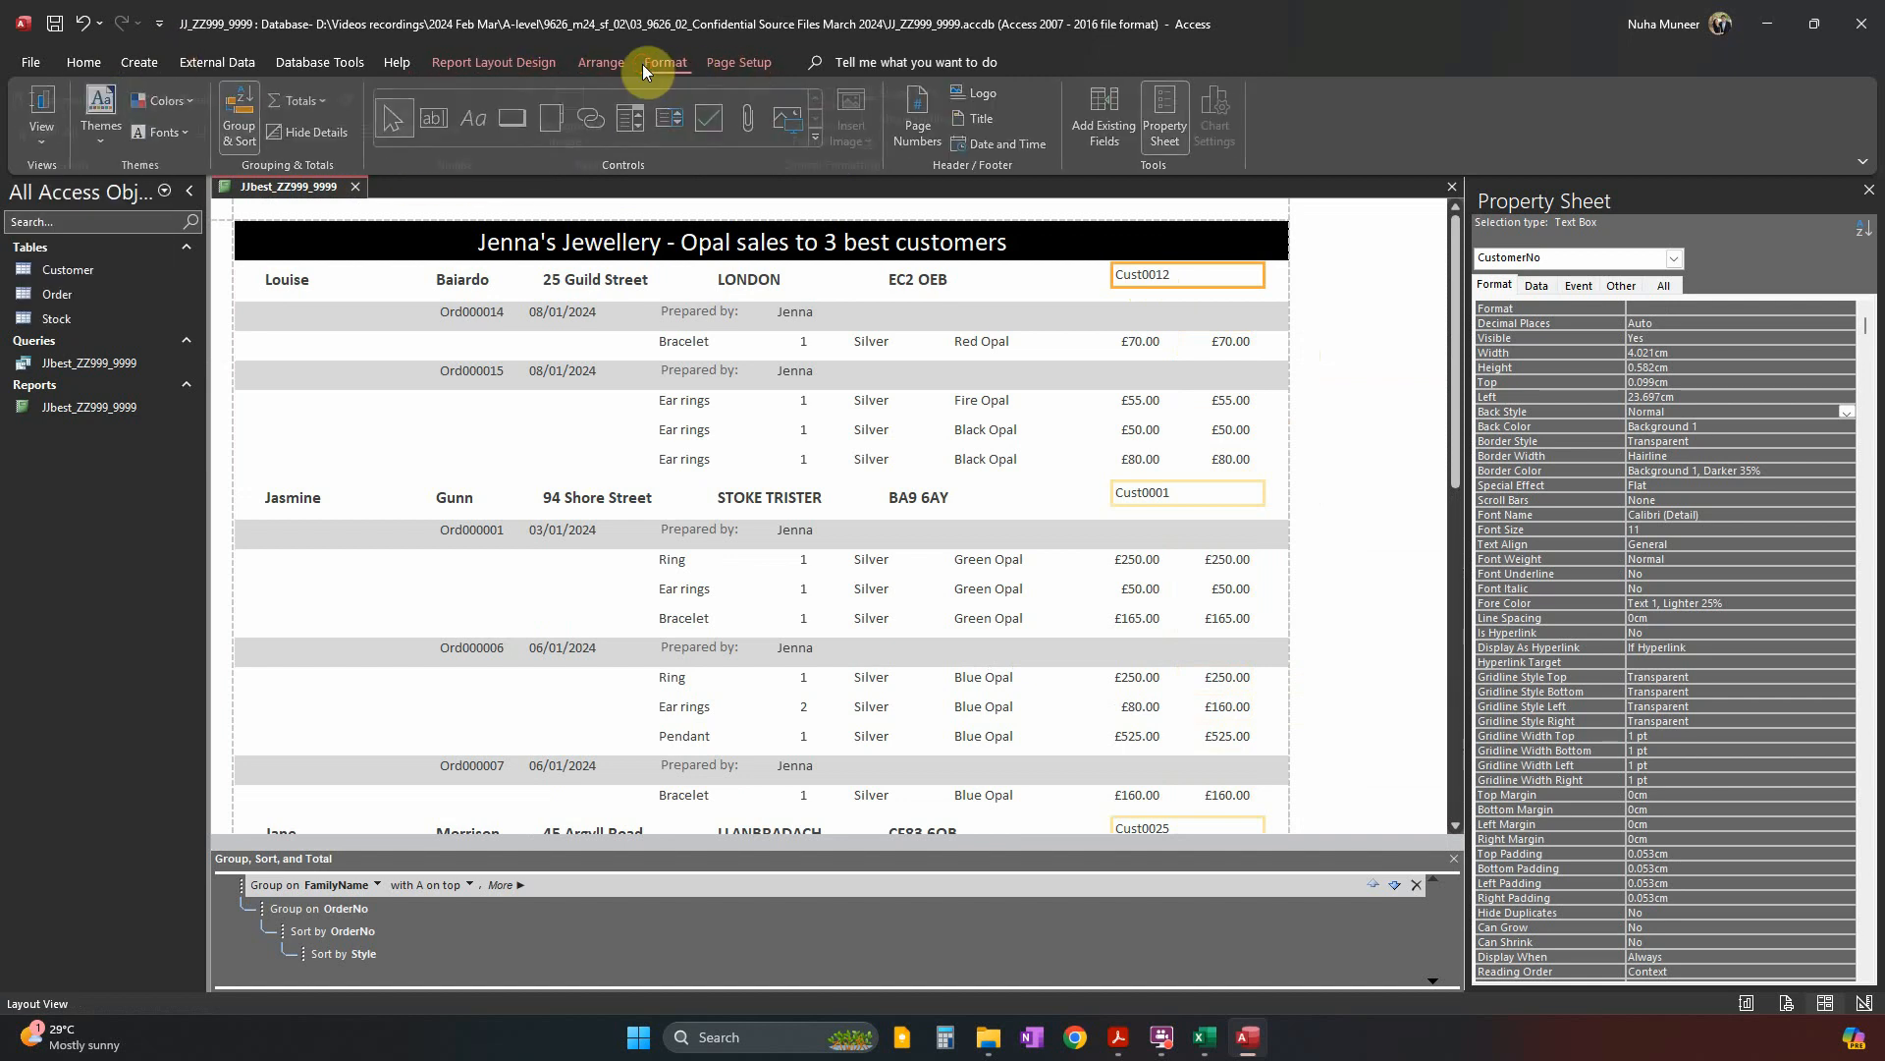
click(737, 61)
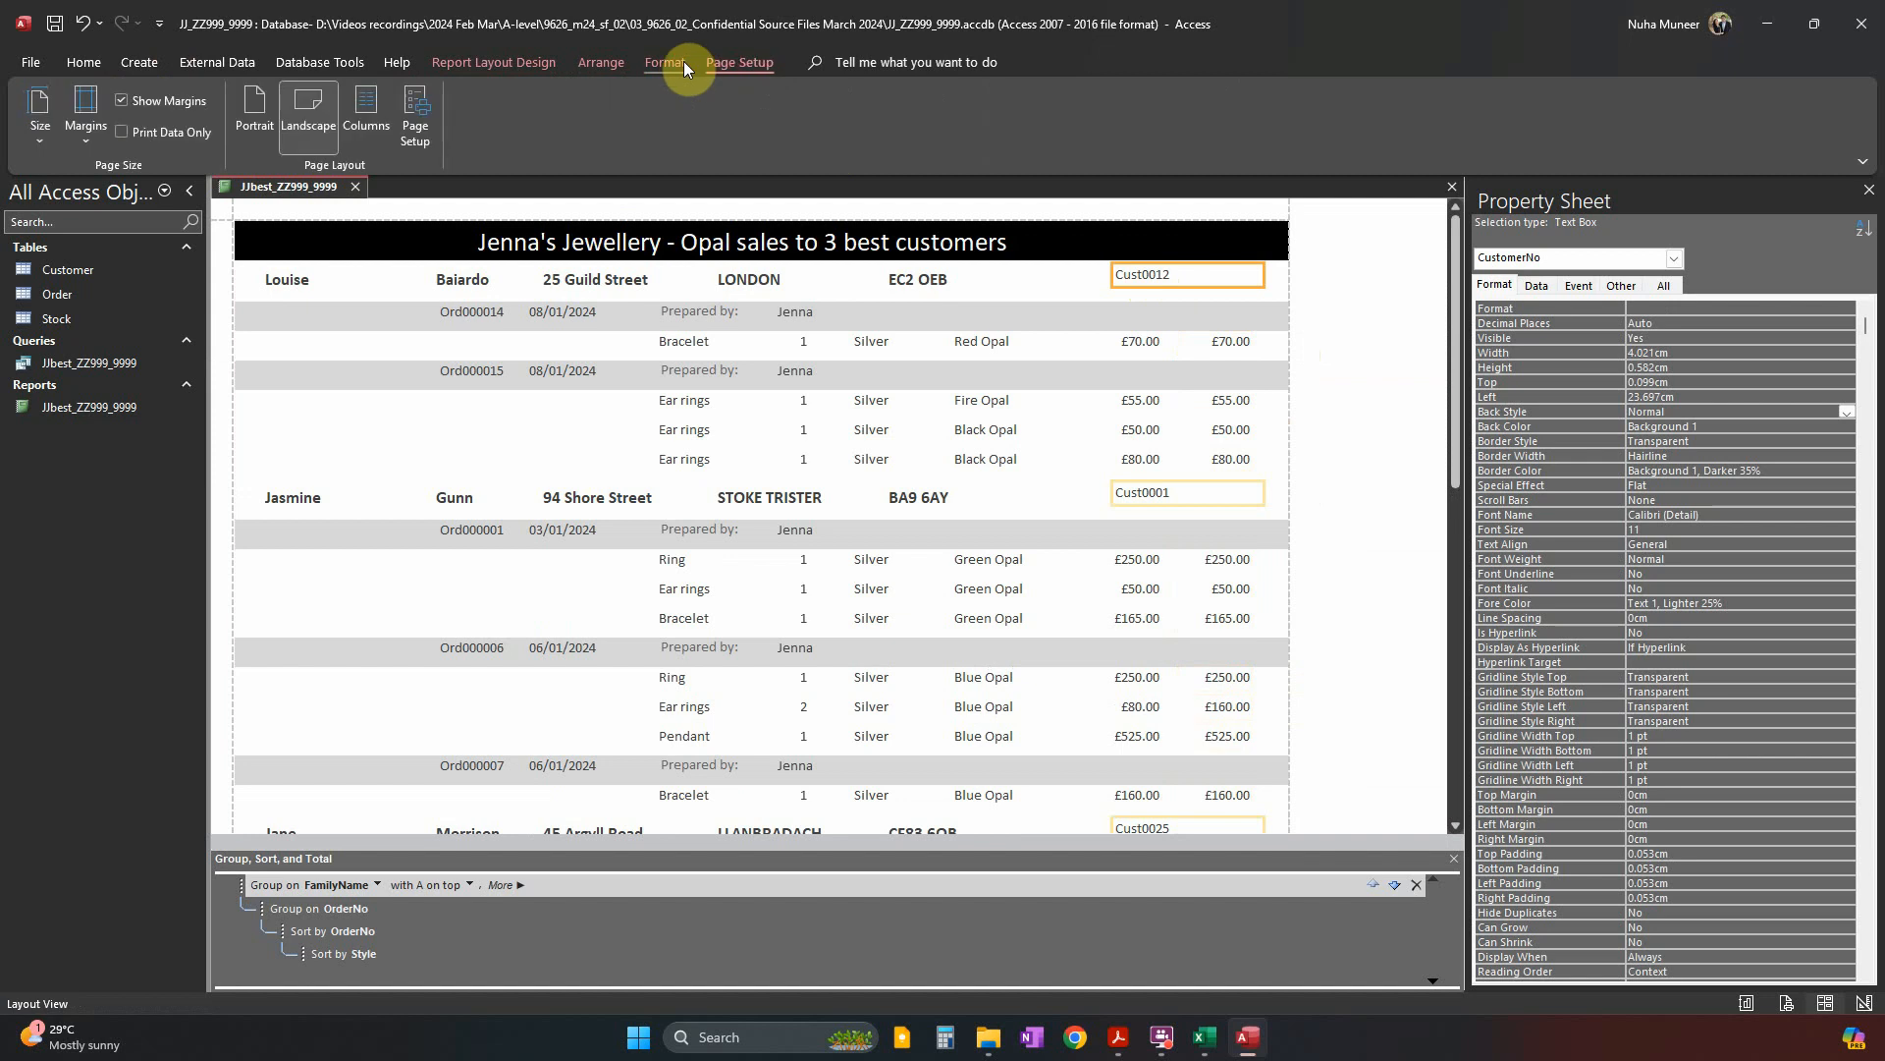
right_click(1159, 274)
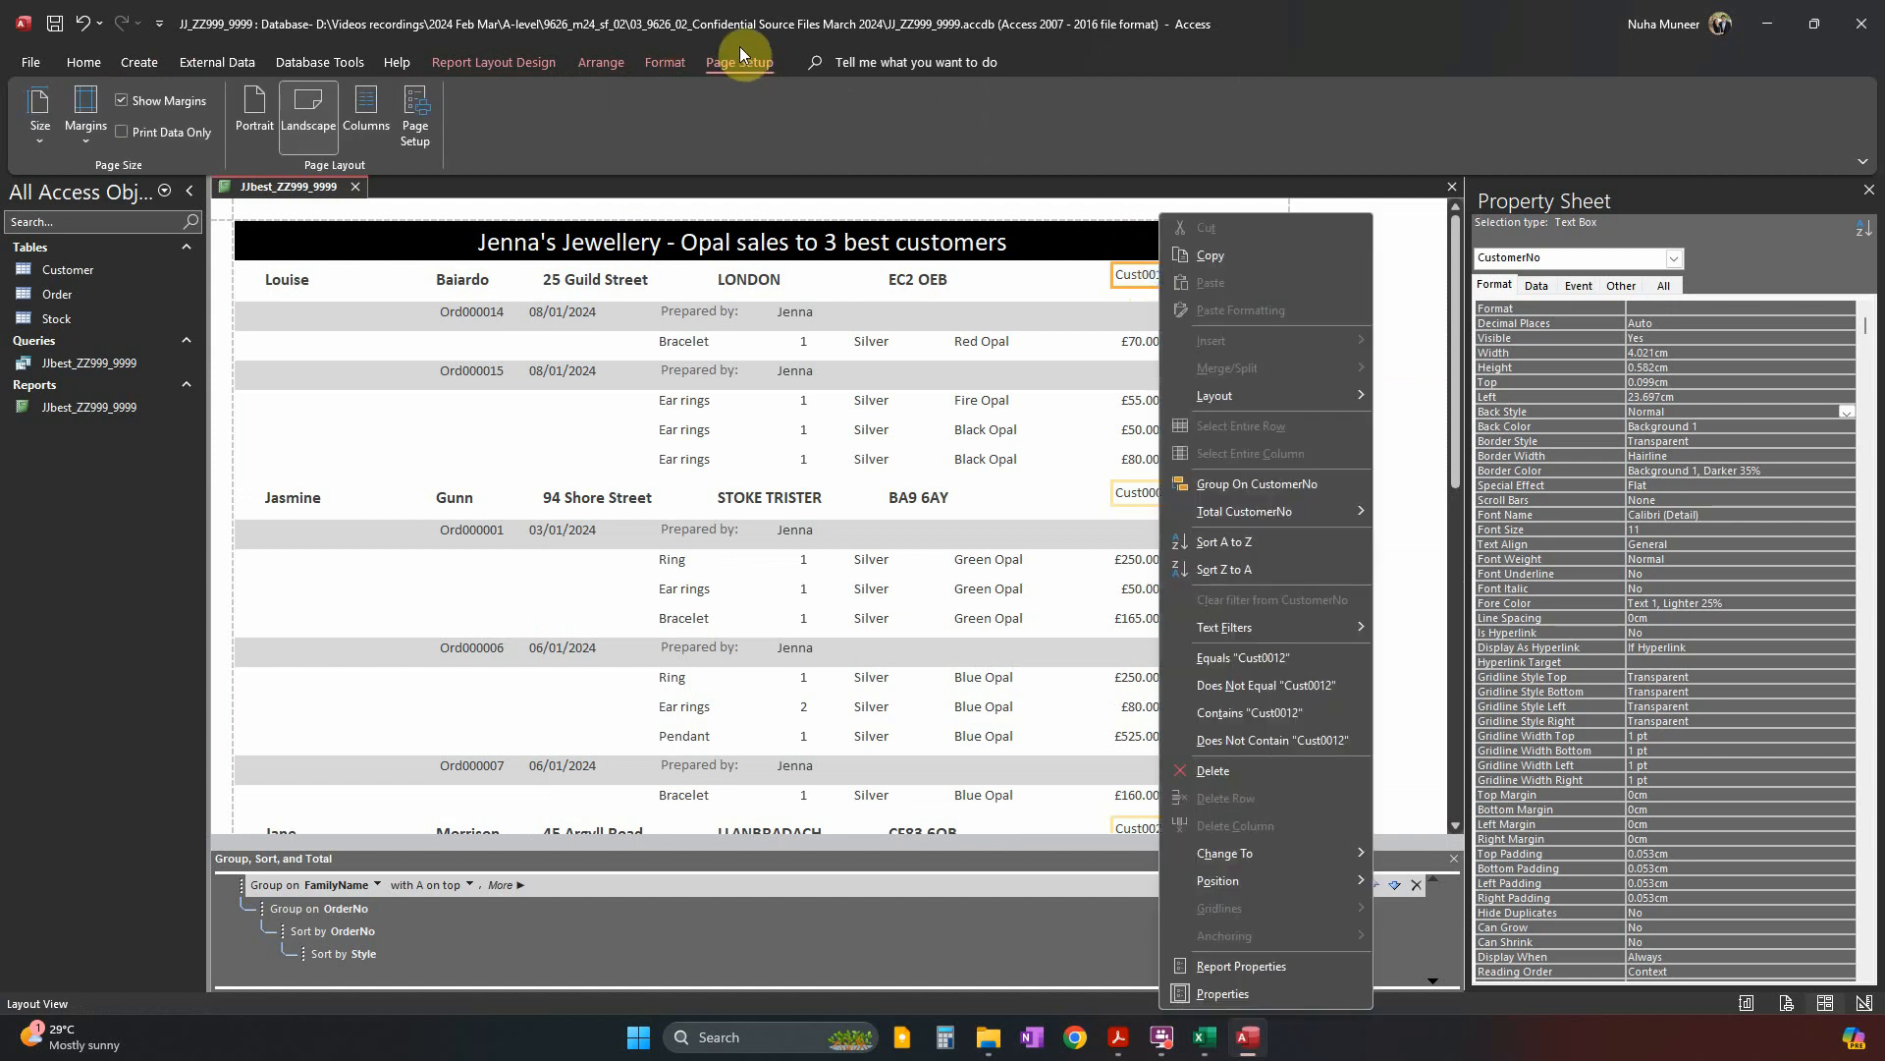
click(750, 69)
click(676, 63)
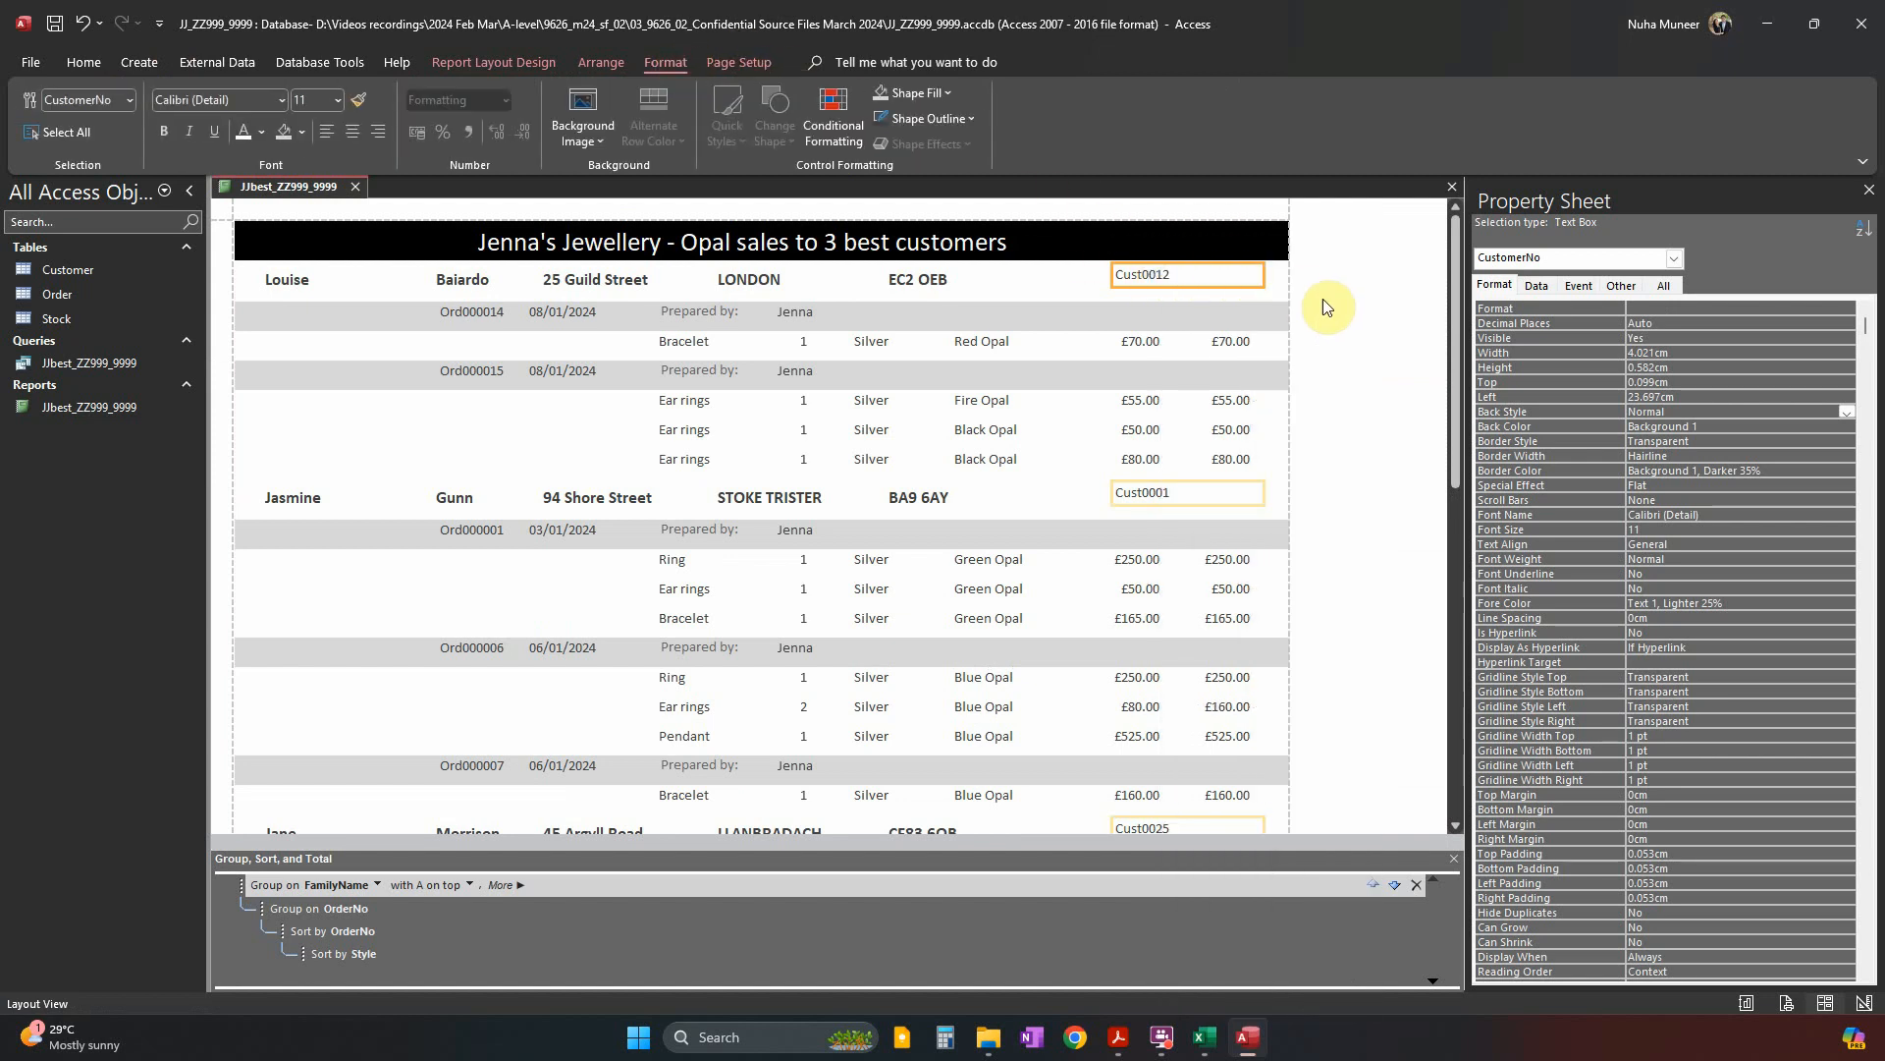
Switch the report to Design View and set the CustomerNo field's font colour to red.
click(84, 62)
click(40, 127)
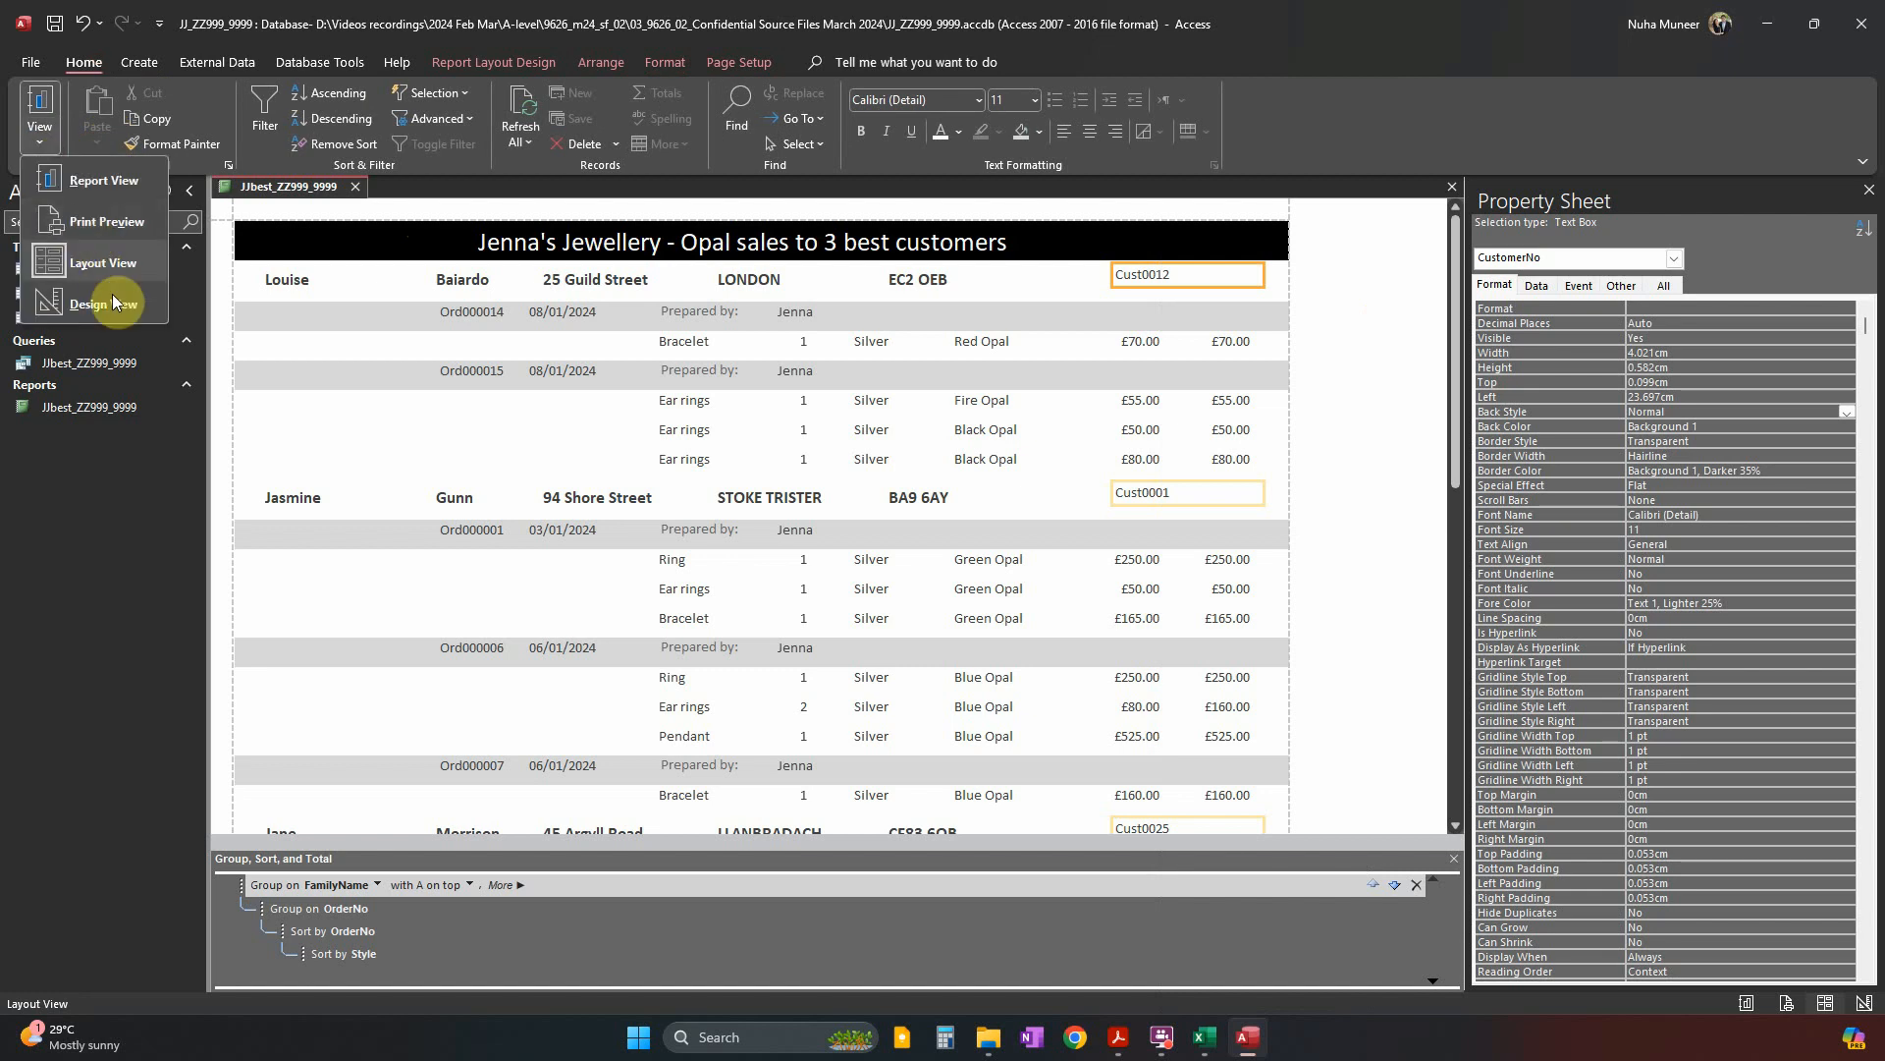
click(112, 300)
click(1207, 330)
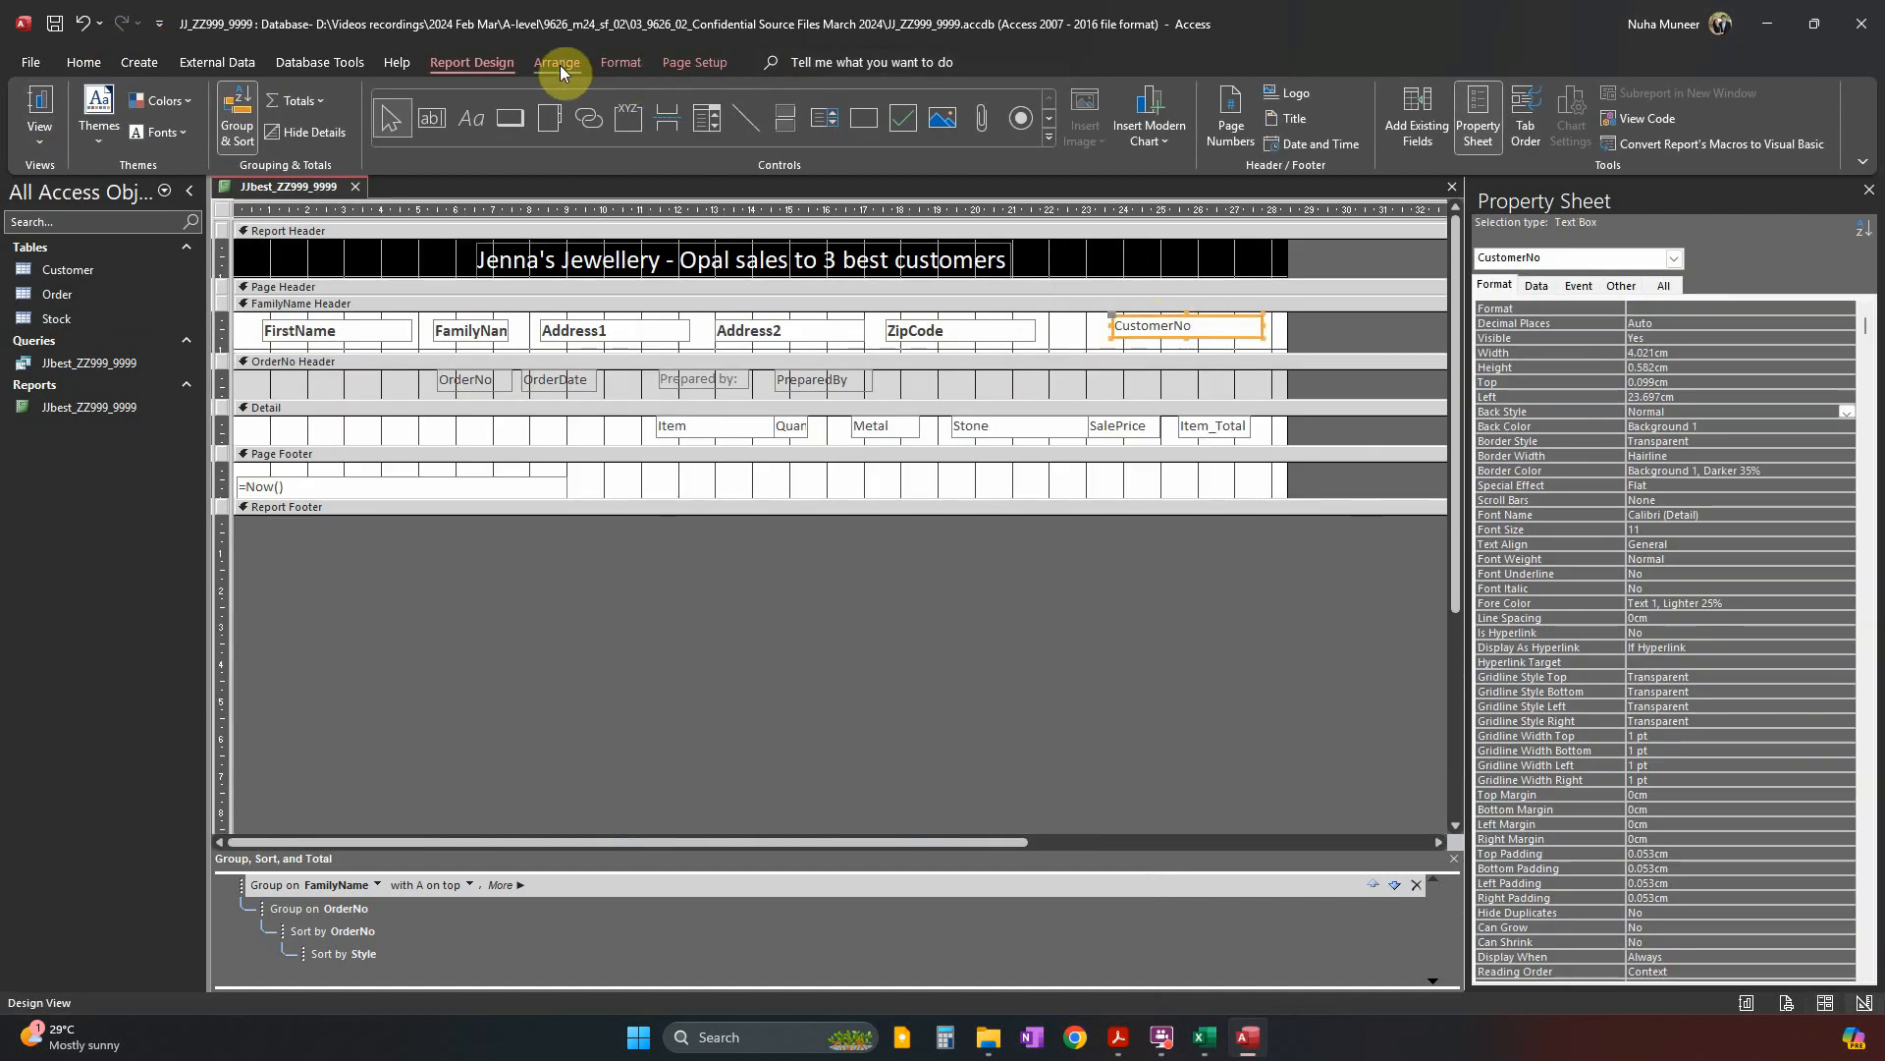
click(606, 61)
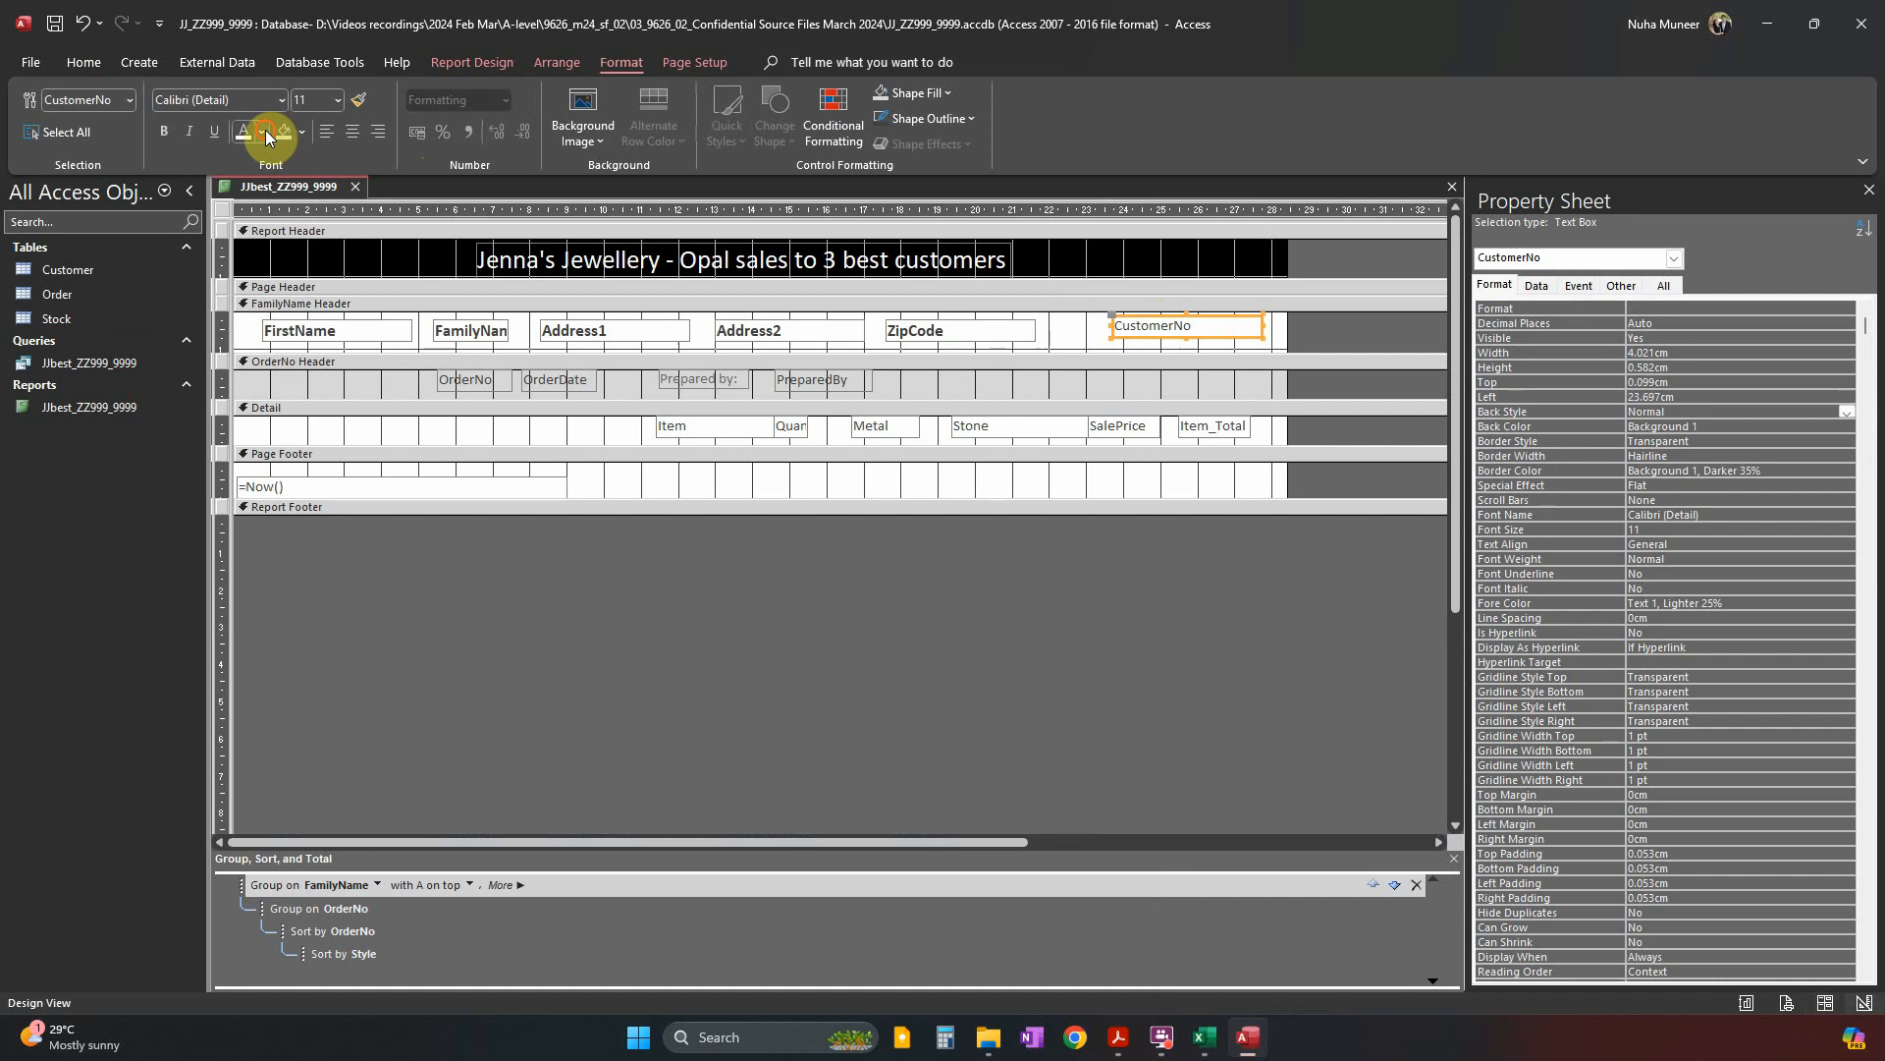
click(262, 132)
click(261, 446)
click(1173, 729)
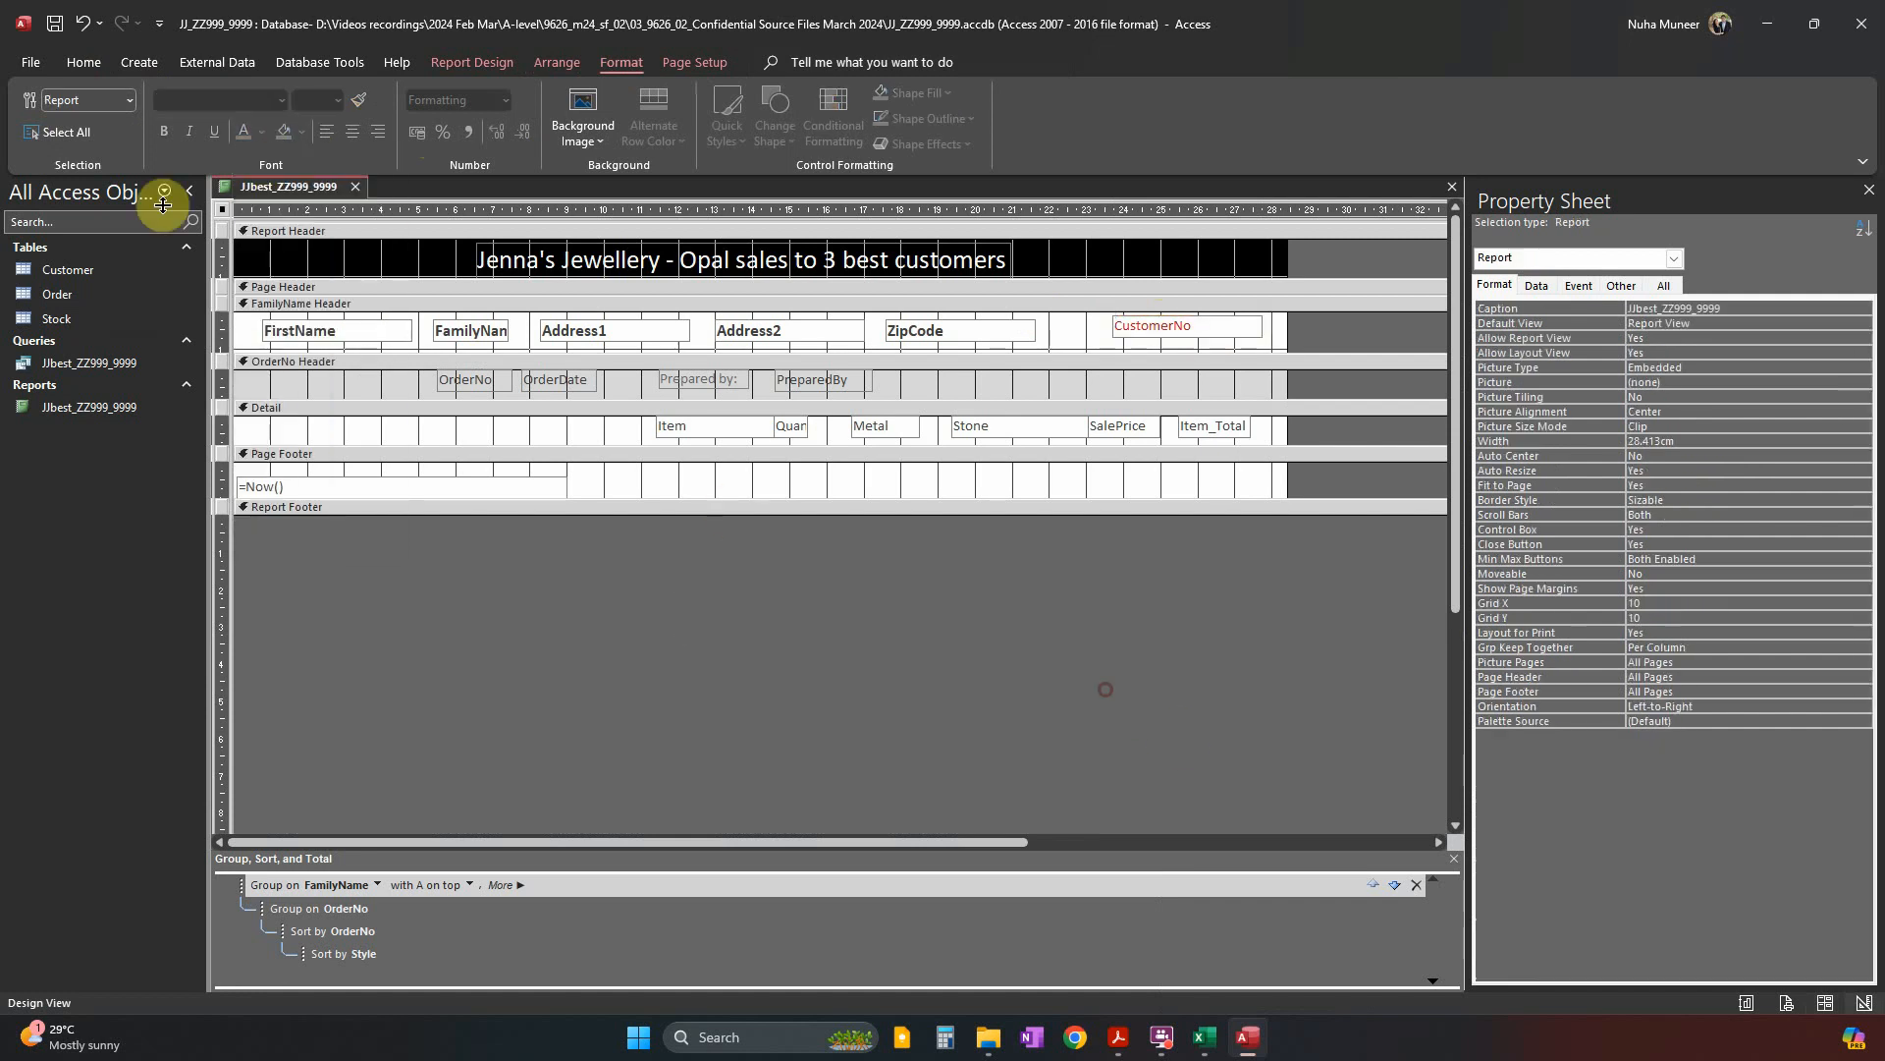
Switch to Layout View and compare the report with the sample layout in the question paper PDF.
click(84, 62)
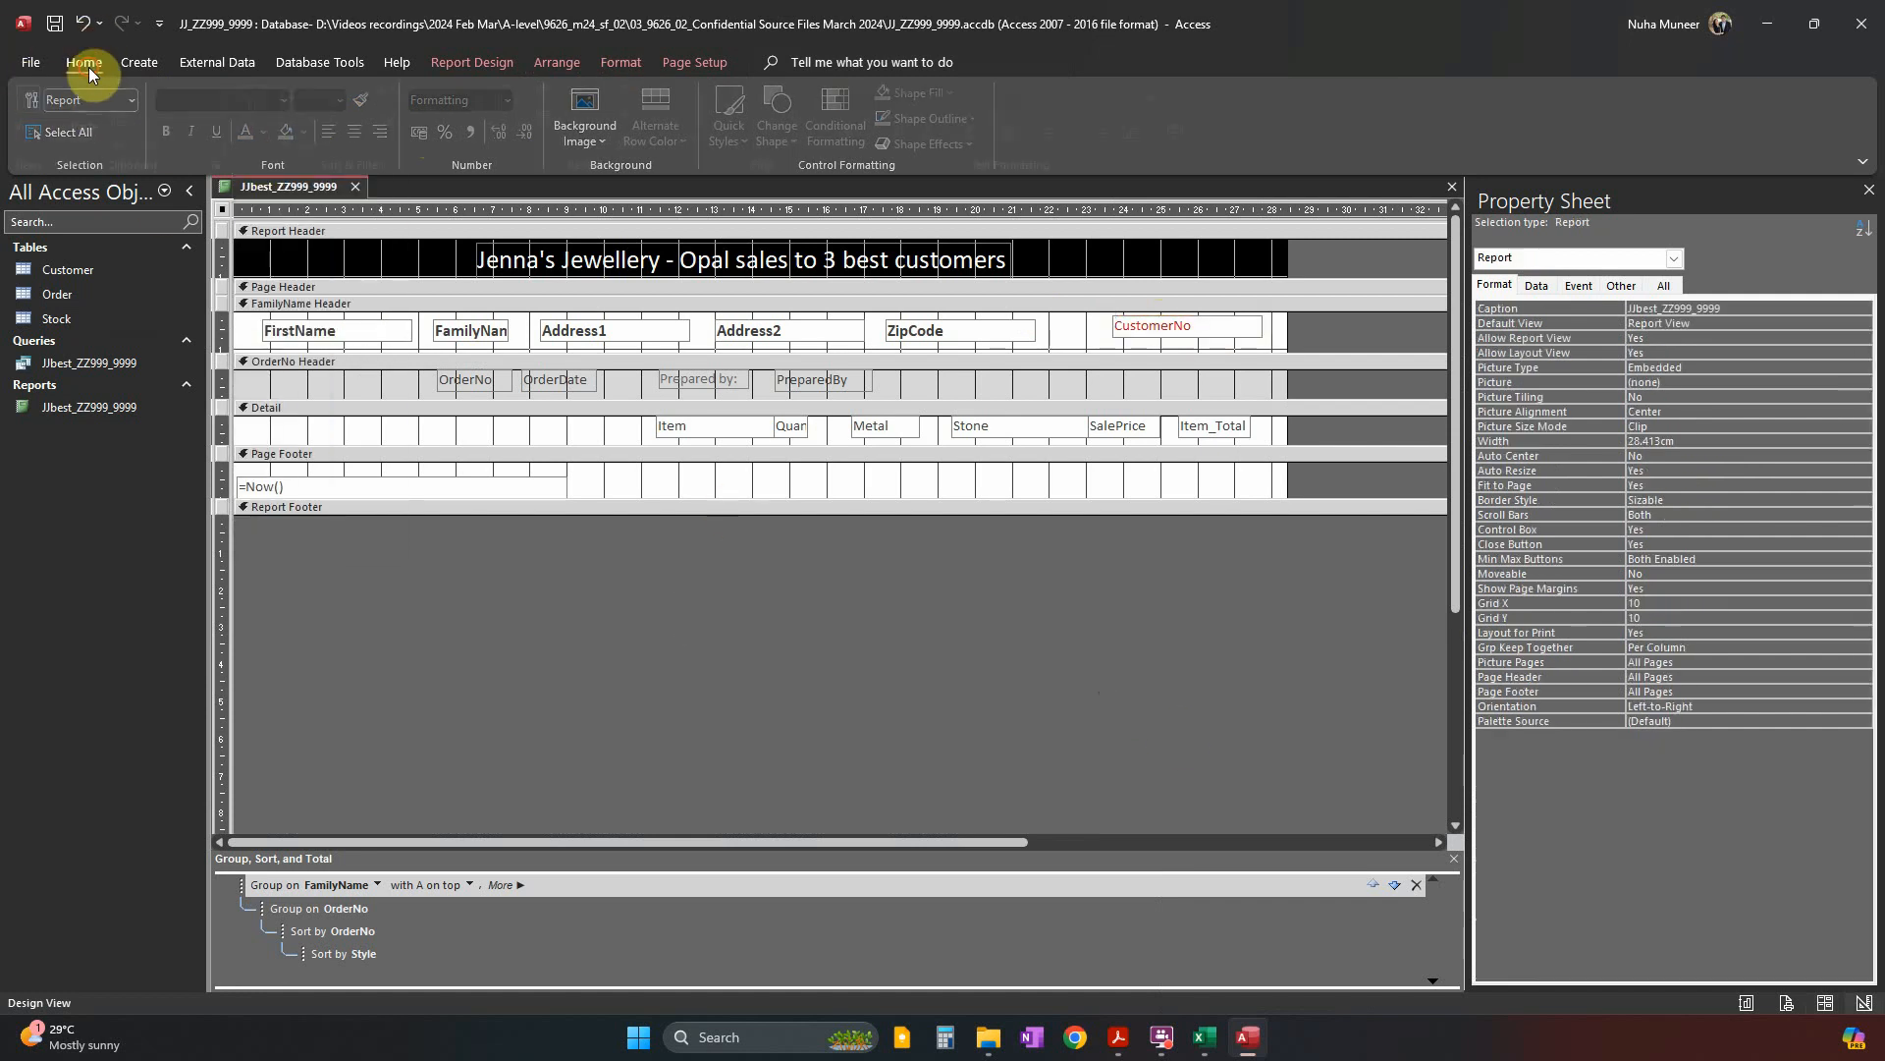
click(49, 143)
click(102, 261)
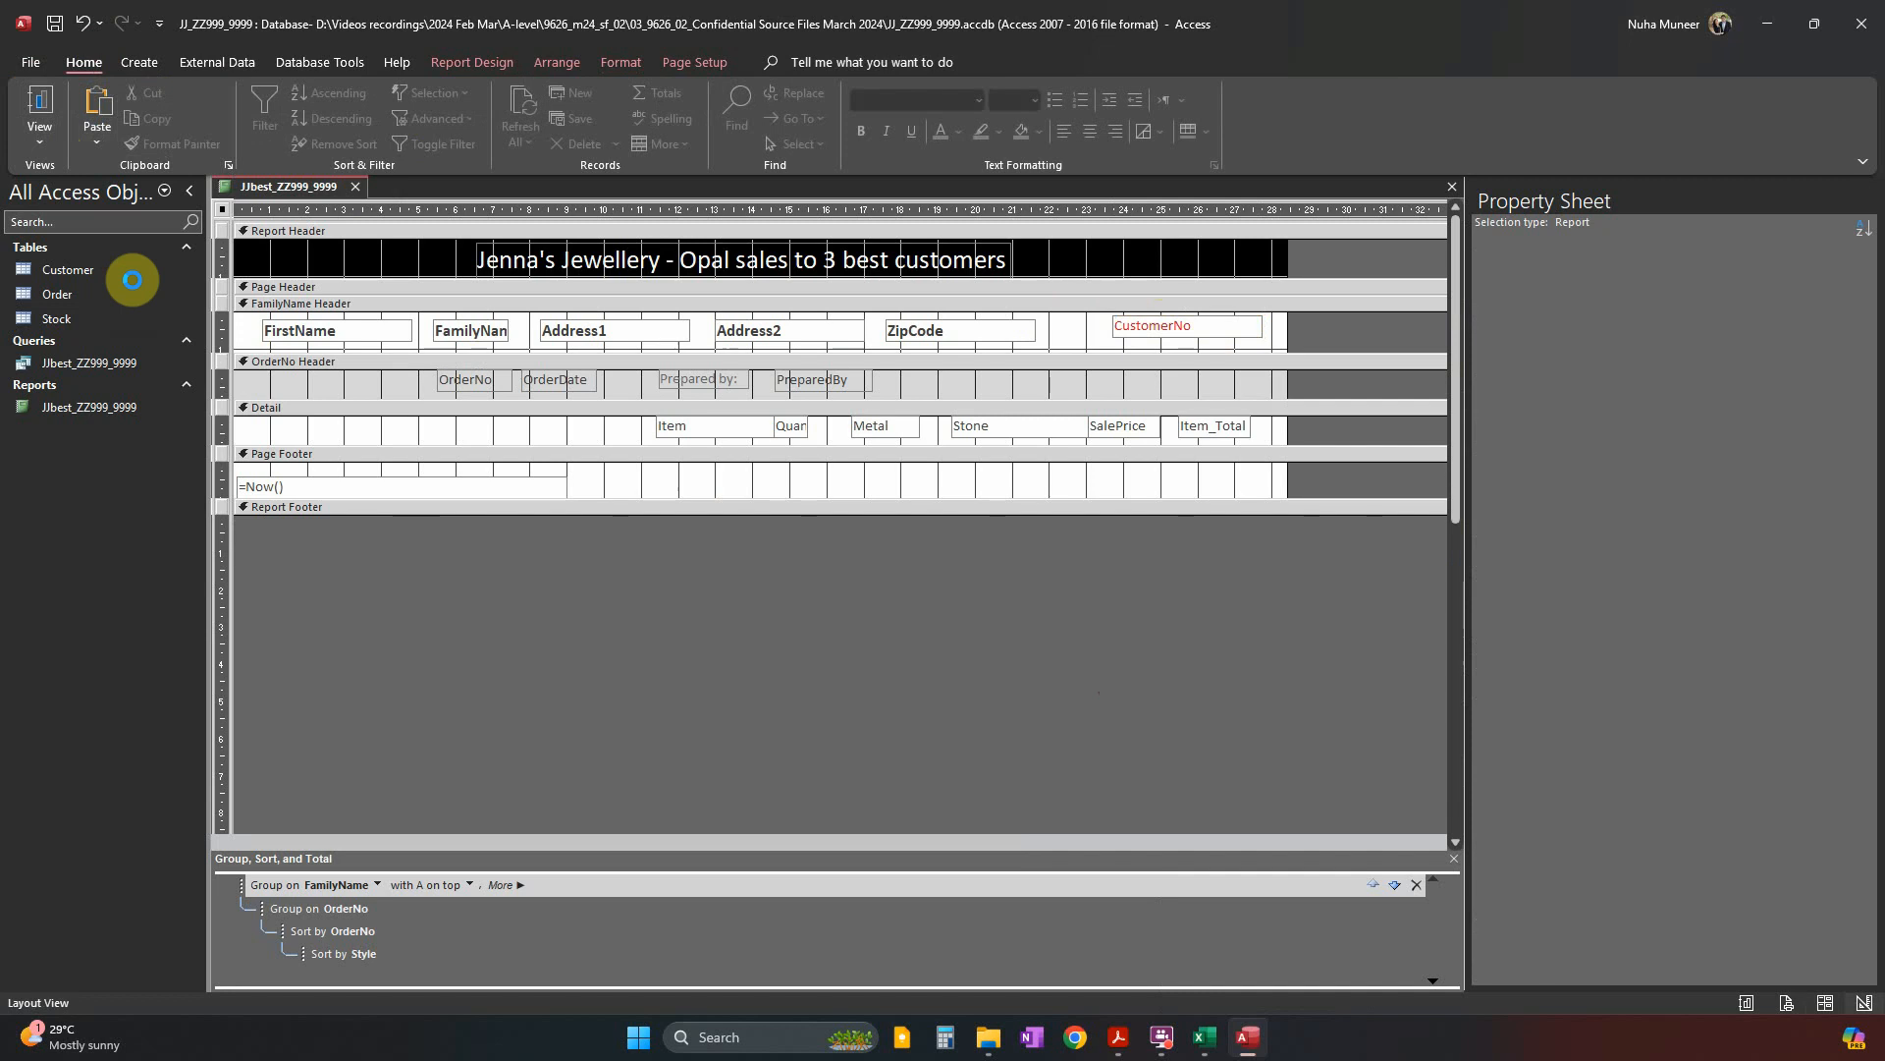
click(1340, 500)
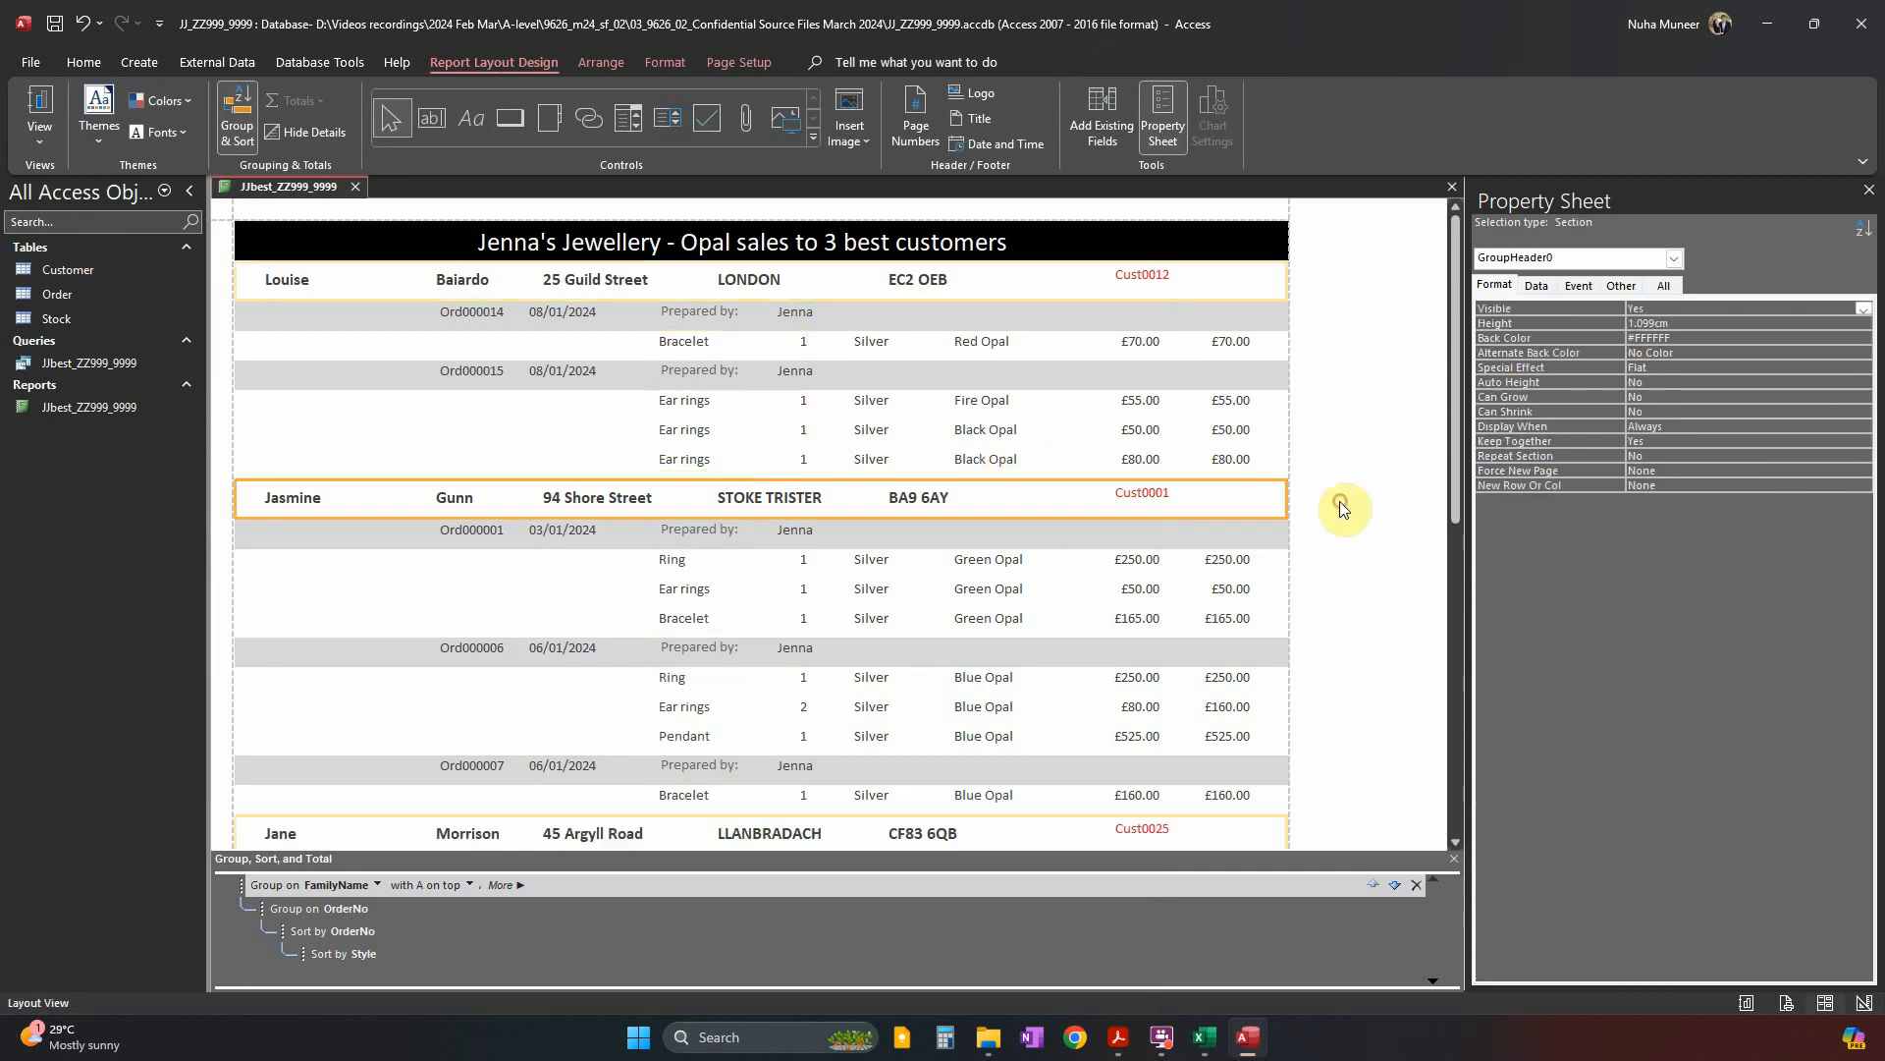
click(1353, 416)
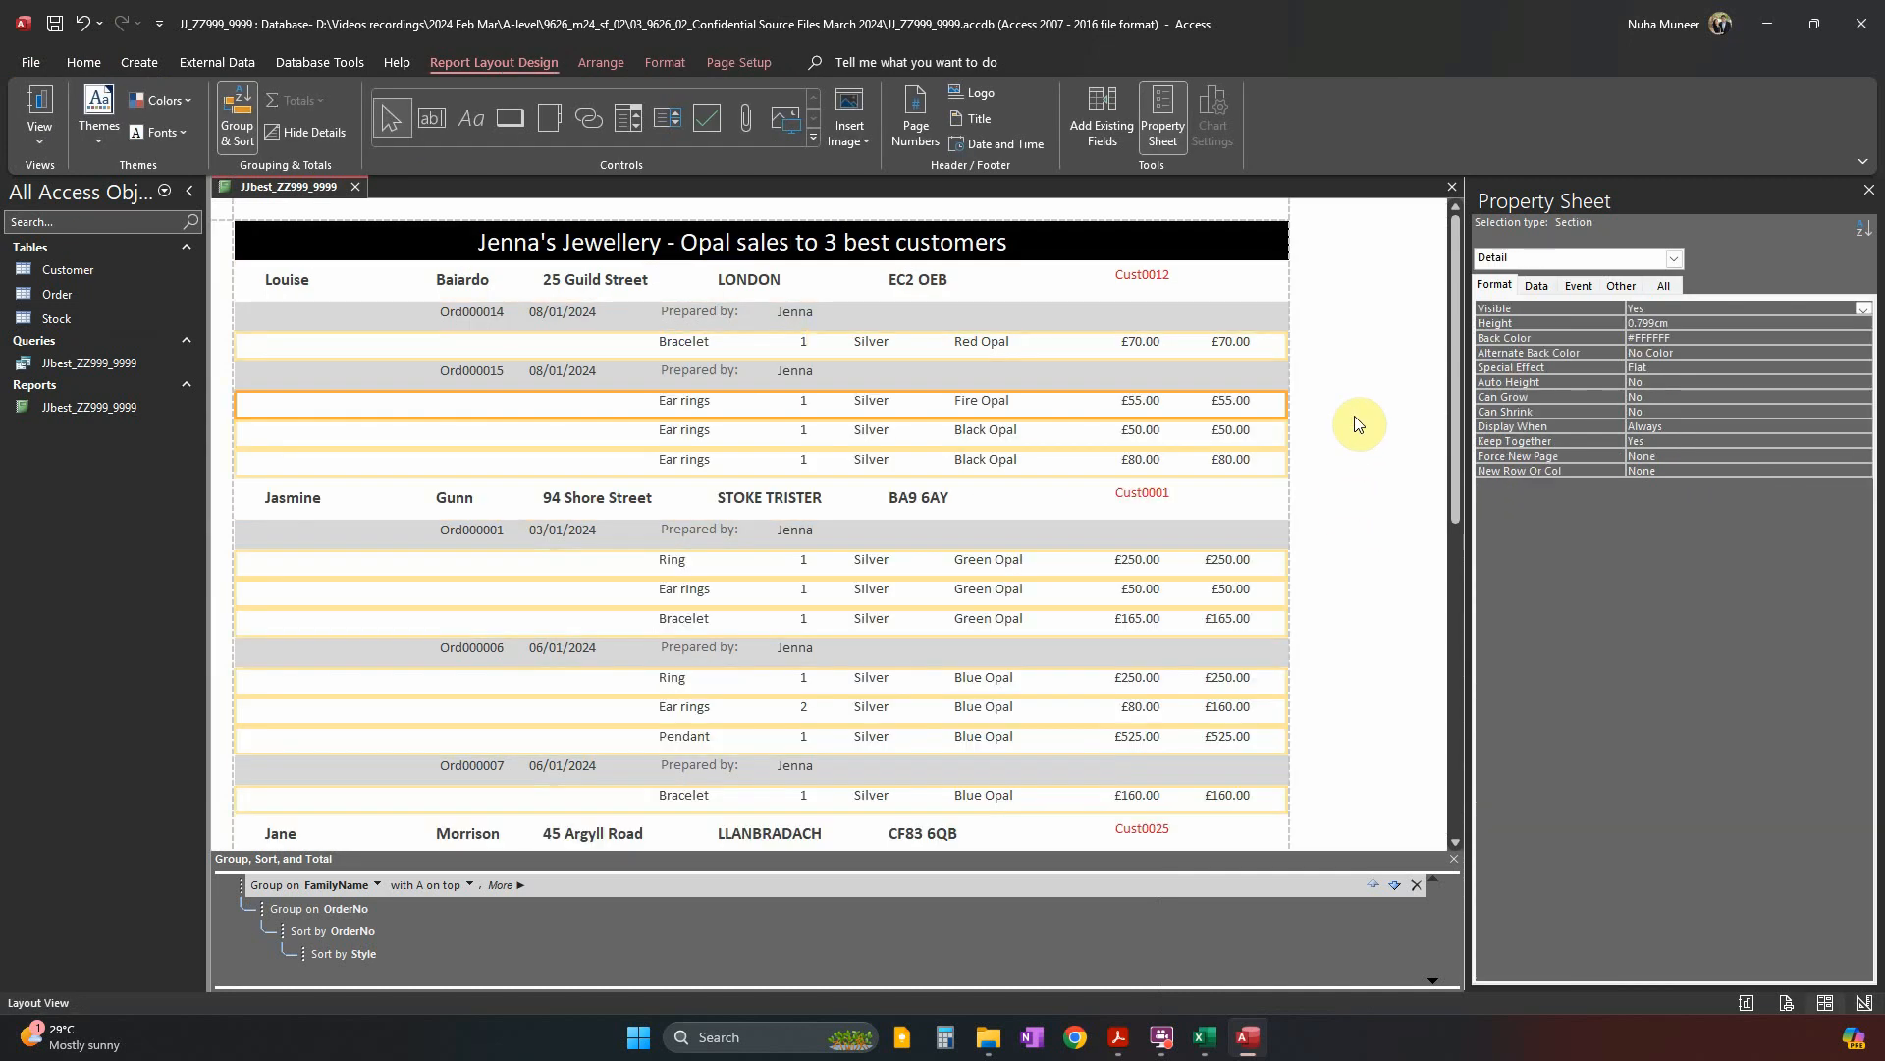
click(1138, 252)
key(alt+Tab)
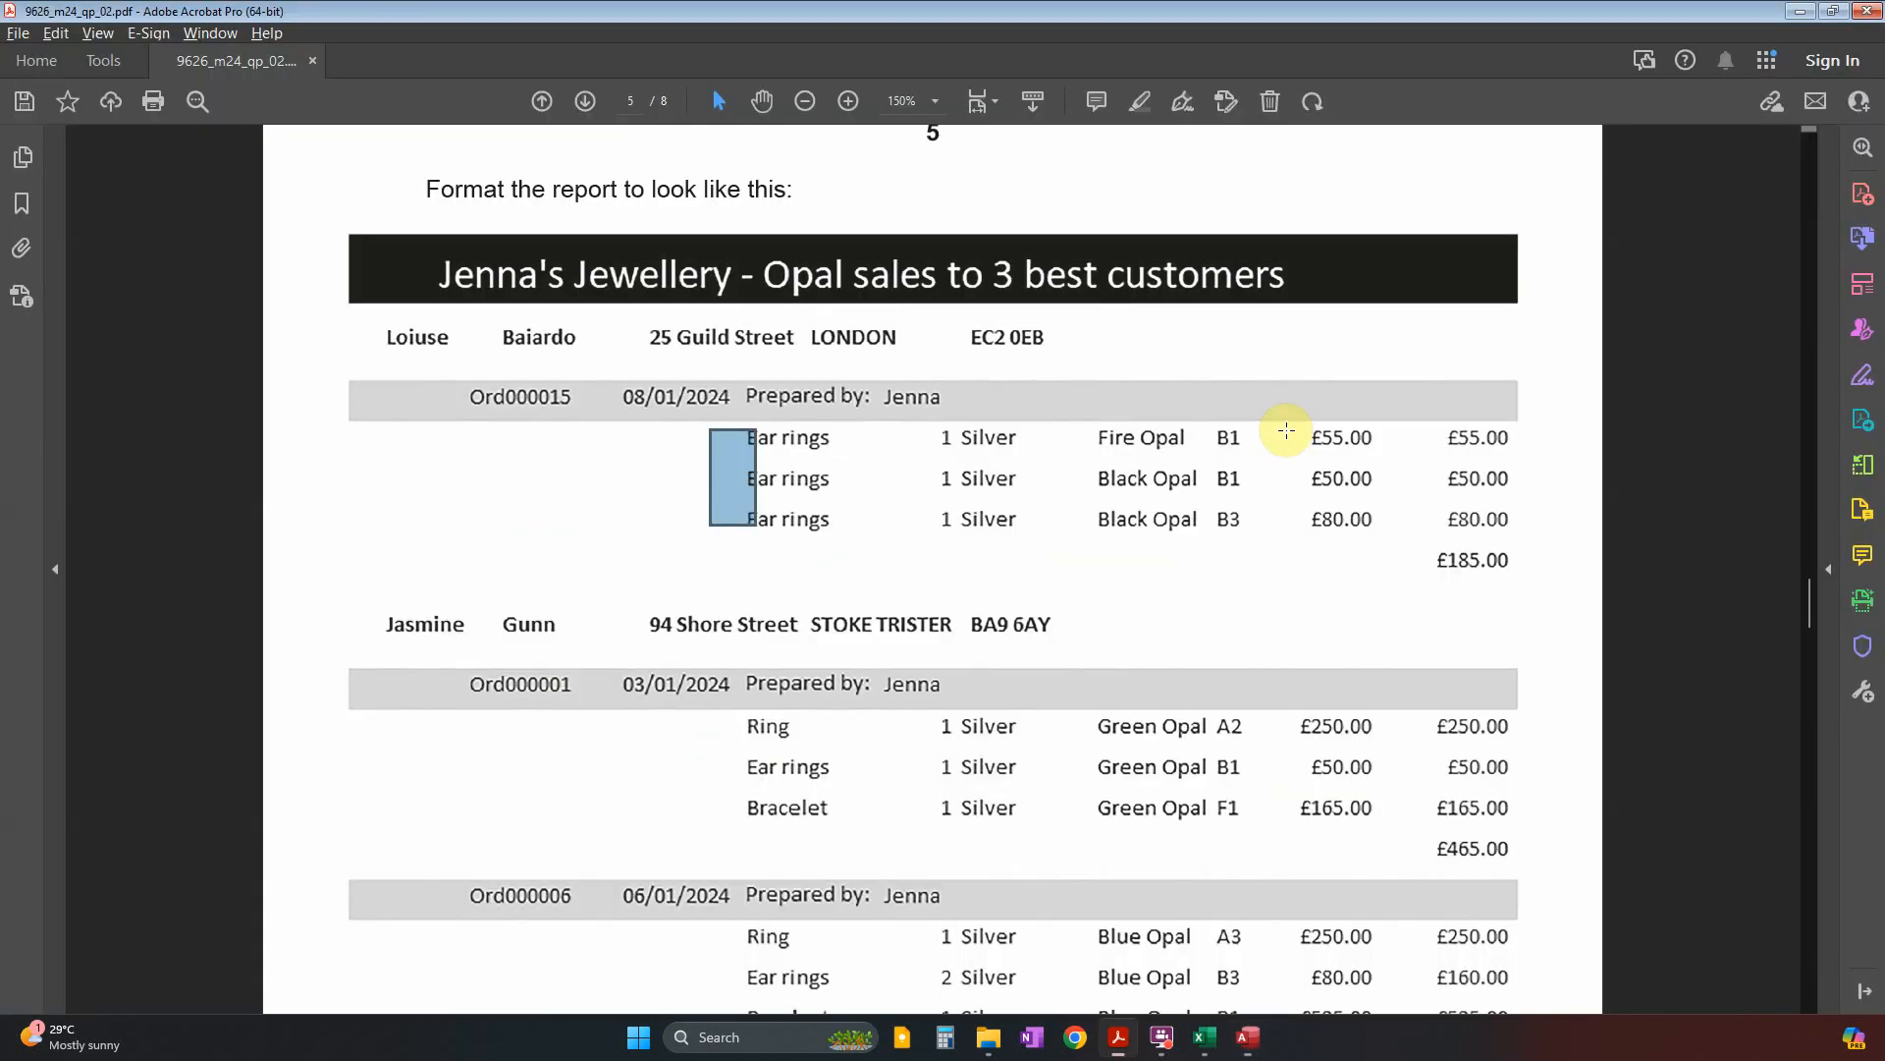
key(alt+Tab)
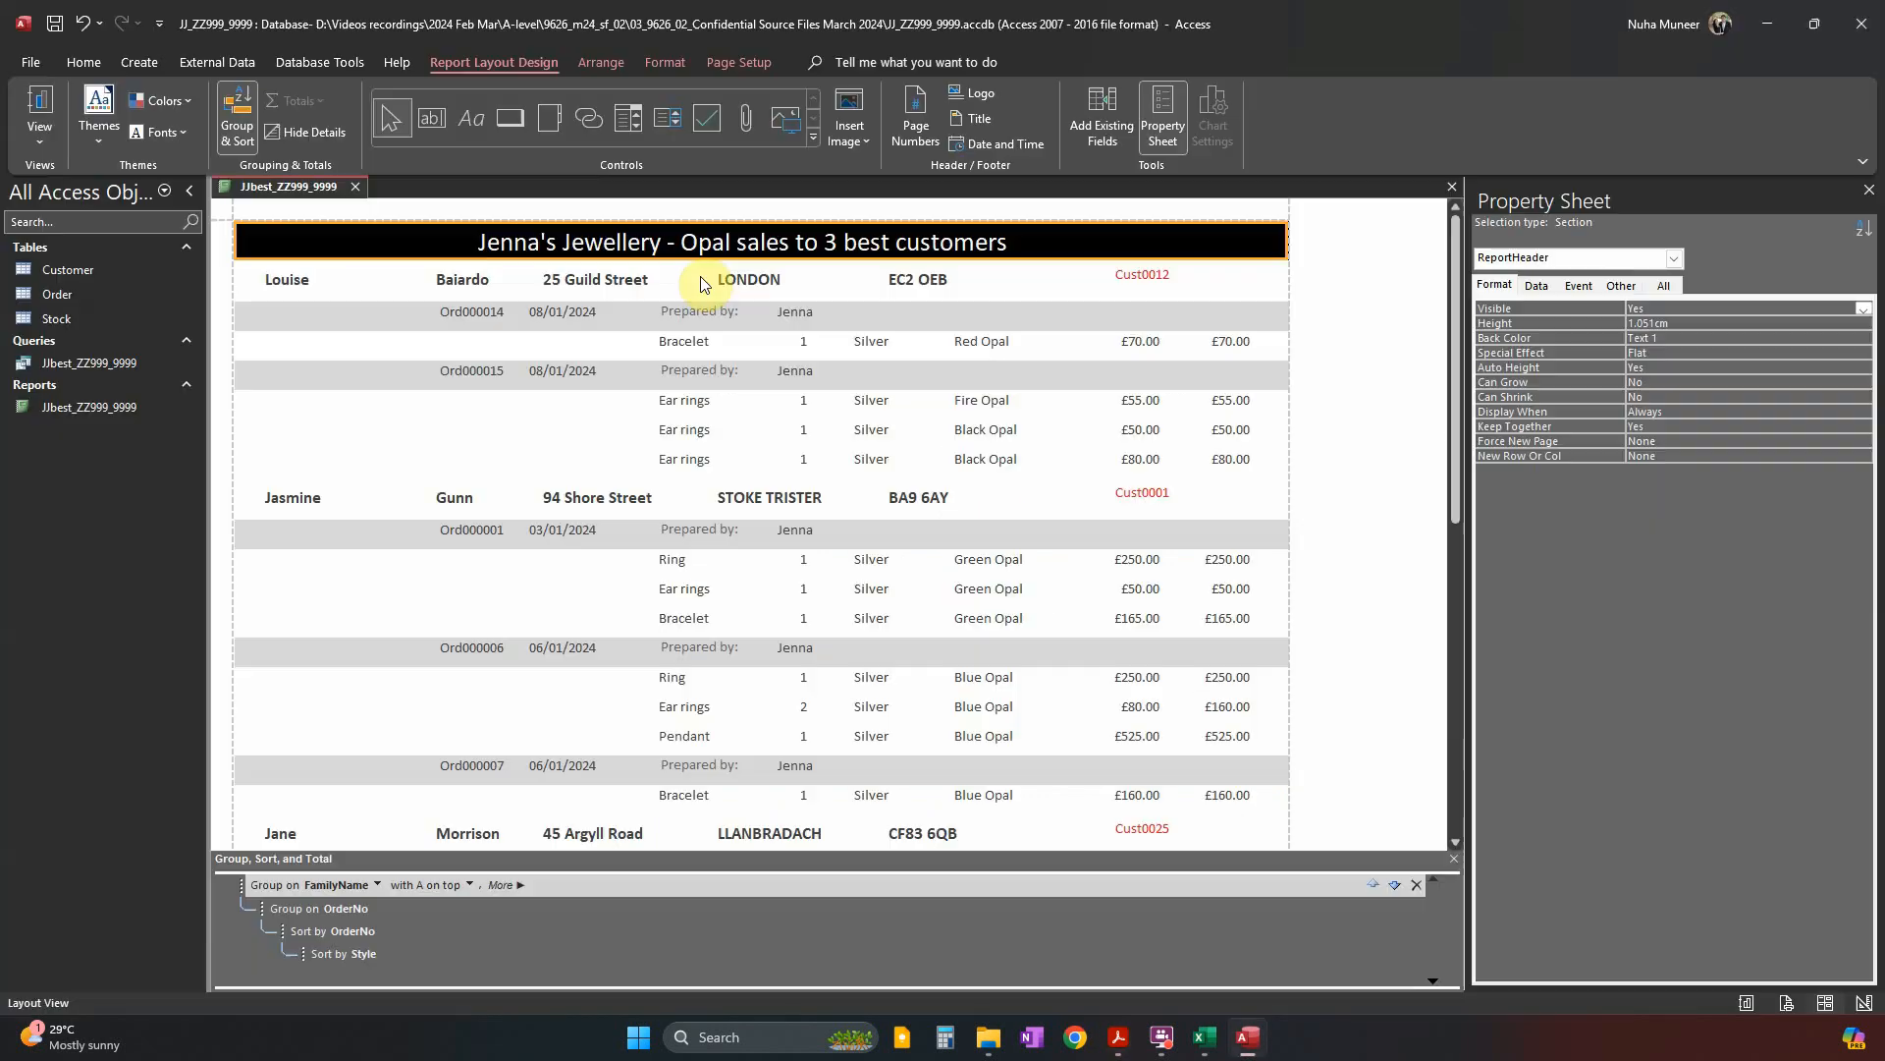
click(71, 62)
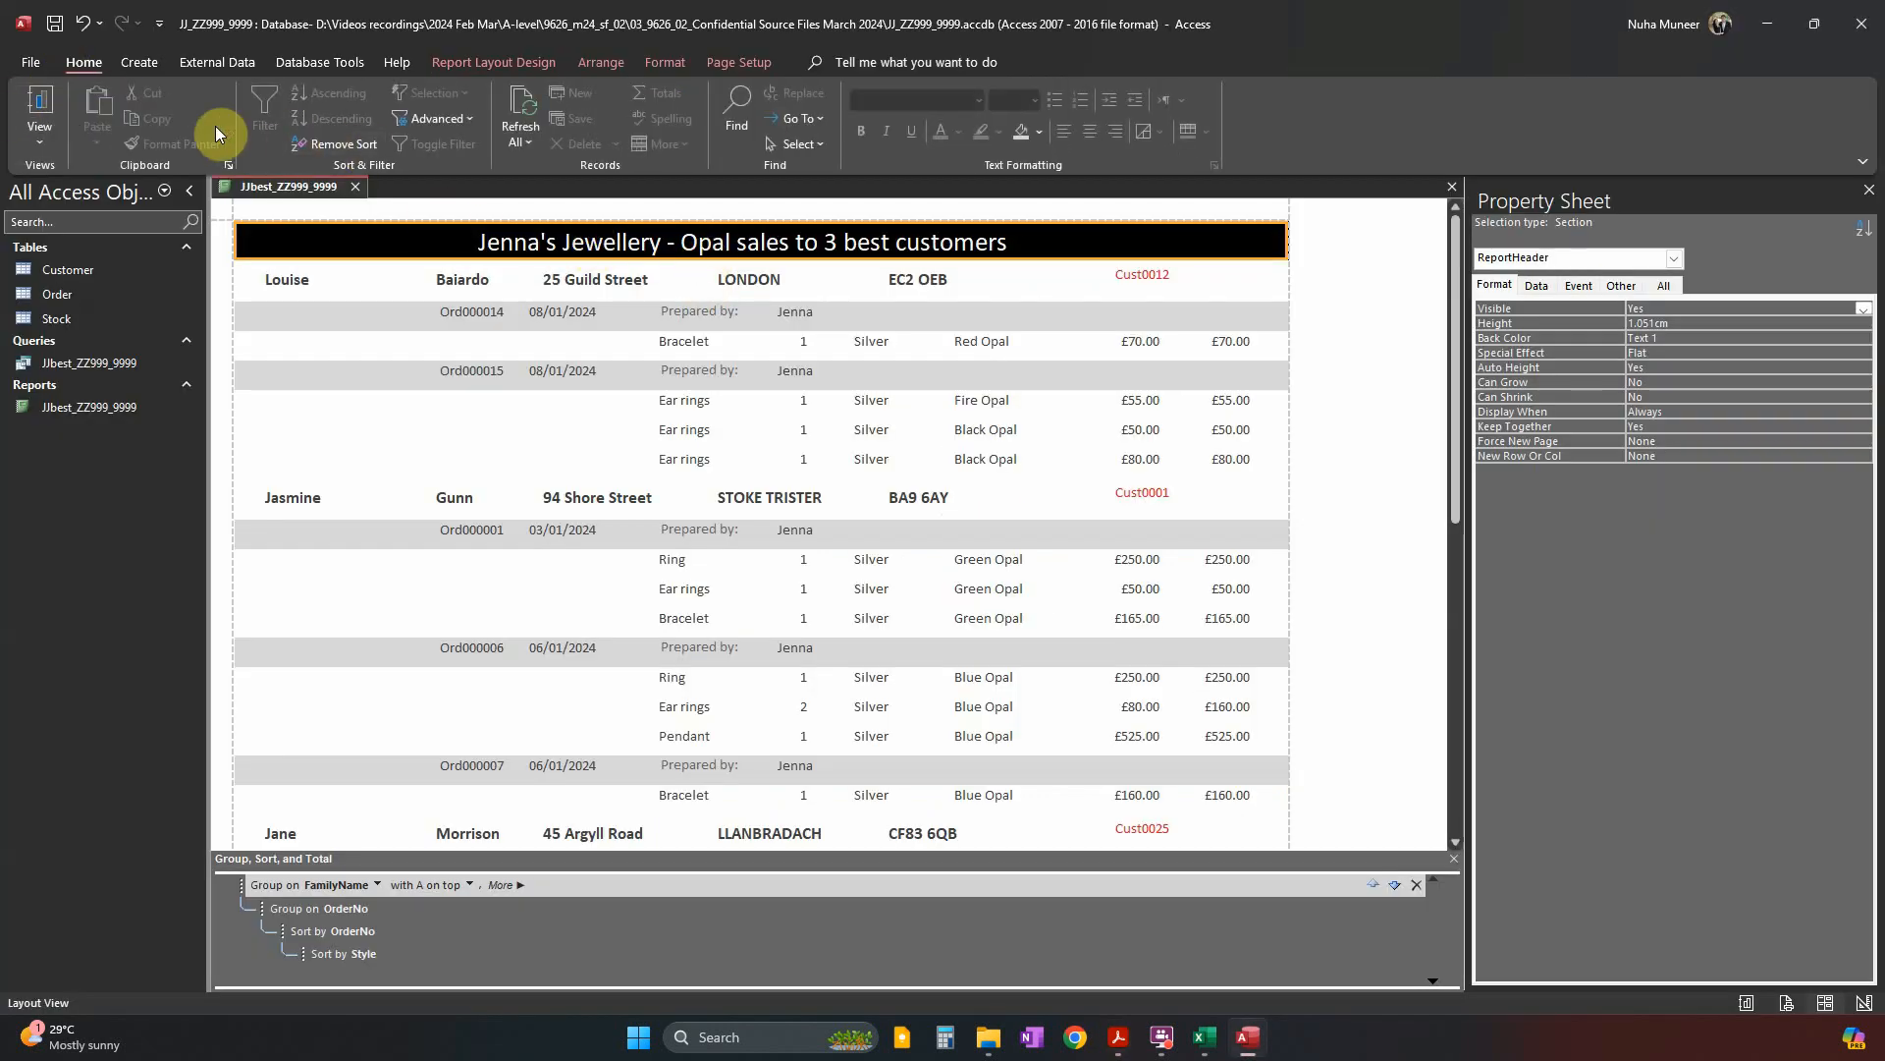
click(759, 64)
click(674, 62)
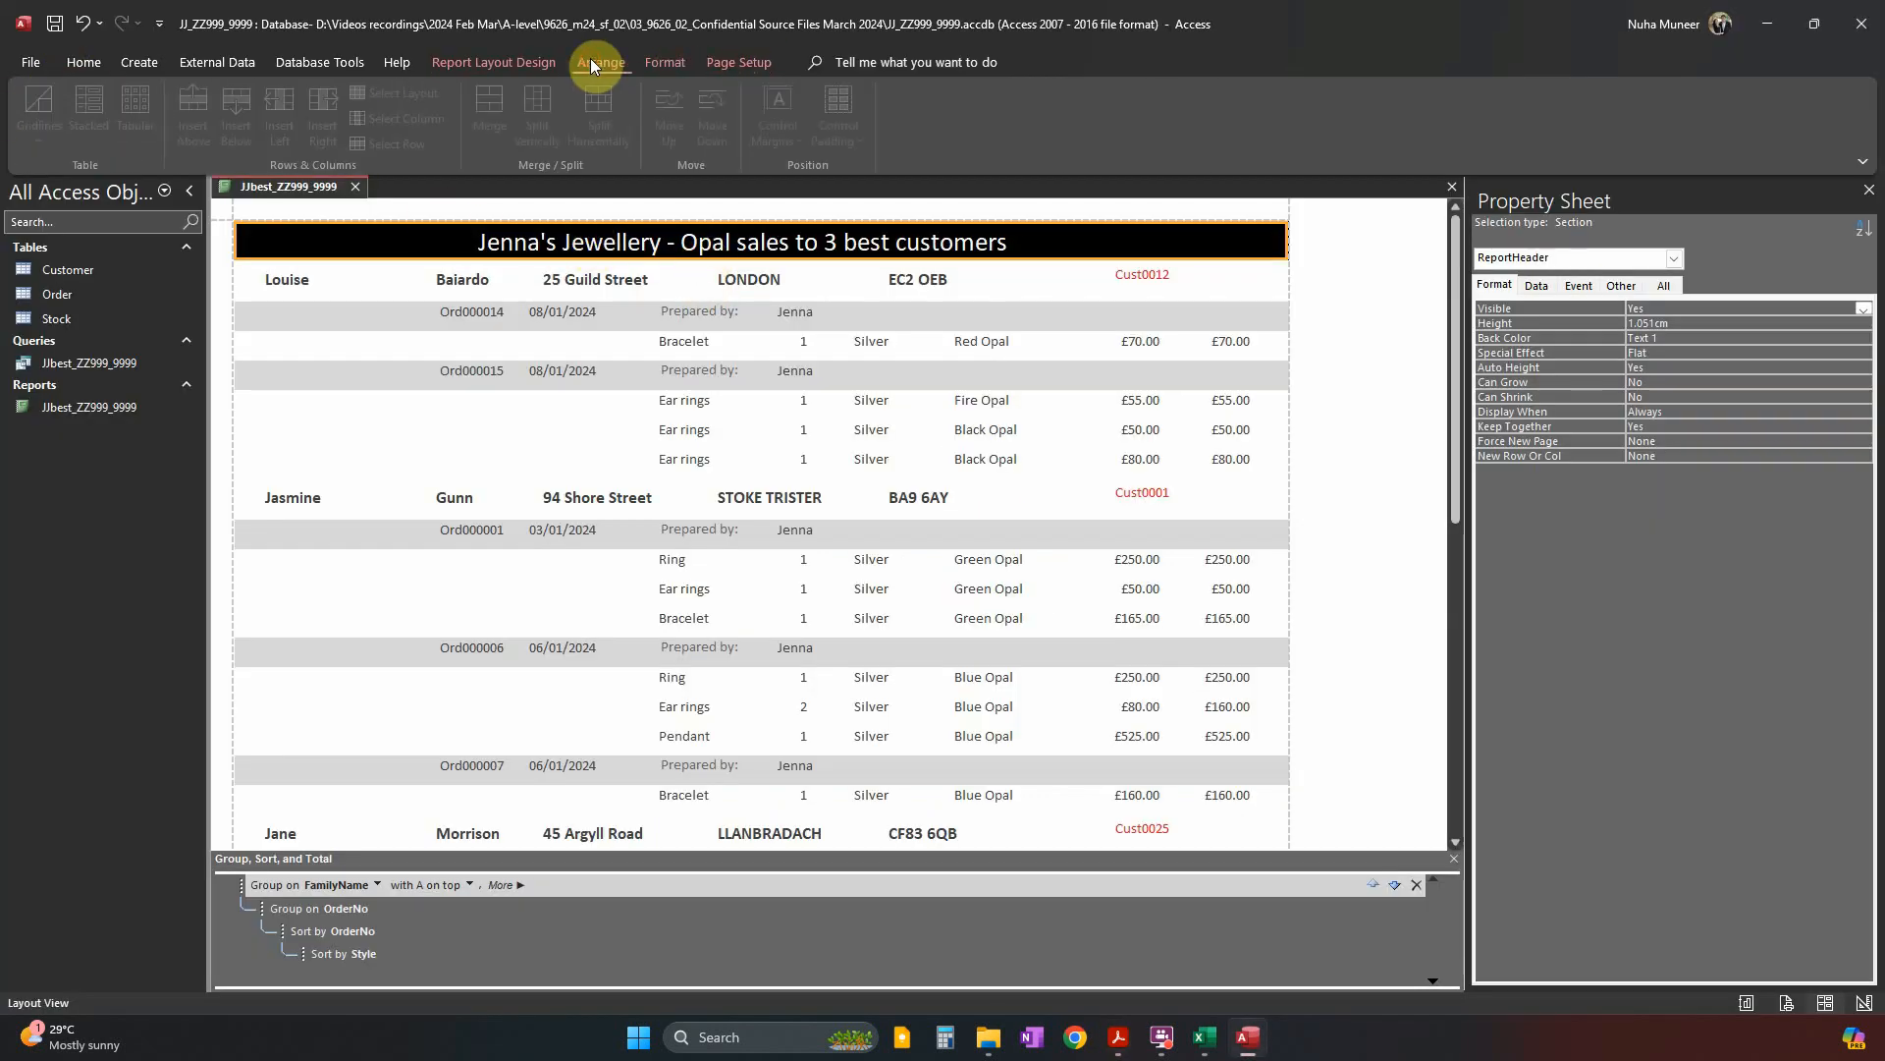
click(530, 64)
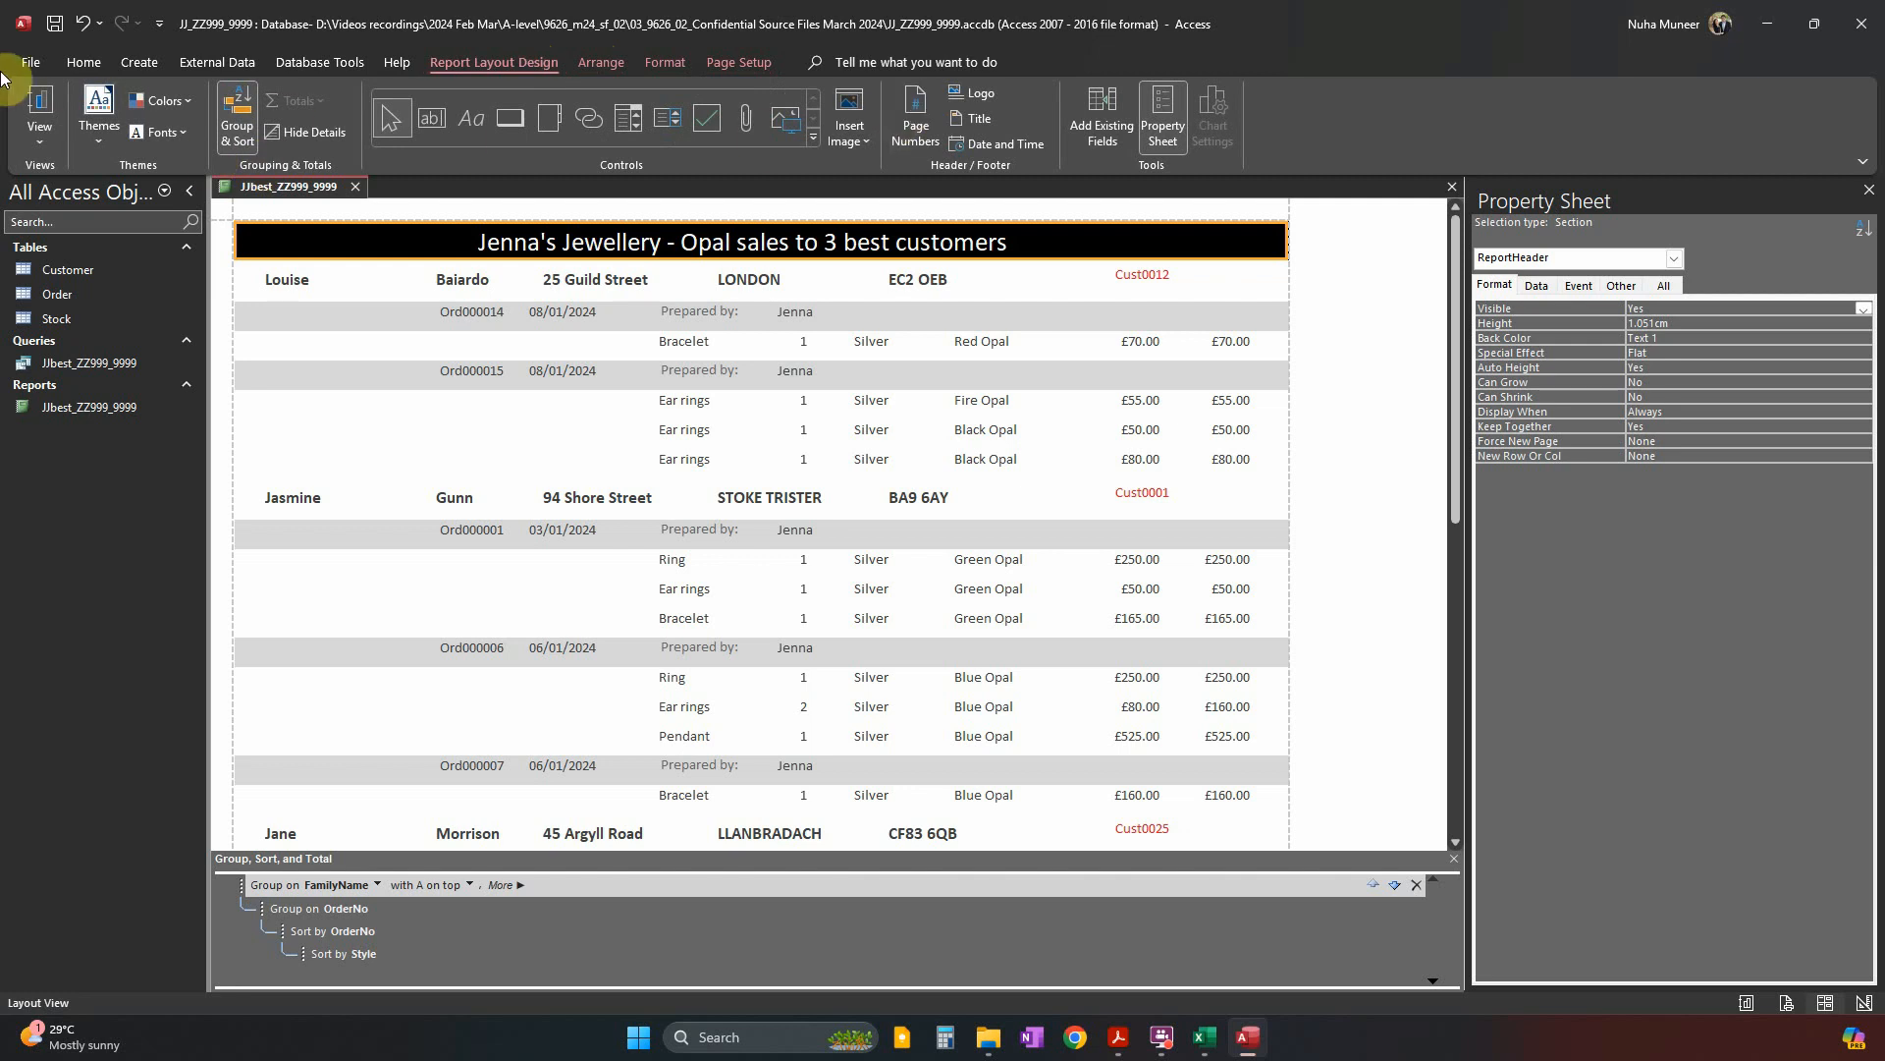
Return to Design View and set the font size of the title label in the Report Header to 24.
click(81, 63)
click(43, 145)
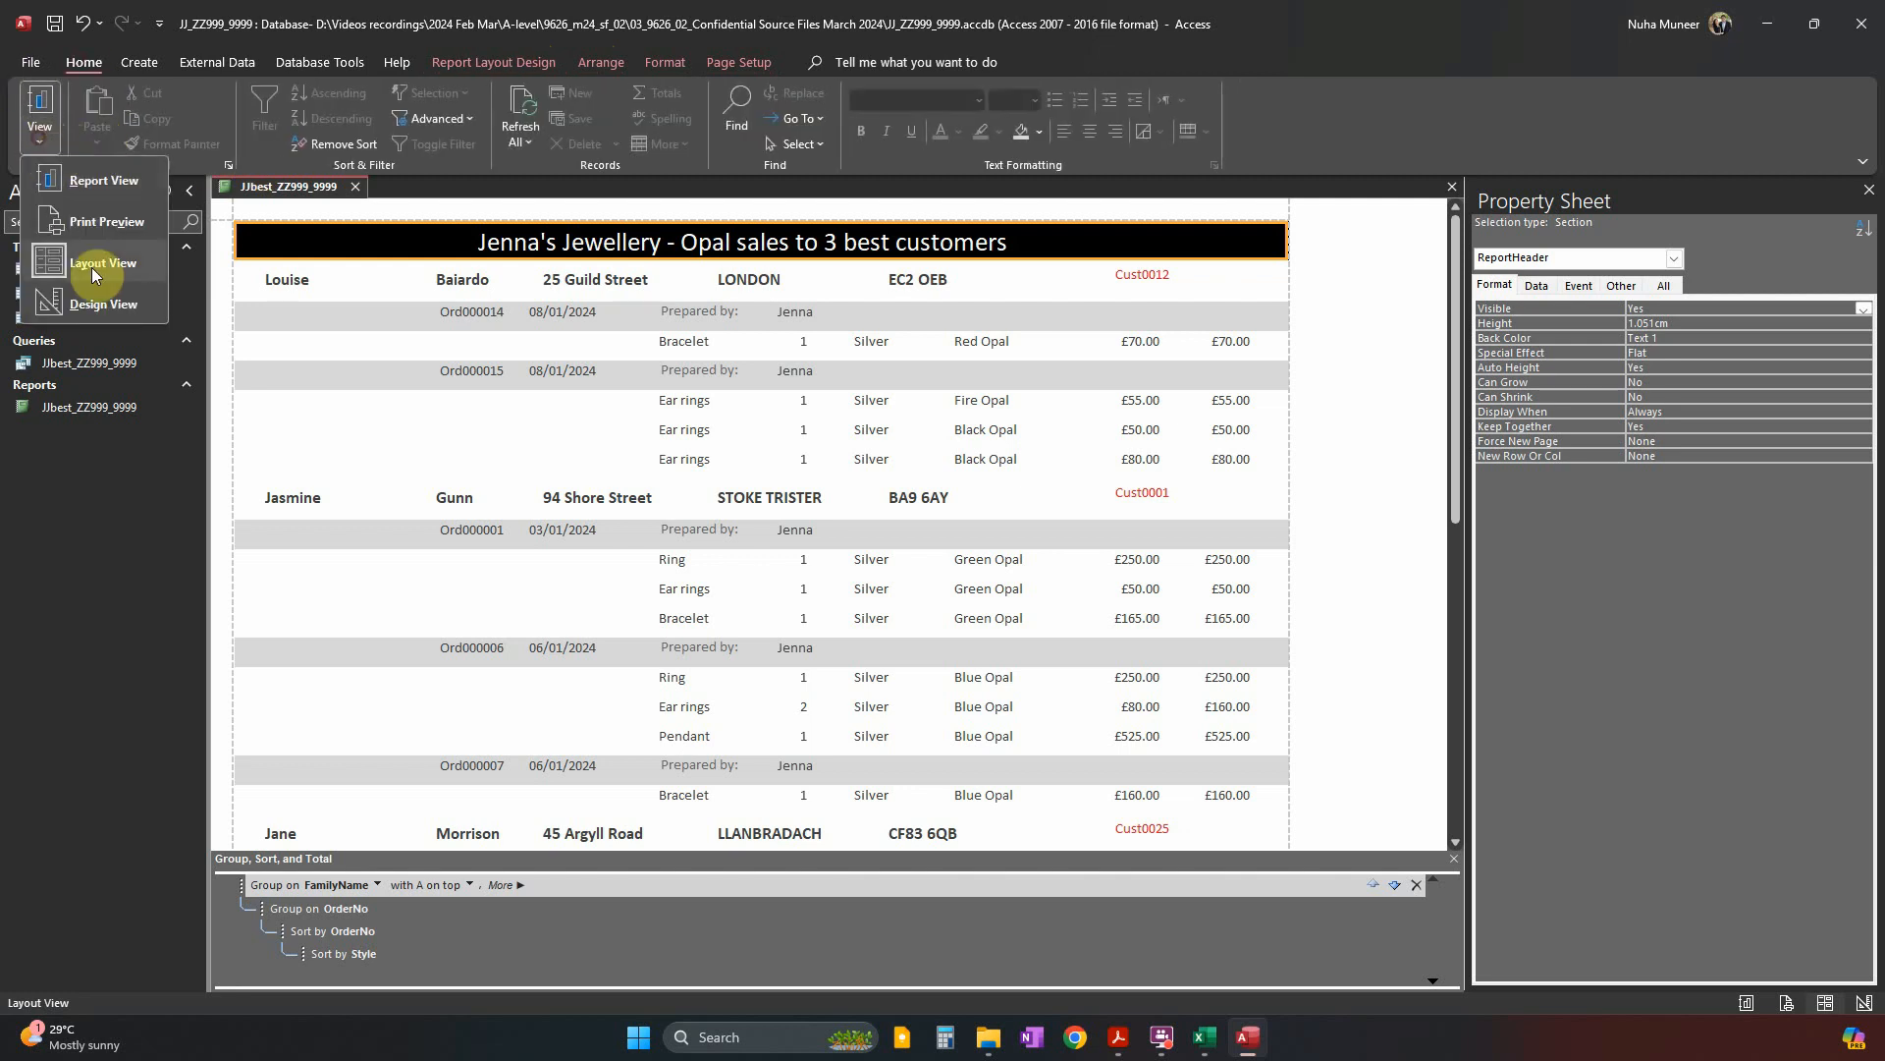
click(93, 306)
click(709, 262)
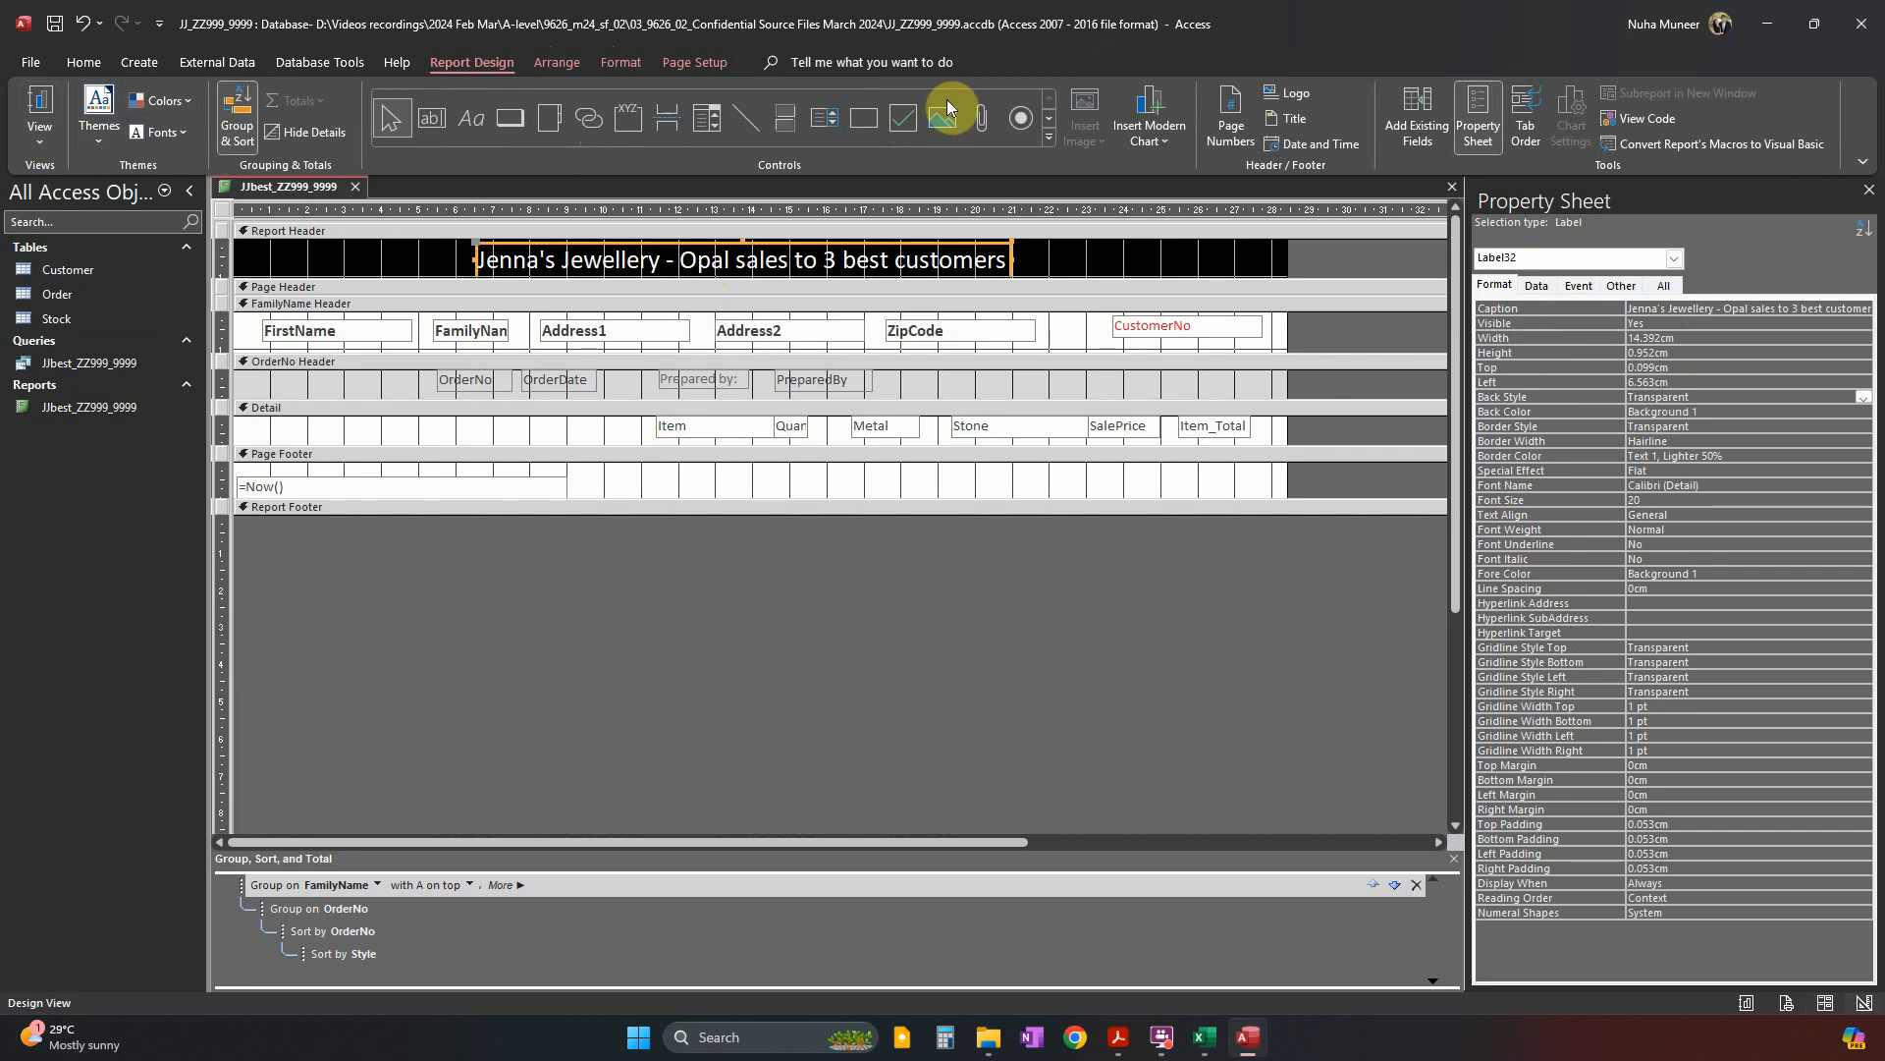
click(567, 63)
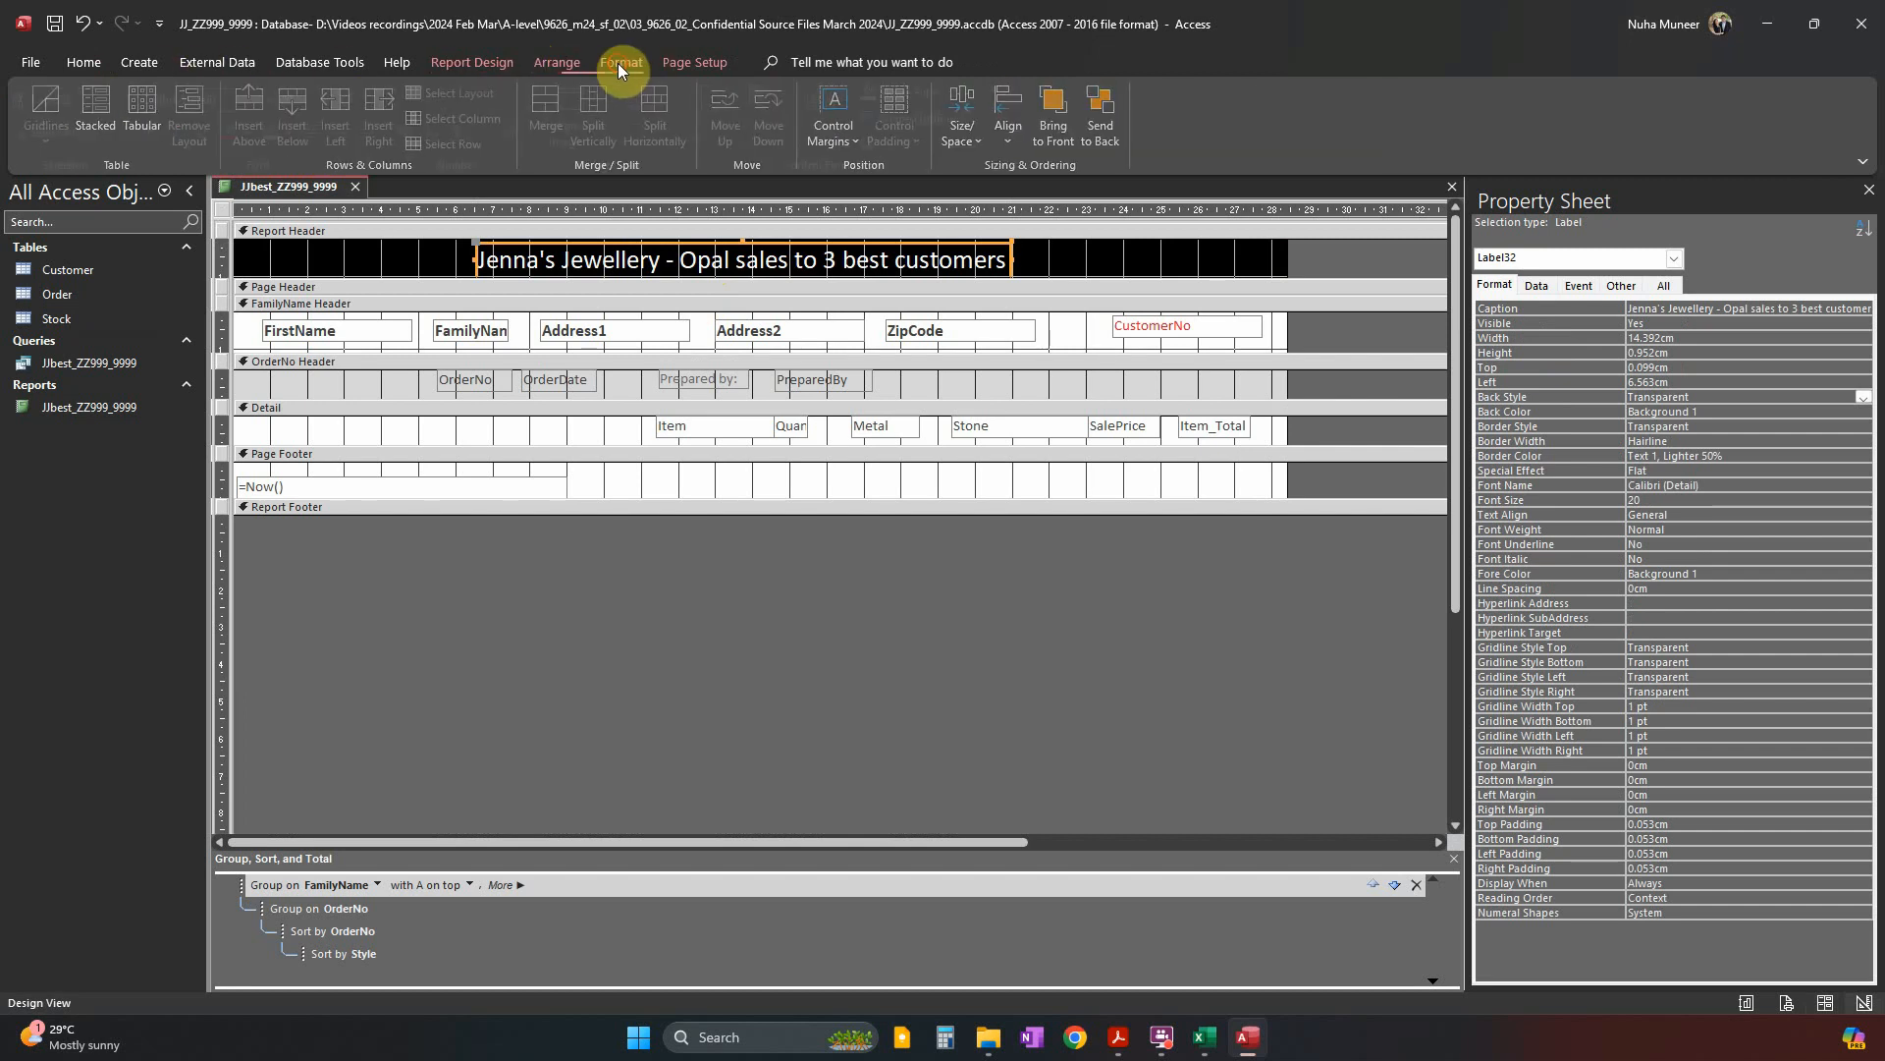
click(617, 63)
click(338, 99)
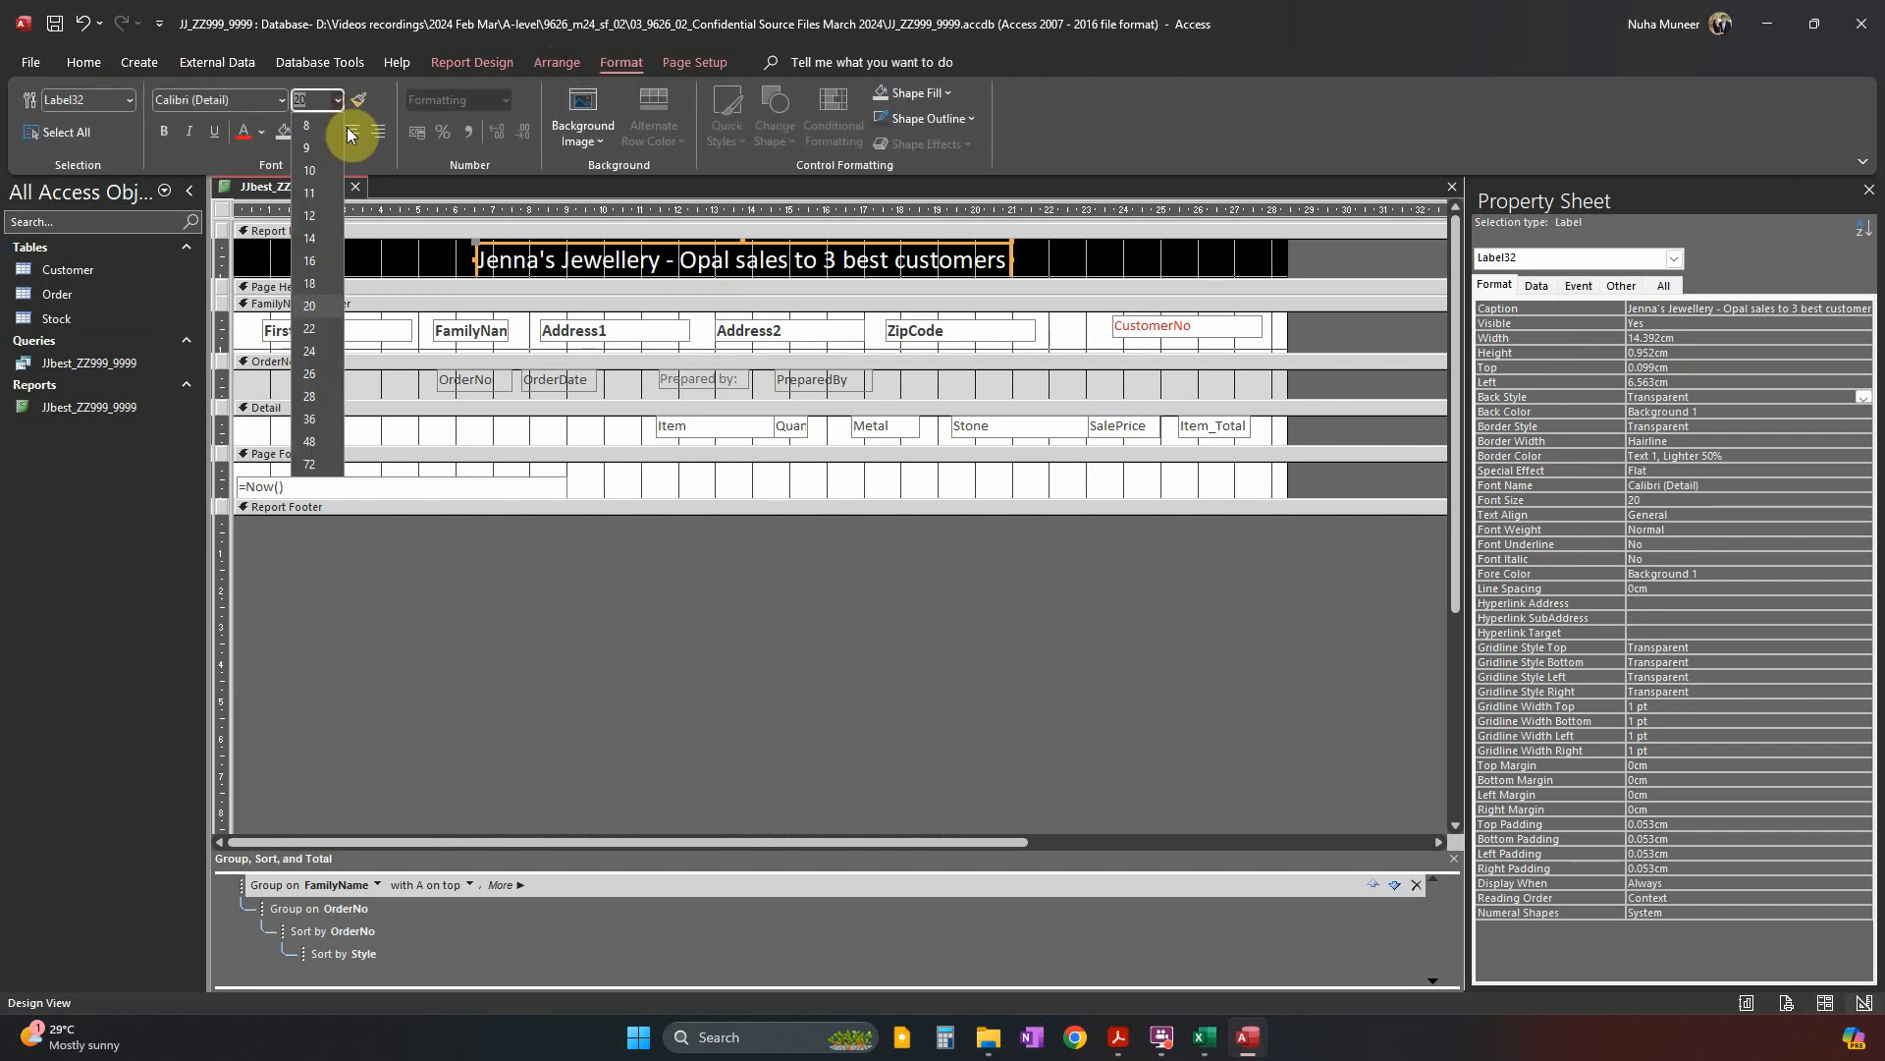
click(314, 355)
Compare the title with the sample layout and widen its label on both sides to about 19.4 cm, starting at about 4.7 cm.
key(alt+Tab)
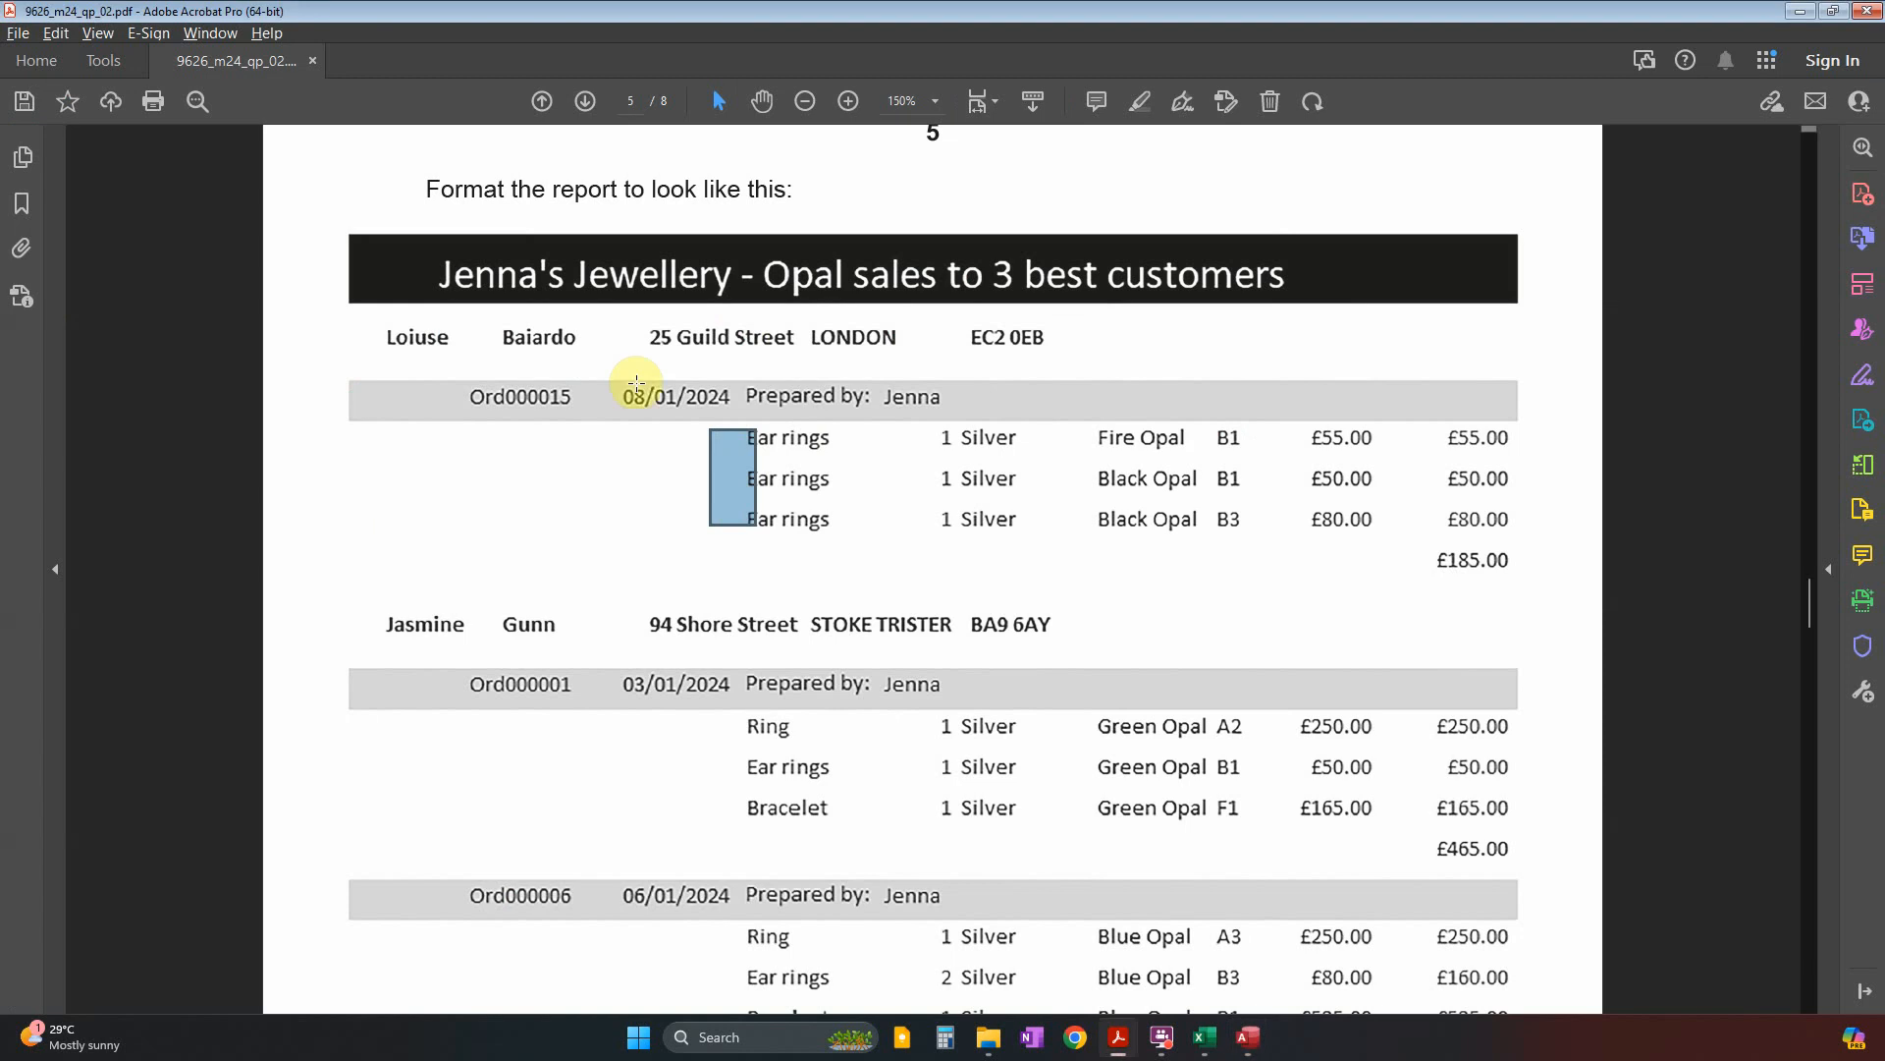
drag(505, 263, 869, 307)
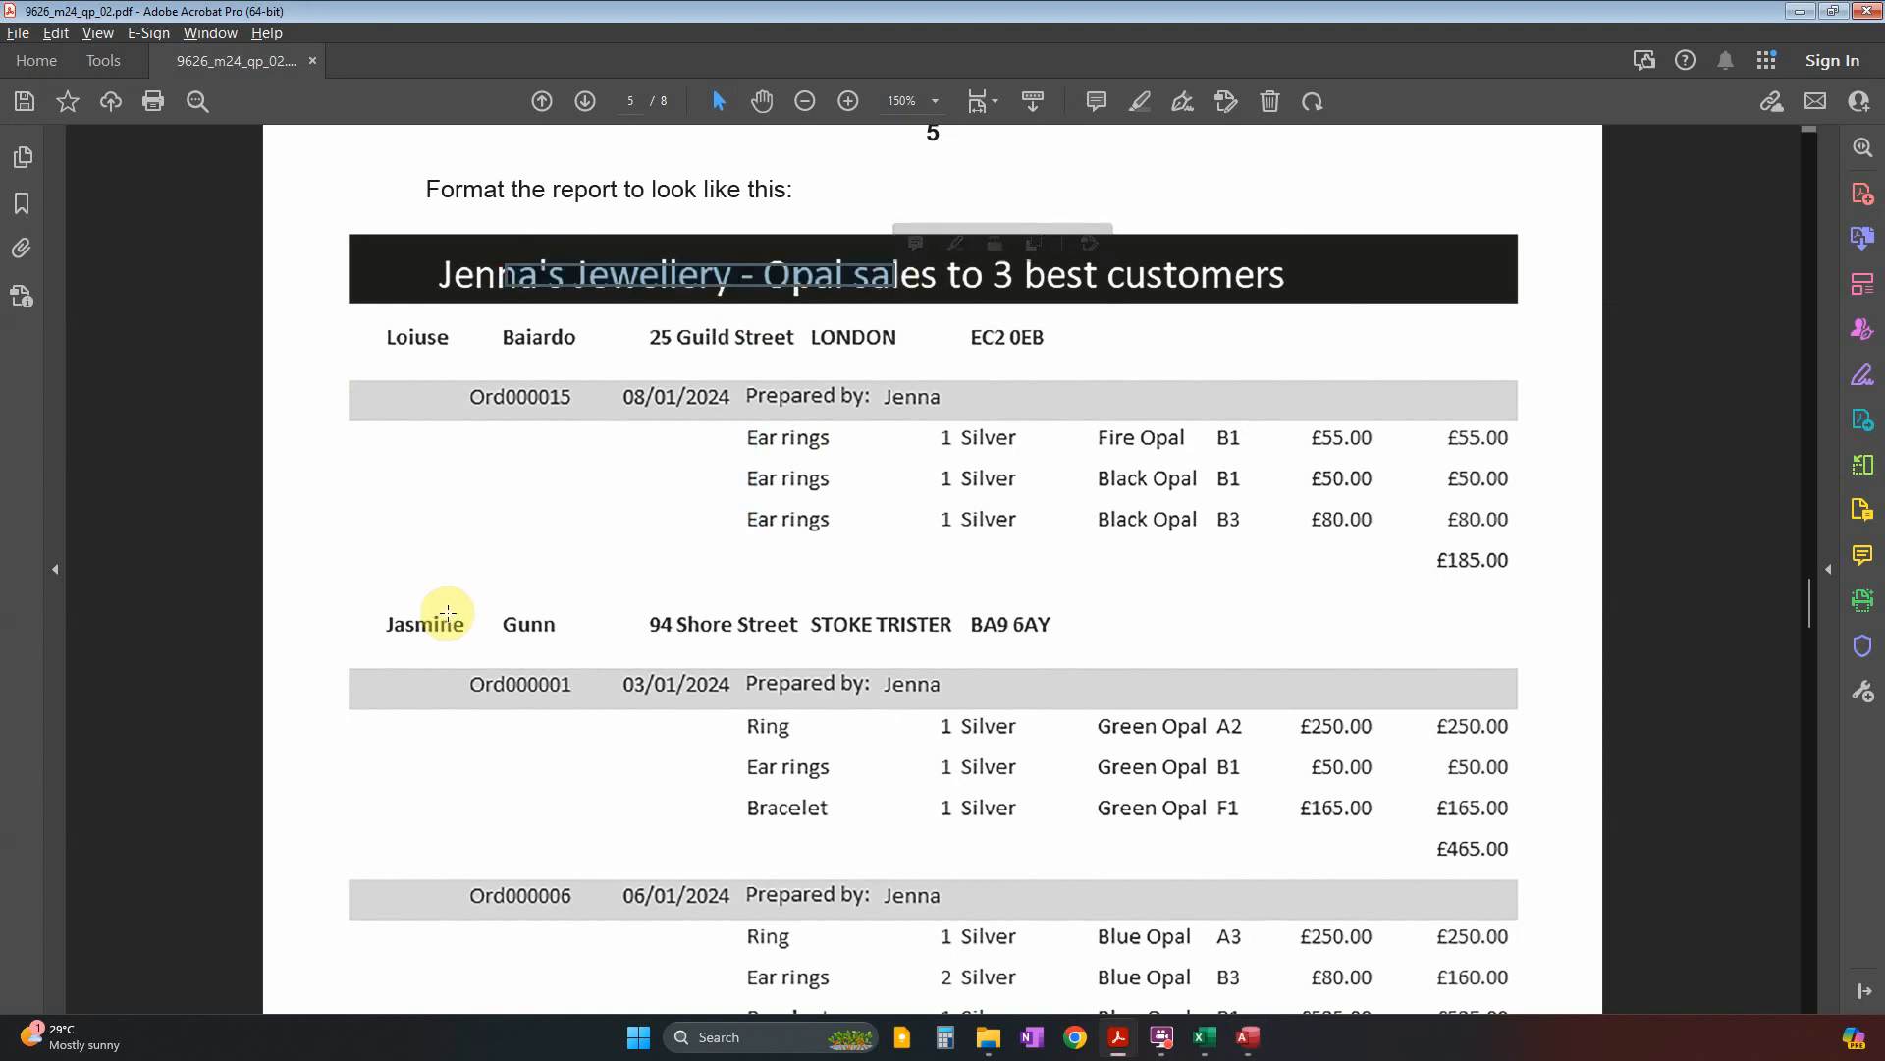
key(alt+Tab)
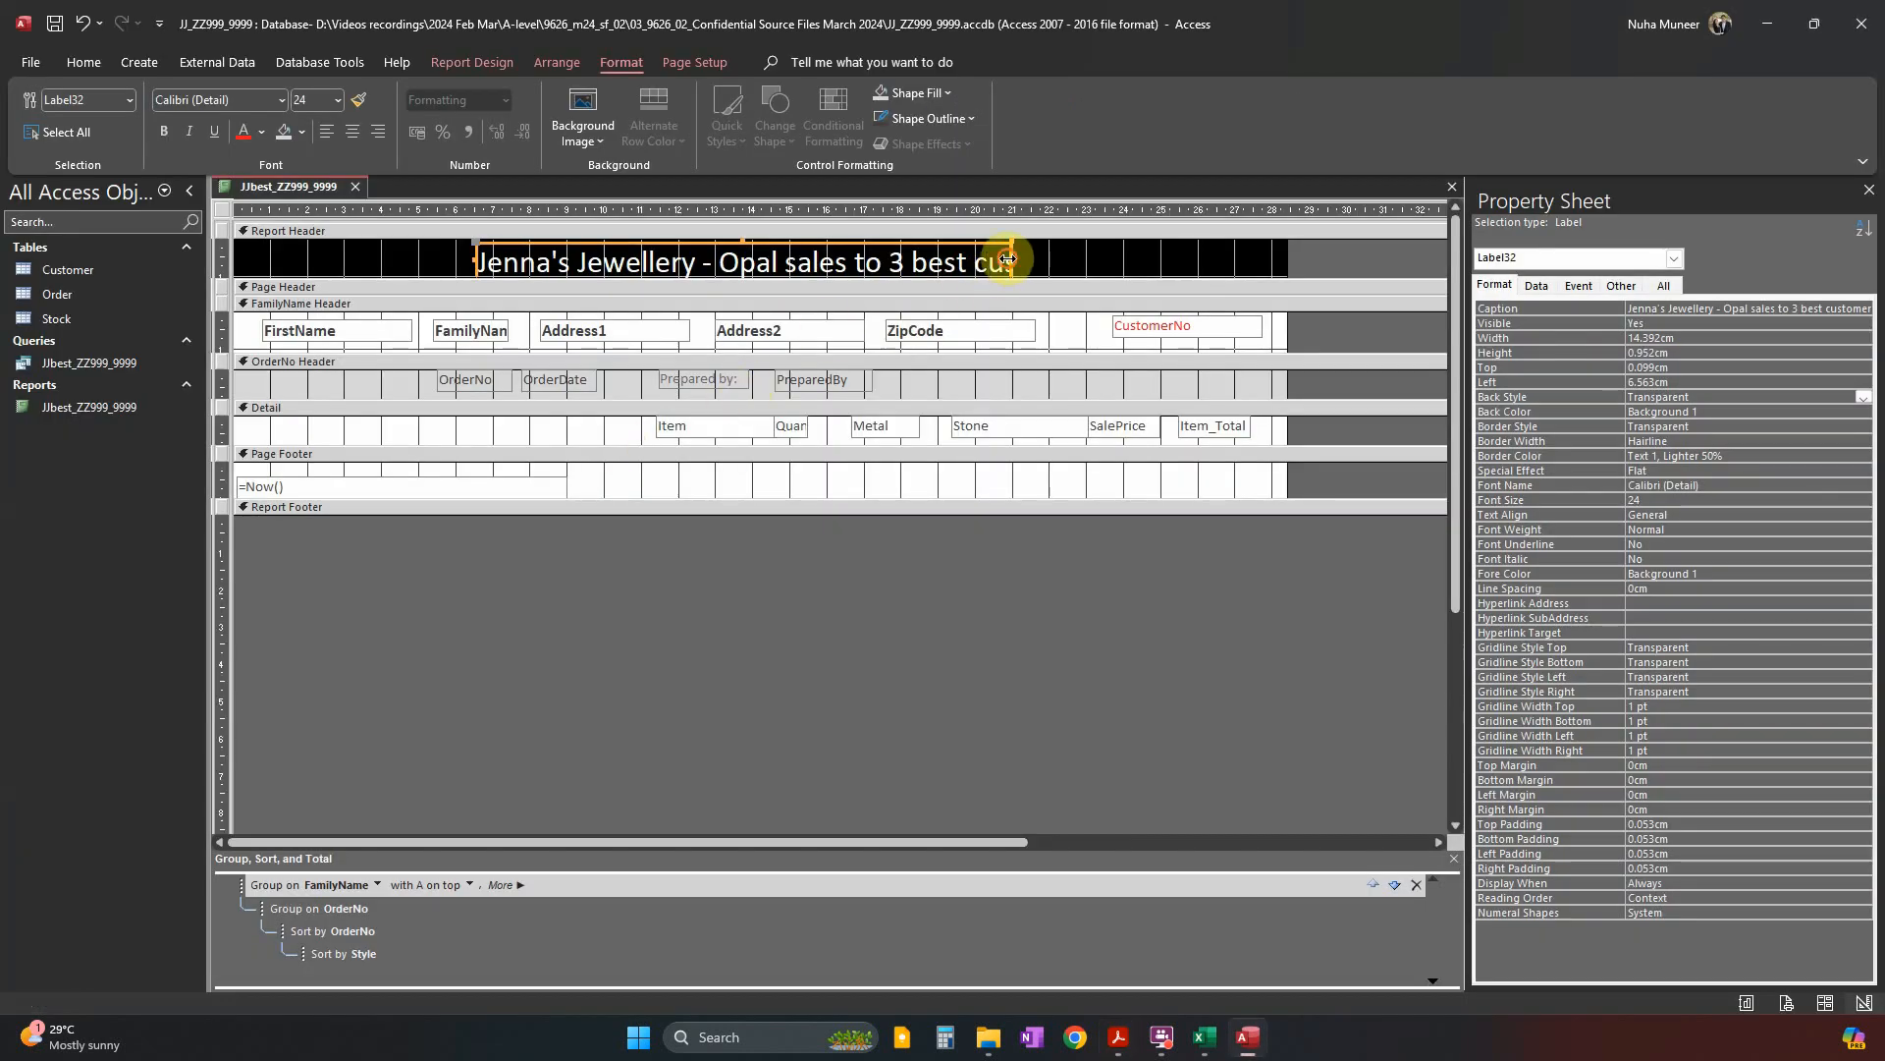
drag(1009, 259, 1128, 259)
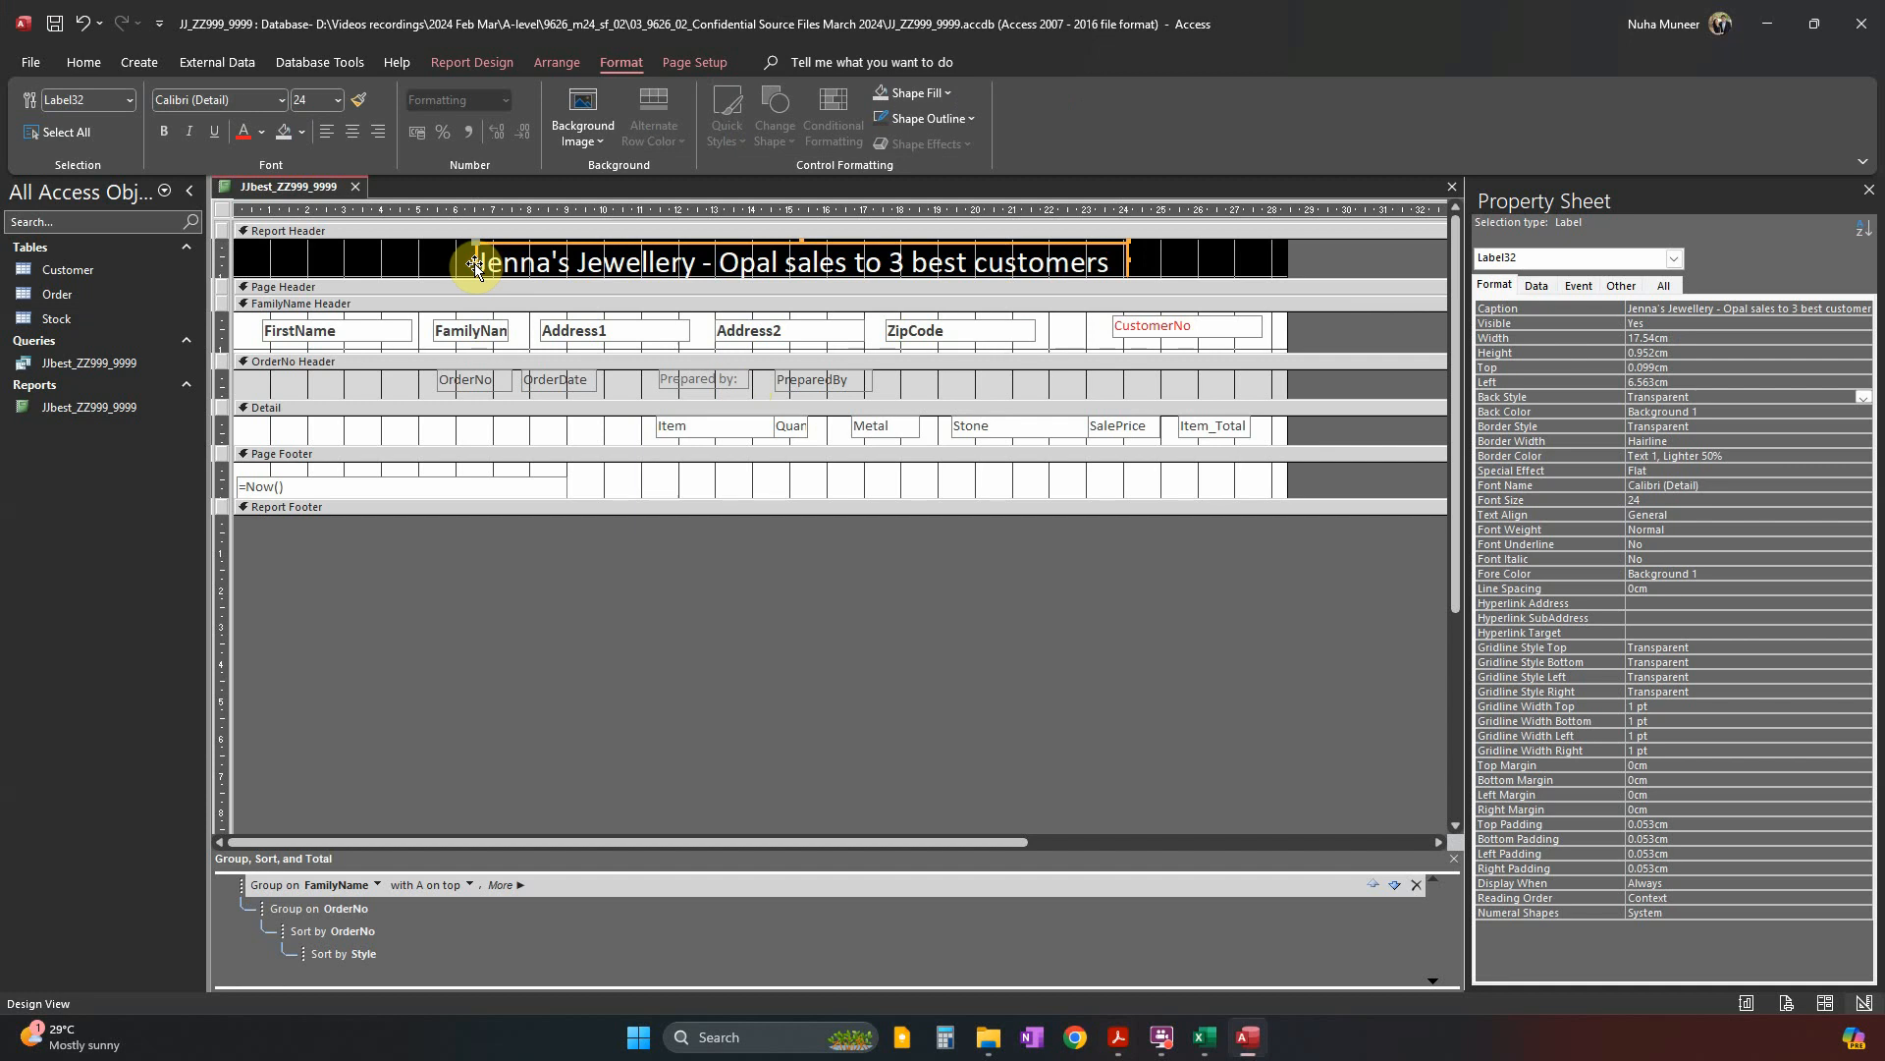
drag(475, 268, 407, 260)
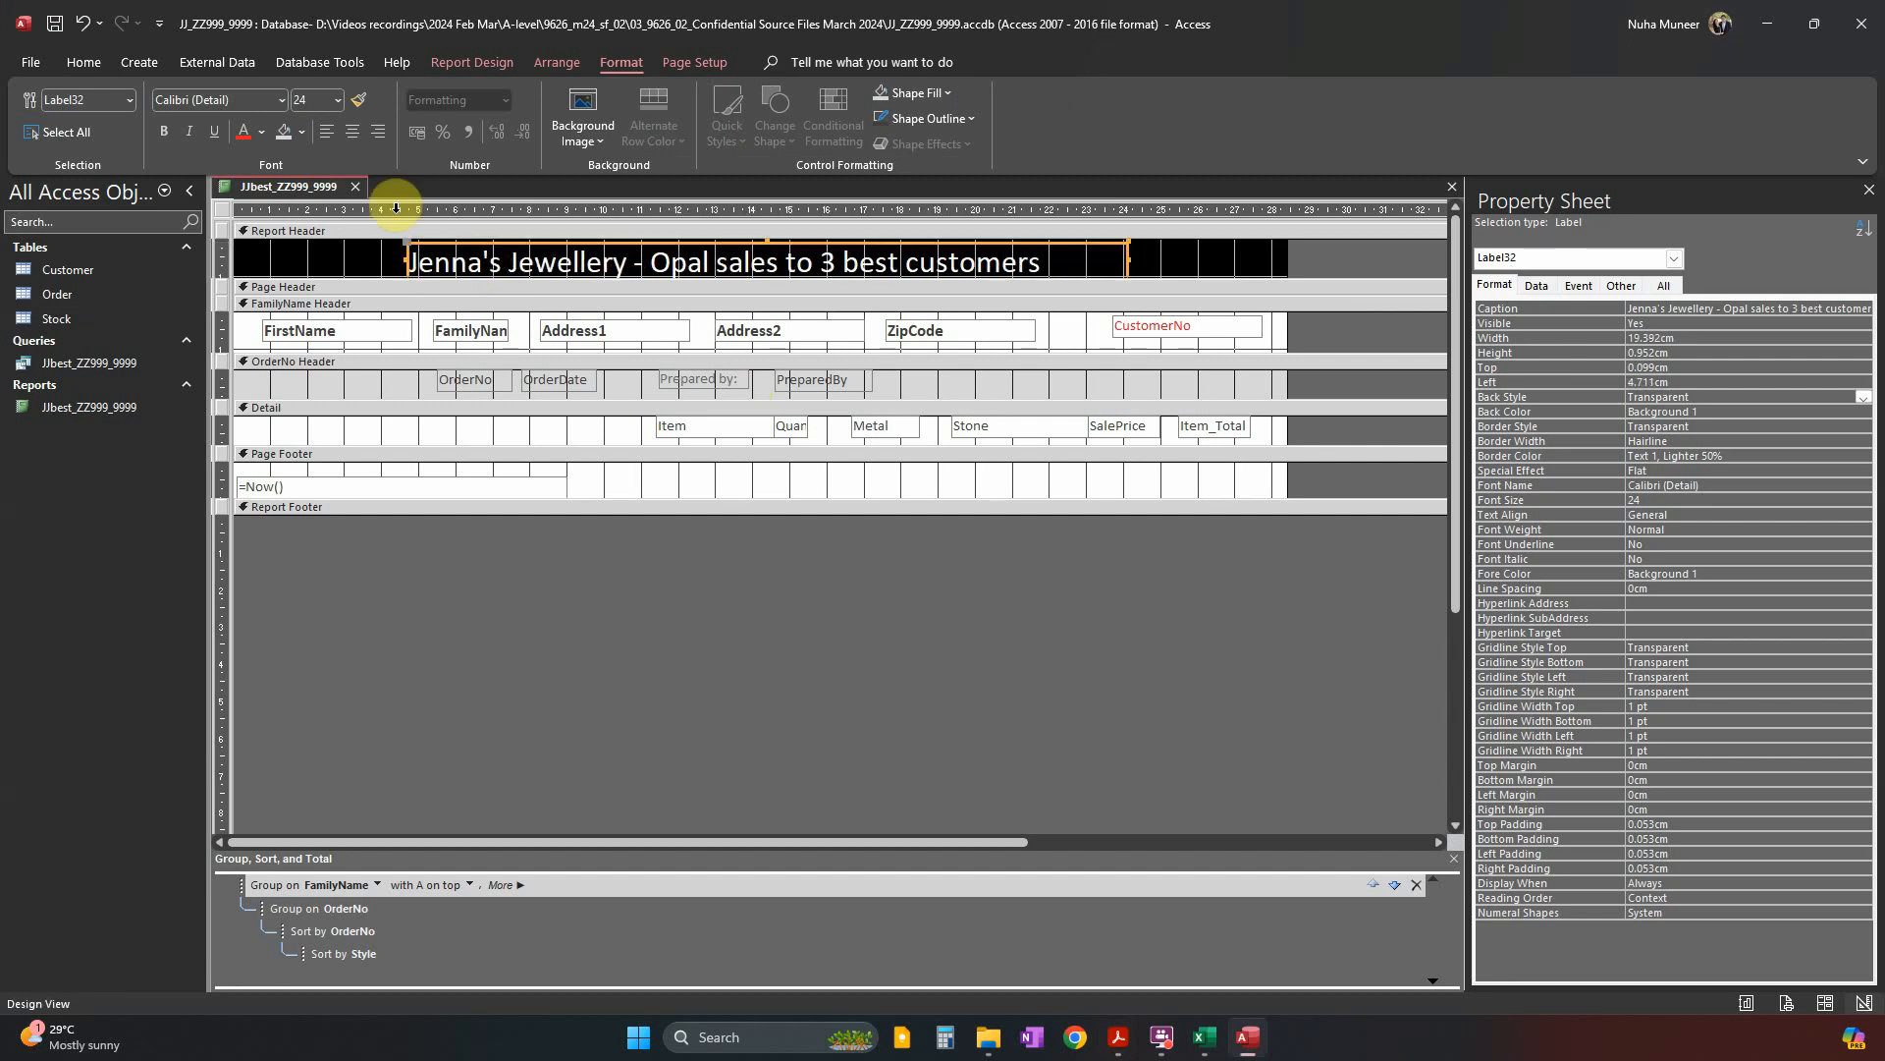
Set the title label's font size to 26 and make the Report Header section slightly taller to fit it.
click(337, 100)
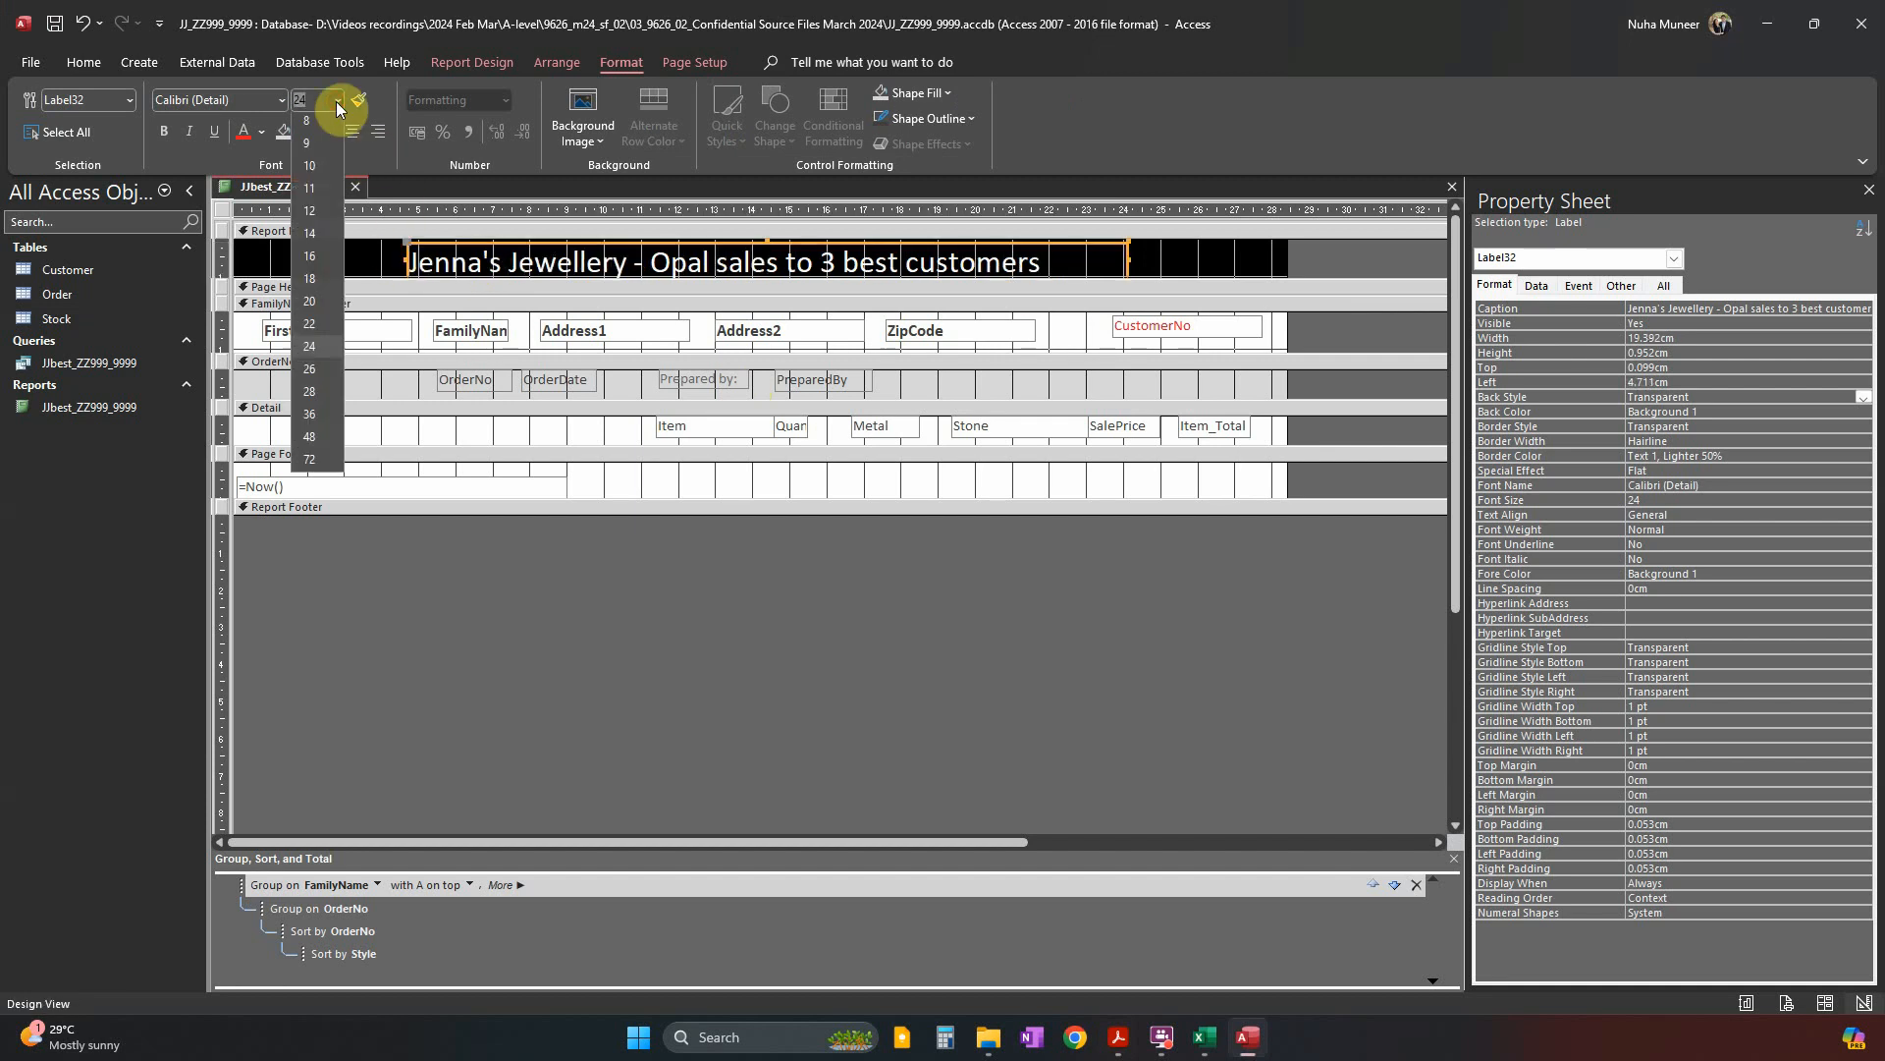
click(313, 374)
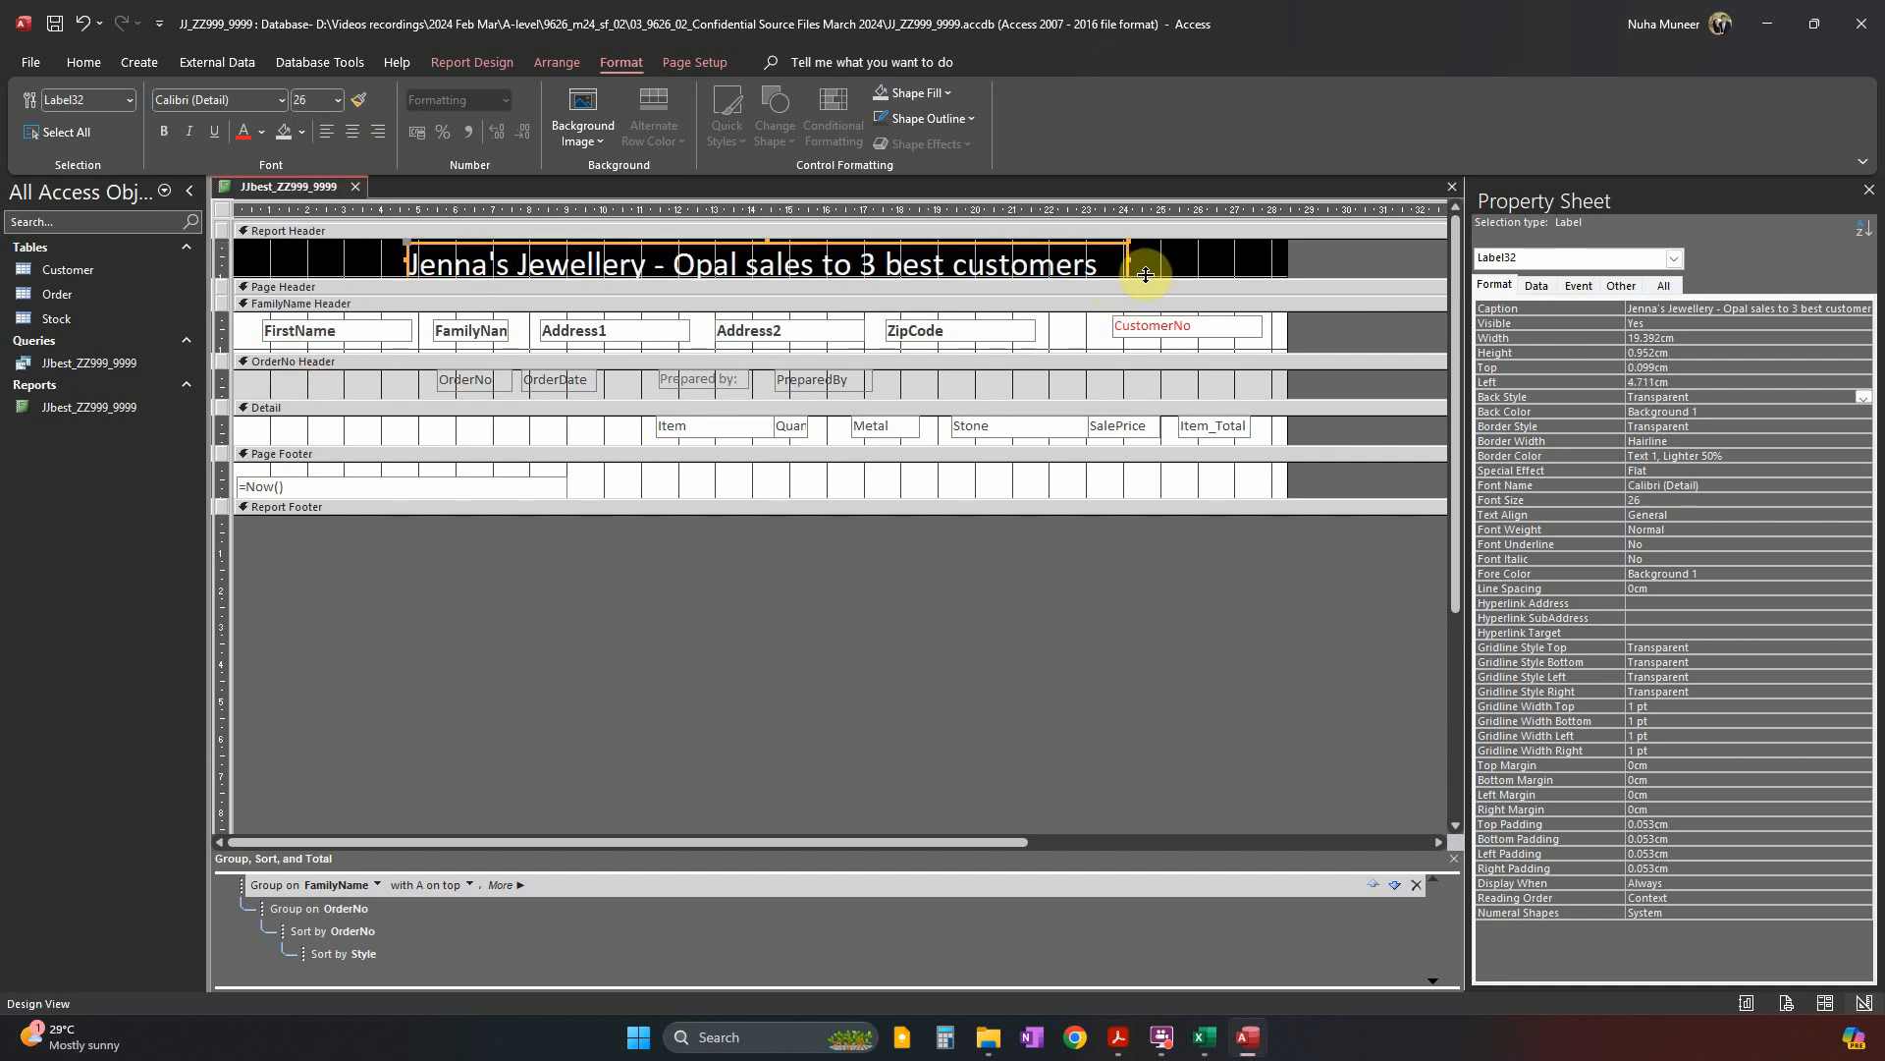
drag(1147, 285, 1145, 286)
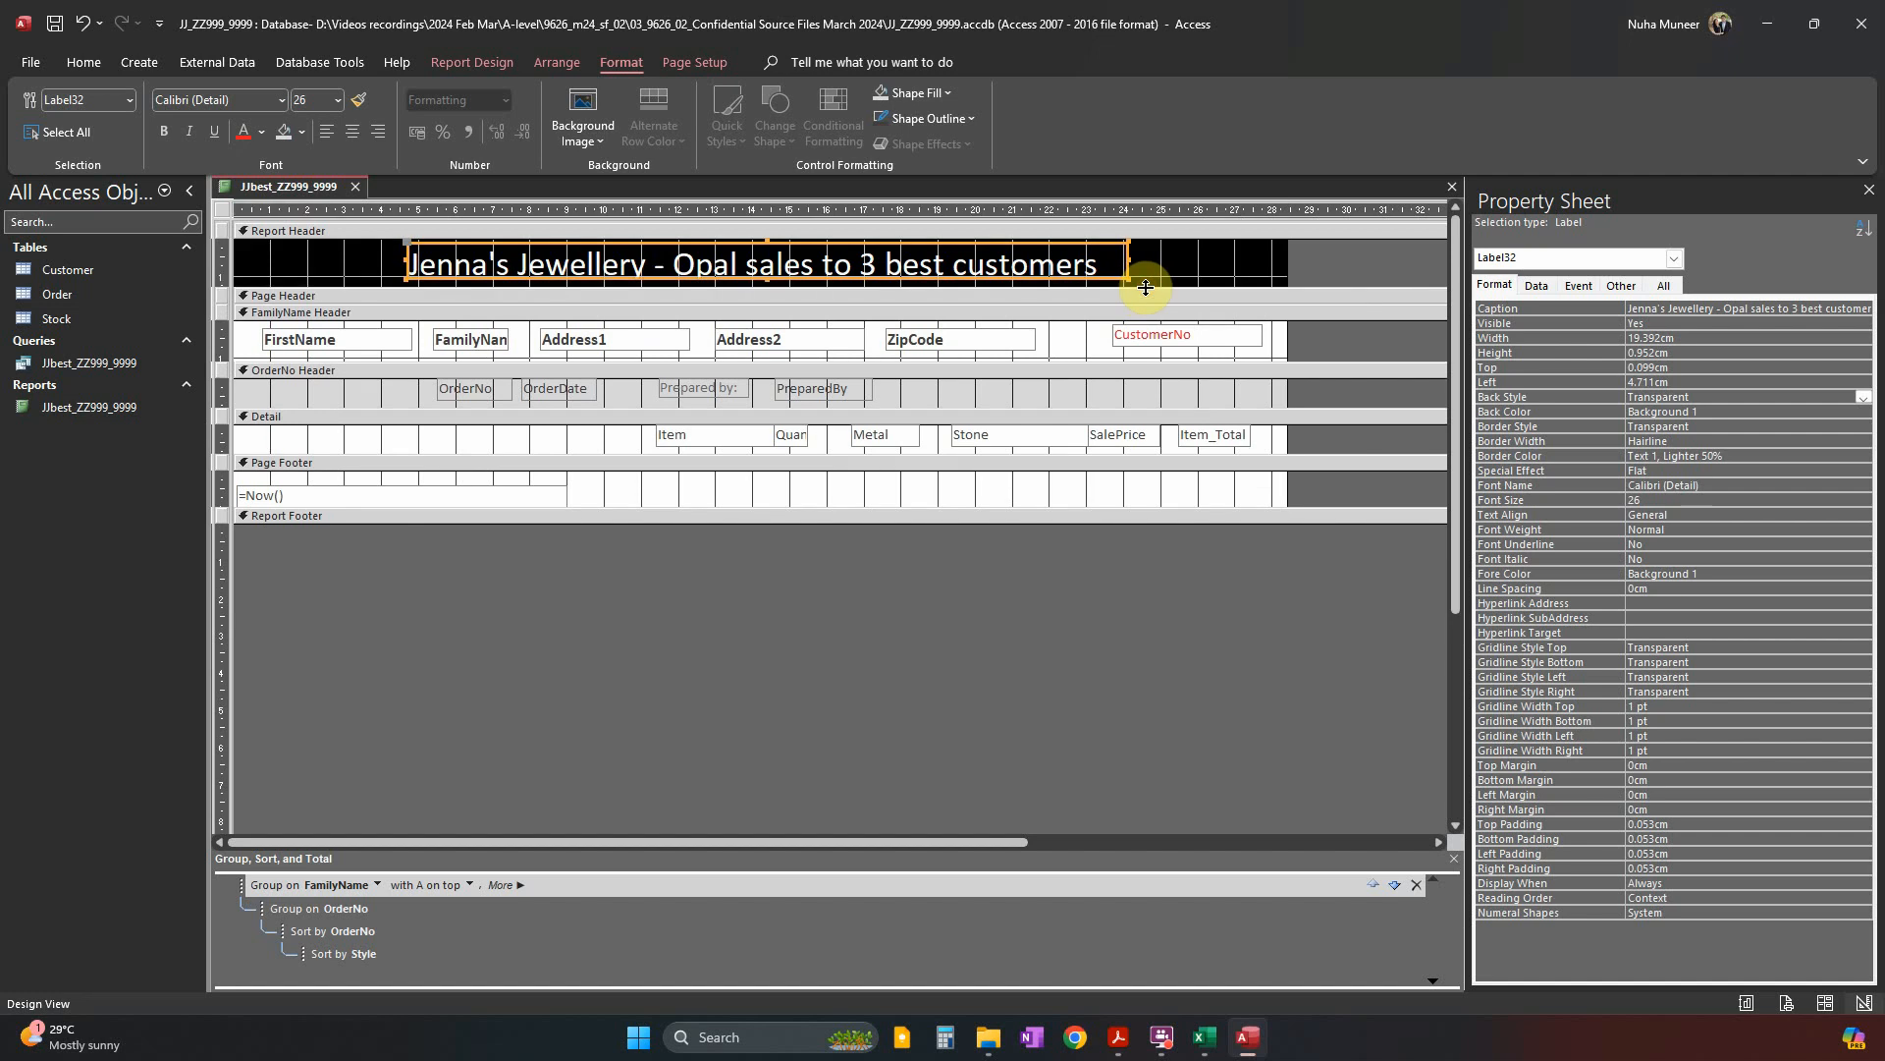
Display the report in Report View to check the enlarged title and the overall layout.
click(84, 62)
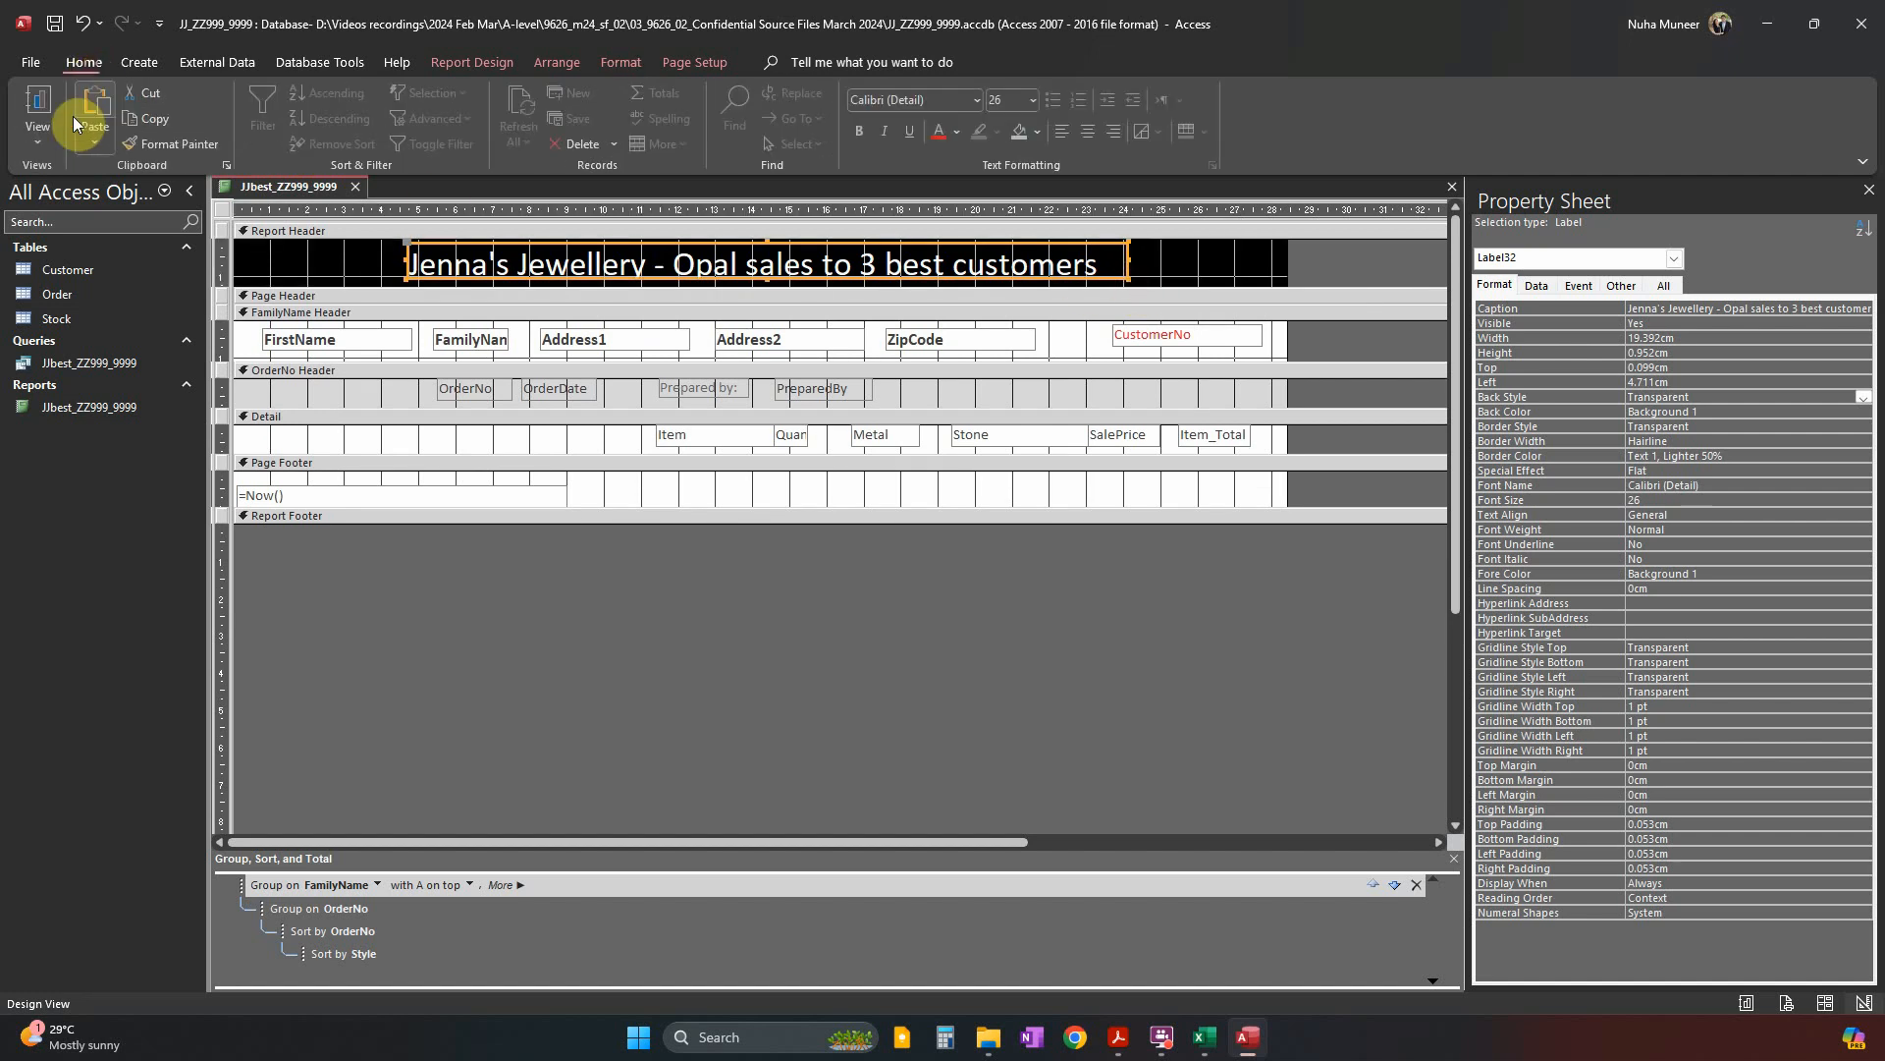
click(39, 137)
click(74, 187)
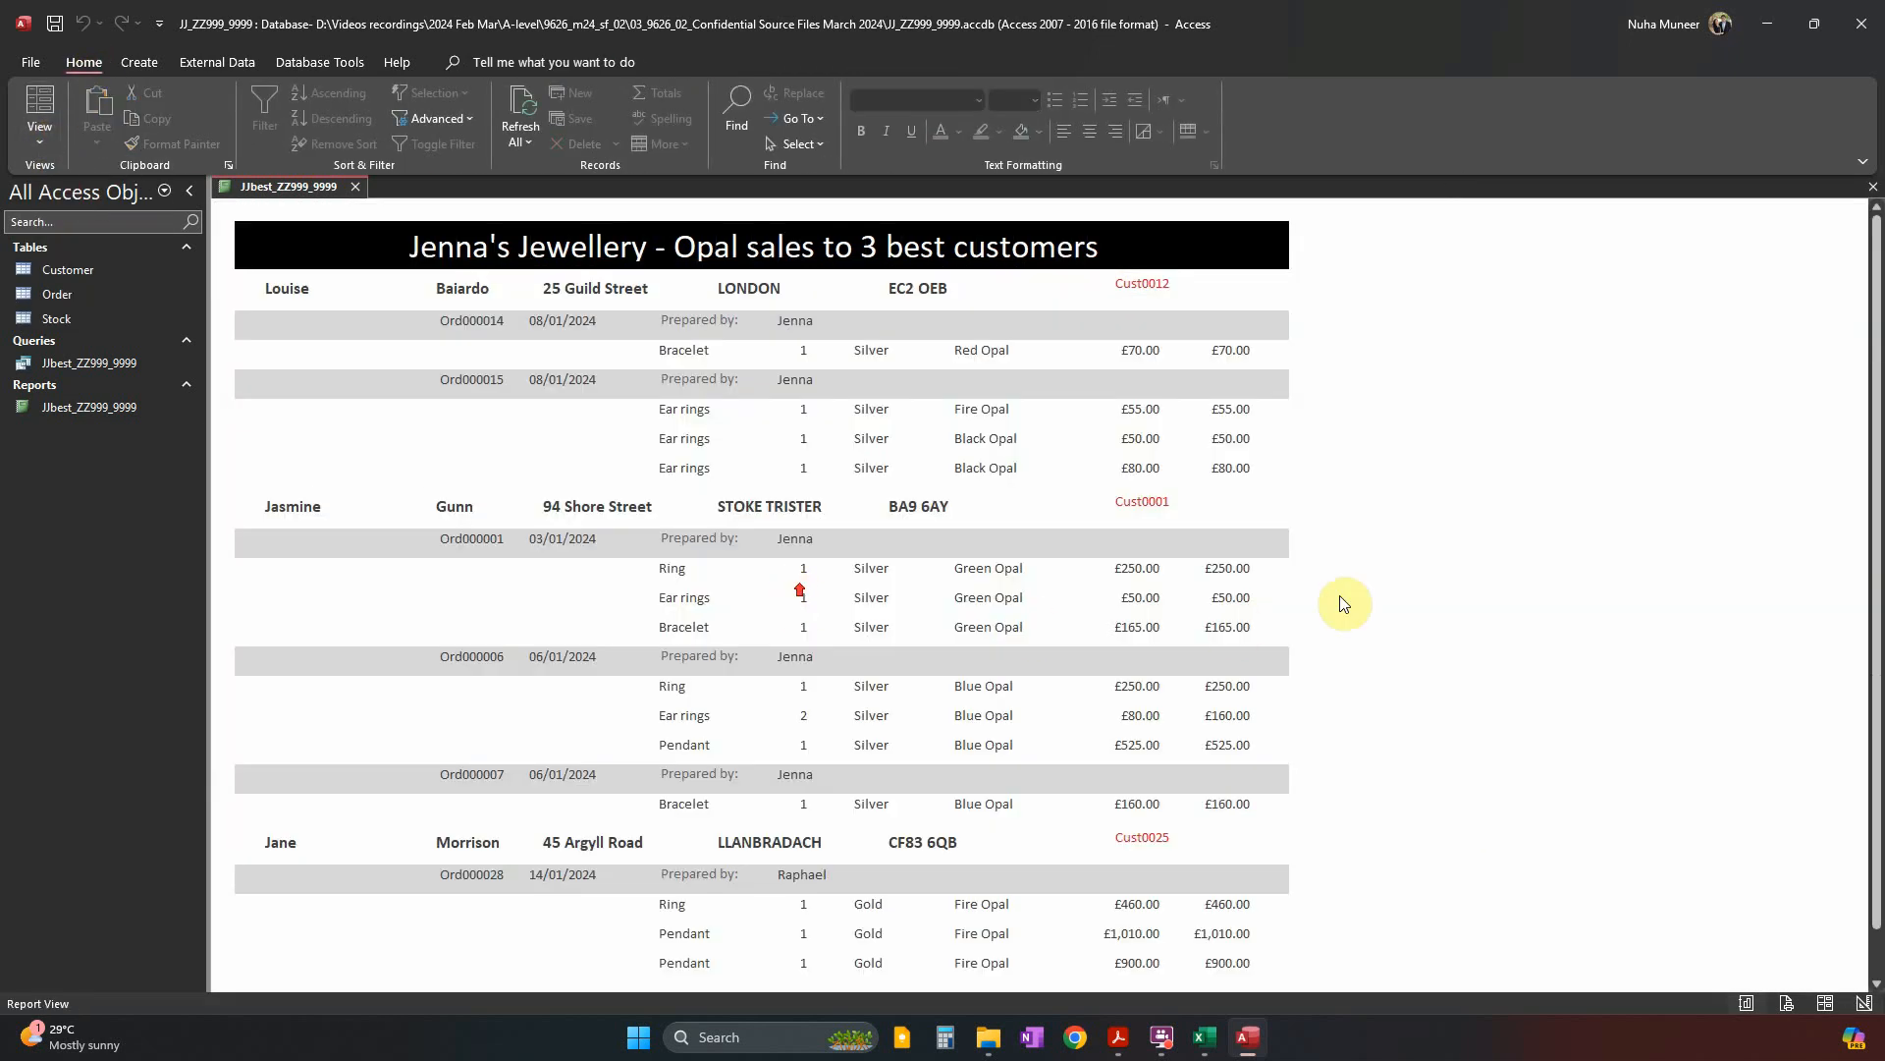
Display the report in Layout View and narrow the FirstName field to about 2.38 cm.
key(alt+Tab)
key(alt+Tab)
click(26, 139)
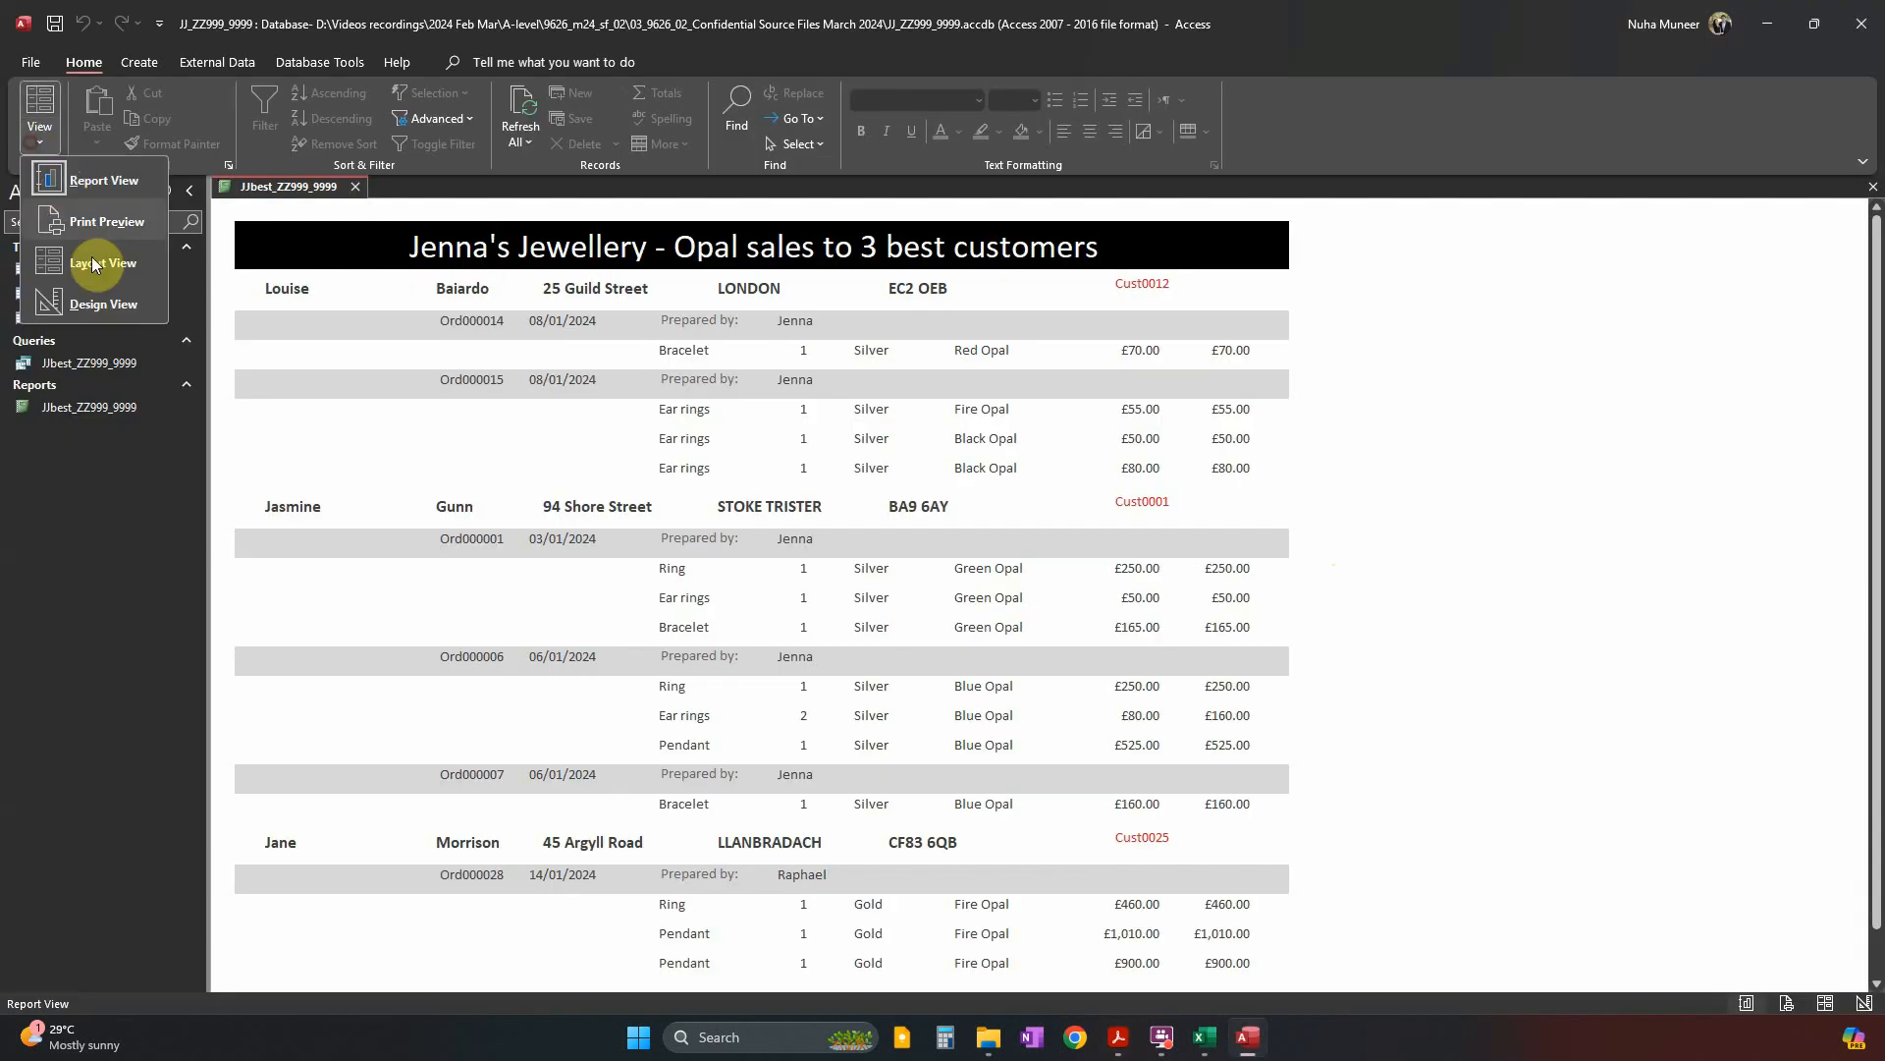
click(88, 260)
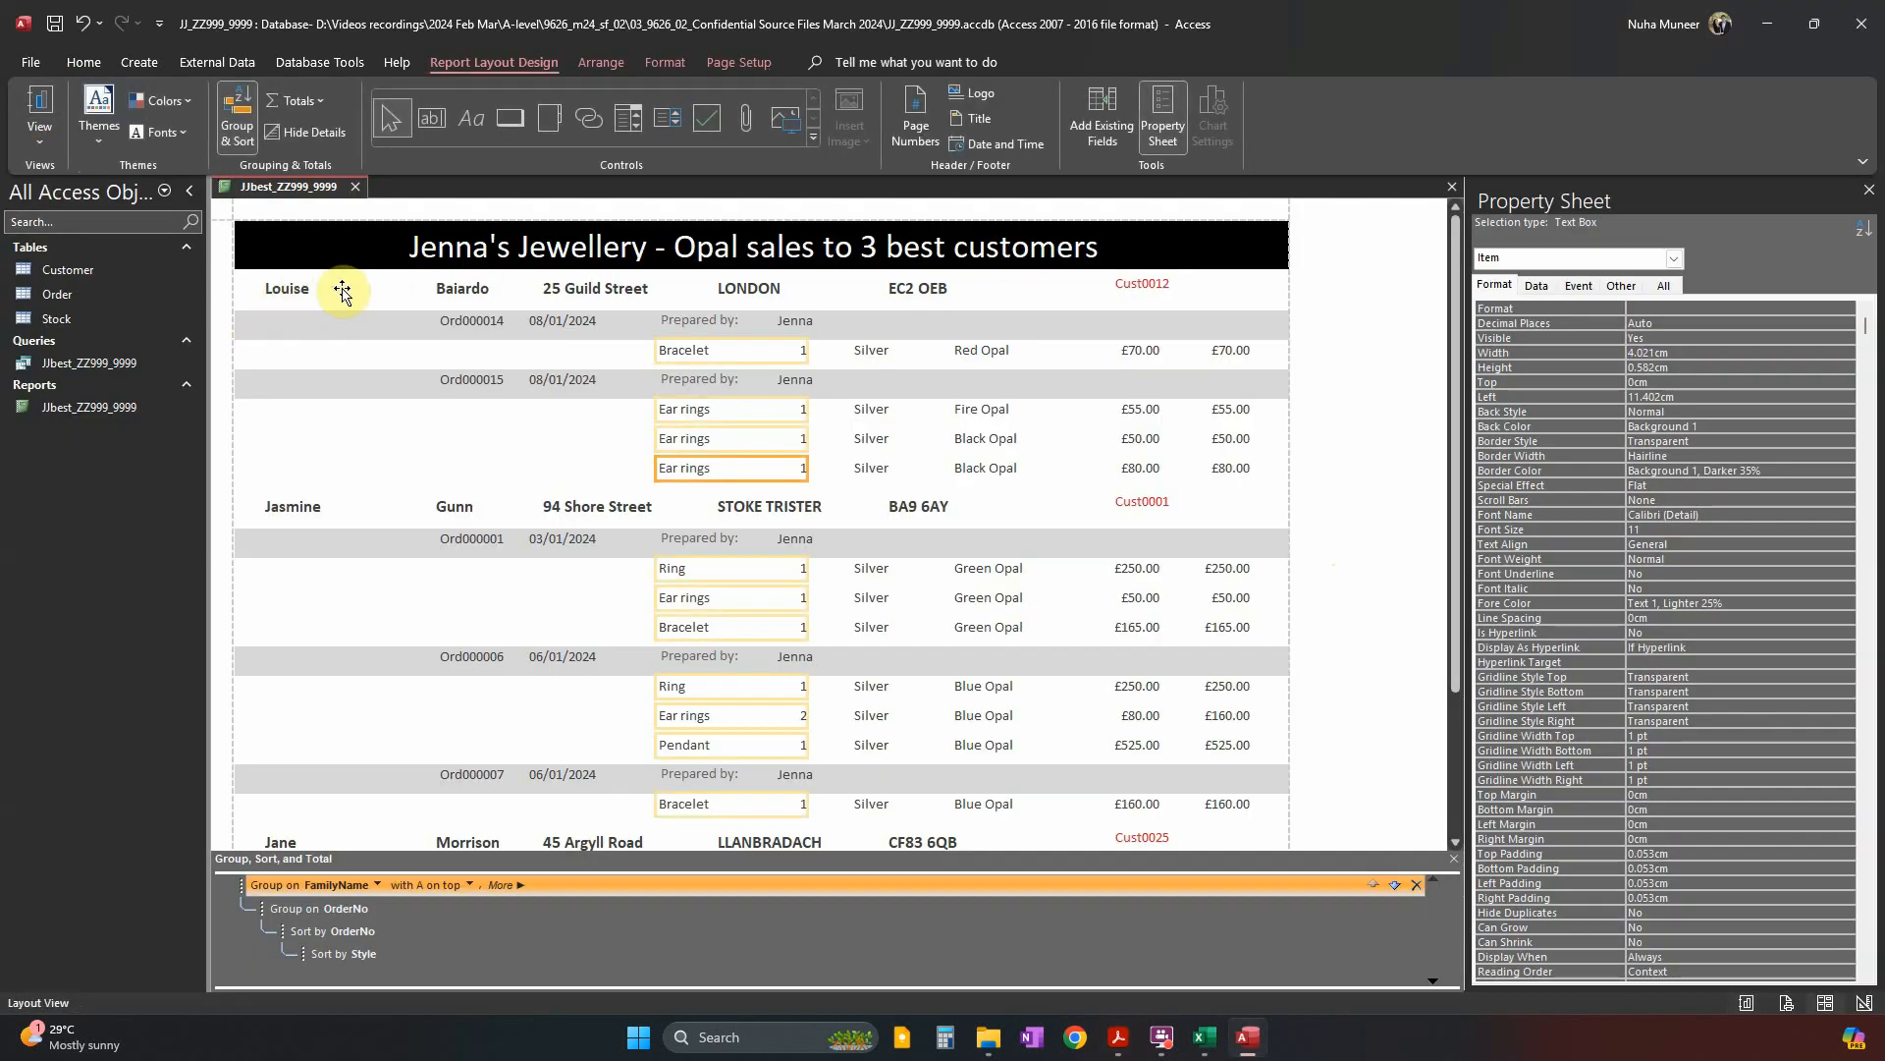
click(297, 291)
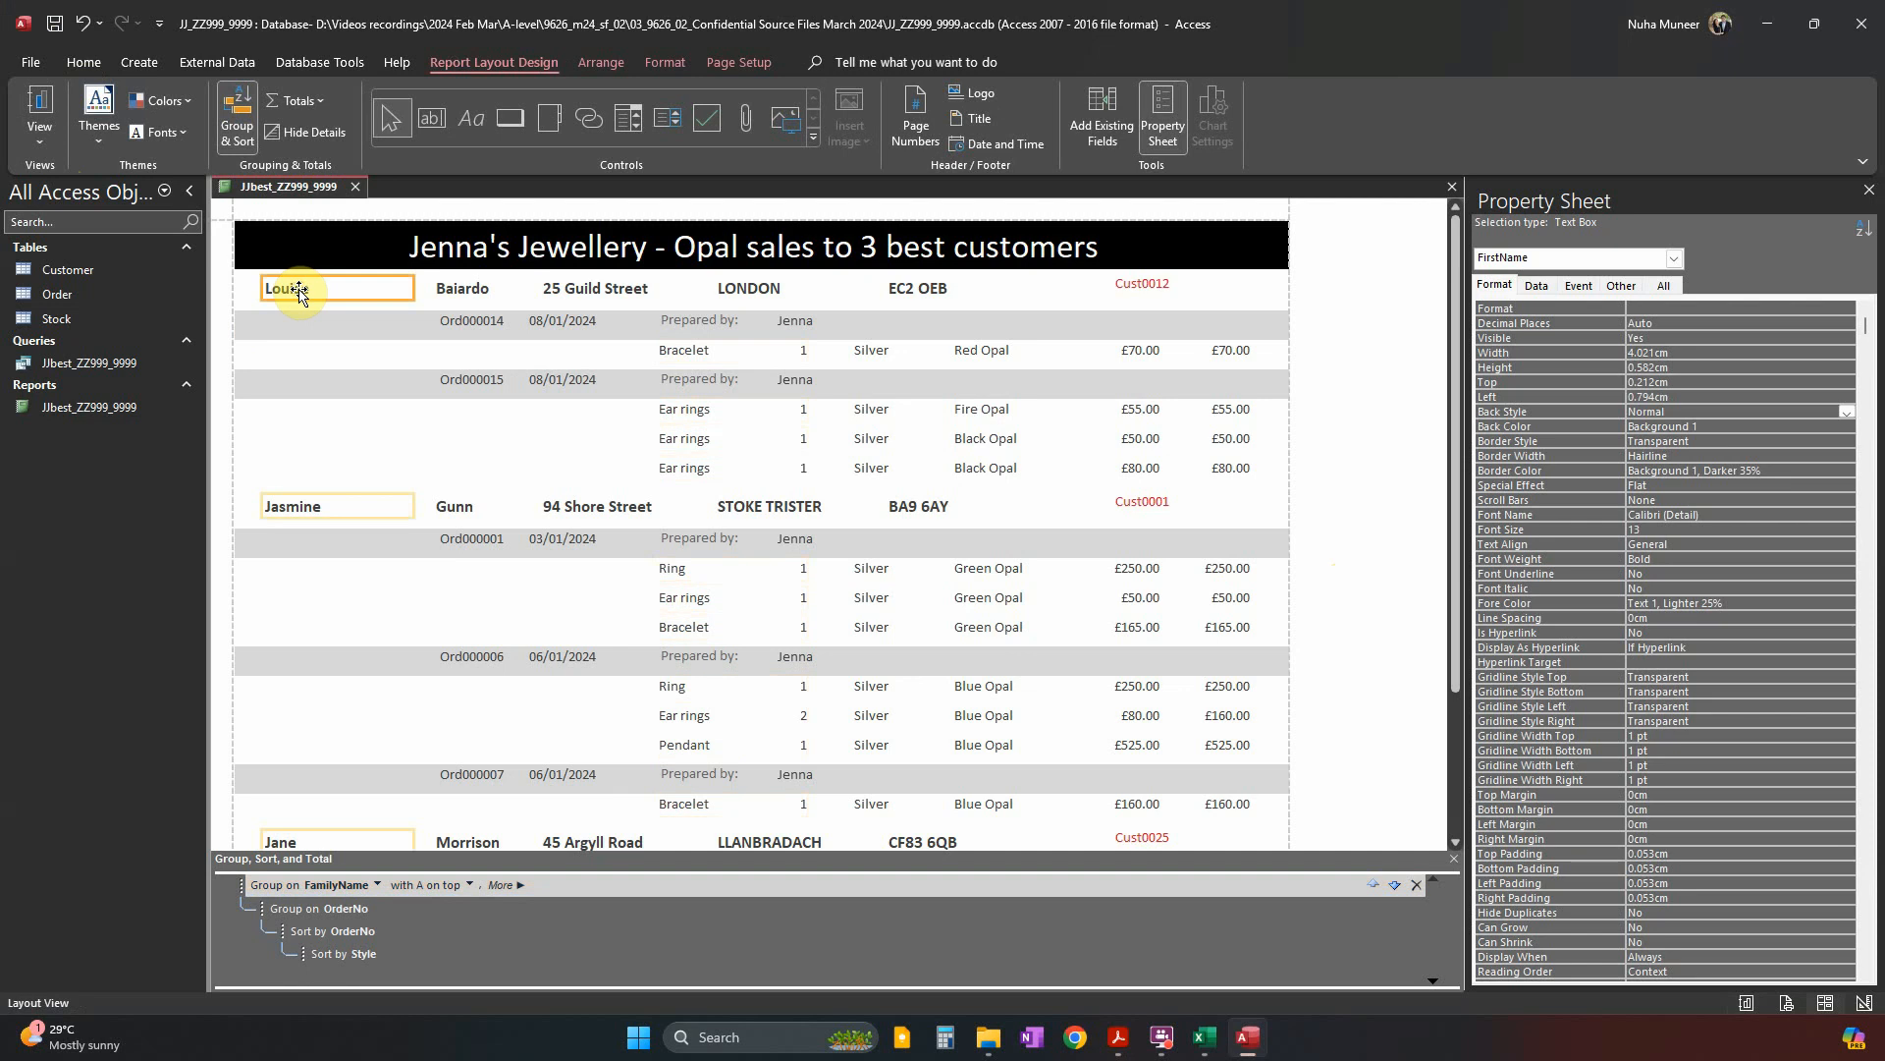
drag(416, 289, 353, 287)
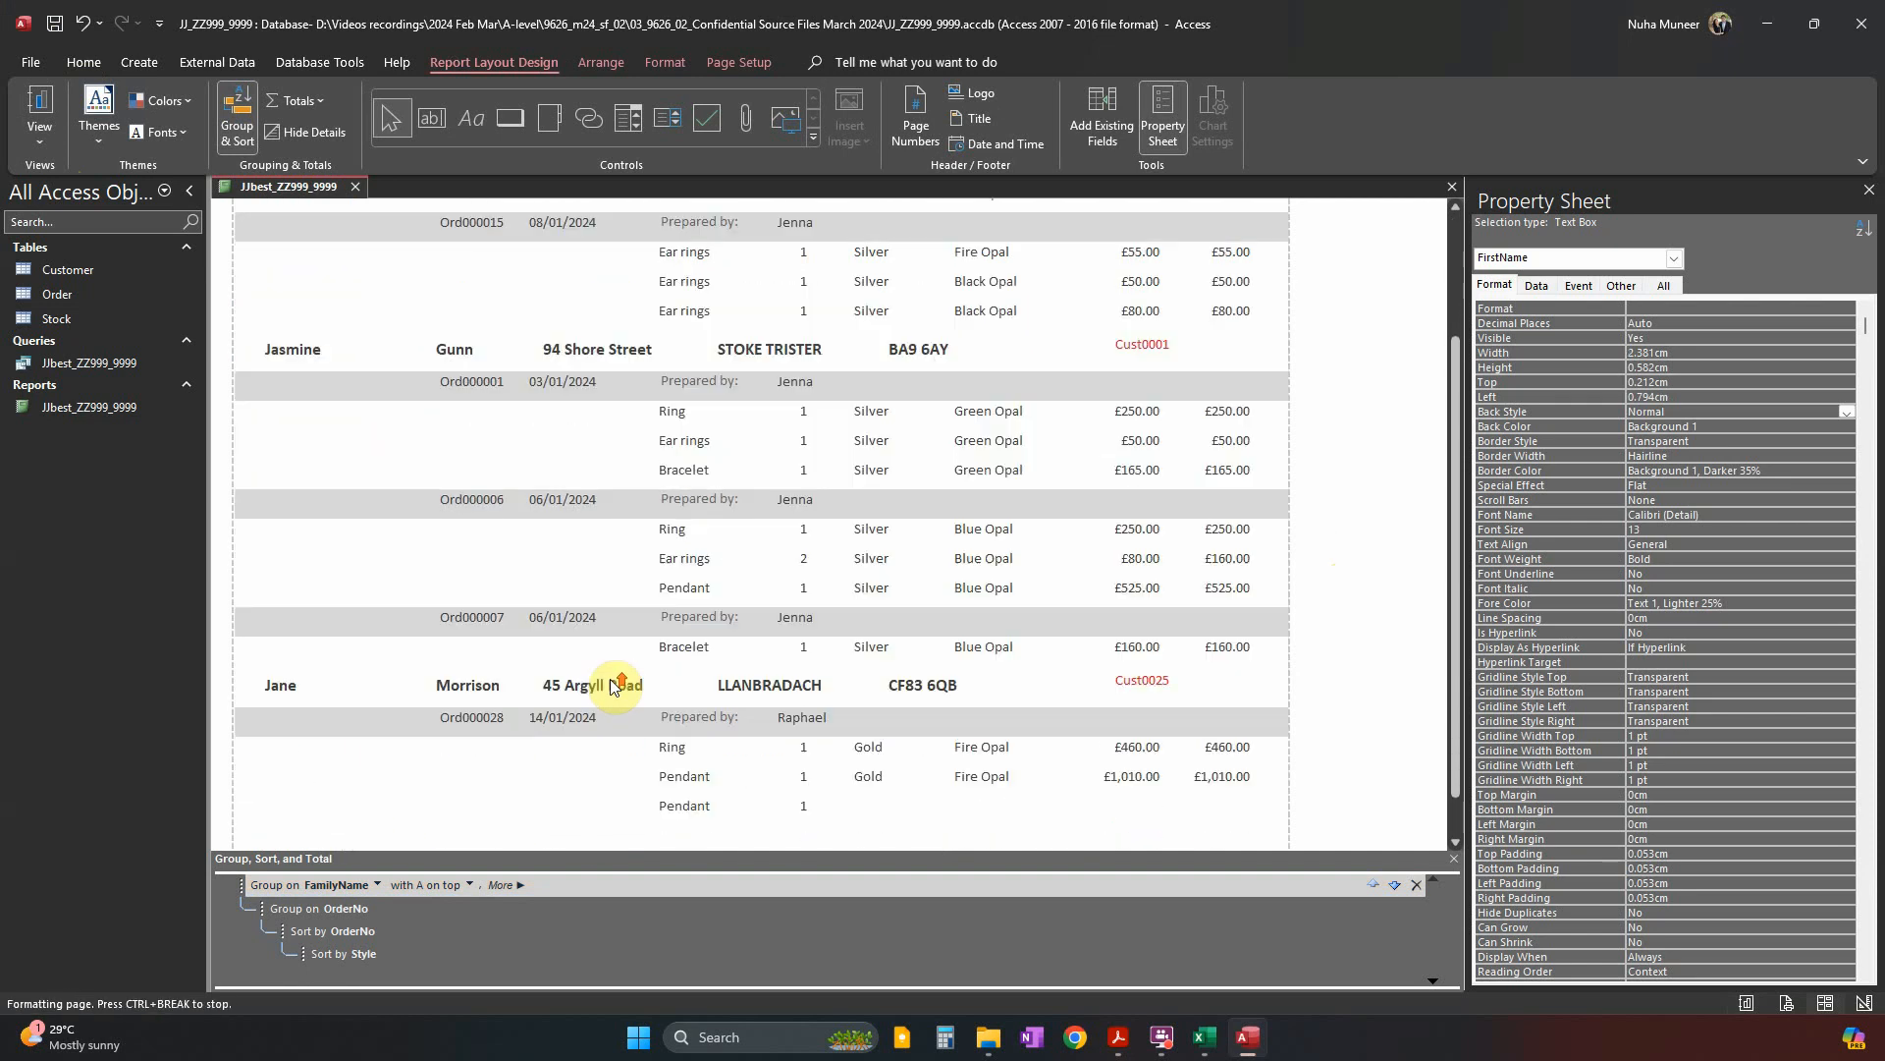
Shift the FirstName field slightly to the right so that it starts at about 0.87 cm.
key(Right)
key(Right)
key(Right)
key(Right)
key(Right)
key(Right)
key(Right)
key(Right)
key(Right)
key(Right)
key(Right)
key(Right)
key(Right)
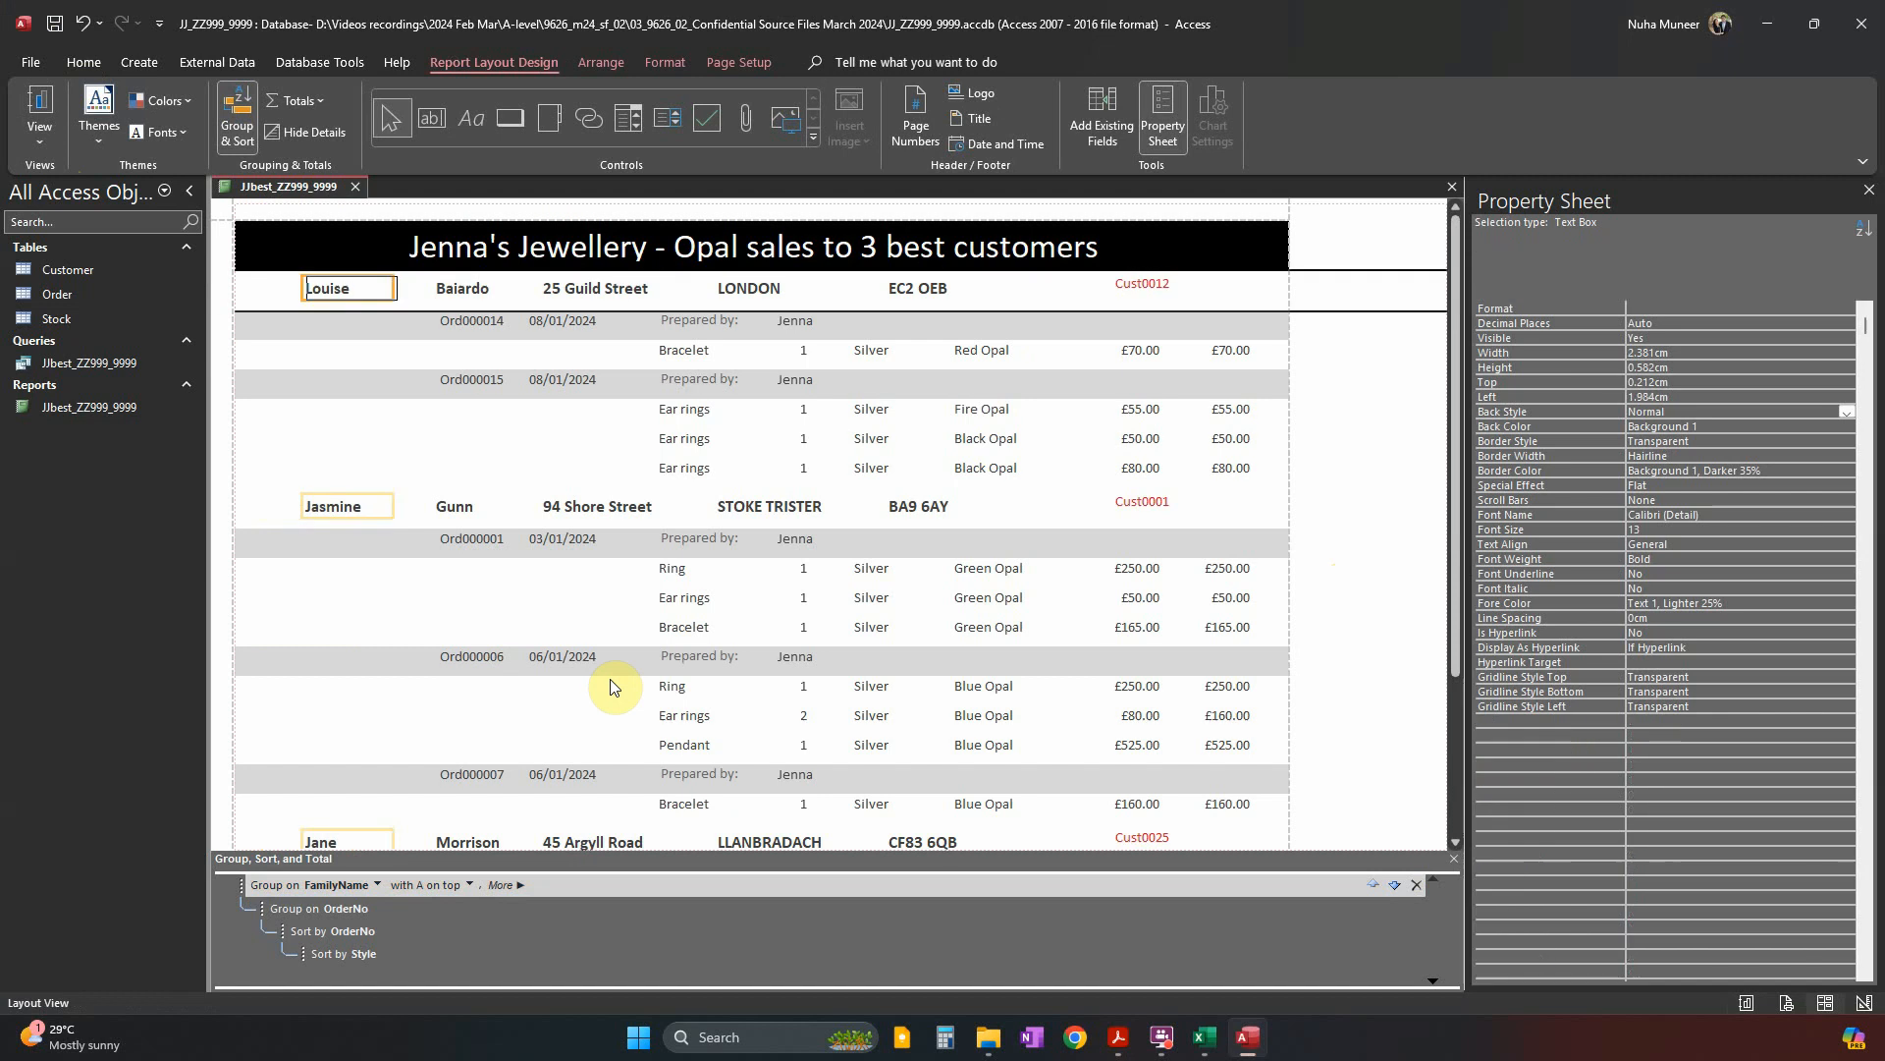
key(Left)
key(Left)
key(Left)
key(Left)
key(Left)
key(Left)
key(Left)
key(Left)
key(Left)
key(Left)
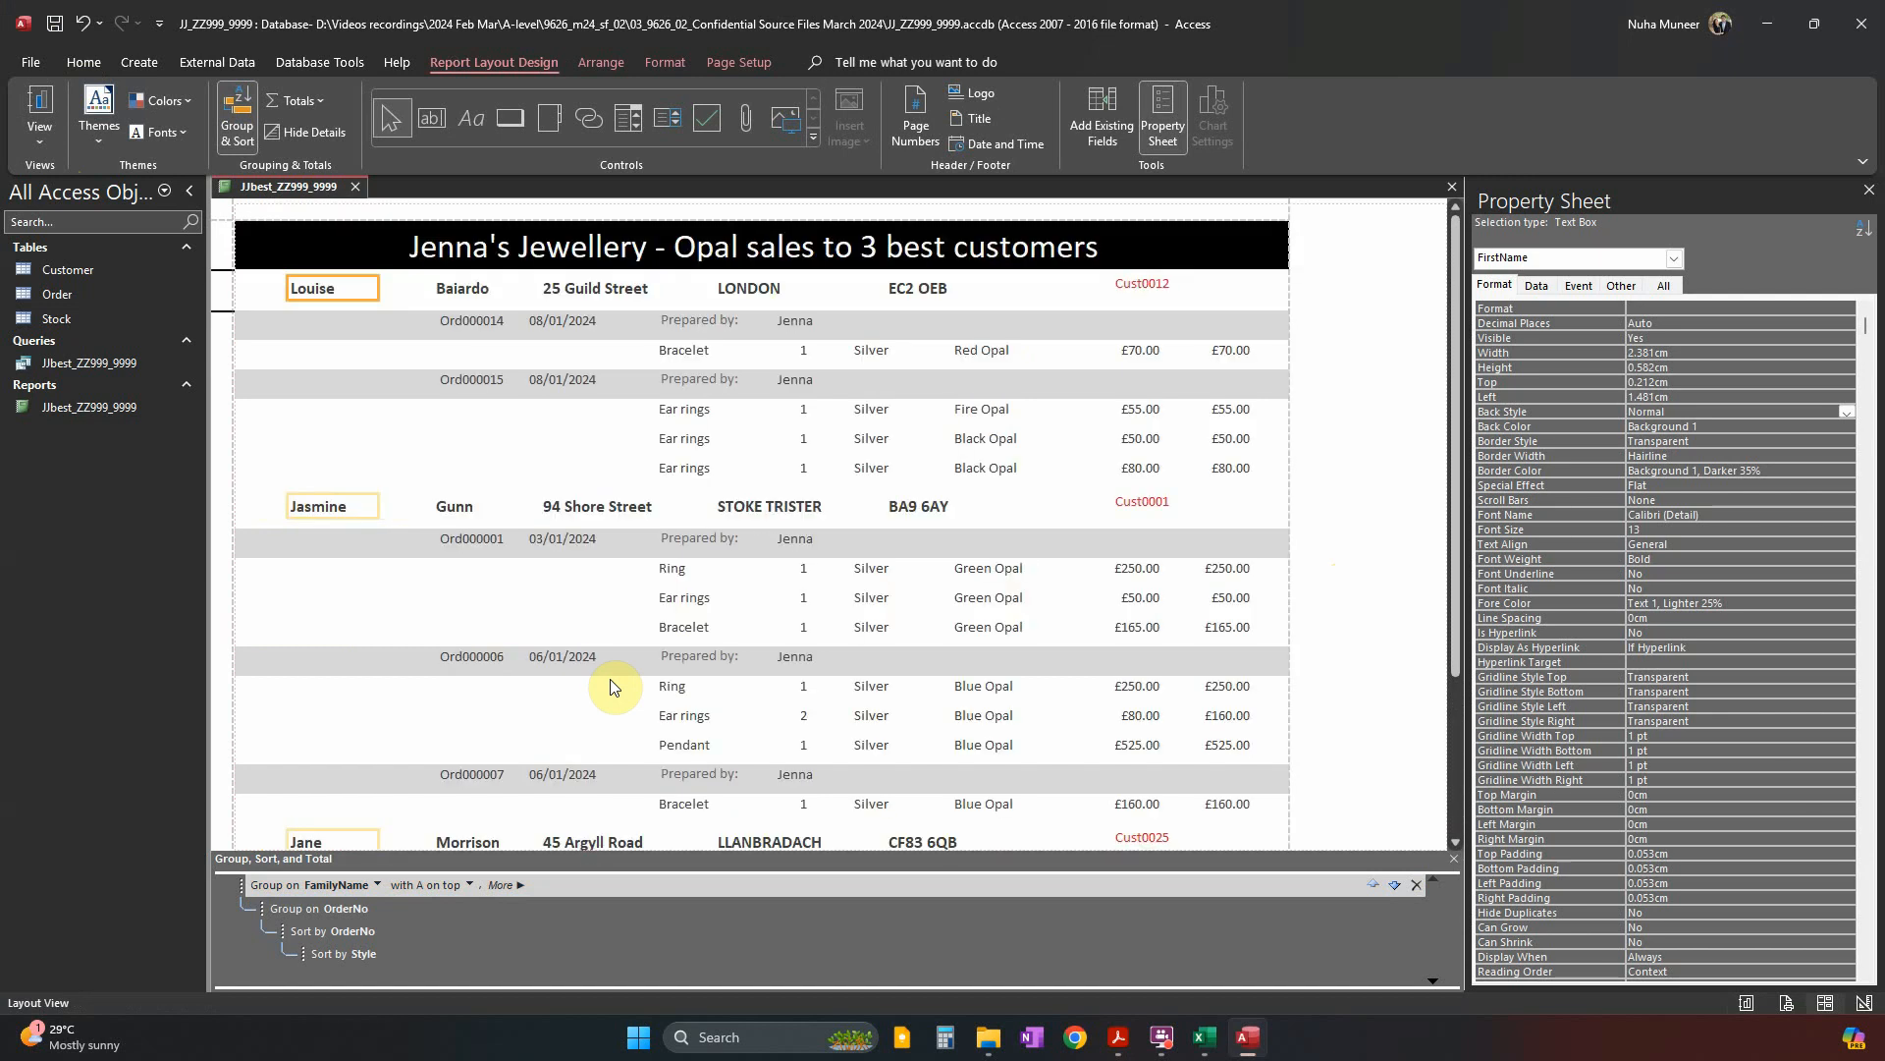
click(1332, 263)
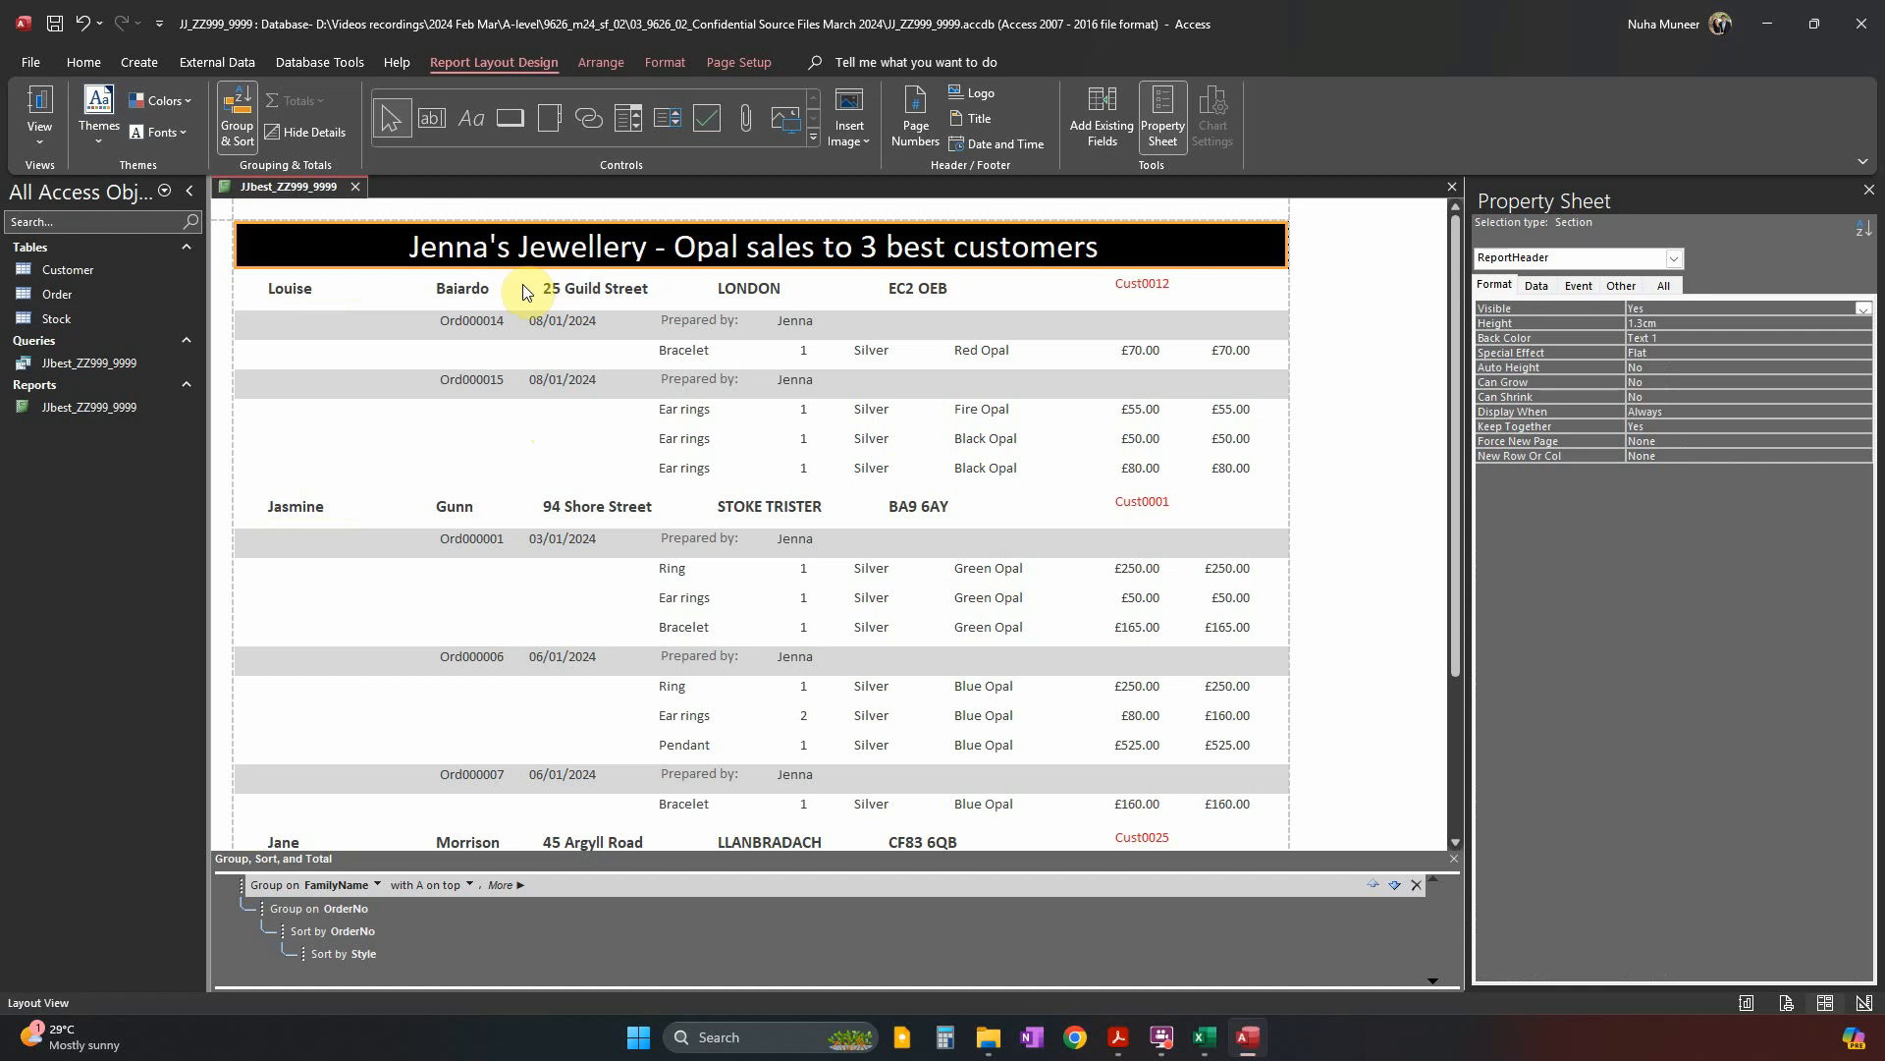
Move the FamilyName, address, town, postcode and order header fields, together with all item-row fields except Item, far to the left.
click(483, 287)
shift+click(592, 288)
shift+click(749, 288)
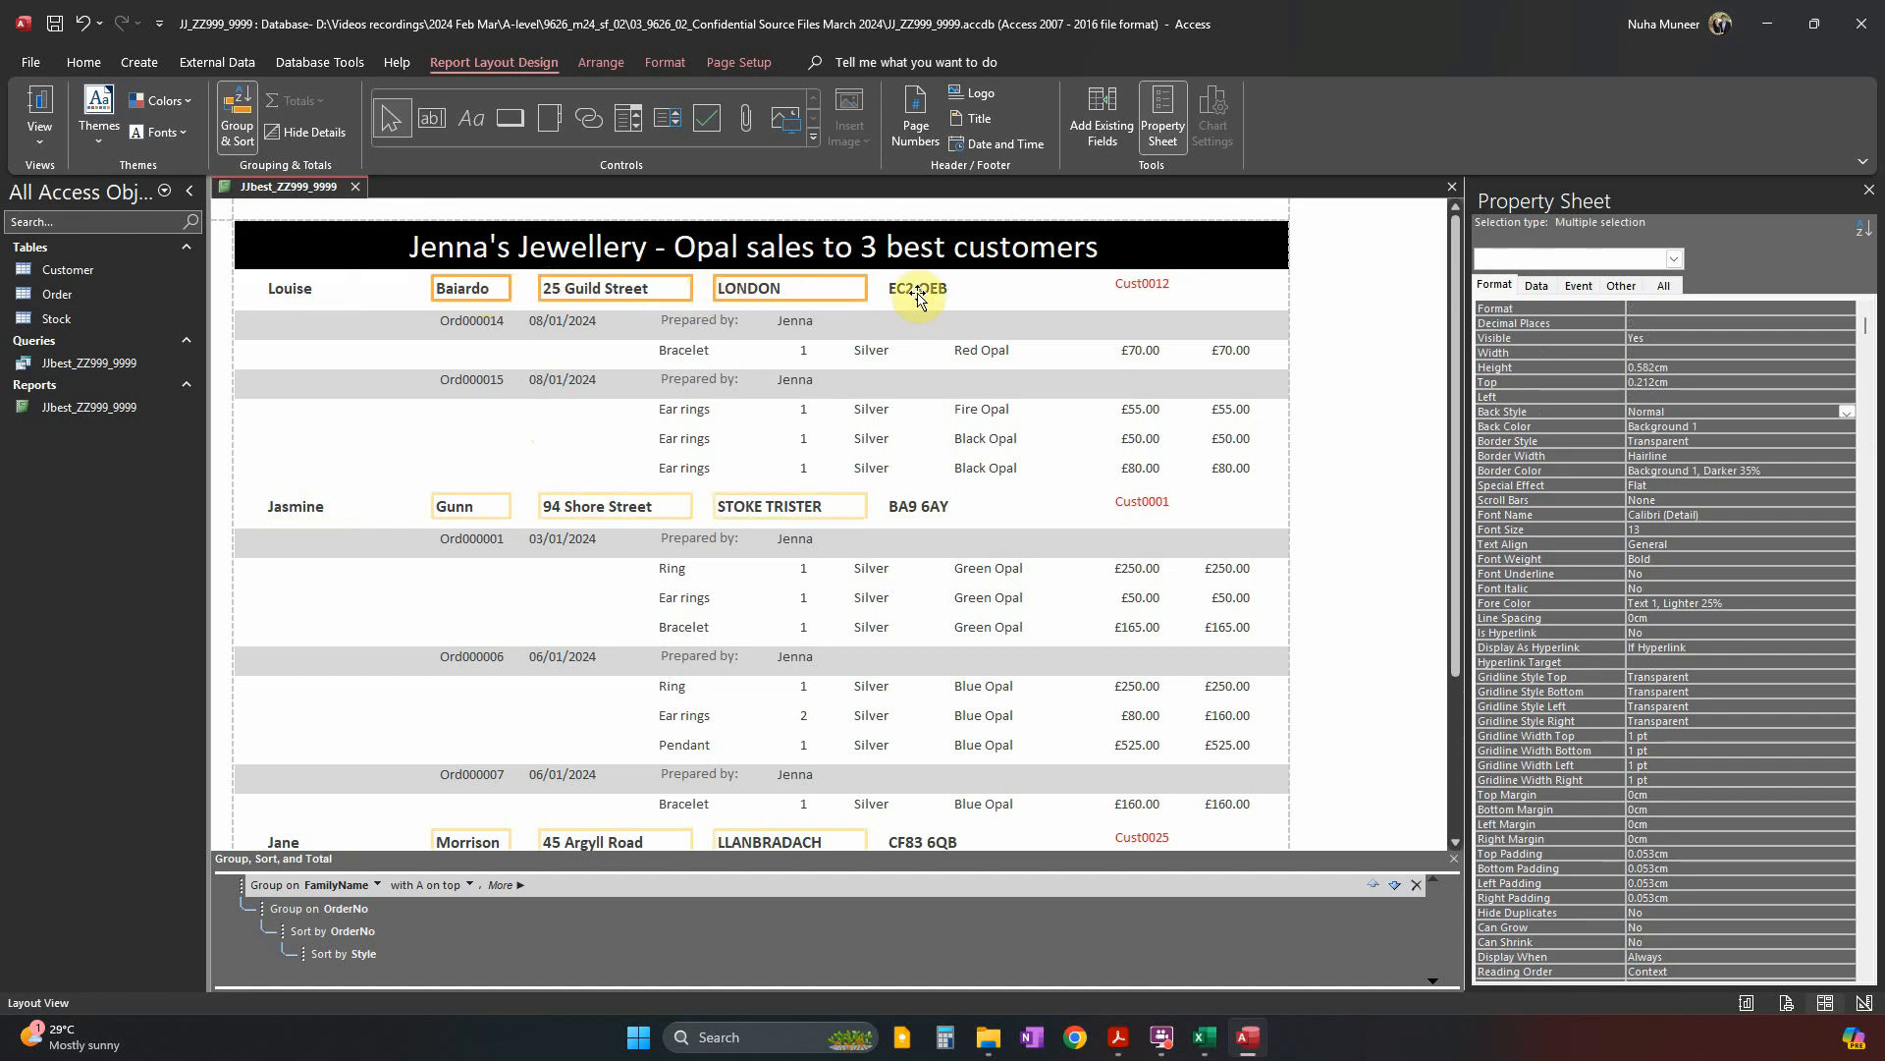
shift+click(916, 291)
shift+click(495, 323)
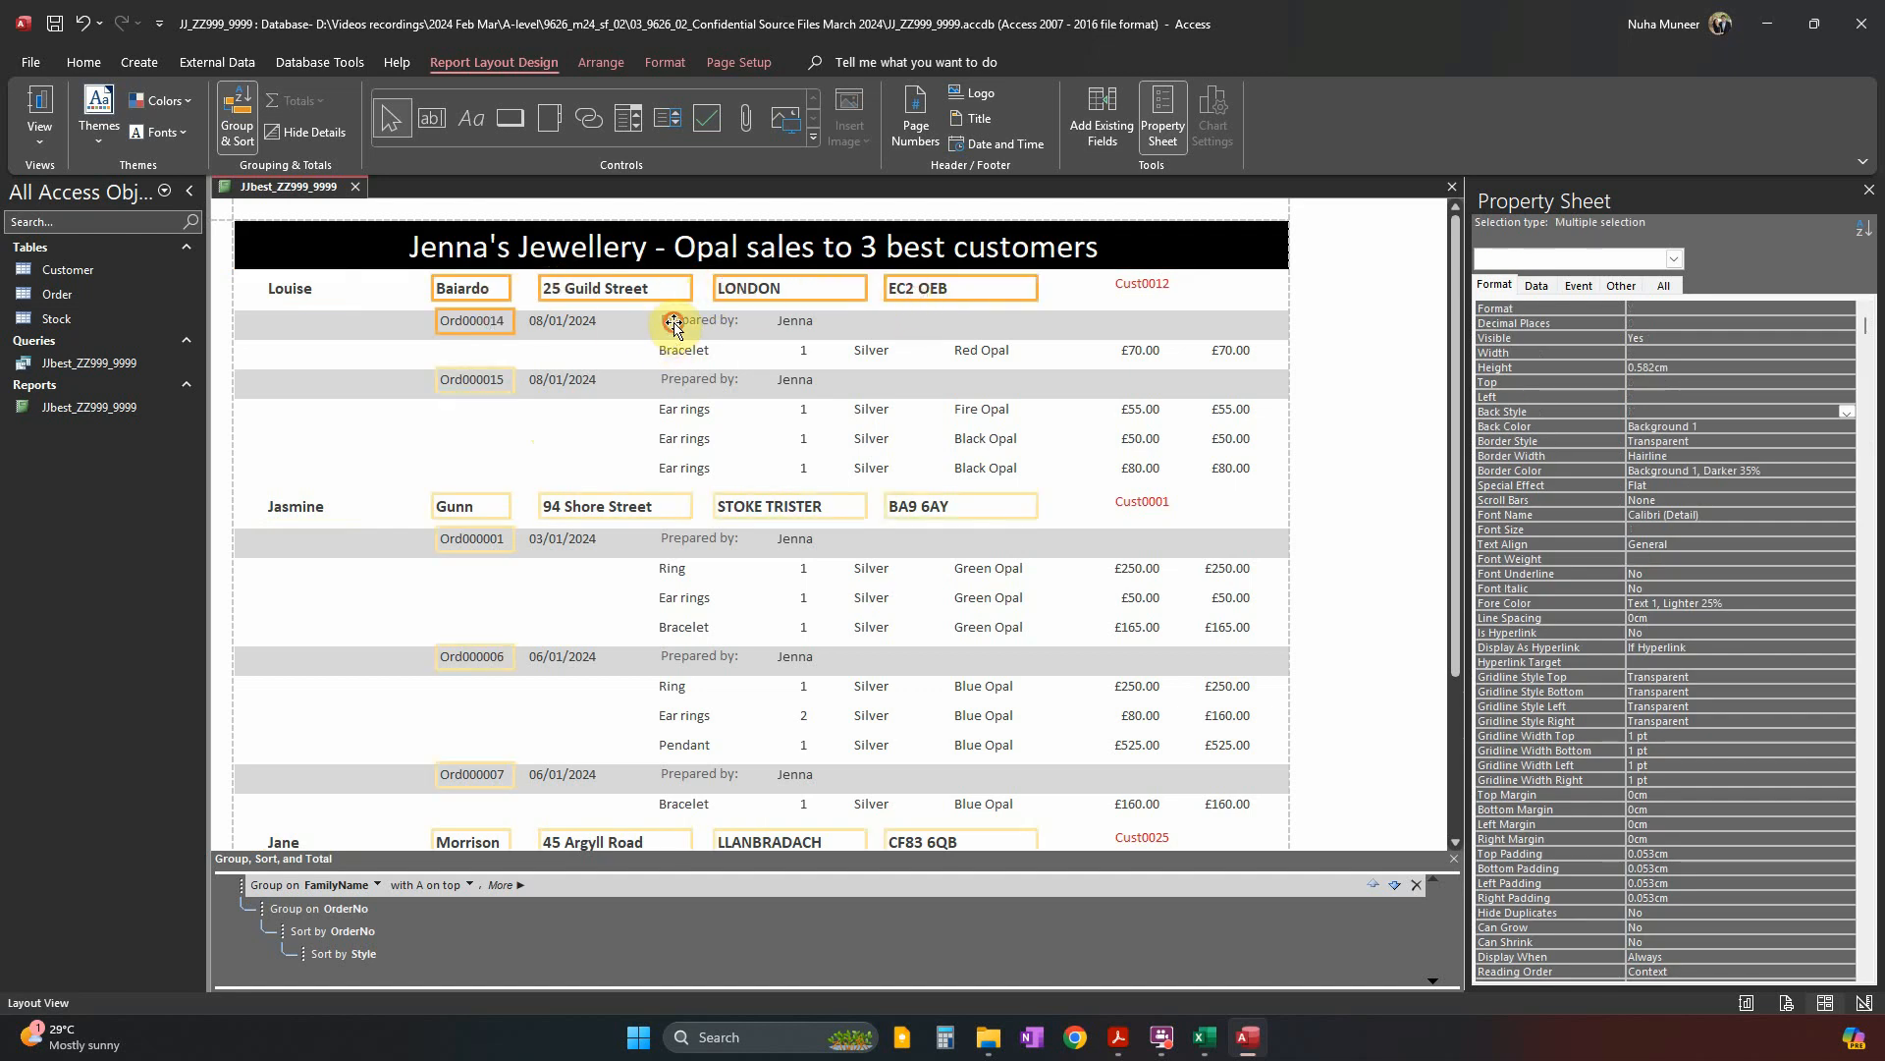
shift+click(674, 323)
shift+click(562, 321)
shift+click(791, 351)
shift+click(796, 320)
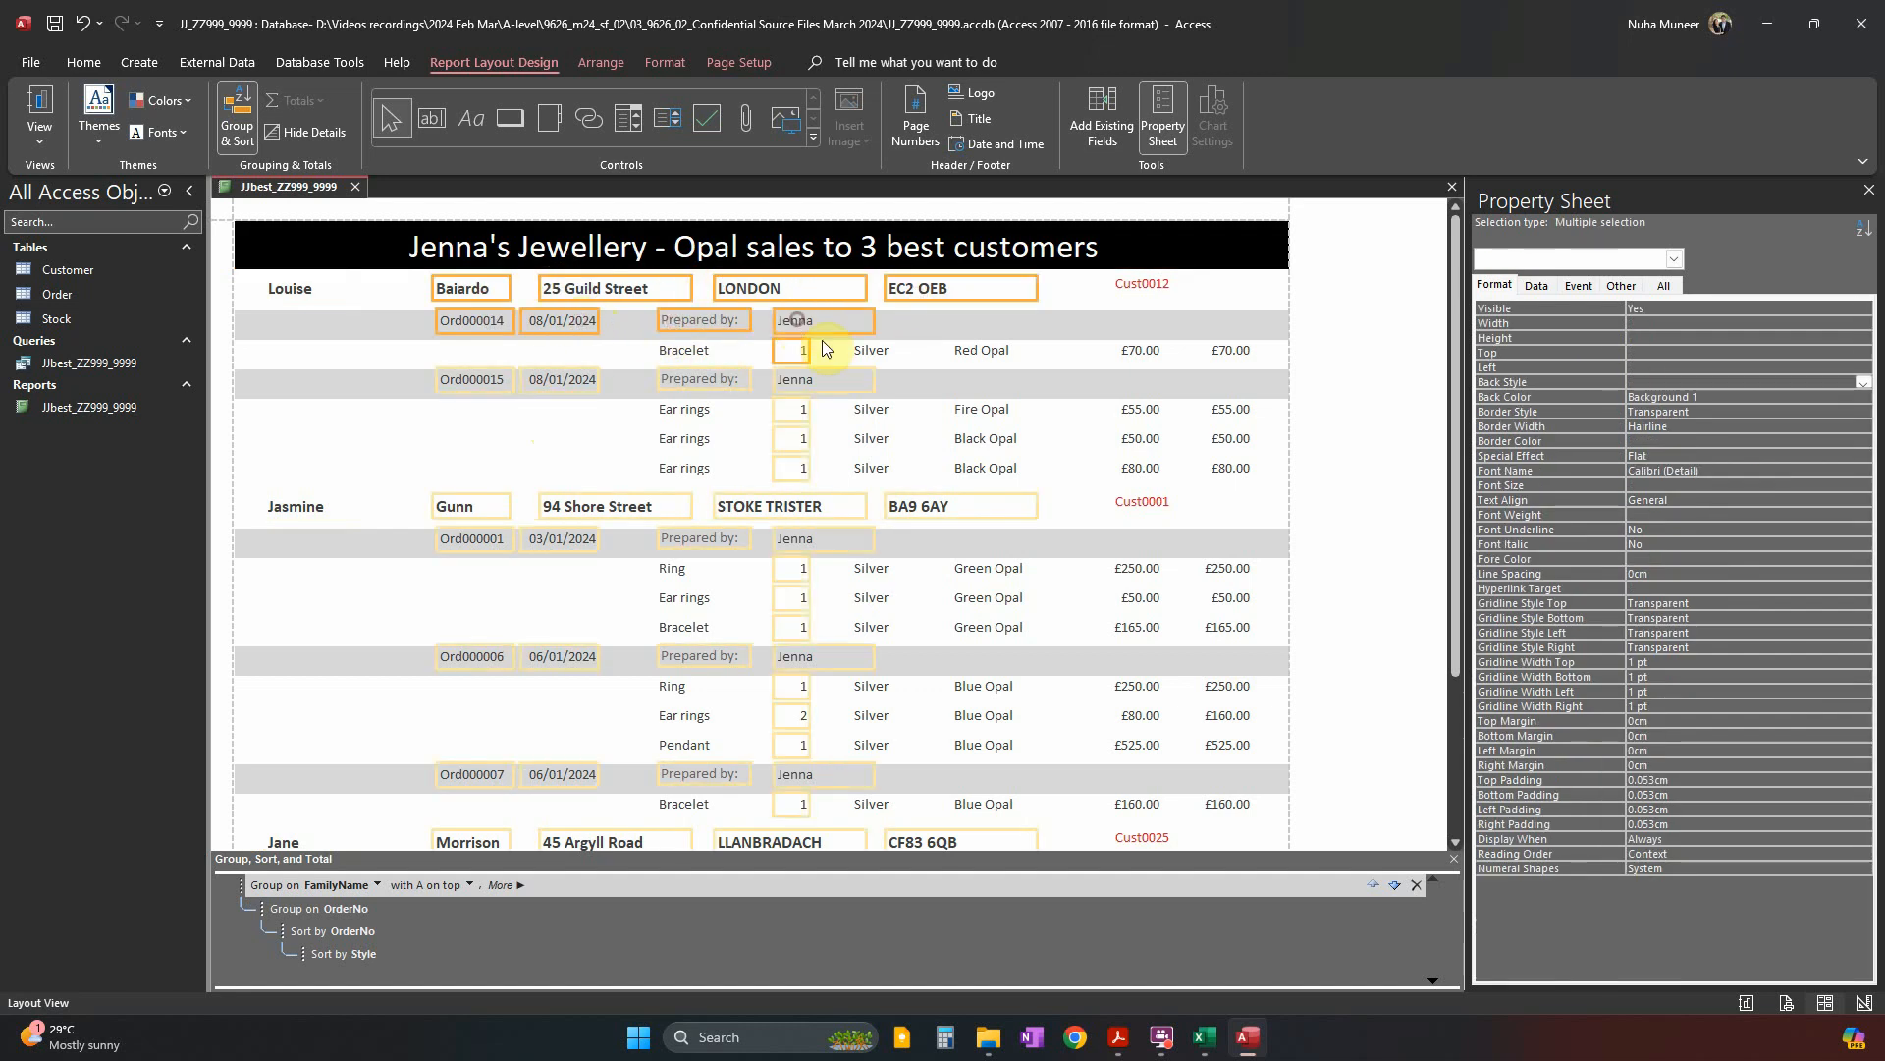
shift+click(870, 354)
shift+click(982, 351)
shift+click(1138, 350)
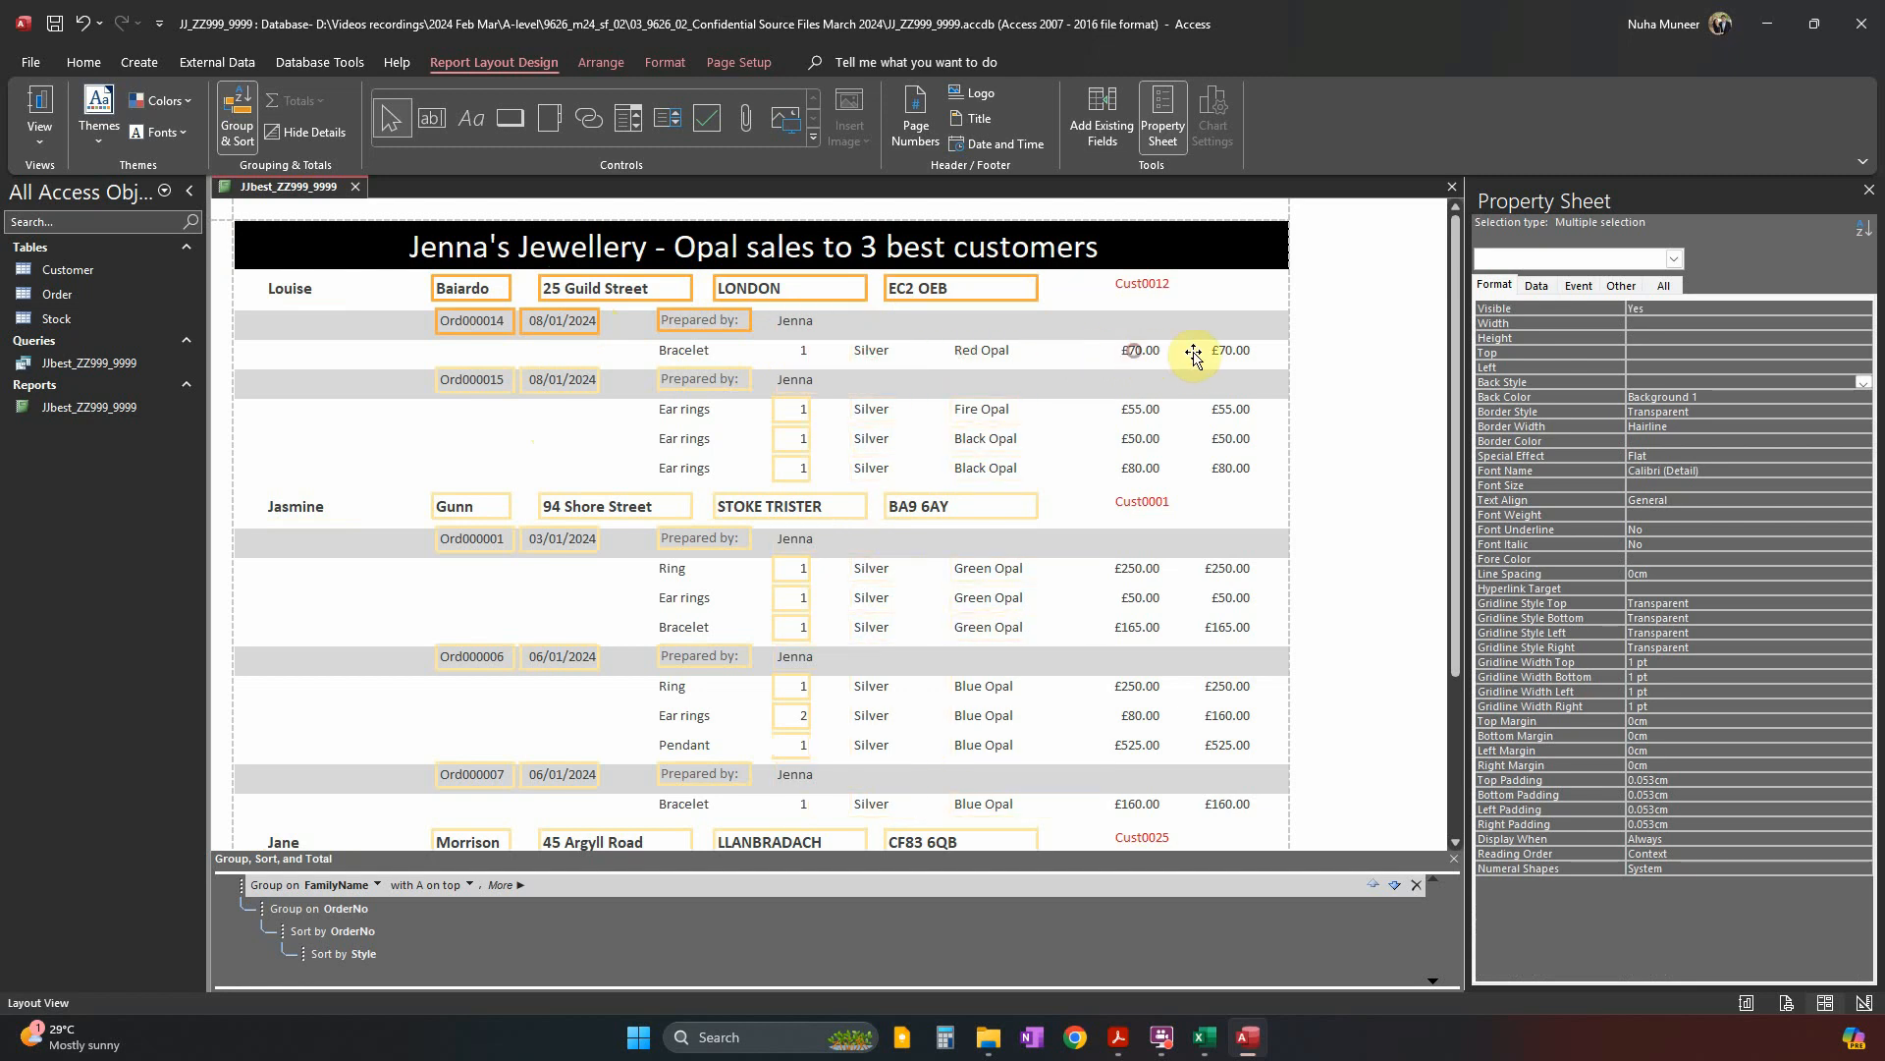
shift+click(1215, 354)
key(Left)
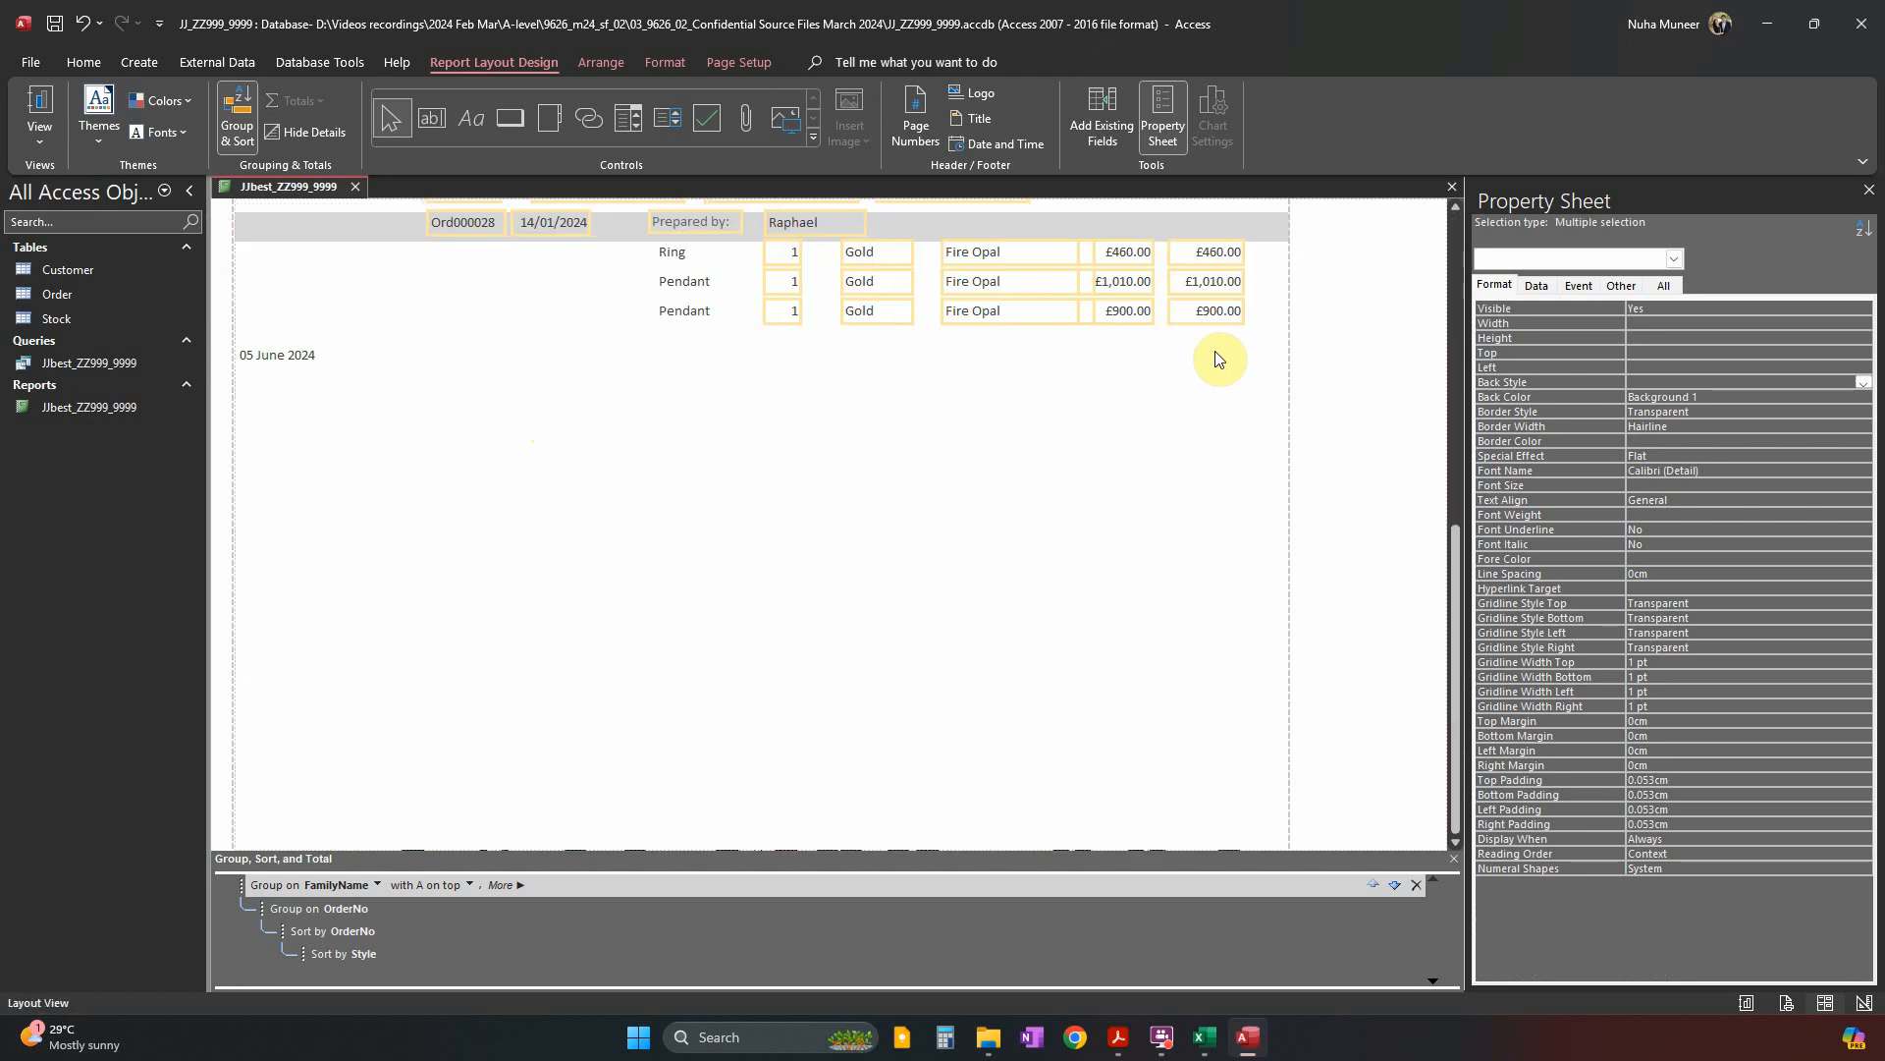
key(Left)
key(Left)
key(Left)
key(Left)
key(Left)
key(Left)
key(Left)
key(Left)
key(Left)
key(Left)
key(Left)
key(Left)
key(Left)
key(Left)
key(Left)
key(Left)
key(Left)
key(Left)
key(Left)
key(Left)
scroll(1385, 295, up, 1)
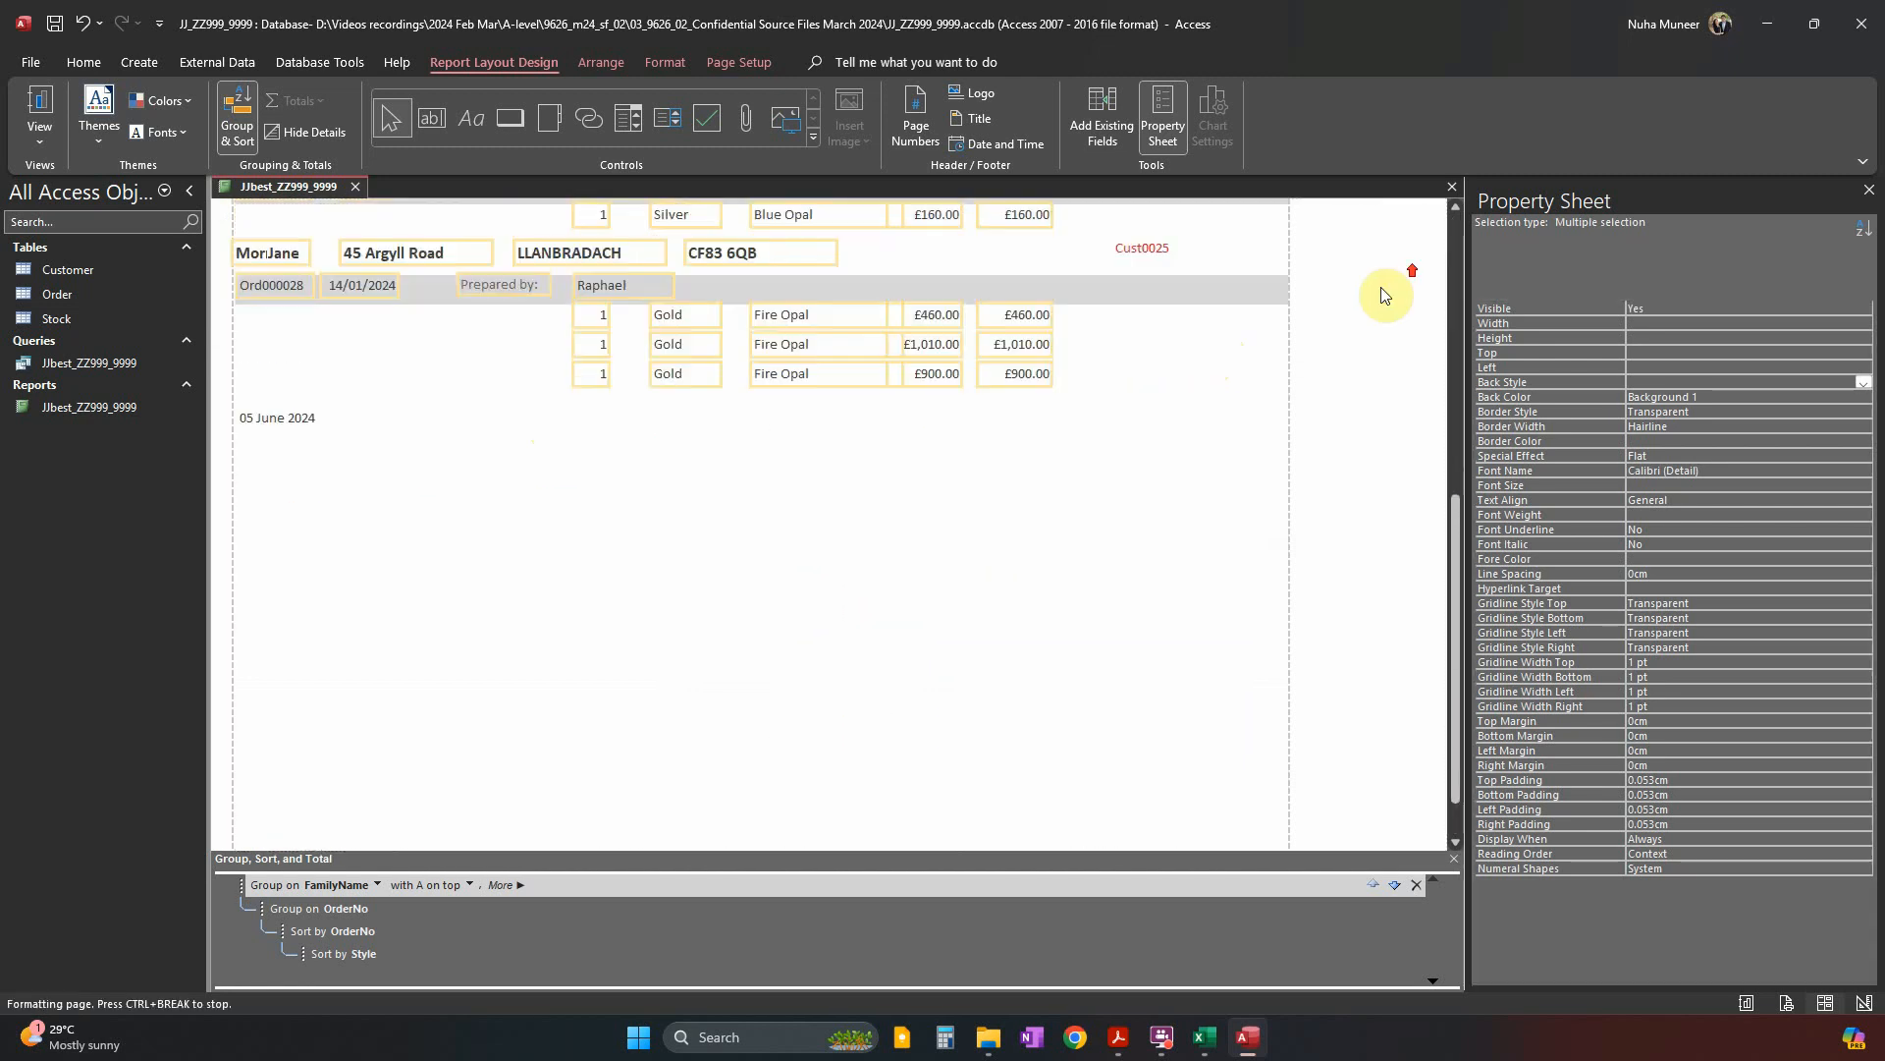
scroll(1075, 481, up, 6)
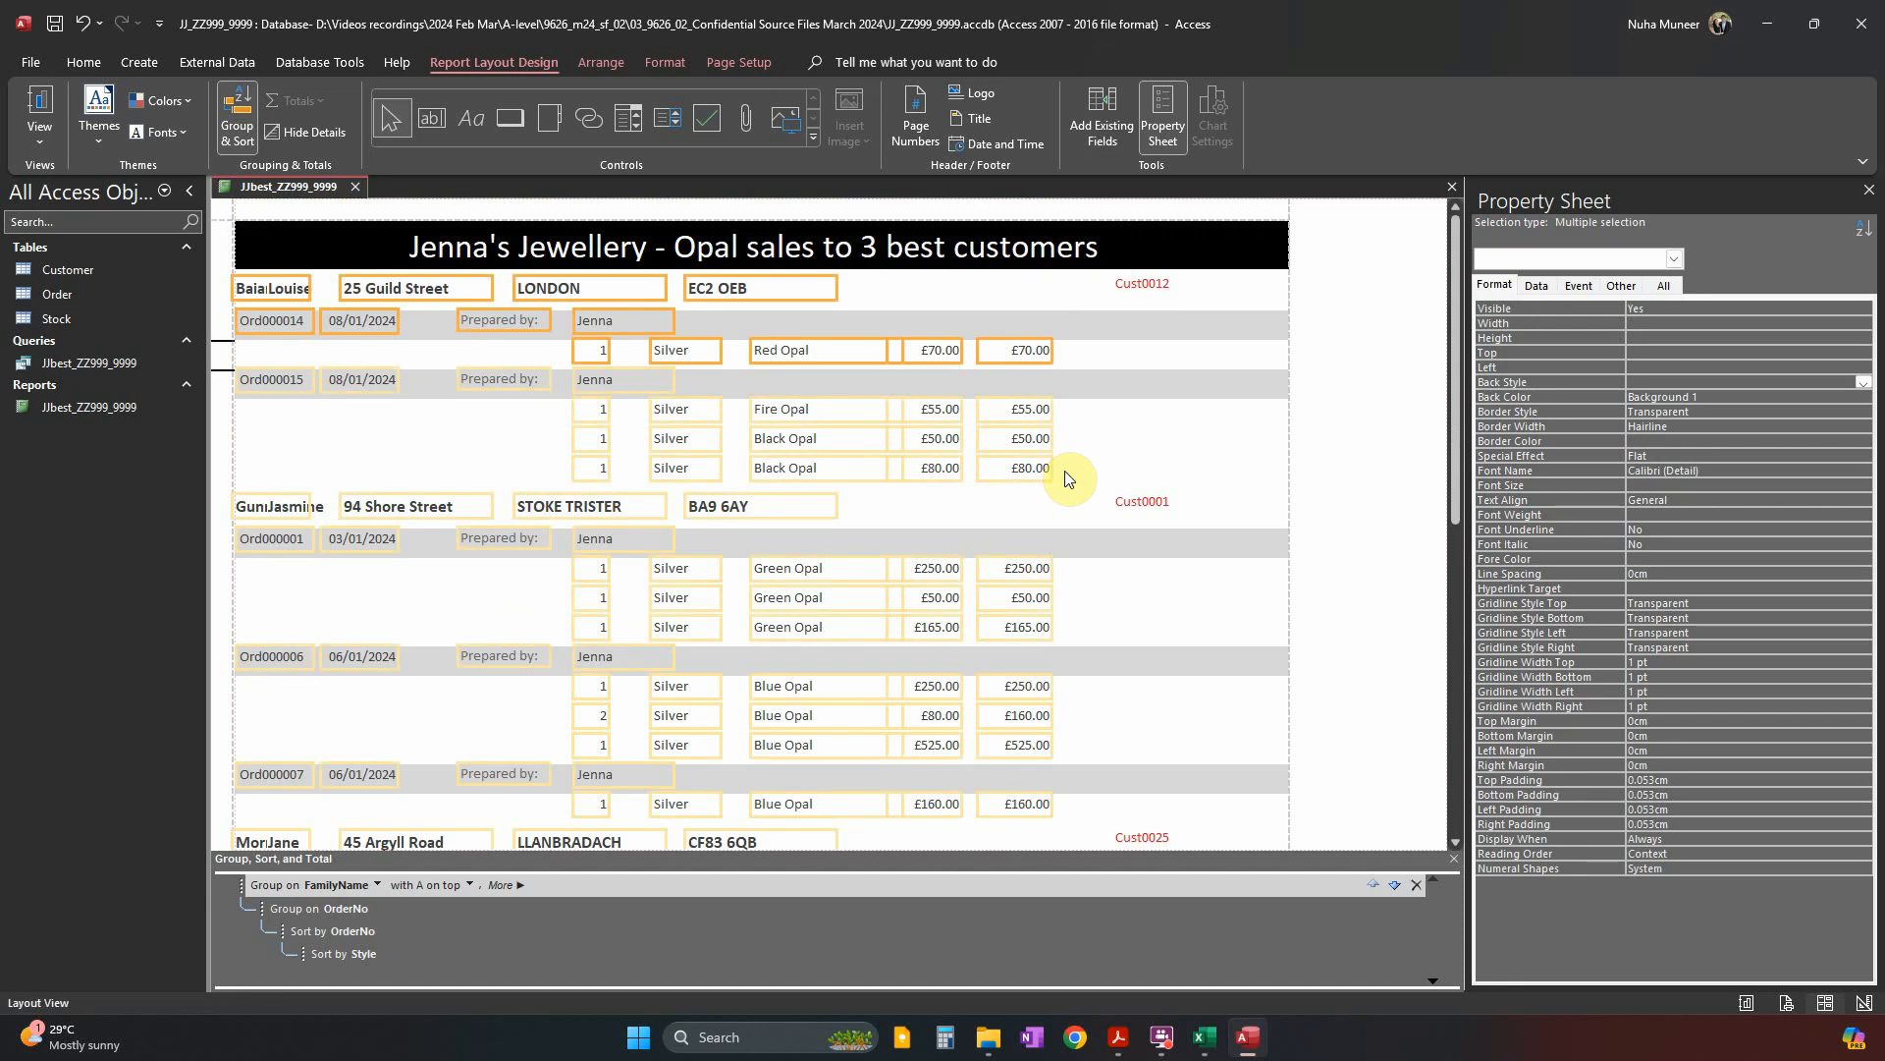
Move the selected header and item-row fields back to the right so that FamilyName starts at about 2.78 cm.
key(Right)
key(Right)
key(Right)
key(Right)
key(Right)
key(Right)
key(Right)
key(Right)
key(Right)
key(Right)
key(Right)
key(Right)
key(Right)
key(Right)
scroll(1068, 479, up, 7)
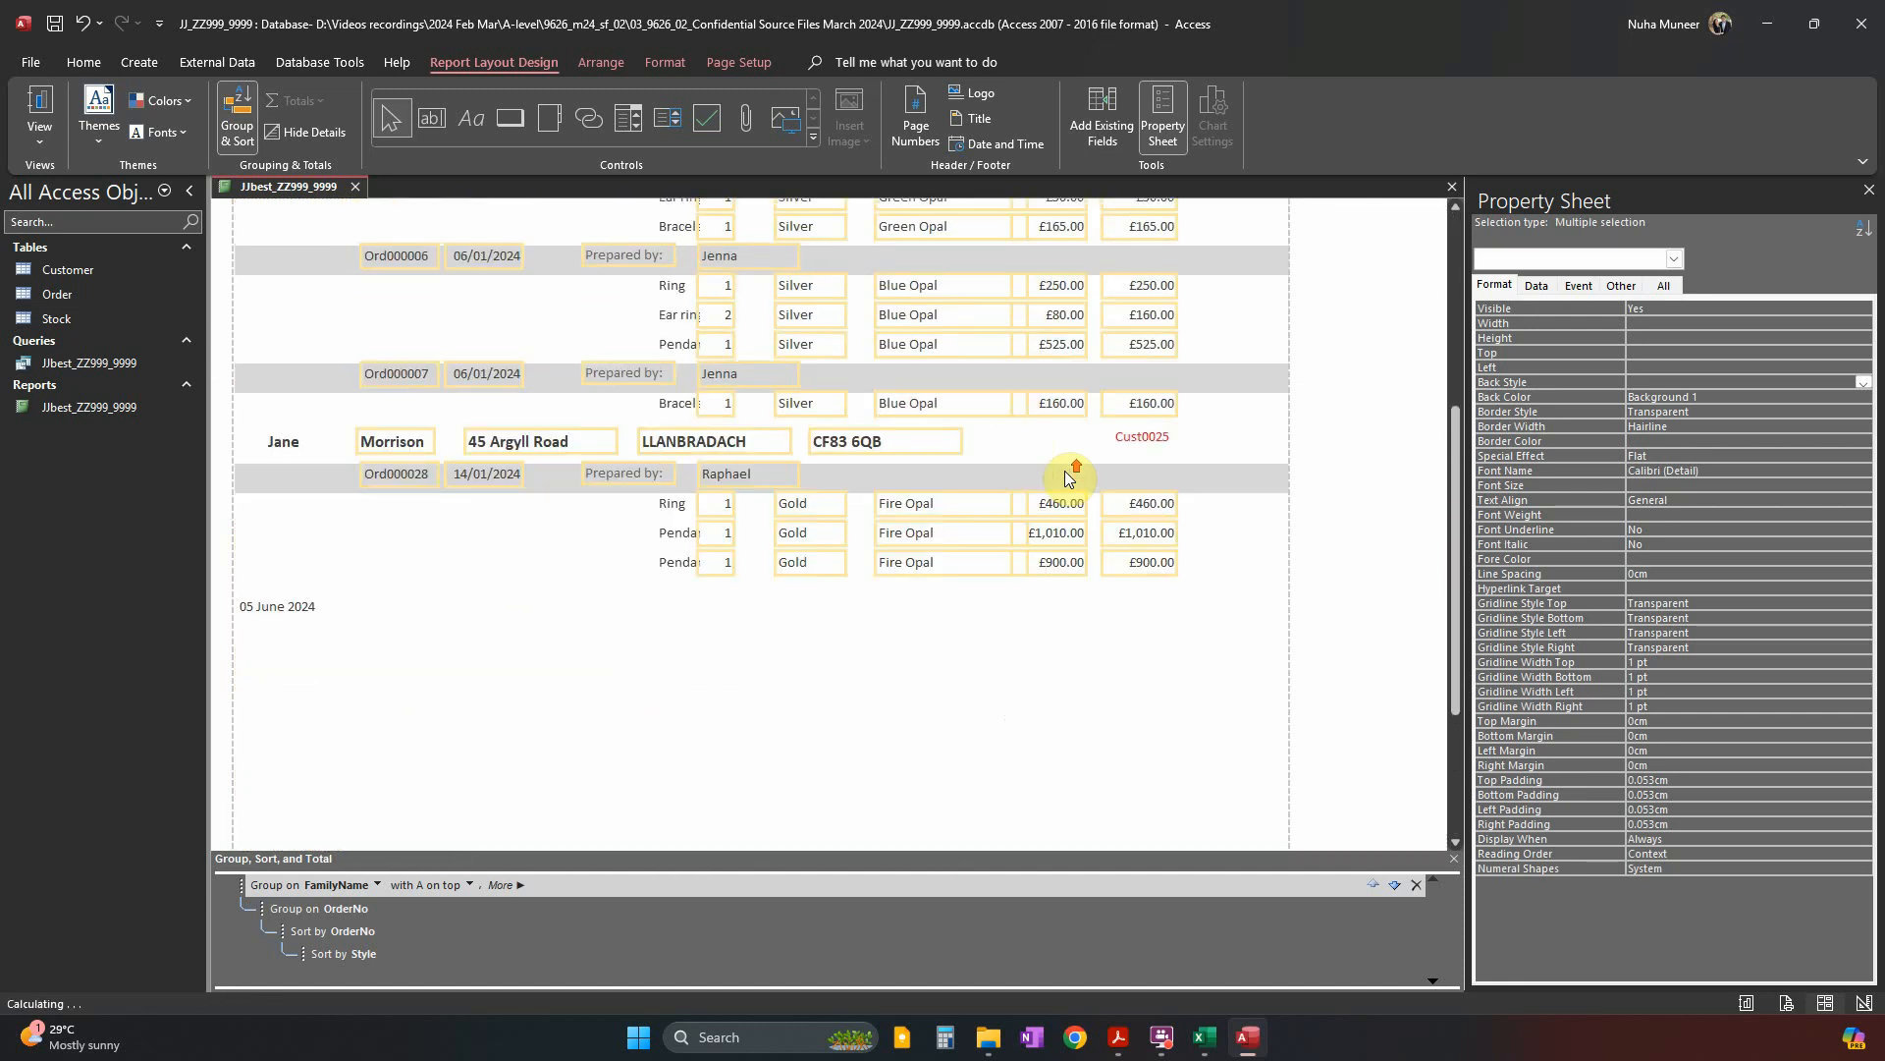
key(Left)
key(Left)
key(Left)
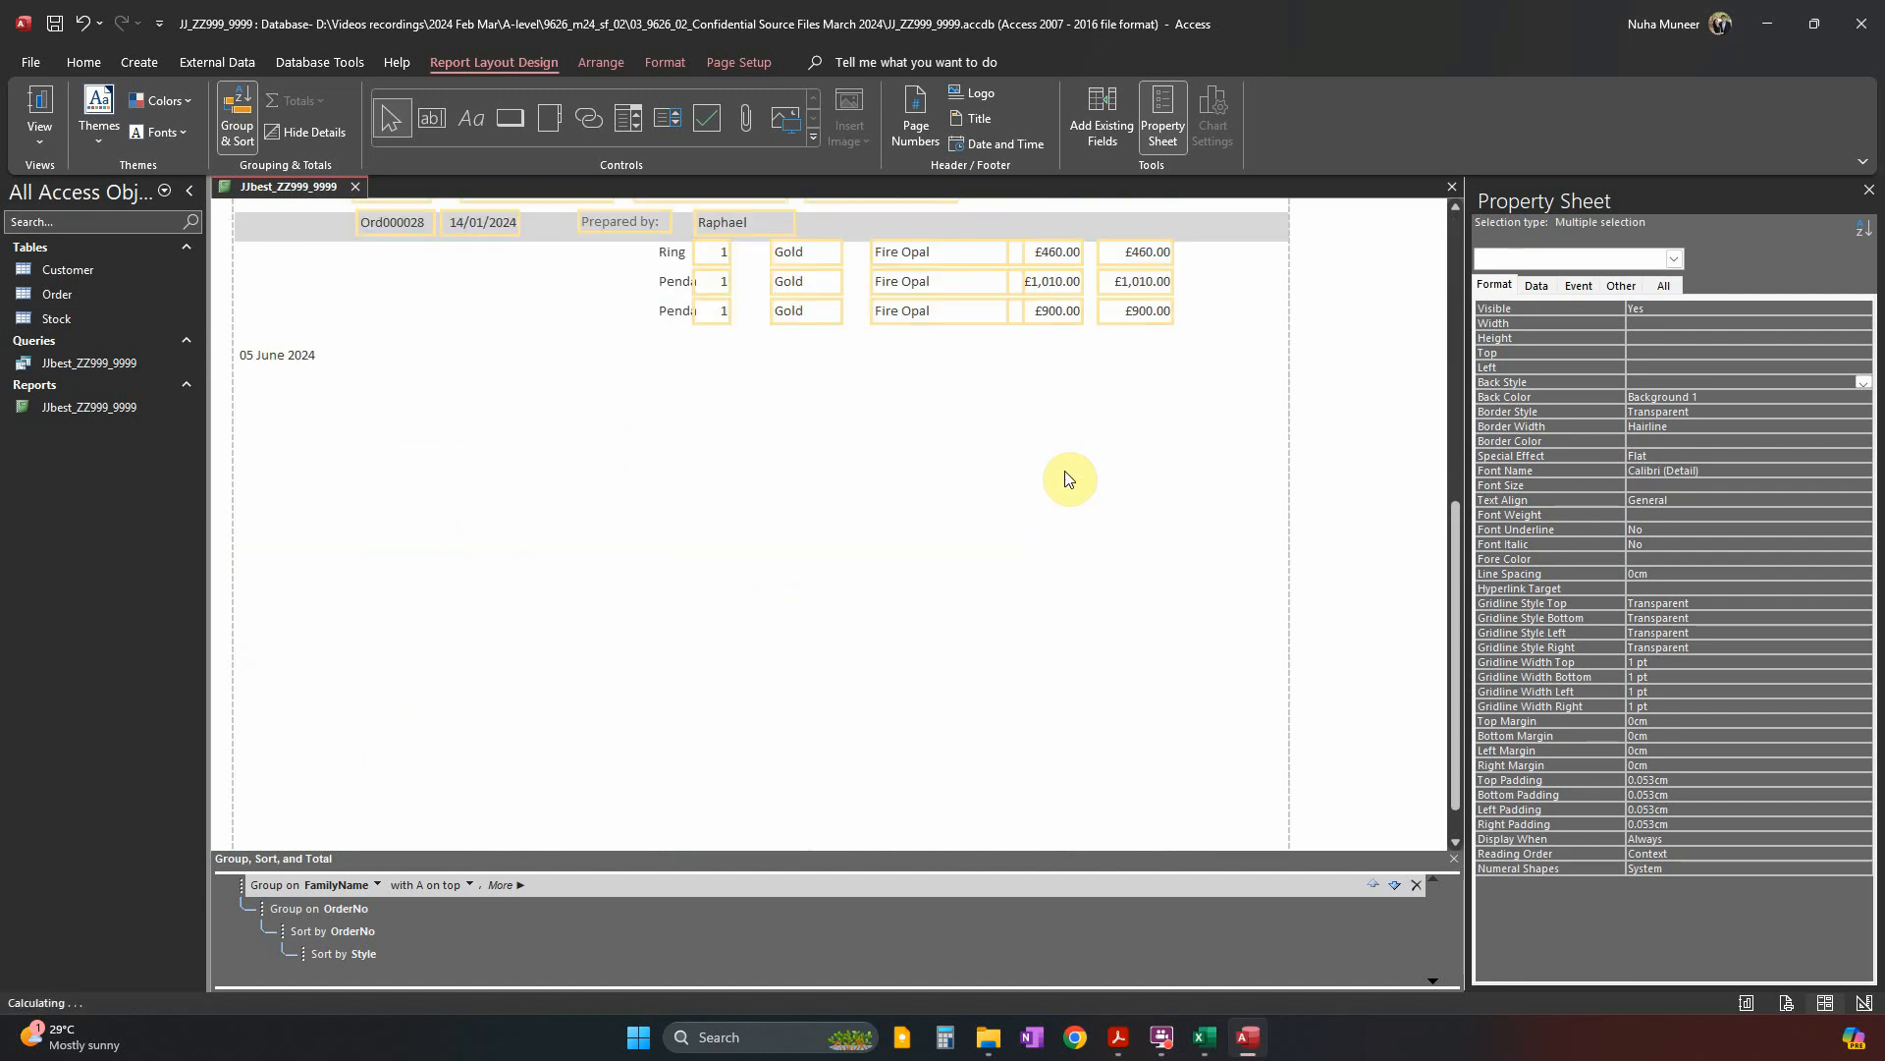
scroll(1099, 444, up, 5)
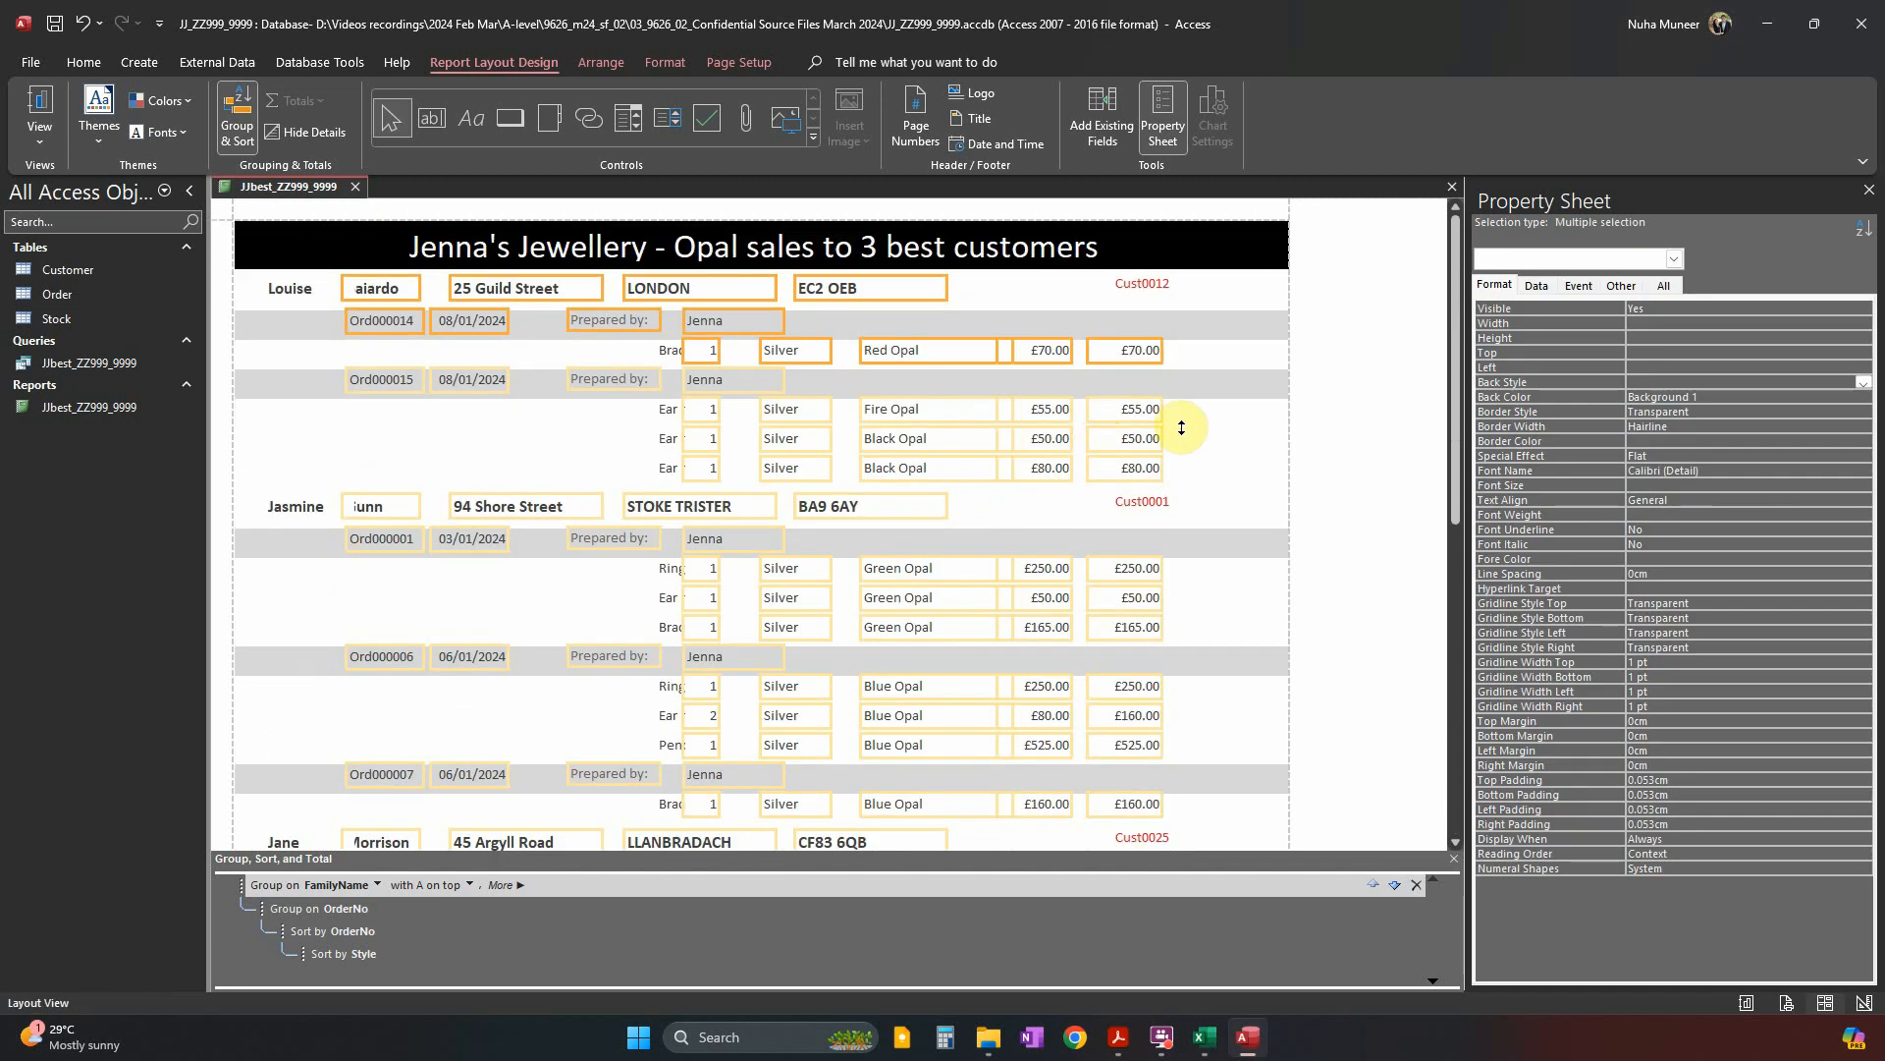
click(1349, 395)
Widen the FamilyName field to about 3.02 cm and narrow the FirstName field to about 1.4 cm.
click(384, 283)
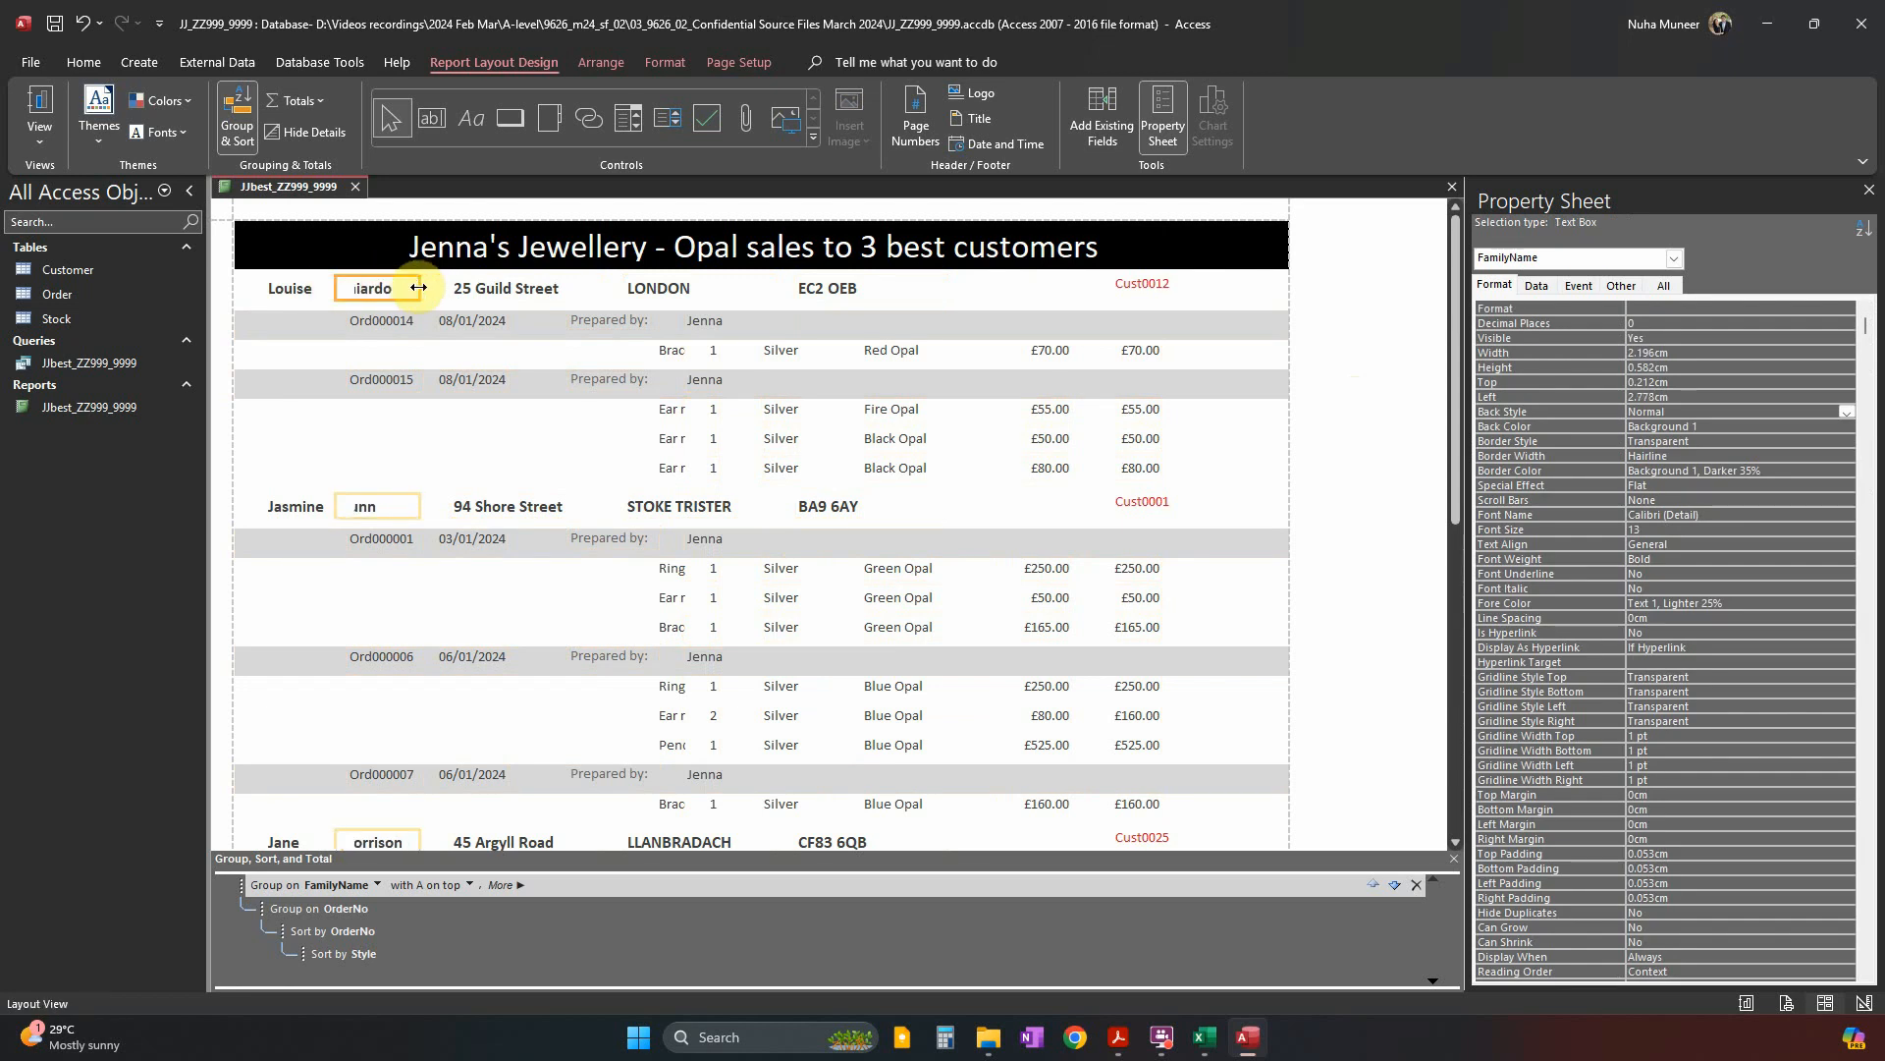
drag(419, 287, 450, 287)
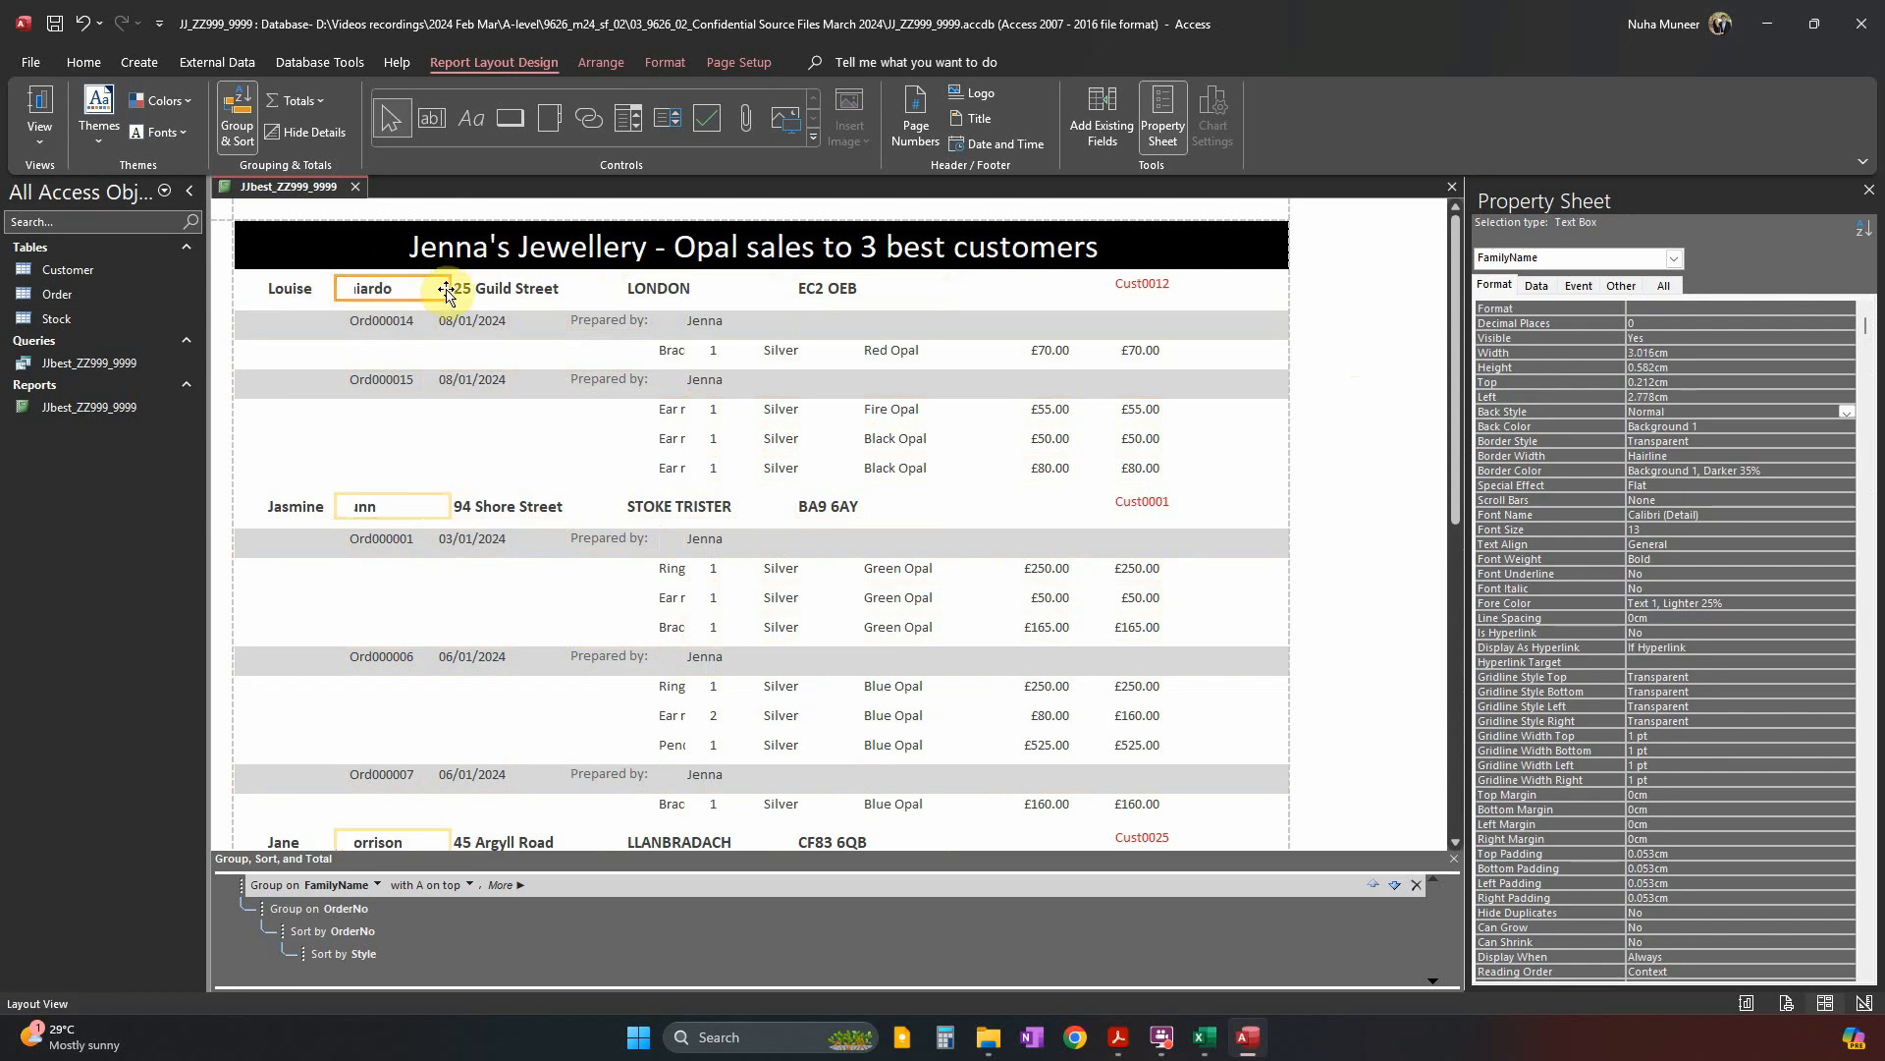
click(319, 288)
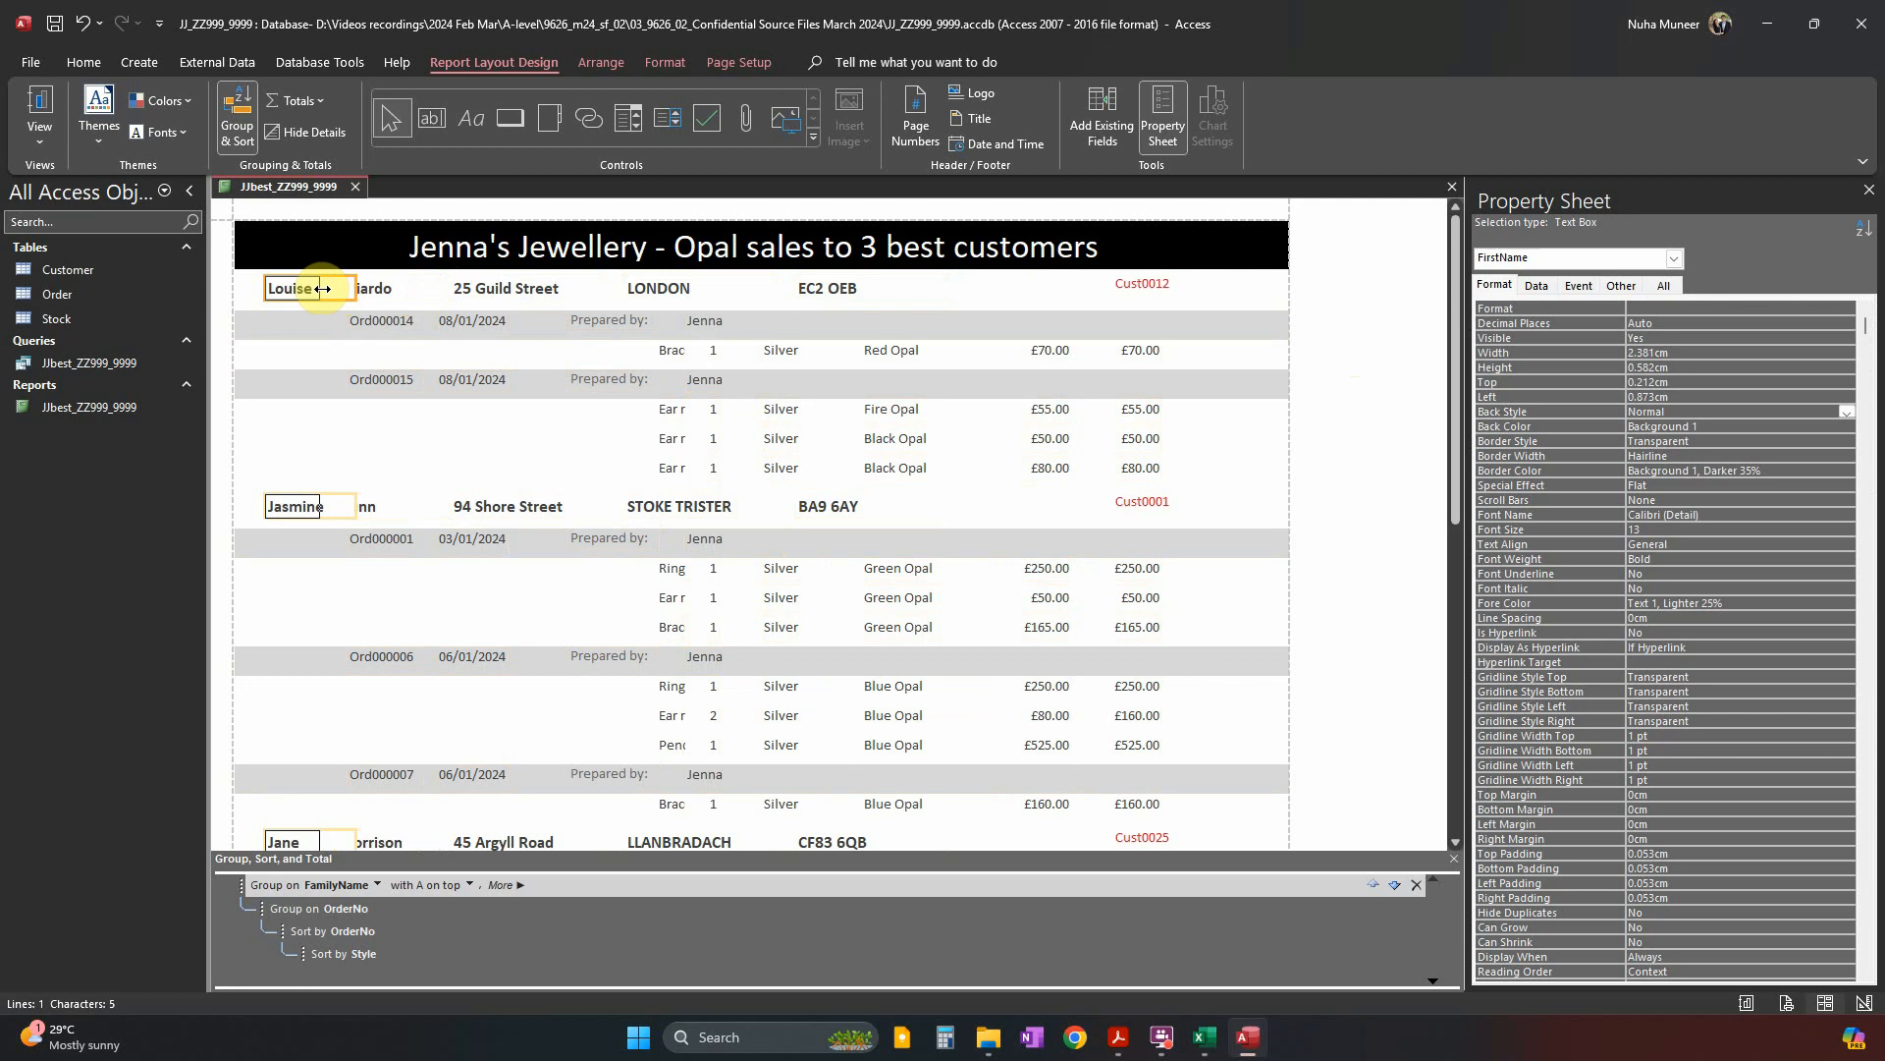
drag(322, 289, 320, 288)
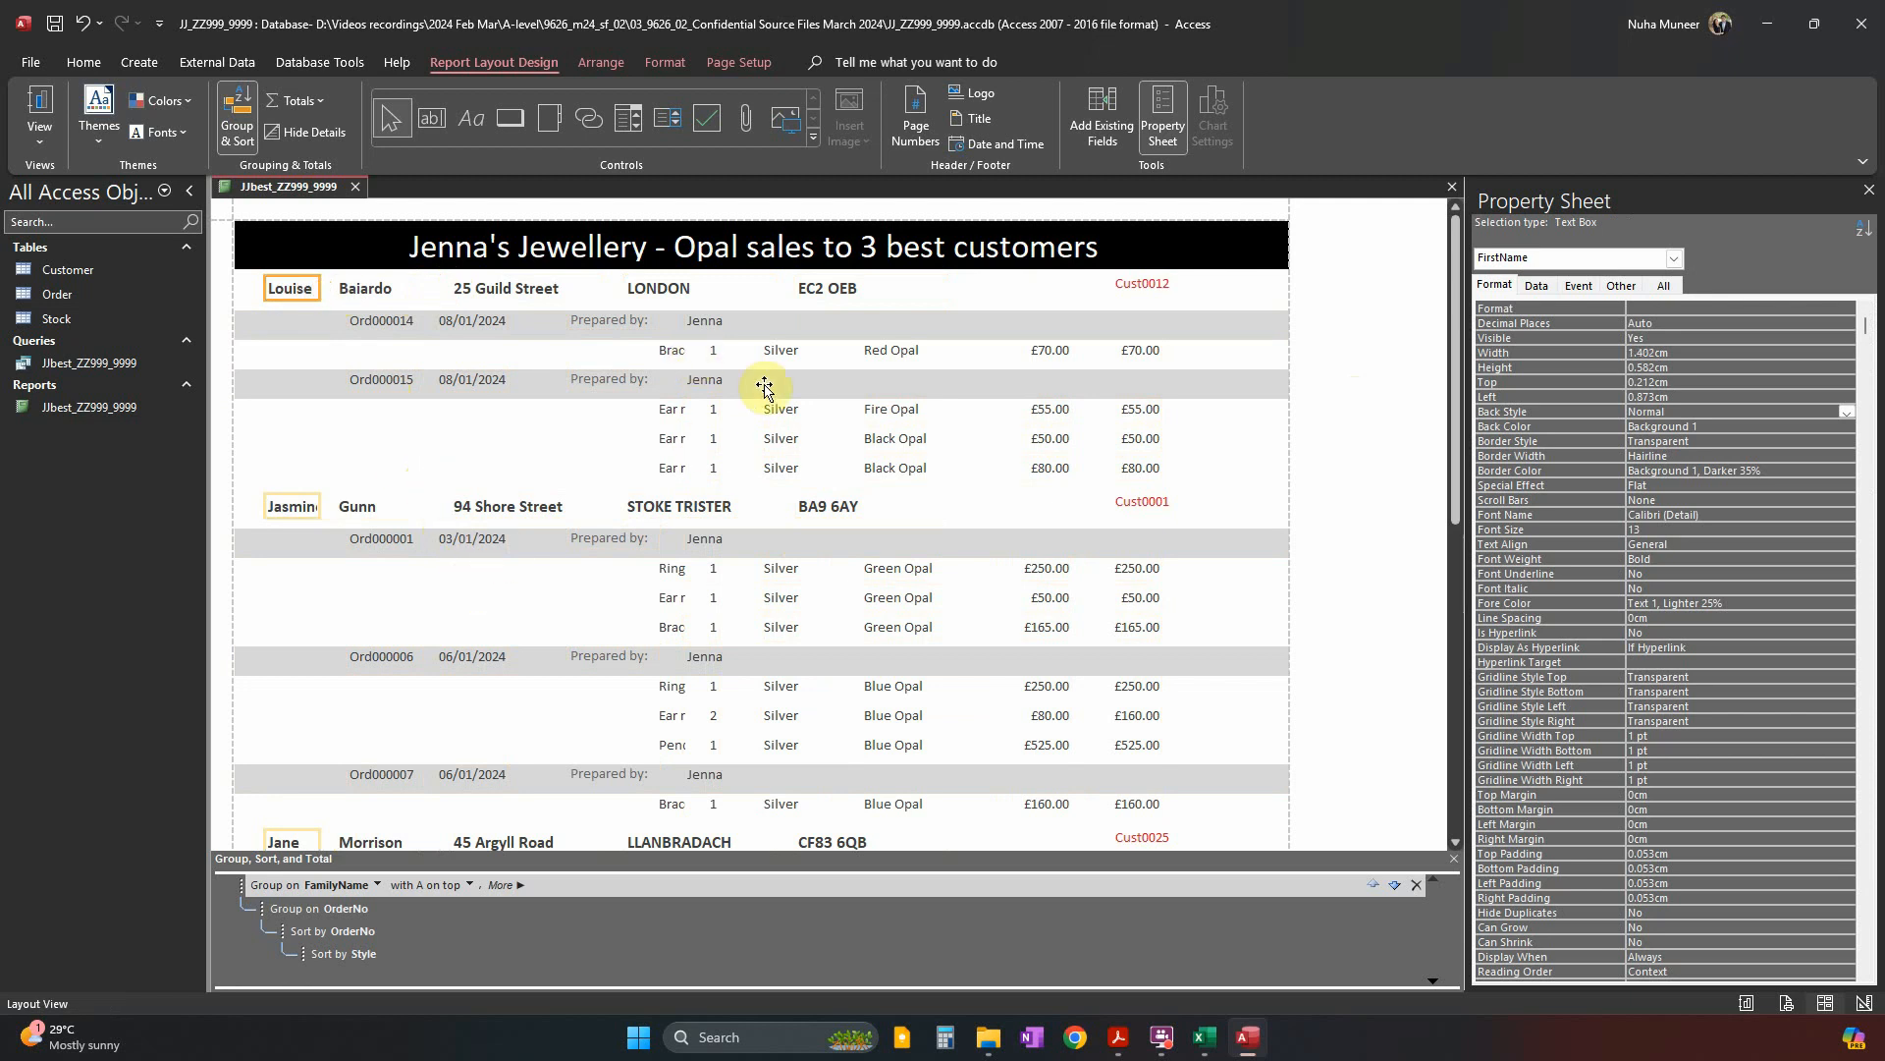
Move the Quantity field in the item rows to the right so that it starts at about 13.15 cm.
click(665, 432)
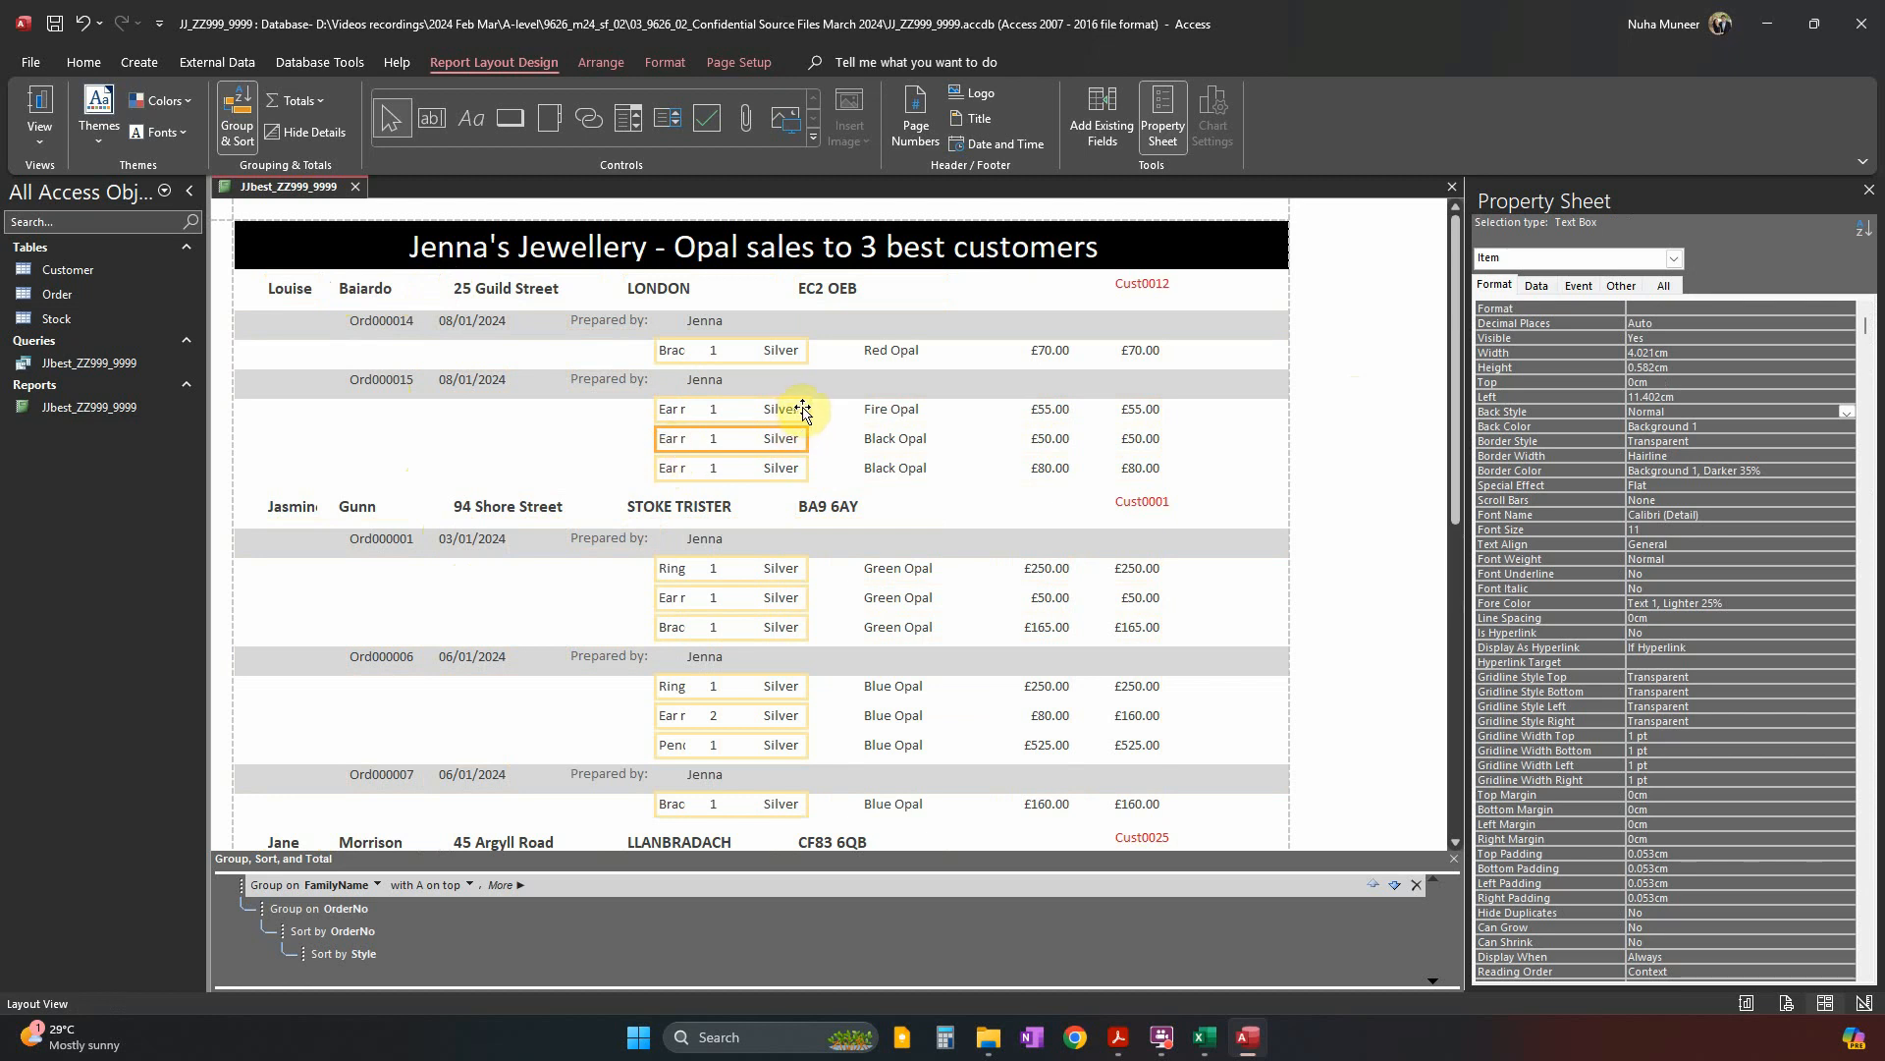
click(723, 414)
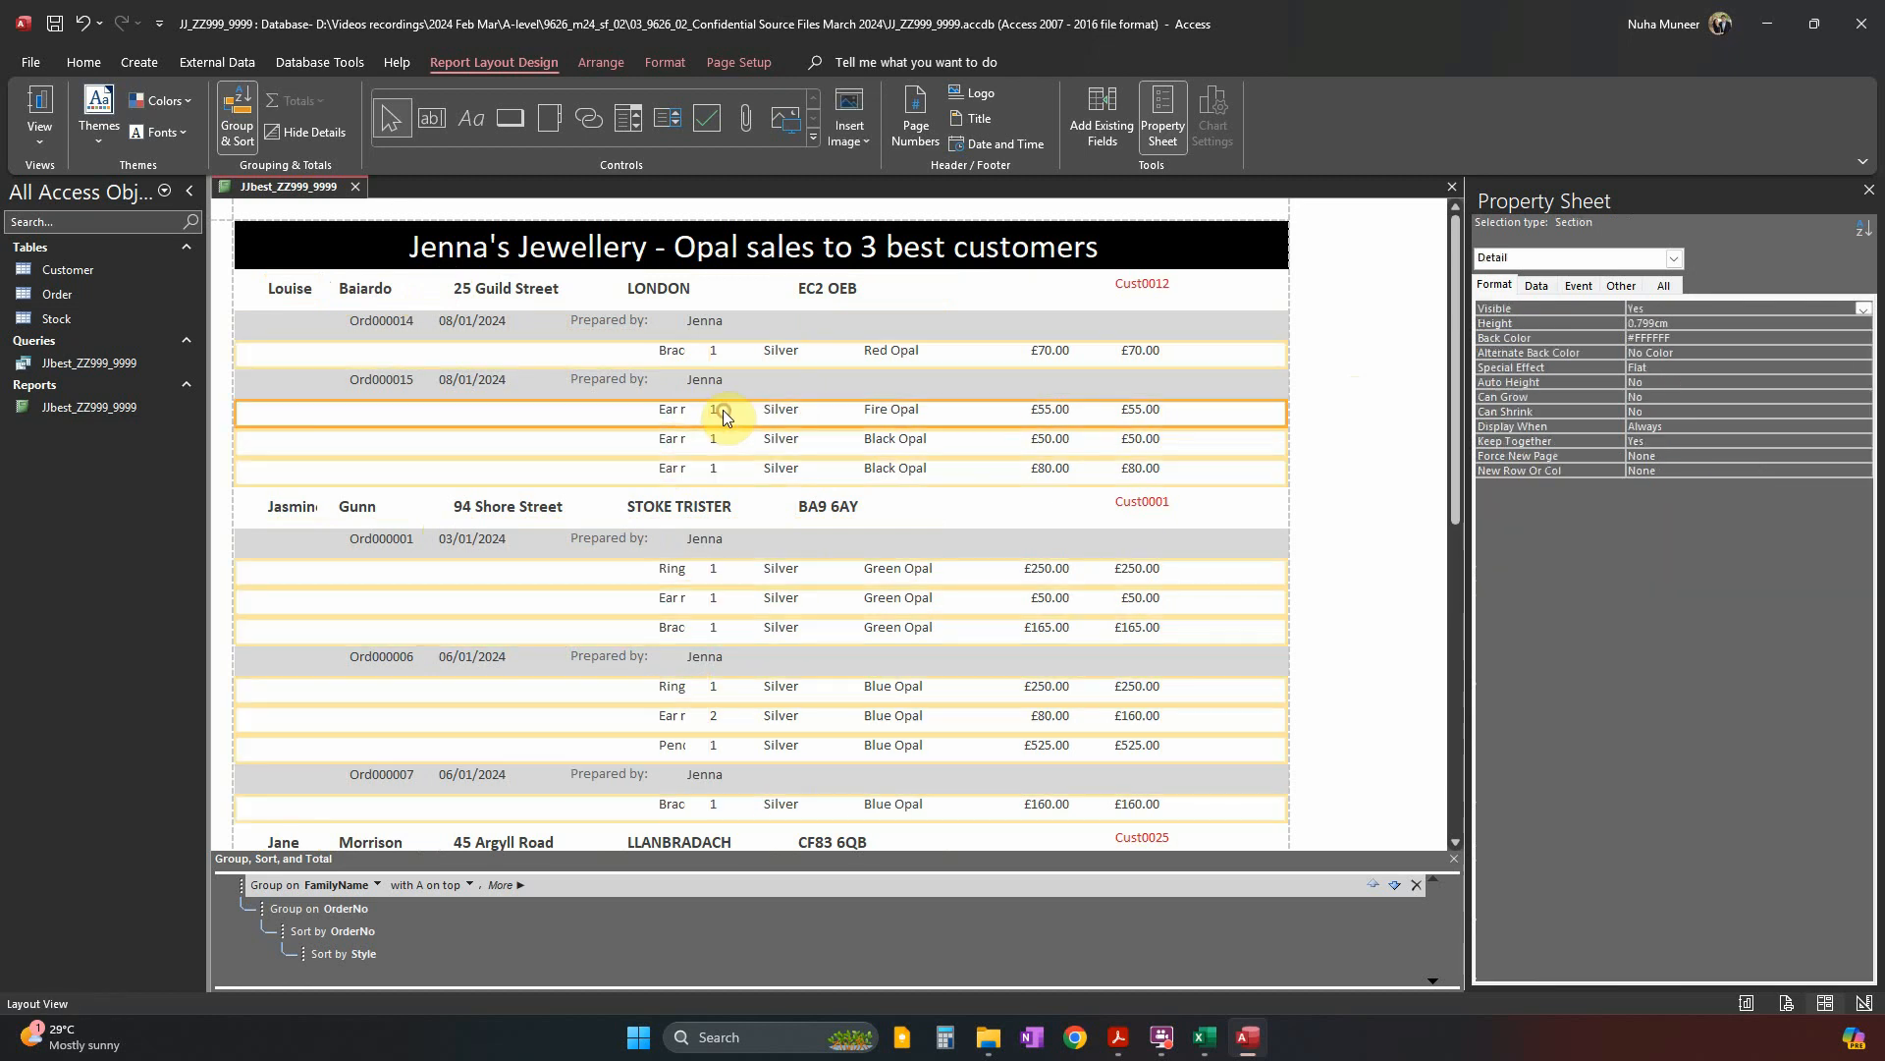
click(716, 409)
key(Right)
key(Right)
key(Right)
key(Right)
key(Right)
key(Right)
key(Right)
key(Right)
key(Right)
key(Right)
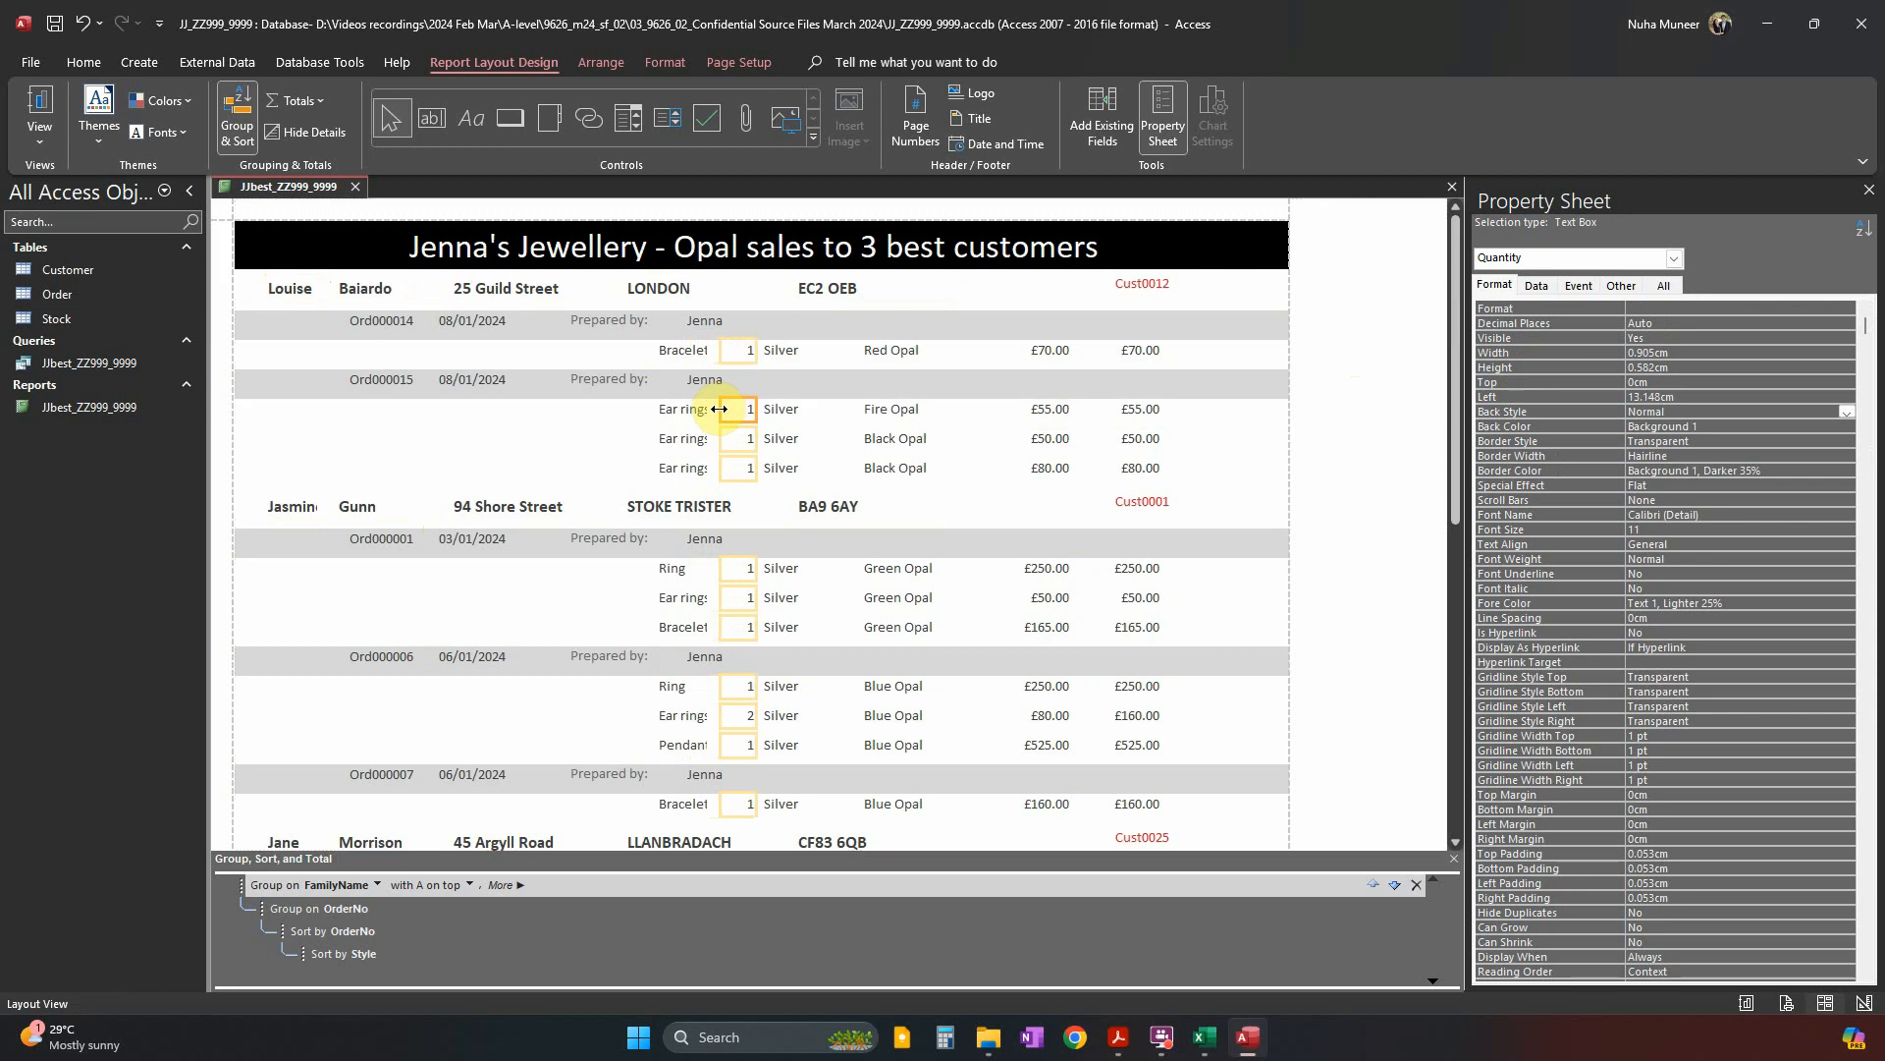
Move the Quantity, metal, stone, sale price and line total fields together to the right, making room for the Item field.
shift+click(786, 350)
shift+click(889, 351)
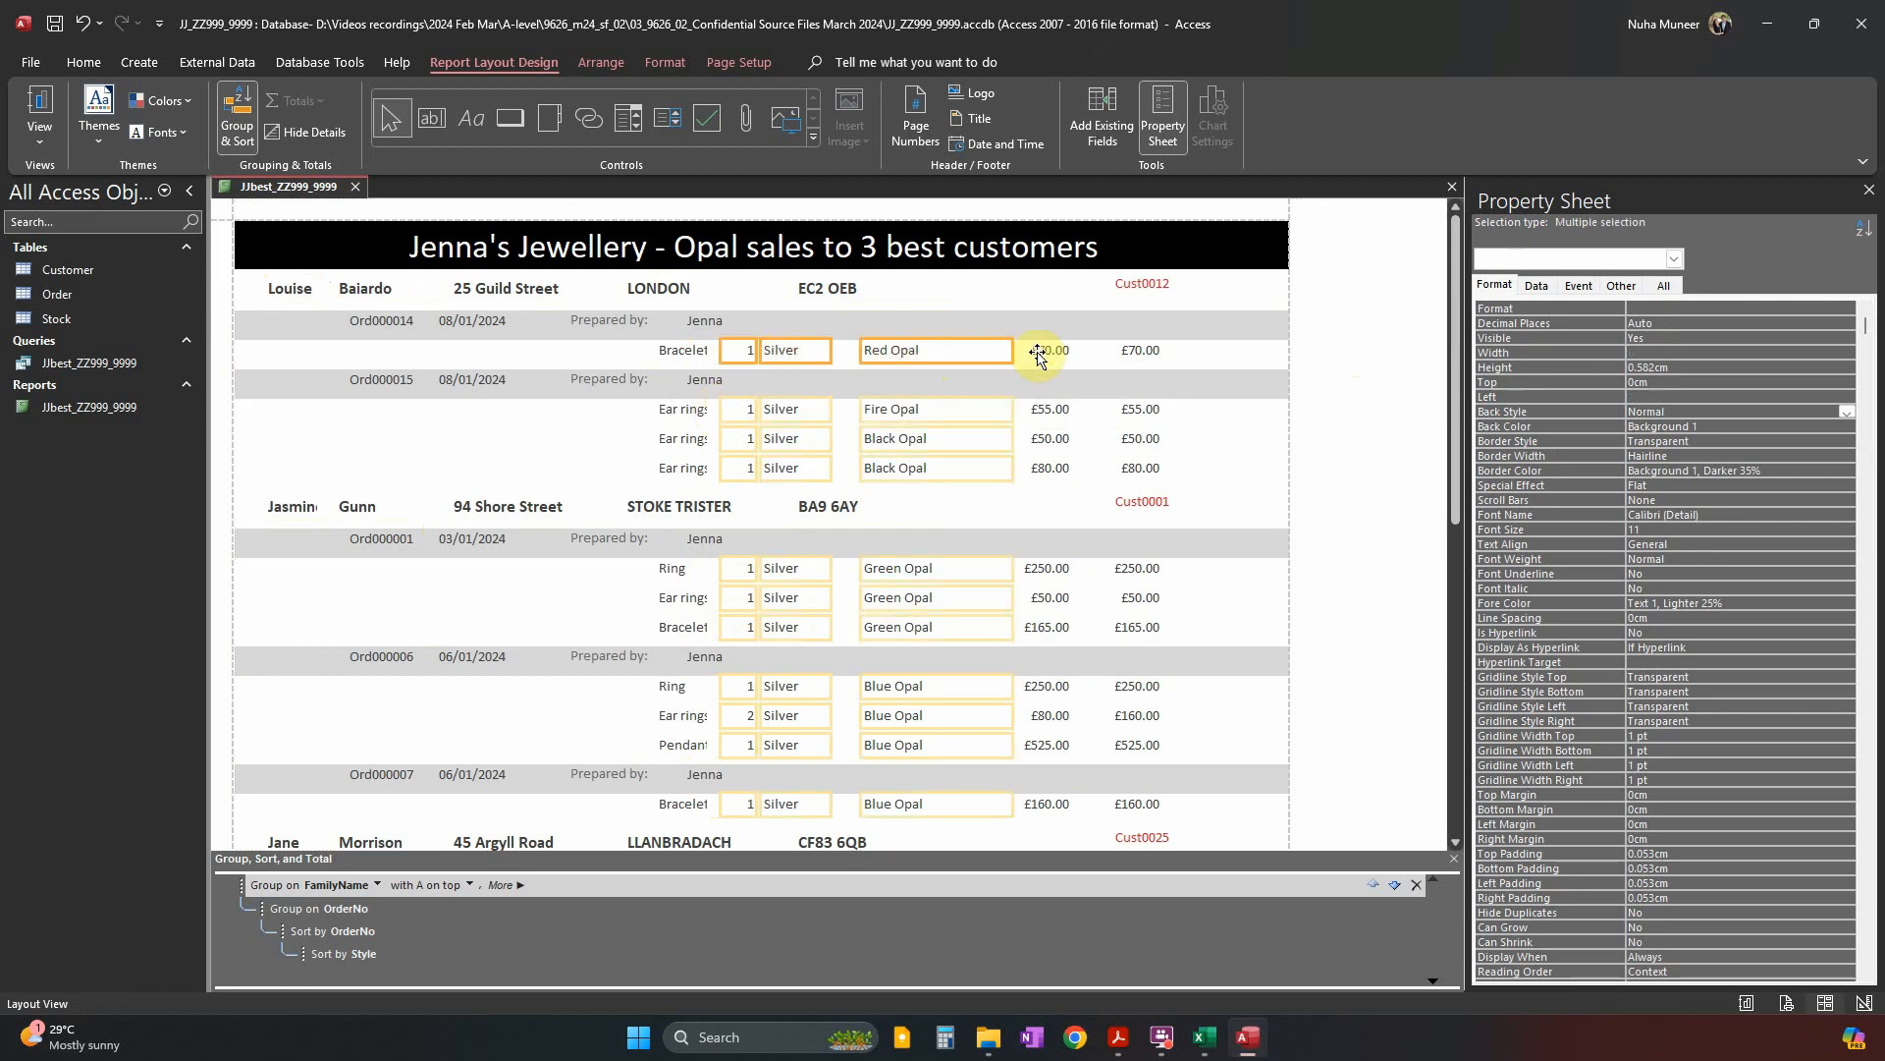
shift+click(1041, 350)
shift+click(1147, 358)
key(Right)
key(Right)
key(Right)
key(Right)
key(Right)
key(Right)
key(Right)
key(Right)
key(Right)
key(Right)
key(Right)
key(Right)
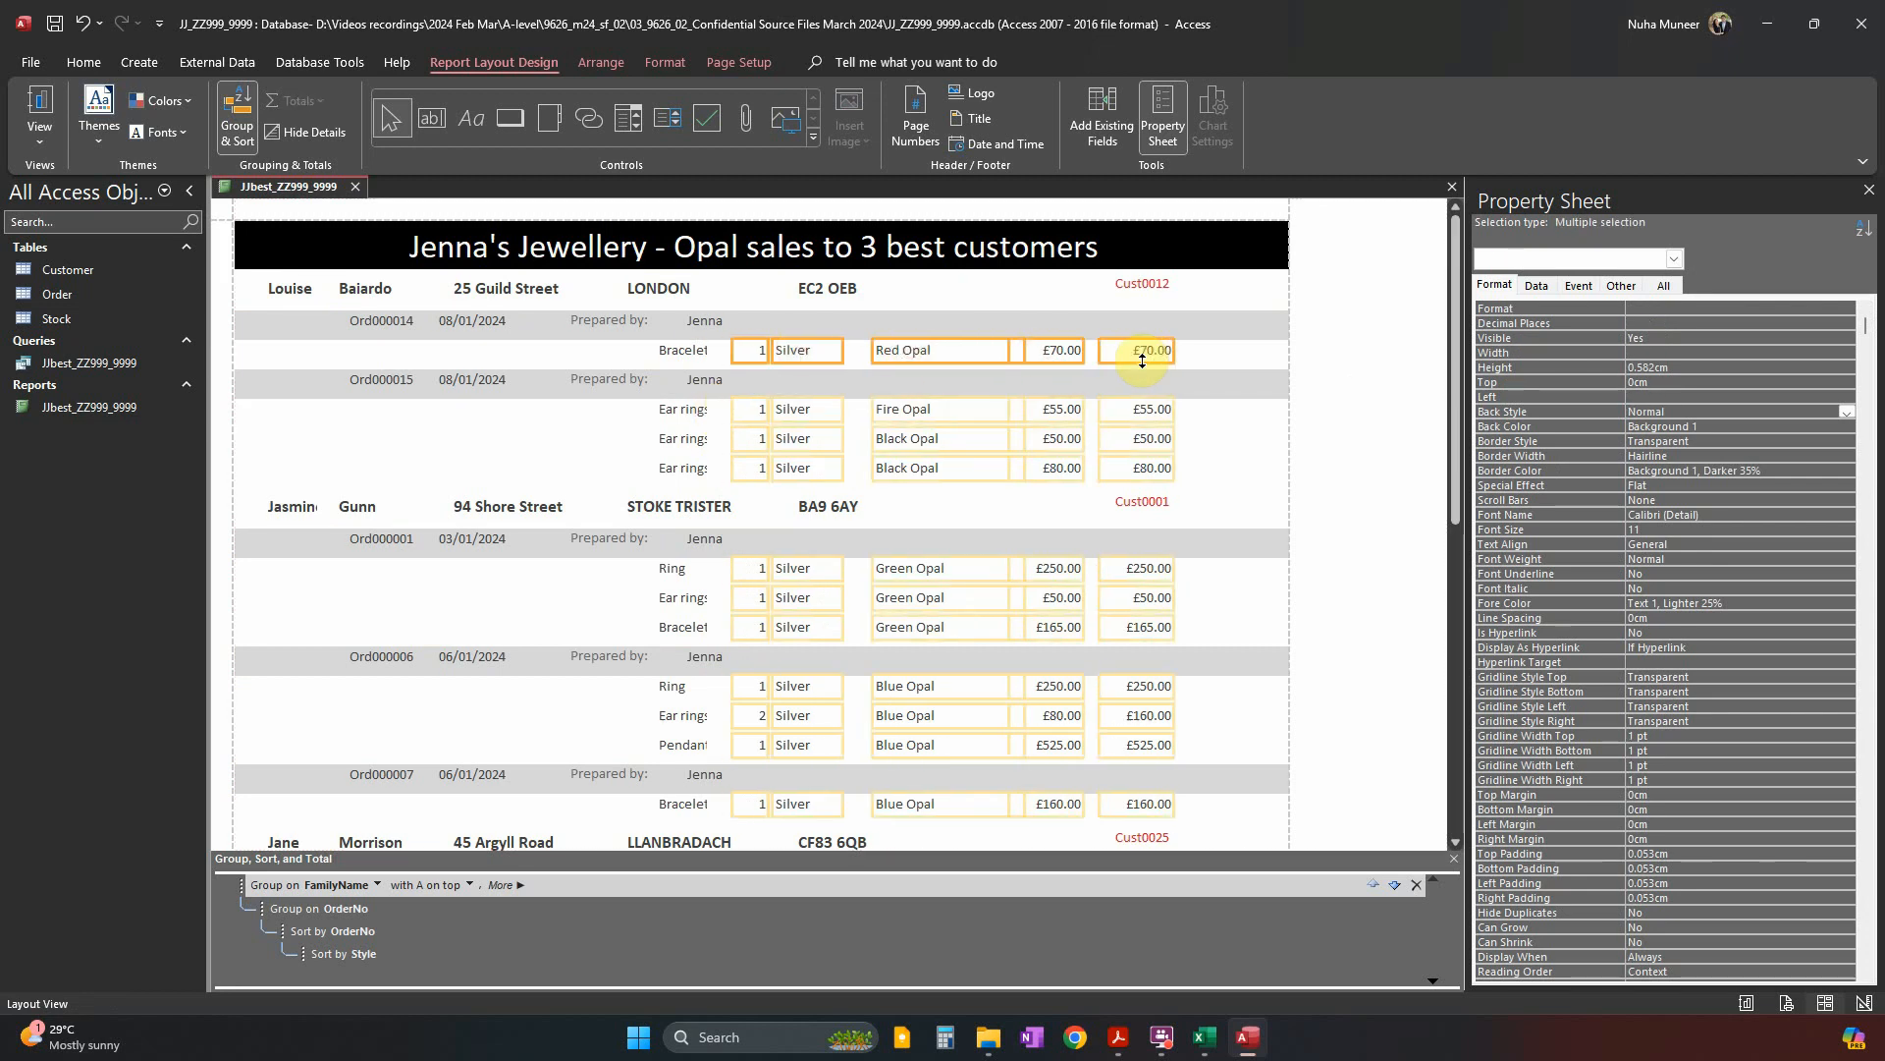
key(Right)
key(Right)
key(Right)
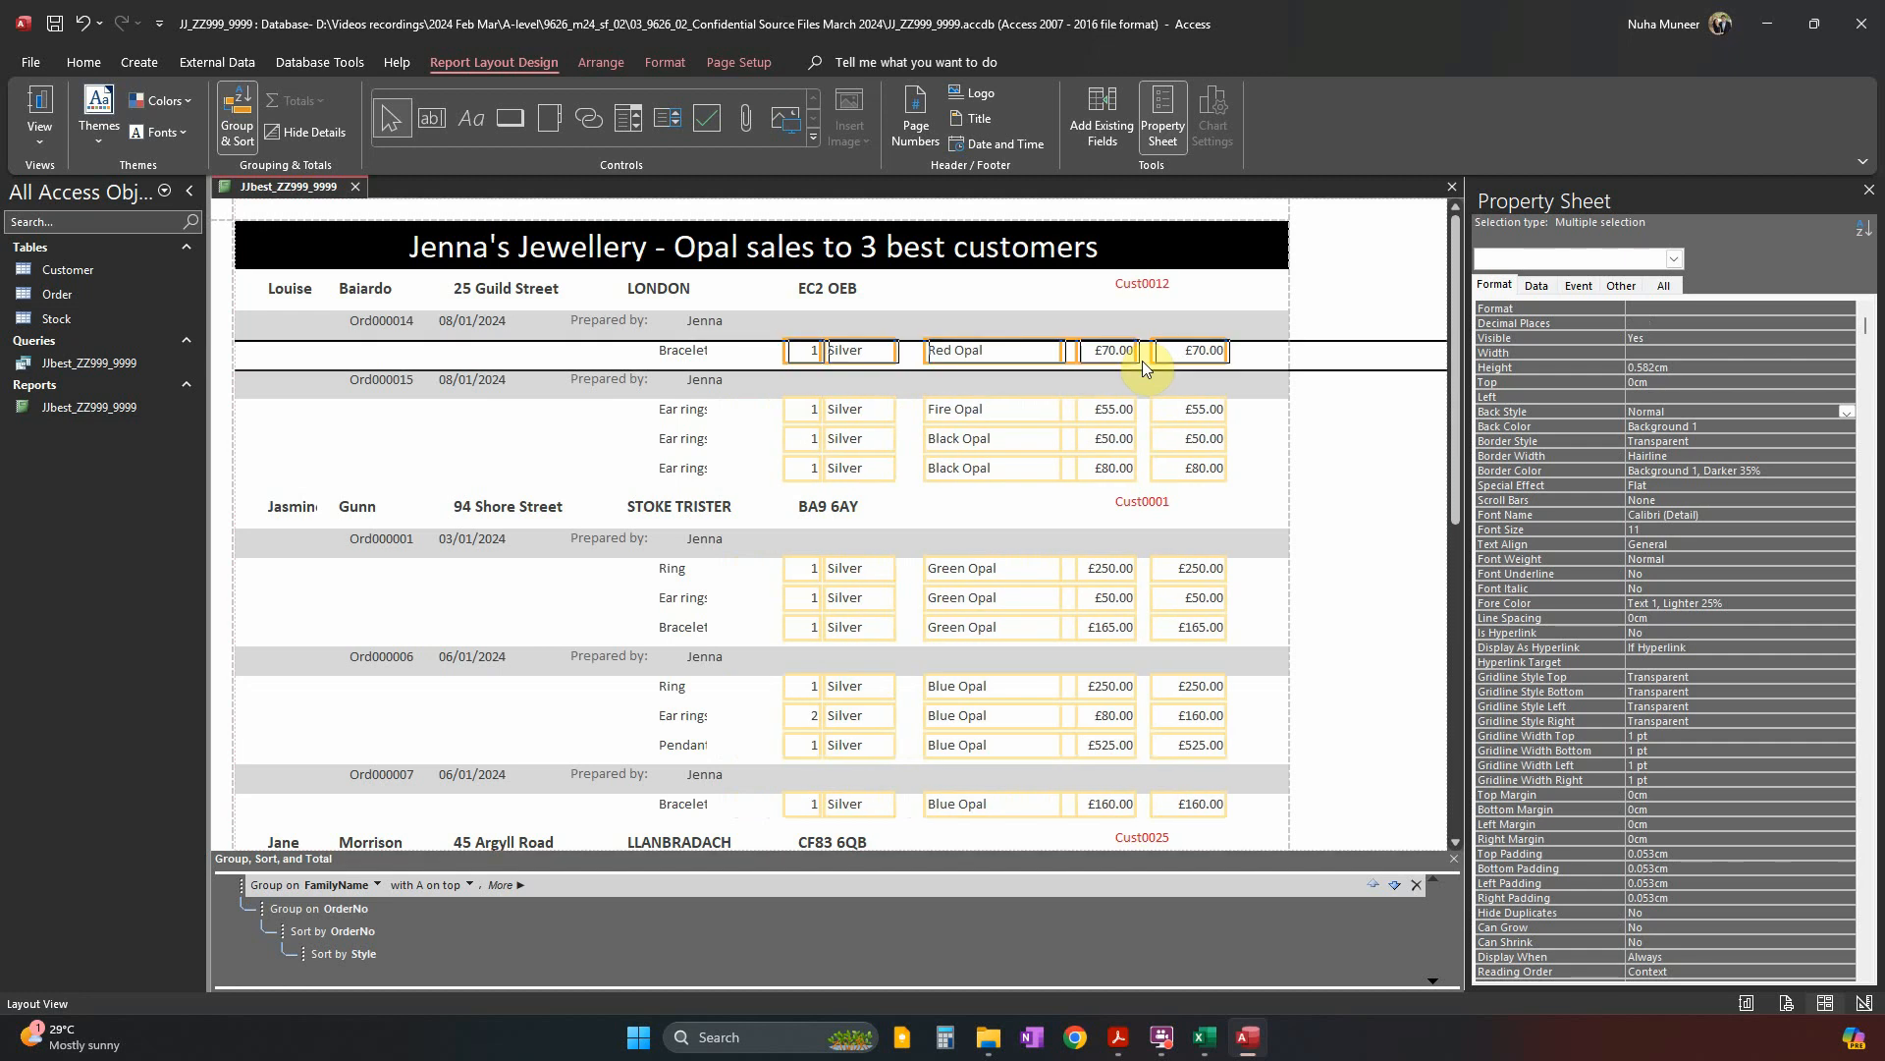
click(1268, 430)
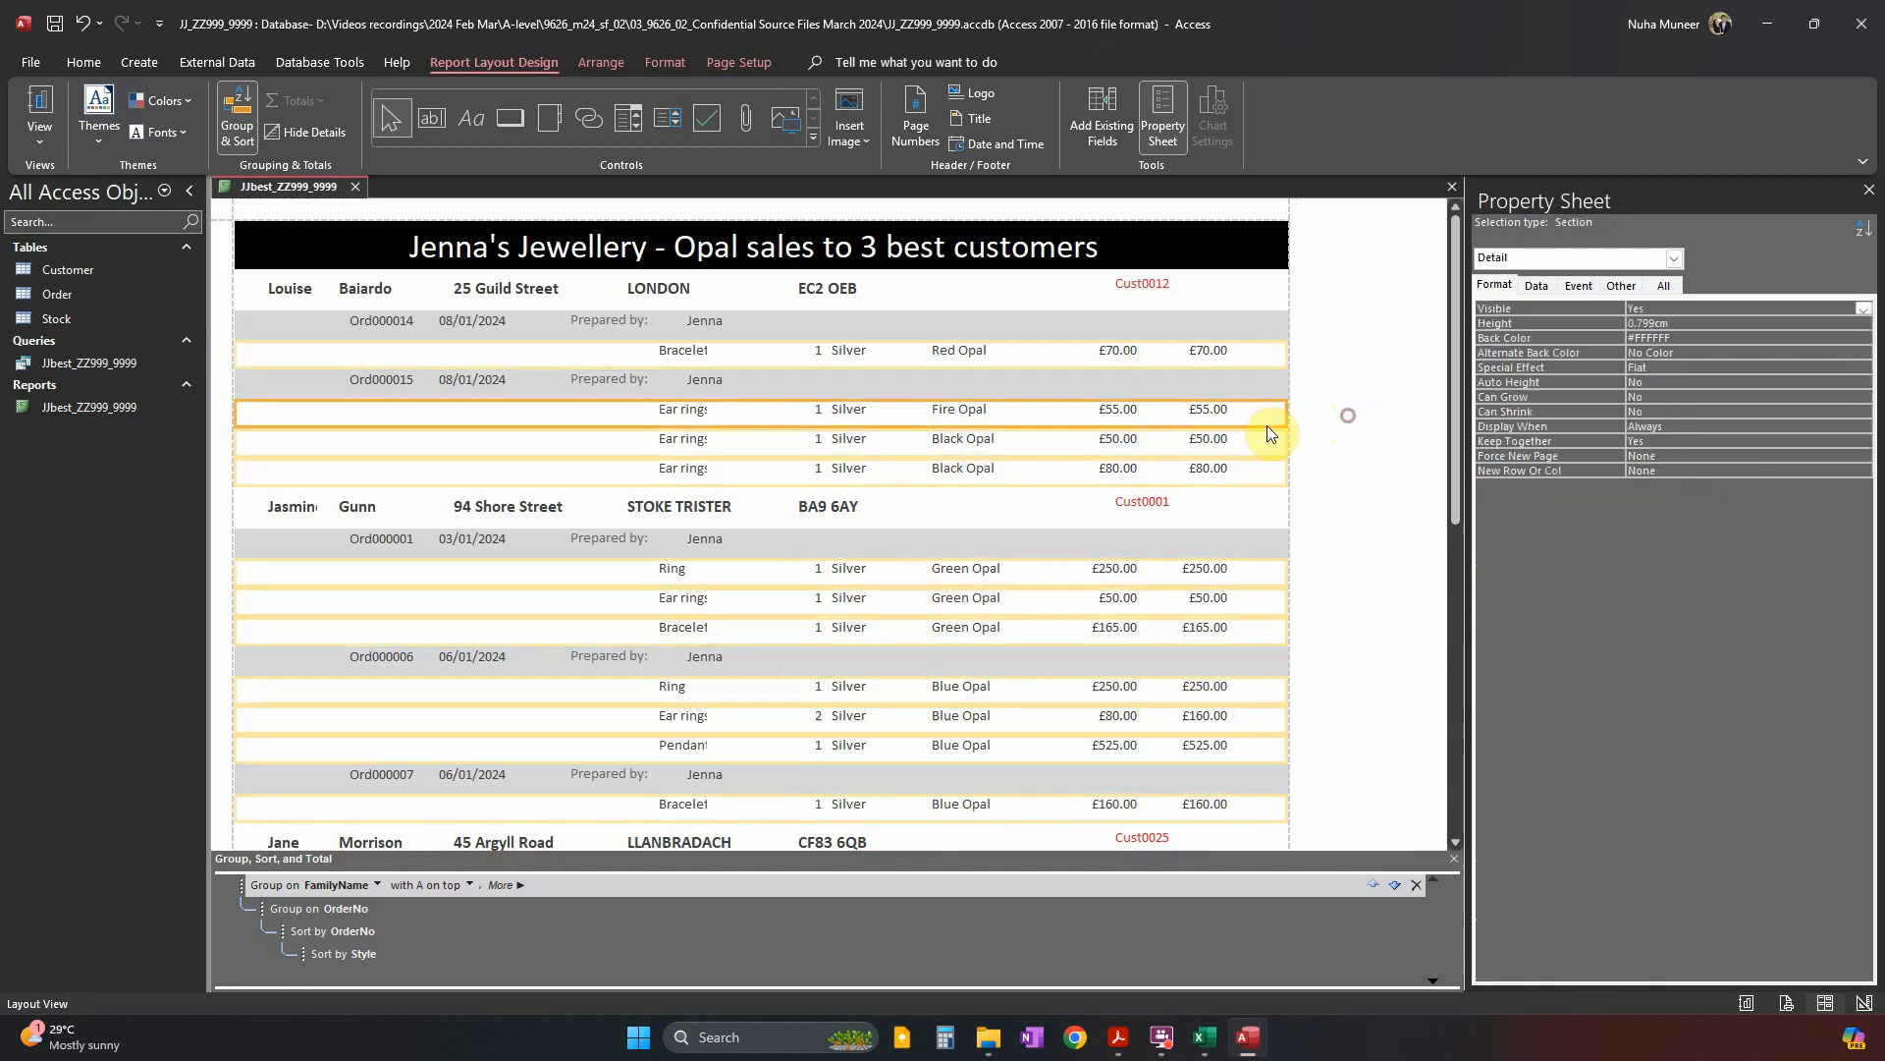
Narrow the Item field to about 2.88 cm and move the Quantity field left to start at about 14.05 cm.
click(703, 416)
drag(709, 415, 763, 412)
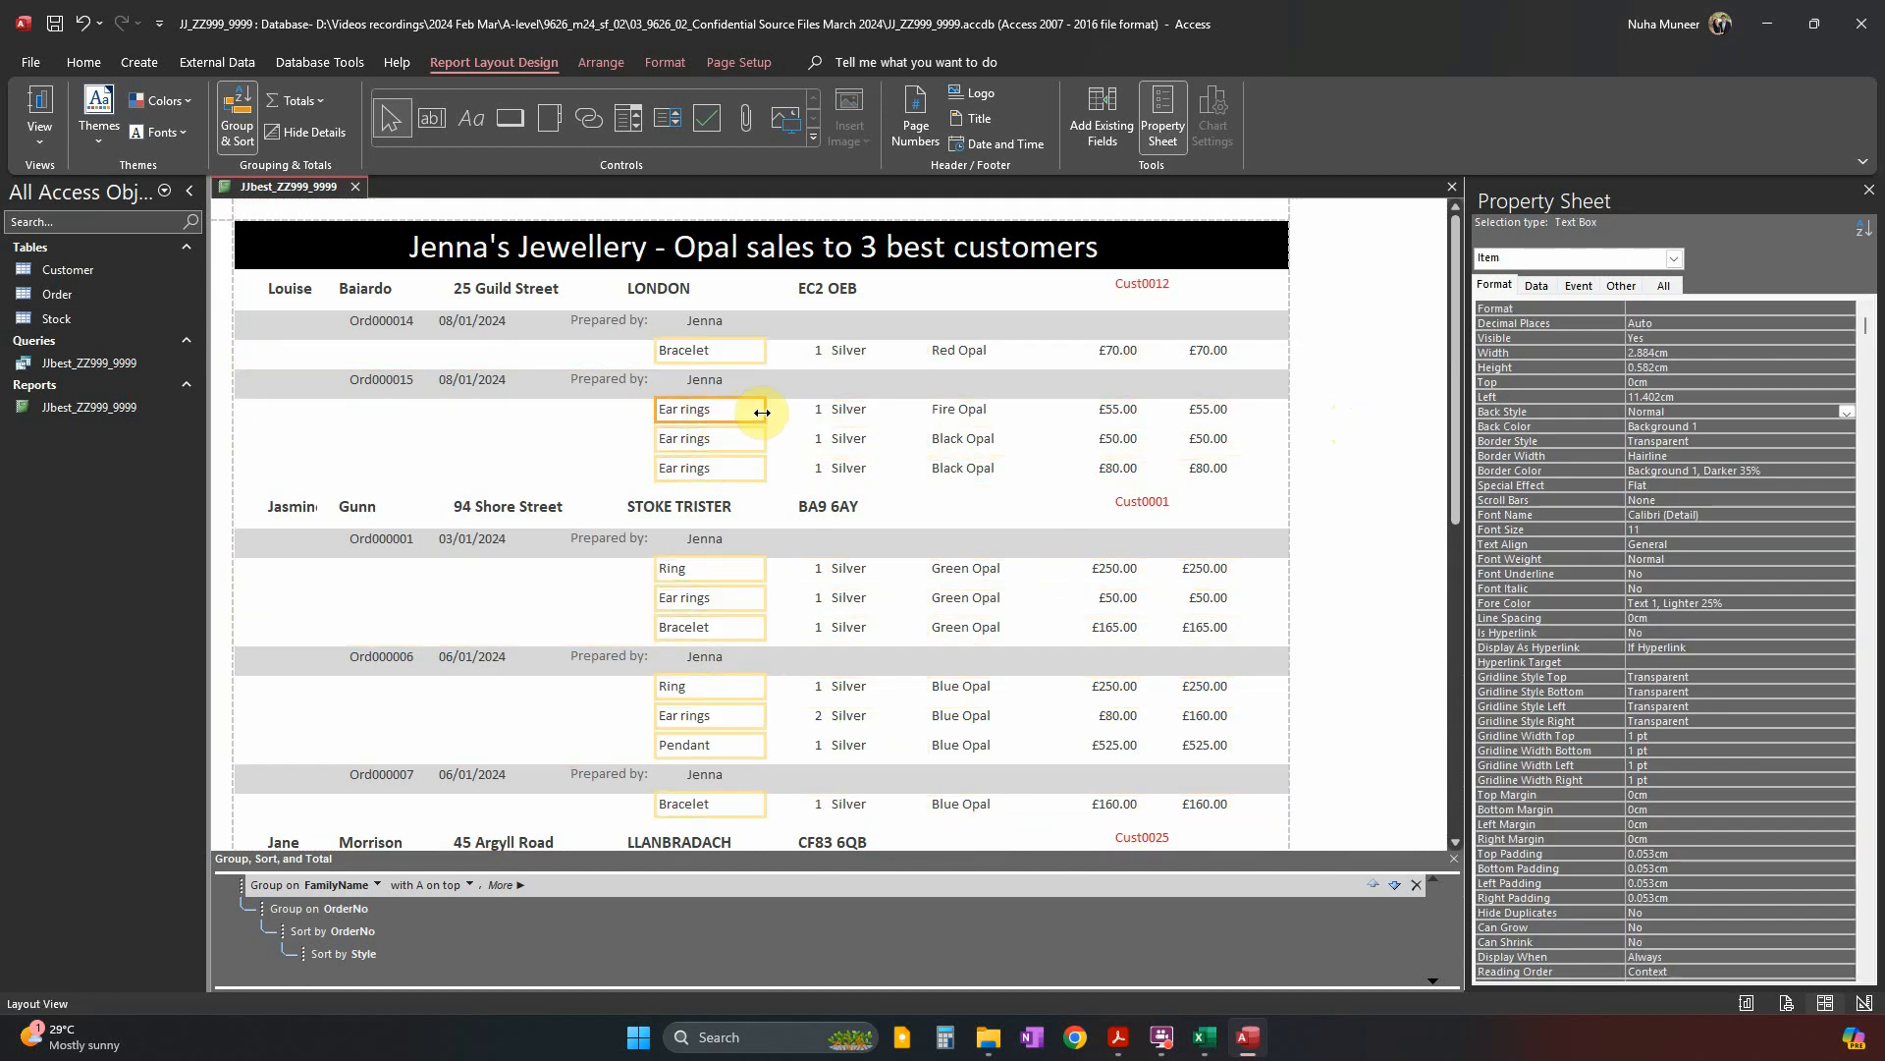
click(809, 421)
key(Left)
key(Left)
key(Left)
key(Left)
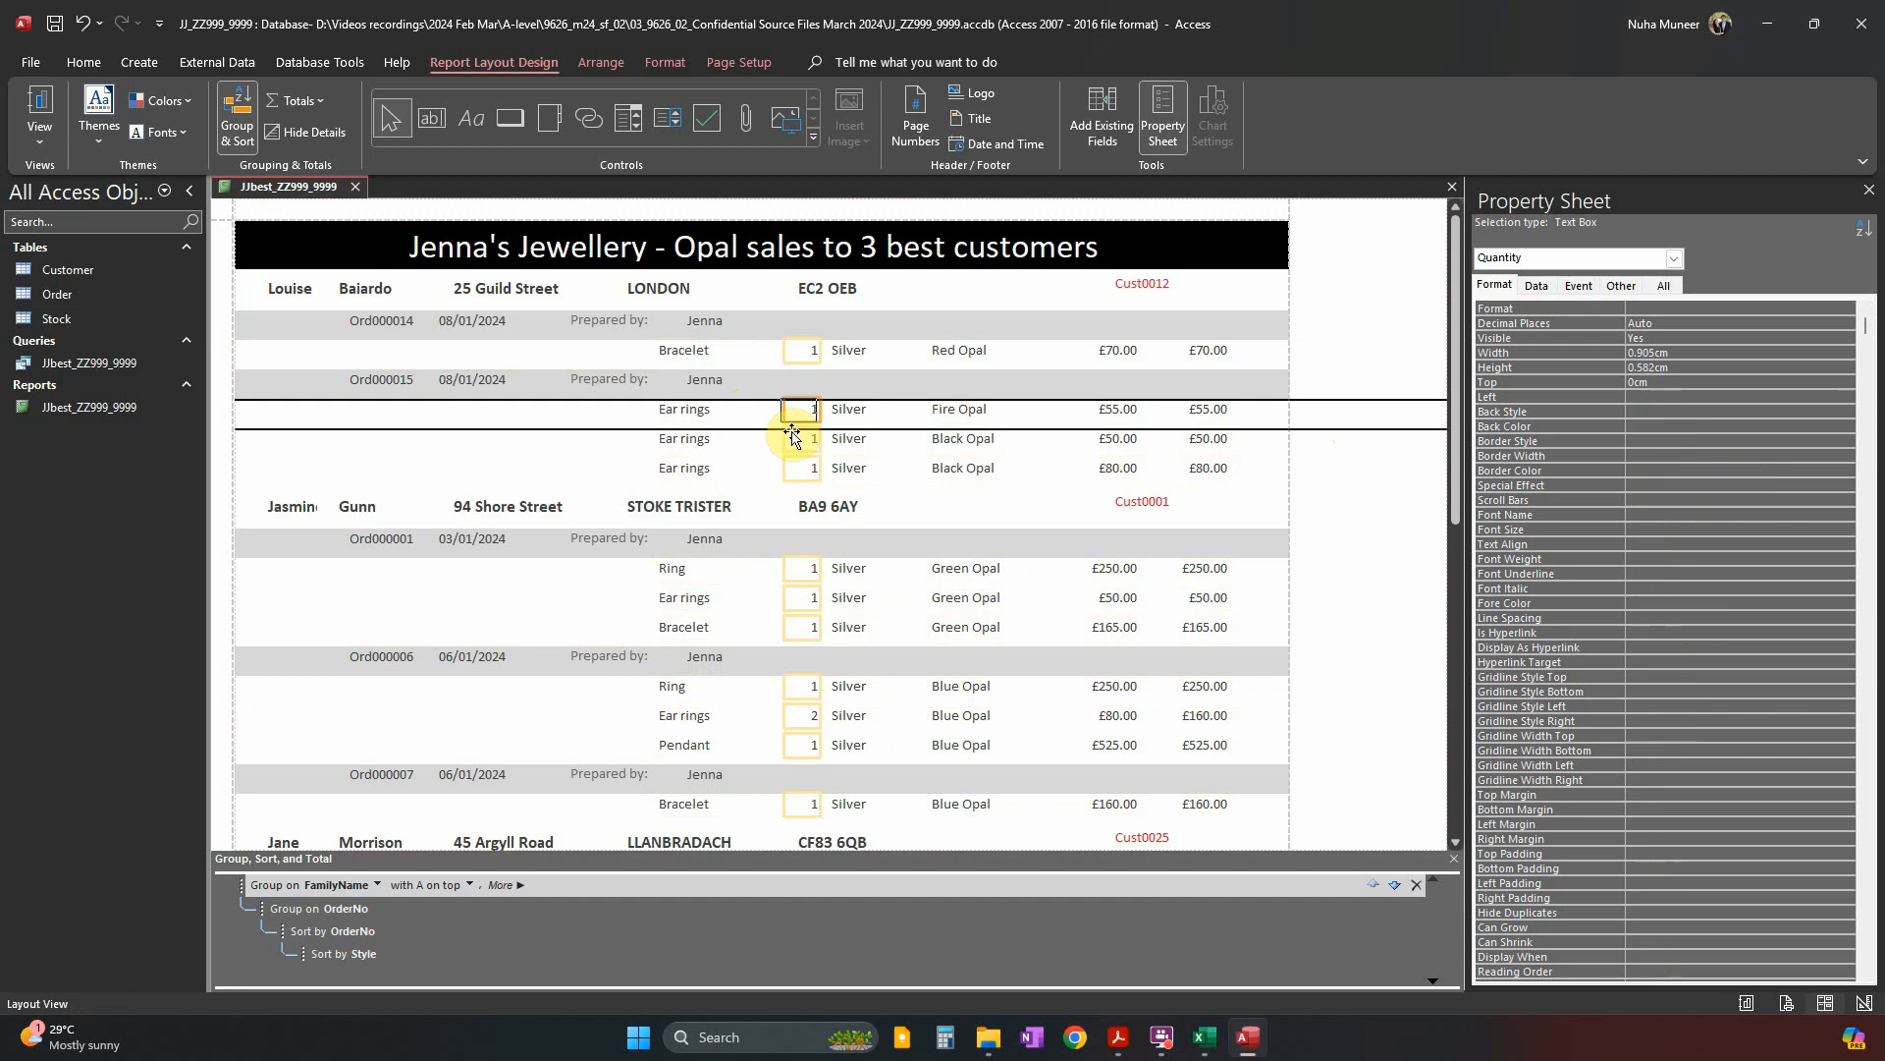
key(Left)
key(Left)
key(Left)
key(Left)
key(Left)
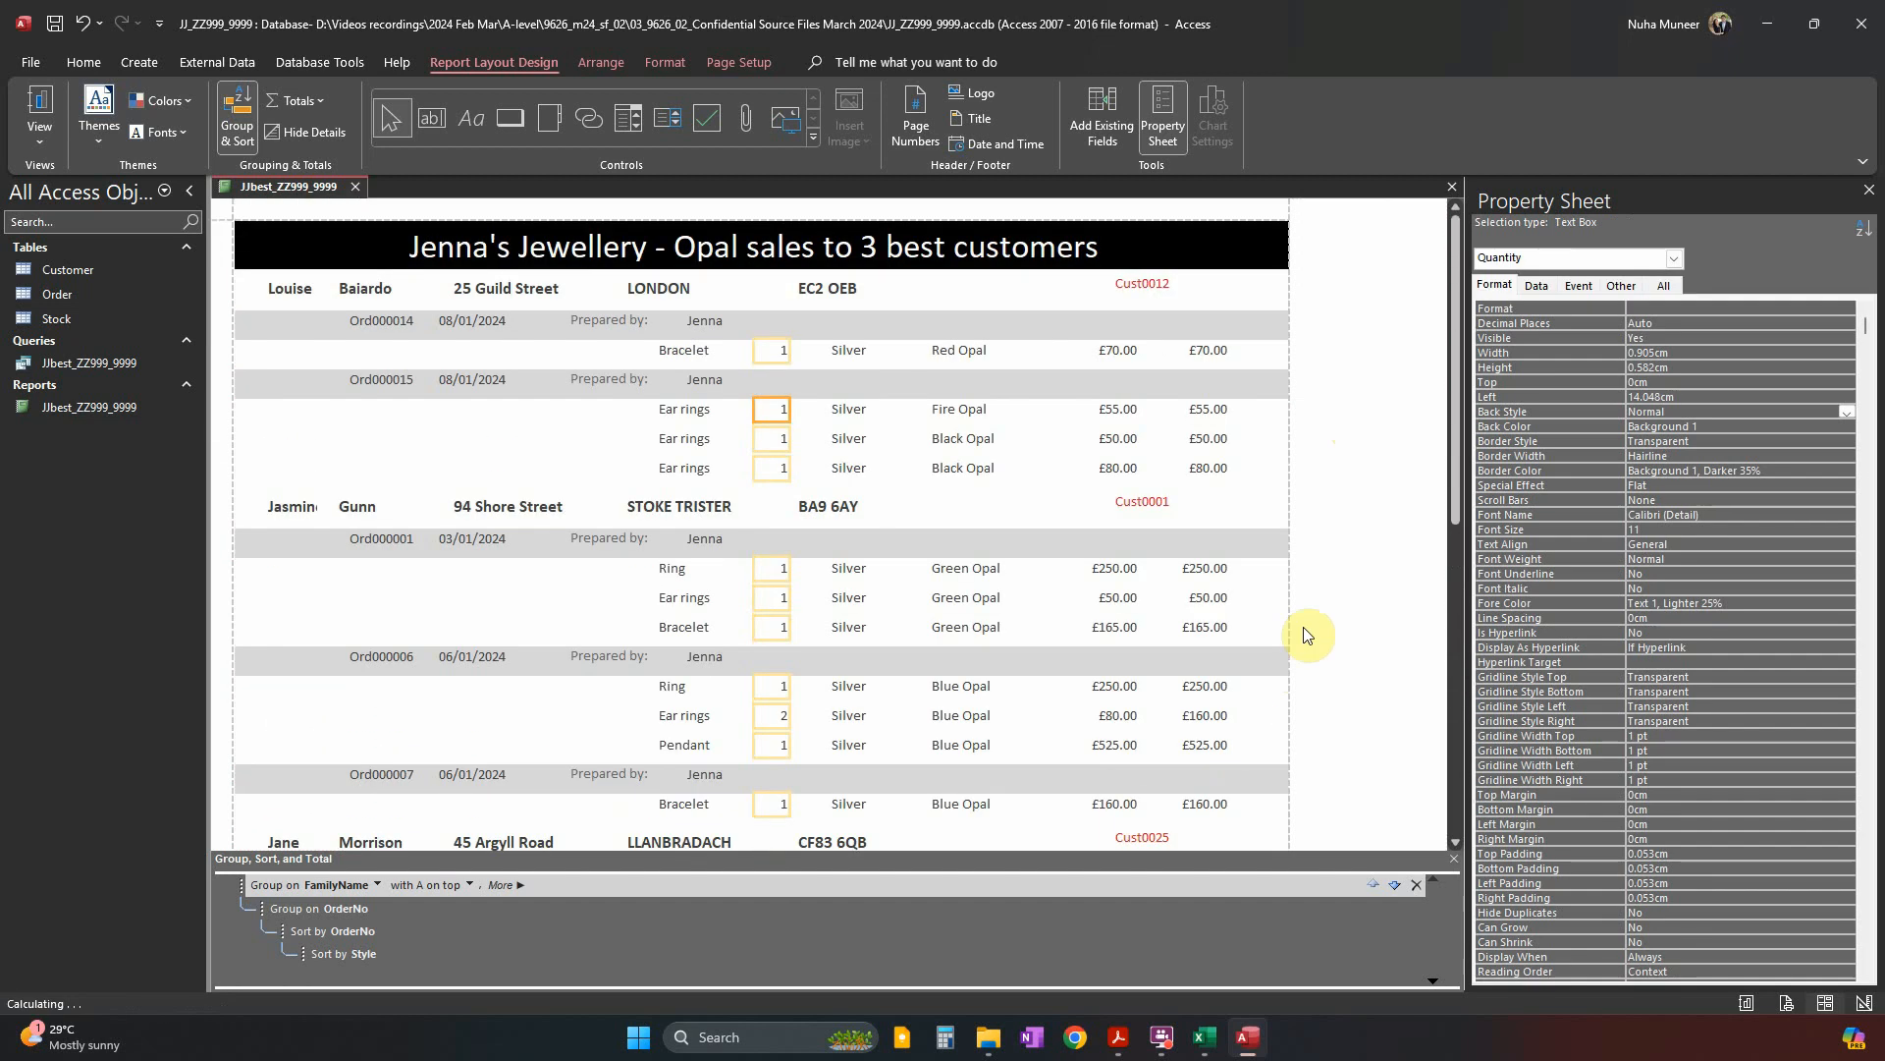
click(1306, 630)
click(1329, 479)
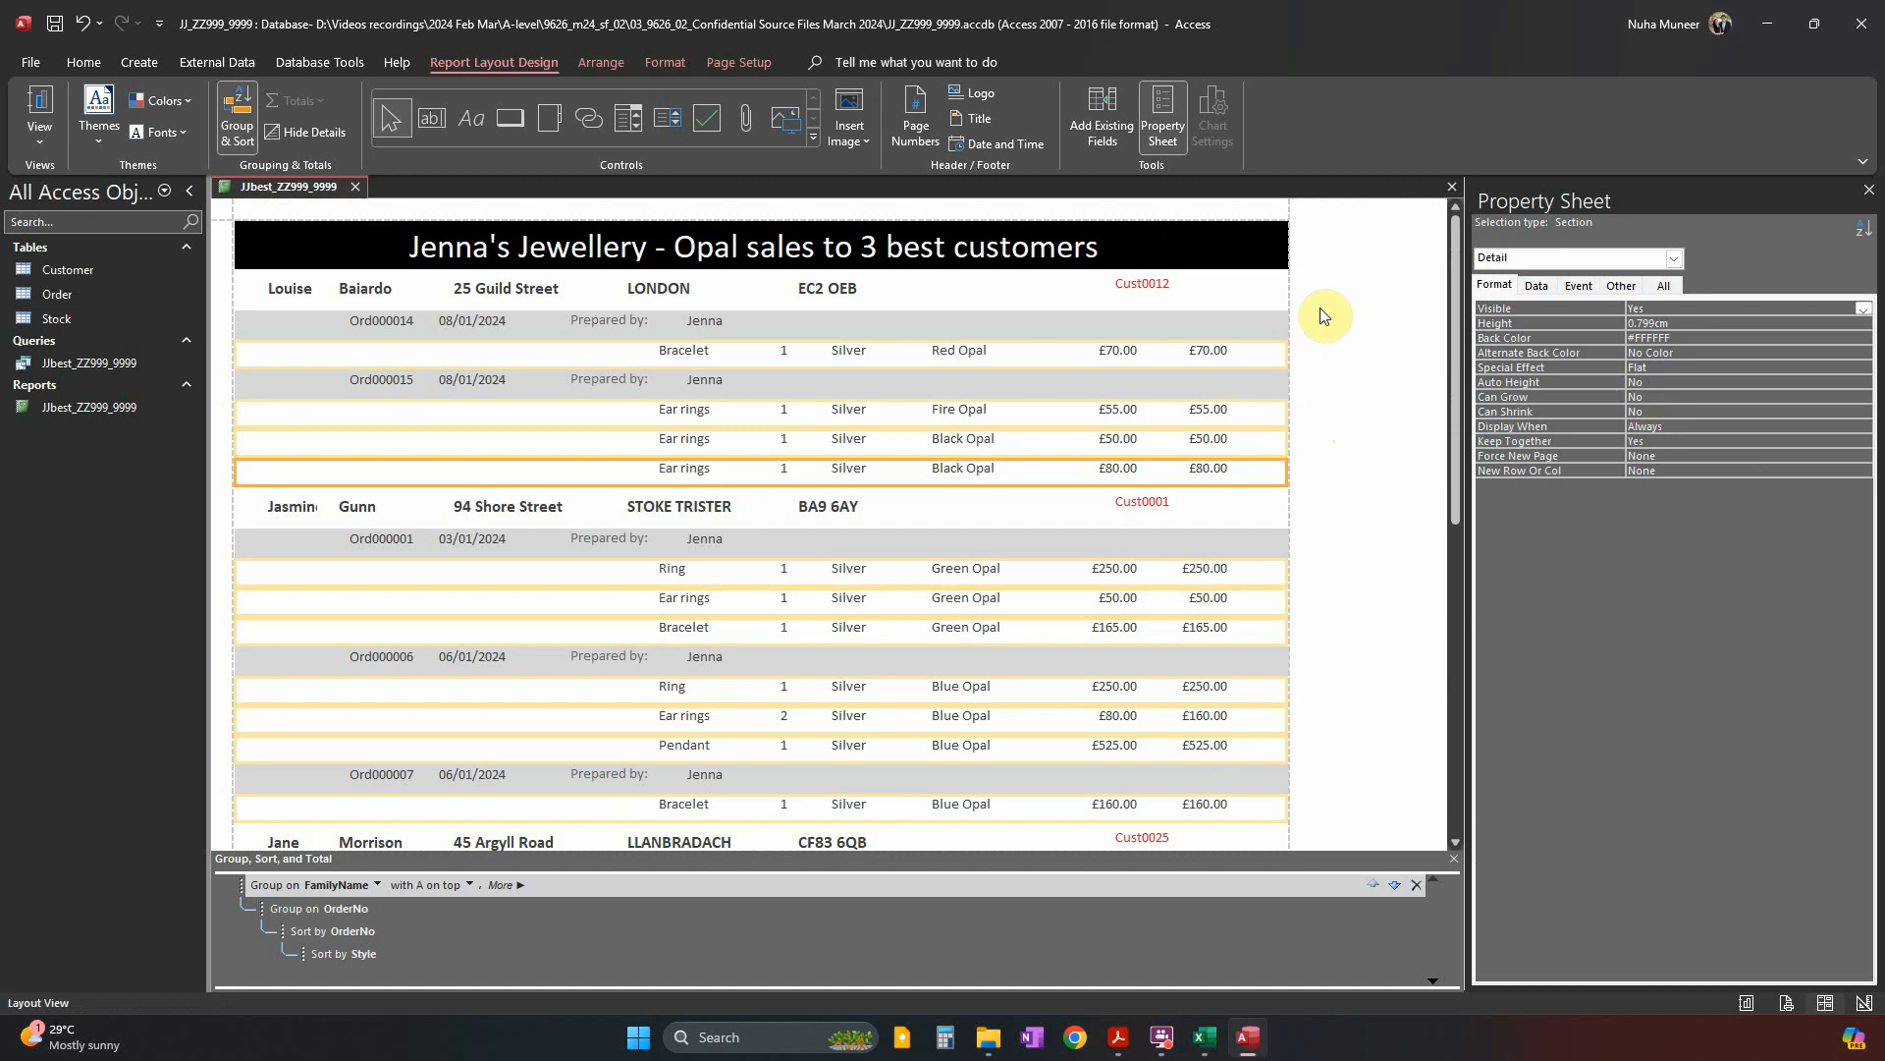
Compare the report with the sample layout in the question paper and delete the CustomerNo field from the customer group header.
click(1229, 258)
key(alt+Tab)
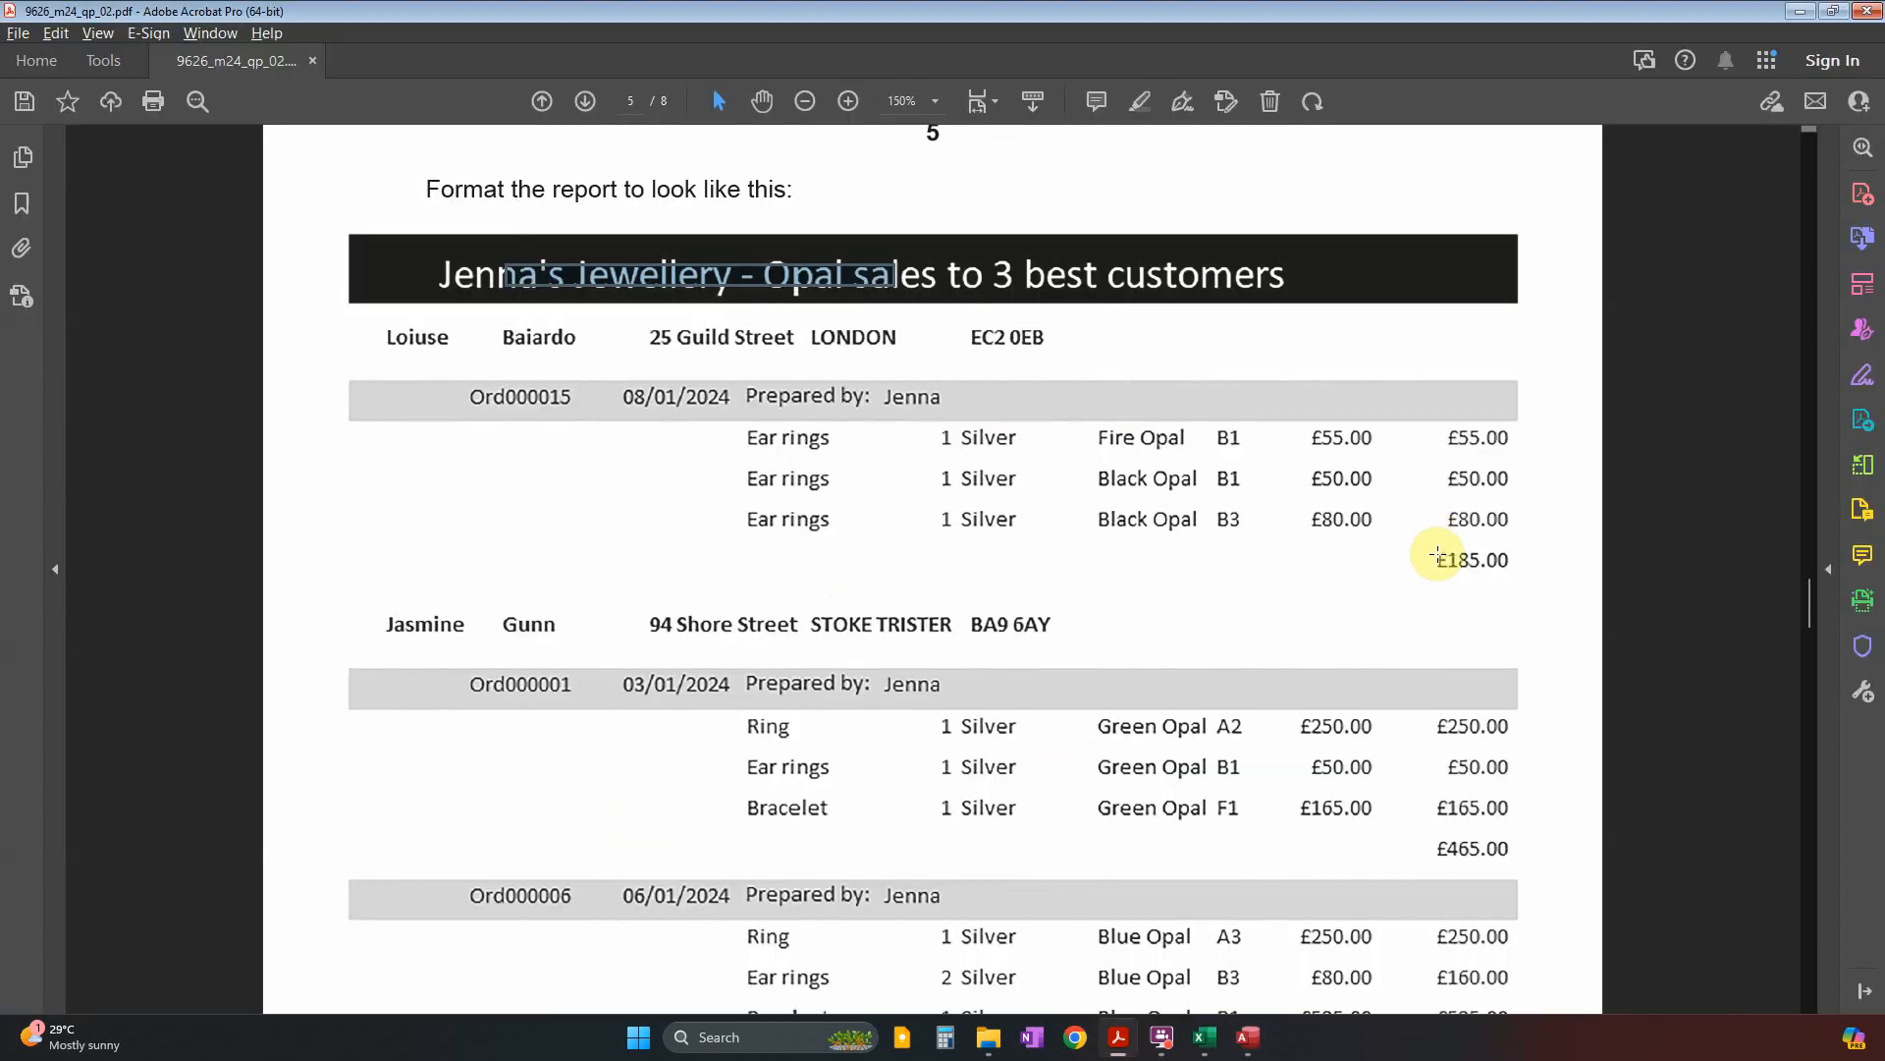
scroll(1526, 695, down, 2)
key(alt+Tab)
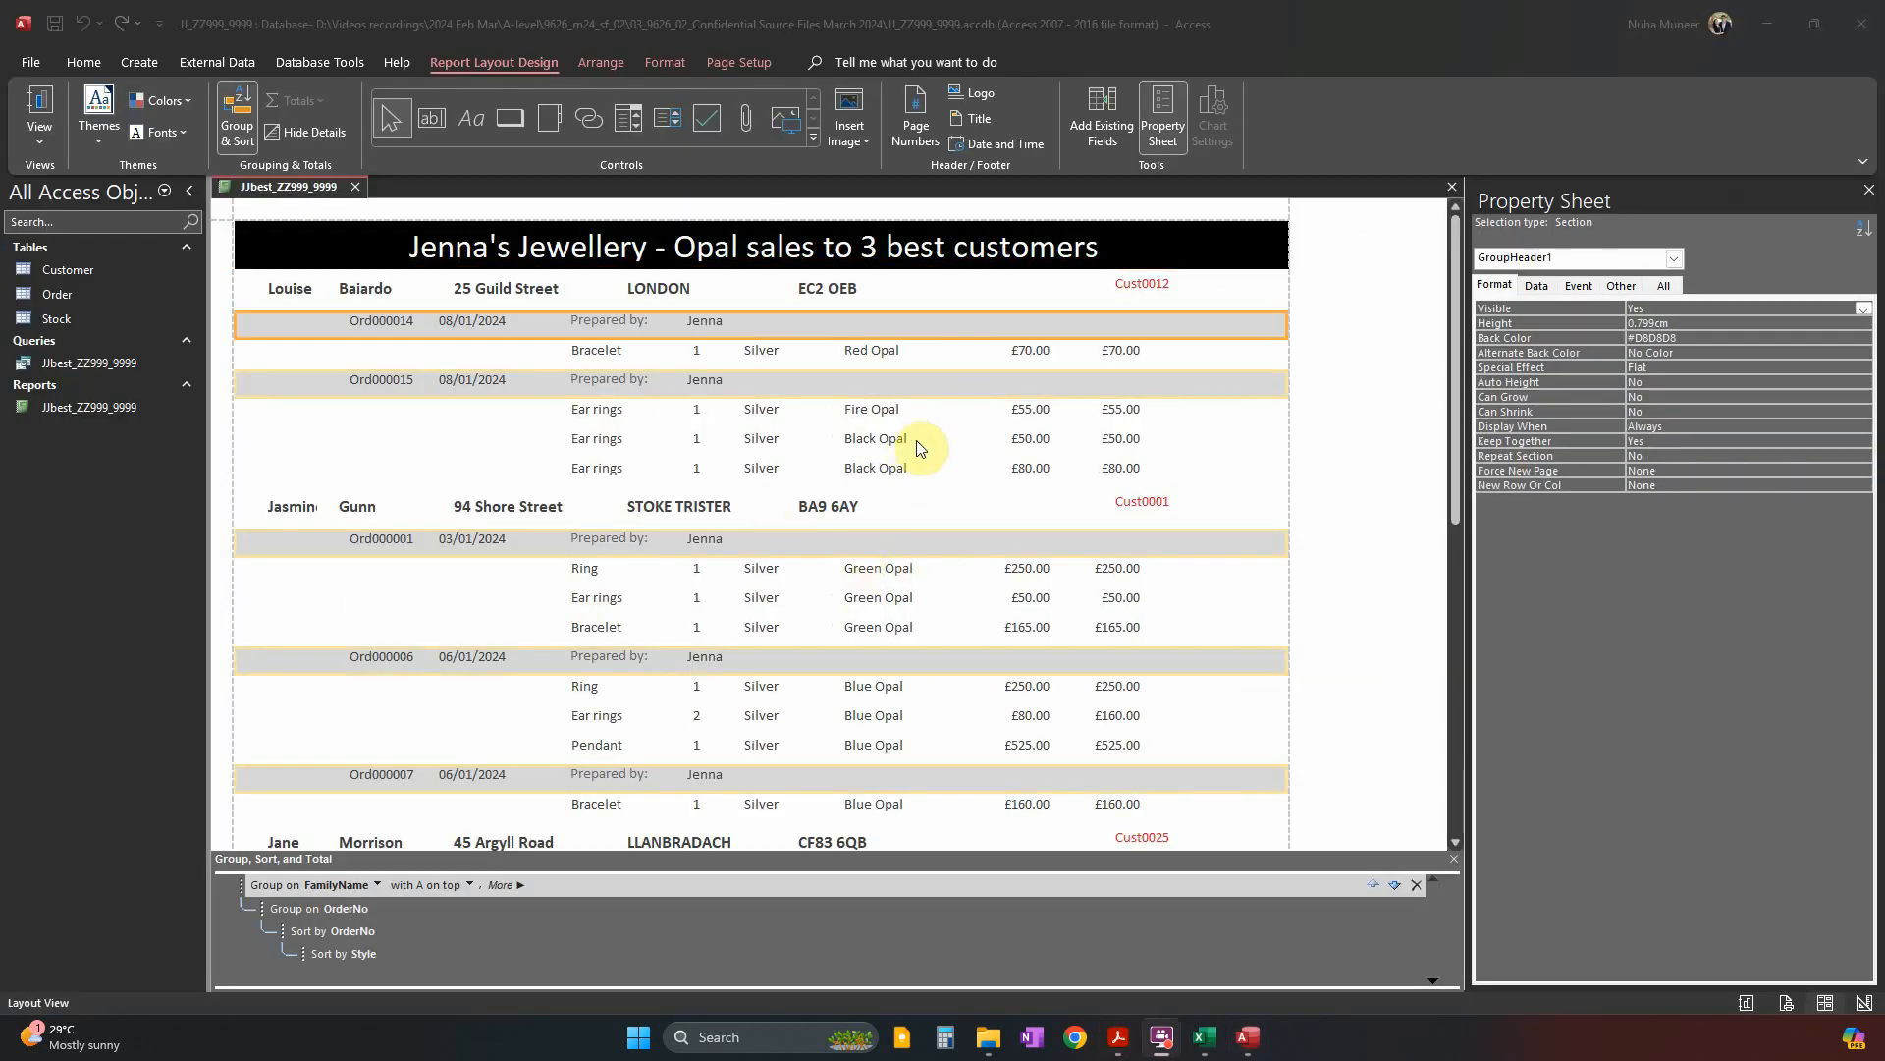
click(1037, 436)
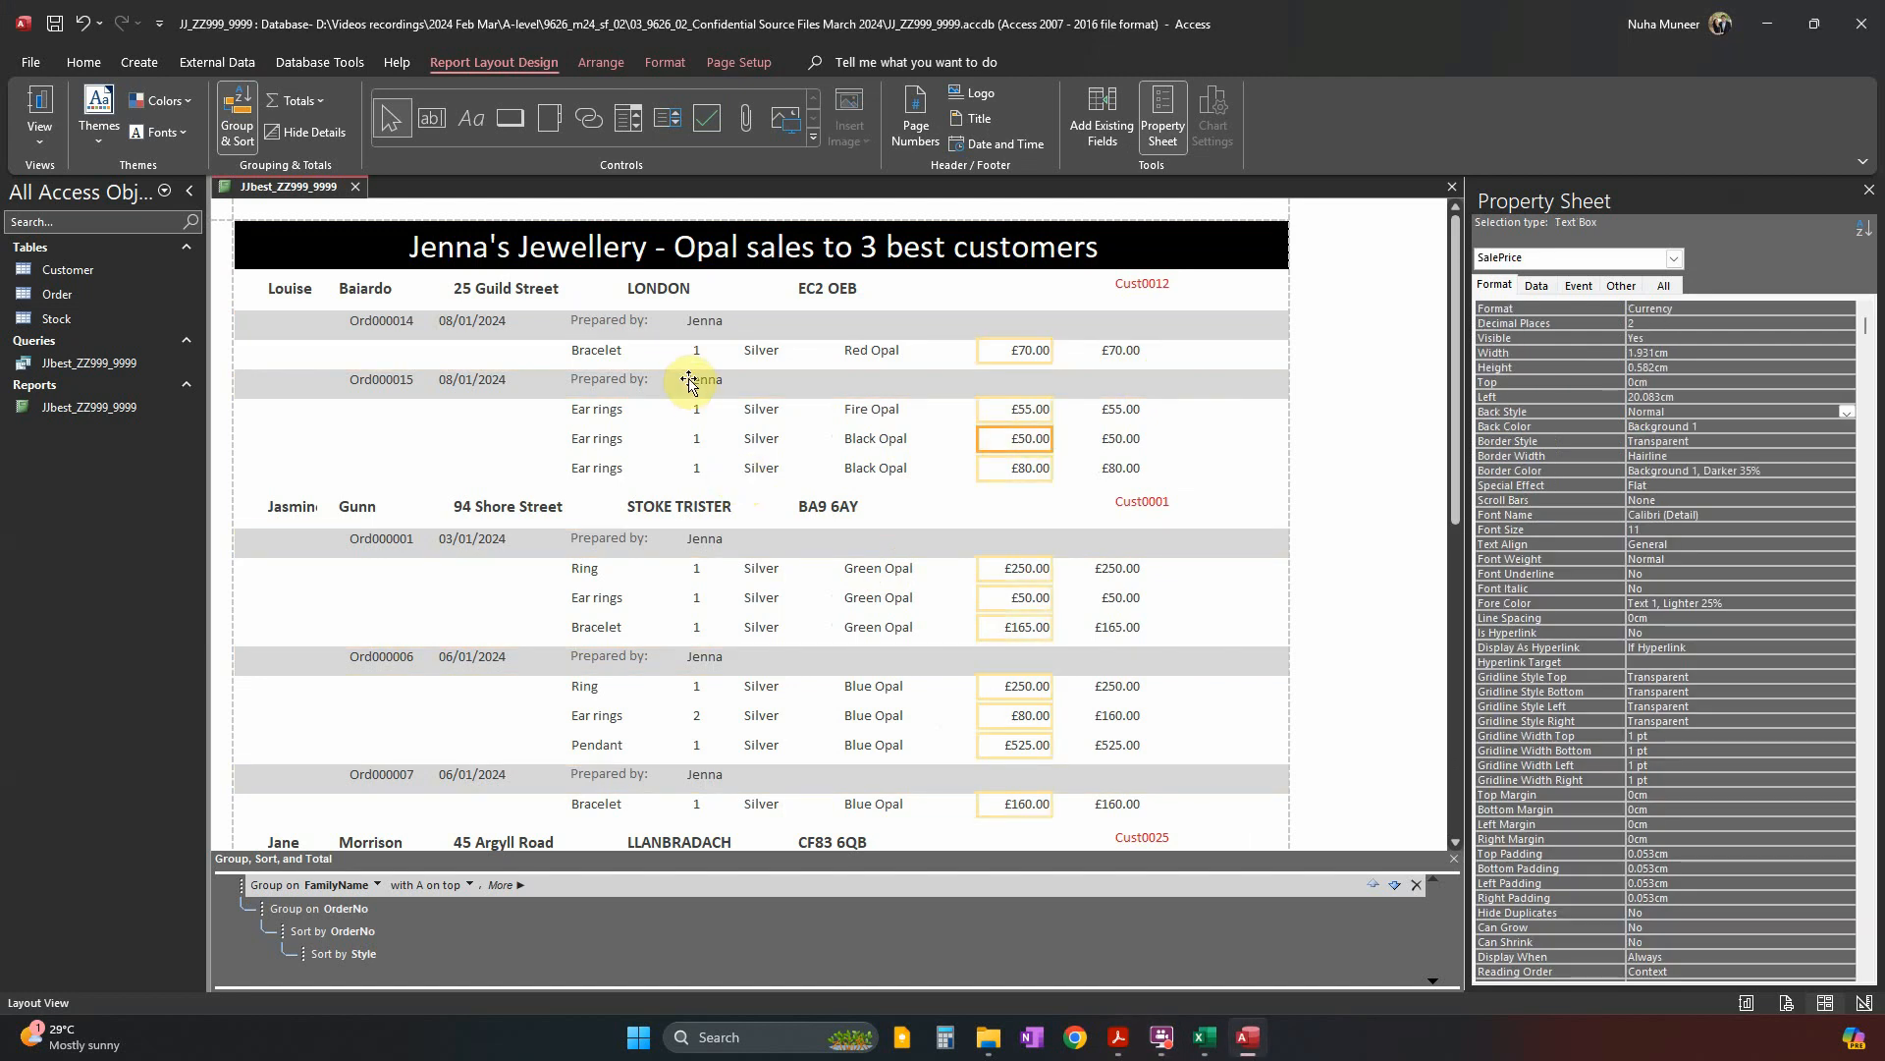
click(1149, 286)
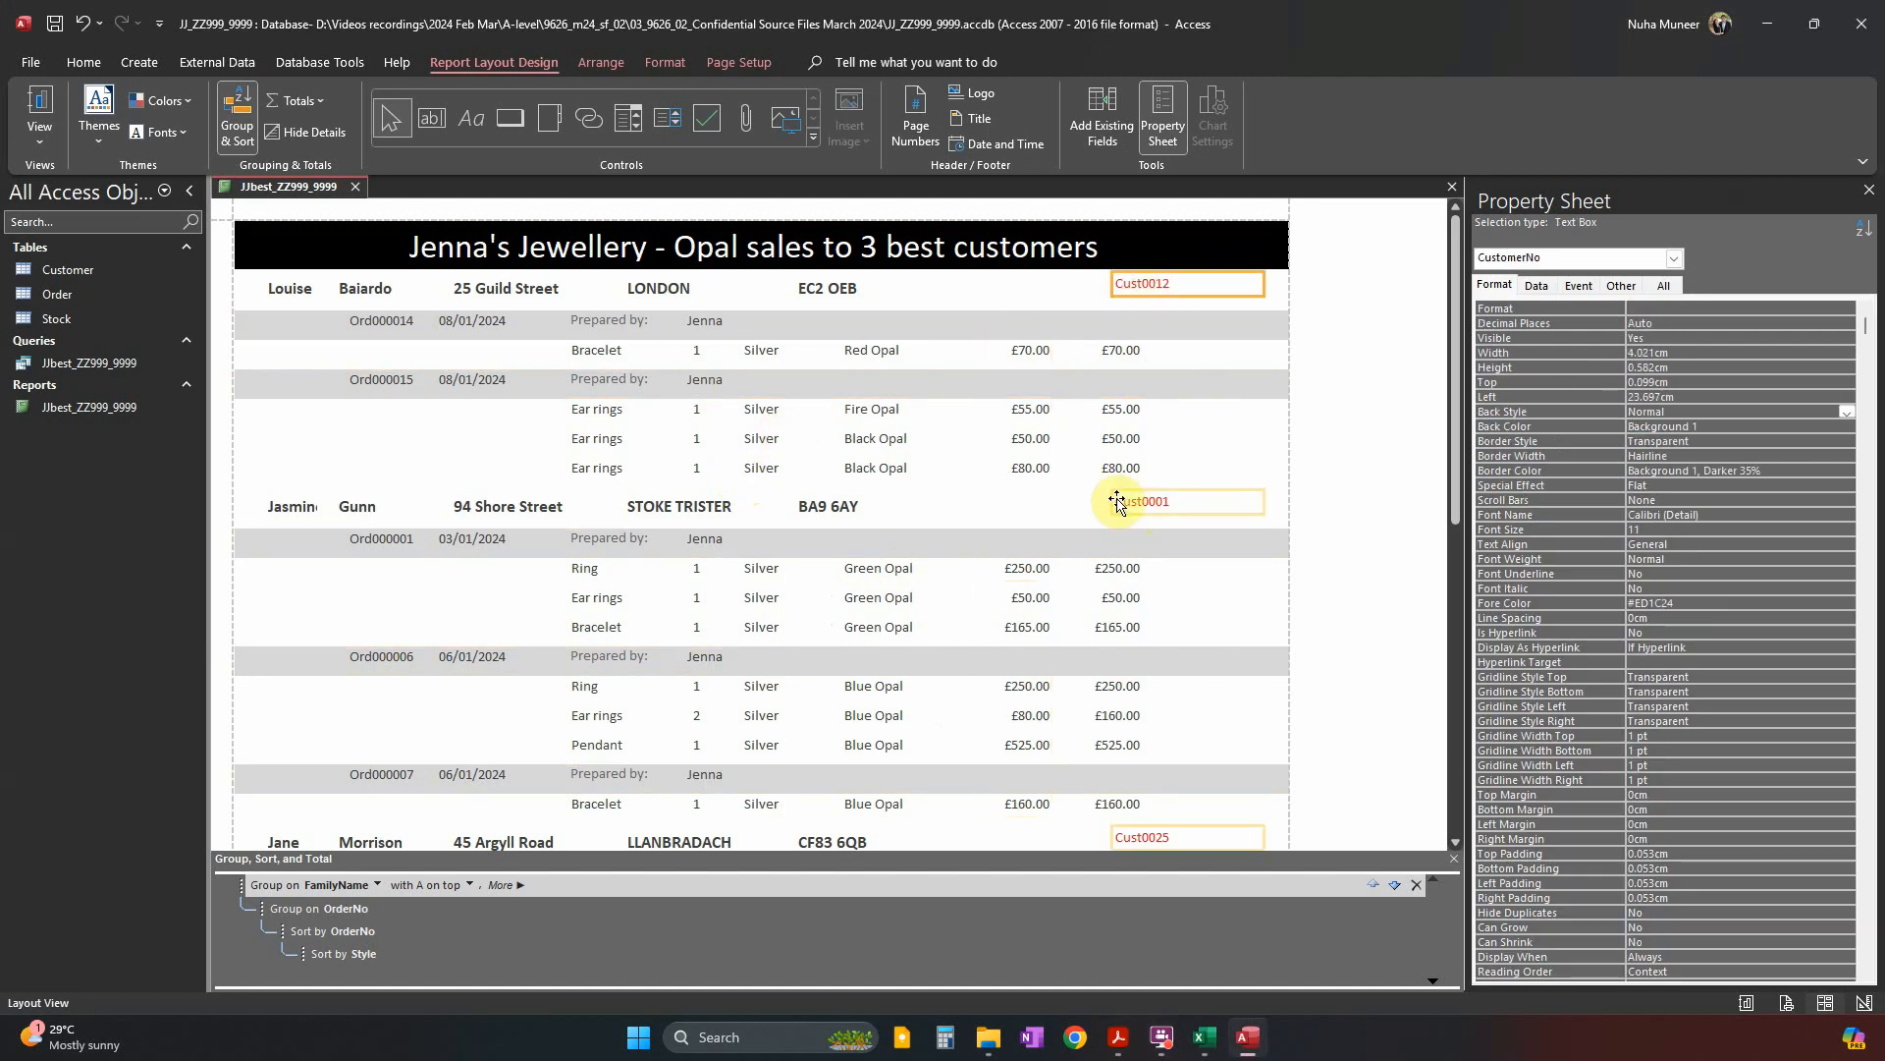
scroll(1202, 577, down, 4)
scroll(1166, 691, up, 4)
scroll(1242, 590, down, 3)
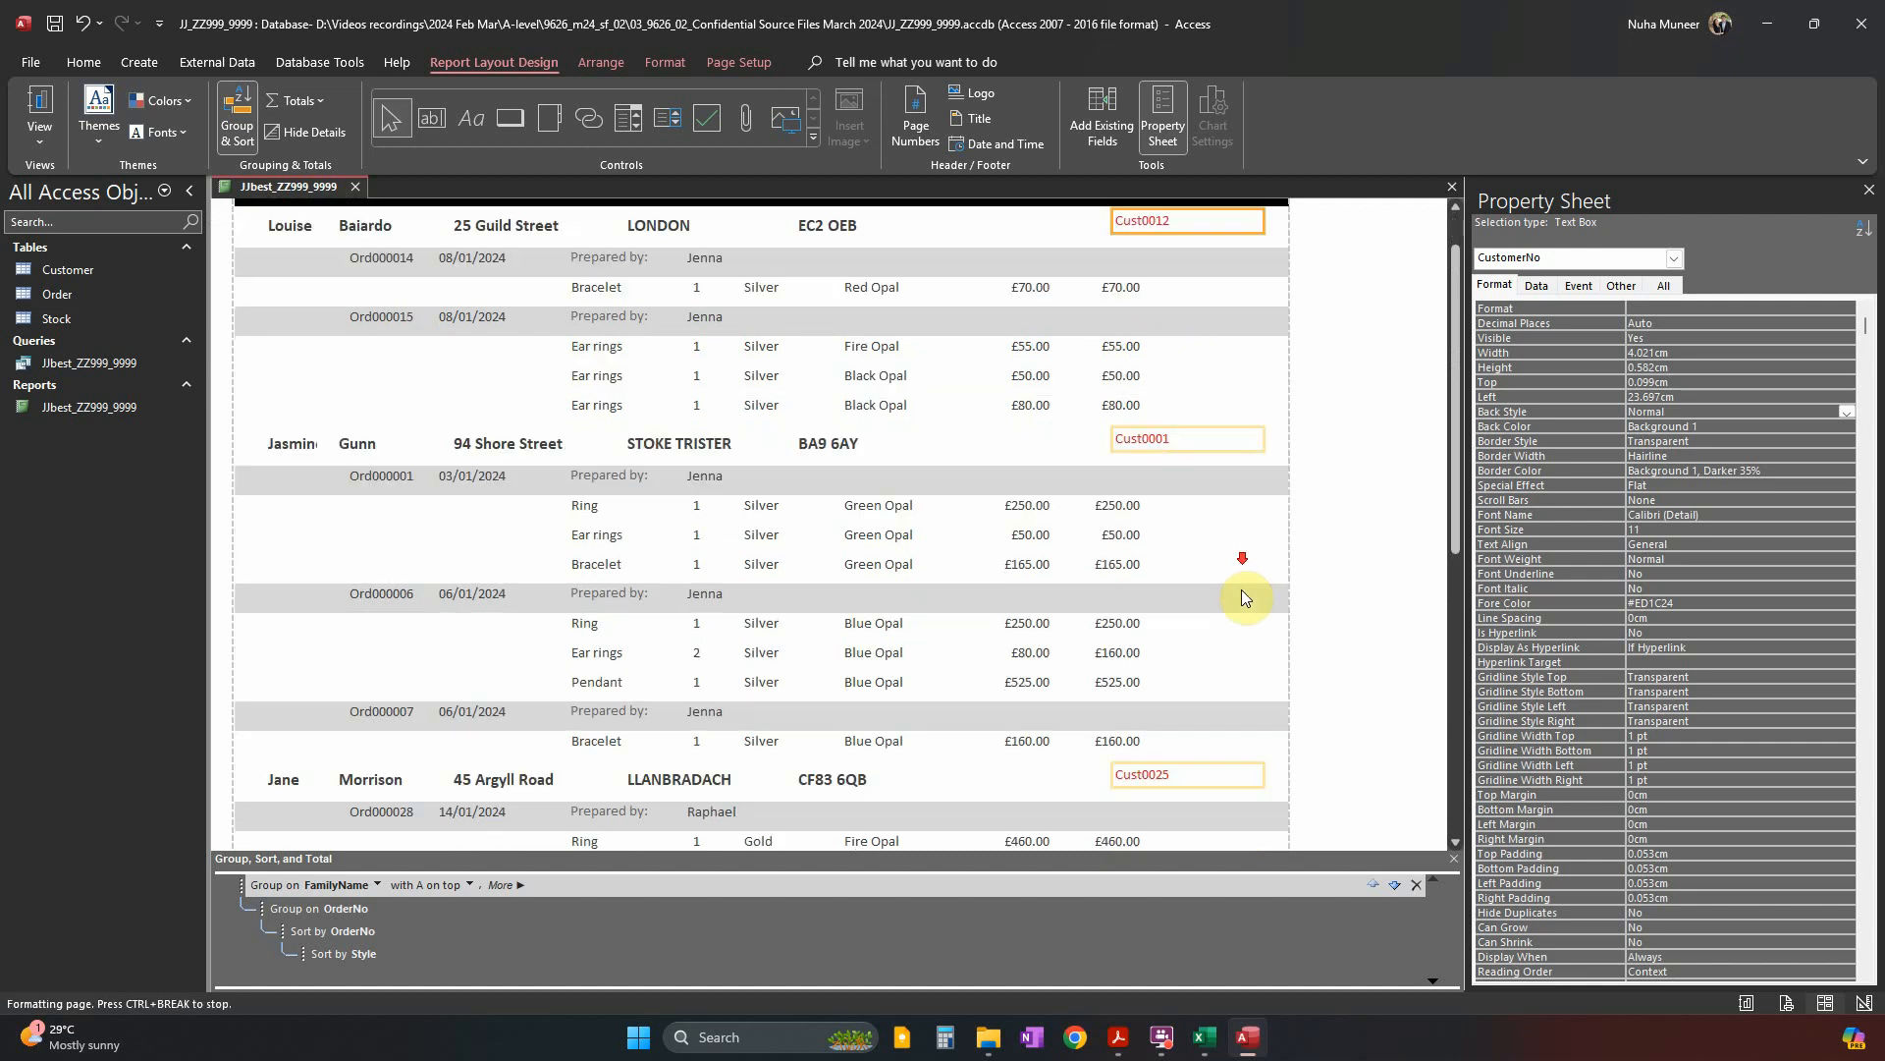
scroll(1213, 677, up, 5)
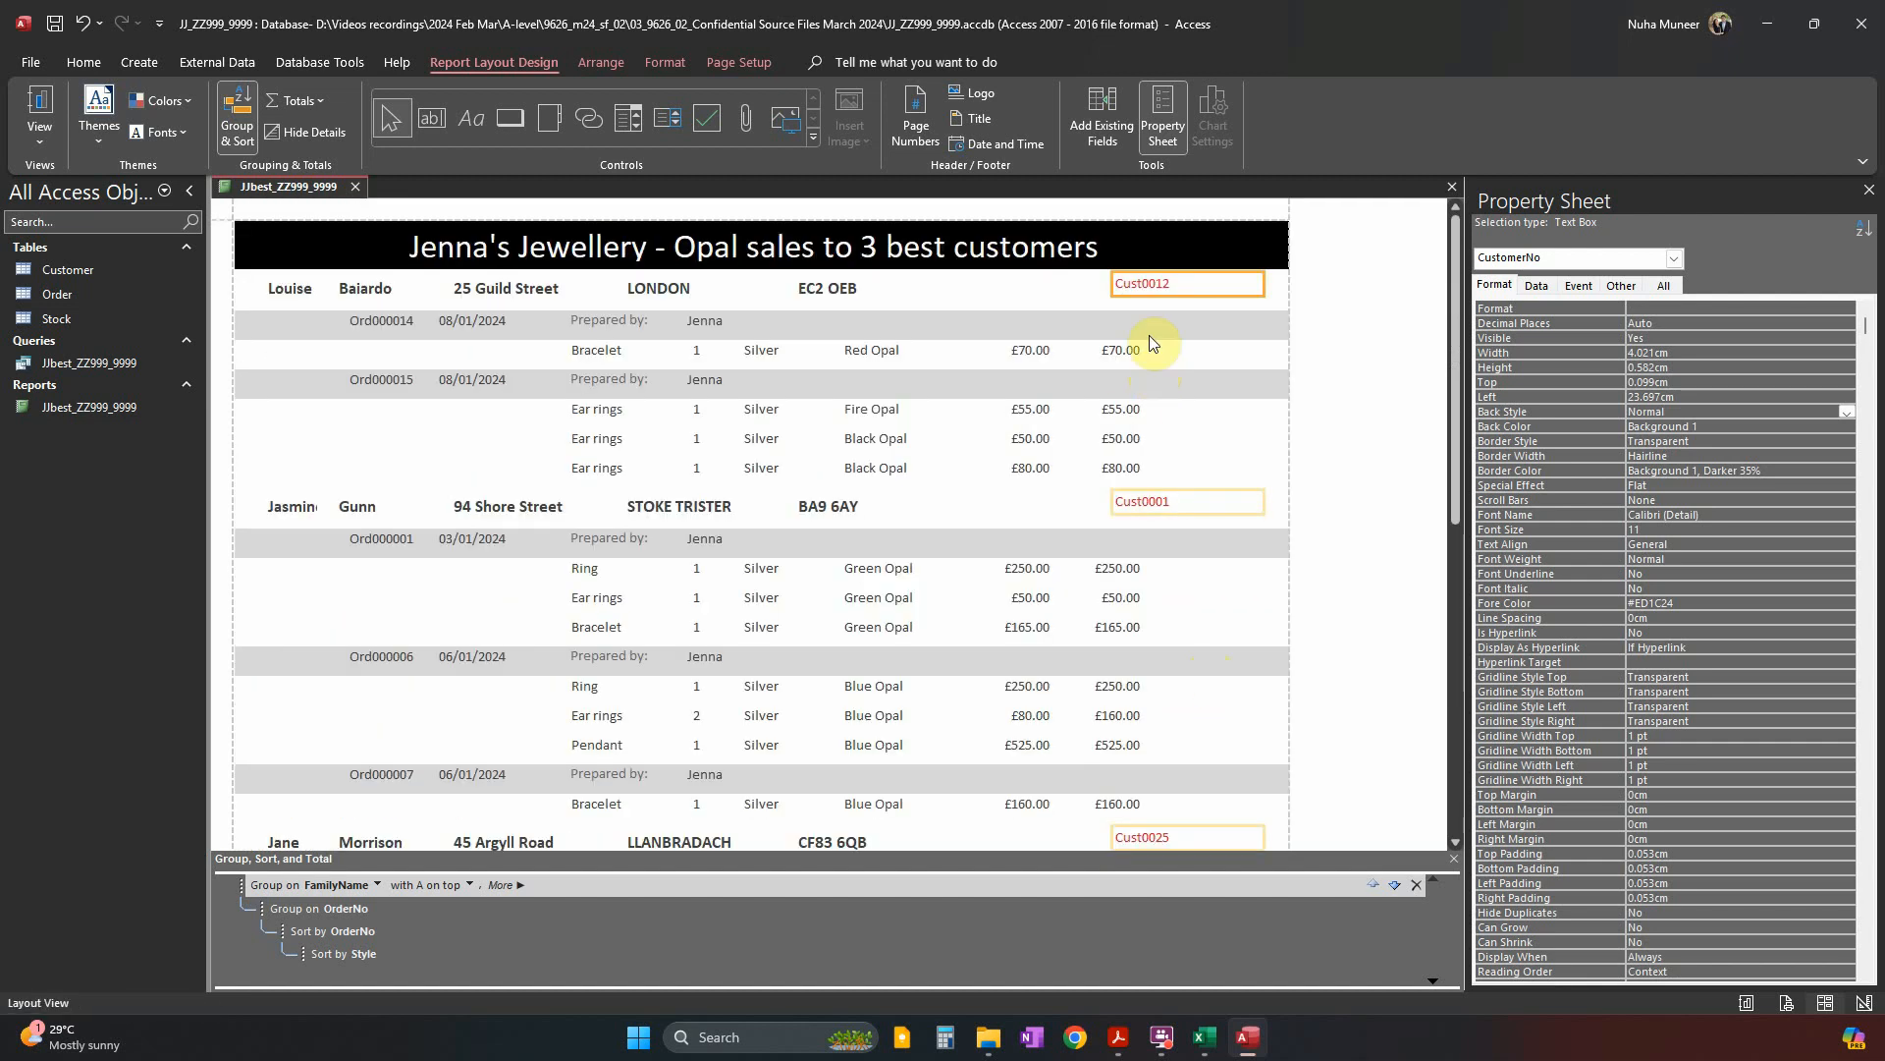
key(Delete)
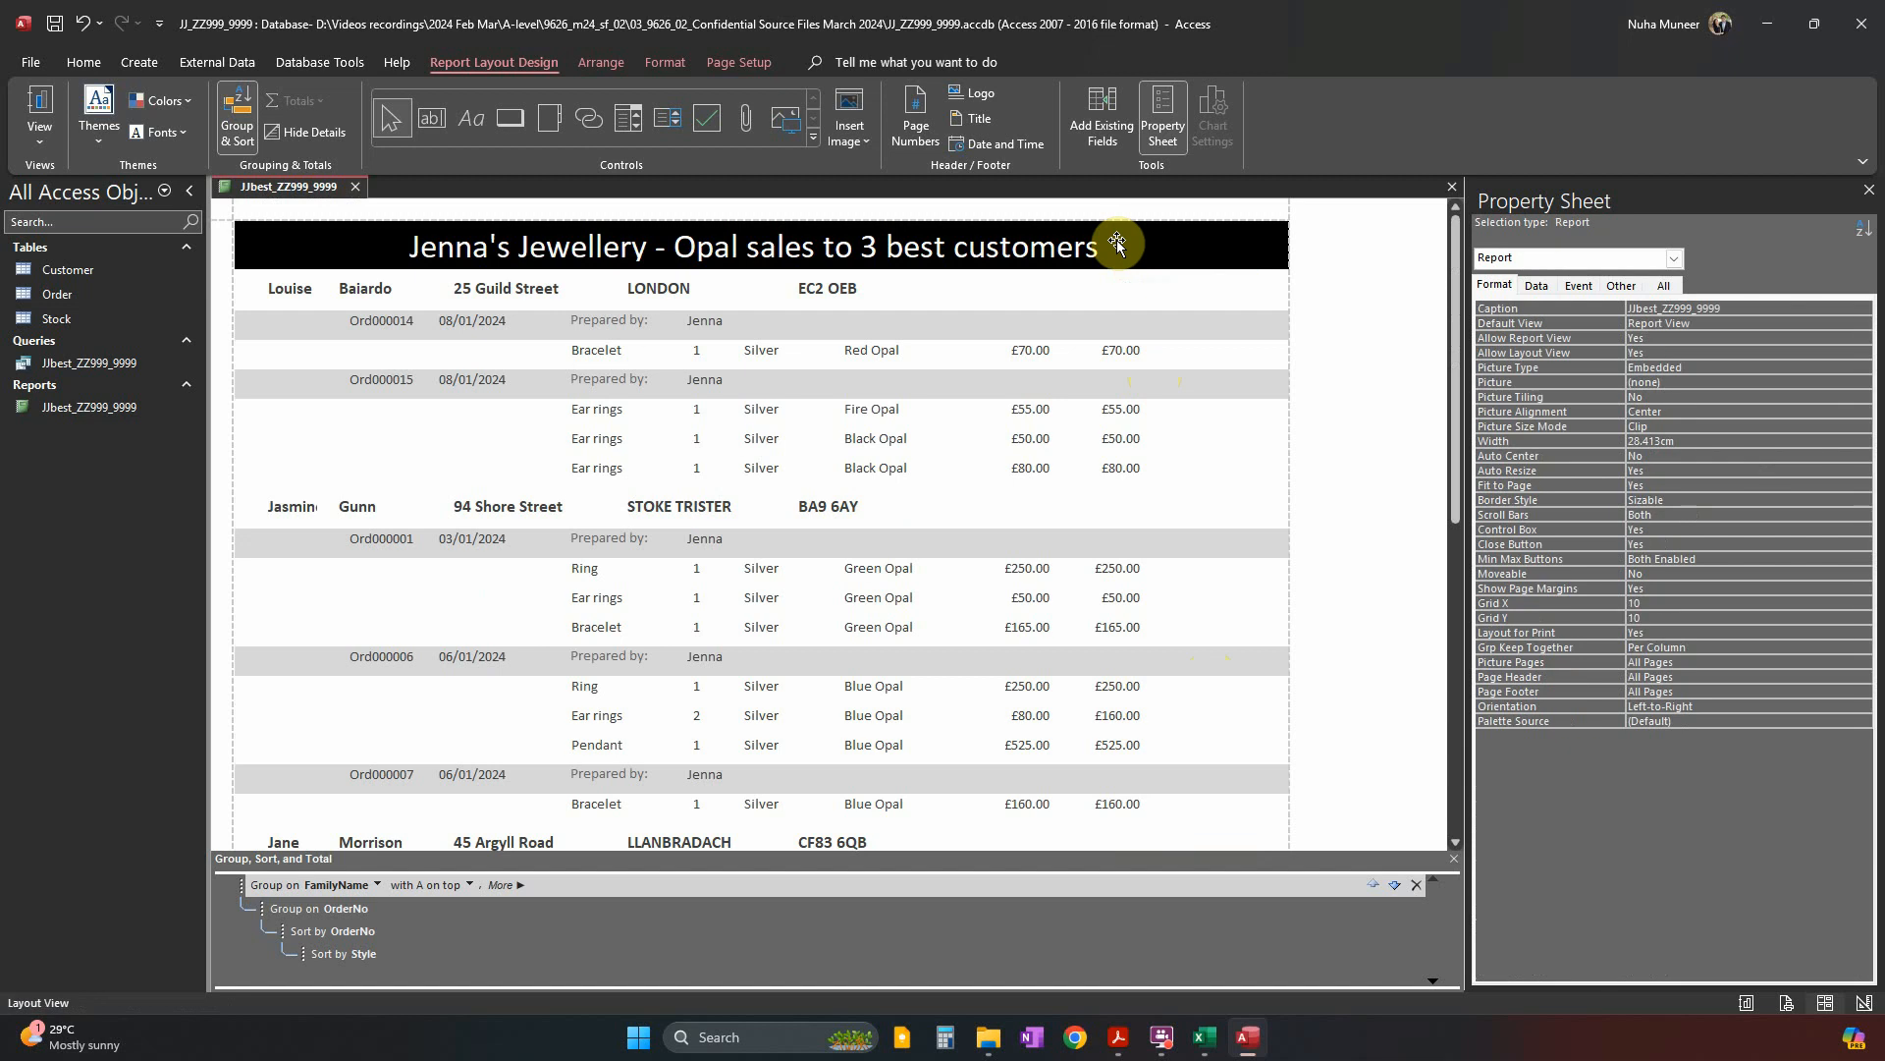
scroll(1129, 378, down, 3)
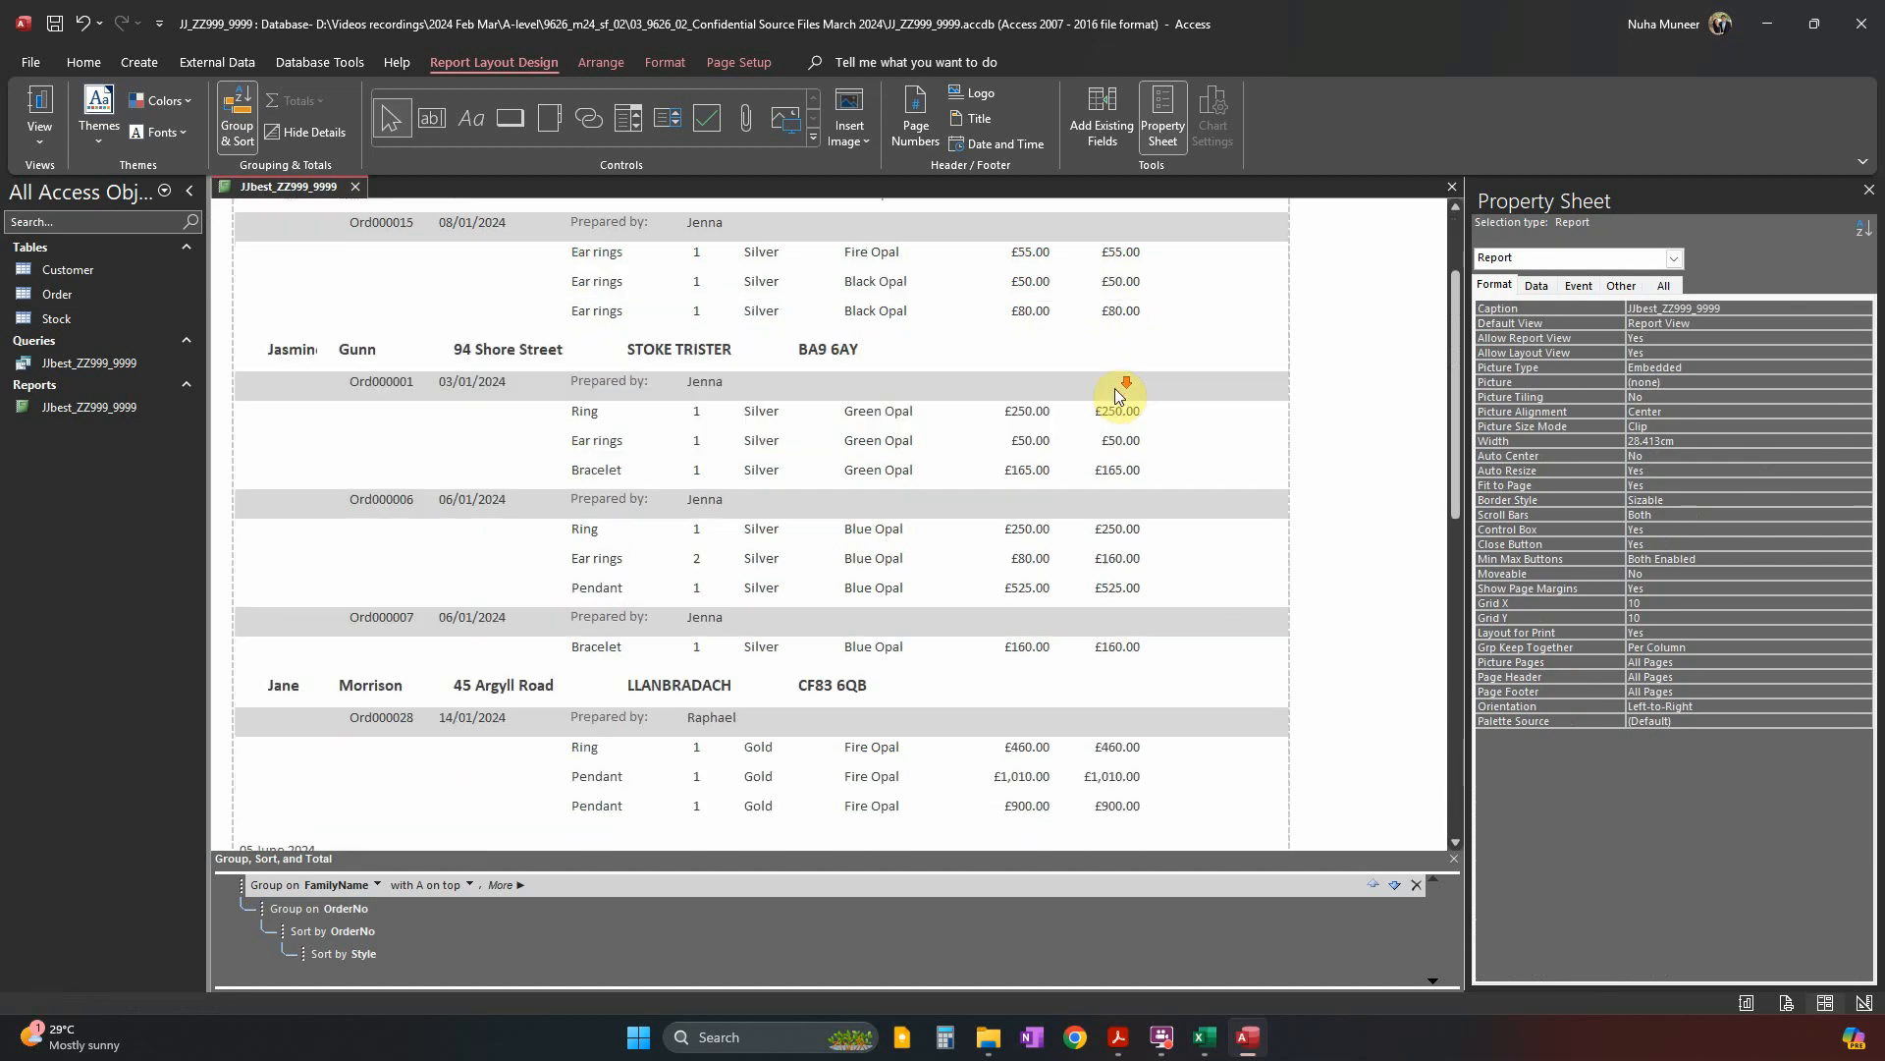
scroll(1116, 391, up, 3)
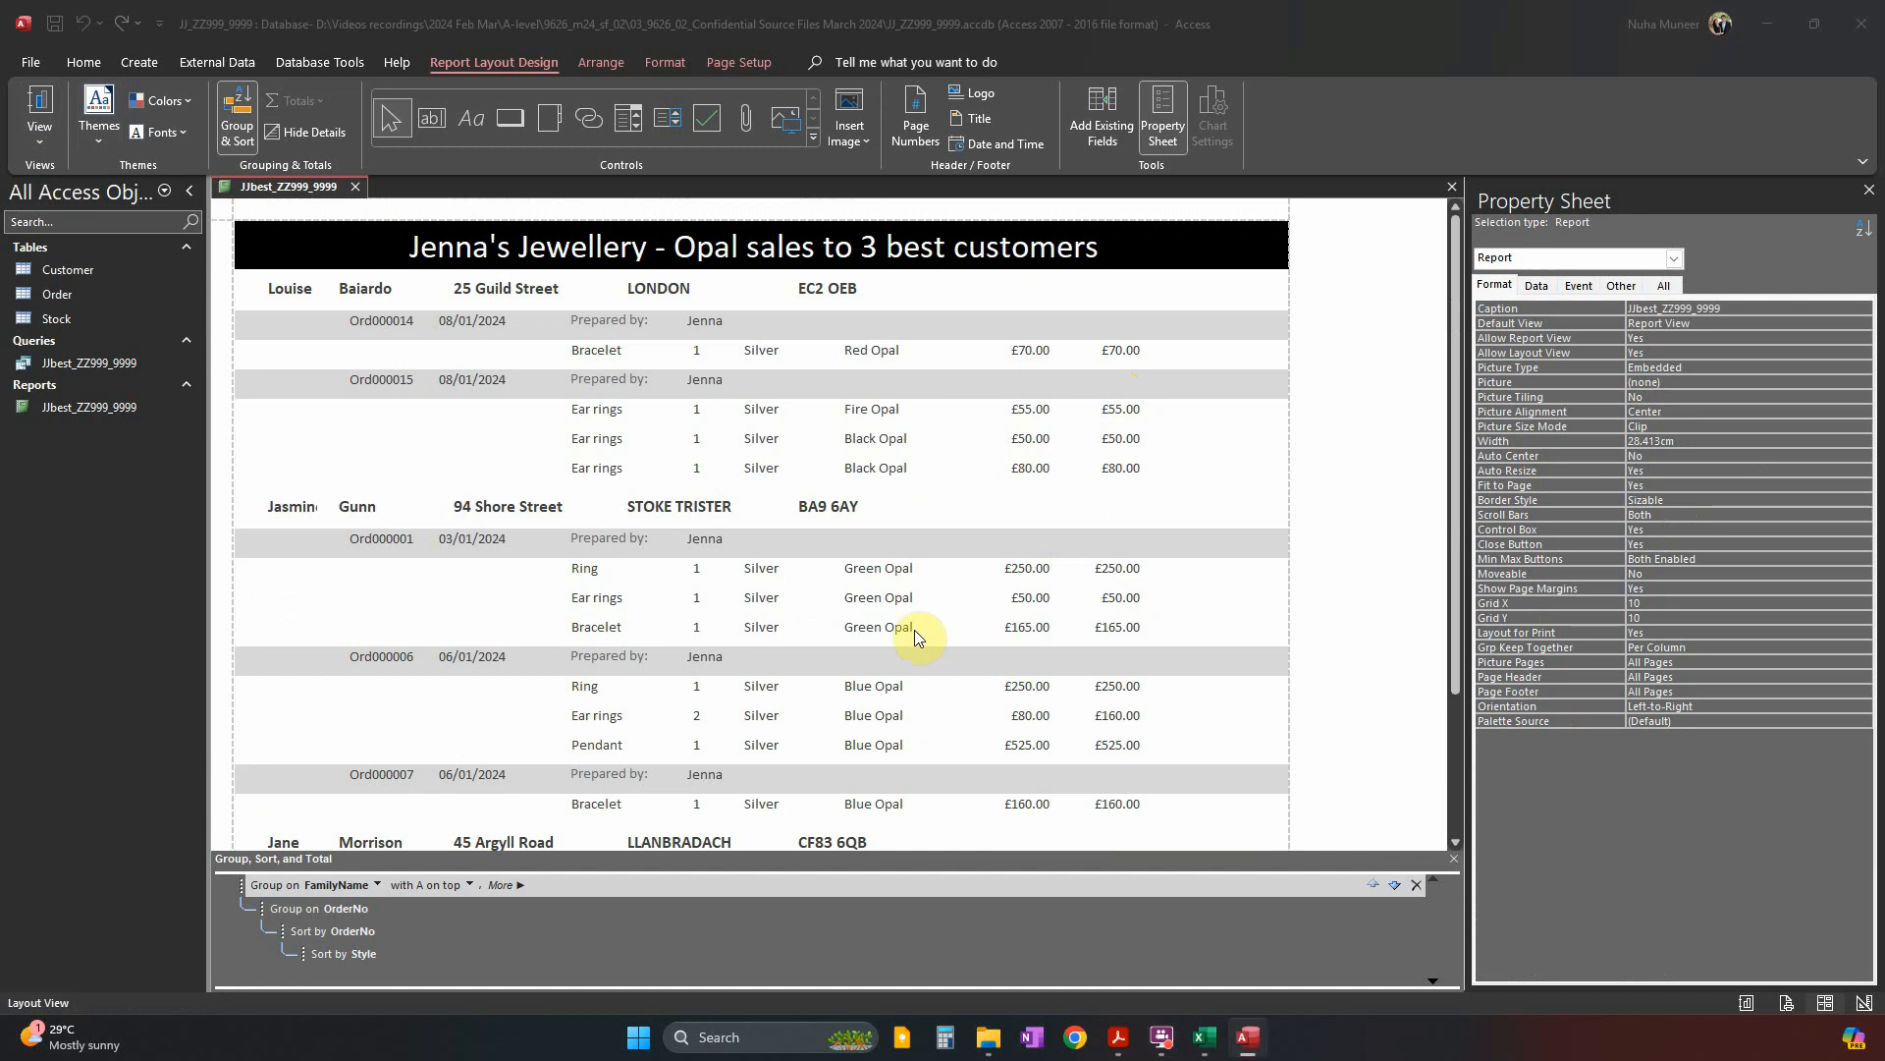
Switch to the question paper in Adobe Acrobat and read what question 3 requires of the calculated controls.
key(alt+Tab)
scroll(915, 636, up, 5)
scroll(915, 633, up, 10)
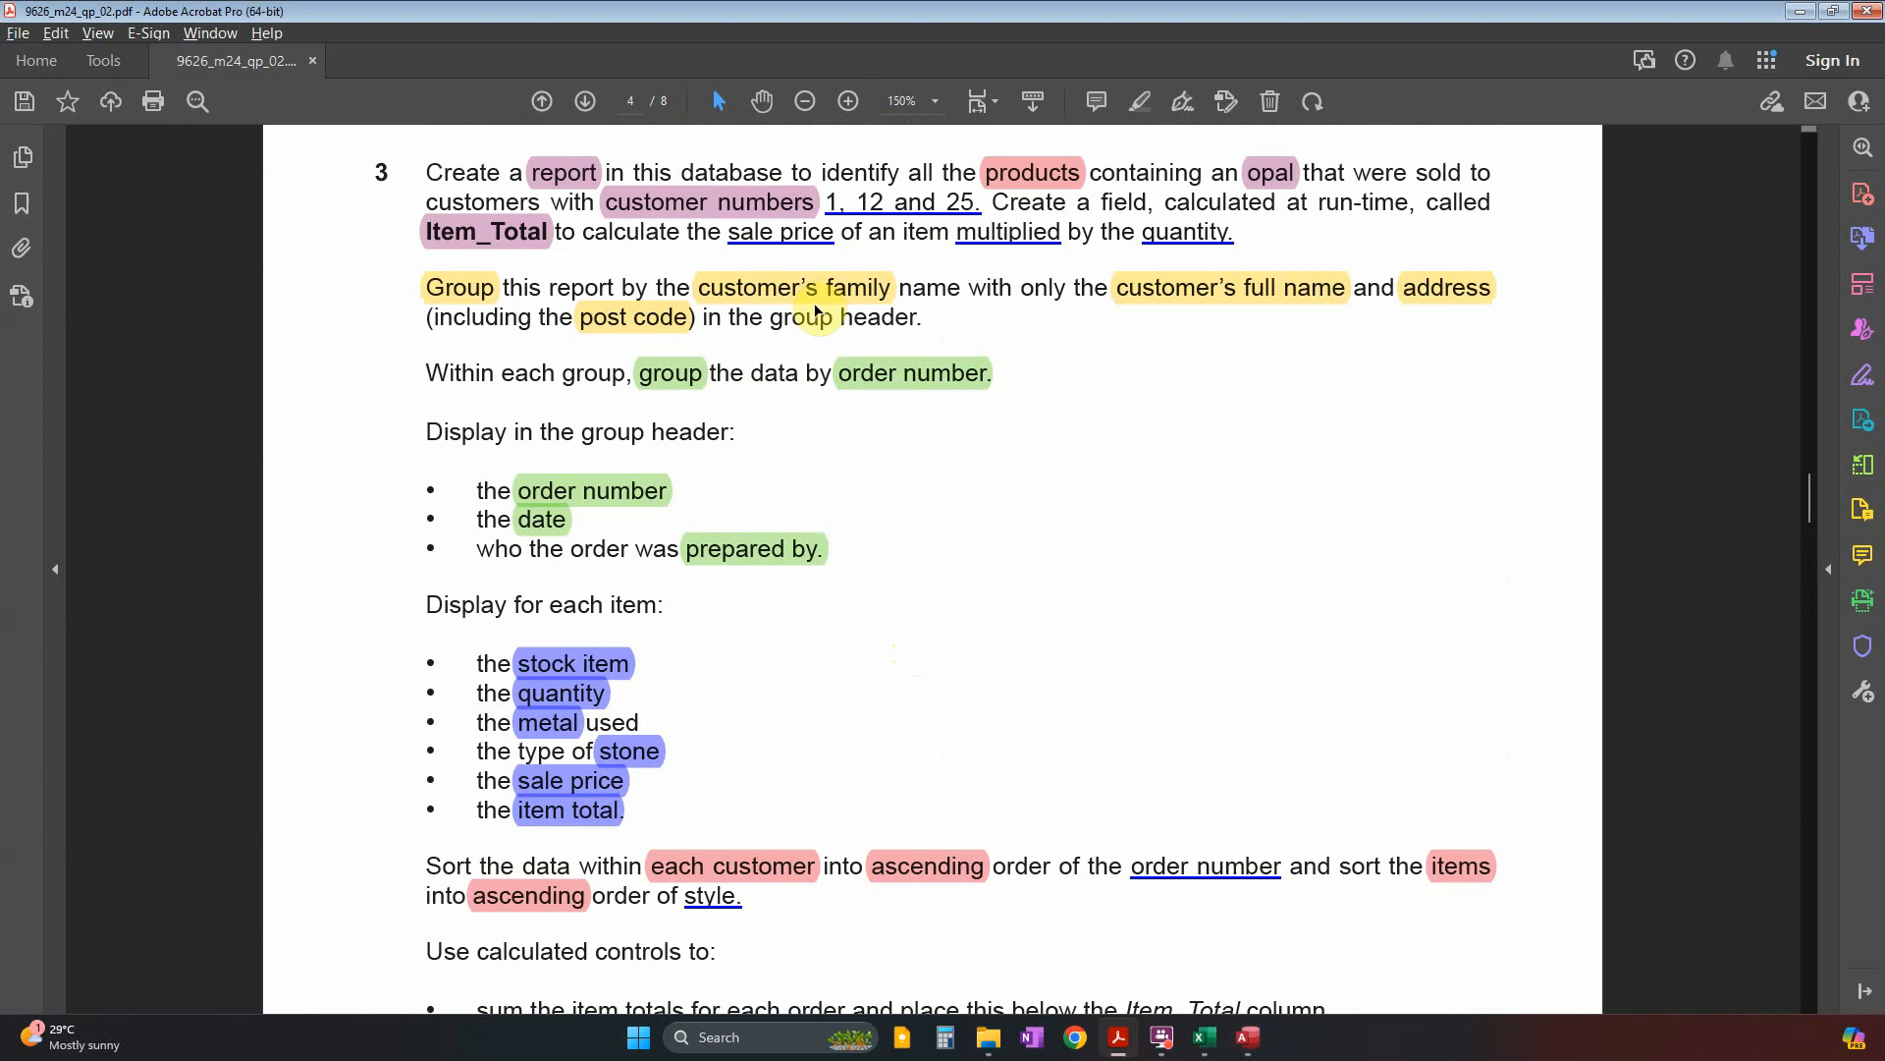
scroll(593, 775, down, 2)
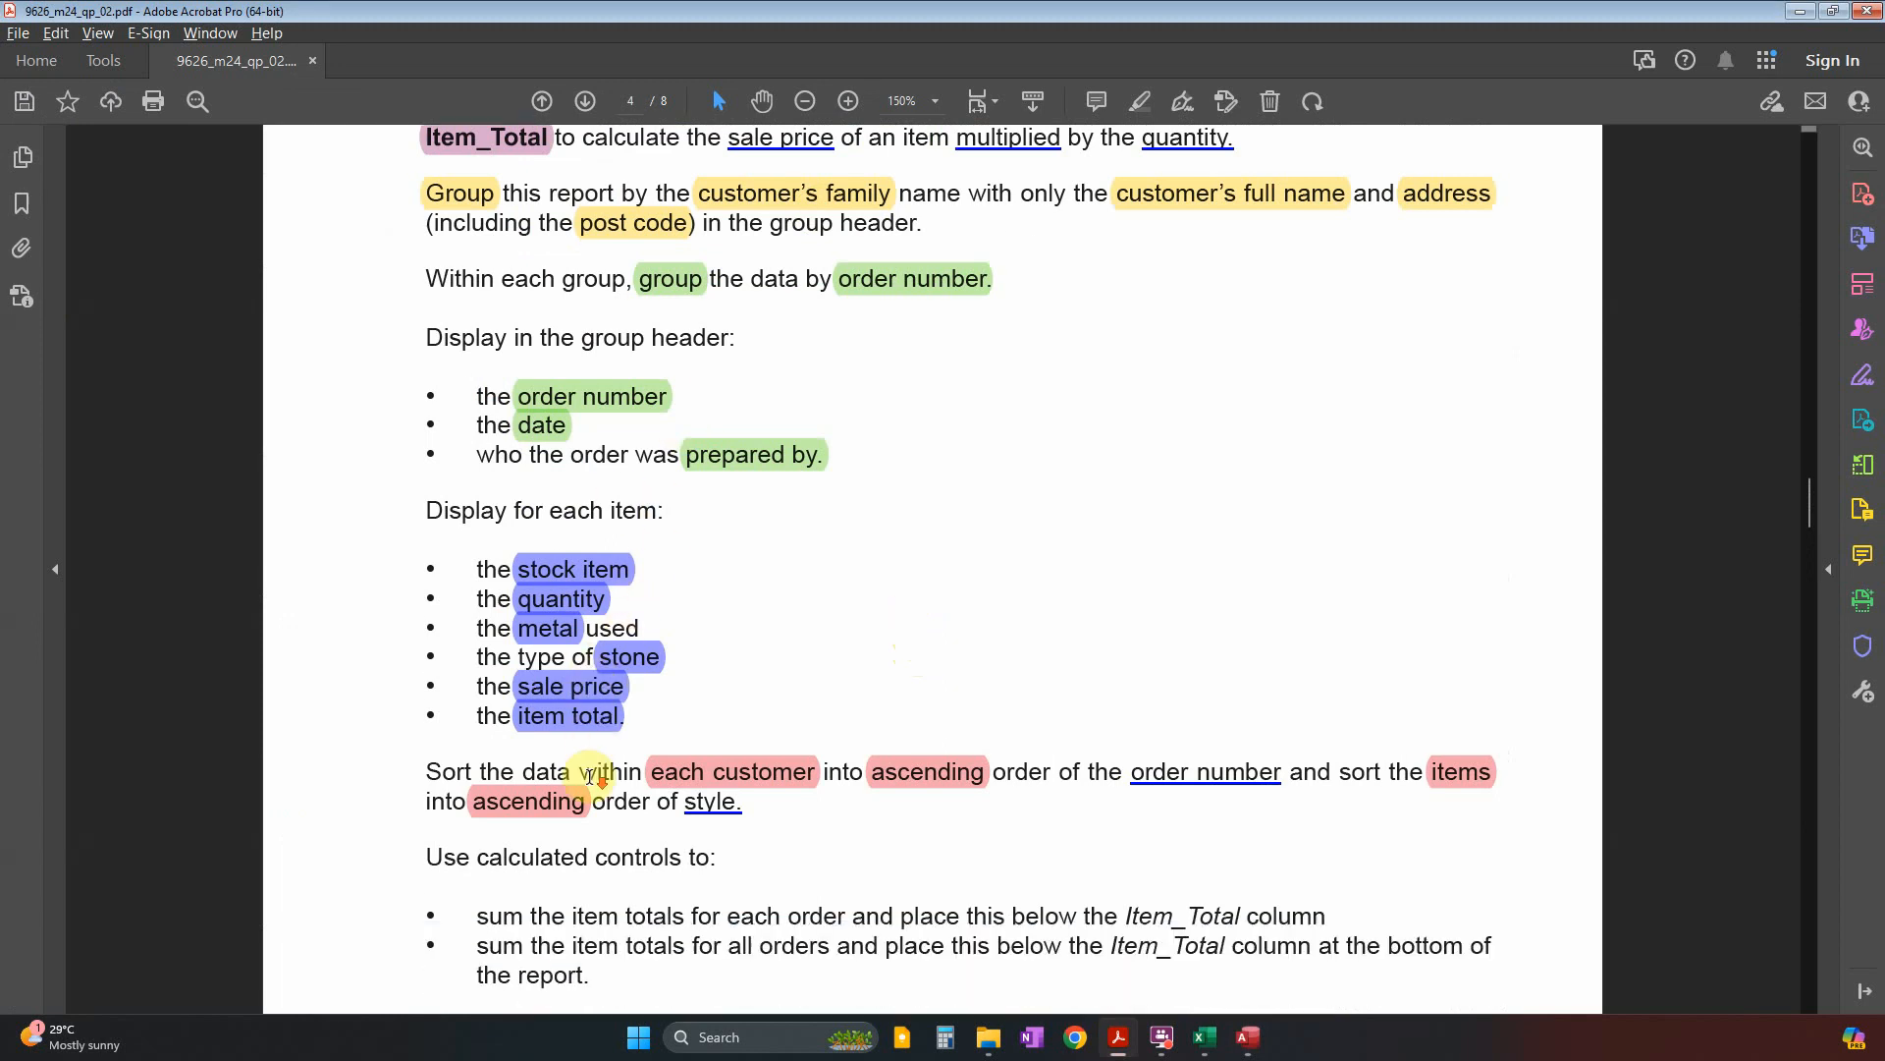
scroll(592, 776, down, 3)
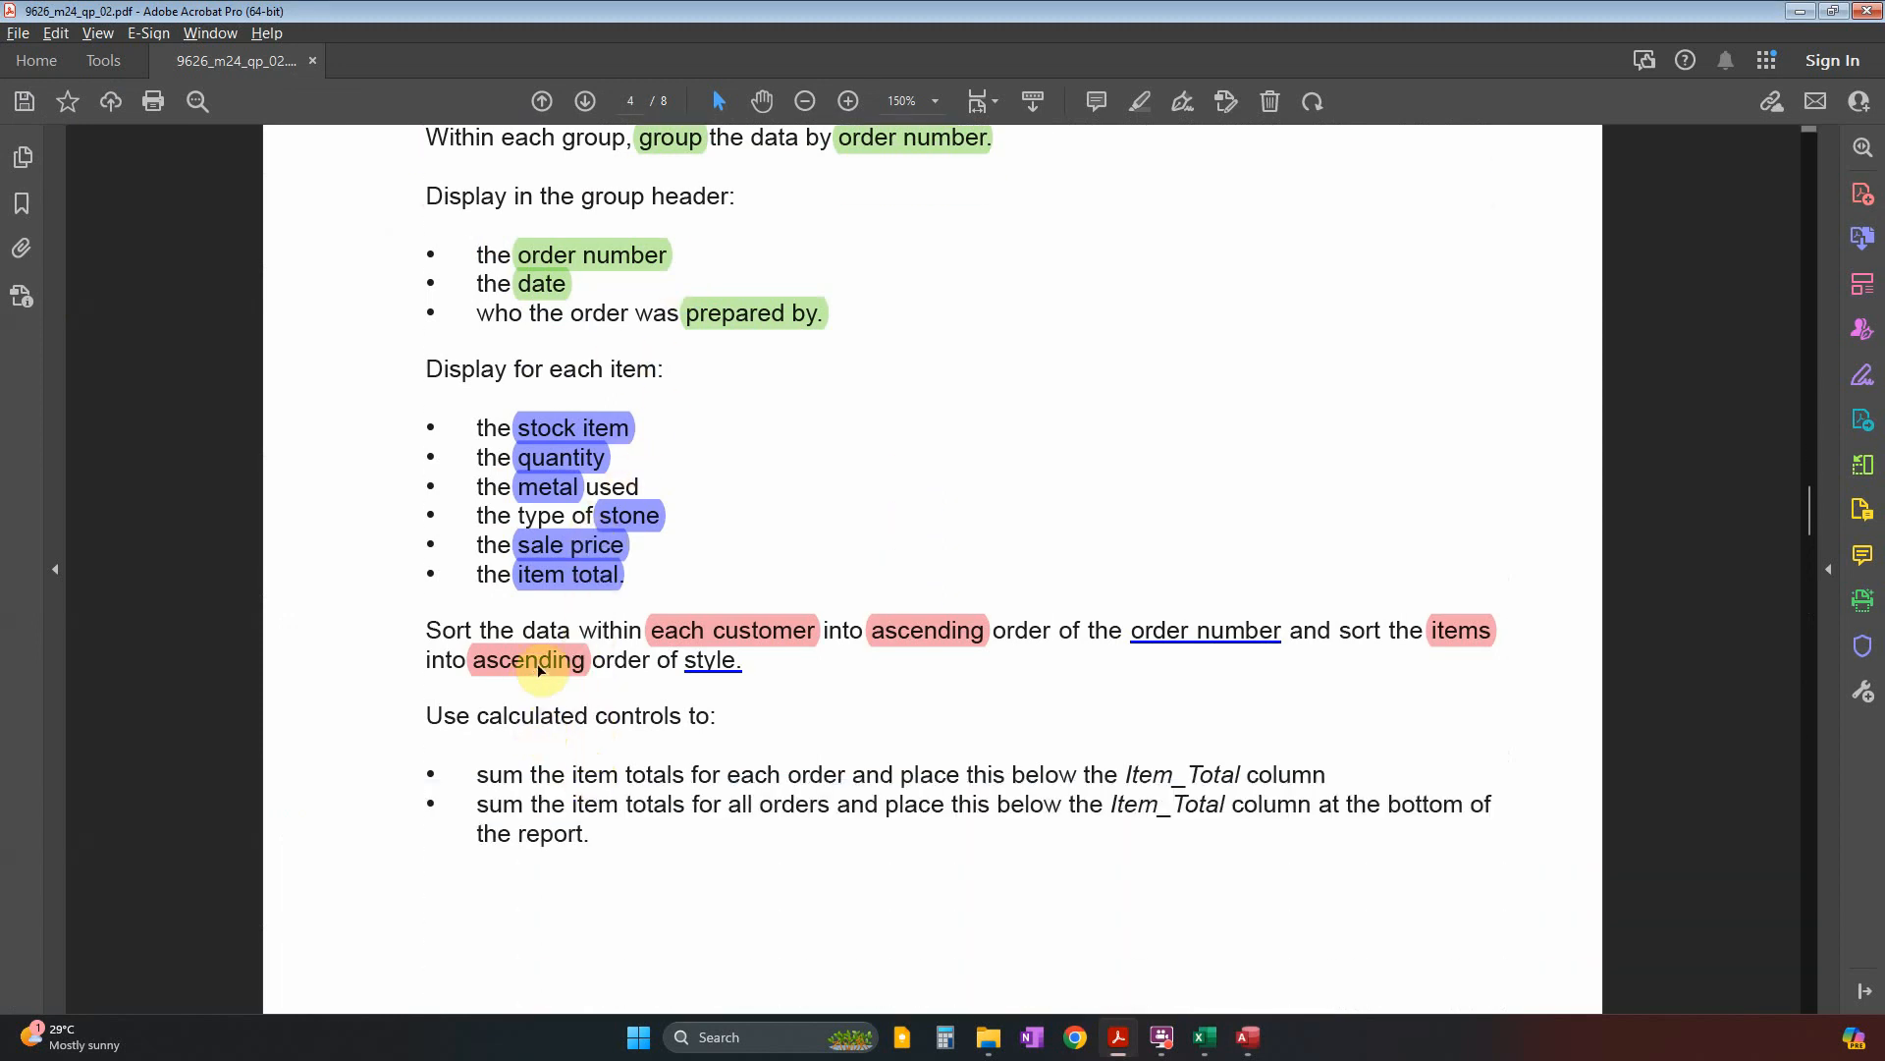
scroll(542, 674, down, 2)
drag(480, 621, 644, 629)
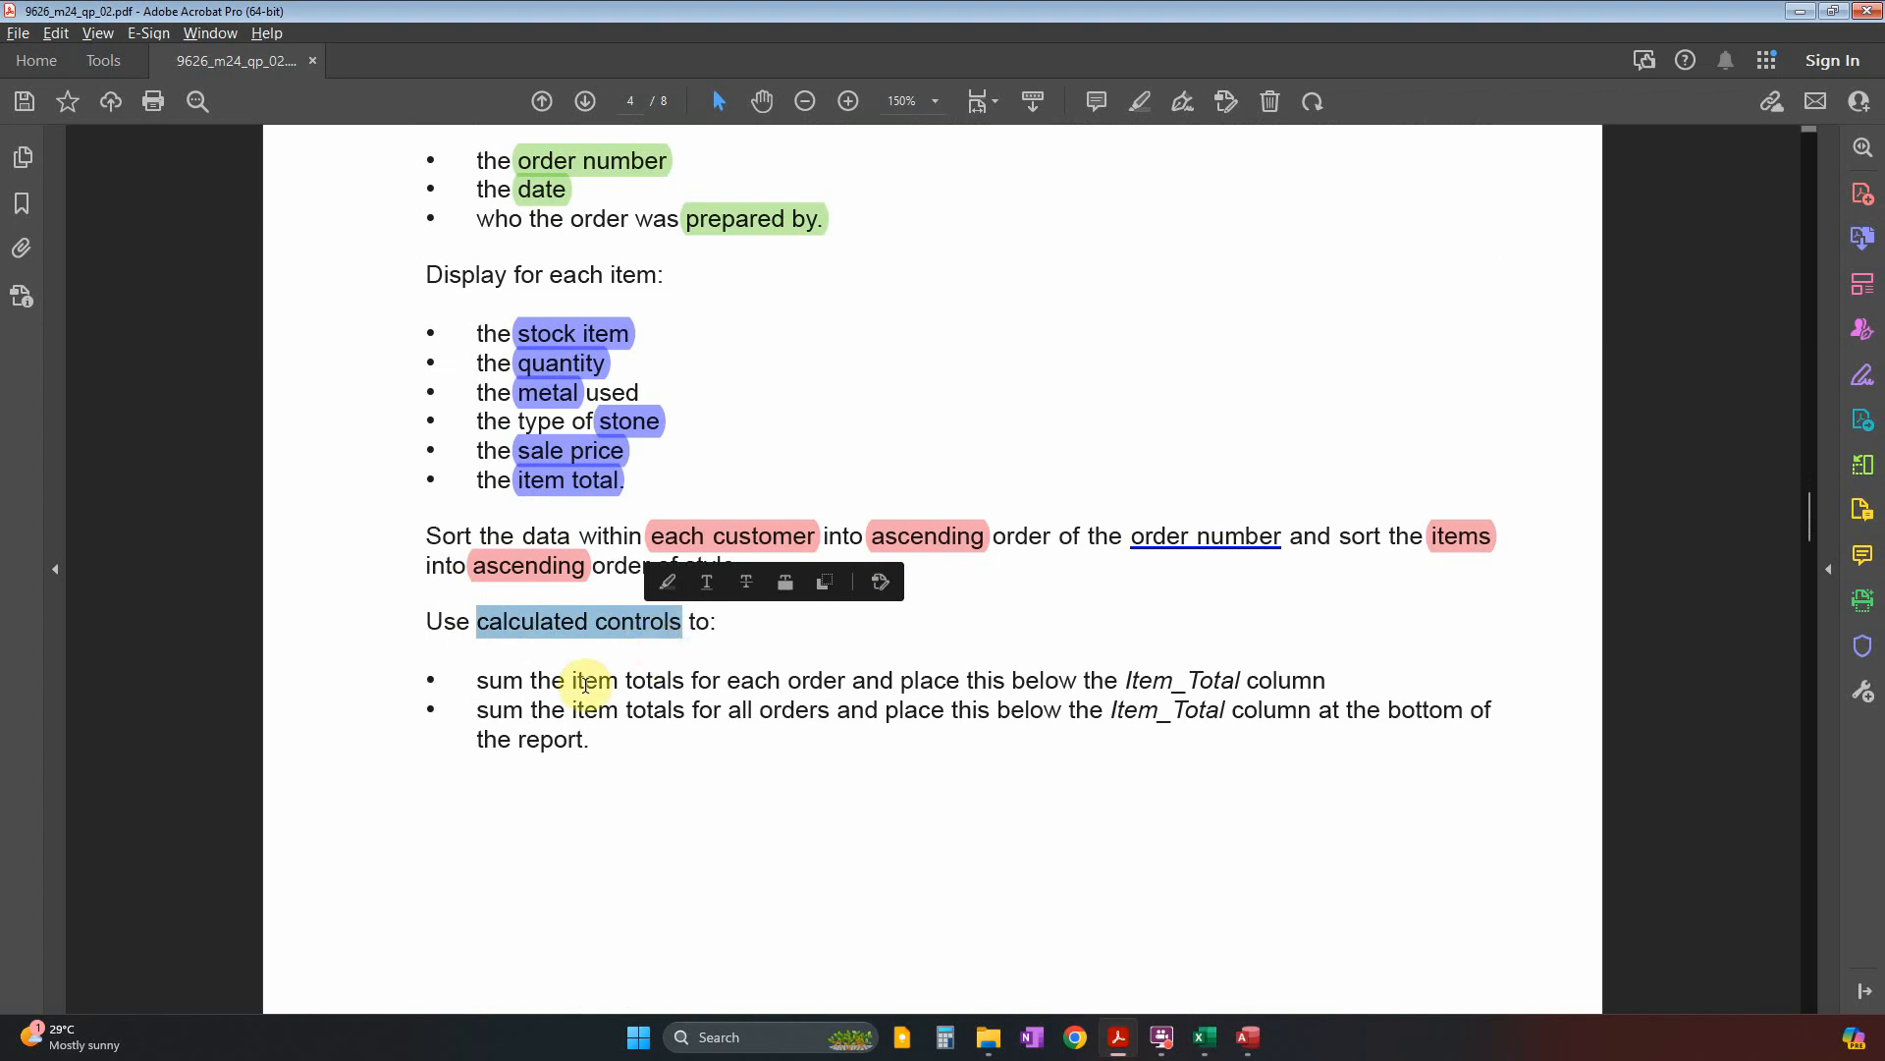
double_click(498, 680)
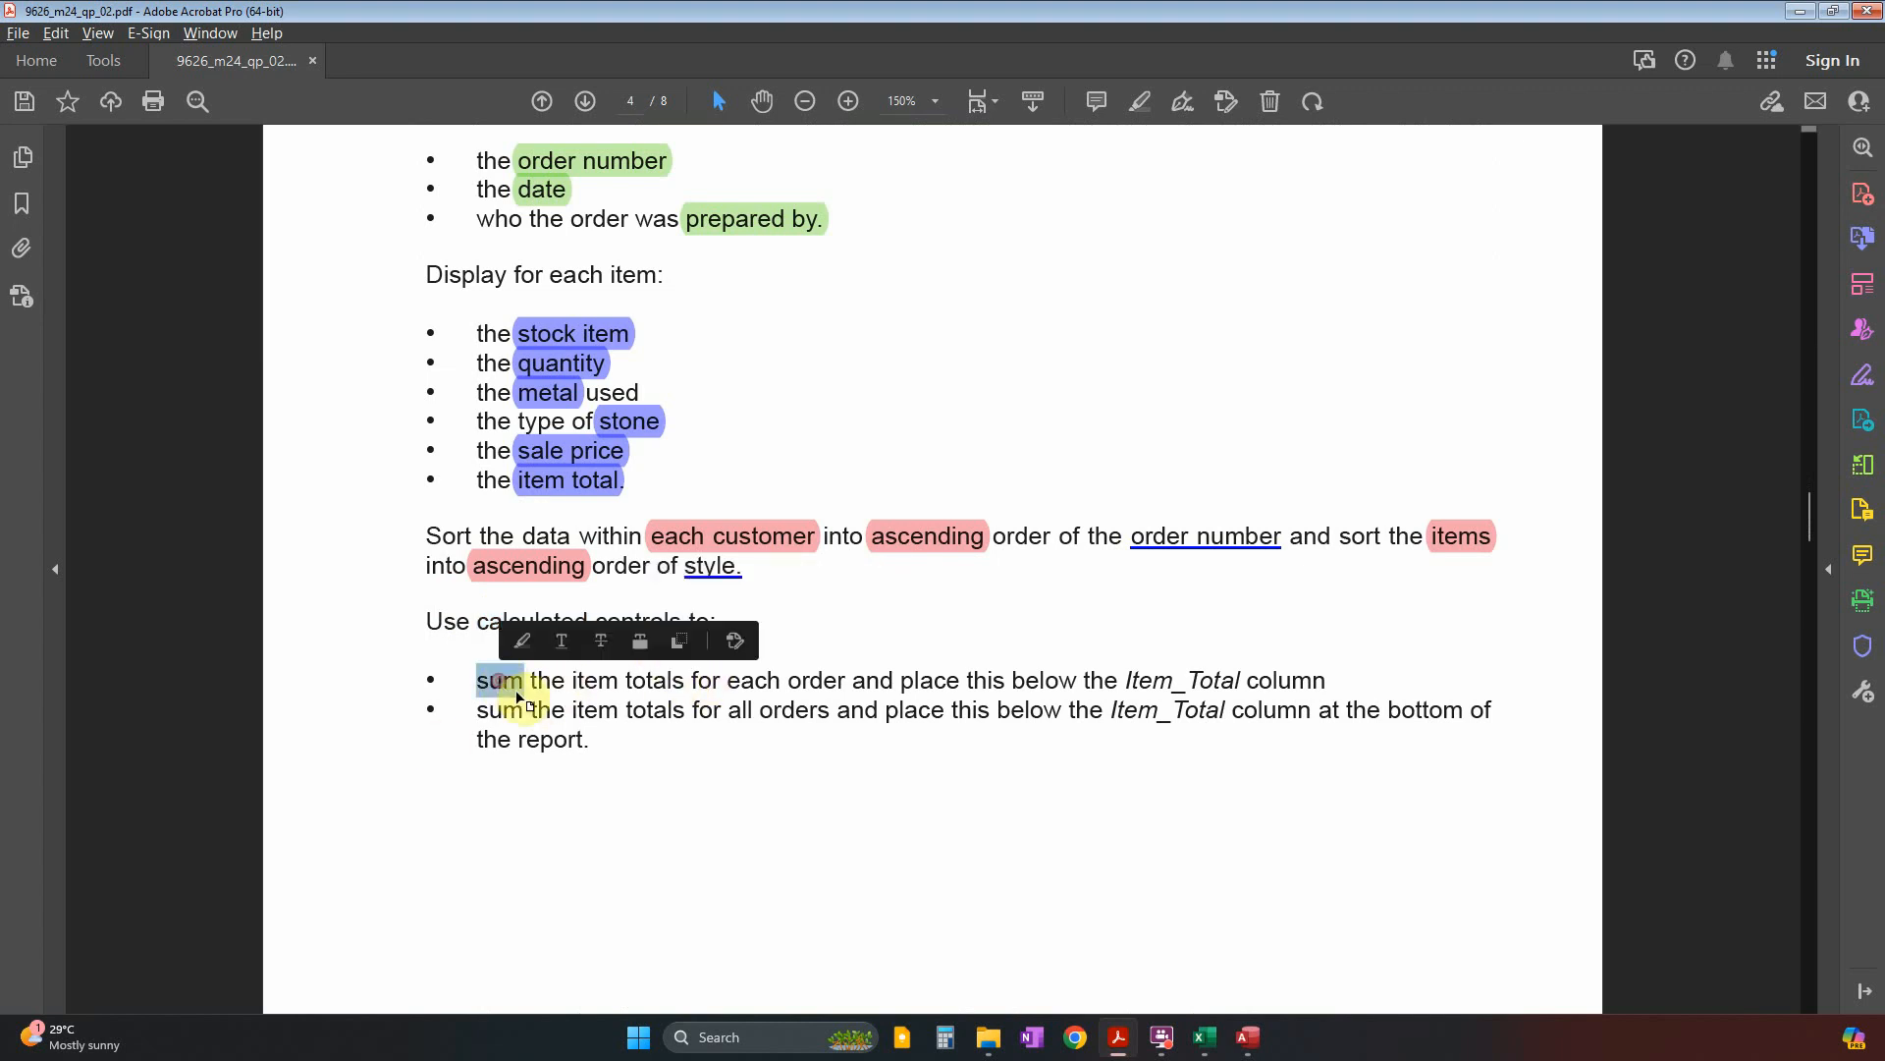
drag(625, 680, 783, 682)
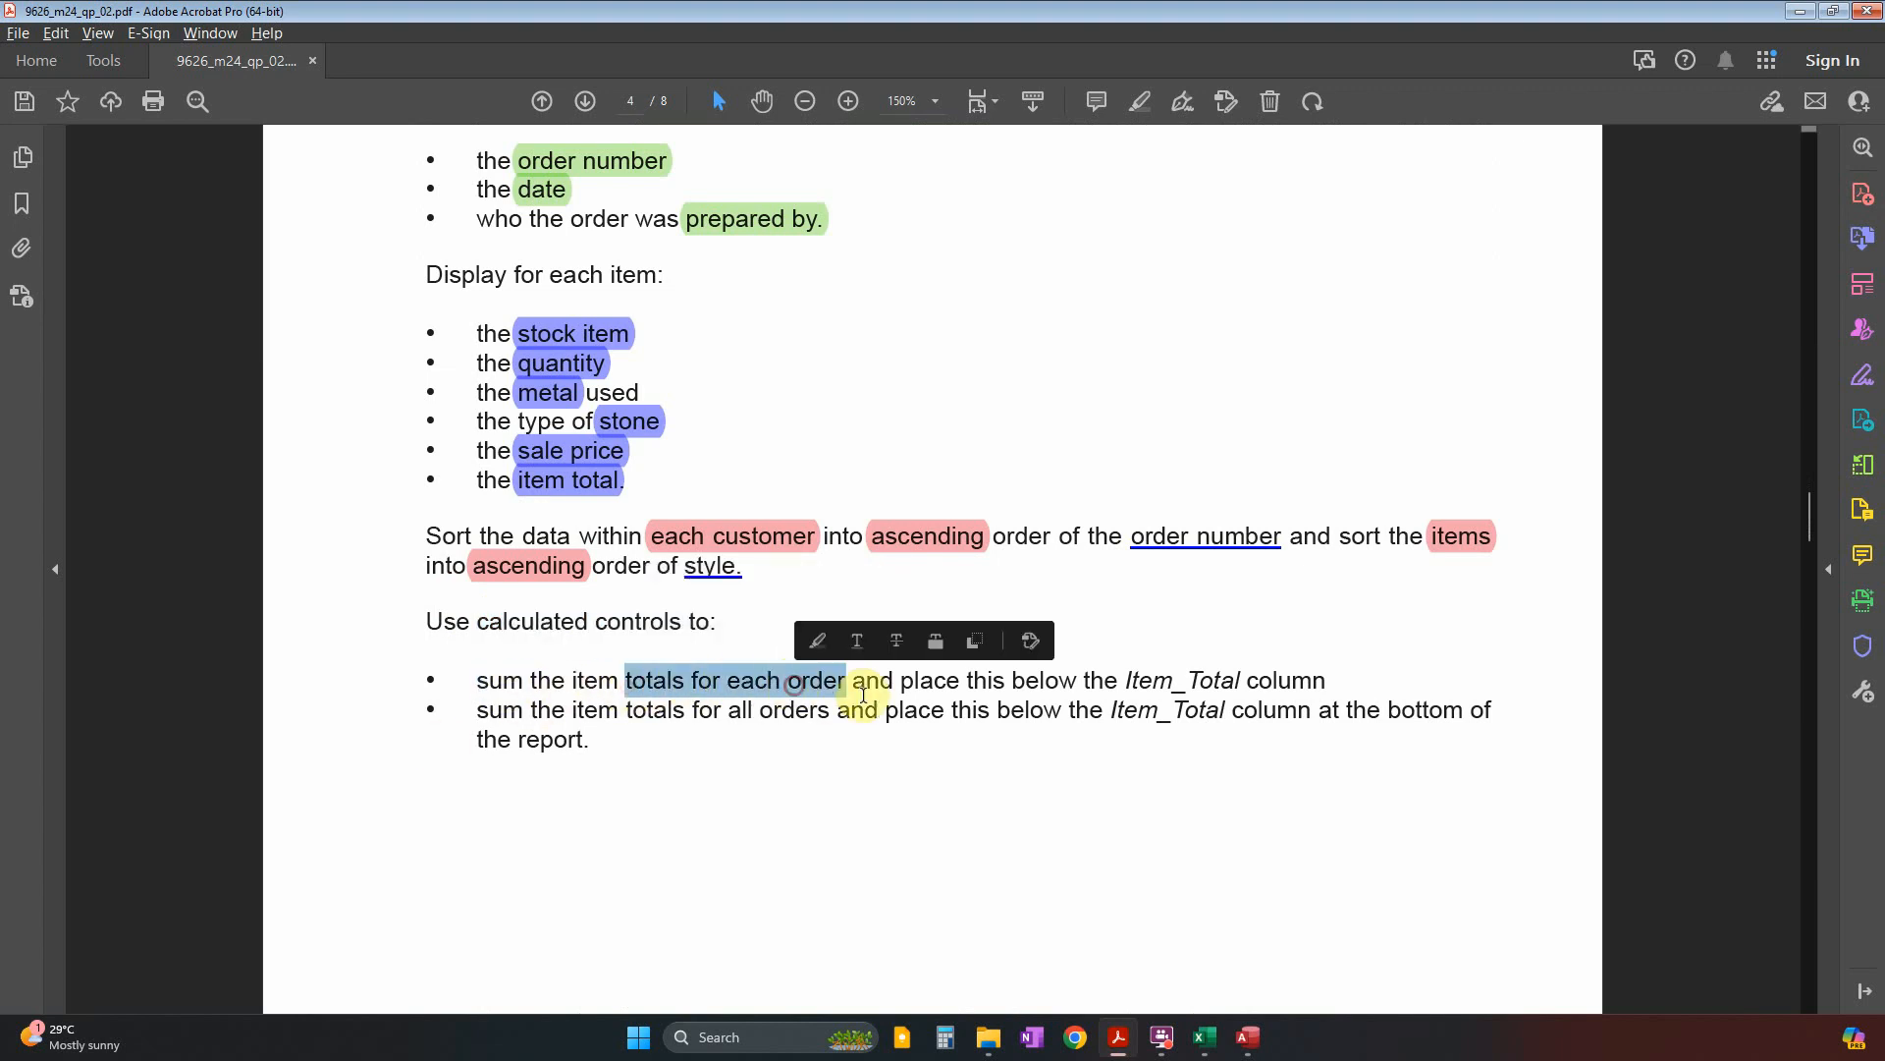
click(749, 707)
In the first calculated-control bullet, highlight "sum" and "item totals" and underline "each order".
double_click(501, 679)
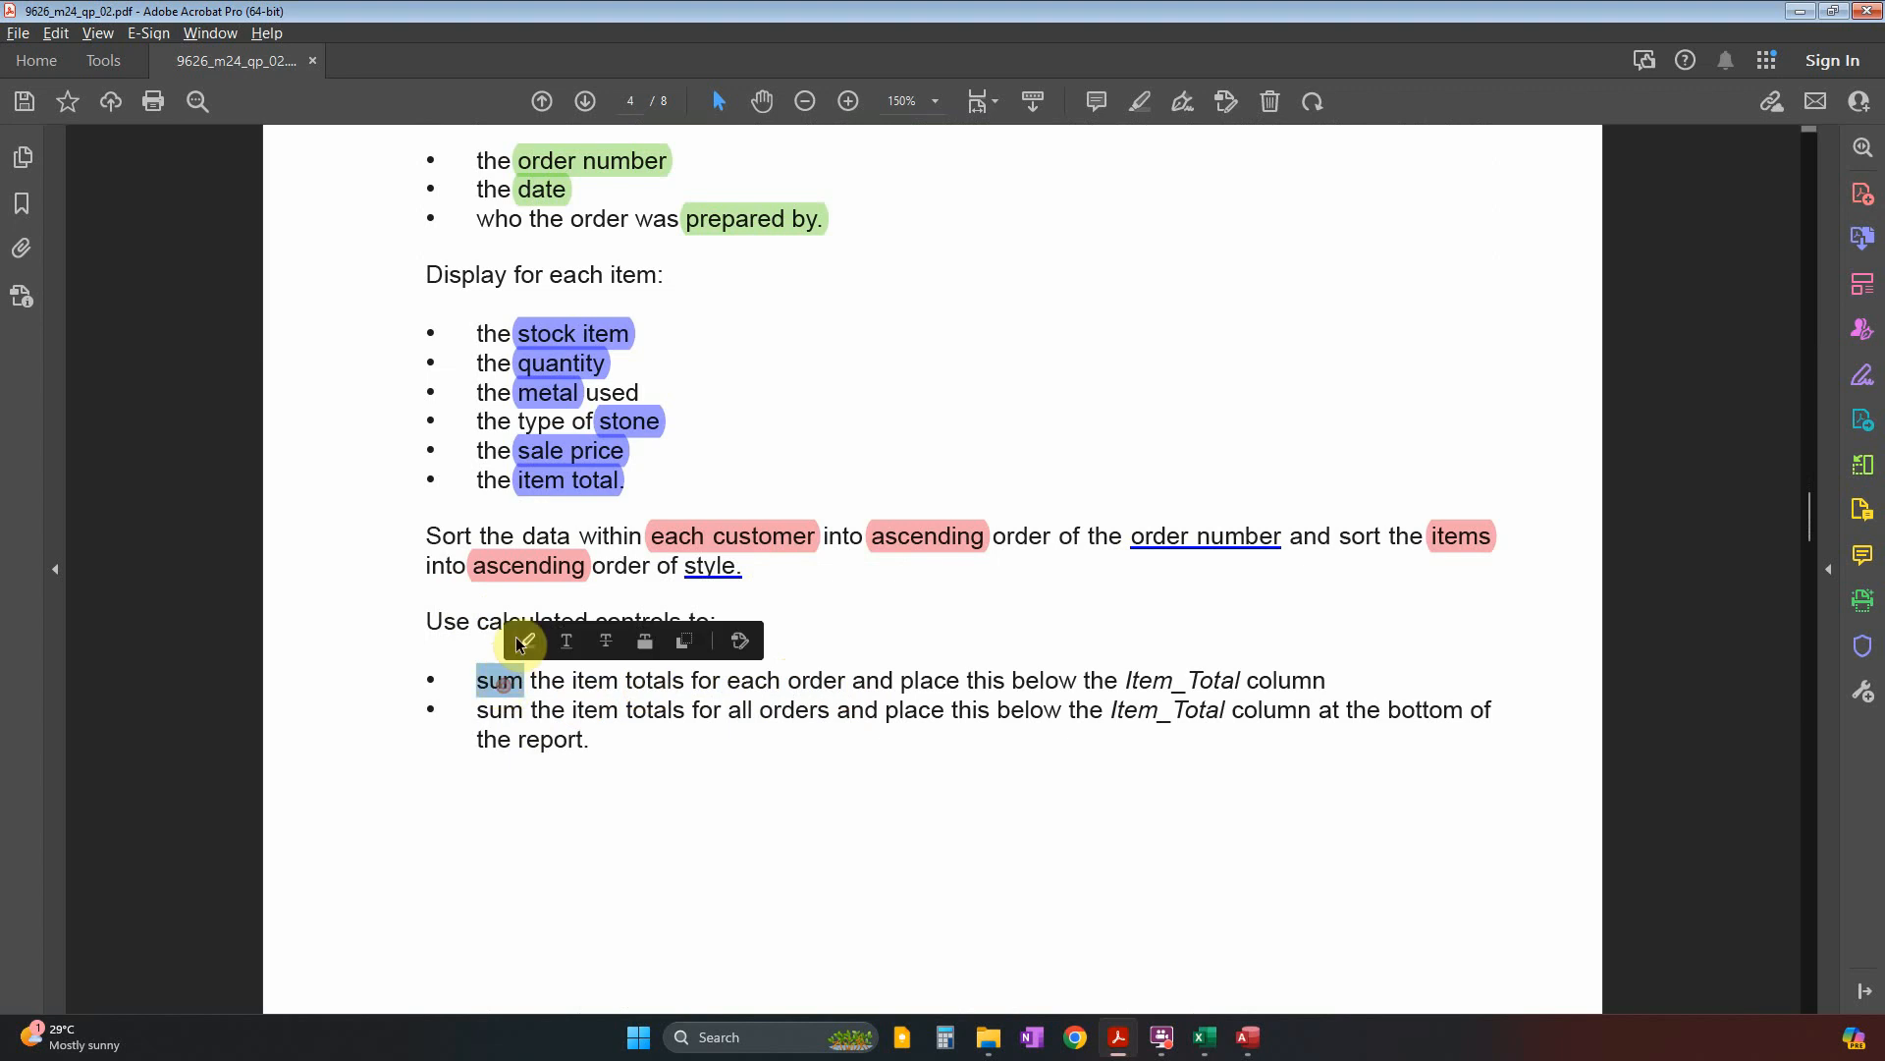
click(521, 639)
drag(572, 679, 683, 687)
click(692, 650)
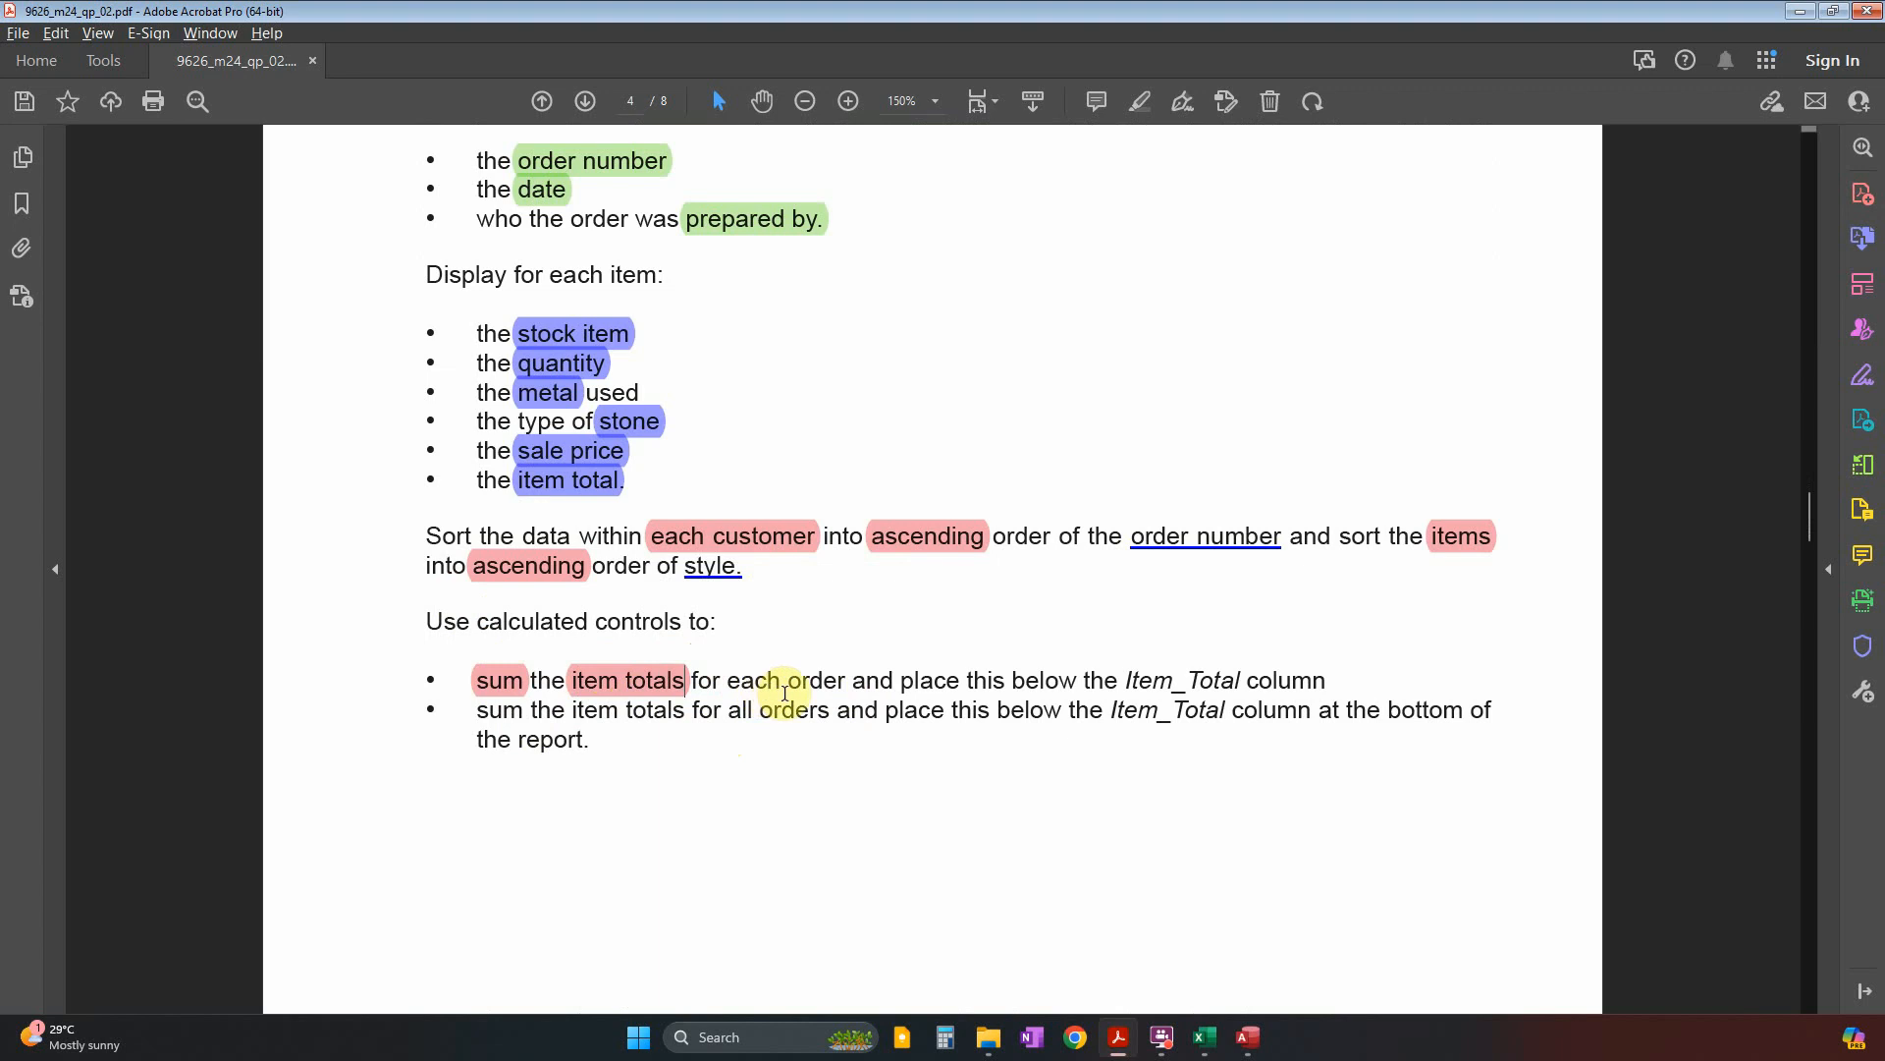
drag(846, 681, 727, 682)
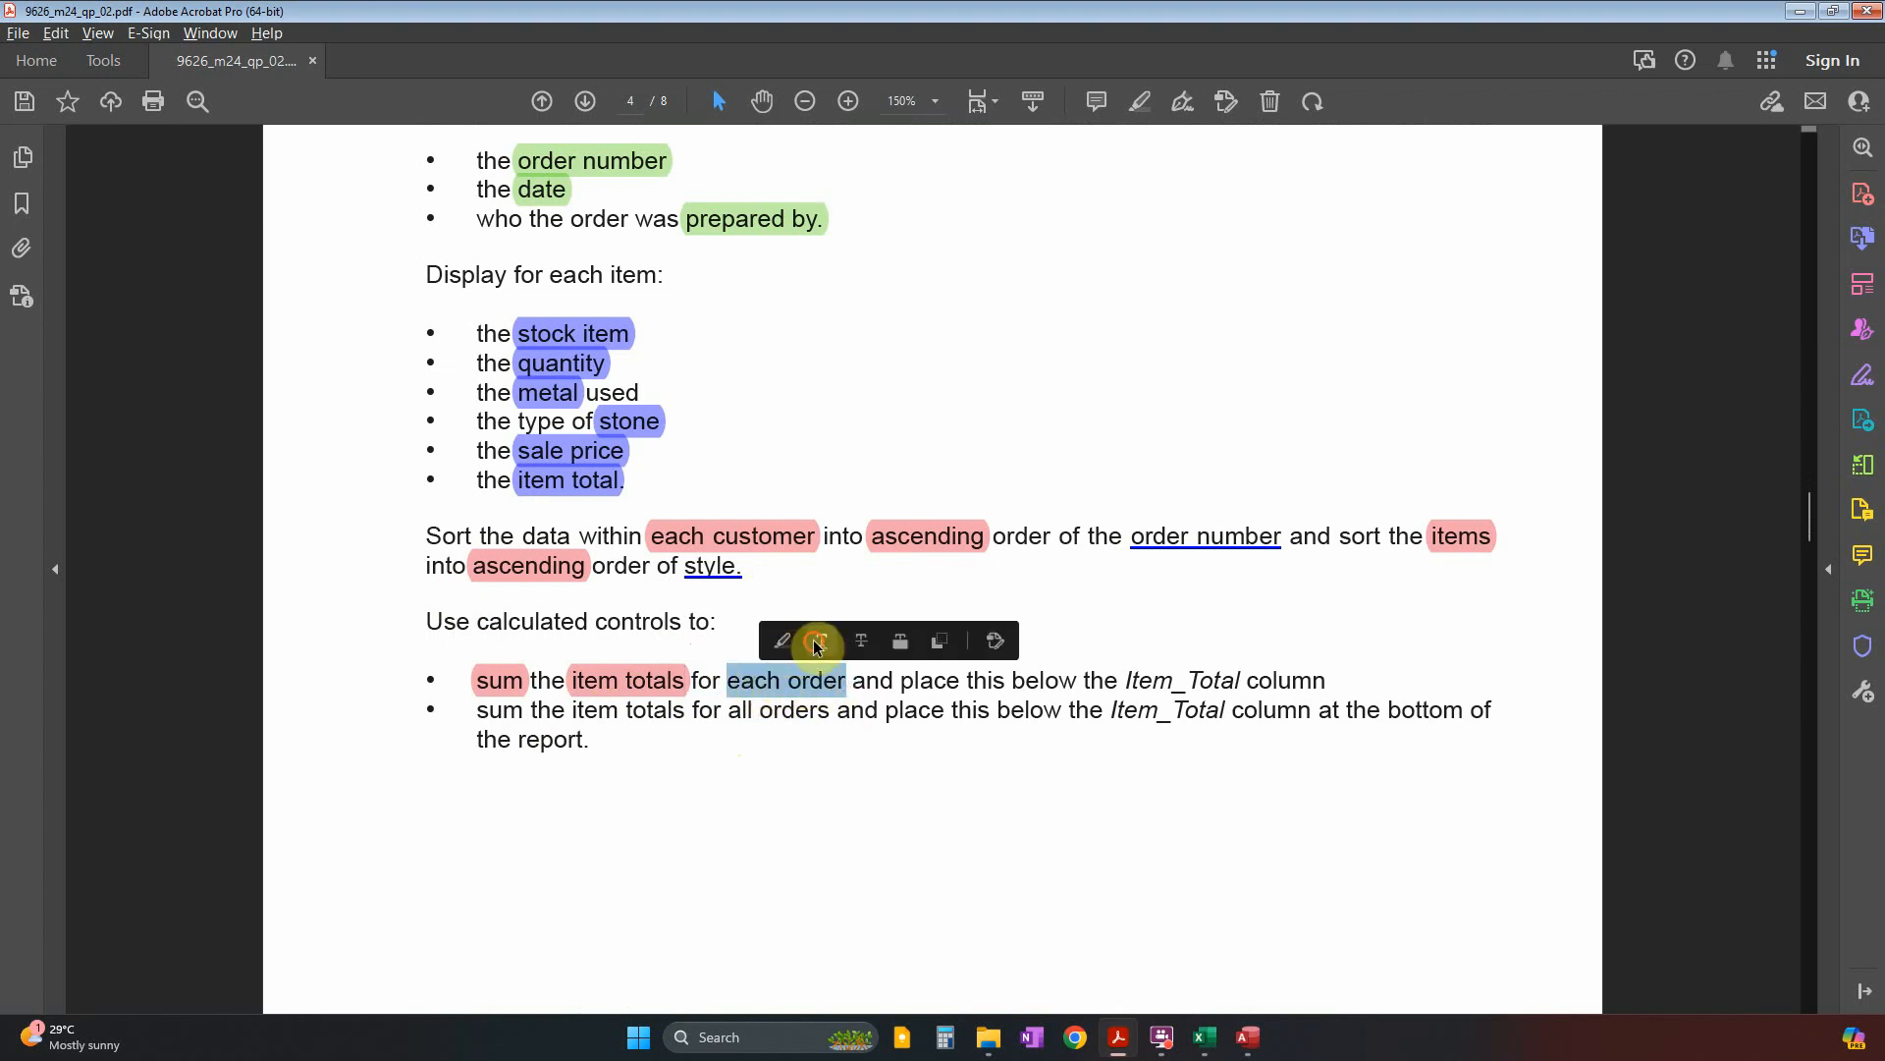
click(823, 642)
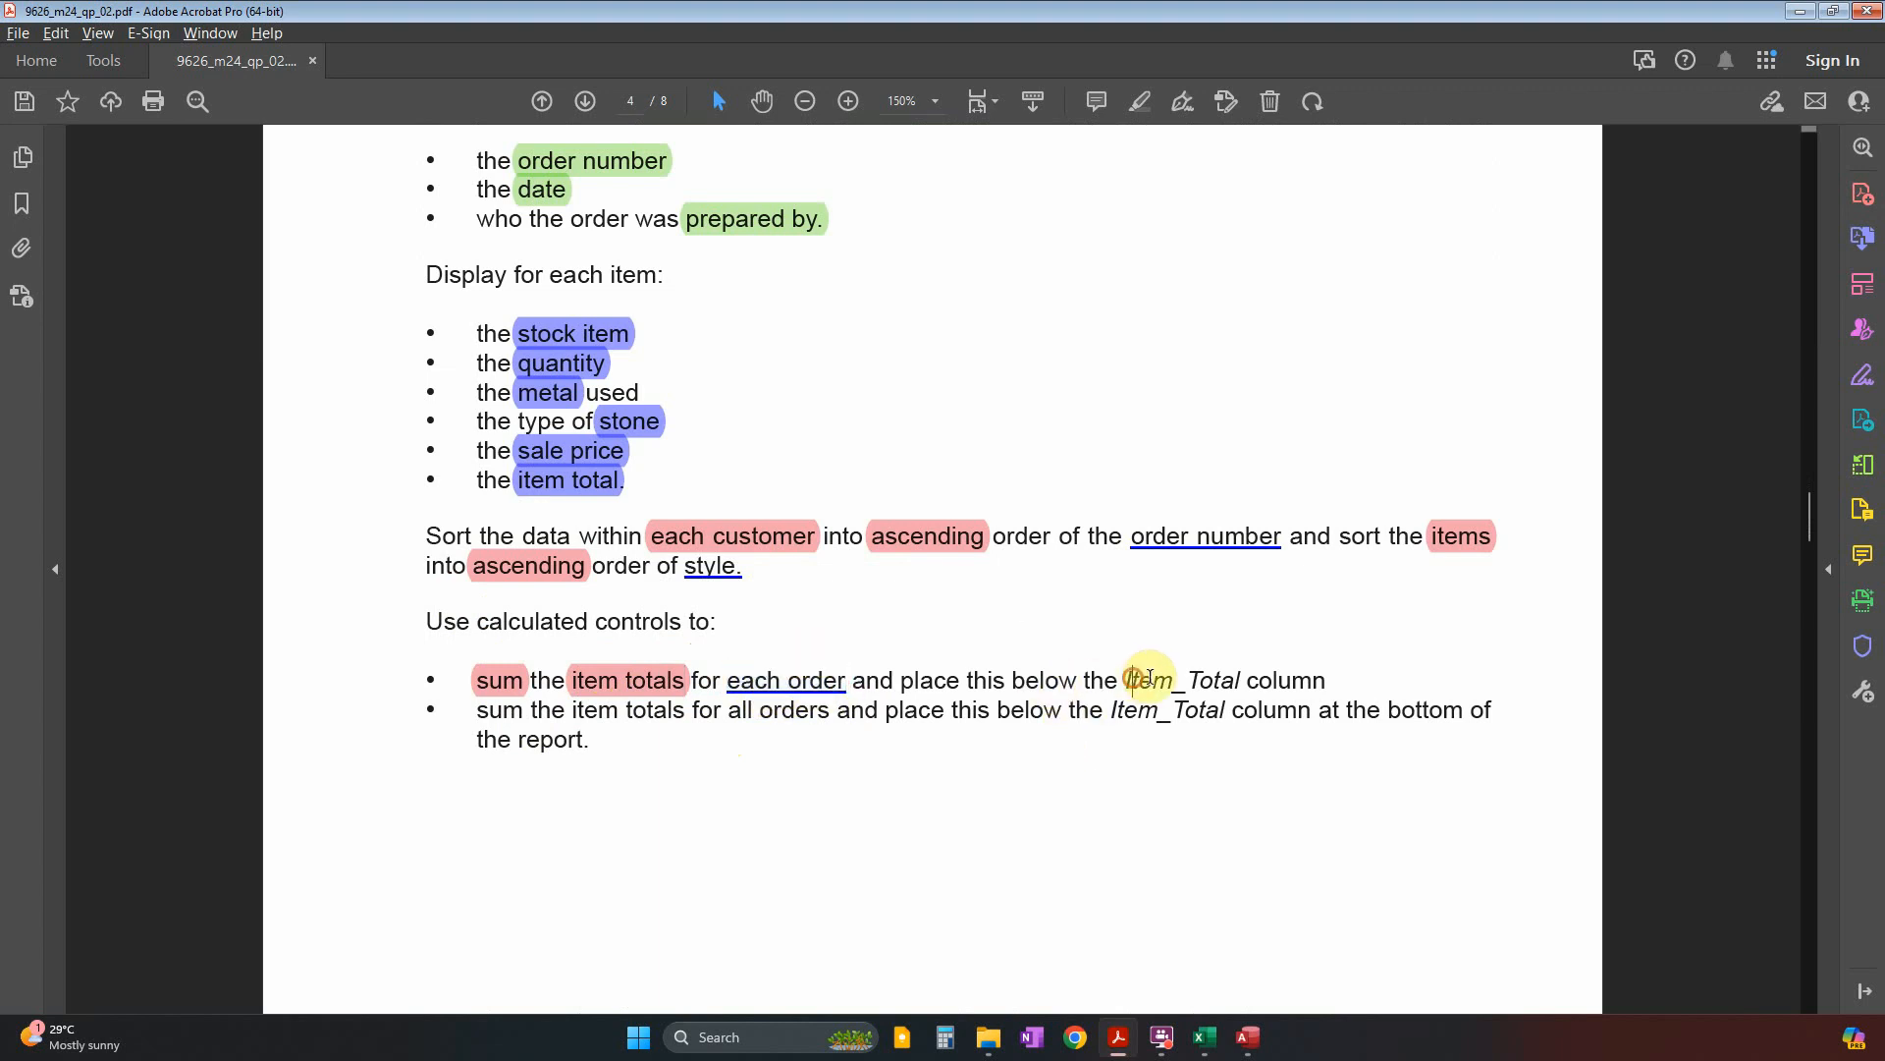
drag(1127, 679, 1326, 680)
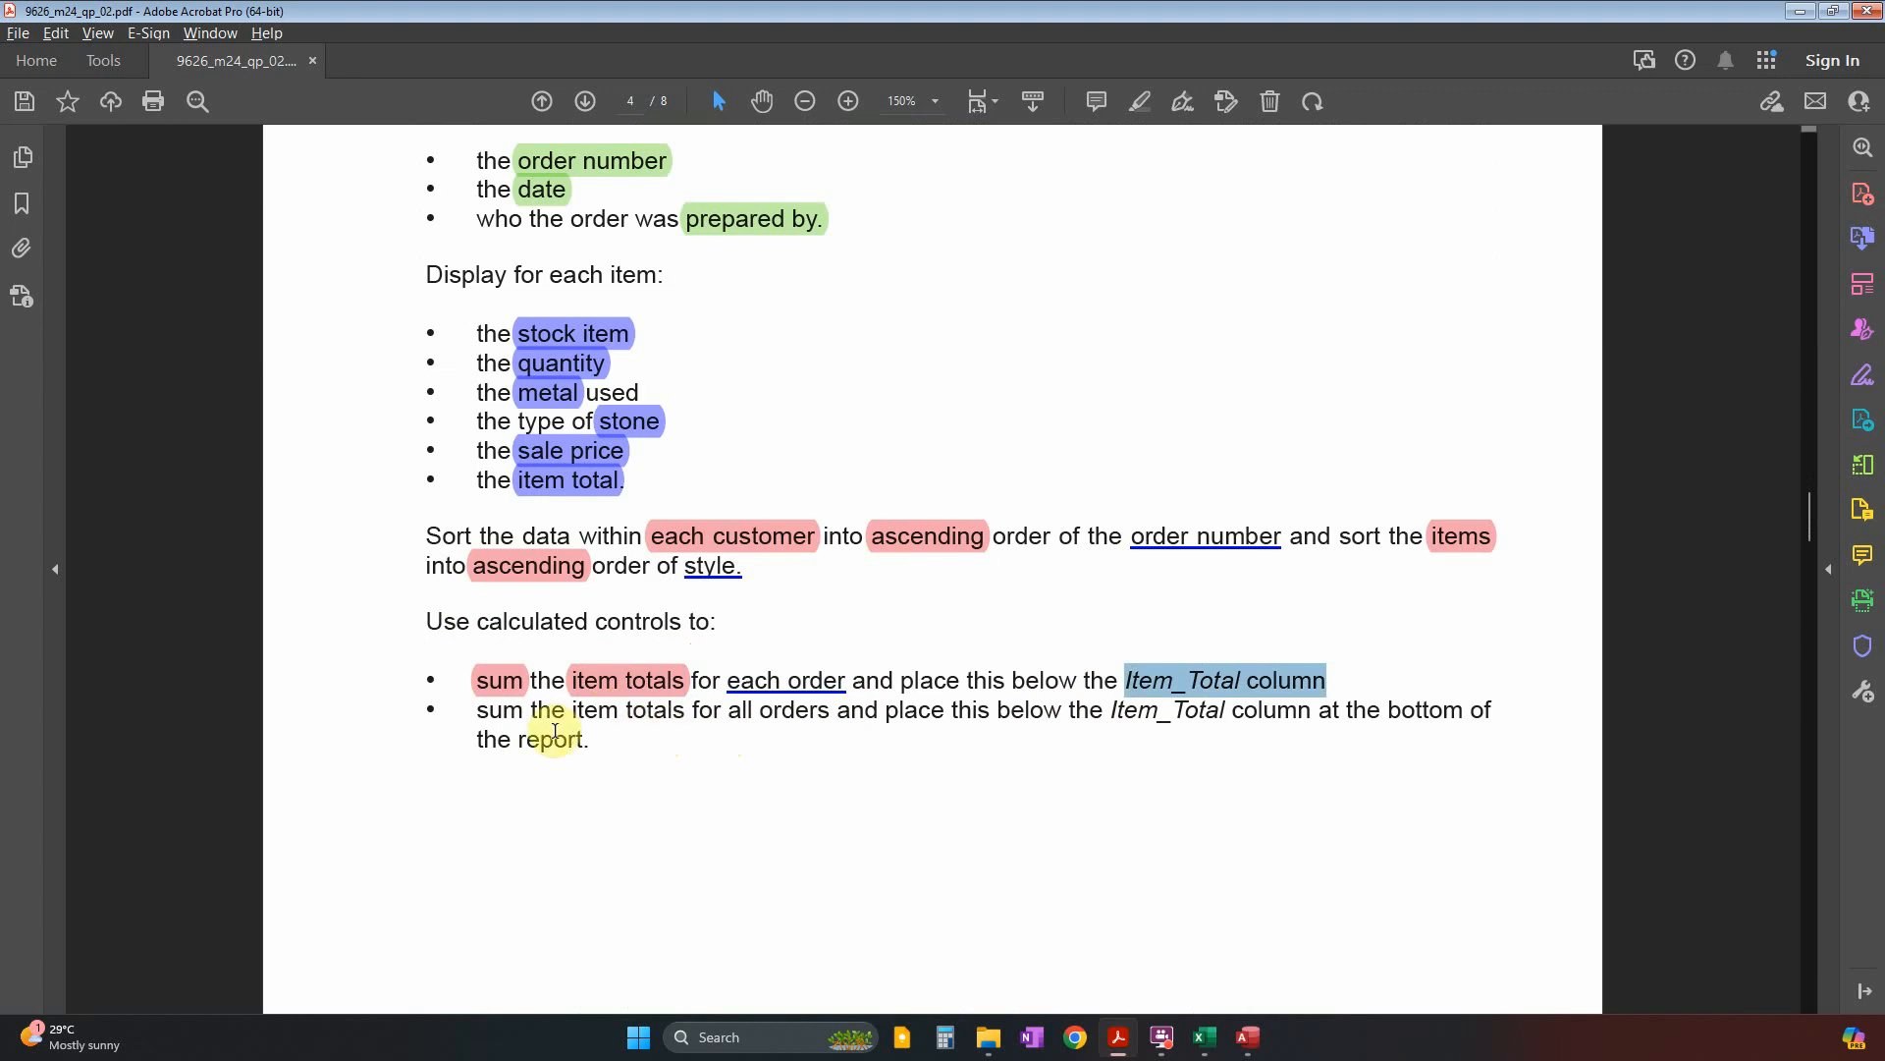
In the second calculated-control bullet, highlight "sum" and "item totals" and underline "all orders".
double_click(516, 710)
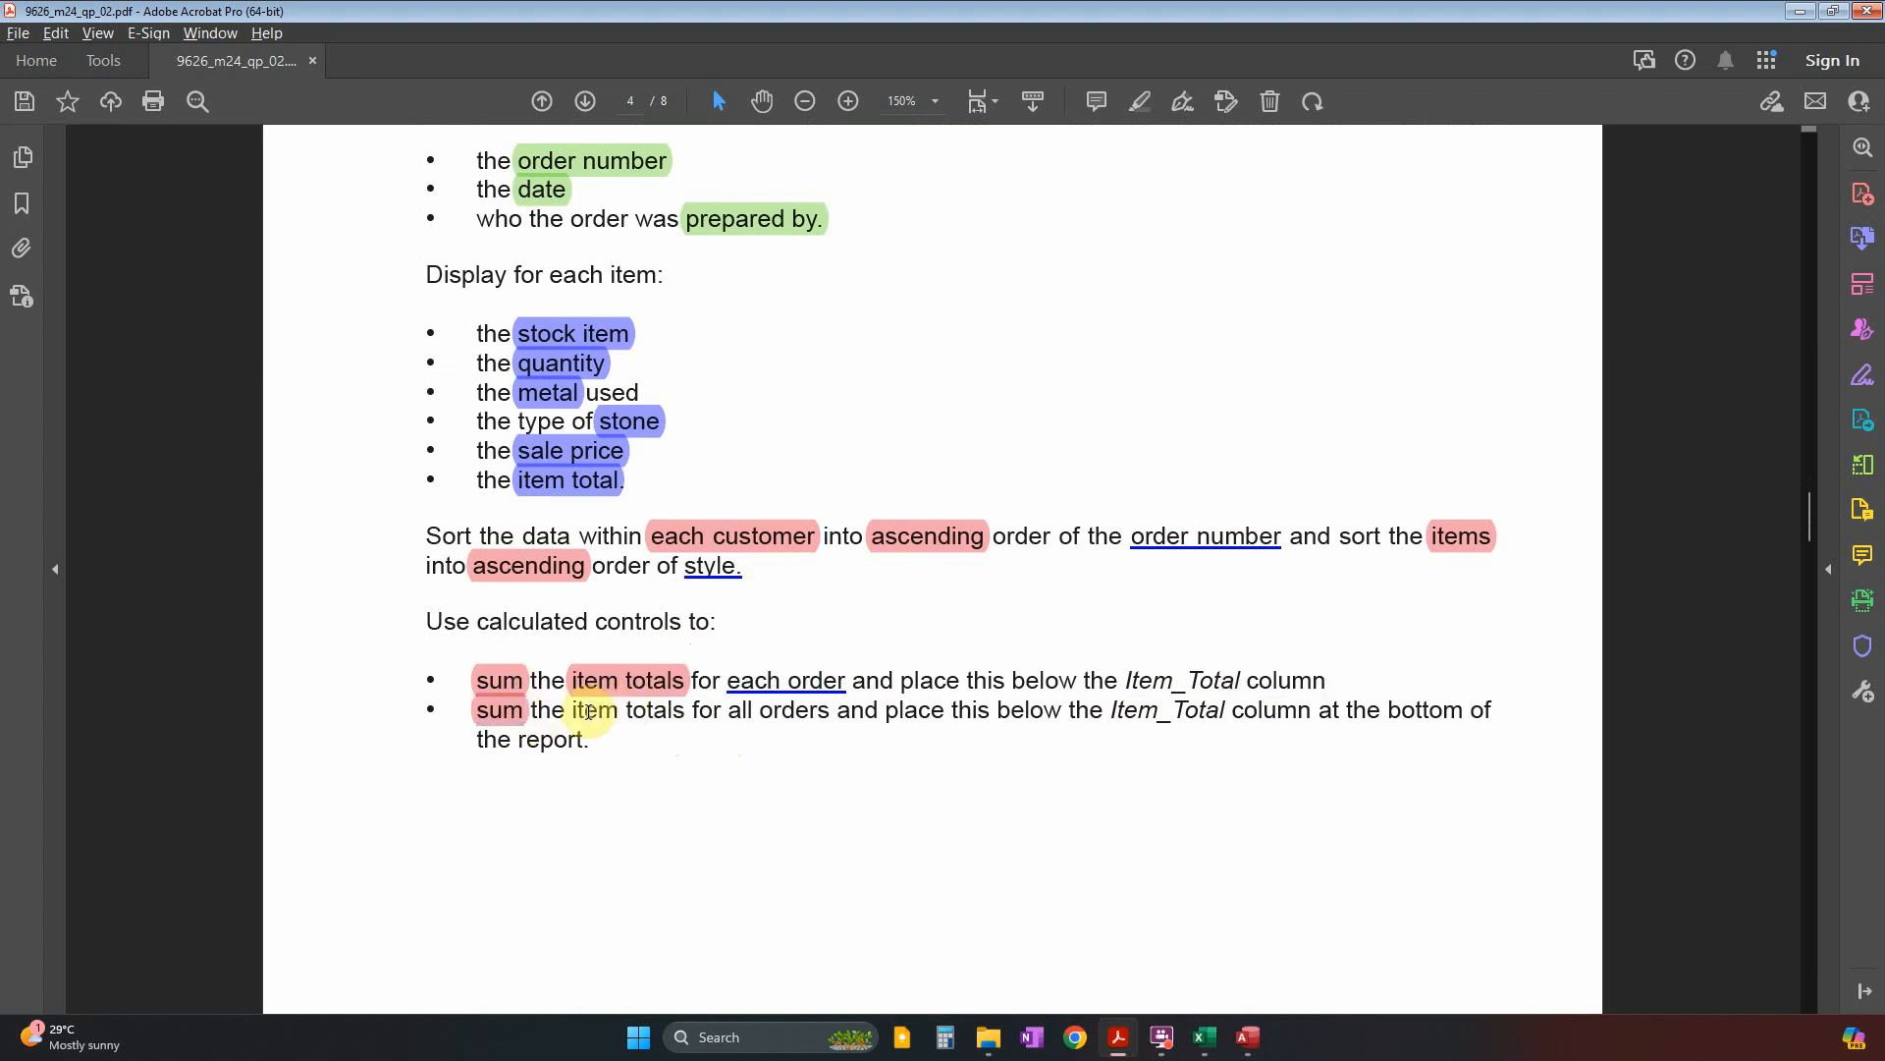
drag(587, 711, 829, 713)
click(675, 668)
click(884, 669)
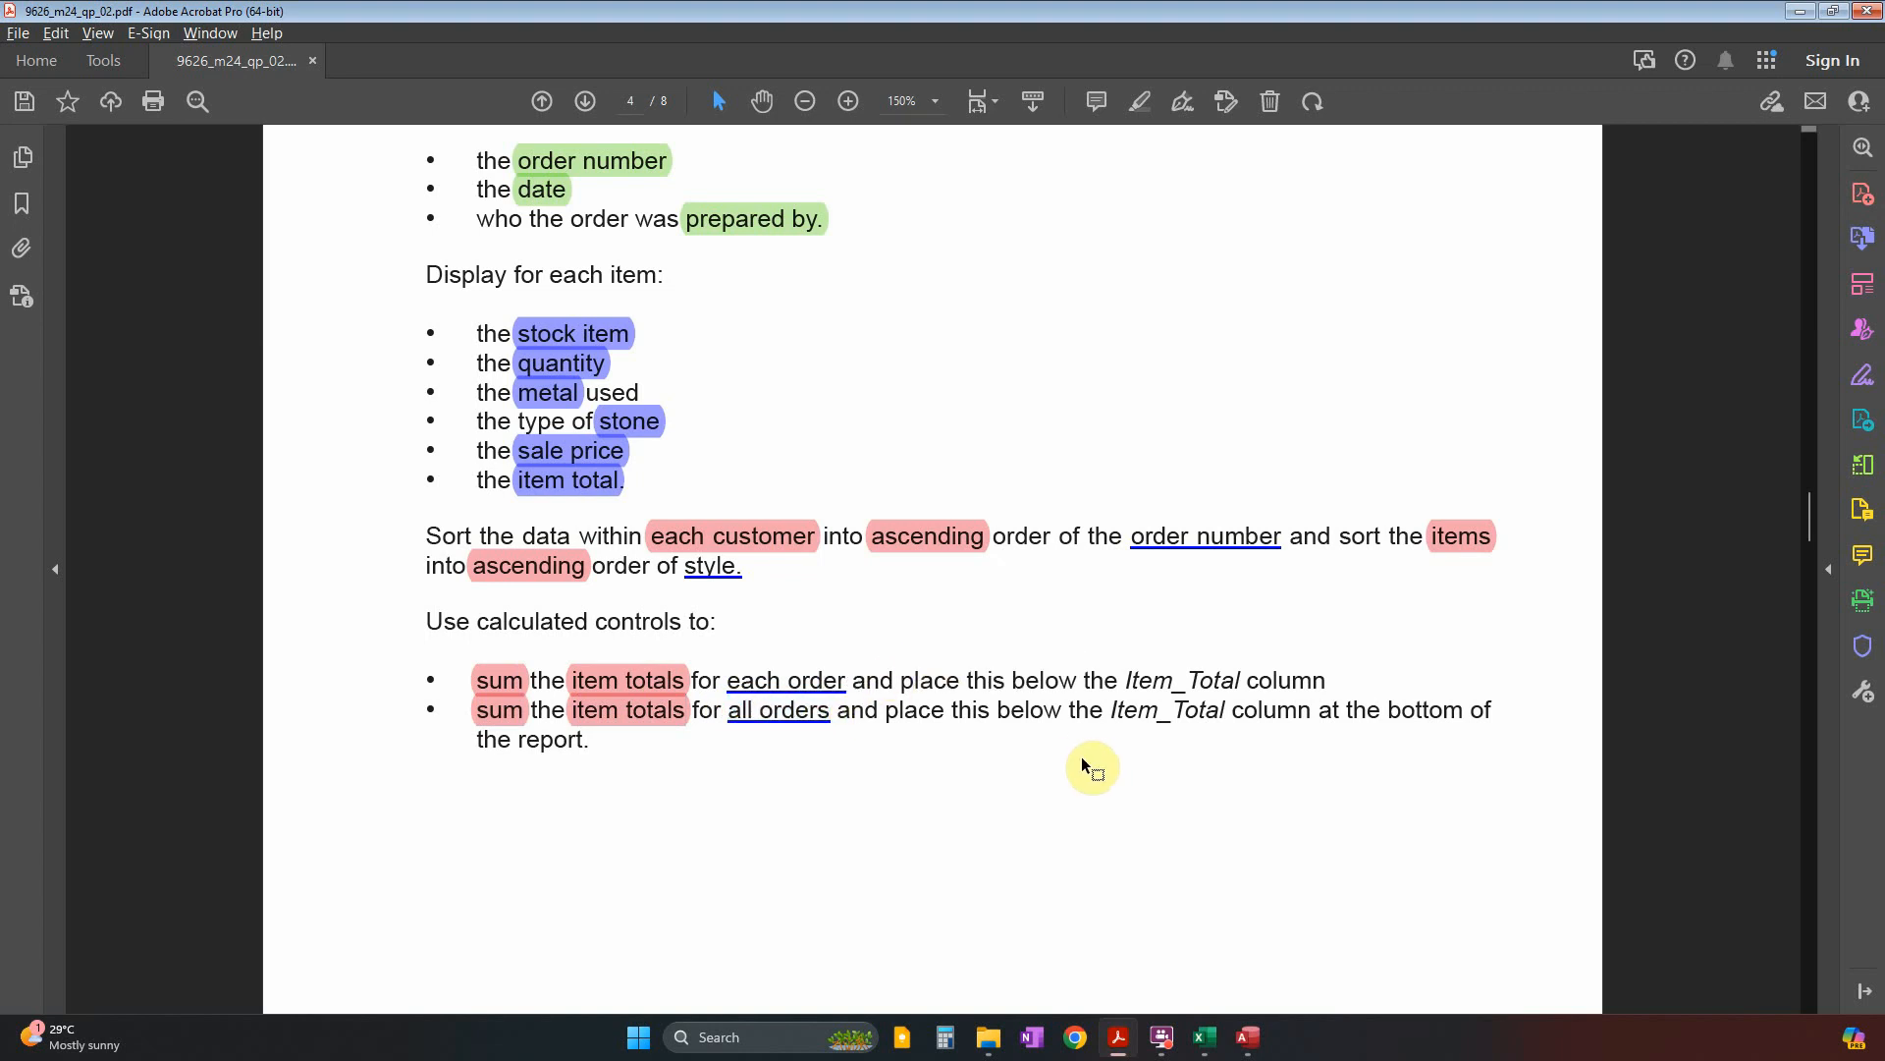
Check in the instructions and the sample layout where the order sums and the overall sum belong relative to the Item_Total column.
drag(1113, 725, 1221, 709)
drag(1346, 715, 1380, 714)
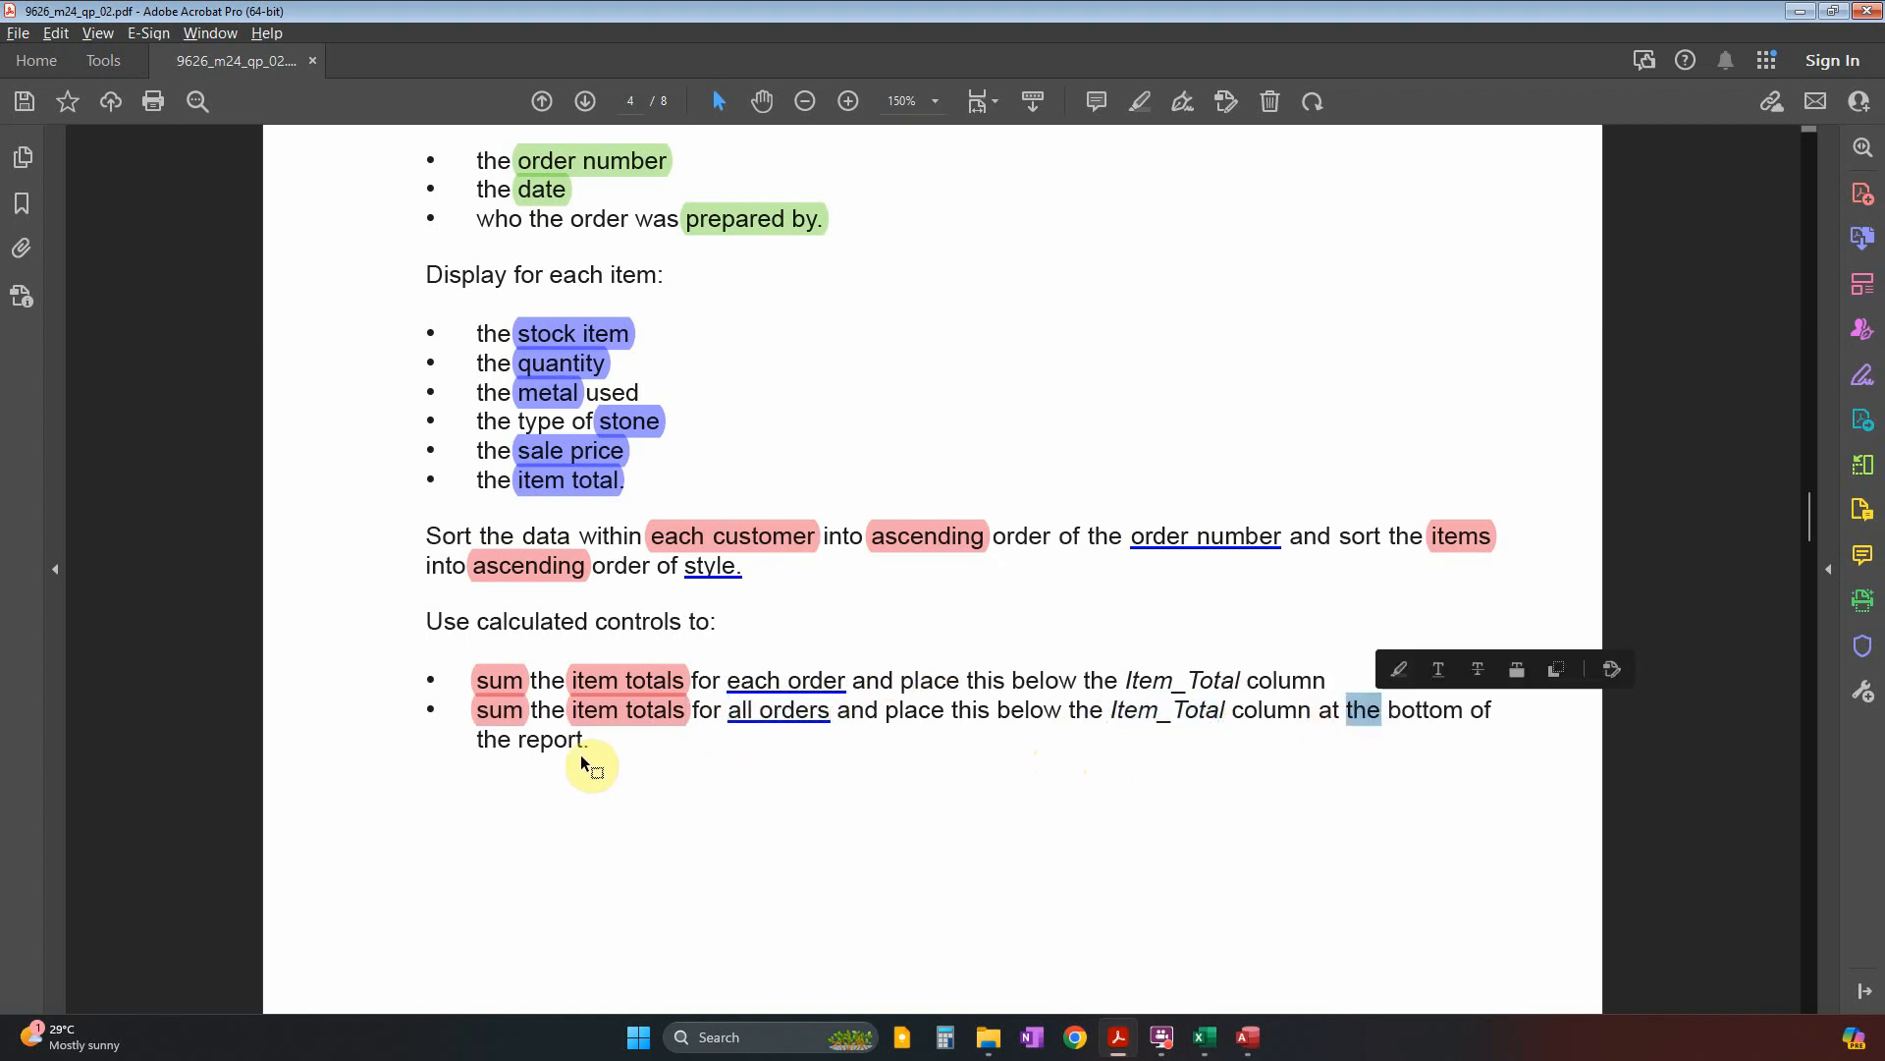
drag(589, 745, 479, 743)
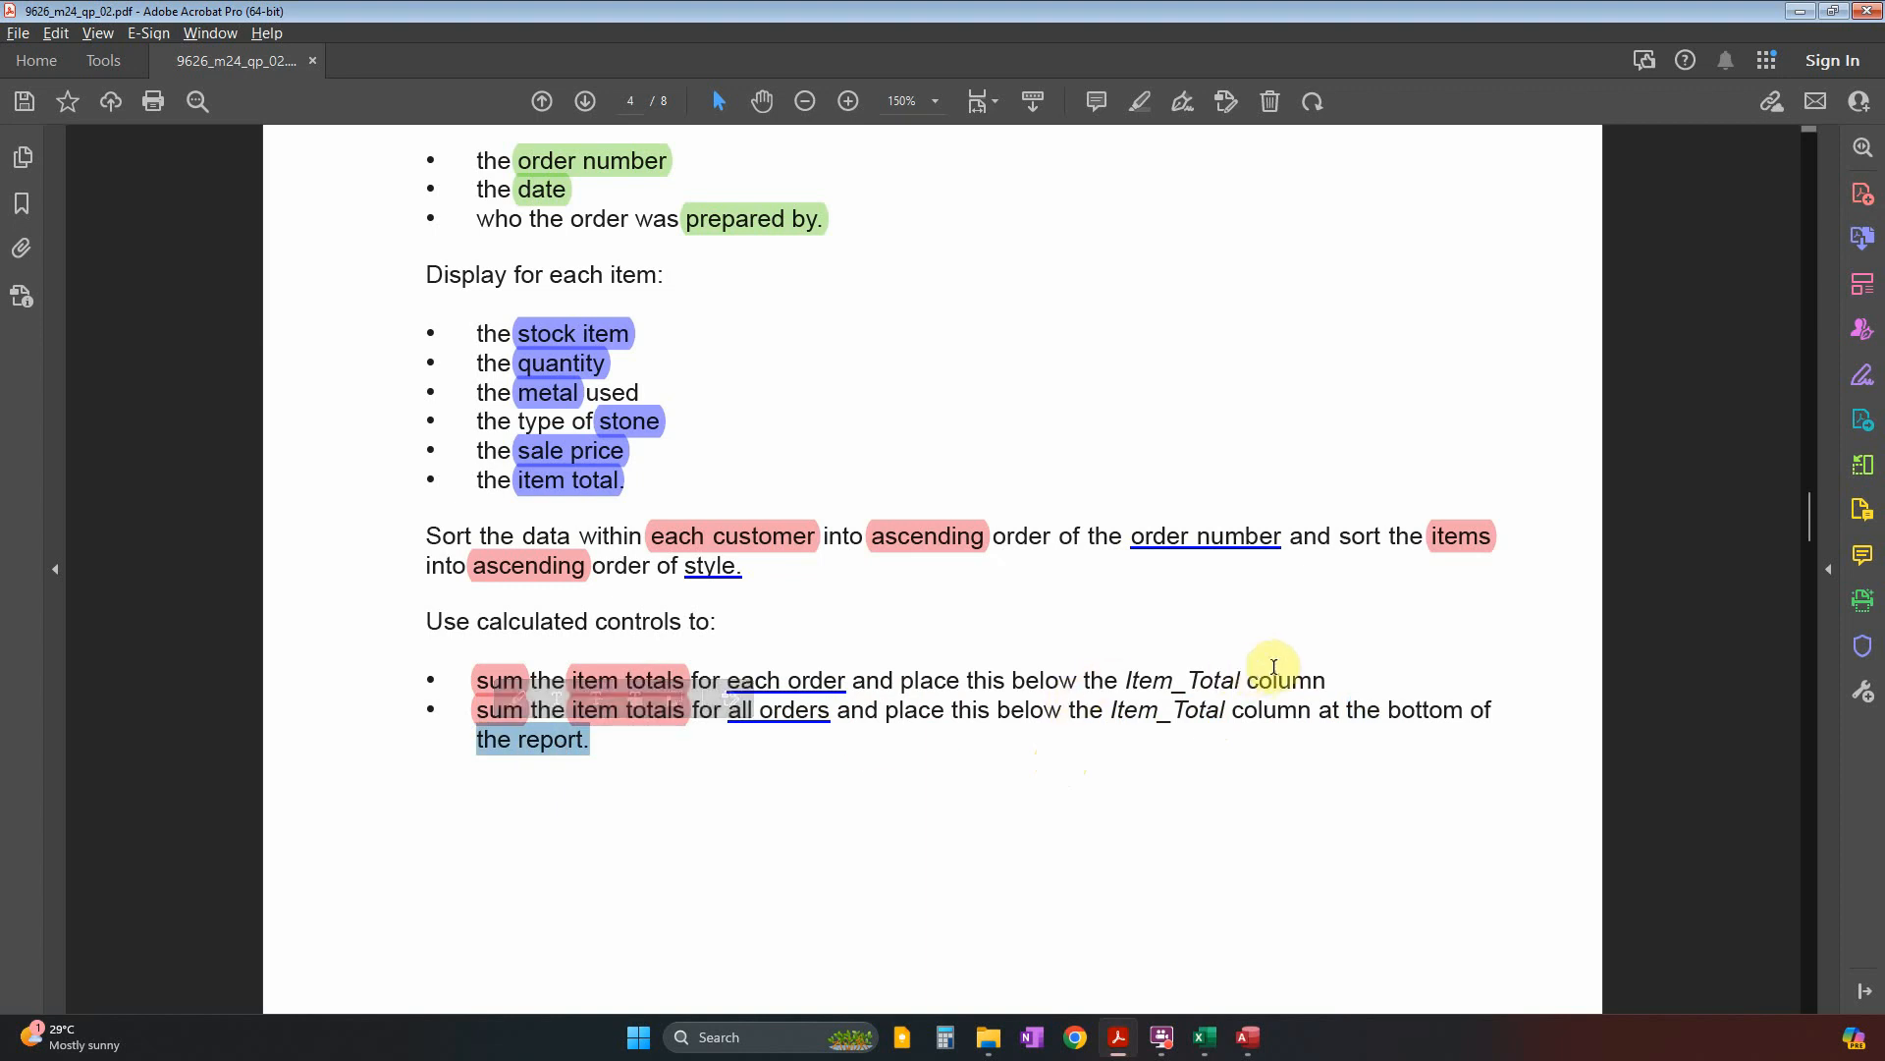
drag(1253, 679, 1127, 692)
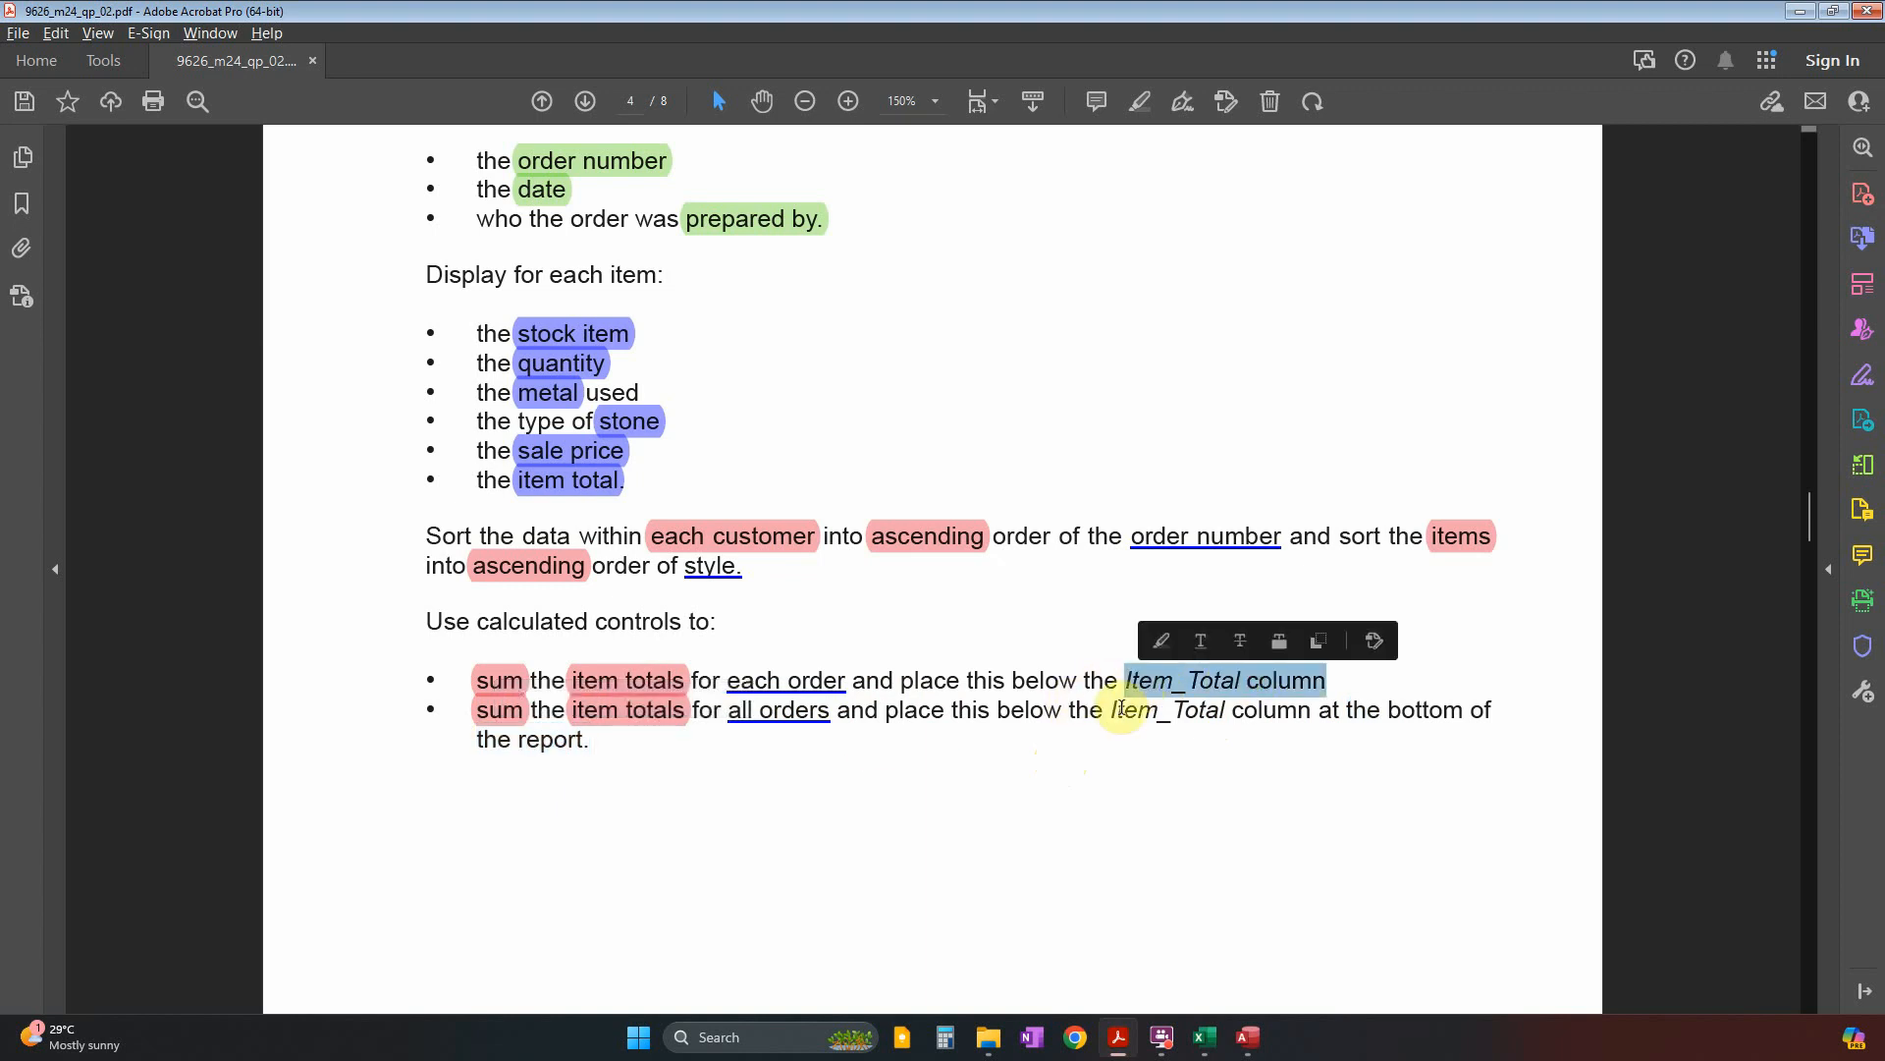
click(759, 682)
key(alt+Tab)
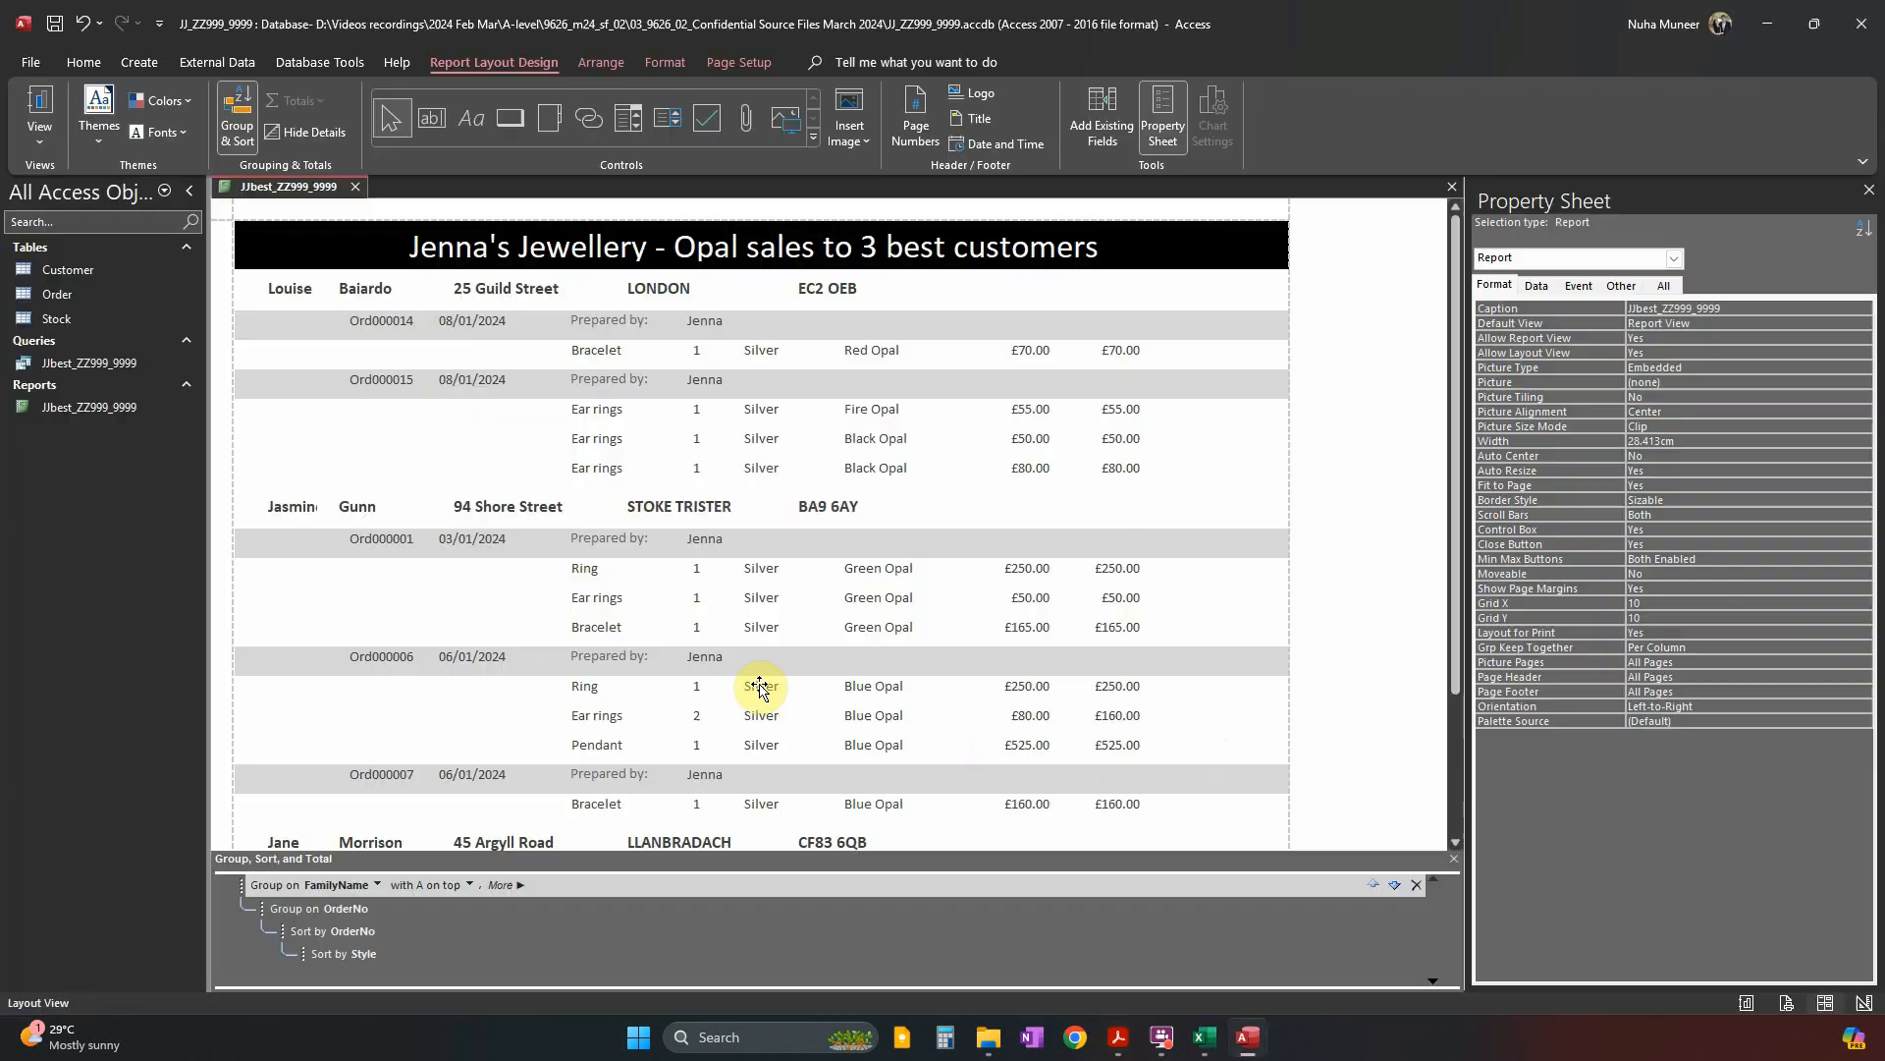
click(374, 325)
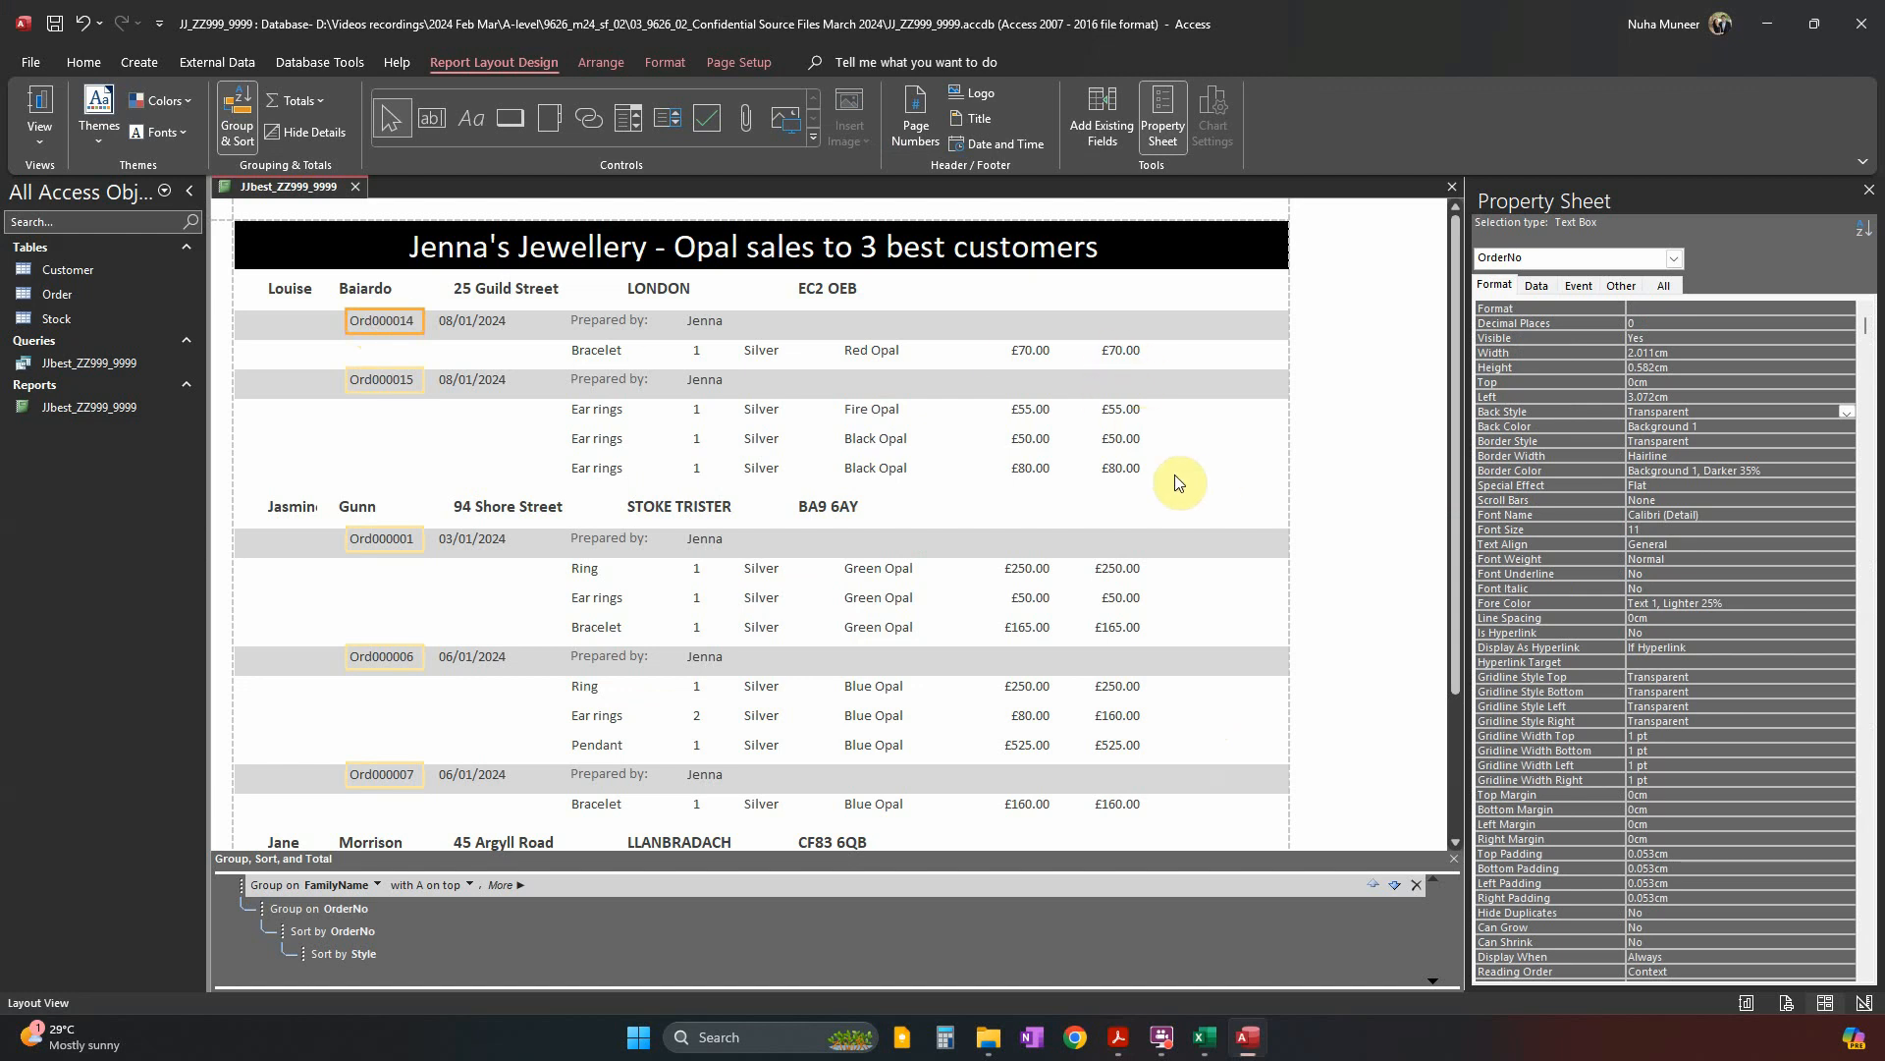
key(alt+Tab)
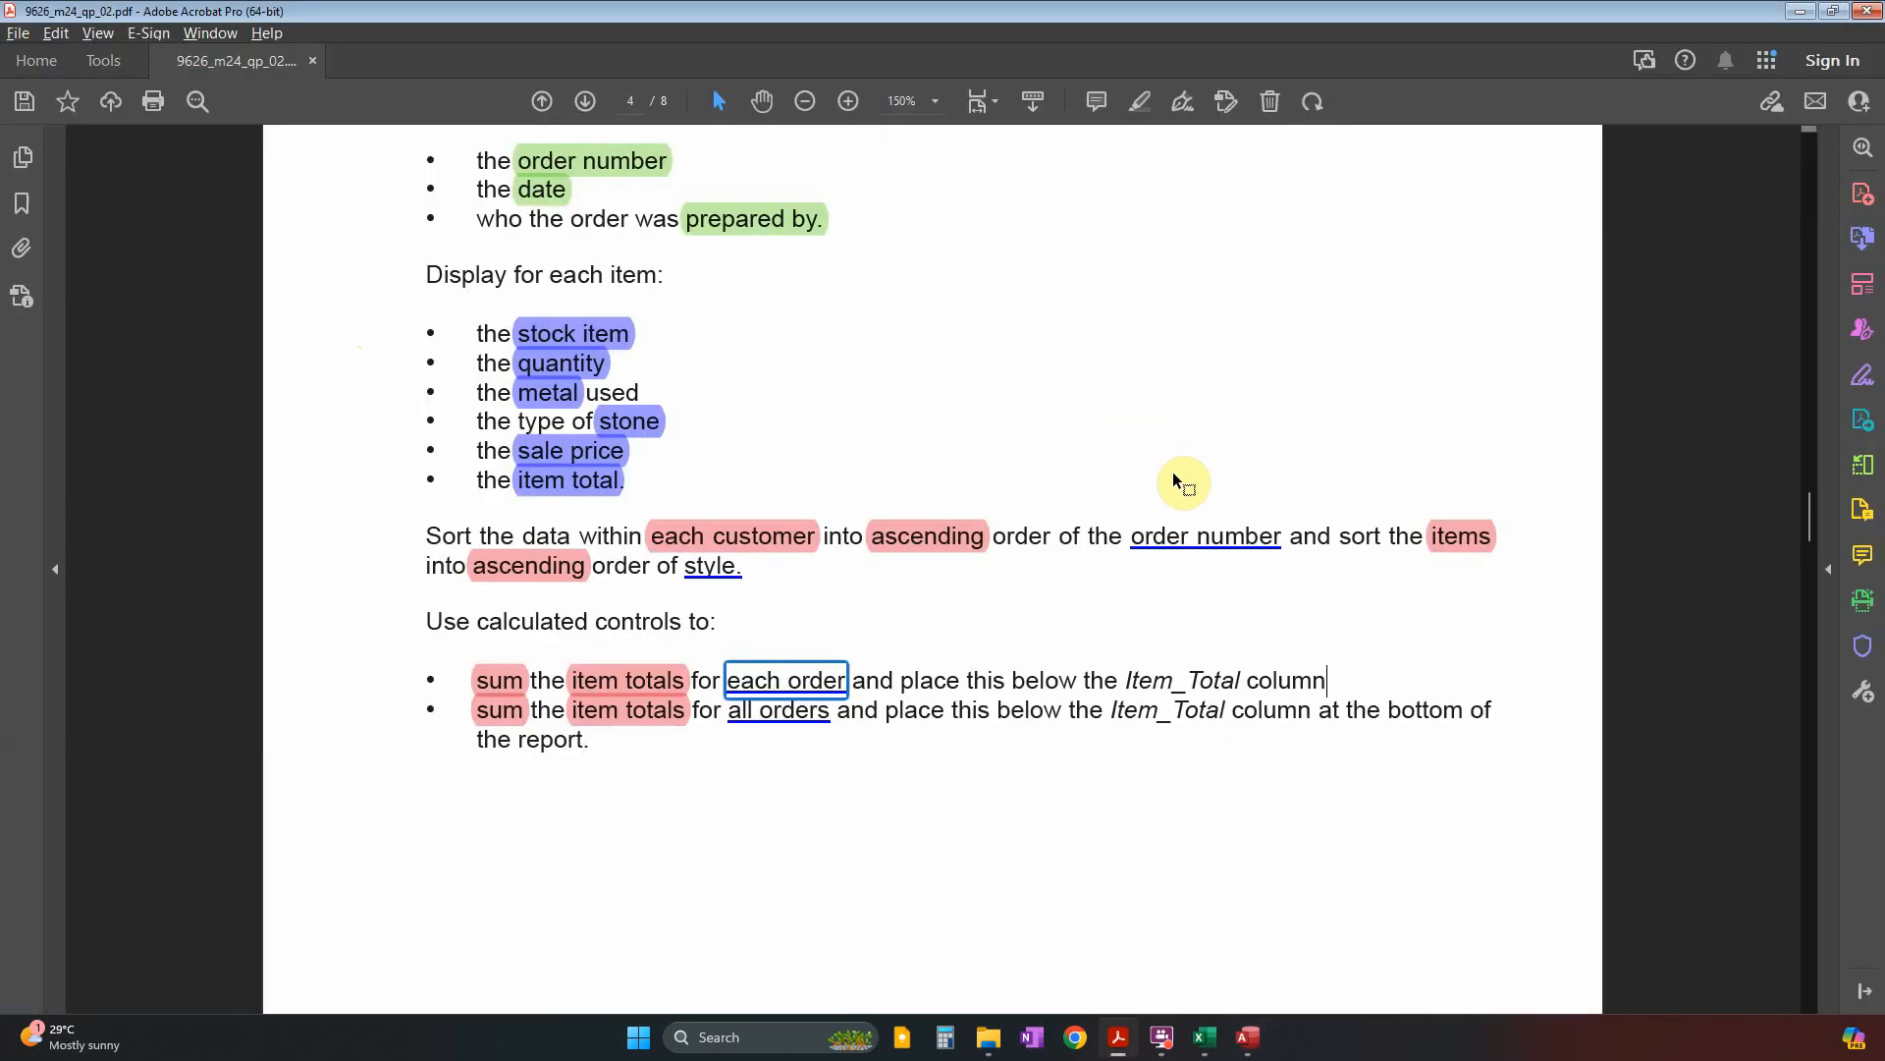
click(633, 711)
scroll(883, 781, down, 3)
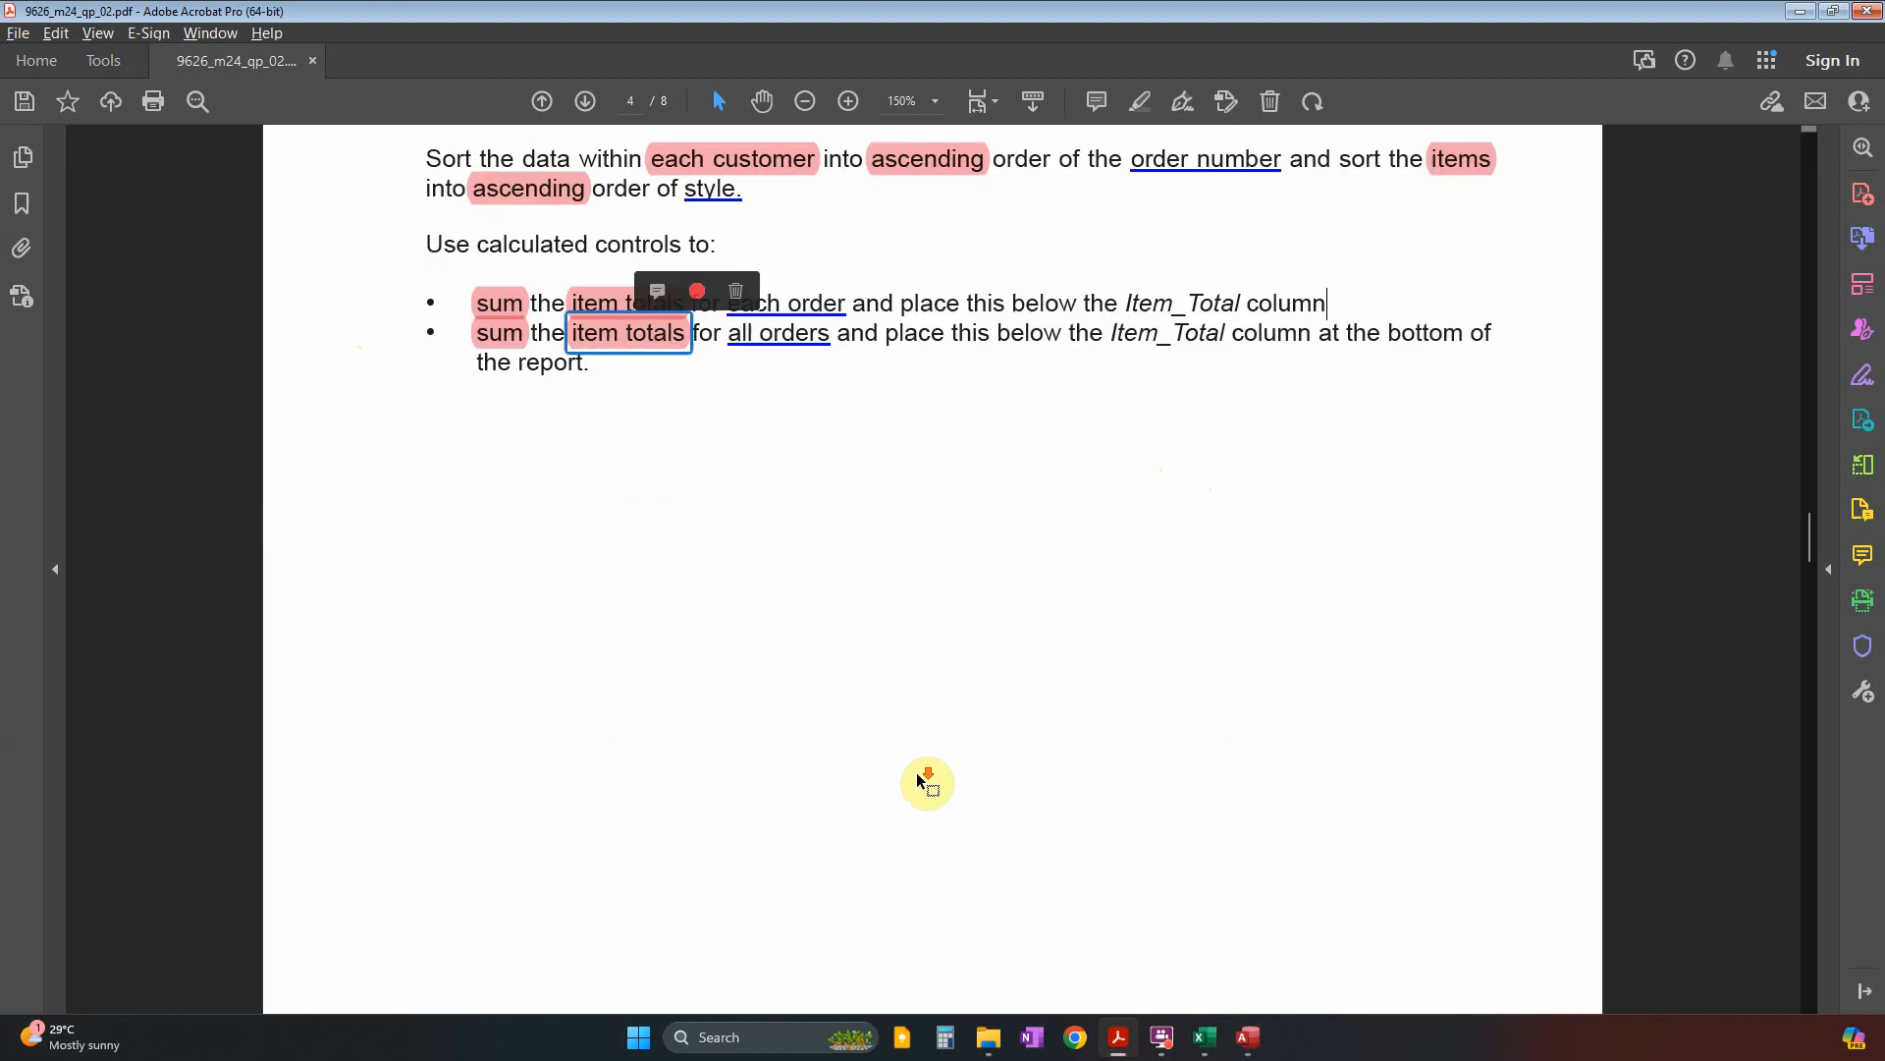
scroll(923, 783, down, 10)
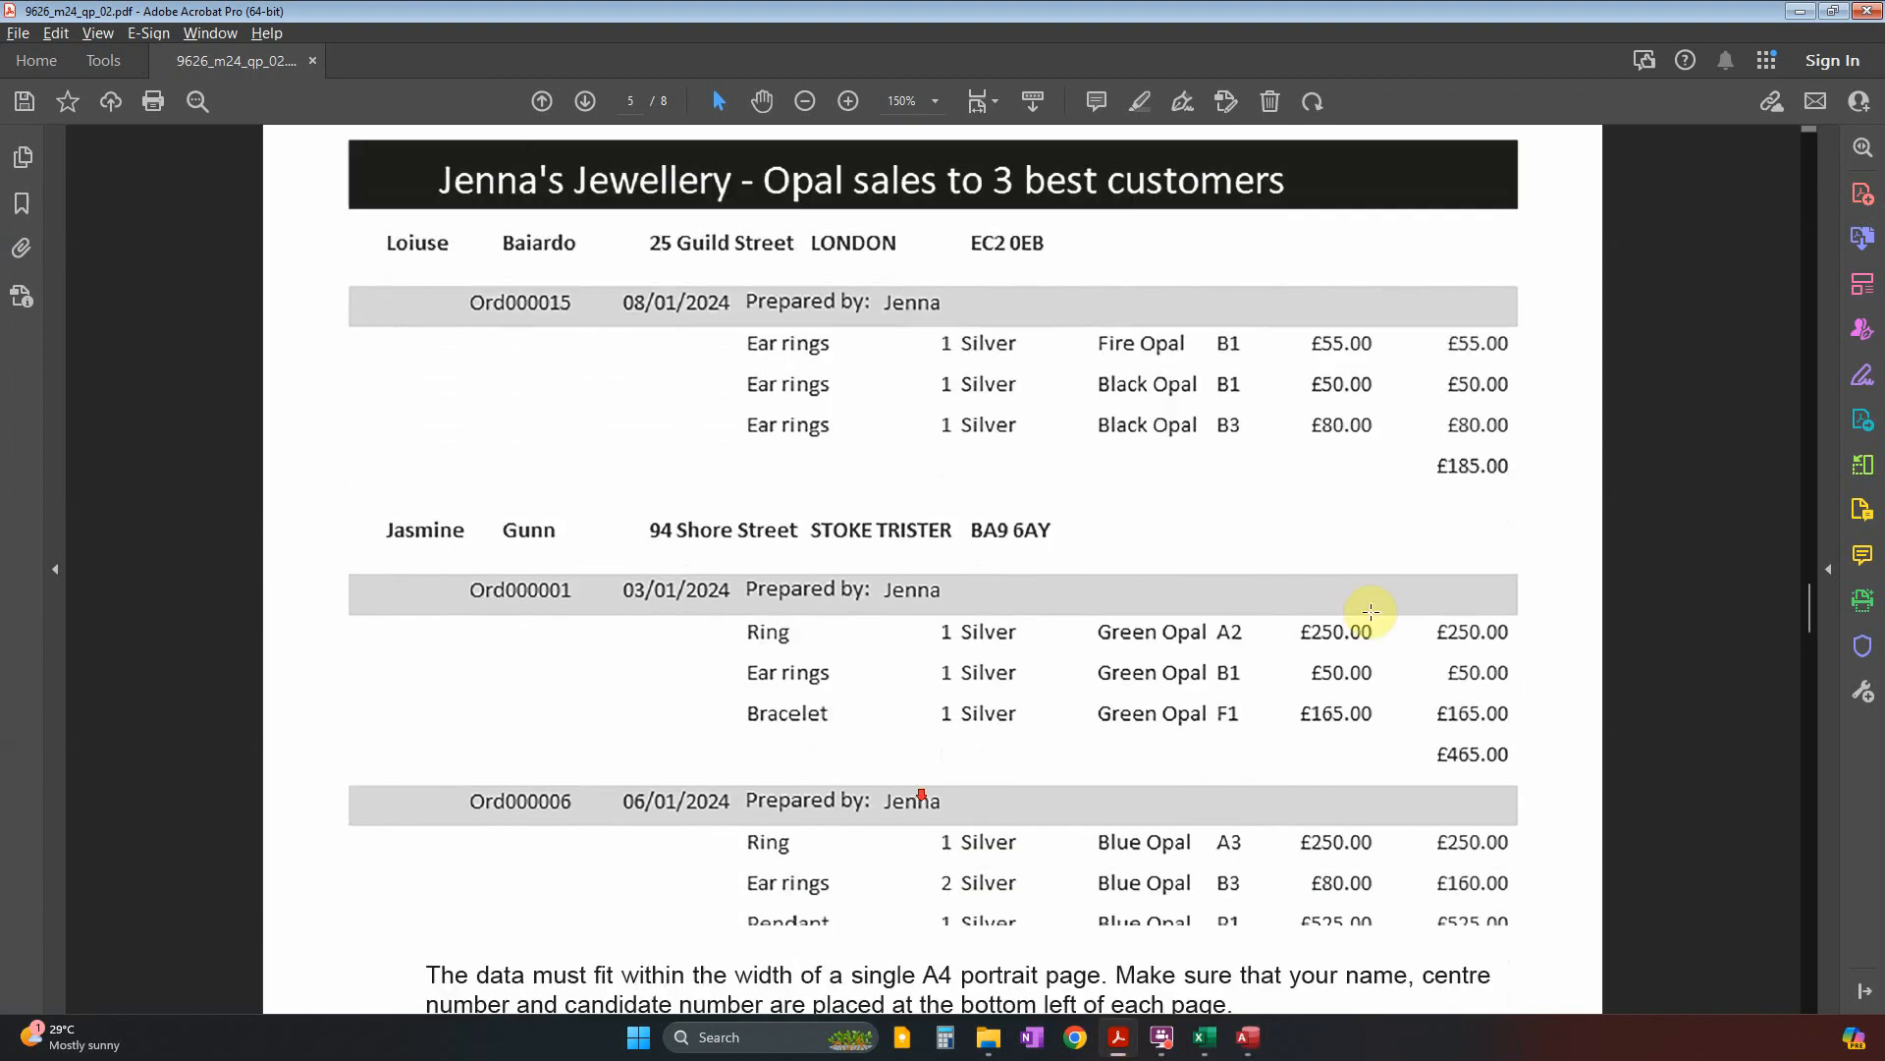
drag(1535, 453, 1393, 489)
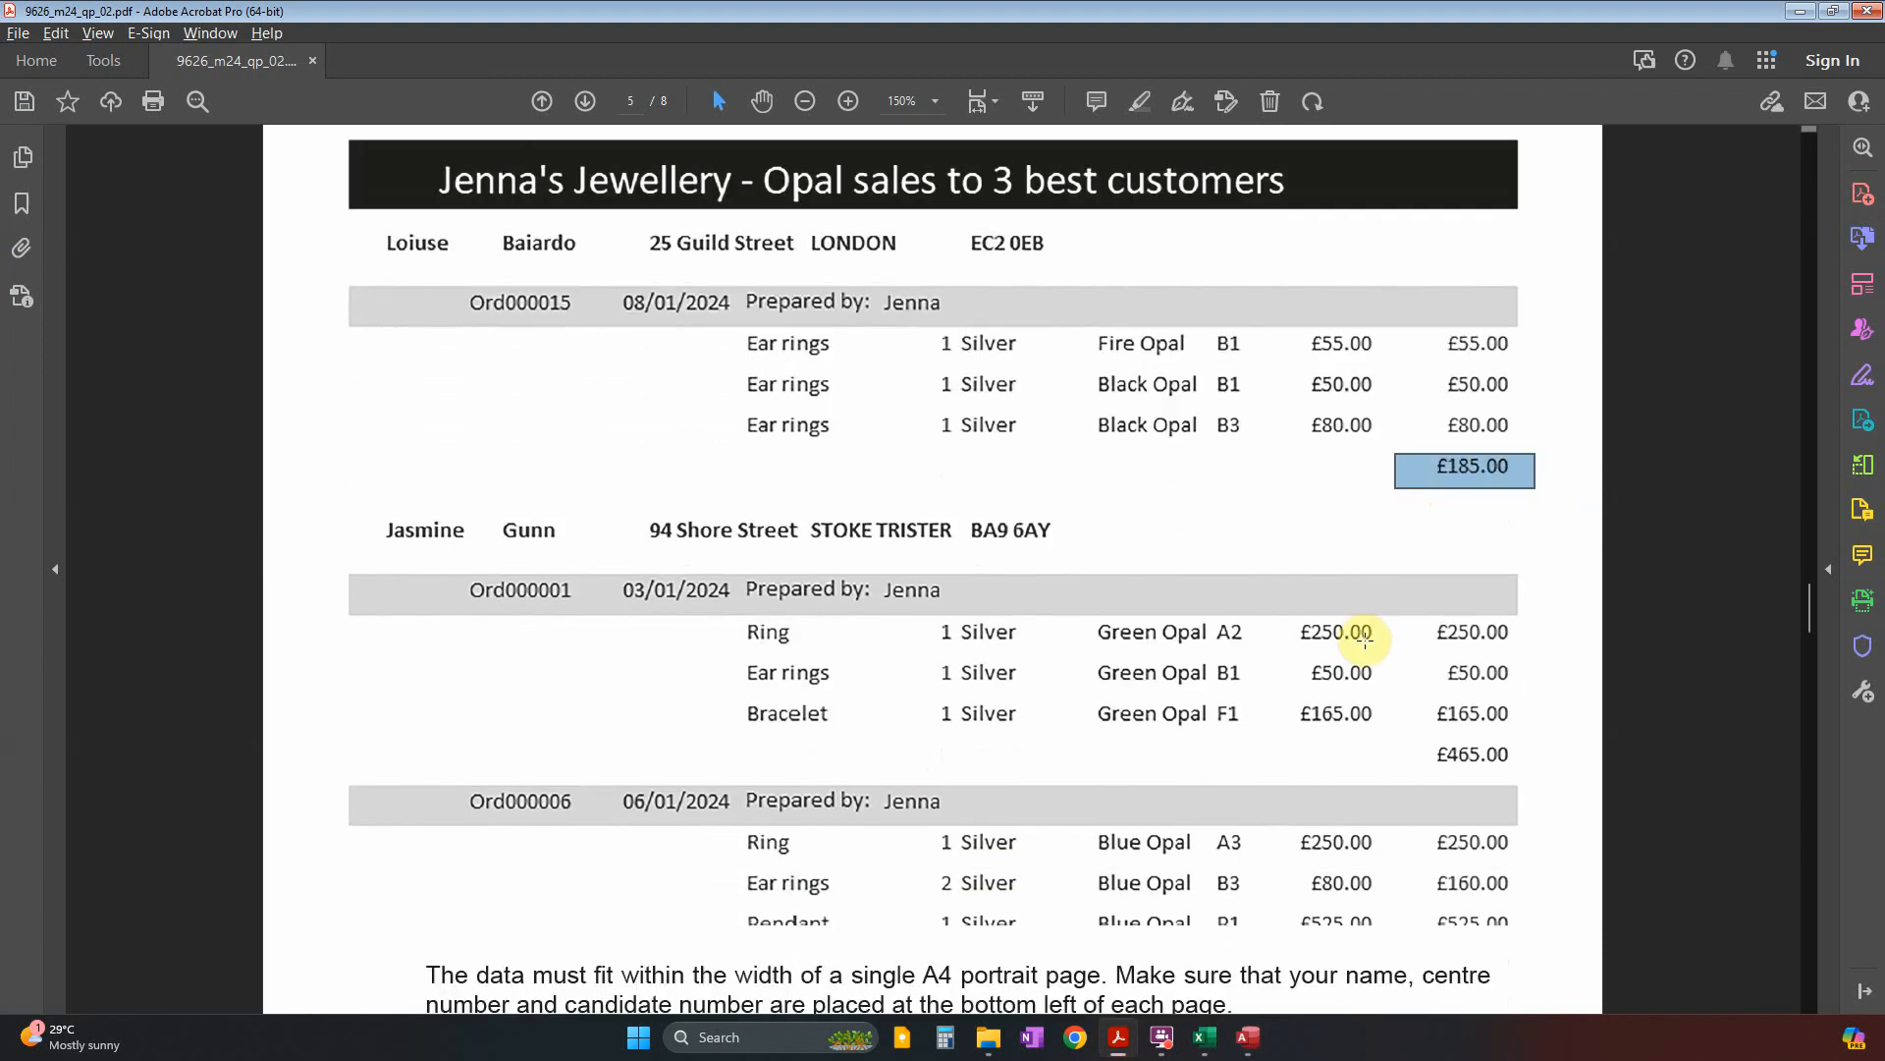
key(alt+Tab)
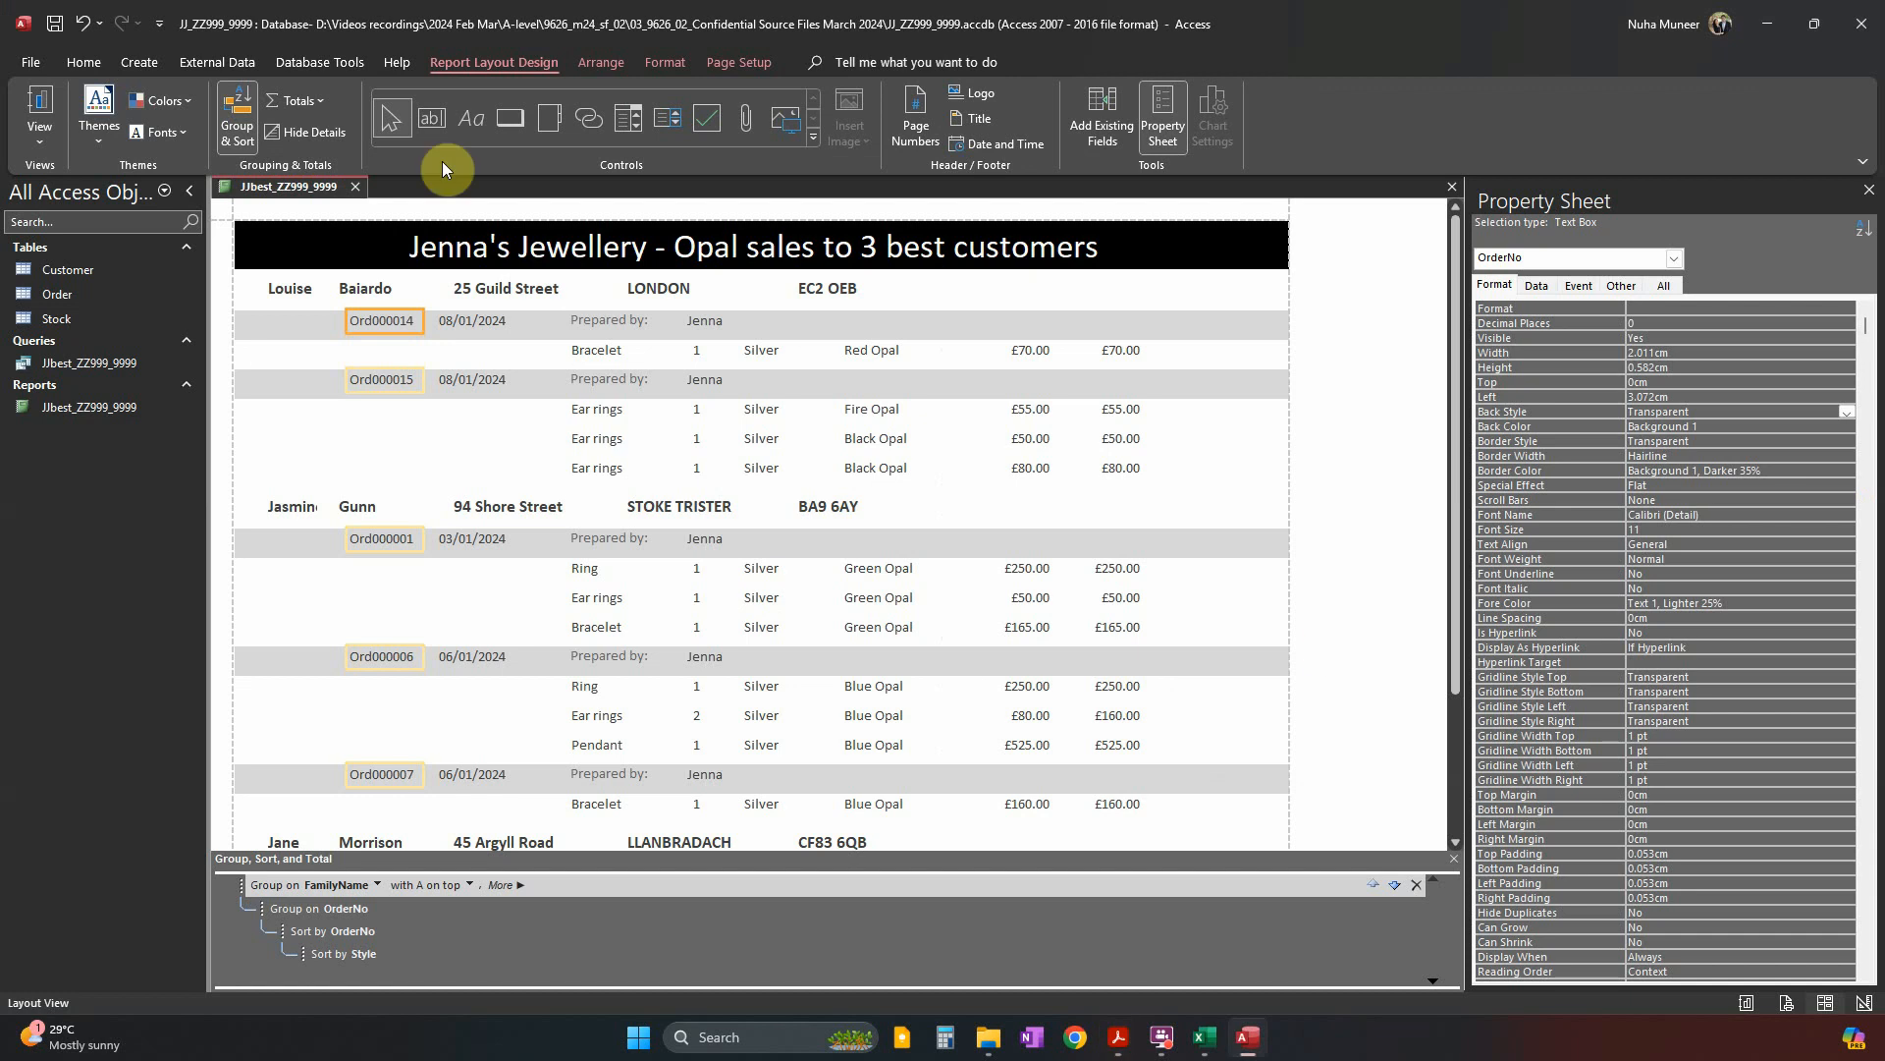
Open the JJbest_ZZ999_9999 report in Design View in Access and return to the calculated-control instructions in the question paper.
click(39, 137)
click(63, 304)
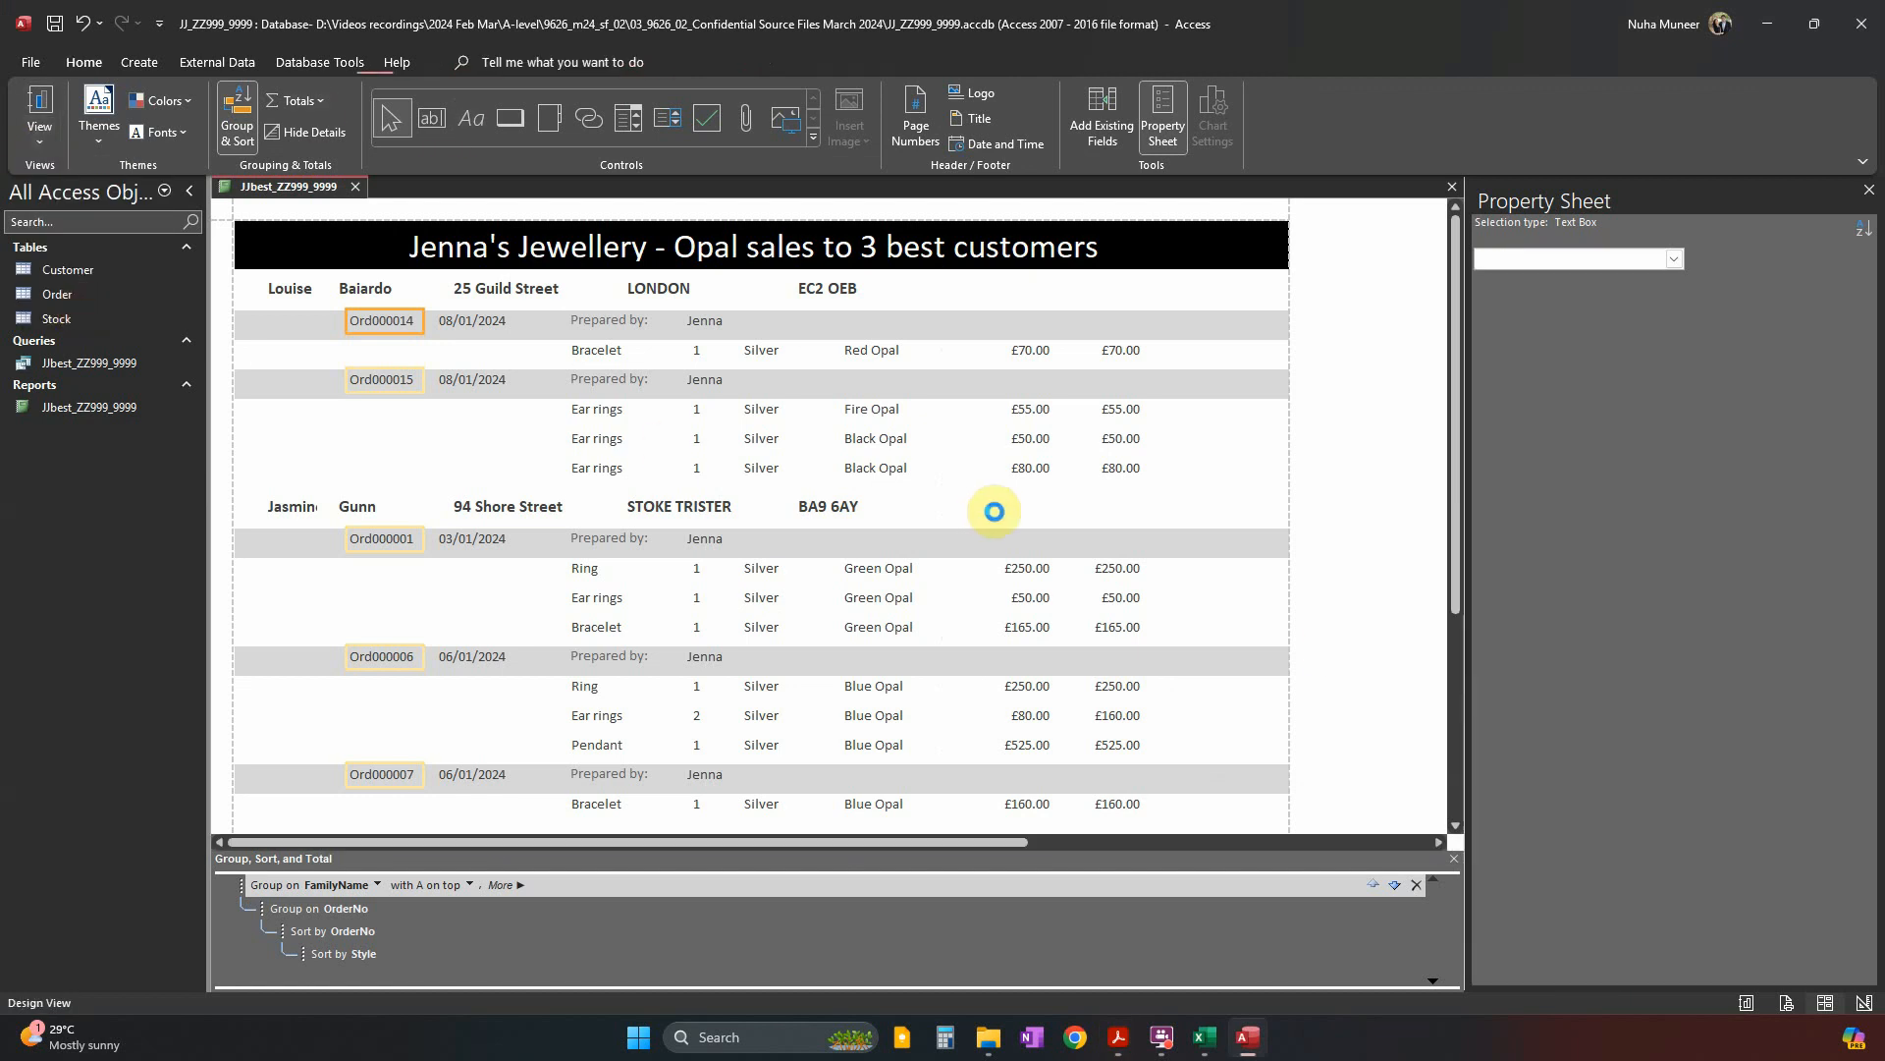
key(alt+Tab)
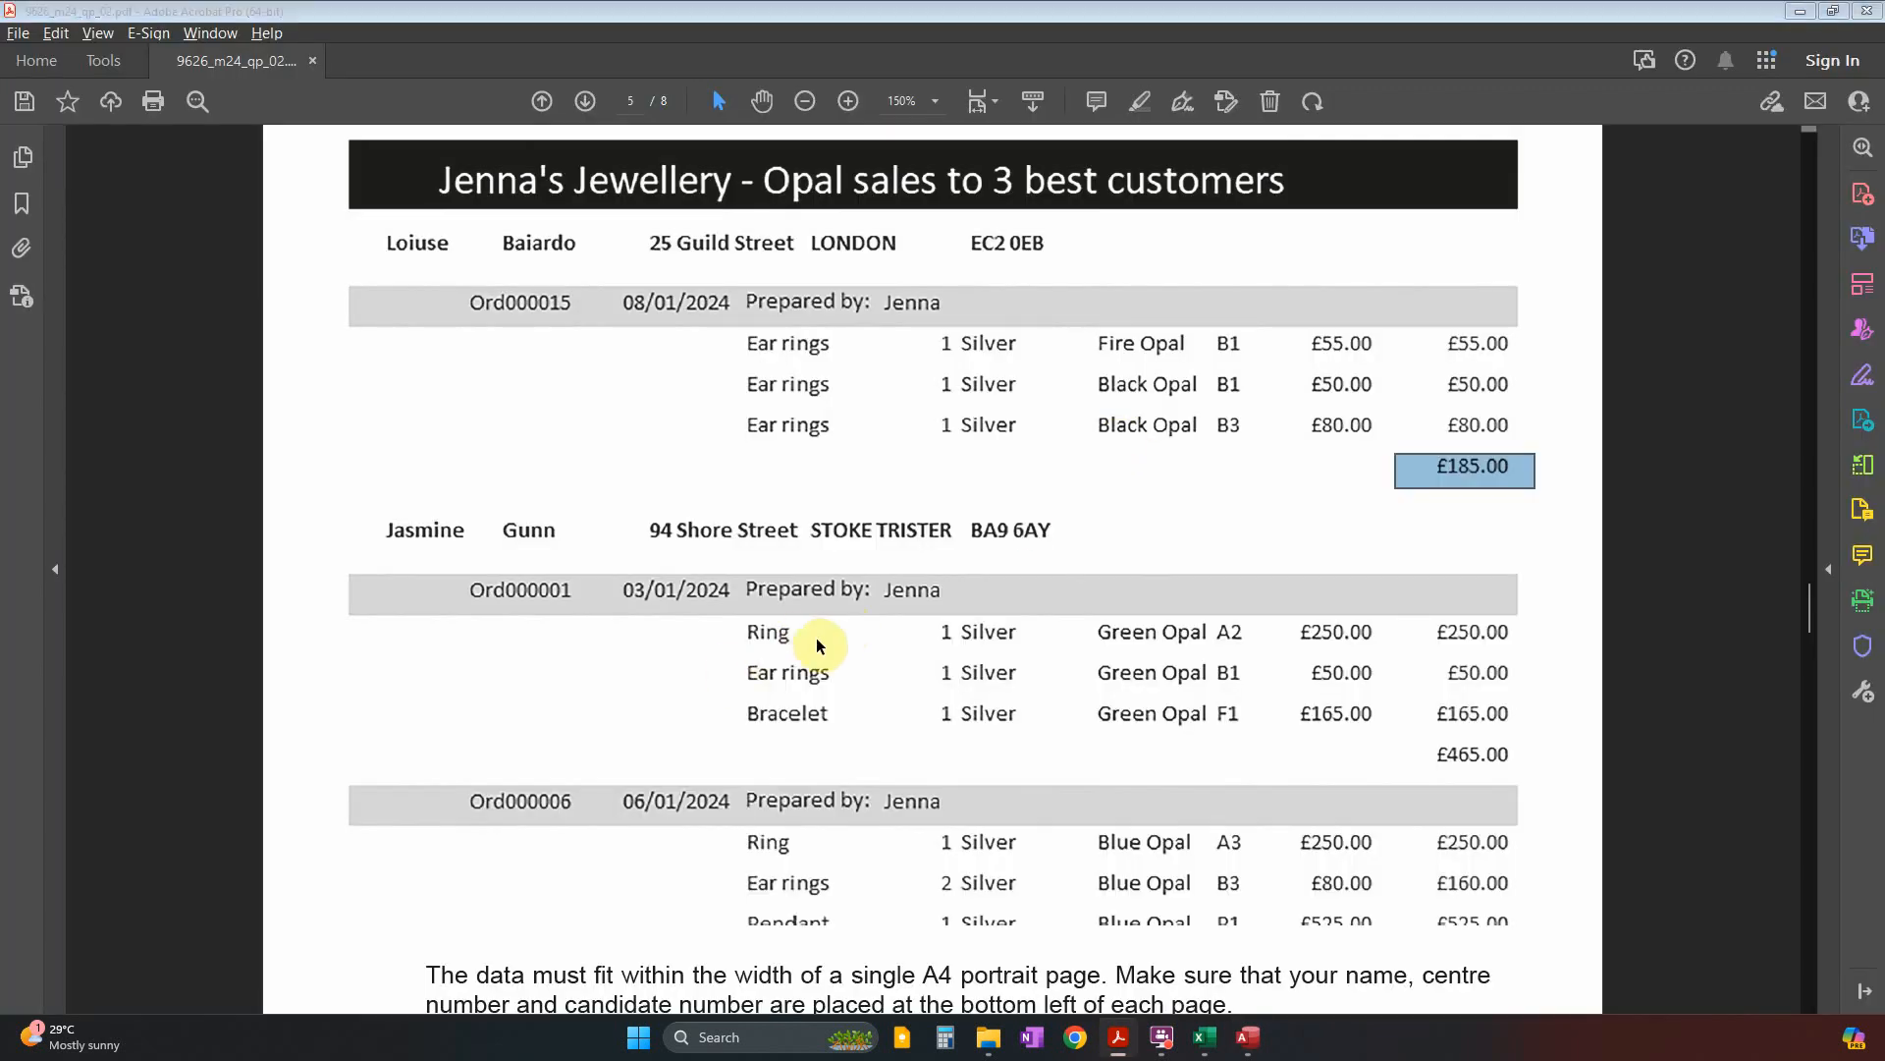
key(alt+Tab)
key(alt+Tab)
scroll(815, 558, up, 10)
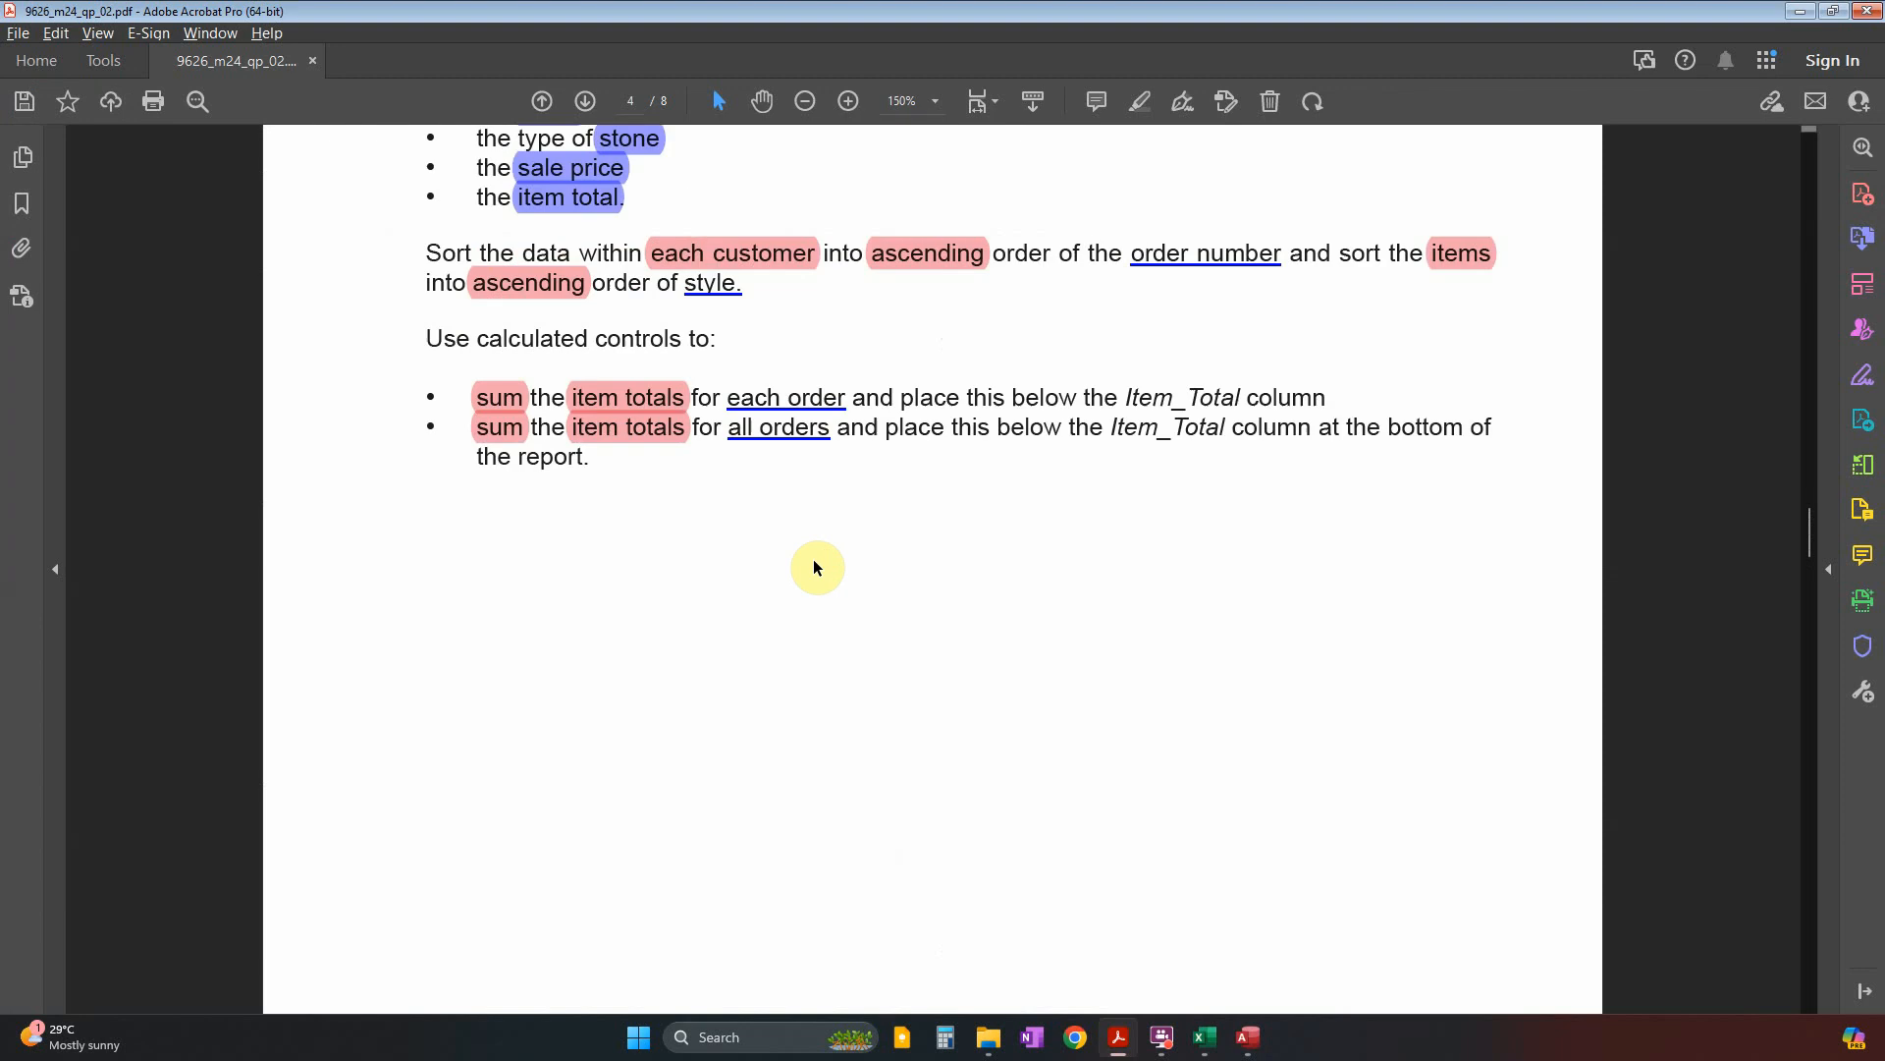
Switch to Access and add a Sum total for the Item_Total field in the report's Detail section.
key(alt+Tab)
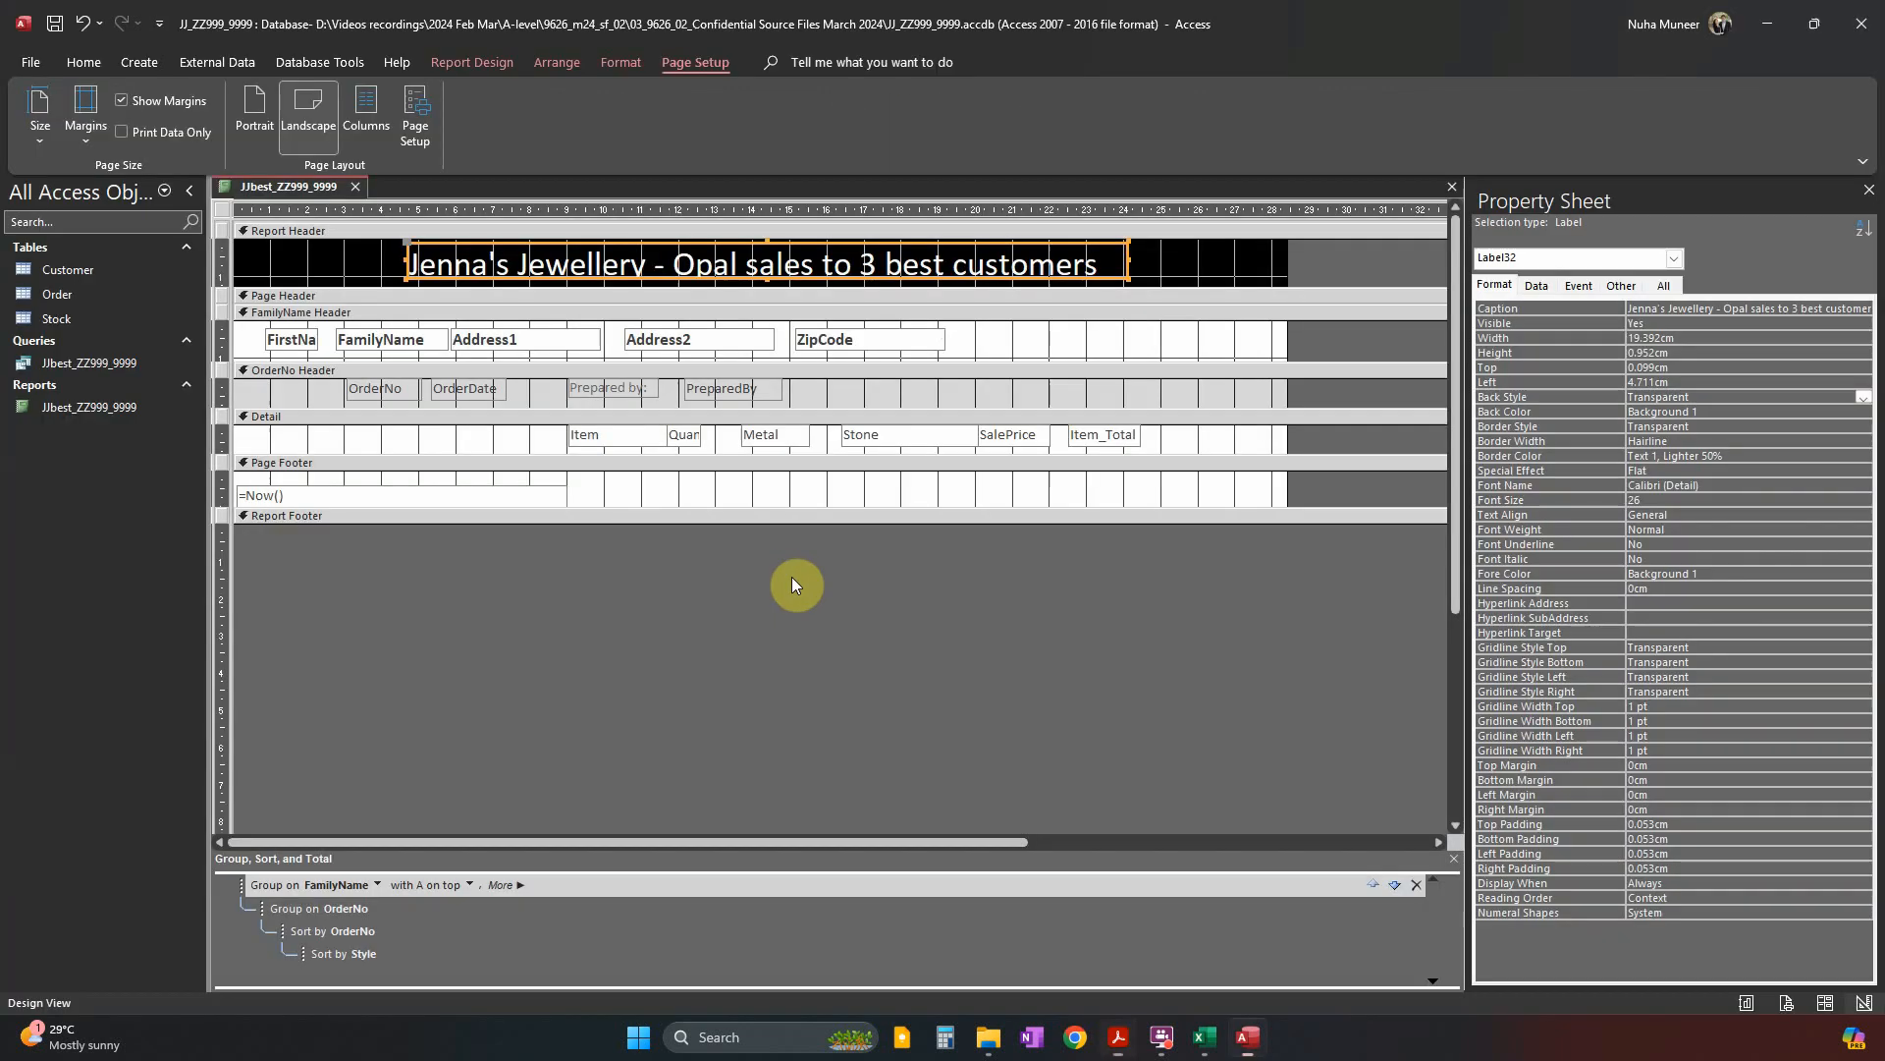
right_click(1132, 446)
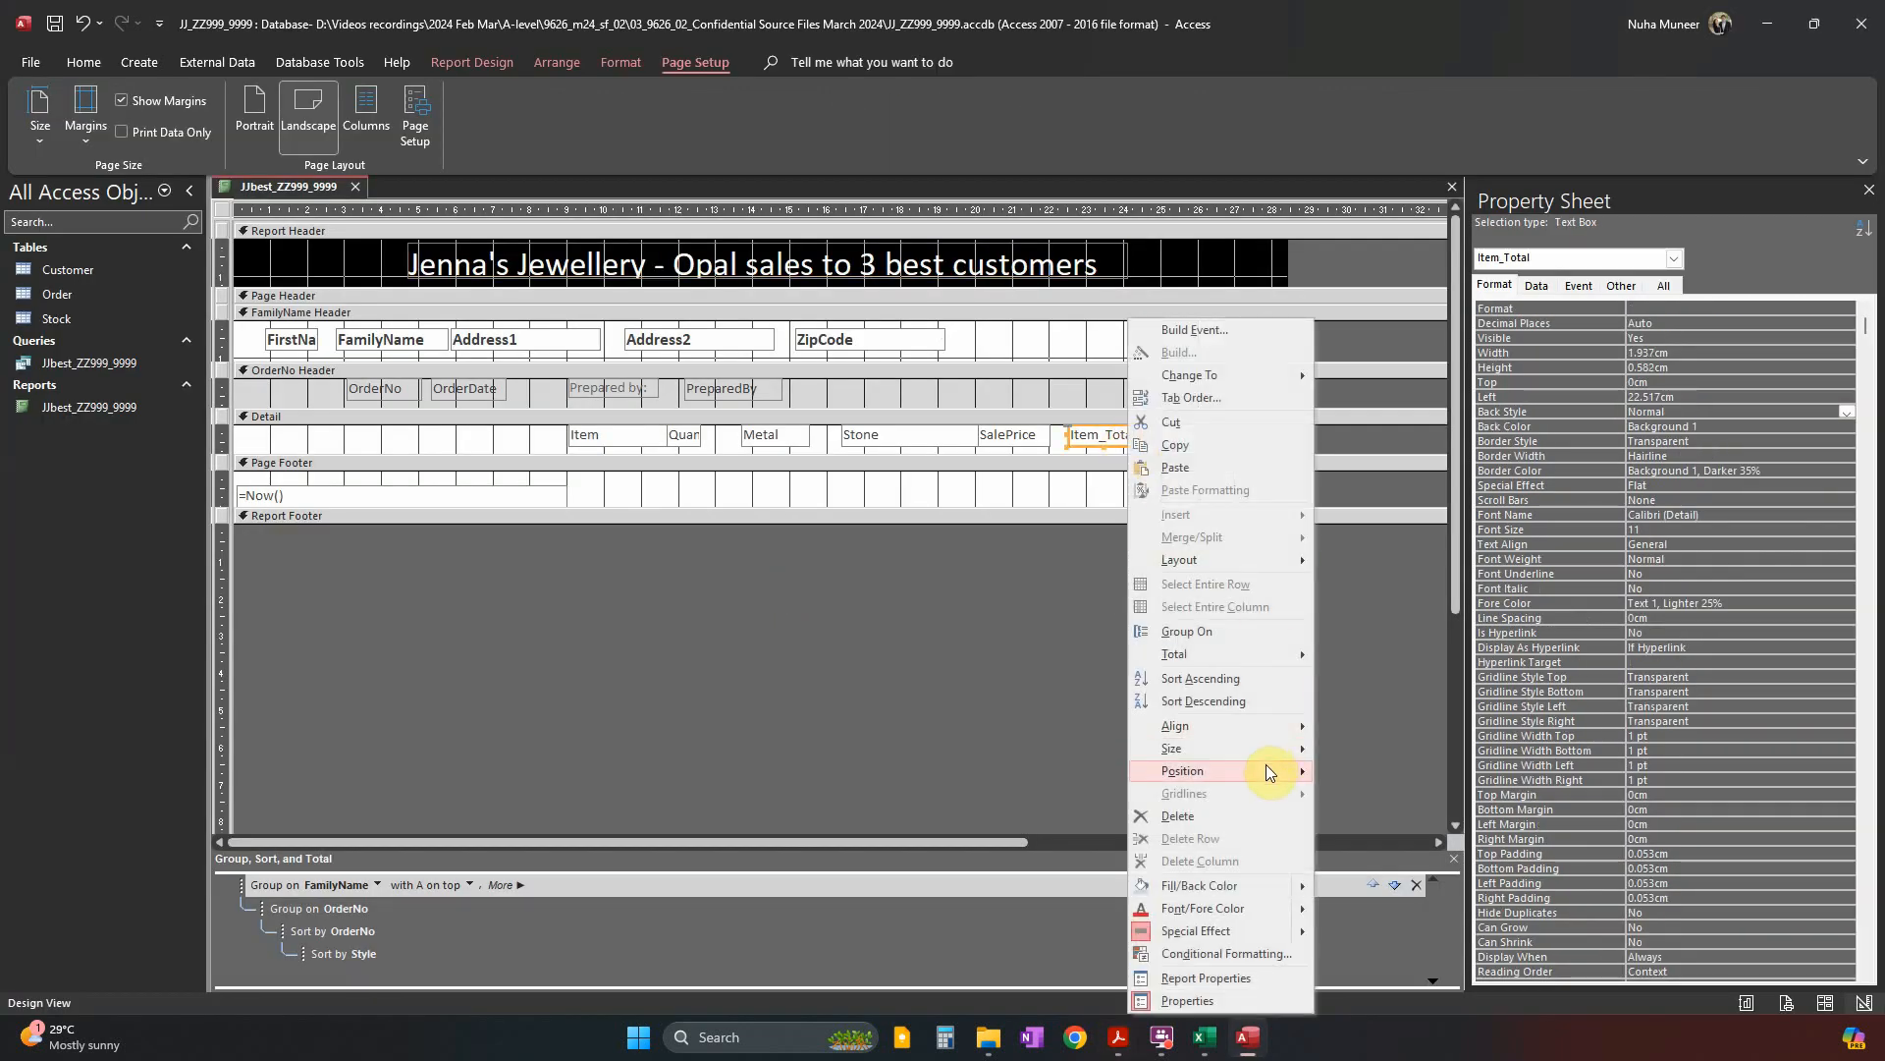
mouse_move(1276, 754)
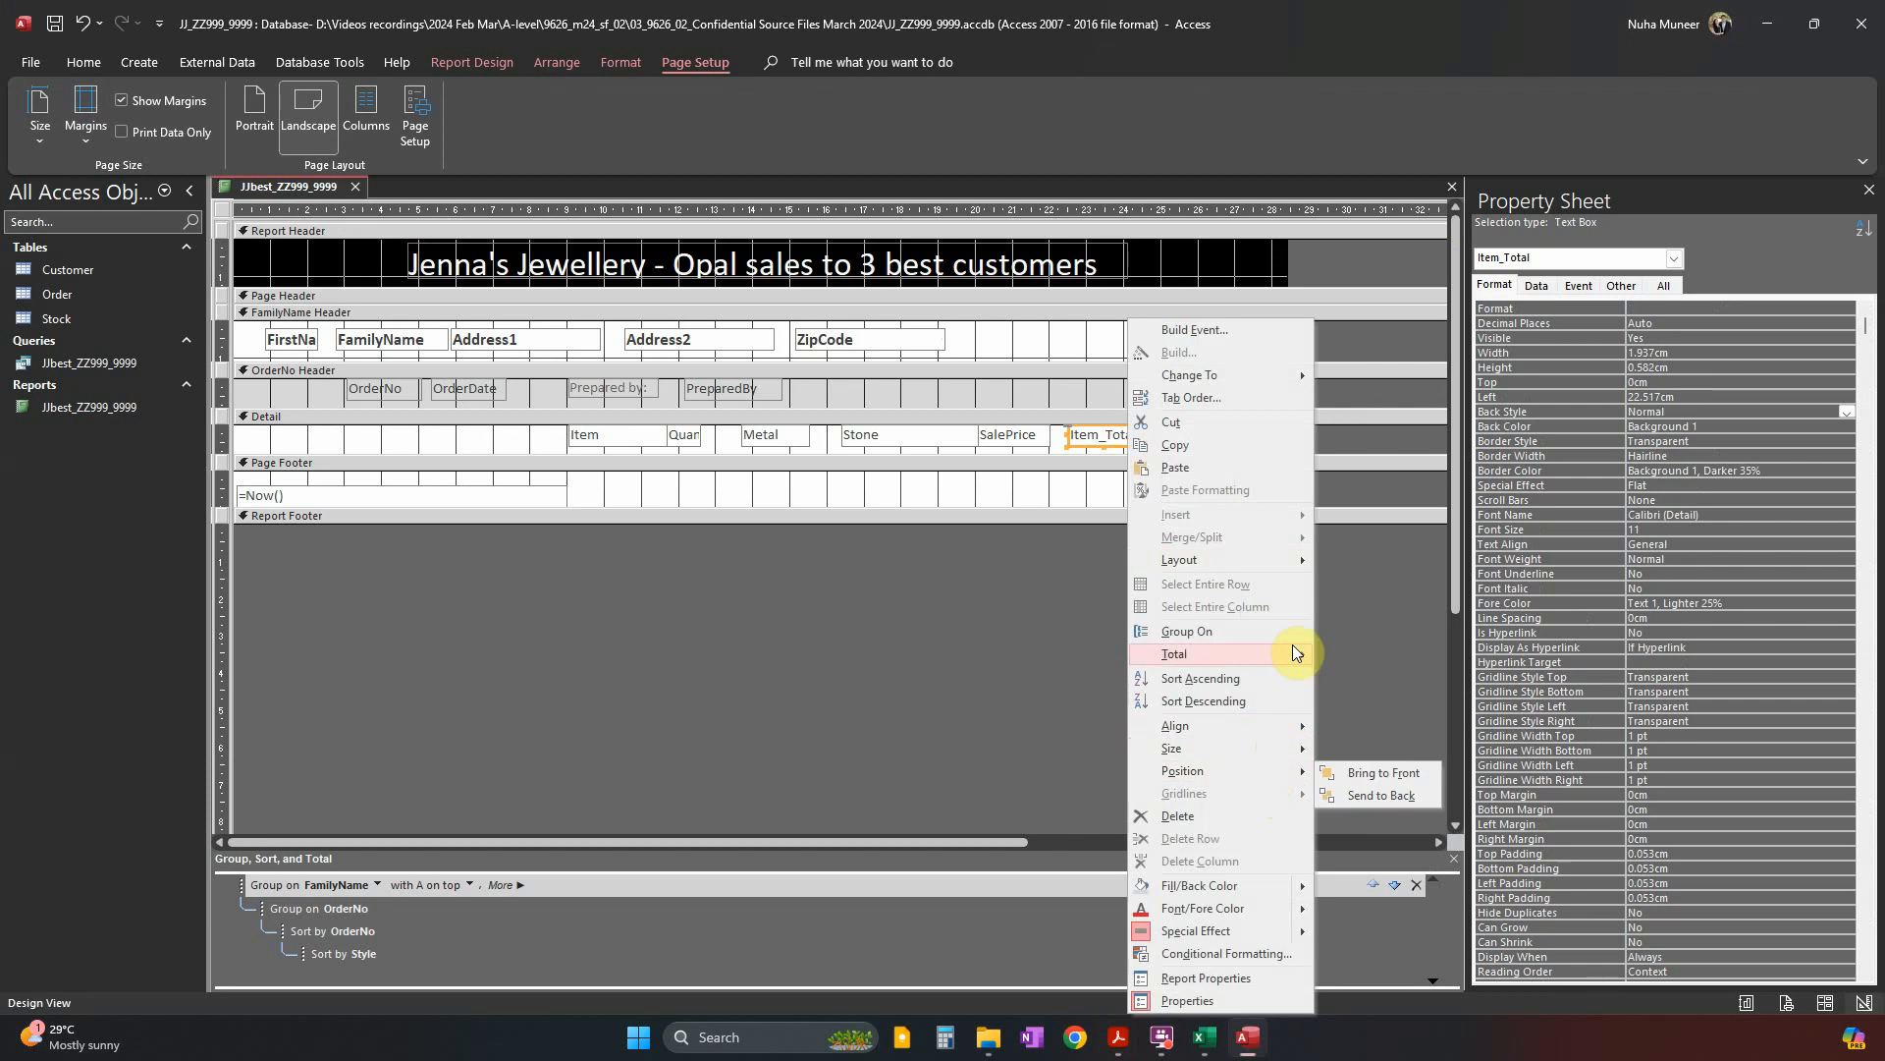
mouse_move(1282, 652)
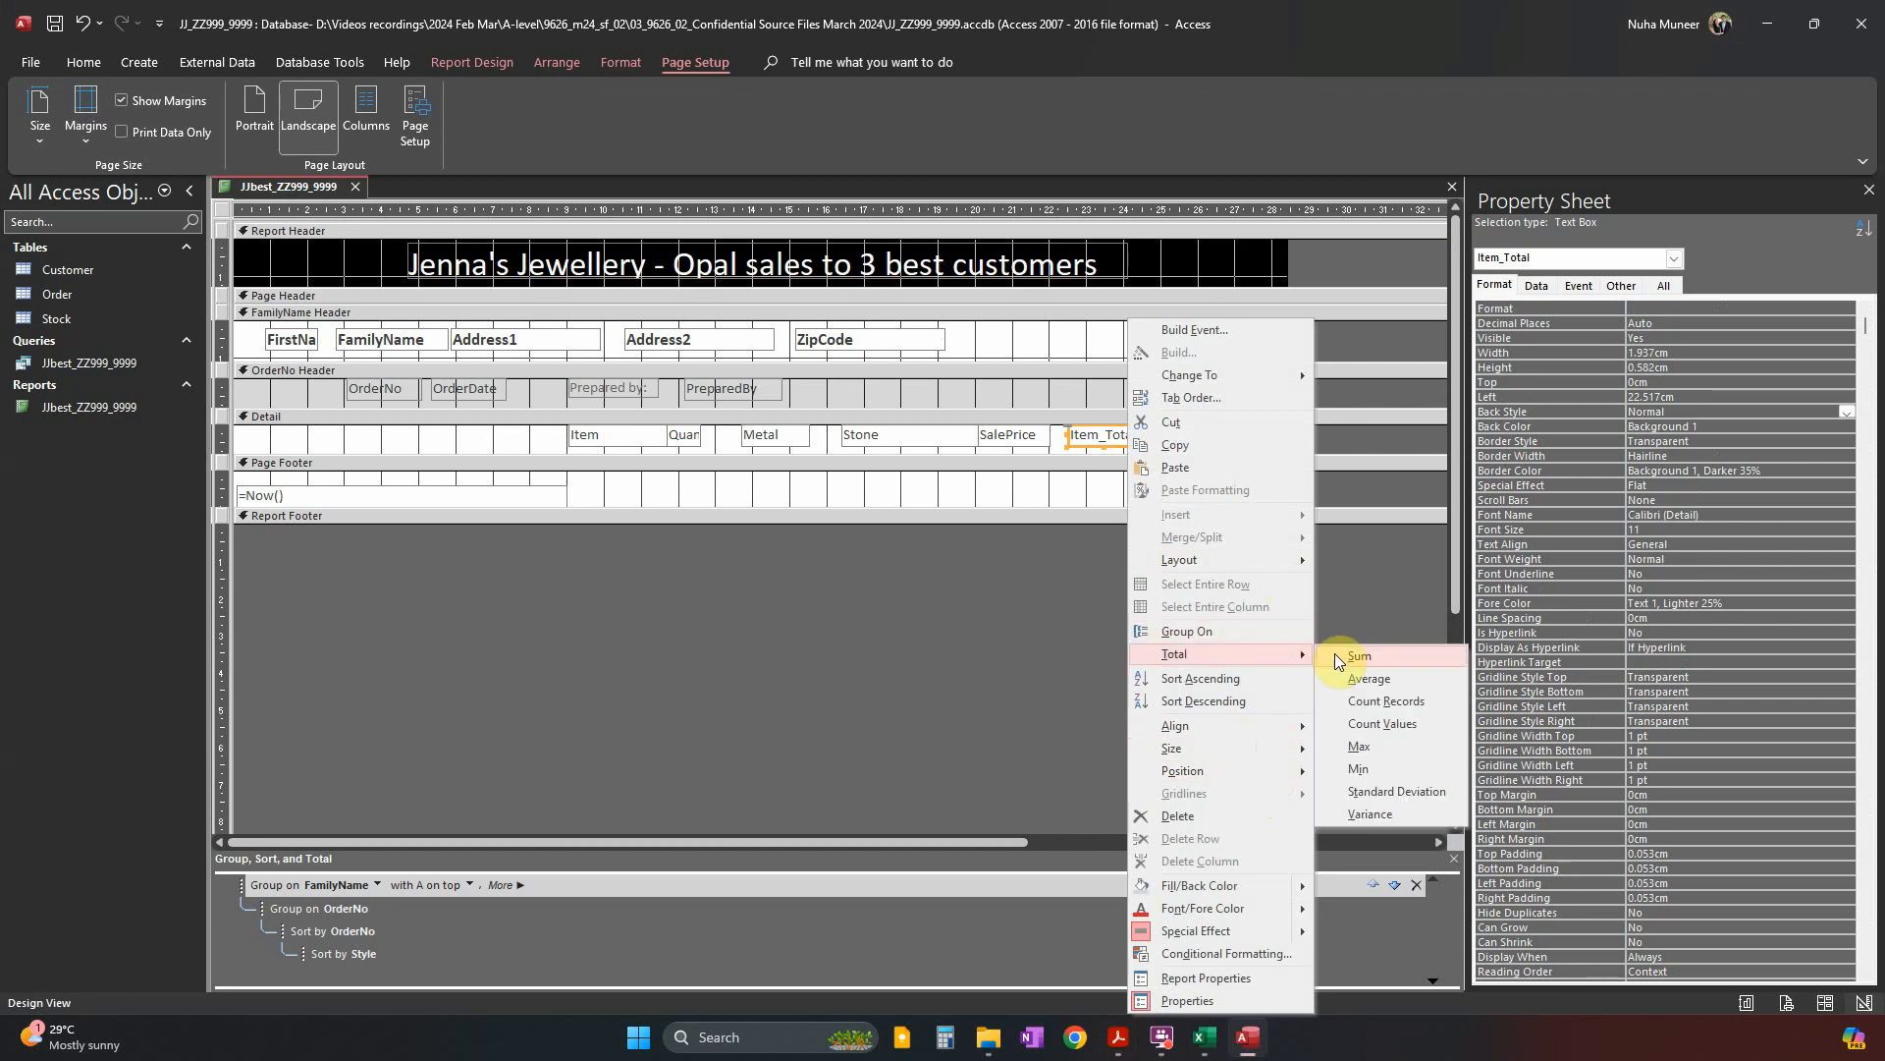
click(1358, 656)
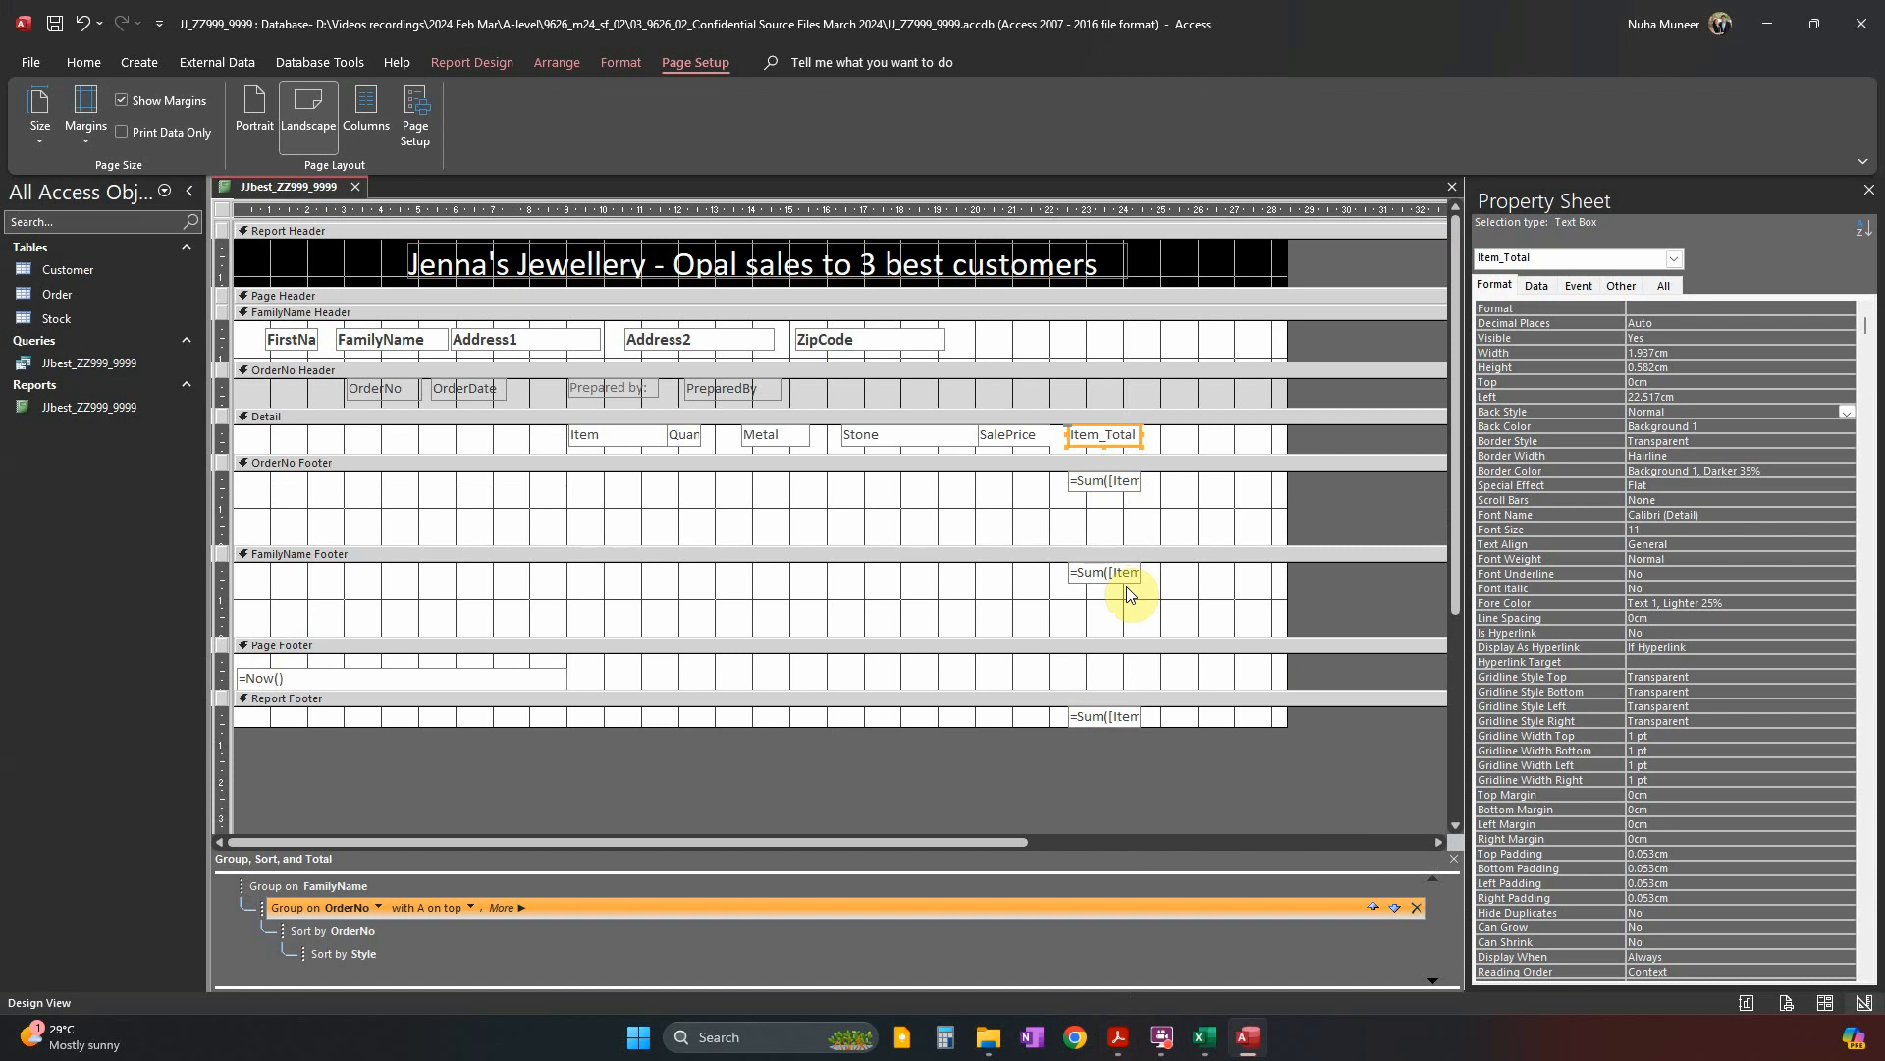
Recheck the each-order requirement in the question paper and examine the order sums in the report's Layout View.
click(84, 62)
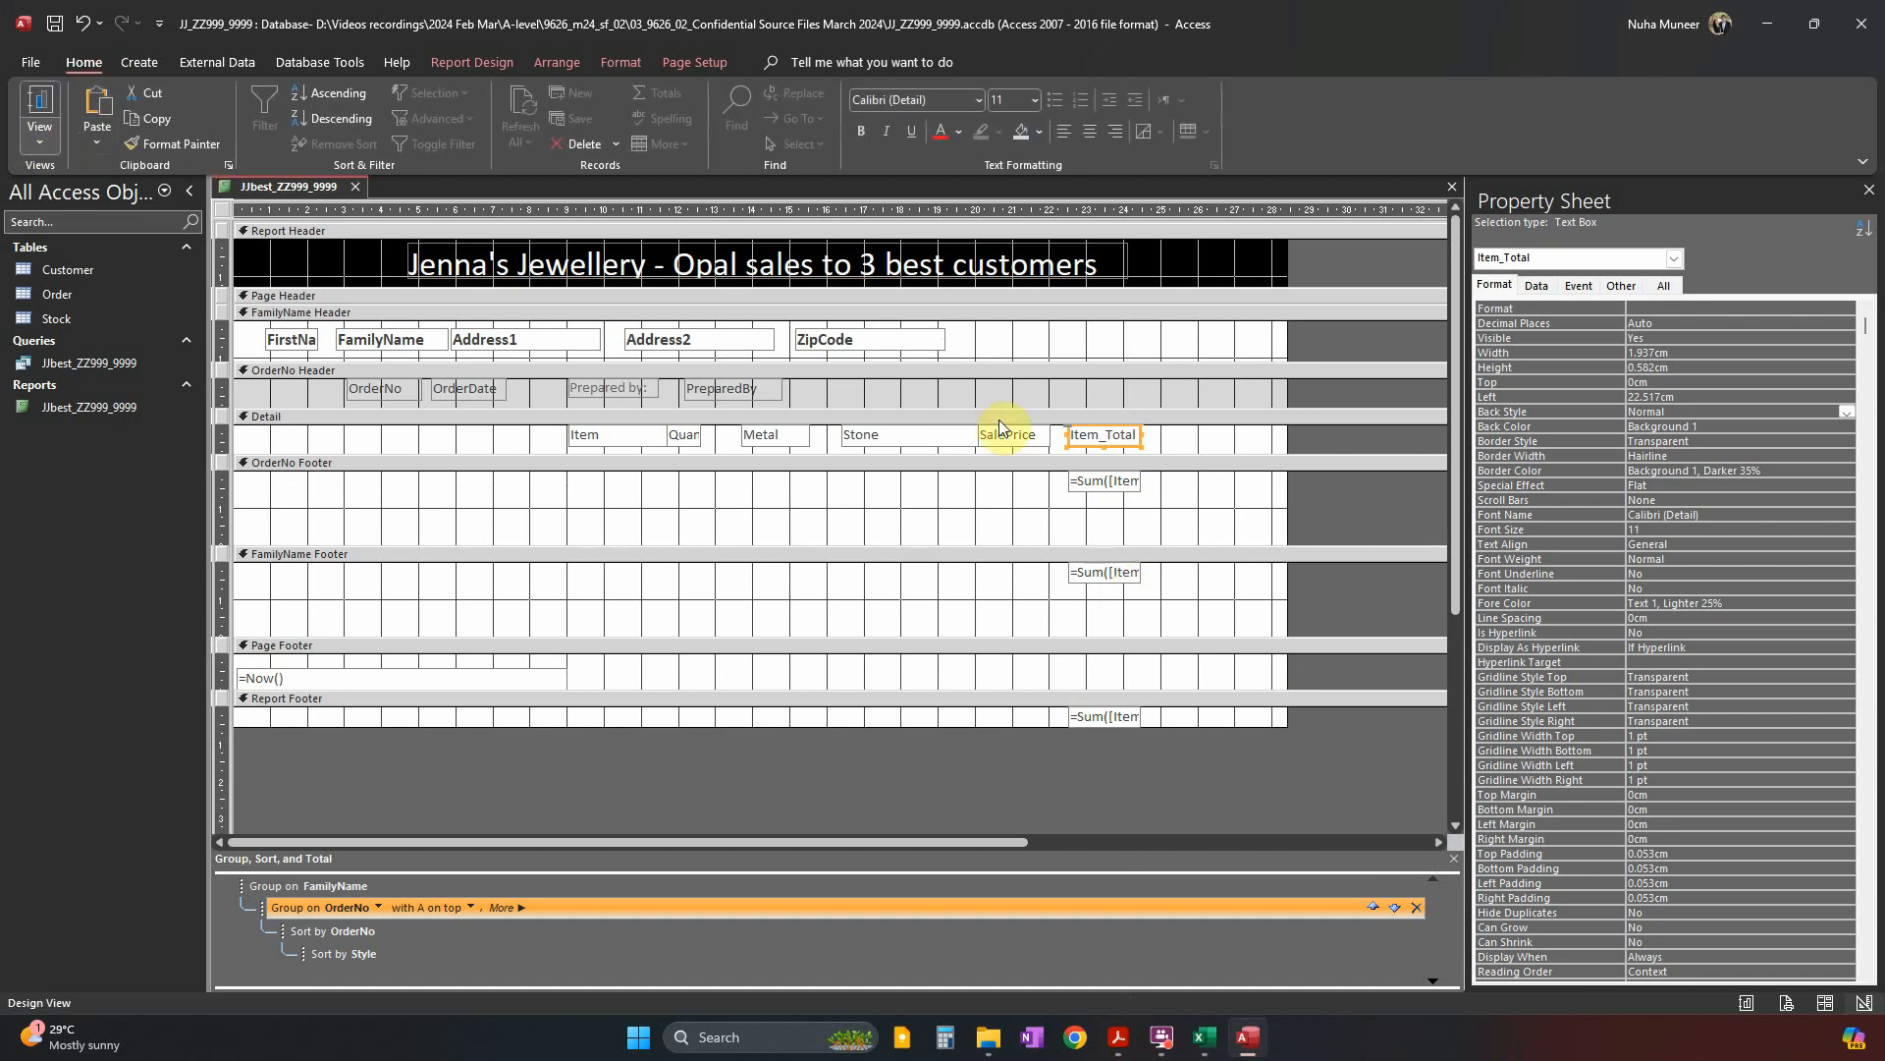
key(alt+Tab)
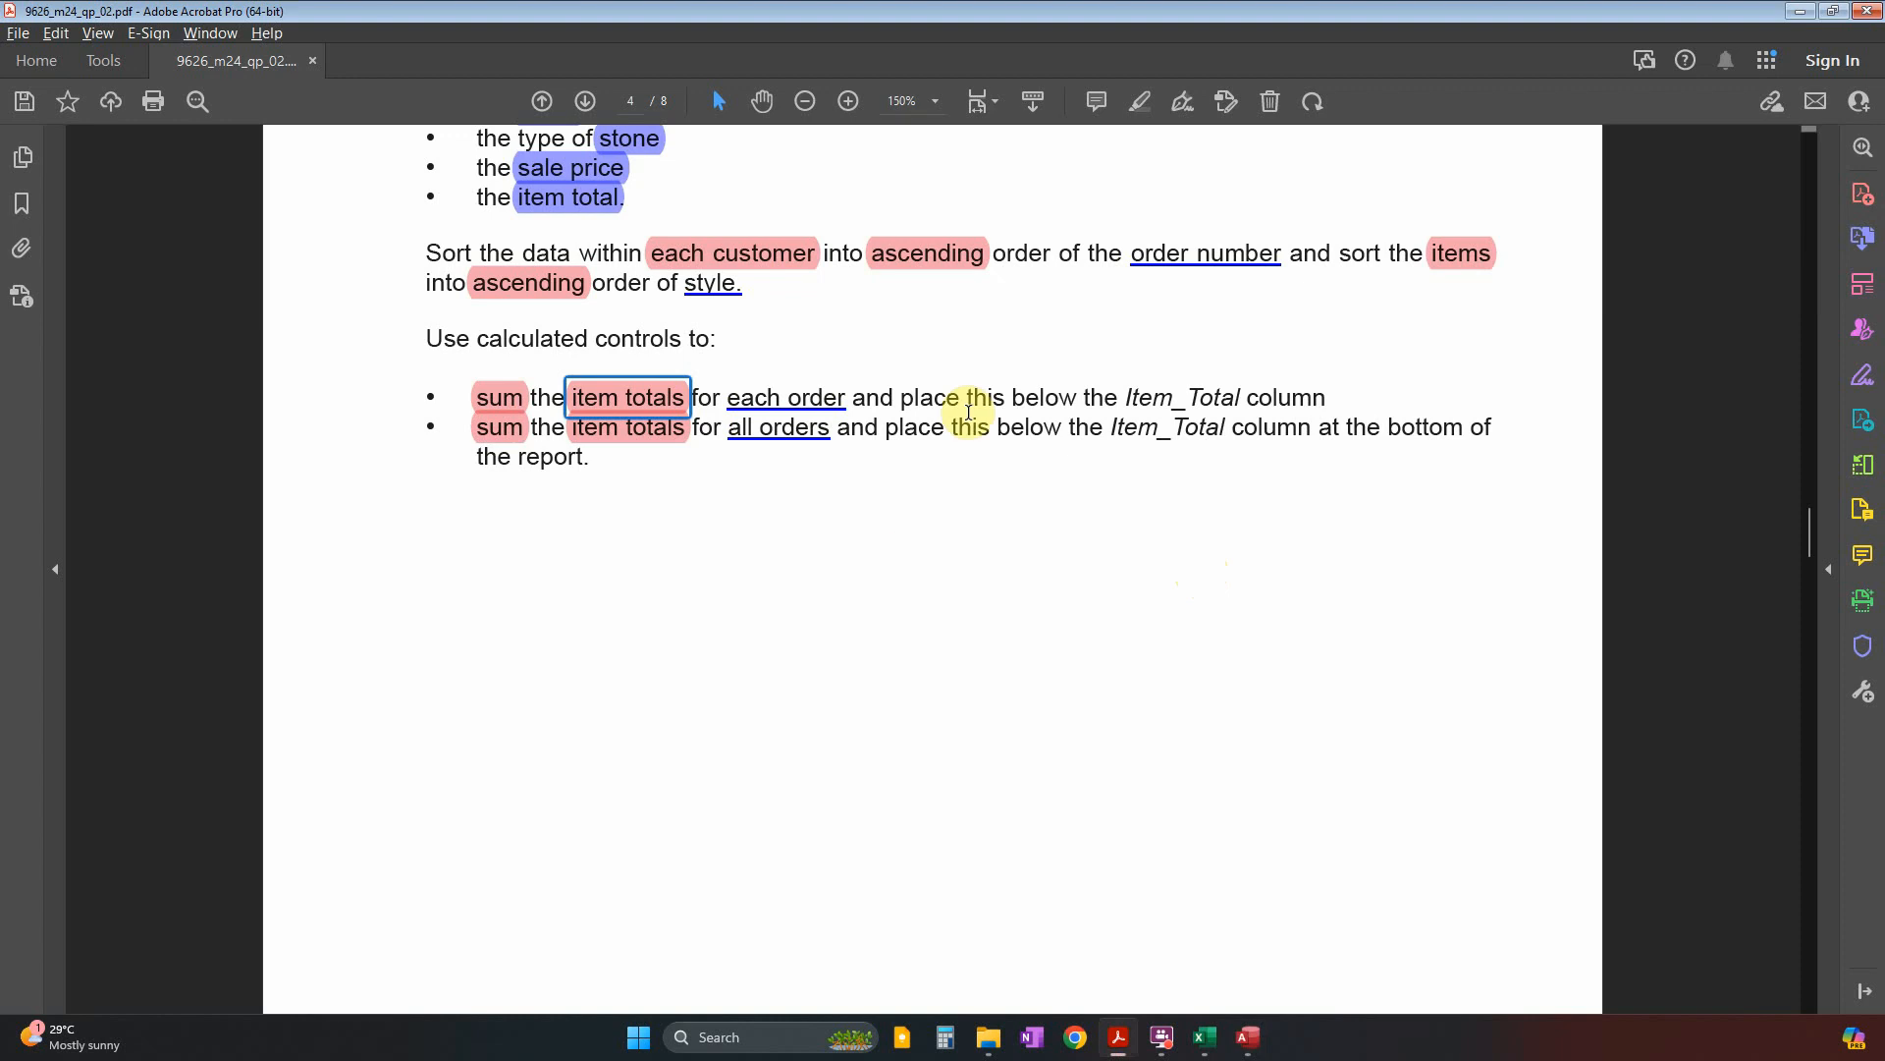
click(801, 403)
key(alt+Tab)
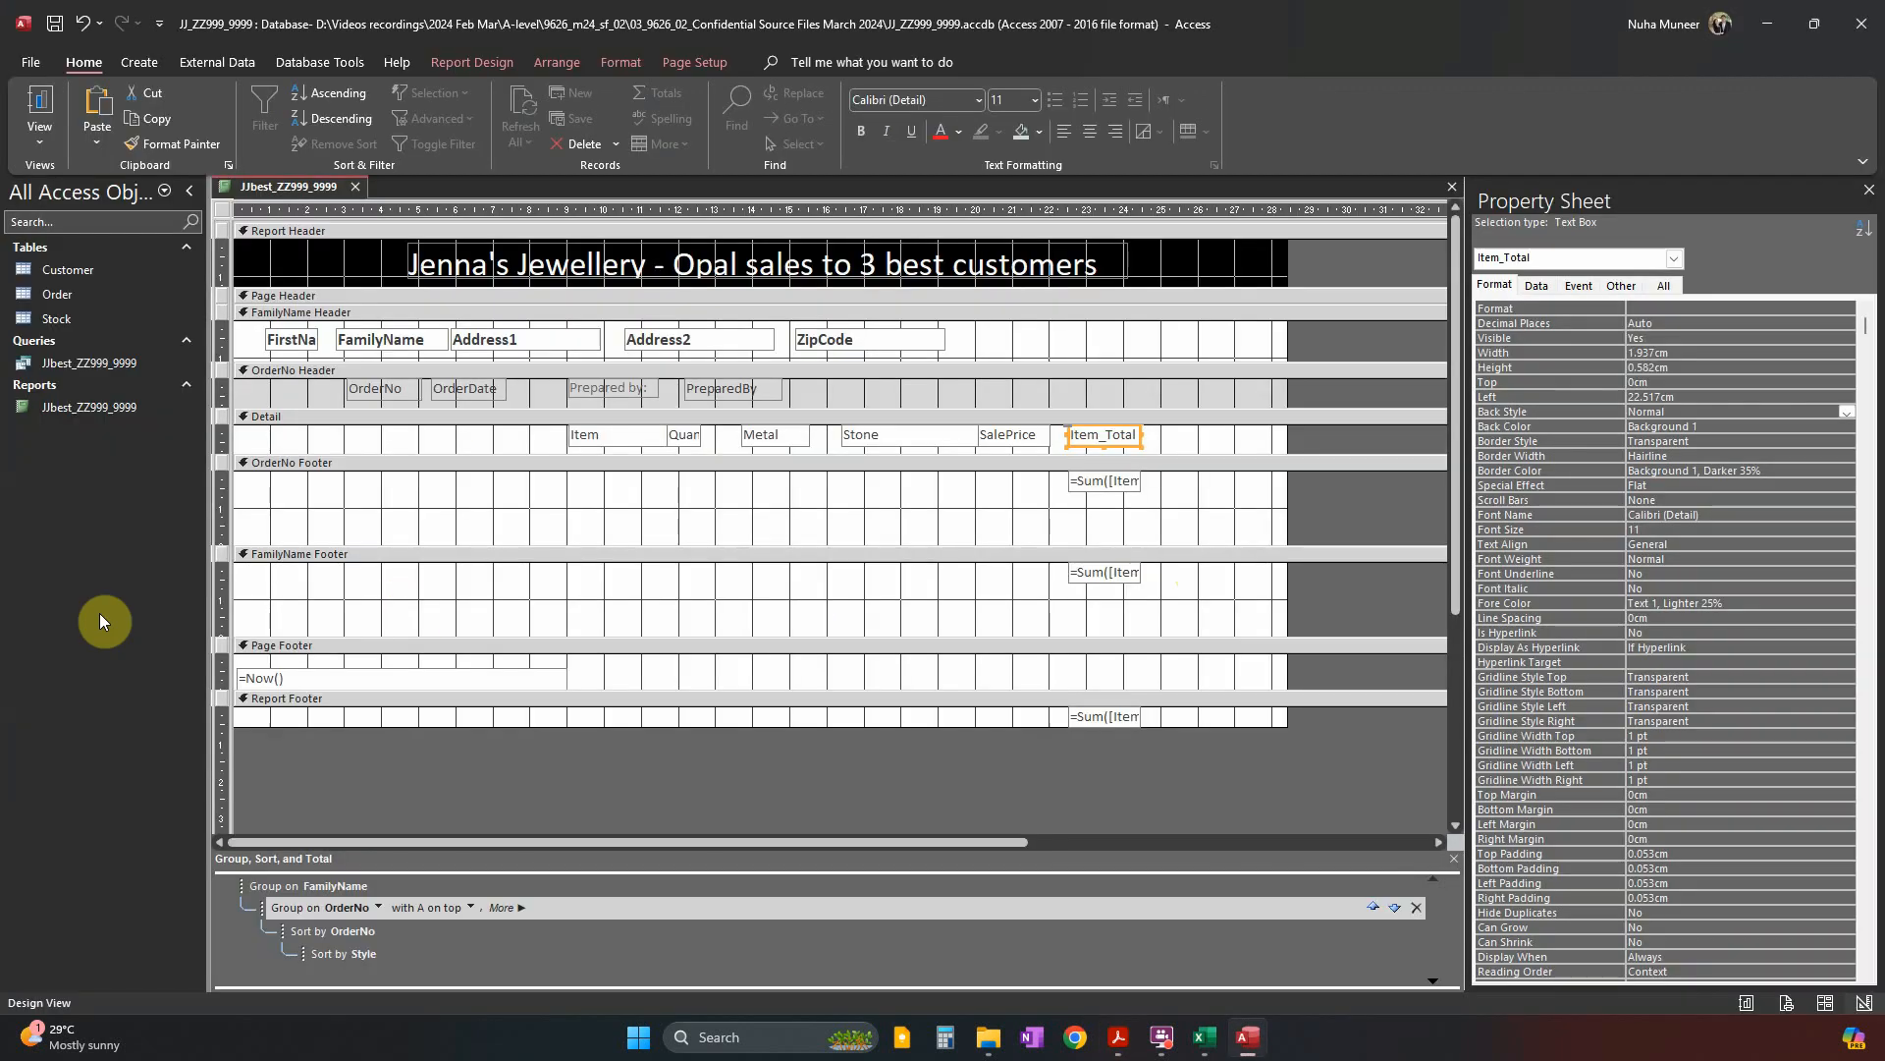
click(39, 140)
click(102, 259)
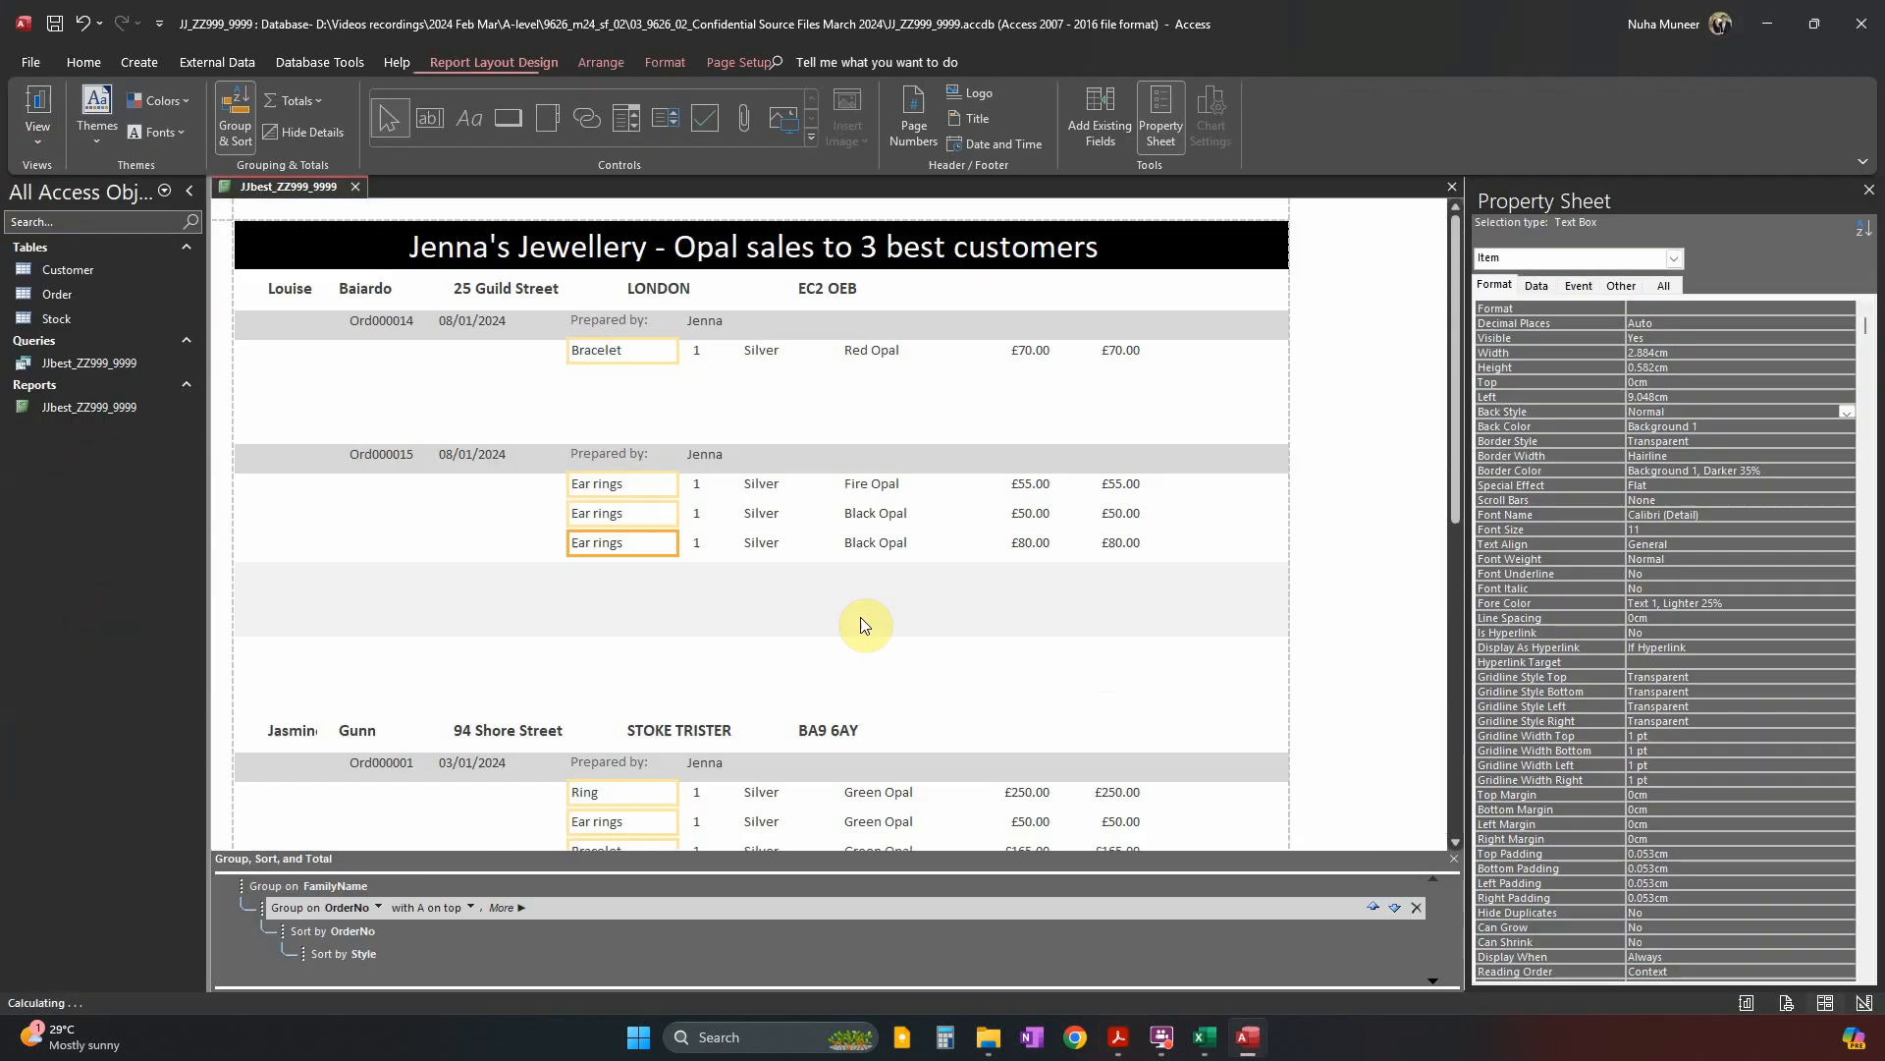
click(1133, 385)
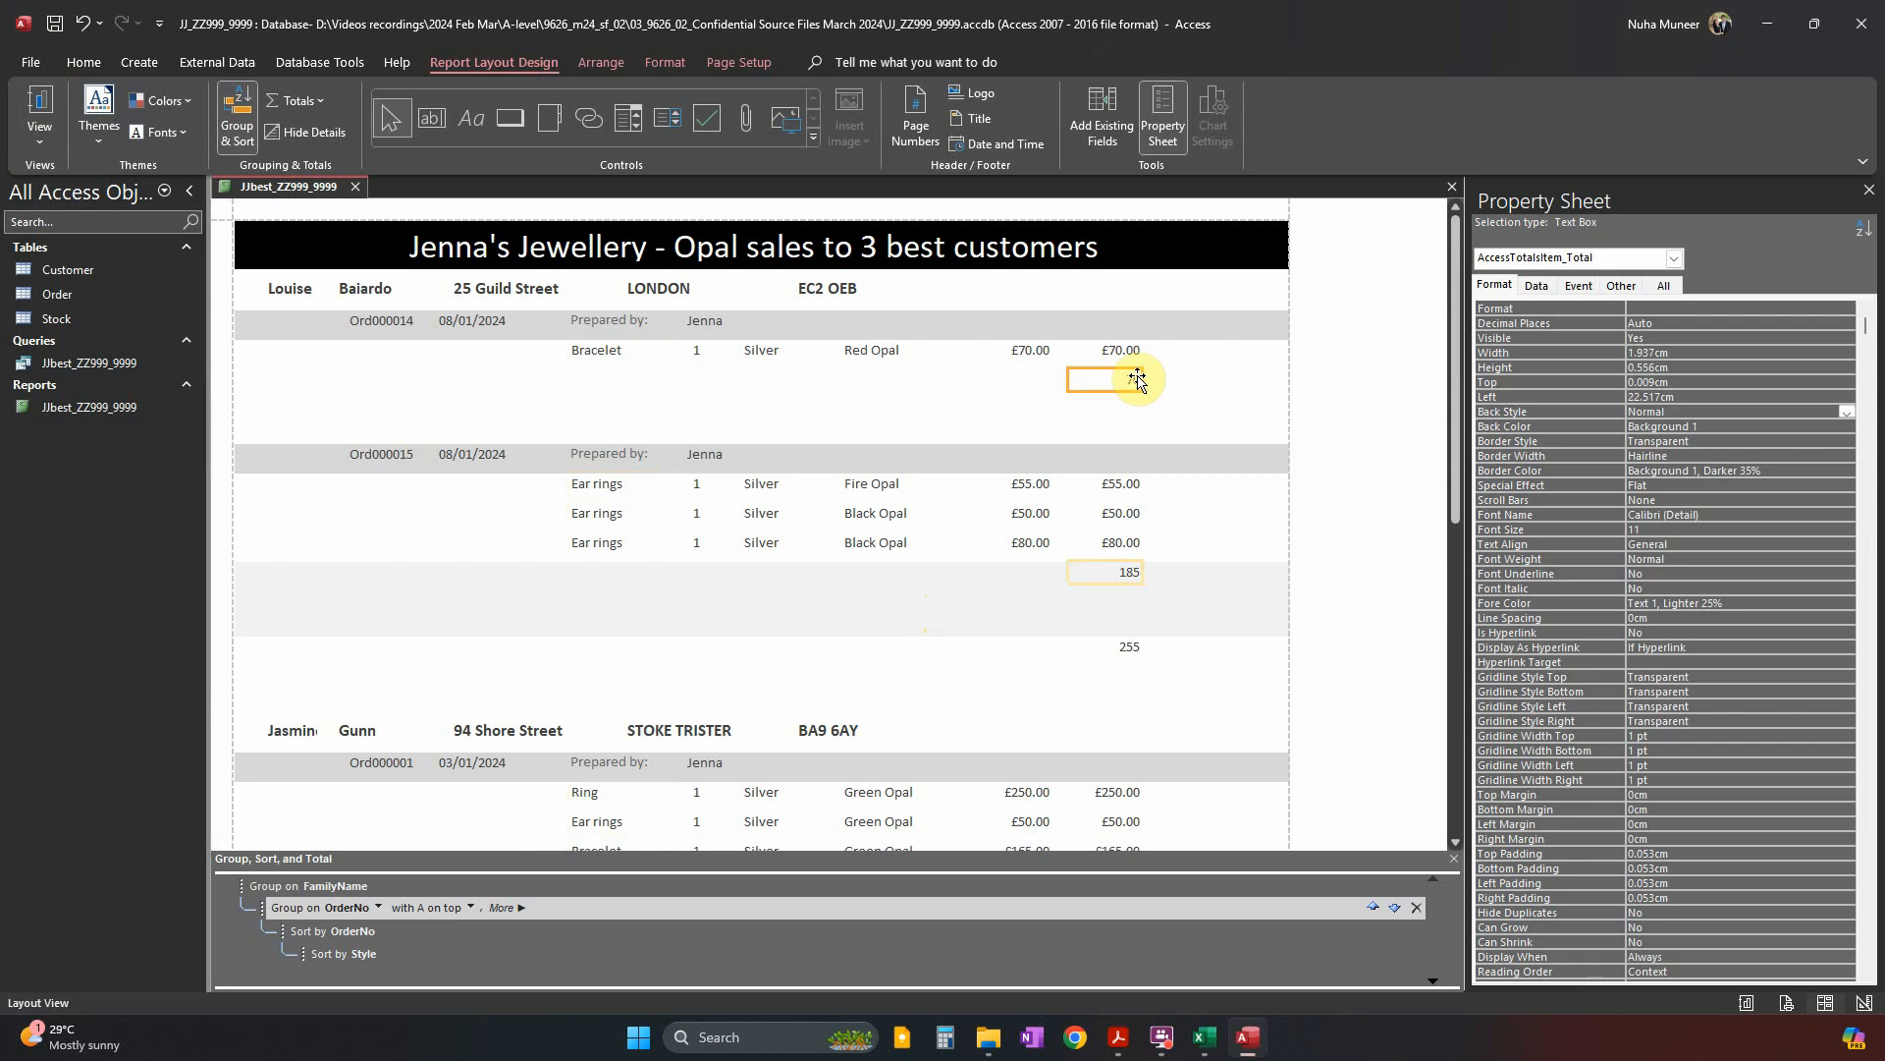
In Design View, shrink the OrderNo Footer to fit its sum control and delete the sum from the FamilyName Footer.
click(39, 140)
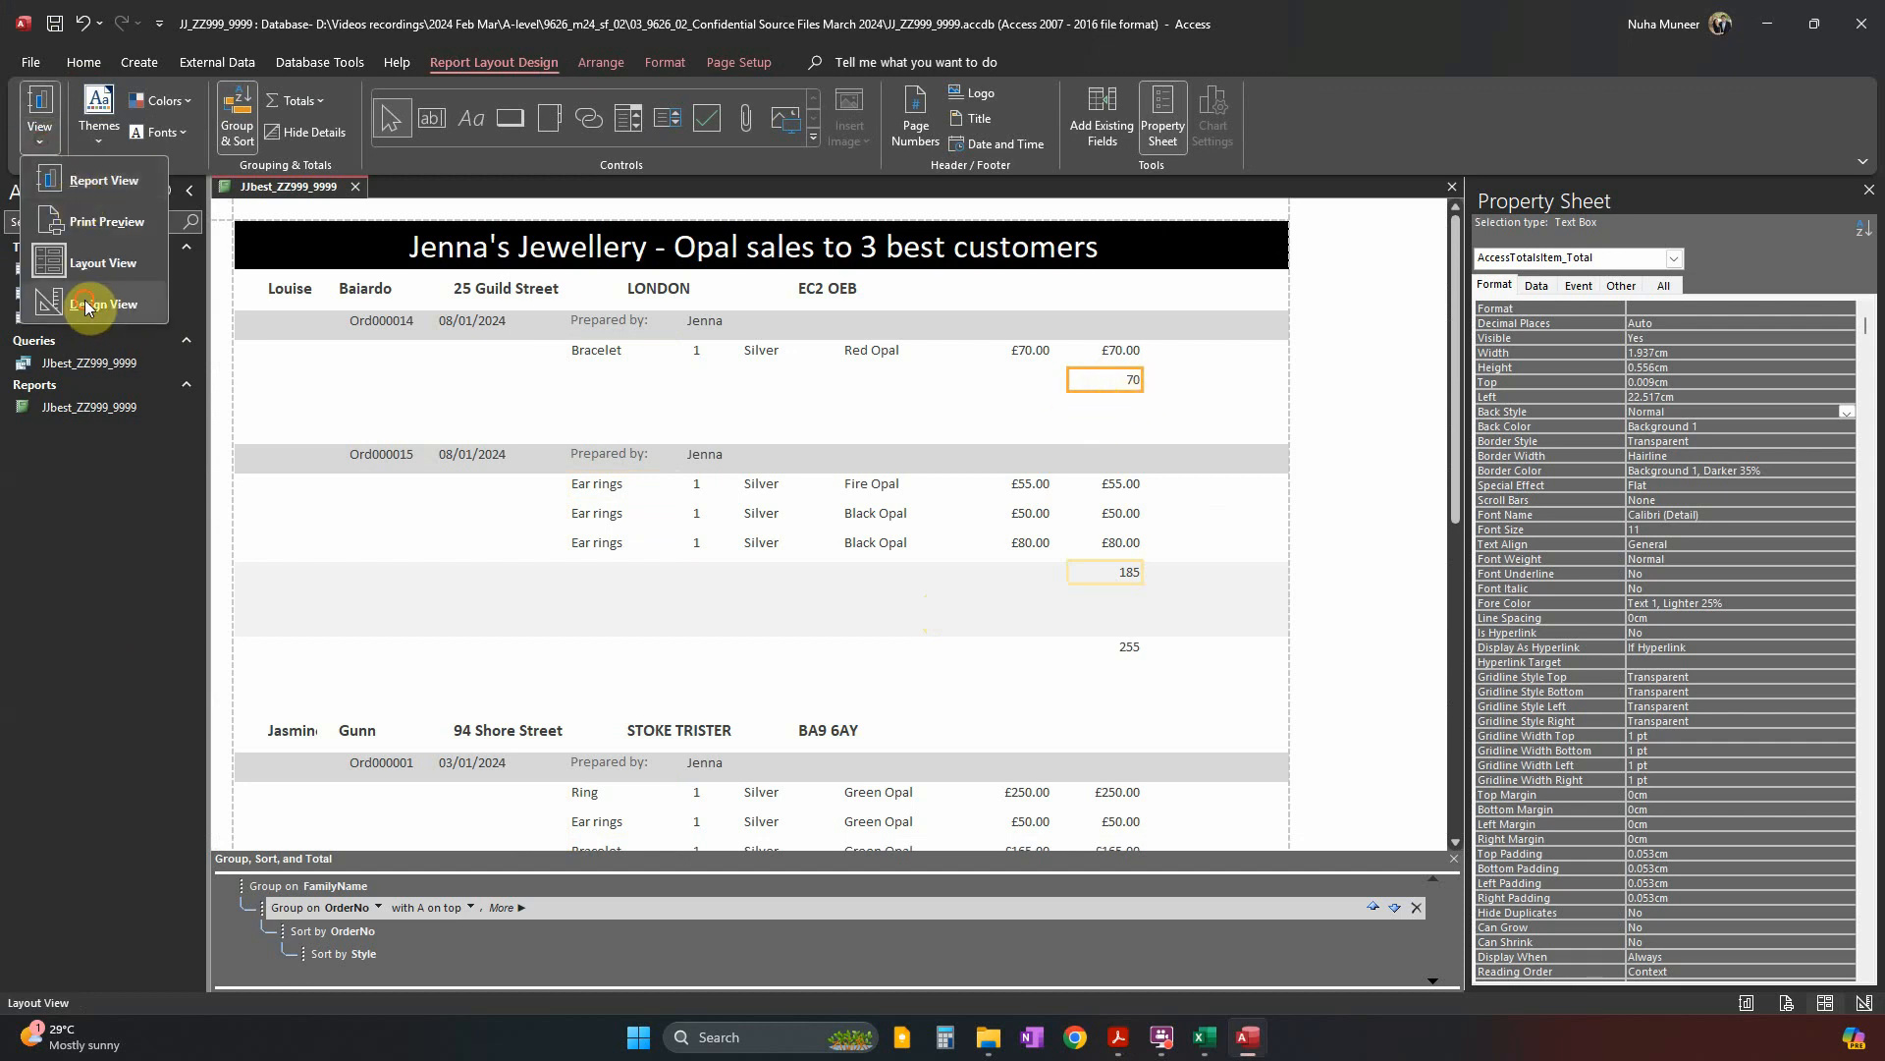
click(86, 306)
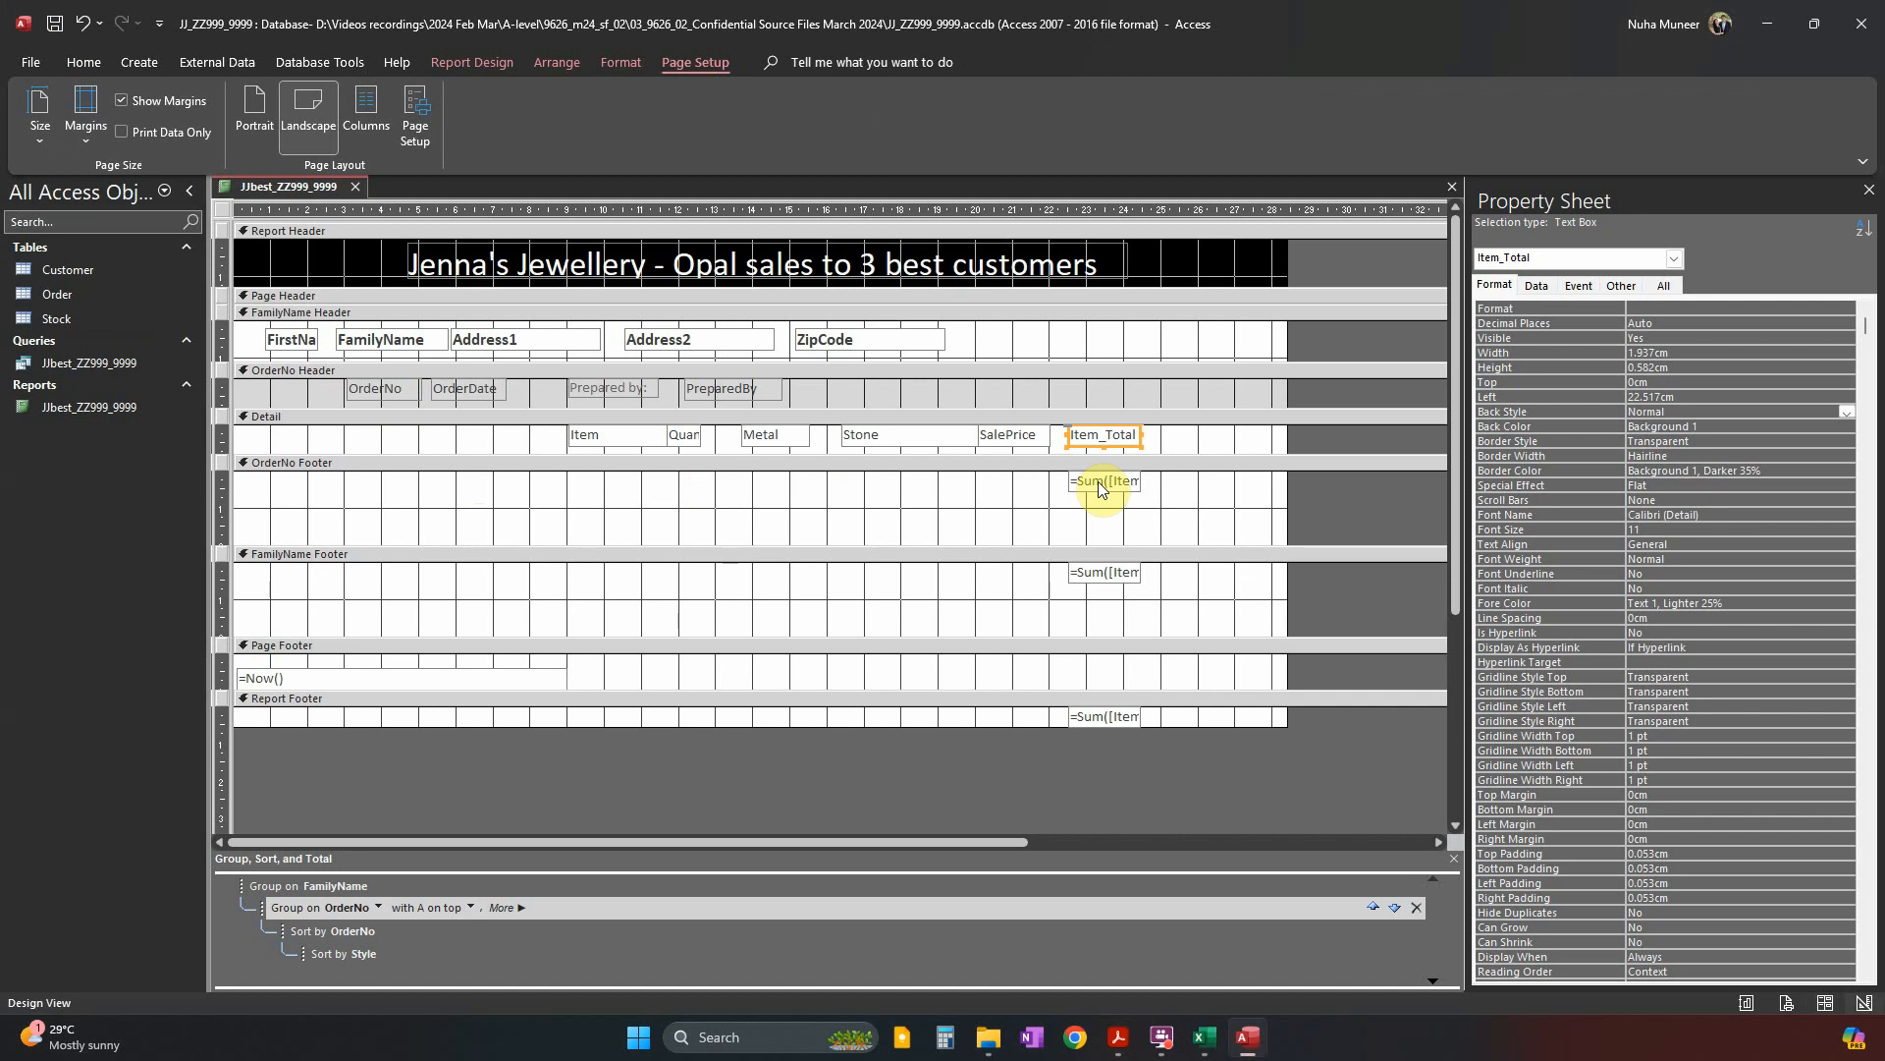
click(1101, 483)
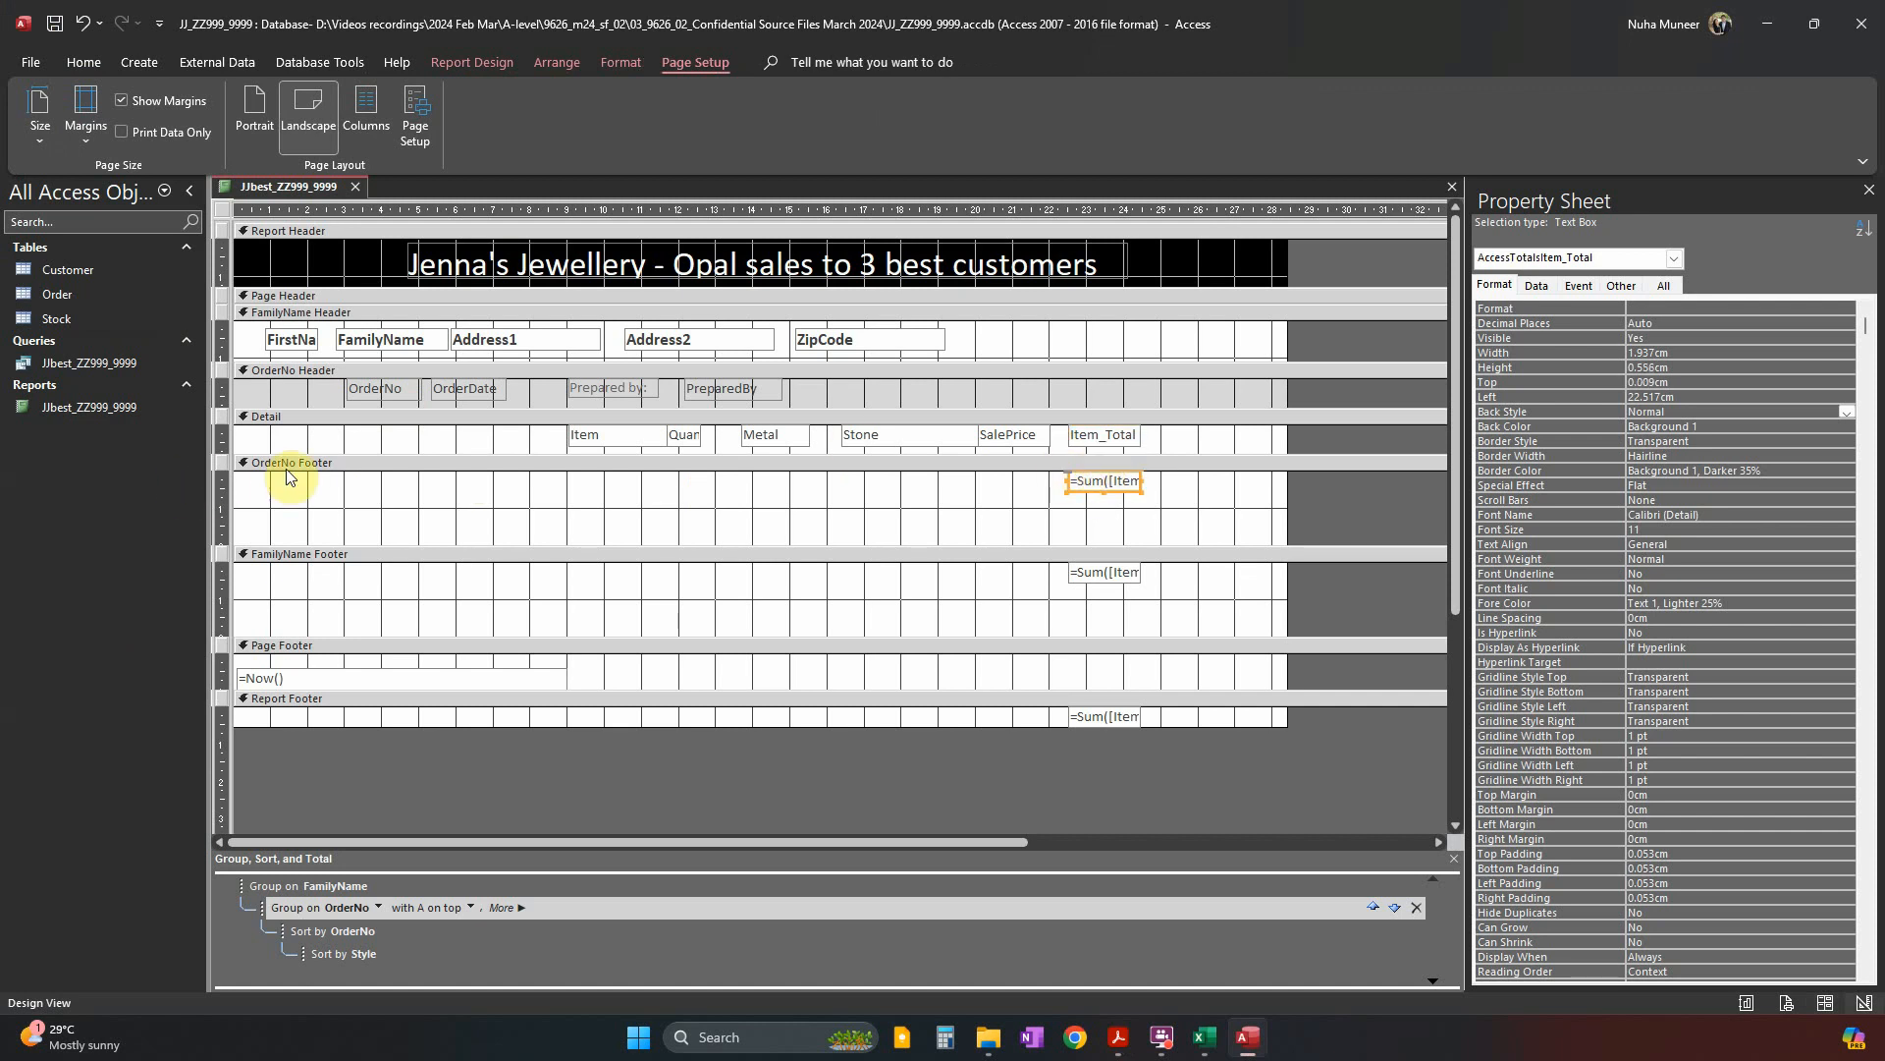
drag(392, 547, 397, 501)
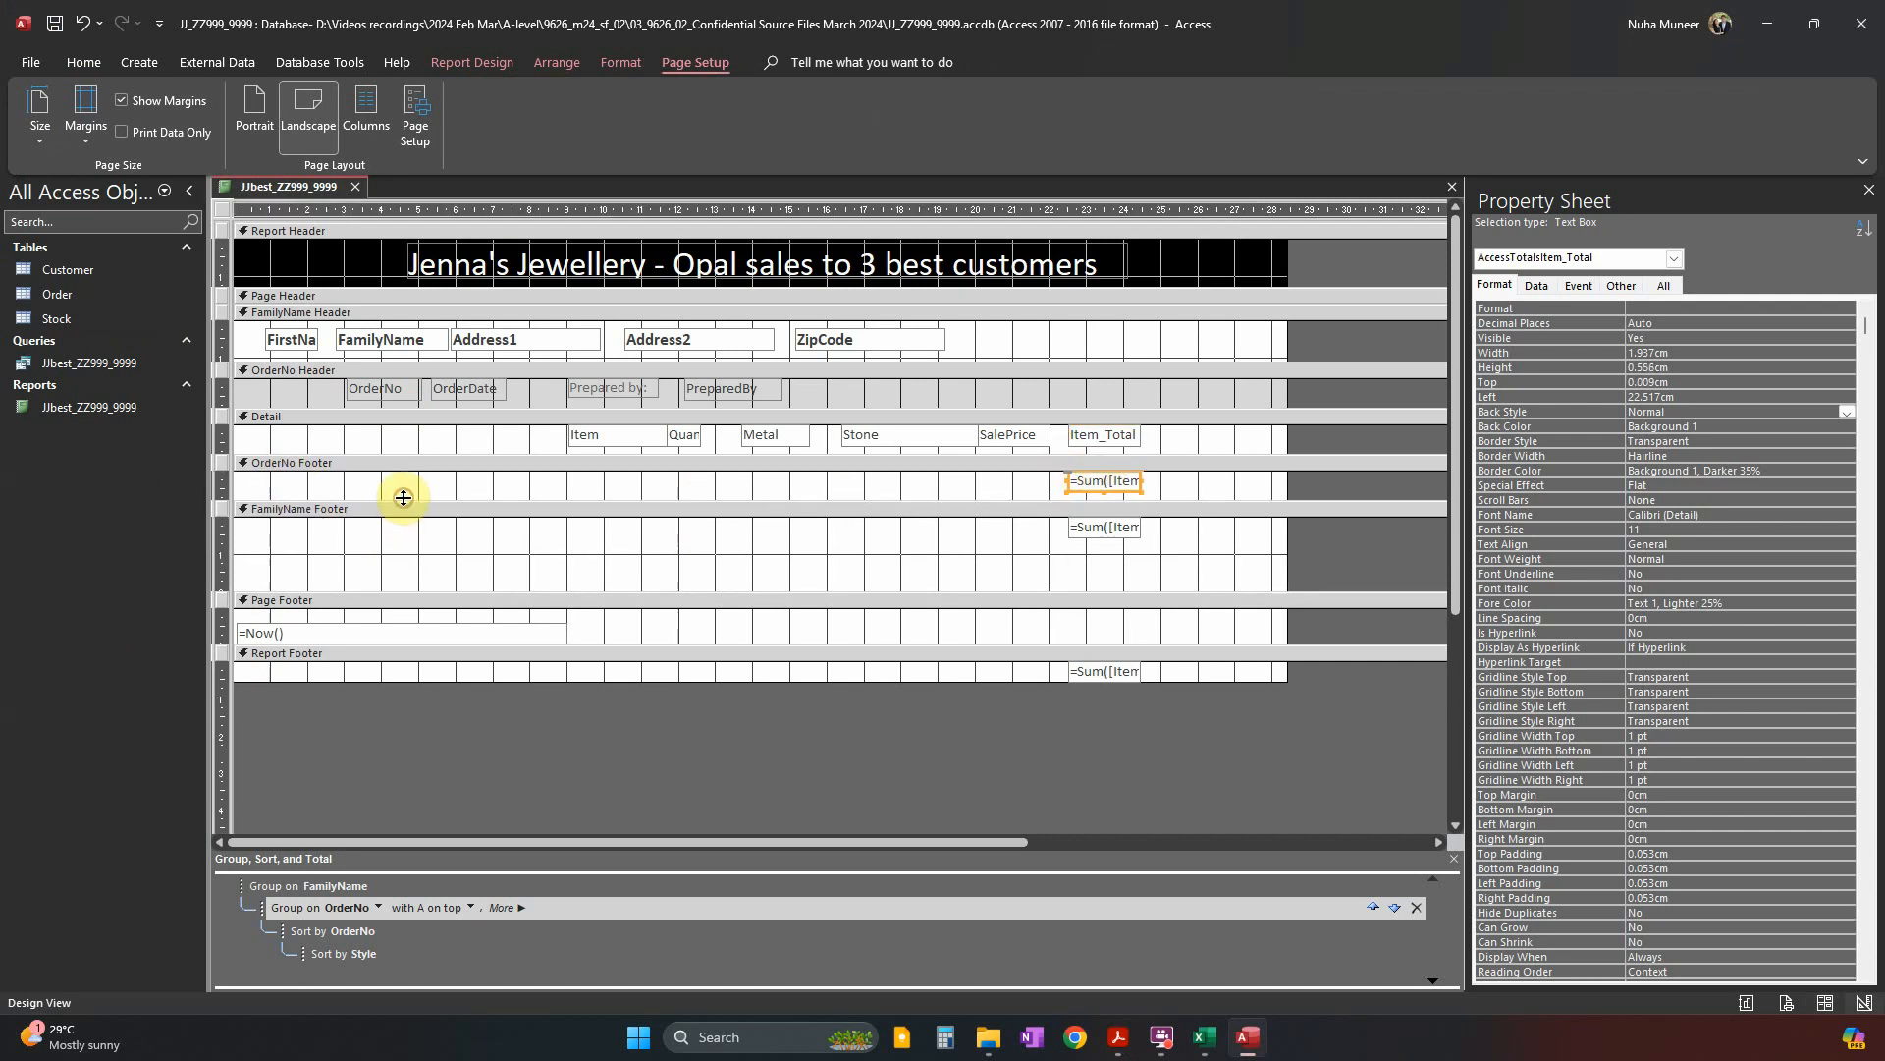
click(1117, 535)
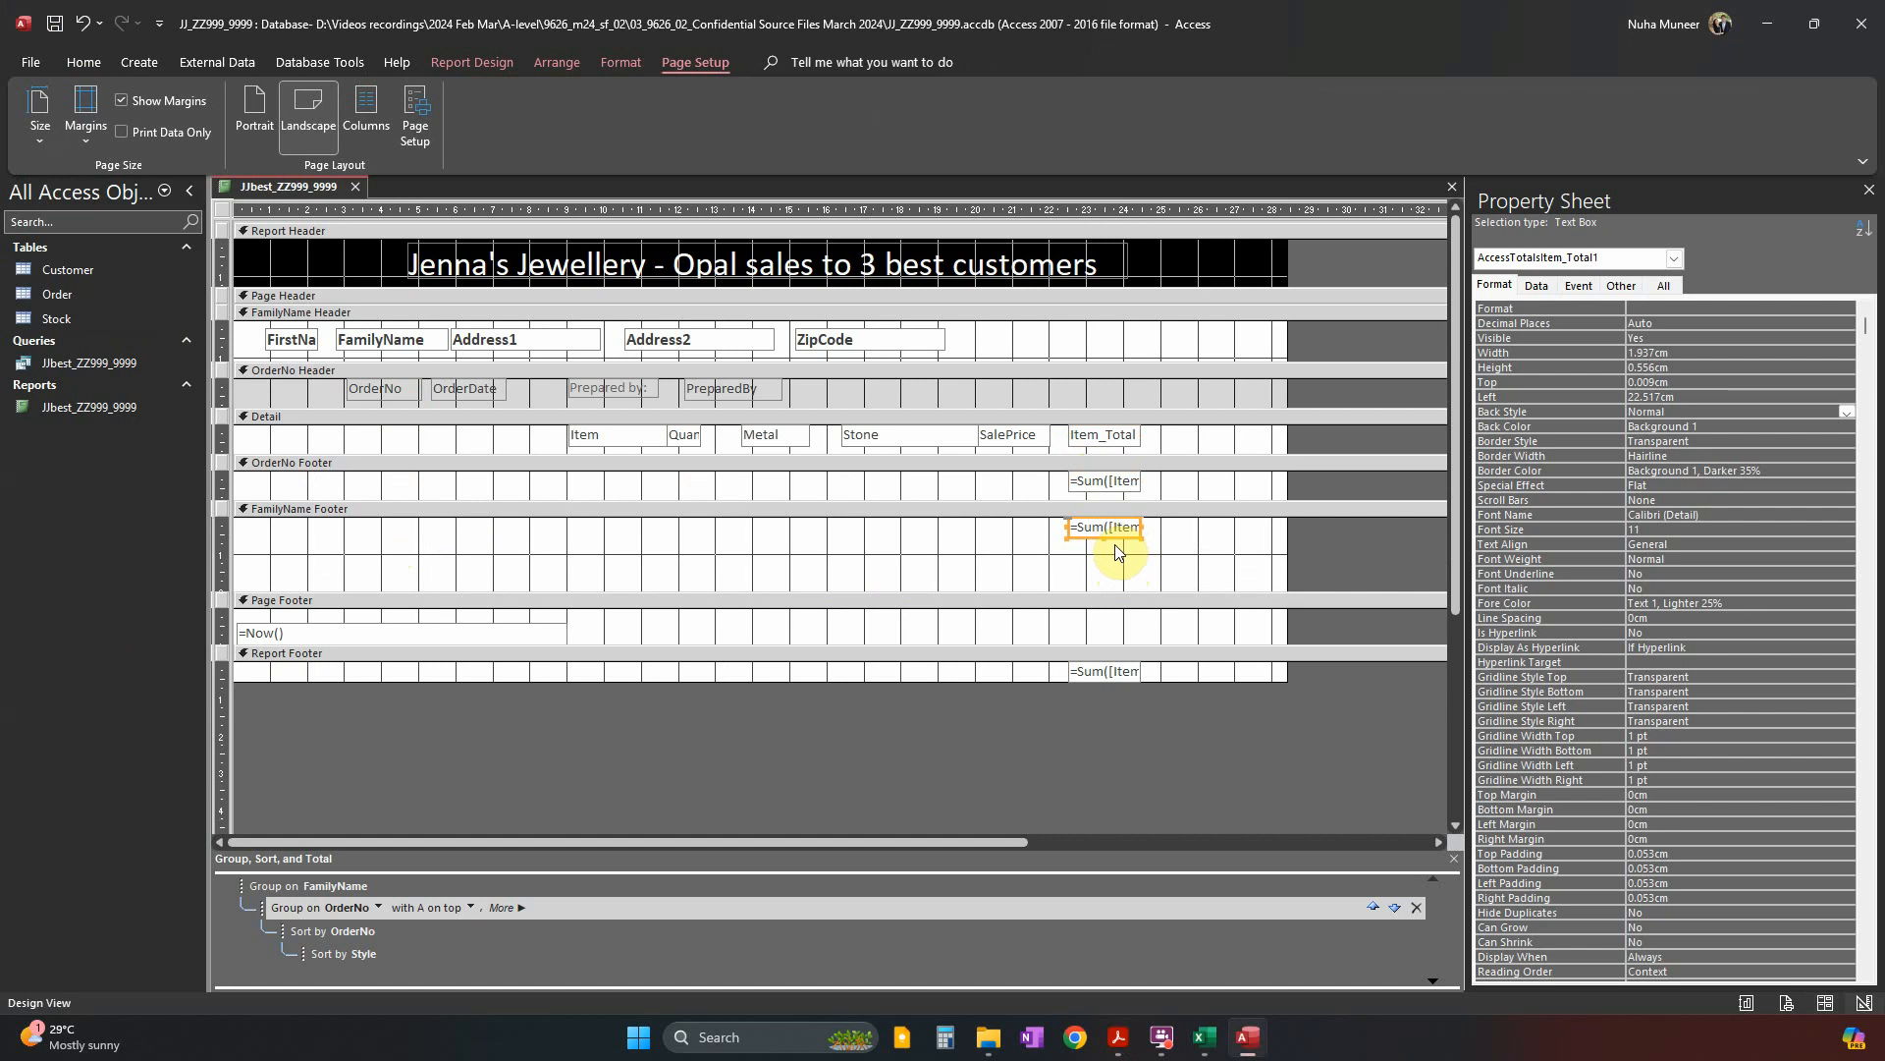
key(Delete)
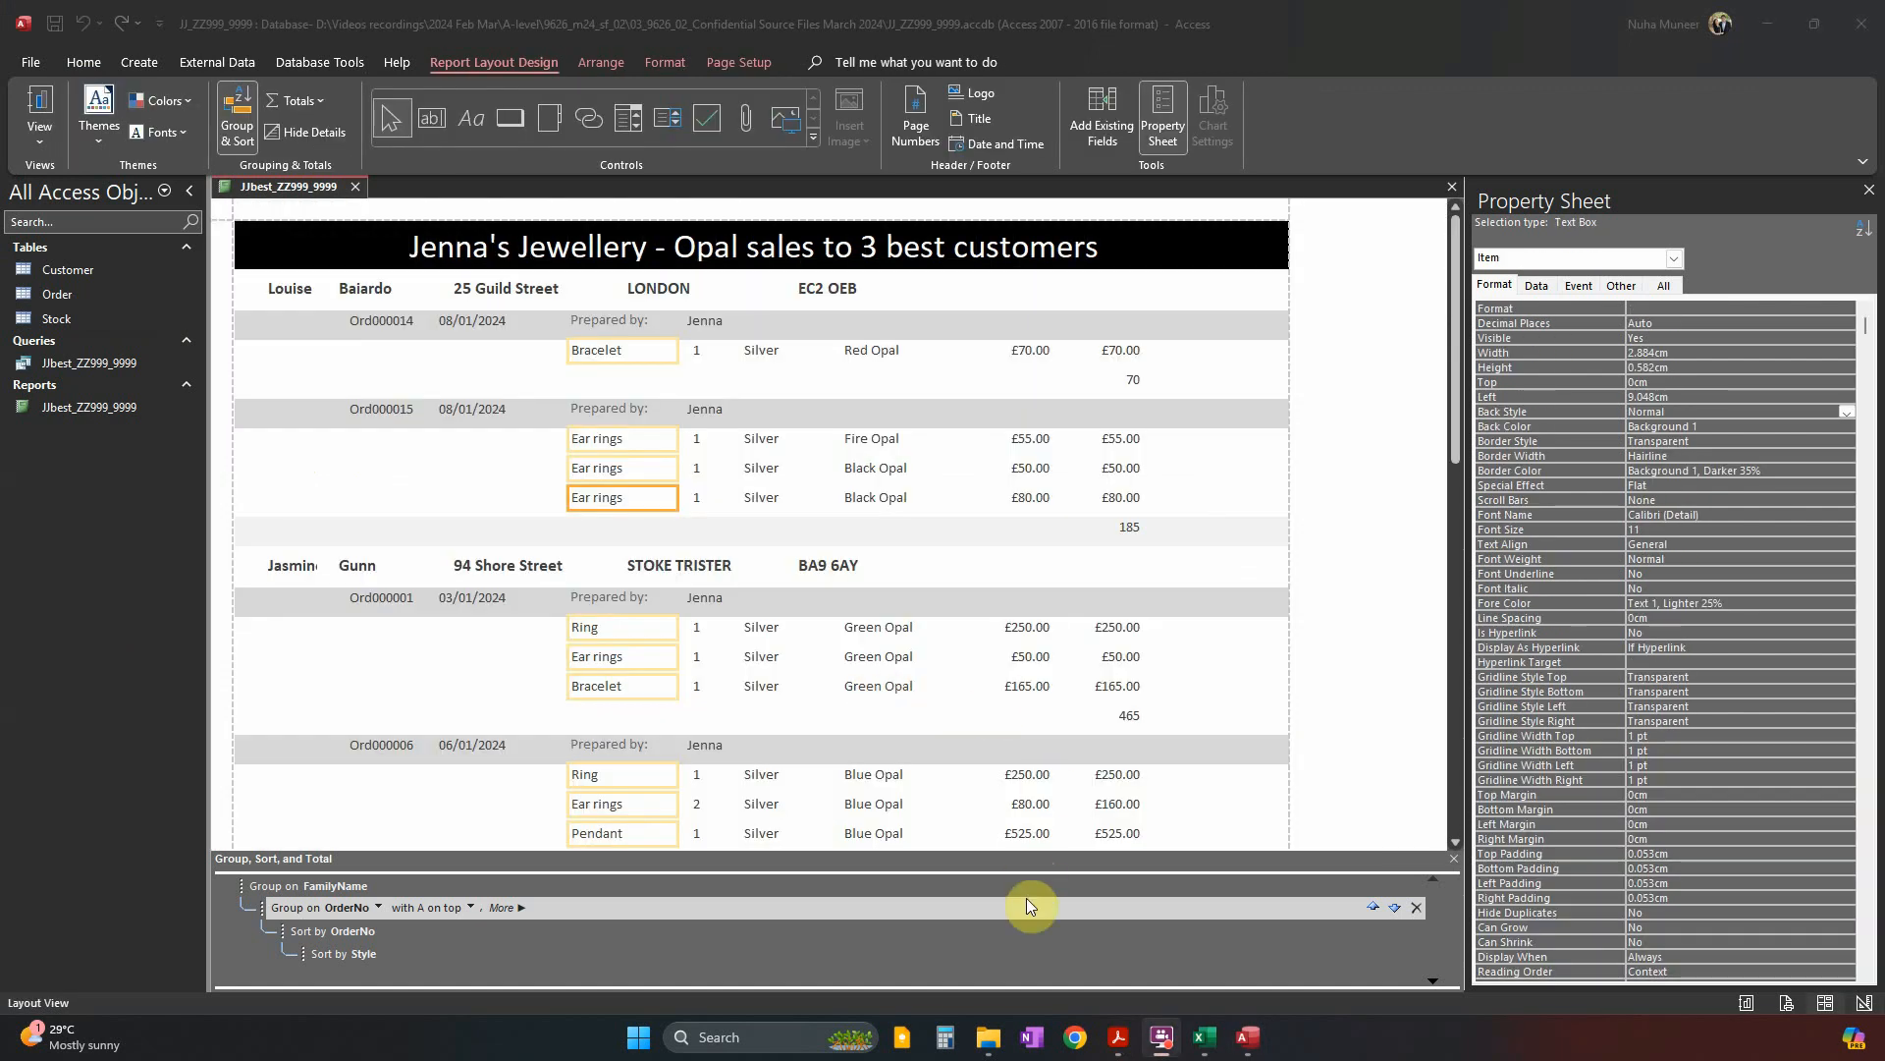
Compare the sum controls in the OrderNo Footer and Report Footer with the question paper's instruction on the all-orders sum.
click(1135, 382)
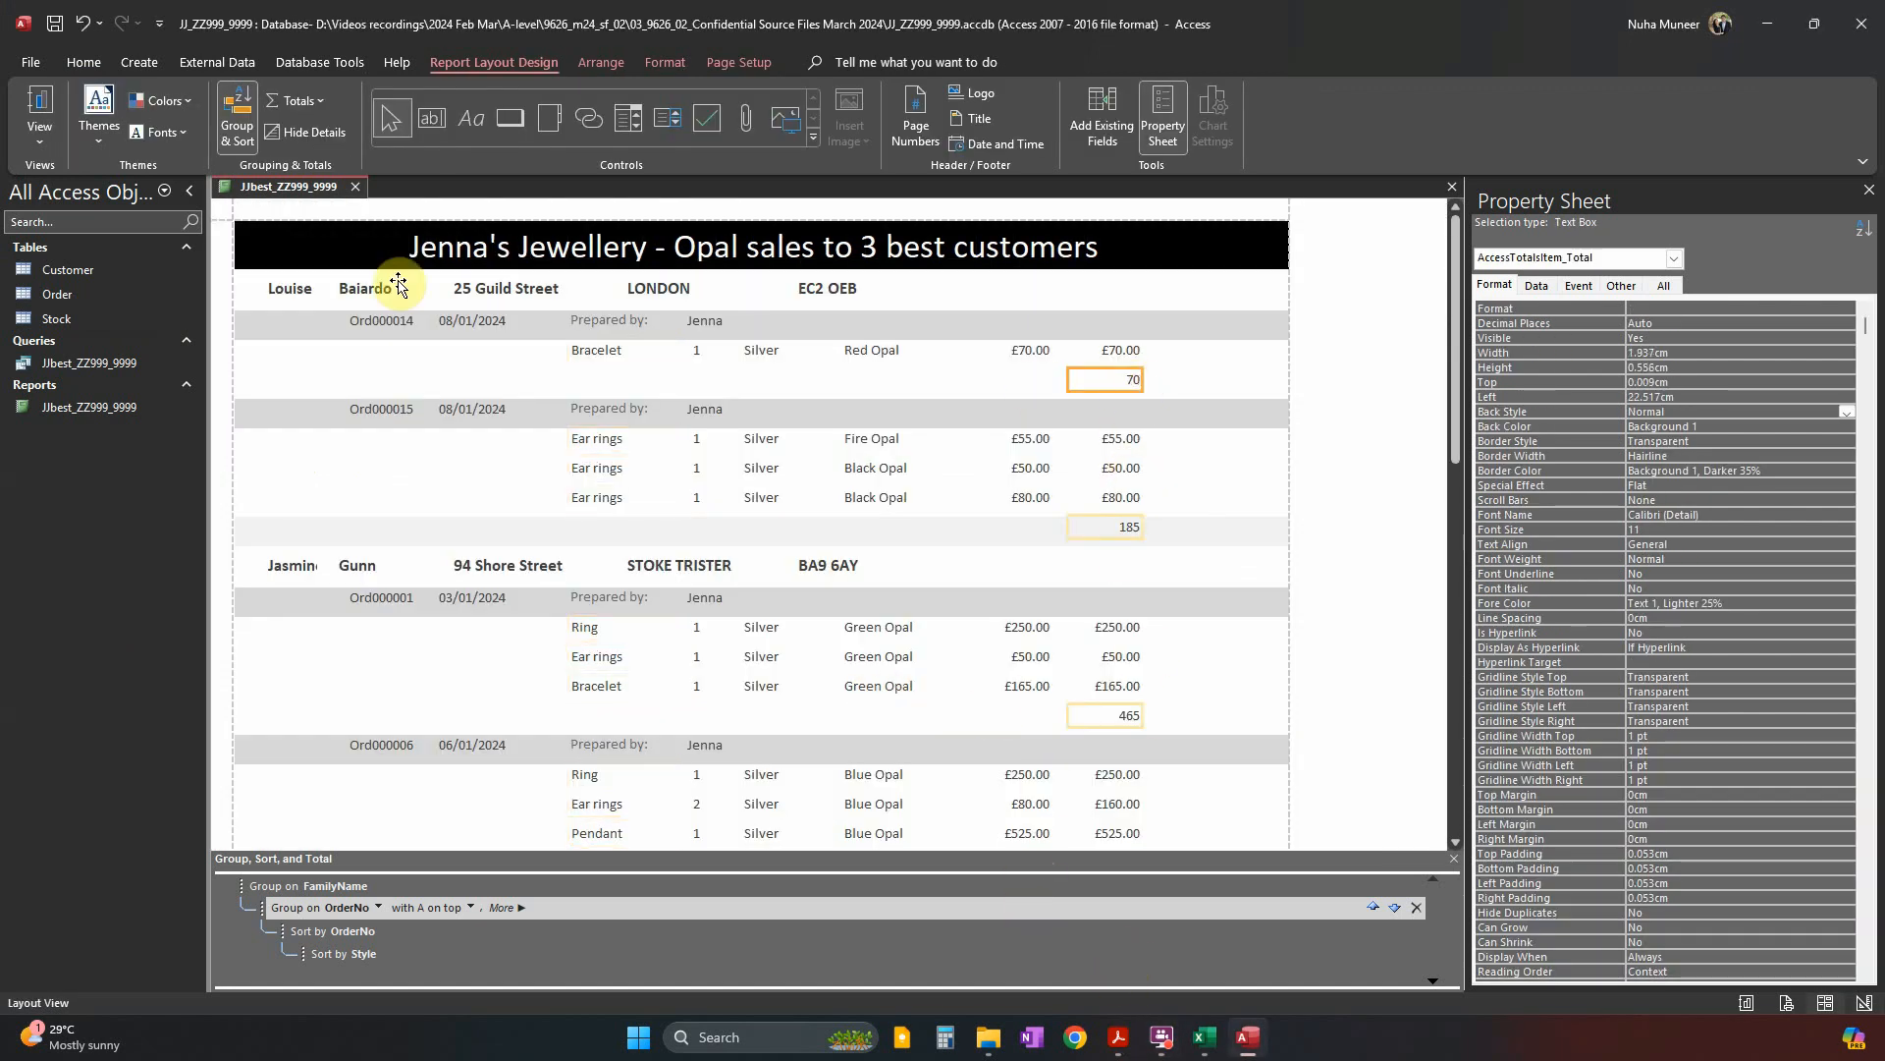
click(36, 140)
click(109, 299)
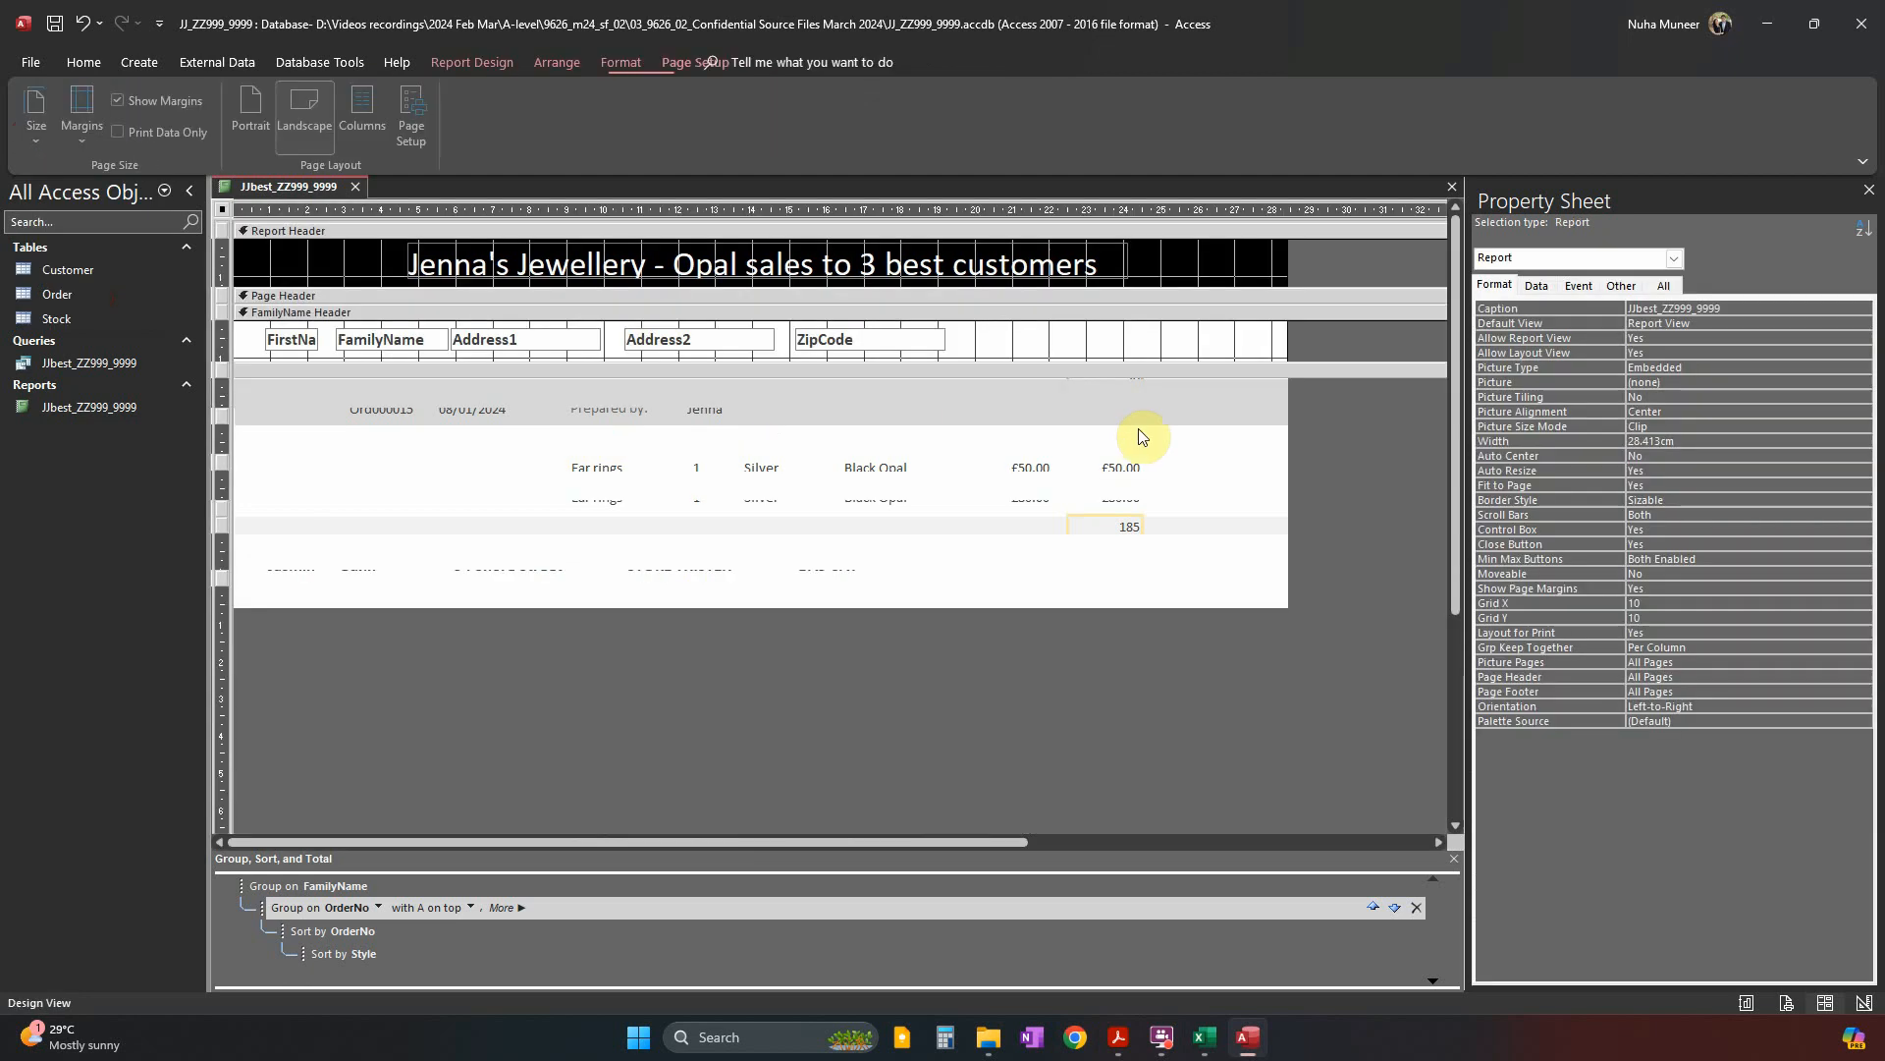
click(1129, 486)
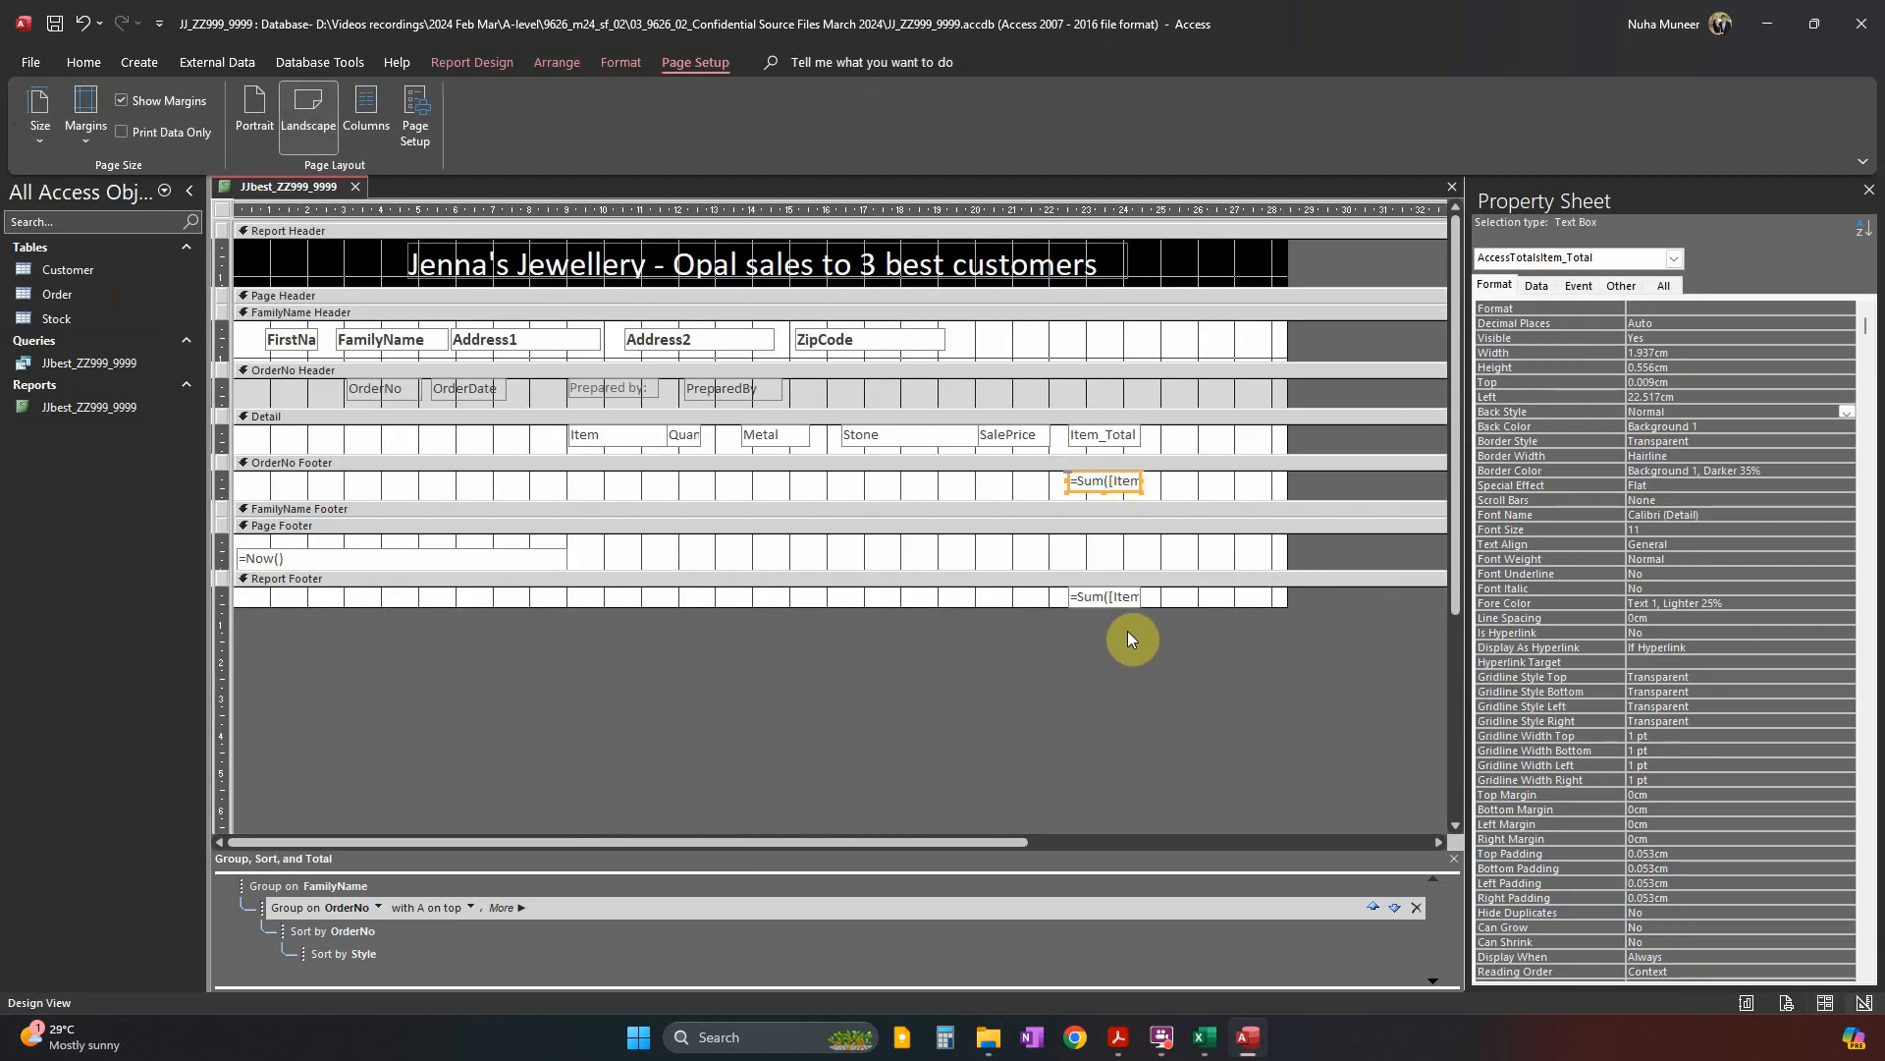
click(1118, 596)
click(1135, 1043)
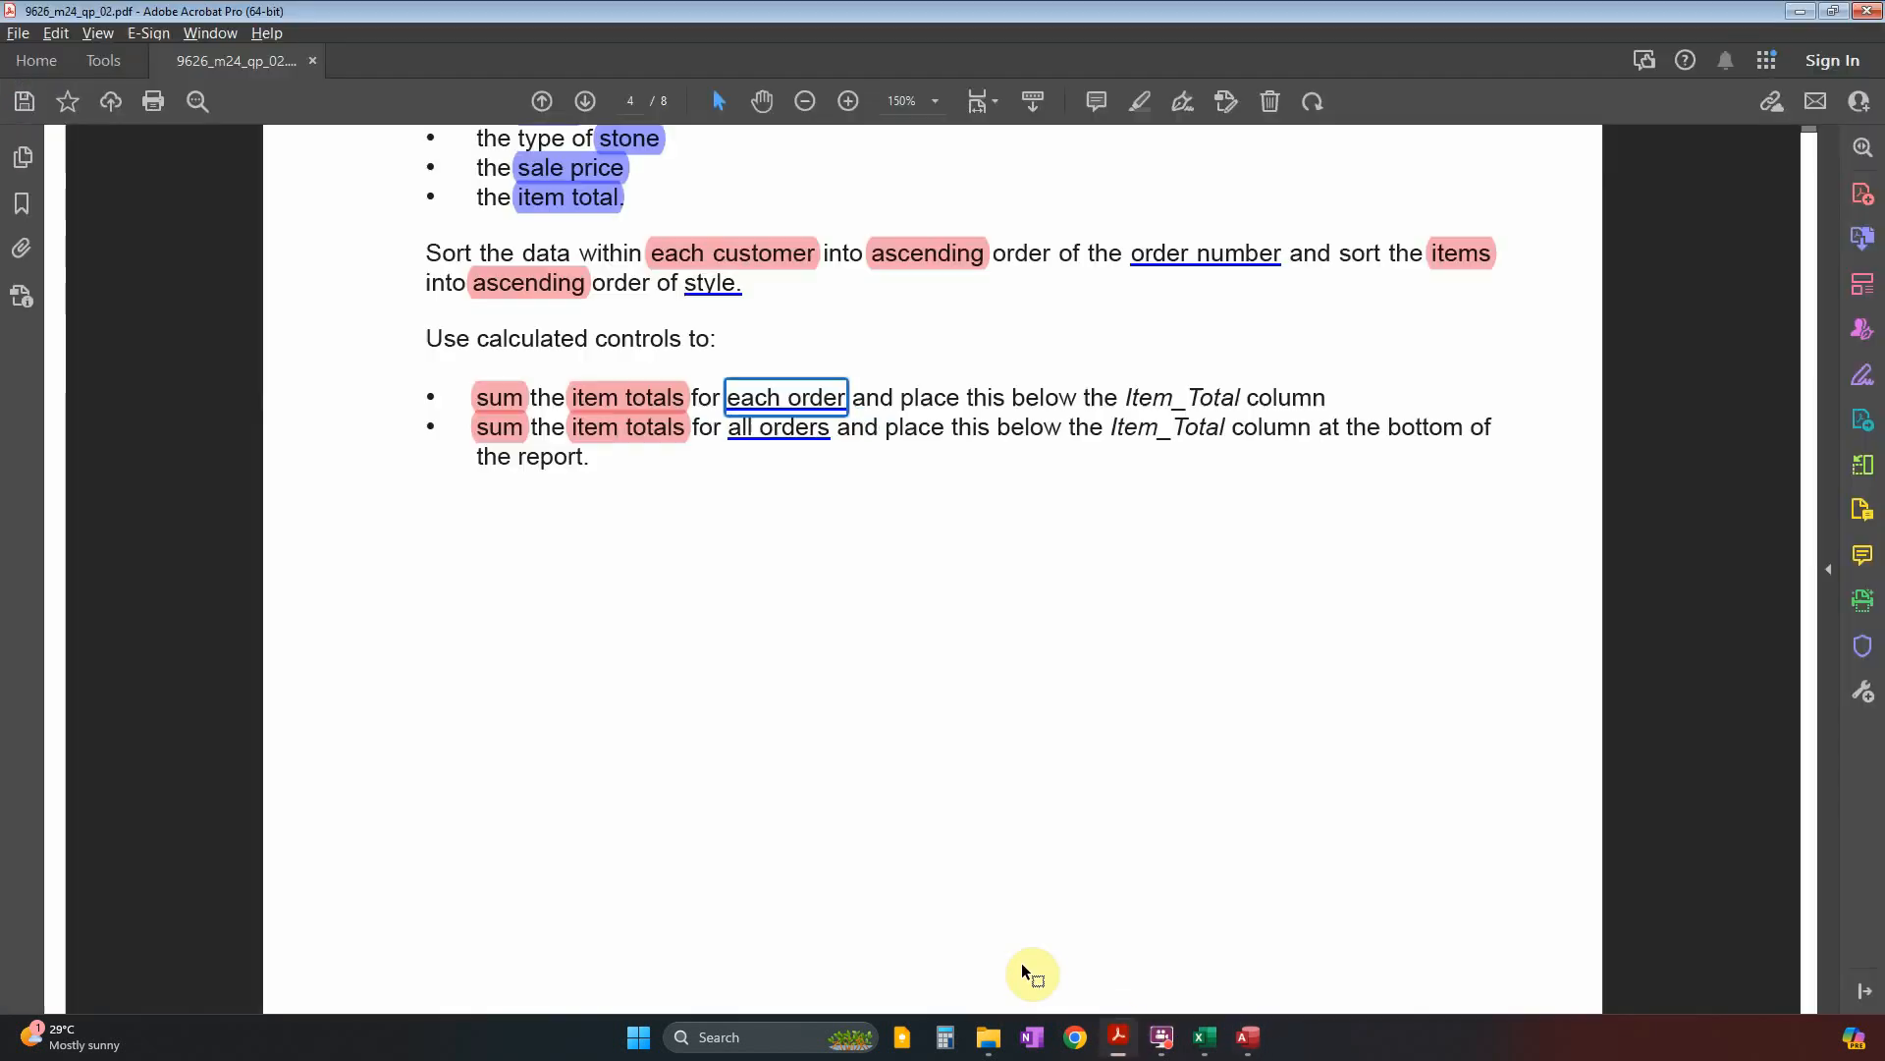
drag(1390, 432, 1434, 439)
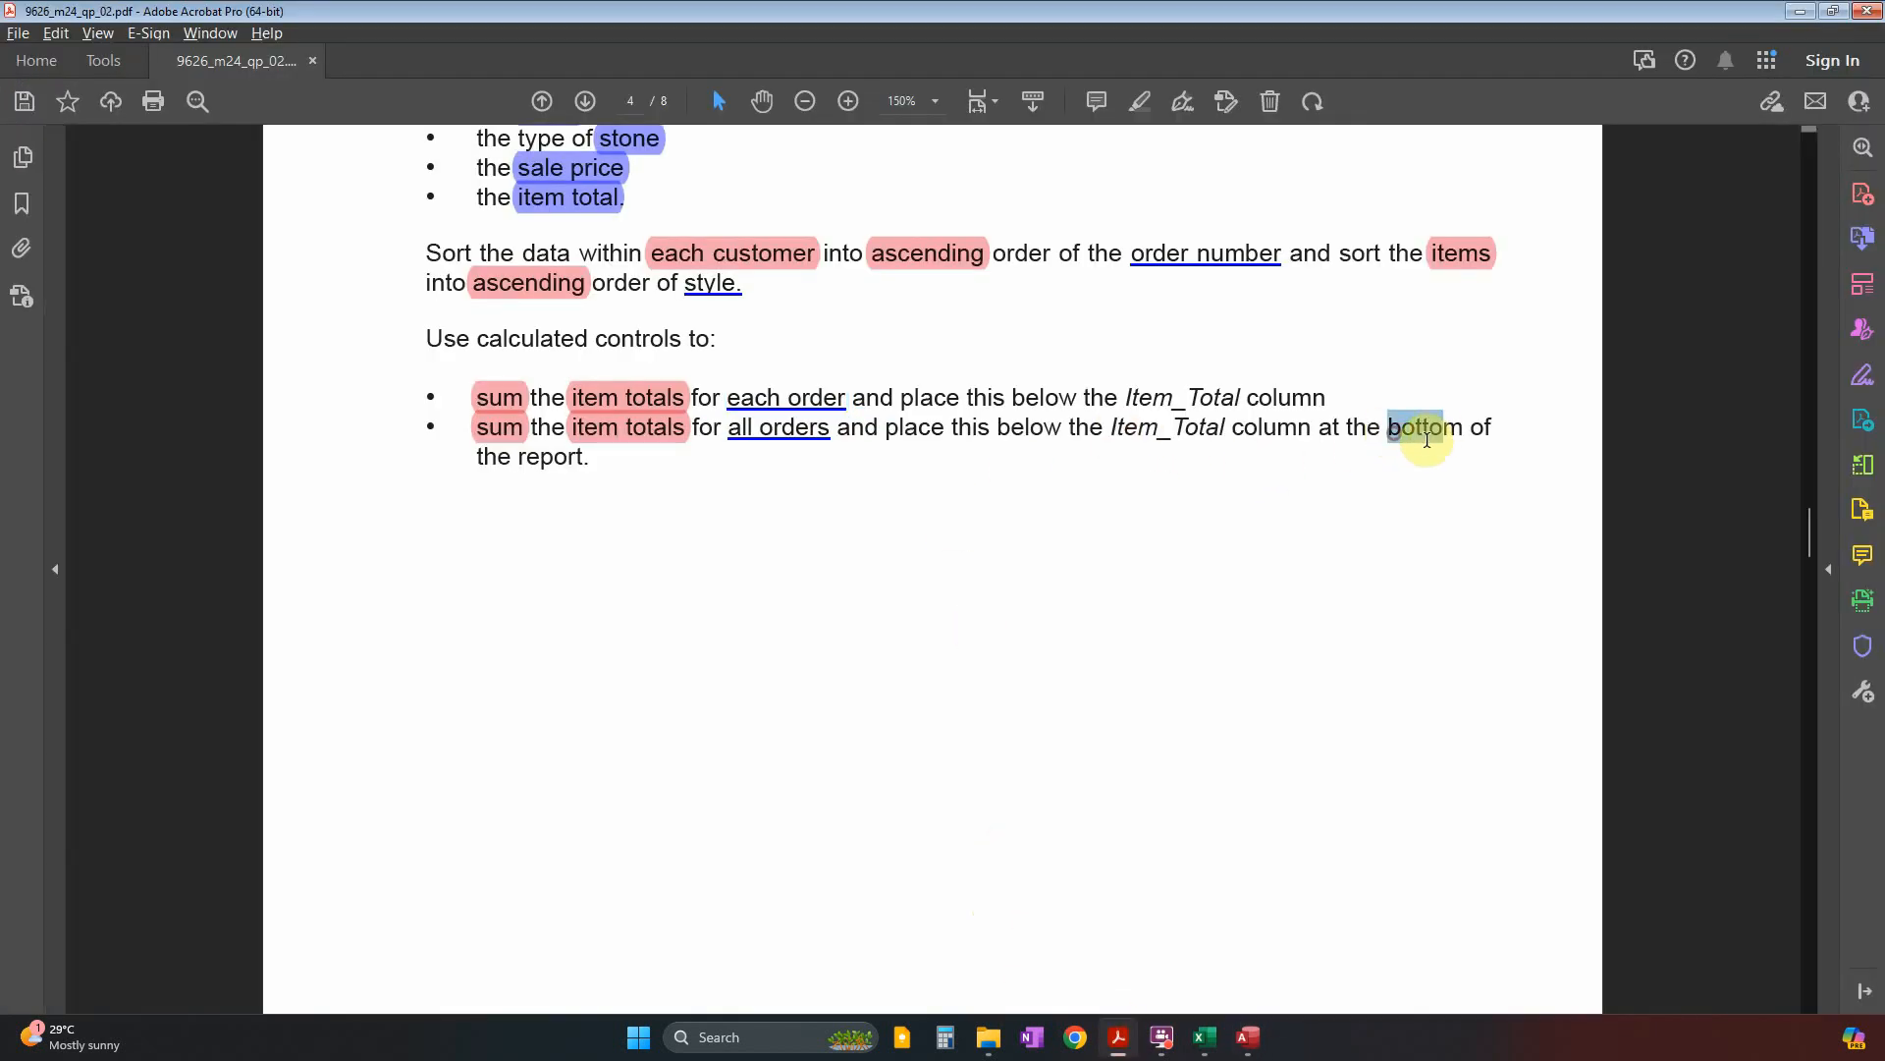
click(1248, 1038)
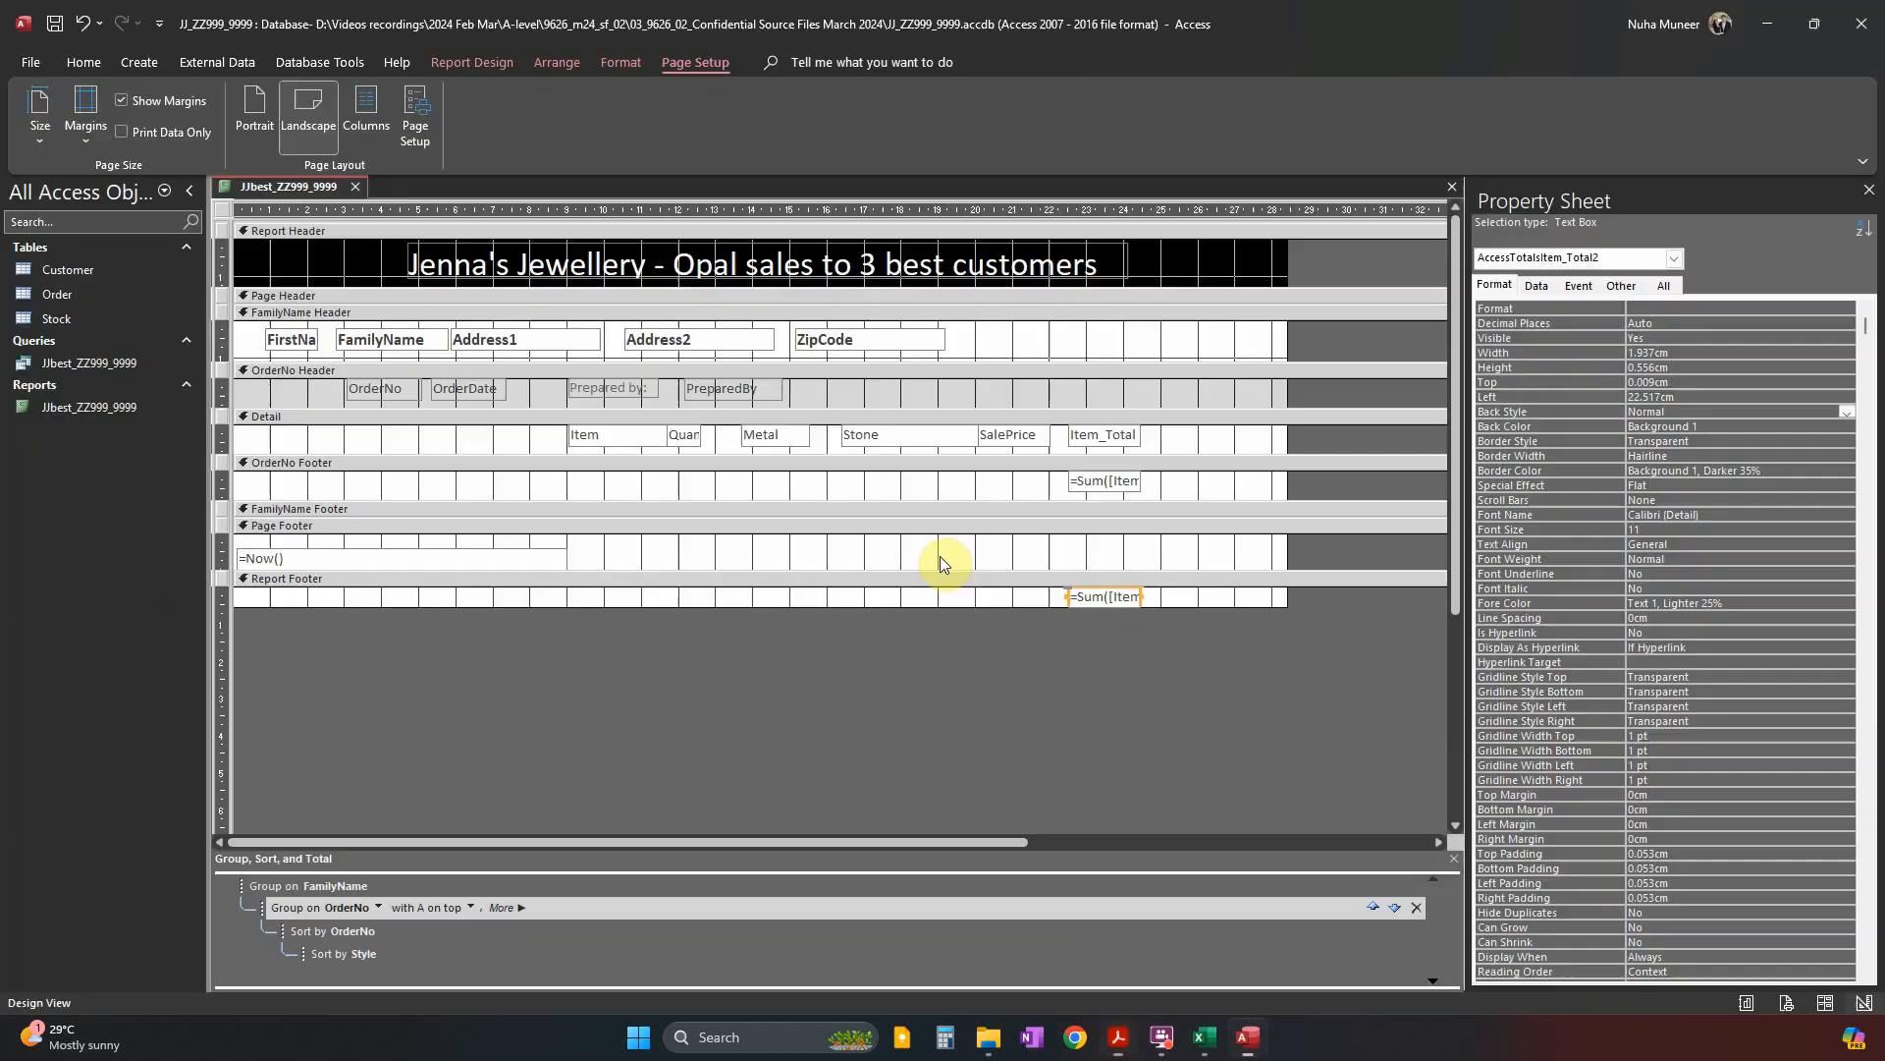
Check in Layout View whether the order sums and the overall sum sit below the Item_Total column as the paper instructs.
click(85, 64)
click(47, 140)
click(80, 255)
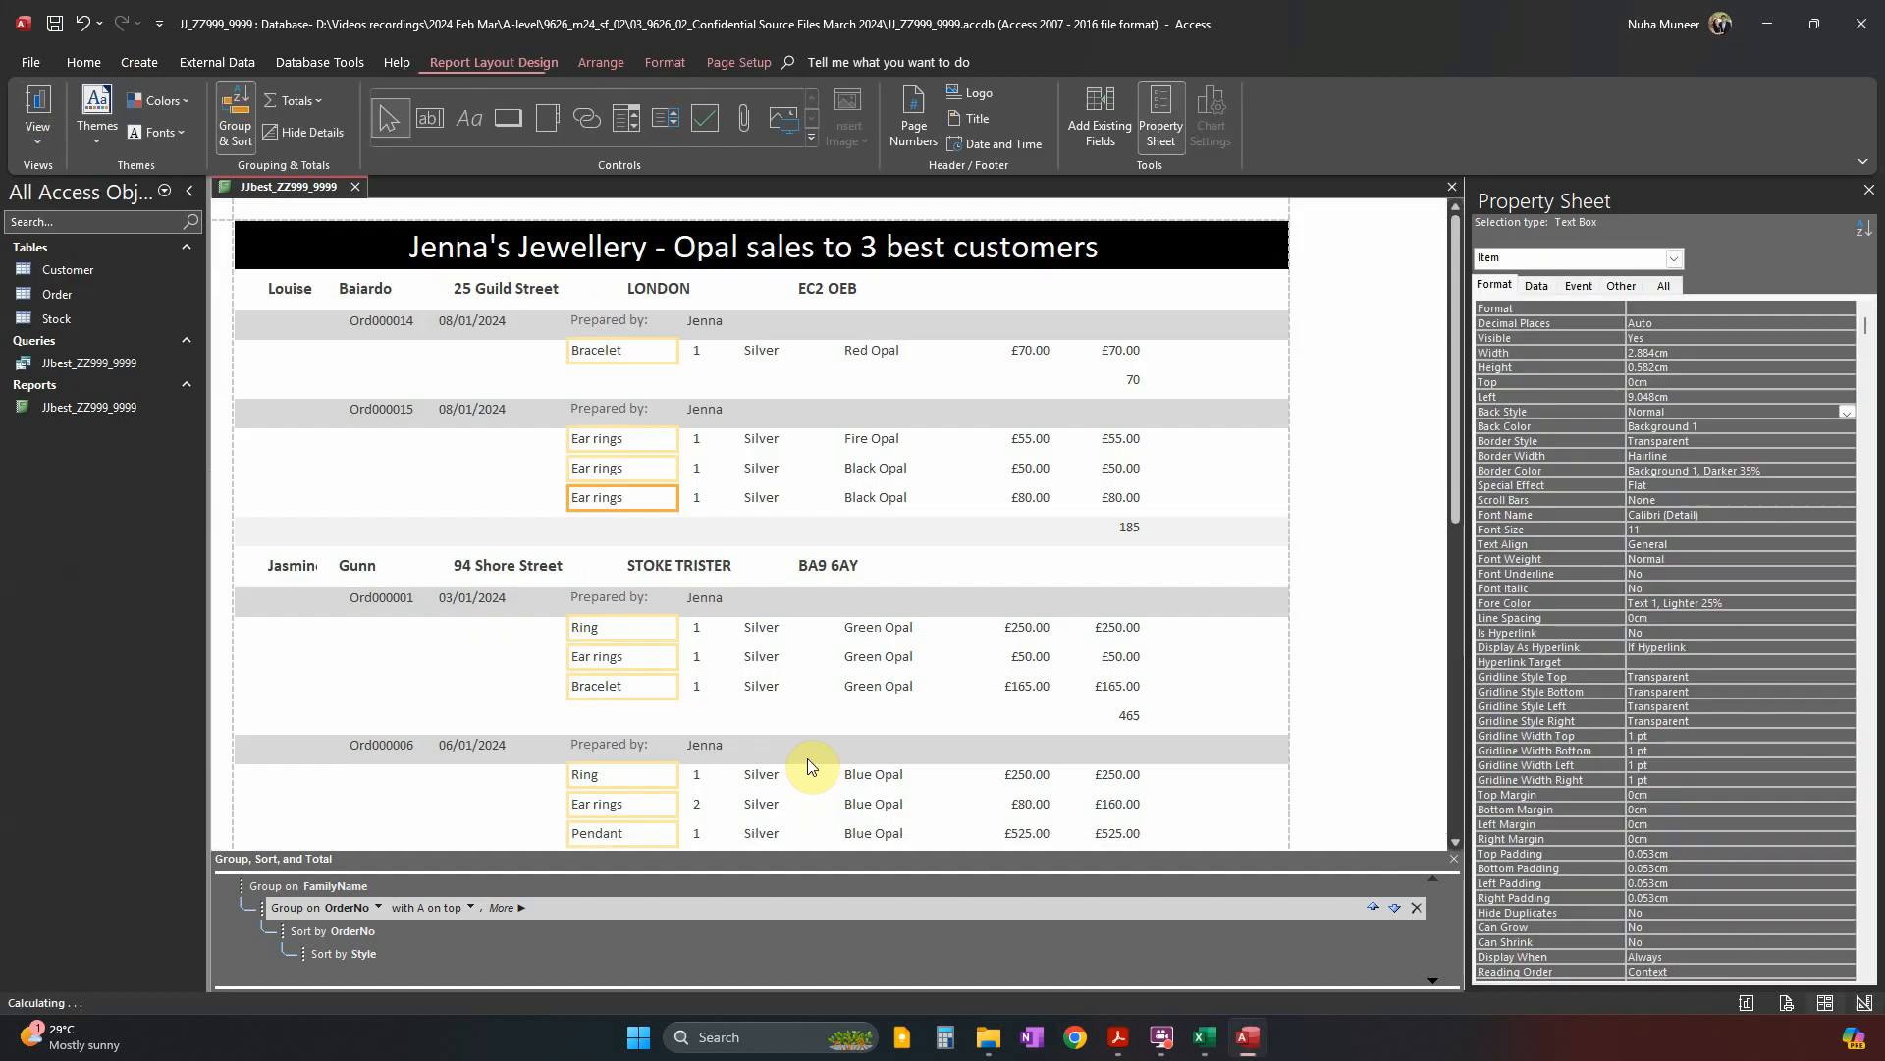
scroll(802, 764, down, 15)
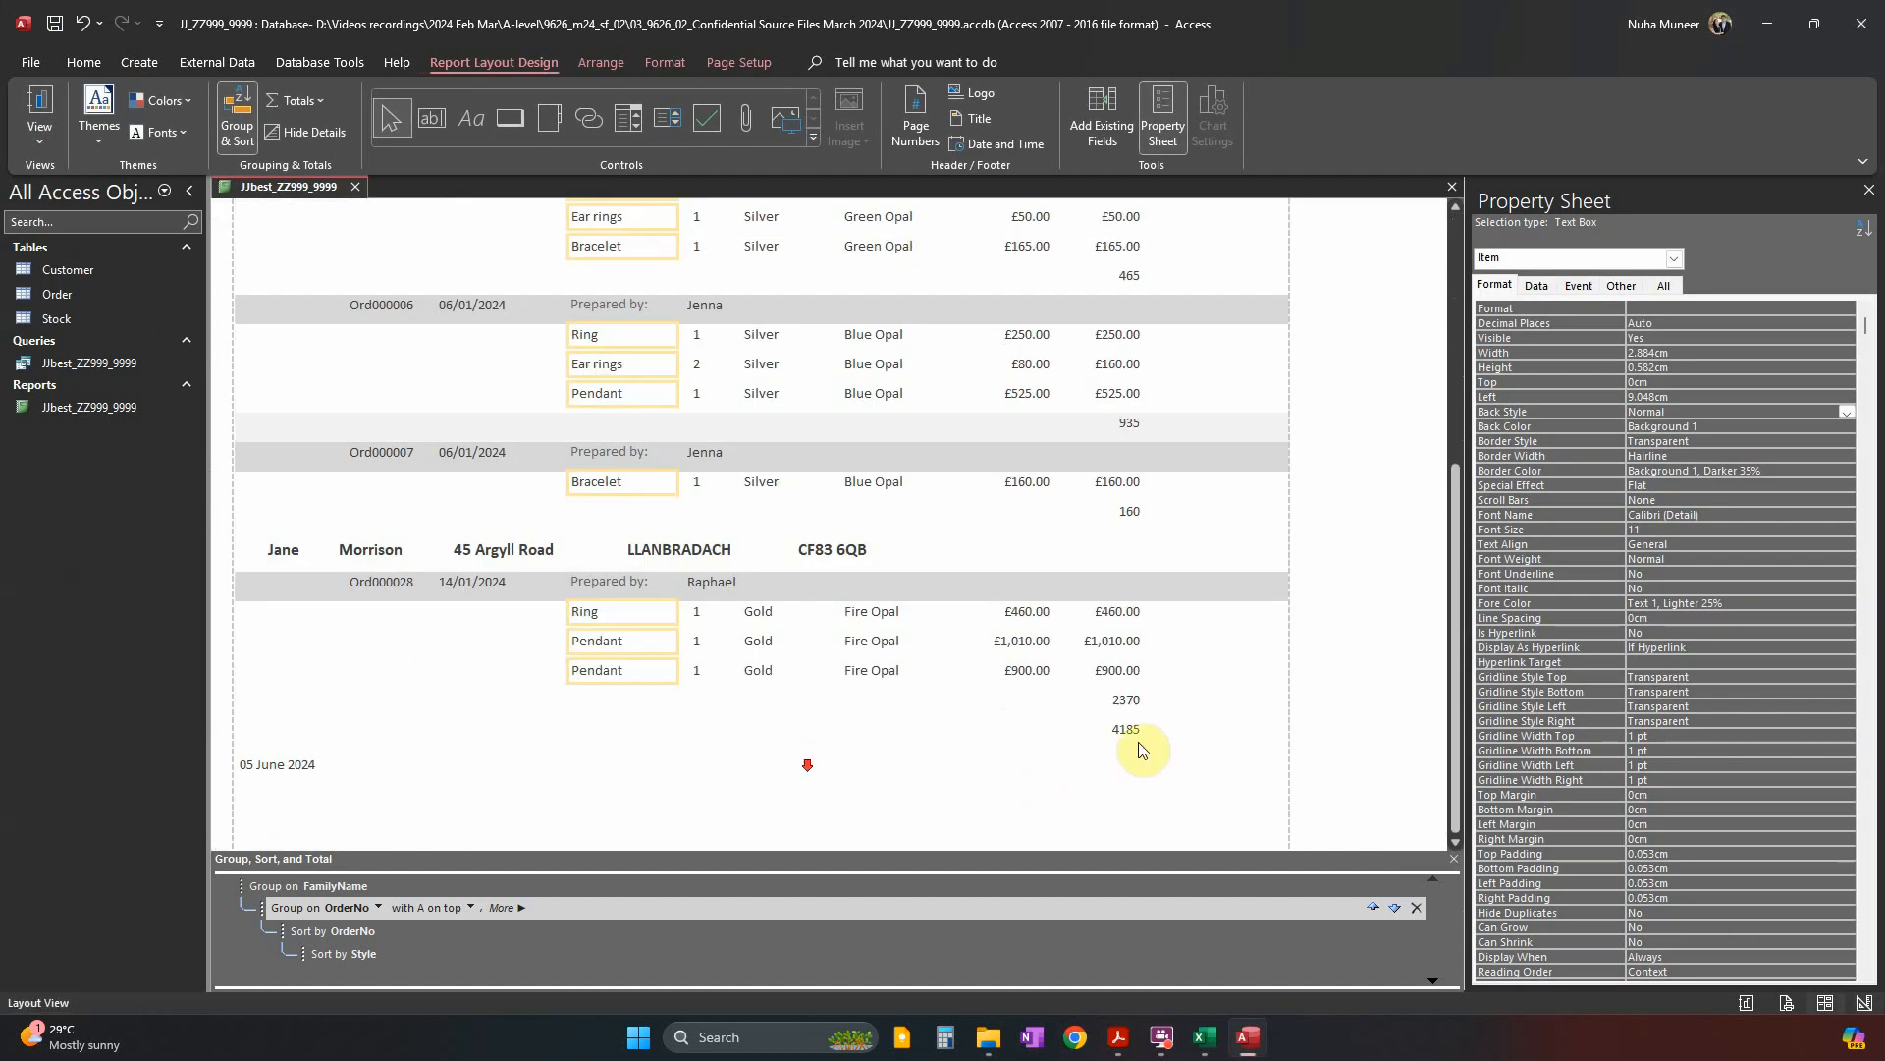
click(1121, 731)
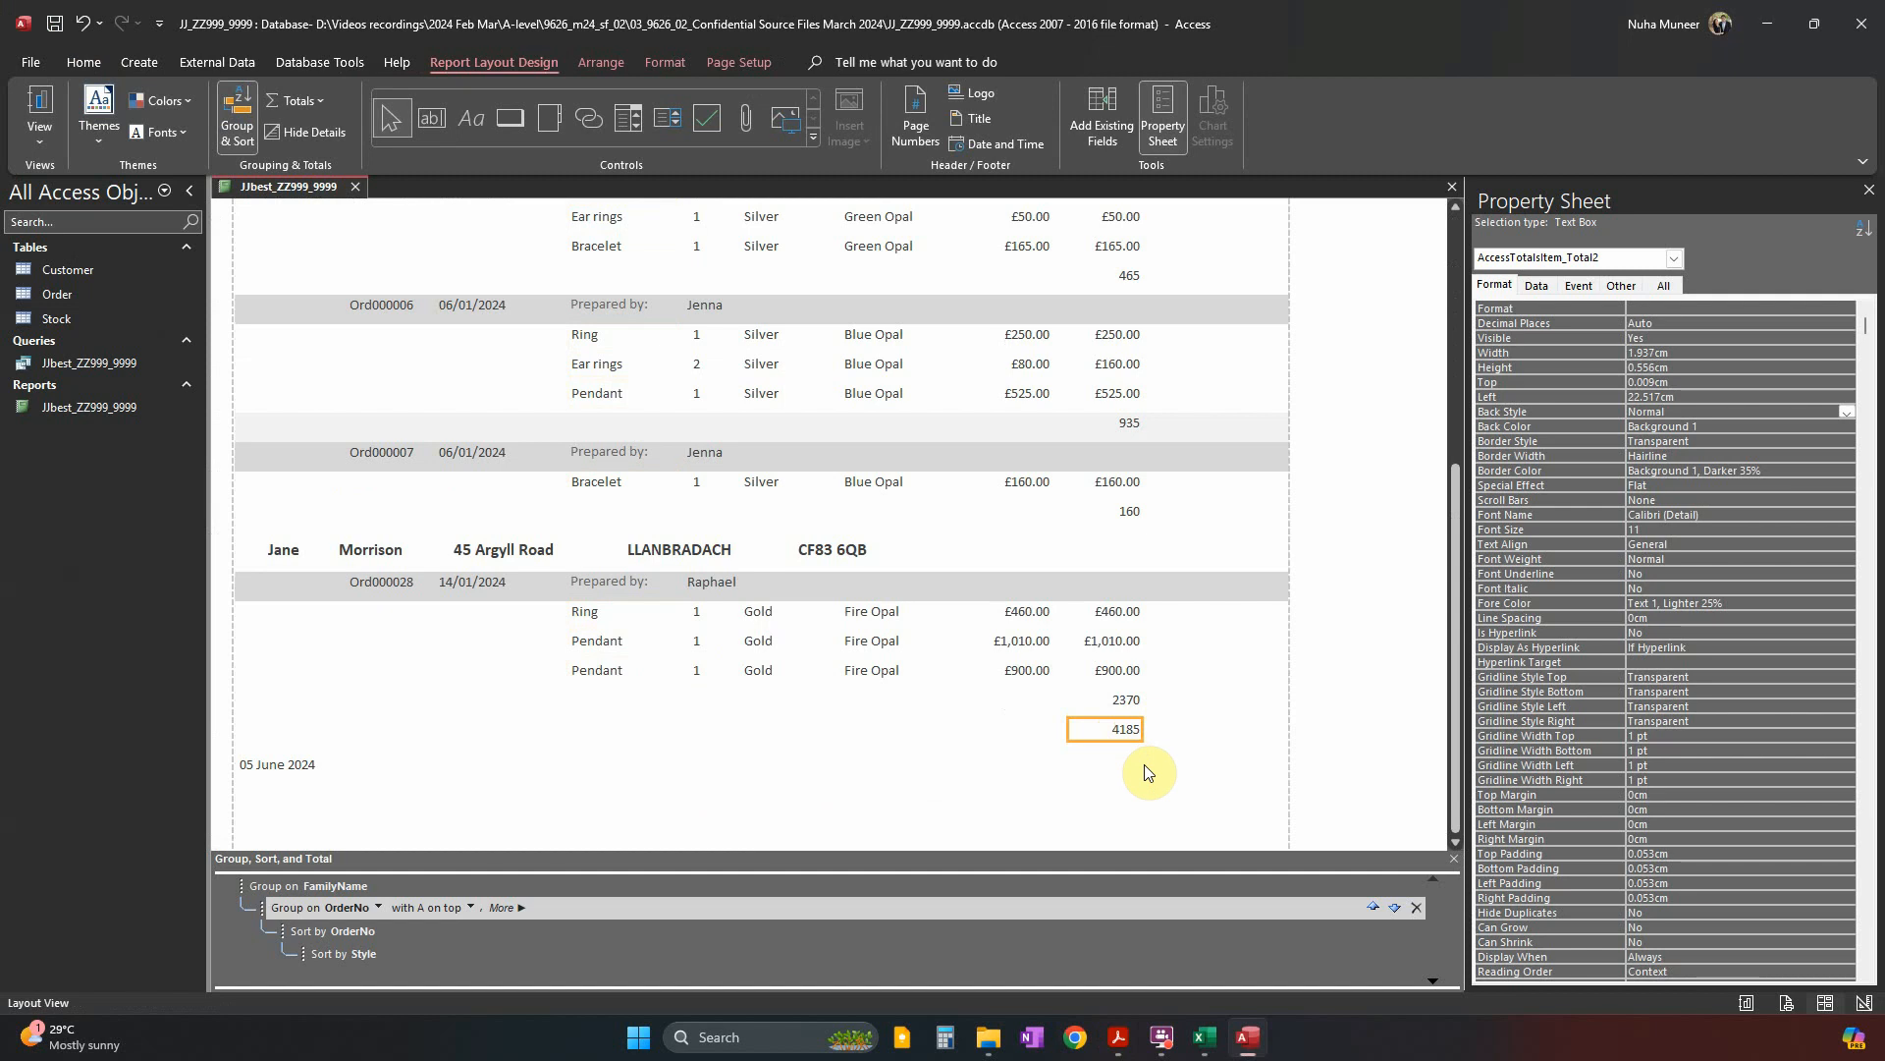
key(alt+Tab)
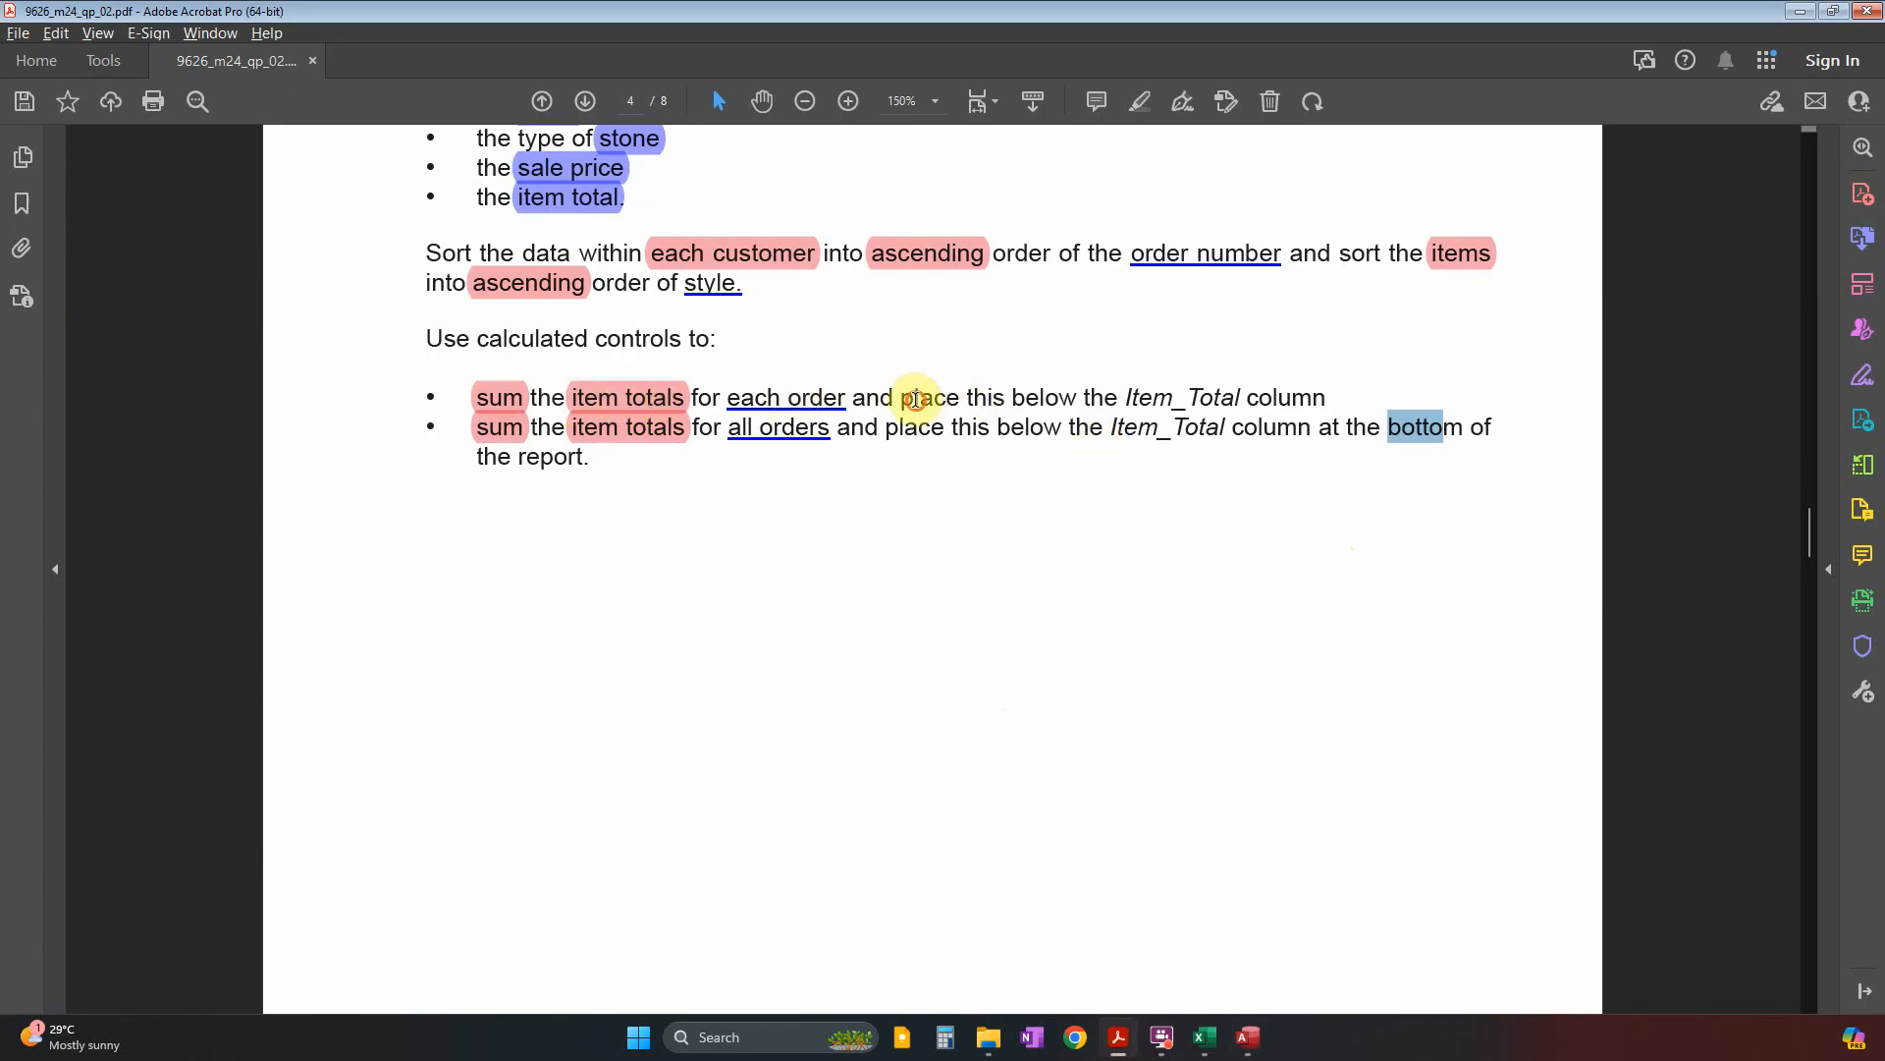
drag(915, 400, 1232, 397)
key(alt+Tab)
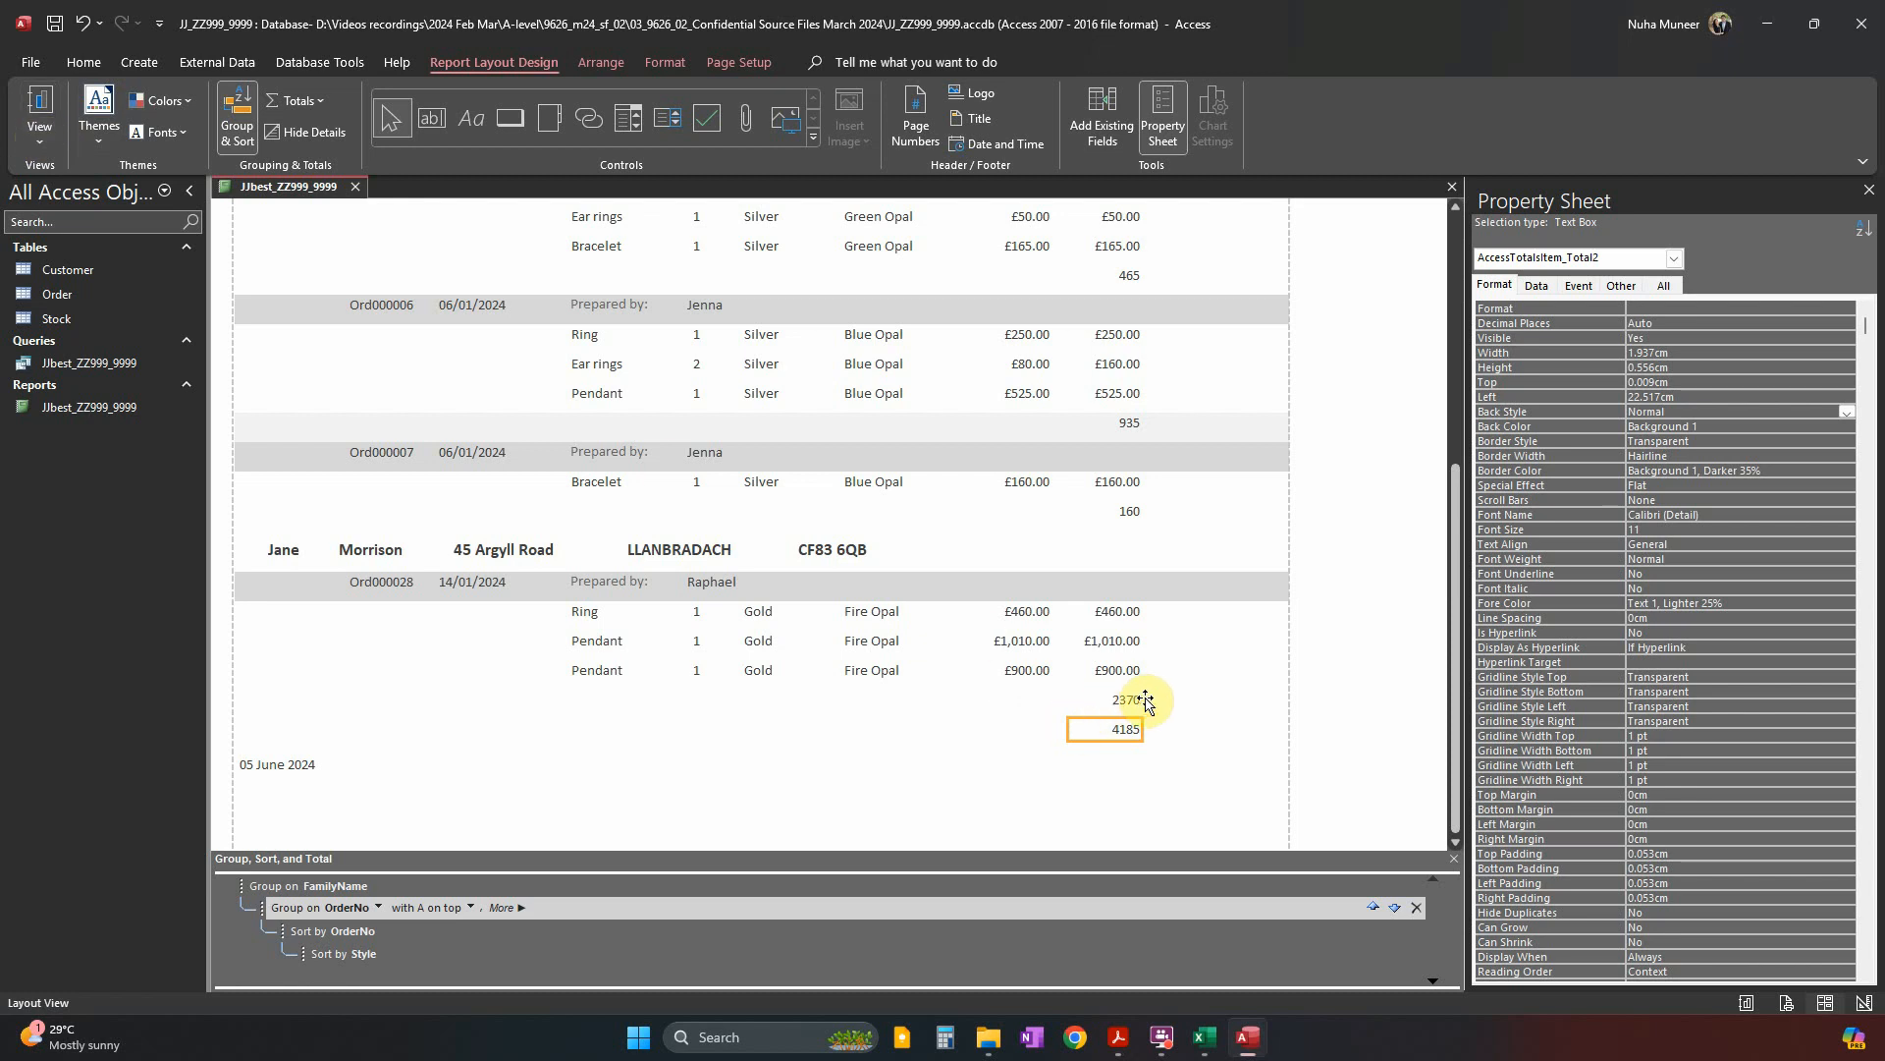
scroll(1146, 699, up, 5)
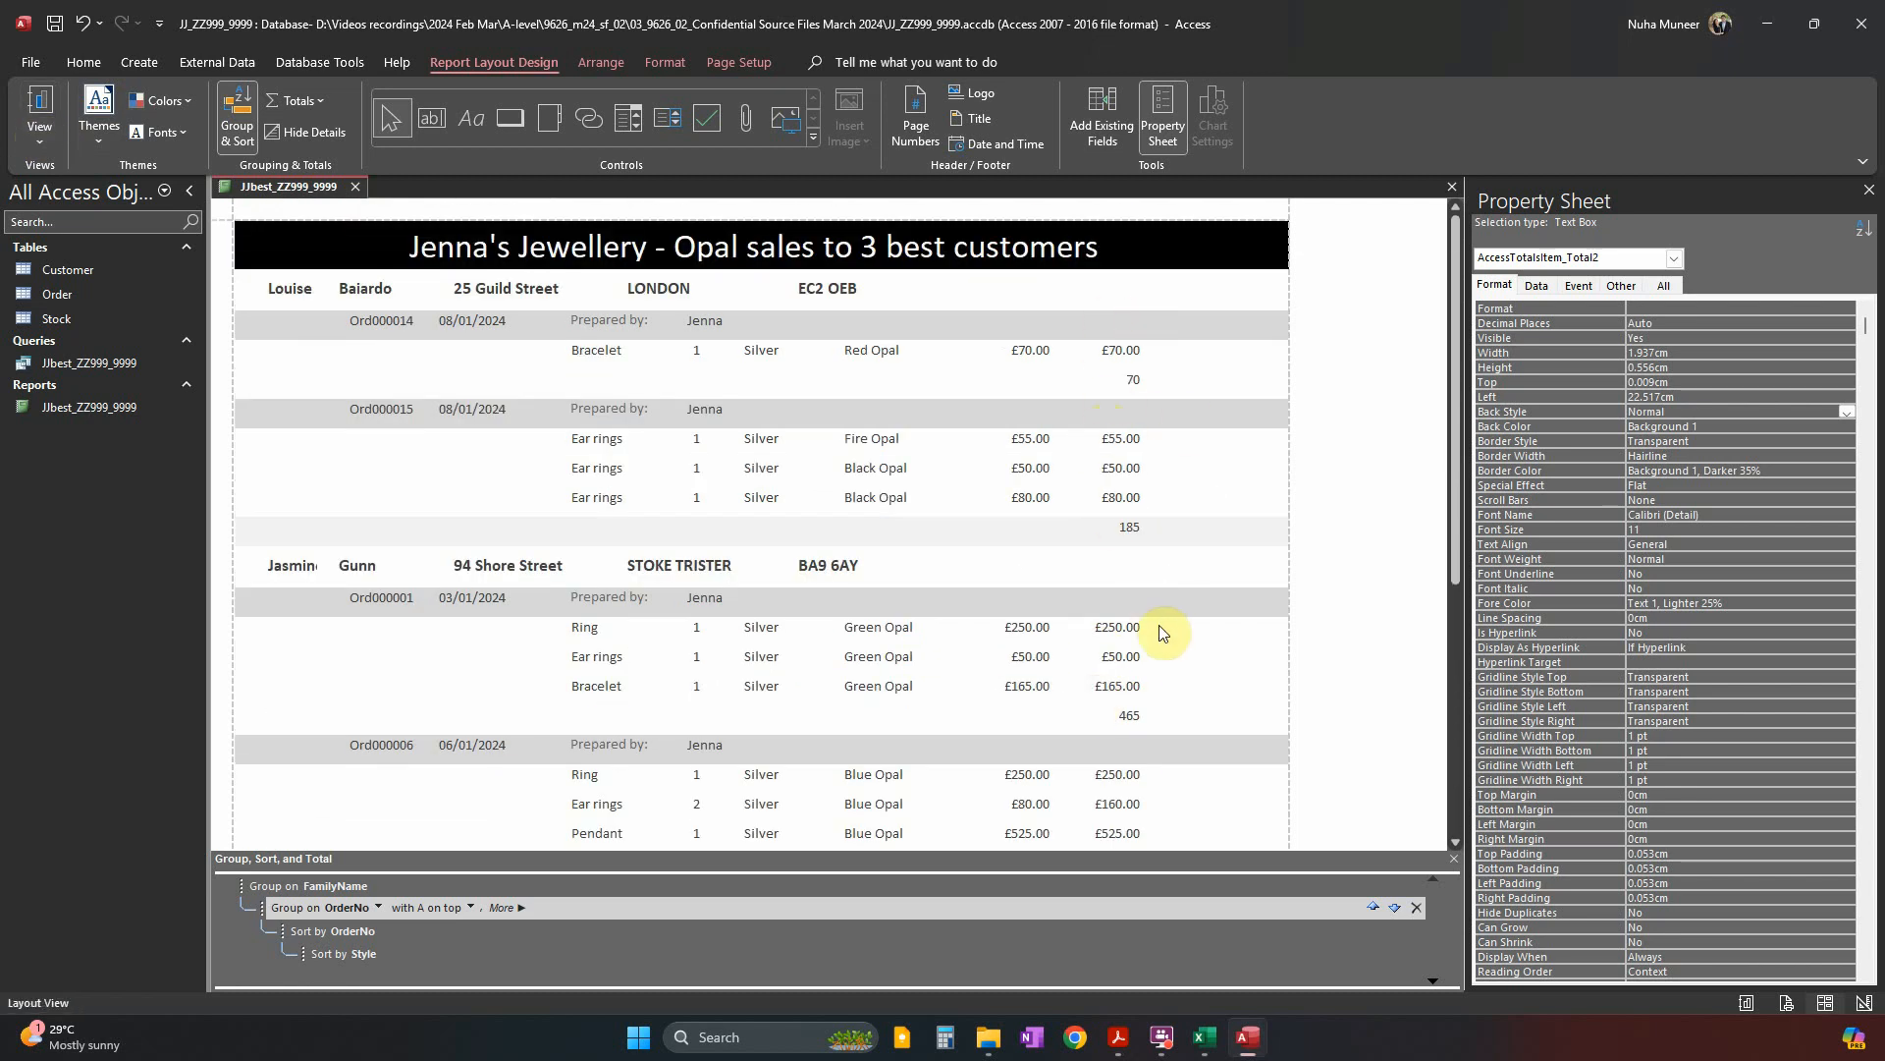
Format the per-order sum control as Currency with 2 decimal places.
click(1111, 540)
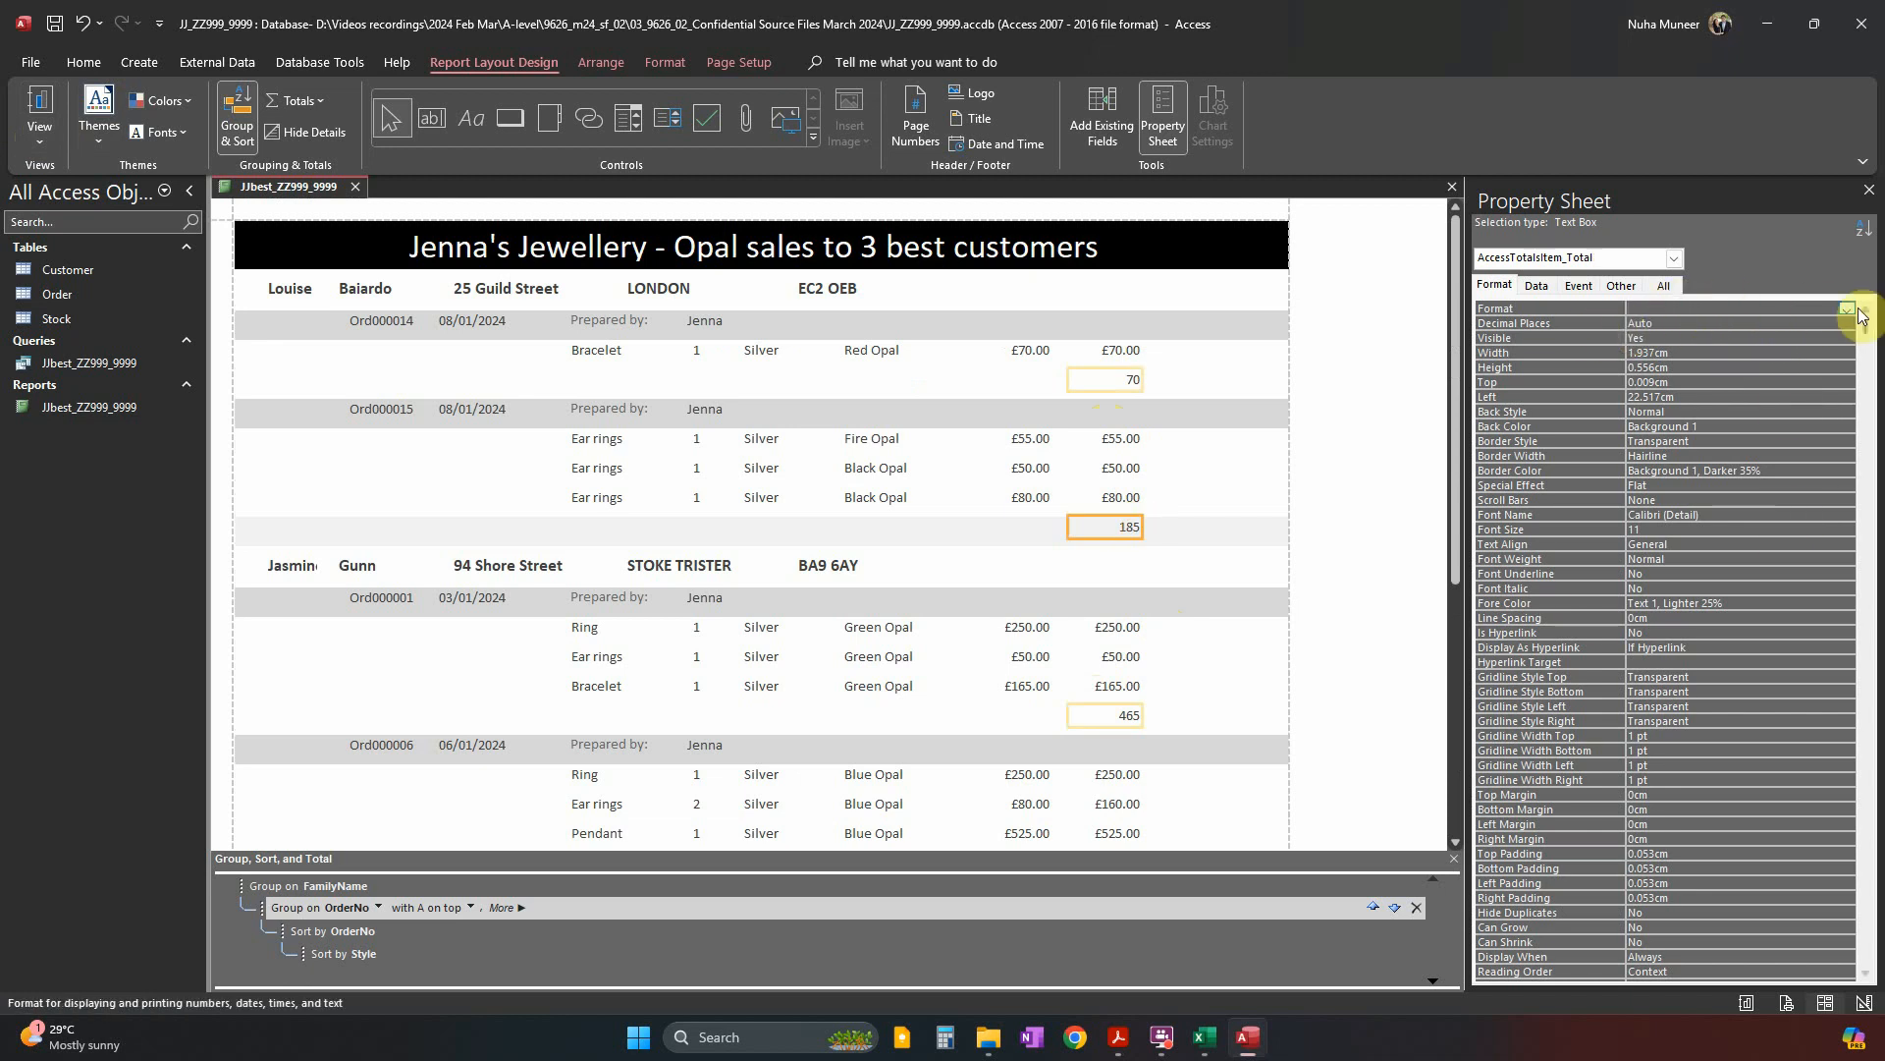
click(1847, 311)
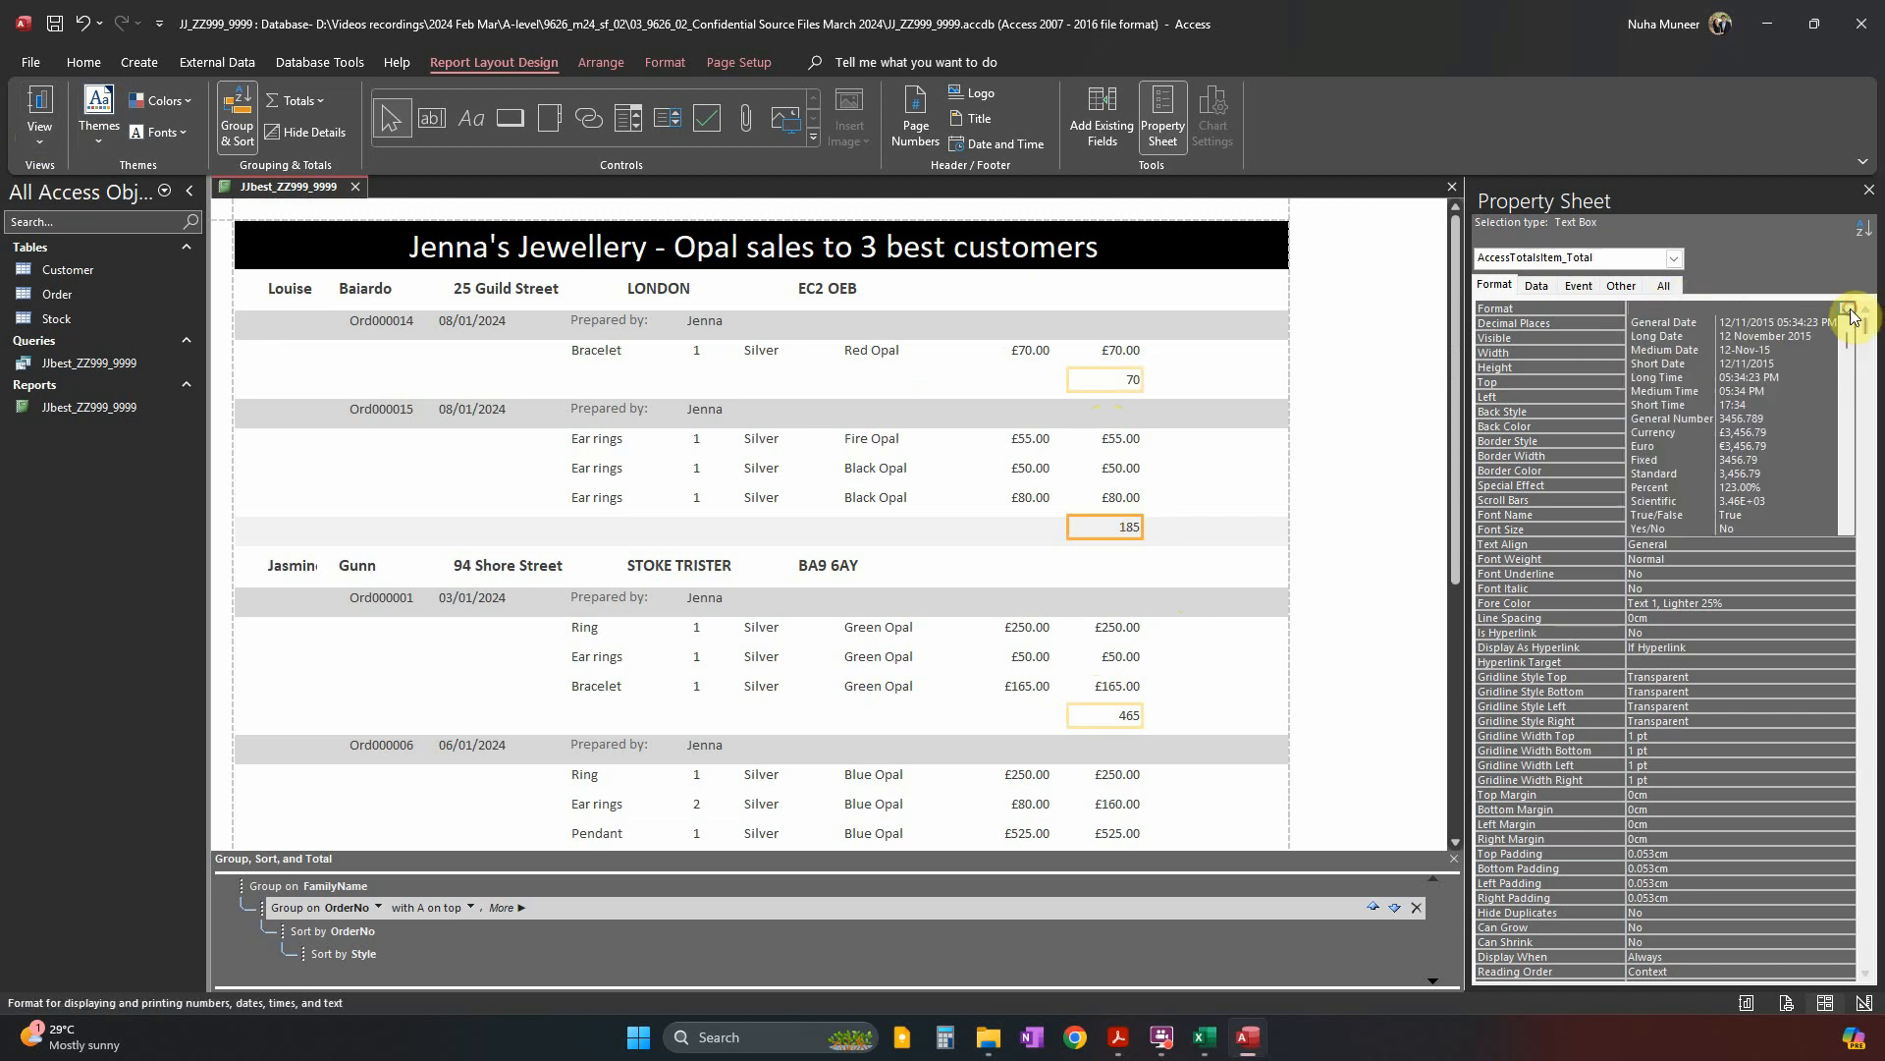
click(1677, 432)
click(1672, 324)
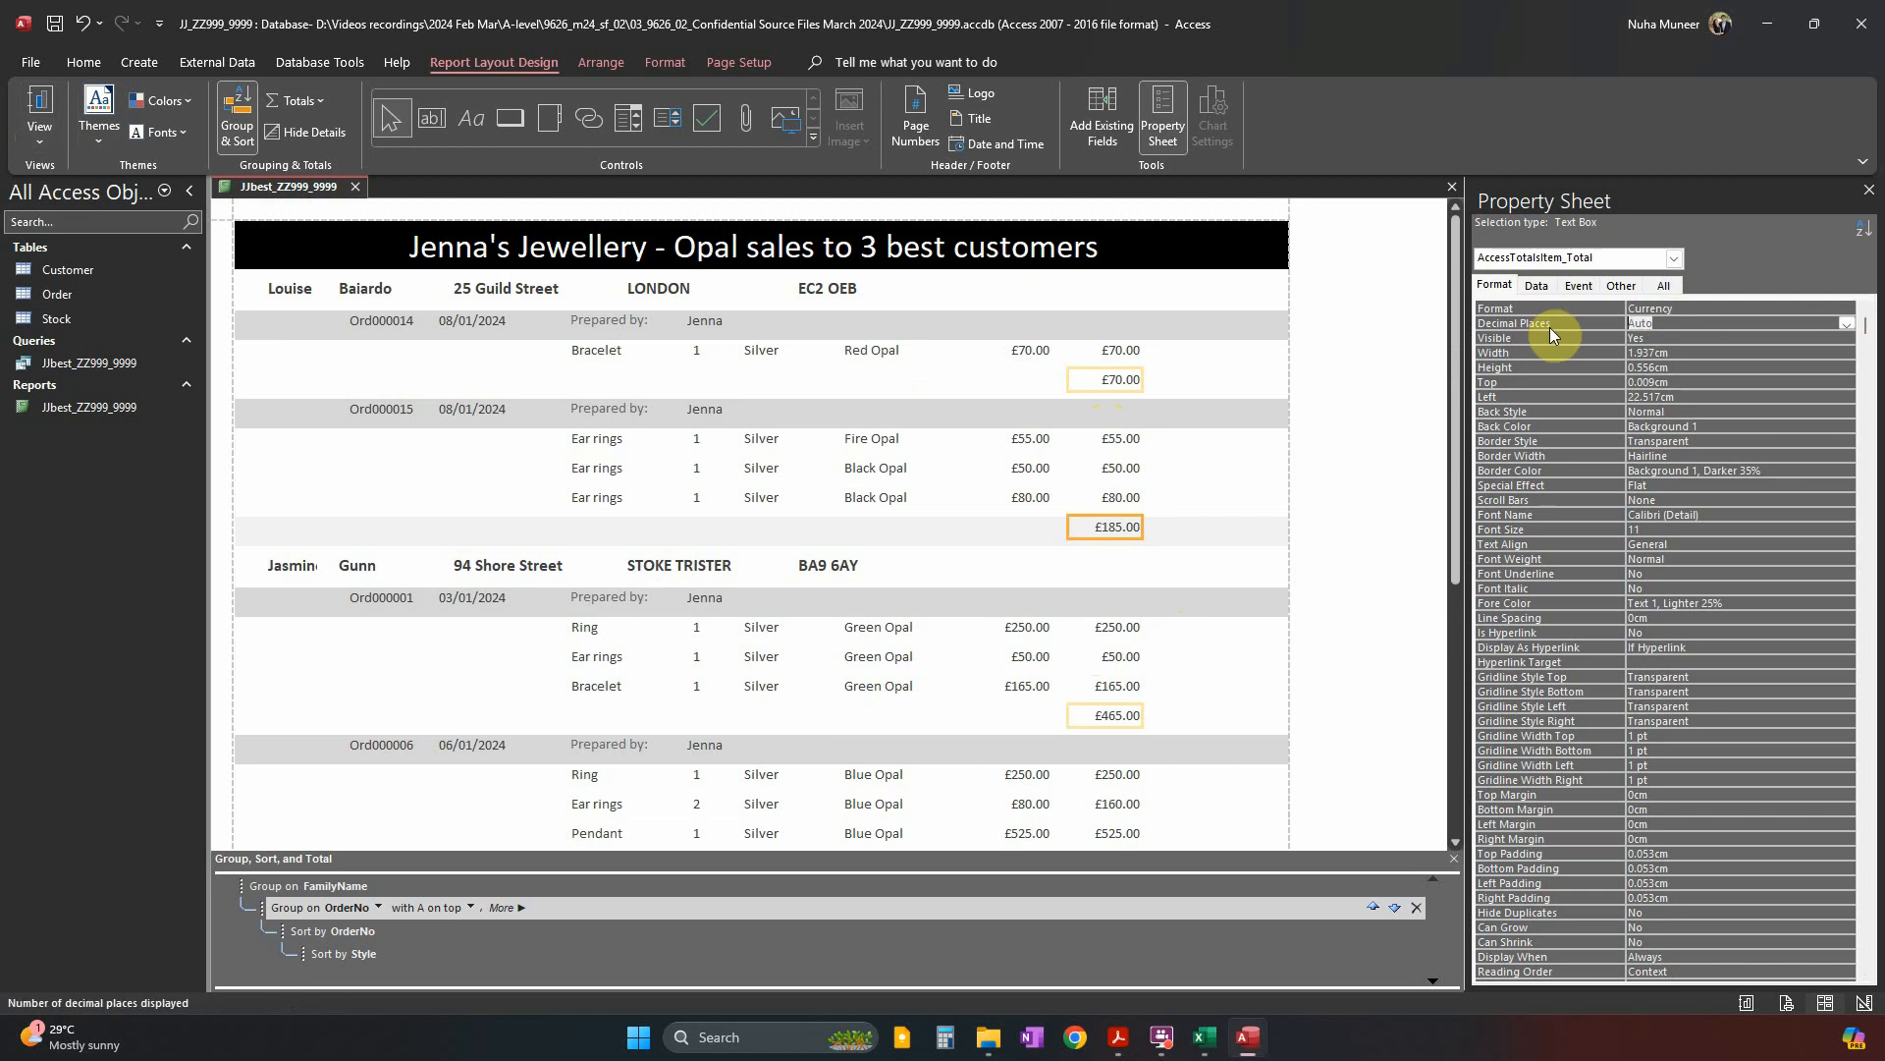
text(2)
key(Return)
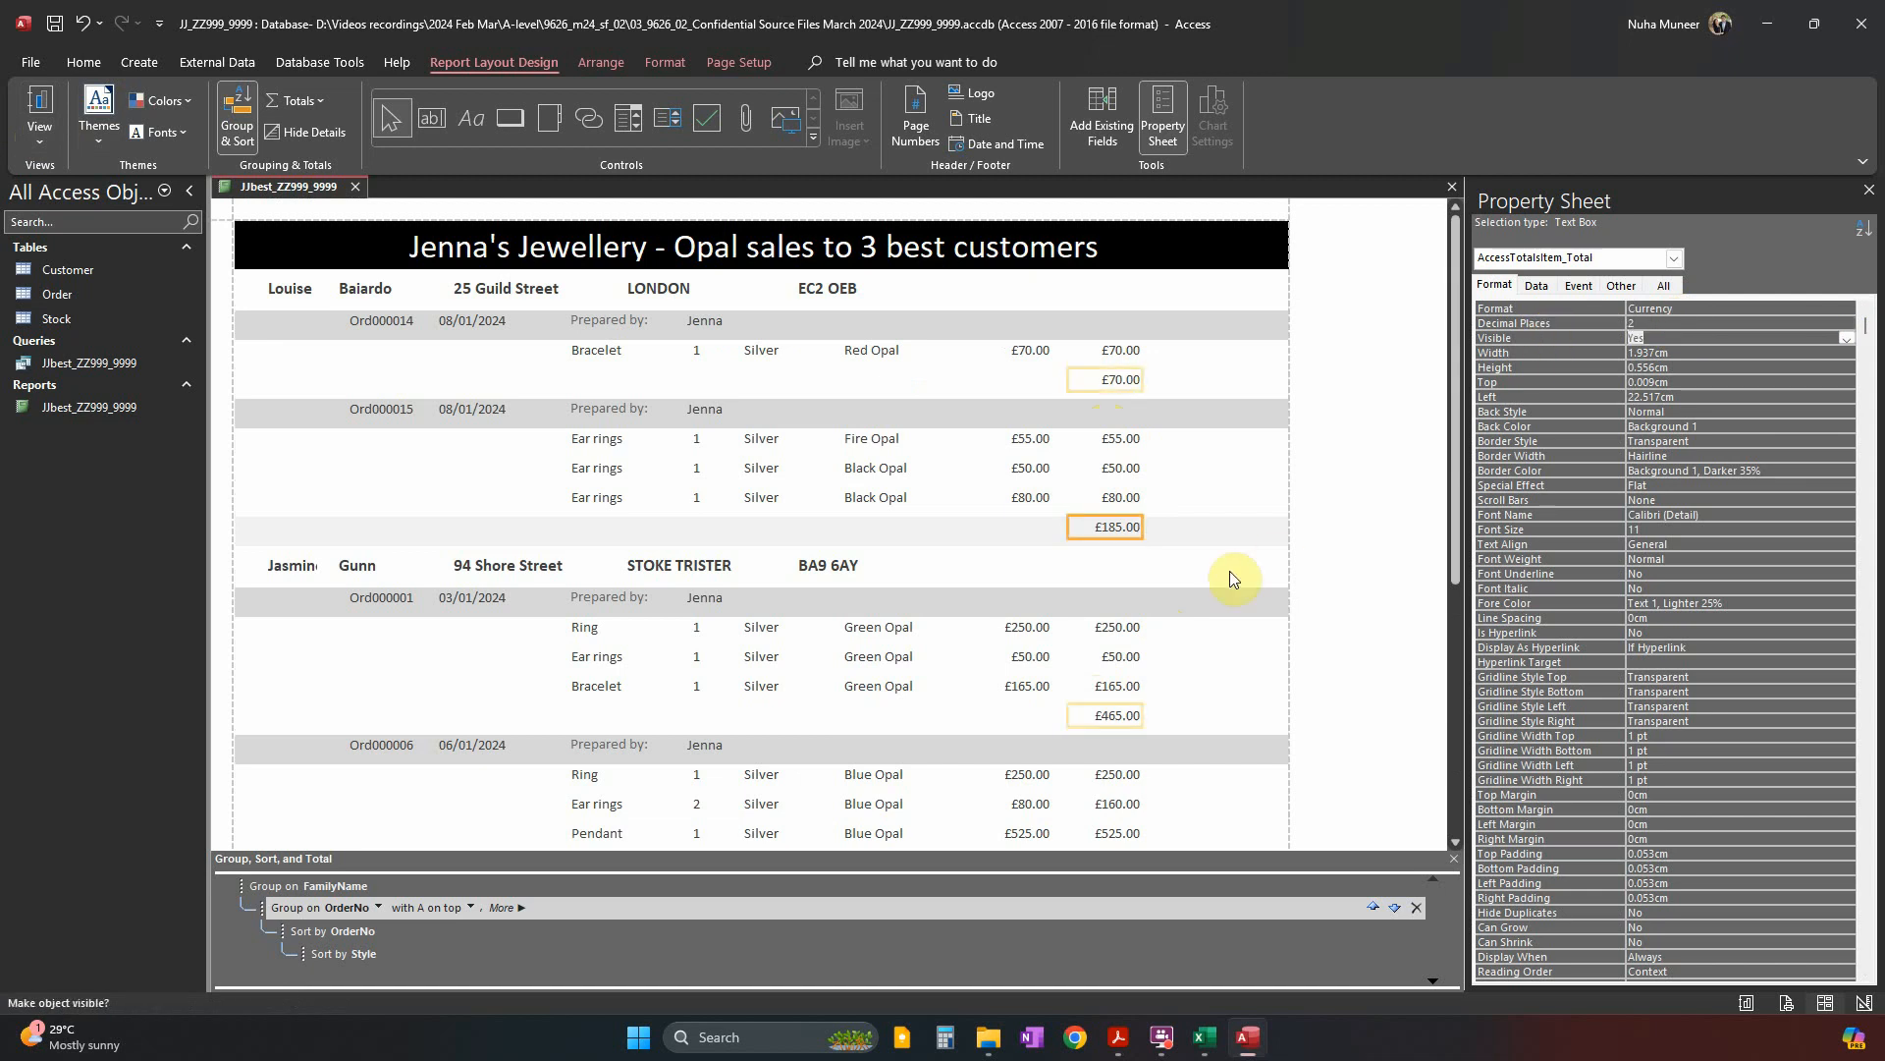
Format the sum control for all orders at the end of the report as Currency with 2 decimal places.
scroll(1210, 671, down, 1)
scroll(1208, 728, down, 5)
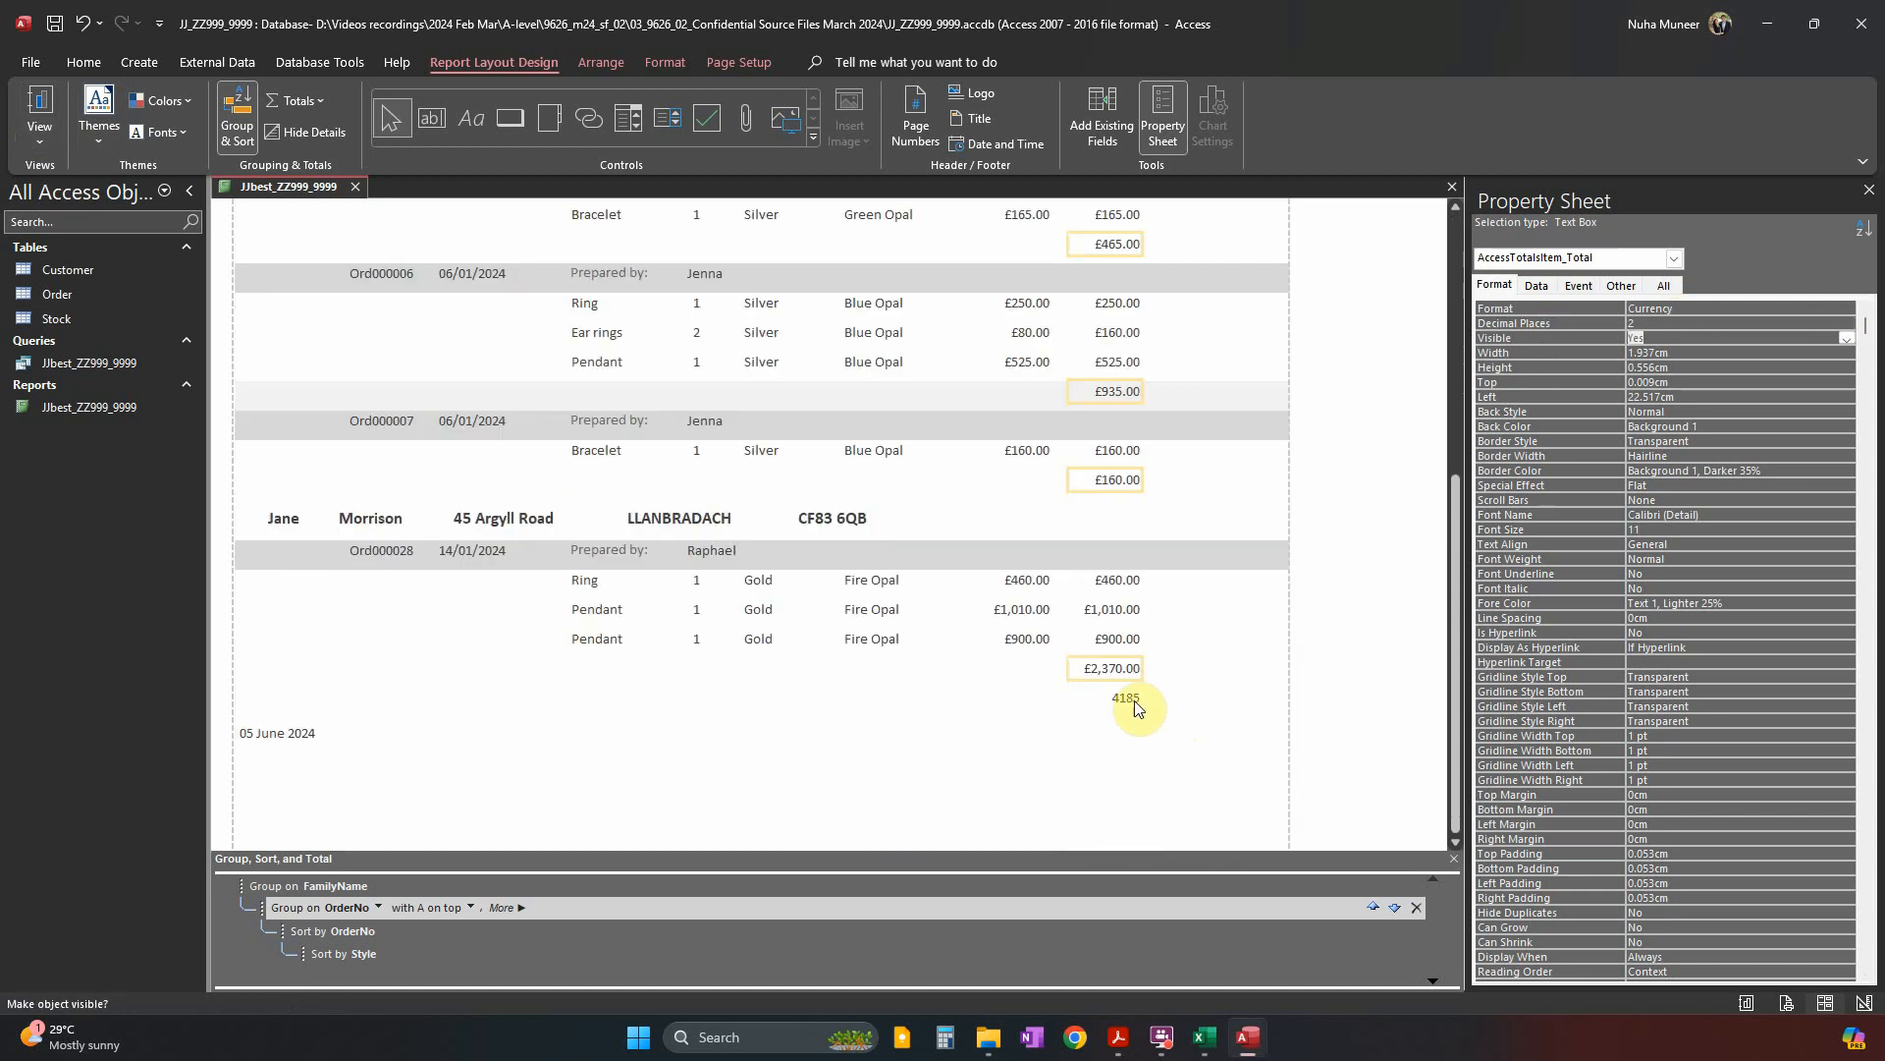
click(1126, 698)
click(1652, 323)
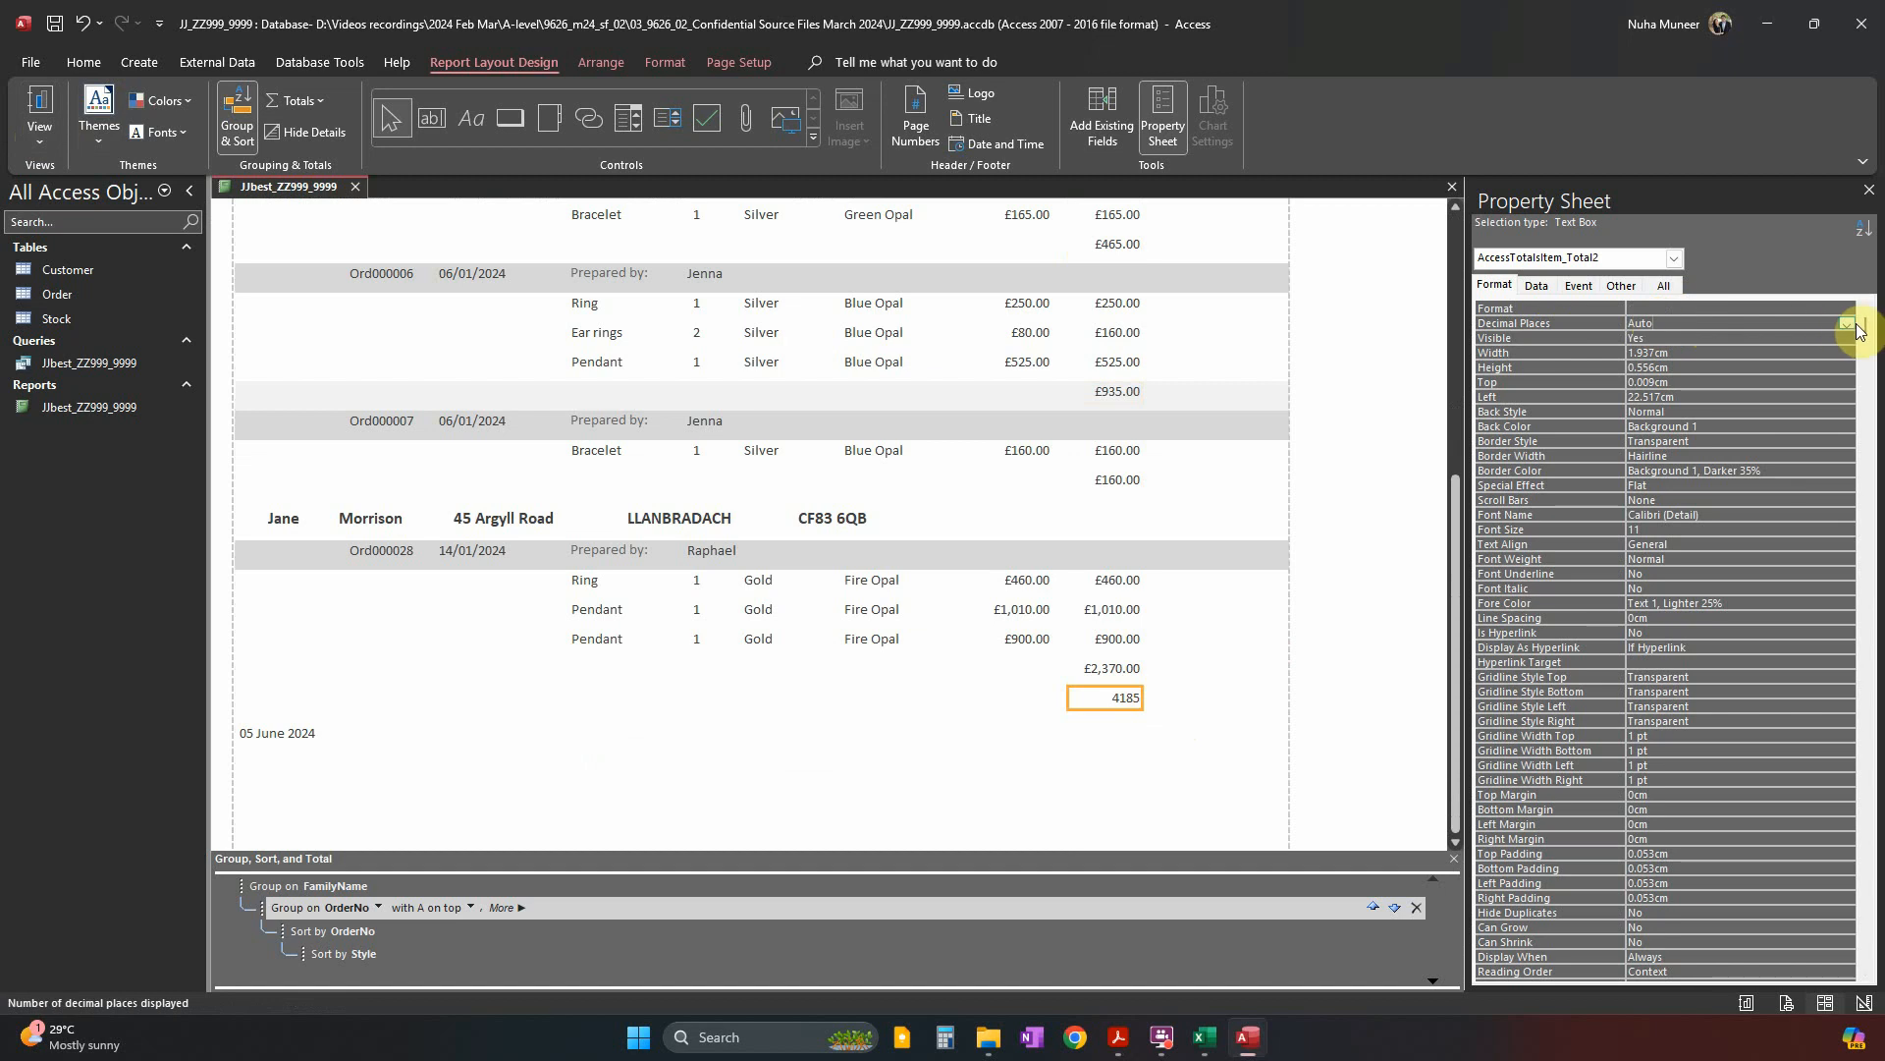
click(1844, 330)
click(1670, 308)
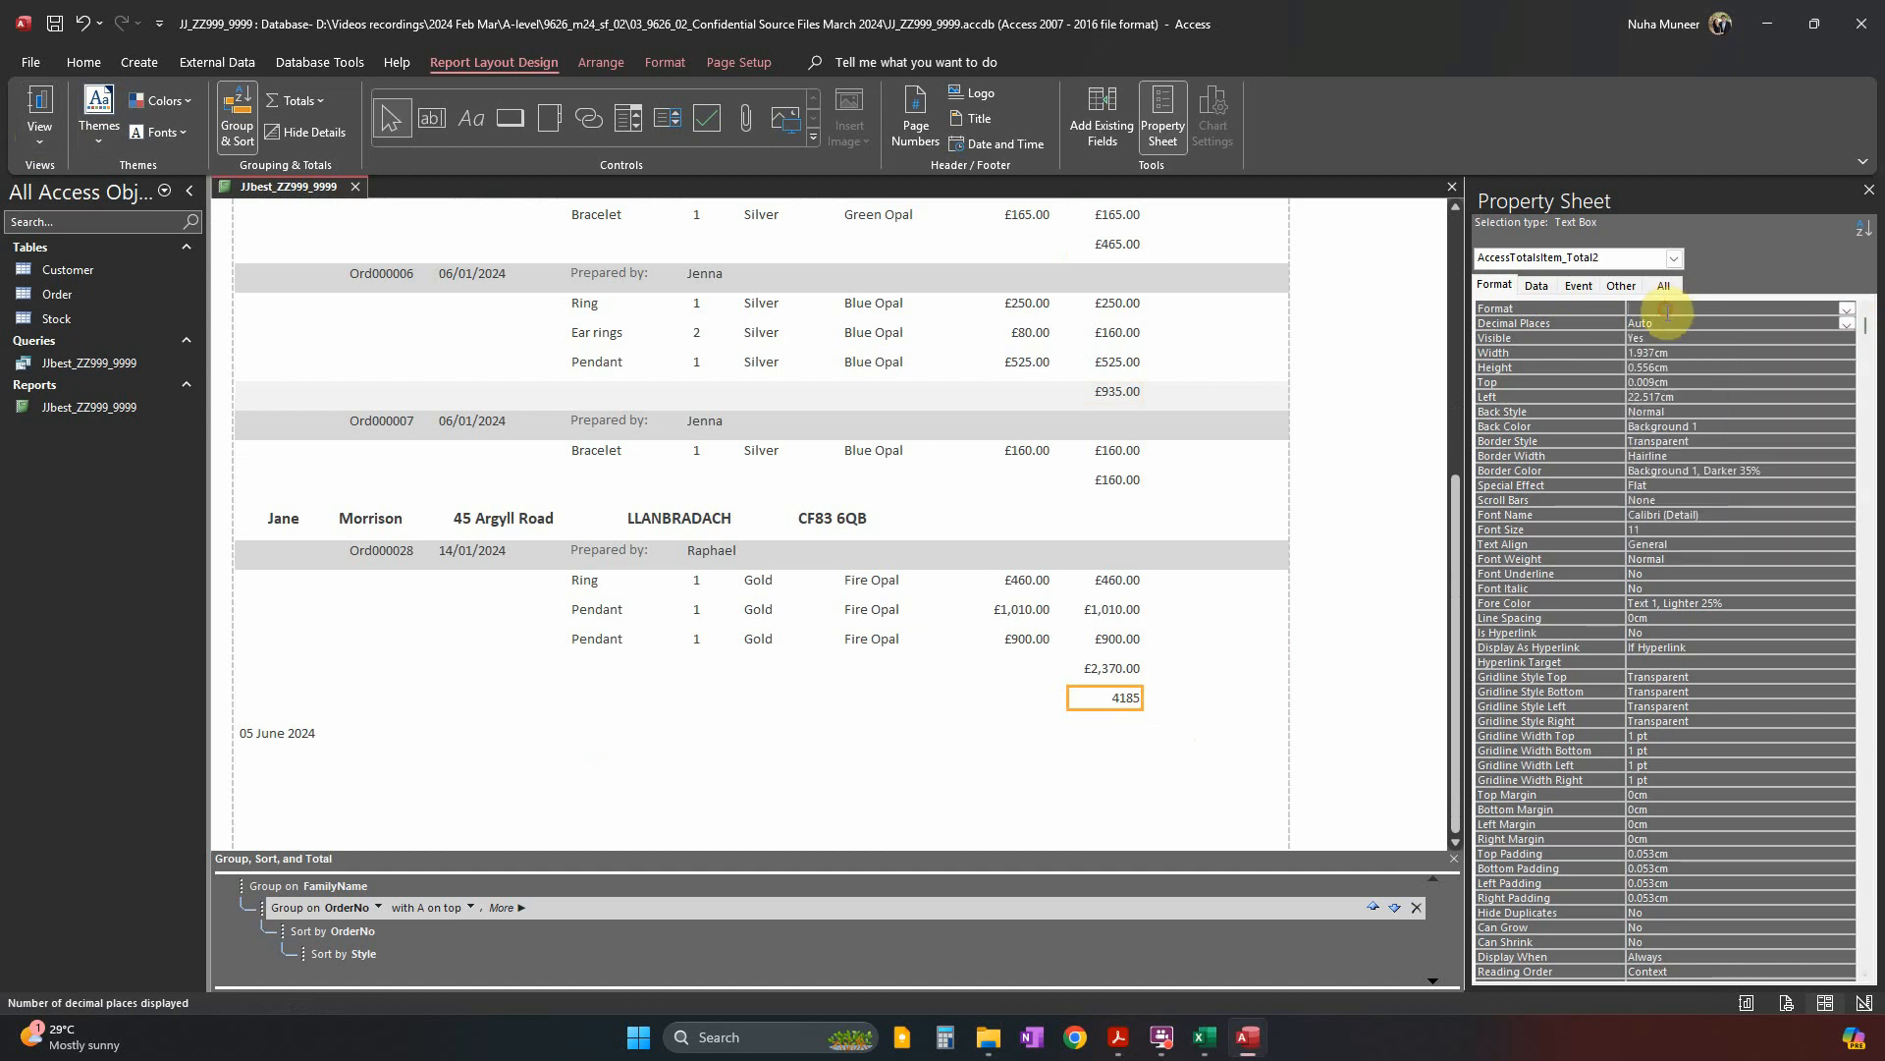
click(1846, 307)
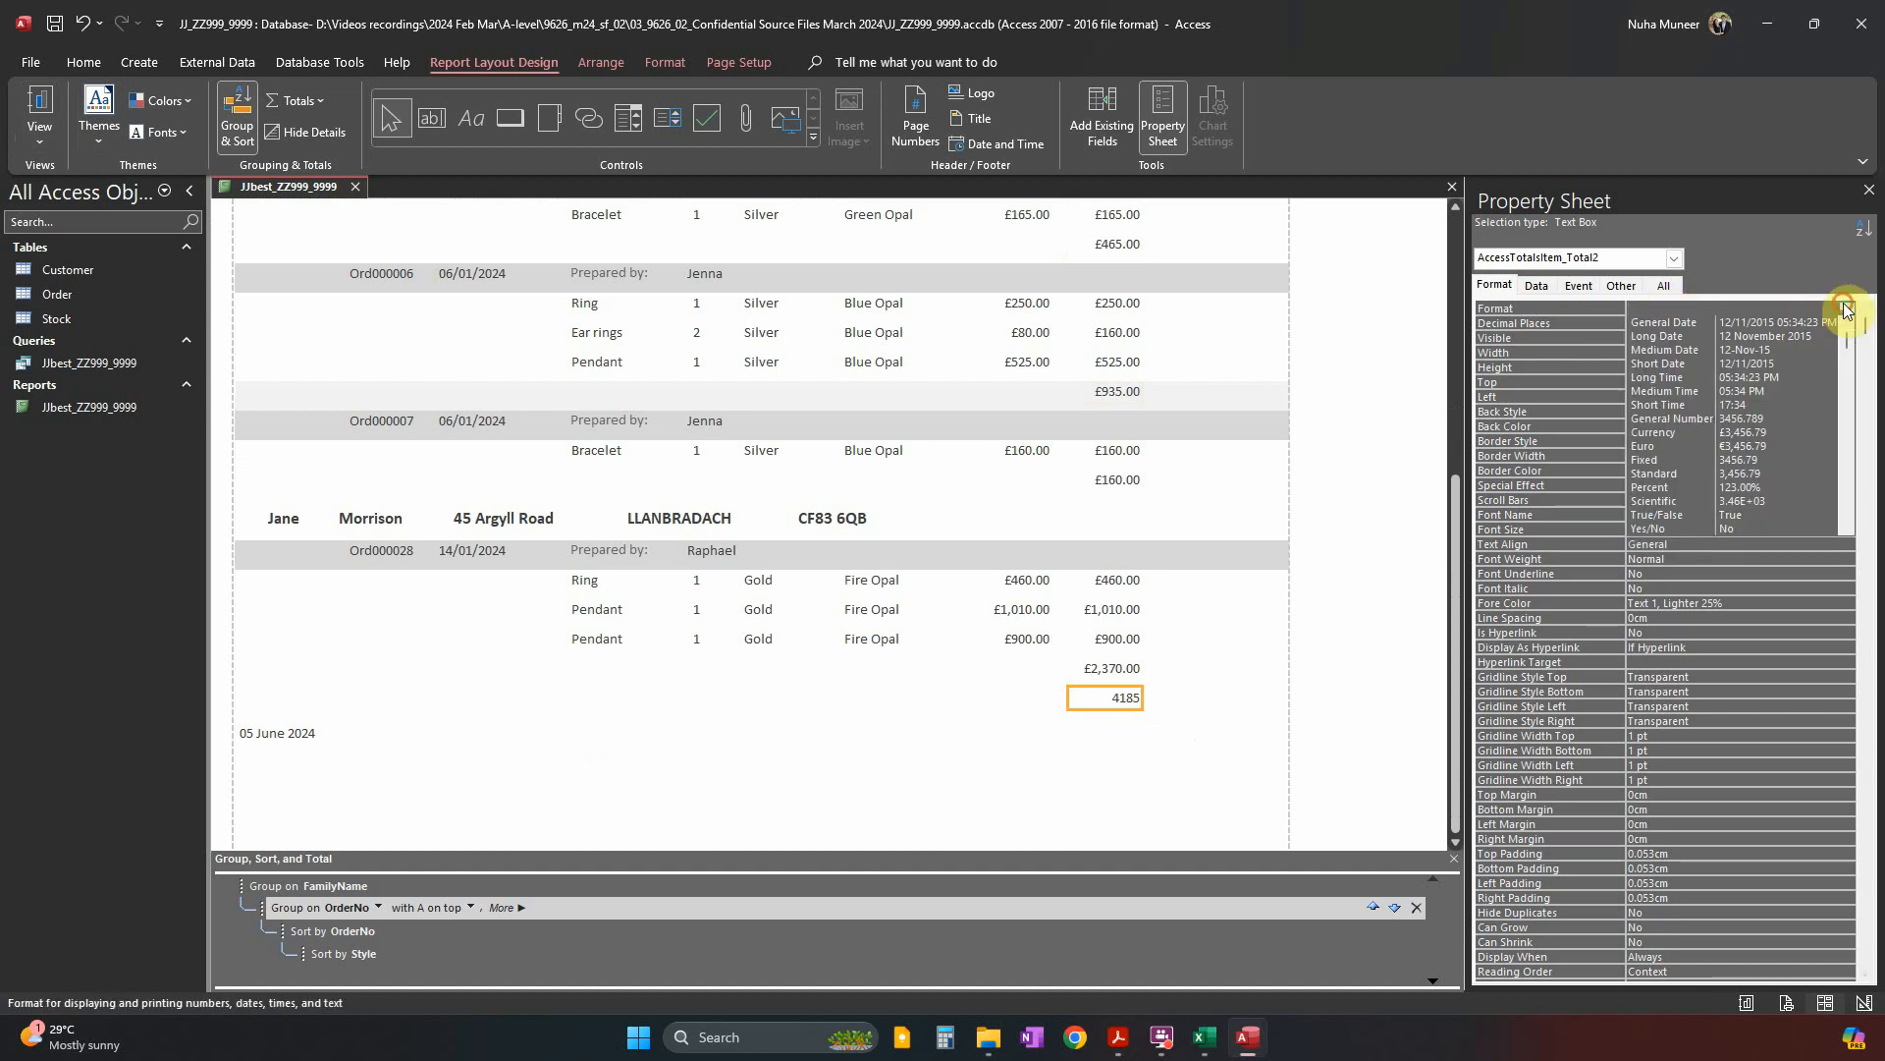
click(1655, 435)
click(1577, 325)
text(2)
key(Return)
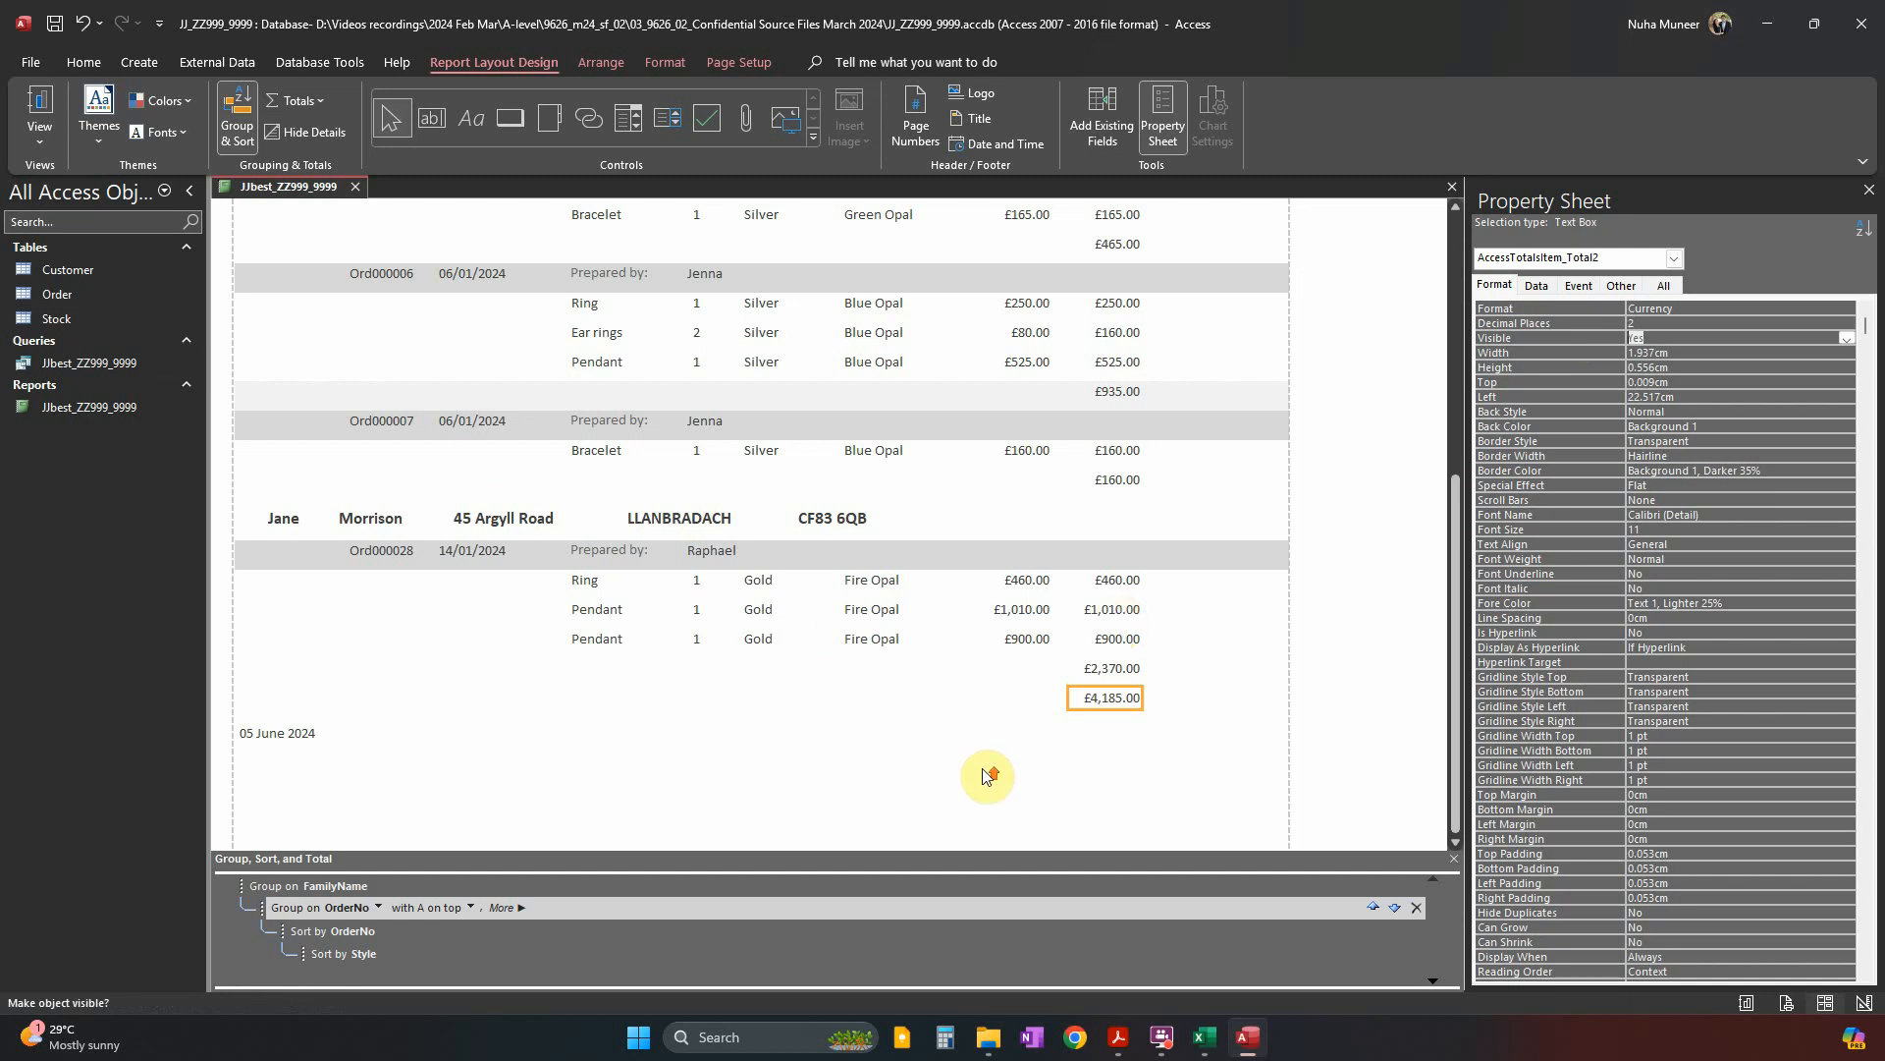
Read the question paper's requirements for page width, A4 portrait orientation, candidate details and PDF export.
scroll(985, 770, up, 5)
key(alt+Tab)
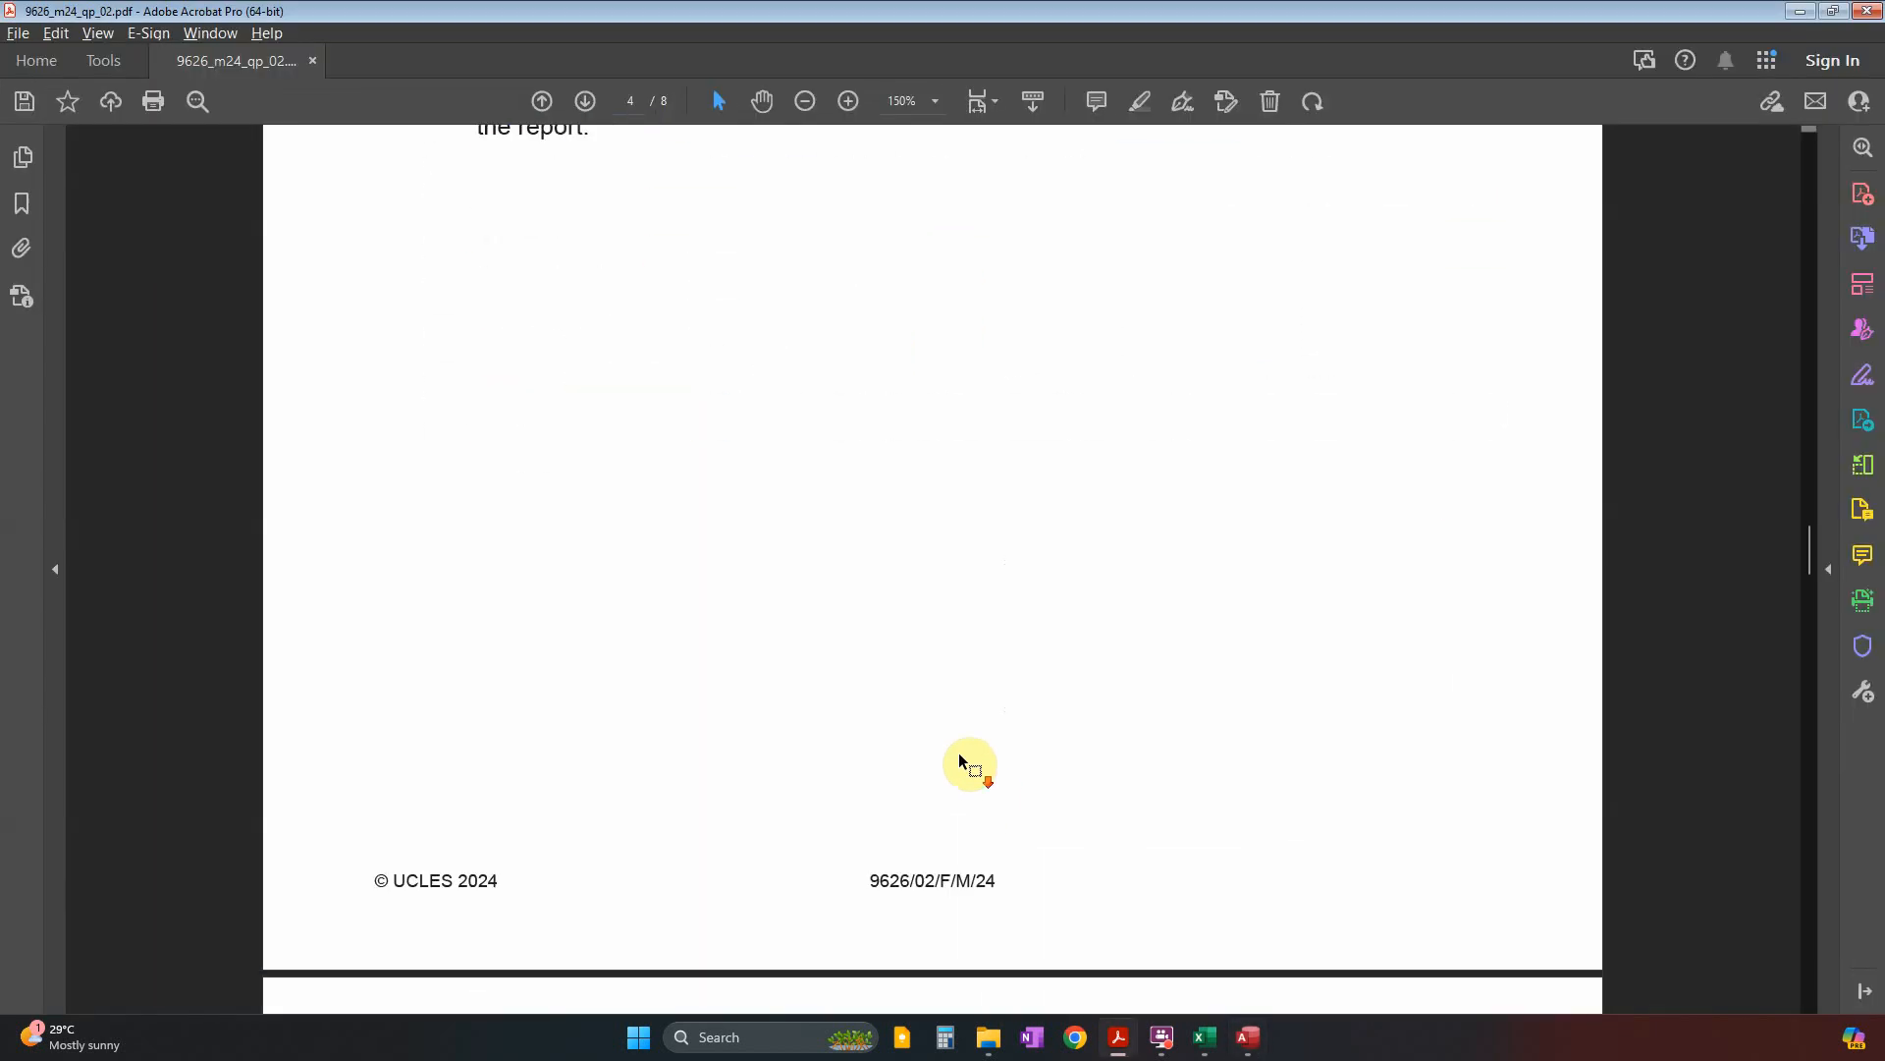
scroll(970, 763, down, 15)
scroll(970, 764, down, 1)
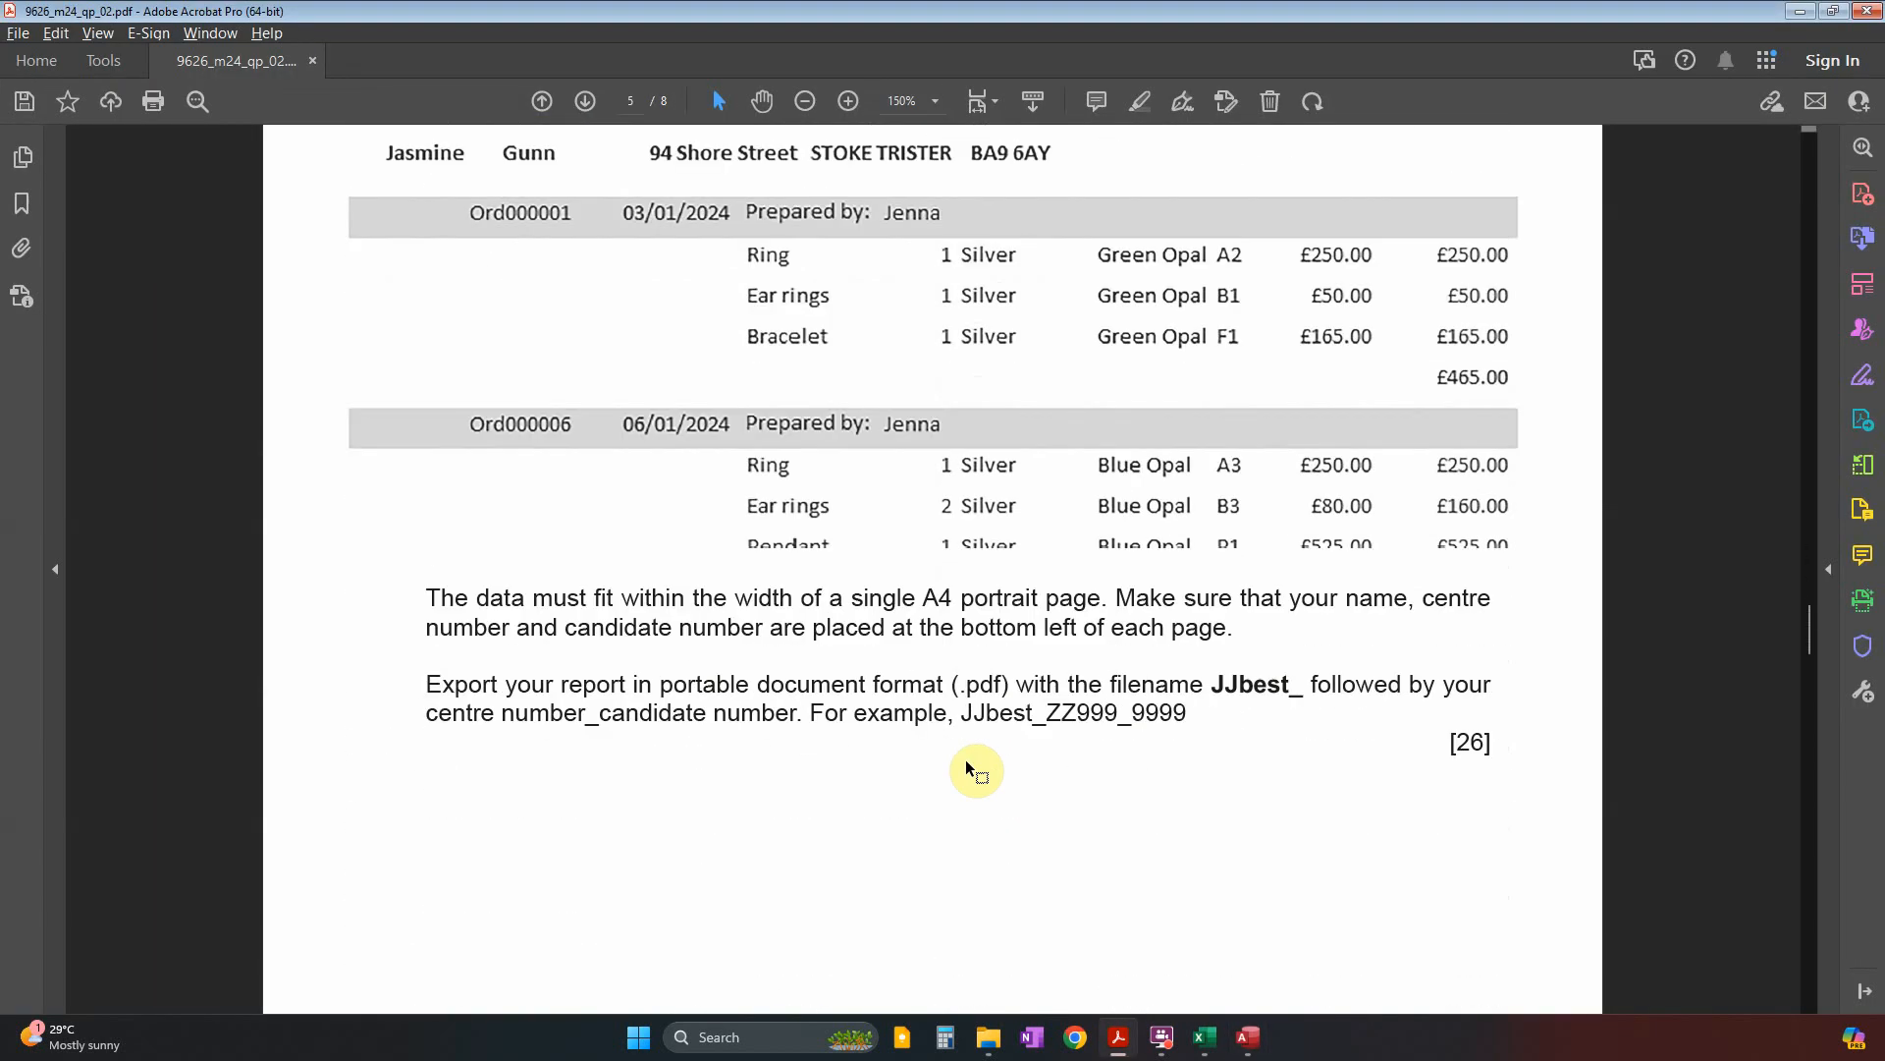
scroll(942, 658, down, 1)
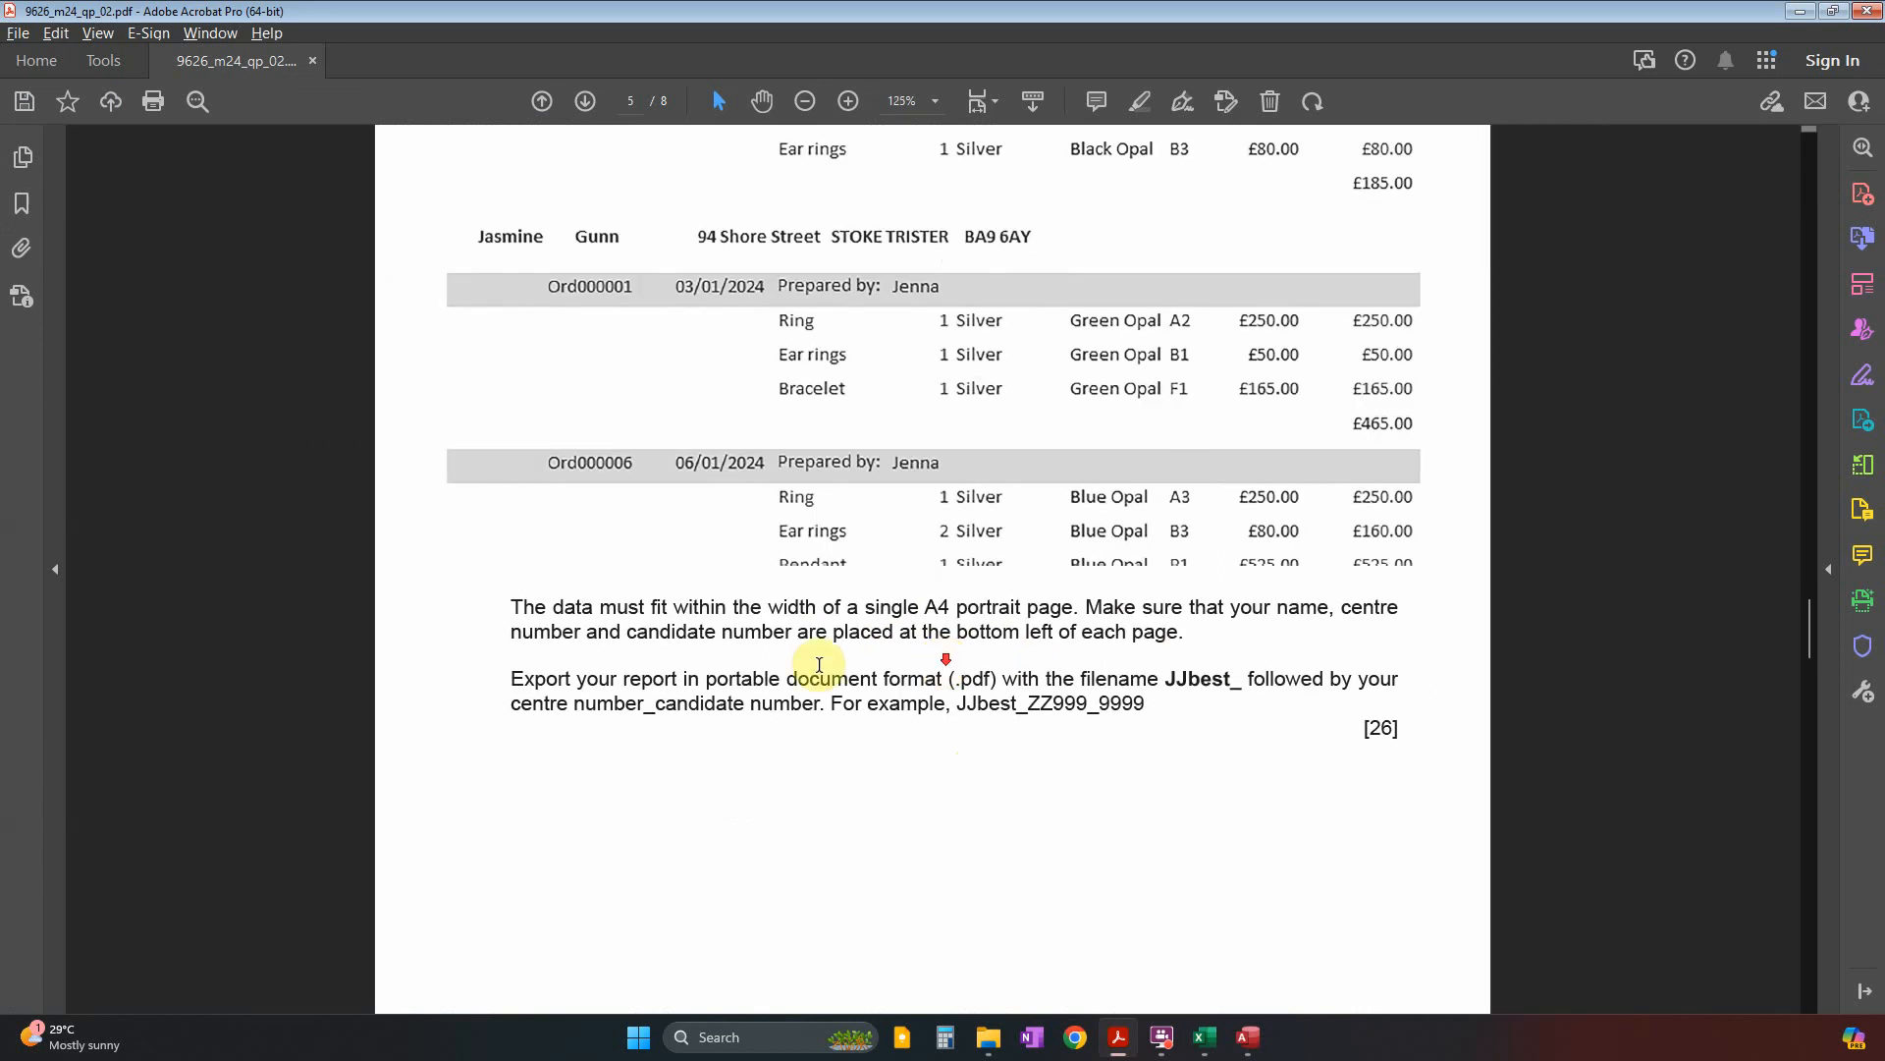
drag(923, 608, 1073, 608)
key(alt+Tab)
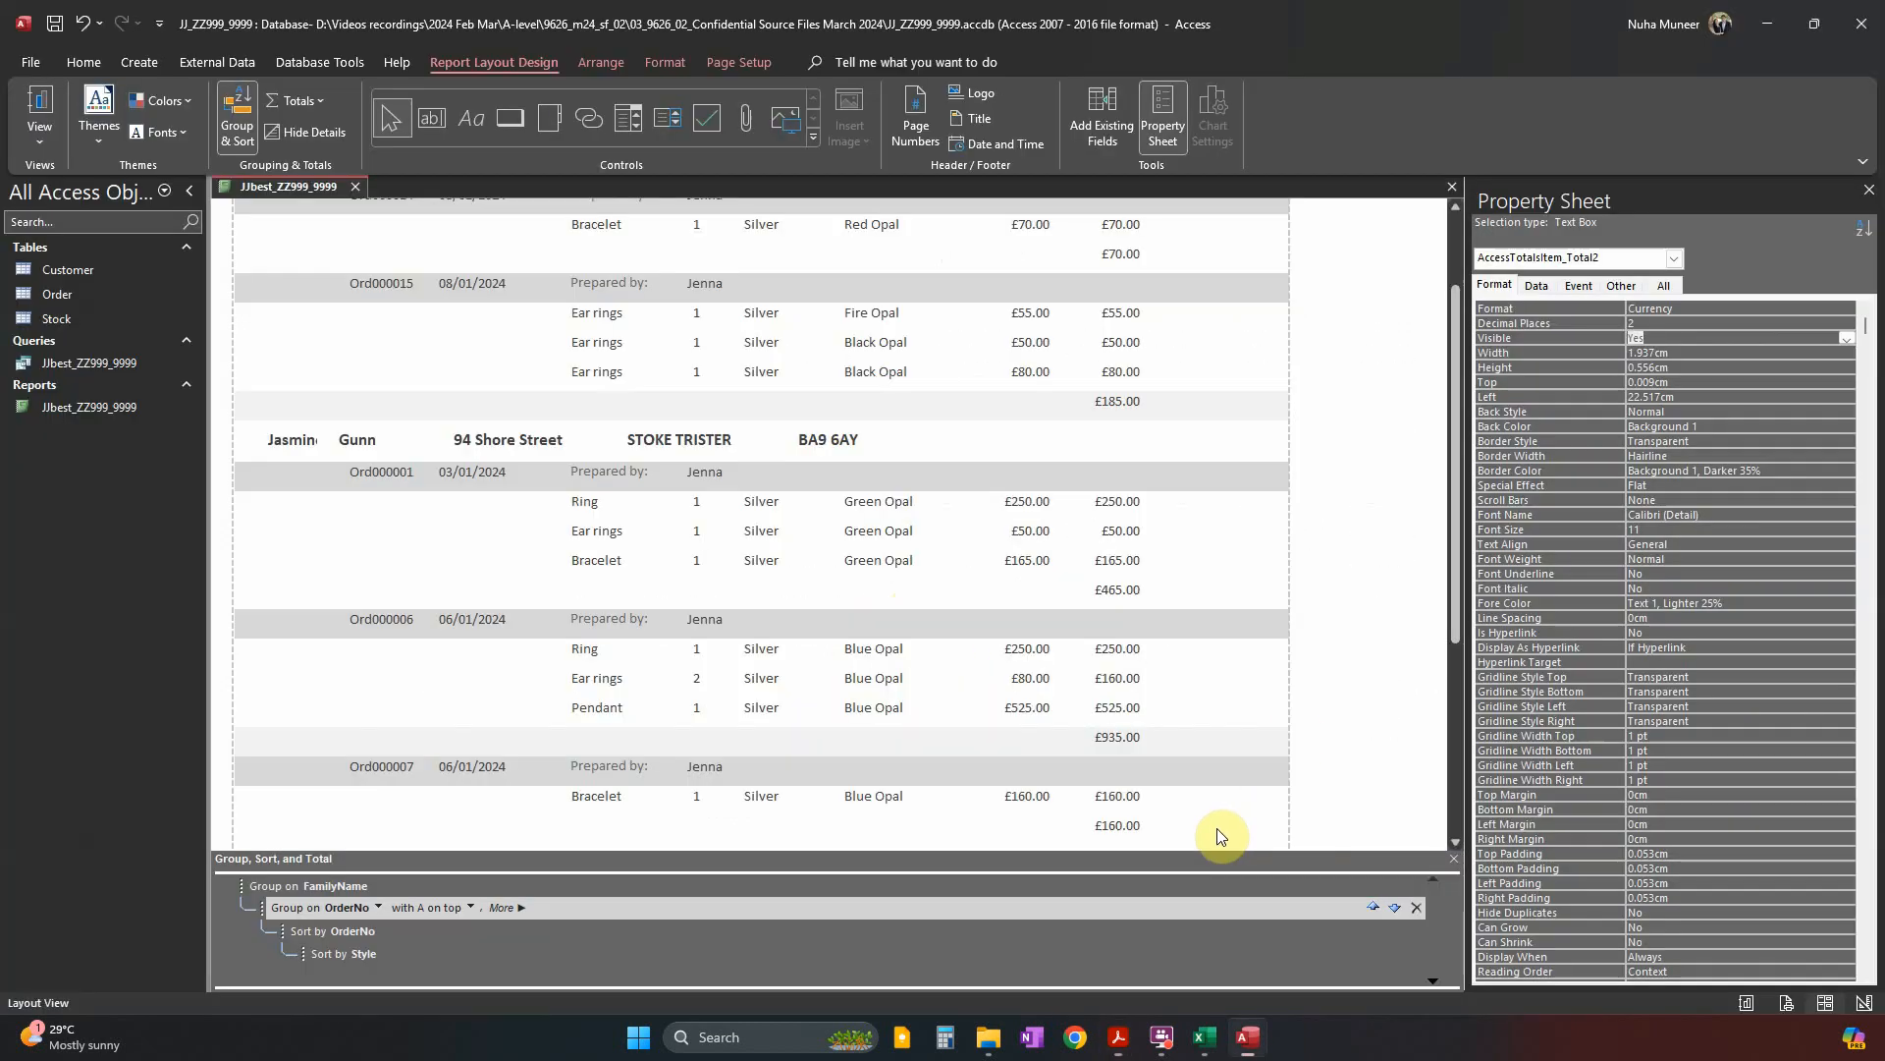
key(alt+Tab)
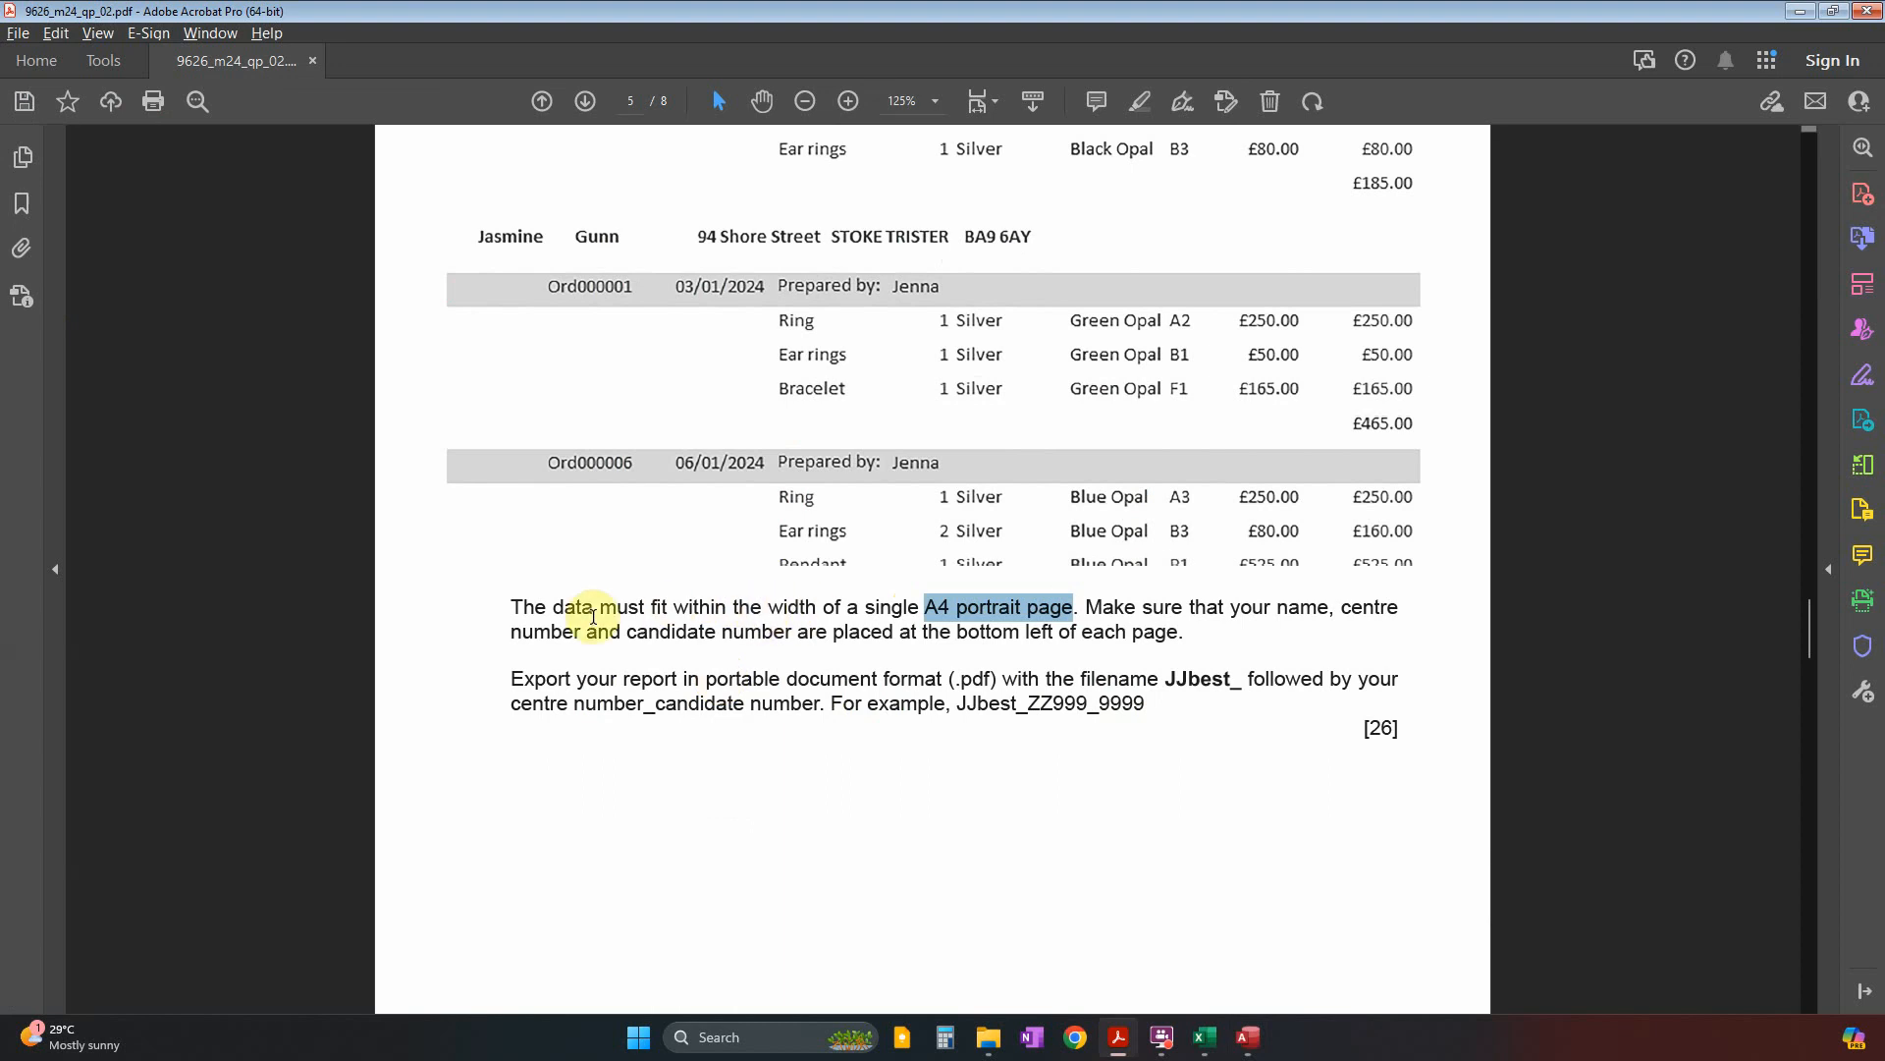
drag(768, 608, 947, 606)
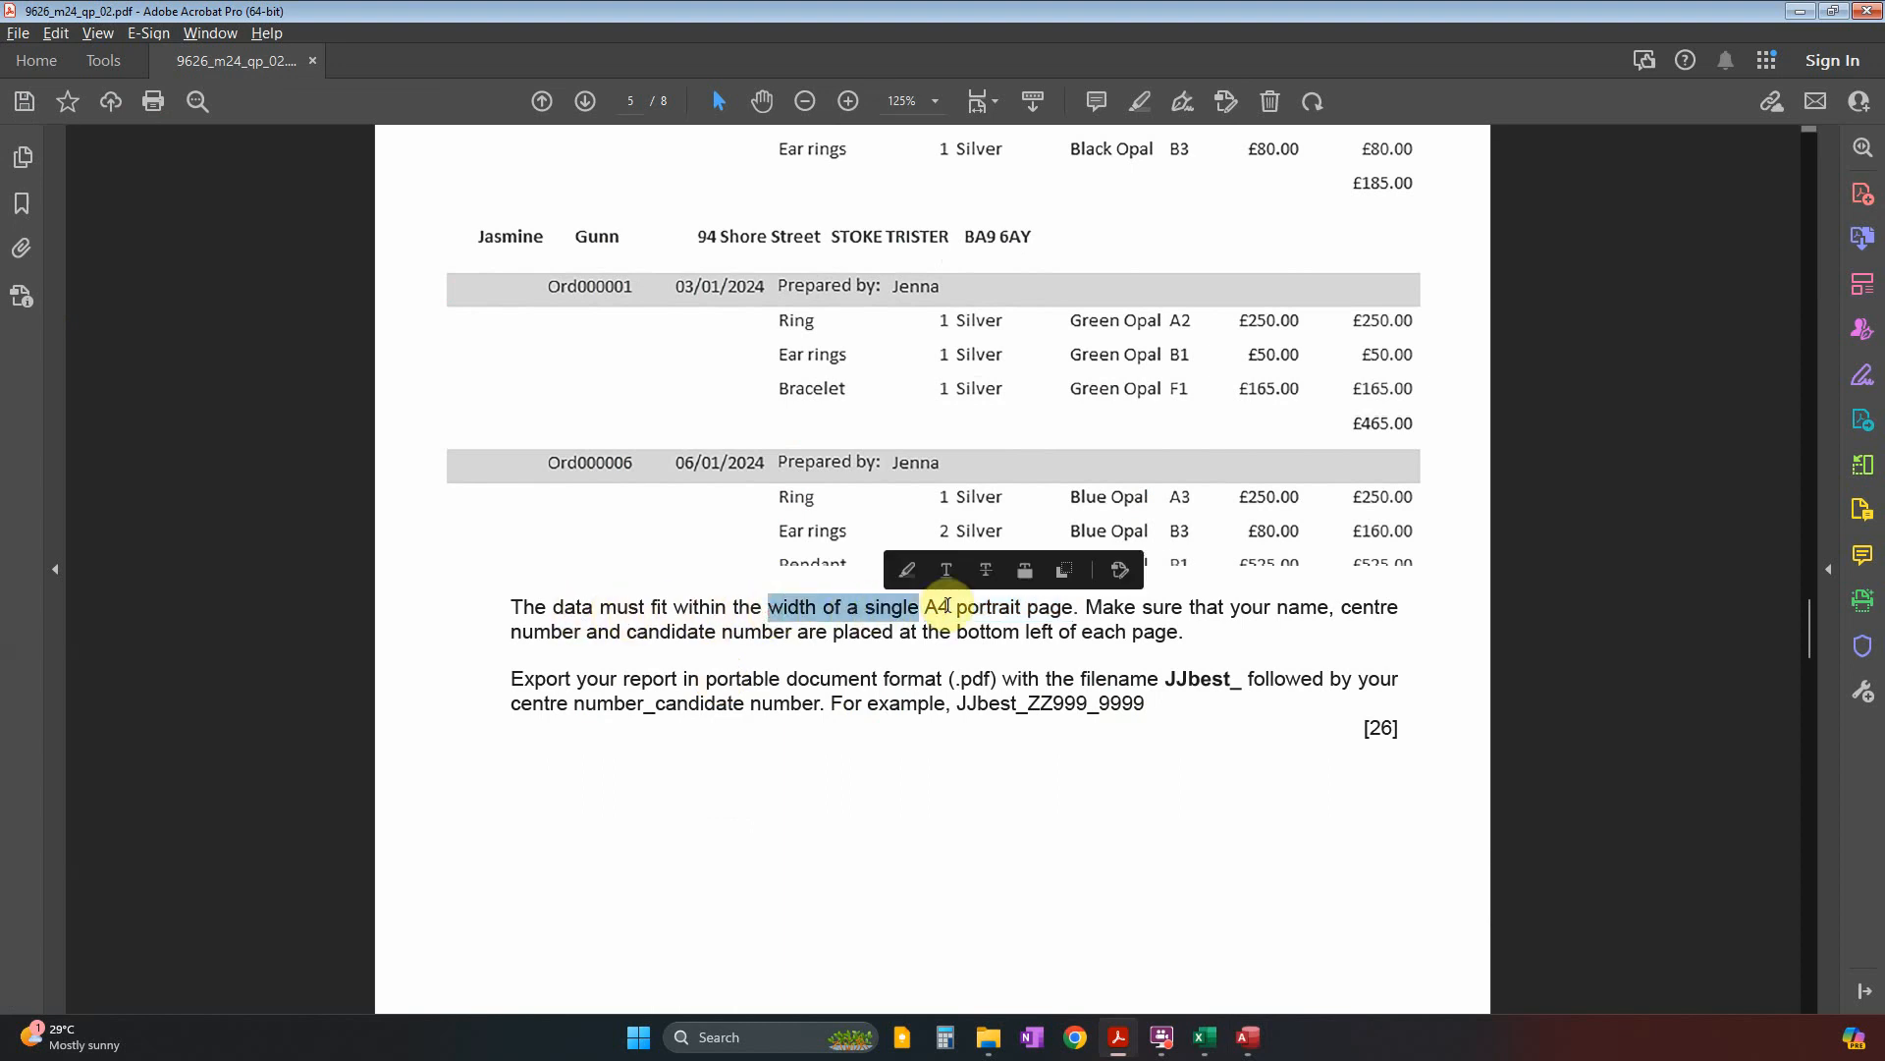
key(alt+Tab)
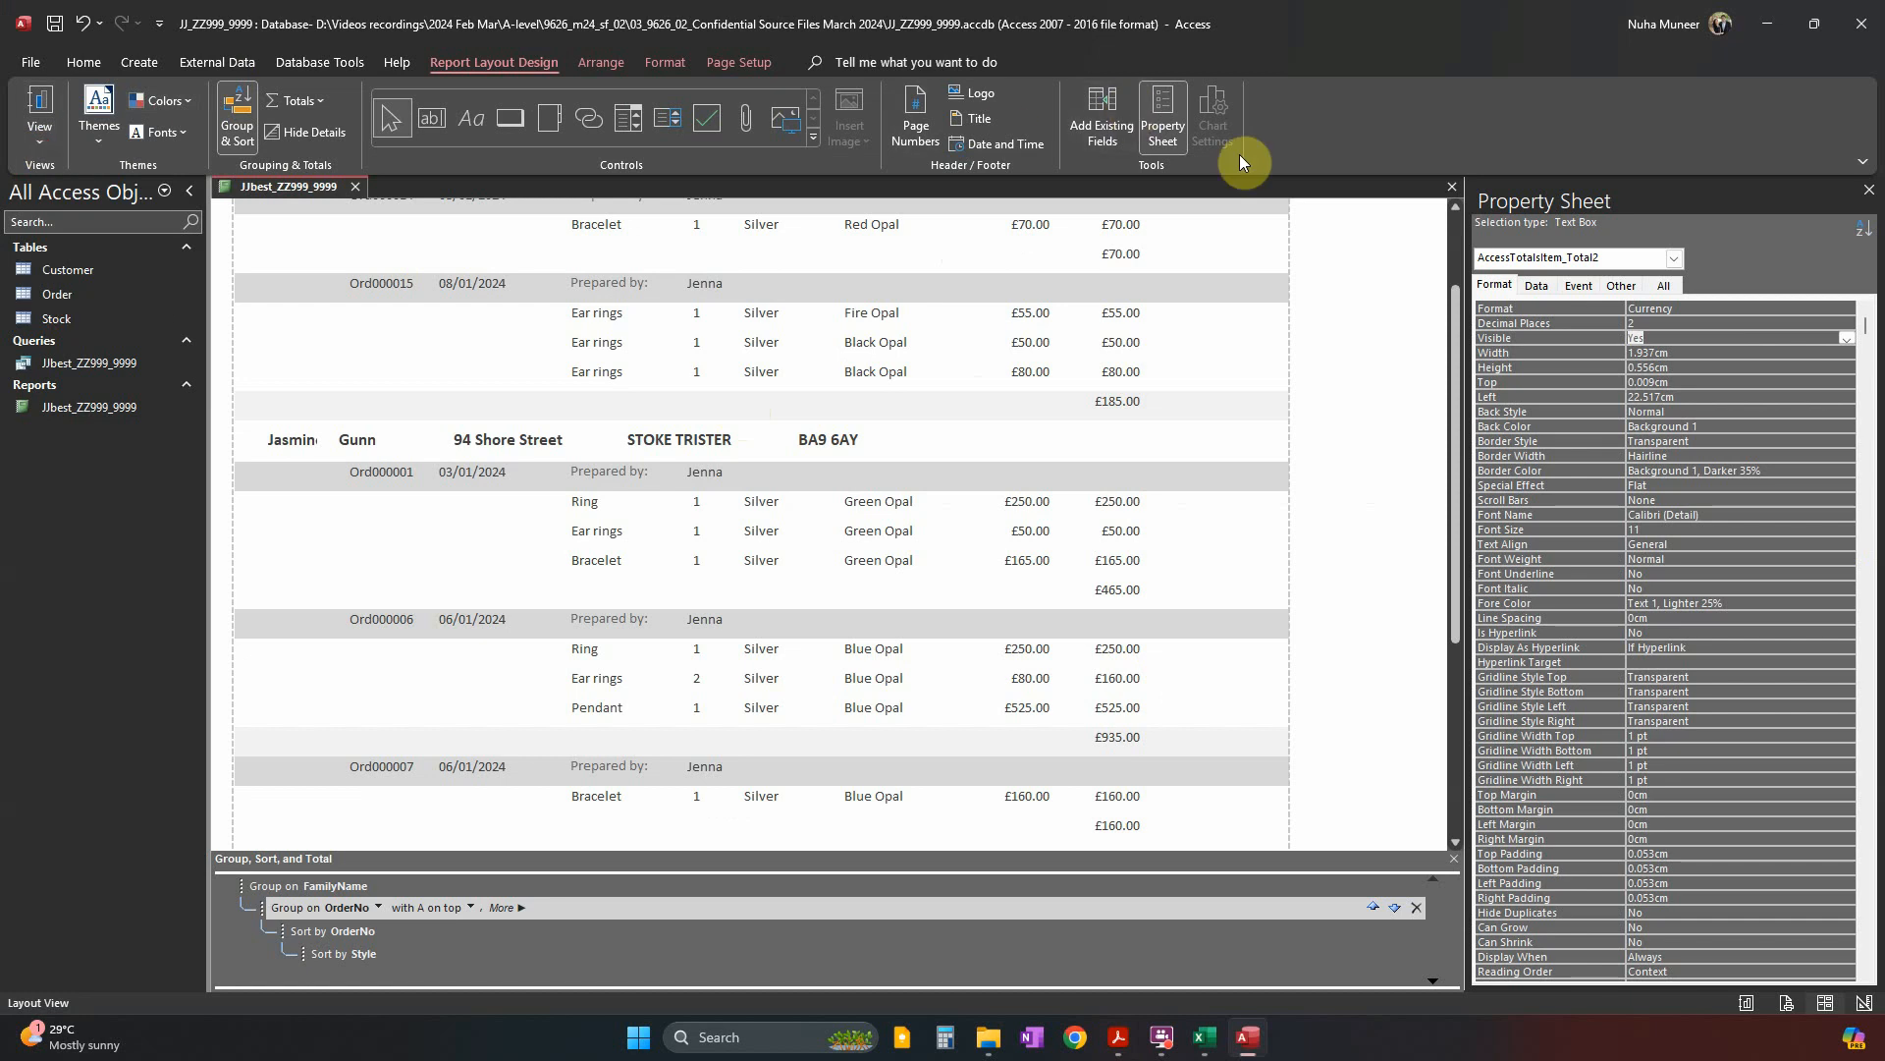
Switch the report to portrait orientation and close the Property Sheet to see the whole page width.
click(599, 62)
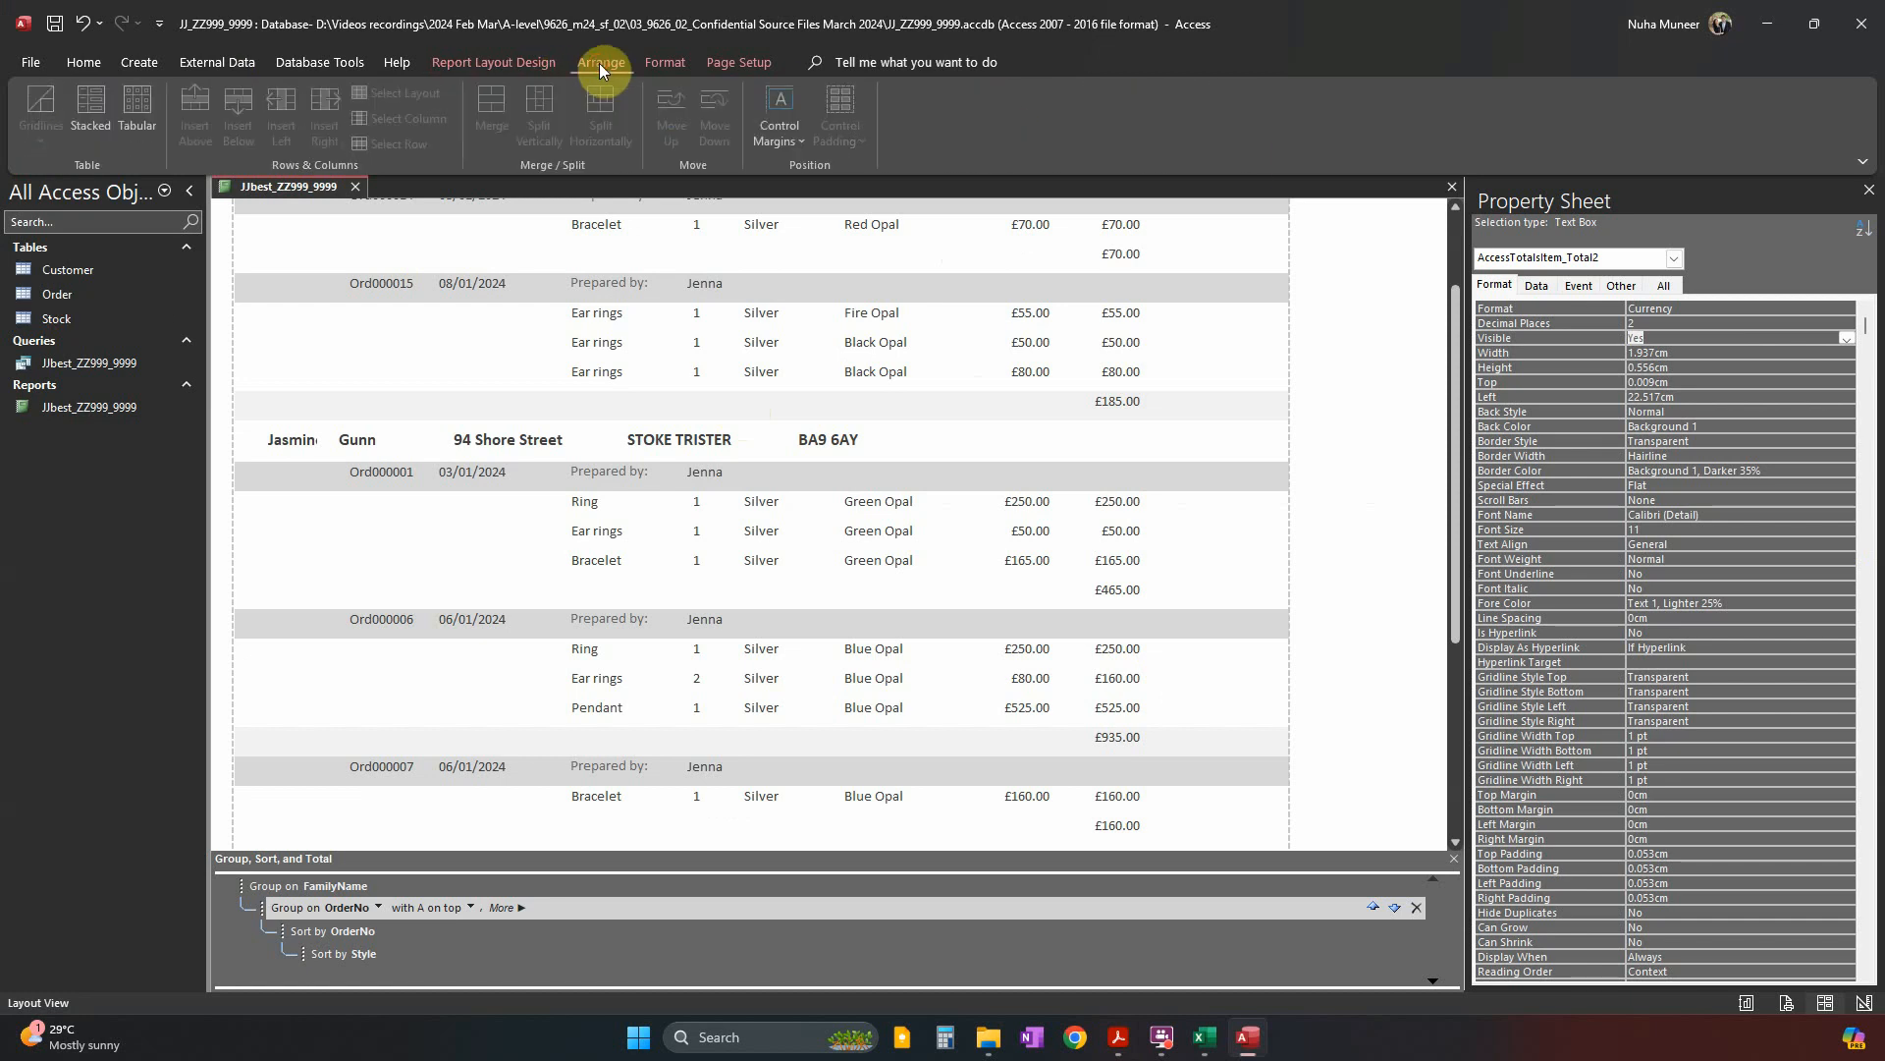
click(668, 61)
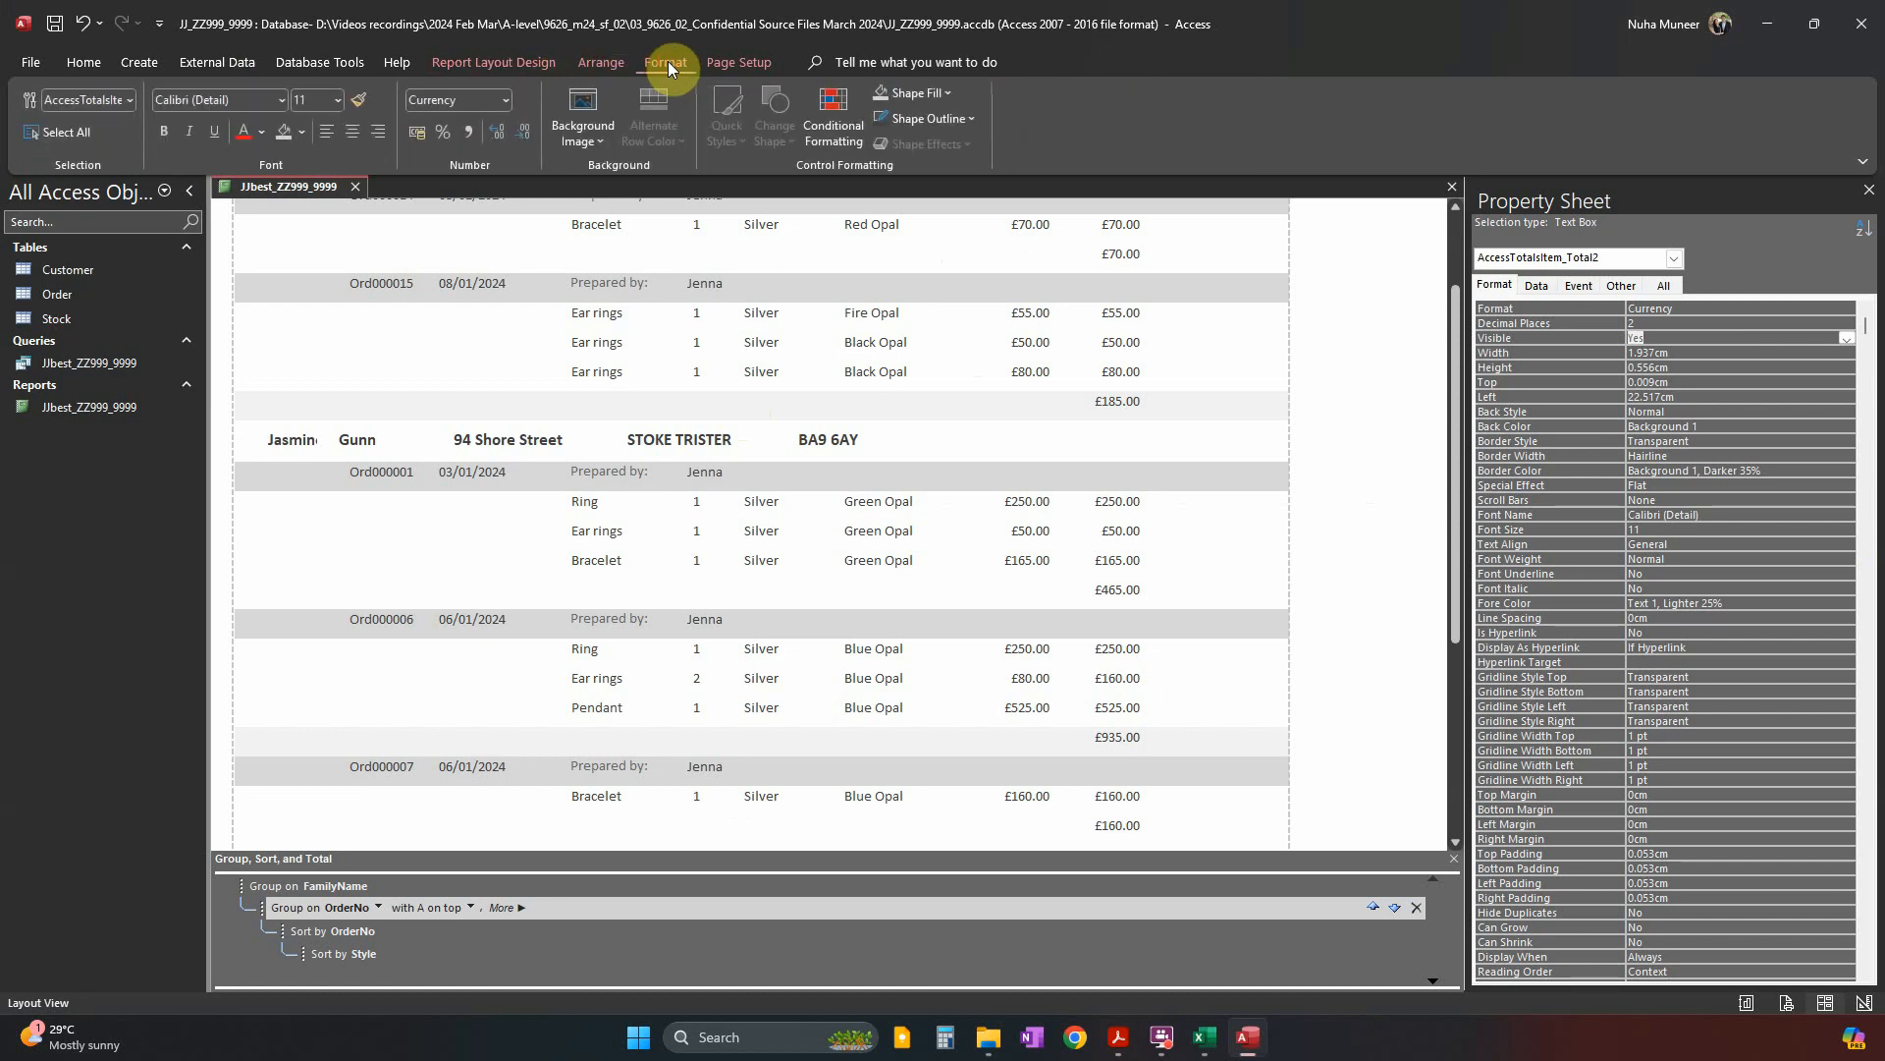
click(736, 61)
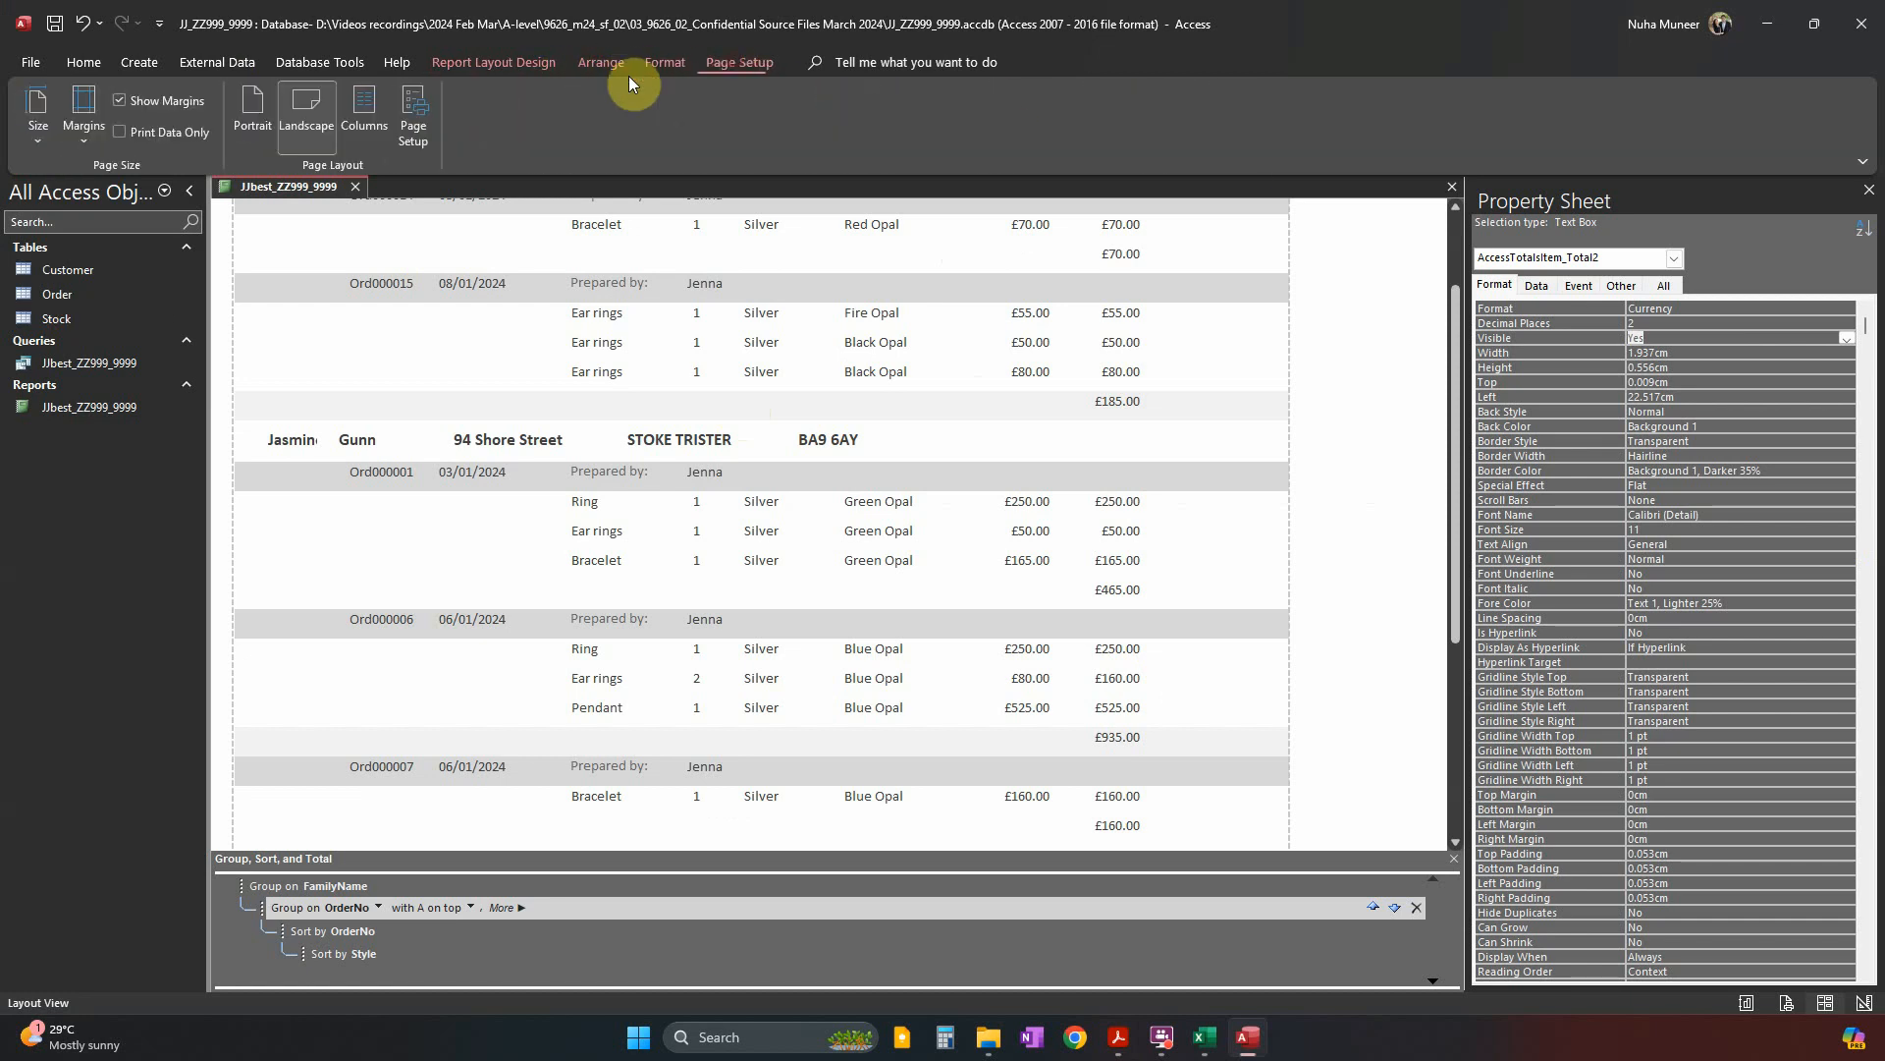
click(261, 119)
scroll(1137, 472, down, 1)
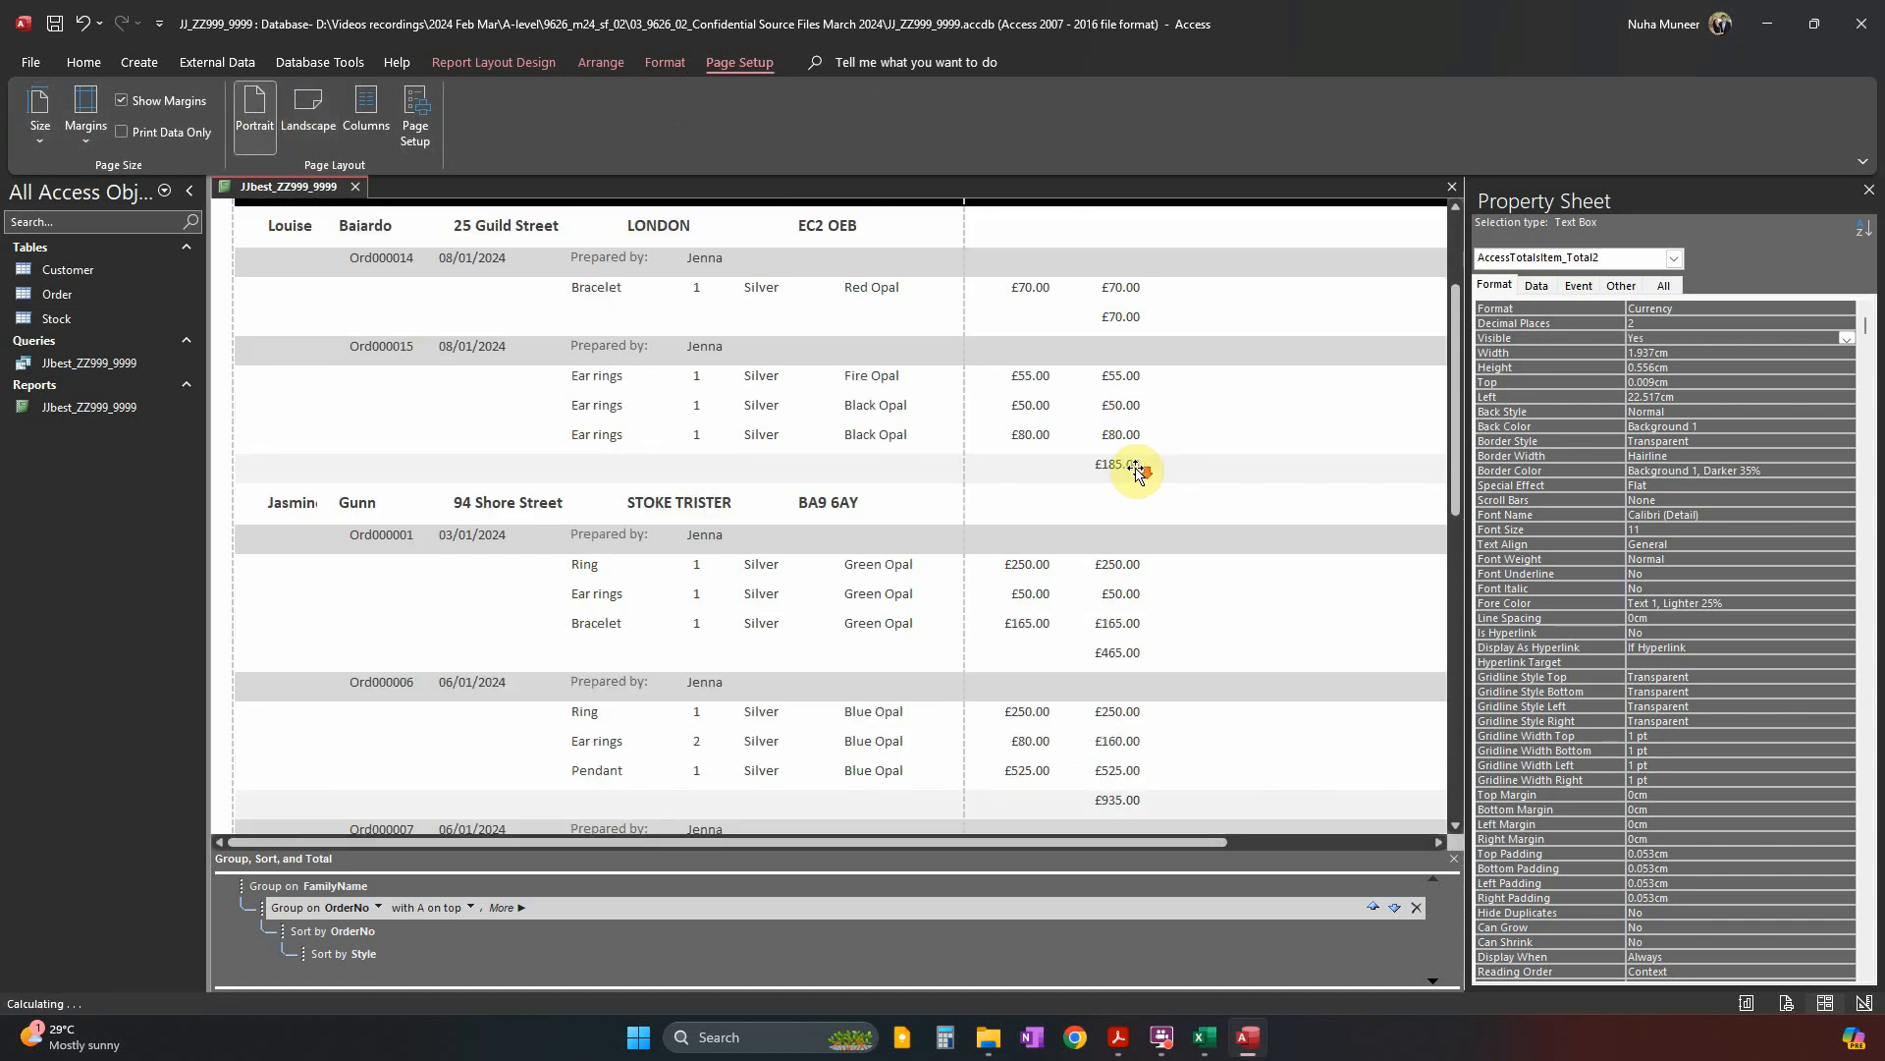
click(1871, 201)
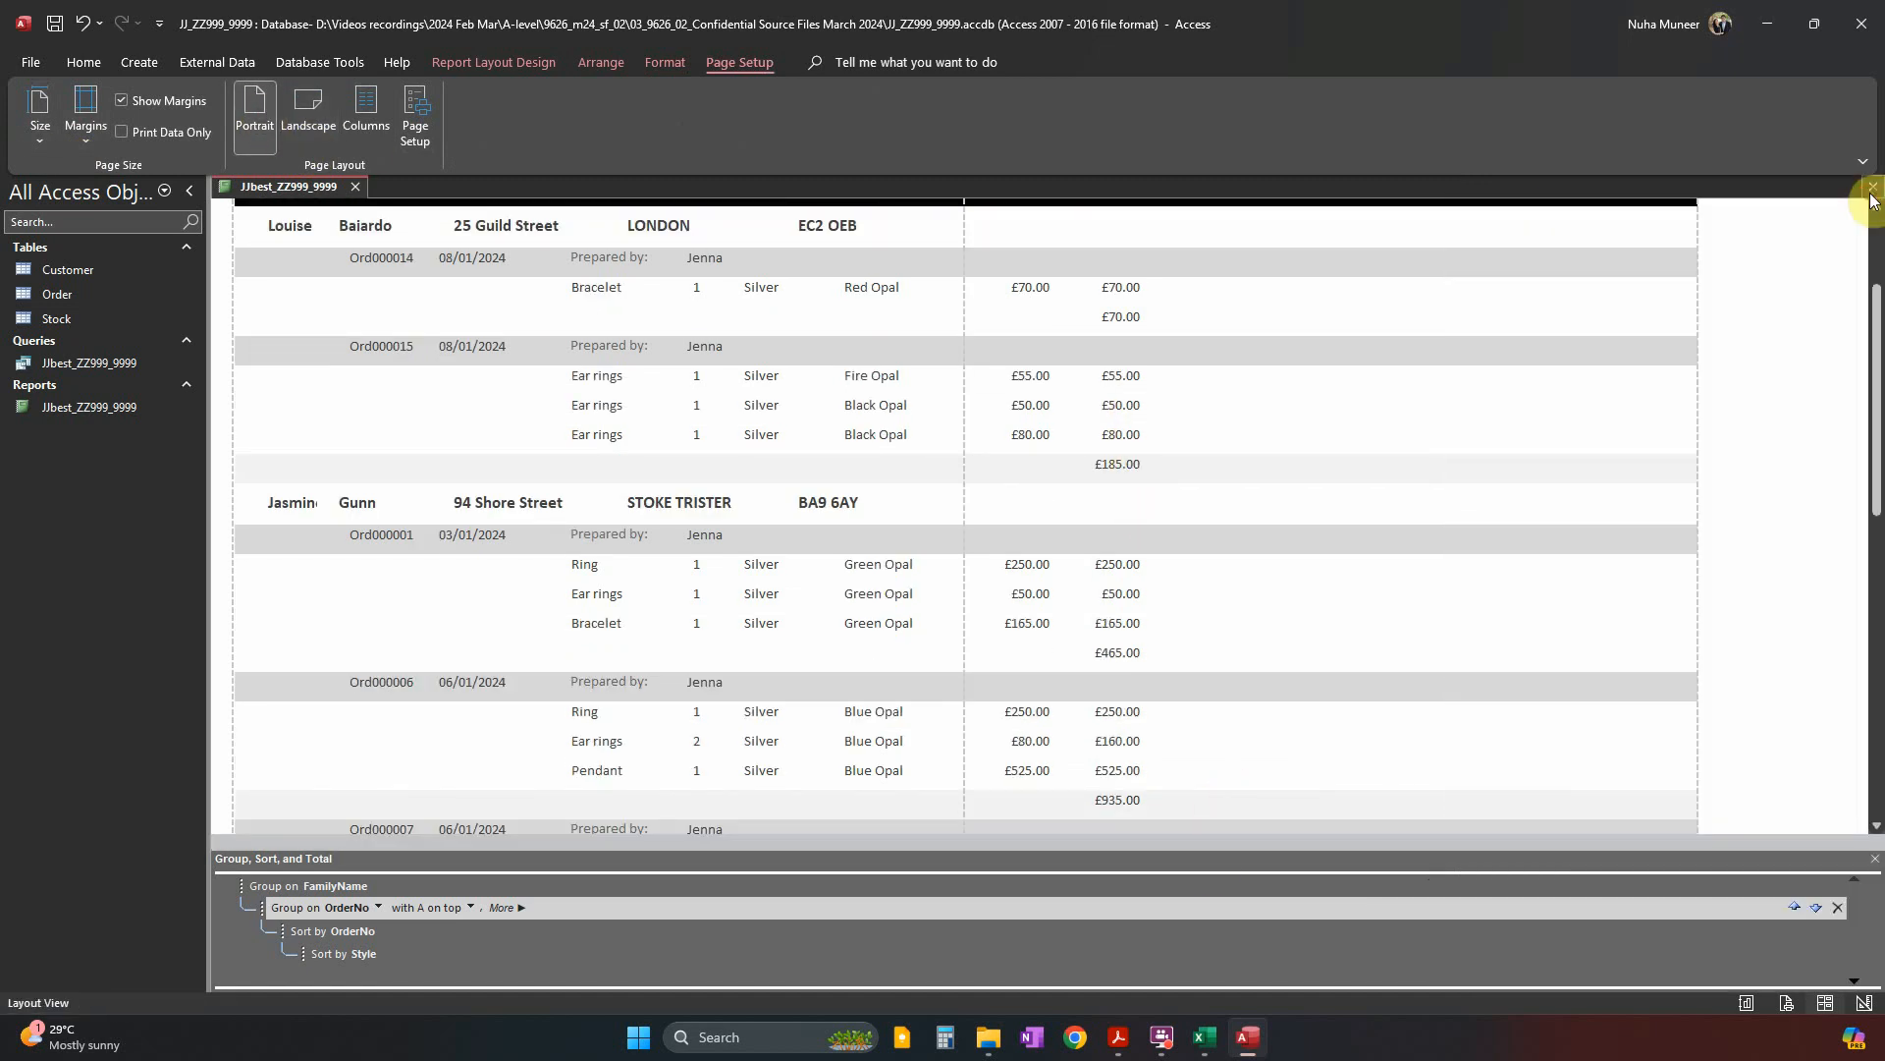
scroll(1122, 598, down, 5)
scroll(1116, 622, up, 6)
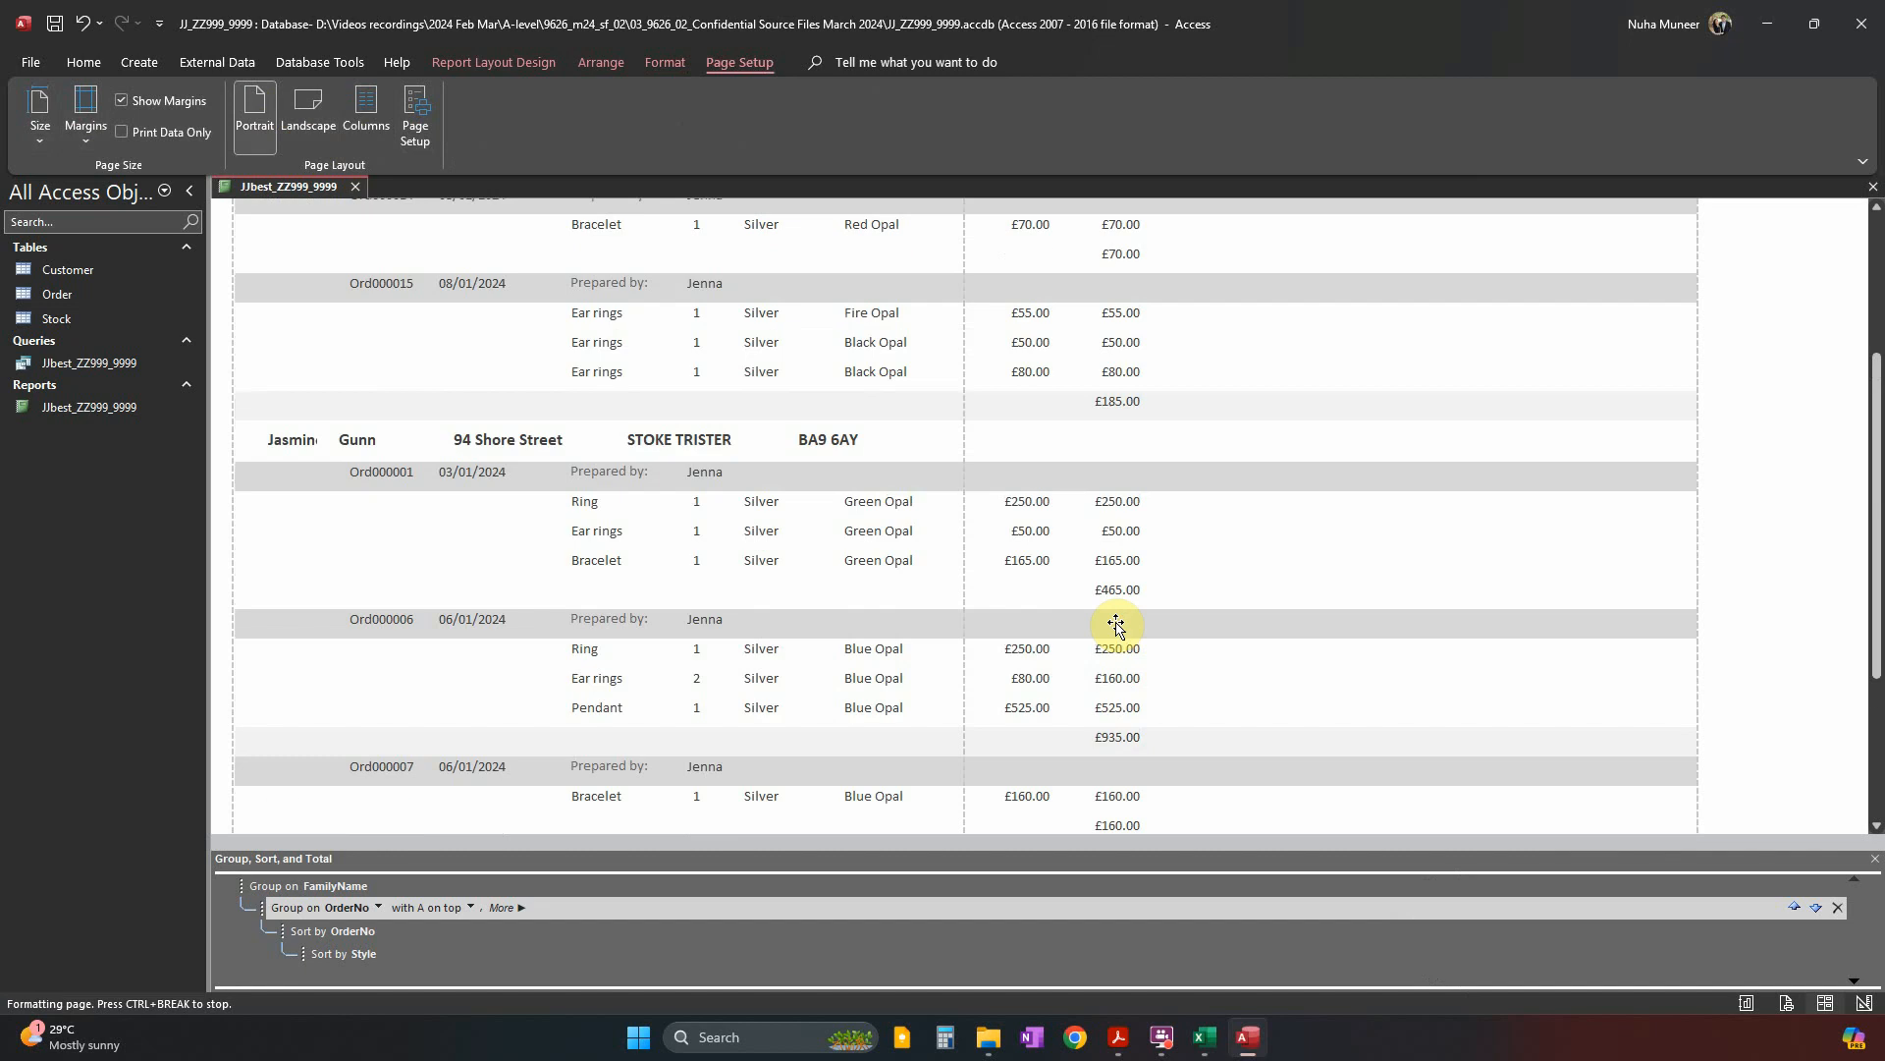
Move the customer's first-name control to the left page margin and widen it so the longest name fits.
click(301, 287)
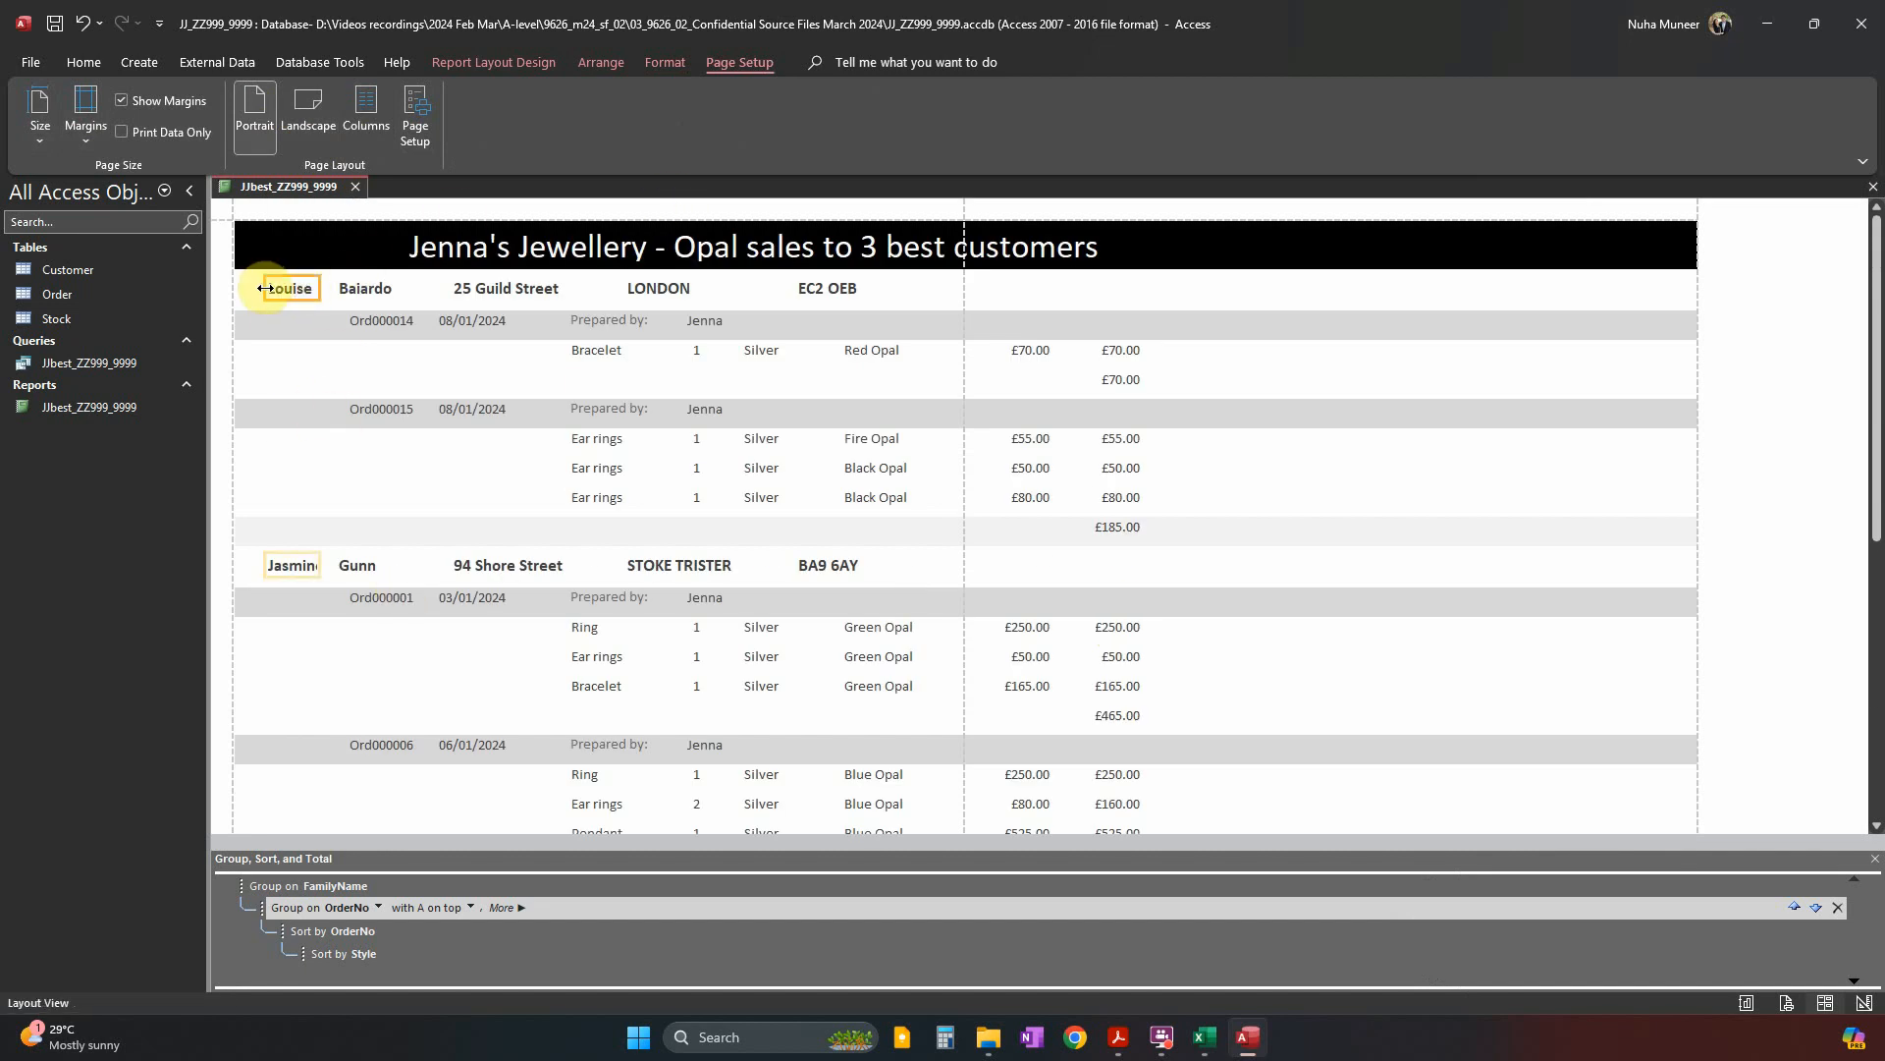
mouse_move(266, 288)
mouse_down()
mouse_move(235, 288)
mouse_move(292, 288)
mouse_up()
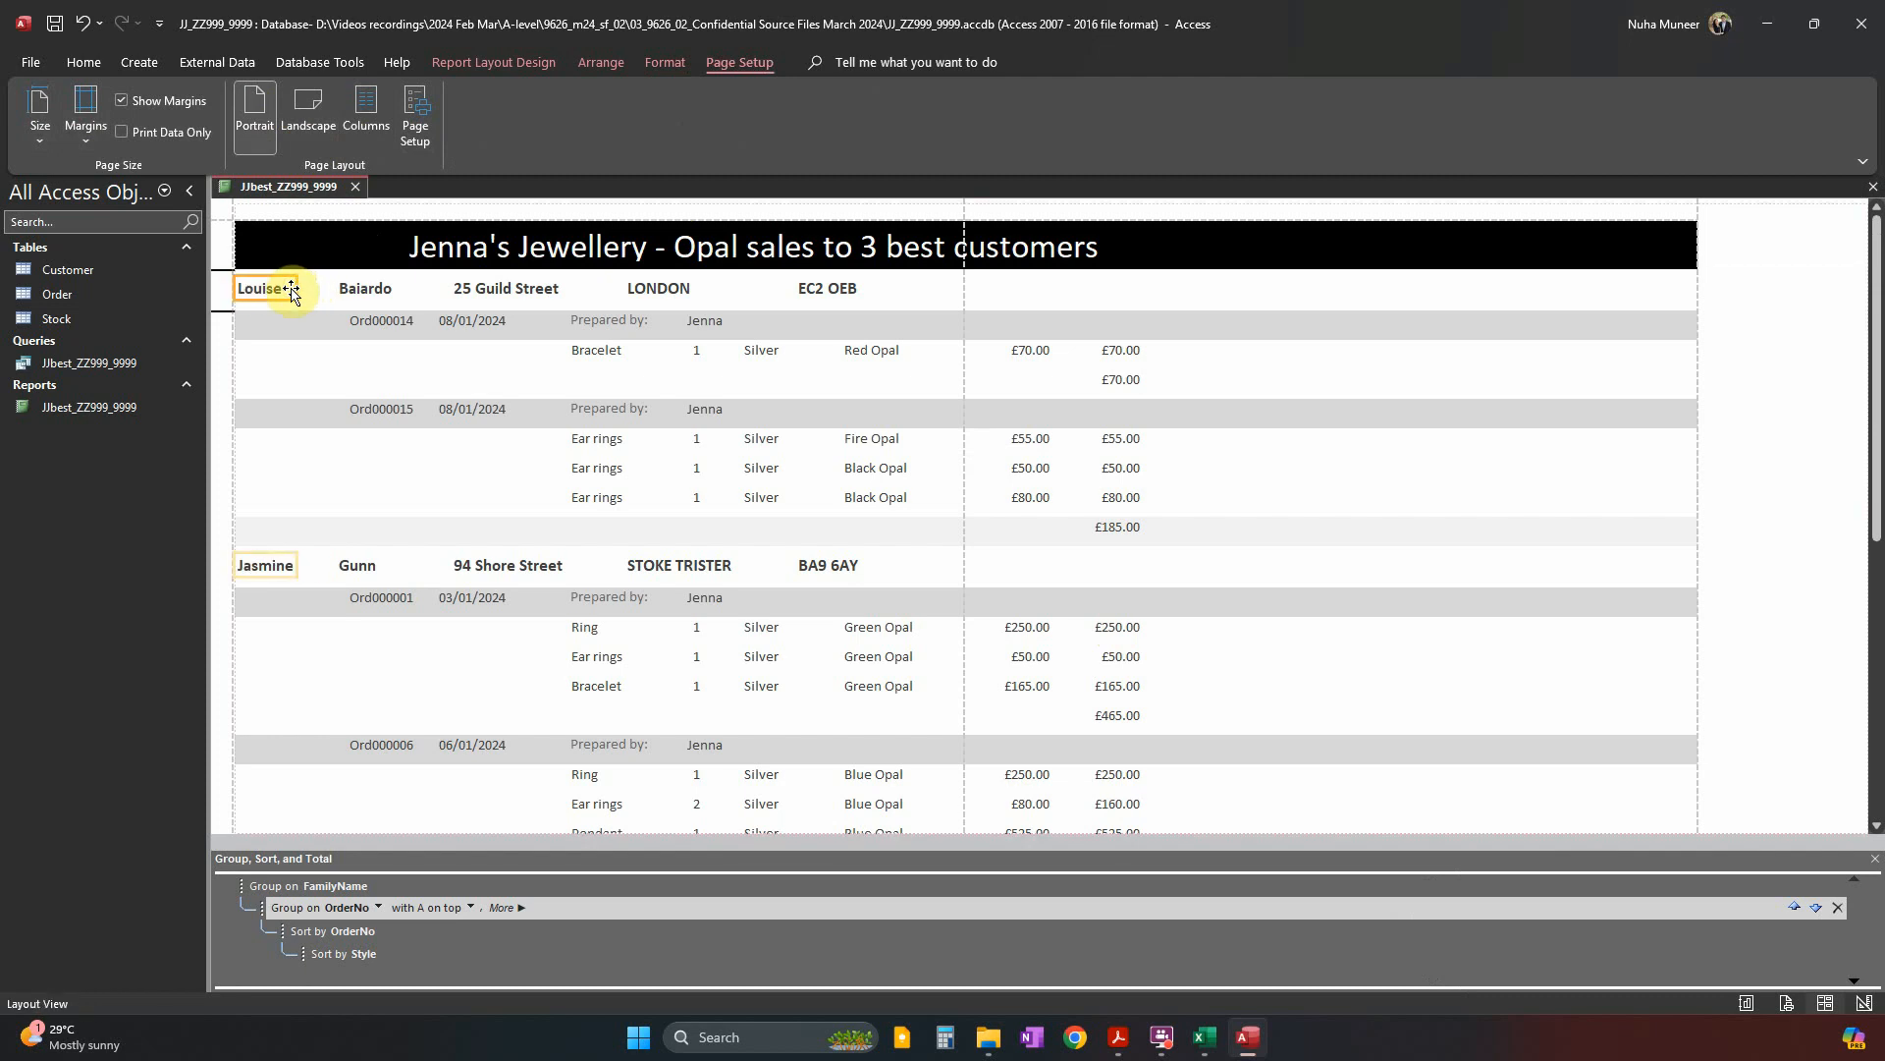
key(Right)
Narrow the family-name control to fit its longest entry and move it left, right beside the first-name control.
click(357, 292)
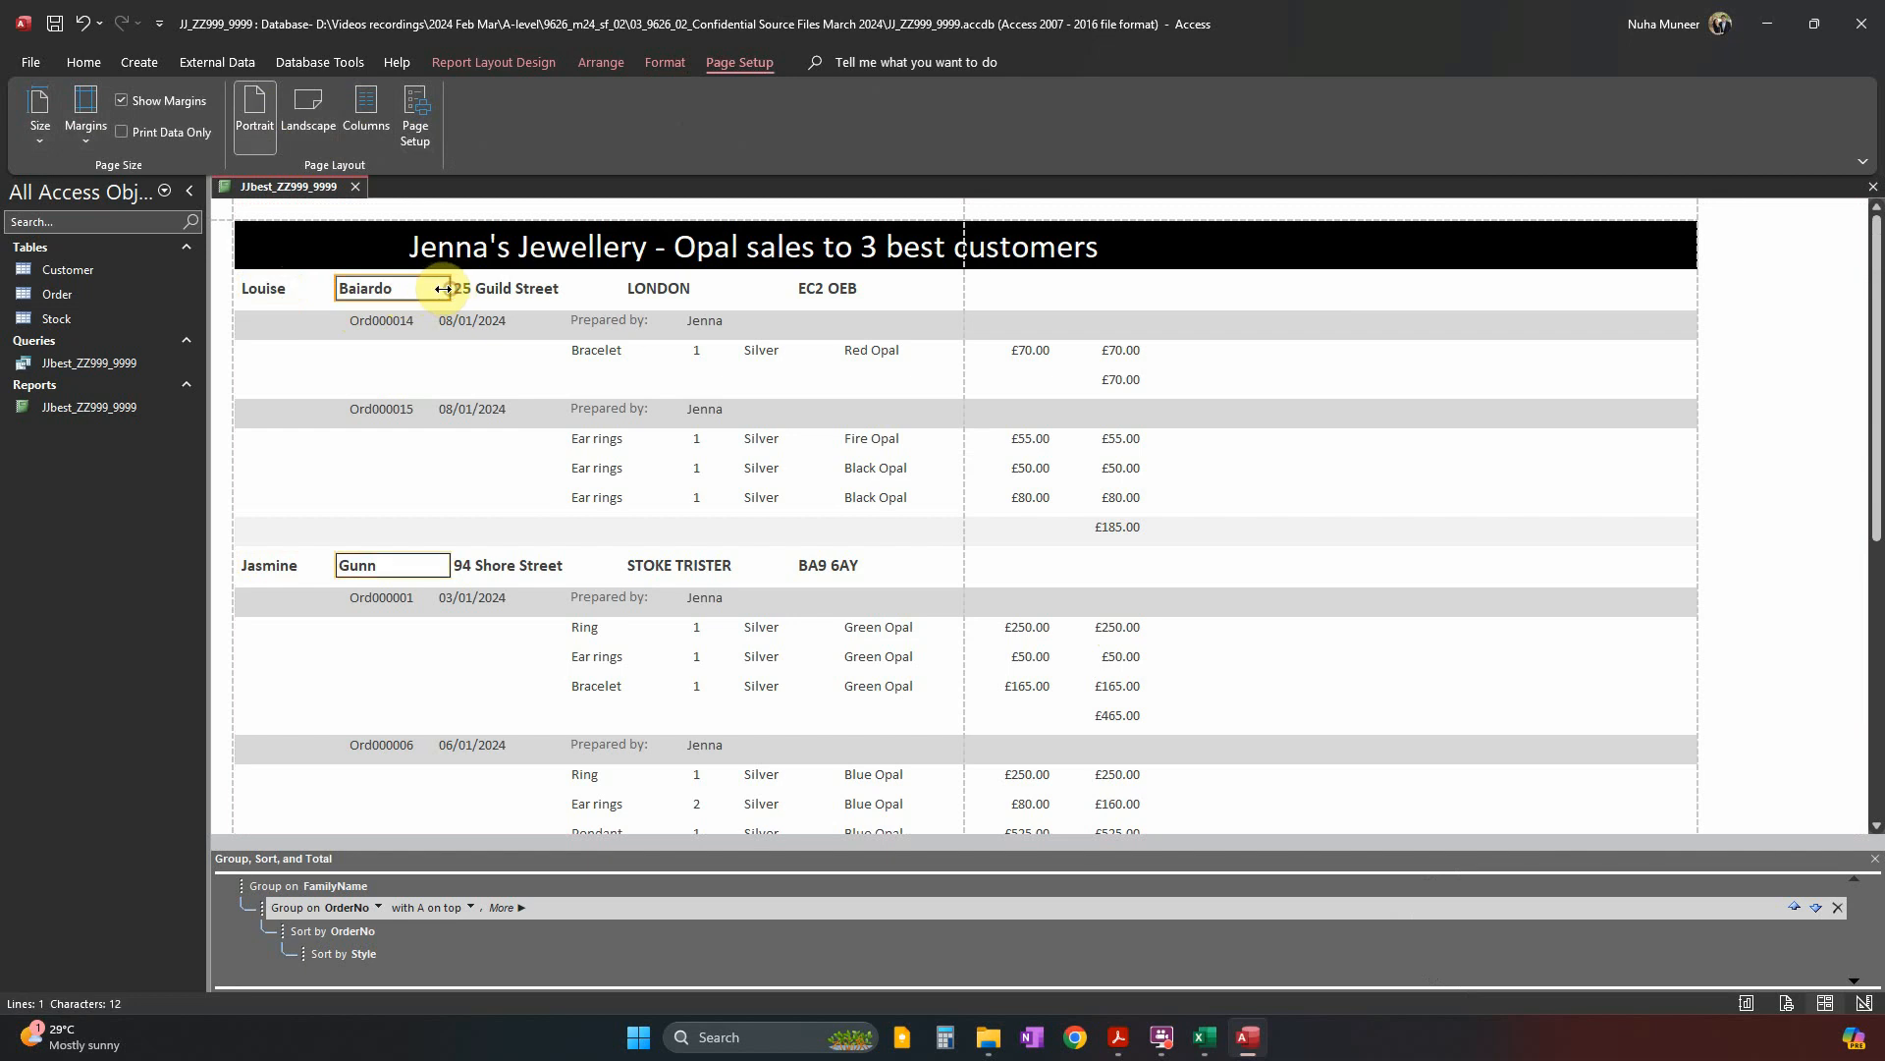
scroll(433, 425, down, 5)
scroll(433, 460, down, 2)
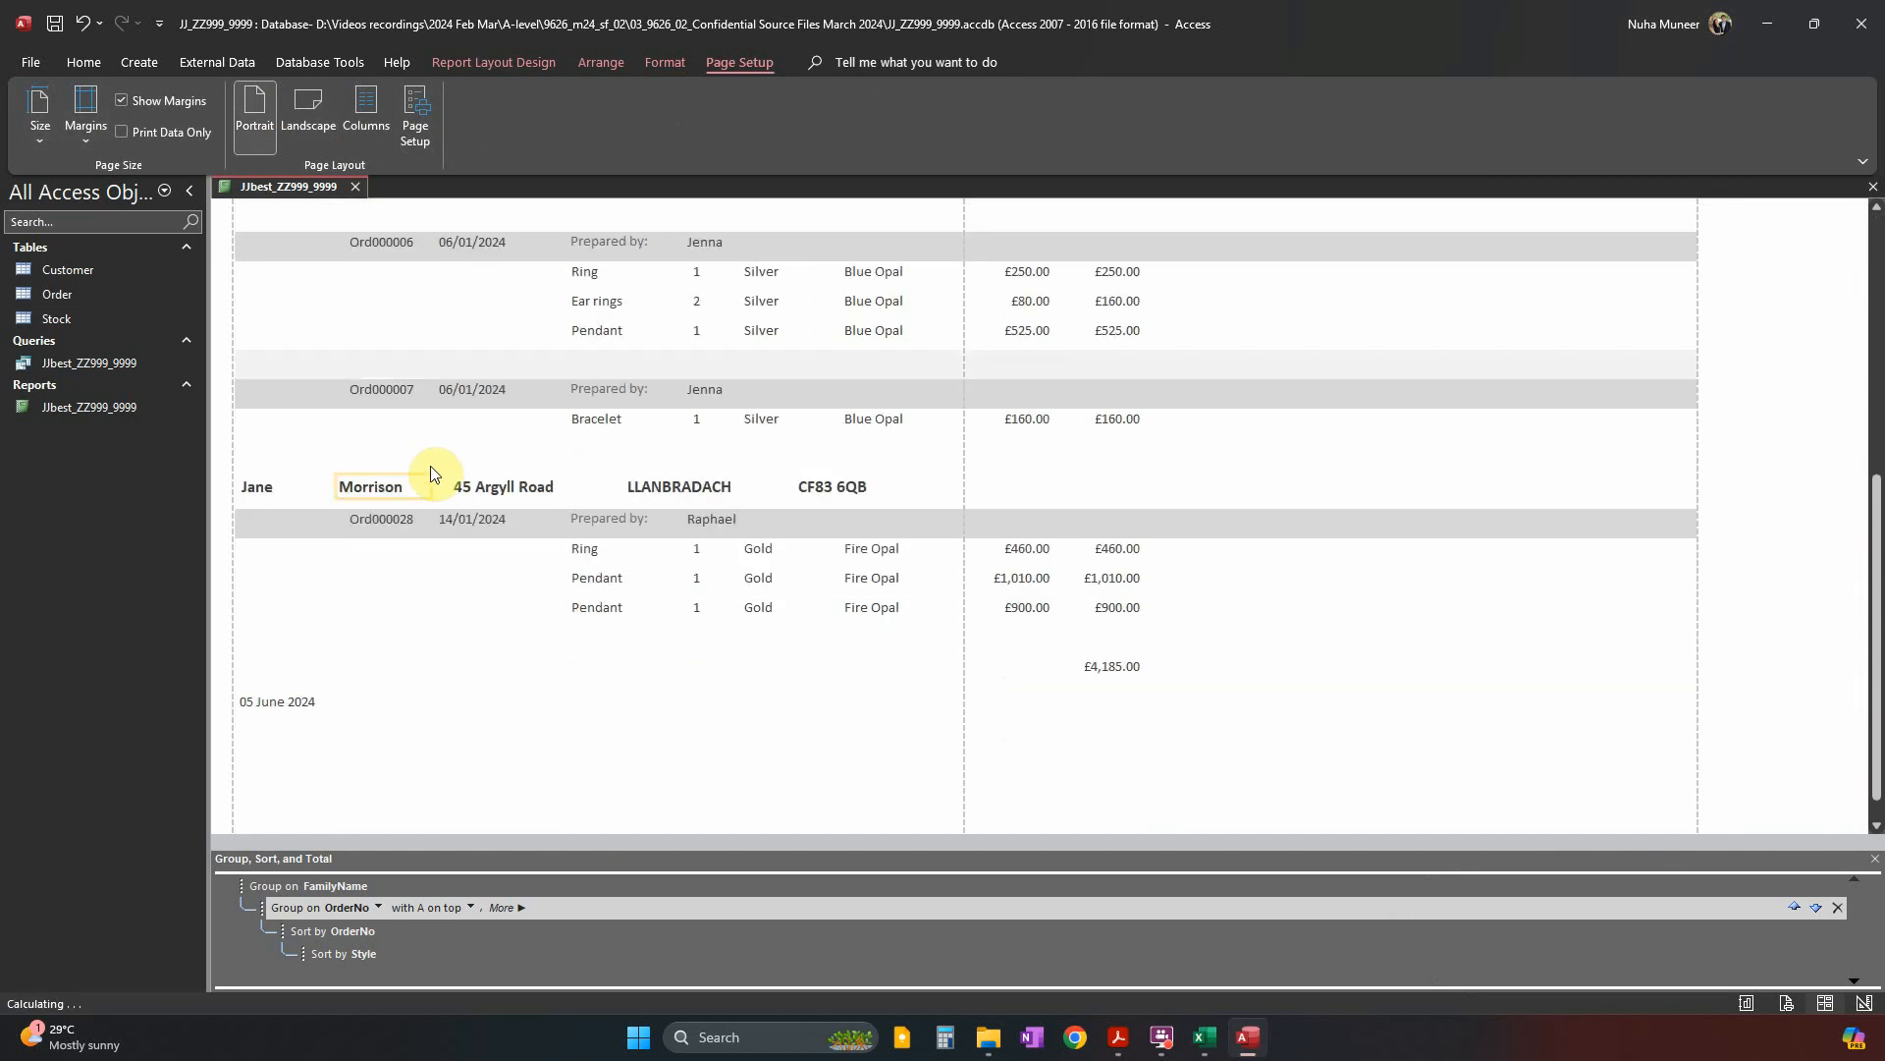
scroll(446, 551, up, 8)
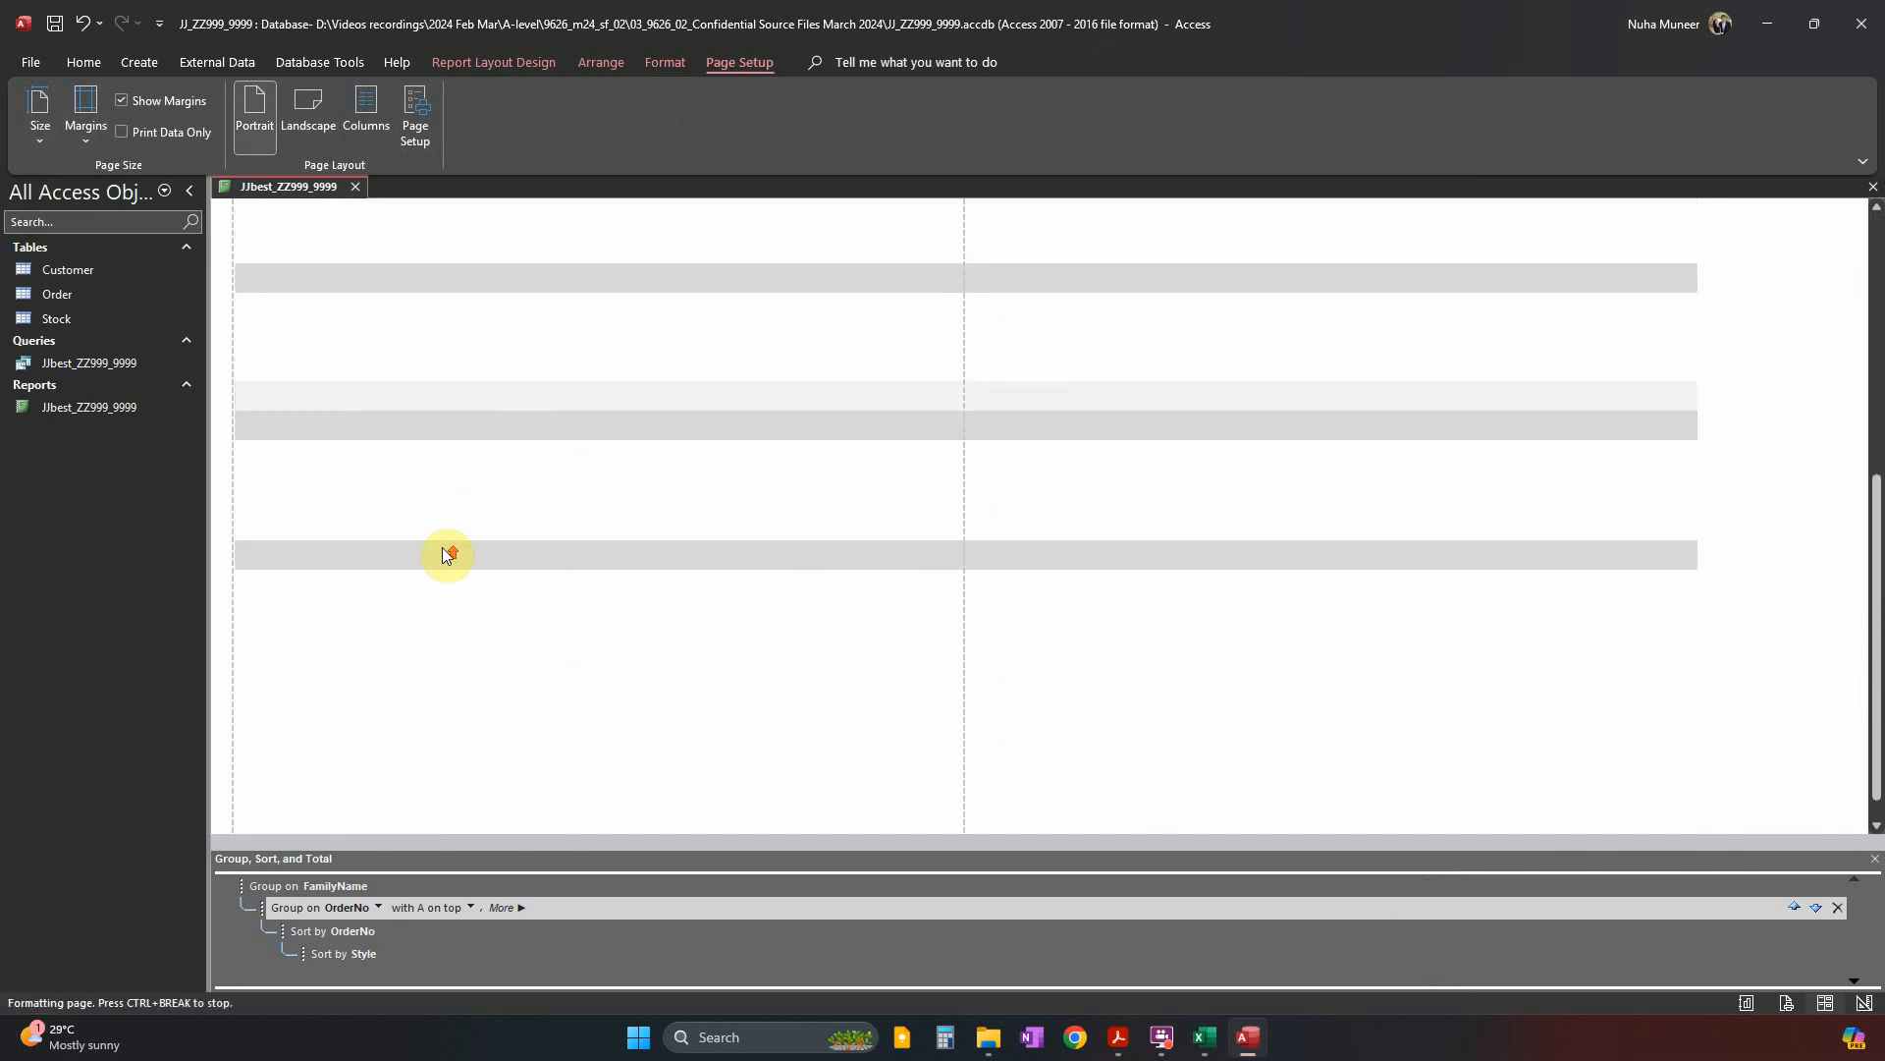
key(Left)
key(Left)
key(Left)
key(Left)
key(Left)
key(Left)
key(Left)
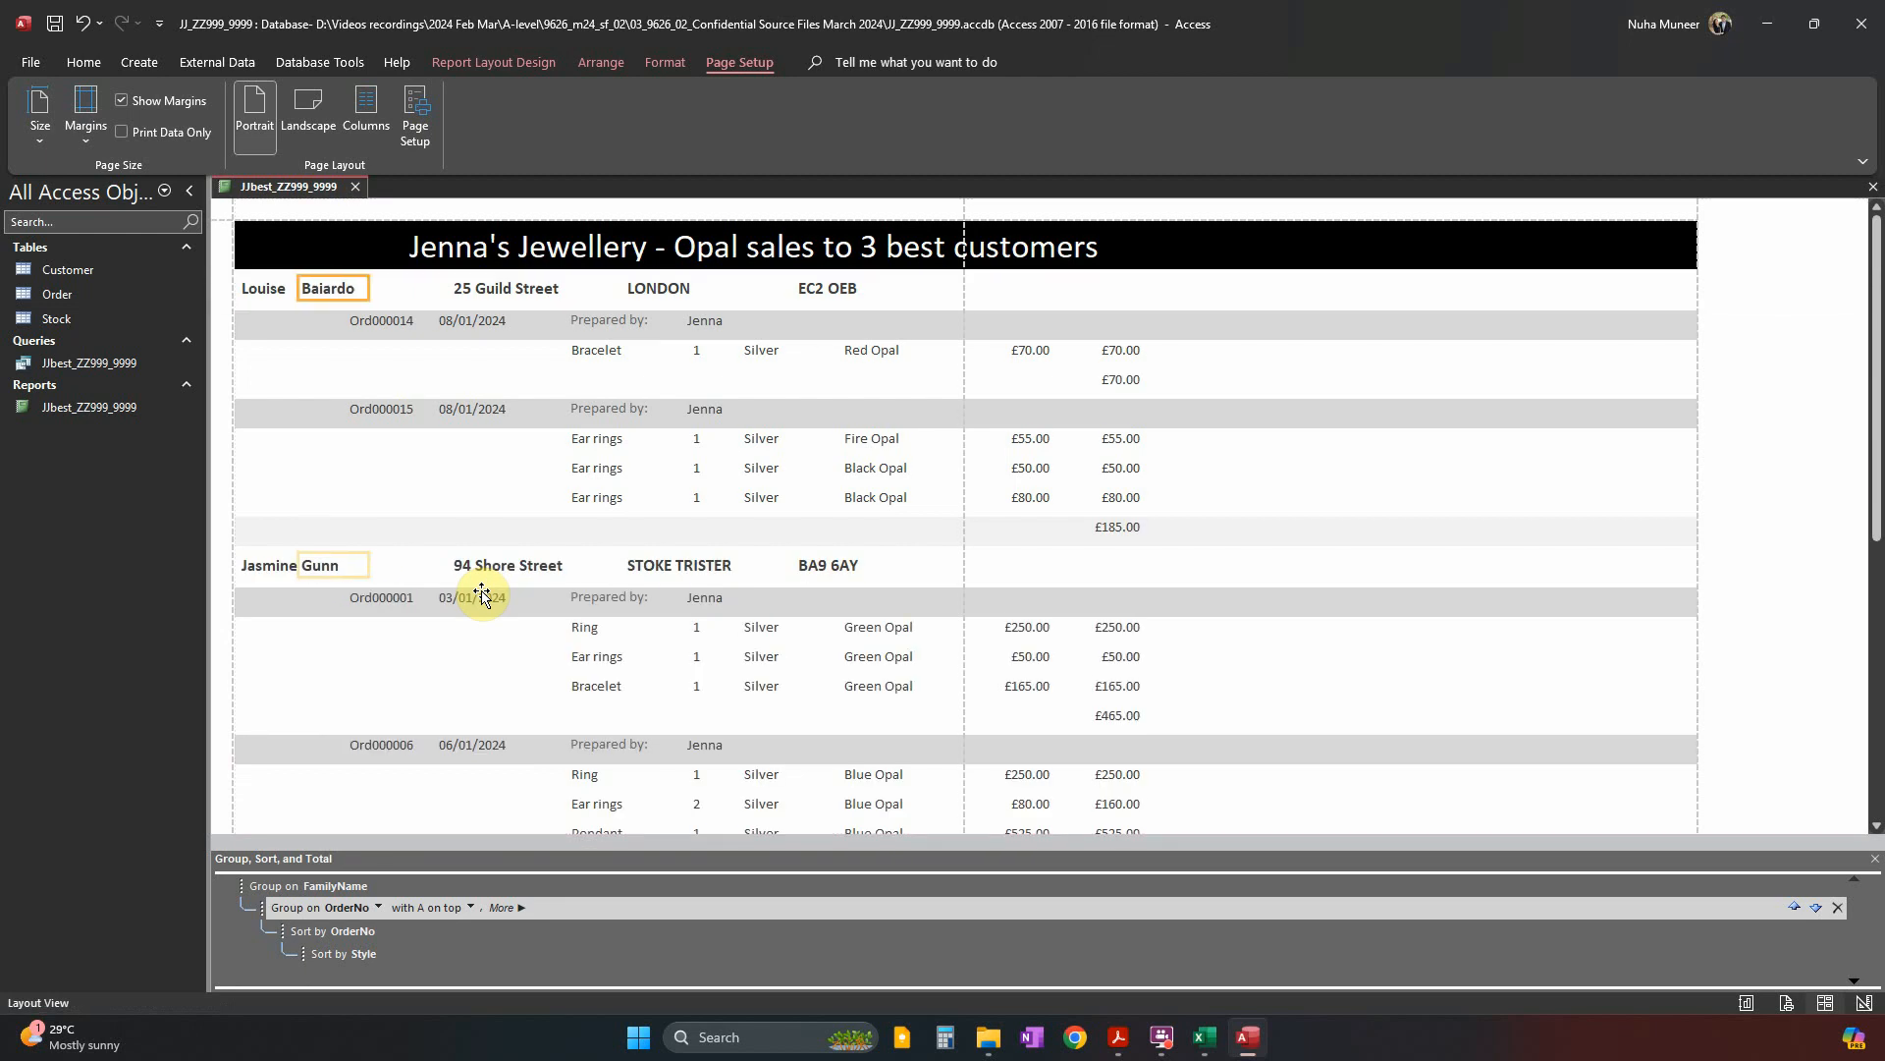
Move the street address control left, closer to the family-name control, leaving a small gap between them.
click(488, 289)
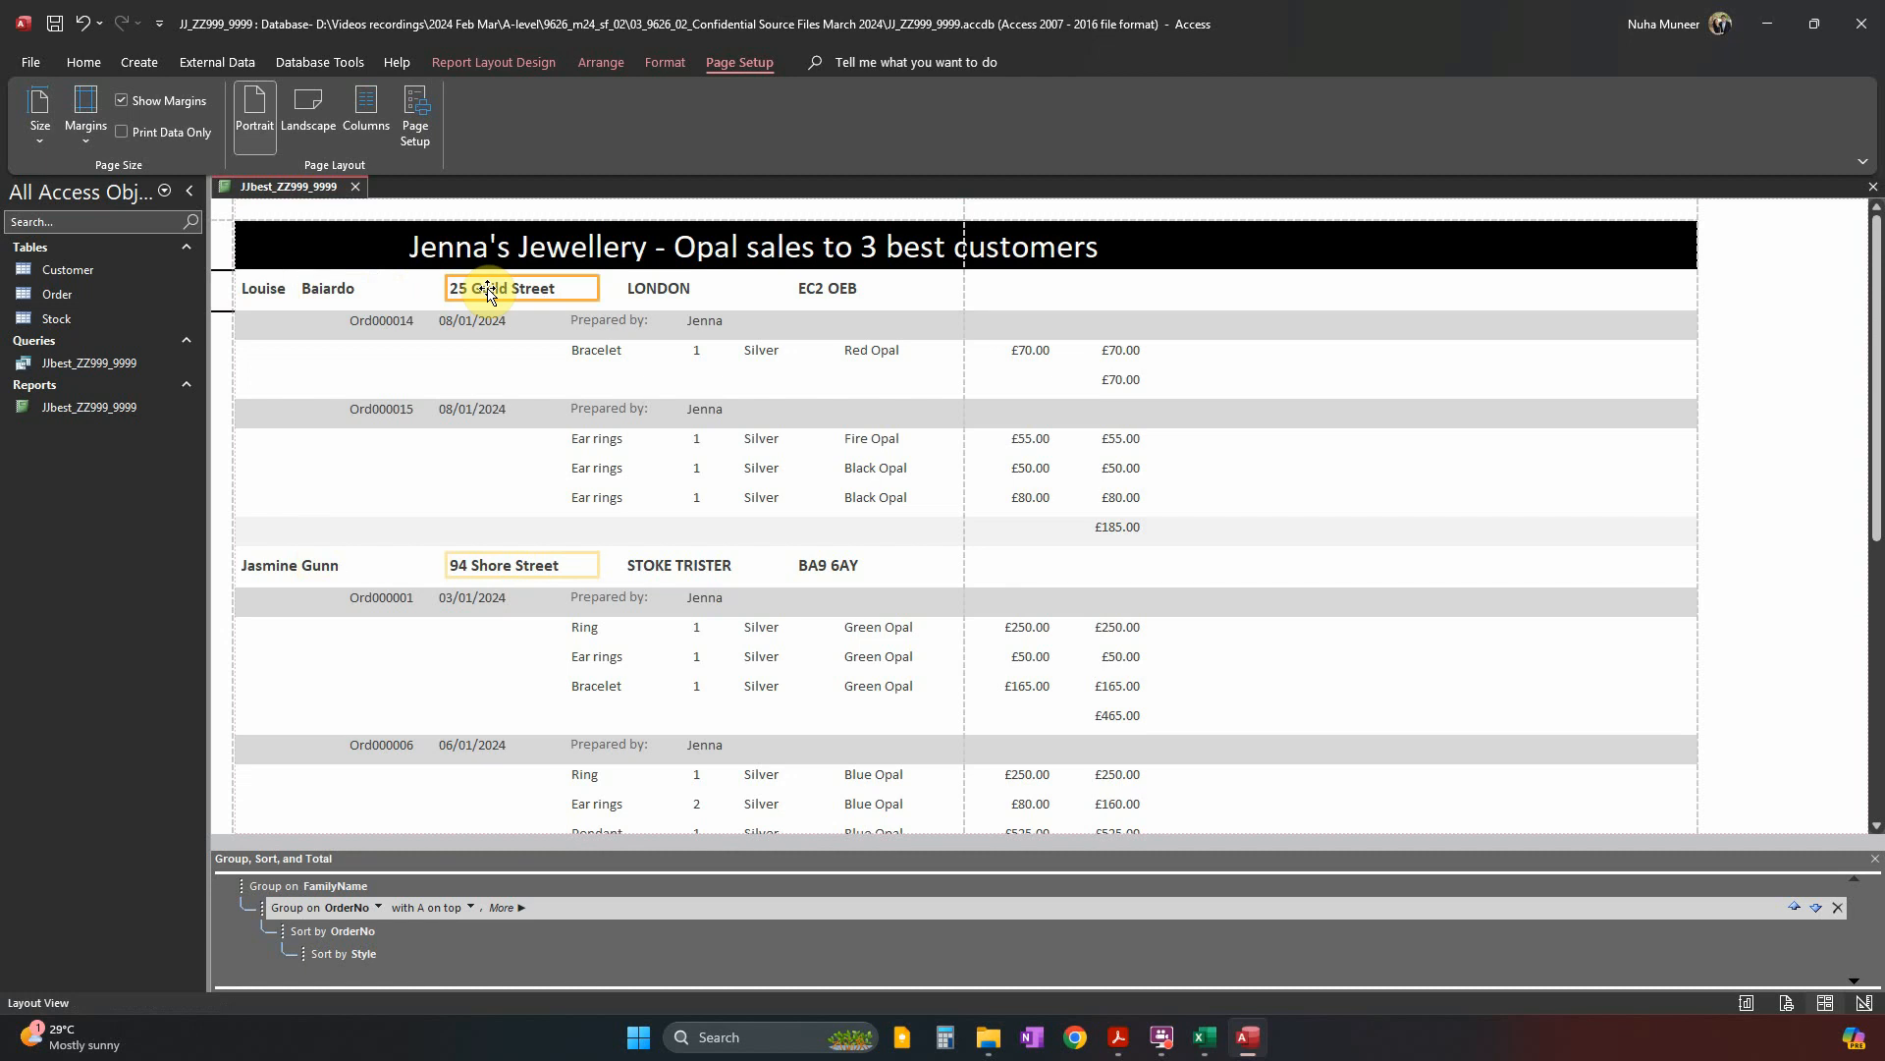
key(Left)
key(Left)
key(Left)
key(Left)
key(Left)
key(Left)
key(Left)
key(Left)
key(Left)
key(Left)
key(Left)
key(Left)
key(Left)
key(Left)
key(Left)
key(Left)
key(Left)
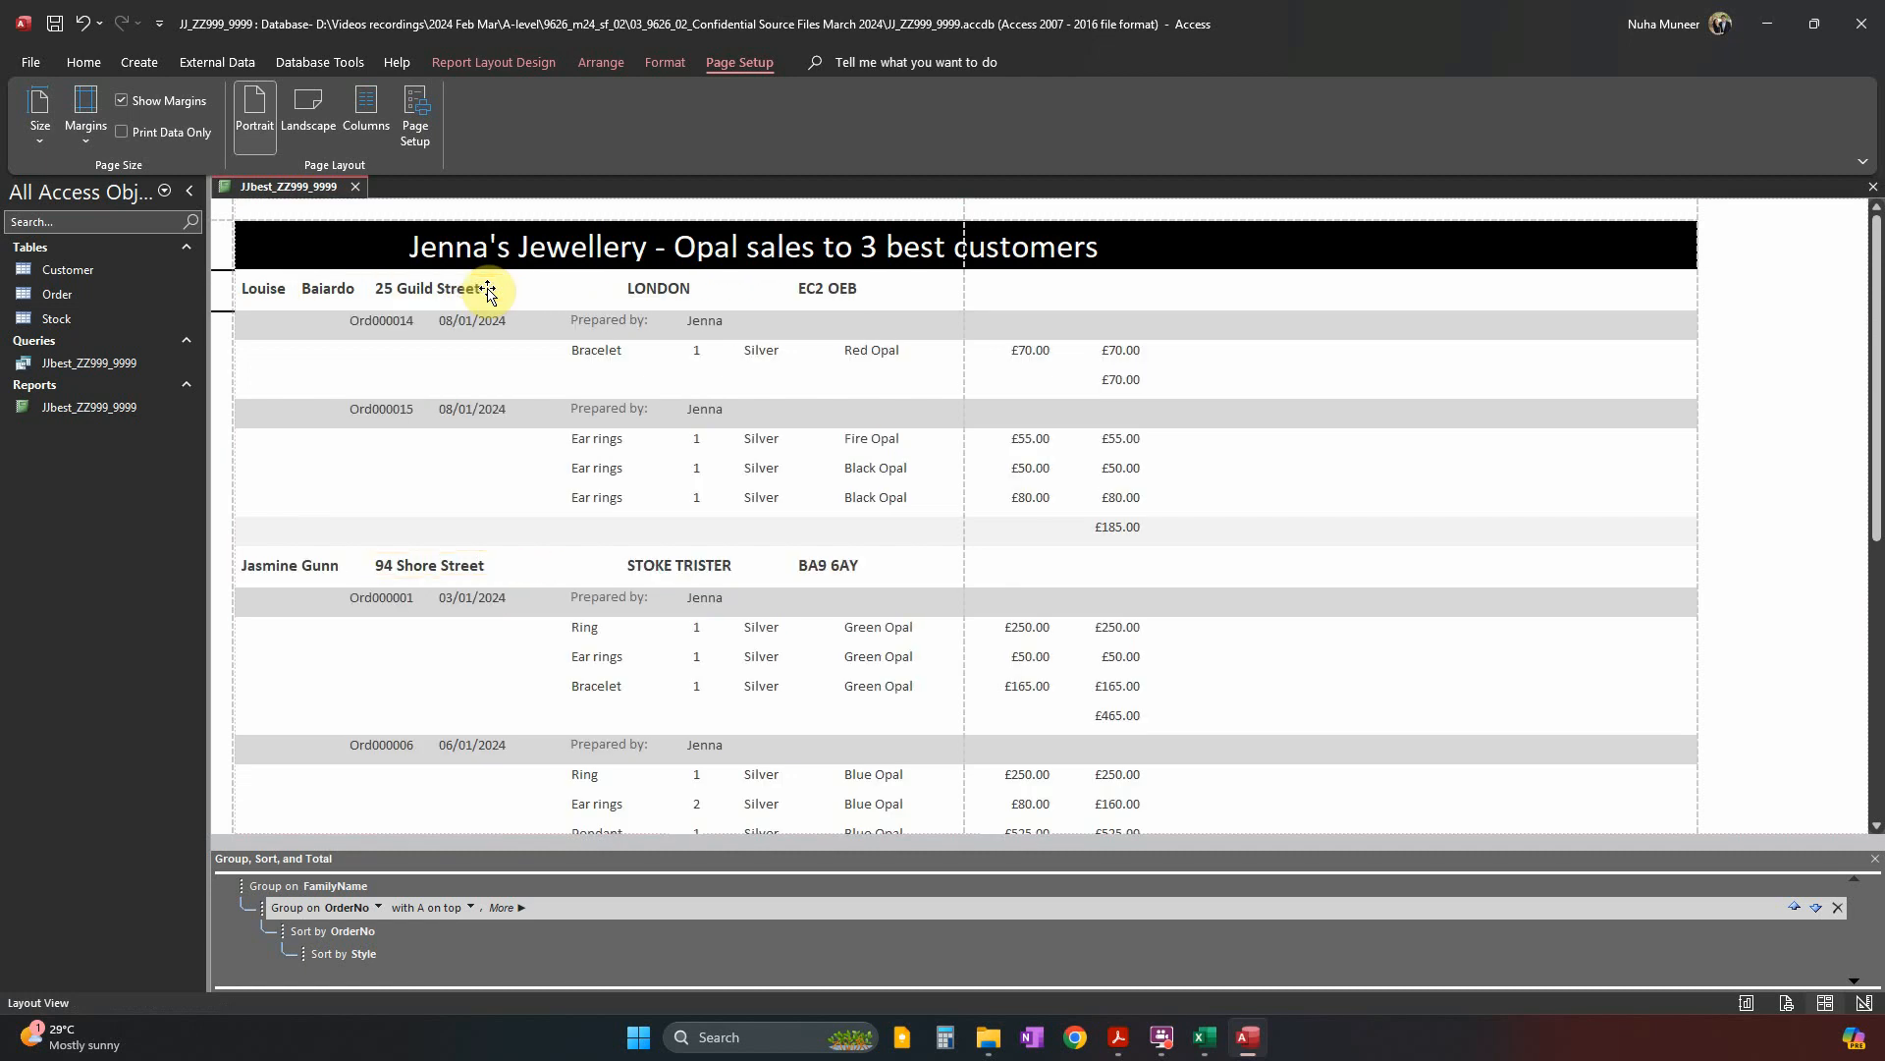
key(Right)
key(Right)
key(Right)
key(Right)
key(Right)
key(Right)
key(Right)
key(Right)
key(Right)
key(Right)
key(Right)
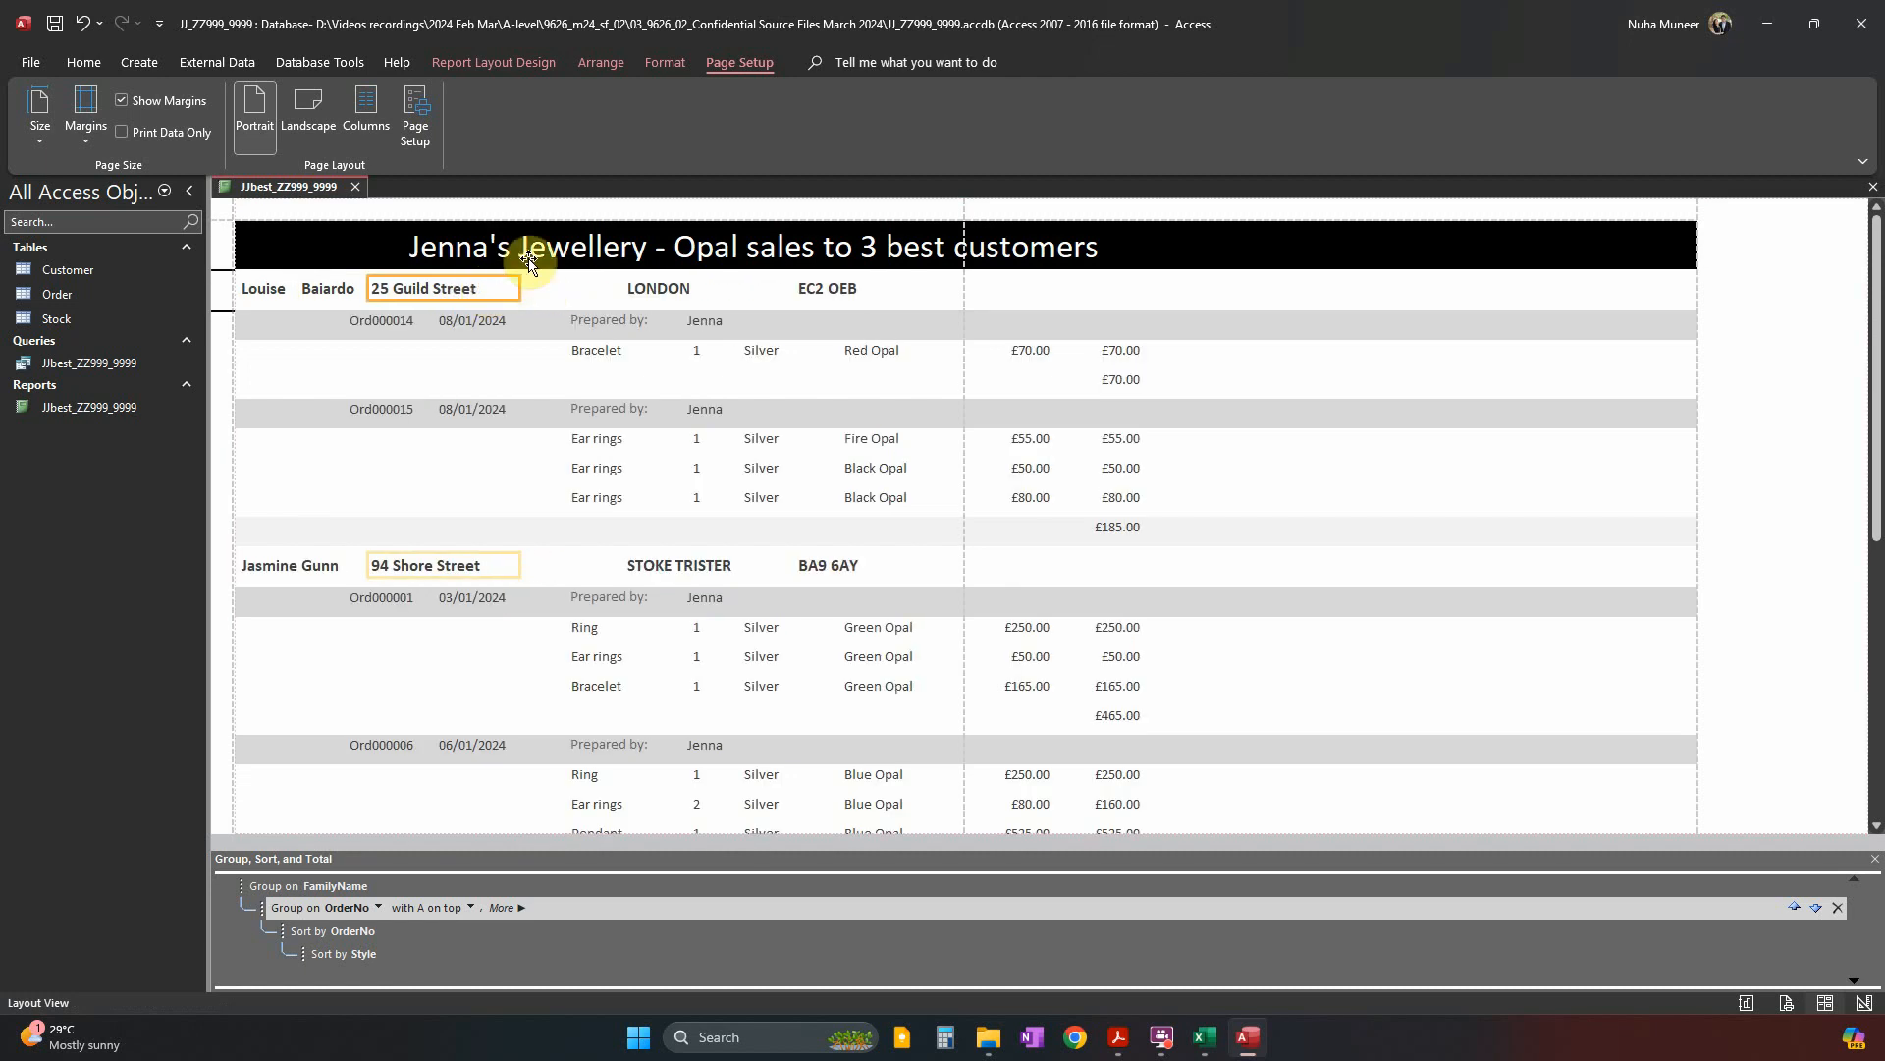
key(Right)
key(Right)
key(Left)
key(Left)
key(Left)
key(Left)
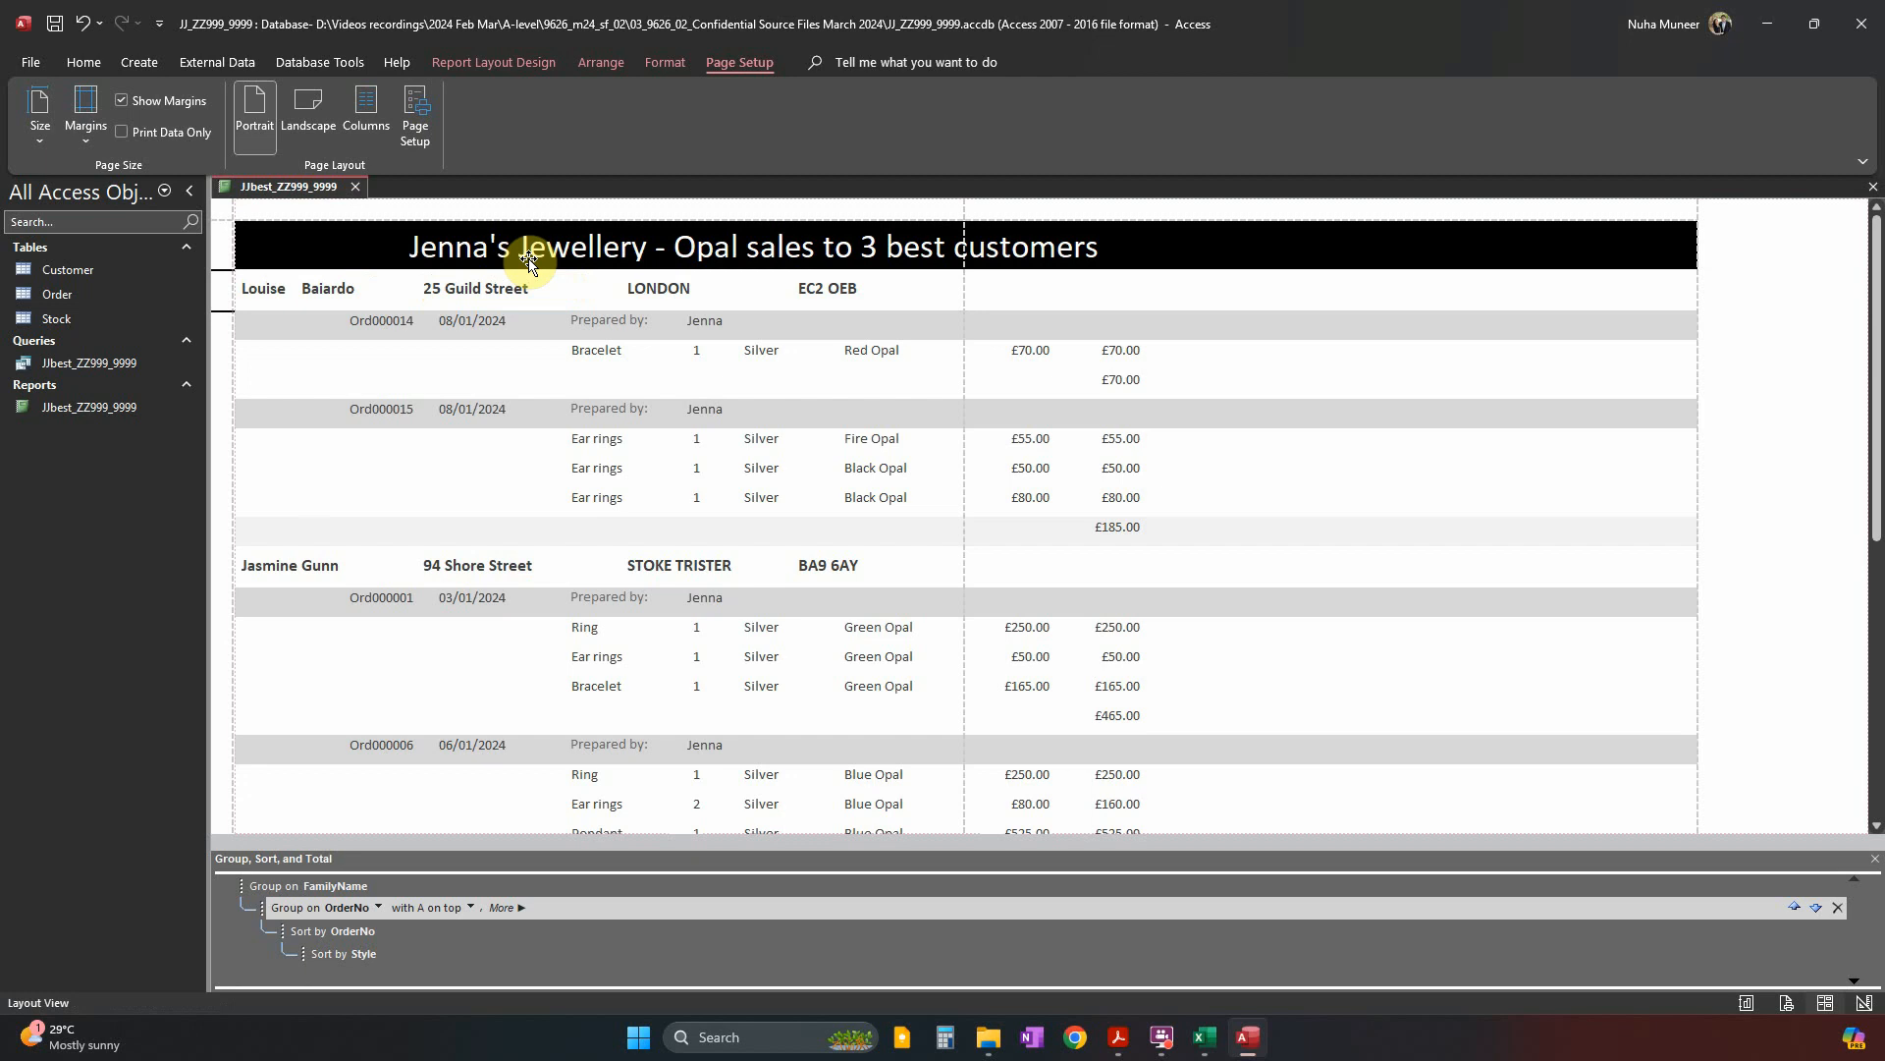
Nudge the family-name control right to leave a clear gap after the first name.
click(329, 295)
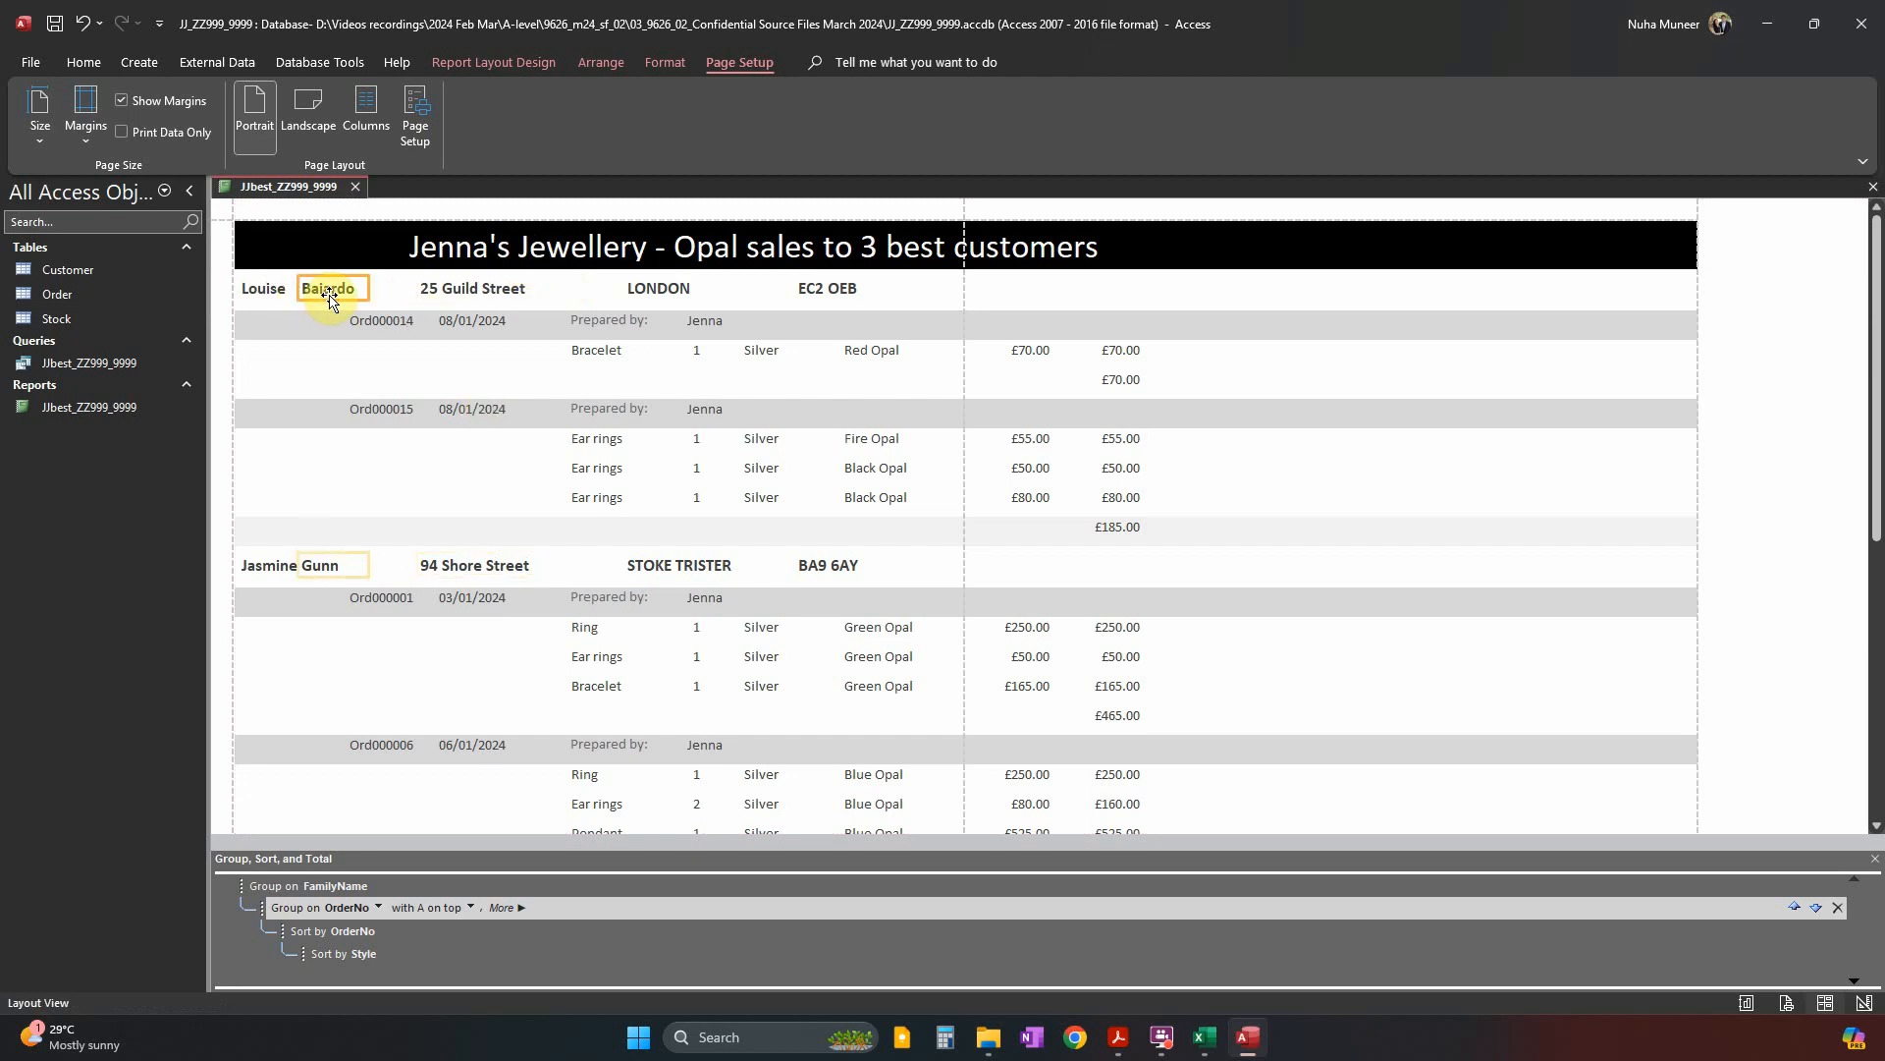
key(Right)
key(Right)
key(Right)
key(Right)
key(Right)
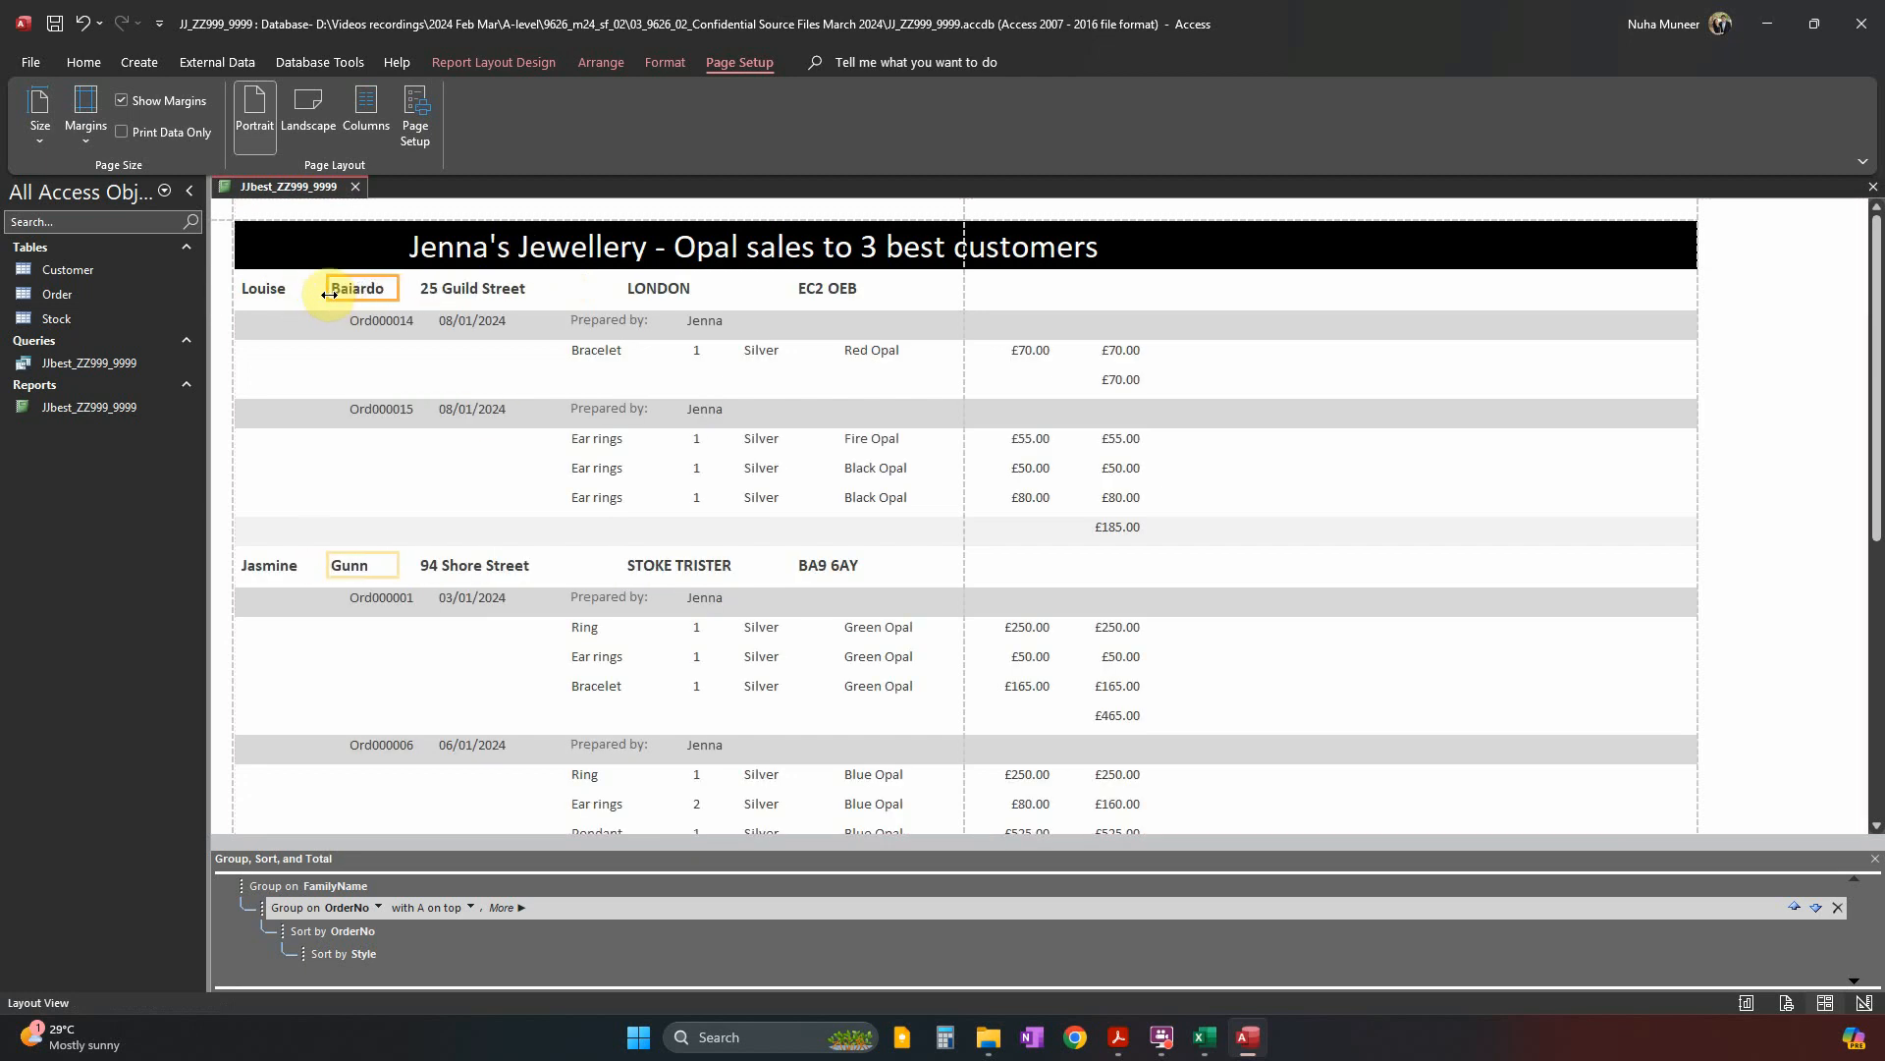
Nudge the street address control slightly right to widen the gap after the family name.
click(526, 286)
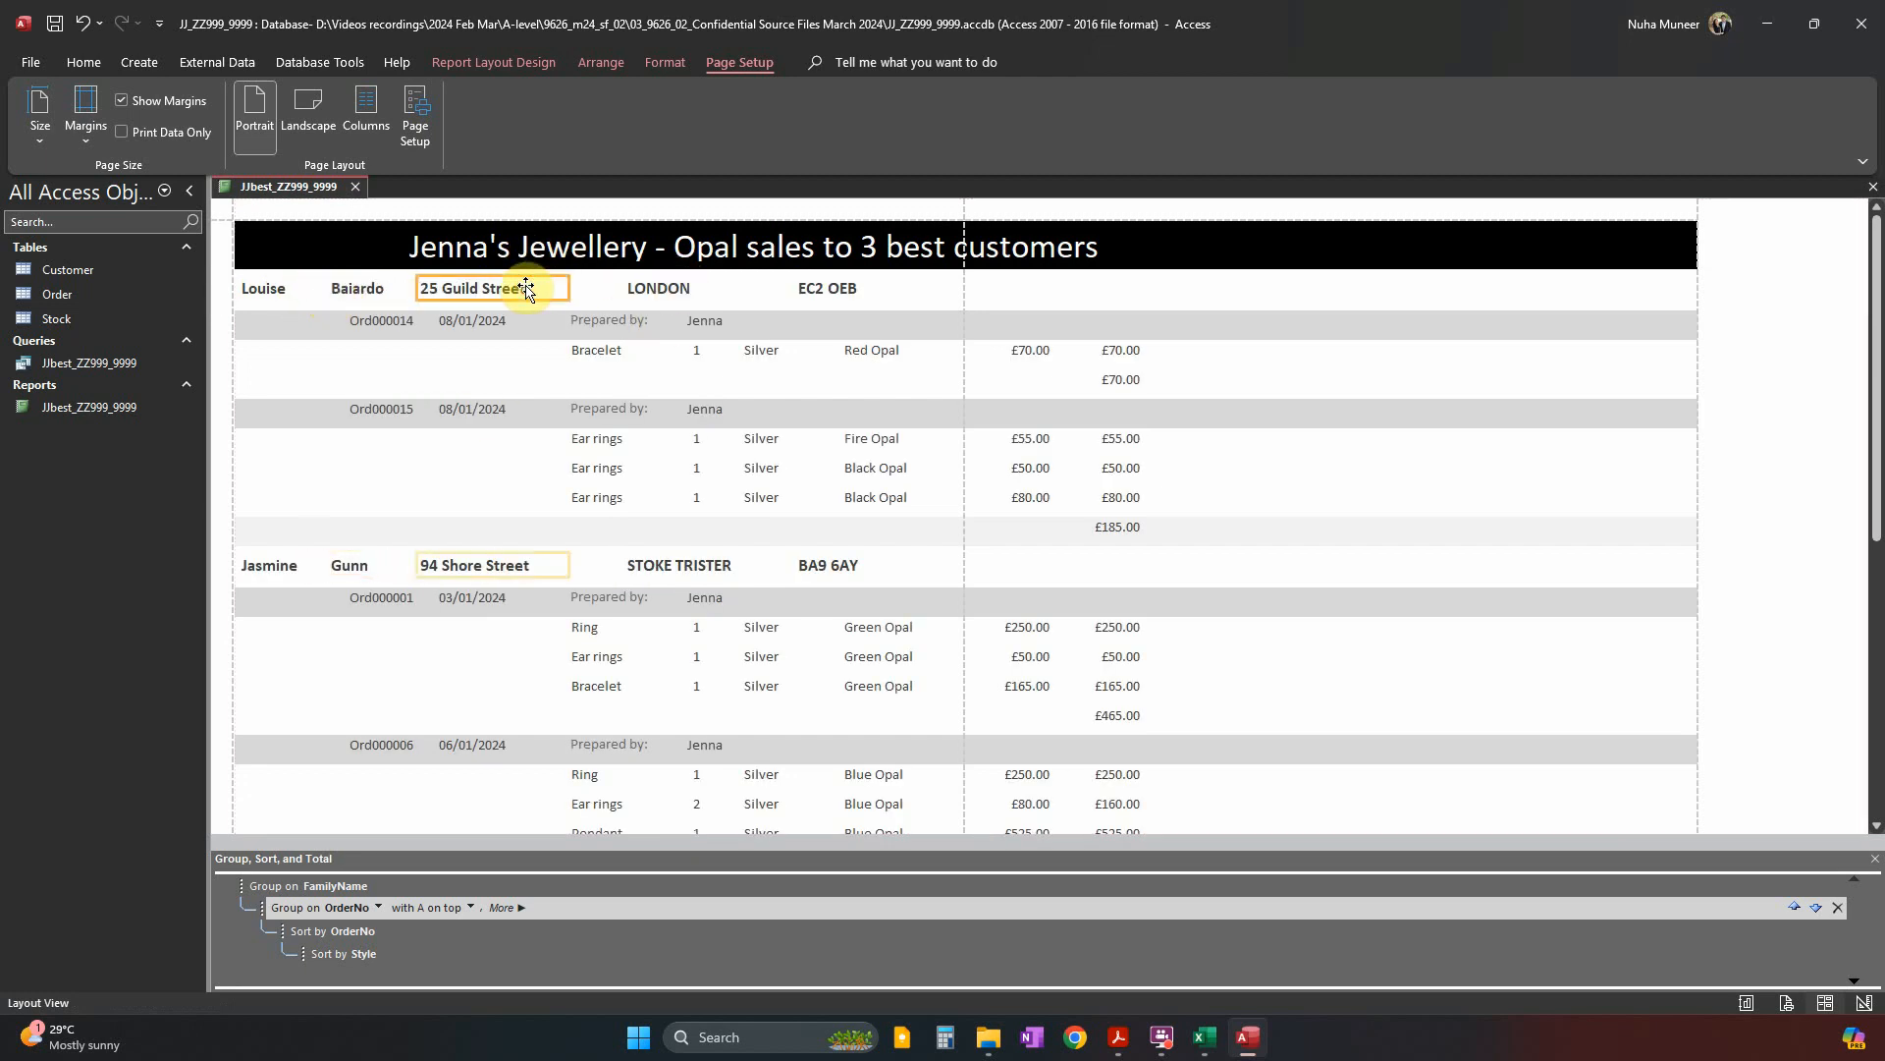
key(Right)
key(Right)
key(Right)
key(Right)
key(Right)
key(Right)
key(Right)
Review the sample report layout in the question paper and view the report in Print Preview.
key(alt+Tab)
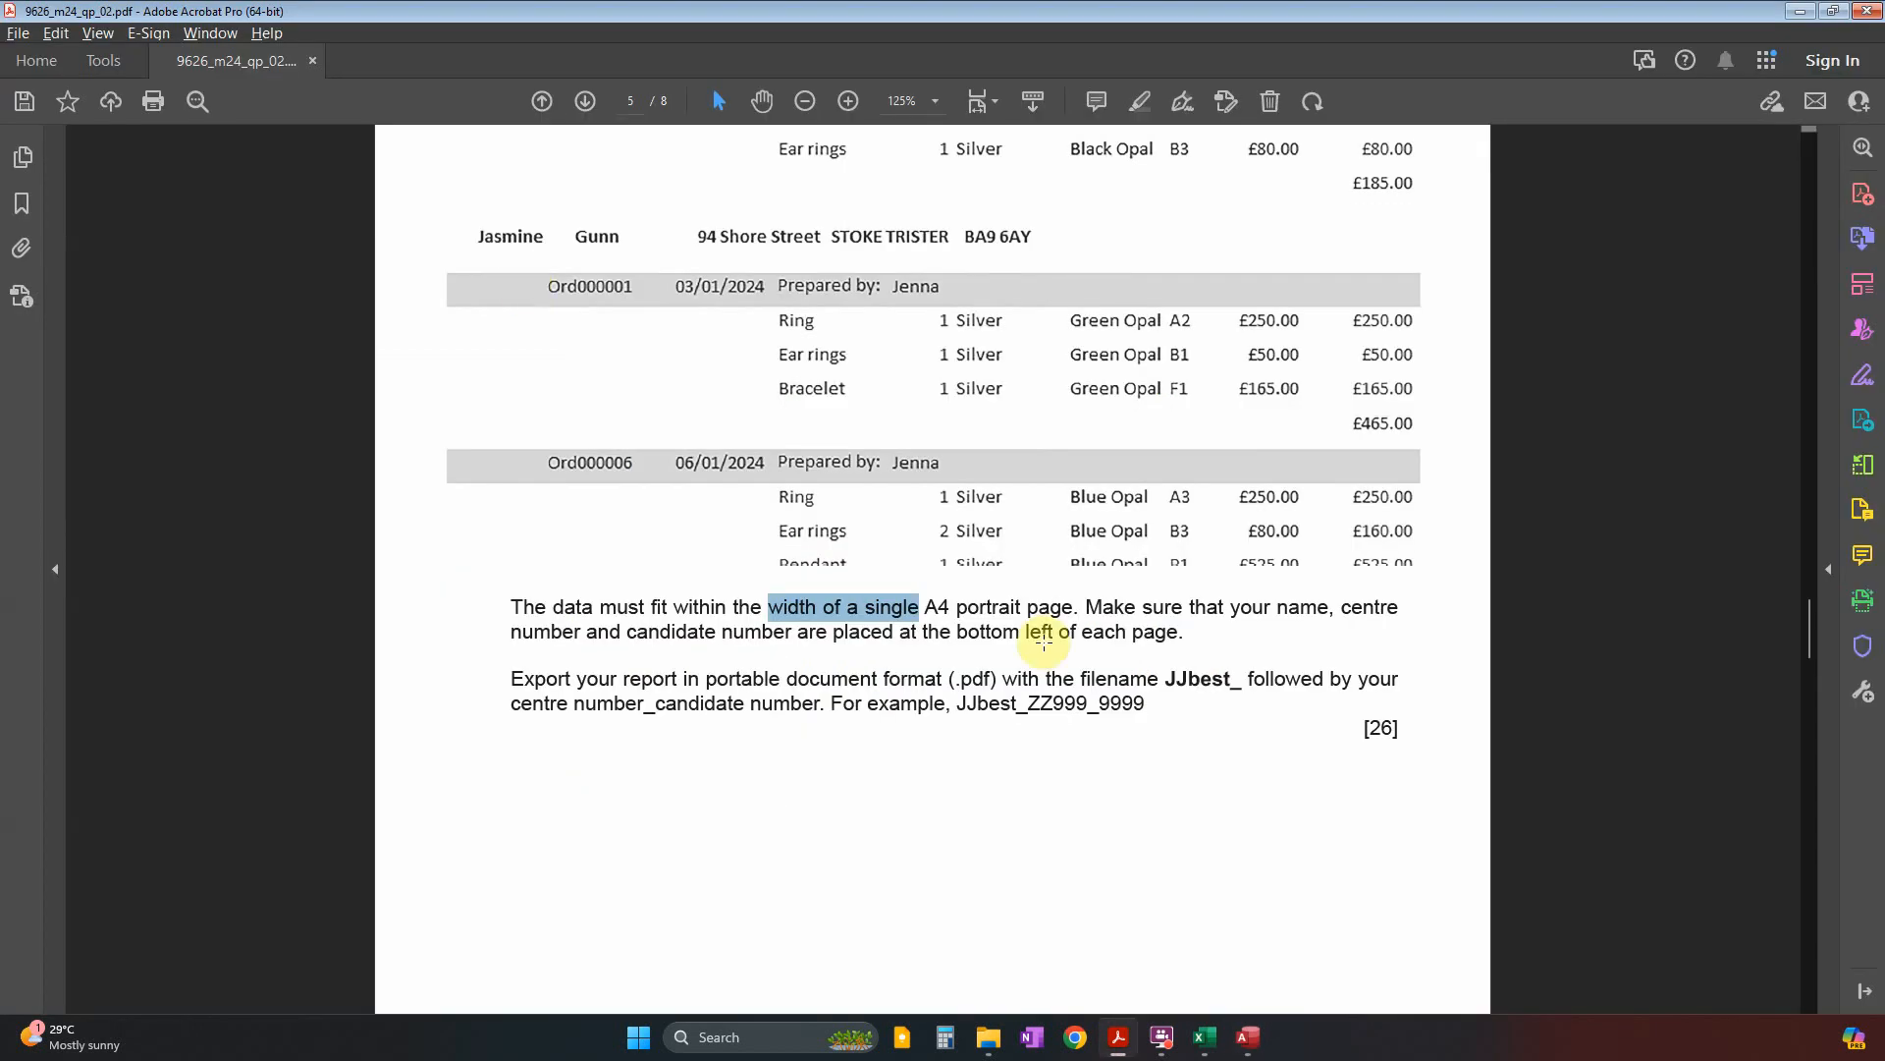
scroll(1137, 674, up, 5)
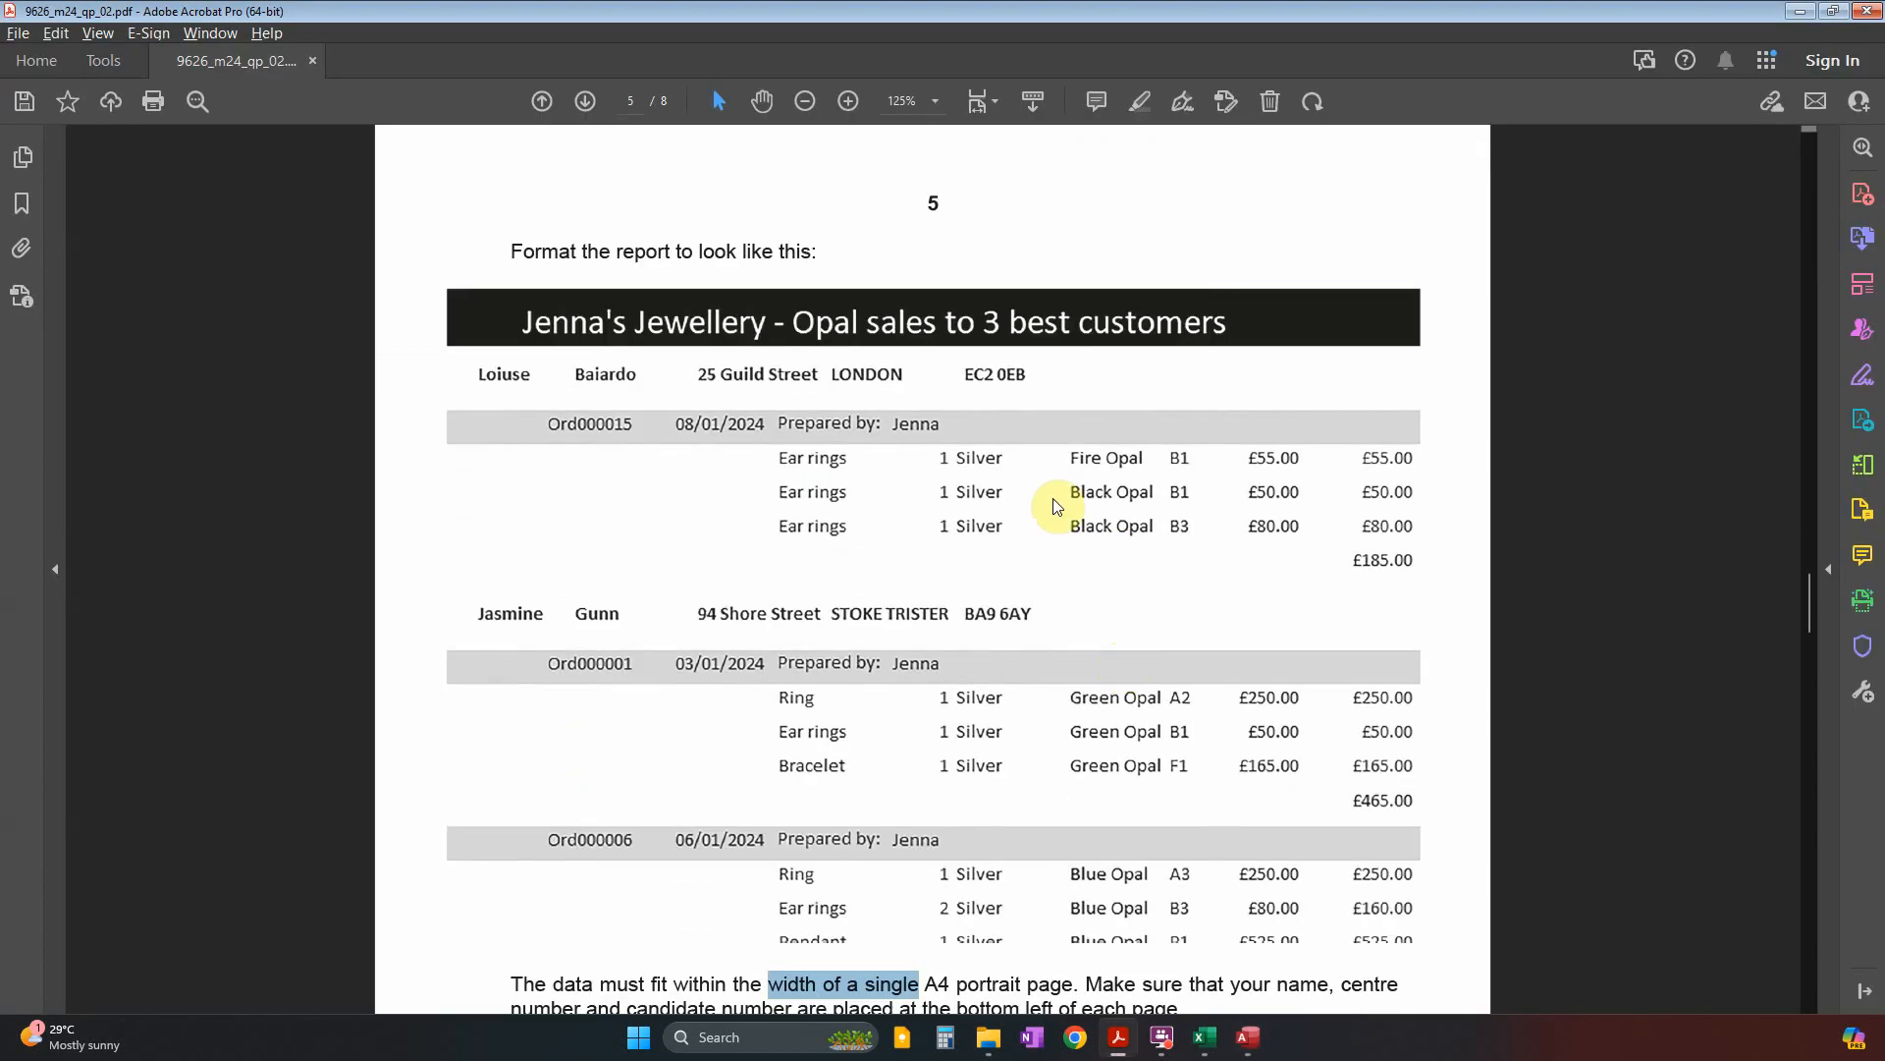
key(alt+Tab)
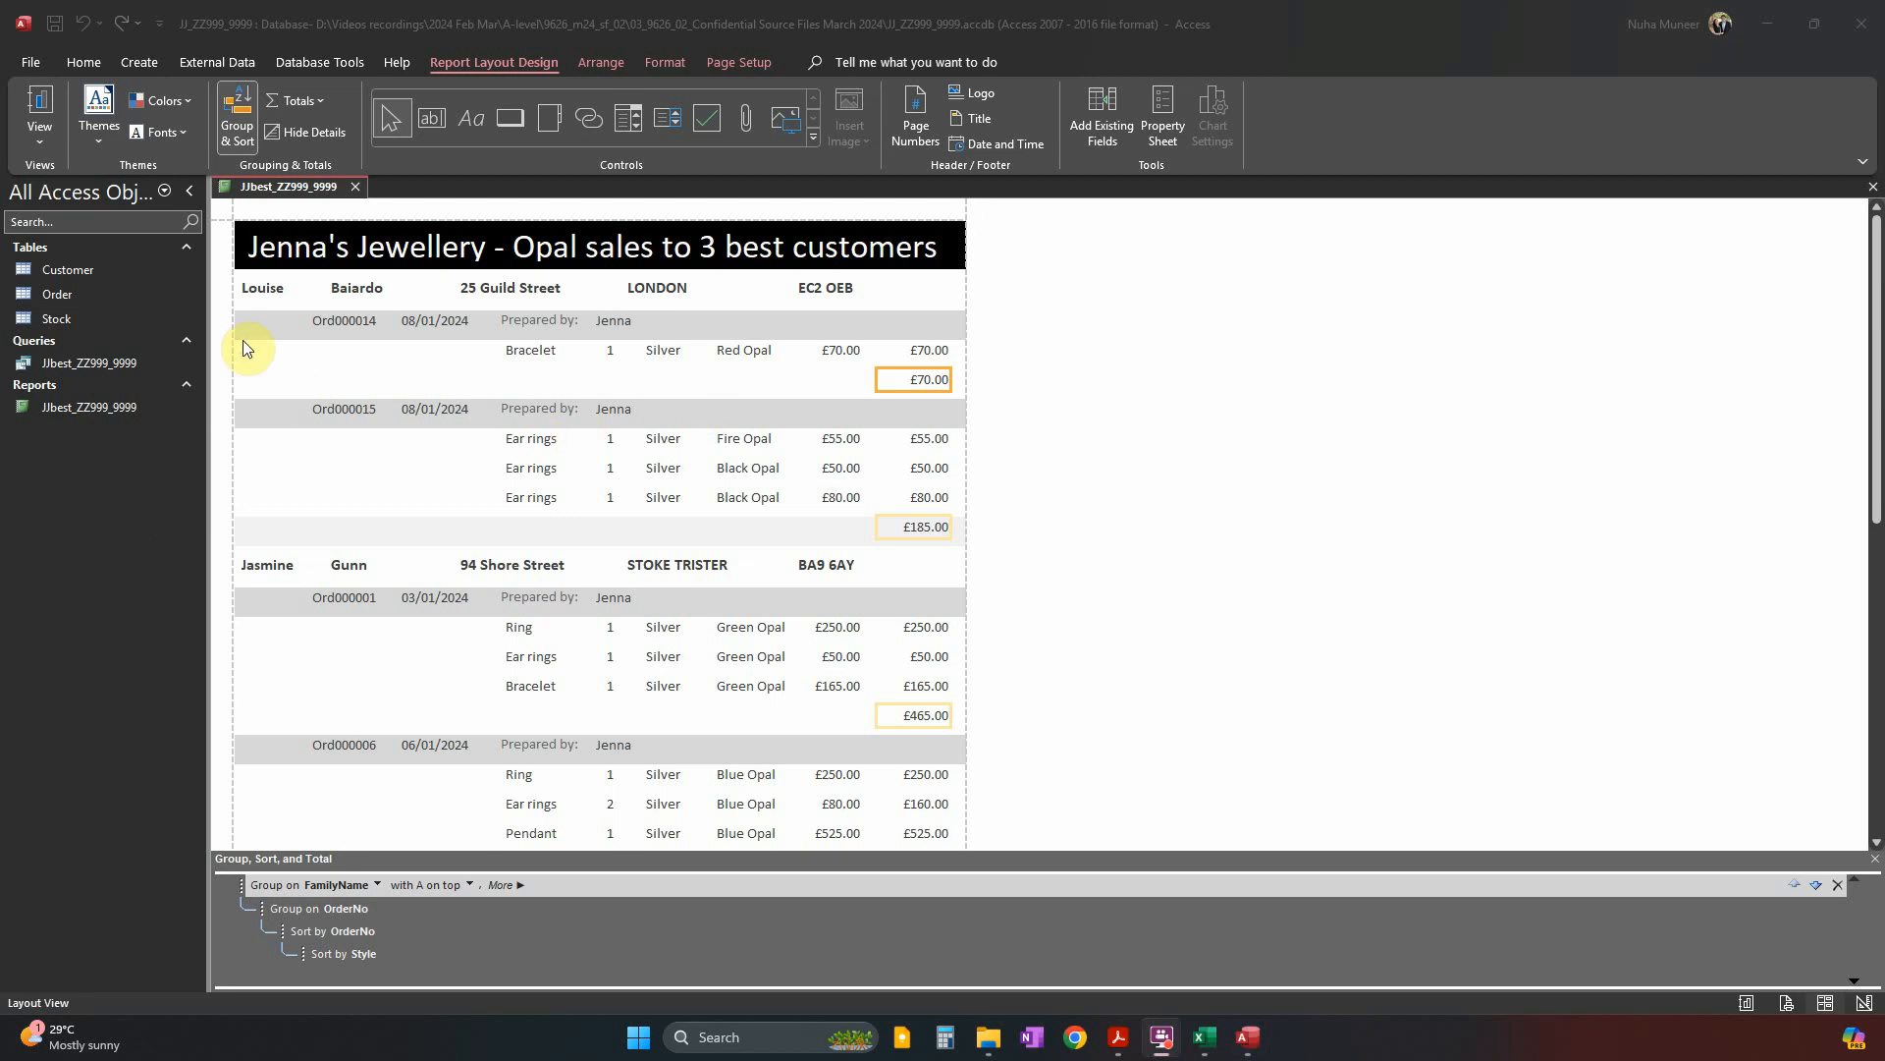
click(51, 155)
click(98, 220)
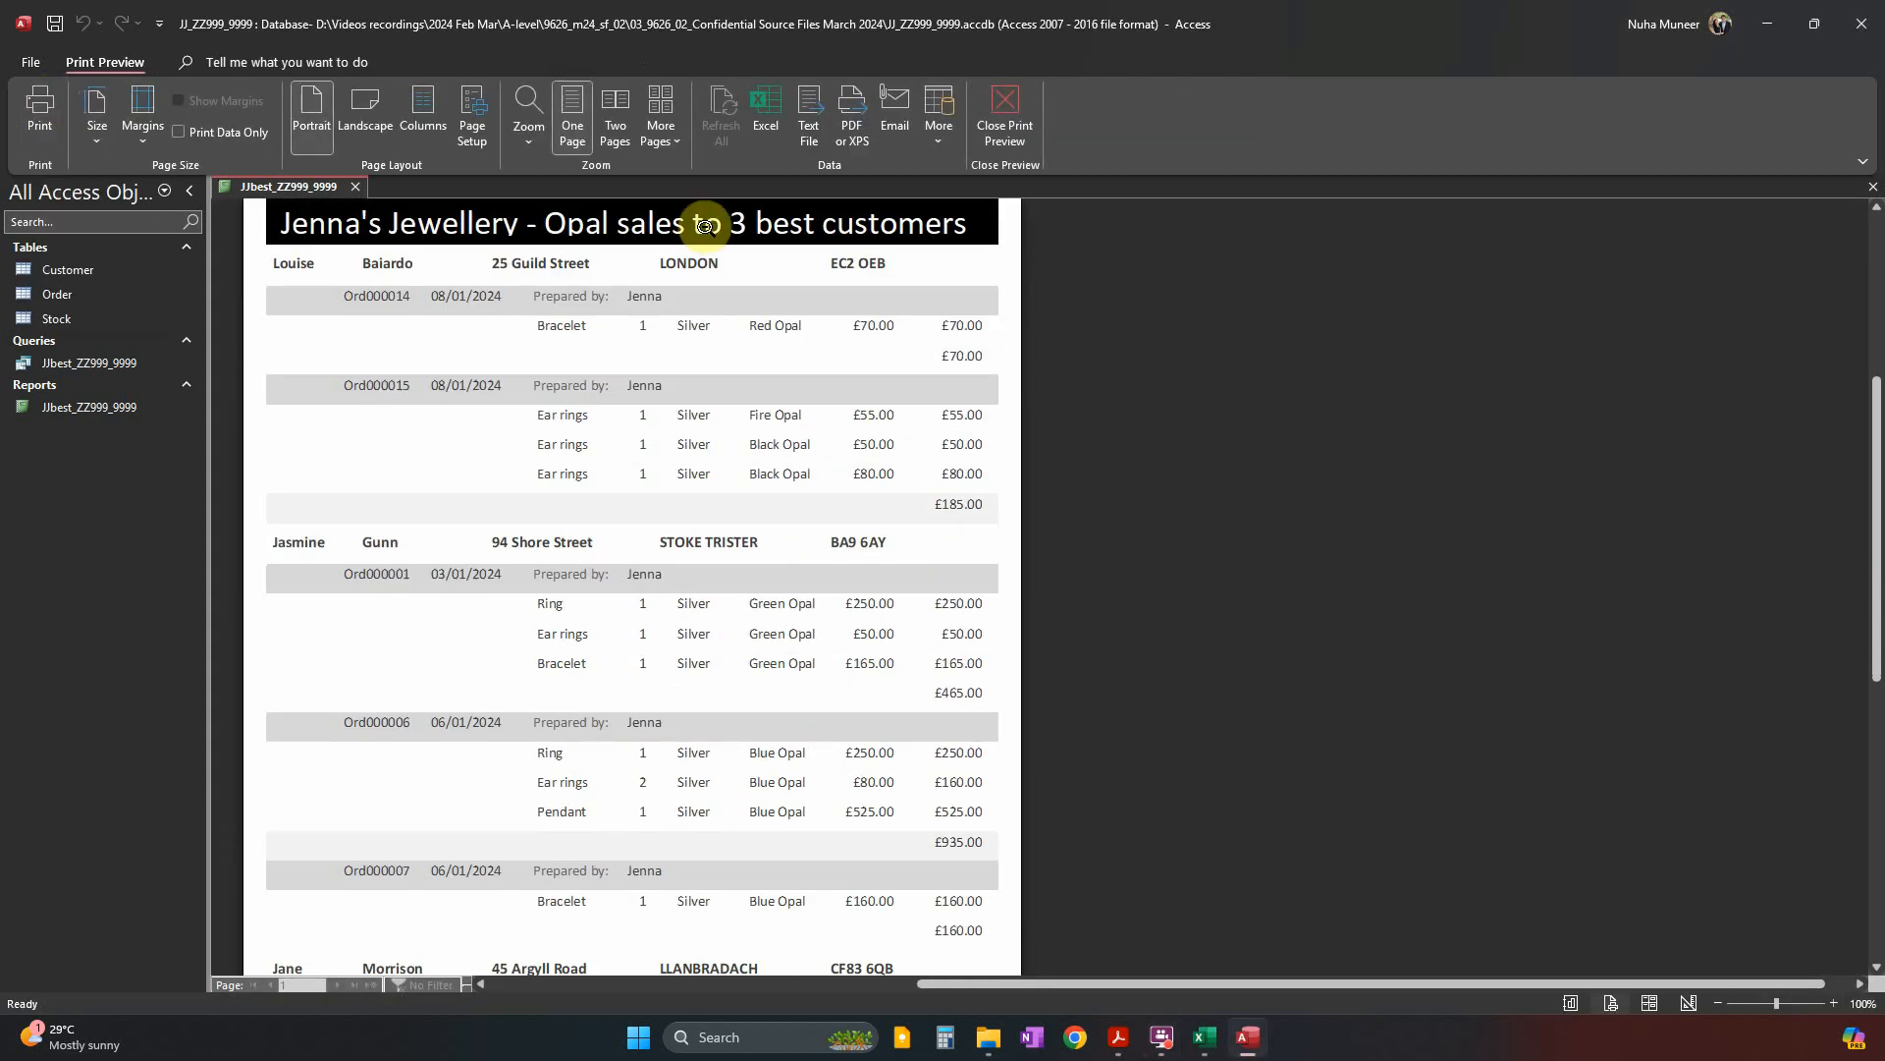
Review the report in Print Preview and read the question paper's requirements for page width and bottom-left candidate details.
scroll(744, 465, down, 1)
scroll(744, 466, up, 1)
scroll(745, 465, down, 2)
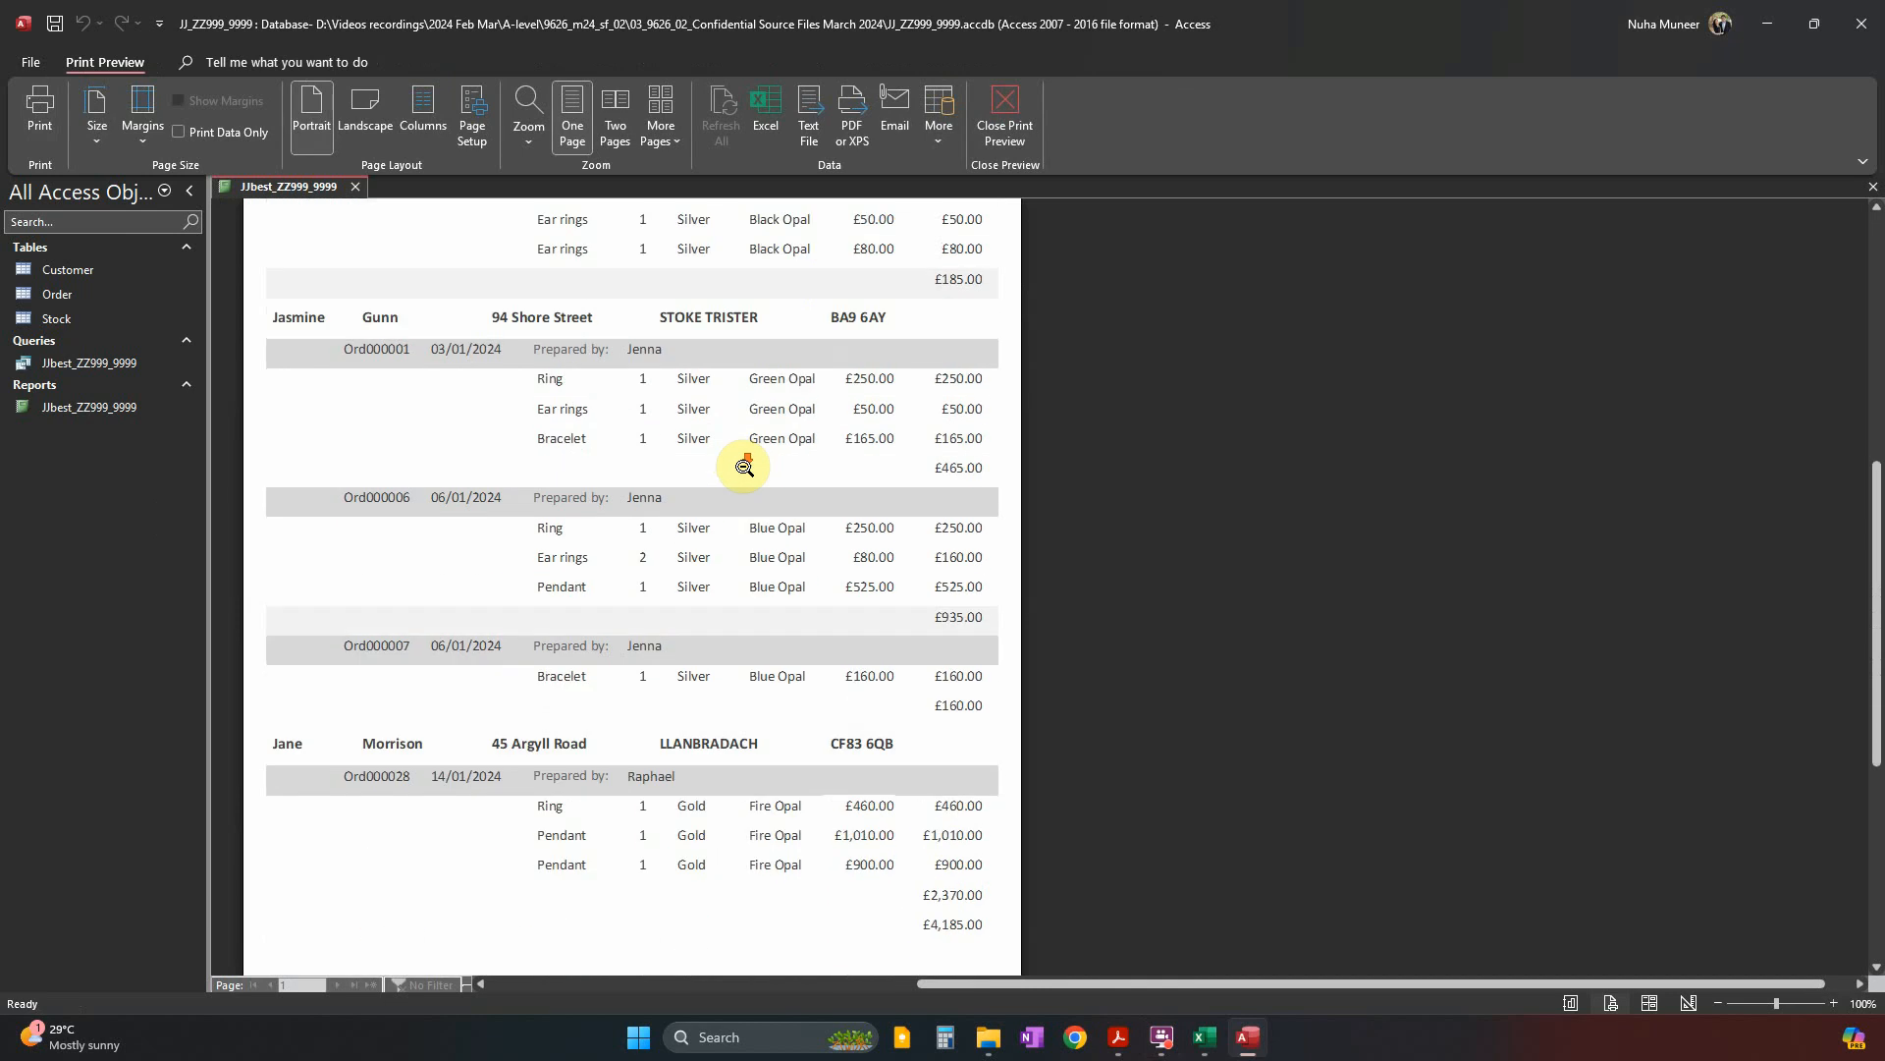
click(1118, 1037)
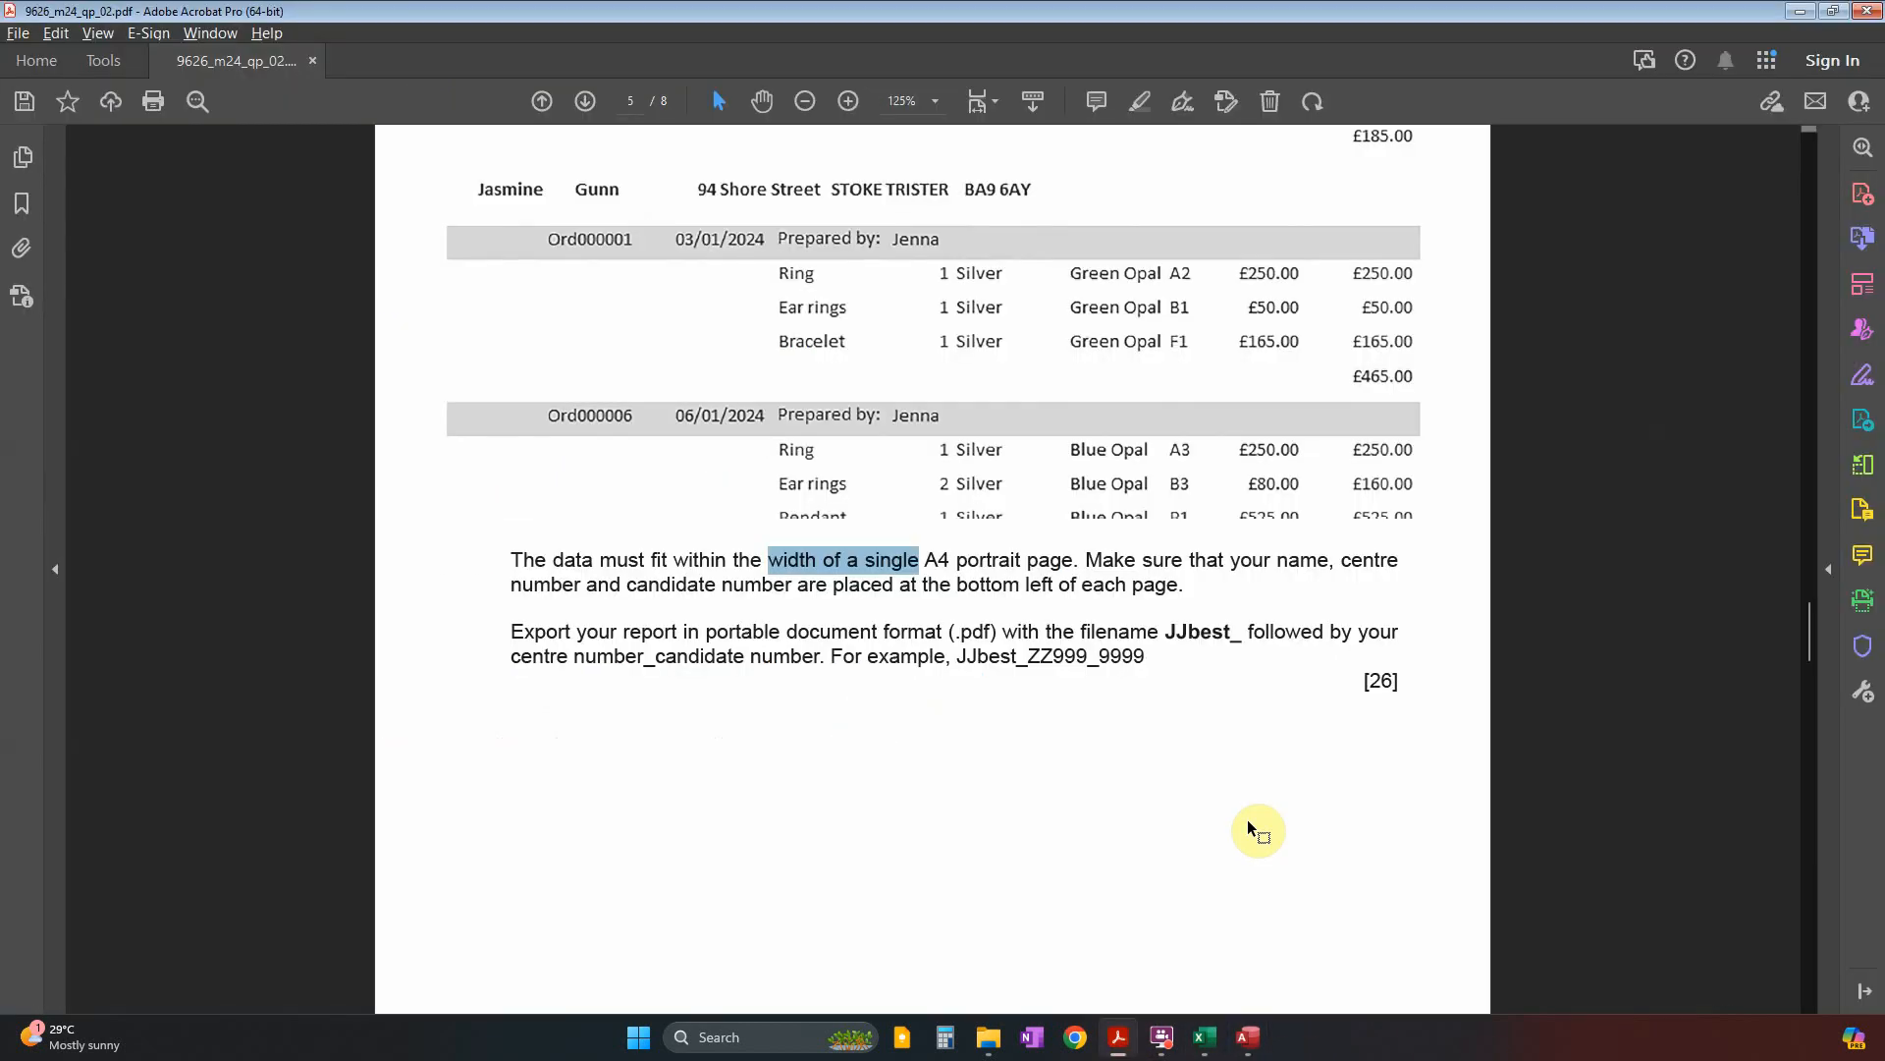
drag(956, 559, 1398, 561)
click(521, 581)
drag(522, 581, 1148, 582)
click(1055, 581)
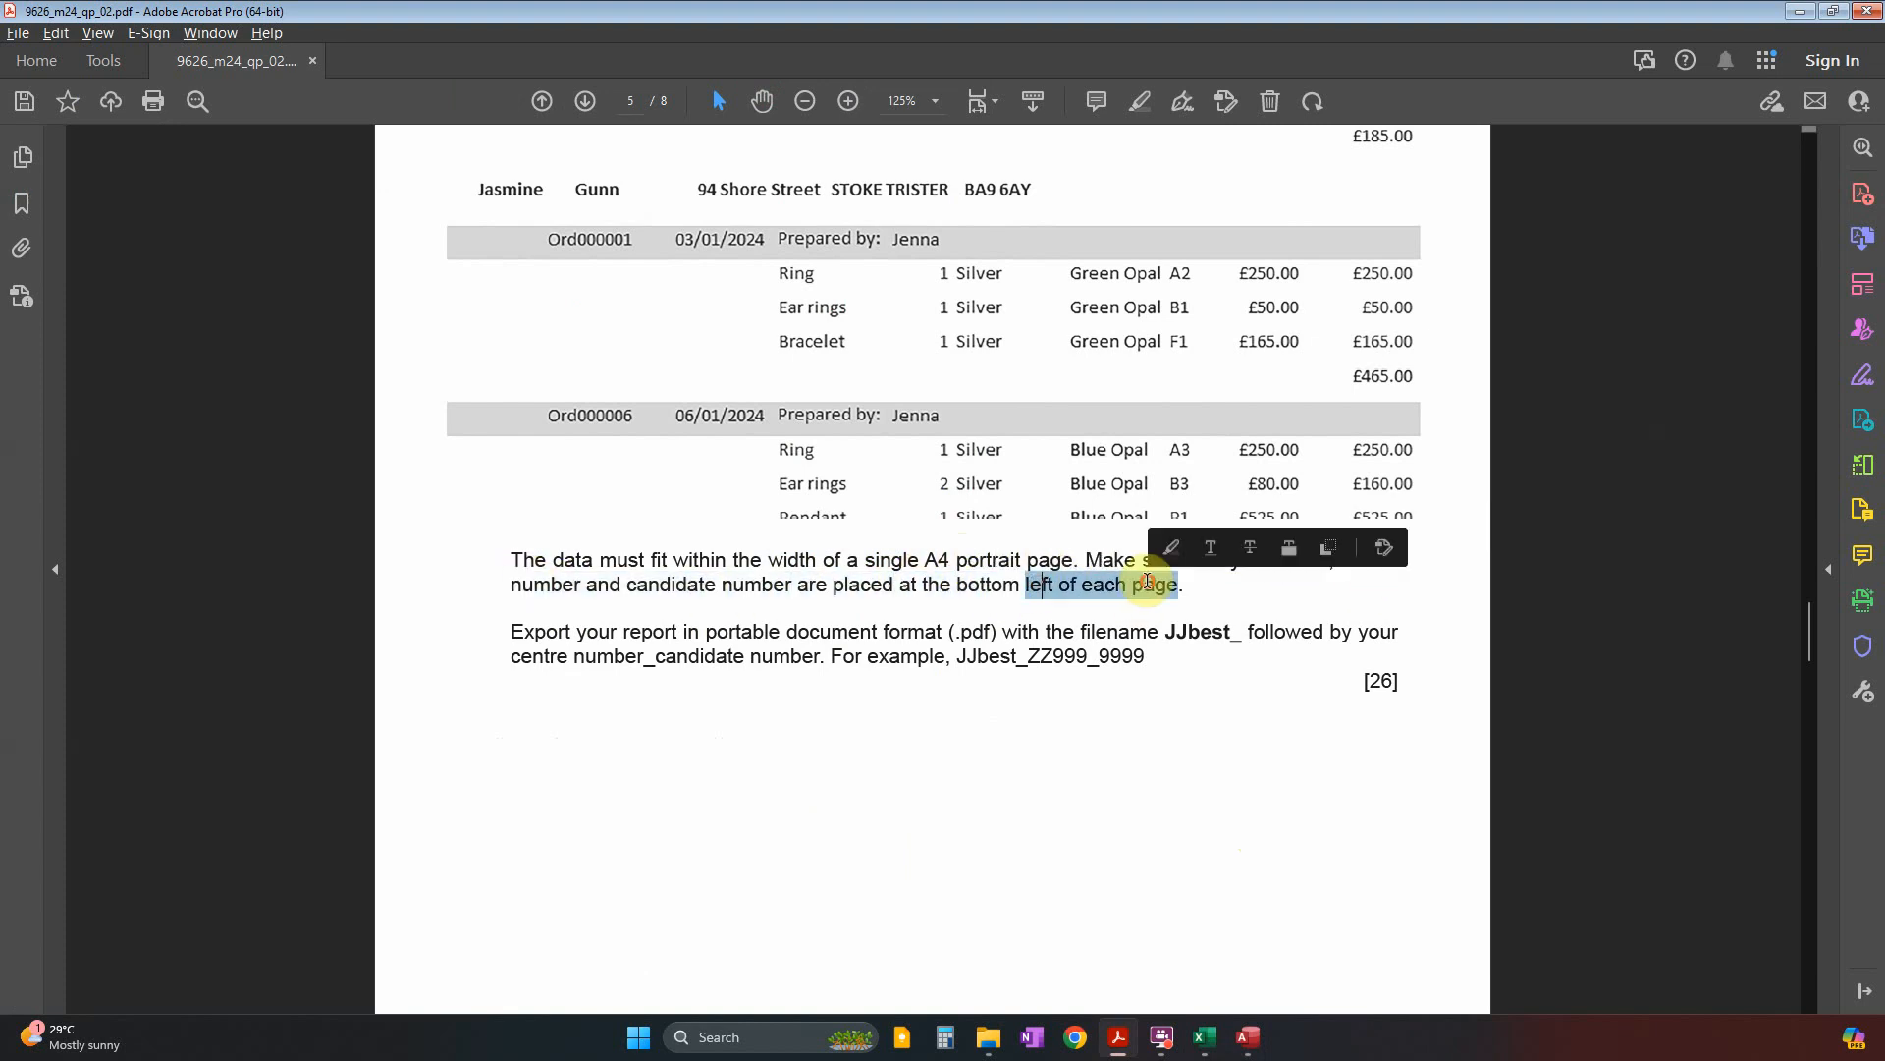
key(alt+Tab)
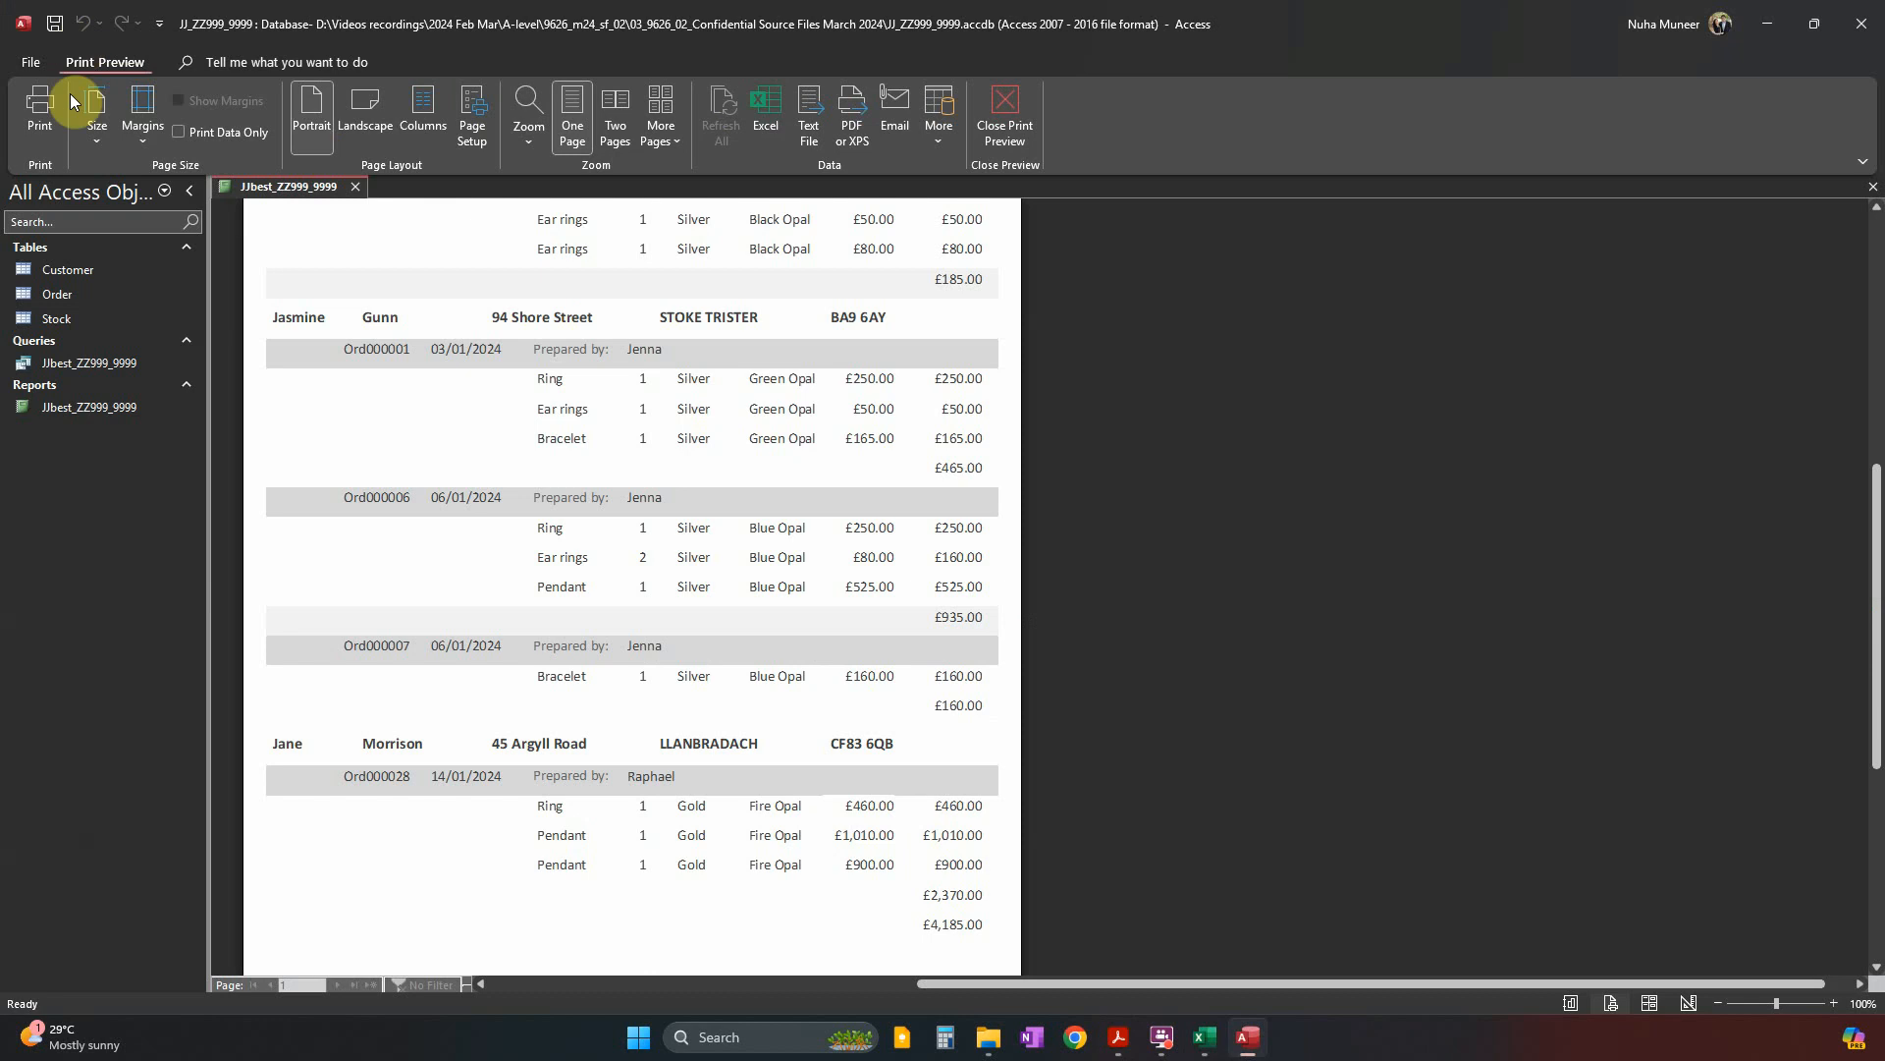
In Design View, add a label at the left of the Report Footer containing the candidate's name, centre number and candidate number.
click(1002, 116)
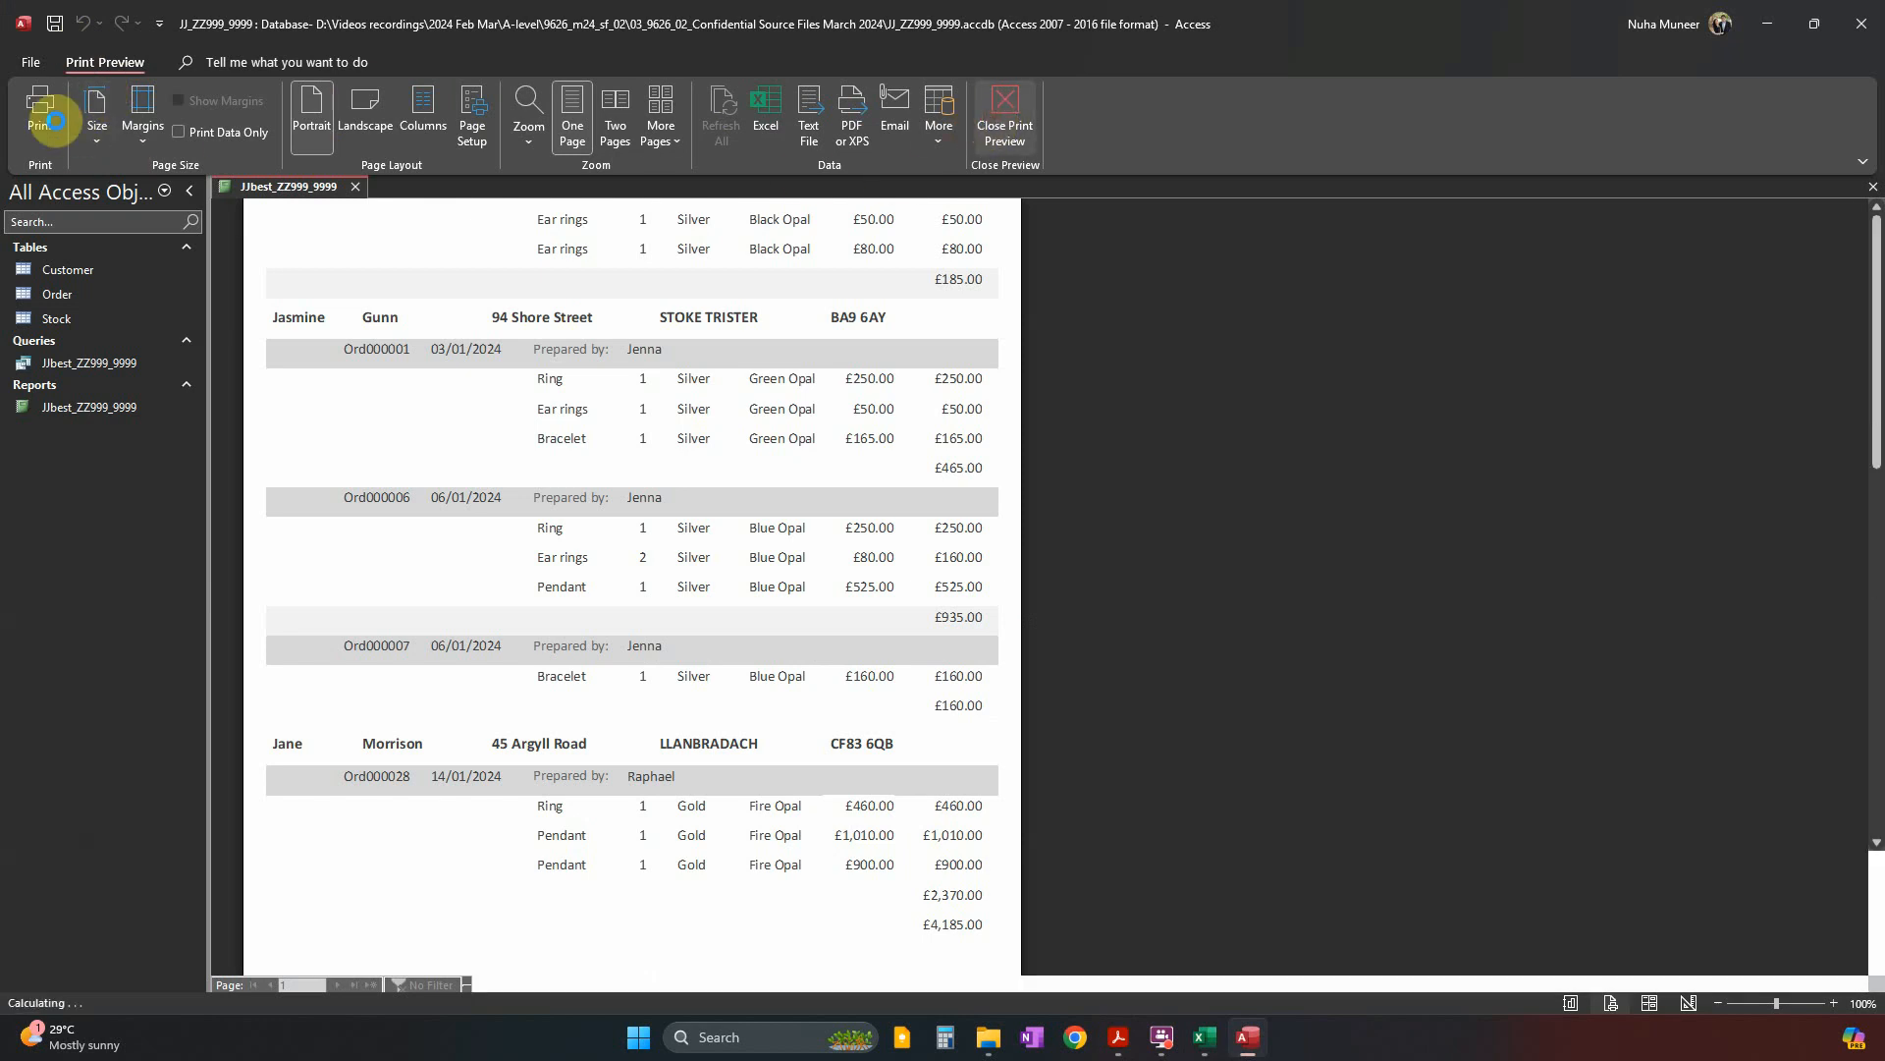
click(43, 140)
click(108, 300)
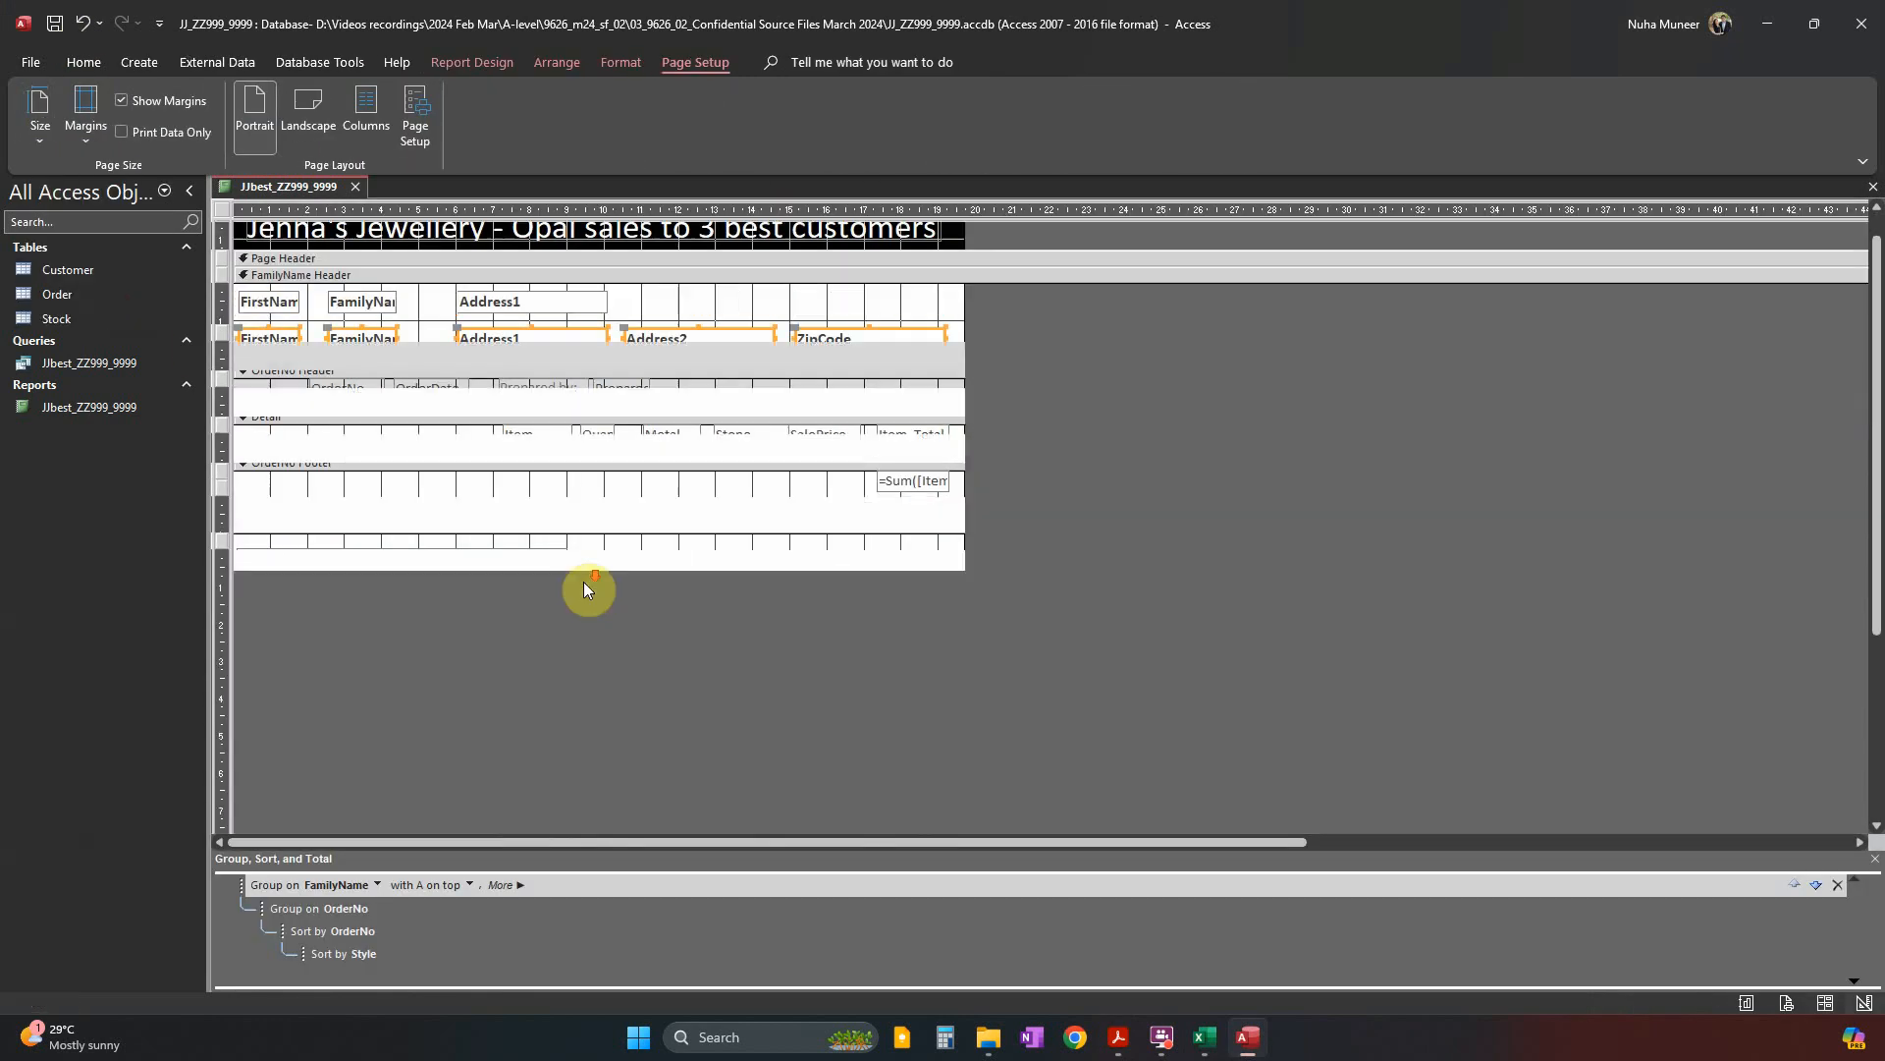
scroll(583, 581, down, 3)
scroll(507, 444, up, 3)
click(472, 62)
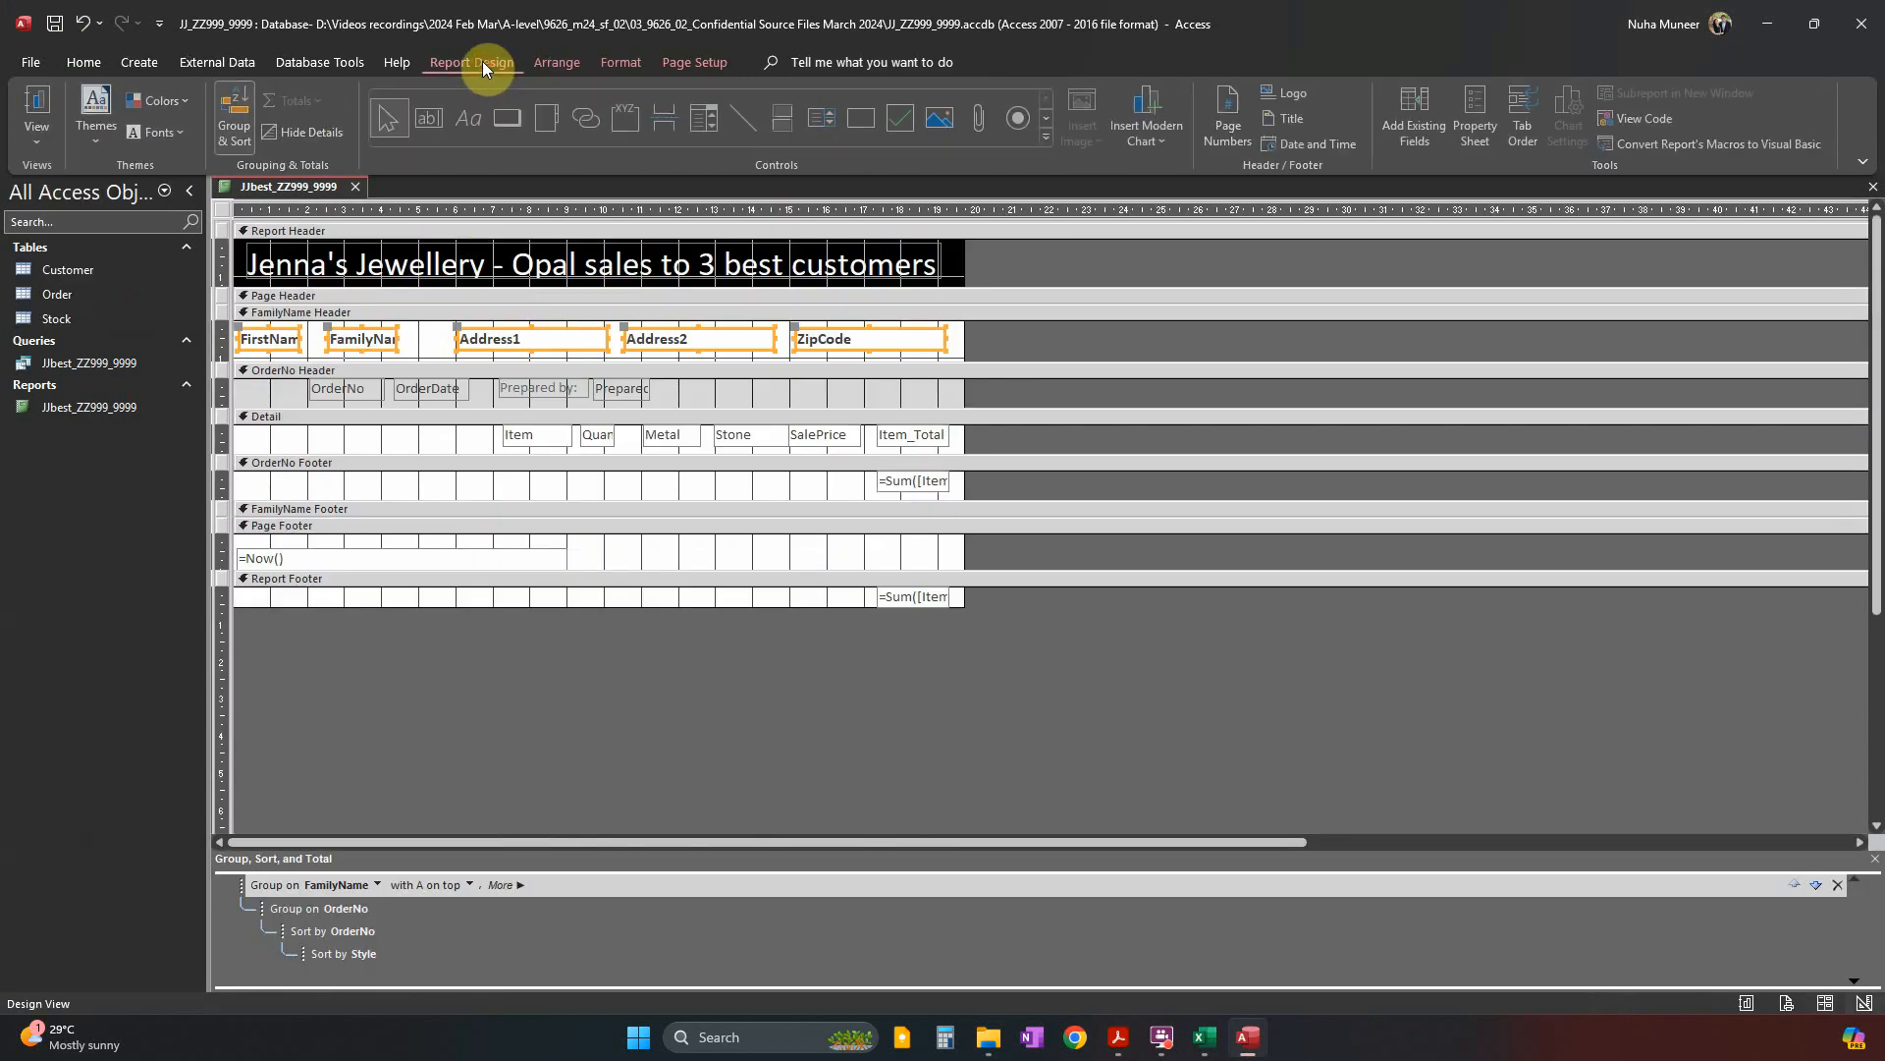
click(458, 126)
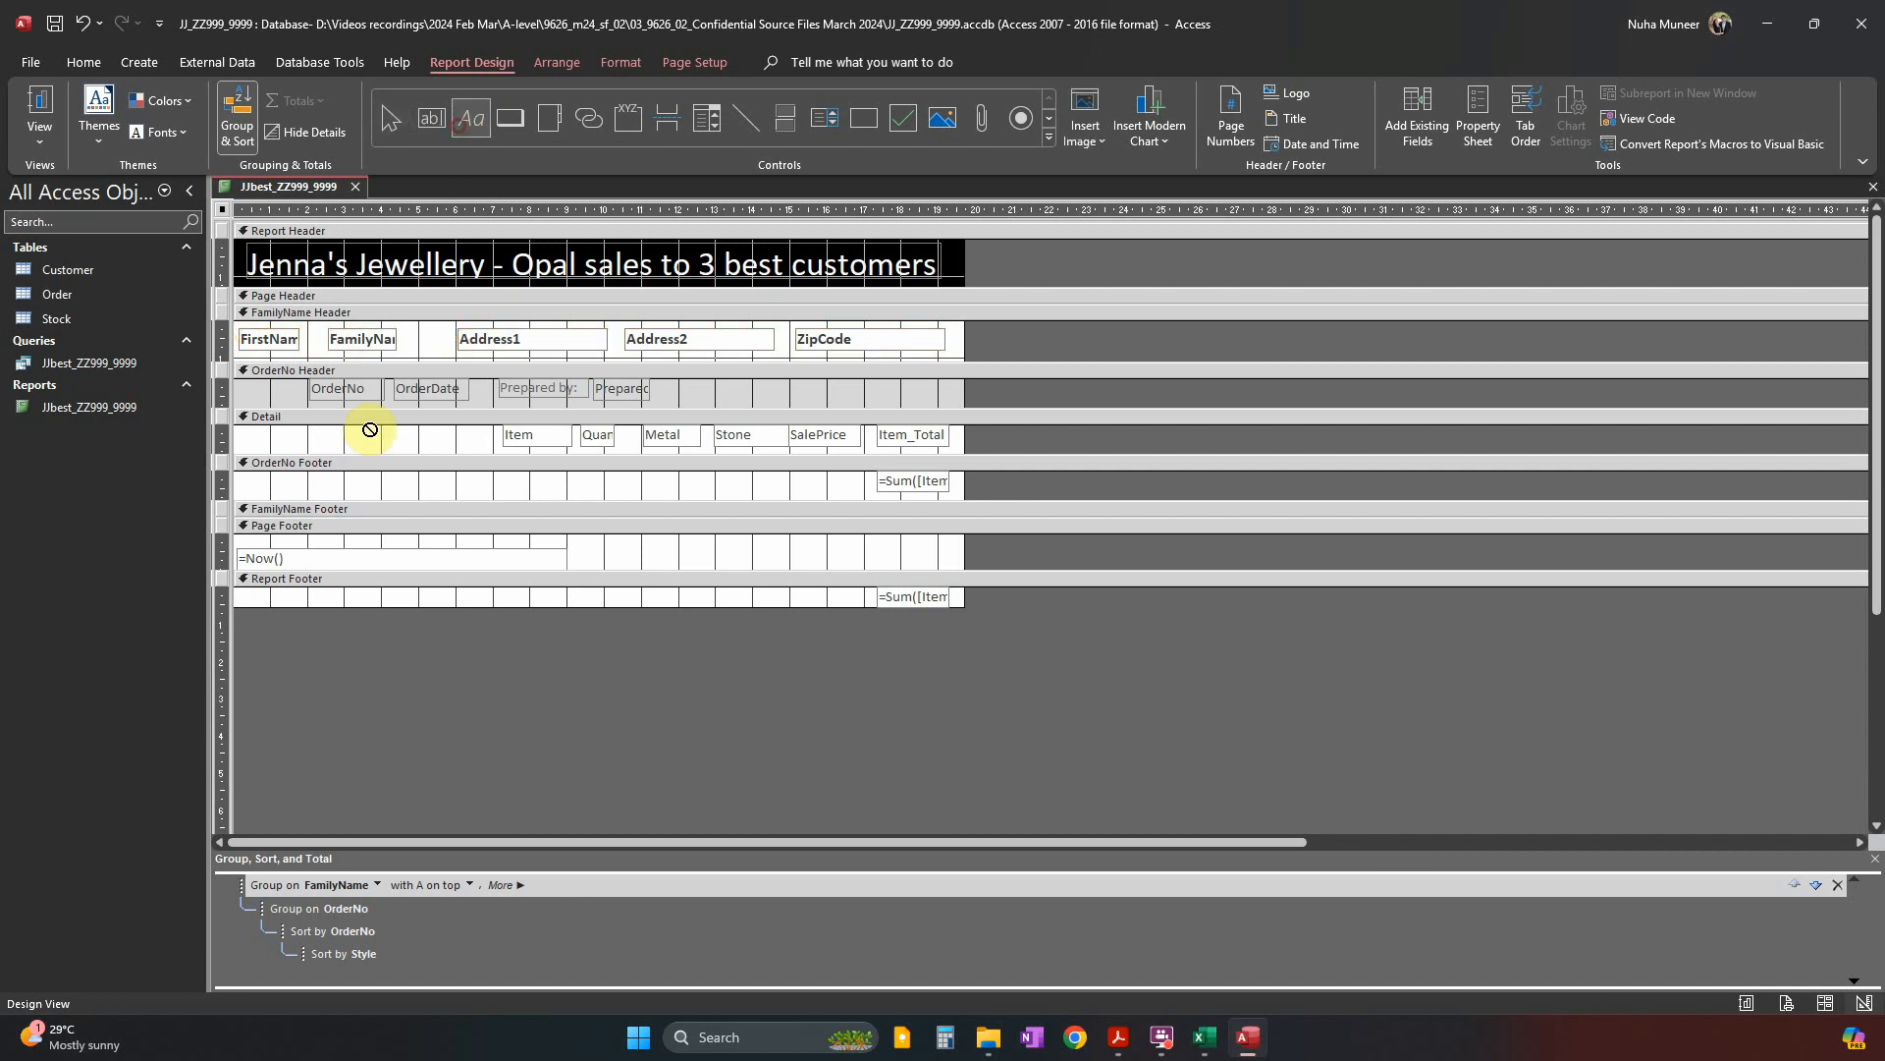
drag(244, 593, 478, 606)
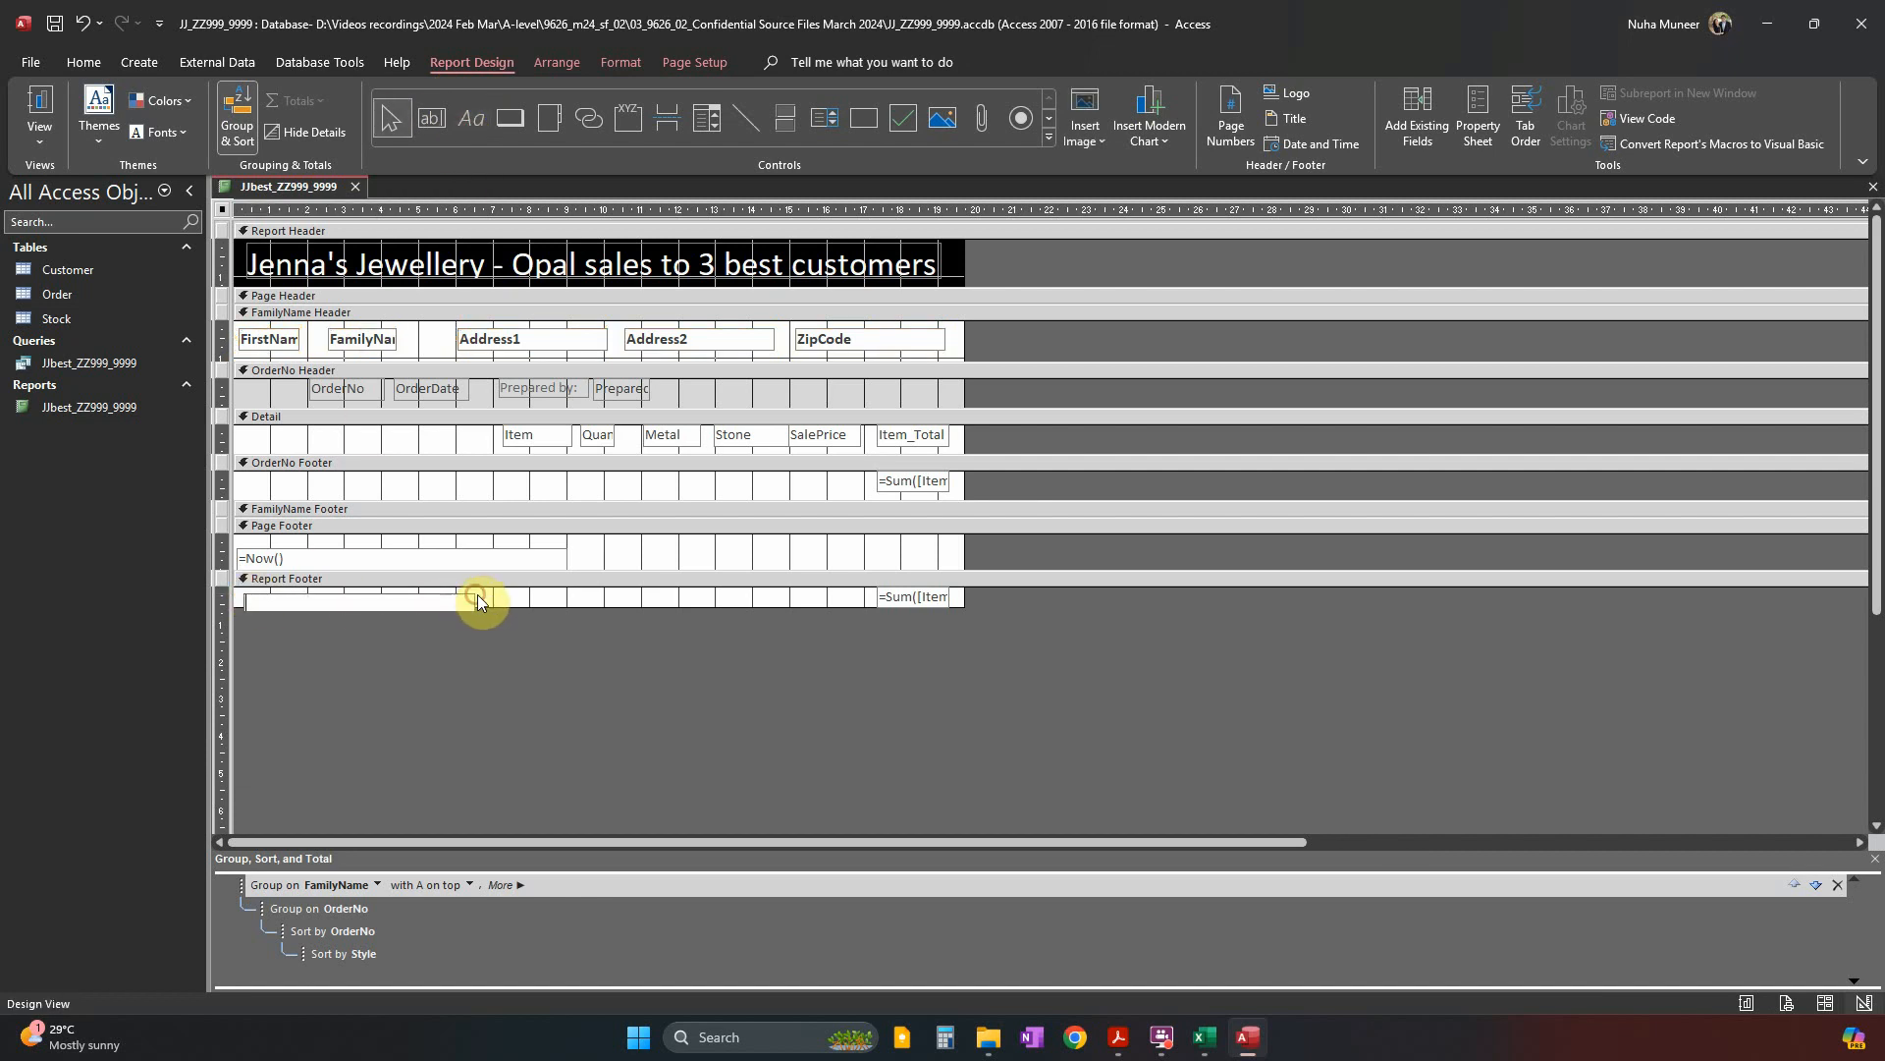
text(Nuha, ZZ000, 00099)
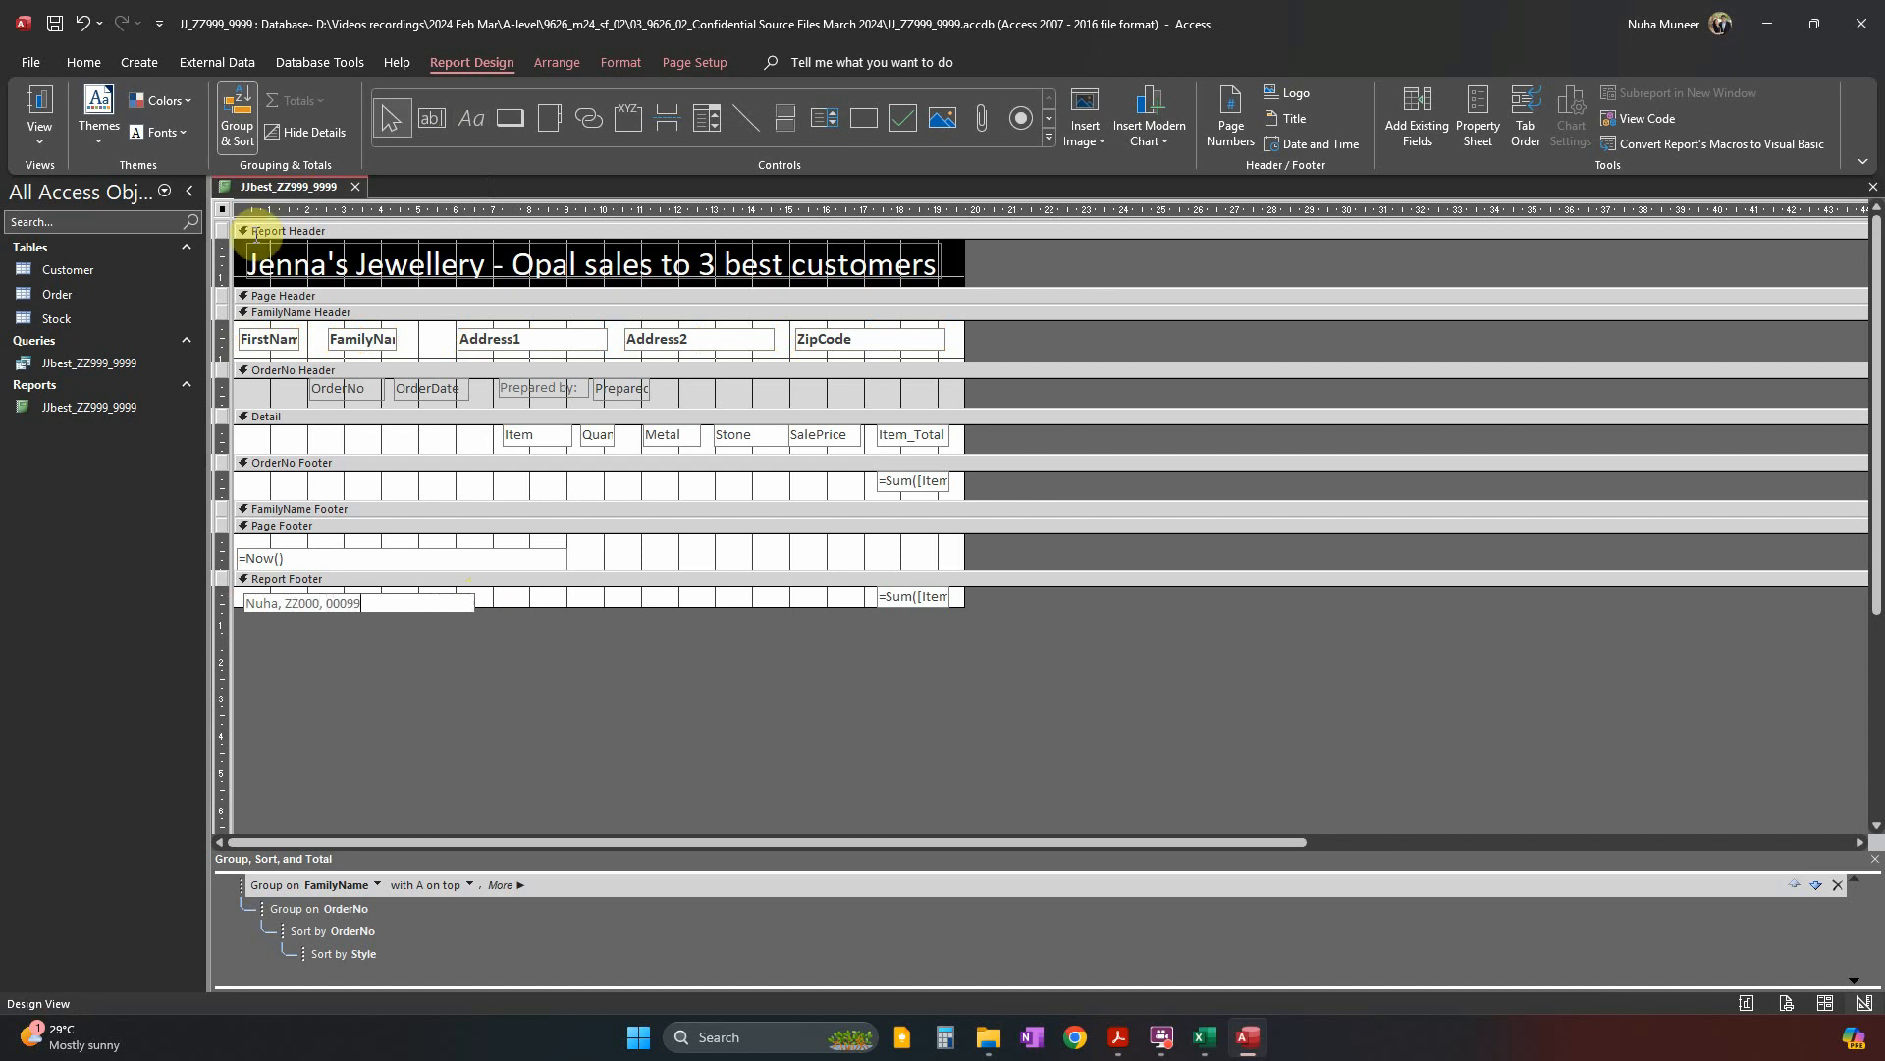
Check the candidate details label at the end of the report in Layout View against the question paper's placement instruction.
click(41, 100)
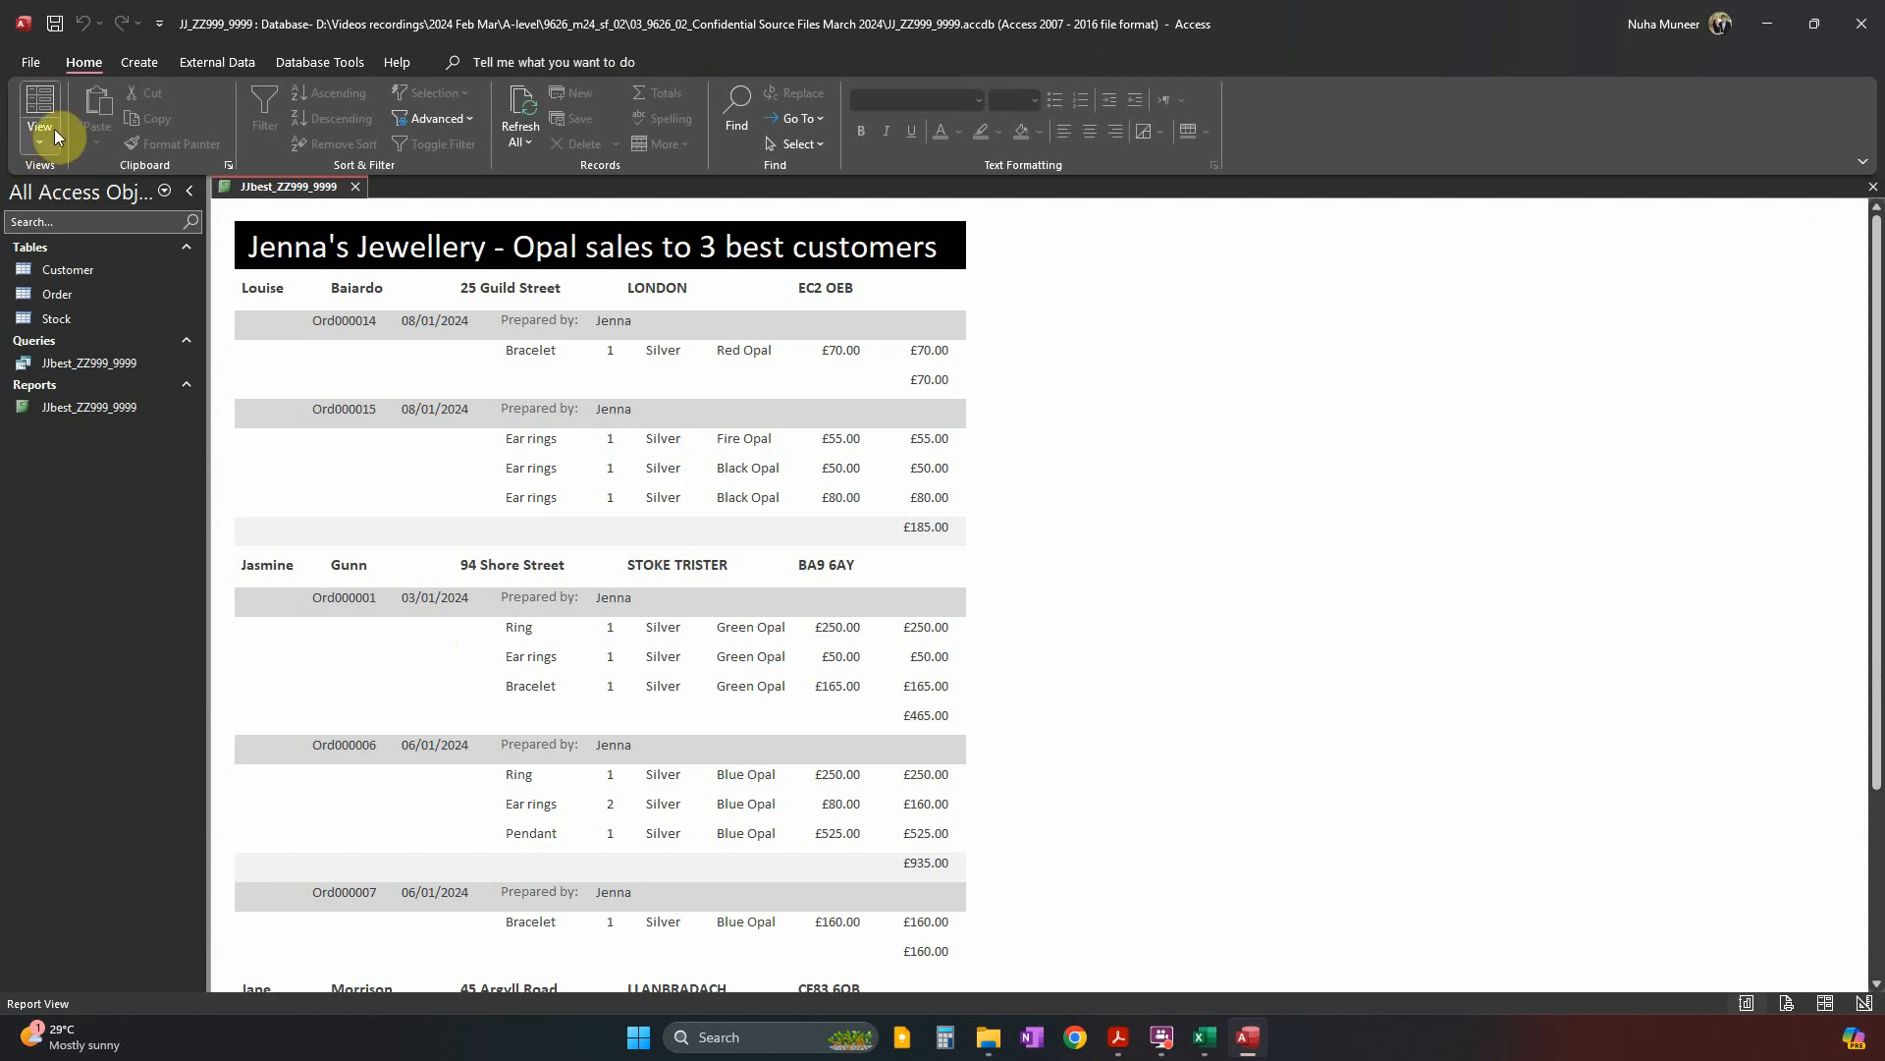
click(74, 75)
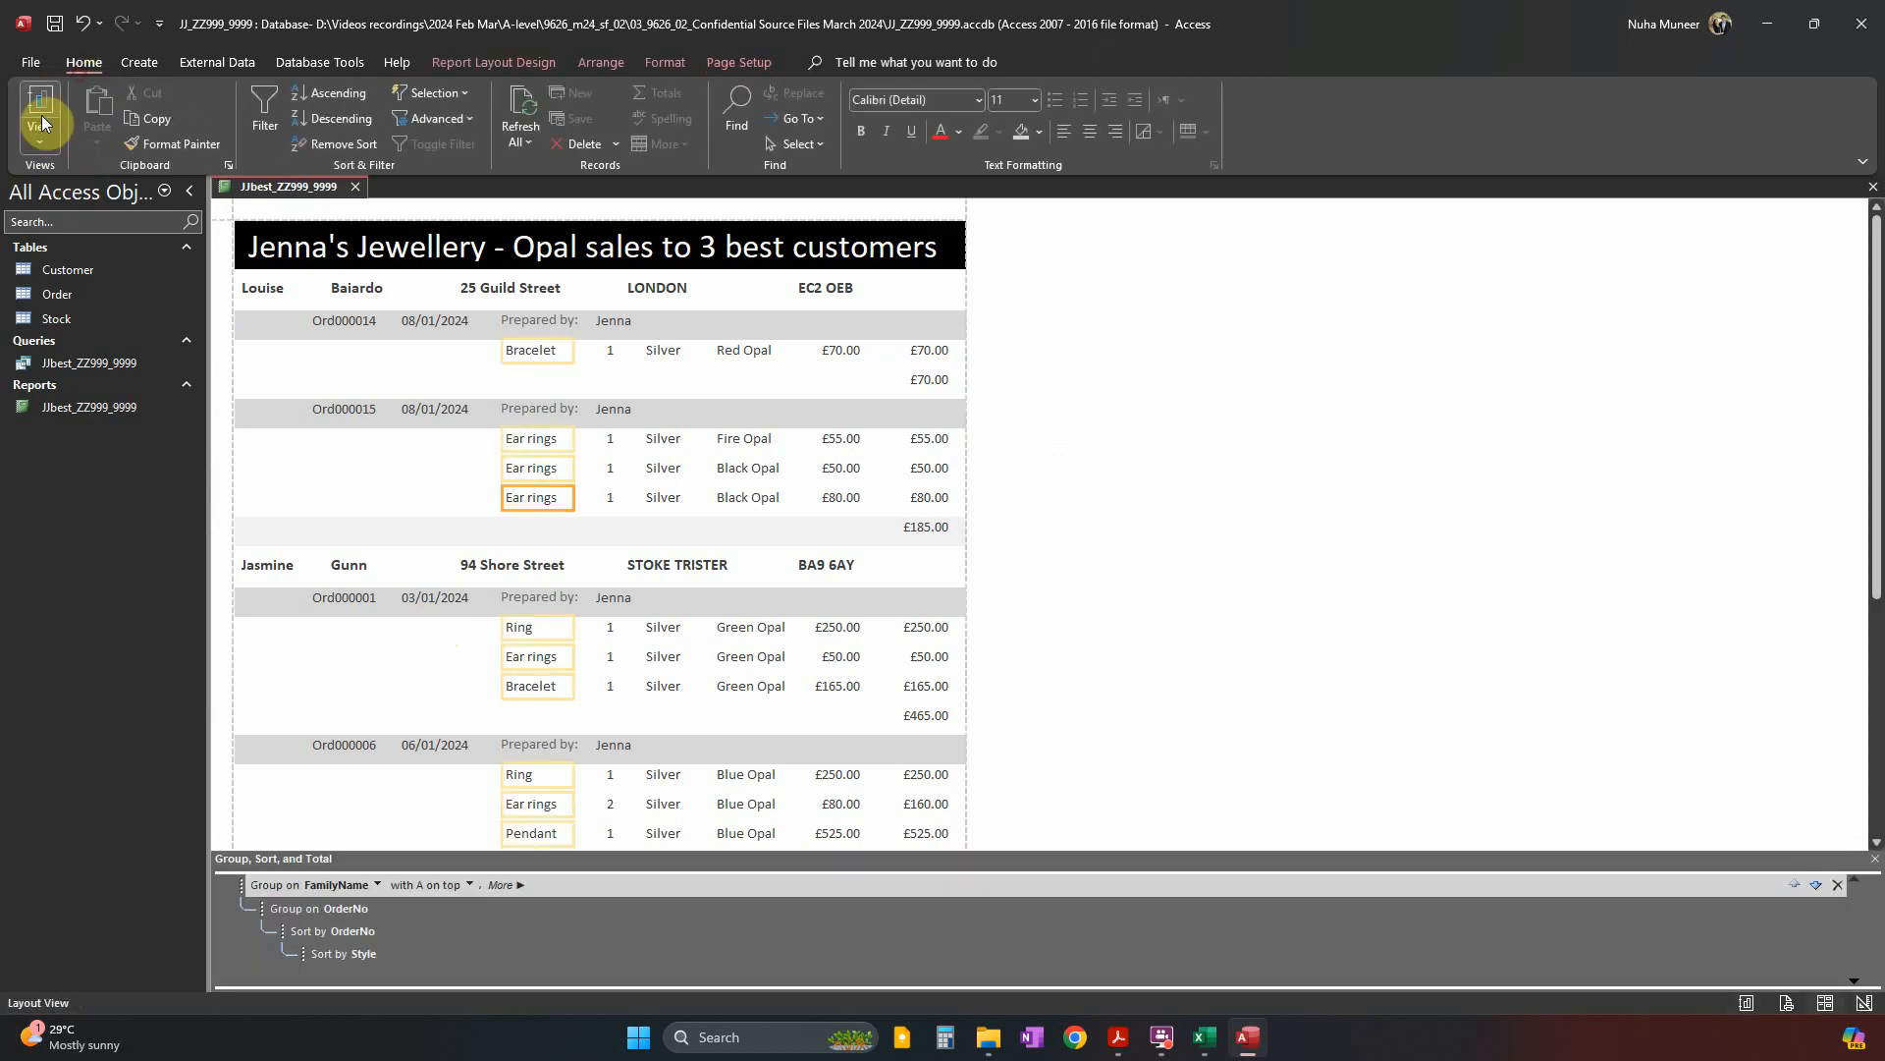
click(40, 129)
click(239, 362)
scroll(570, 627, down, 5)
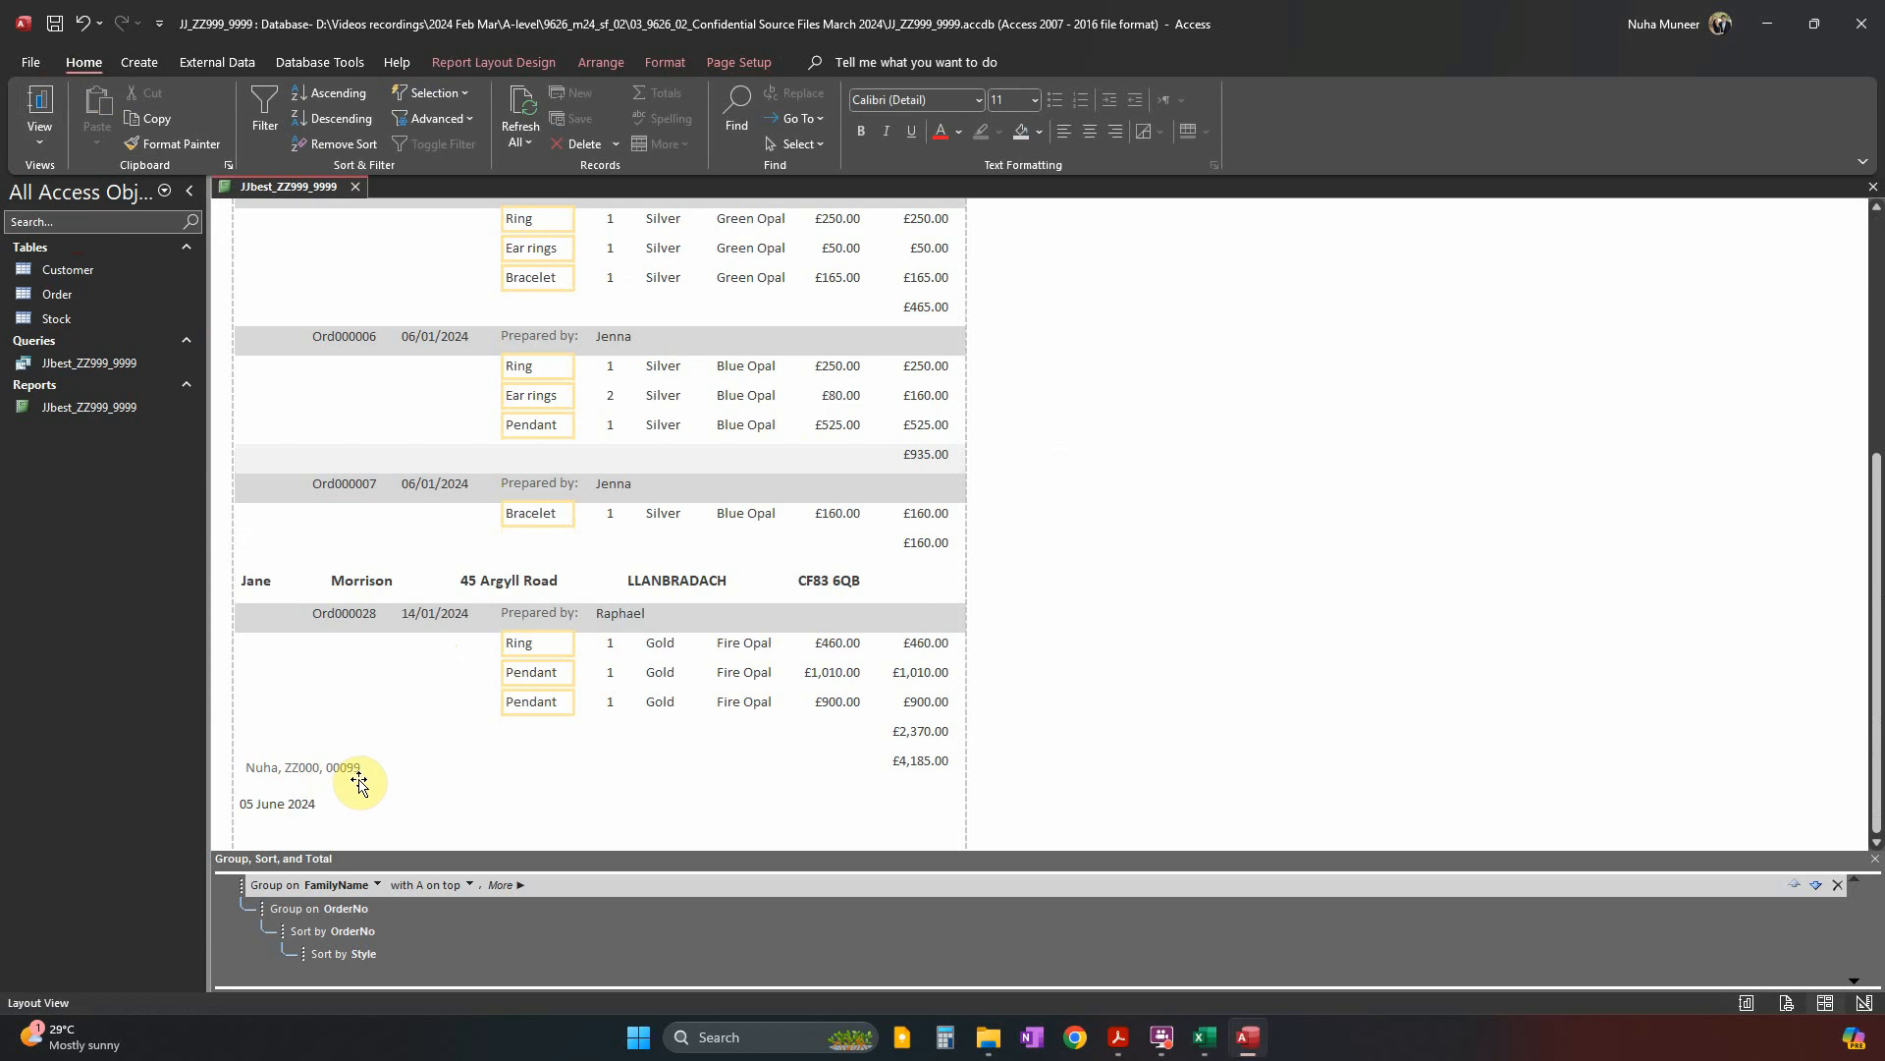
click(327, 771)
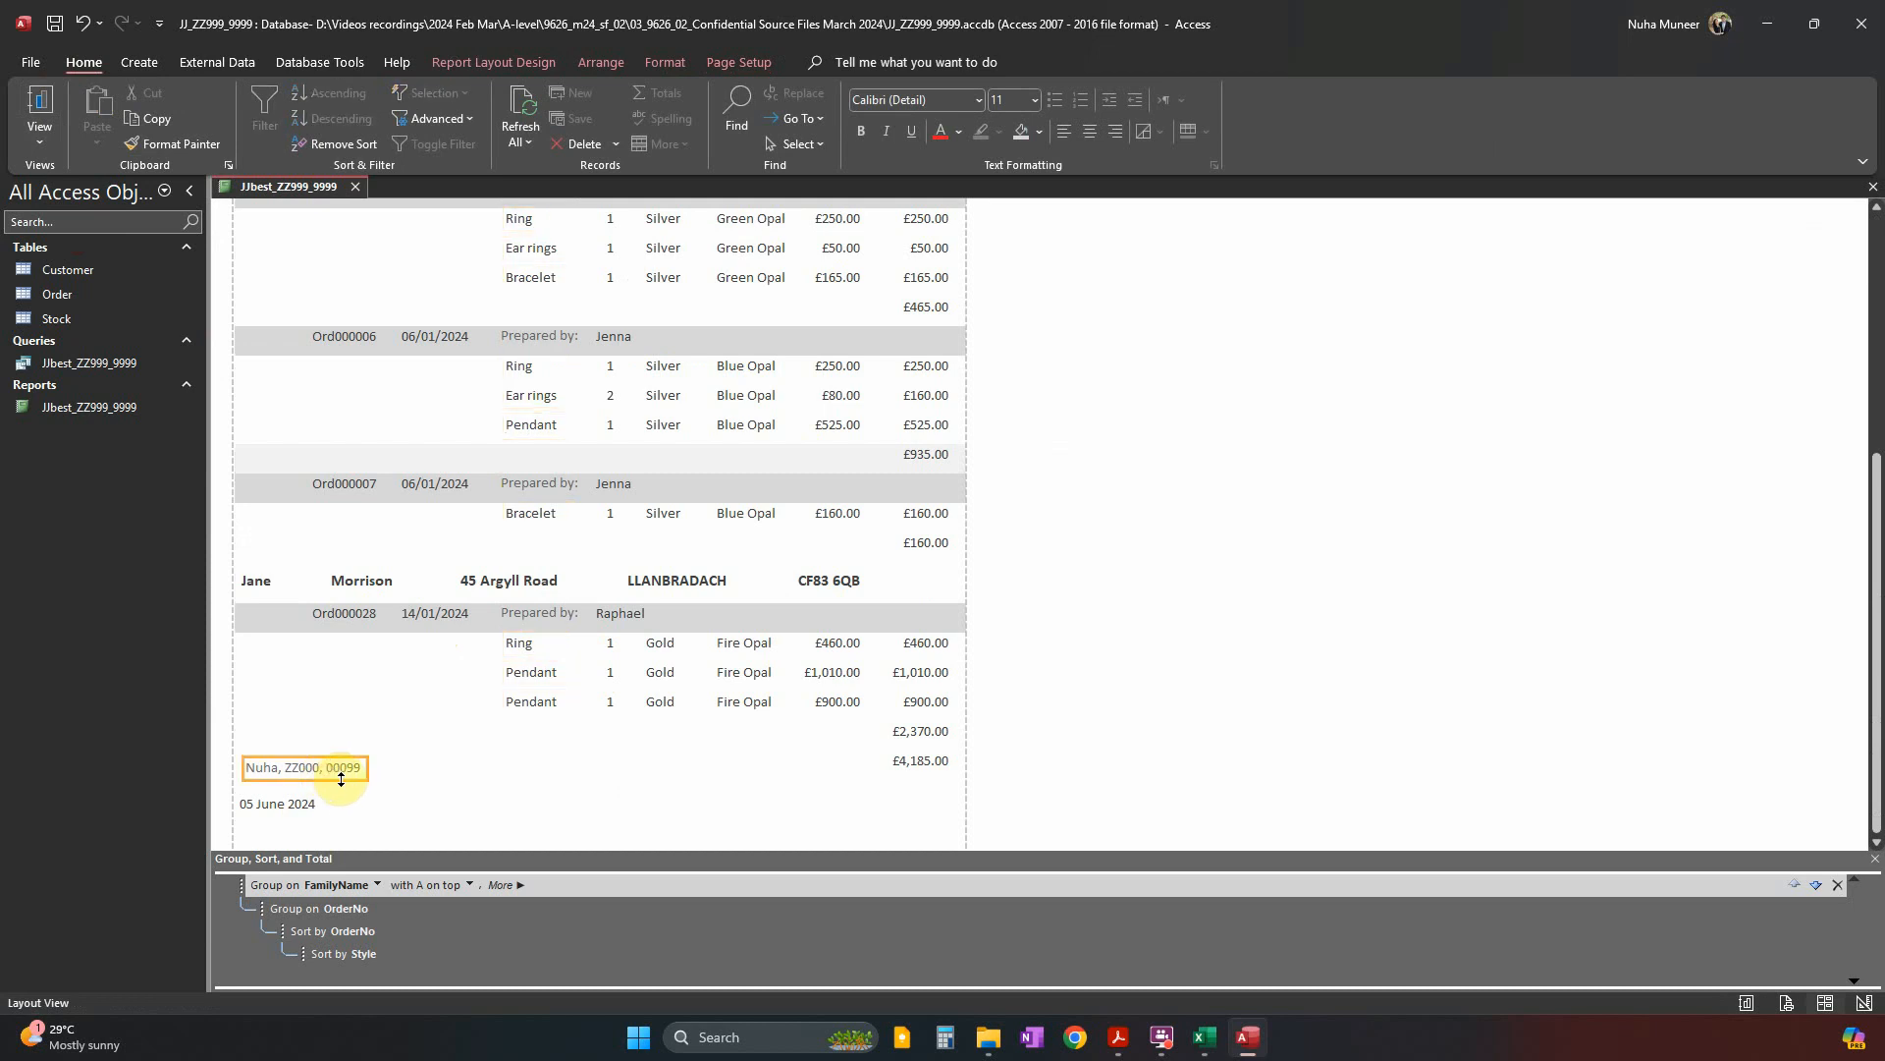
key(alt+Tab)
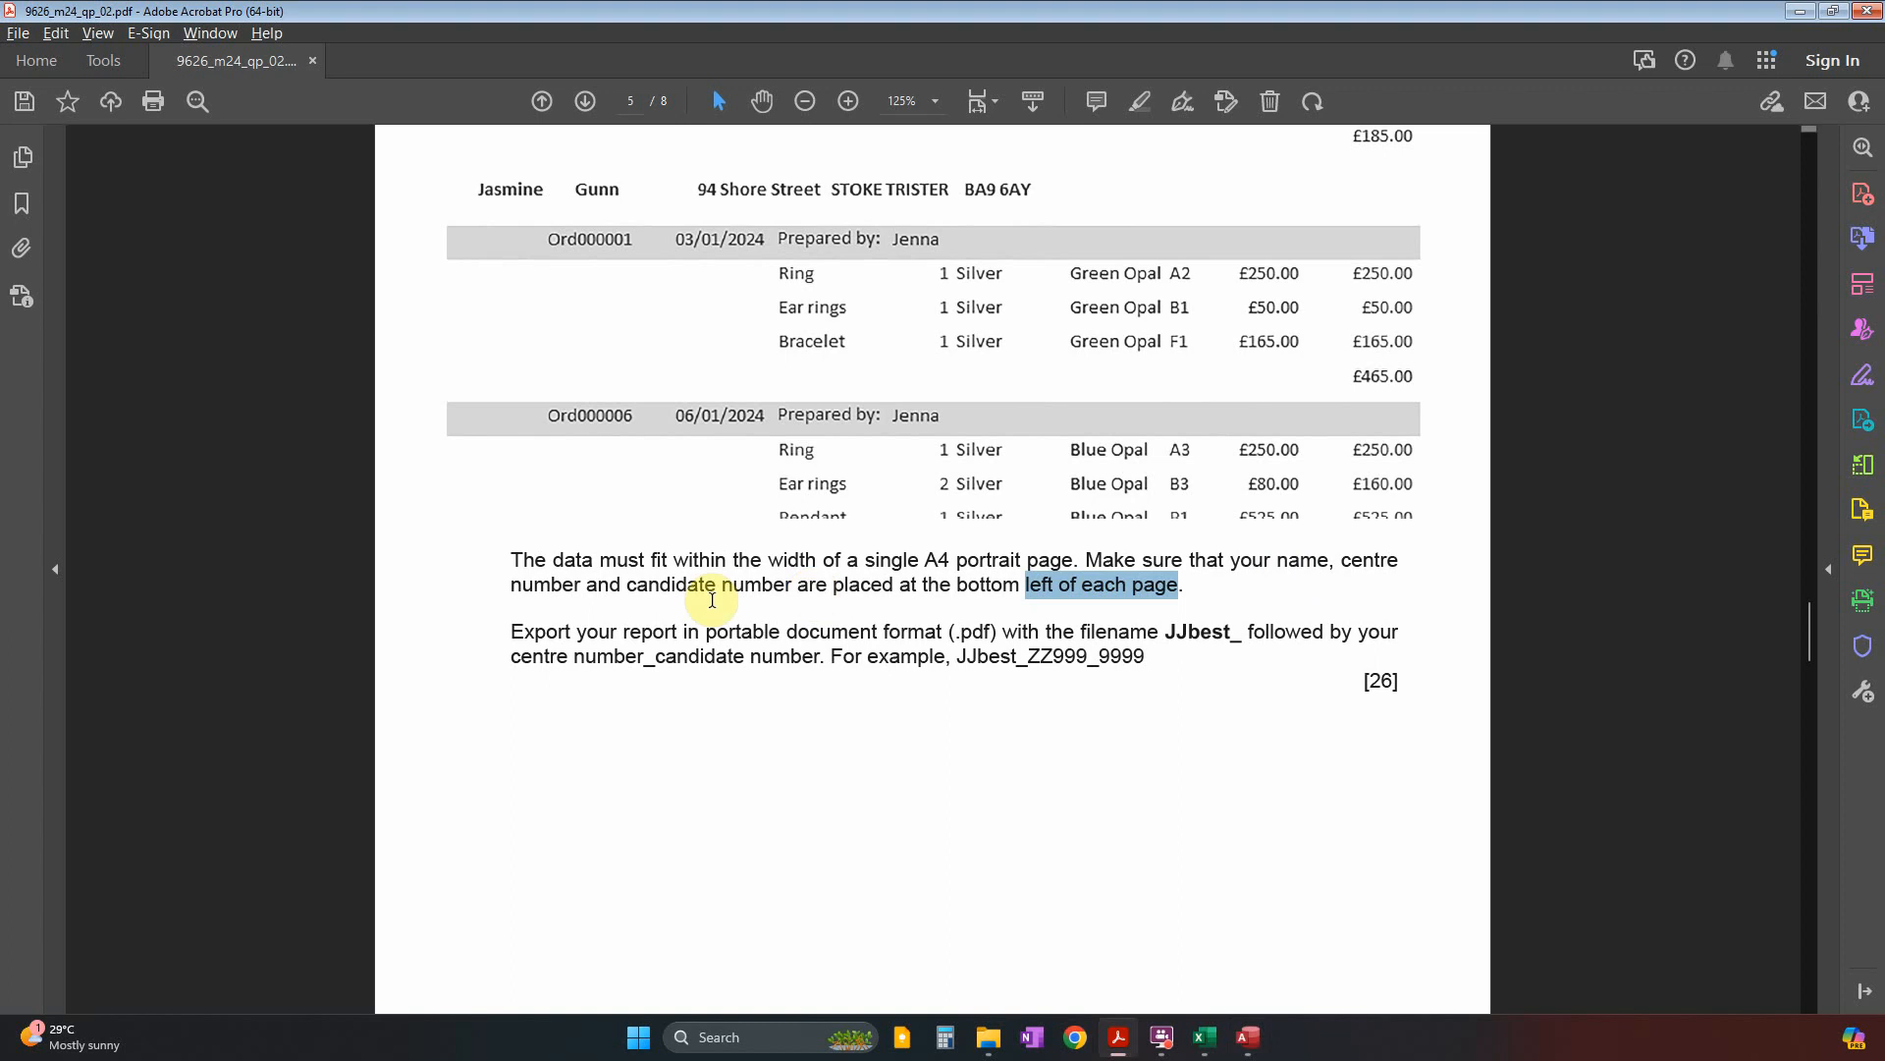
key(alt+Tab)
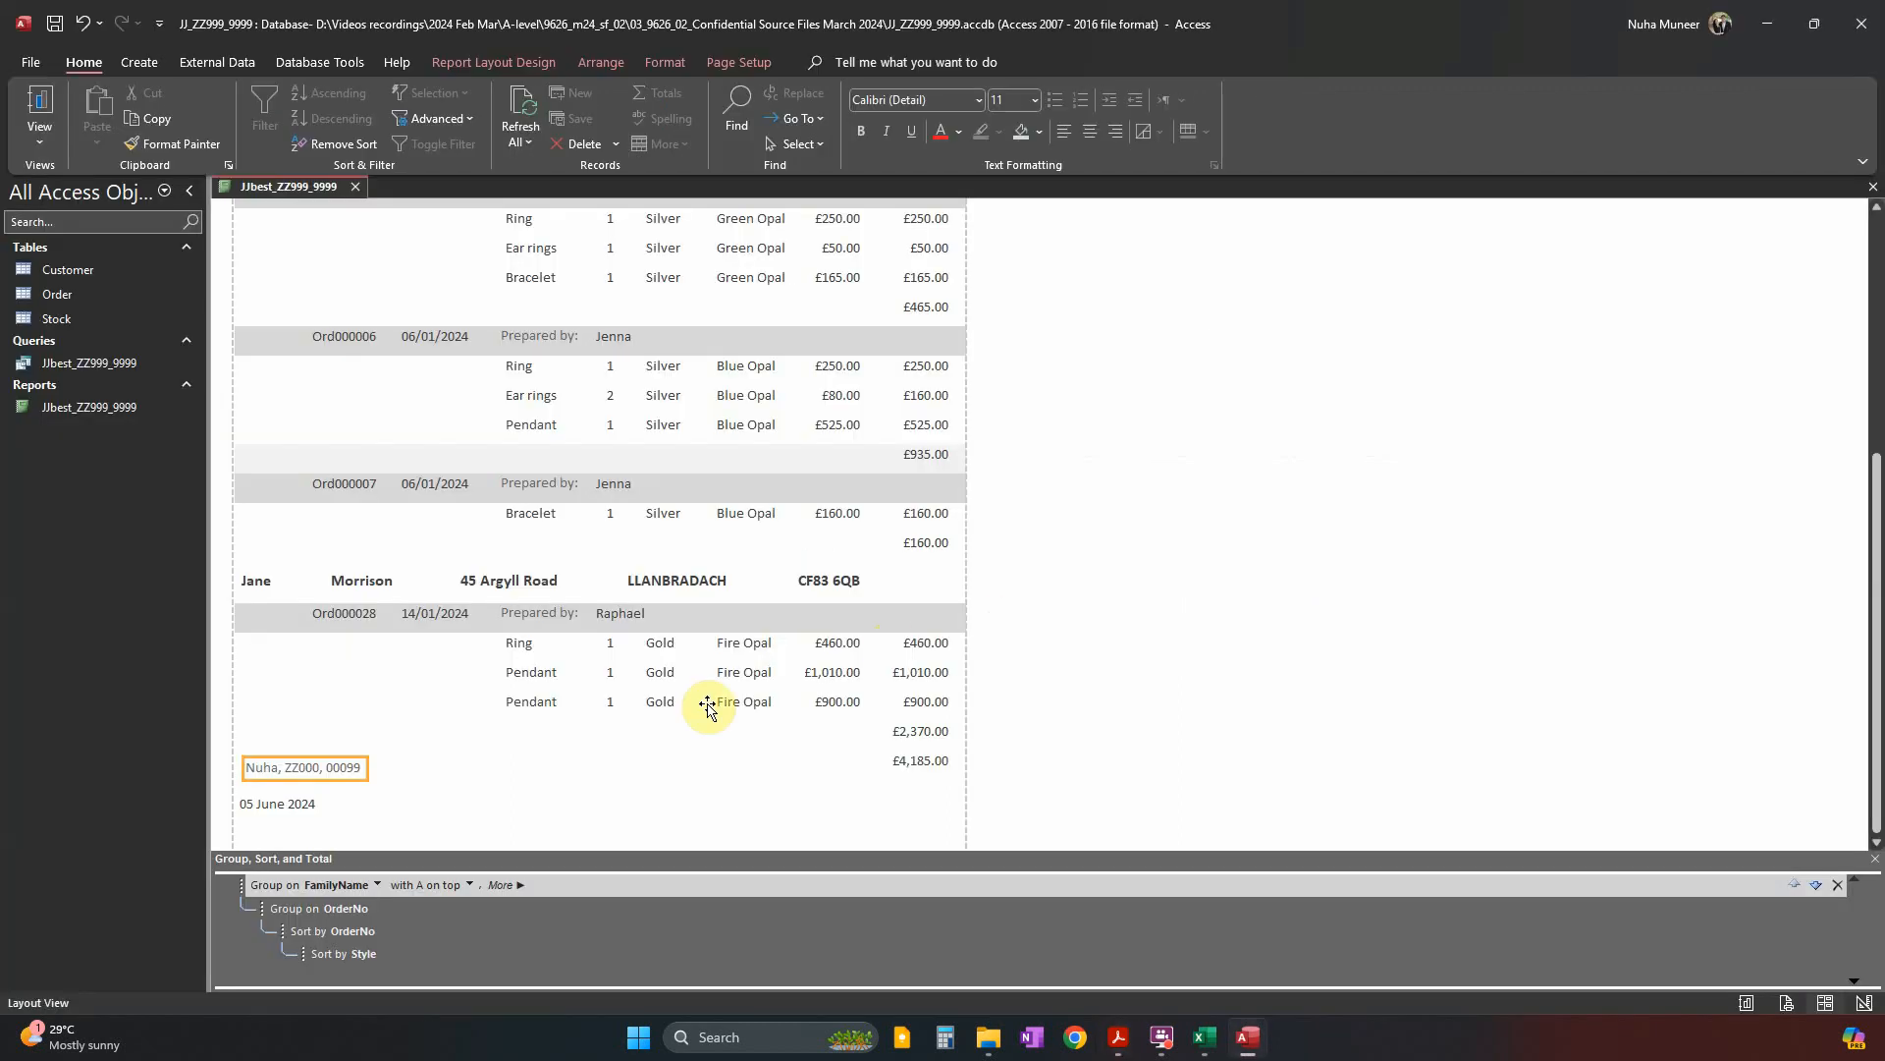
key(alt+Tab)
key(alt+Tab)
In Design View, delete the =Now() date control from the Page Footer and move the candidate details label into its place.
click(39, 132)
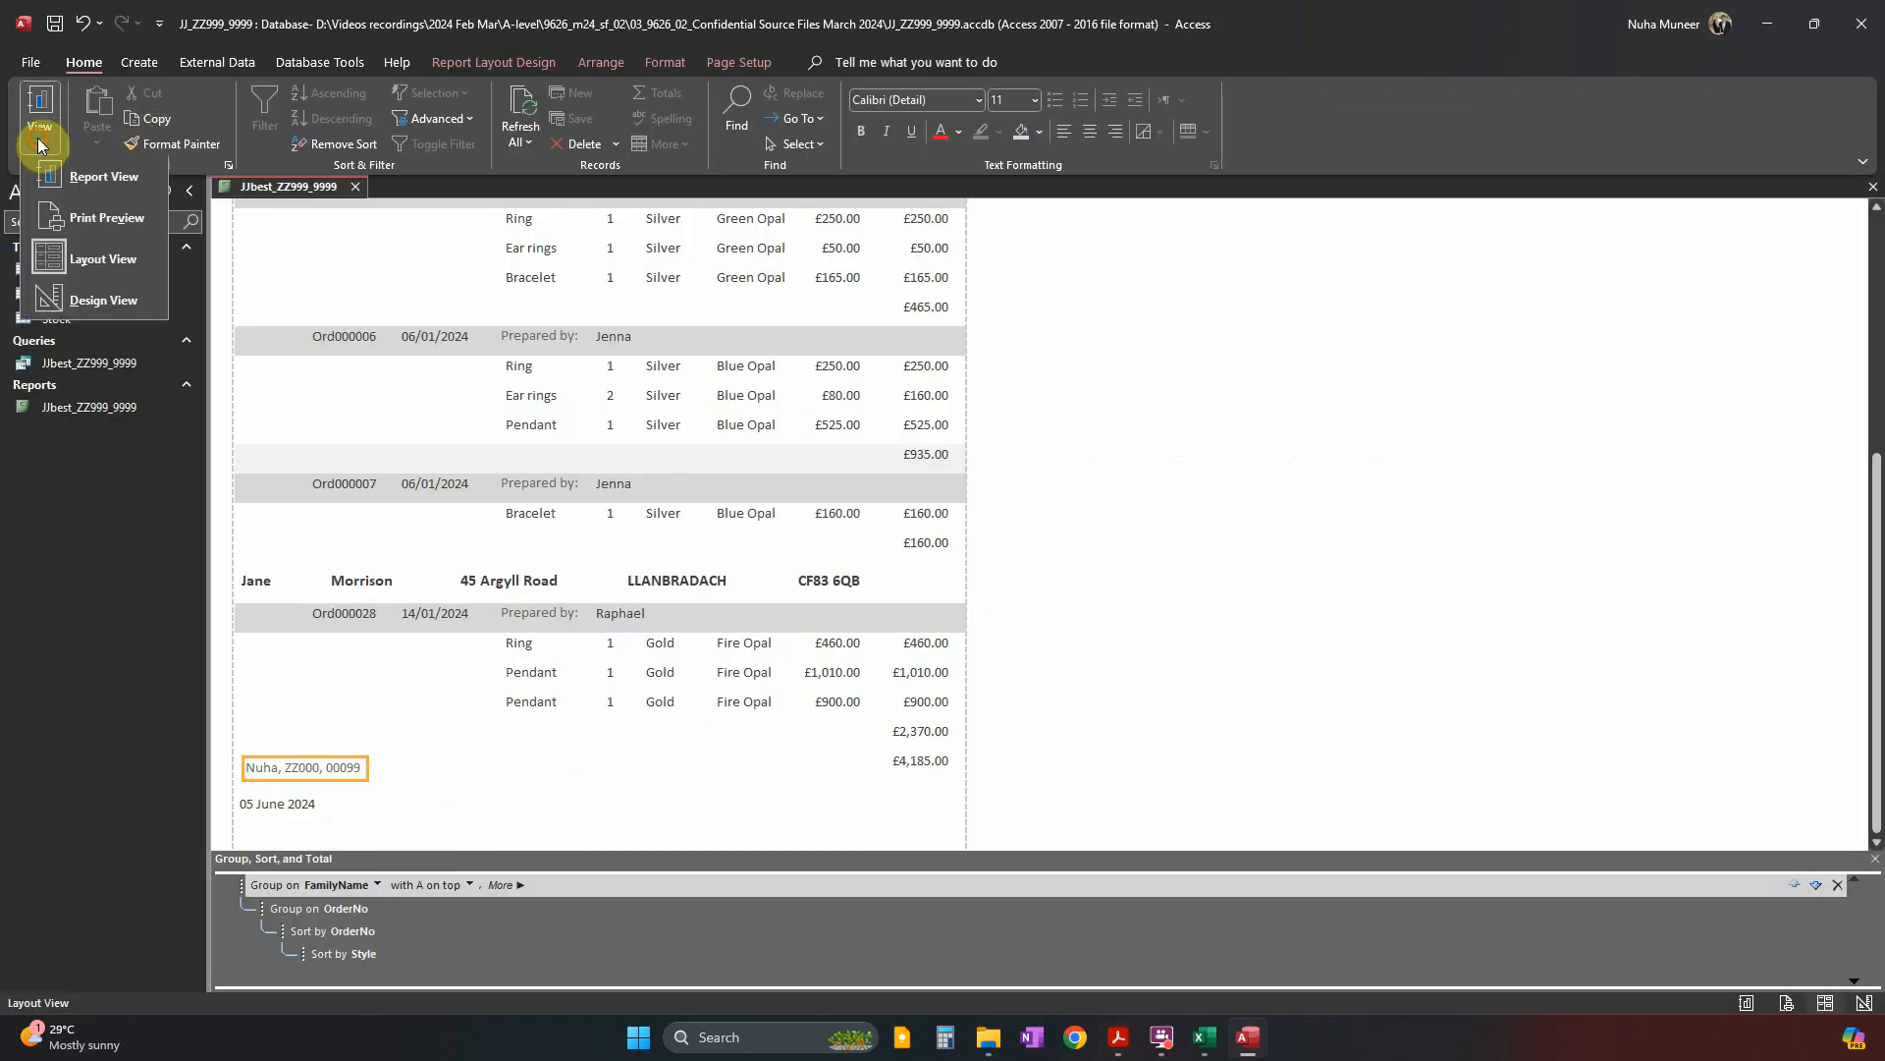
click(118, 304)
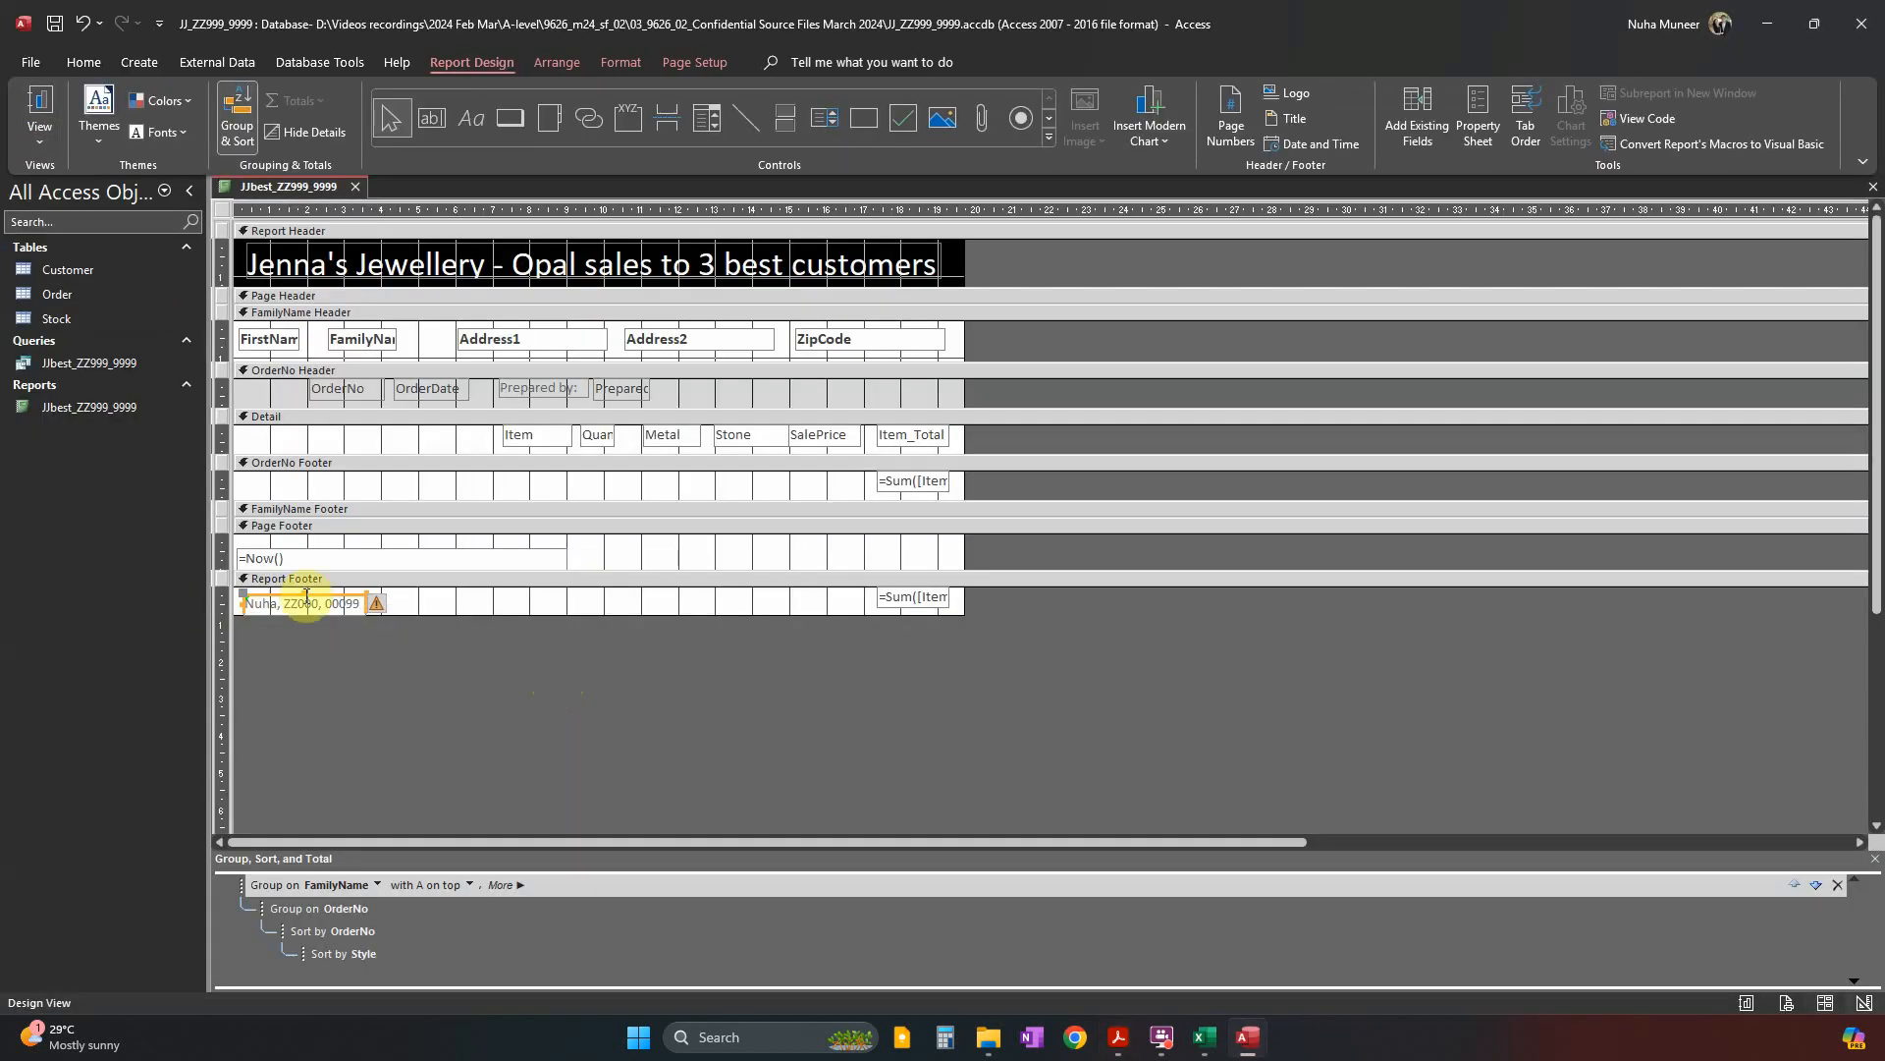
click(301, 555)
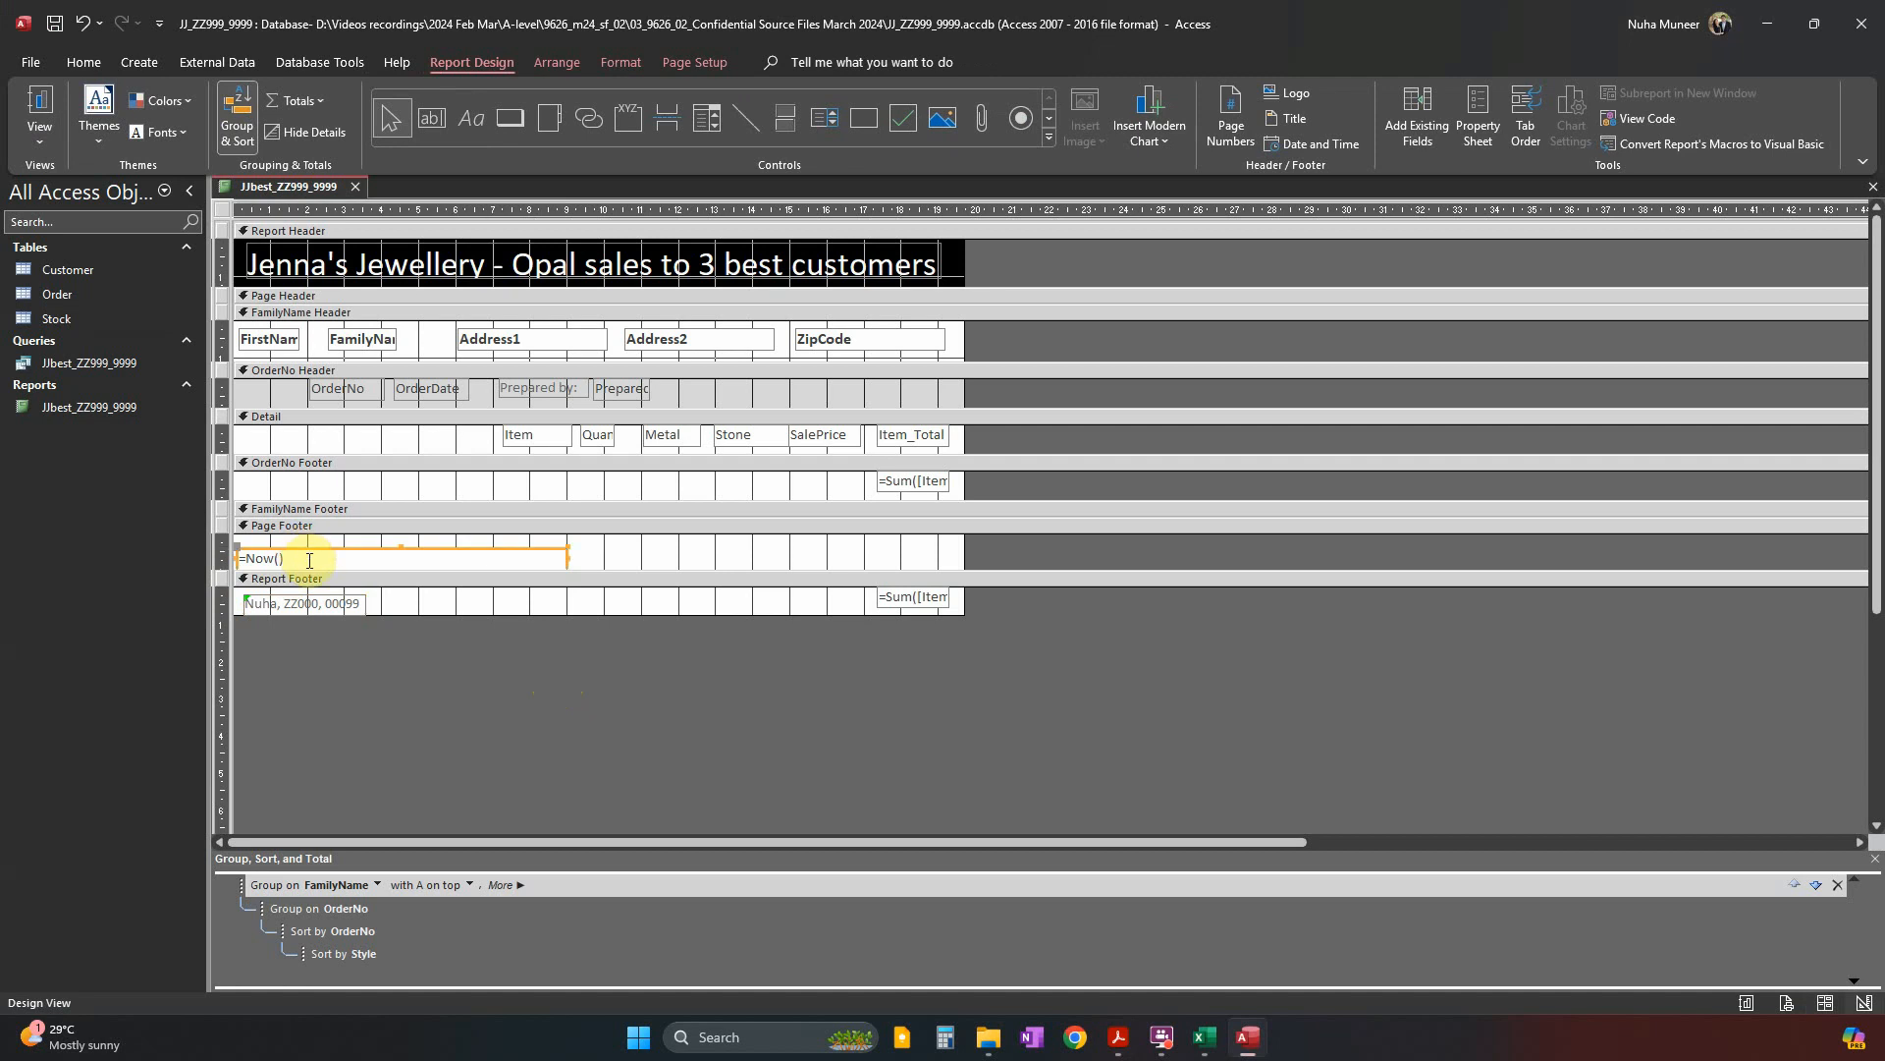
key(Delete)
click(283, 596)
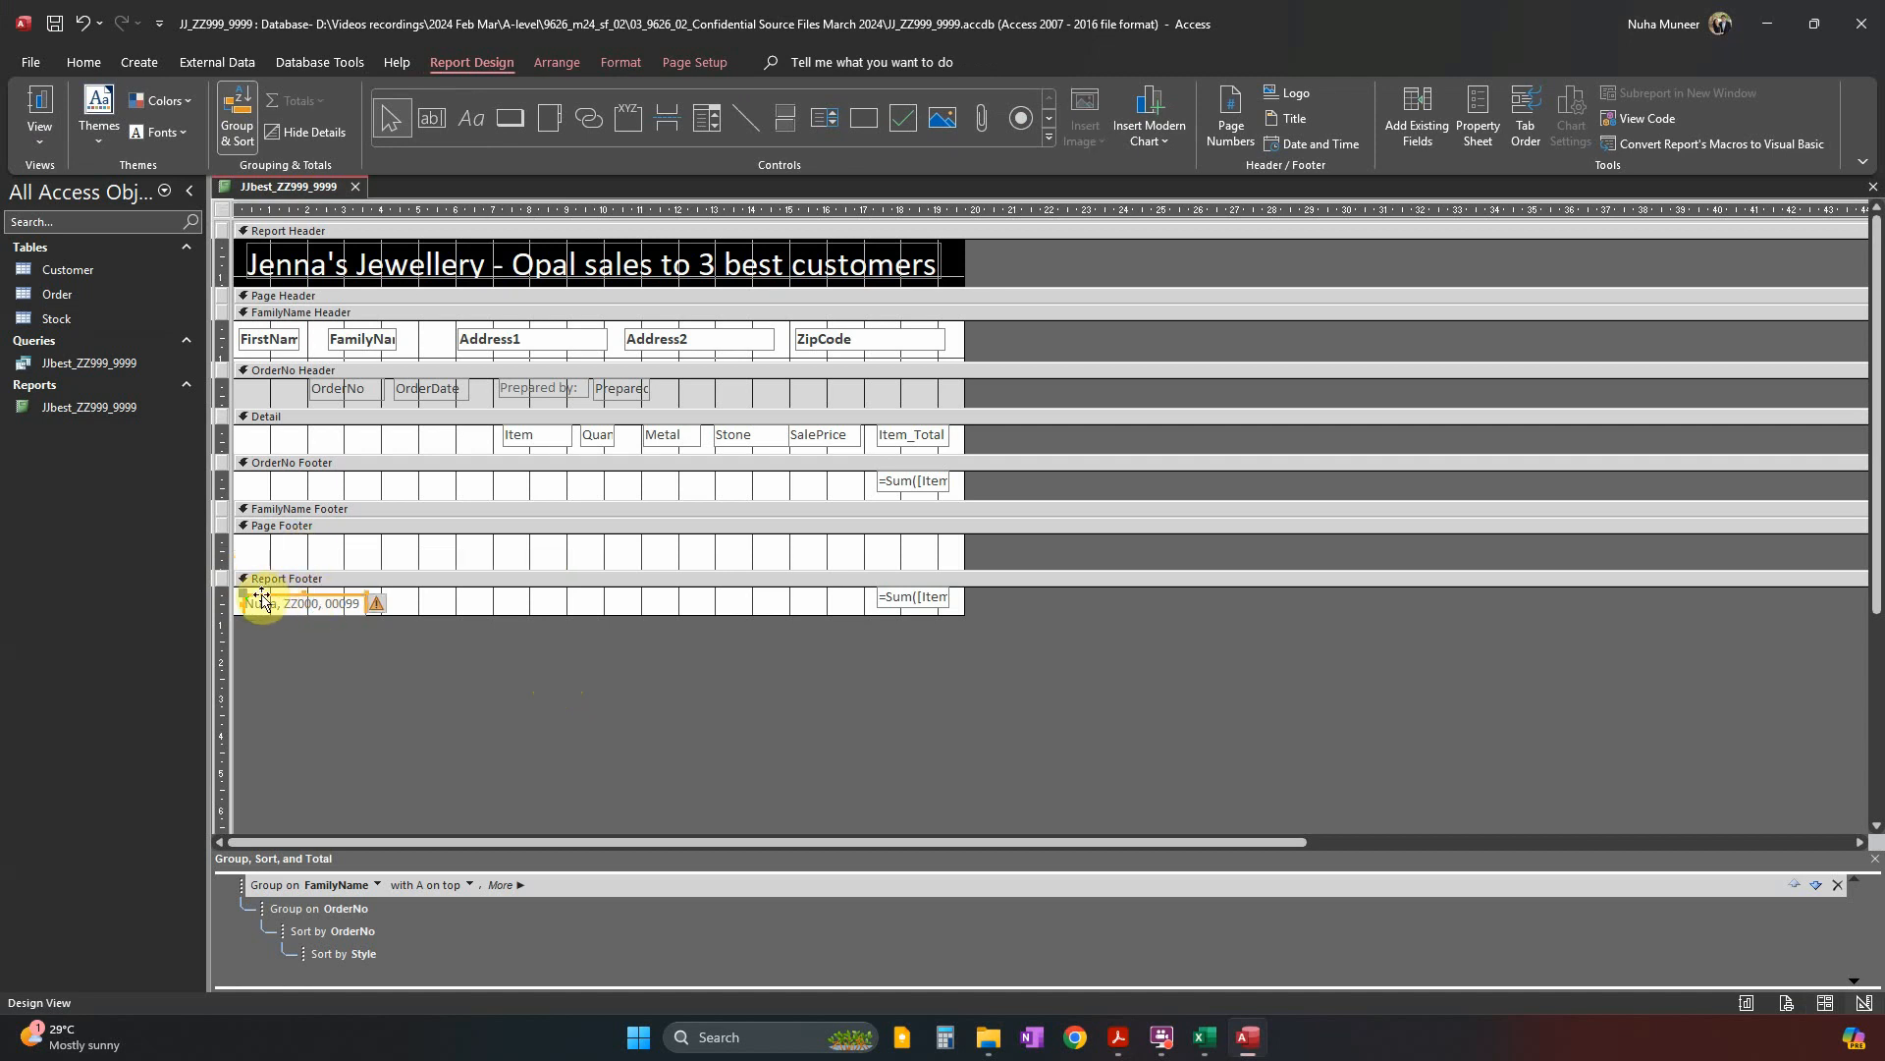
drag(263, 597, 262, 548)
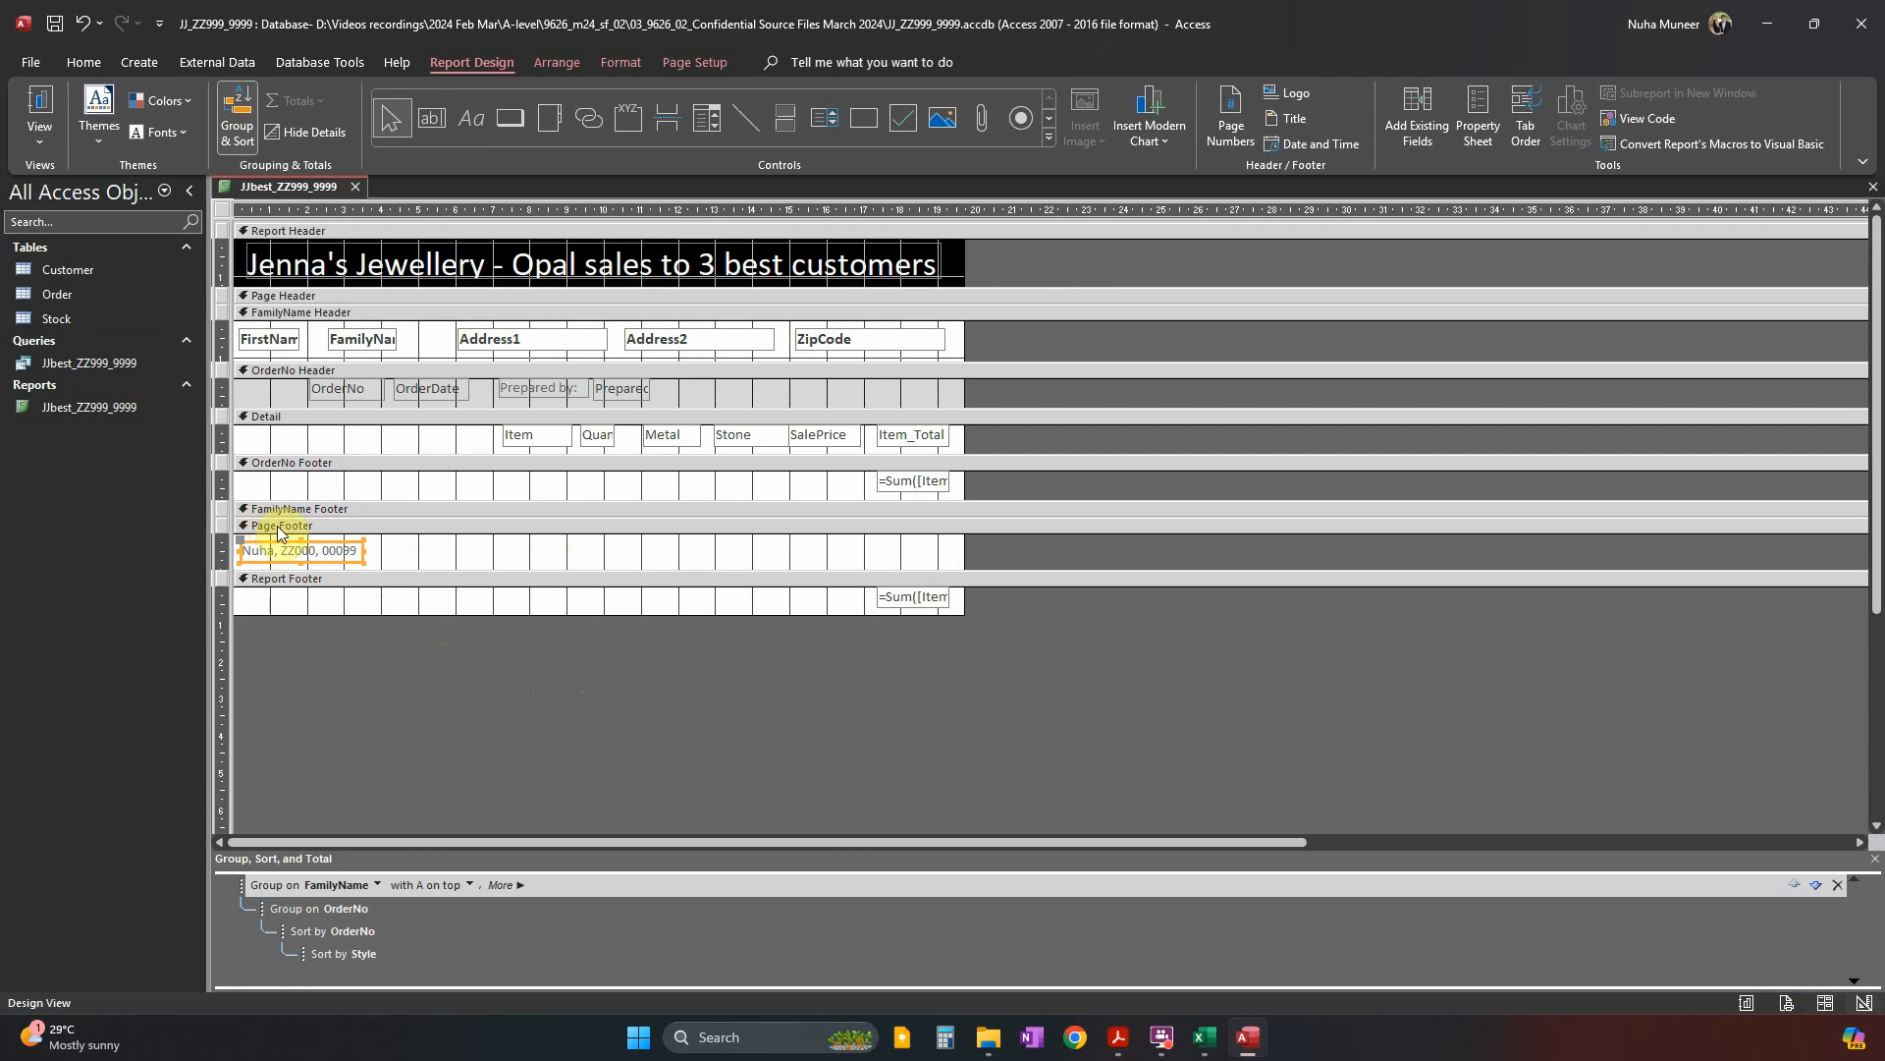
Check the page footer label in Layout View and read the question paper's instruction for exporting the report as PDF.
click(40, 143)
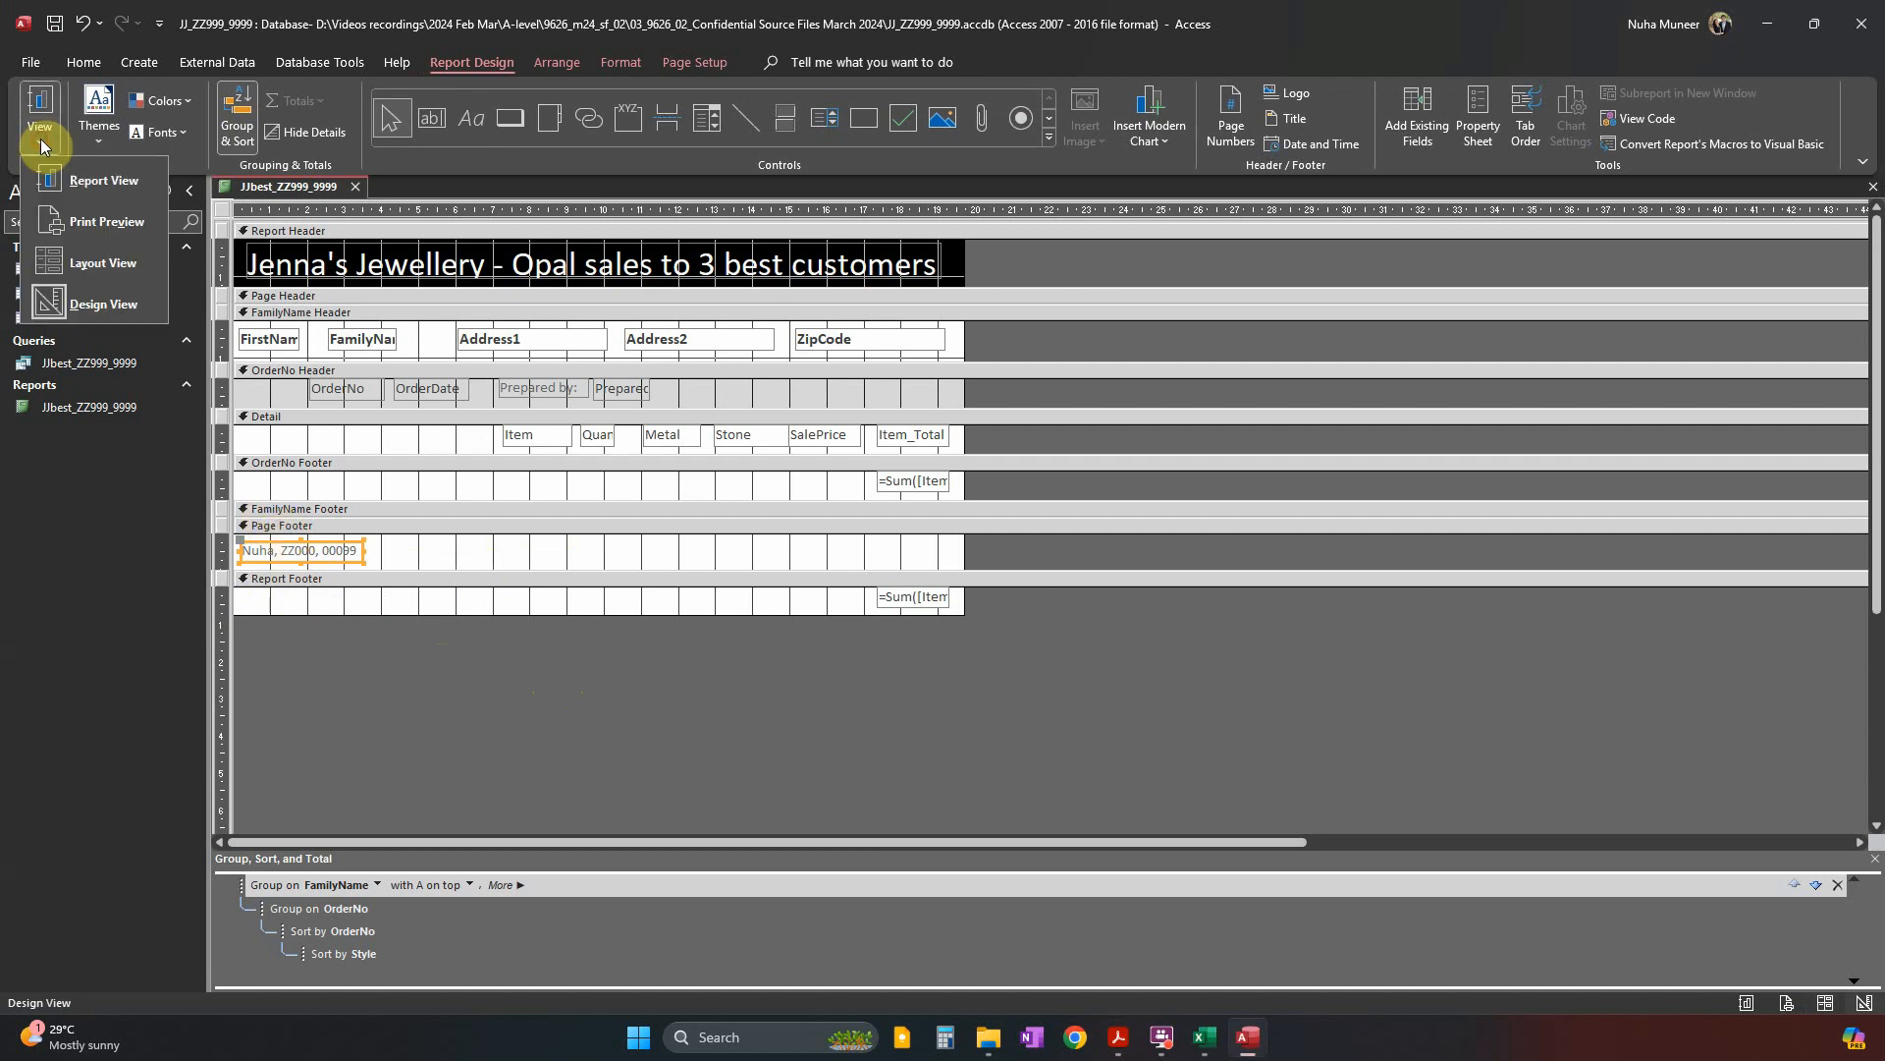
click(91, 260)
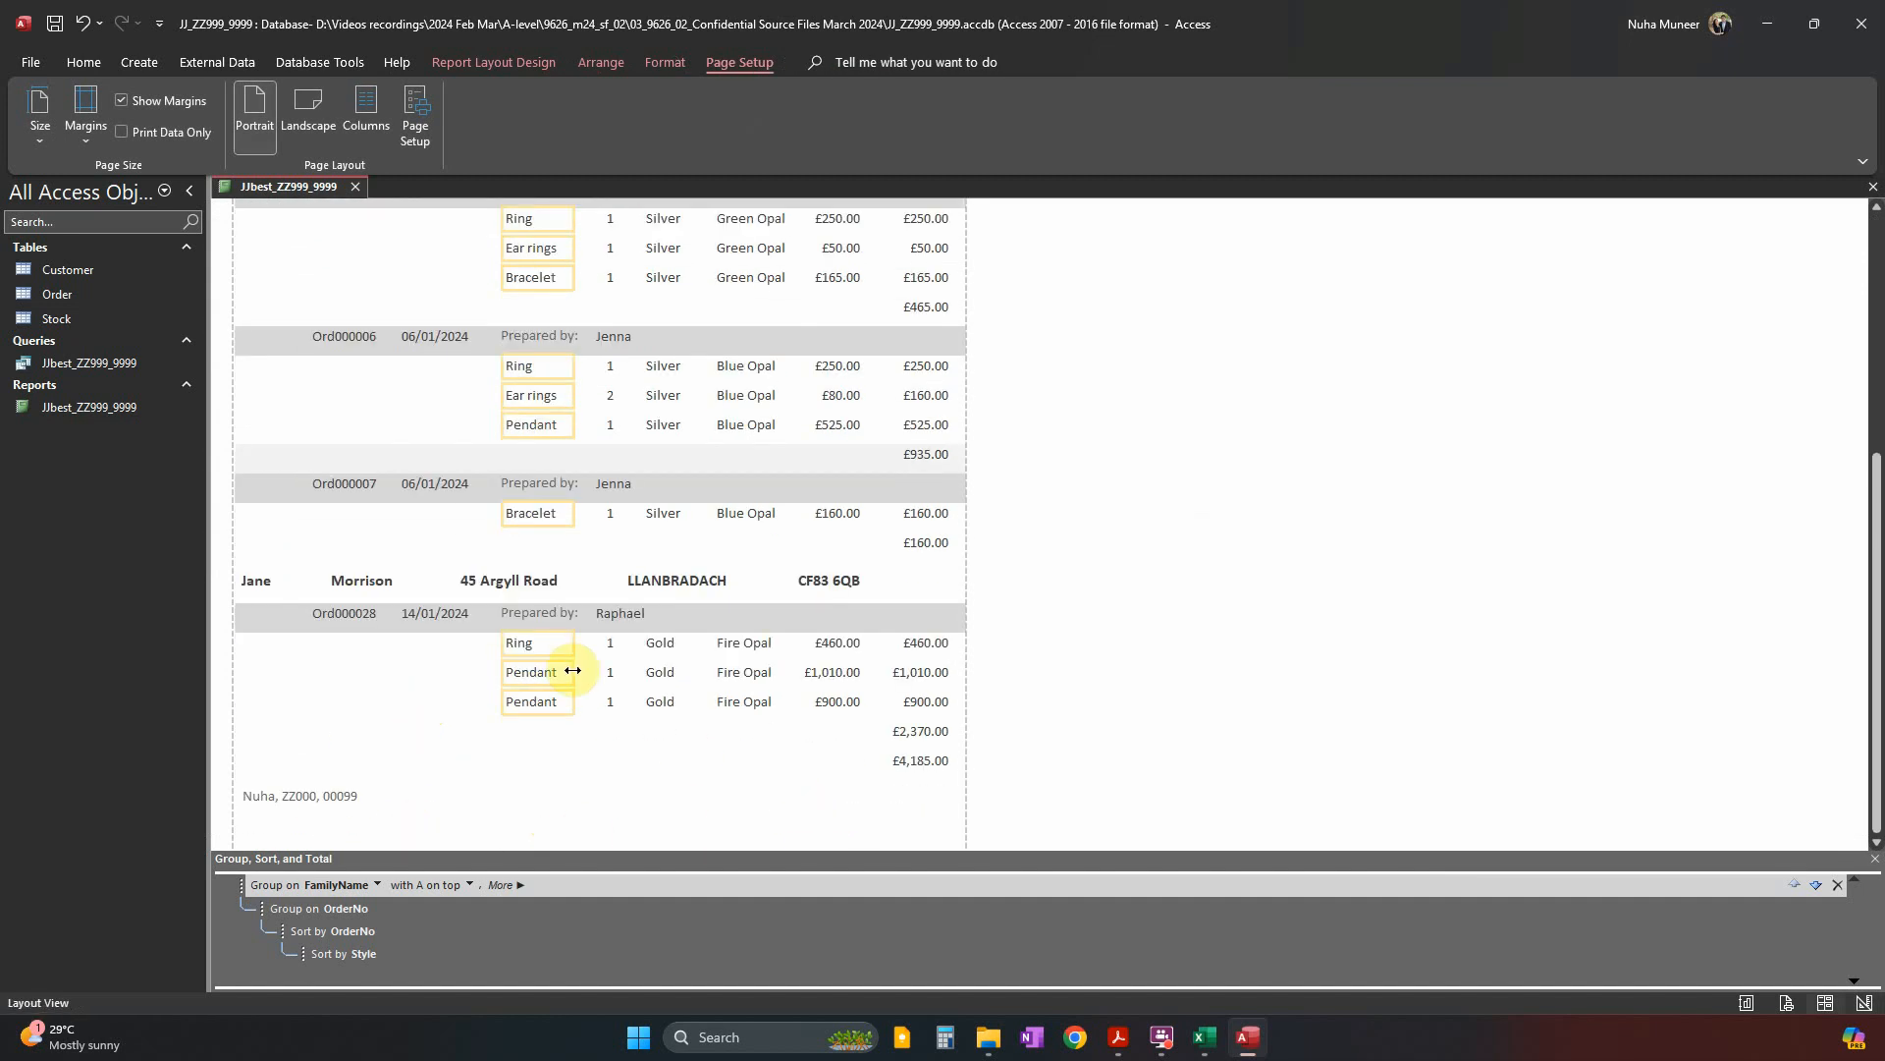
scroll(248, 260, up, 3)
click(87, 62)
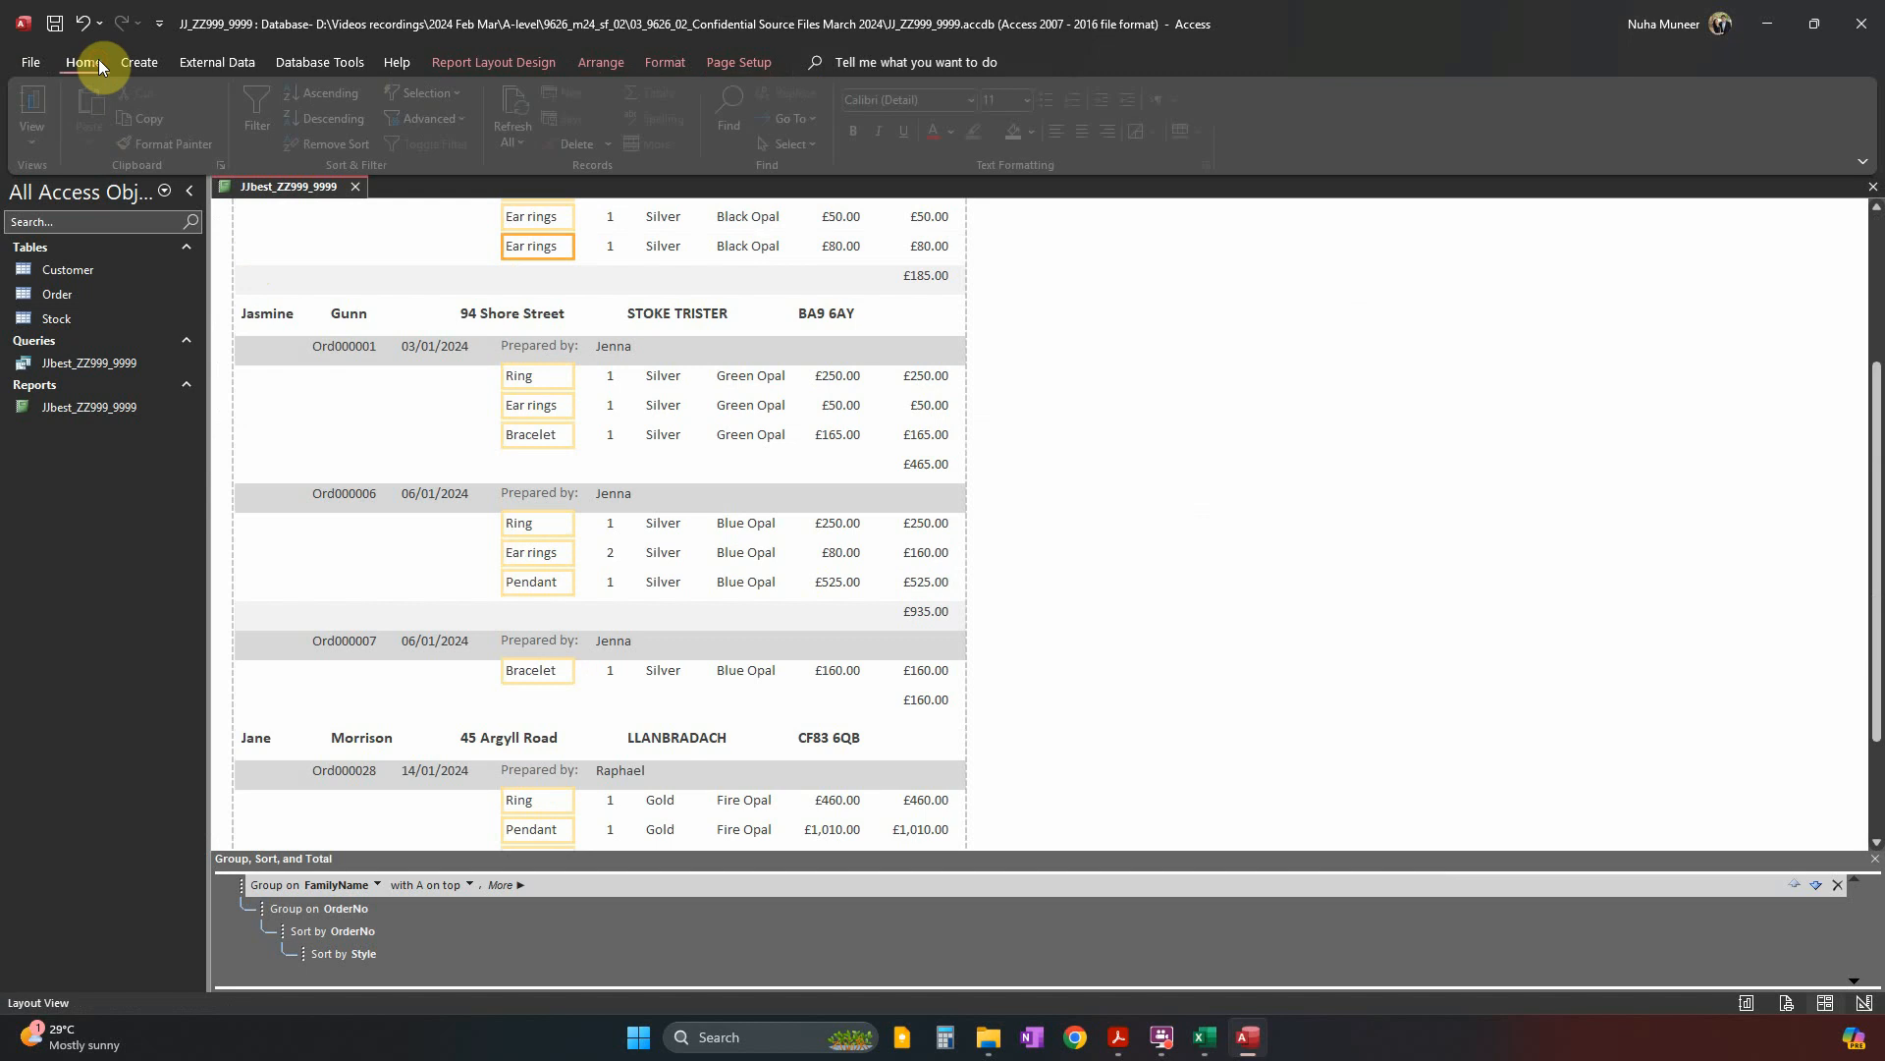
key(alt+Tab)
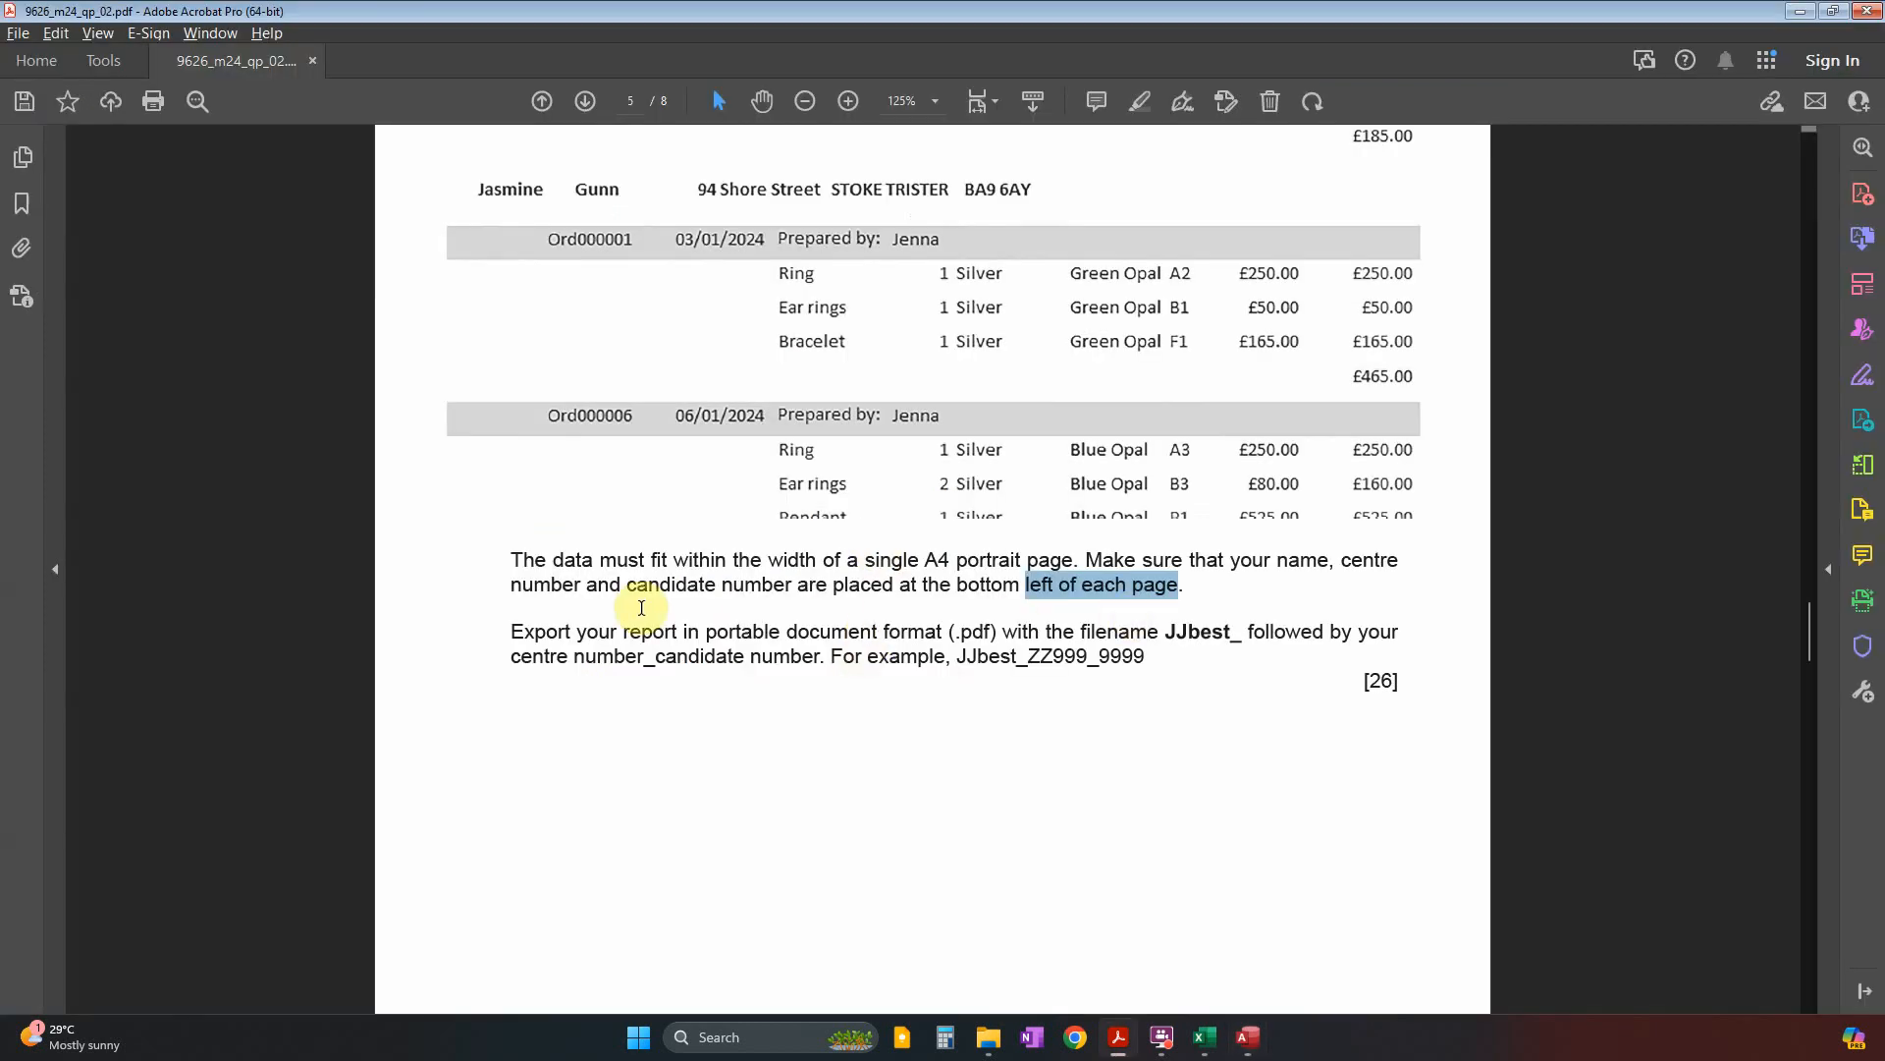
drag(577, 629, 957, 656)
key(alt+Tab)
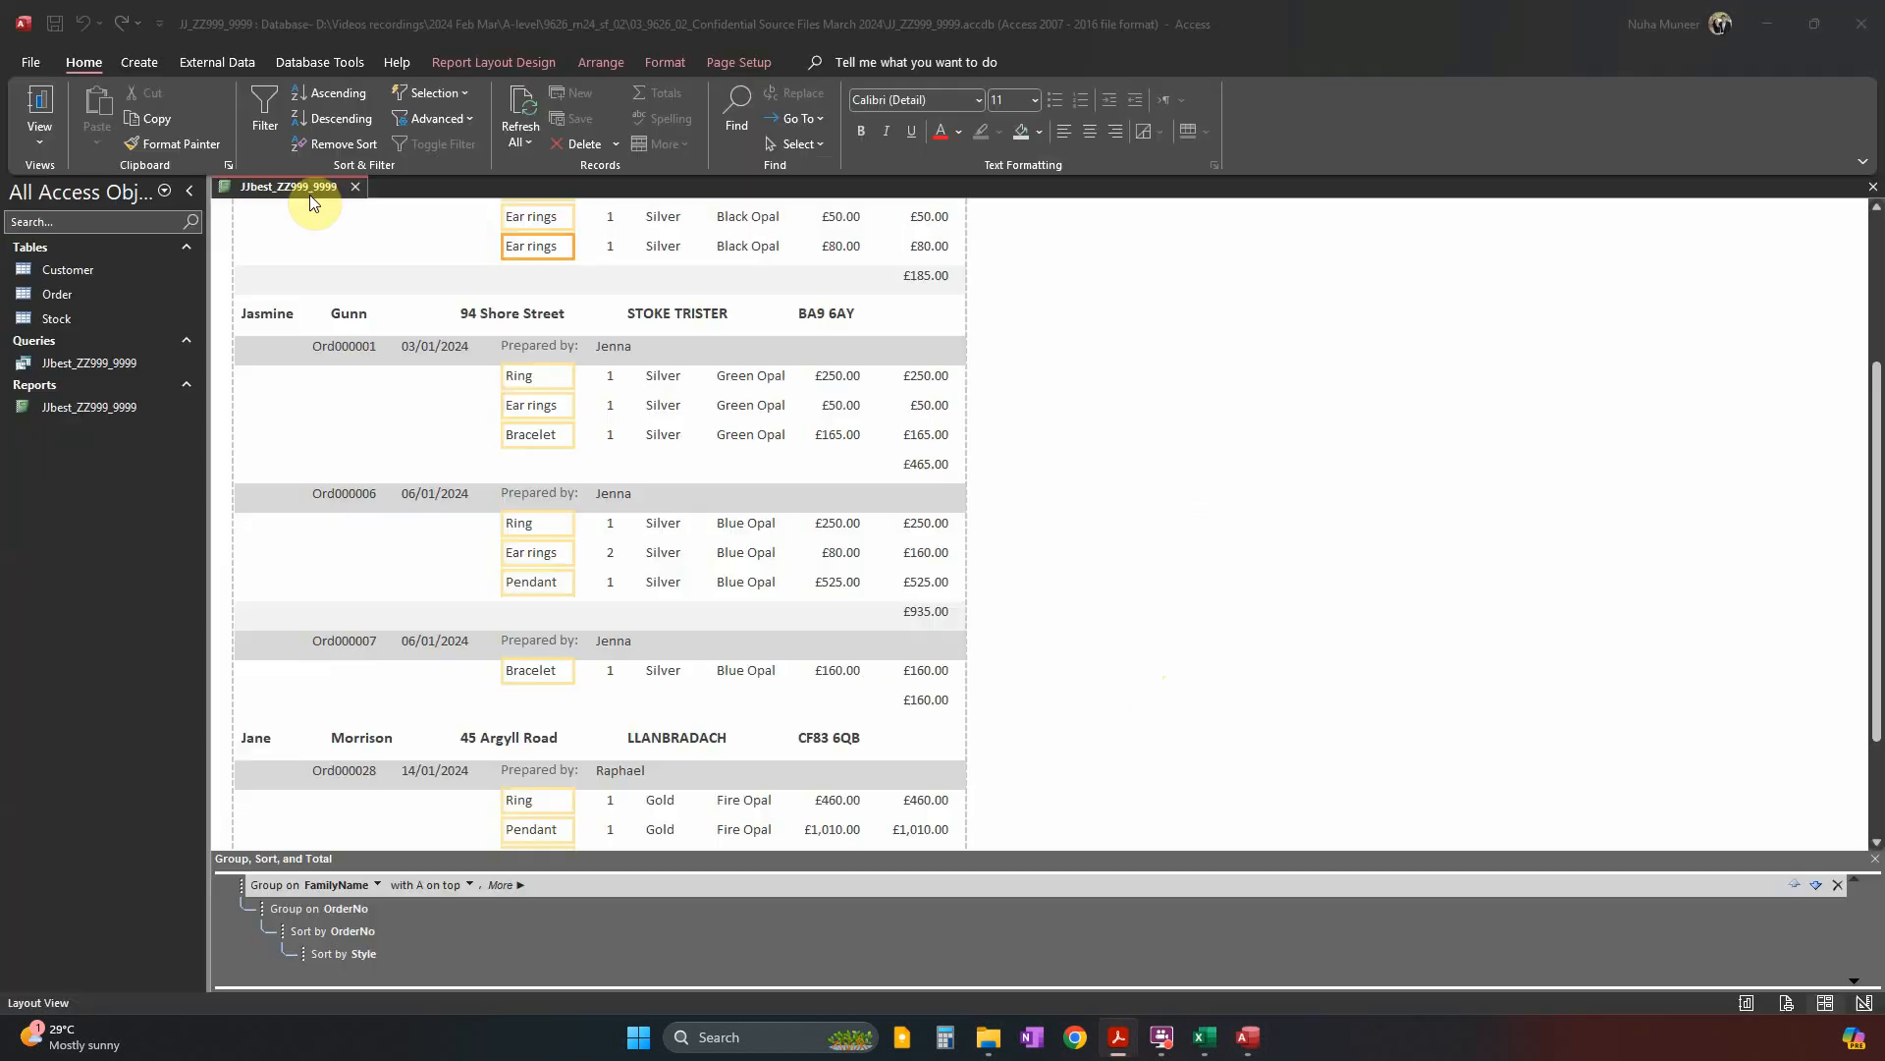
Examine the full report in Print Preview, from the title to the candidate details in the page footer.
right_click(277, 186)
click(287, 202)
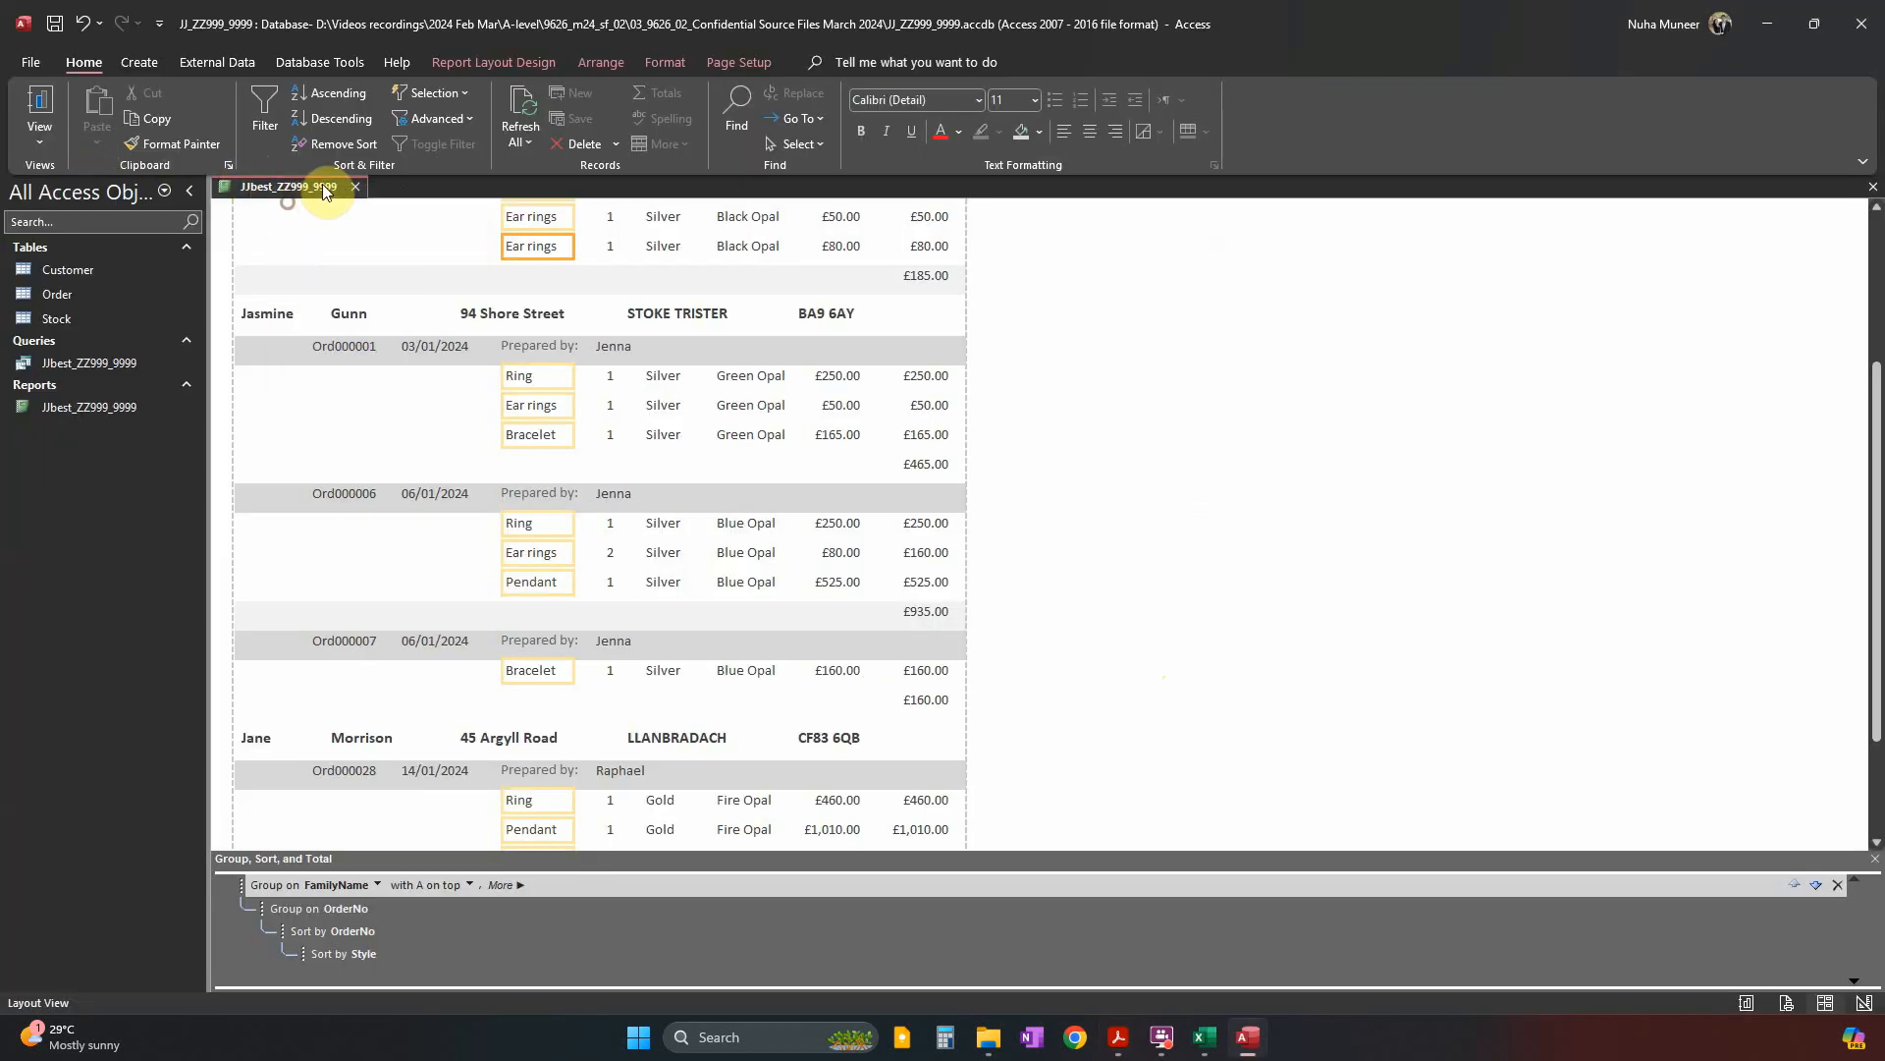
click(39, 135)
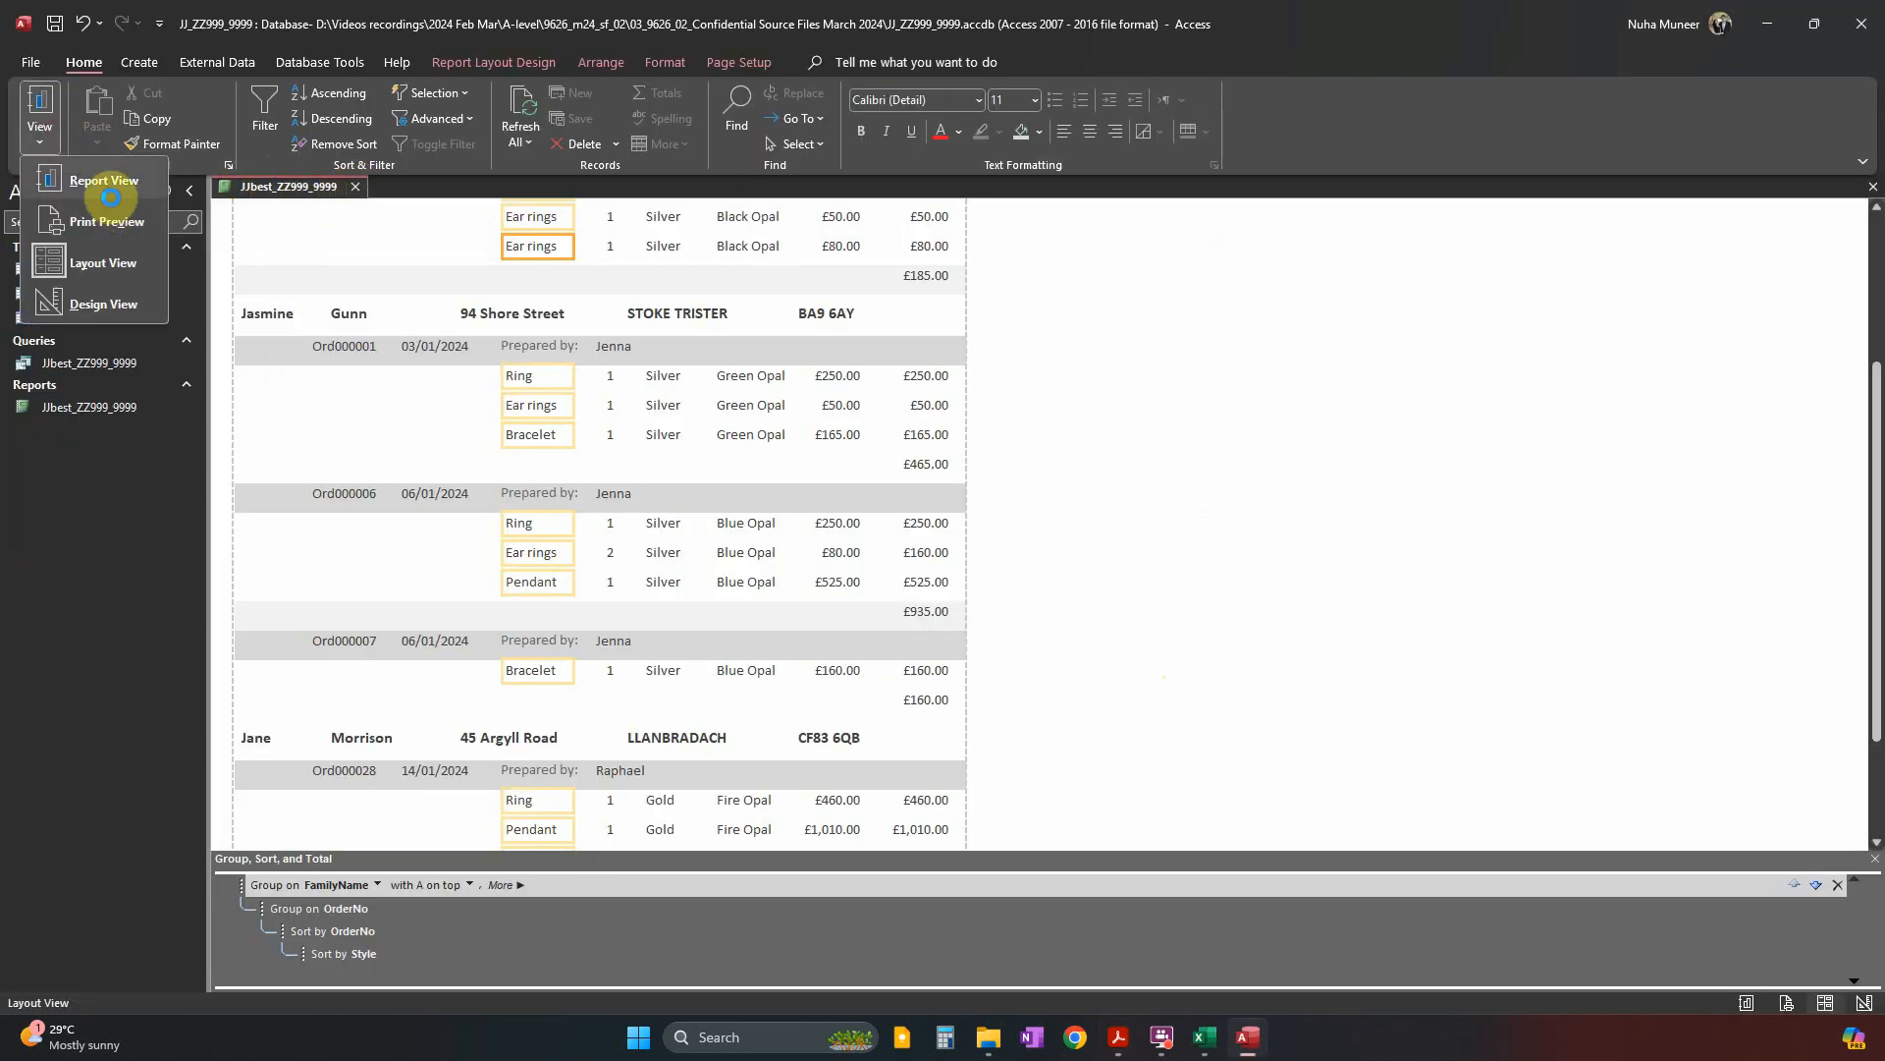
click(110, 197)
click(40, 126)
click(106, 221)
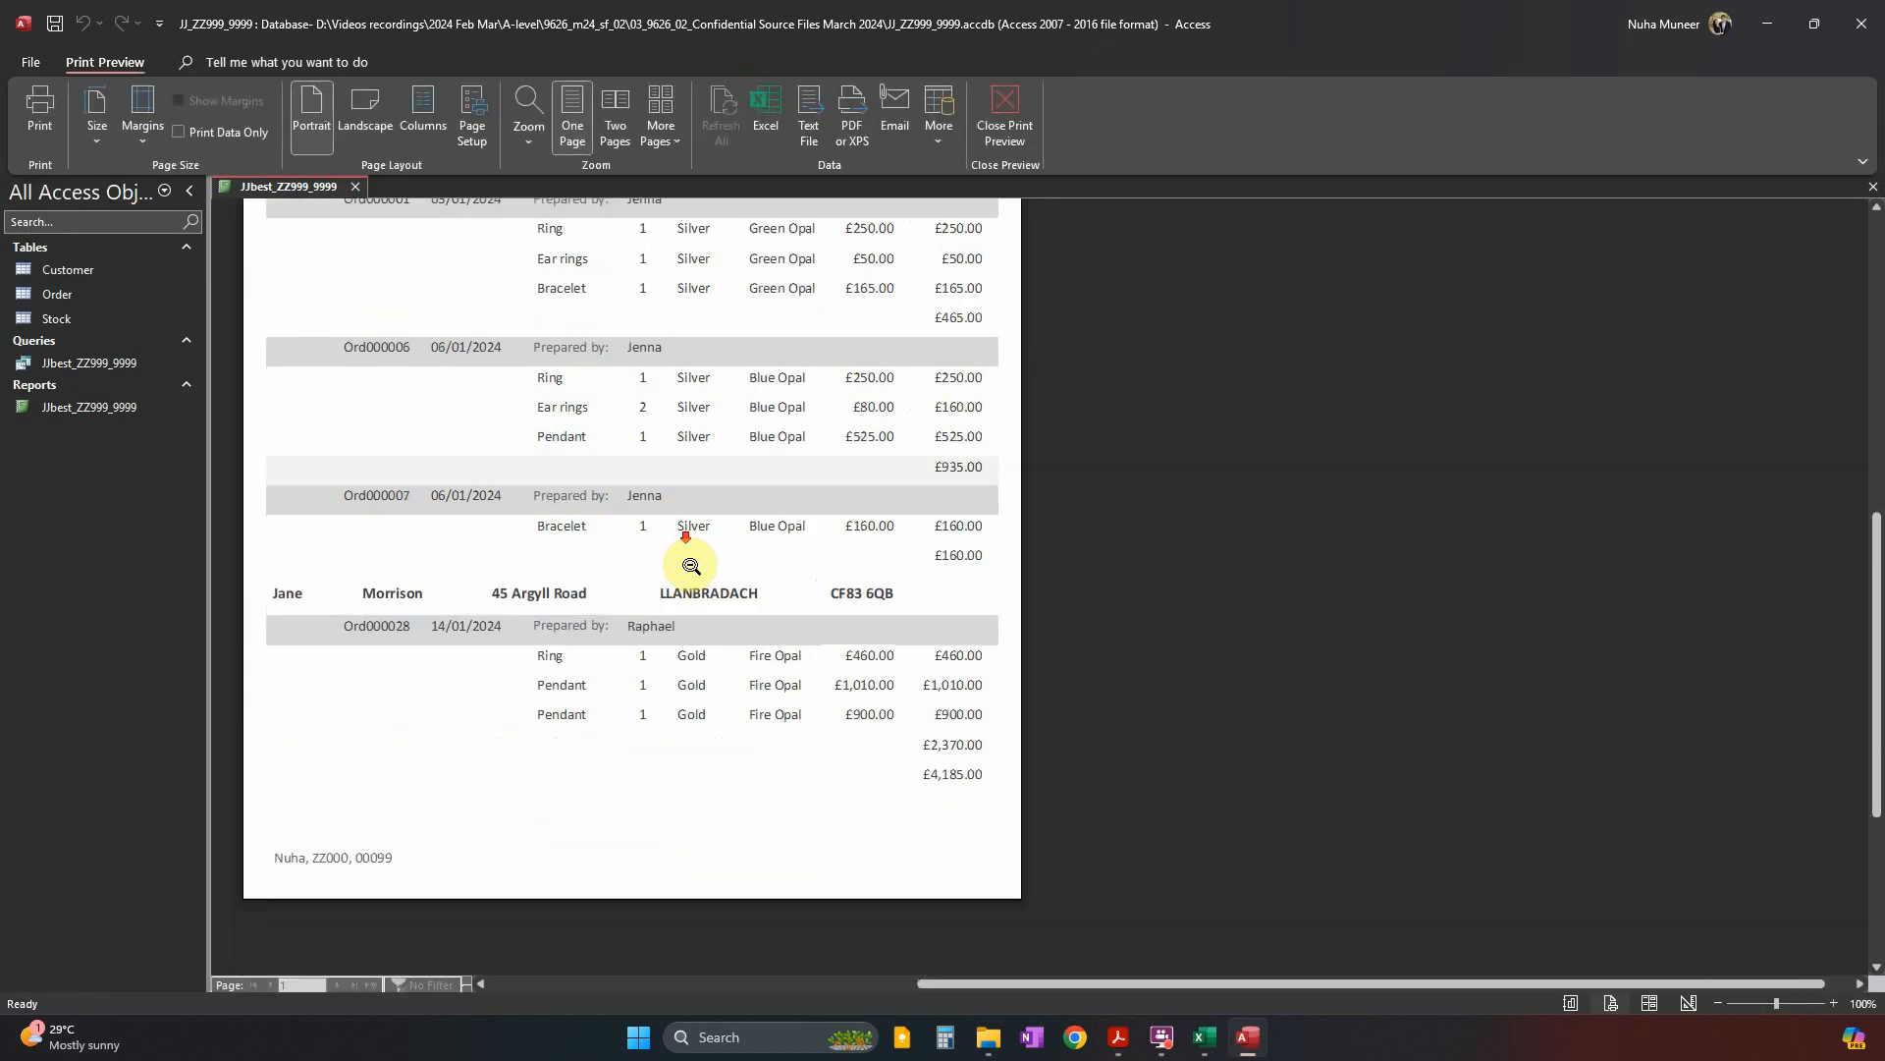
scroll(691, 566, down, 1)
scroll(692, 566, up, 2)
scroll(691, 566, up, 1)
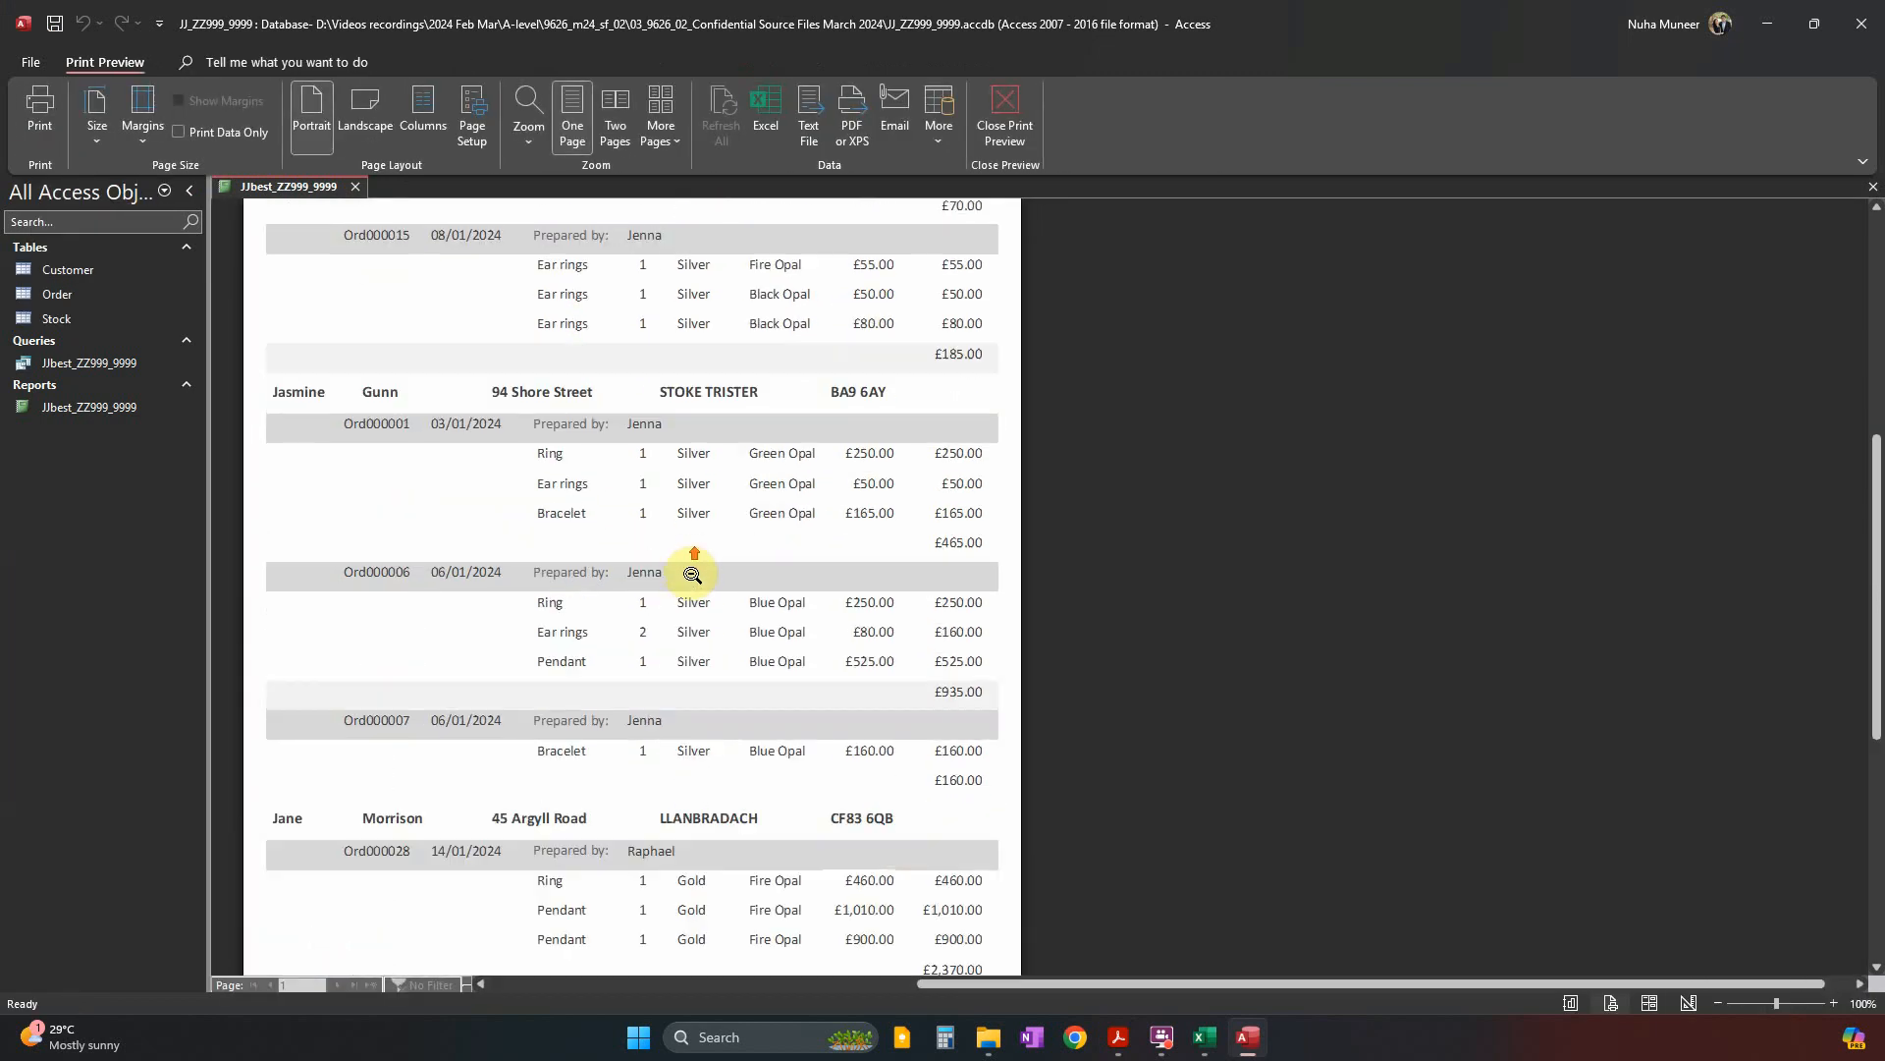
scroll(692, 569, down, 3)
scroll(692, 582, up, 7)
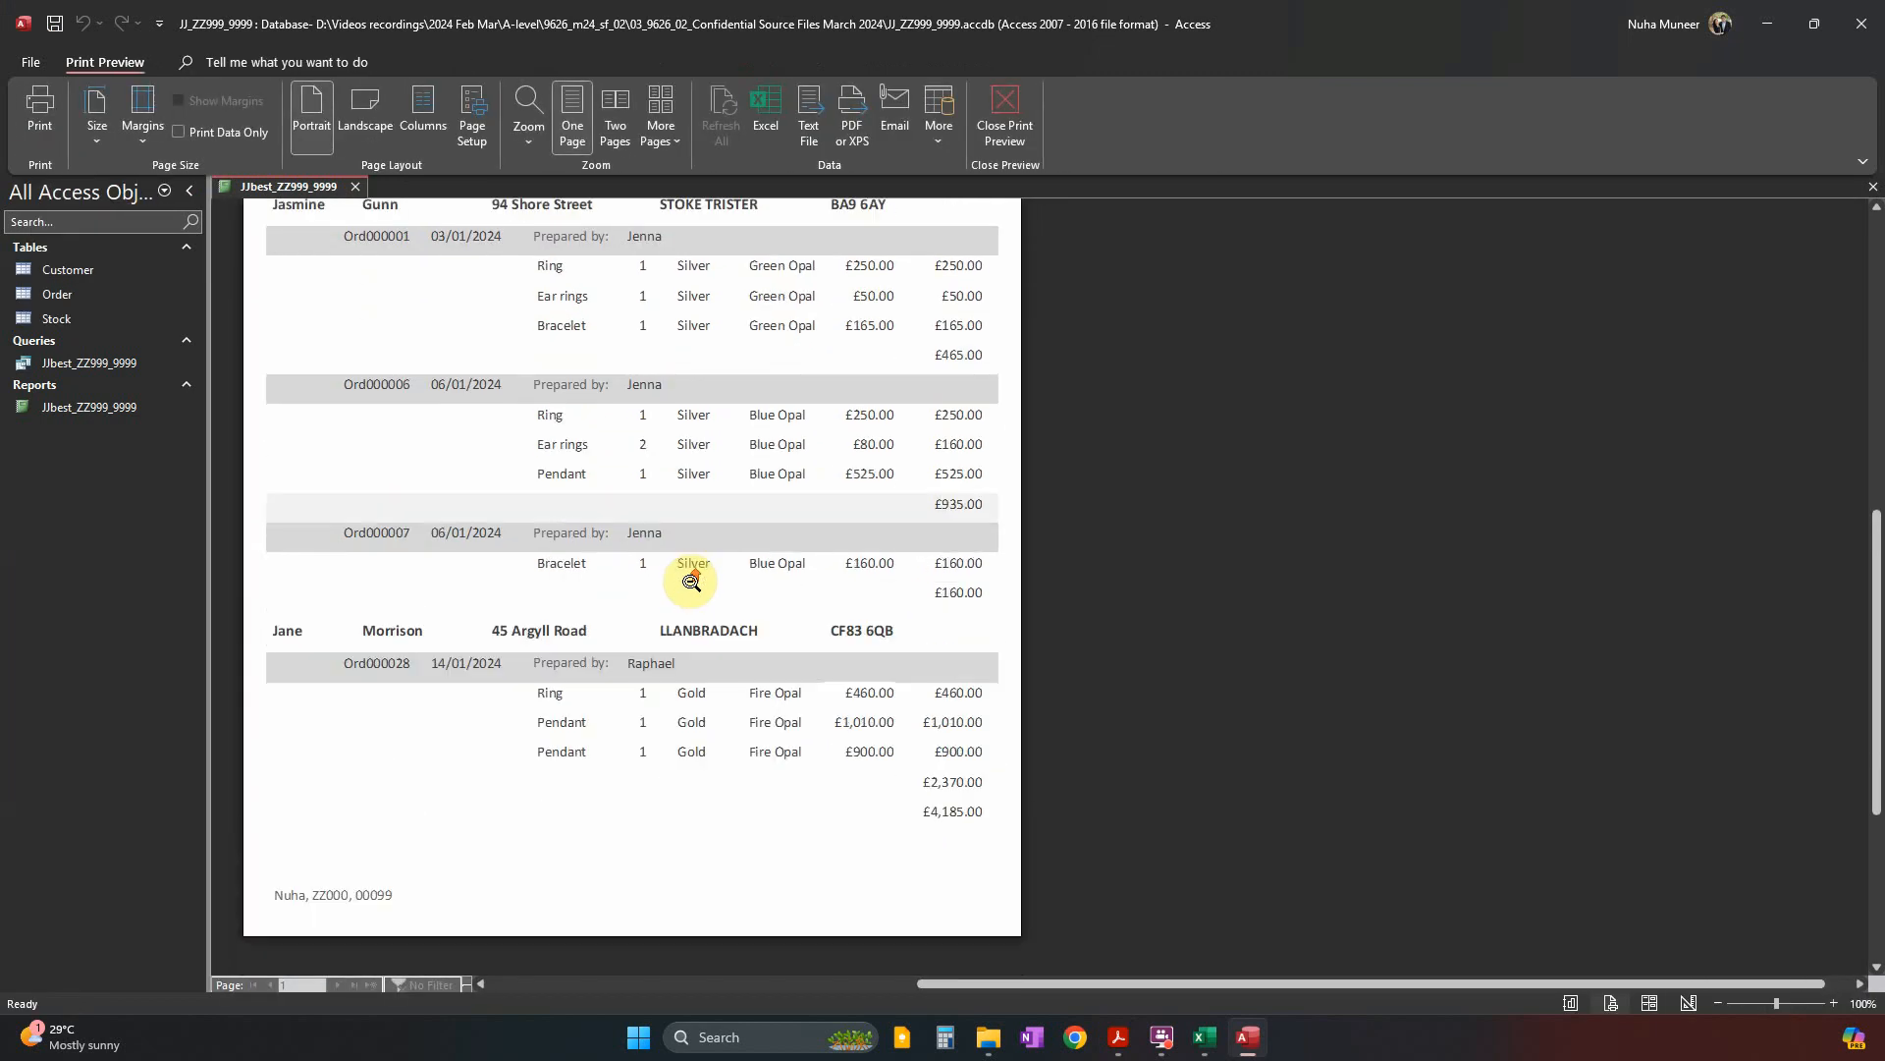
scroll(694, 601, down, 4)
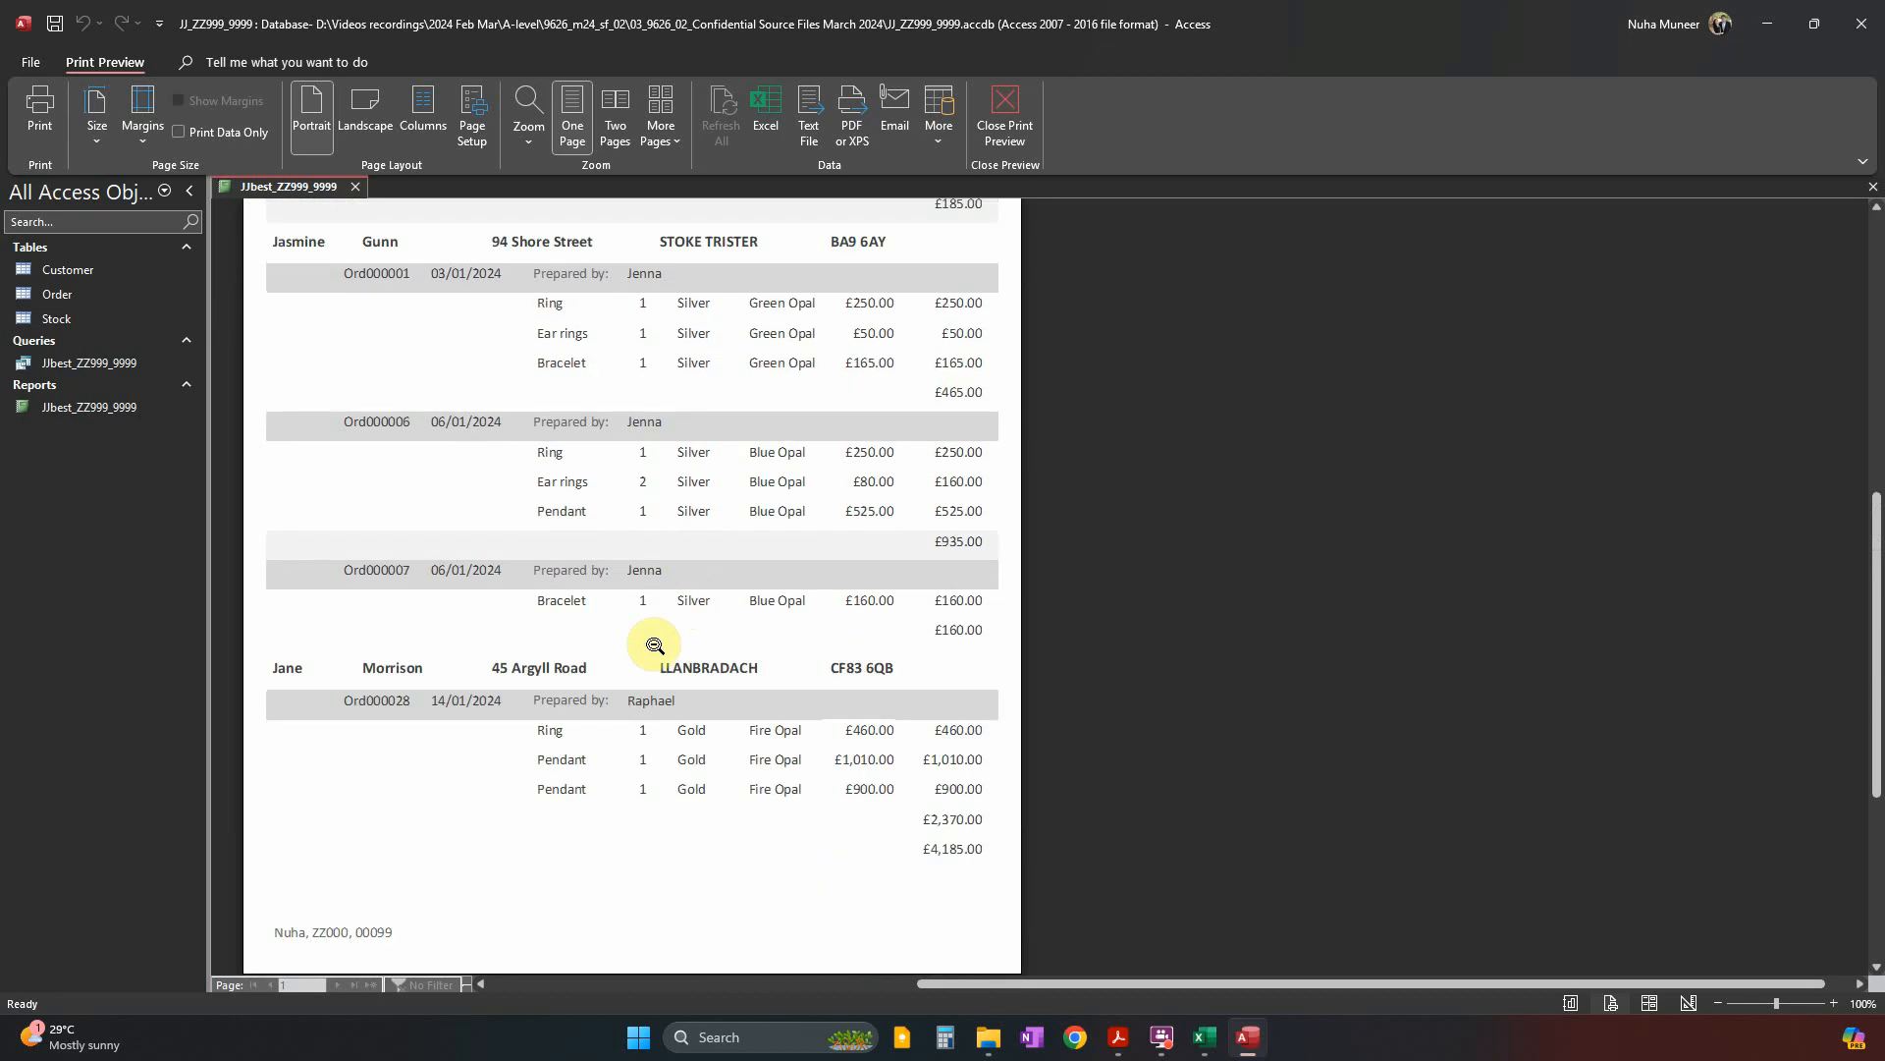
scroll(488, 723, up, 5)
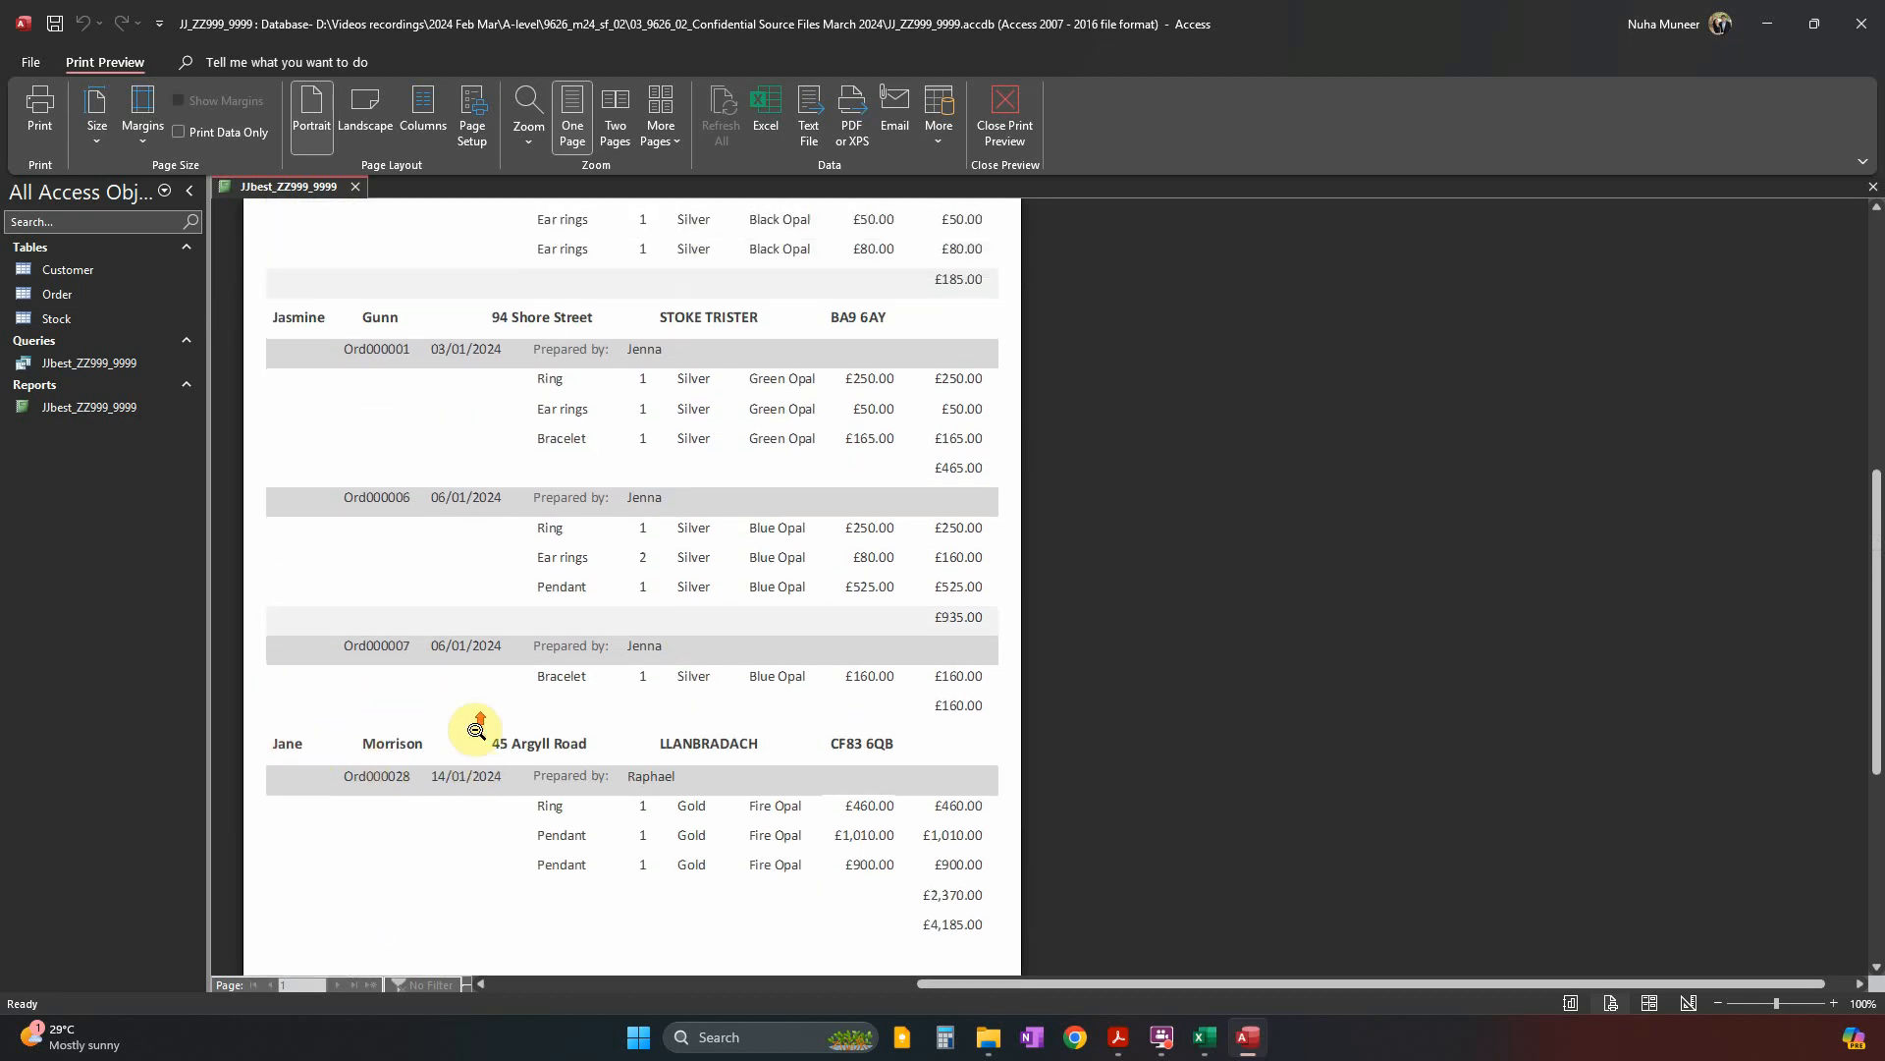
scroll(736, 547, up, 2)
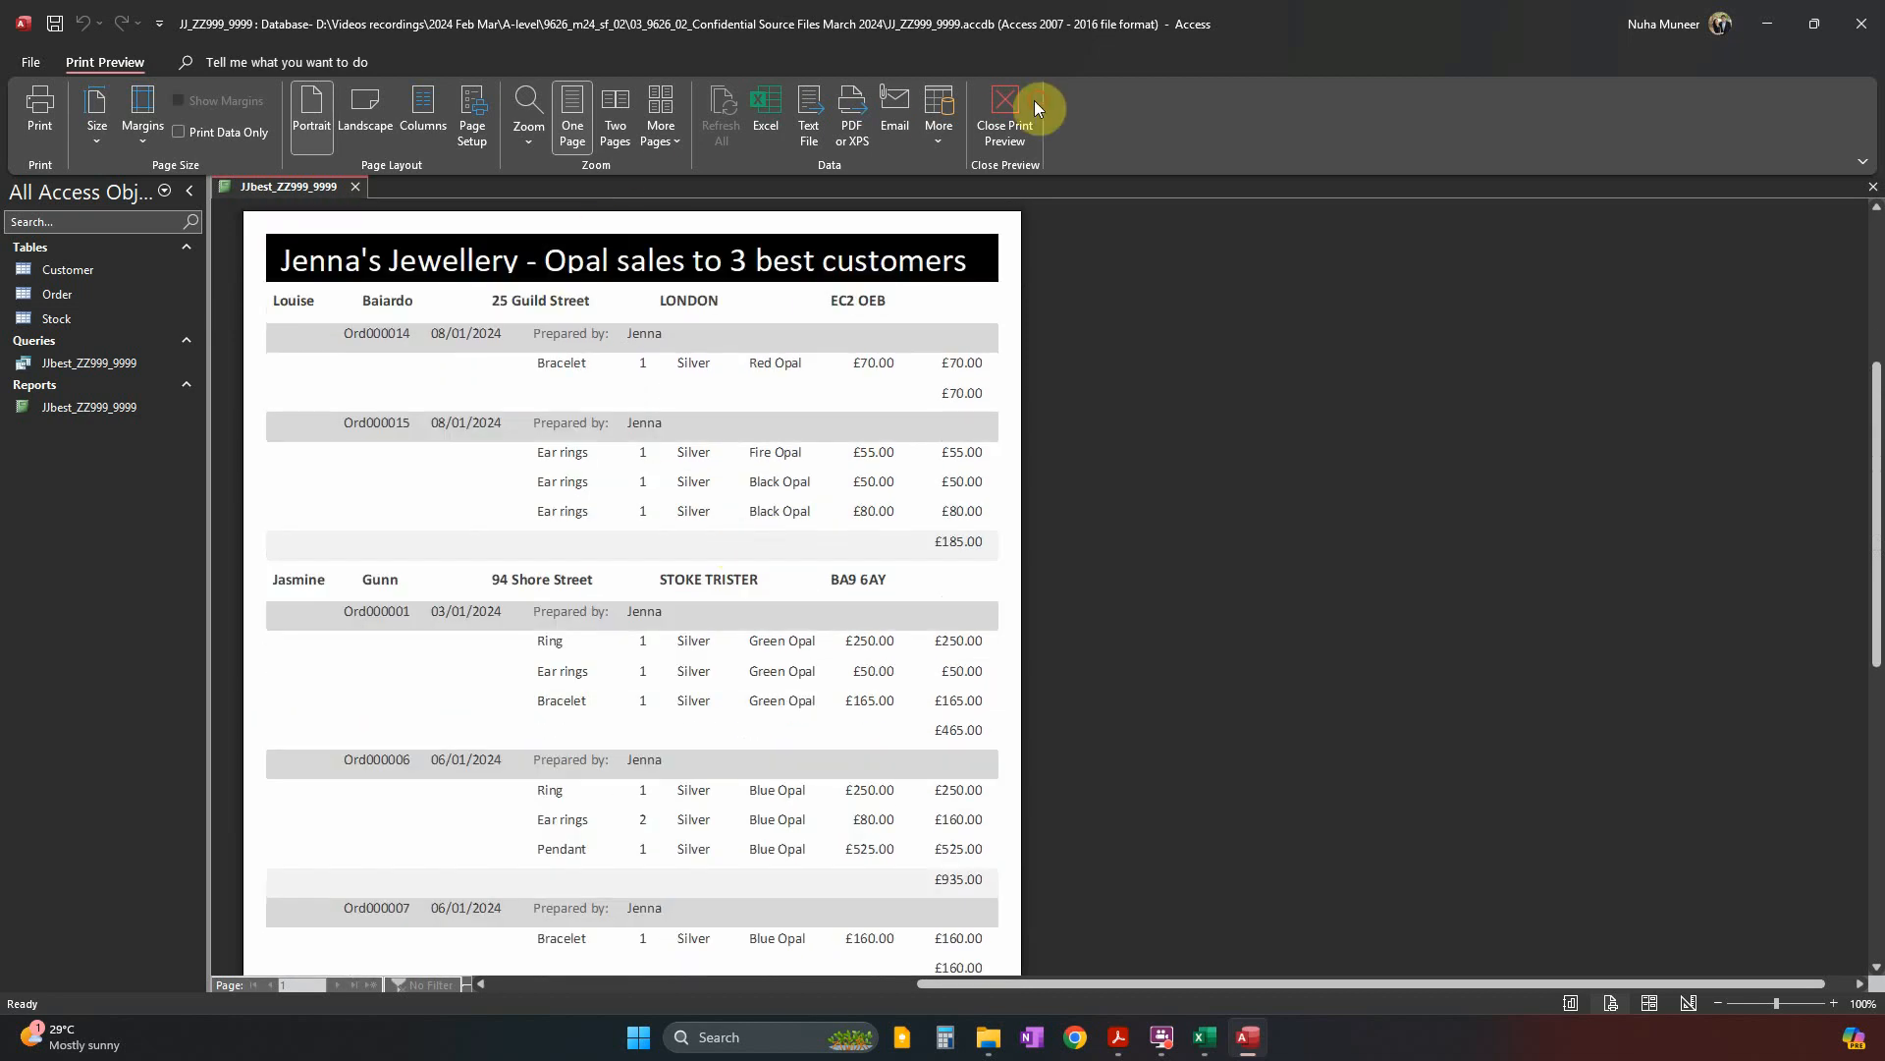
Leave Print Preview and export the JJbest_ZZ999_9999 report as a PDF named JJbest_ZZ999_9999.pdf in the source files folder.
click(1004, 108)
right_click(50, 404)
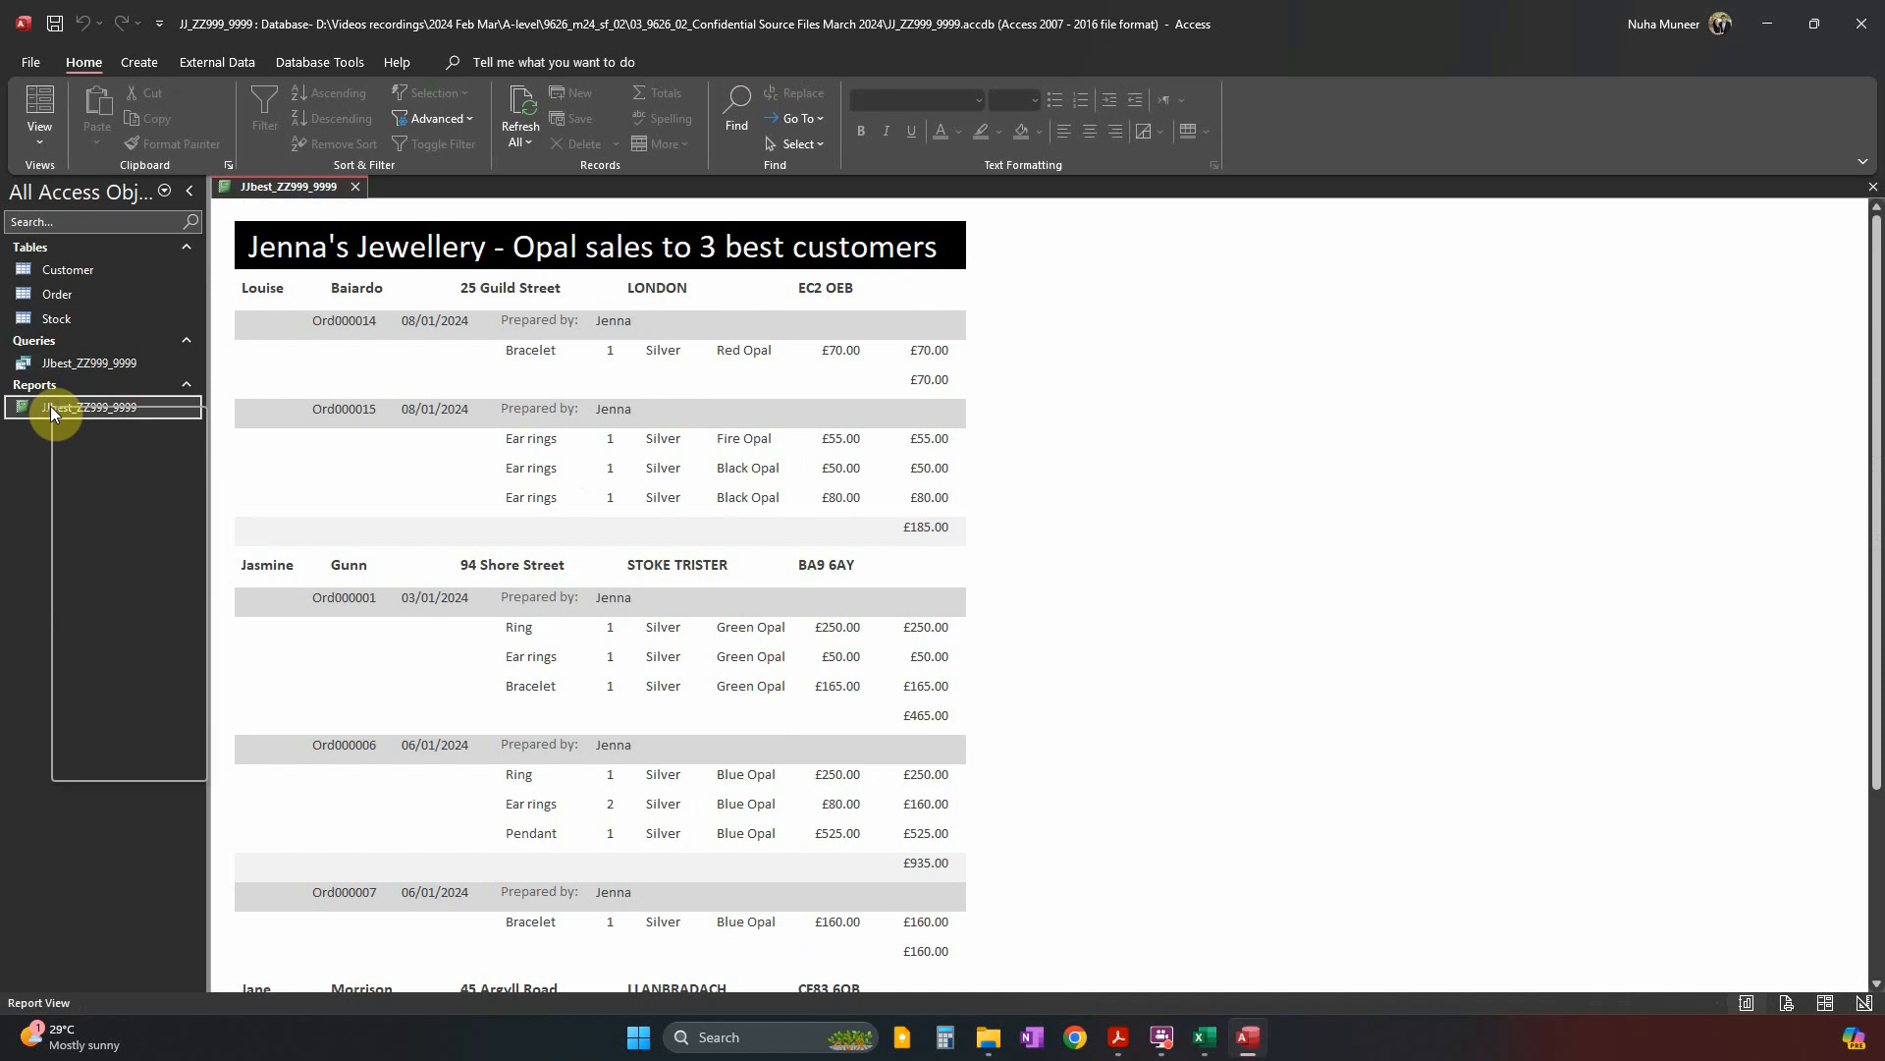
mouse_move(171, 511)
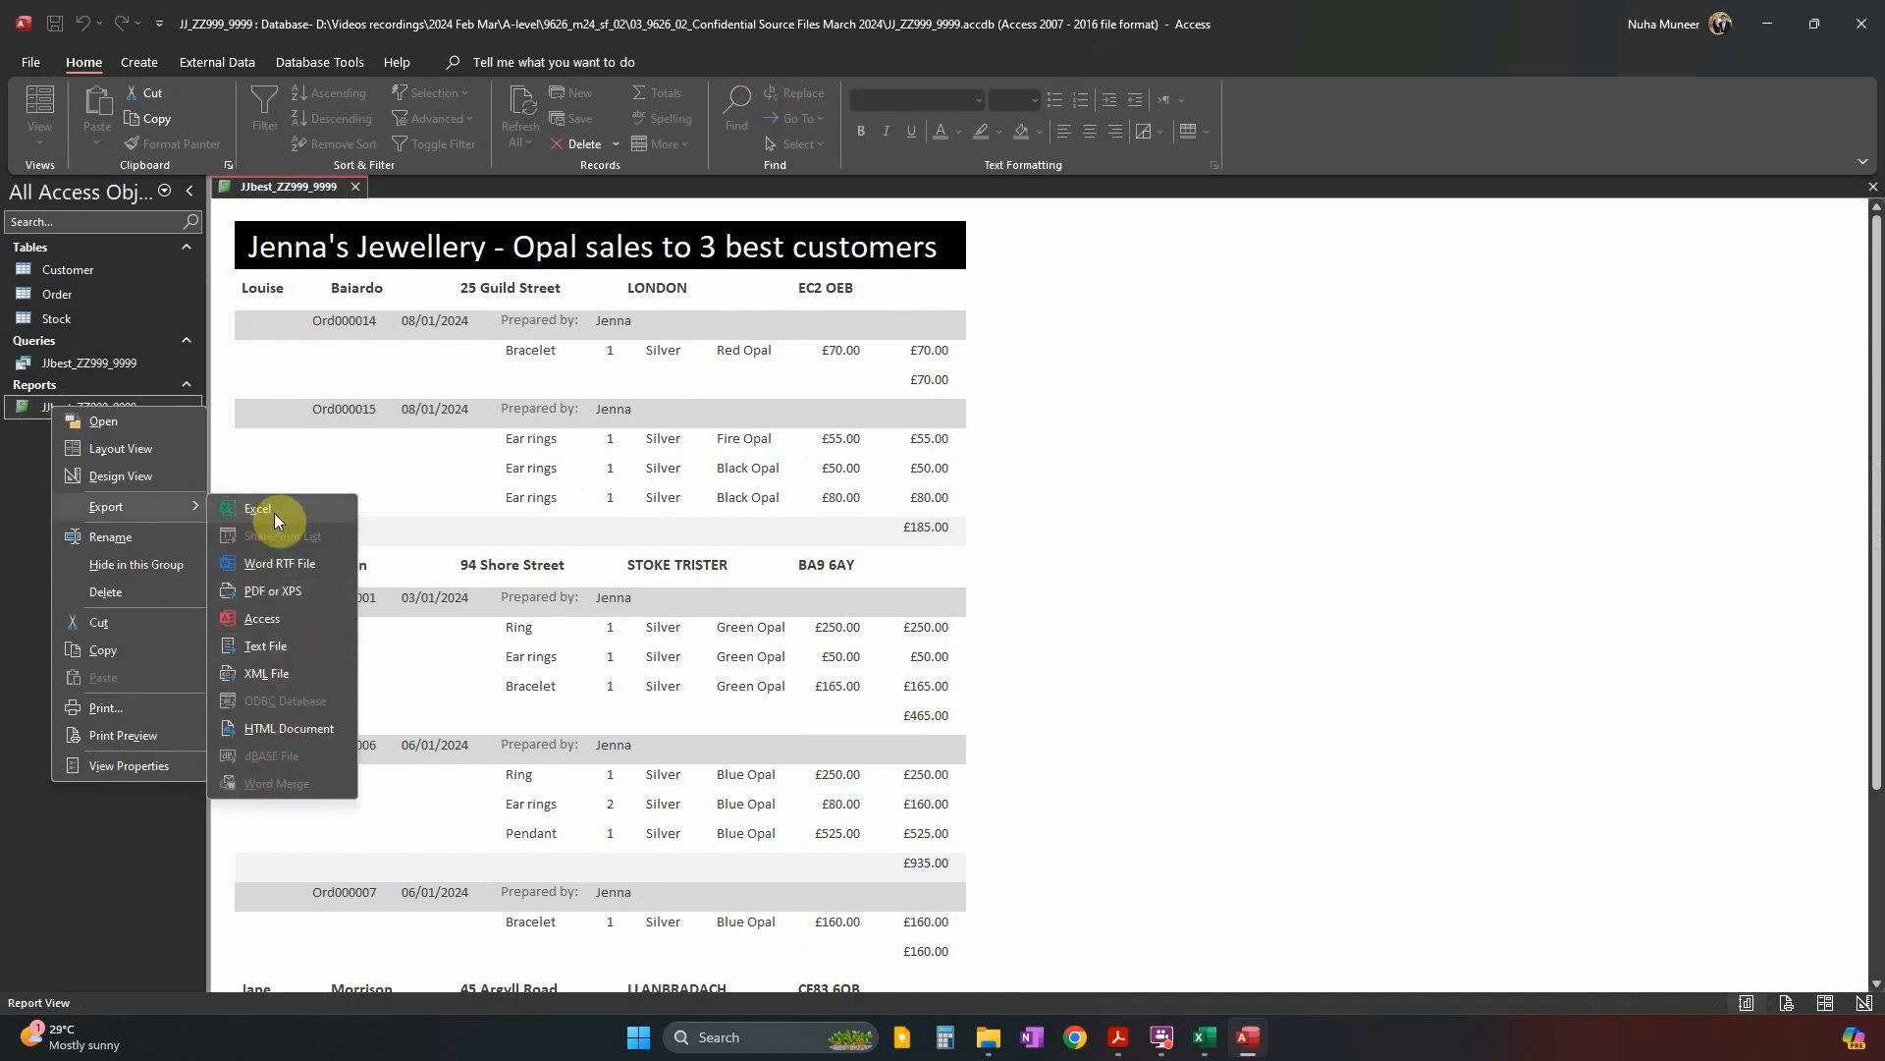
click(268, 595)
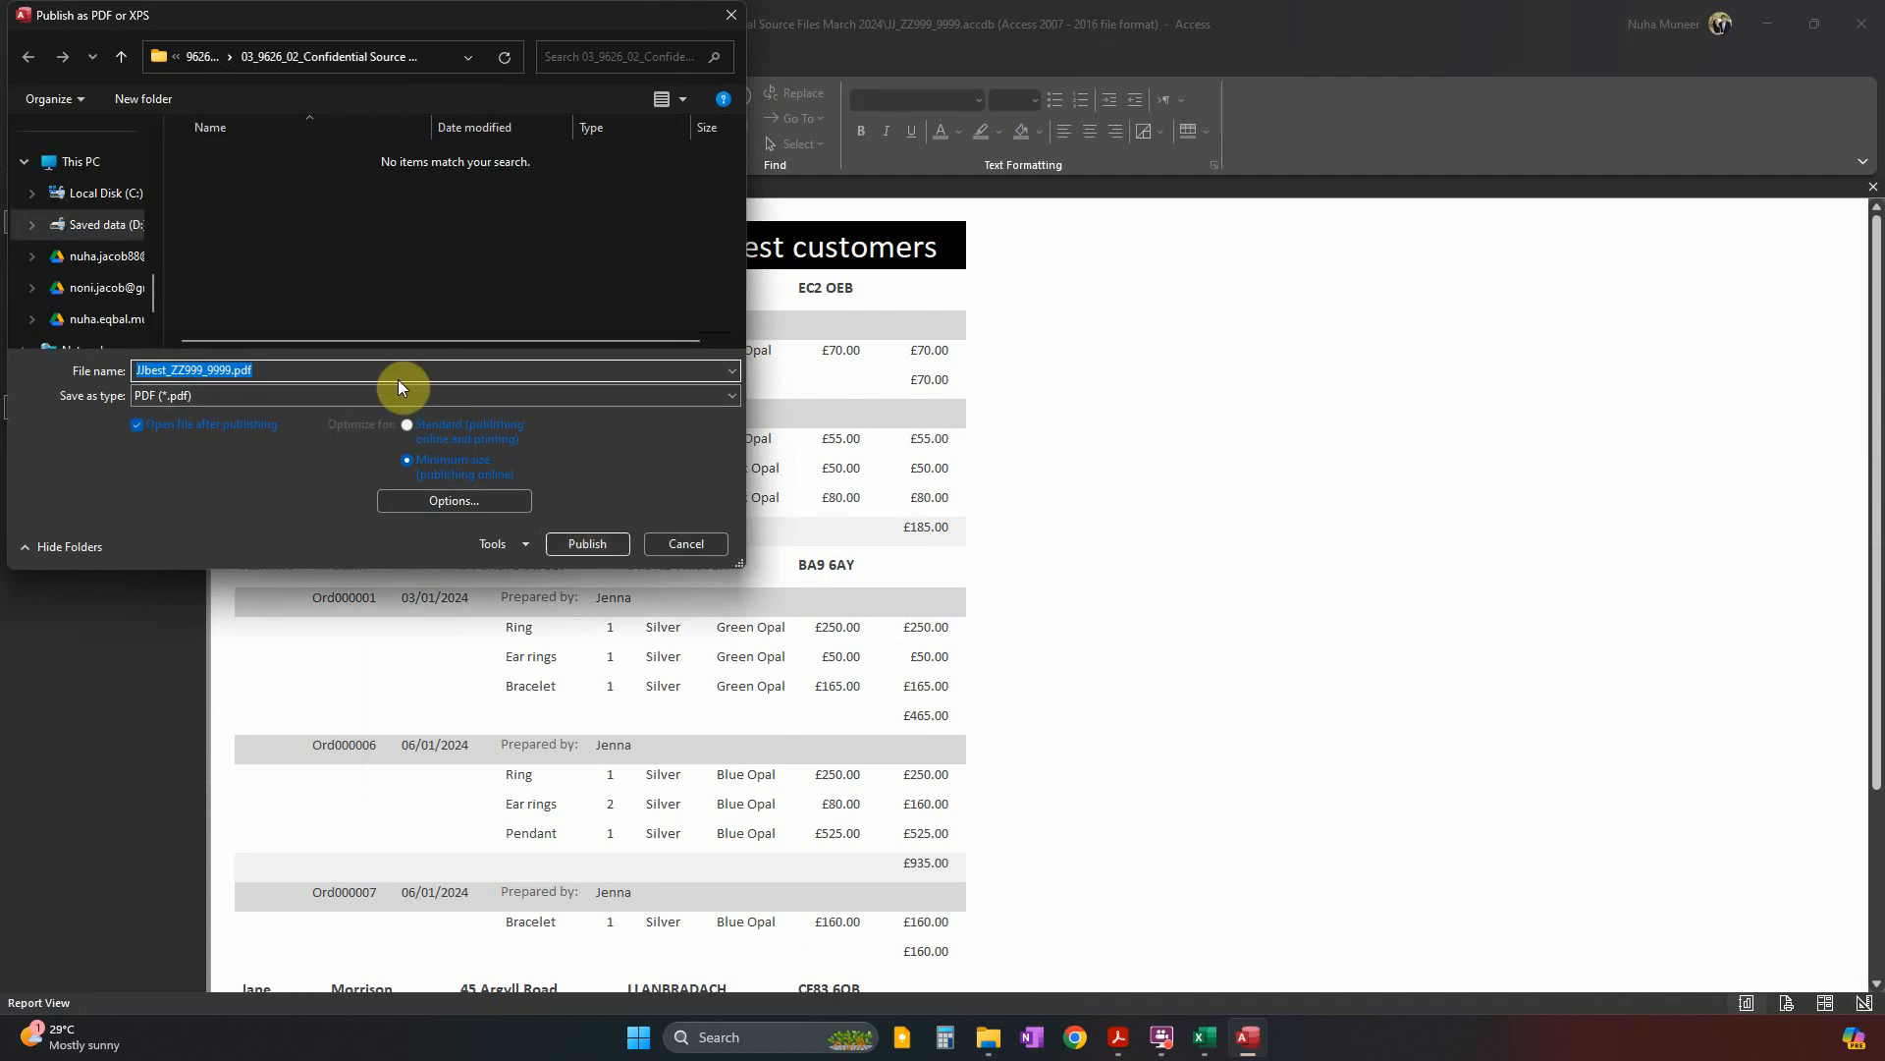
click(597, 538)
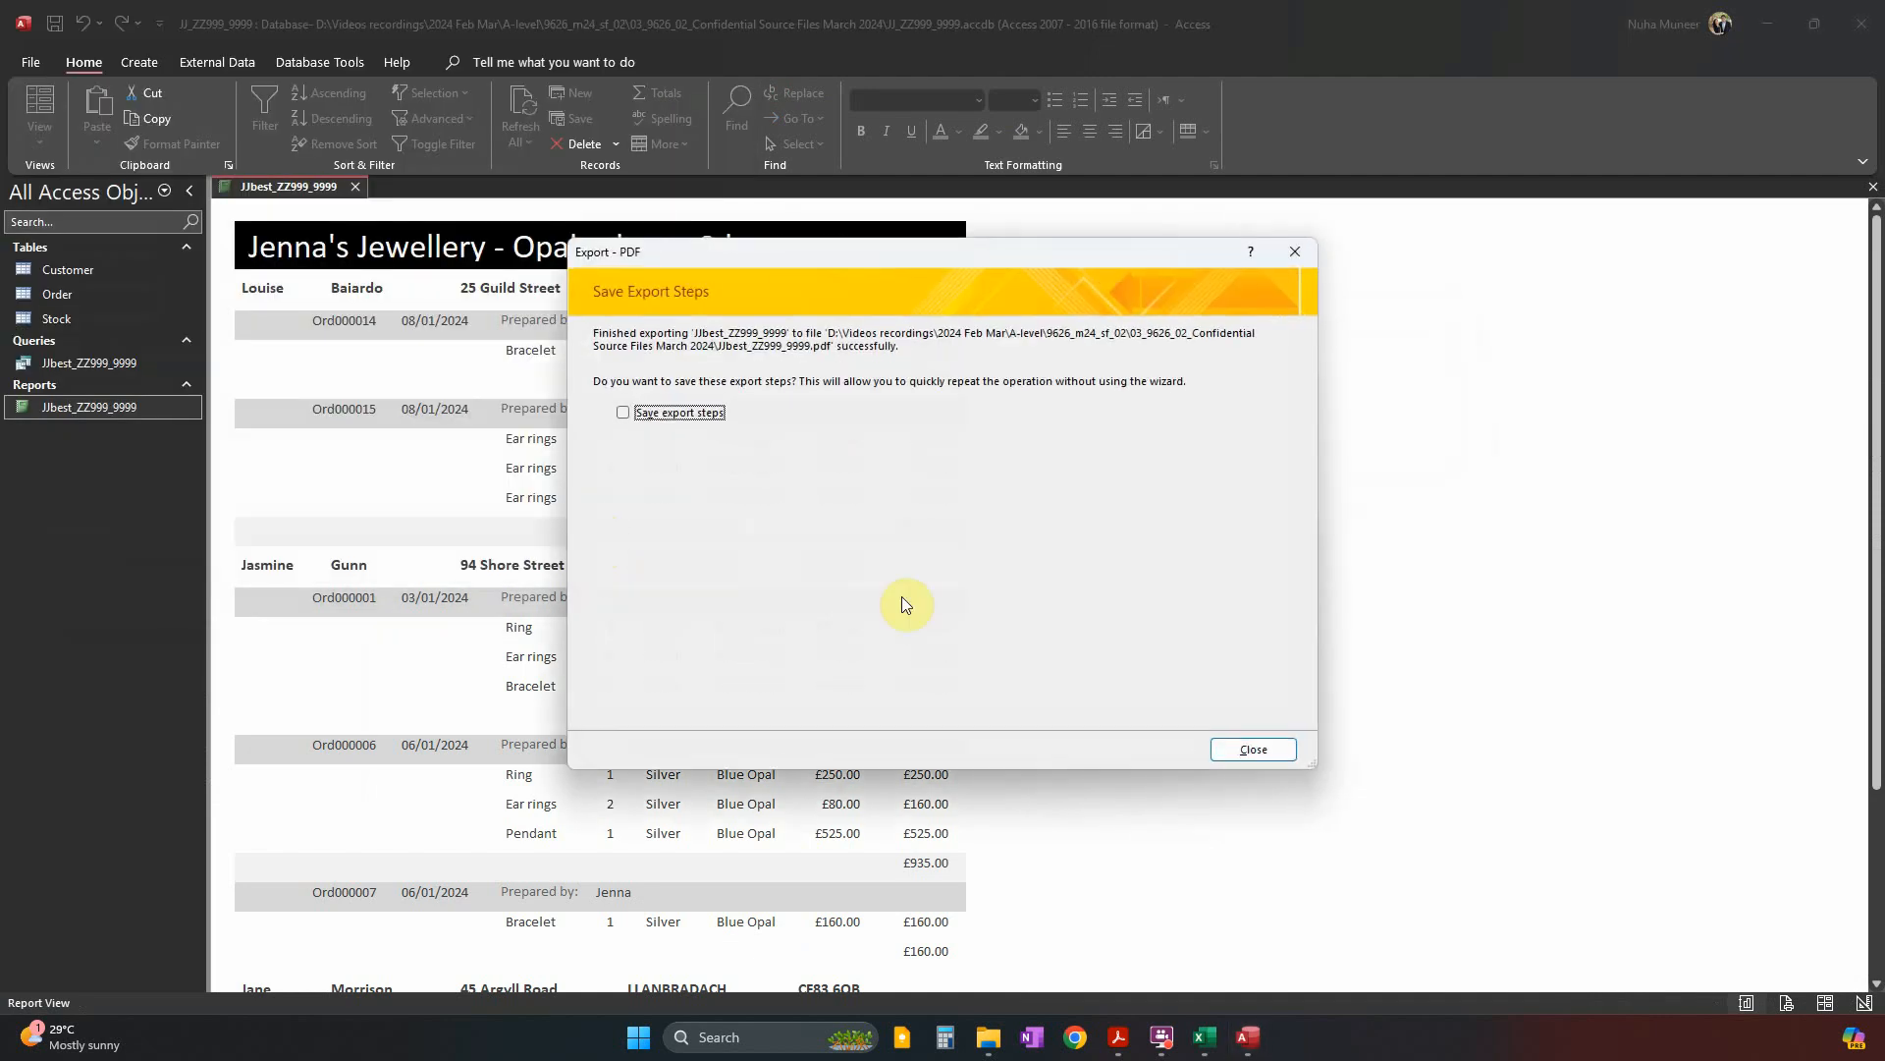
Review the exported report PDF in Adobe Acrobat, return to Access and finish the export without saving the export steps.
scroll(1257, 752, down, 3)
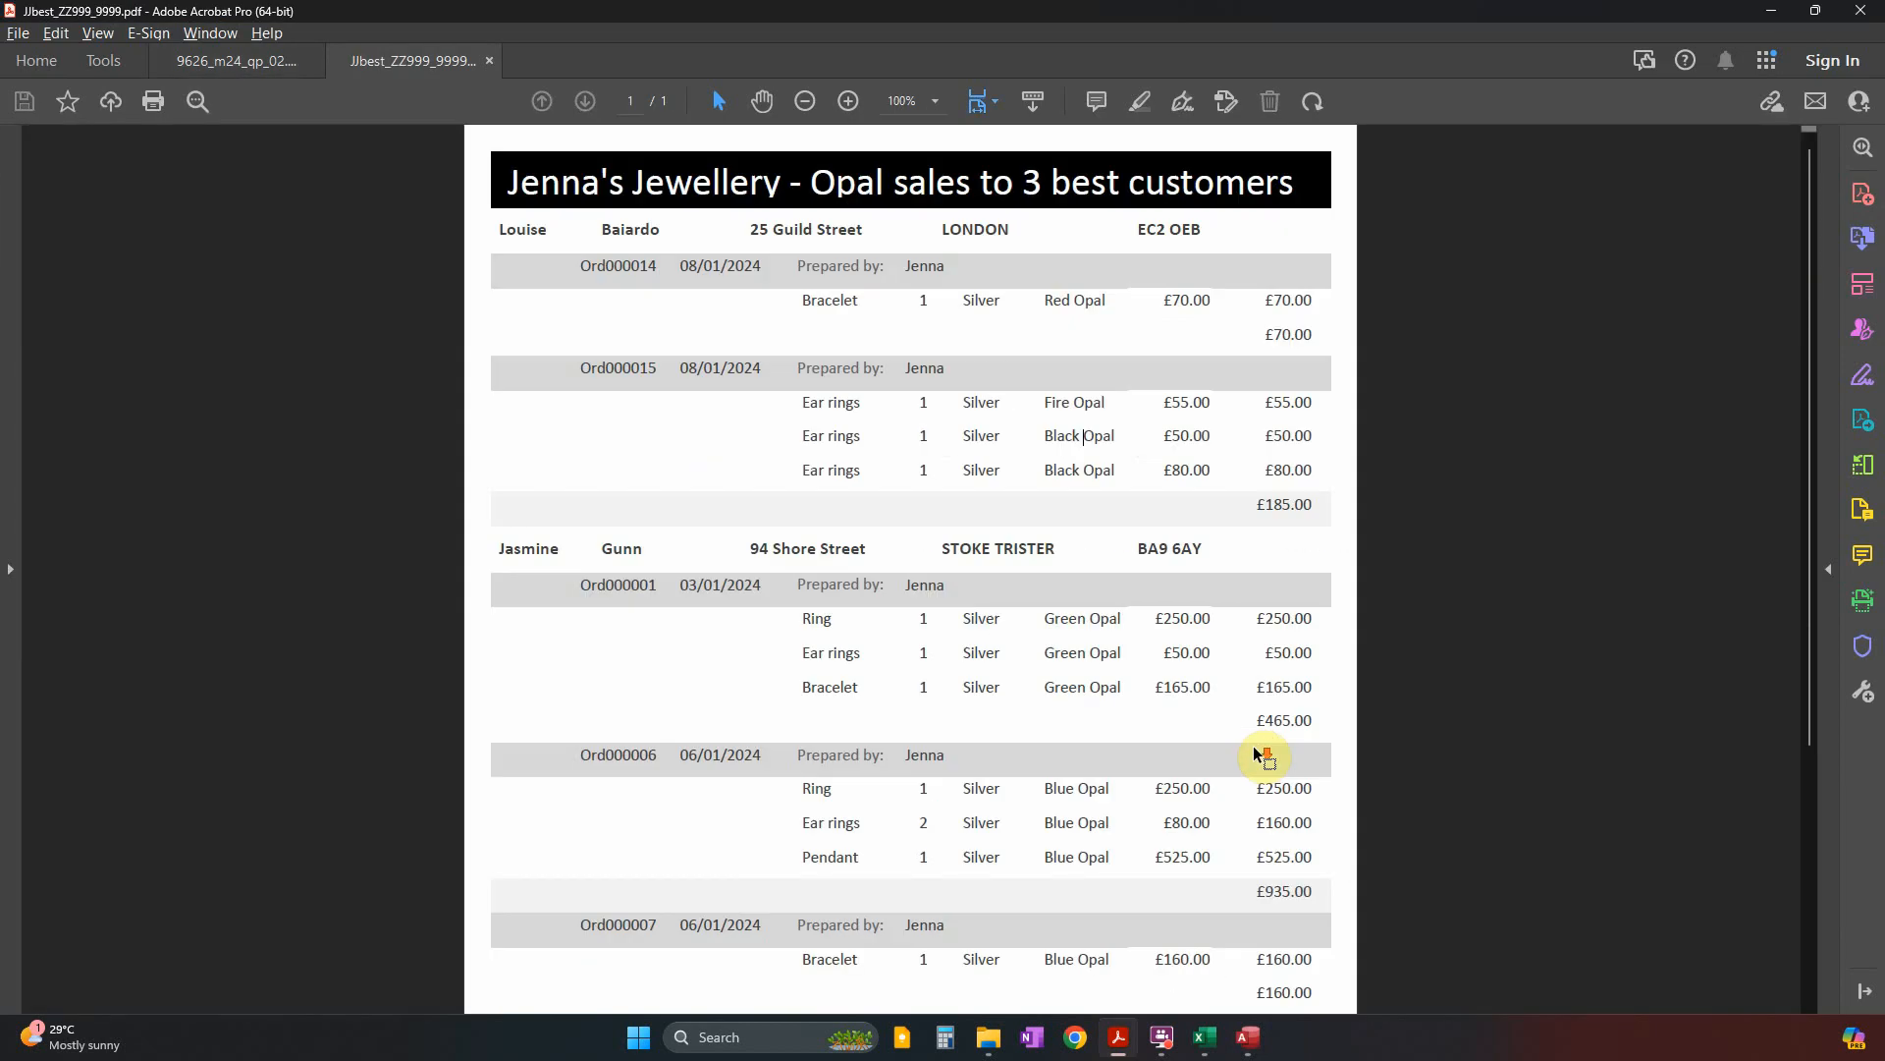
scroll(1363, 742, down, 5)
scroll(1366, 744, up, 5)
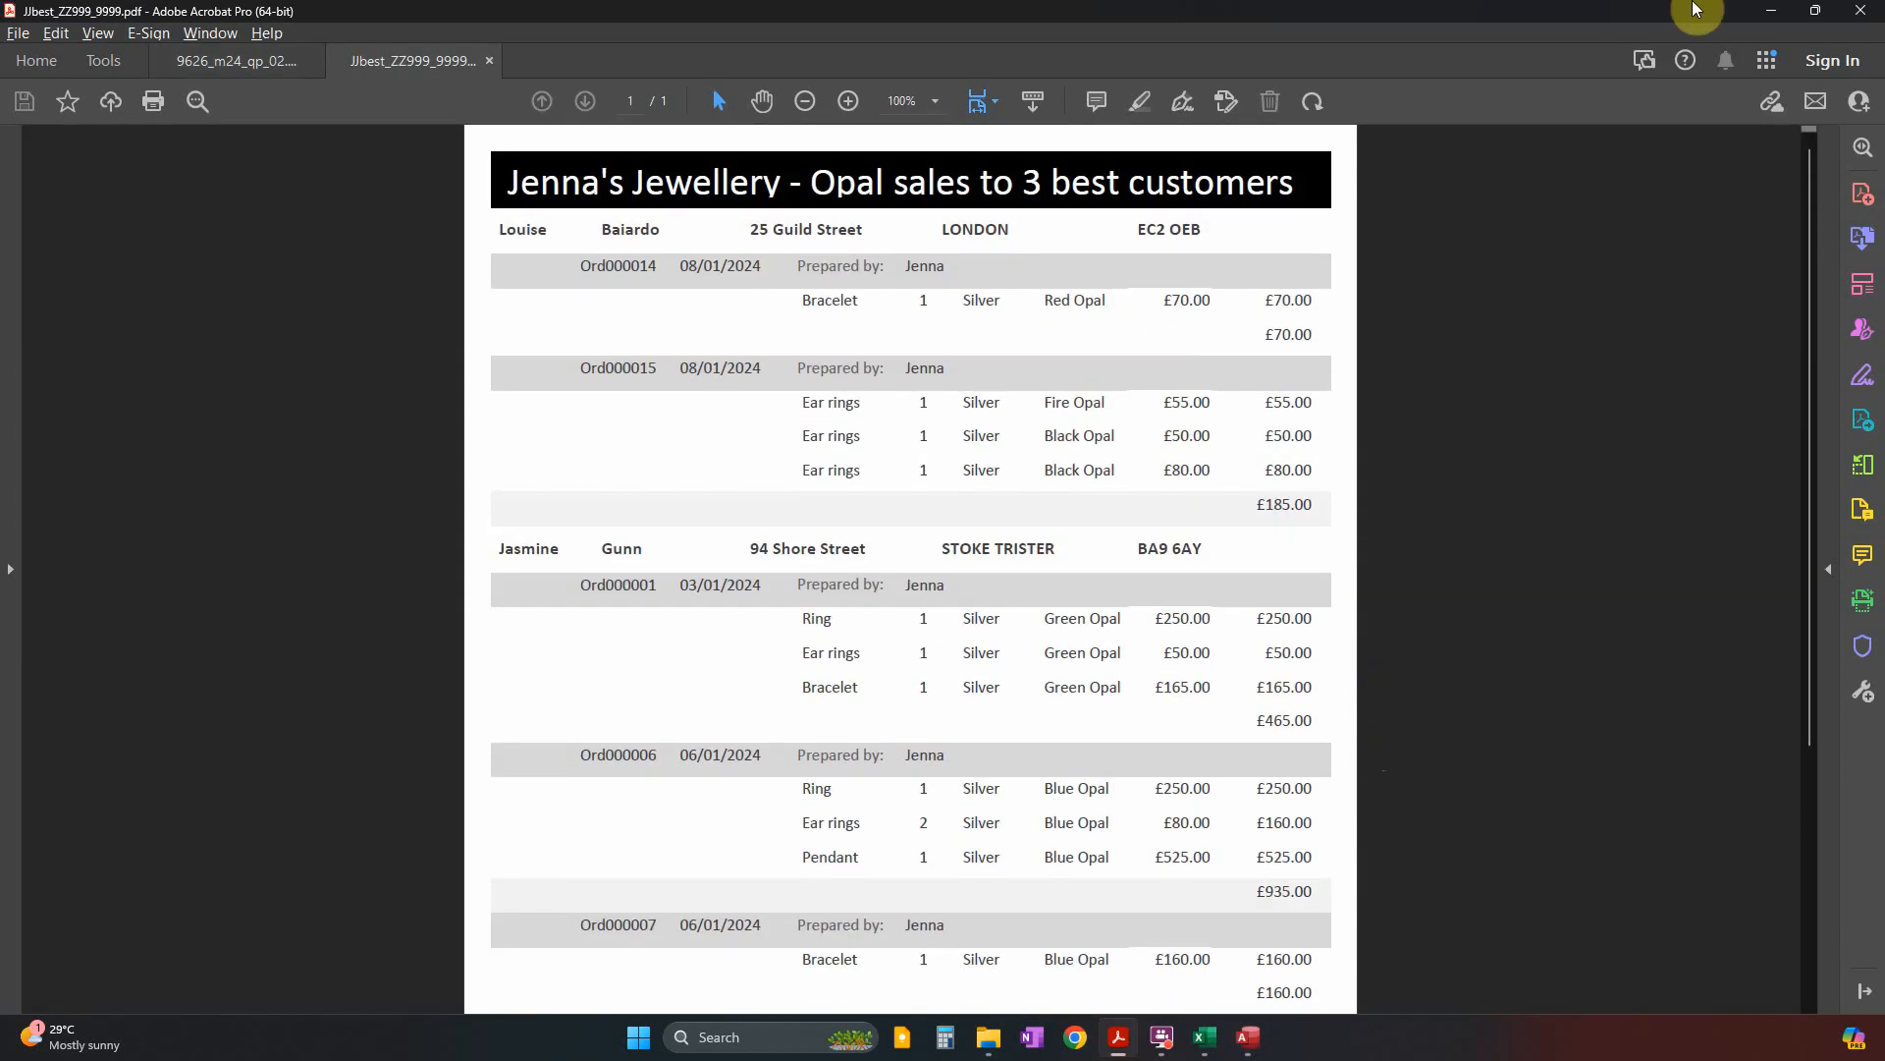
click(1769, 12)
click(1271, 748)
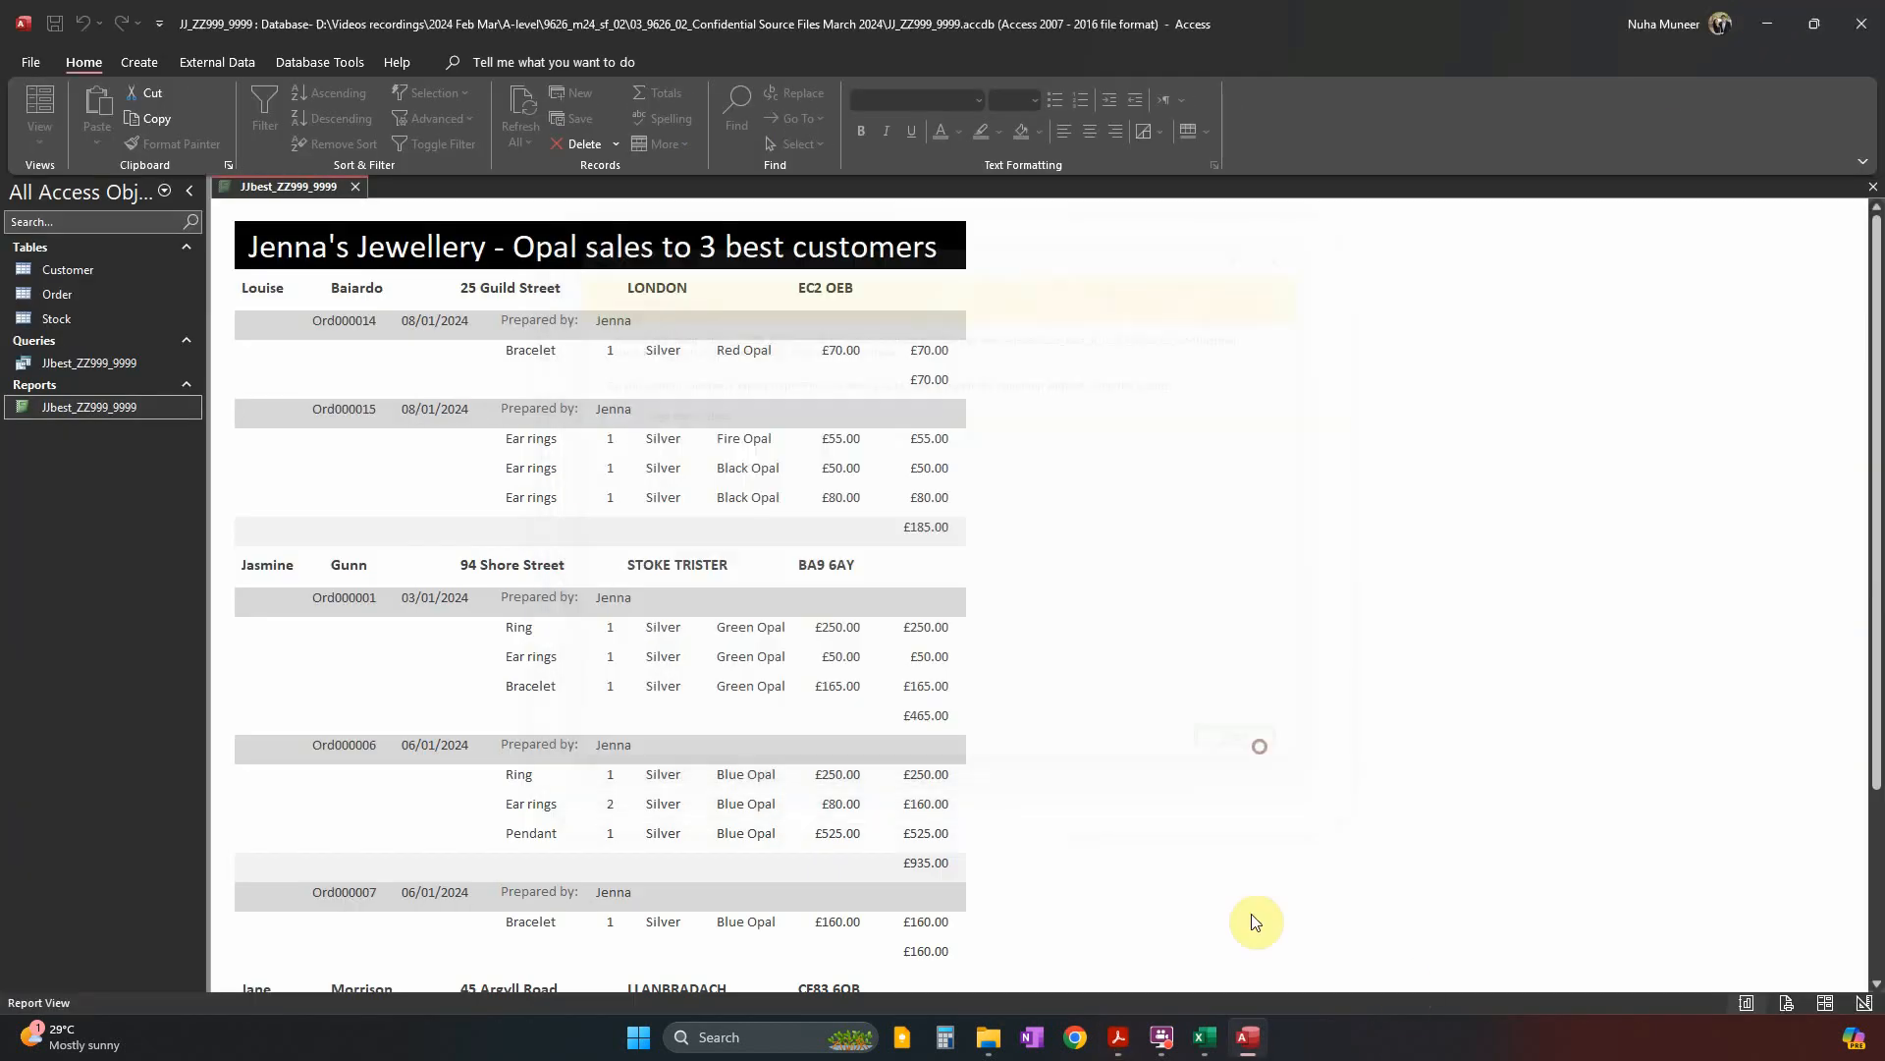
Switch to the question paper in Adobe Acrobat and read the video editing tasks 4 and 5 on page 6.
mouse_move(1119, 1037)
click(1017, 934)
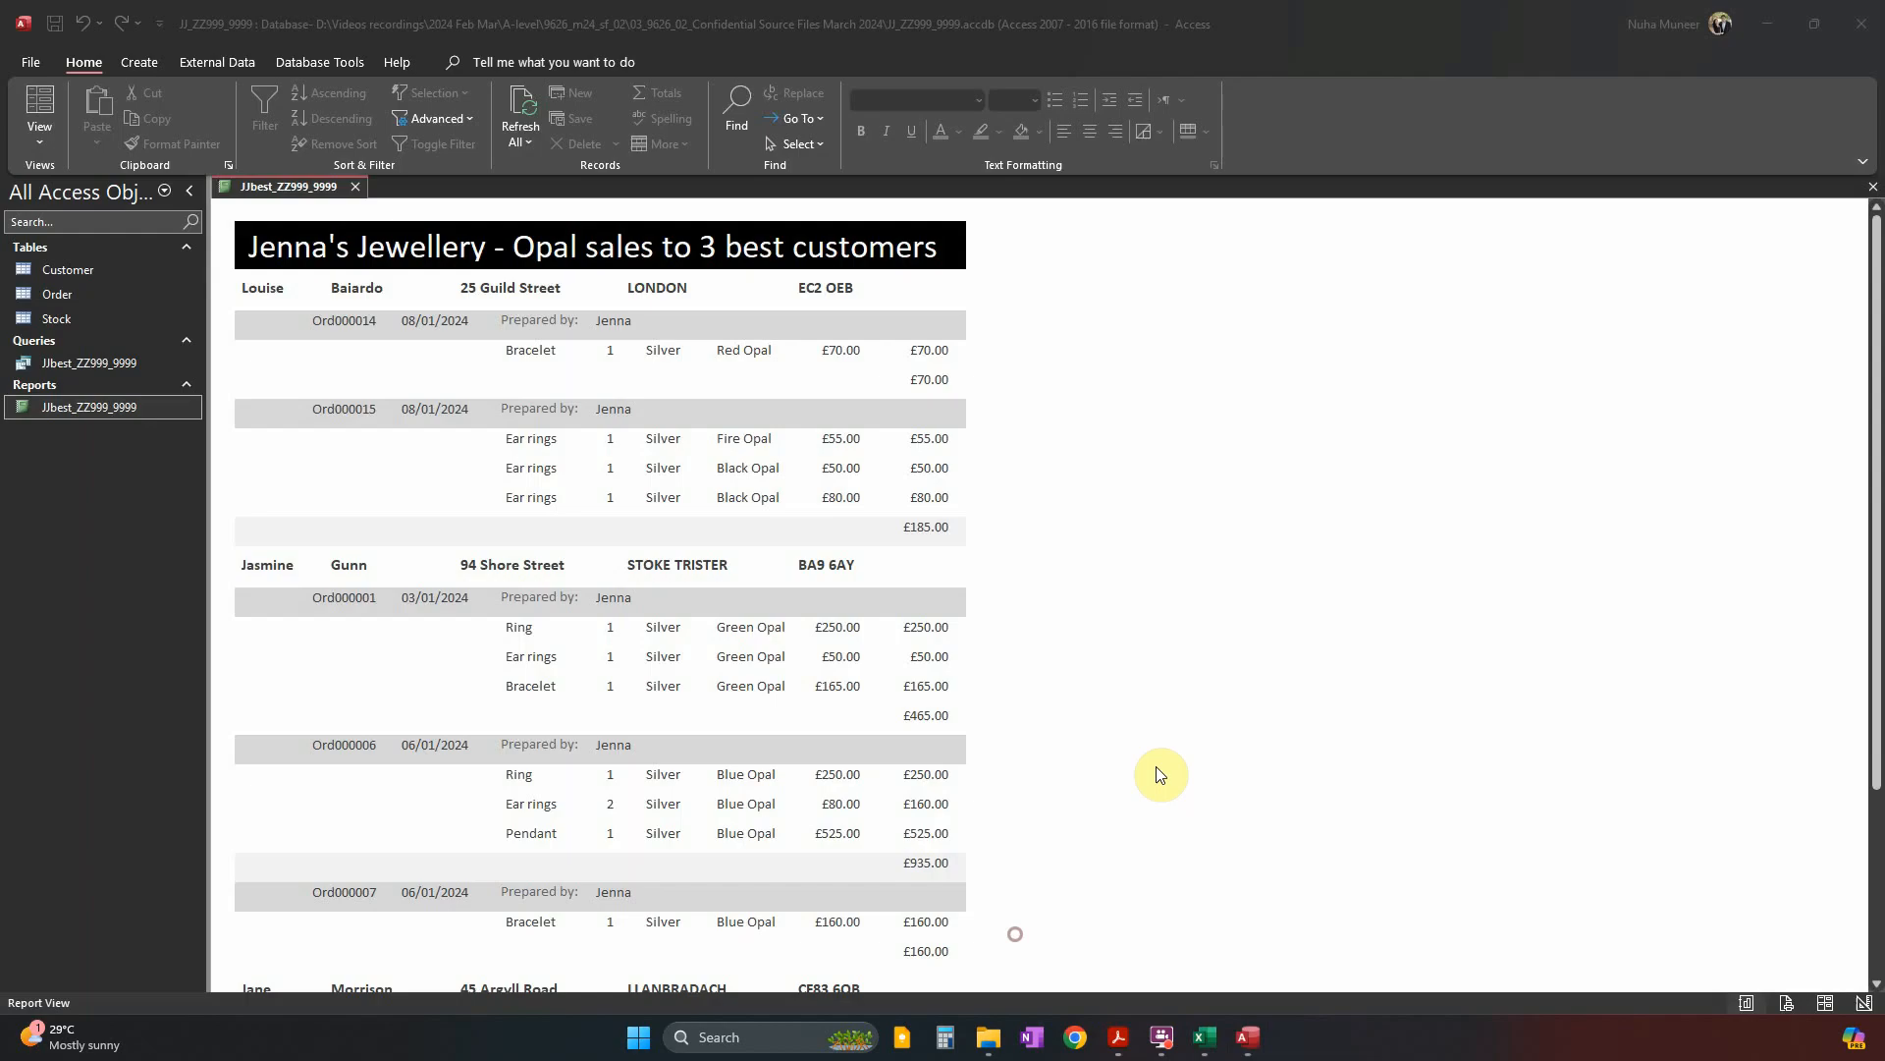
scroll(1173, 813, down, 5)
scroll(1168, 815, down, 3)
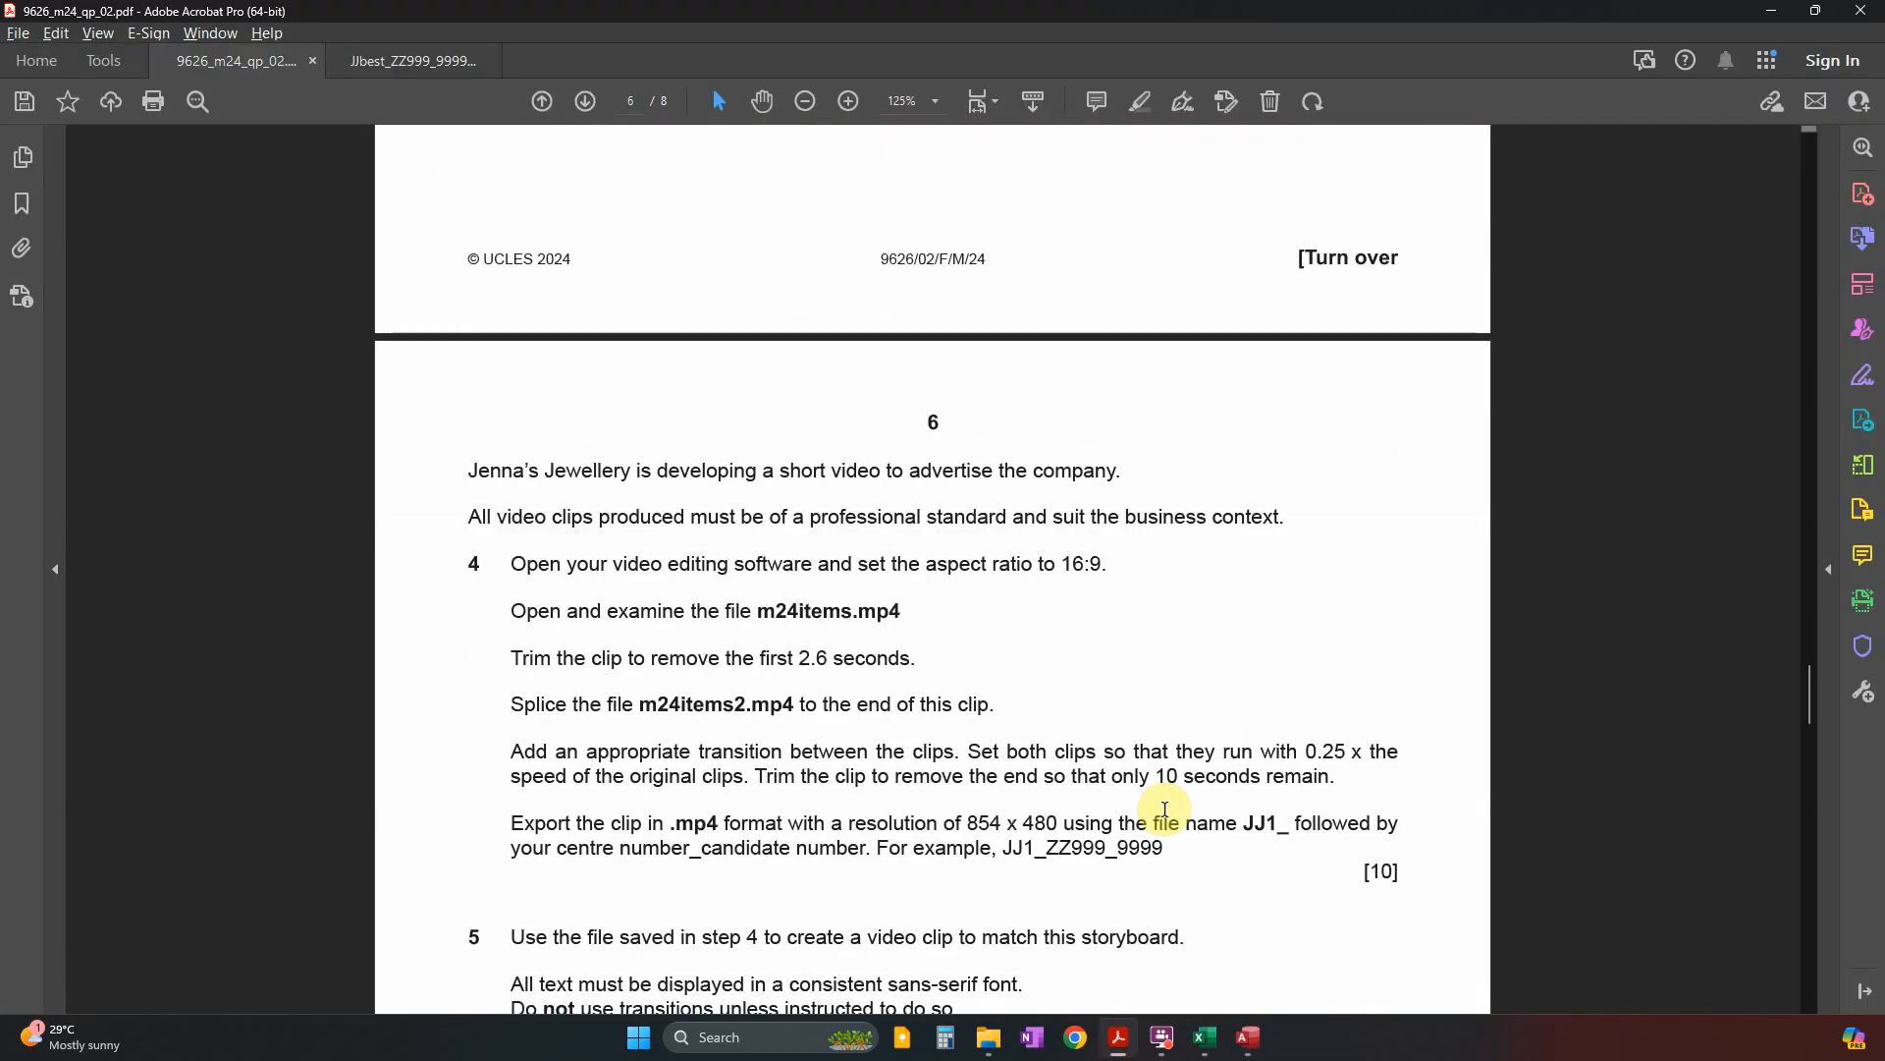
scroll(1179, 835, up, 6)
scroll(1183, 844, down, 6)
scroll(1181, 834, down, 3)
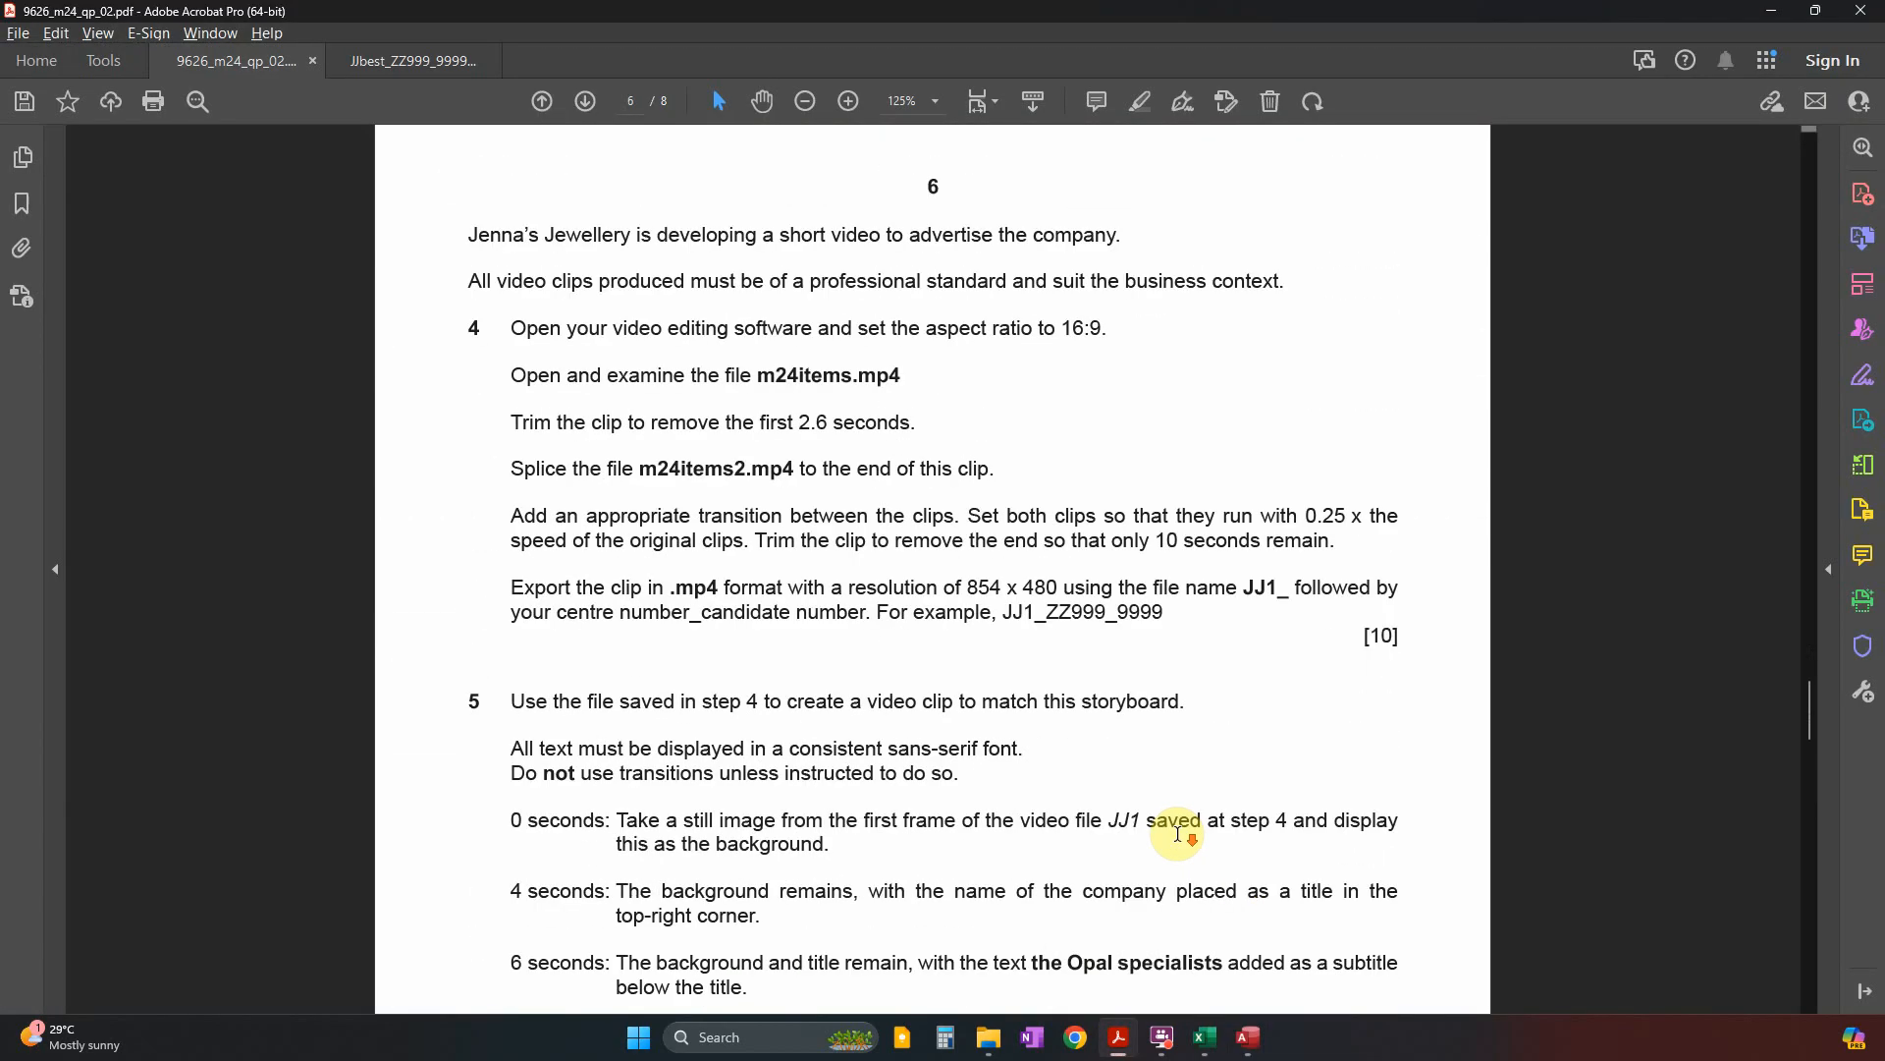